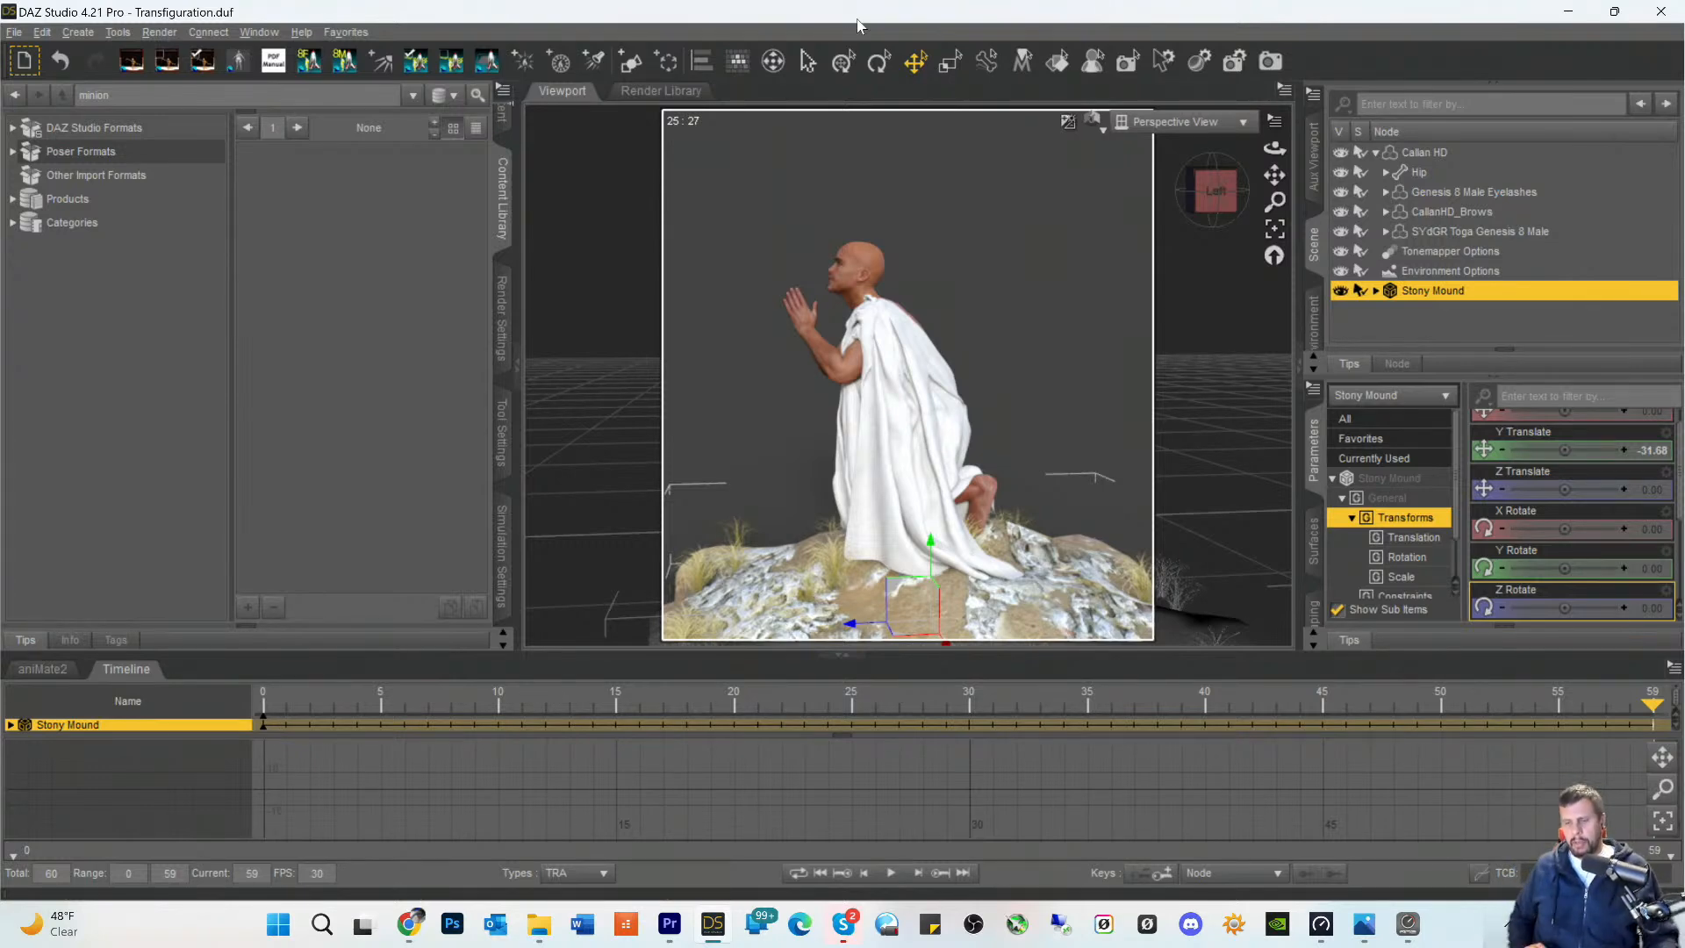
- Switch to RME TotalMix FX and raise the Analog 1 input fader to -2.6 dB in the Analog 5 submix
click(1409, 929)
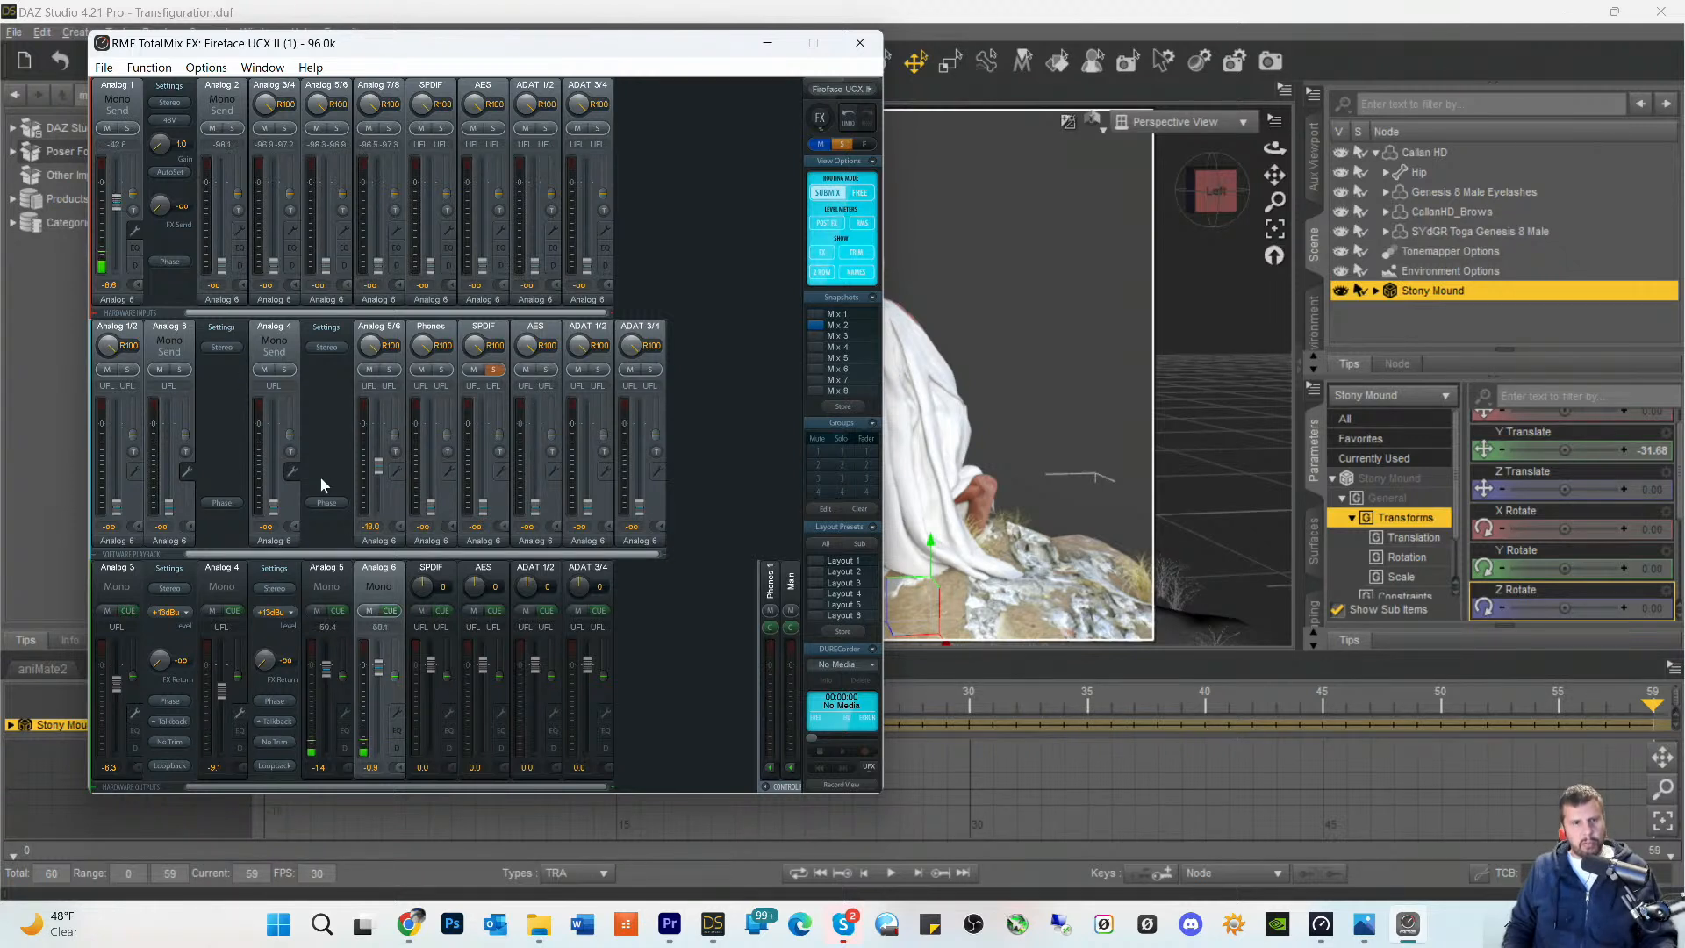
click(331, 571)
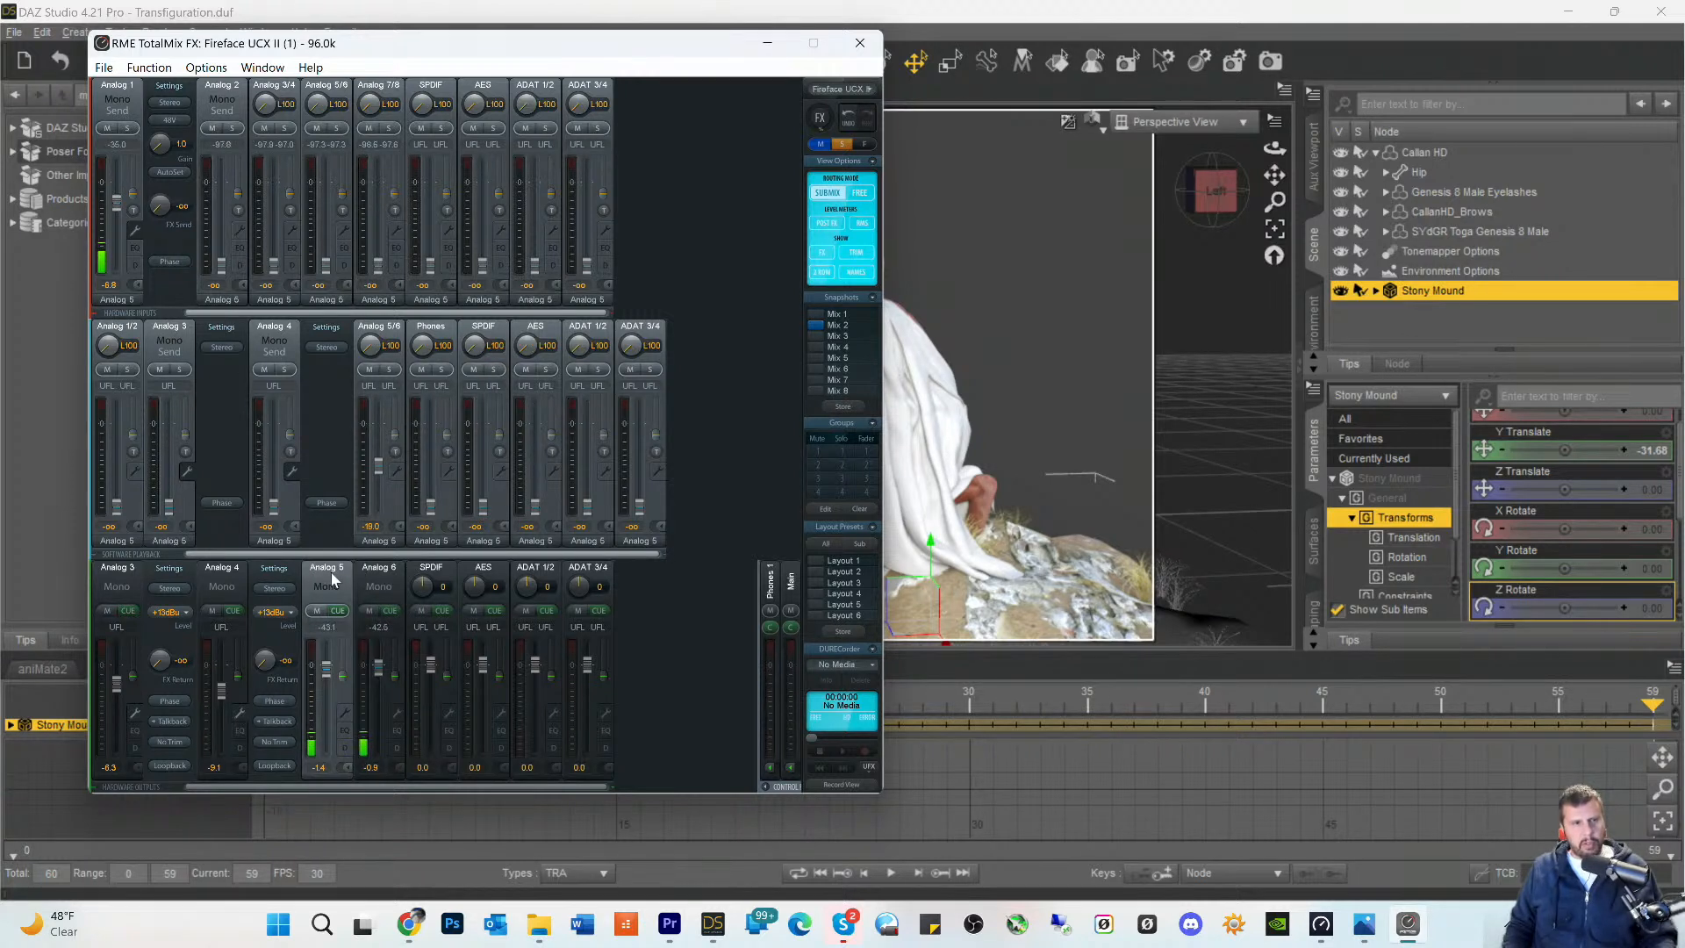
click(371, 574)
click(335, 575)
drag(115, 205, 115, 195)
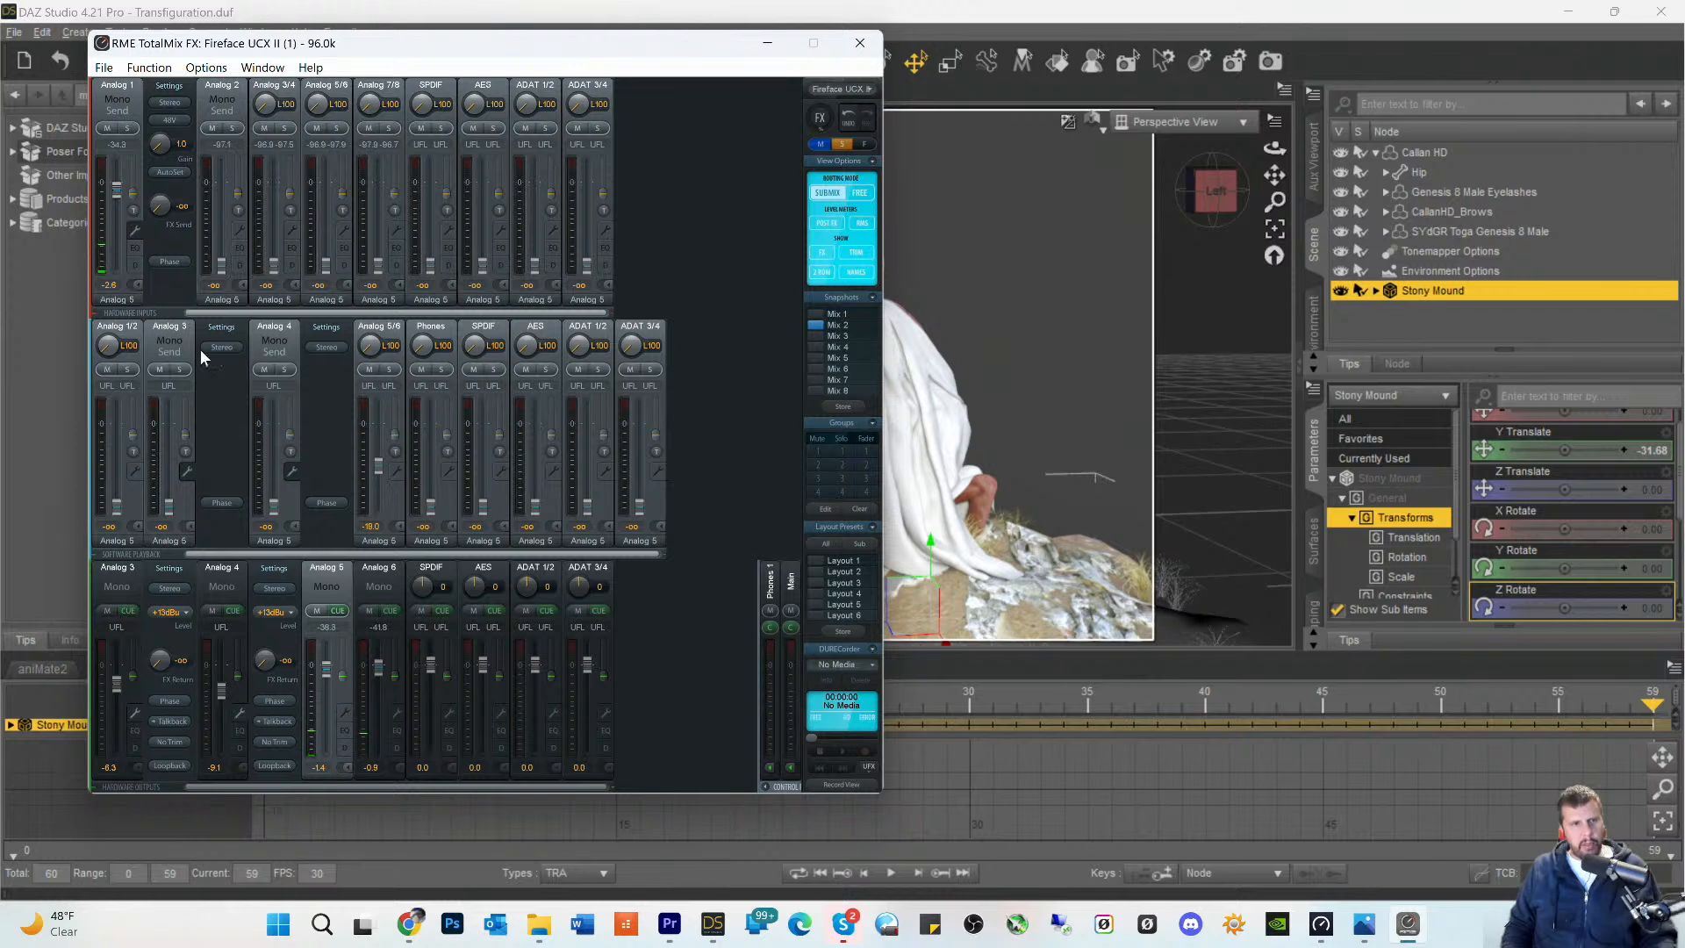
- Raise the Analog 1 input to -1.9 dB in the Analog 6 submix and -1.7 dB in Analog 5, and return to DAZ Studio
click(377, 572)
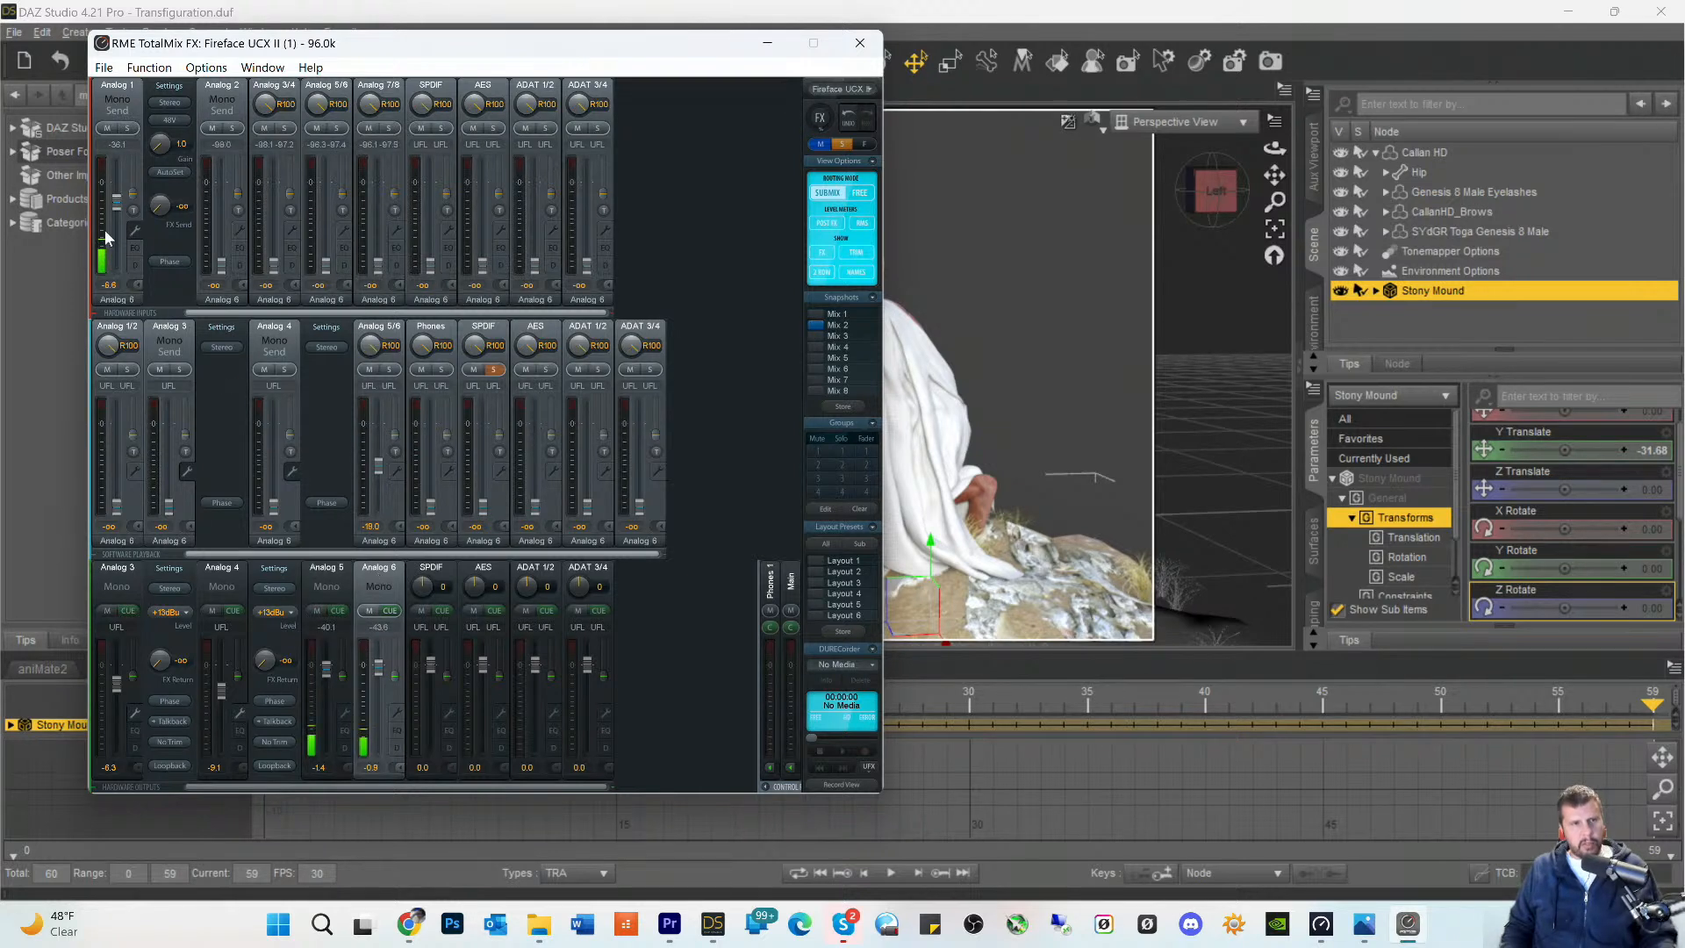
mouse_move(114, 206)
mouse_down()
mouse_move(118, 190)
mouse_move(129, 210)
mouse_up()
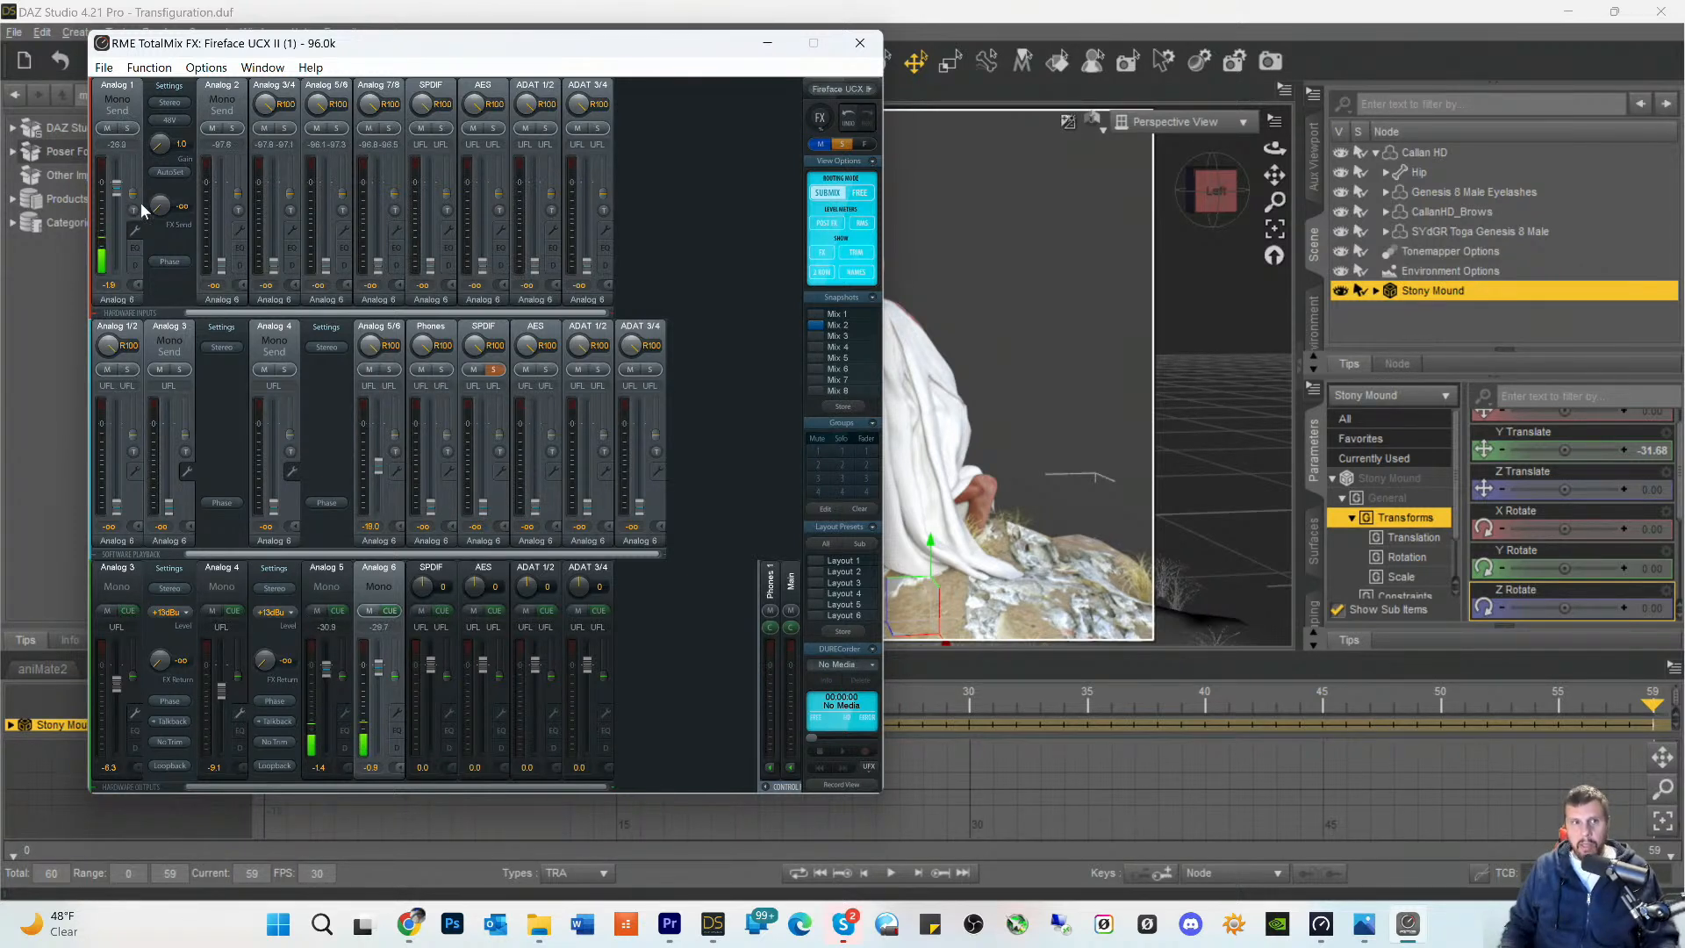
click(345, 575)
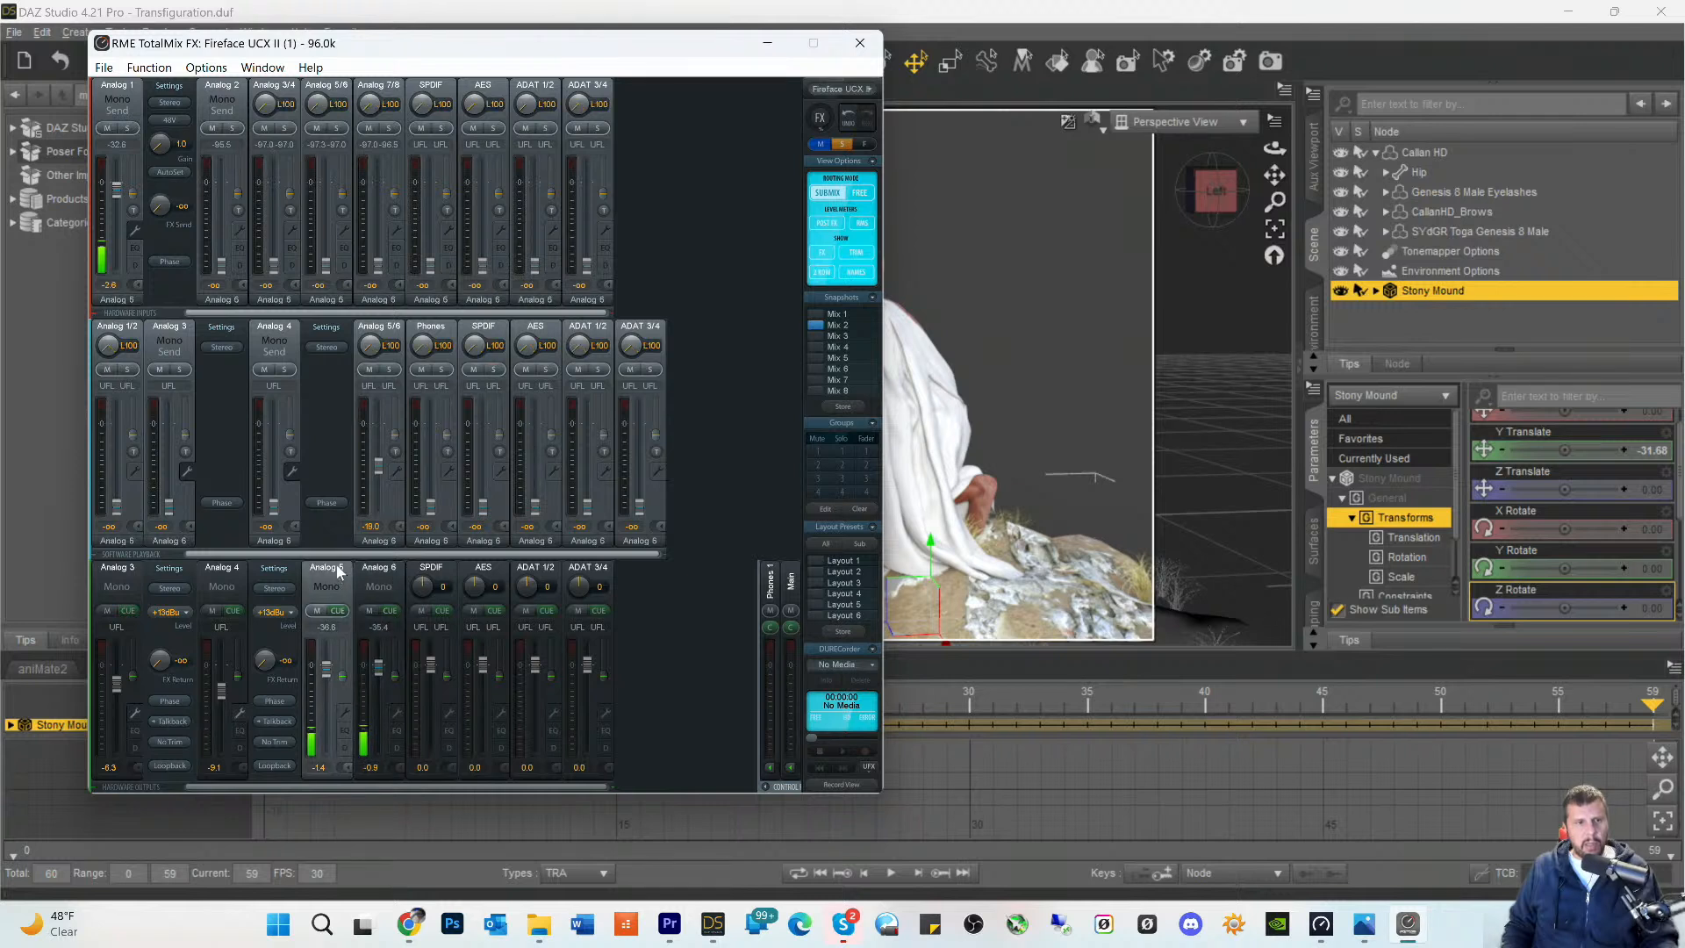
click(380, 575)
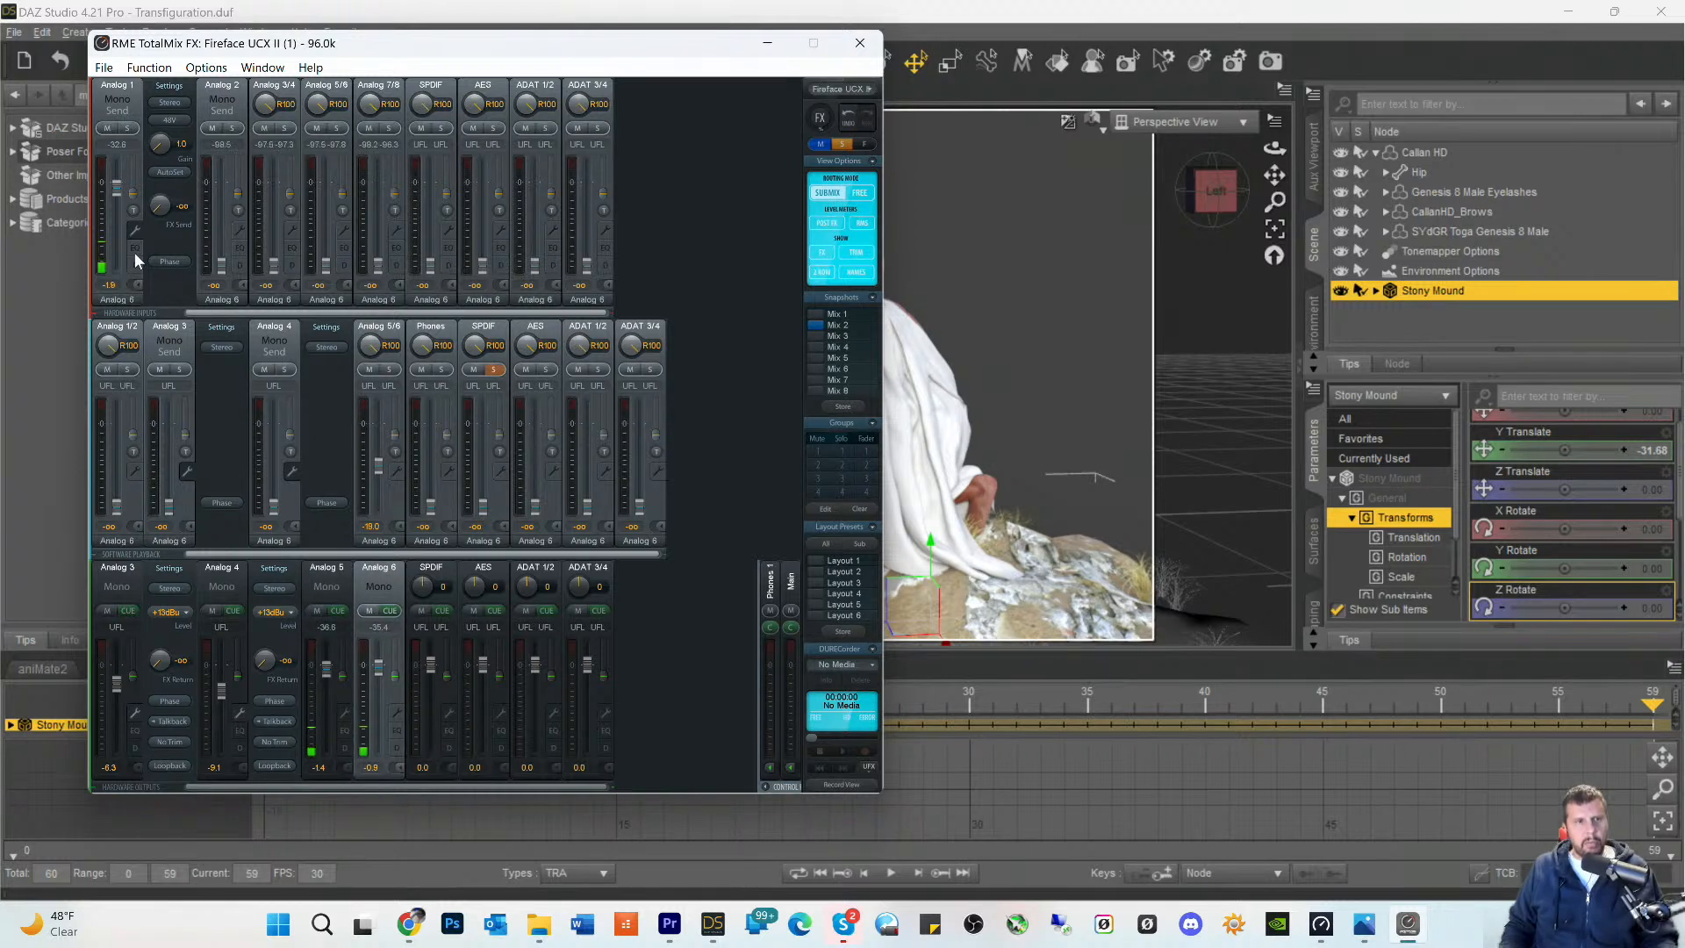
click(323, 571)
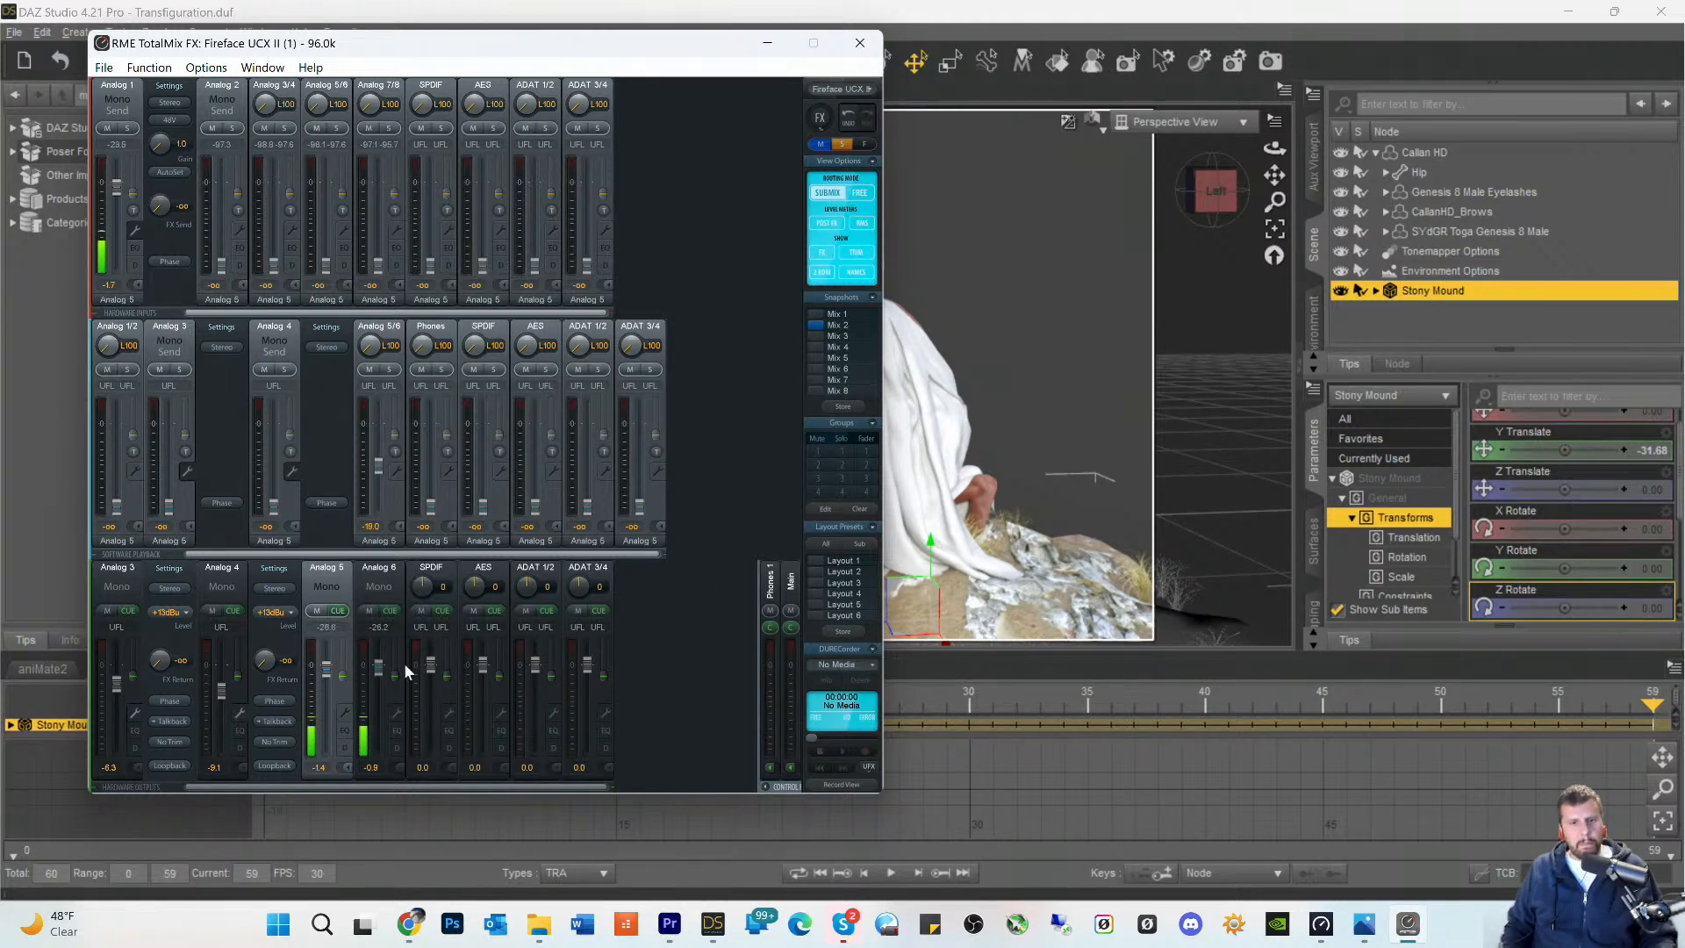
click(767, 46)
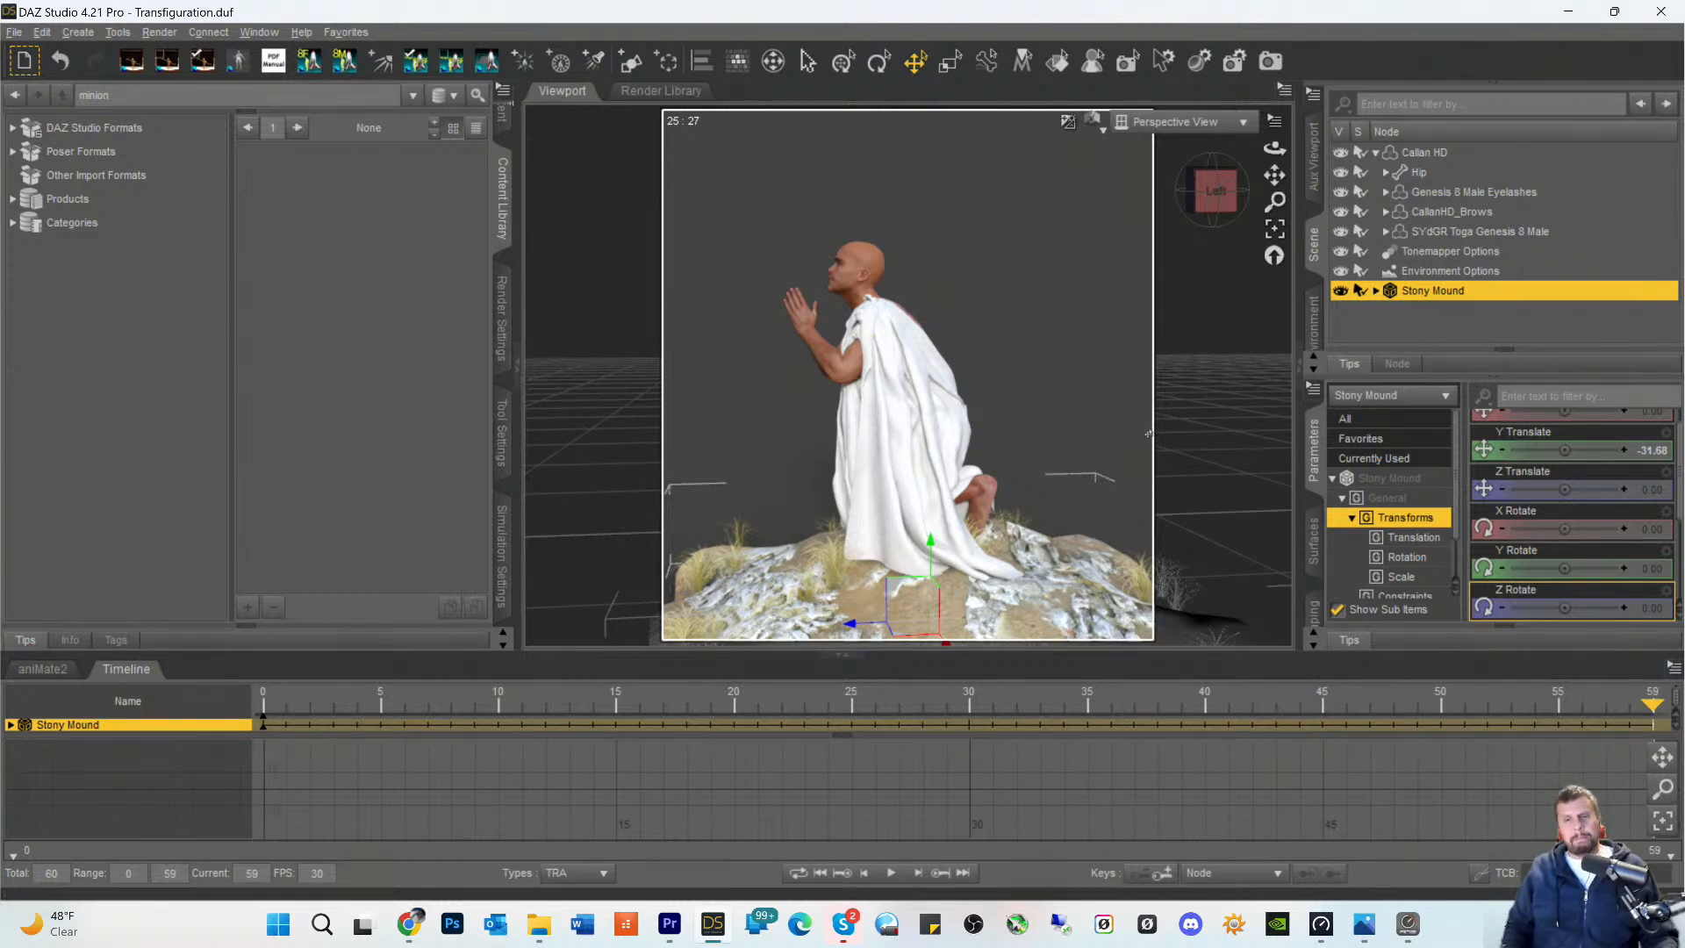
- Collapse the Timeline pane and reframe the kneeling figure and mound in the enlarged viewport
click(118, 672)
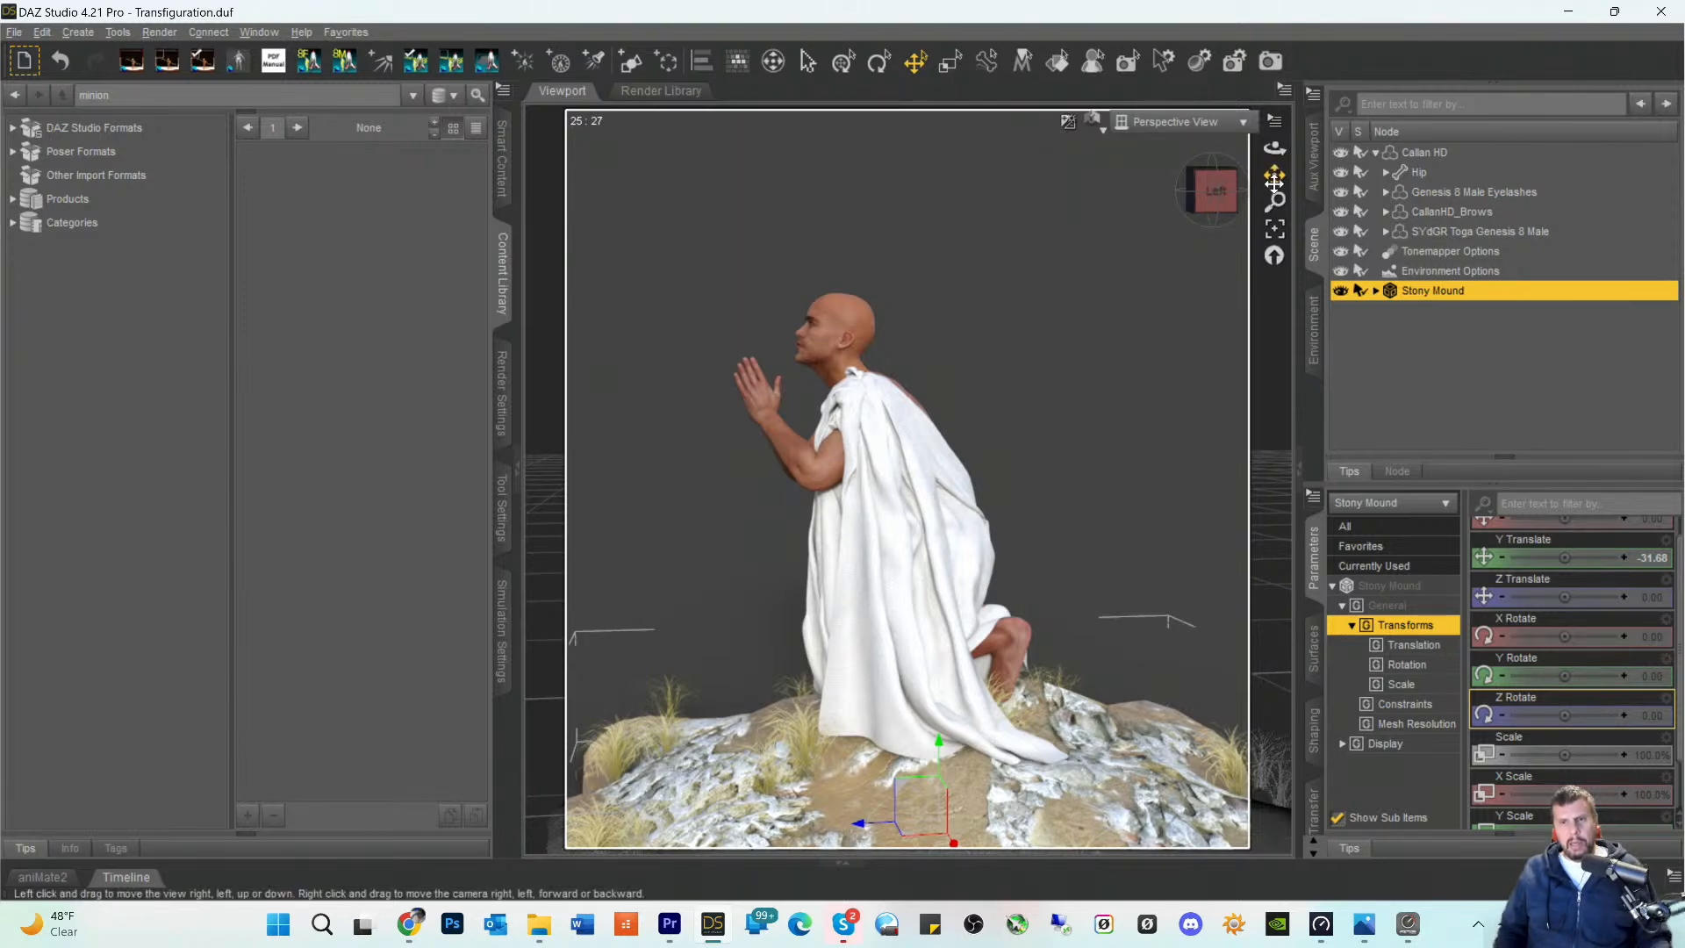
scroll(1146, 341, down, 1)
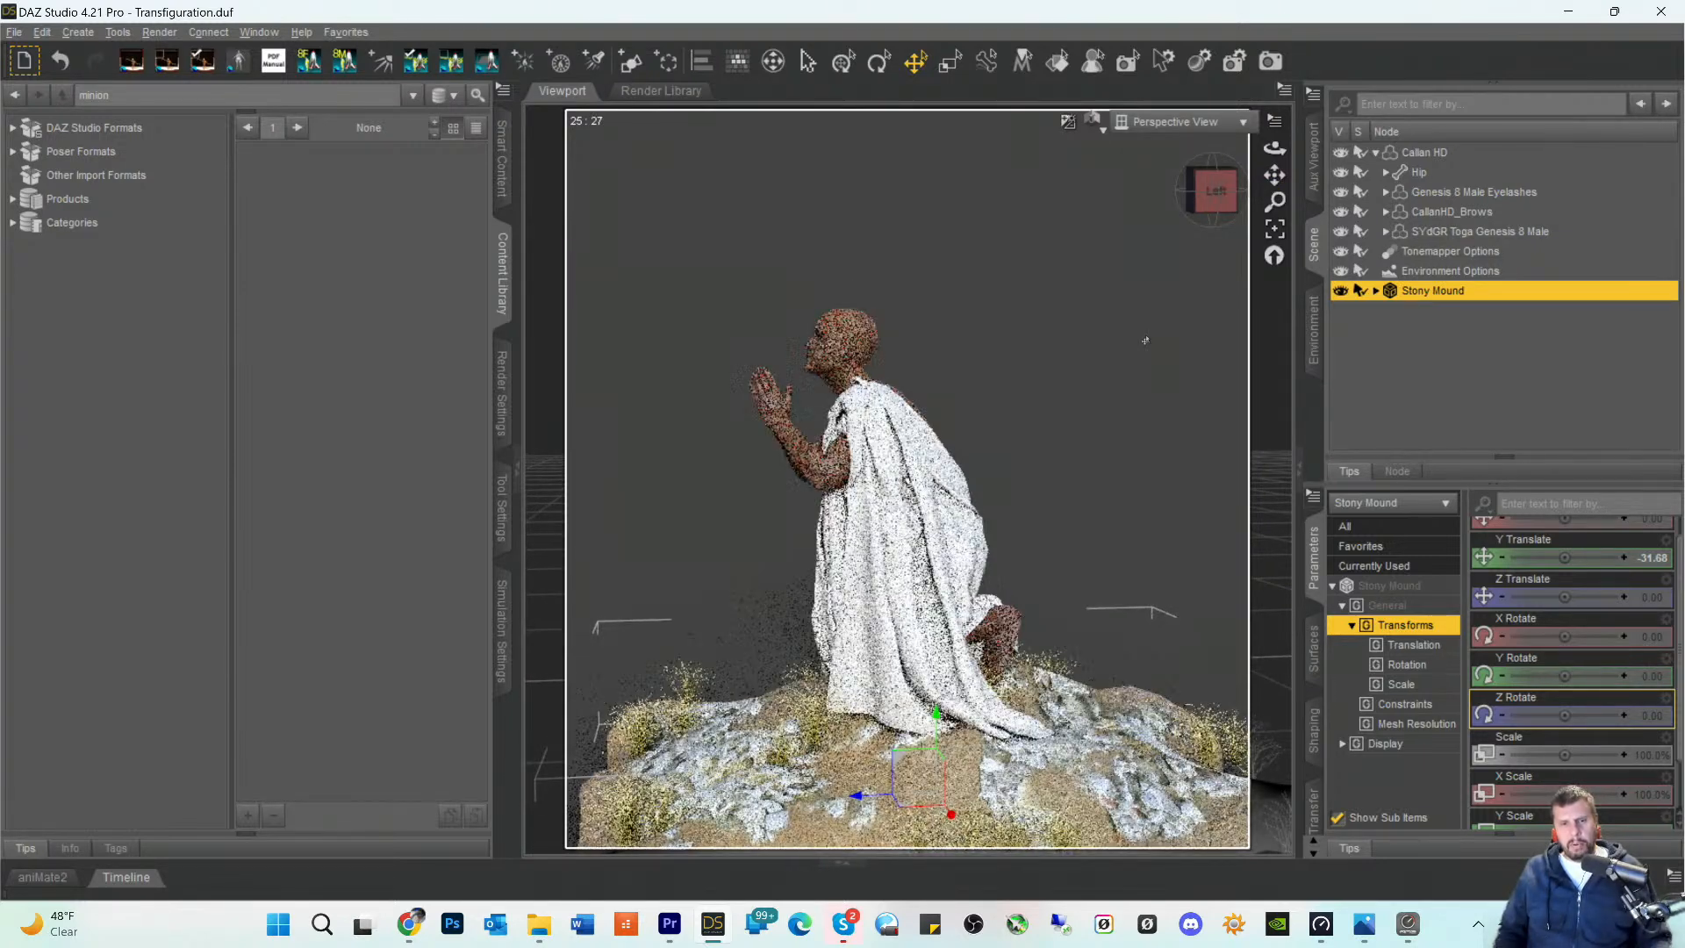
scroll(1146, 340, up, 1)
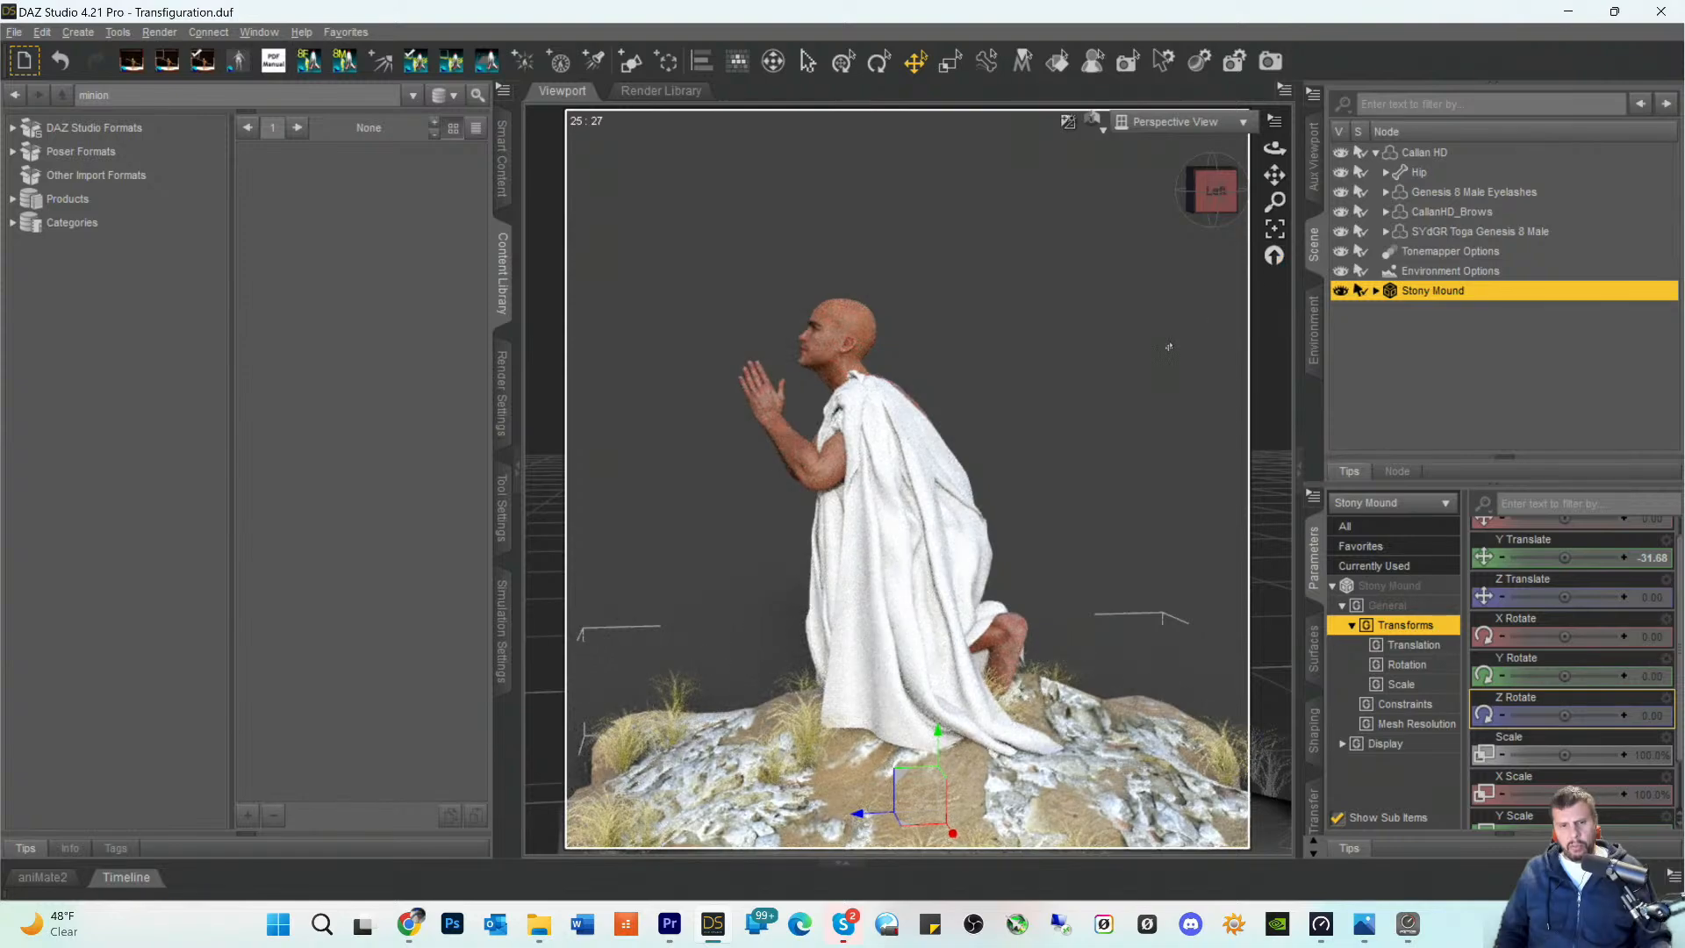
scroll(1169, 347, down, 1)
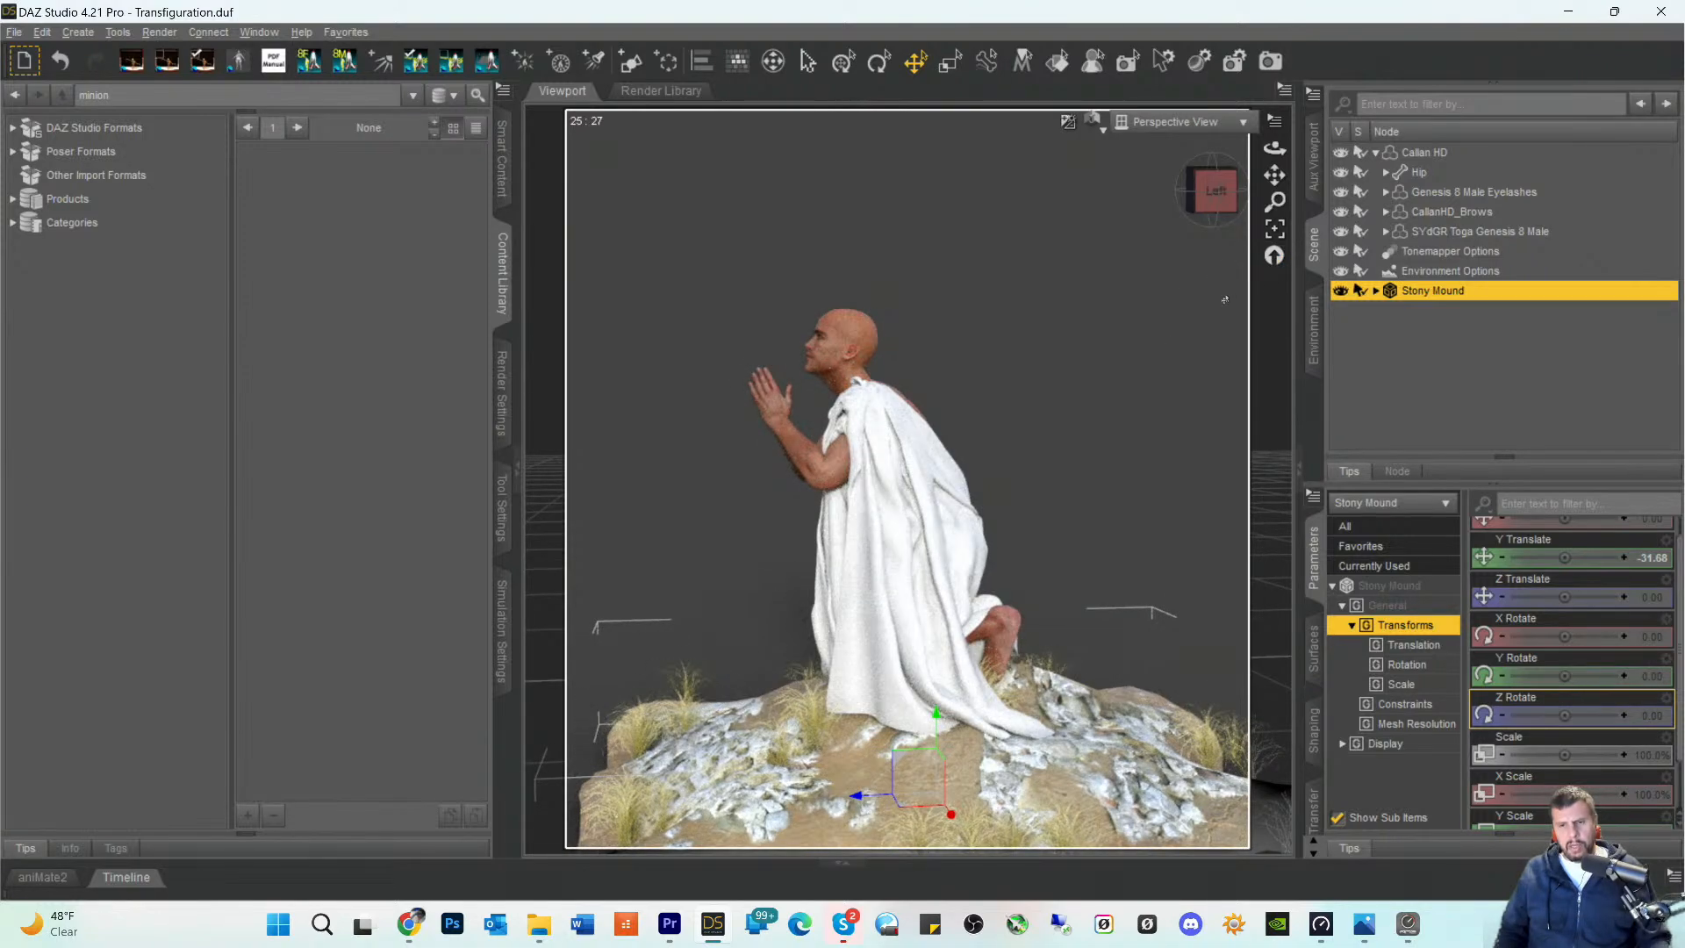
scroll(1220, 303, down, 2)
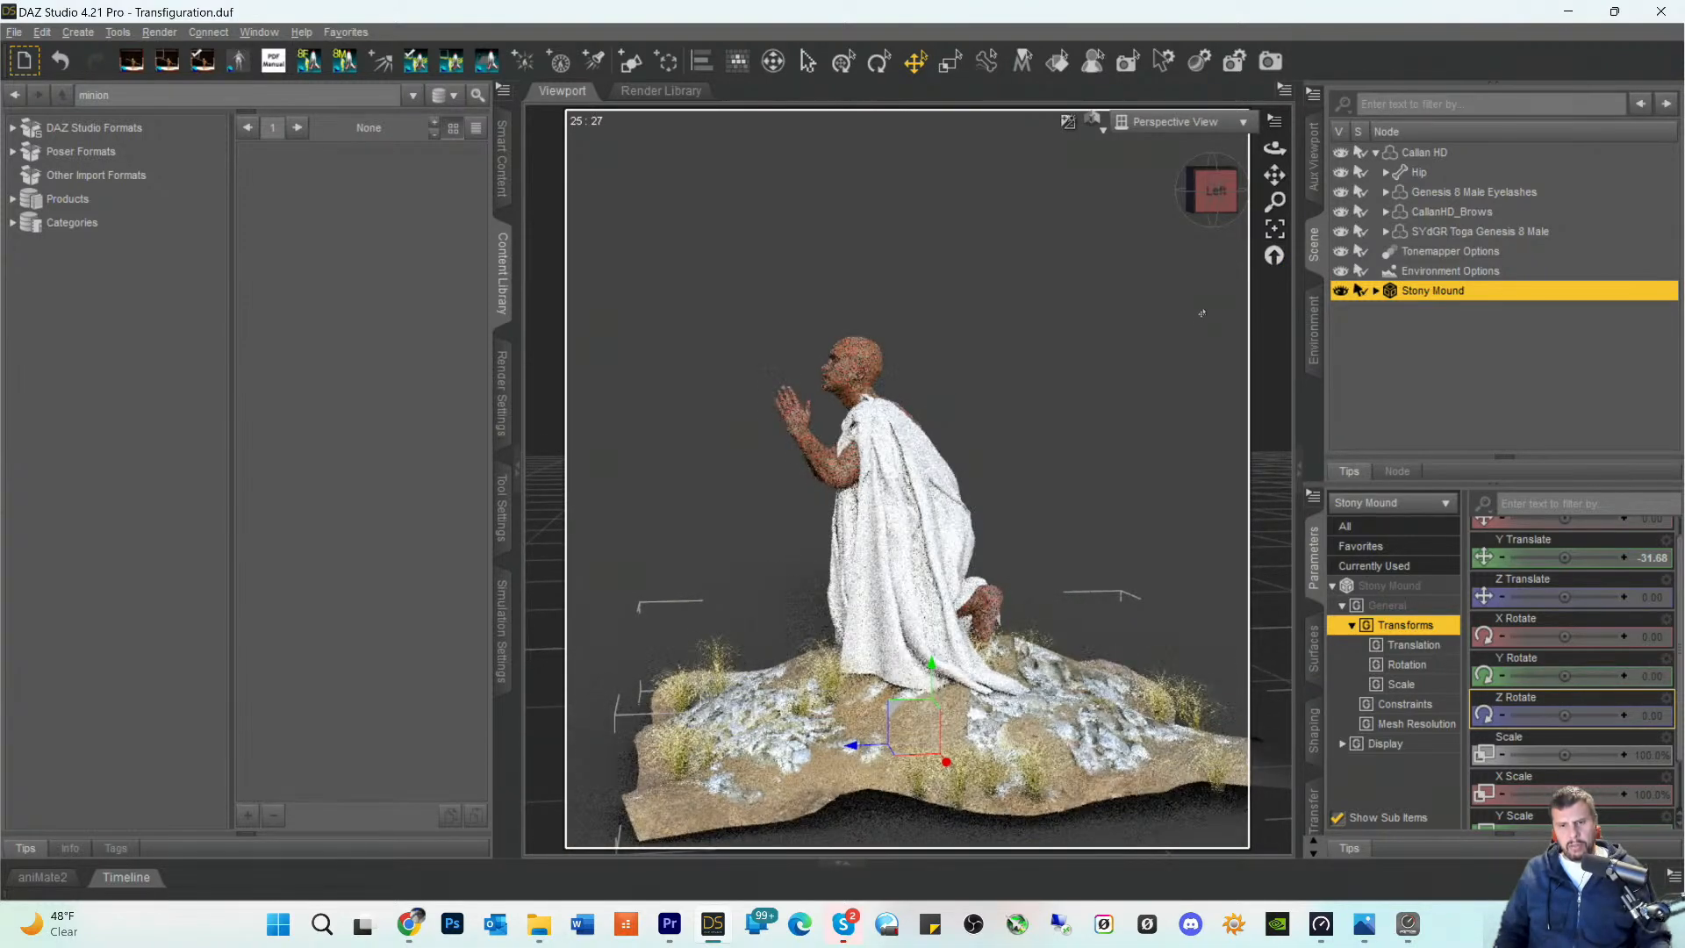
scroll(1202, 313, up, 1)
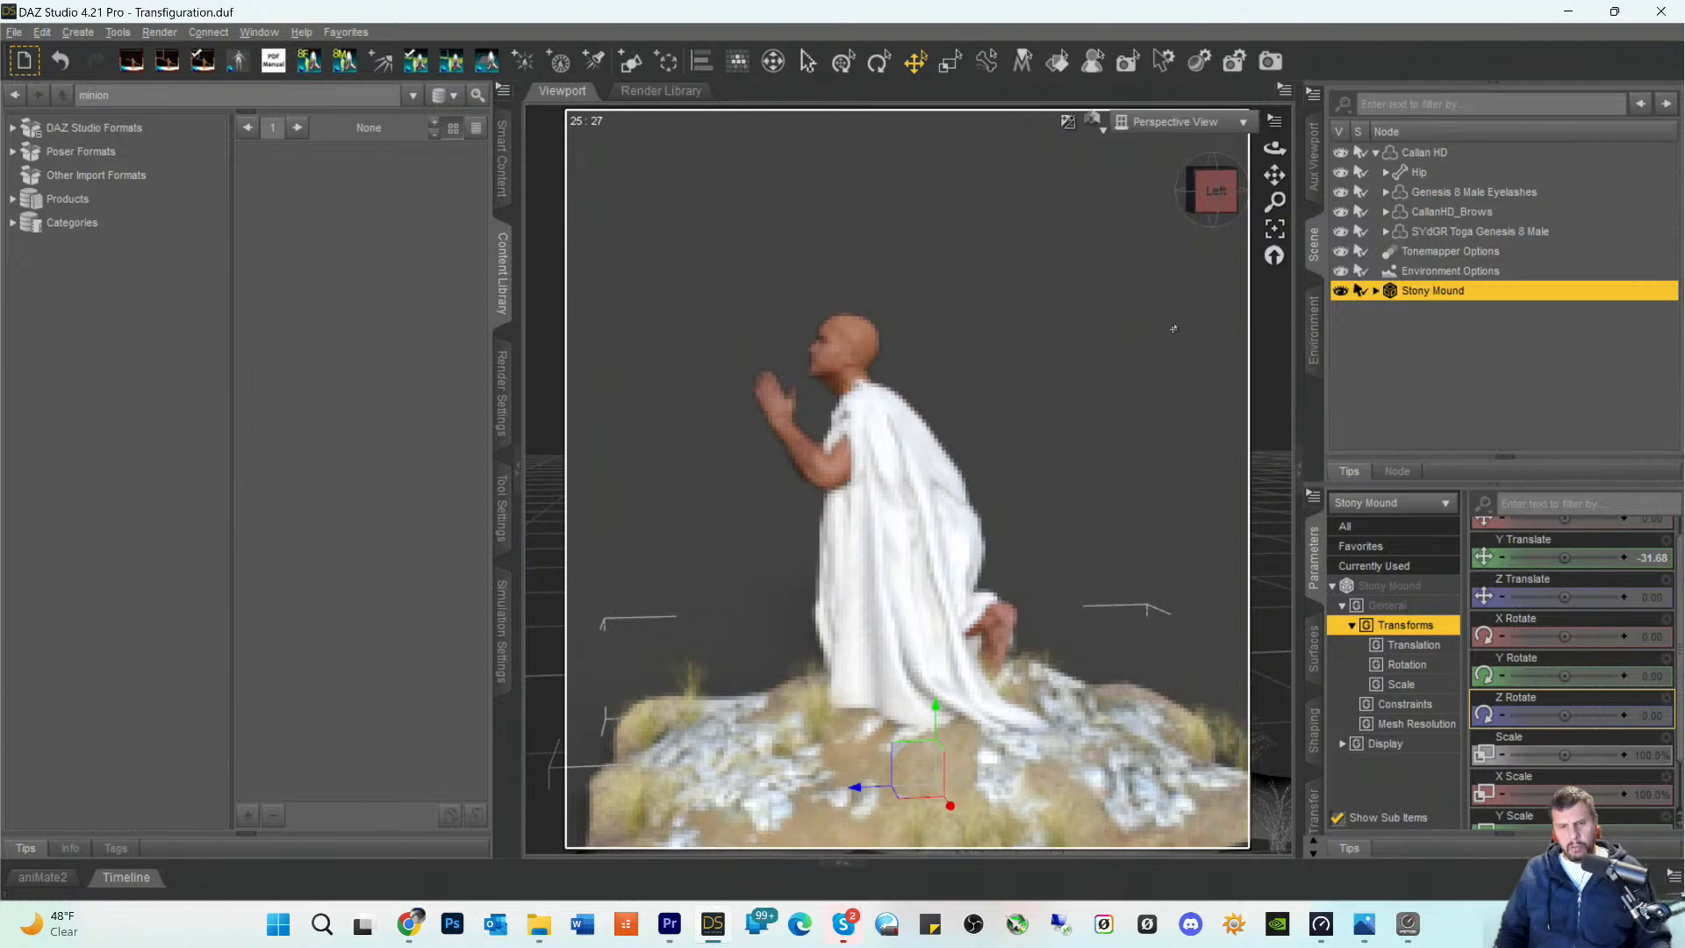
scroll(1174, 328, up, 1)
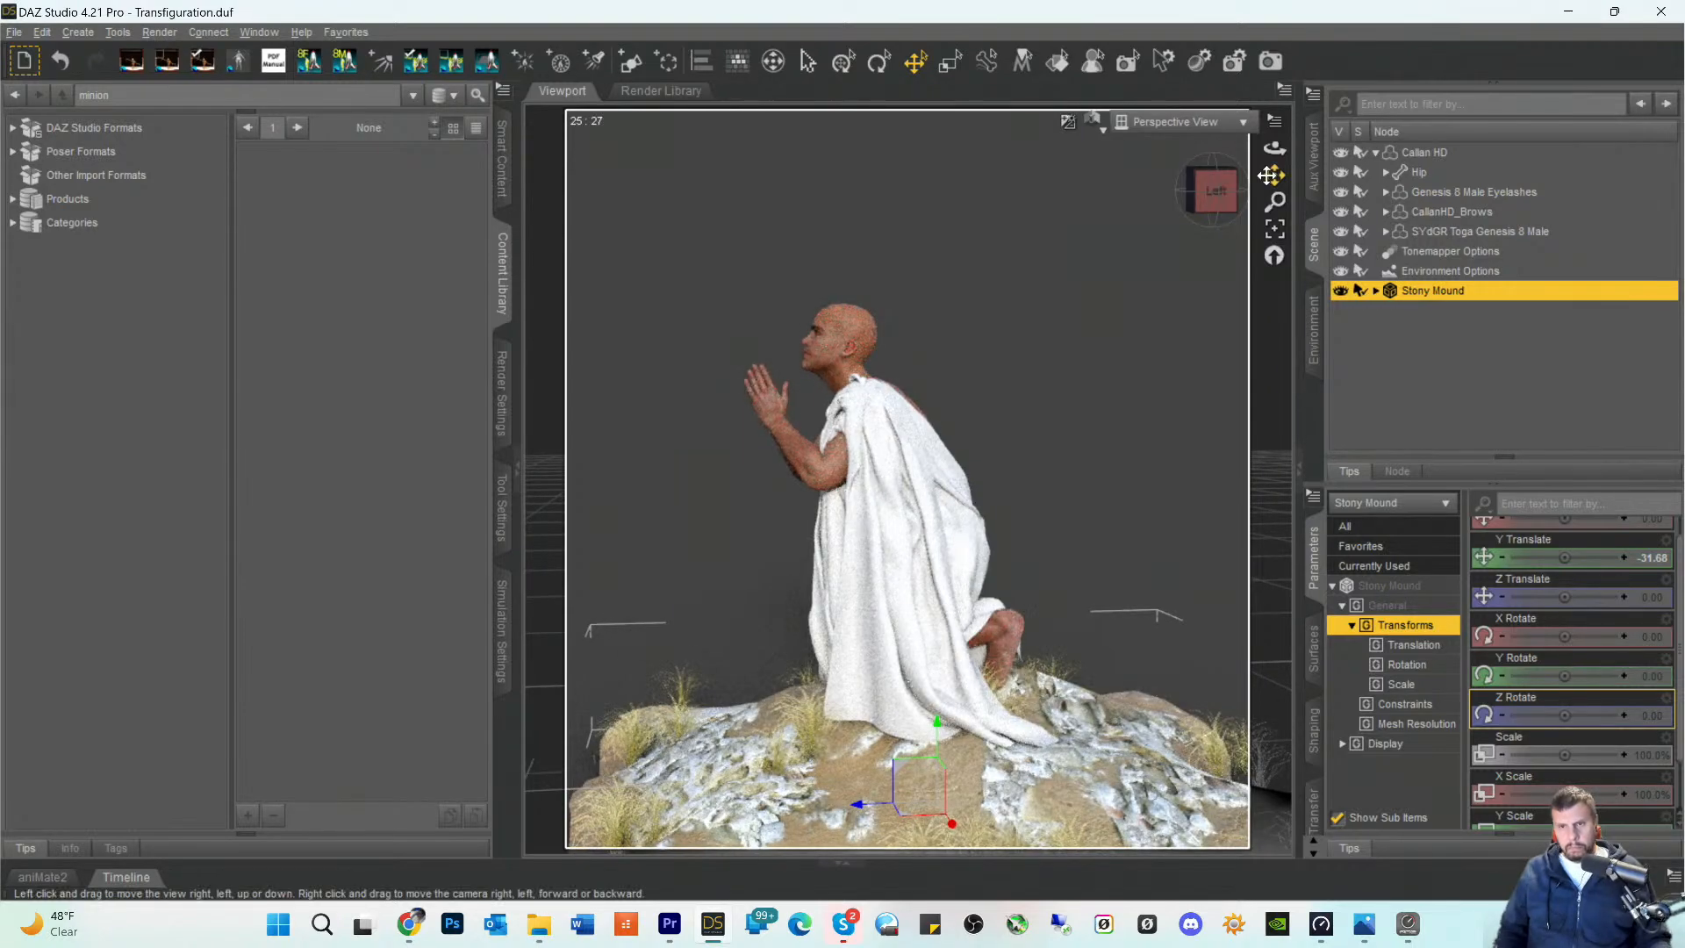
drag(1268, 175, 1314, 171)
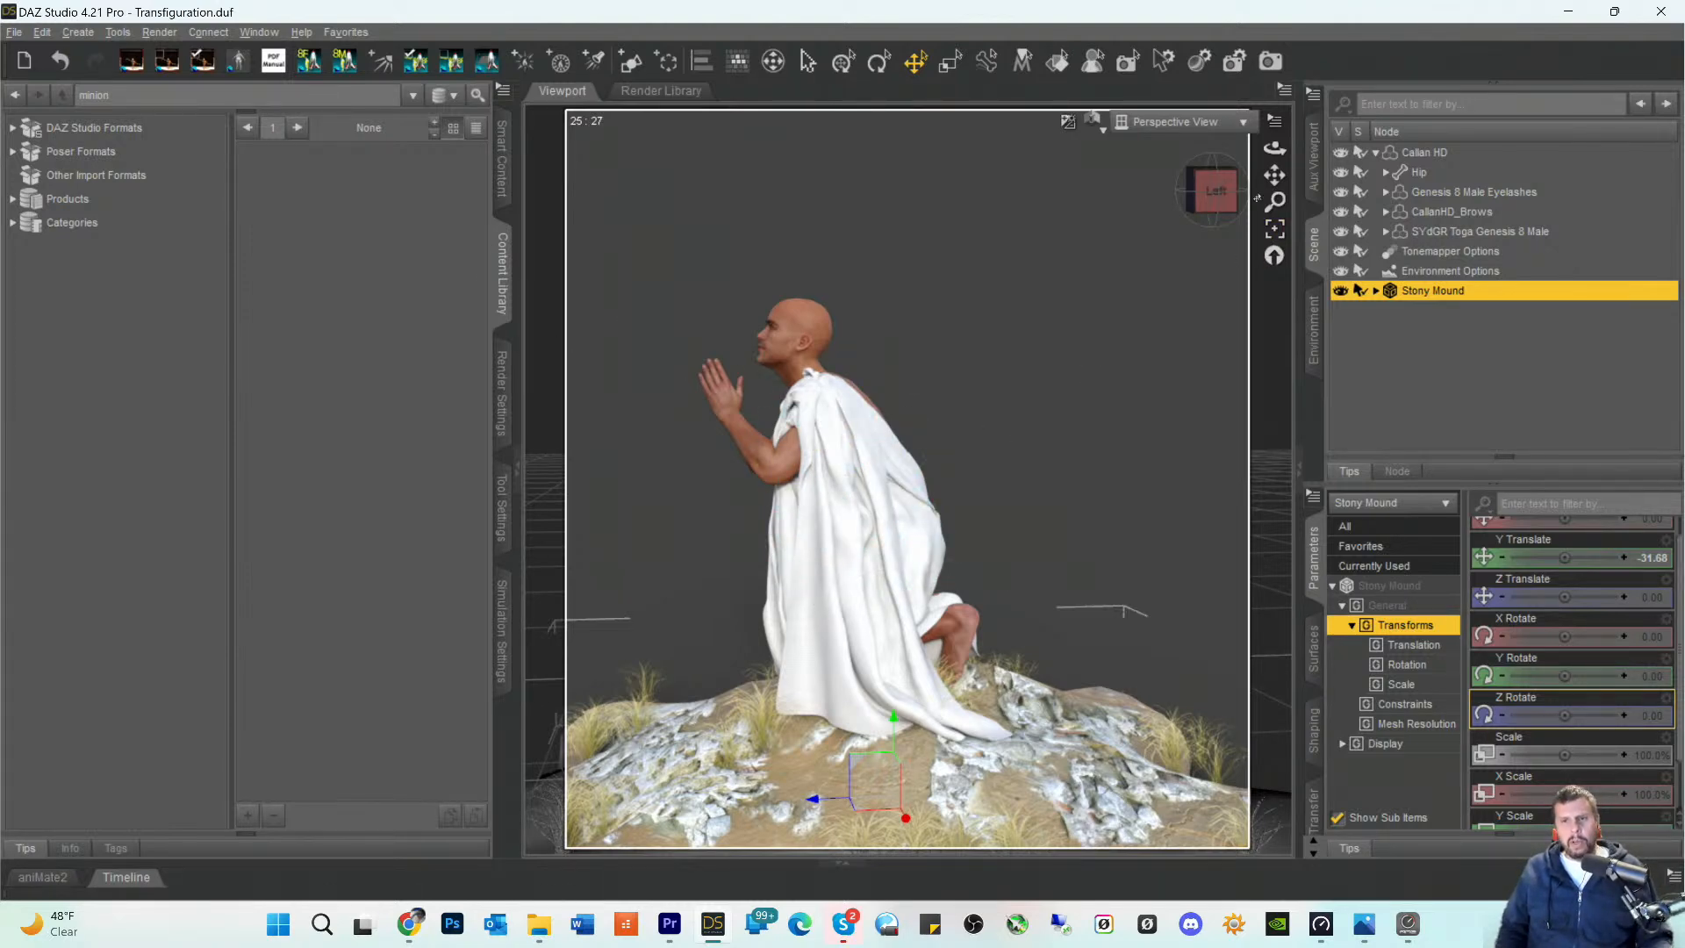
drag(1275, 174, 1296, 179)
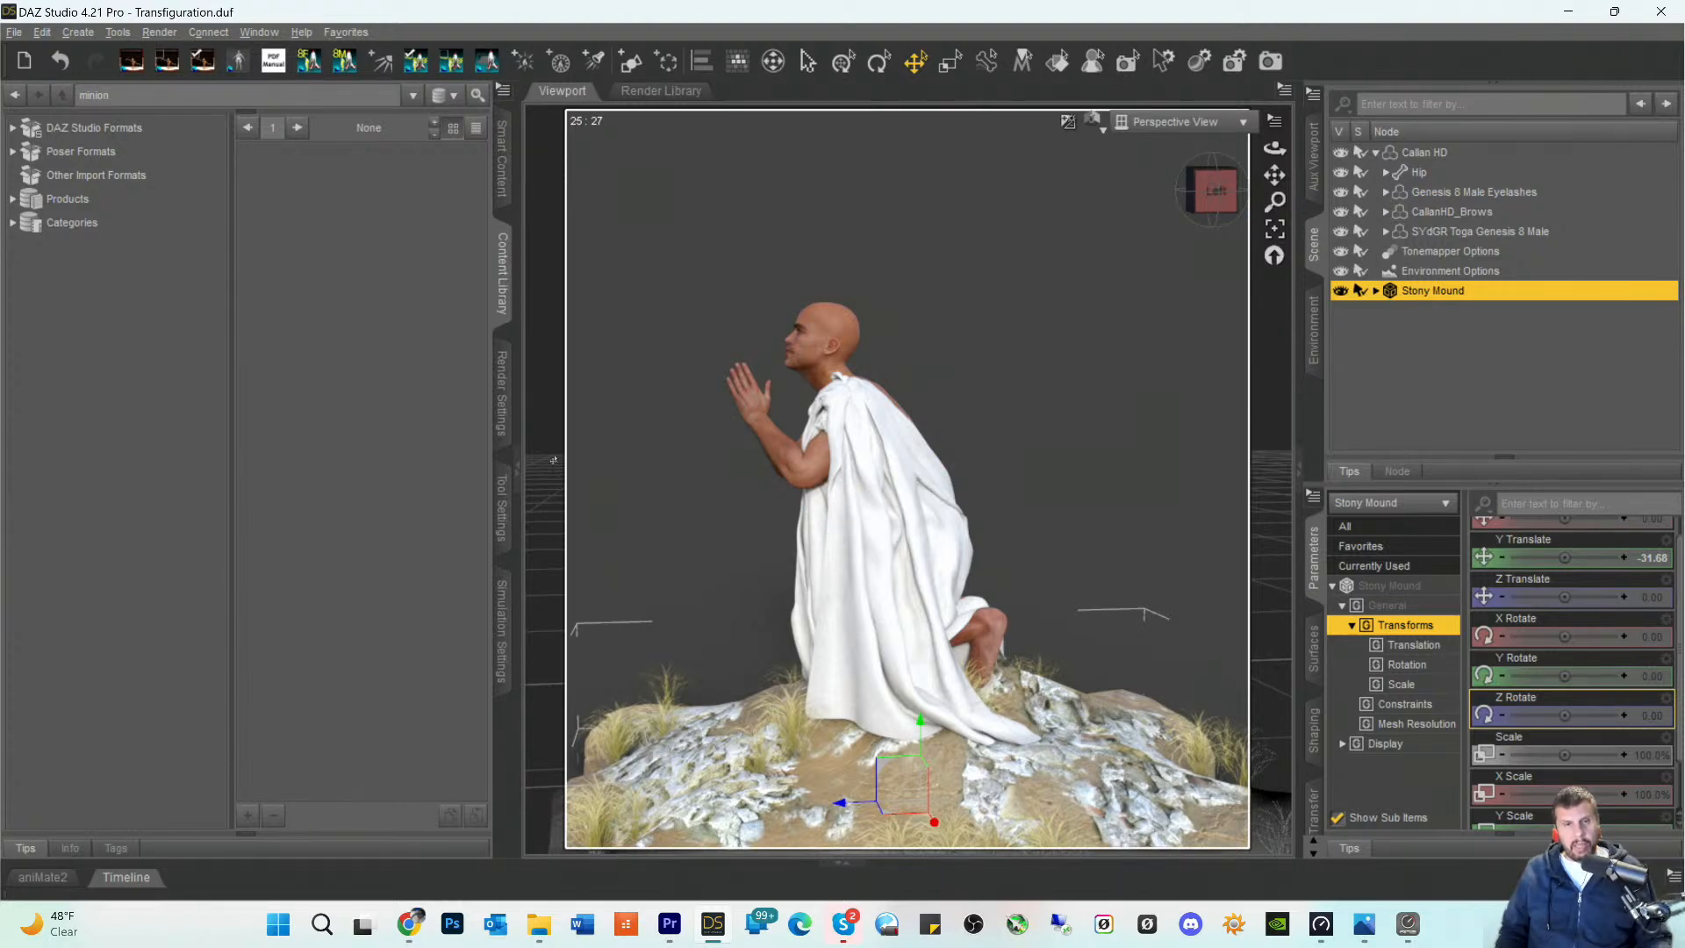
- Search the Smart Content products for "vdb", replacing the previous filter text
click(502, 158)
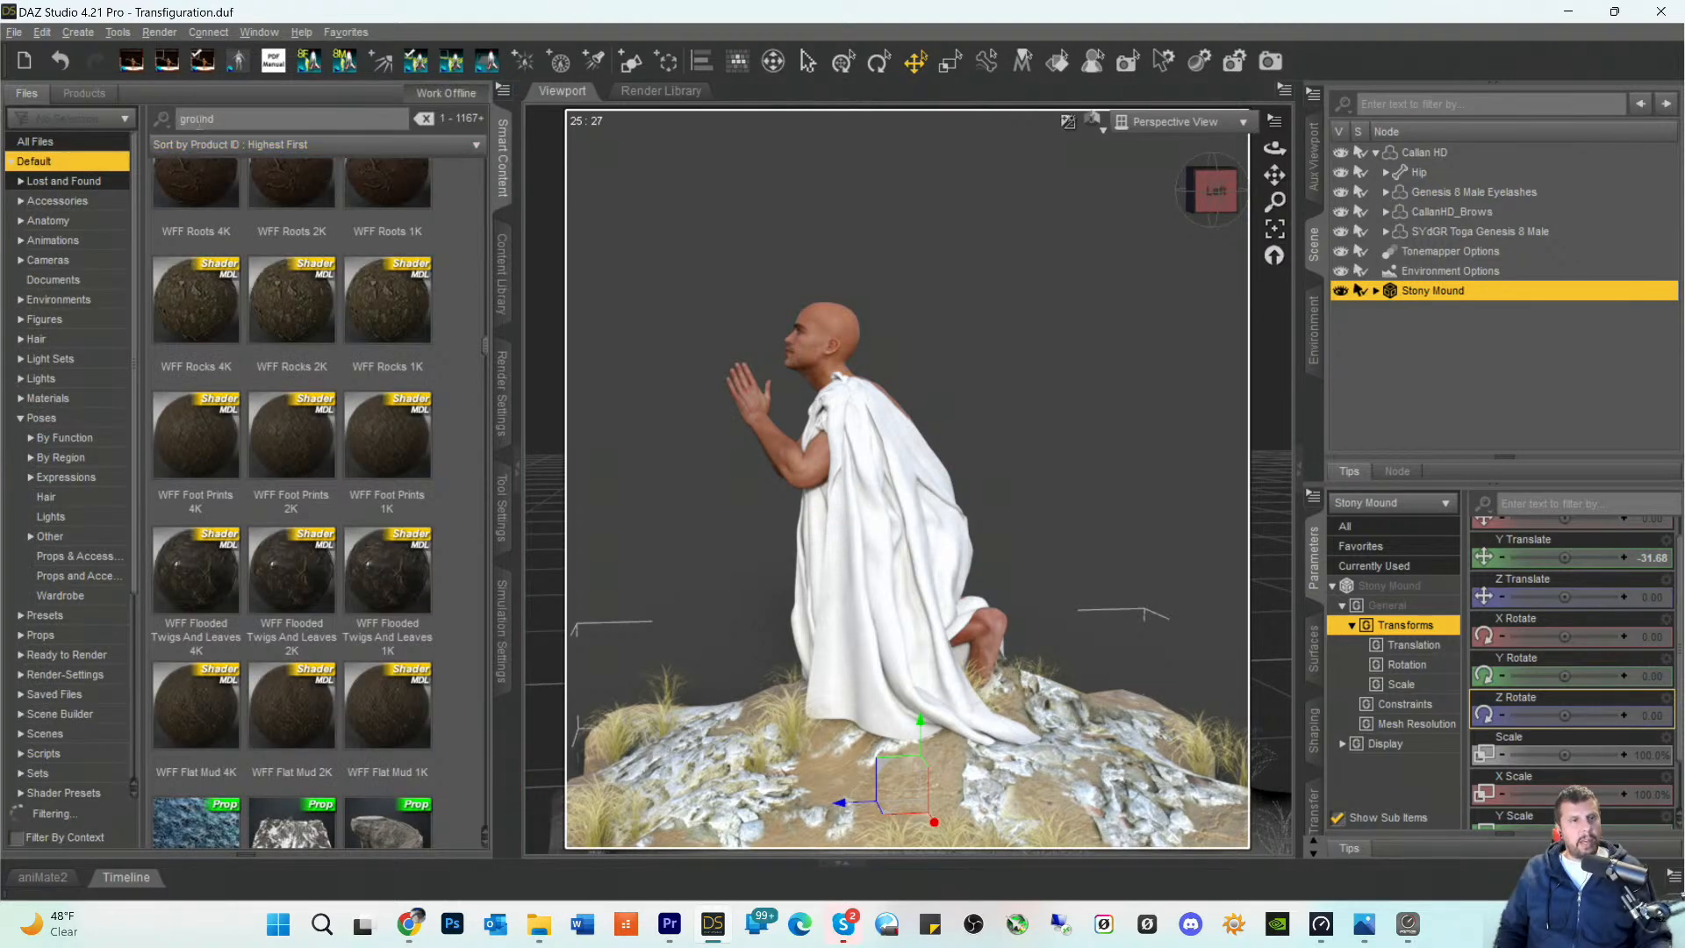
click(84, 93)
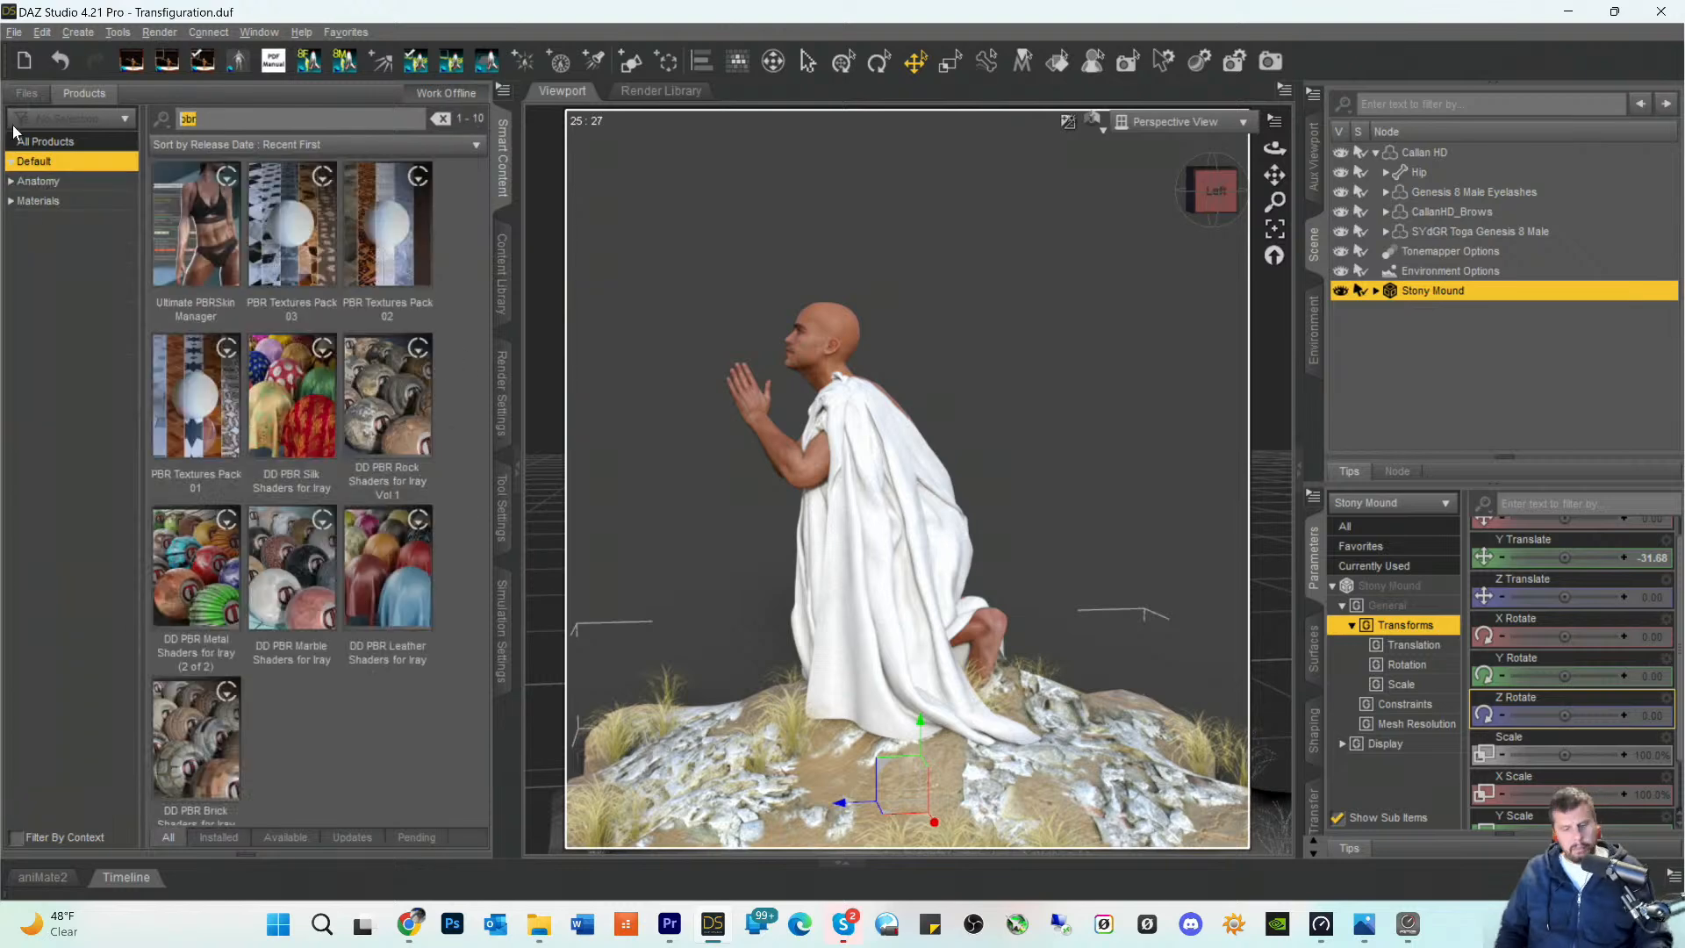
click(440, 118)
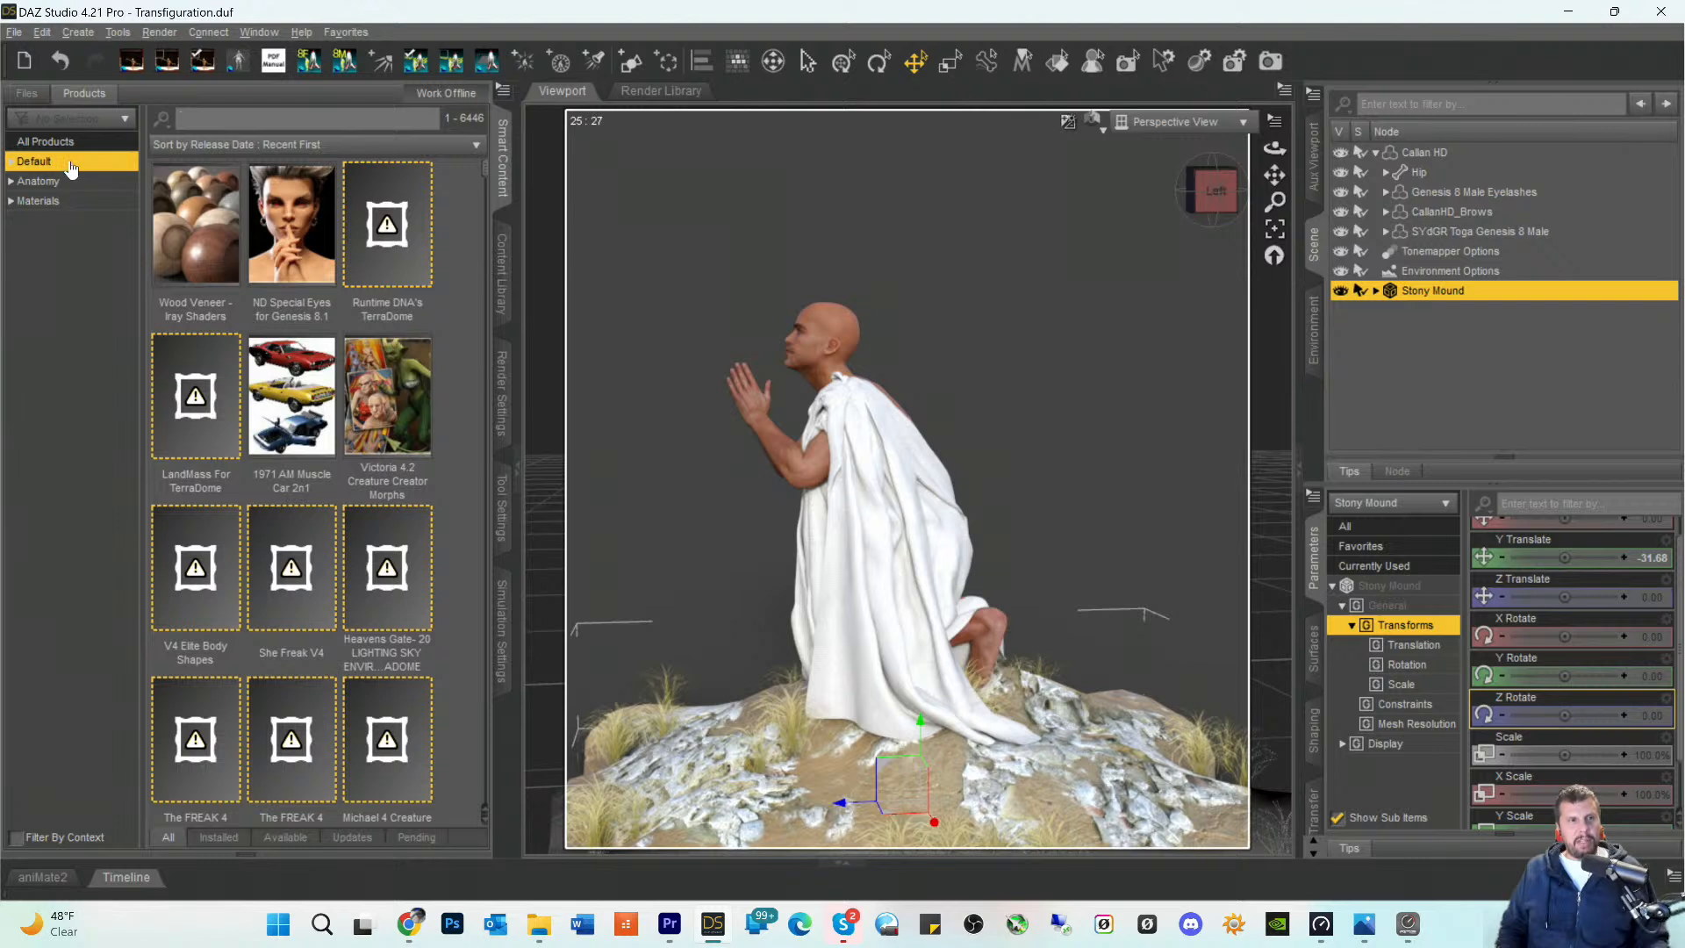
click(226, 121)
text(vdb)
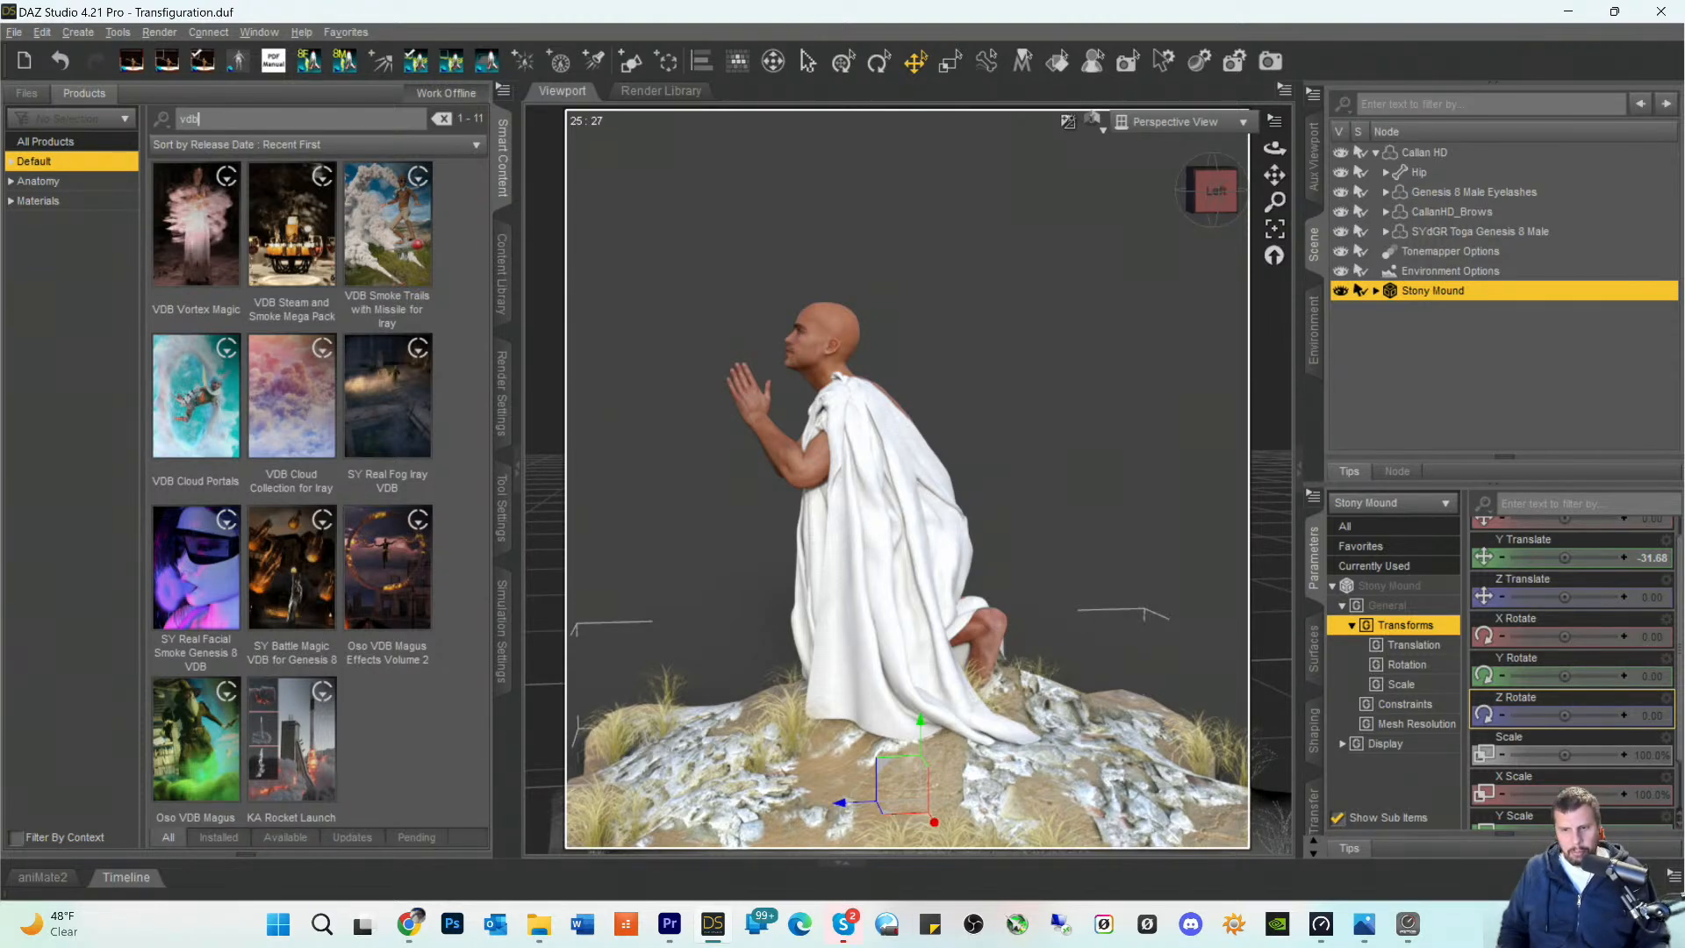
click(1408, 923)
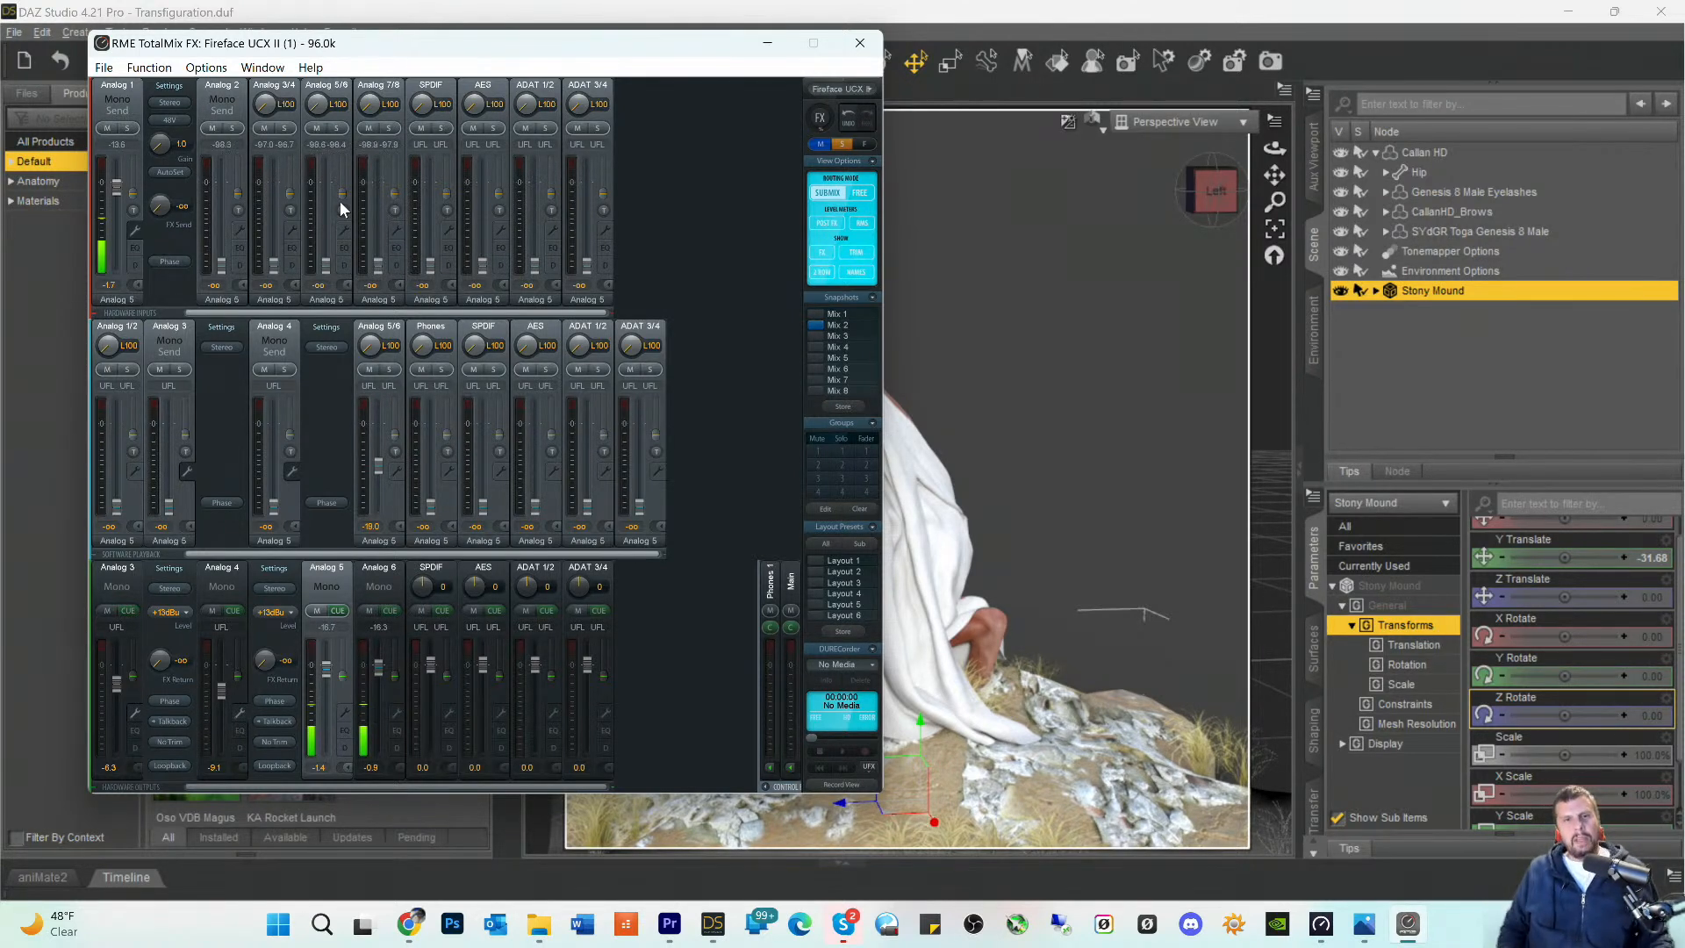
click(768, 43)
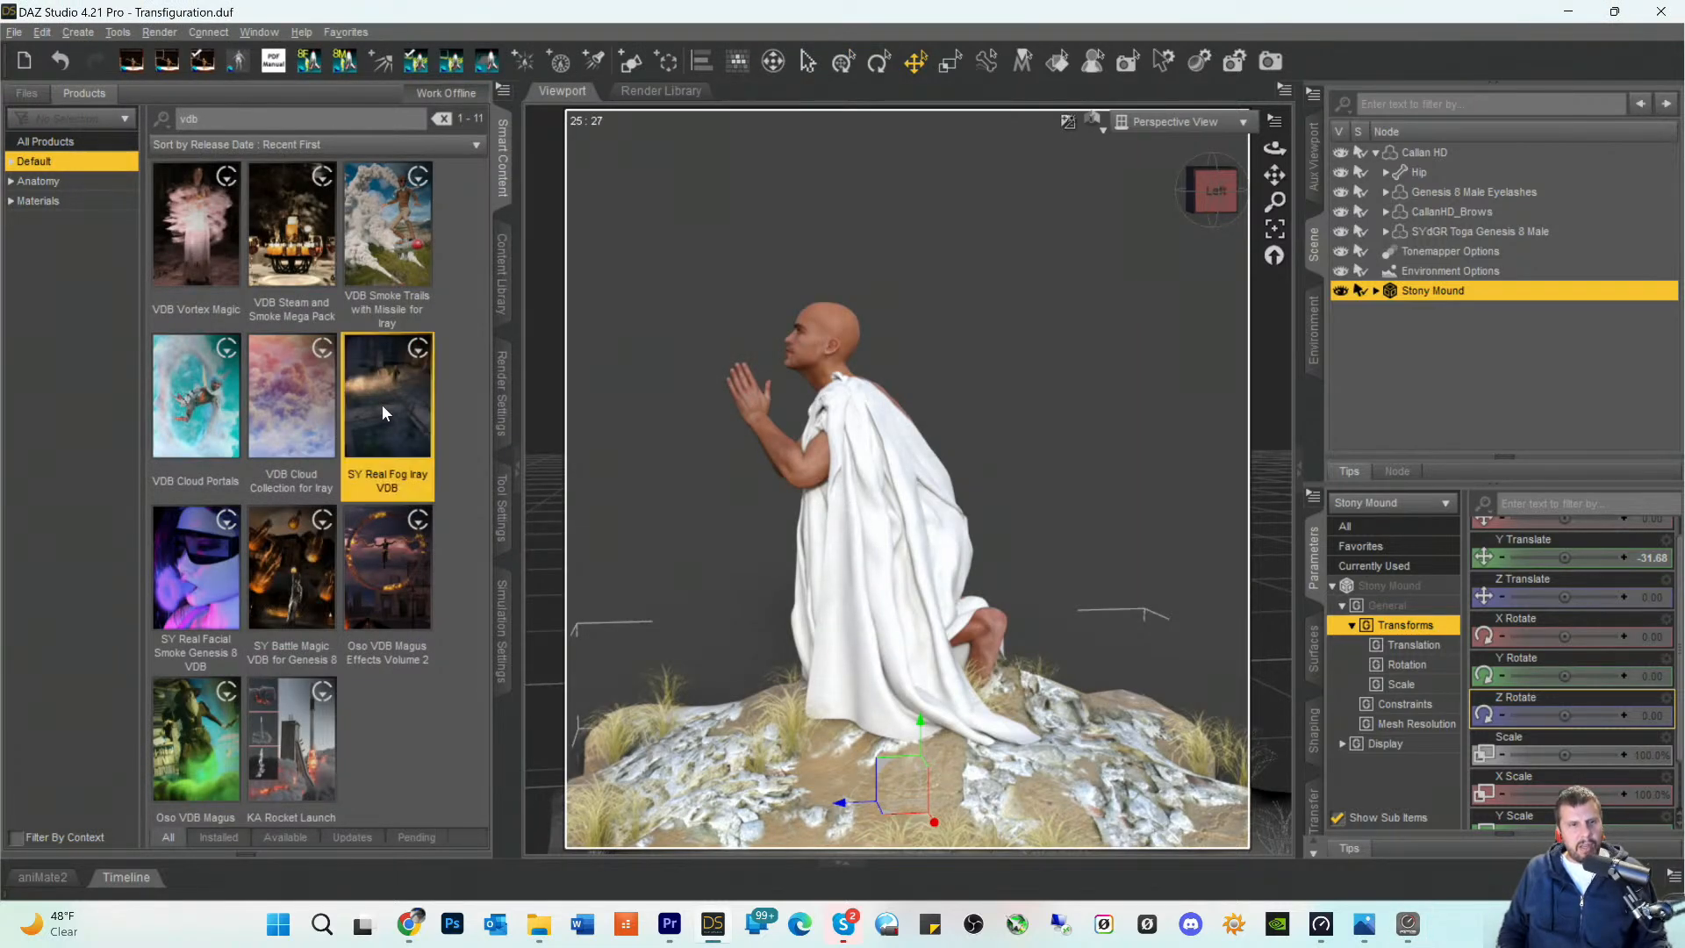
- Open the props of the SY Real Fog Iray VDB product and load SYRF Fog Pouf into the scene
click(381, 404)
click(52, 314)
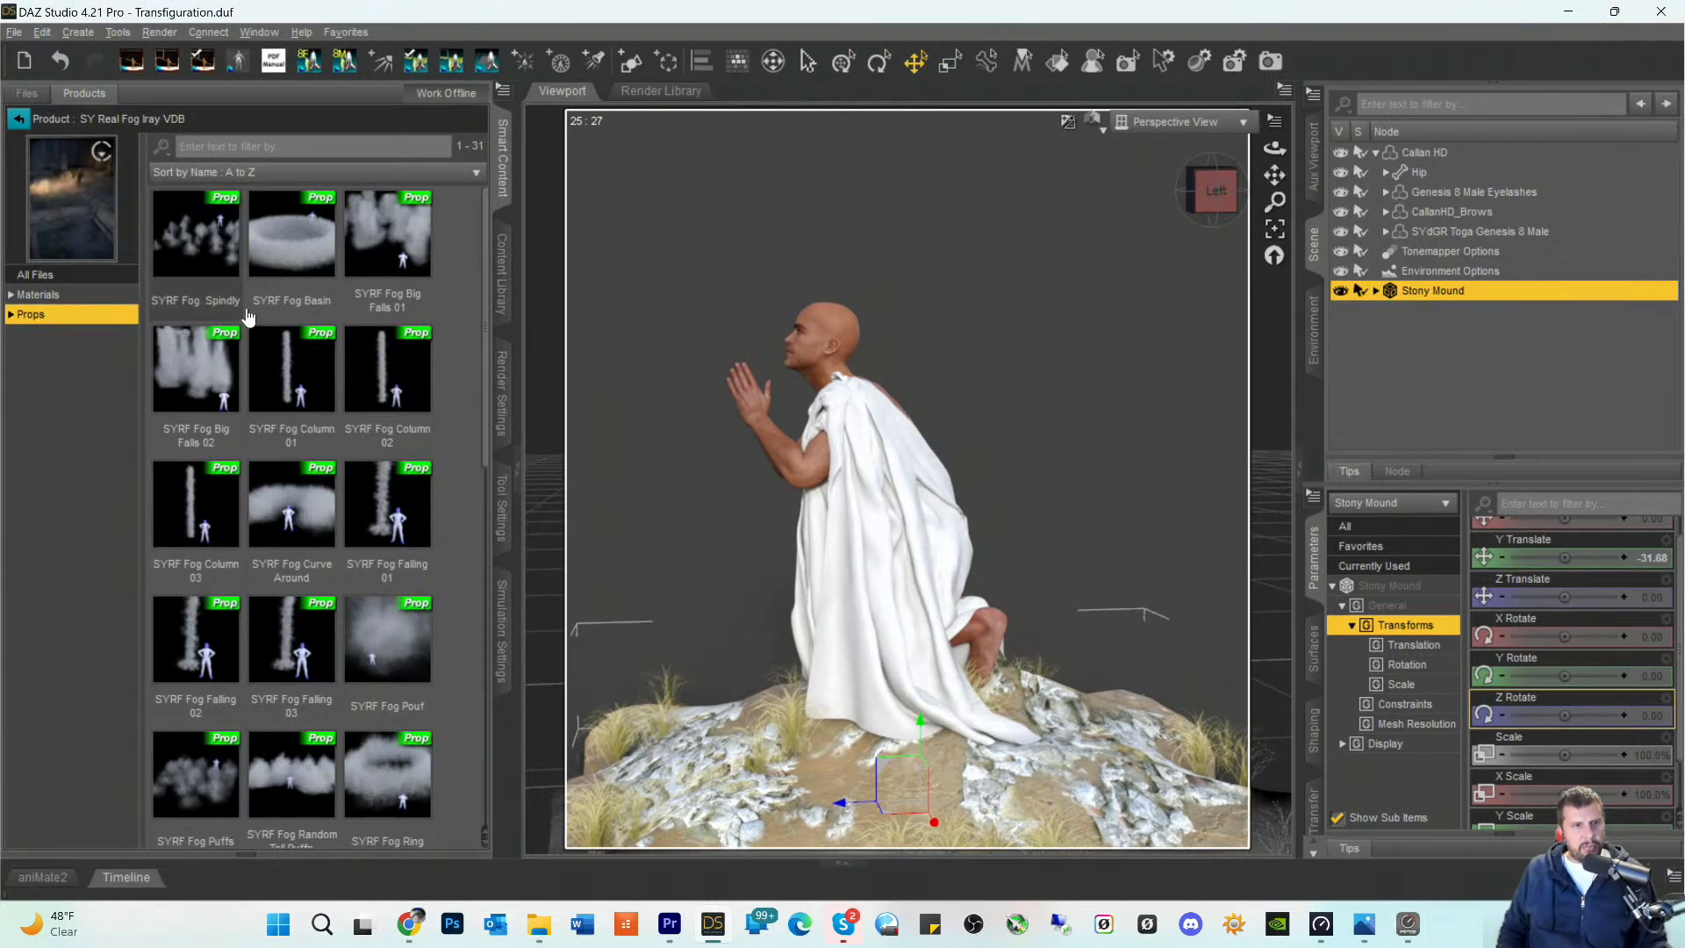
mouse_move(380, 643)
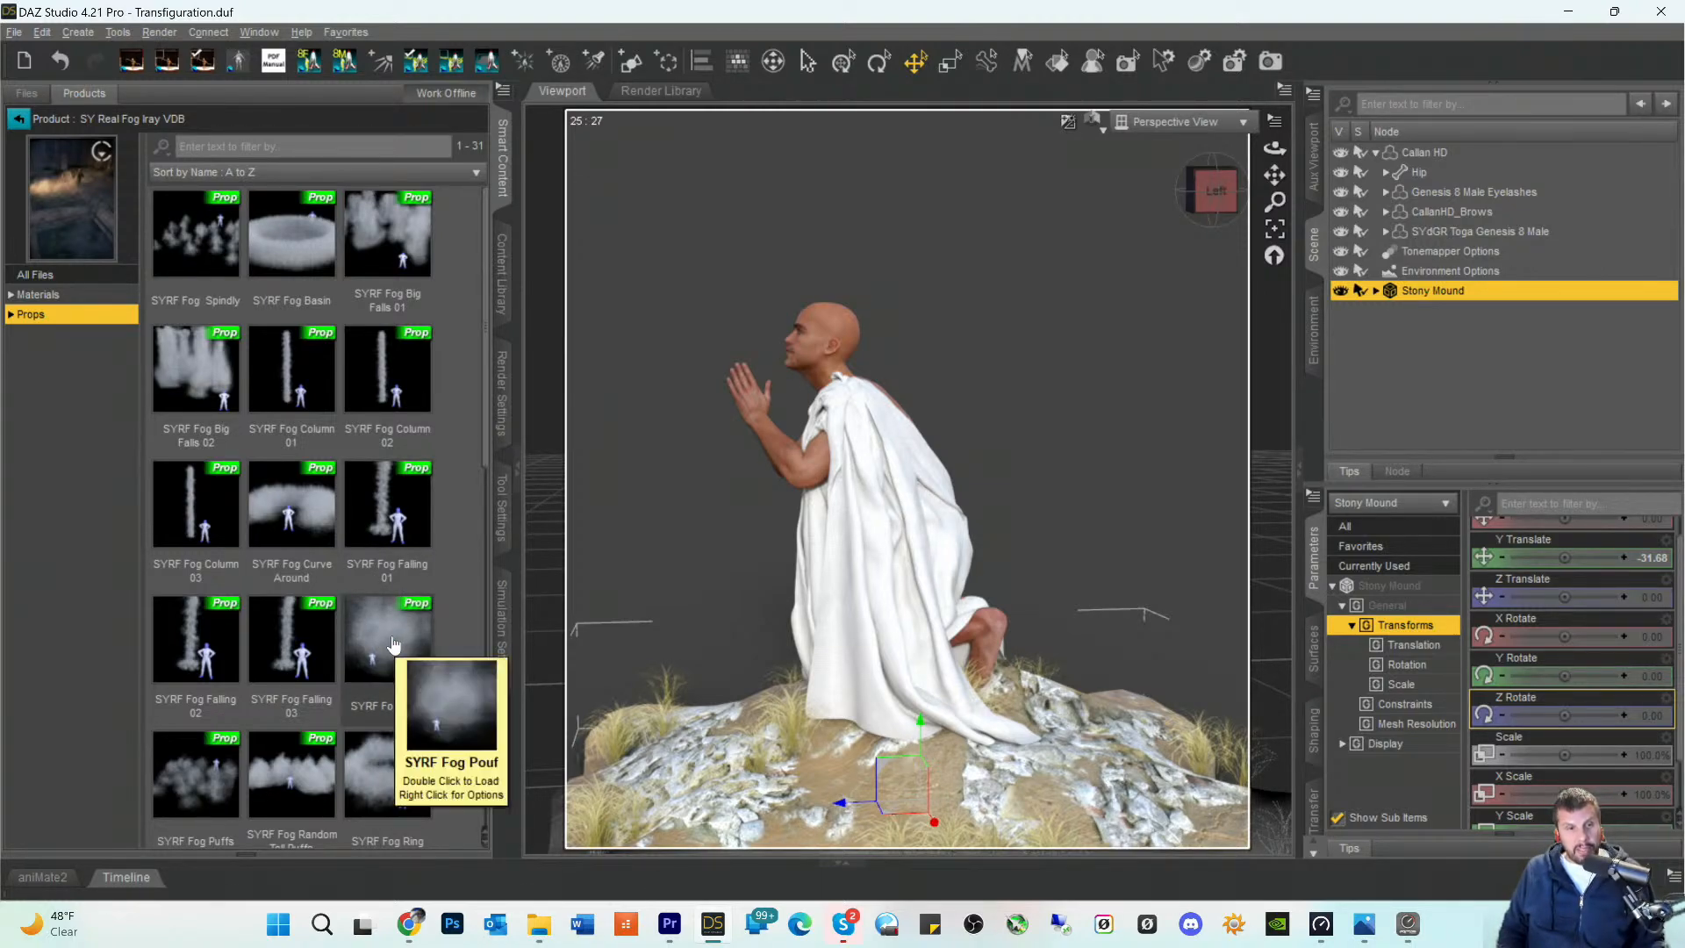
double_click(393, 645)
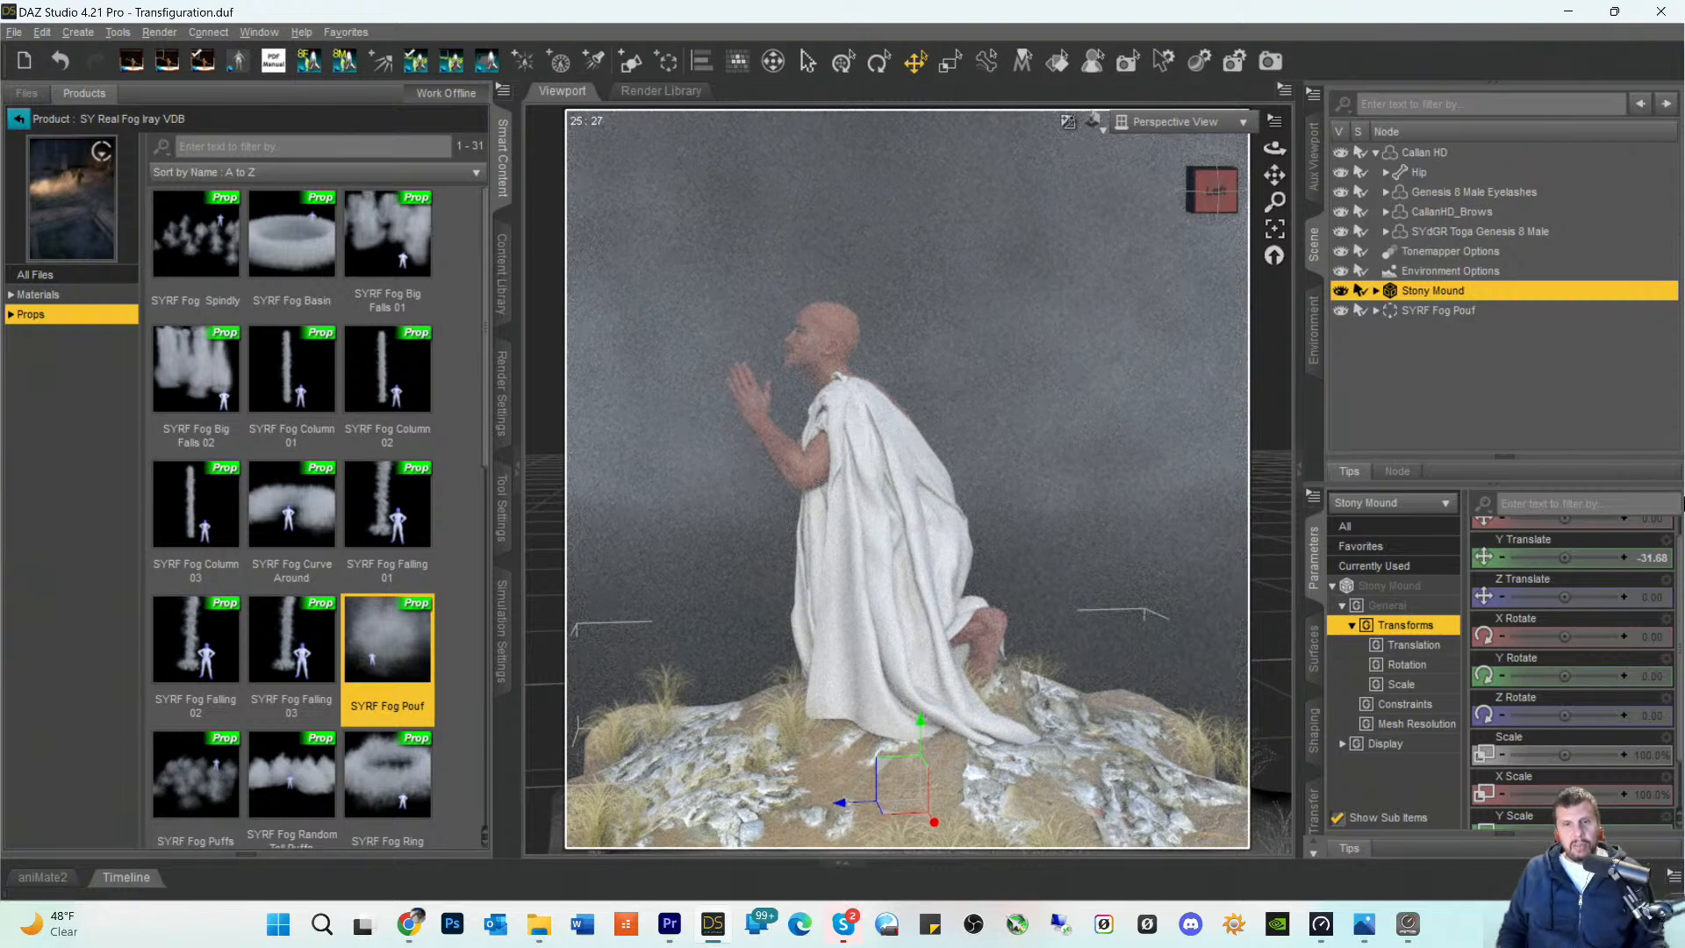
- Scale the Stony Mound to 174.1% and lower its Y Translate to -61.91
scroll(1667, 544, up, 1)
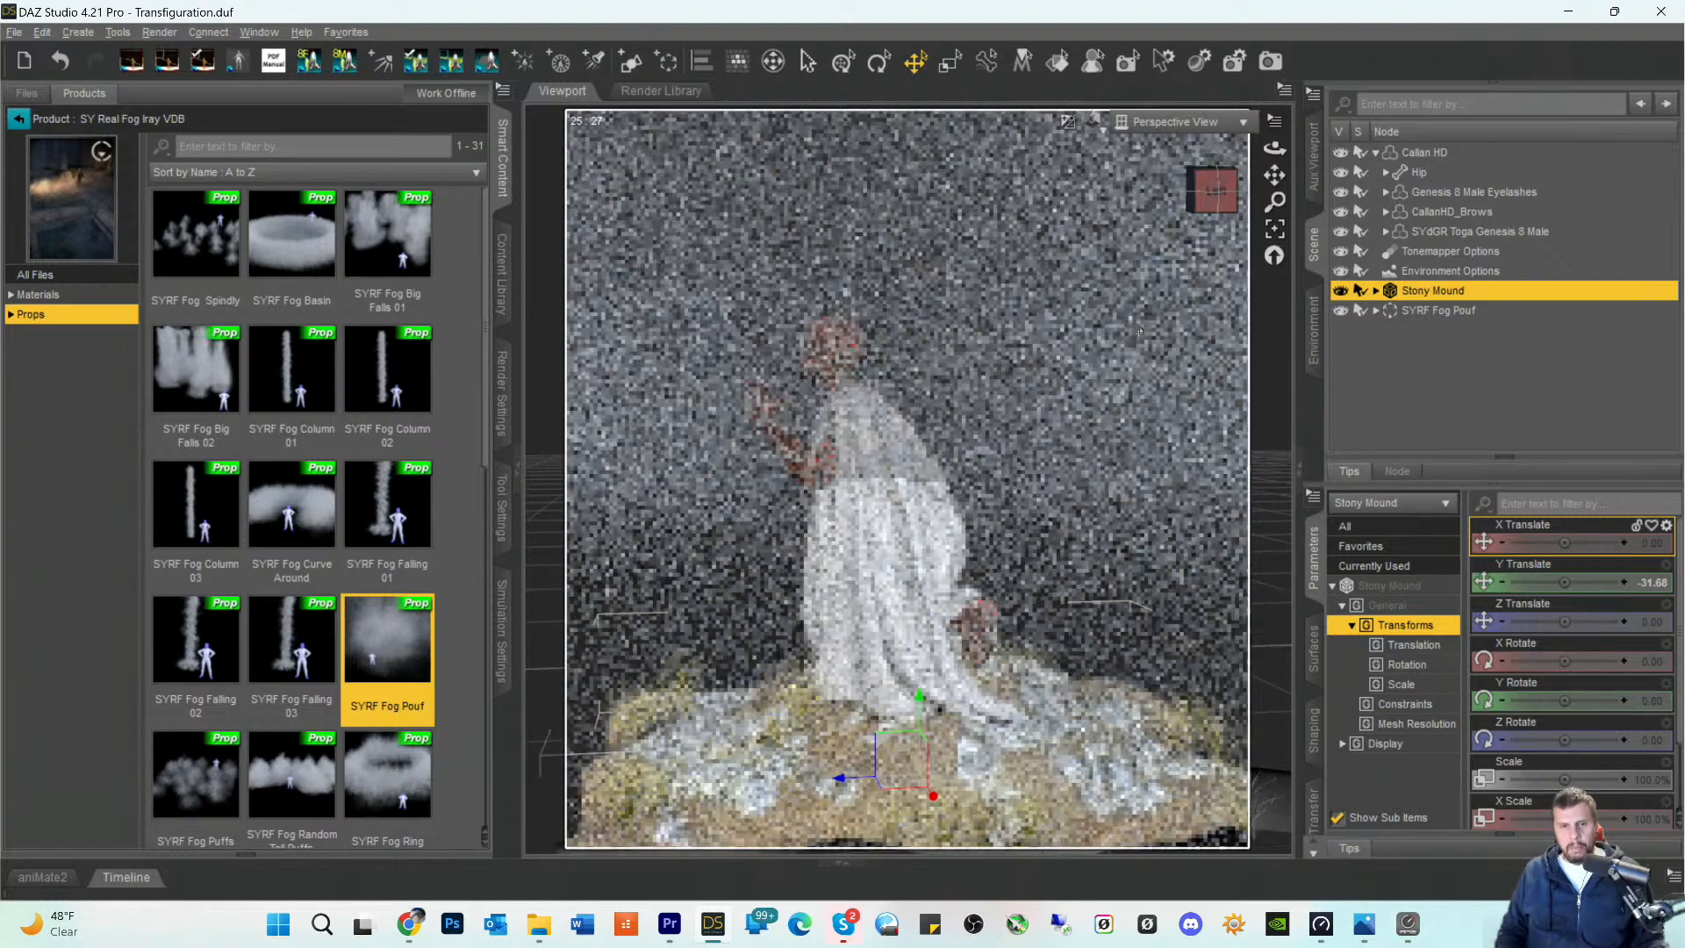
scroll(1140, 332, down, 4)
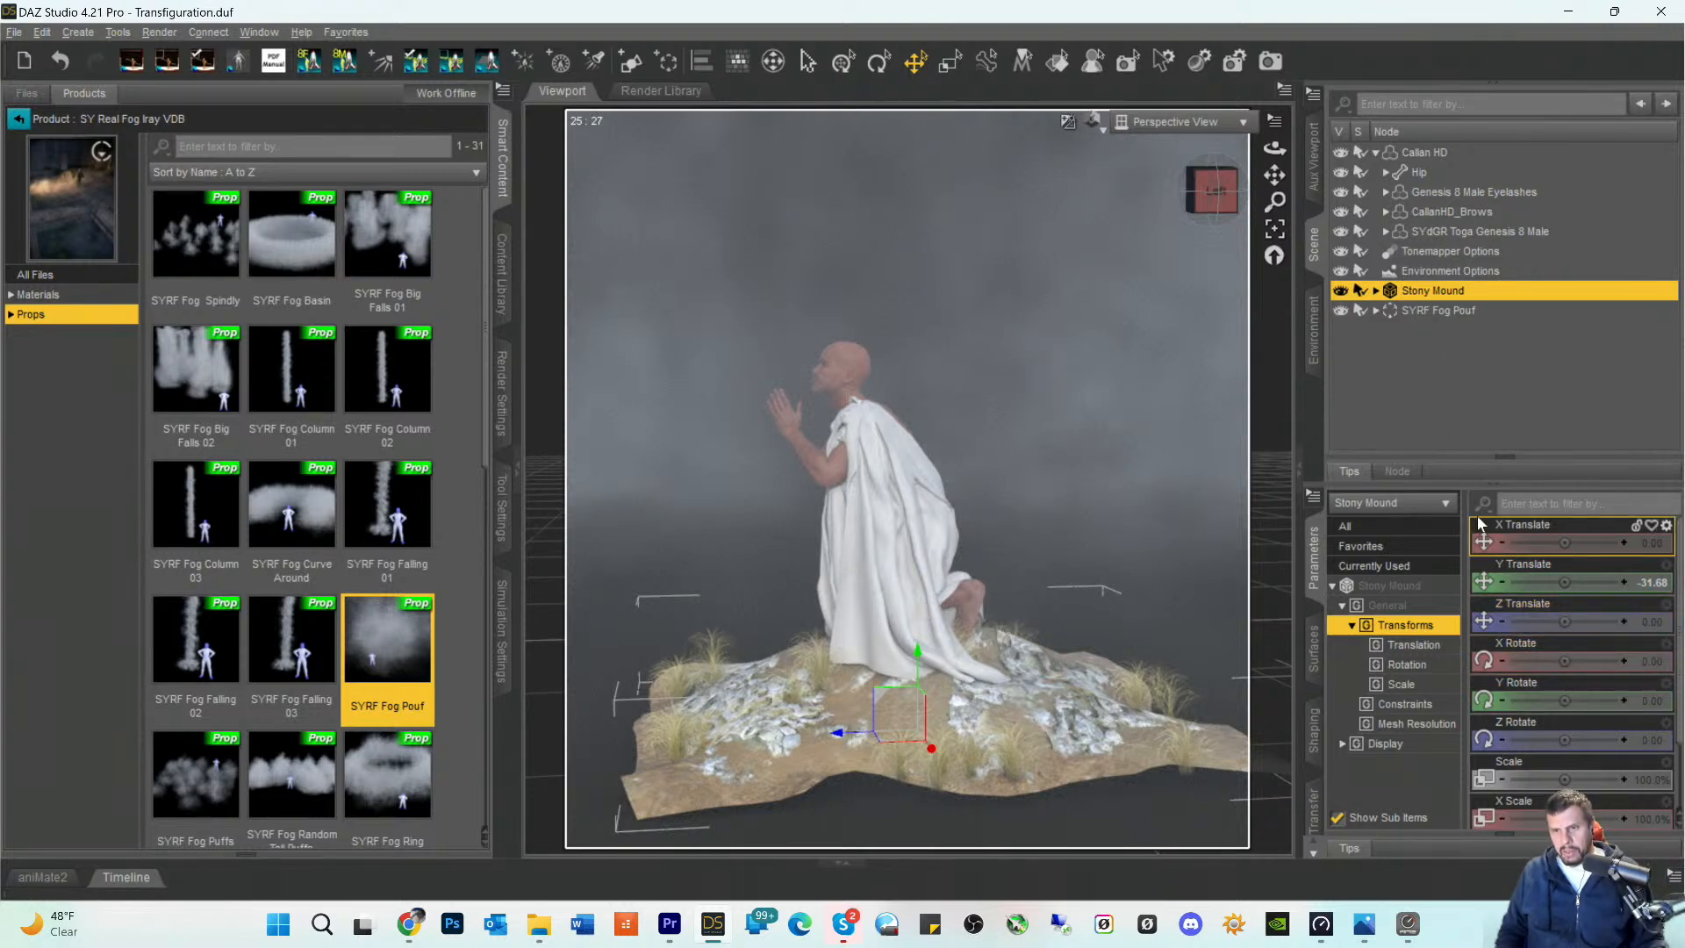
drag(1564, 779, 1604, 779)
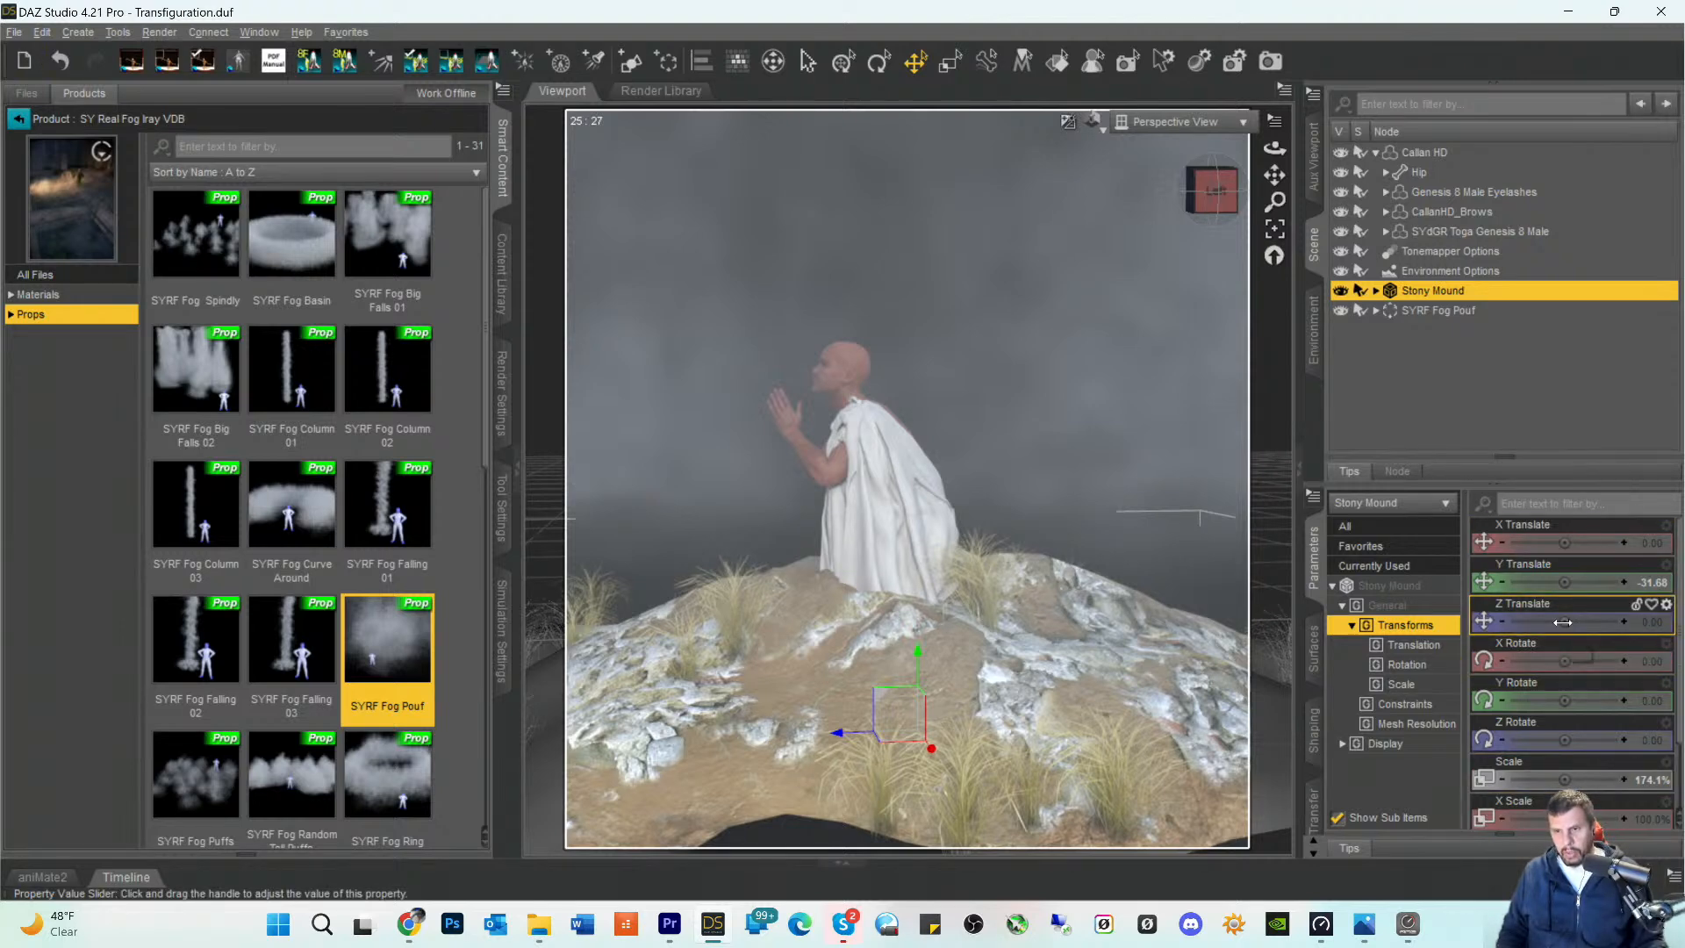
drag(1561, 584, 1546, 583)
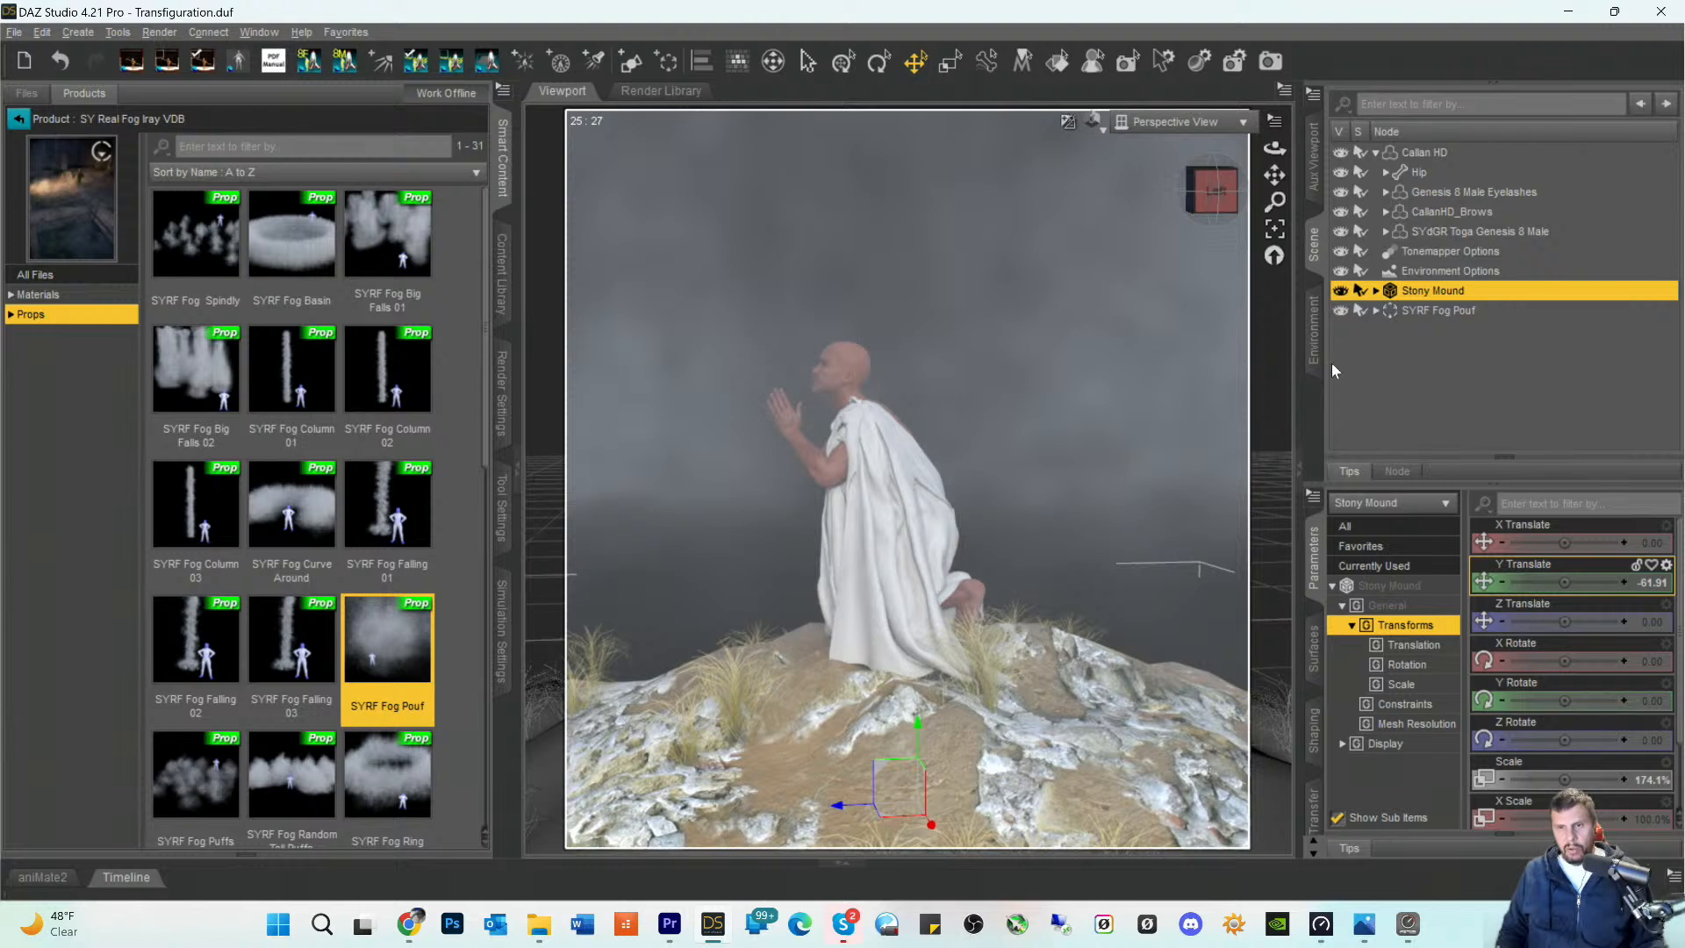
- Group the Stony Mound and SYRF Fog Pouf under the label "Figure and mound"
click(1440, 311)
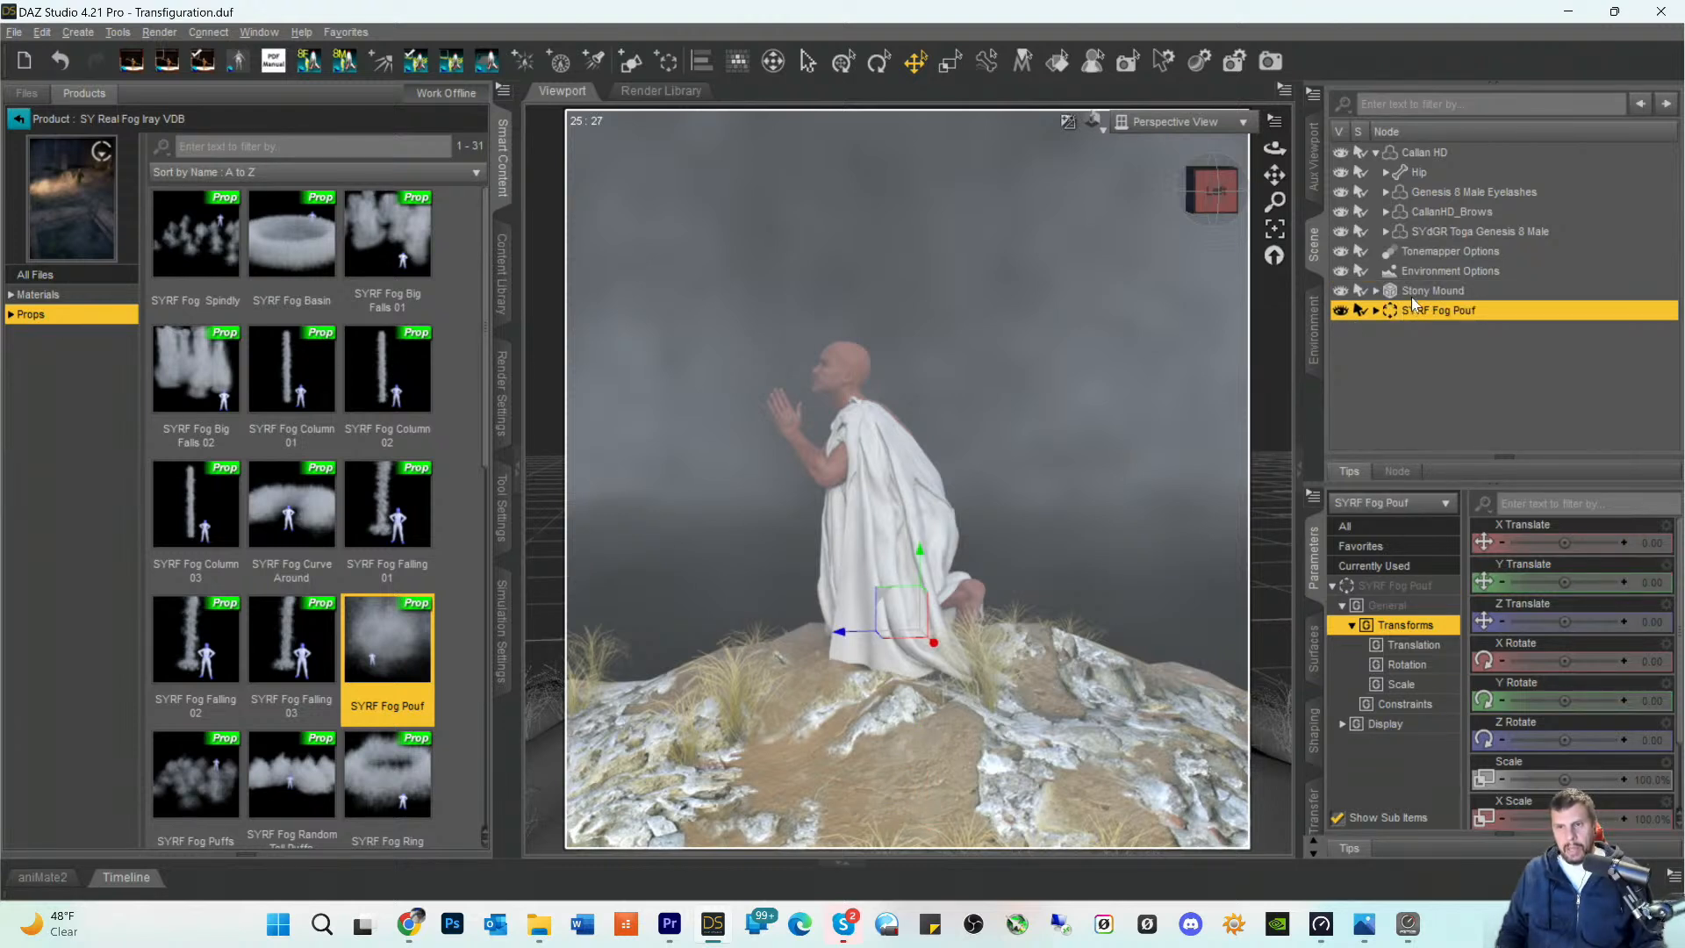
ctrl+click(1412, 295)
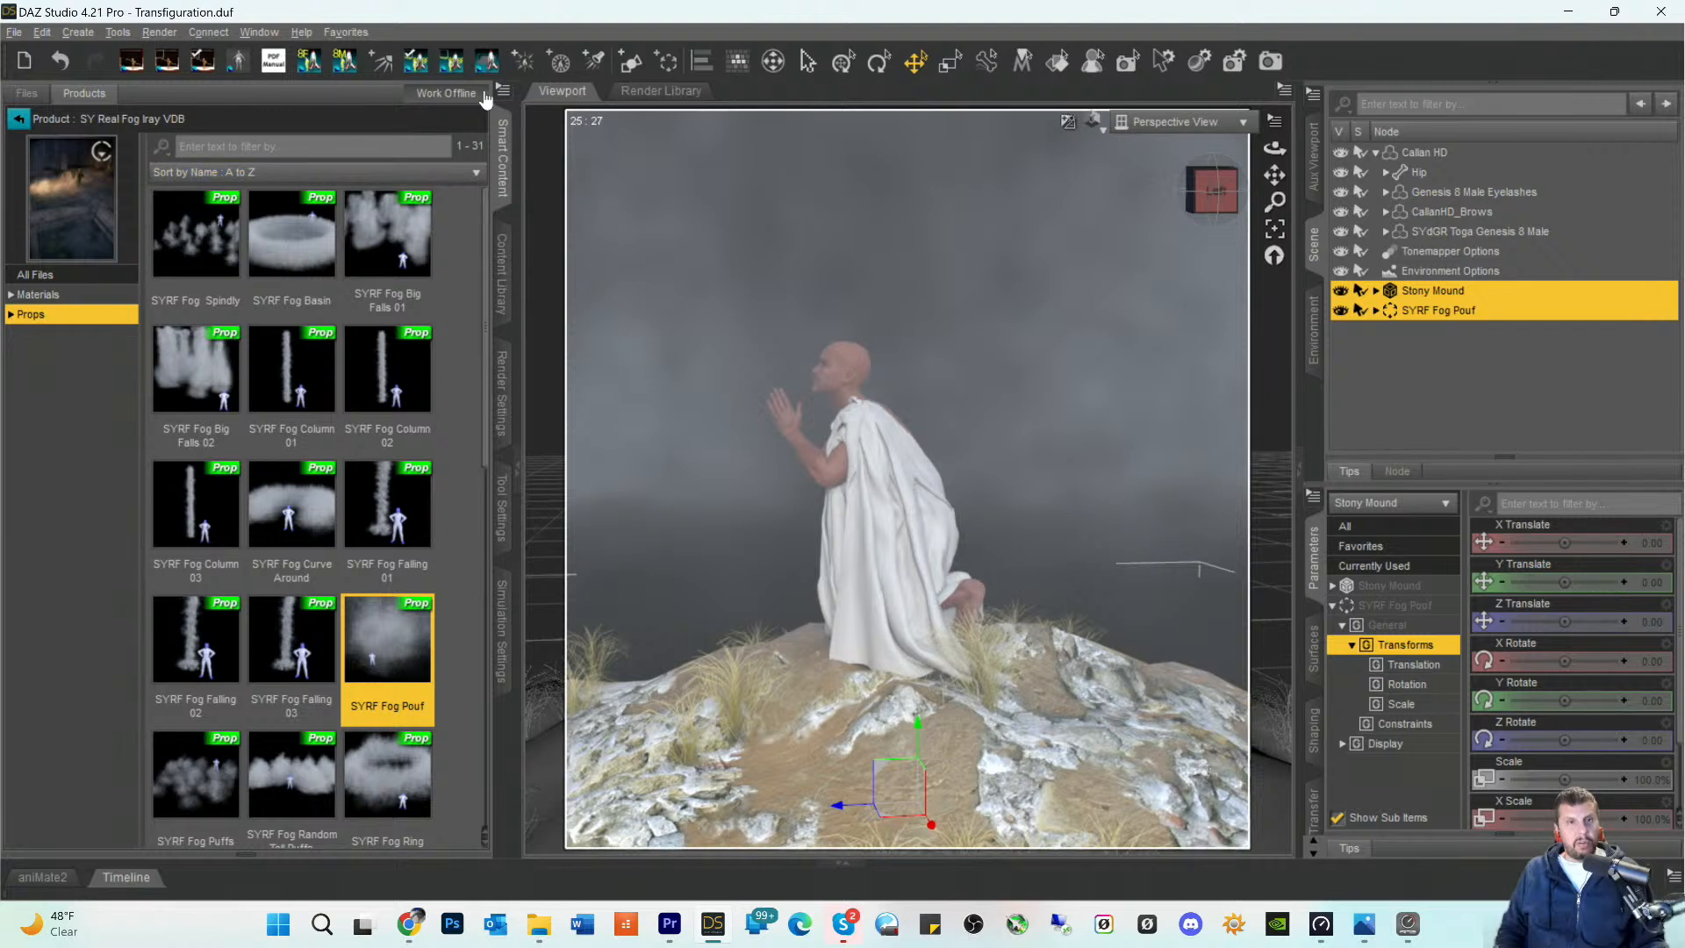
click(667, 62)
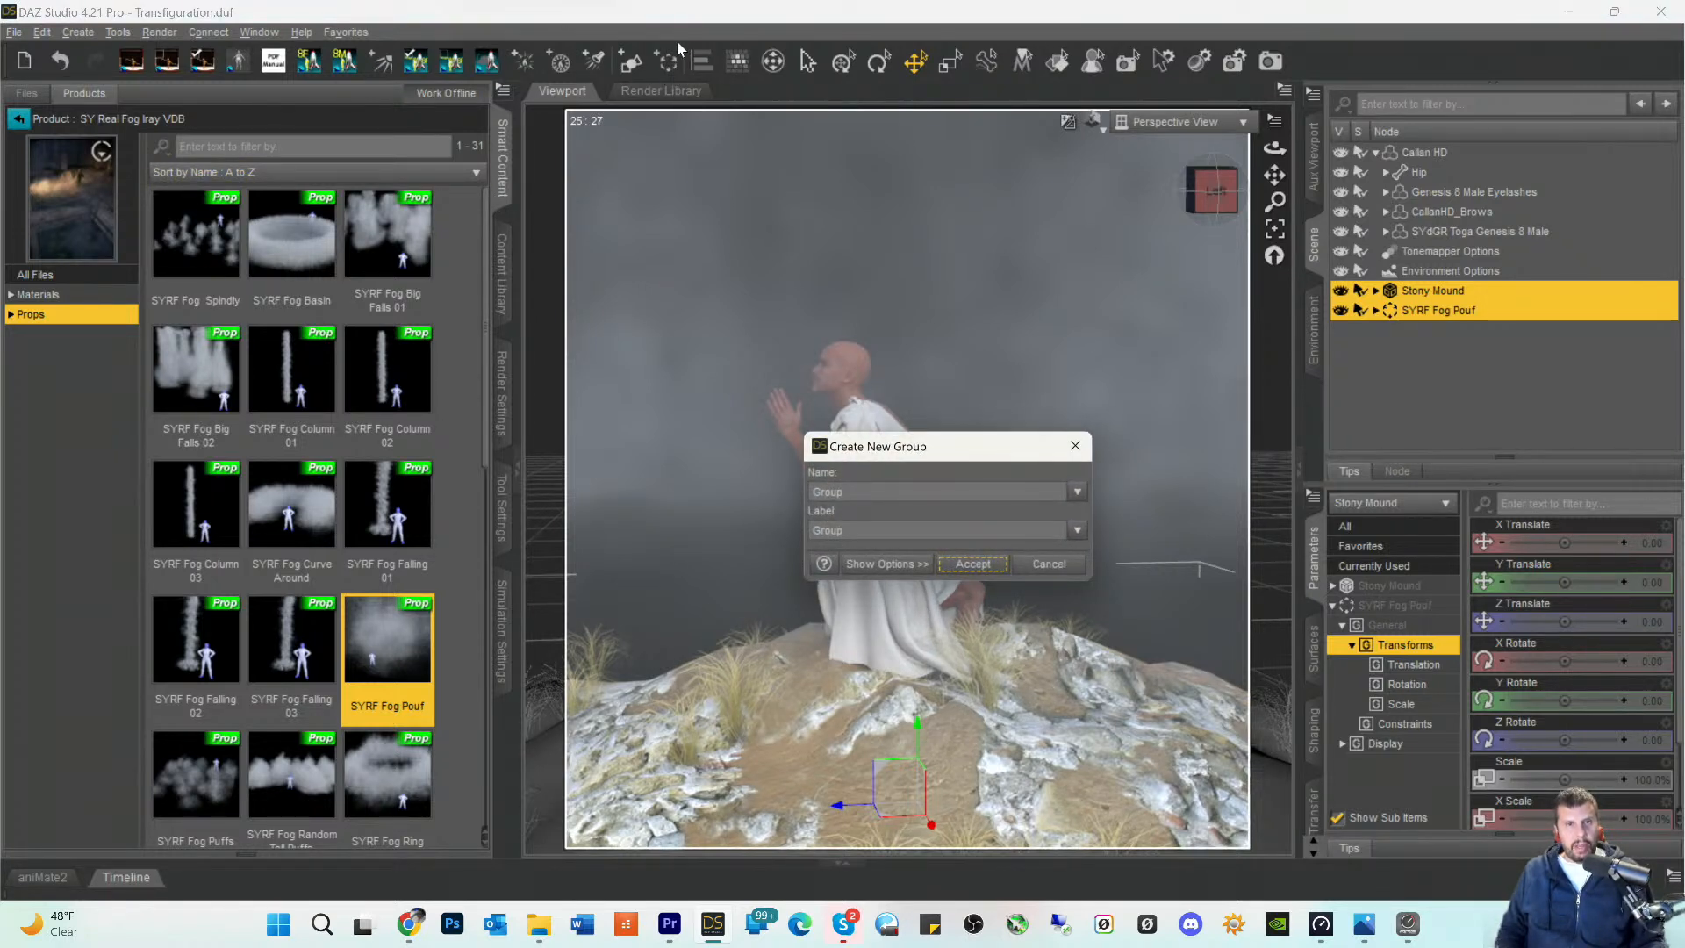
drag(887, 526, 692, 524)
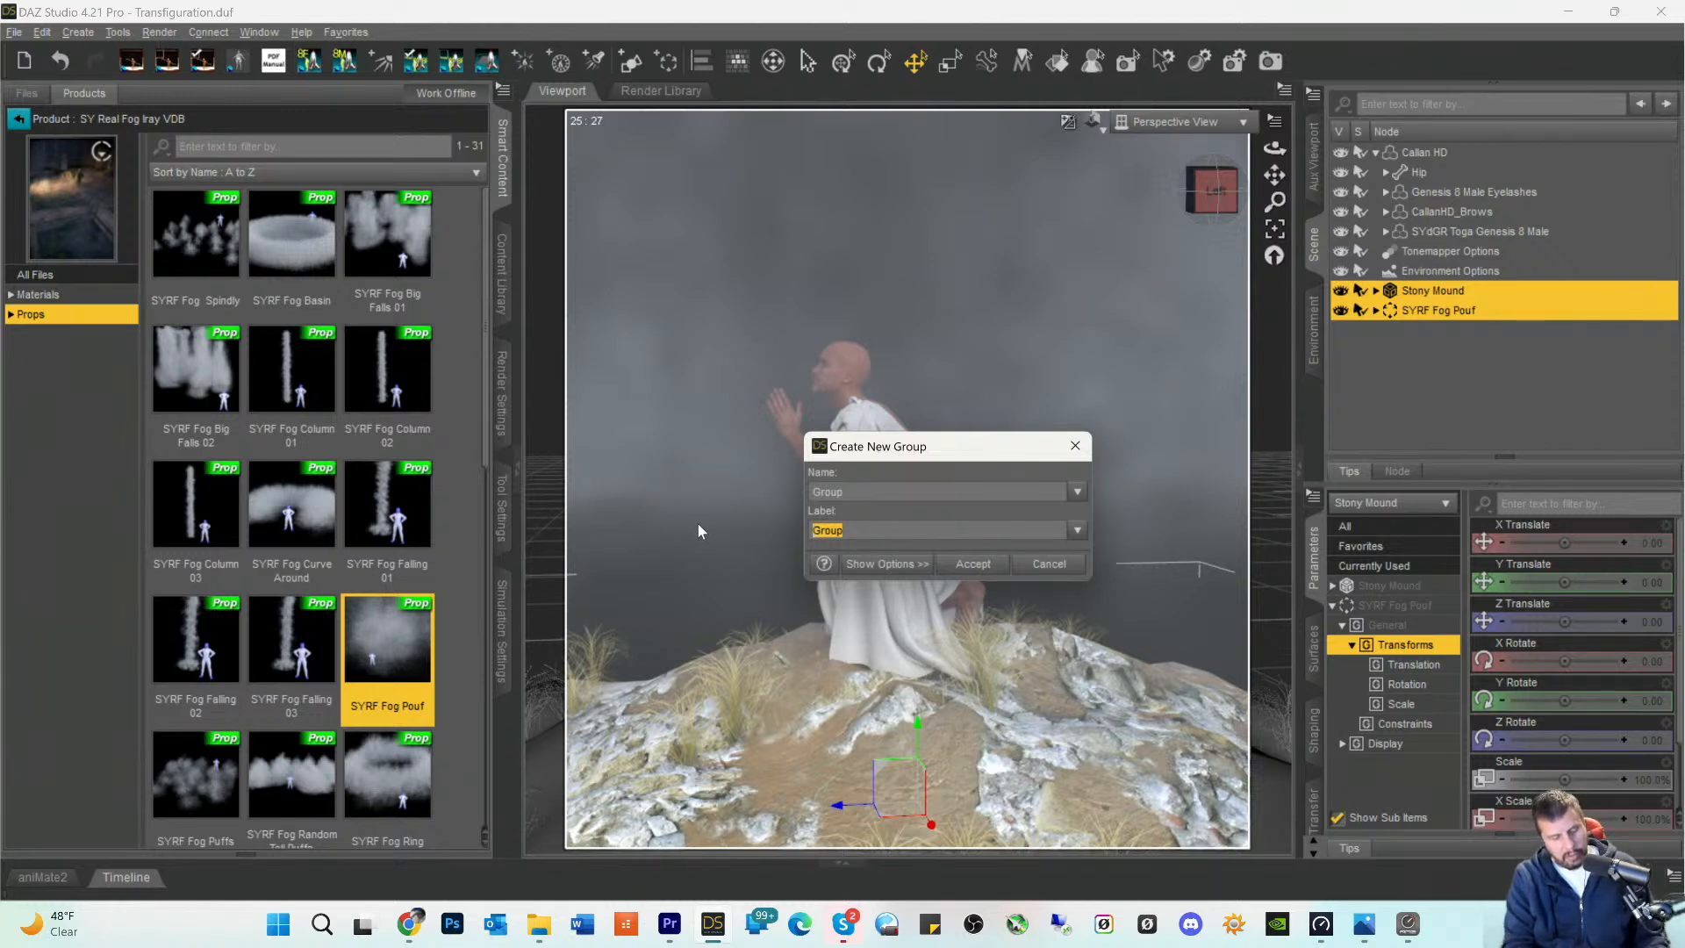
text(Figure and mount)
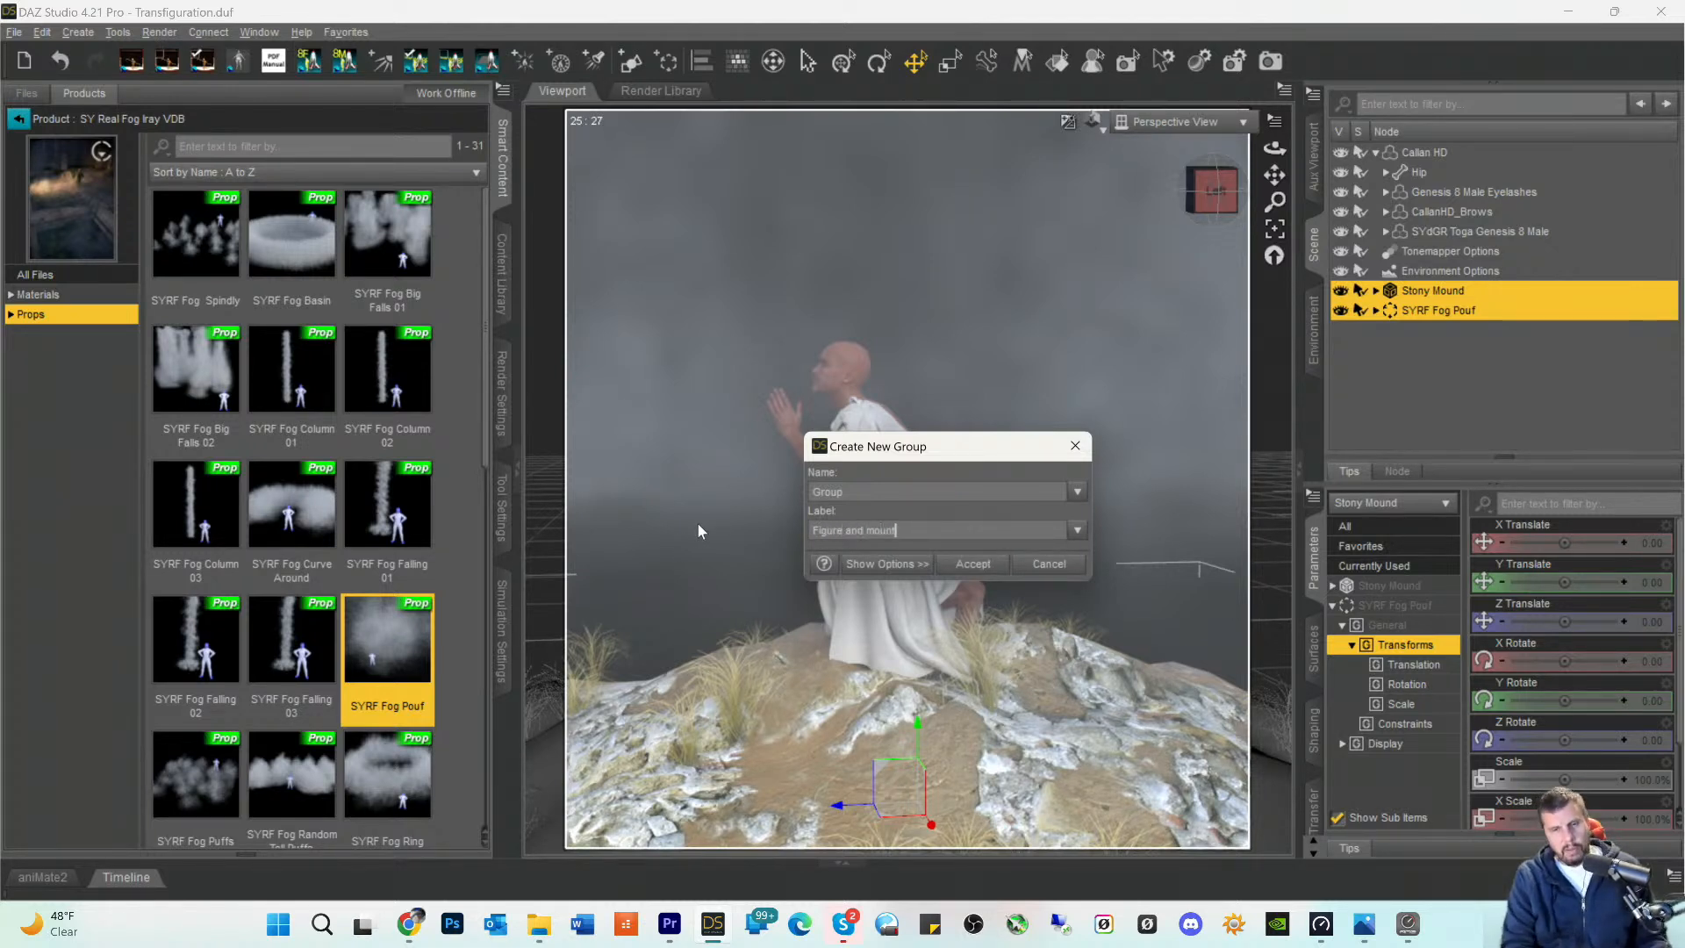
key(BackSpace)
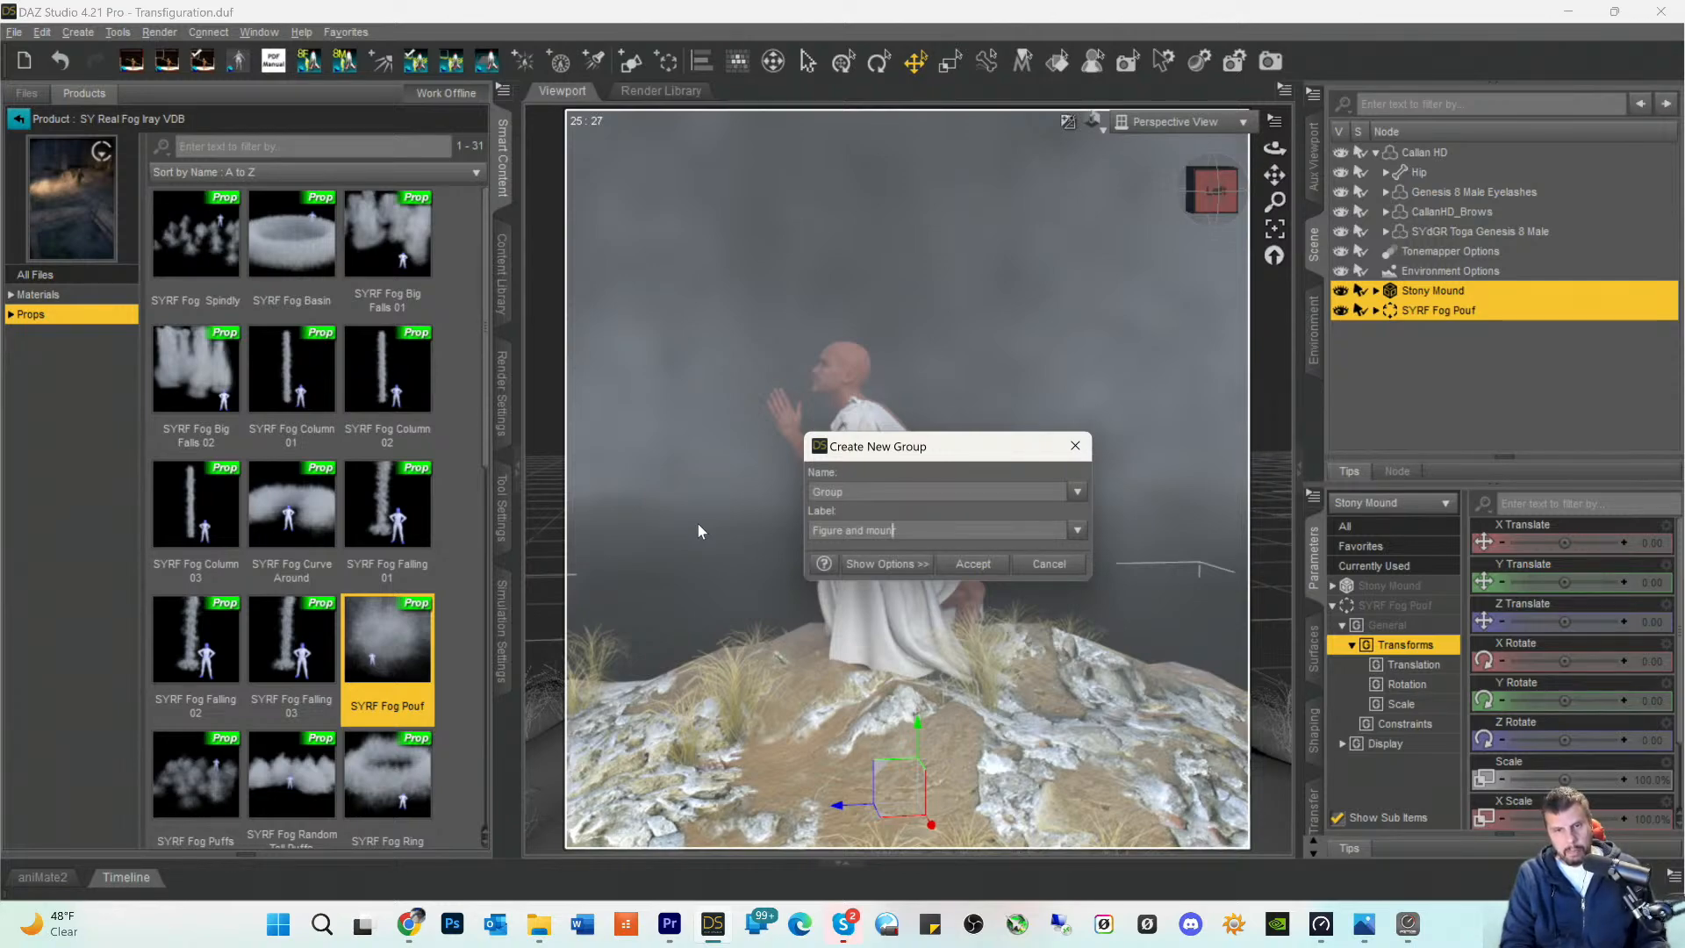
text(d)
key(Return)
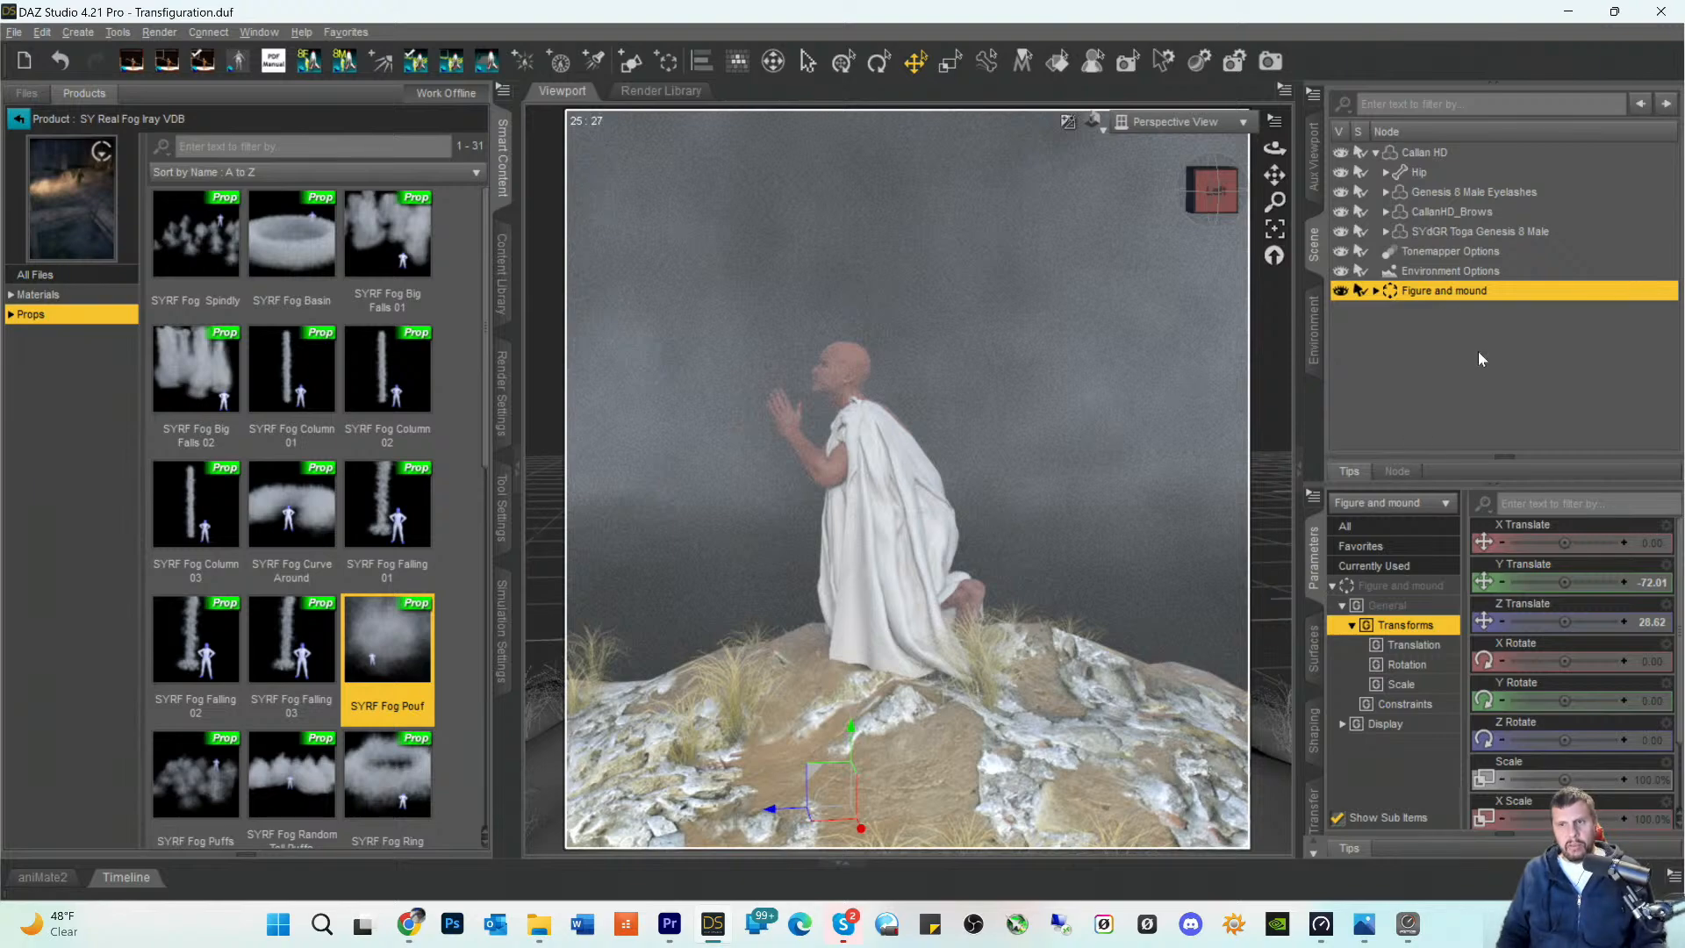
drag(1562, 530, 1588, 539)
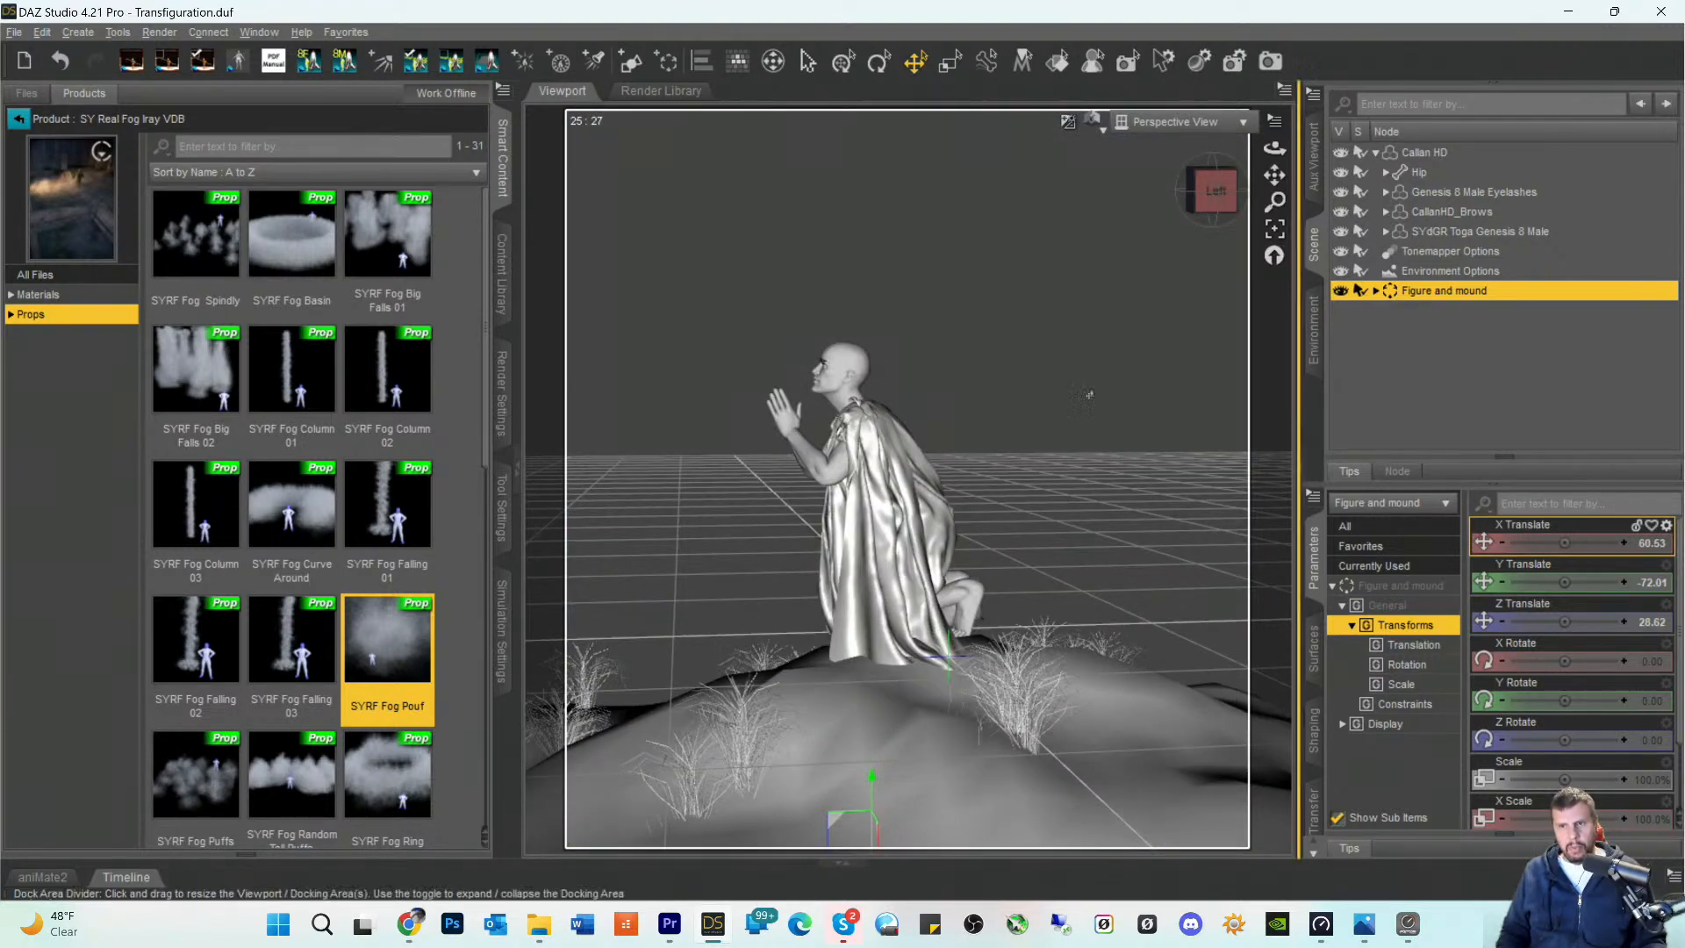
click(41, 35)
click(67, 60)
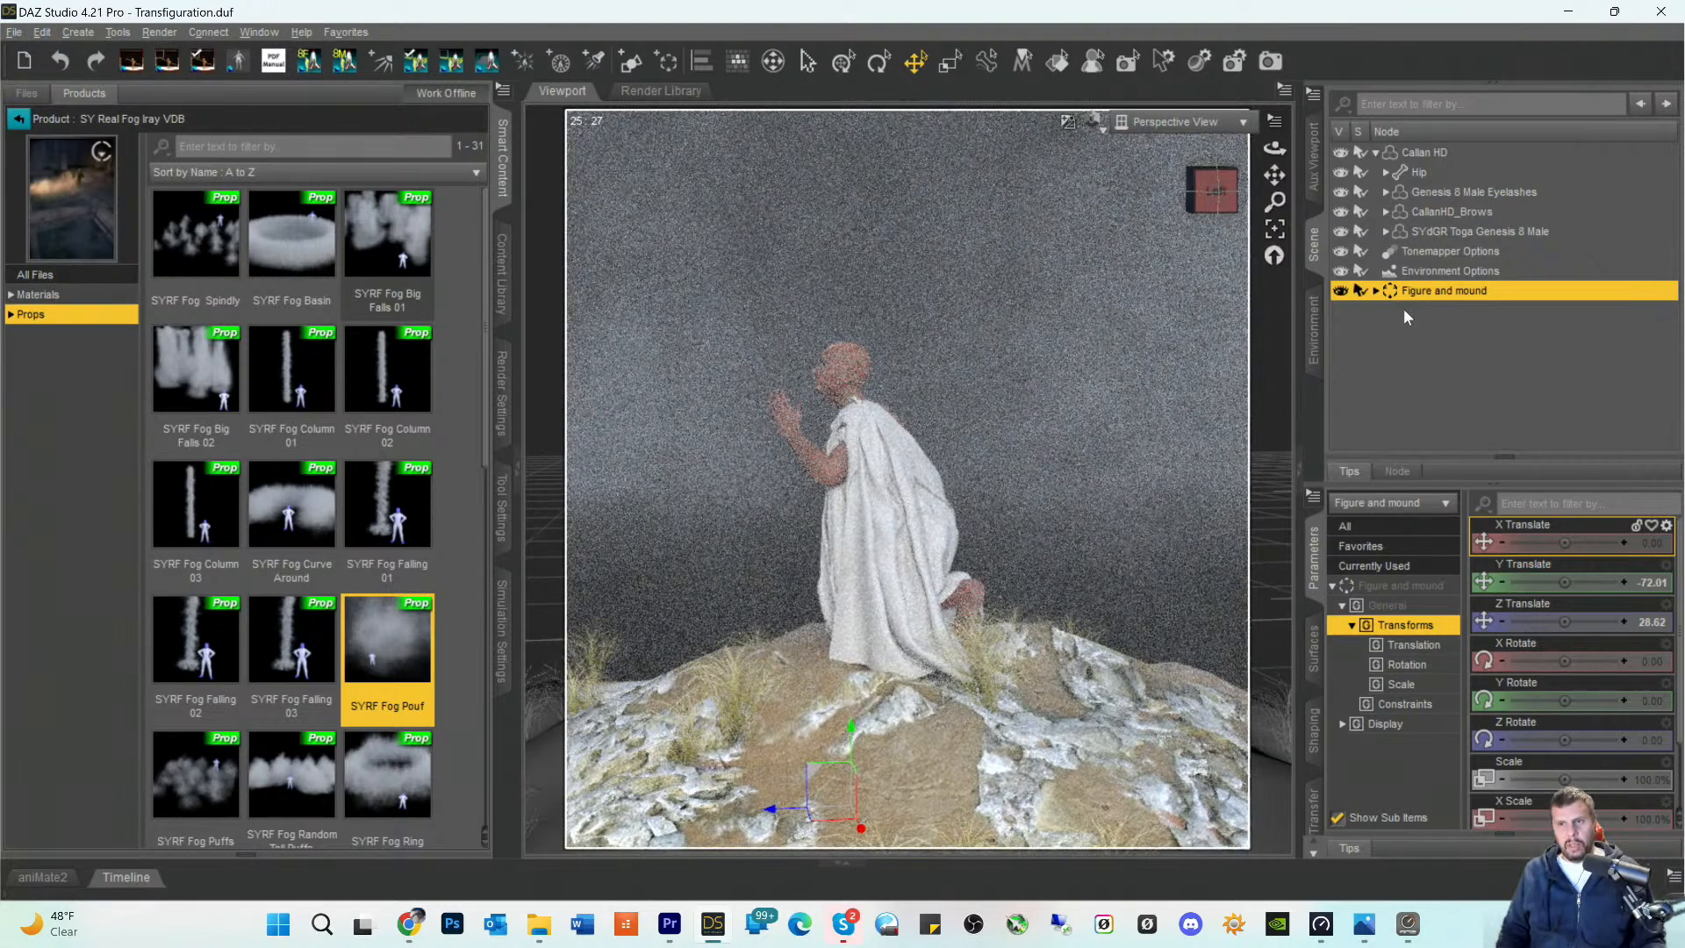
- Move the Callan HD figure into the Figure and mound group and collapse the group in the scene hierarchy
click(1421, 211)
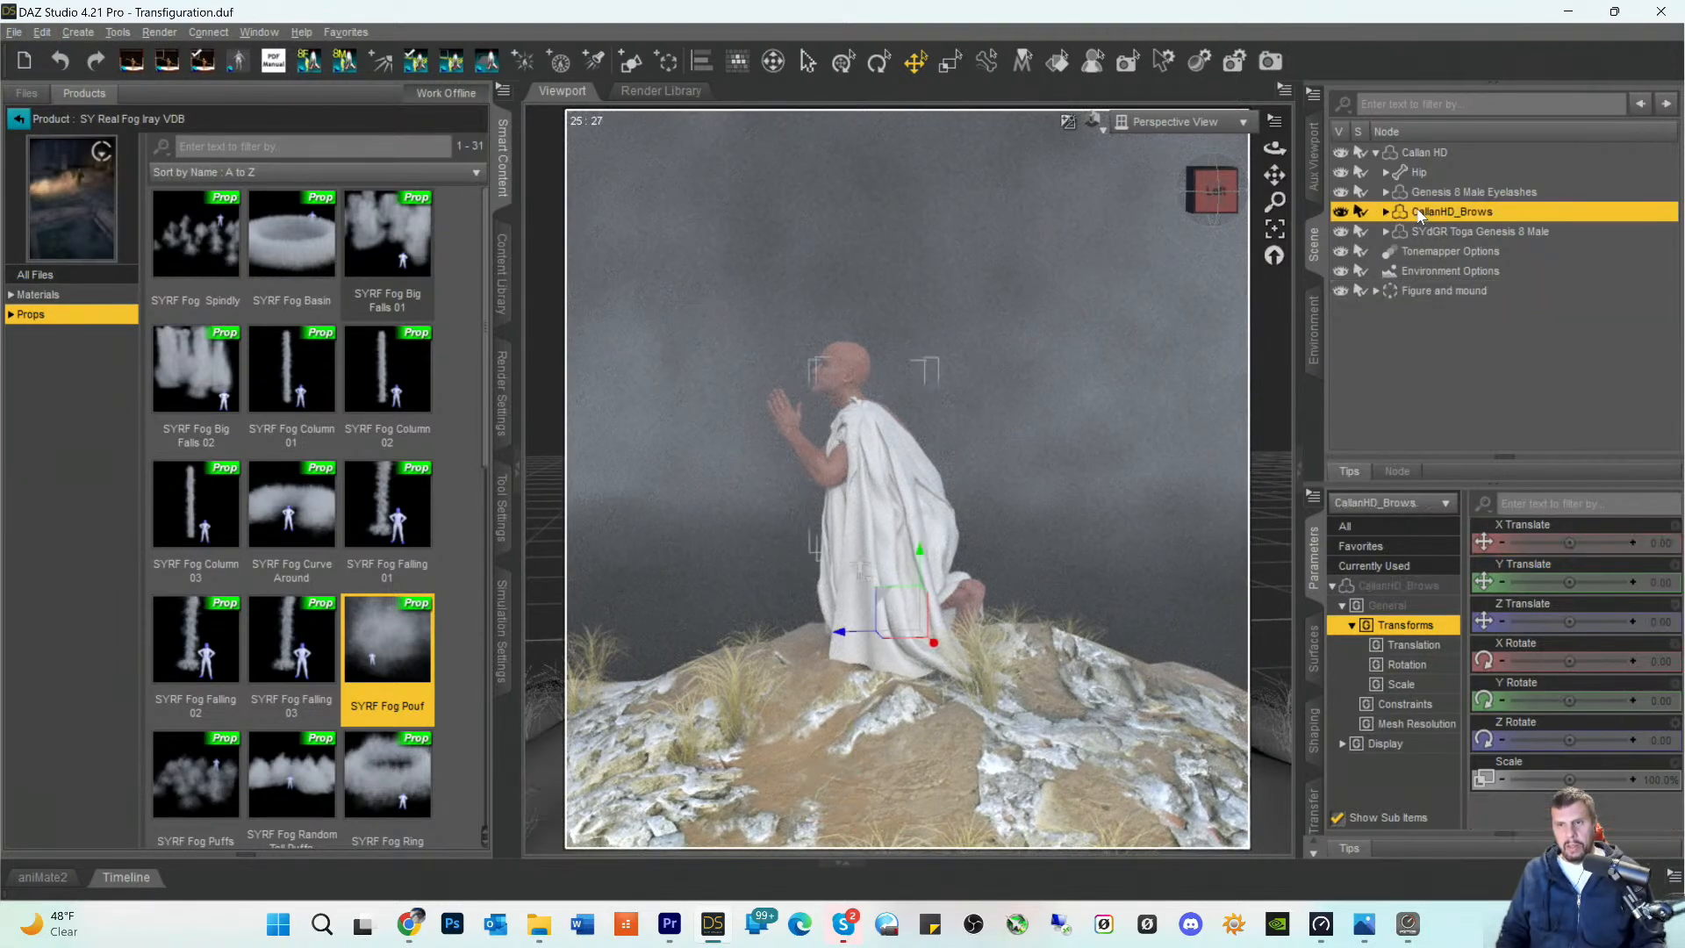
click(1407, 154)
drag(1408, 156, 1419, 292)
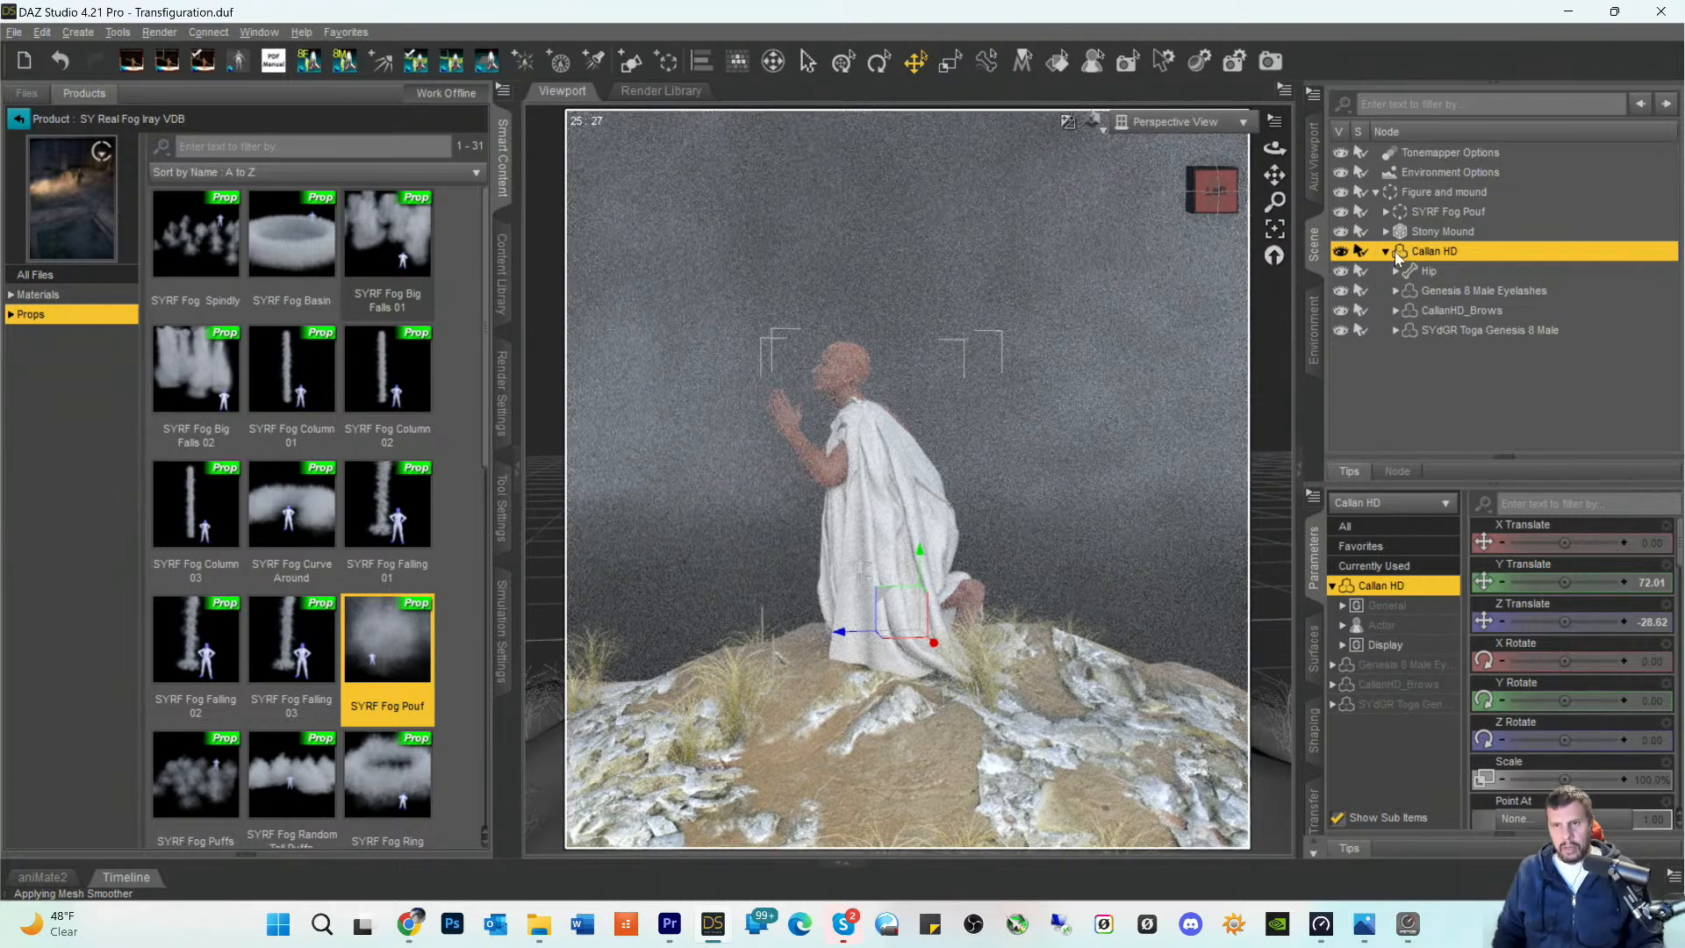
click(1377, 193)
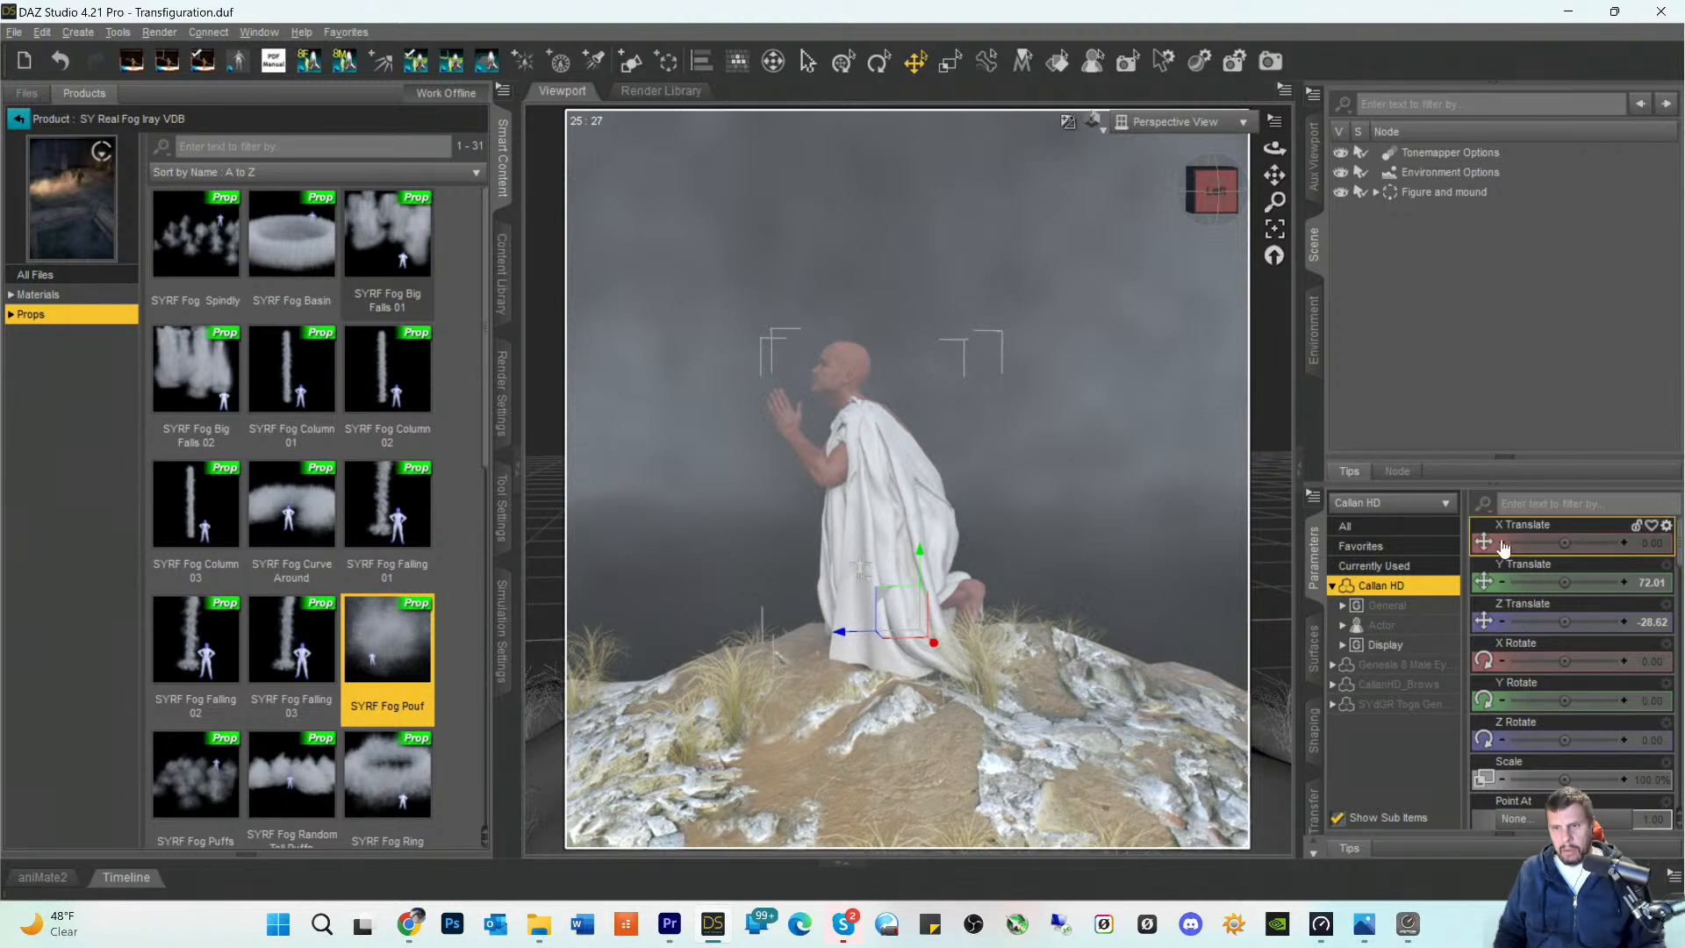
- Shift the Figure and mound group to X Translate 1.31 and set its Y Rotate to -80 in a front view
click(1419, 191)
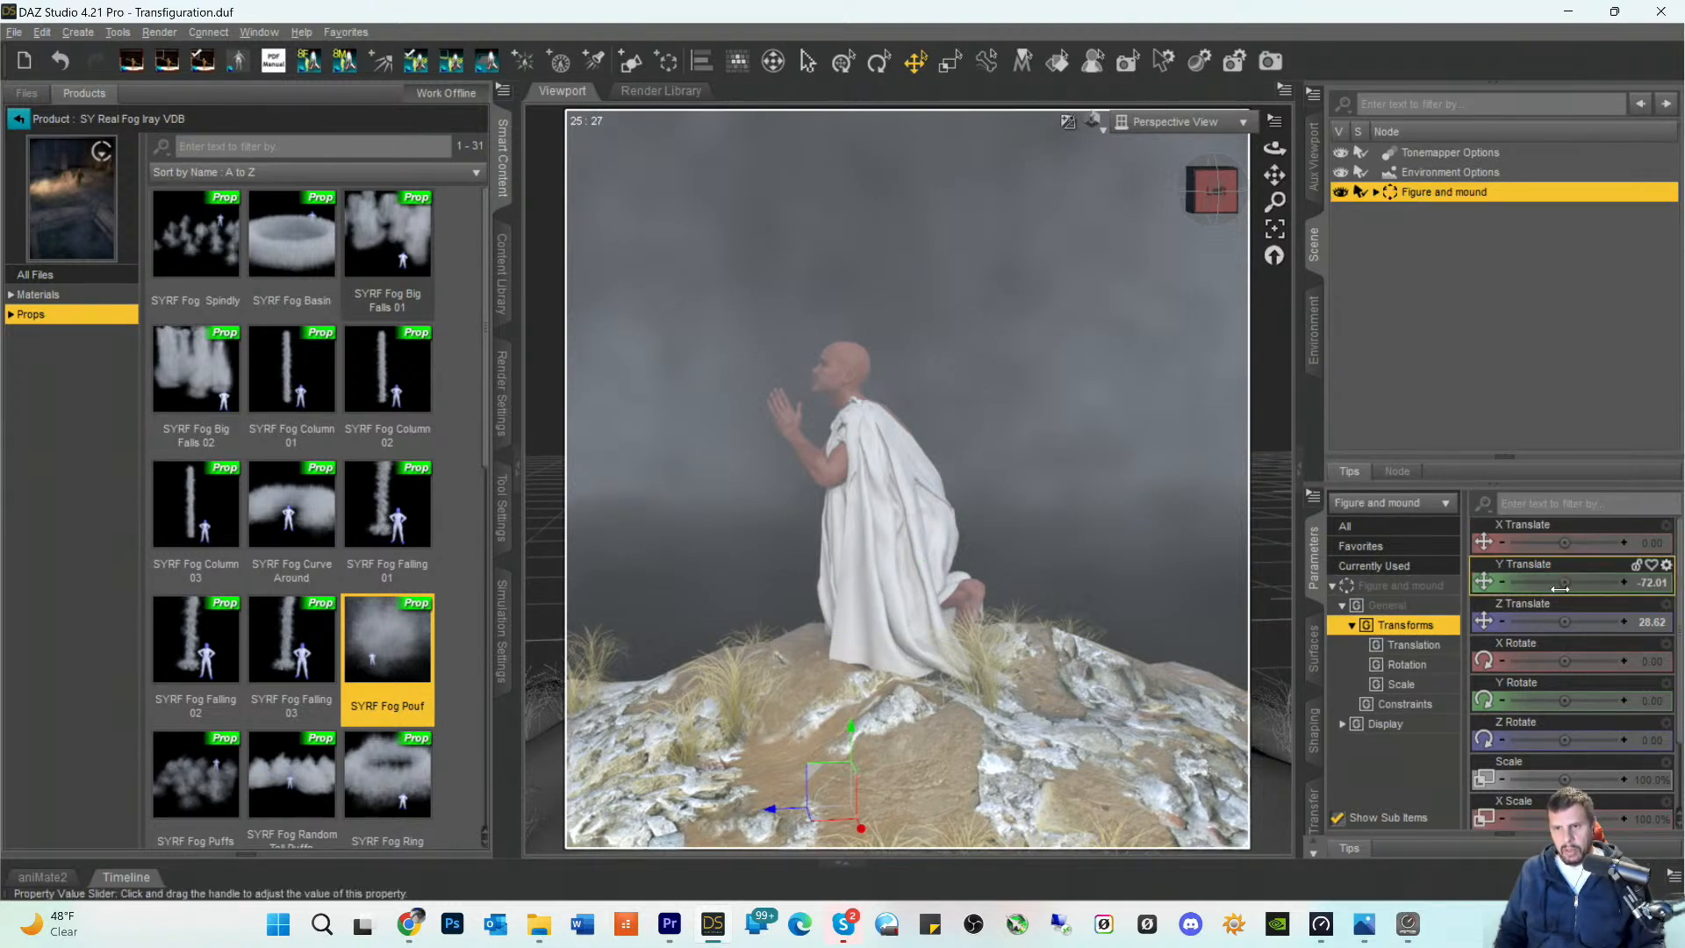
mouse_move(1565, 543)
mouse_down()
mouse_move(1585, 543)
mouse_move(1571, 543)
mouse_up()
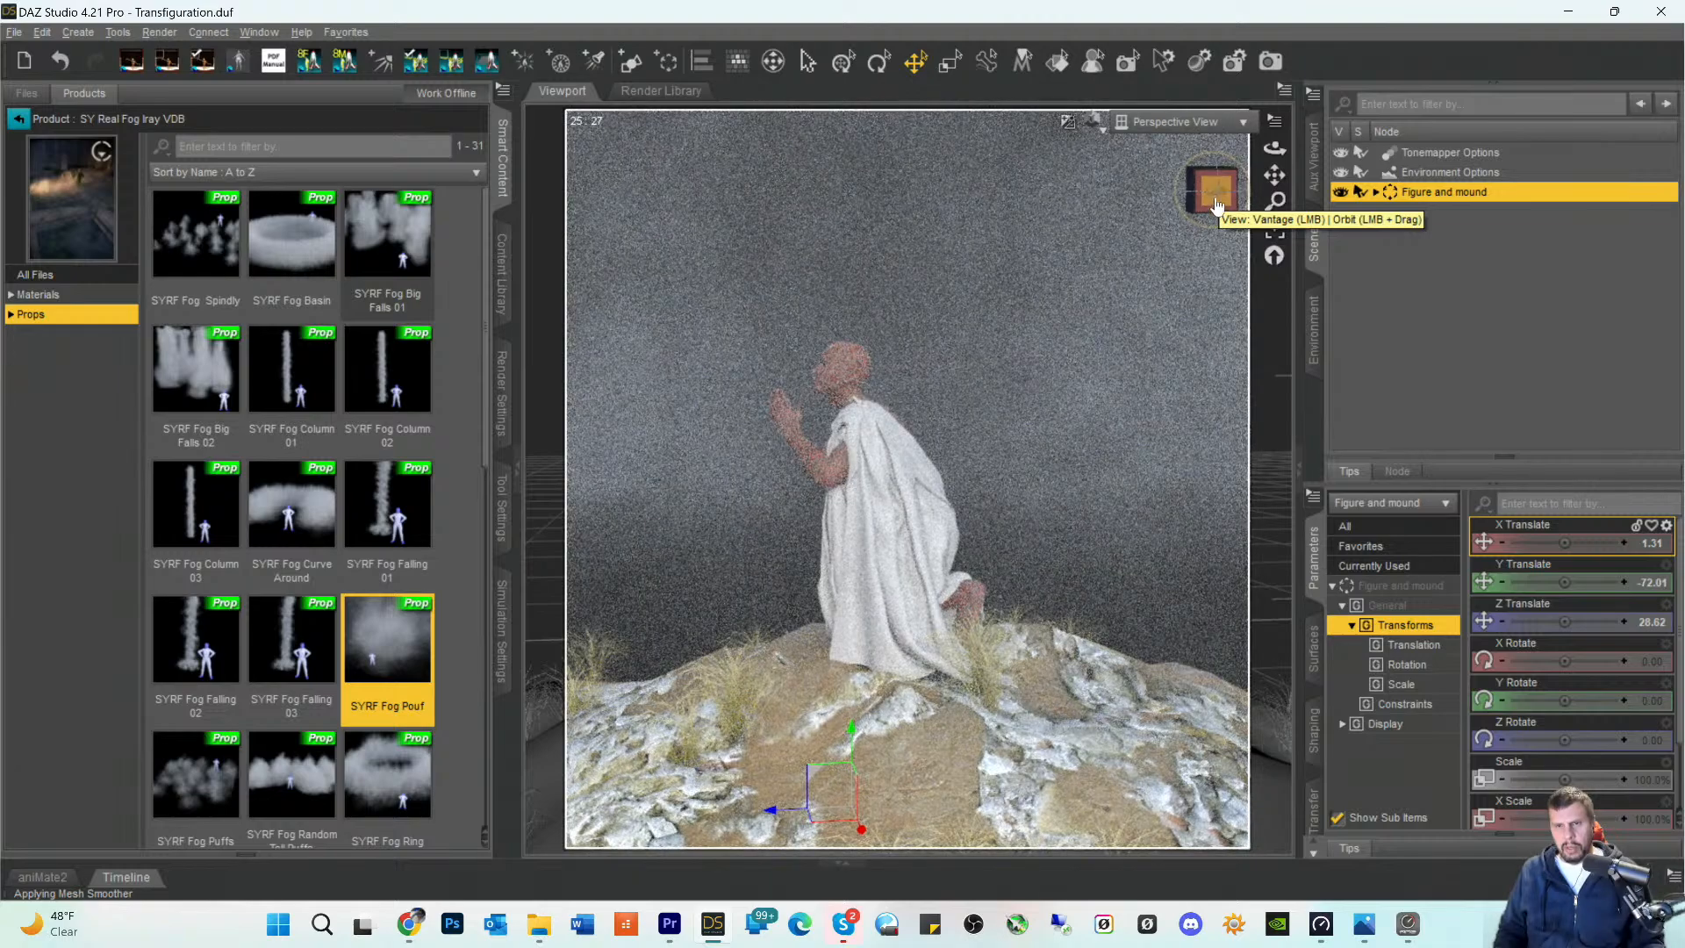
click(1192, 204)
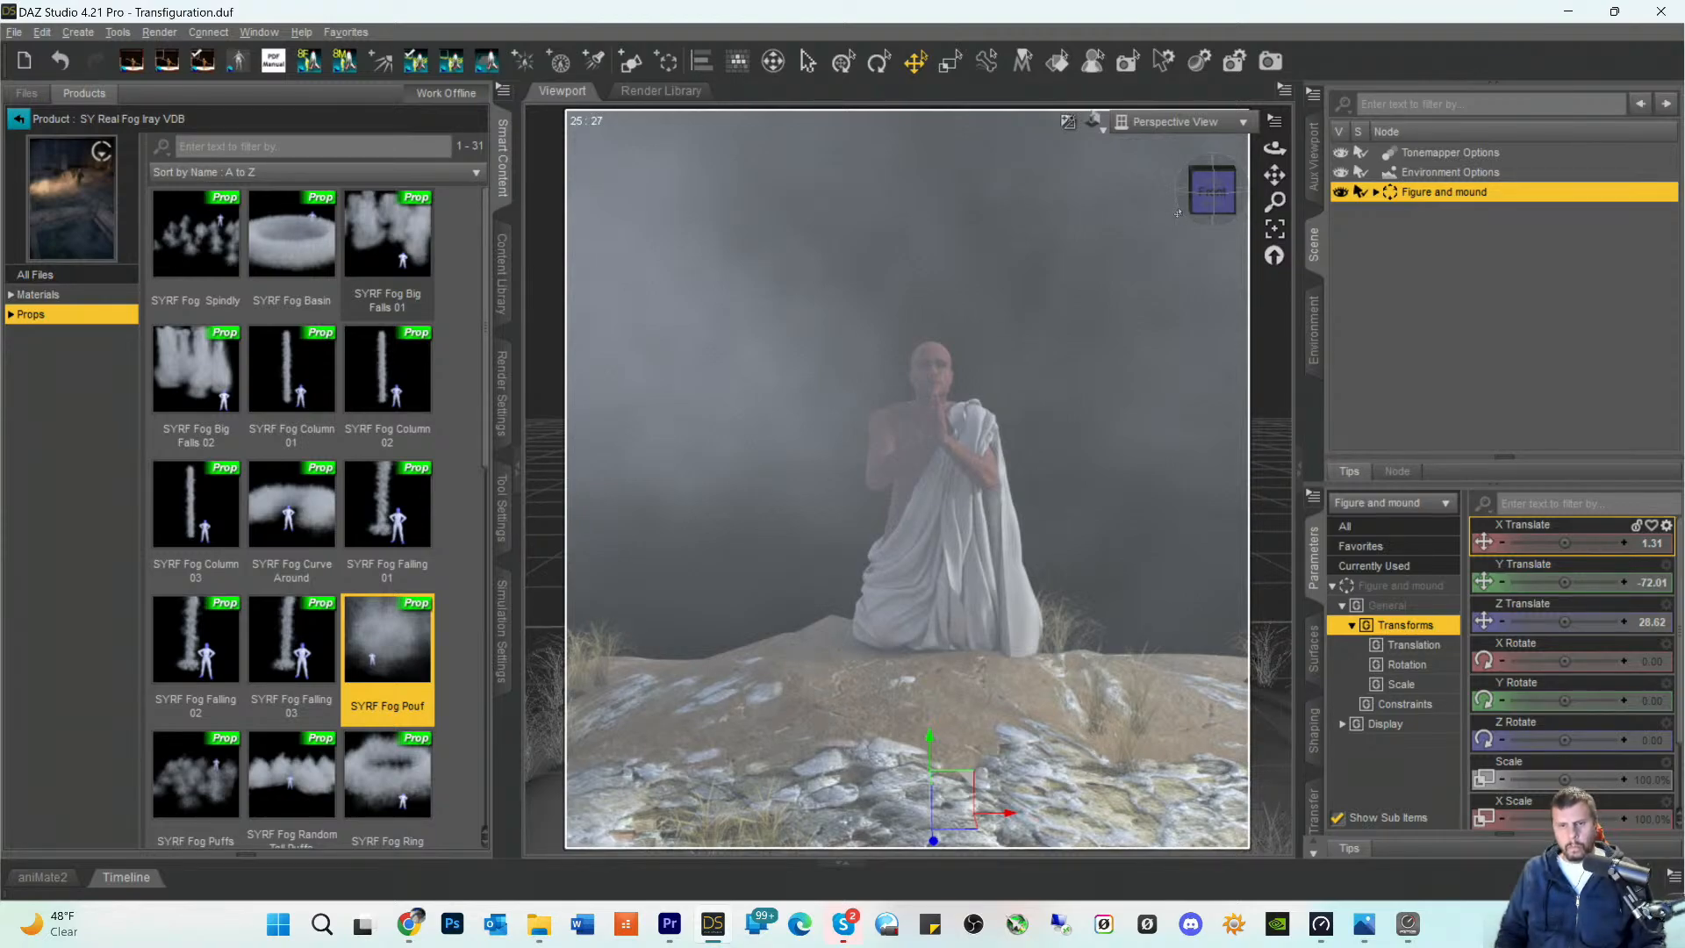
click(1214, 192)
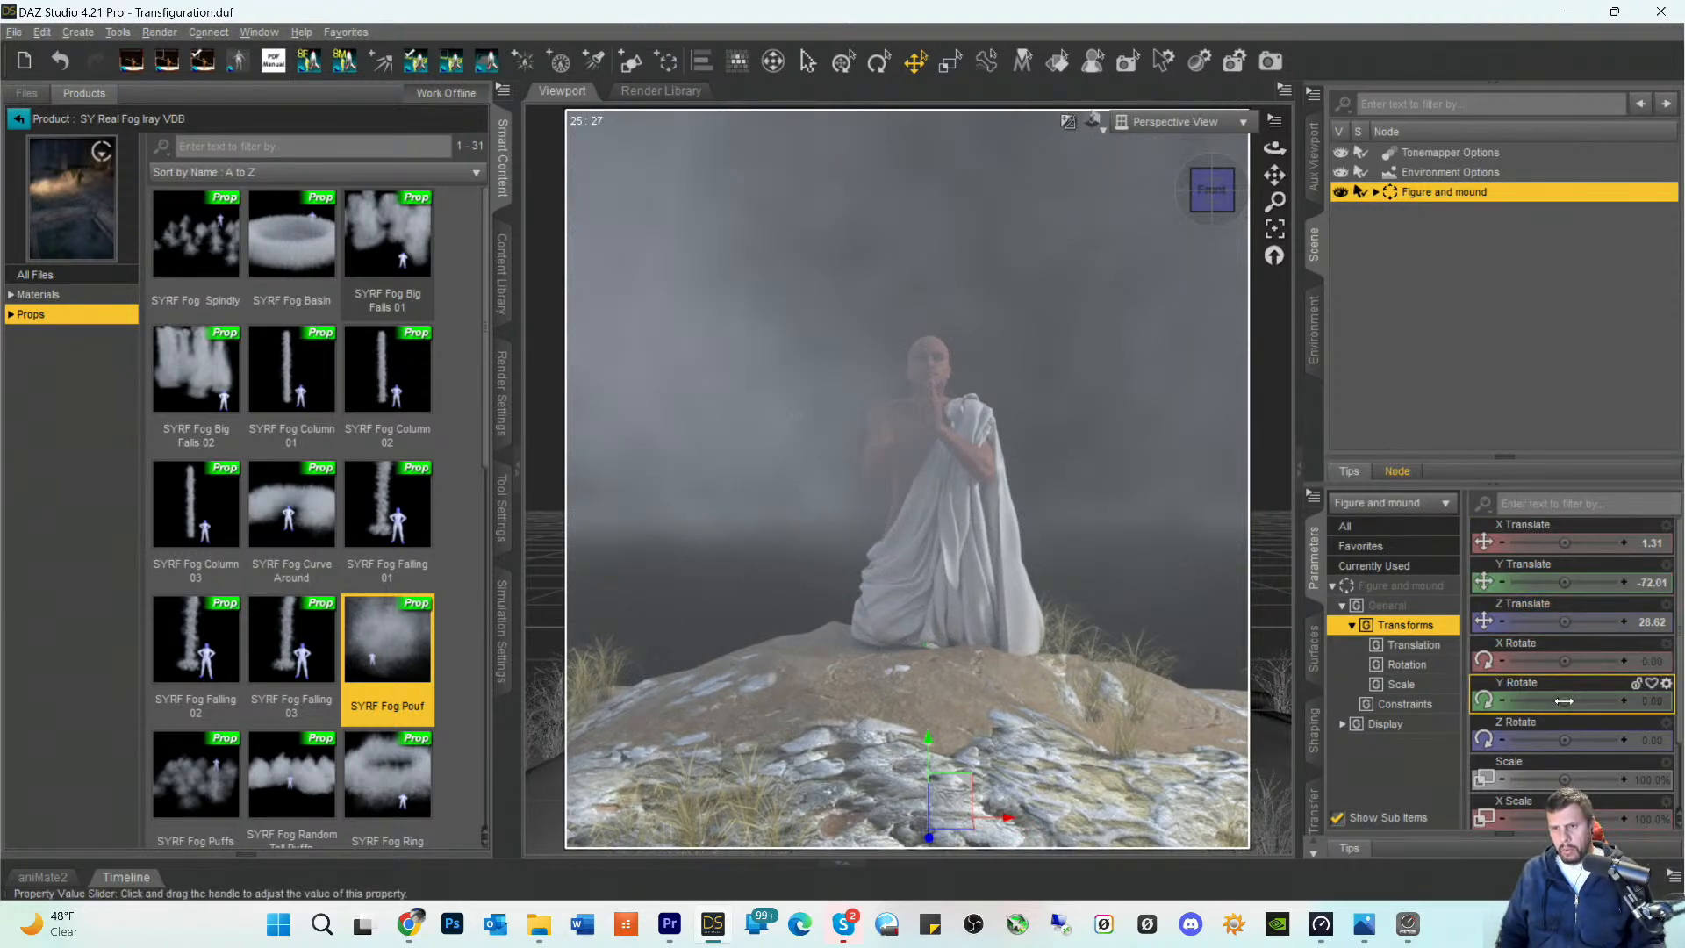
drag(1564, 700, 1527, 701)
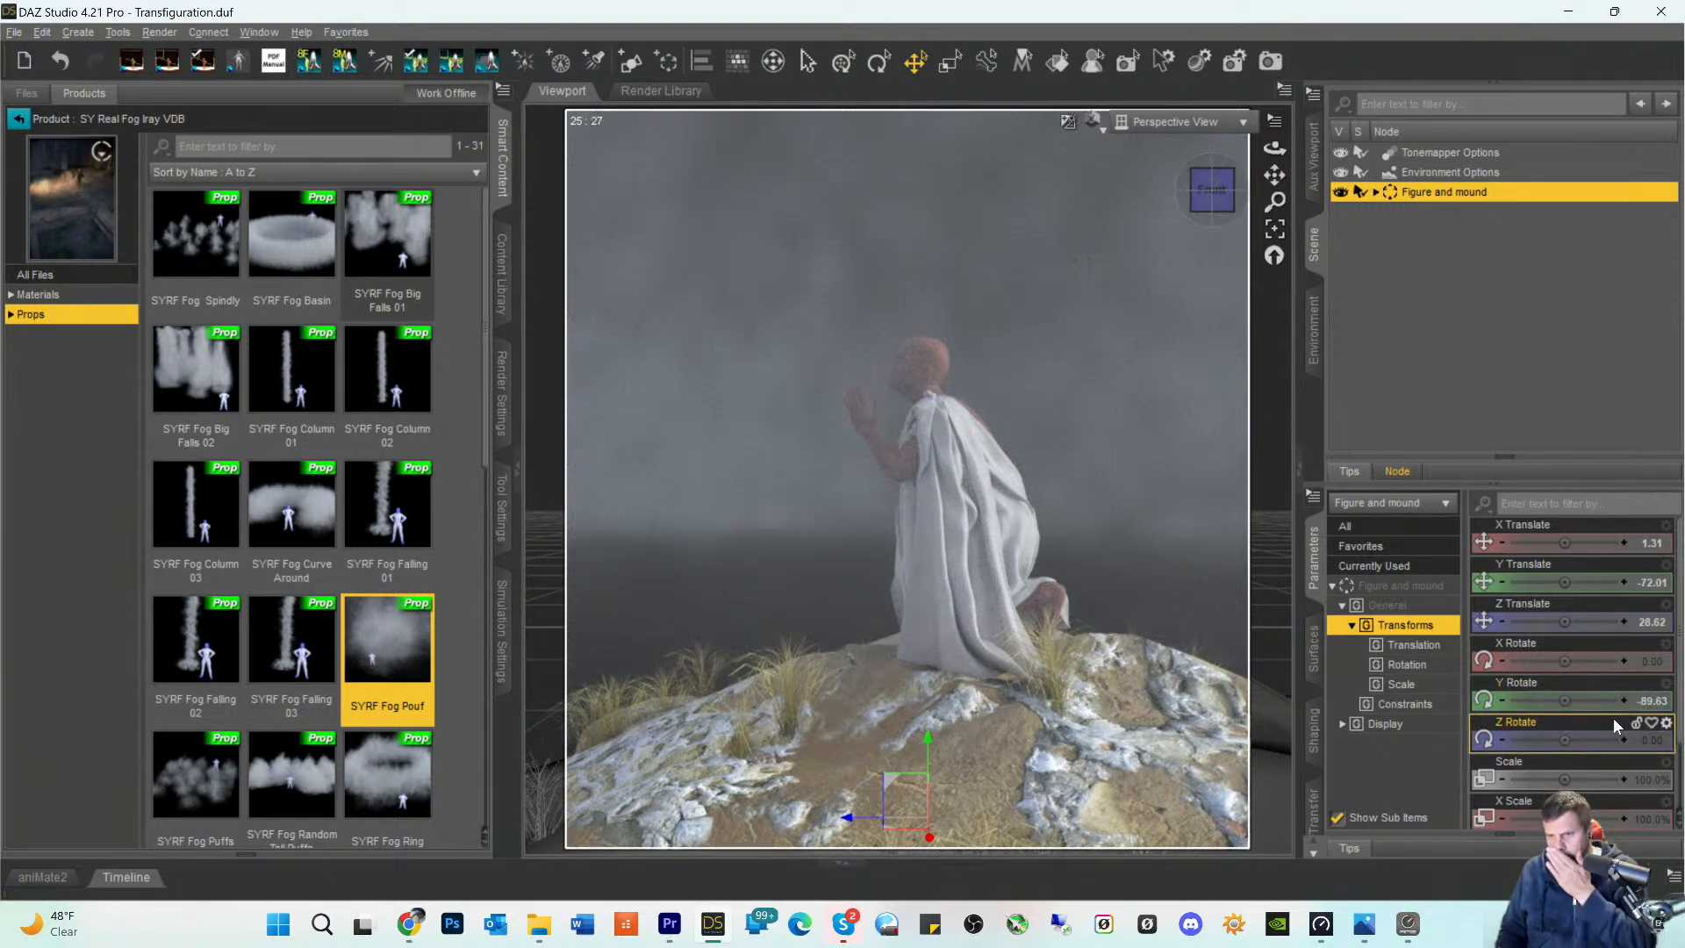
click(1593, 701)
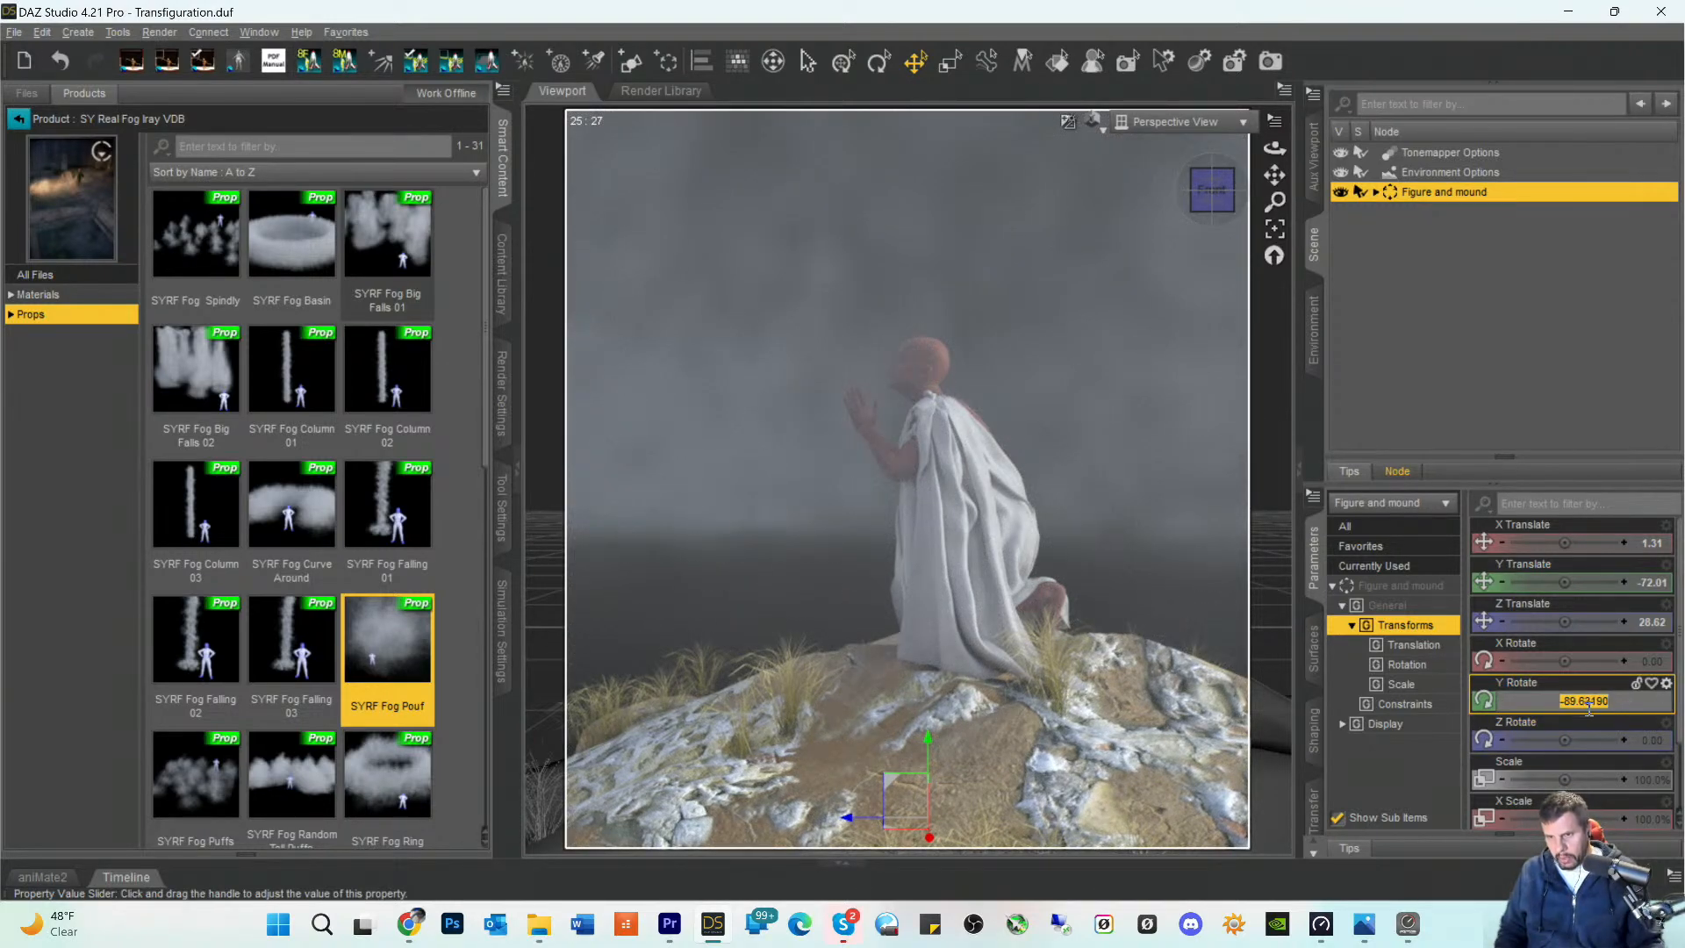
text(-80)
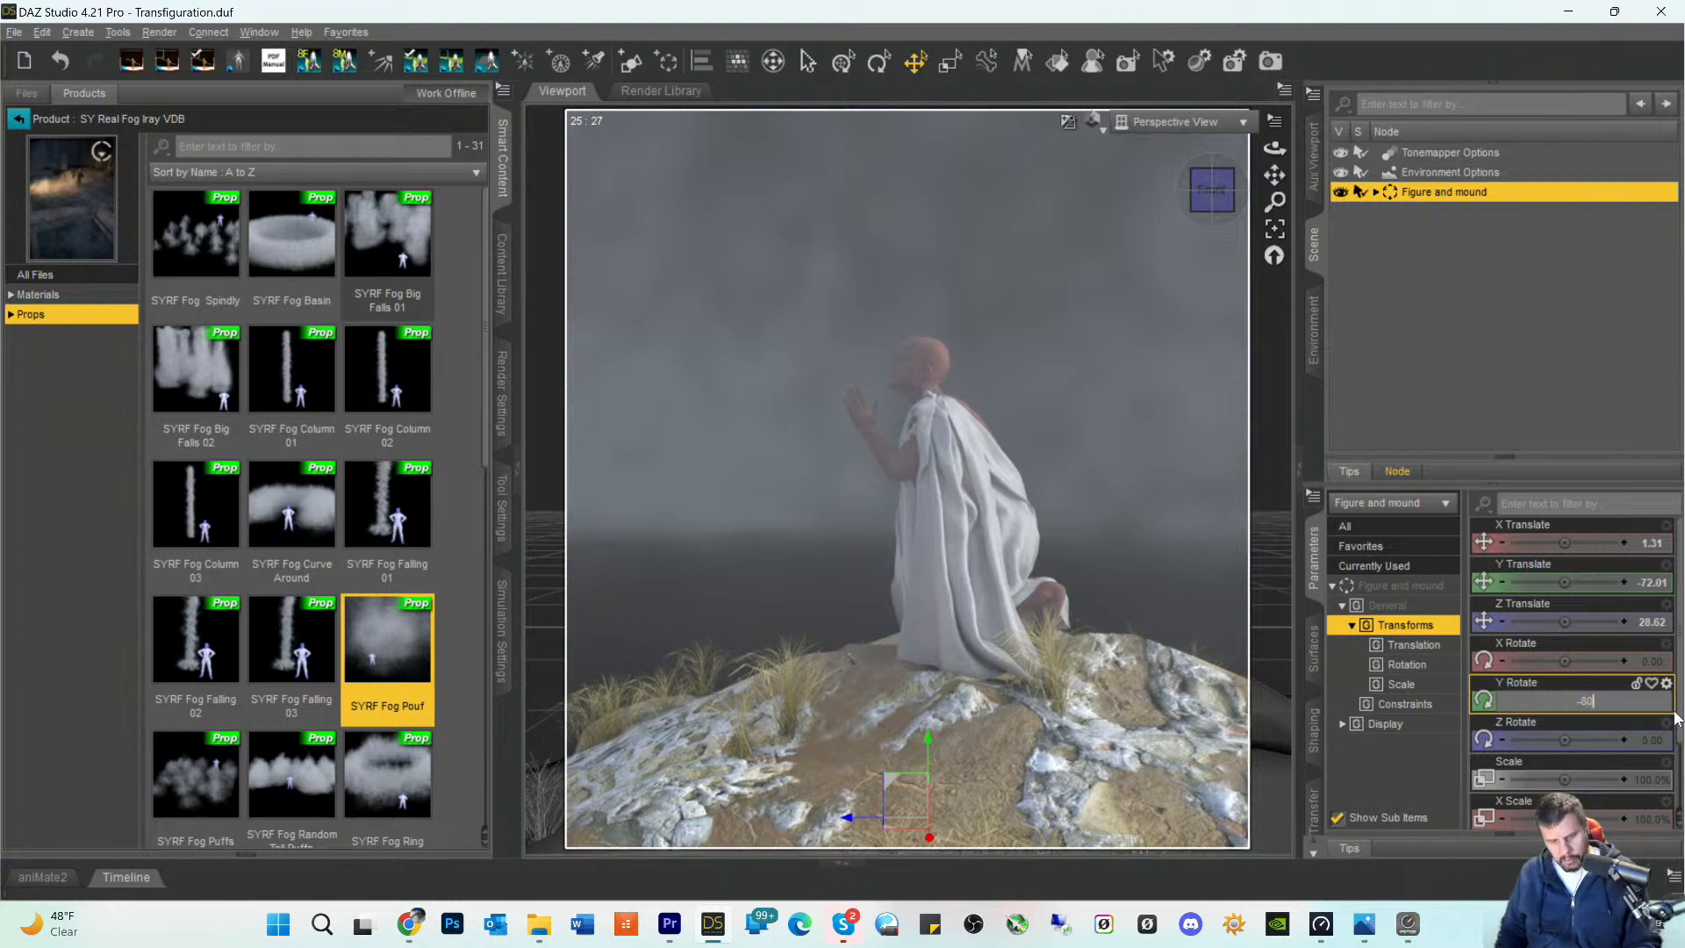
key(Return)
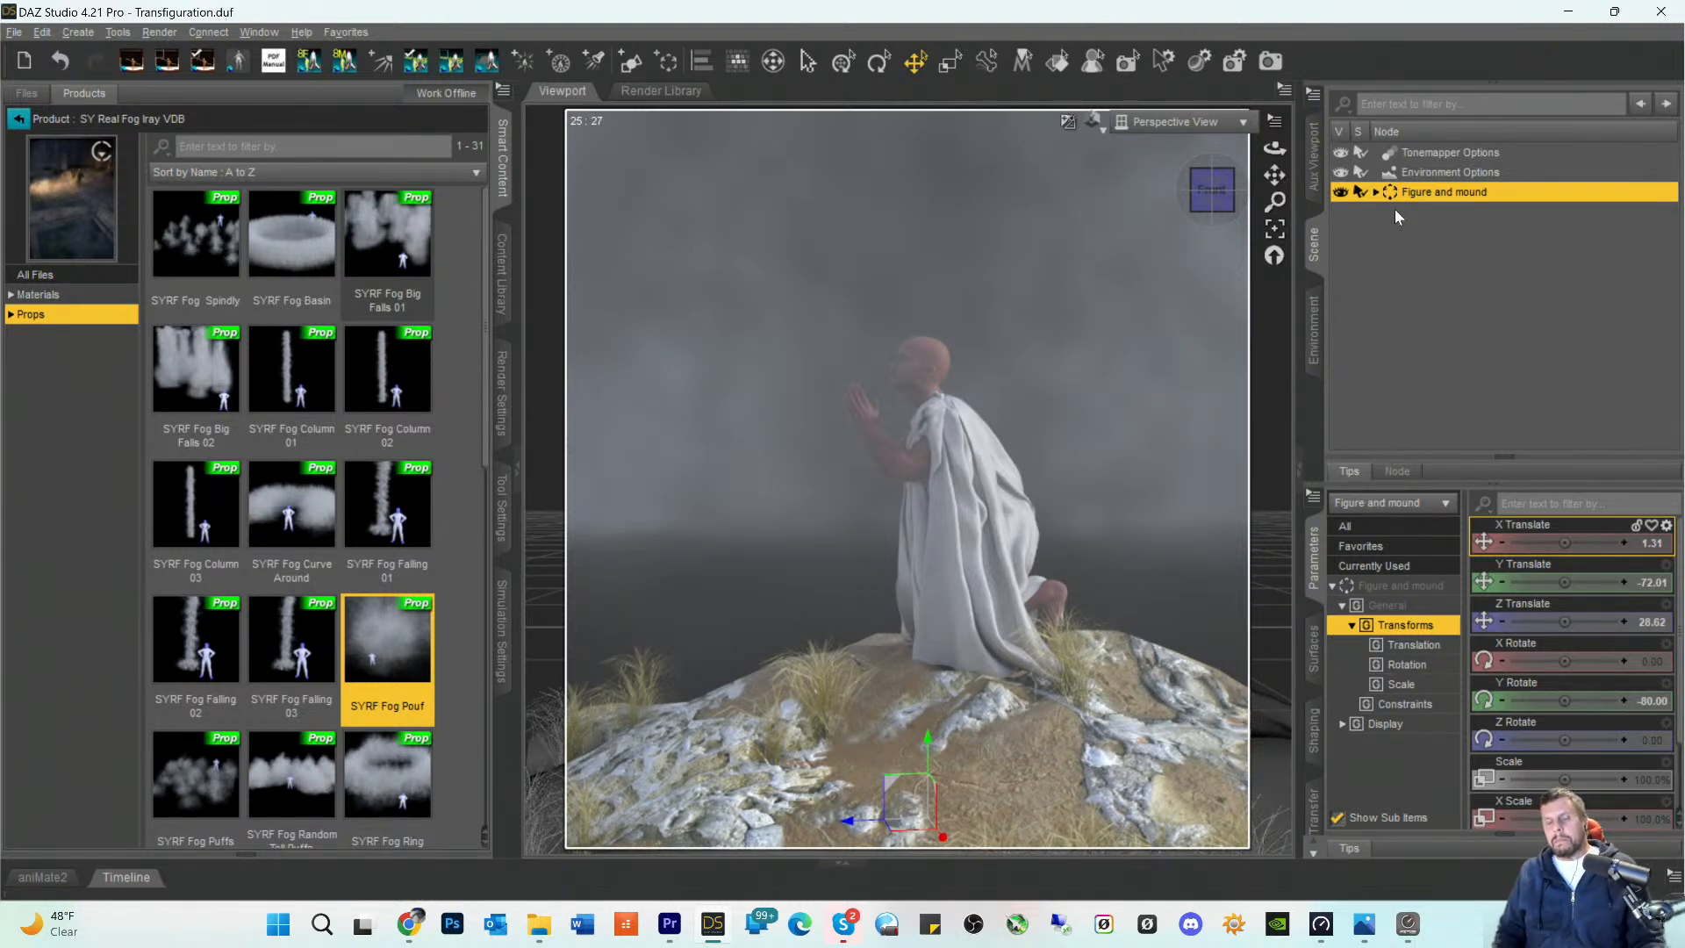
- Set the Environment Mode in the Environment Options to Scene Only and clear the selection
click(1421, 173)
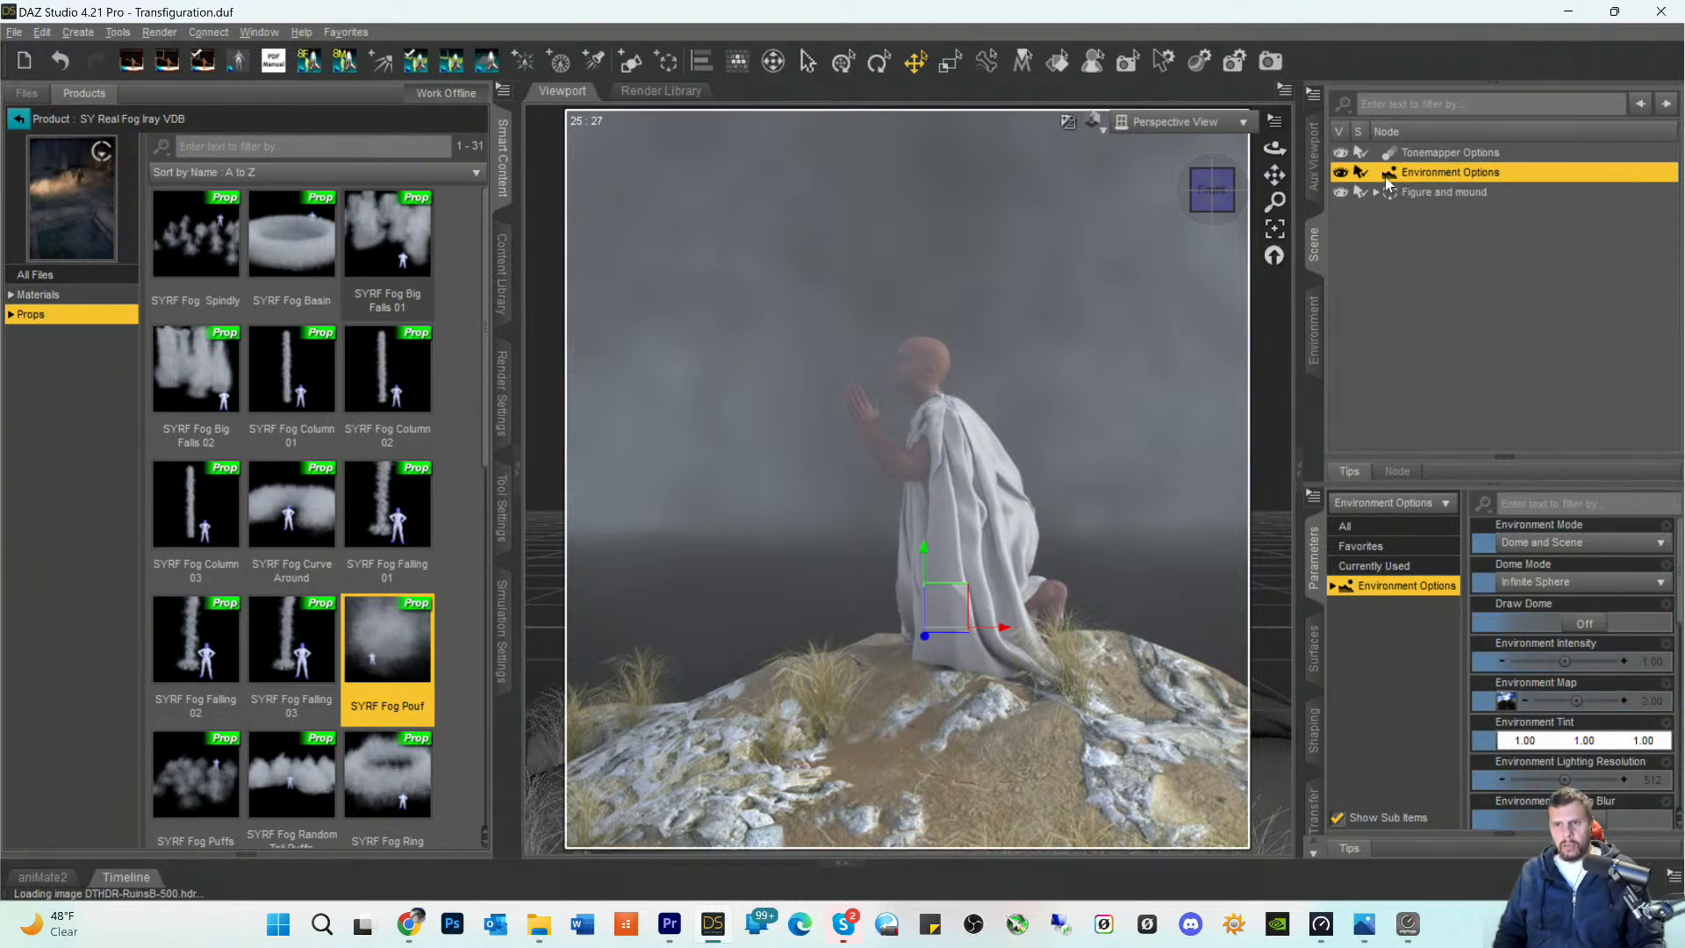
mouse_move(1506, 702)
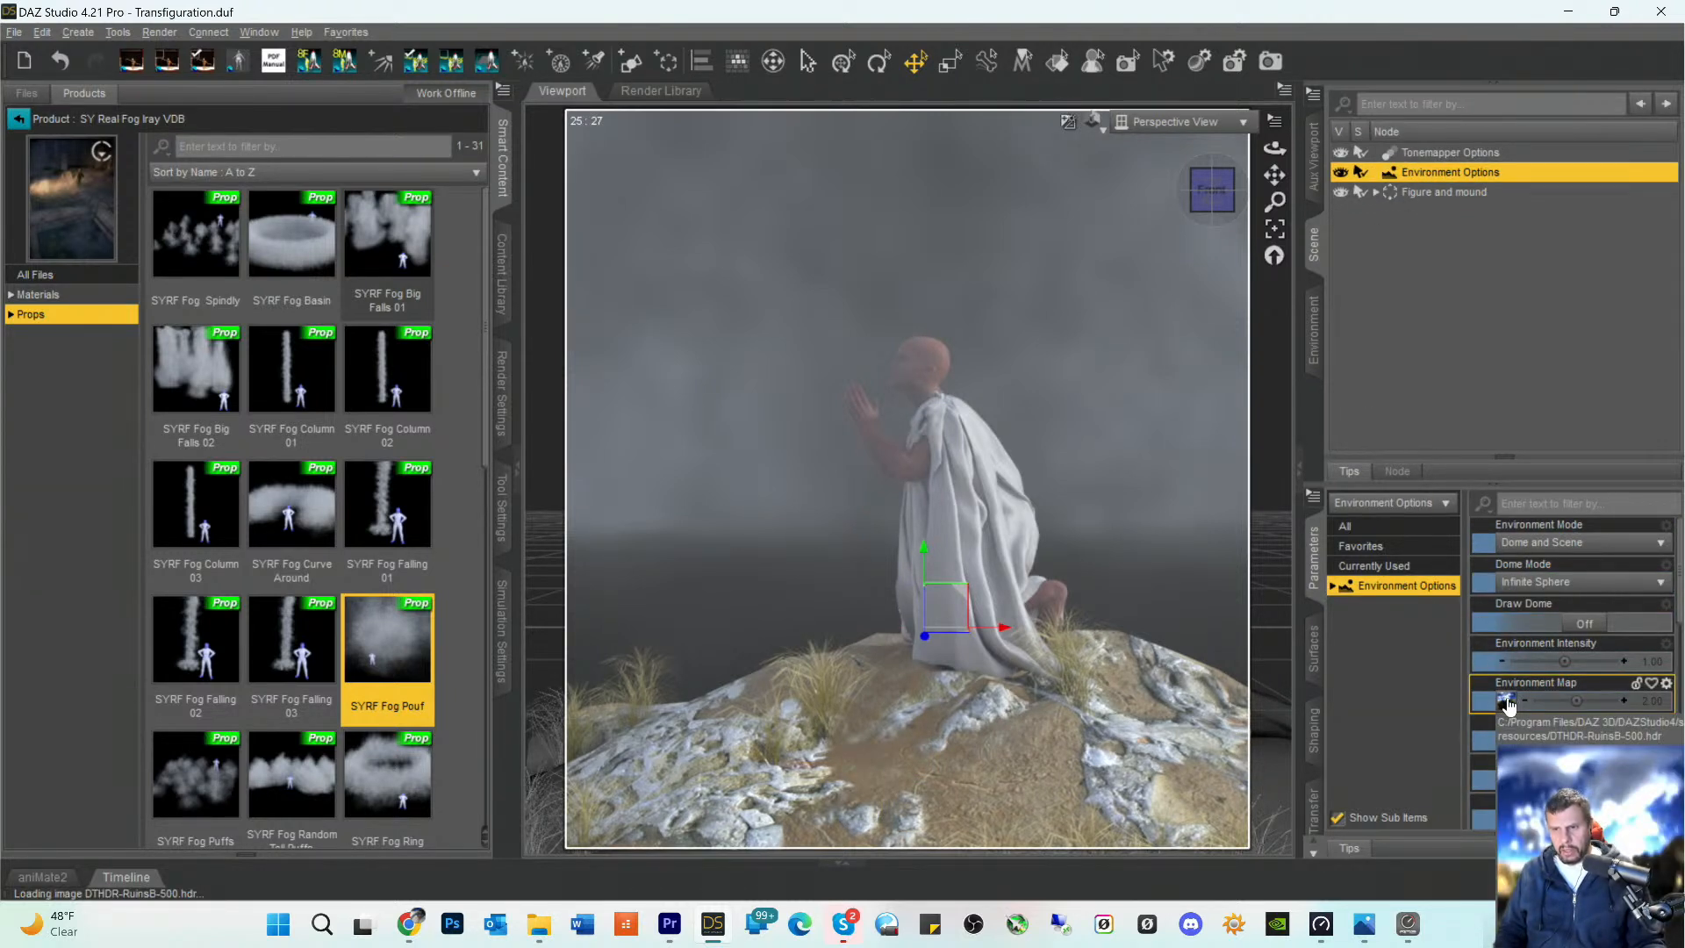
click(1572, 542)
click(1527, 619)
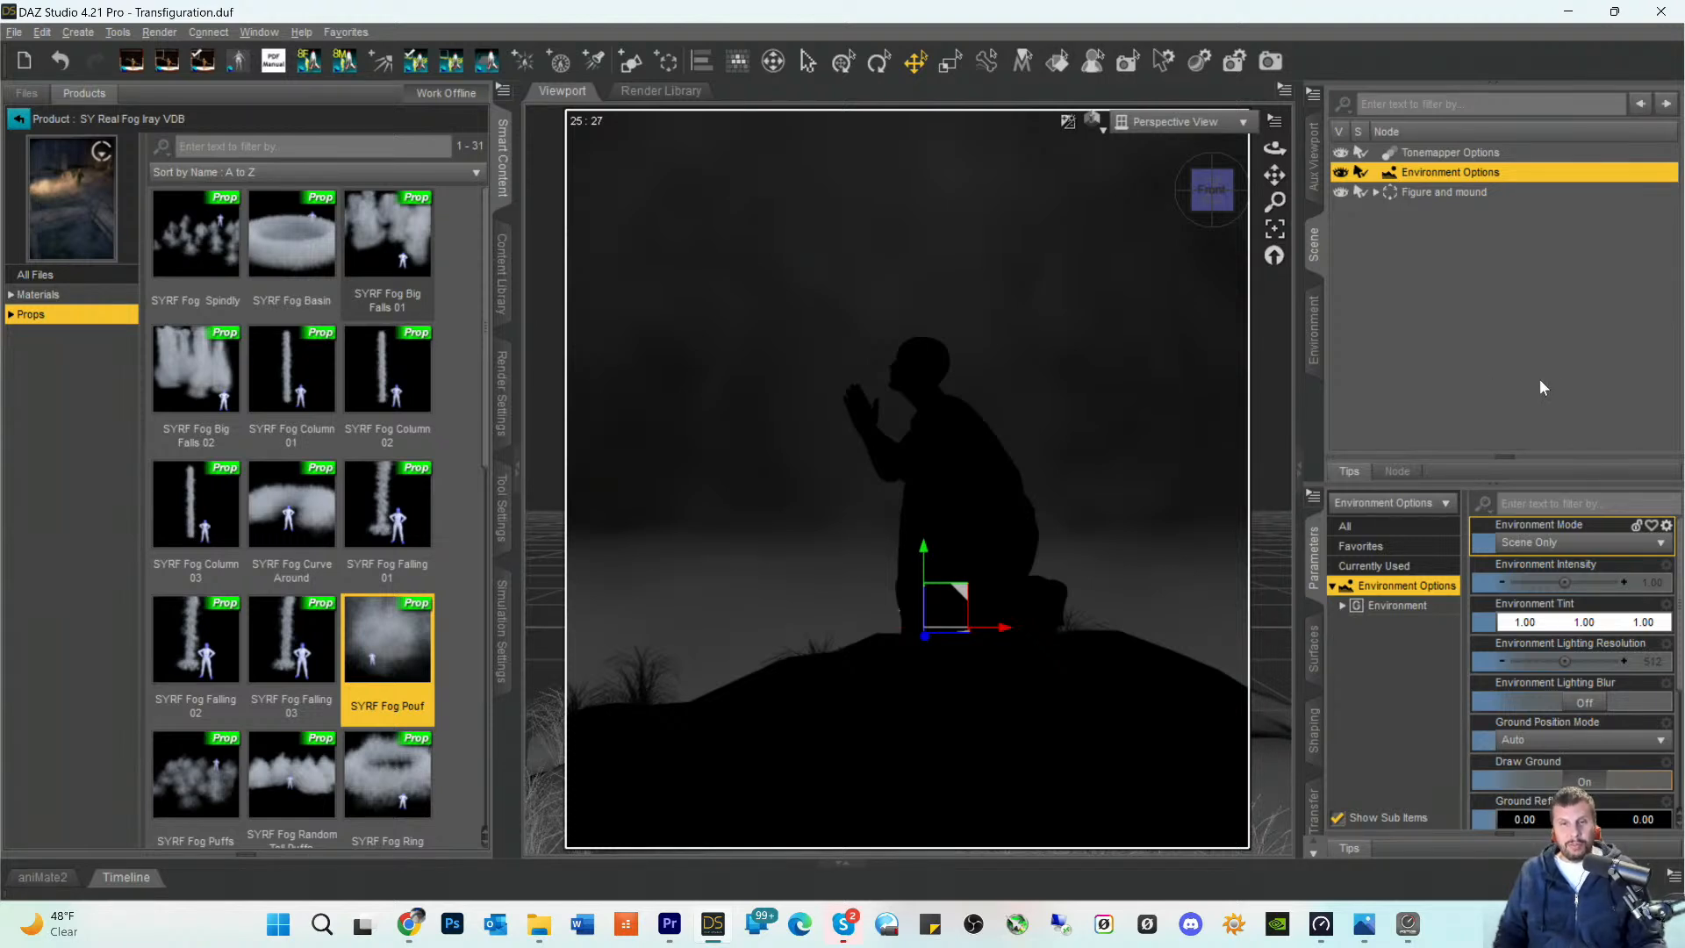
click(1445, 348)
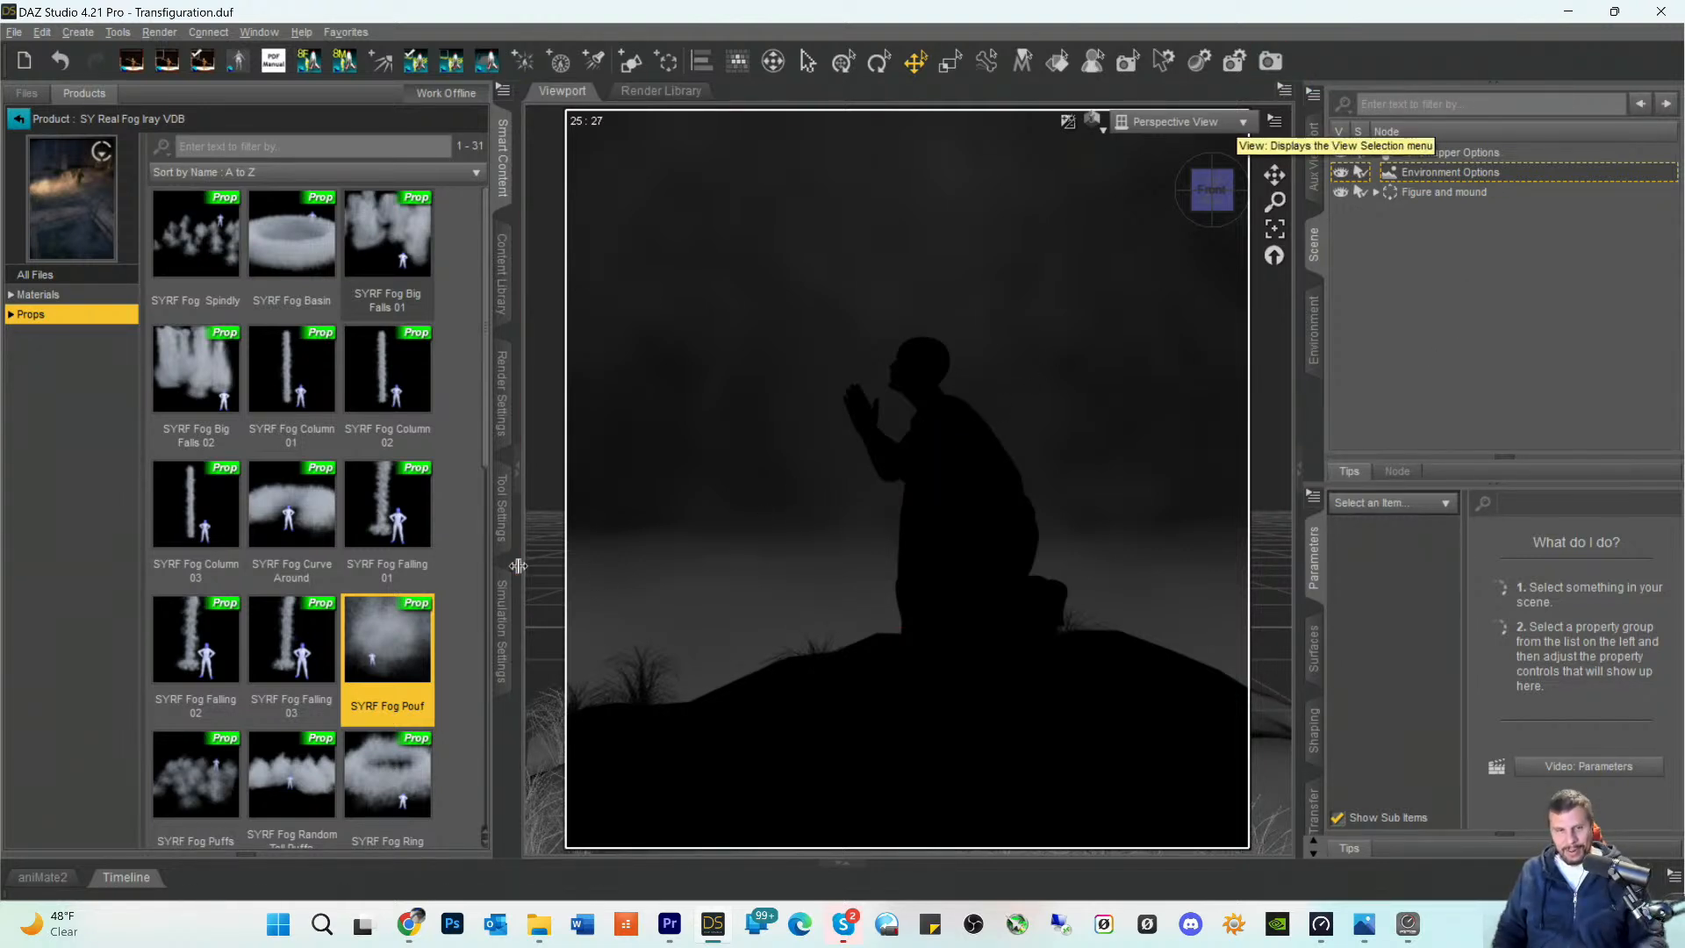
- Save the current Transfiguration scene
click(16, 35)
mouse_move(48, 170)
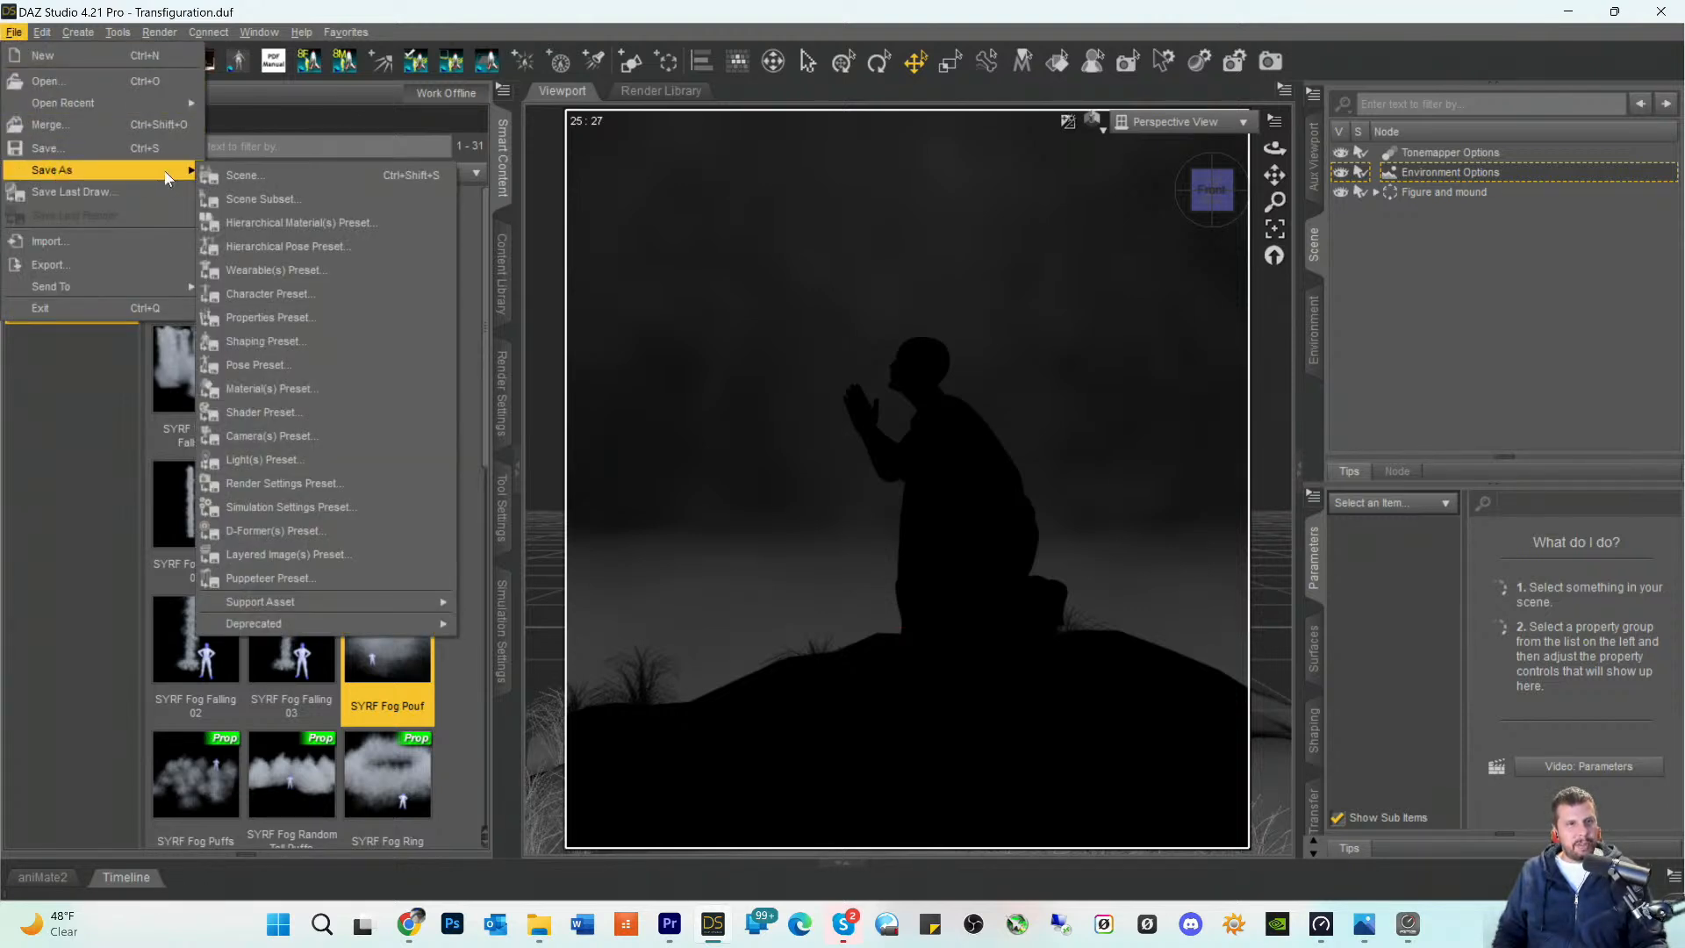
click(49, 147)
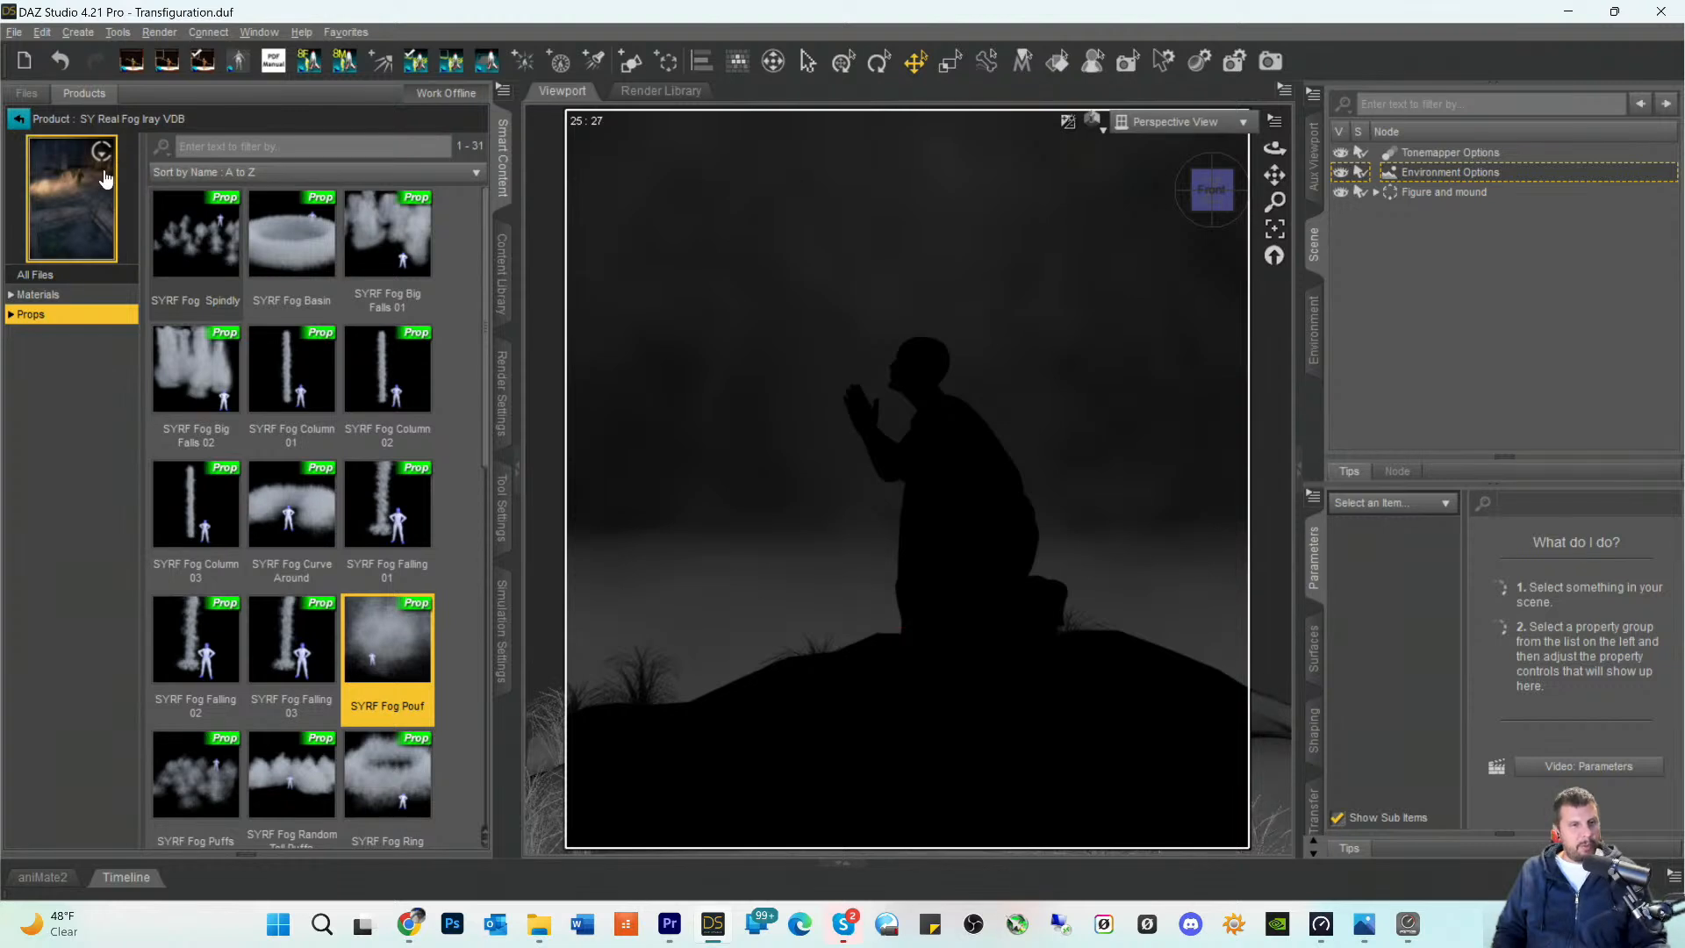
- Save a copy of the scene as Transfiguration 1 in the My DAZ Studio Renders folder with the current scene save options
click(14, 32)
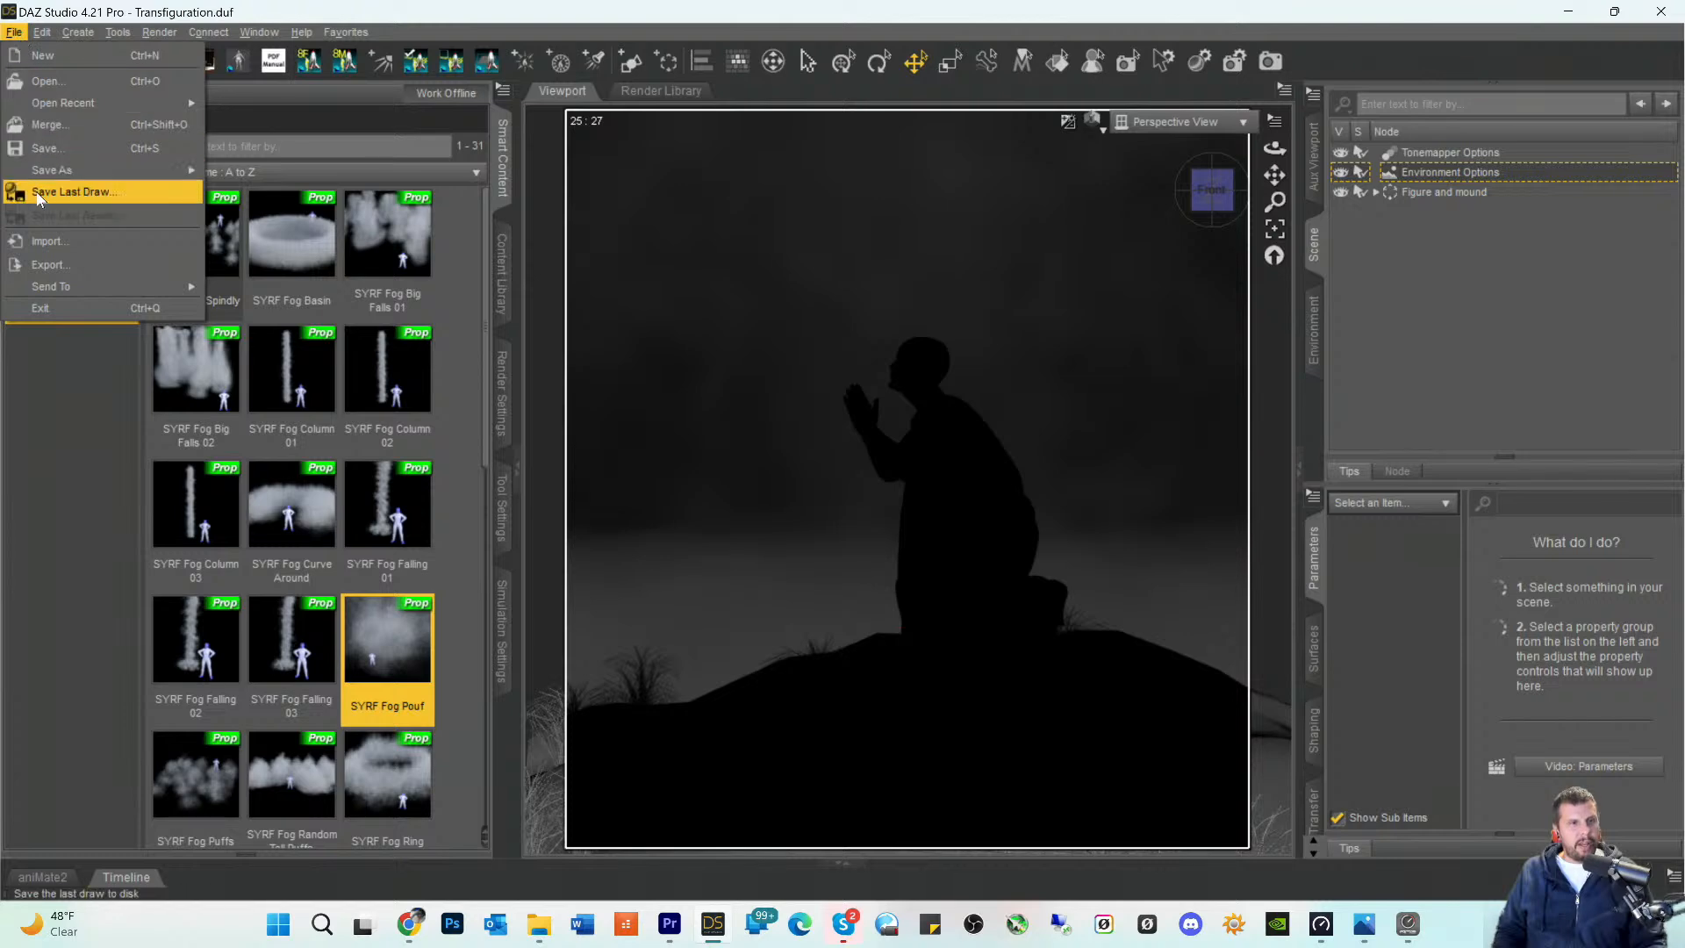
mouse_move(61, 169)
click(256, 176)
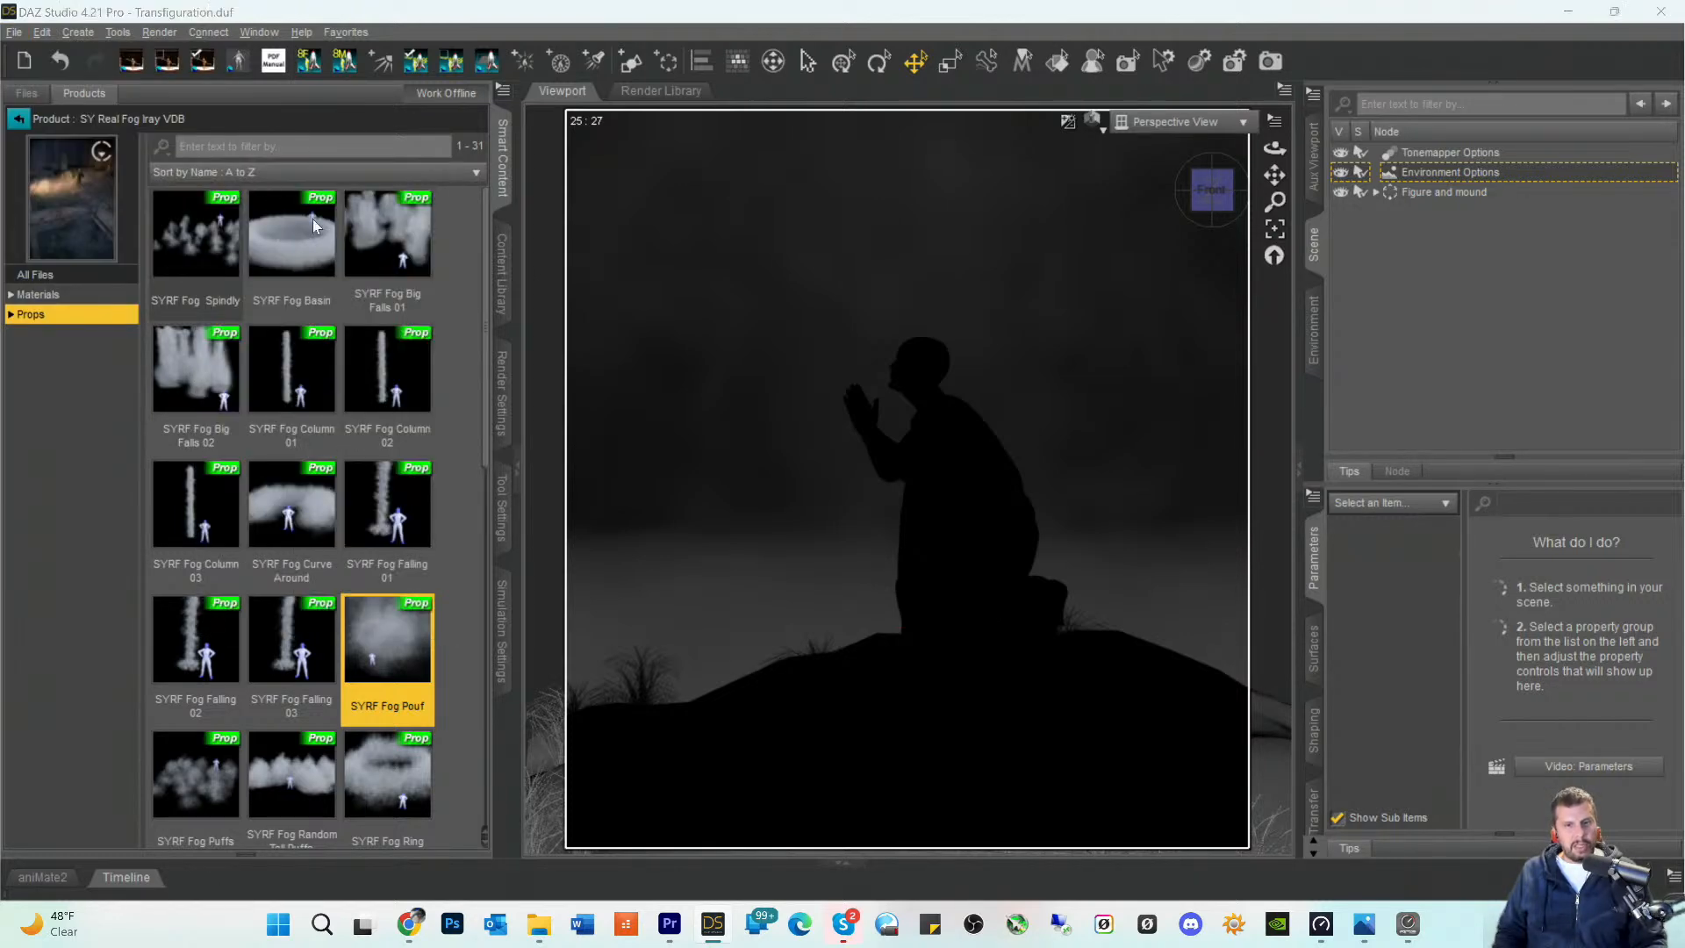
text(Tr)
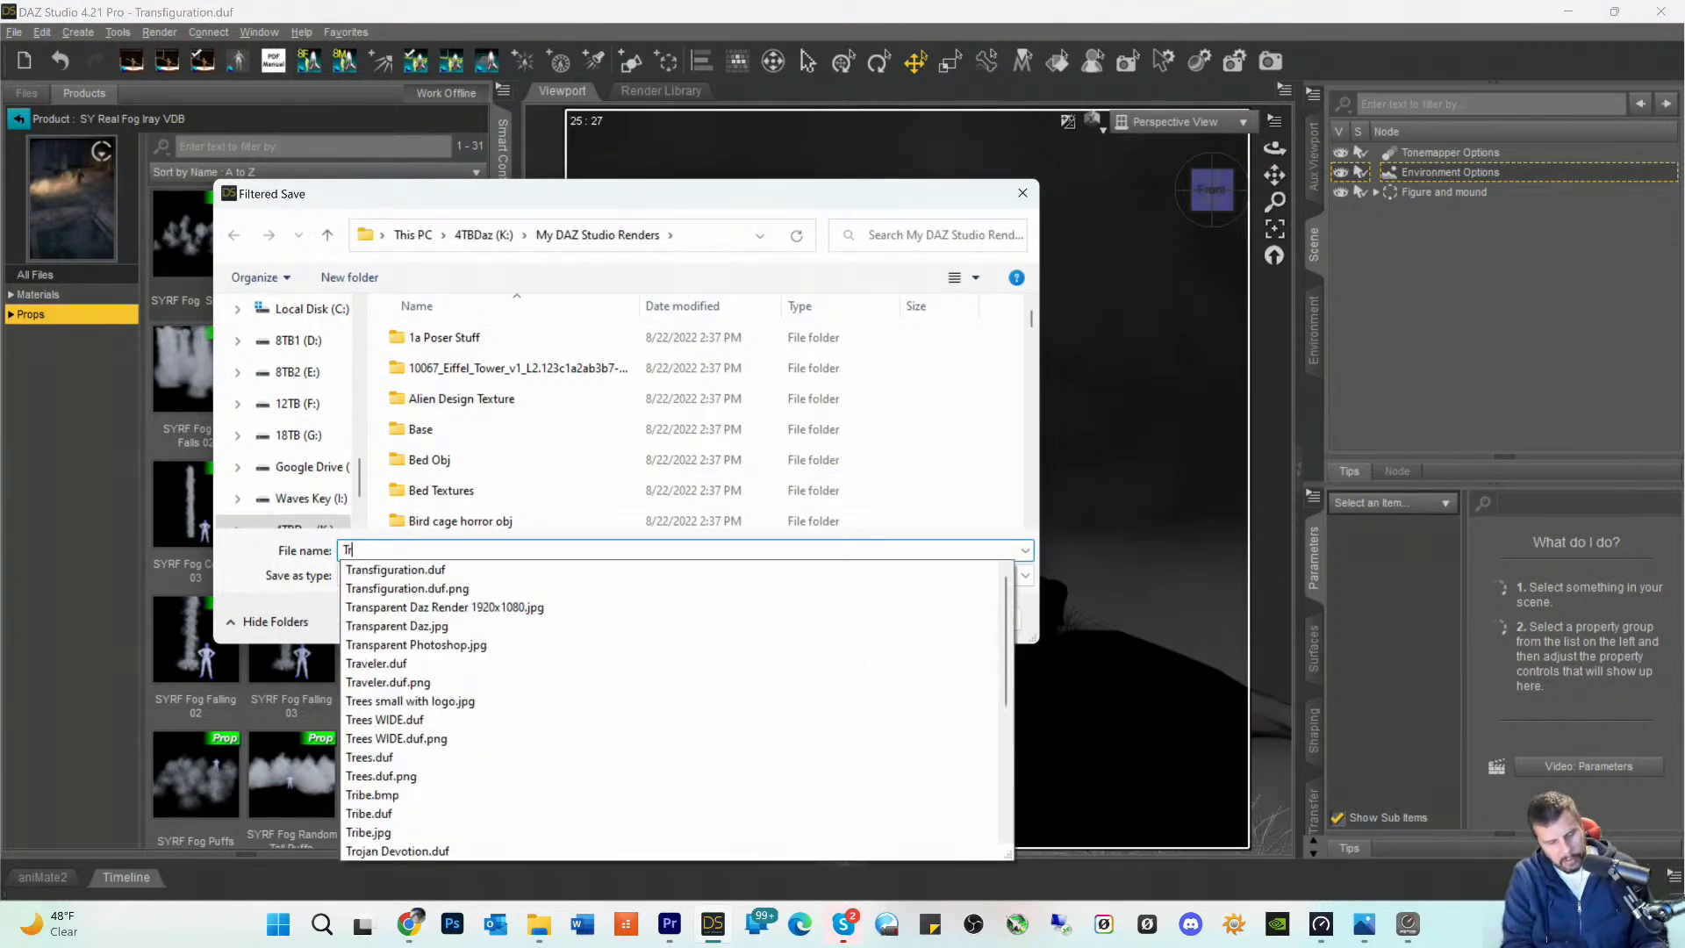
text(asns)
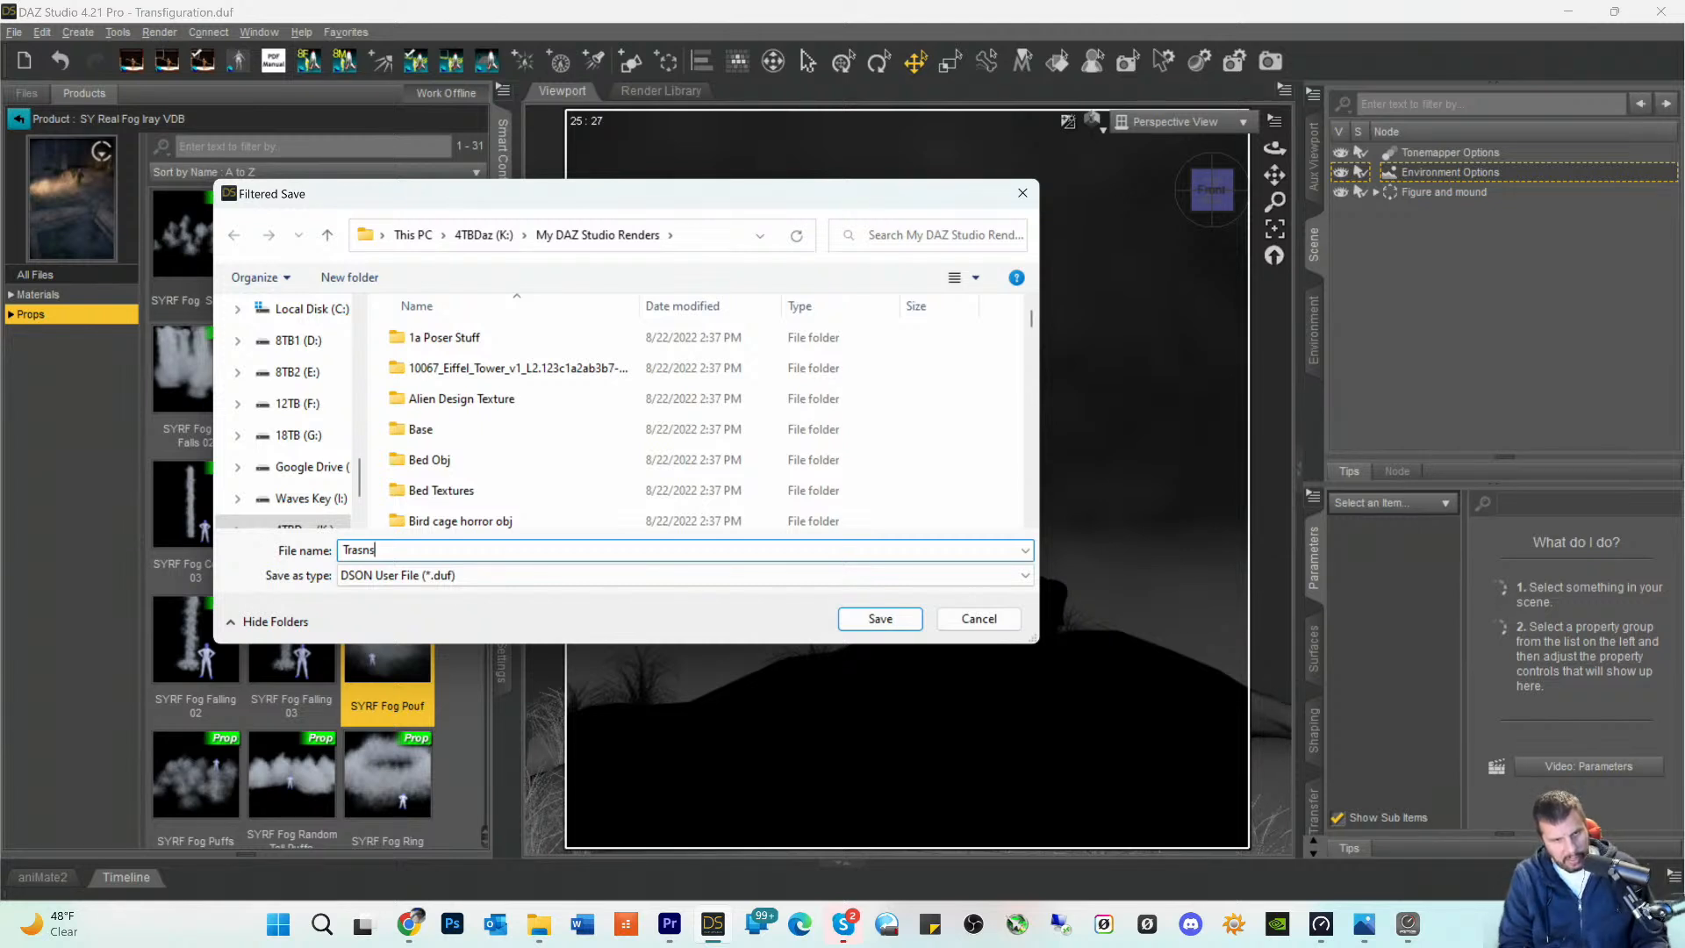
key(BackSpace)
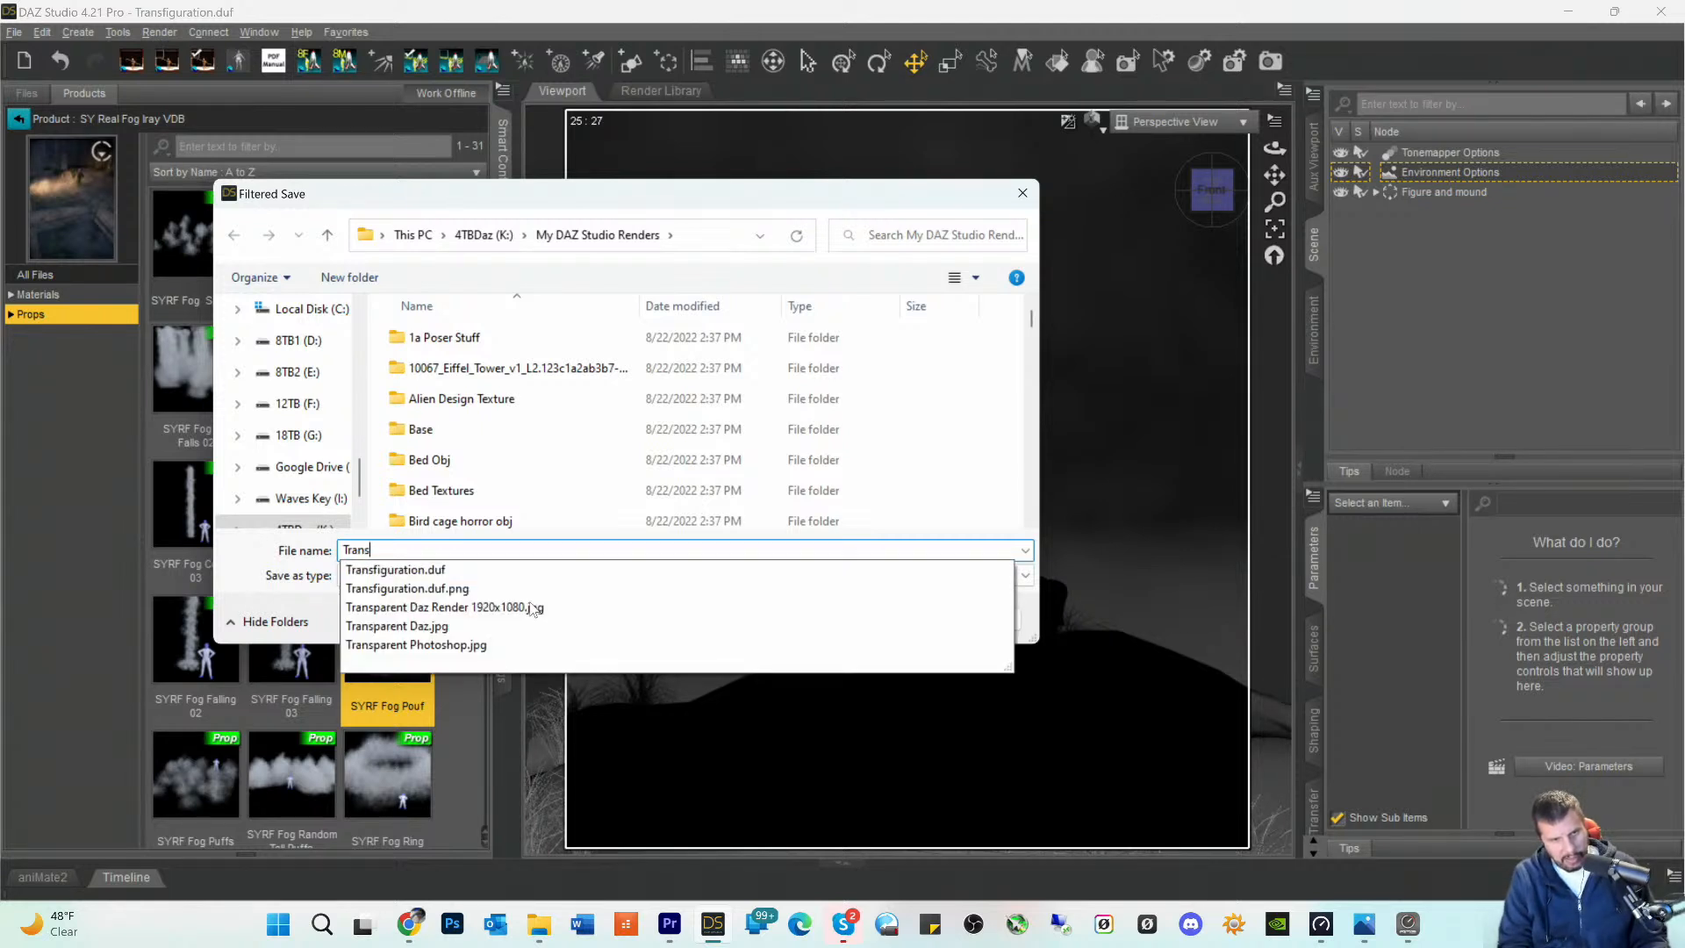
text(fig)
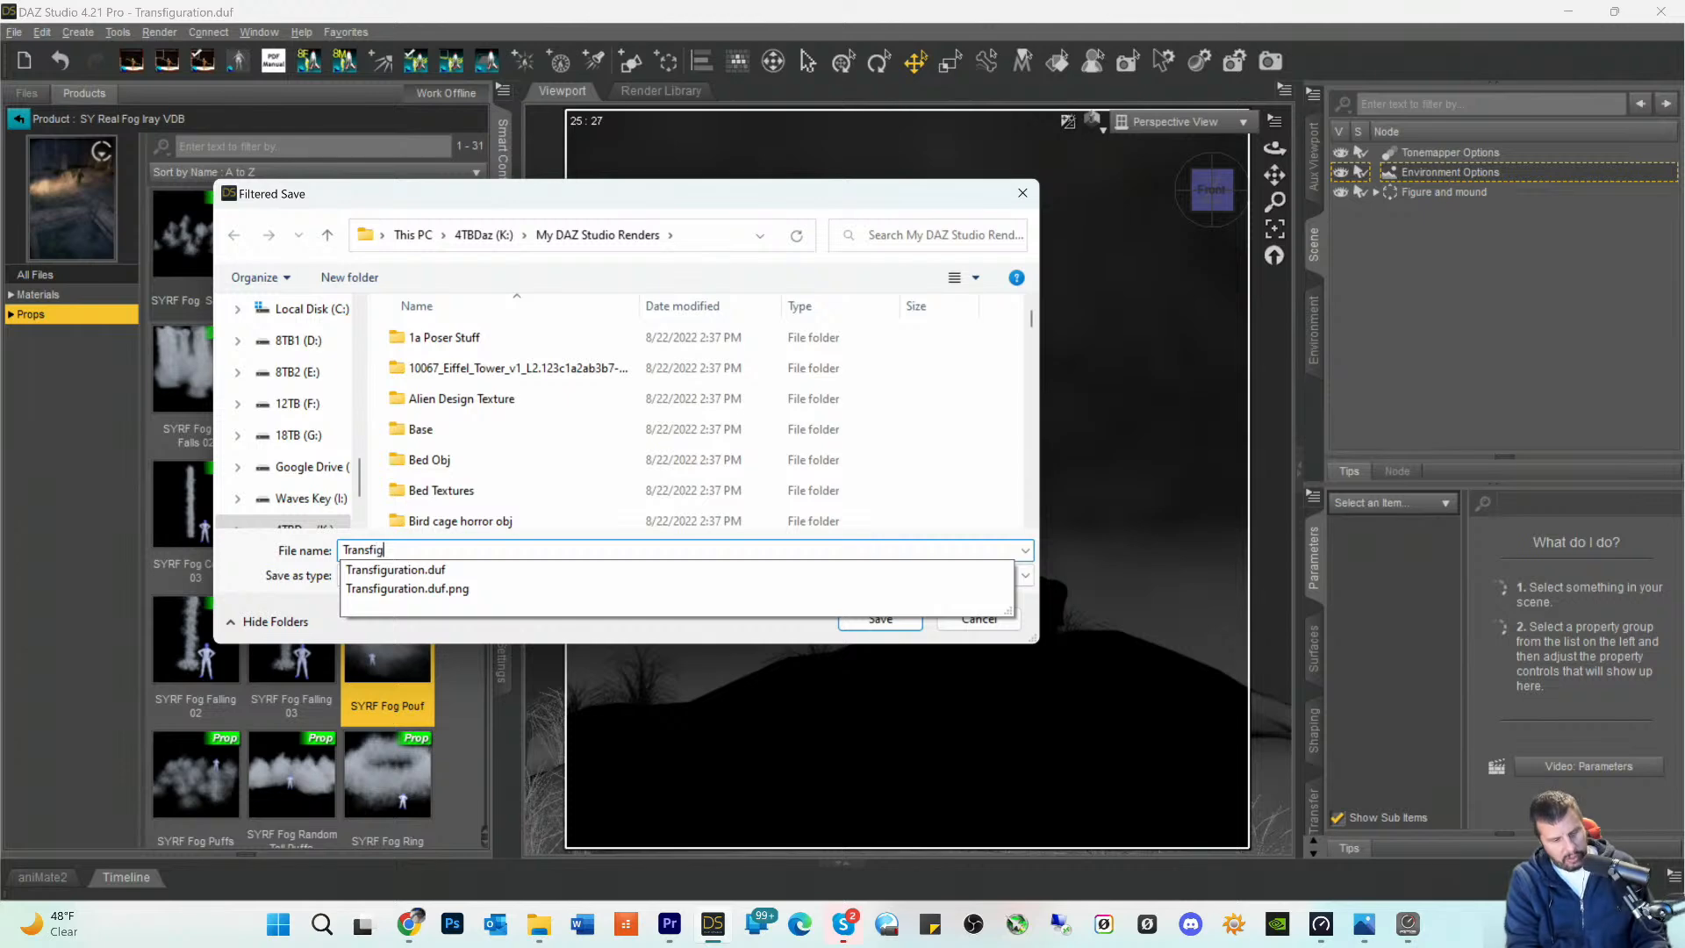
text(uration)
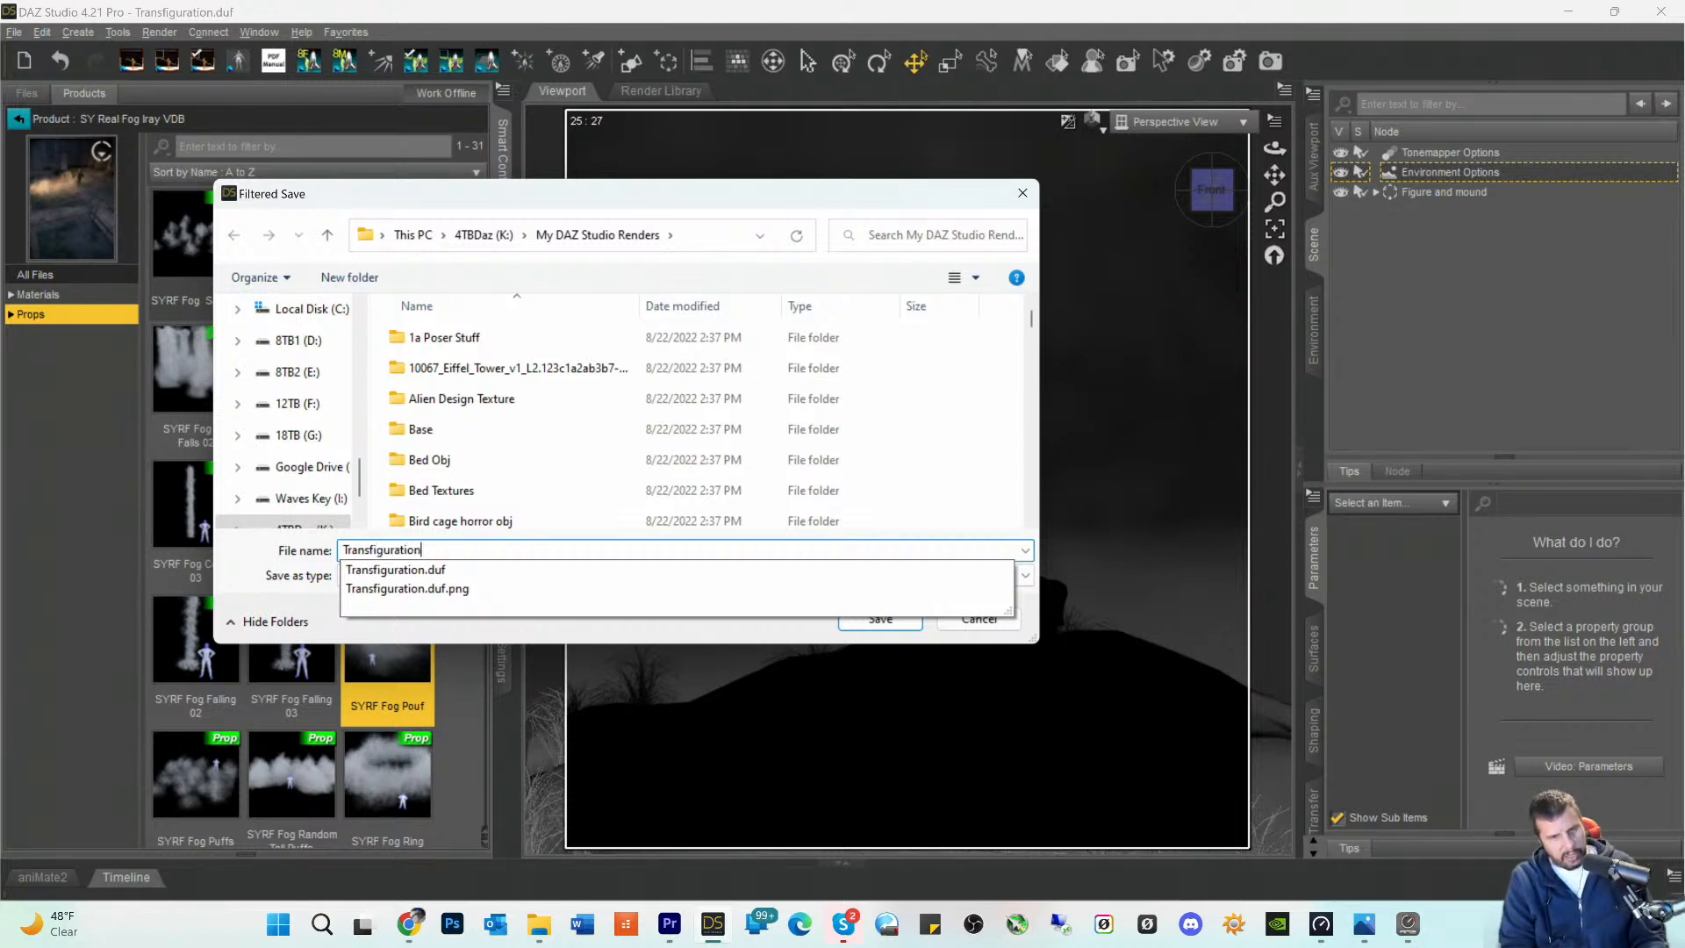
text( 2)
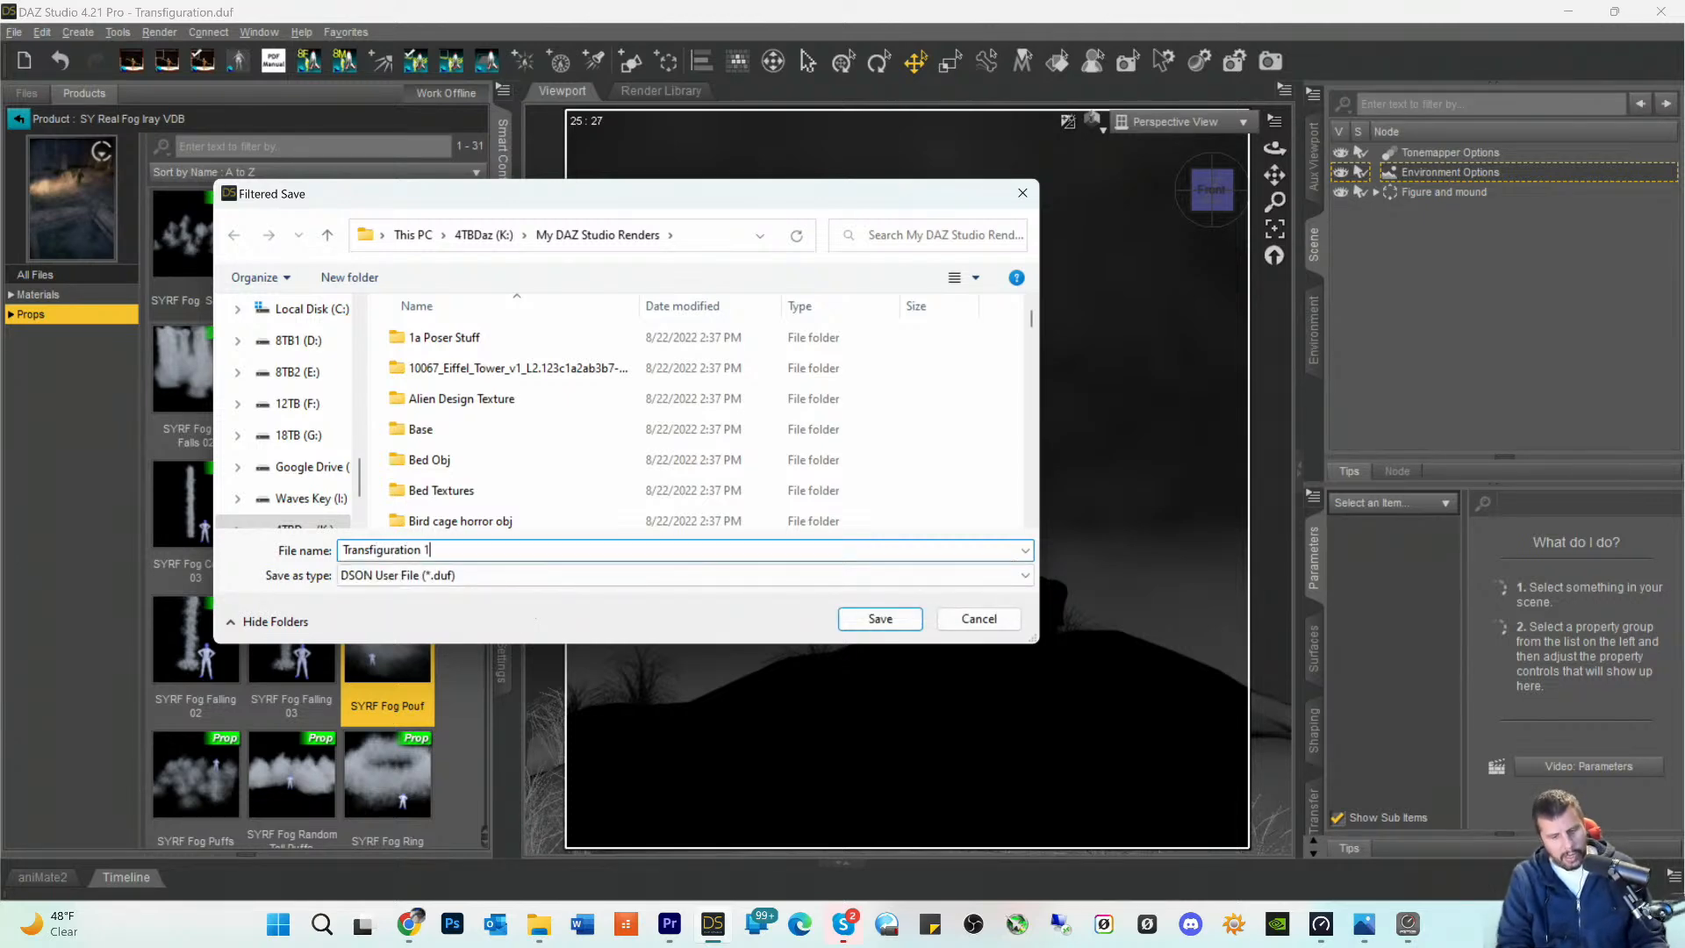
key(Return)
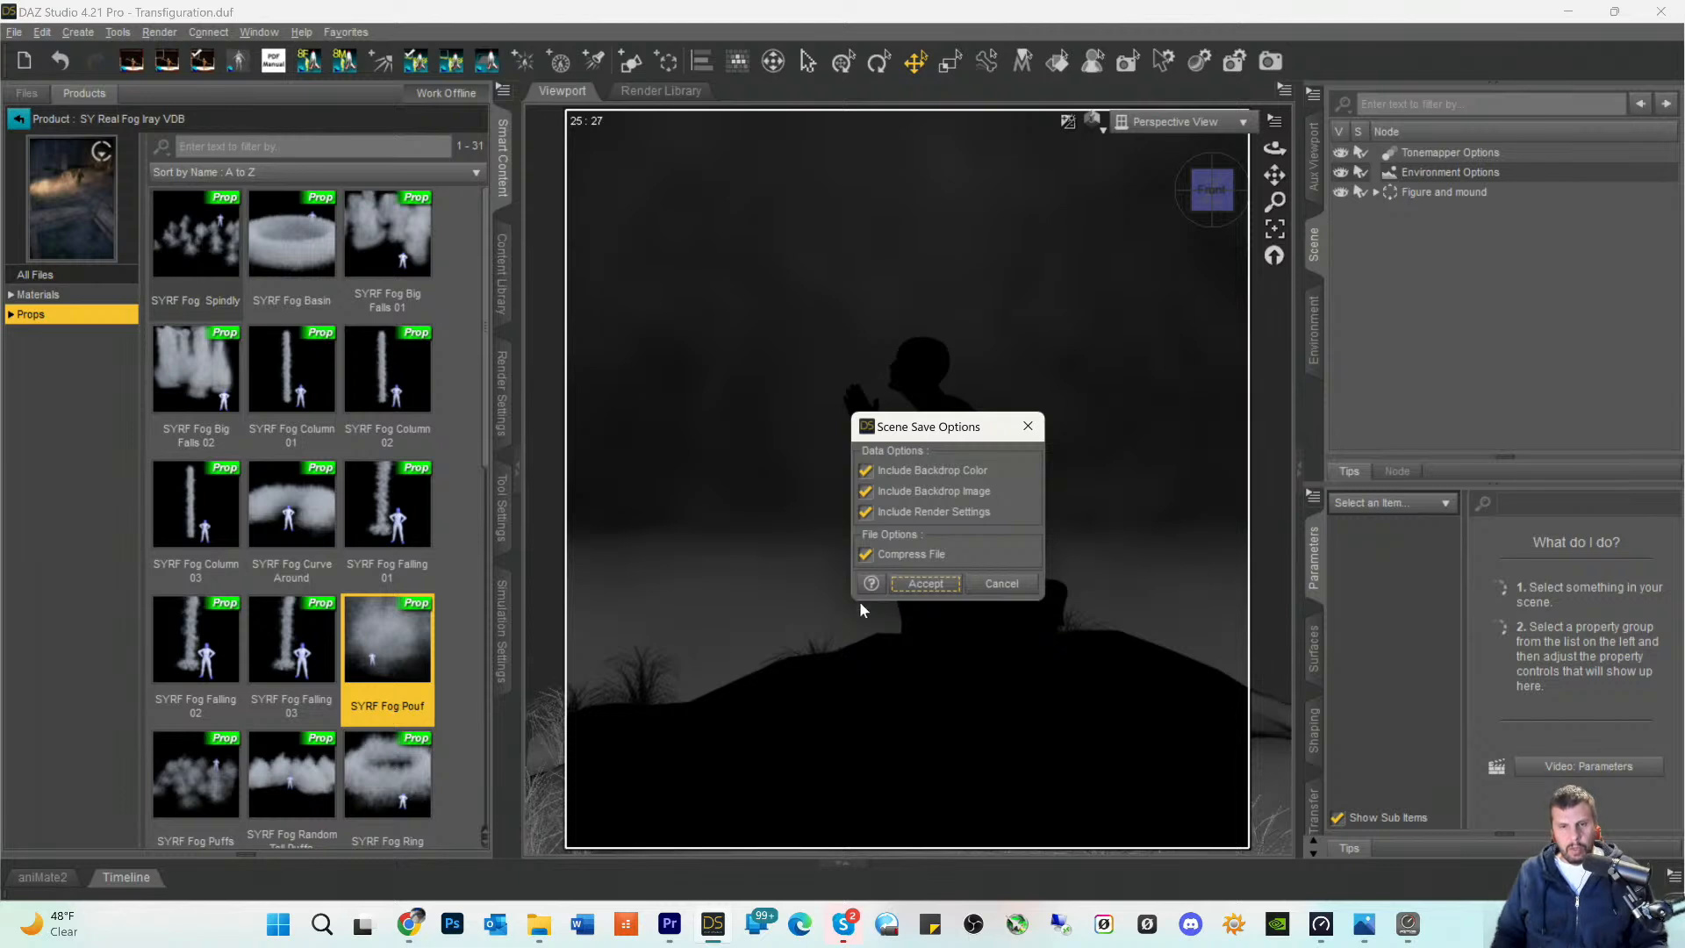
click(925, 583)
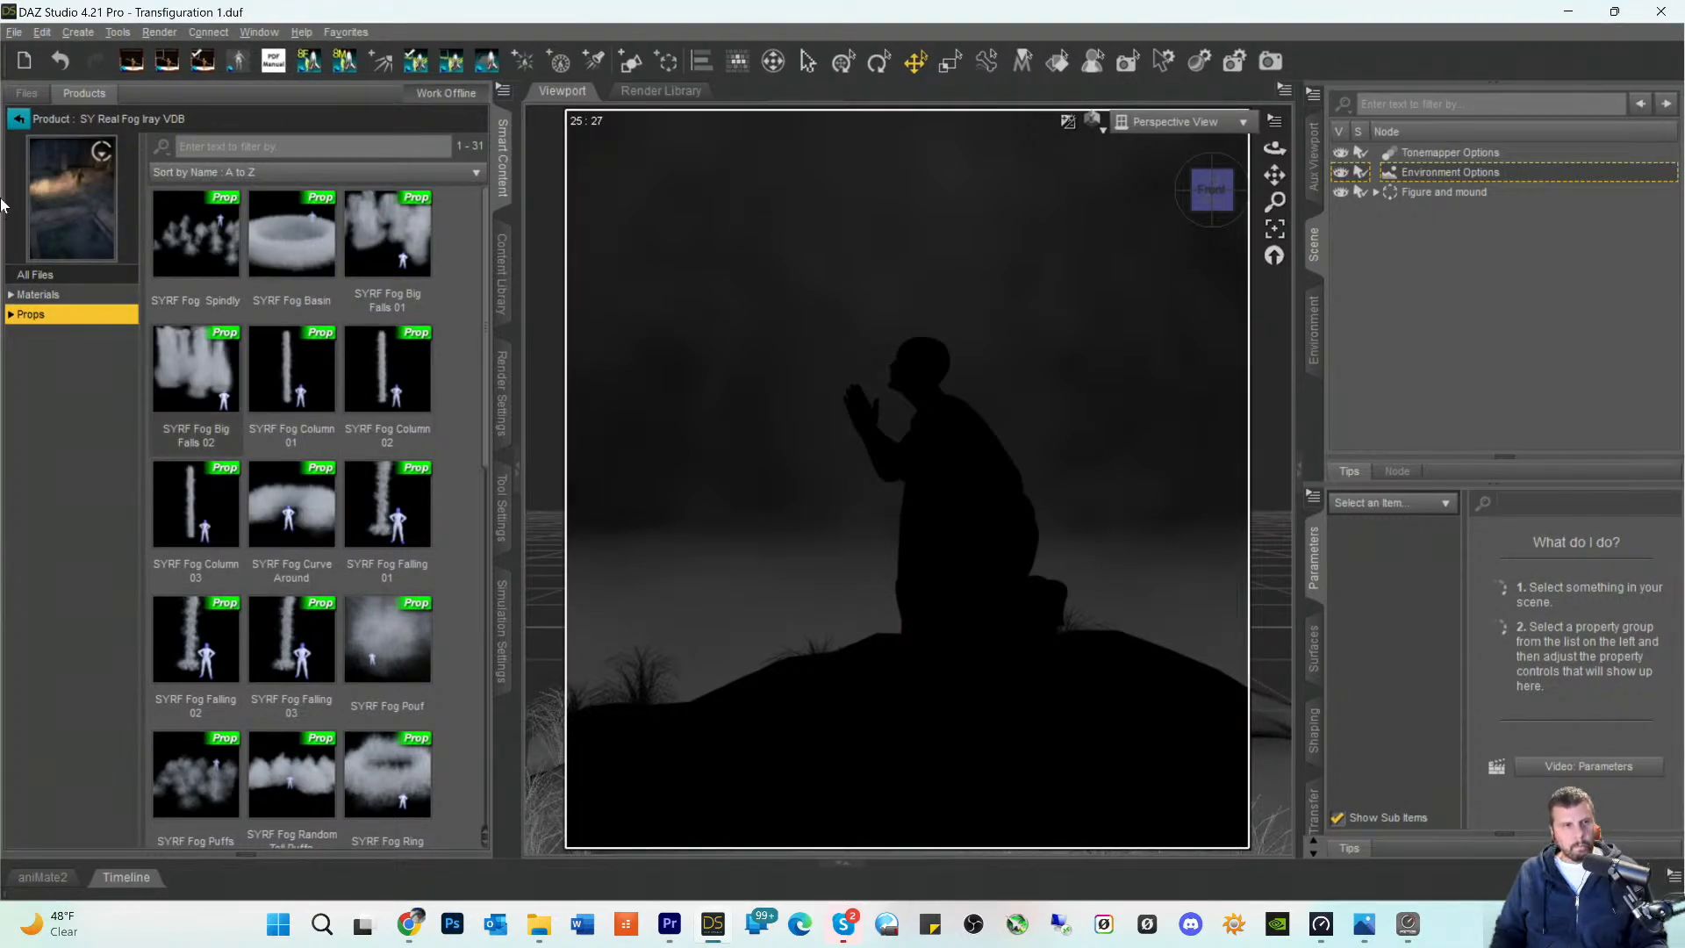
- Leave the fog product and search the content files for gobo
click(18, 118)
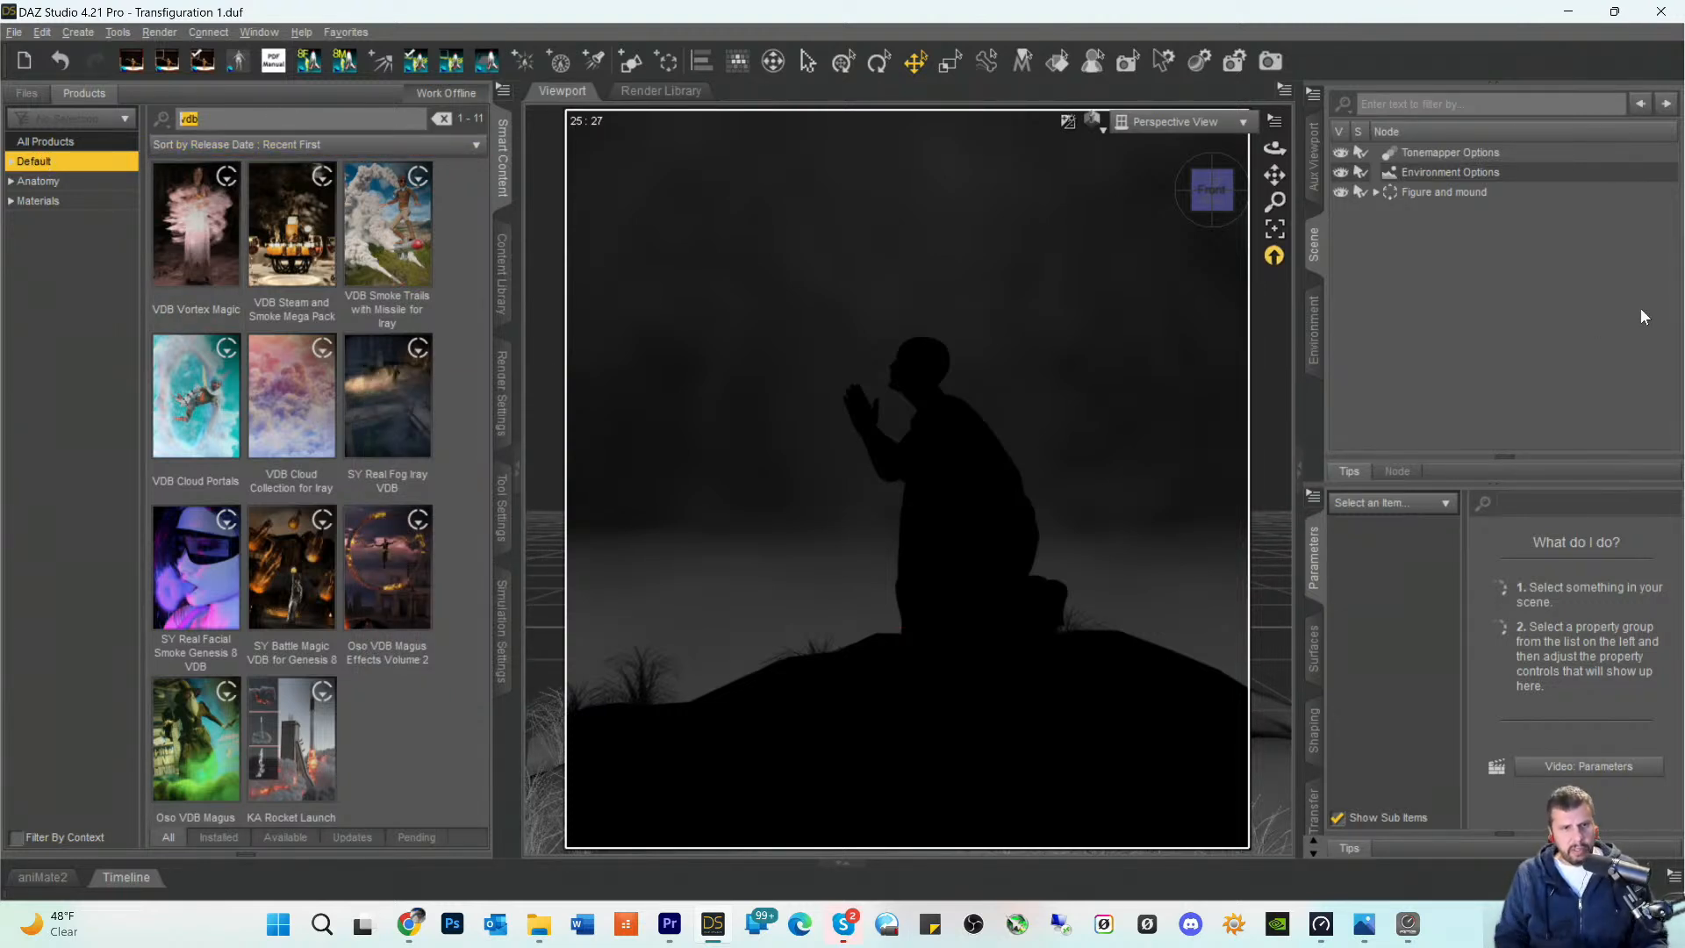
click(26, 93)
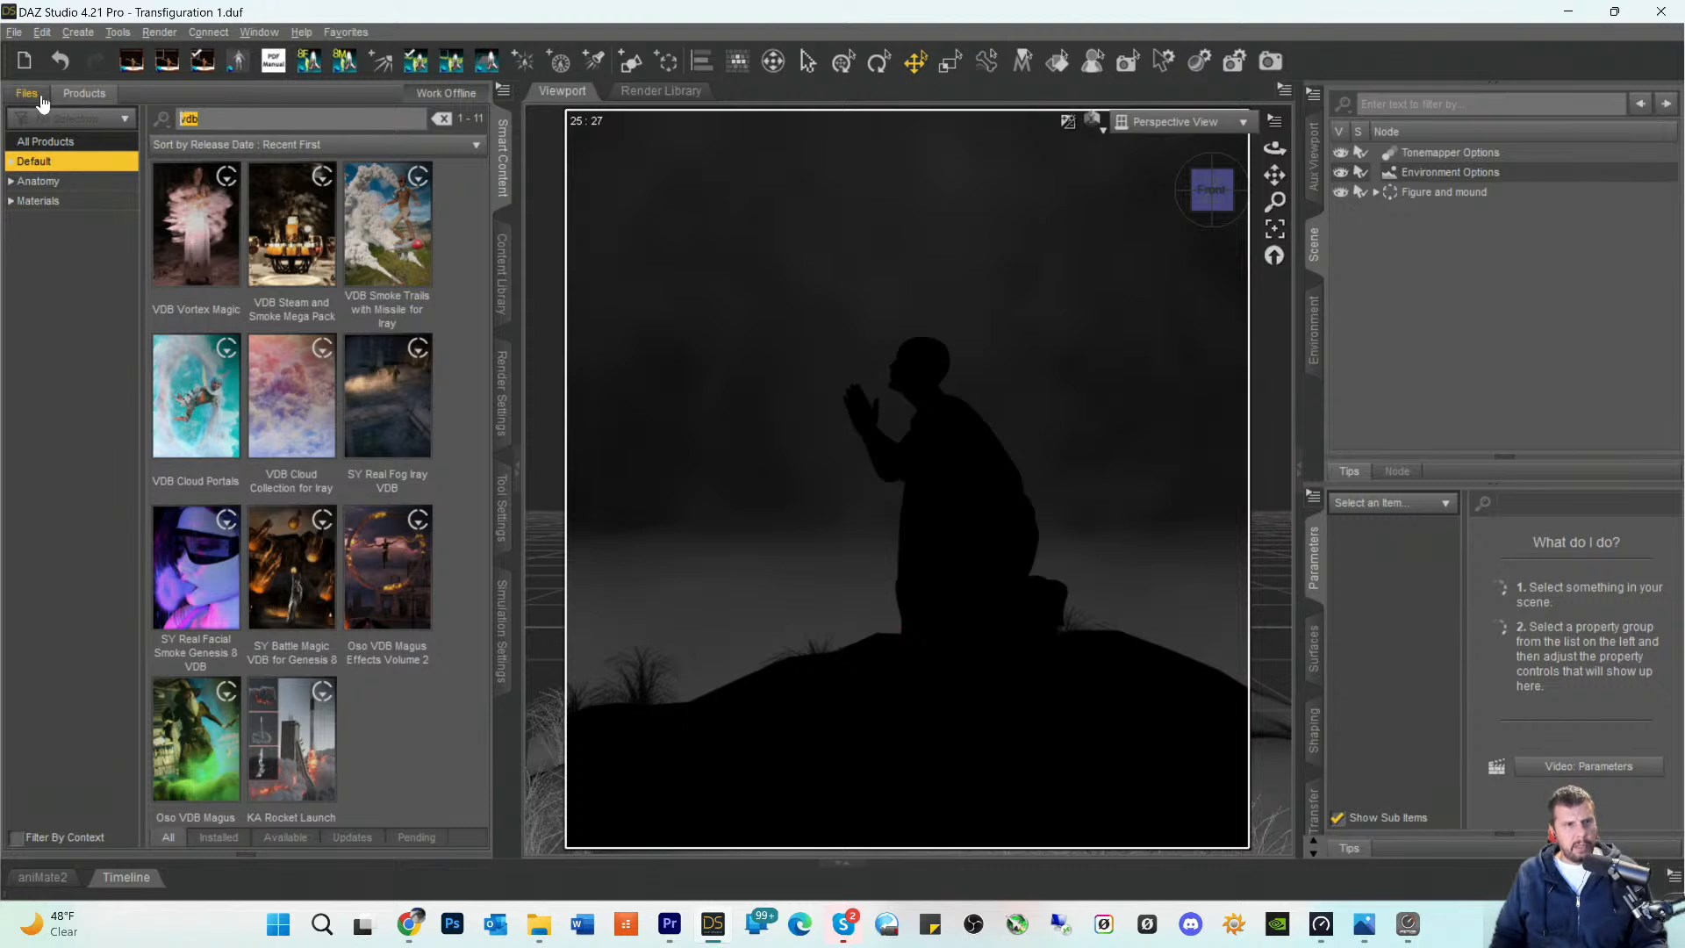
drag(241, 118, 60, 113)
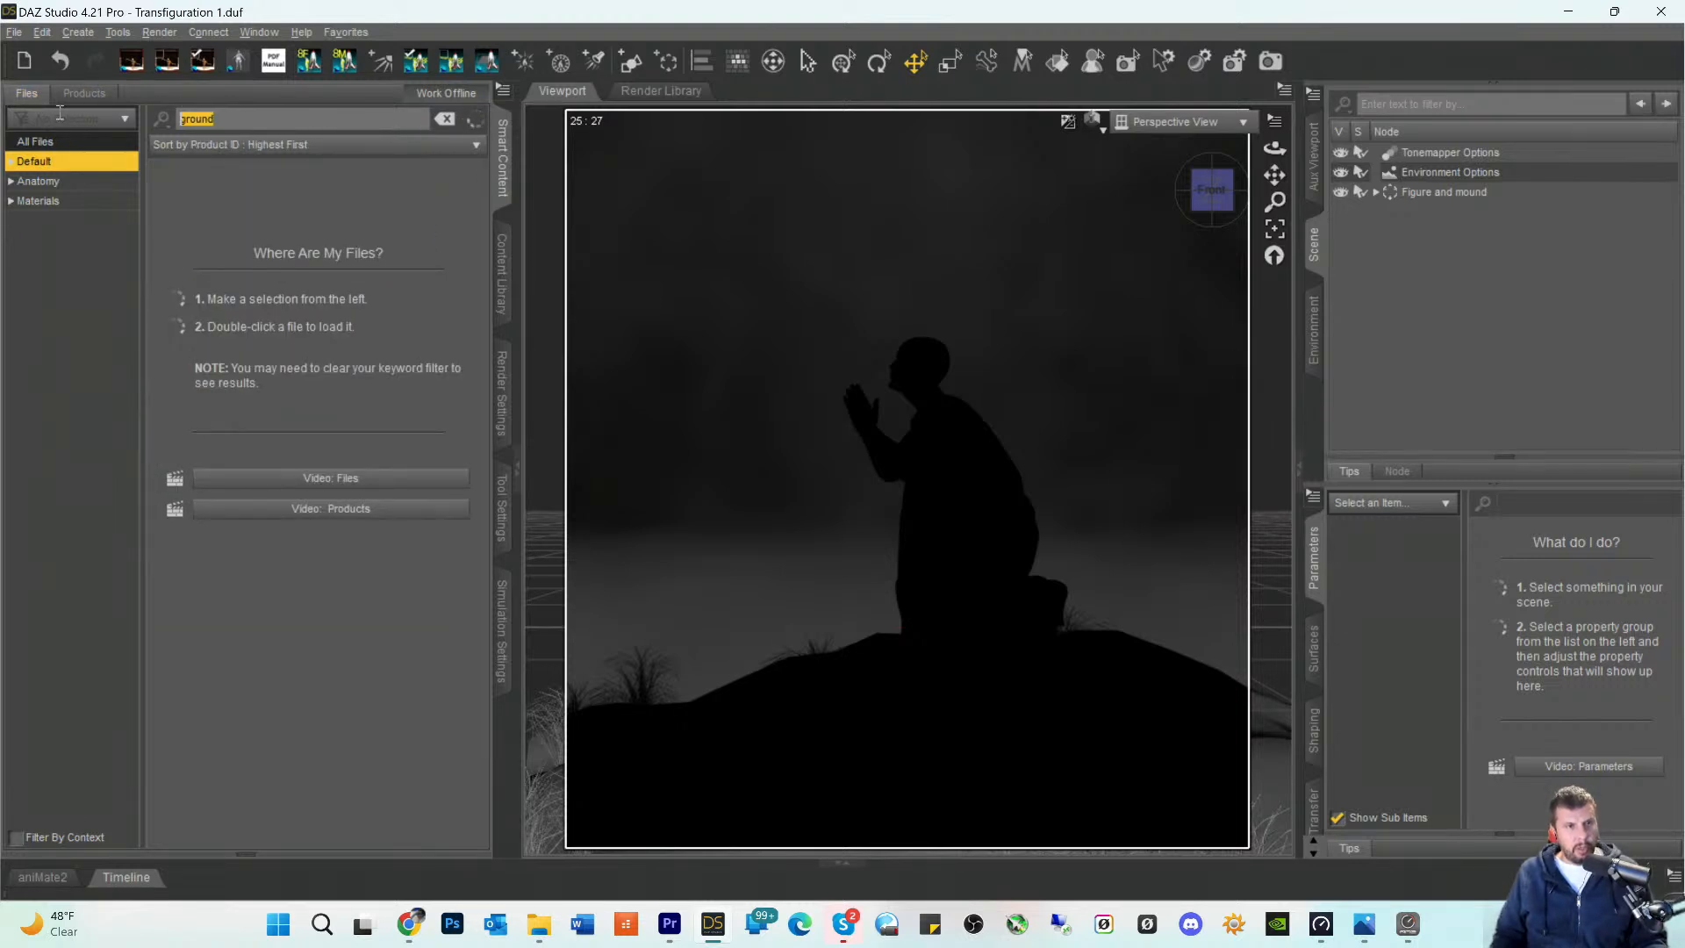
text(gobo)
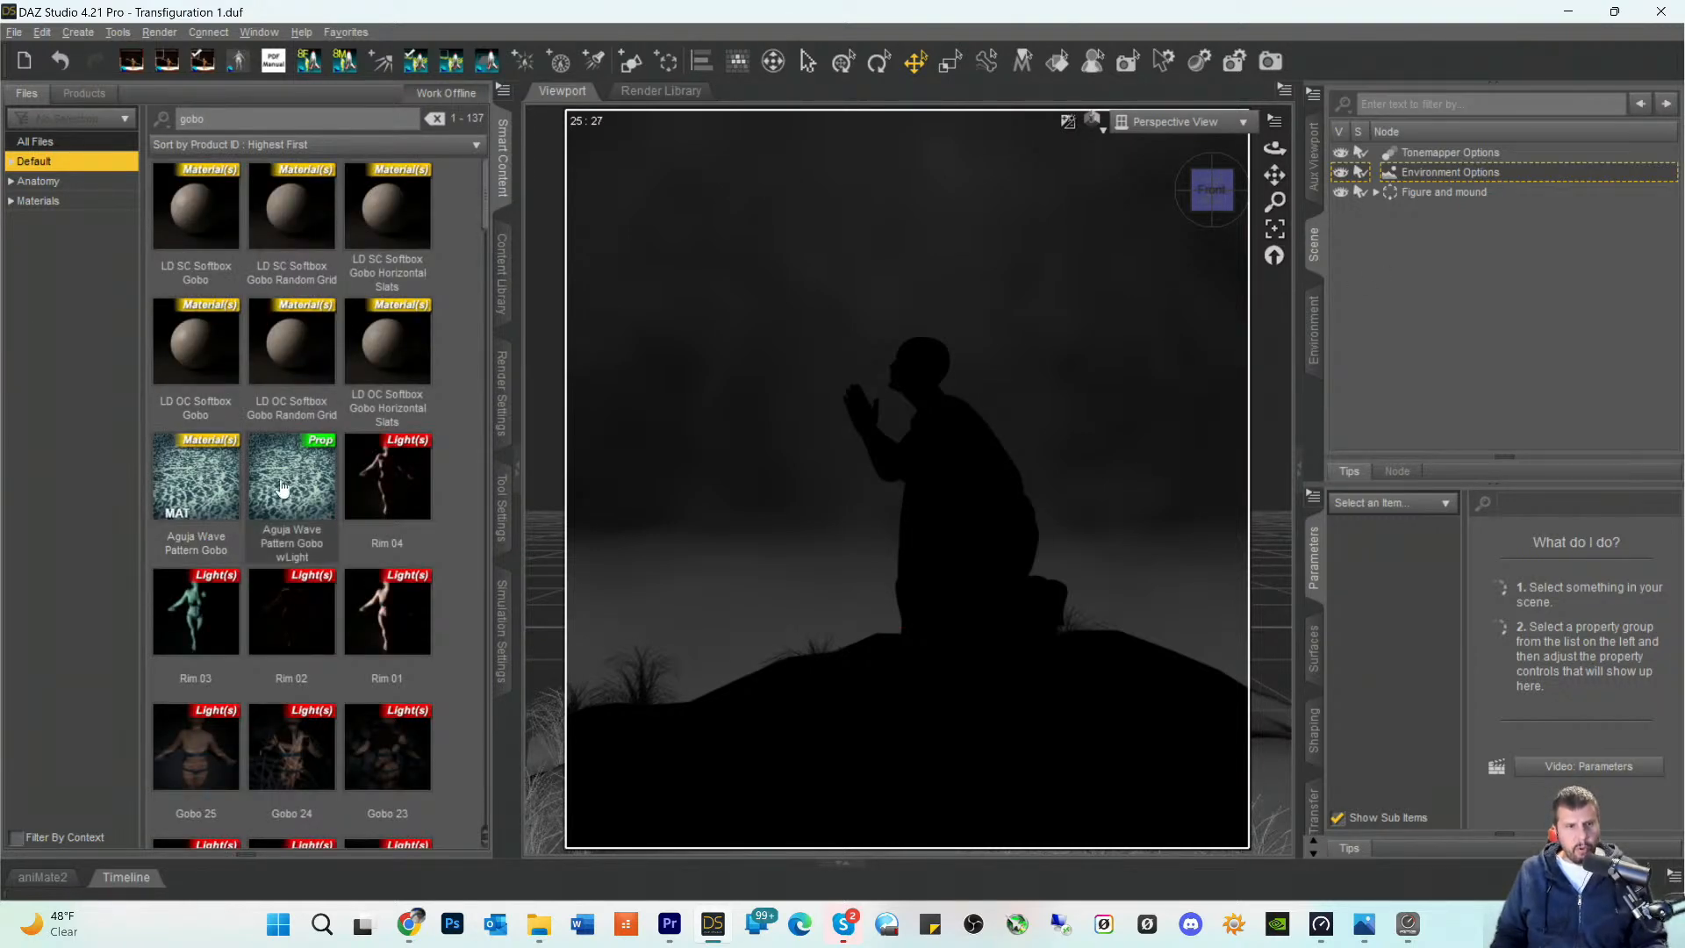
- Examine the gobo light presets, including Gobo Party, Gobo Flashlight, Gobo Ripples and Gobo Breakup, for one that suits the scene
scroll(278, 476, down, 4)
scroll(278, 476, down, 6)
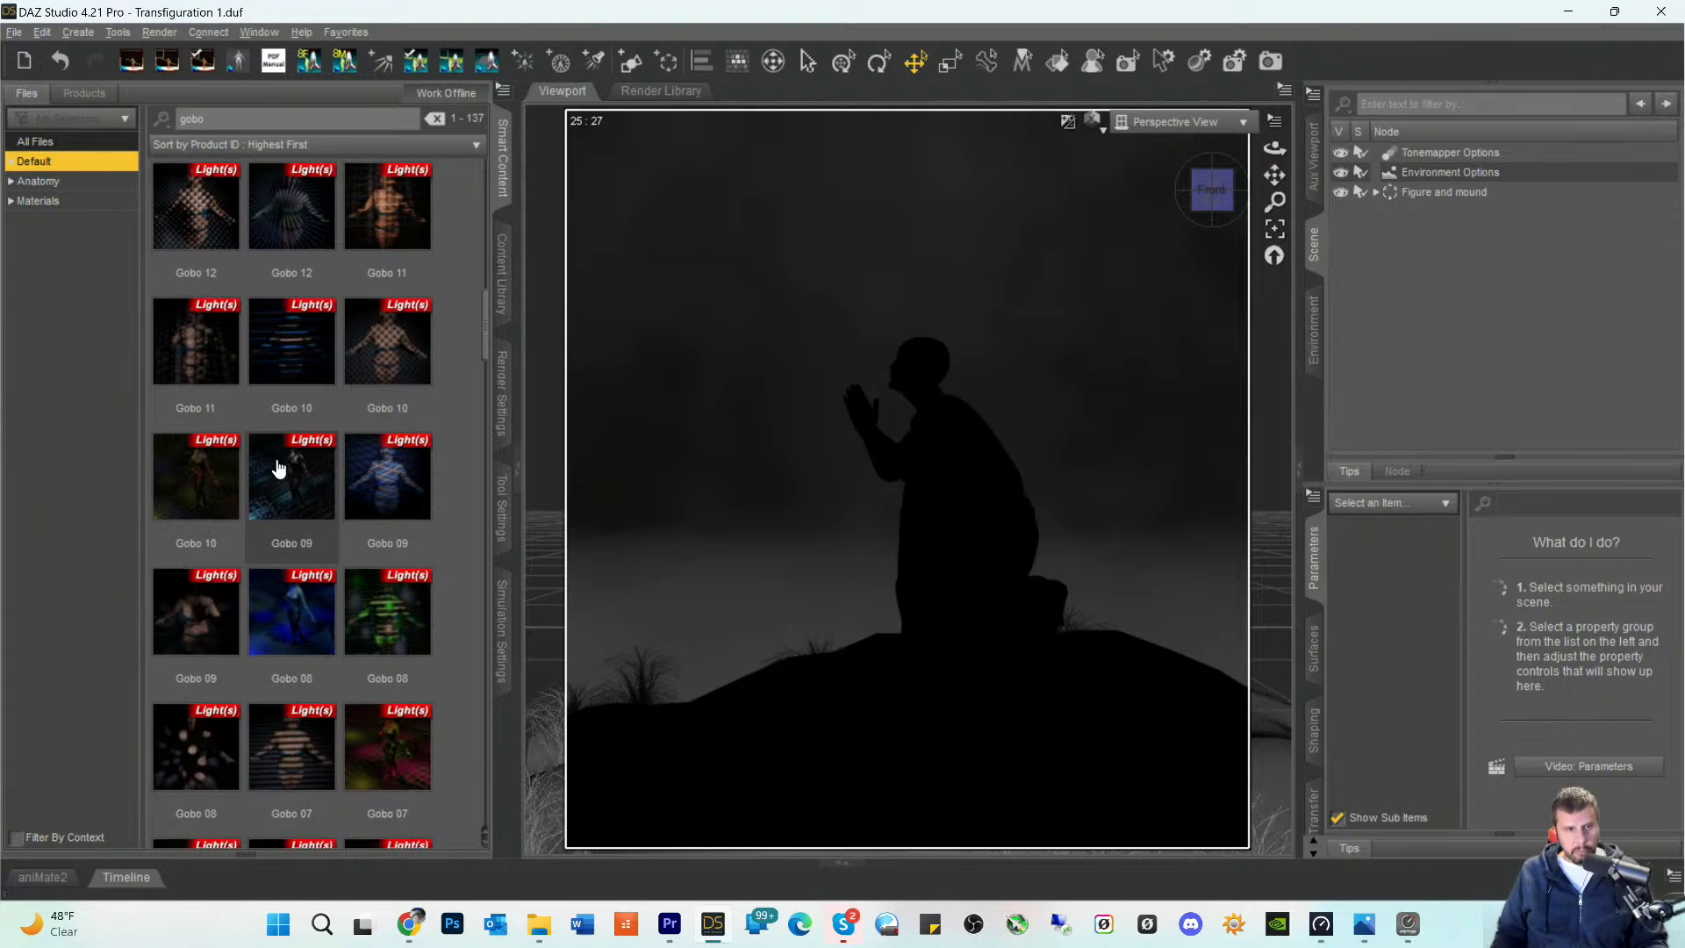
scroll(283, 452, down, 6)
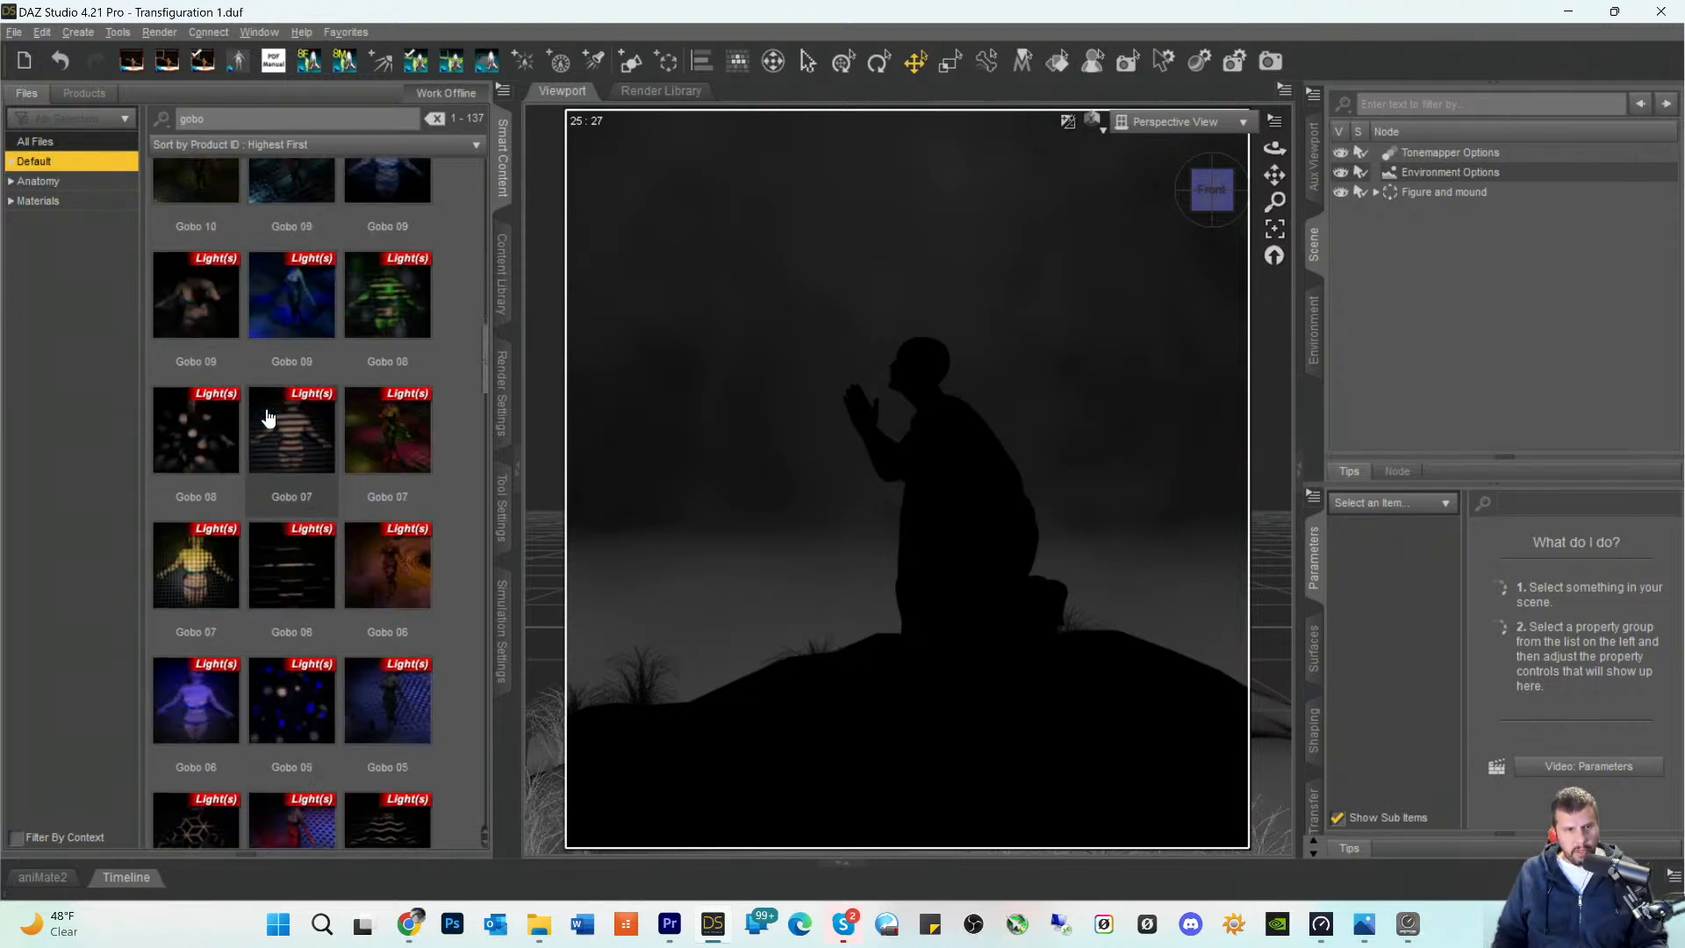
scroll(287, 460, down, 8)
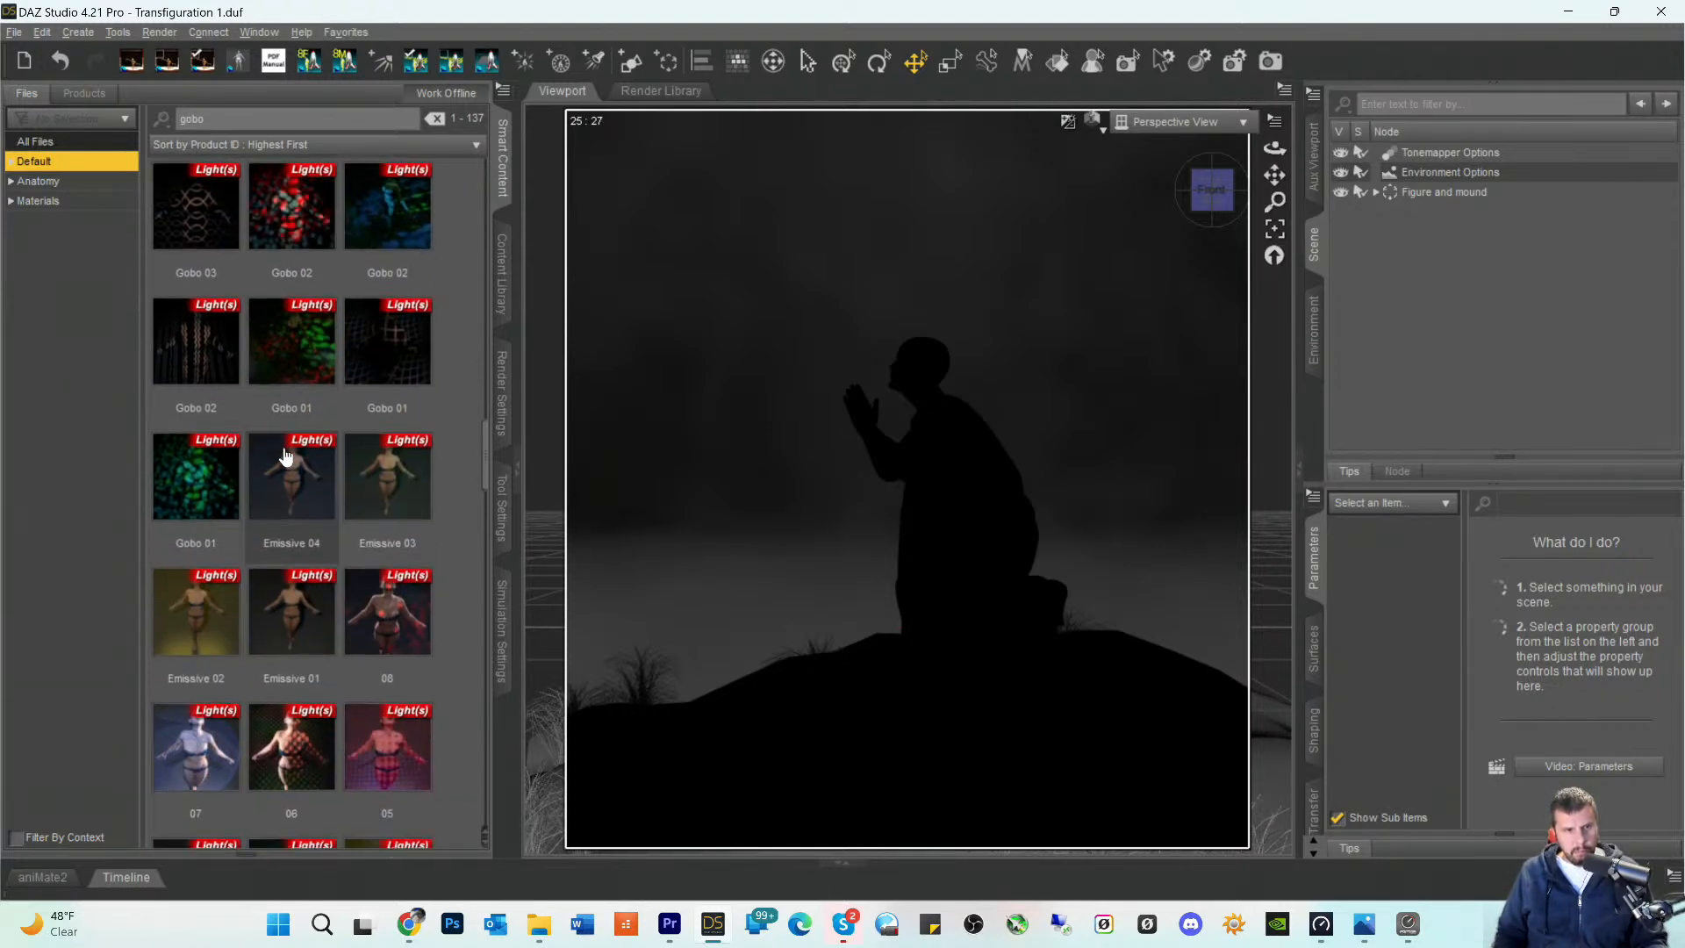
scroll(286, 458, down, 7)
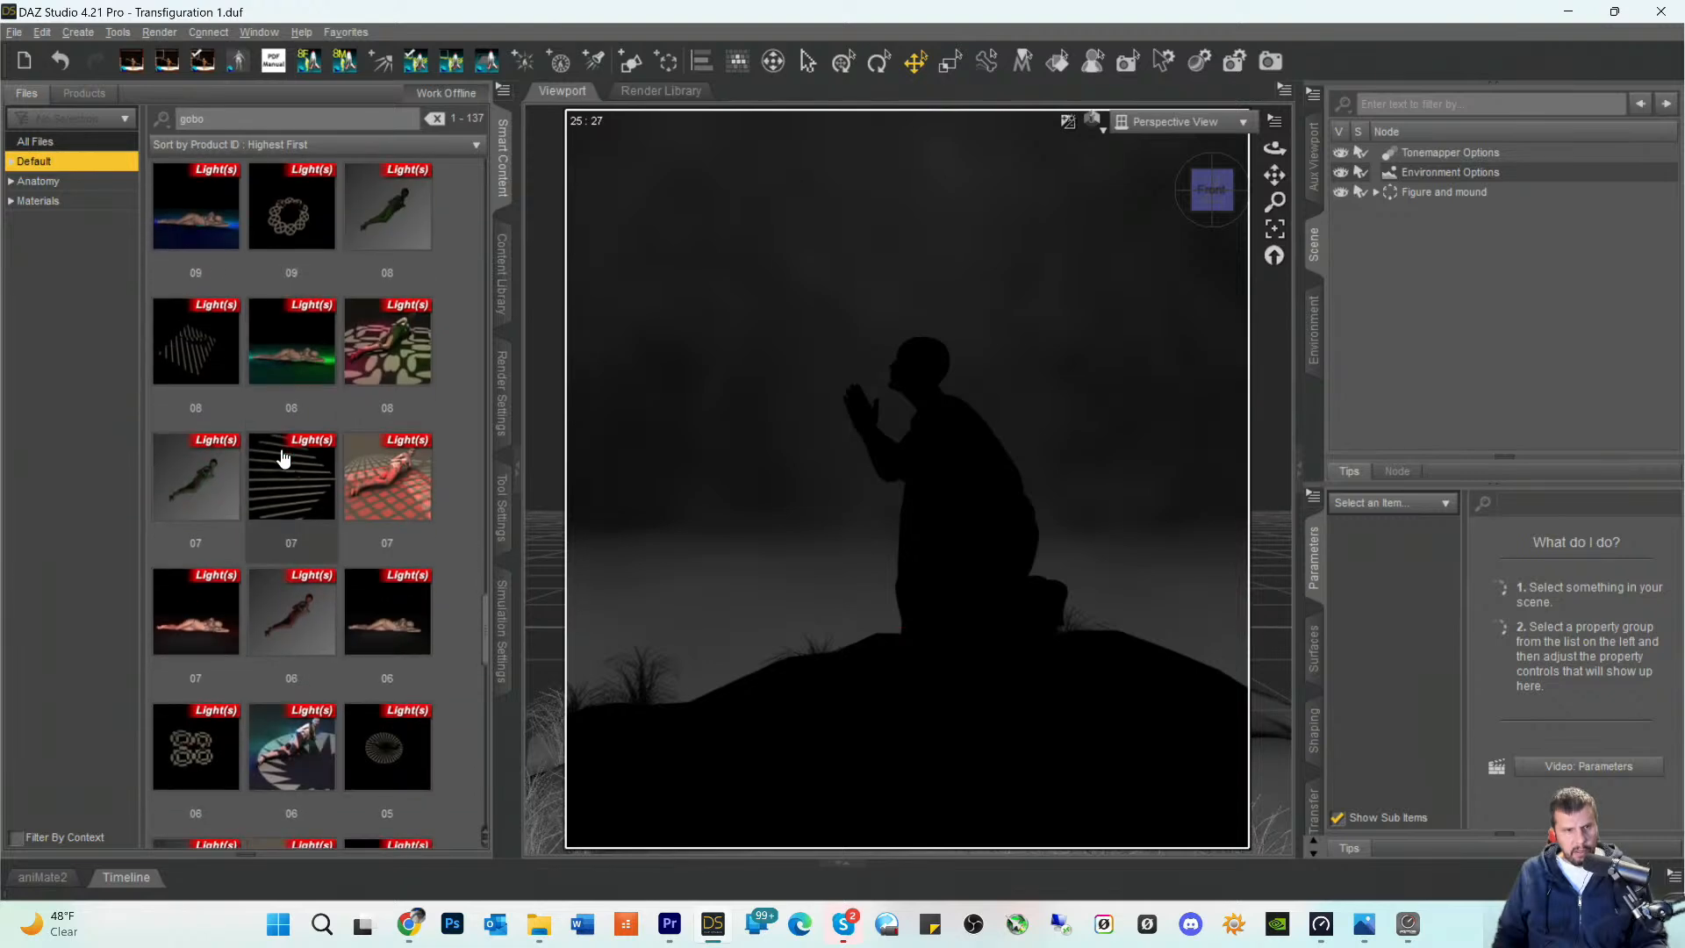
scroll(283, 459, up, 7)
scroll(282, 458, down, 8)
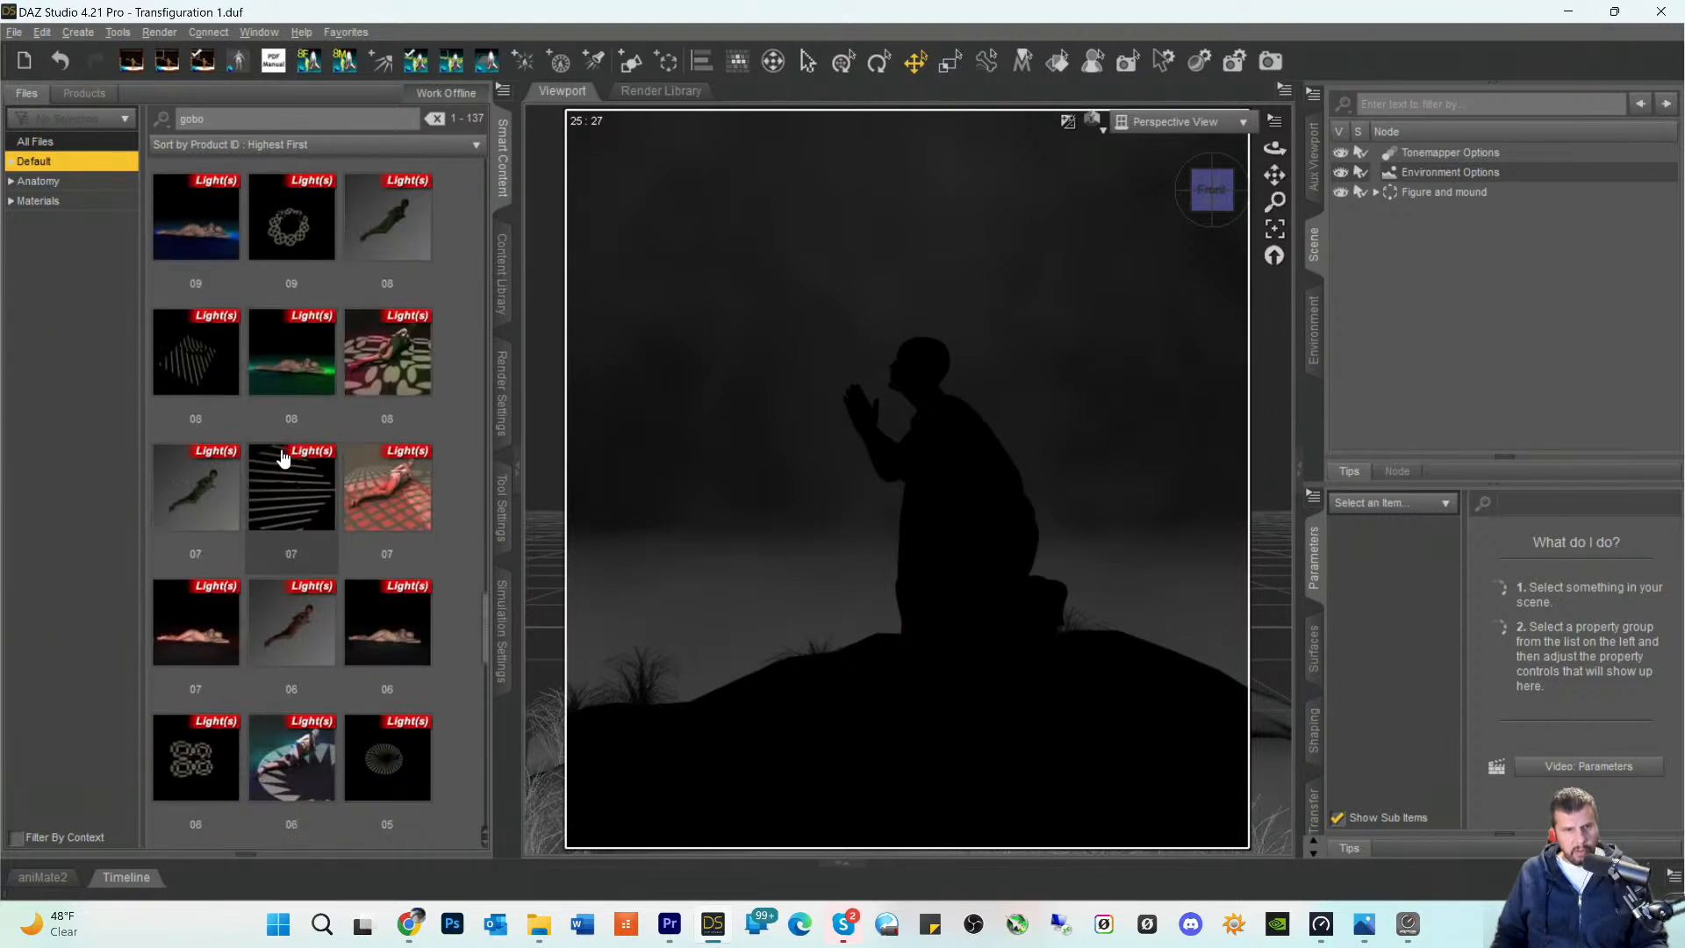
scroll(274, 477, down, 10)
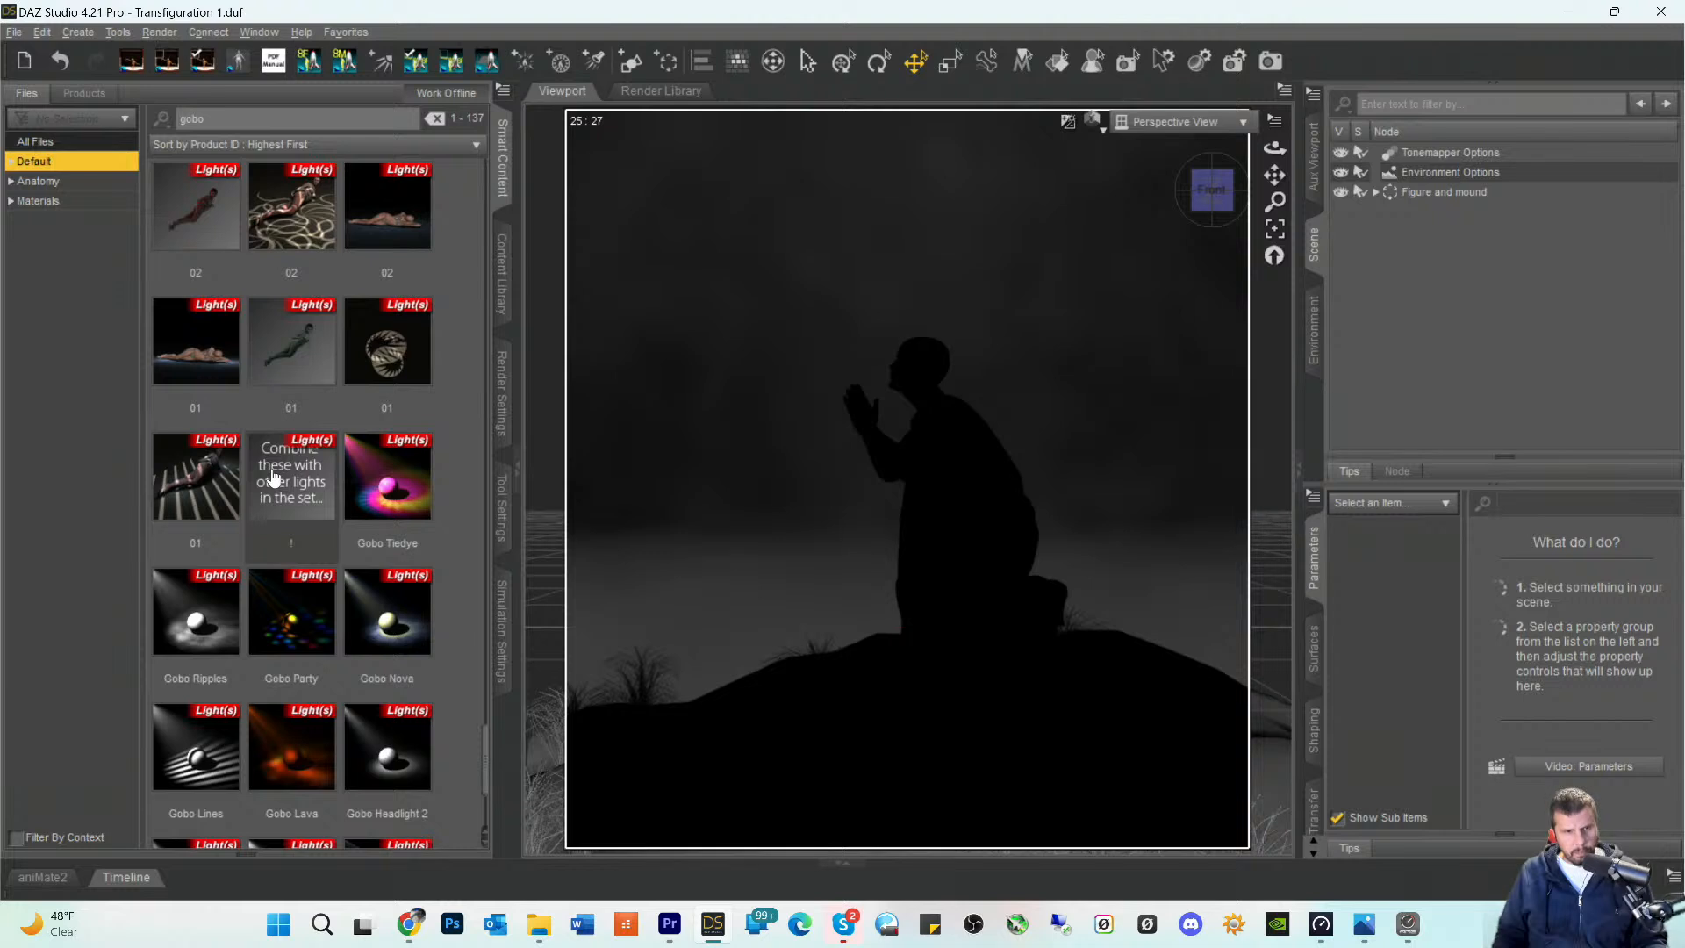
scroll(274, 477, down, 3)
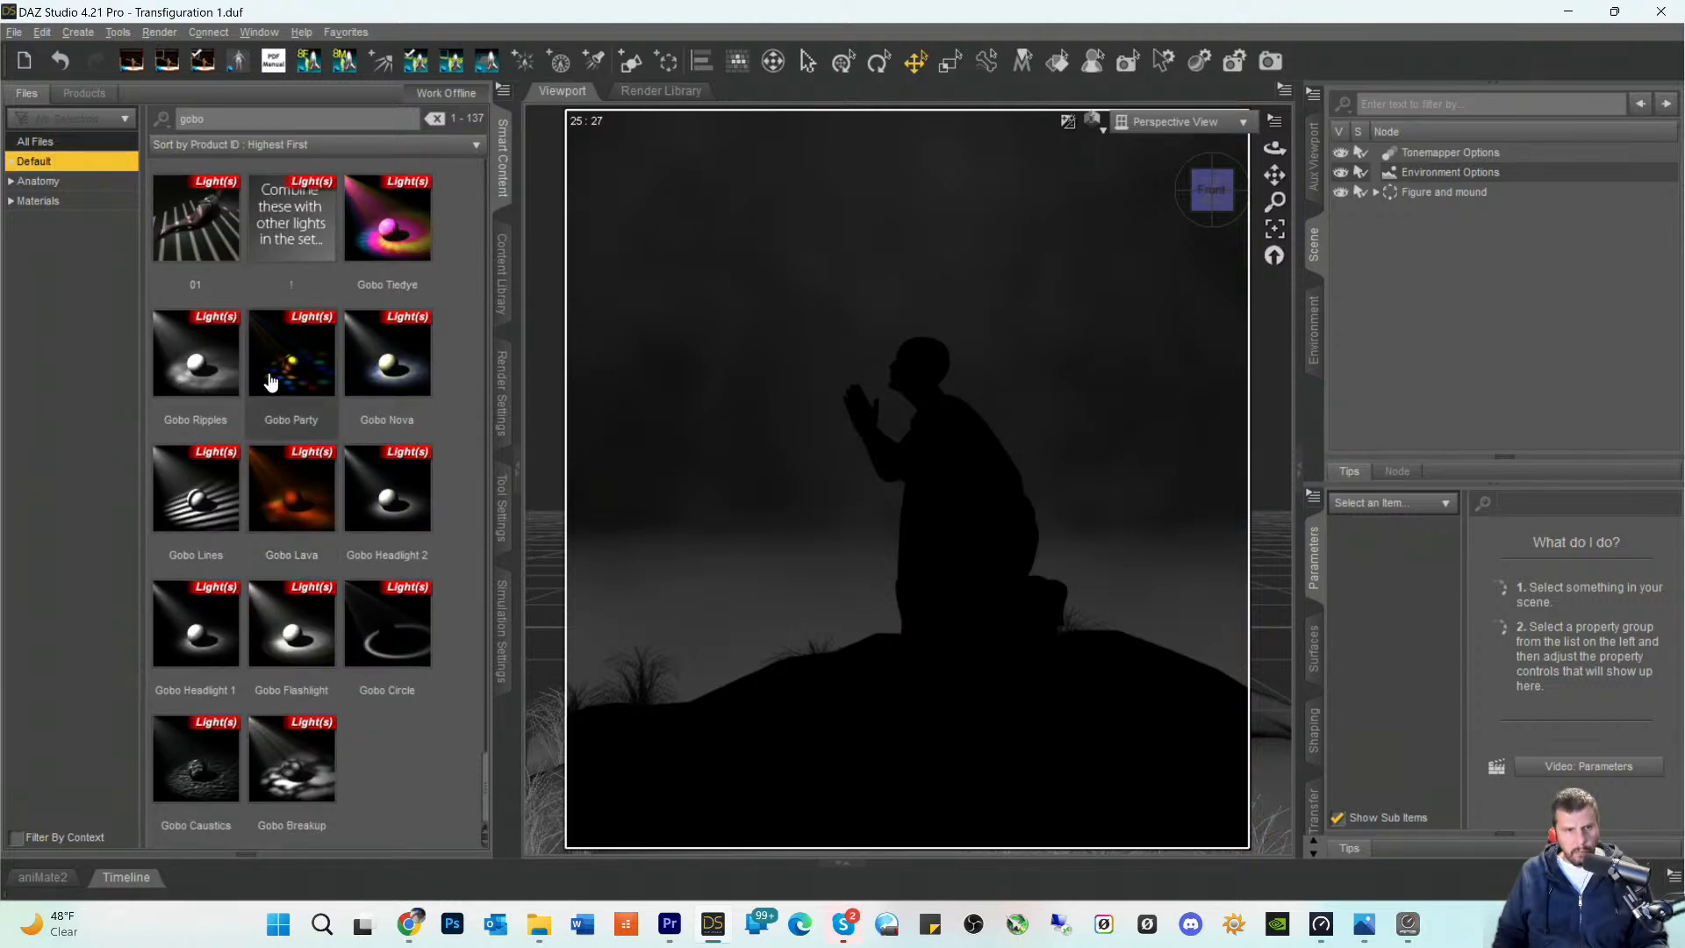
mouse_move(283, 373)
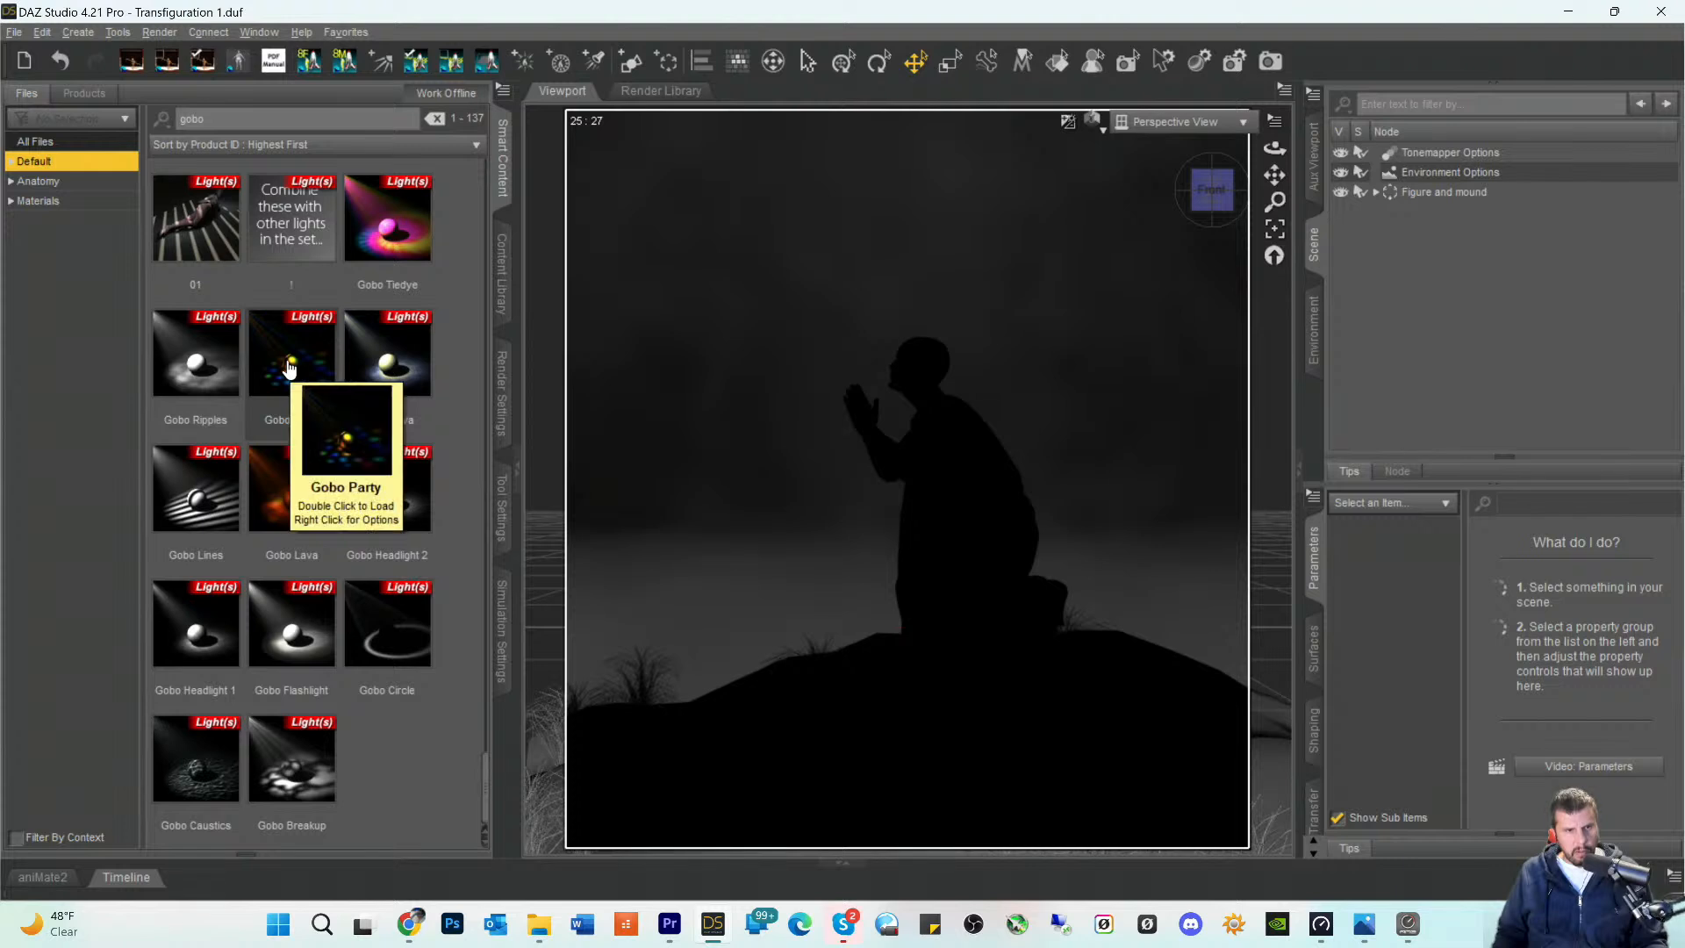
click(290, 368)
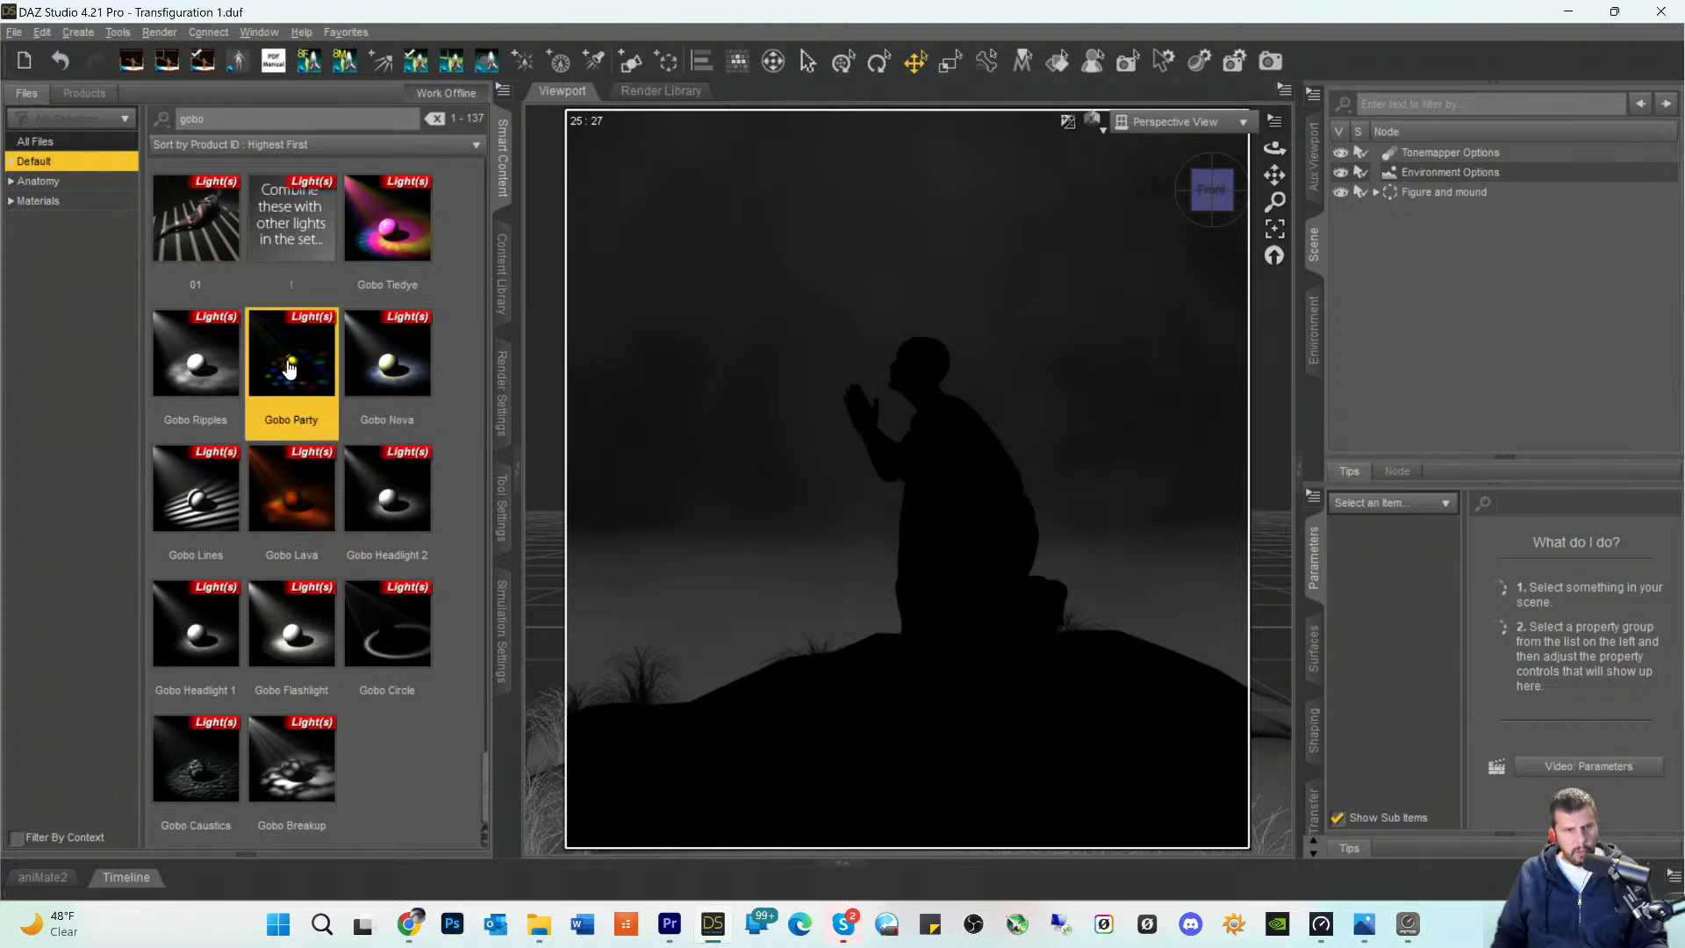
mouse_move(300, 391)
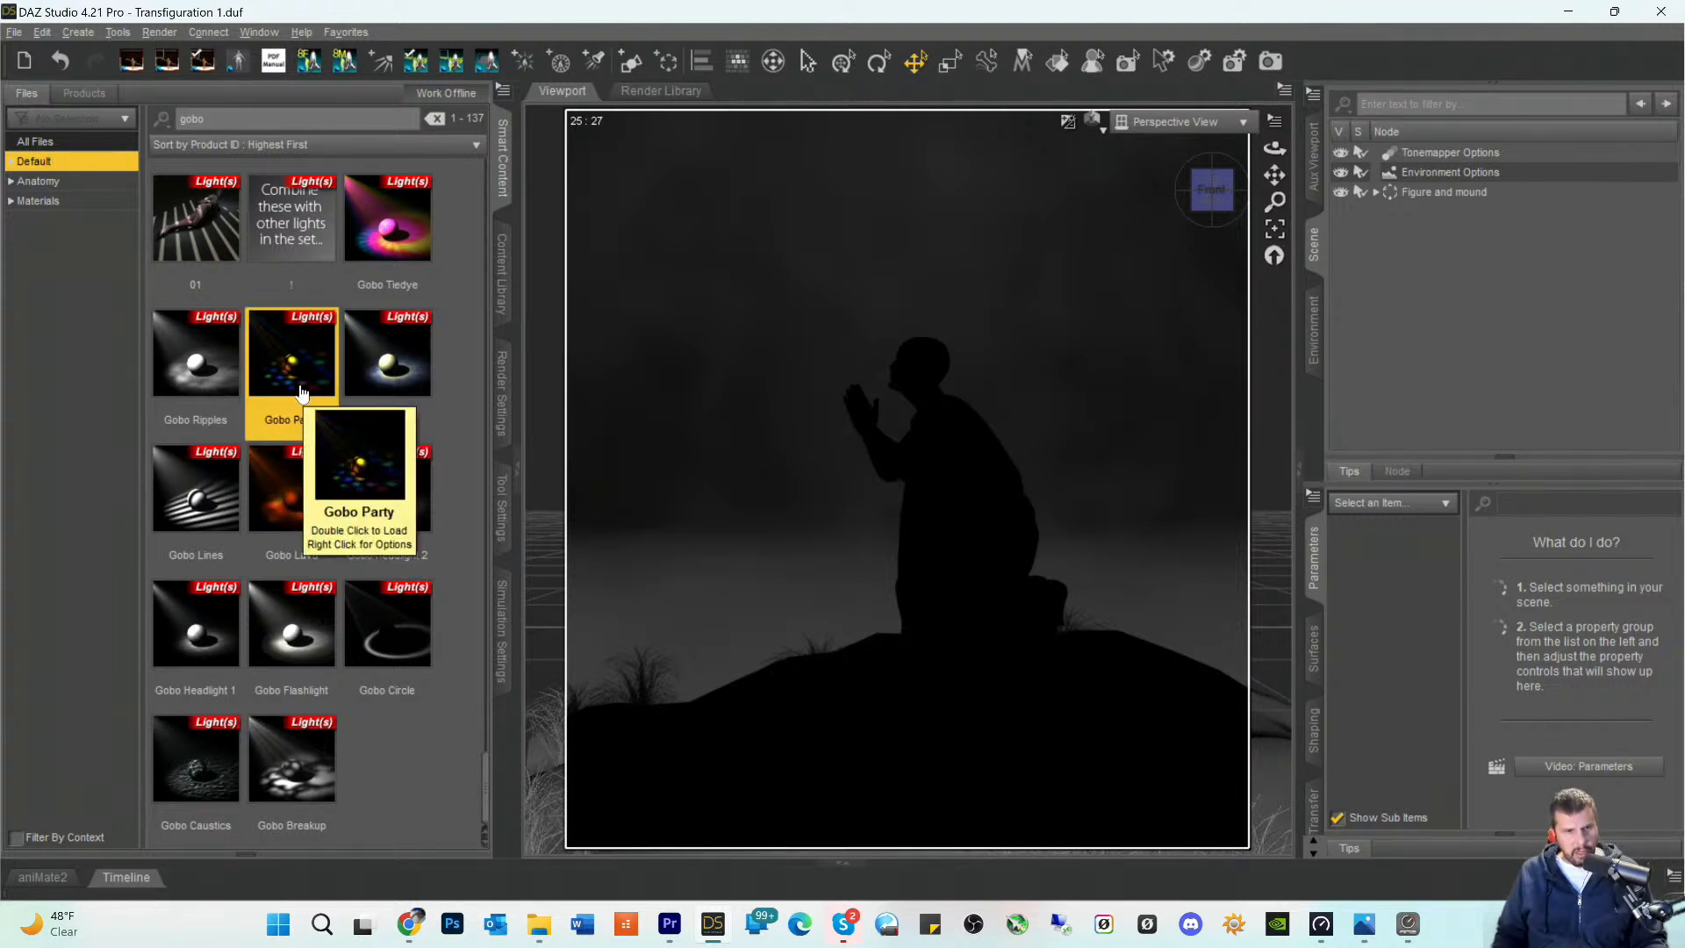
mouse_move(297, 644)
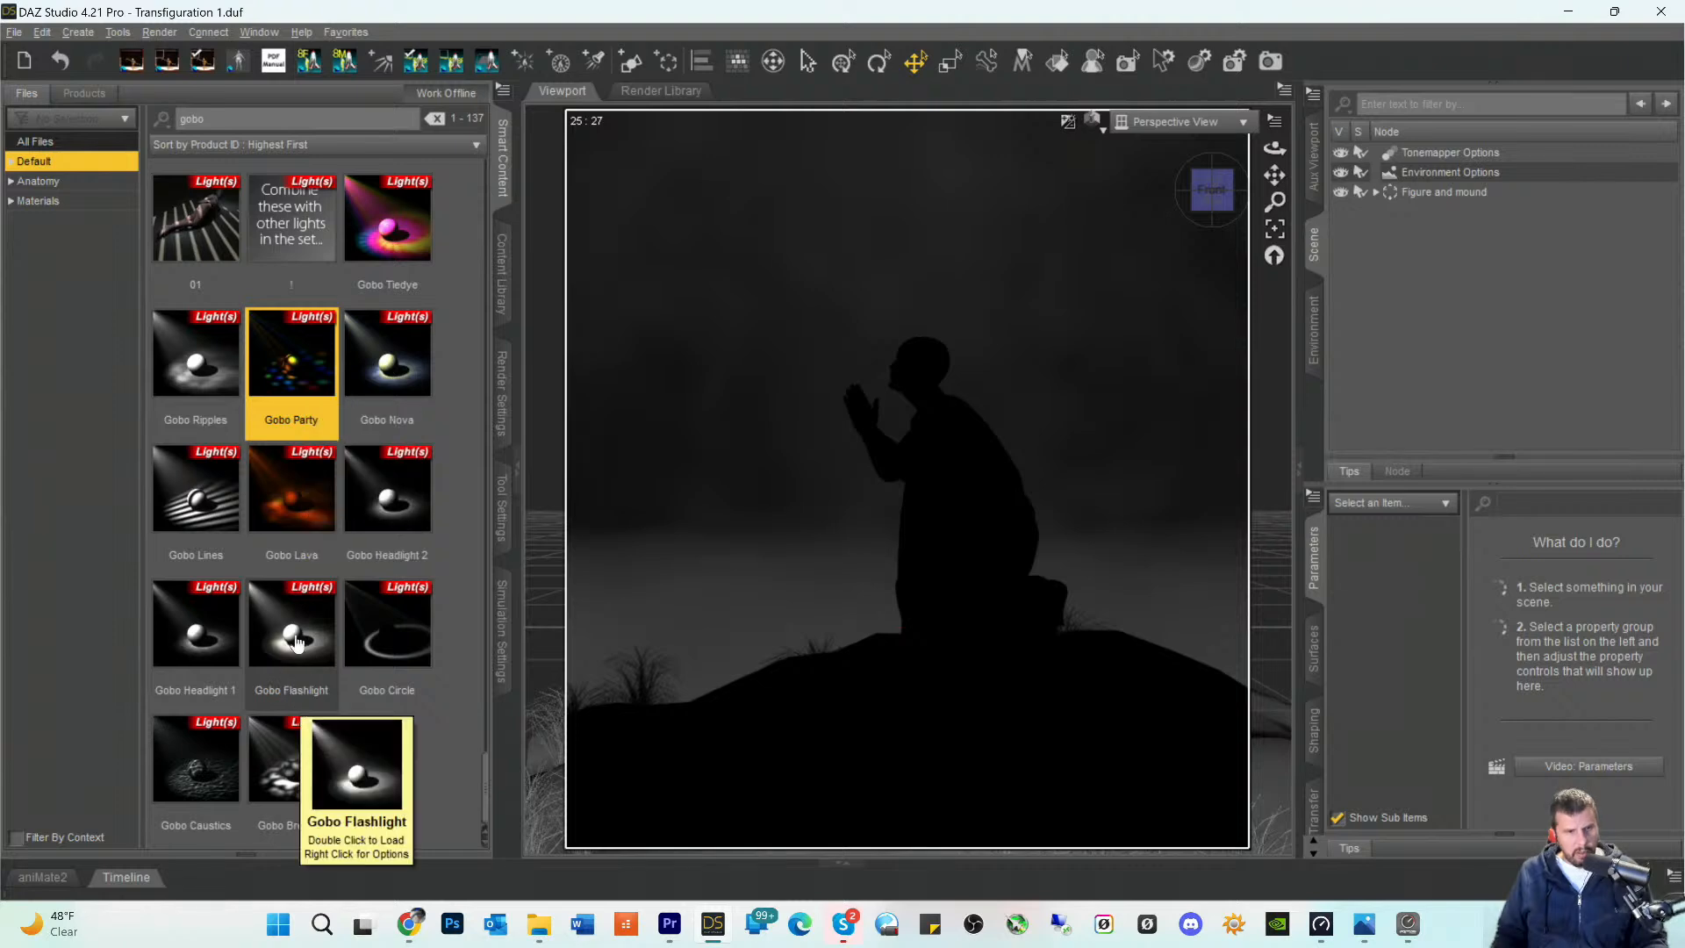
mouse_move(184, 389)
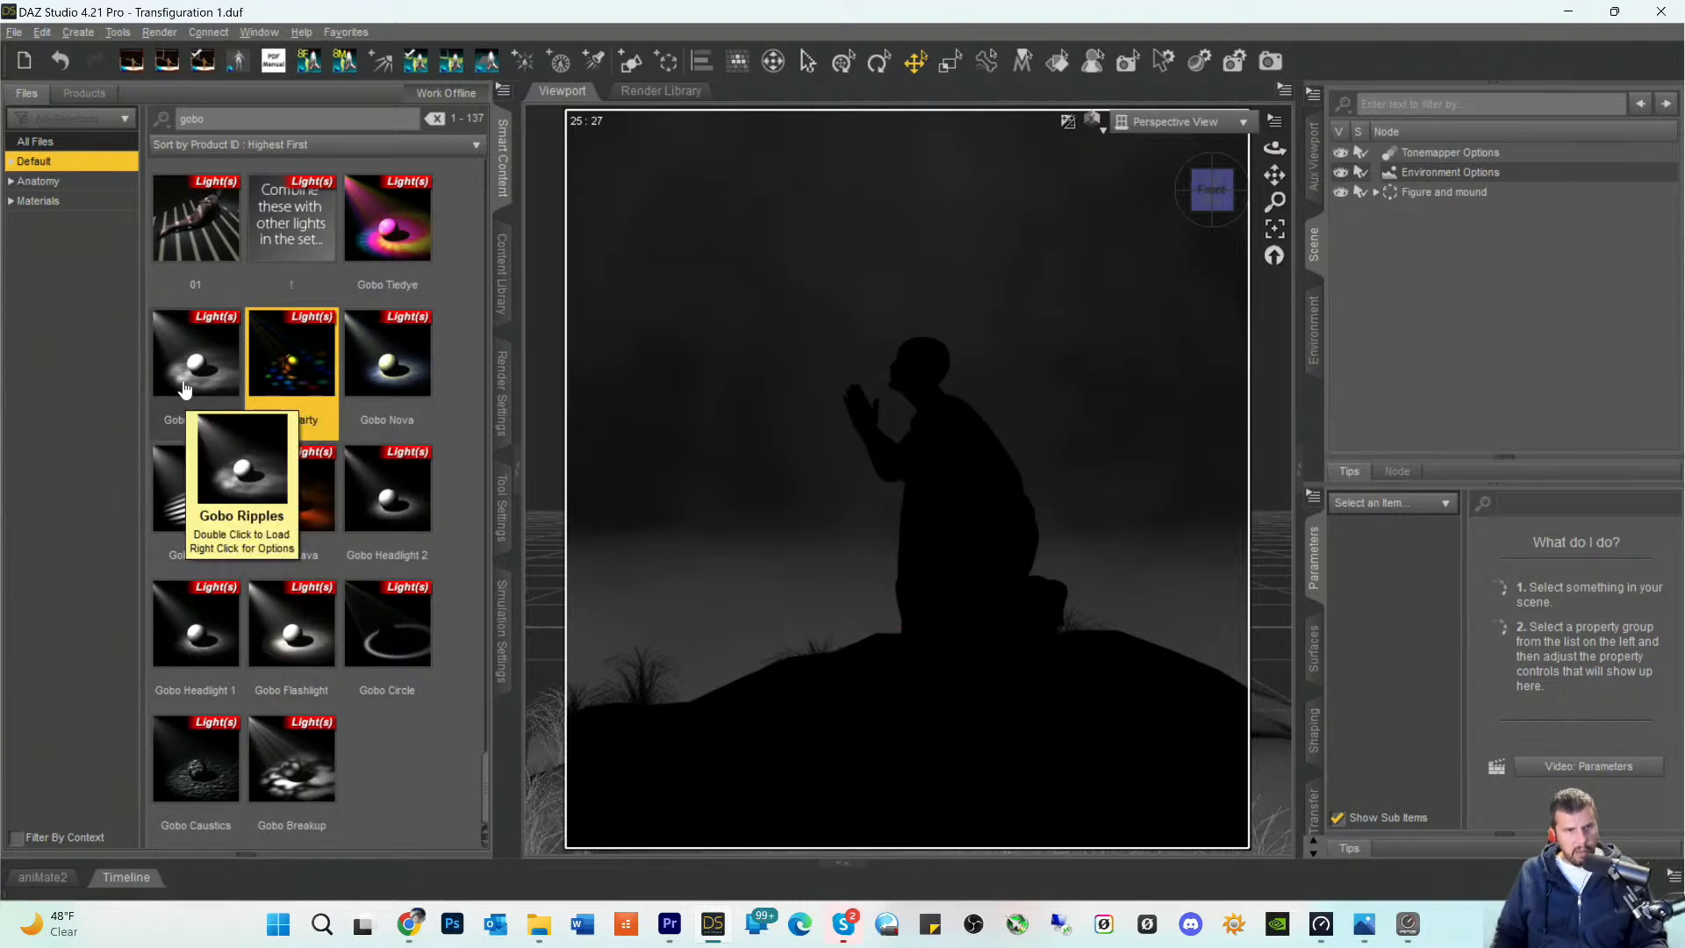
scroll(184, 388, up, 5)
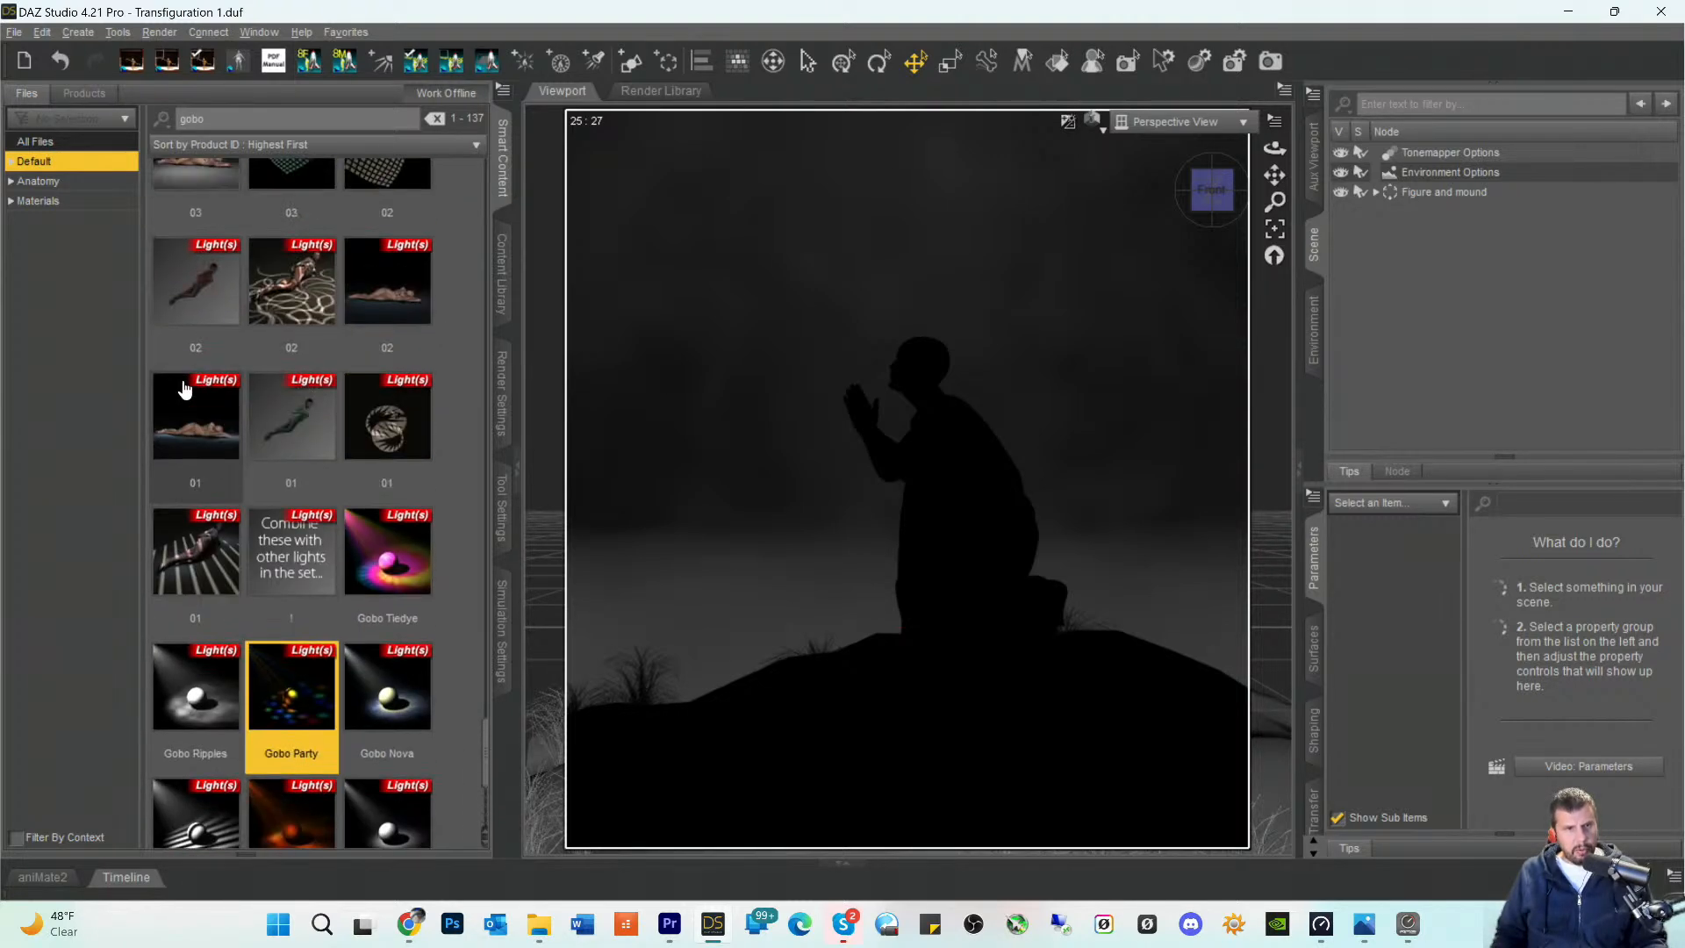
scroll(318, 487, down, 3)
scroll(318, 487, down, 3)
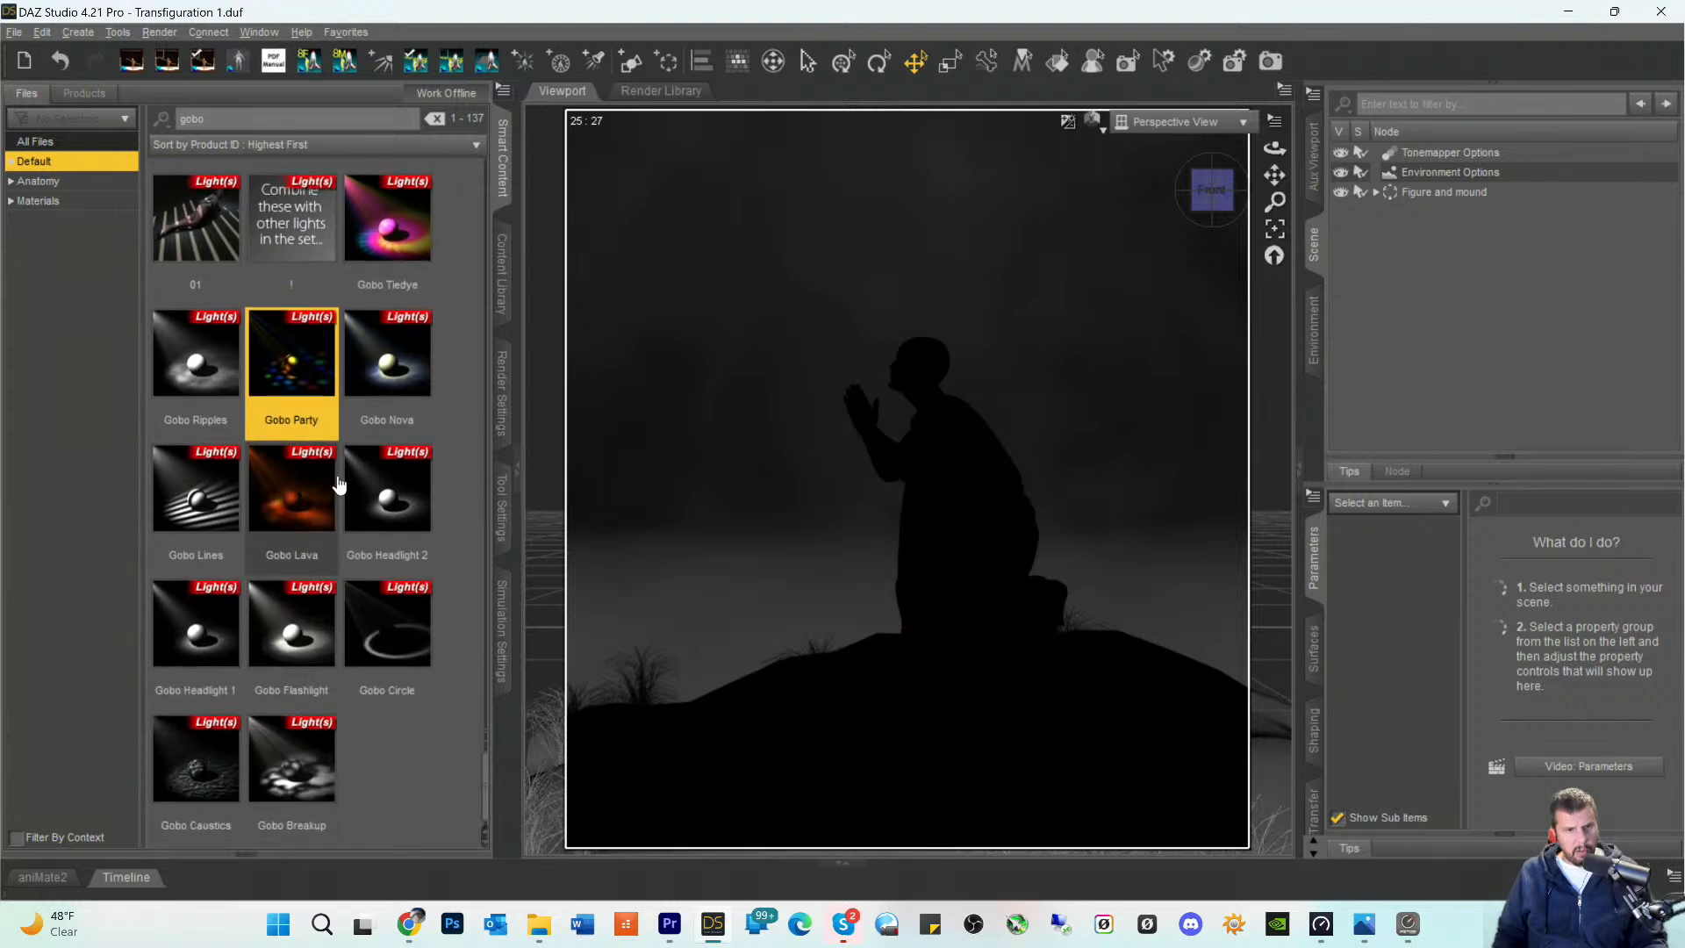
mouse_move(389, 386)
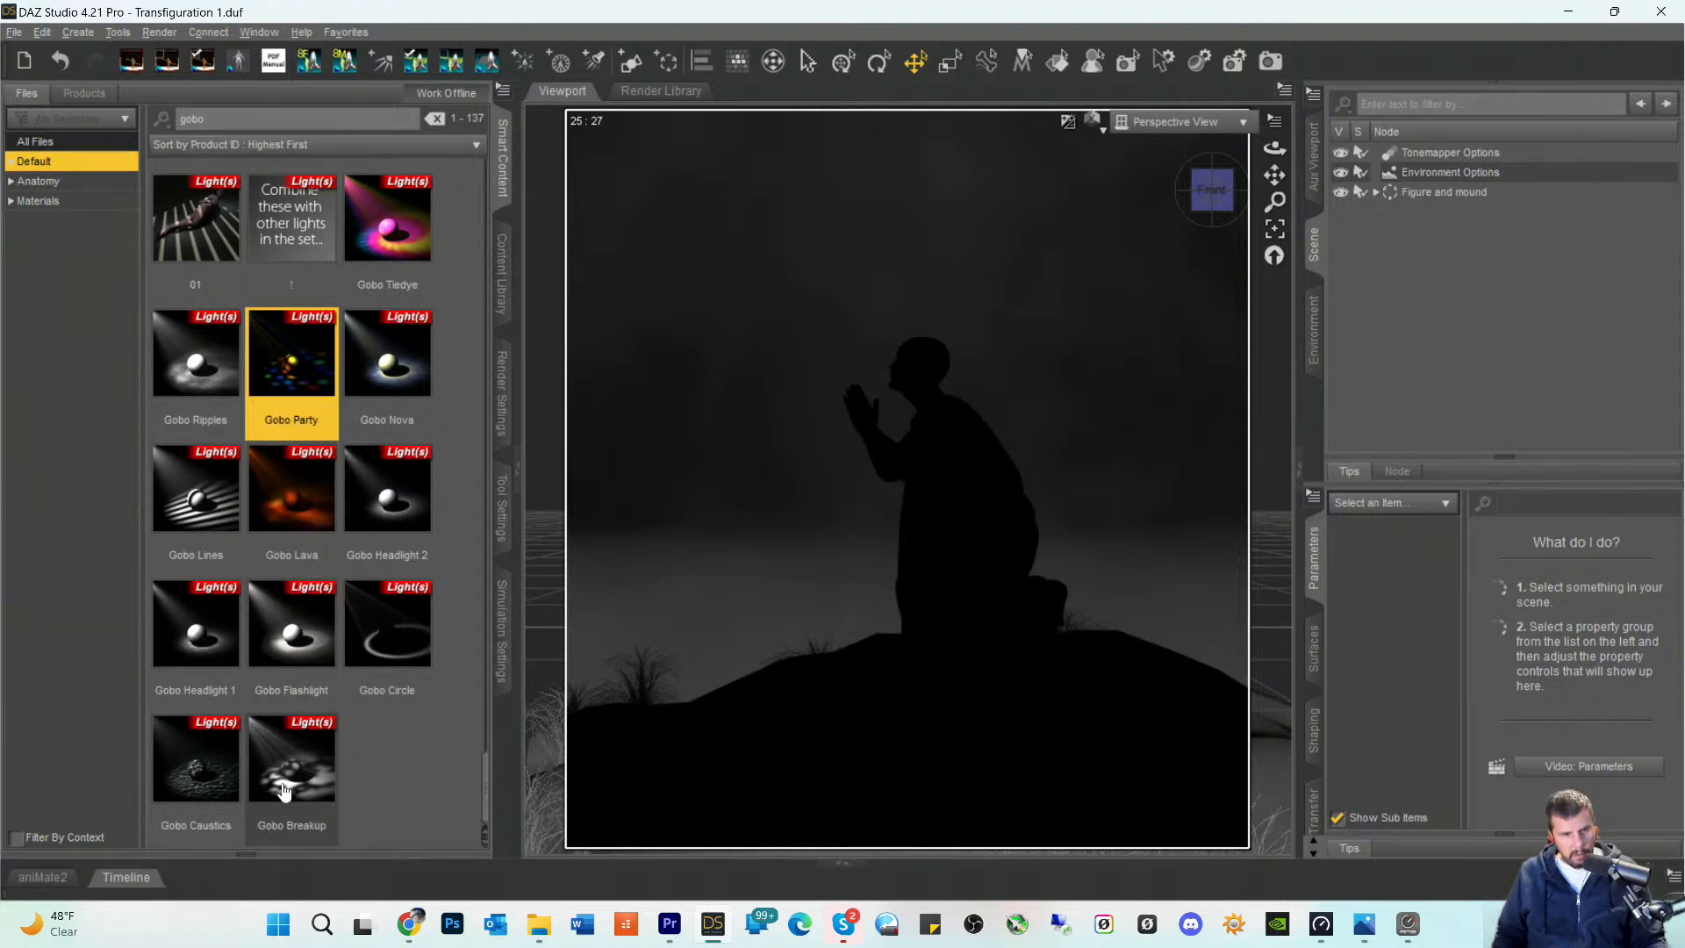
mouse_move(284, 791)
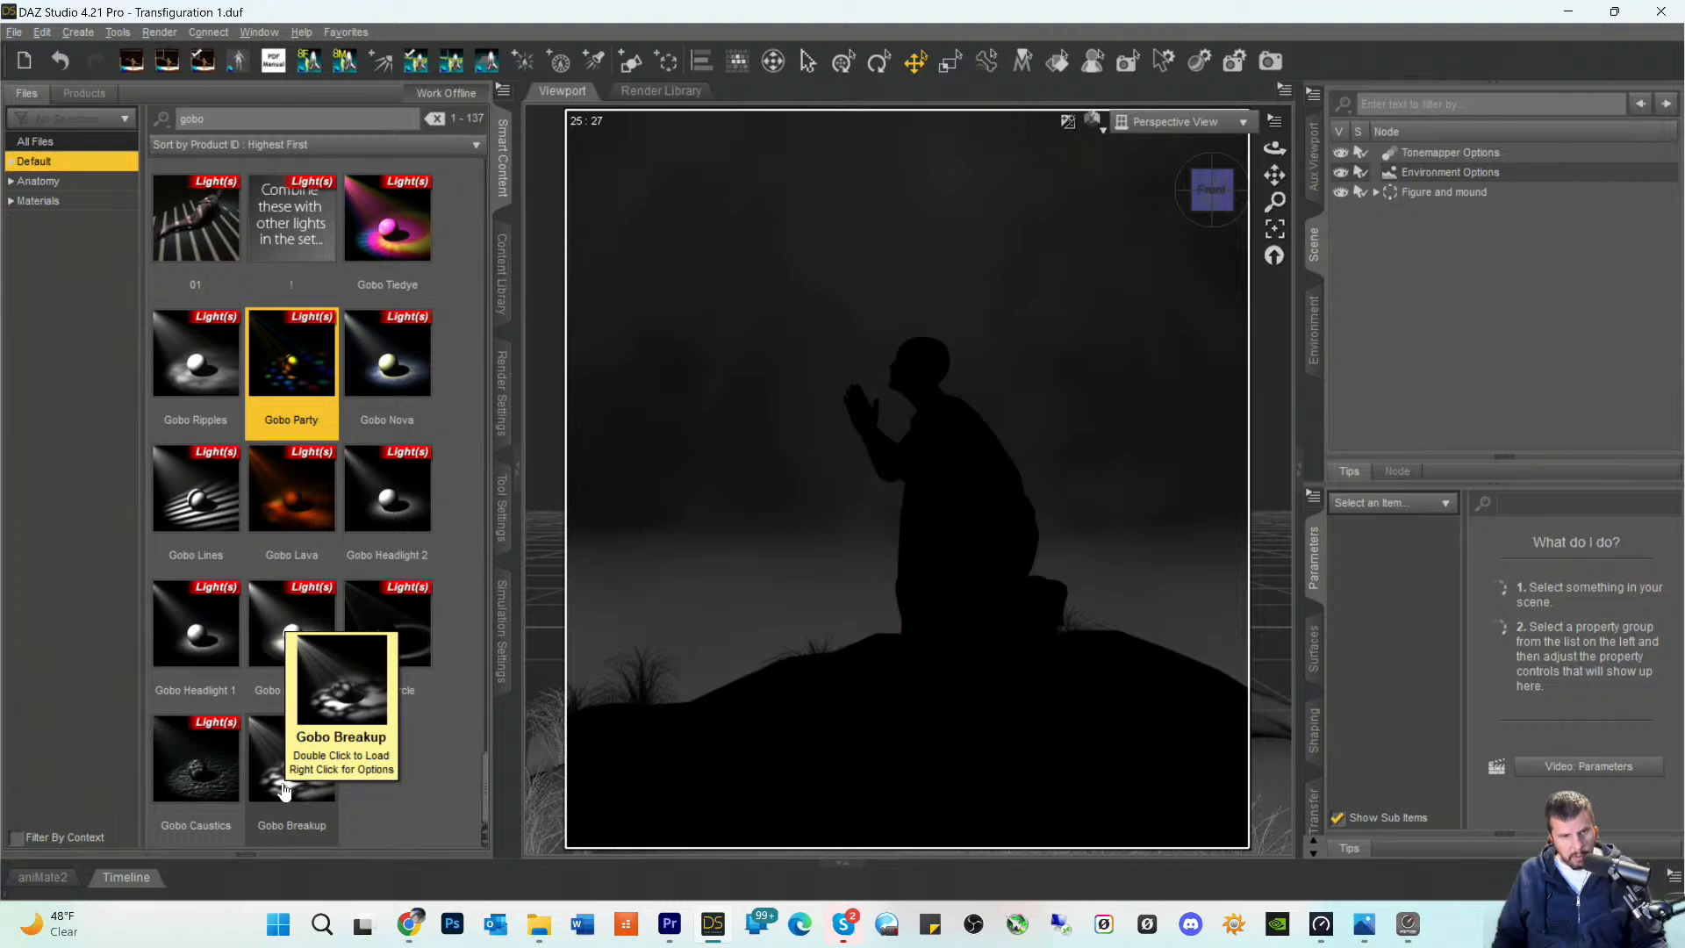
- Try to load the Gobo Breakup light preset into the scene without any item selected
click(284, 792)
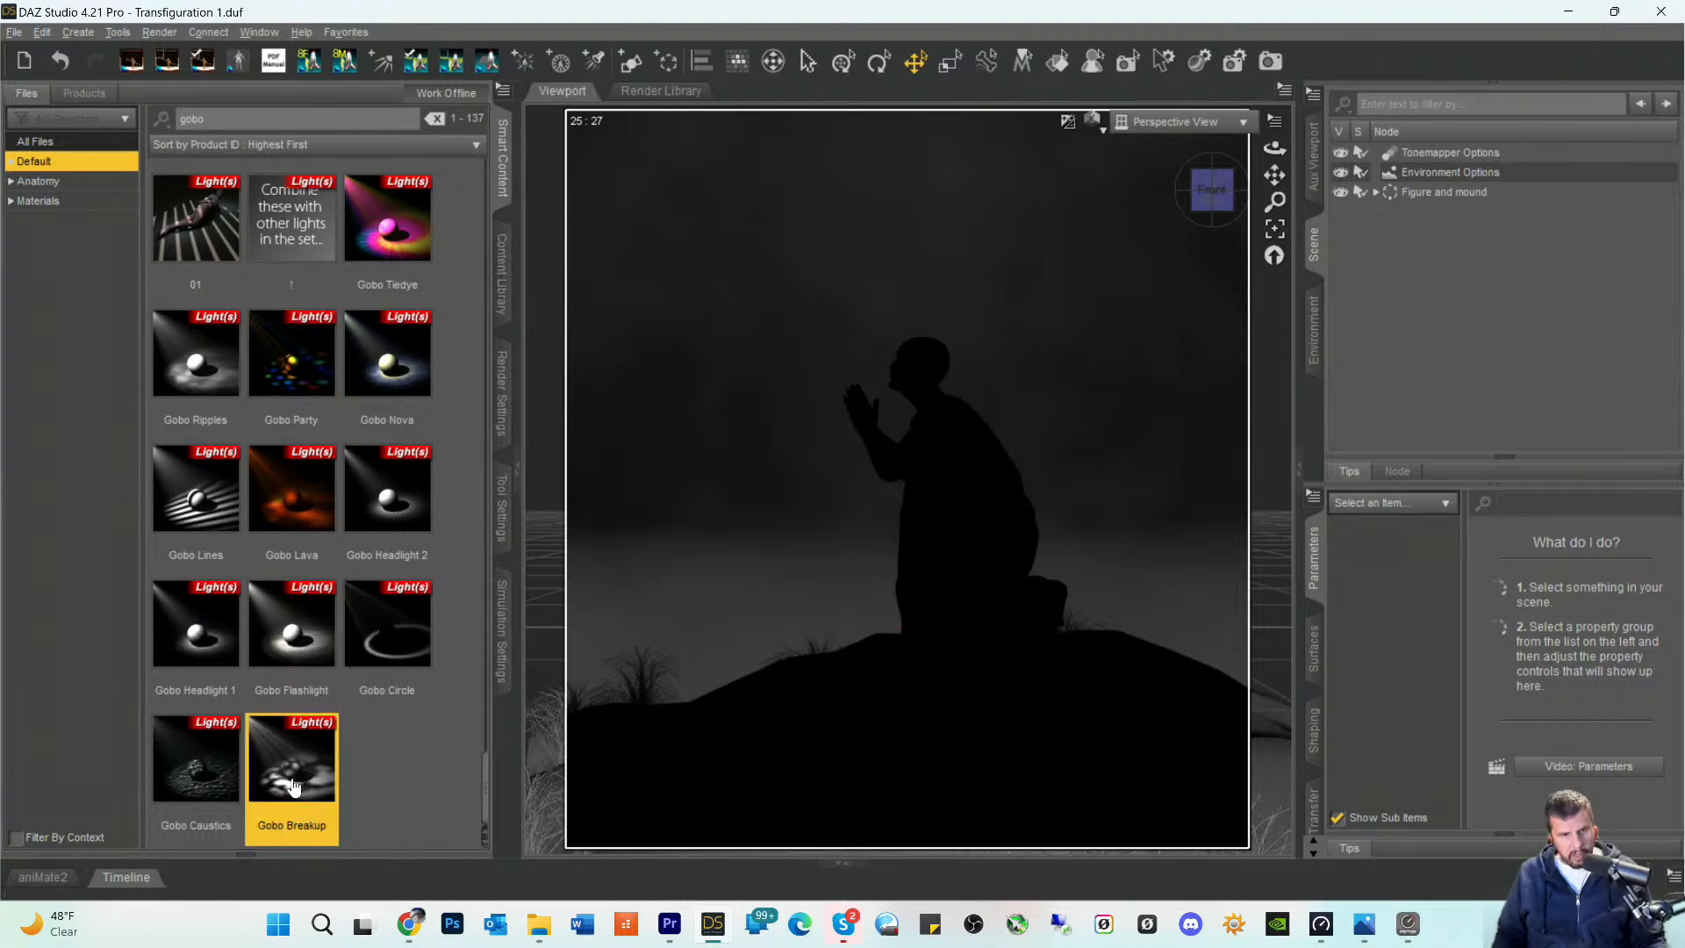
double_click(293, 787)
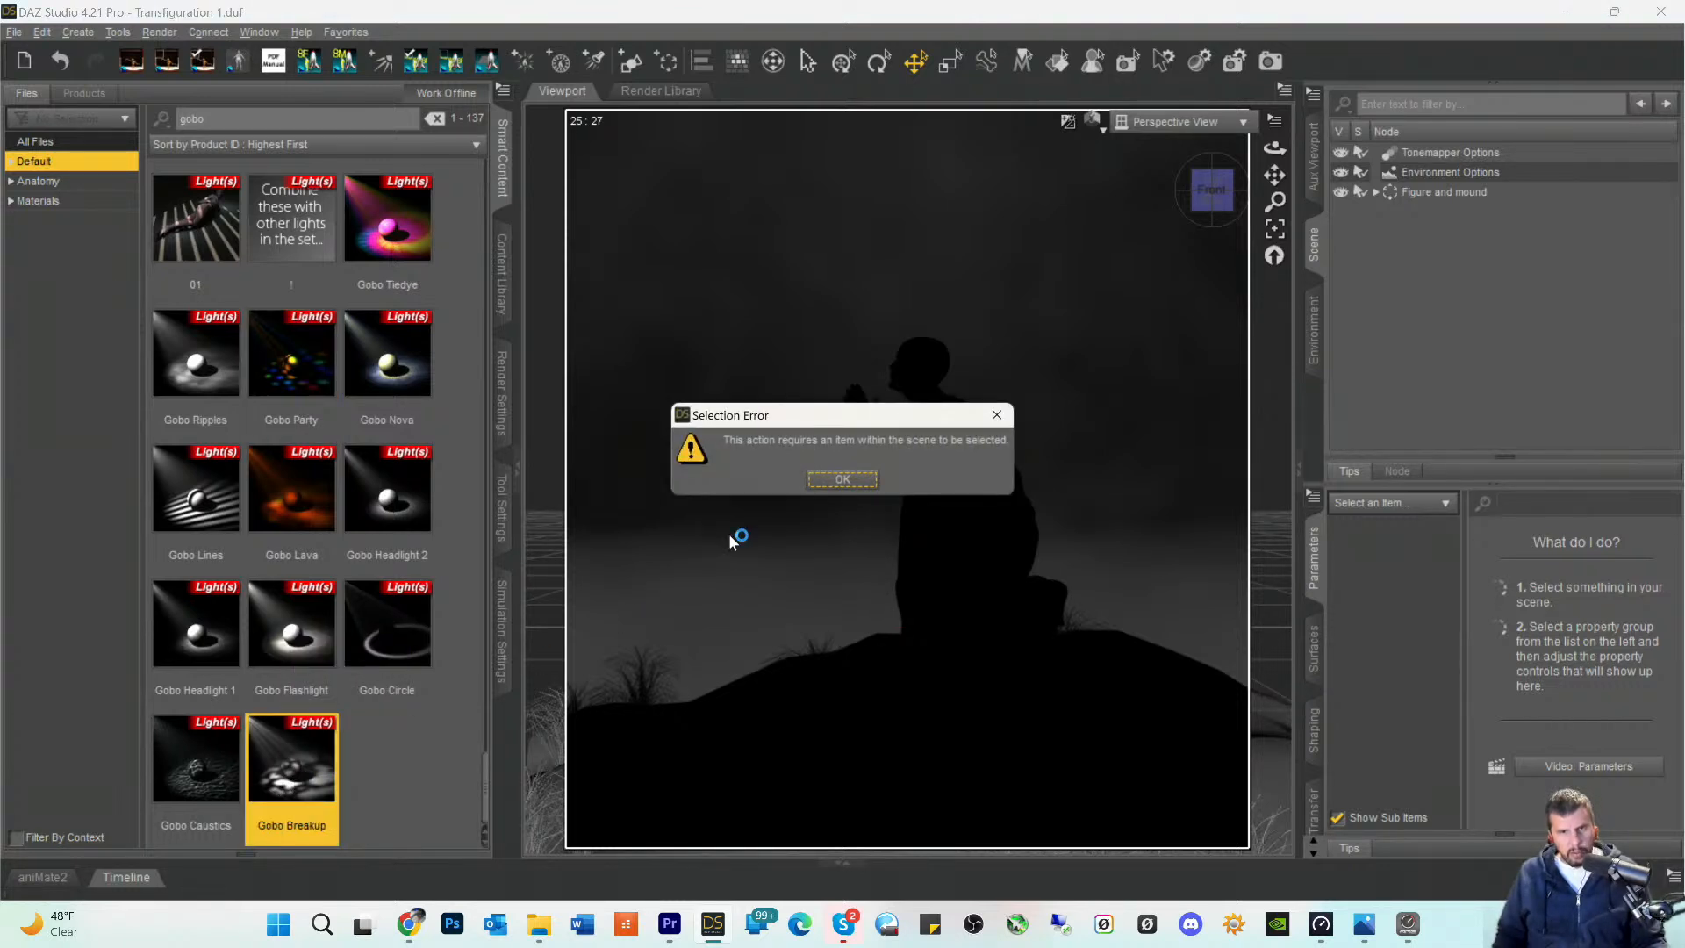
click(837, 484)
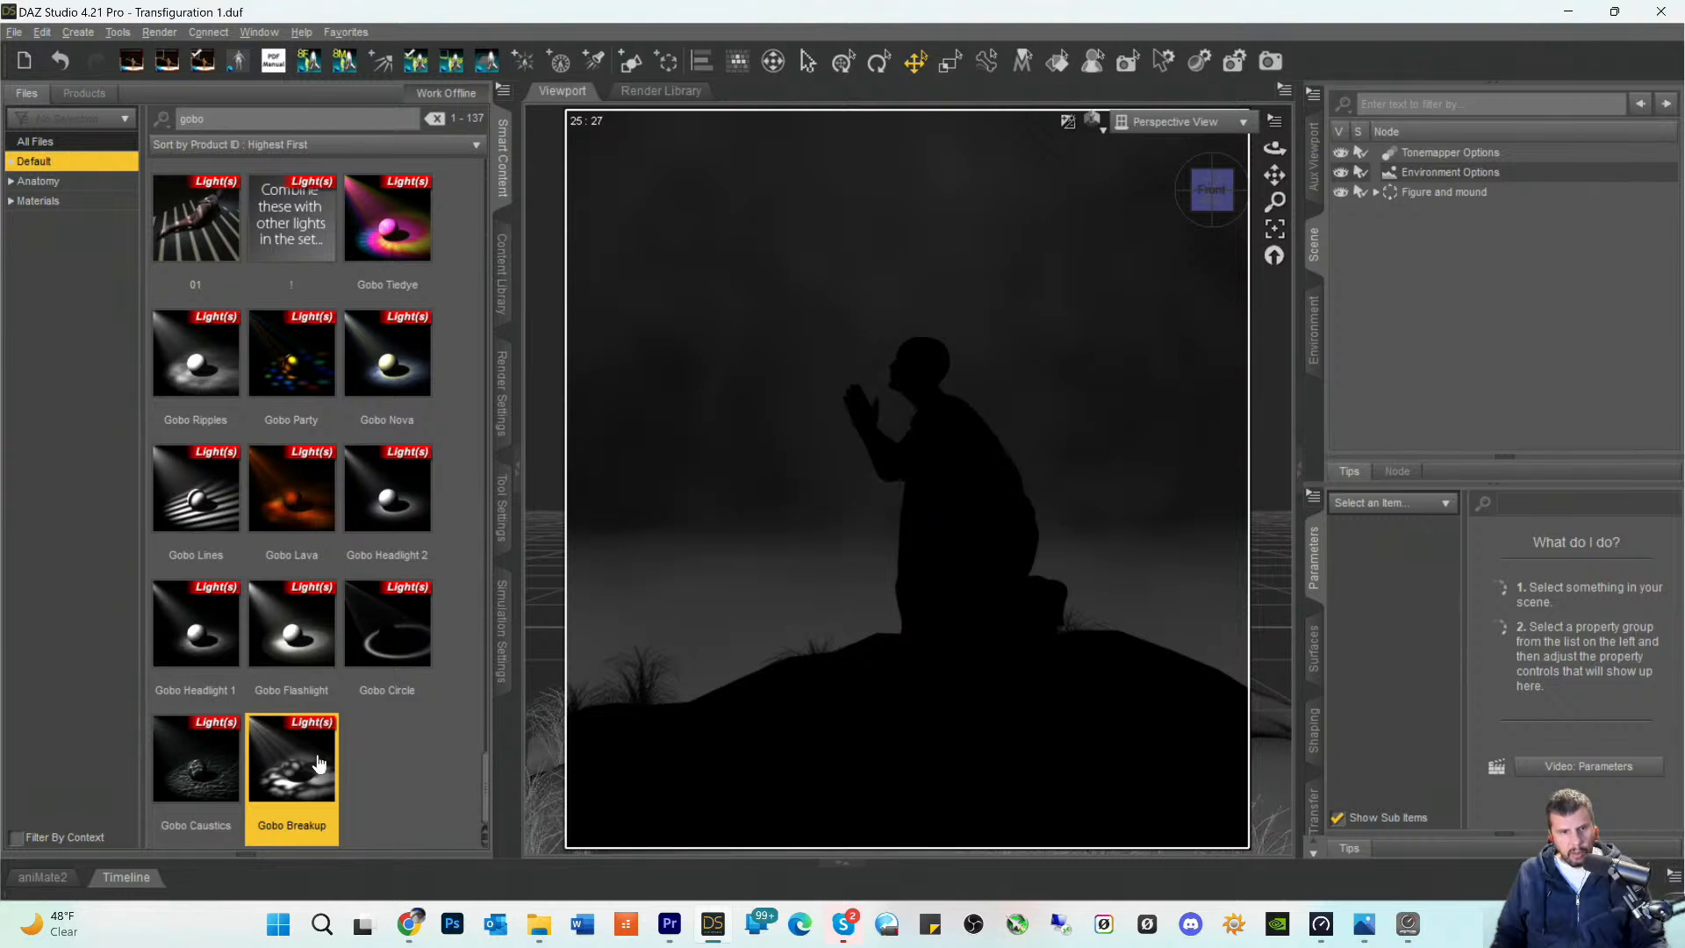
- Open the product that the Gobo Breakup light preset belongs to
right_click(287, 785)
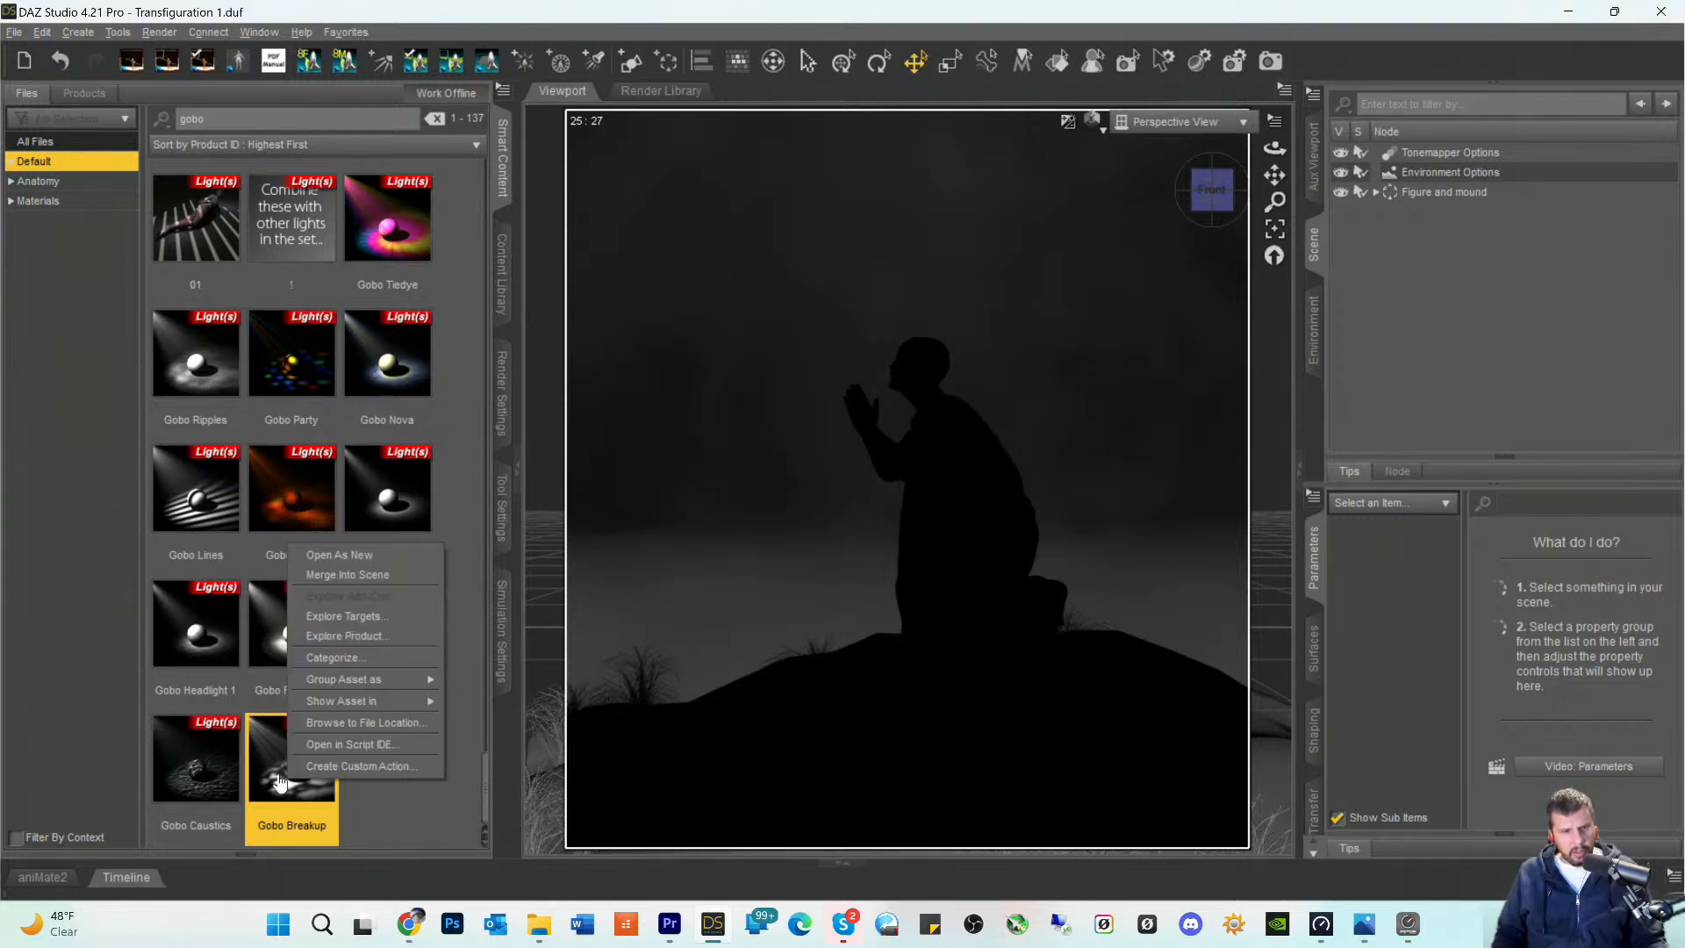
click(323, 635)
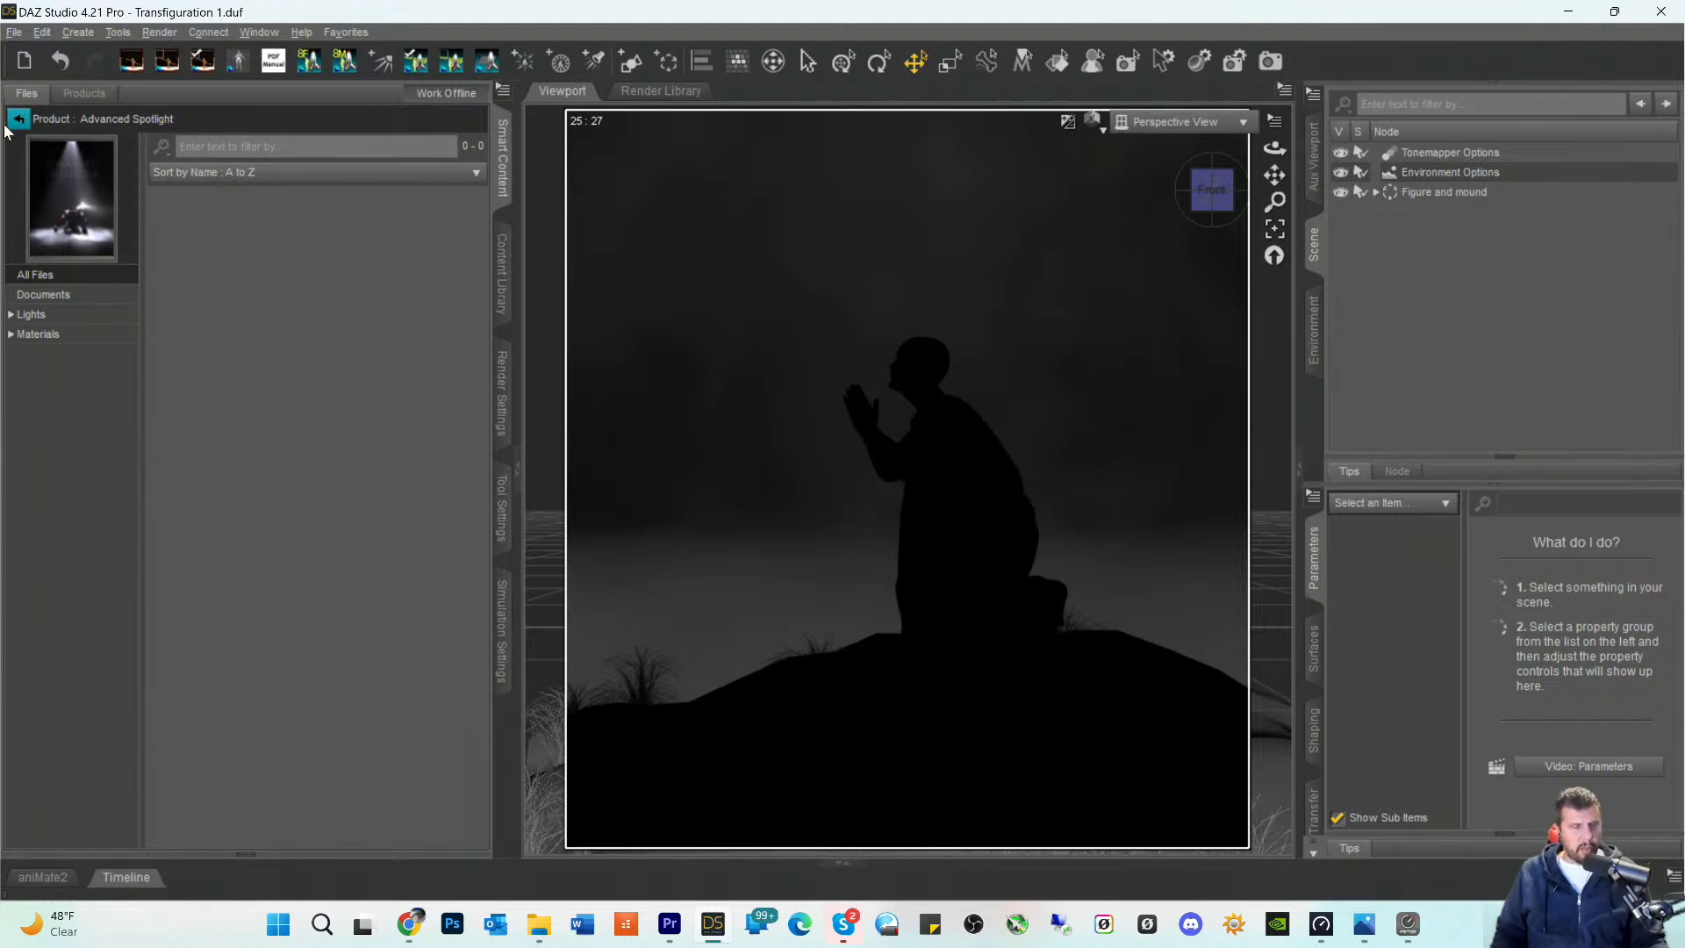
- Look through the Advanced Spotlight product's gobo materials, then add its AoA Advanced Spot Light to the scene and select it
click(34, 337)
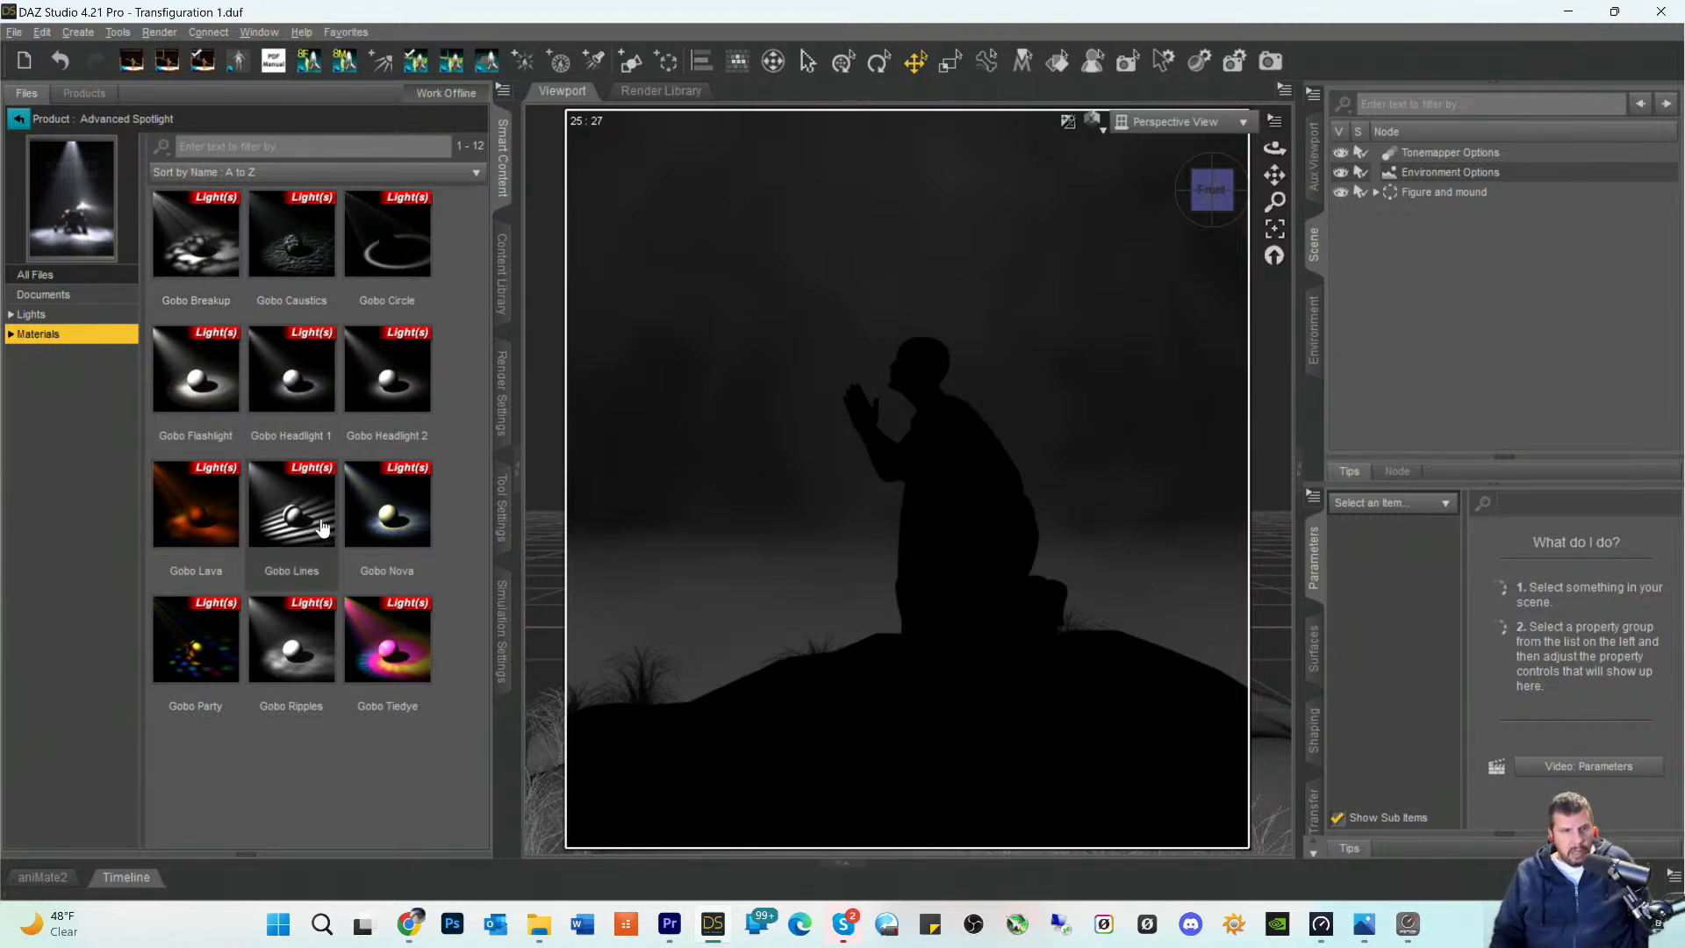
click(191, 253)
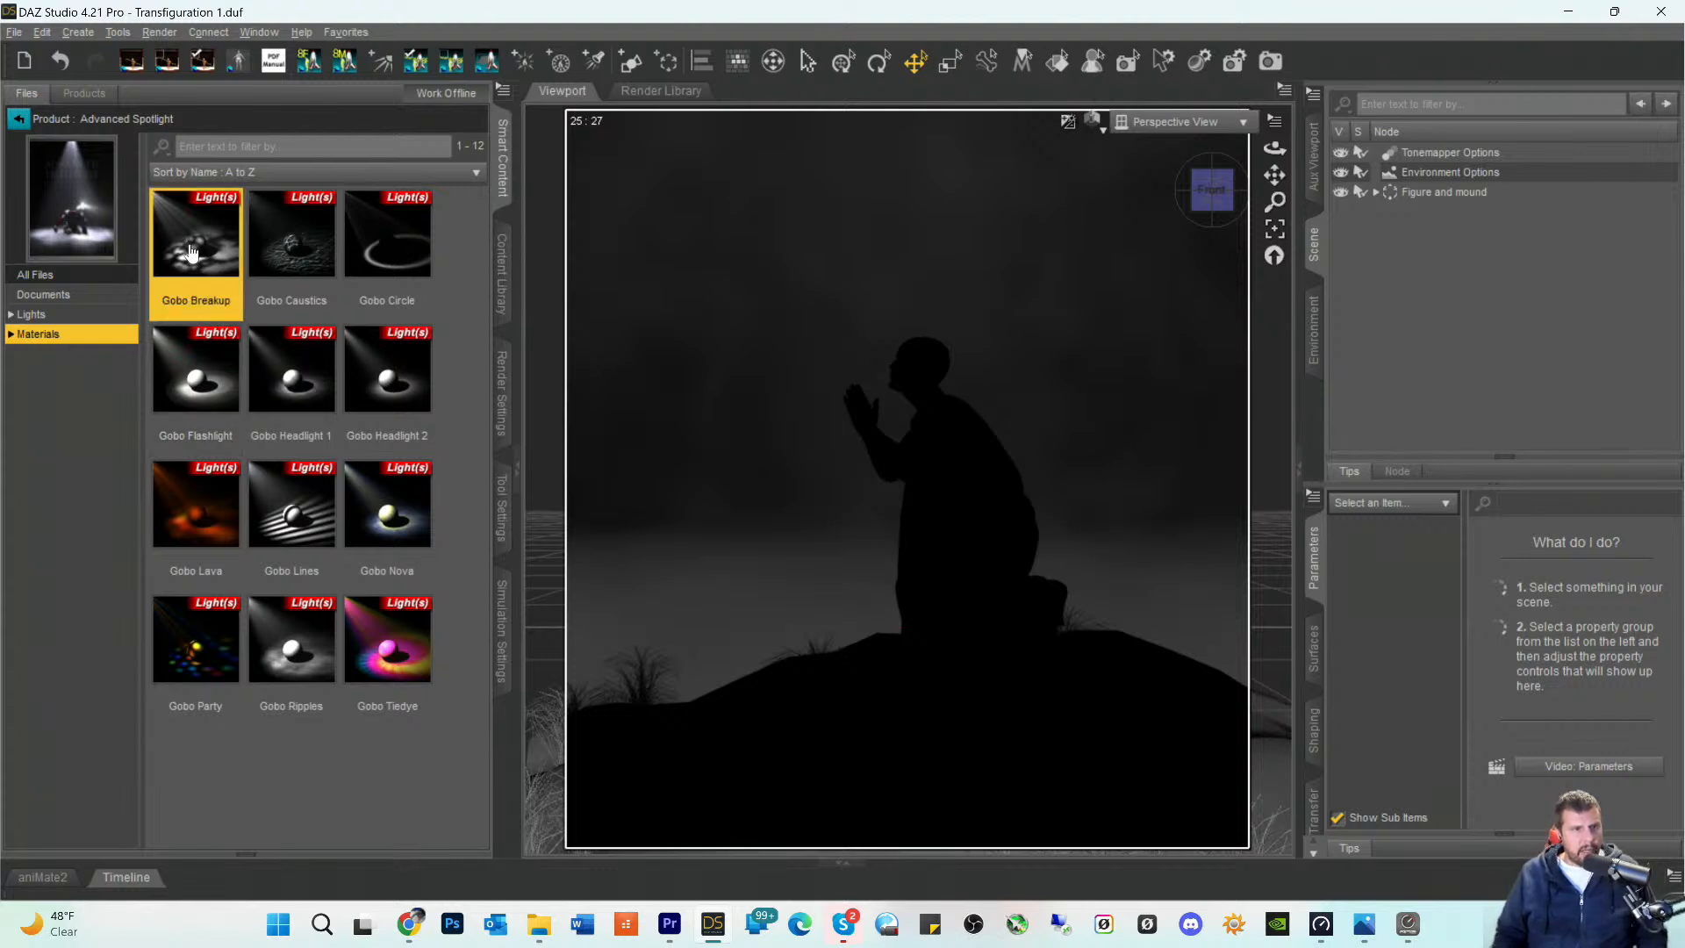
click(30, 314)
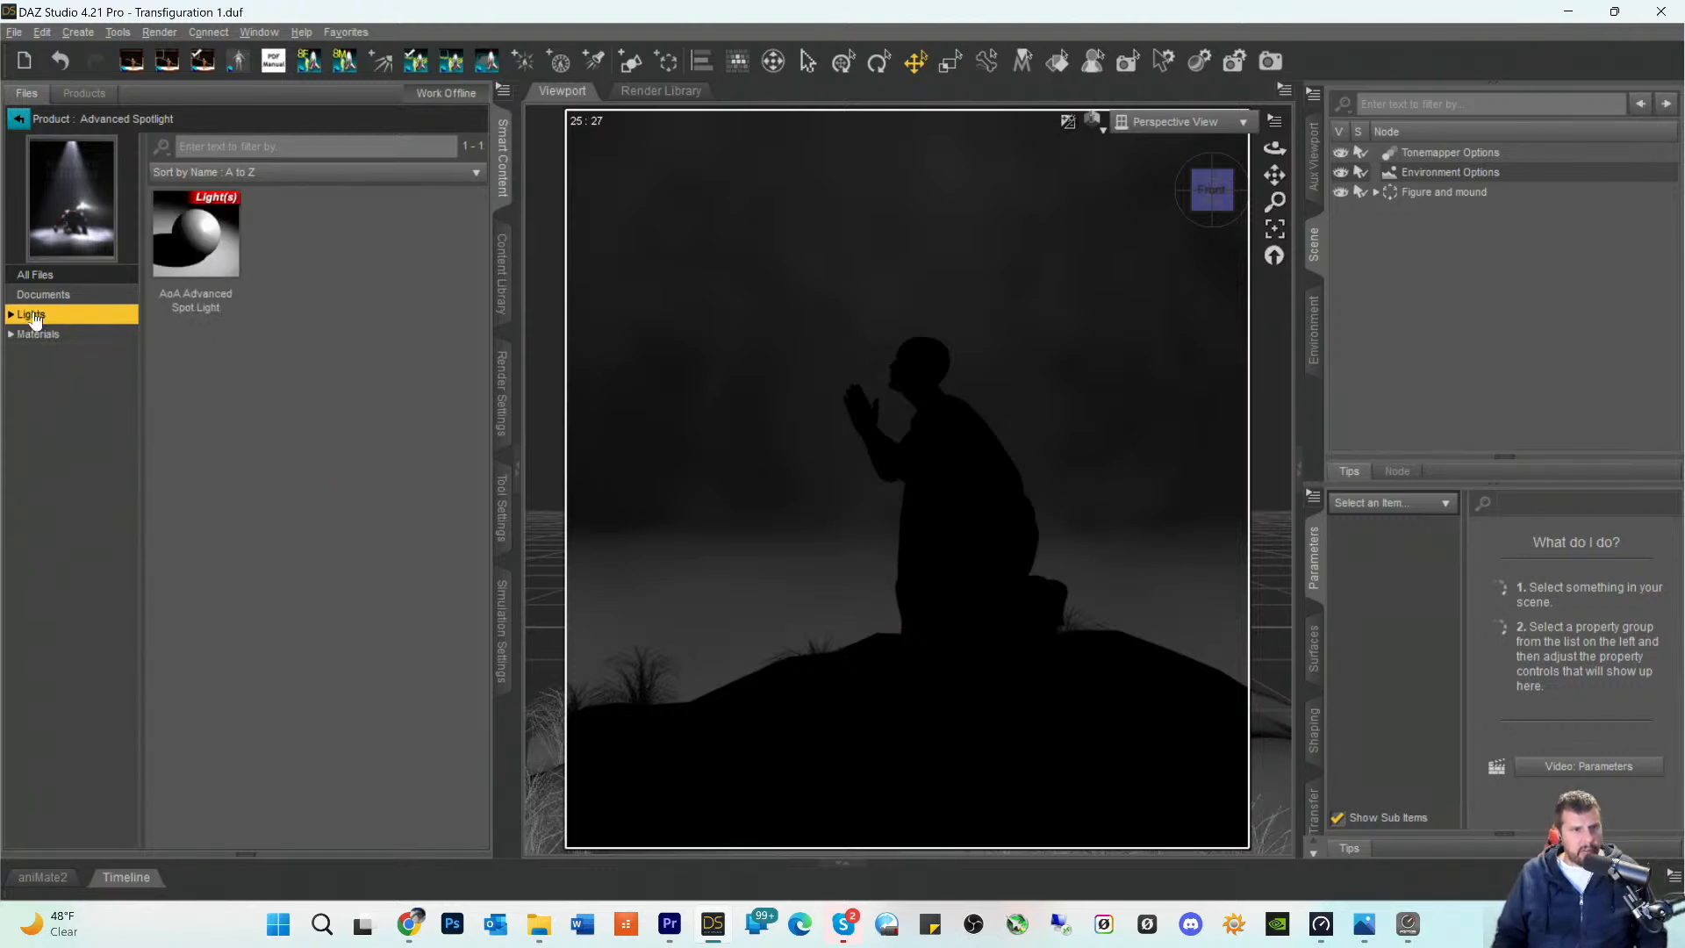
double_click(203, 254)
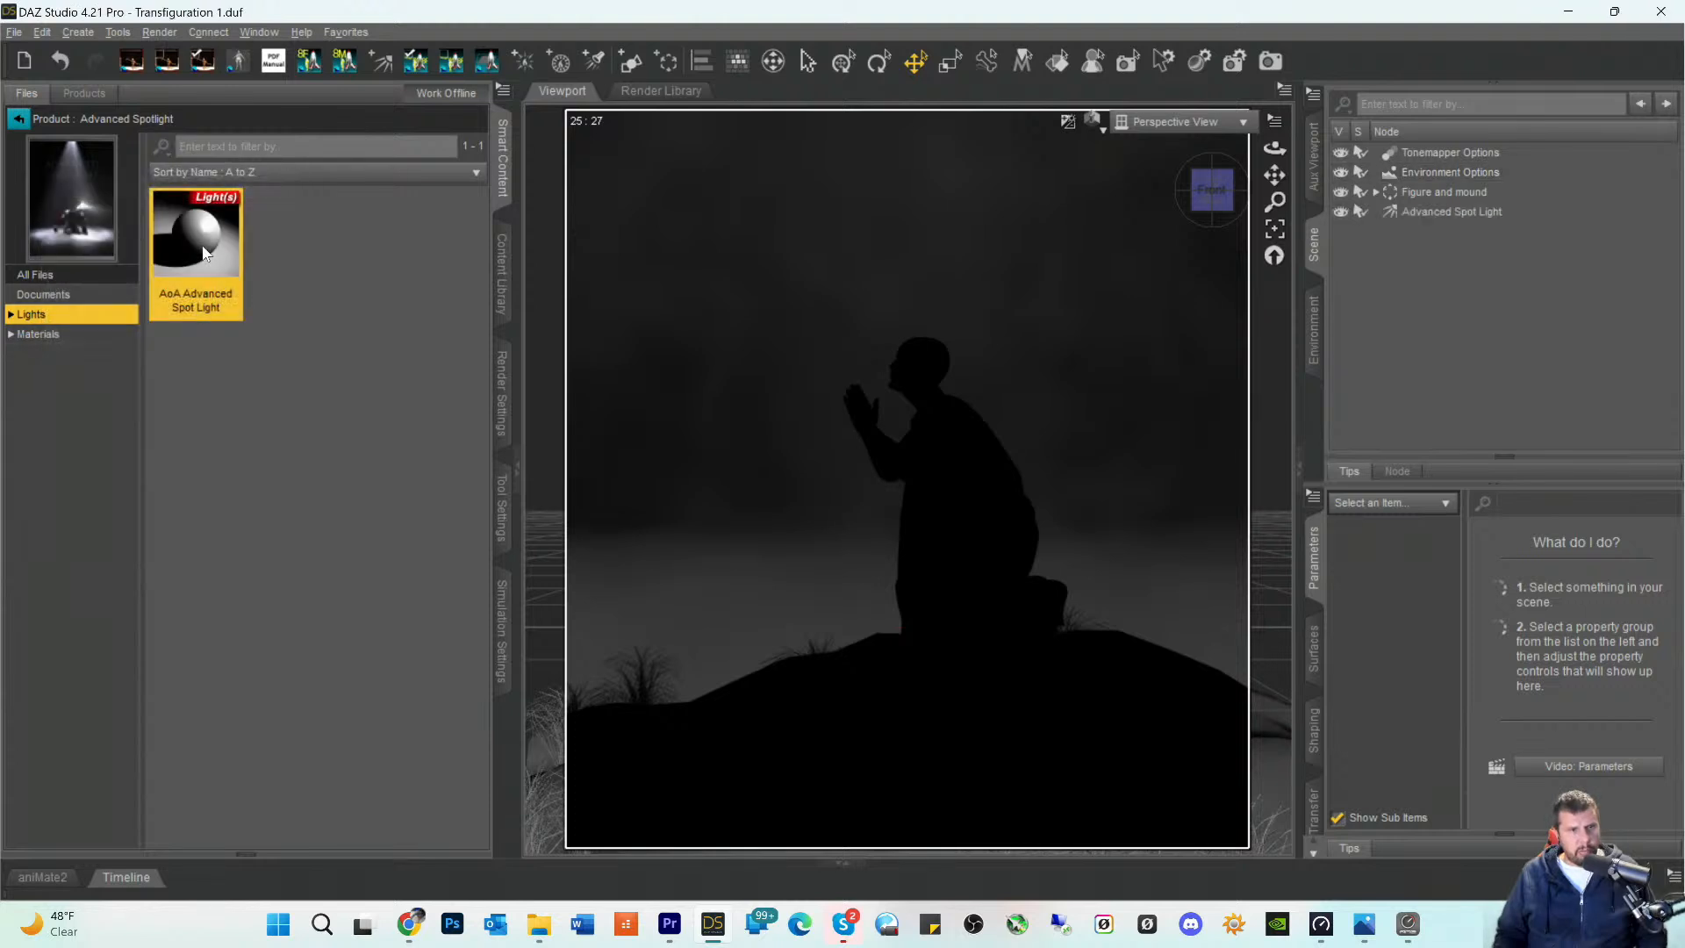
click(1395, 212)
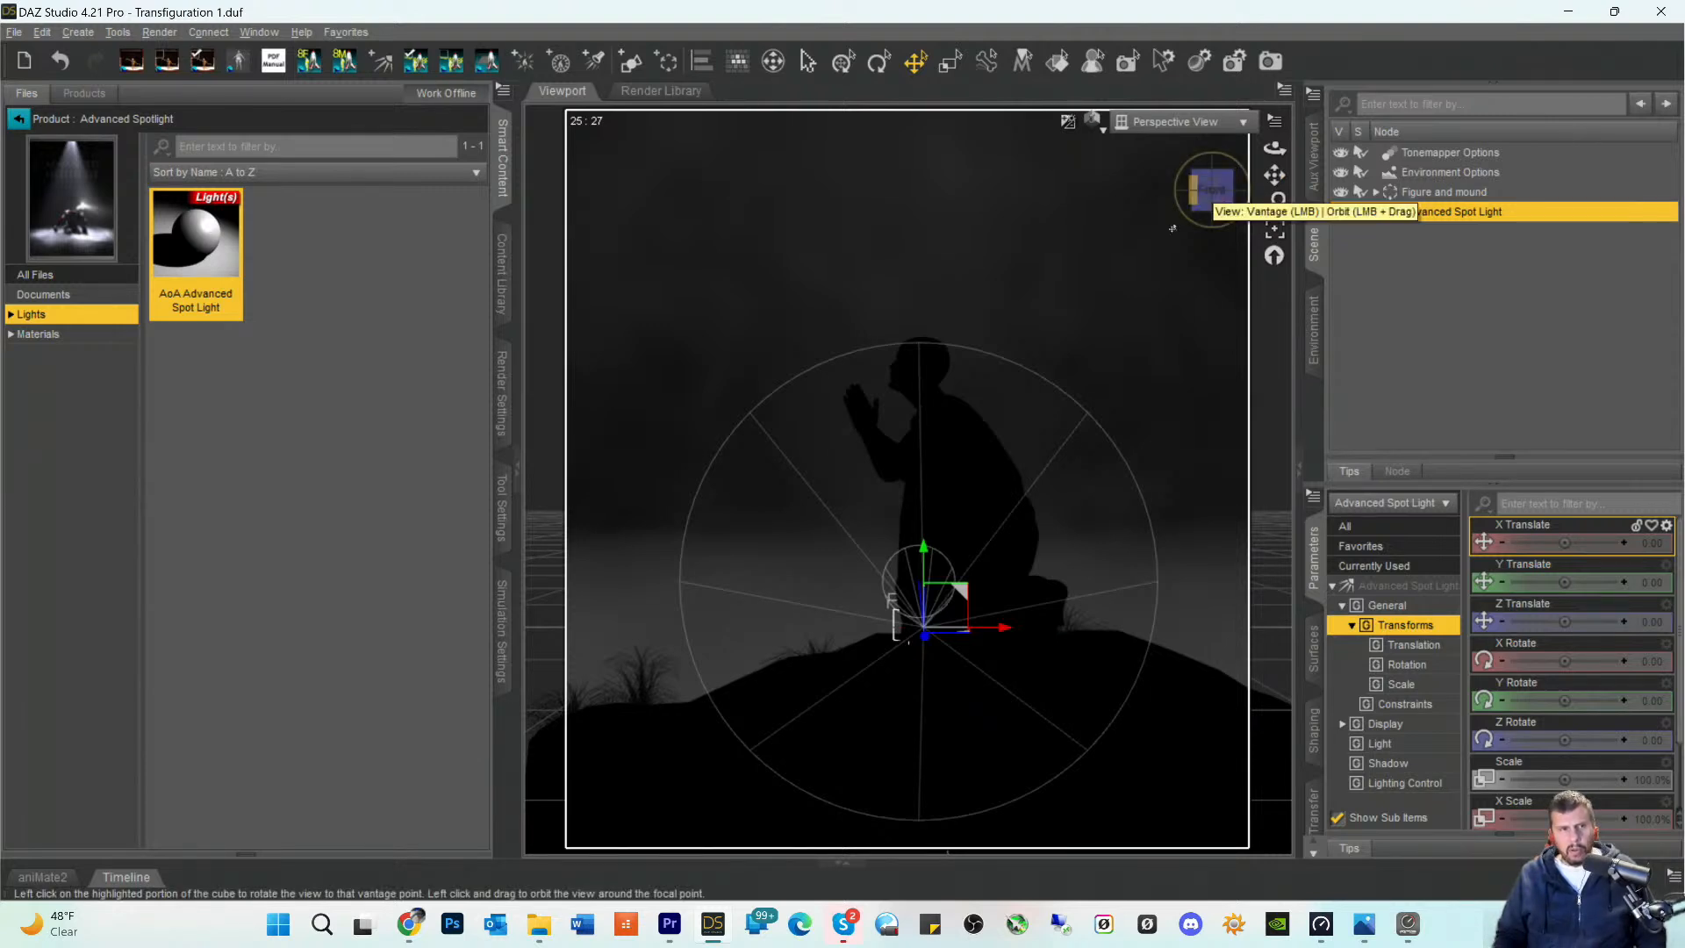
- Check the product's documents and all of the Advanced Spot Light's parameters, then delete the light from the scene
click(46, 299)
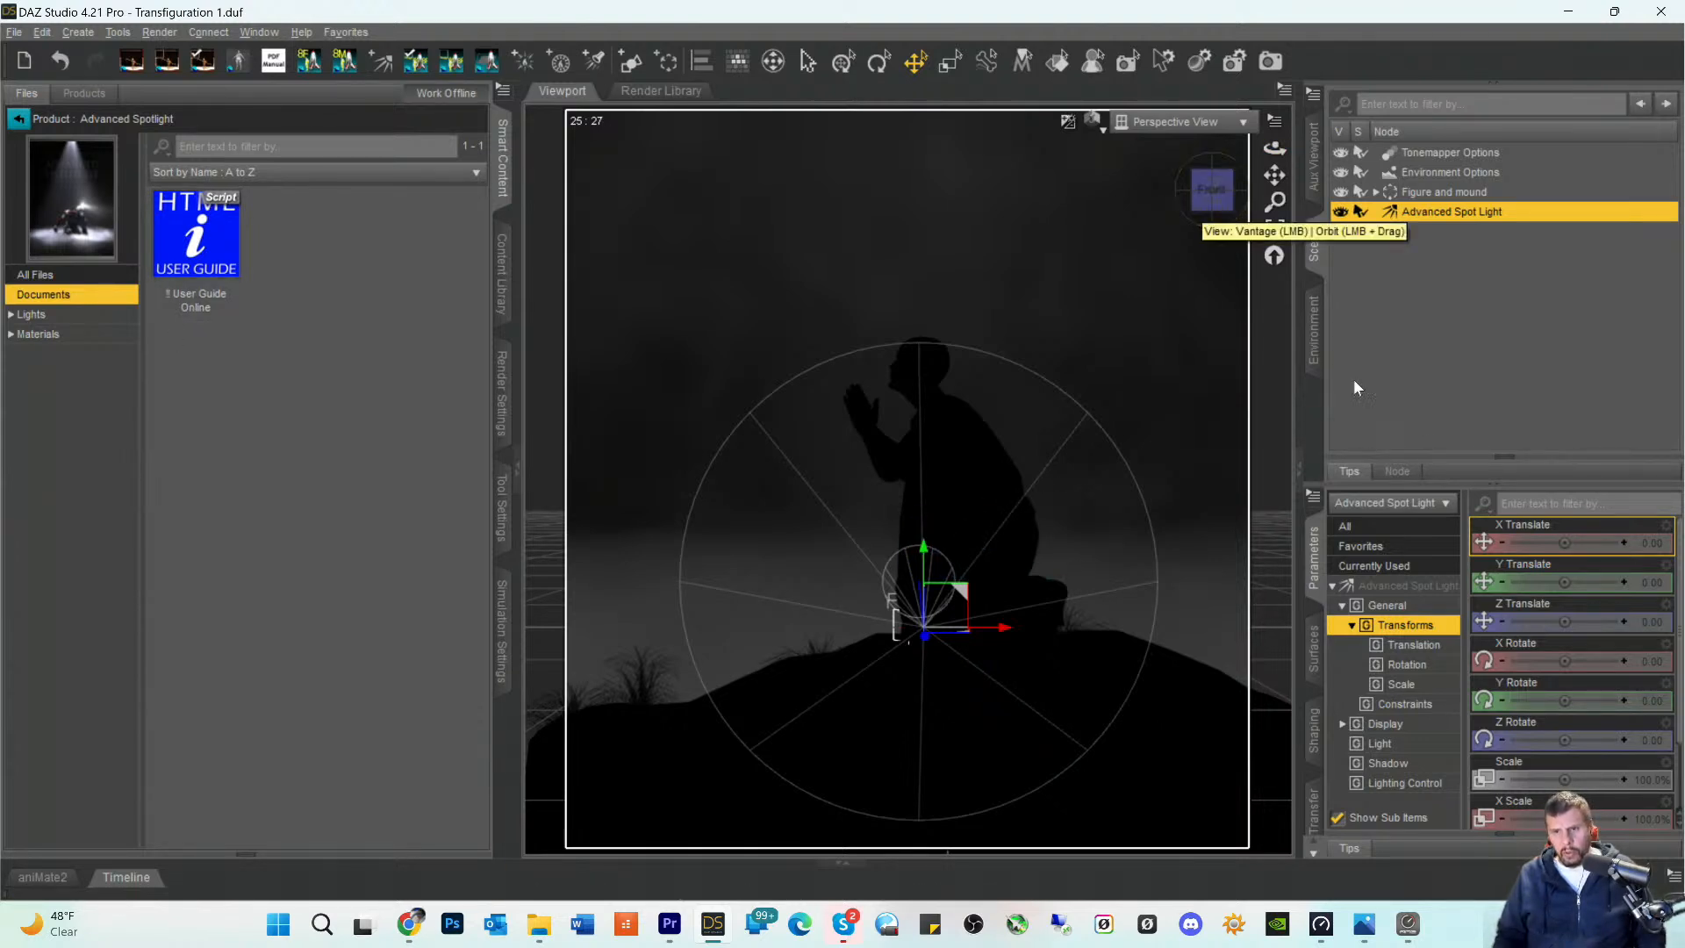
click(1405, 585)
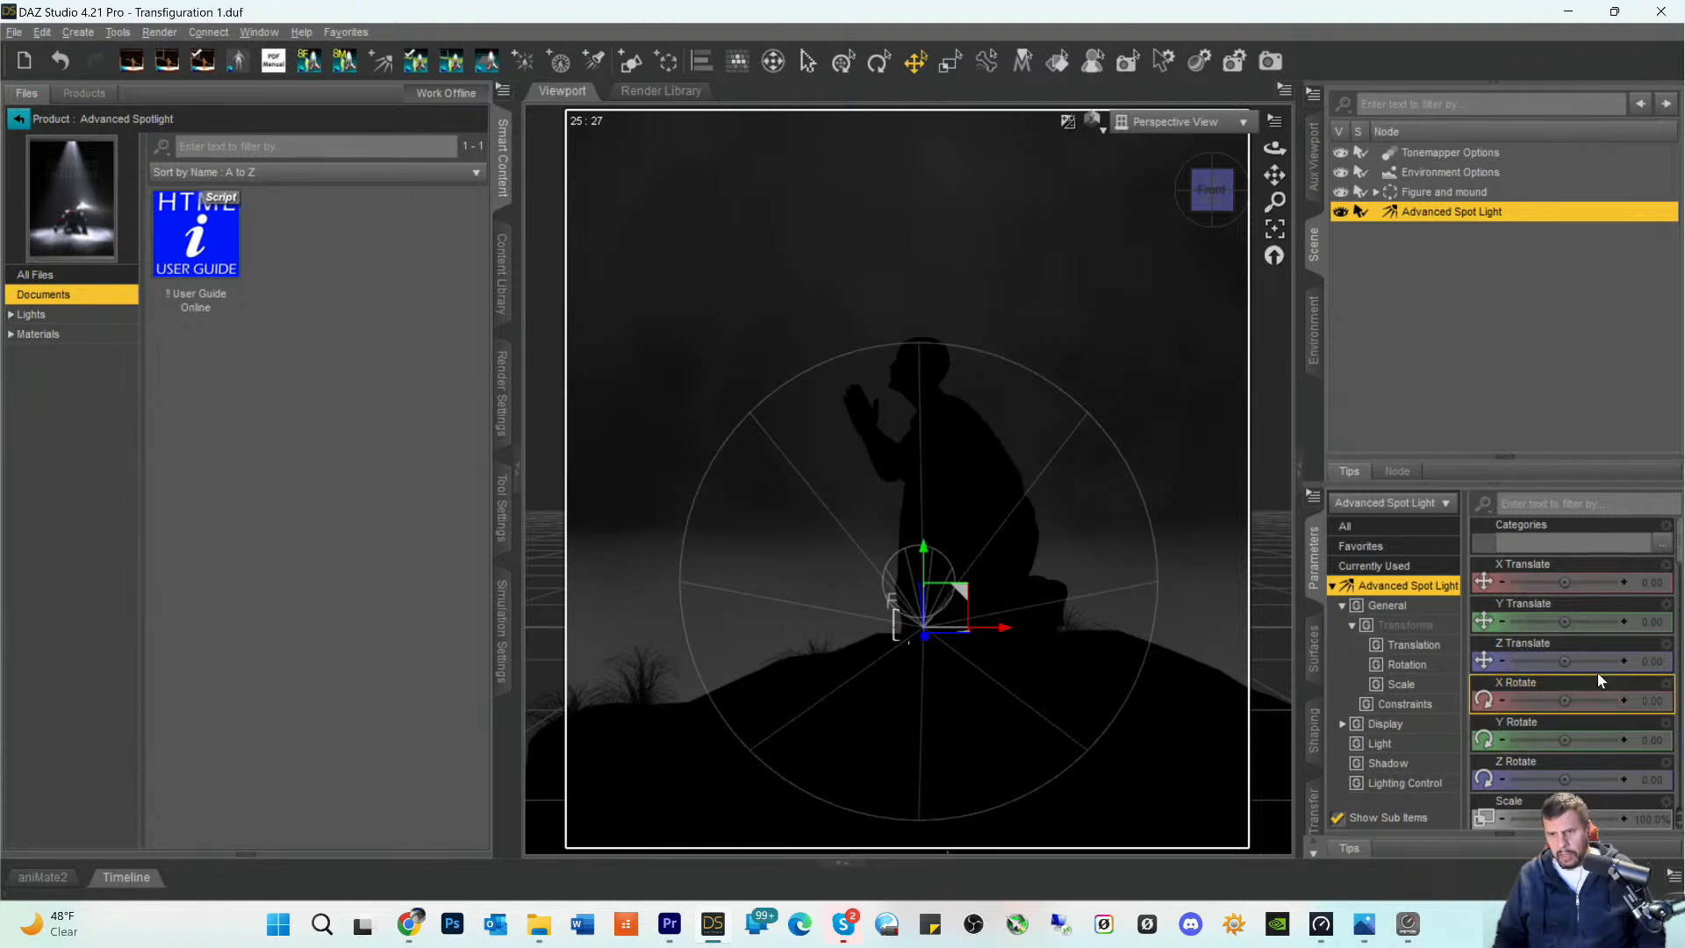
scroll(1597, 673, down, 5)
scroll(1634, 781, down, 8)
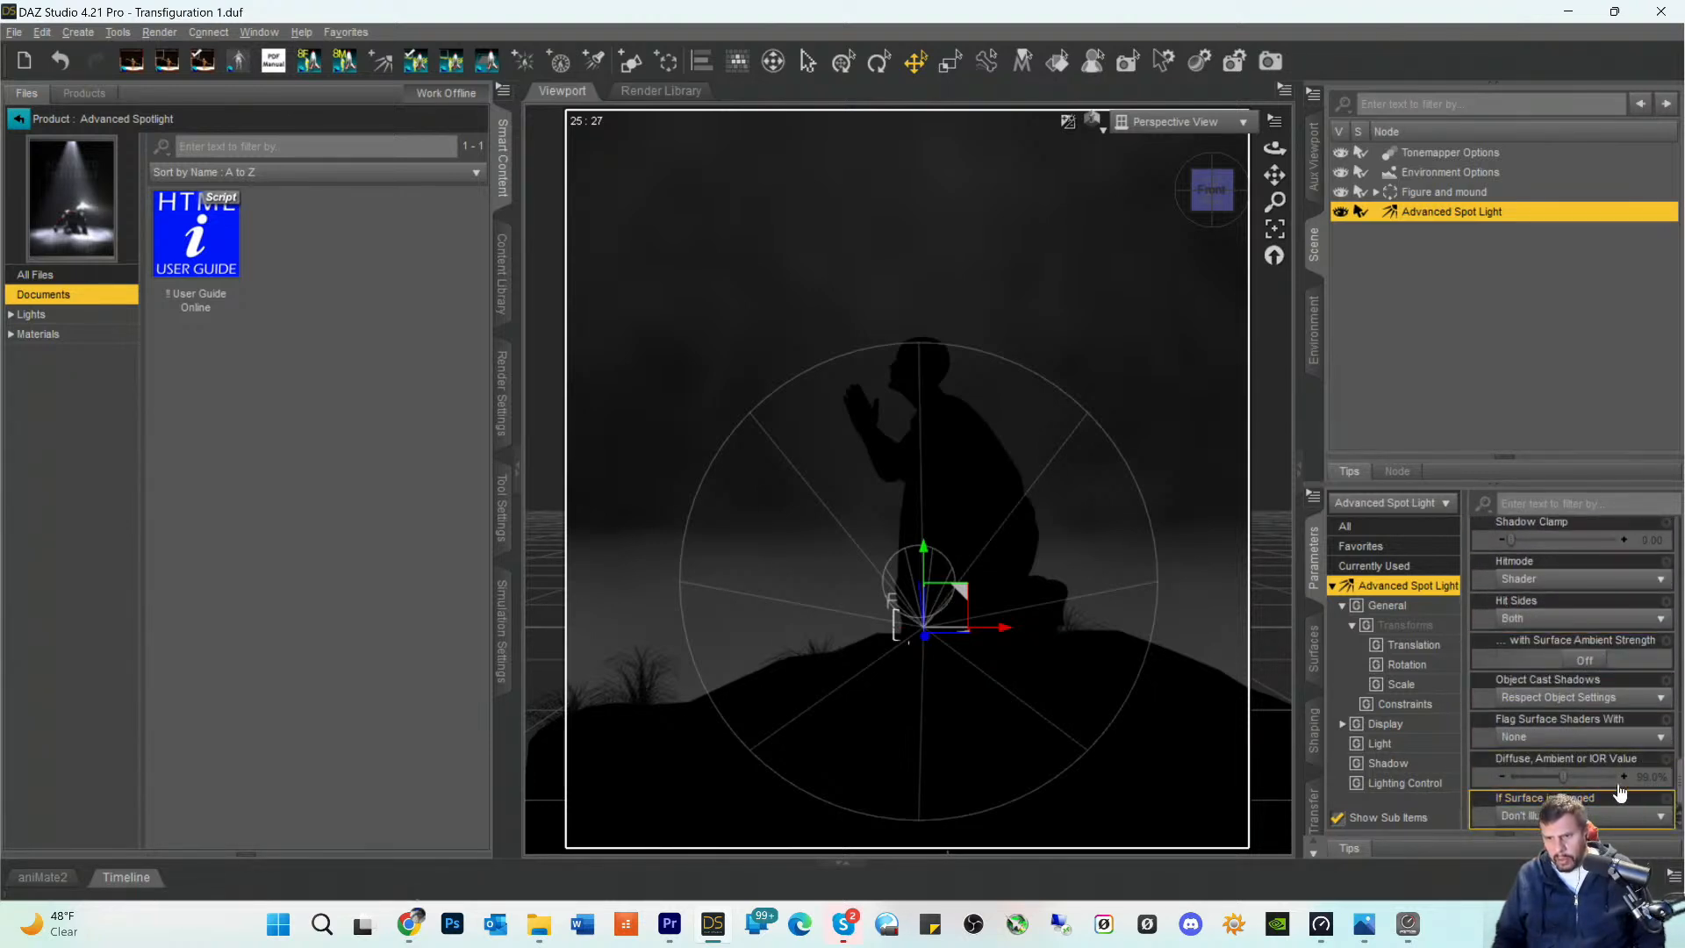
scroll(1632, 773, up, 5)
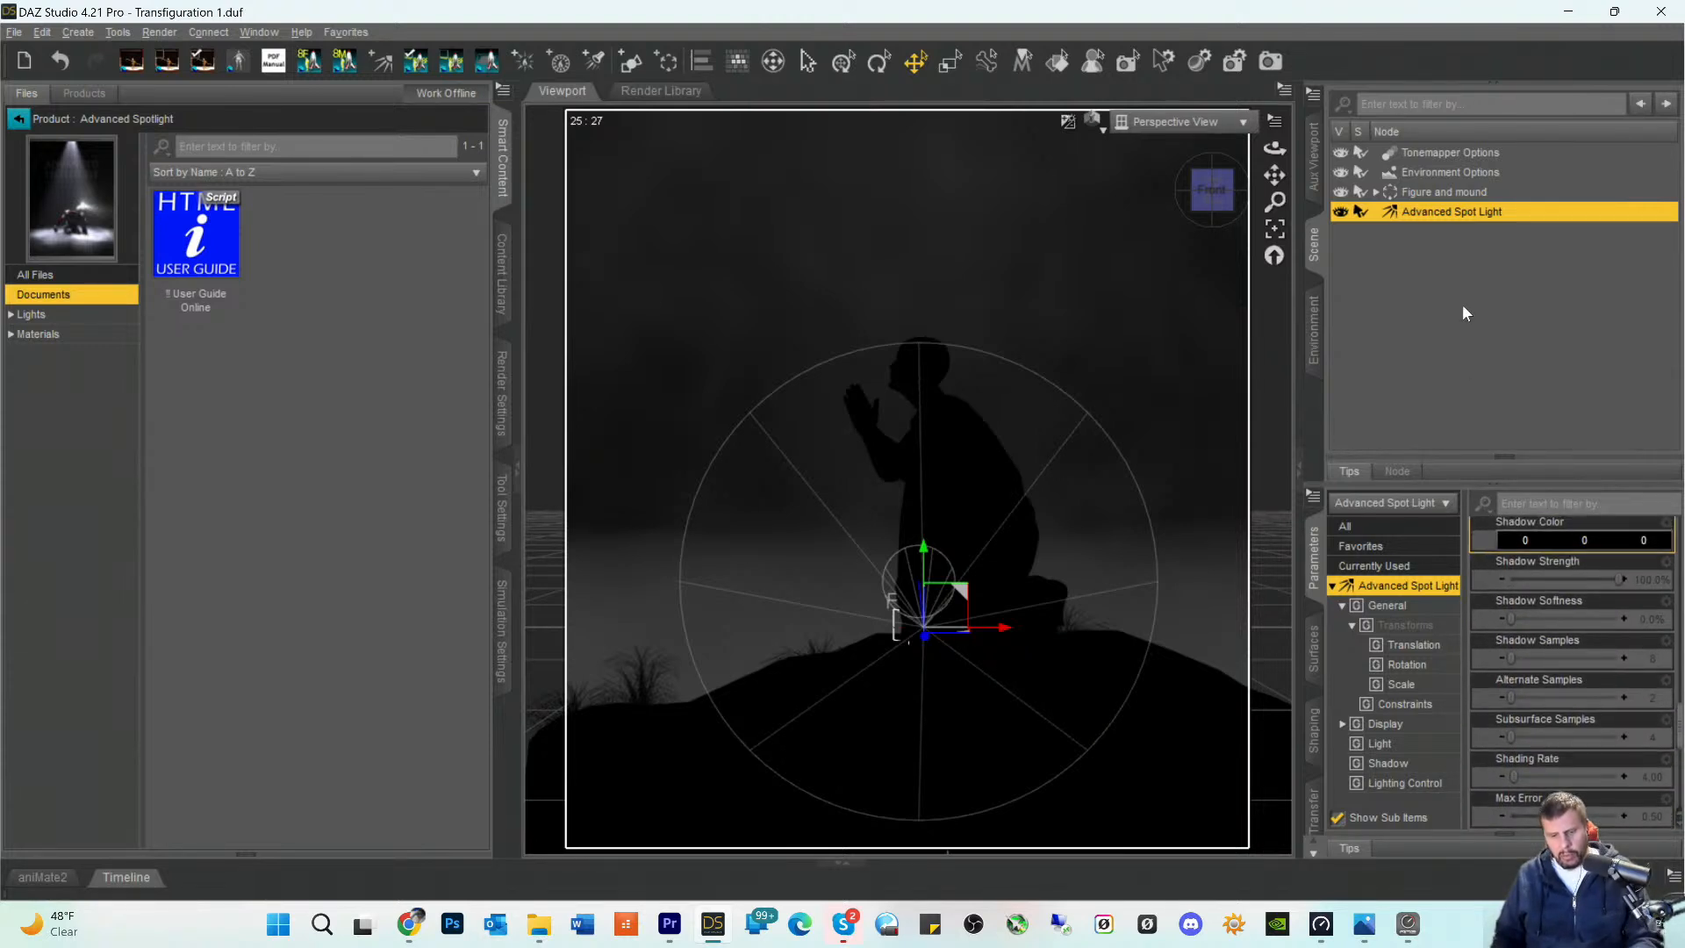
key(Delete)
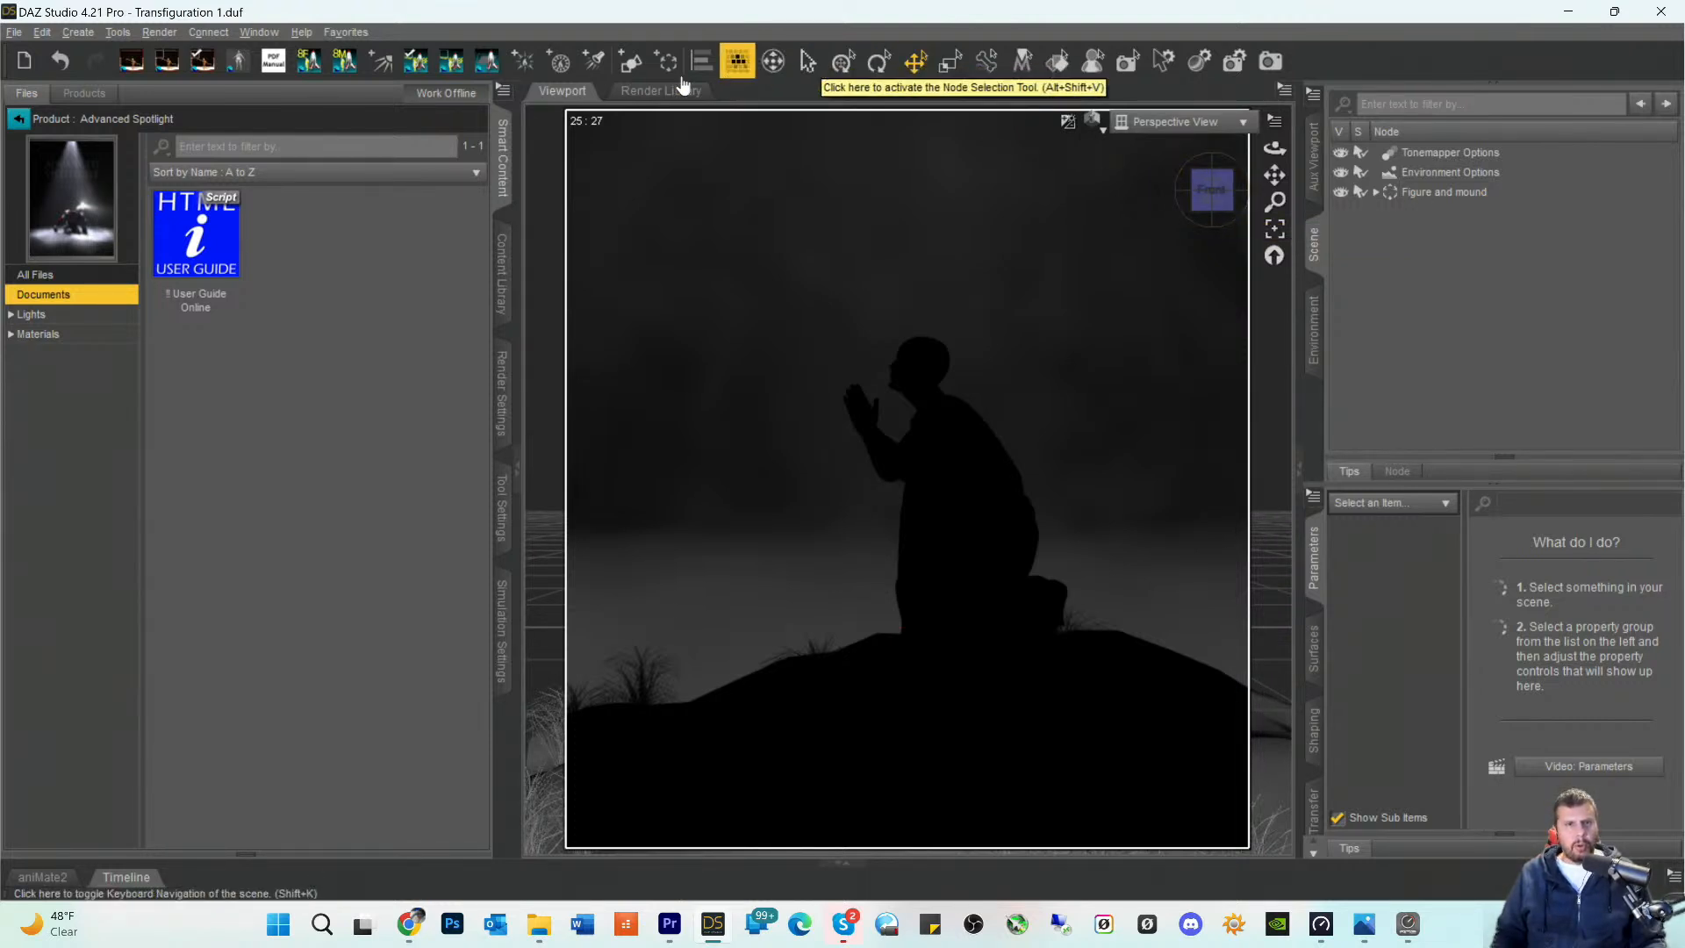
- Create a standard spotlight with the default name and look through it in the viewport
click(589, 63)
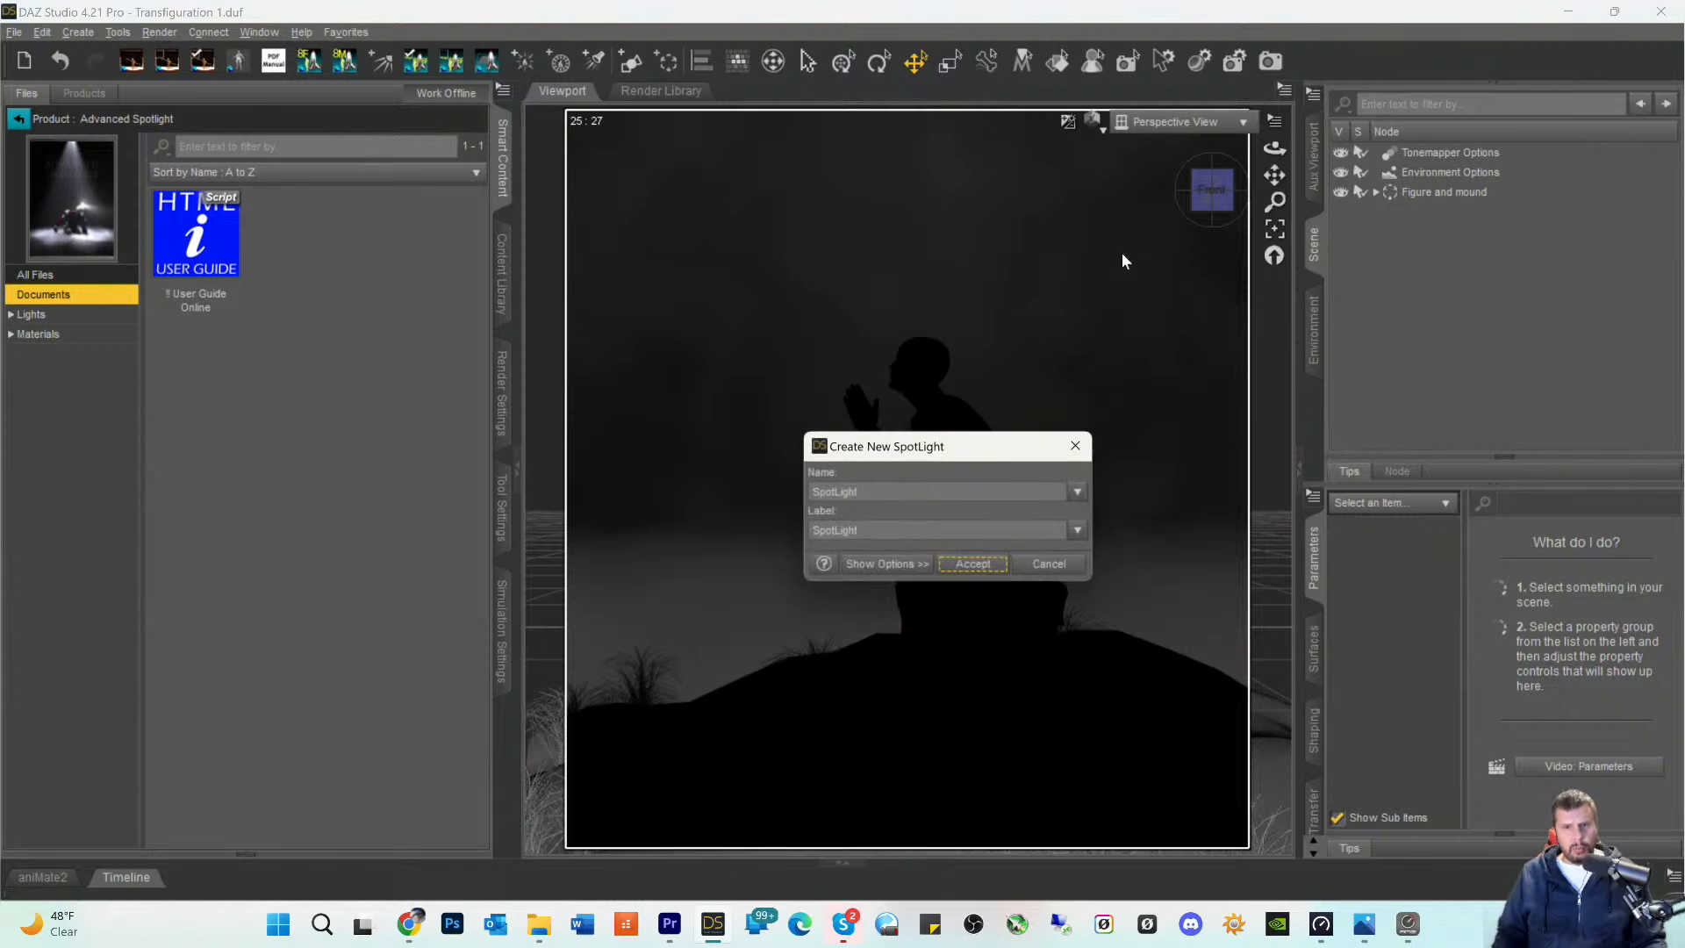
click(973, 566)
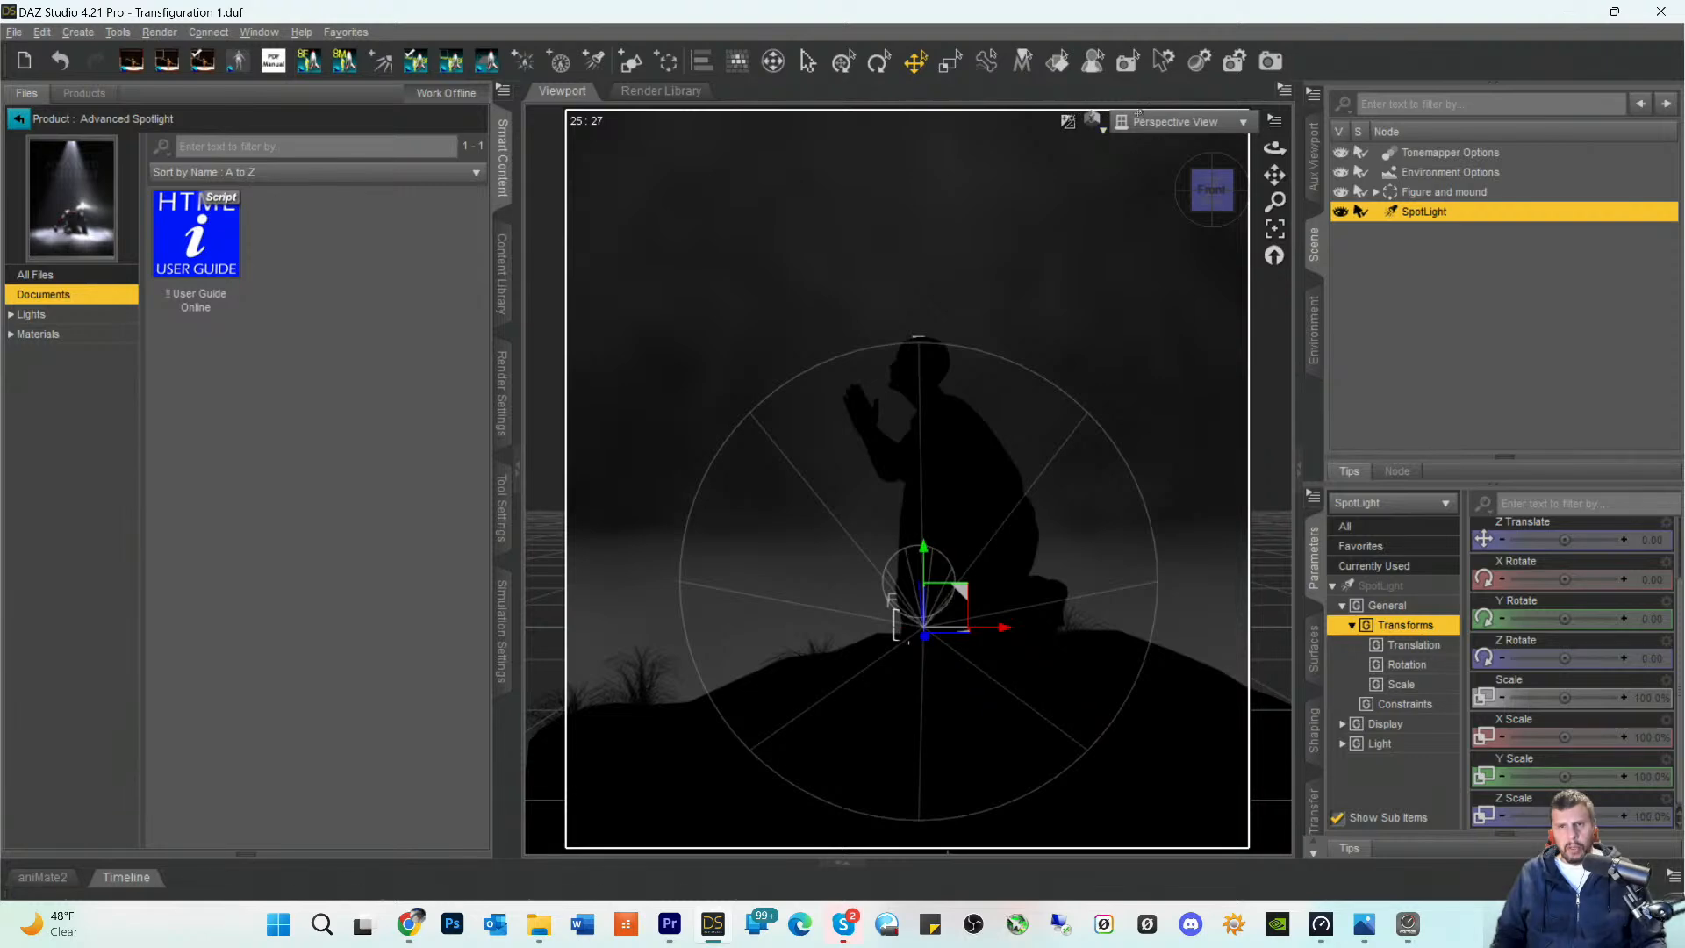
click(1167, 122)
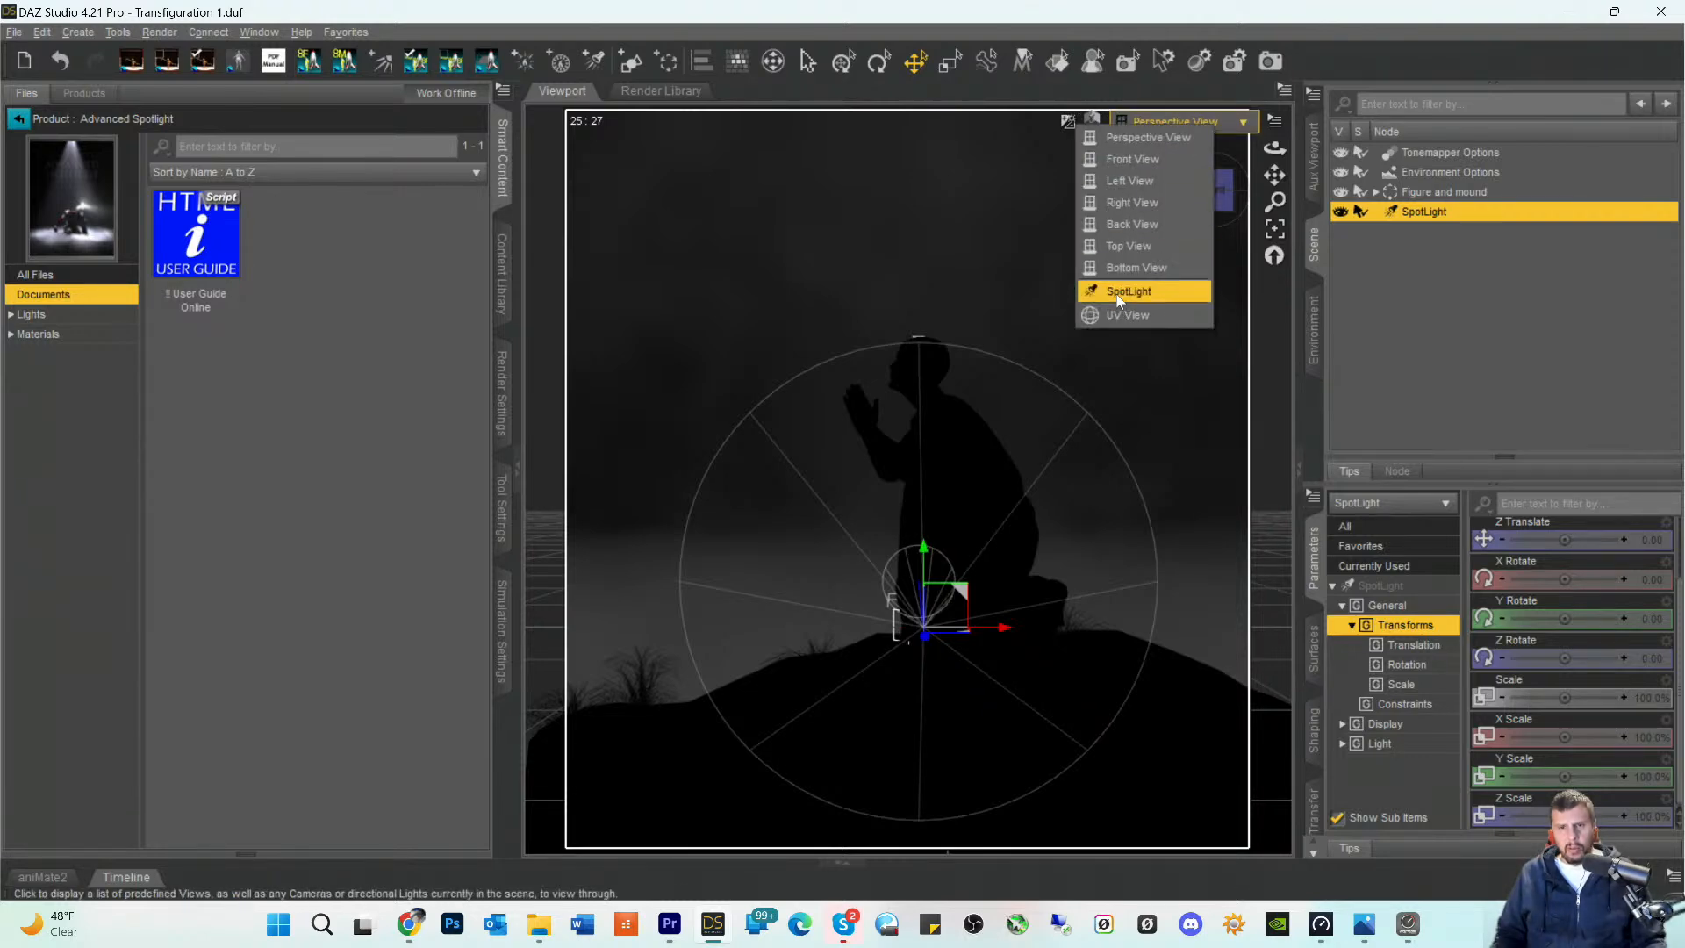
click(1119, 299)
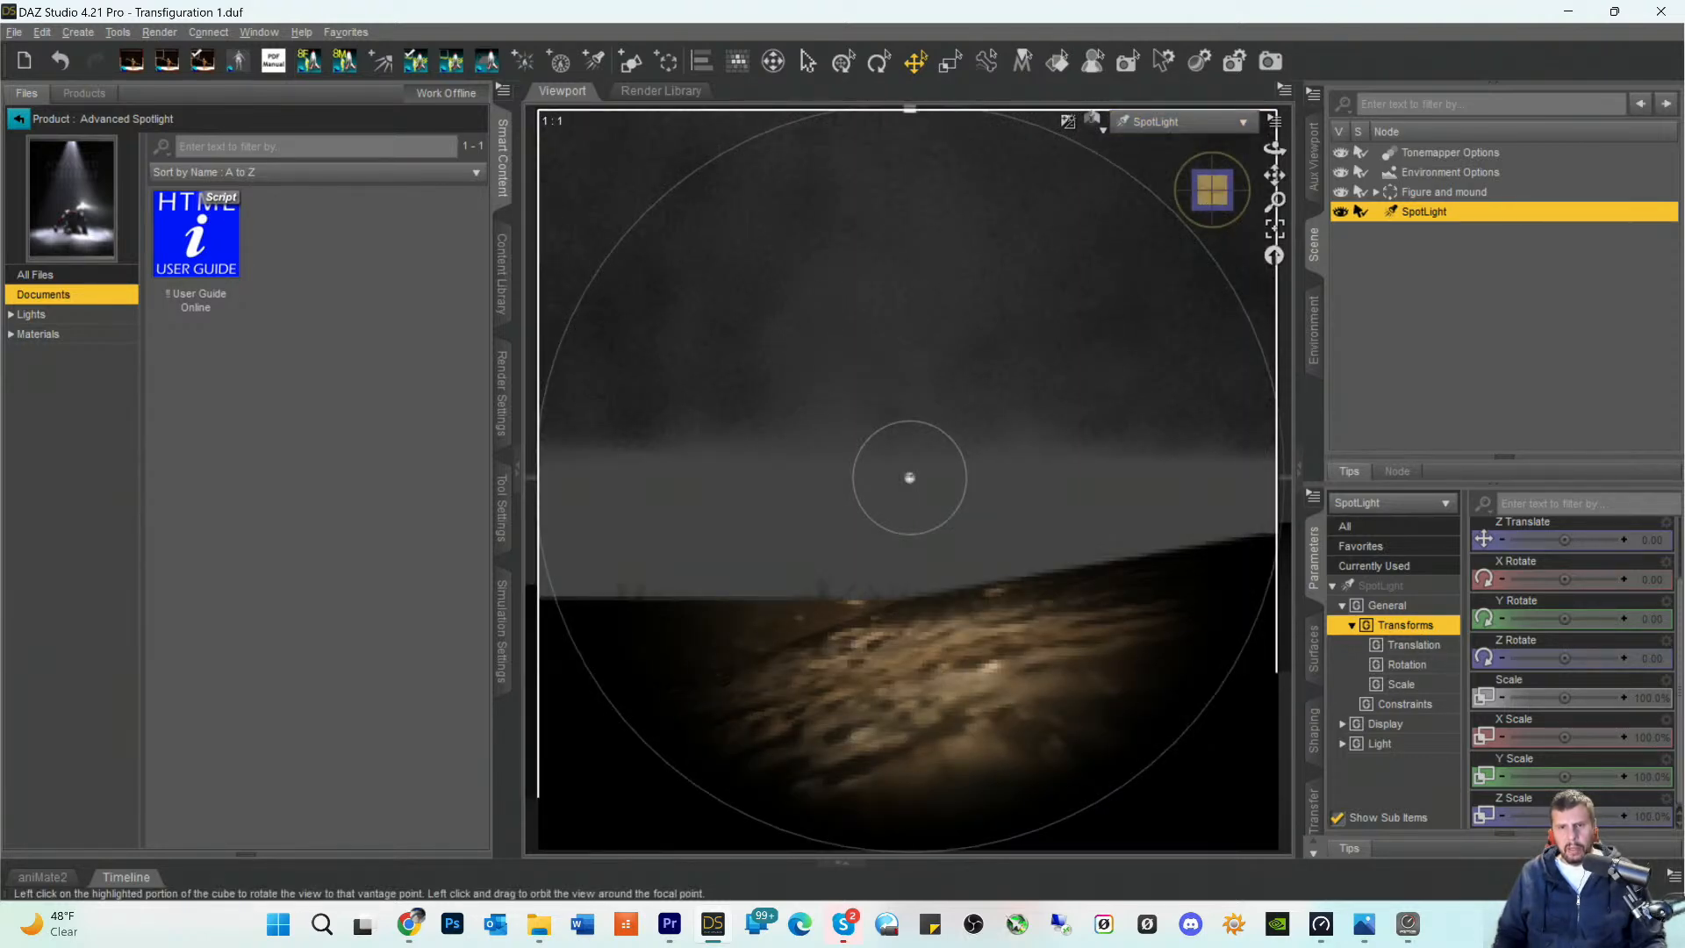
- Reposition the spotlight from its own view, swinging it around and pulling it back to face the front of the kneeling figure
drag(1215, 190, 1101, 248)
click(872, 341)
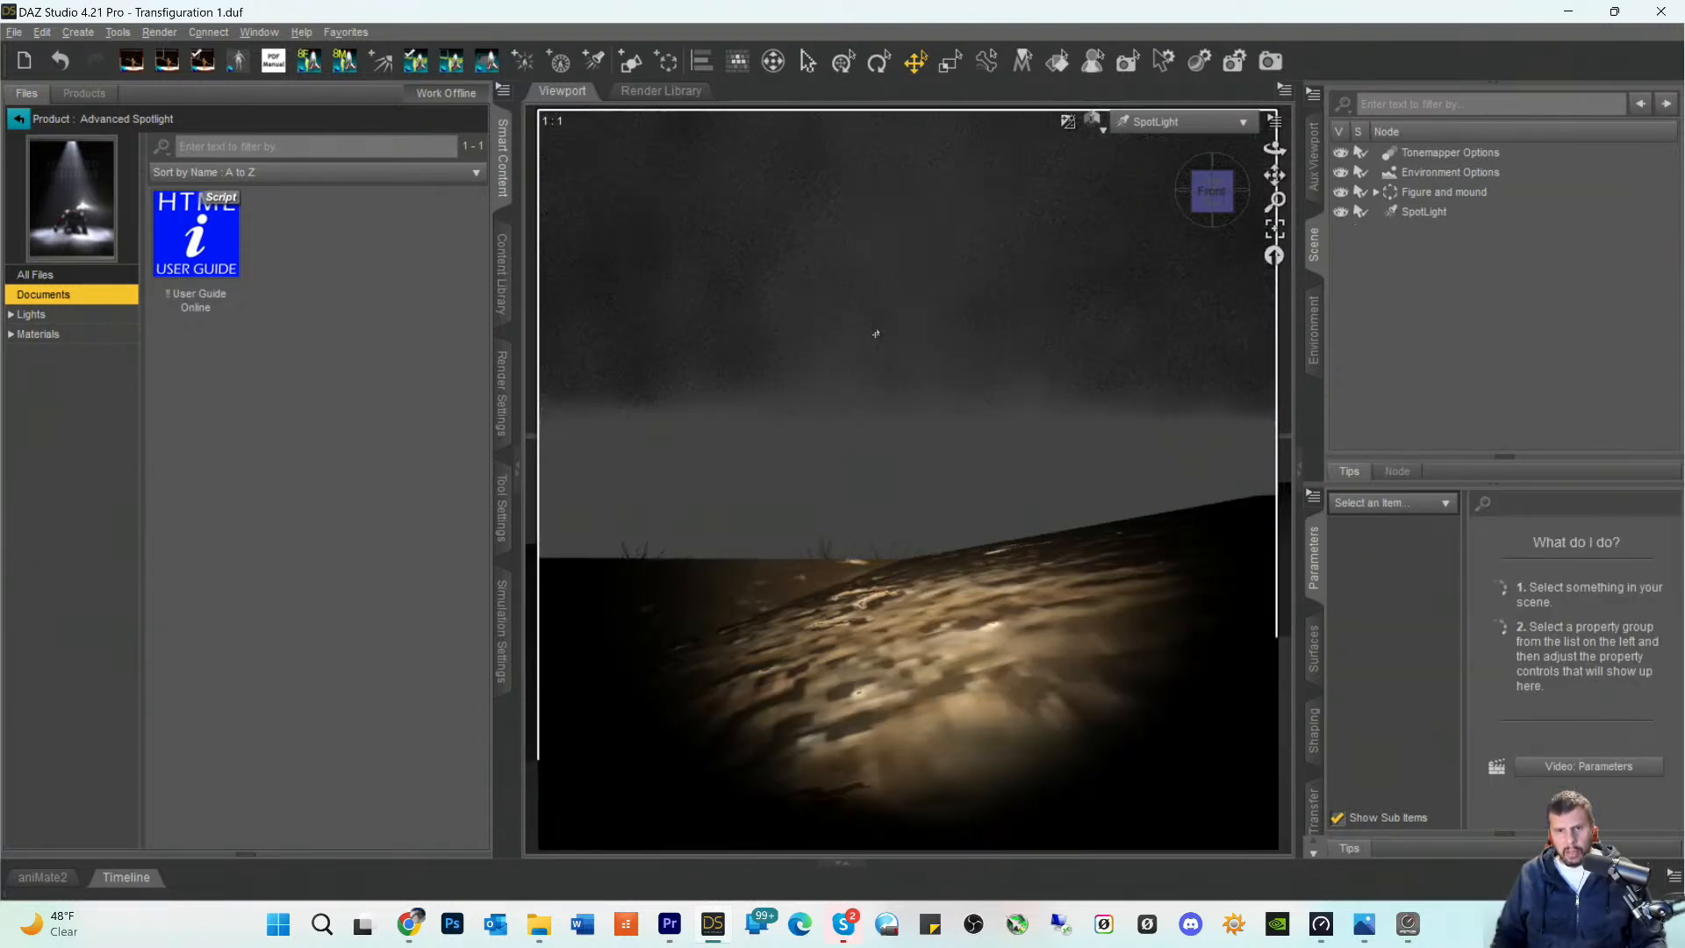
drag(1209, 209, 1137, 209)
scroll(1023, 314, down, 10)
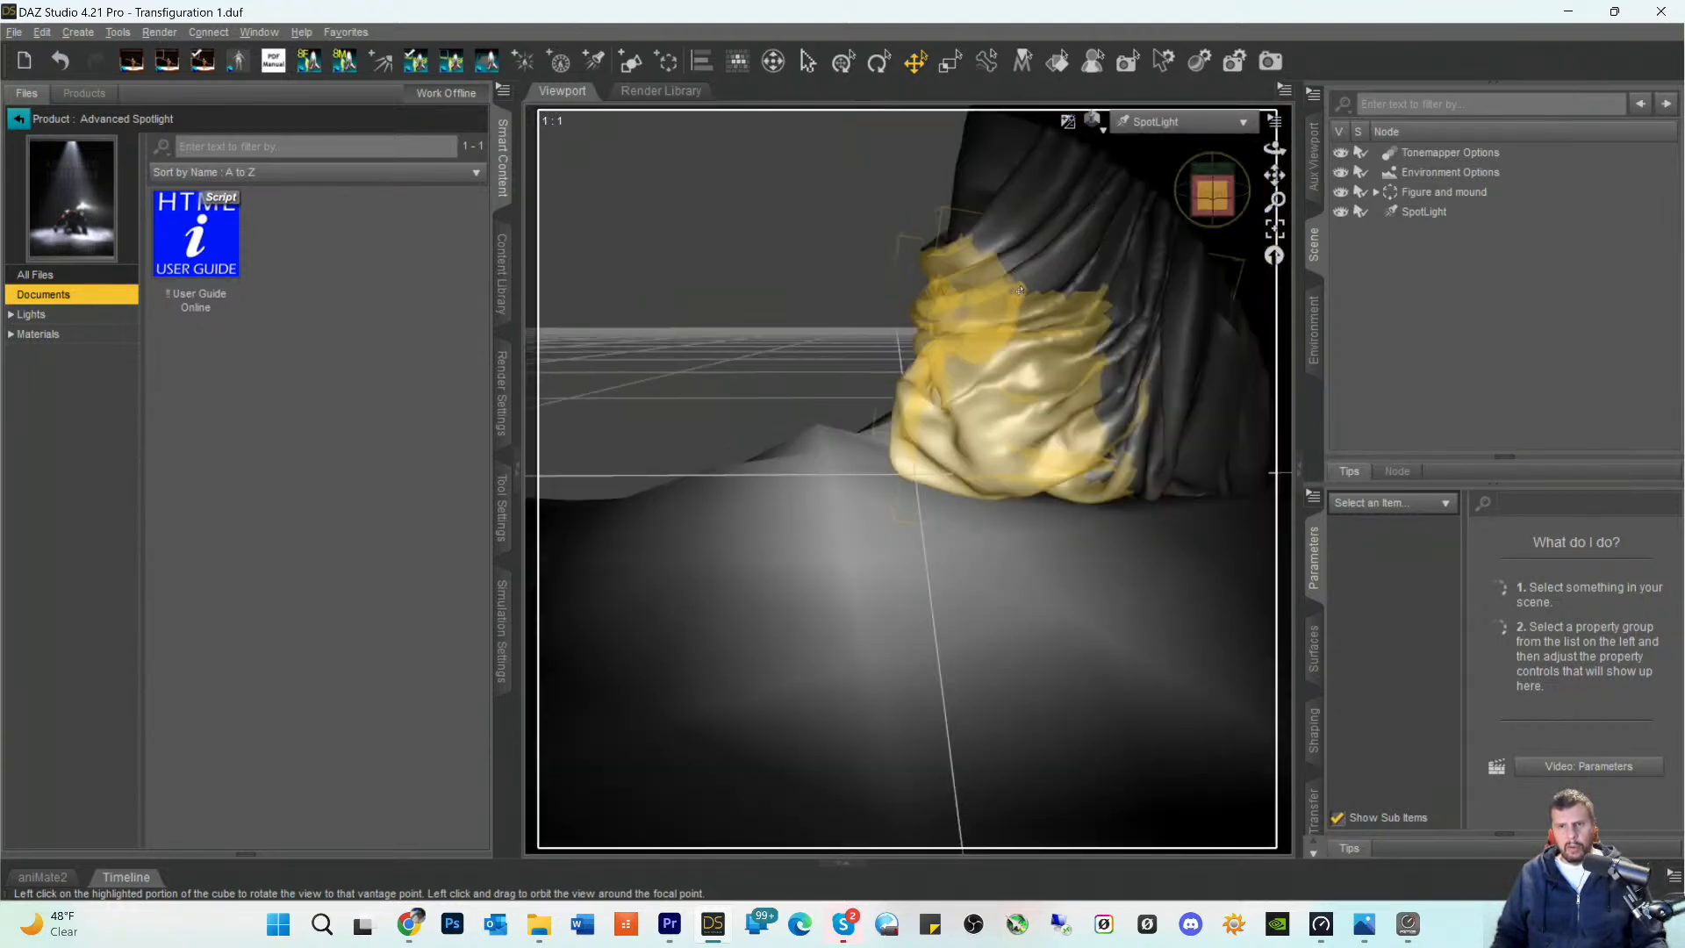
scroll(1018, 271, down, 3)
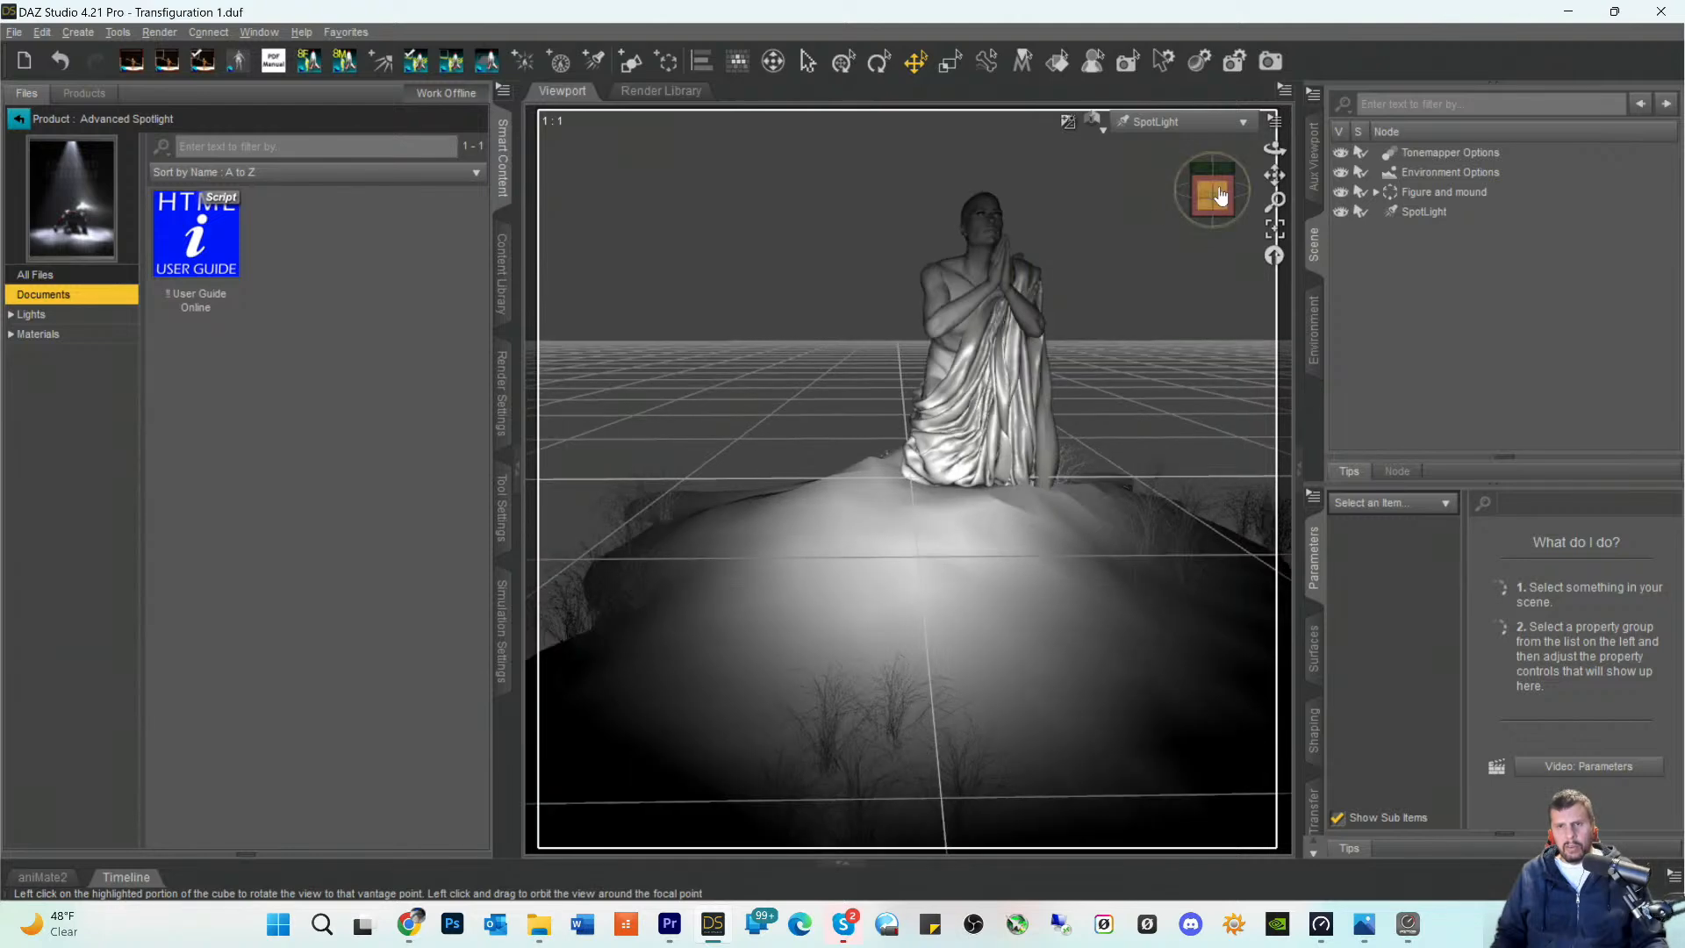
mouse_move(1211, 195)
mouse_down()
mouse_move(1223, 207)
mouse_move(1271, 188)
mouse_move(1268, 237)
mouse_up()
click(1418, 210)
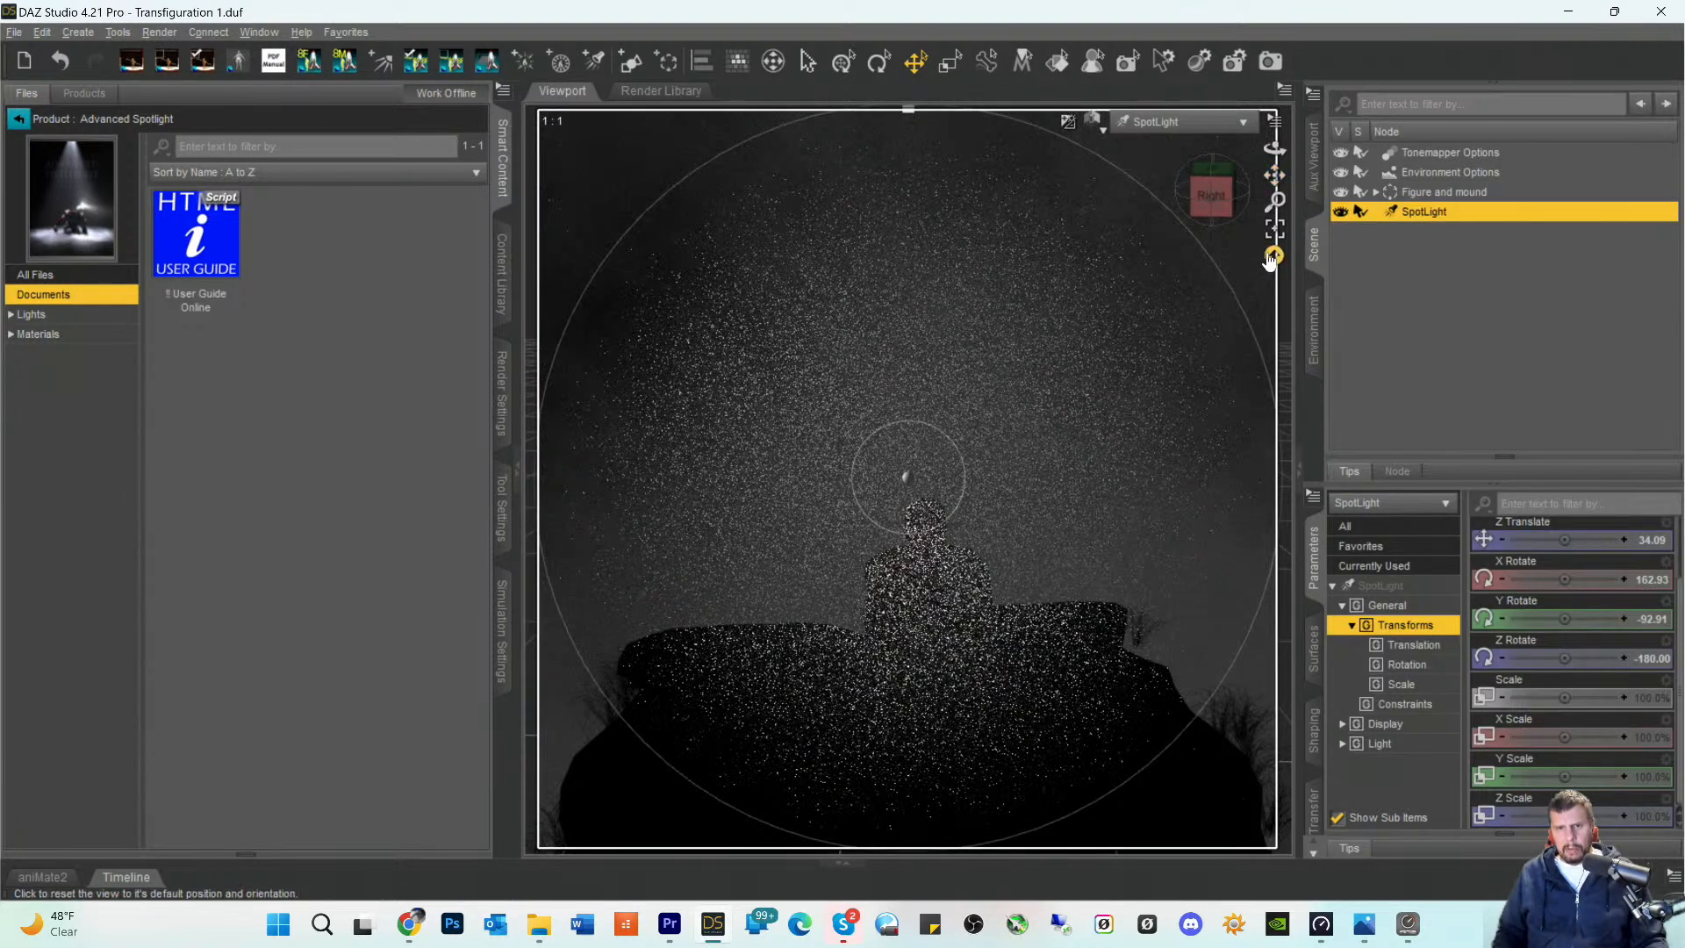
- Raise and aim the spotlight down at the figure, at about X Rotate 140.58, Y Rotate -94.86 and Z Translate 48.26
click(1216, 195)
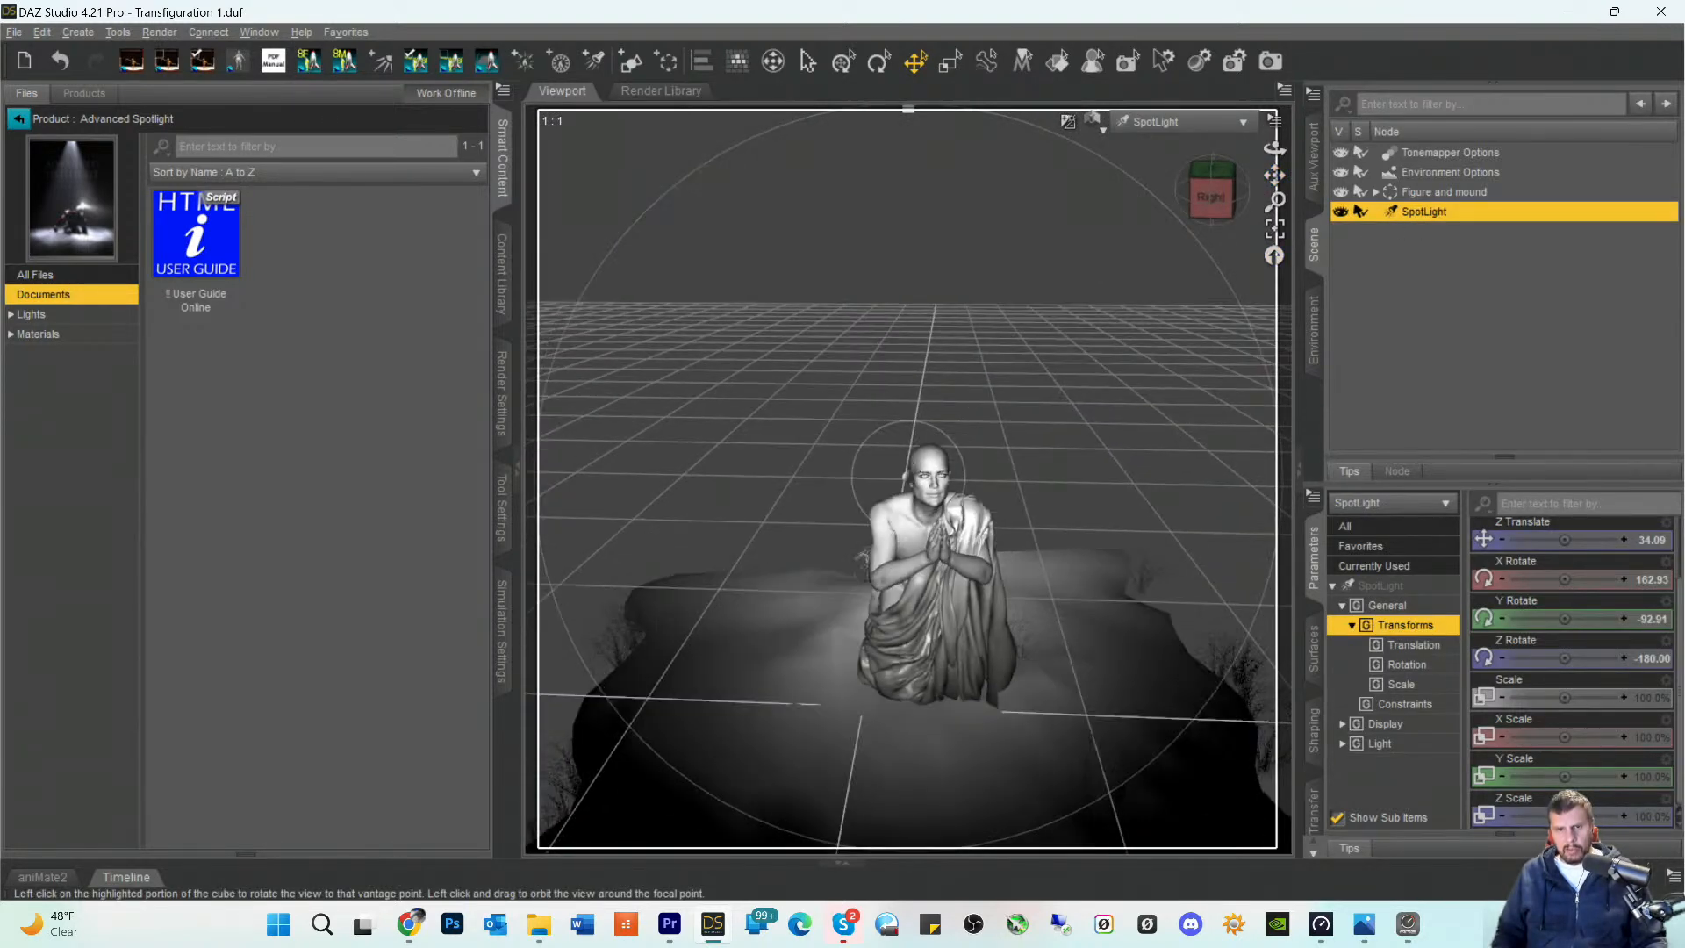
mouse_move(1216, 194)
mouse_down()
mouse_move(1216, 215)
mouse_move(1284, 178)
mouse_move(1246, 231)
mouse_move(1247, 284)
mouse_up()
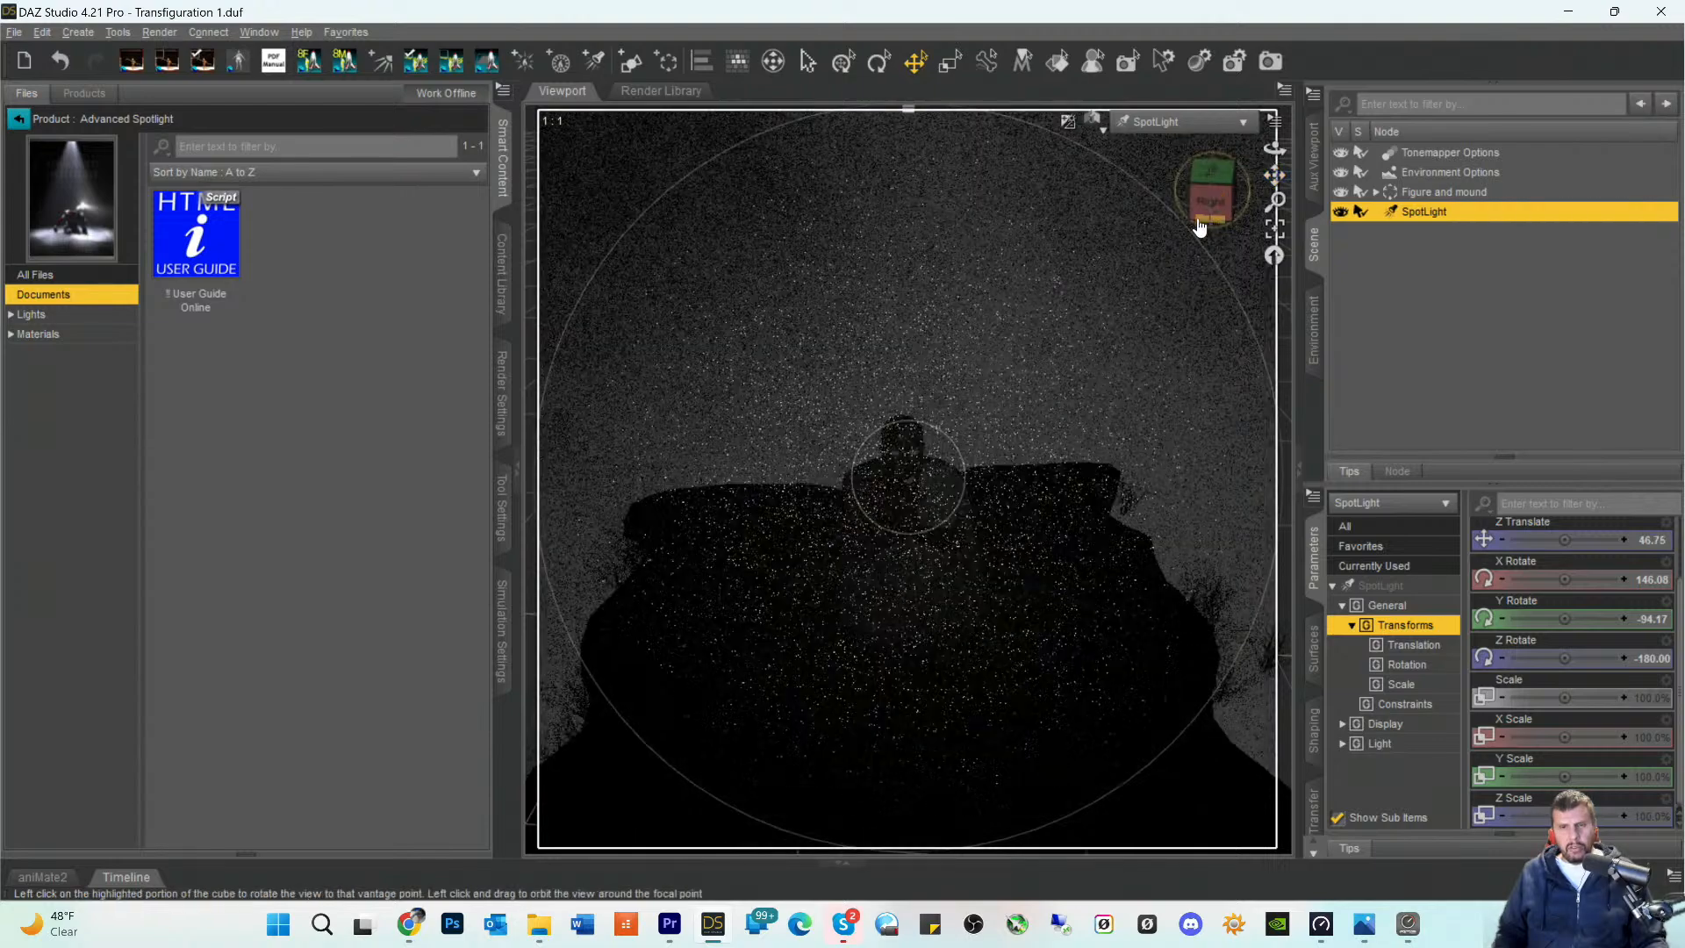
mouse_move(1208, 205)
mouse_down()
mouse_move(1274, 189)
mouse_move(1271, 245)
mouse_up()
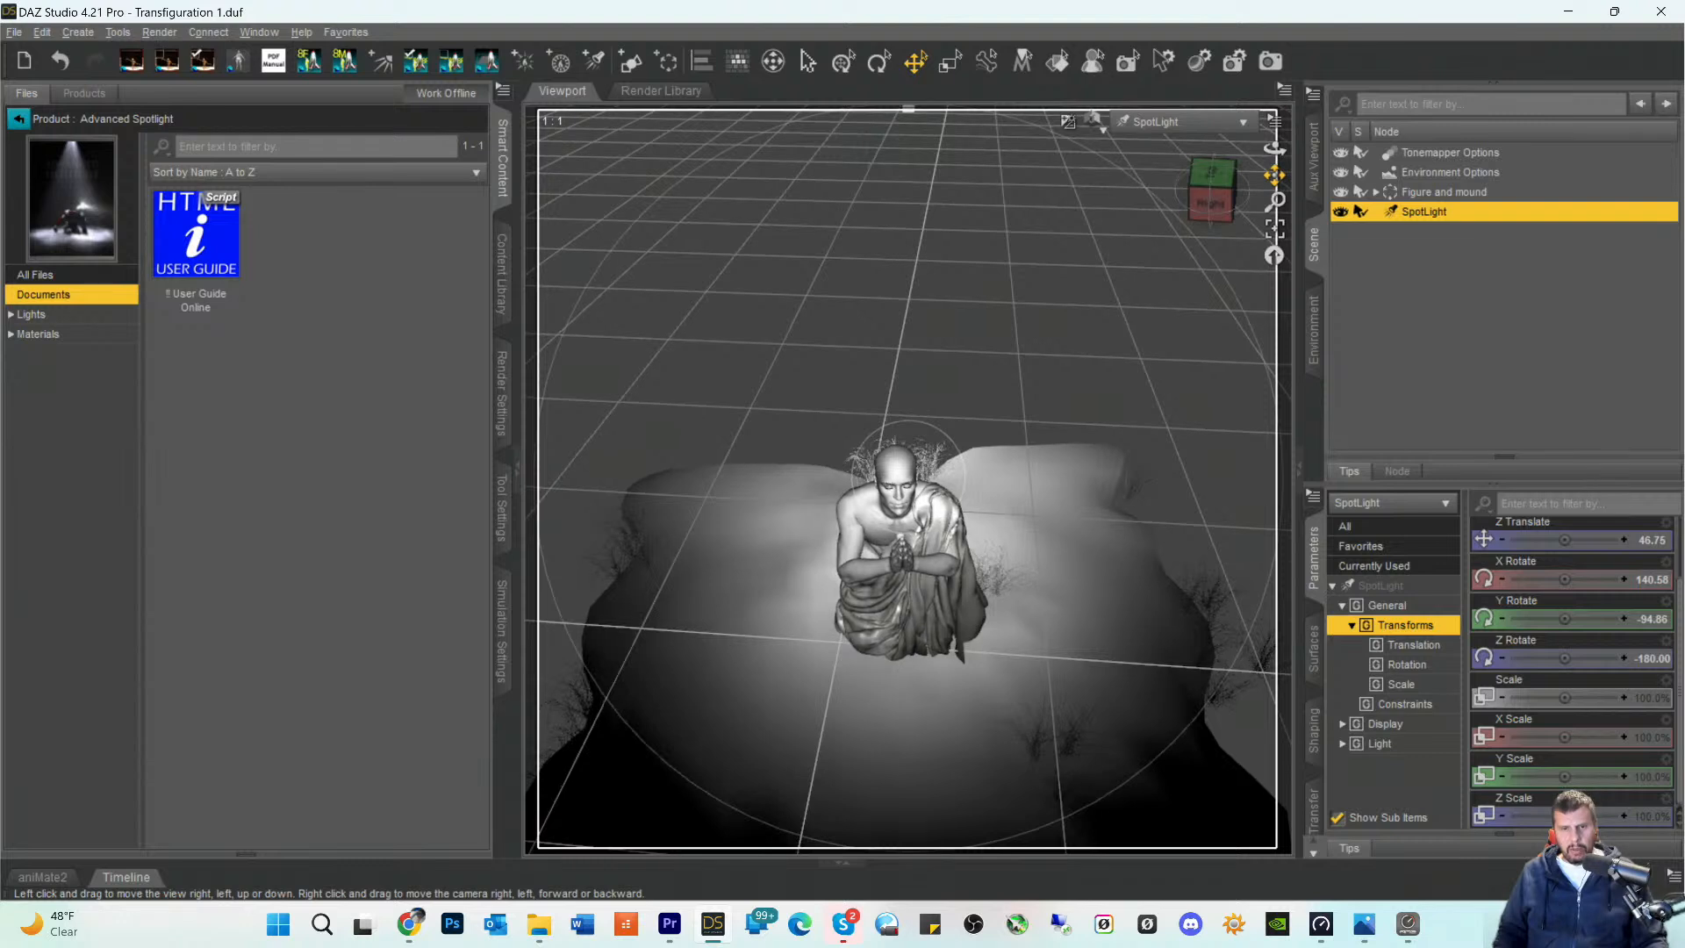
mouse_move(1274, 175)
mouse_down()
mouse_move(1278, 156)
mouse_move(1249, 163)
mouse_up()
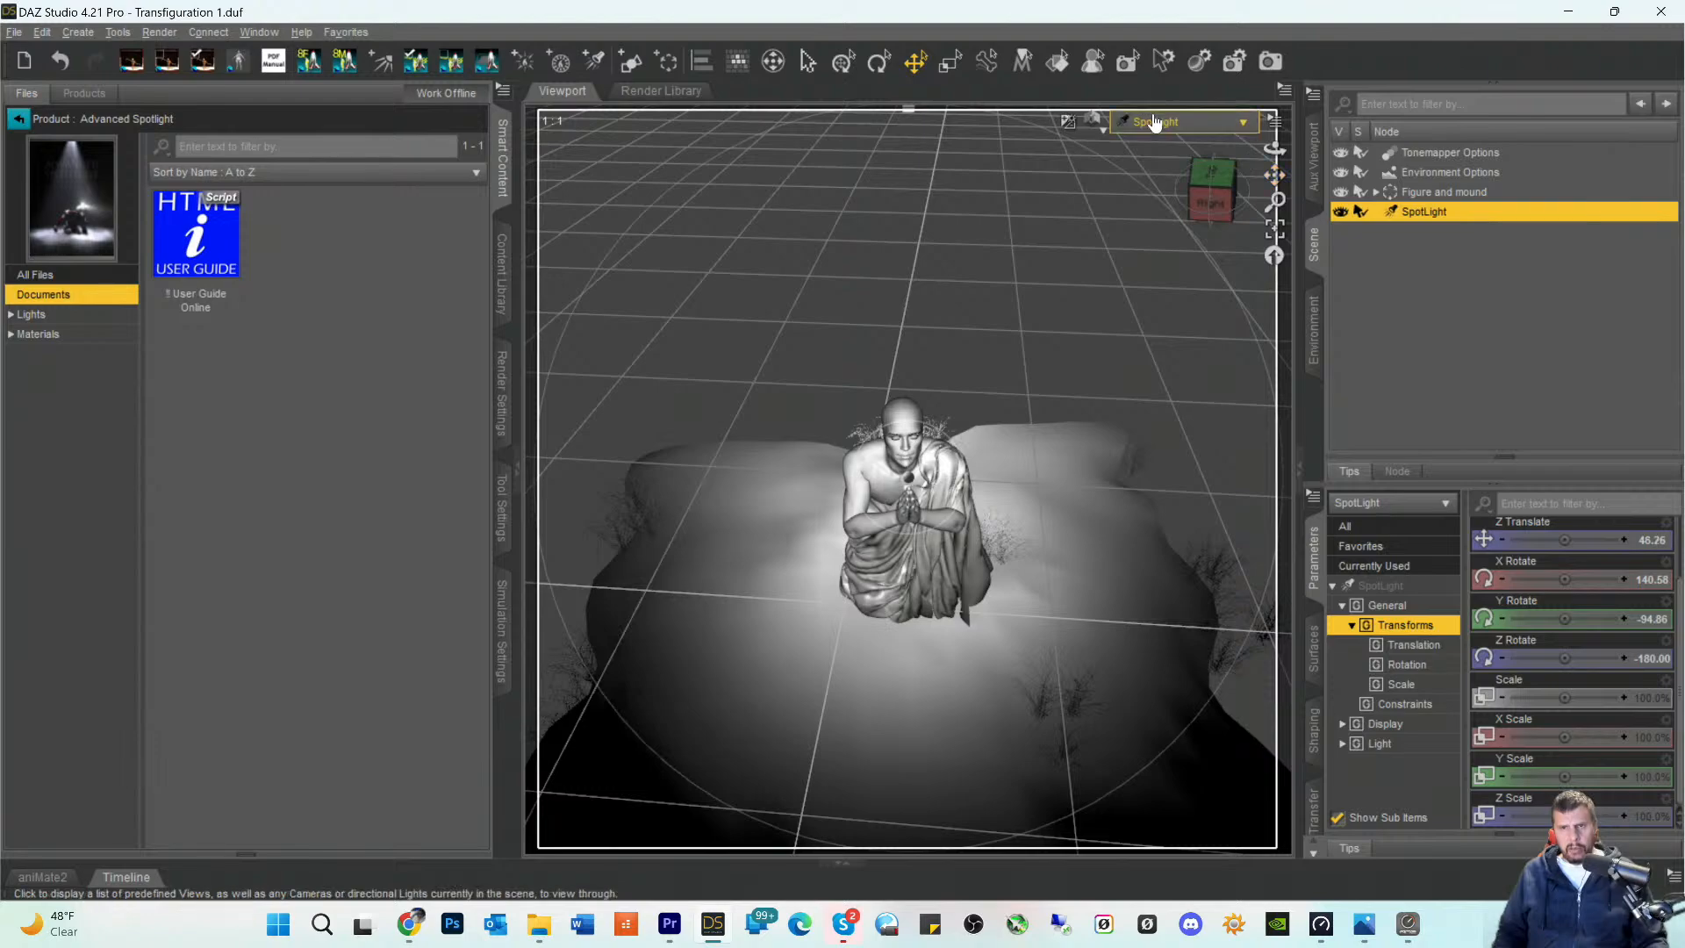
- Return the viewport to the Perspective View with the spotlight deselected and save the scene
click(1155, 123)
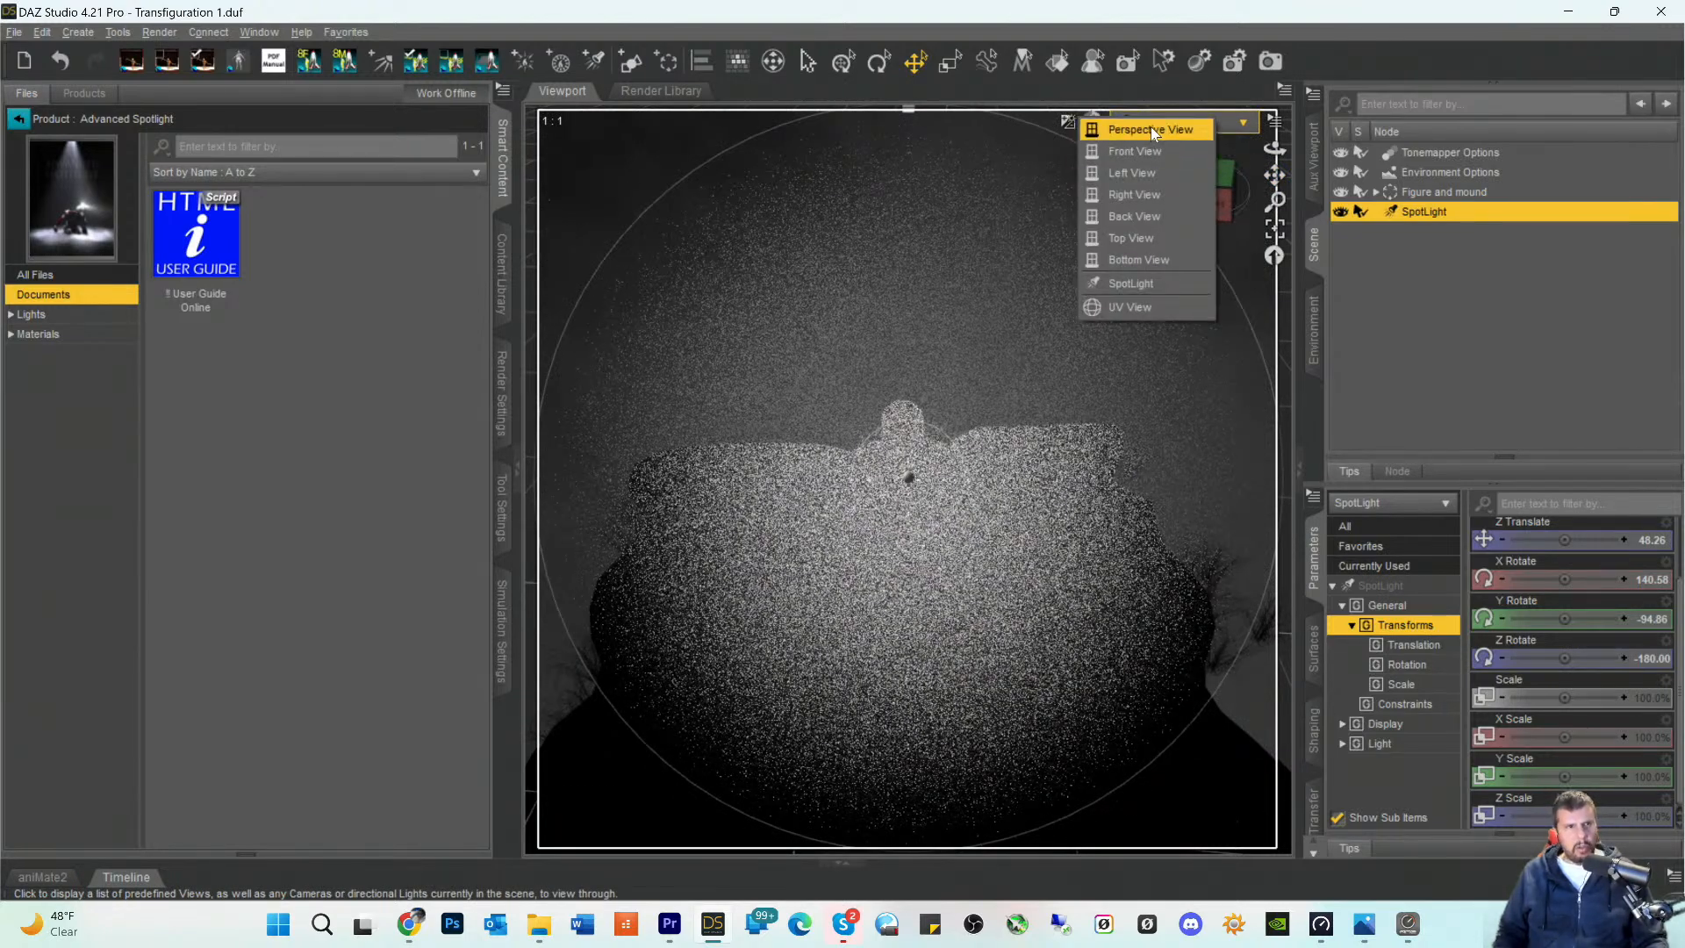
click(1151, 129)
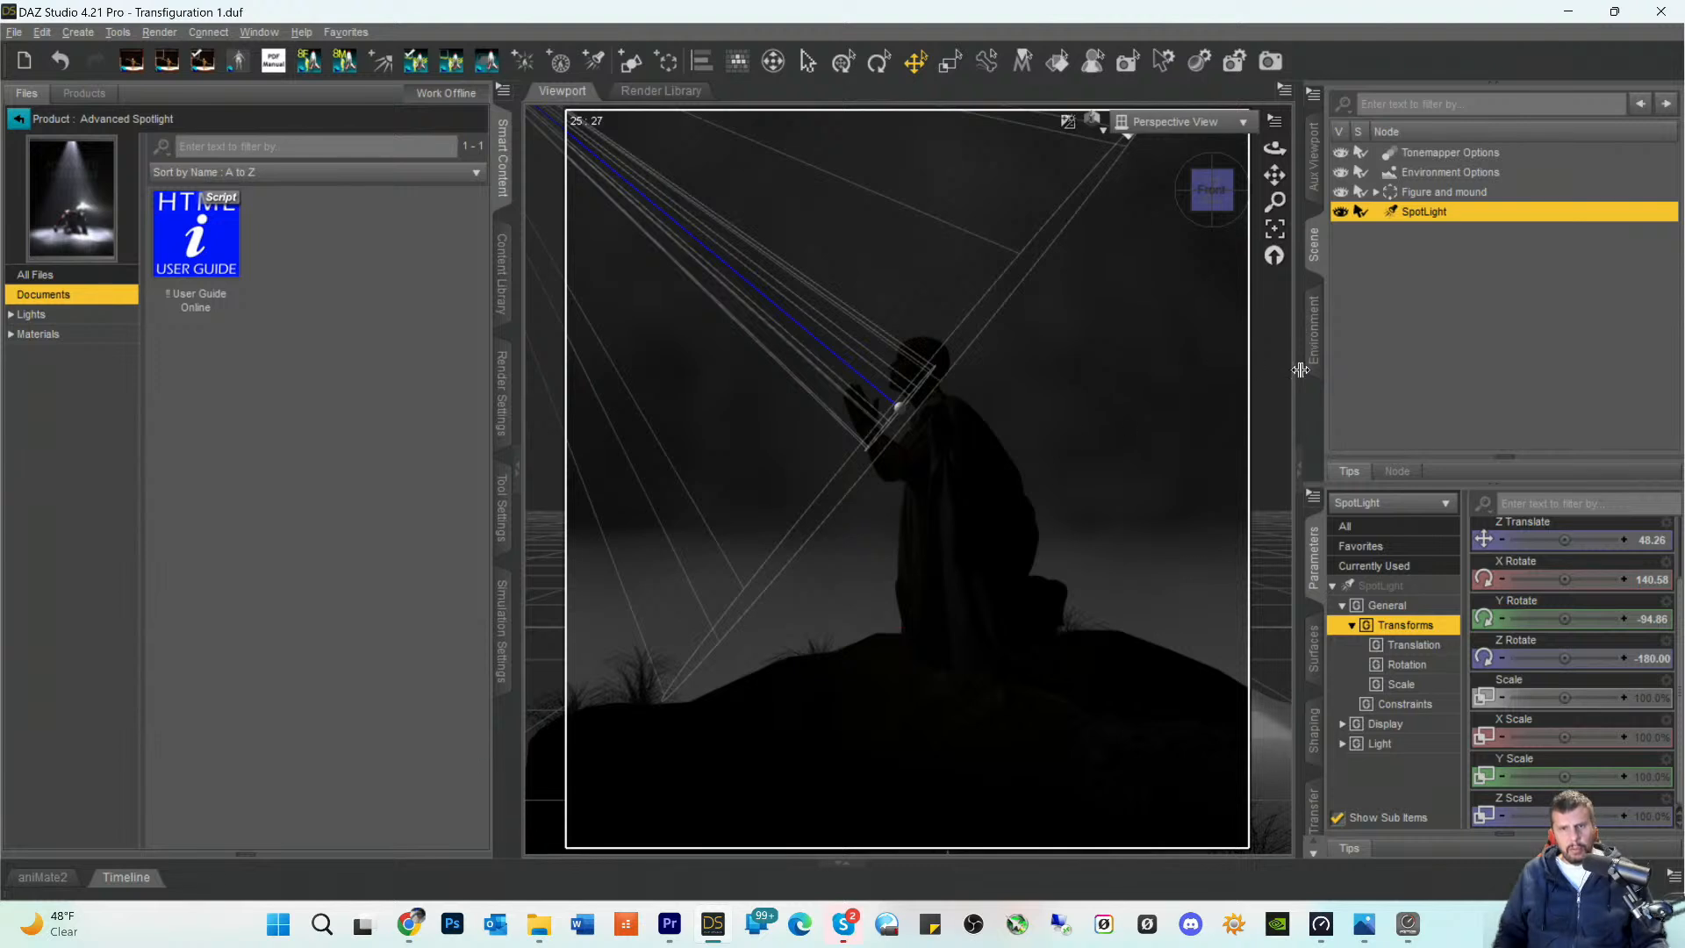
click(1436, 369)
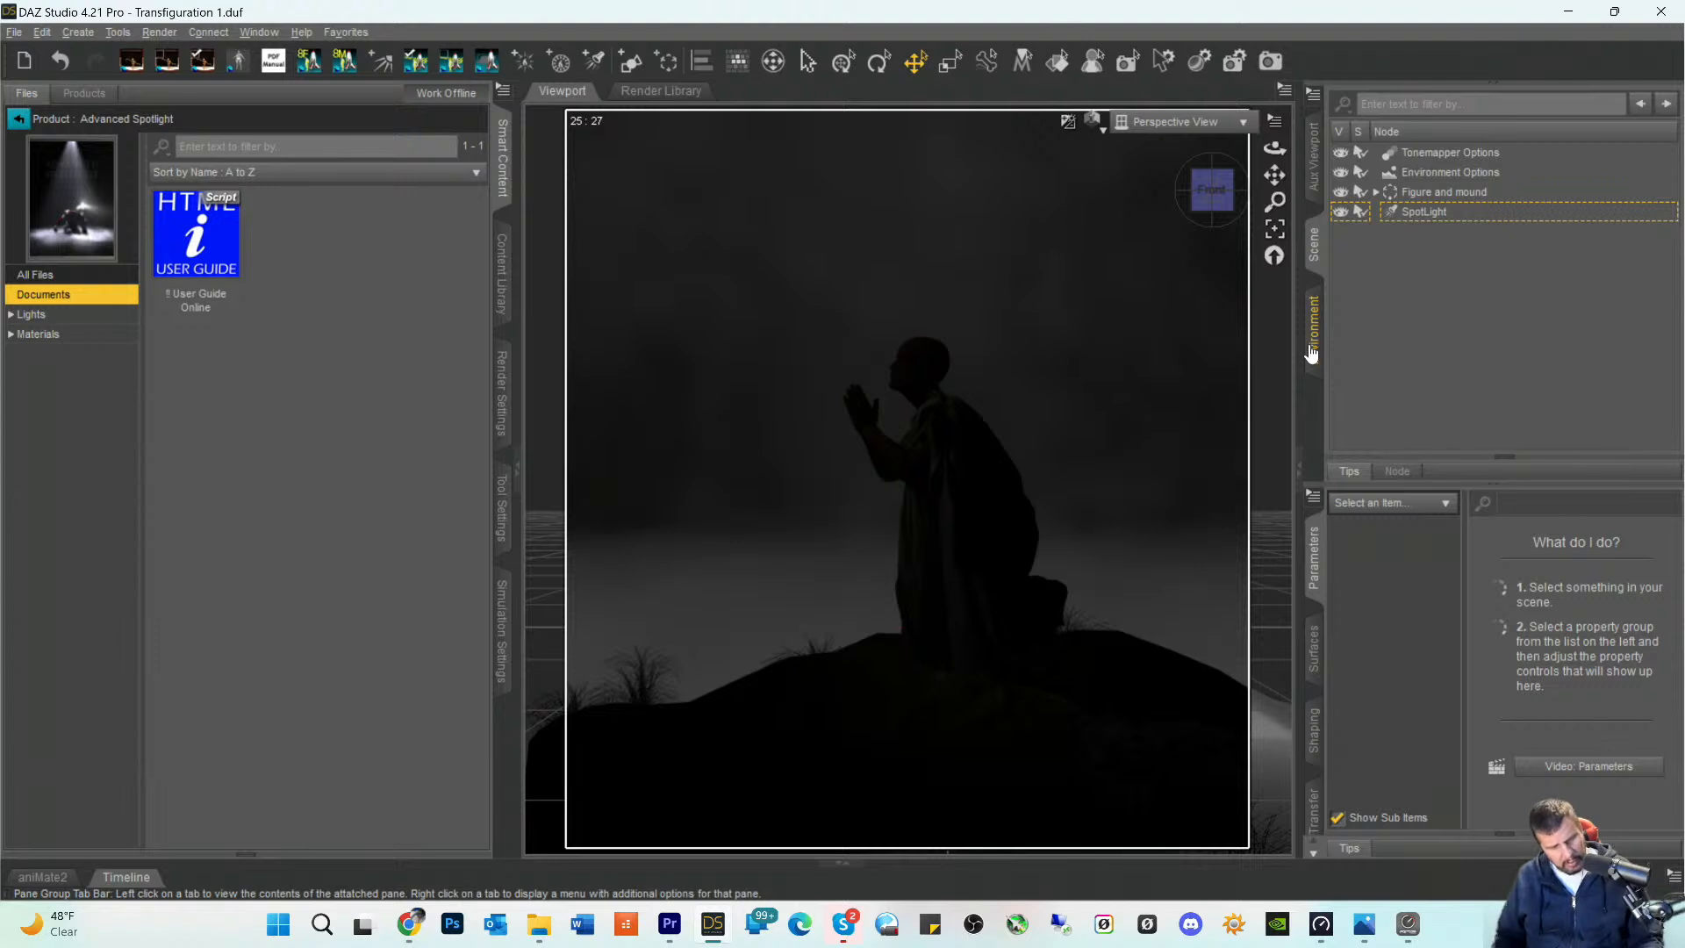
key(ctrl+s)
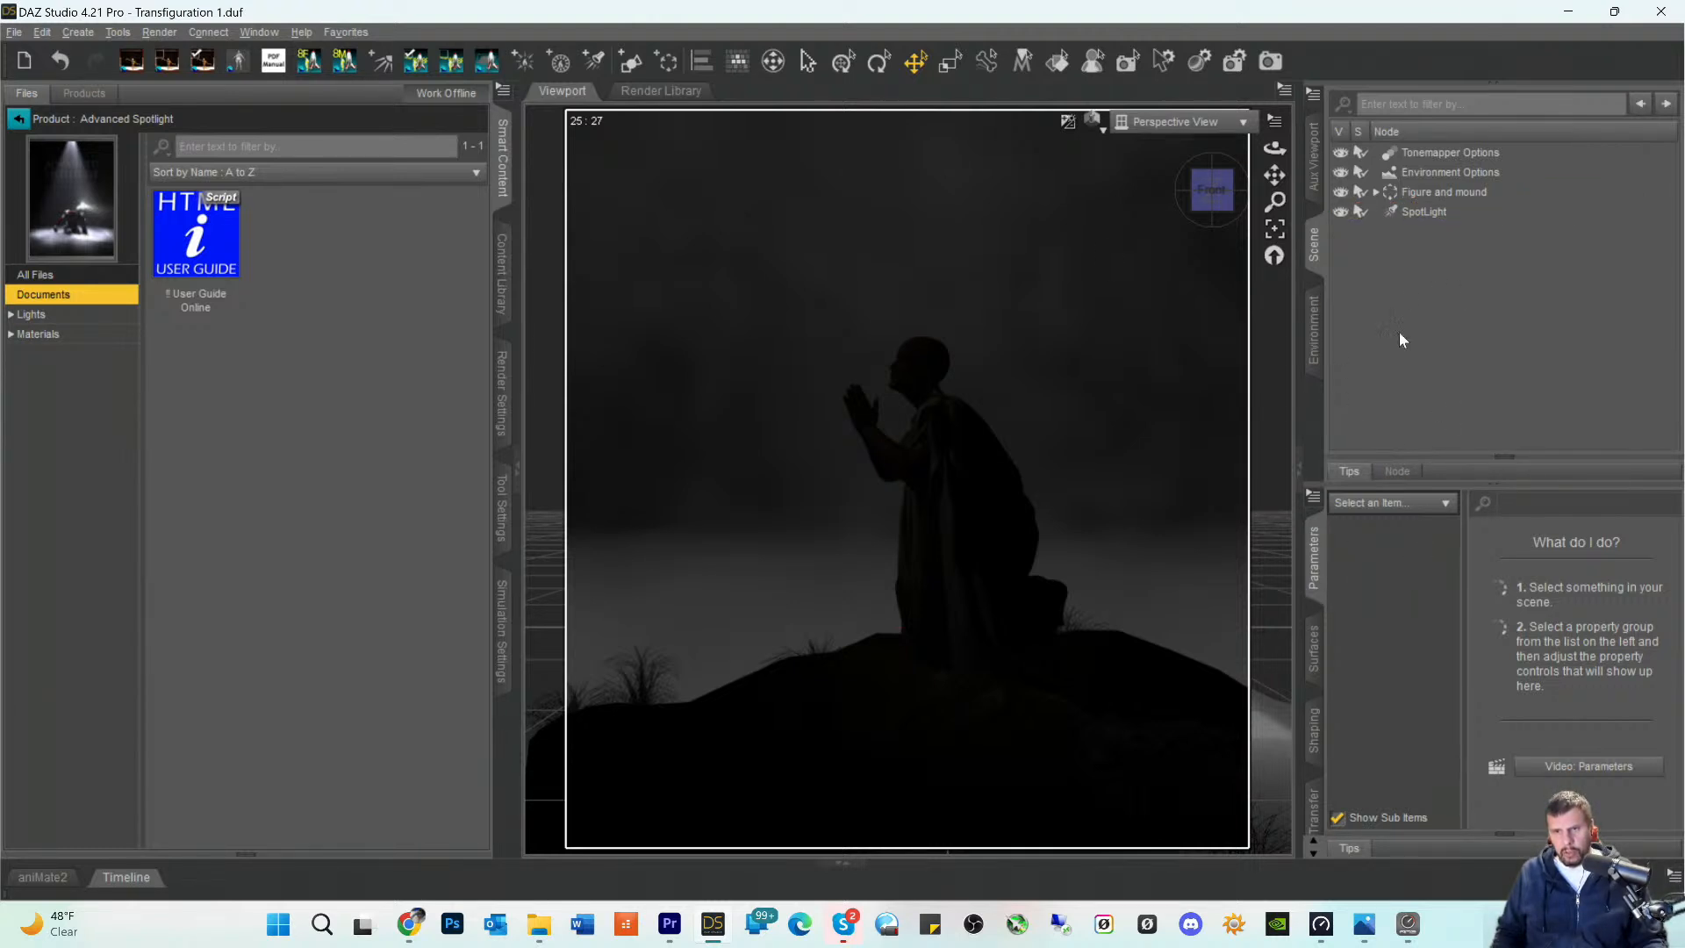
- Set the spotlight's Luminous Flux to 91500 lumens and warm its light by lowering the Temperature to about 3211
click(1415, 211)
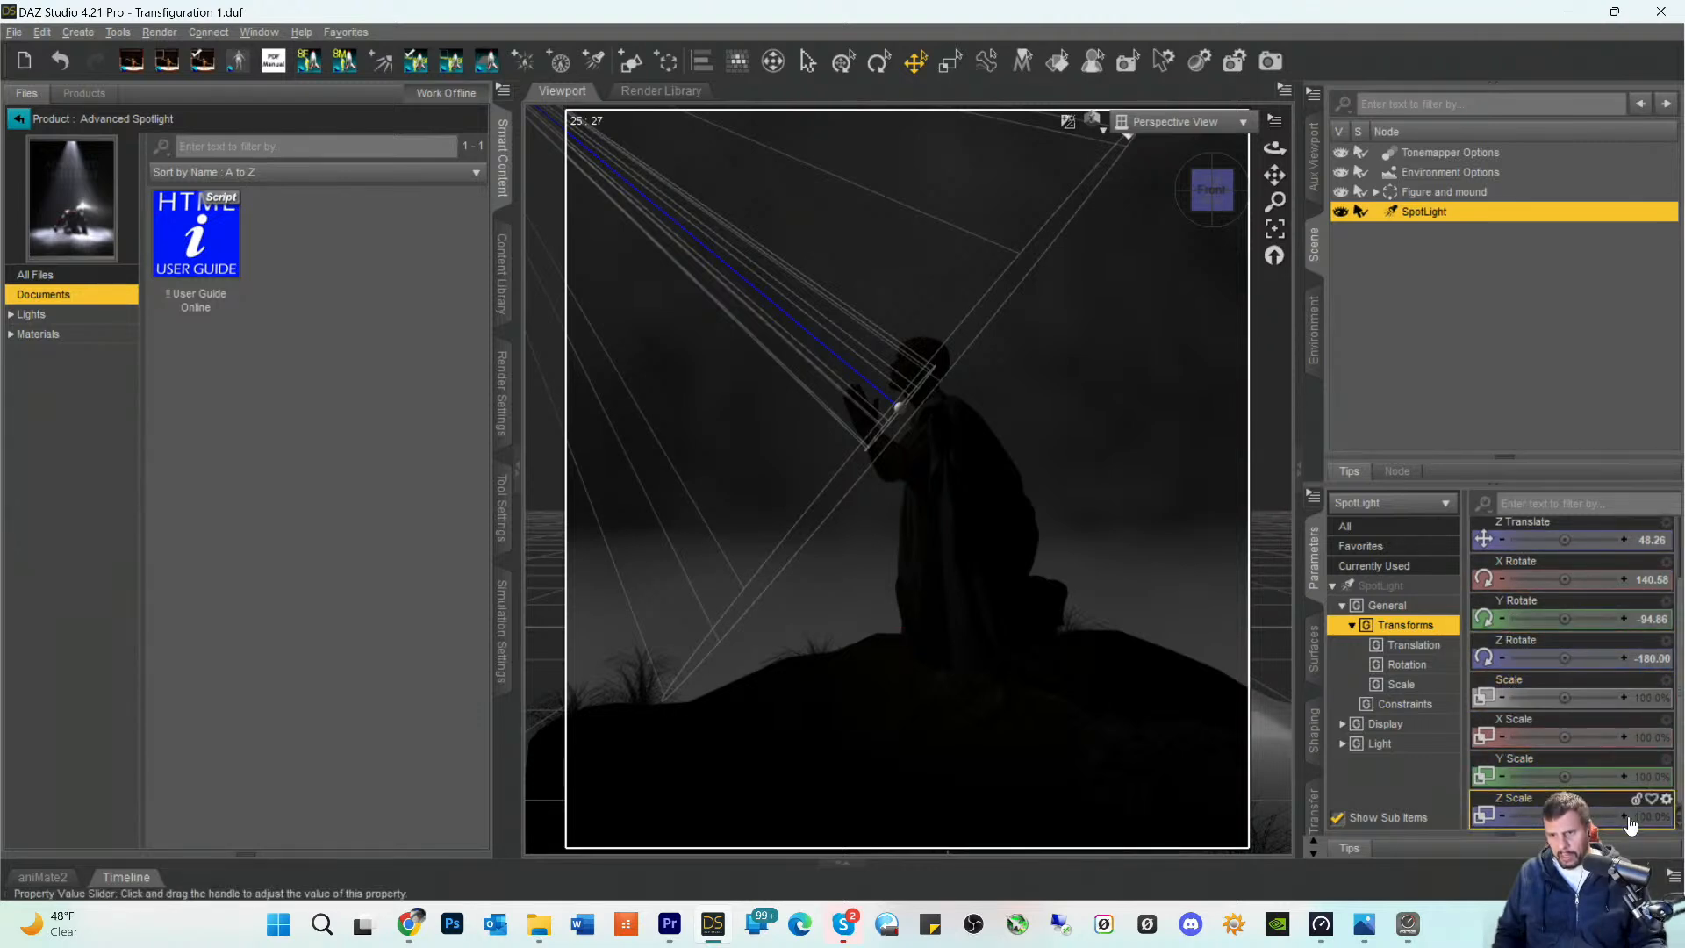
click(1391, 586)
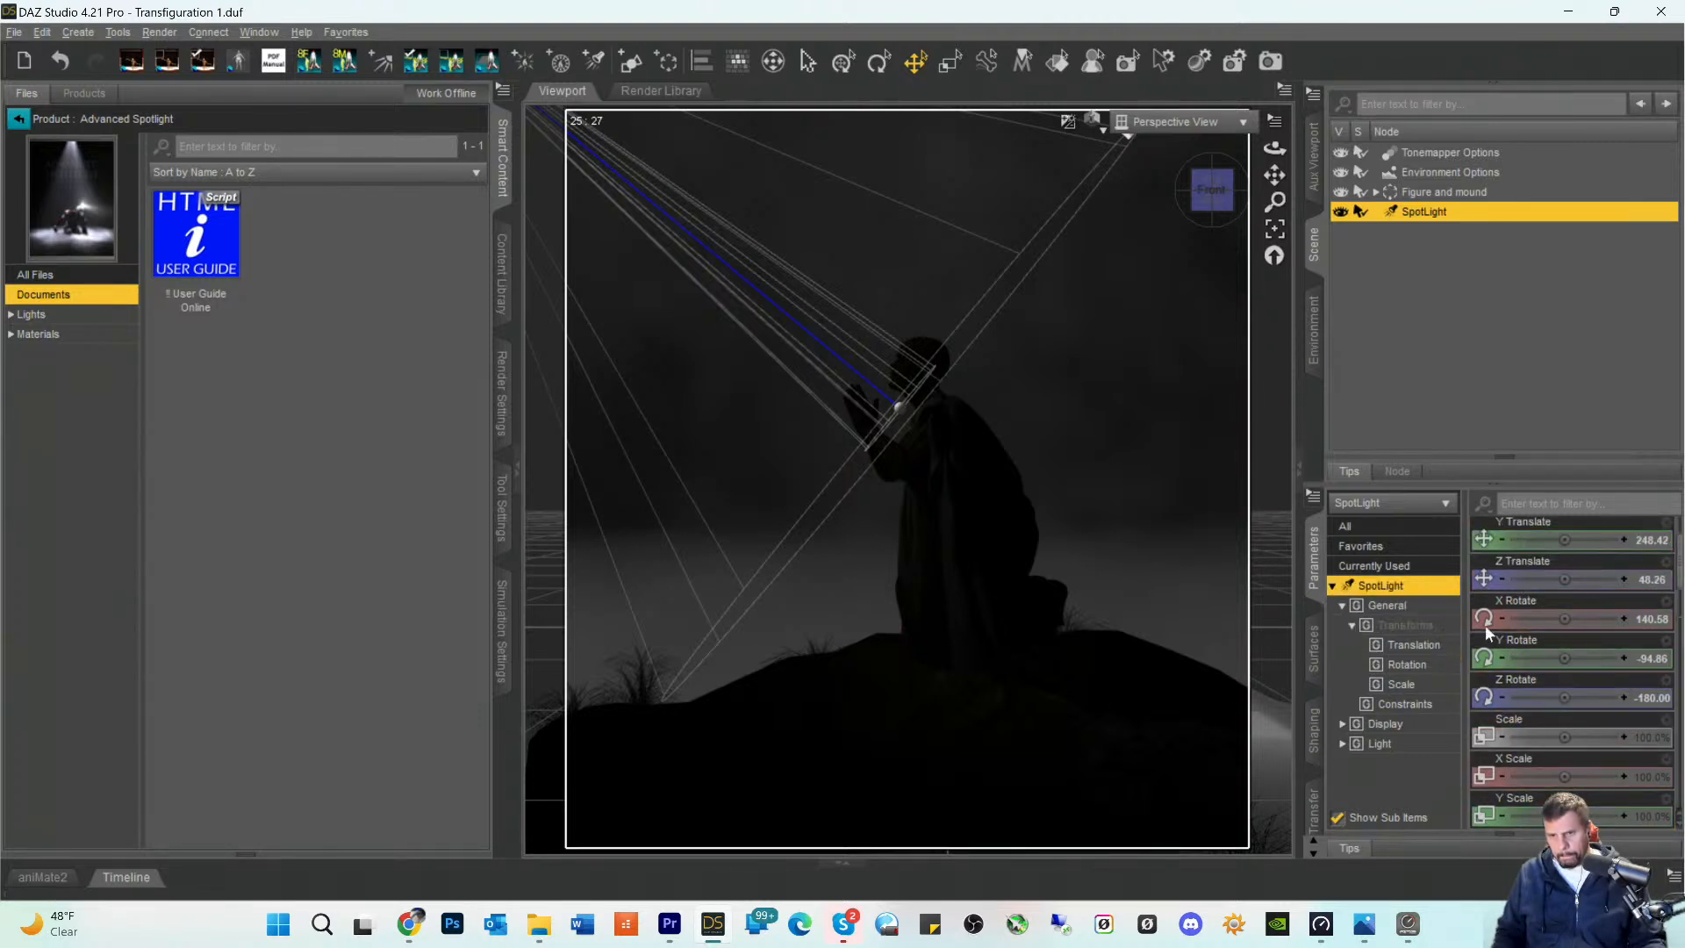
scroll(1580, 735, down, 10)
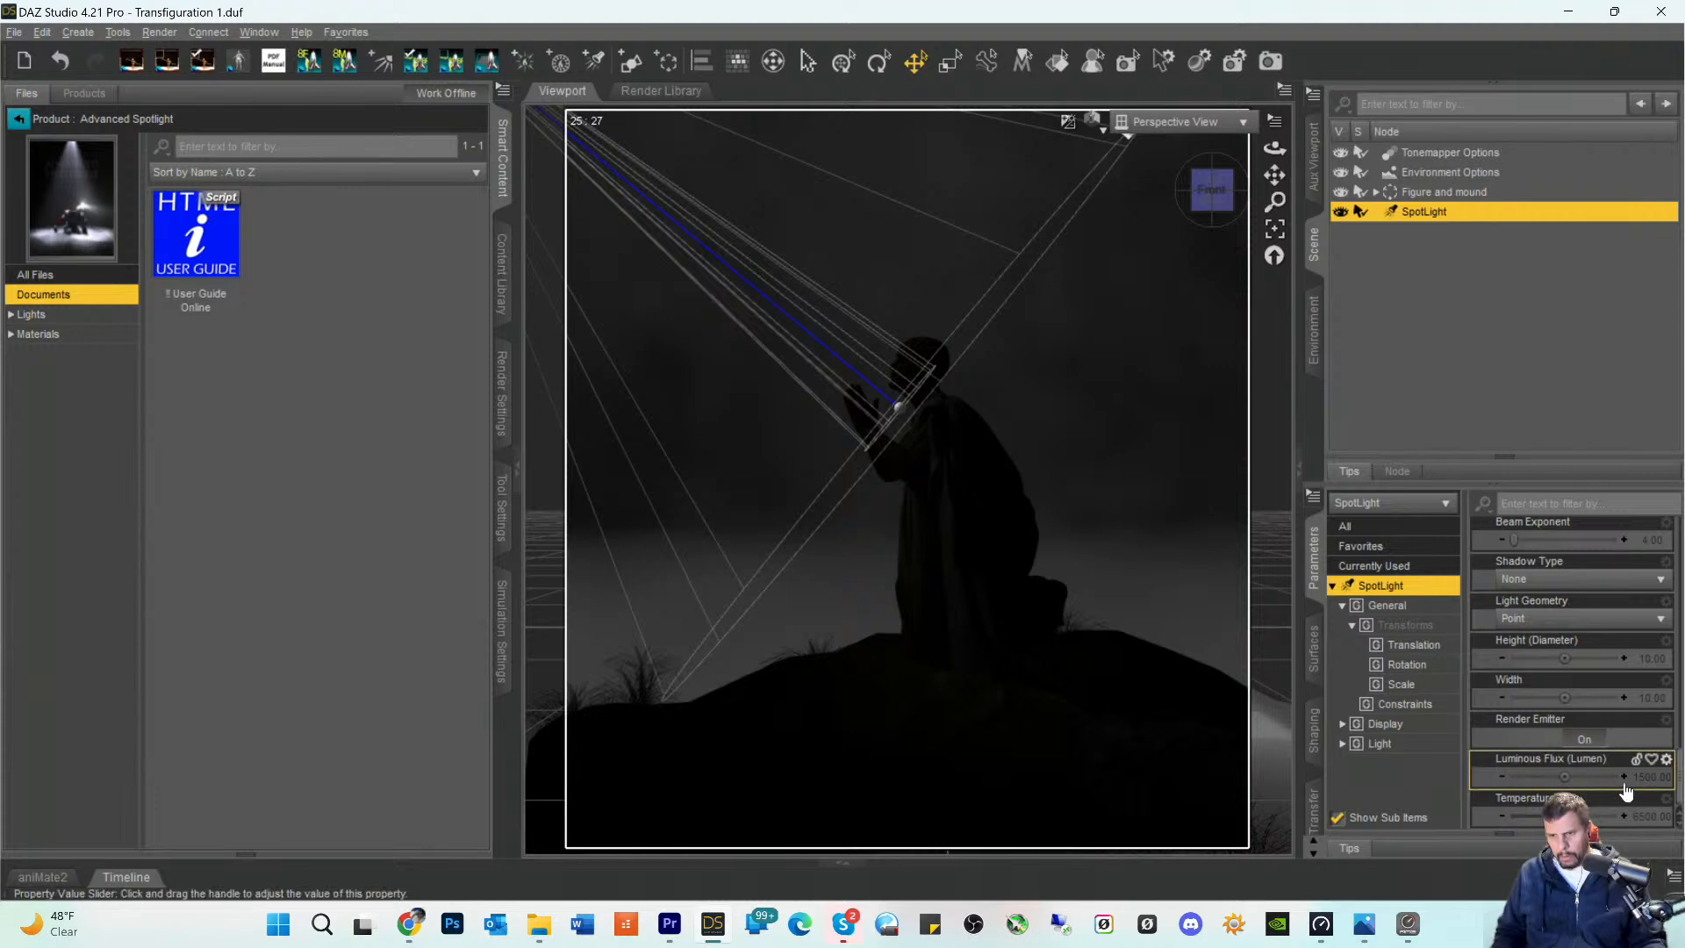
click(1638, 776)
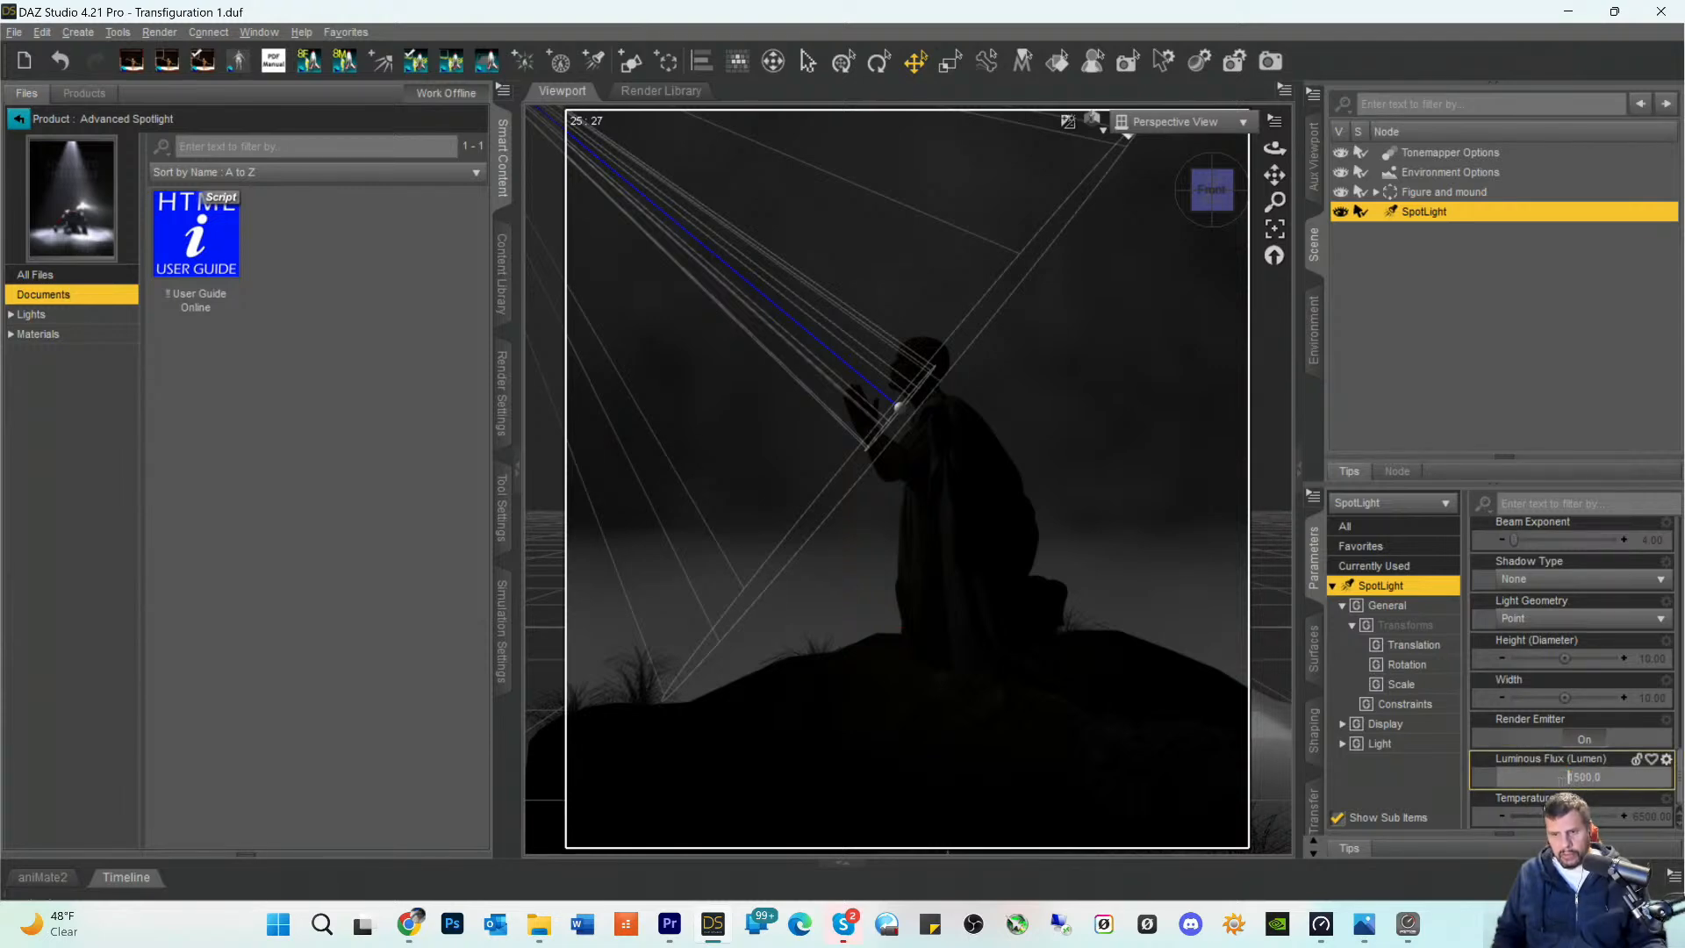
text(9)
key(Return)
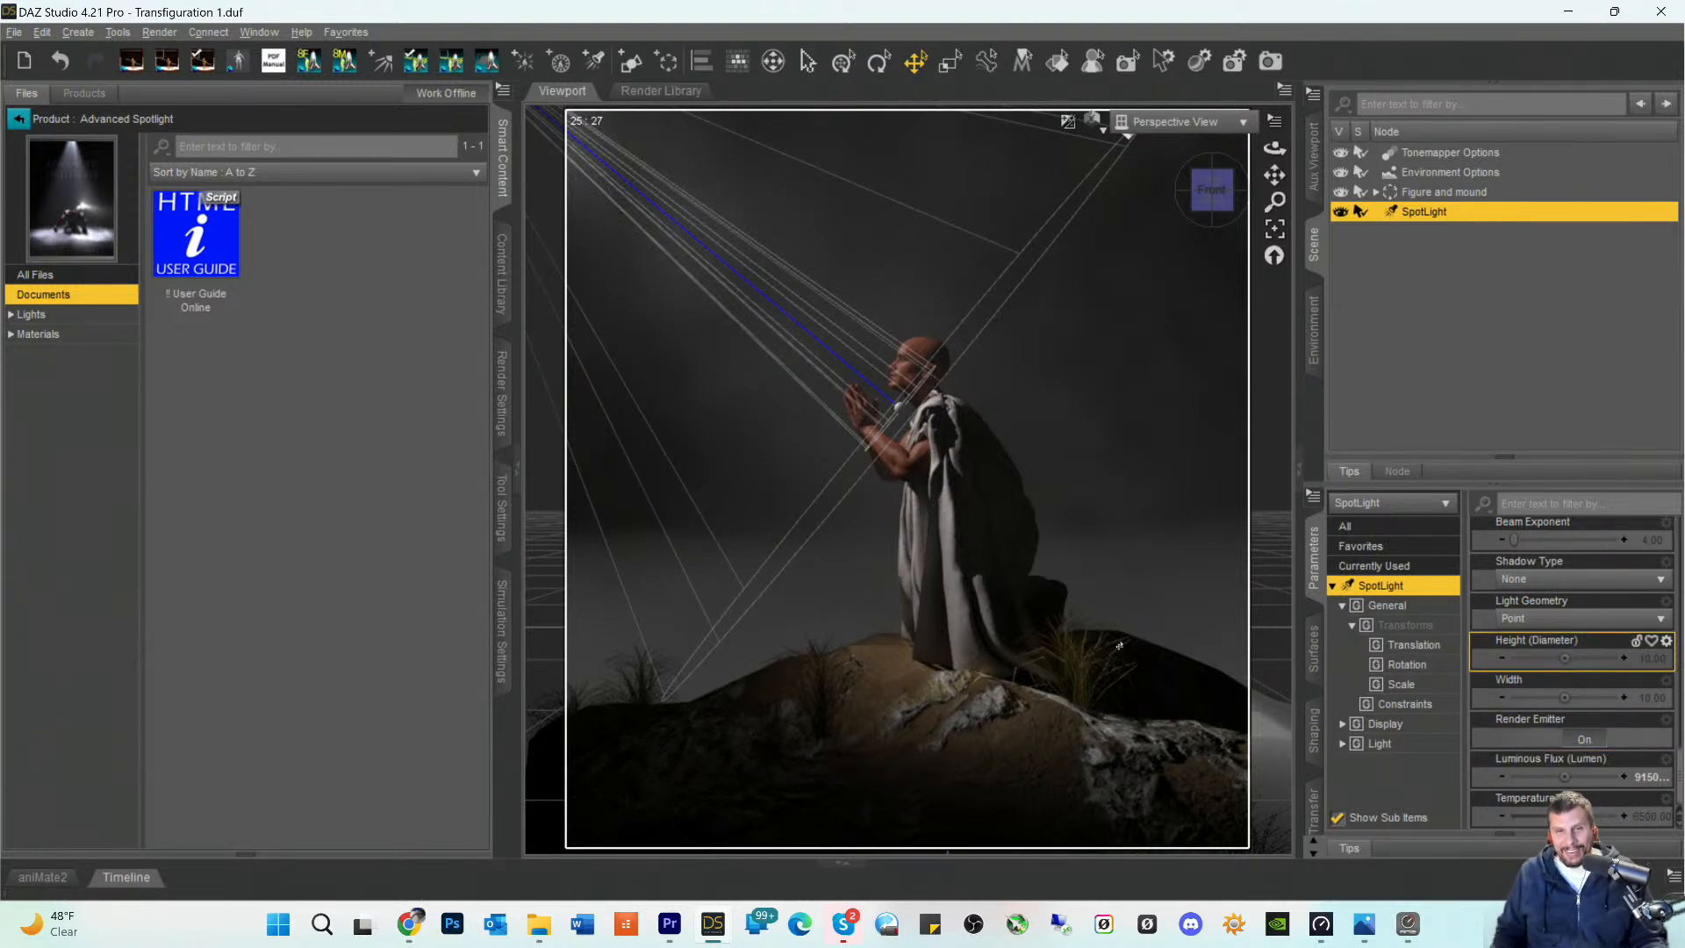
drag(1564, 816, 1538, 815)
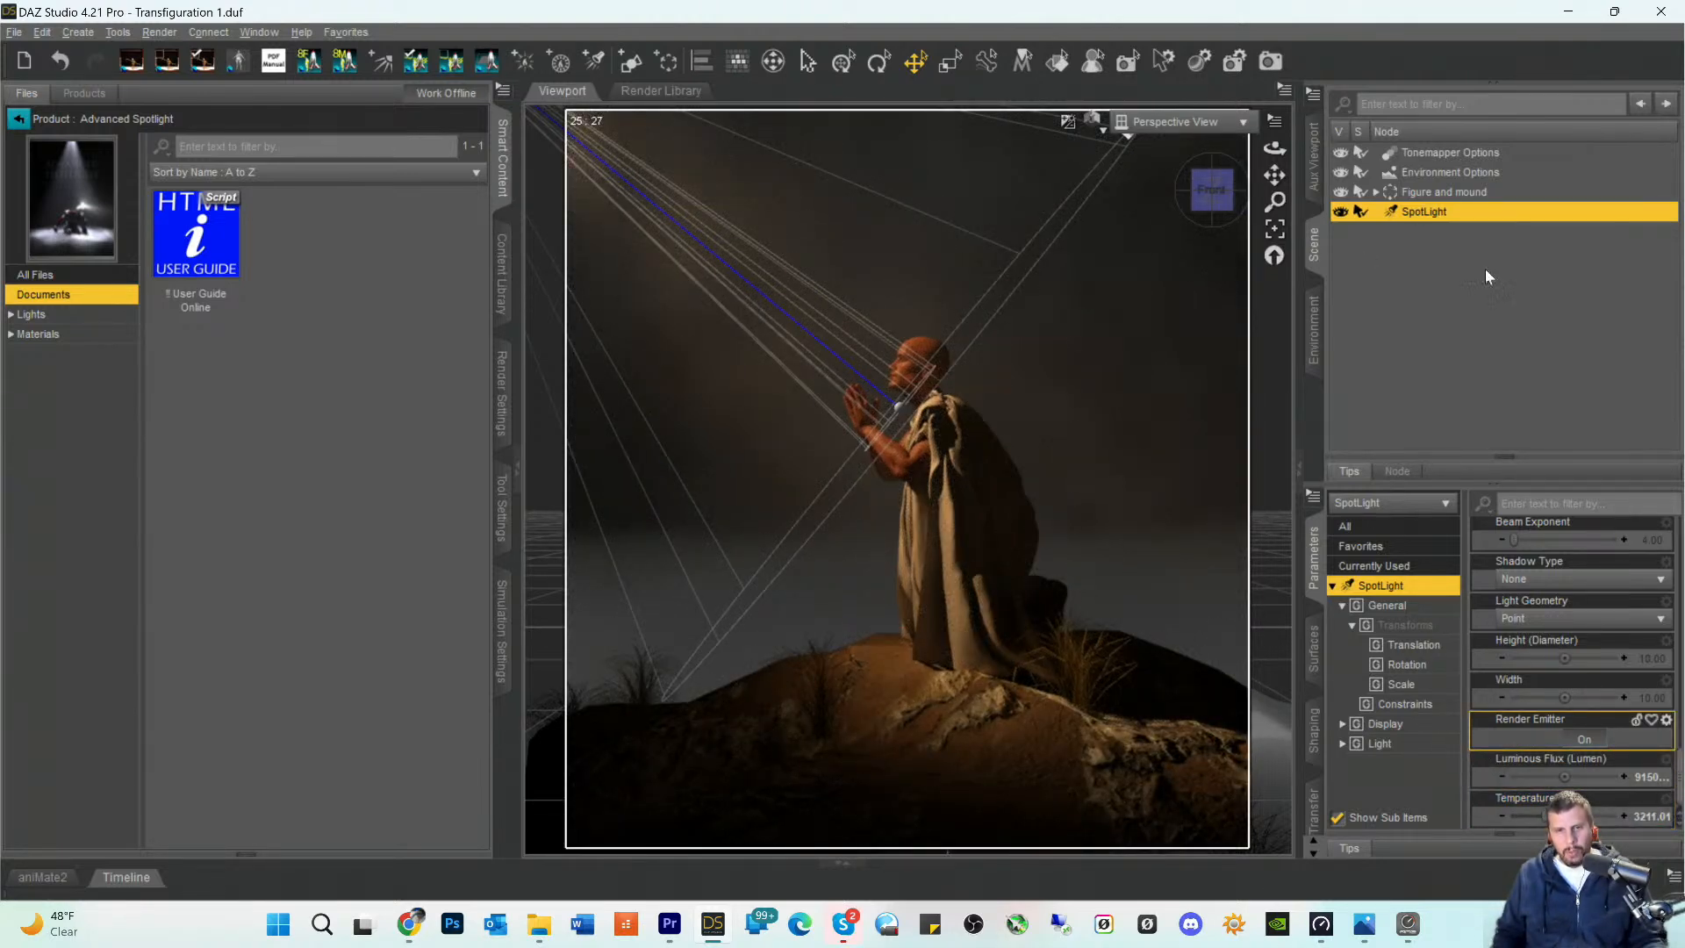
click(1481, 376)
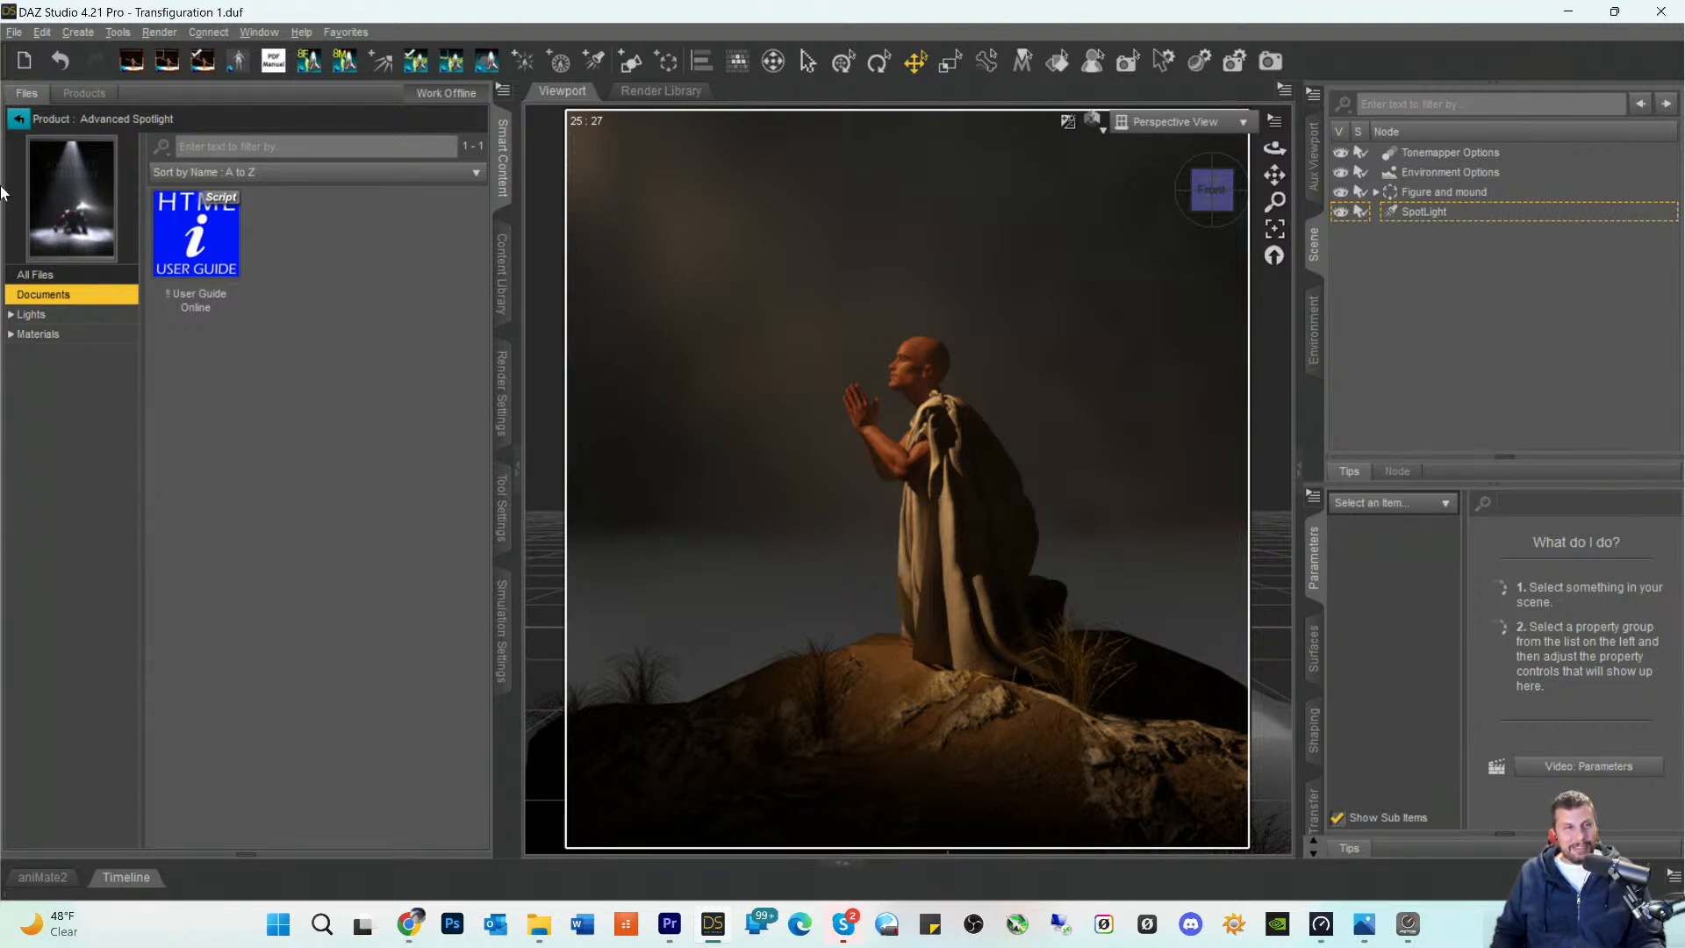
- Search the product library for "vdb" and browse the matching products across the All Products, Default and Anatomy categories
click(18, 119)
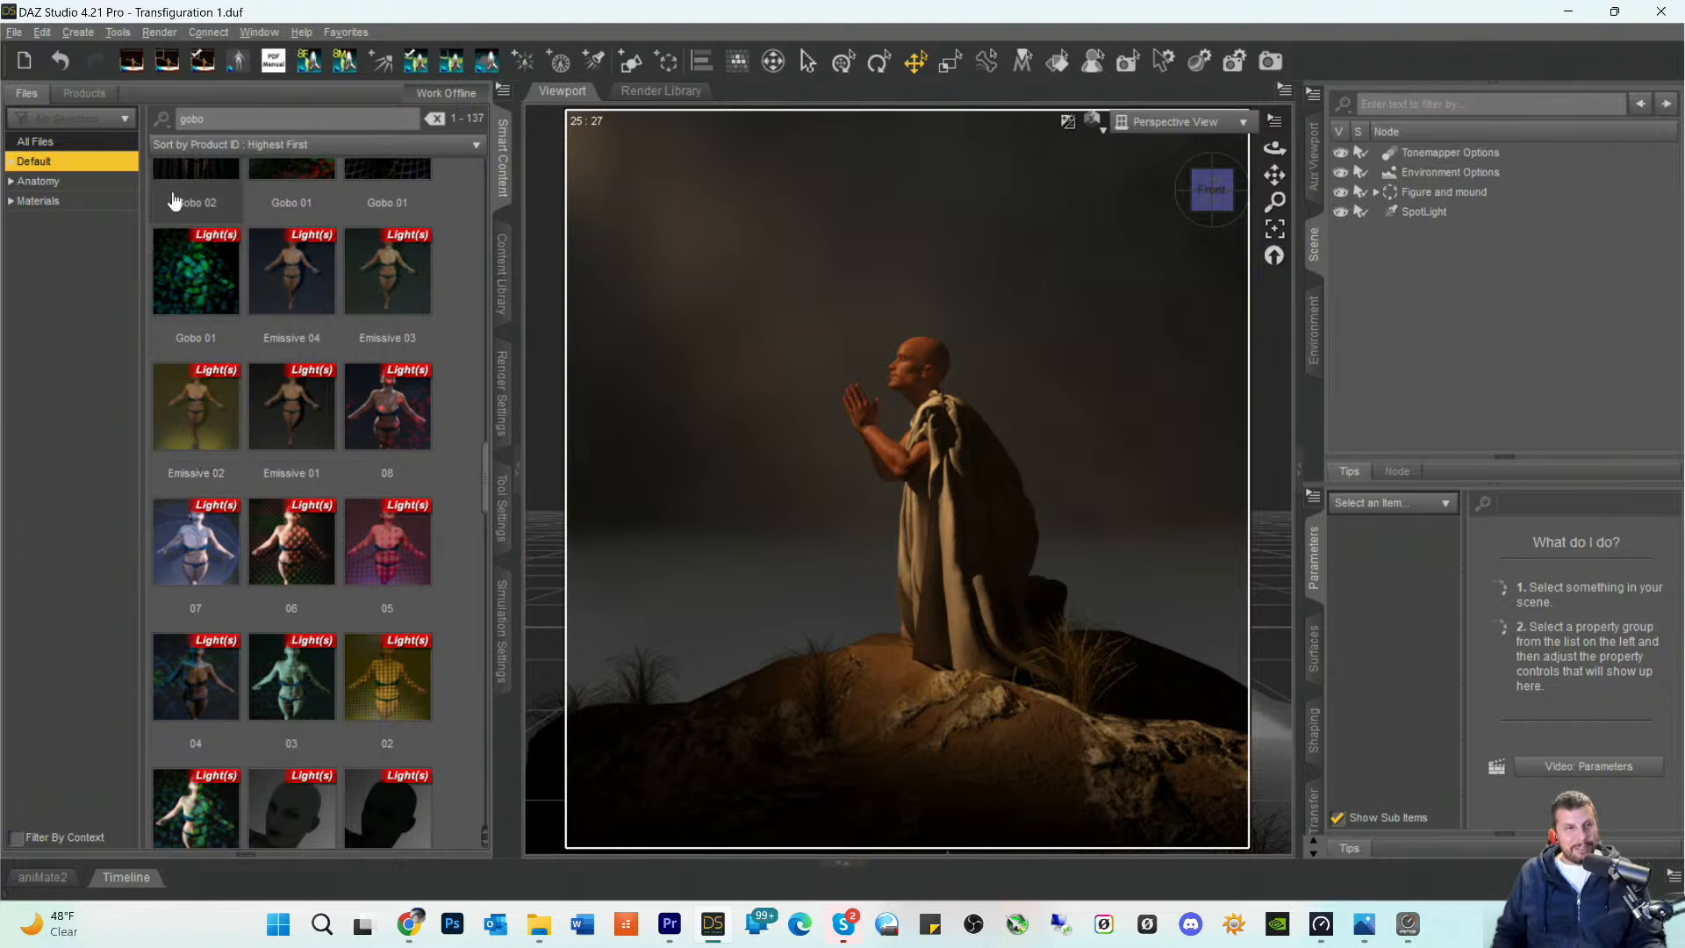
click(71, 100)
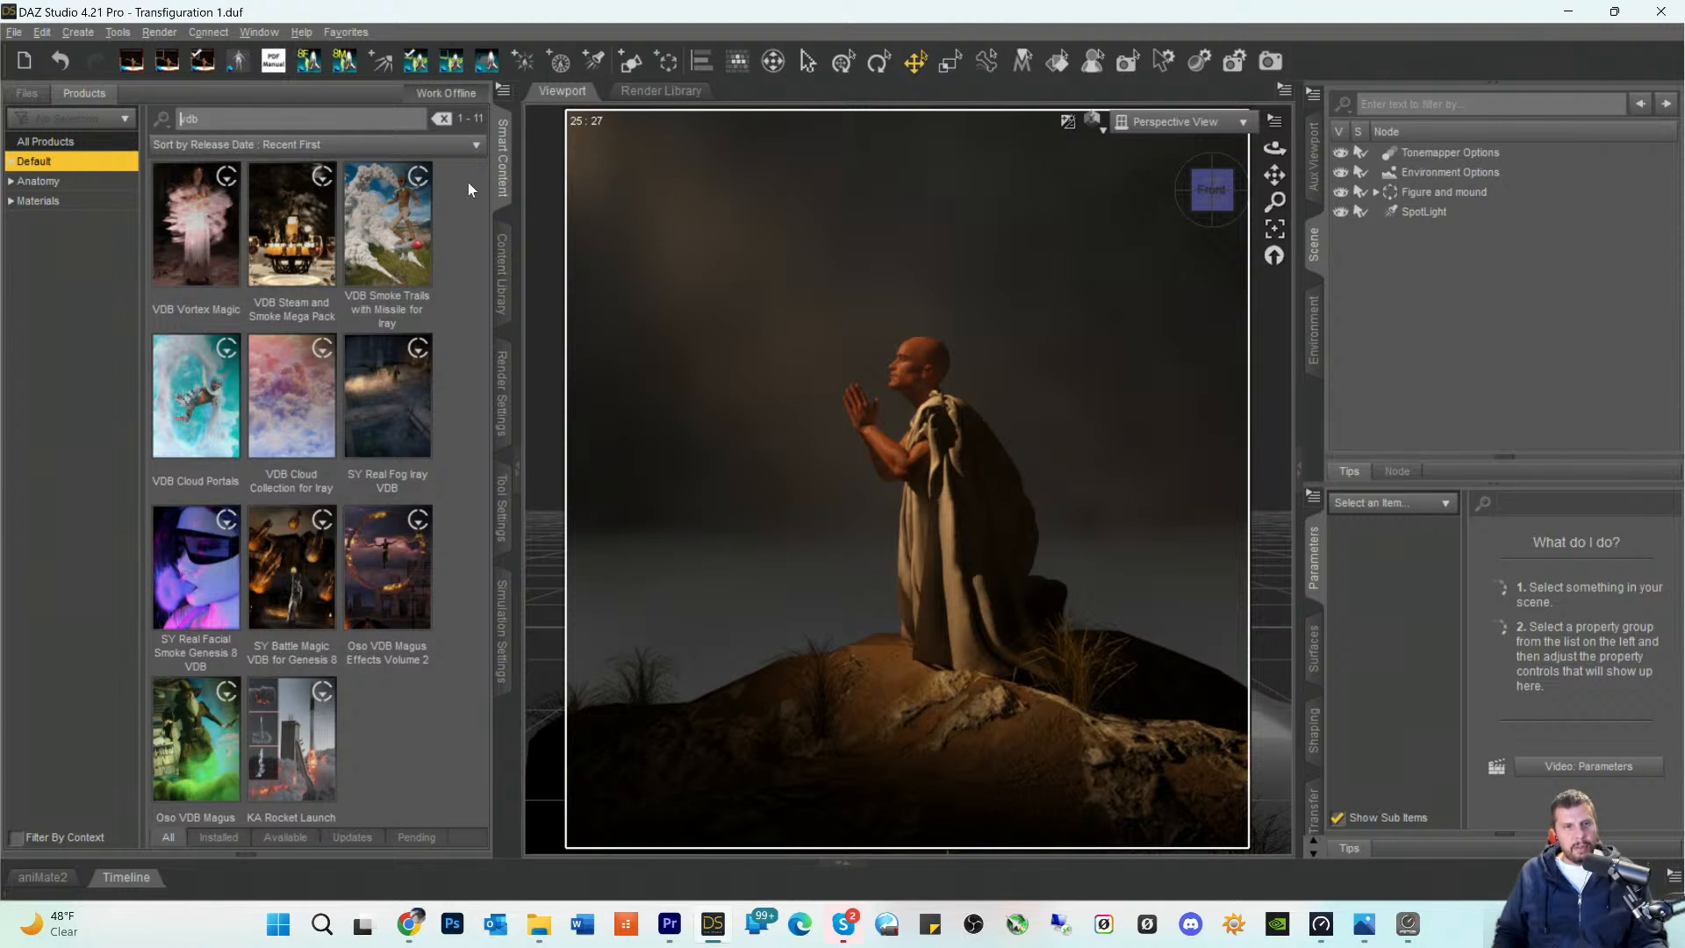
click(39, 181)
click(58, 143)
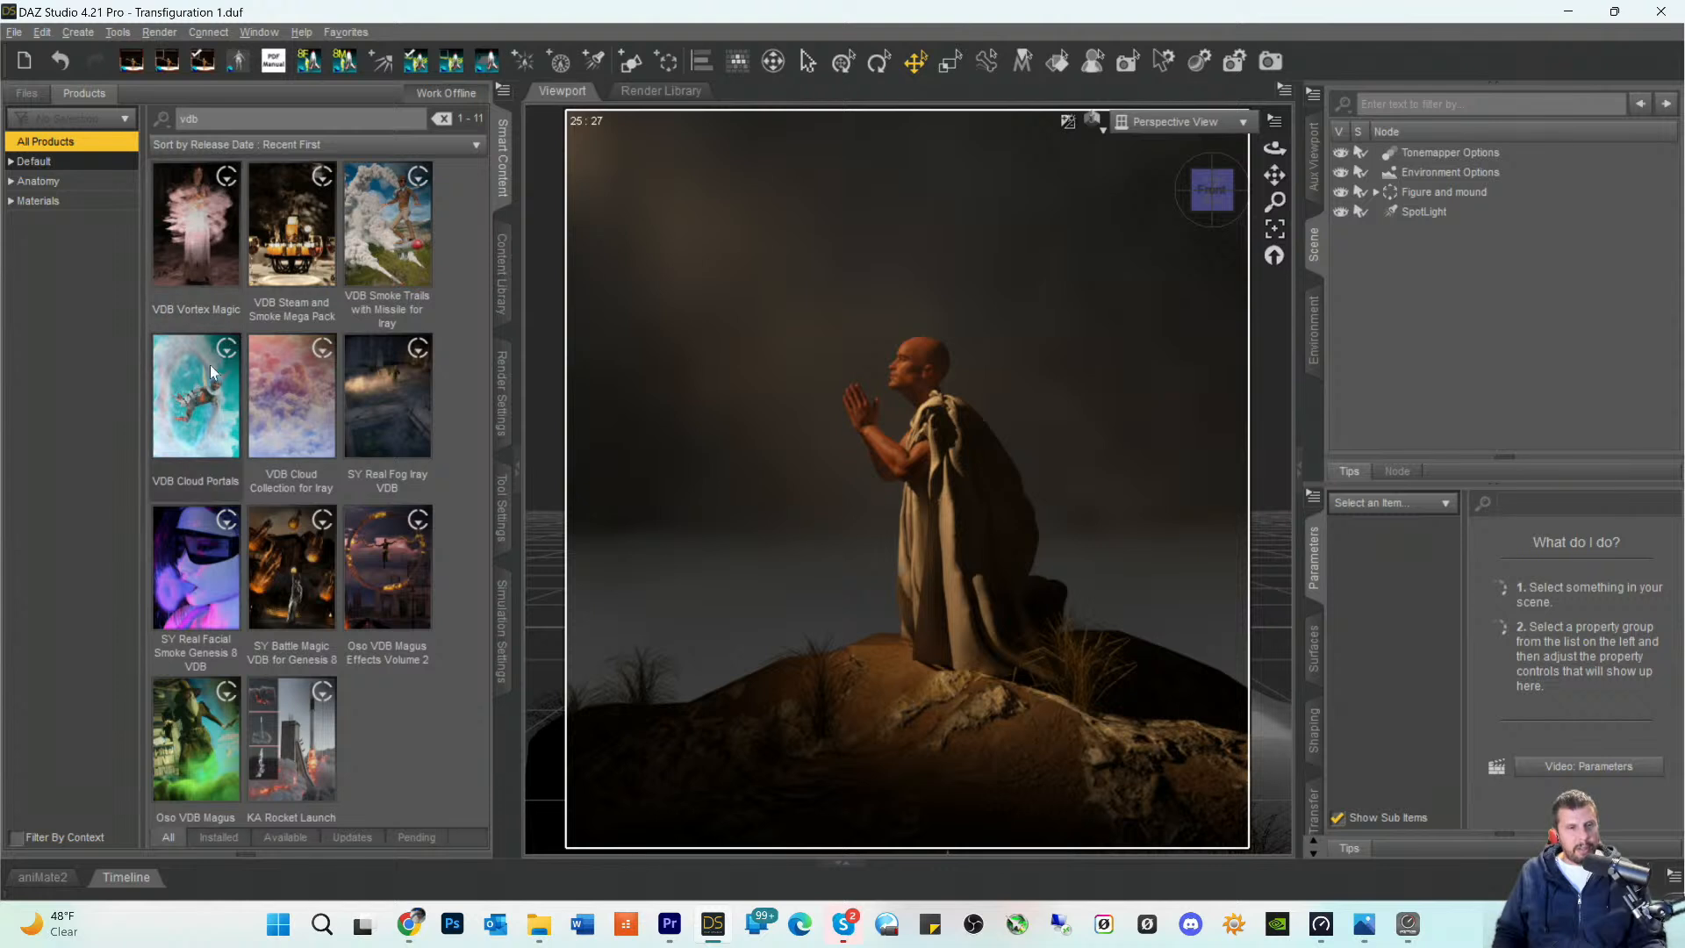
mouse_move(207, 387)
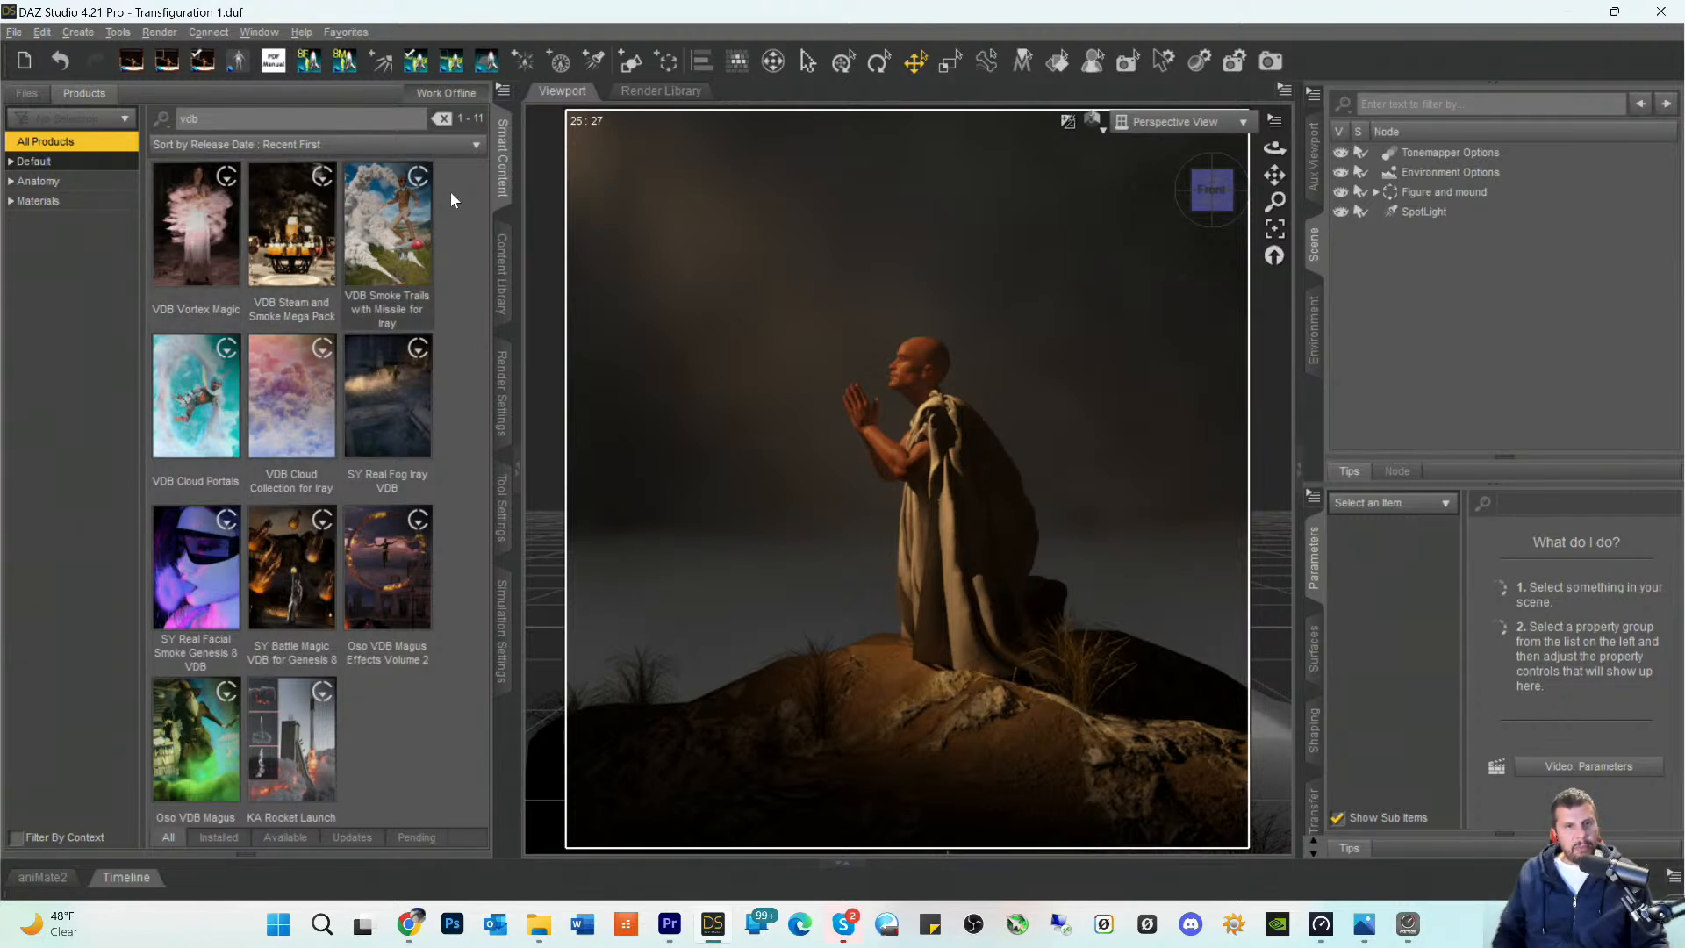
click(39, 183)
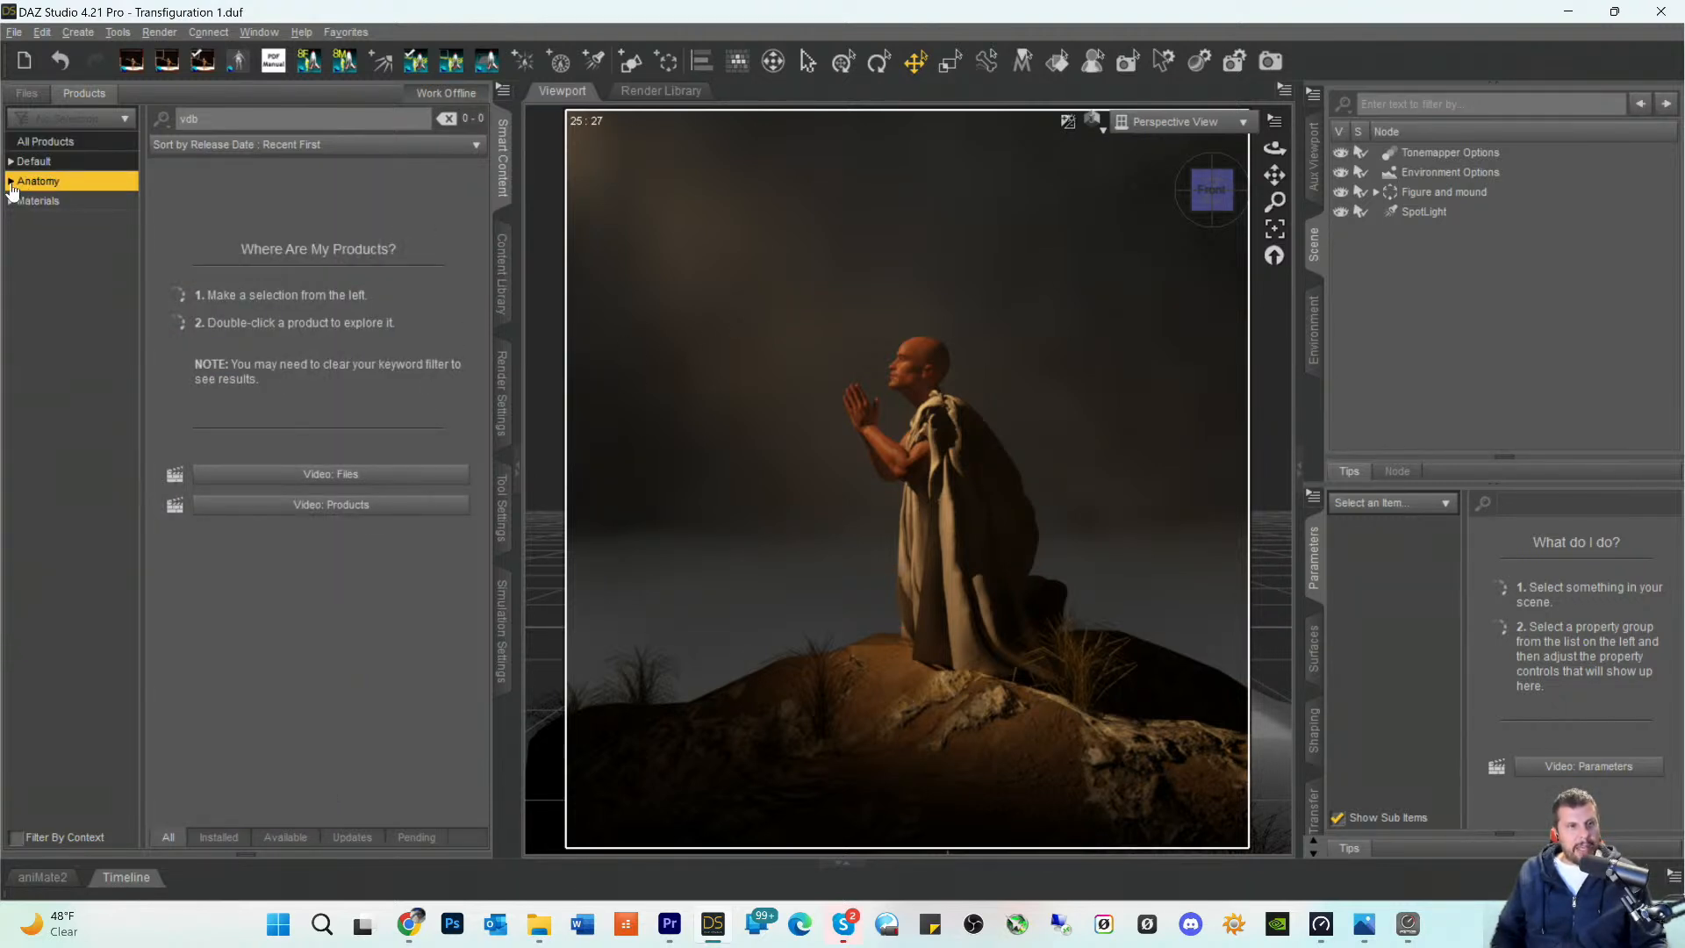
click(20, 163)
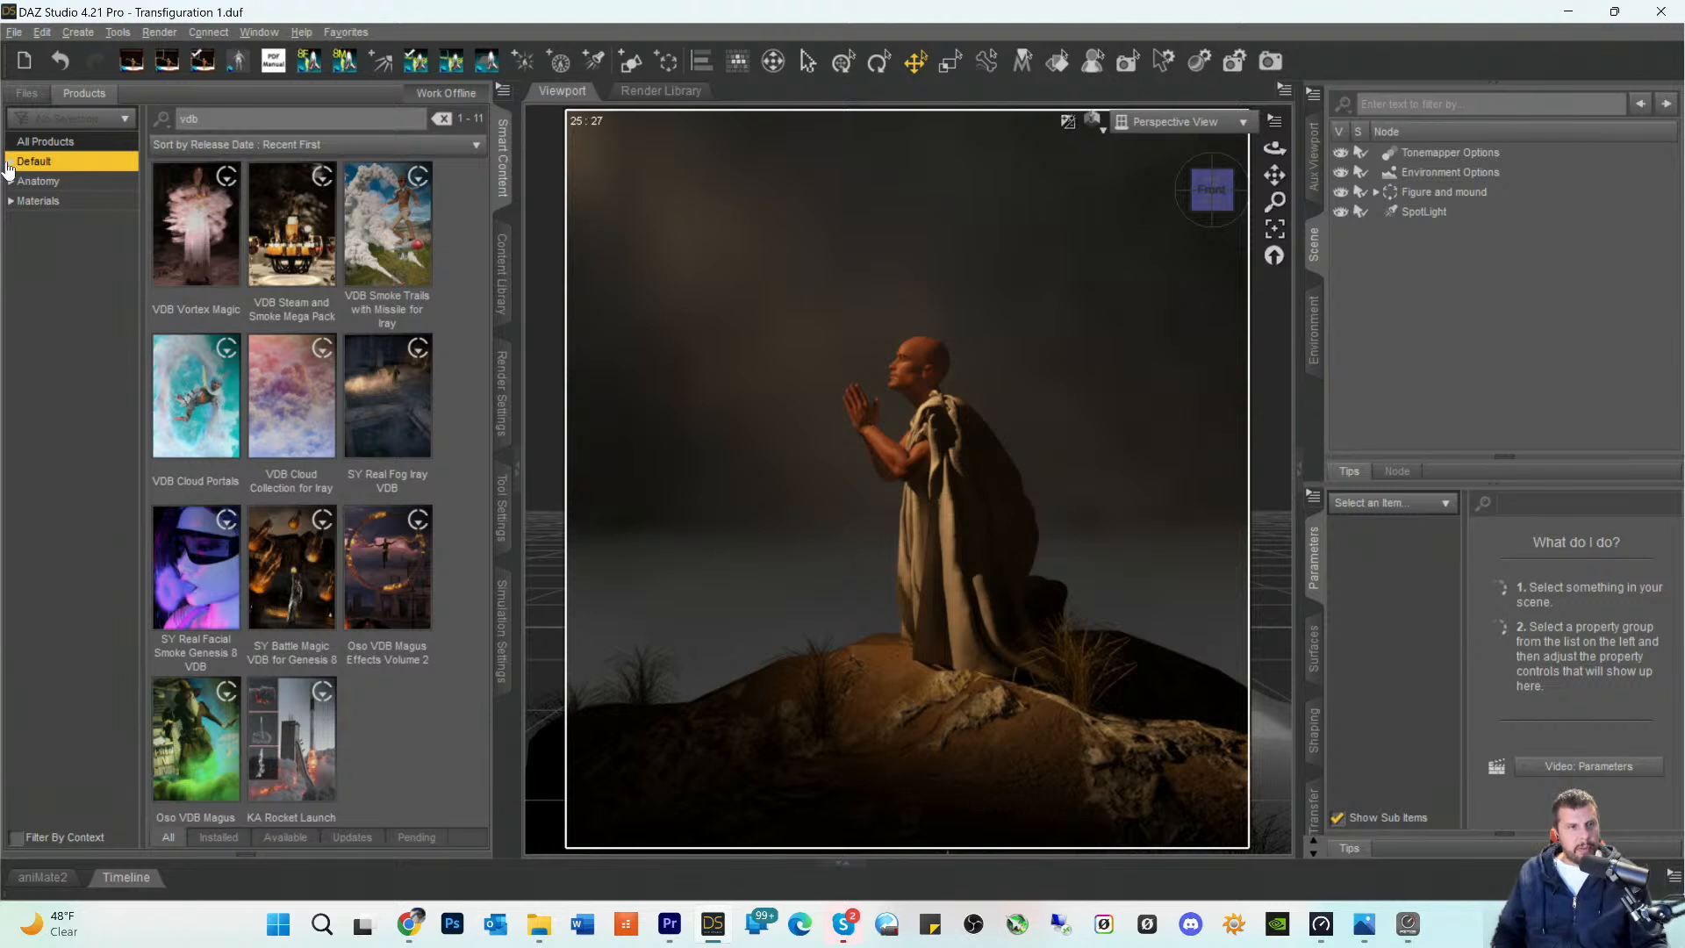
- Clear the product filter and list the Hair products within the Default category
drag(223, 126, 26, 124)
key(BackSpace)
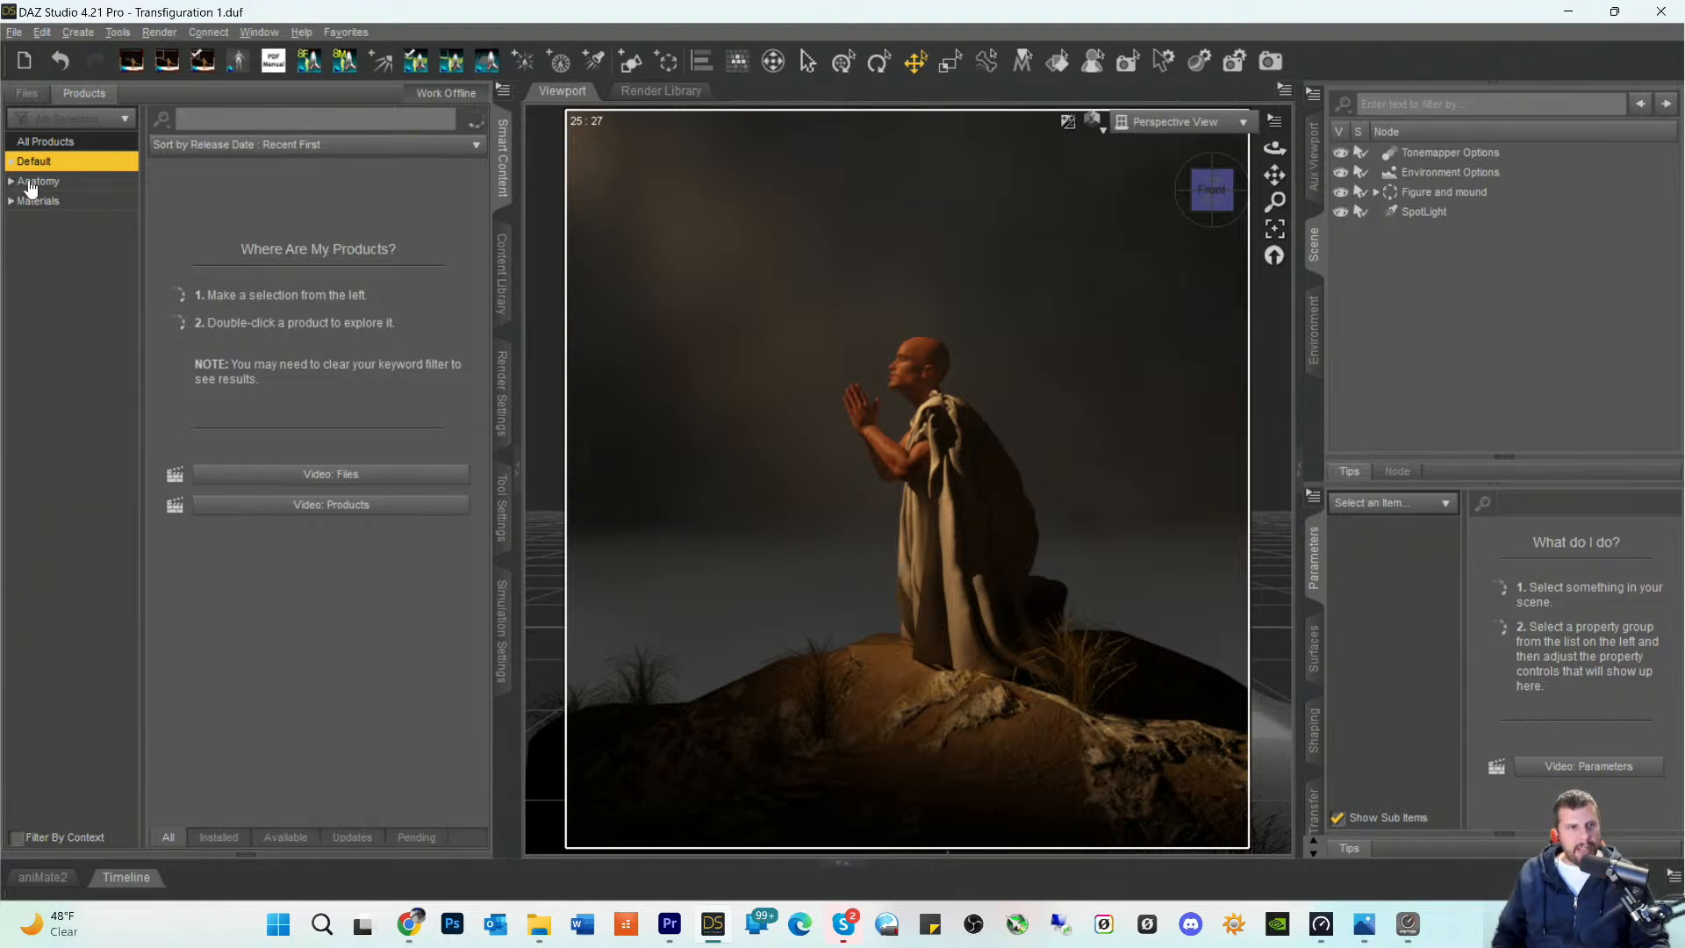
click(9, 162)
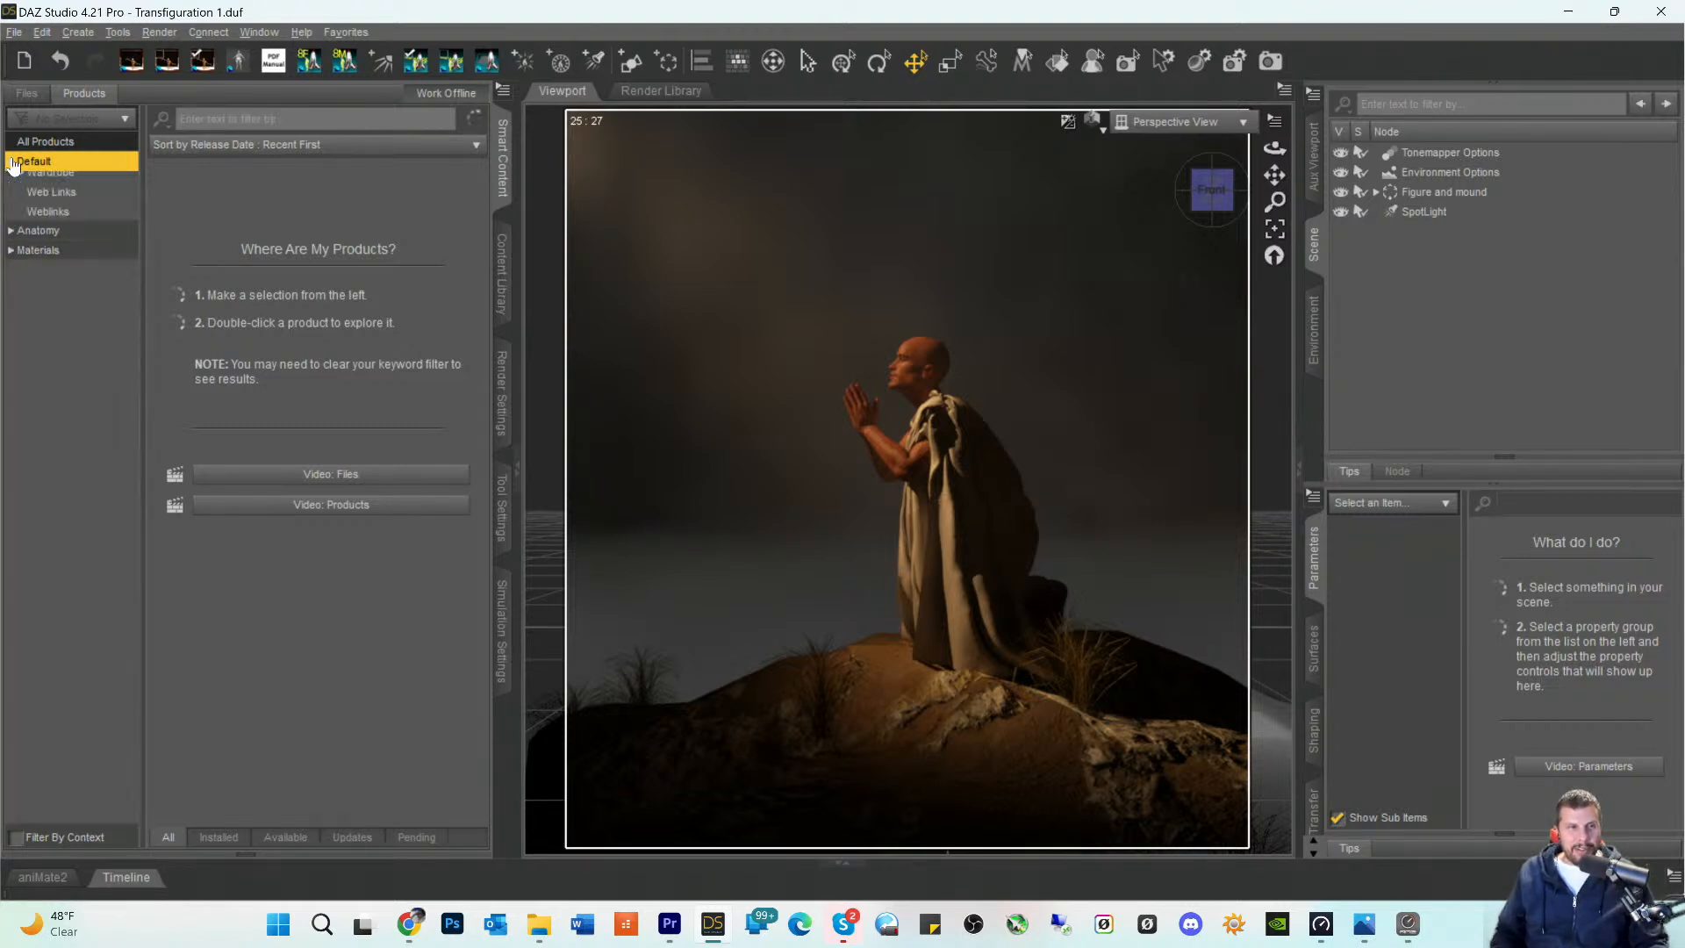
click(33, 340)
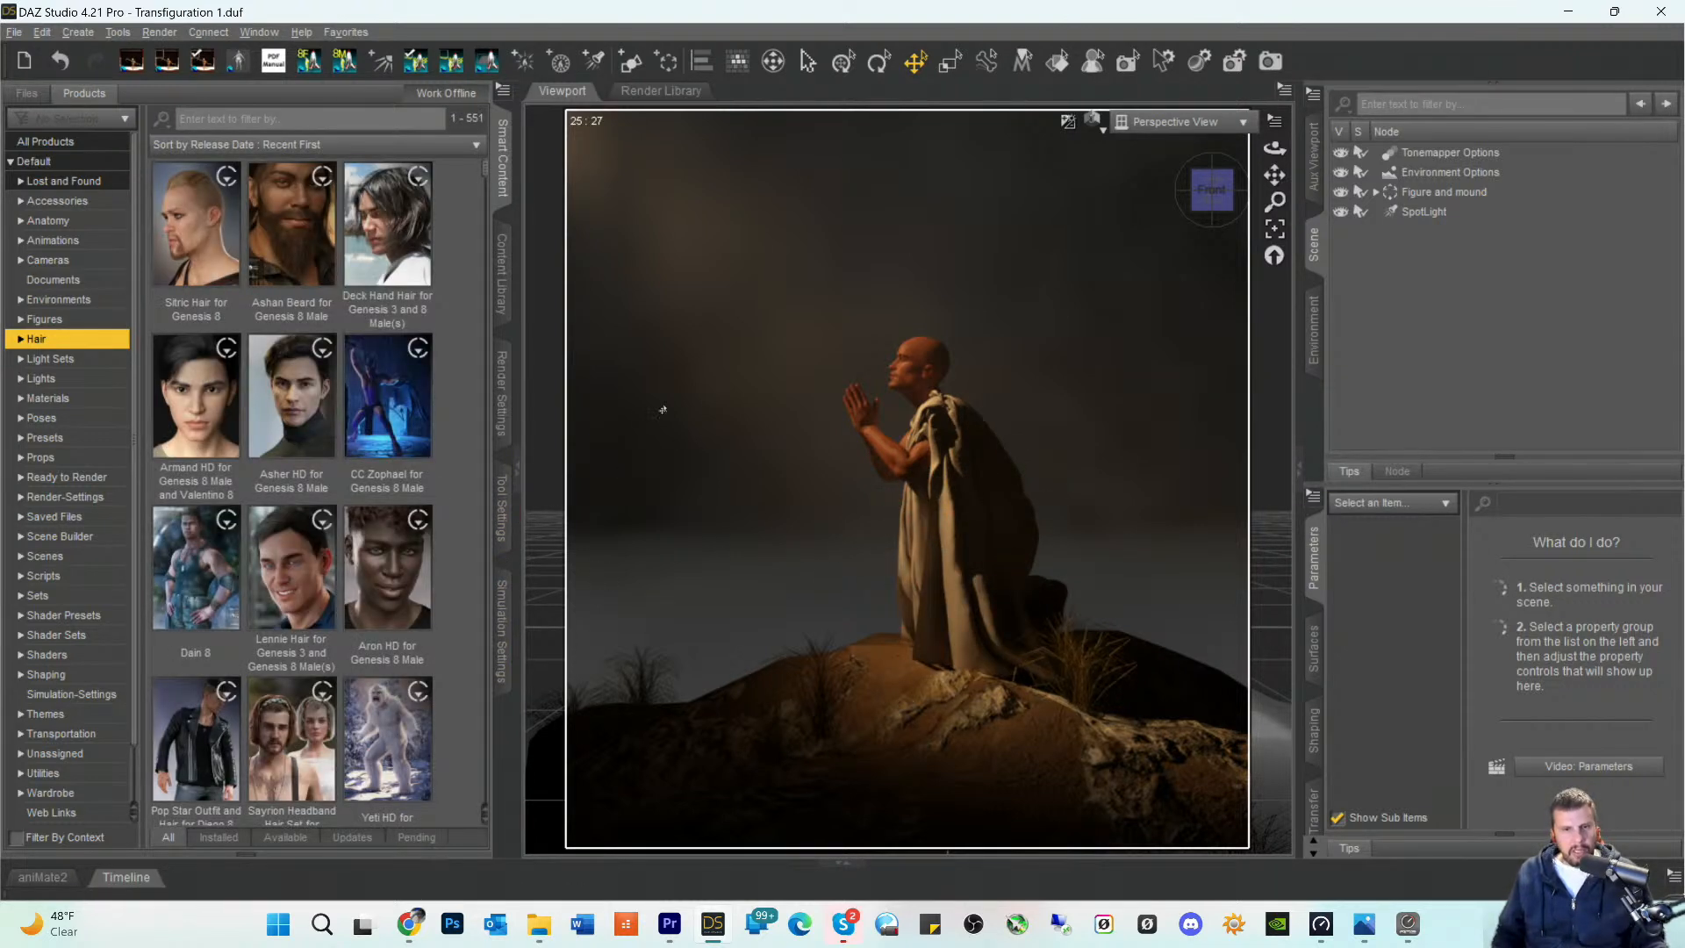
- Add the Ashan Beard from Ashan Beard for Genesis 8 Male to the Callan HD figure
click(292, 250)
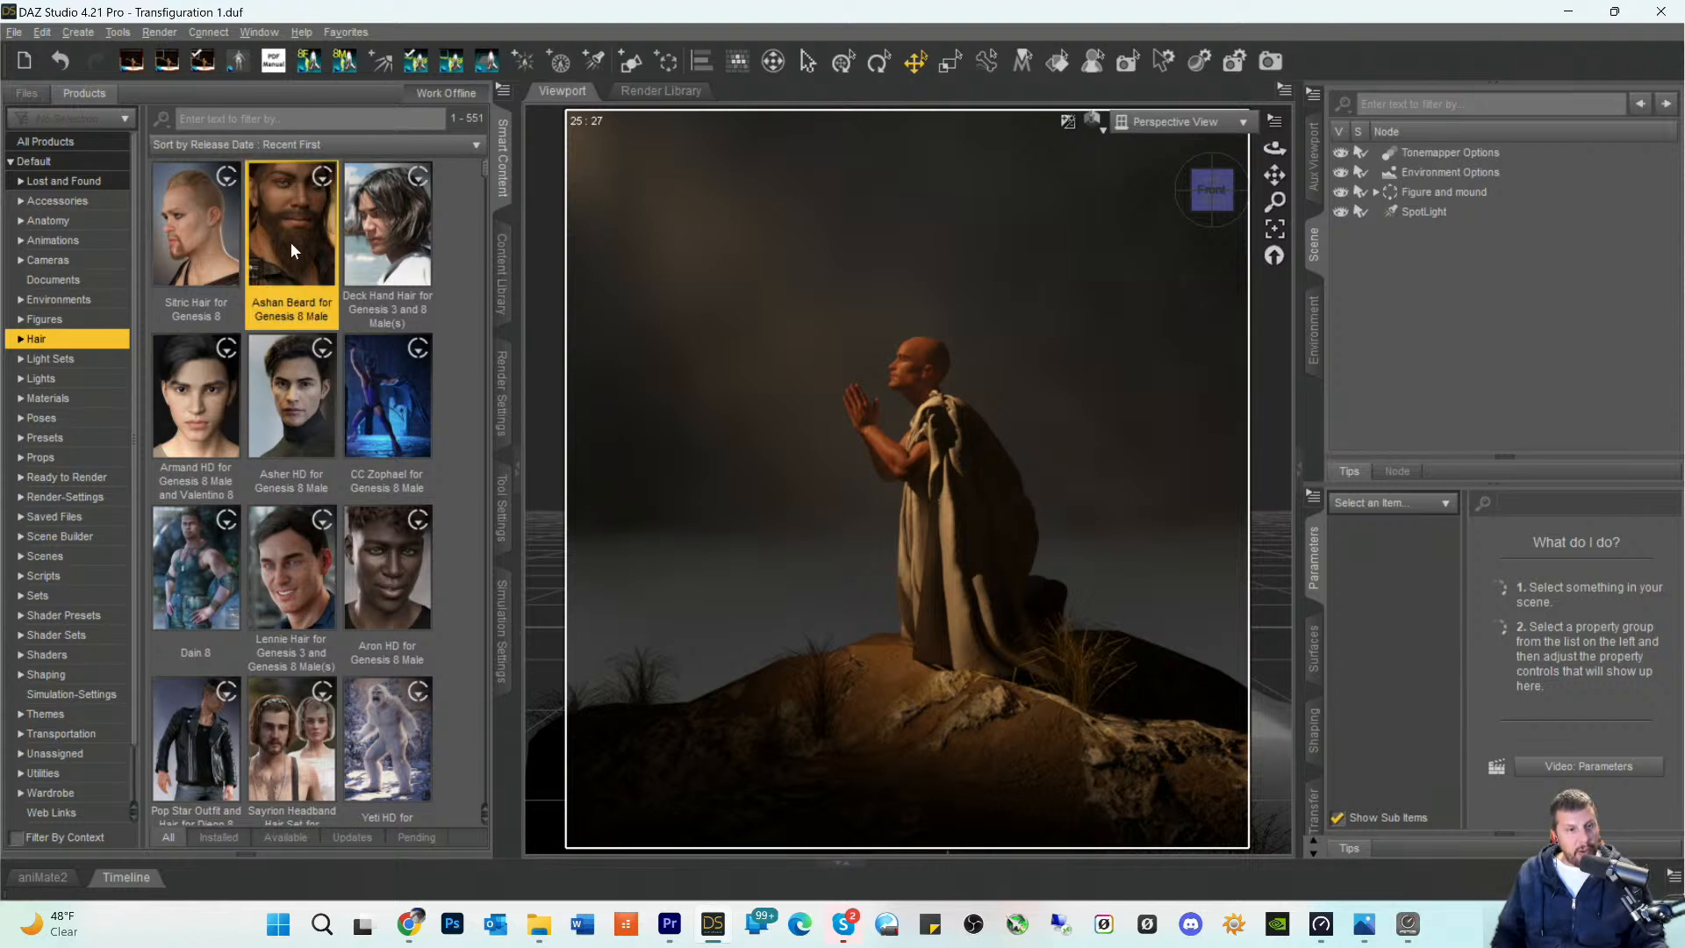
click(1376, 192)
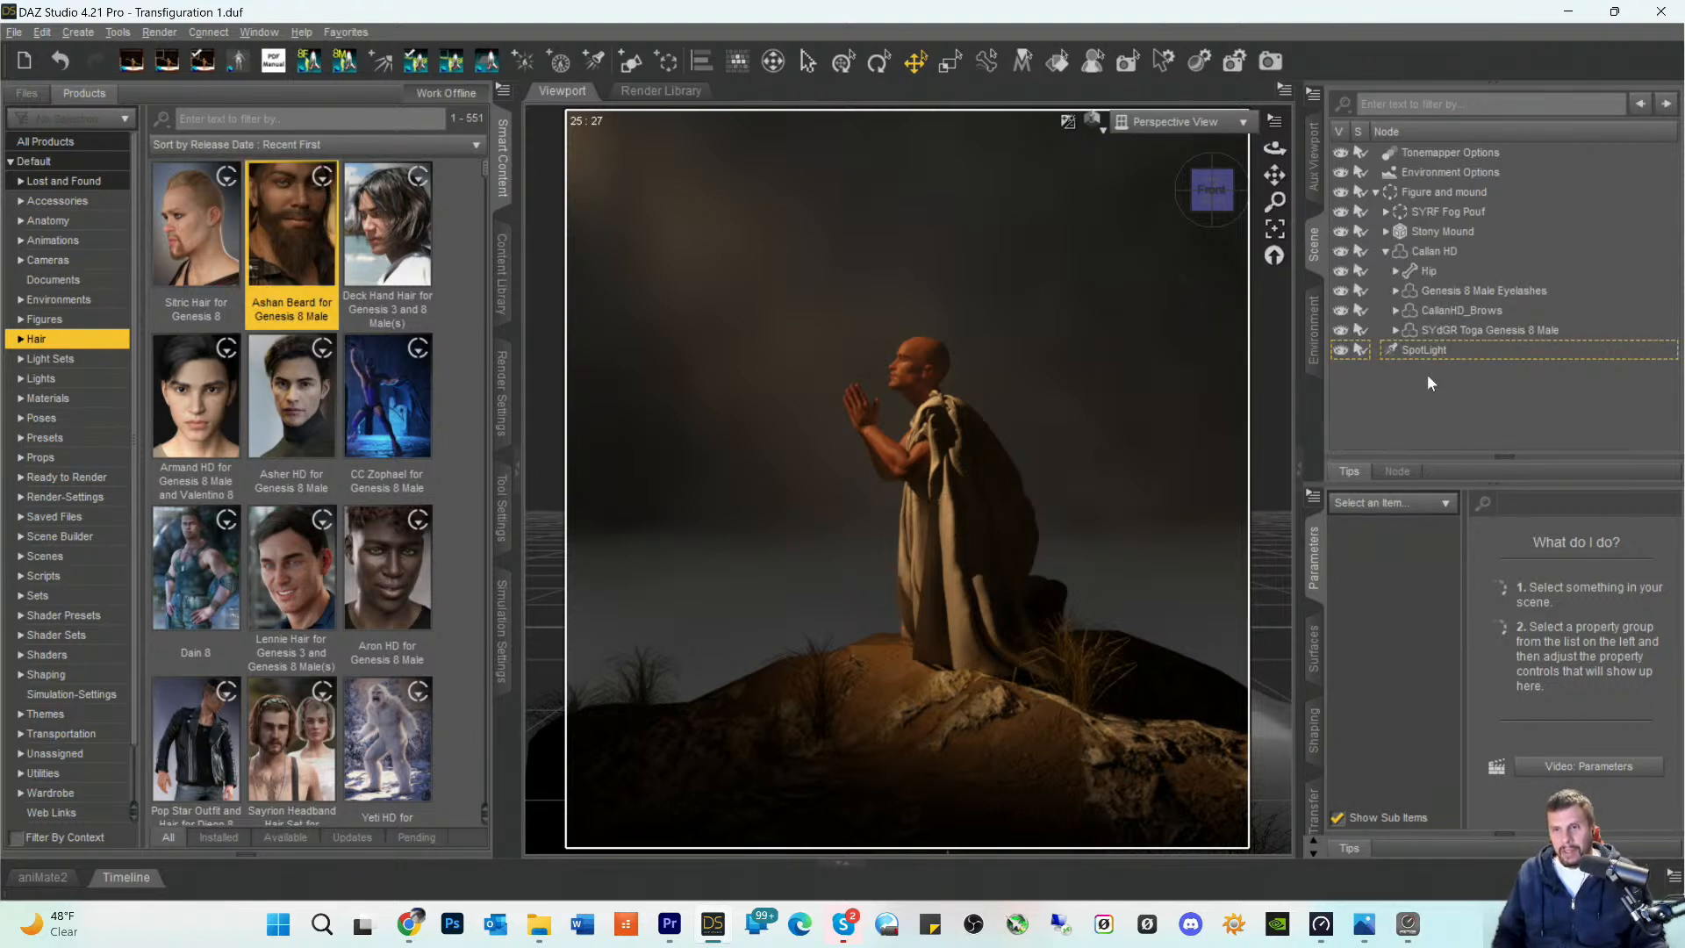
click(1428, 252)
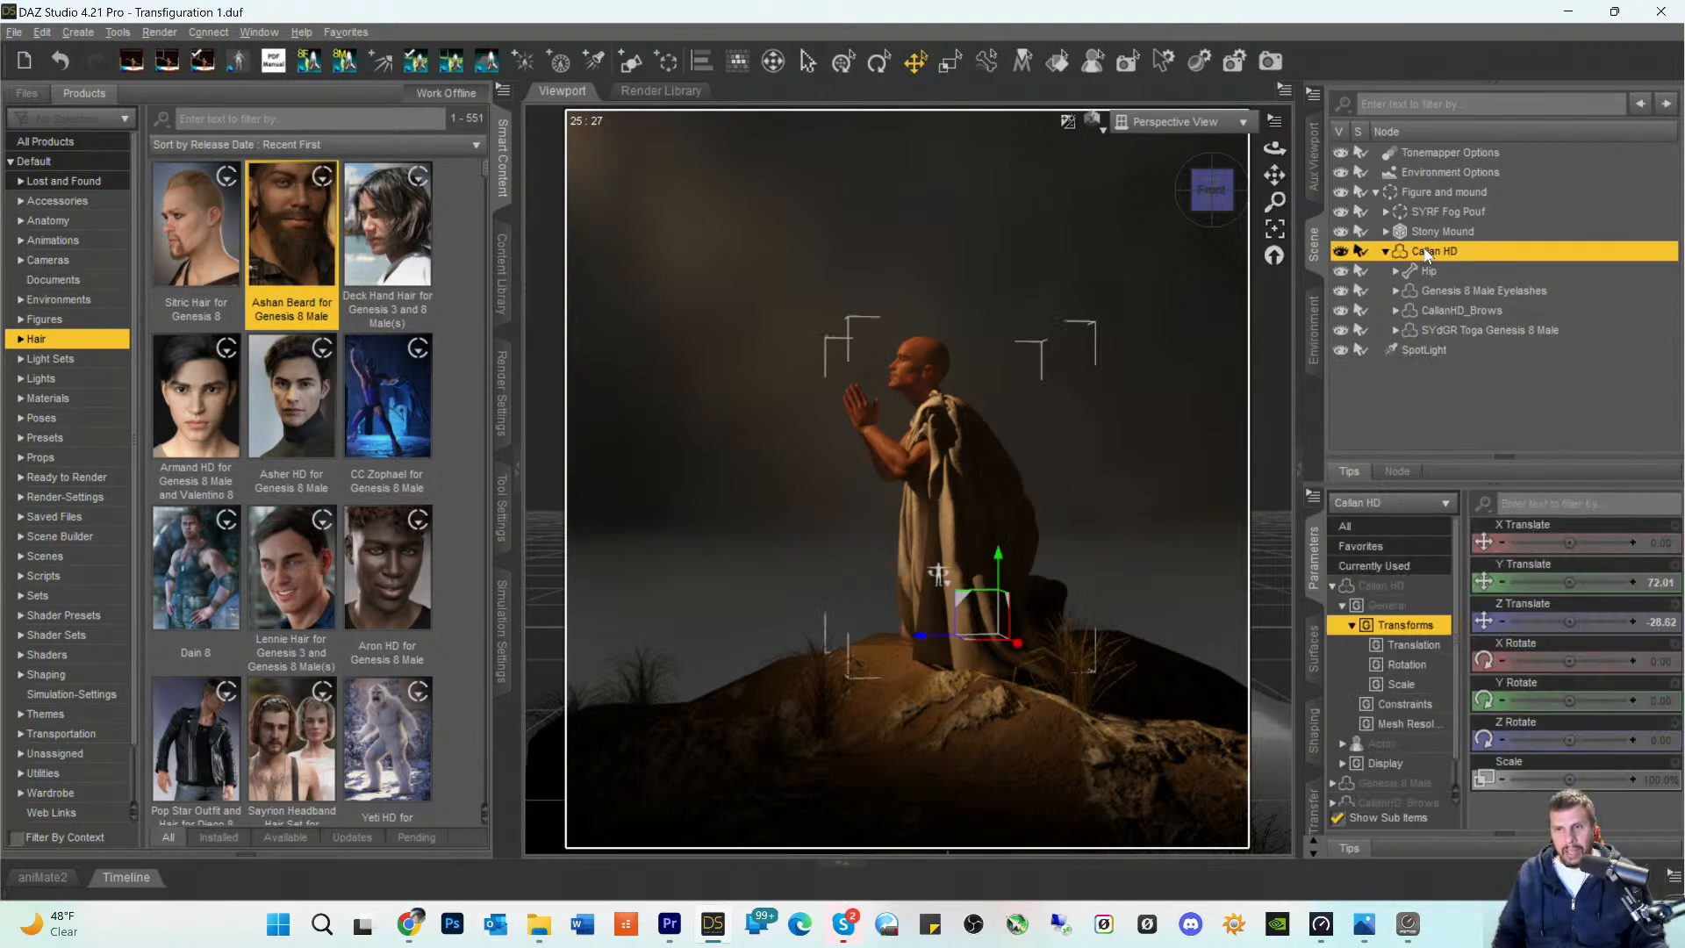
double_click(277, 203)
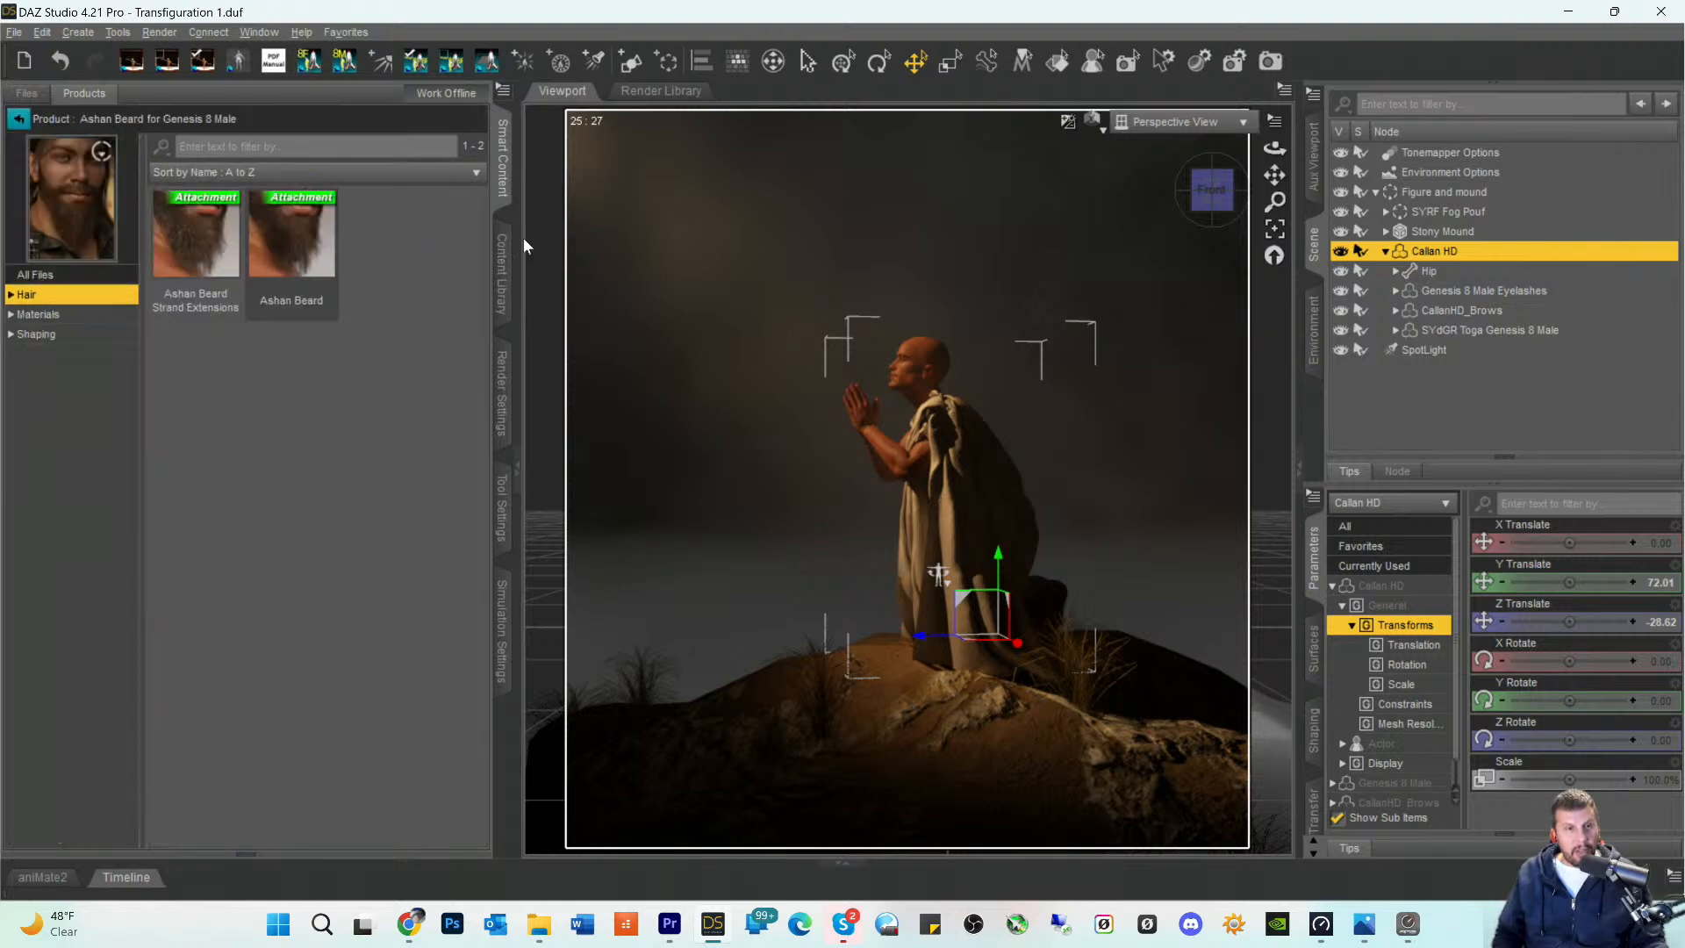
double_click(218, 257)
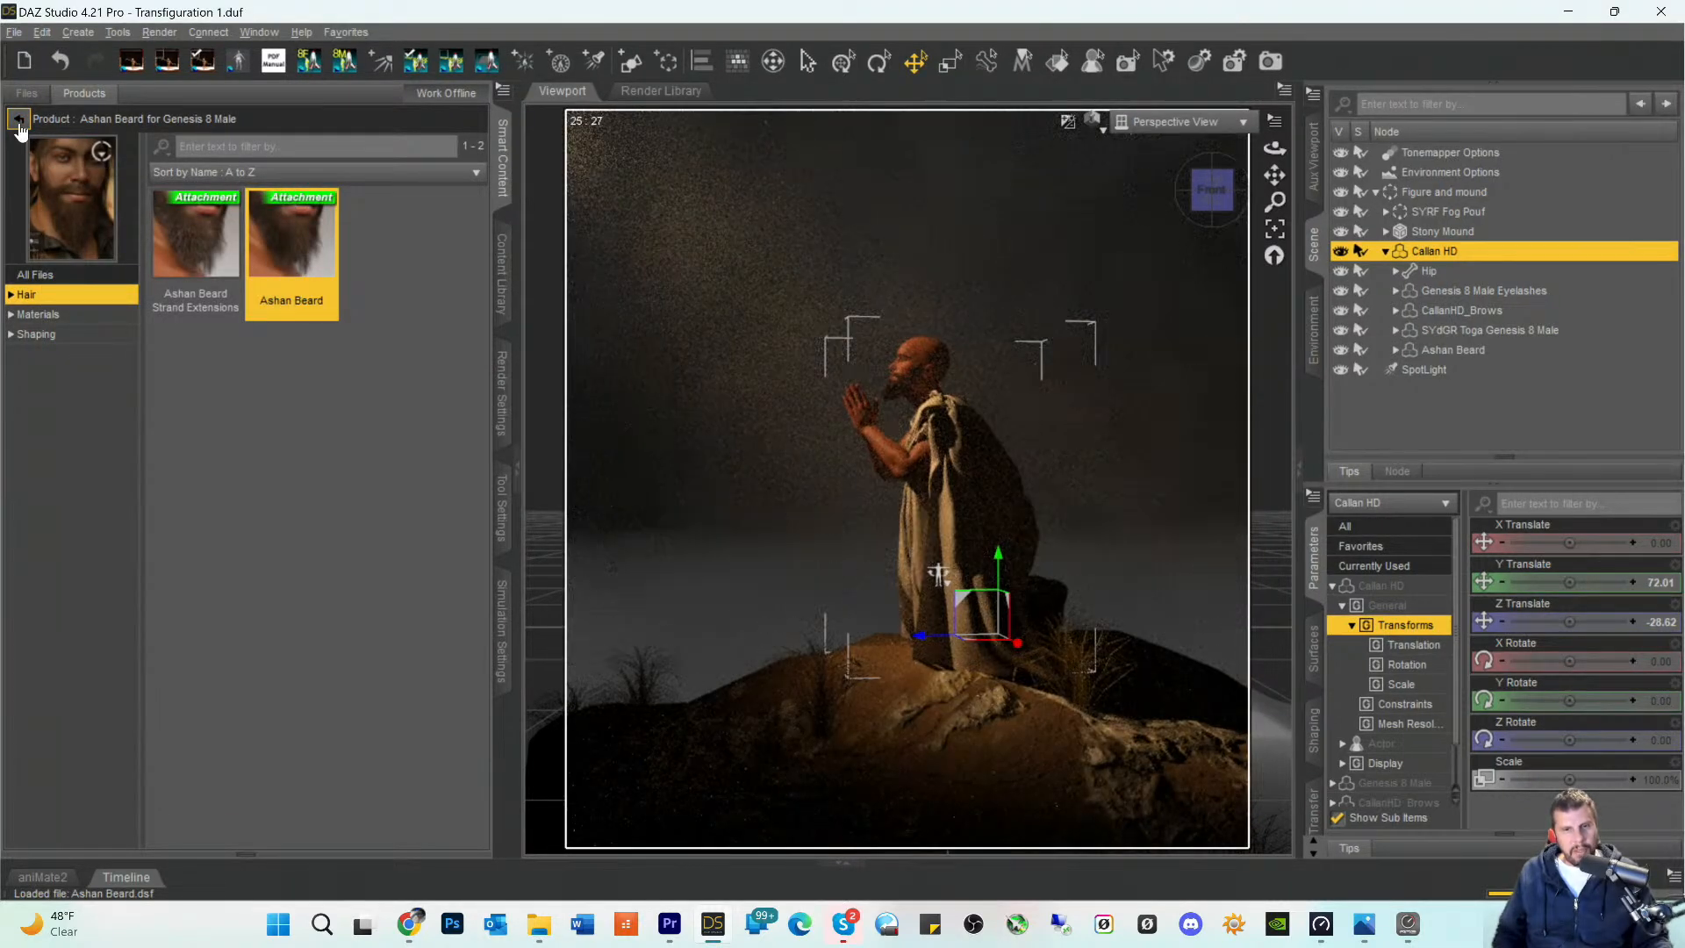
- Add Deck Hand Hair G8M to the Callan HD figure and save the scene
click(19, 119)
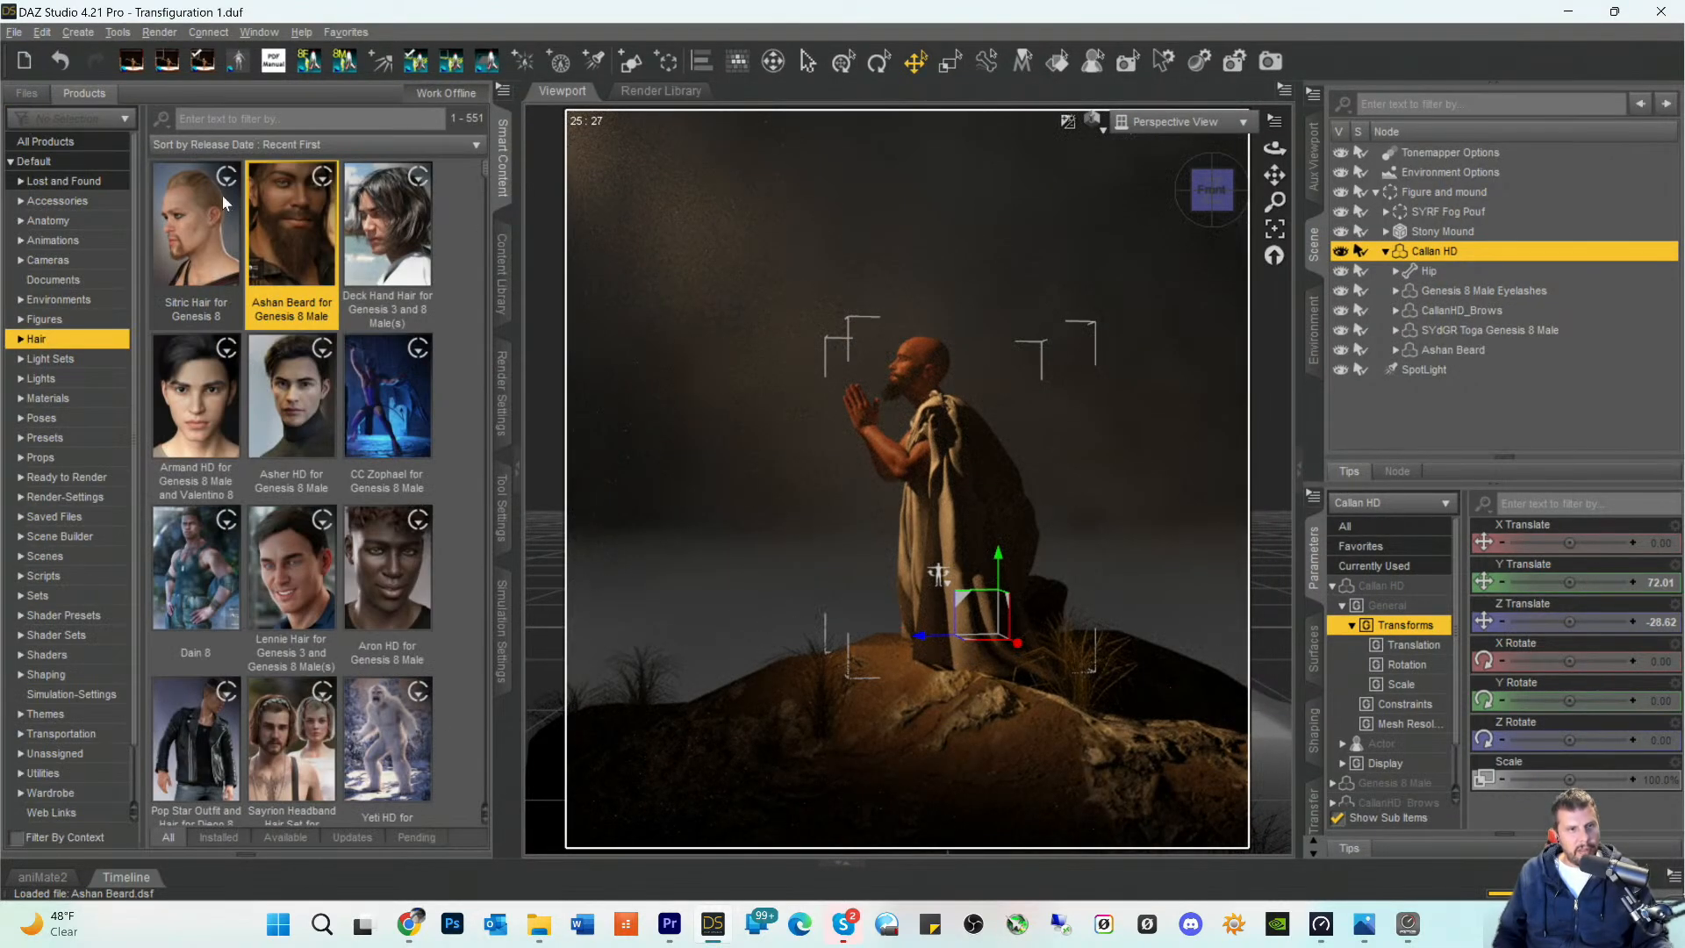
click(382, 210)
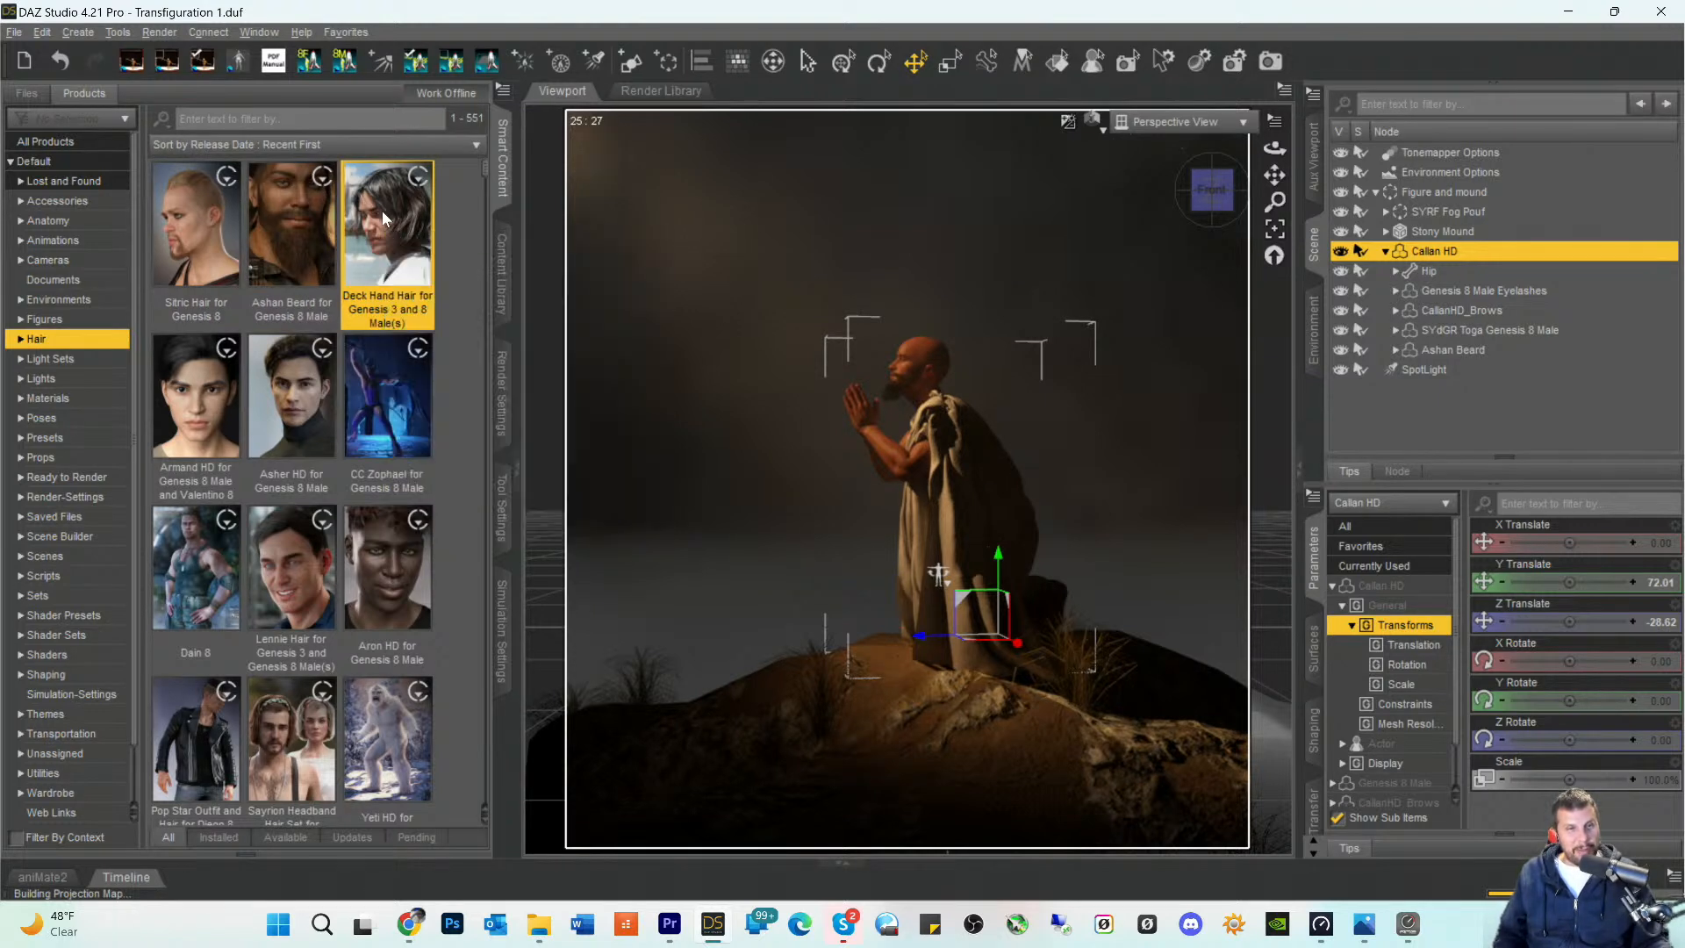
double_click(382, 211)
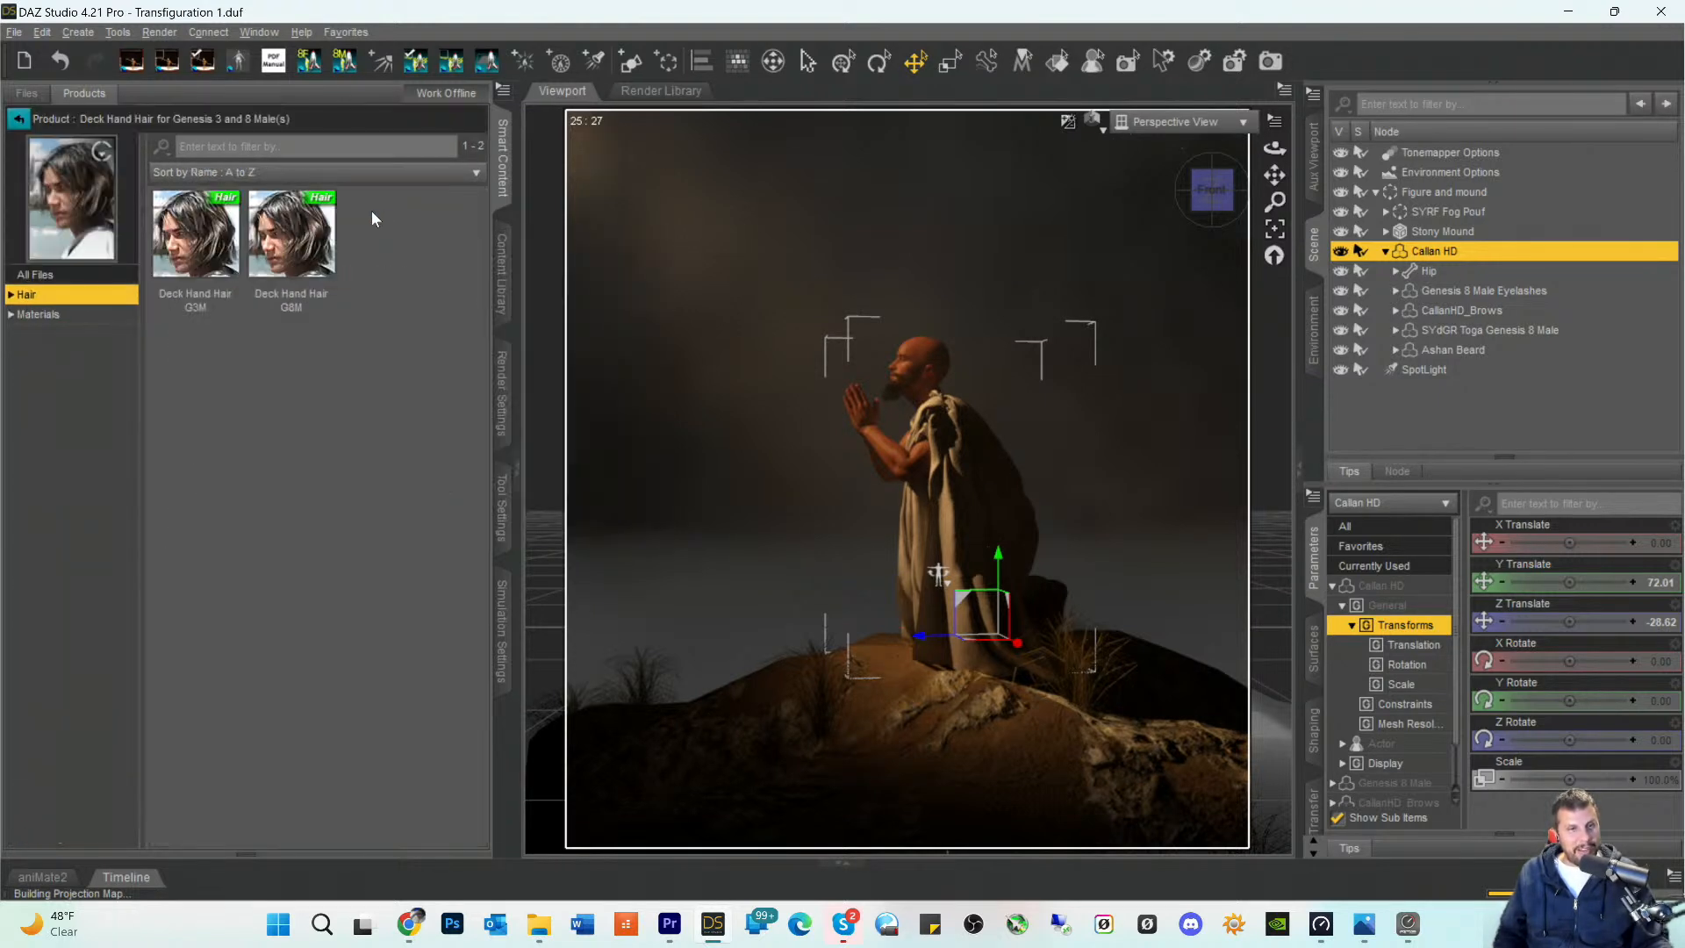
double_click(272, 237)
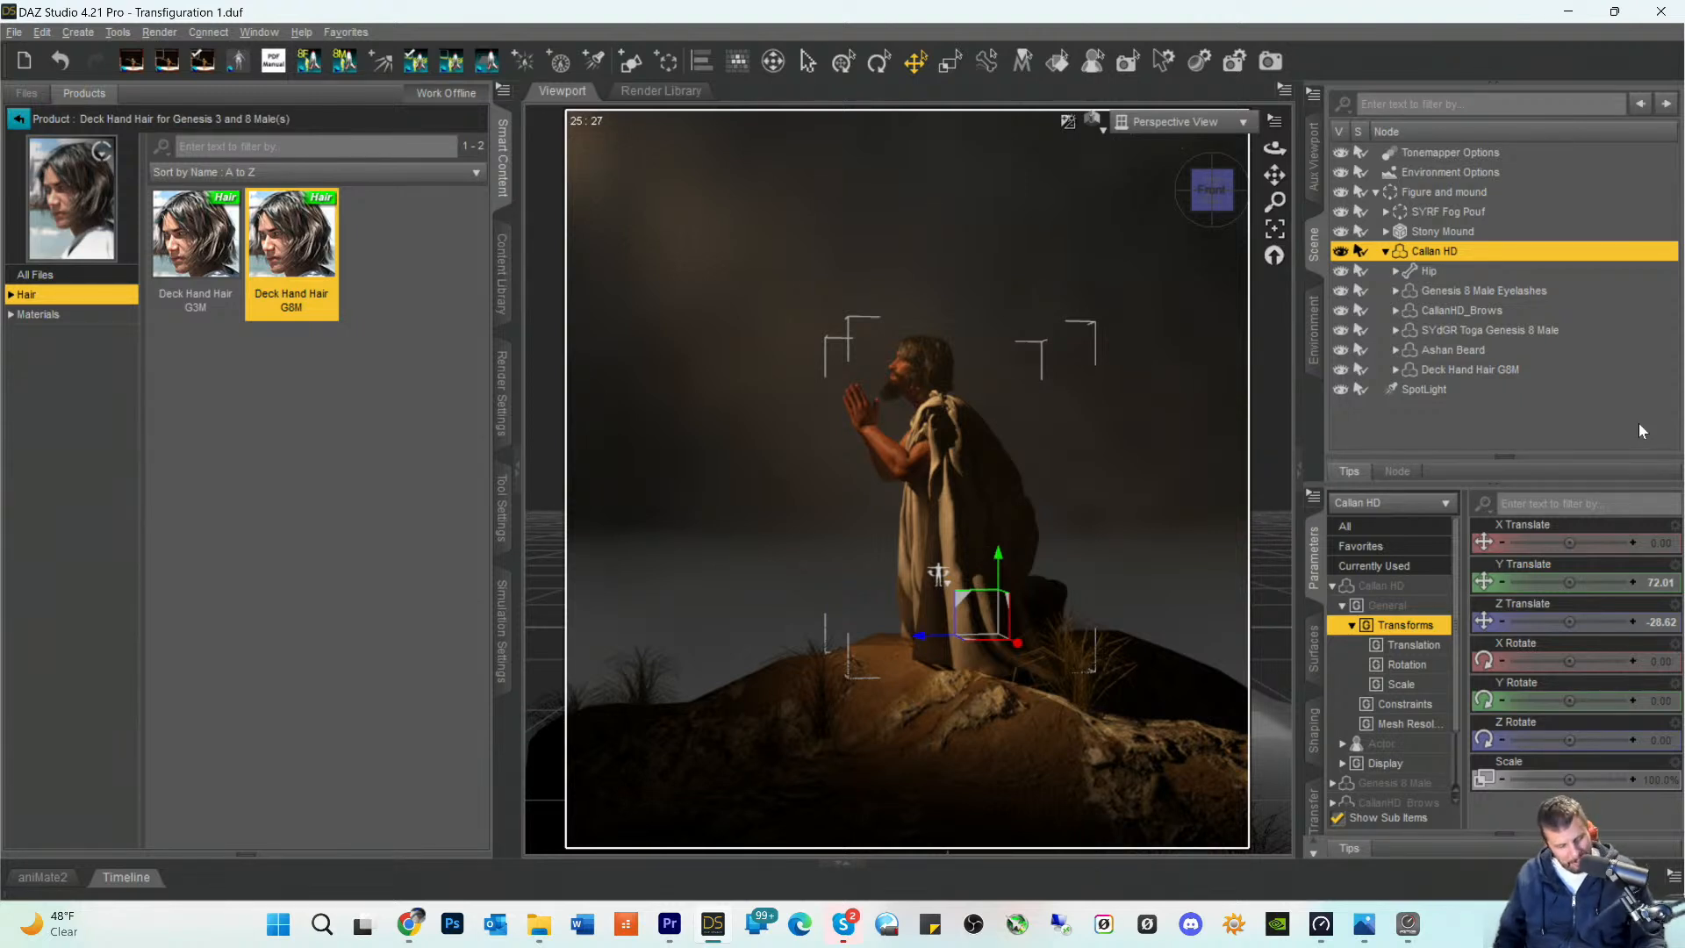
key(ctrl+s)
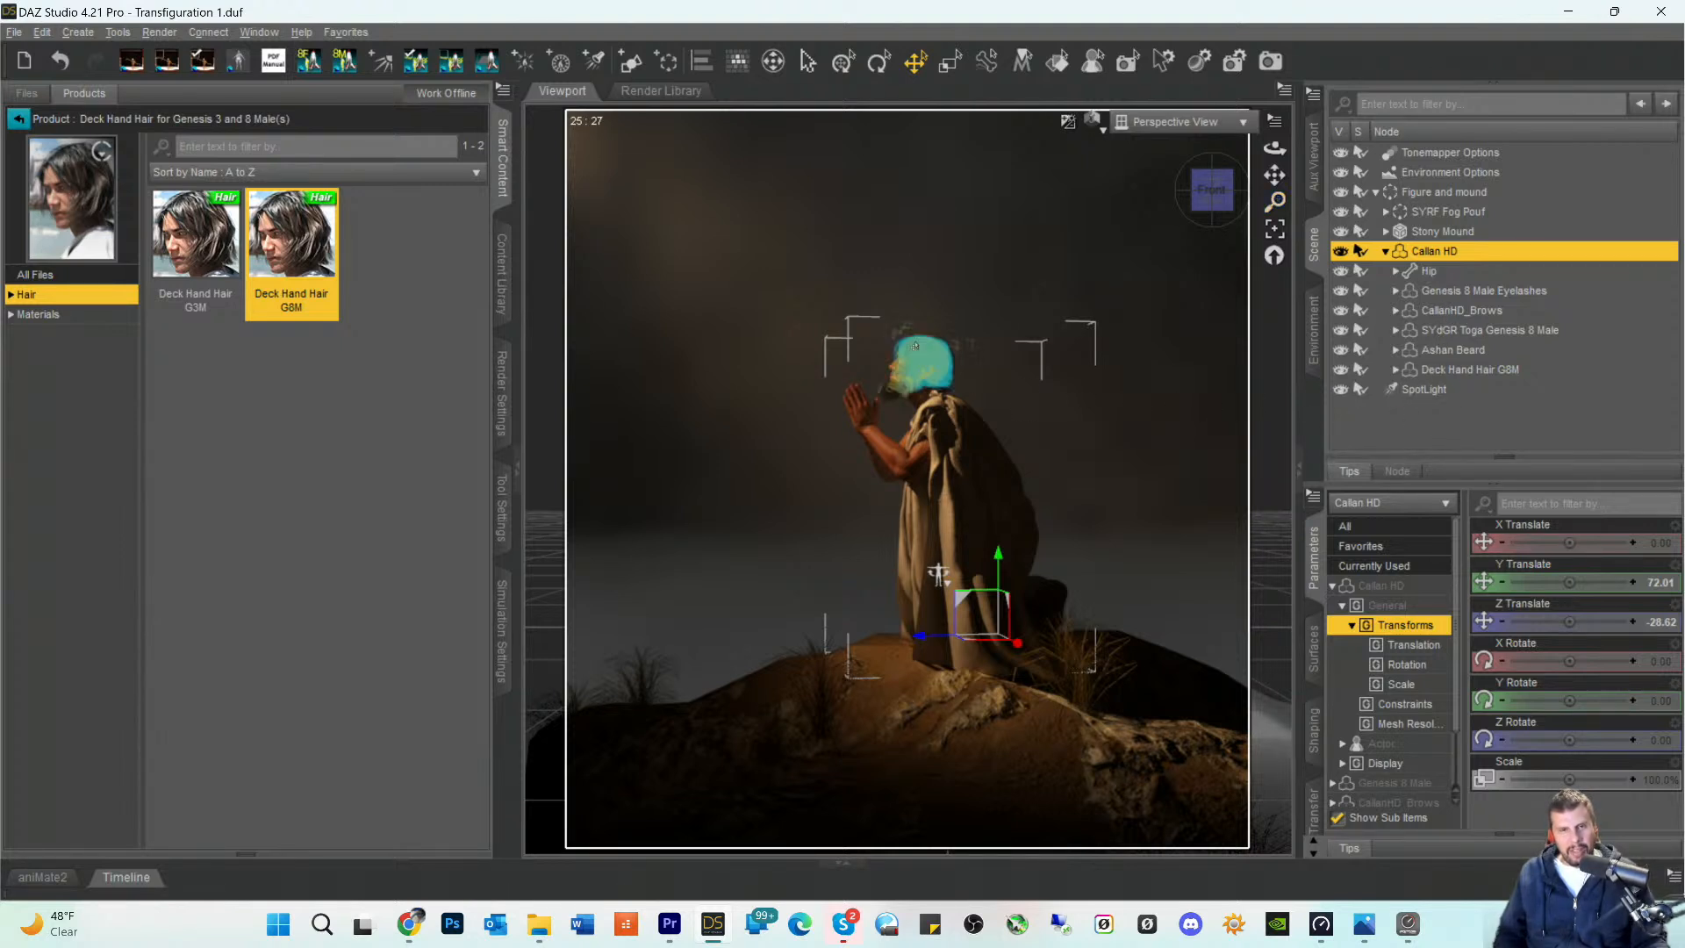
- Create a 1 m plane primitive at the World Center with Y Positive as primary axis and 20 divisions
click(951, 60)
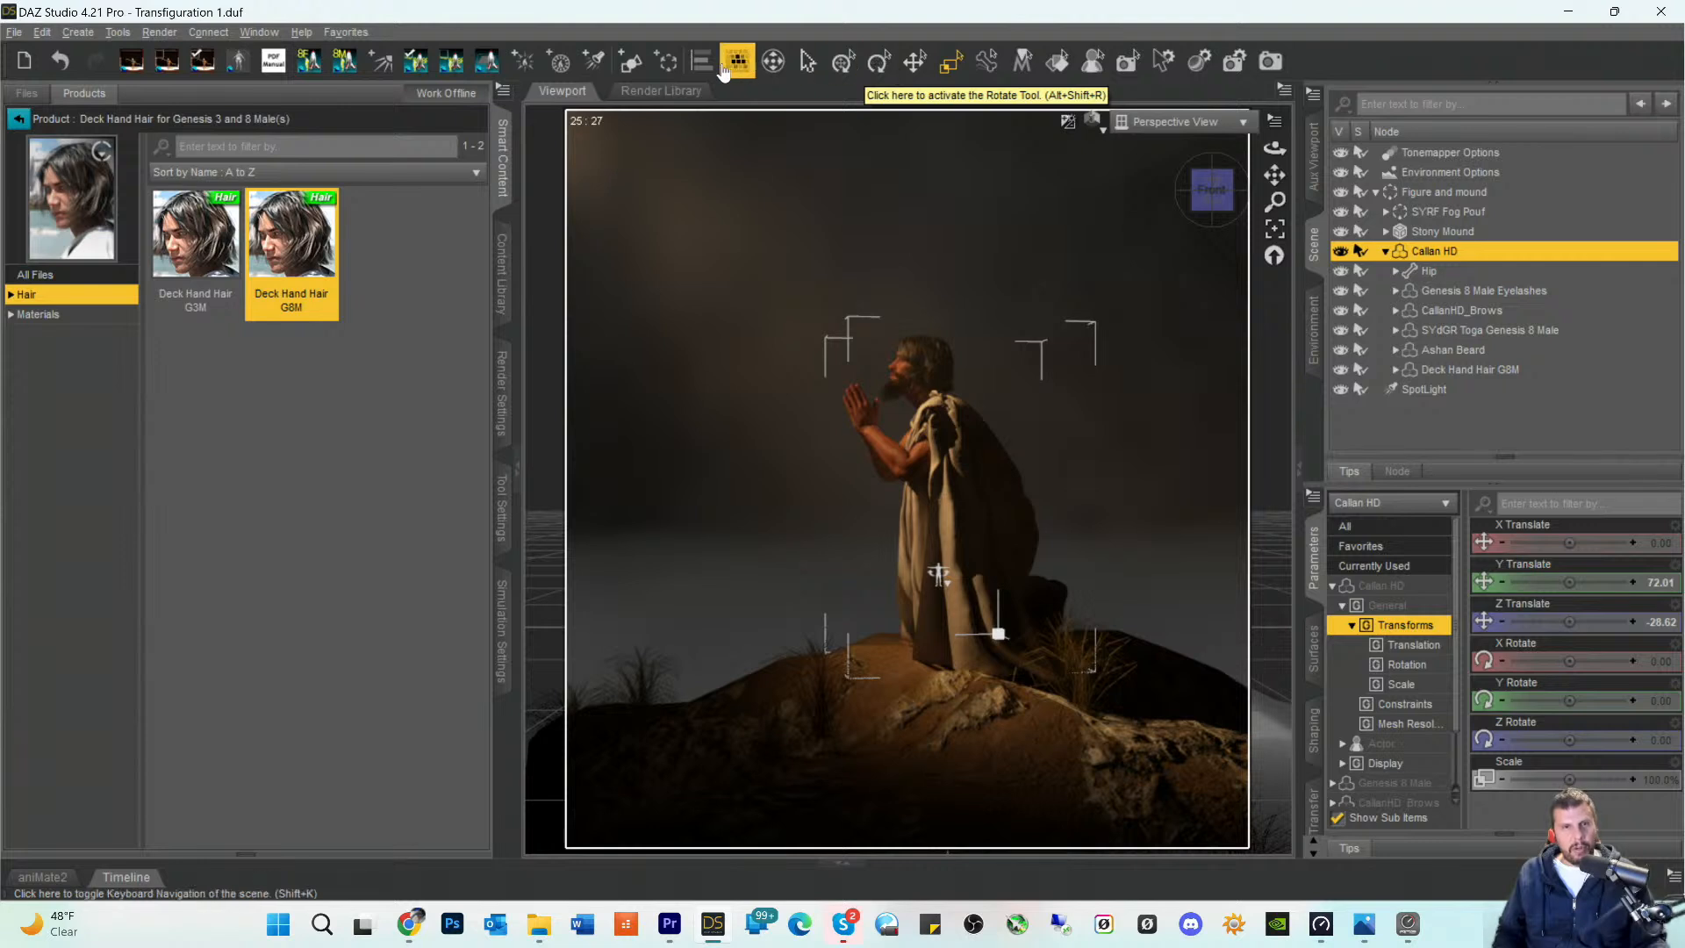
click(639, 63)
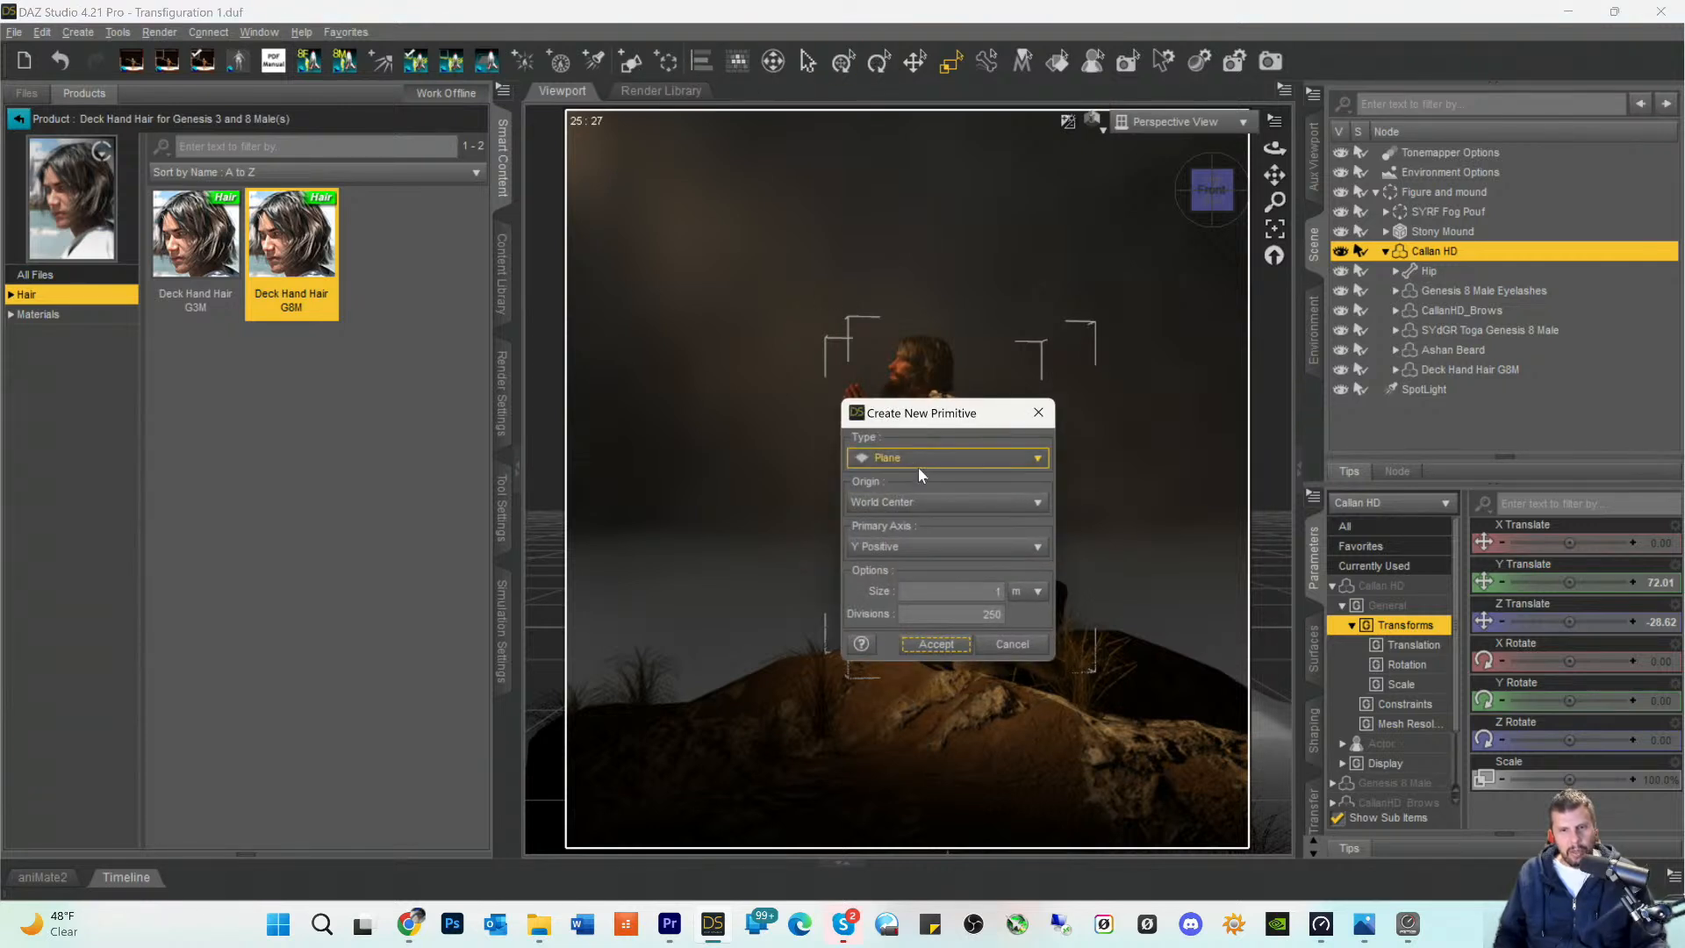
drag(969, 615, 1096, 621)
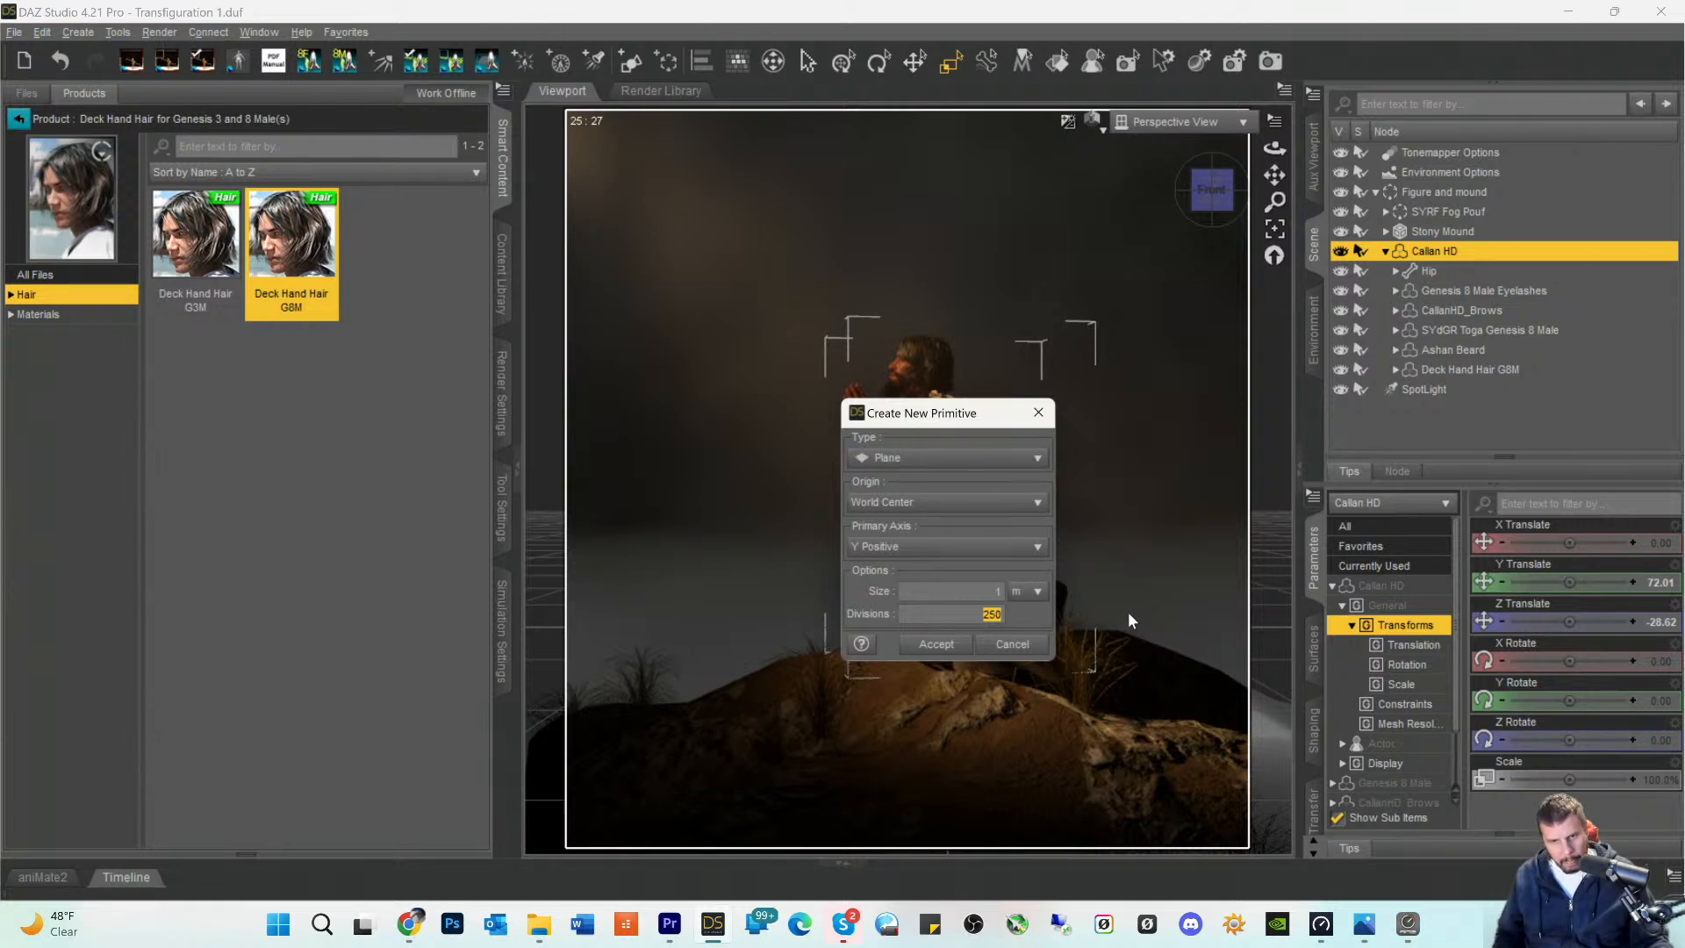
text(2)
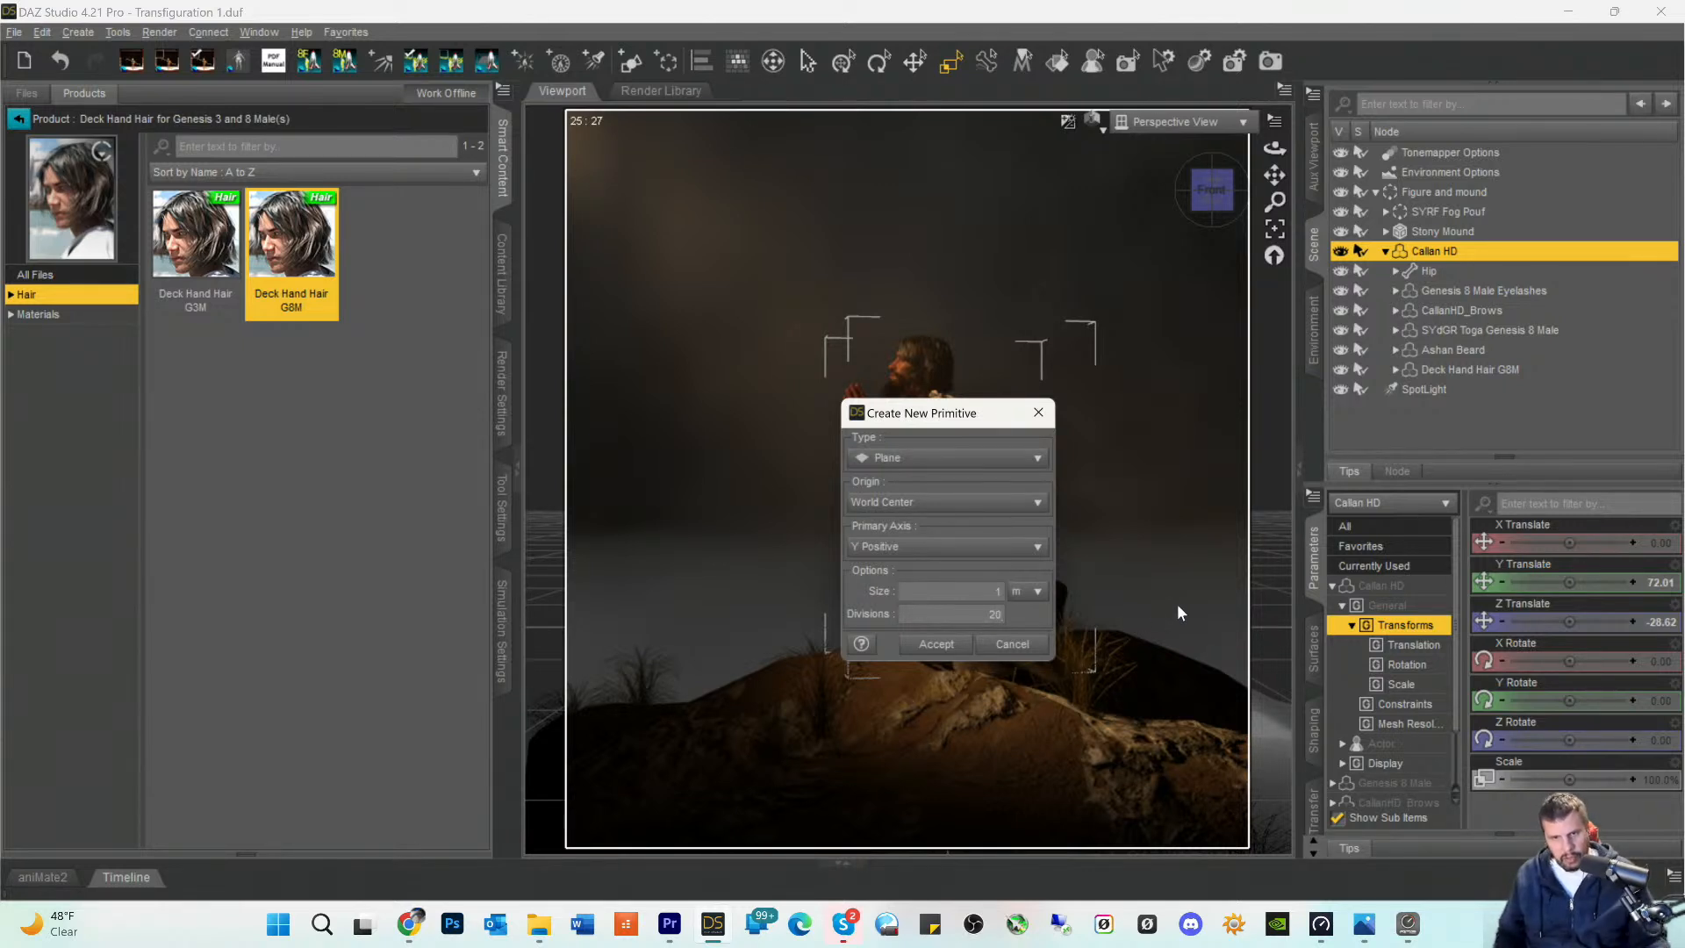
click(934, 645)
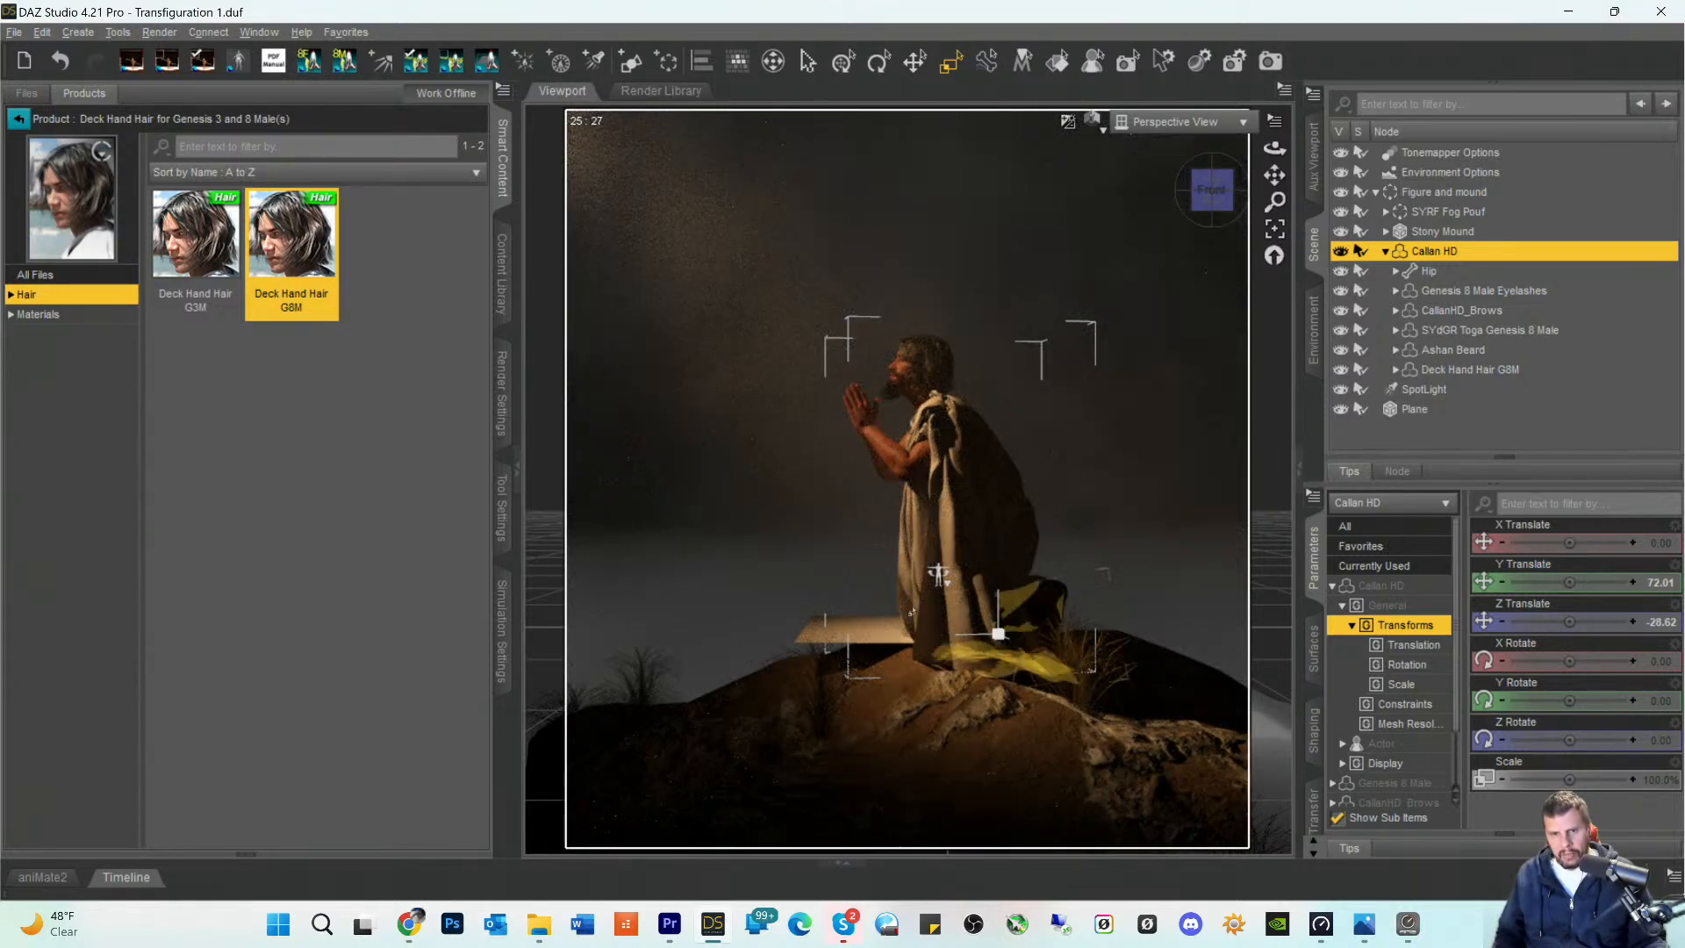
- Move the plane above and in front of the figure to about X -80.66, Y 129.58 and tilt it to Z Rotate 33.10
click(1403, 409)
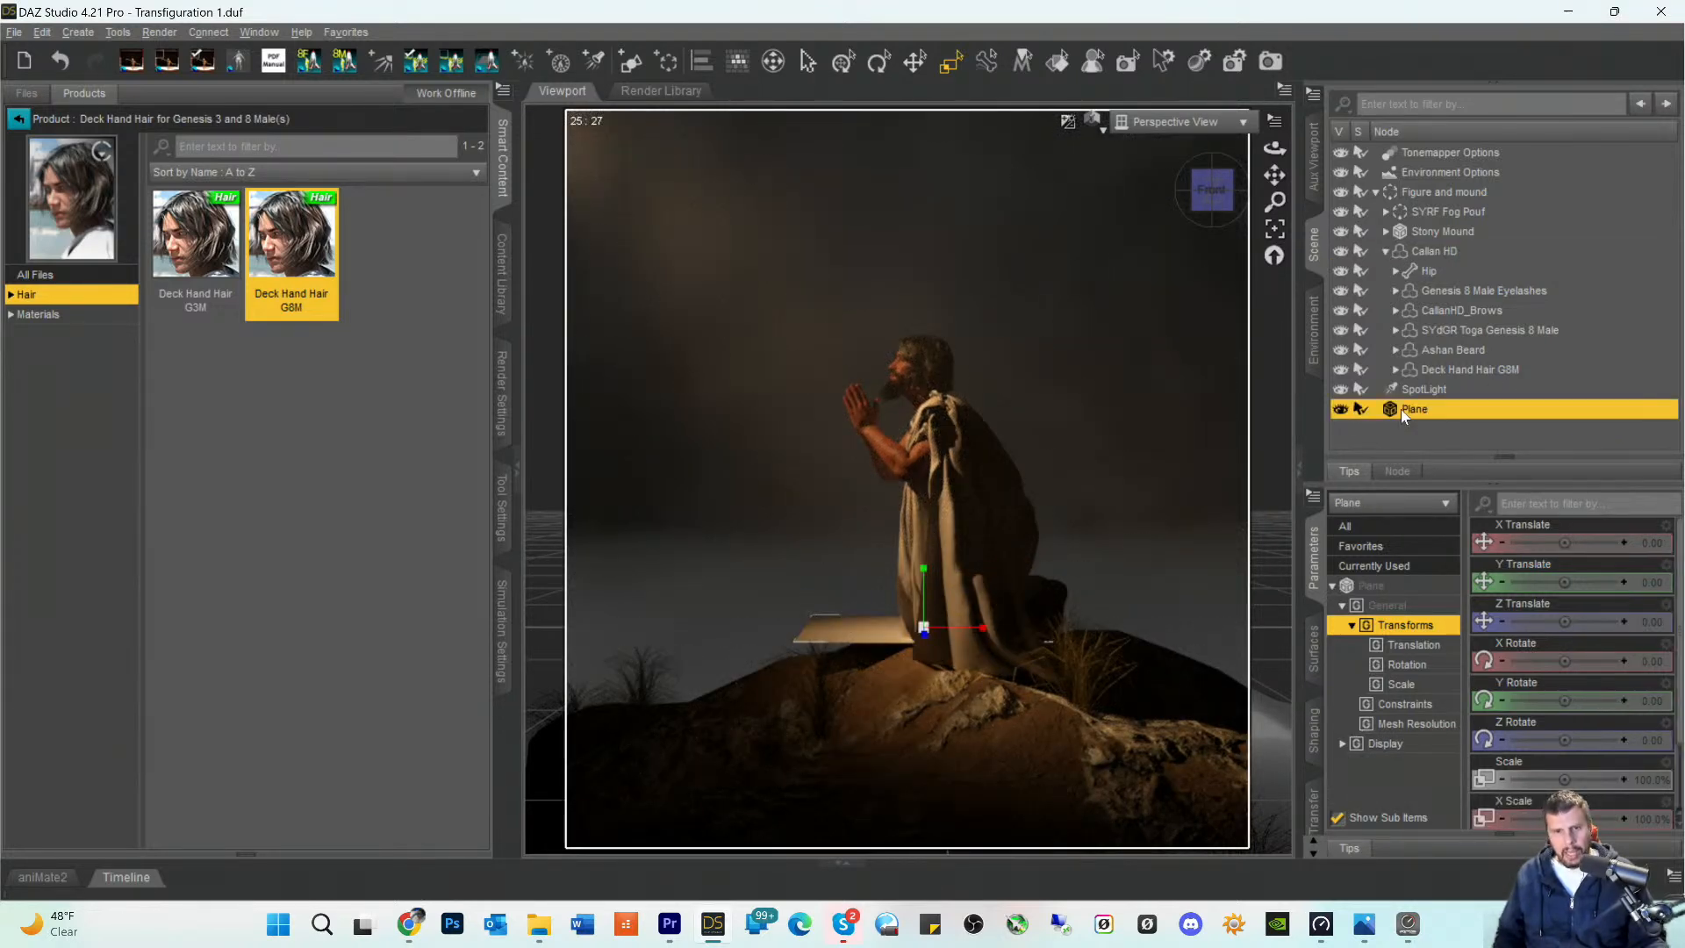
click(927, 74)
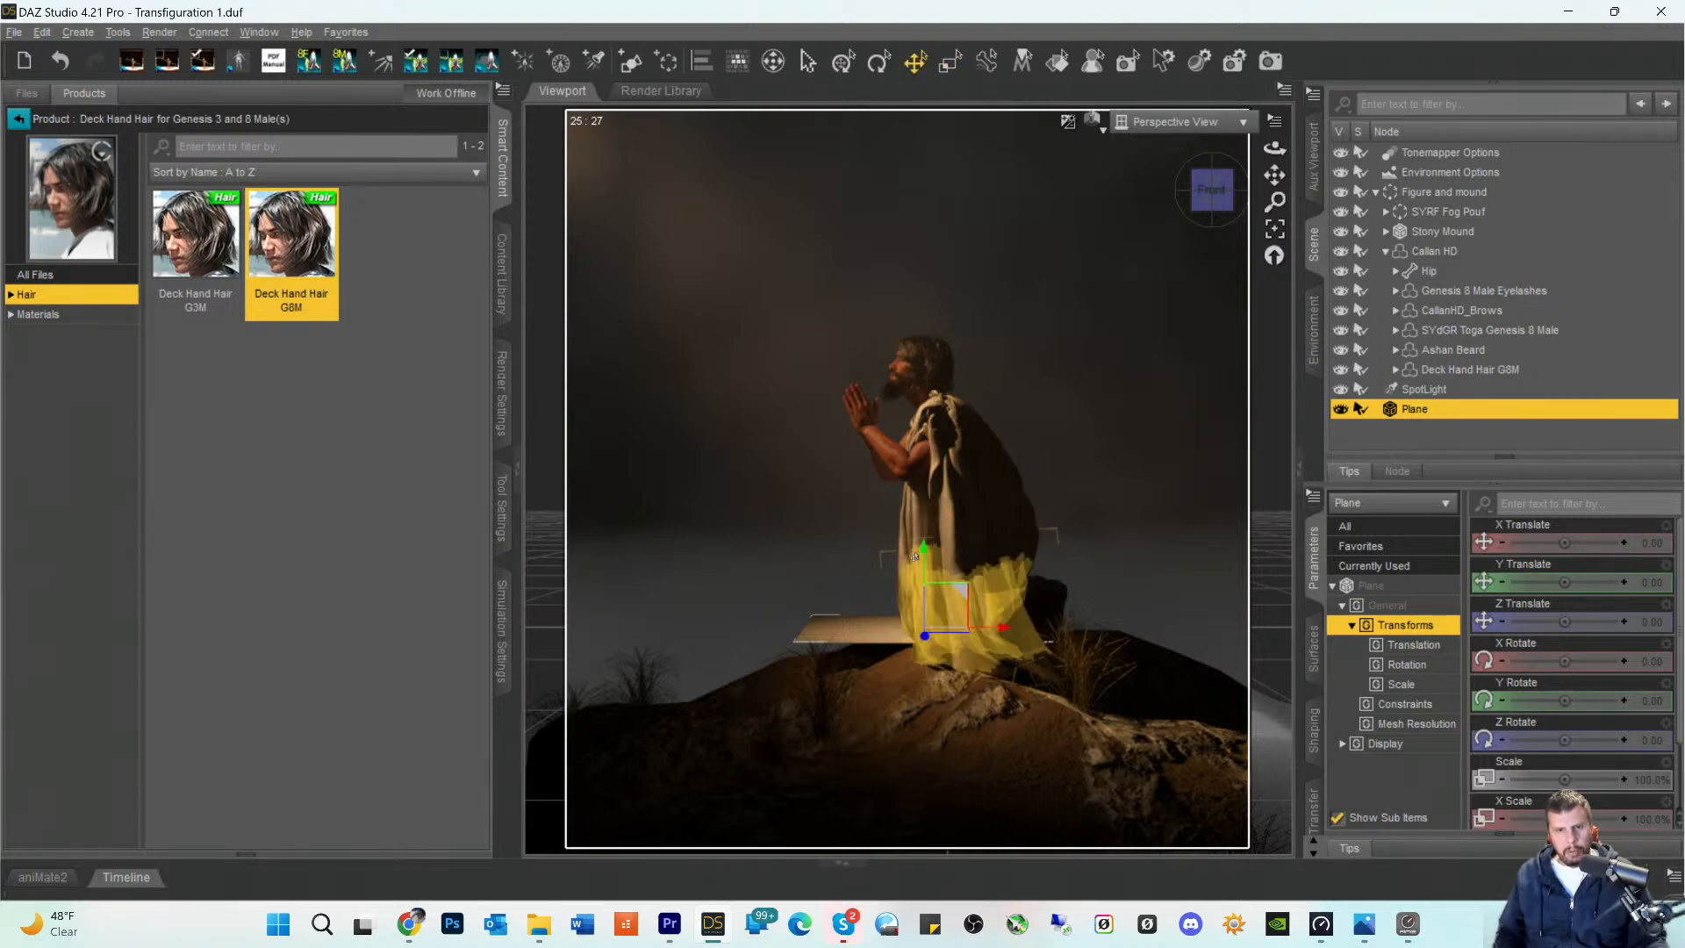
drag(925, 547, 933, 219)
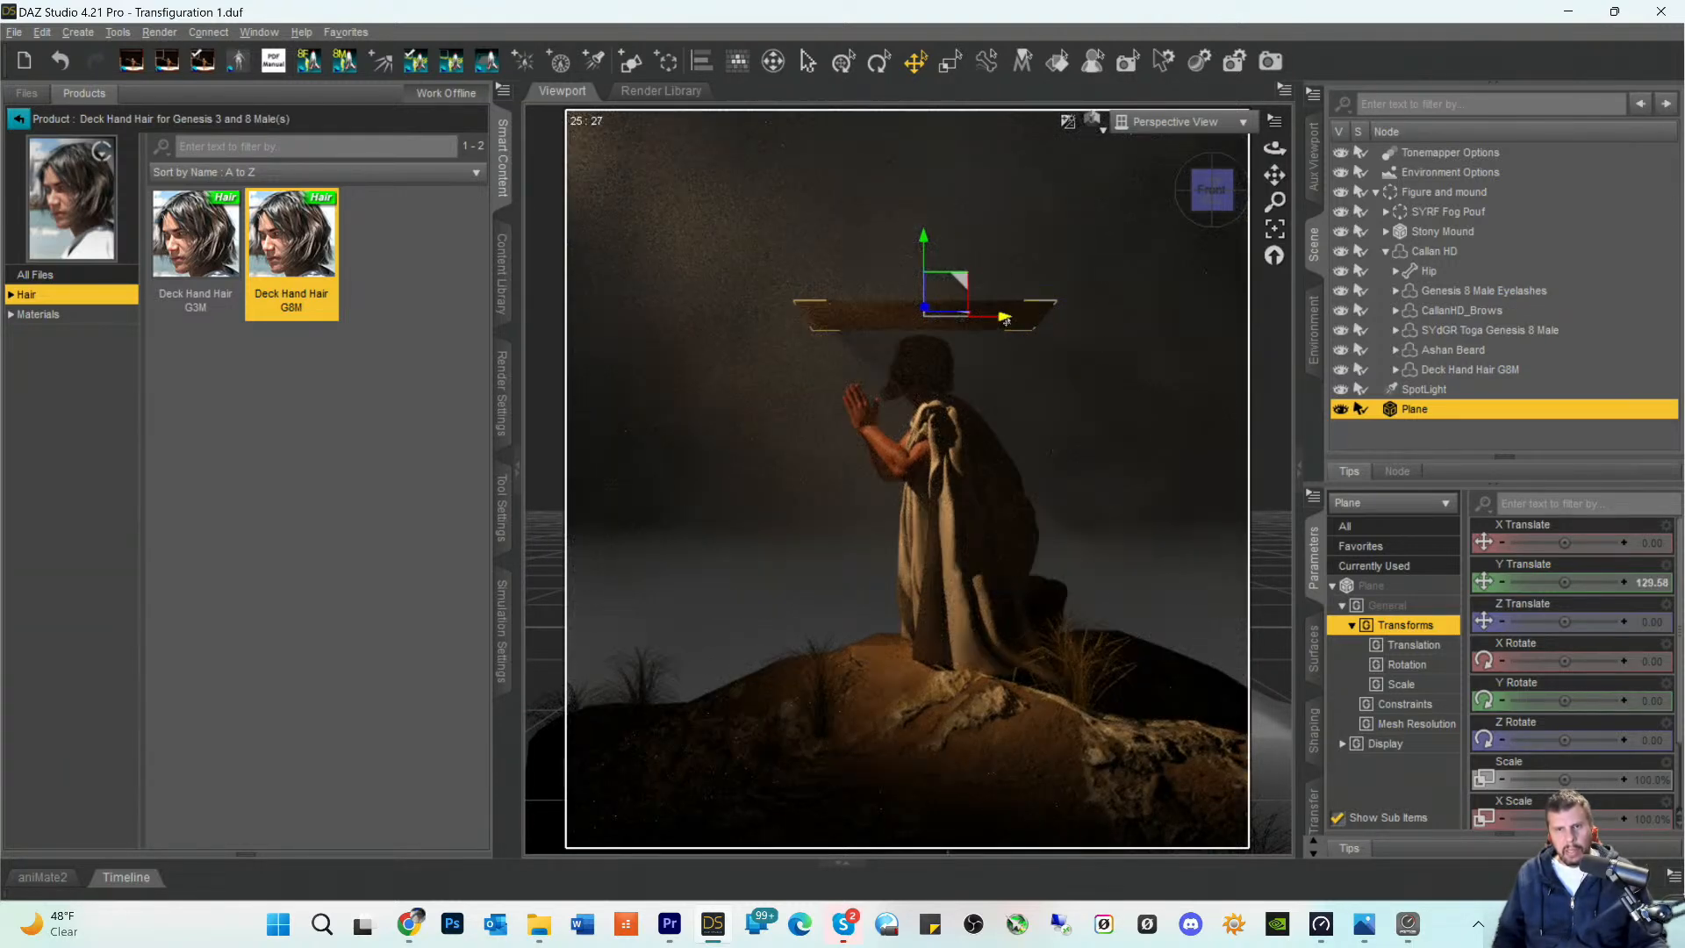
drag(1006, 321, 702, 325)
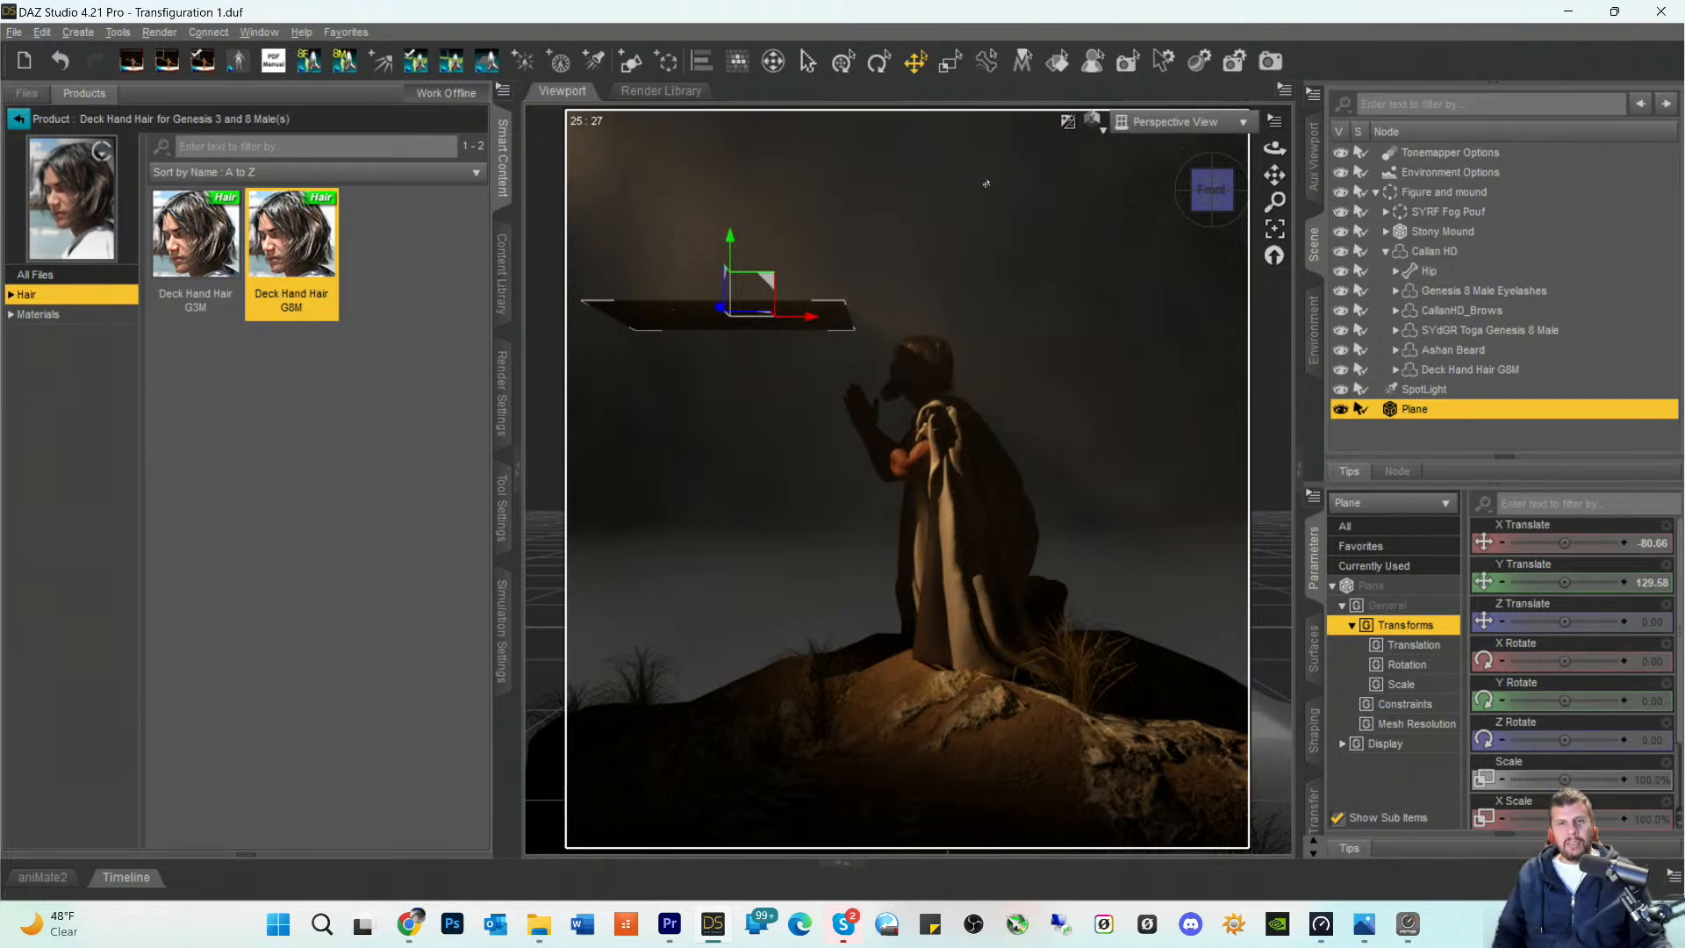
click(882, 75)
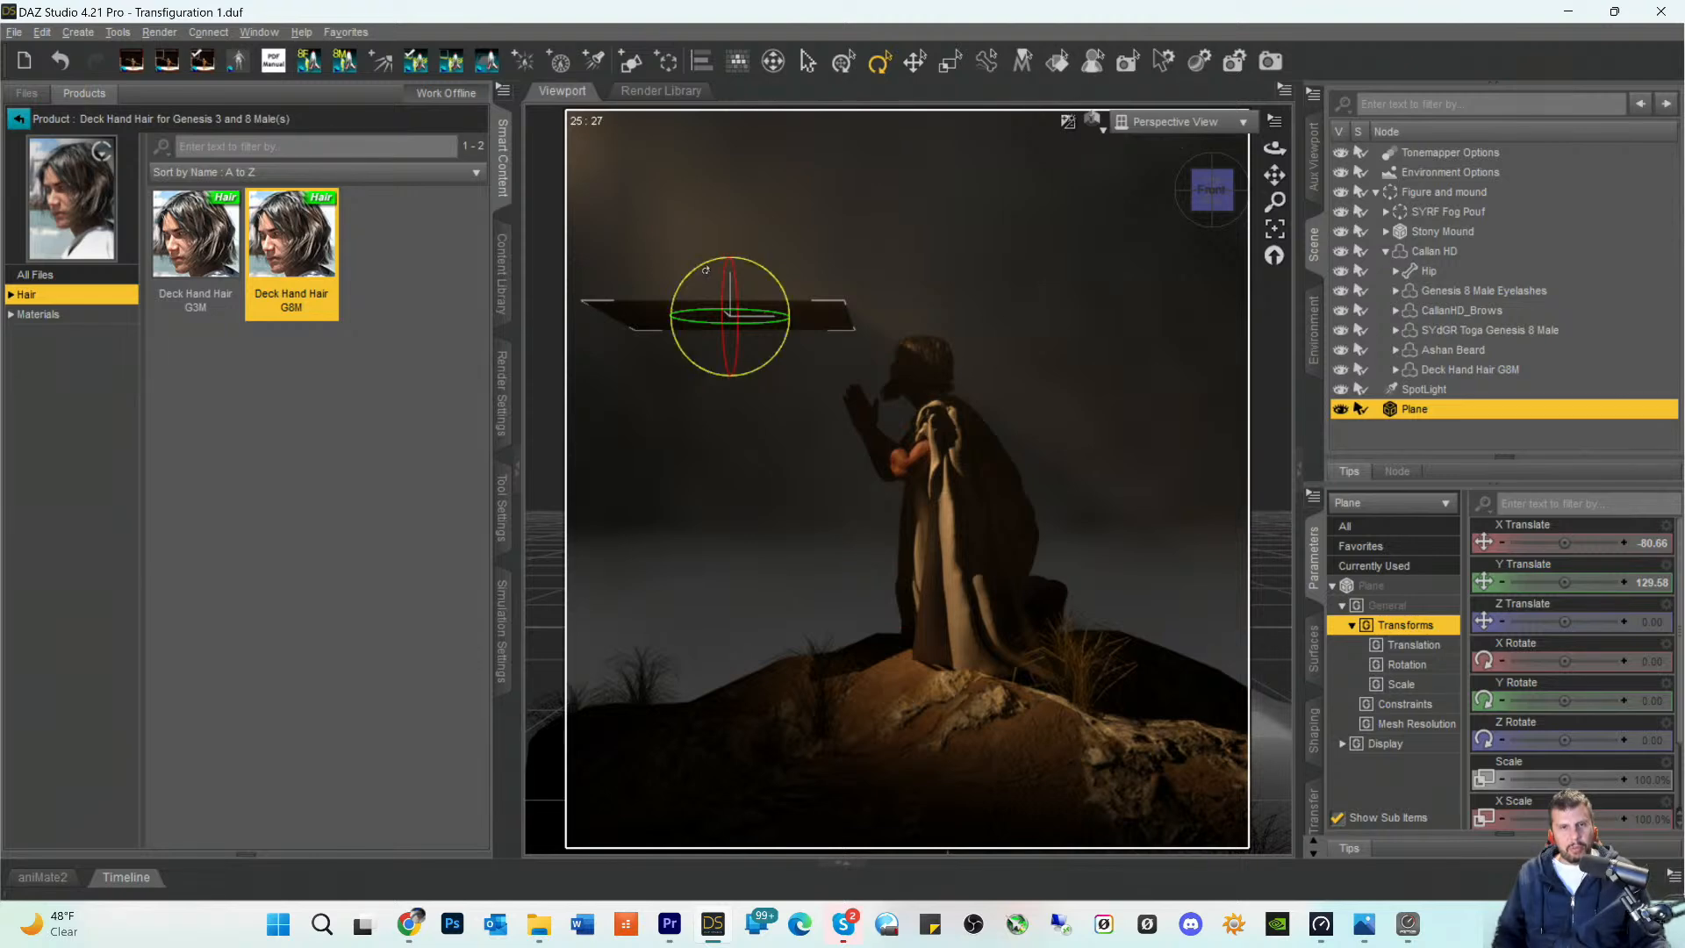
drag(706, 267, 702, 302)
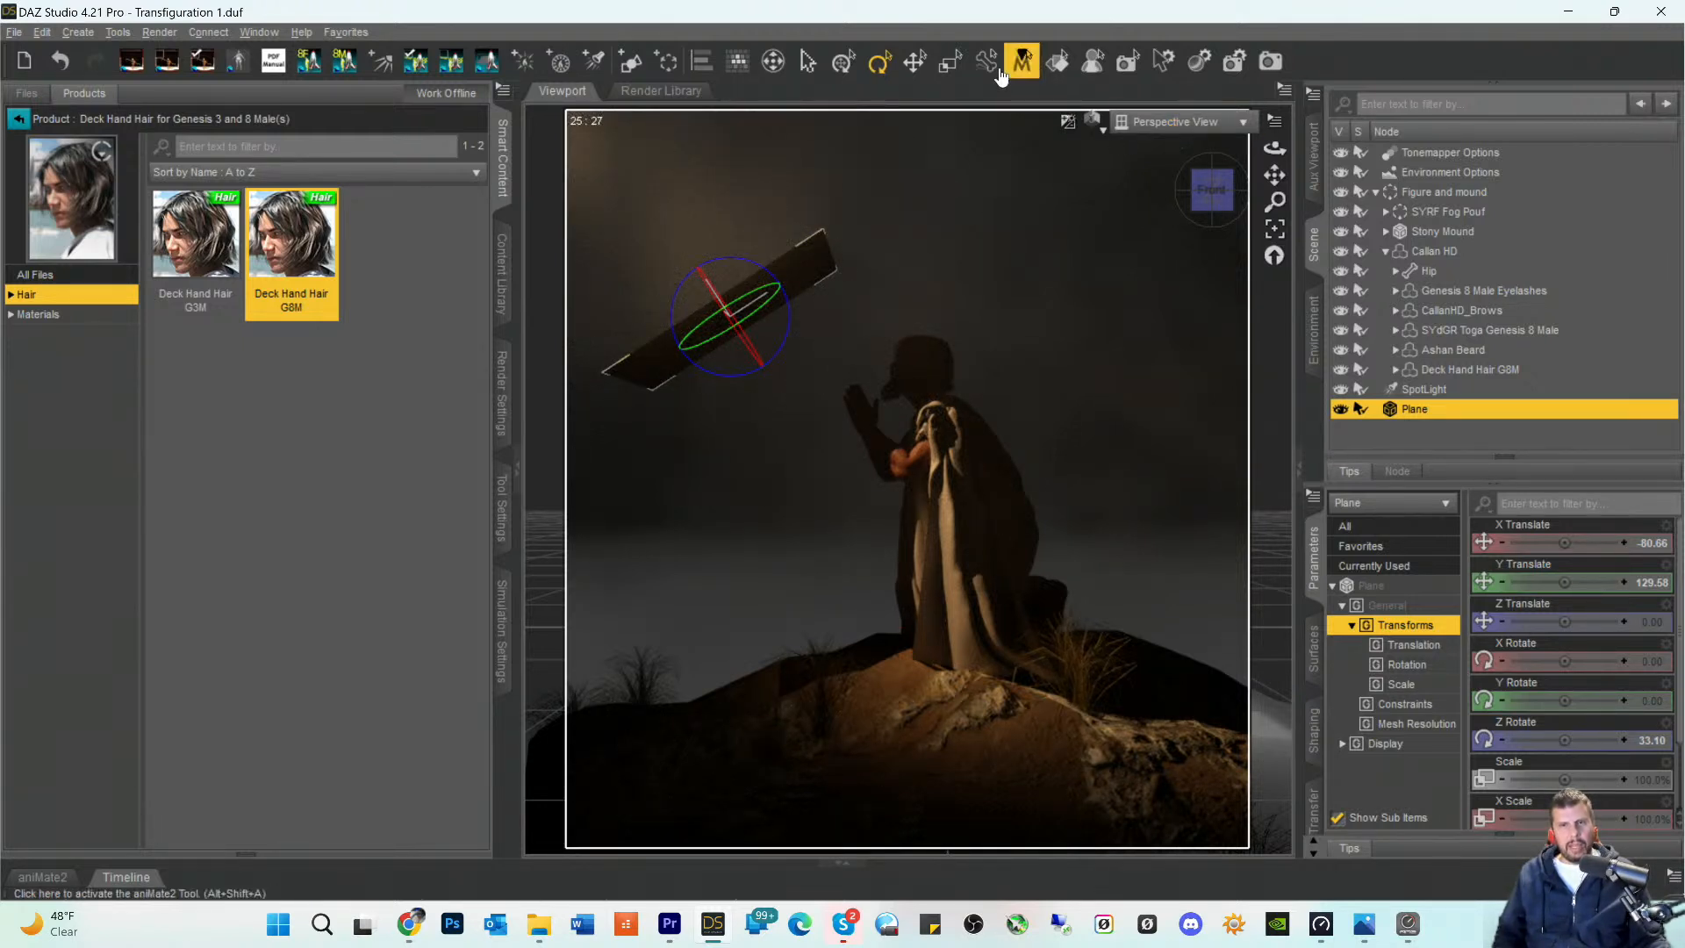
- Create a new camera named Camera that copies the active Perspective View
click(78, 32)
click(91, 58)
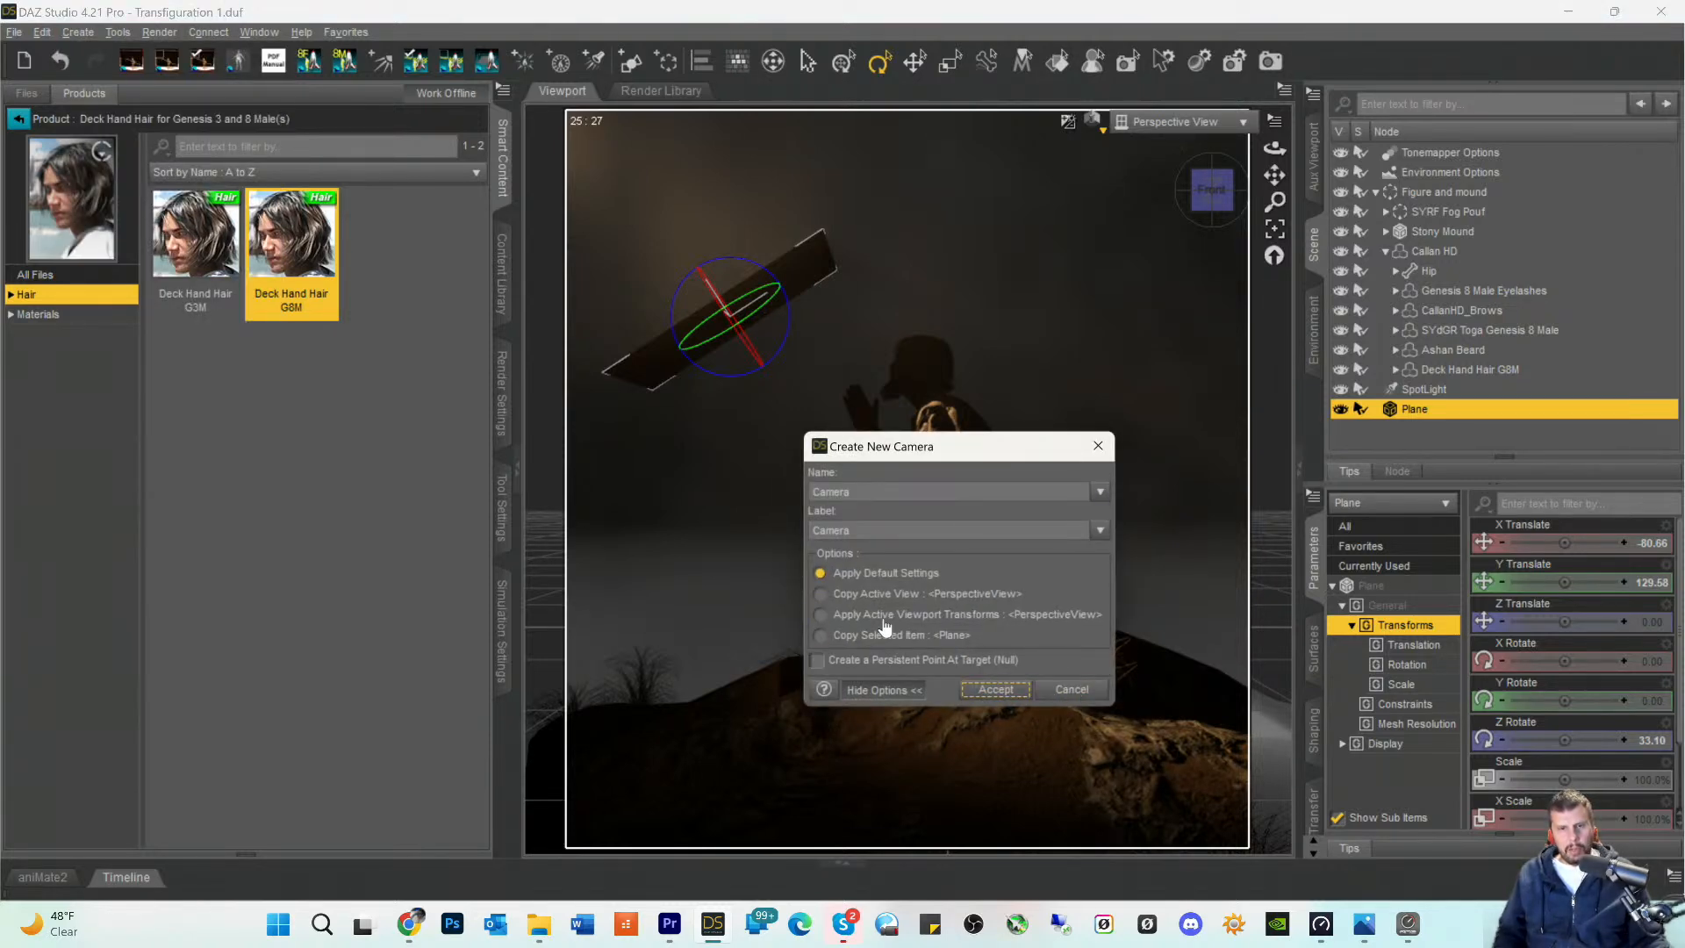
click(856, 594)
click(992, 689)
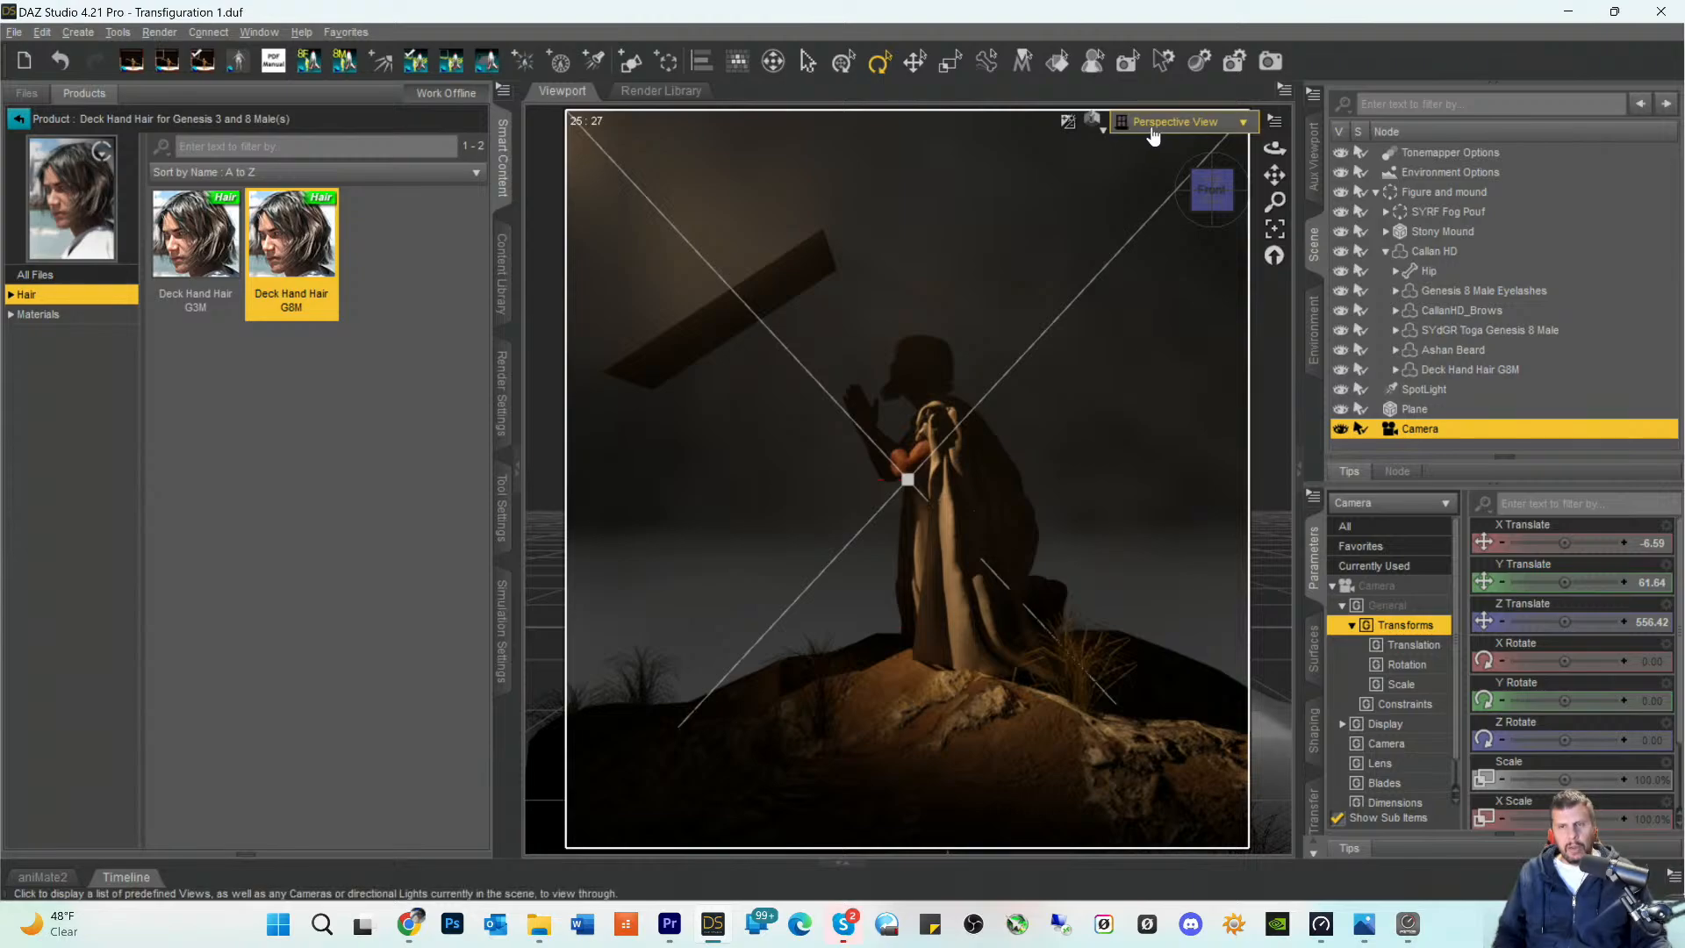
- View the scene from the right side and move the plane along Z to about 28.85
click(1229, 191)
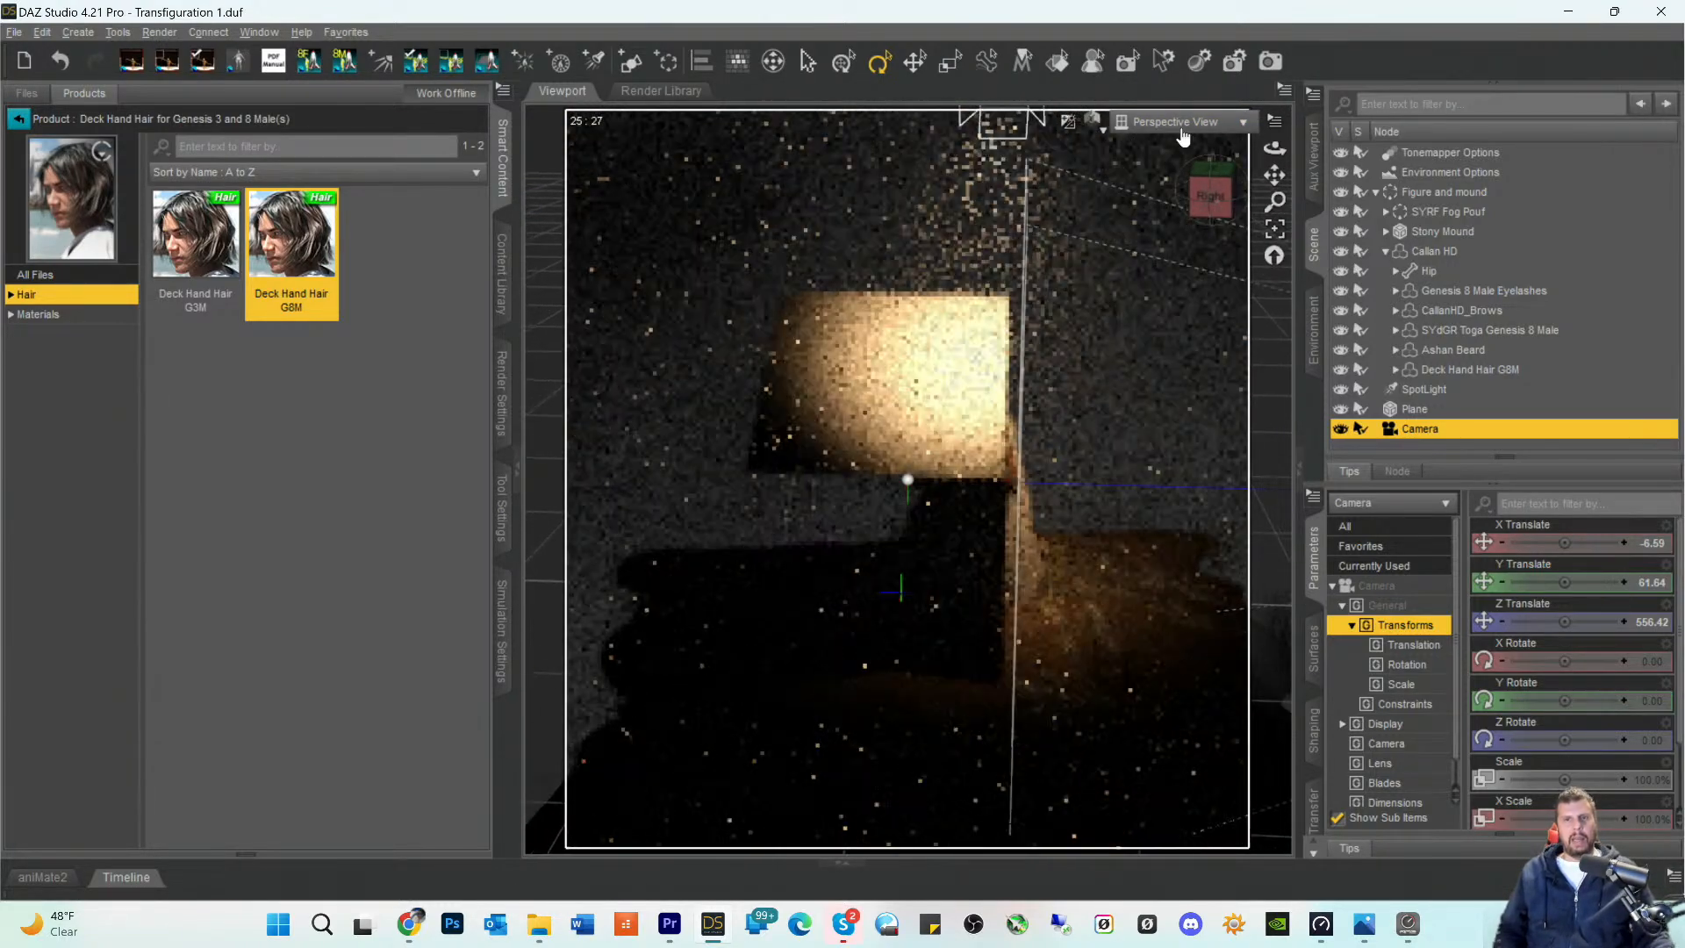
scroll(975, 379, down, 3)
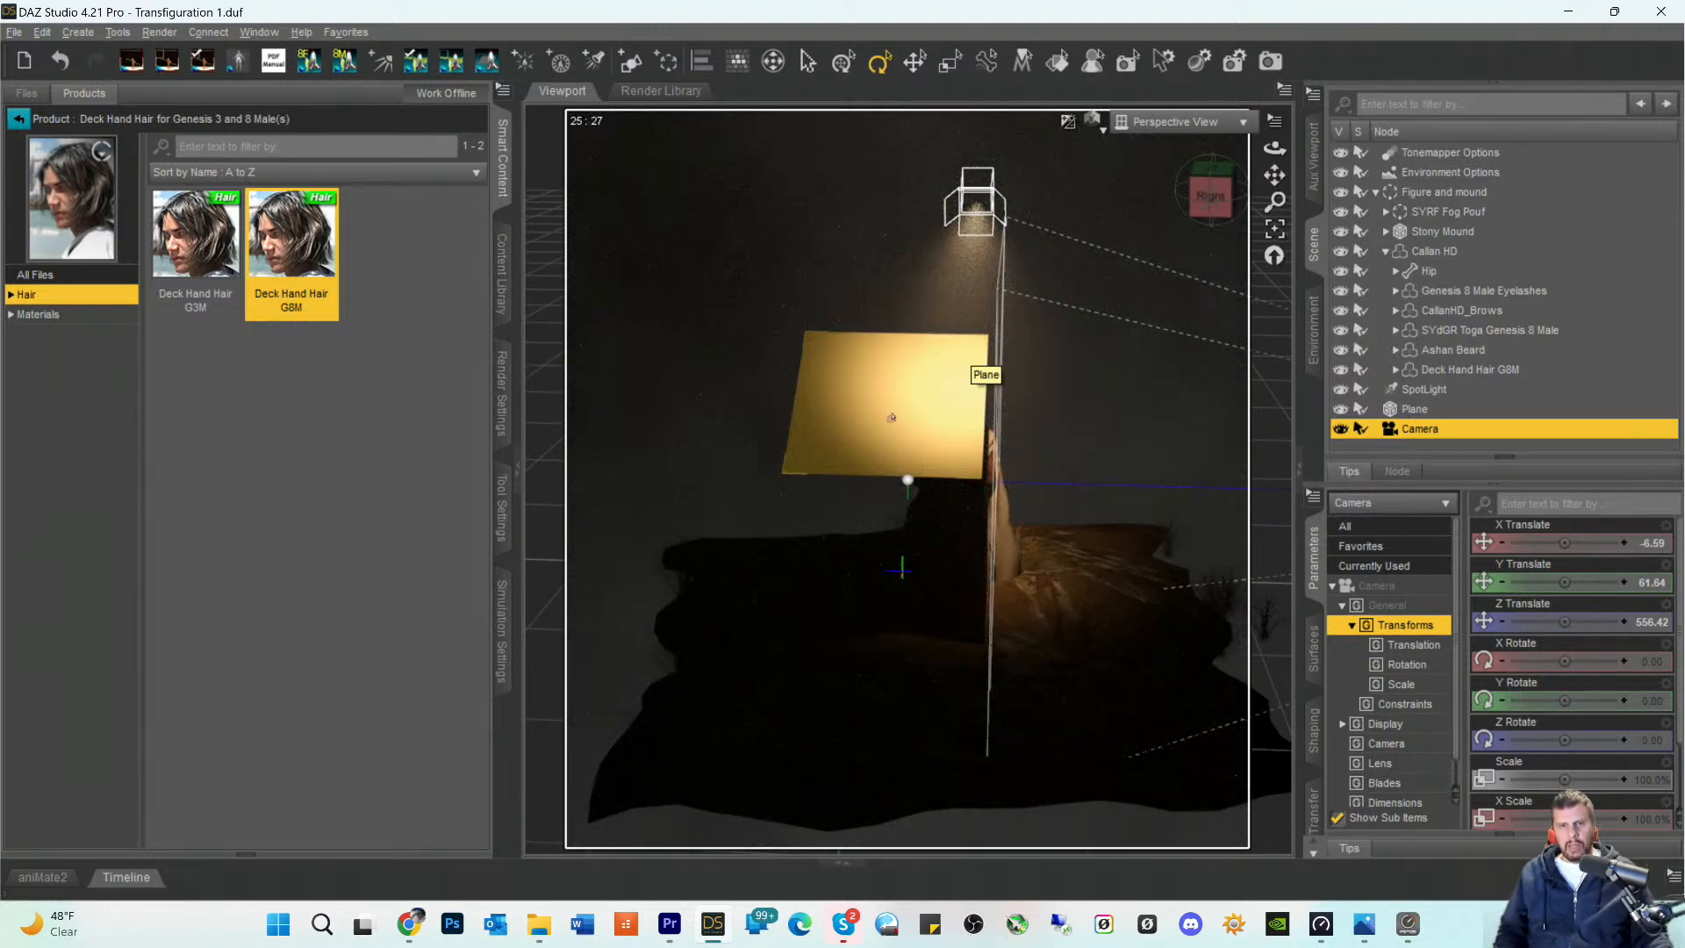
click(1408, 409)
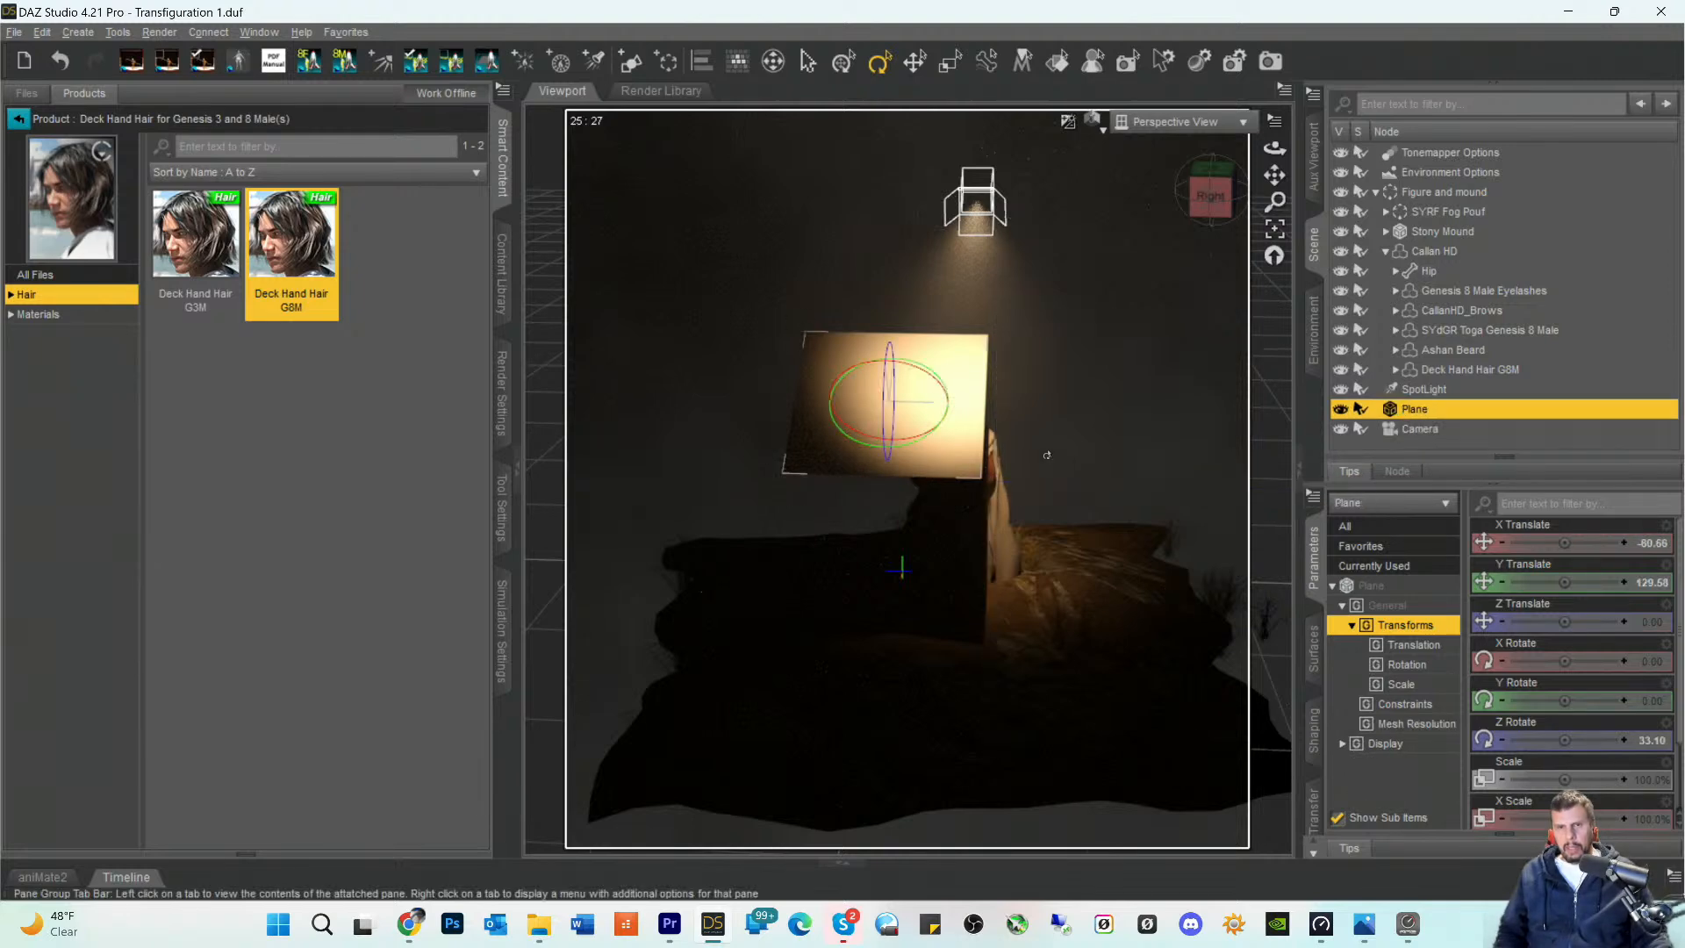
click(915, 61)
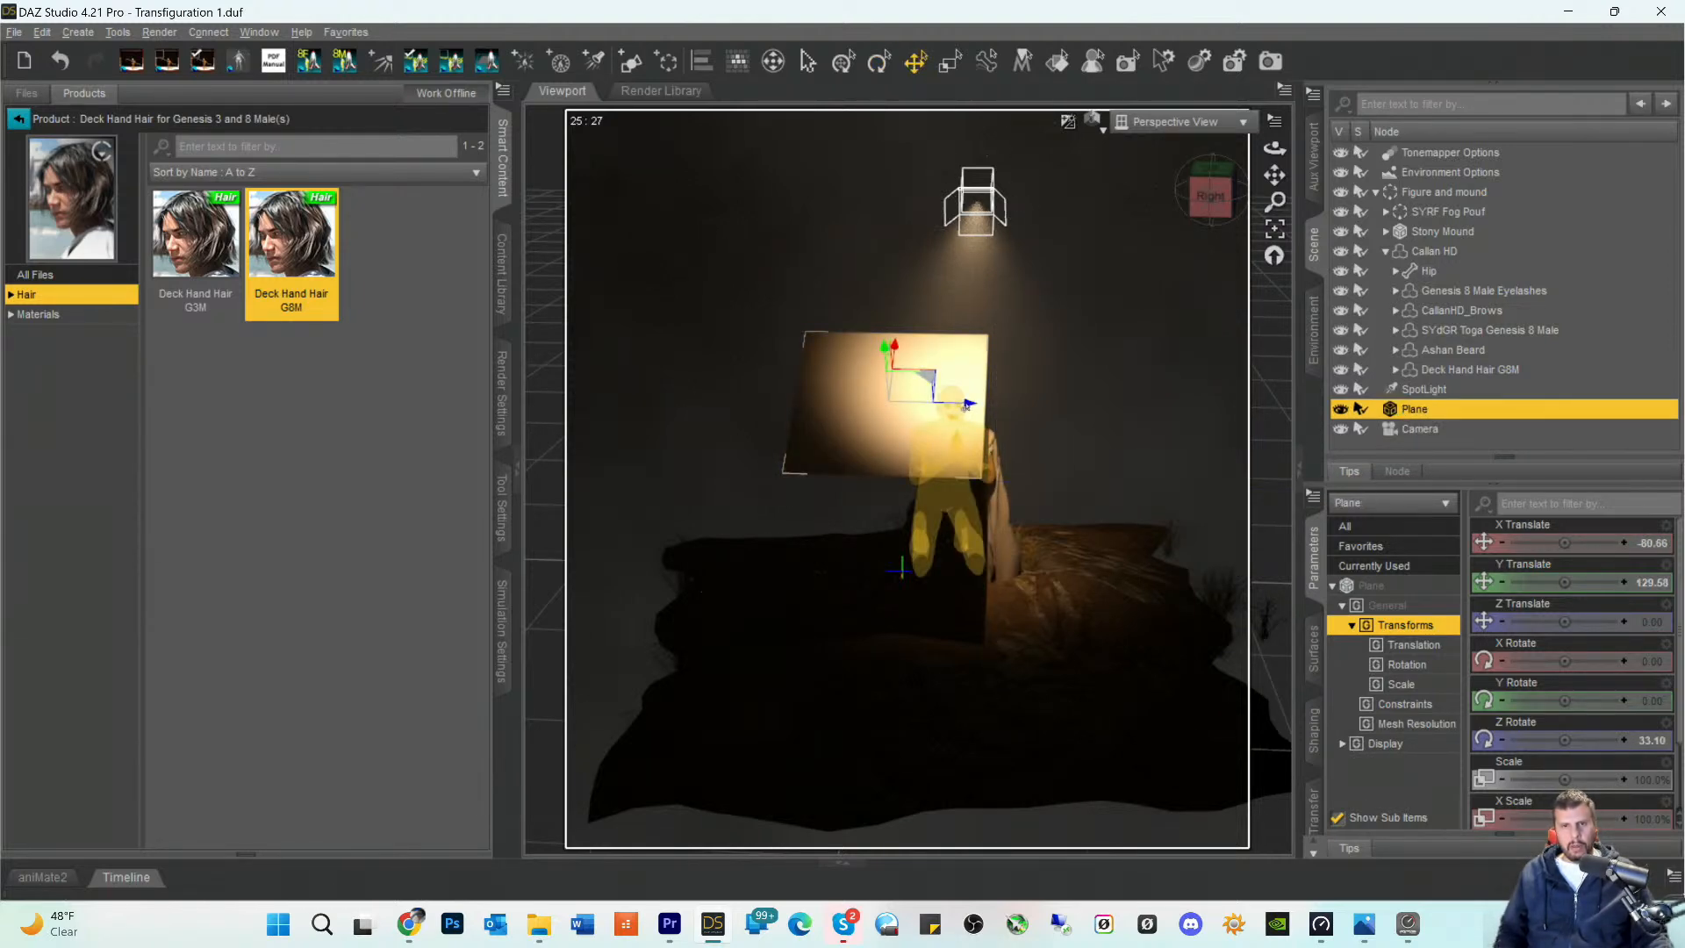
drag(966, 408, 1023, 412)
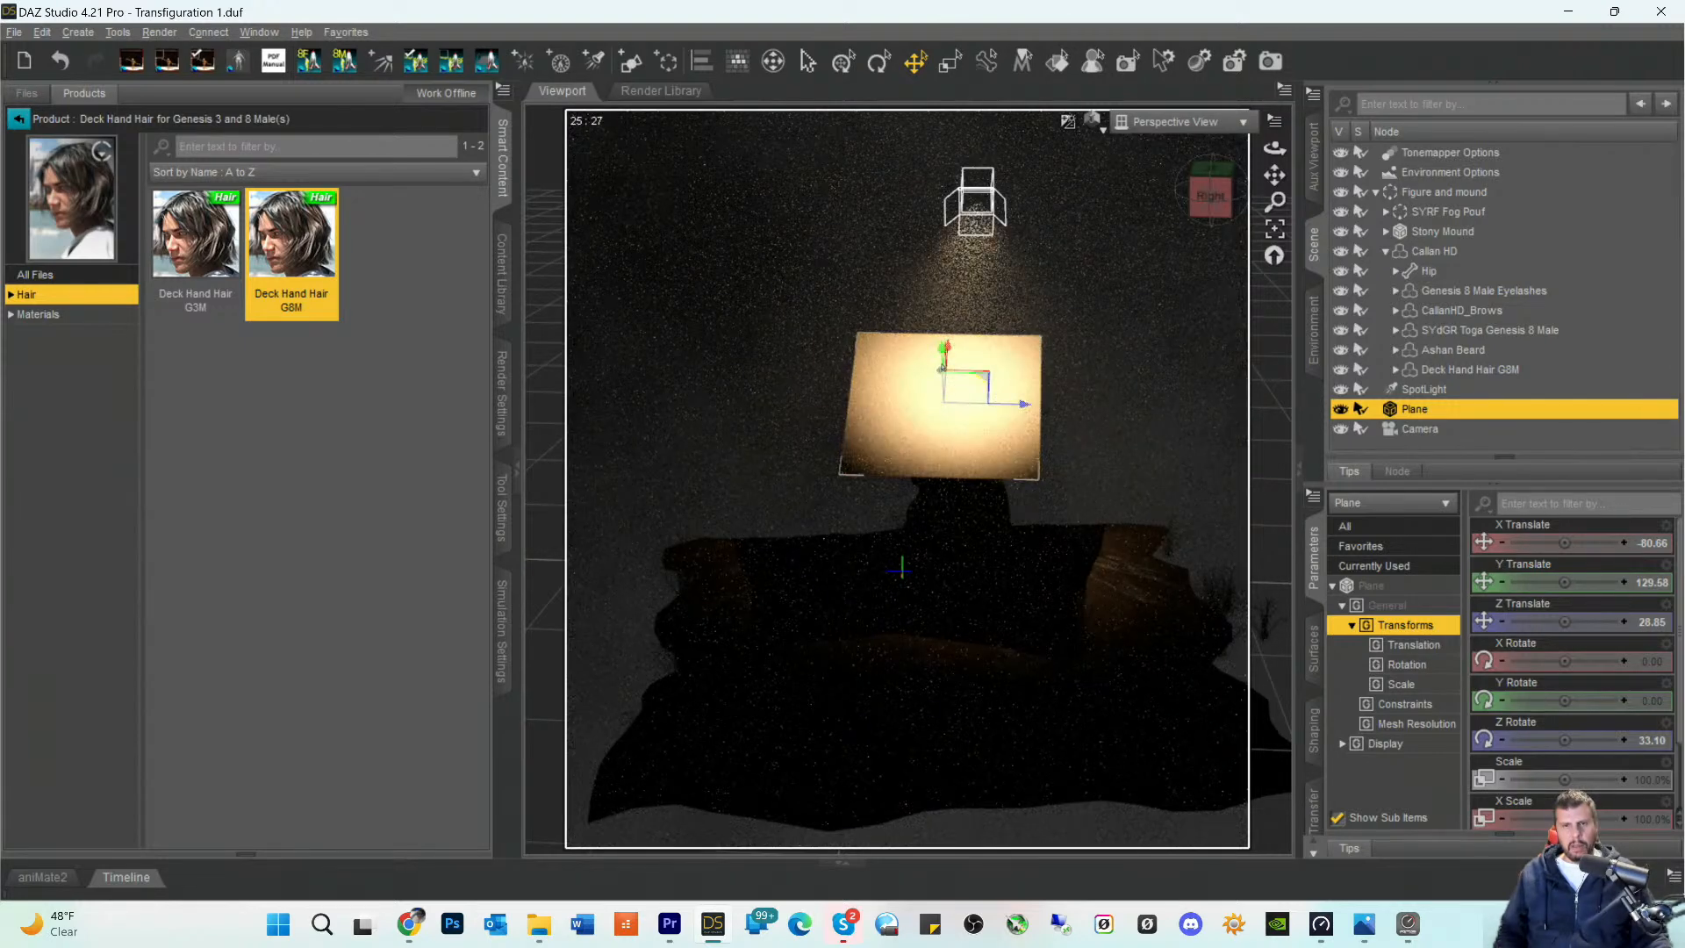
- Looking through the SpotLight, move the plane to about X -117.23, Y 180.17, Z 36.33 so it sits centred in the beam
click(1174, 123)
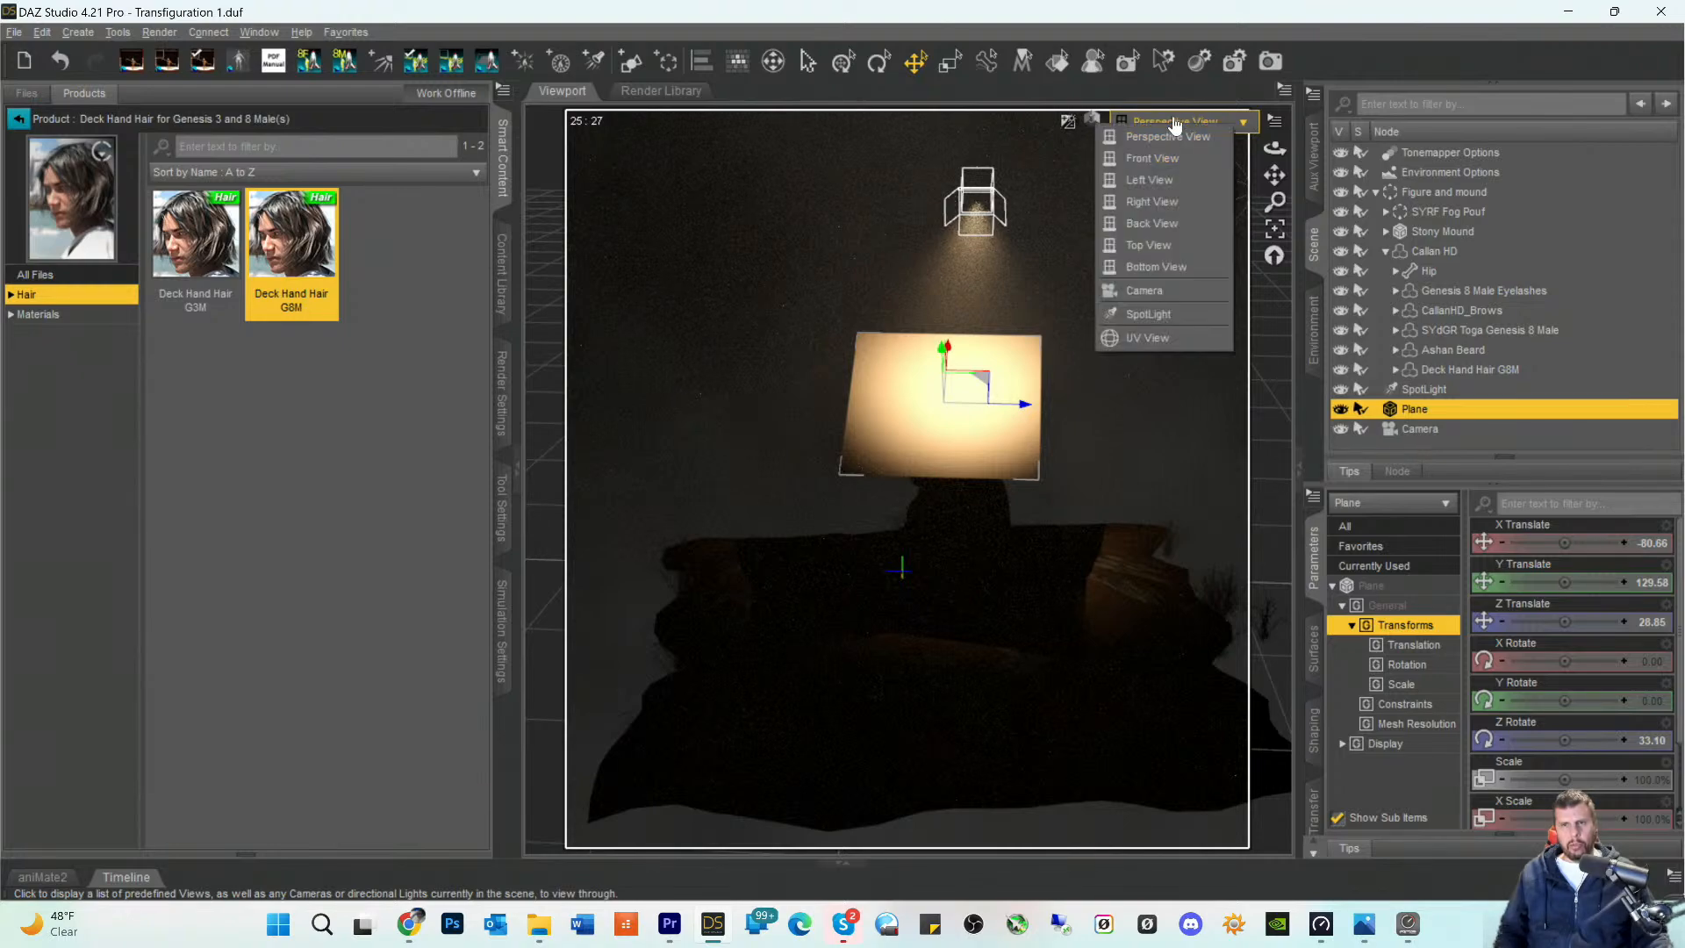
click(1130, 312)
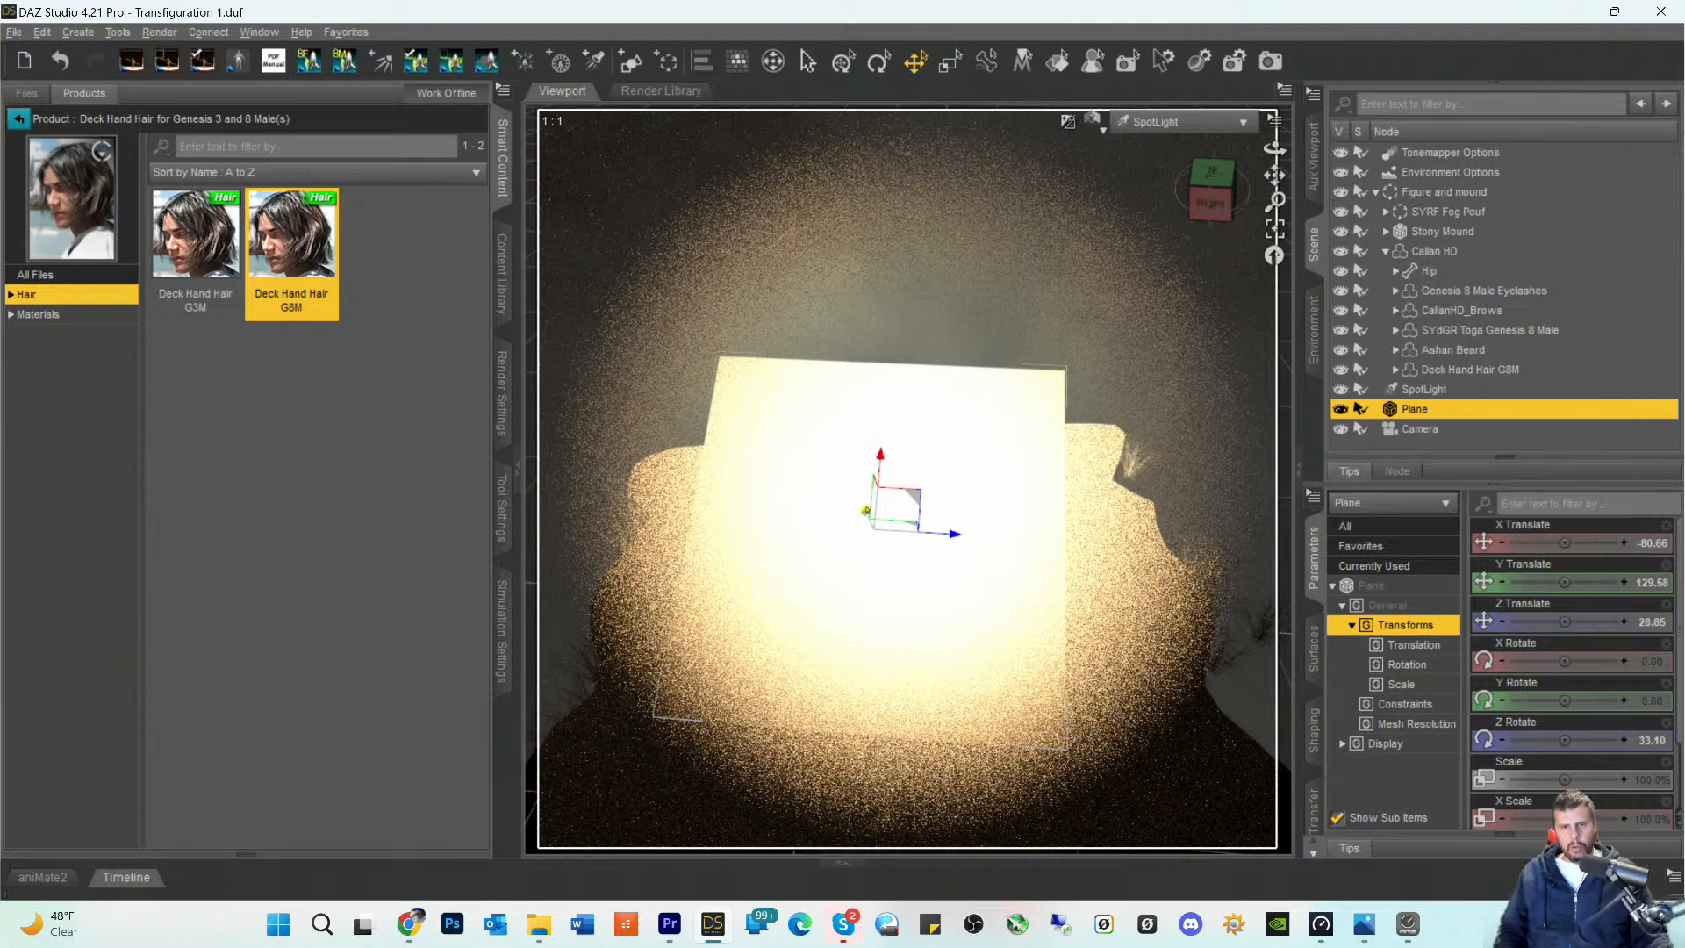
drag(865, 513, 834, 490)
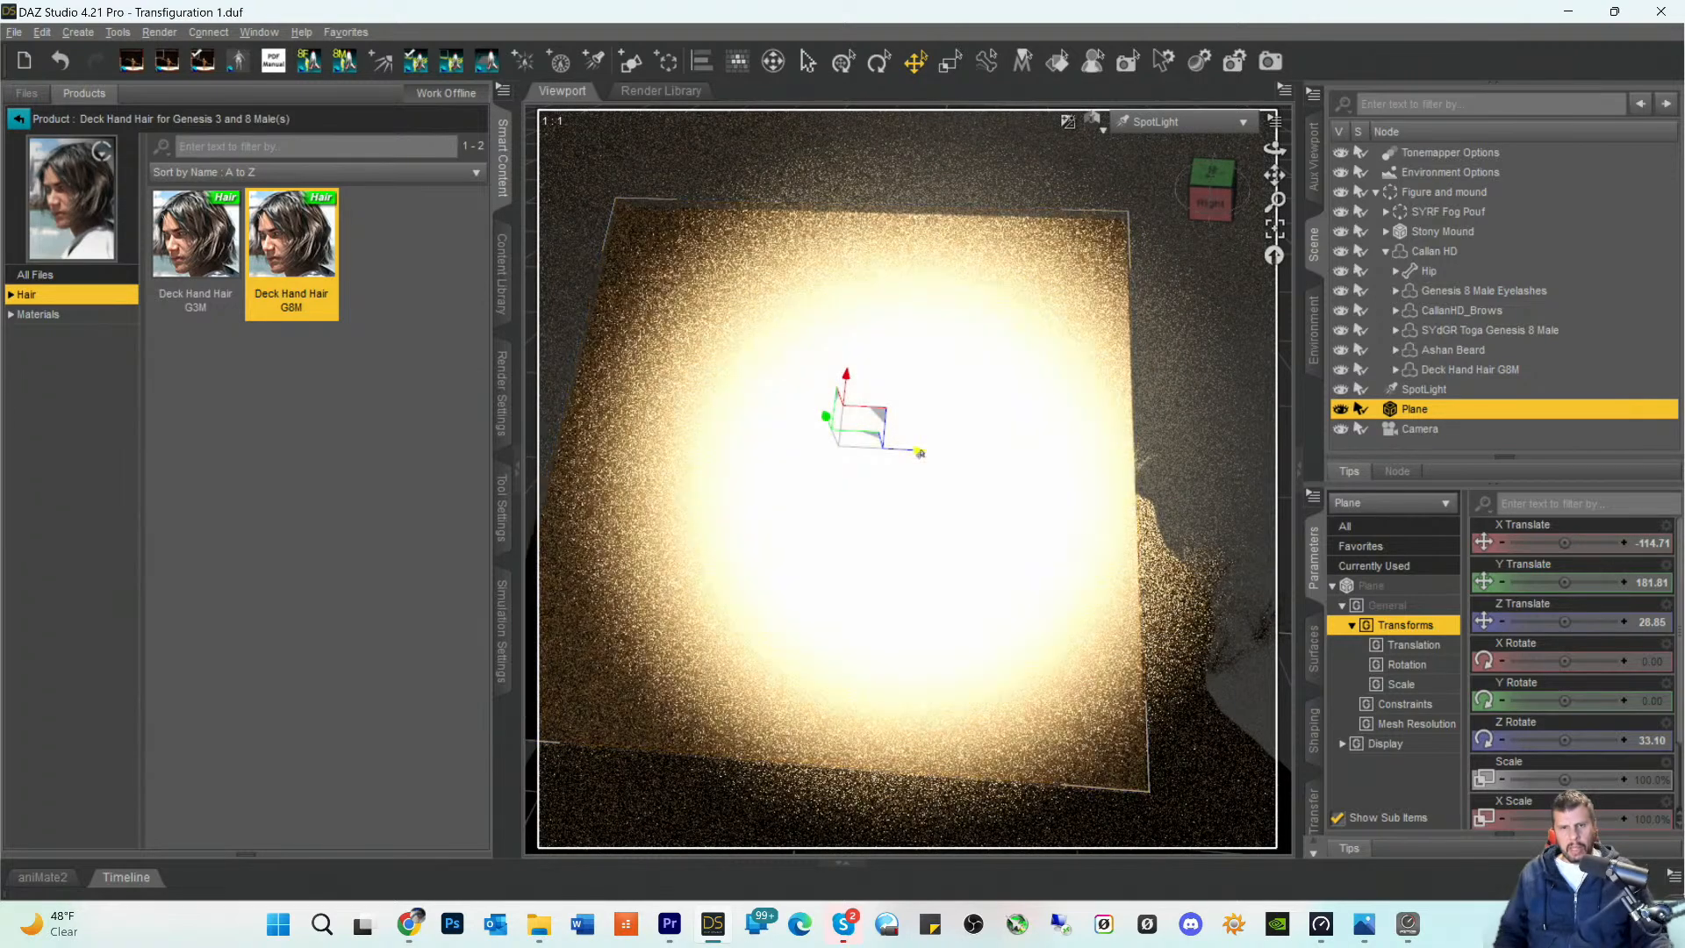
drag(920, 453, 972, 457)
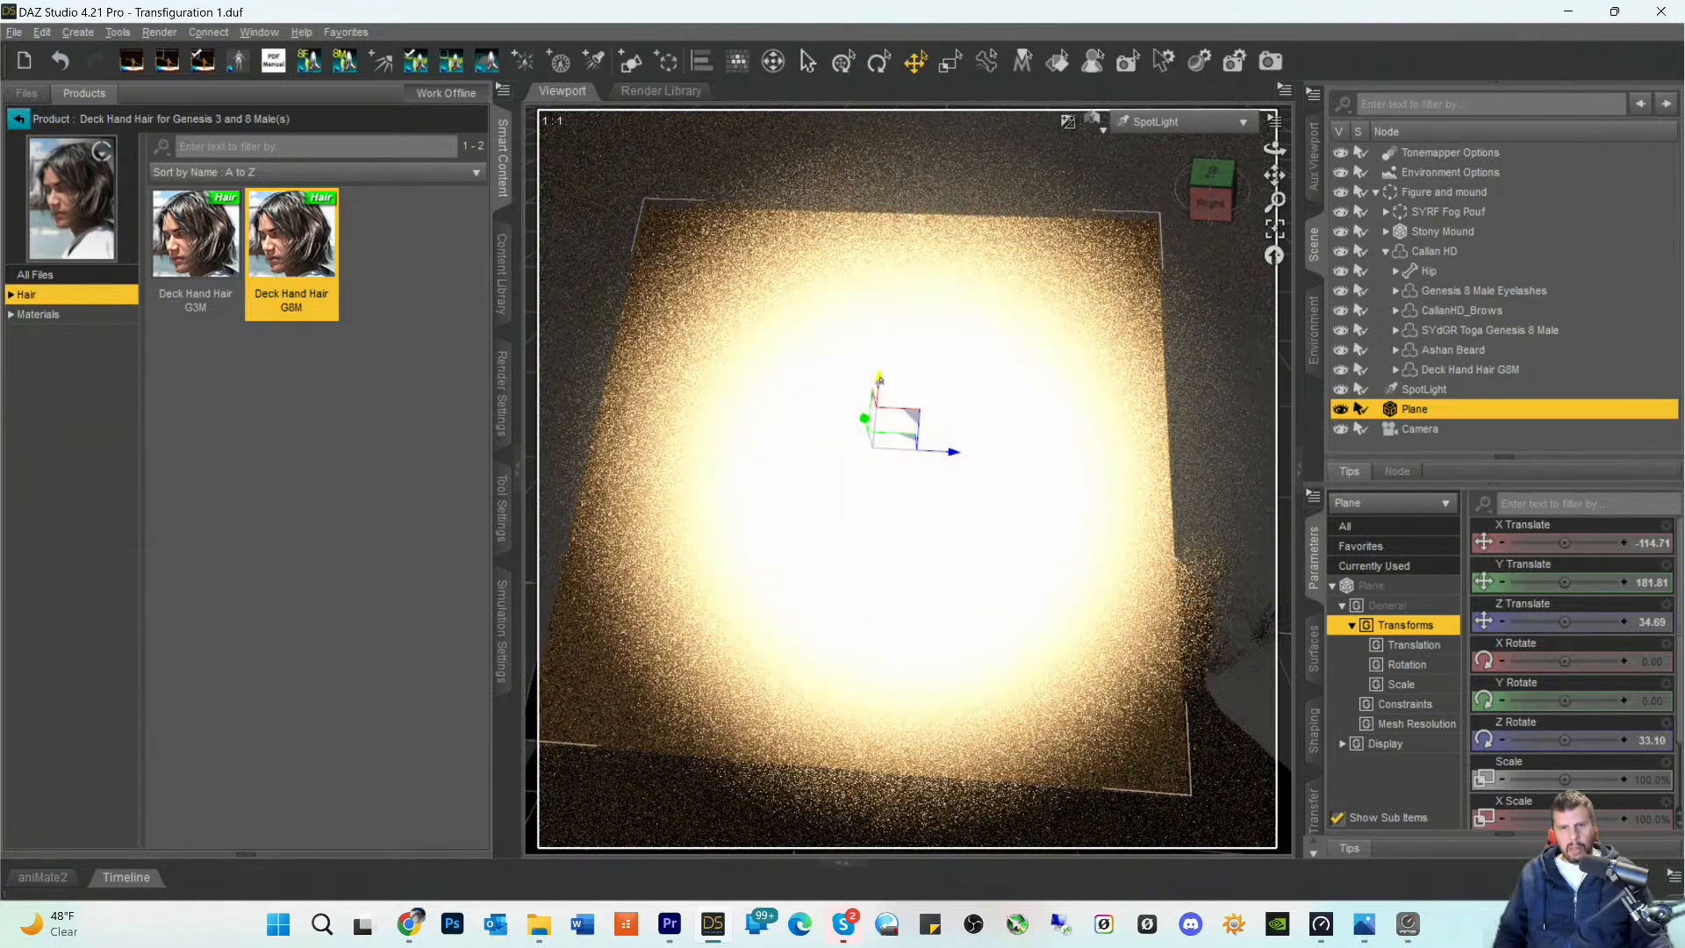
drag(879, 379, 879, 395)
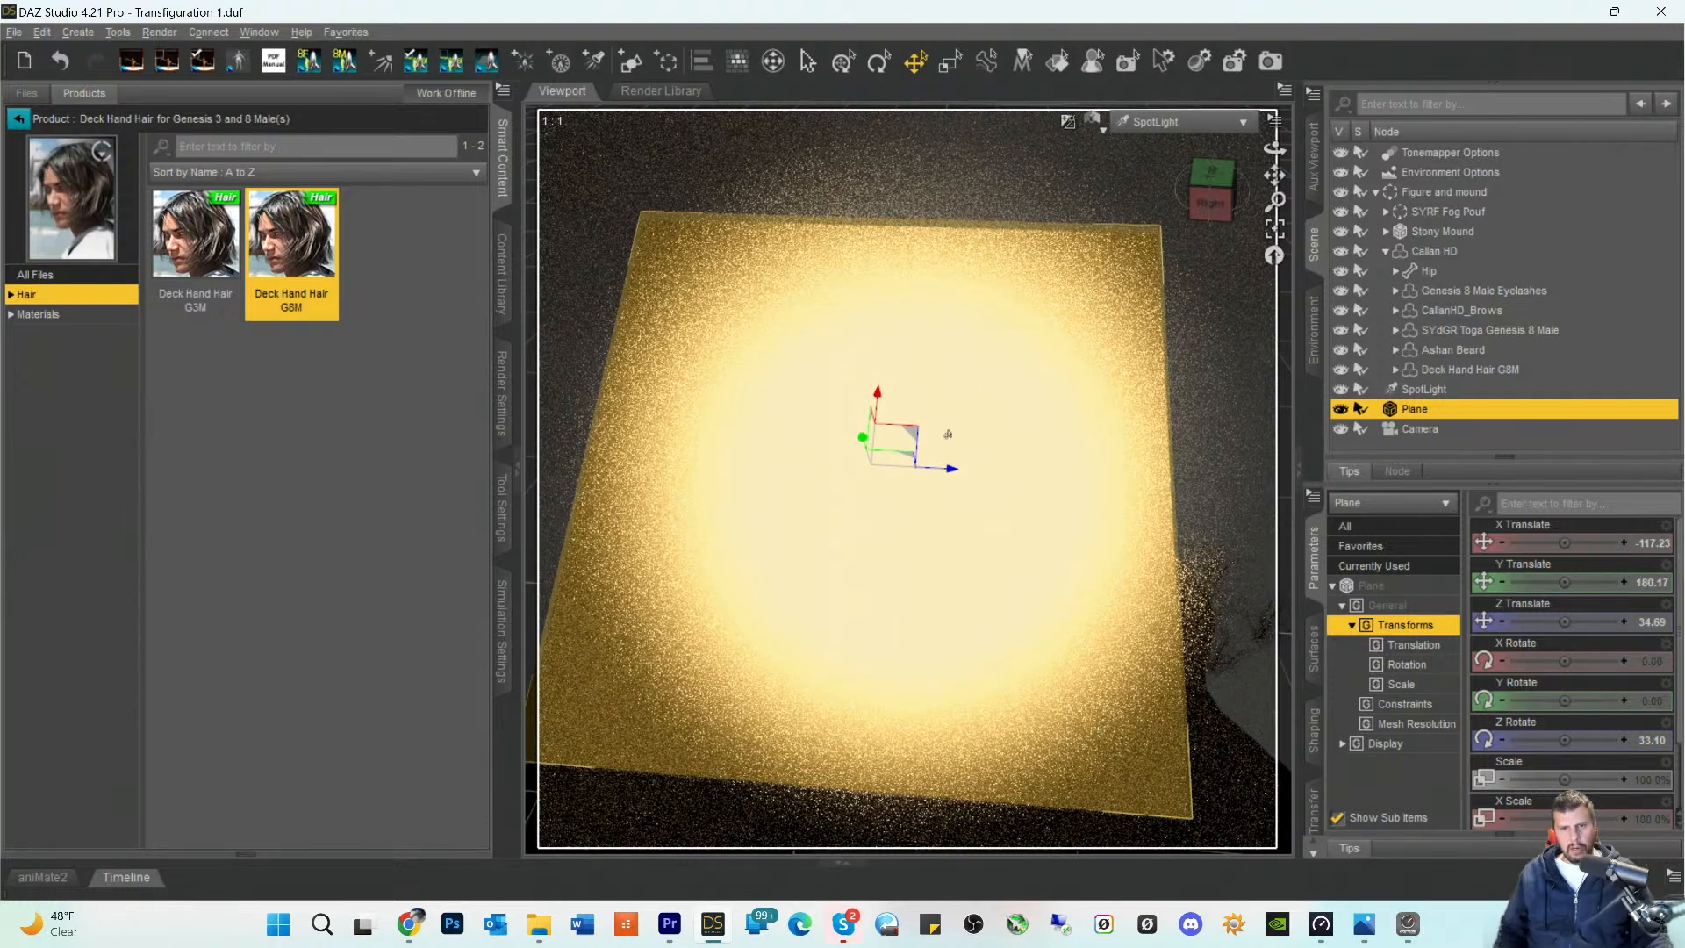
drag(954, 472, 966, 473)
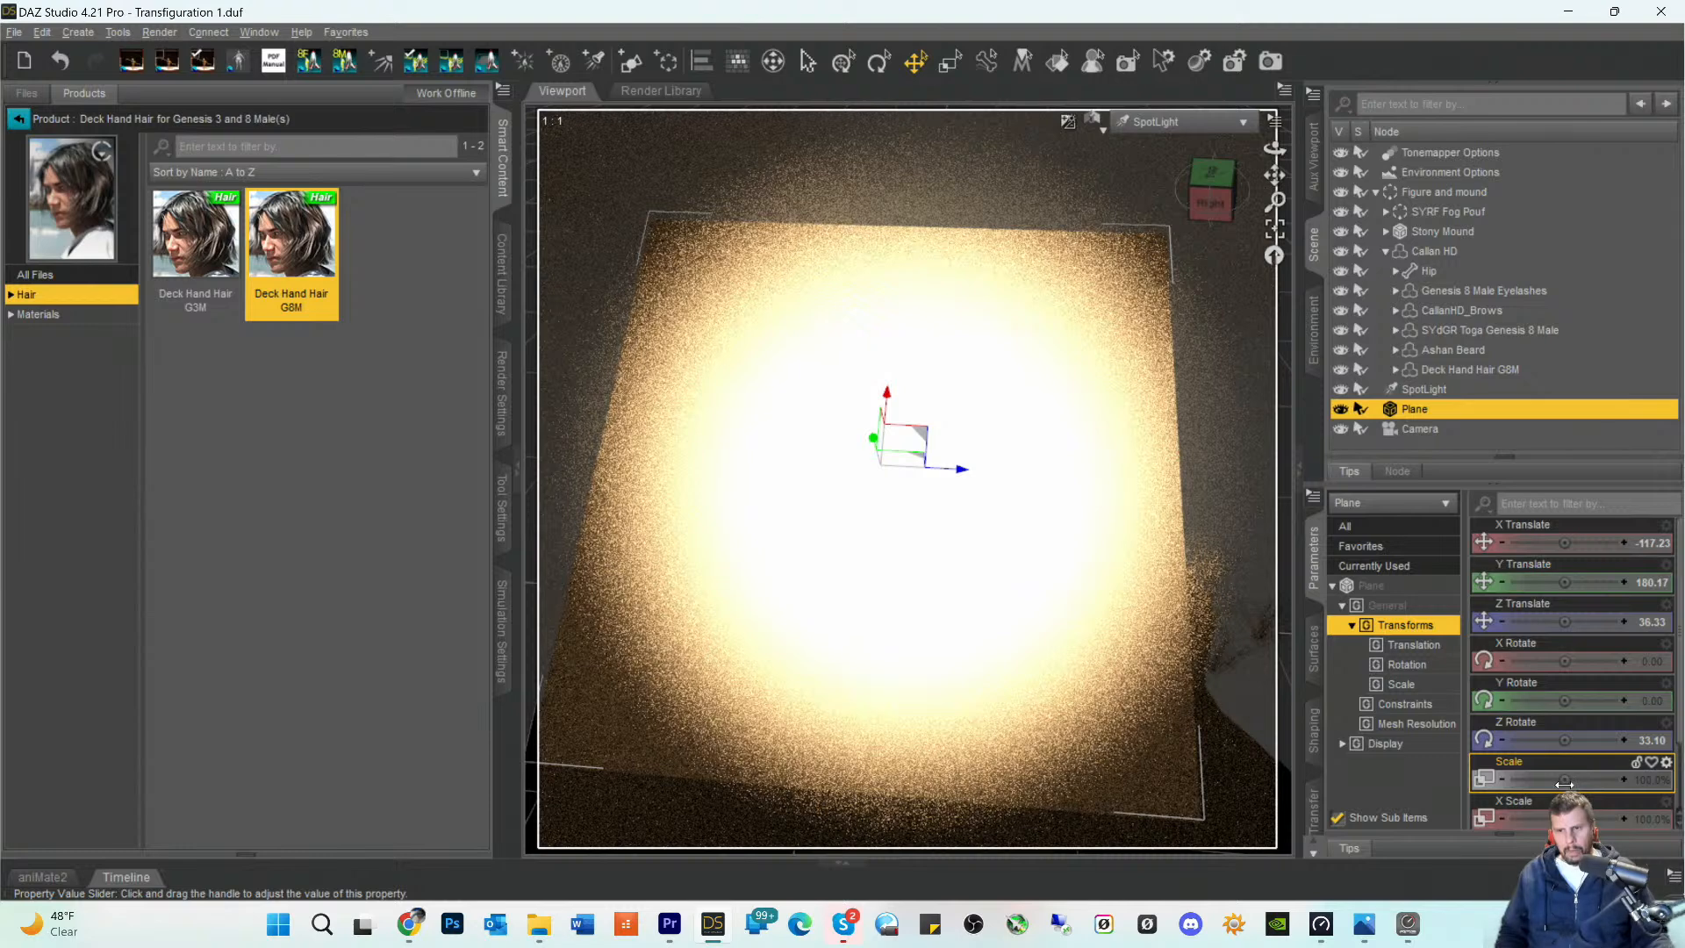
- Scale the plane to about 152.2% and save the scene with the viewport looking through Camera
drag(1565, 784, 1595, 780)
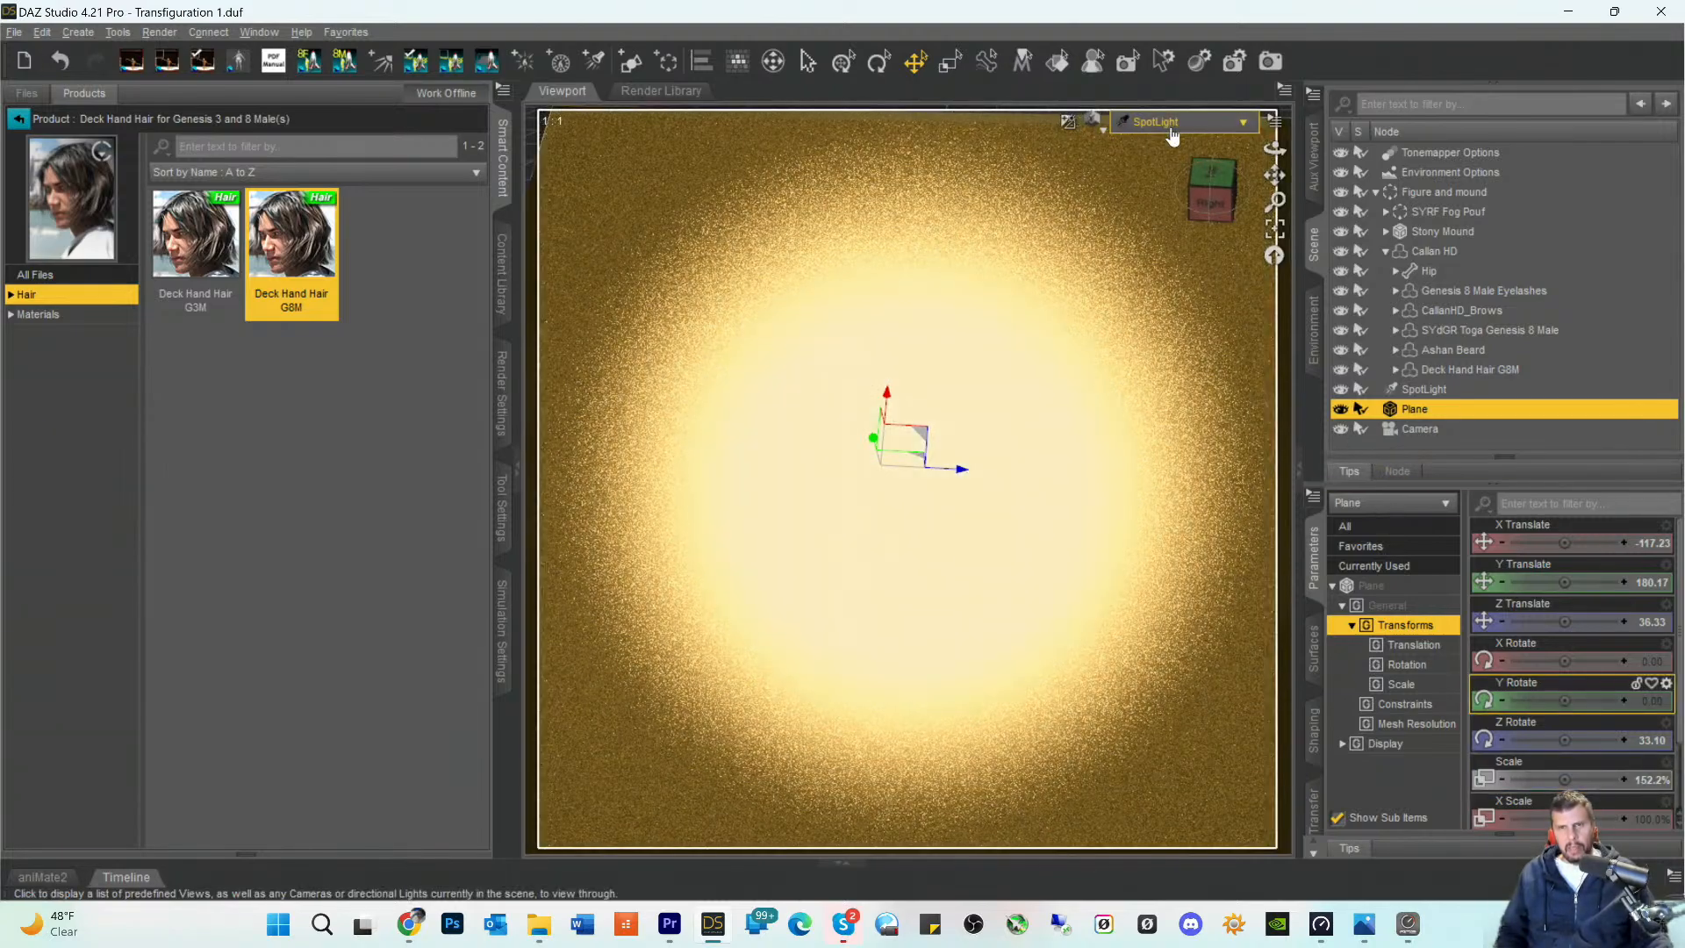
click(1172, 134)
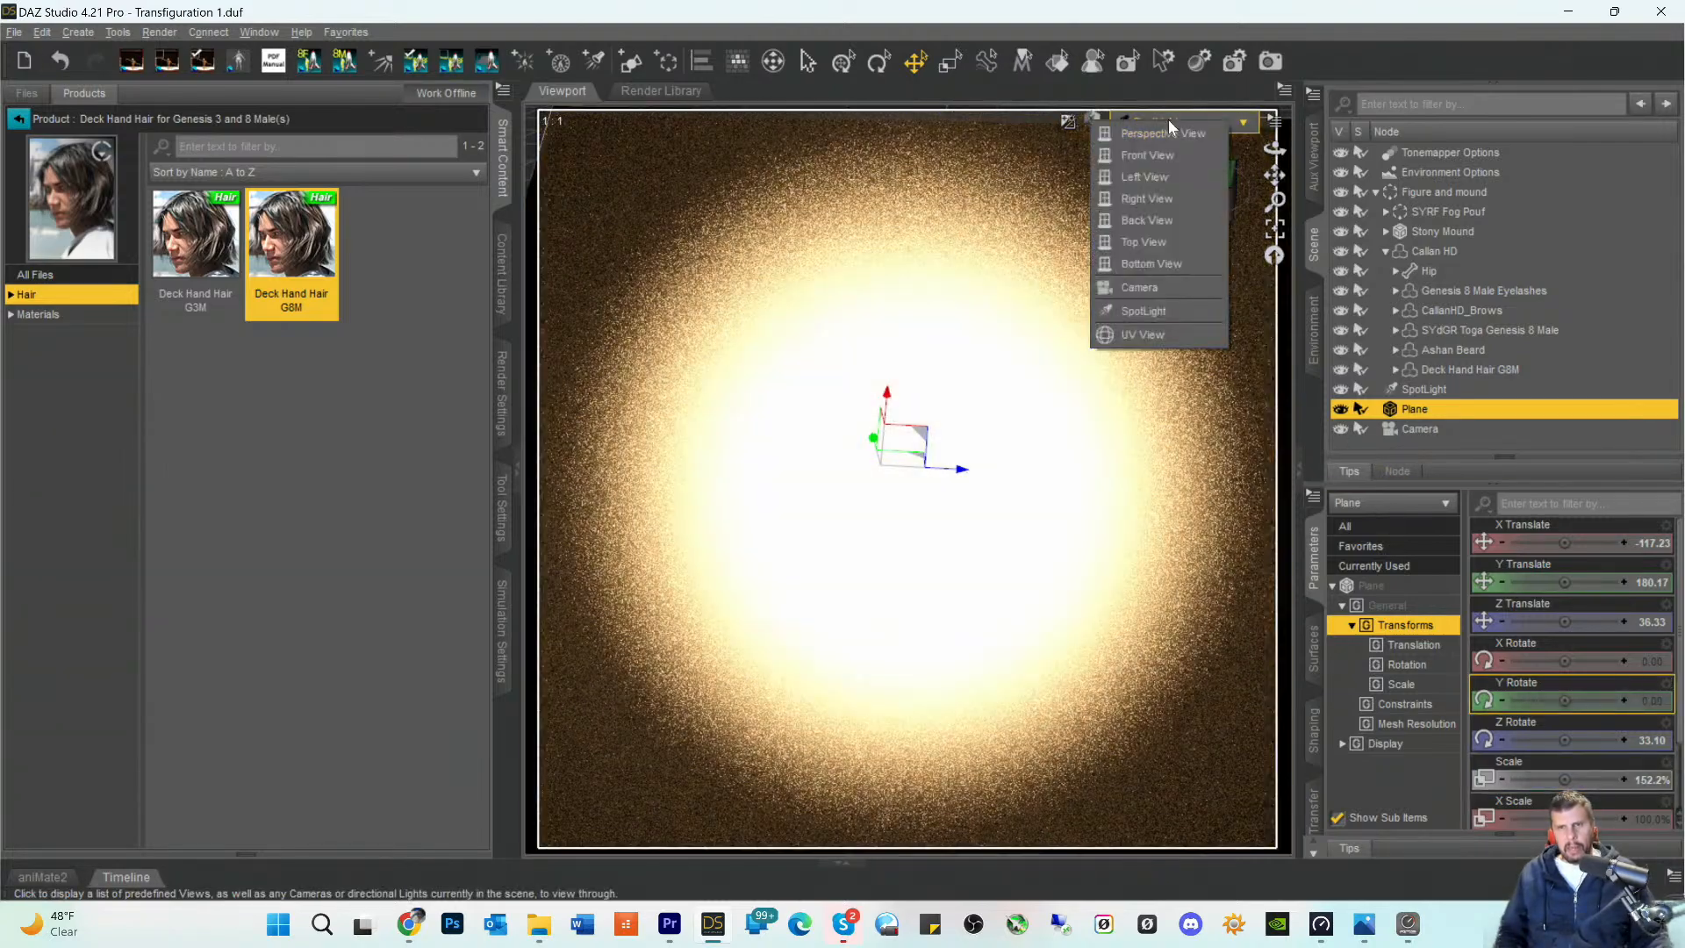
click(1151, 297)
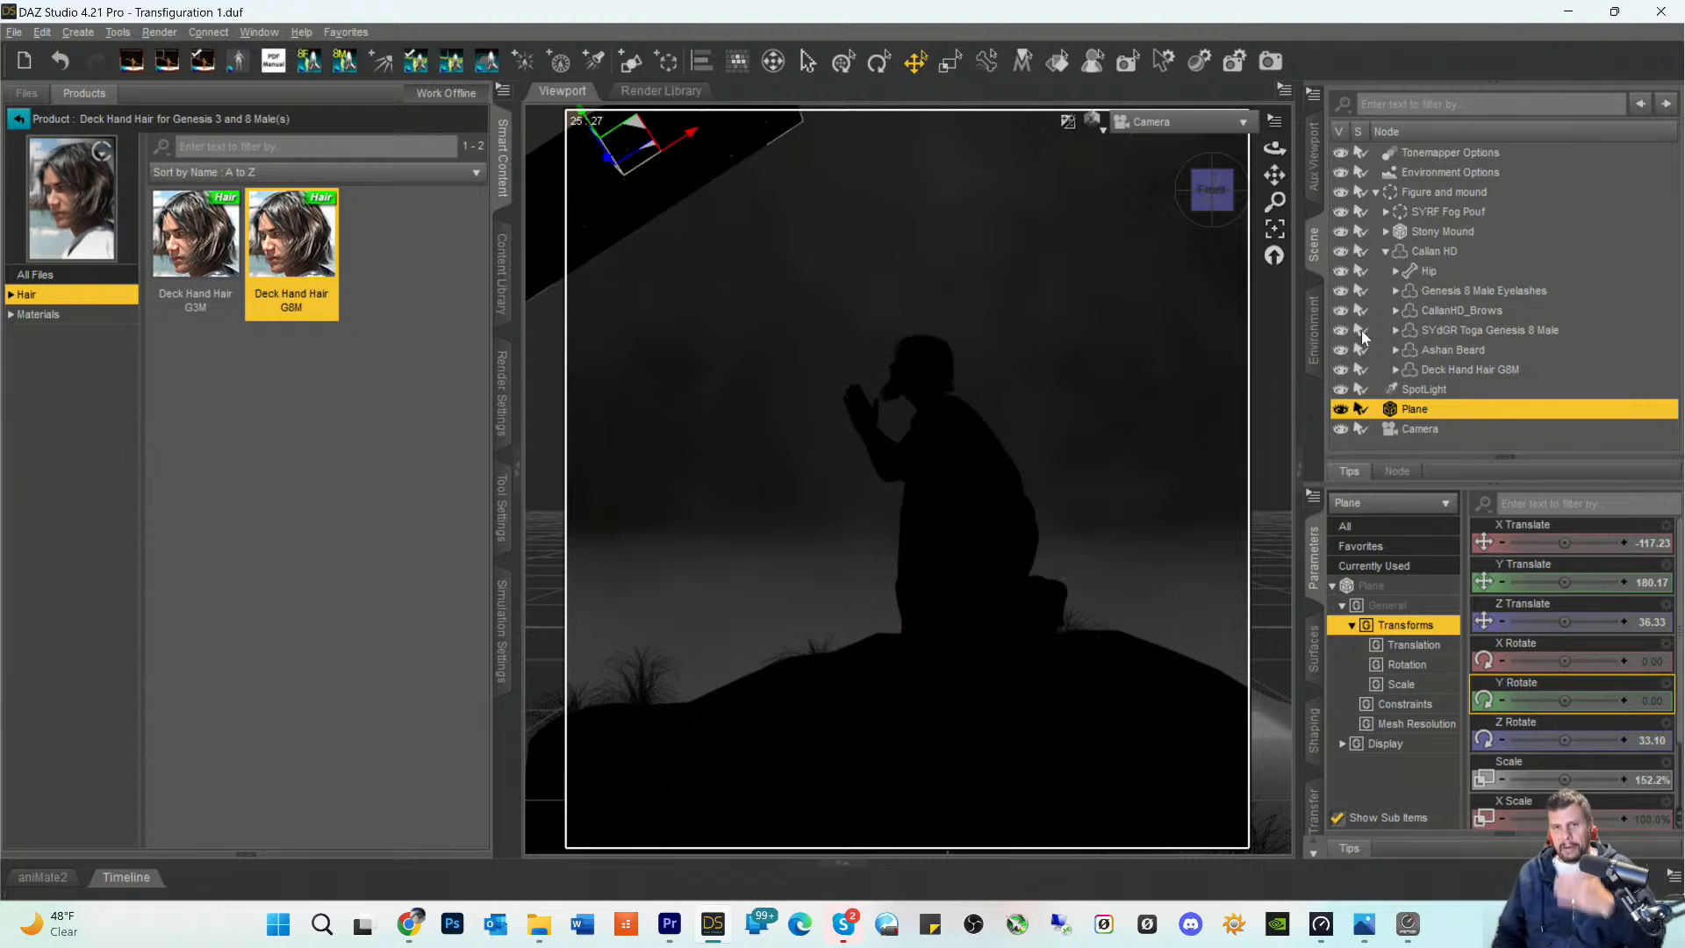
key(ctrl+s)
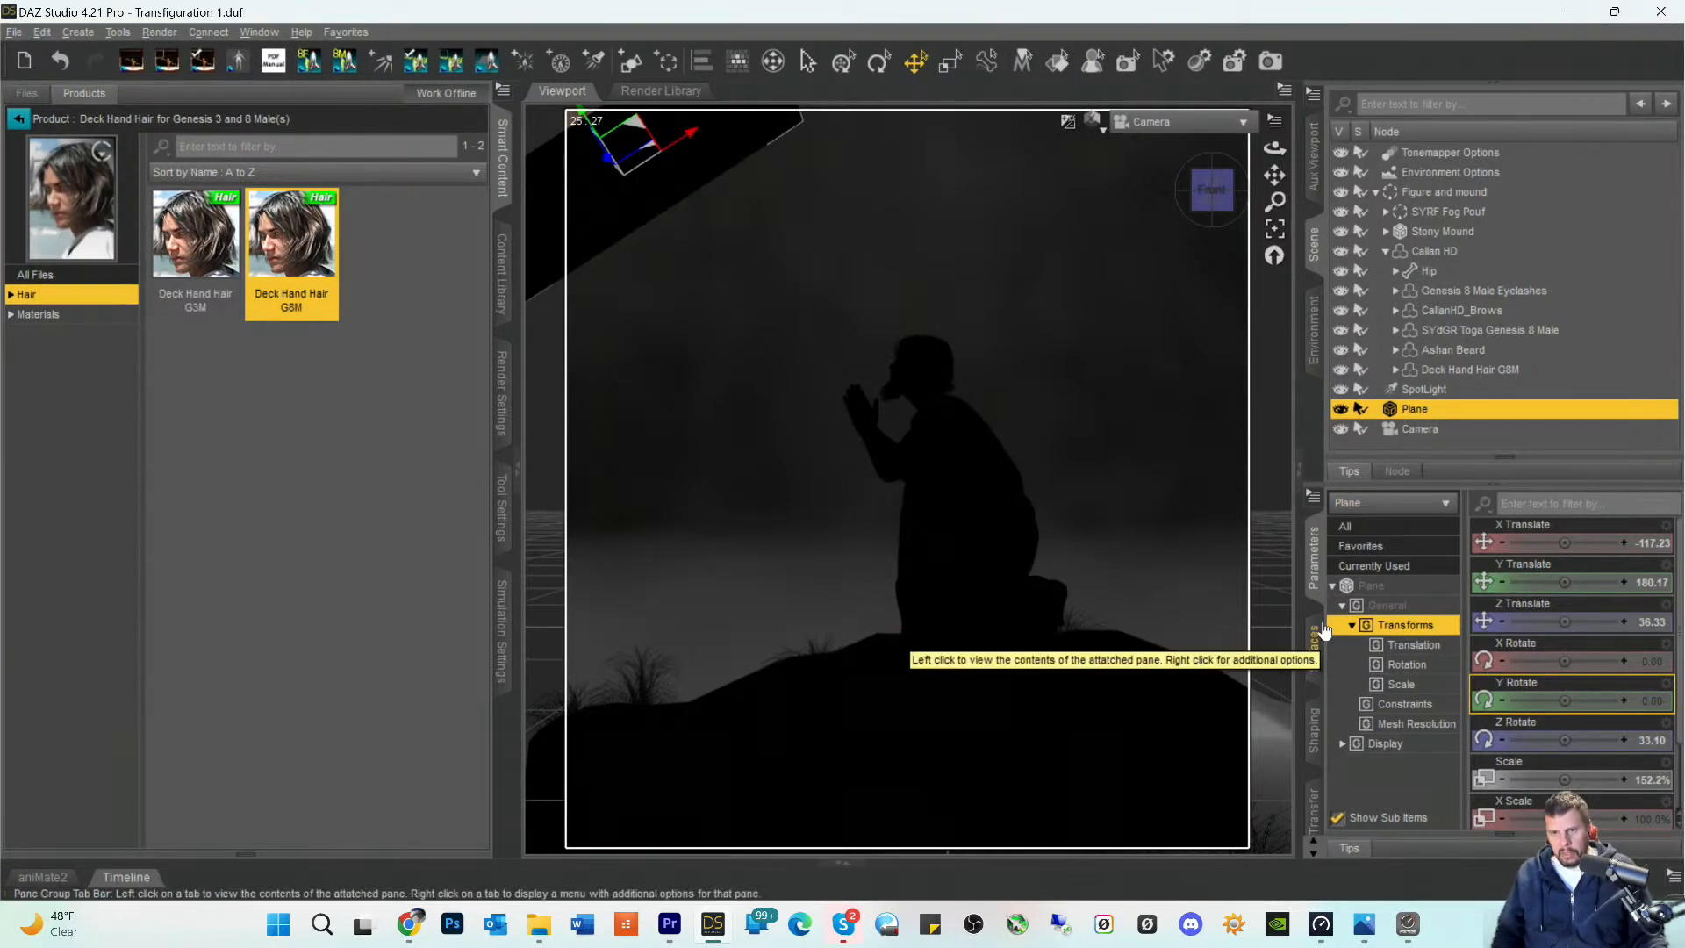
- Examine the plane's surface settings for a way to change how it handles the light
click(1394, 473)
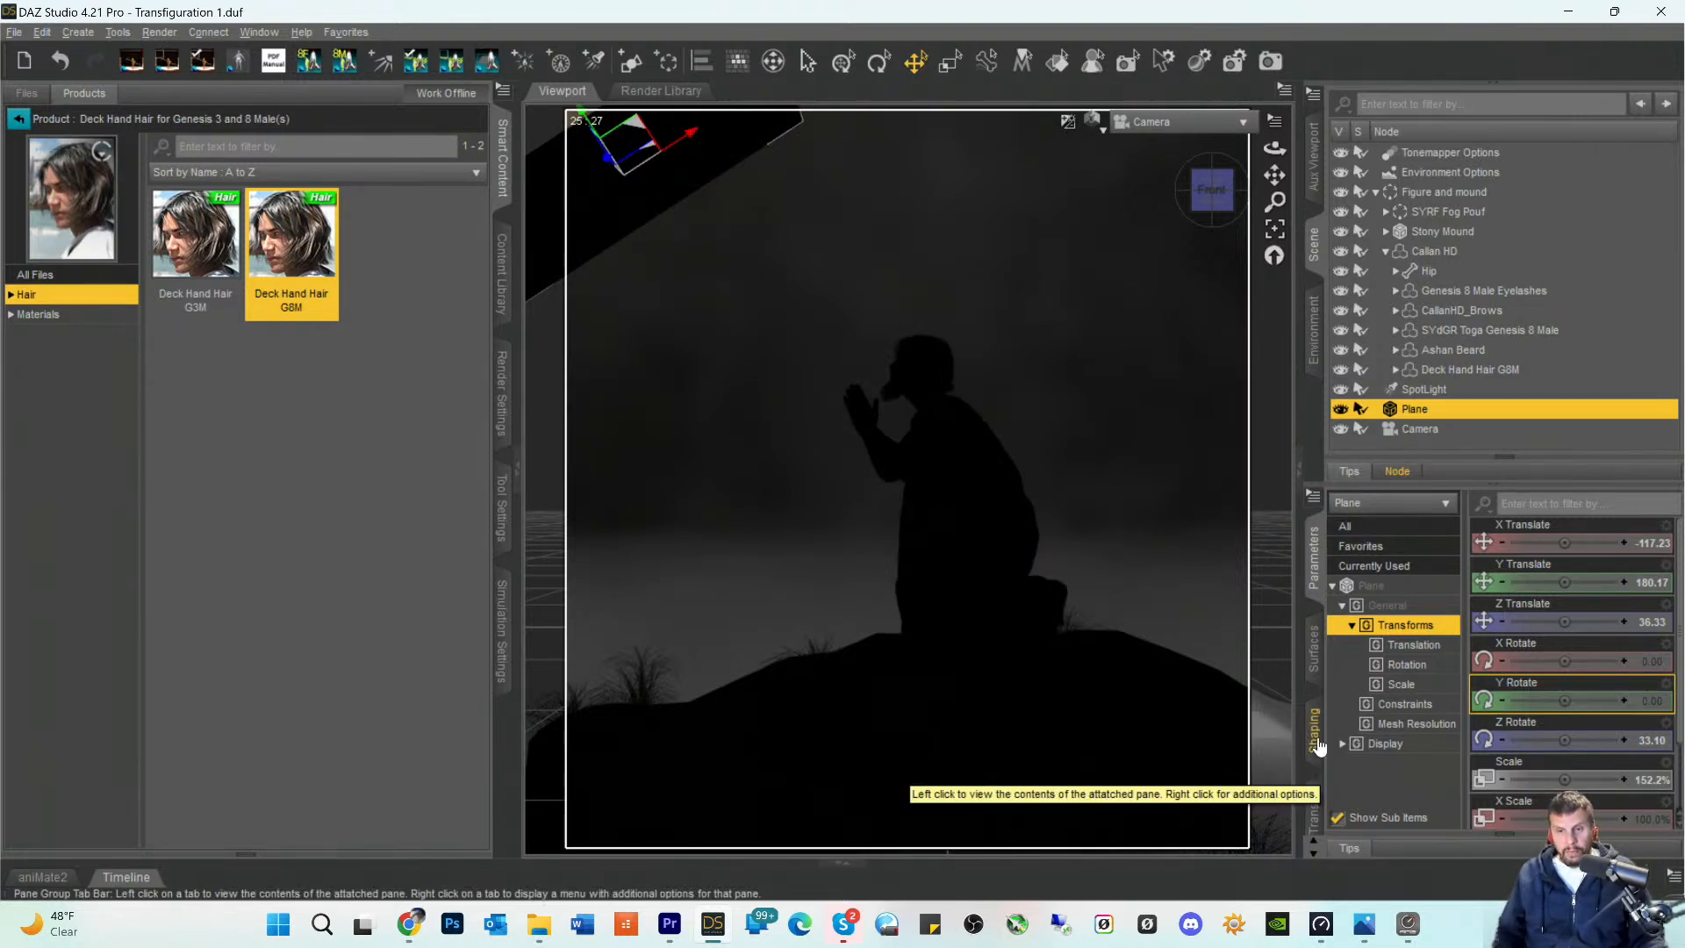
click(1315, 669)
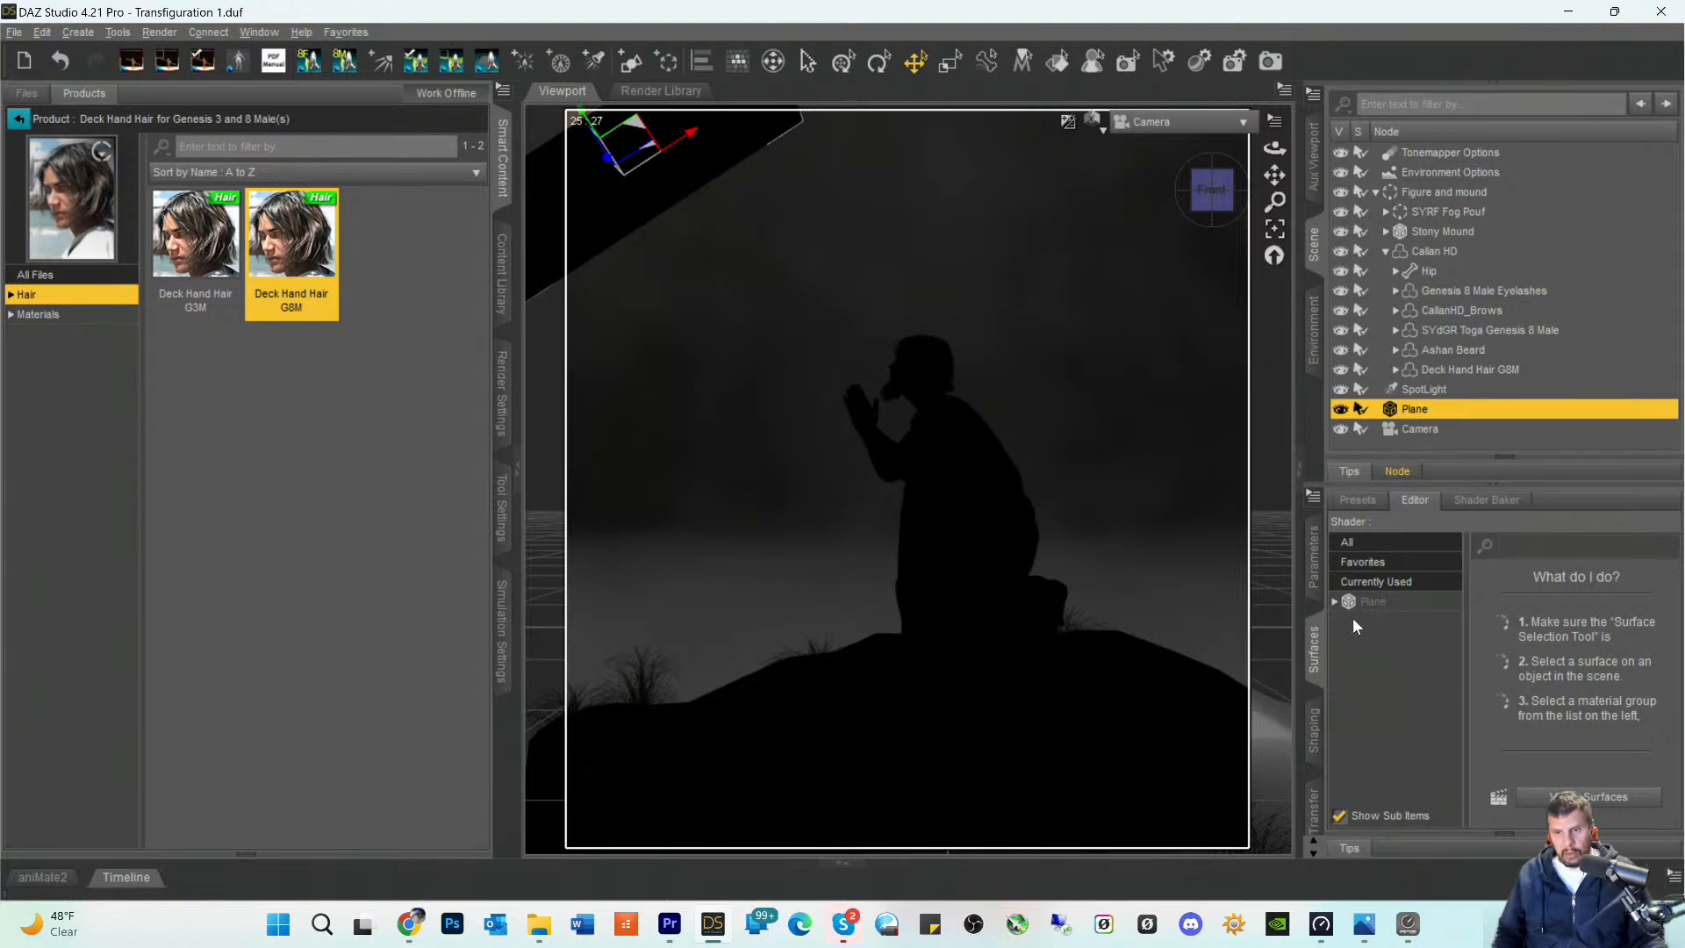
click(1366, 602)
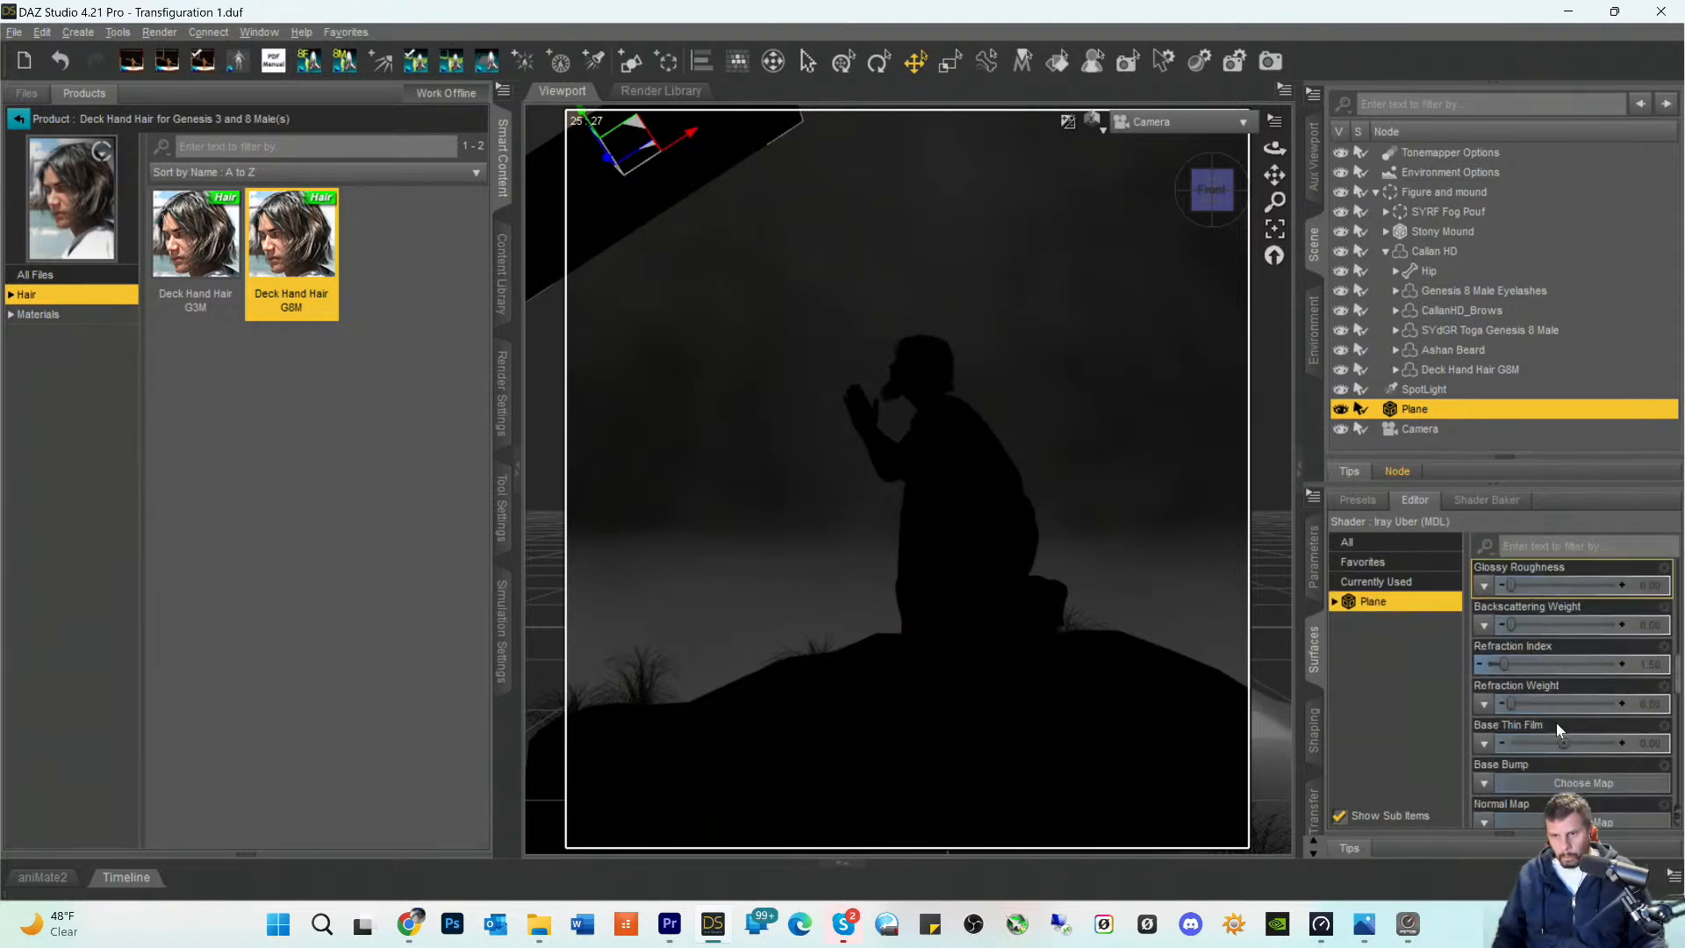
scroll(1556, 728, down, 15)
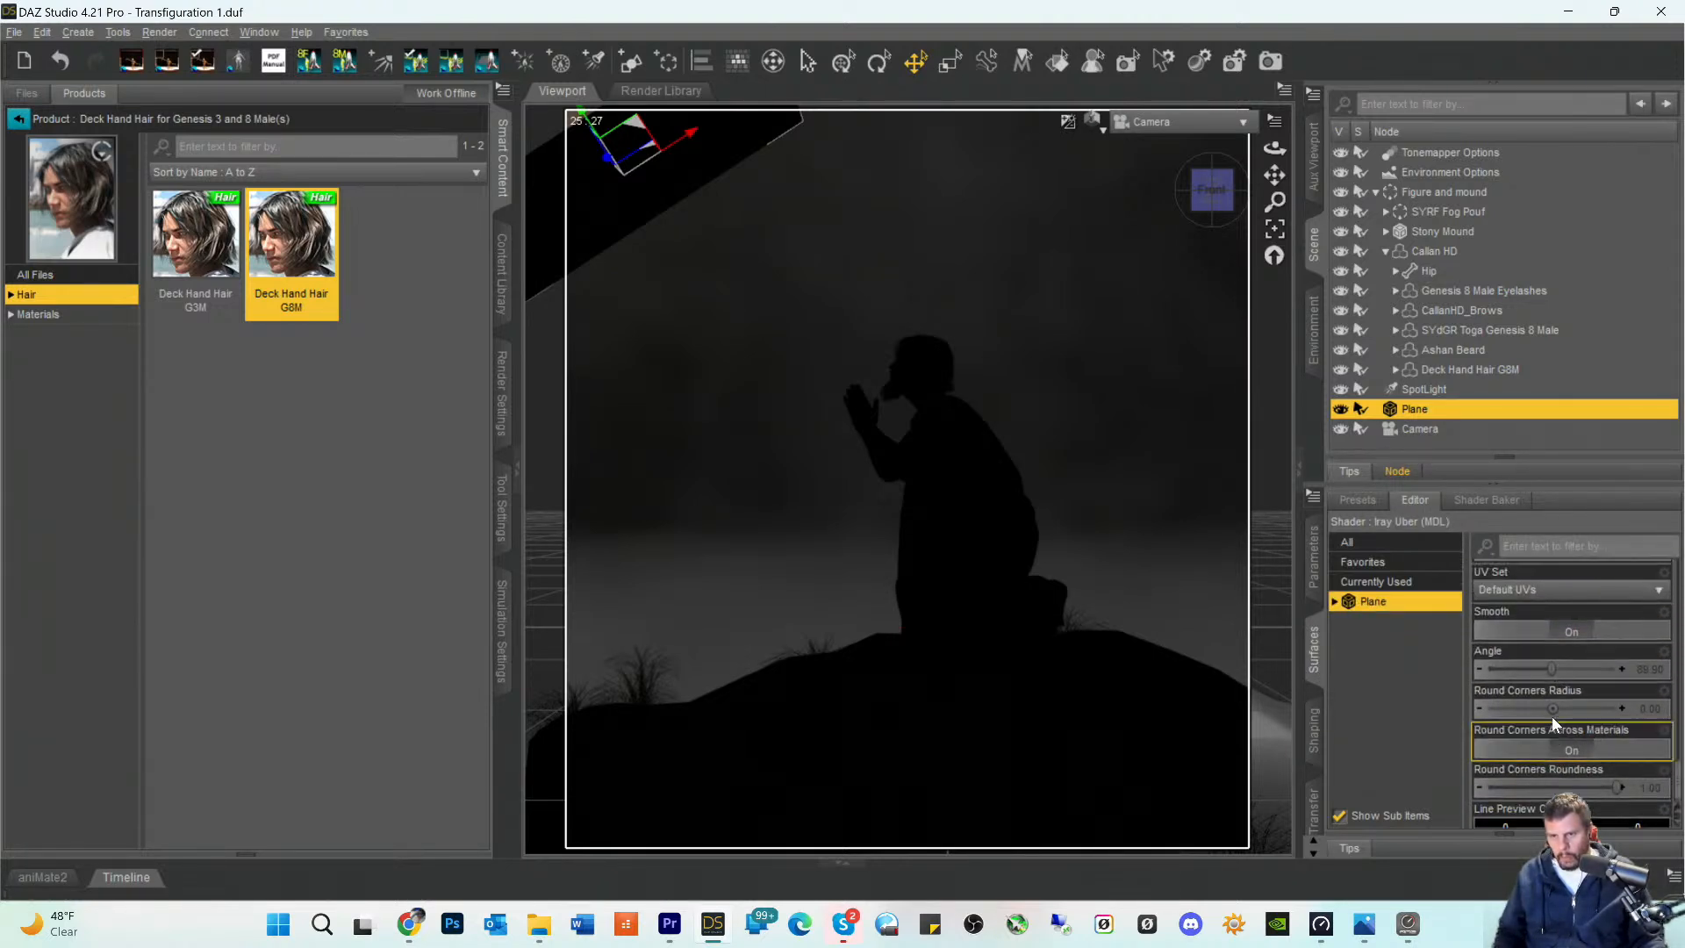
scroll(1552, 716, up, 2)
scroll(1550, 706, down, 2)
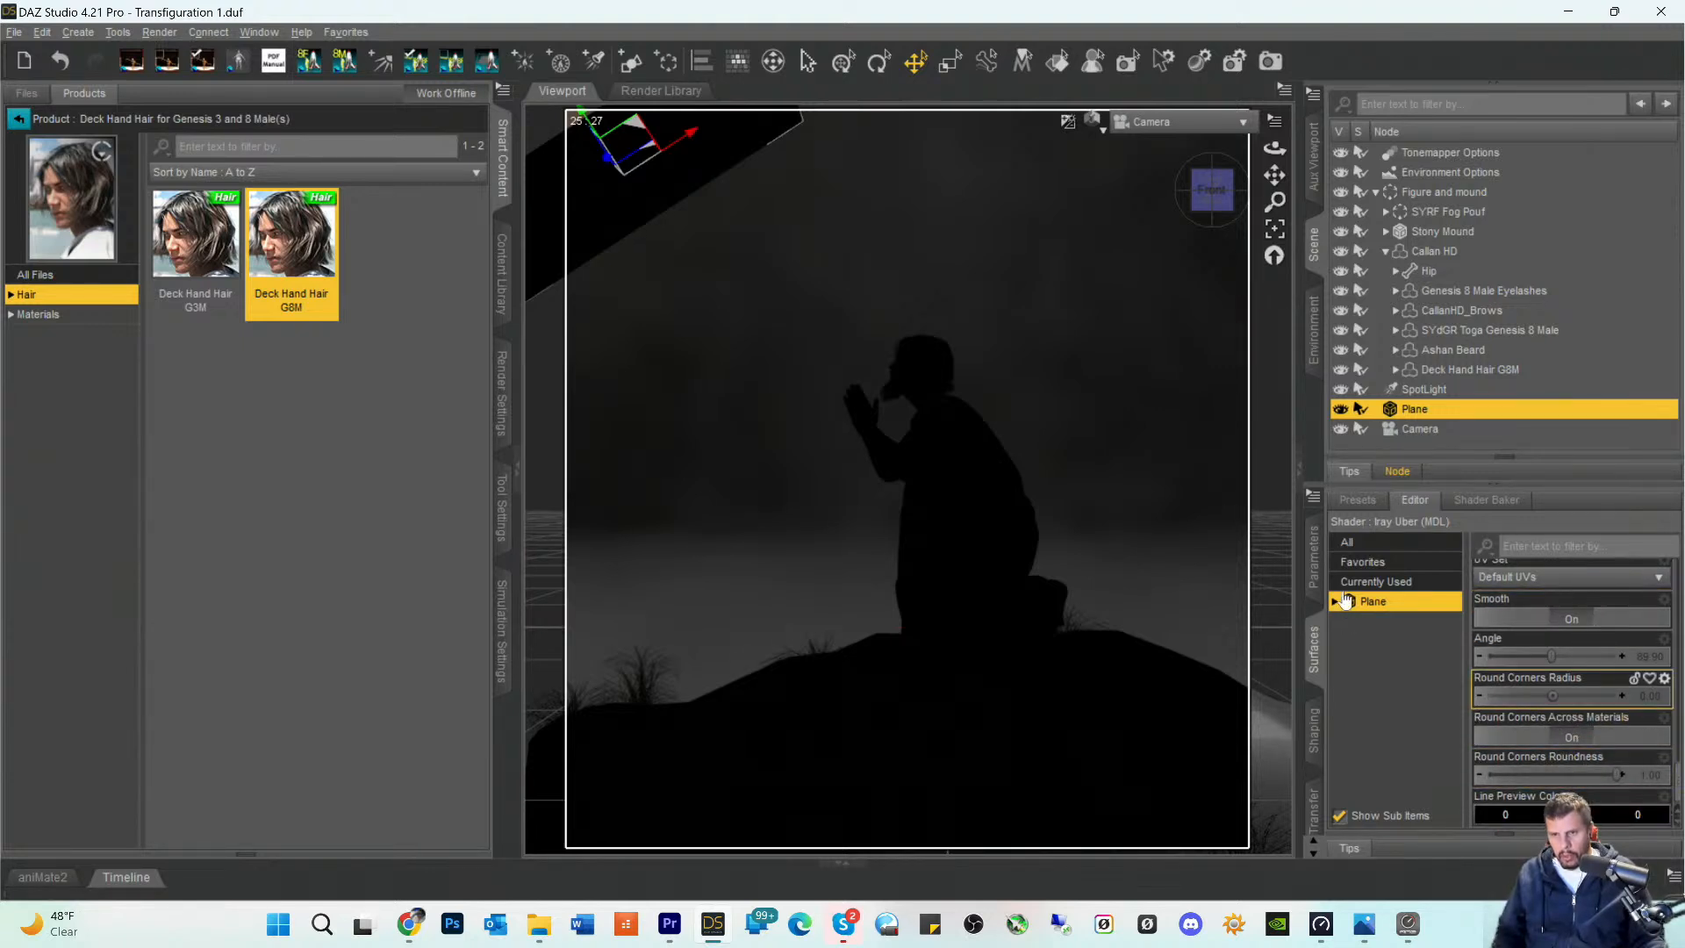
- Show all presets in the Shaders category for the plane's surface
click(1354, 505)
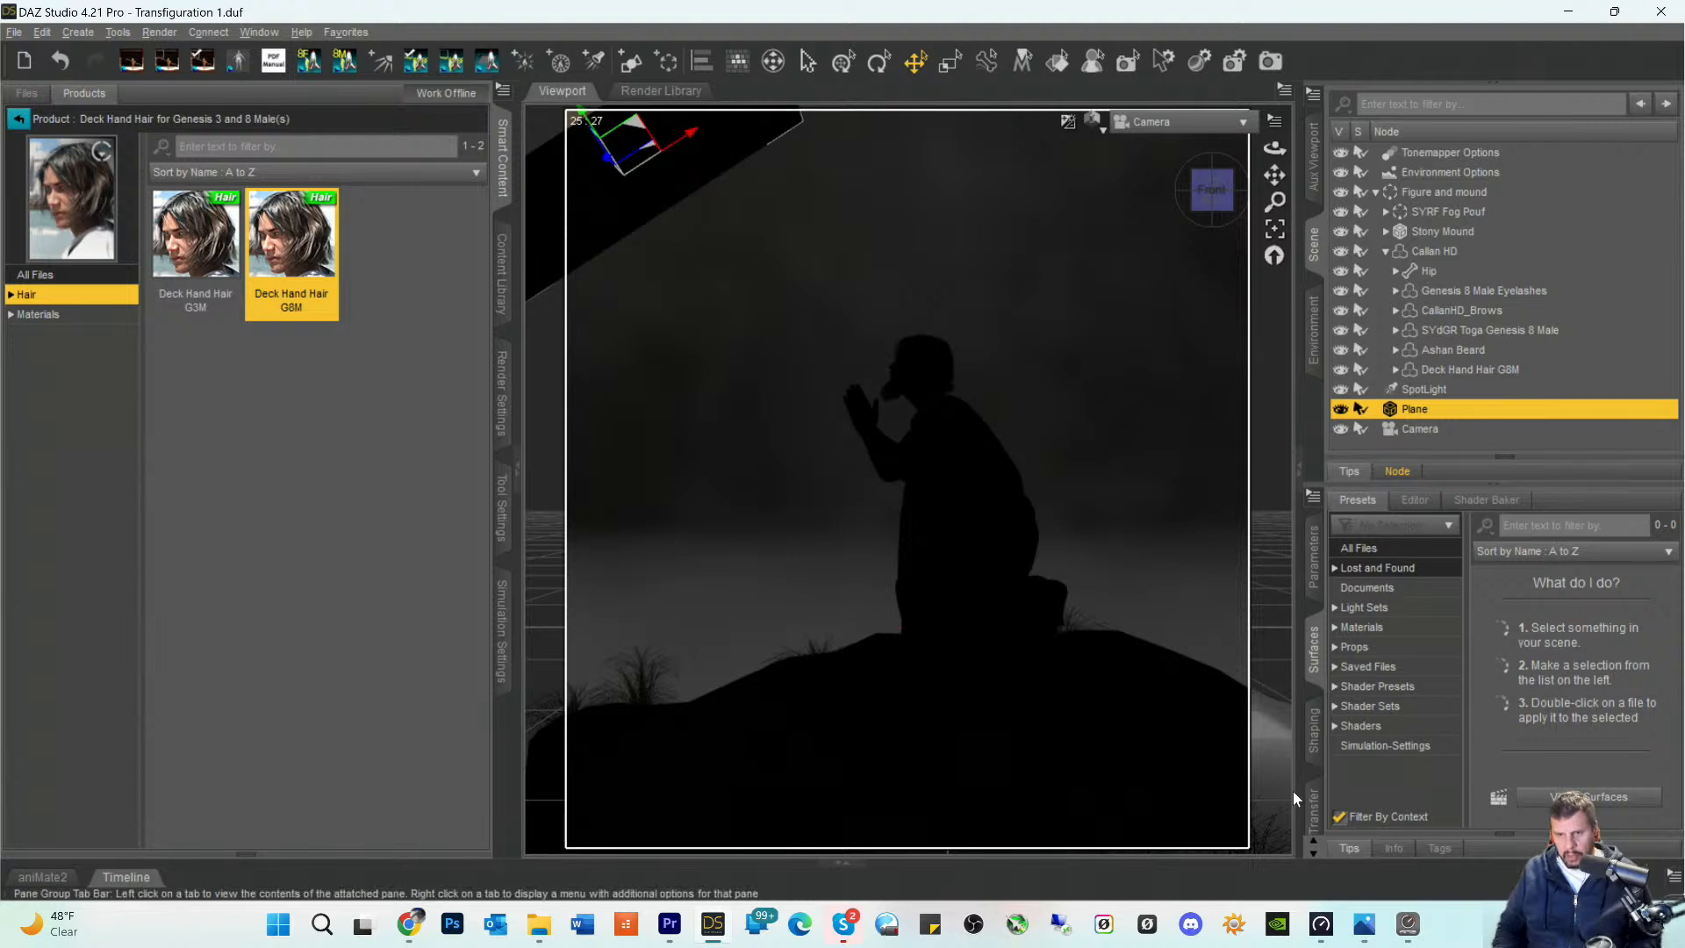
click(1335, 727)
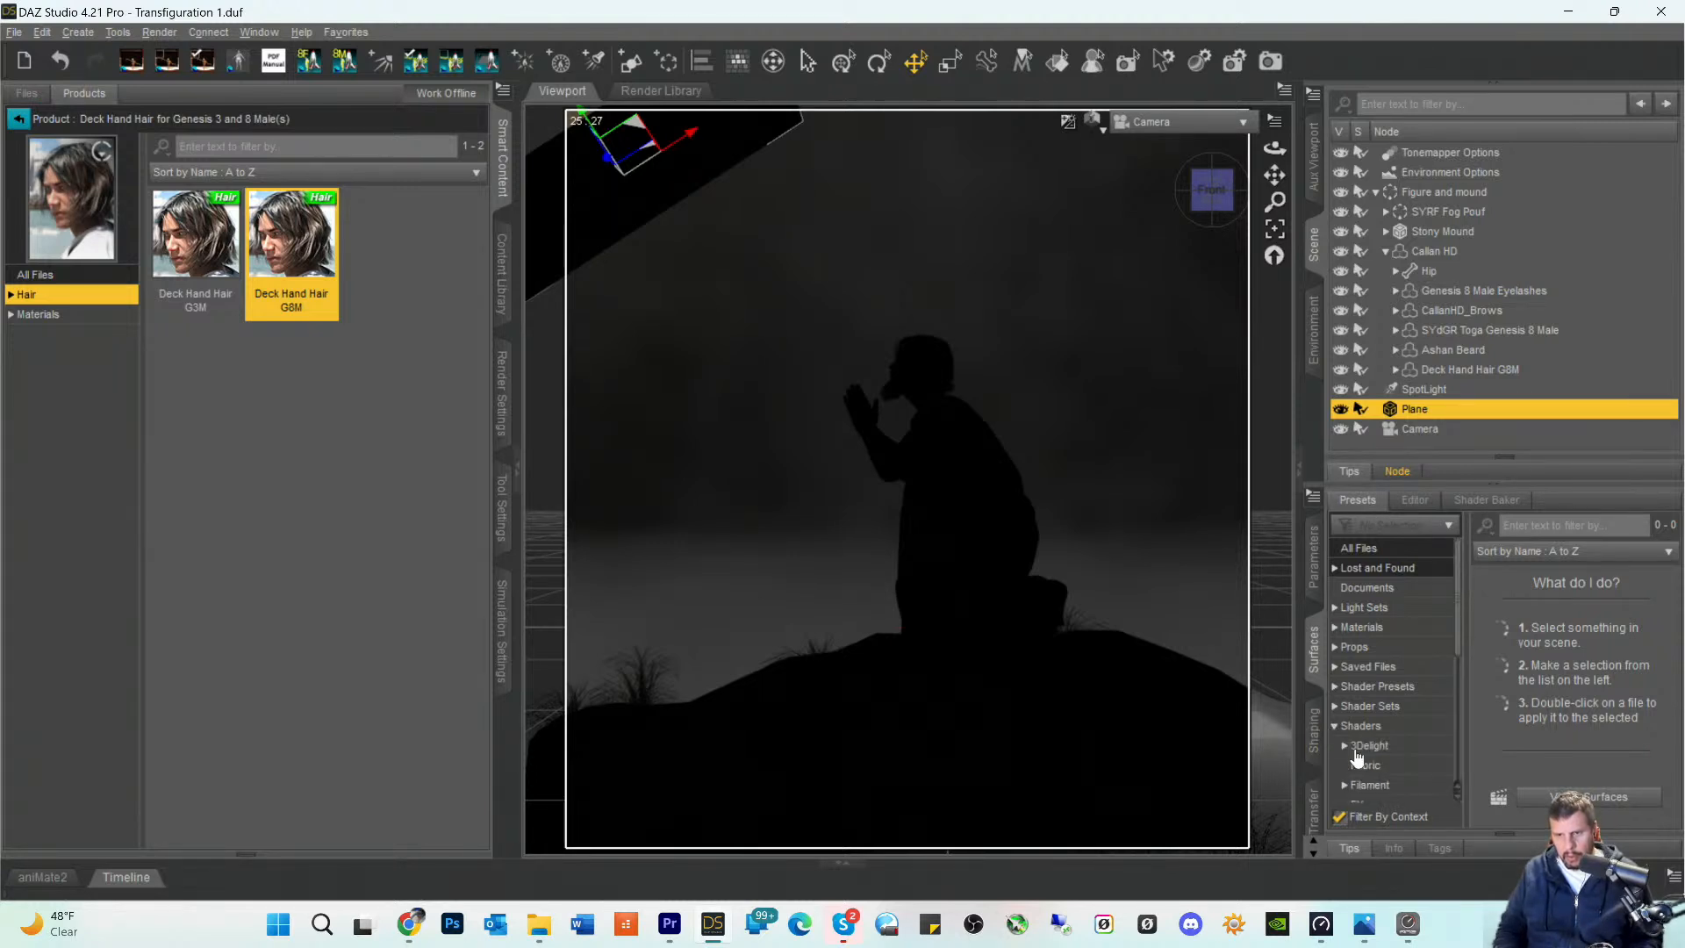
scroll(1365, 742, down, 3)
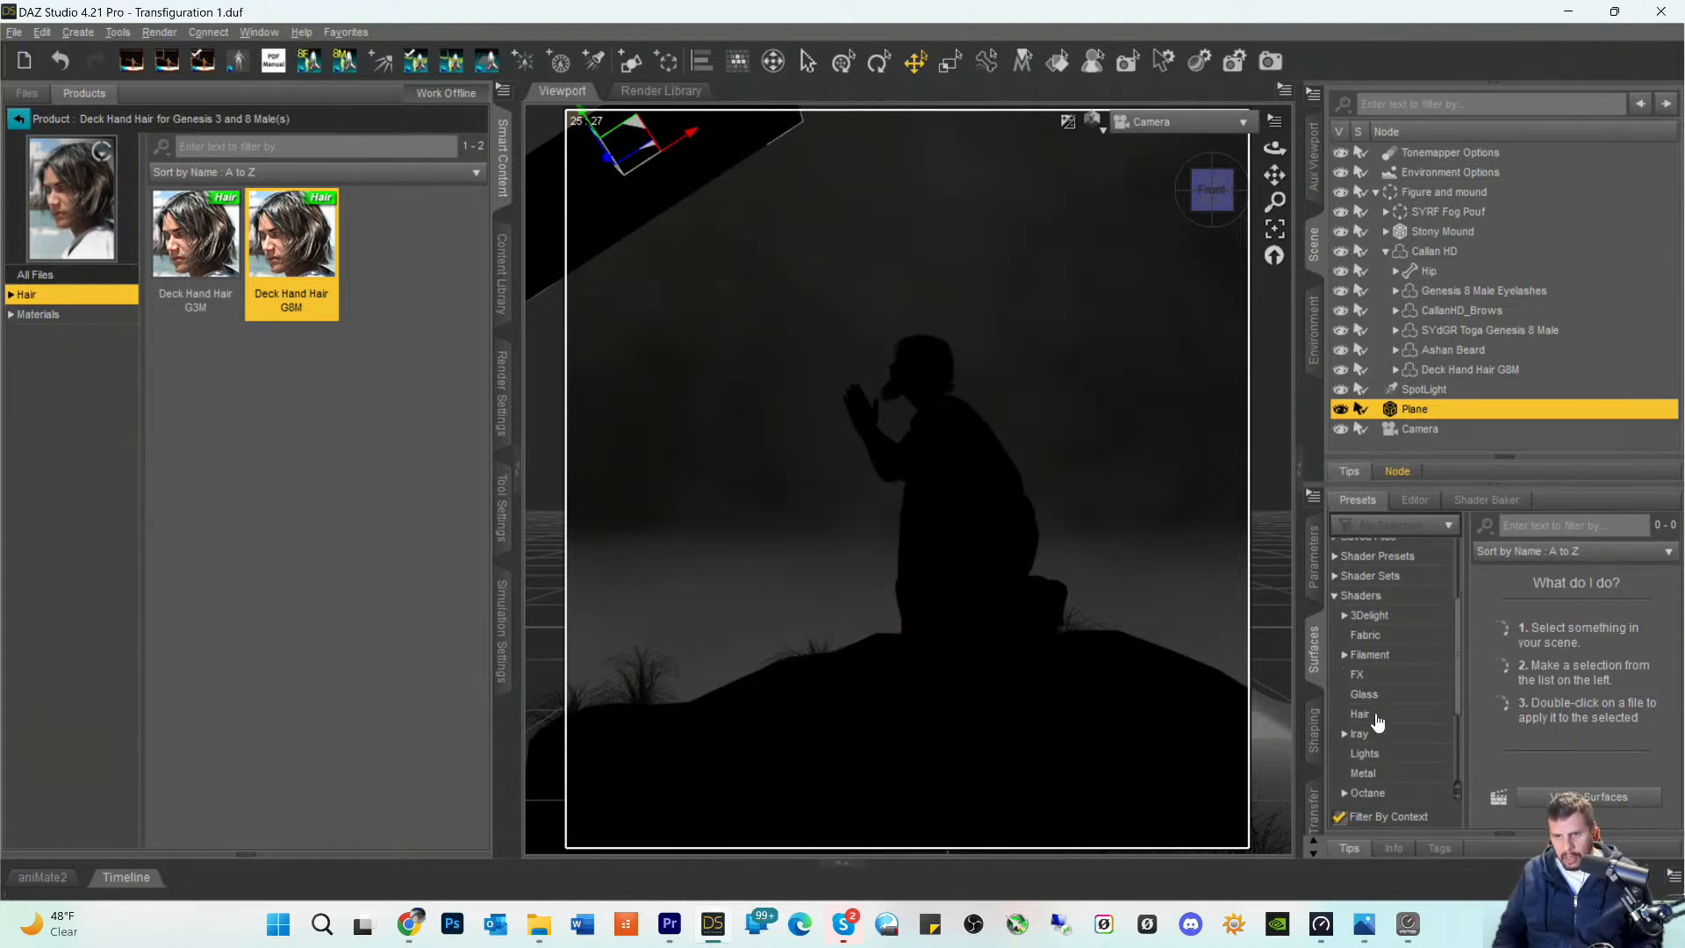
scroll(1378, 724, down, 3)
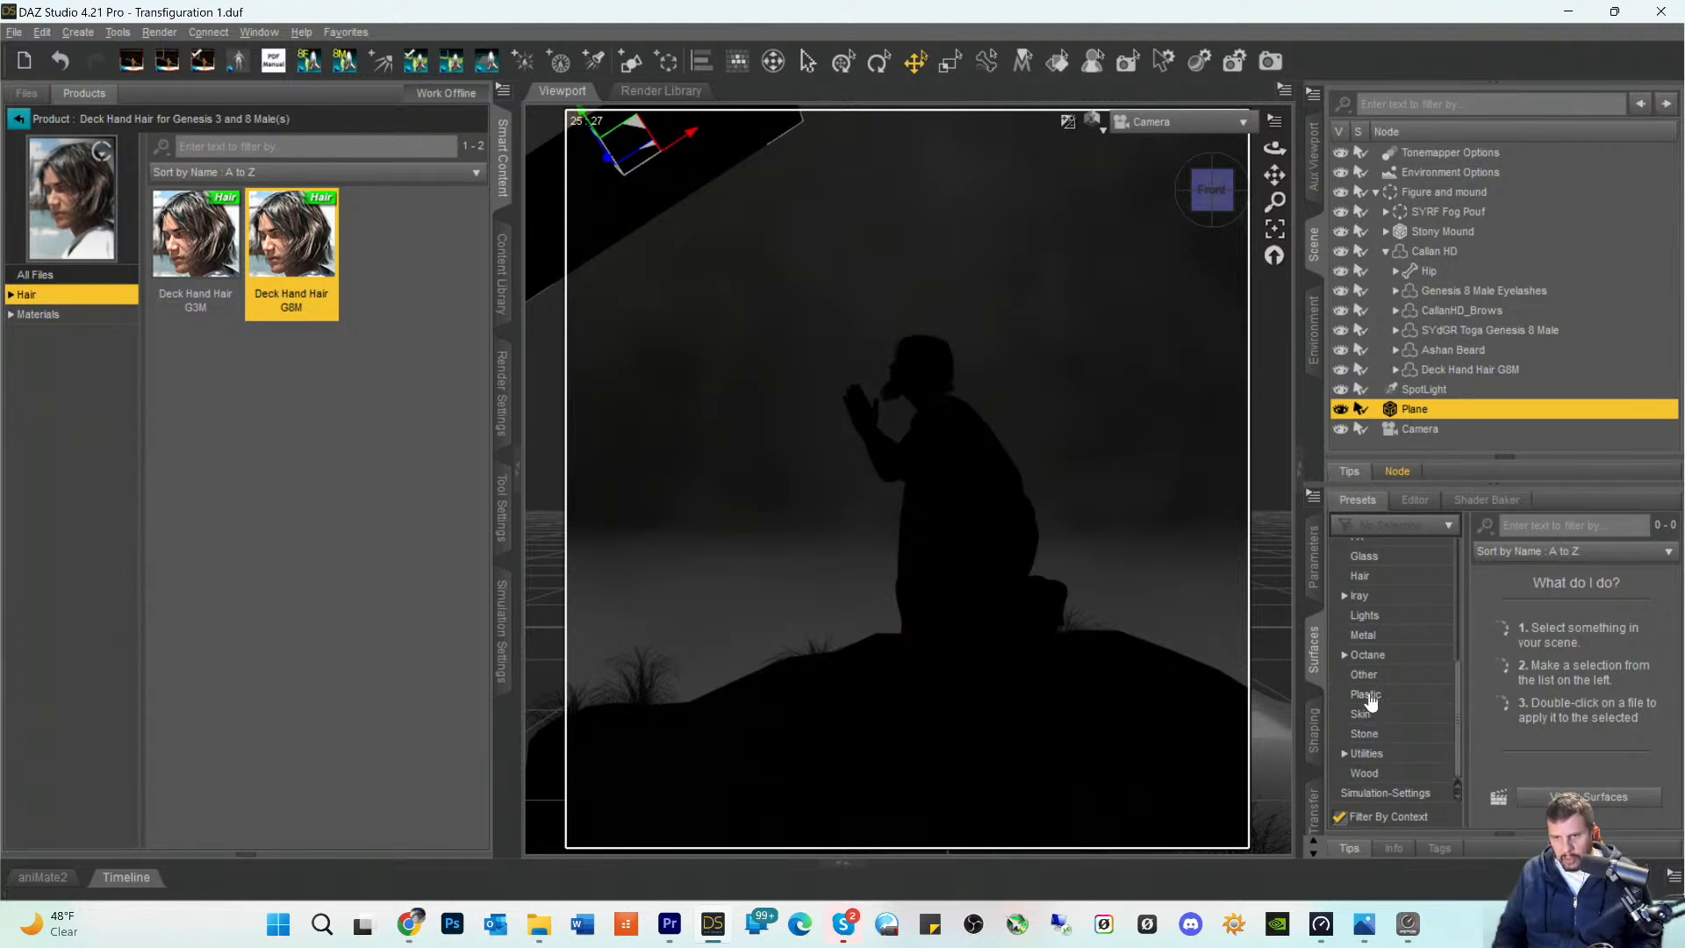
scroll(1367, 689, up, 3)
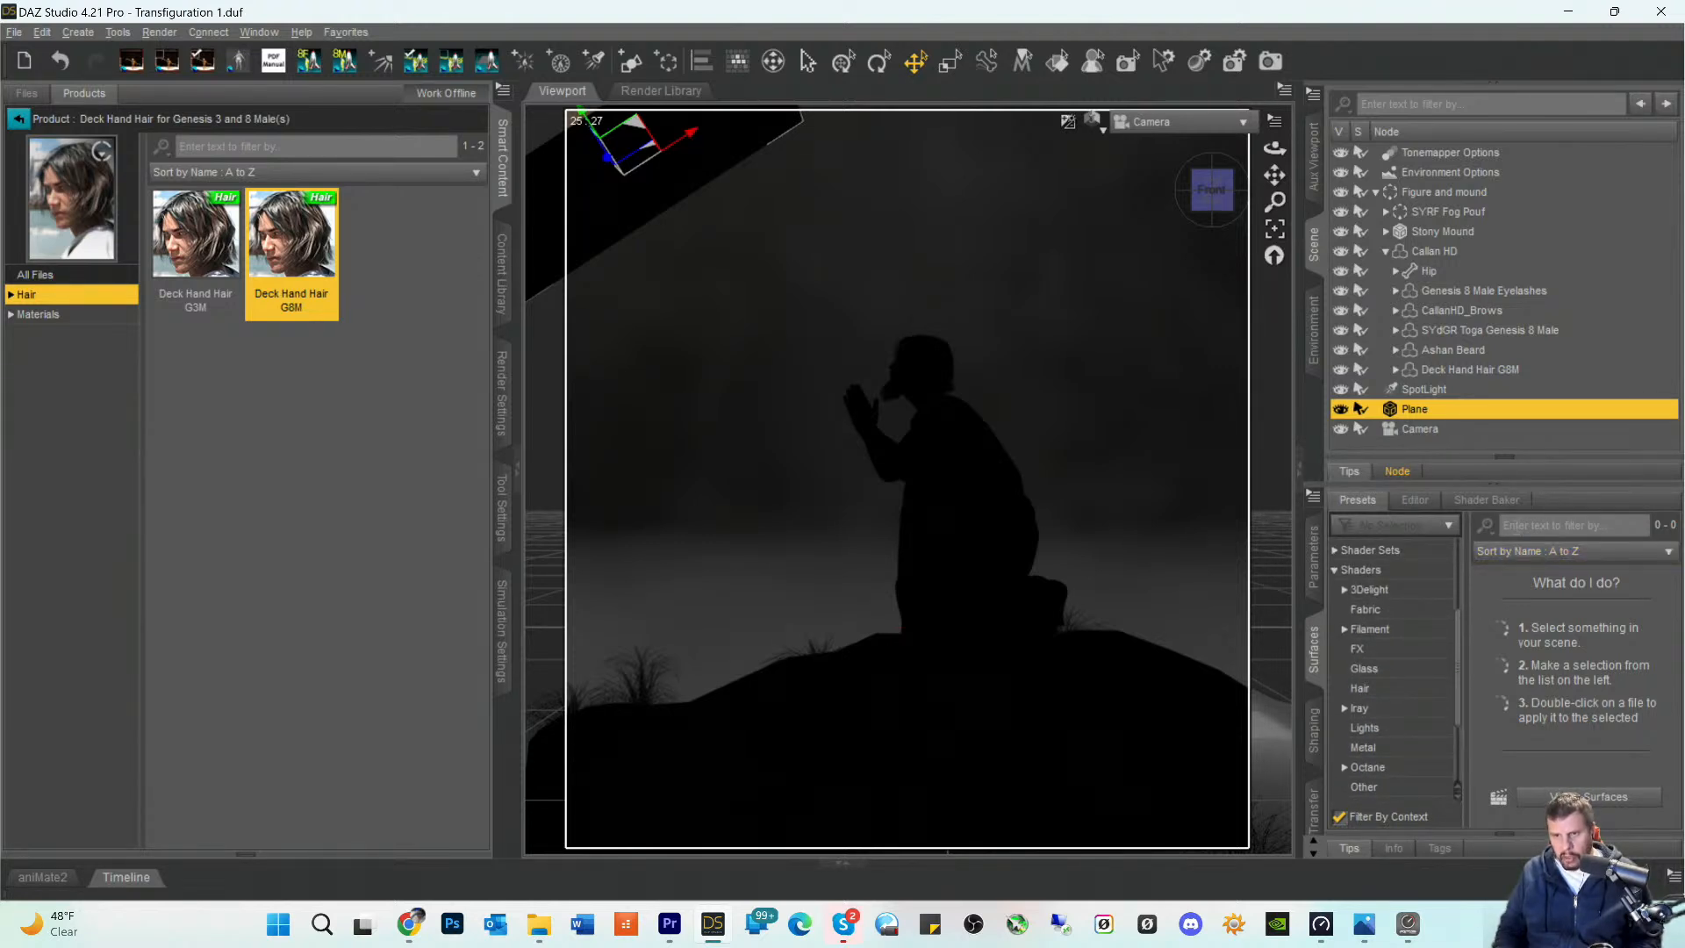
click(1517, 527)
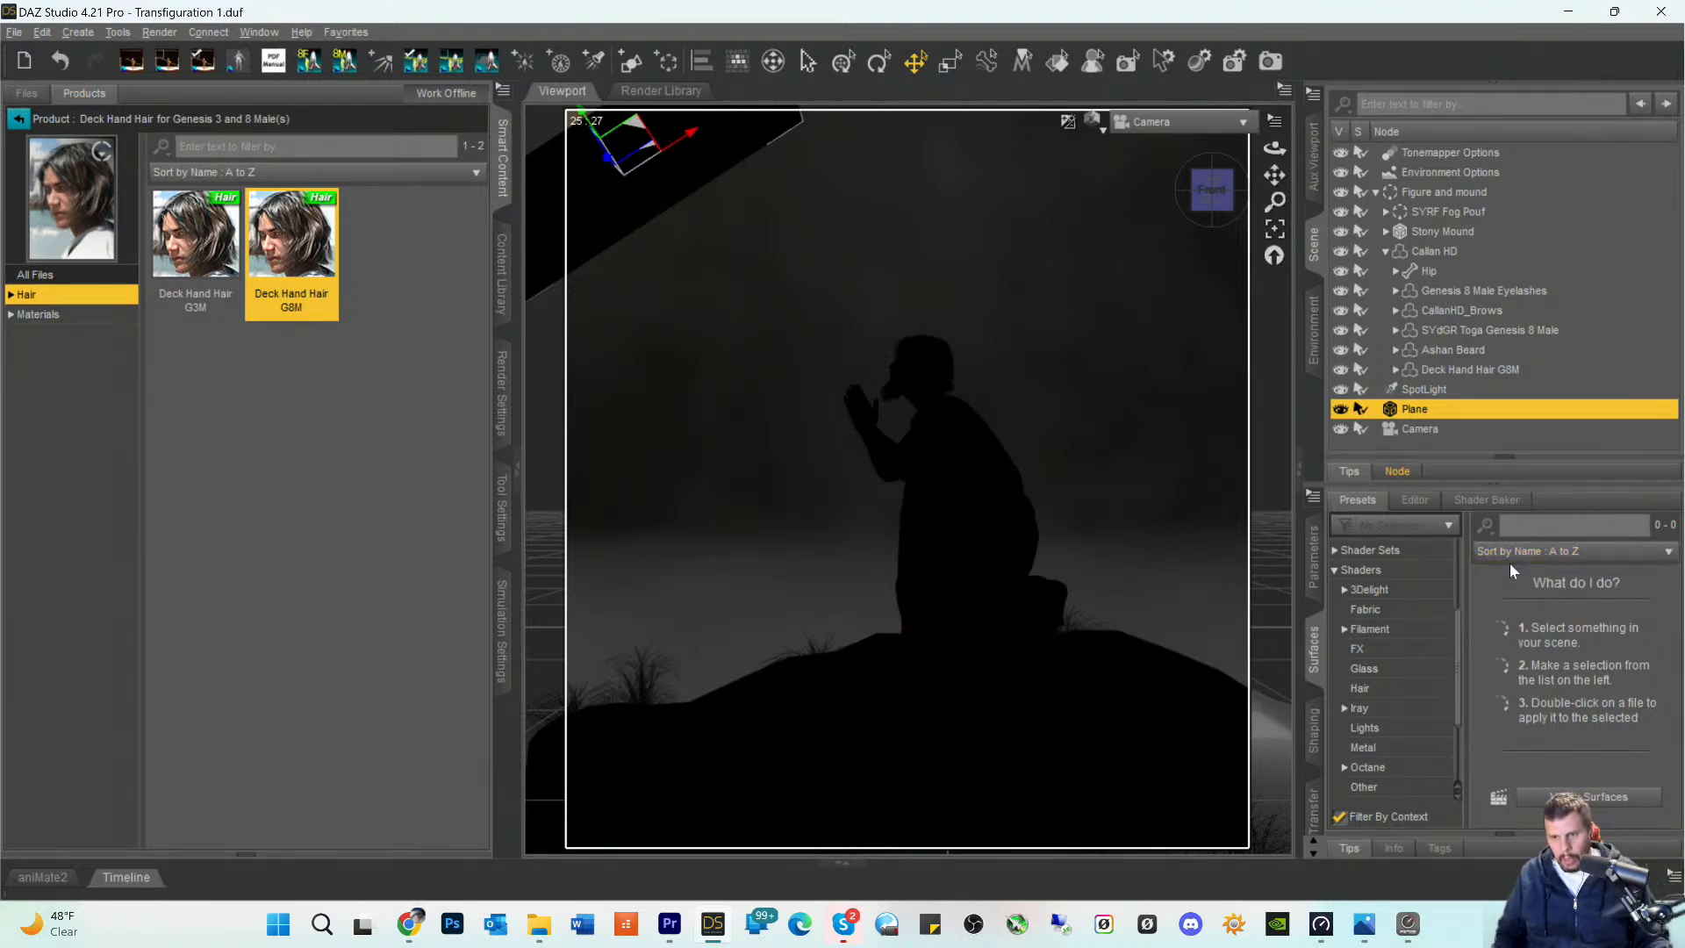
click(1365, 572)
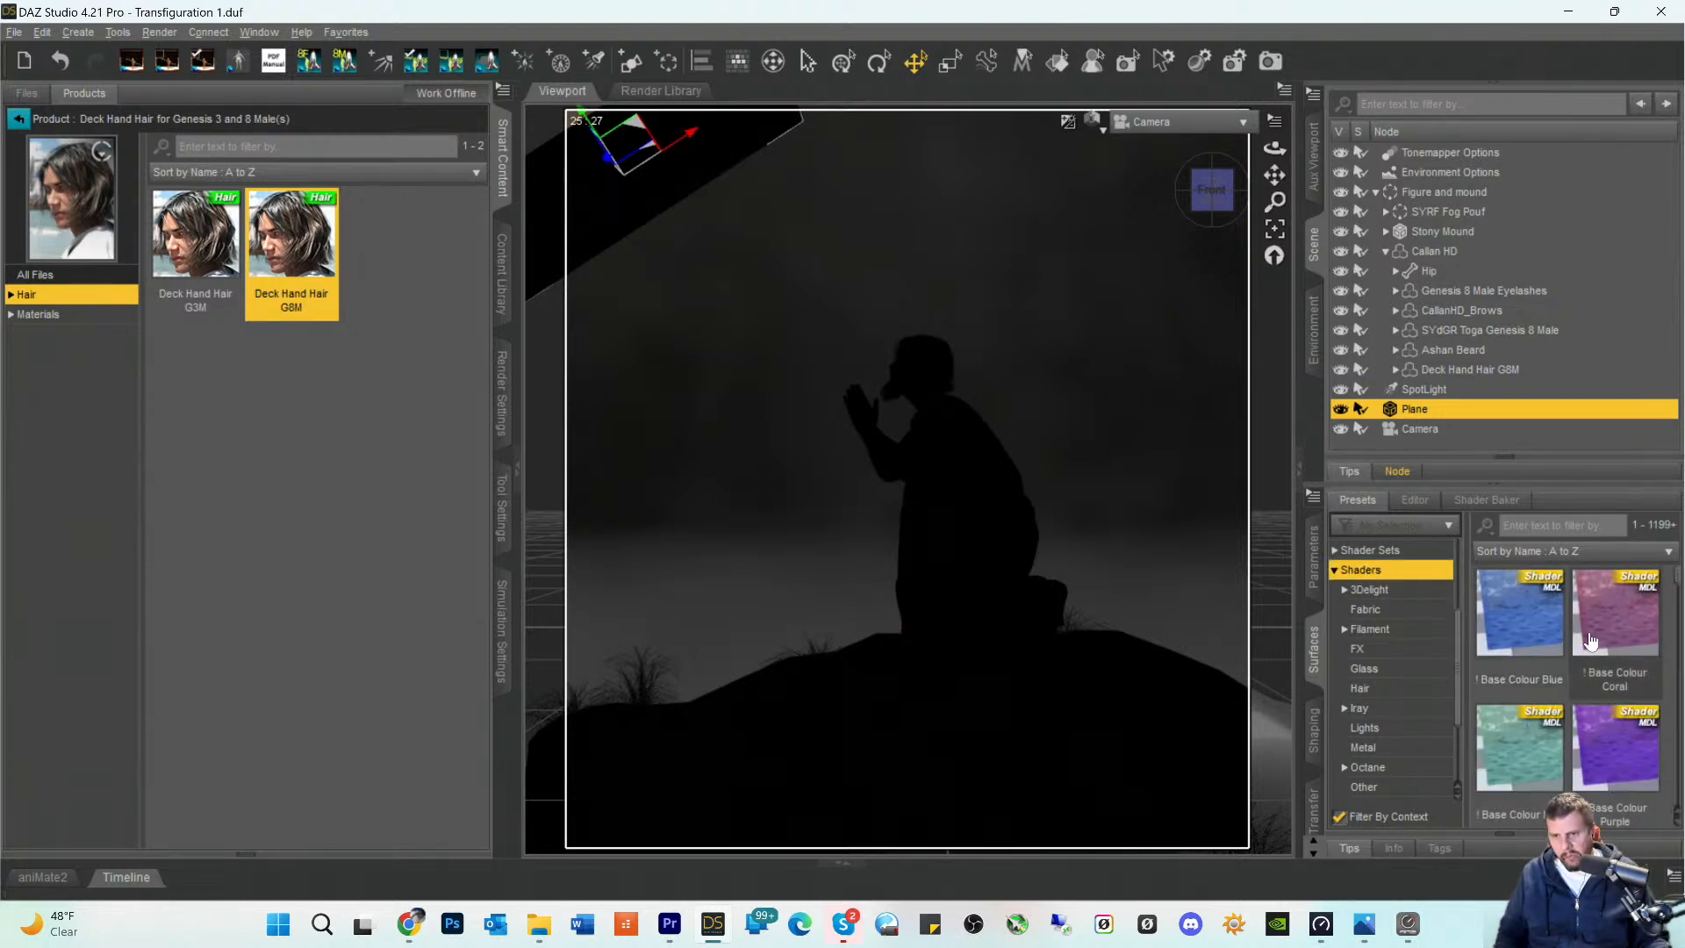
- Try the !Remove Alpha shader preset on the plane, and undo the last change
scroll(1580, 632, down, 3)
scroll(1591, 643, down, 10)
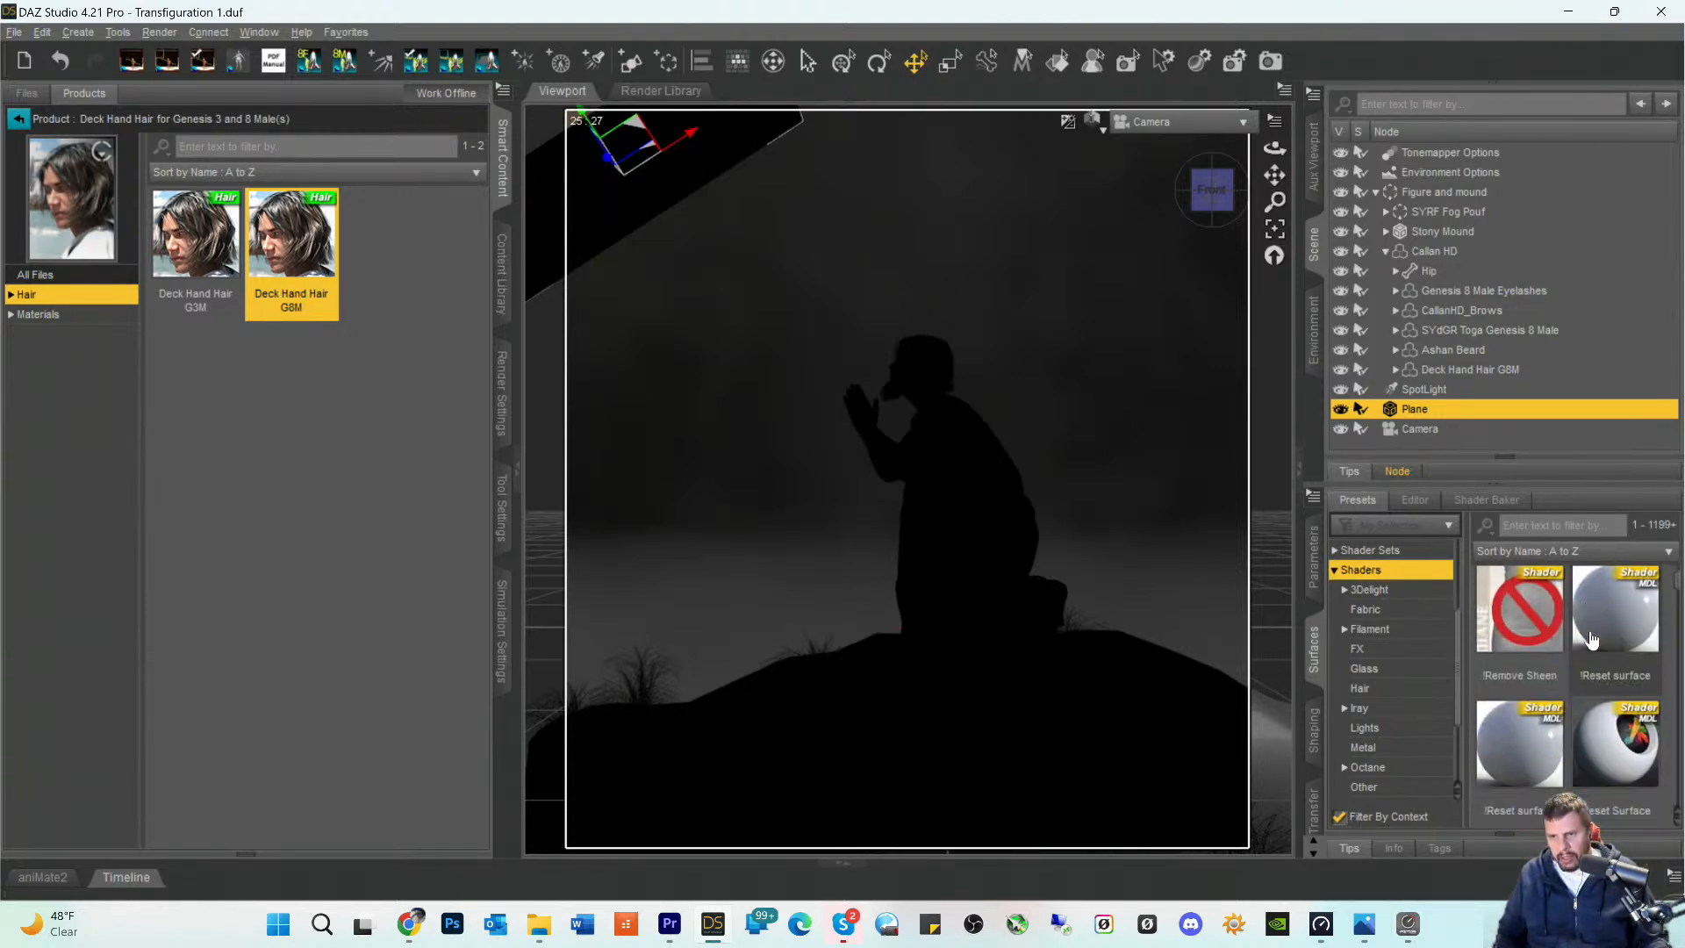
scroll(1591, 647, down, 5)
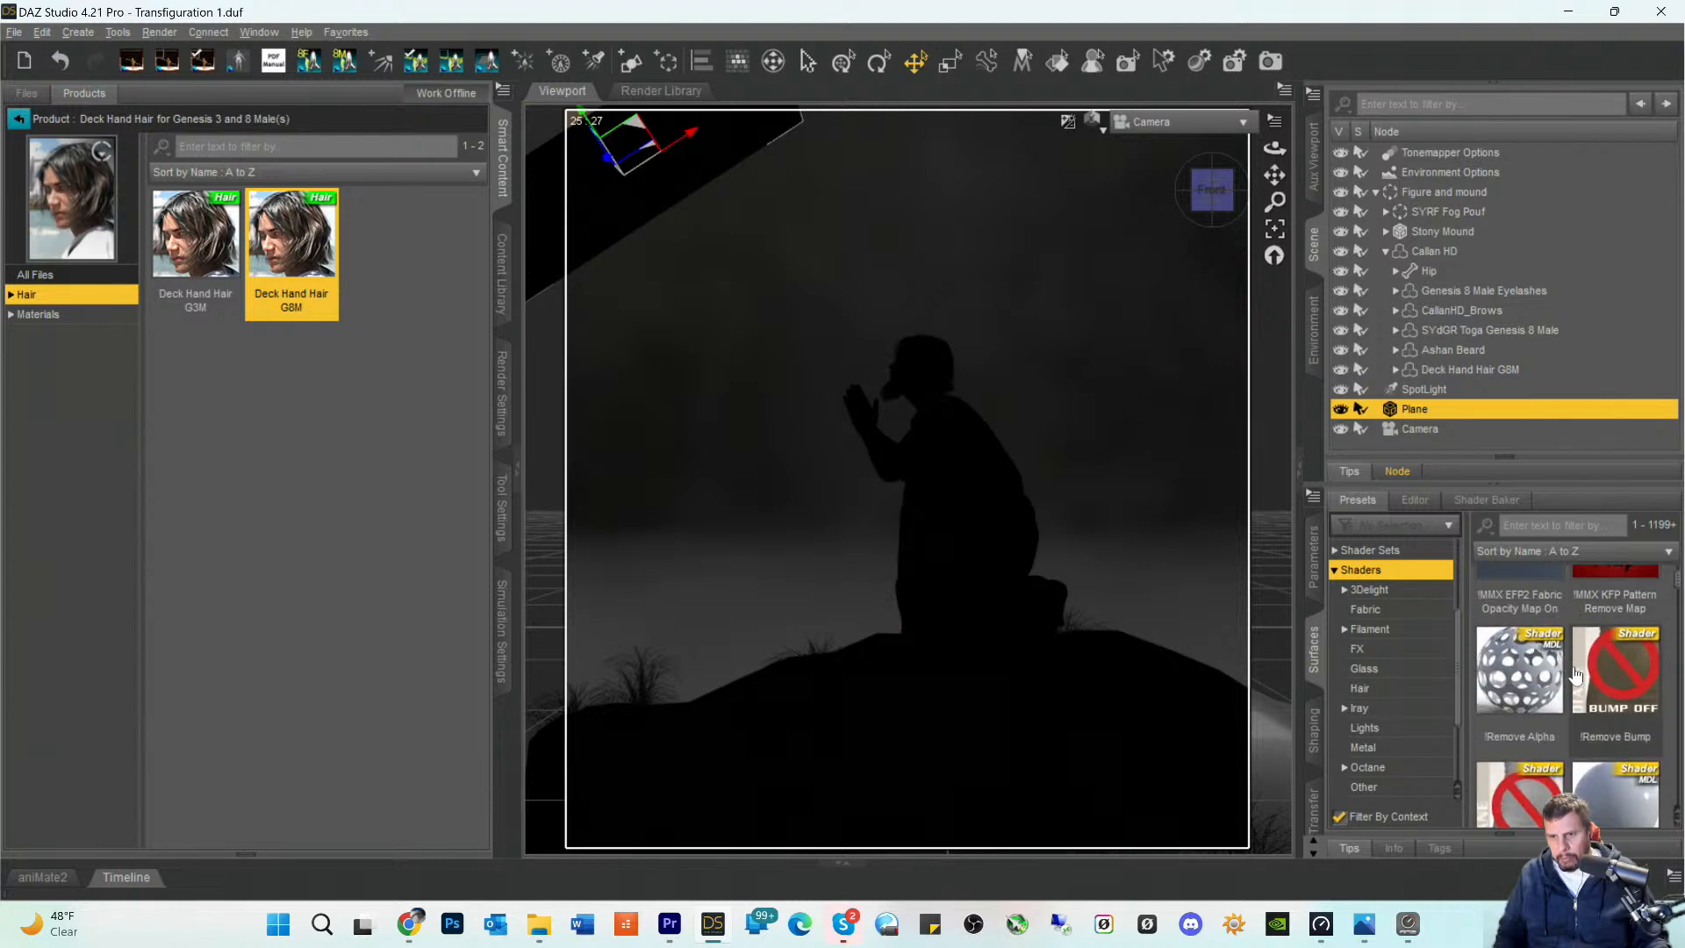
mouse_move(1523, 691)
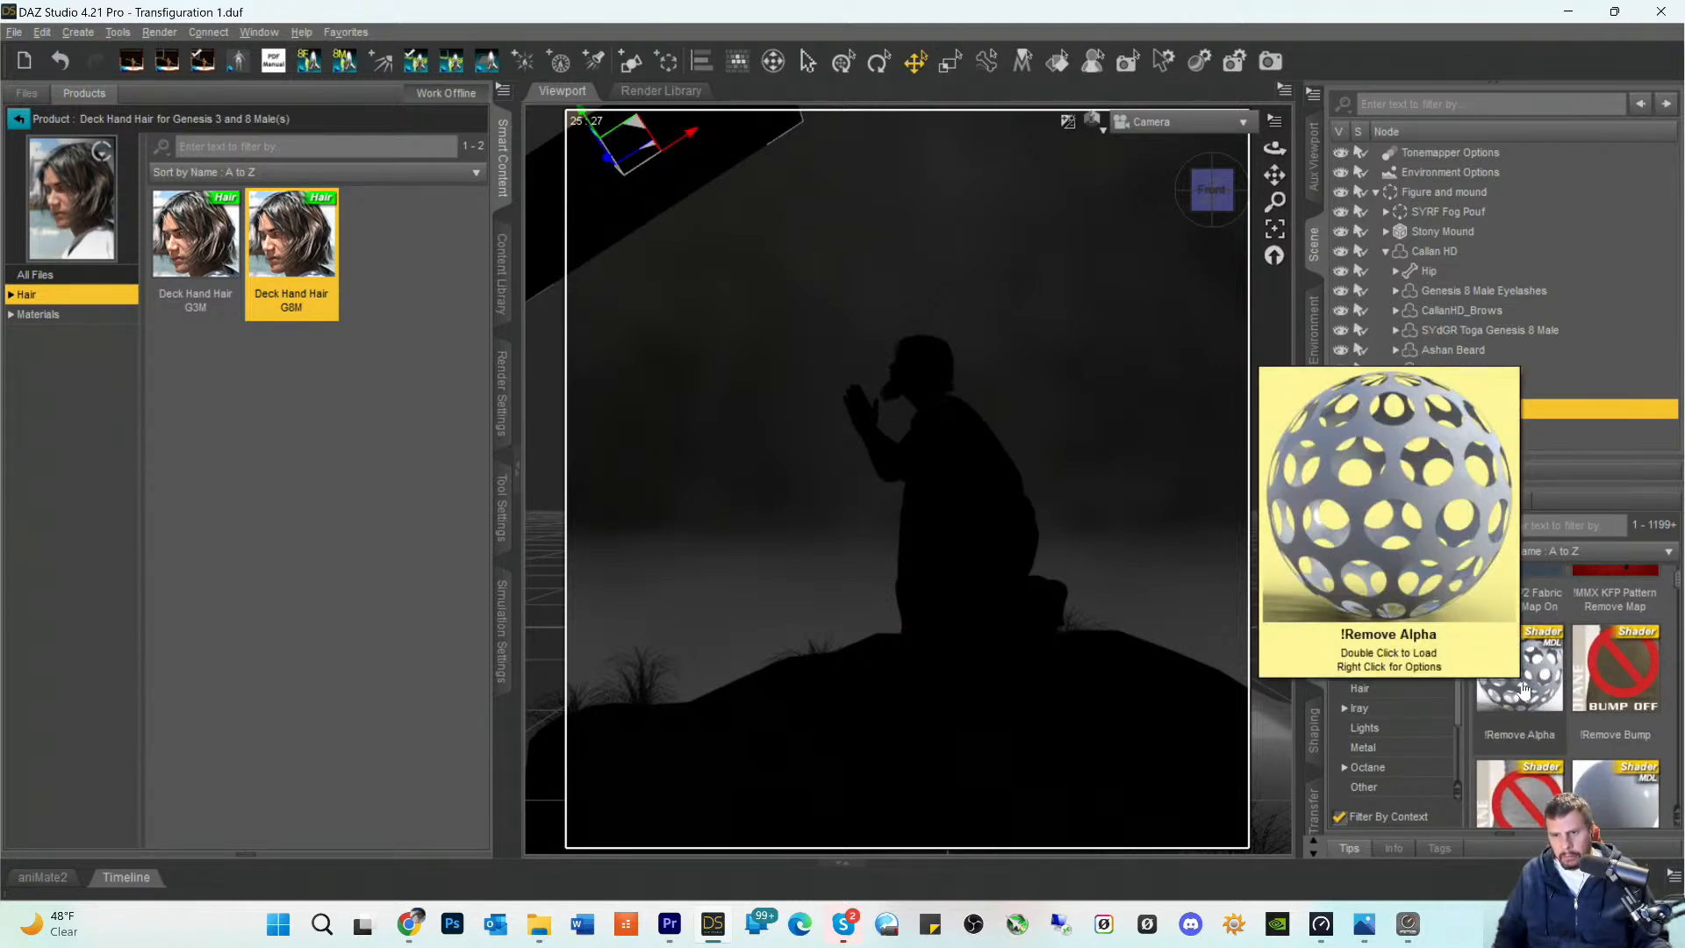
double_click(1523, 691)
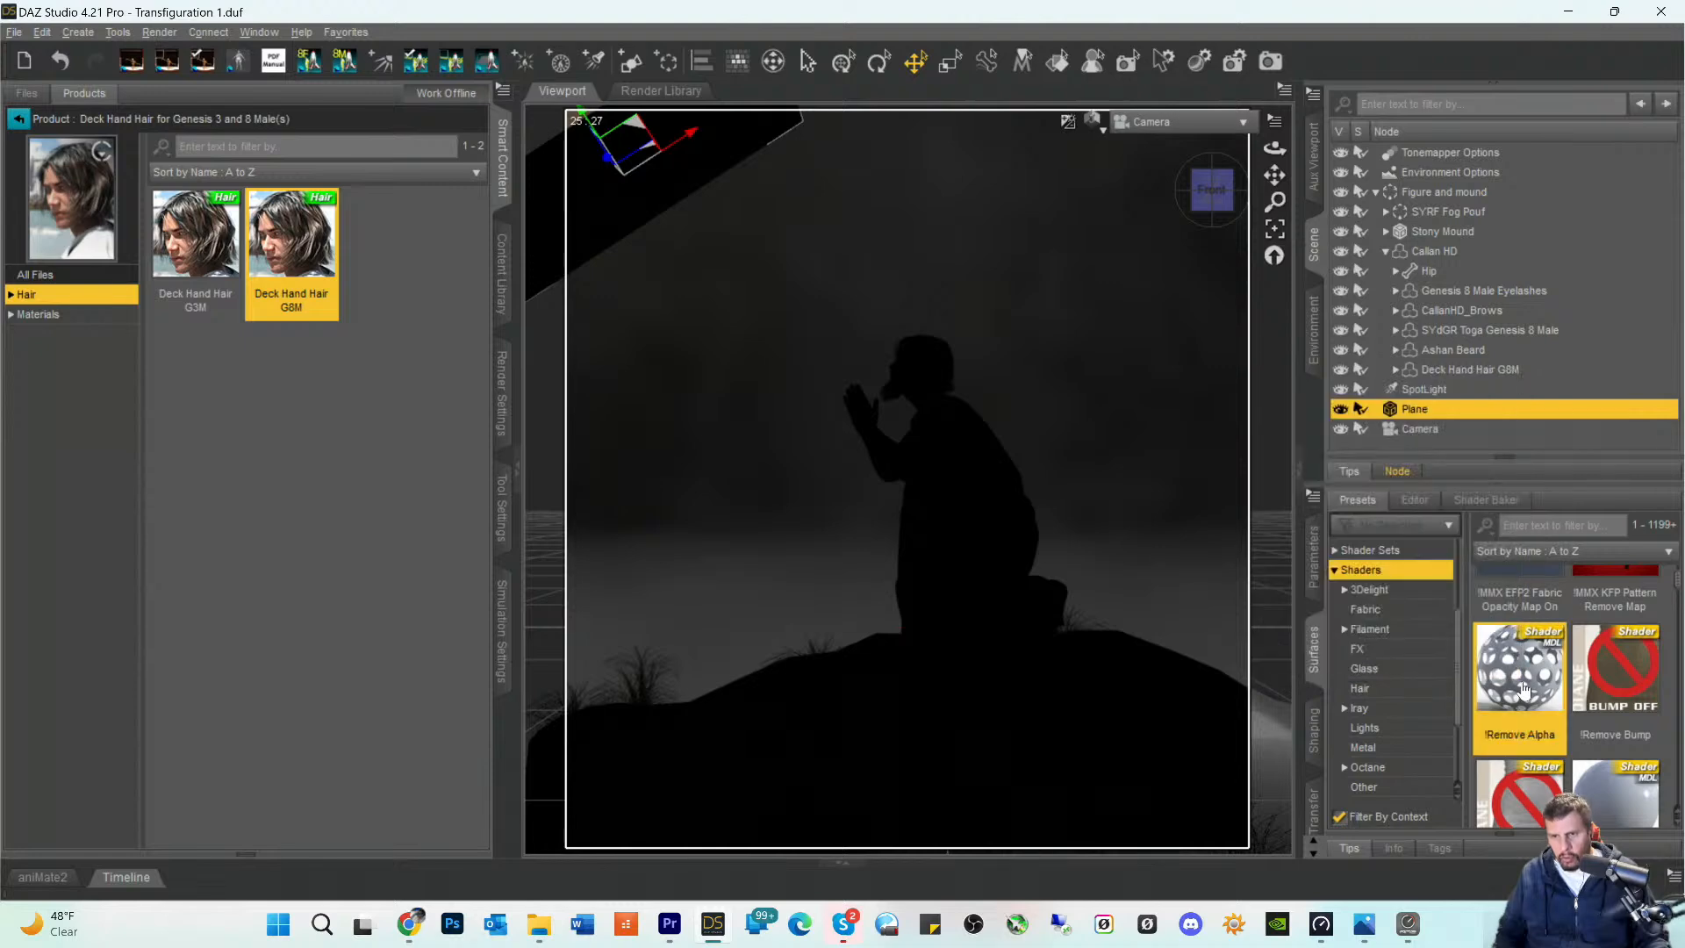
mouse_move(1523, 691)
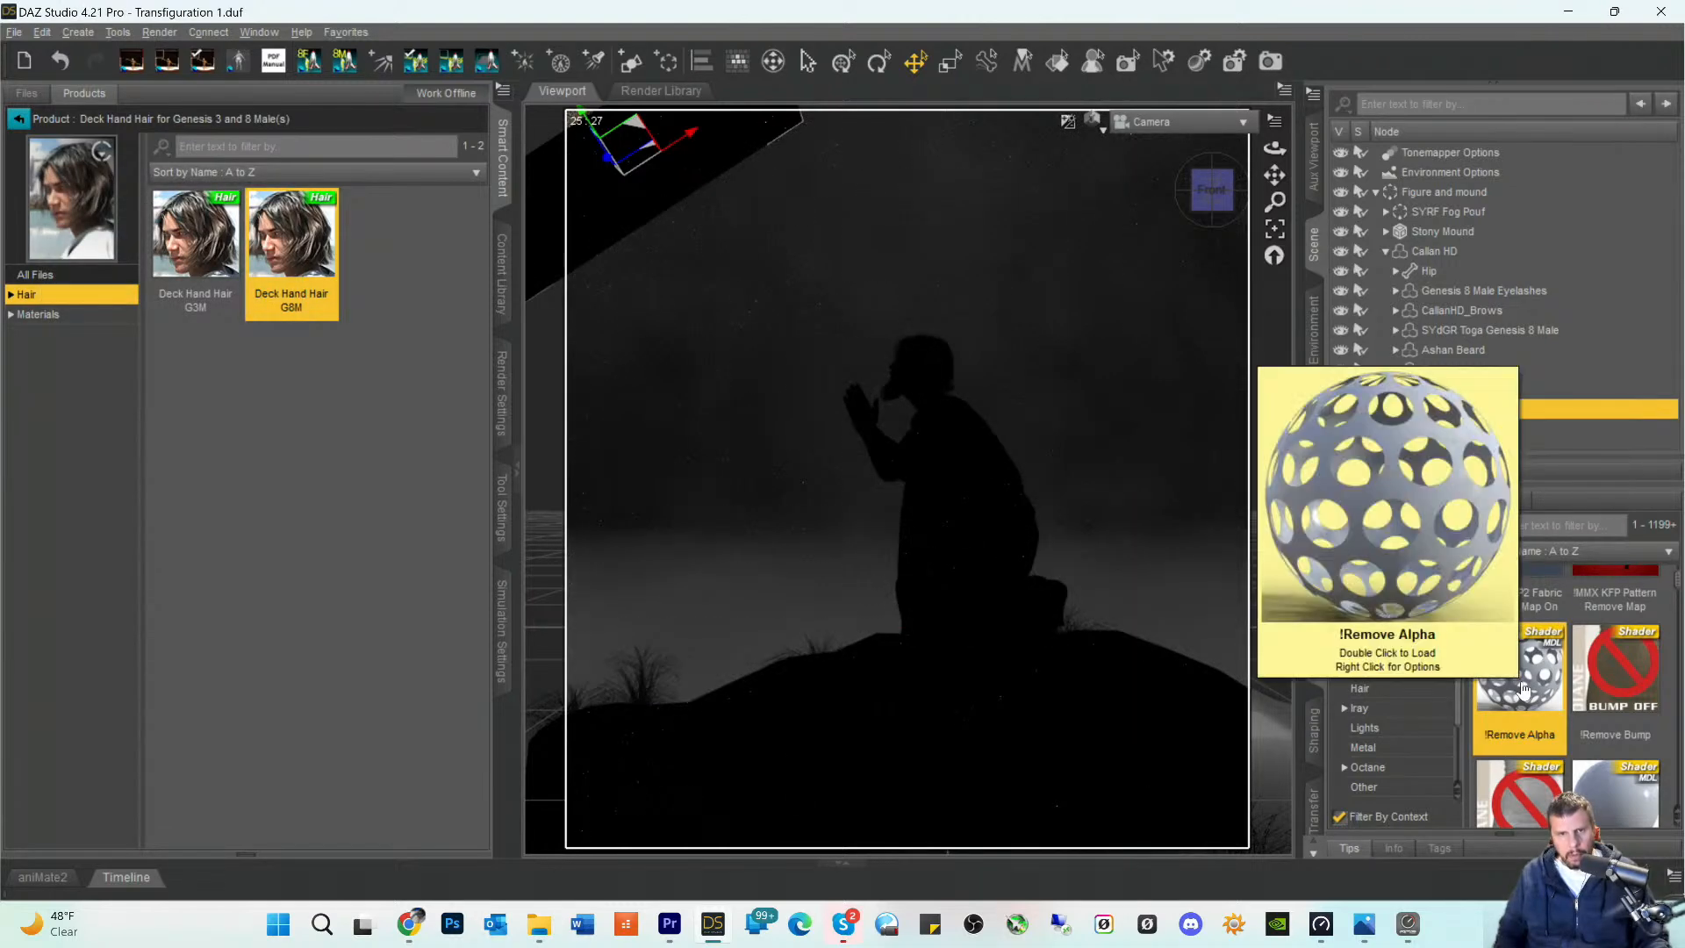
click(42, 32)
click(64, 58)
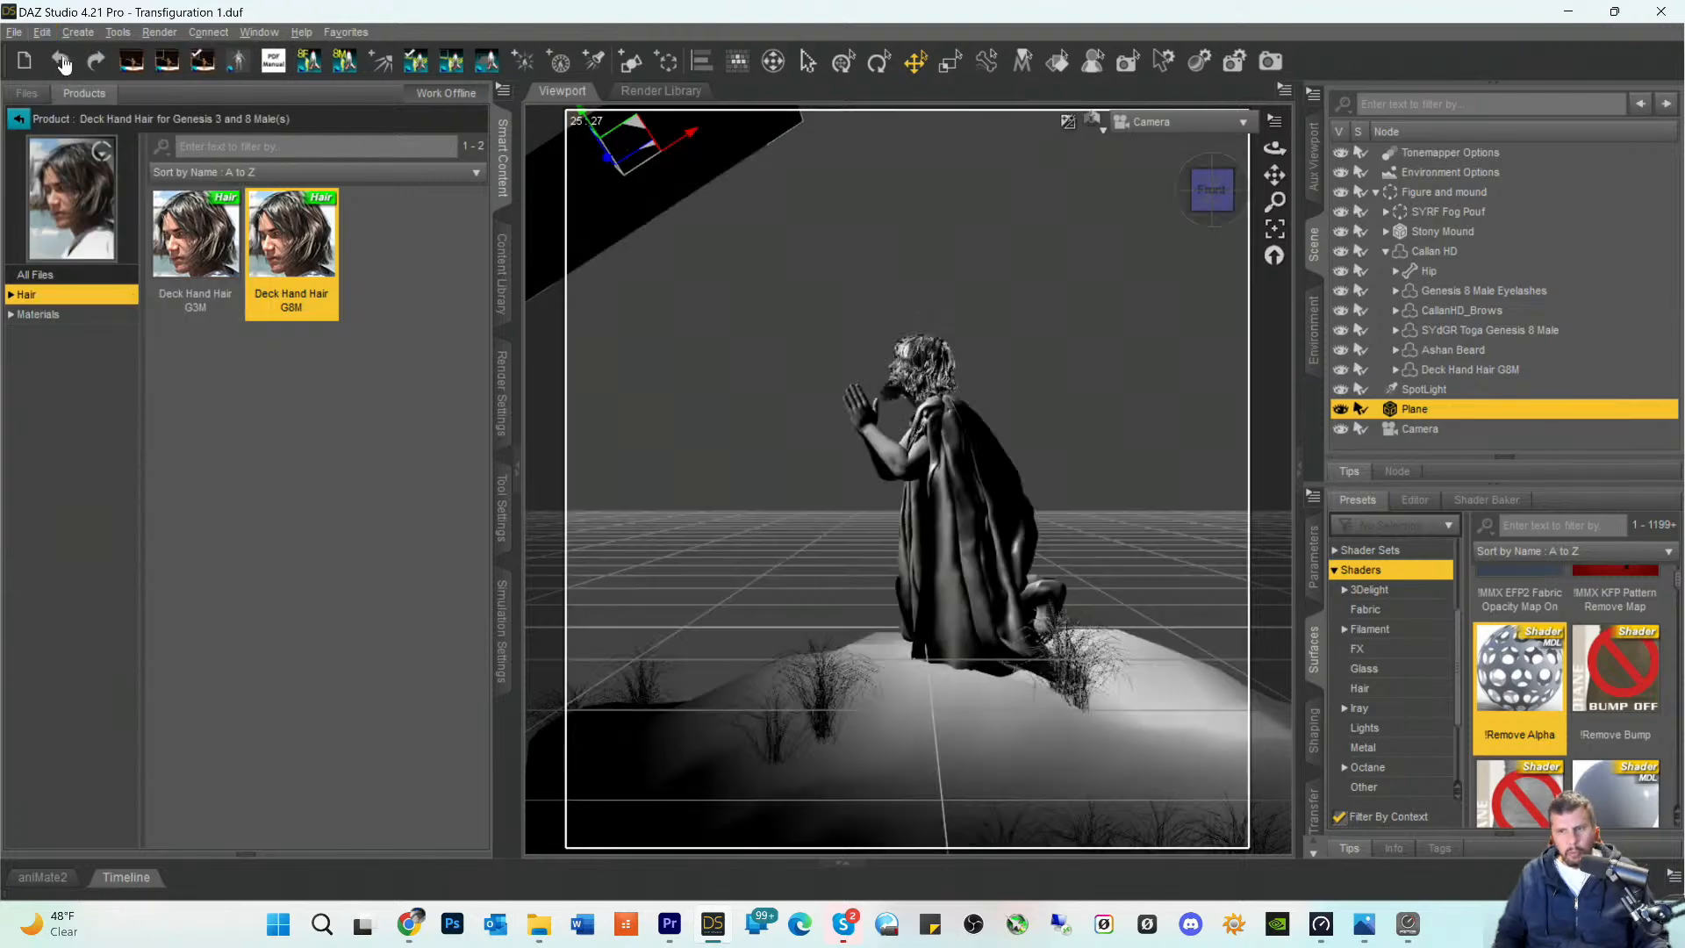
- Apply a !Reset surface shader preset to the plane
scroll(1547, 664, down, 5)
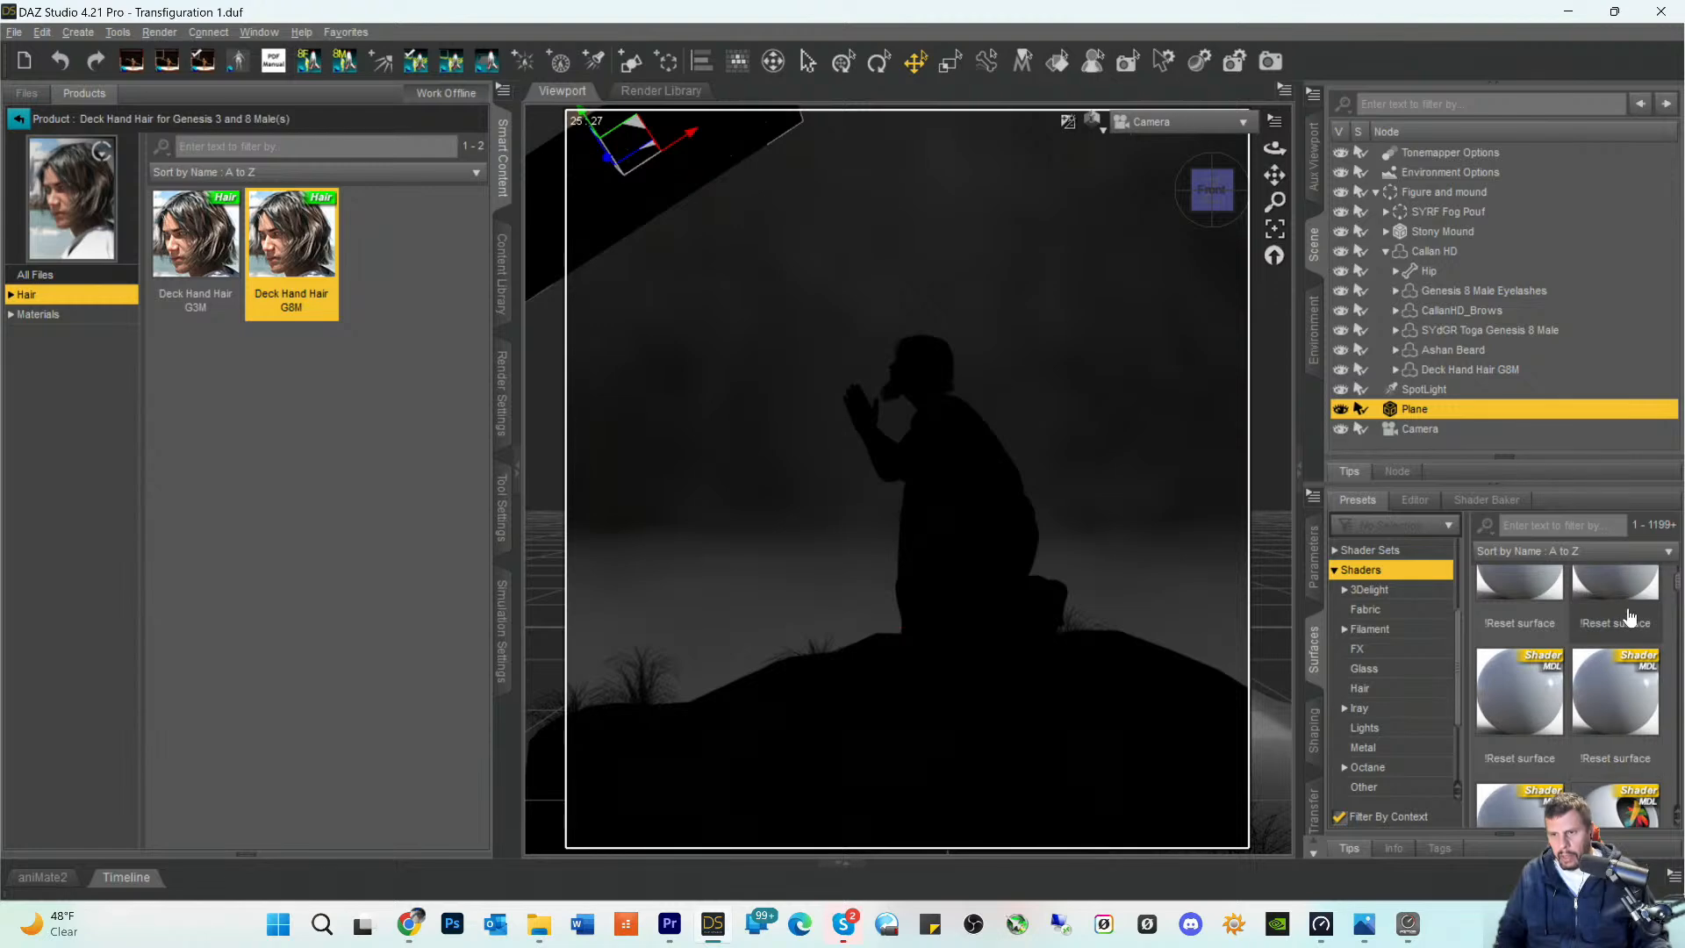
double_click(1626, 685)
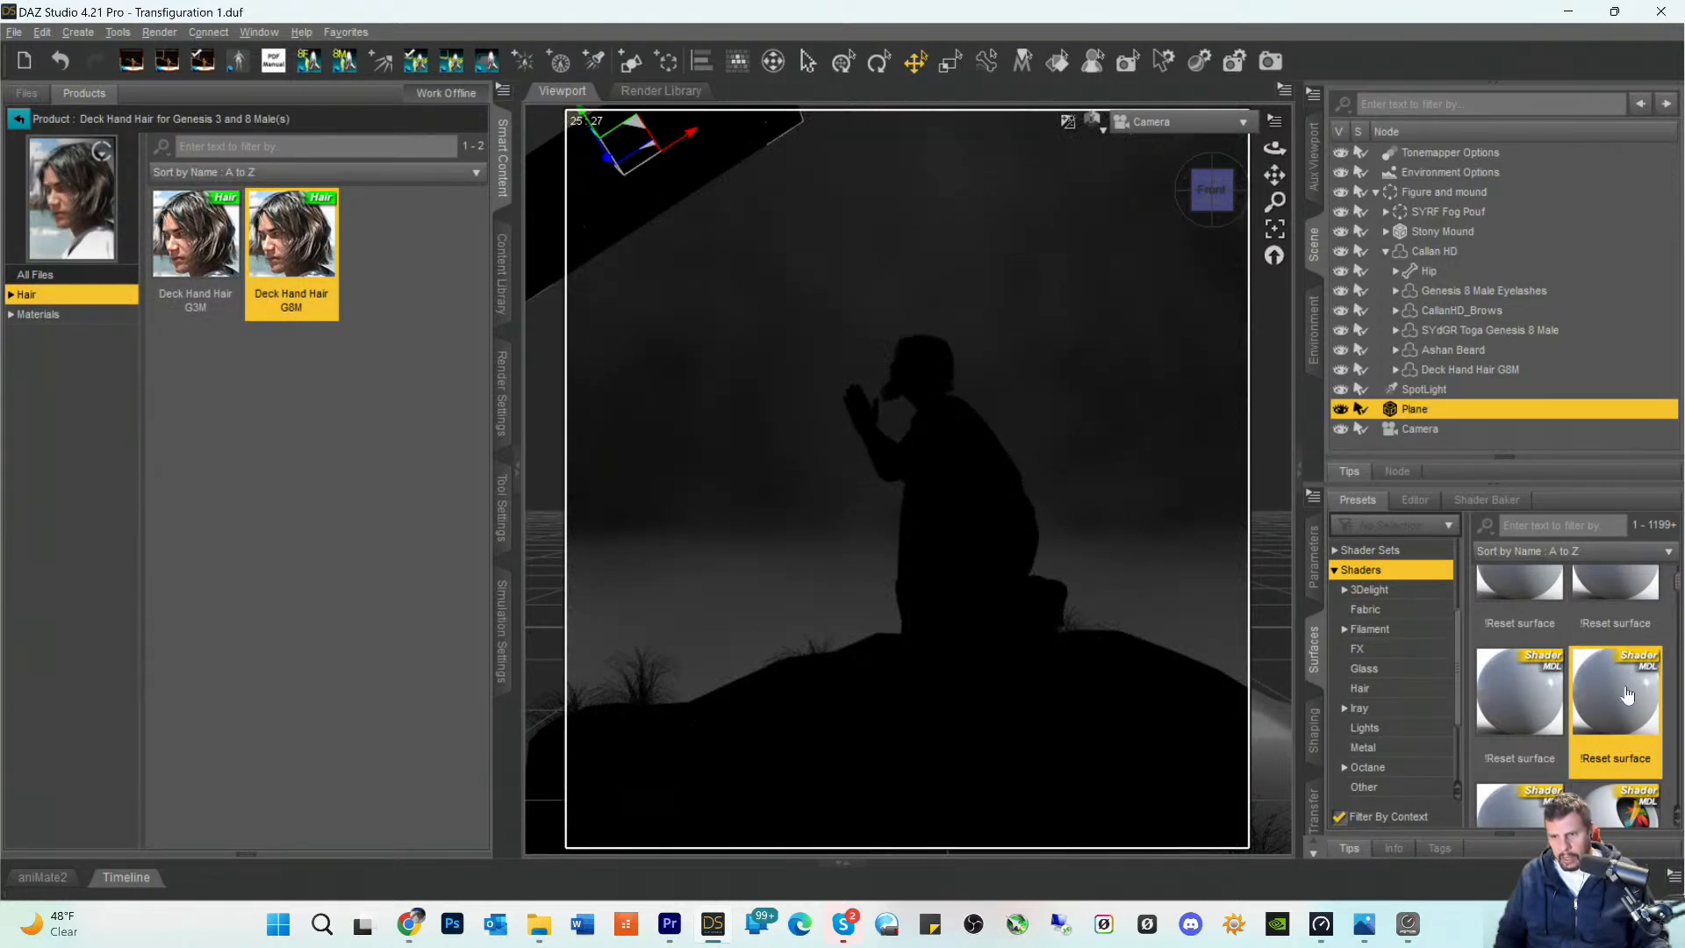
- Look through the context-filtered Shaders presets for one suited to the plane that shapes the spotlight
scroll(1626, 686, down, 1)
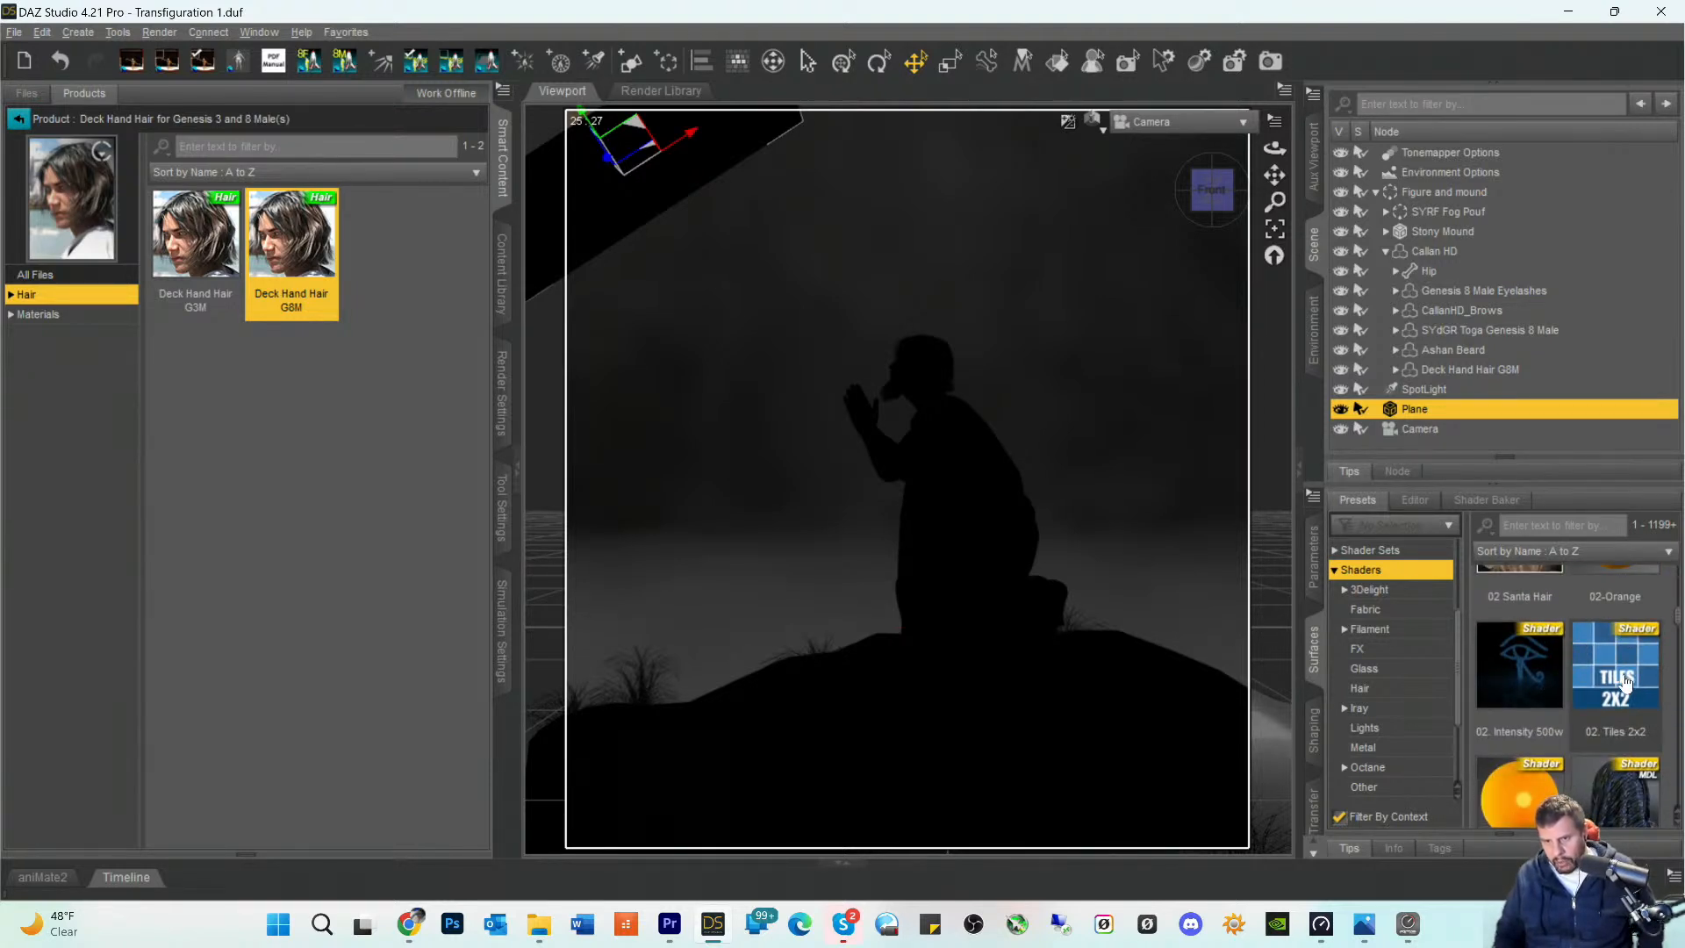
scroll(1625, 683, down, 3)
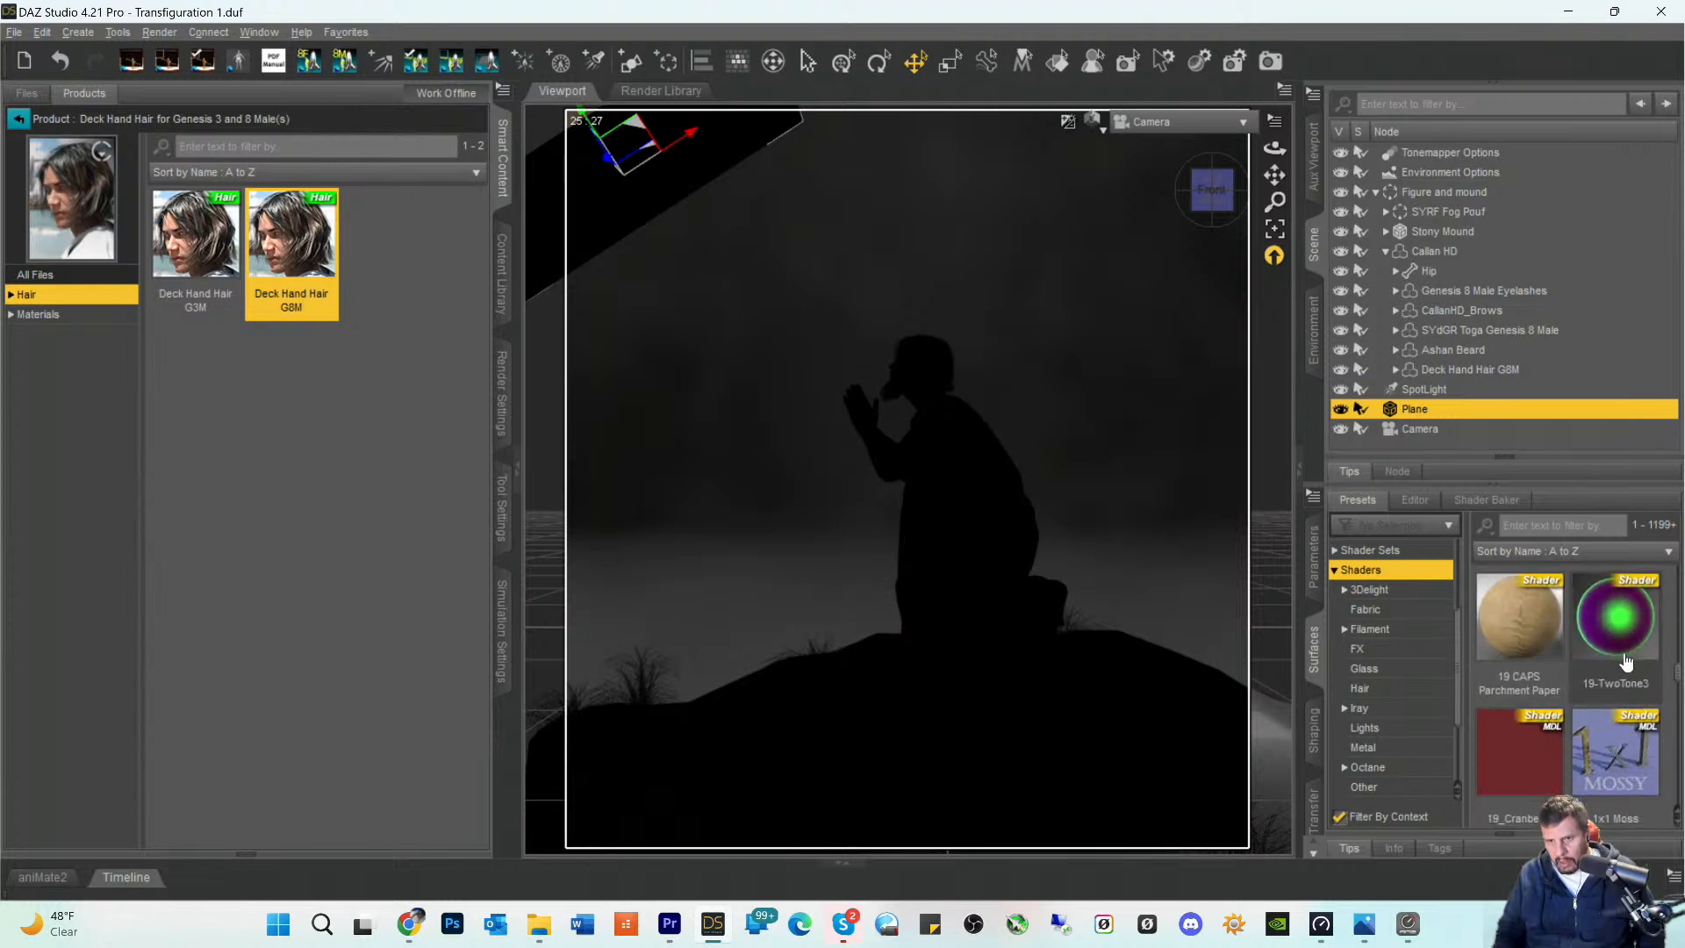
scroll(1625, 660, down, 5)
scroll(1625, 660, down, 5)
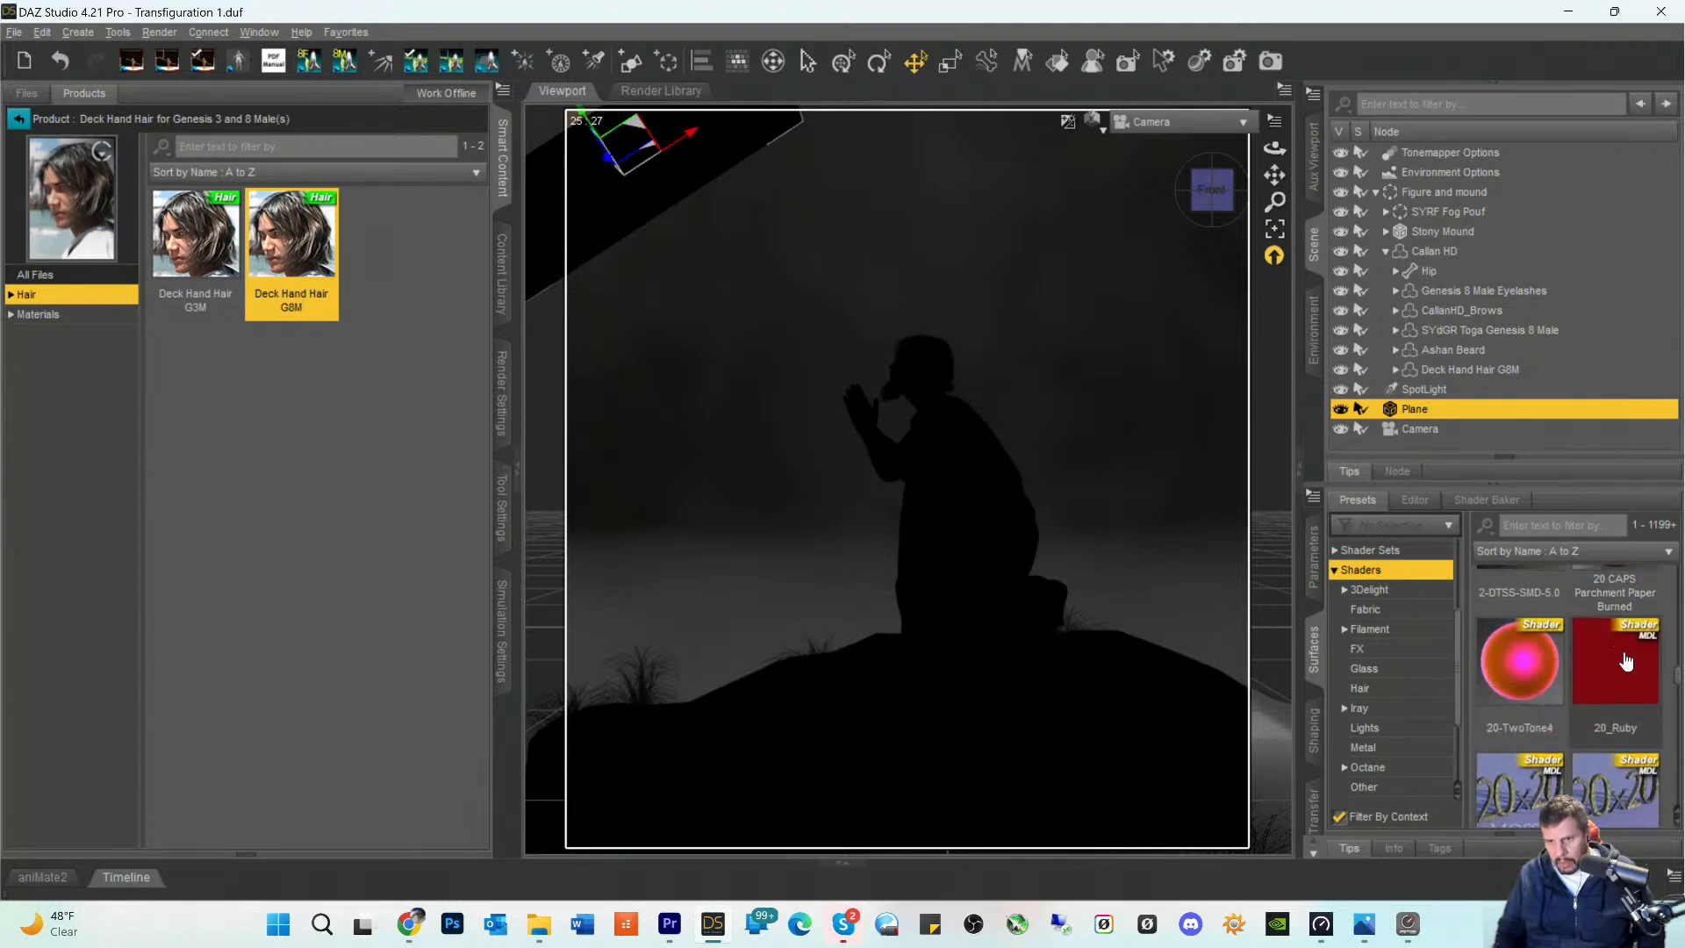
scroll(1624, 660, down, 5)
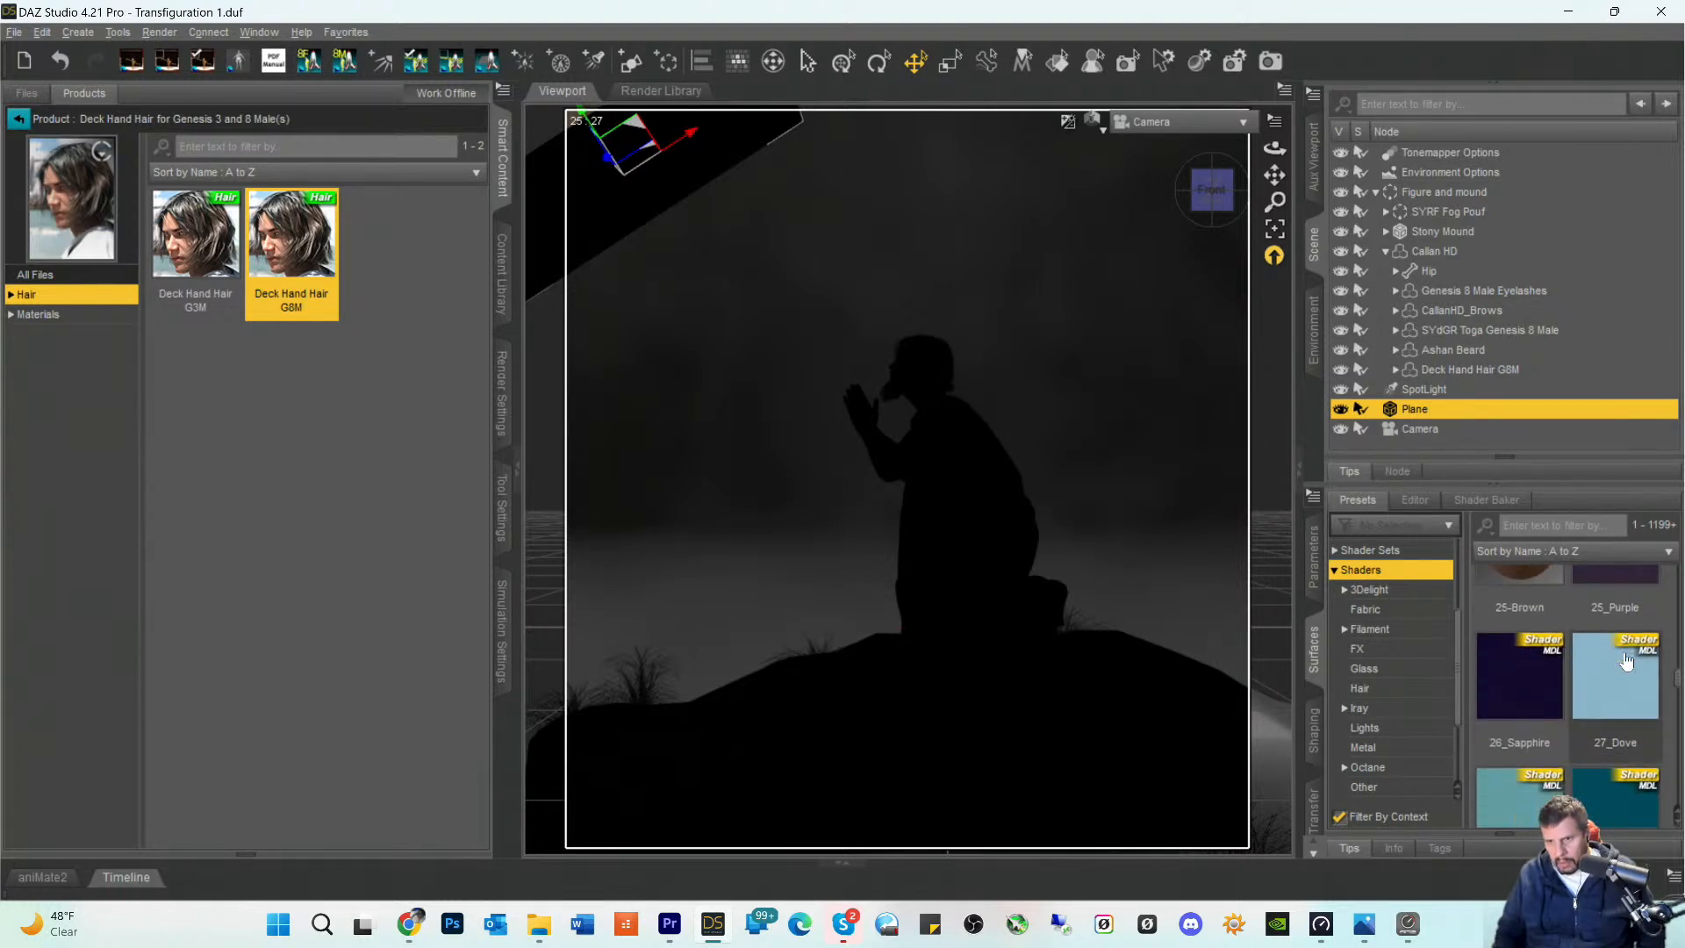
scroll(1625, 660, down, 5)
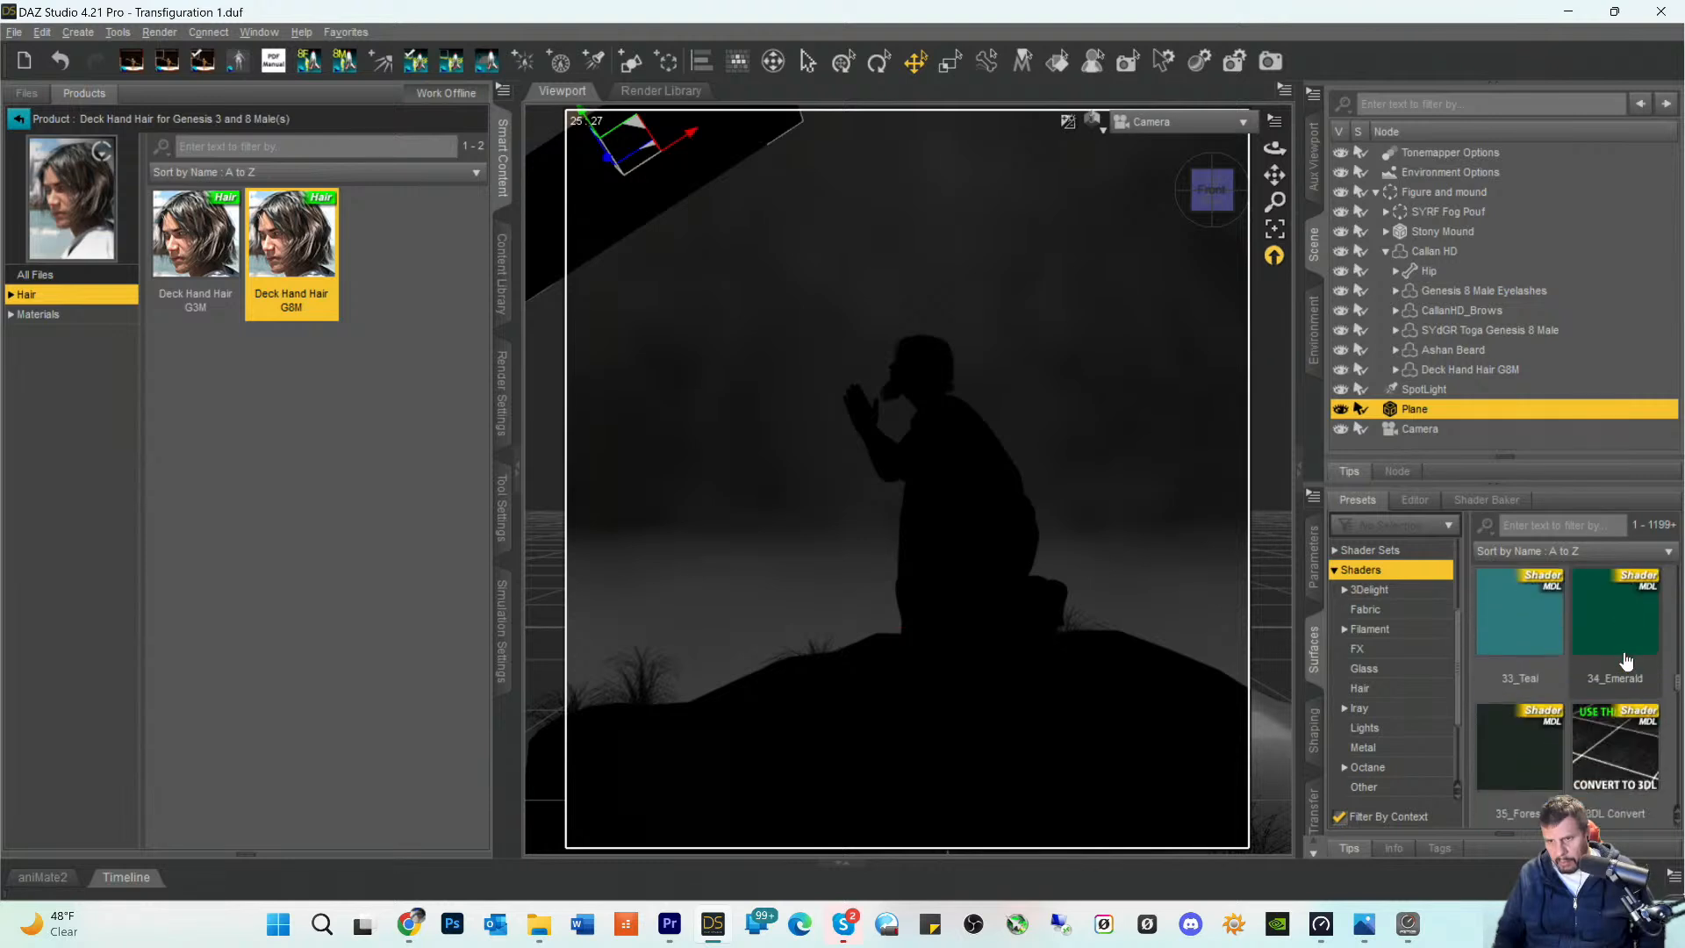
scroll(1624, 660, down, 3)
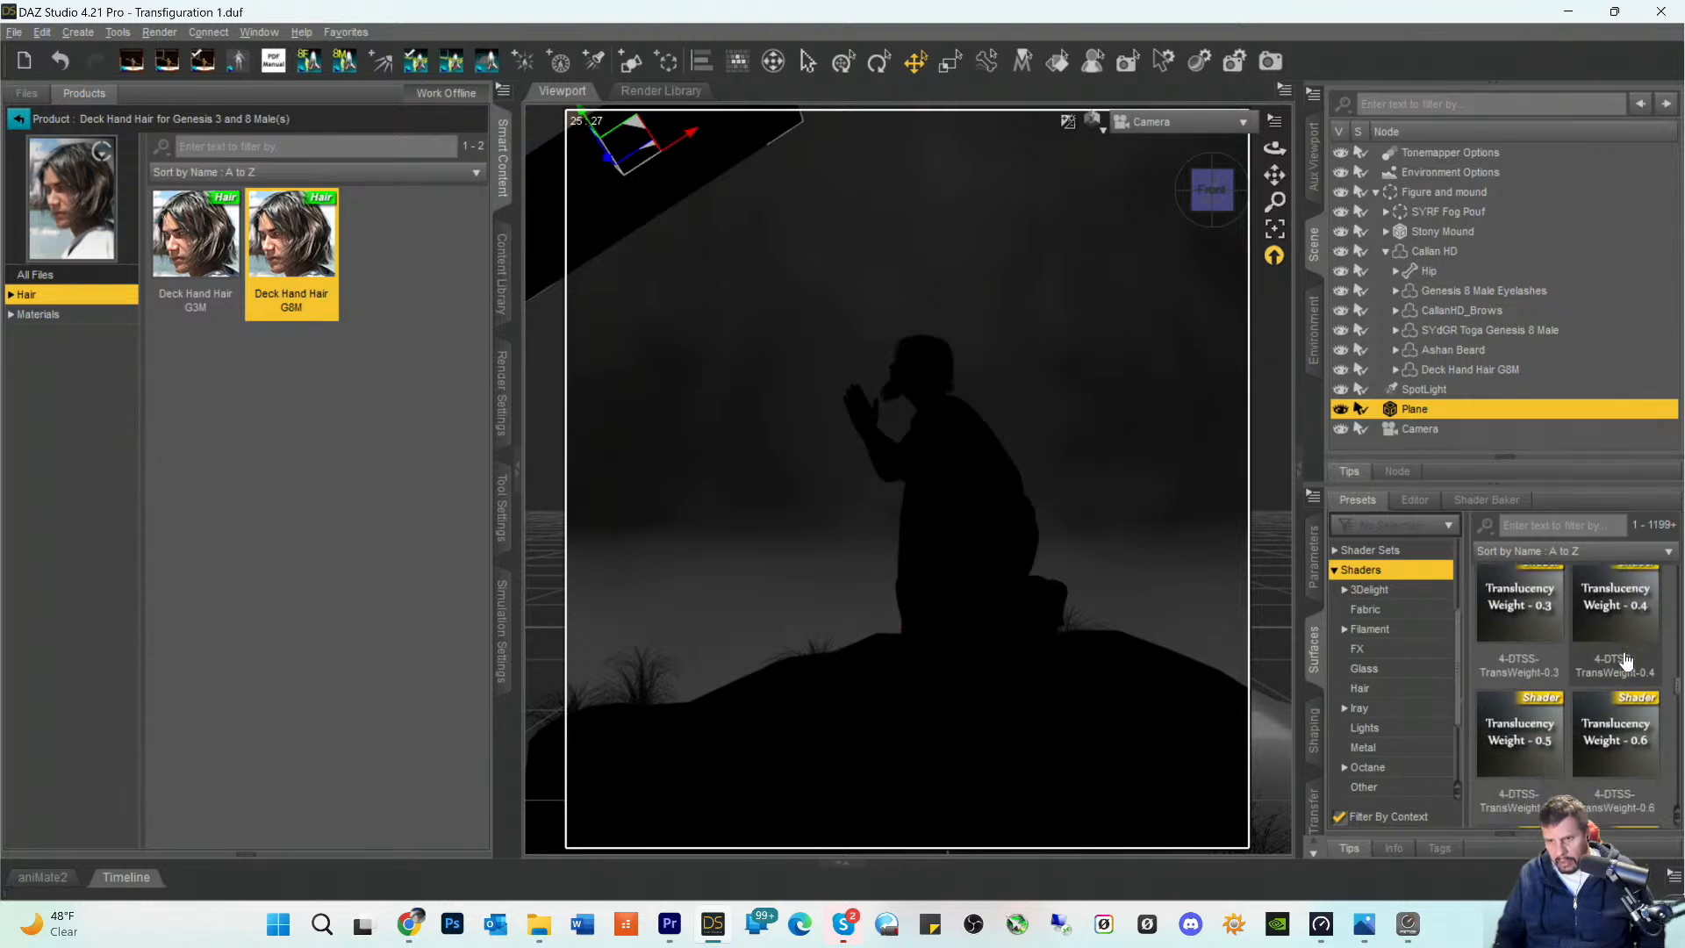
scroll(1624, 660, down, 6)
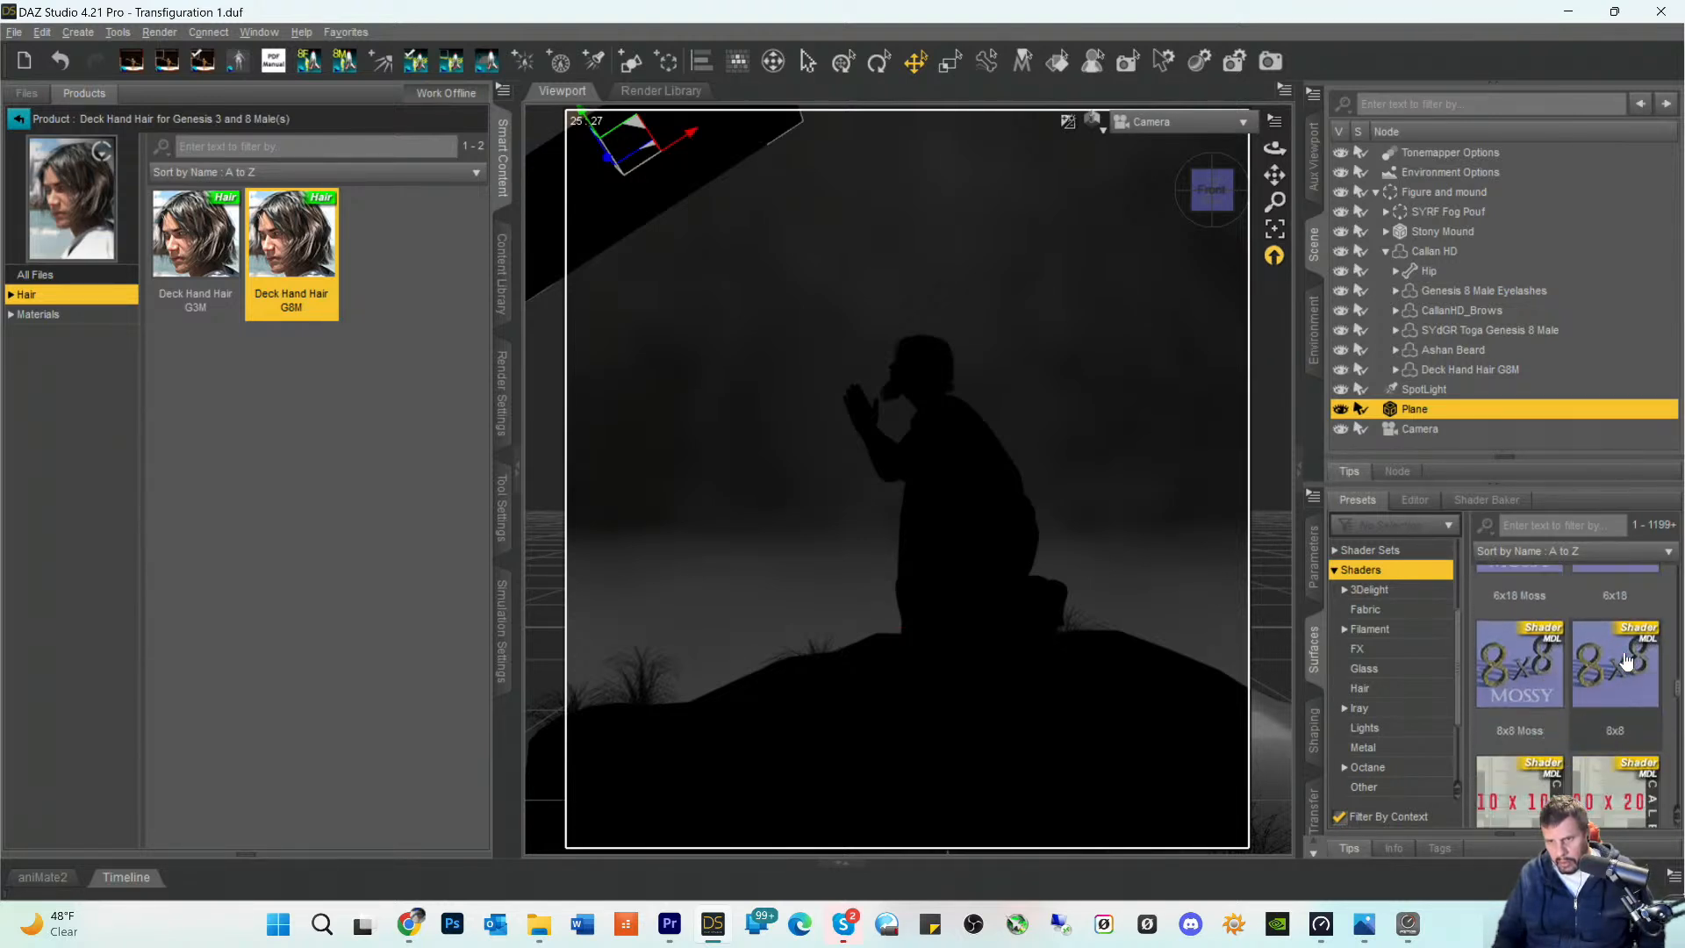
scroll(1625, 660, down, 6)
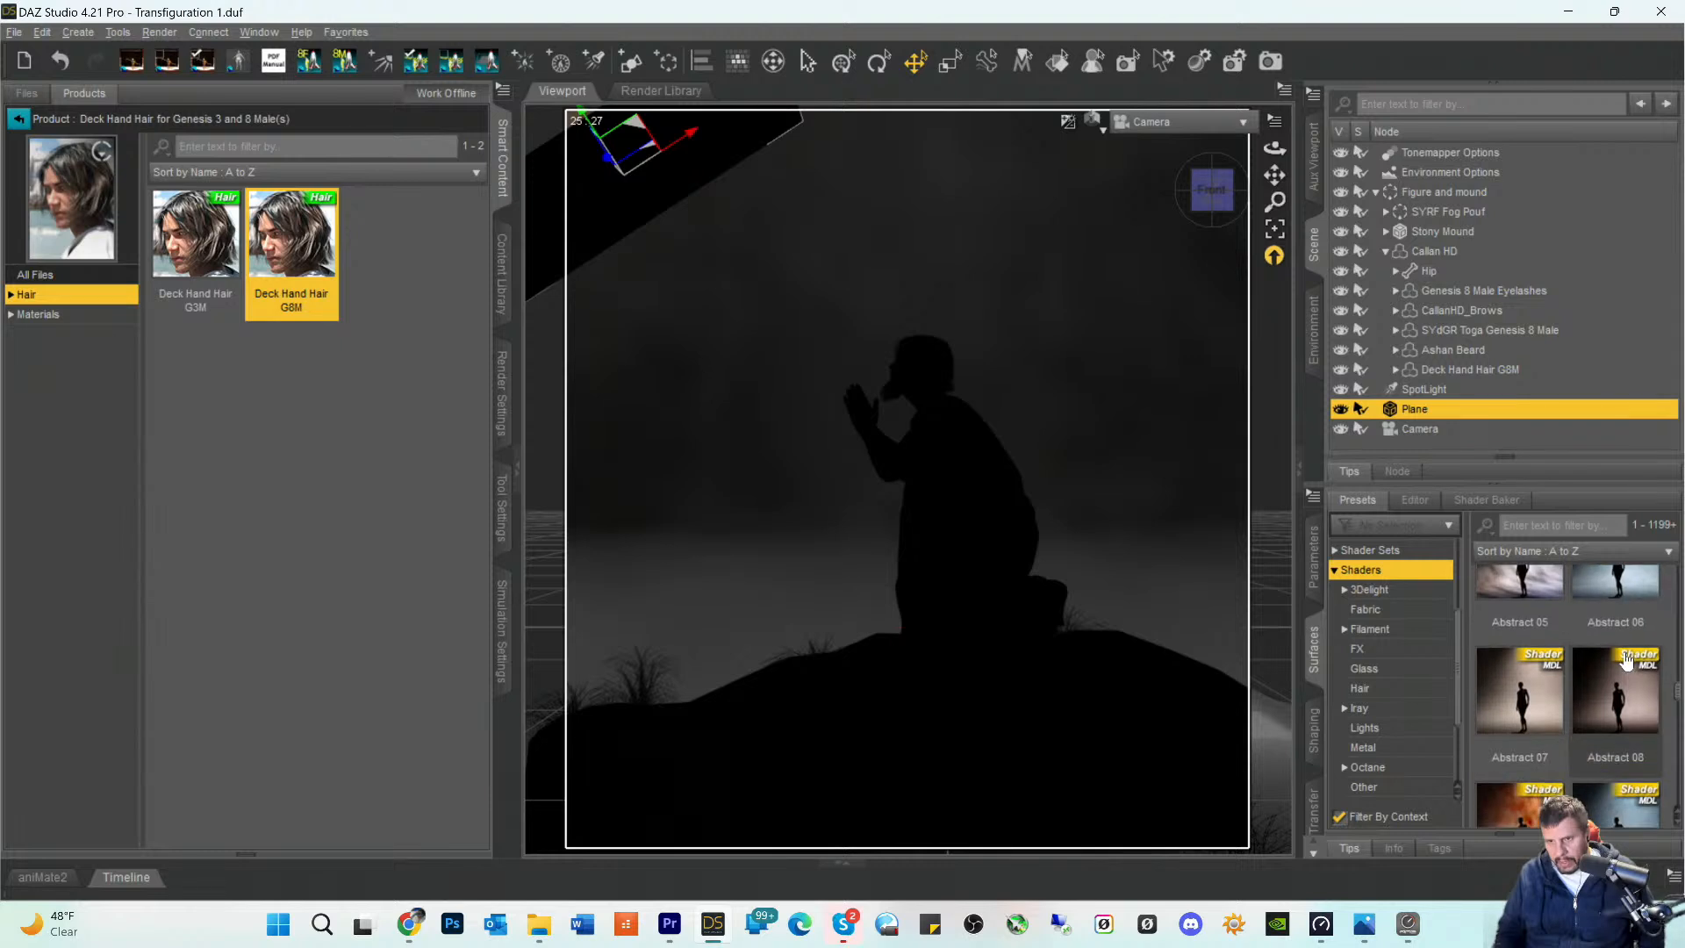
scroll(1625, 660, down, 6)
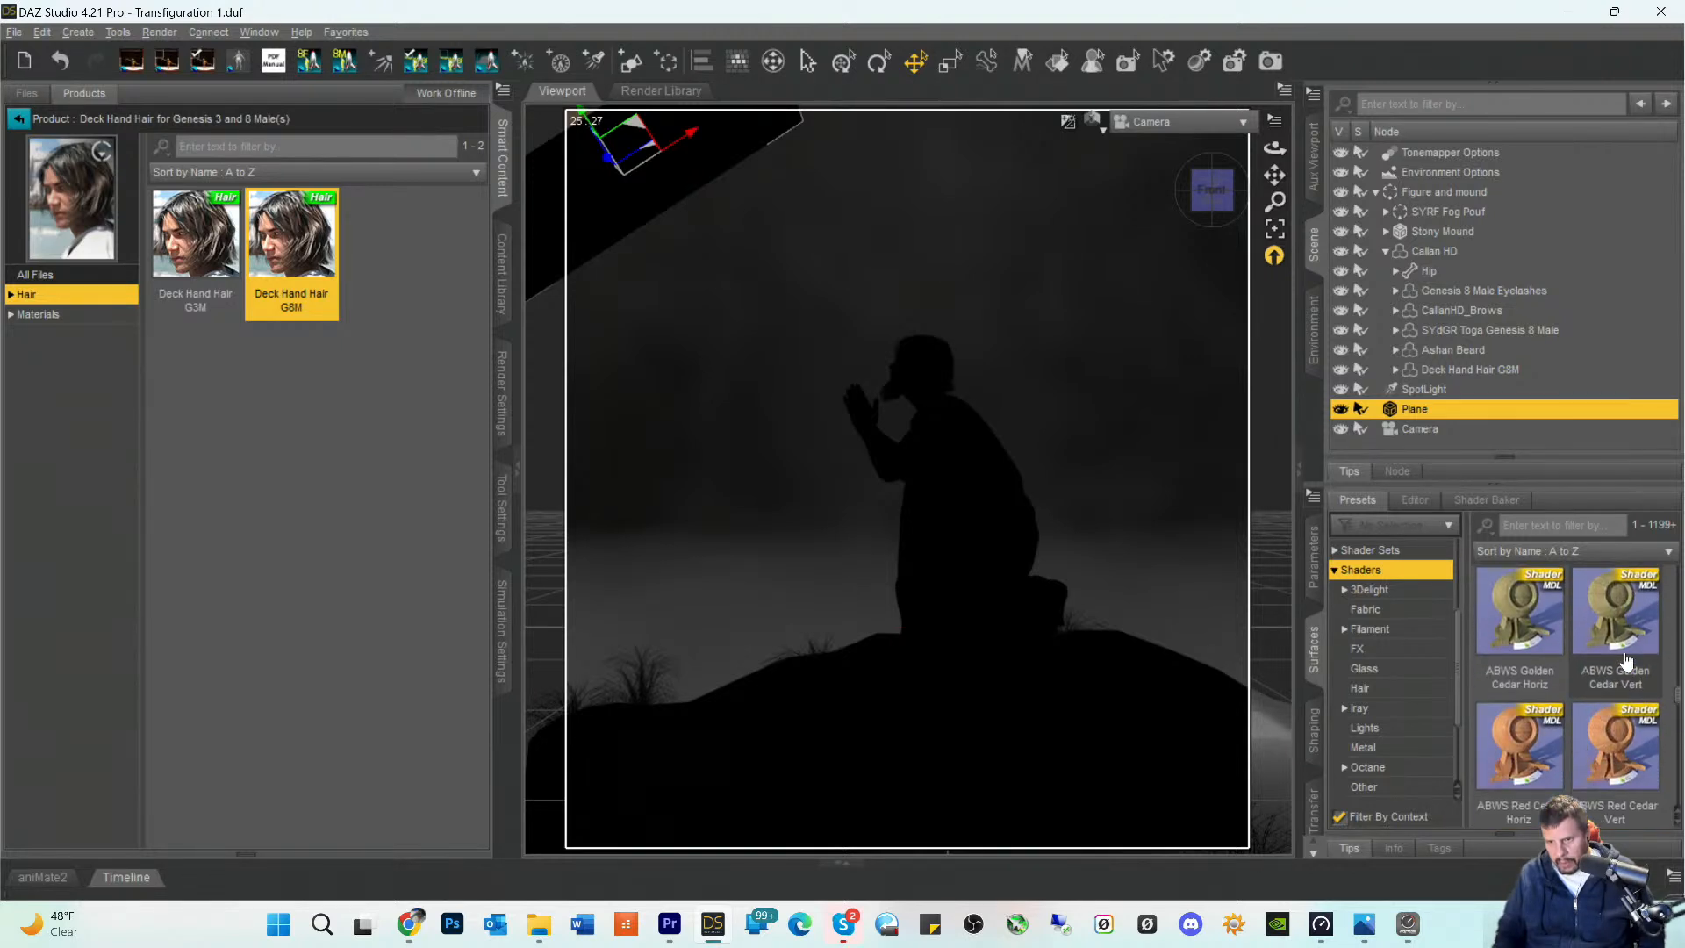
- Turn off context filtering for the surface presets and list the Shaders category under Default
click(1383, 817)
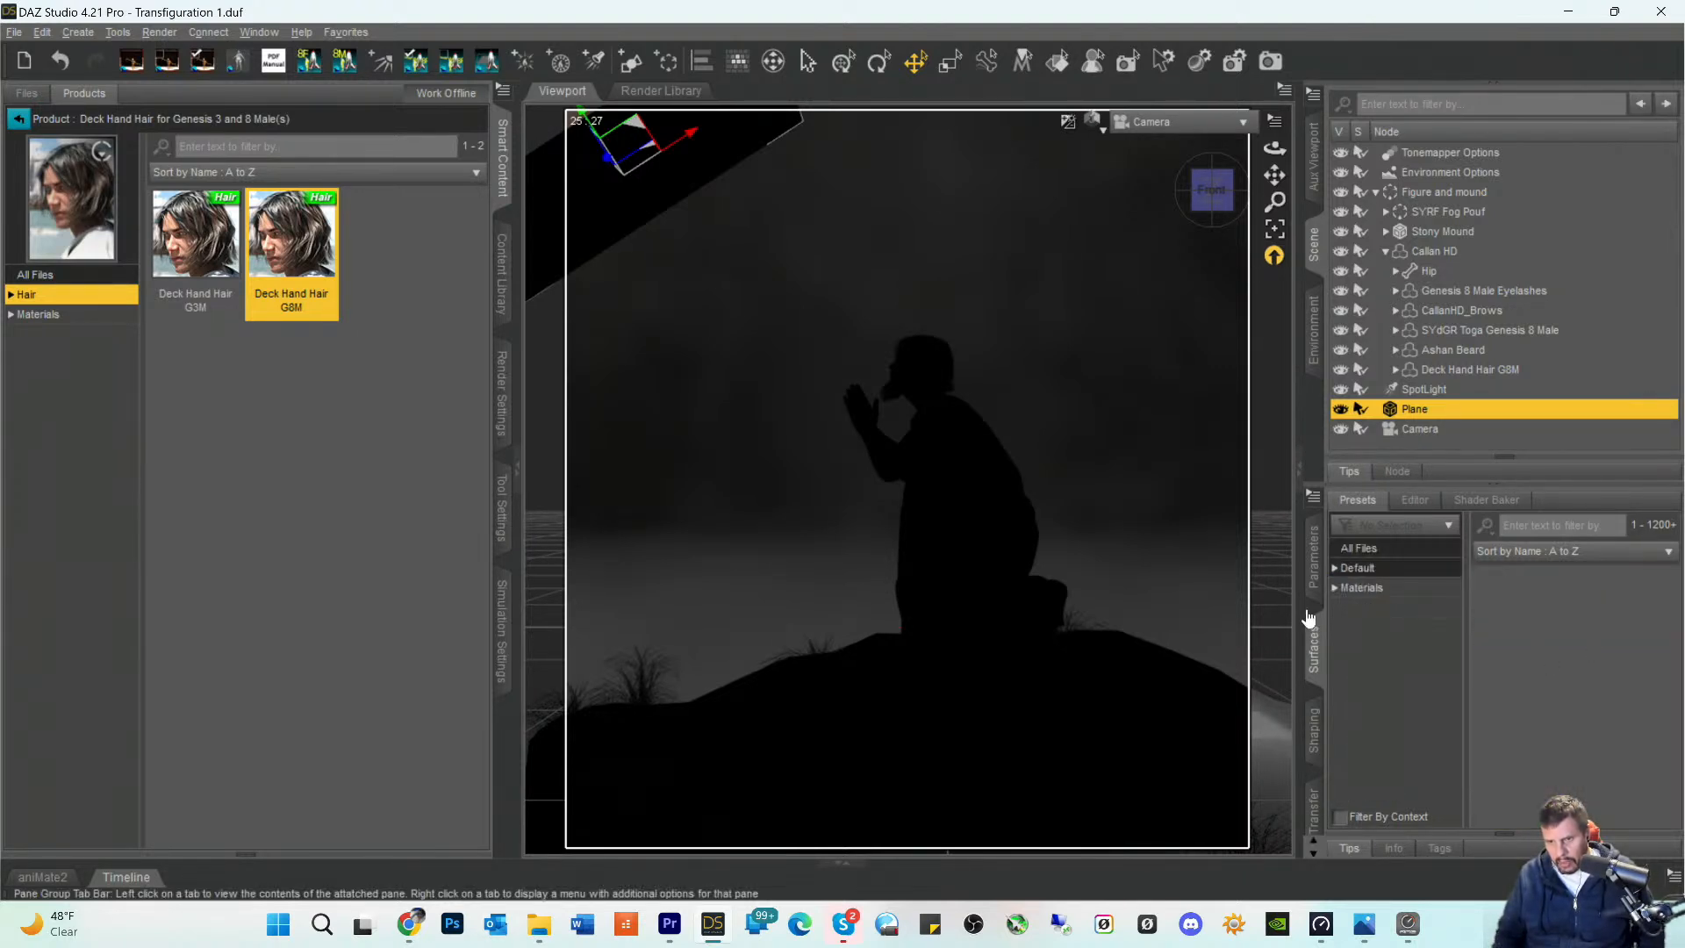
click(1335, 568)
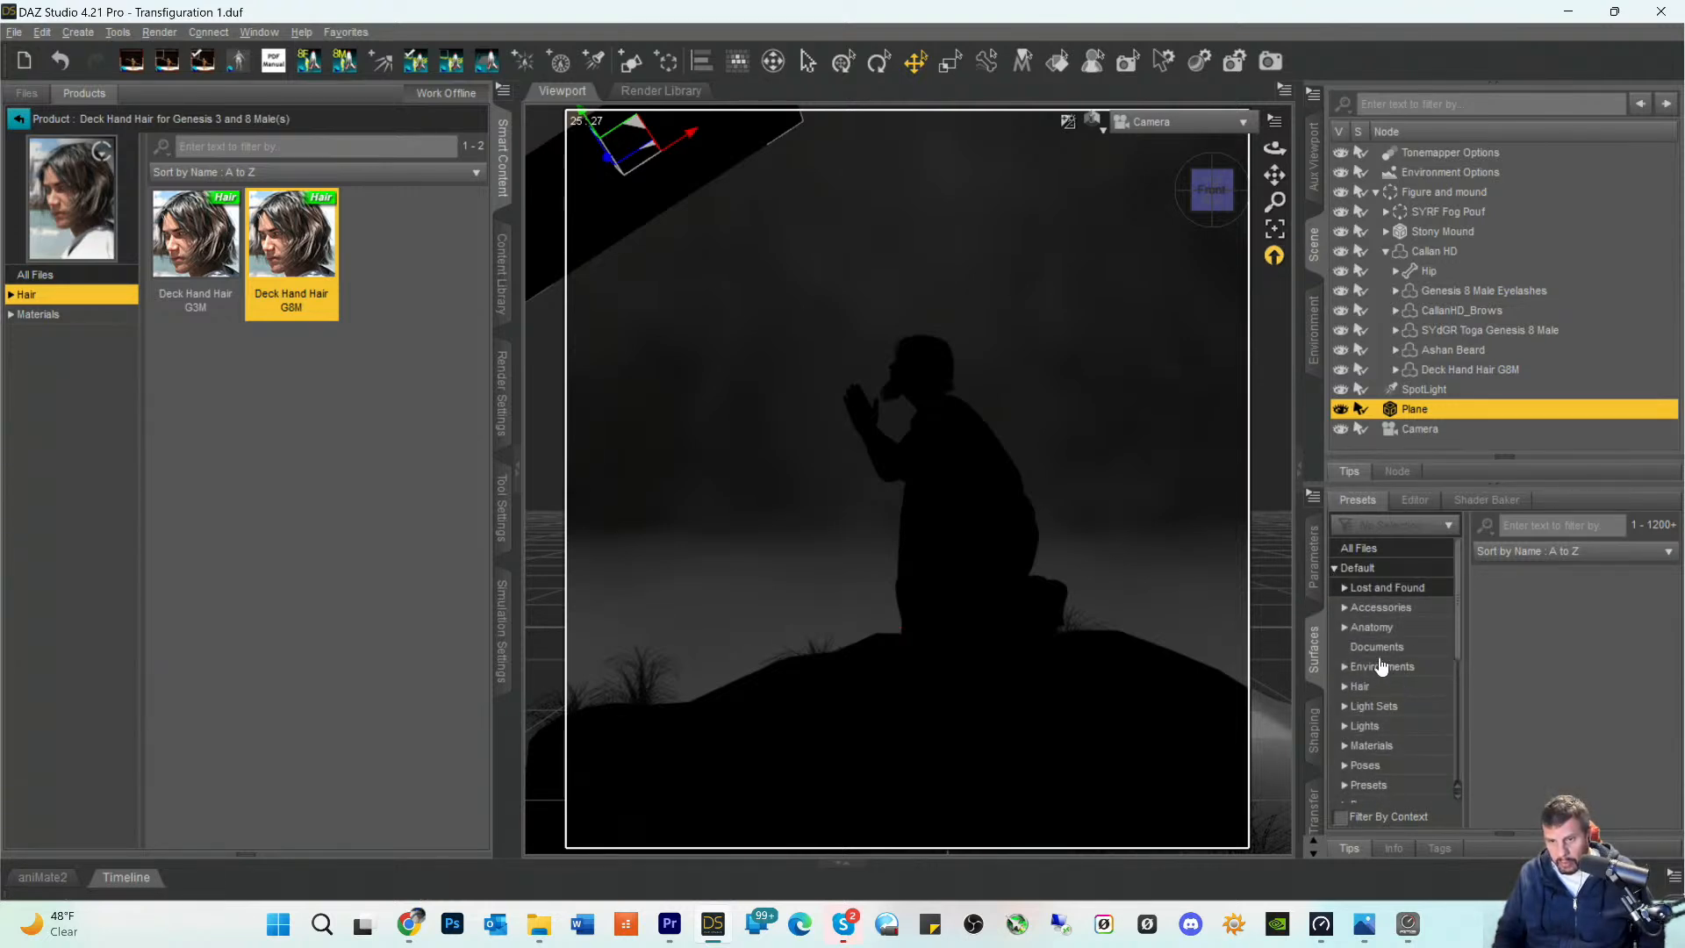
scroll(1395, 693, down, 4)
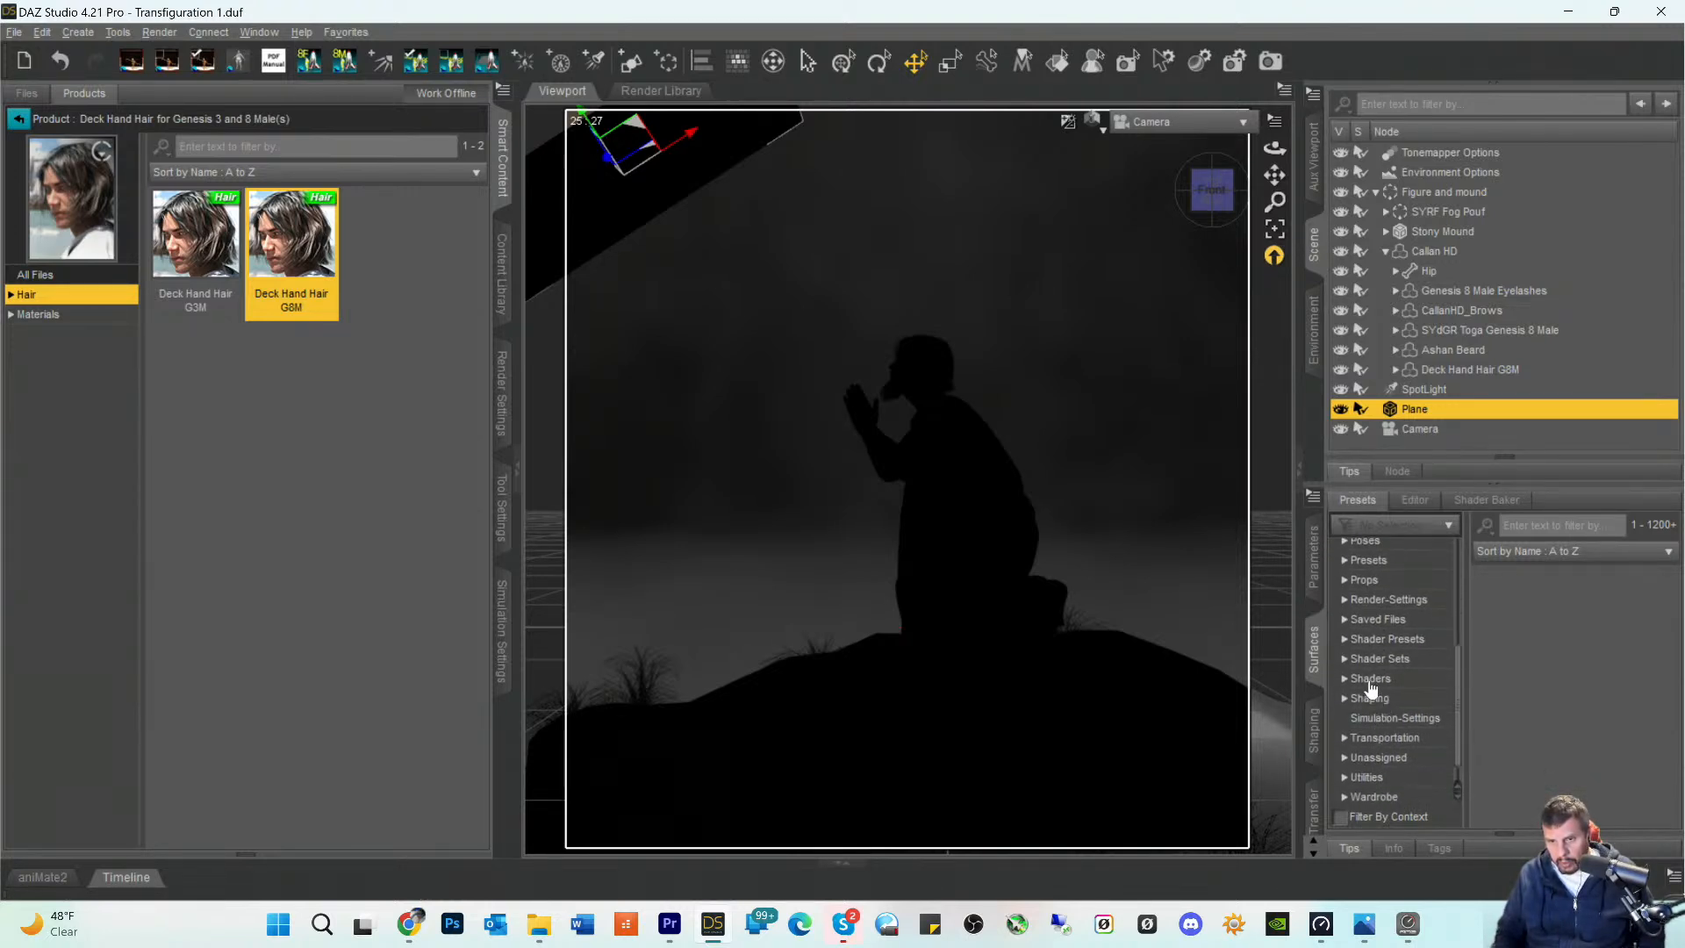
click(1369, 679)
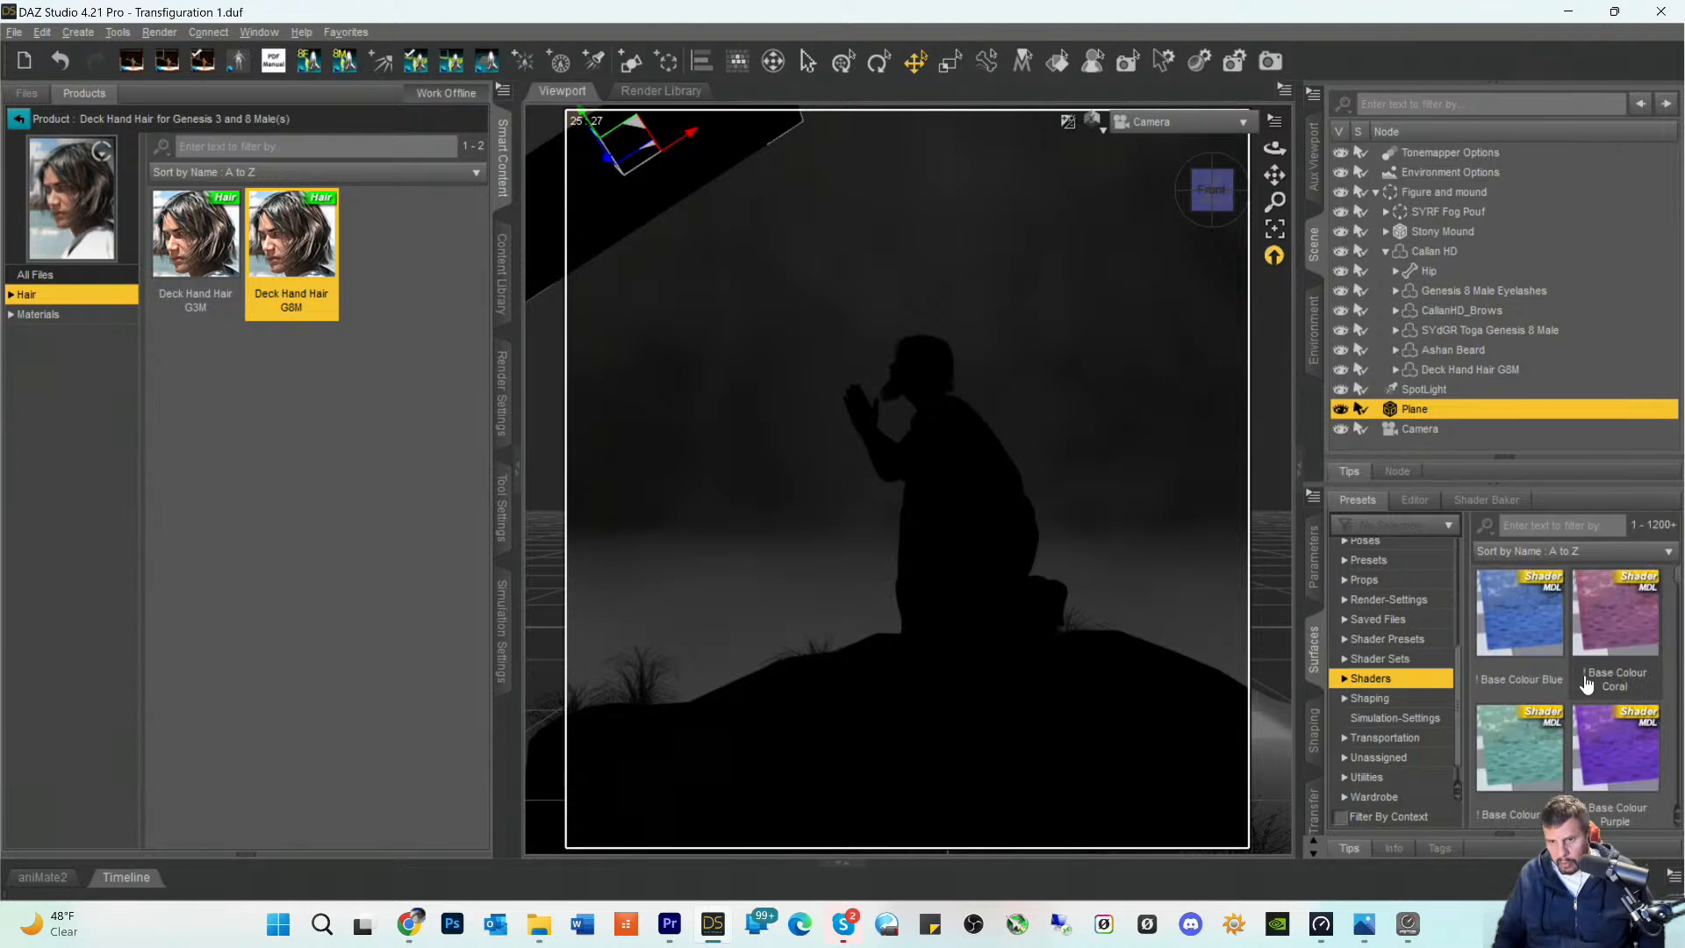
- Browse the unfiltered Default Shaders presets for a shader suitable for the light-shaping plane
scroll(1579, 671, down, 3)
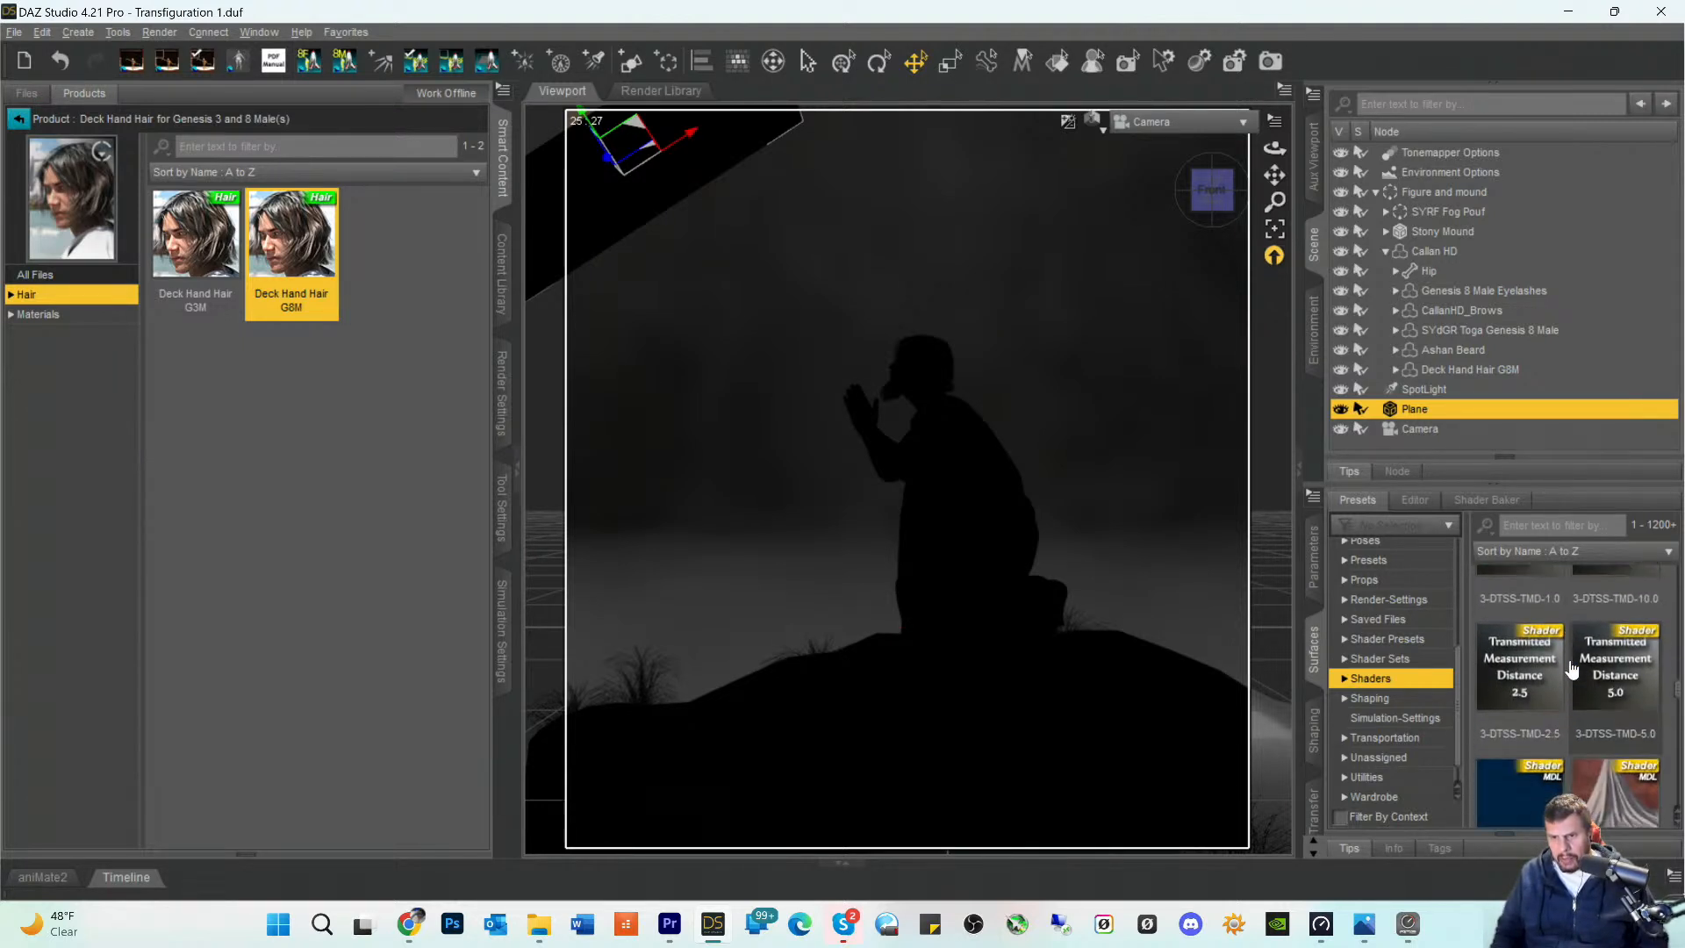
scroll(1571, 670, down, 2)
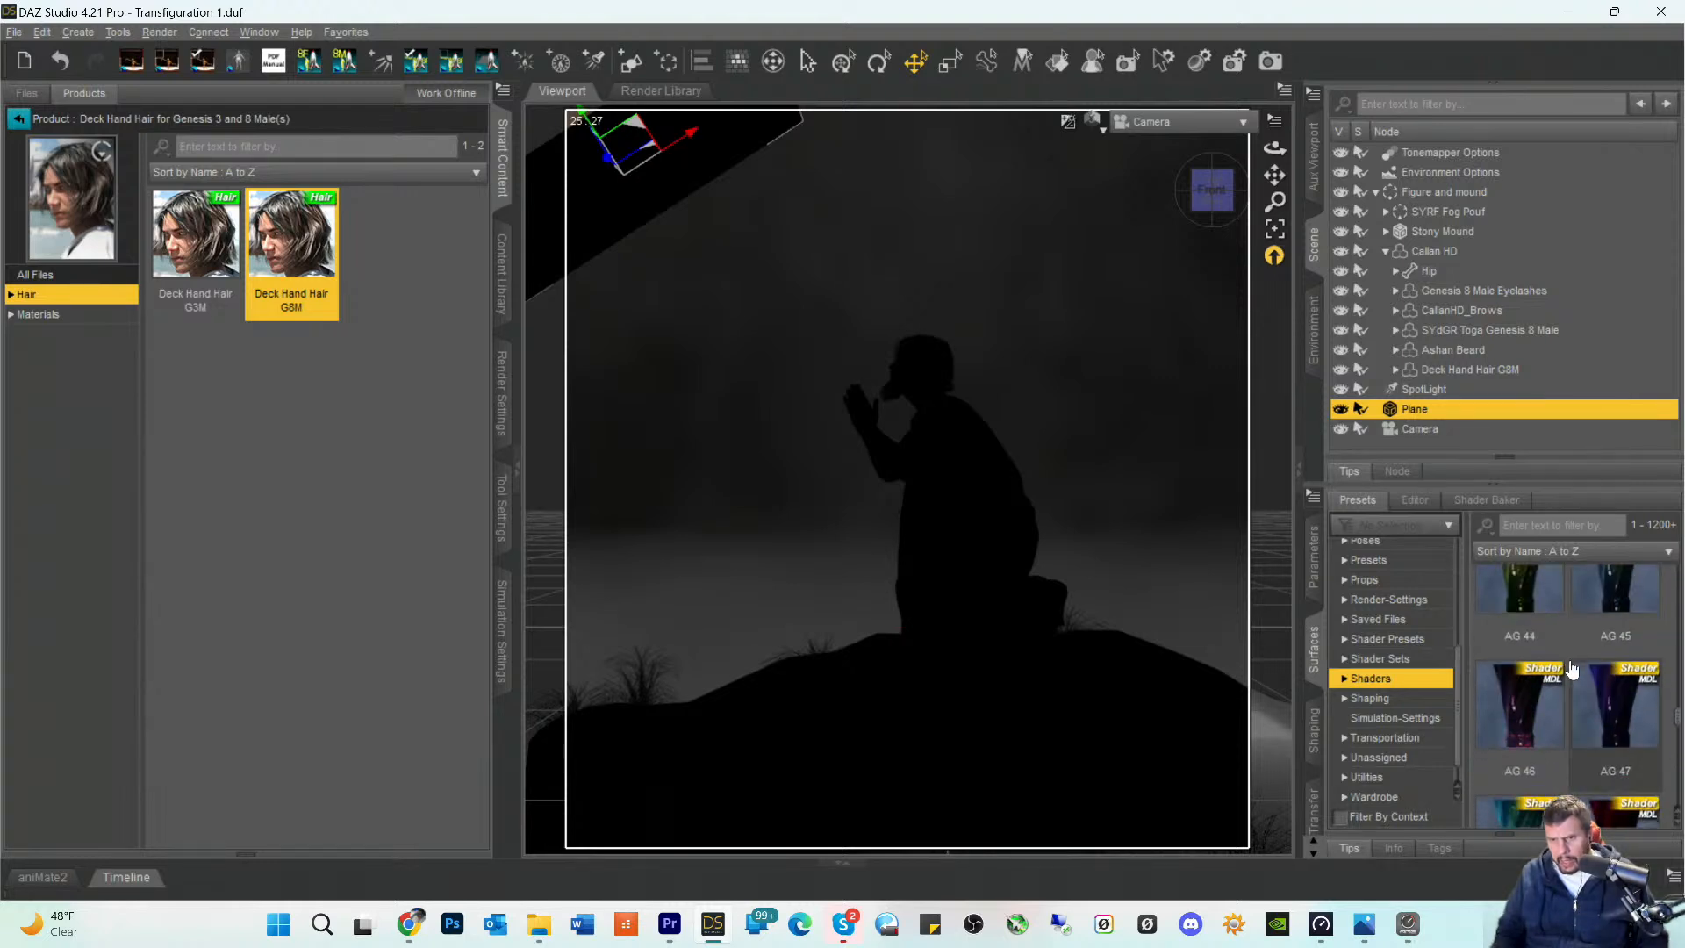
scroll(1571, 671, down, 3)
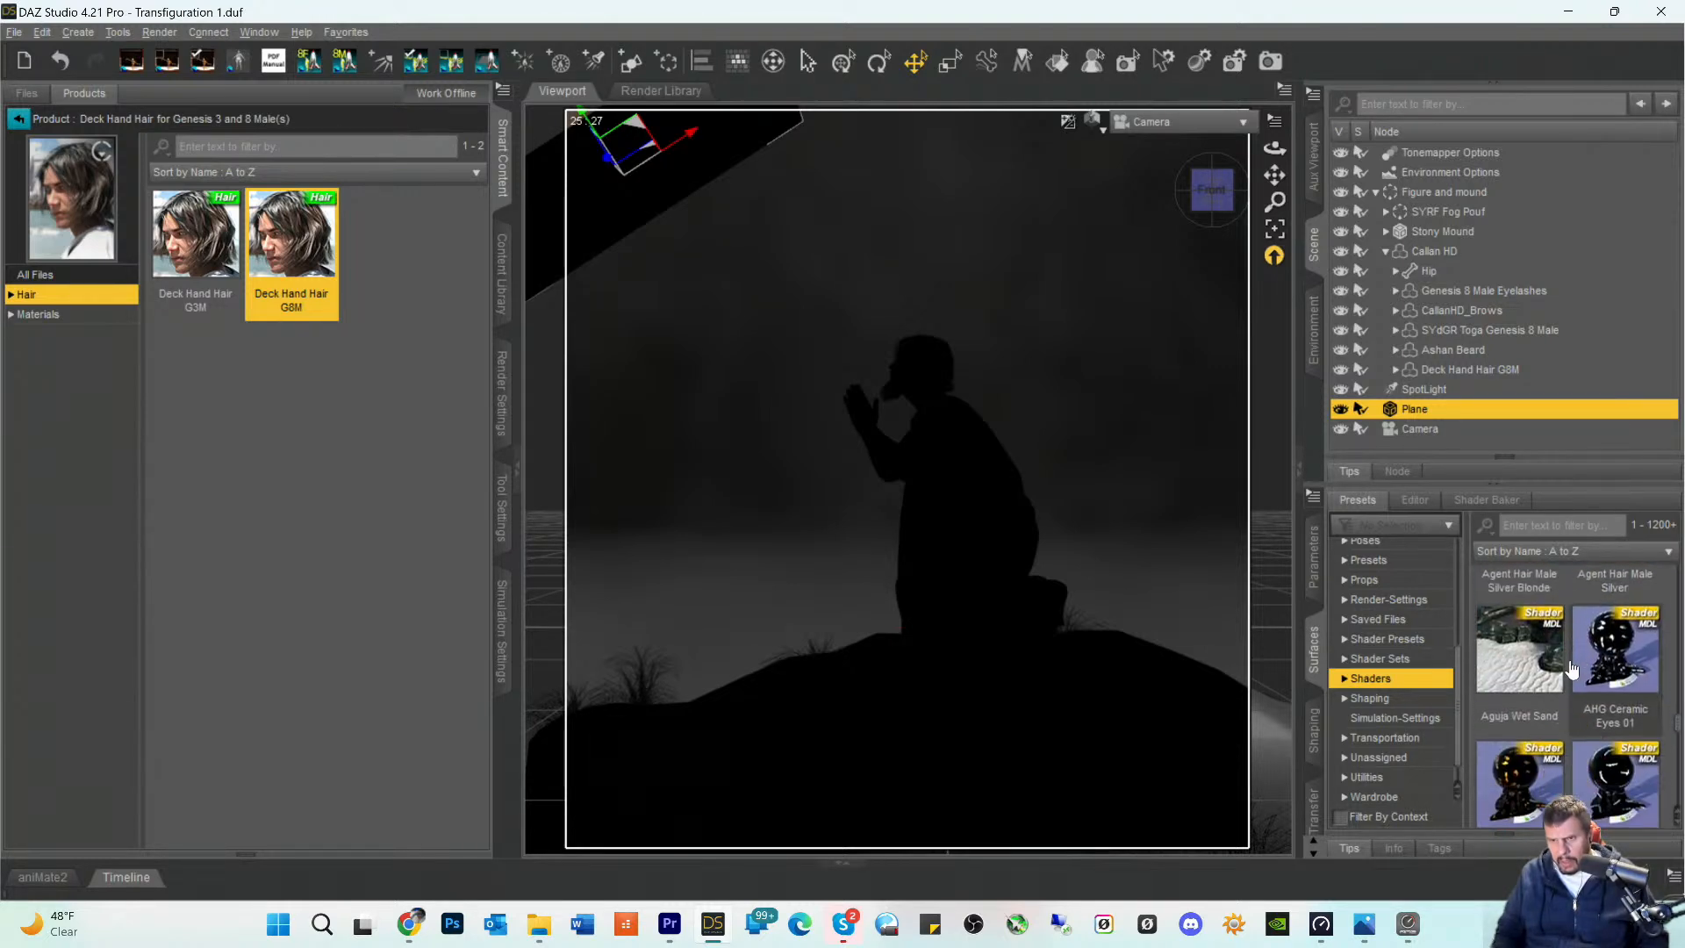
scroll(1571, 671, down, 3)
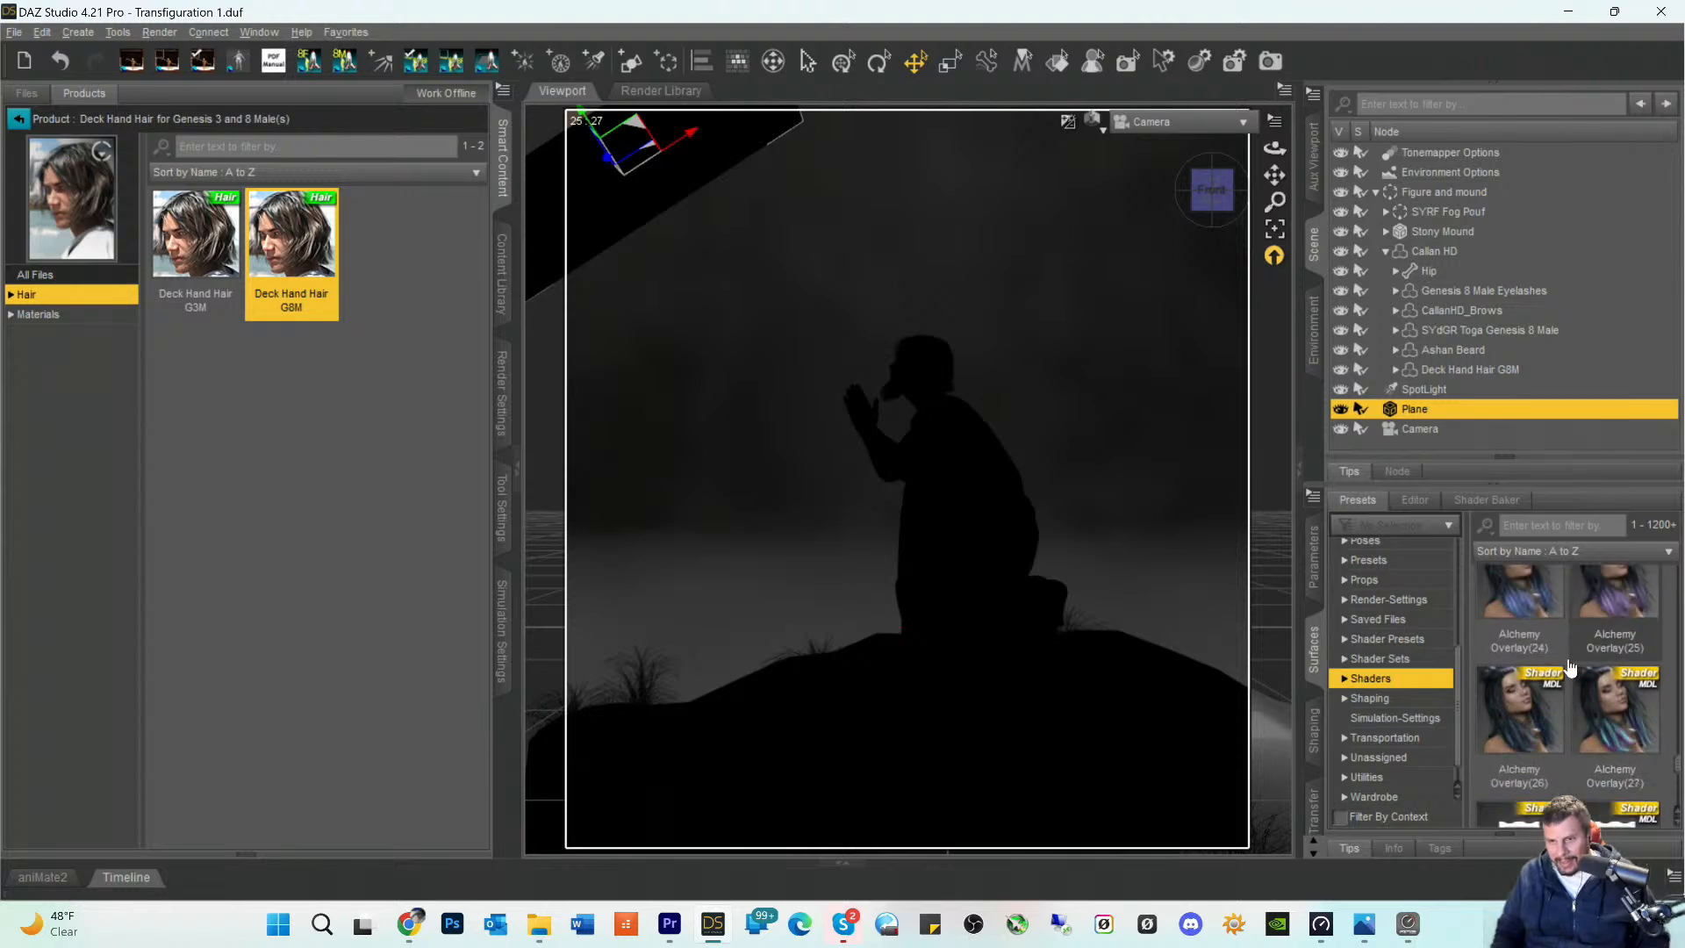
scroll(1570, 669, down, 1)
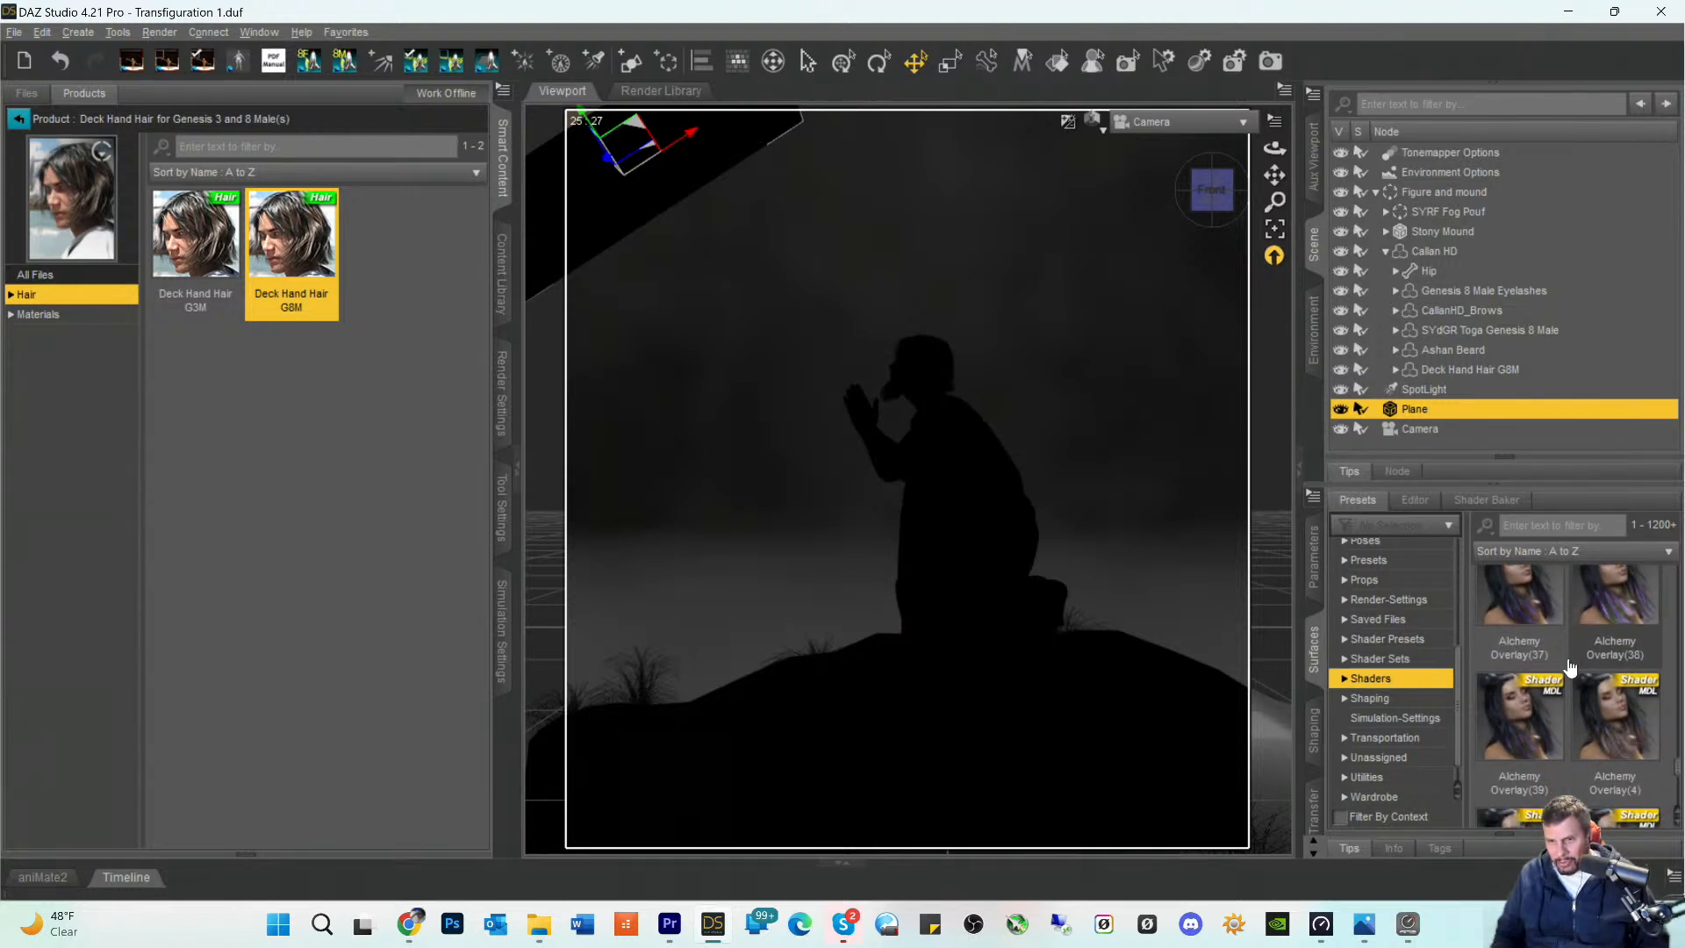
scroll(1570, 668, down, 10)
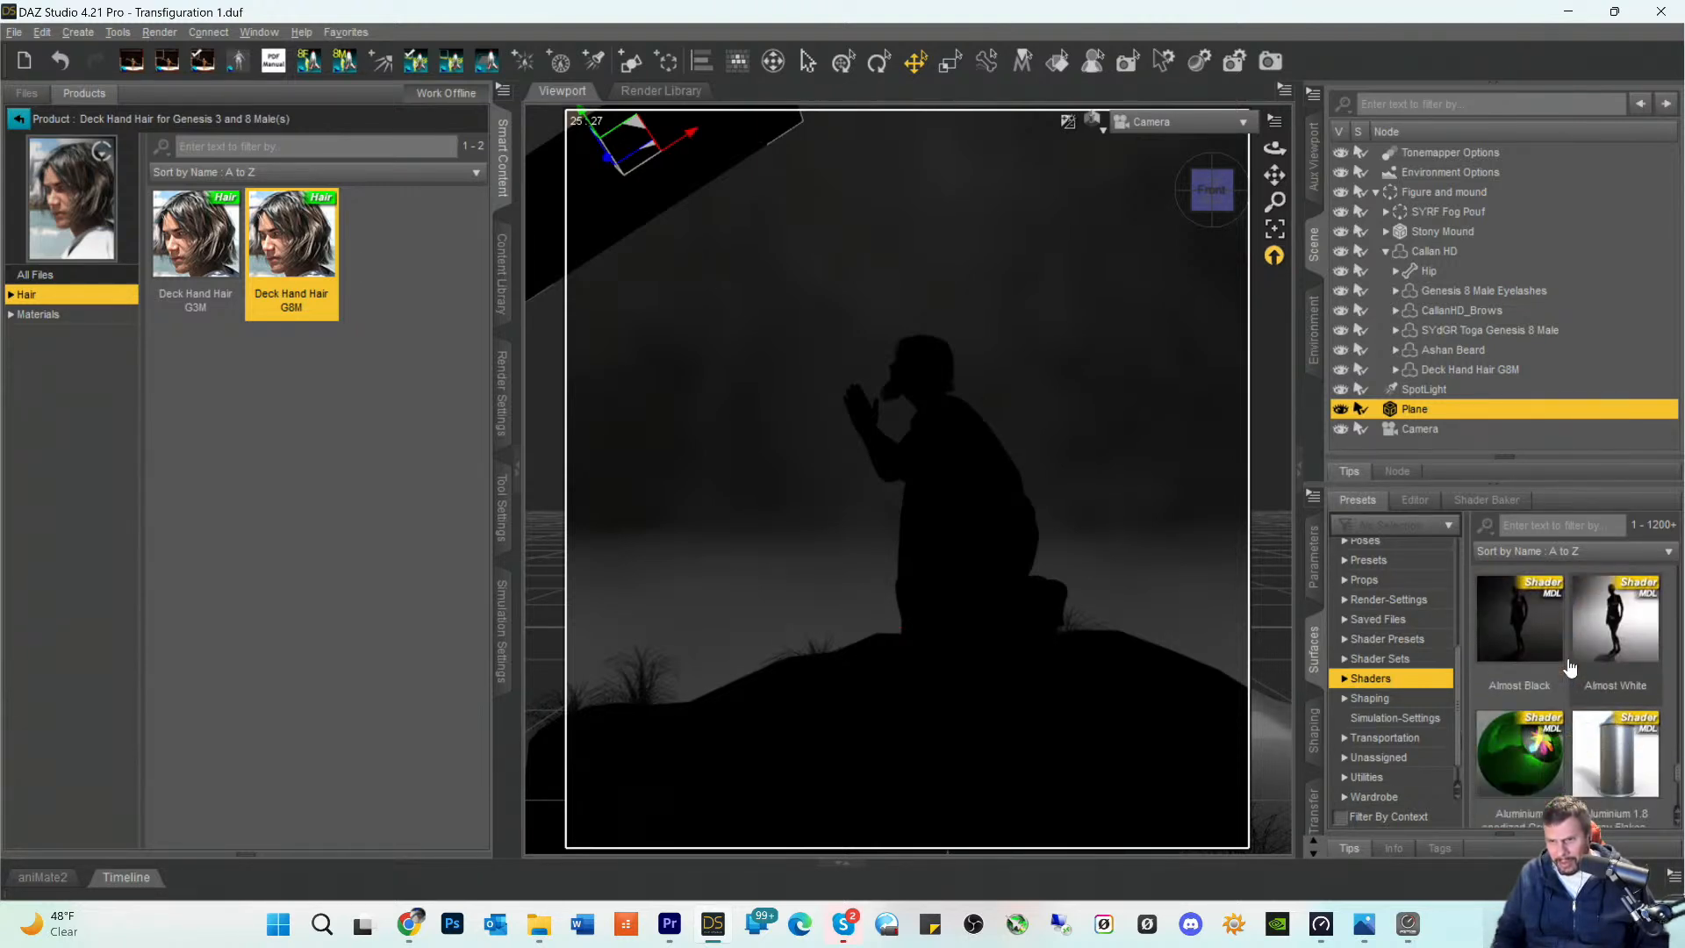
scroll(1571, 669, down, 8)
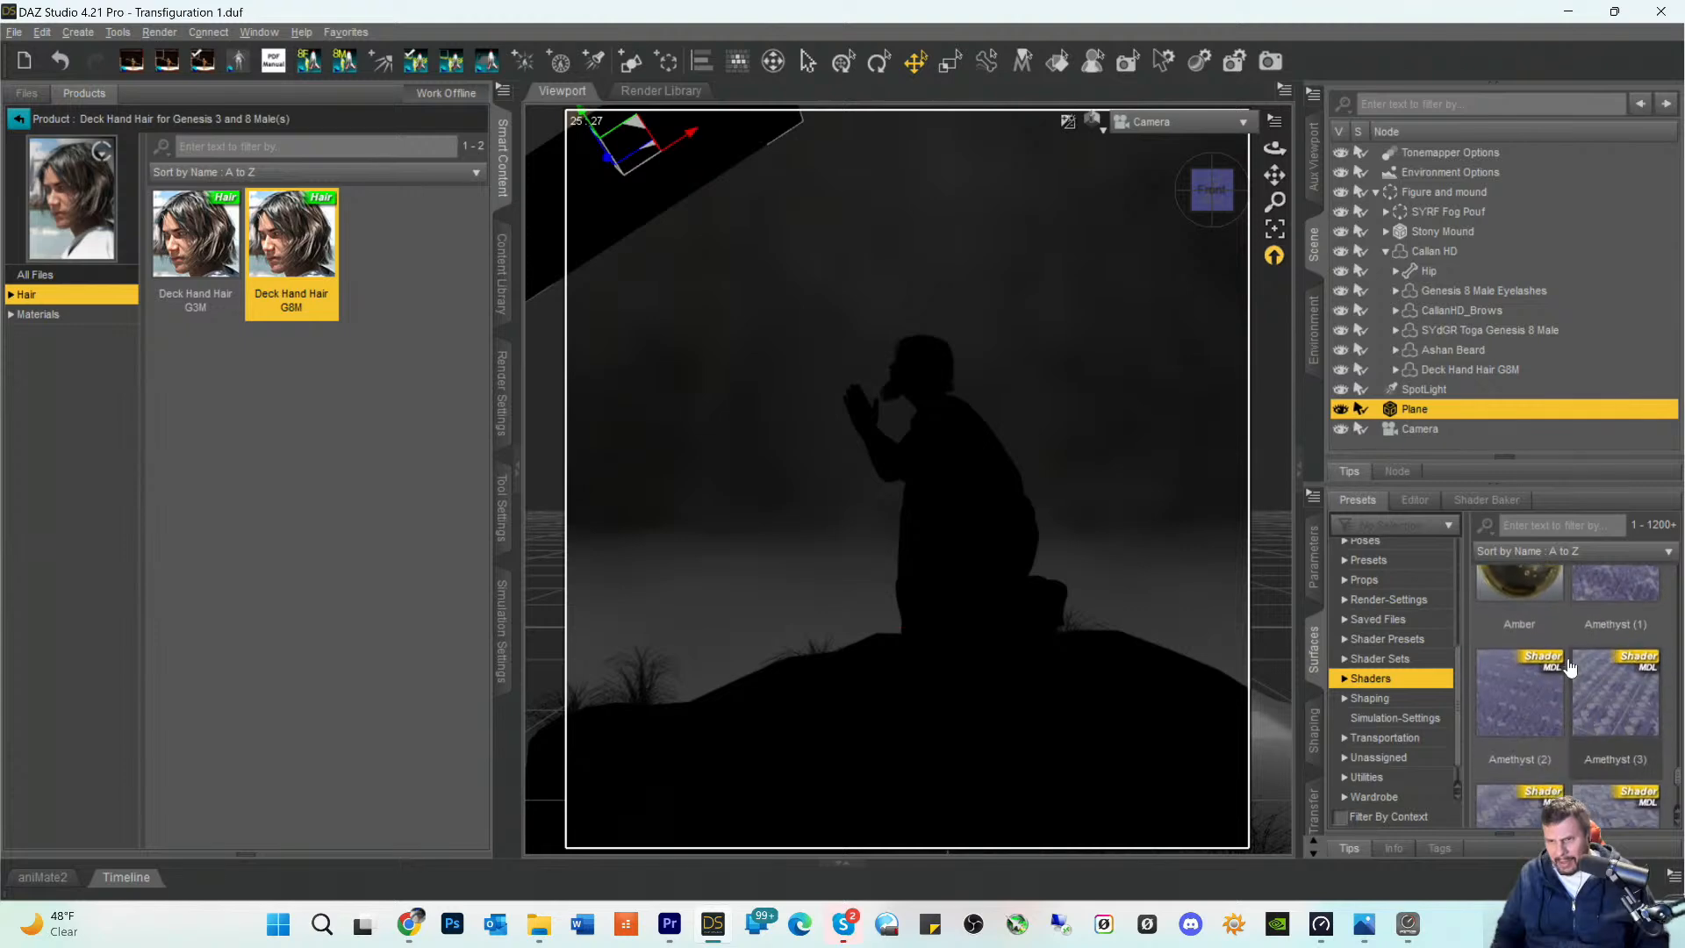
scroll(1570, 669, down, 8)
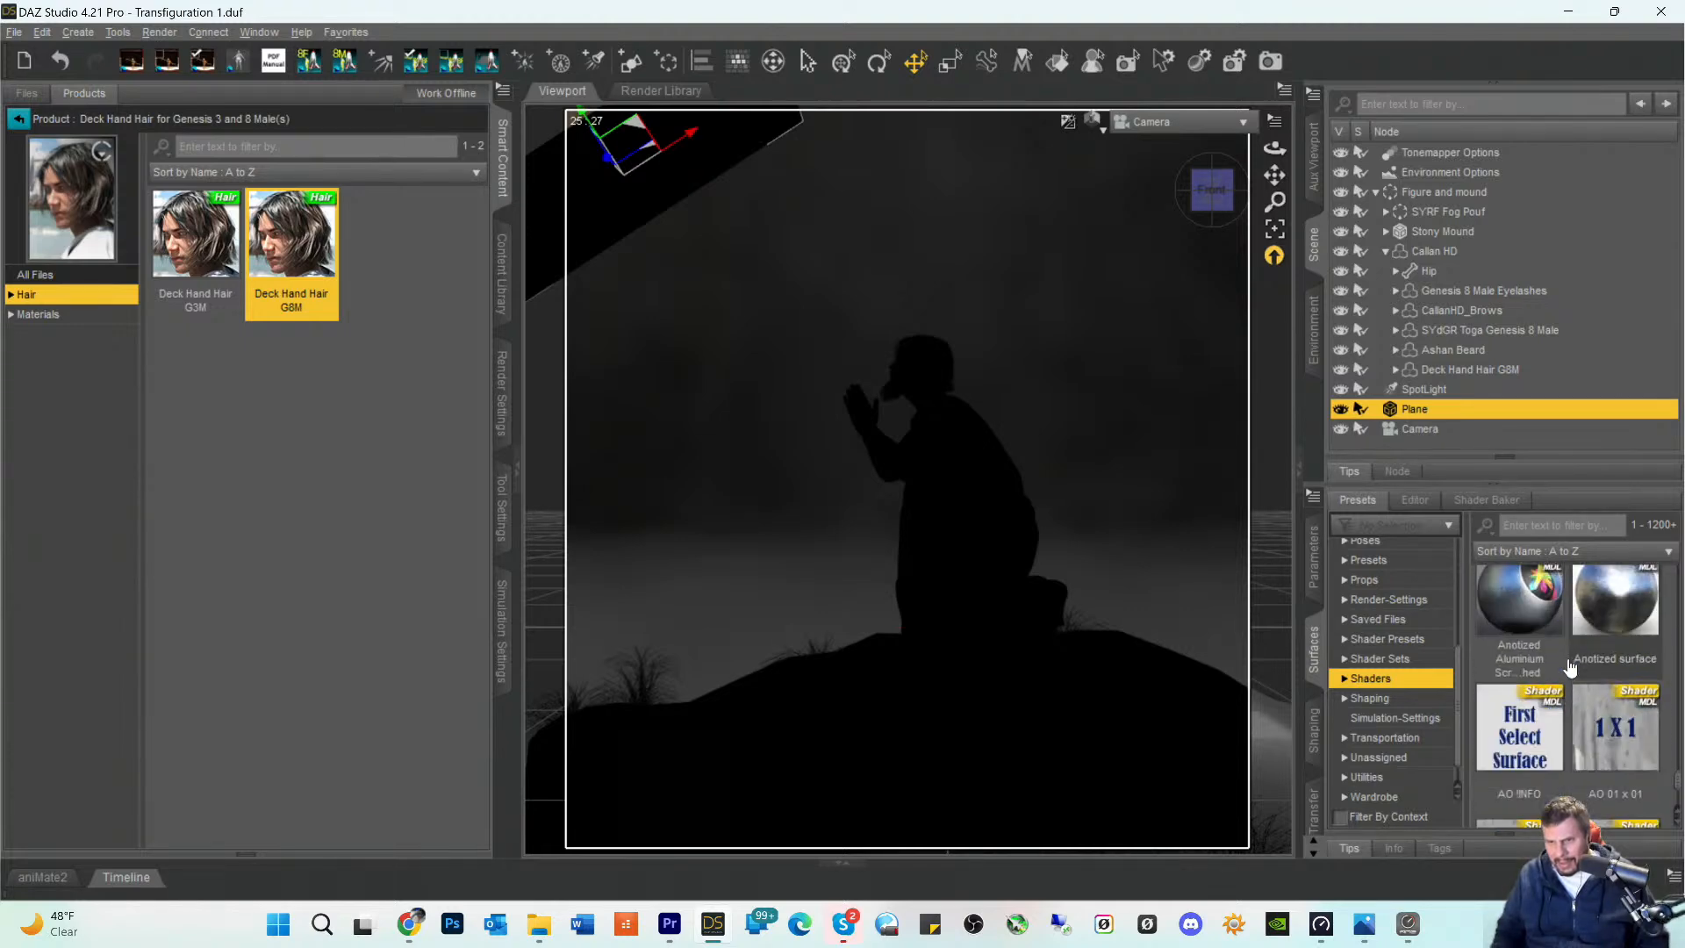
scroll(1570, 669, down, 8)
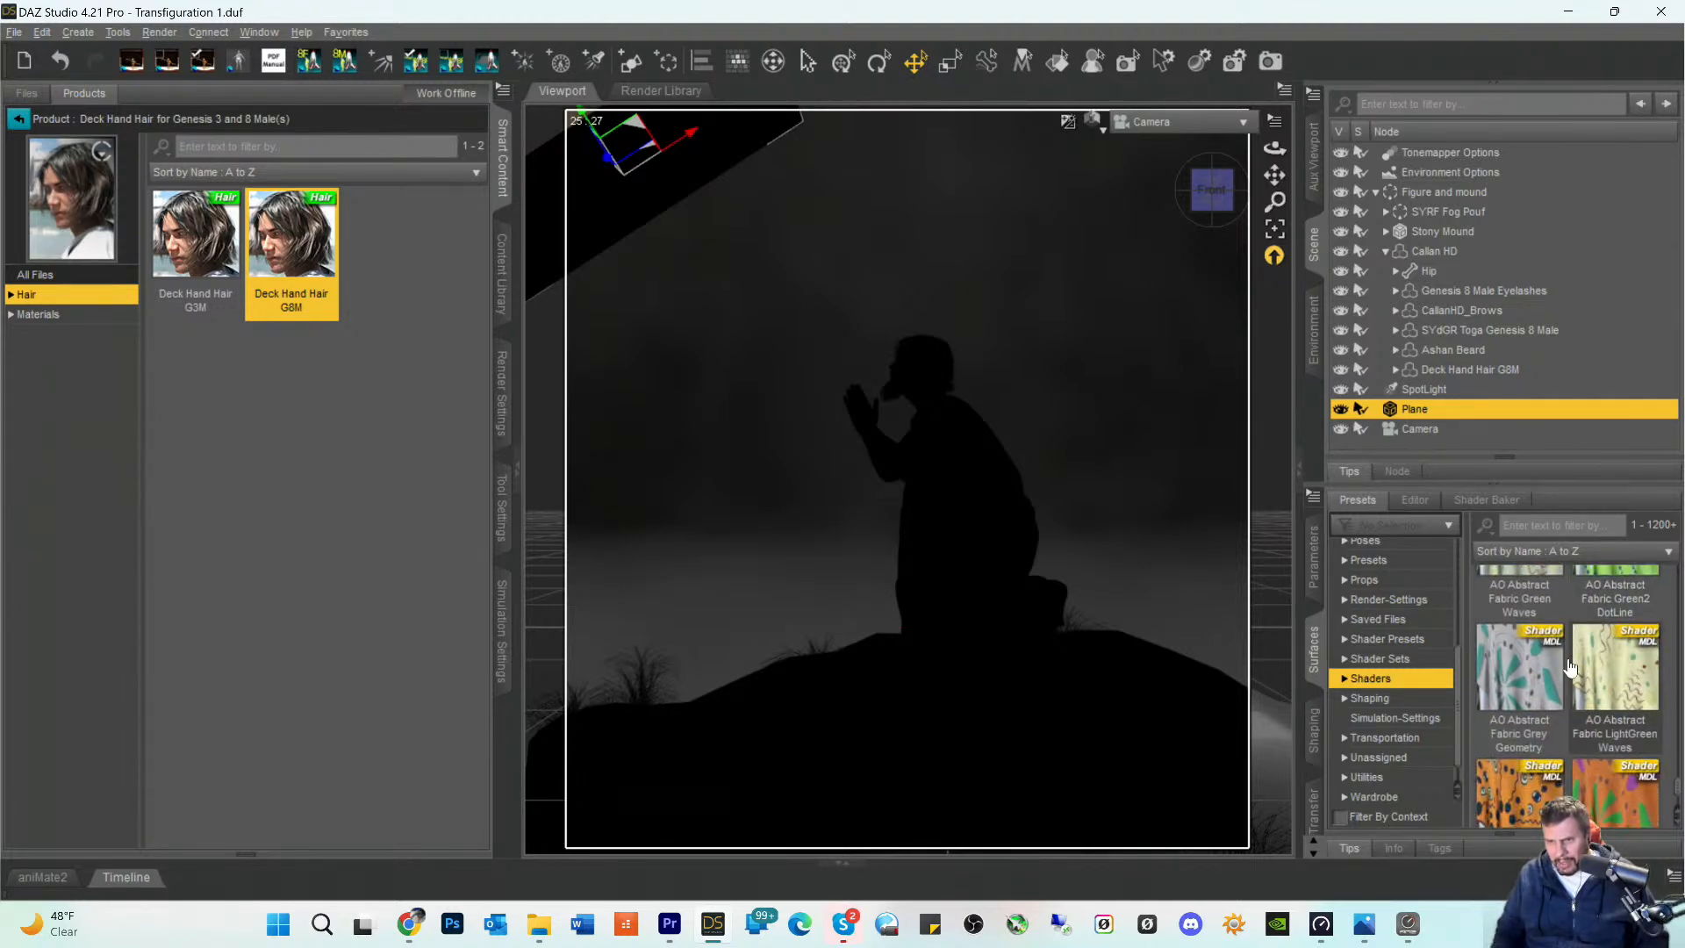
scroll(1570, 669, down, 8)
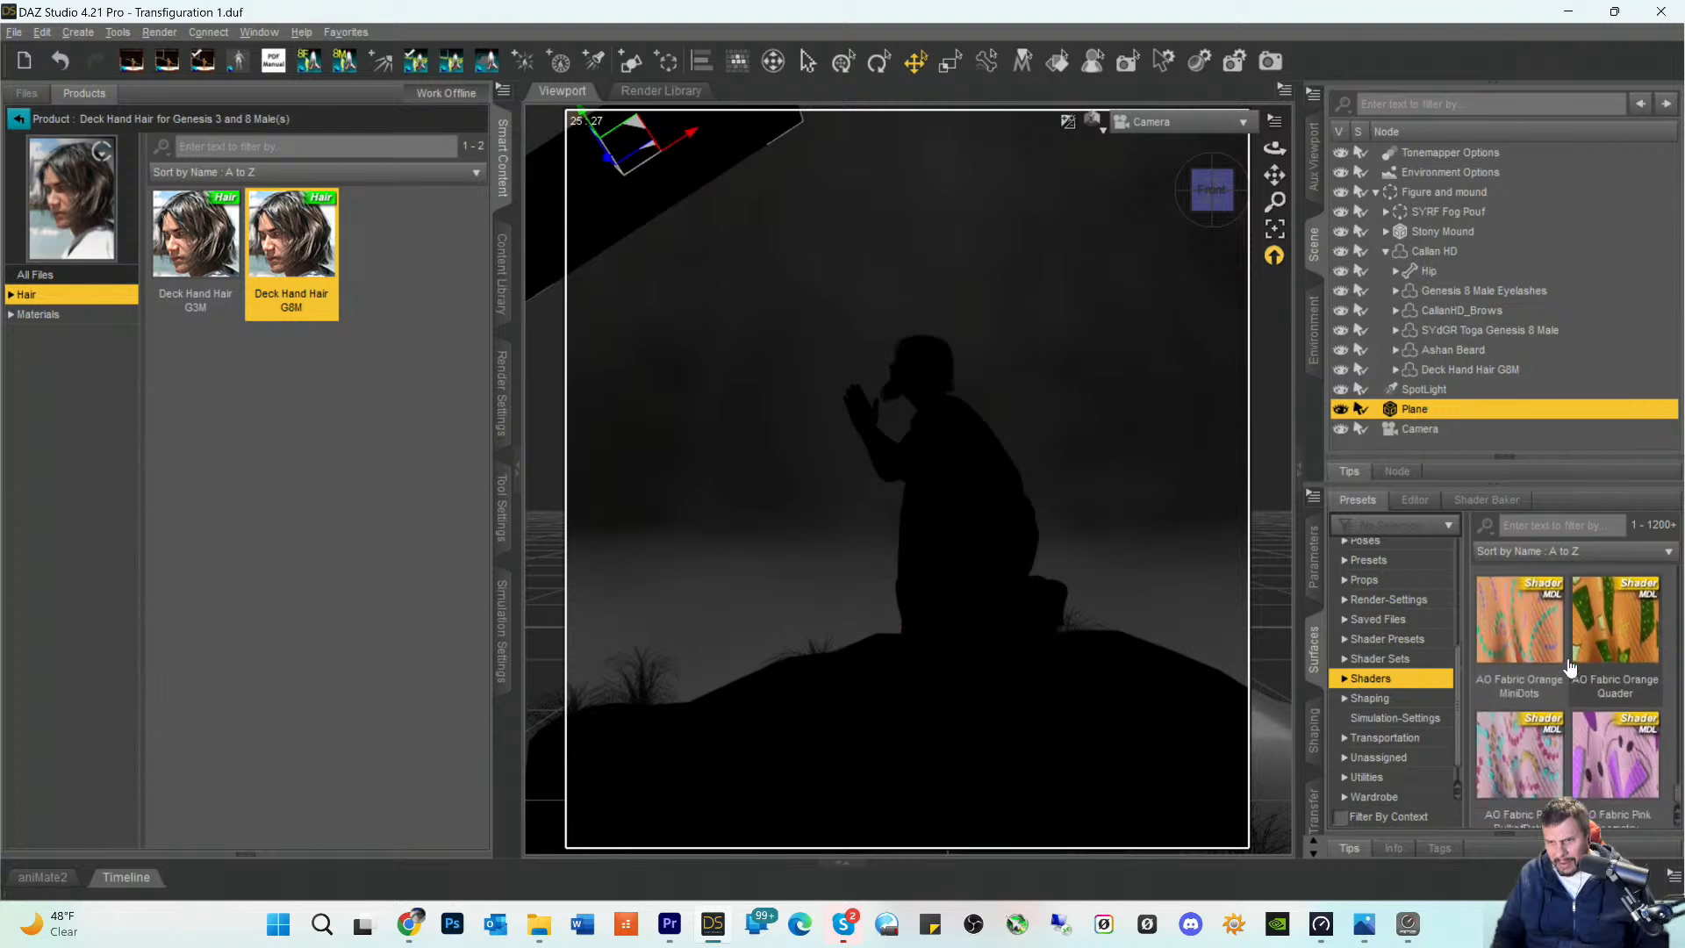
scroll(1570, 669, down, 1)
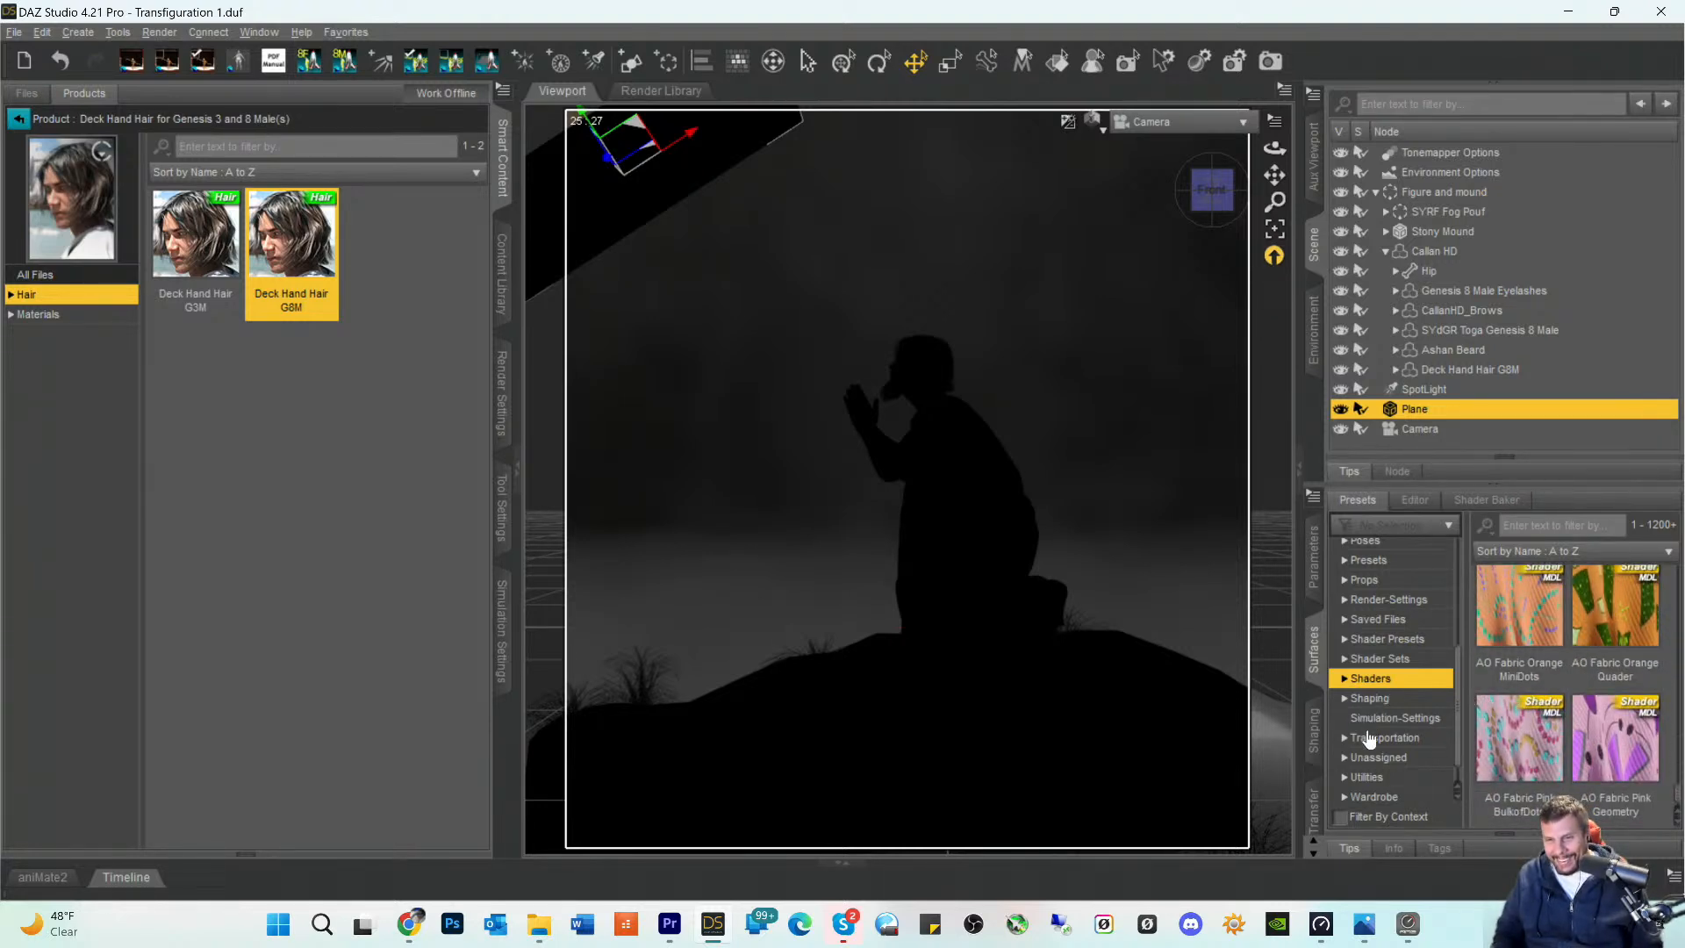
- List the Shader Sets surface presets and expand that category to look through its subcategories
click(1371, 660)
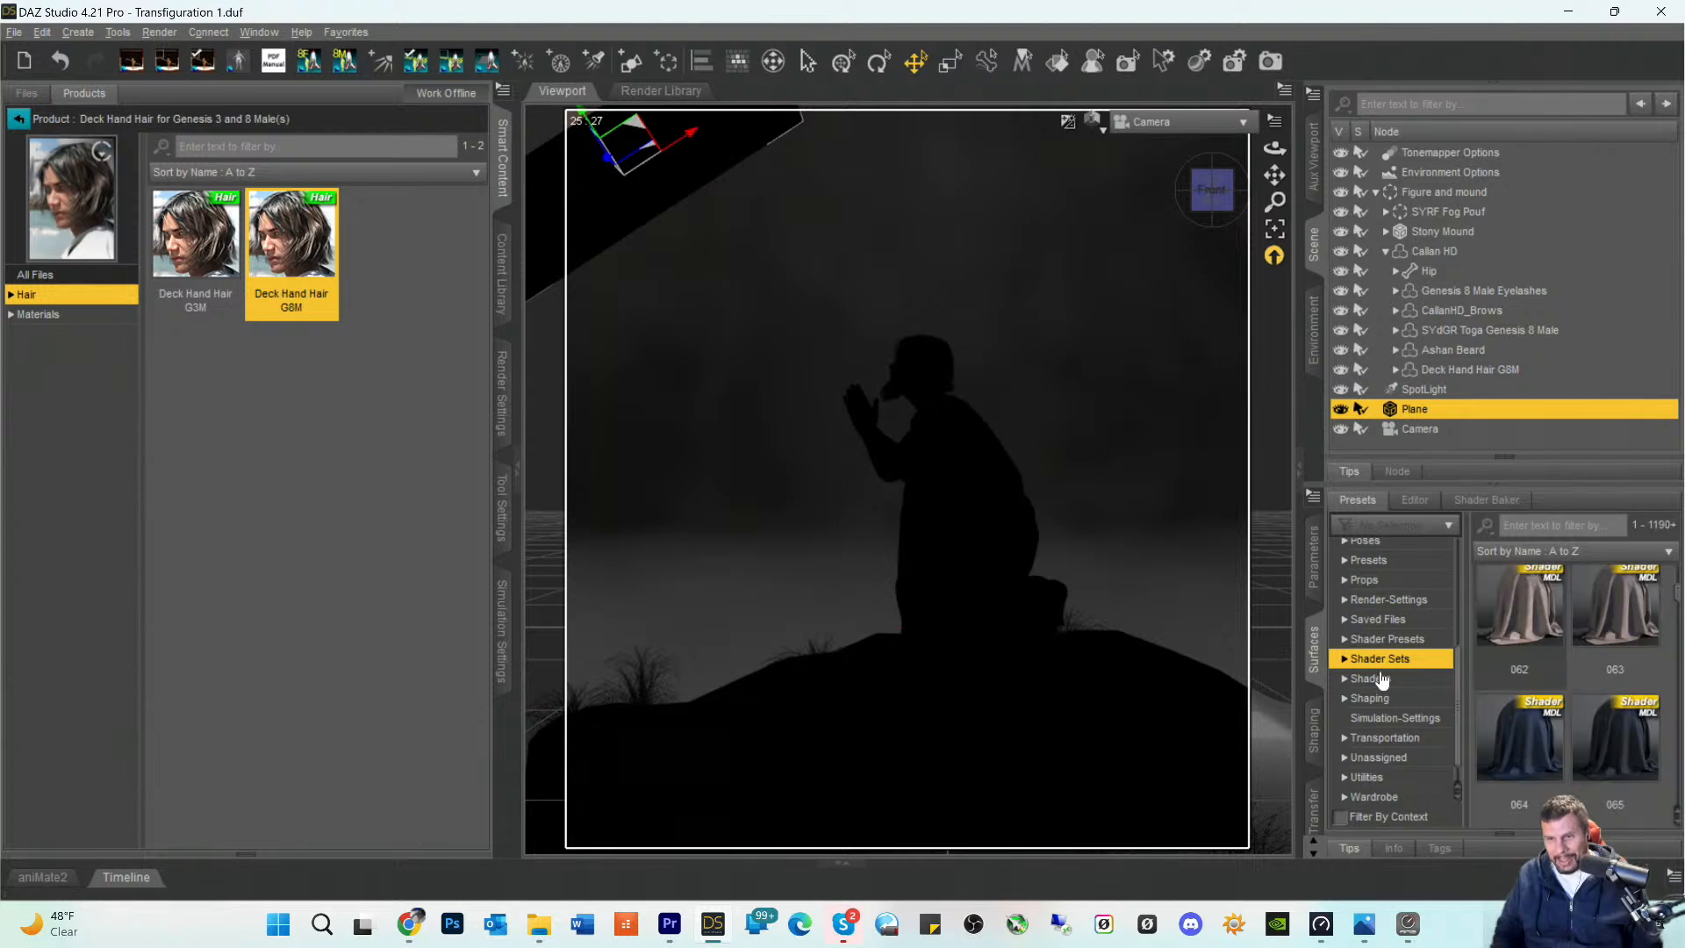
click(1344, 660)
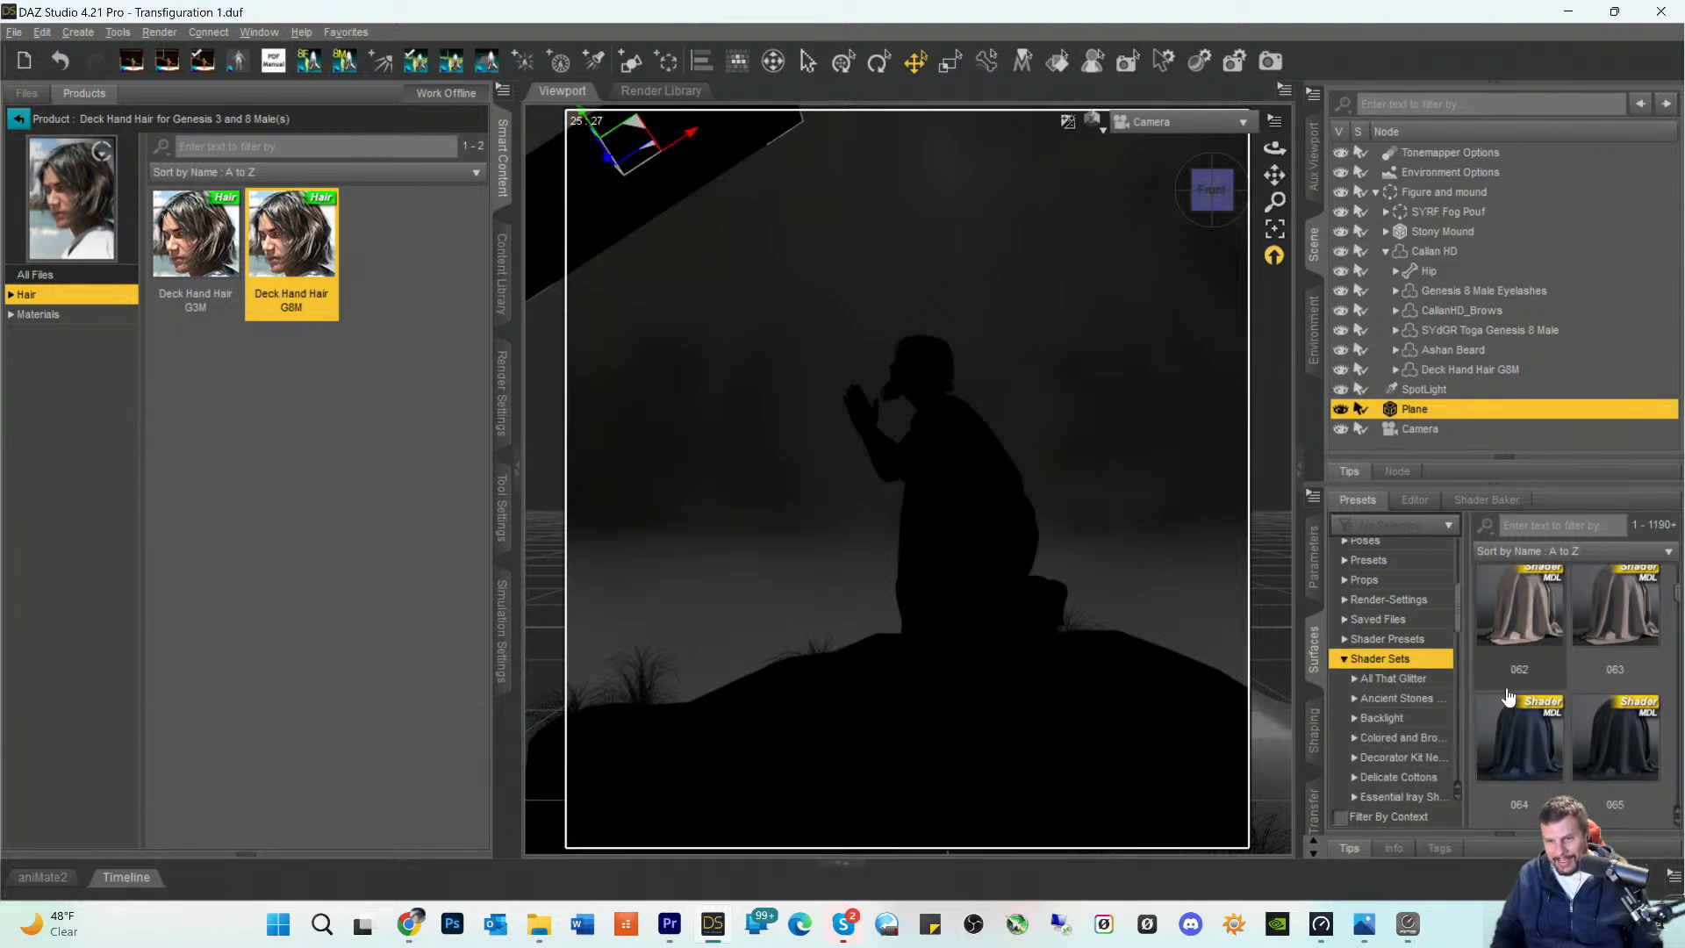
scroll(1428, 691, down, 2)
scroll(1429, 691, down, 4)
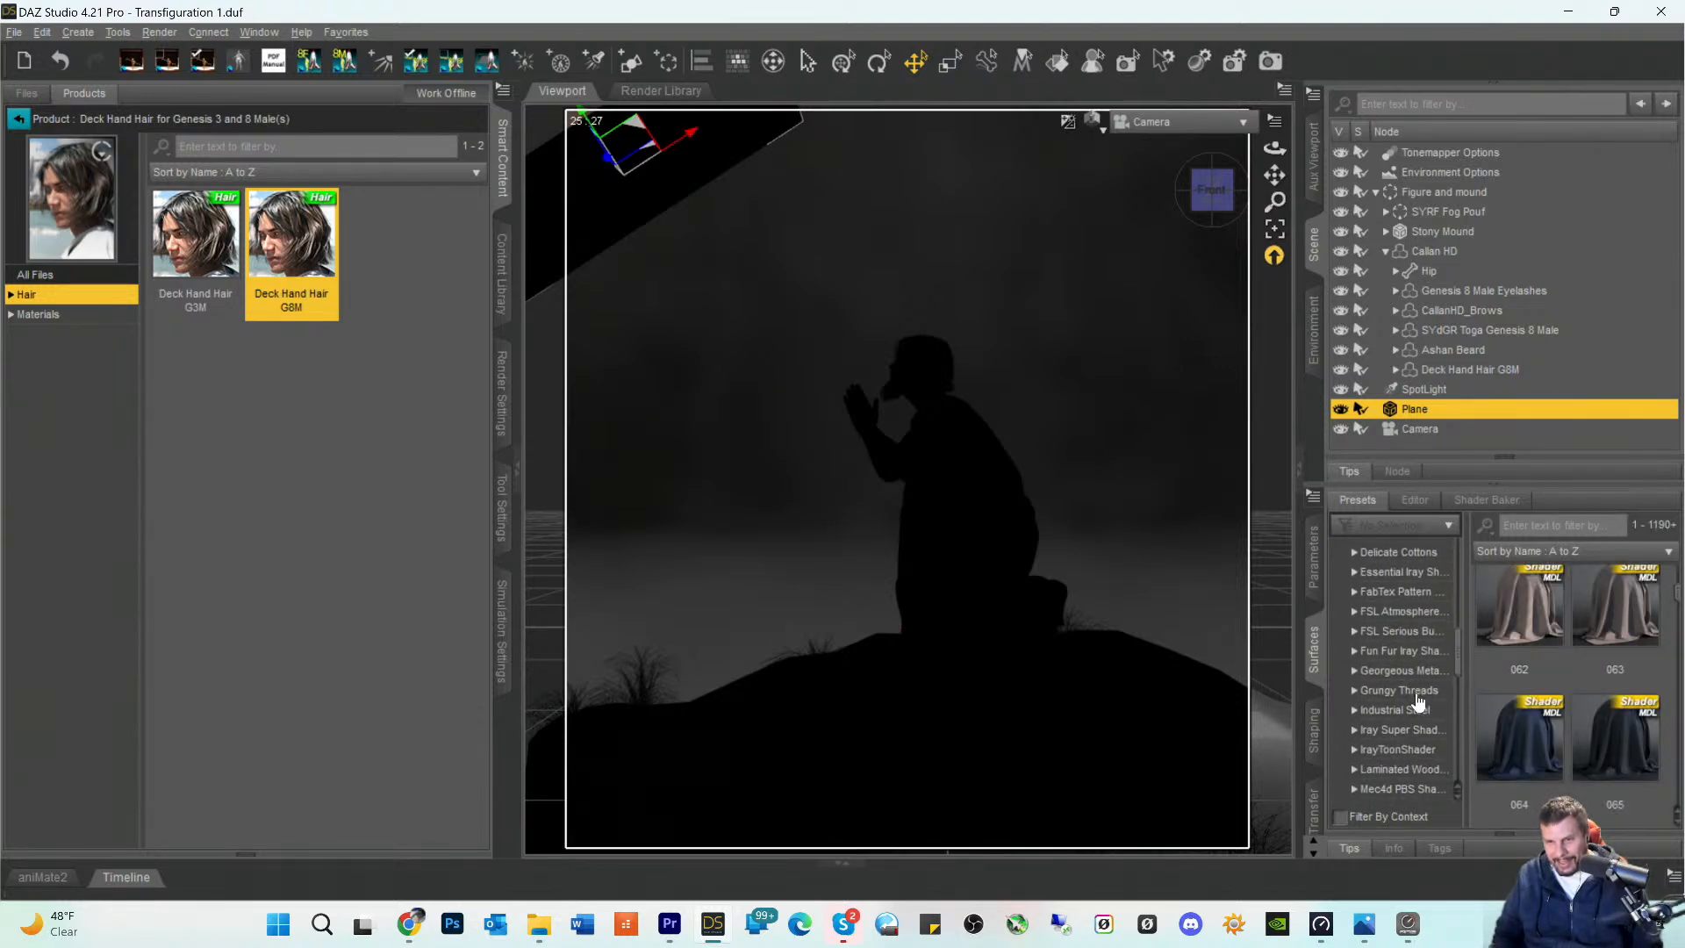
scroll(1567, 691, down, 5)
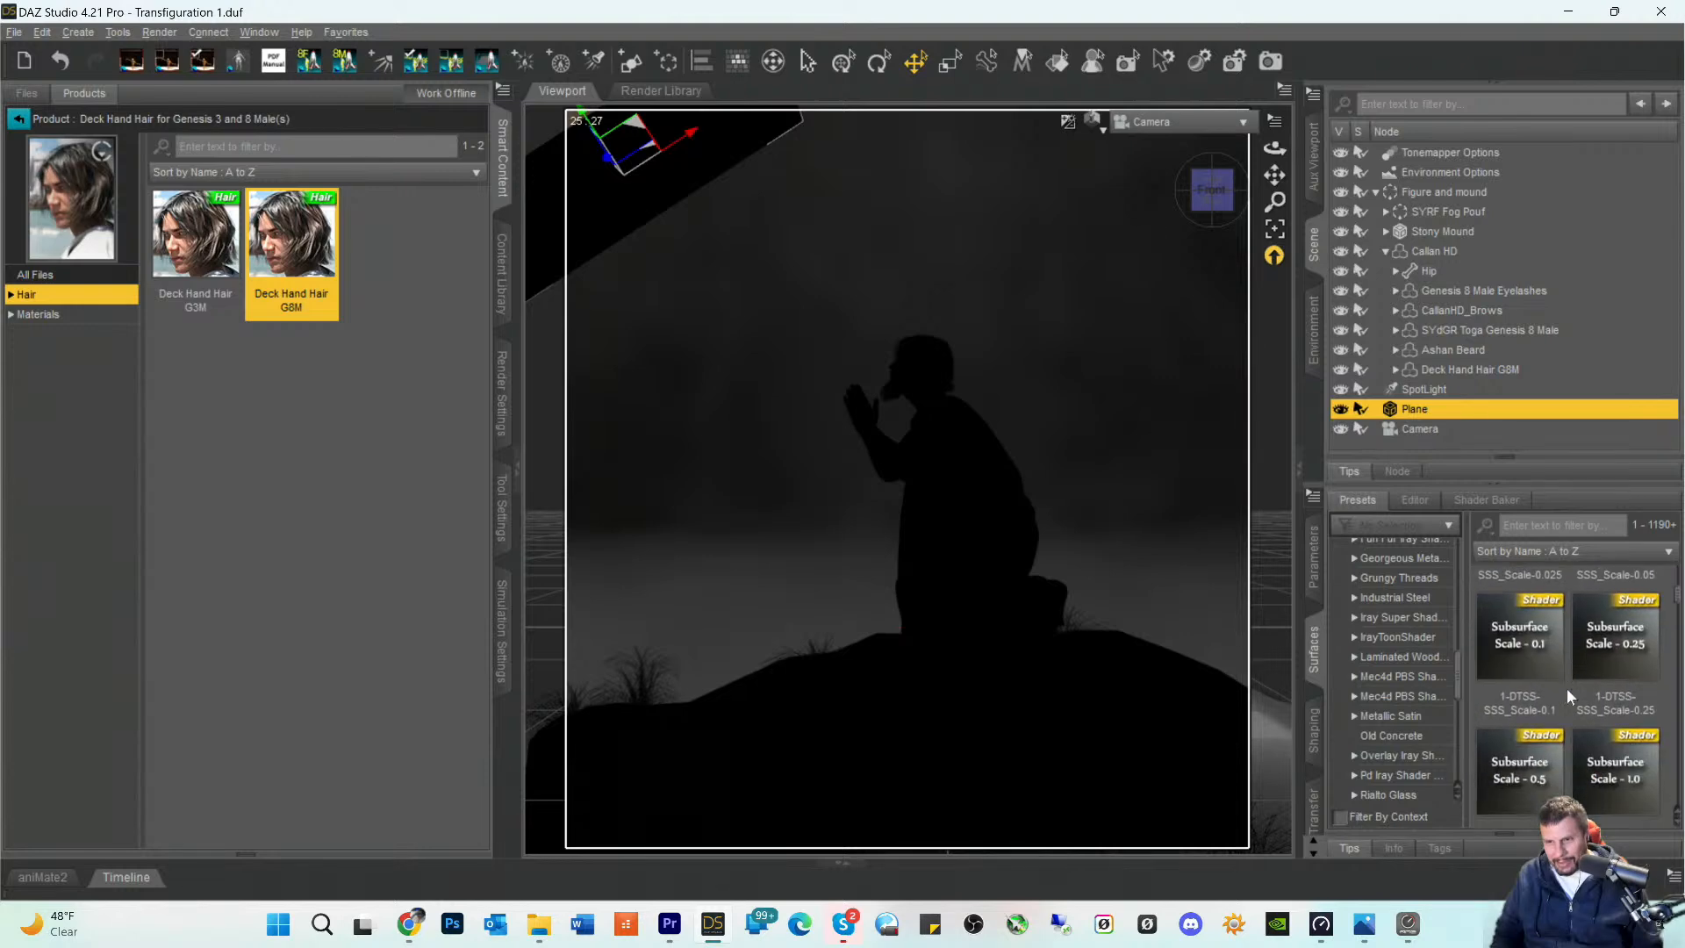
- Browse the Shader Sets preset thumbnails for a shader that suits the light-shaping plane
scroll(1569, 702, down, 8)
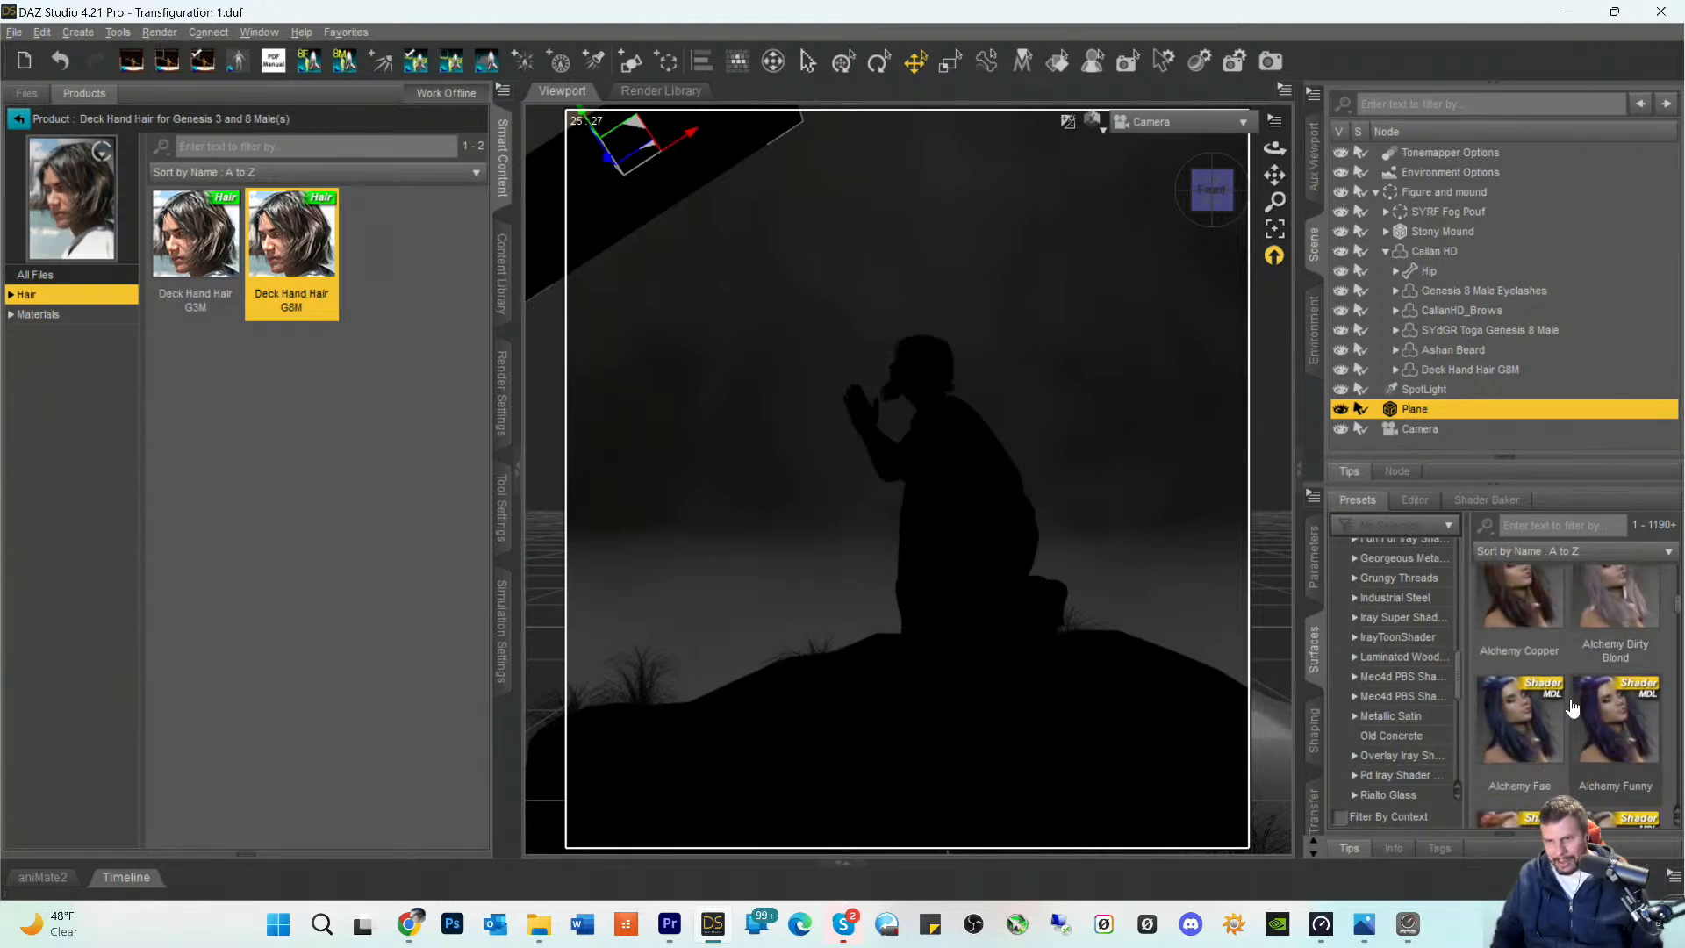
scroll(1571, 708, down, 6)
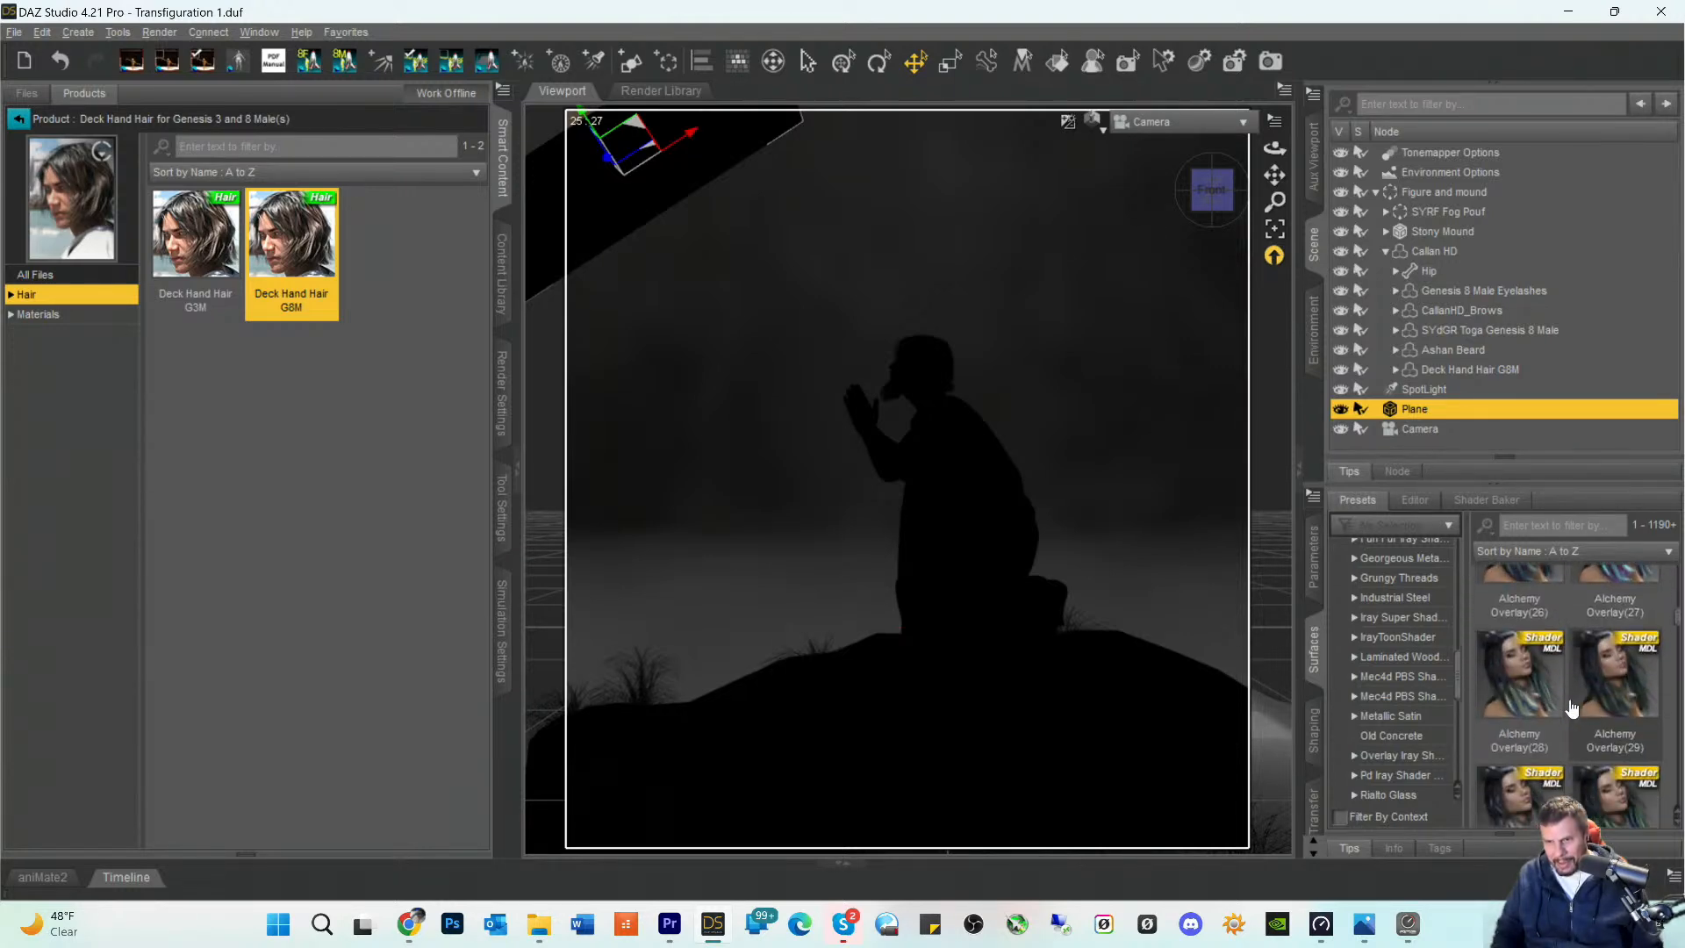
scroll(1571, 707, down, 8)
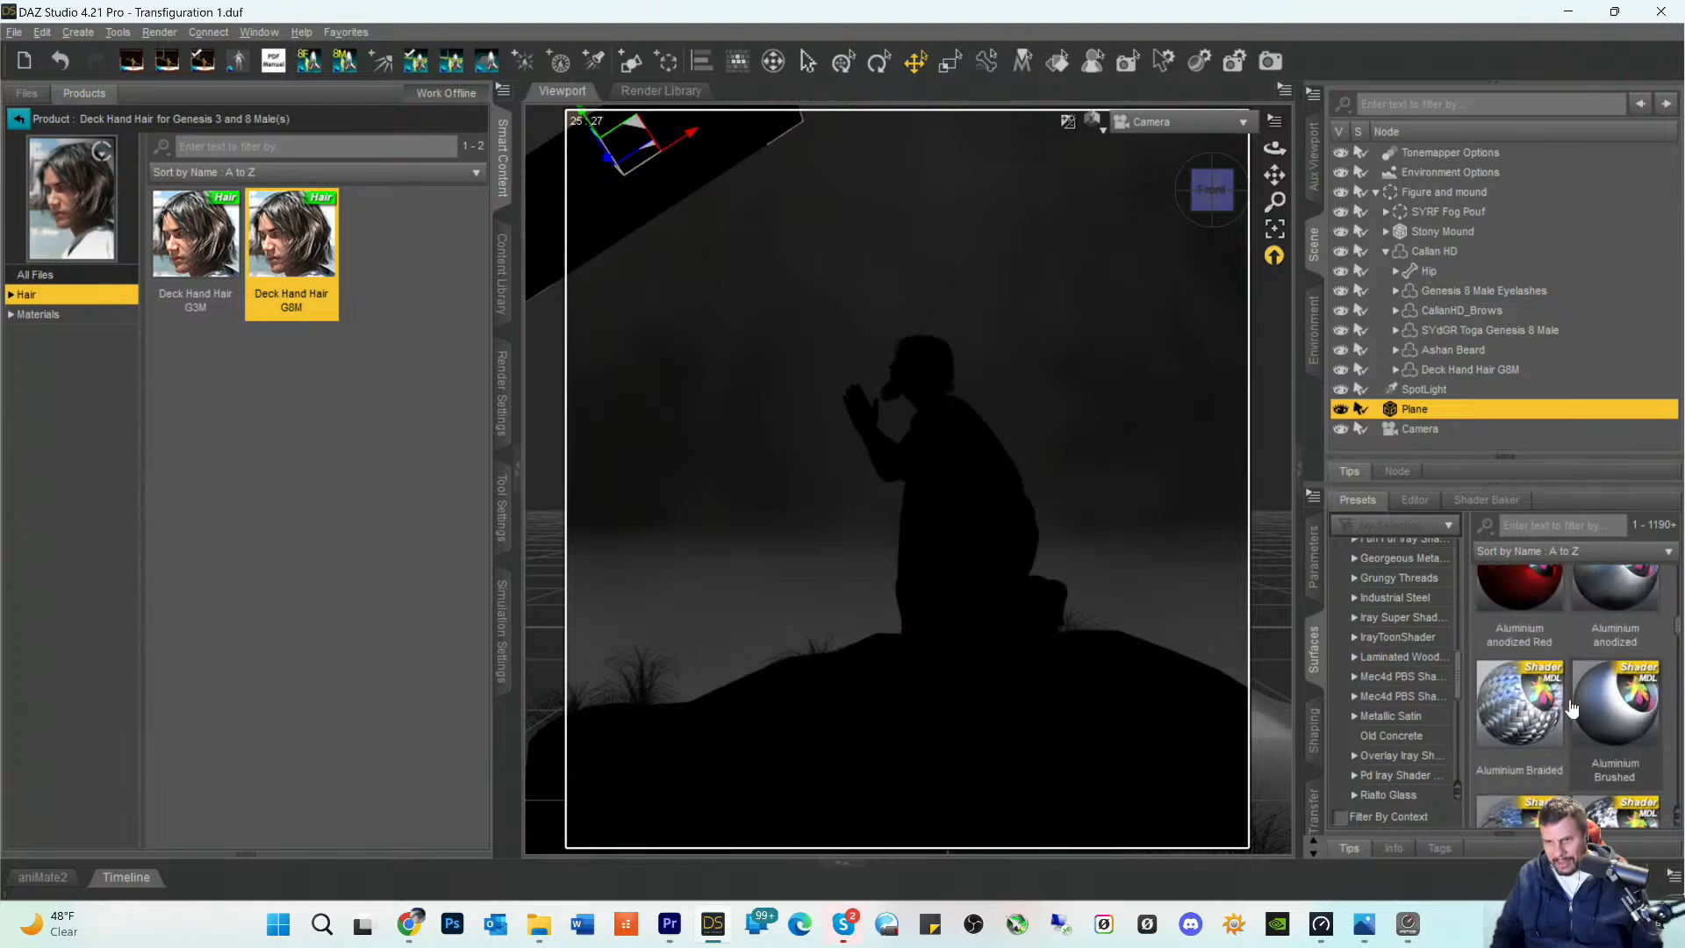
scroll(1571, 707, down, 8)
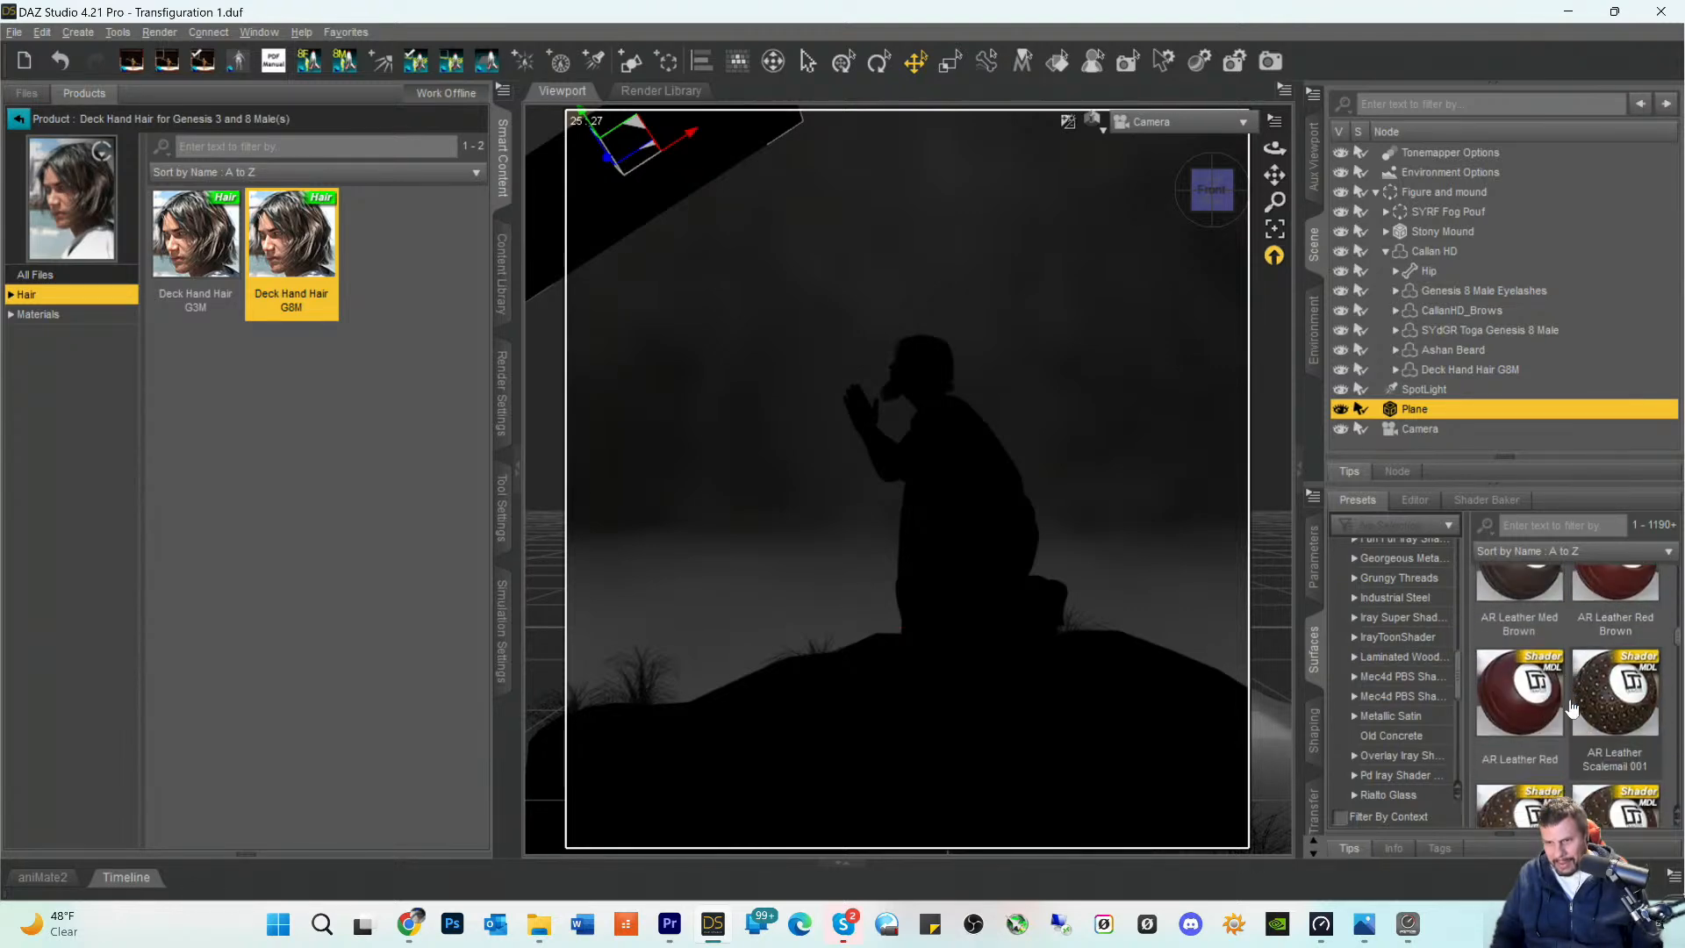
scroll(1571, 708, down, 8)
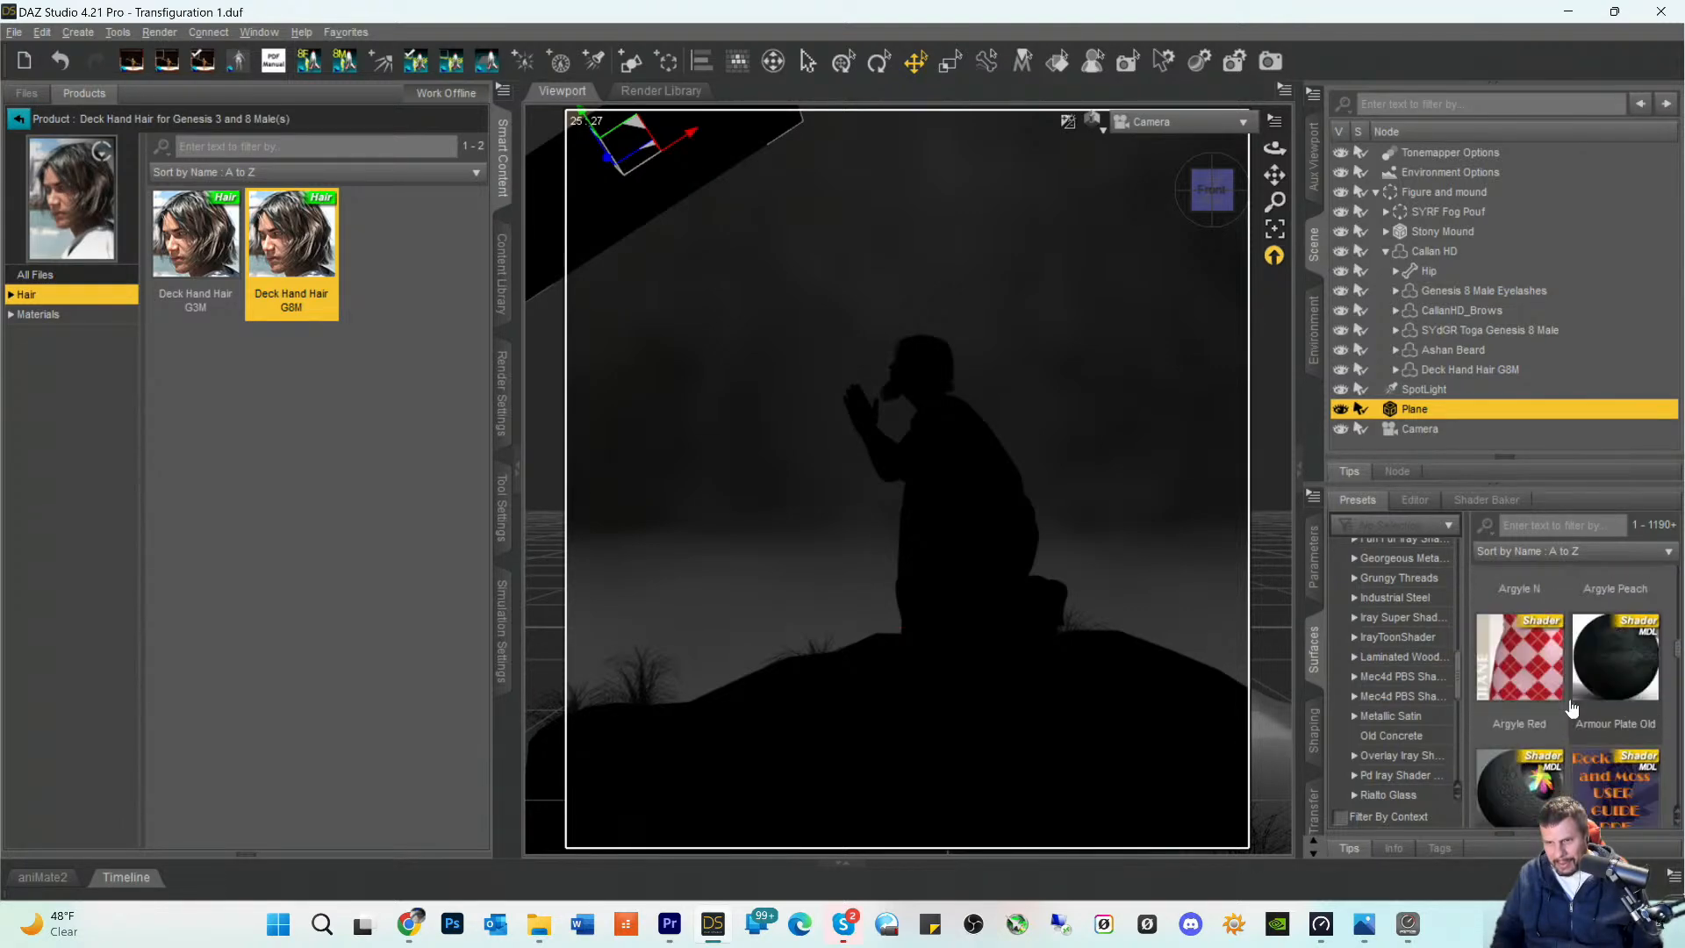
scroll(1571, 708, down, 8)
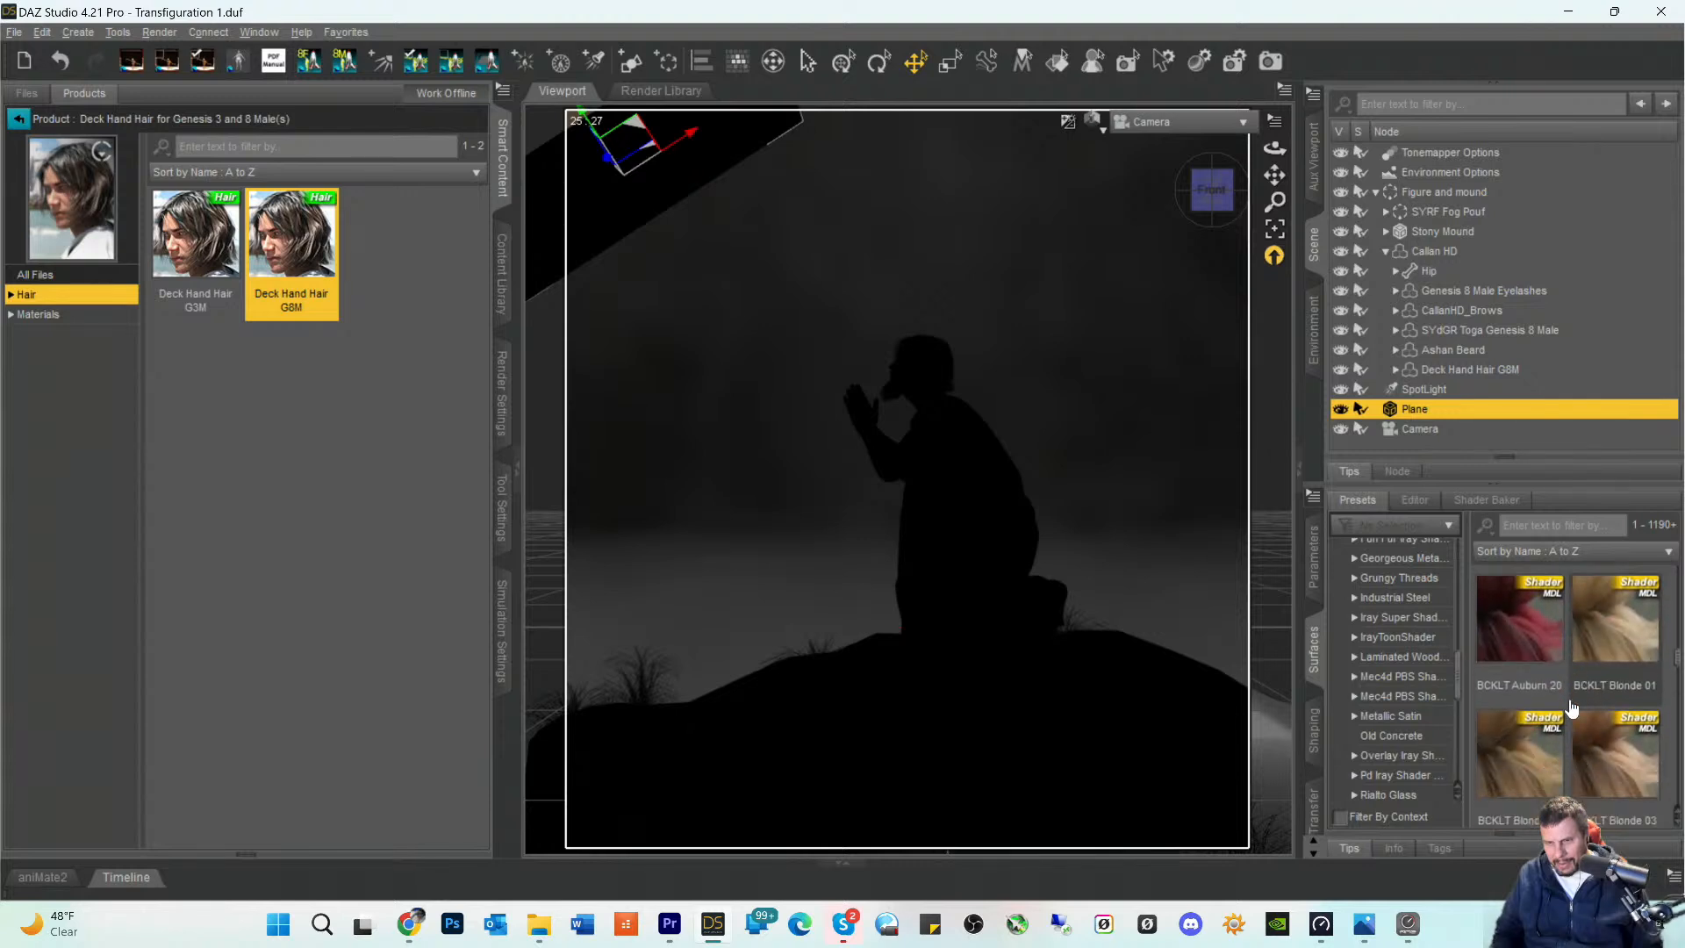
scroll(1571, 707, down, 8)
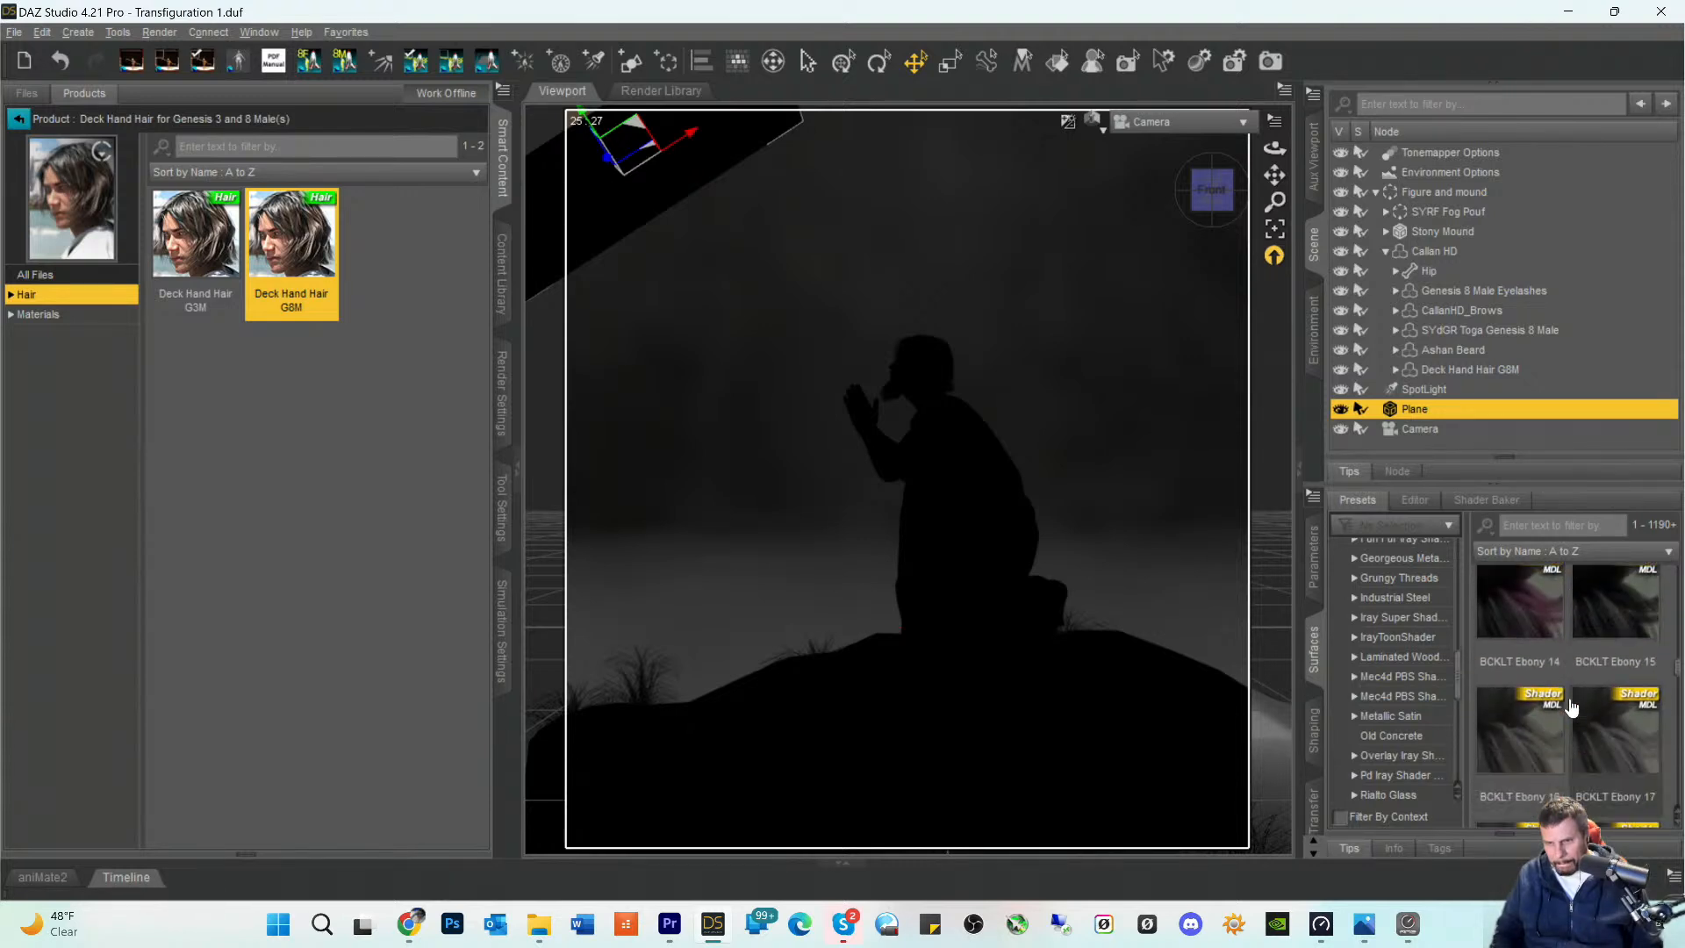
scroll(1571, 707, down, 8)
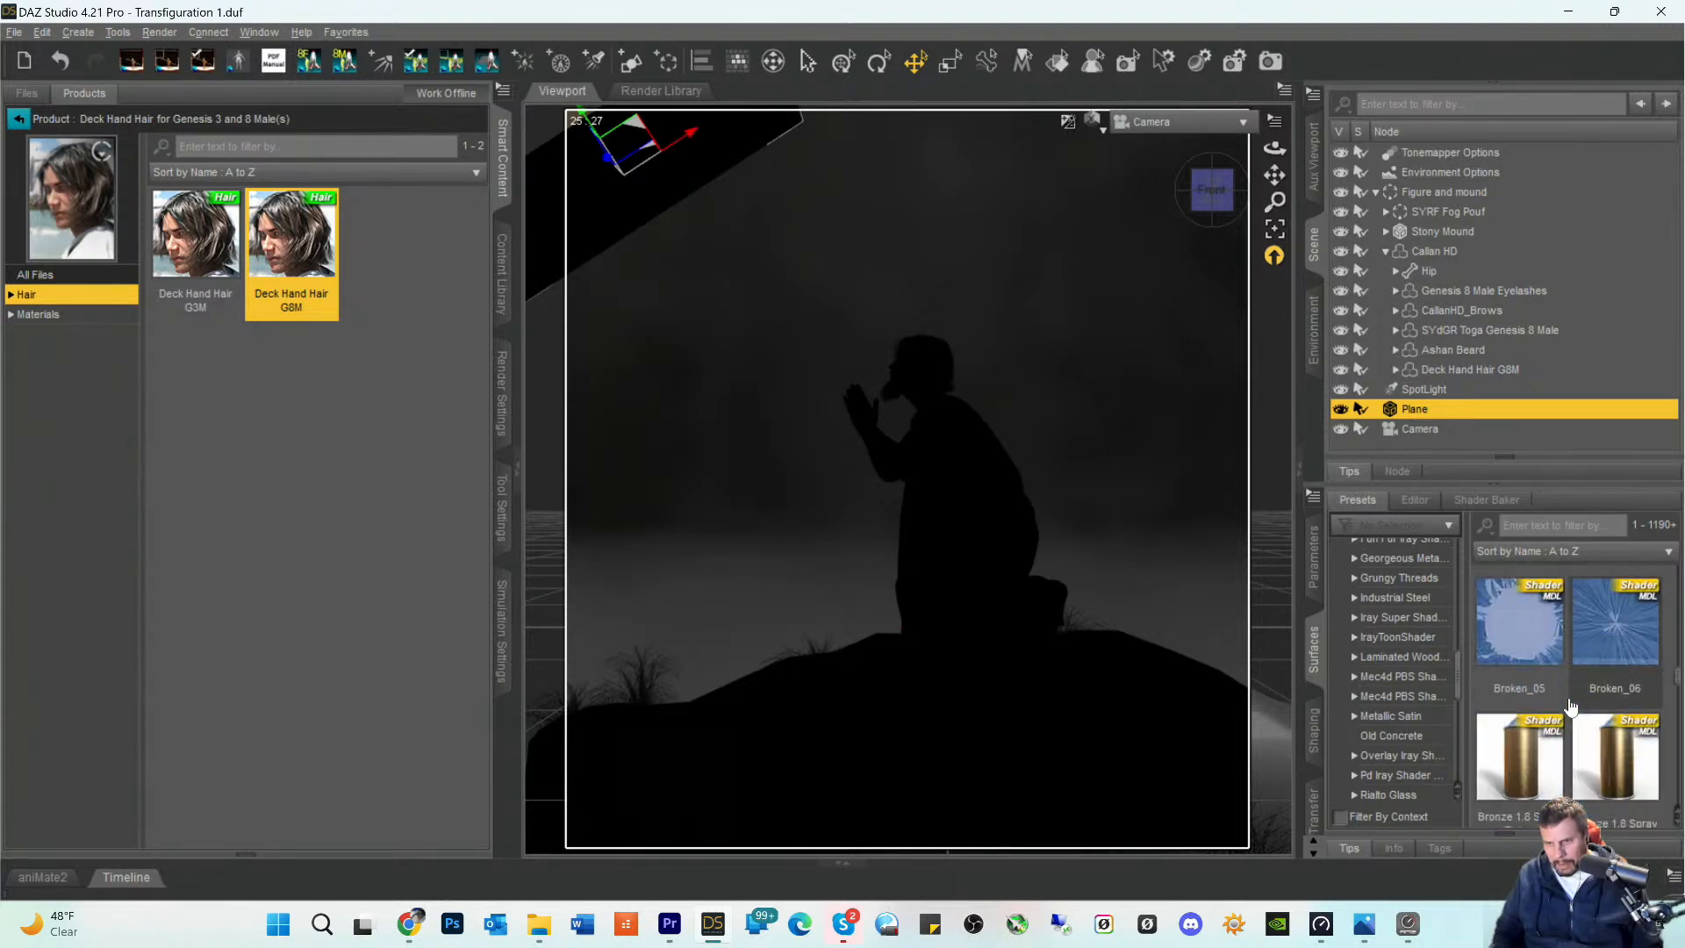
scroll(1568, 700, down, 8)
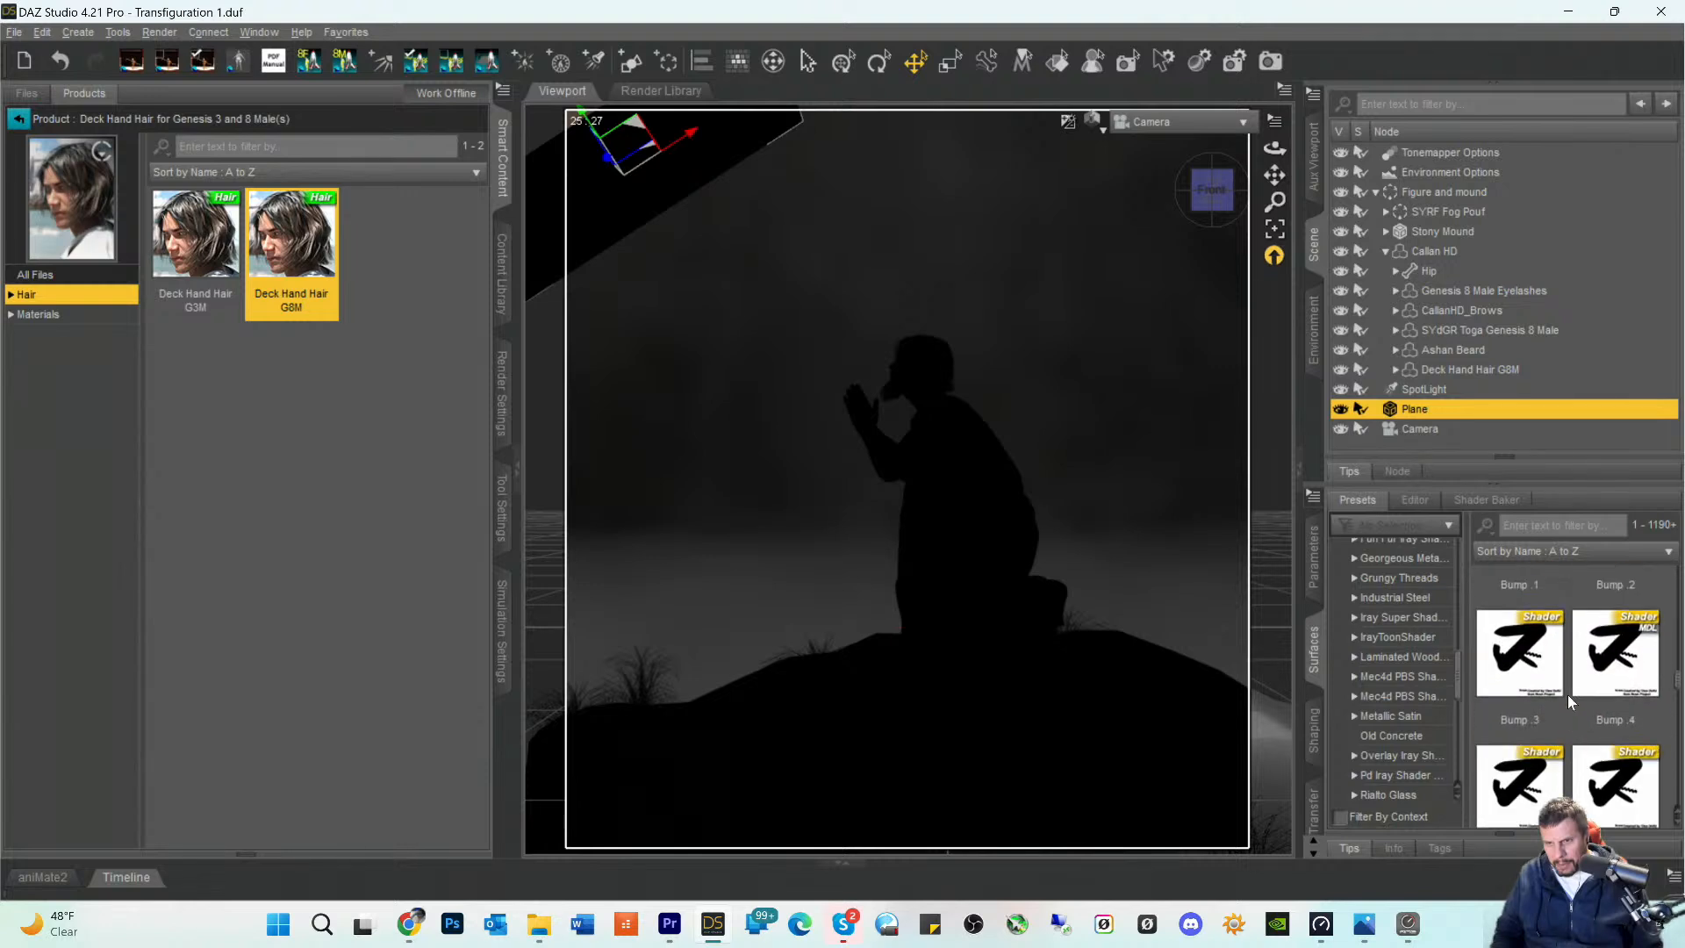
scroll(1568, 700, down, 8)
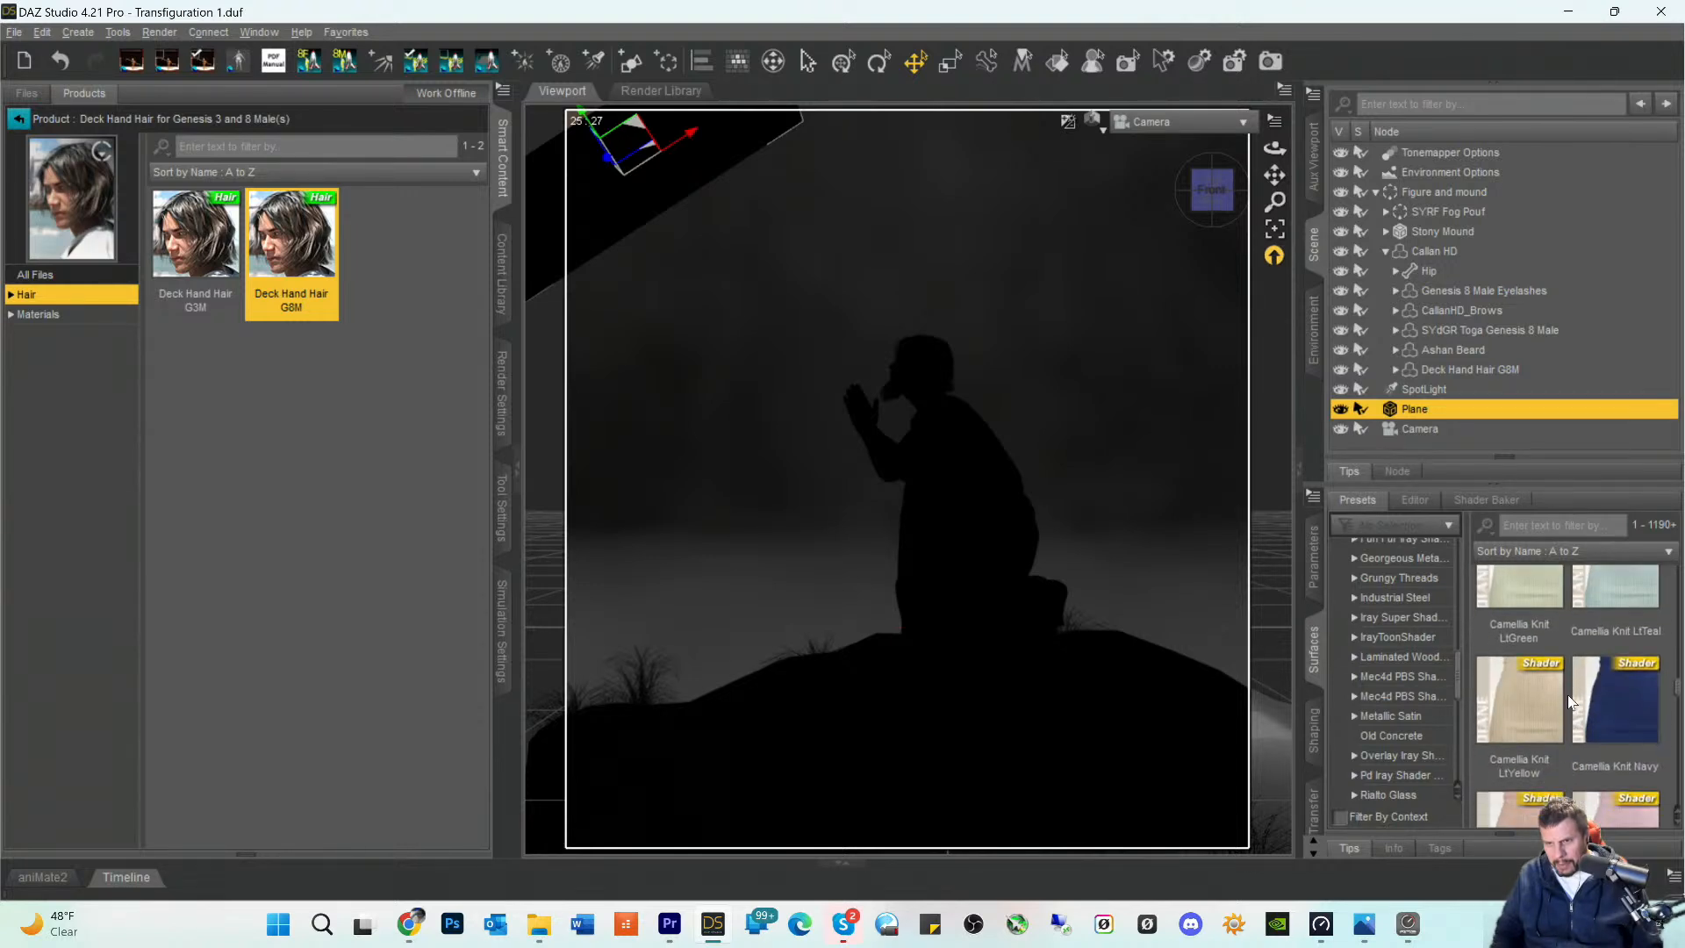
scroll(1568, 697, down, 5)
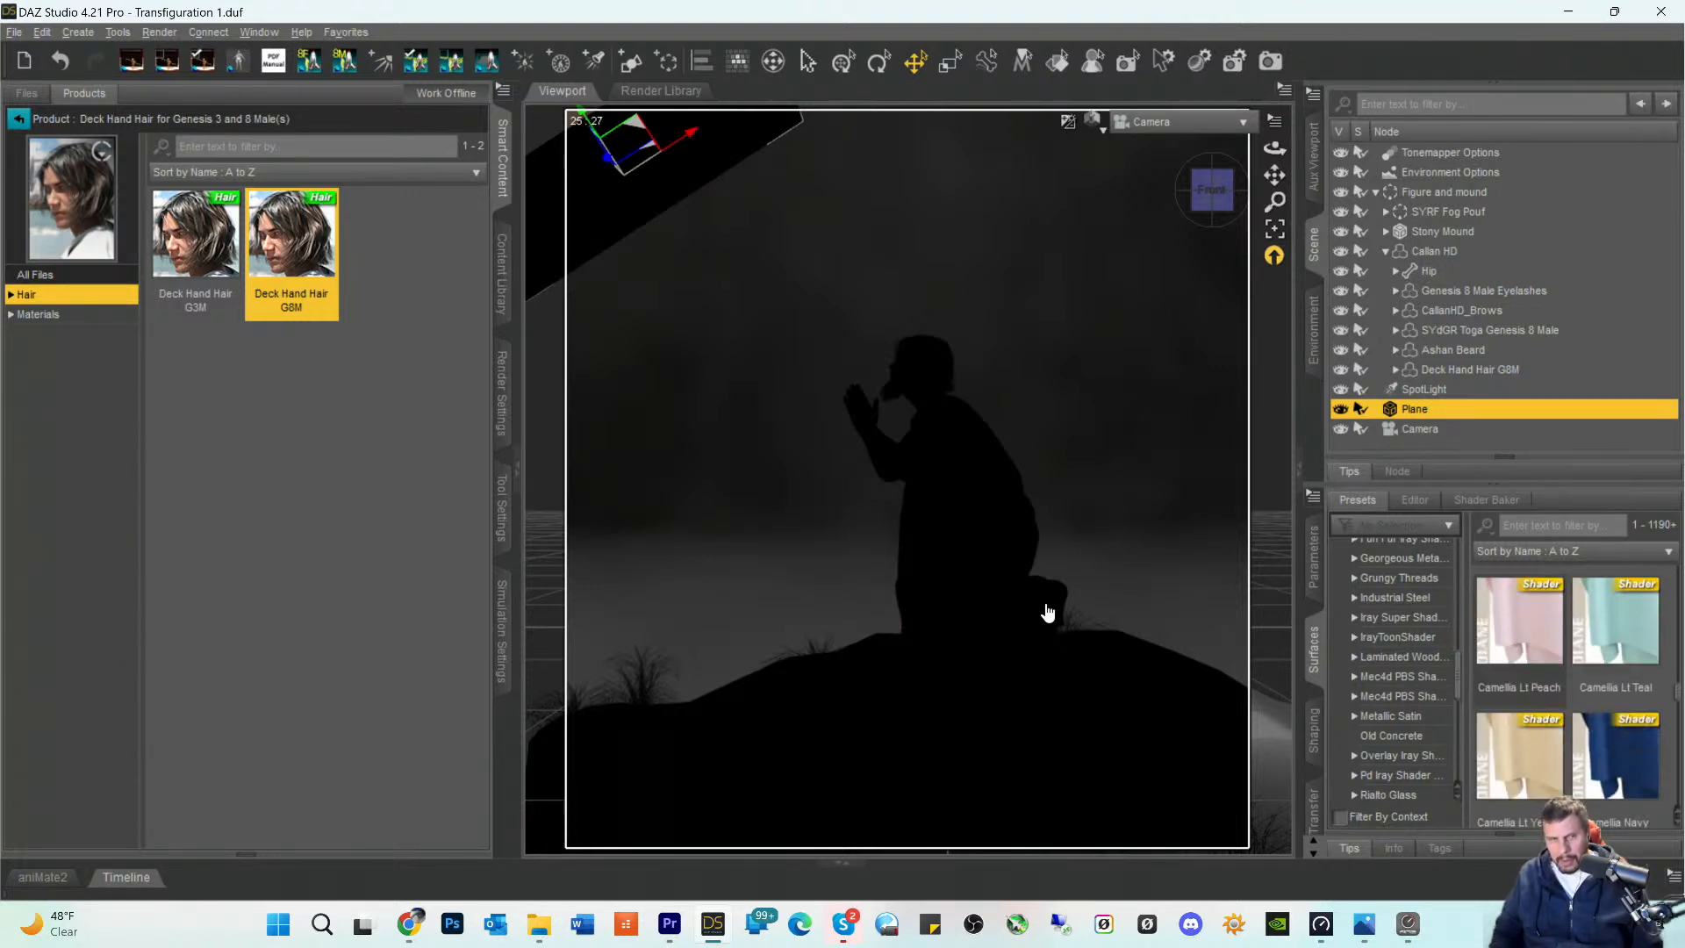
- Return from the Deck Hand Hair product to the product list and show the Shaders category
click(12, 120)
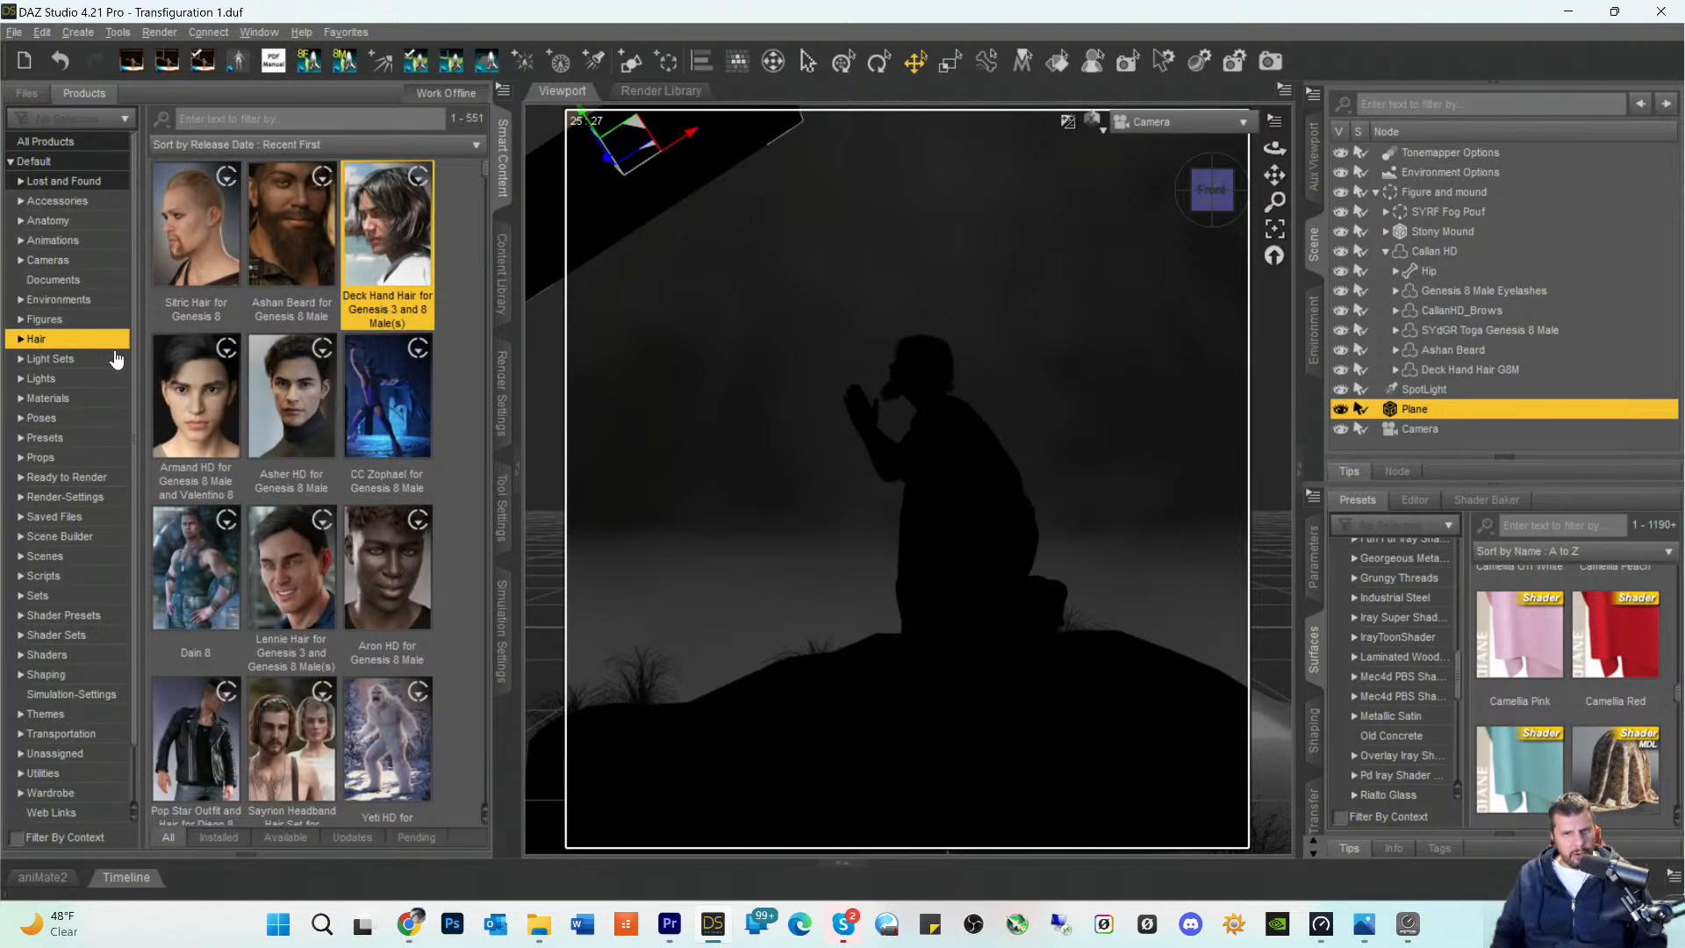
scroll(115, 364, down, 1)
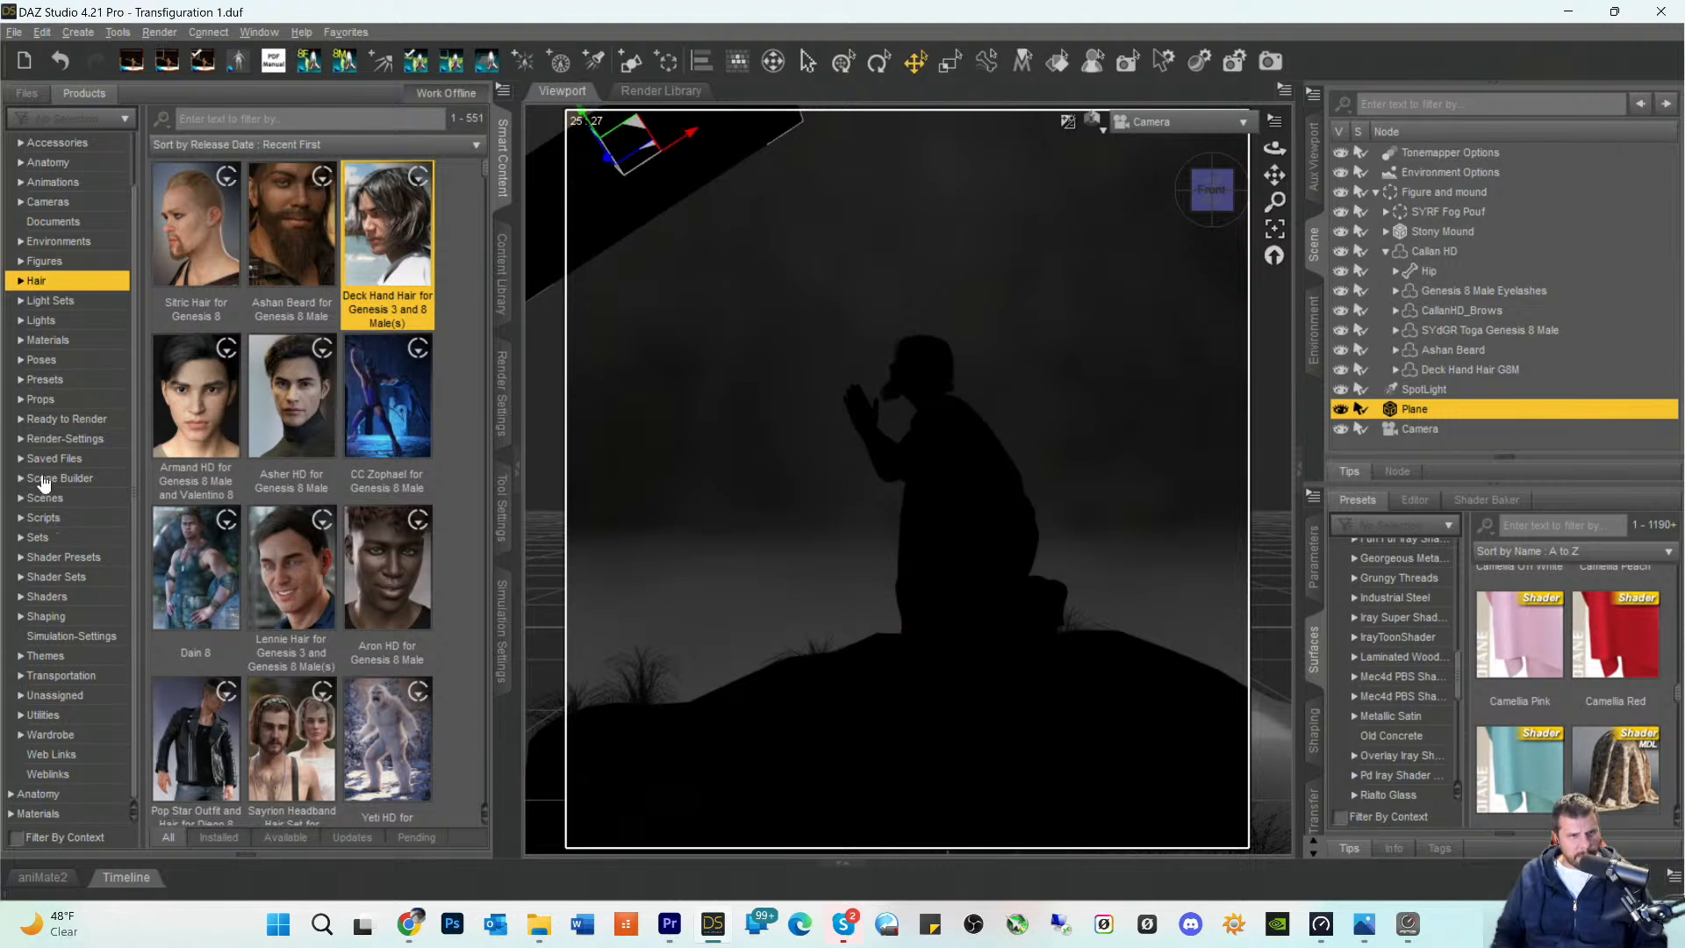
click(39, 597)
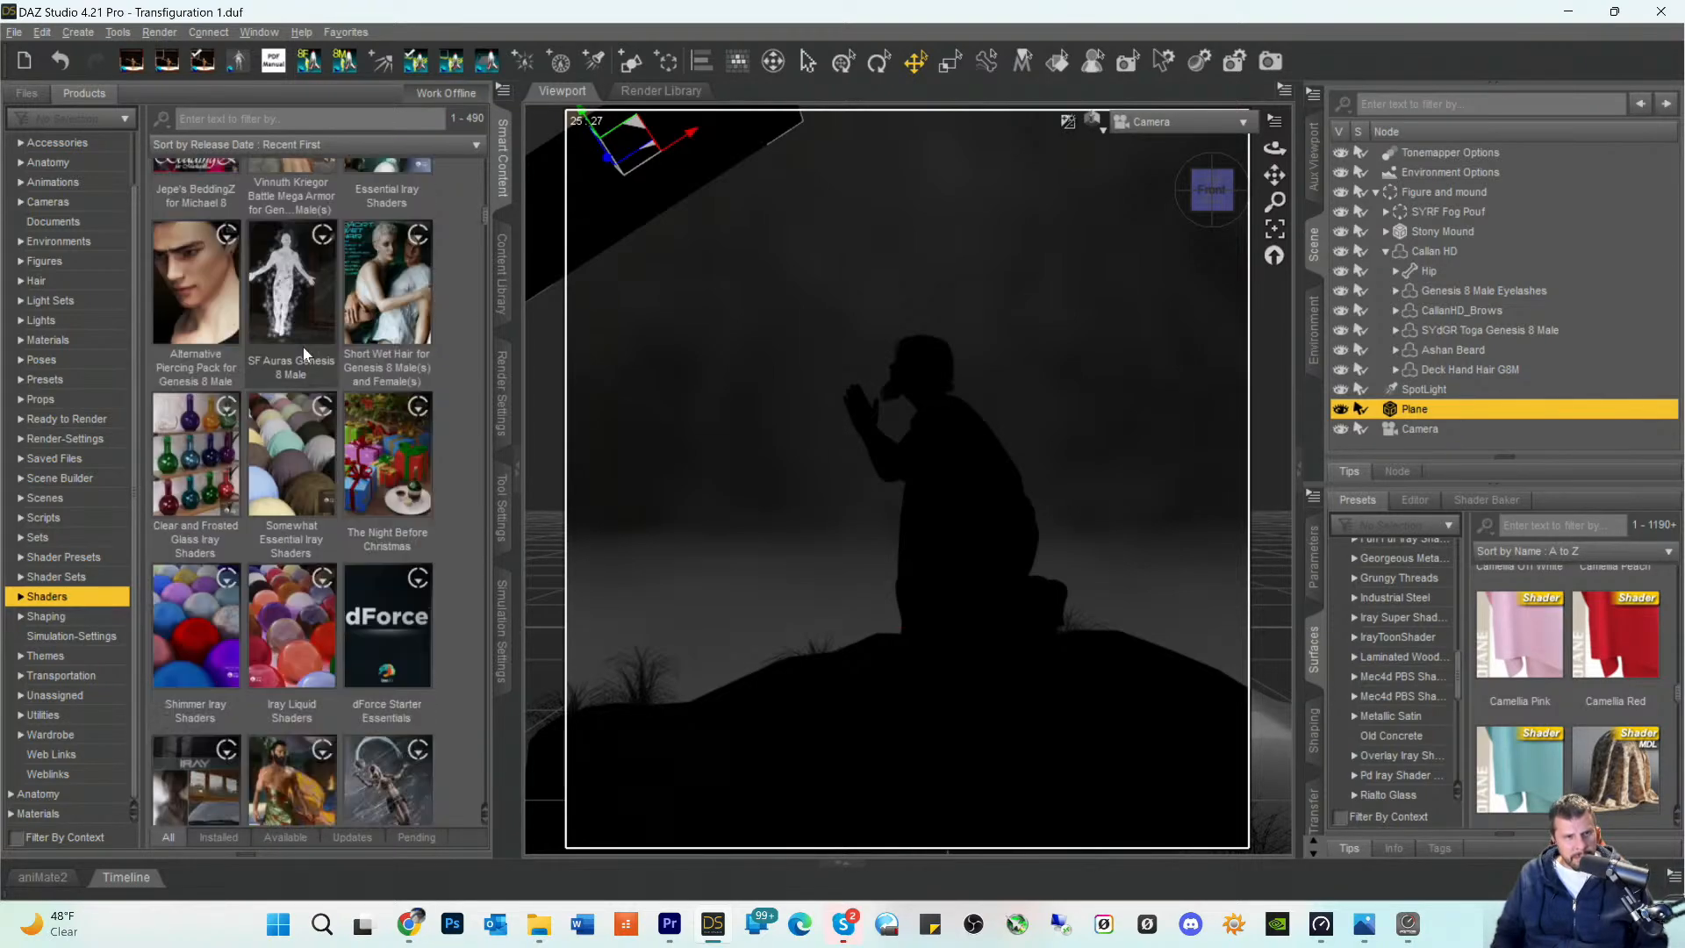
- Find the v176 Glowing Window Texture Shaders product among the Shaders products and open its contents
scroll(292, 411, down, 5)
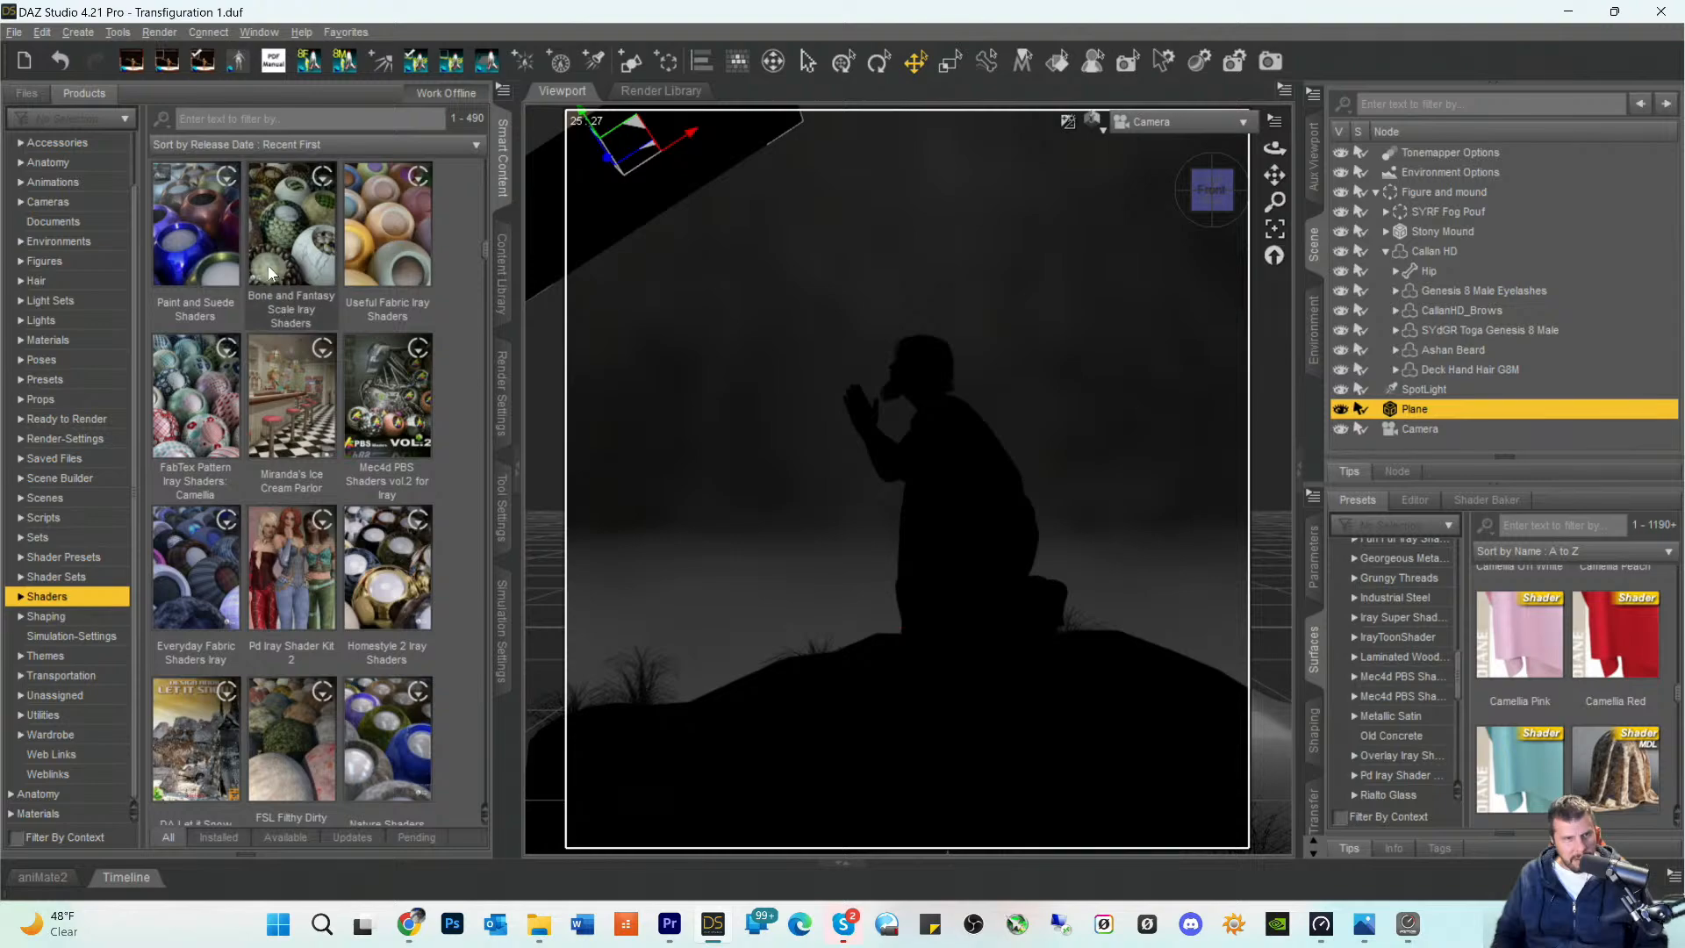
scroll(282, 411, down, 15)
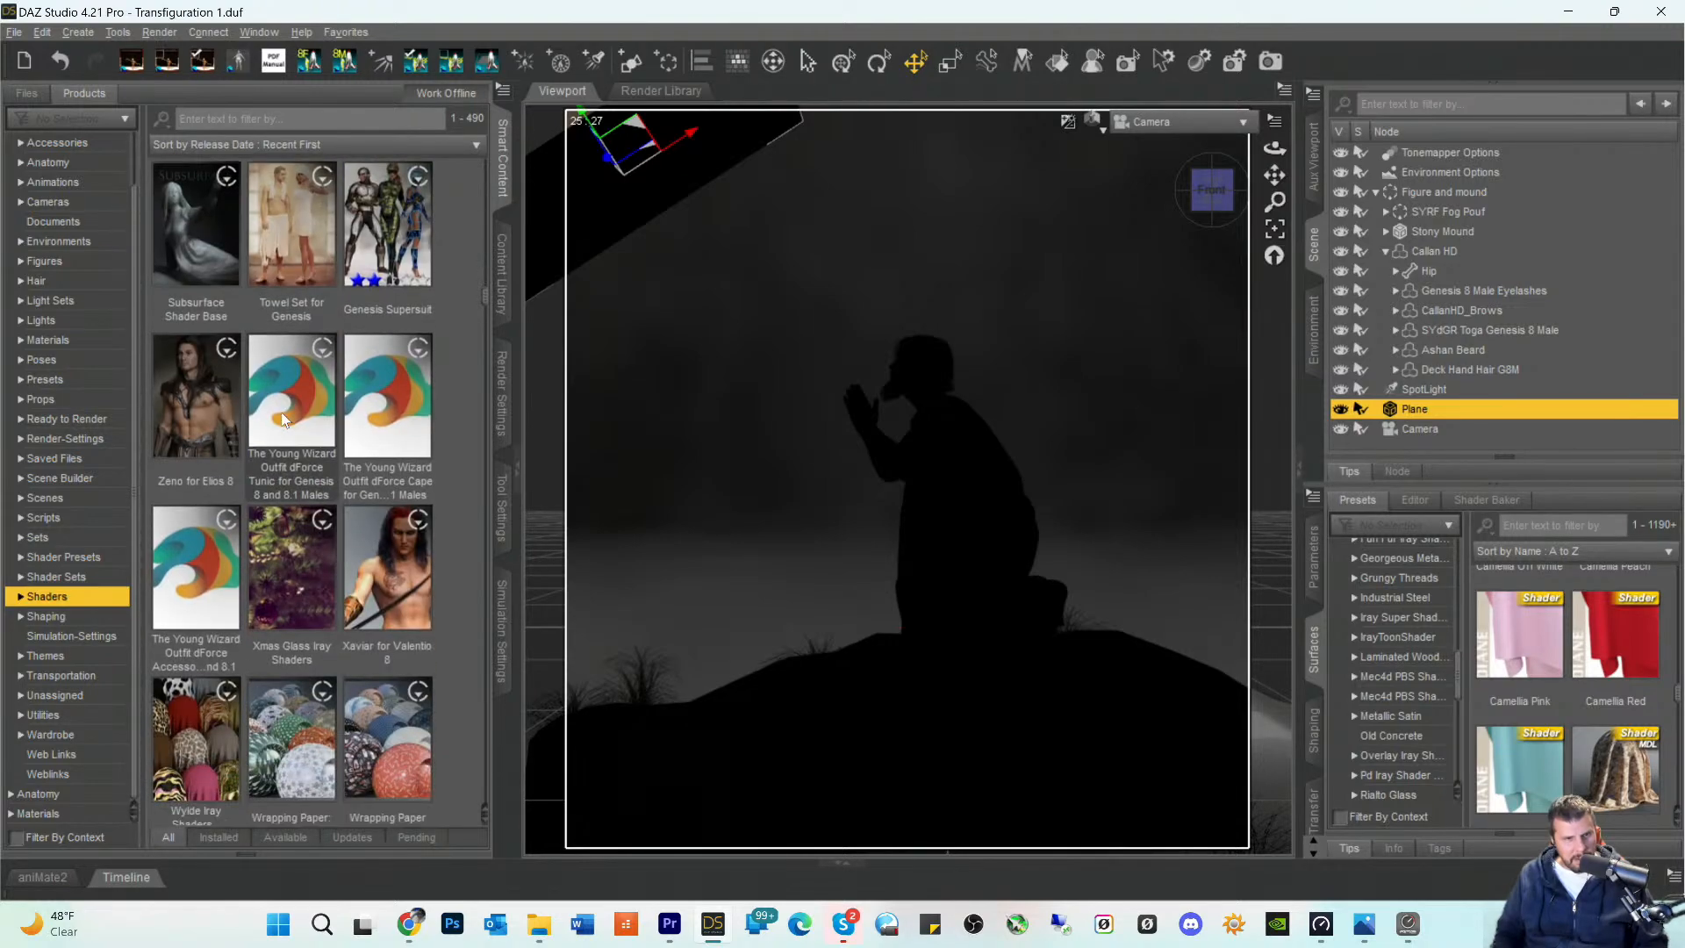
scroll(281, 412, down, 5)
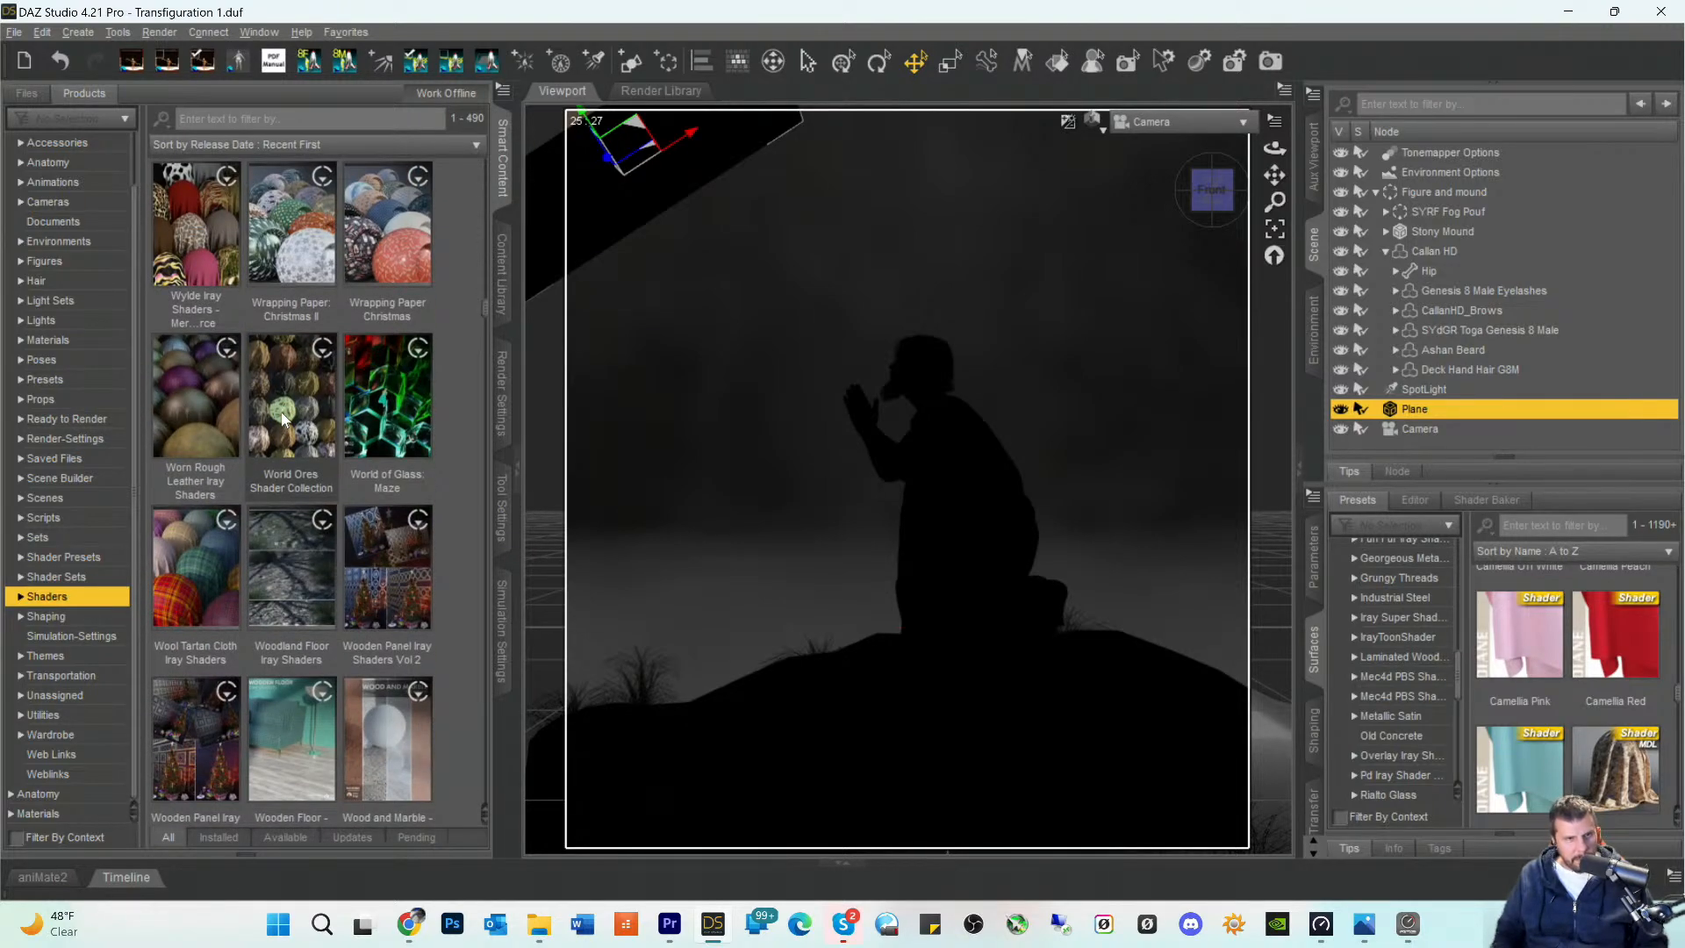
scroll(282, 411, down, 10)
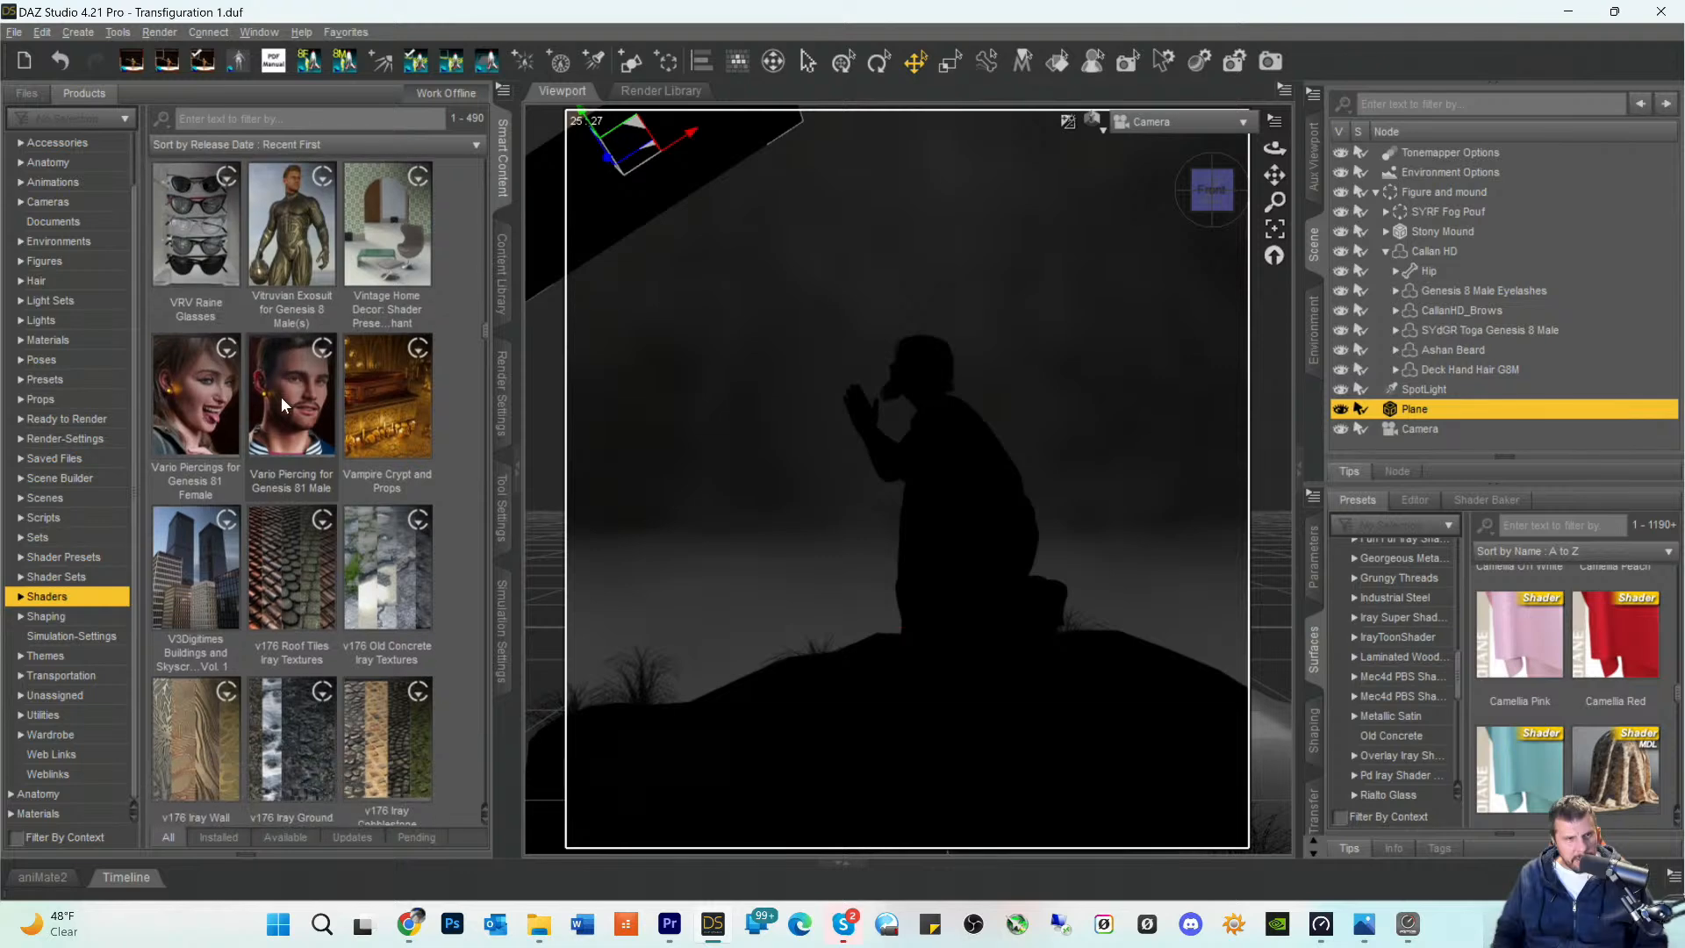
scroll(281, 399, down, 6)
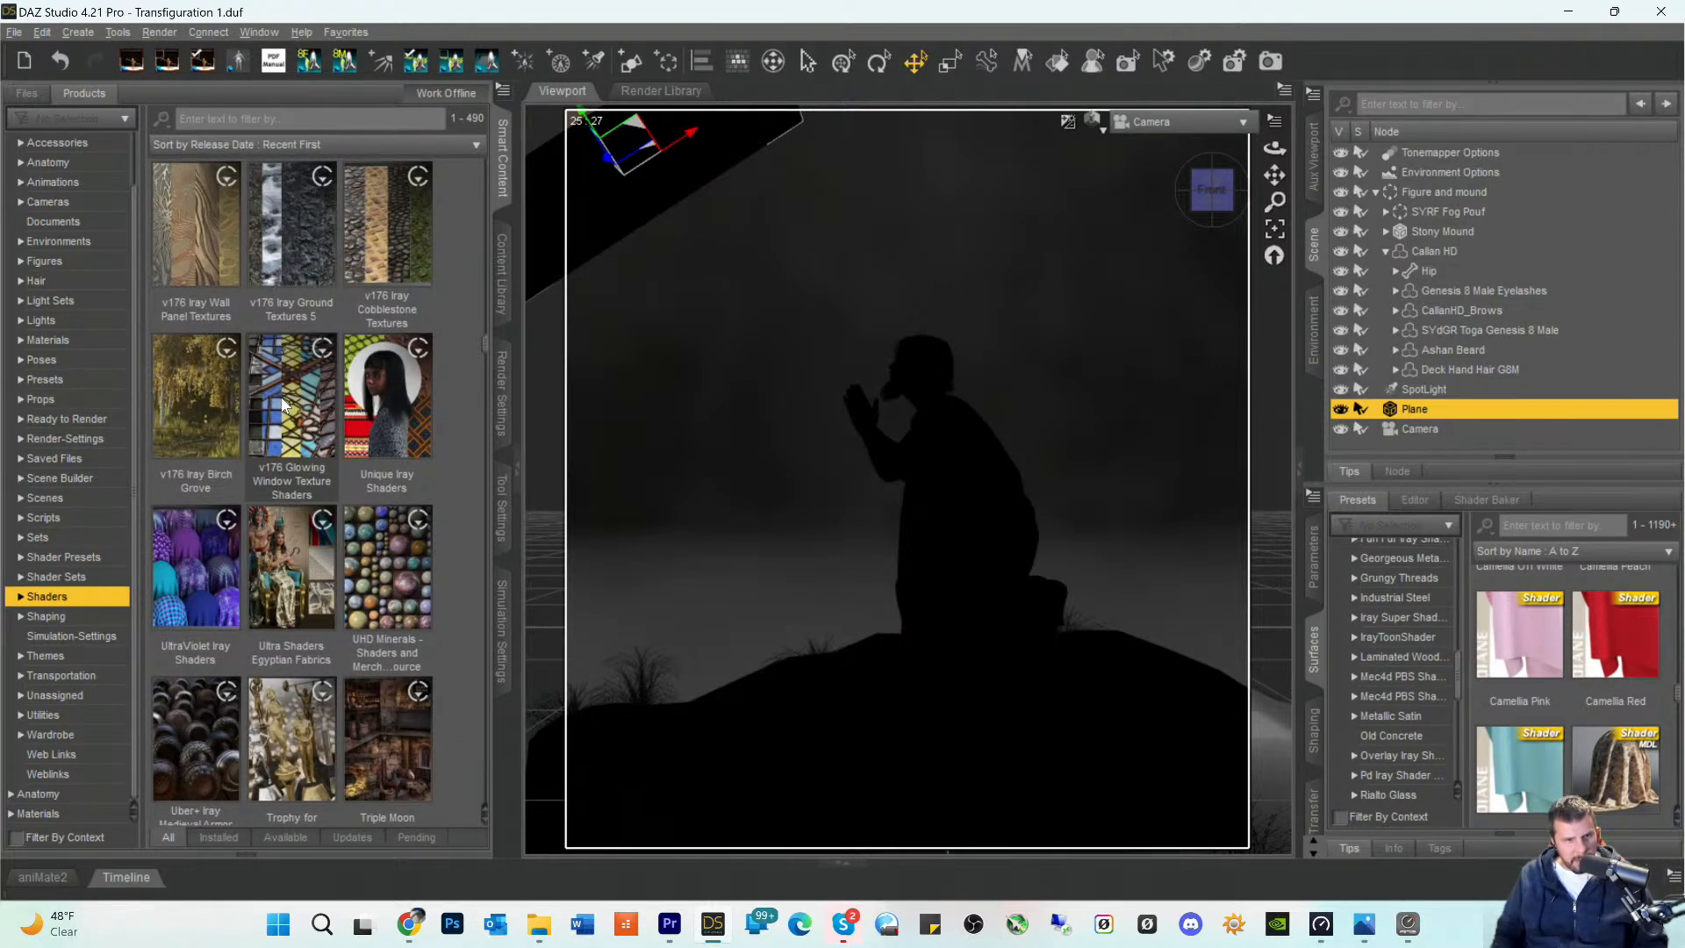
mouse_move(286, 403)
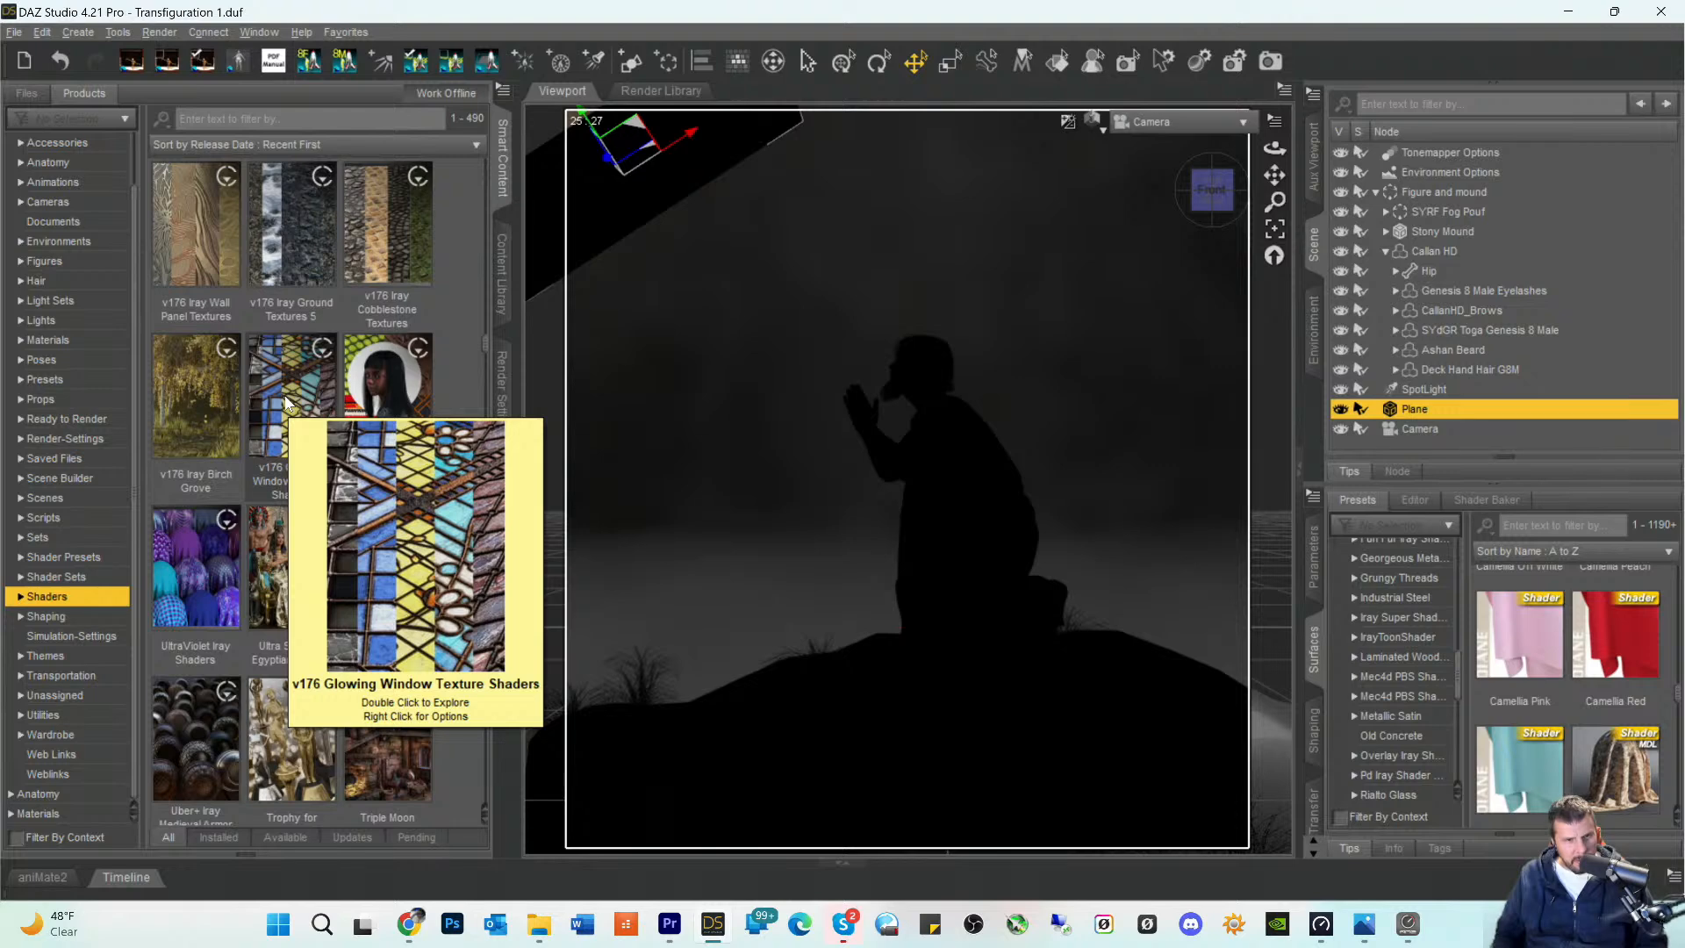
scroll(286, 401, down, 6)
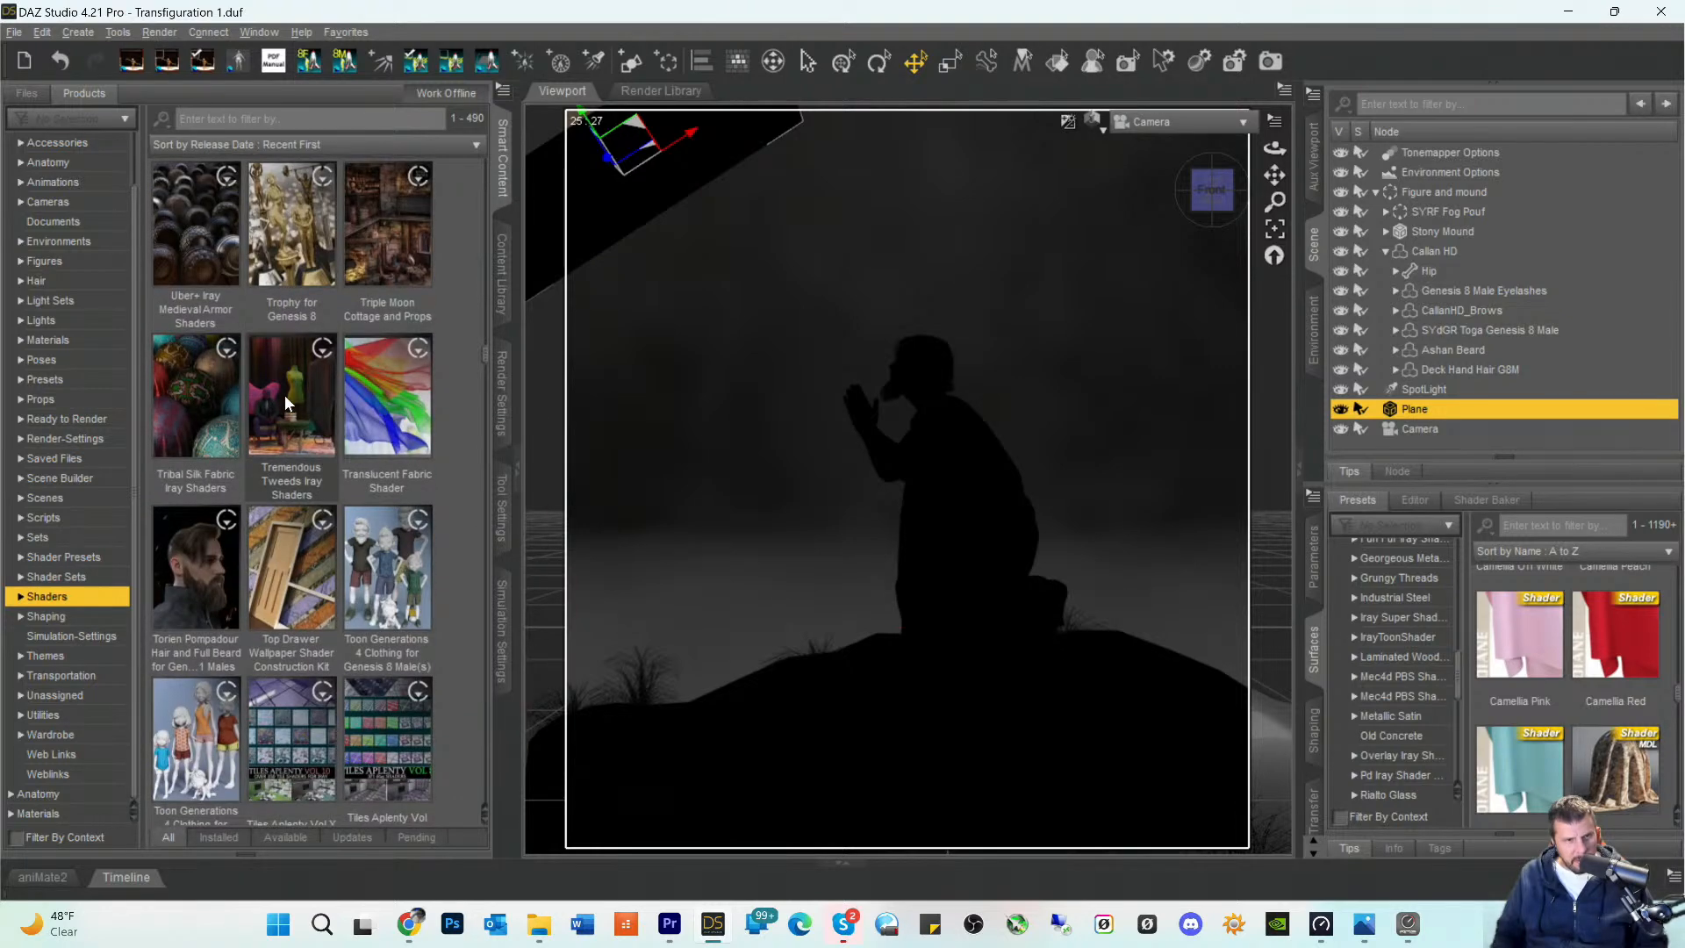
scroll(285, 401, up, 4)
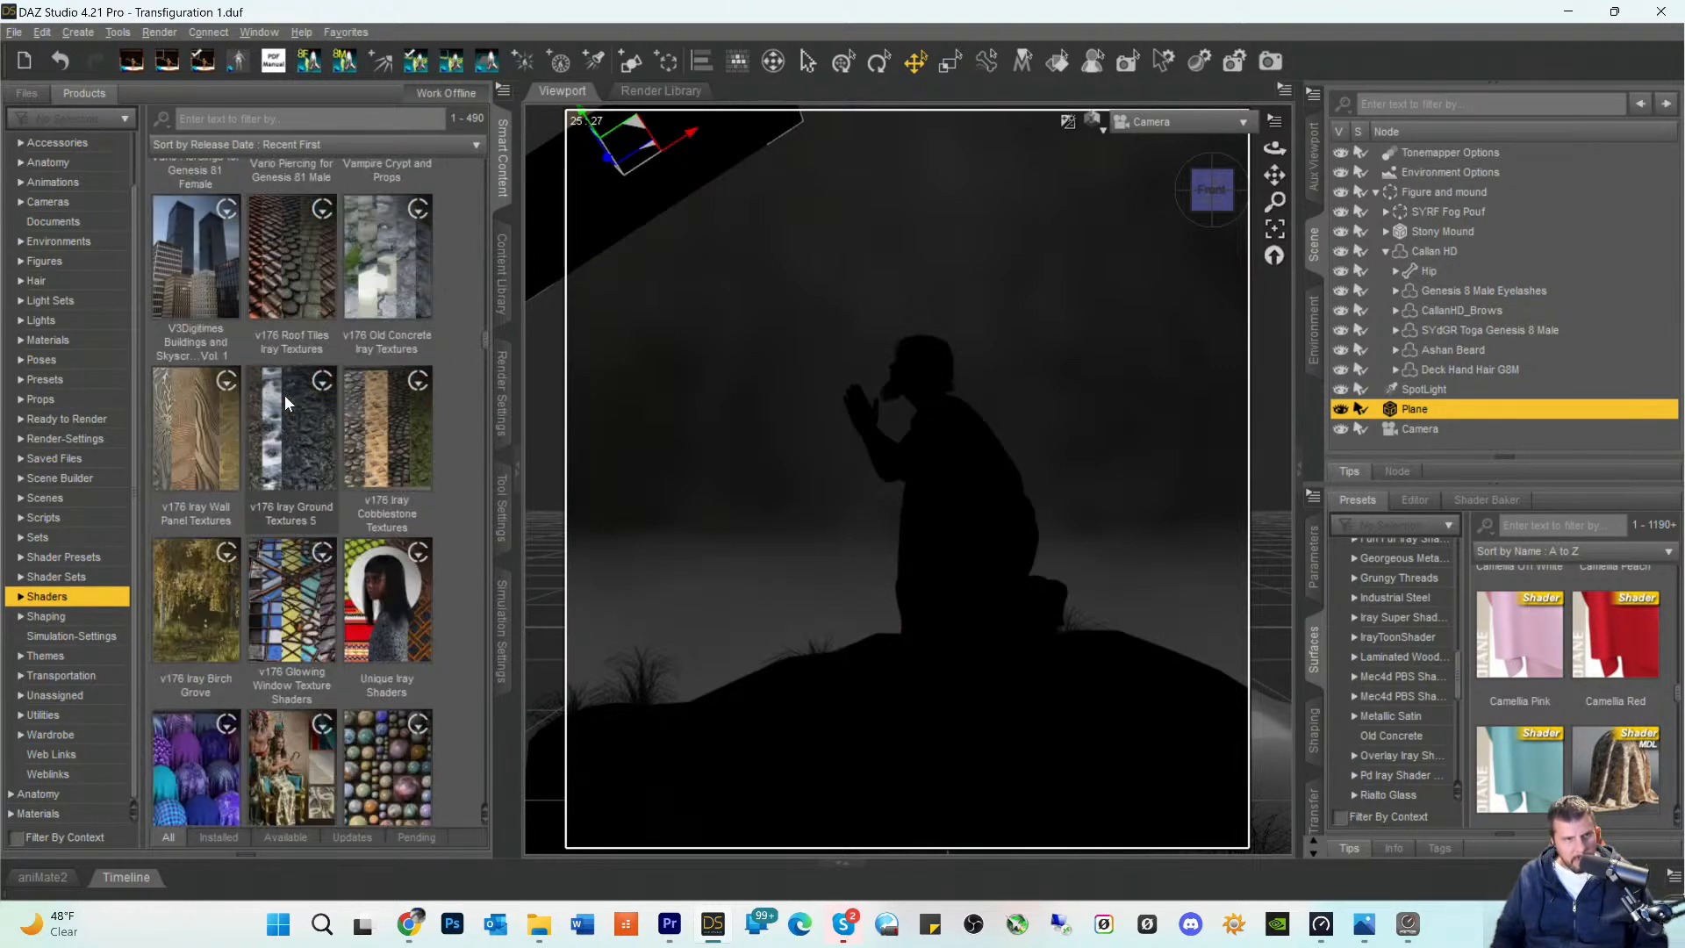
scroll(296, 512, down, 3)
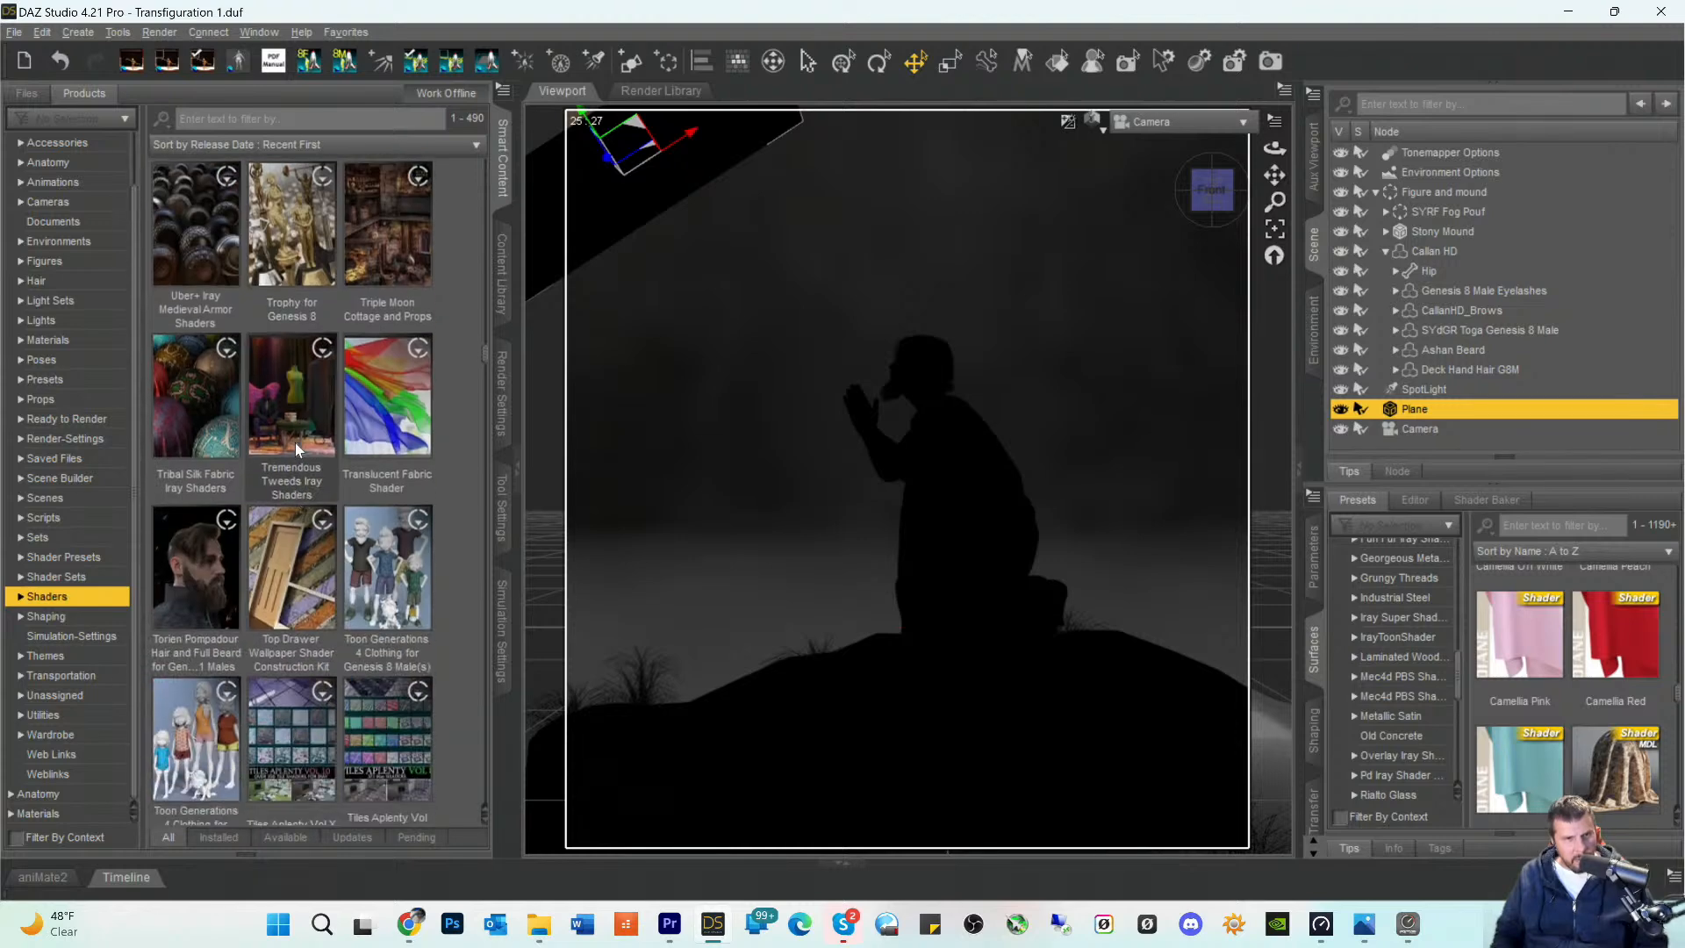
scroll(299, 359, up, 4)
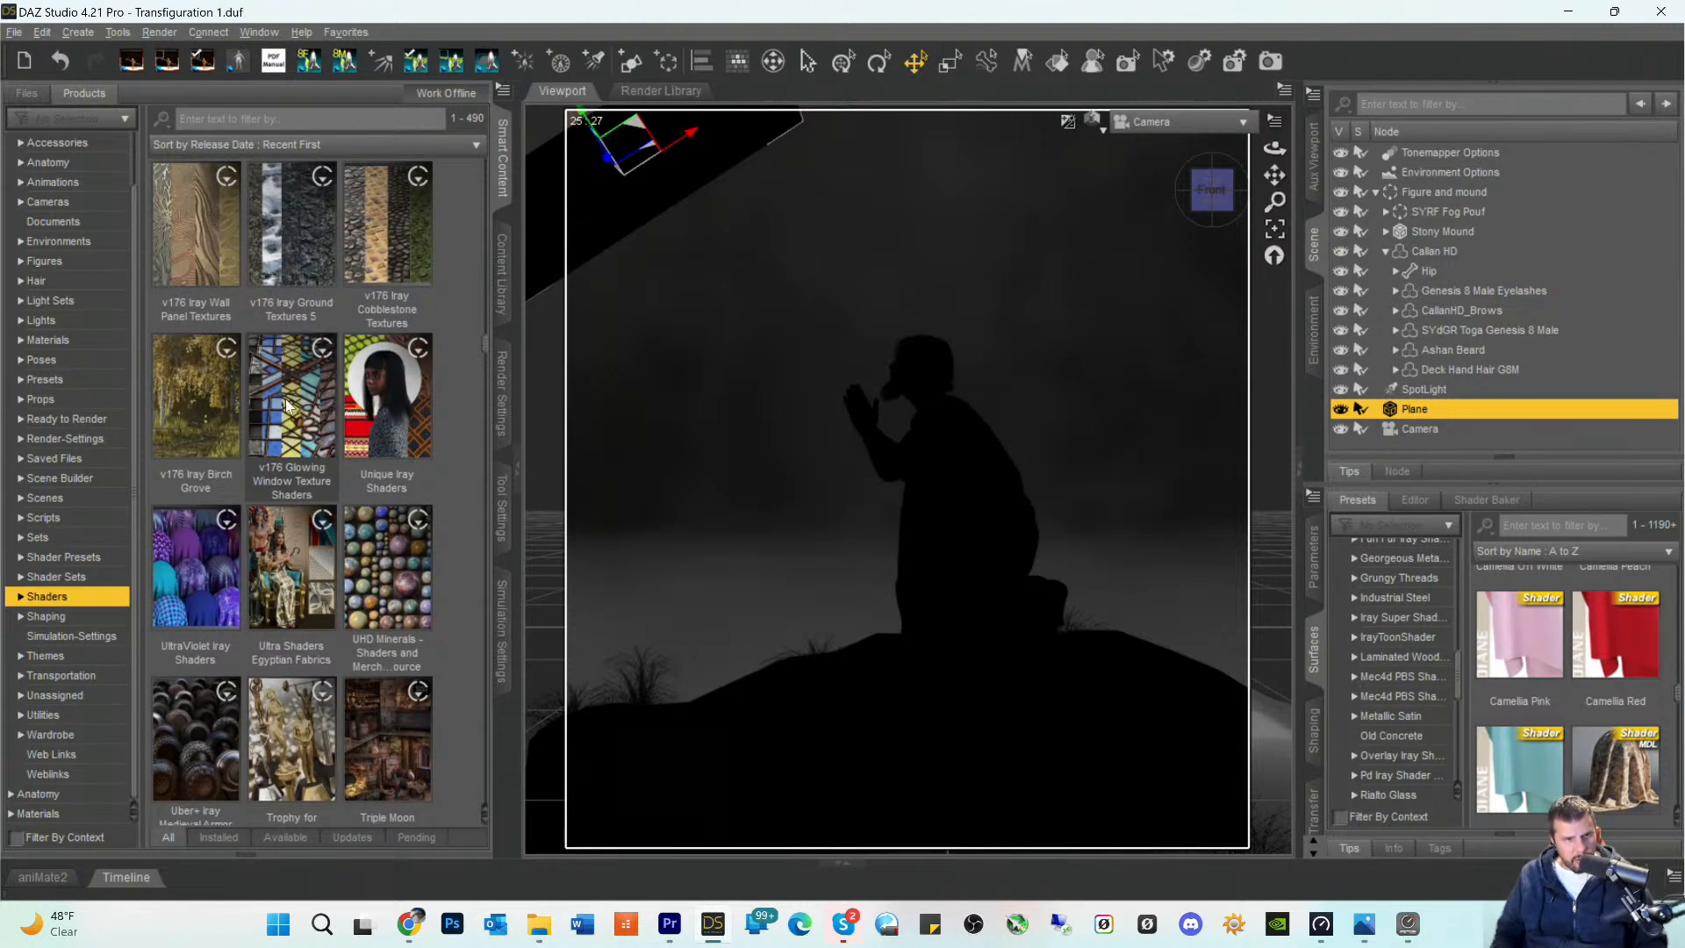
double_click(288, 396)
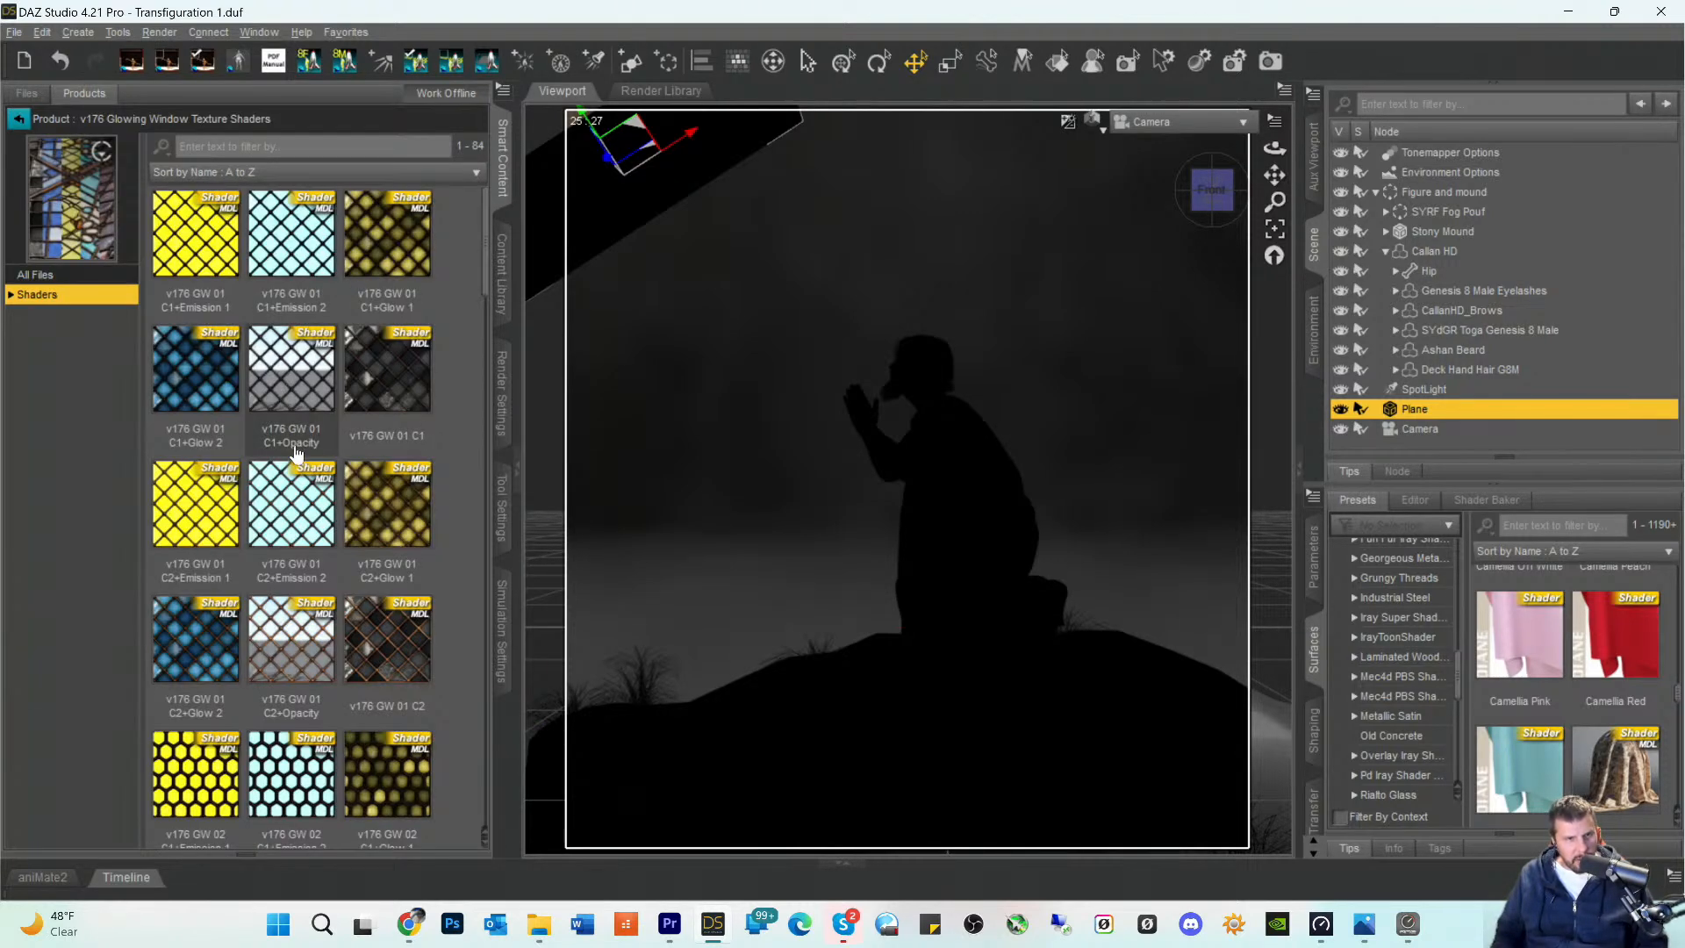
- Try the v176 GW 01 C1+Opacity and v176 GW 02 C1+Emission 2 shaders on the plane
click(289, 384)
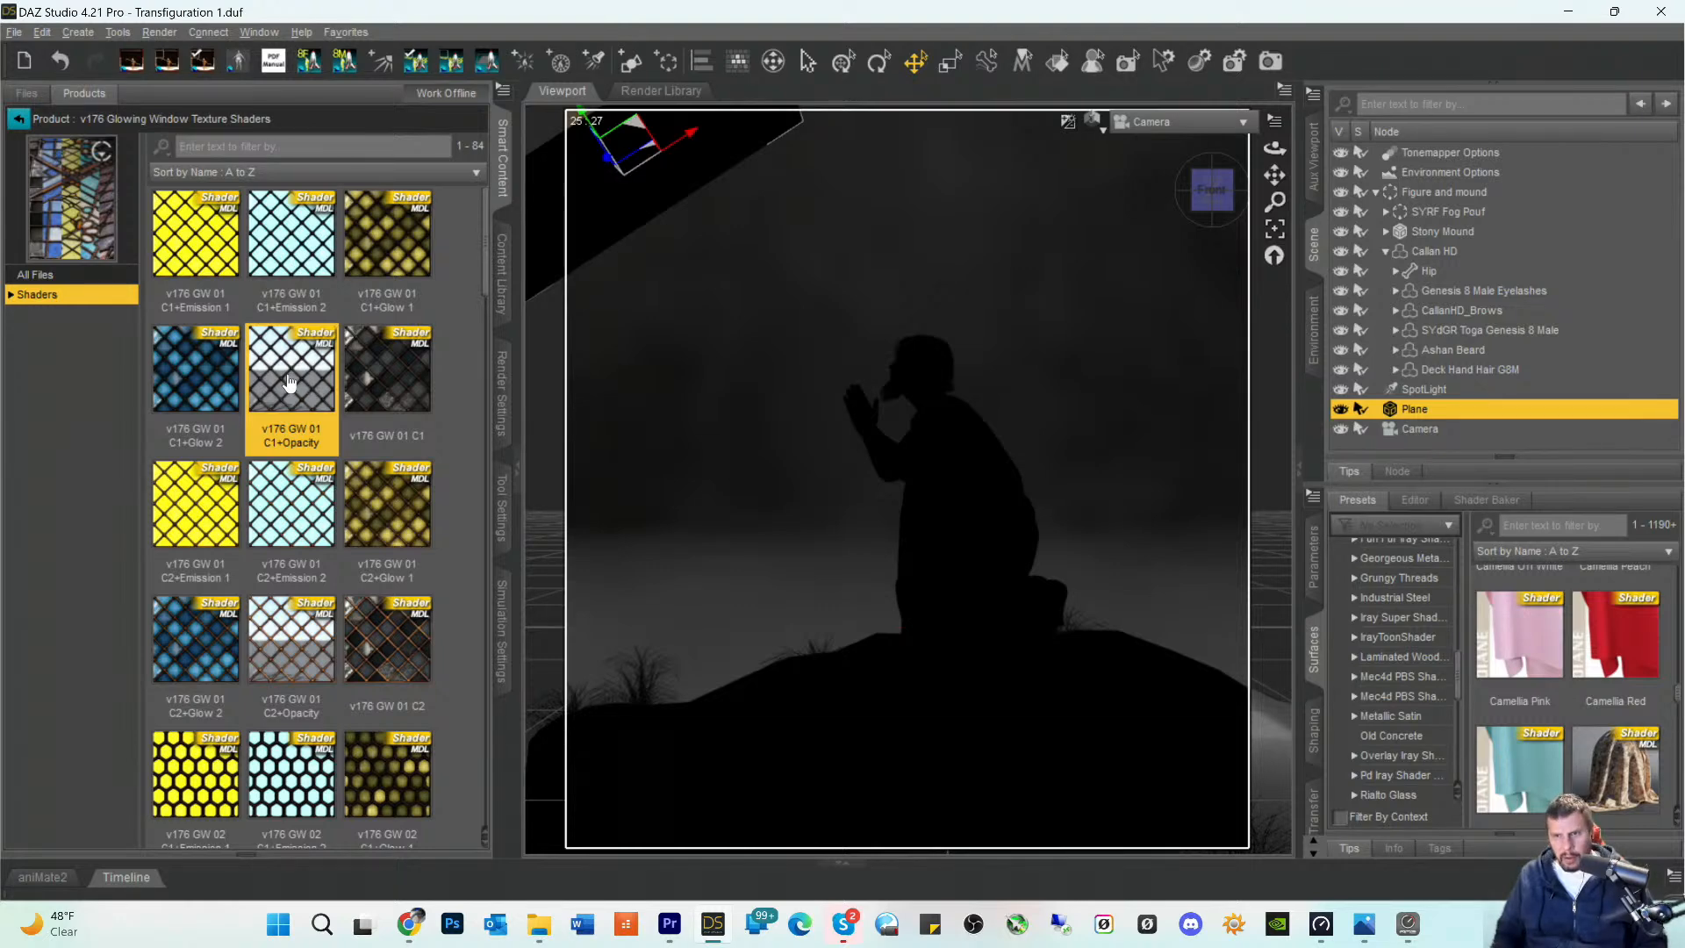
double_click(290, 384)
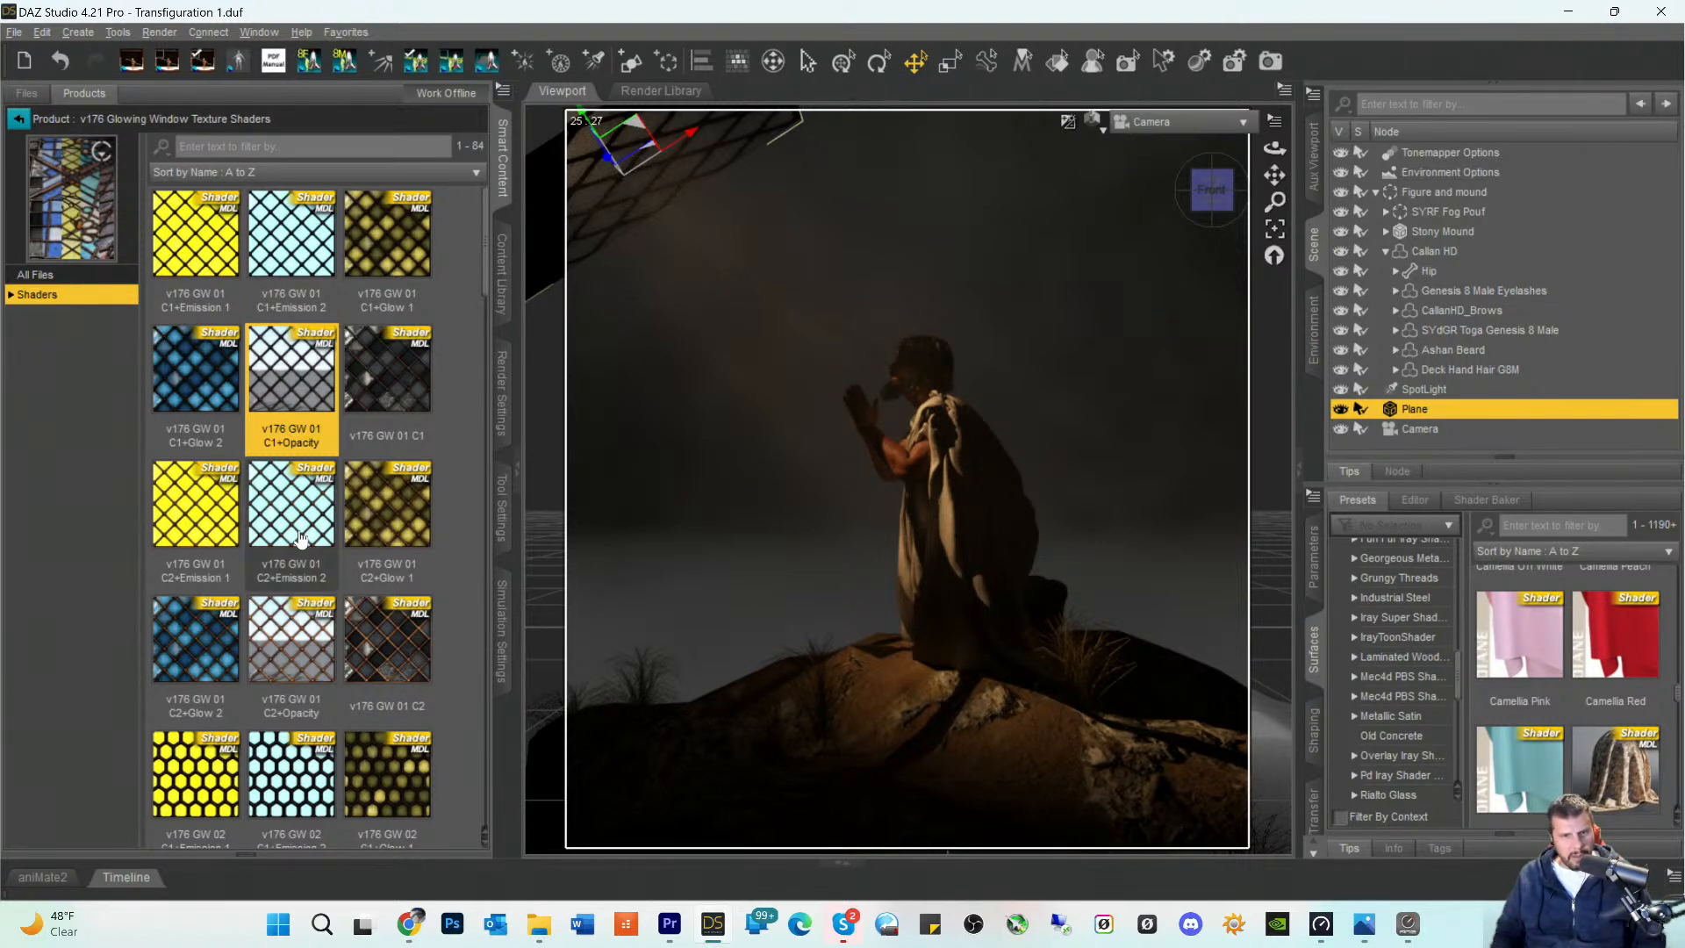
scroll(291, 507, down, 3)
double_click(295, 401)
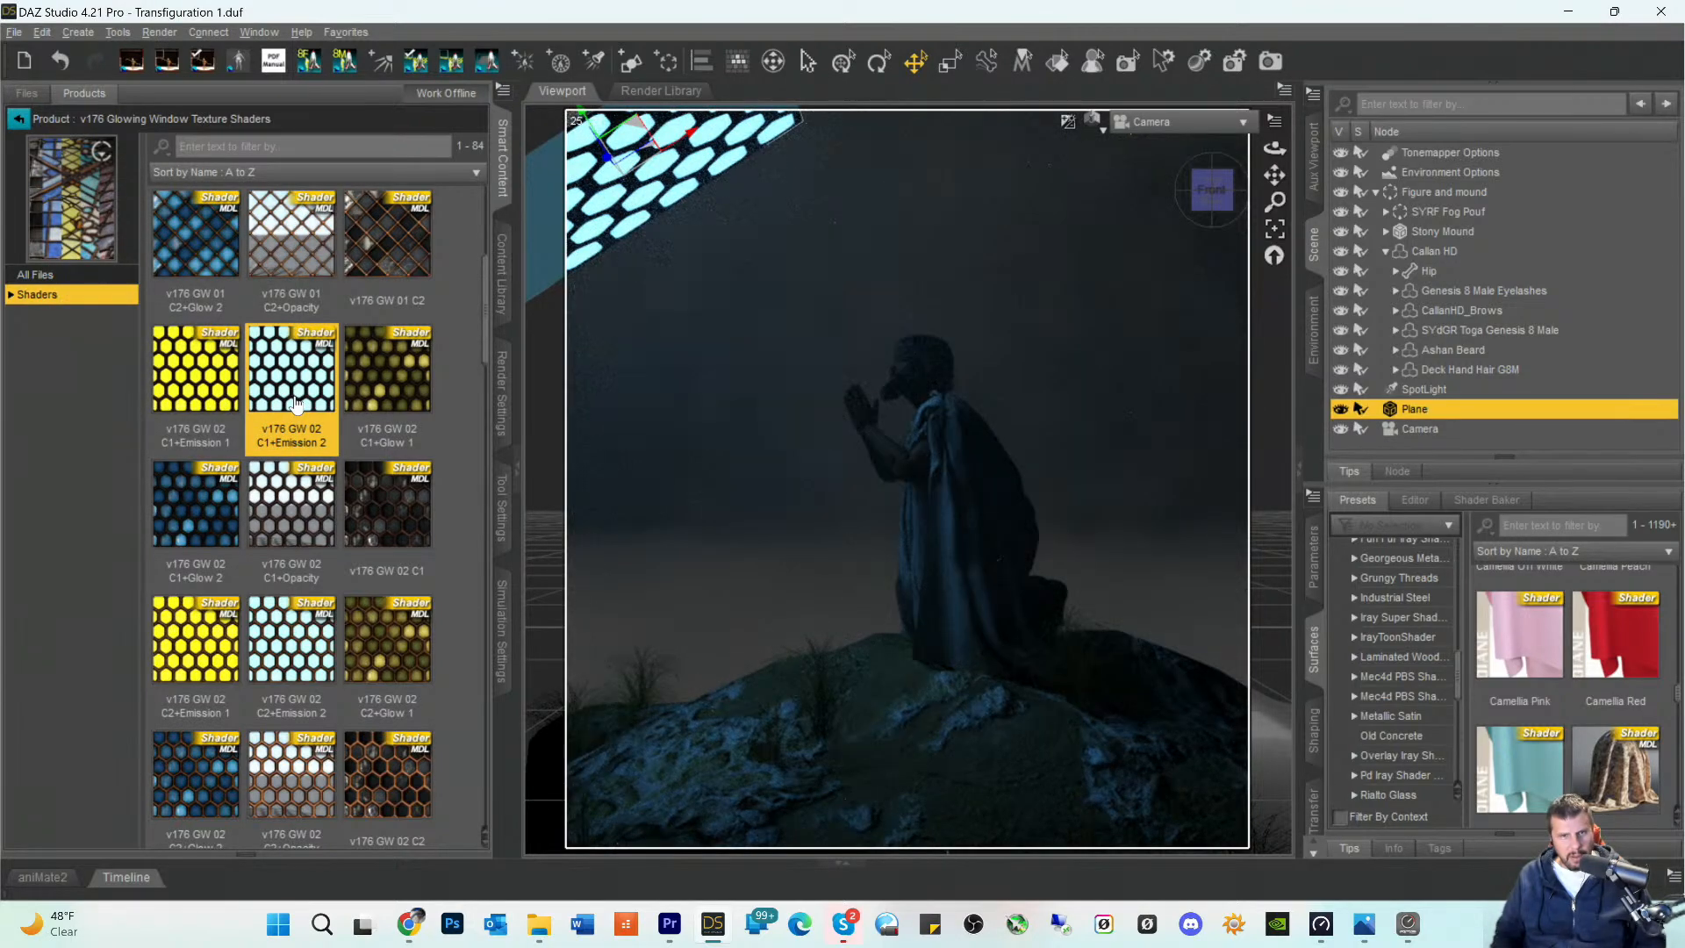
- Try the v176 GW 04 C1+Emission 2 window shader on the plane
scroll(295, 402, down, 9)
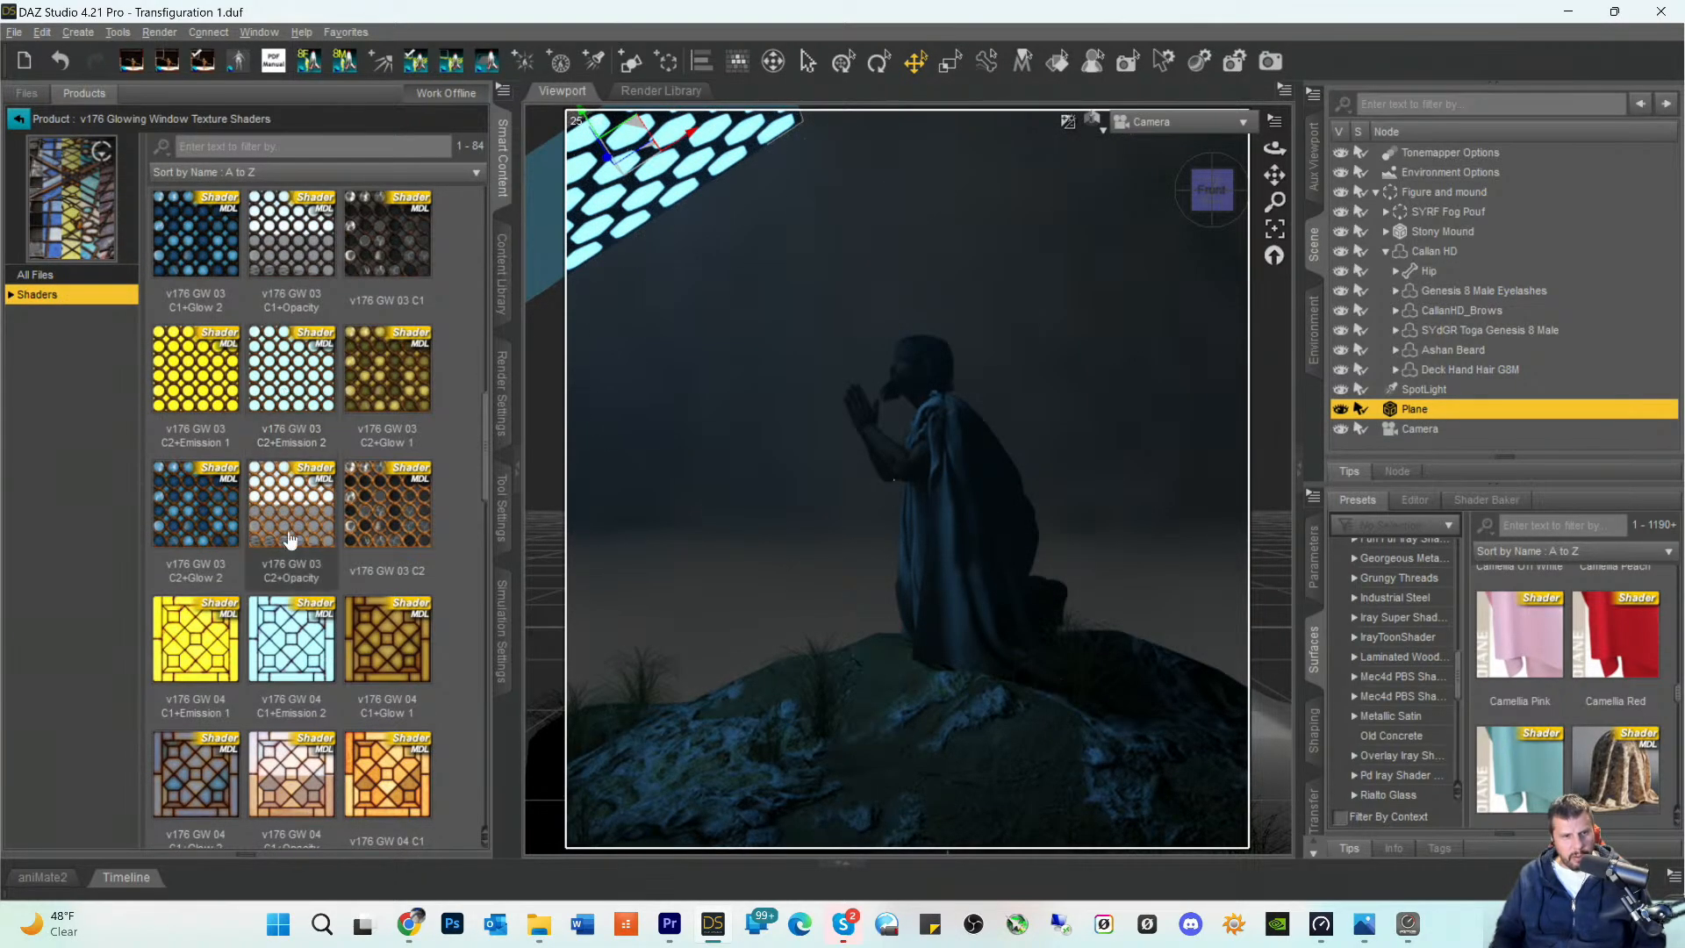
click(295, 638)
double_click(295, 638)
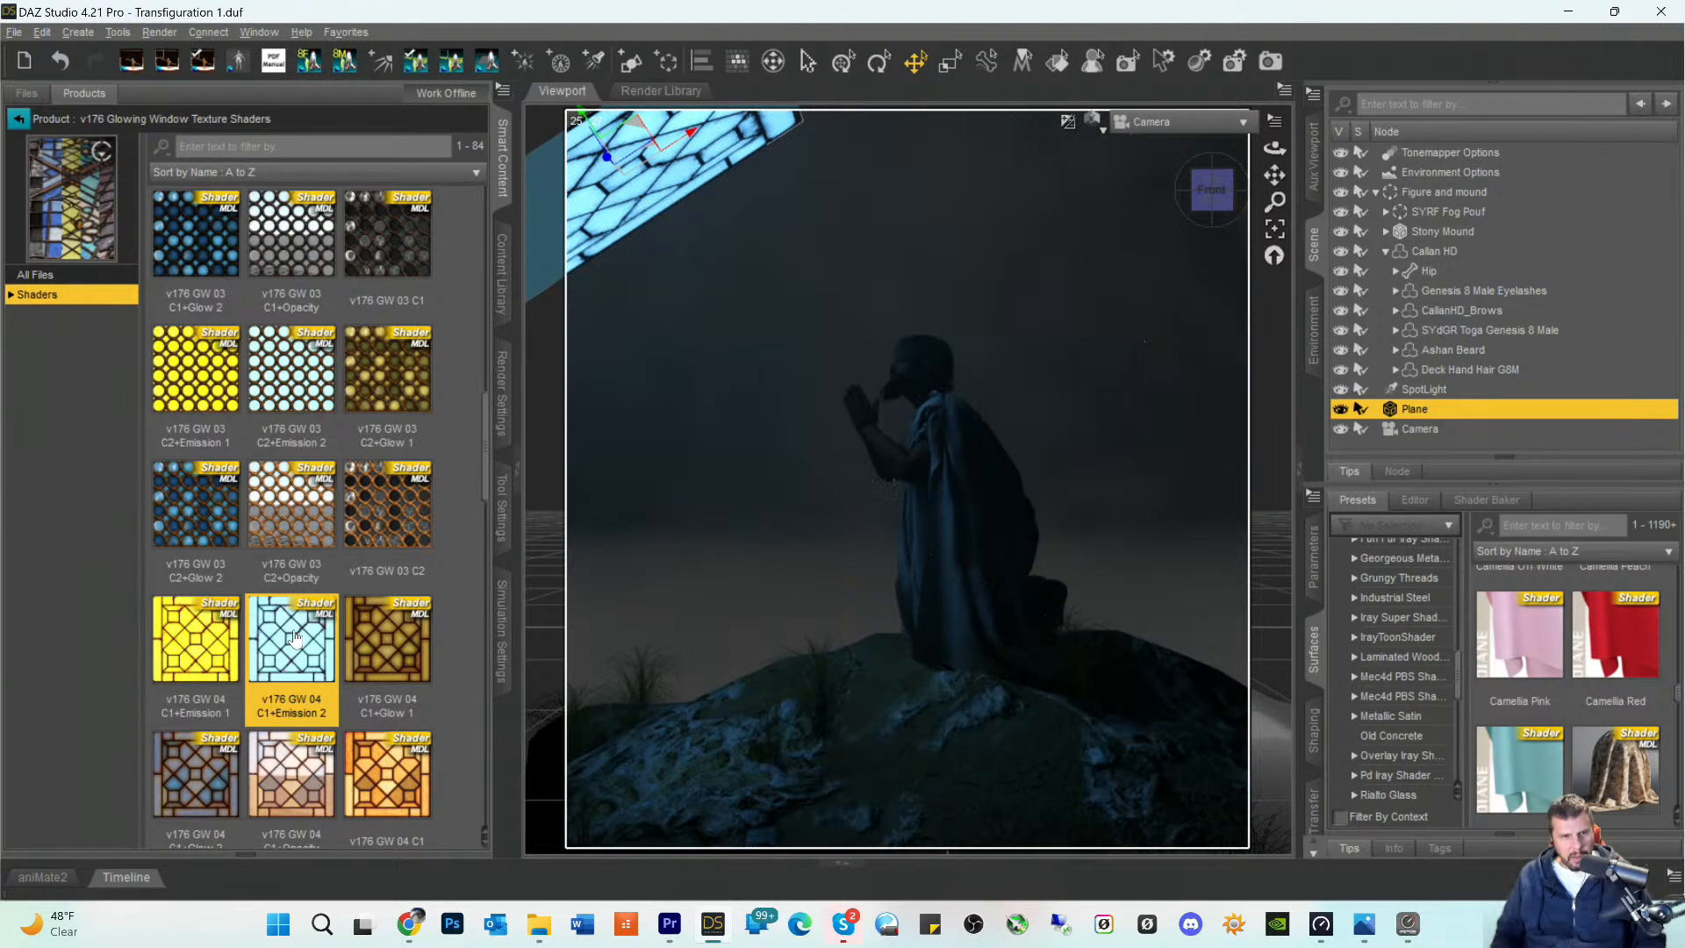
- Apply the v176 GW 03 C2+Opacity shader to the plane in front of the spotlight
double_click(293, 510)
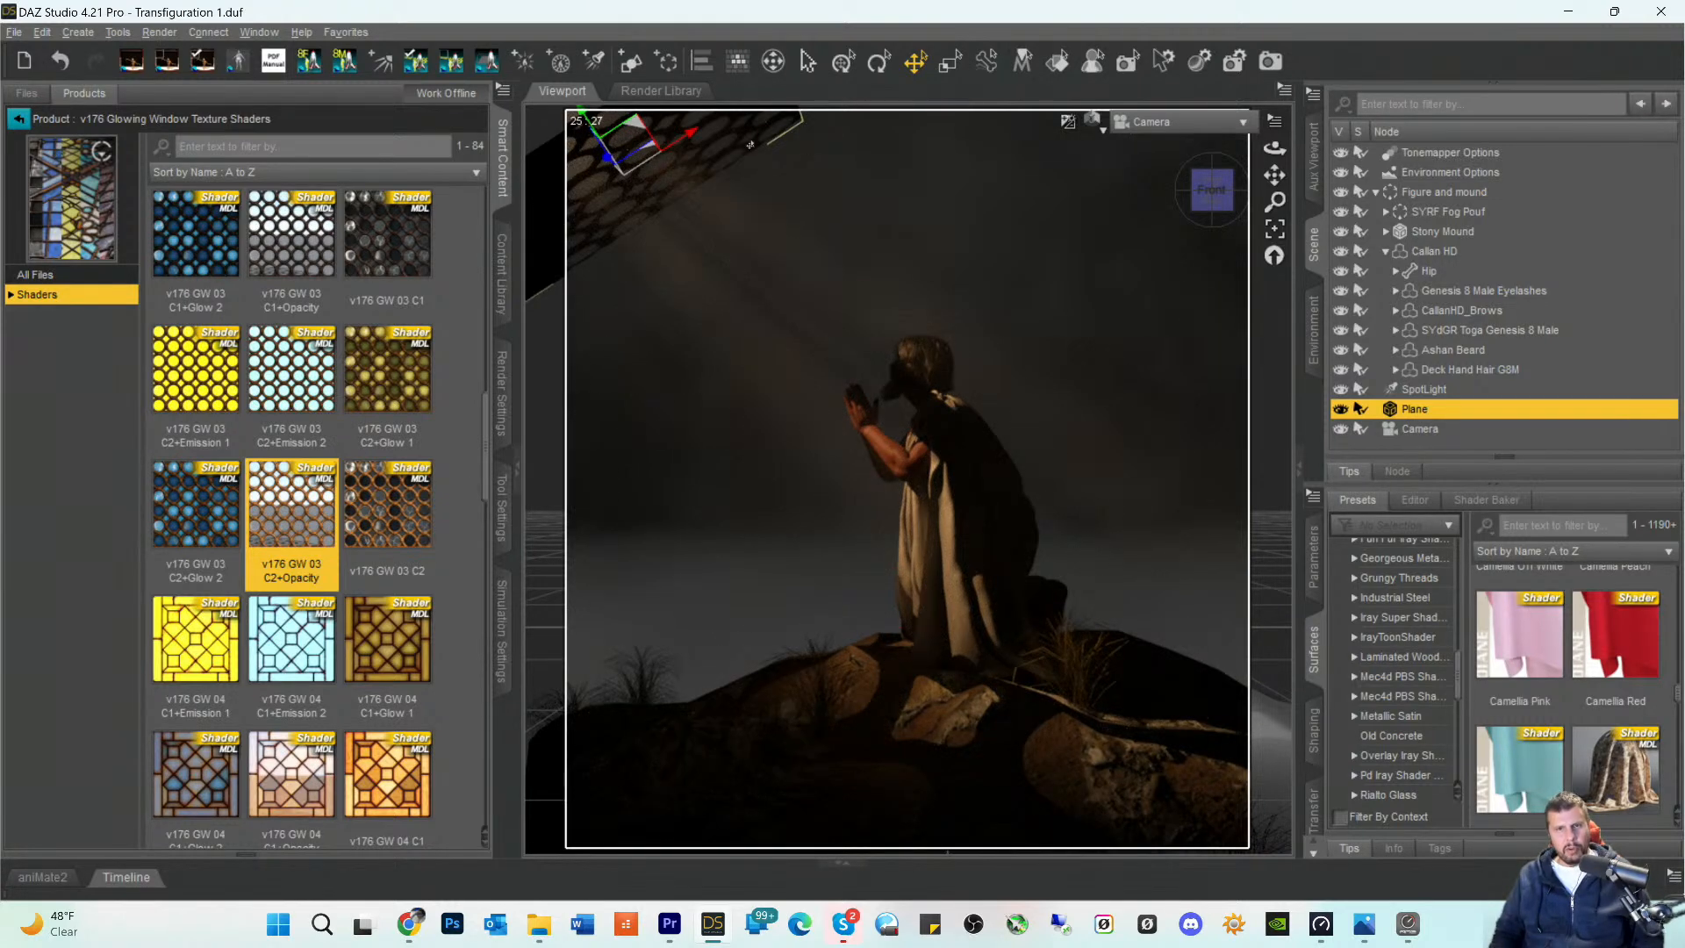
- Try to move the plane while viewing the scene through the SpotLight, and undo the move
click(1183, 123)
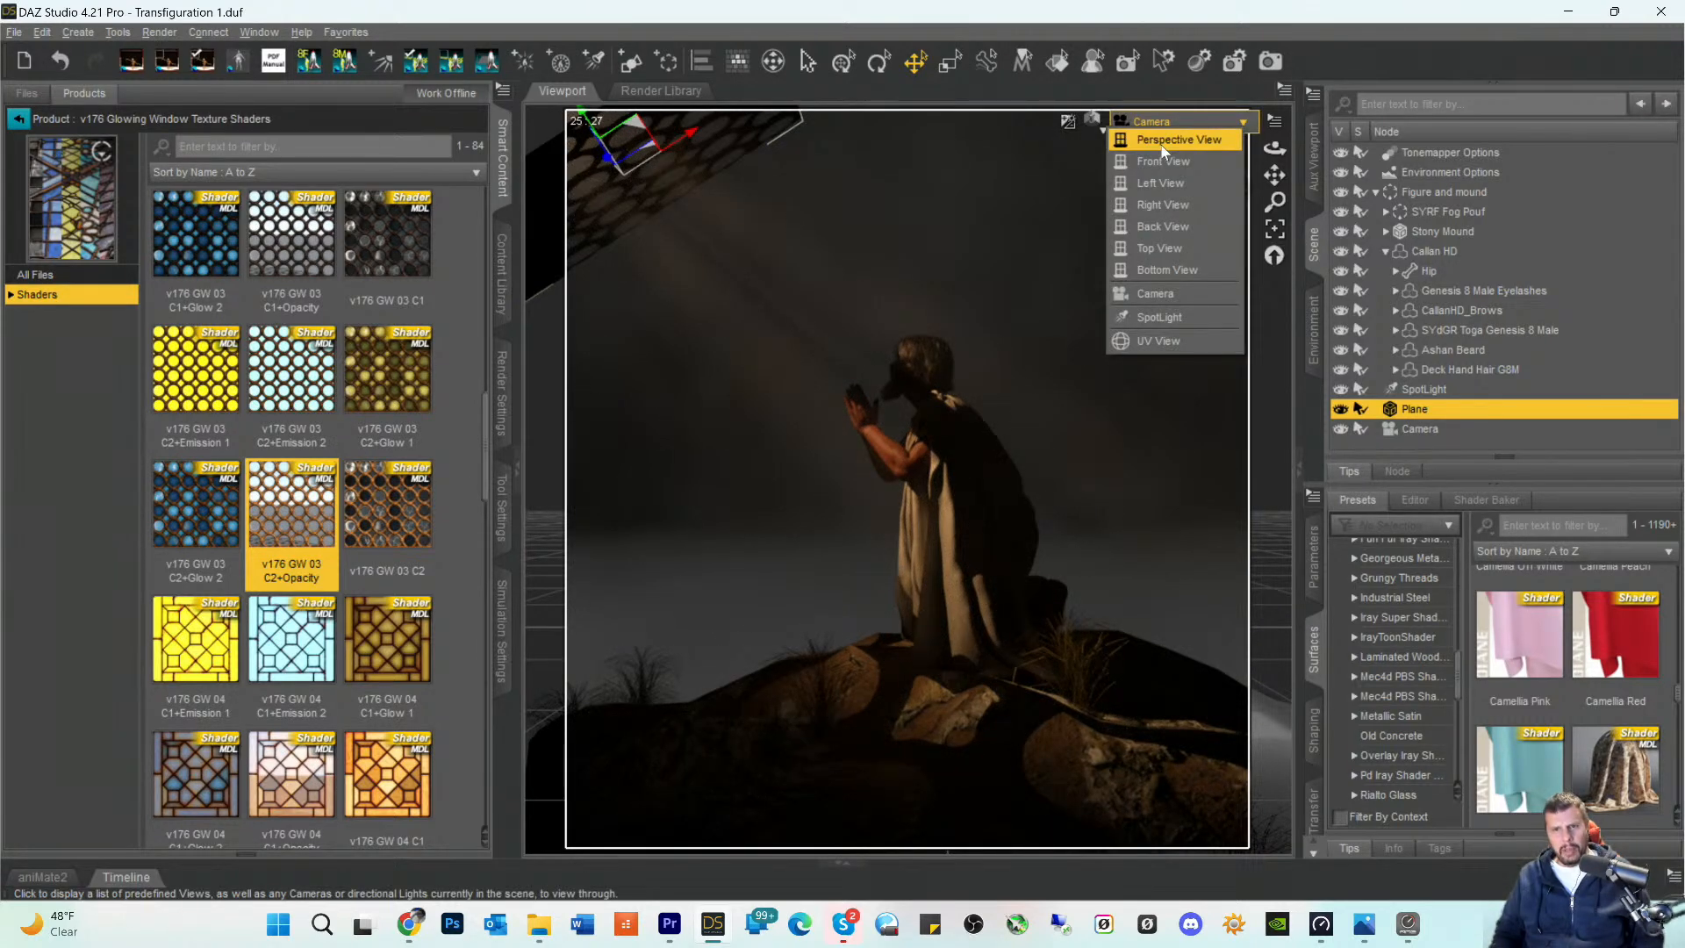
click(1160, 311)
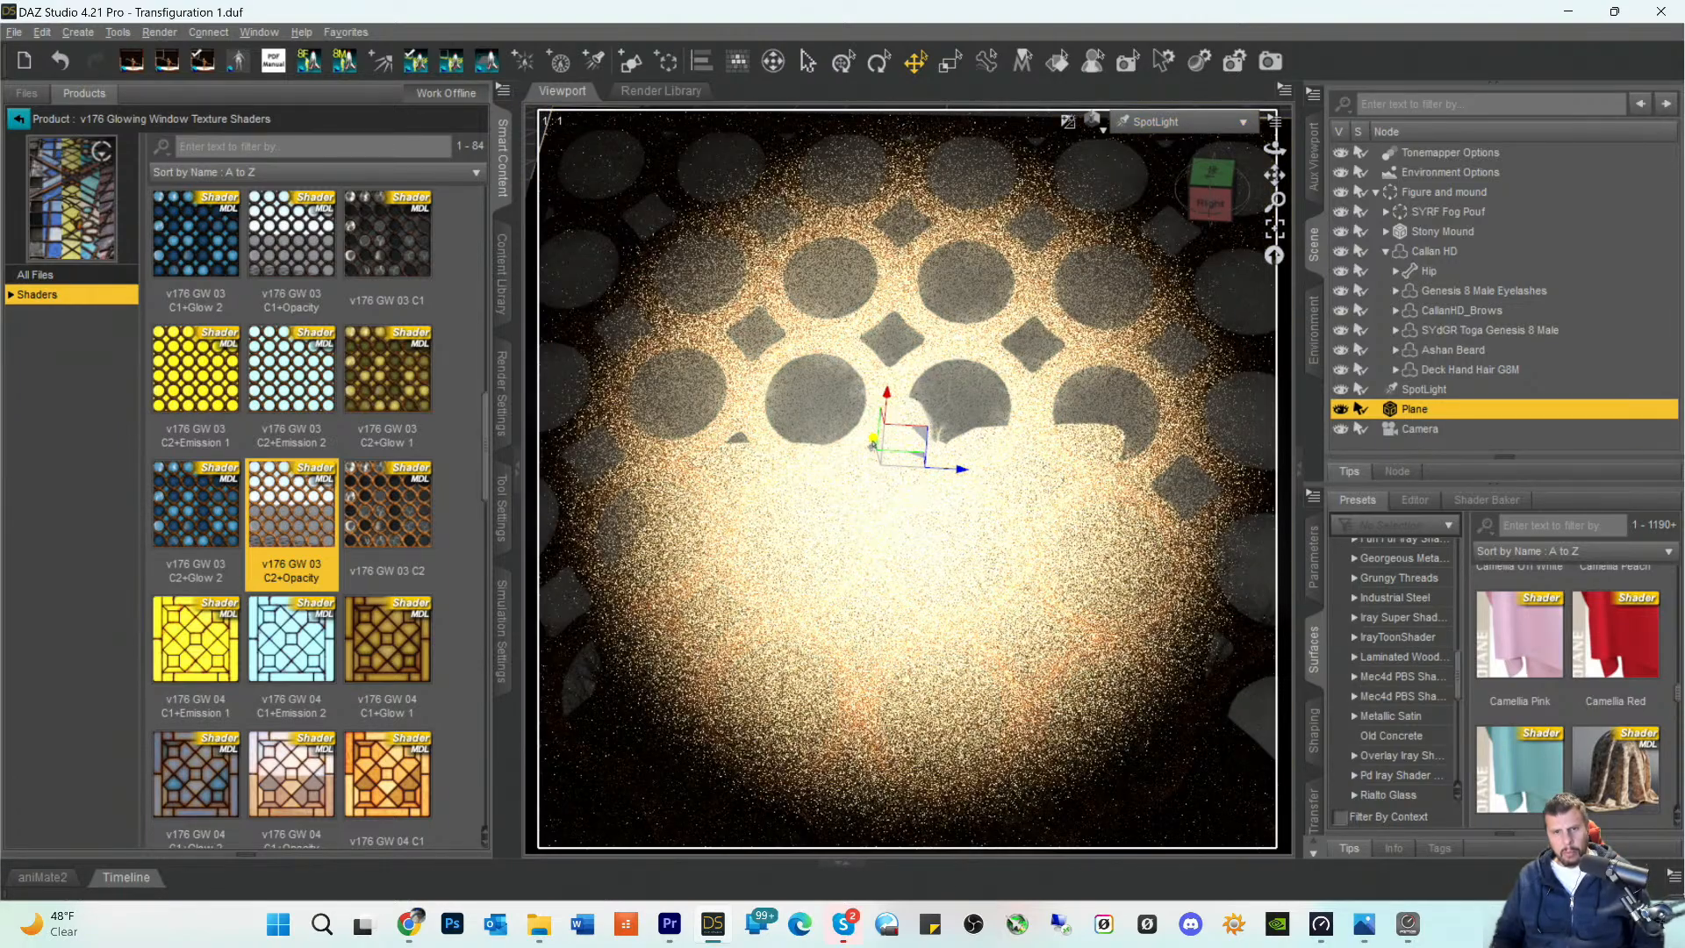
mouse_move(870, 444)
mouse_down()
mouse_move(831, 425)
mouse_move(888, 439)
mouse_move(1102, 331)
mouse_up()
drag(1122, 104, 1125, 88)
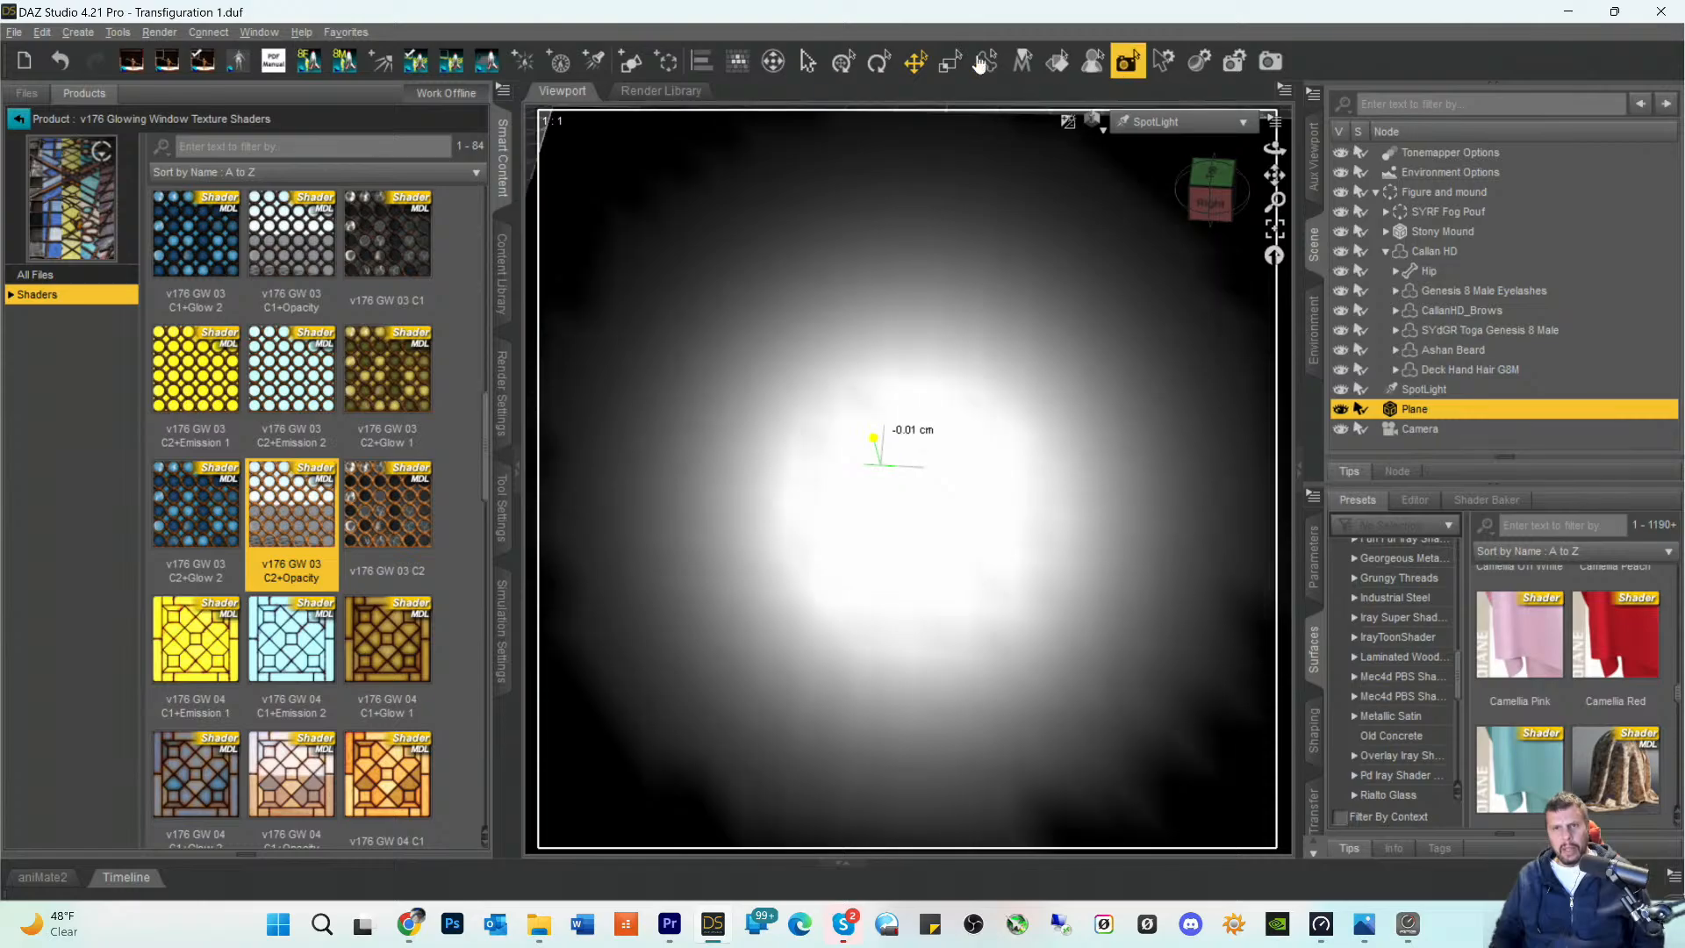
click(51, 33)
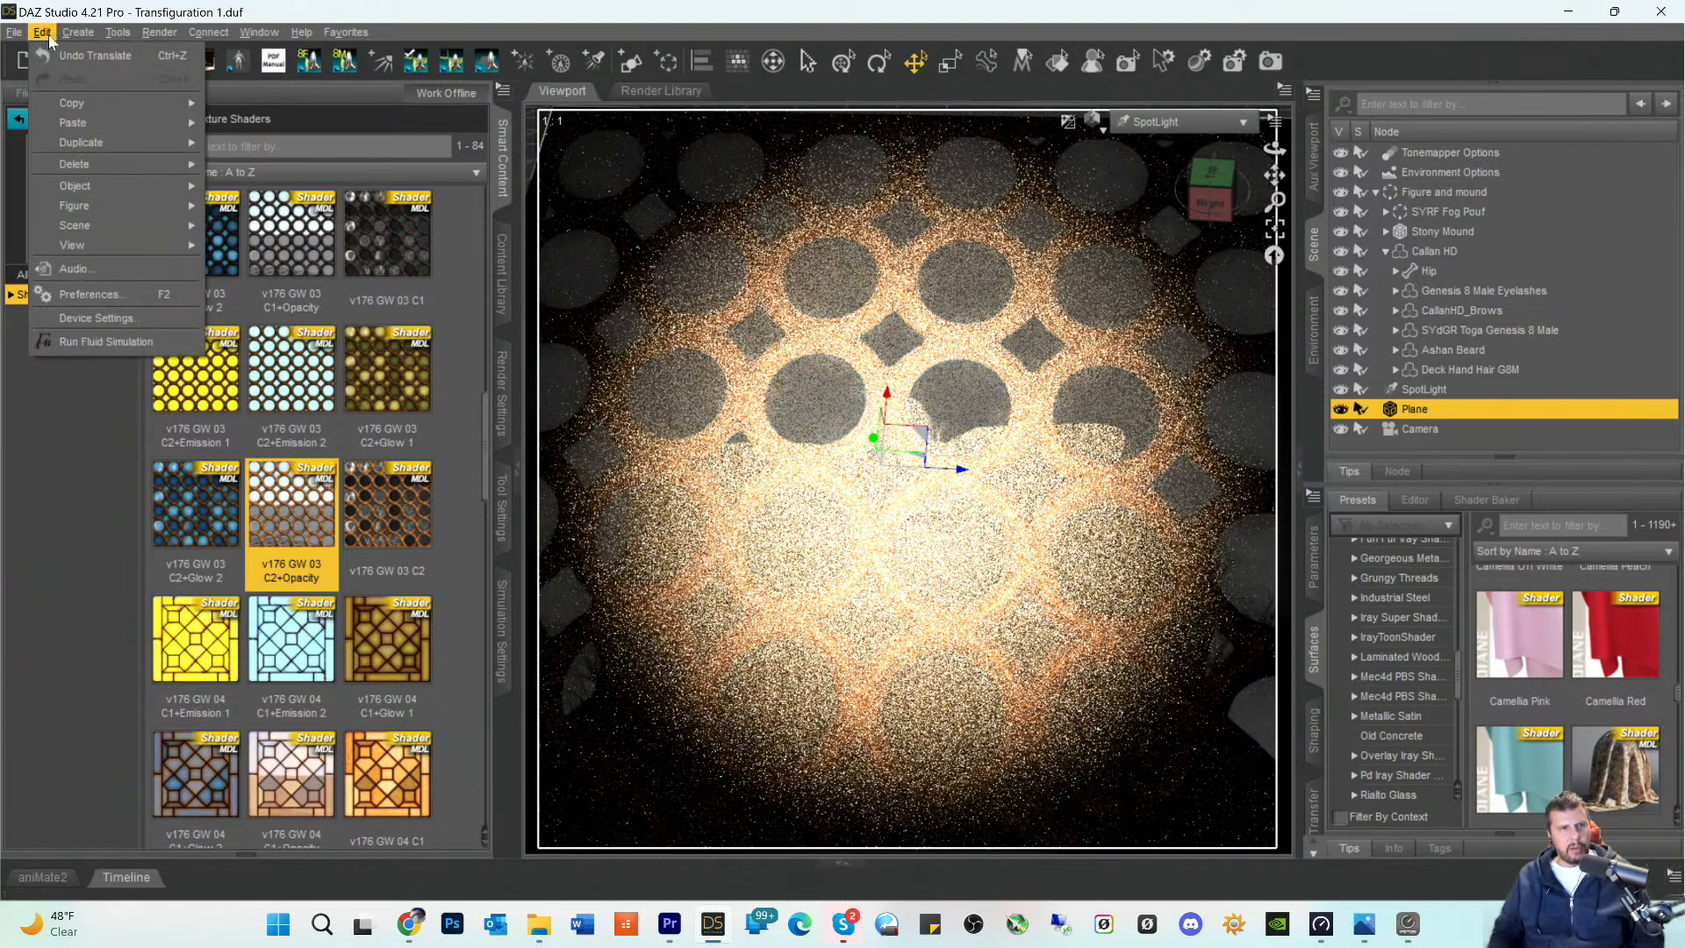
click(61, 55)
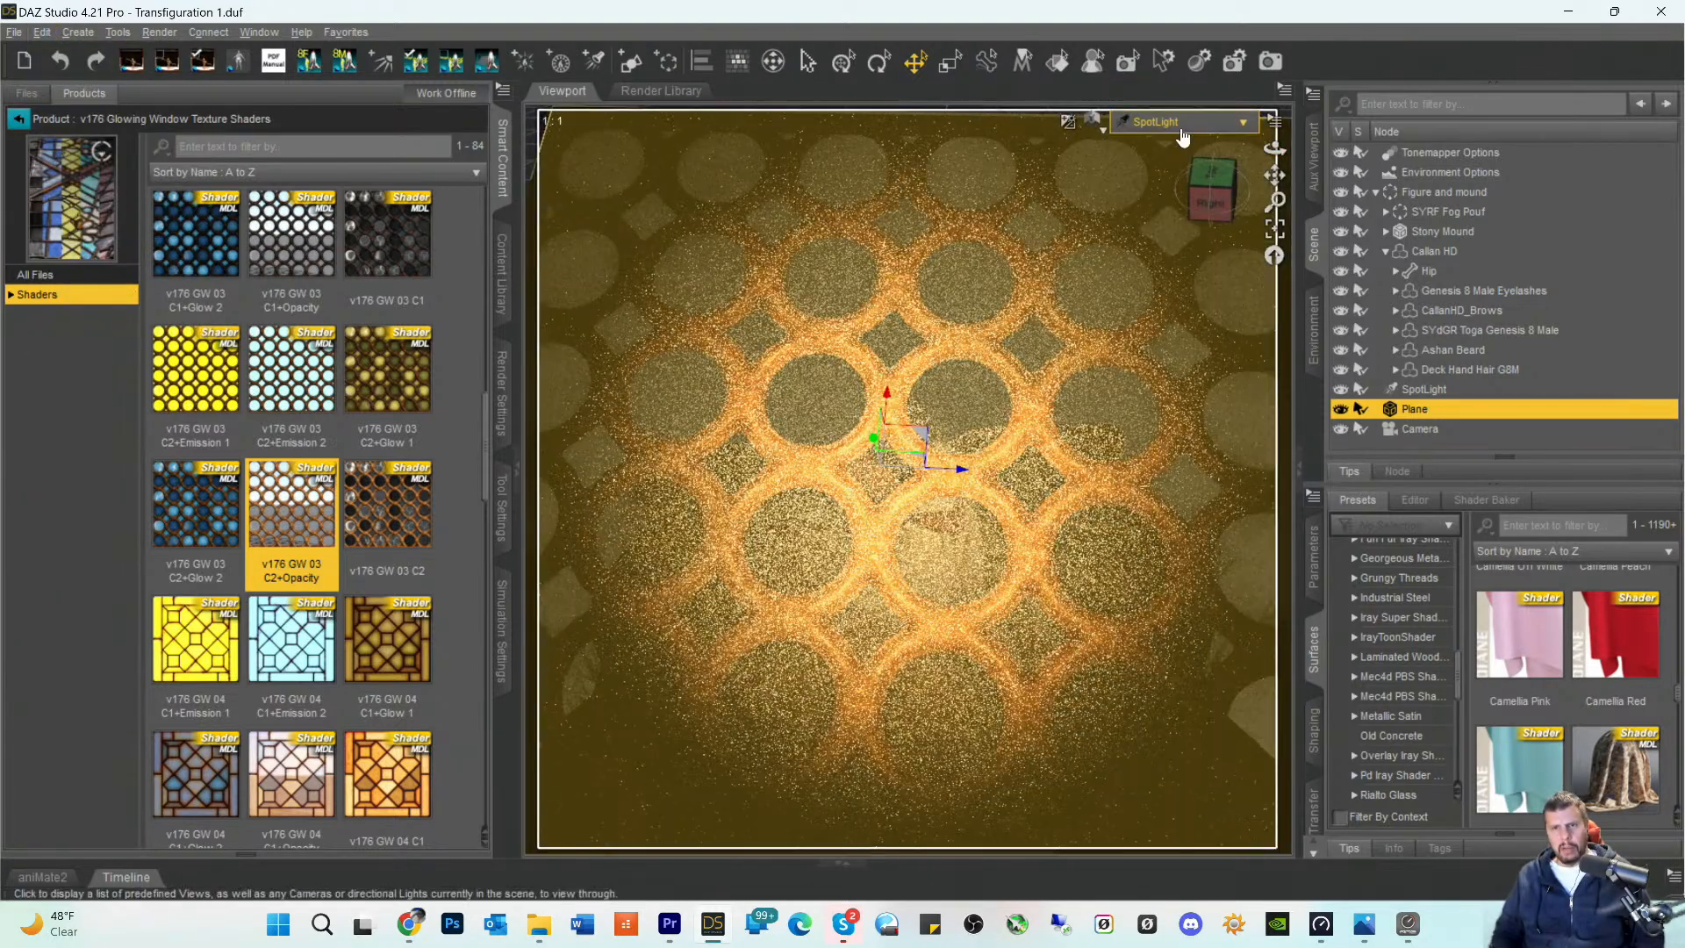
- Move the plane up close to the spotlight in Perspective View, and return to the Camera view to check the light
click(1176, 123)
click(1171, 138)
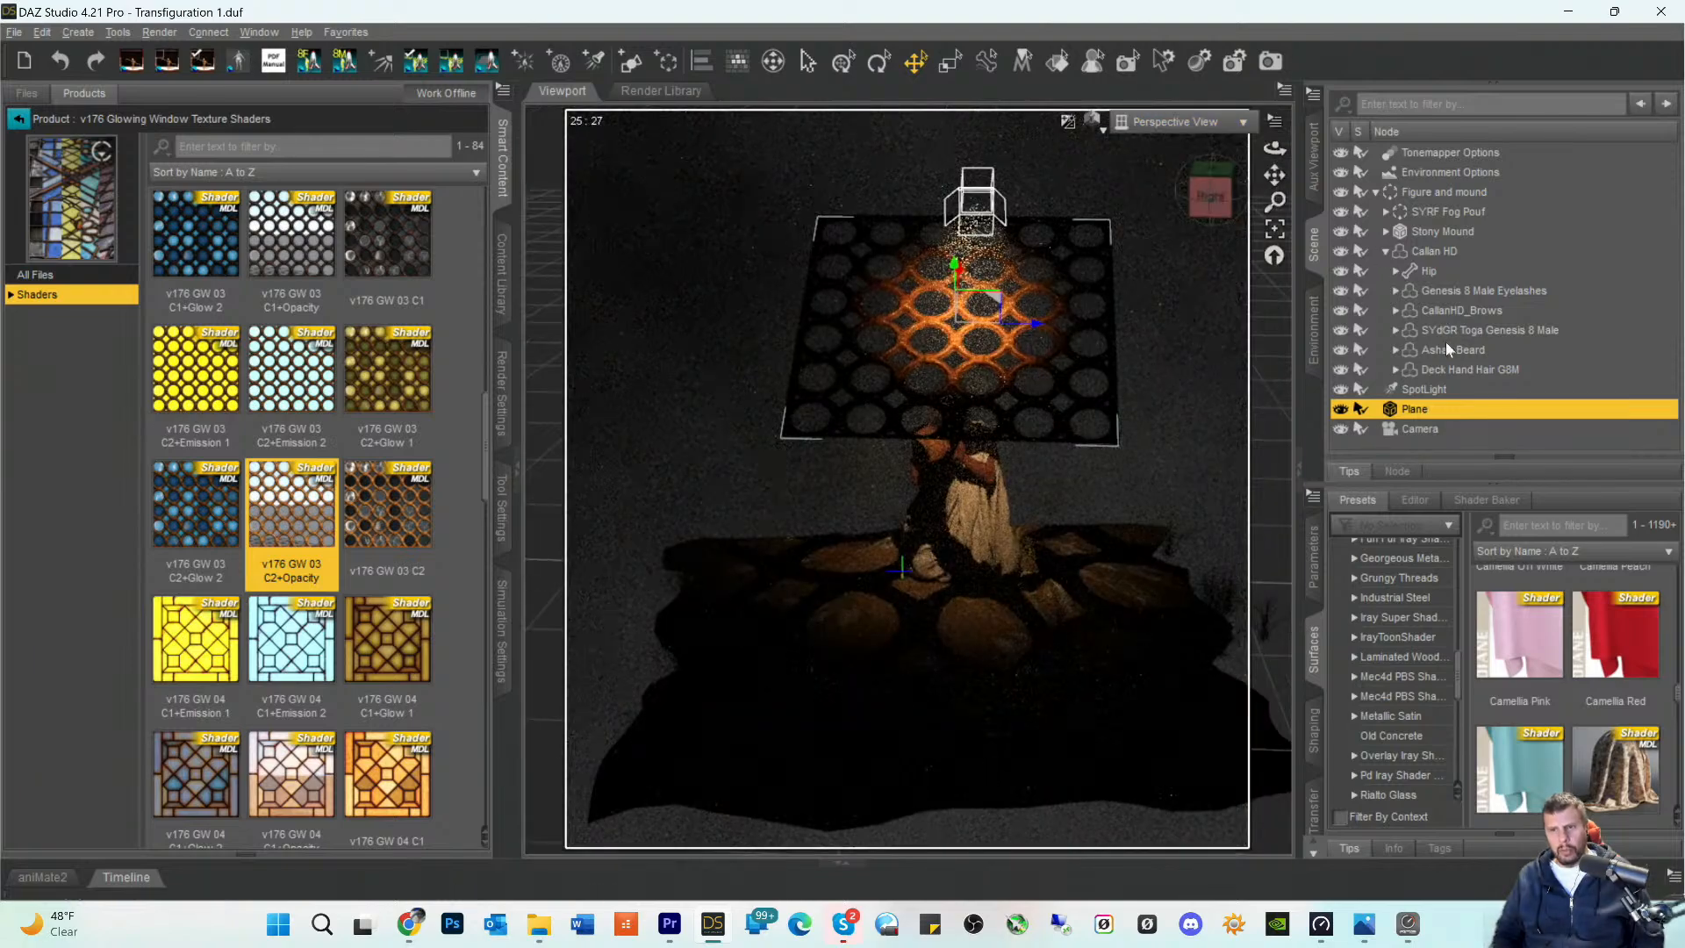
drag(1217, 191, 873, 206)
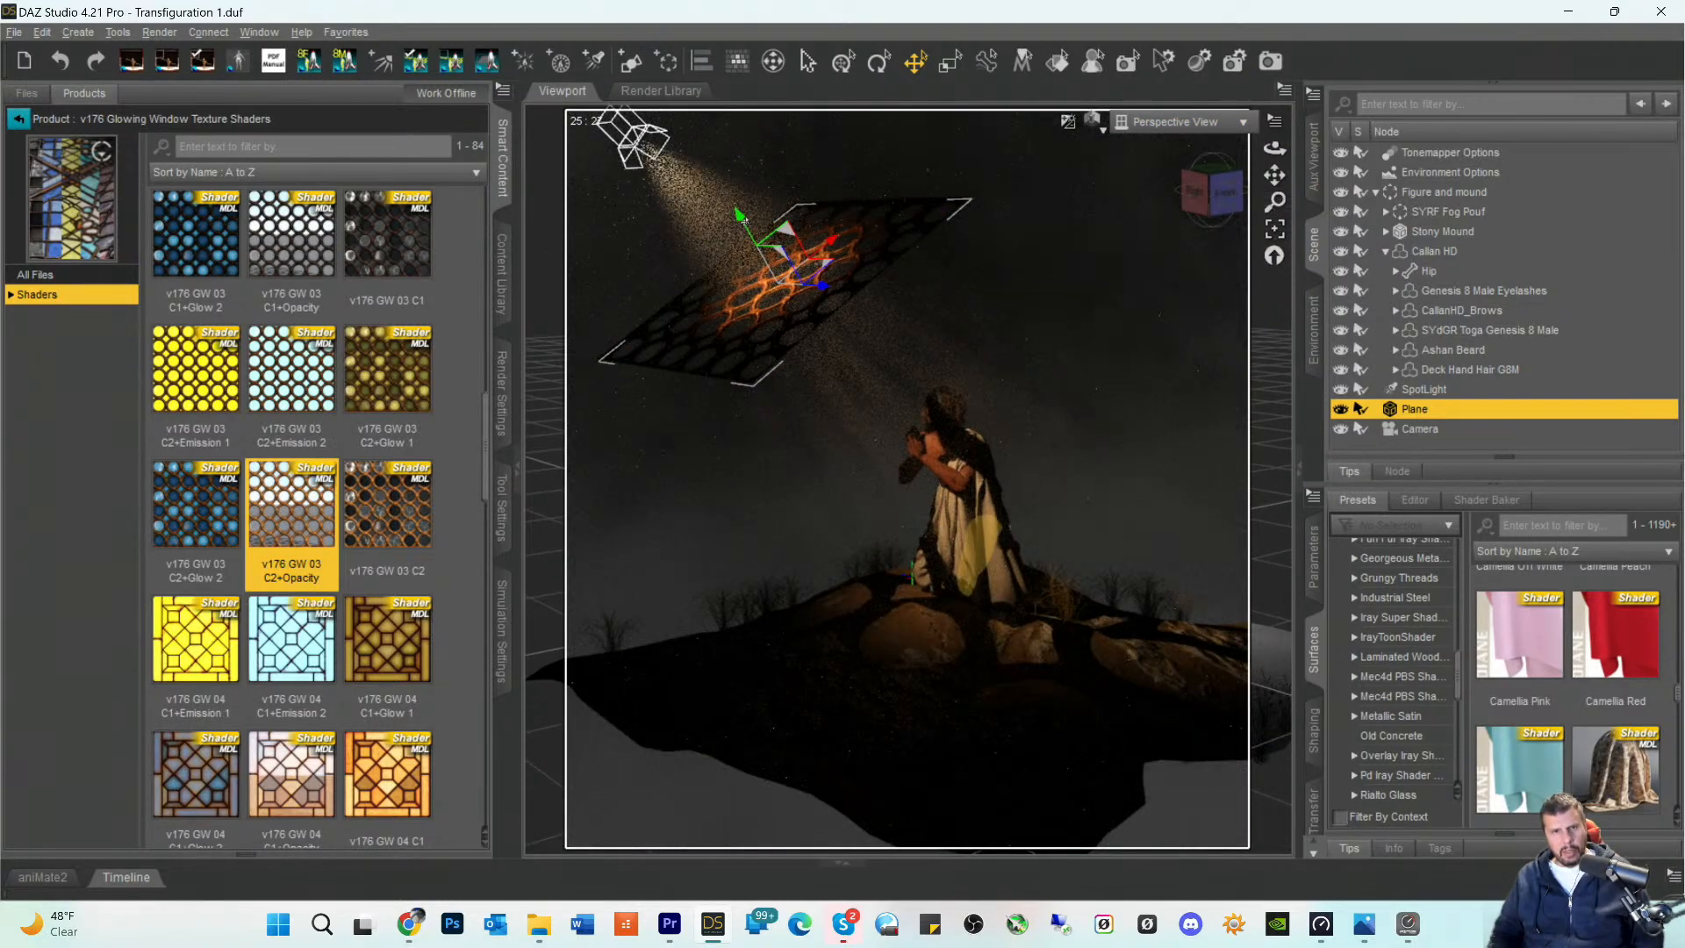
drag(740, 215, 581, 139)
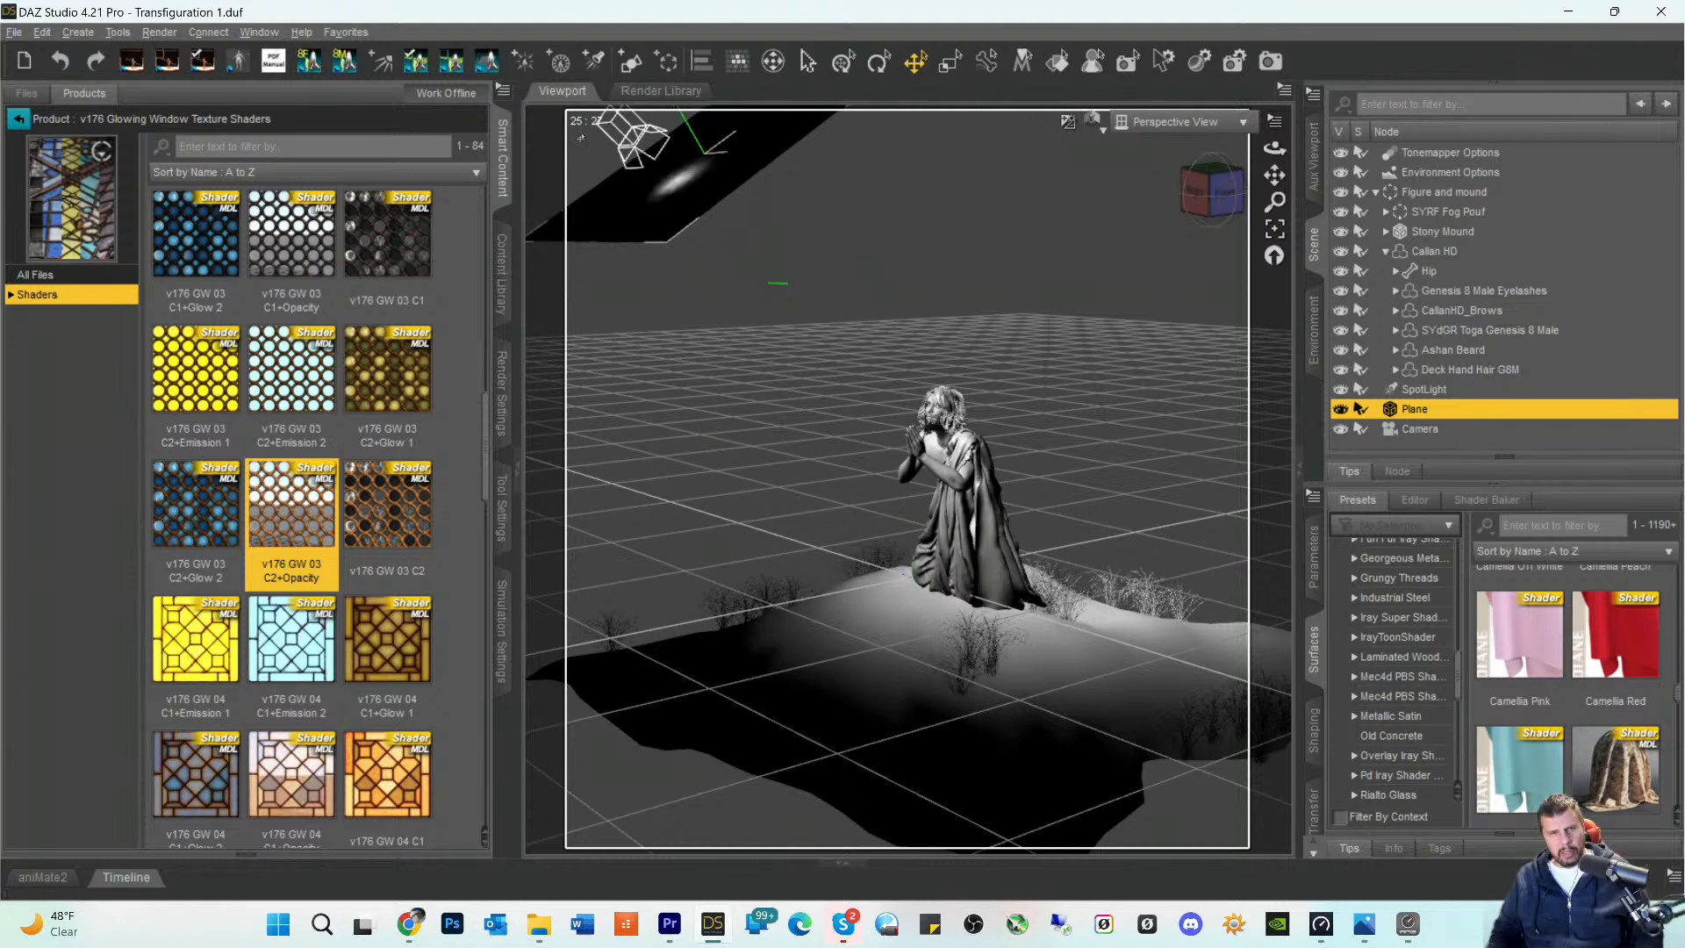
drag(937, 268, 937, 267)
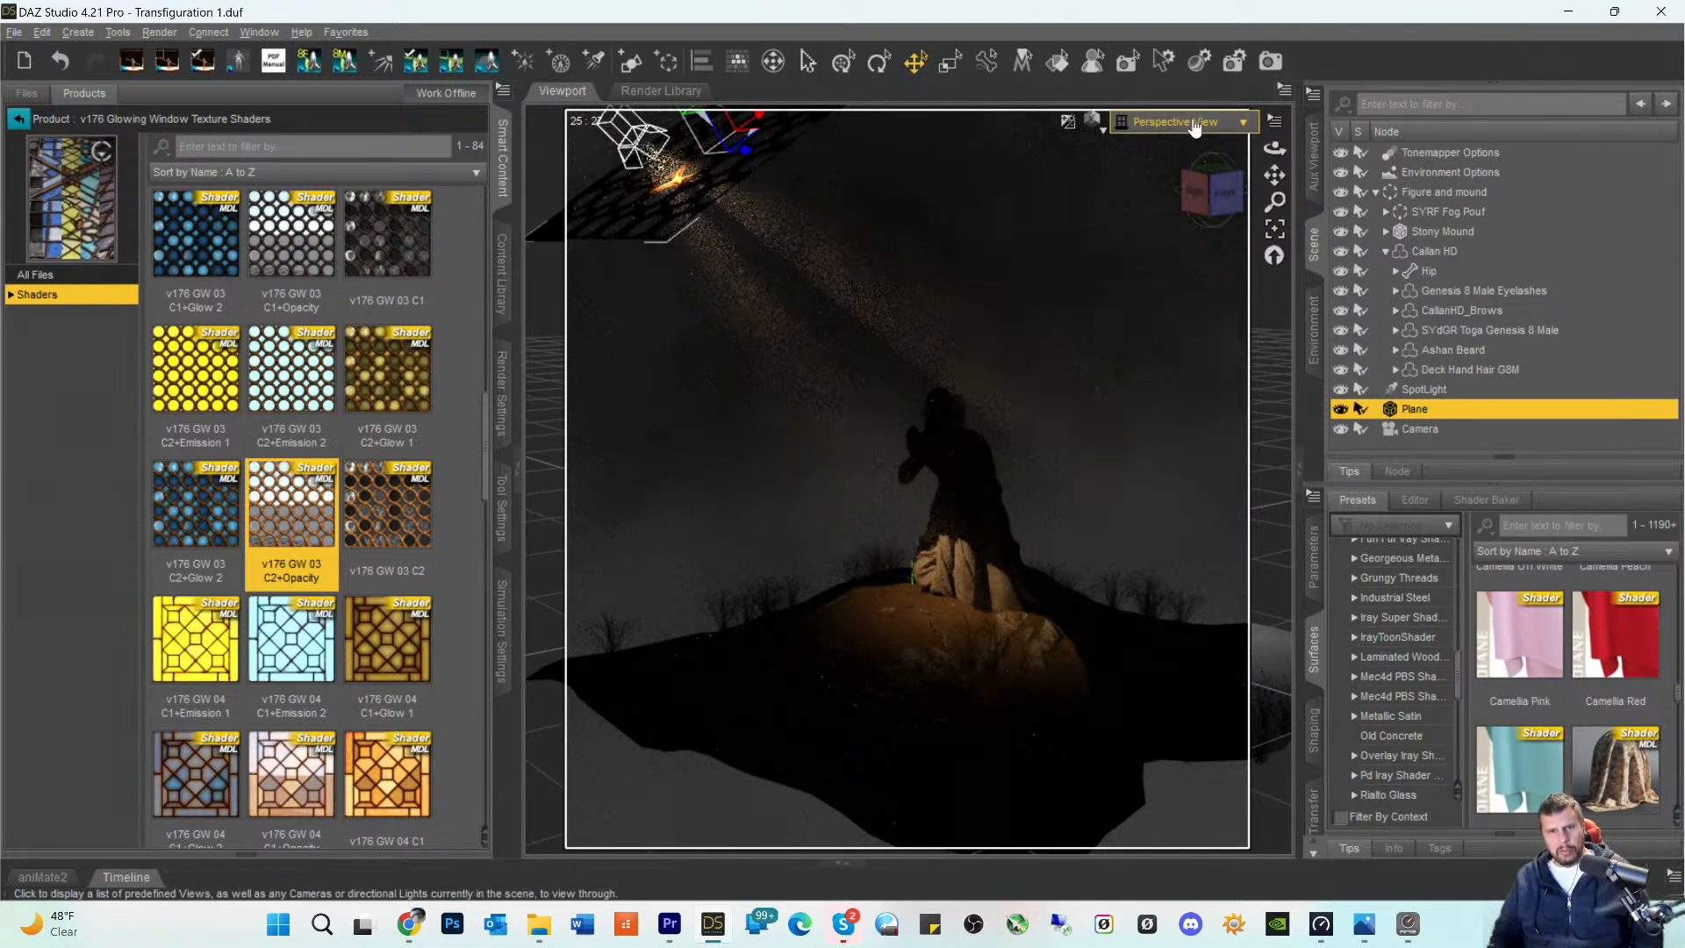
click(1190, 121)
click(1150, 281)
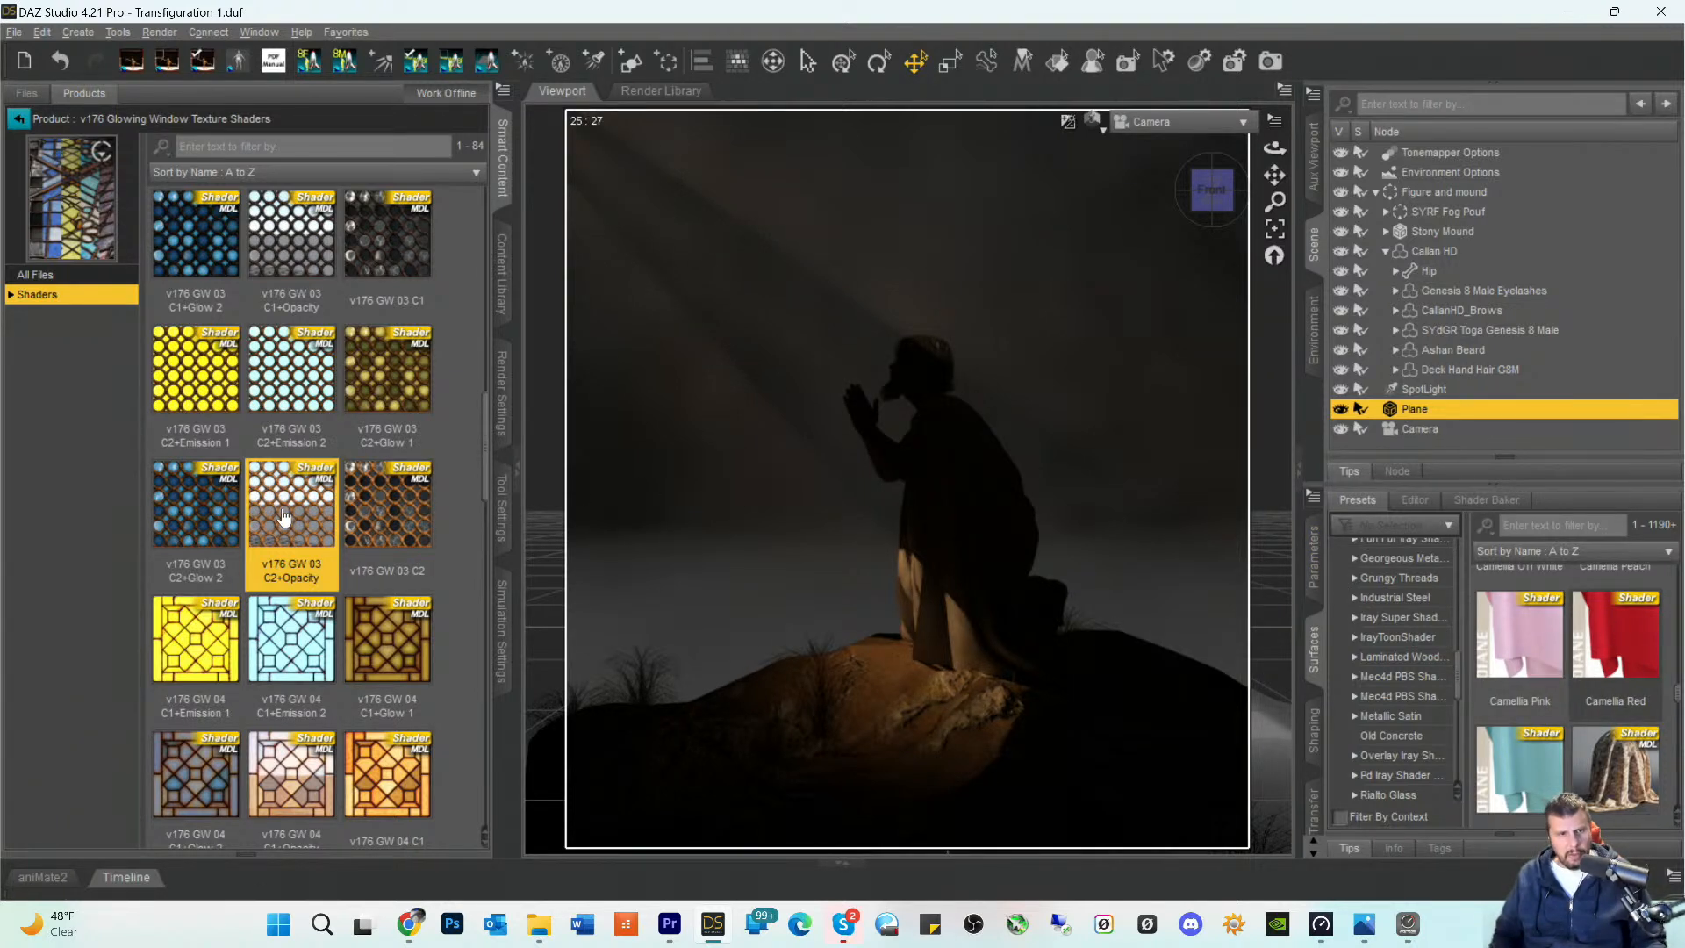
- Set both Horizontal Tiles and Vertical Tiles of the plane's surface to 20
mouse_move(283, 516)
mouse_move(297, 331)
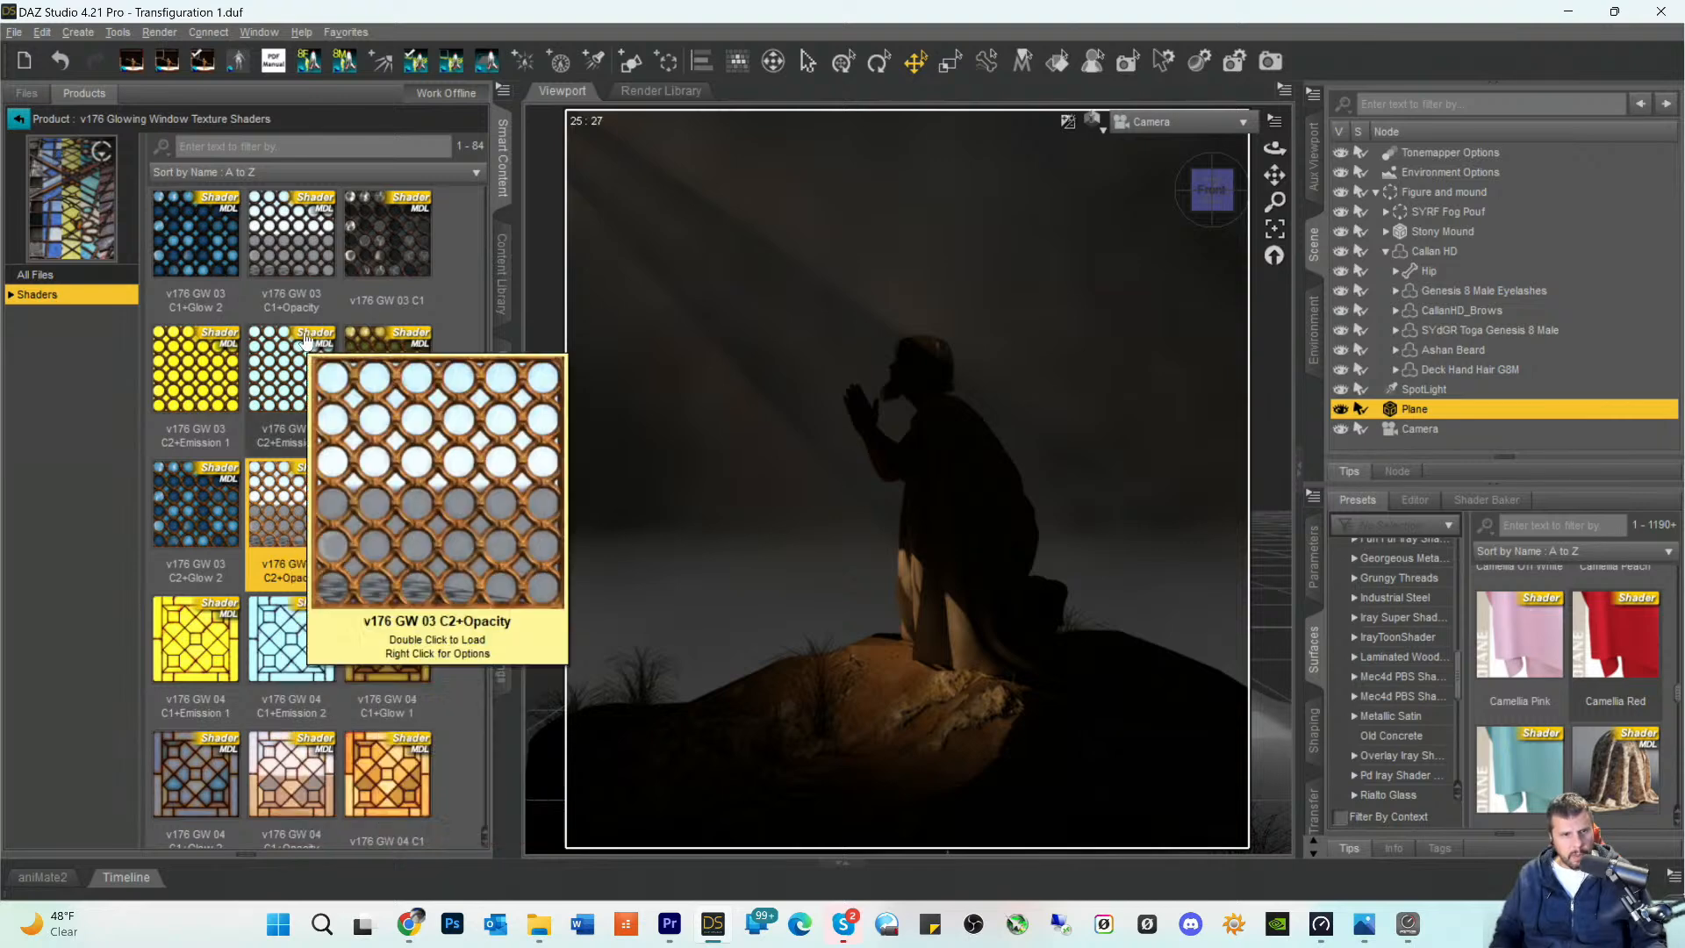
click(1415, 500)
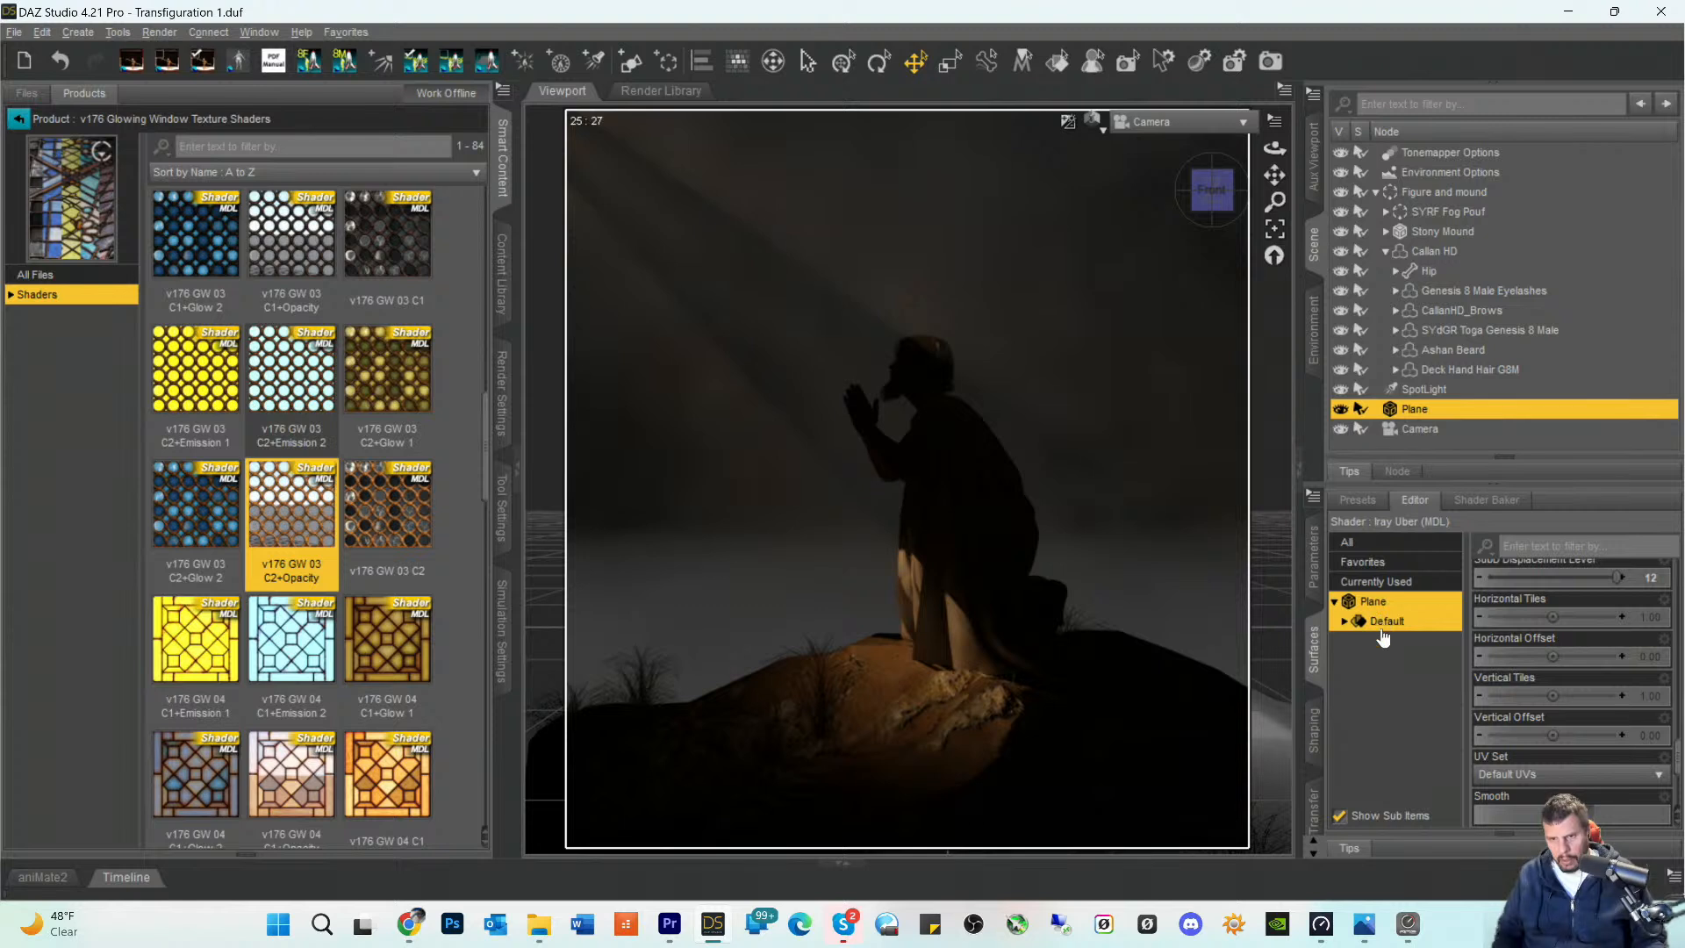
scroll(1585, 685, down, 5)
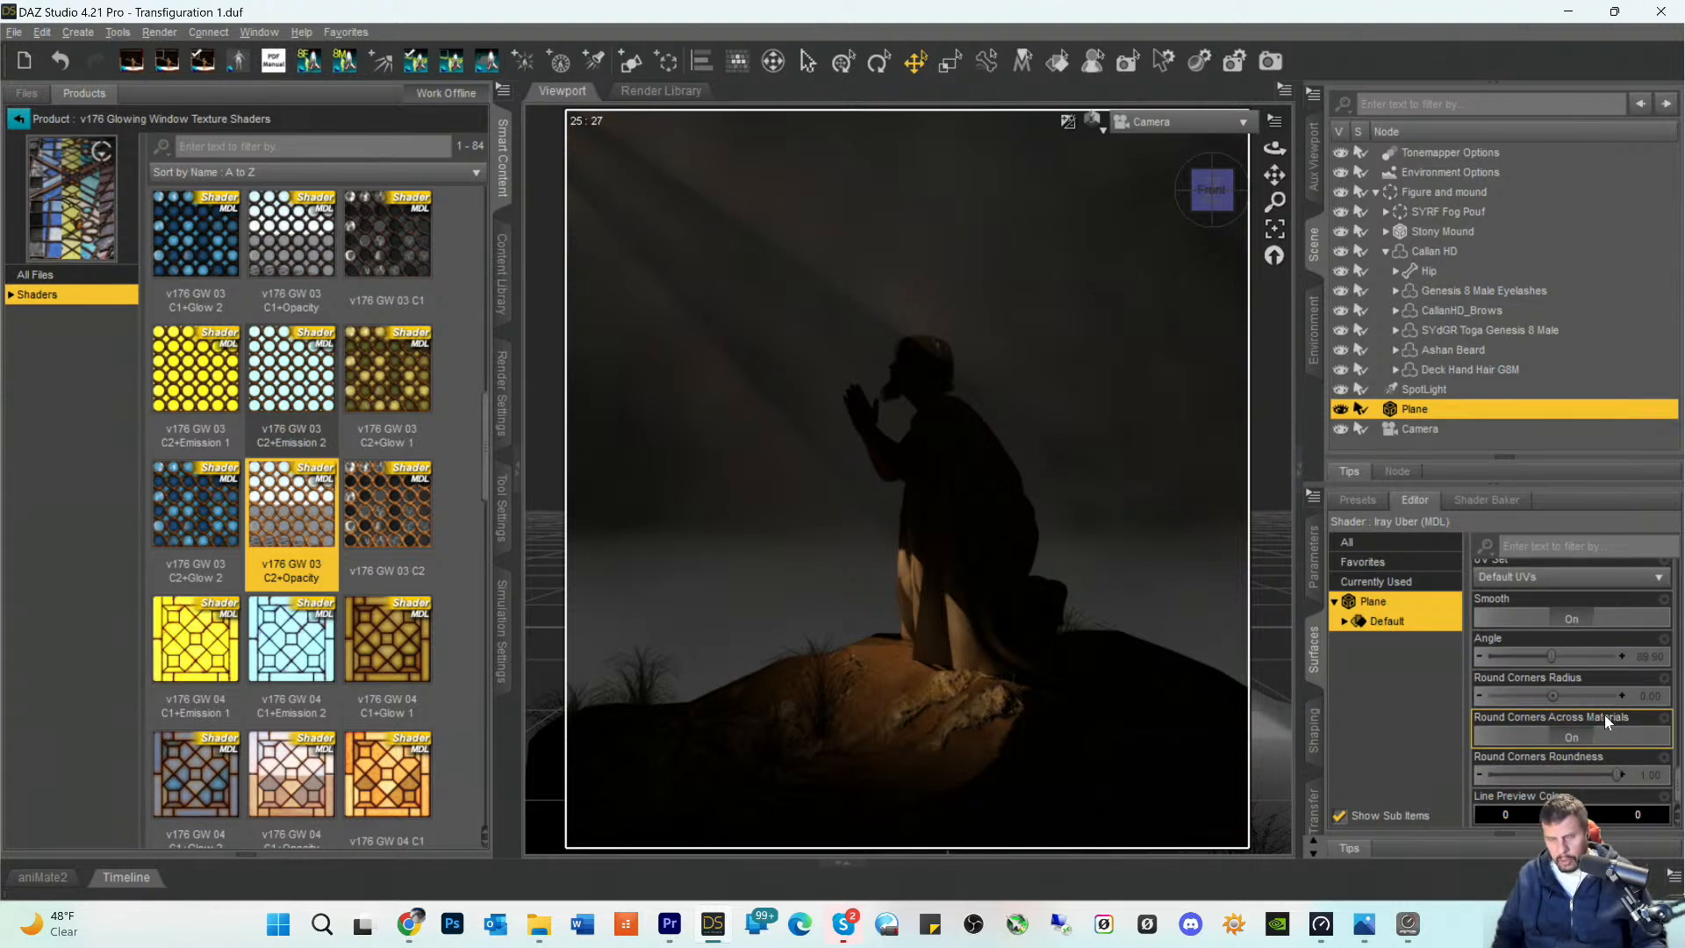
scroll(1587, 728, up, 3)
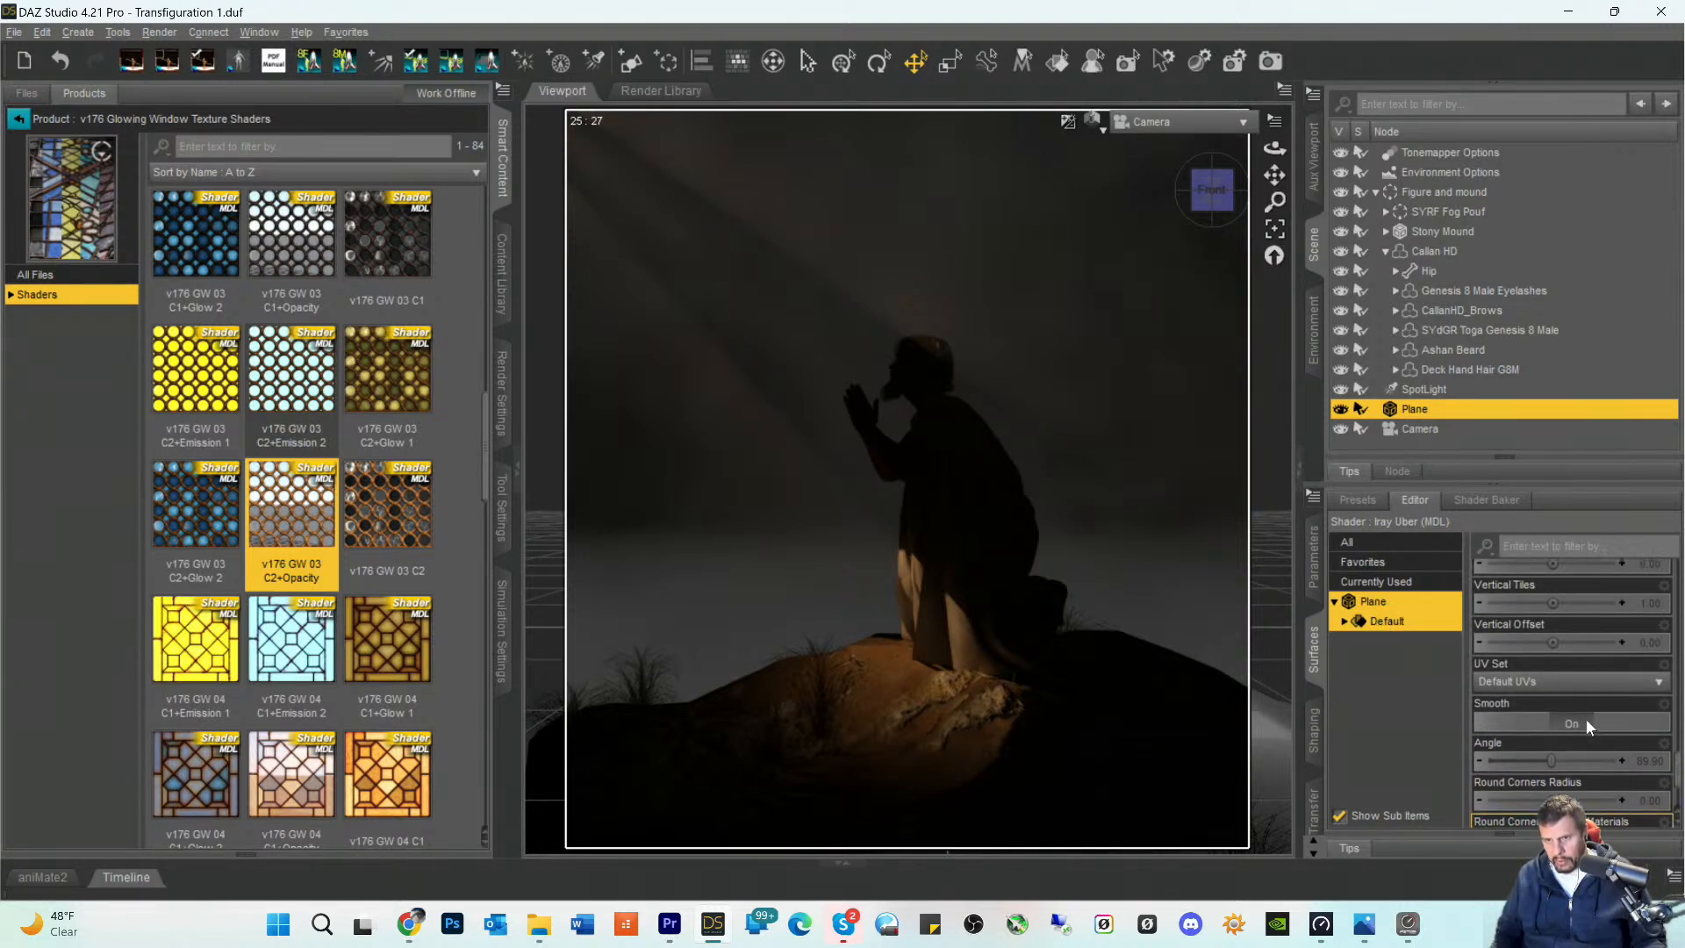
scroll(1586, 719, up, 3)
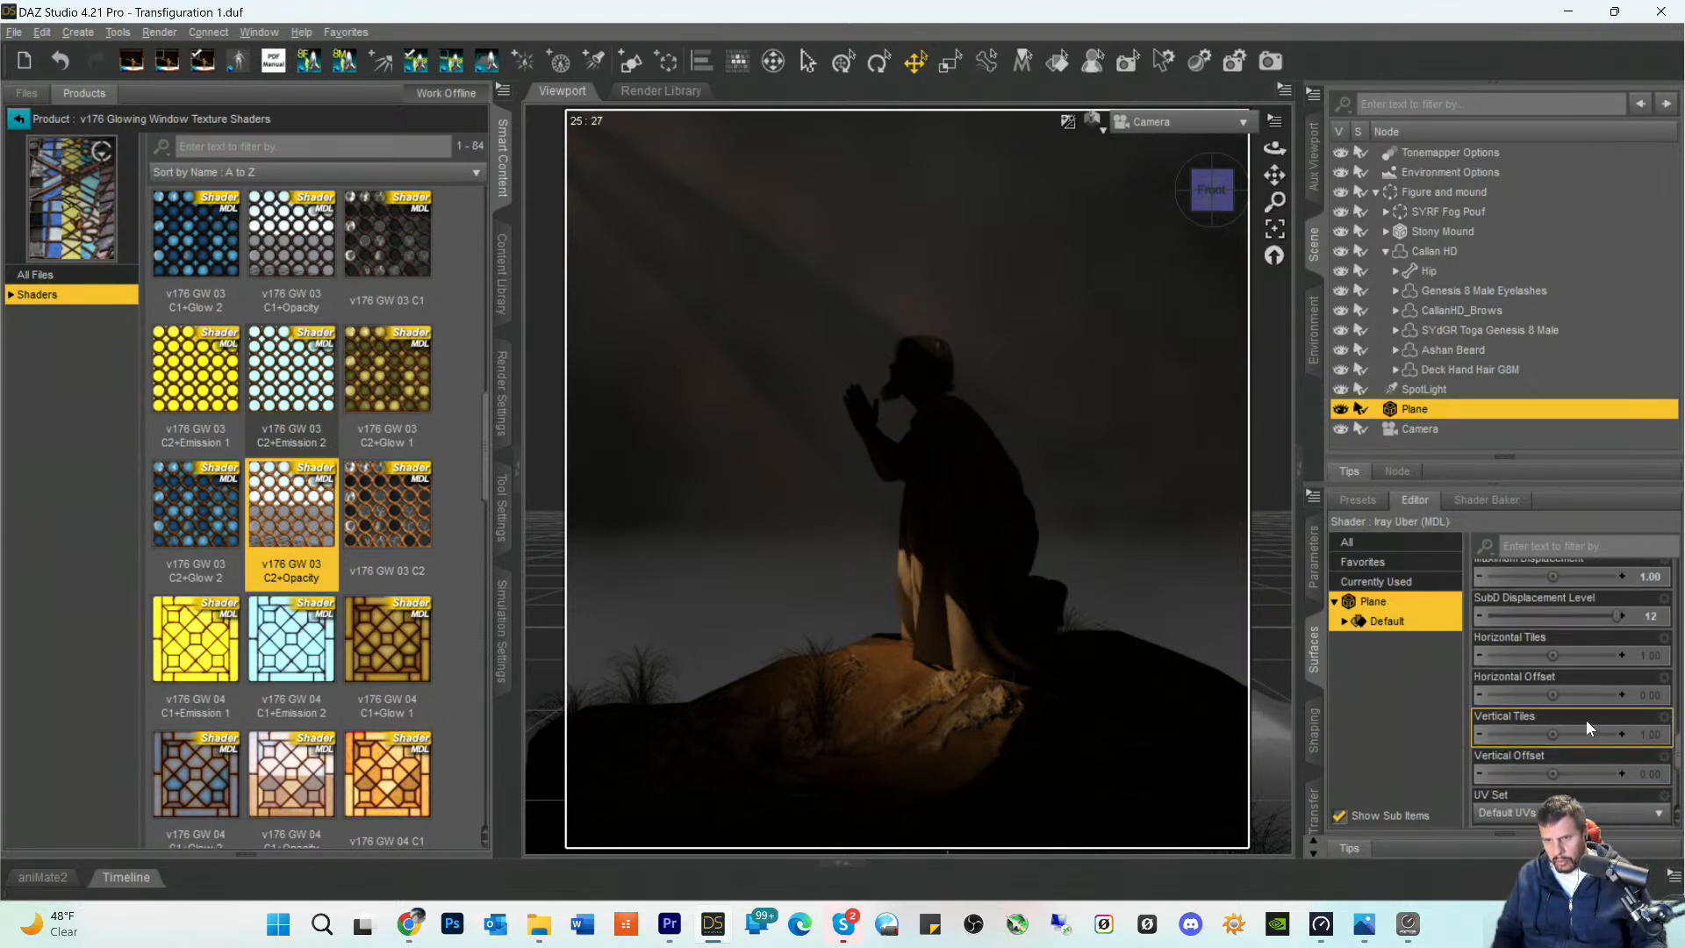
click(1654, 657)
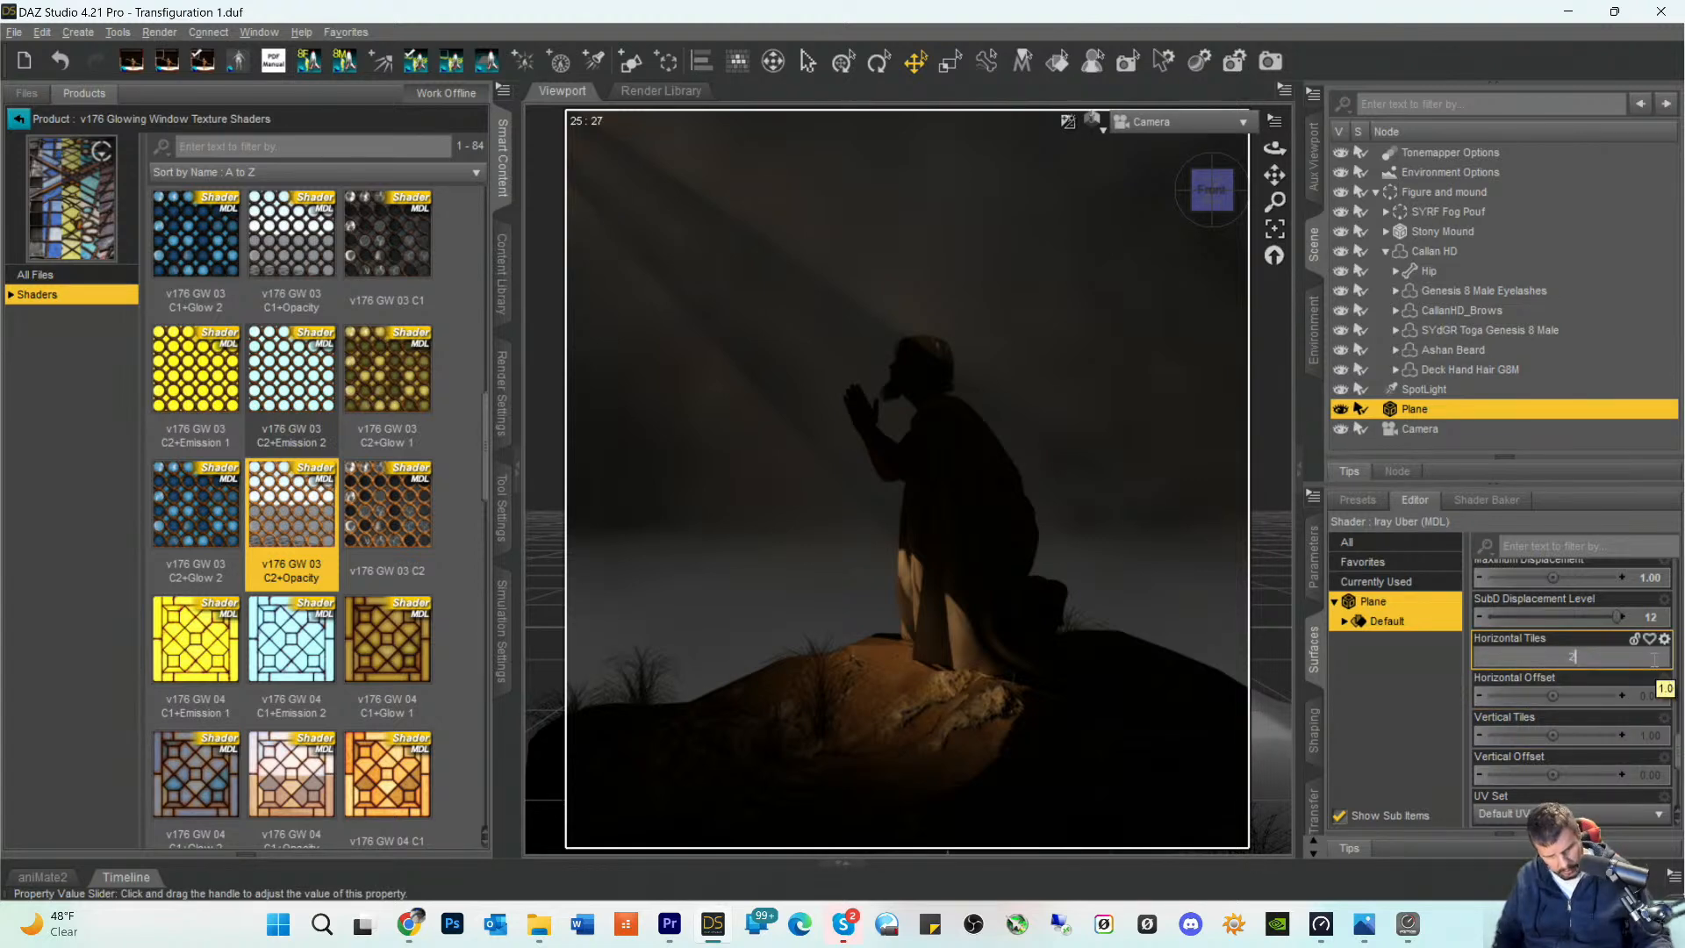
text(20)
key(Return)
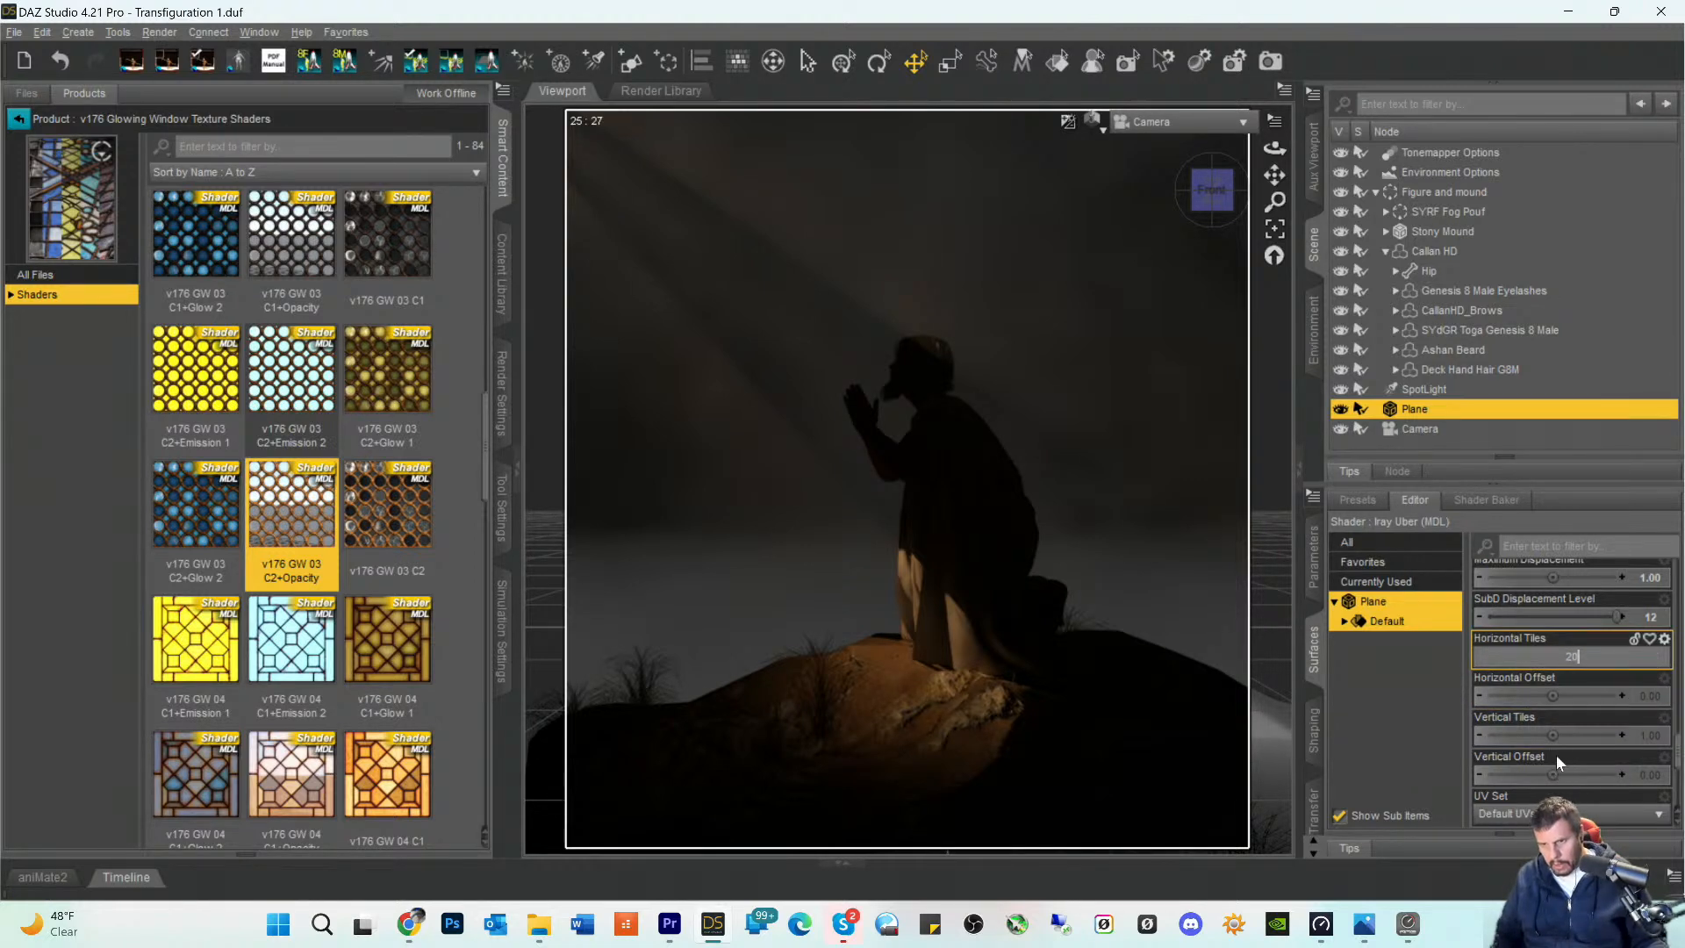
click(1649, 736)
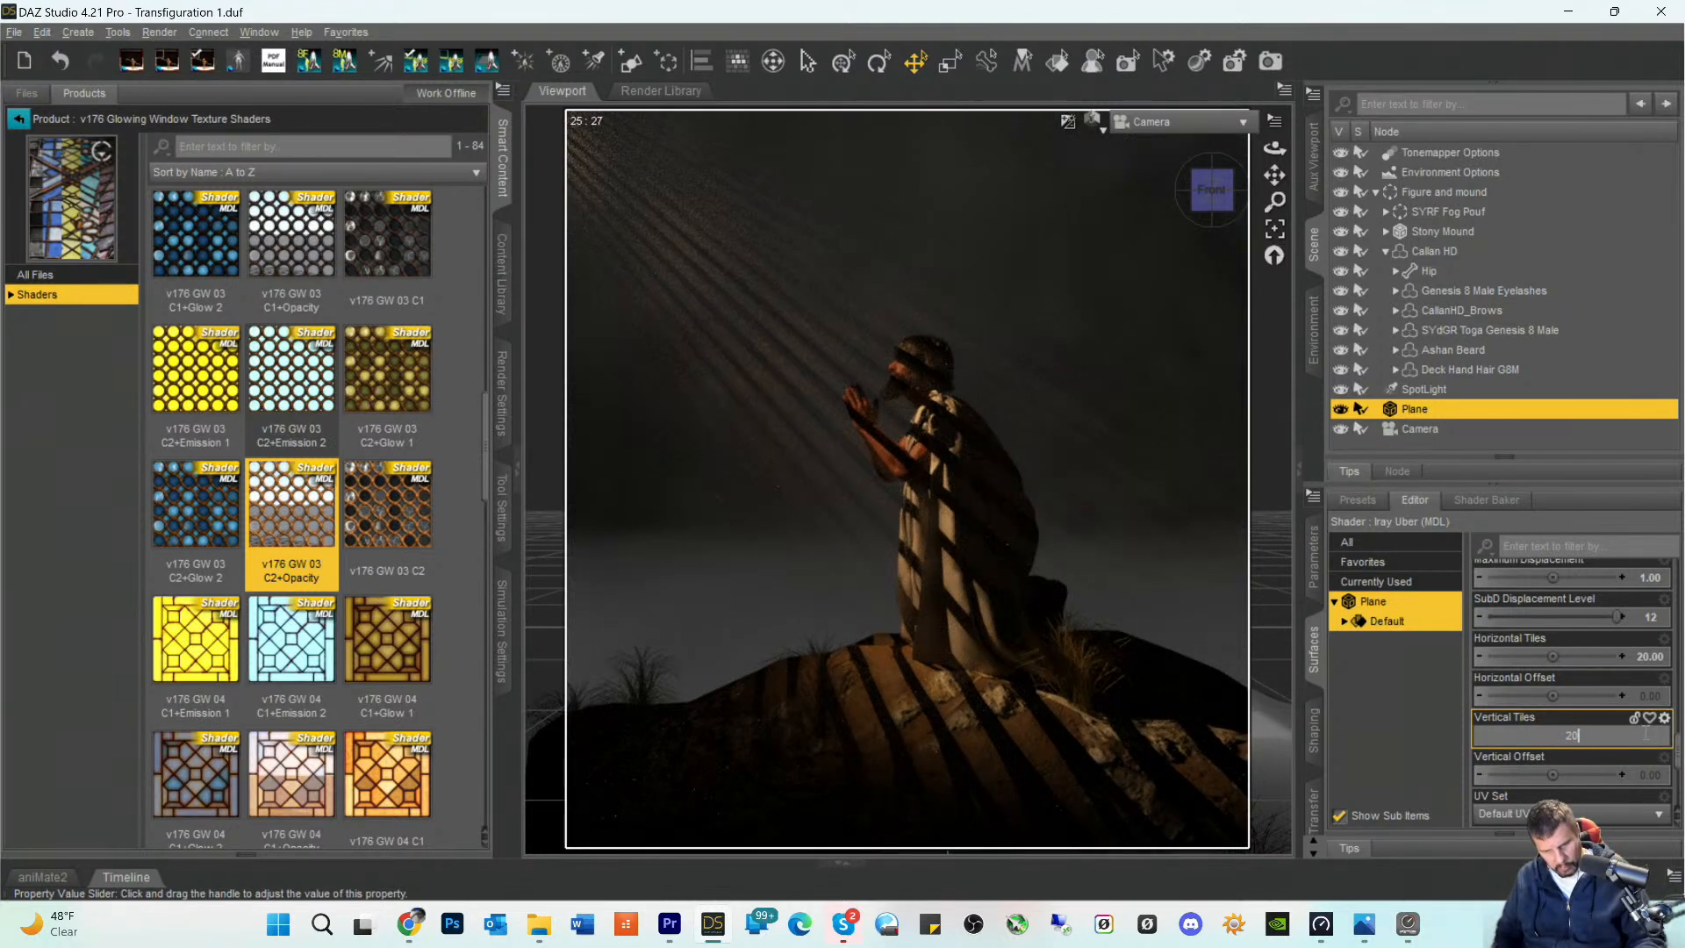
text(20)
key(Return)
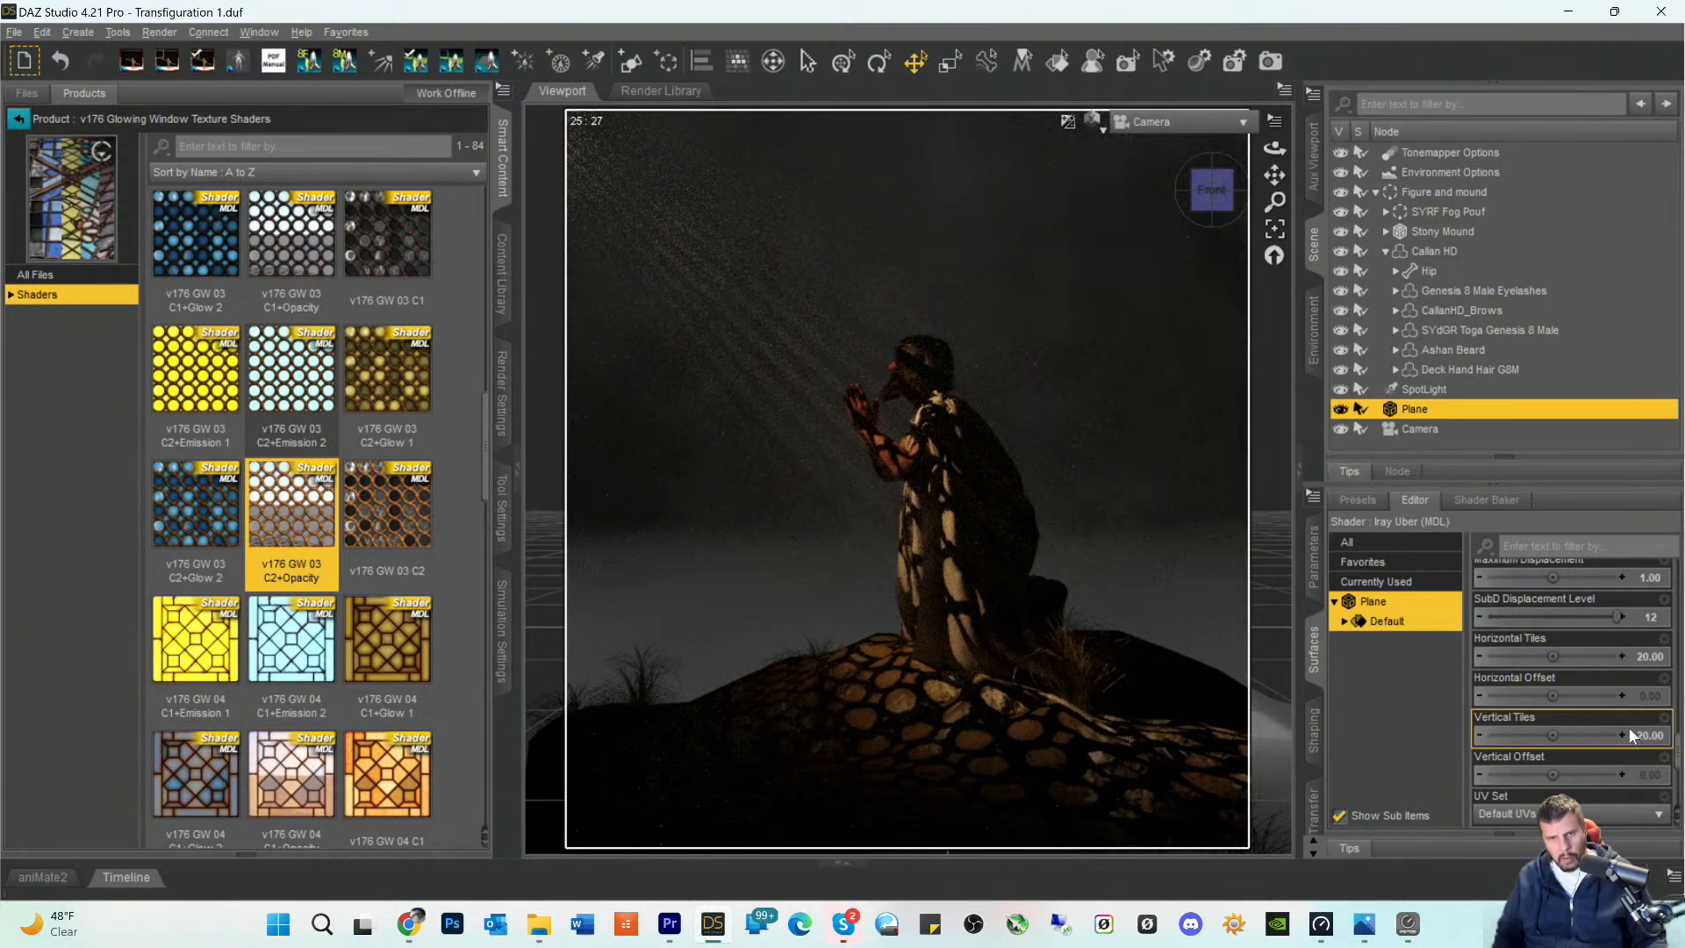
- Change the plane surface's Horizontal Tiles and Vertical Tiles to 10 each
click(1647, 658)
text(1)
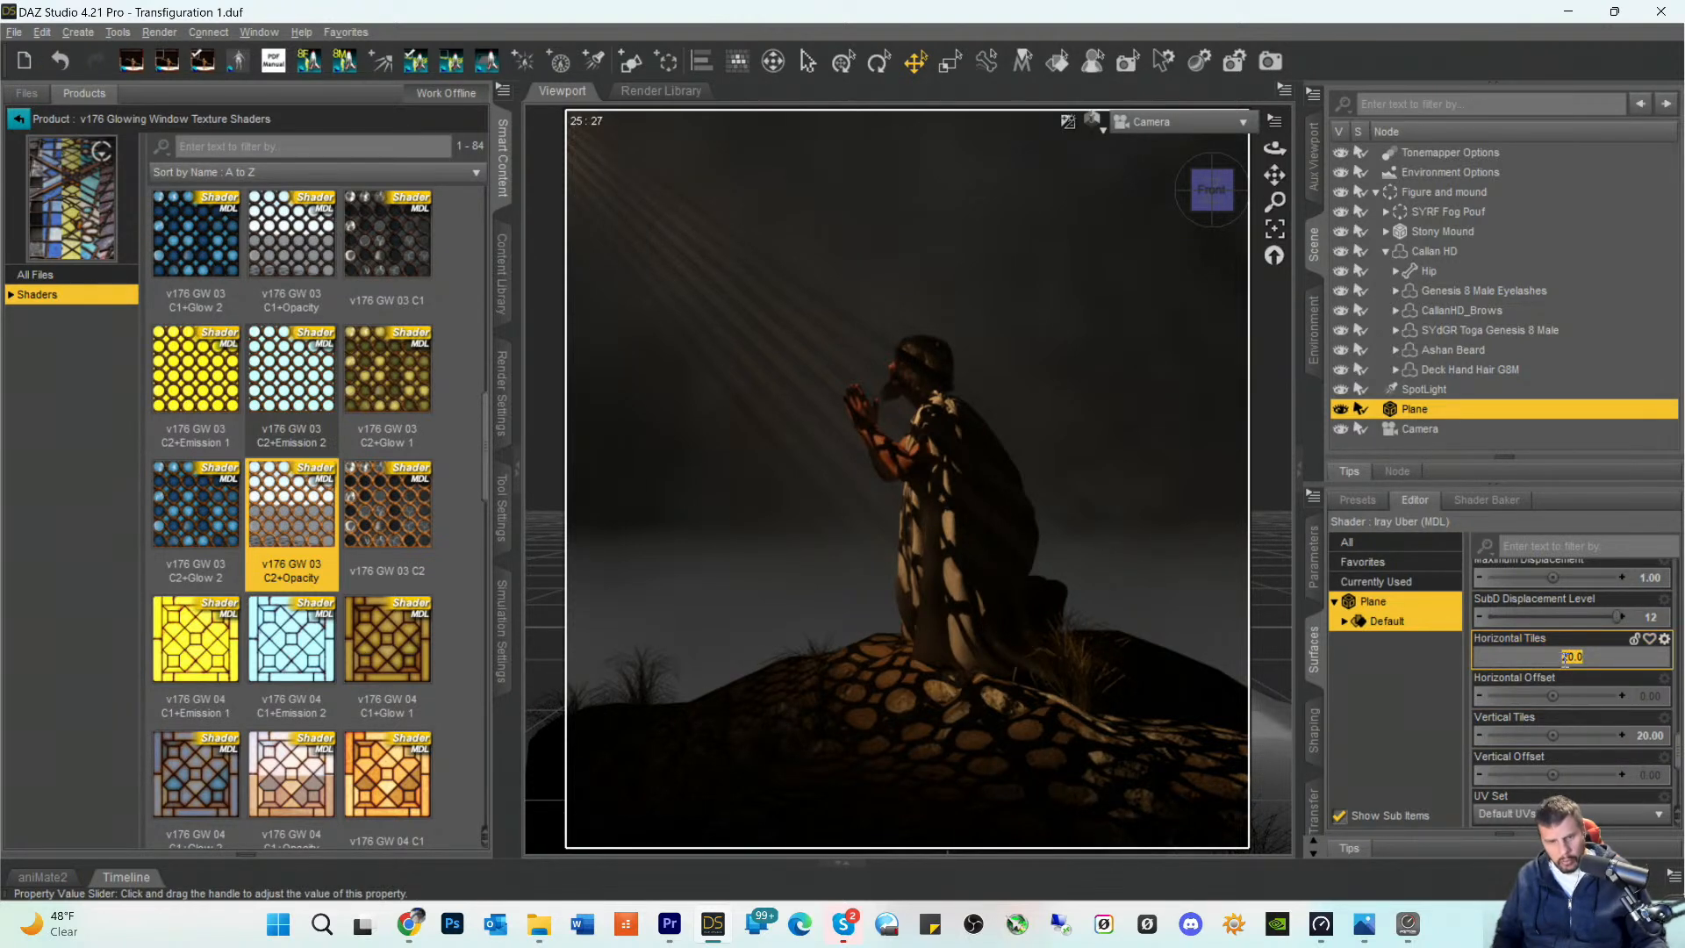
text(0)
key(Return)
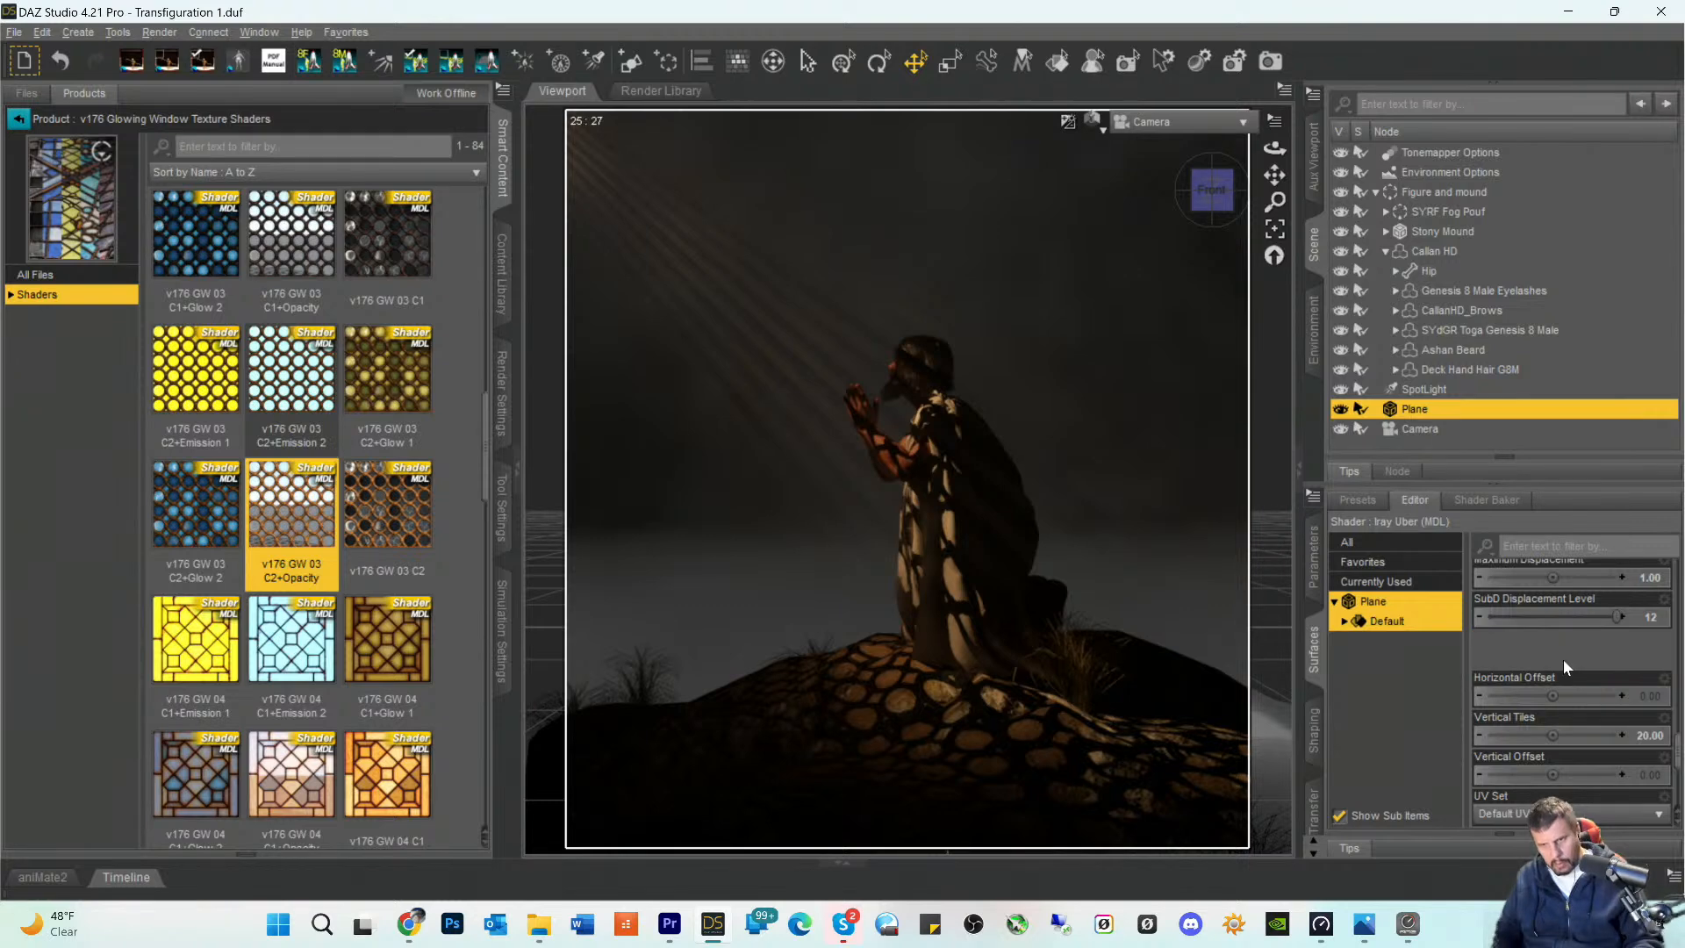
click(1648, 737)
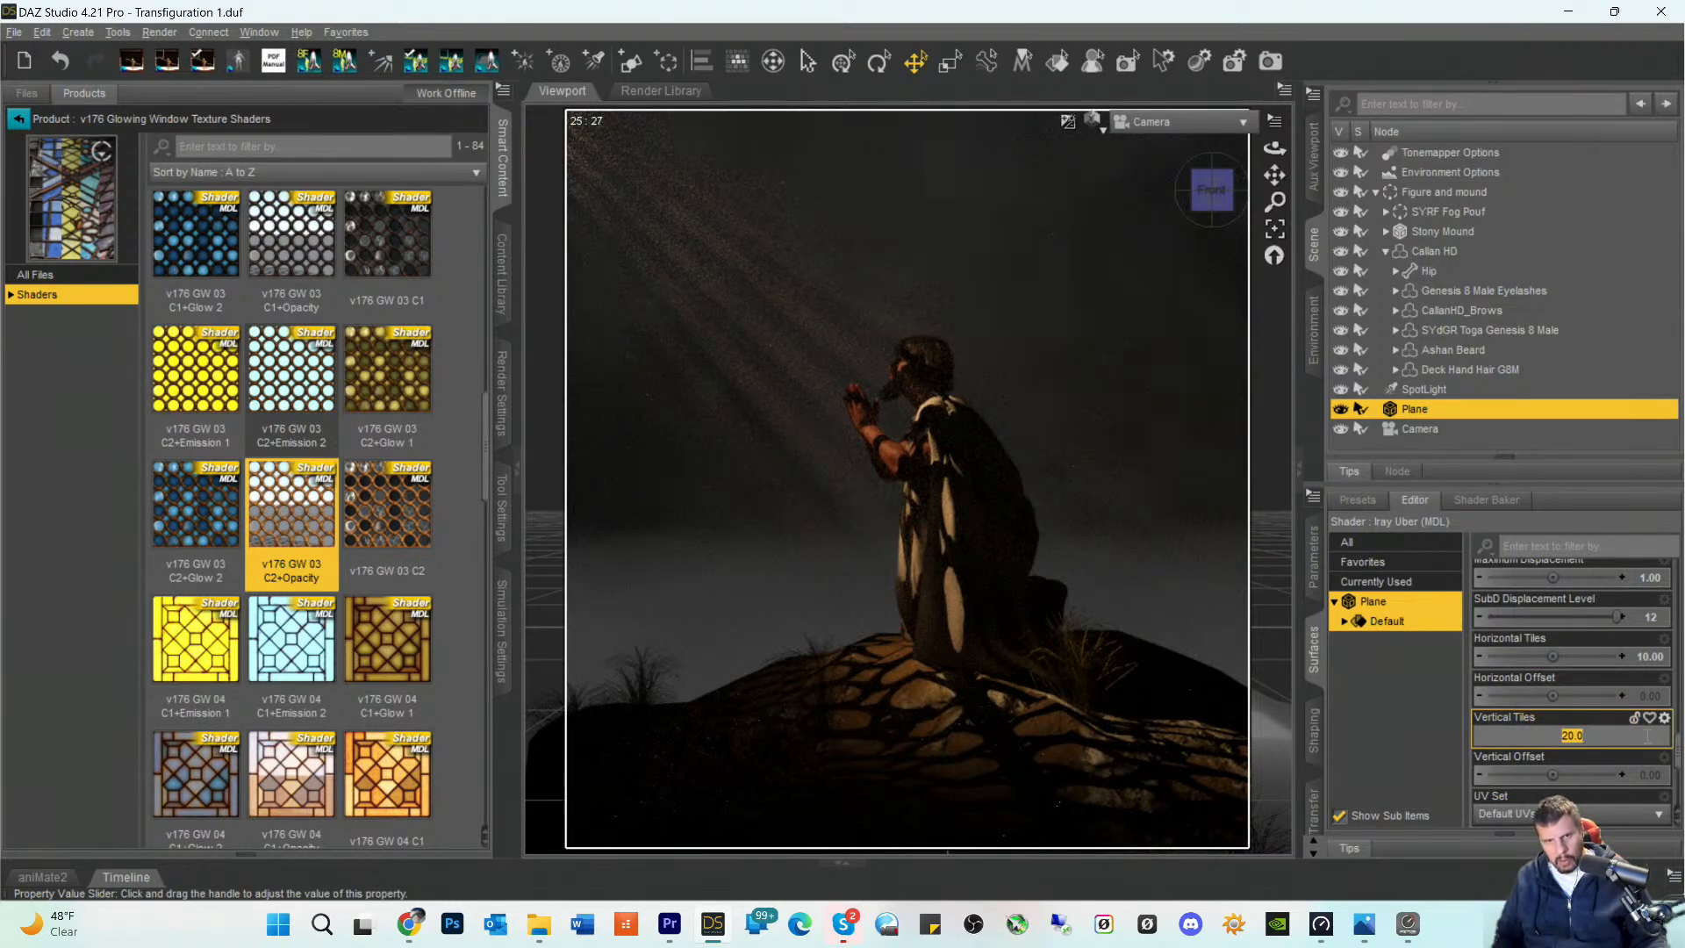
text(10)
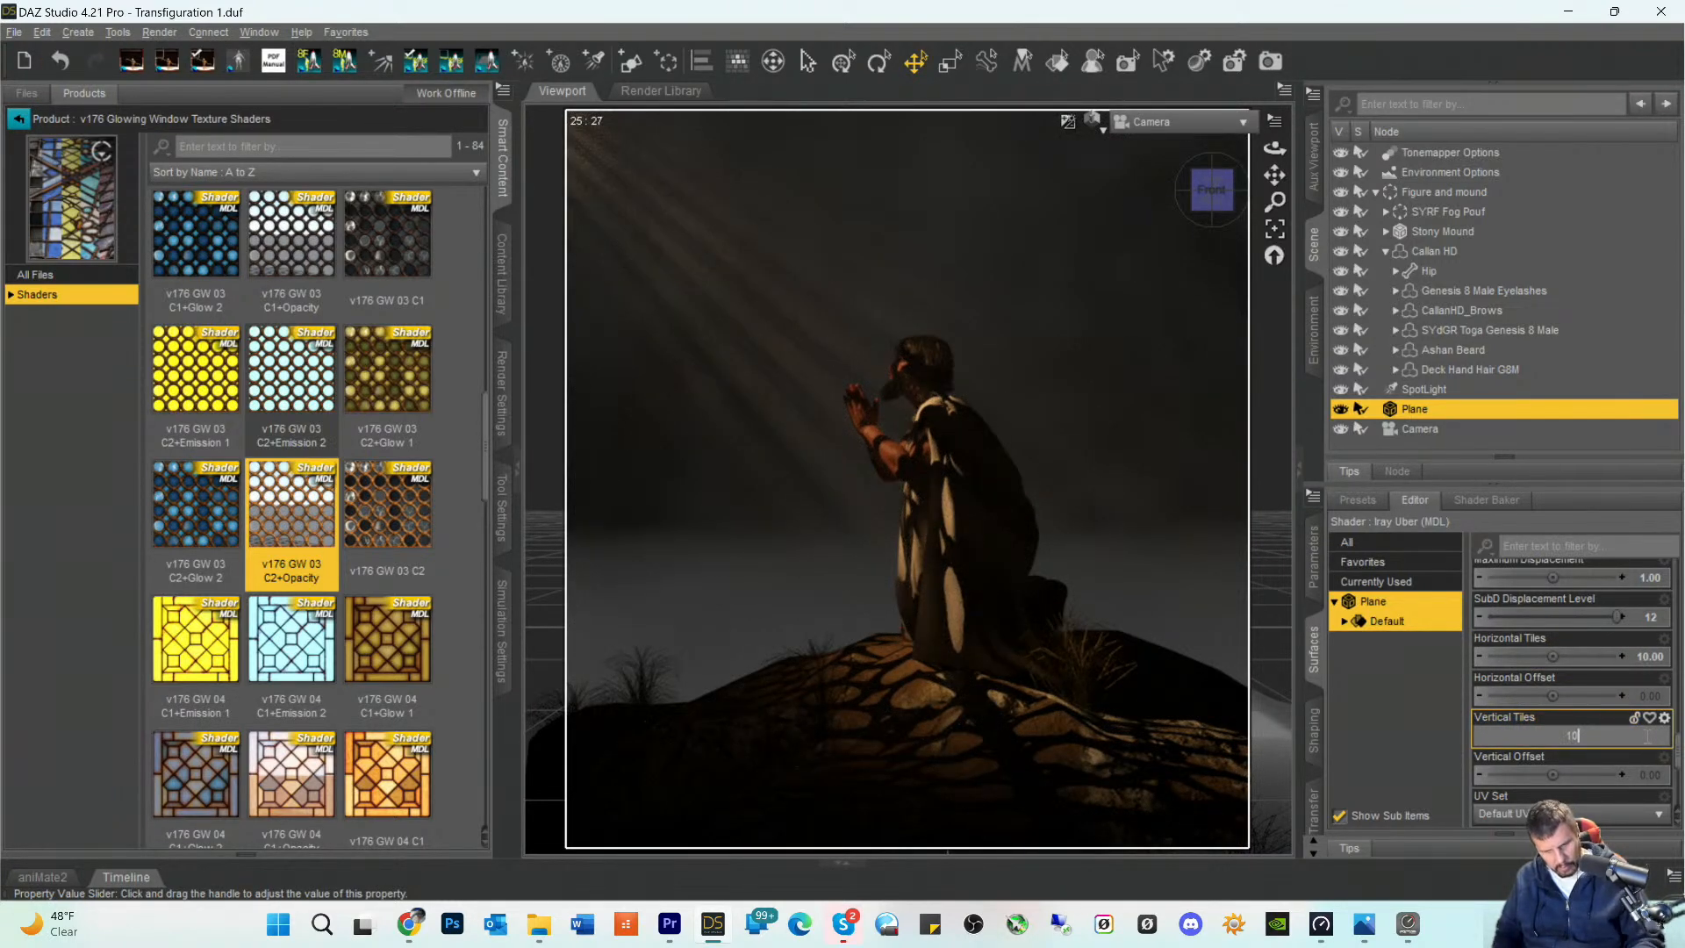
key(Return)
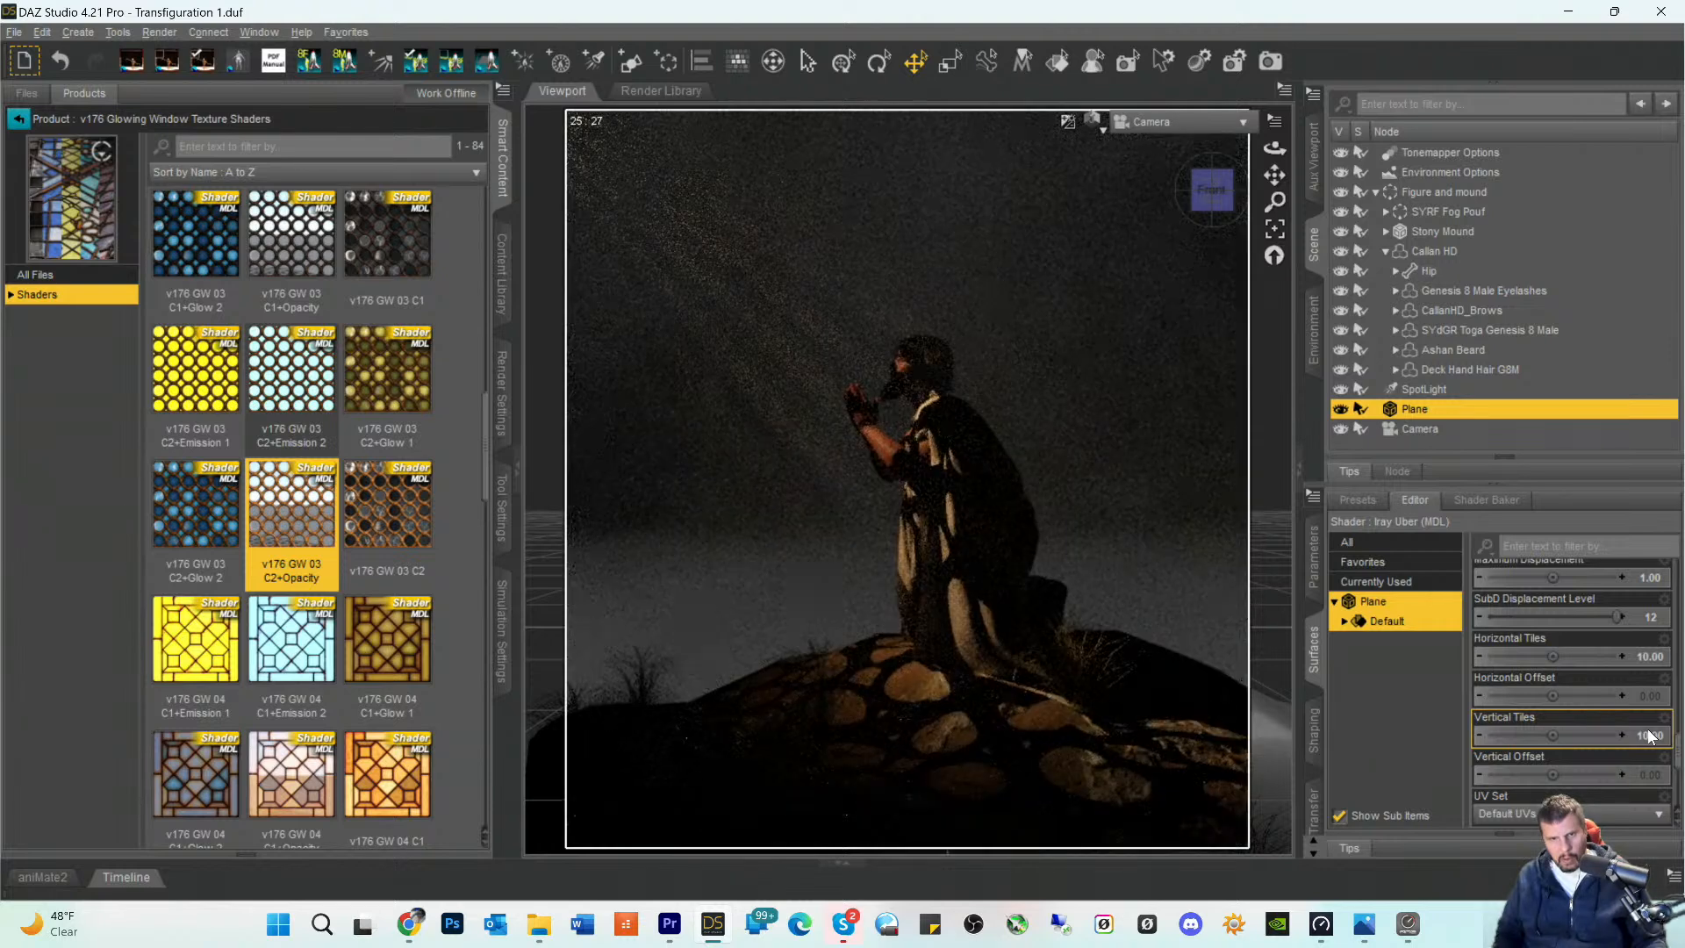
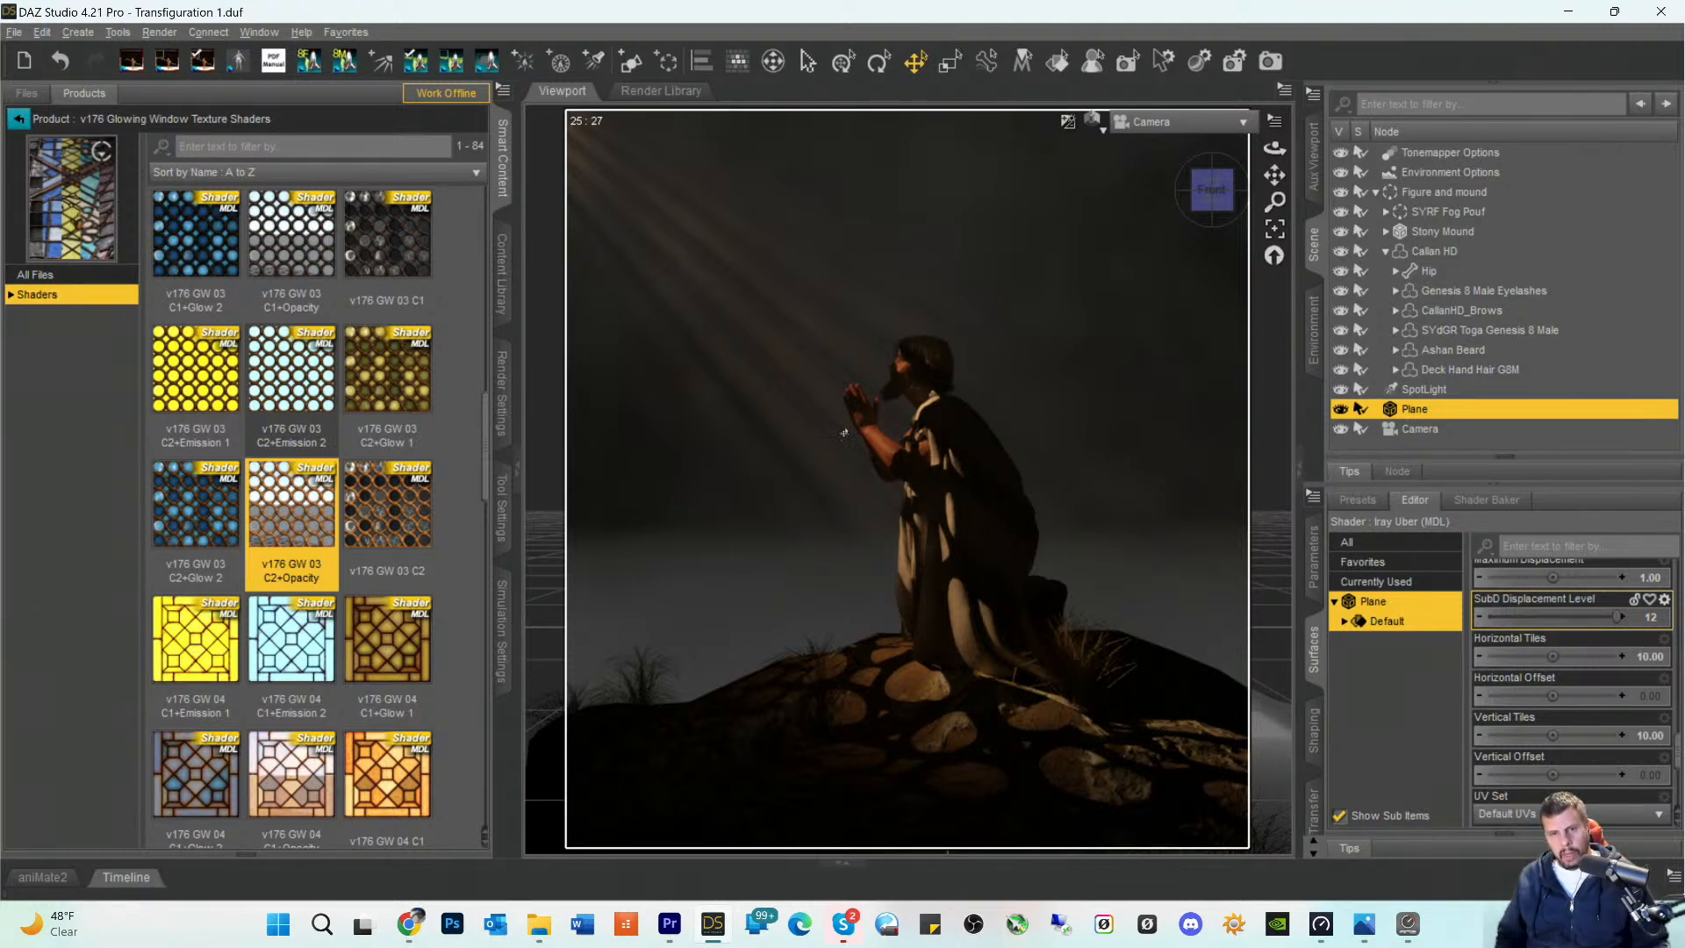
- Group the Plane and Camera together under the label "Camera Plane"
ctrl+click(1409, 428)
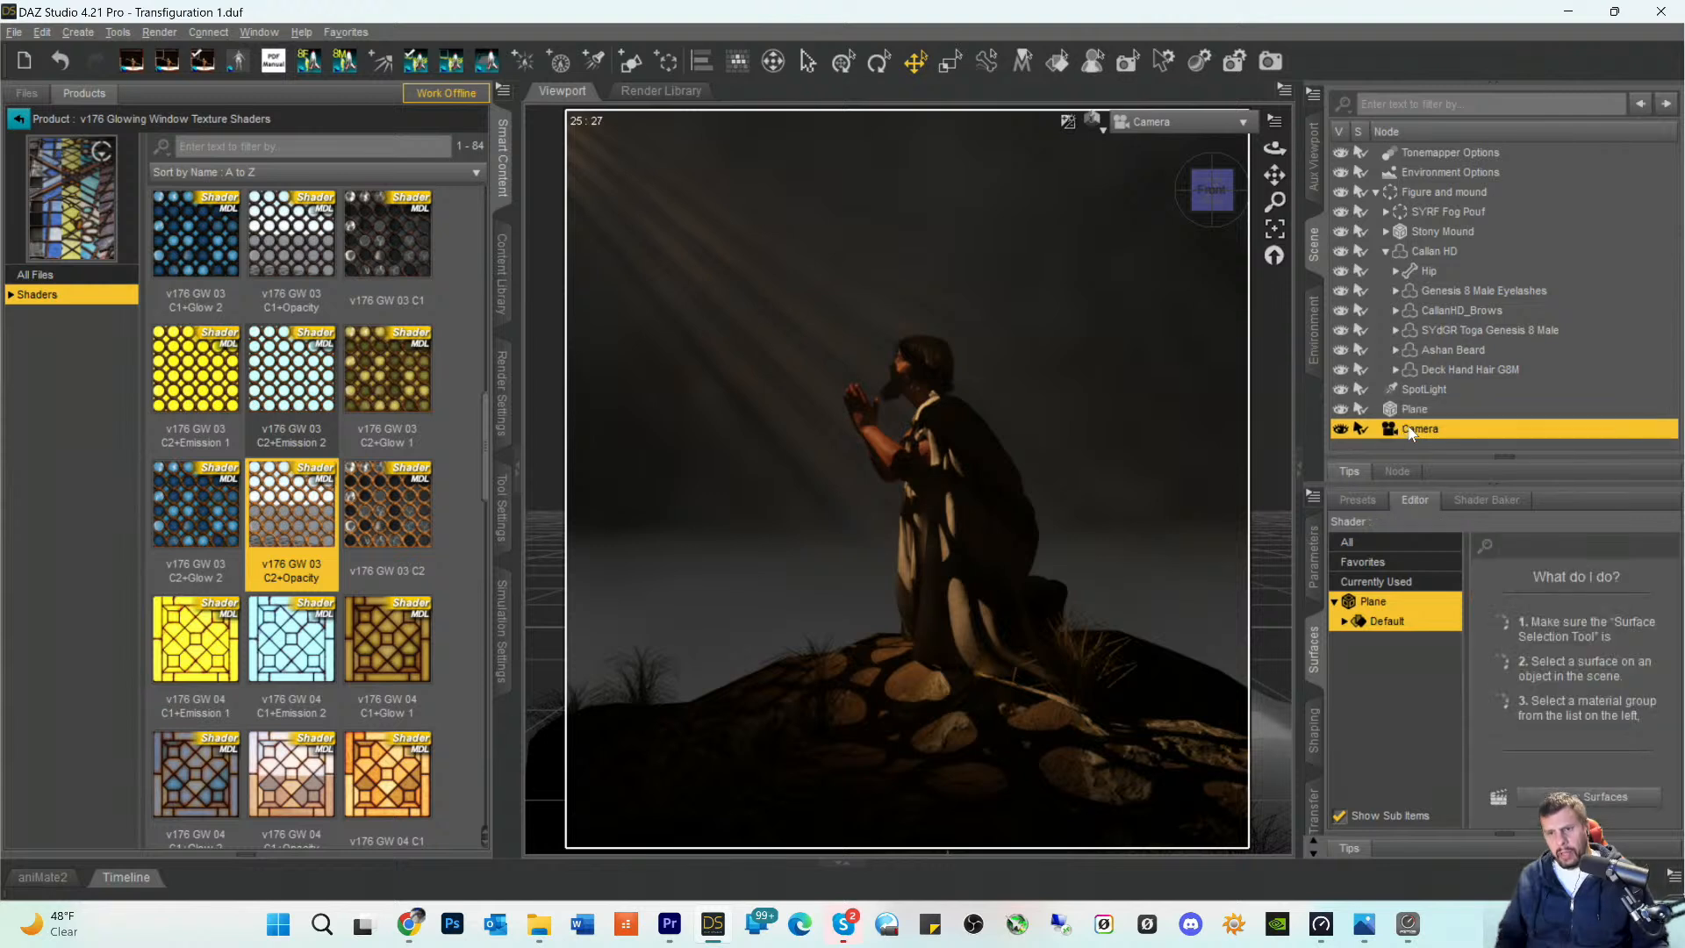
click(664, 64)
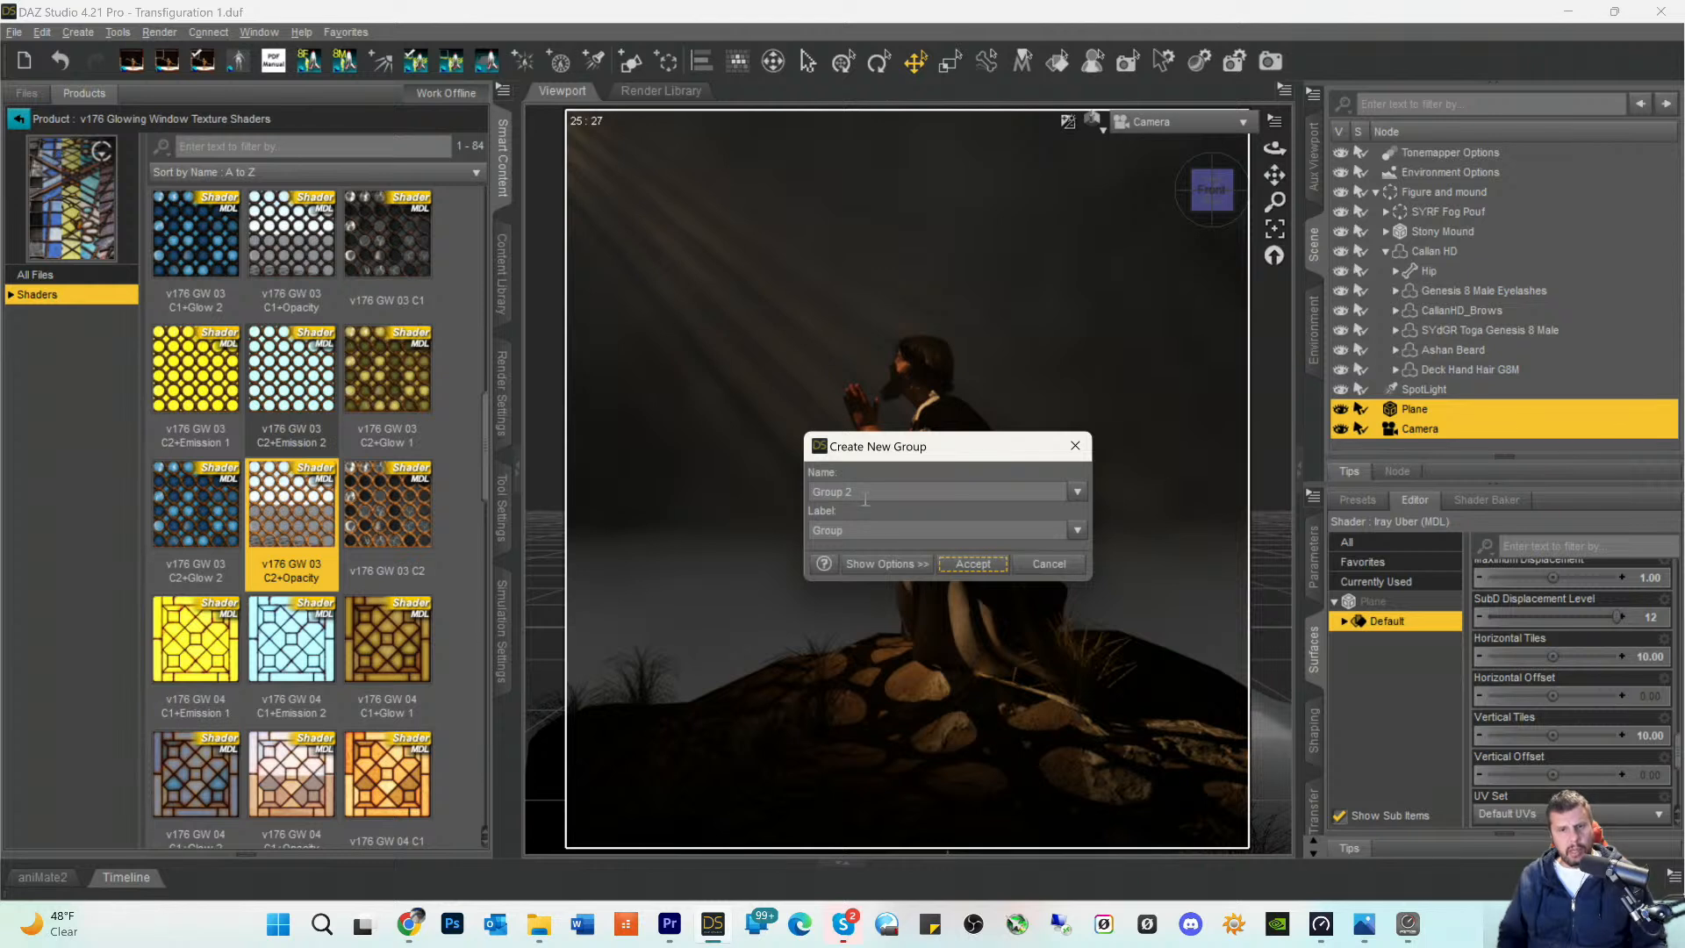
click(861, 529)
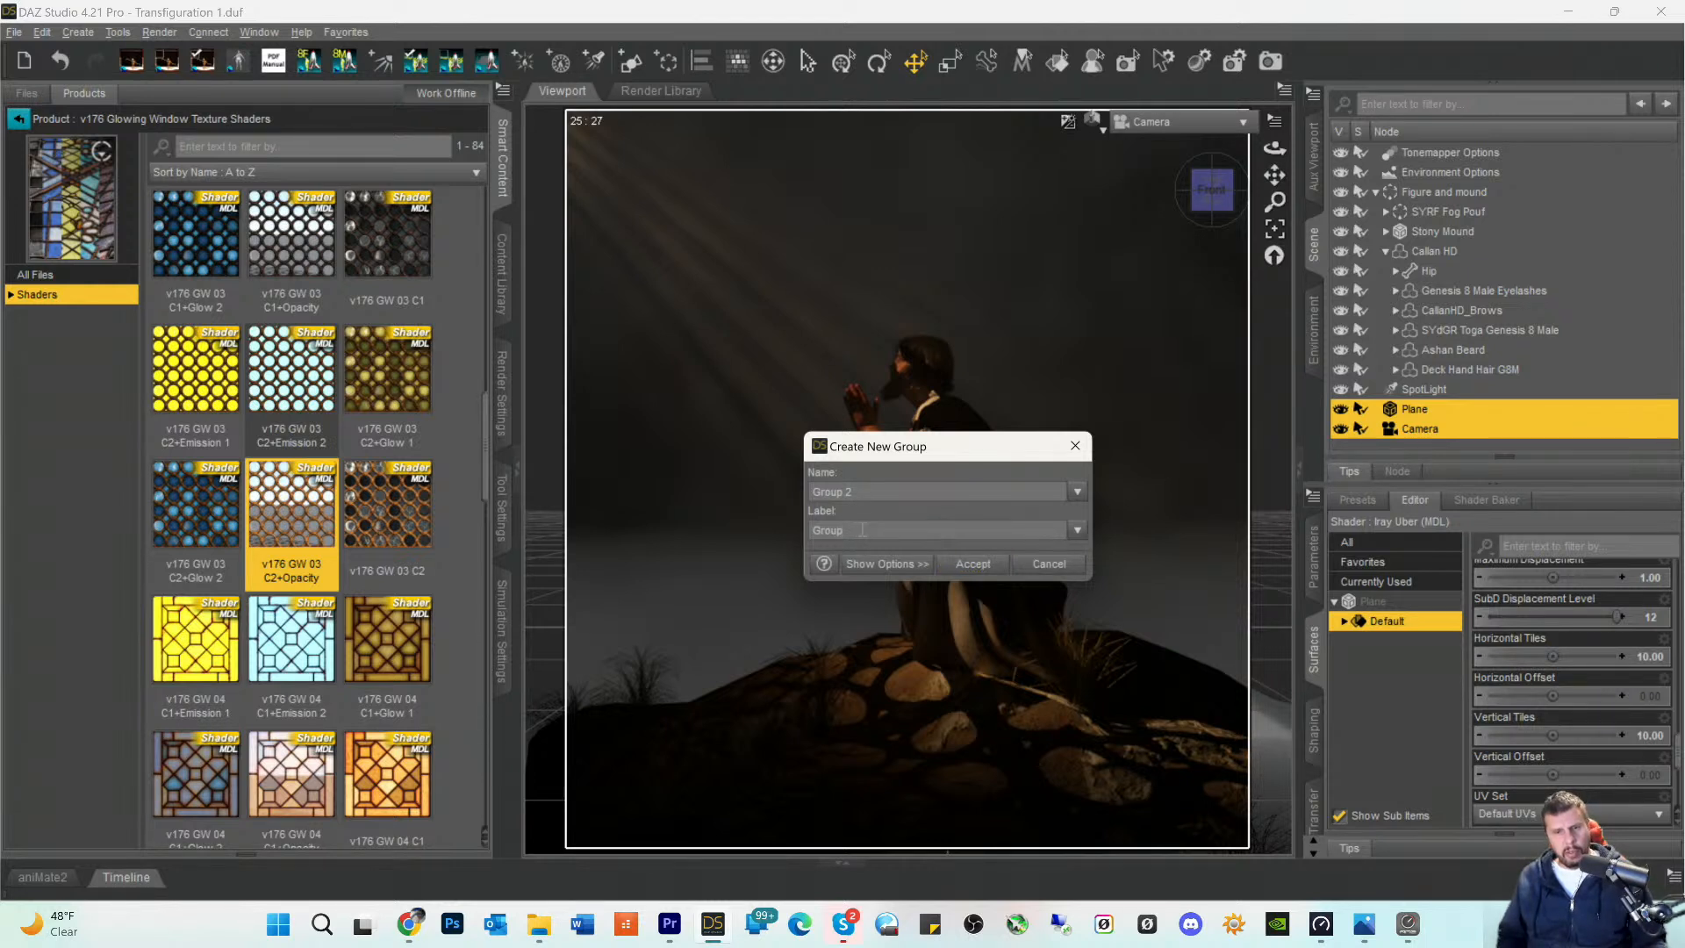
double_click(862, 529)
text(C)
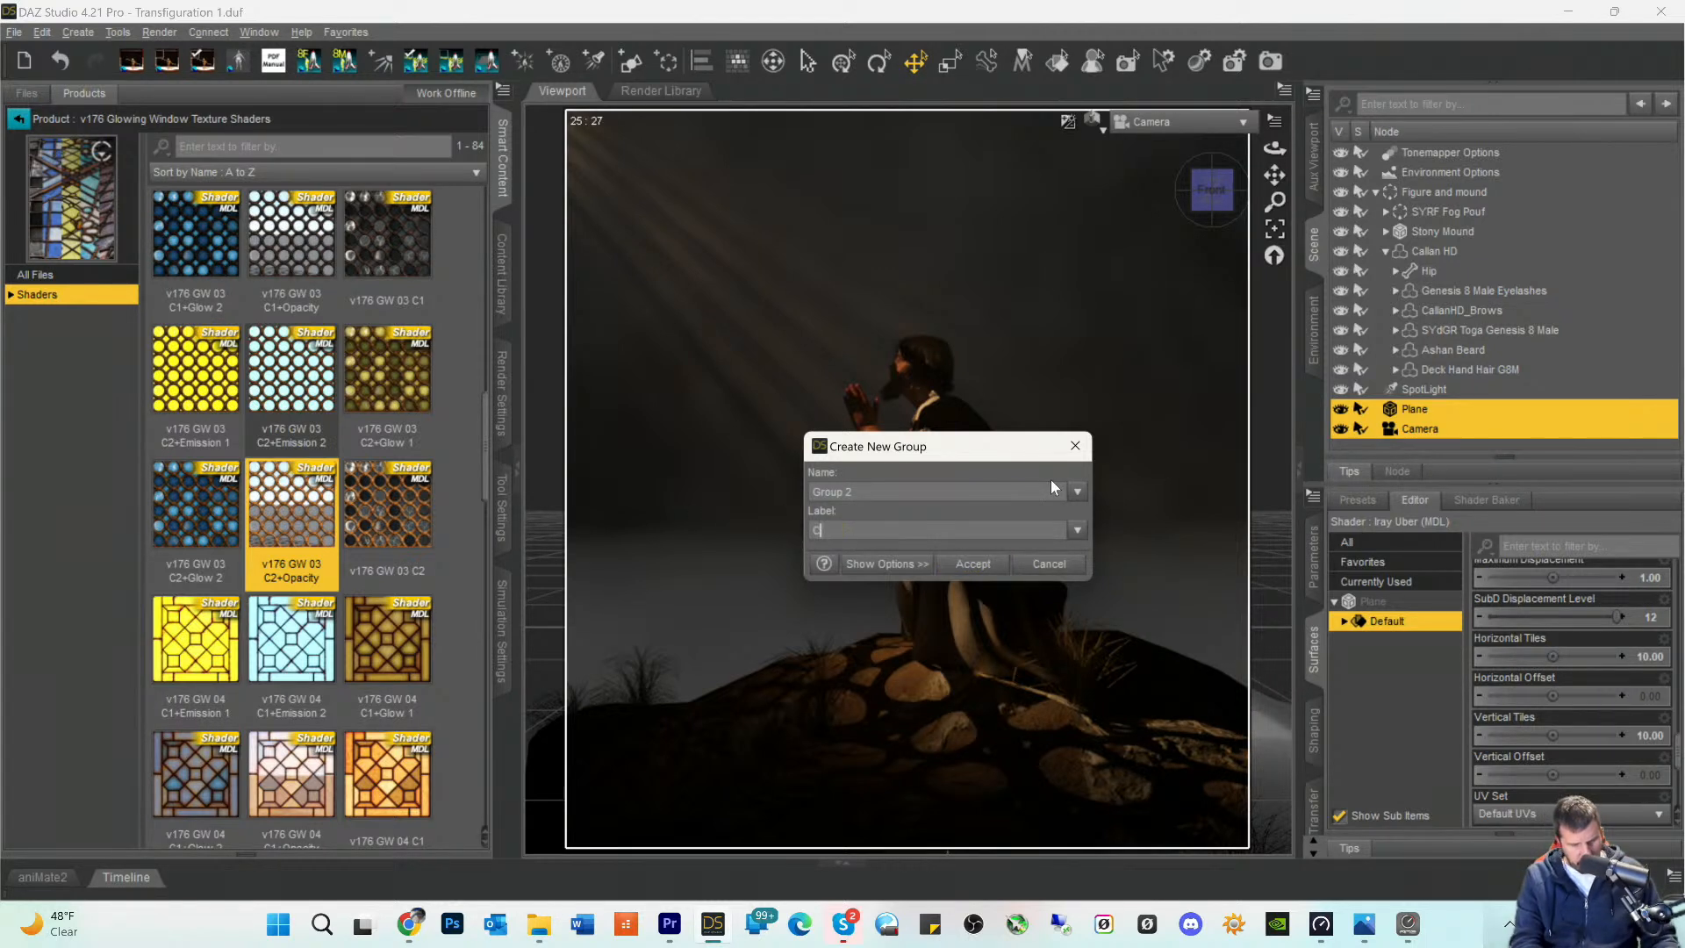
text(amera Plane)
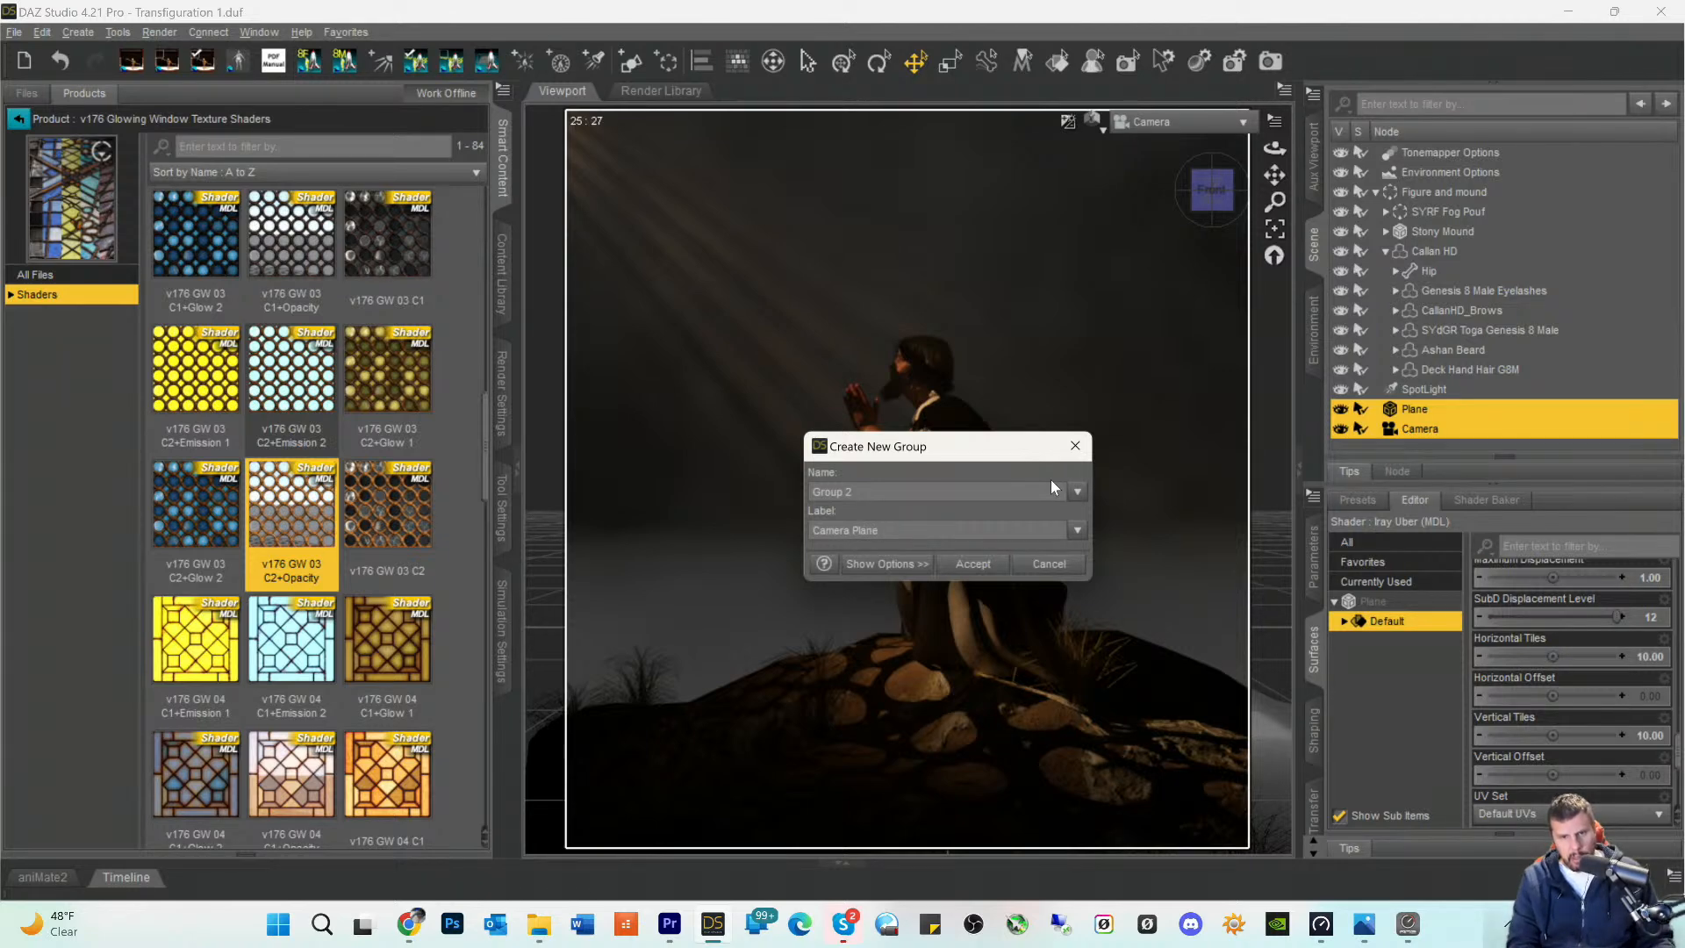
key(Return)
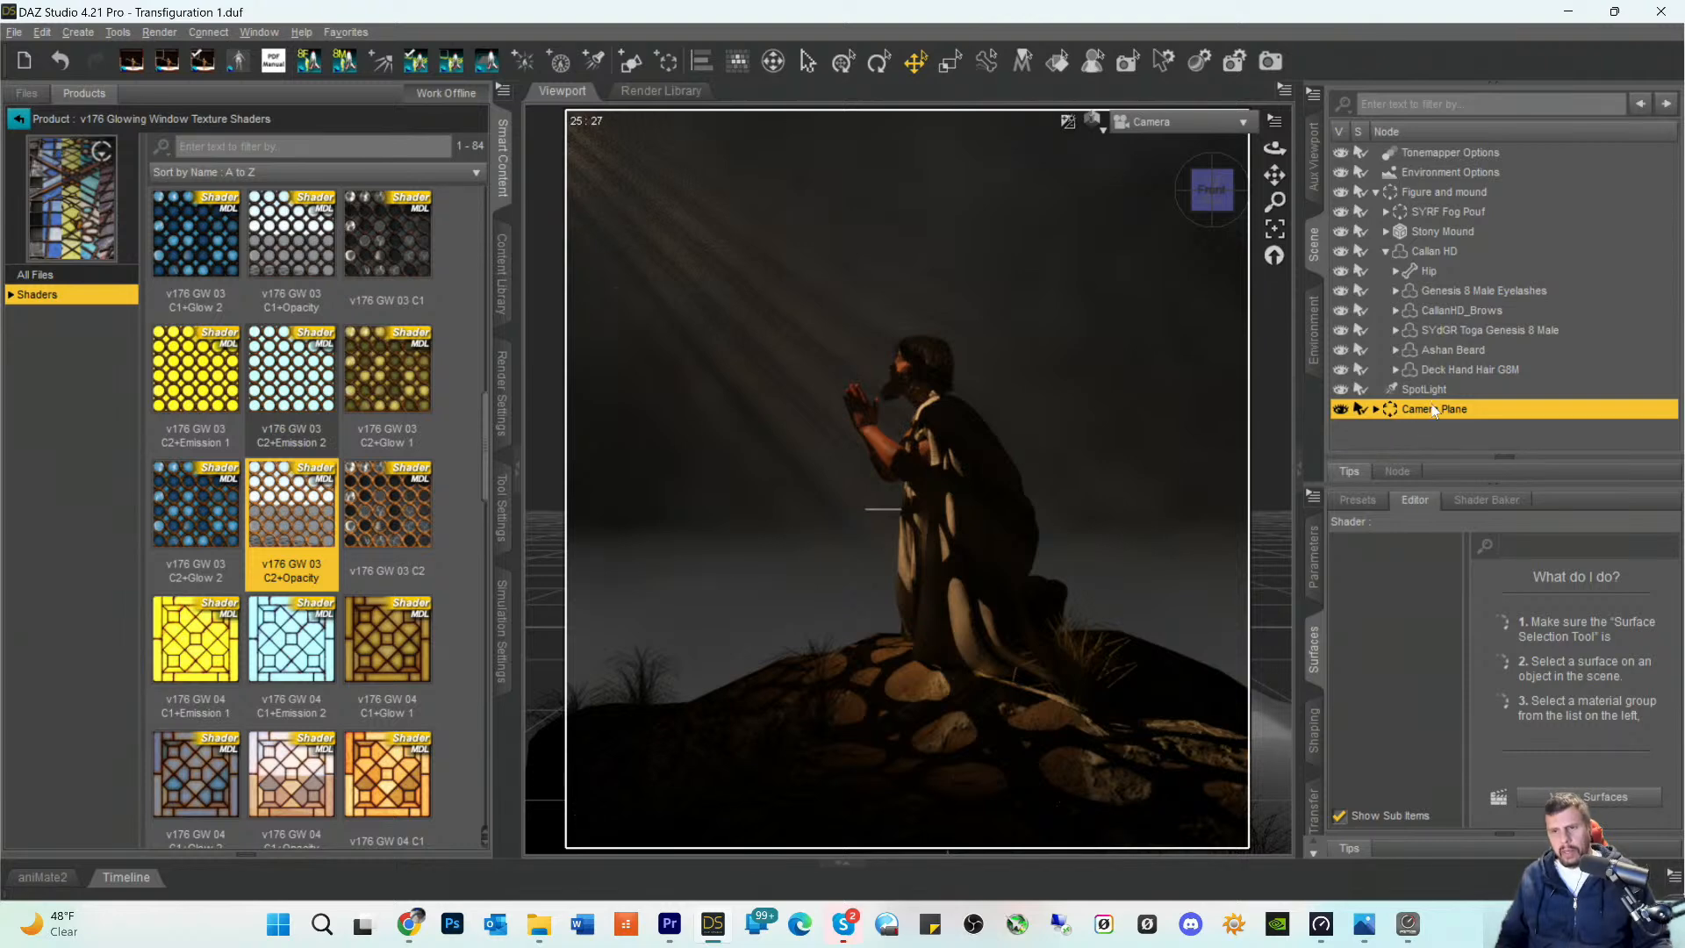
- Unparent the Camera from the Camera Plane group and move the SpotLight into the group with the Plane
click(1376, 410)
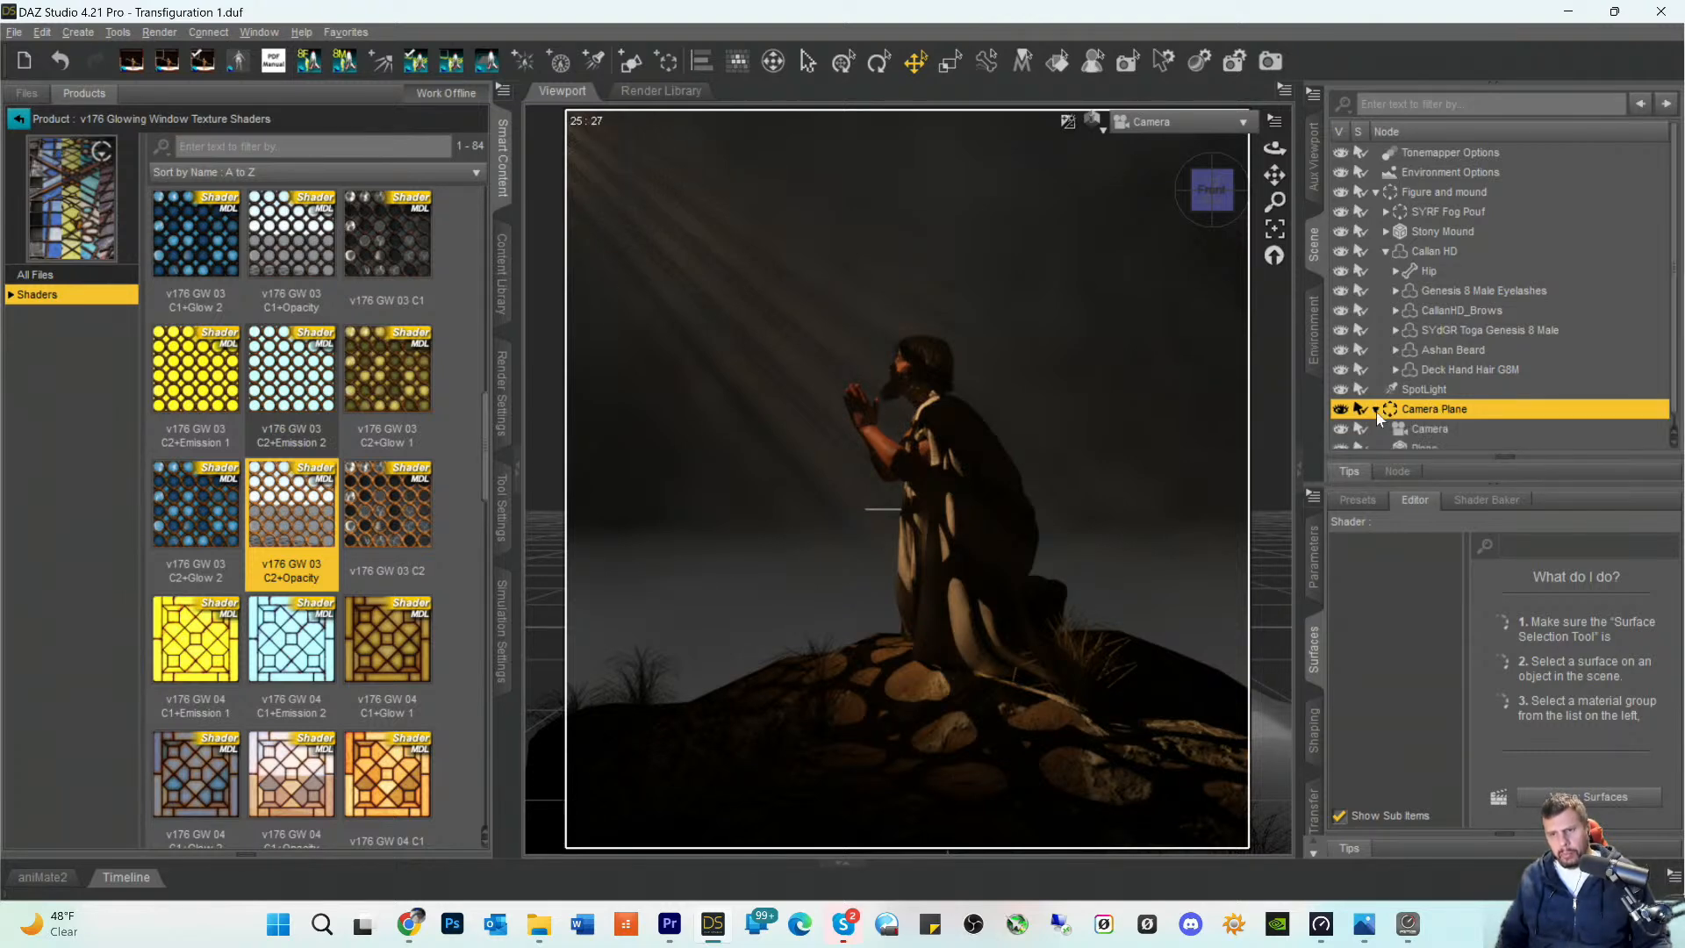
click(1399, 430)
right_click(1402, 429)
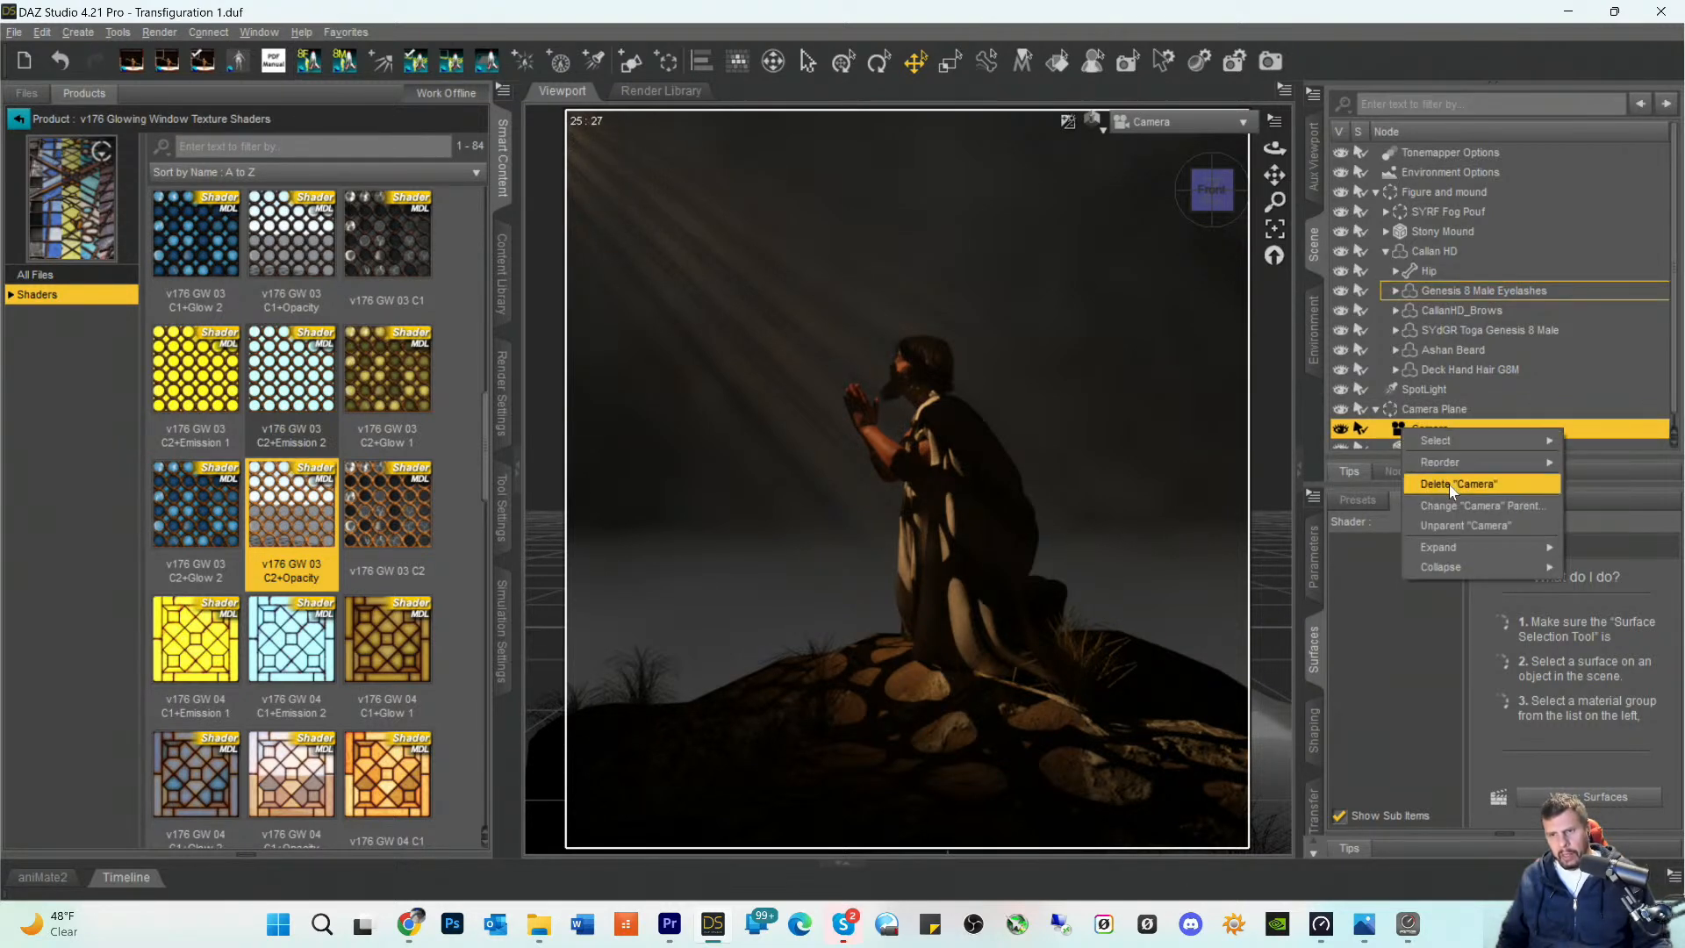
click(1449, 526)
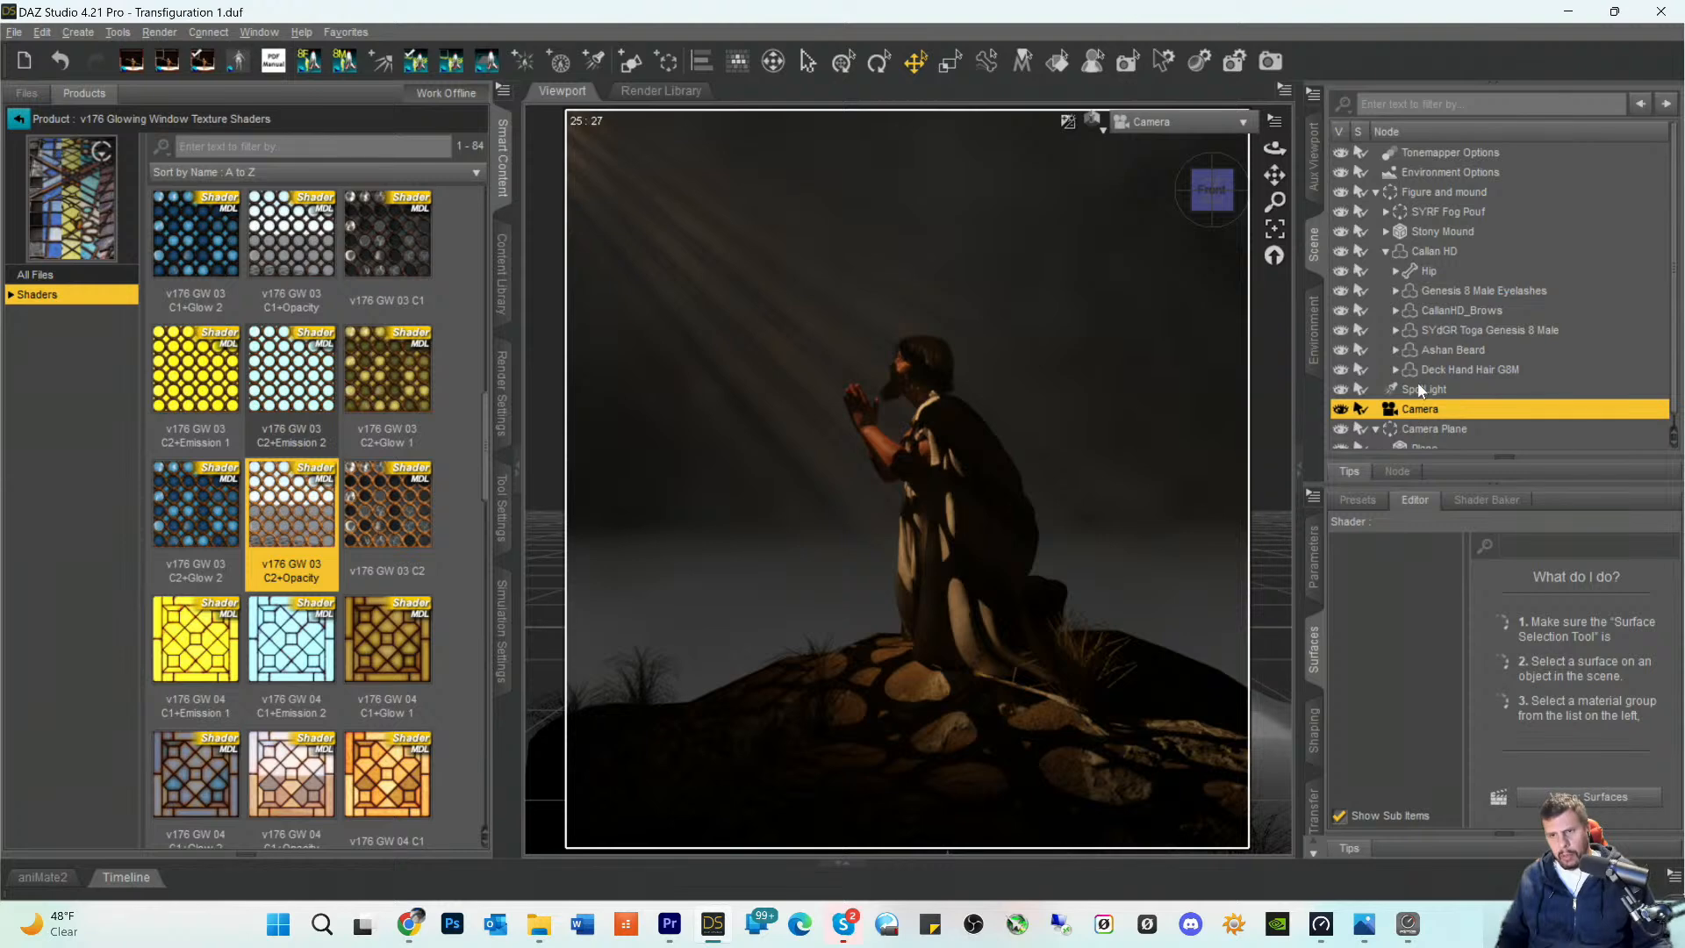
drag(1422, 391, 1415, 436)
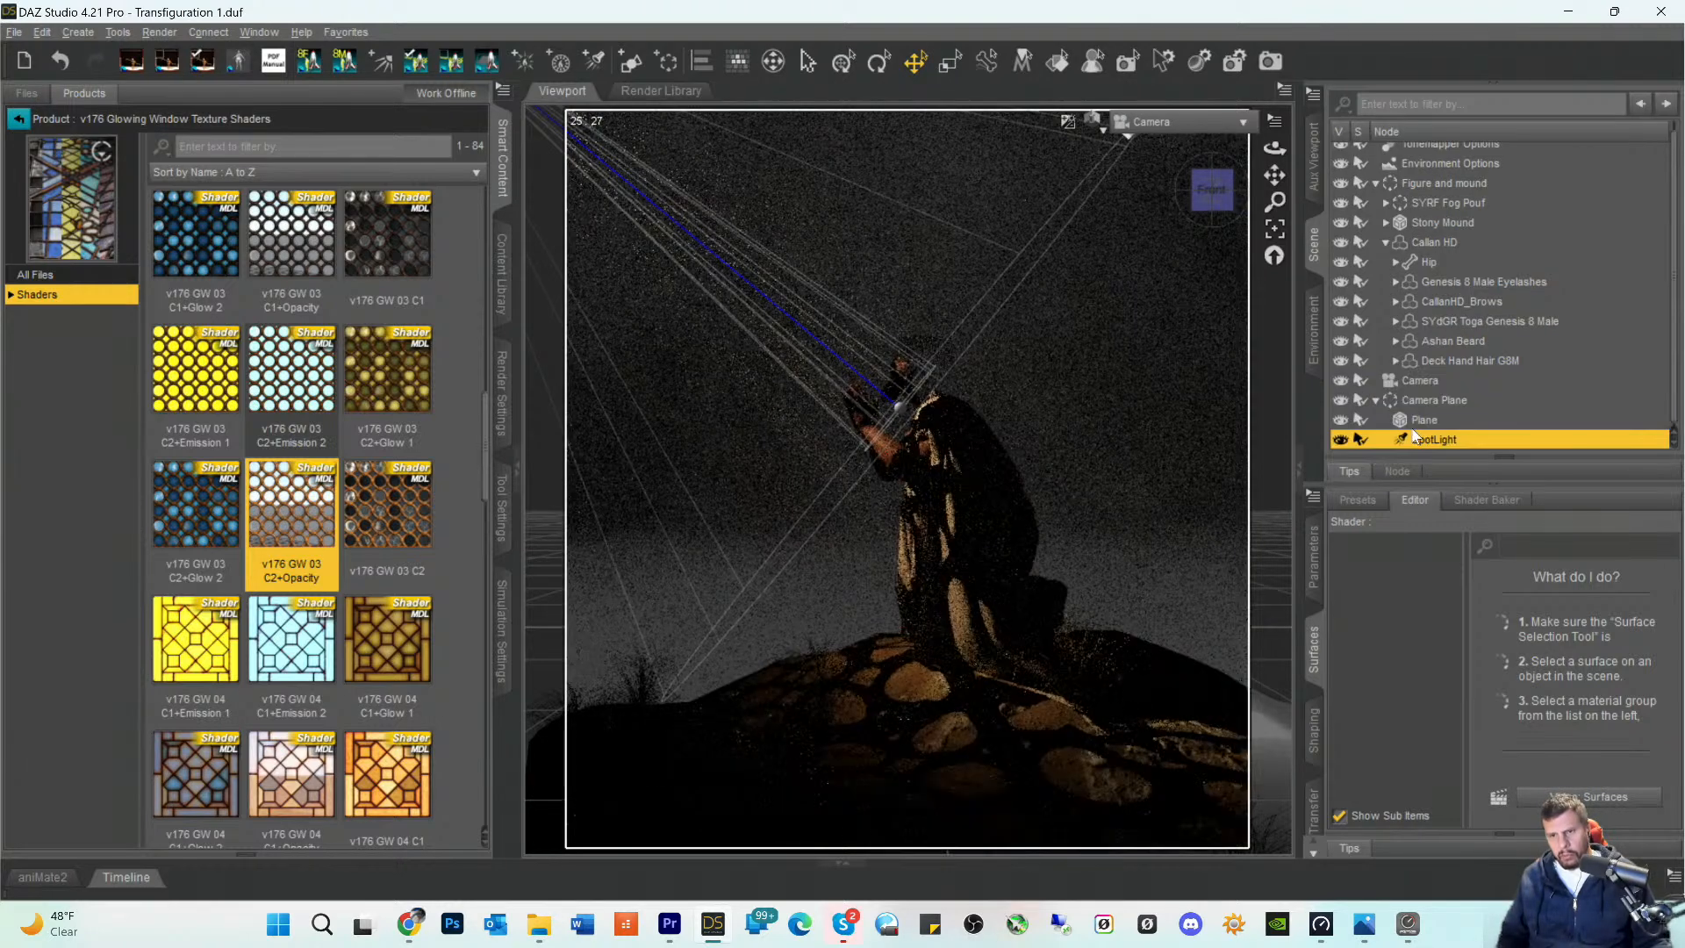
- Rename the group holding the Plane and SpotLight as "Spotlight Gobo"
click(1413, 401)
double_click(1413, 401)
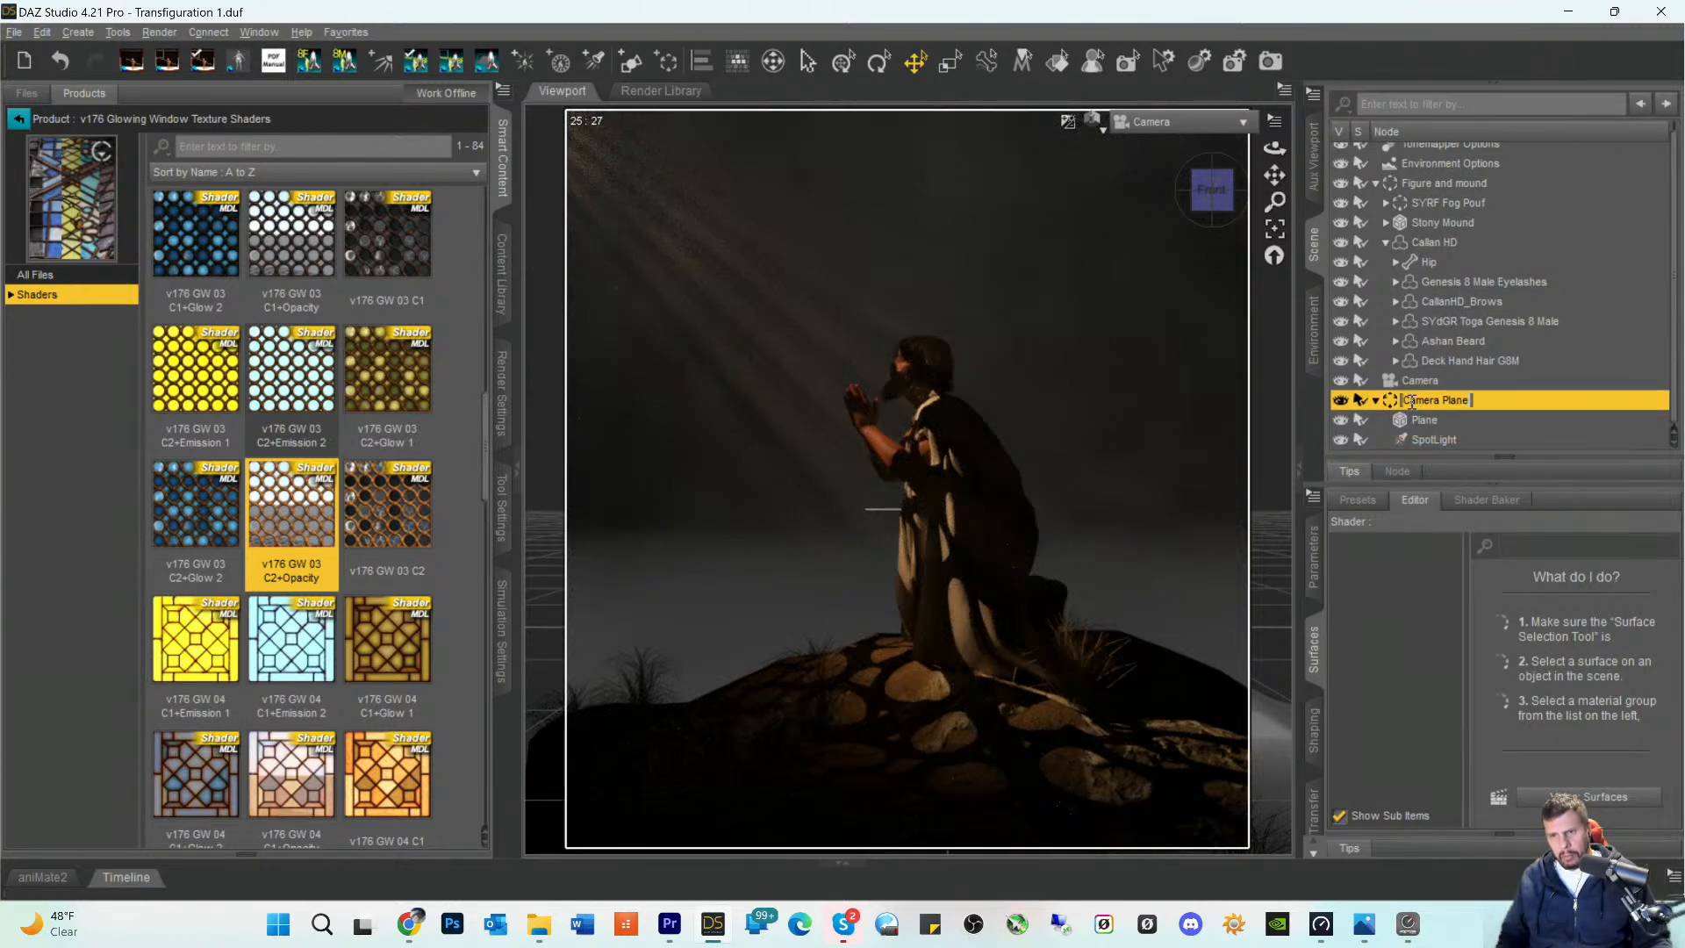
click(1406, 401)
double_click(1440, 401)
drag(1439, 401, 1443, 401)
text(Spotl)
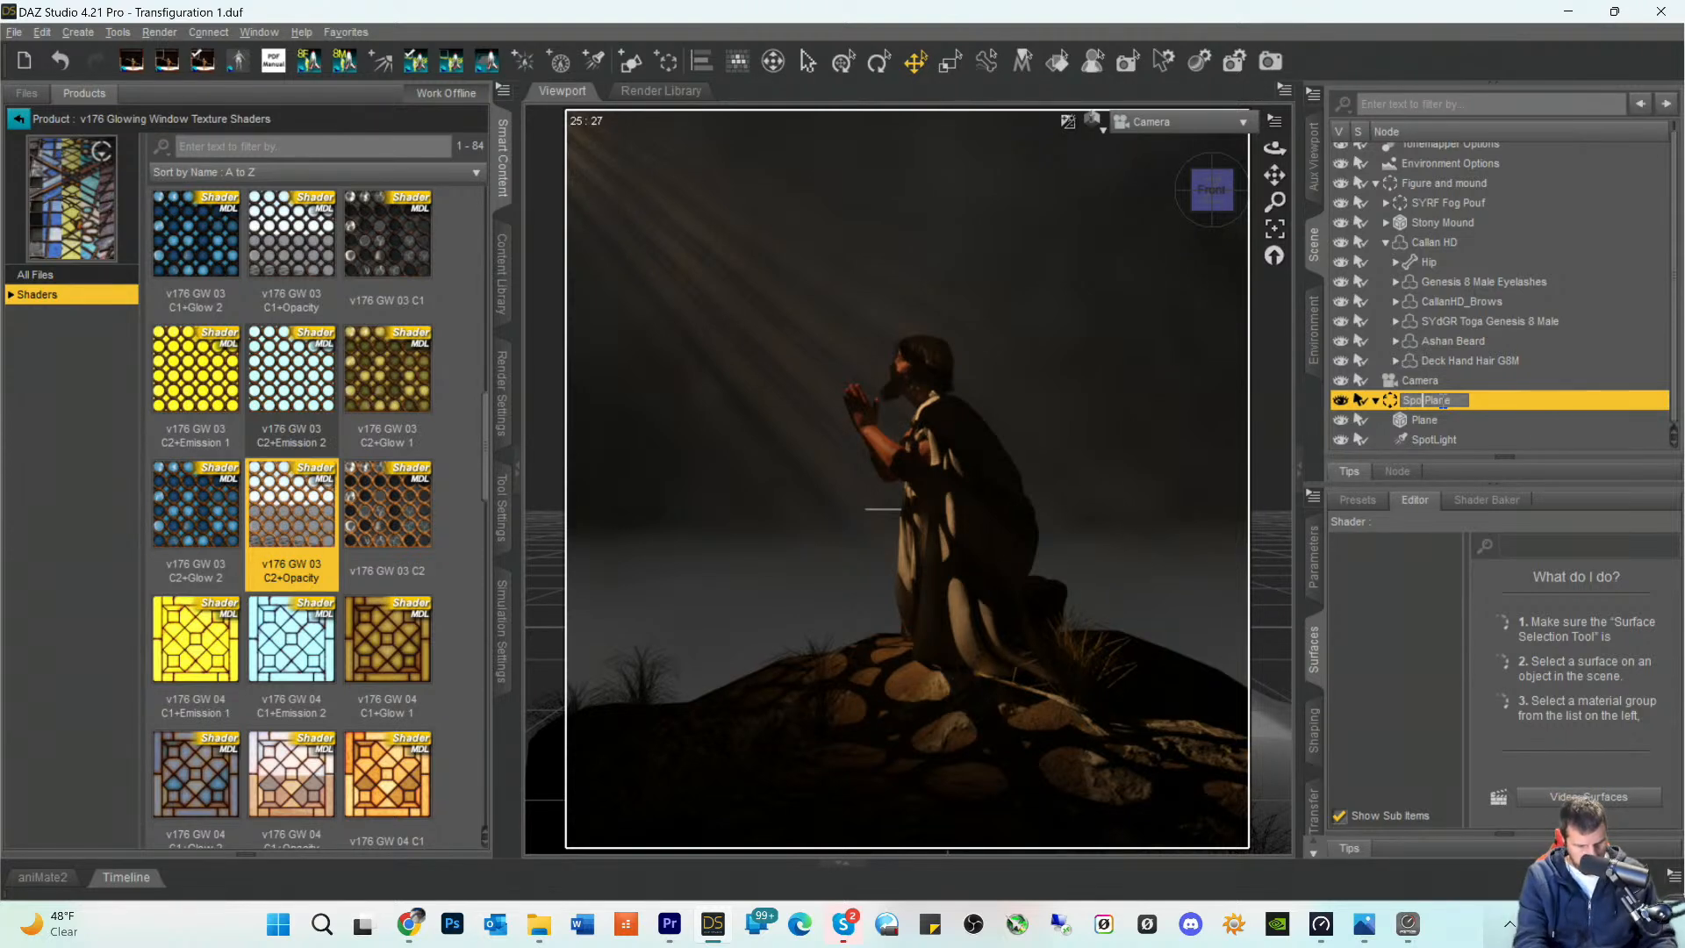
text(ight)
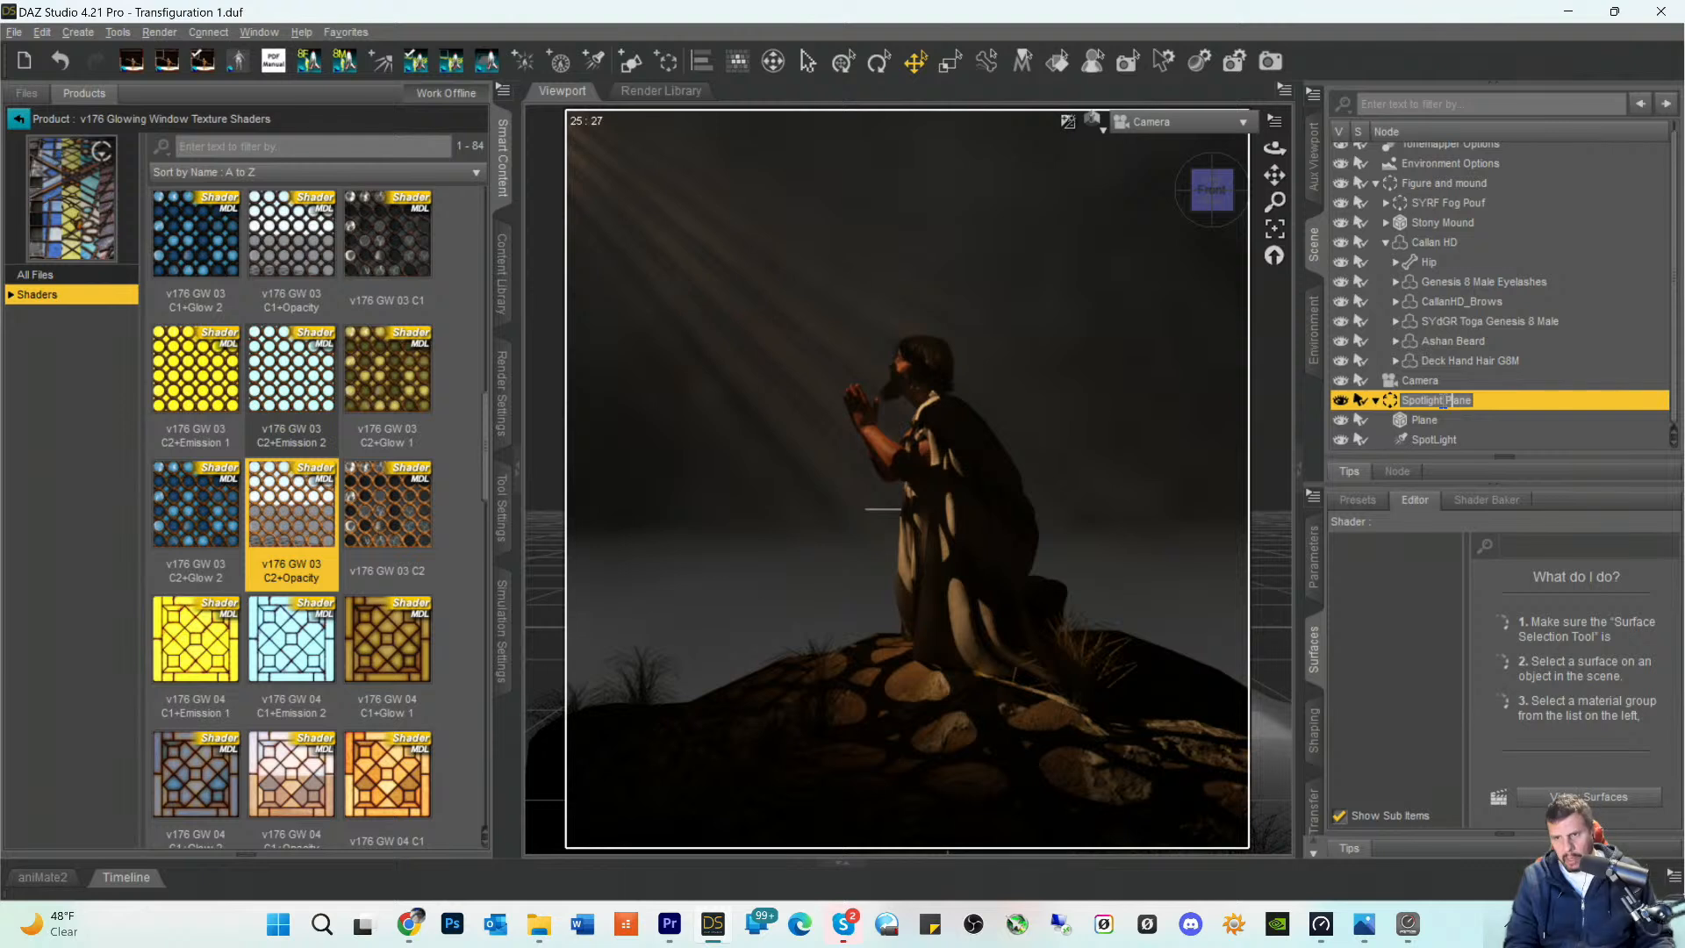
key(Delete)
key(Delete)
key(Delete)
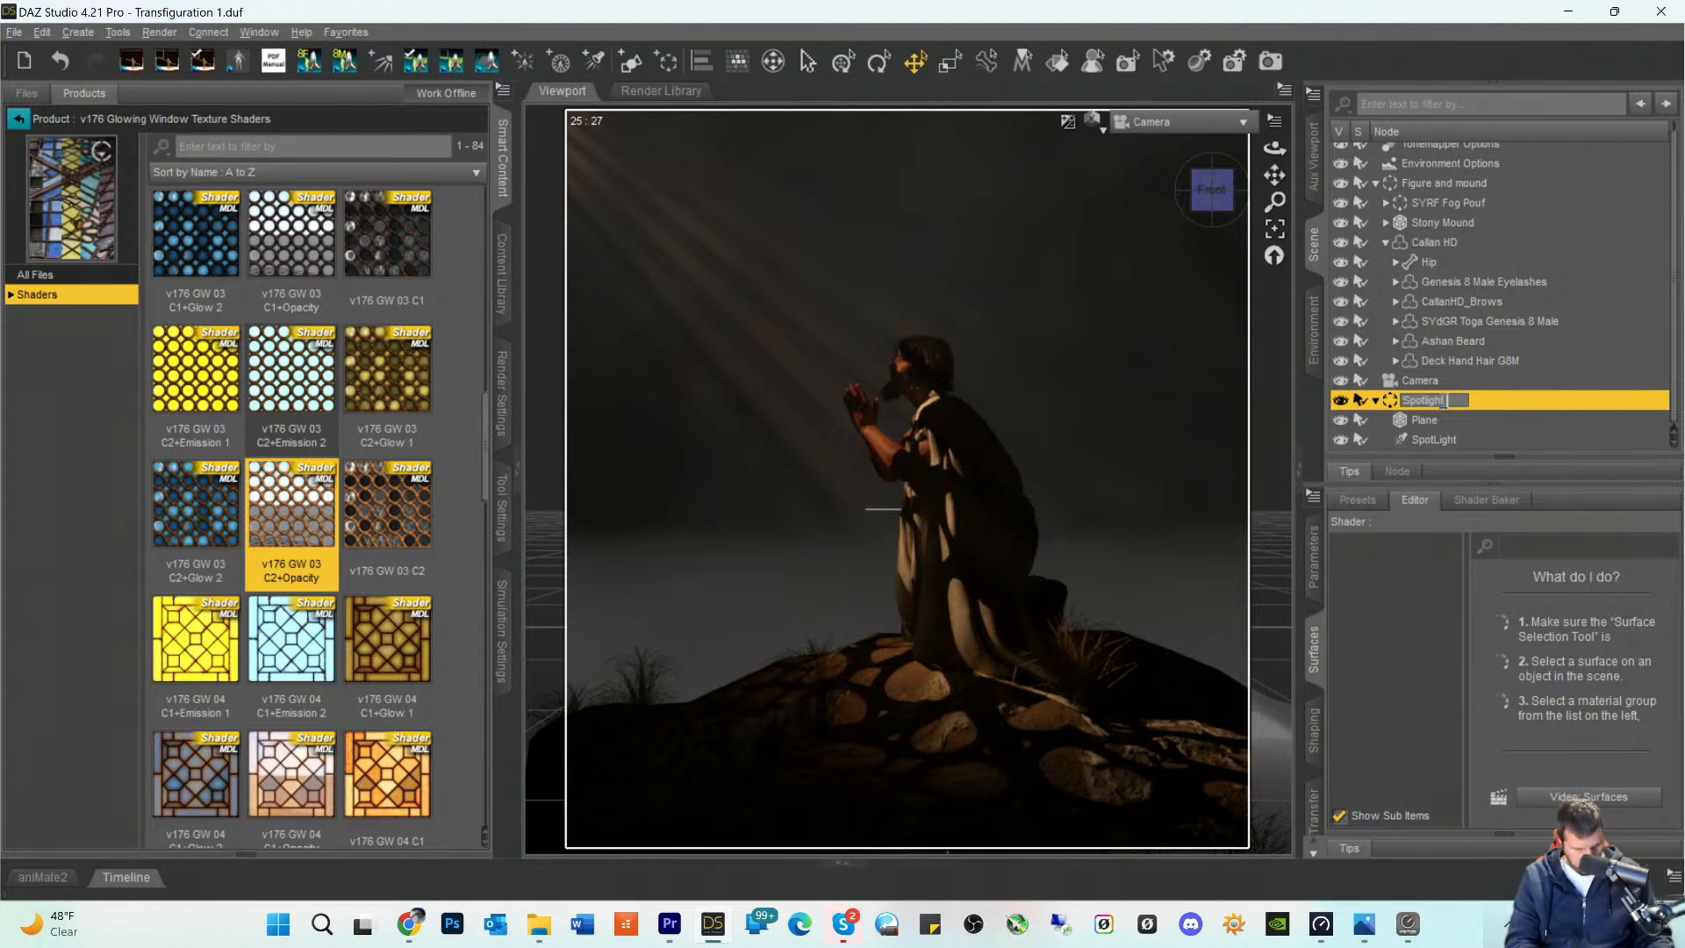
text(Gobo)
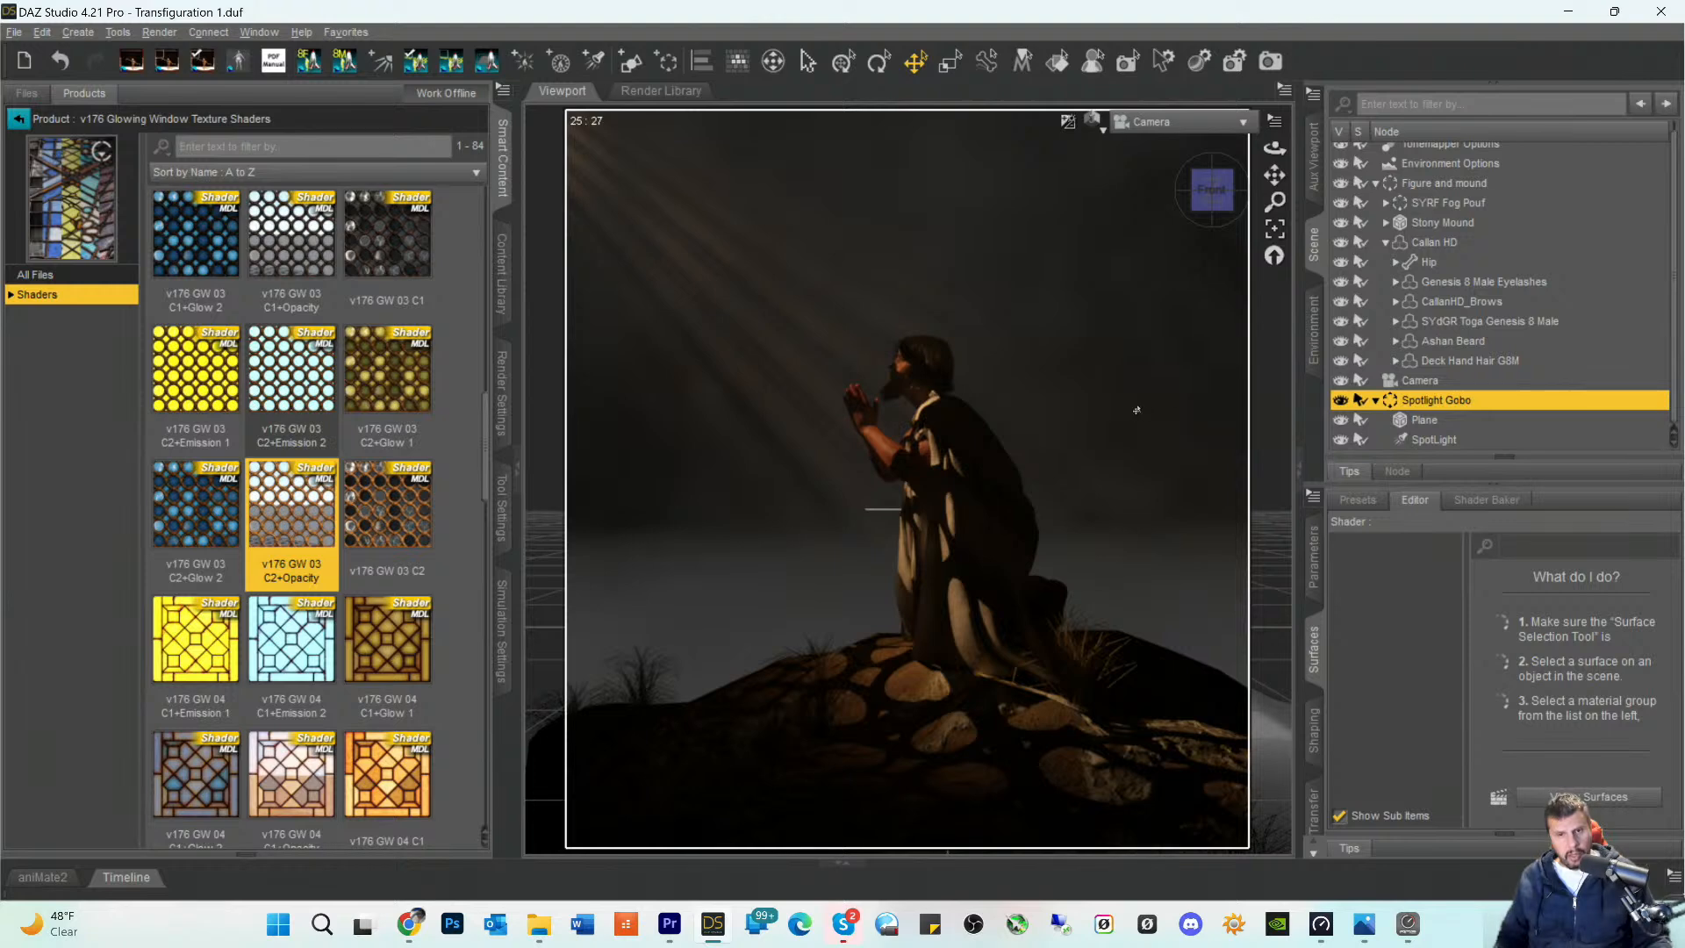
- Try shifting the Spotlight Gobo group in Perspective View to Y Translate 97.45 and X Translate -217.42
click(1160, 132)
click(1155, 135)
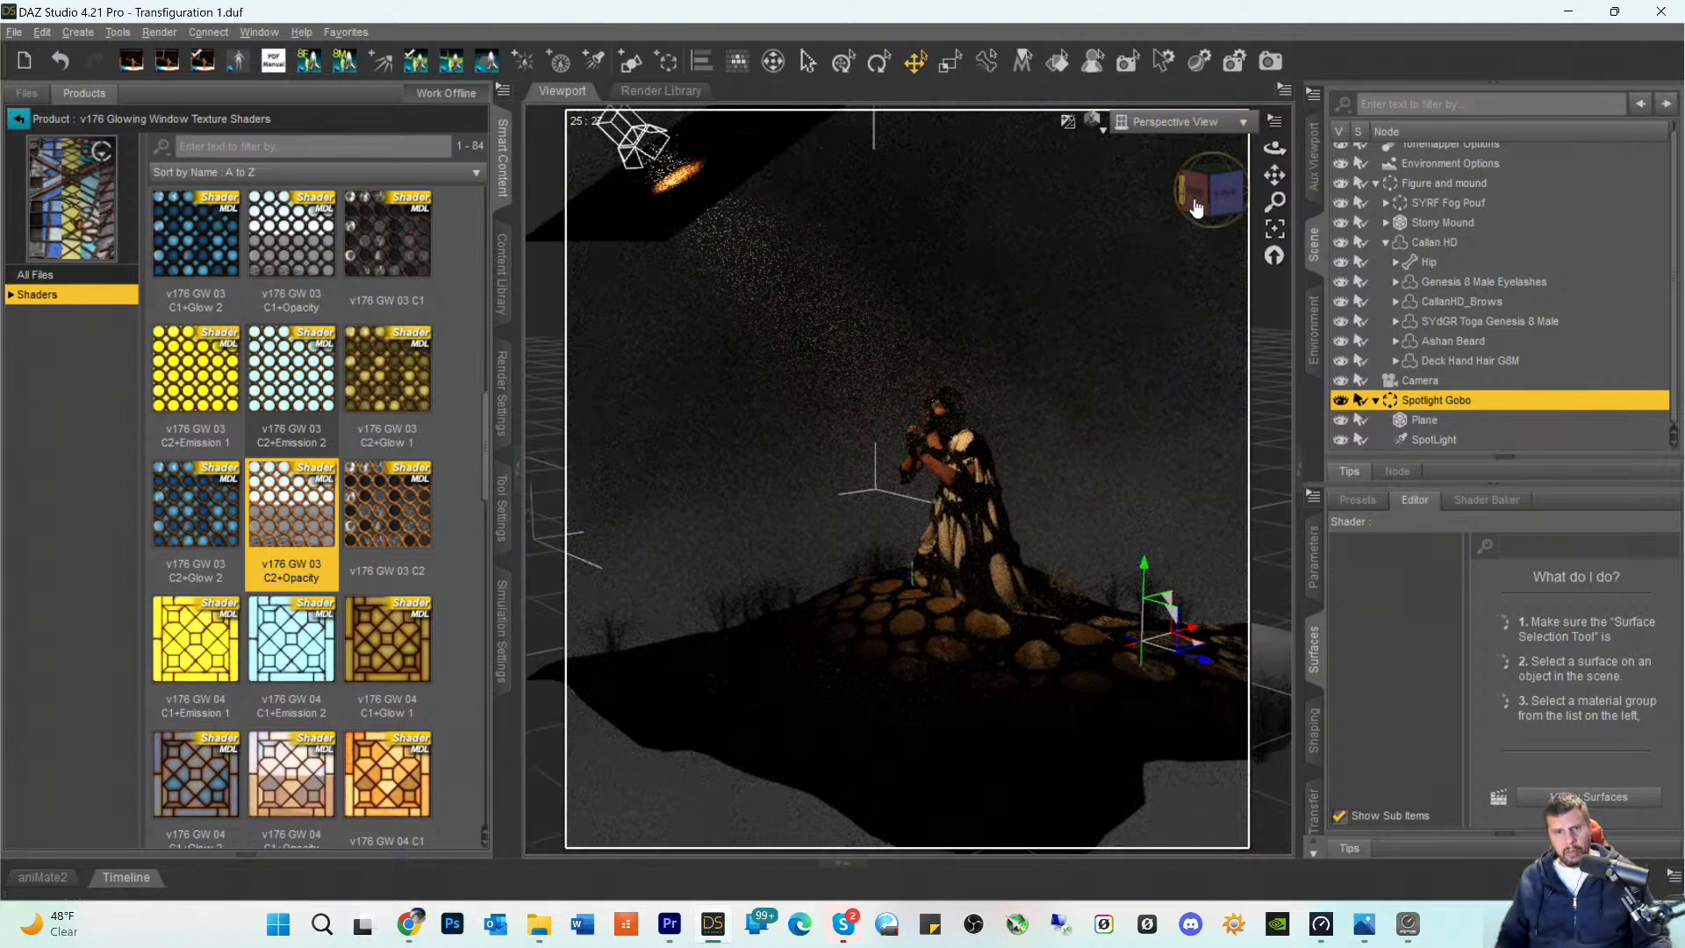
scroll(1090, 245, down, 5)
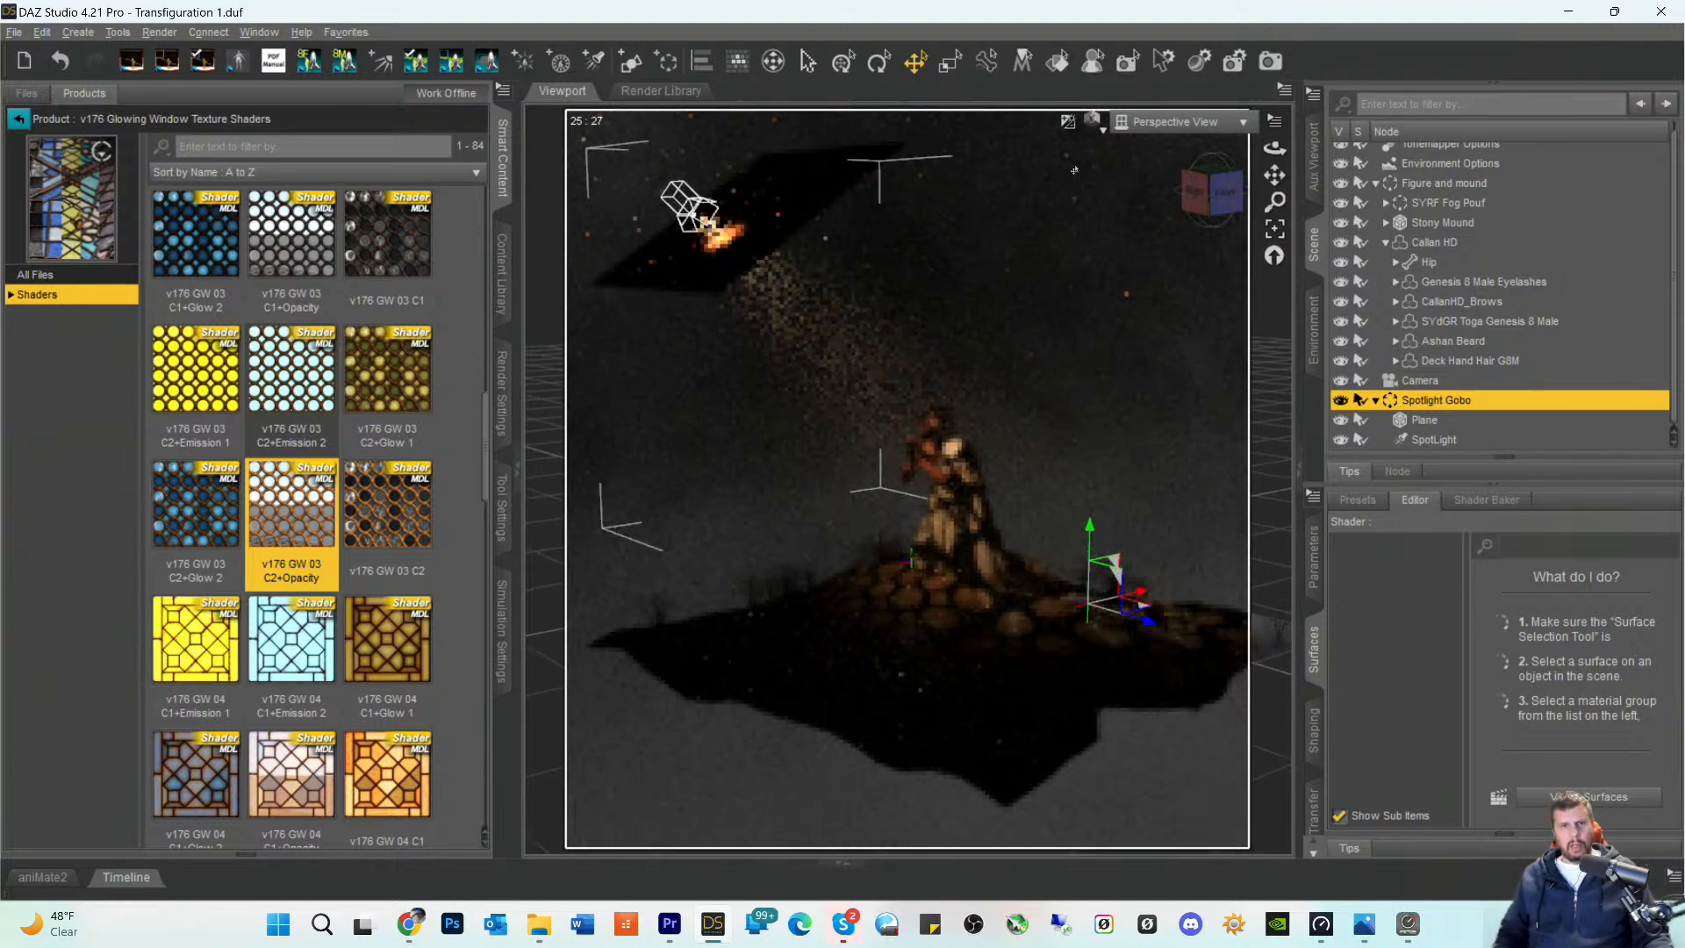
scroll(1075, 170, down, 1)
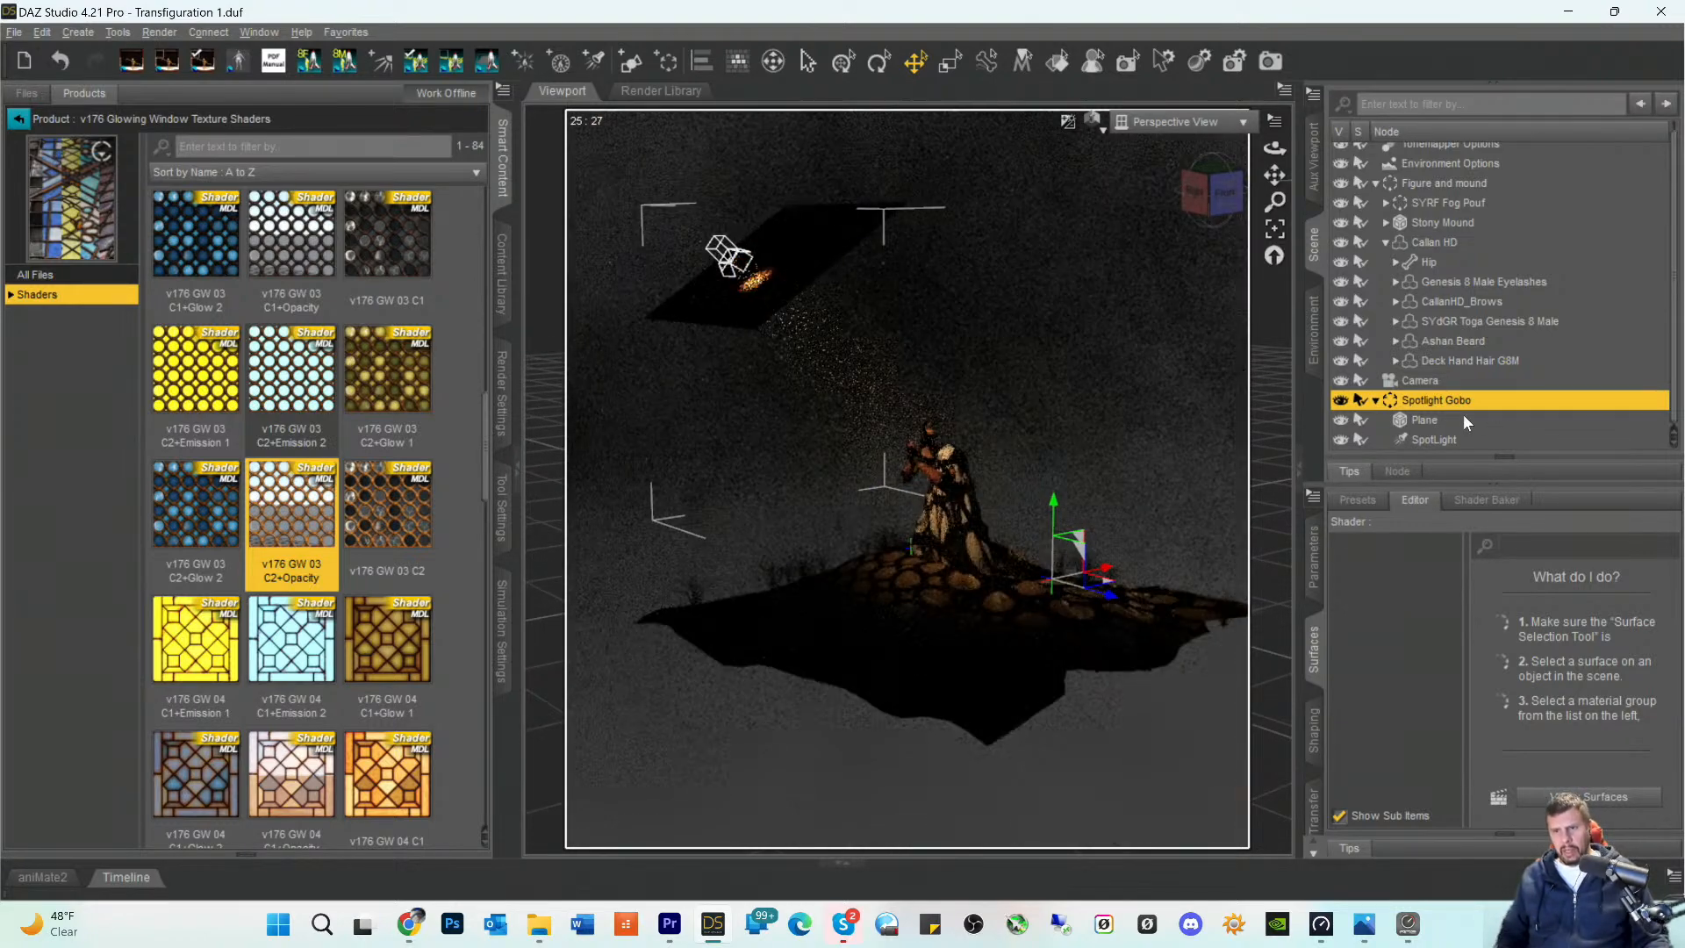
click(1314, 558)
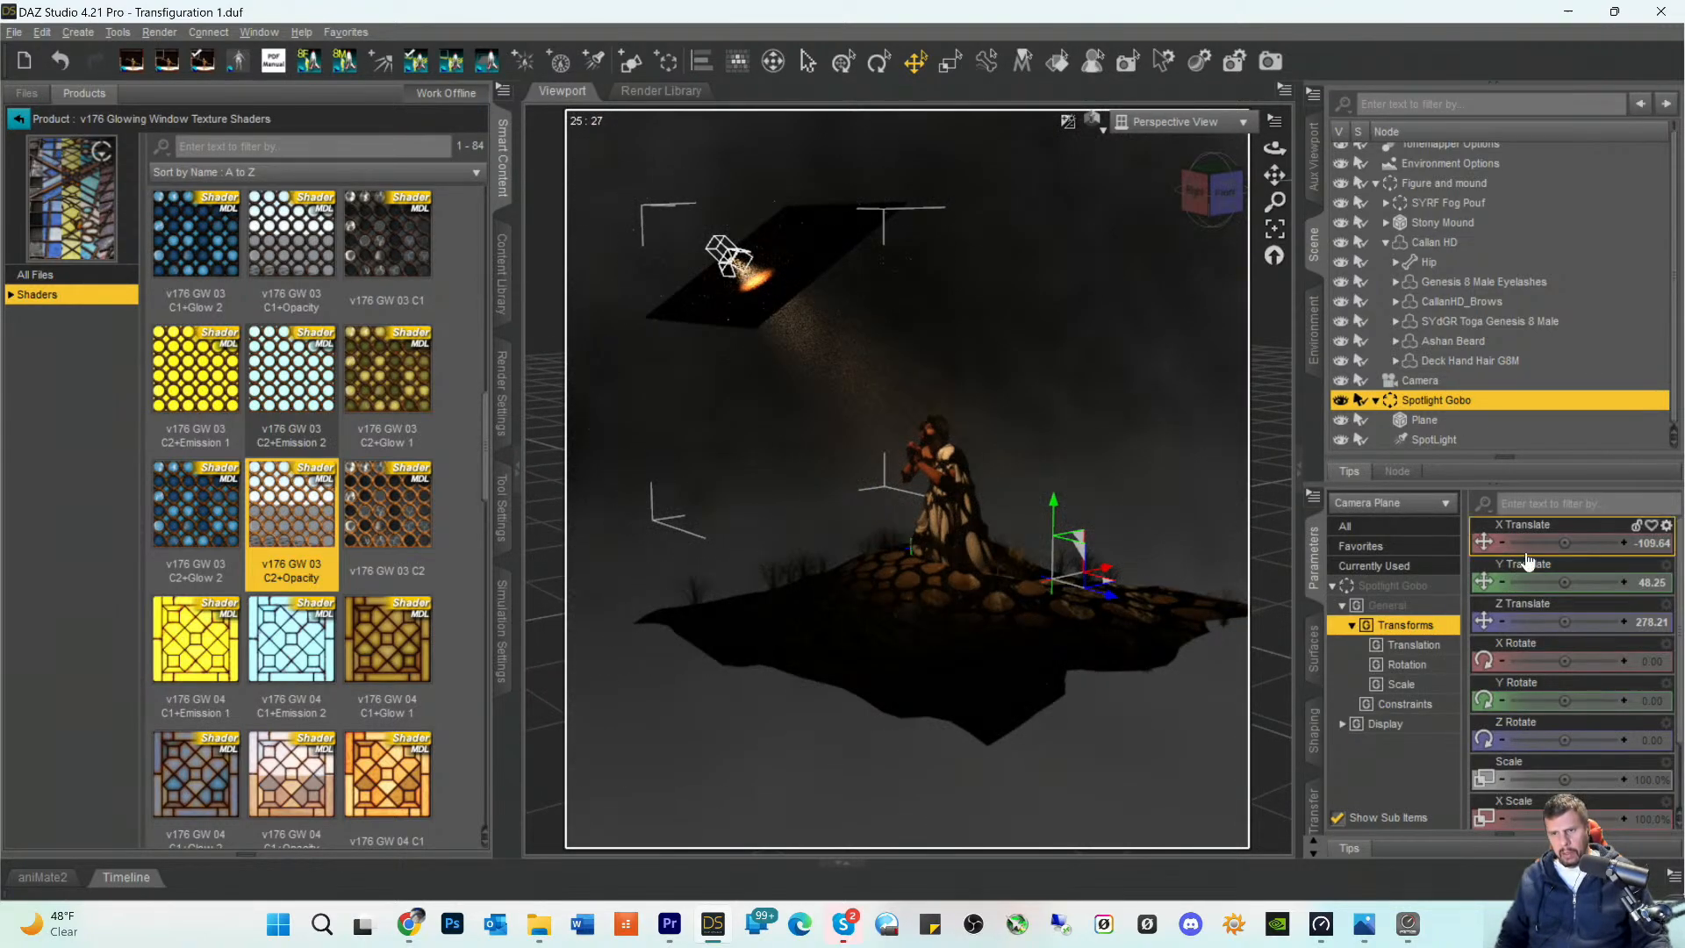
mouse_move(1564, 544)
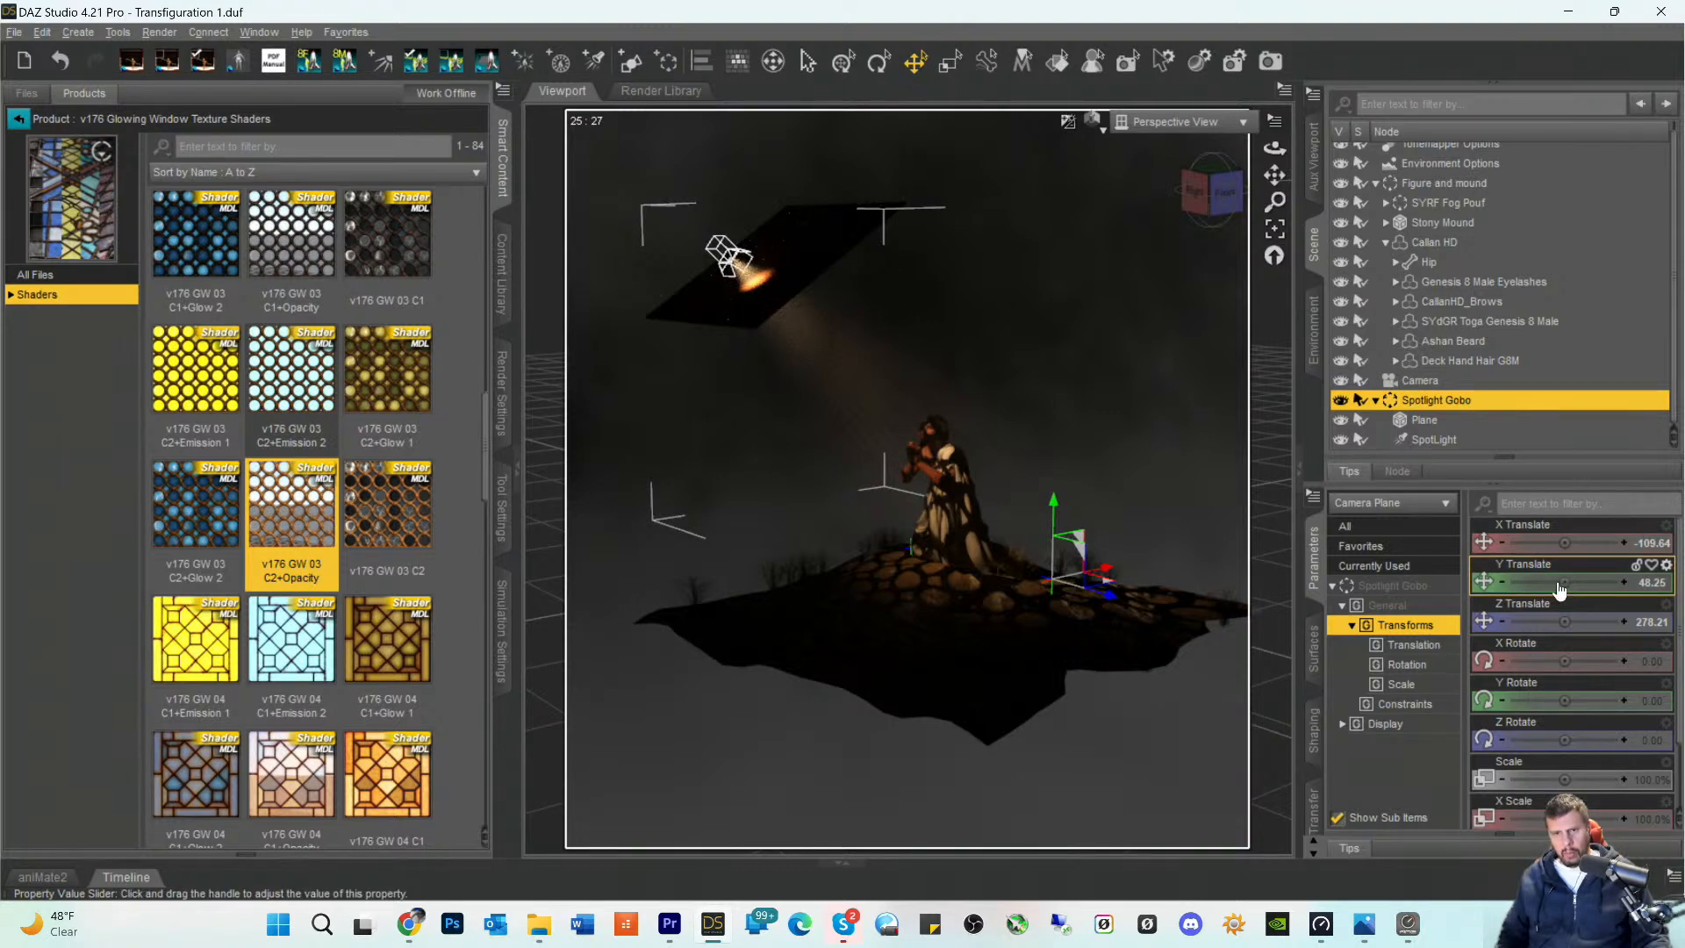
drag(1558, 590, 1539, 582)
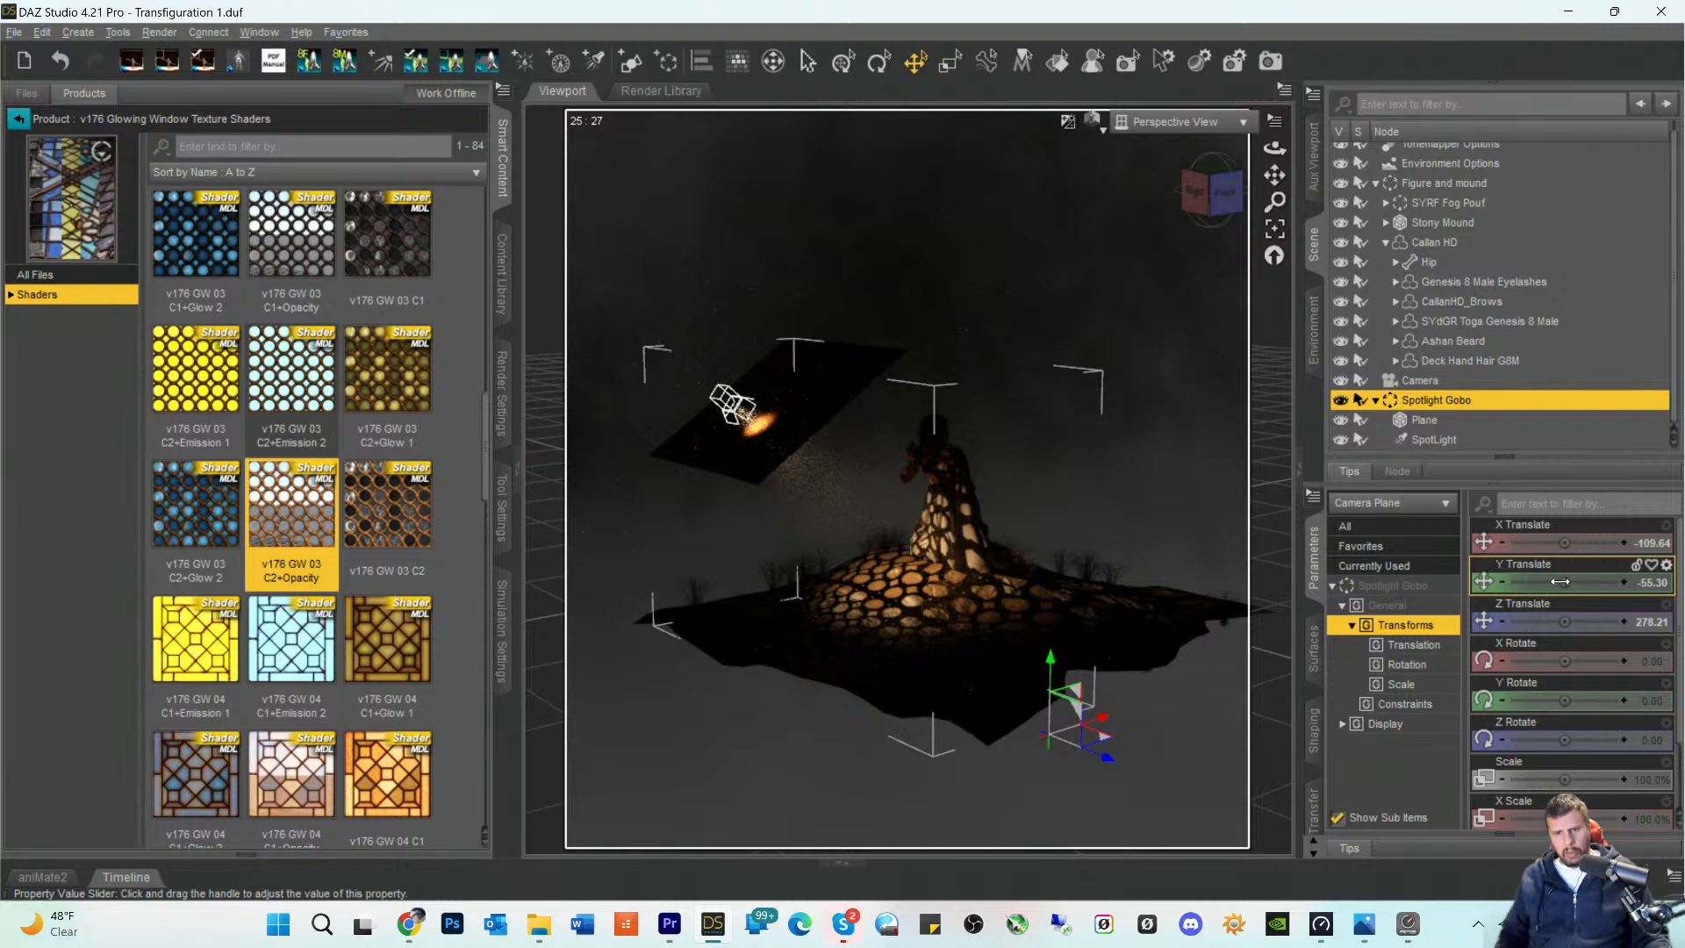
mouse_move(1560, 582)
mouse_down()
mouse_move(1534, 582)
mouse_move(1595, 582)
mouse_move(1561, 584)
mouse_up()
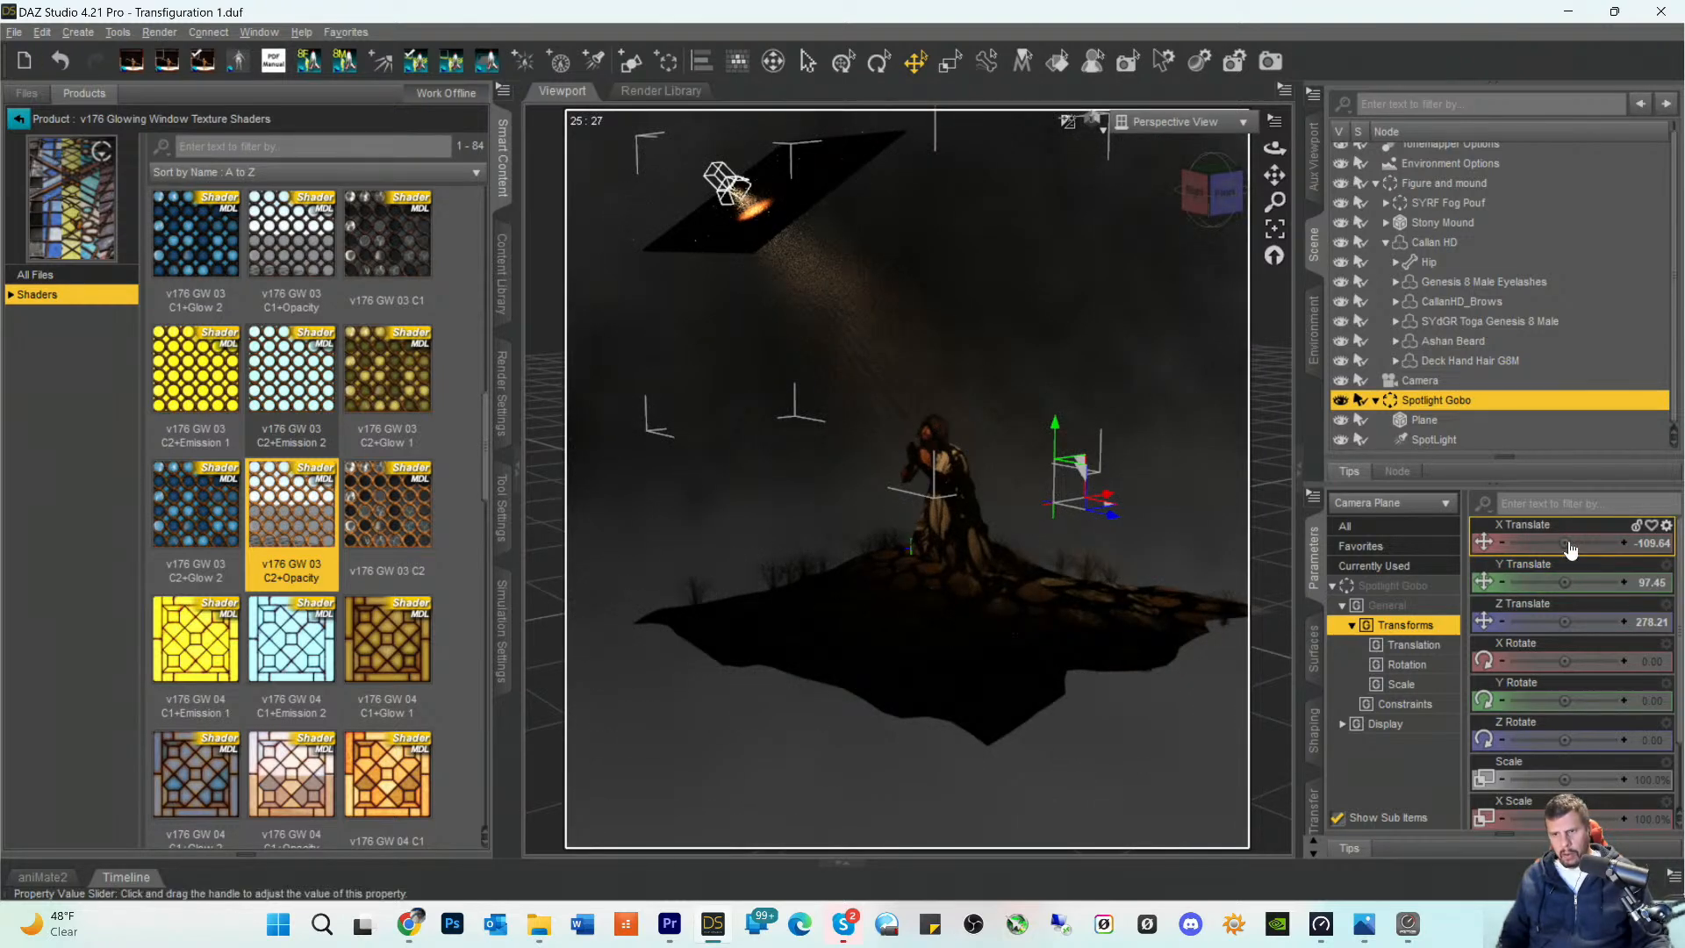
drag(1563, 541, 1535, 541)
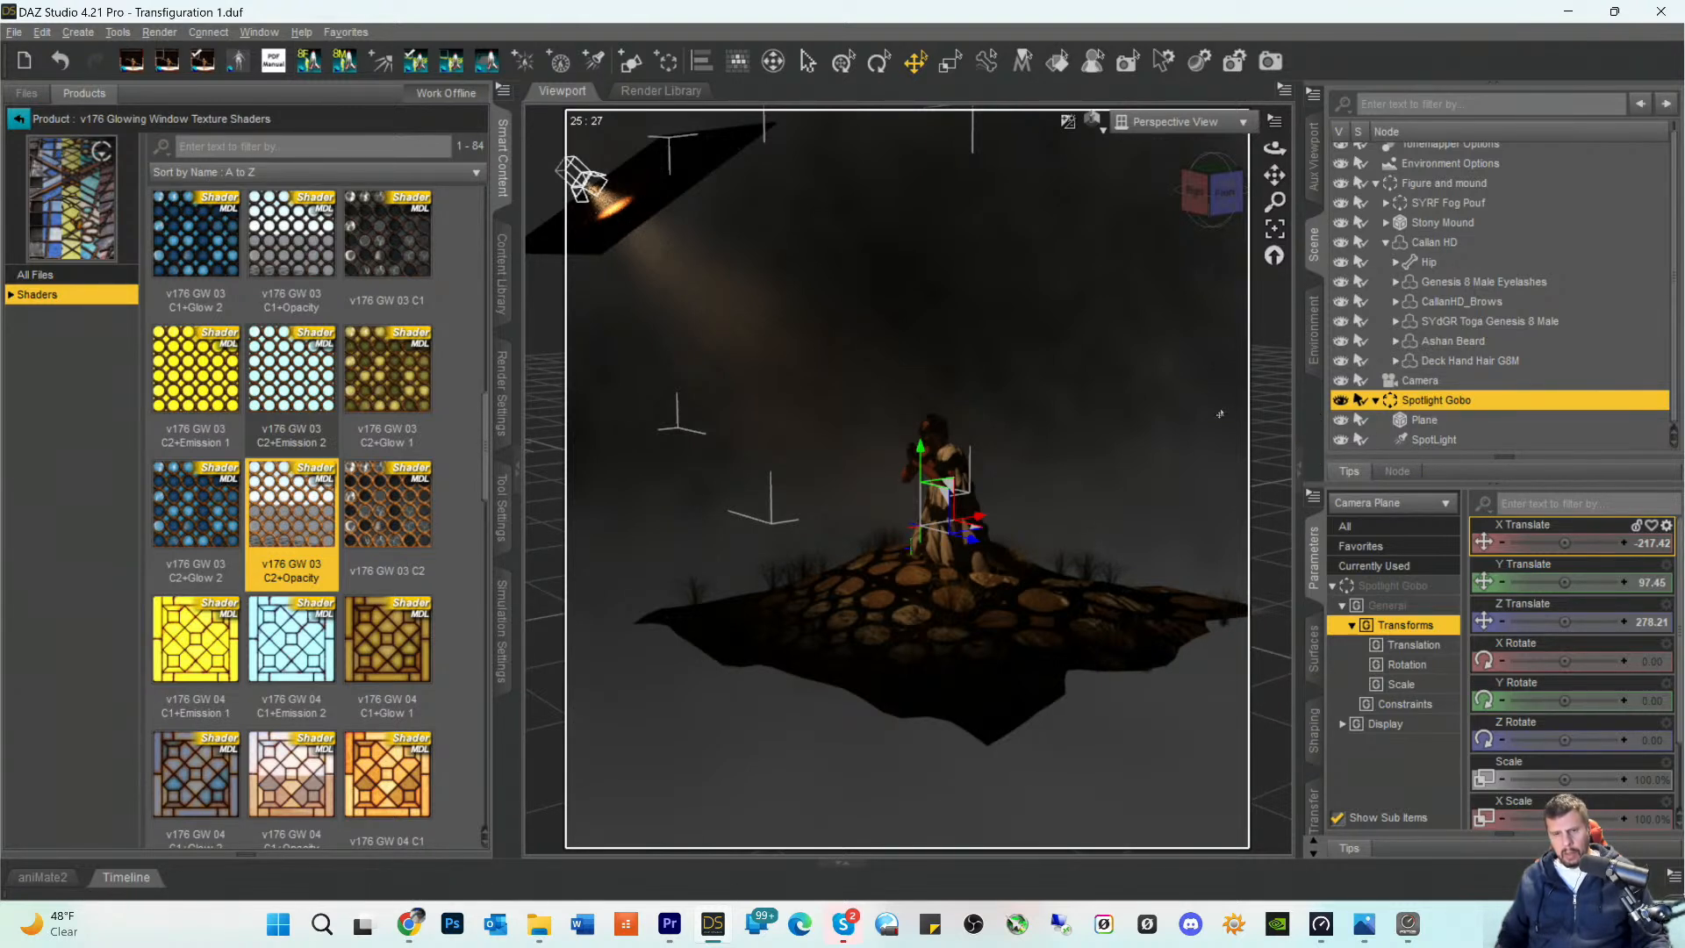
- Hide the Plane in the Spotlight Gobo group and return to the Camera view
click(680, 175)
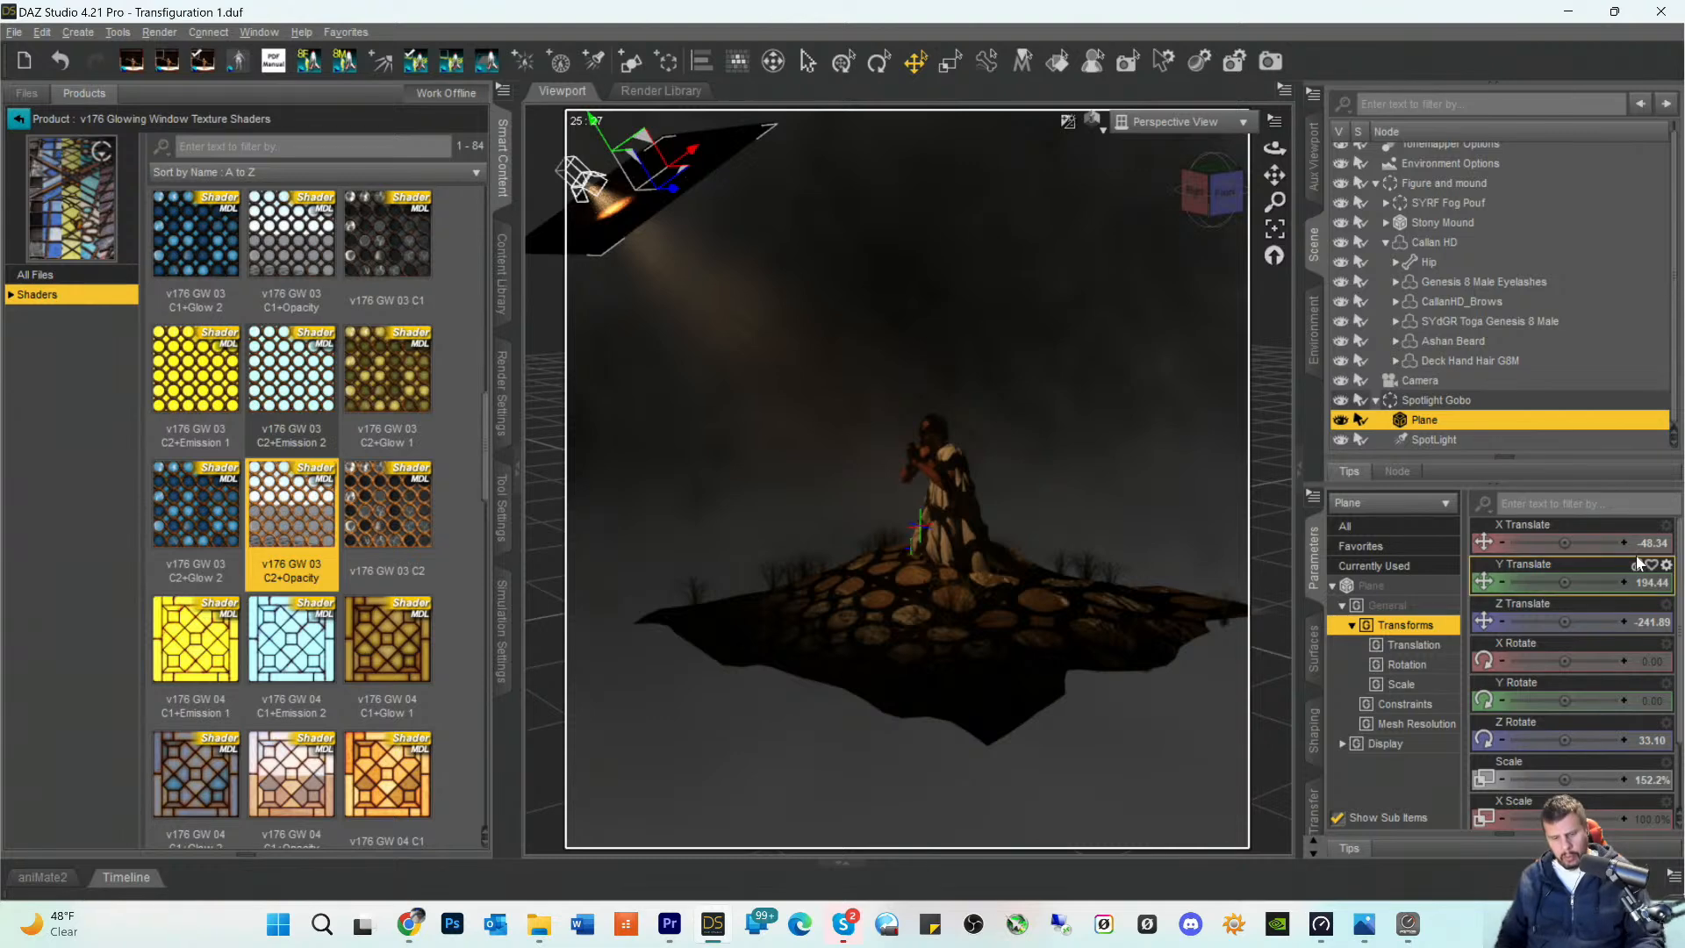
click(1341, 419)
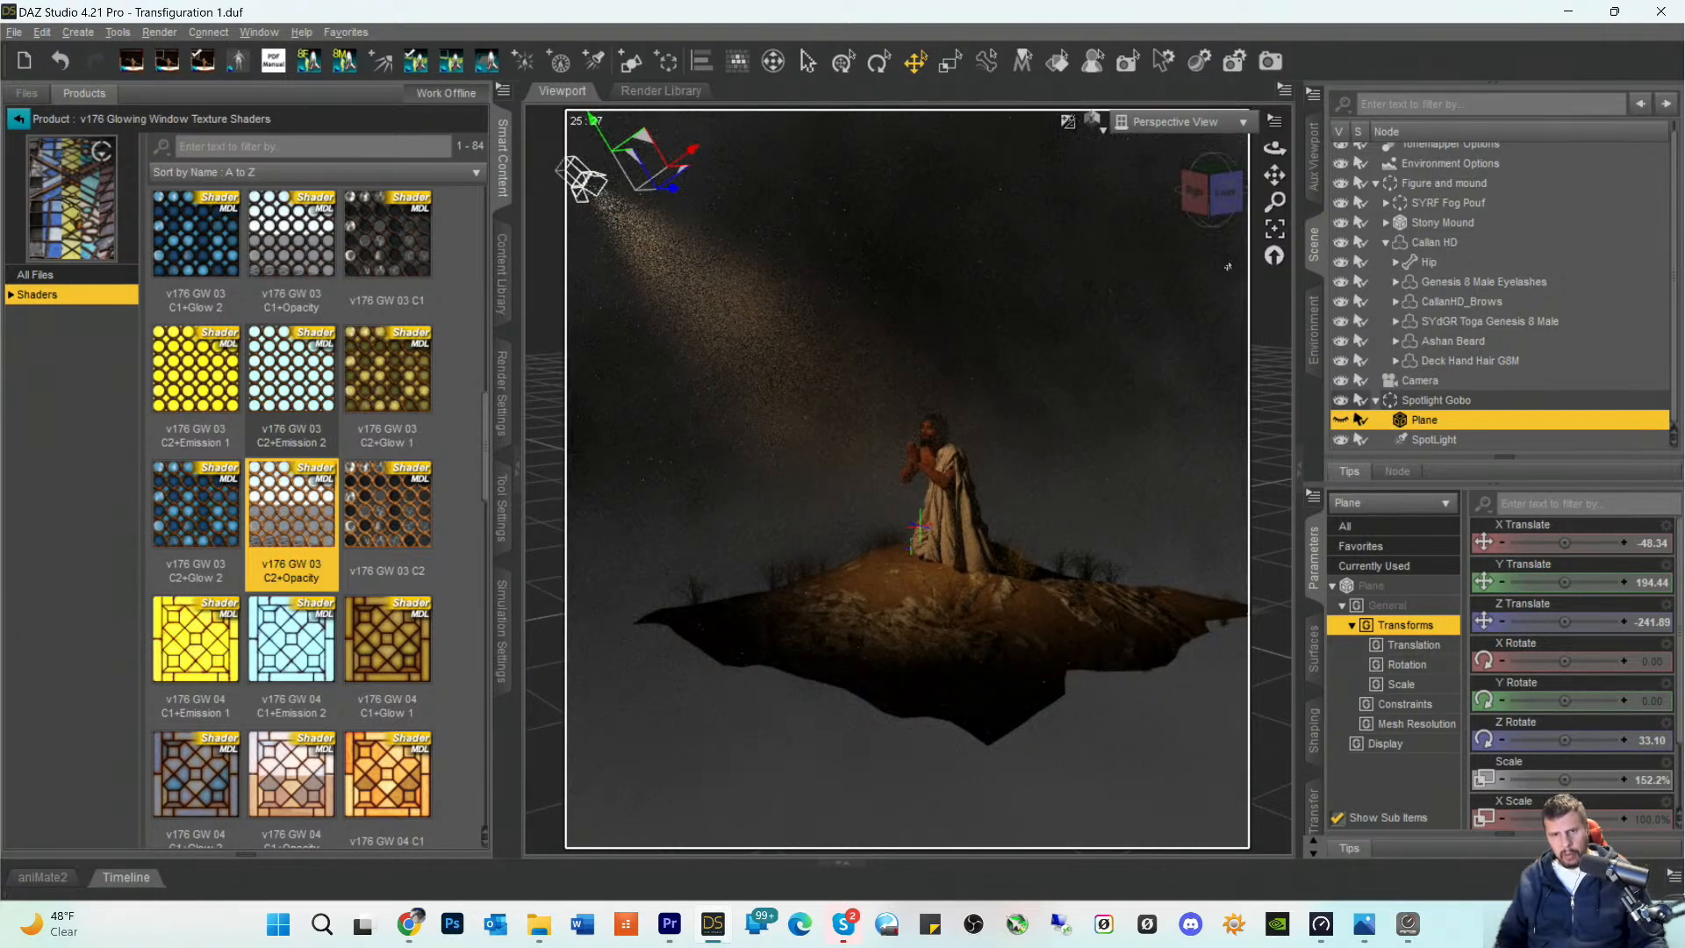
click(1171, 122)
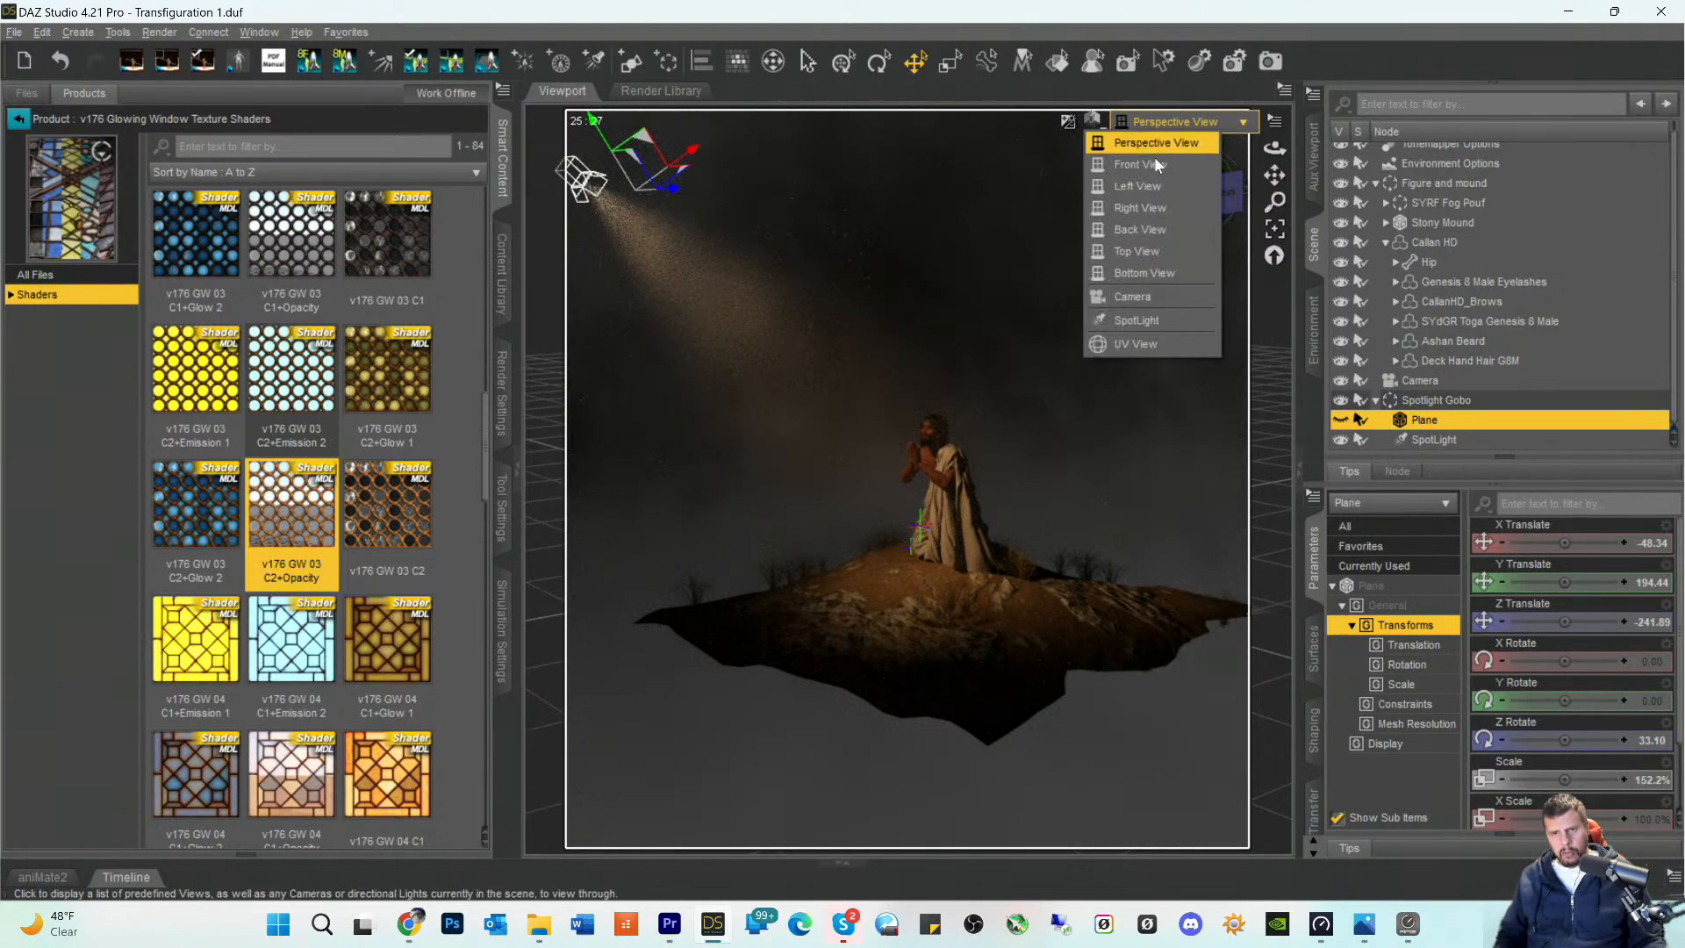
click(1127, 296)
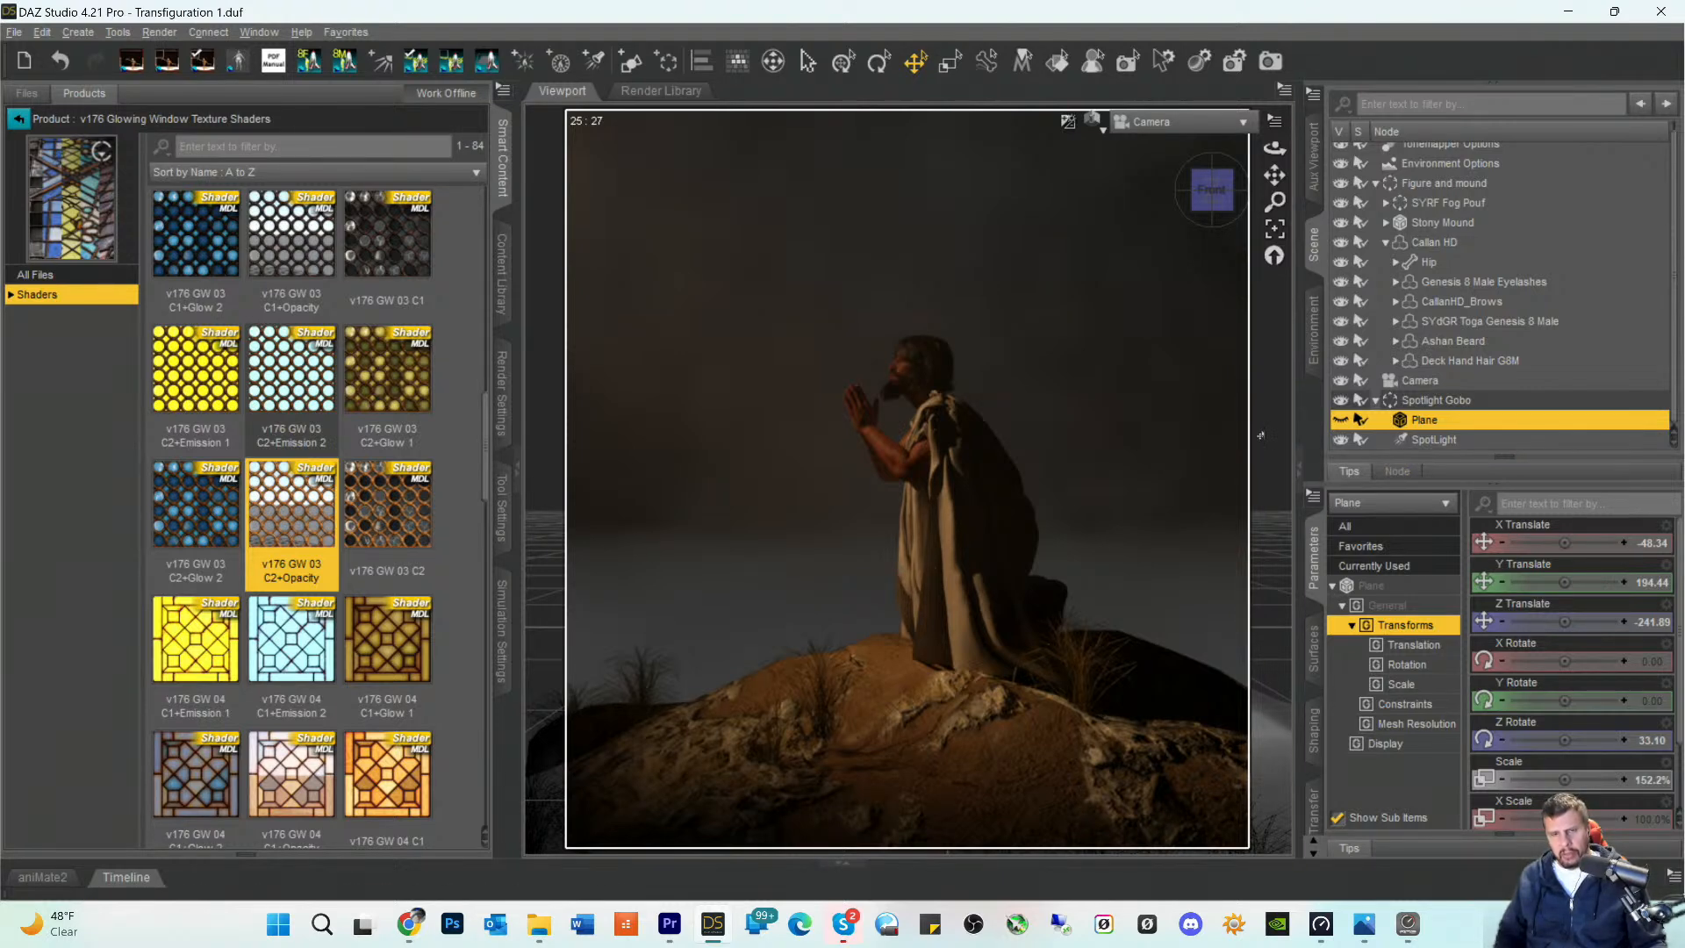
- Undo the X Translate and Y Translate changes made to the Spotlight Gobo group
click(41, 32)
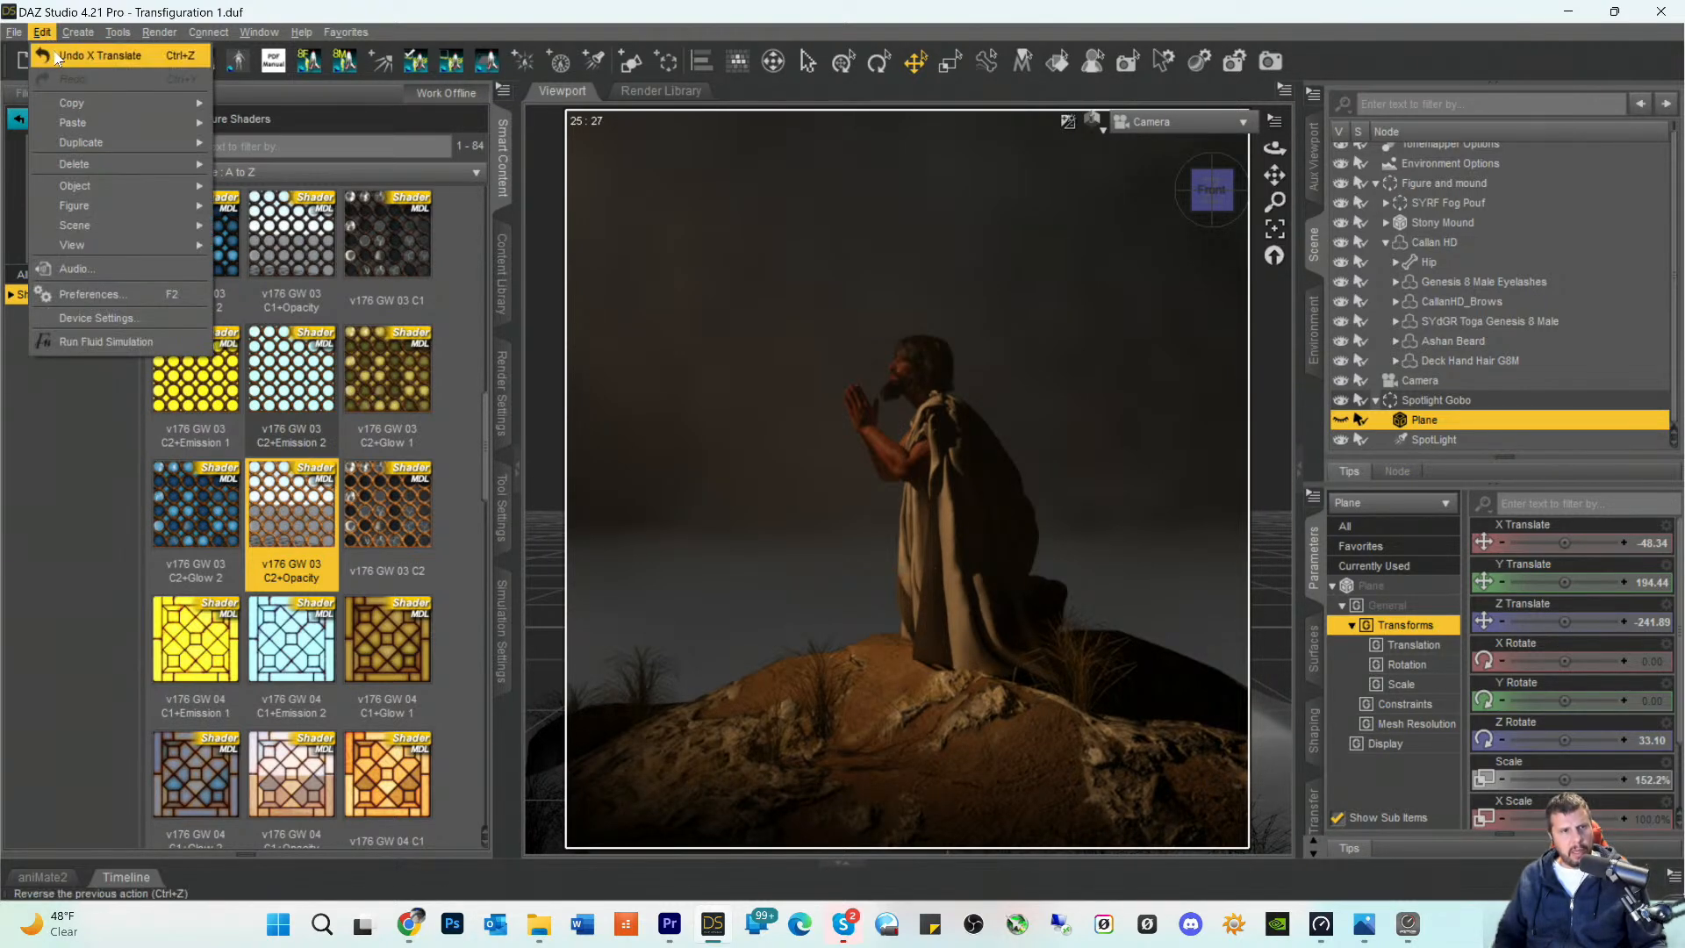
click(61, 55)
click(41, 32)
click(62, 52)
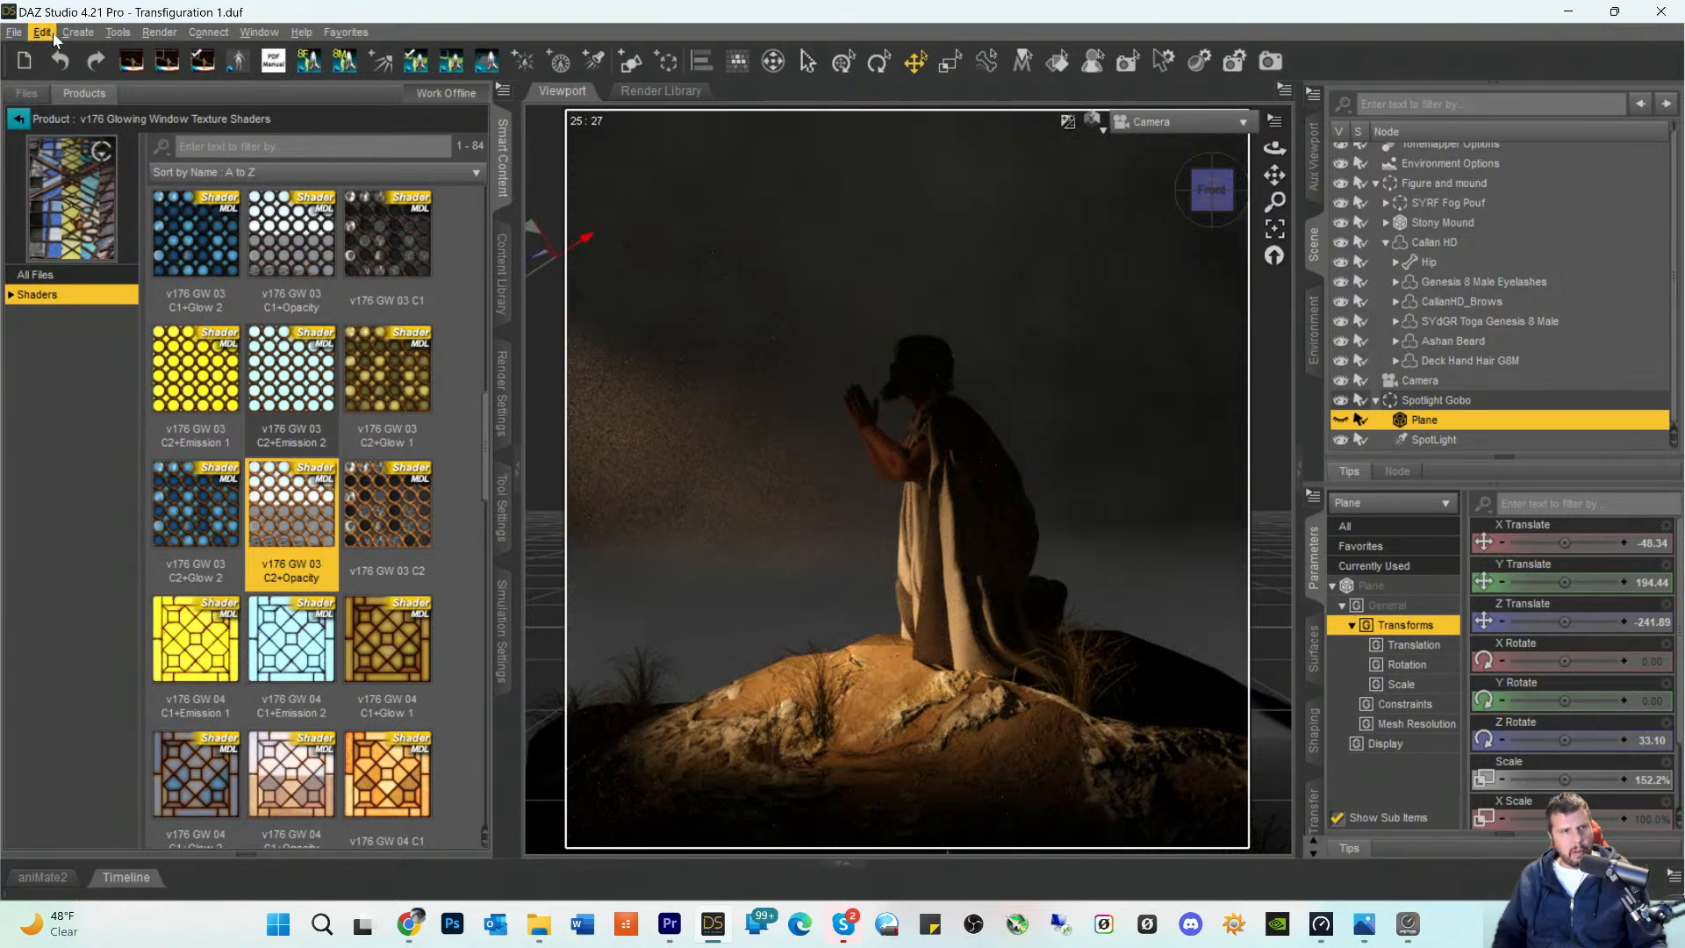
click(43, 33)
click(58, 53)
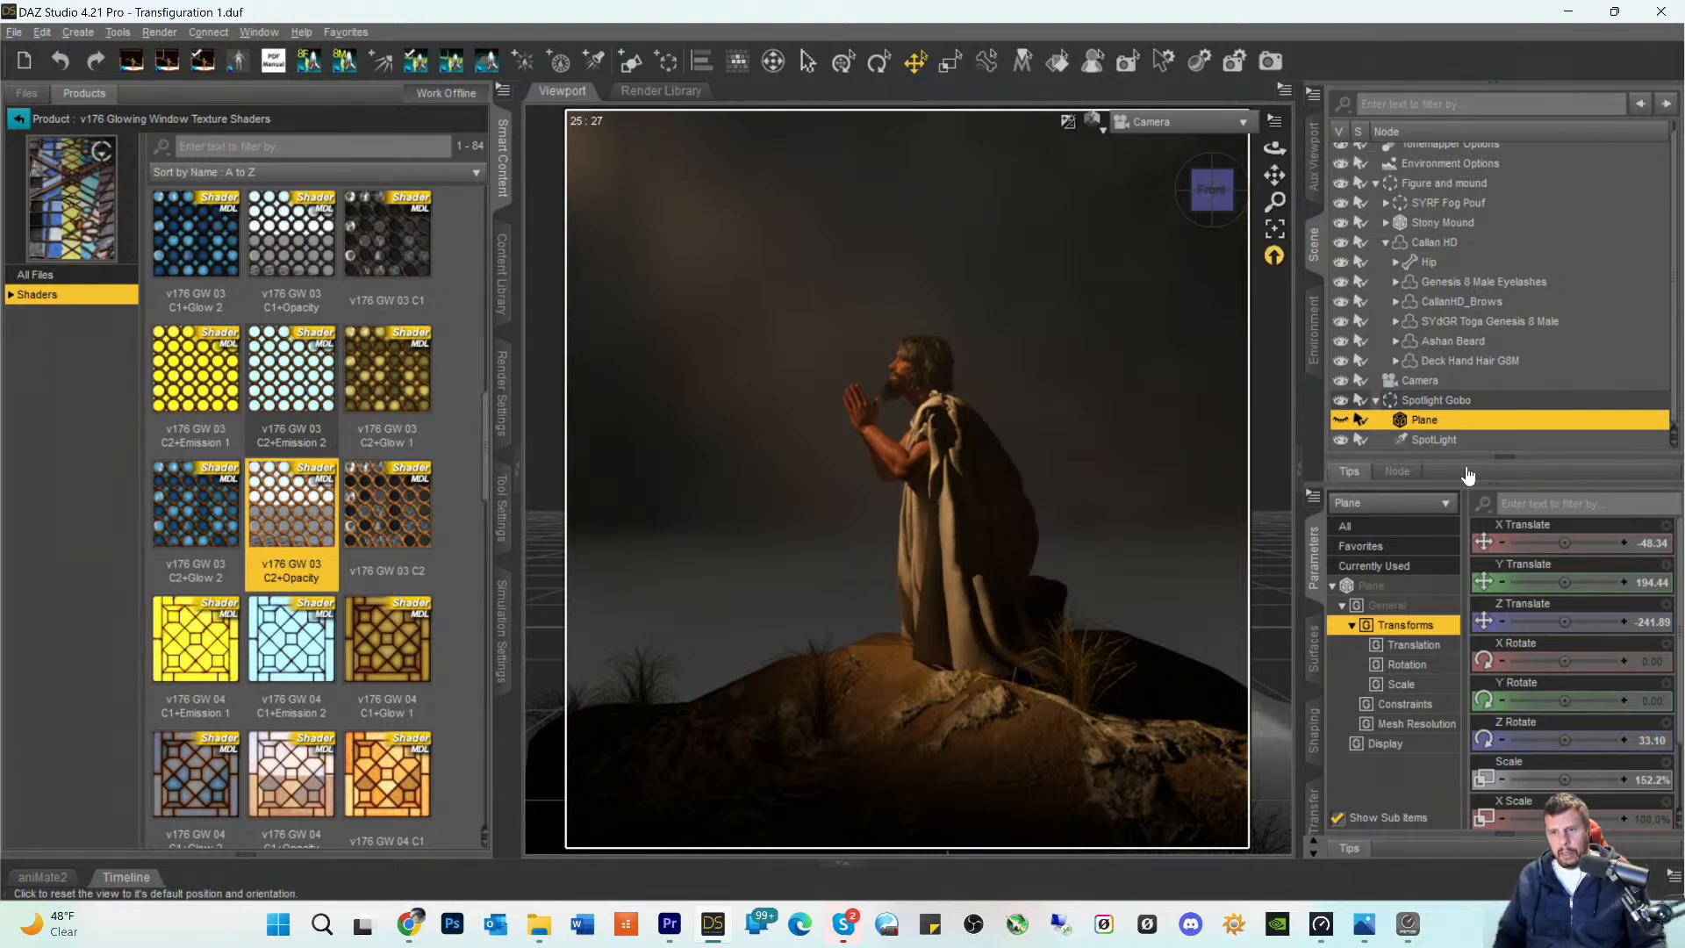
- Save the scene and go back from the glowing window shaders to the Shaders product list
click(1373, 586)
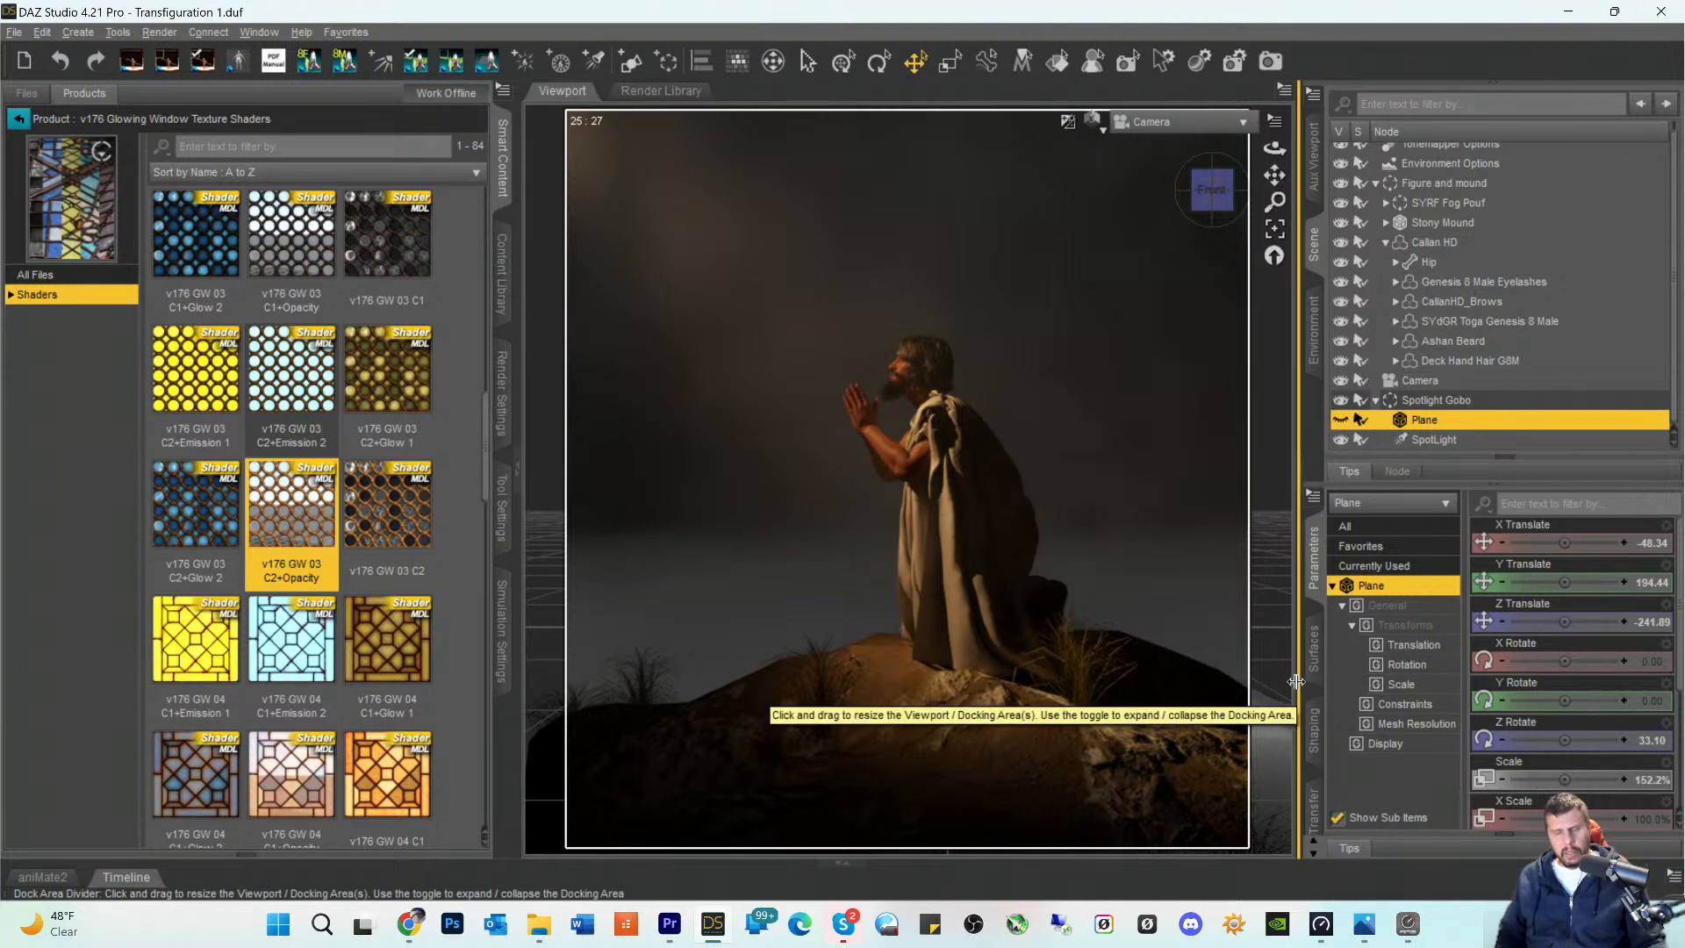
key(ctrl+s)
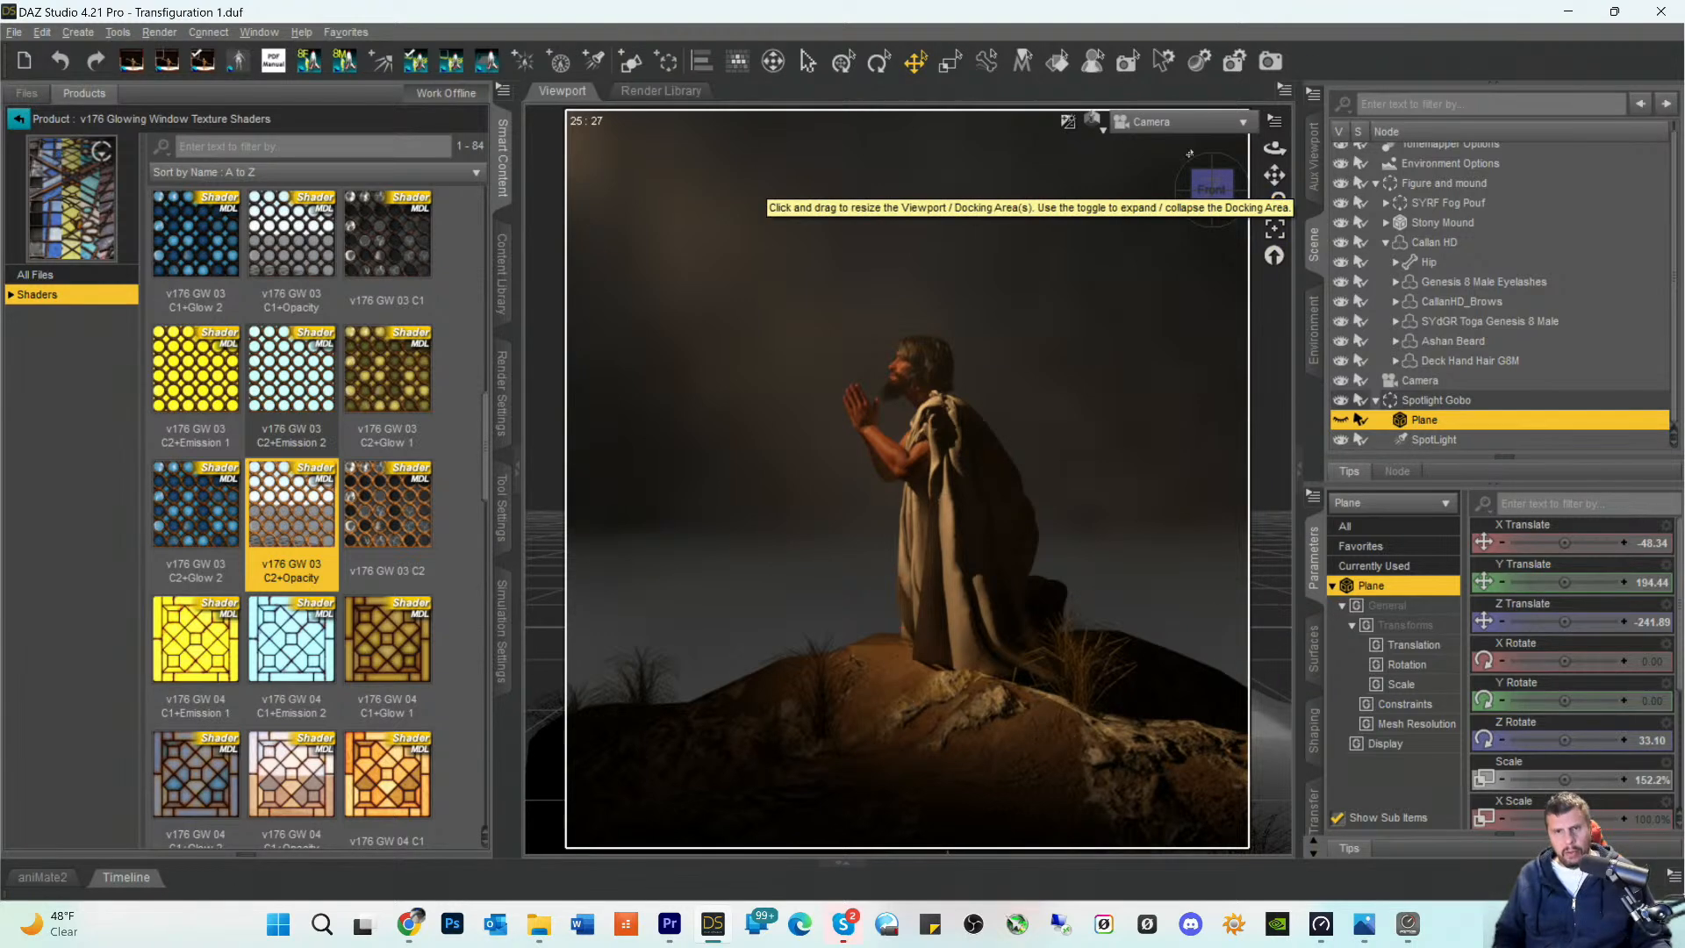
click(18, 121)
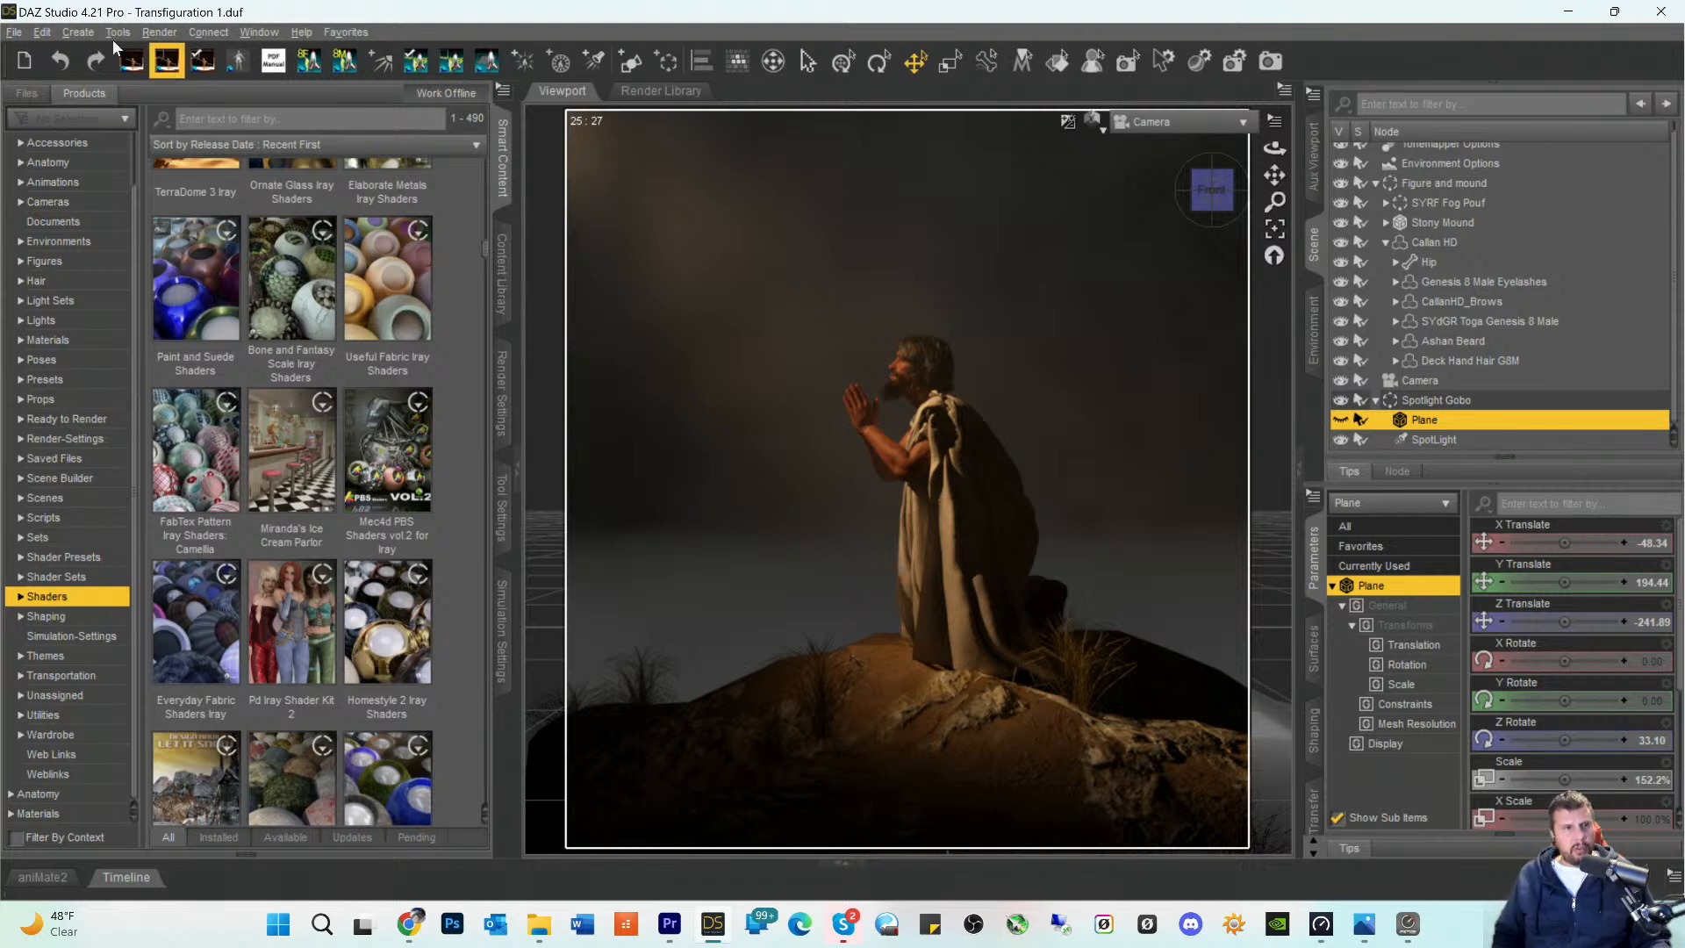
- Save the scene as a new scene file named Transfiguration 2, accepting the default scene save options
click(17, 35)
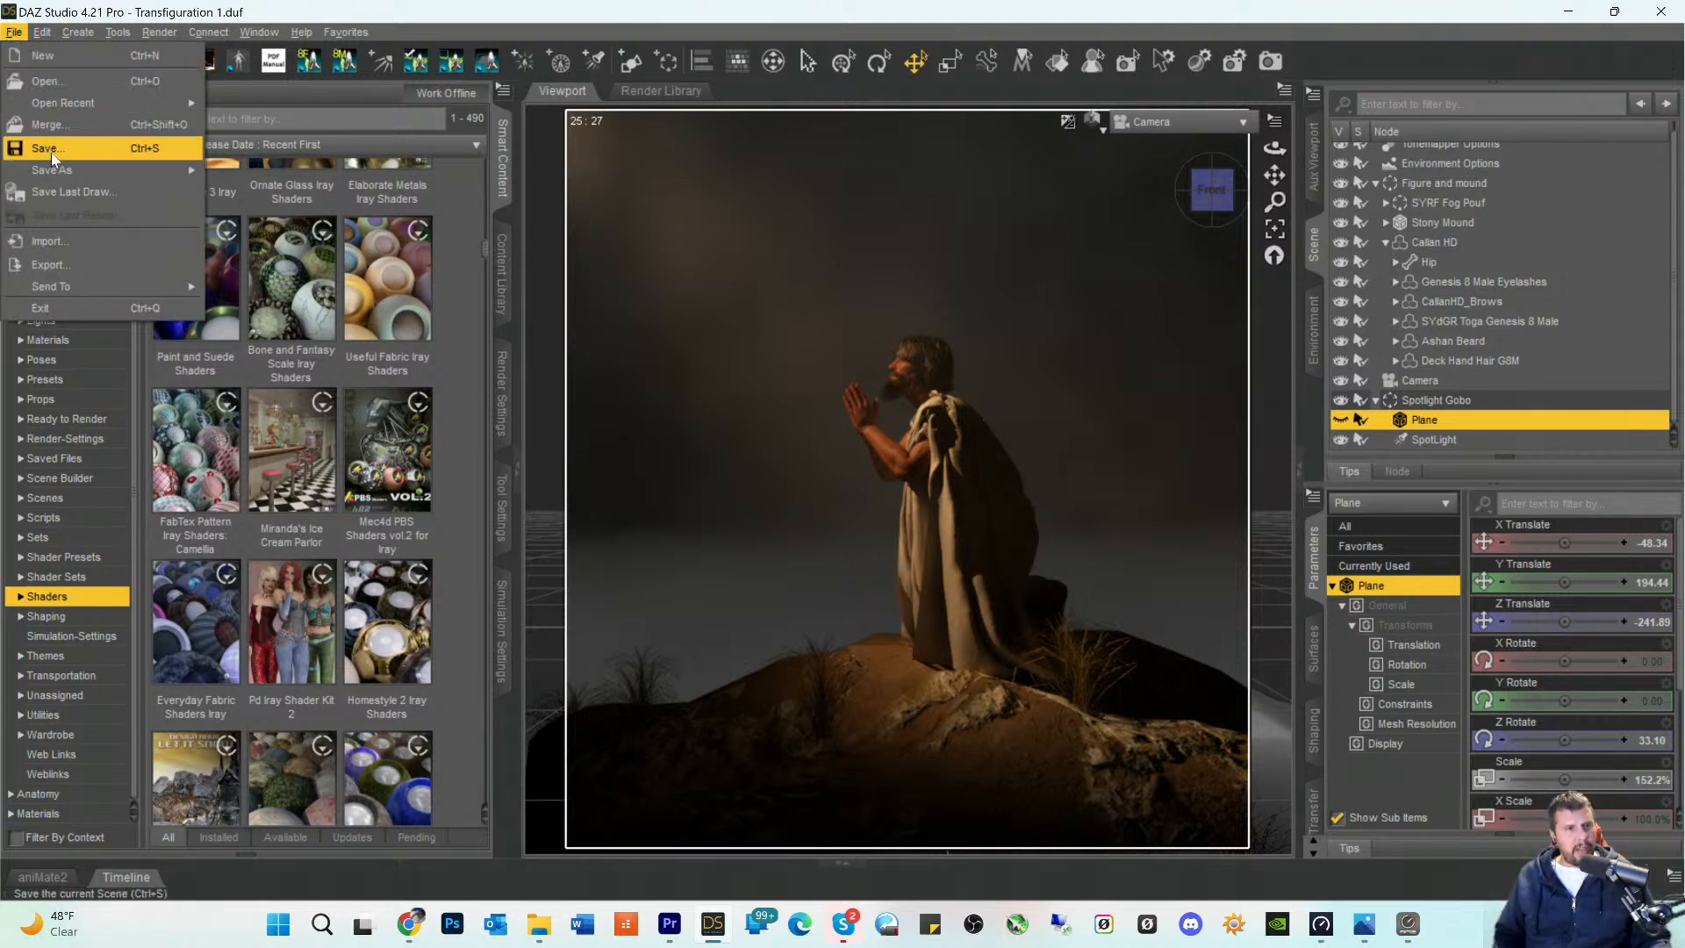
mouse_move(55, 166)
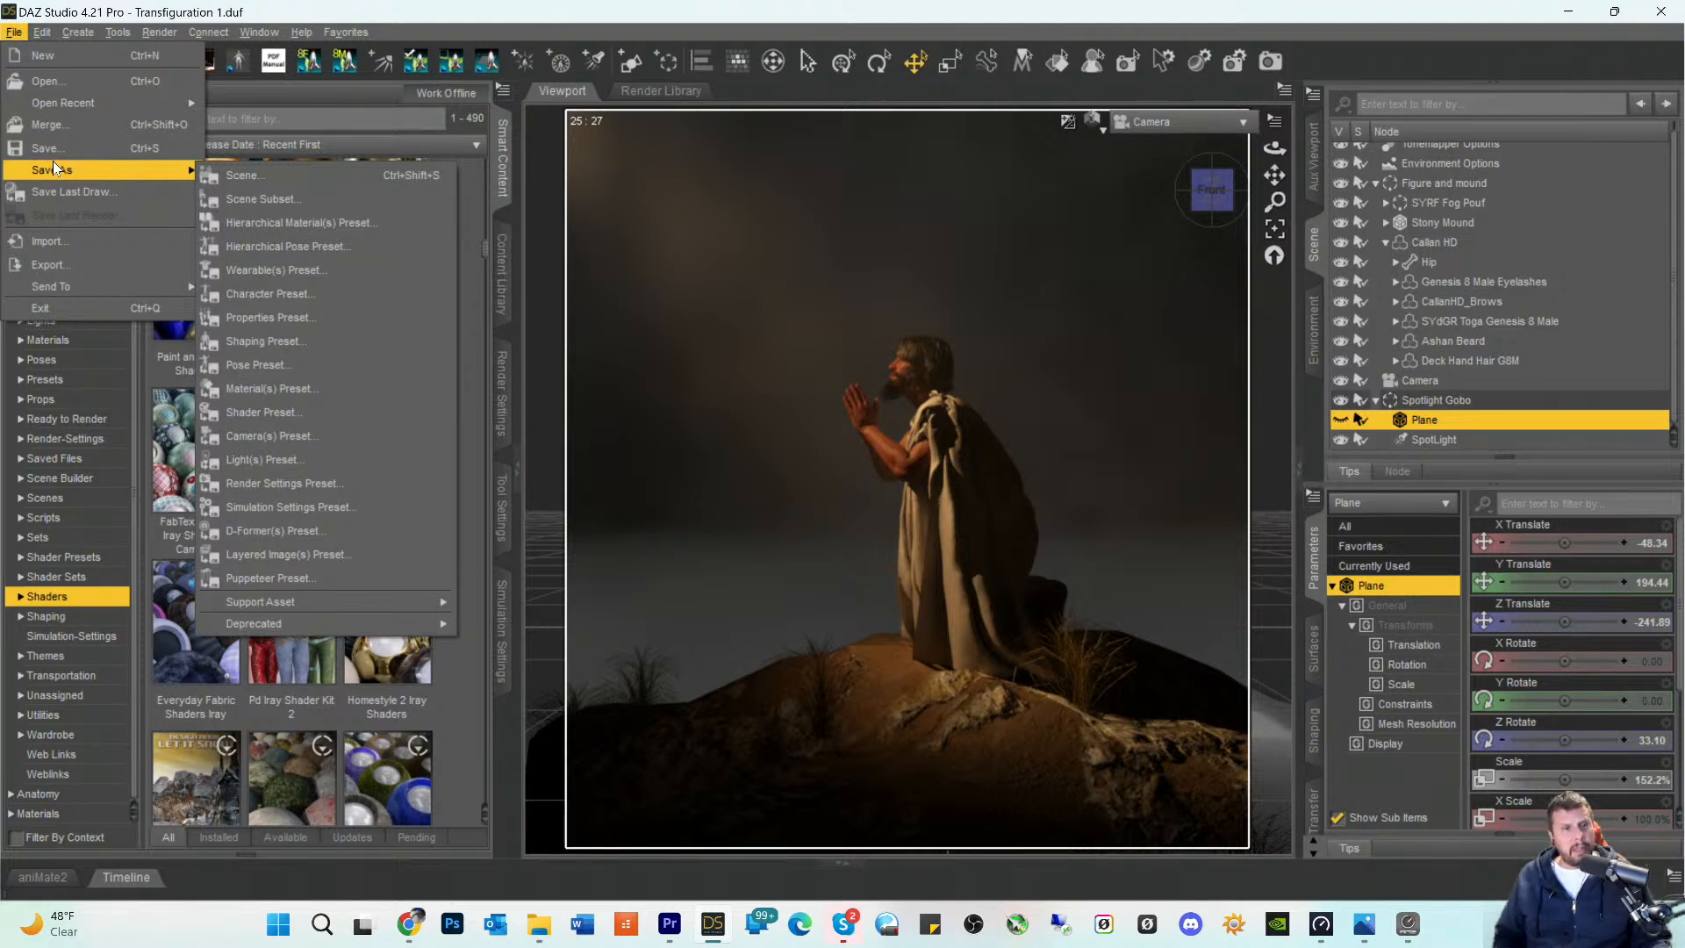
click(263, 200)
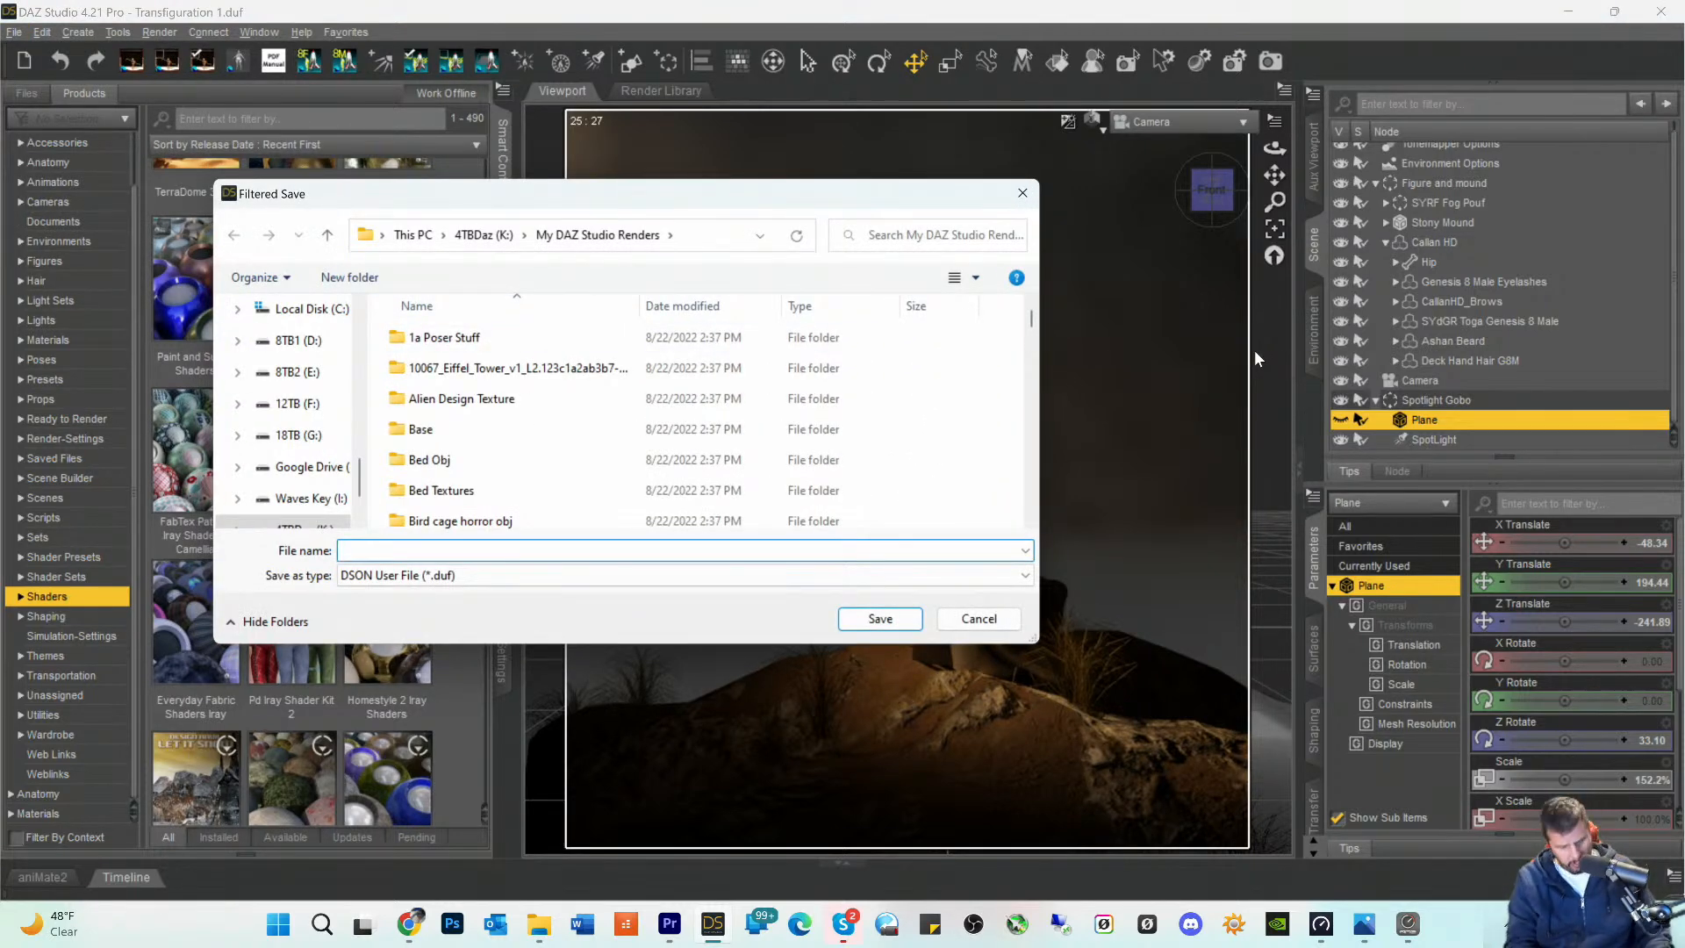
text(Transfi)
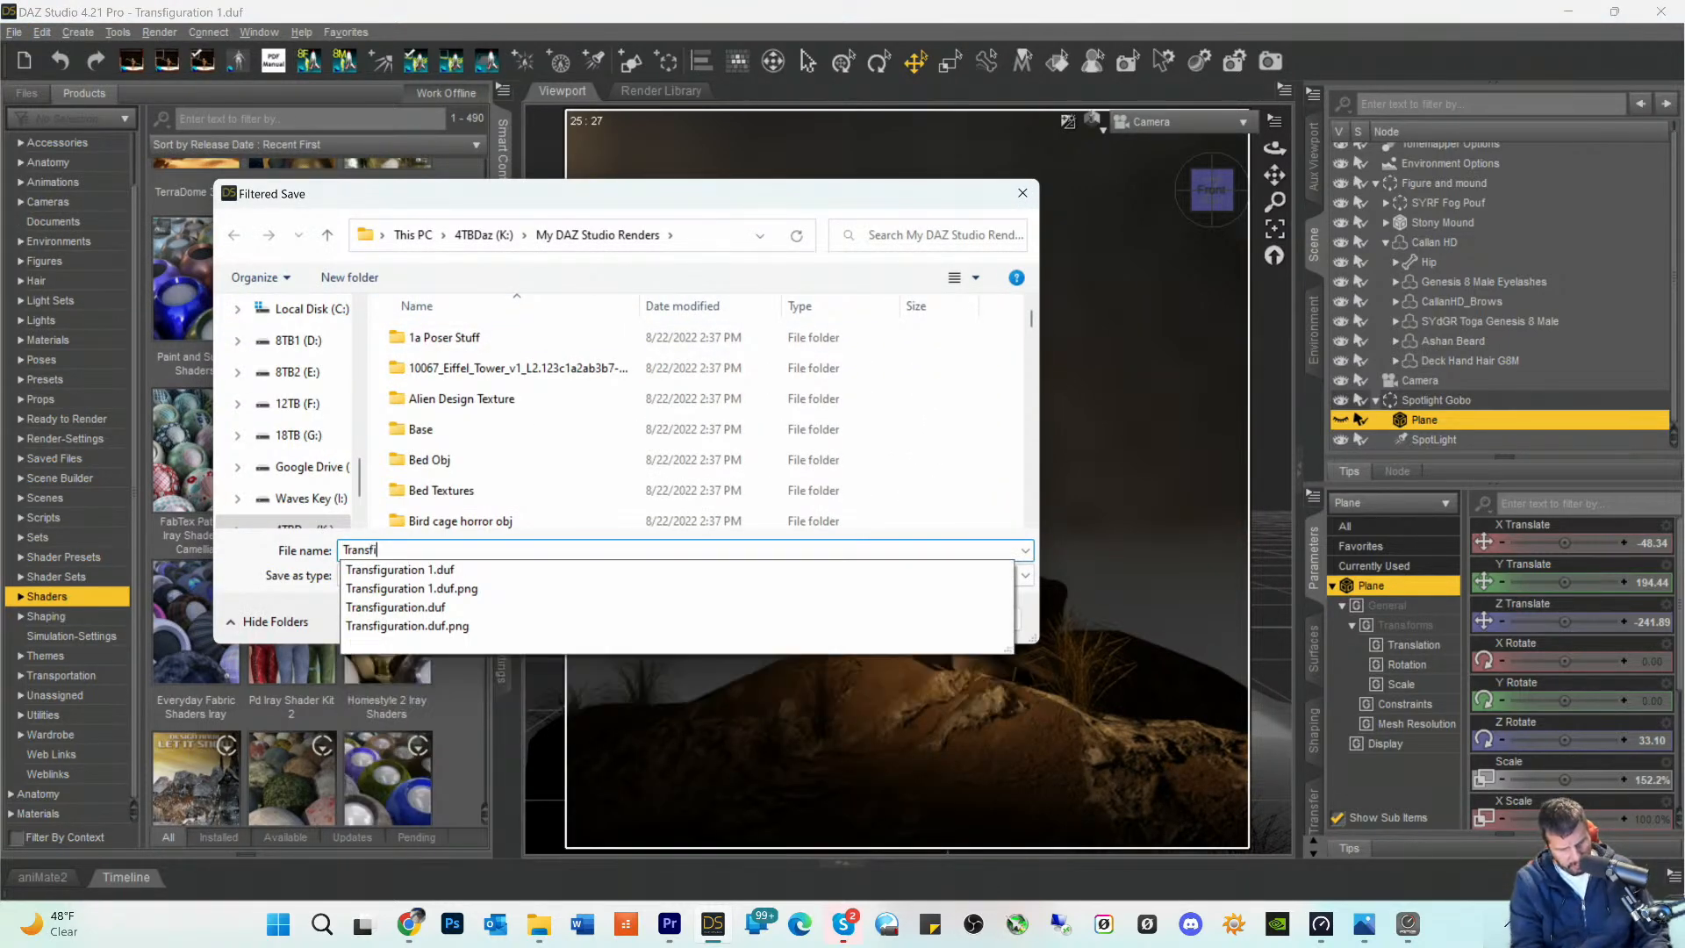
text(guration)
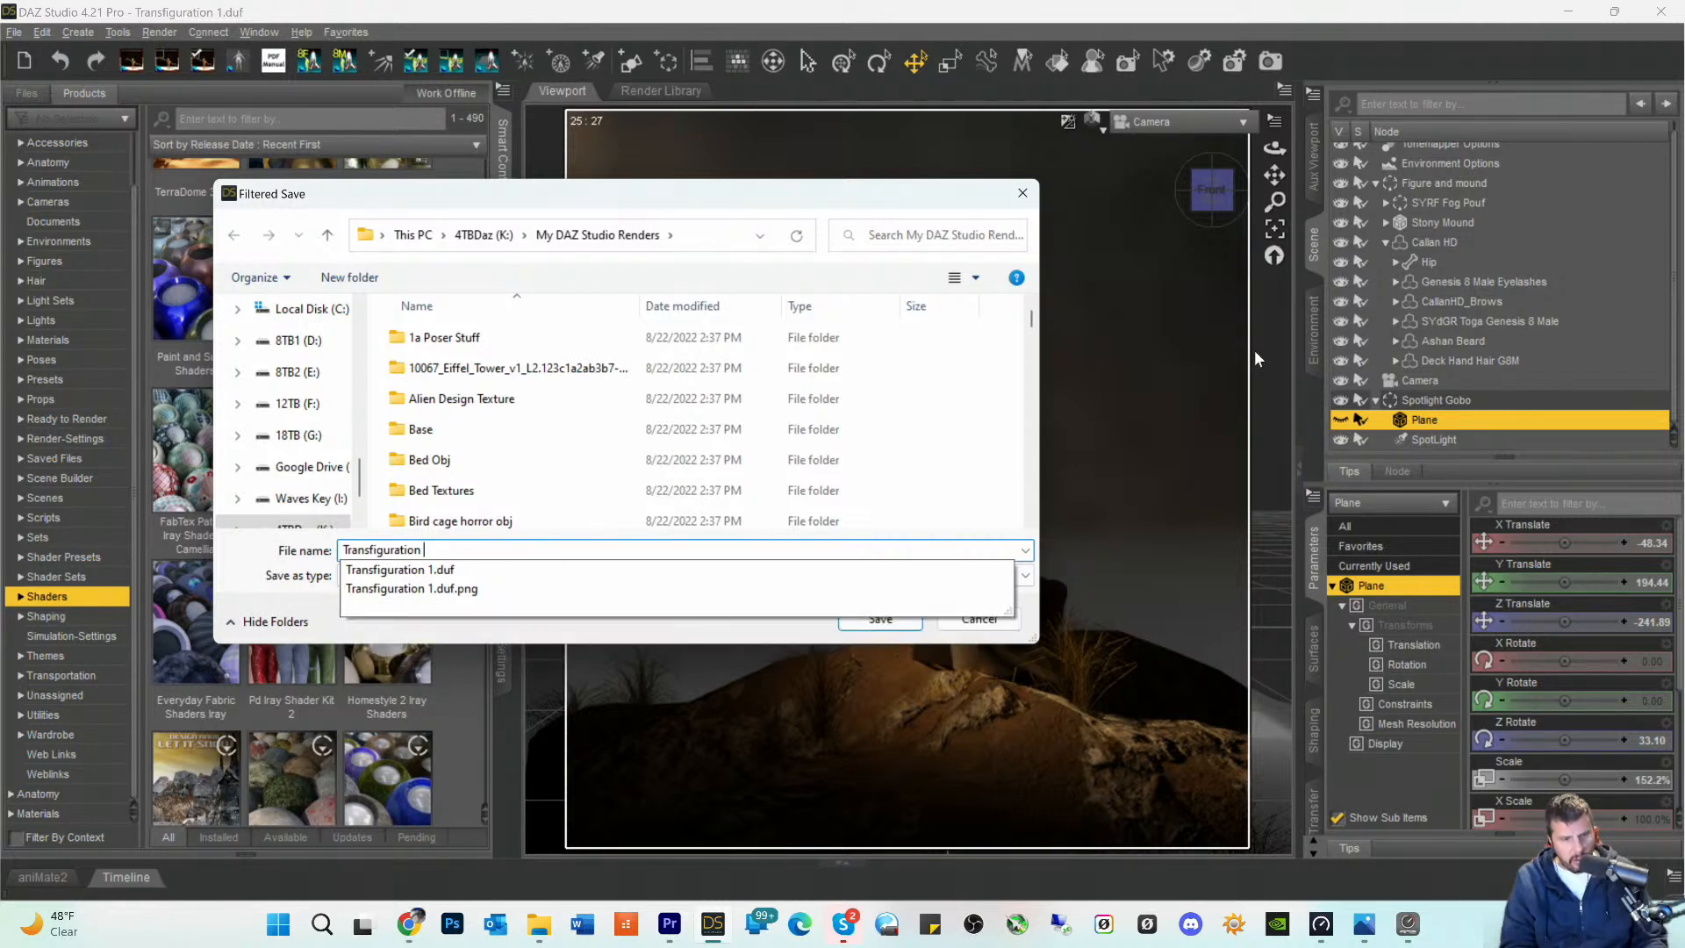
text( 2)
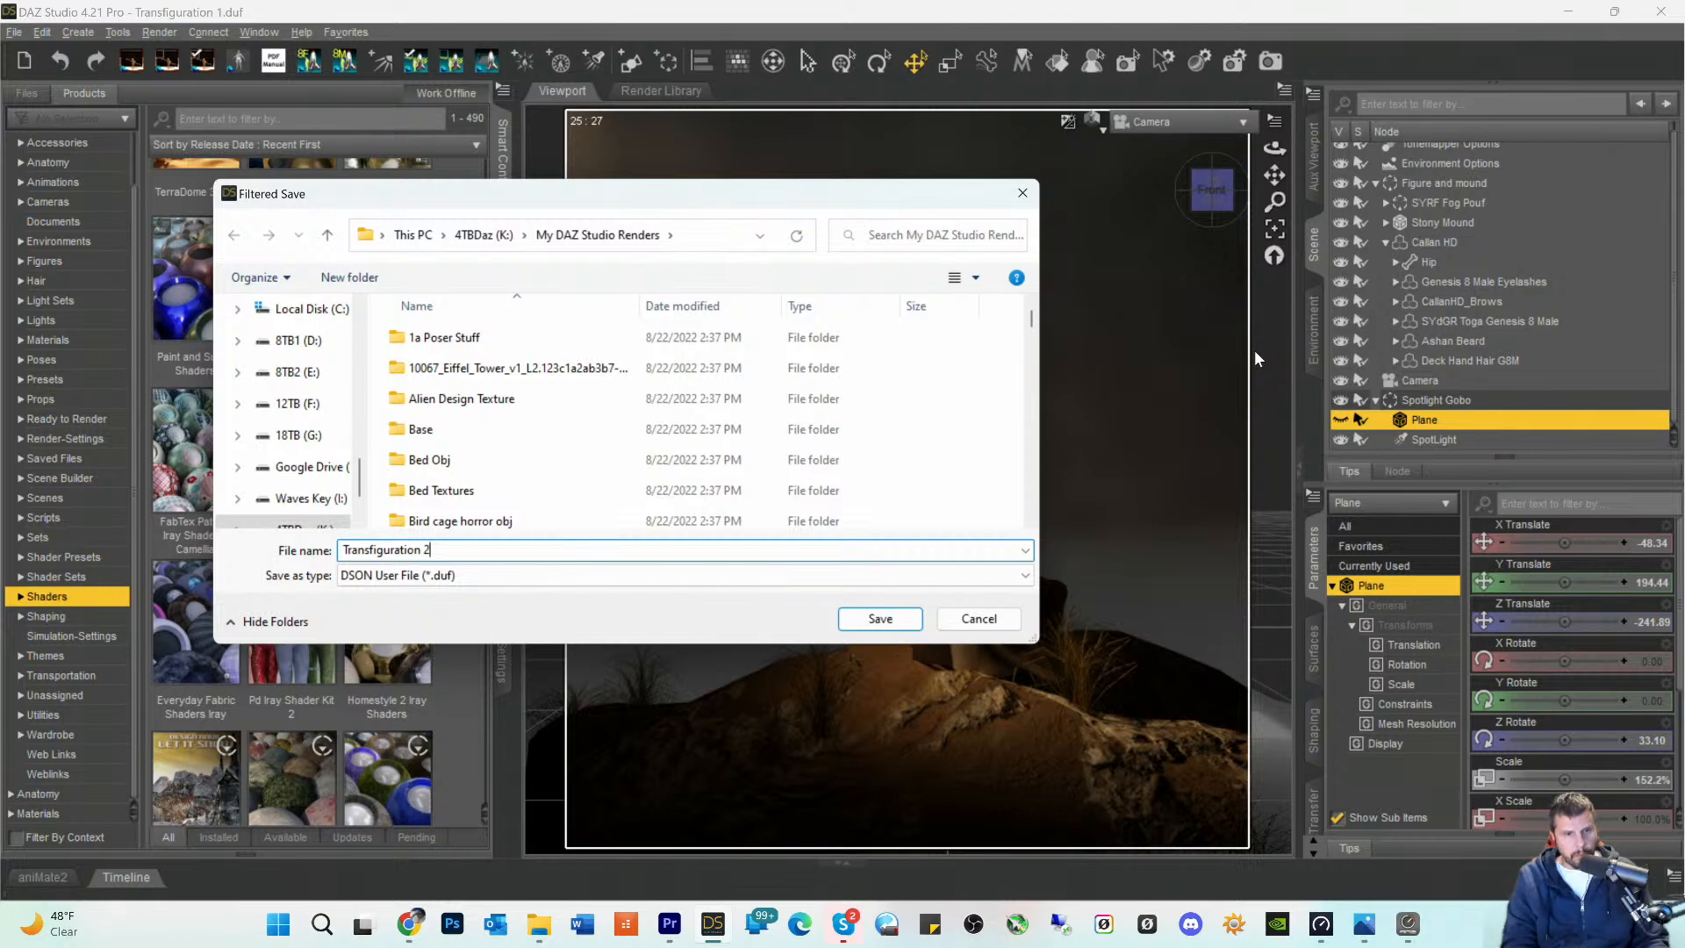
key(Return)
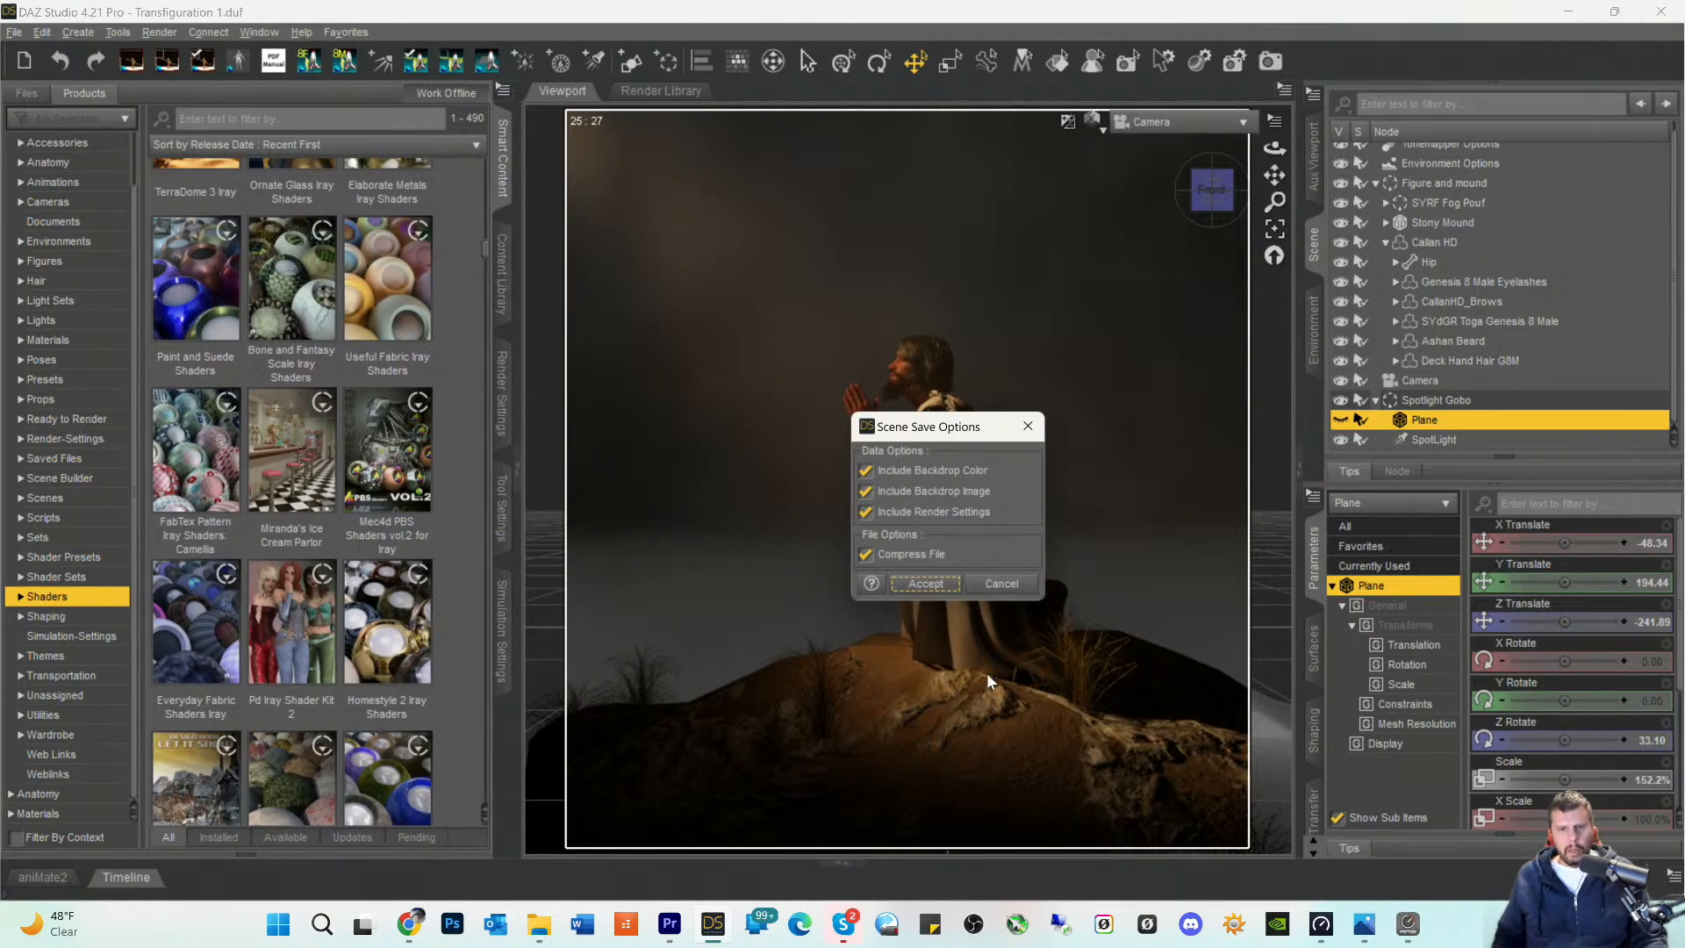
click(926, 584)
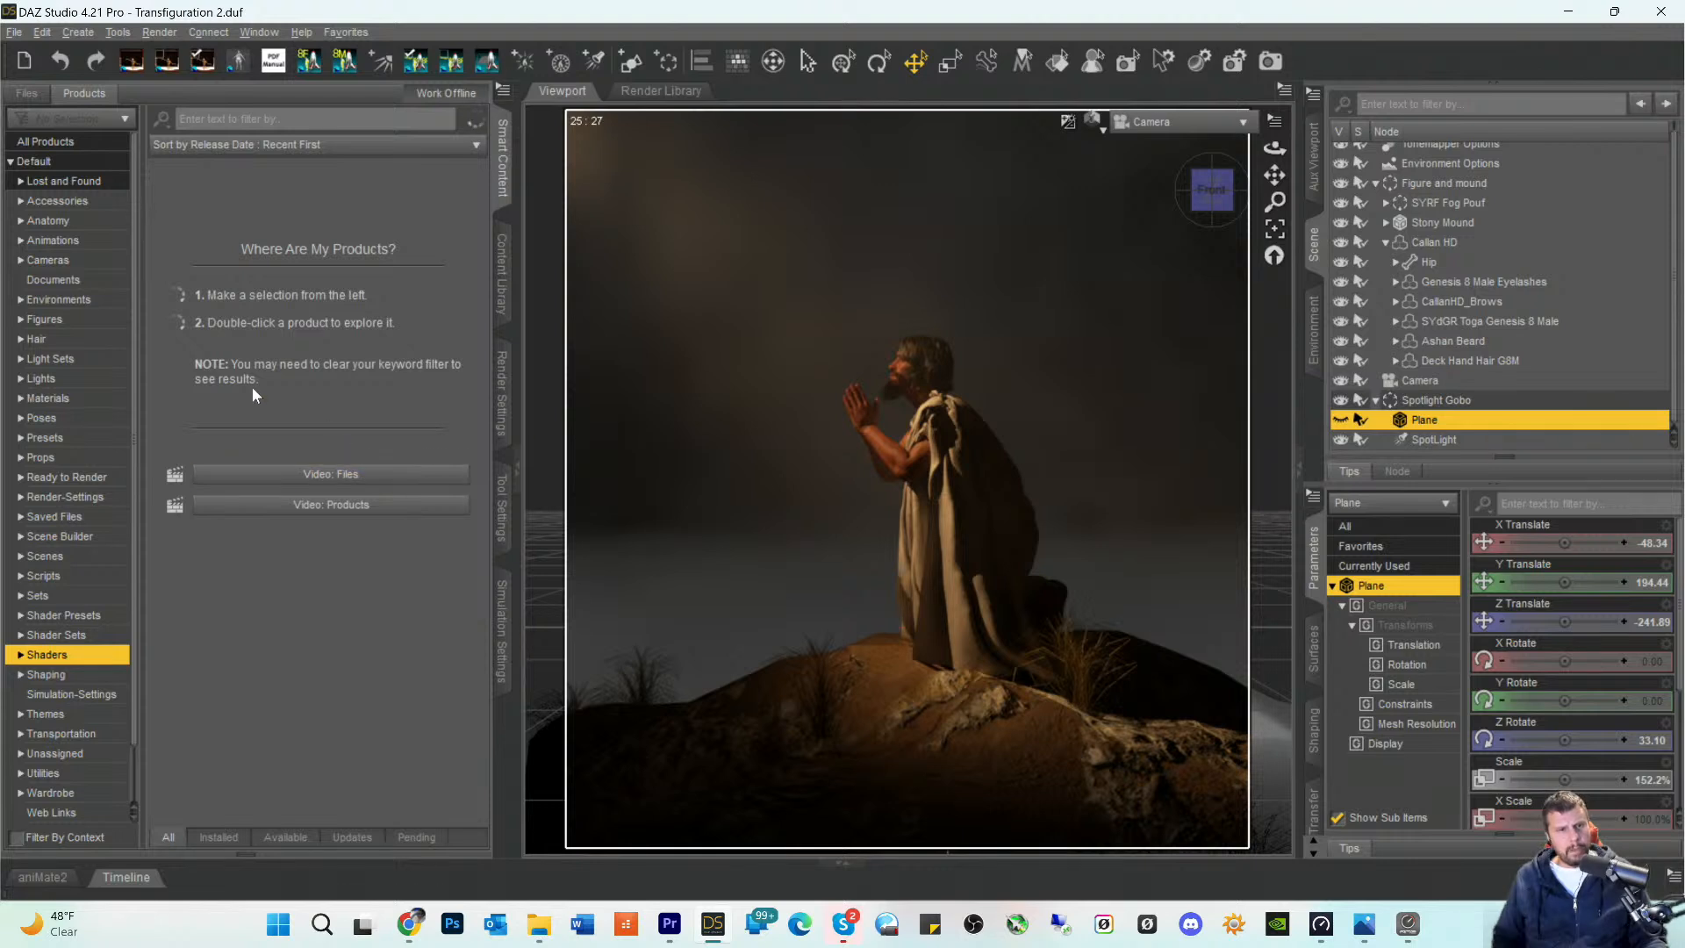
mouse_move(213, 360)
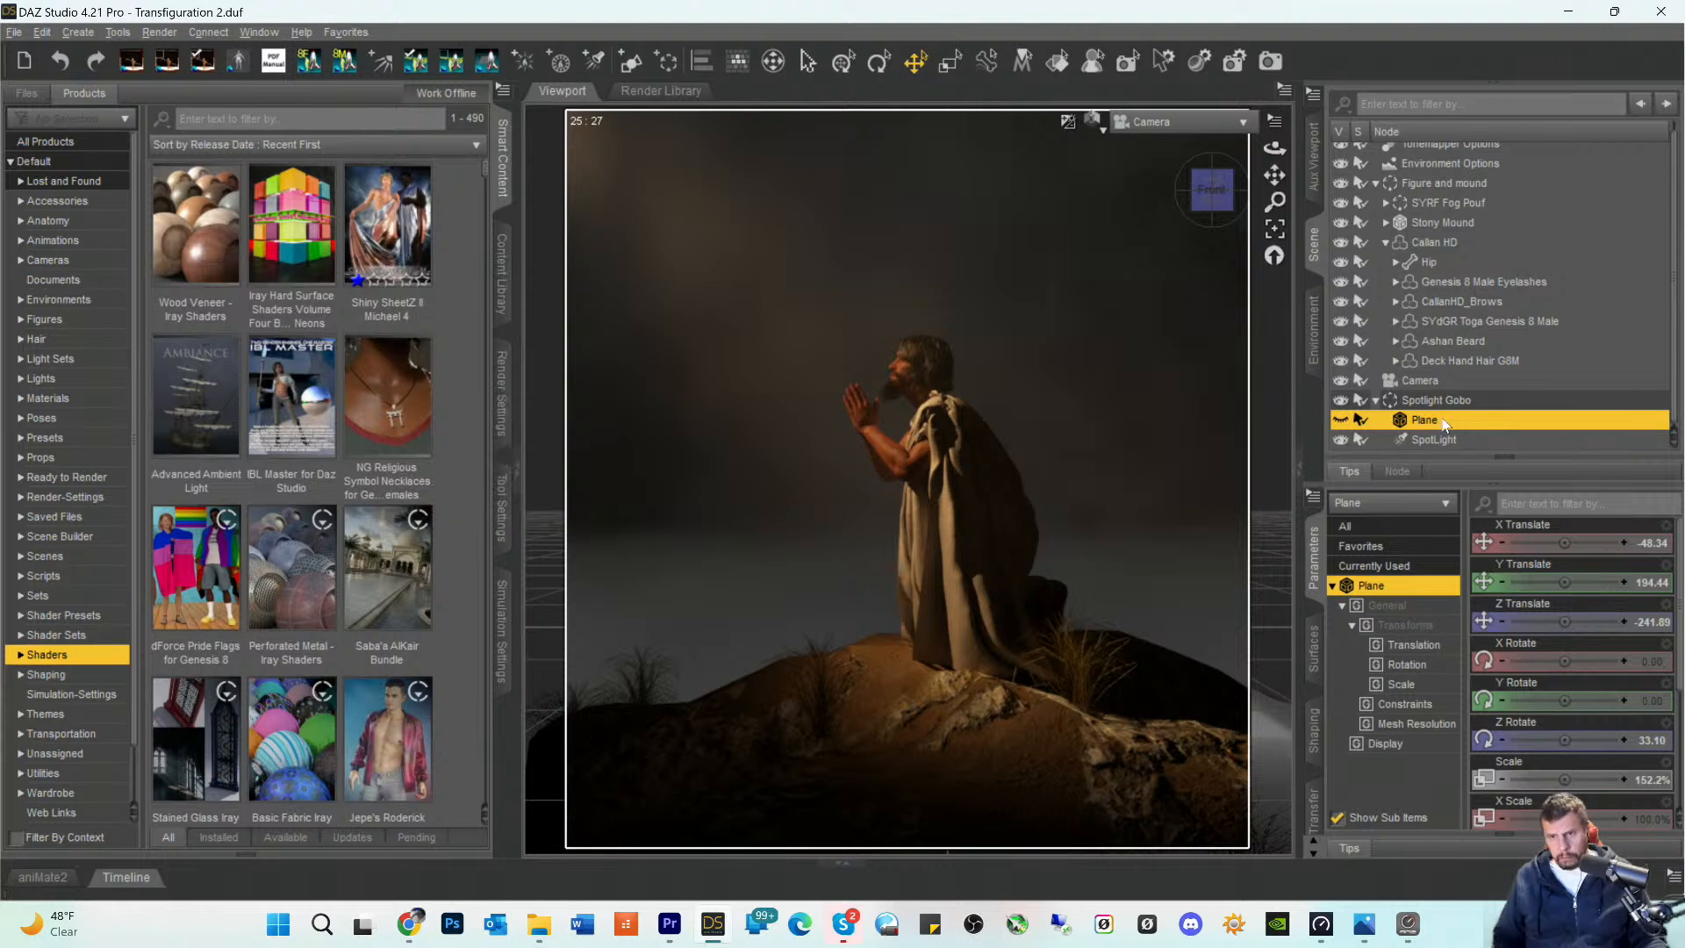
- Set the color of the SpotLight in the Spotlight Gobo group to pure blue (0, 0, 255)
click(1419, 439)
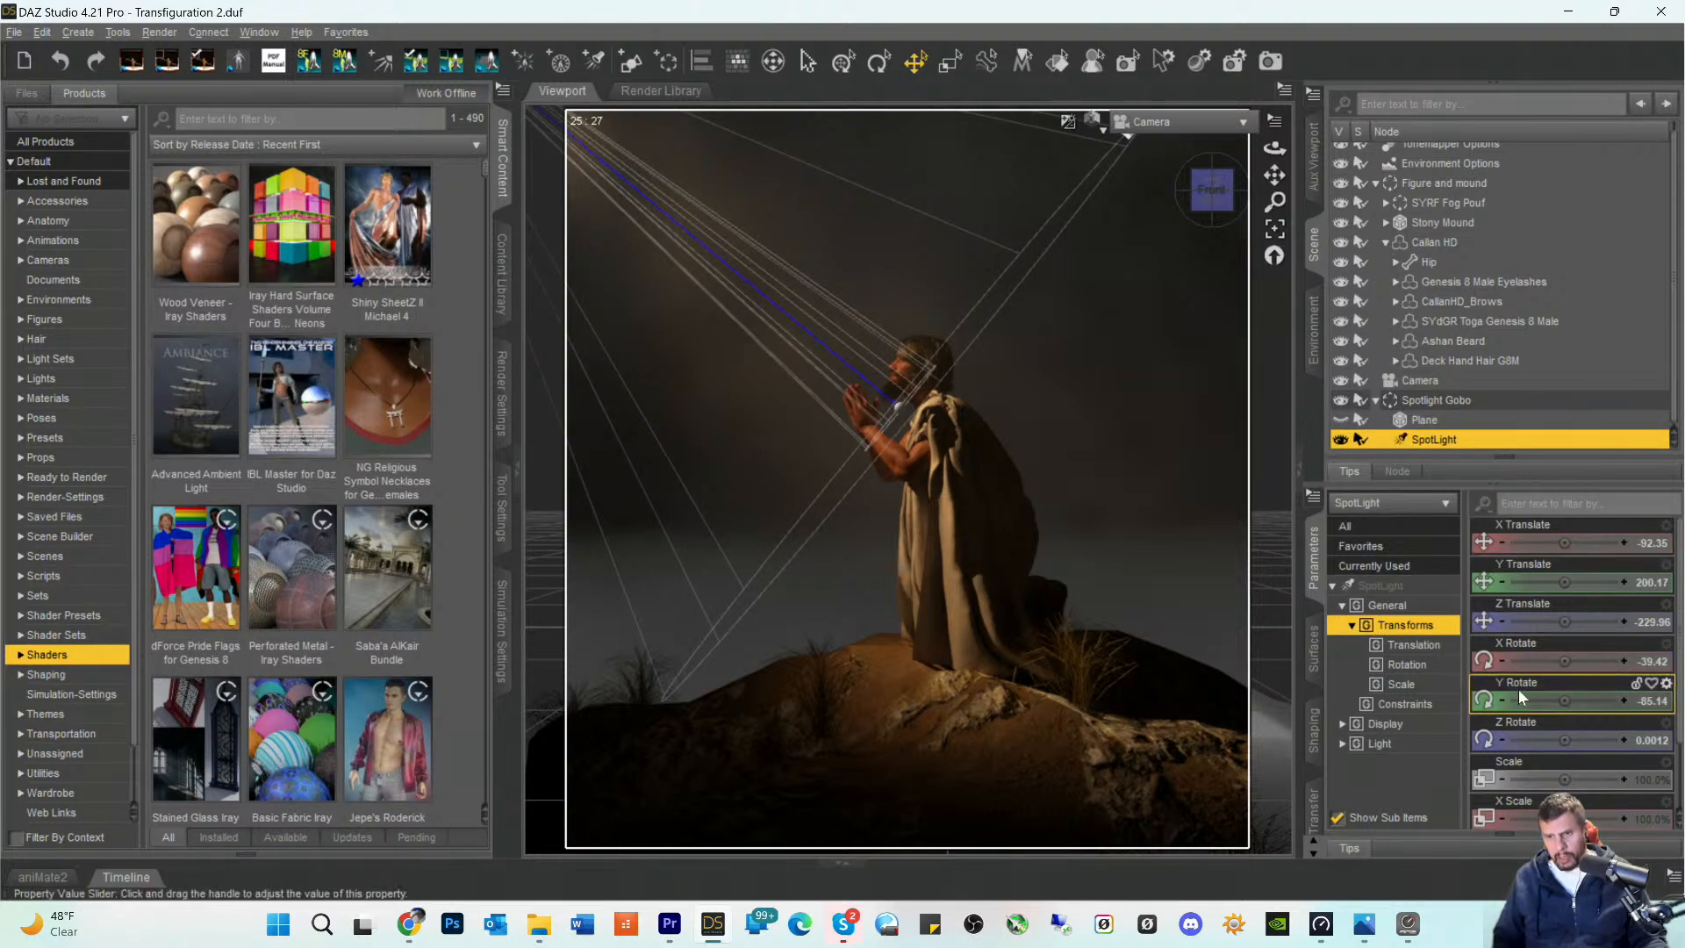
scroll(1546, 648, down, 2)
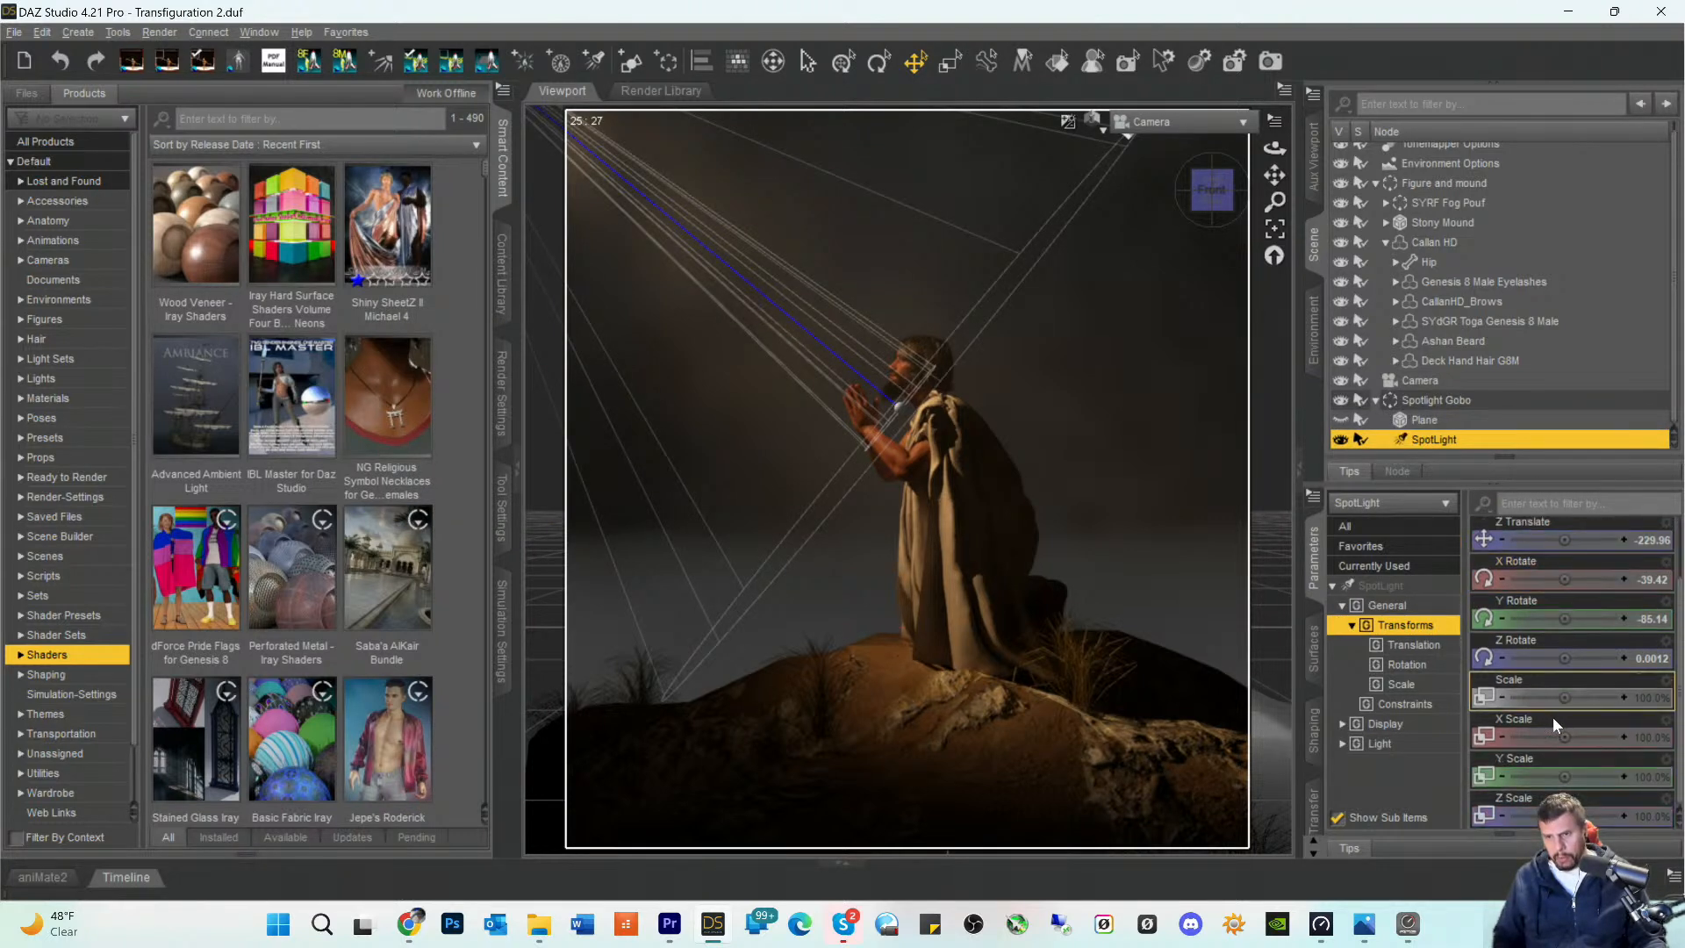
click(1314, 680)
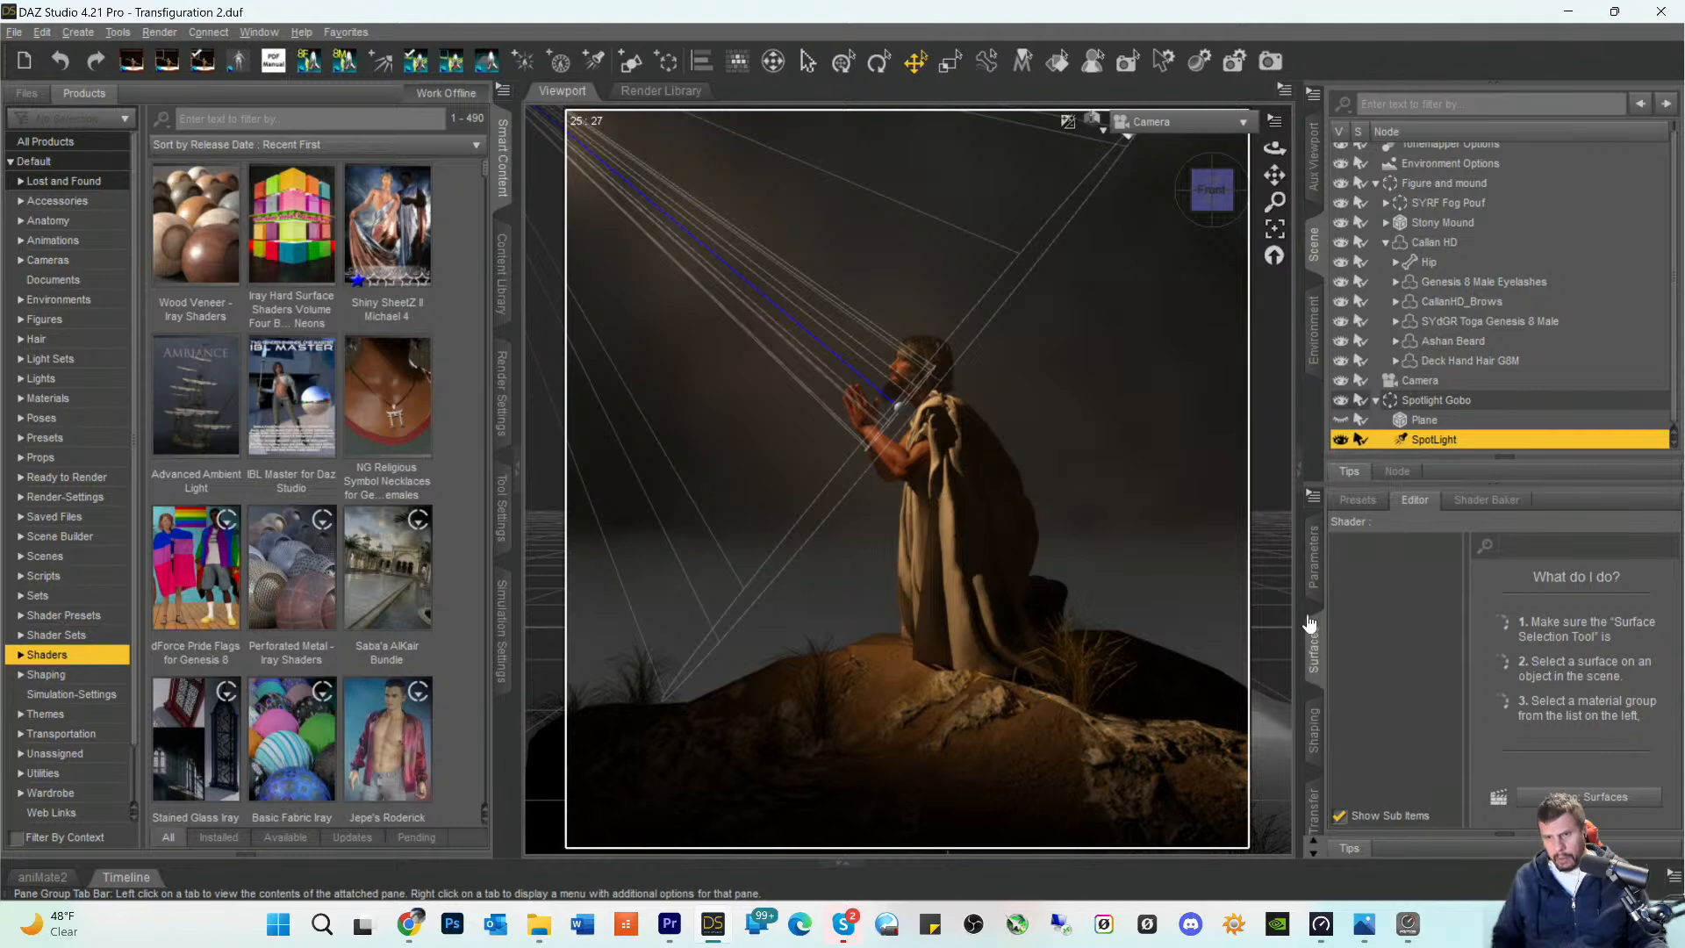
click(1314, 559)
click(1395, 588)
scroll(1572, 688, down, 10)
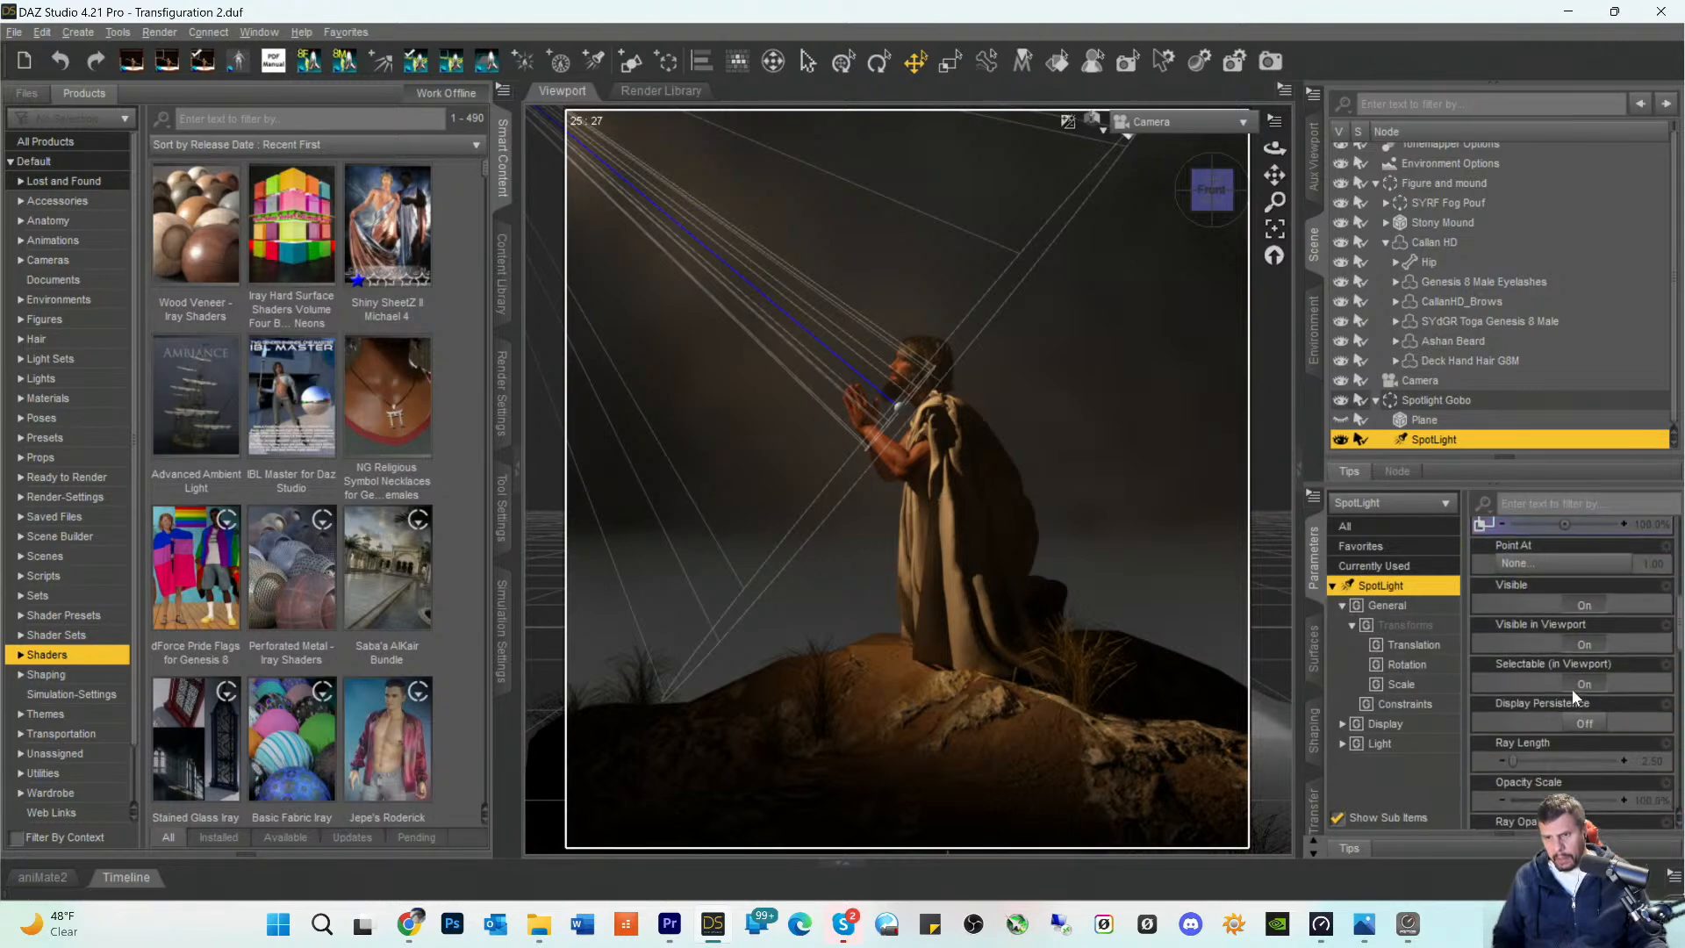
scroll(1571, 702, down, 2)
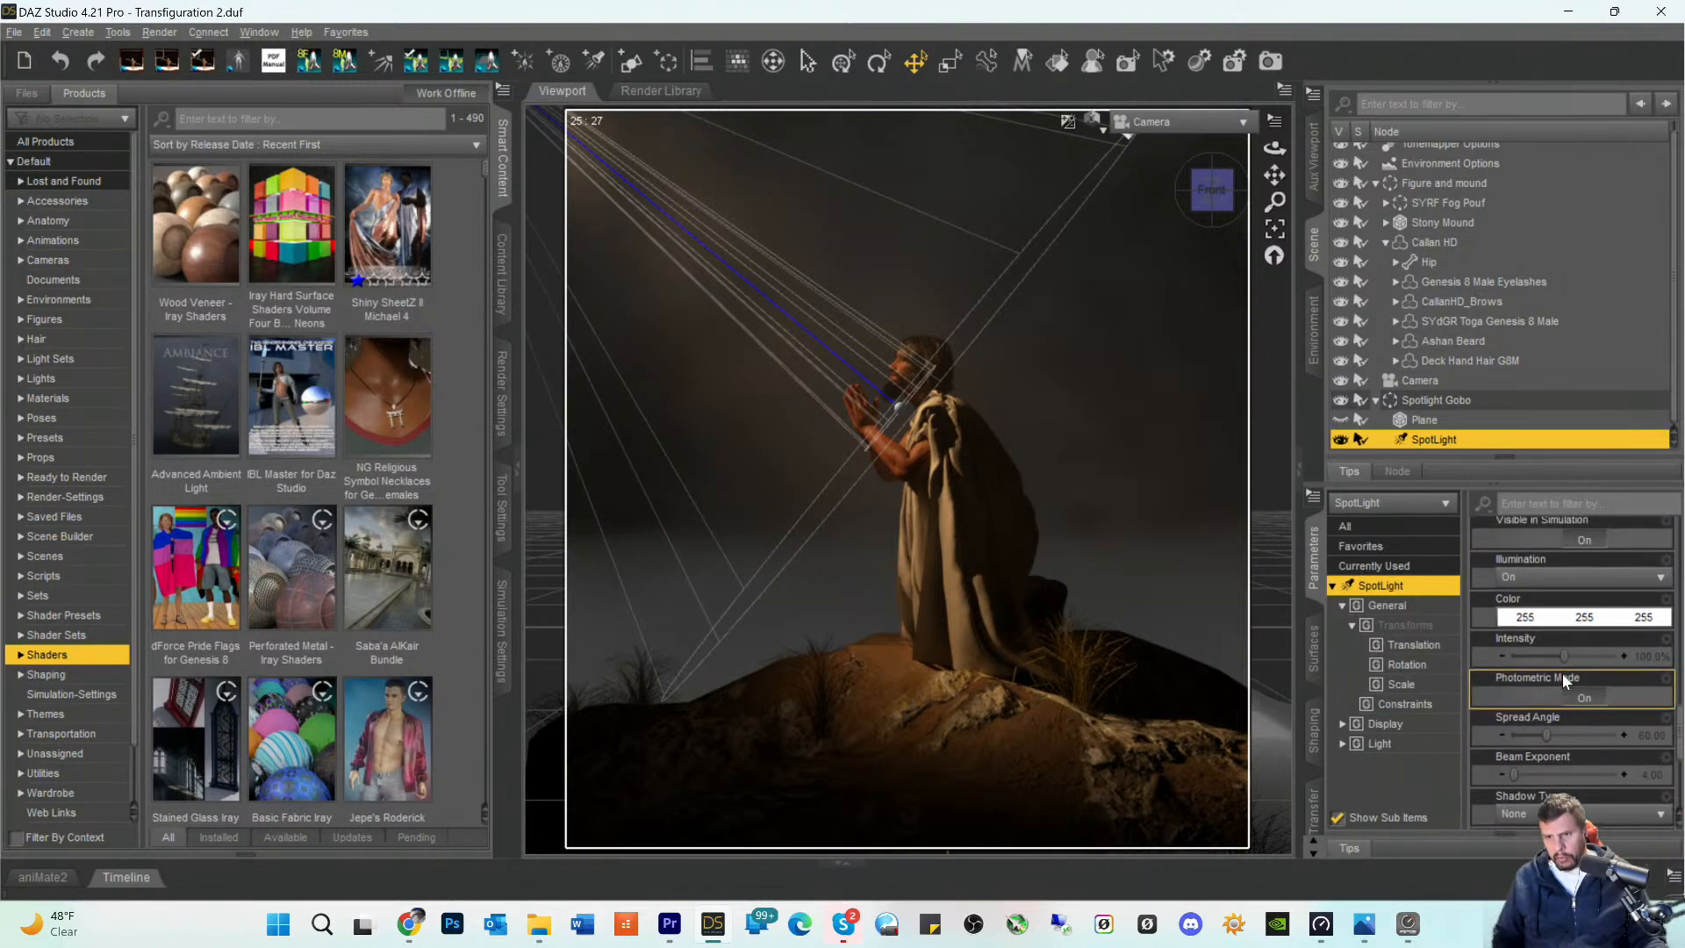
click(1552, 625)
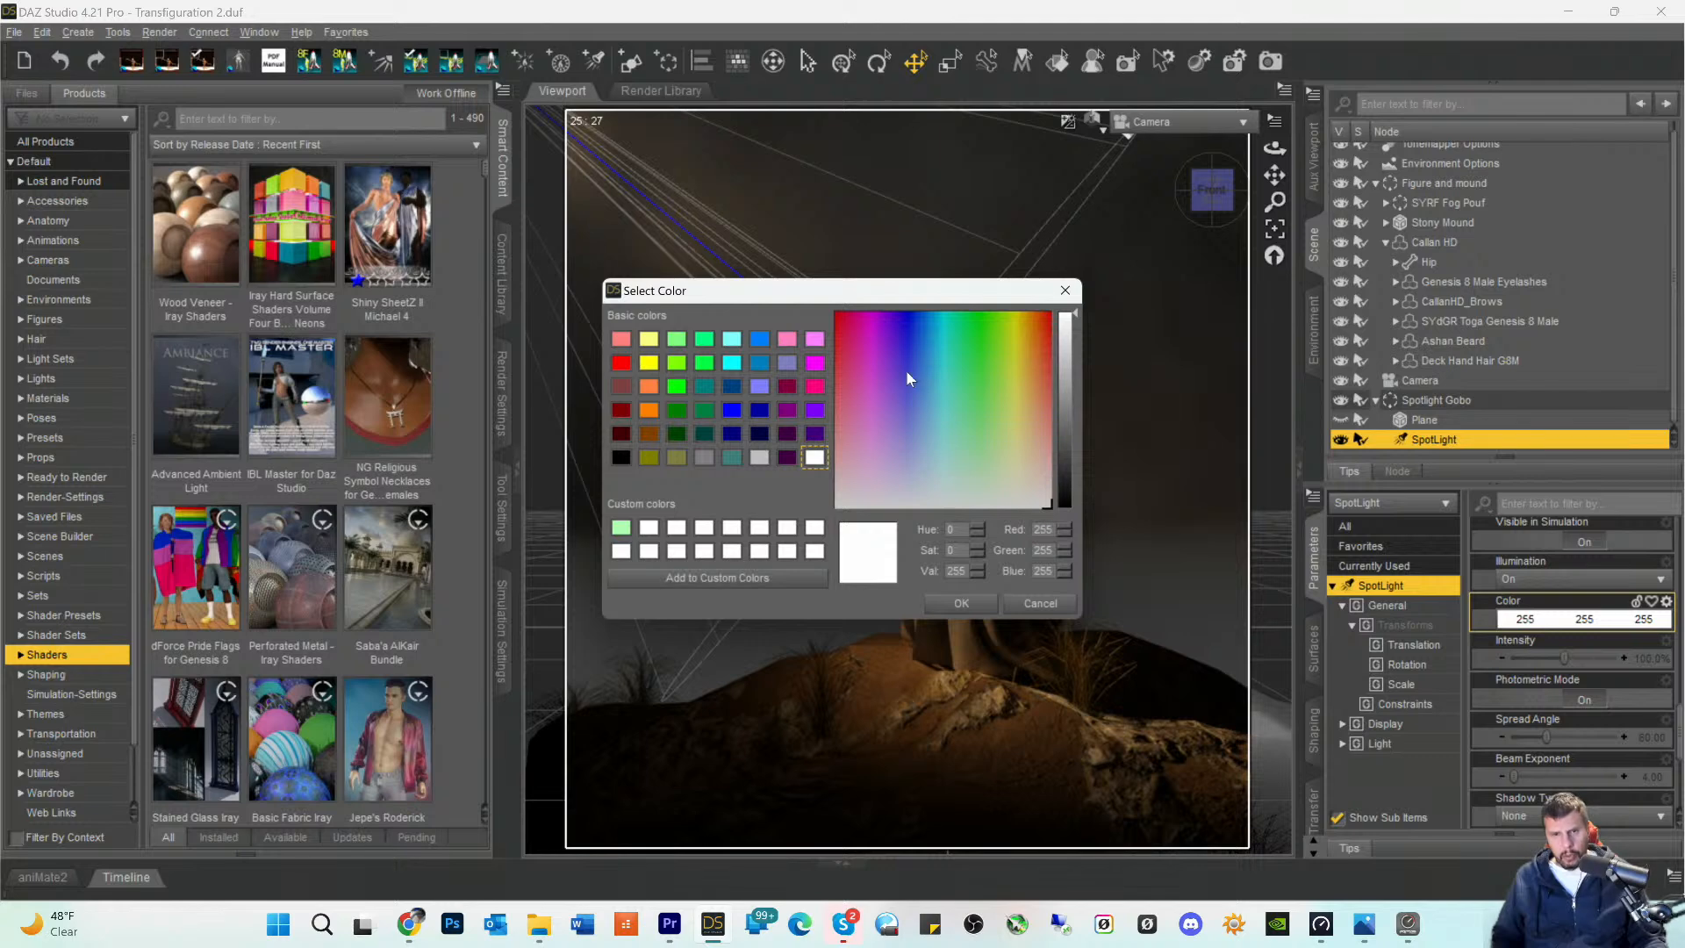
click(729, 407)
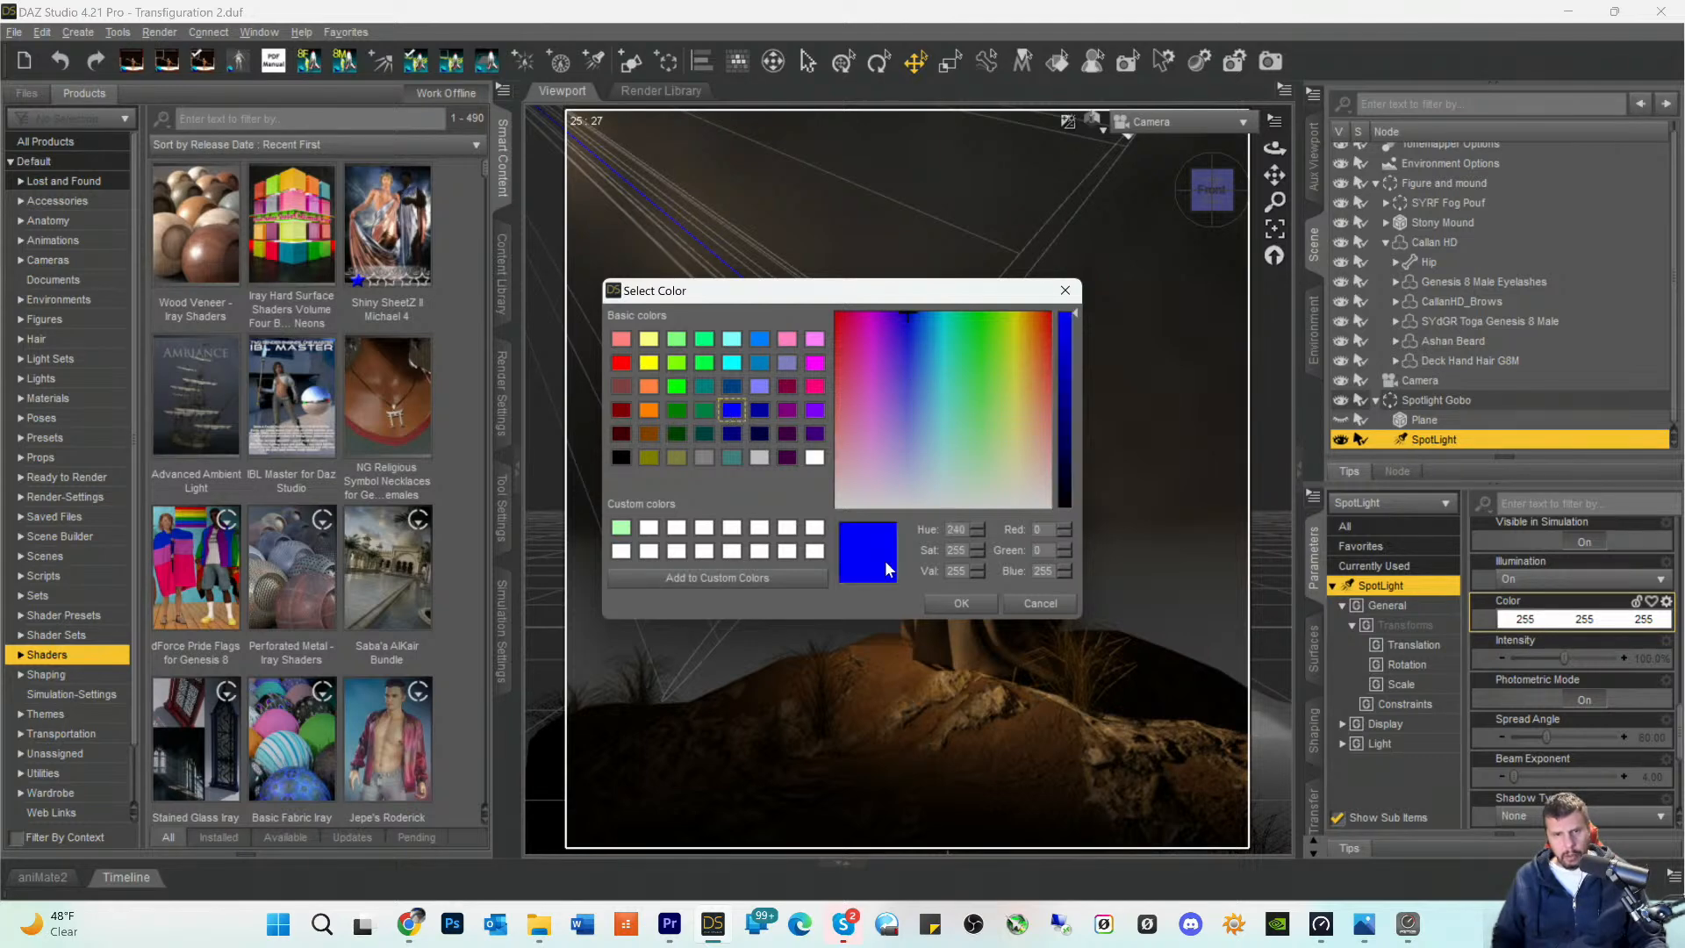
click(962, 603)
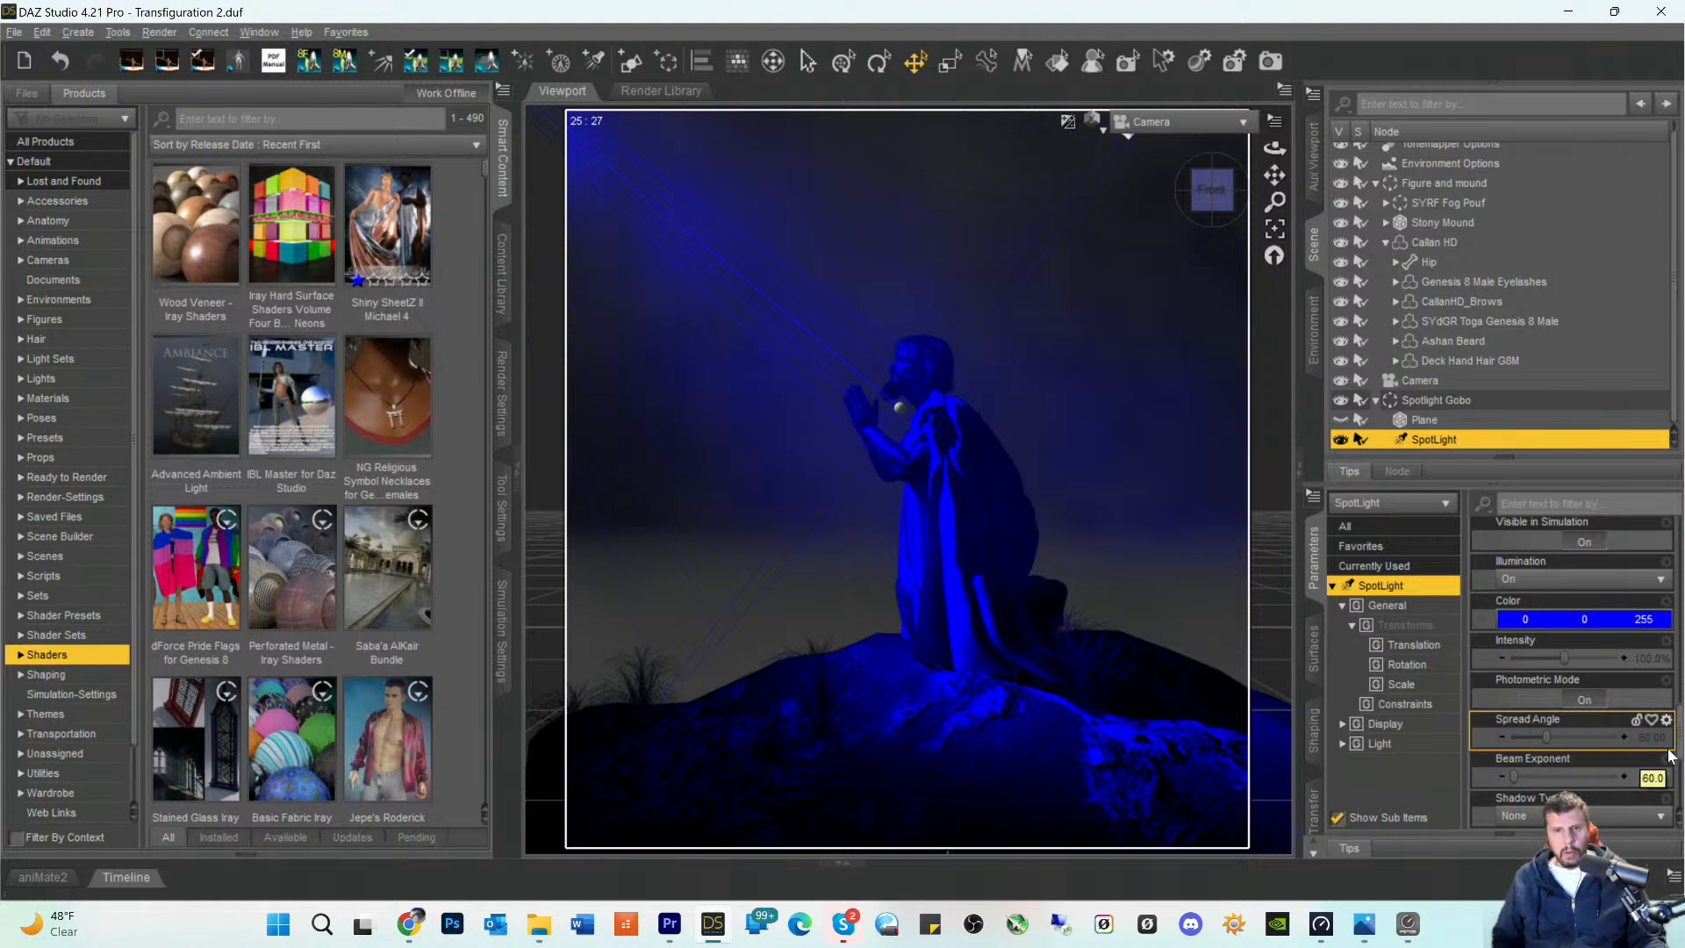
- Try softer blues for the SpotLight's color, first 142, 153, 255 and then 99, 99, 255
click(1523, 620)
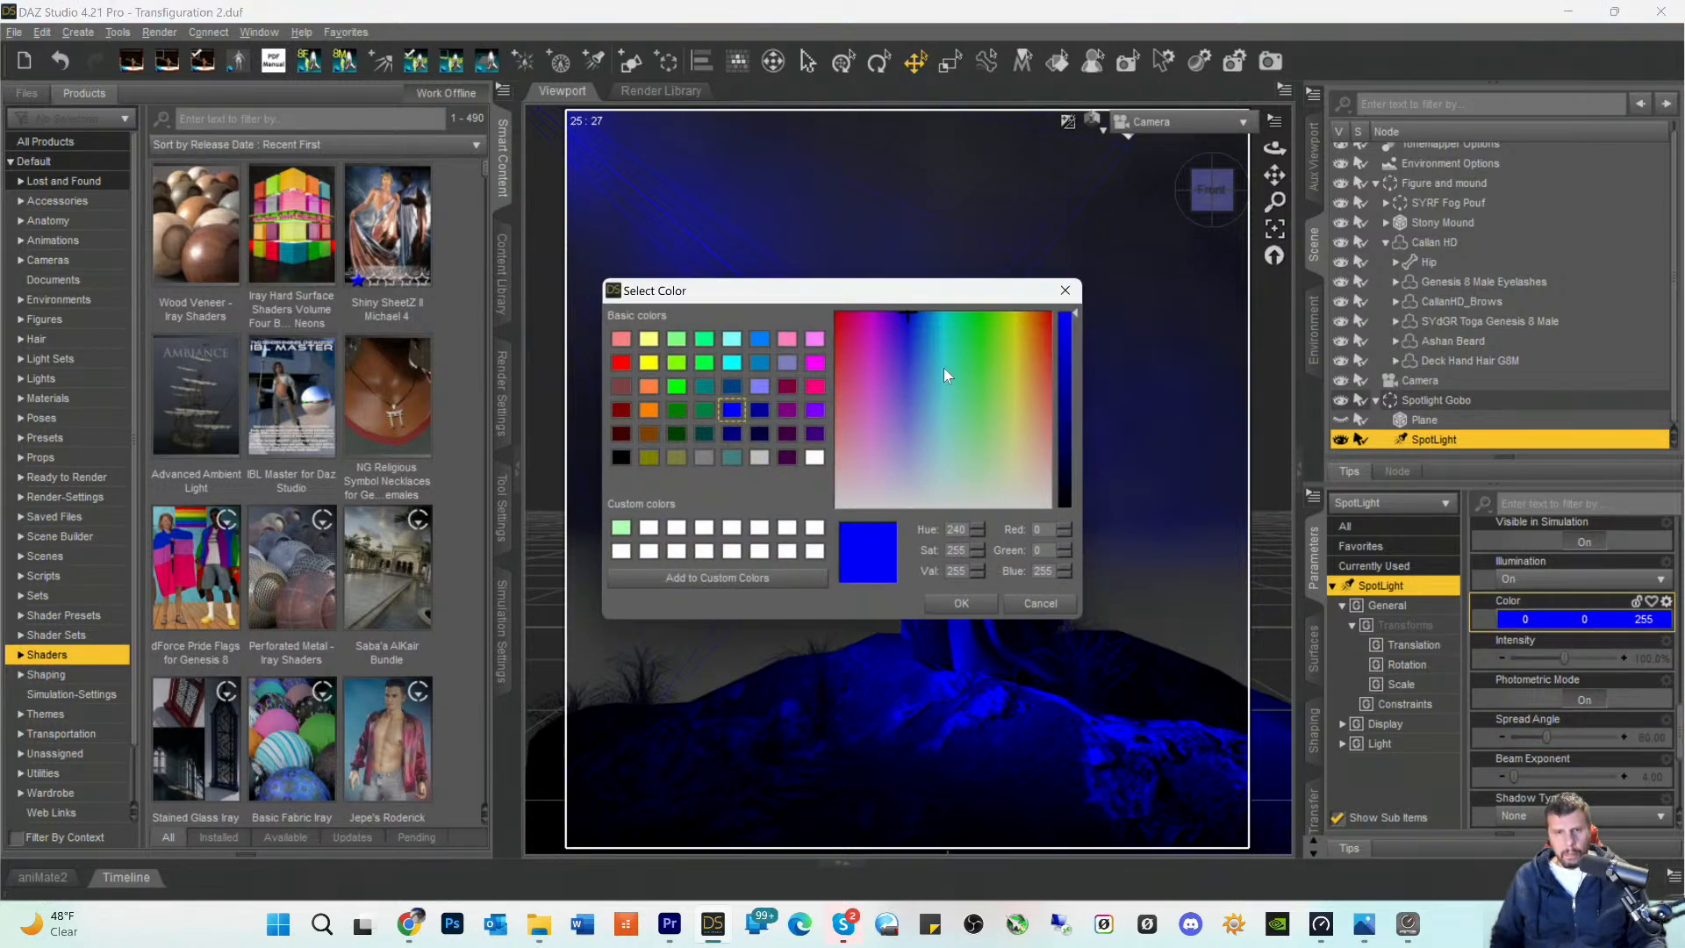
click(911, 420)
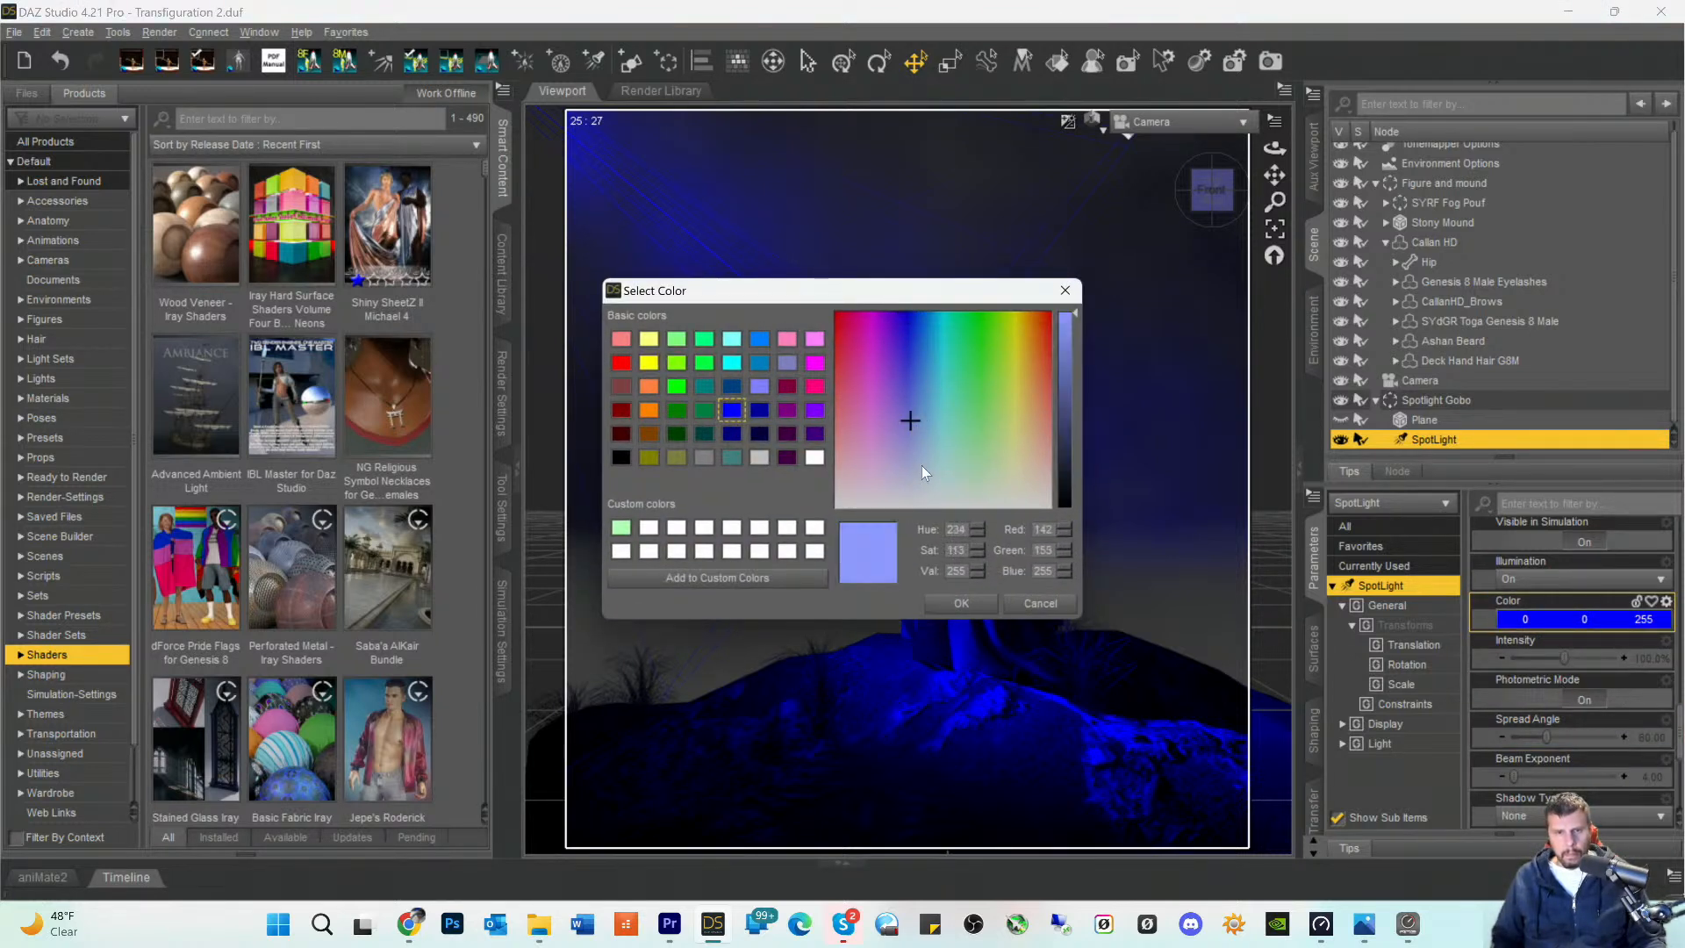
click(954, 598)
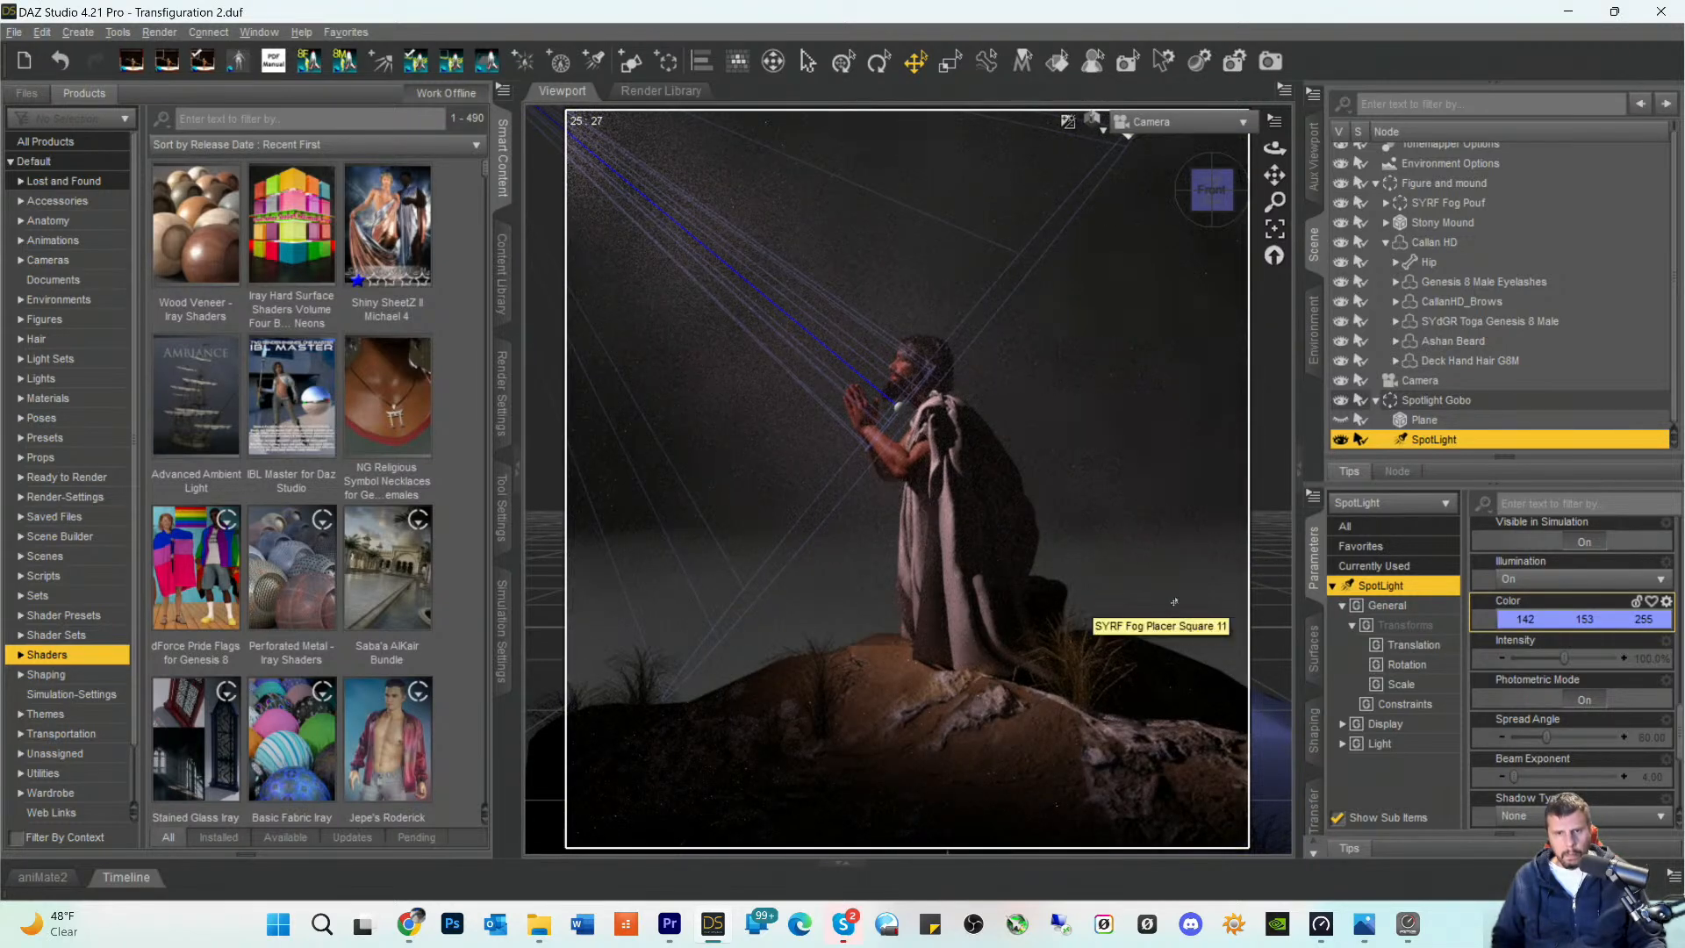
click(1546, 625)
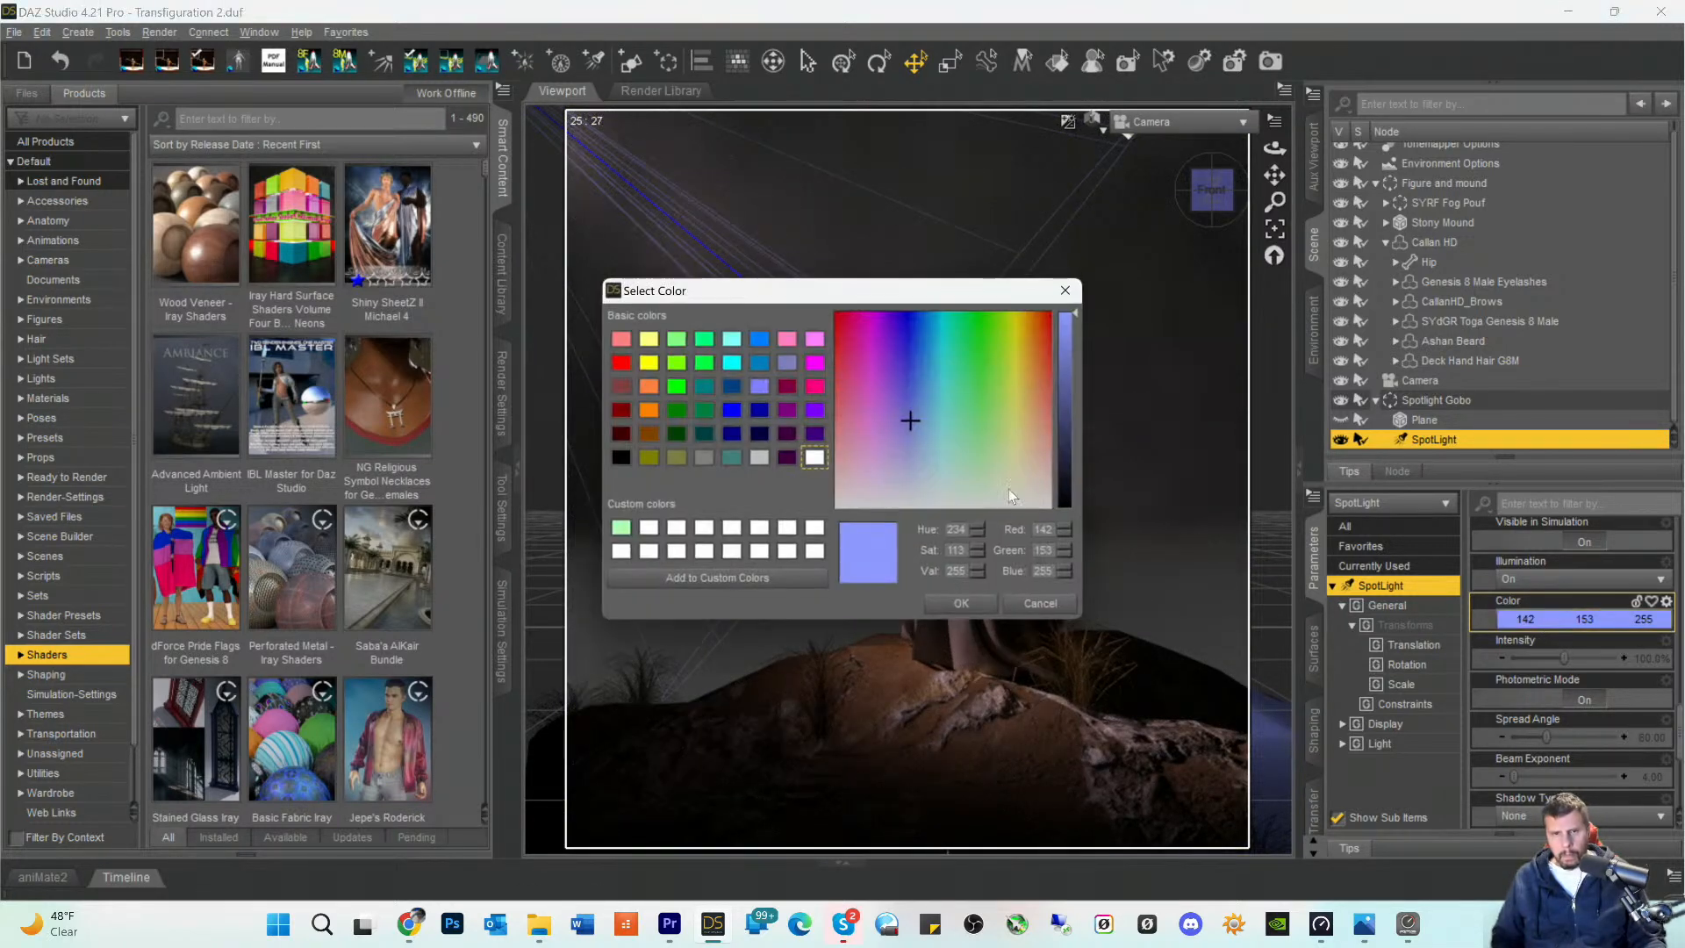
click(907, 388)
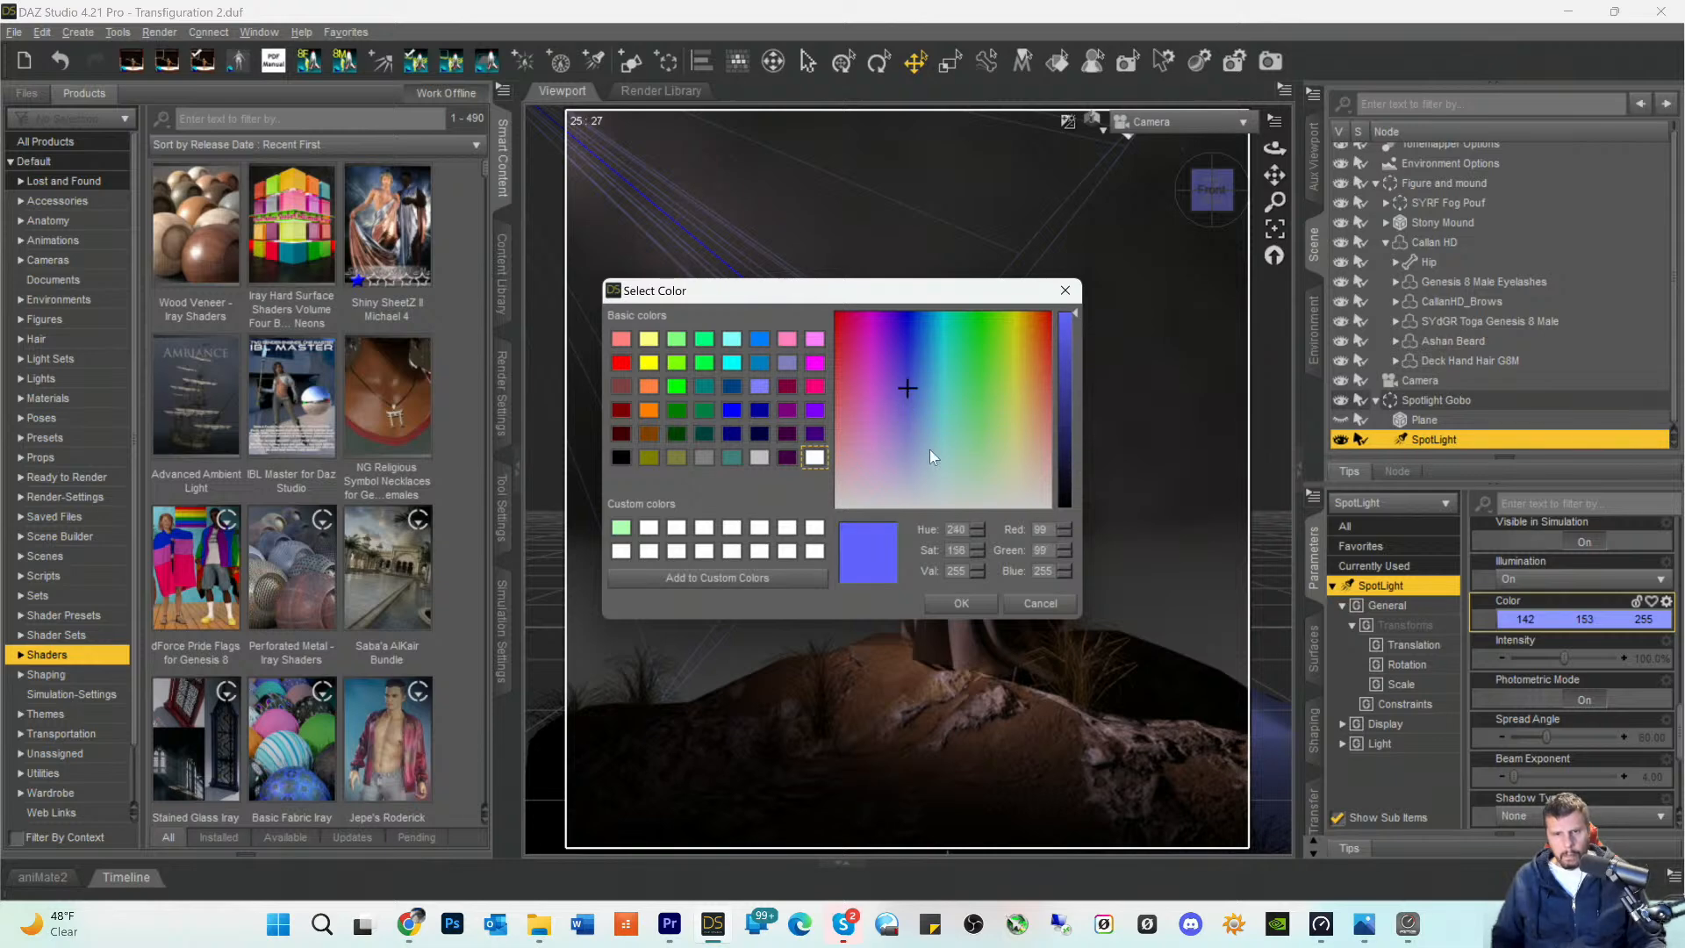
click(961, 605)
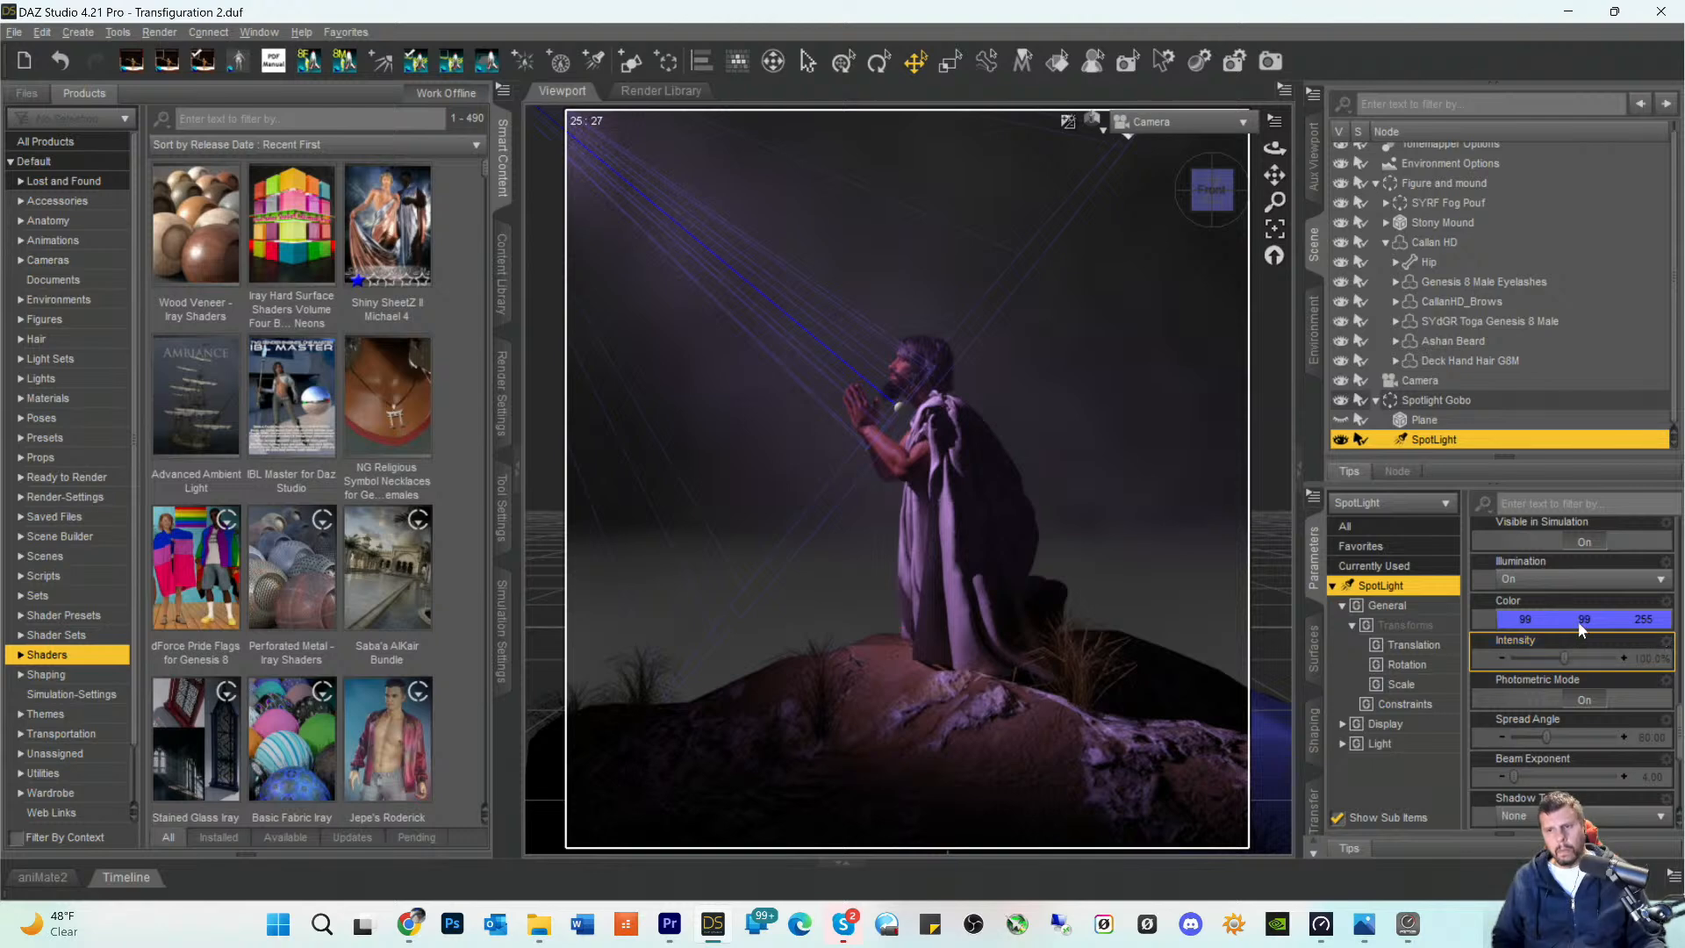
- Change the SpotLight's color to a more saturated blue of 56, 56, 255
click(1554, 618)
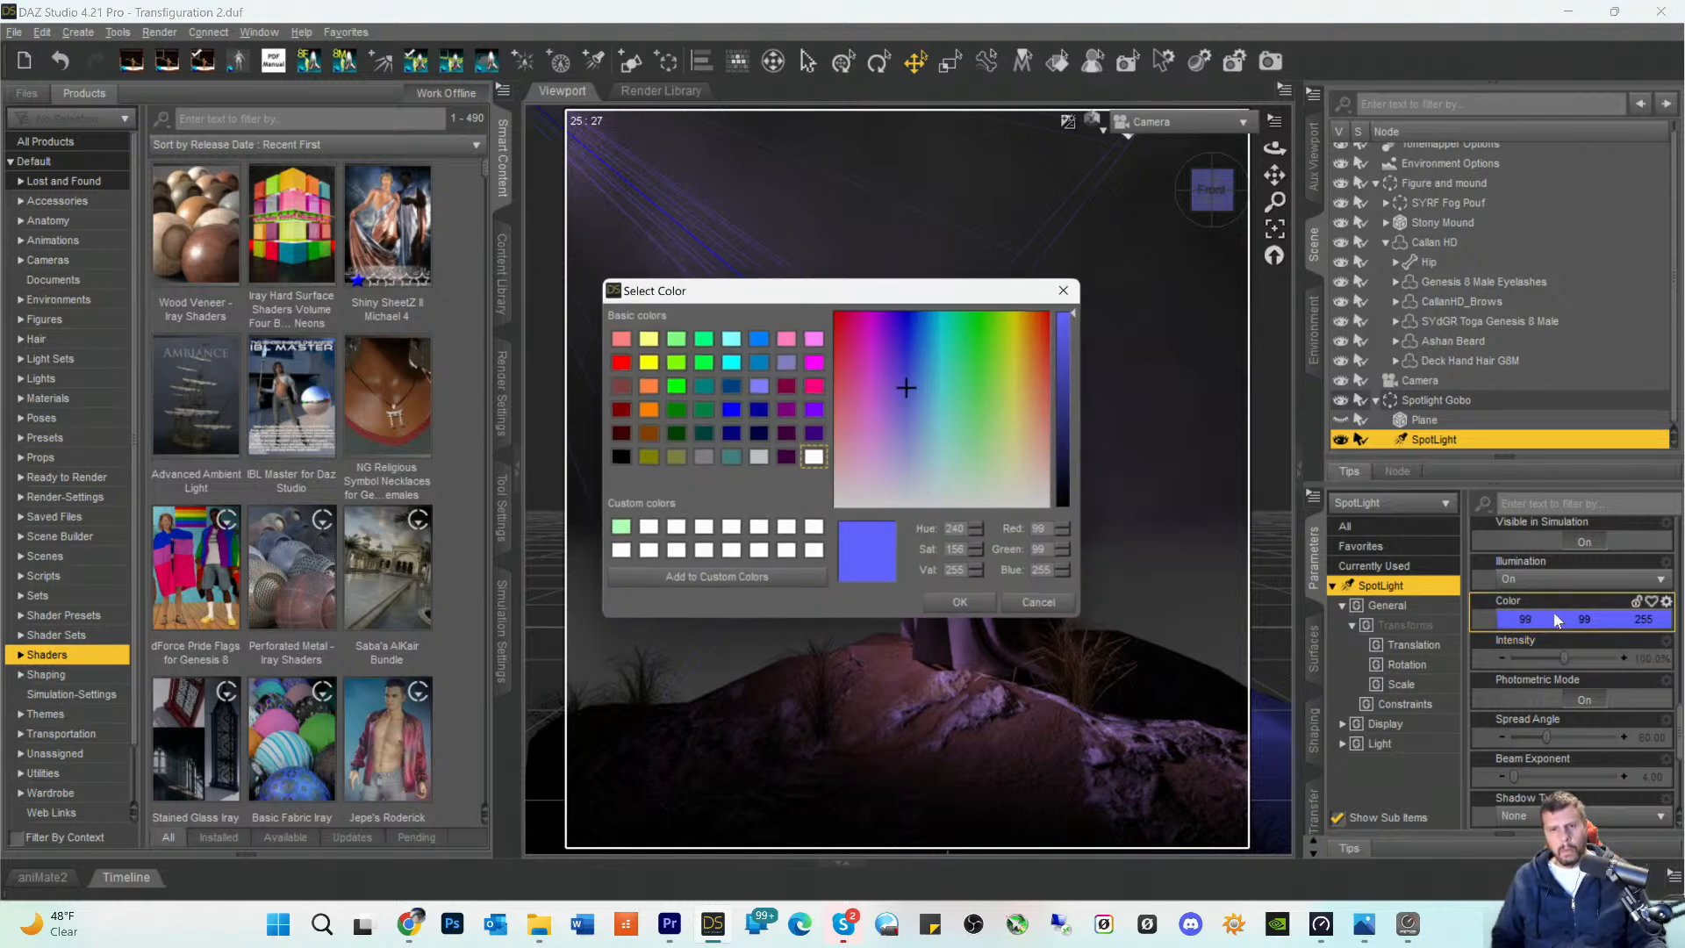
click(907, 355)
click(941, 606)
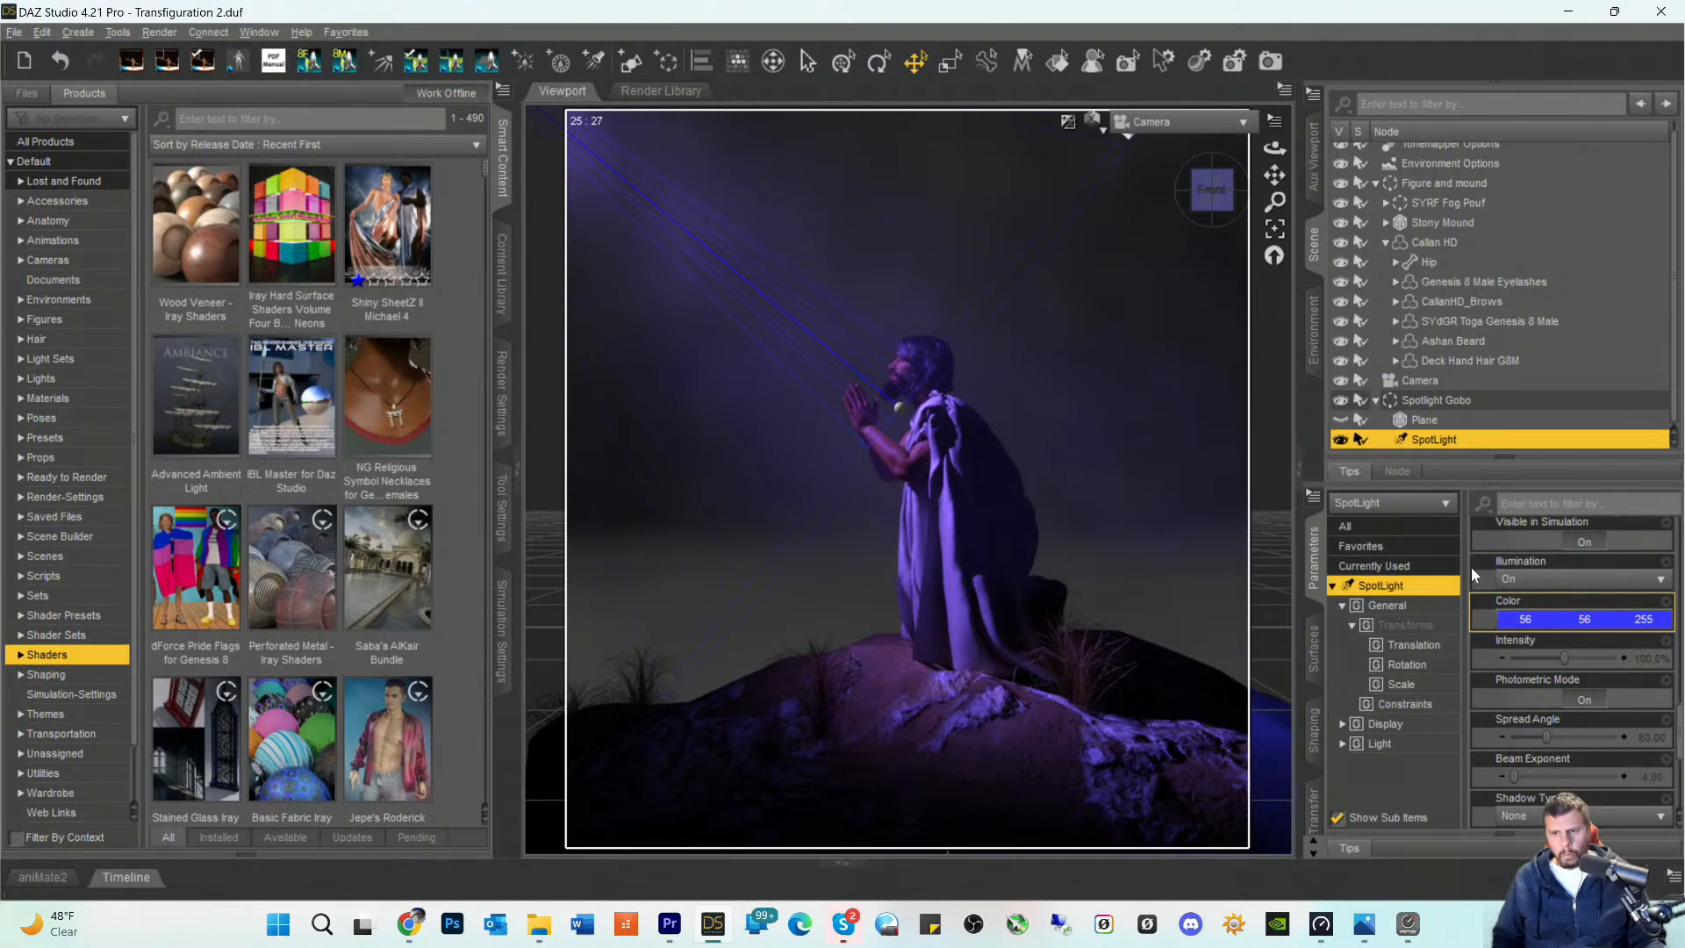
- Set the SpotLight's color back to white (255, 255, 255)
click(1546, 619)
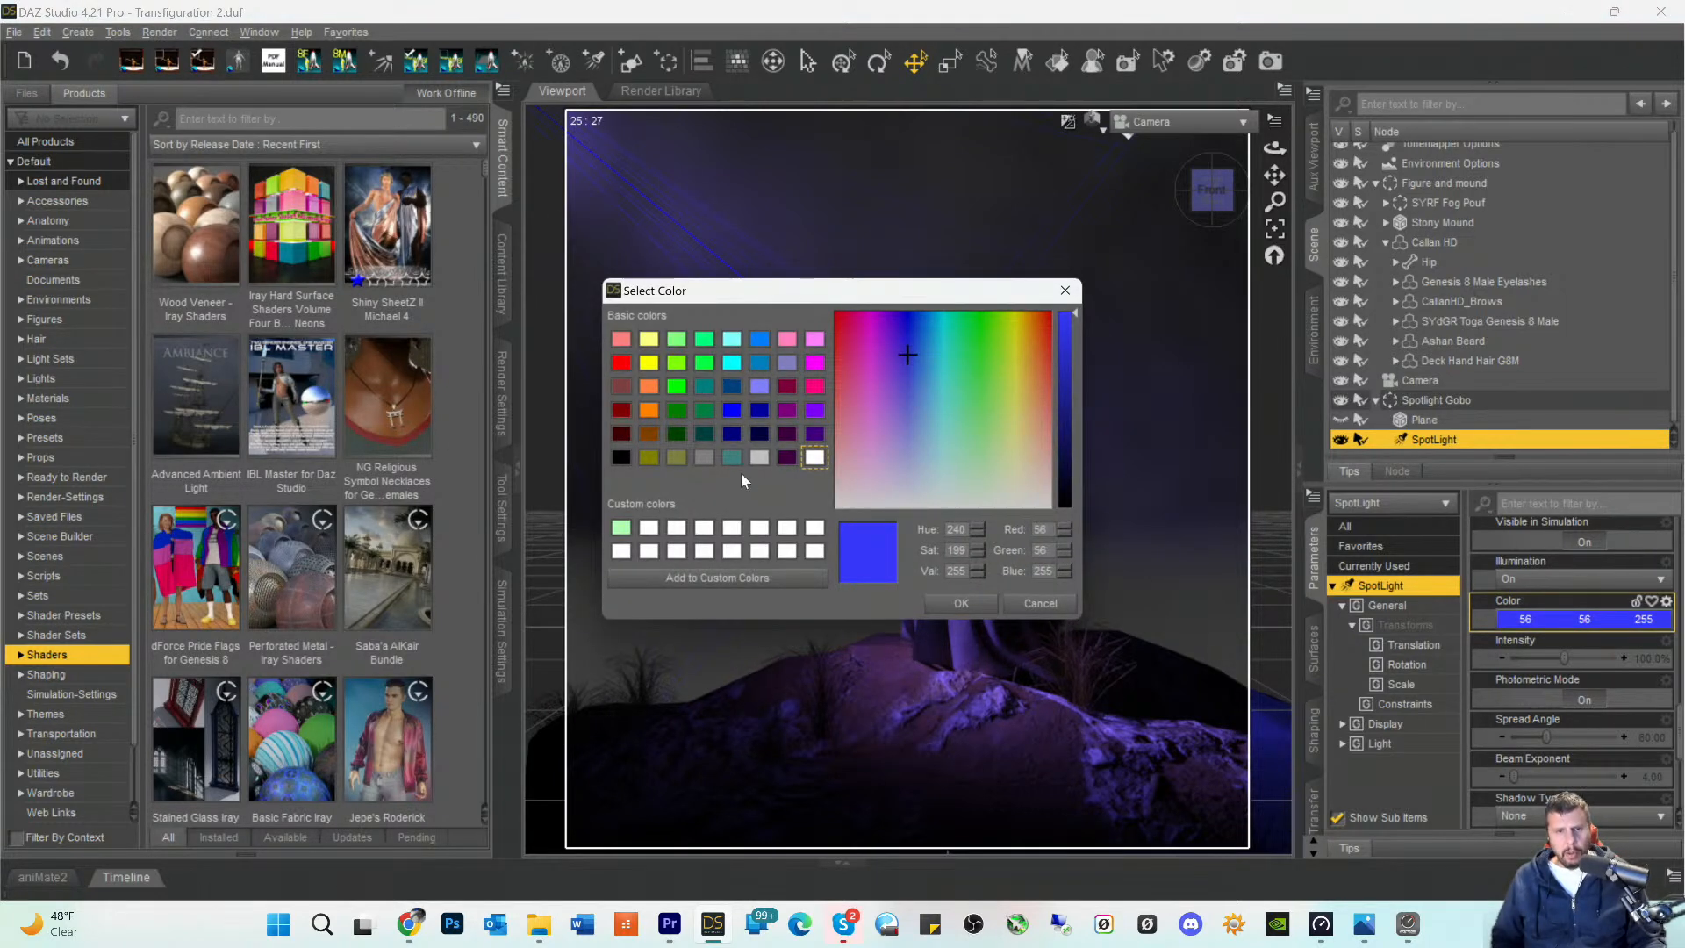
click(809, 464)
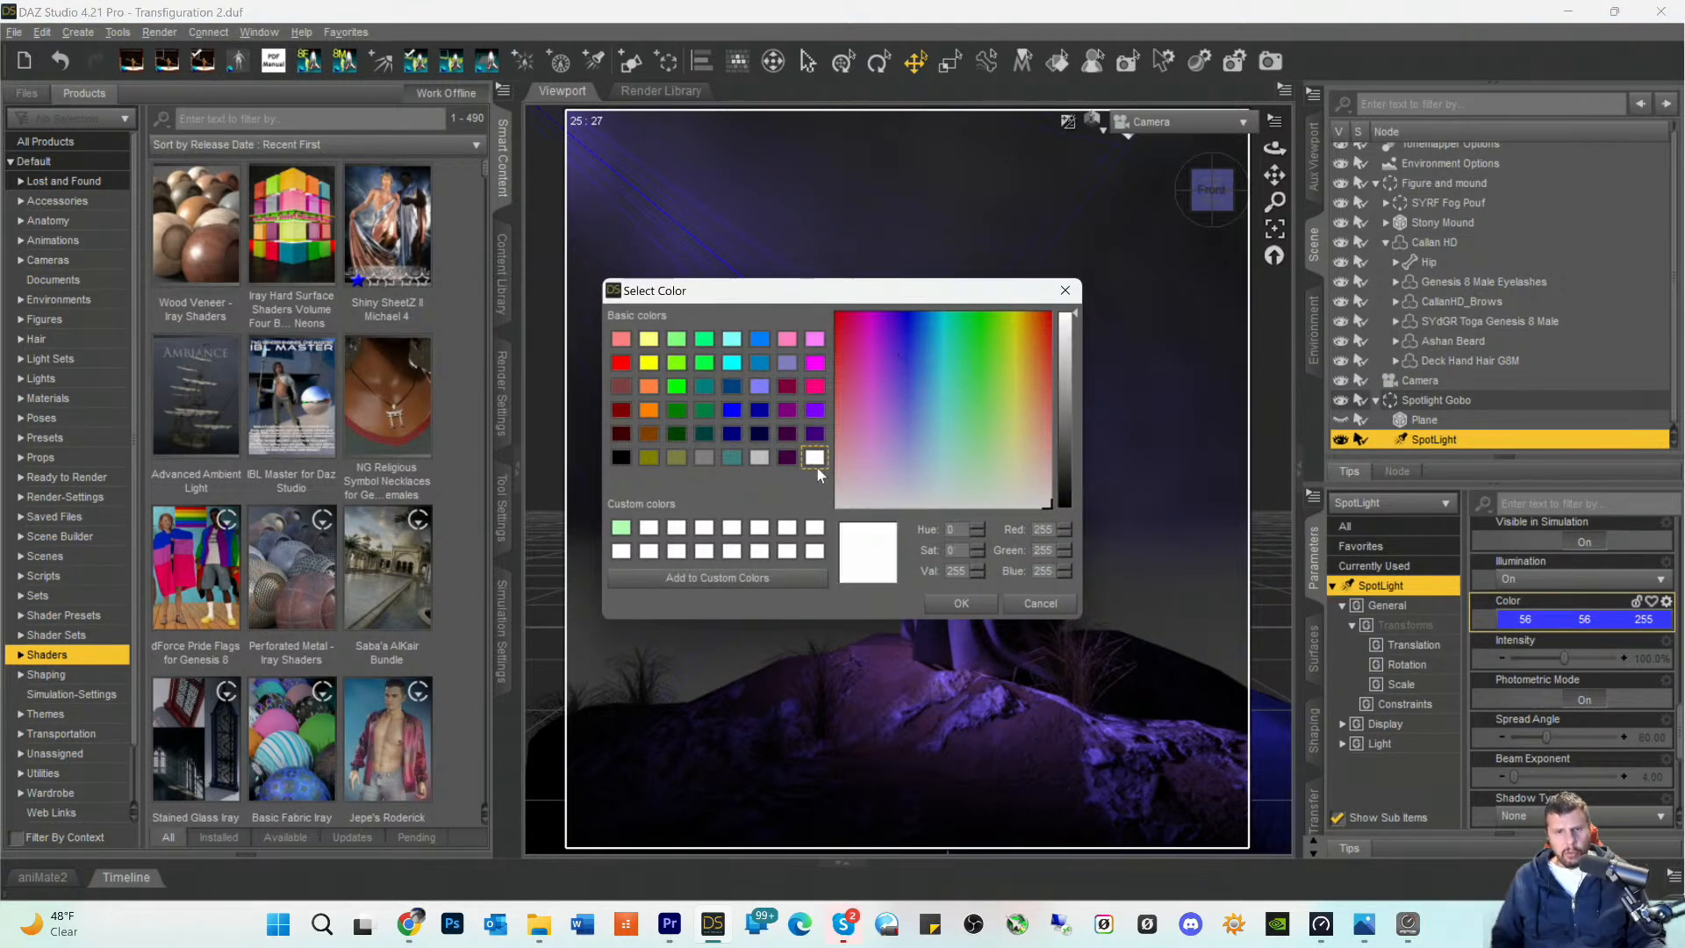
click(969, 604)
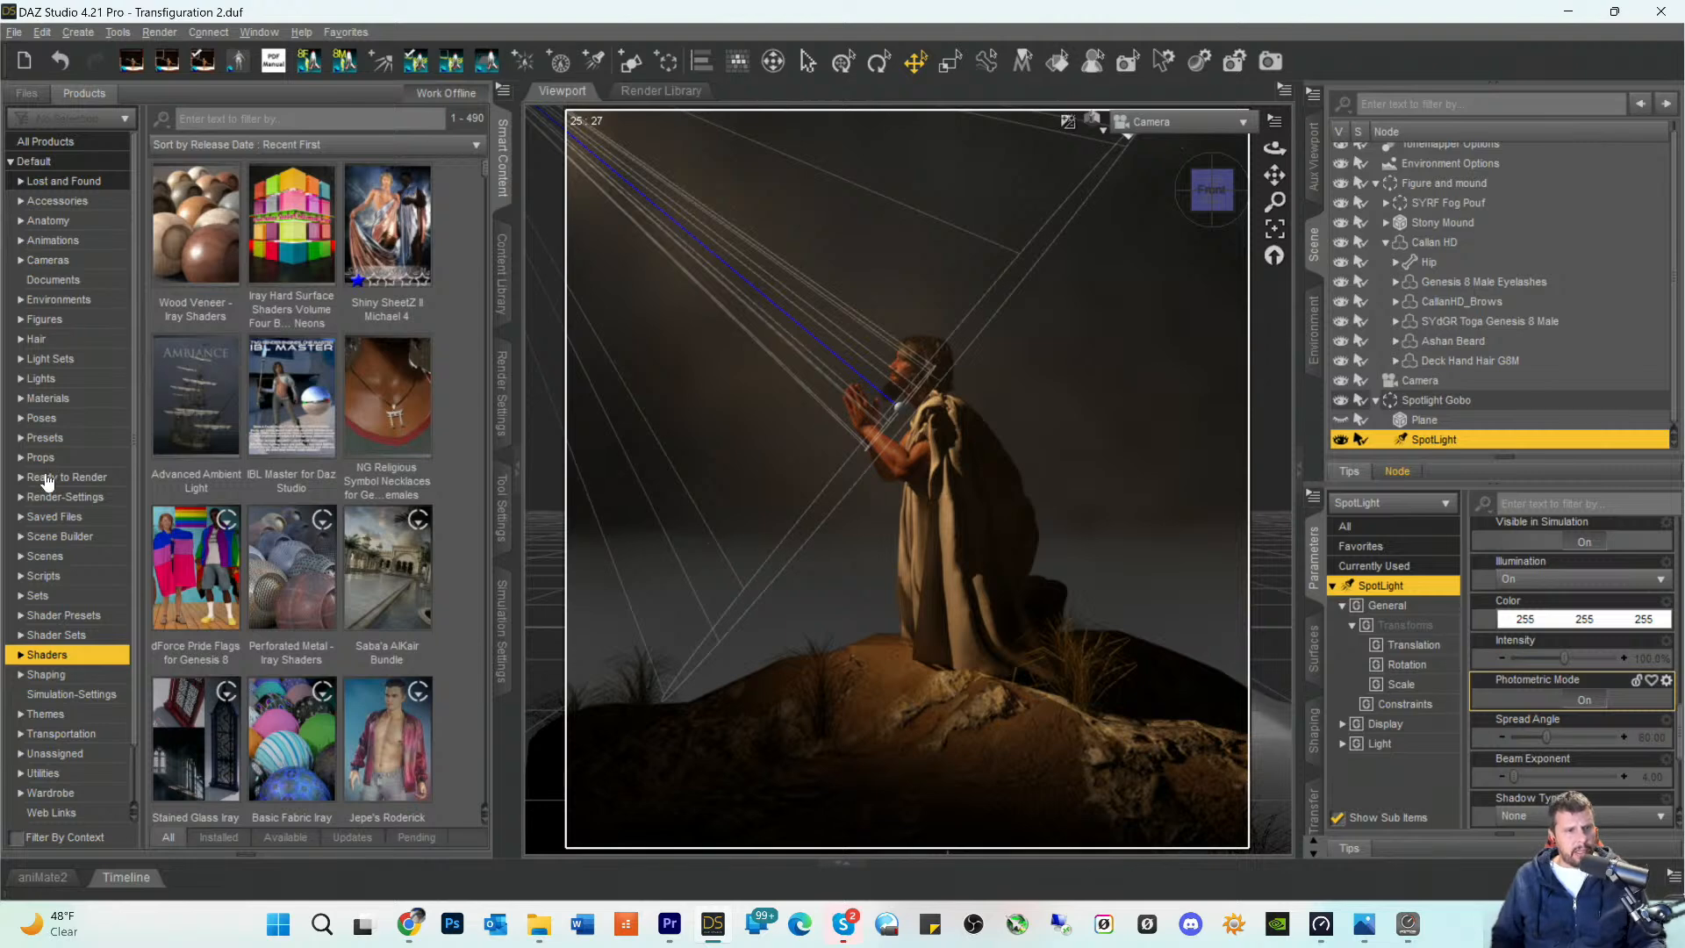
- Show the Render-Settings files in Smart Content and clear the gobo text filter
click(48, 505)
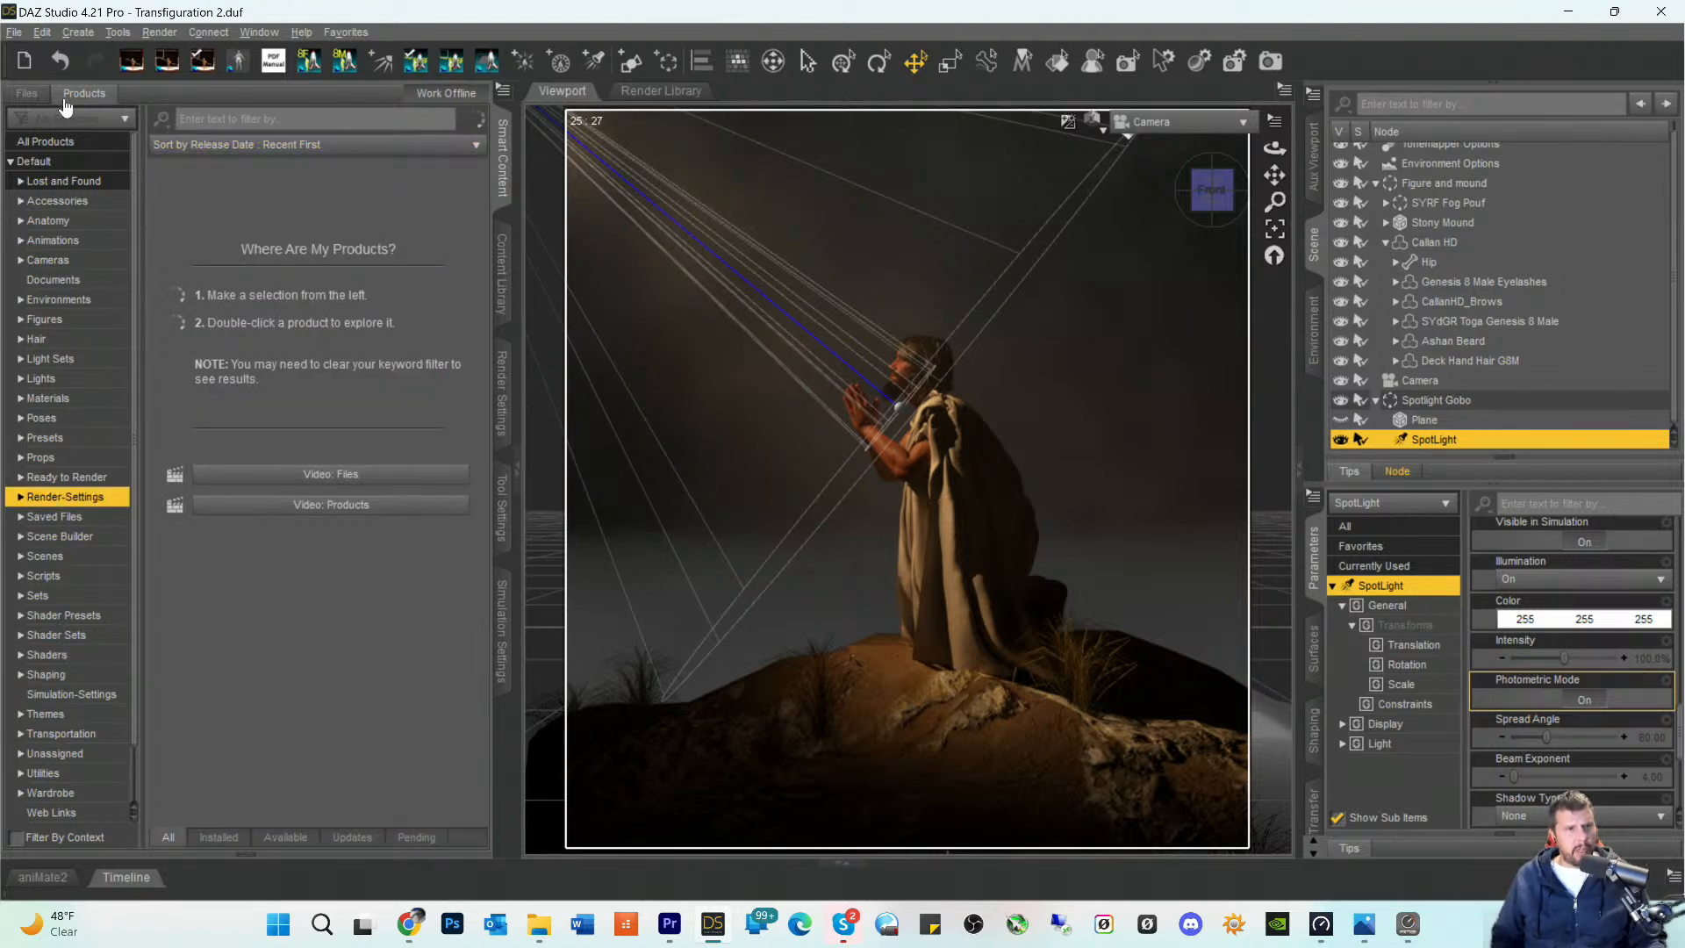
click(29, 99)
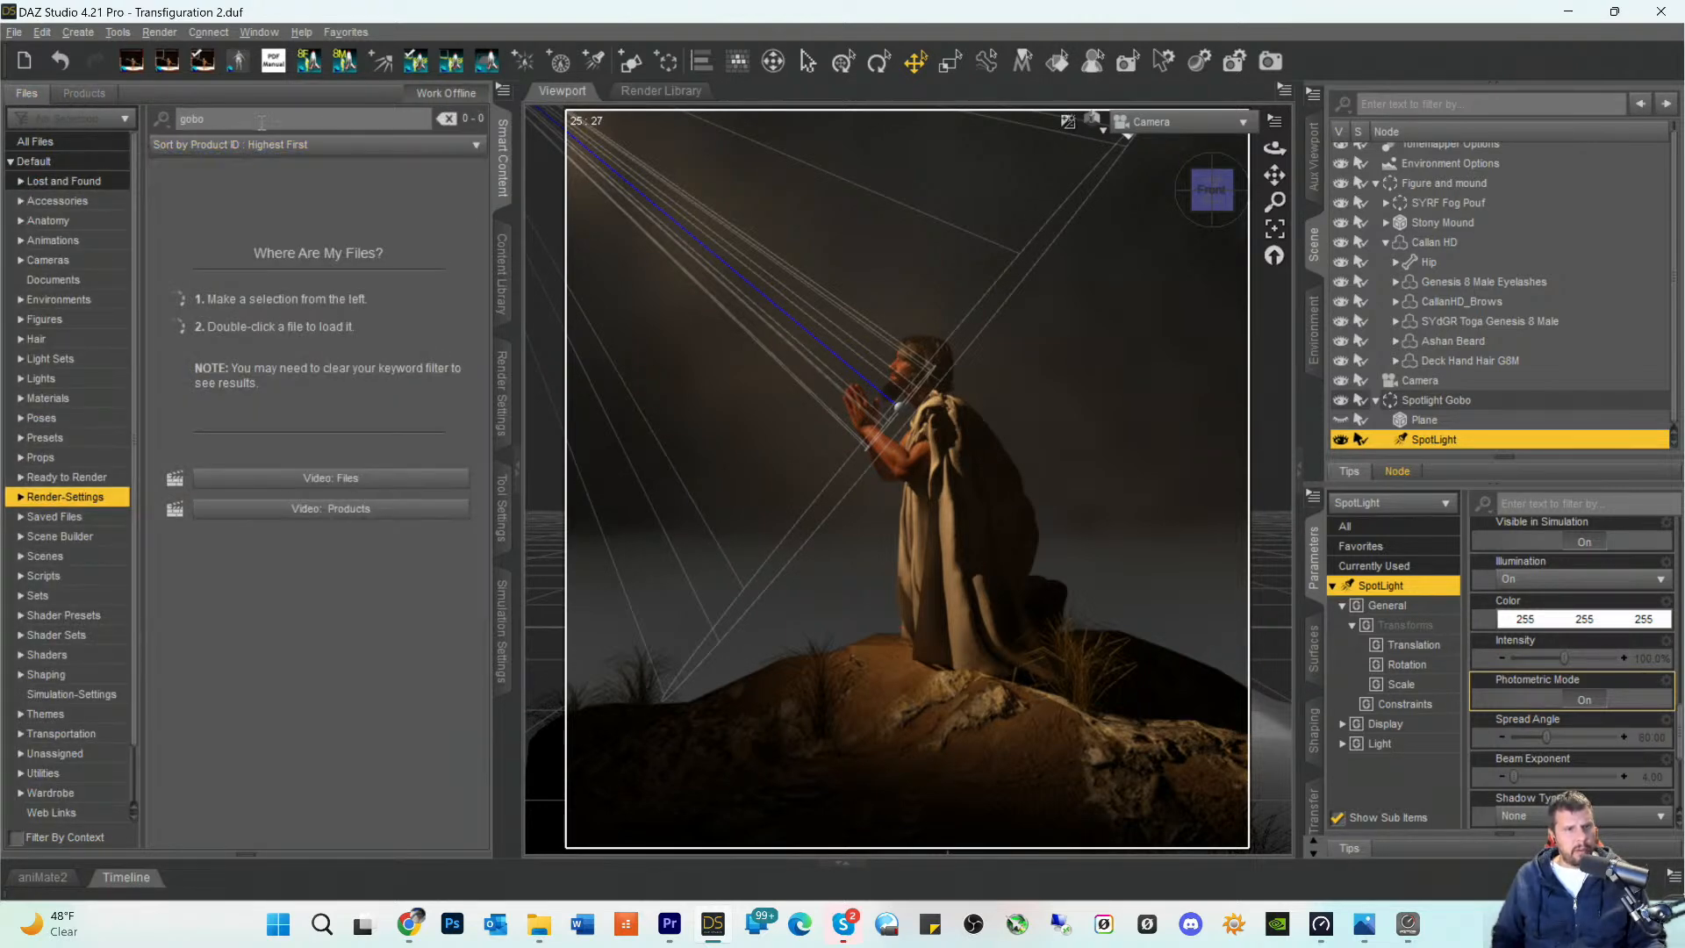
key(BackSpace)
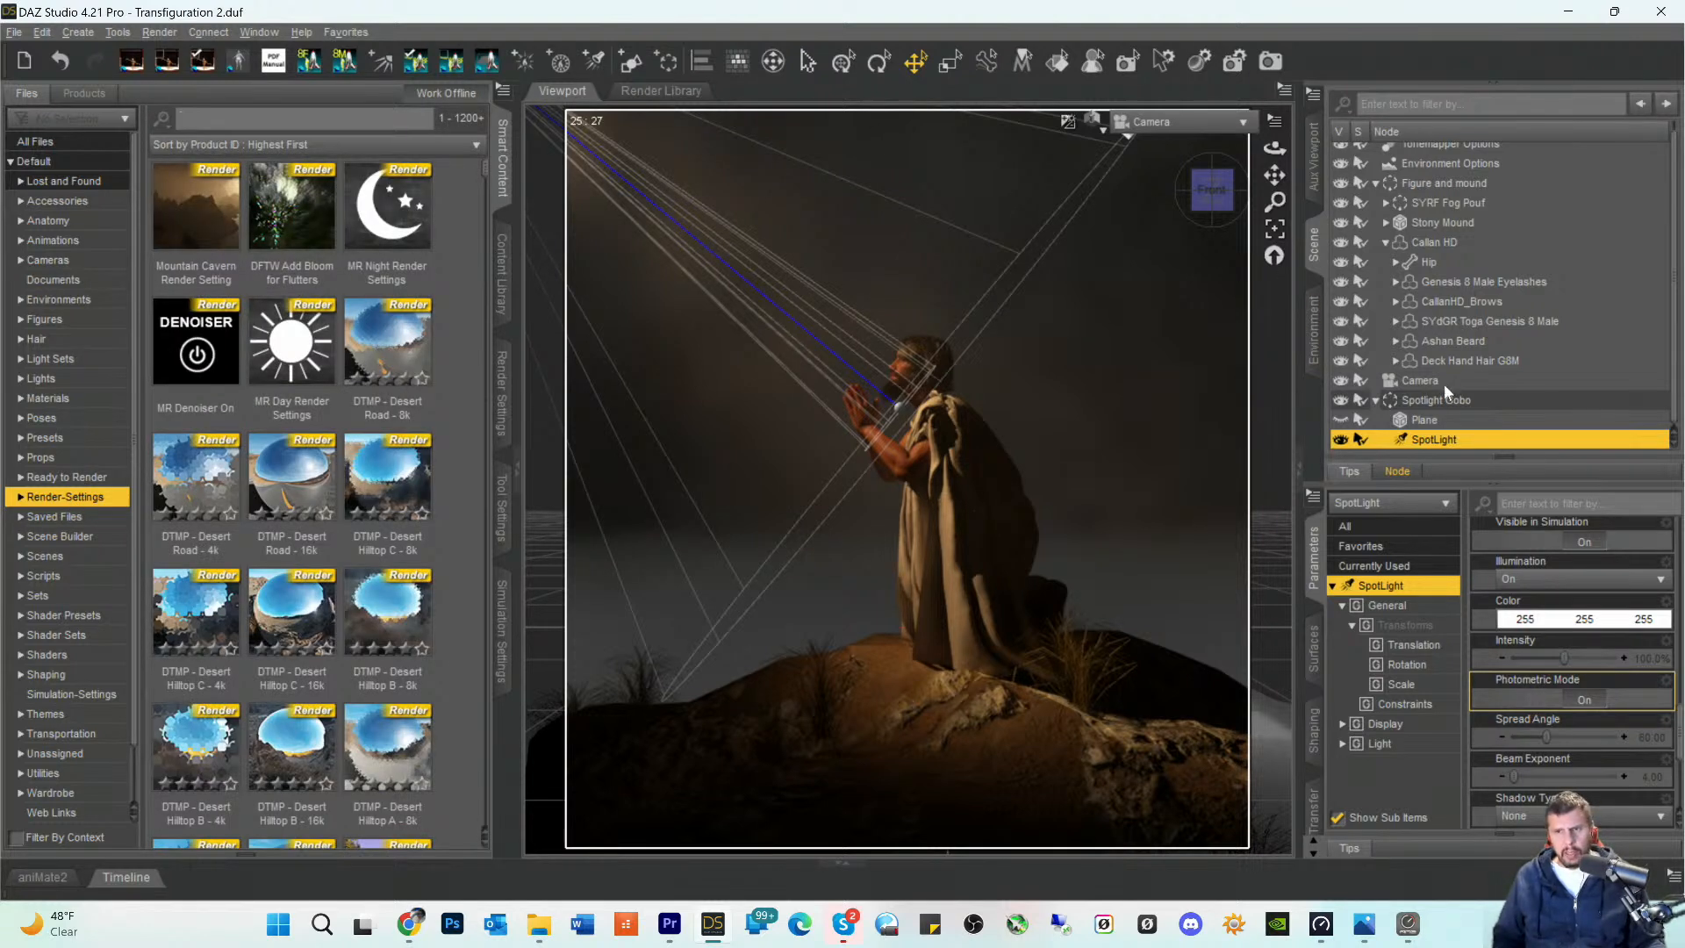
- Collapse the Figure and mound group in the scene hierarchy and select the Plane in the Spotlight Gobo group
scroll(1422, 224, up, 1)
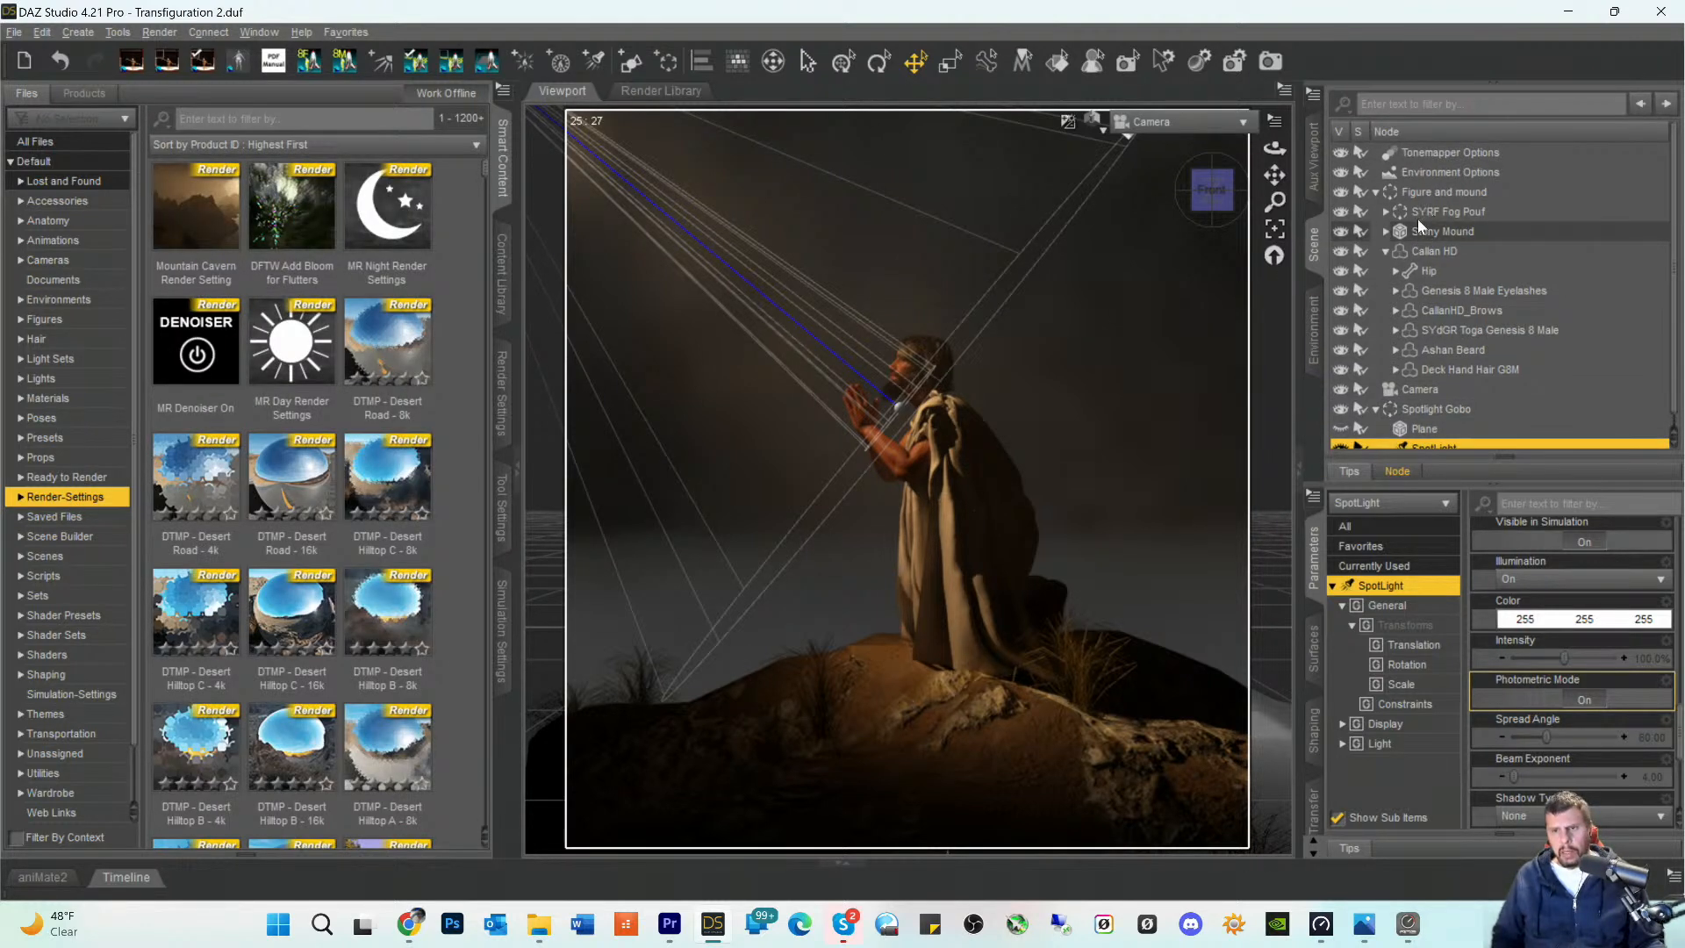
click(1376, 193)
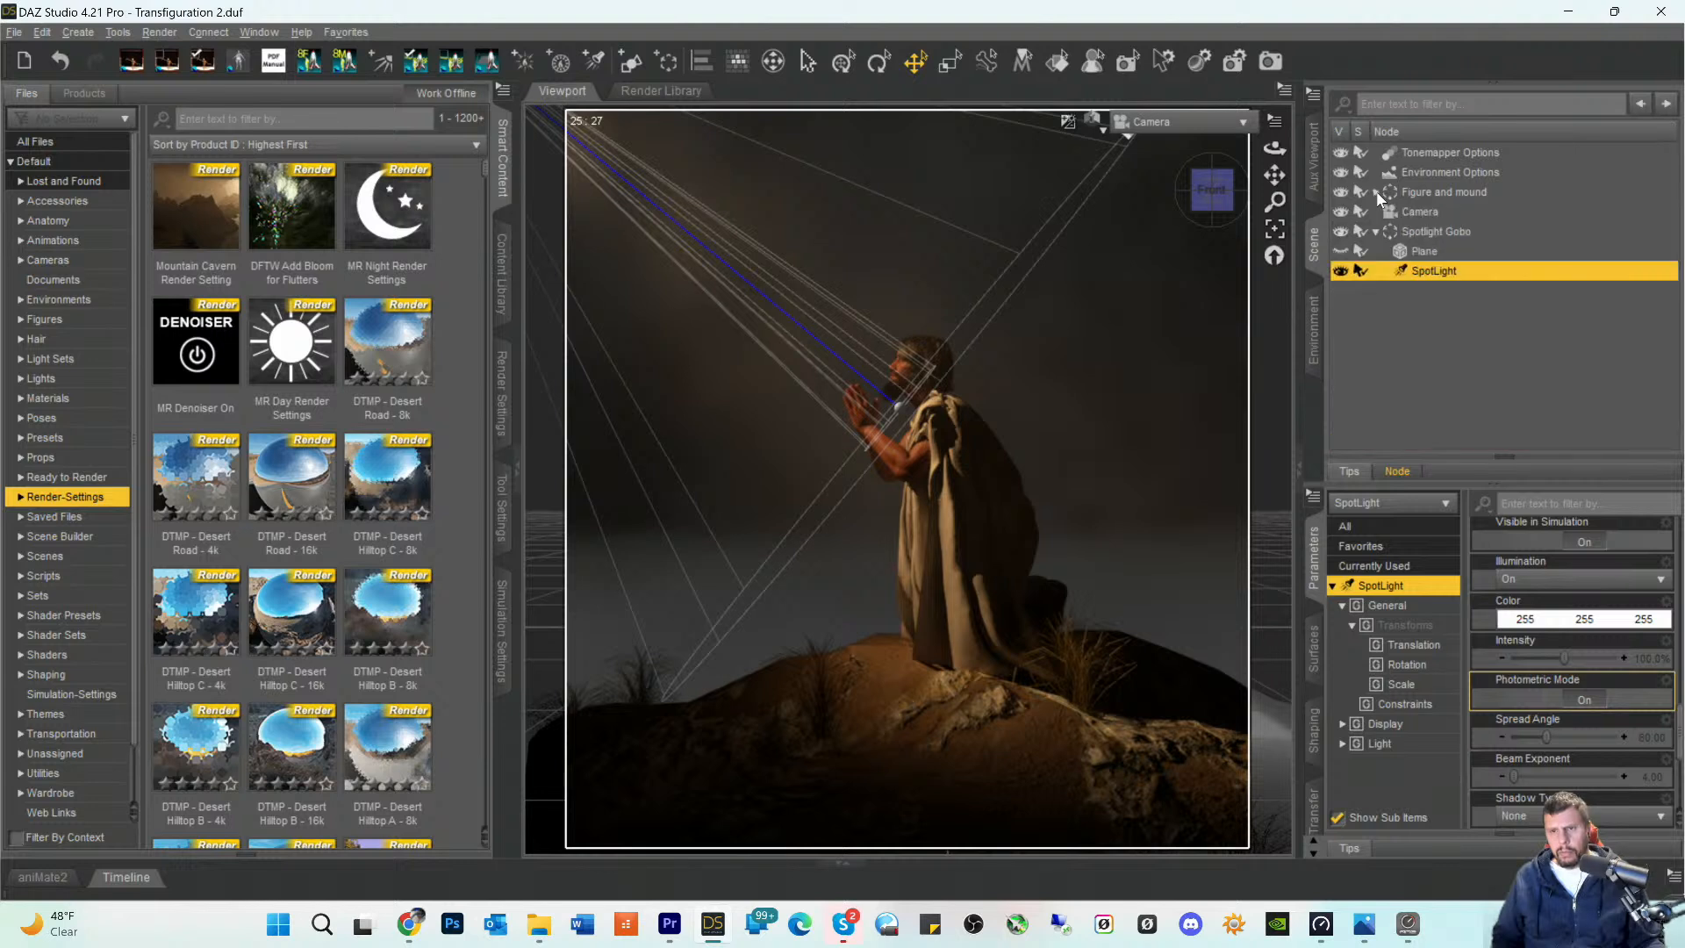
click(1376, 232)
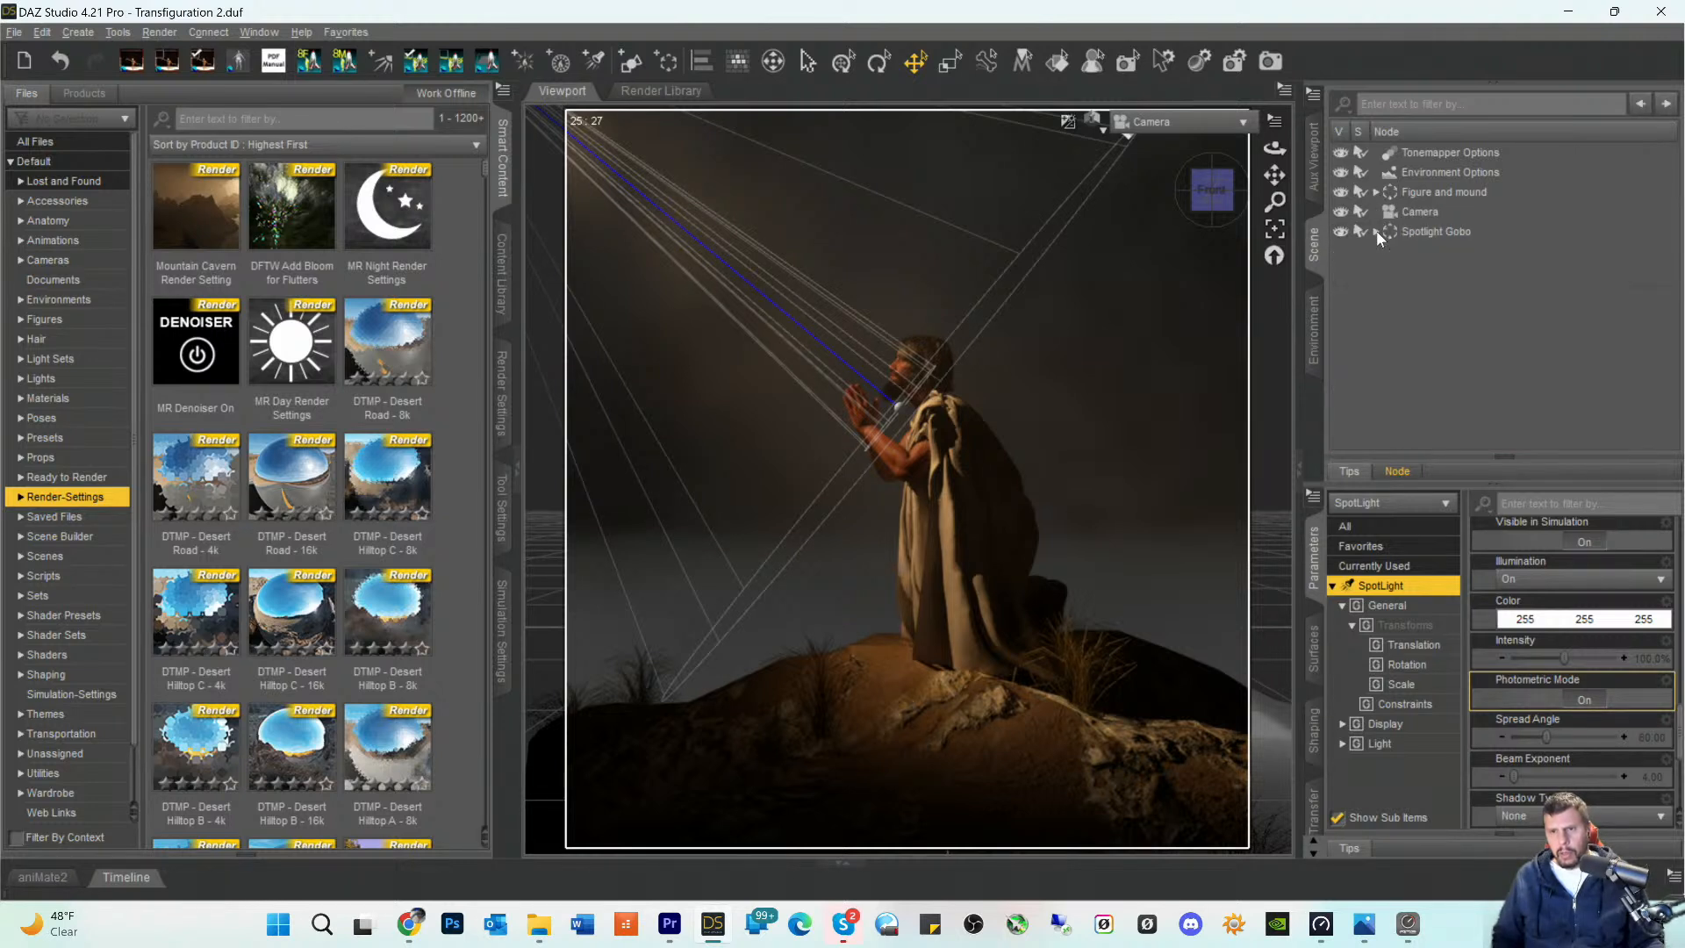
click(1376, 231)
click(1404, 252)
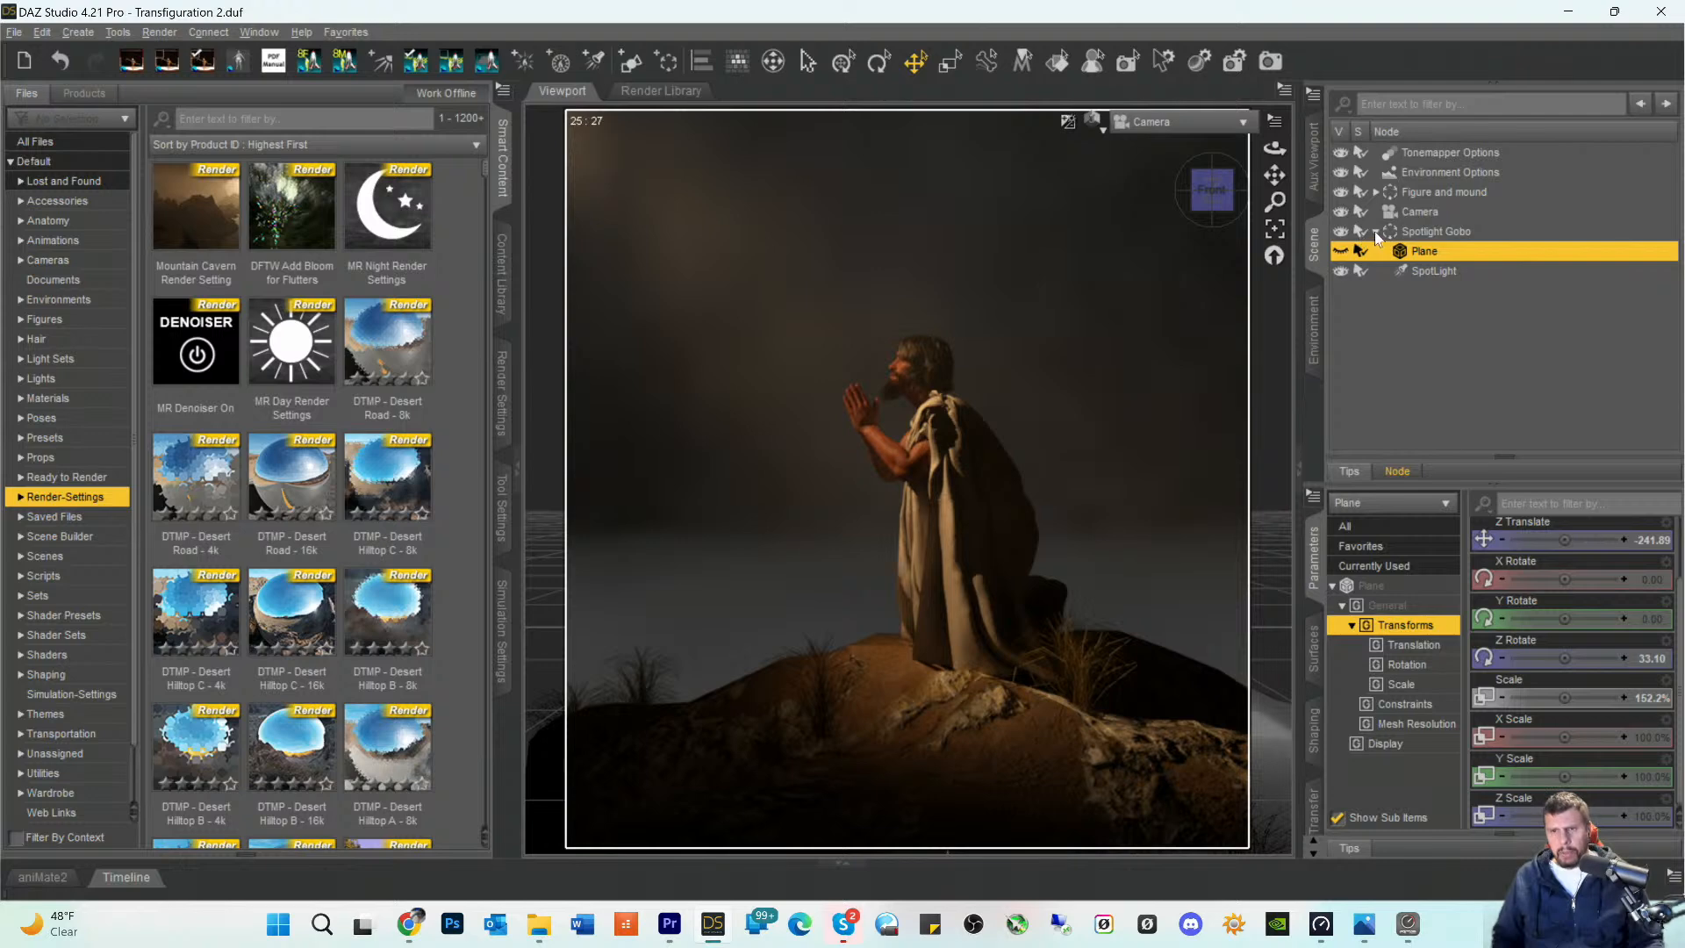
- Collapse the Spotlight Gobo group and set the Environment Mode of Environment Options to Dome and Scene
click(1377, 231)
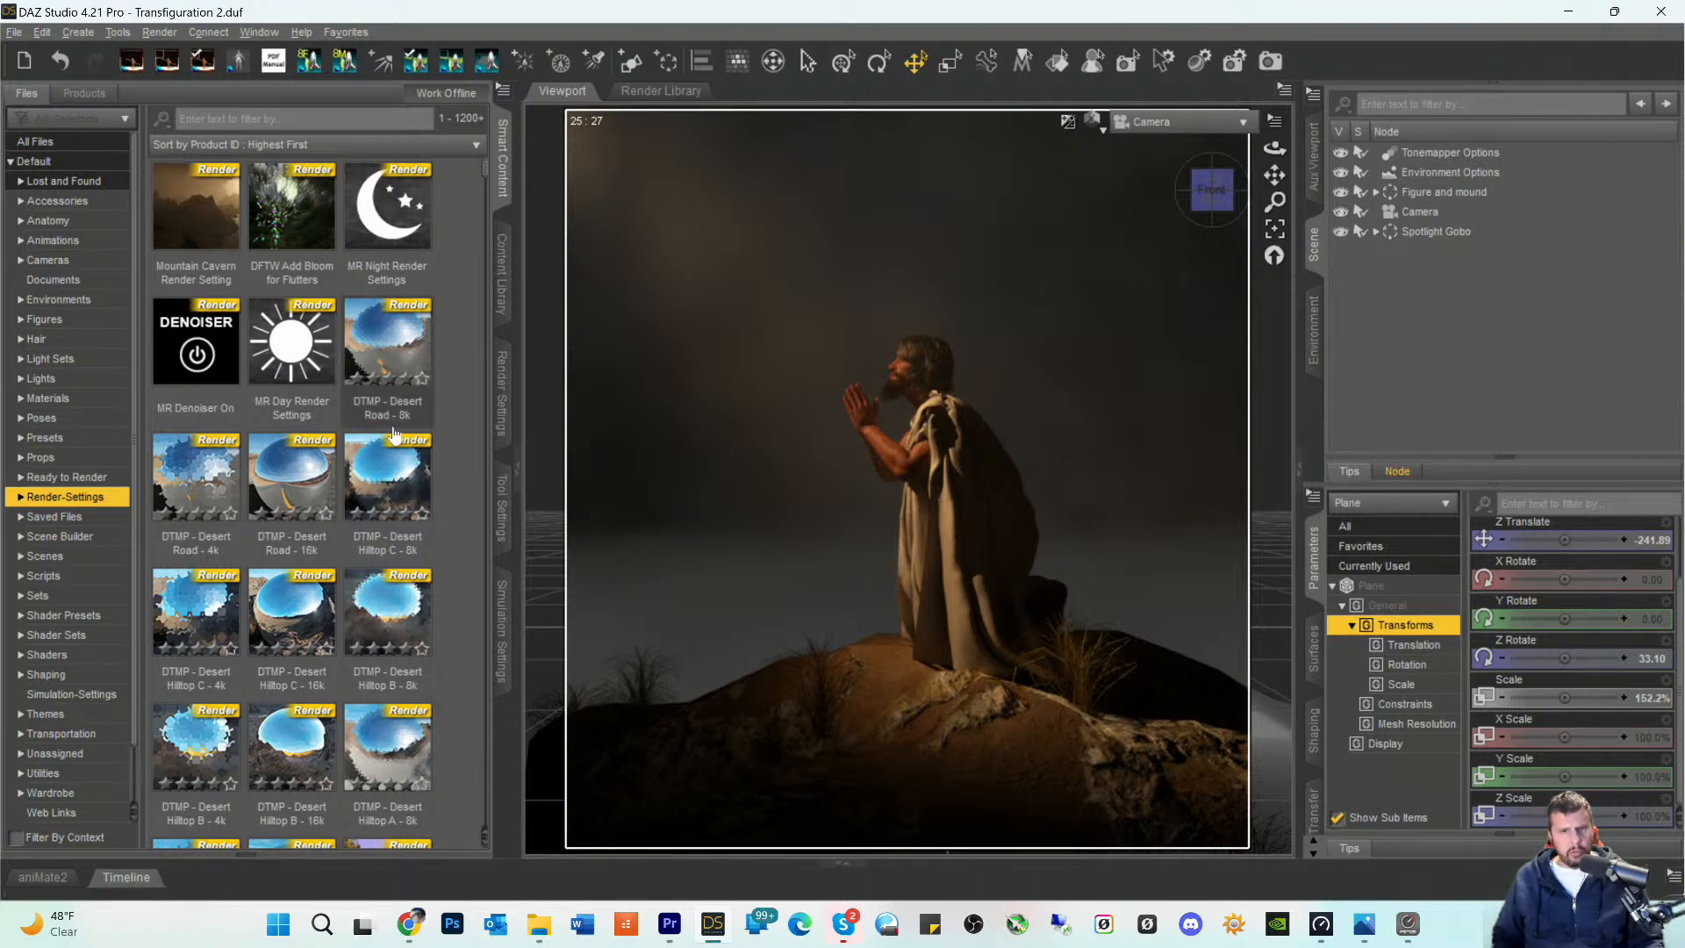
scroll(361, 379, down, 5)
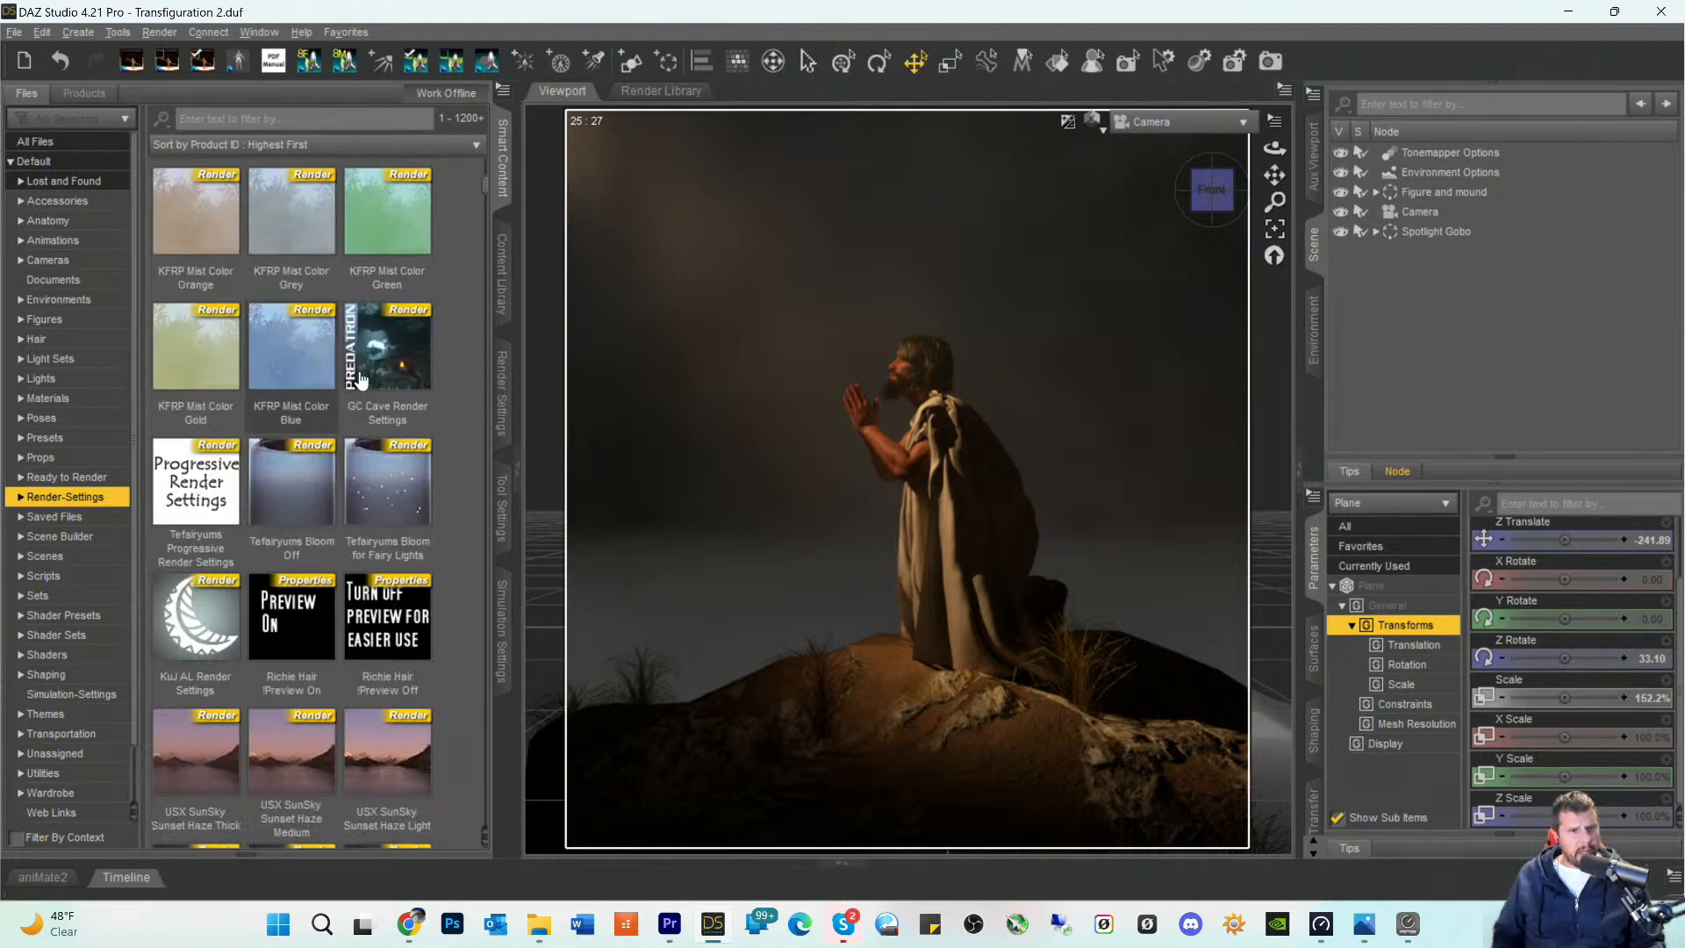
scroll(361, 380, down, 5)
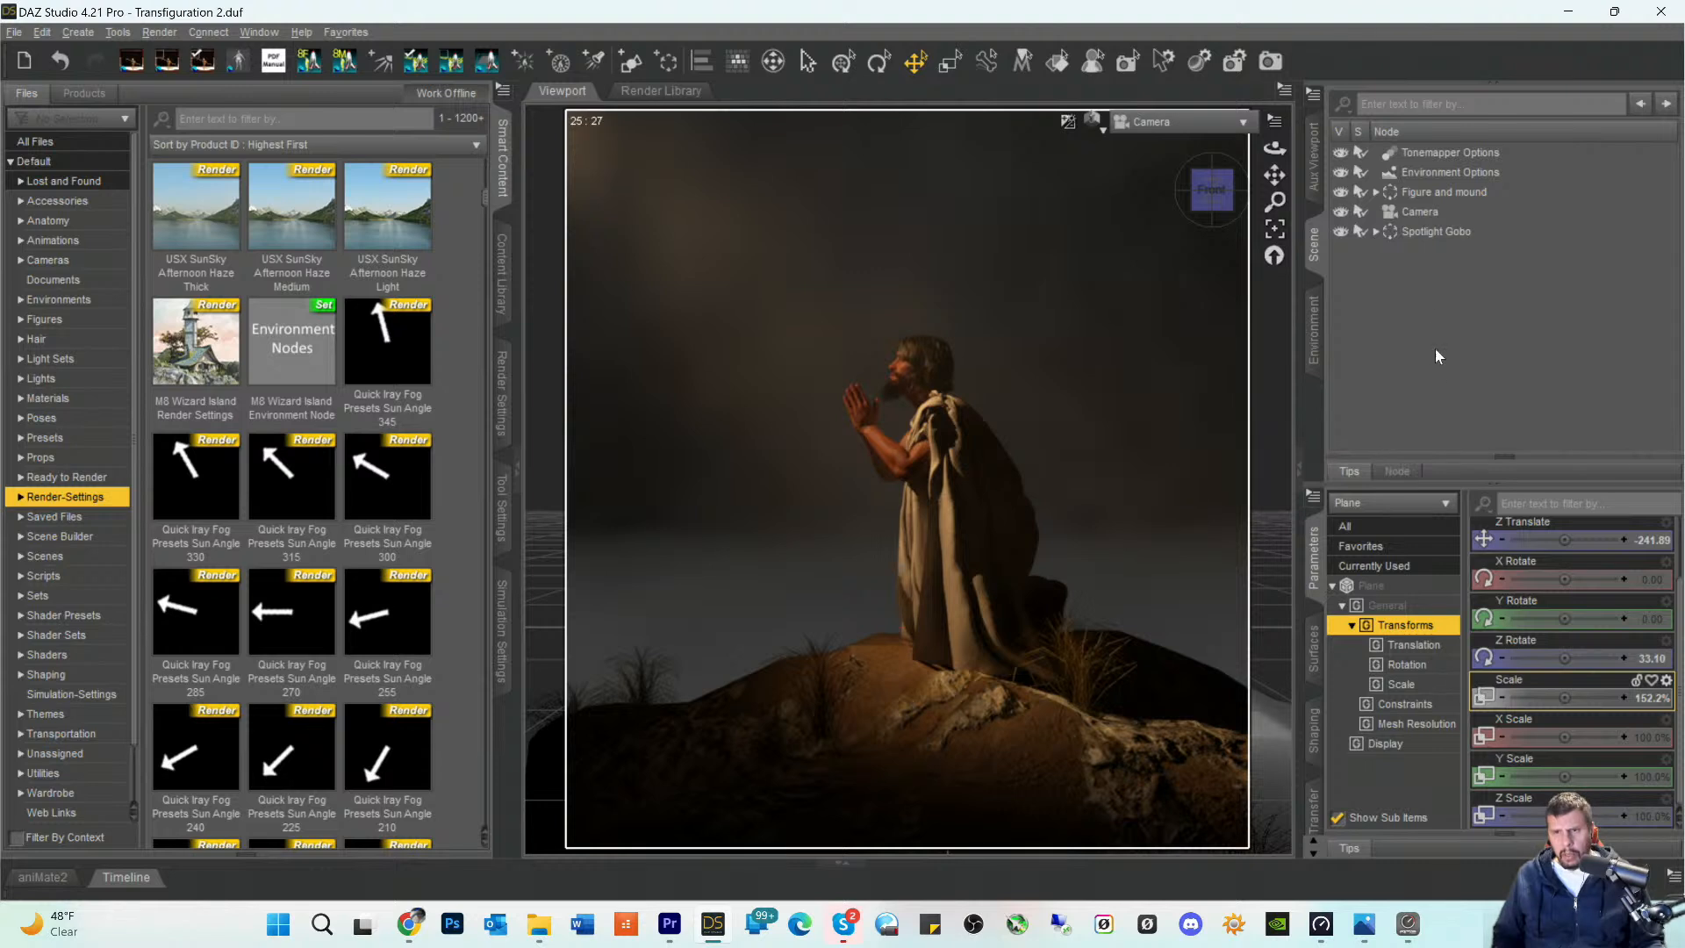
click(1415, 173)
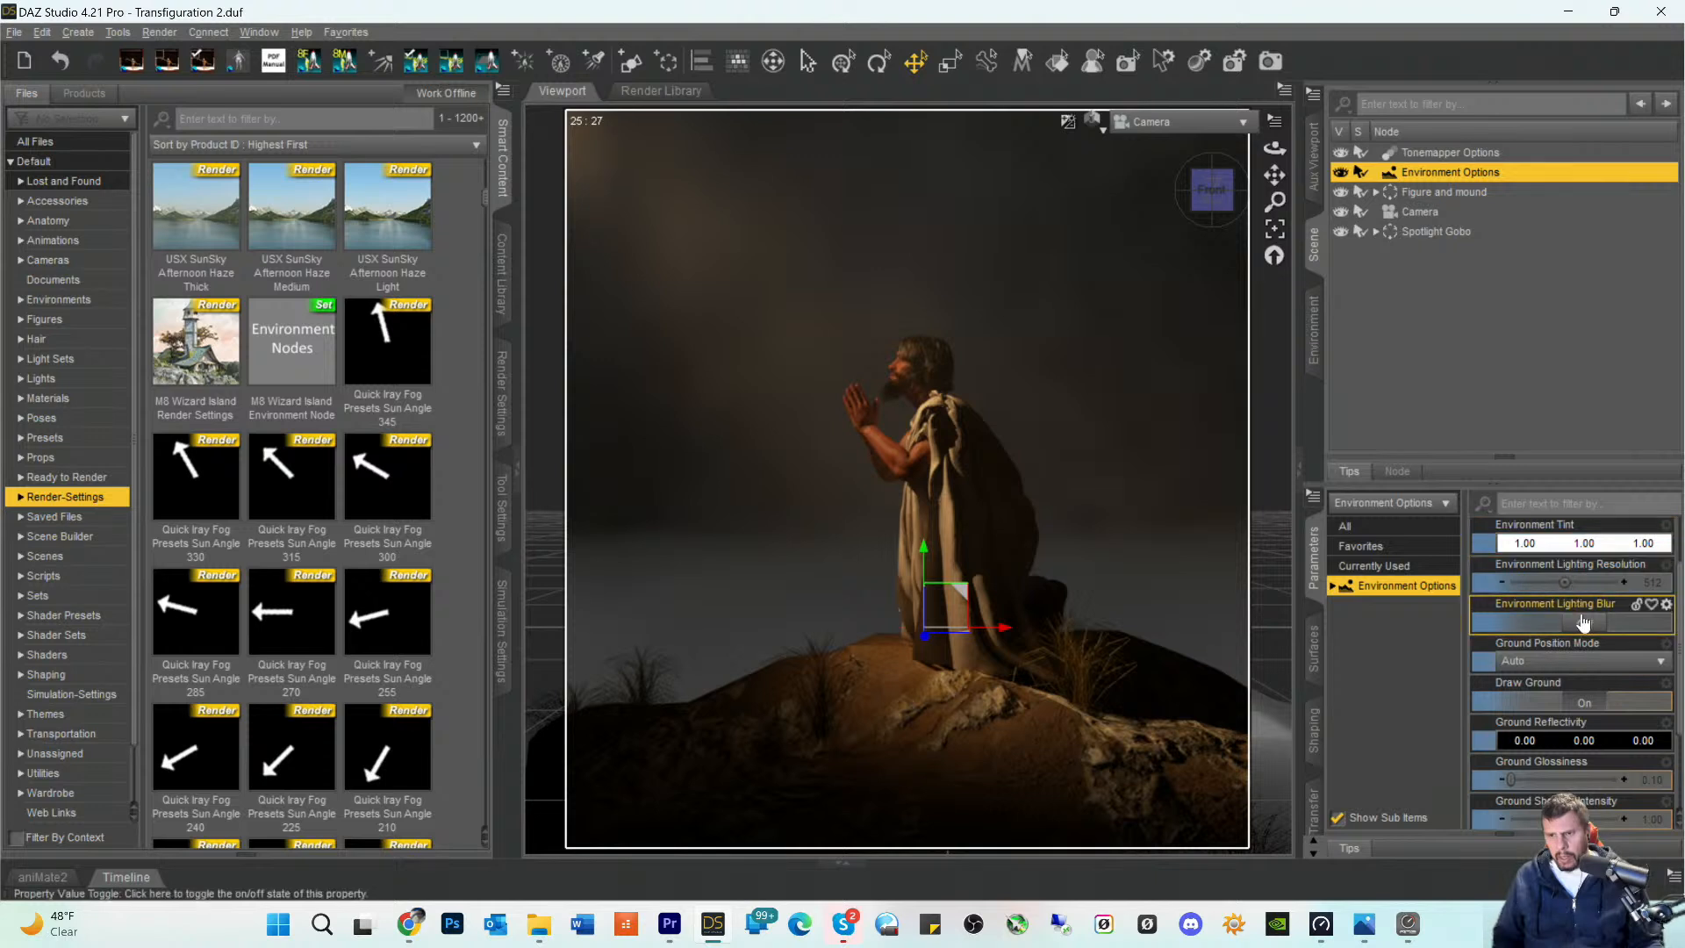
scroll(1576, 606, up, 2)
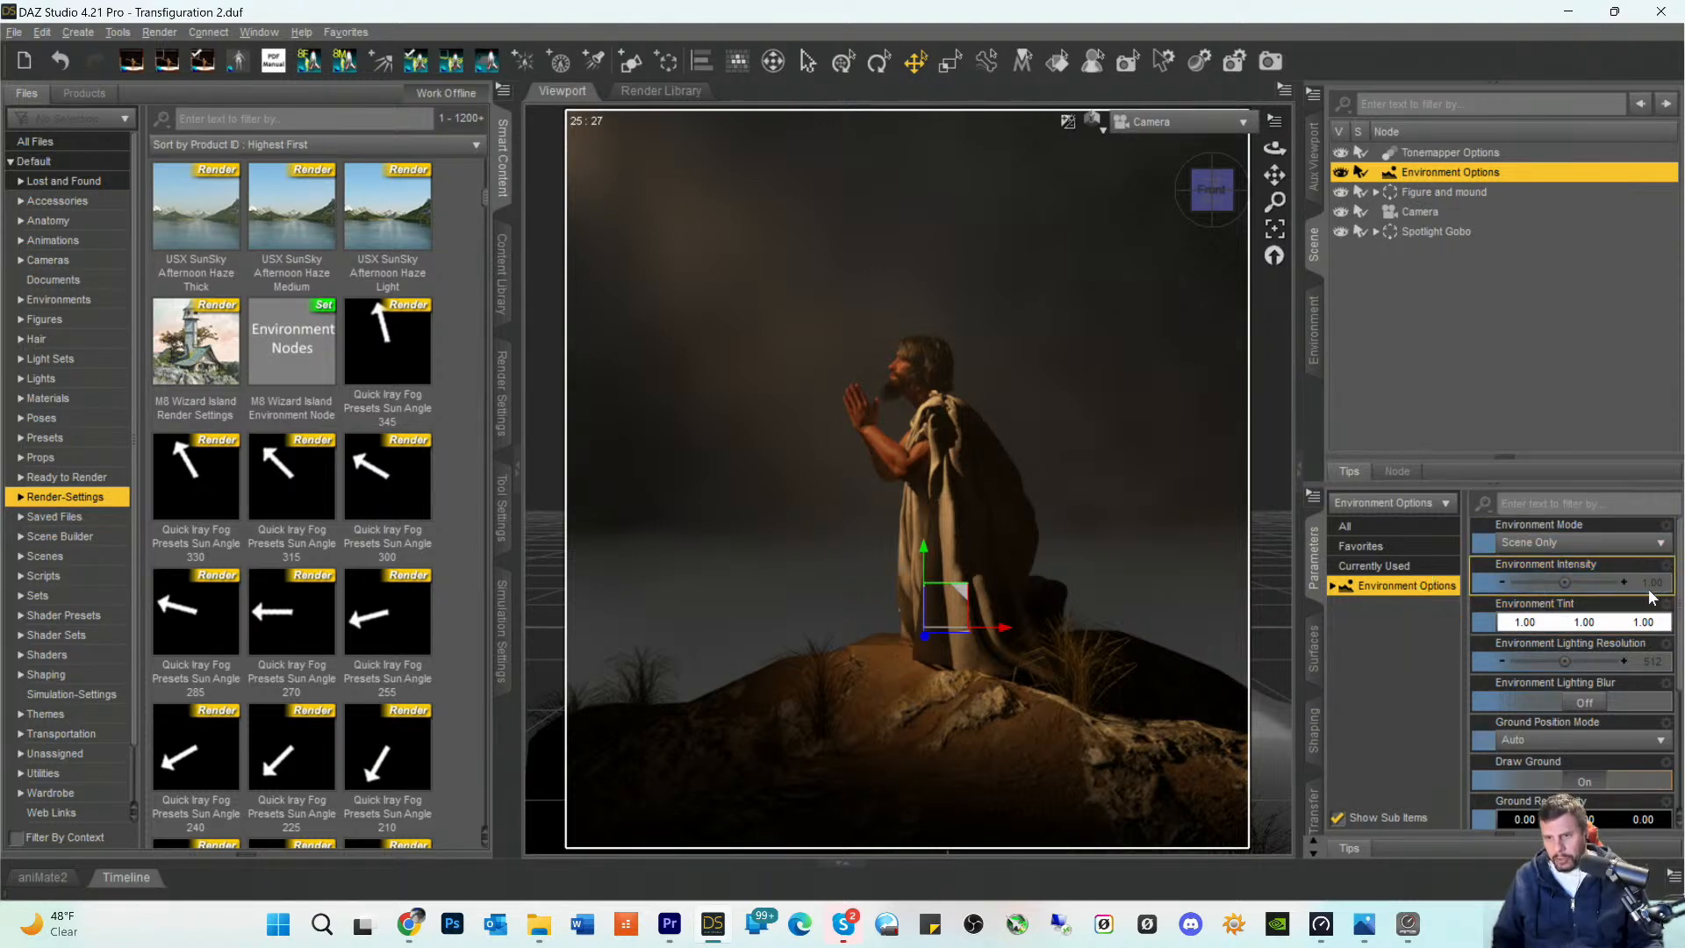
click(1557, 544)
click(1545, 564)
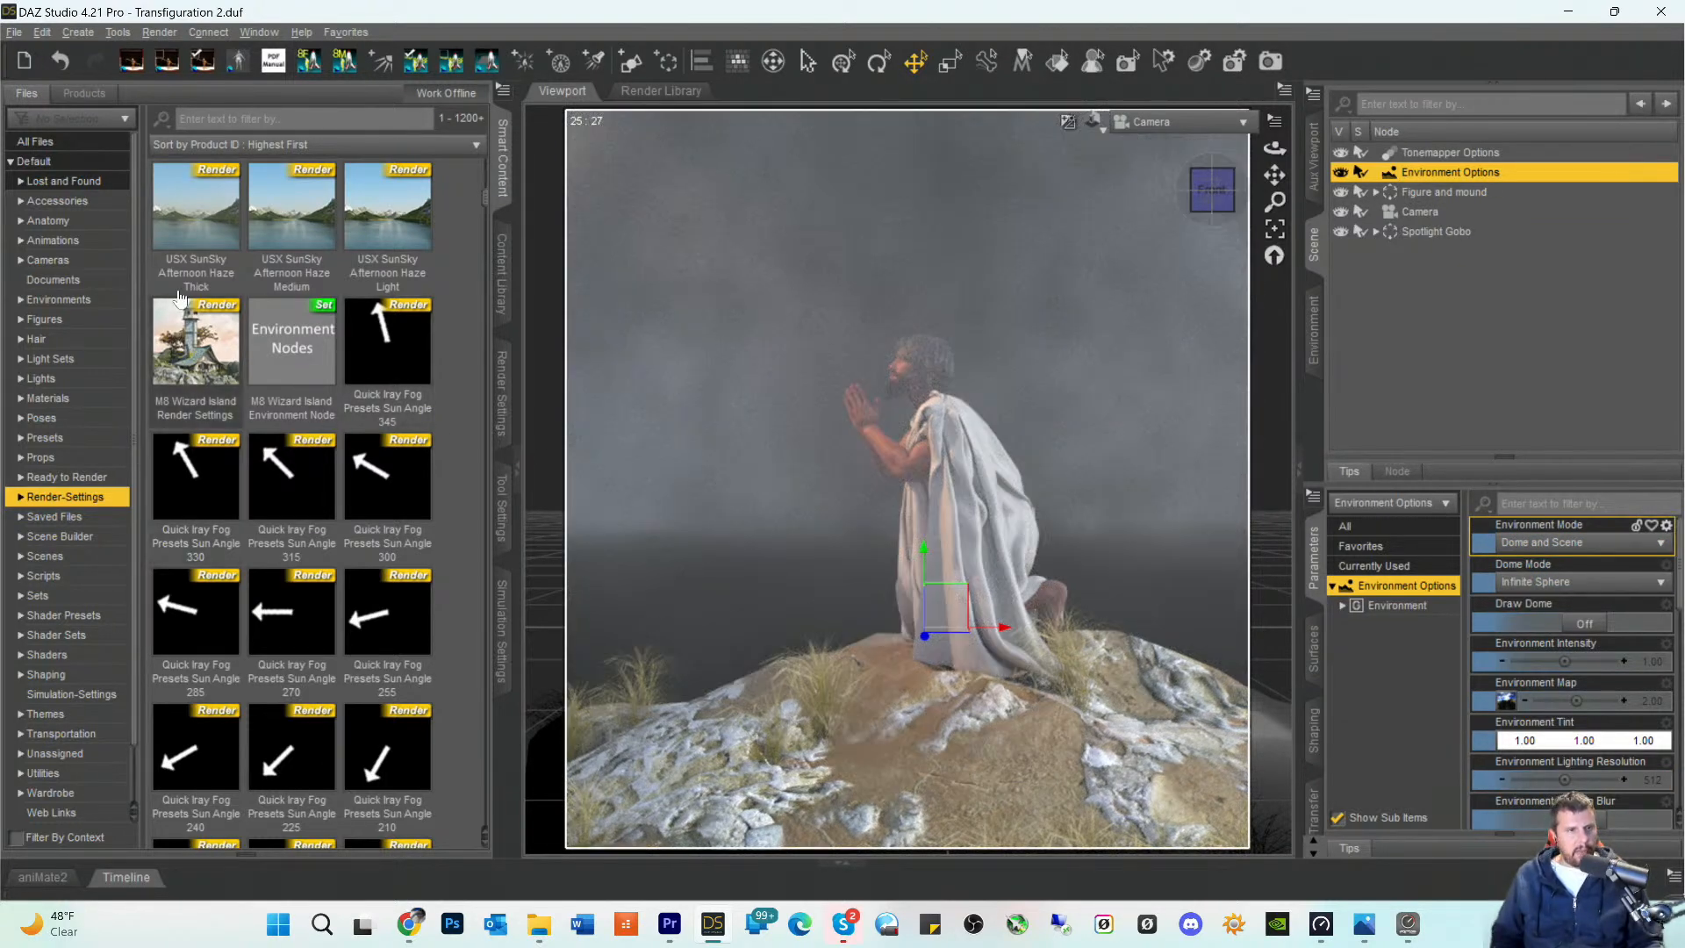
- Apply the DTSoT - Twilight Sky Q - 8k render preset to the scene as the environment sky
scroll(294, 438, down, 3)
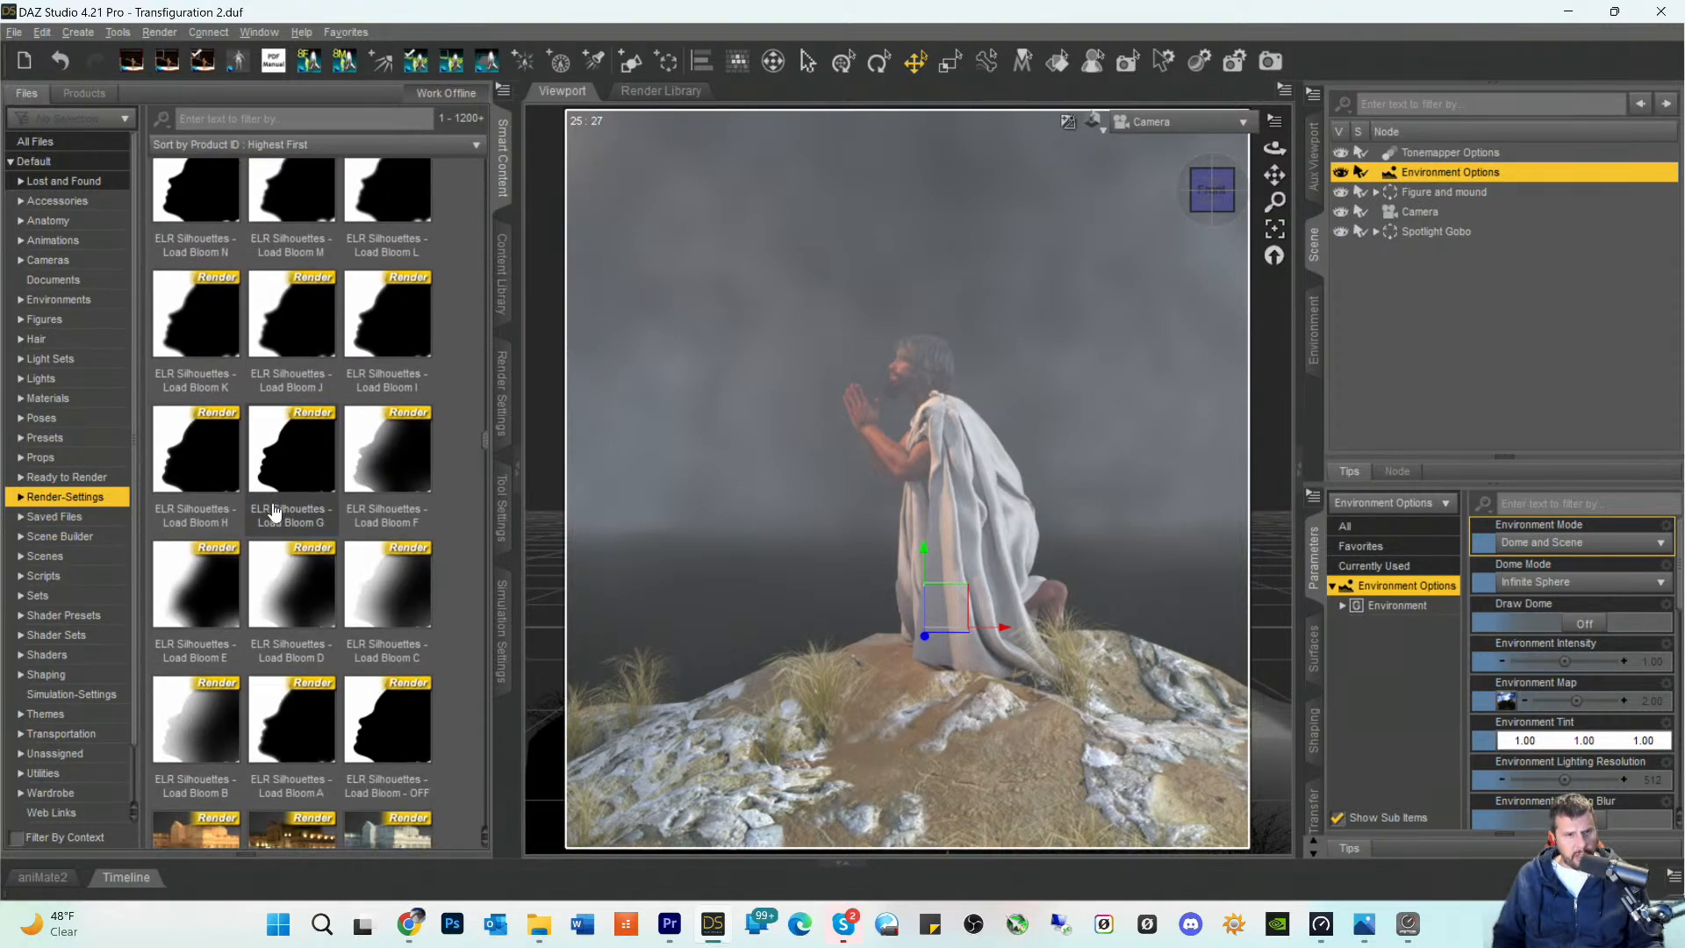
scroll(274, 511, down, 10)
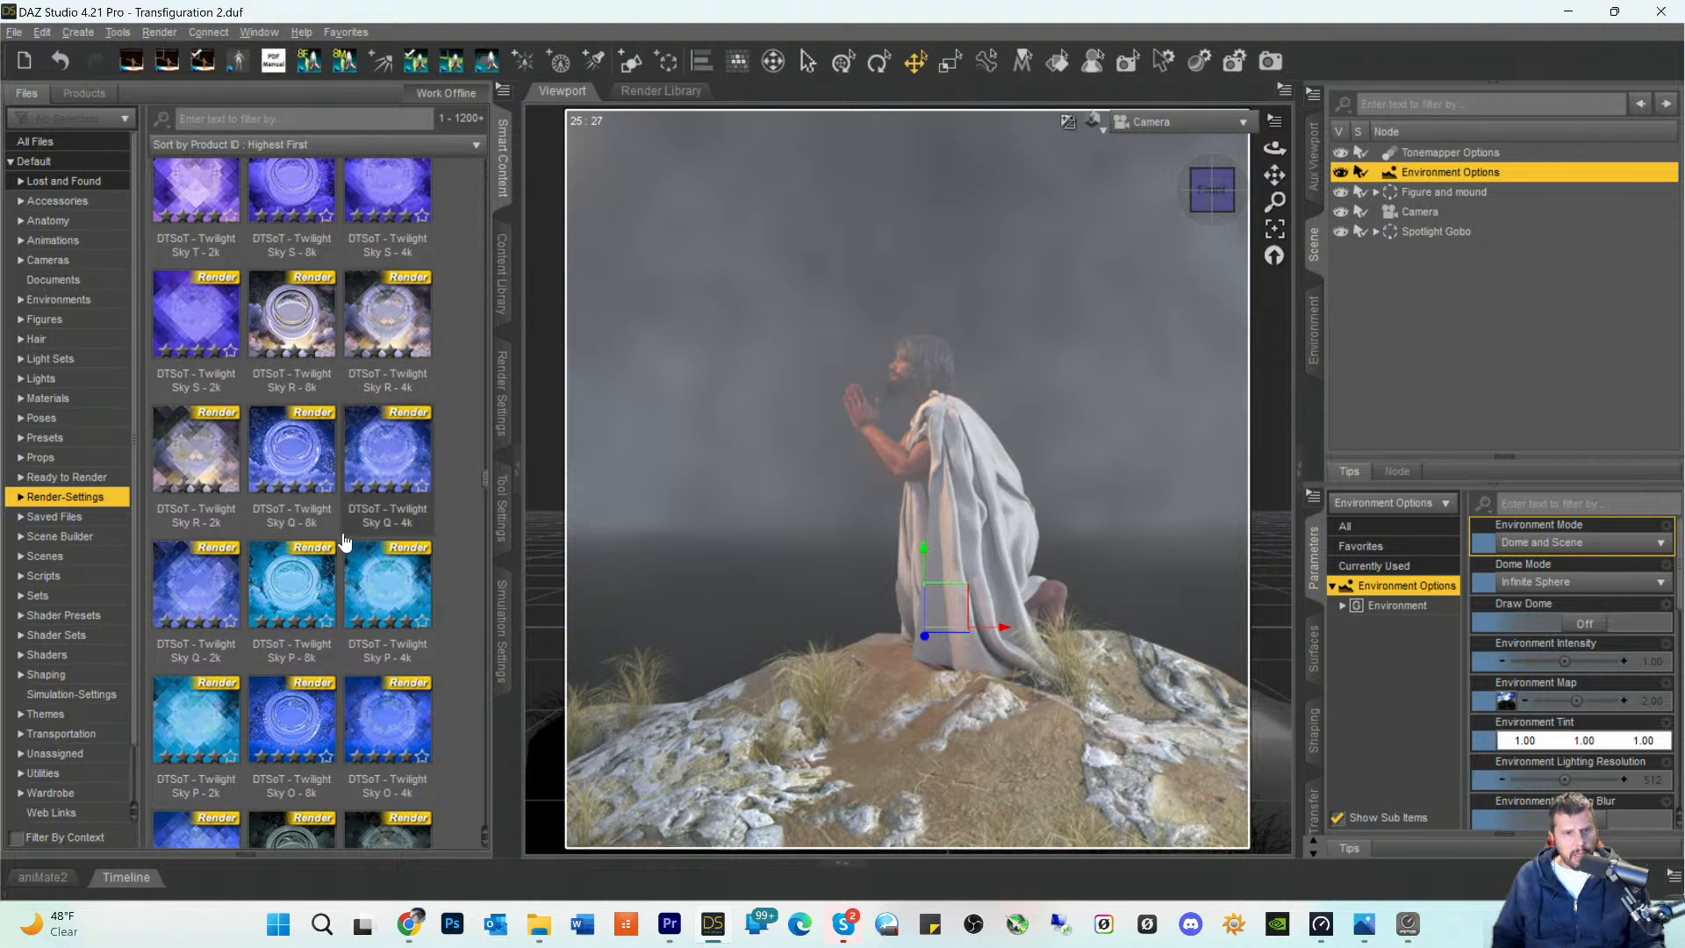
click(294, 455)
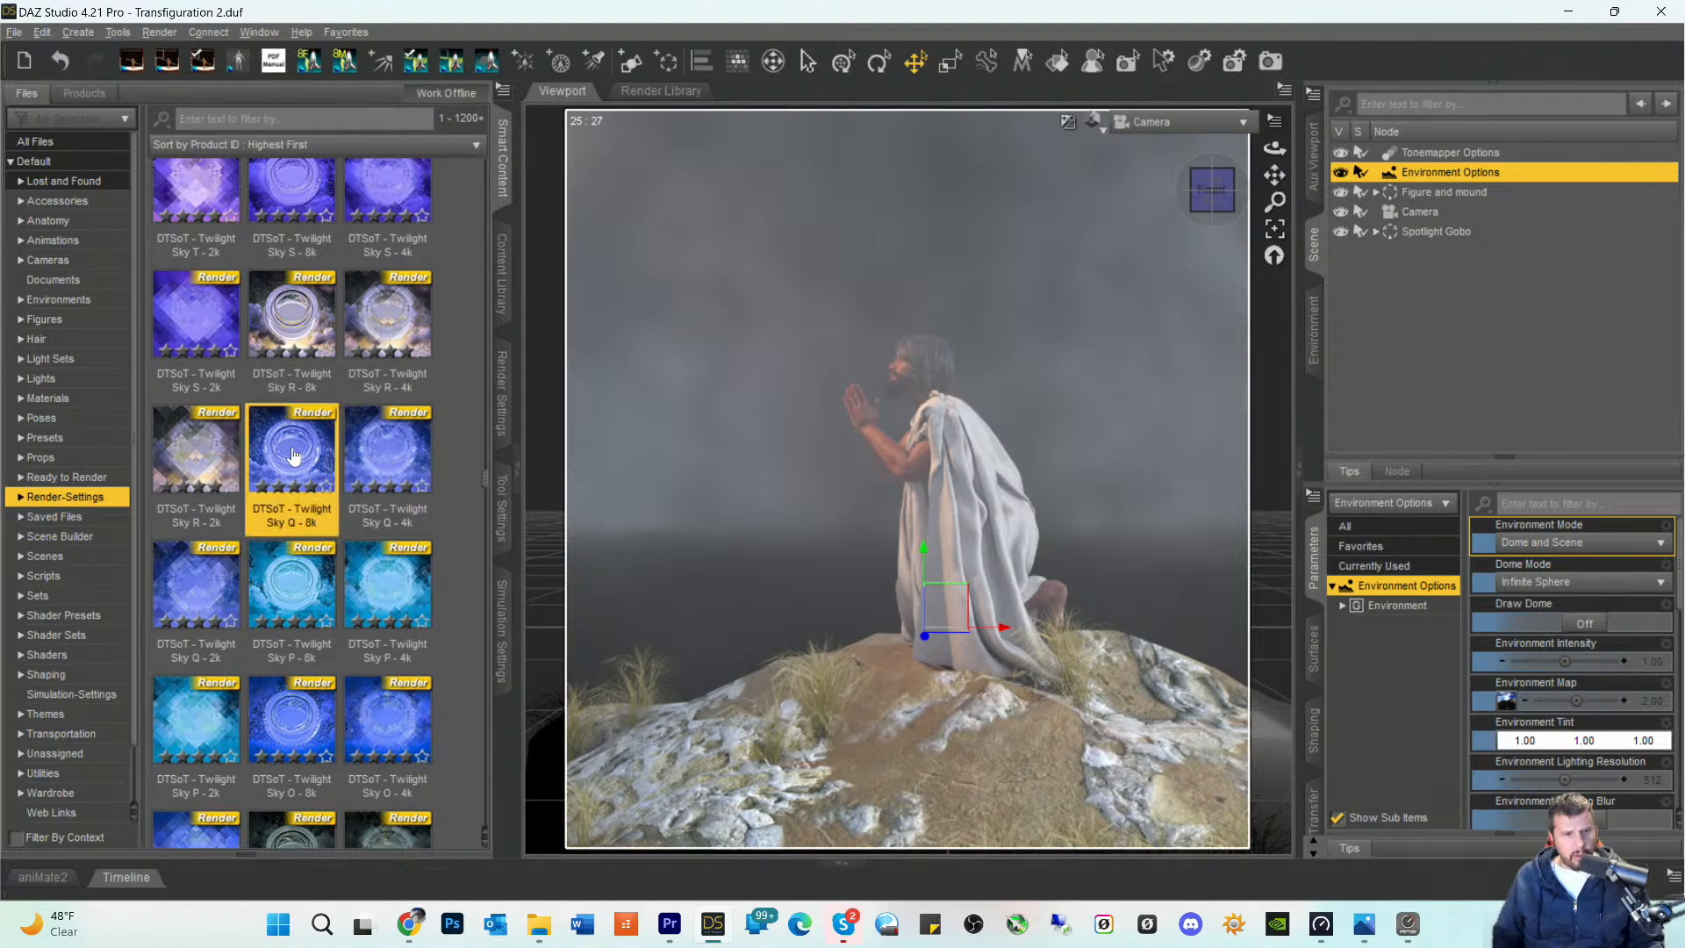
double_click(294, 456)
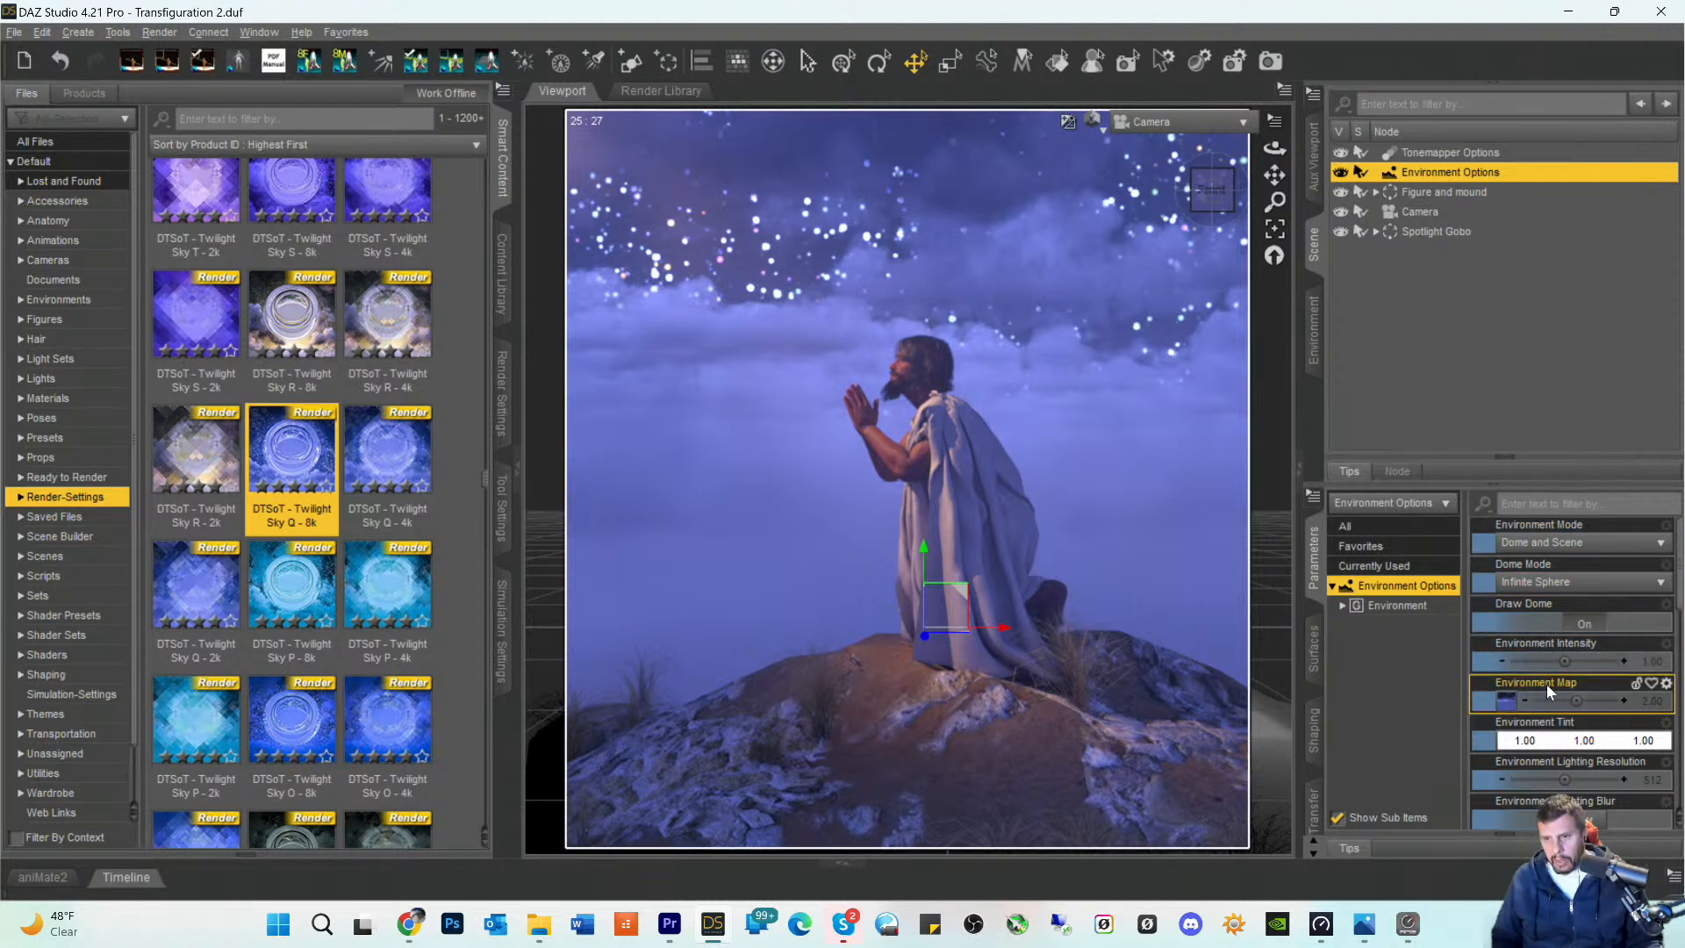
- Set the Environment Intensity to 0.5
click(1652, 661)
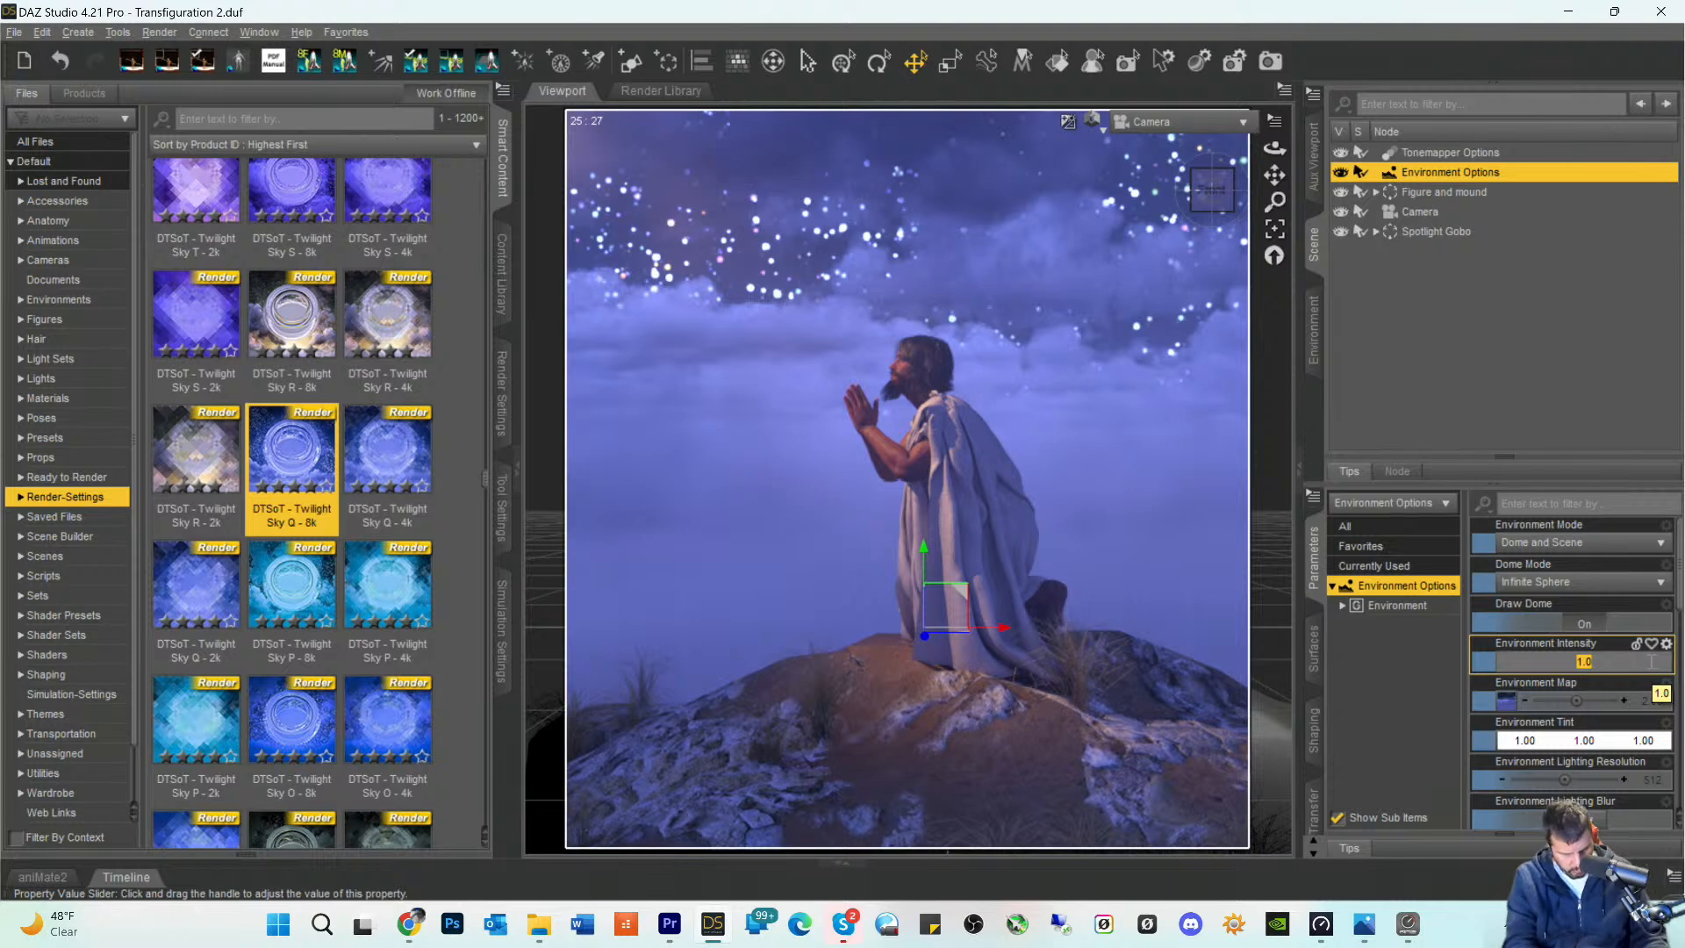
text(0.5)
key(Return)
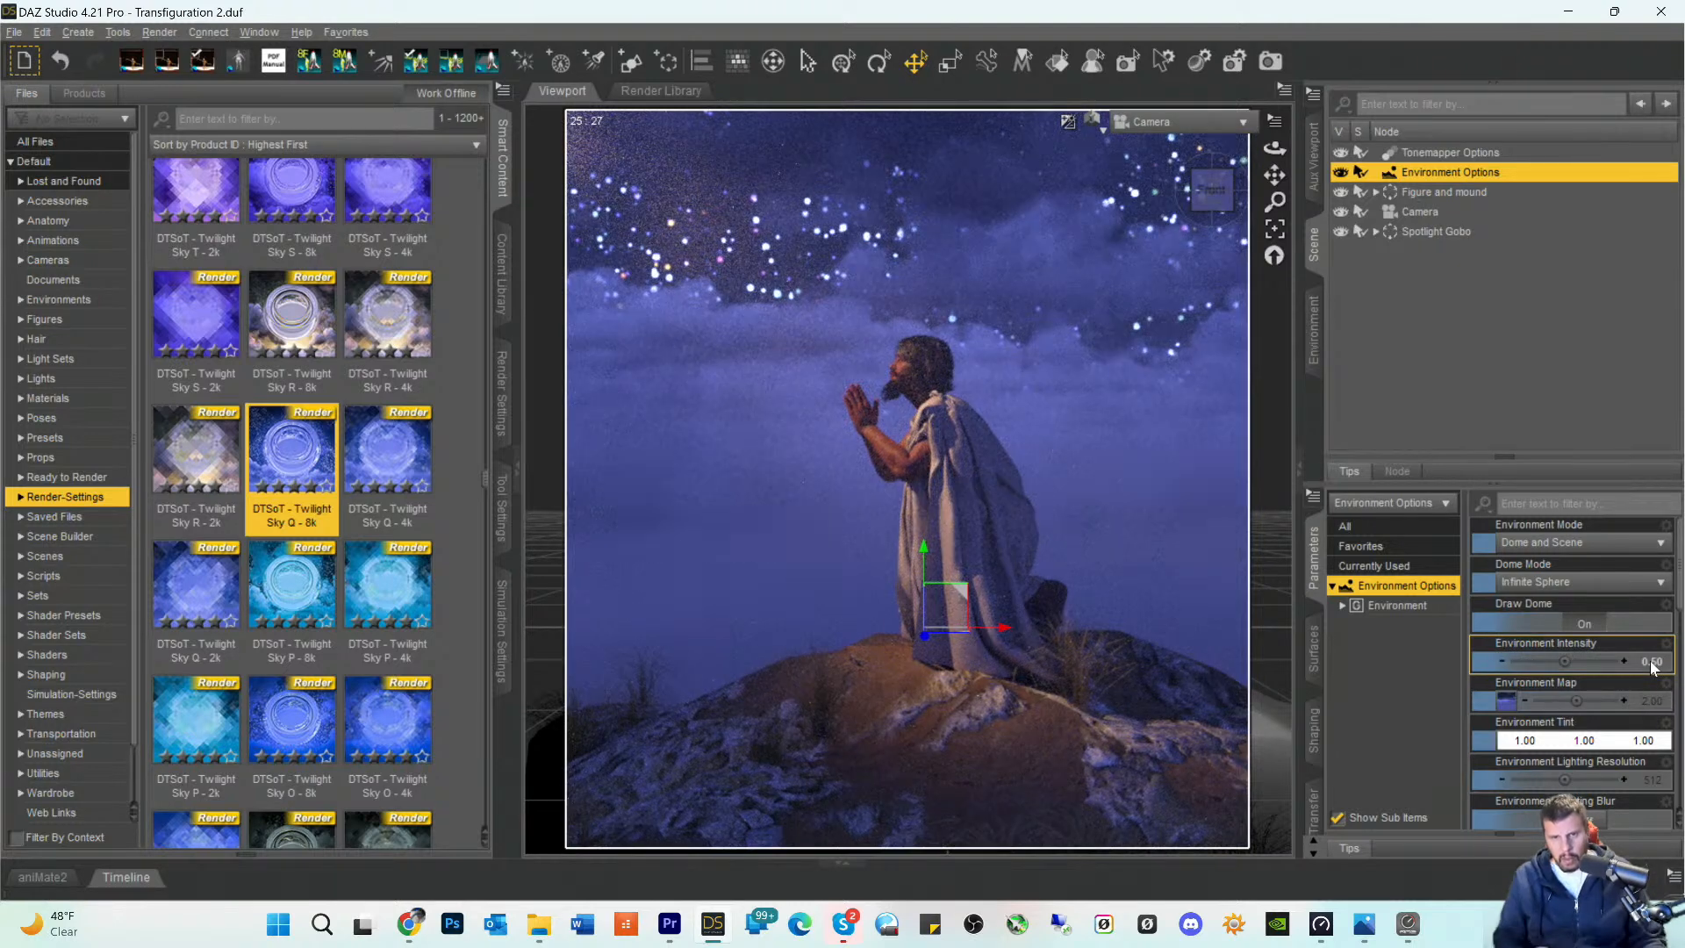
- Lower the Environment Intensity to 0.01
click(1654, 667)
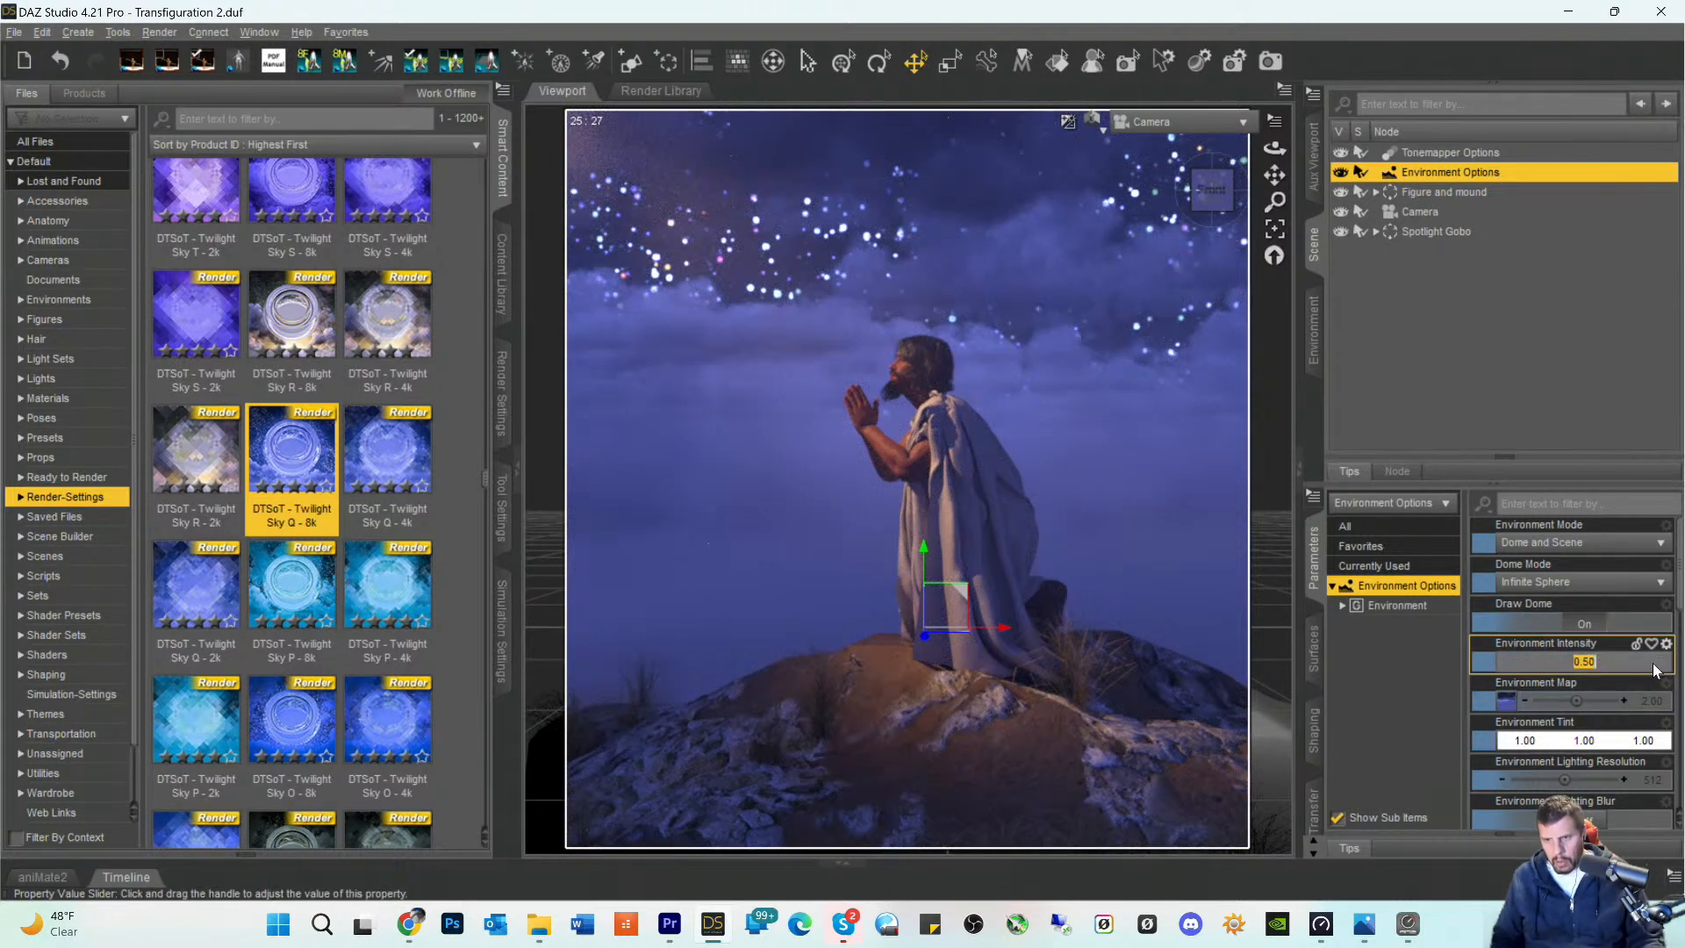
drag(1584, 662, 1616, 662)
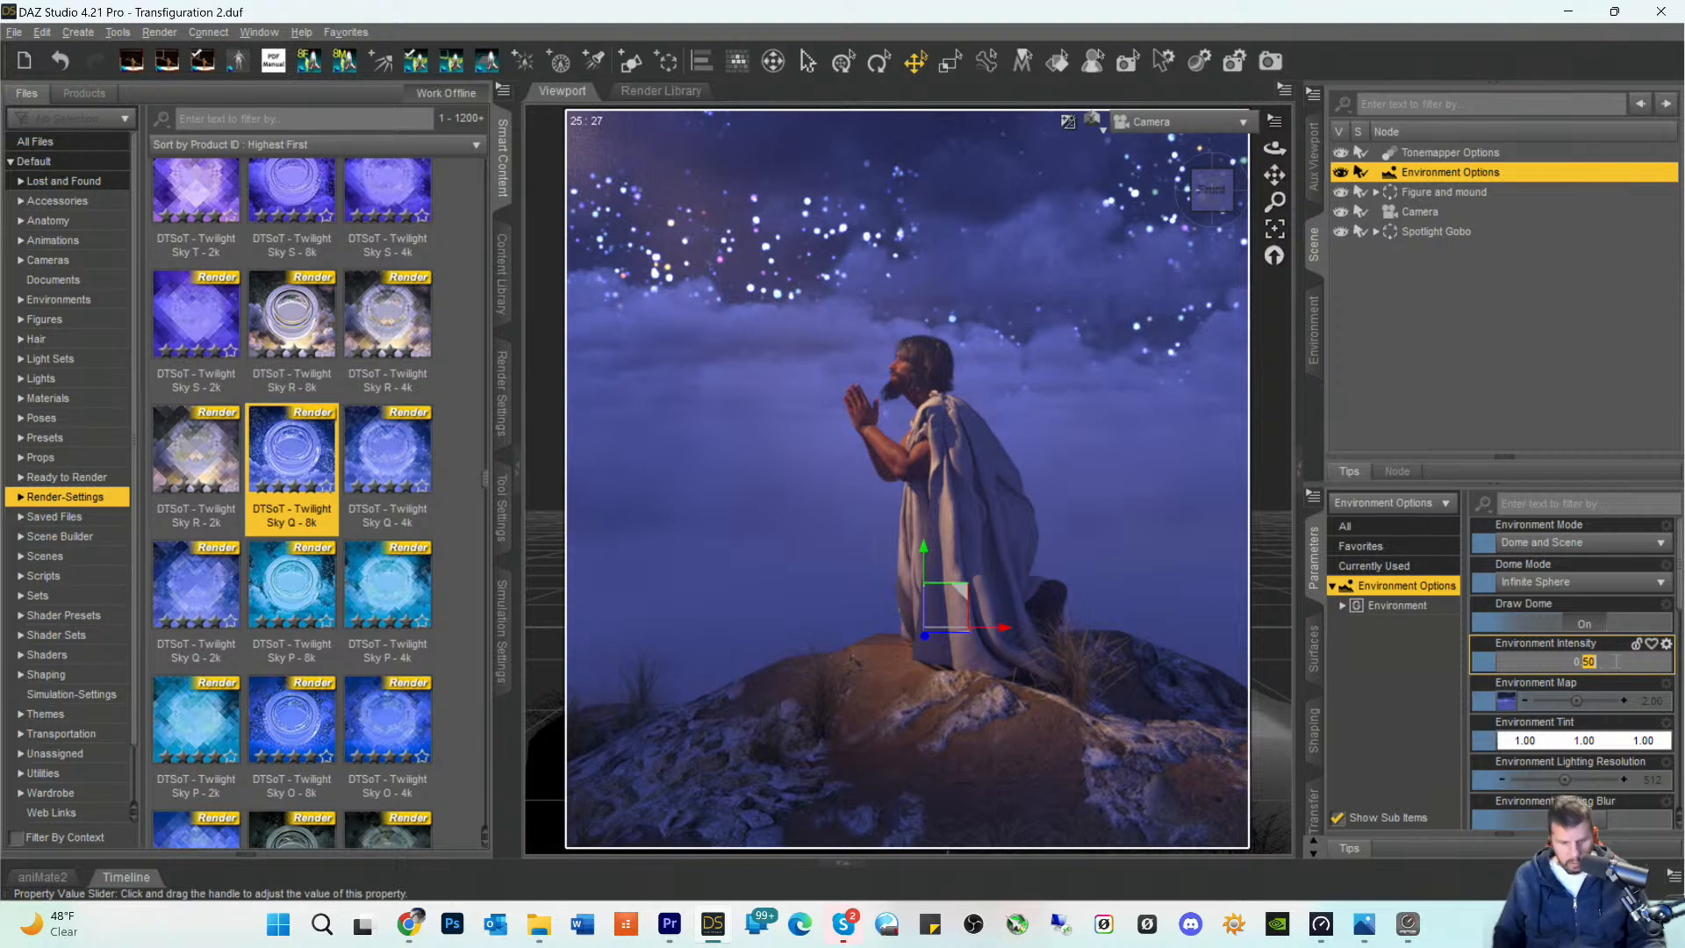
key(BackSpace)
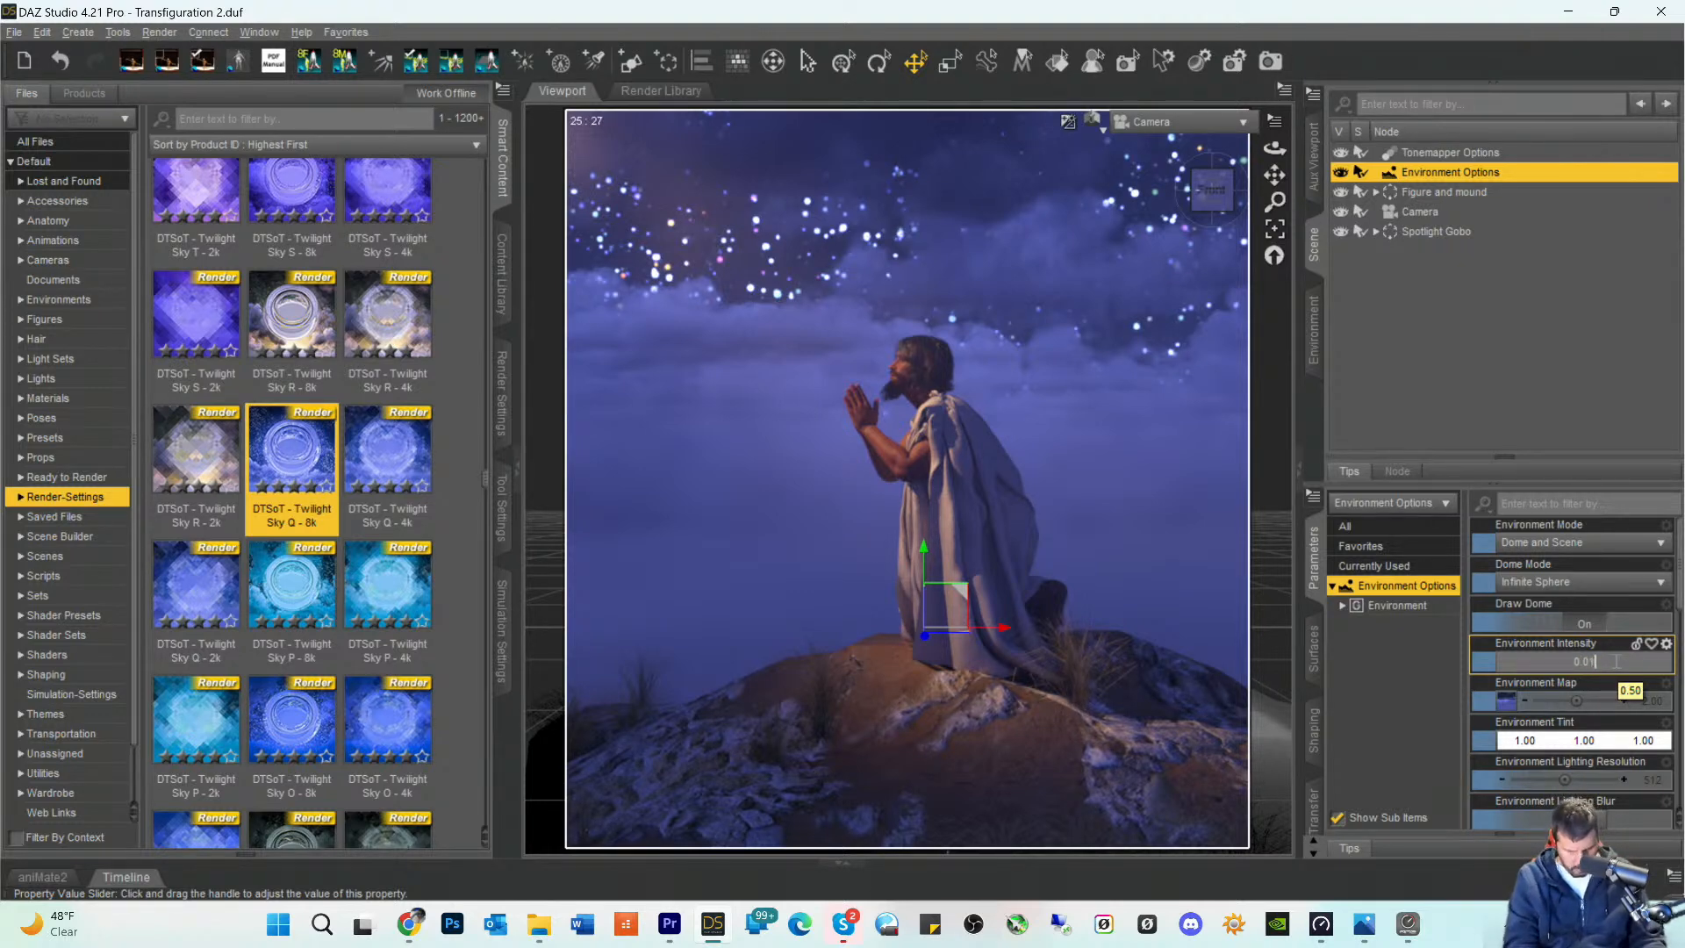
text(01)
key(Return)
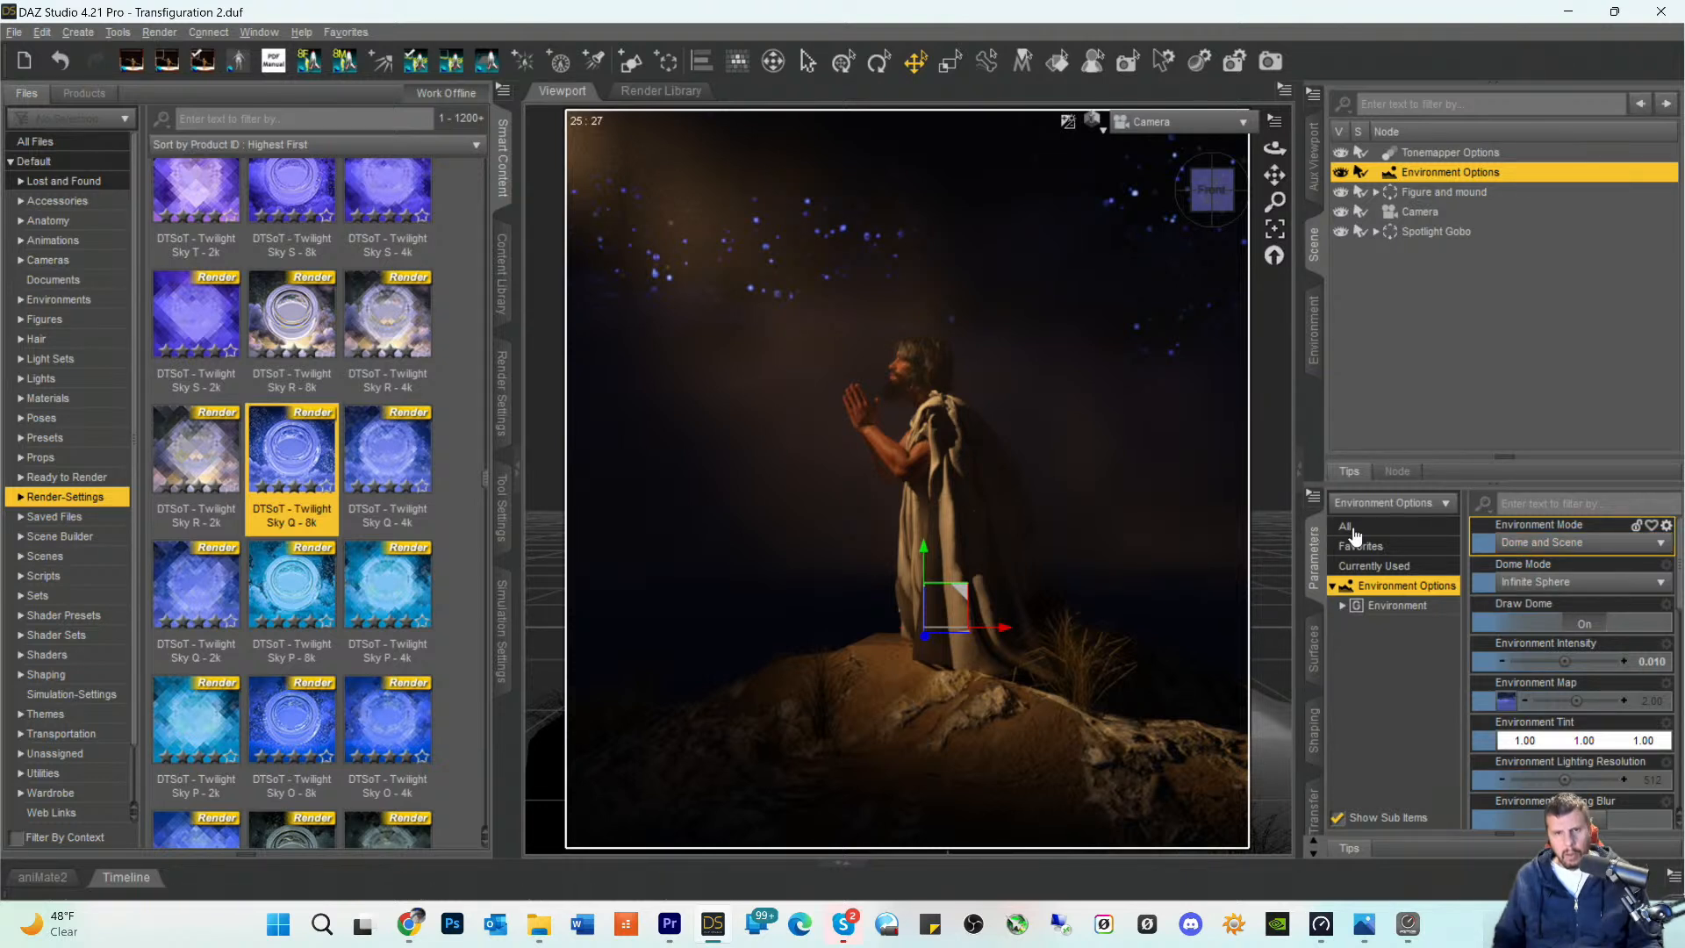
- Raise the Environment Intensity to 0.09
click(1638, 663)
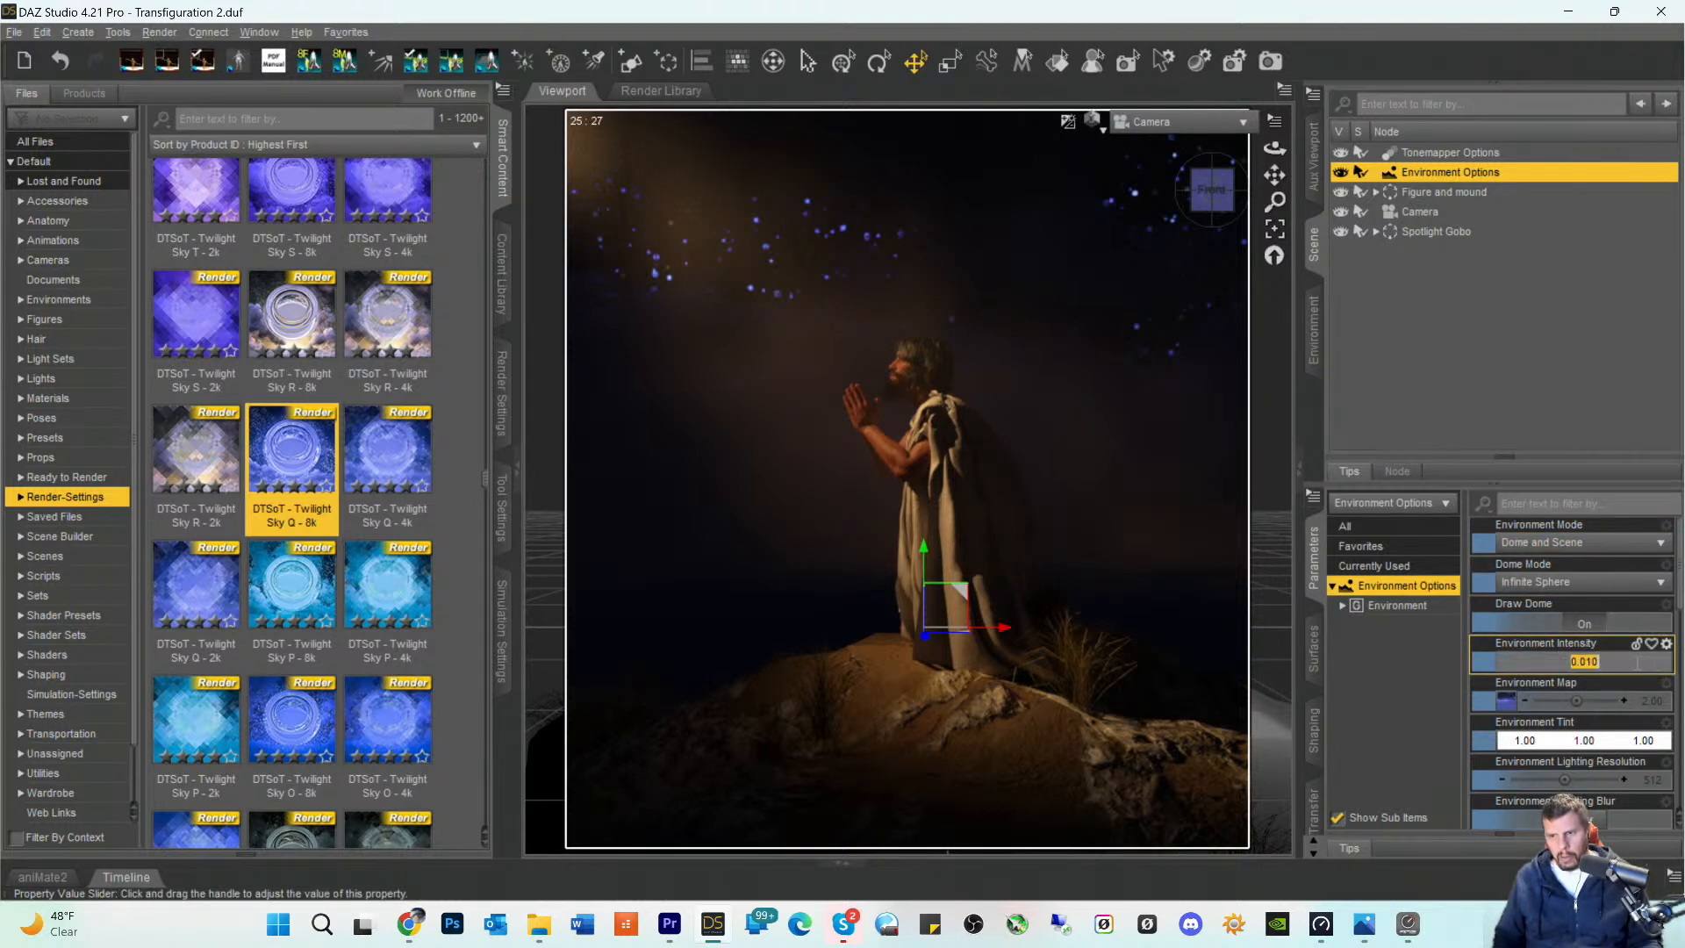
click(1591, 665)
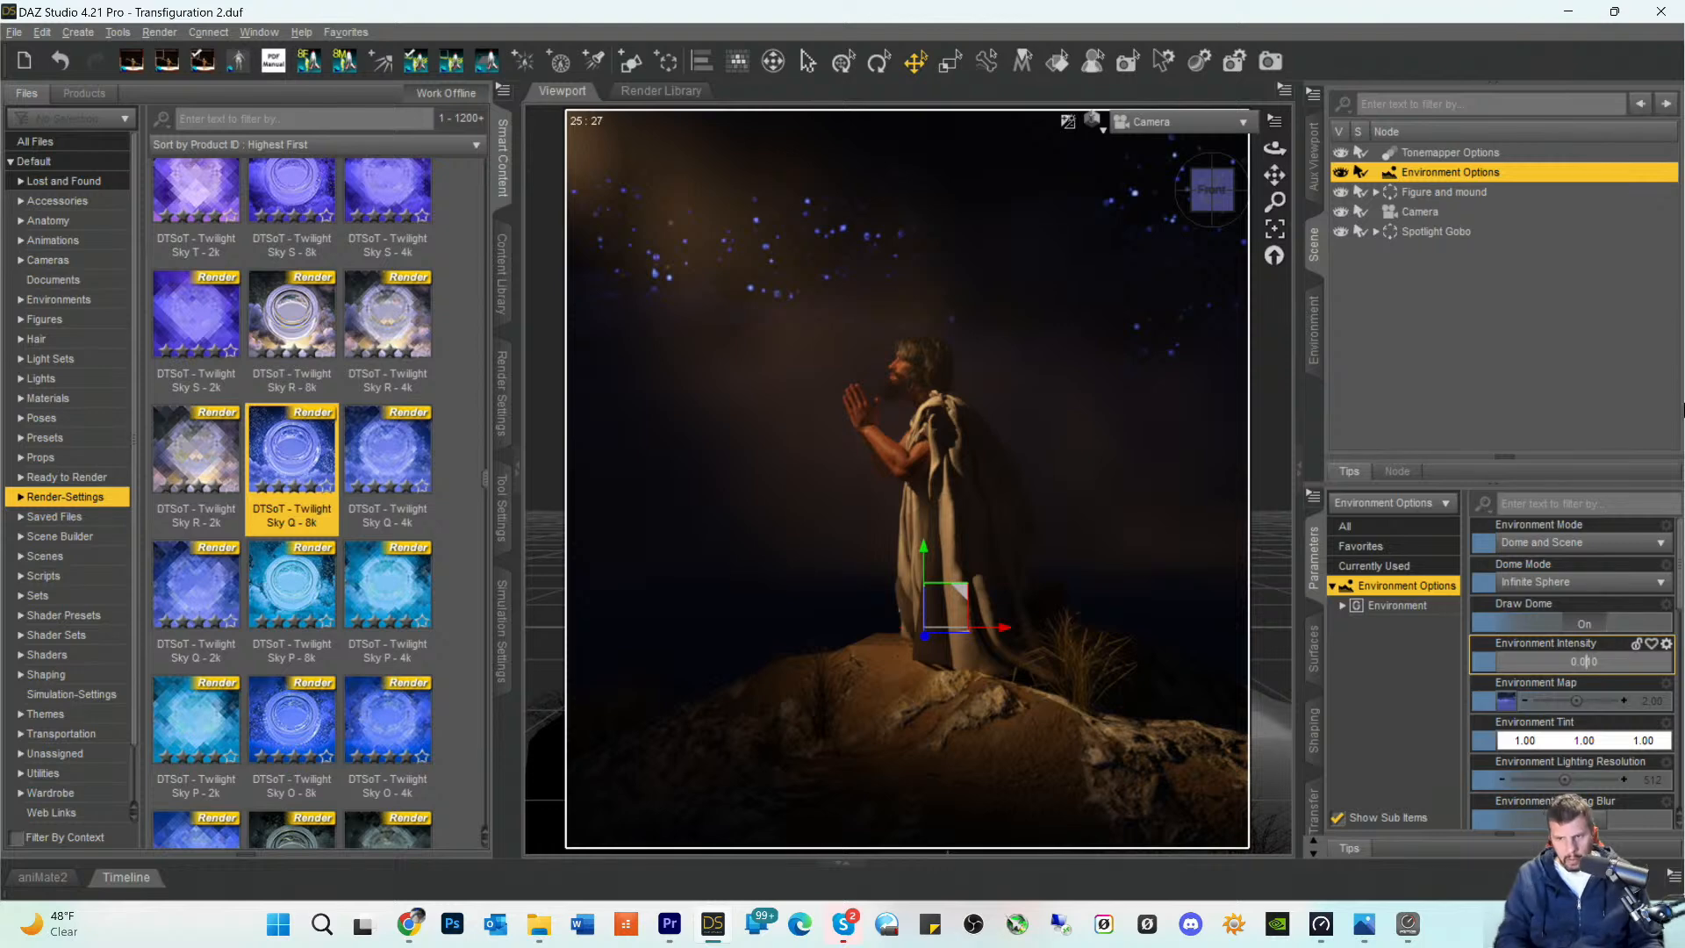
key(BackSpace)
text(9)
key(Return)
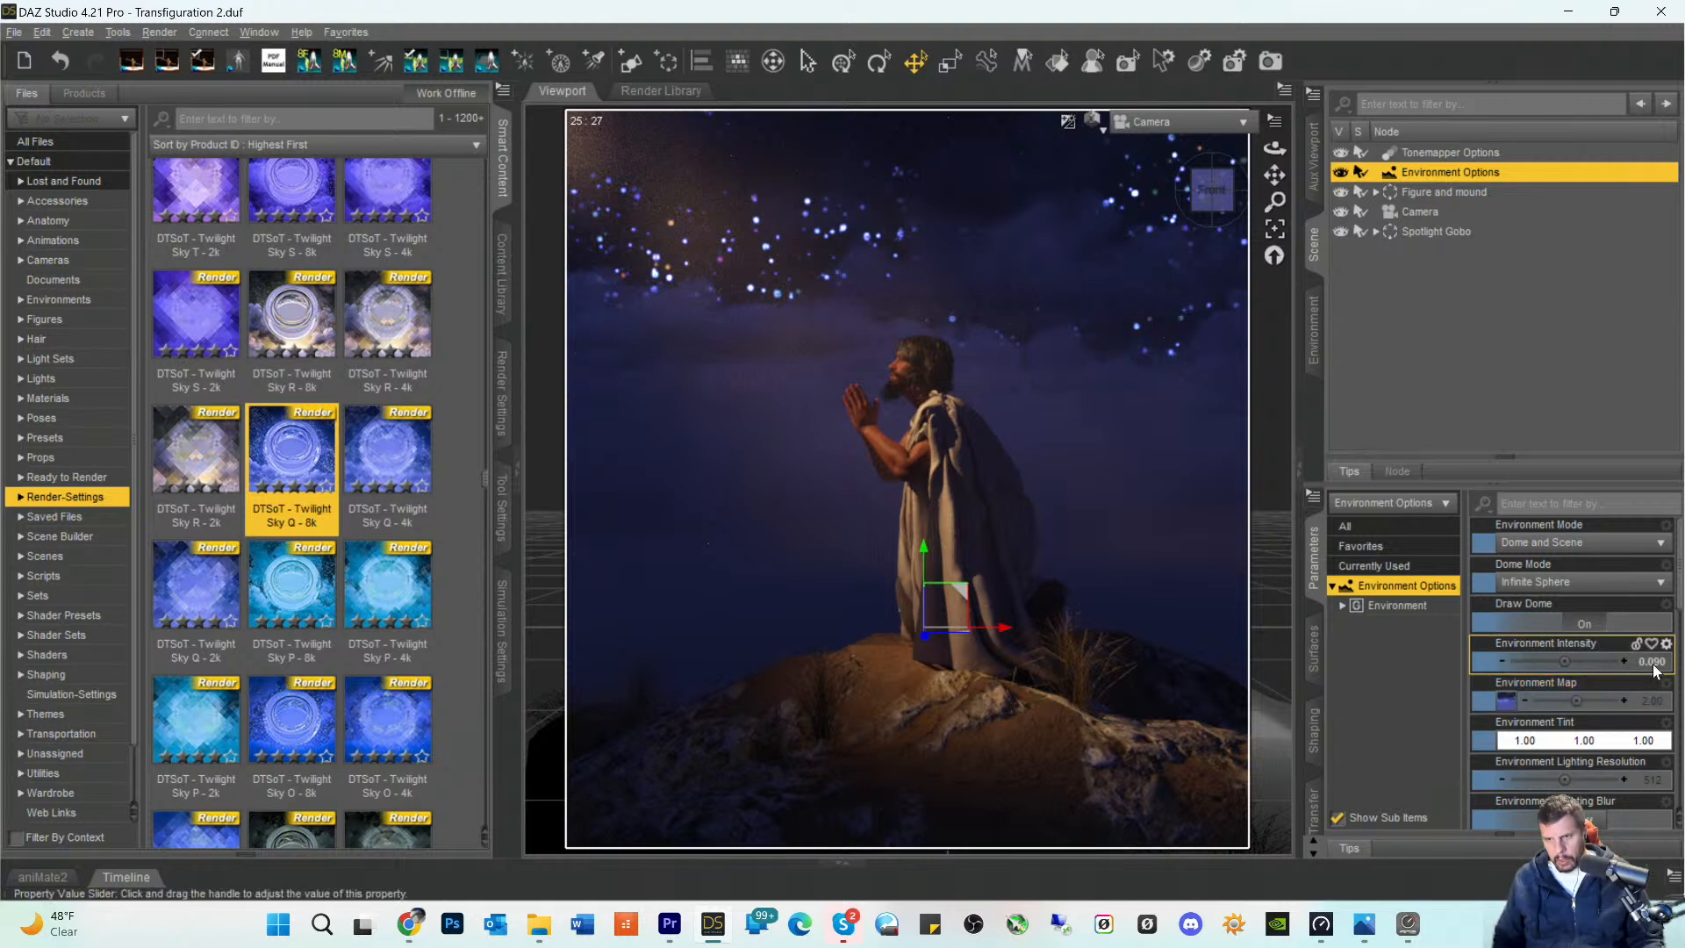
- Set the Environment Intensity to 0.04 to keep the night sky dim
click(1572, 662)
click(1587, 662)
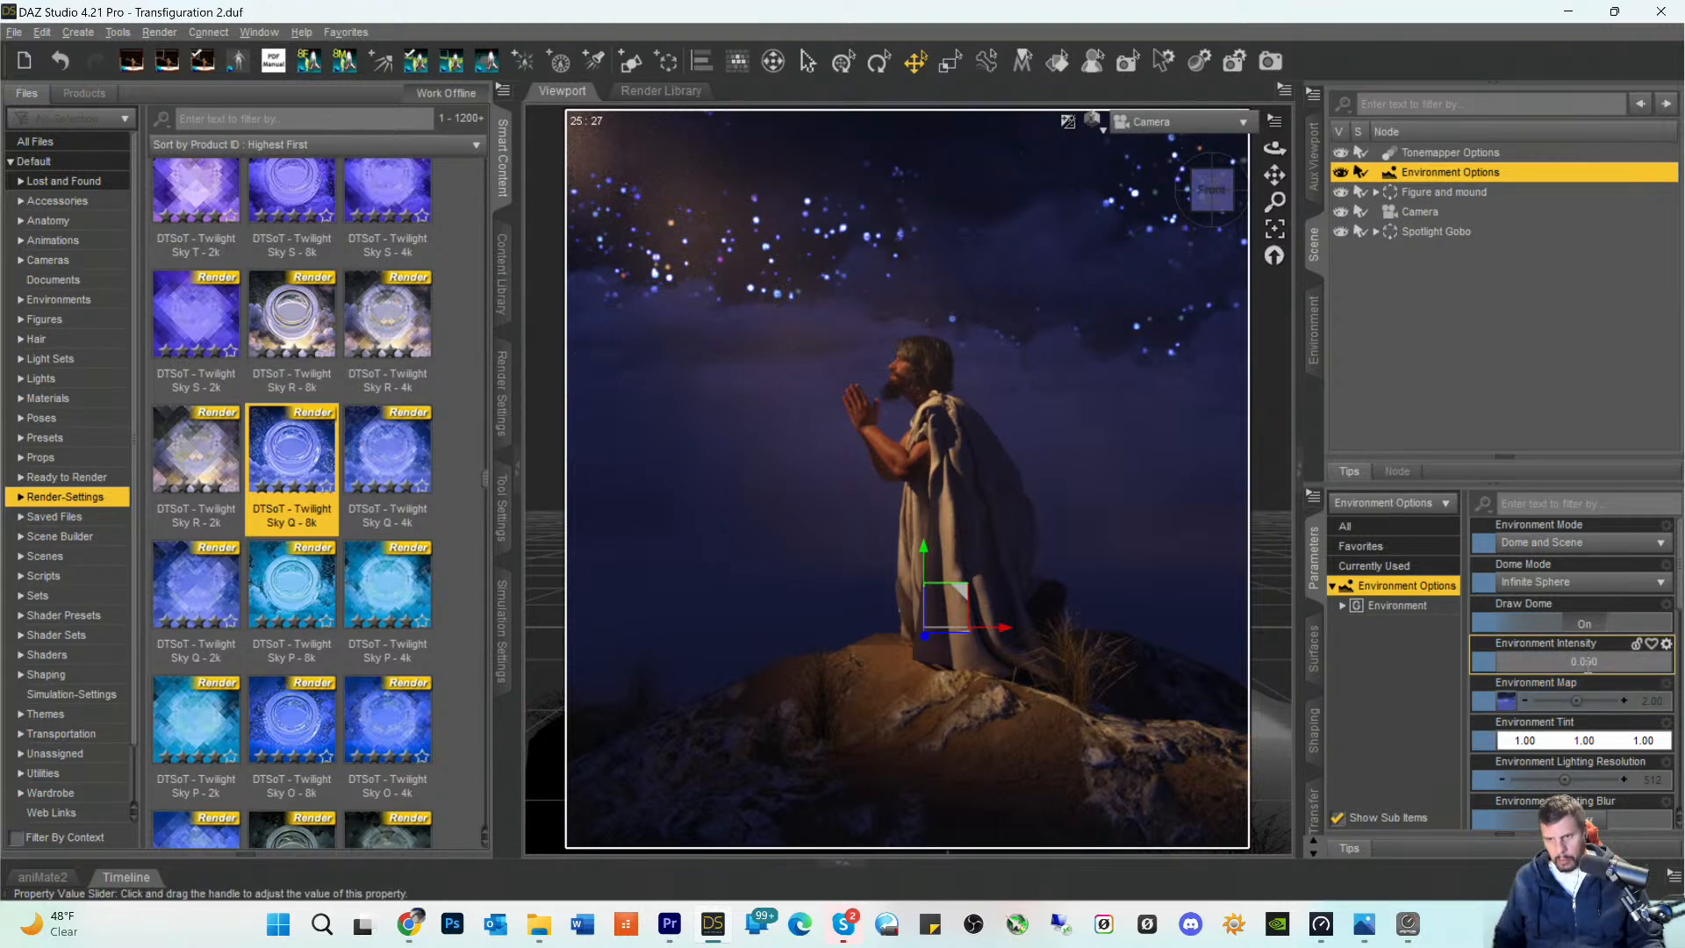
key(BackSpace)
text(4)
key(Return)
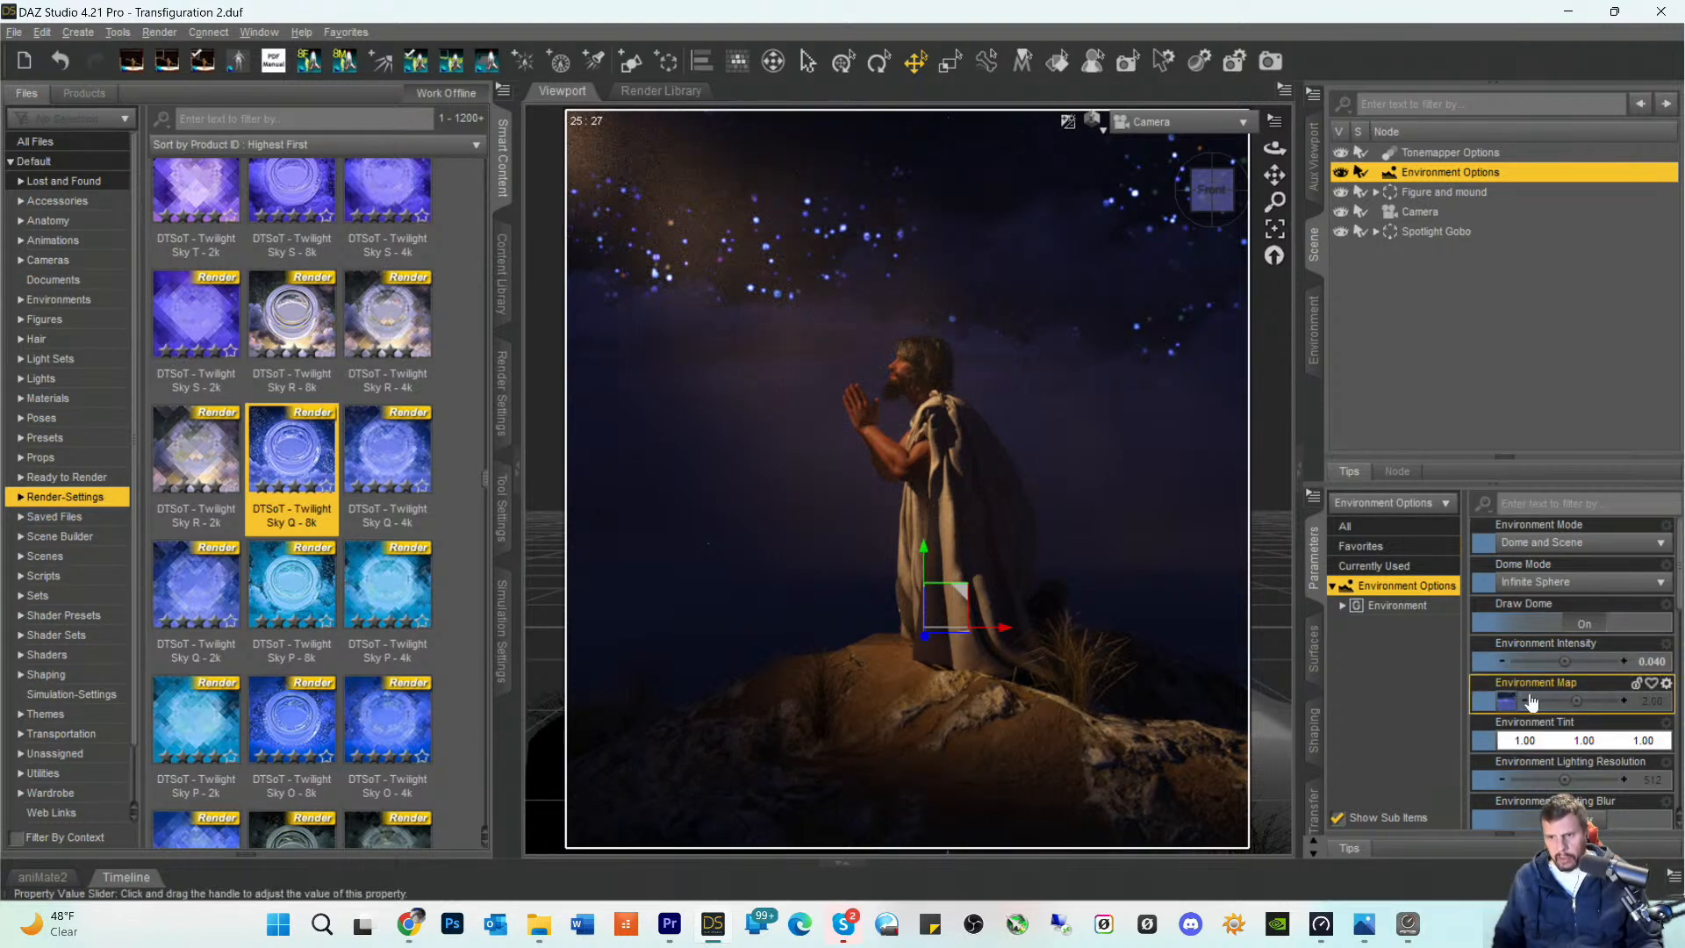
- Set the Dome Rotation to about 310.46 to reposition the stars behind the kneeling figure
scroll(1568, 693, down, 3)
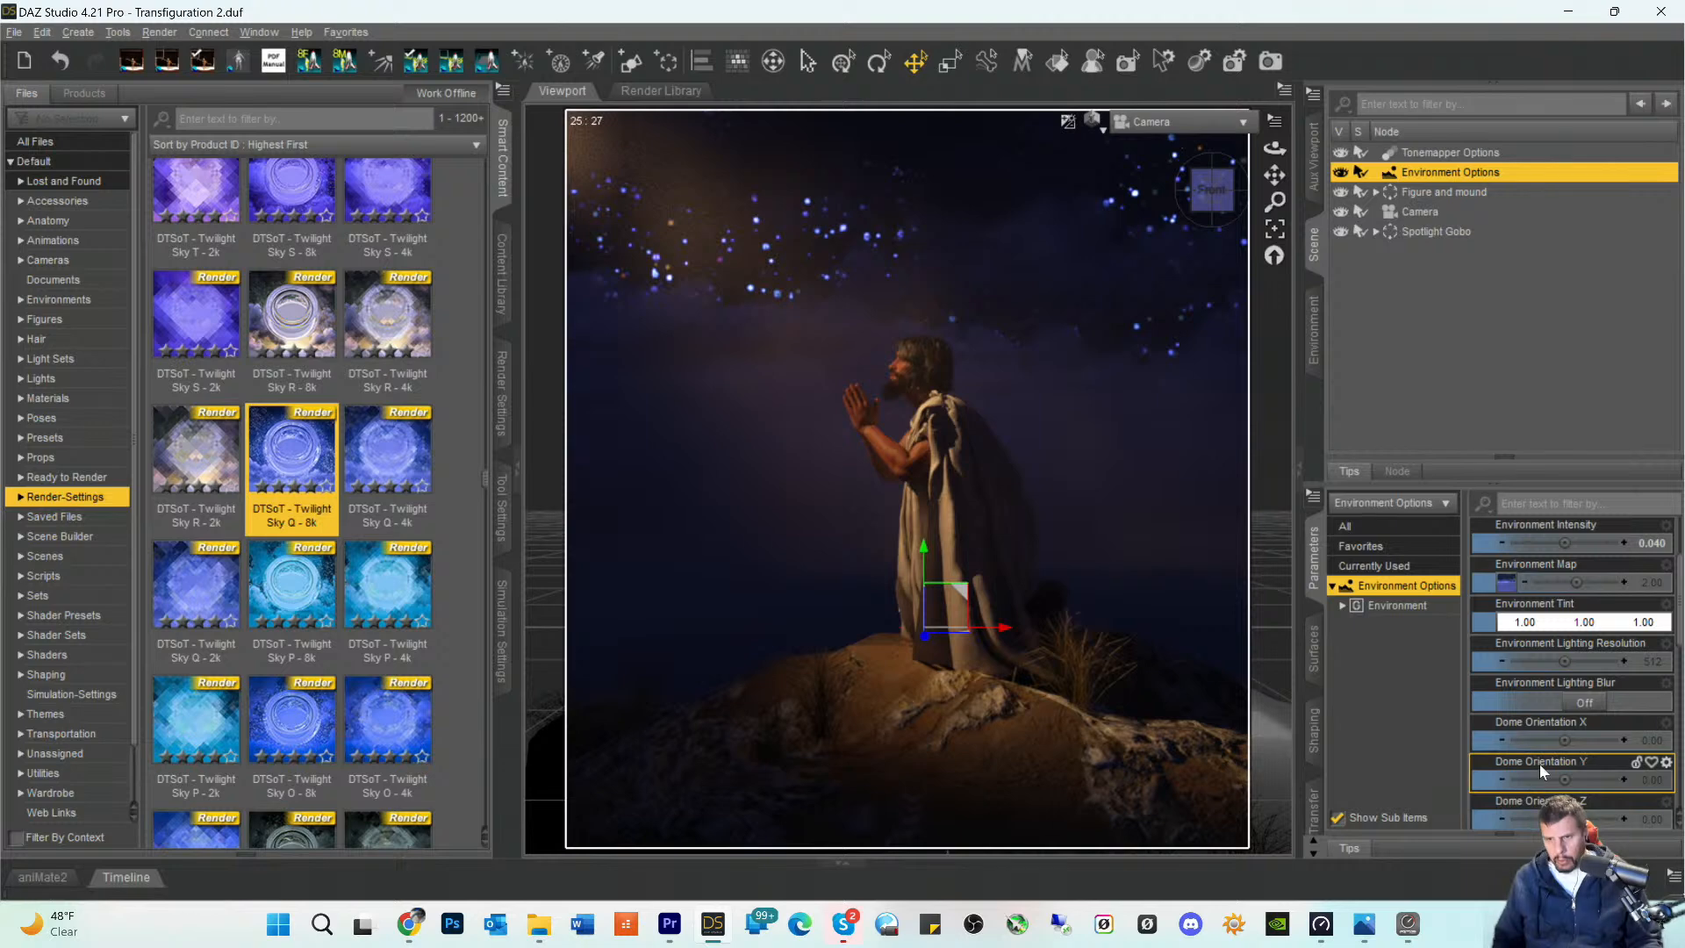
scroll(1541, 762, down, 3)
drag(1541, 742, 1587, 750)
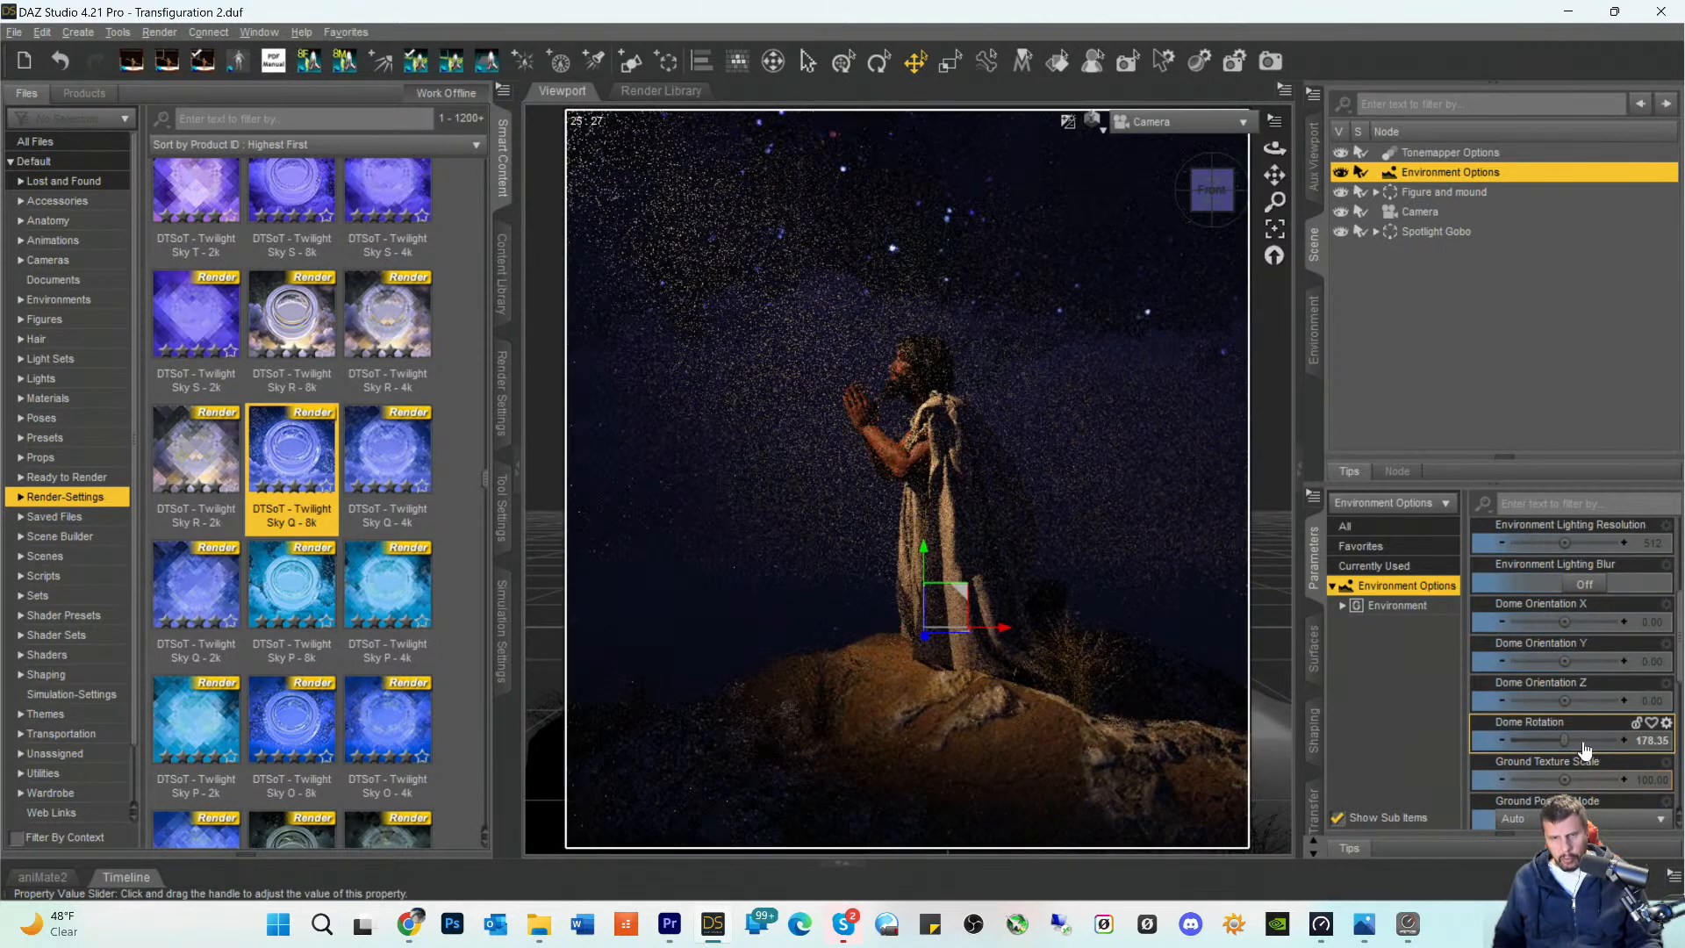
mouse_move(1587, 750)
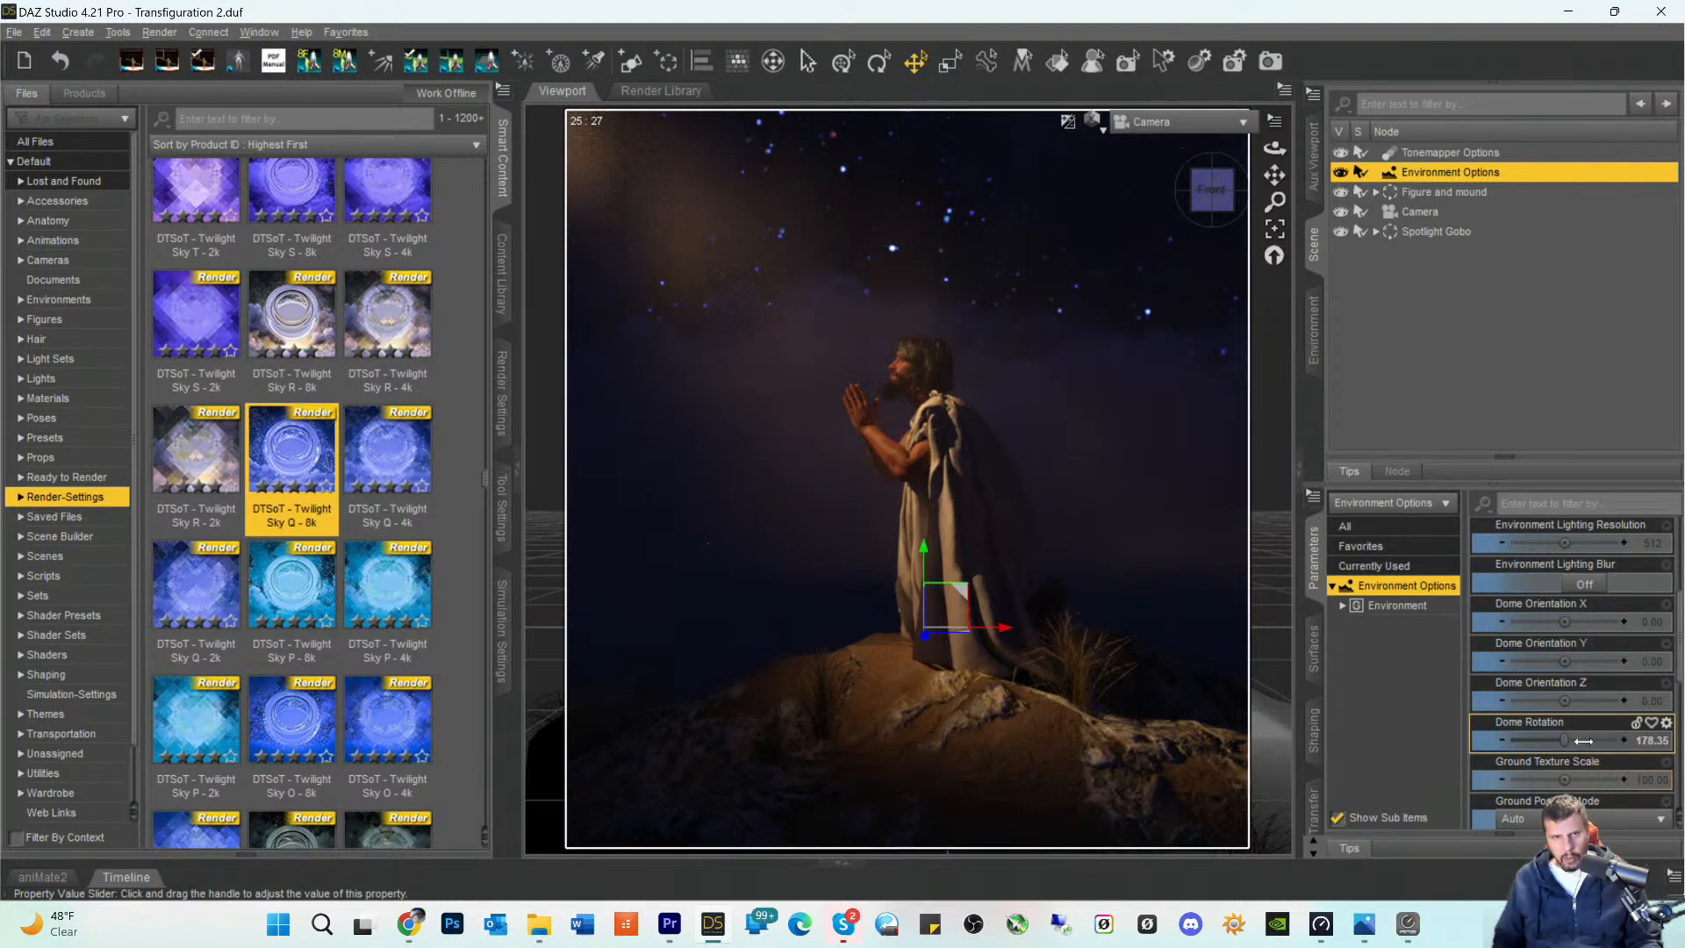
drag(1583, 742, 1603, 746)
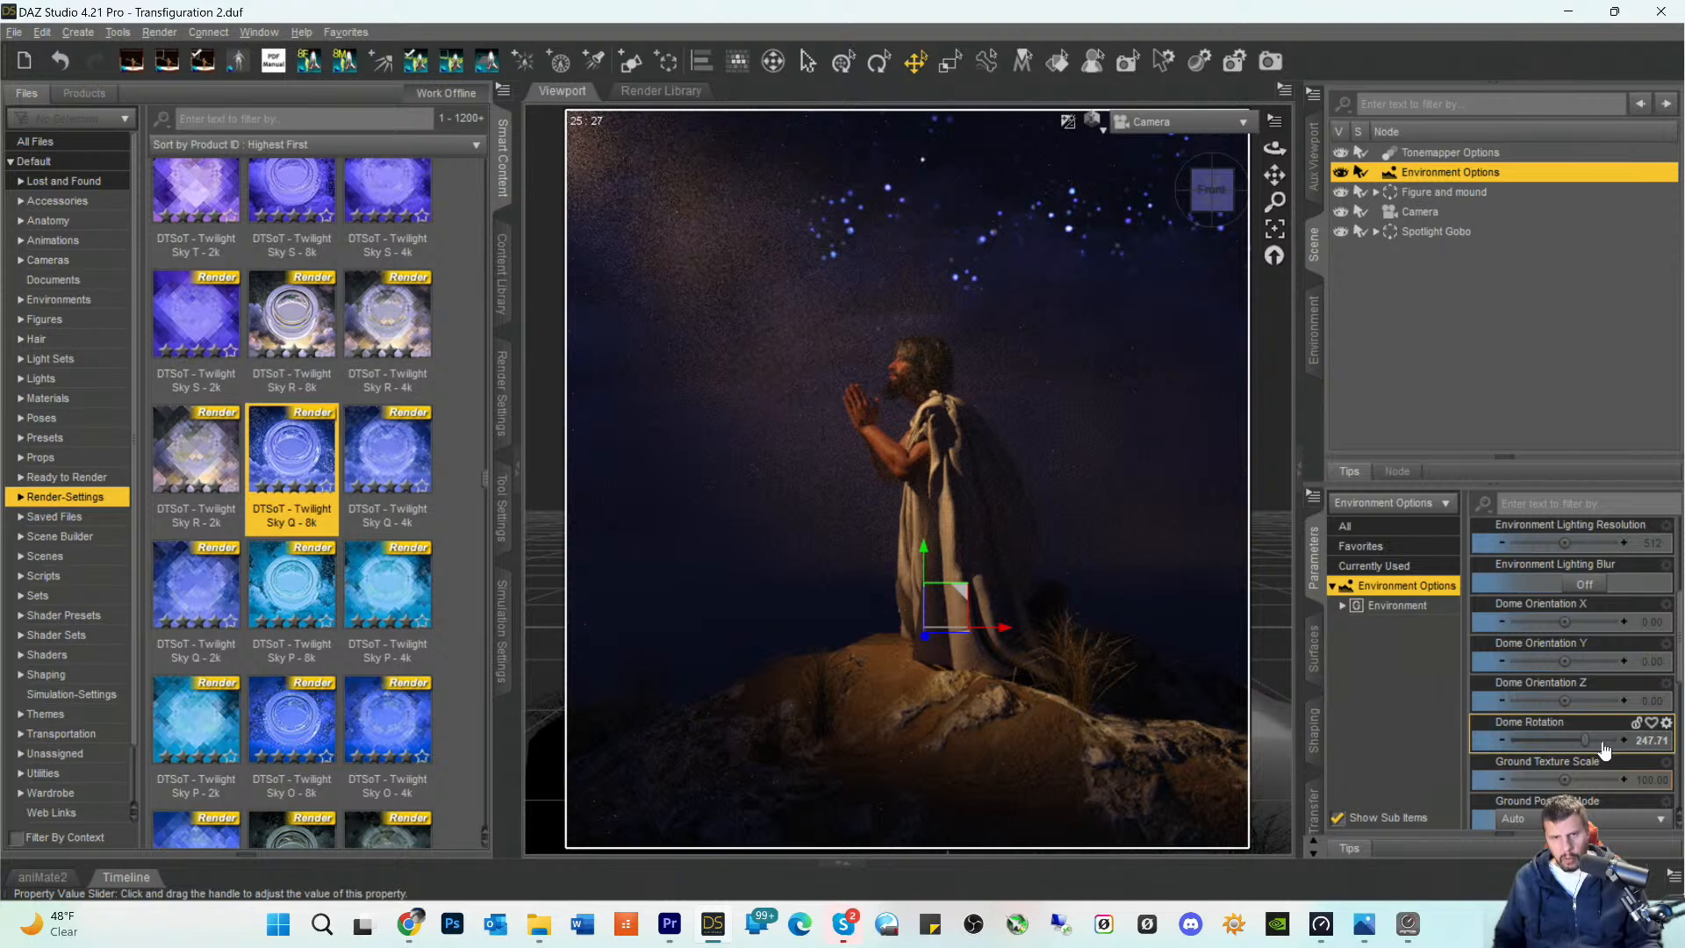
click(1604, 741)
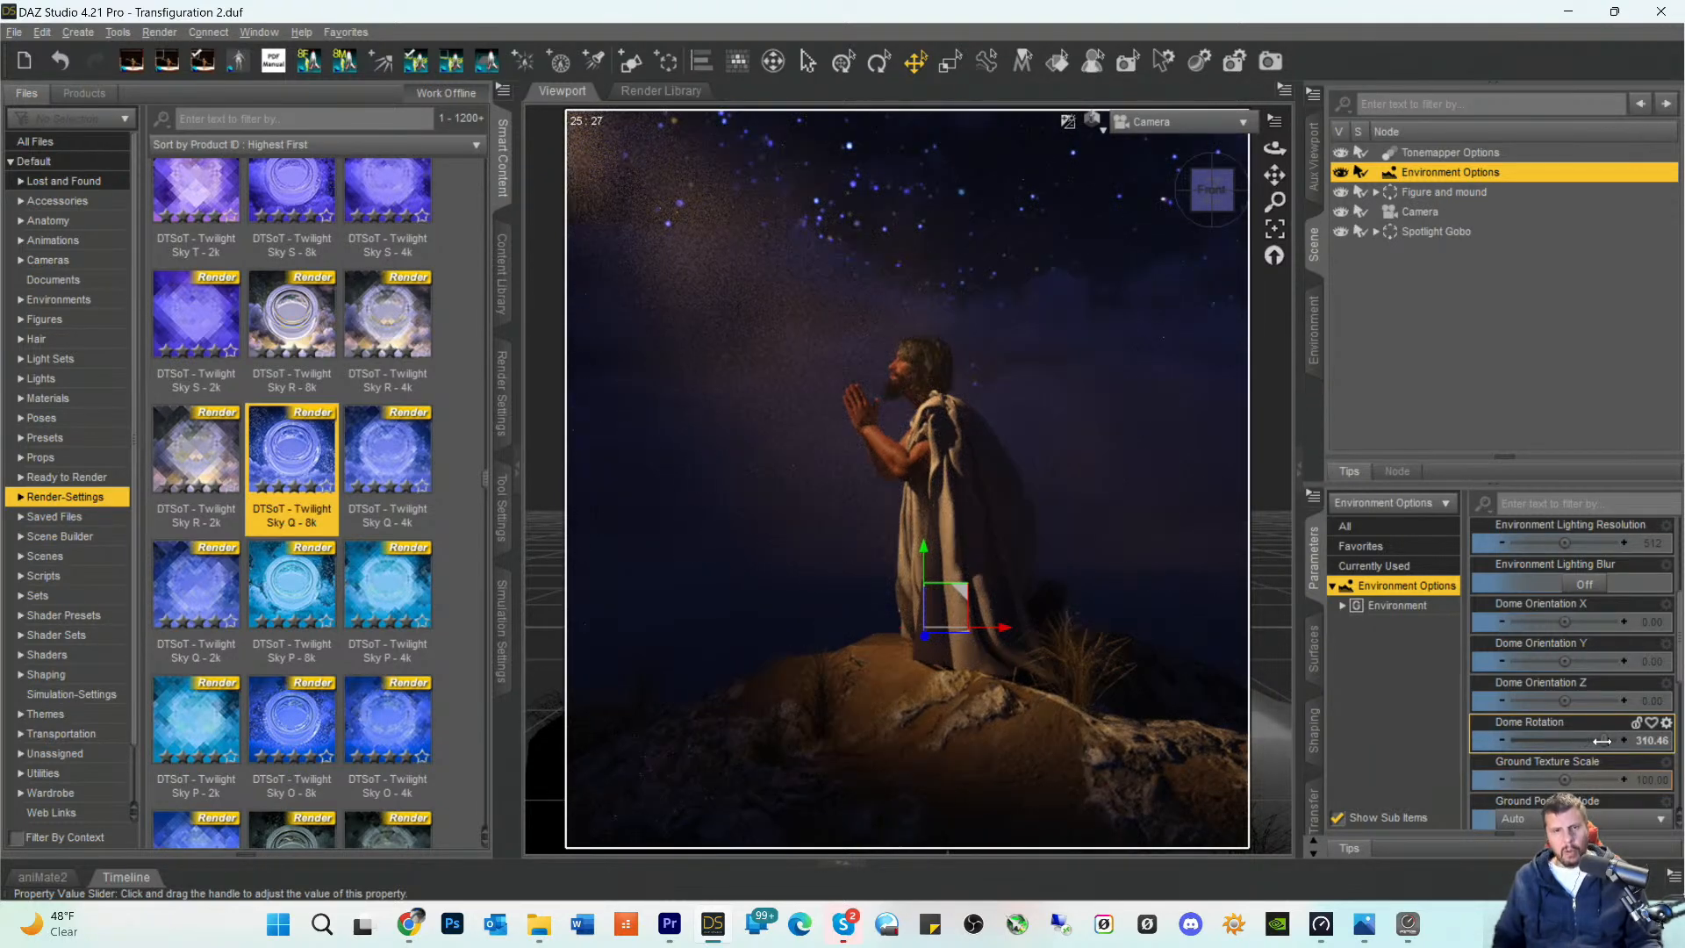
- Set the Luminous Flux of the SpotLight in the Spotlight Gobo group to 291500 lumens
click(1415, 212)
click(1413, 230)
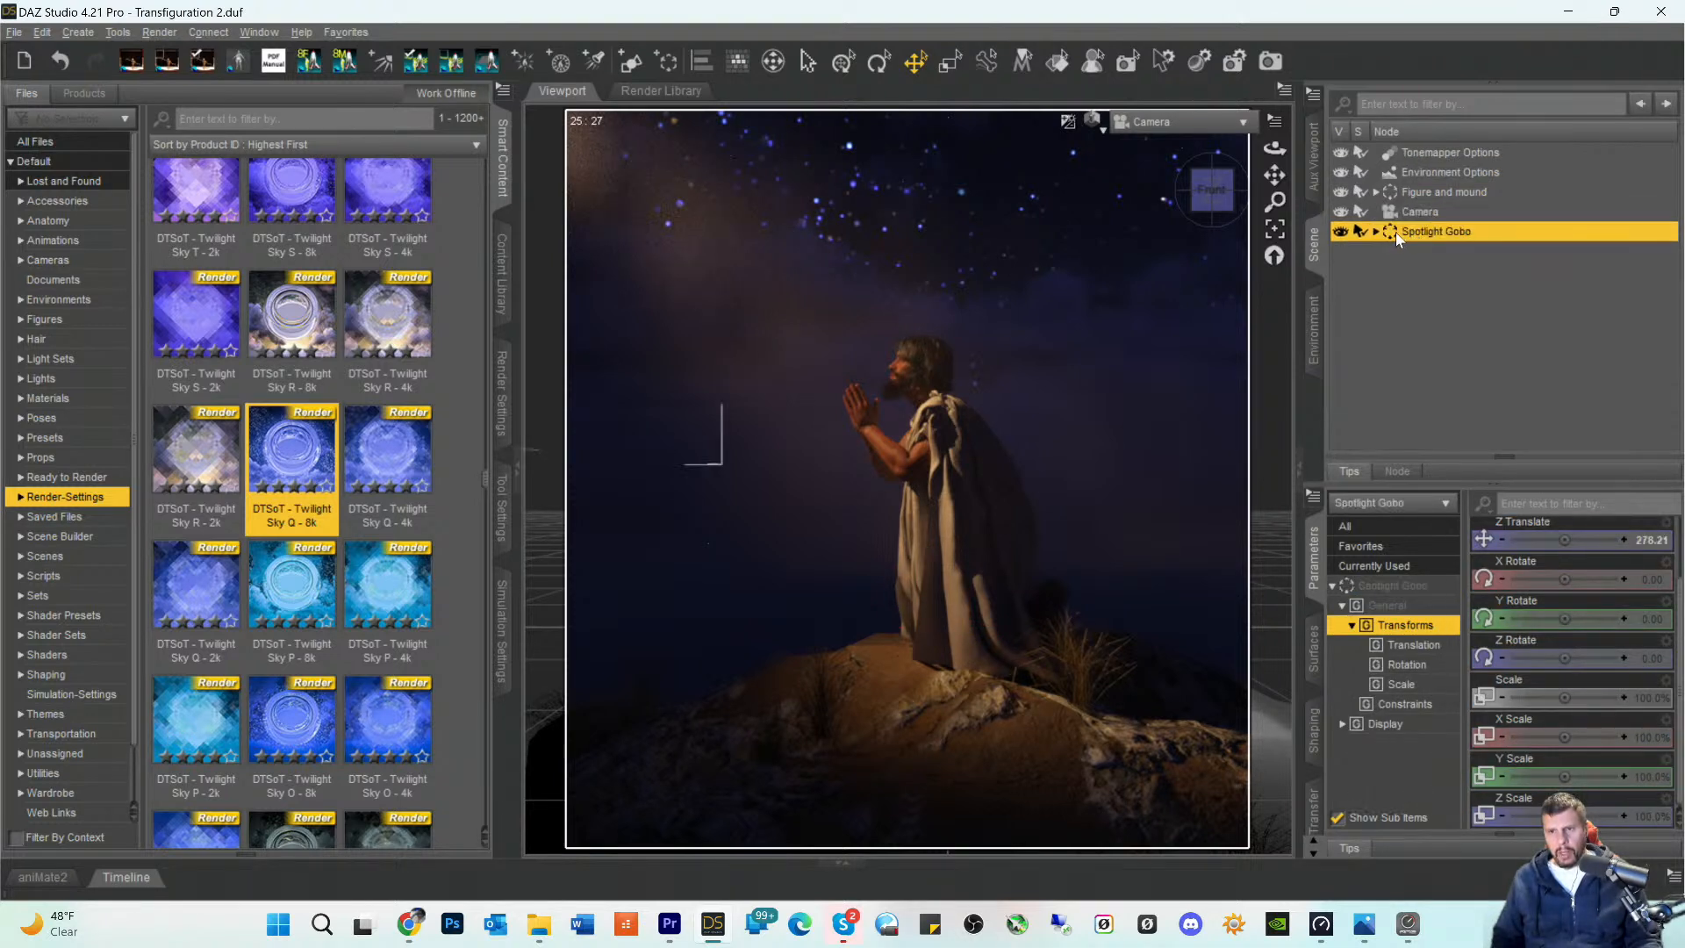
click(1376, 231)
click(1408, 273)
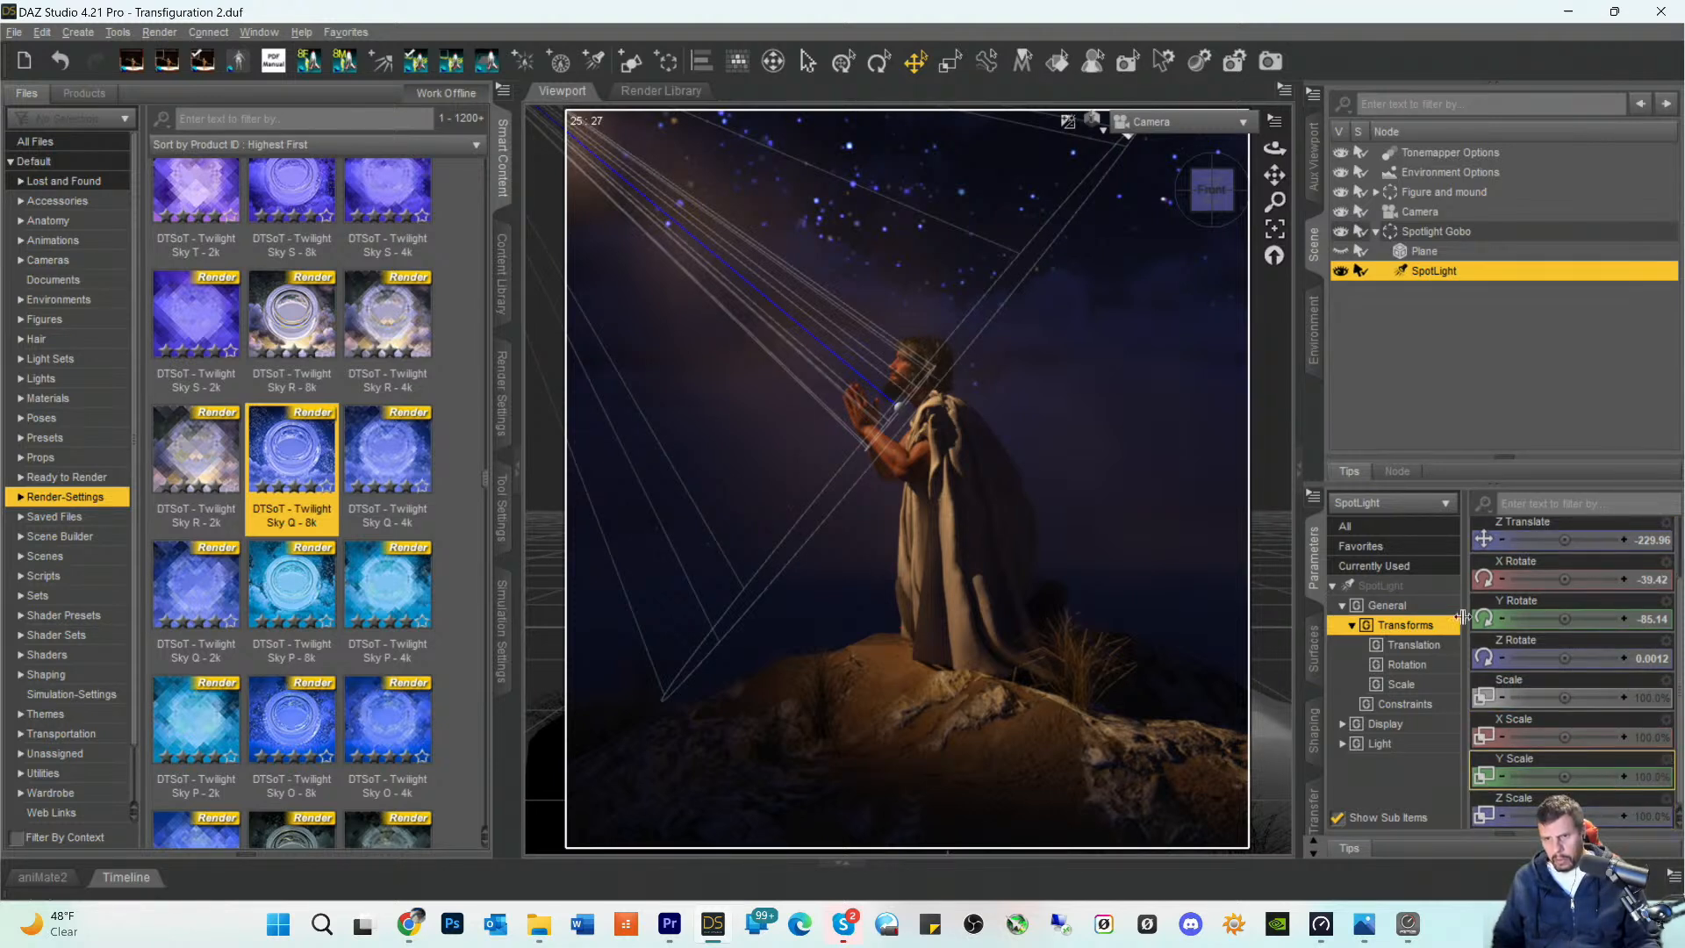
click(1381, 585)
scroll(1620, 773, down, 3)
scroll(1619, 777, down, 8)
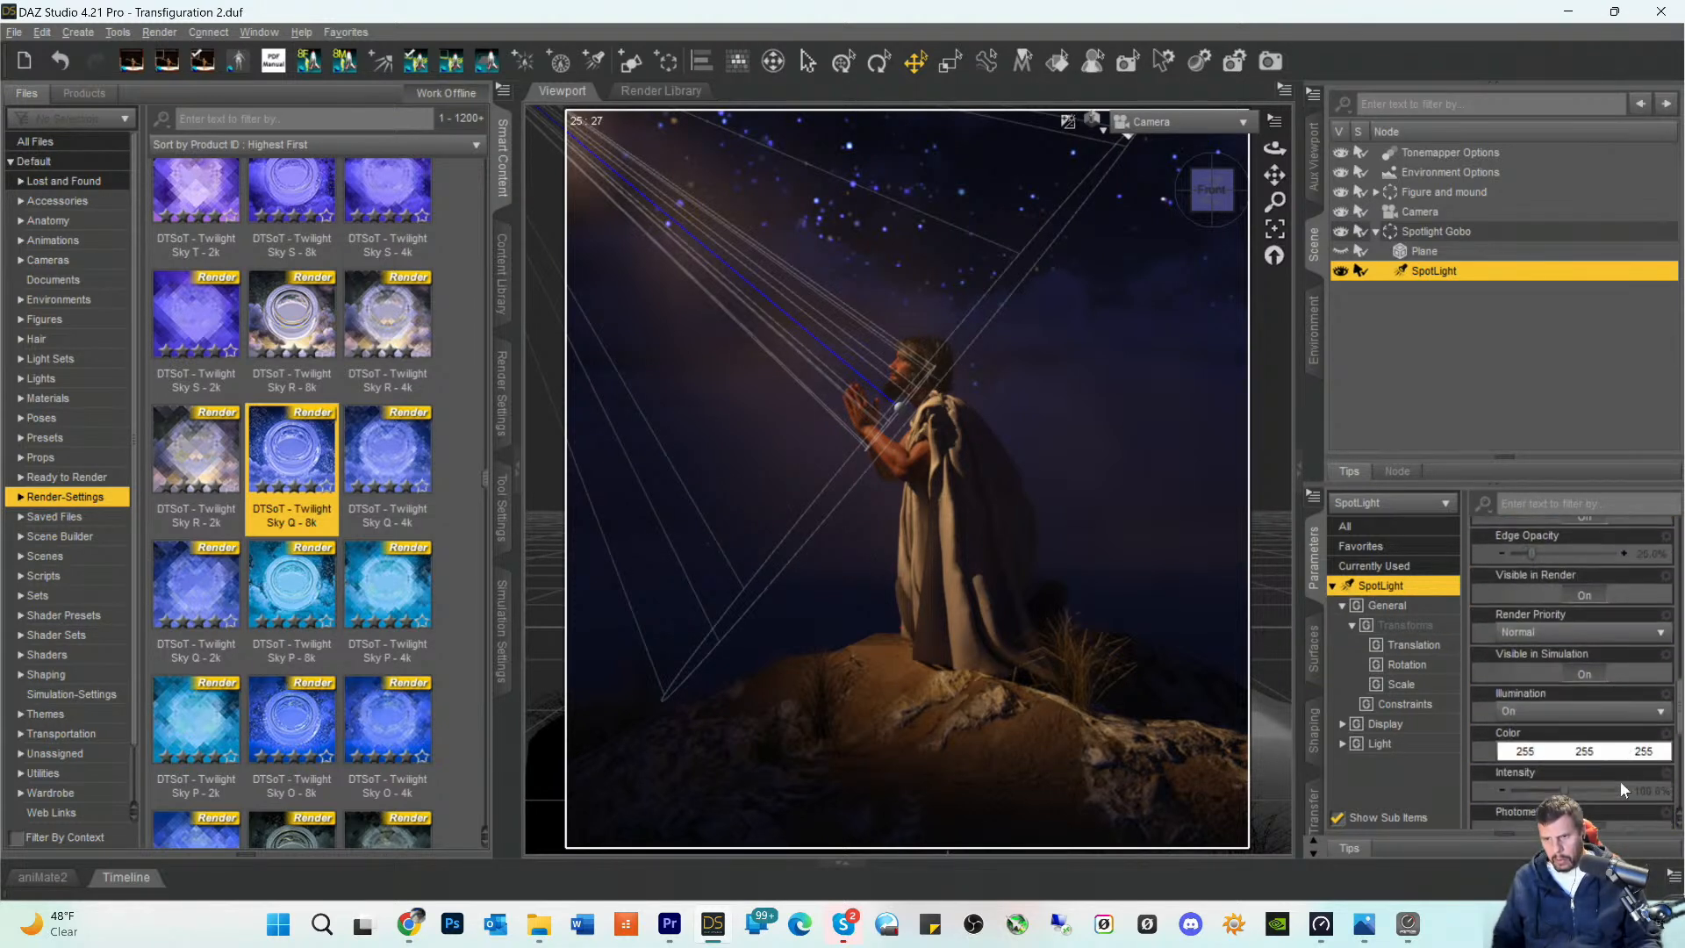
click(1648, 780)
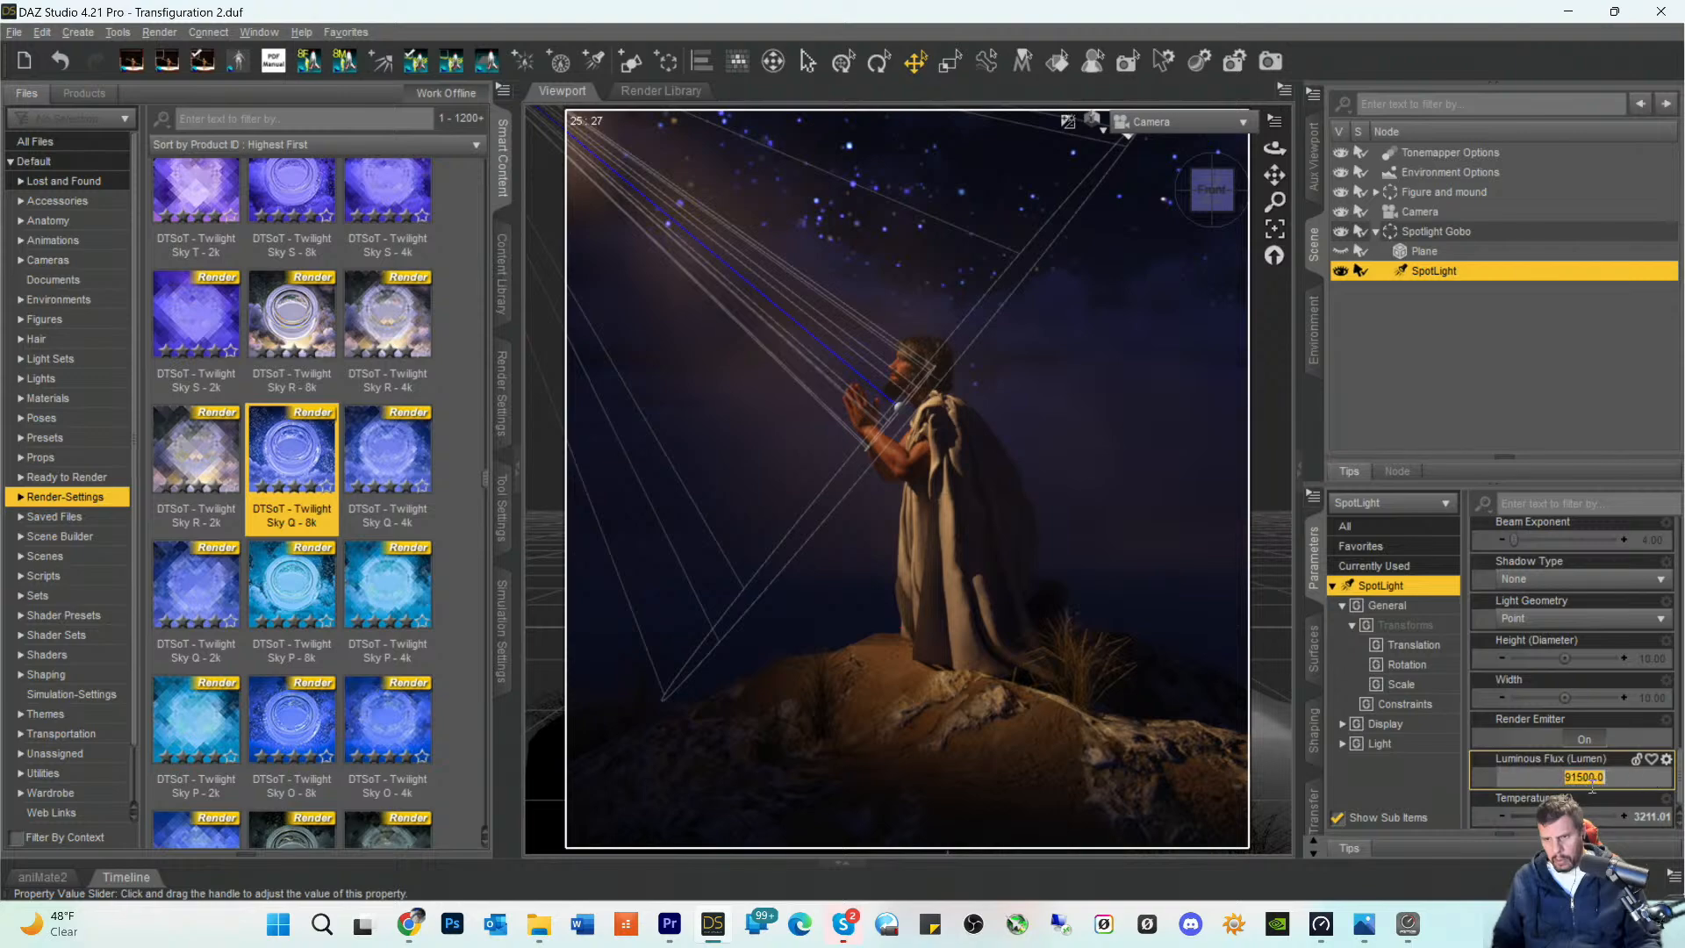
click(1558, 778)
text(20)
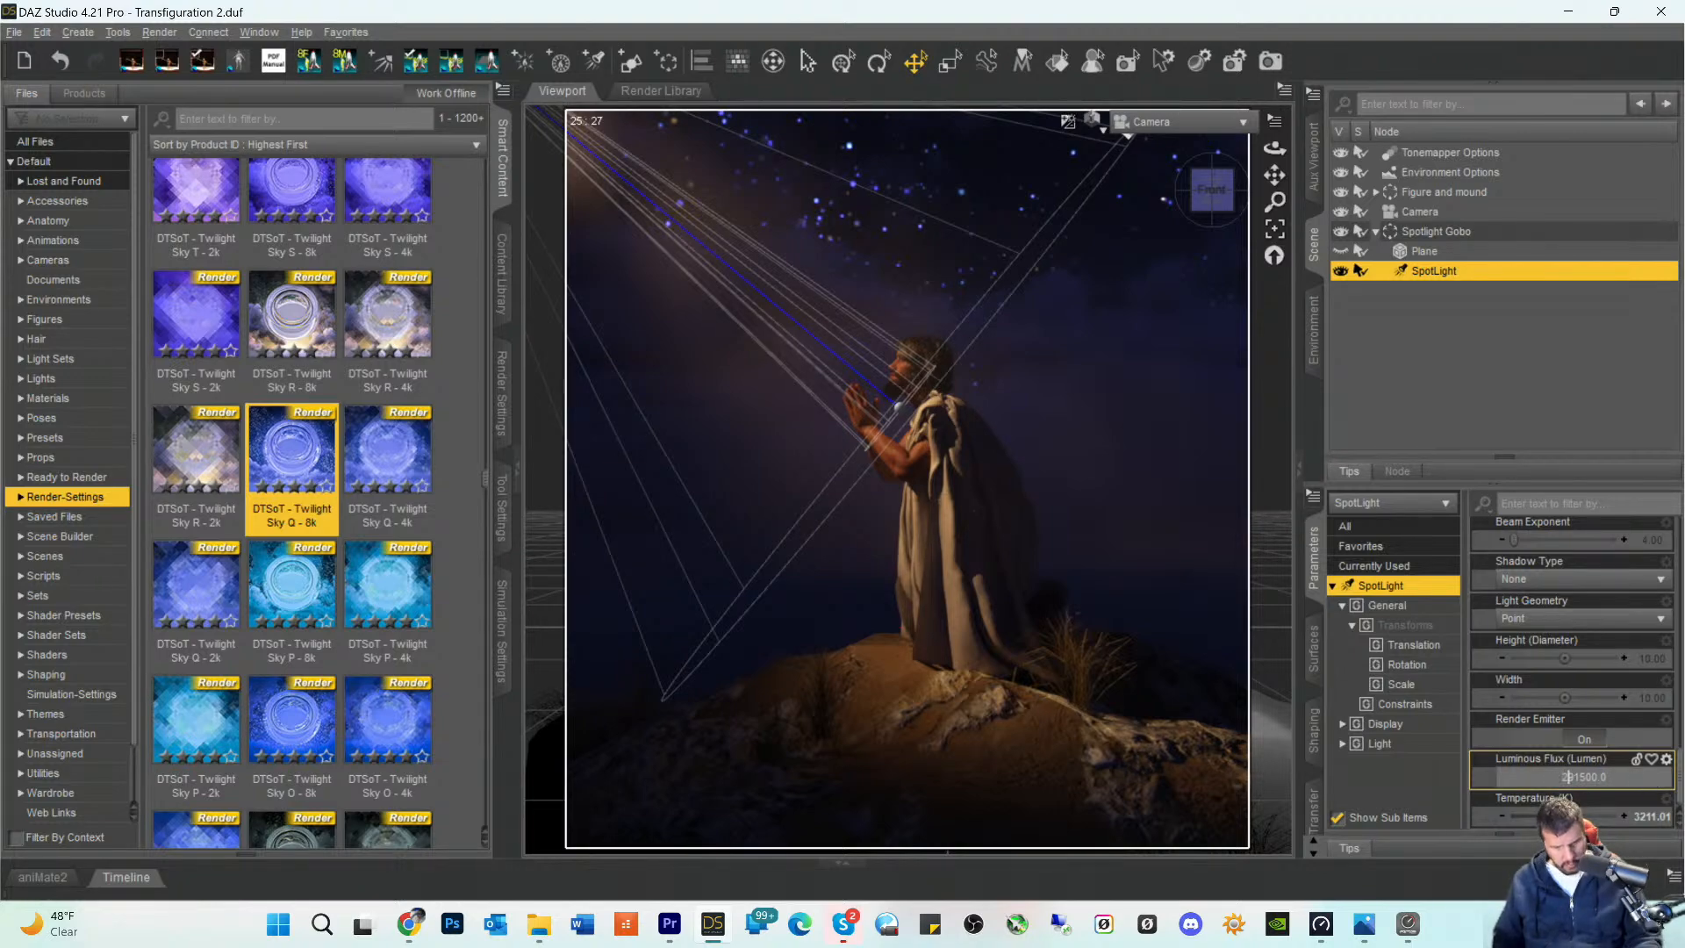
key(Return)
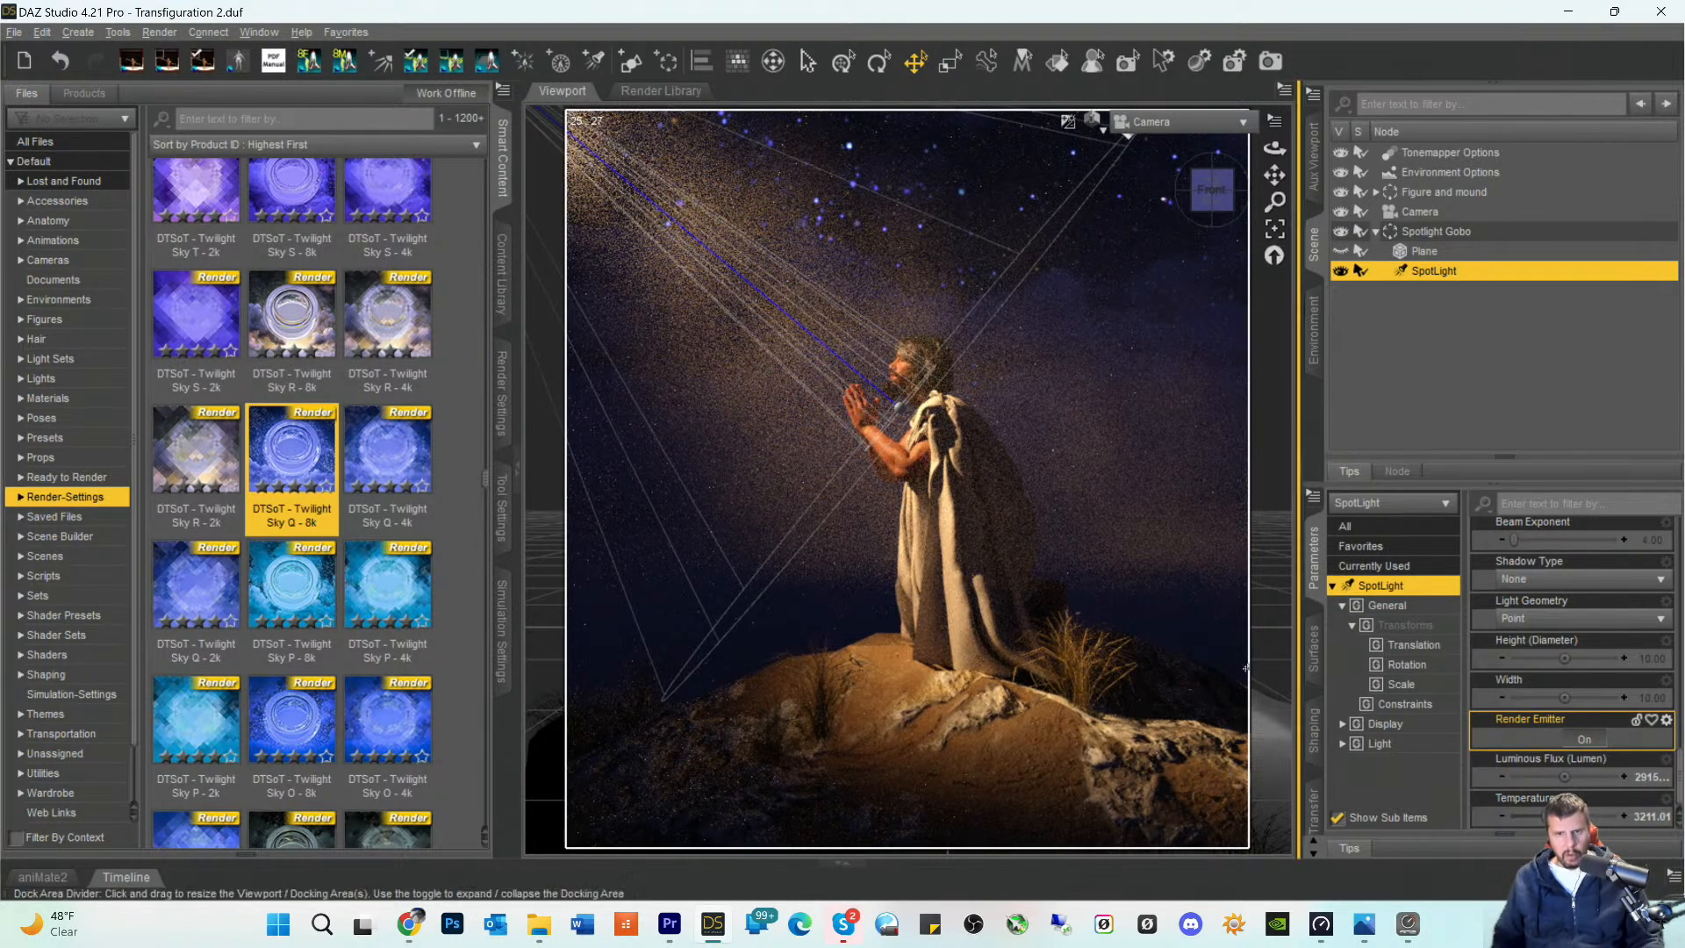
- Select the fog placer to view the lighting without the SpotLight's guide lines, and reselect the SpotLight
click(1046, 772)
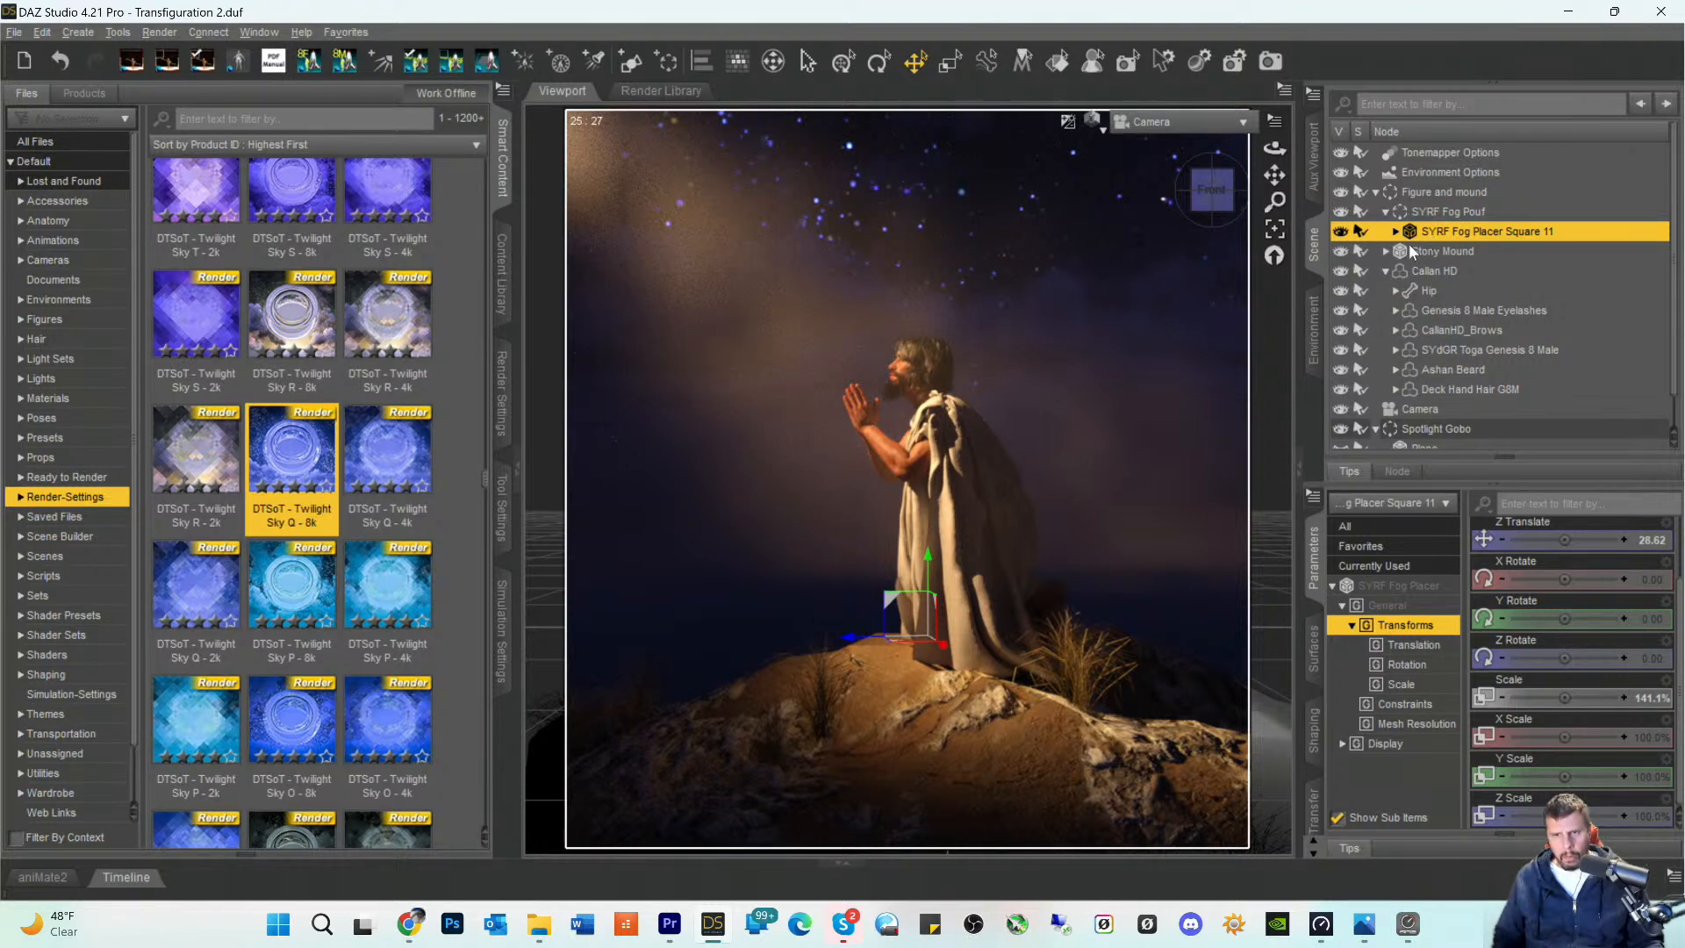
scroll(1477, 333, down, 1)
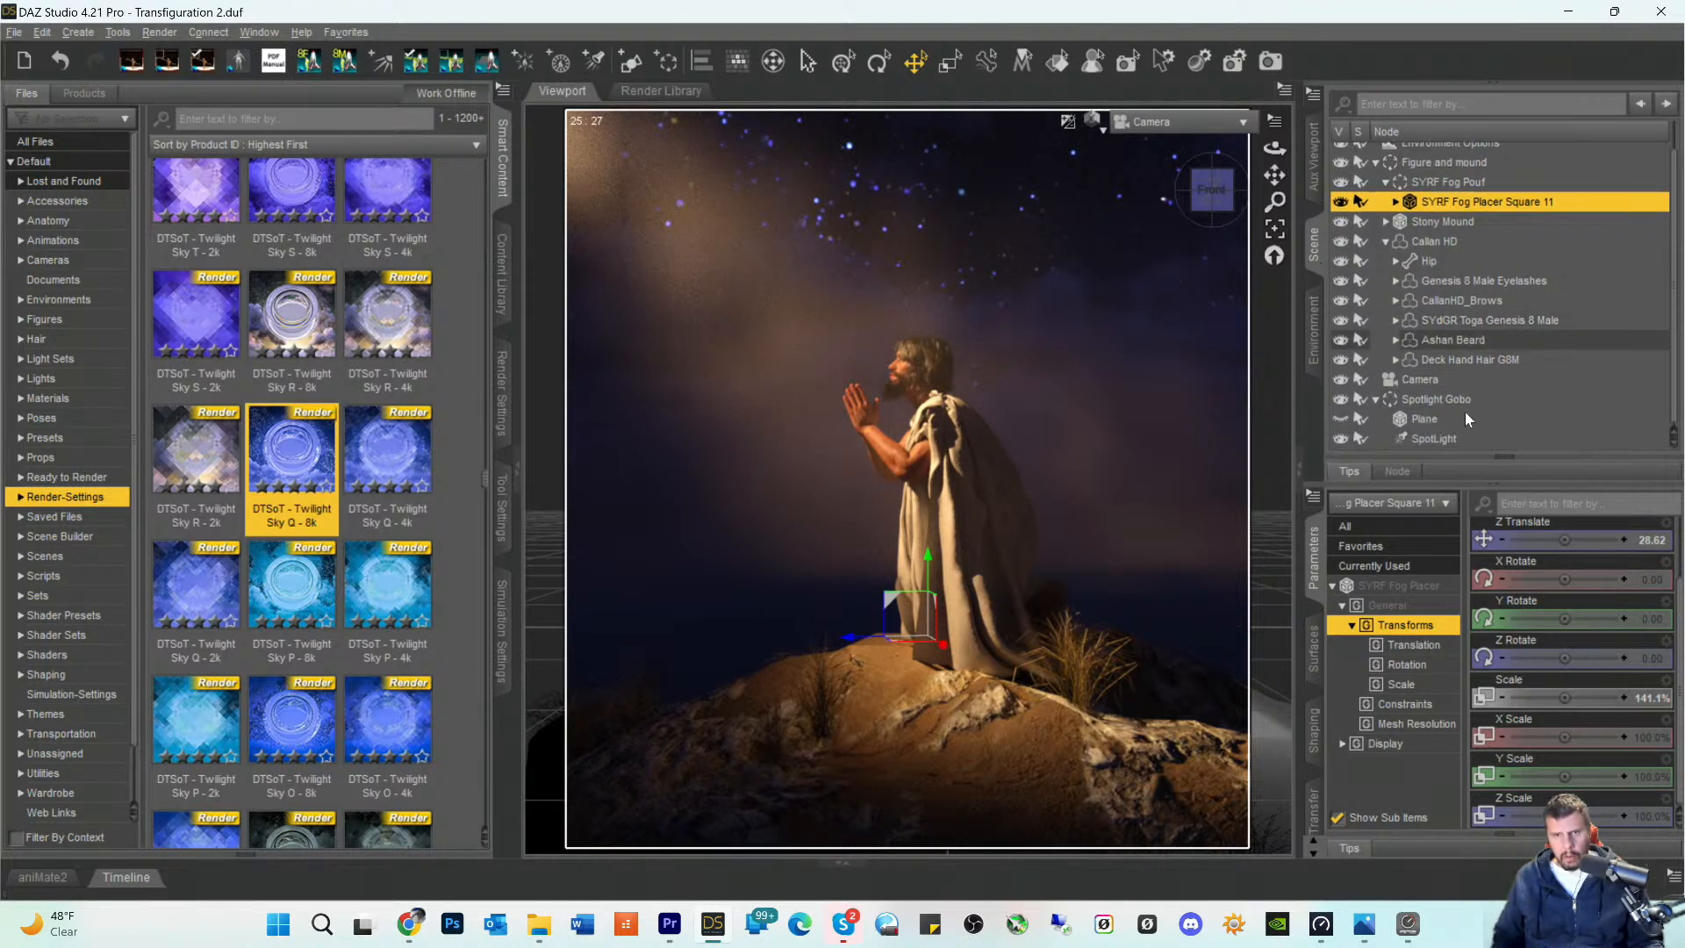
click(1419, 435)
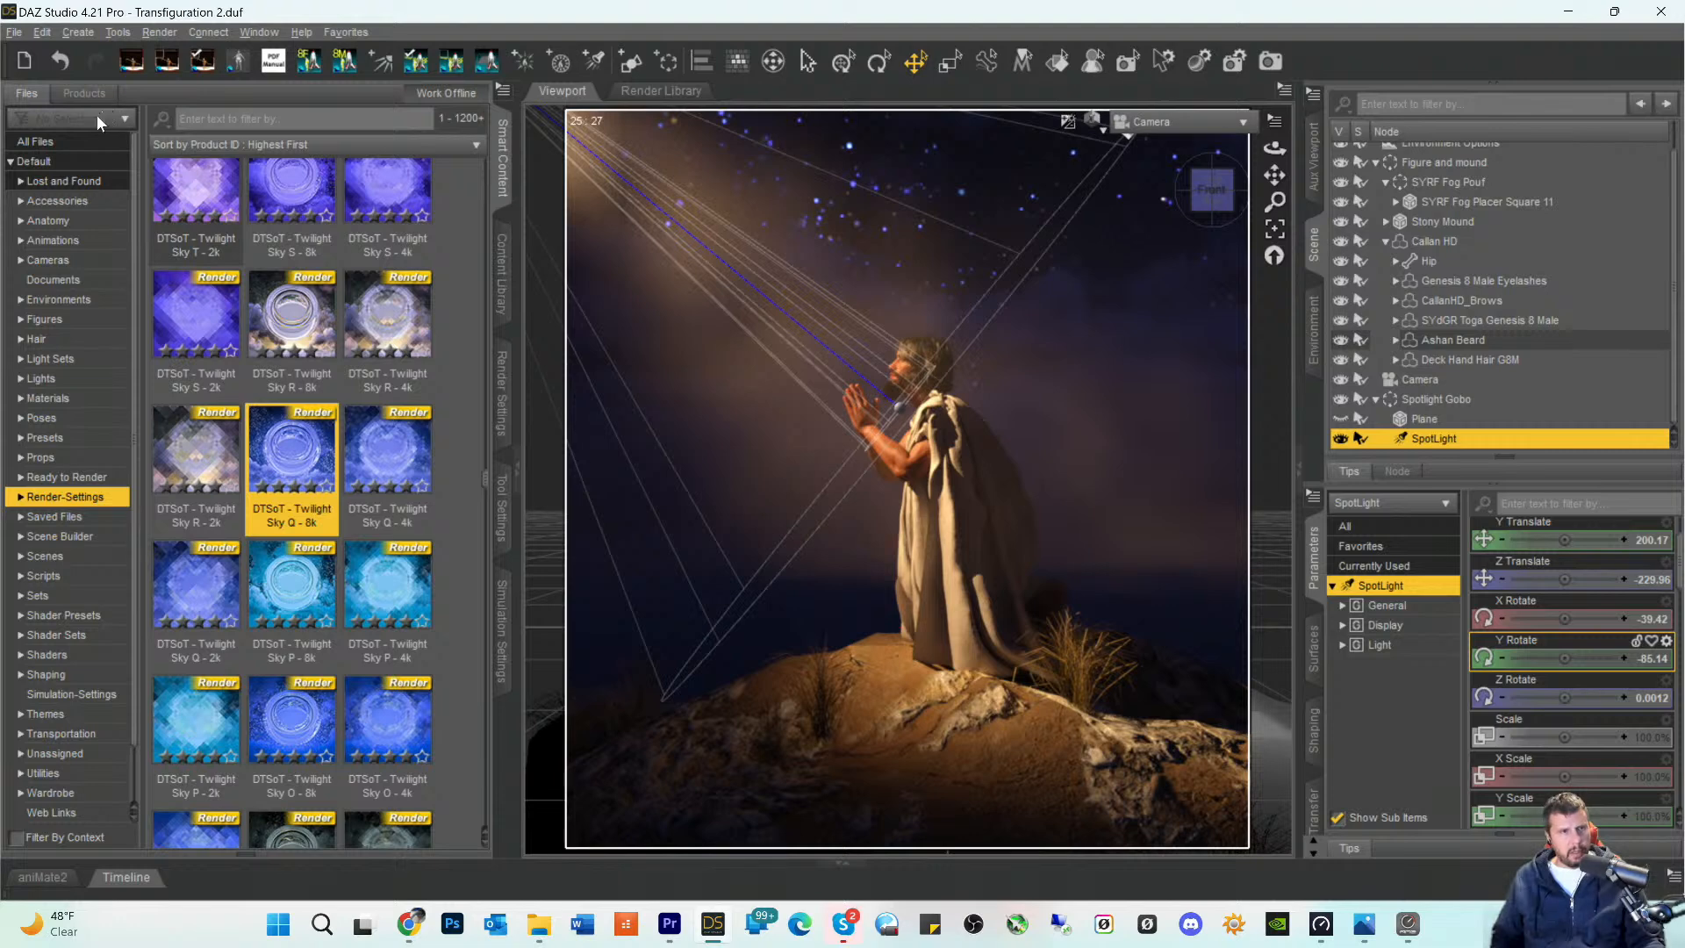
- Search all content in the Default category for "mountains"
click(33, 147)
click(41, 165)
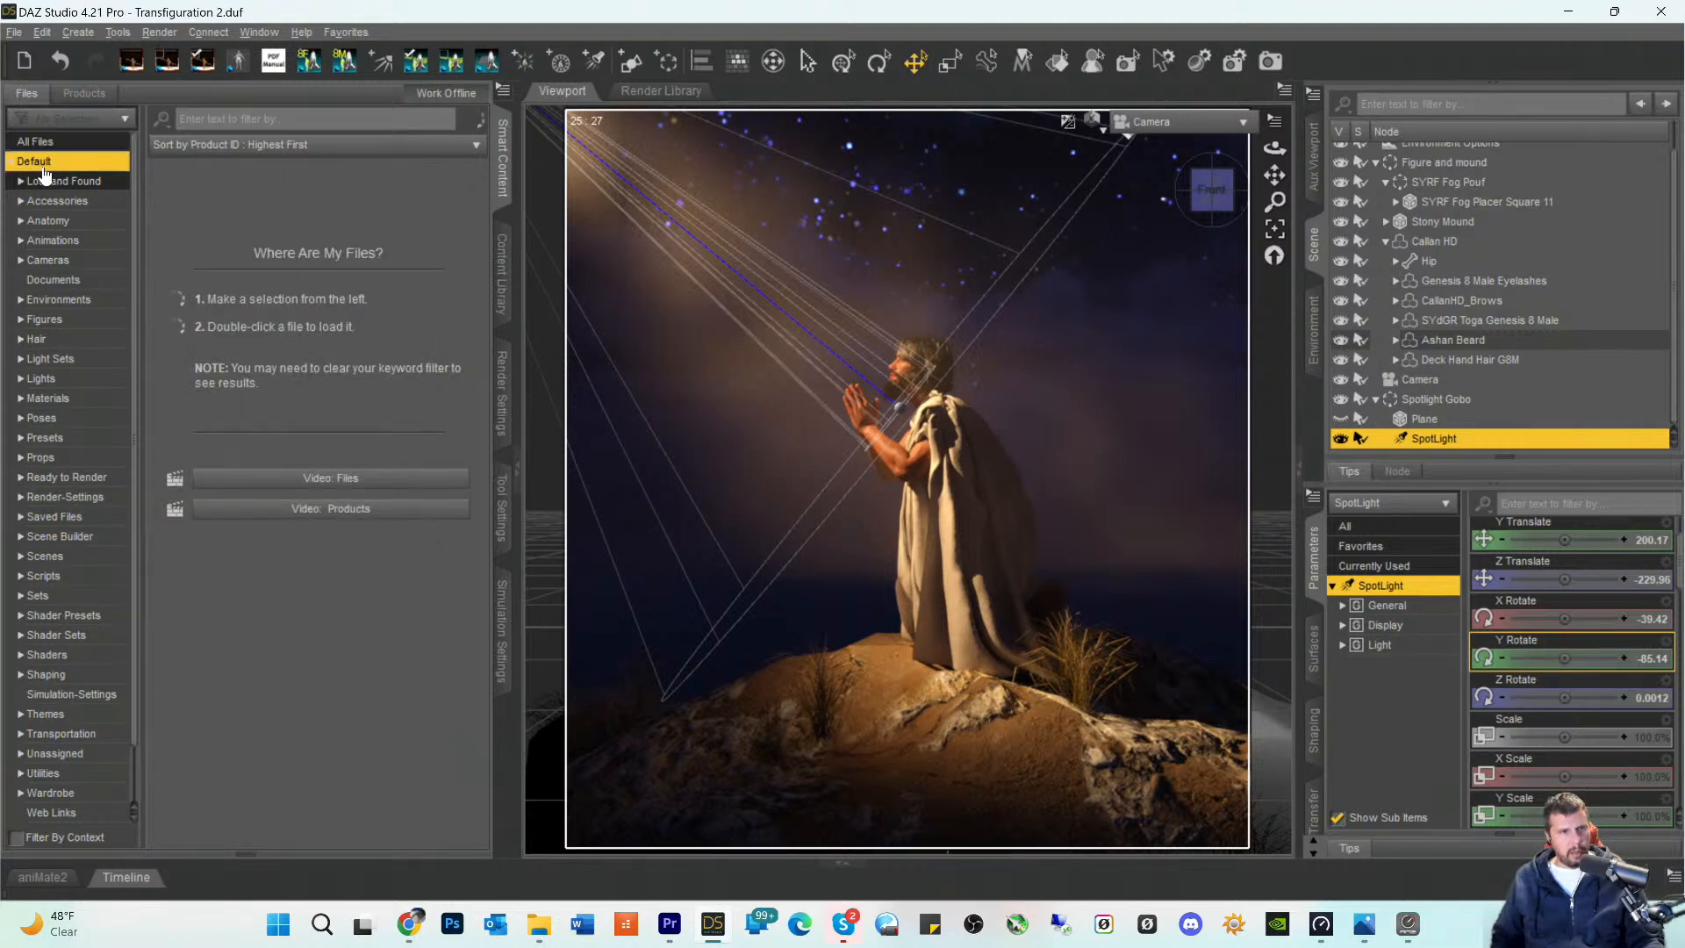
click(251, 118)
text(mo)
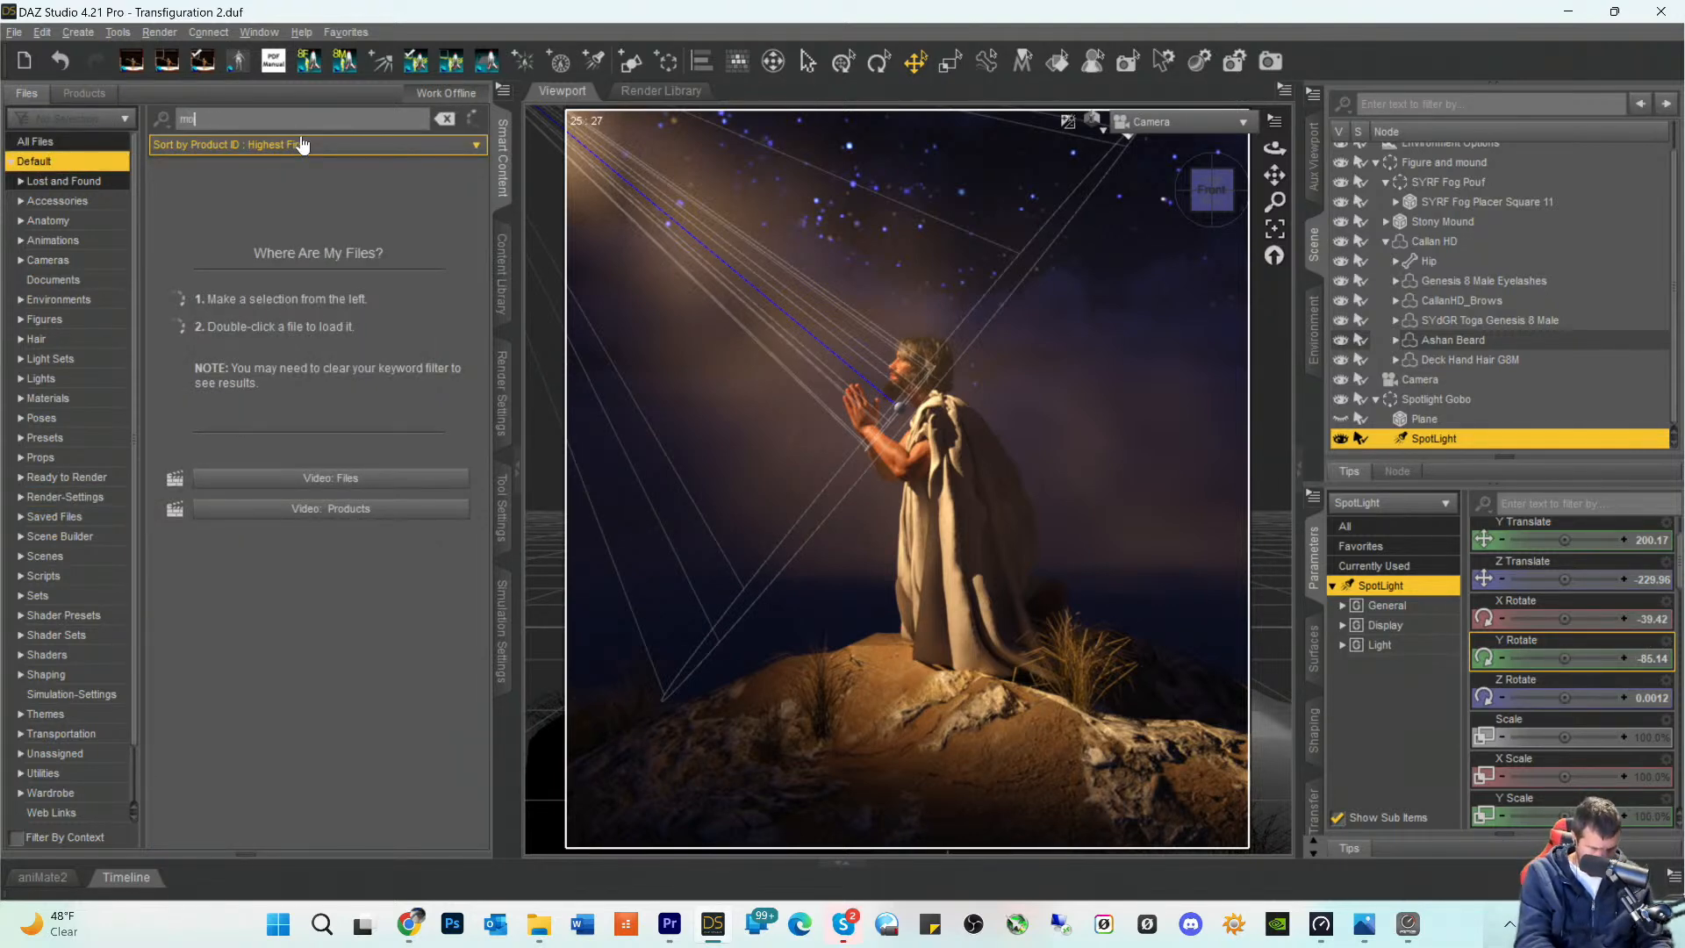
text(unt)
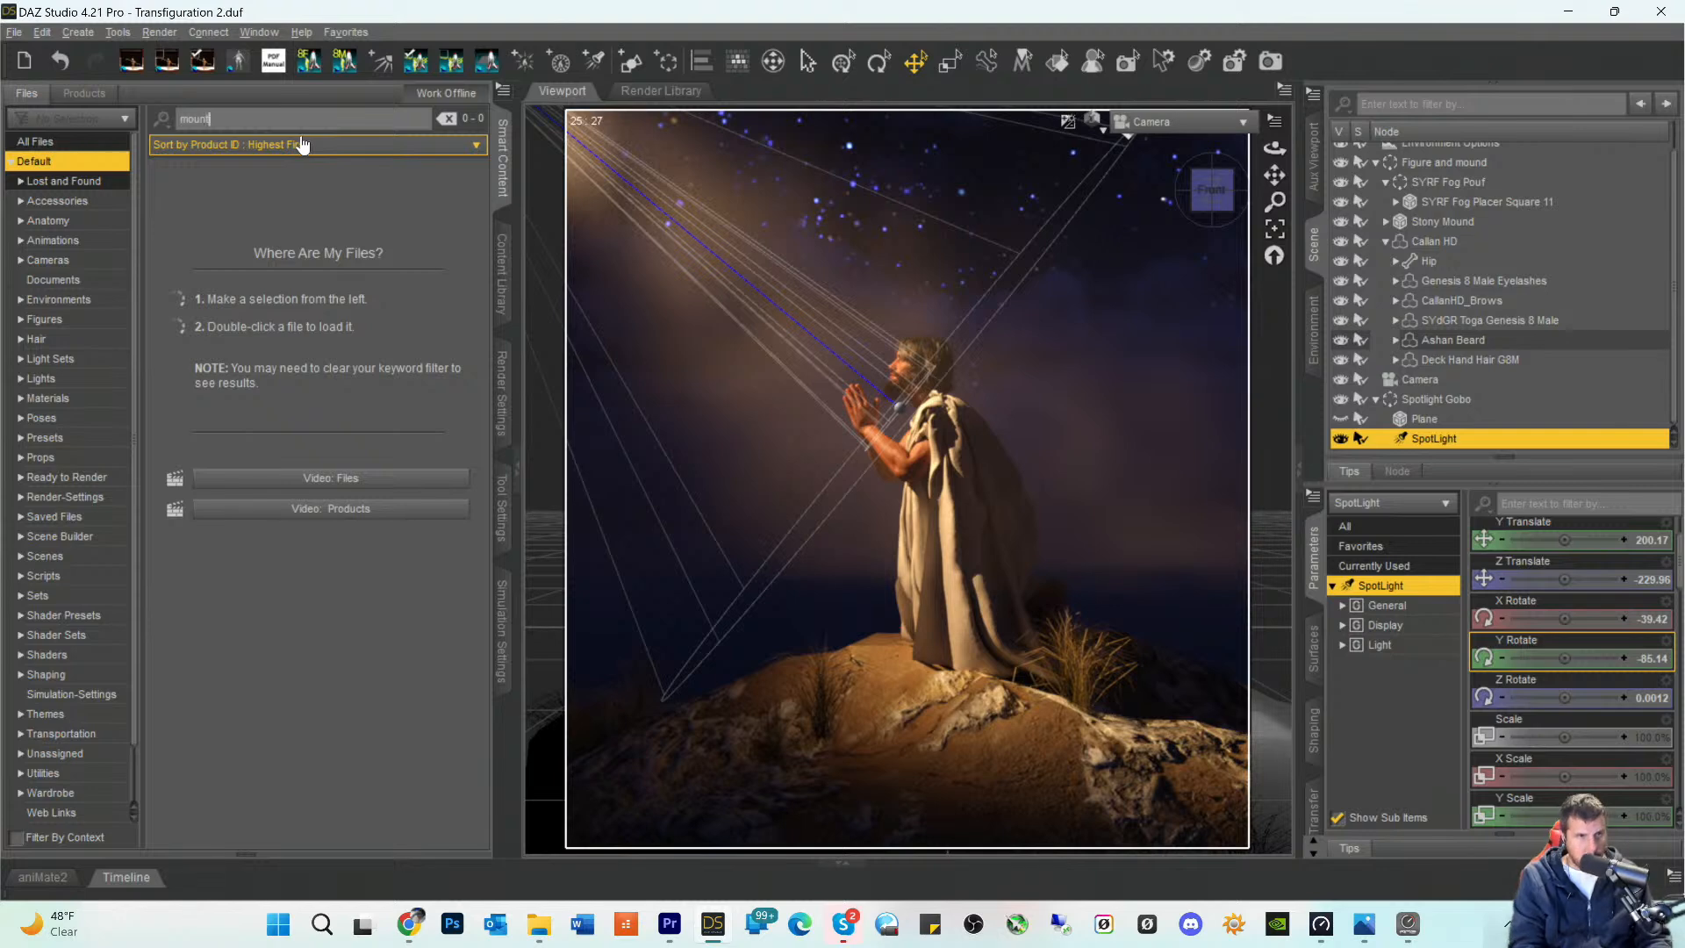
text(ains)
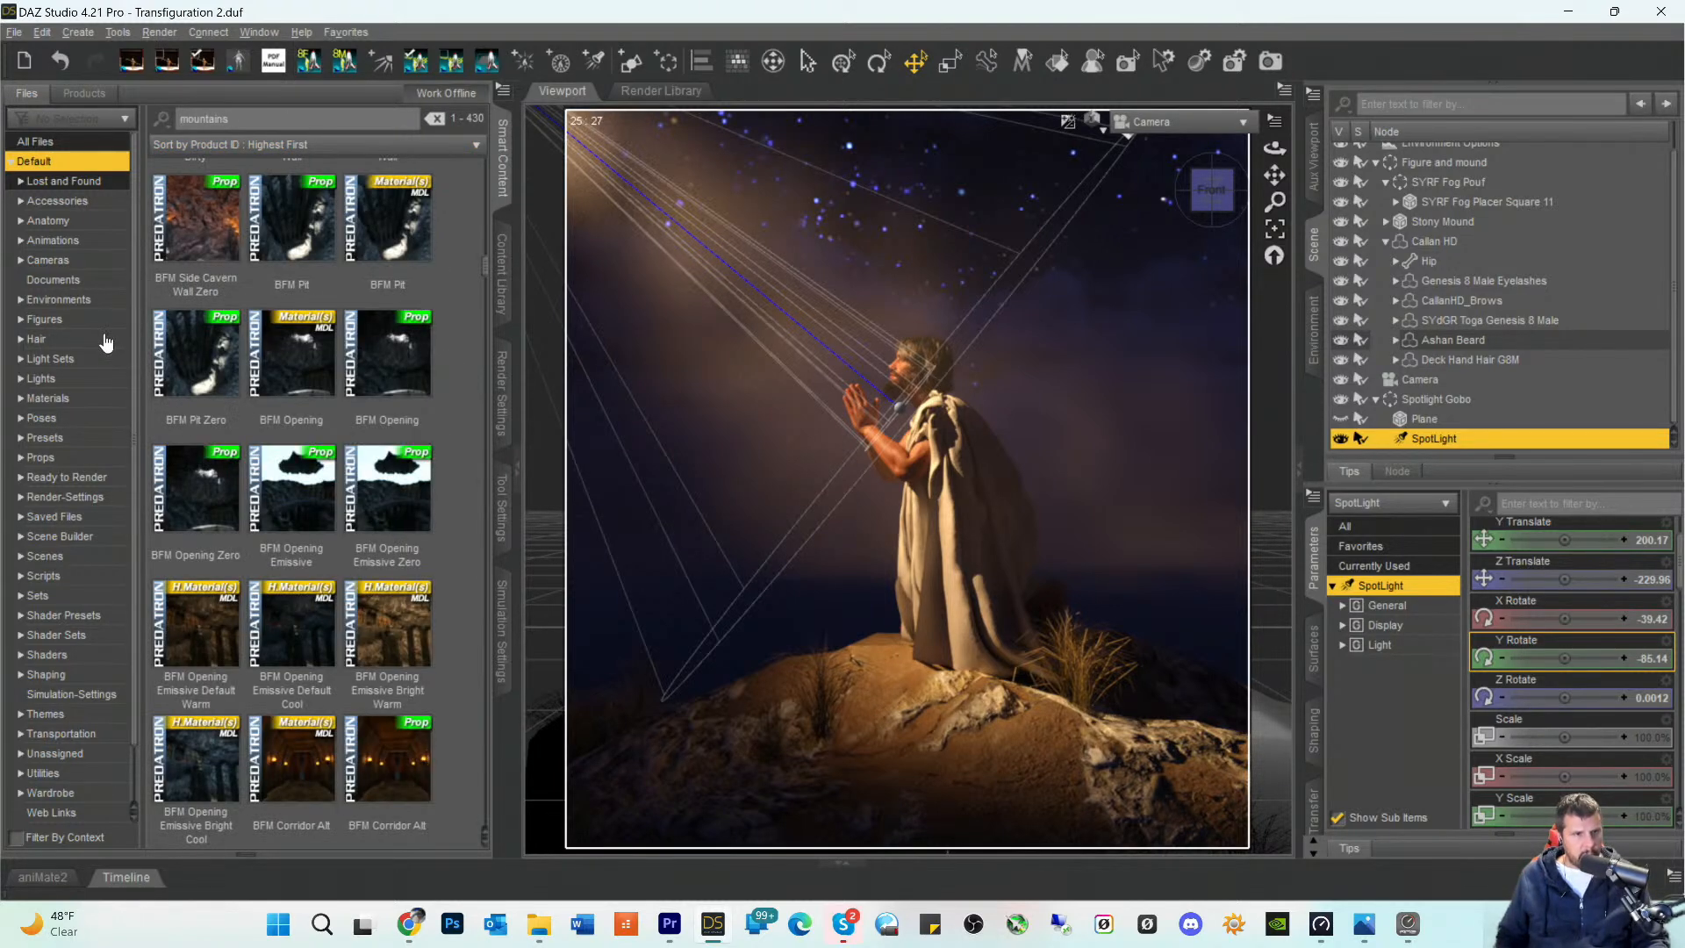
- Load the SM Mountain01 prop from the mountain results into the scene
scroll(105, 344, down, 1)
scroll(291, 454, down, 5)
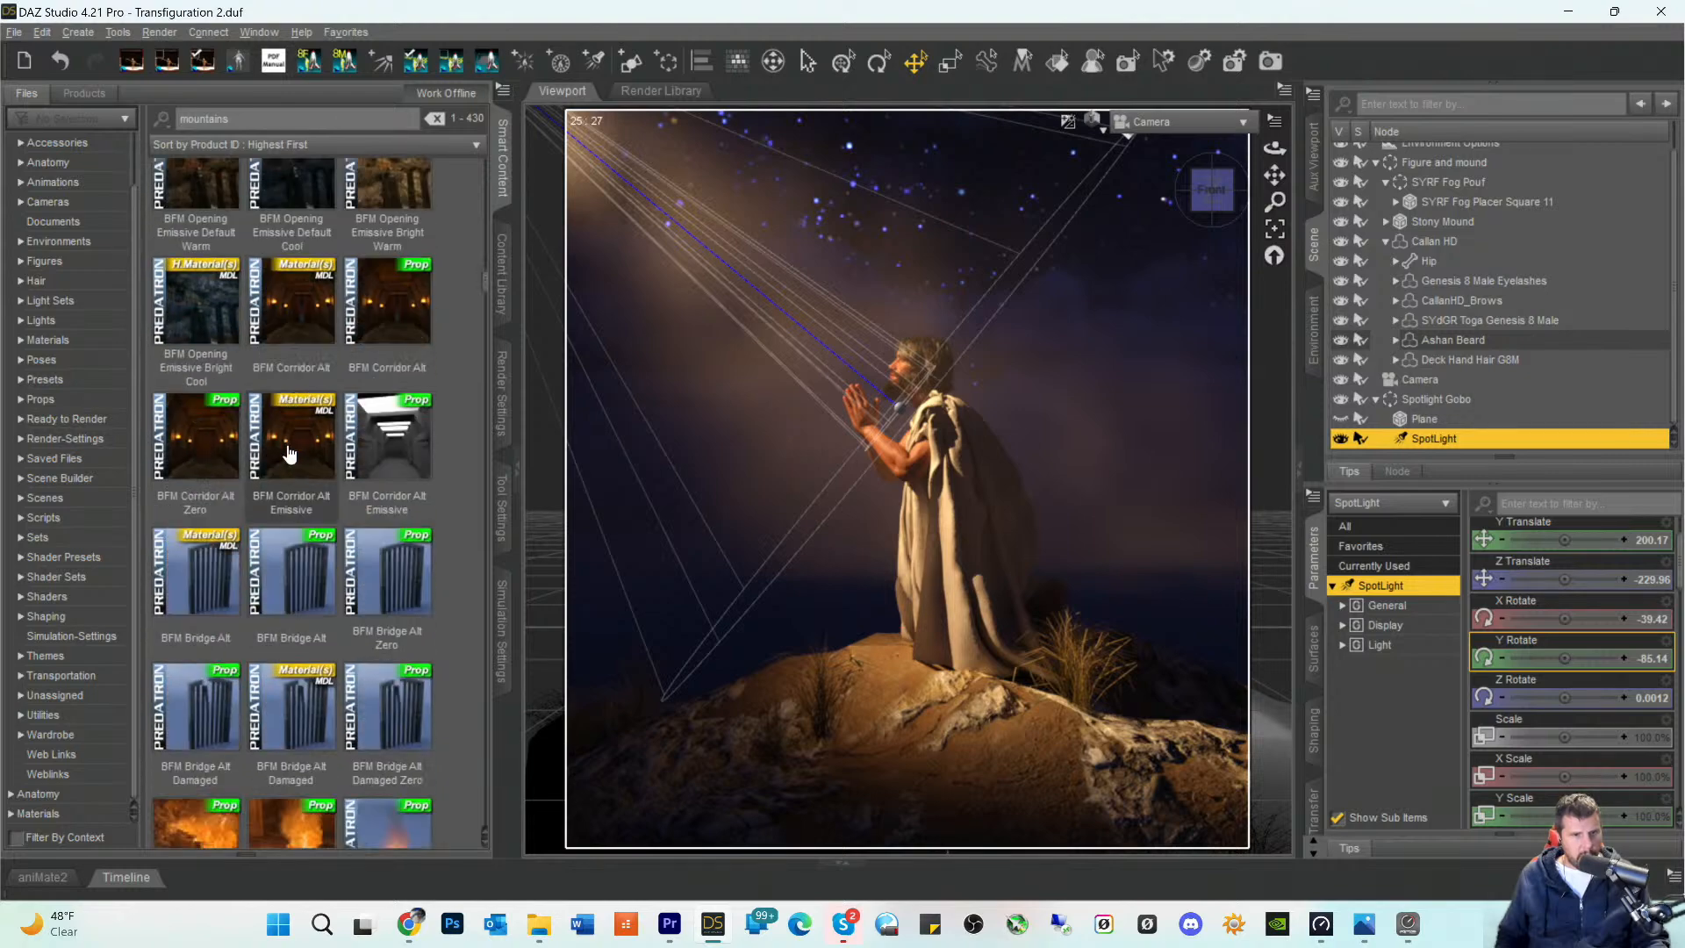
scroll(290, 454, down, 10)
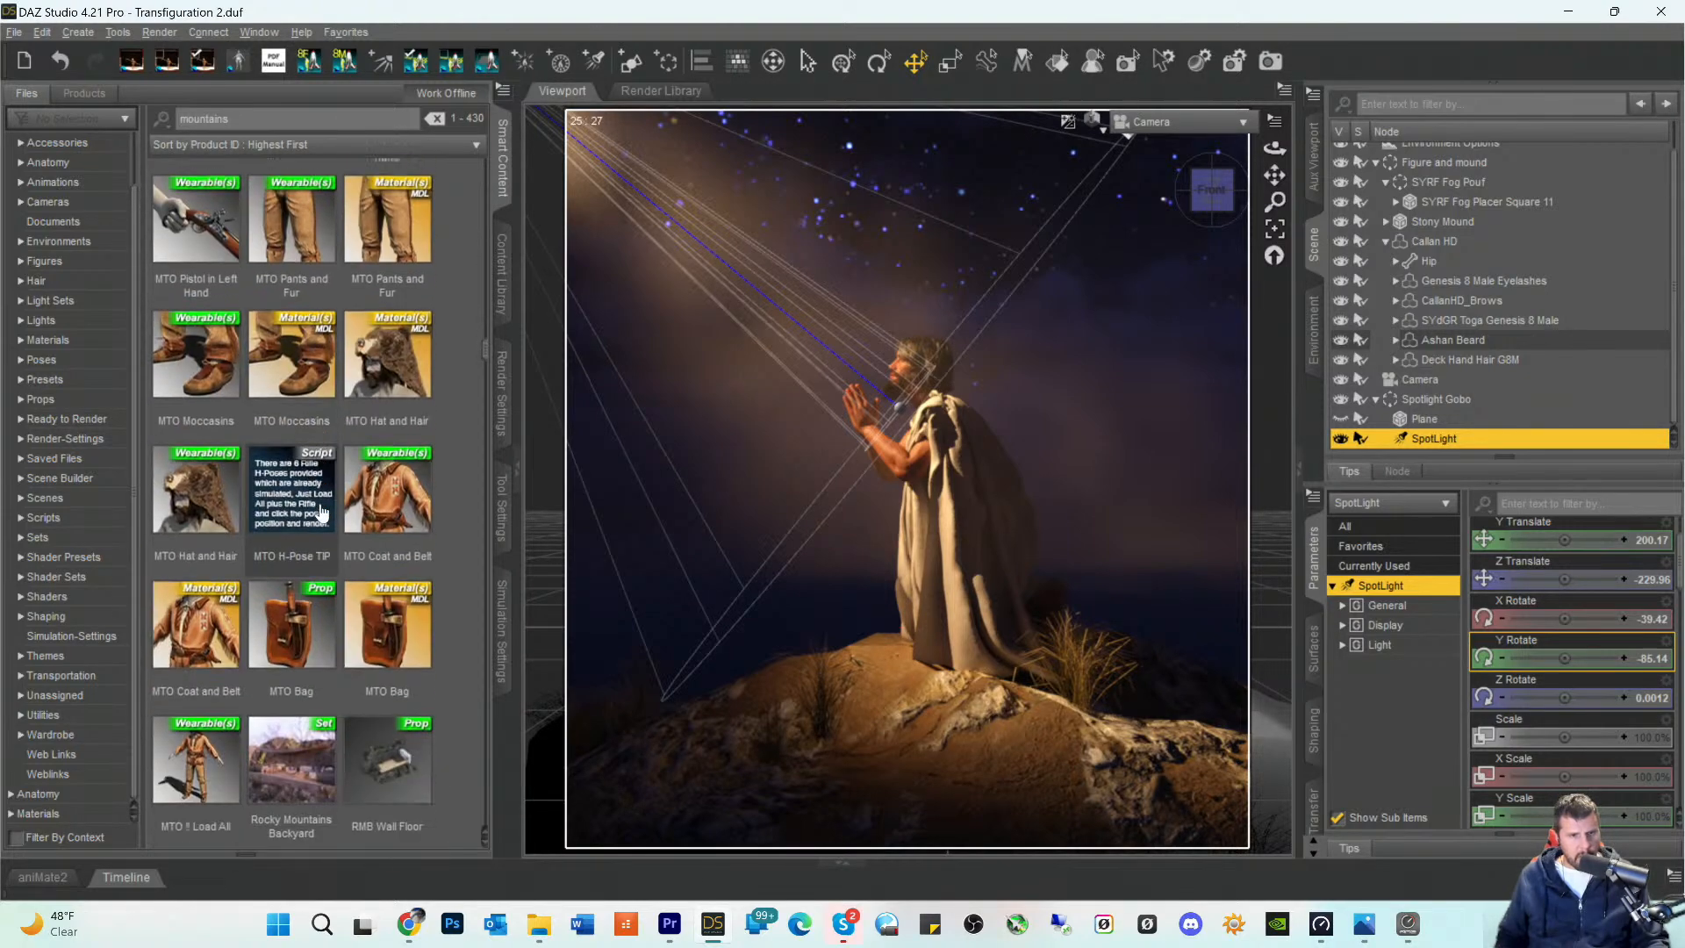
scroll(320, 512, down, 8)
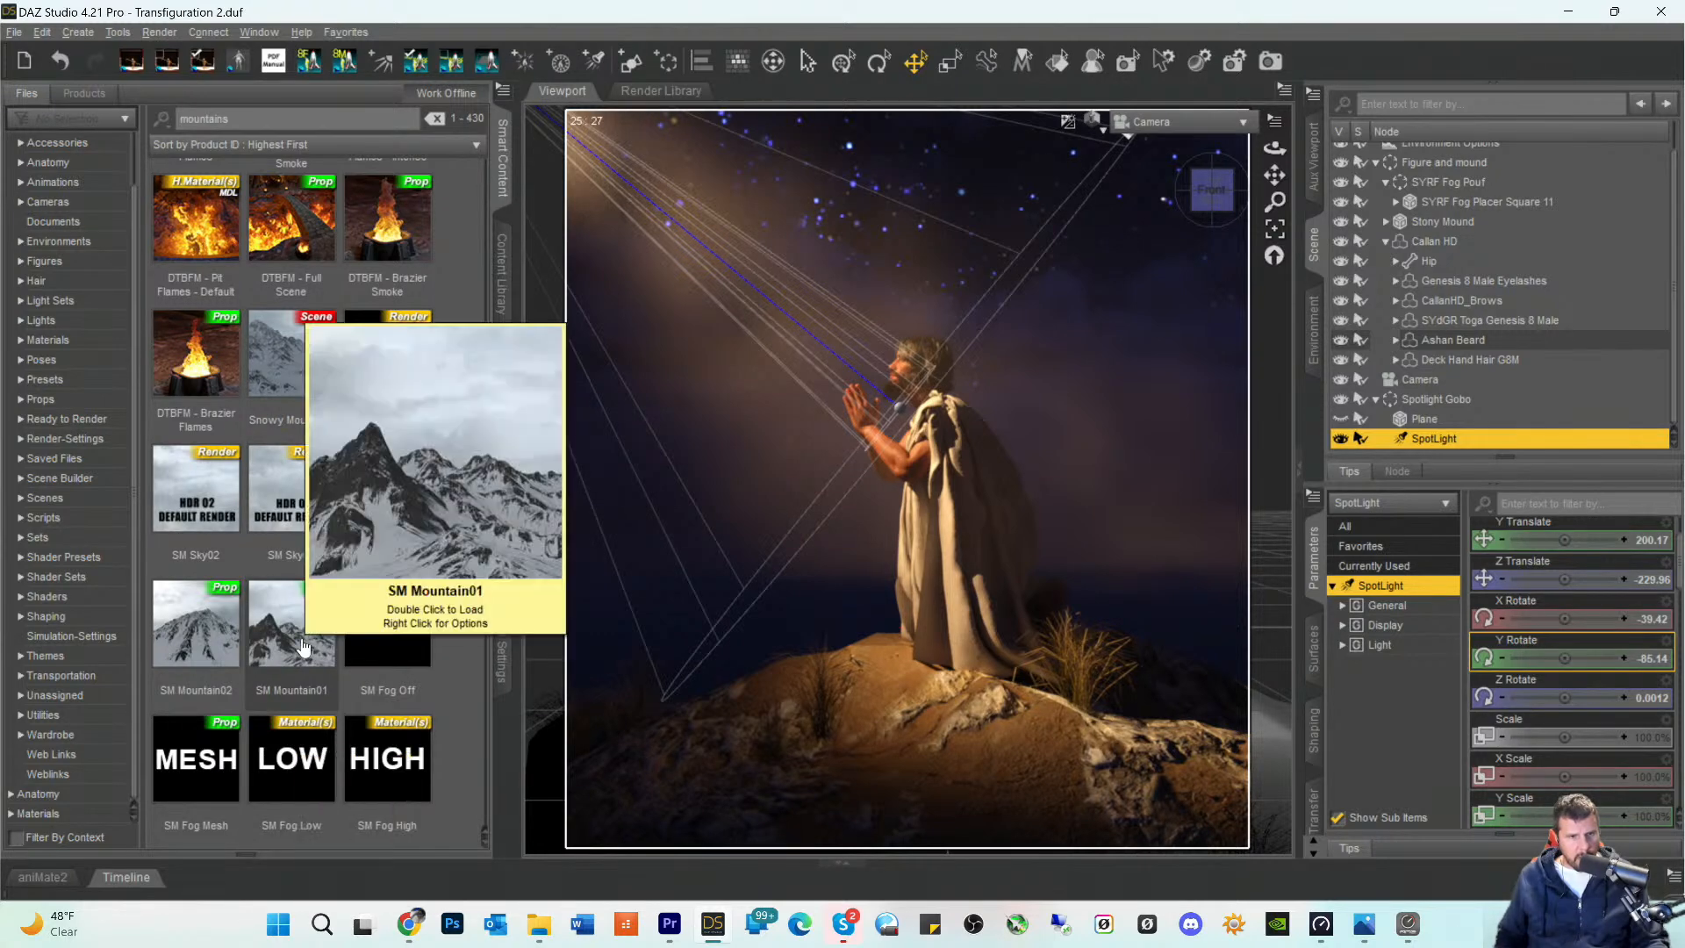
double_click(302, 647)
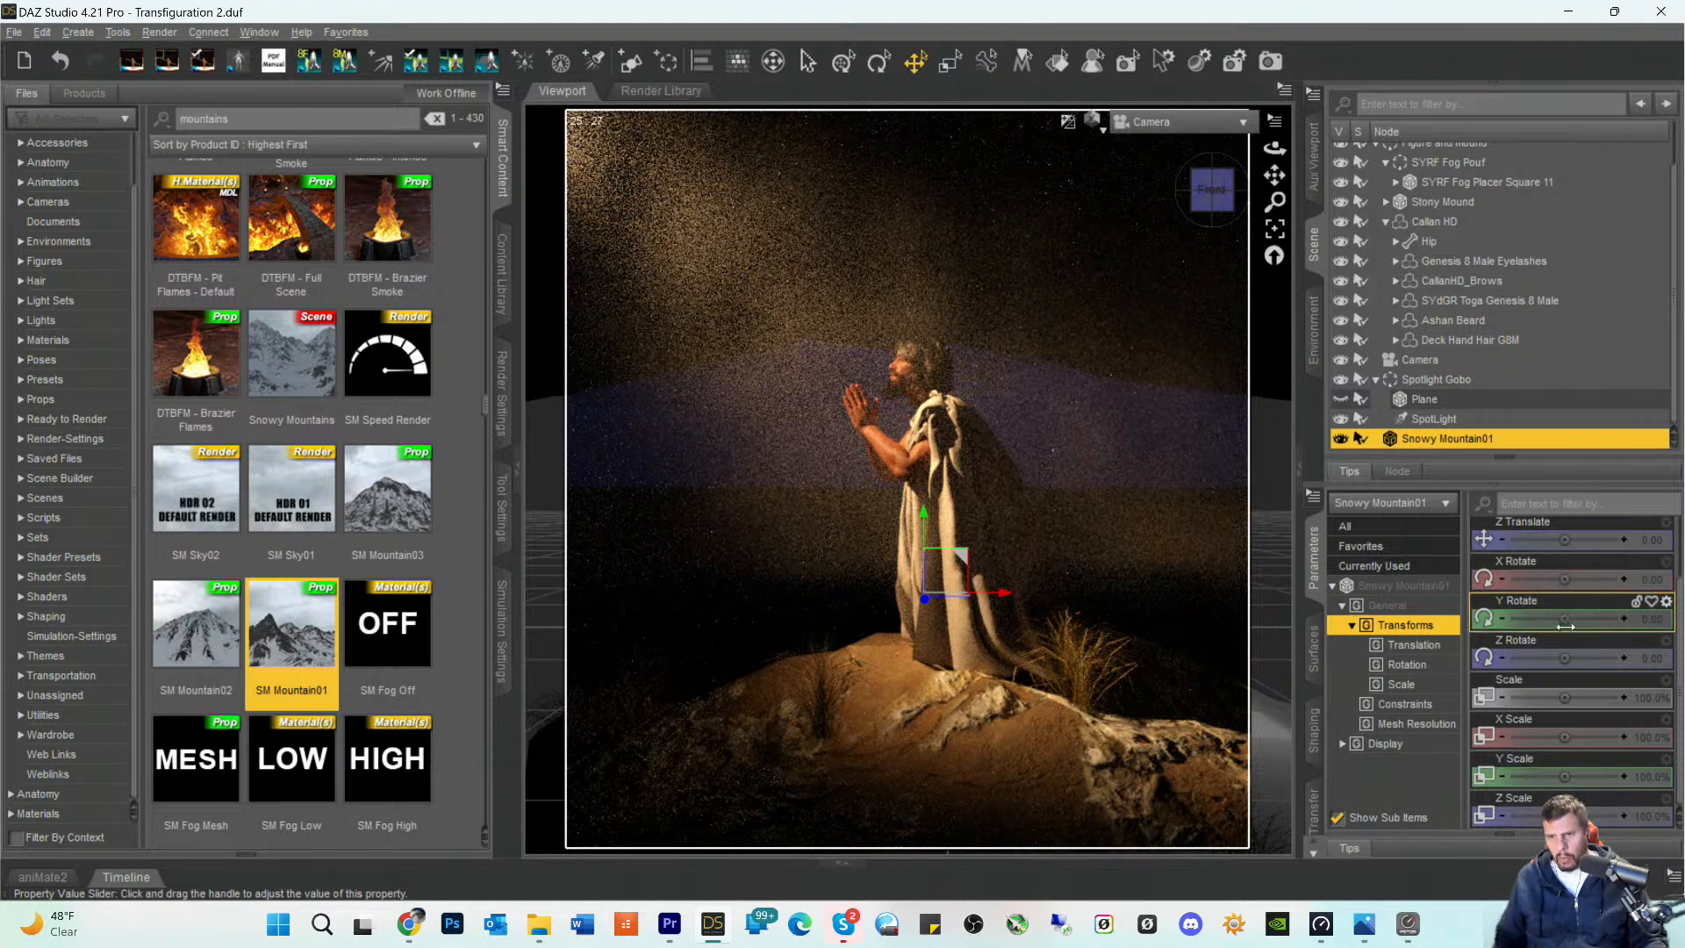
- Lower Snowy Mountain01 behind the figure to a Y Translate of about -4109, and select the fog placer to view the scene
scroll(1567, 588, up, 2)
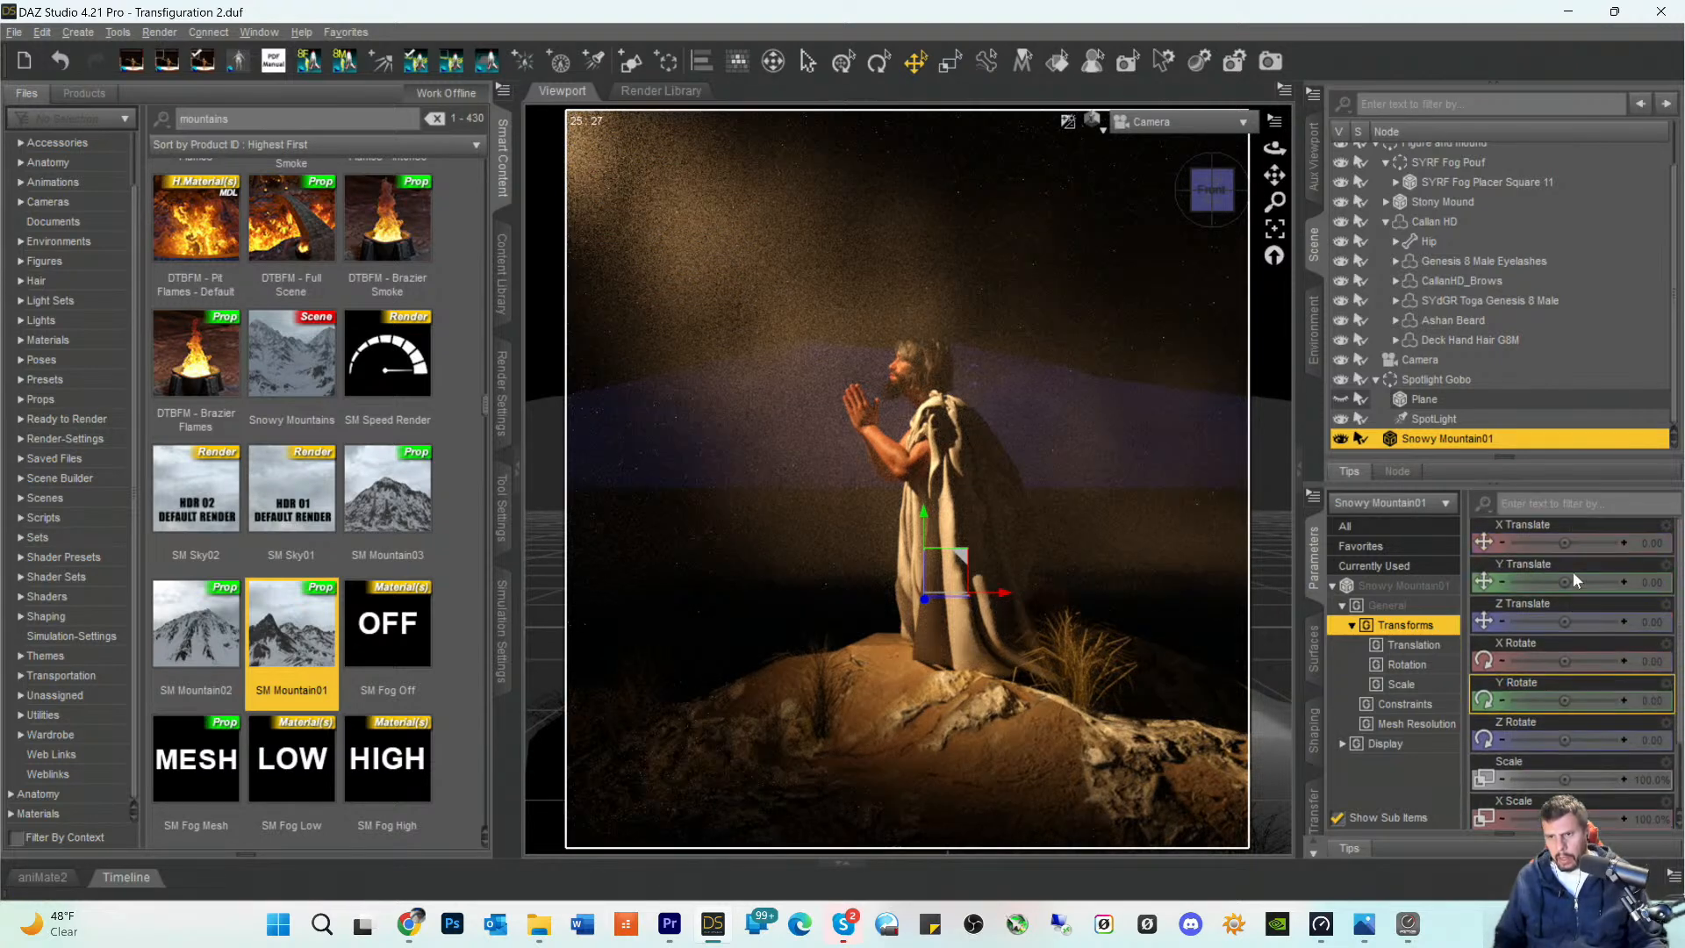
mouse_move(1565, 582)
mouse_down()
mouse_move(1519, 582)
mouse_move(1569, 580)
mouse_up()
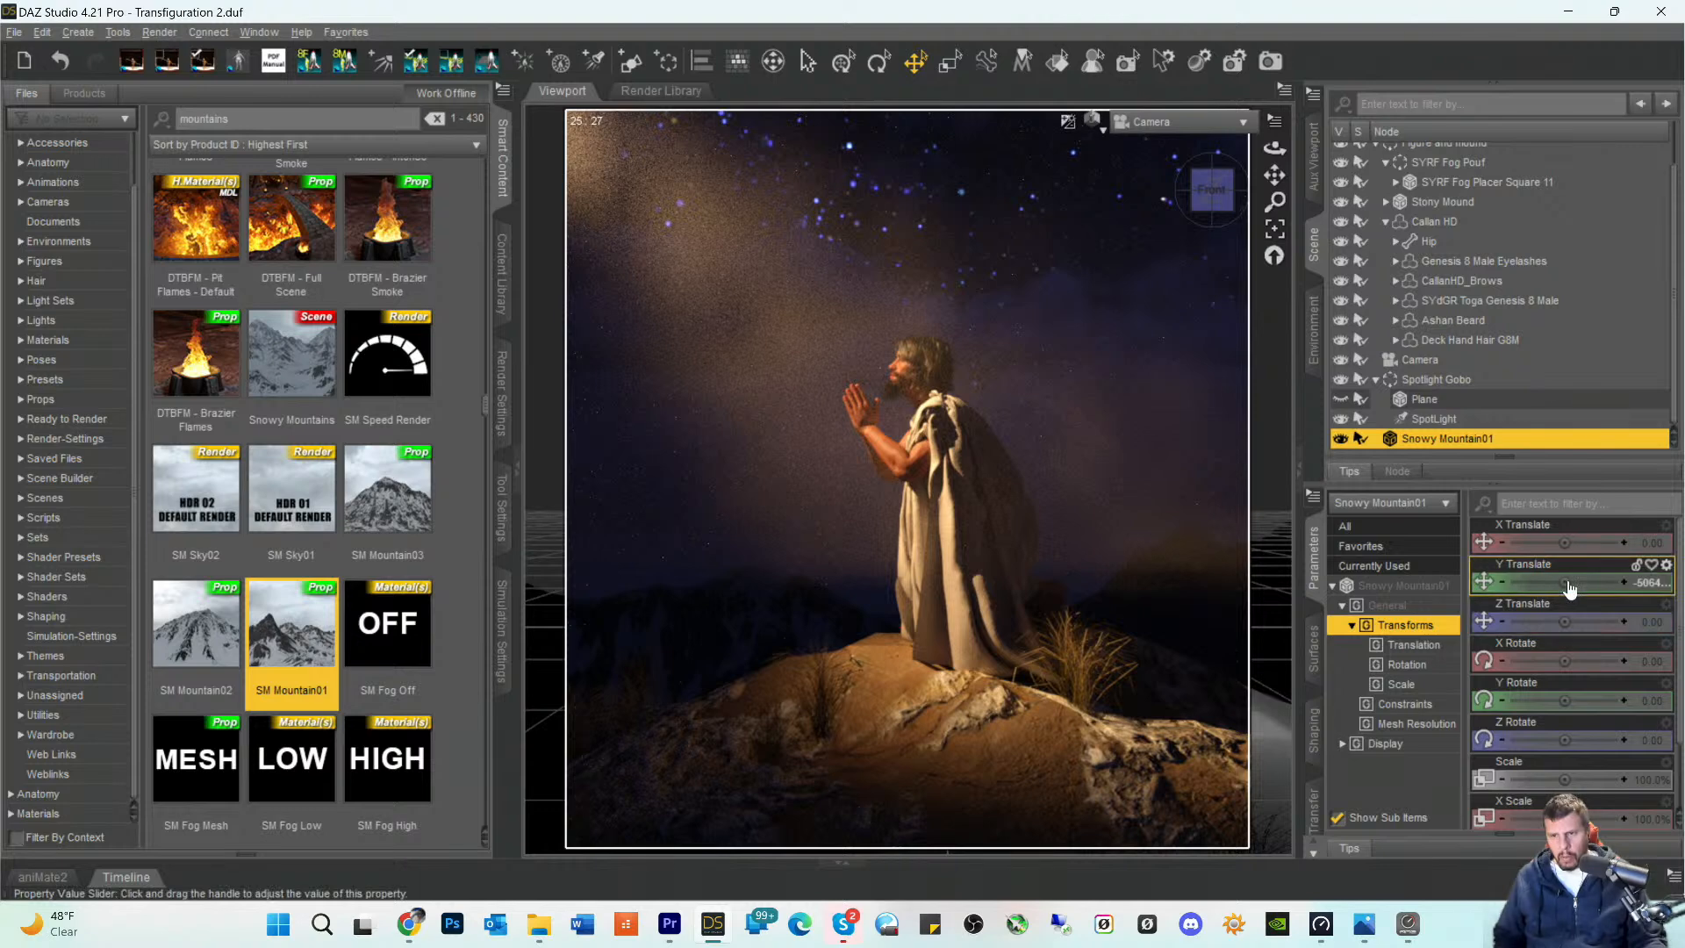
drag(1562, 582, 1601, 582)
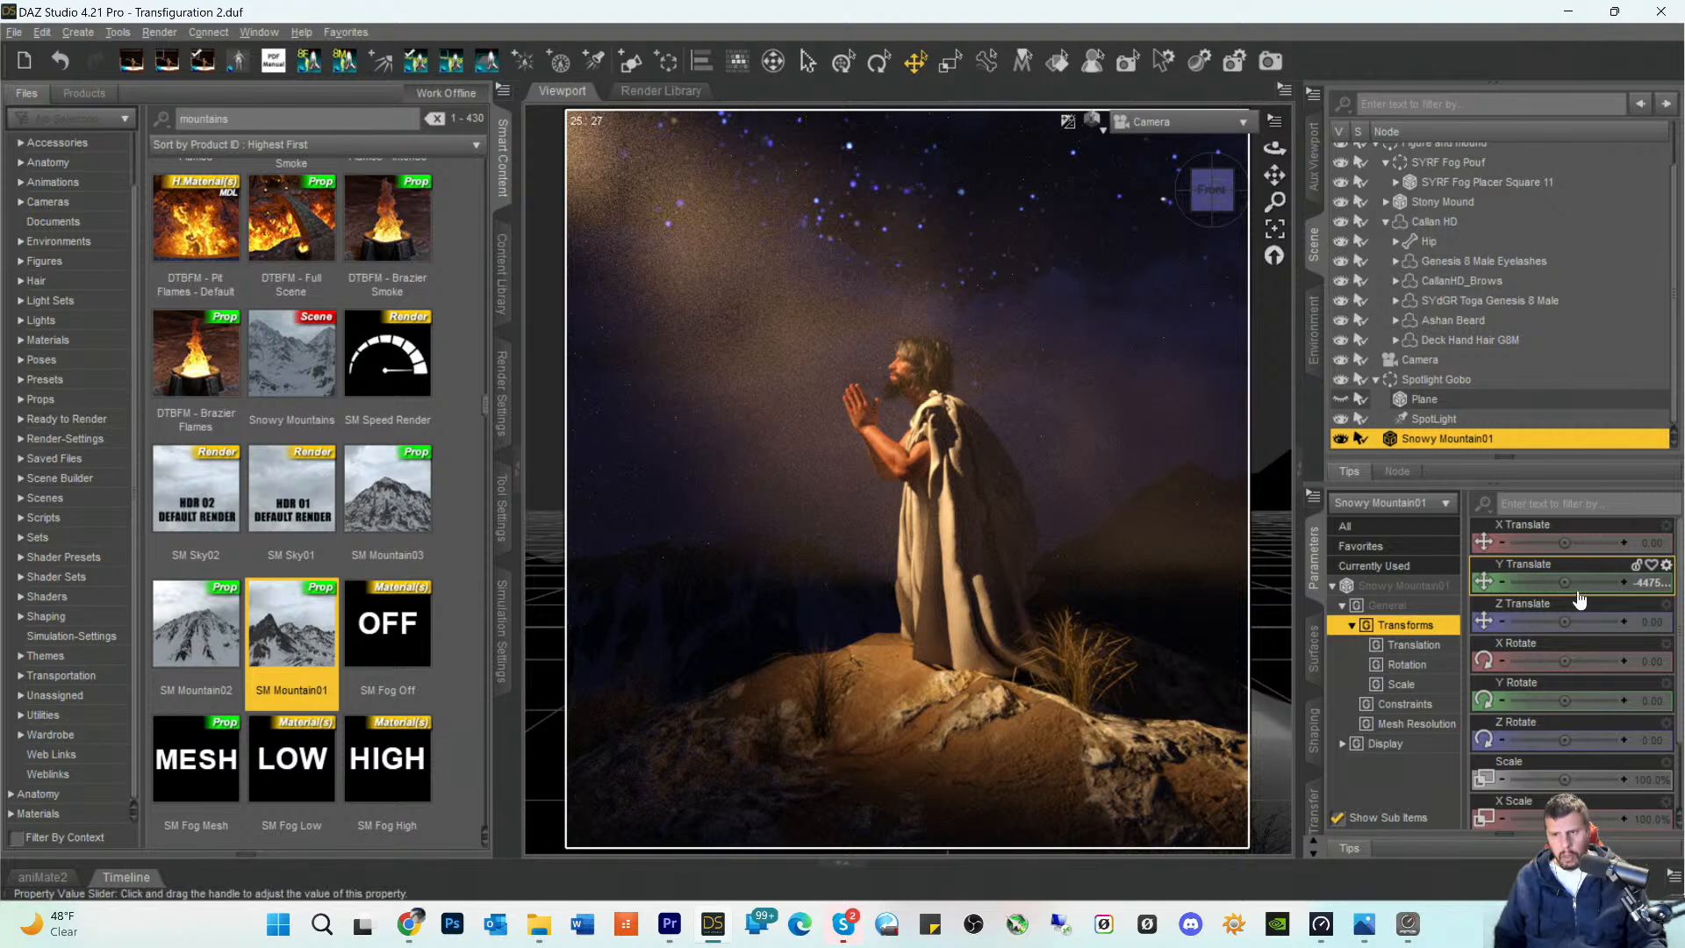
mouse_move(1565, 582)
mouse_down()
mouse_move(1599, 582)
mouse_move(1564, 581)
mouse_up()
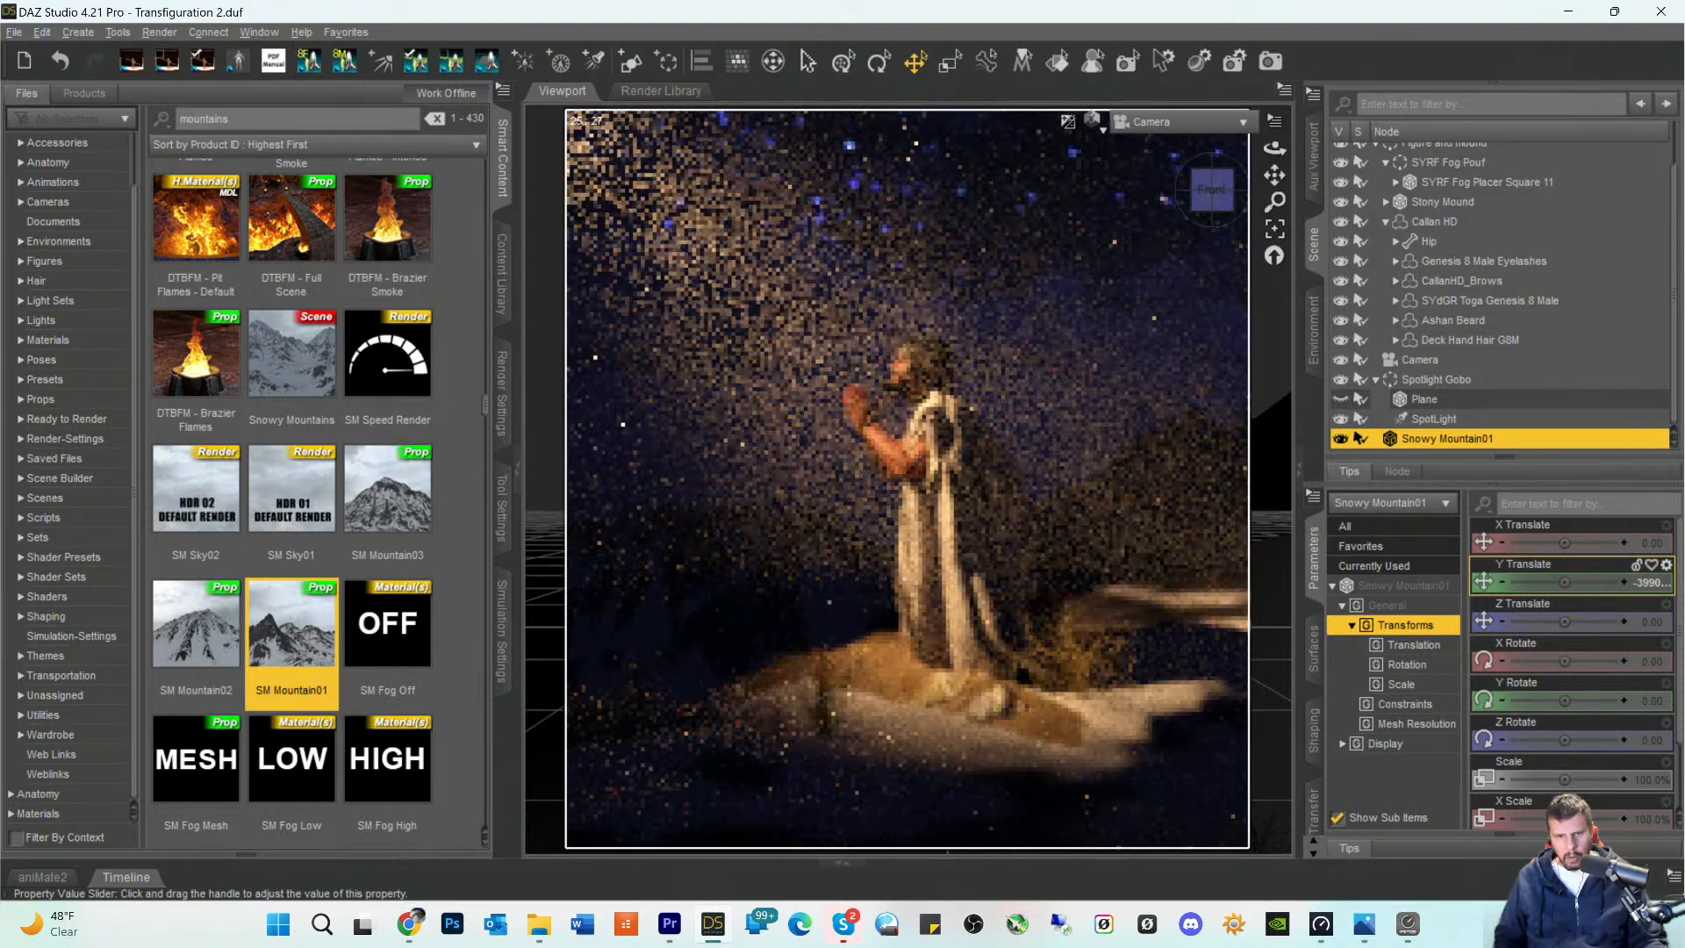
drag(1564, 582, 1536, 582)
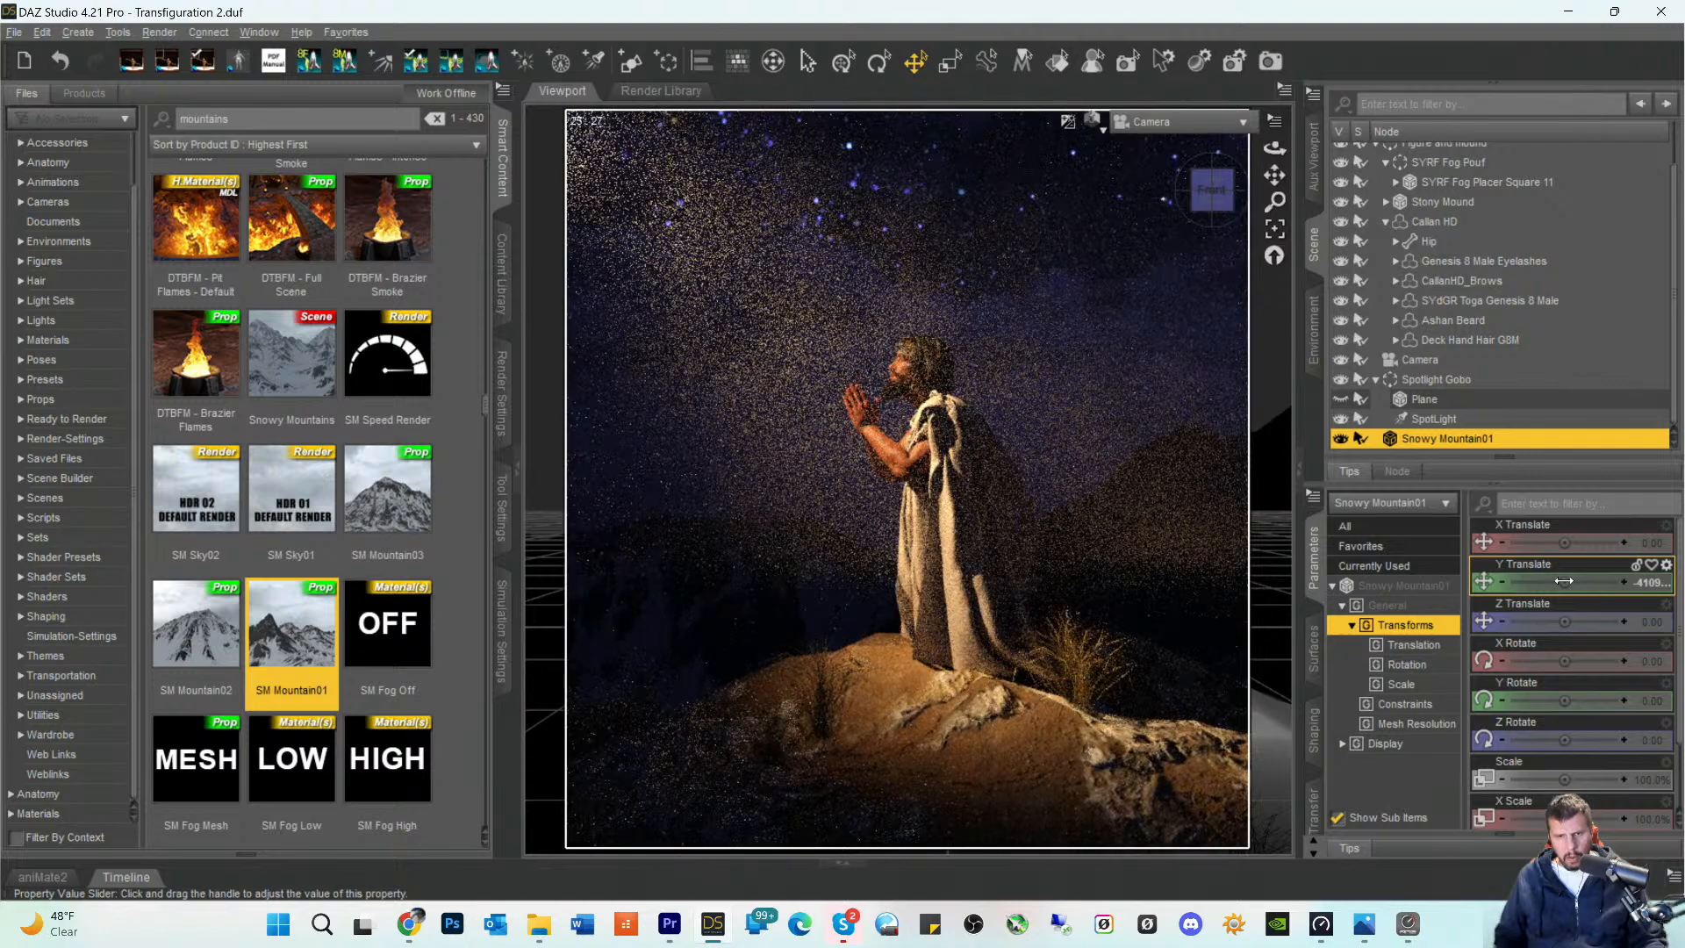
click(989, 776)
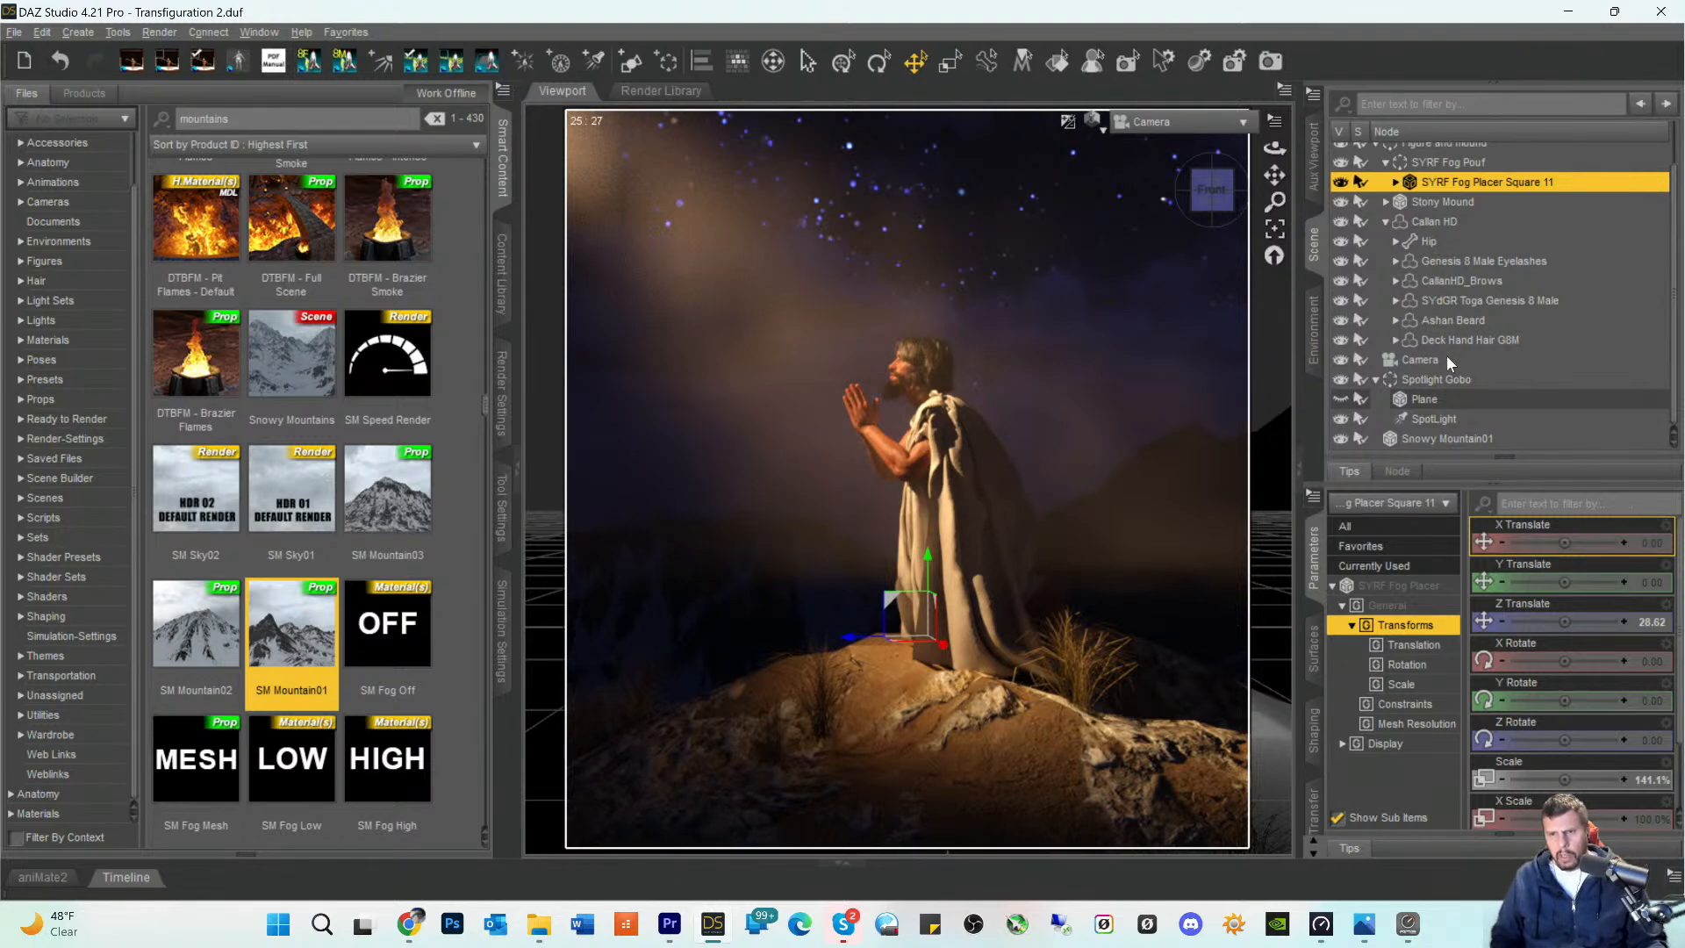
- Lower the Luminous Flux of the Spotlight Gobo's SpotLight first to 191500 and finally to 100000 lumens
click(1408, 418)
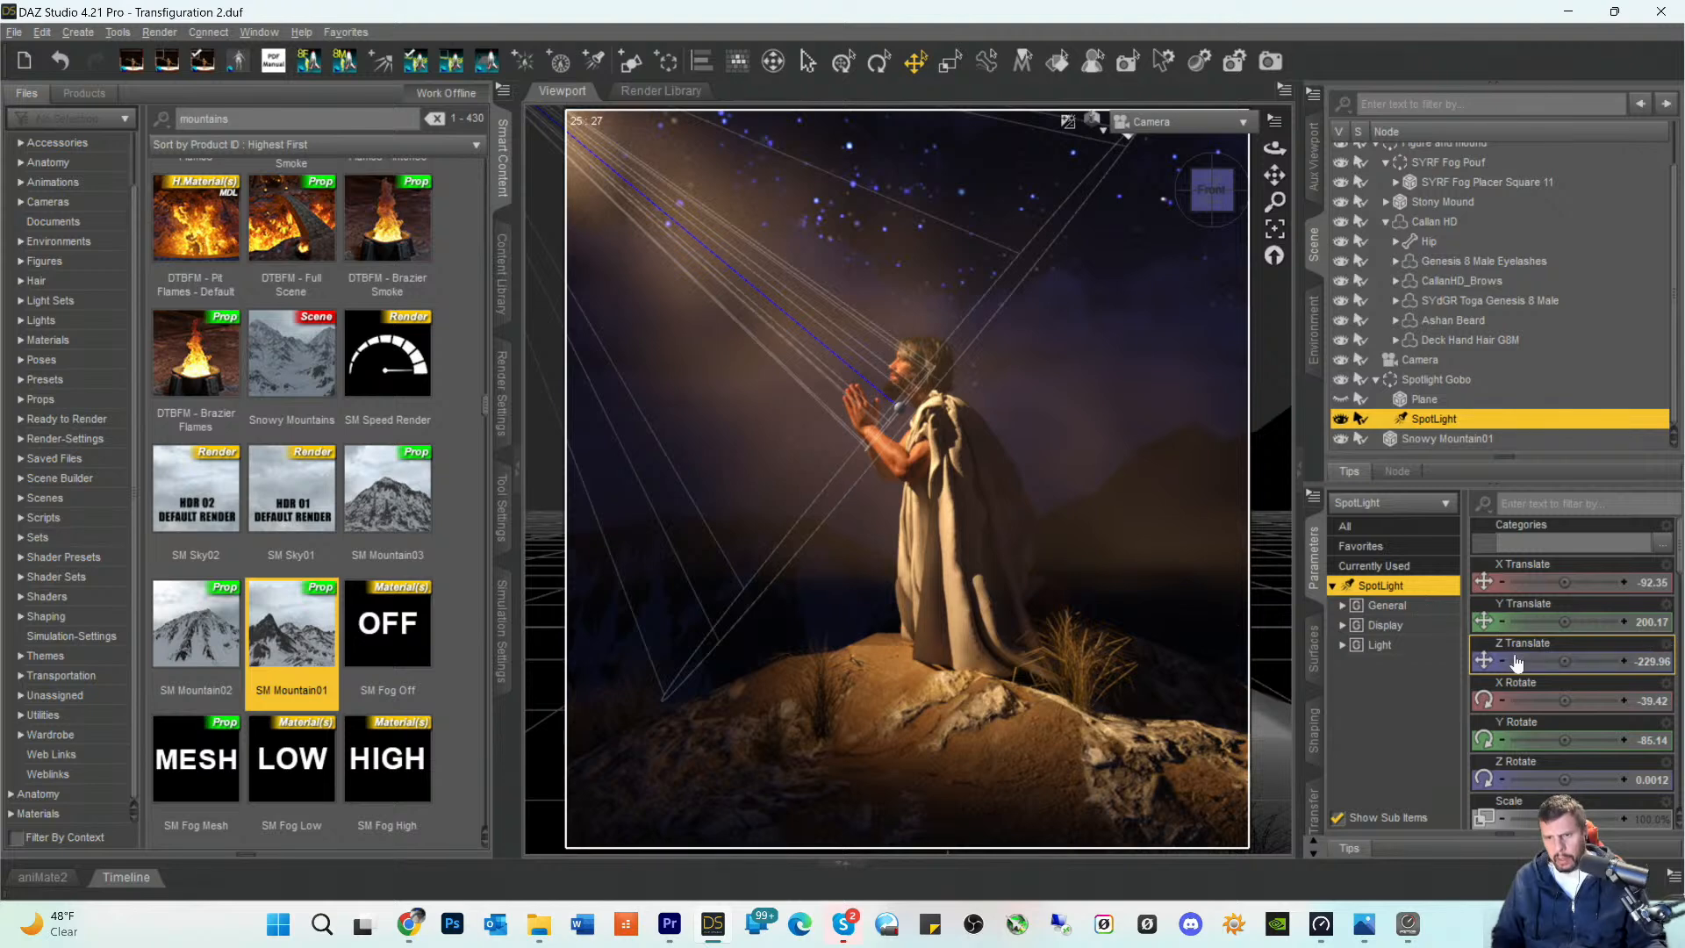
scroll(1561, 714, down, 10)
scroll(1594, 788, down, 5)
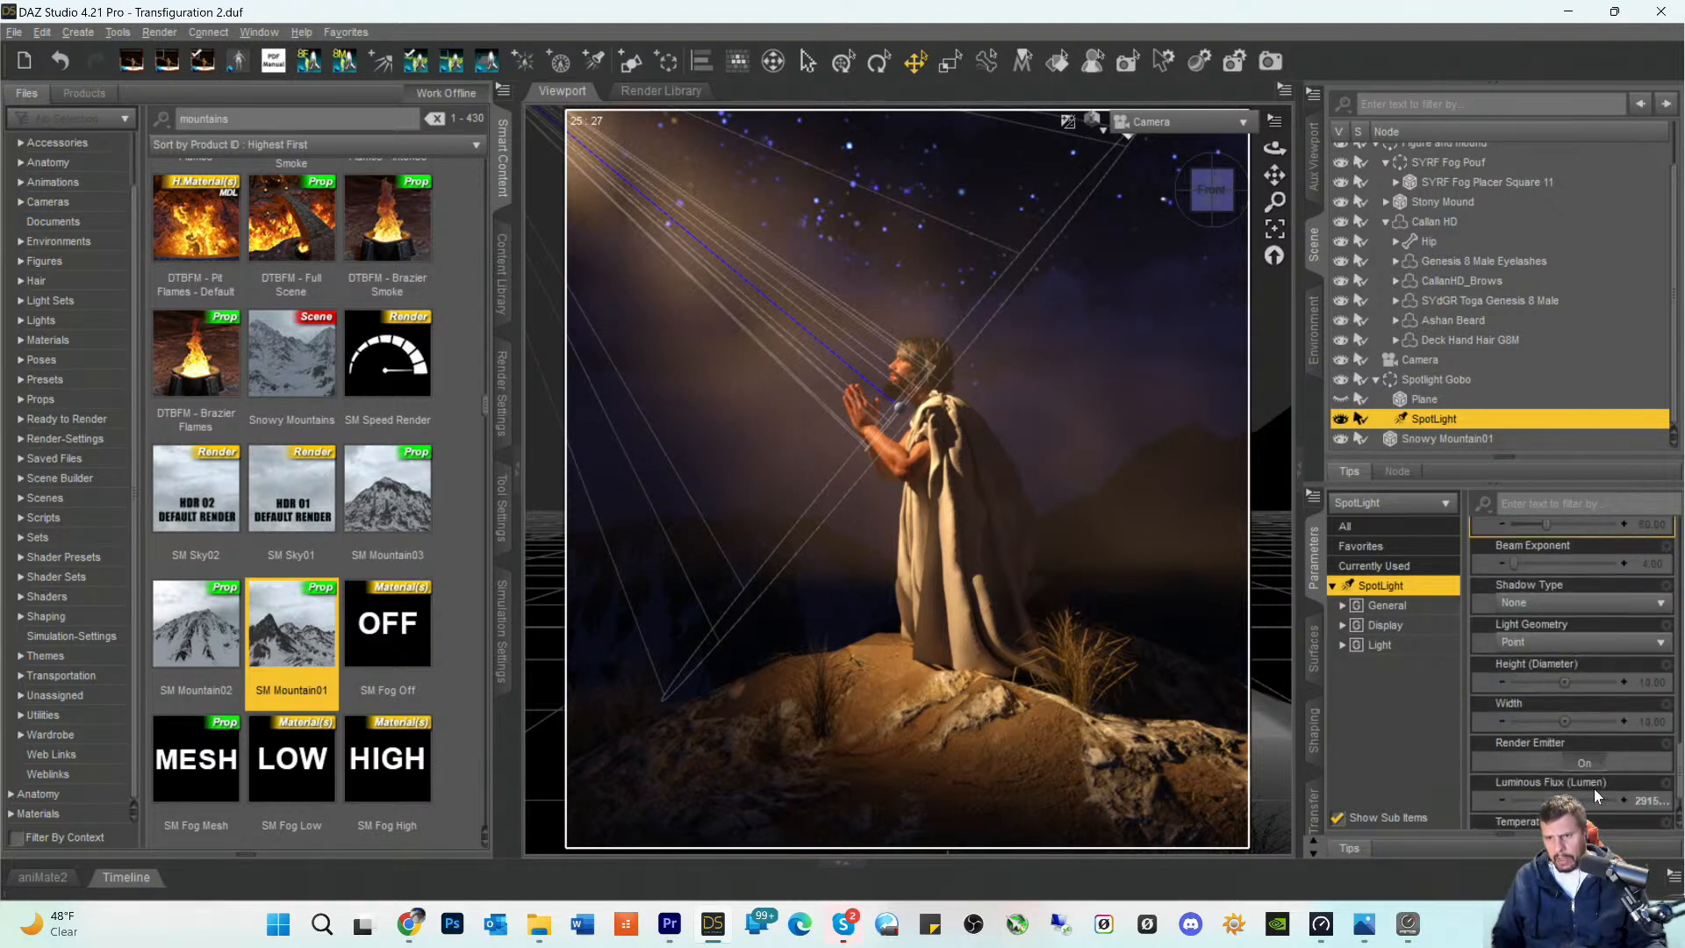
click(1642, 778)
click(1569, 778)
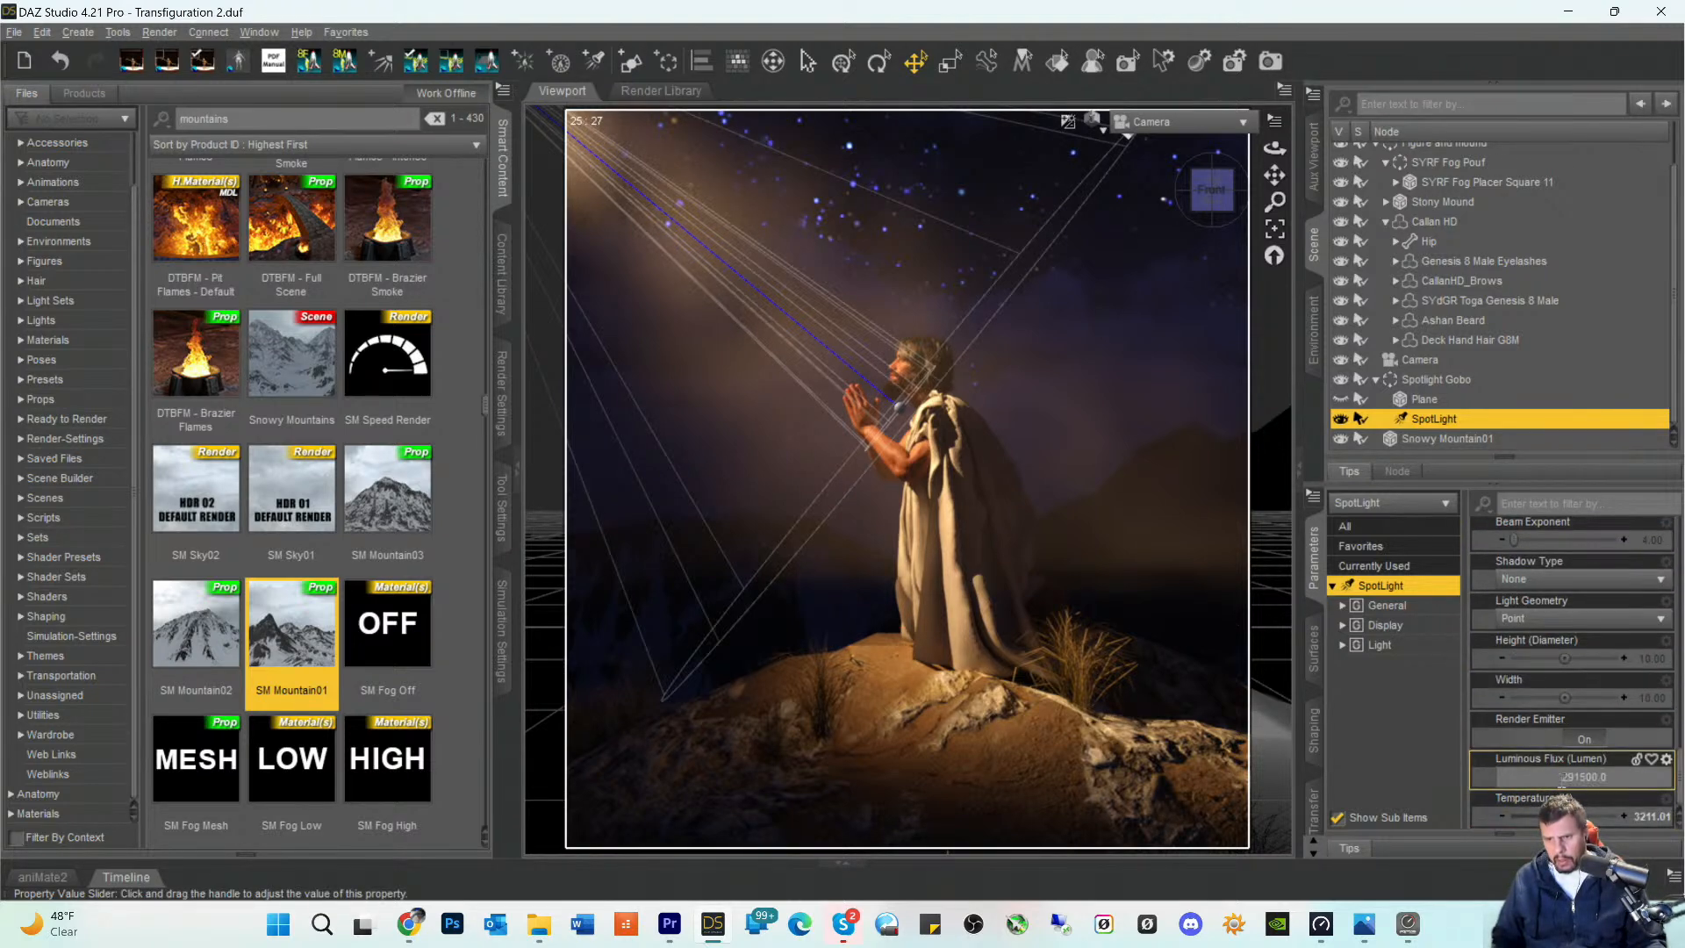
key(BackSpace)
text(1)
key(Tab)
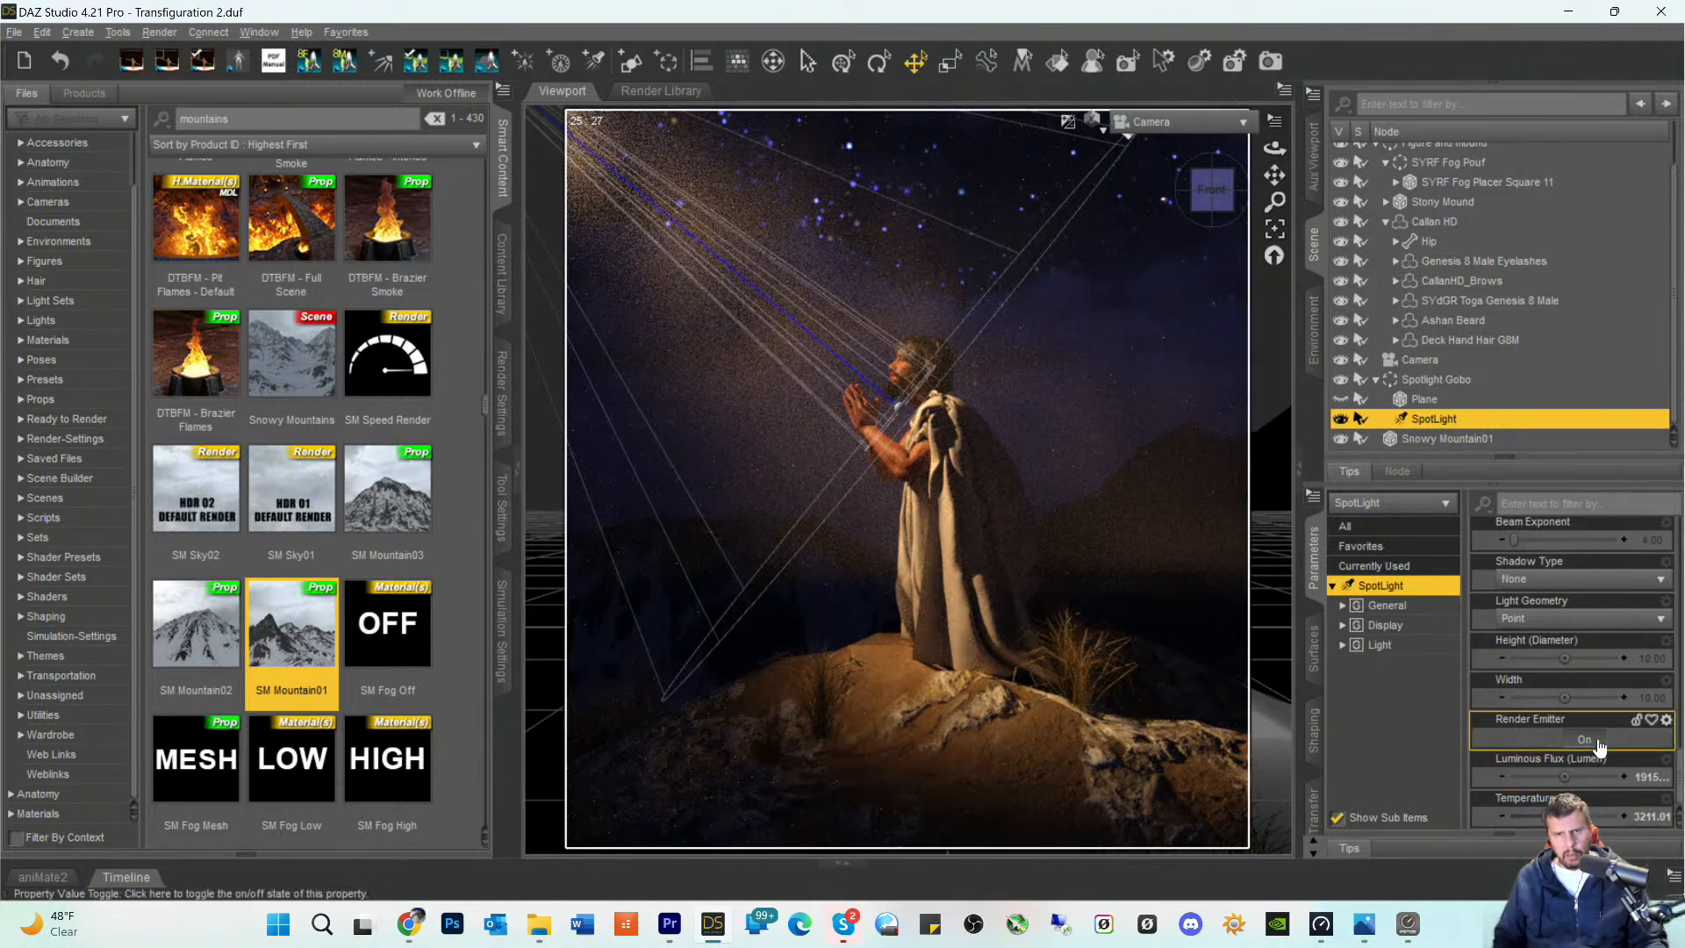
click(1641, 778)
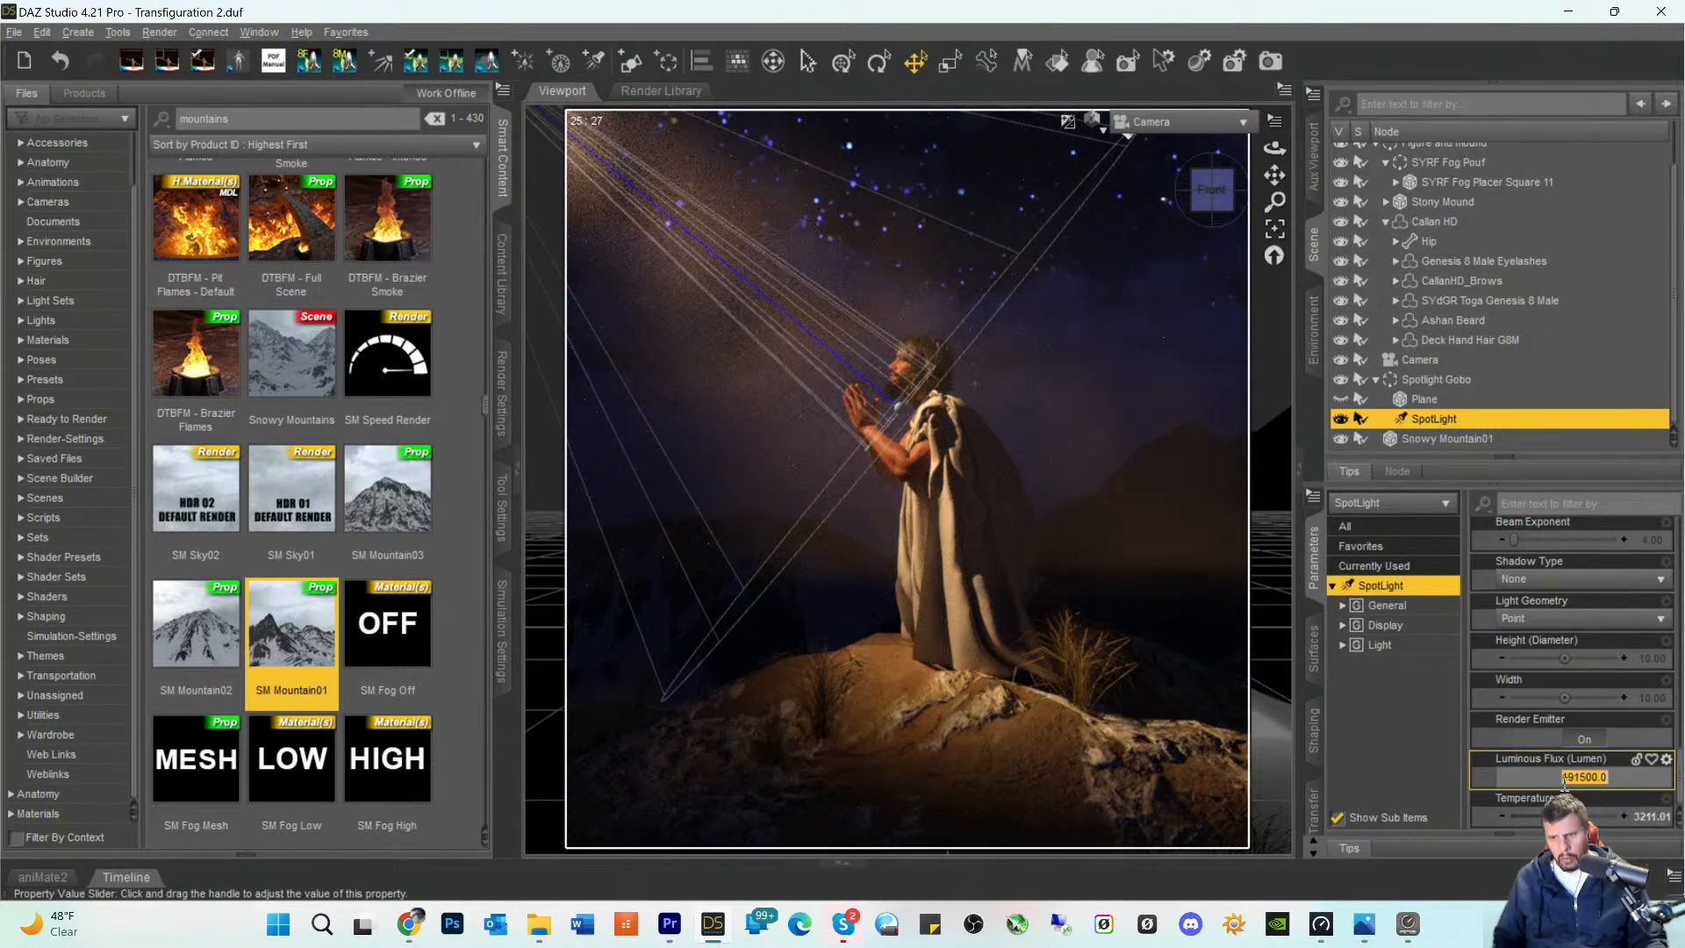
drag(1569, 779, 1582, 779)
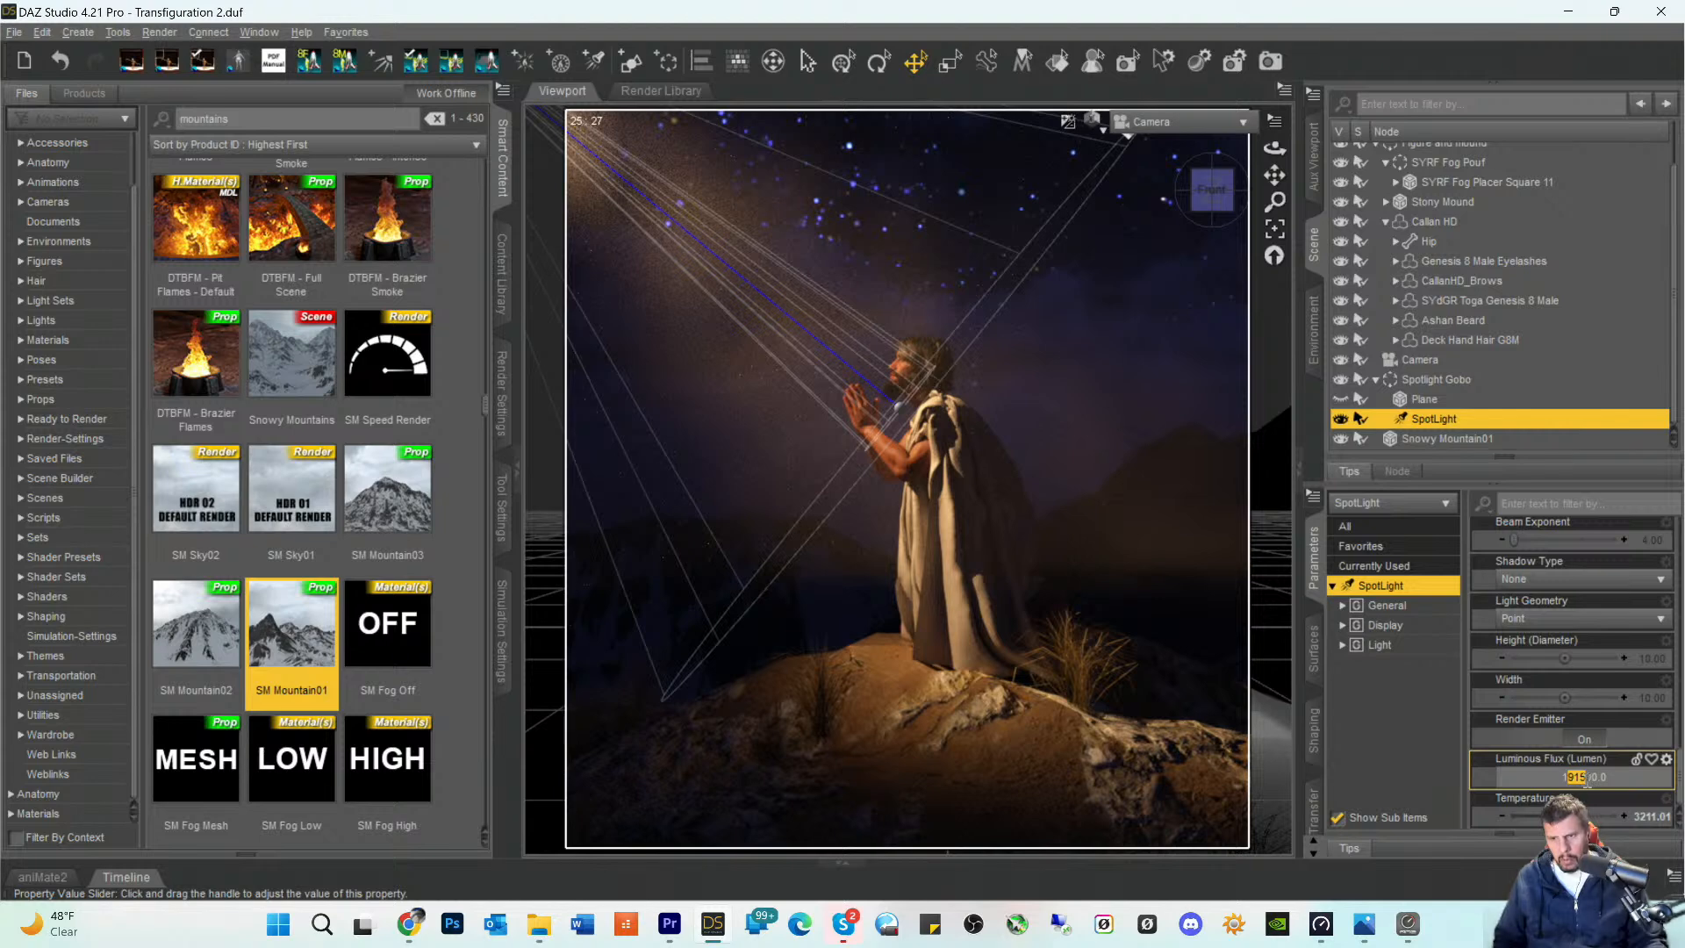
text(00)
key(Tab)
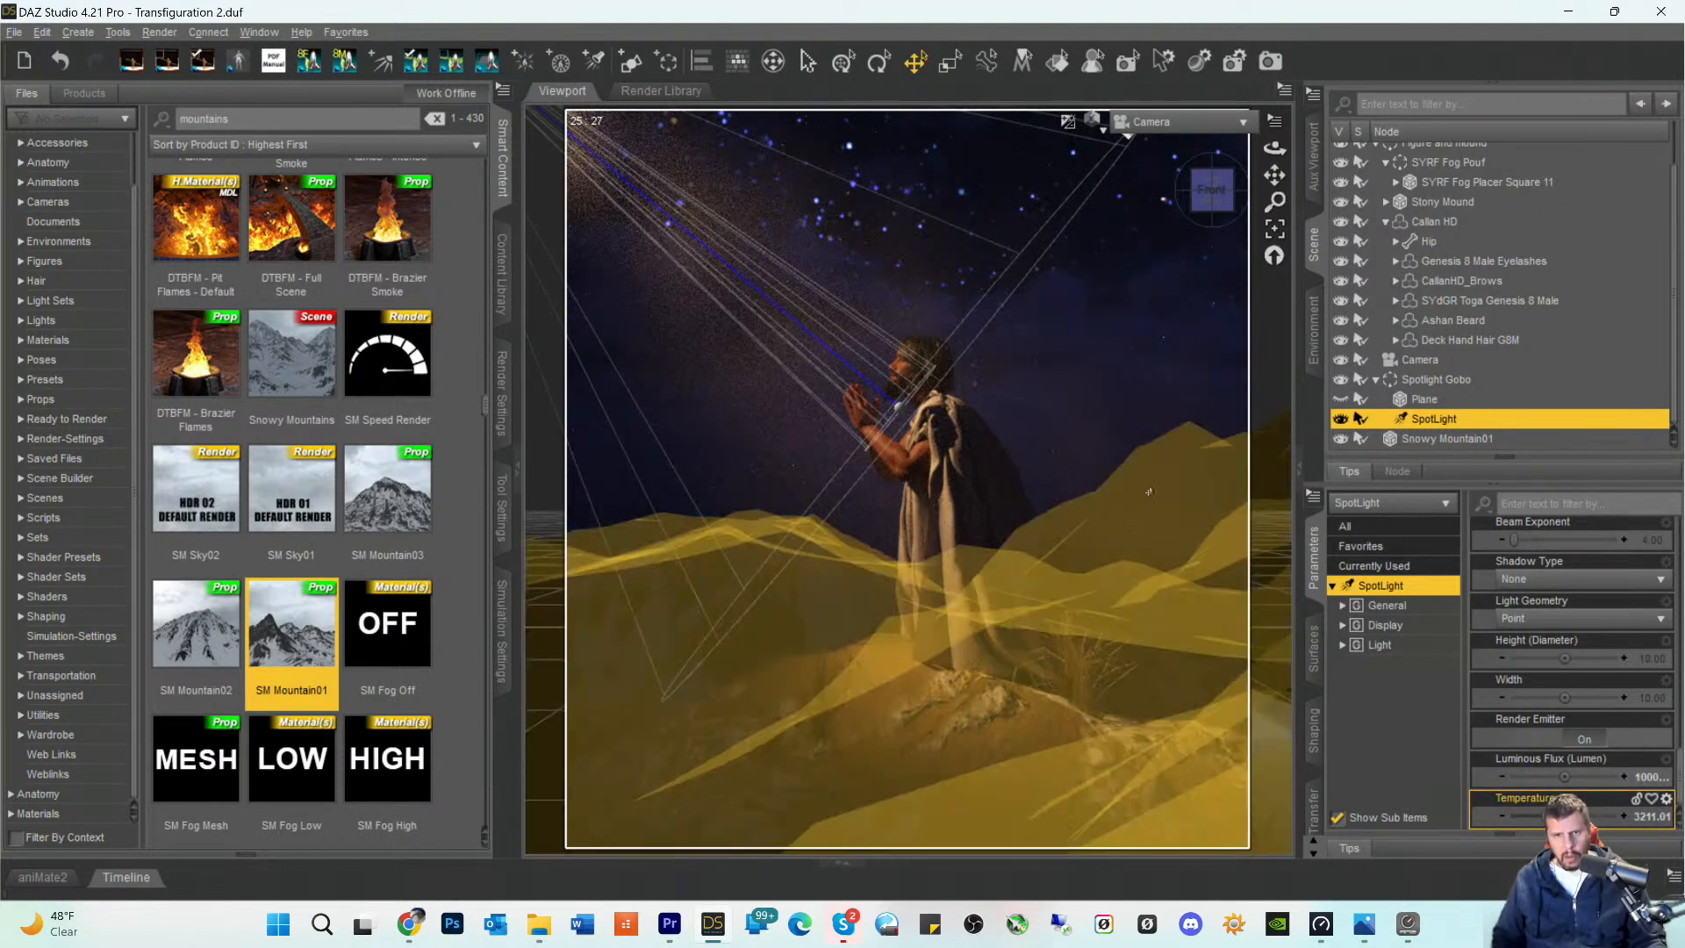
- Collapse the Callan HD hierarchy and rotate the SYRF Fog Pouf group to a Y Rotate of about 241.58
click(1546, 437)
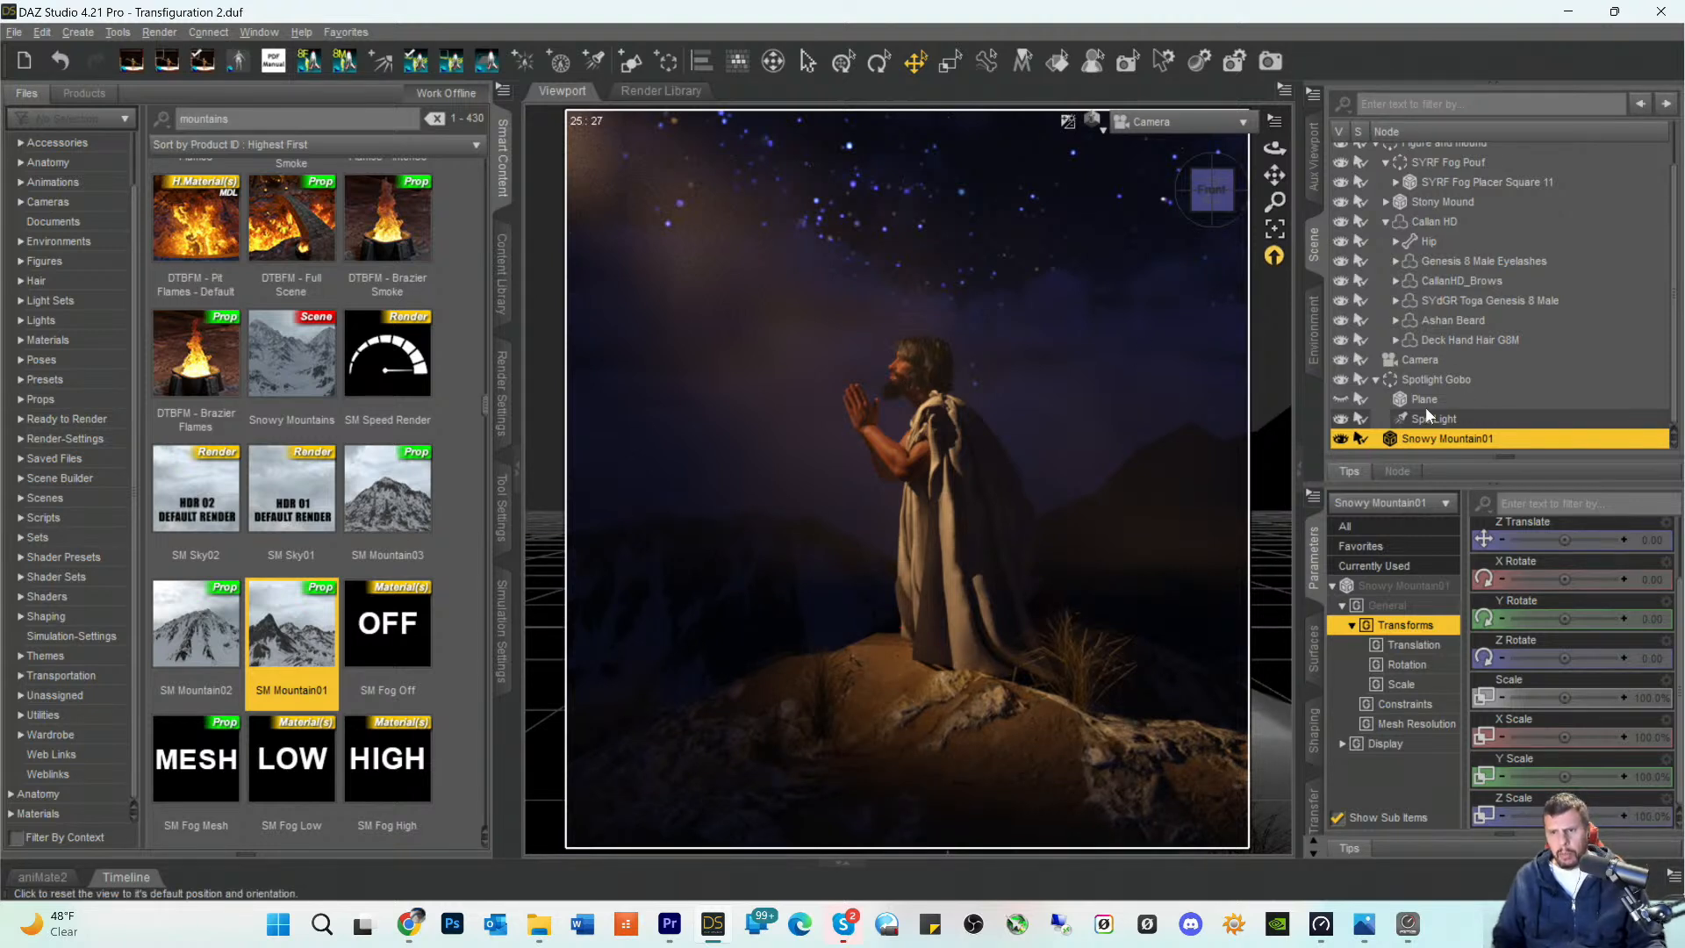
click(1385, 222)
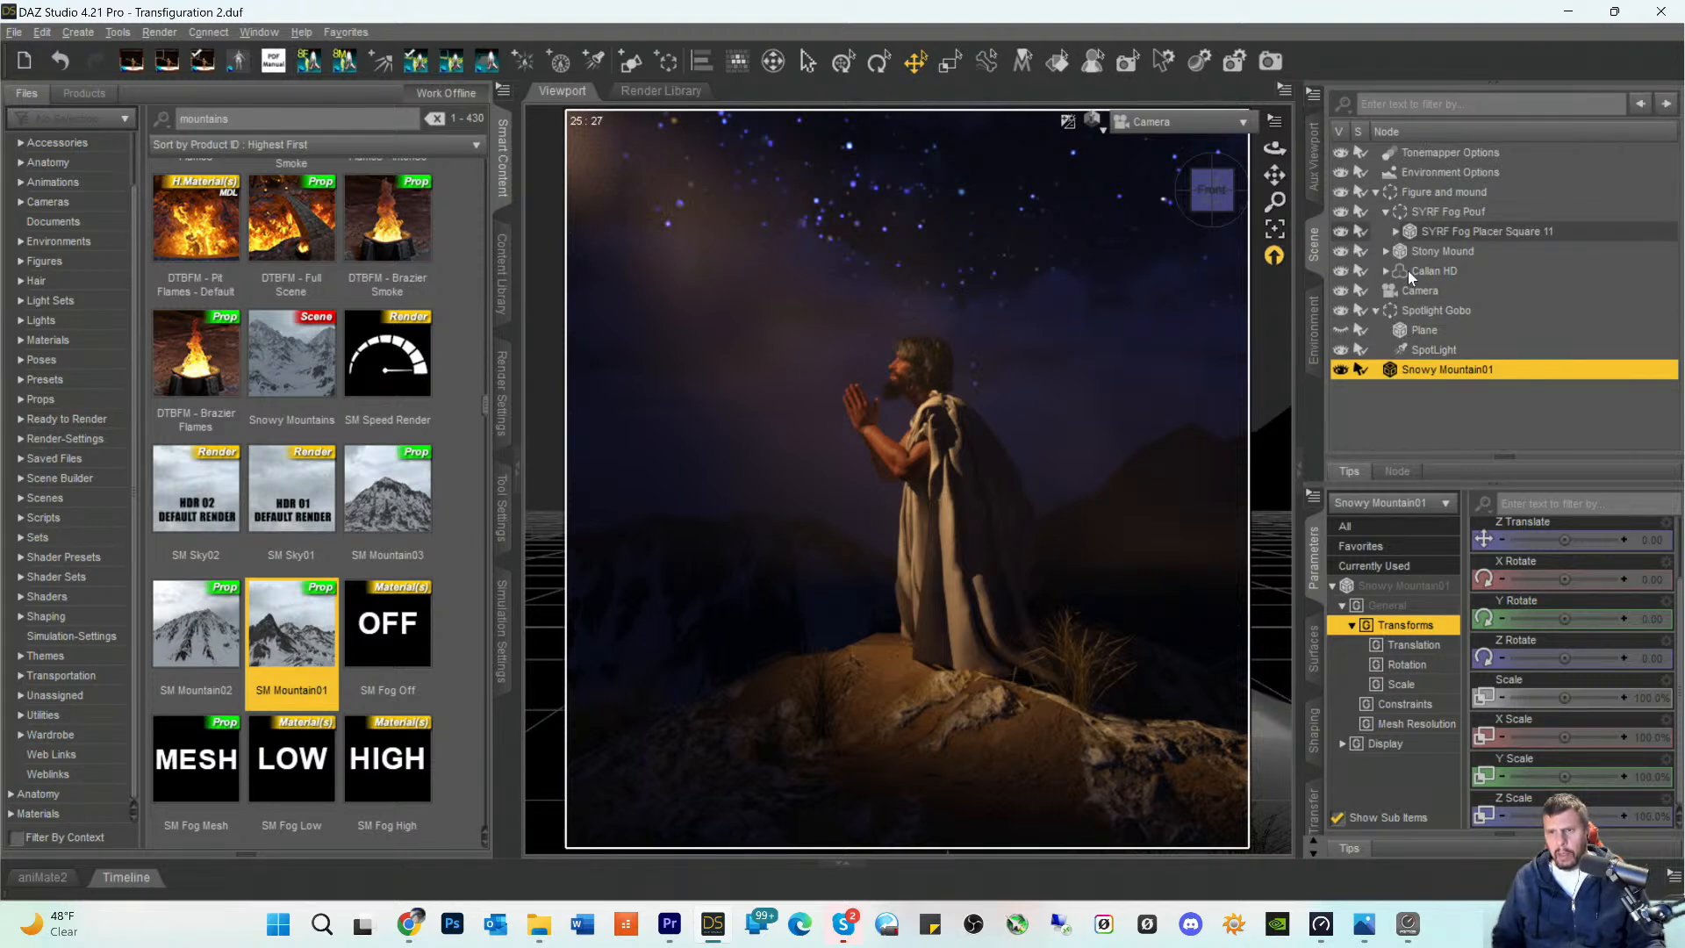
click(1426, 214)
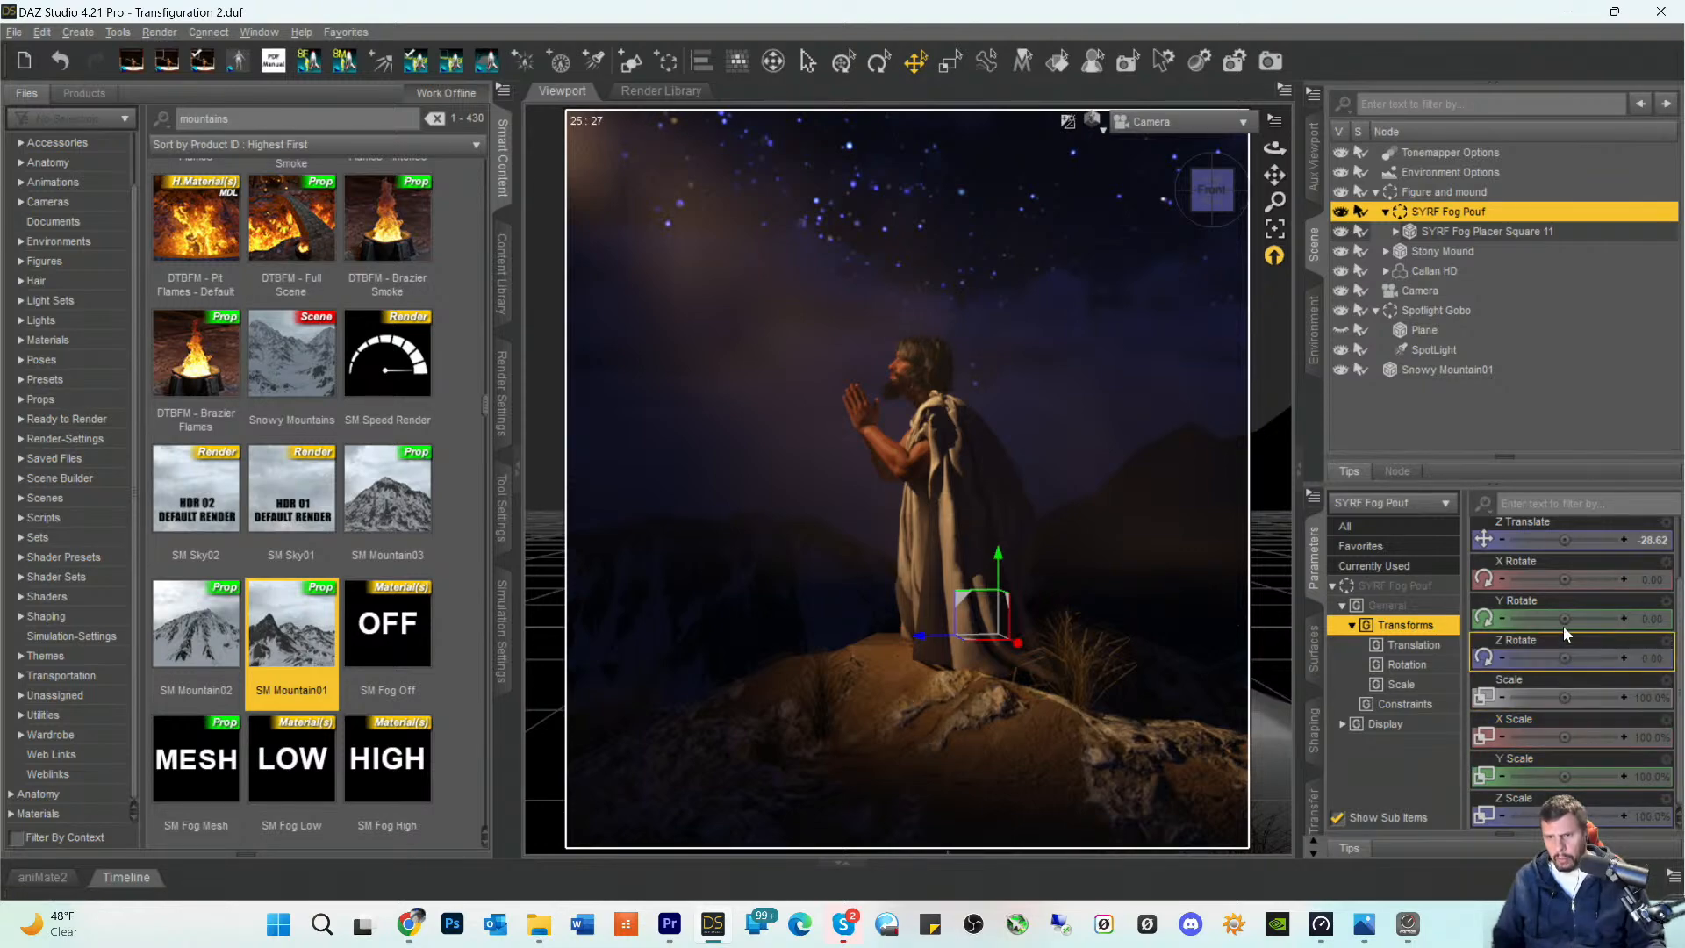
mouse_move(1564, 619)
mouse_down()
mouse_move(1580, 620)
mouse_move(1563, 622)
mouse_up()
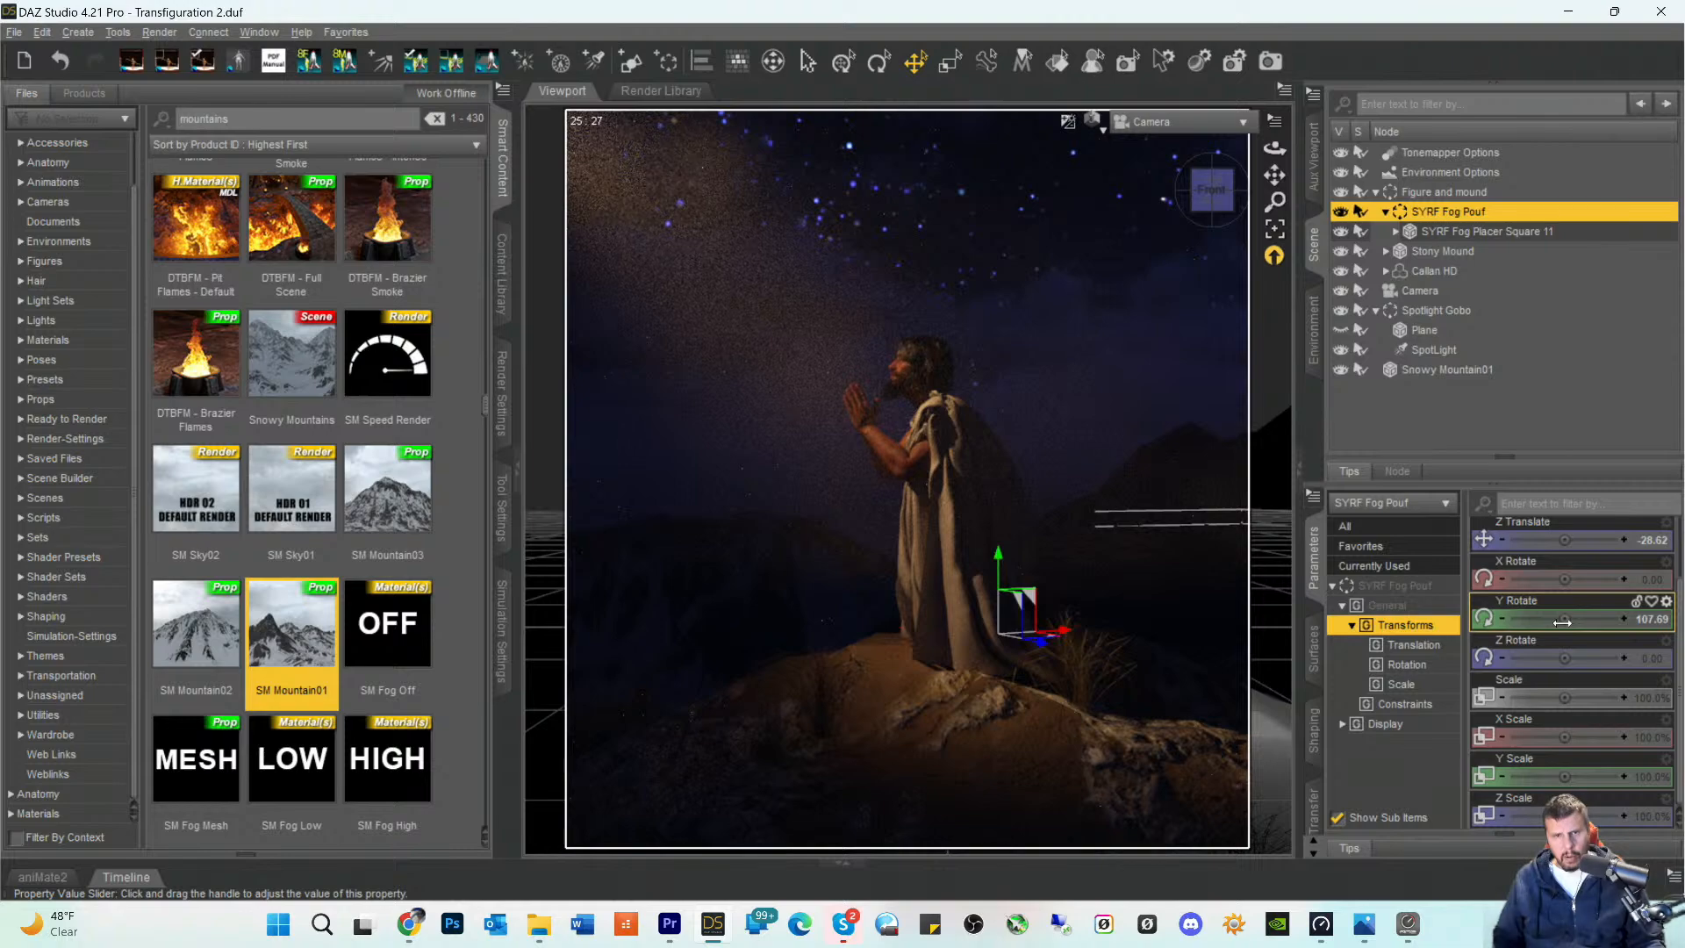
drag(1563, 622, 1567, 630)
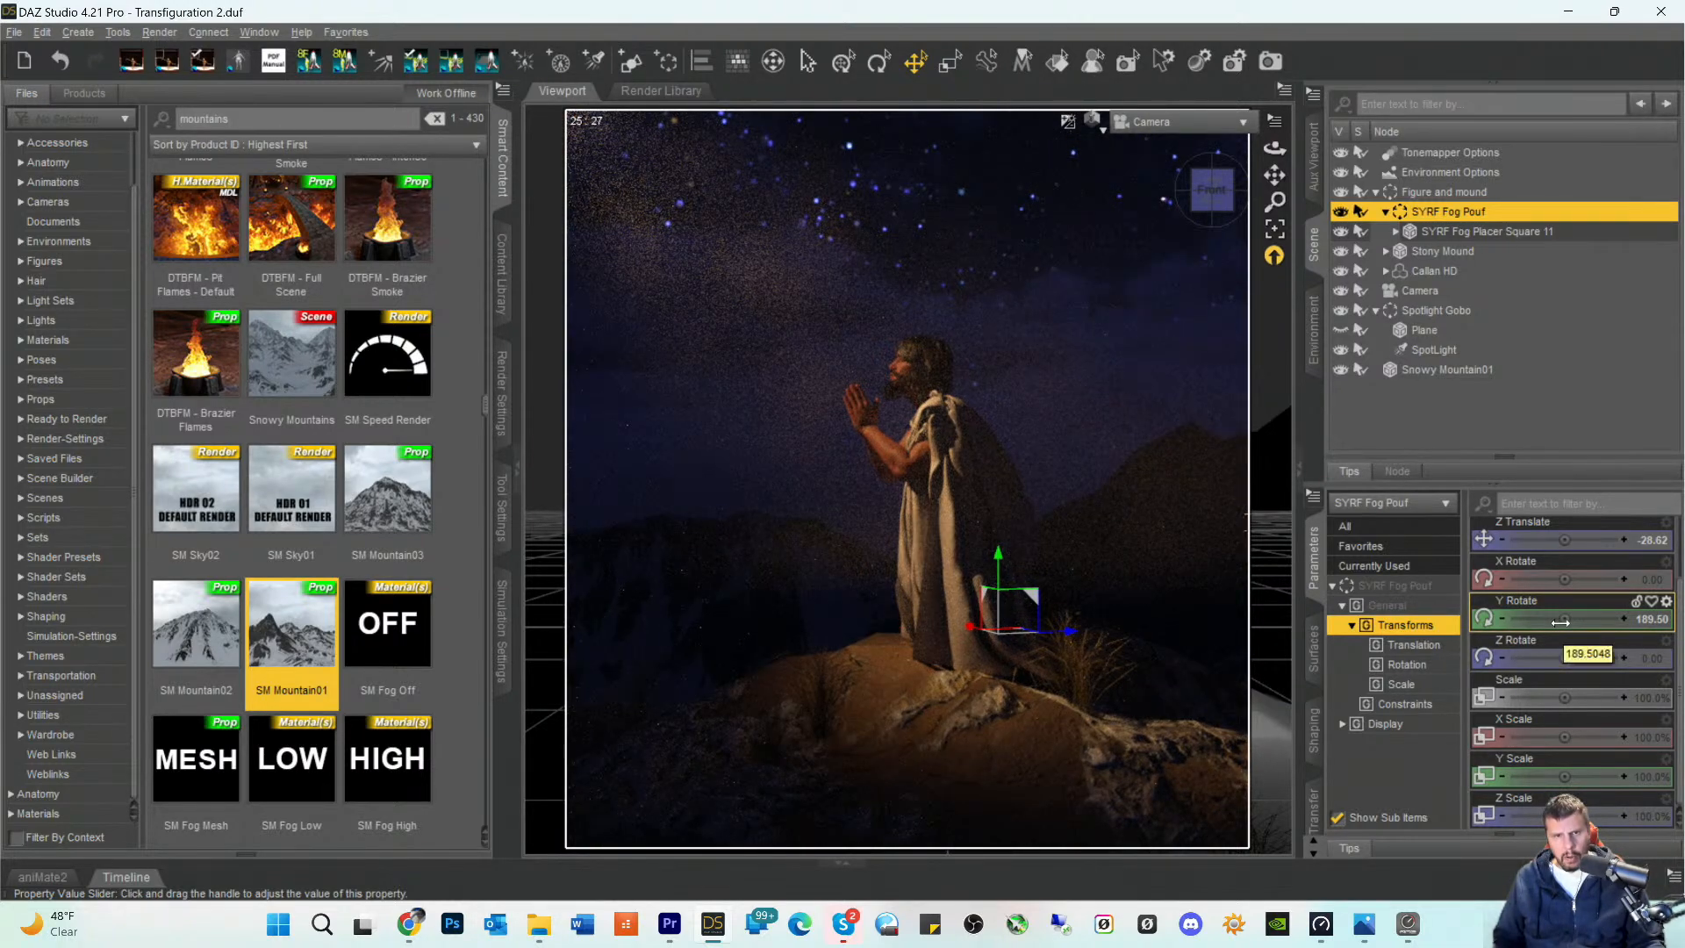
drag(1567, 619, 1564, 622)
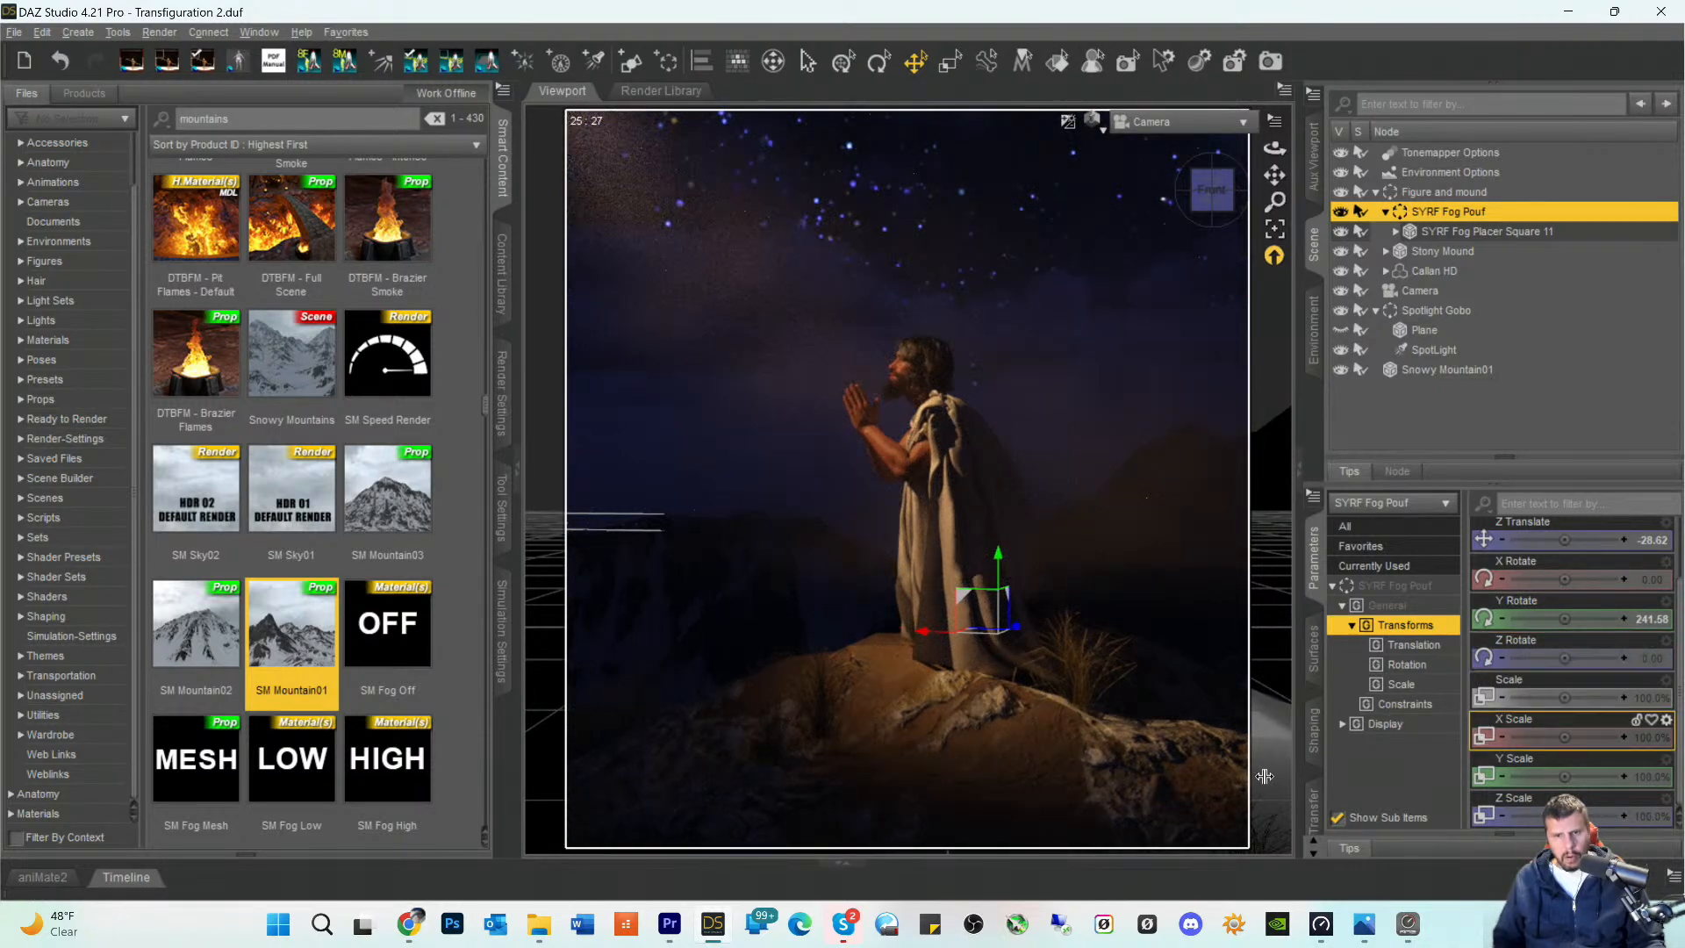
- Shift SYRF Fog Placer Square 11 sideways, trying negative offsets and settling on an X Translate of about 105.34
click(1207, 791)
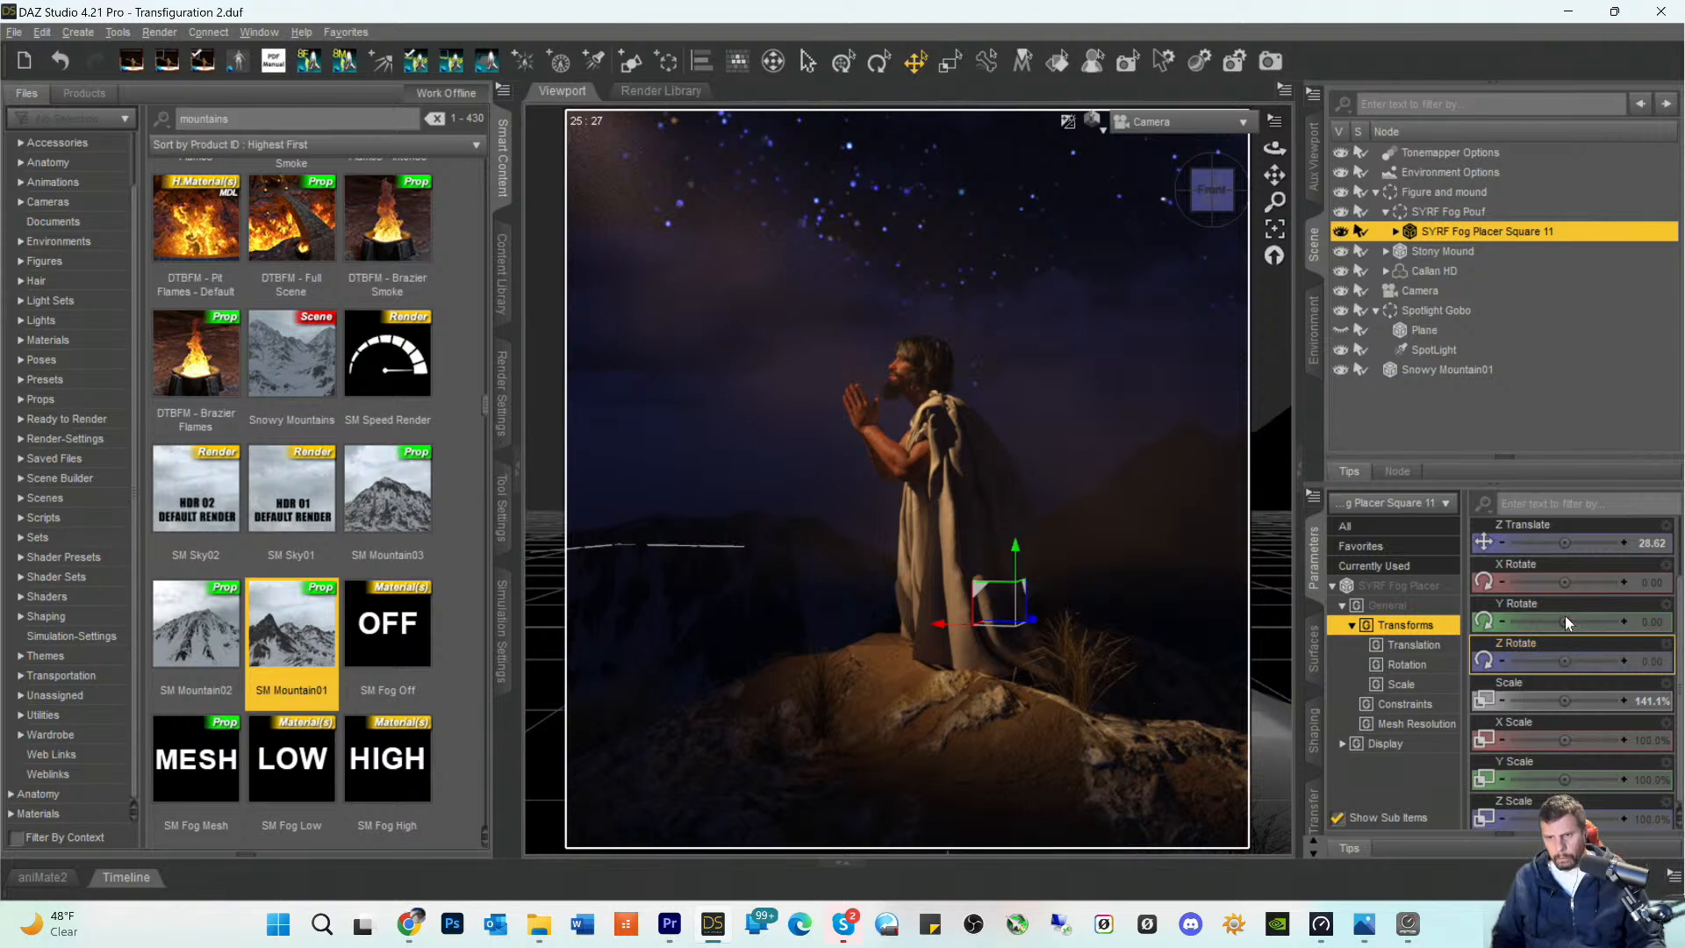
click(1566, 567)
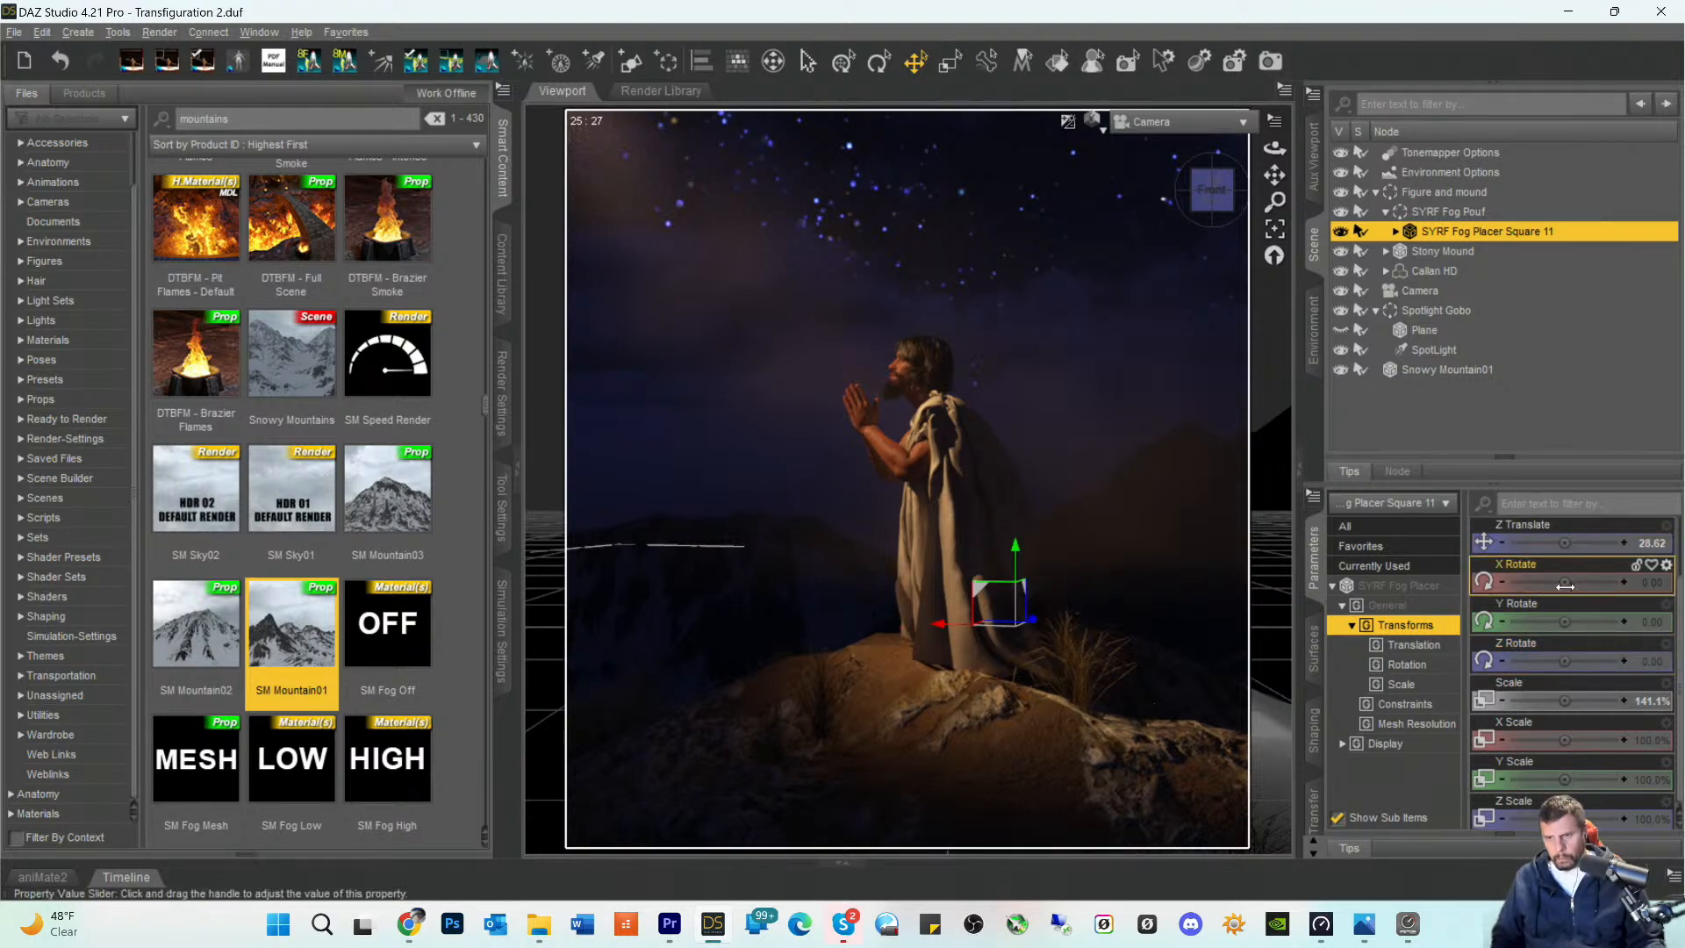
scroll(1566, 565, up, 2)
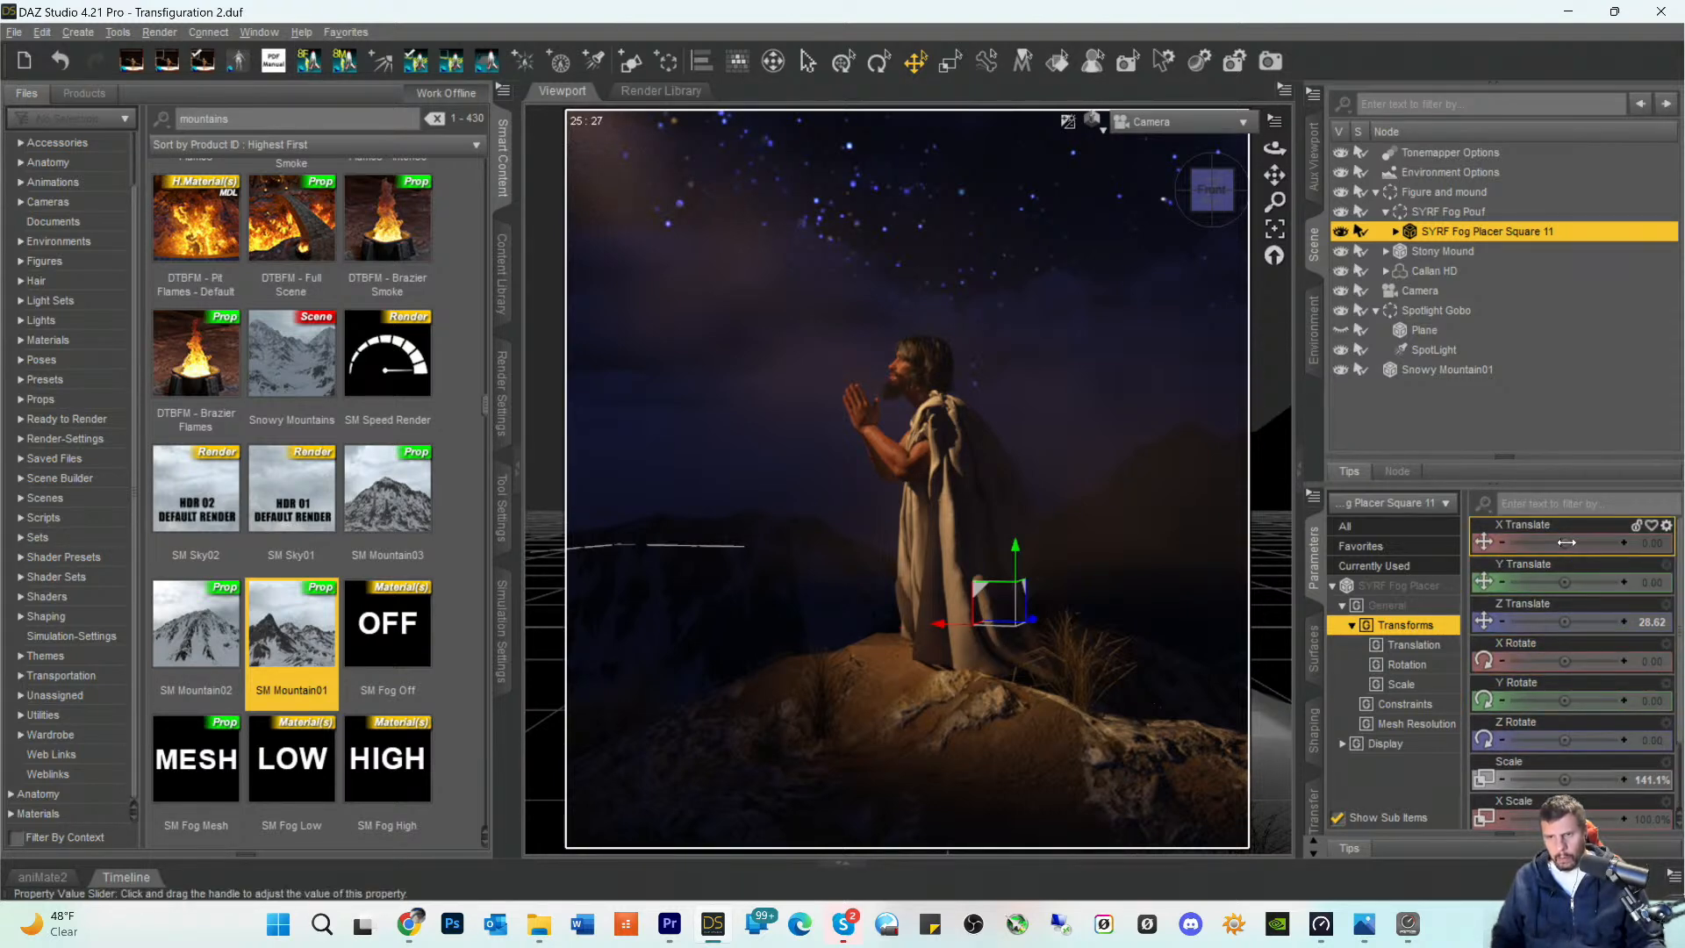
mouse_move(1565, 544)
mouse_down()
mouse_move(1585, 543)
mouse_move(1535, 543)
mouse_move(1564, 542)
mouse_up()
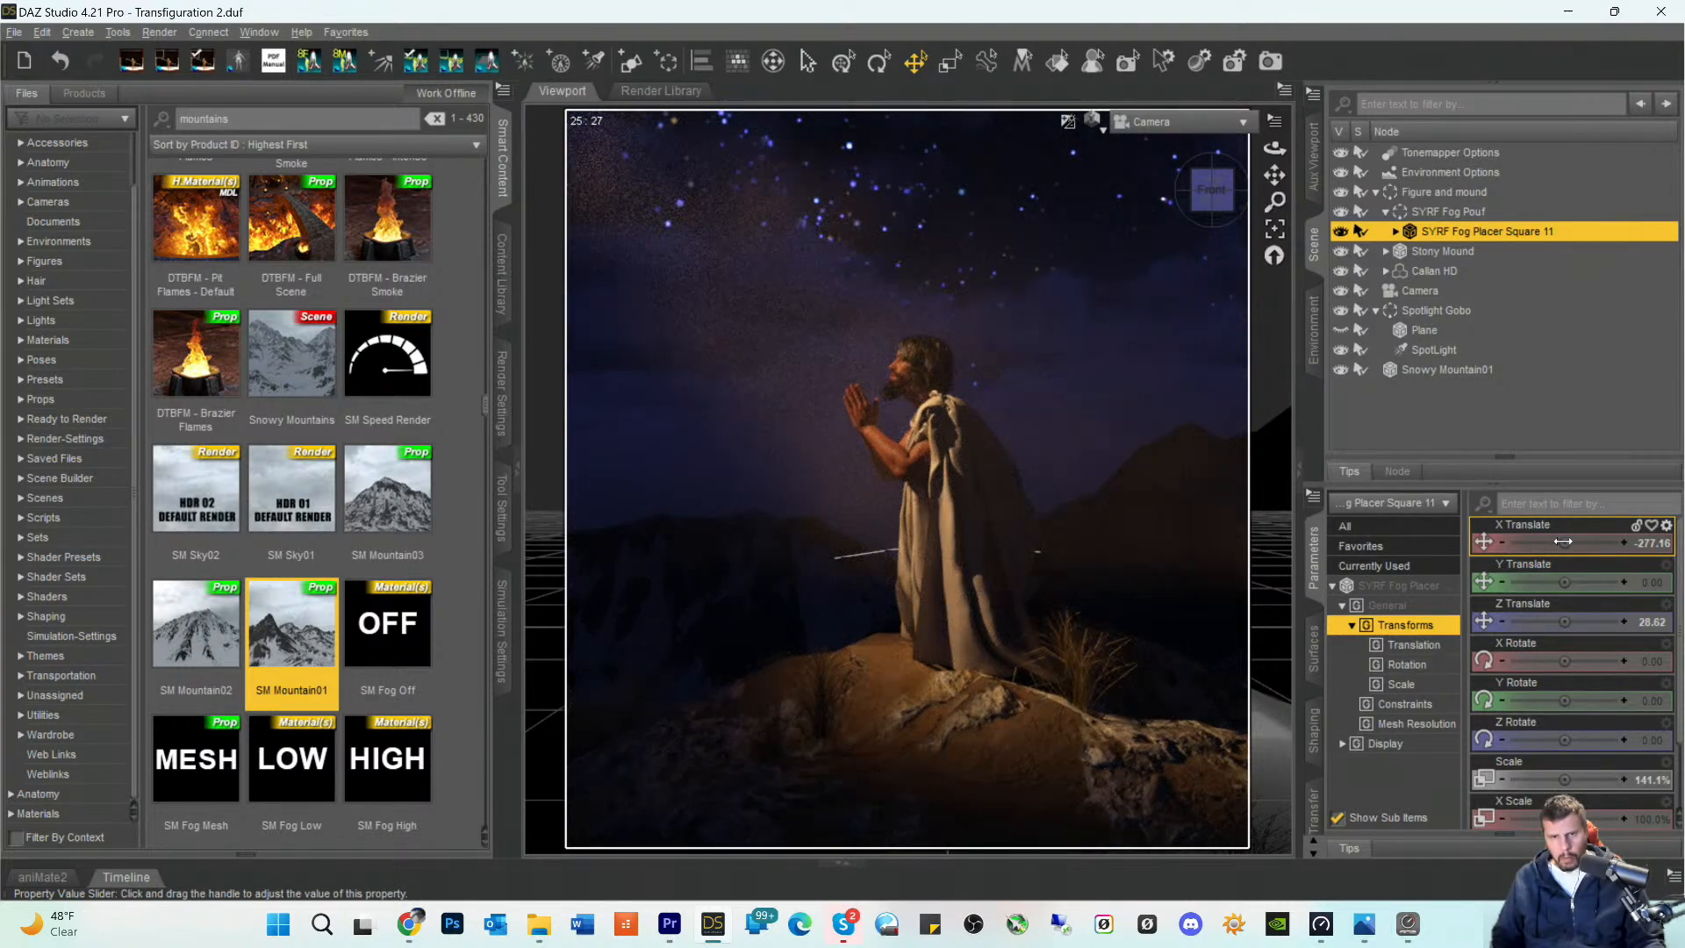
mouse_move(1563, 542)
mouse_down()
mouse_move(1587, 542)
mouse_move(1528, 542)
mouse_move(1563, 541)
mouse_up()
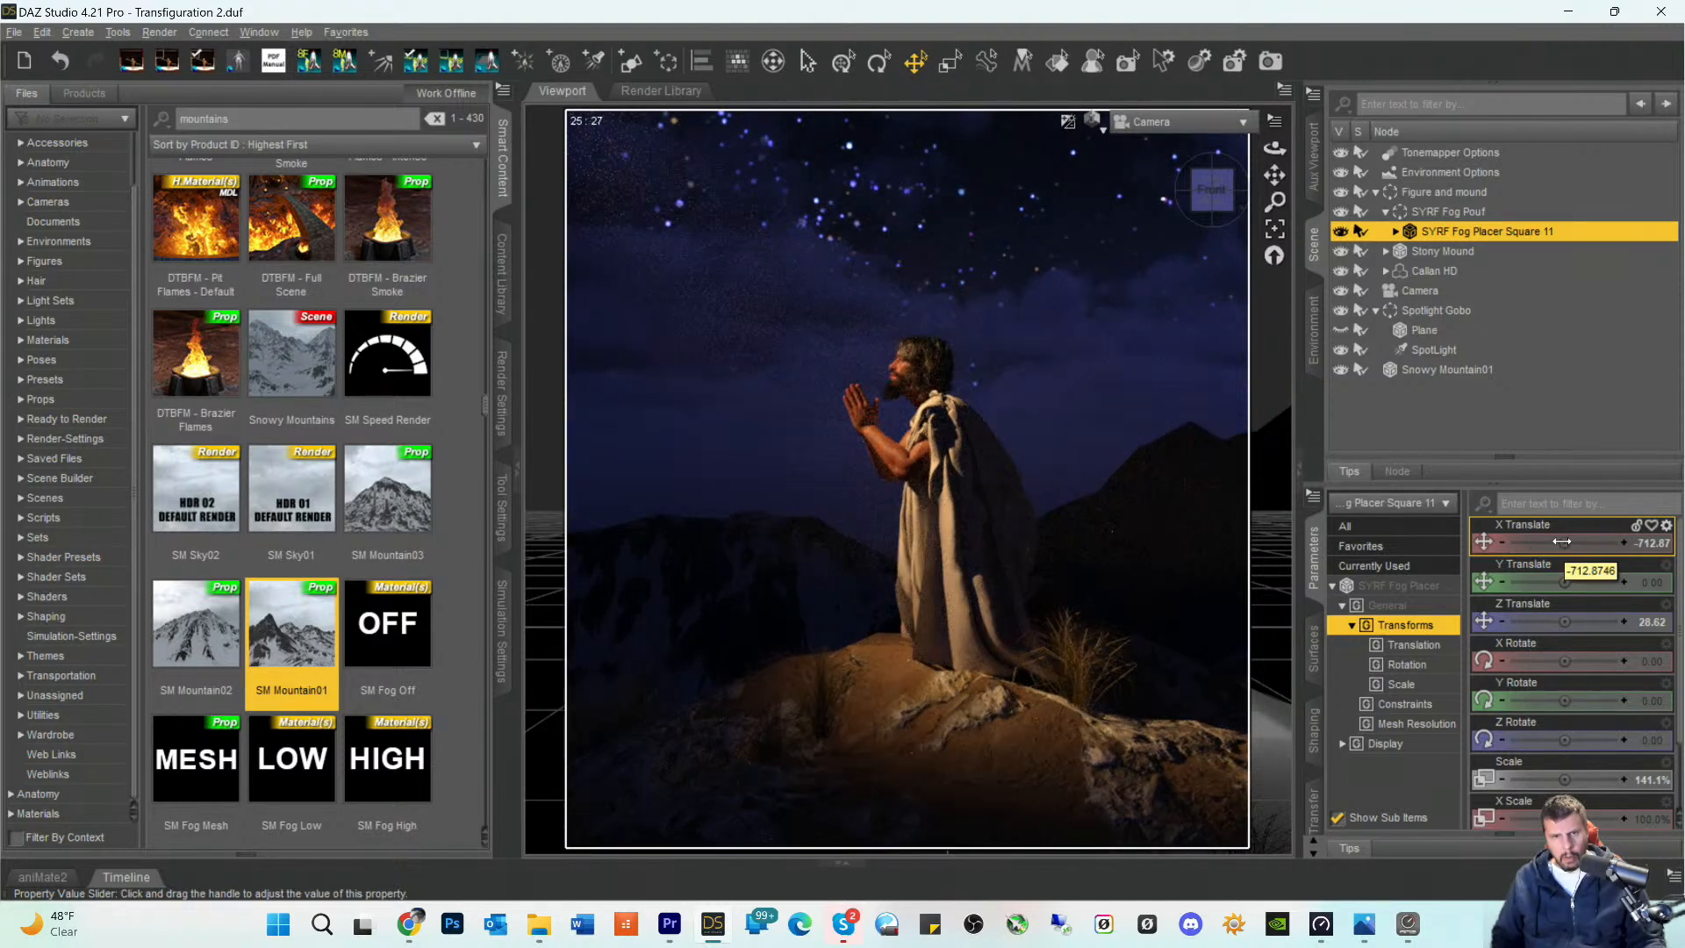
drag(1562, 542, 1537, 542)
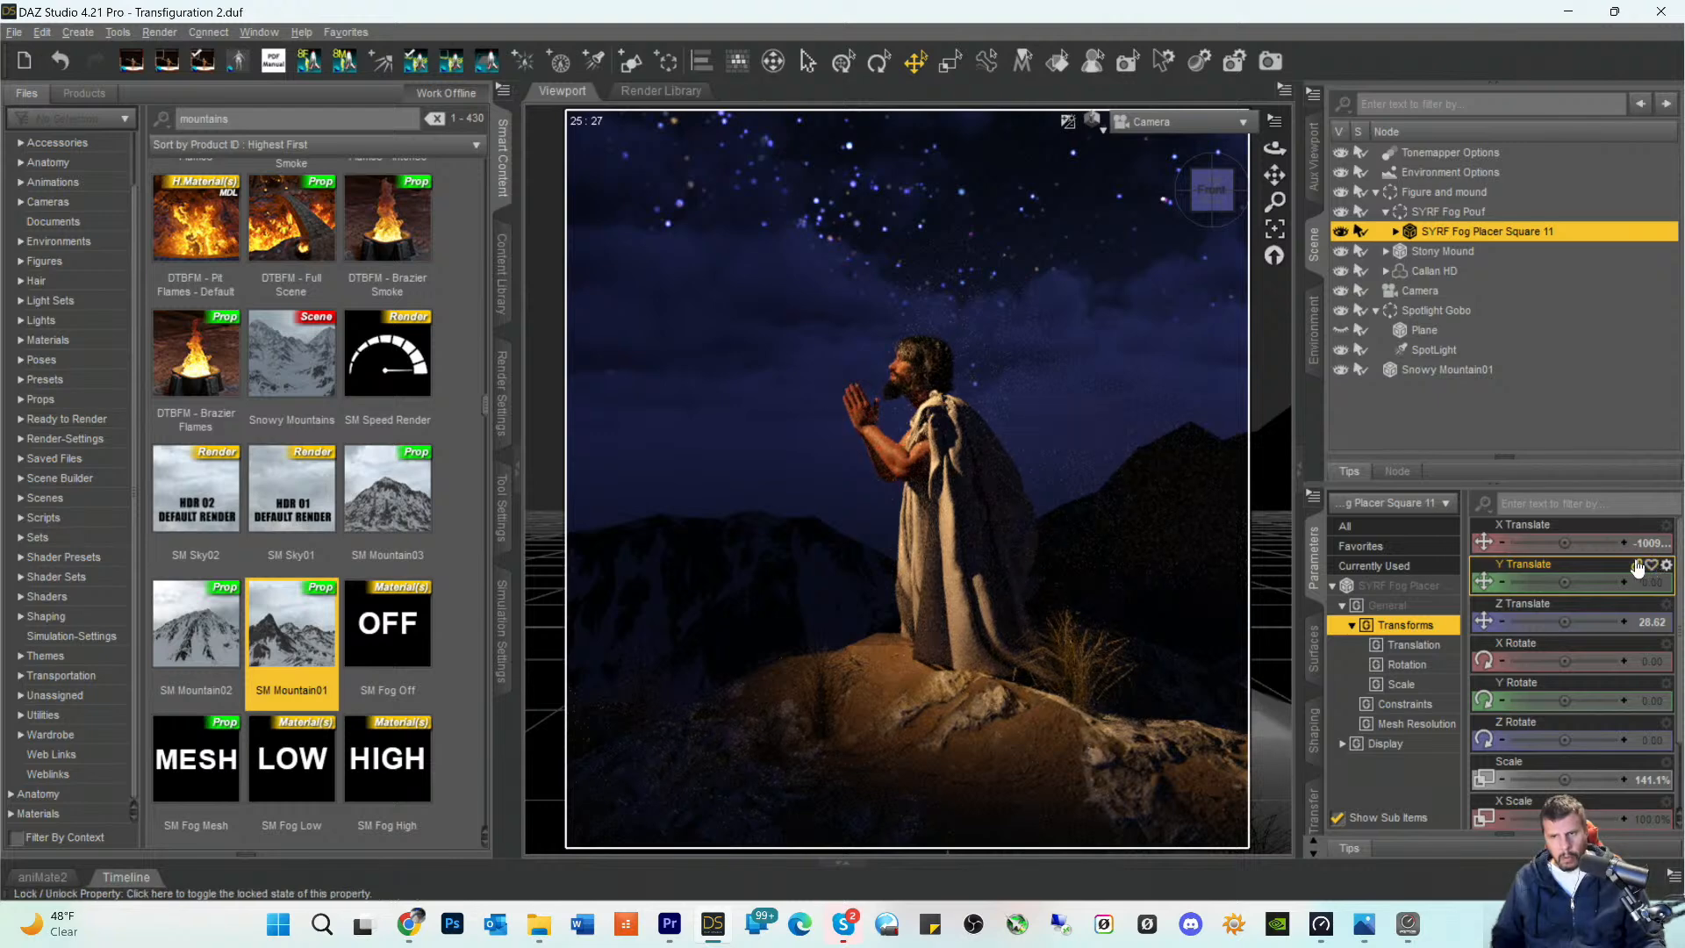
drag(1564, 545, 1602, 542)
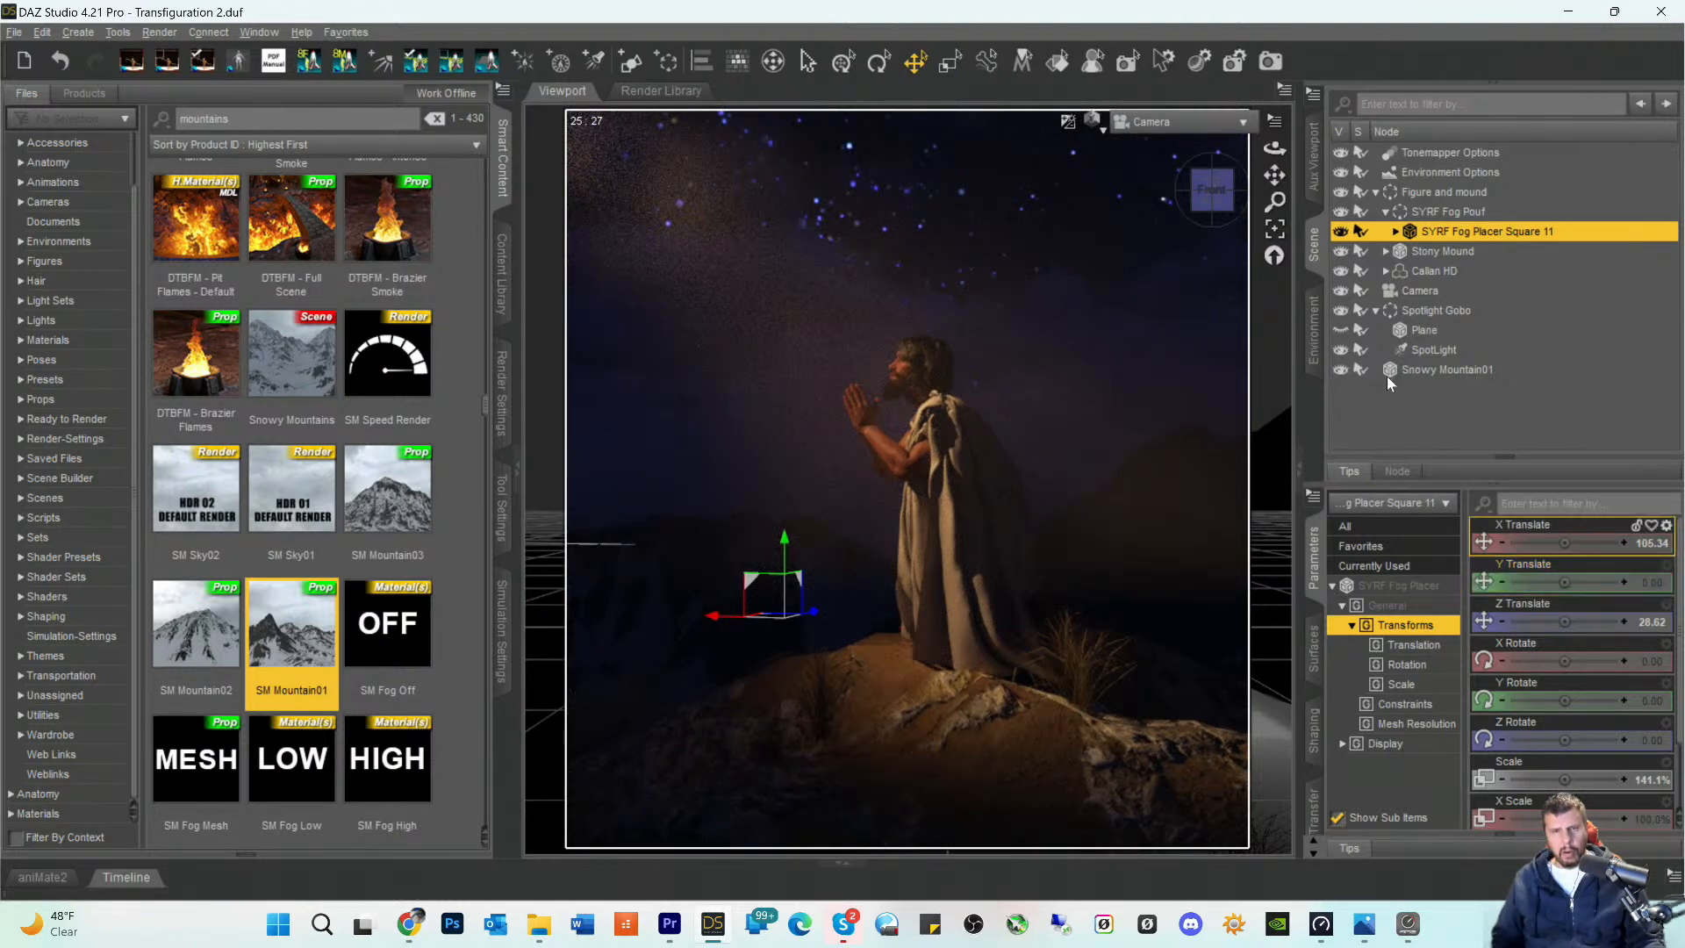
- In Perspective View, move the SpotLight along its beam axis toward the figure to about X -26.23, Y 145.62, Z -235.58, and return to the Camera view
click(1188, 132)
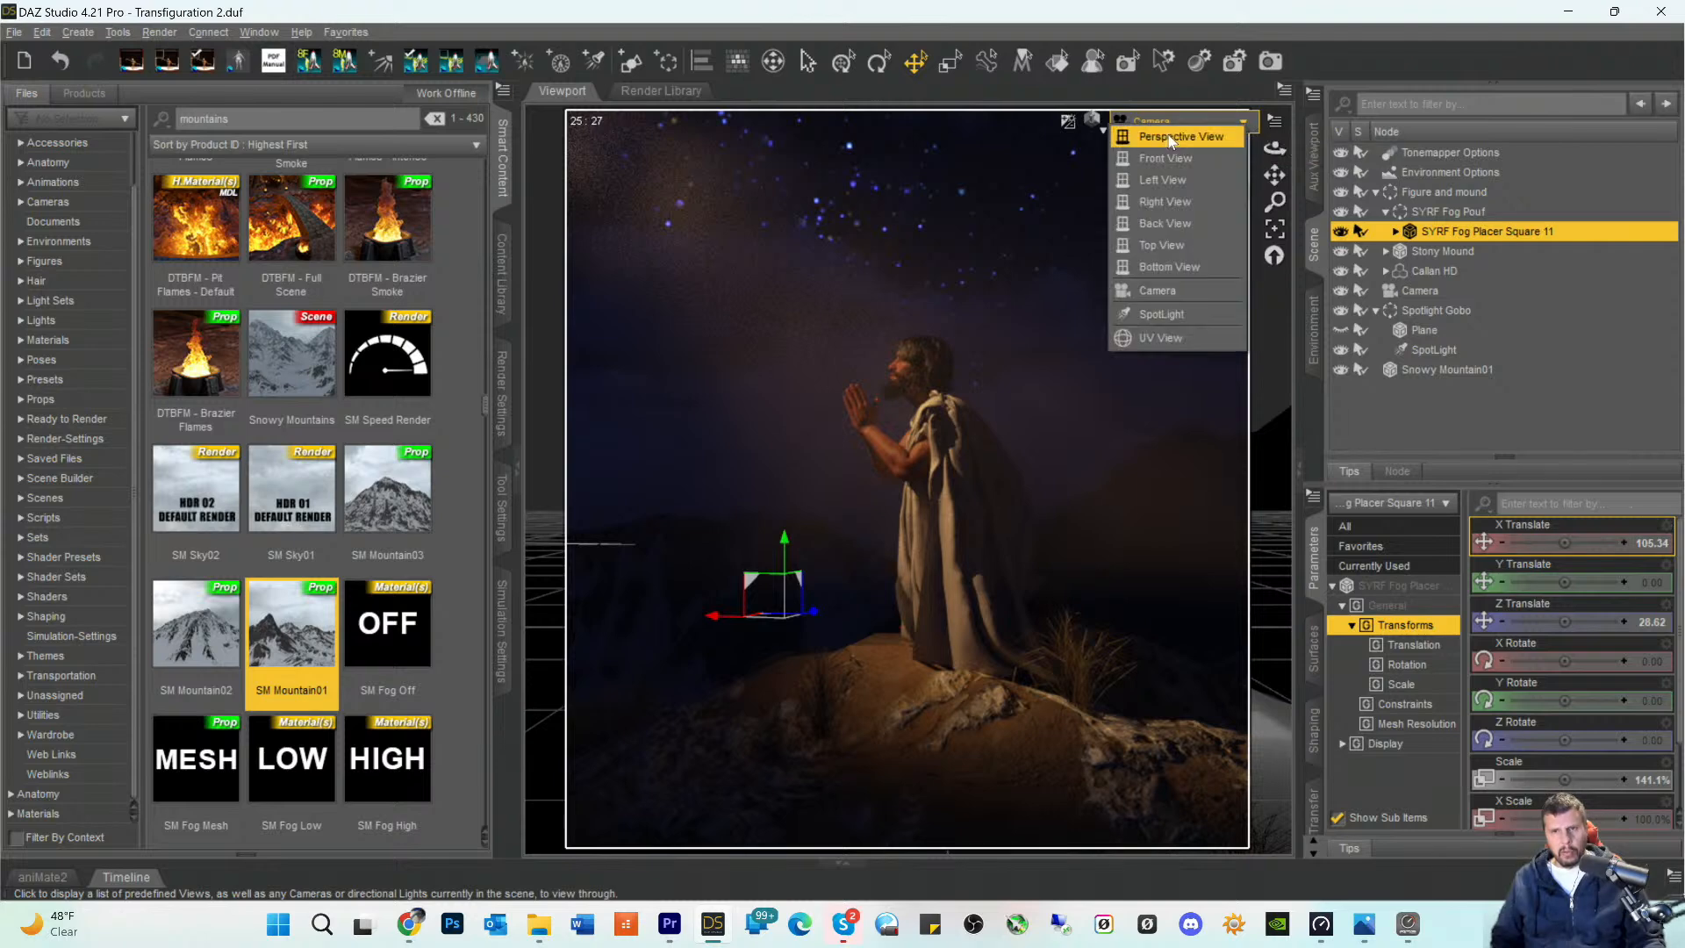
click(1172, 138)
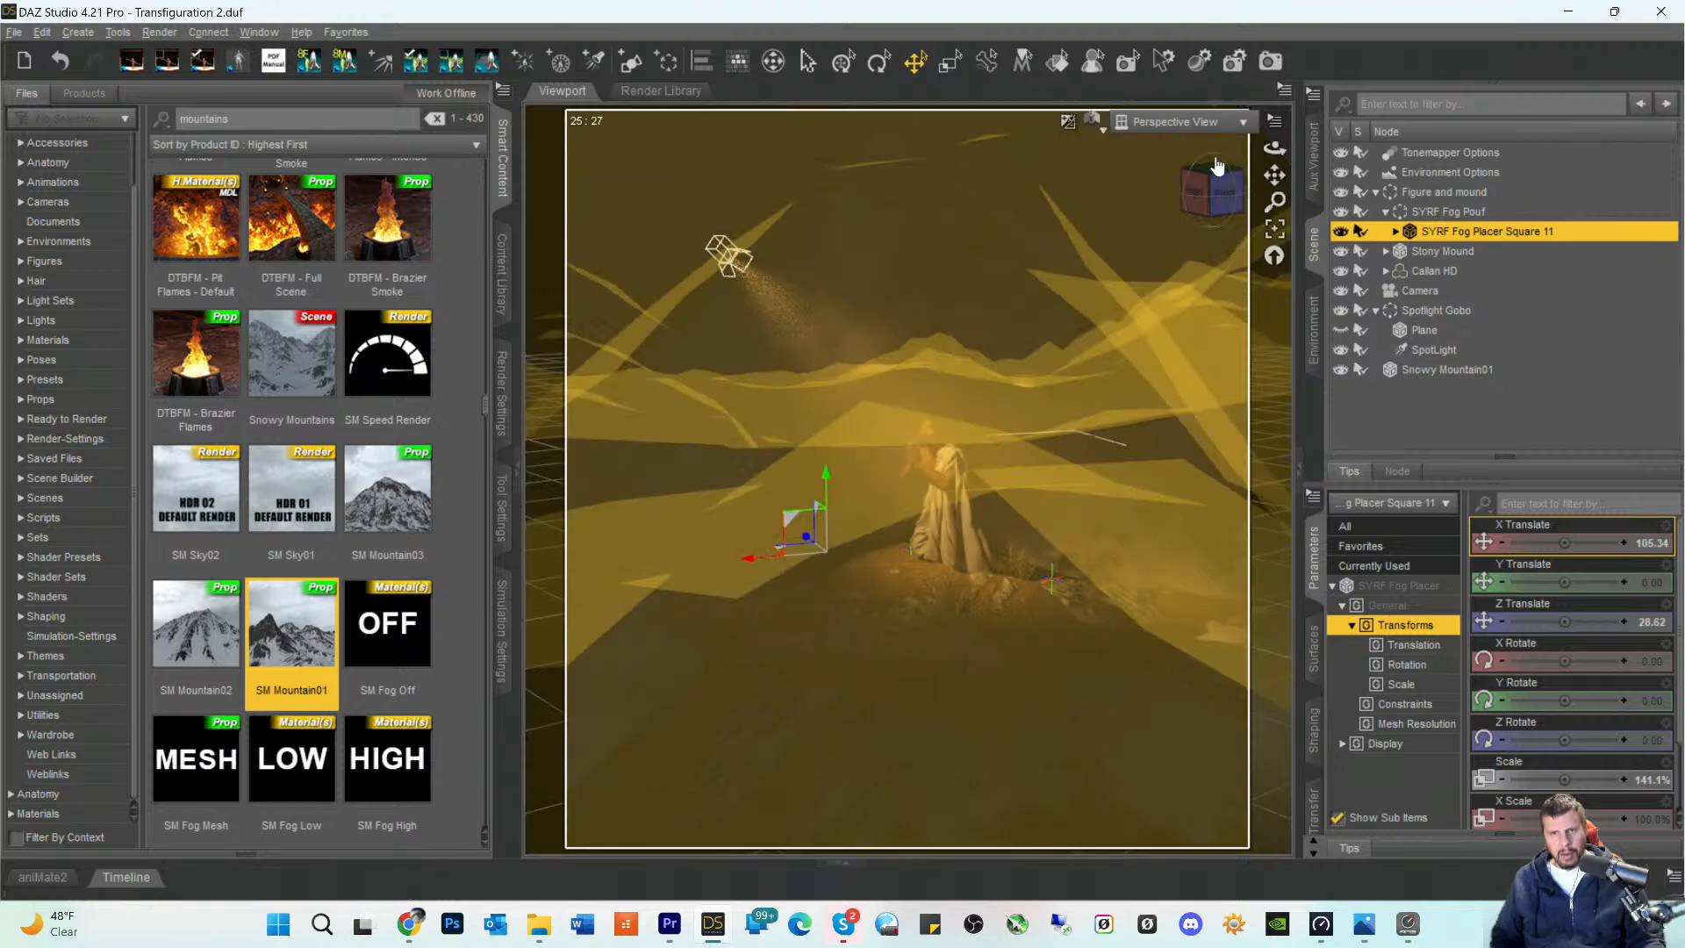
click(1162, 121)
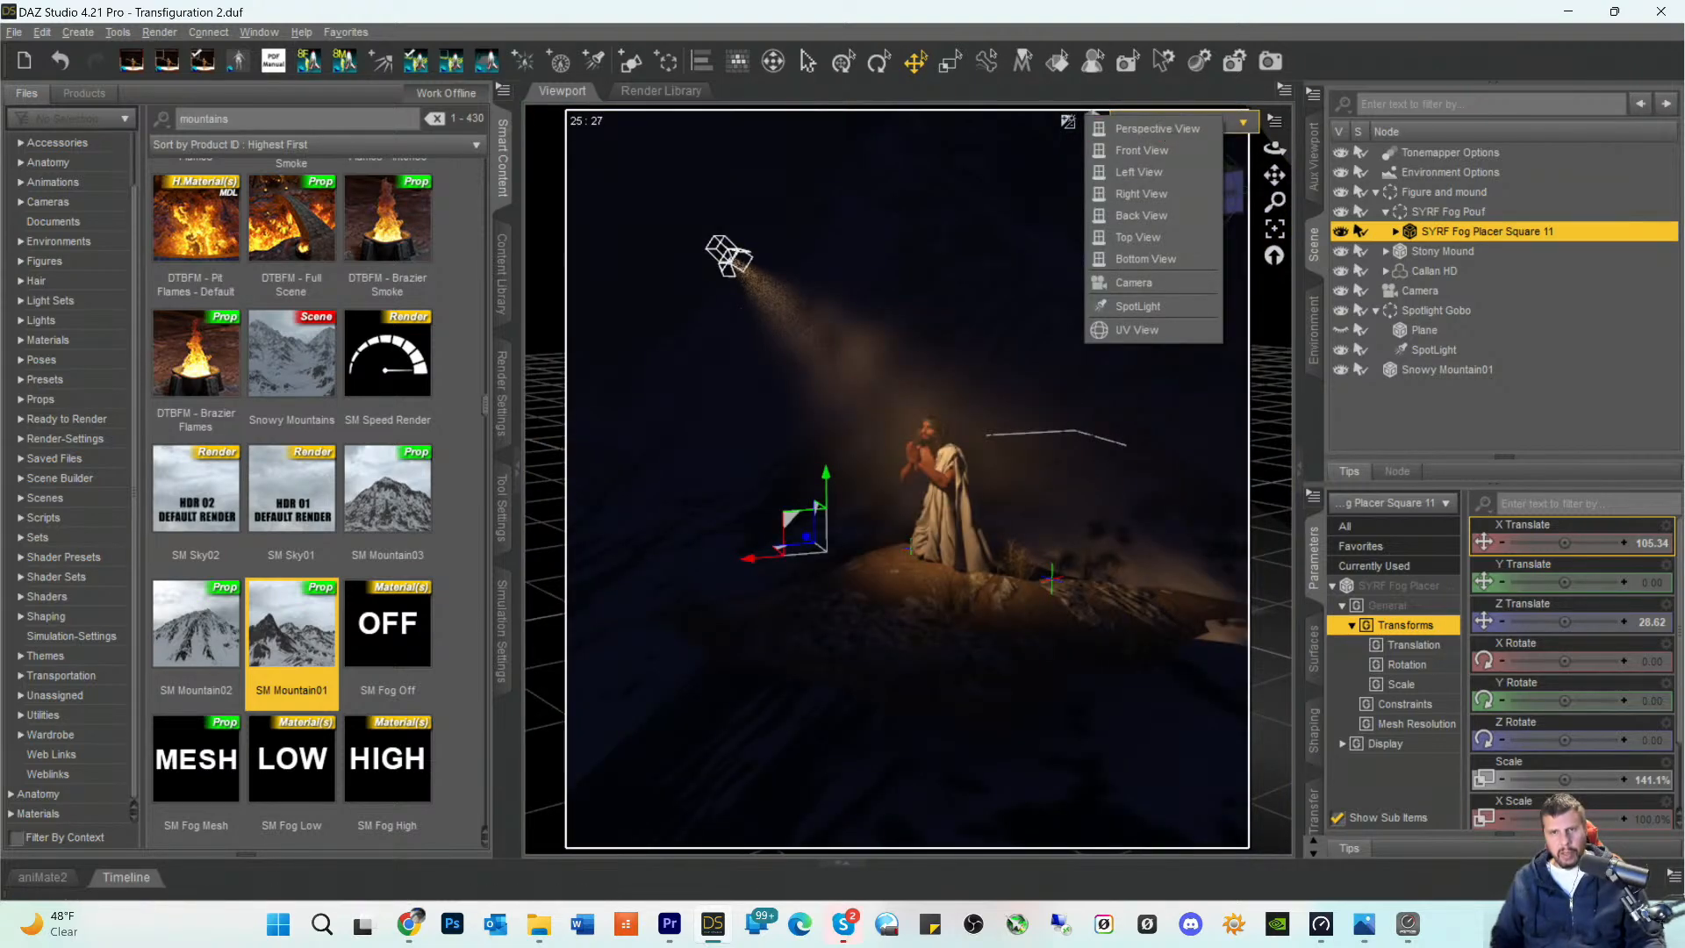
click(1335, 30)
click(1332, 29)
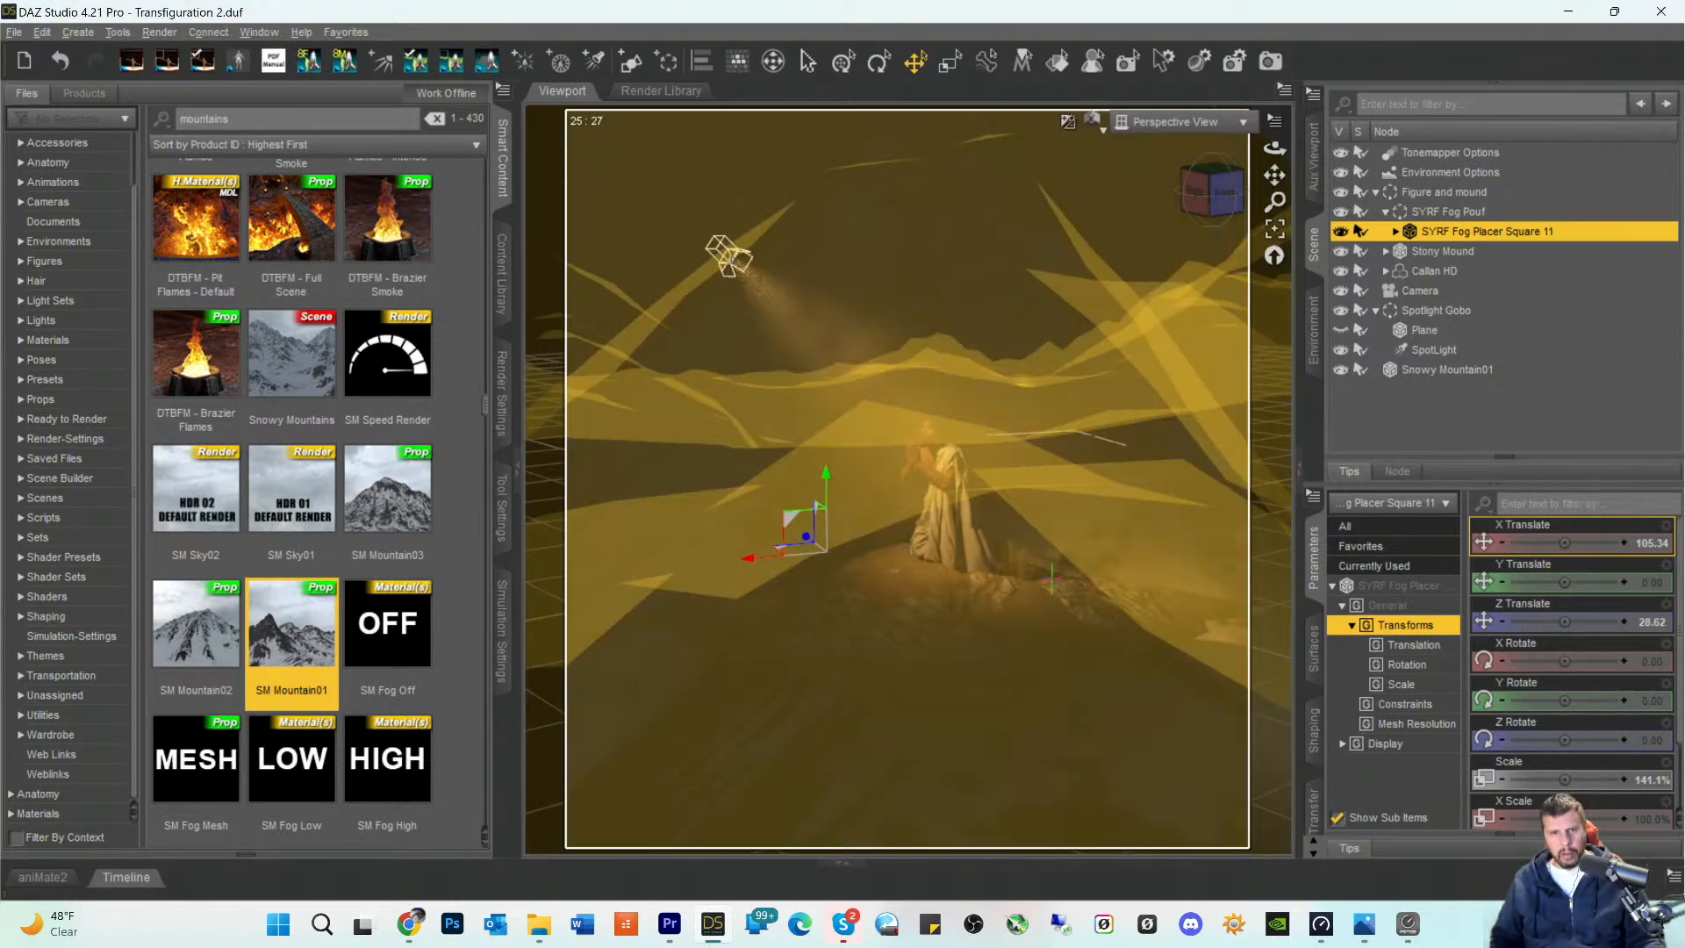
click(729, 259)
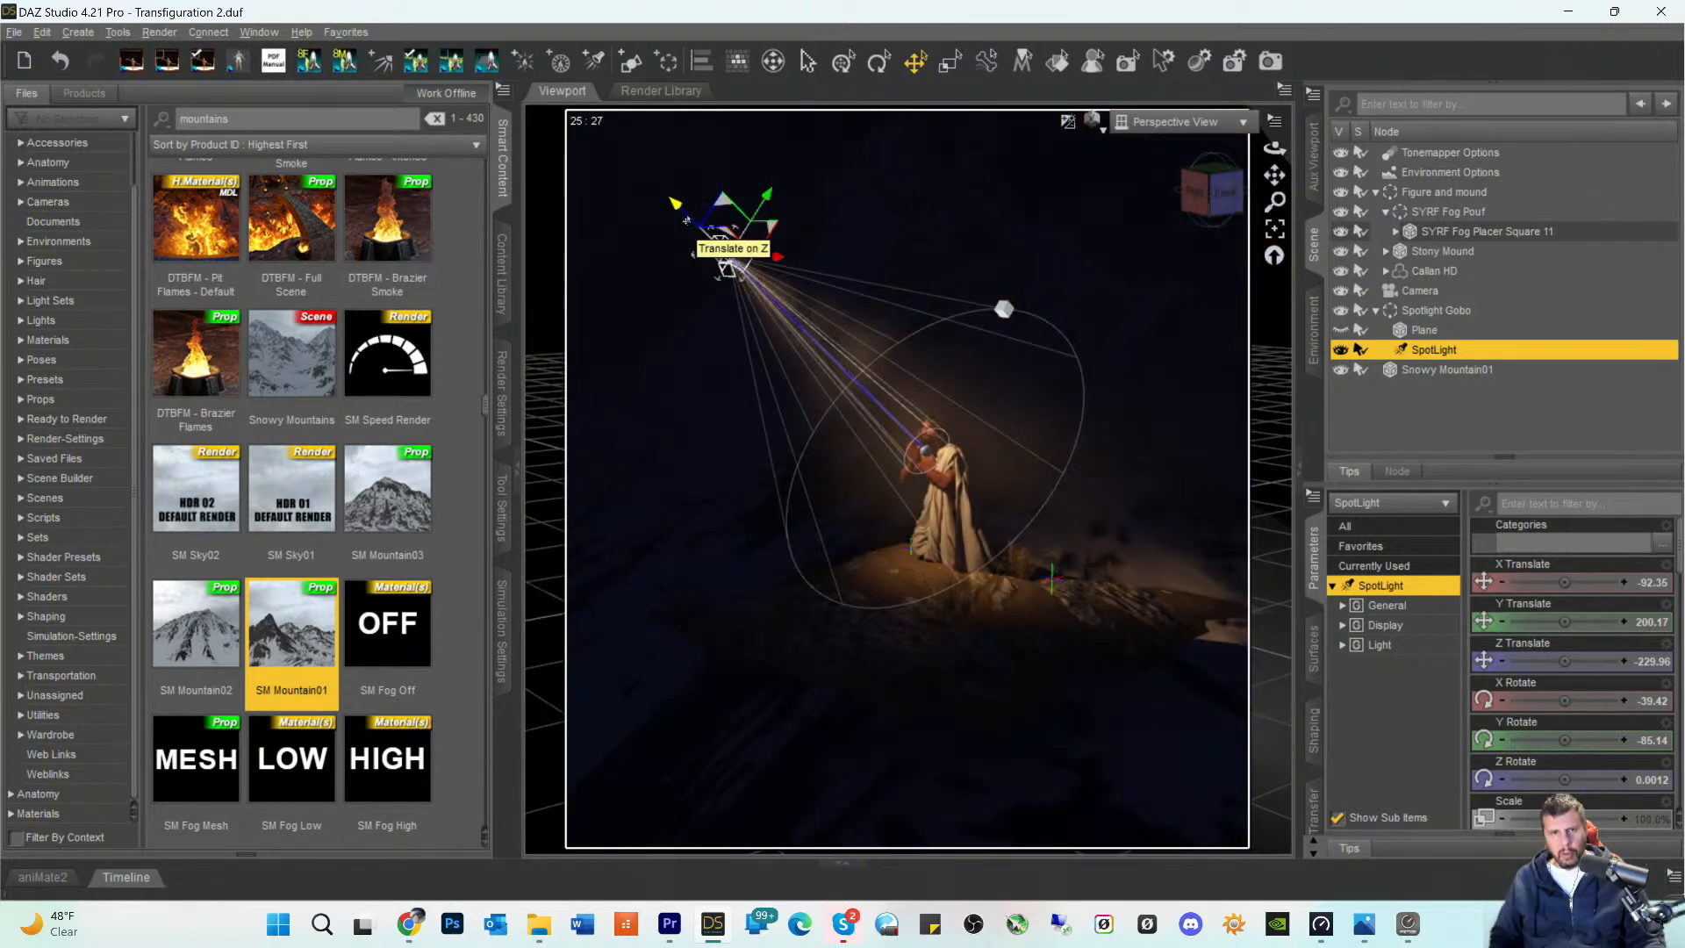
drag(675, 205, 753, 281)
click(1176, 122)
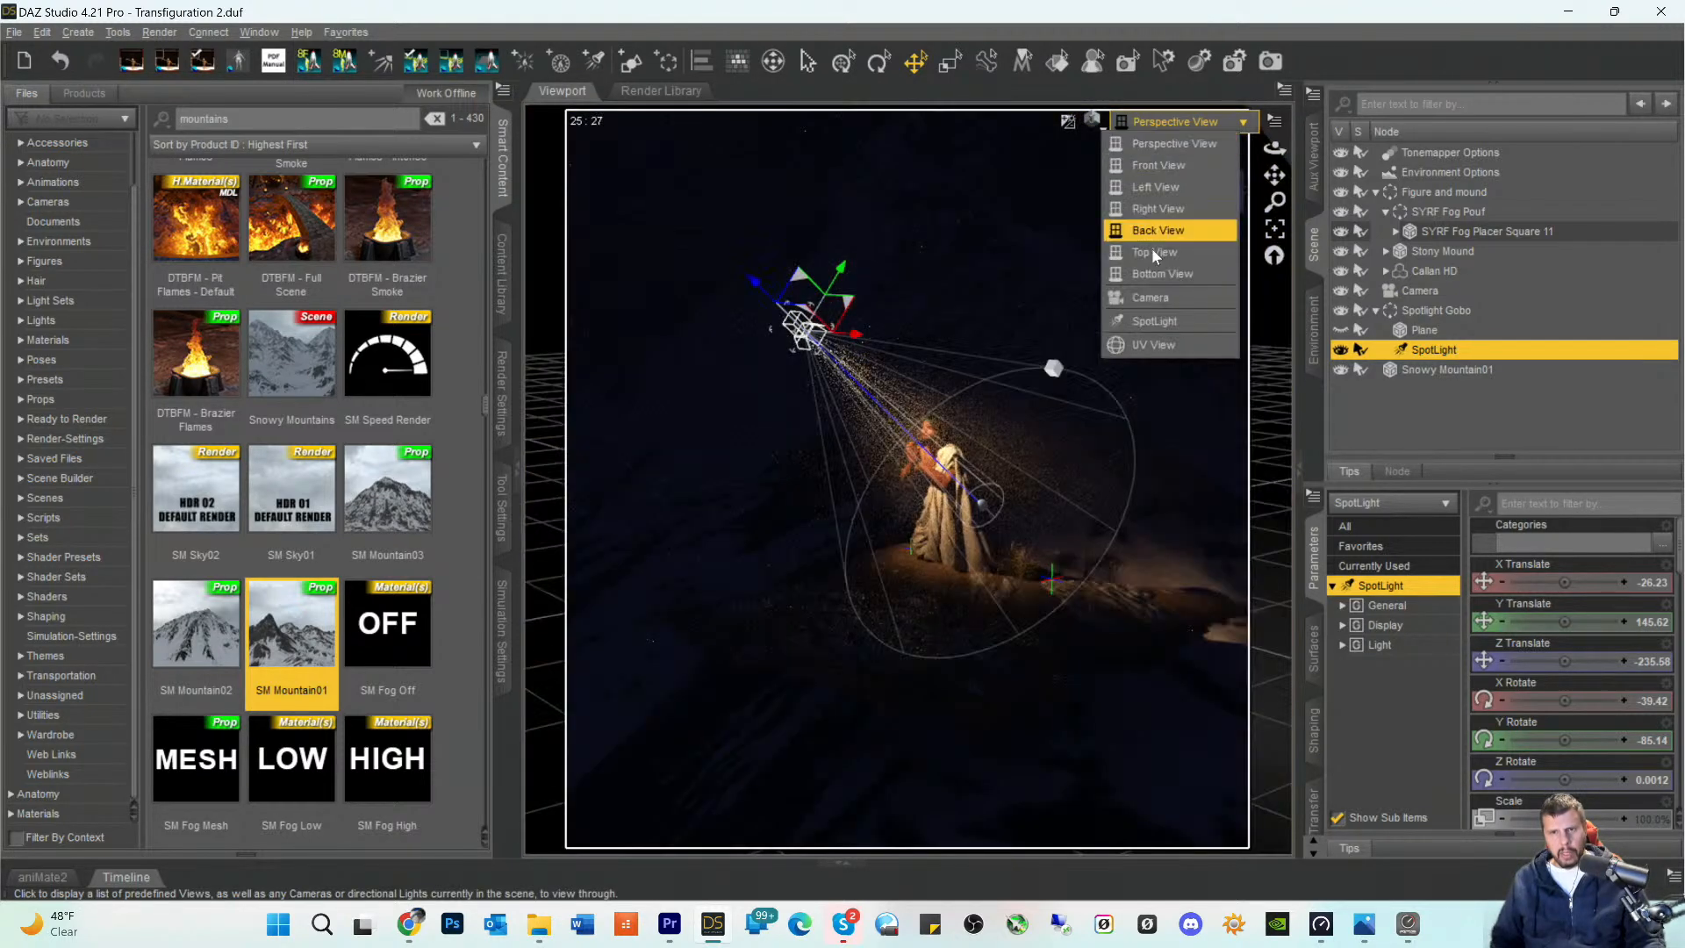
click(1155, 304)
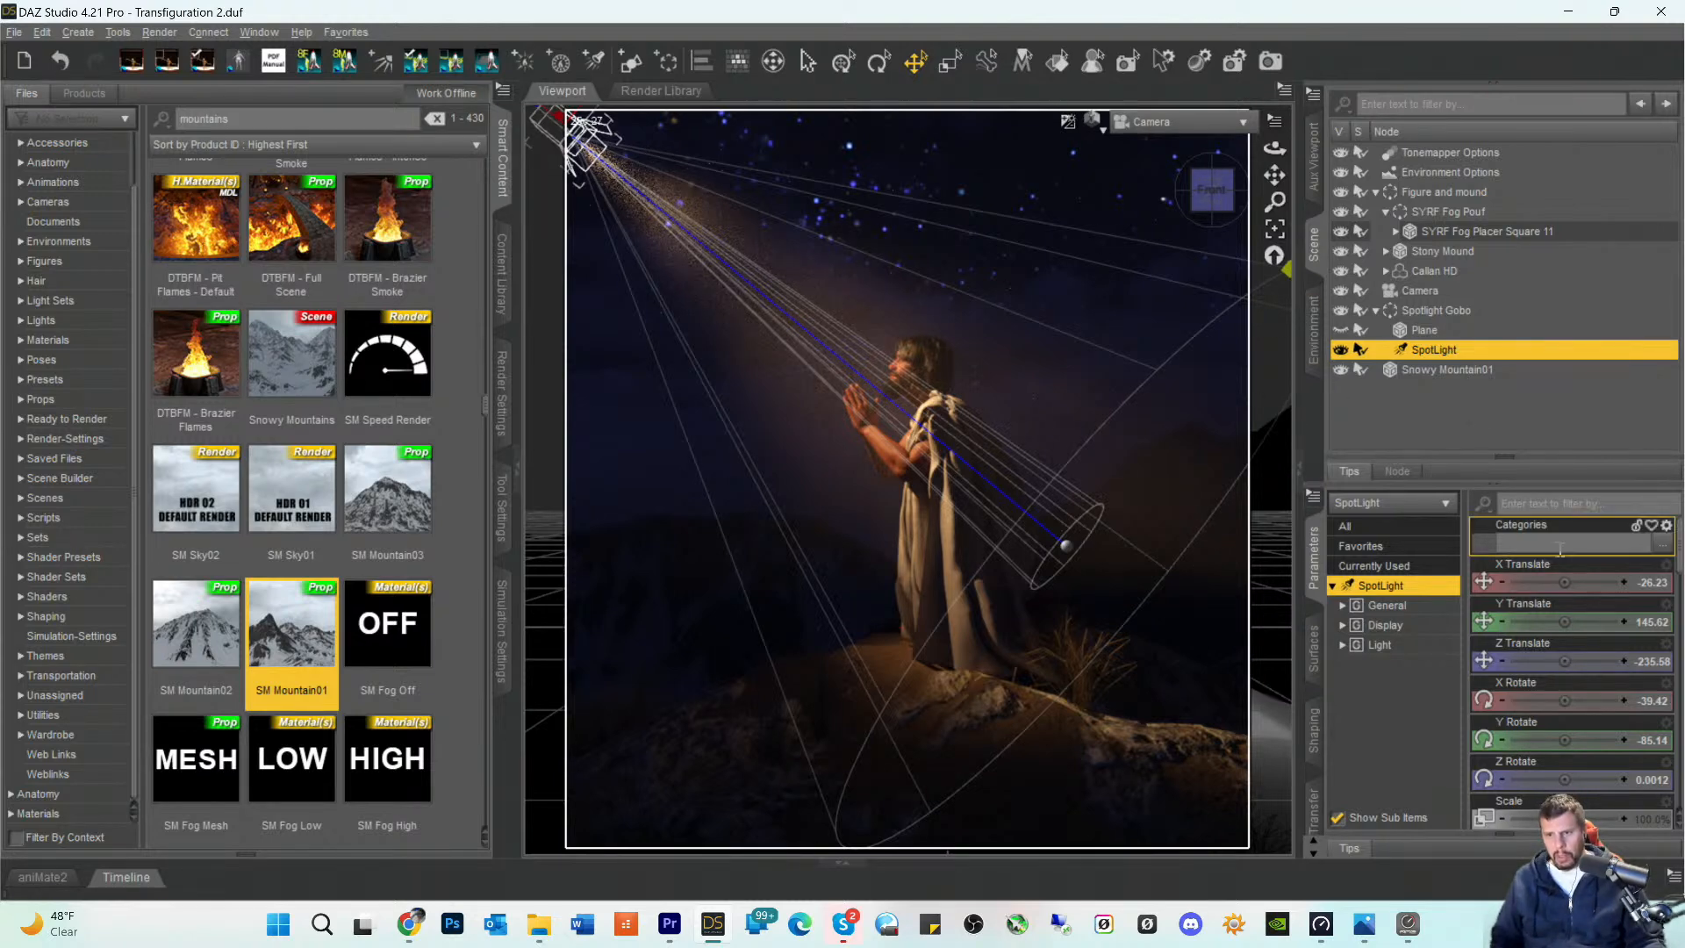
- Raise the SpotLight to a Y Translate of about 178.04 and shift it to an X Translate of about -65.18
drag(1567, 620, 1540, 582)
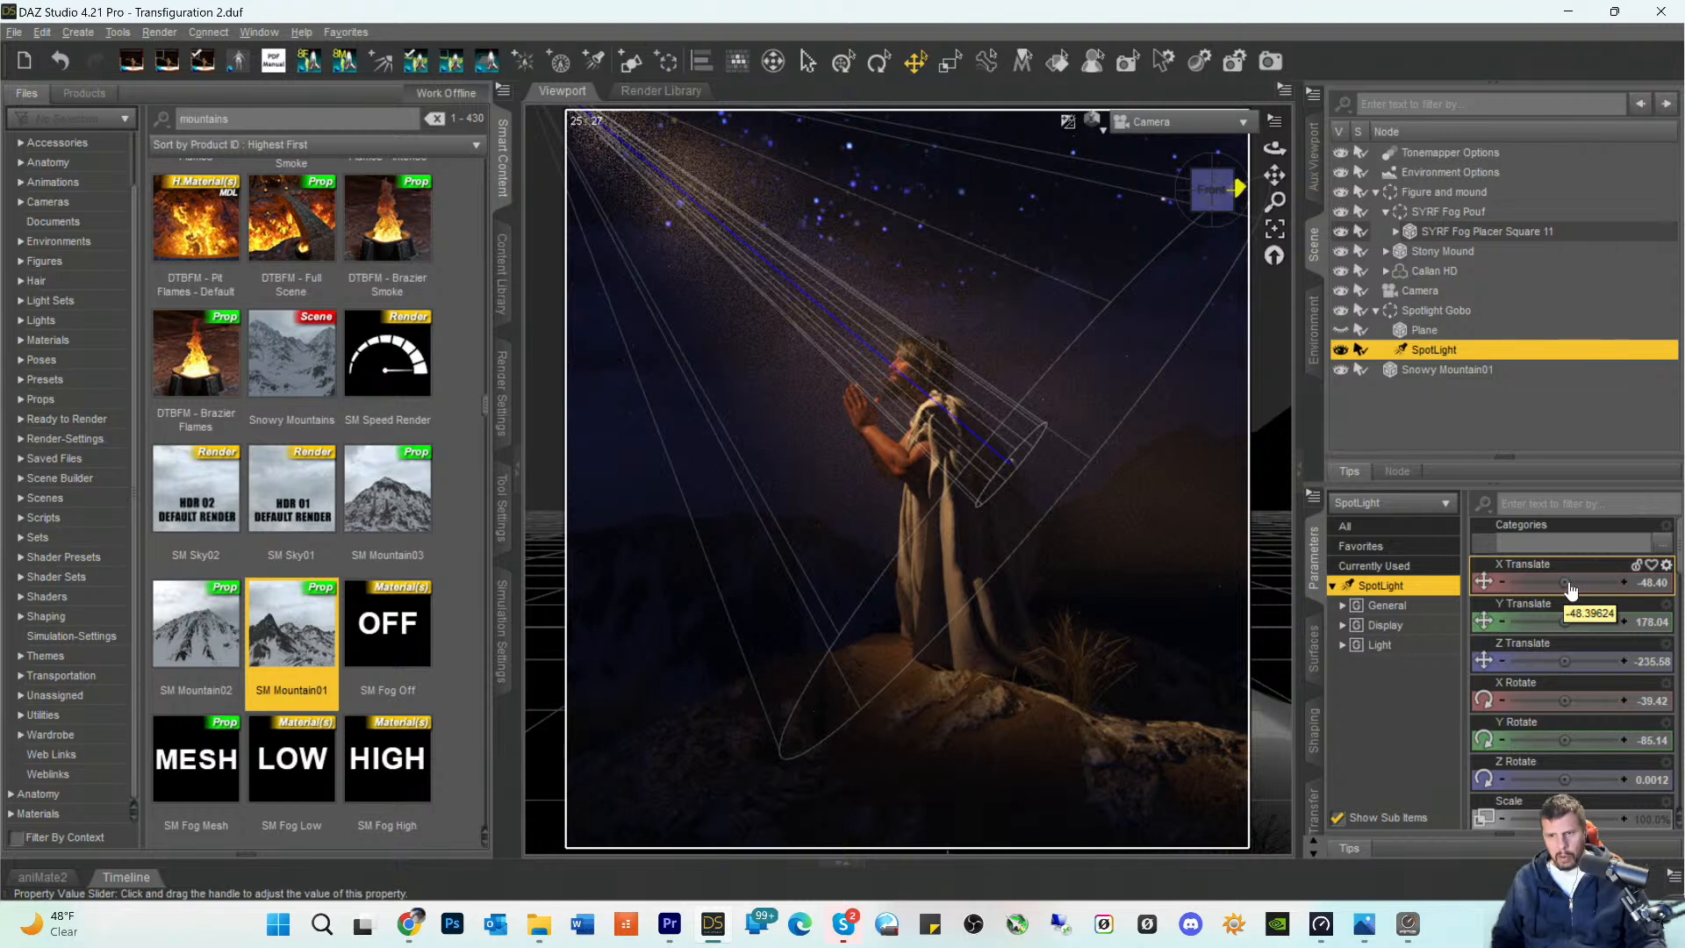
drag(1565, 582, 1542, 583)
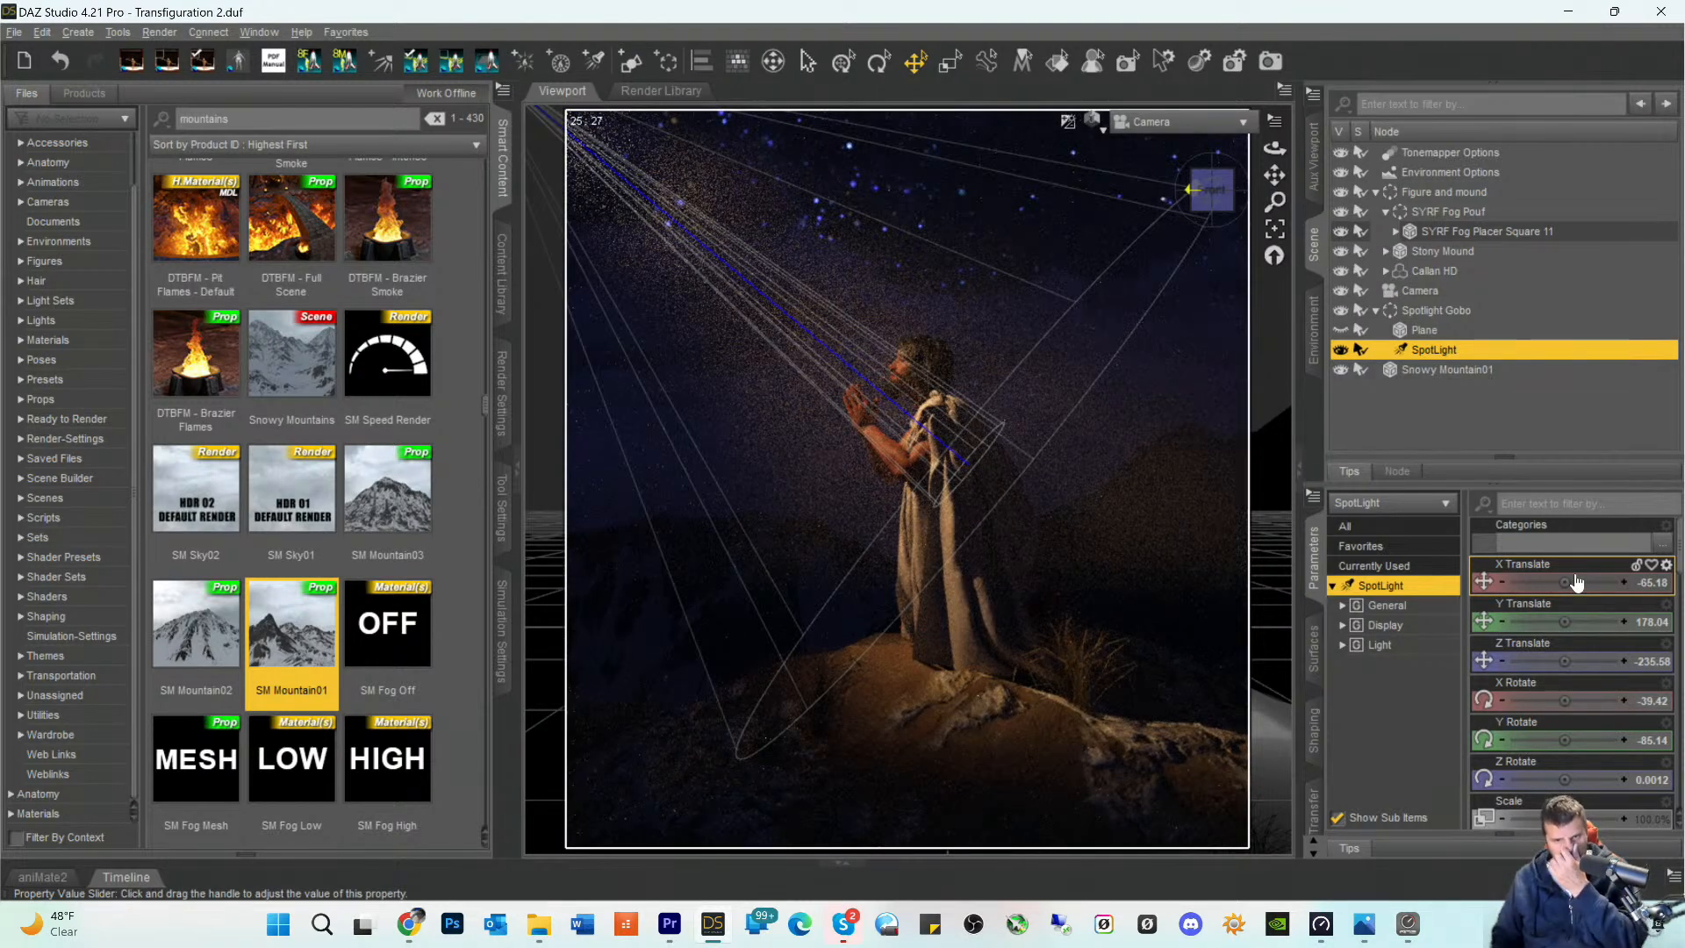
click(1091, 759)
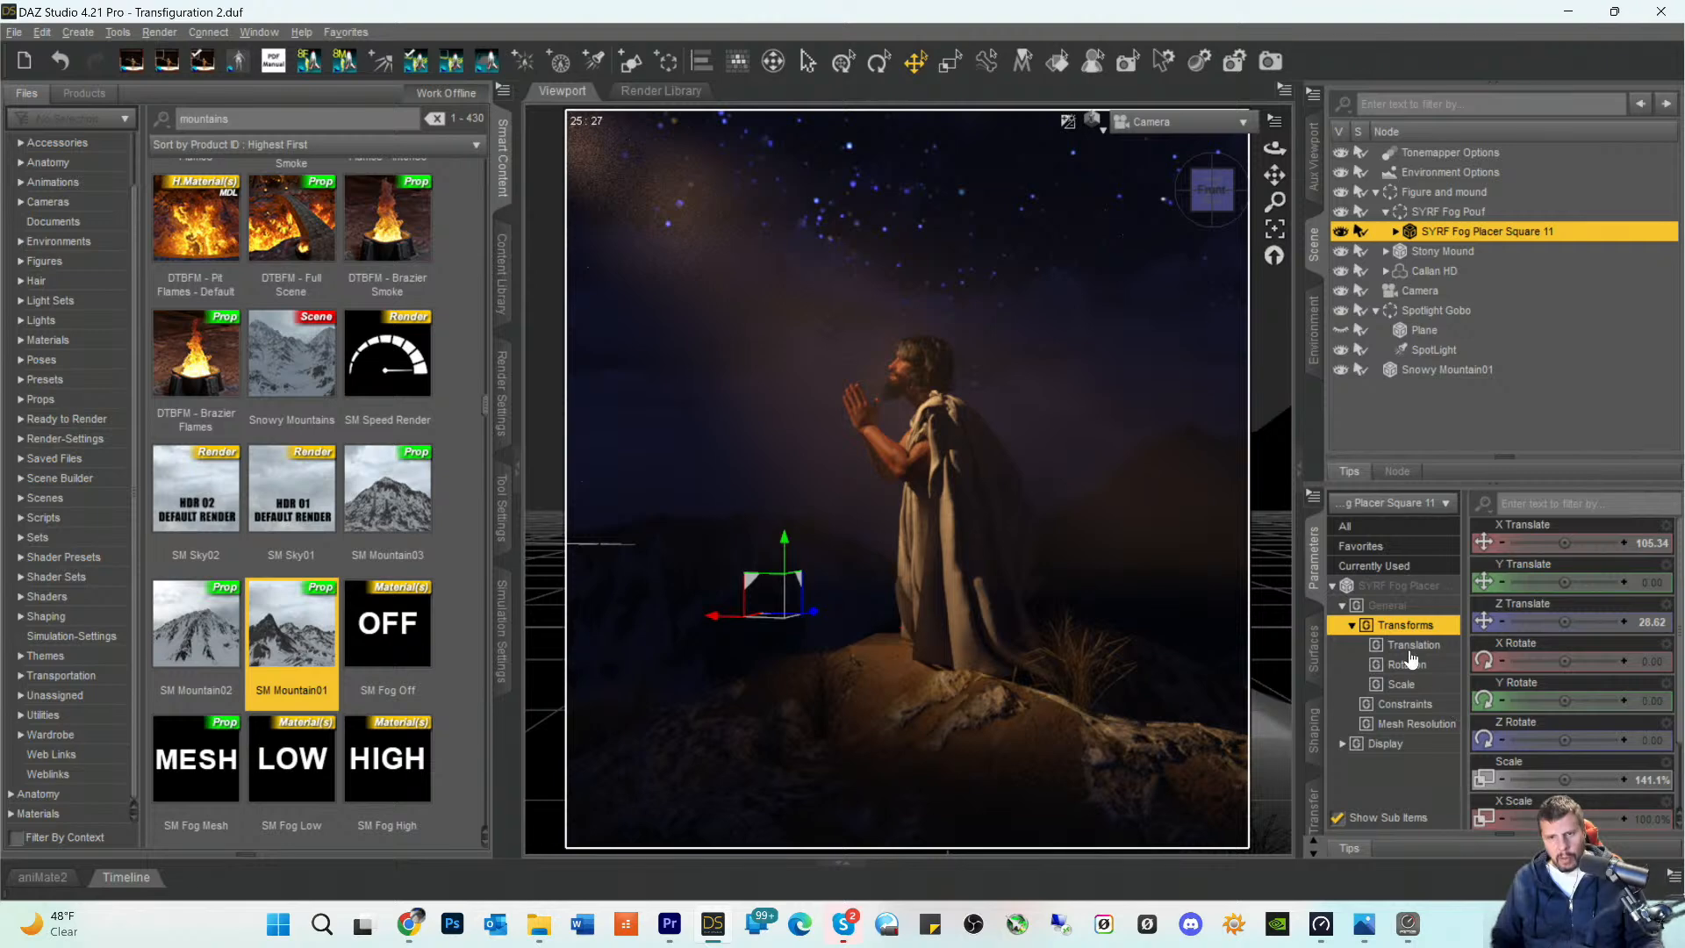
- Rotate Snowy Mountain01 to a Y Rotate of about 148.35 and deselect it
click(1432, 374)
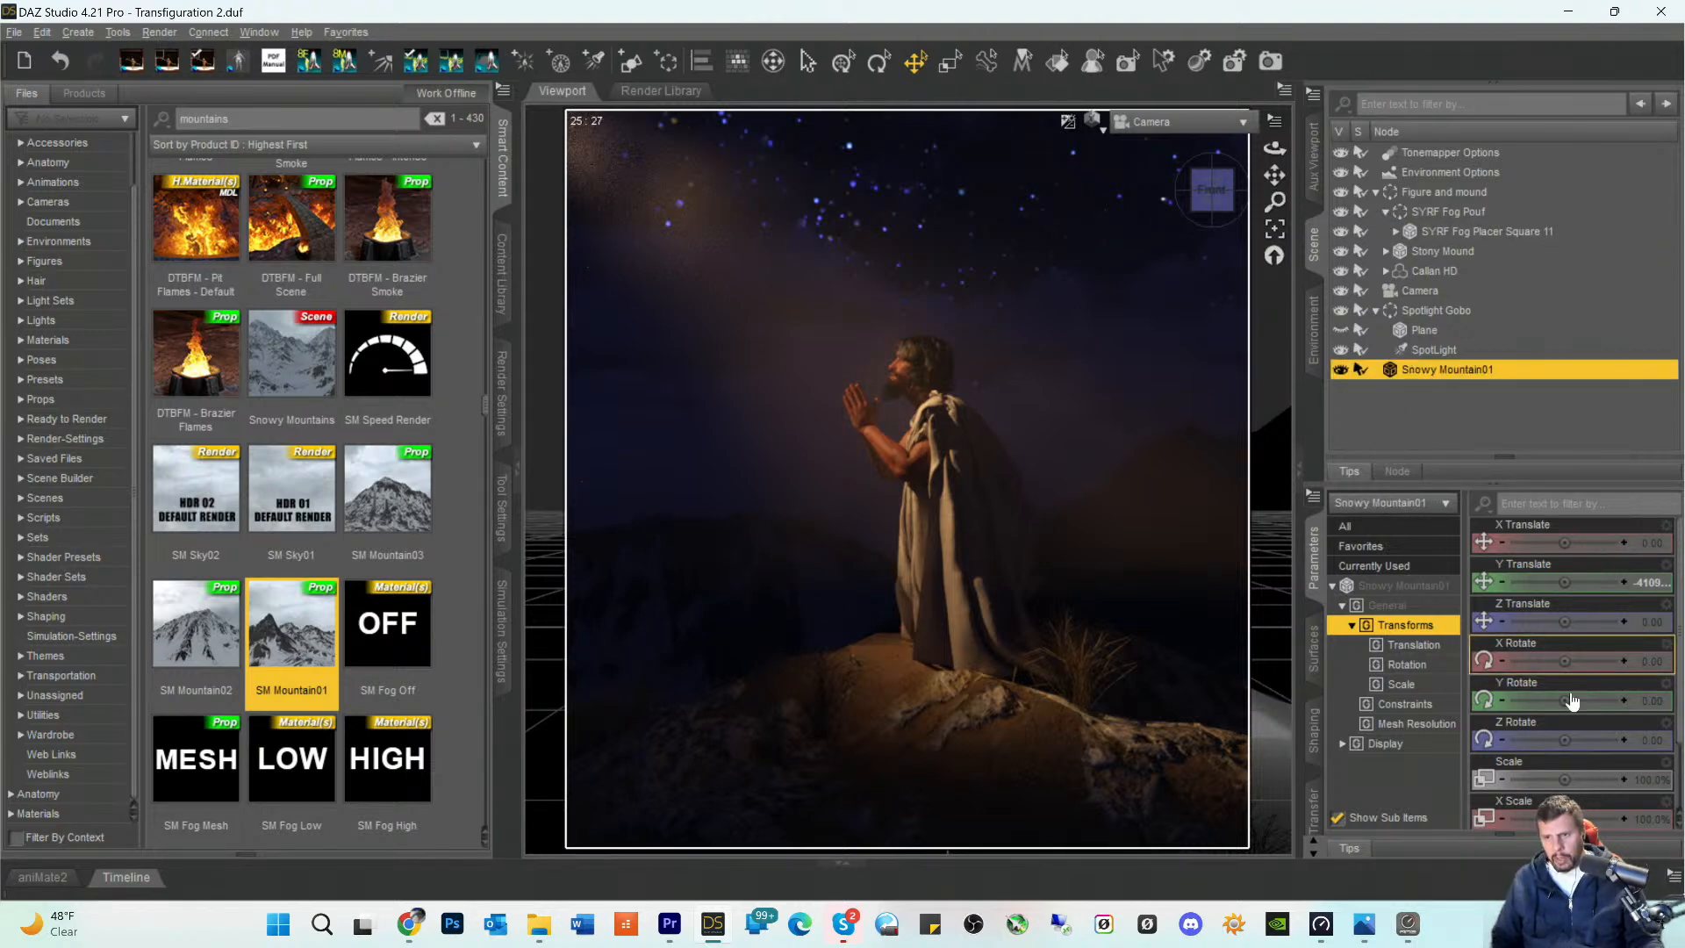
mouse_move(1567, 697)
mouse_down()
mouse_move(1592, 699)
mouse_move(1558, 707)
mouse_up()
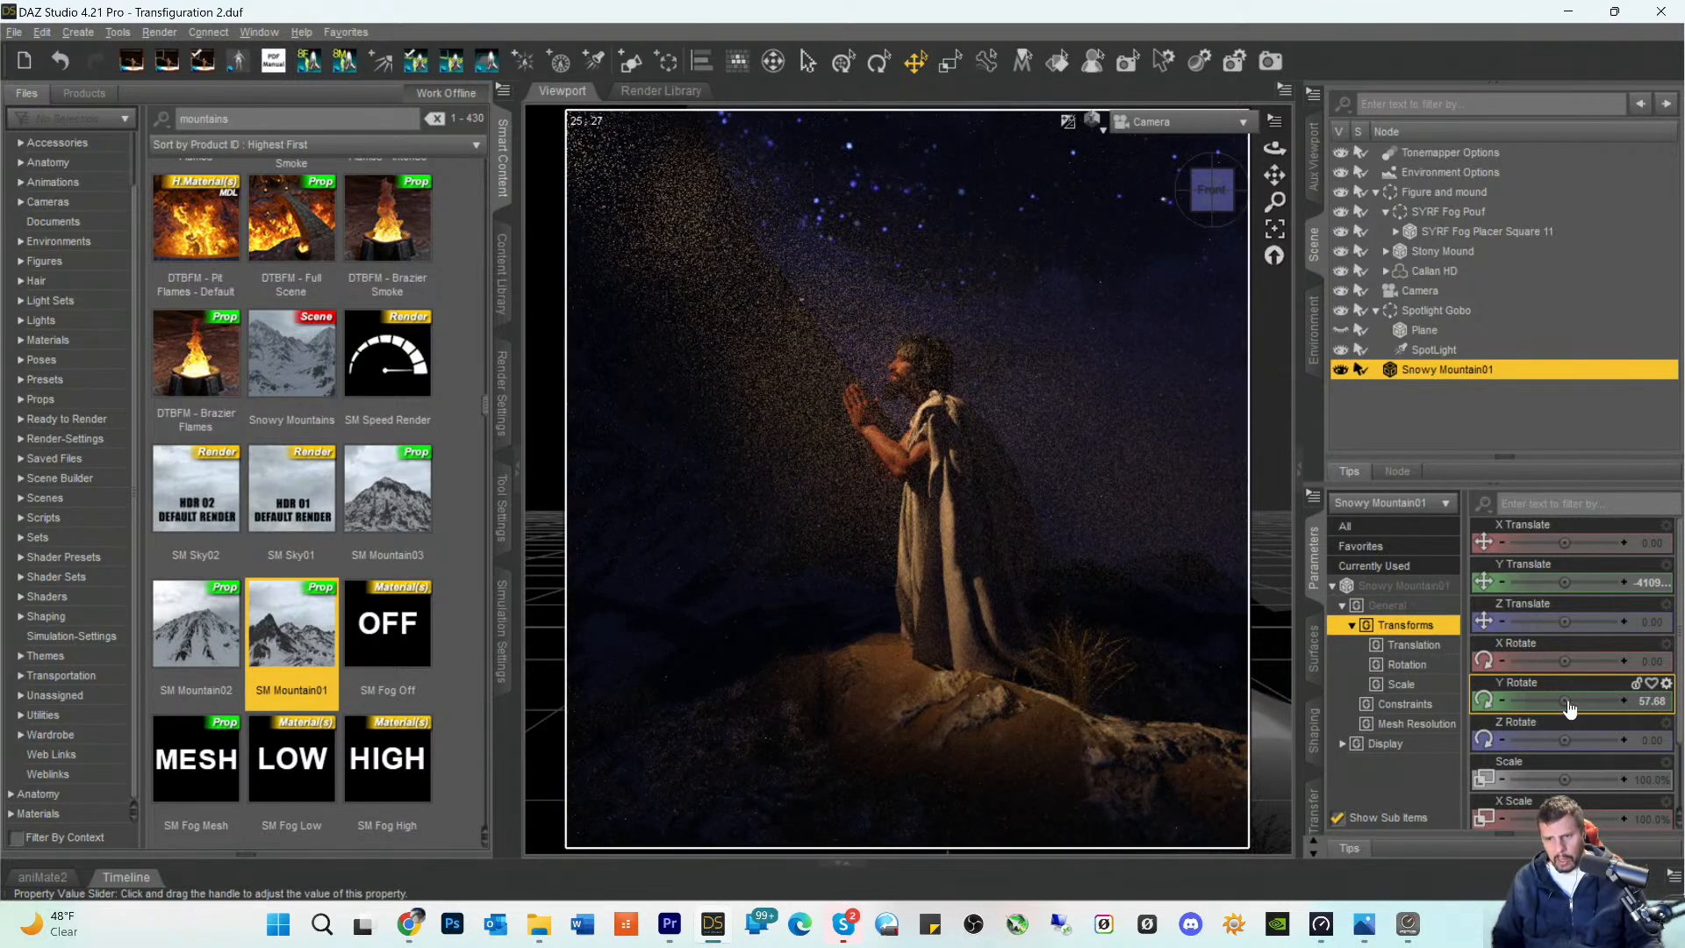
mouse_move(1558, 706)
mouse_down()
mouse_move(1519, 707)
mouse_move(1596, 707)
mouse_move(1562, 709)
mouse_up()
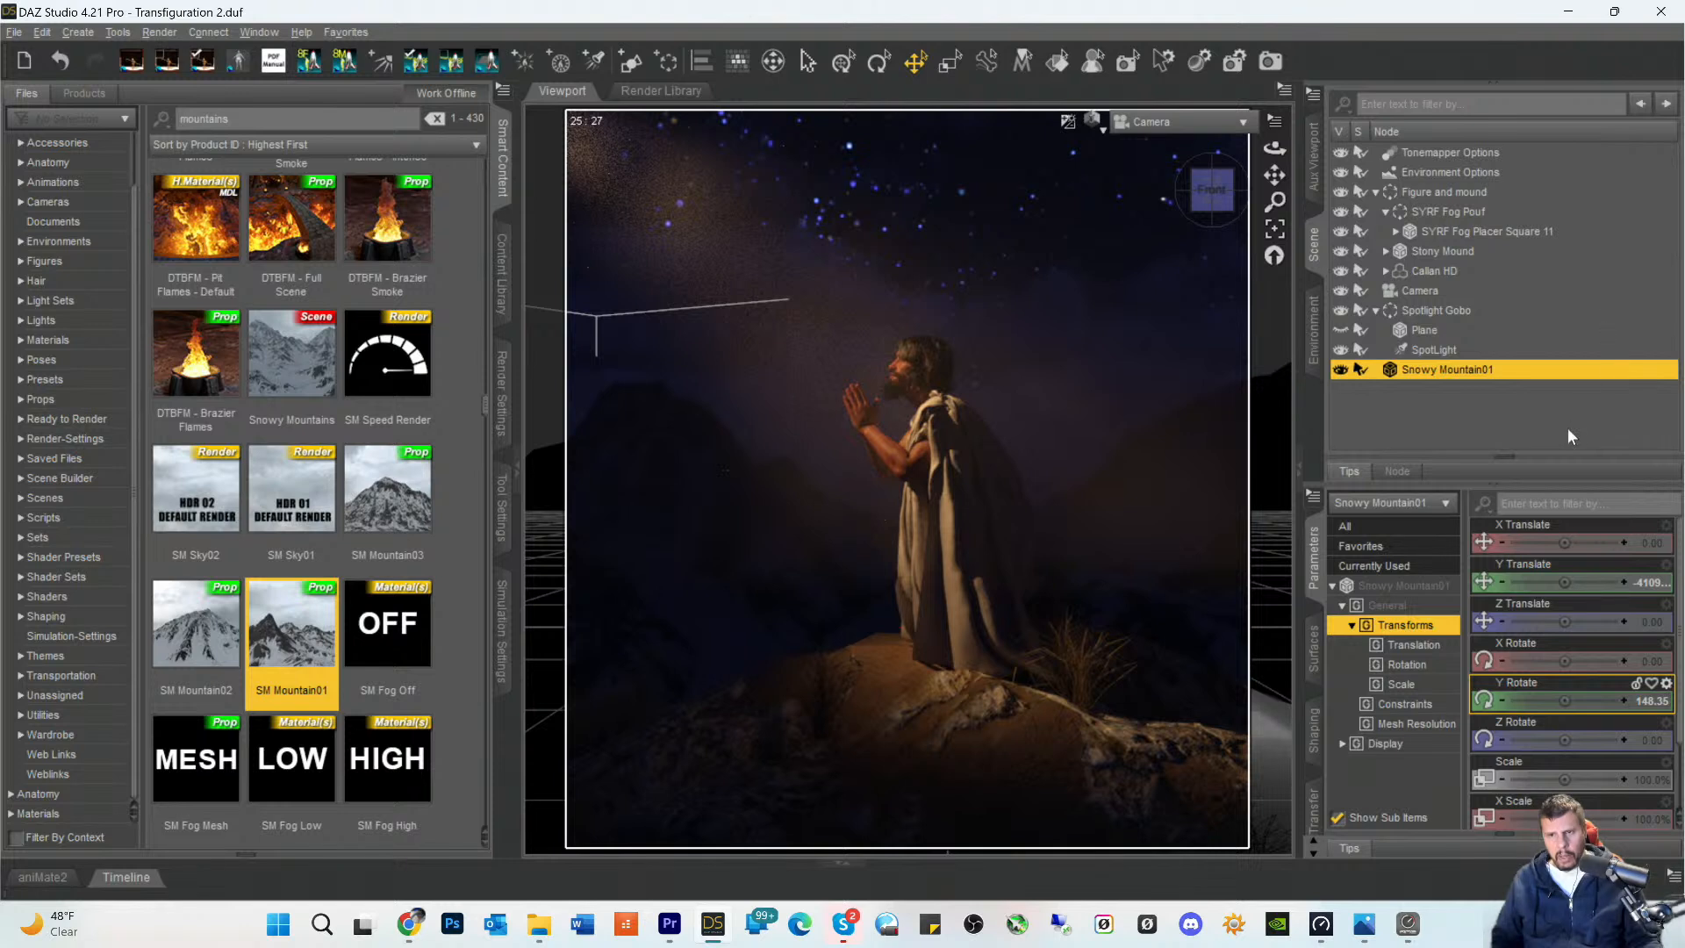
click(1568, 428)
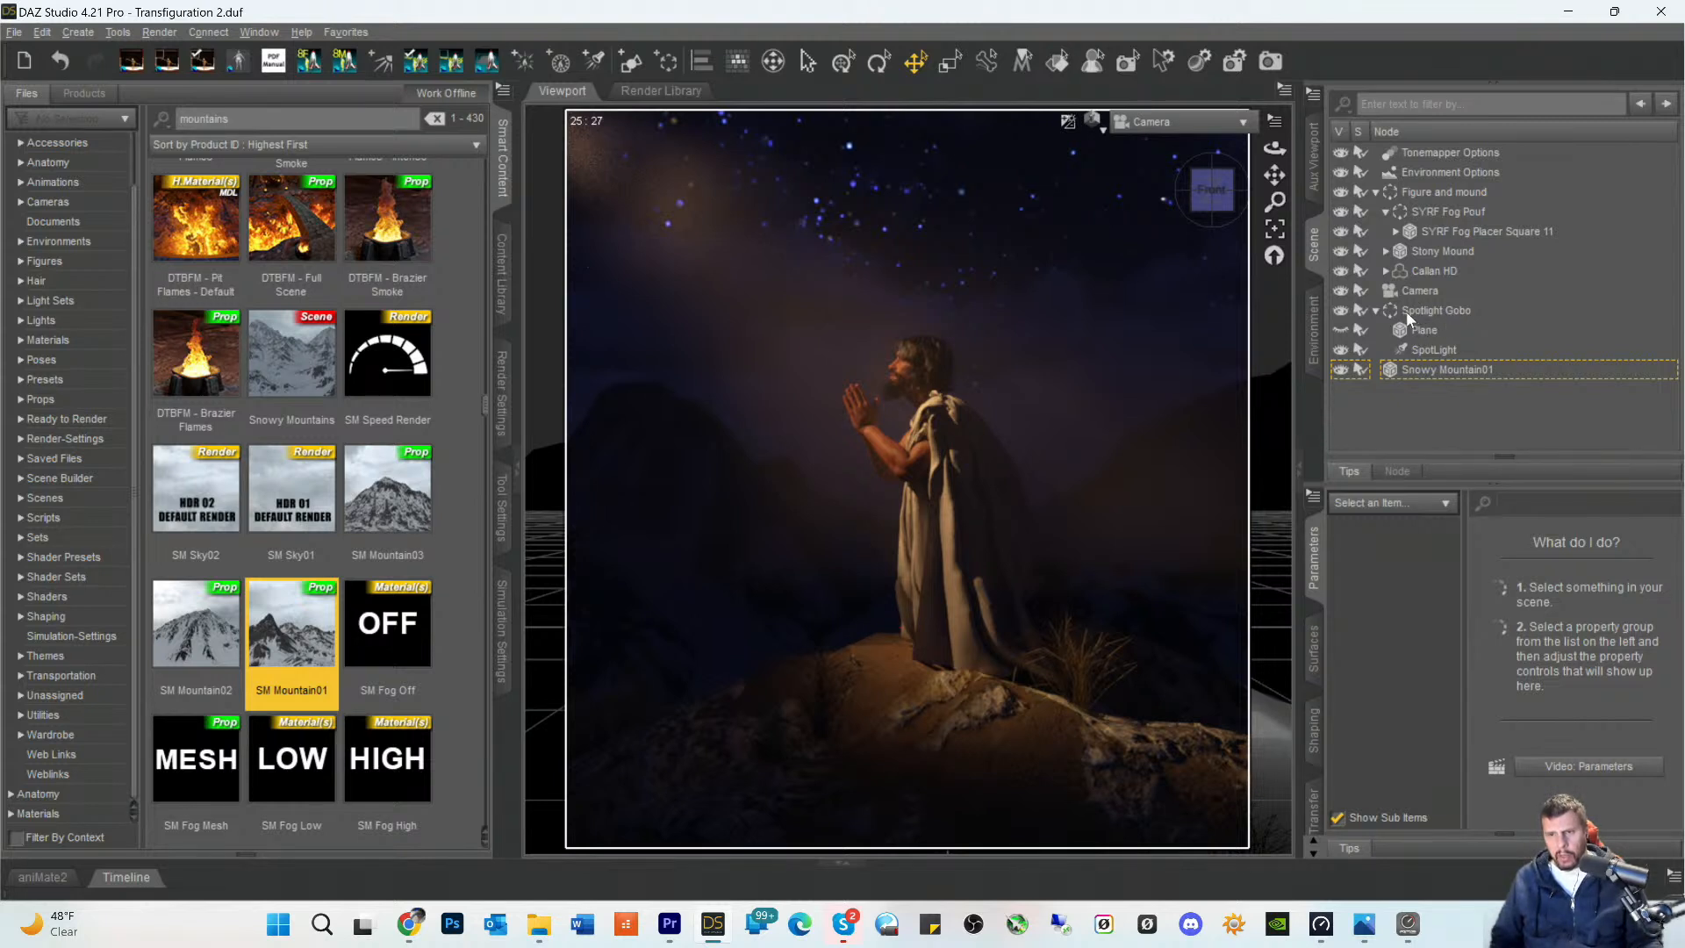
- Hide the SYRF Fog Pouf group and save the scene
click(1423, 212)
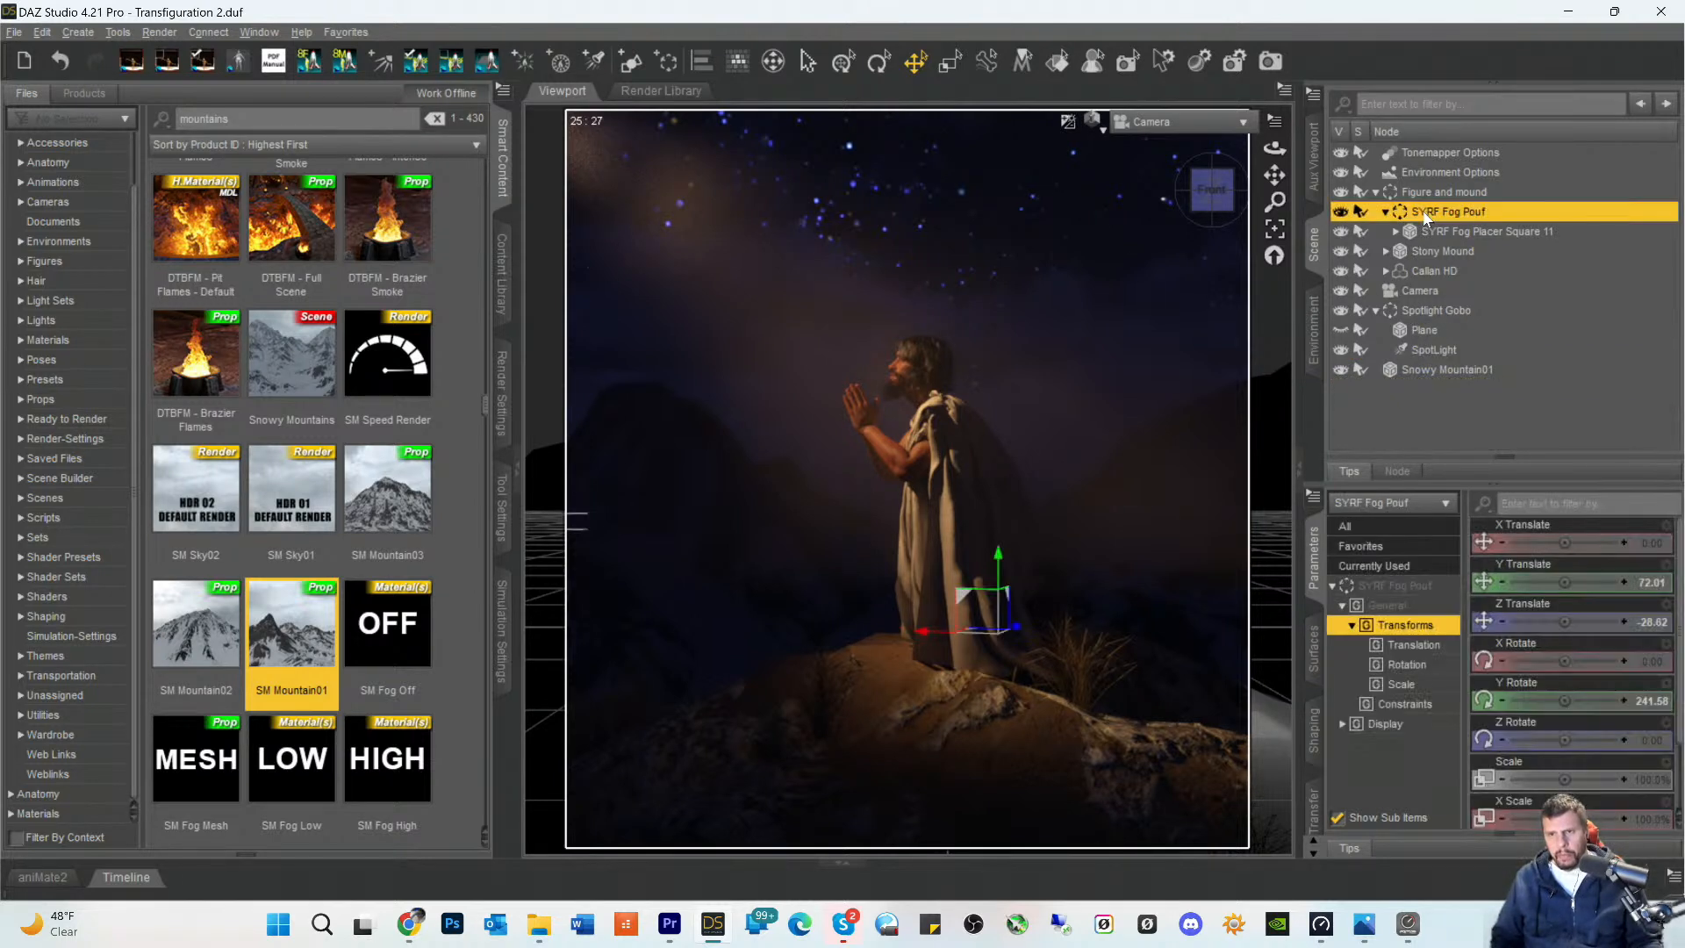
click(1341, 212)
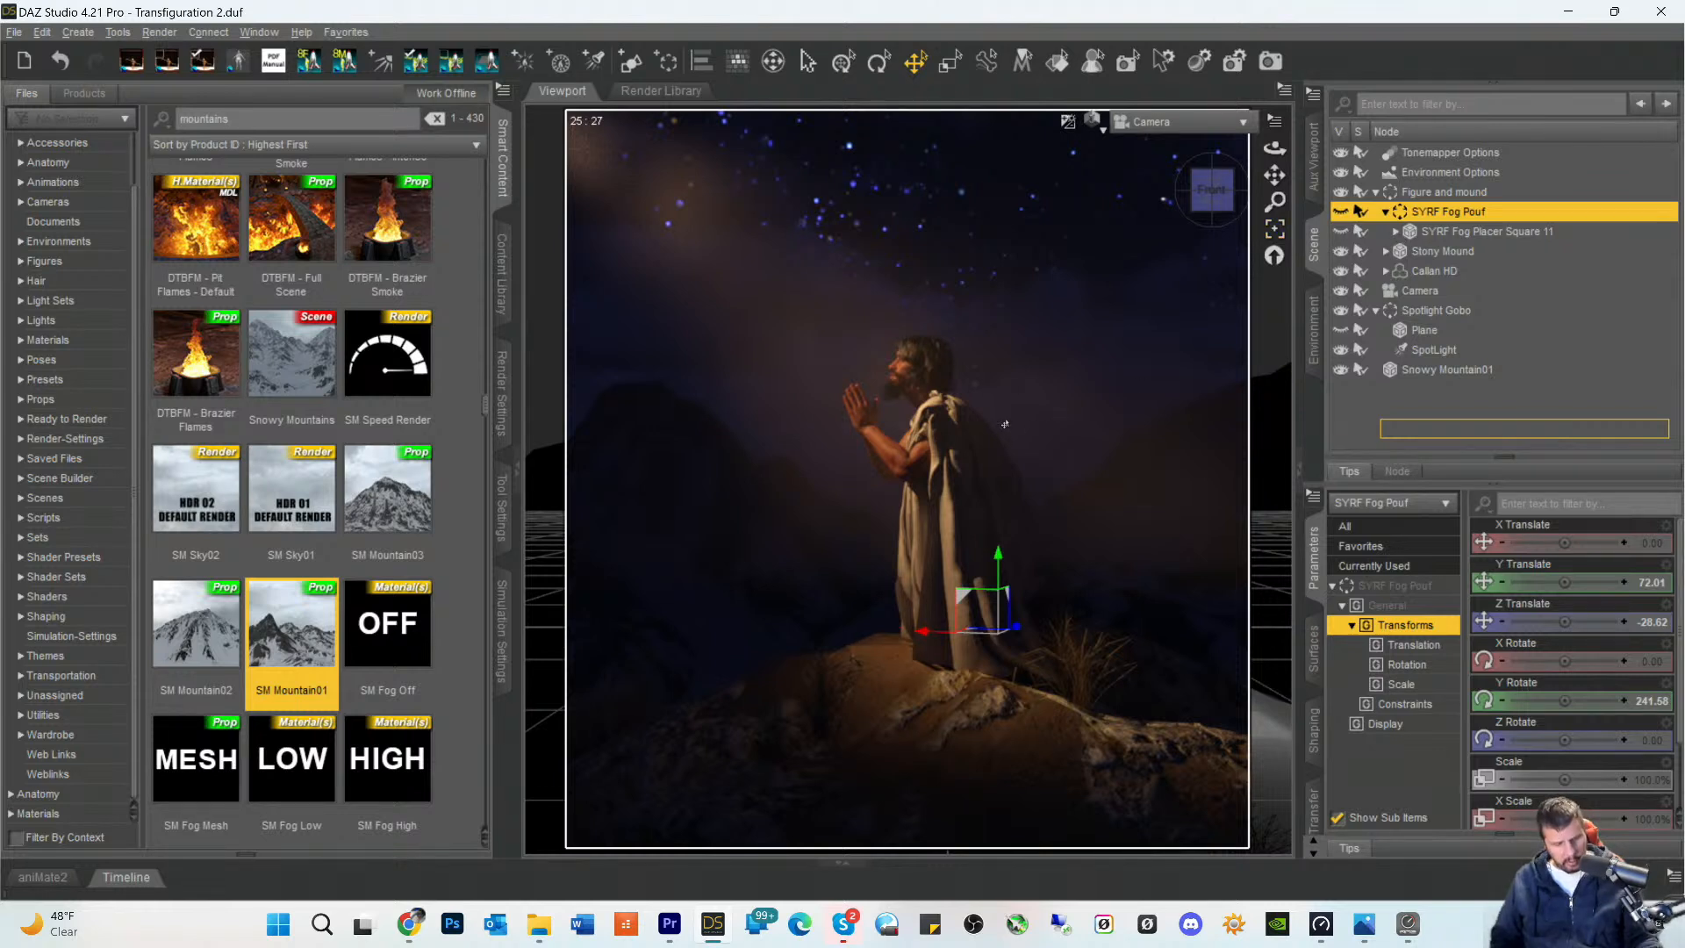
key(ctrl+s)
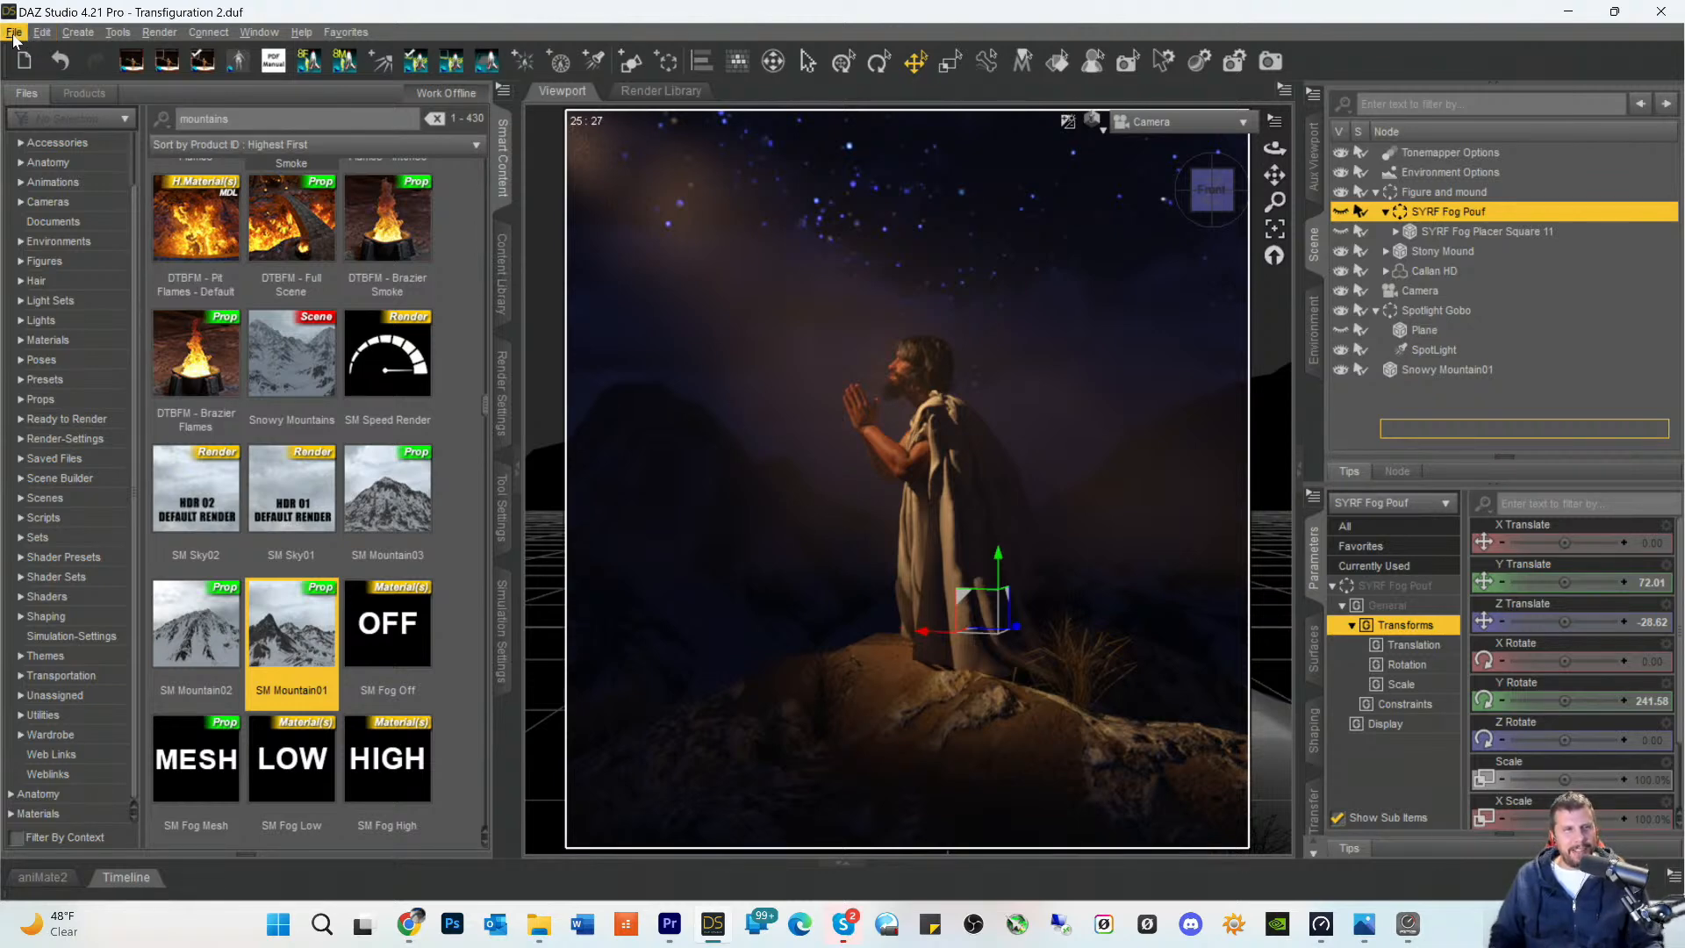
click(14, 35)
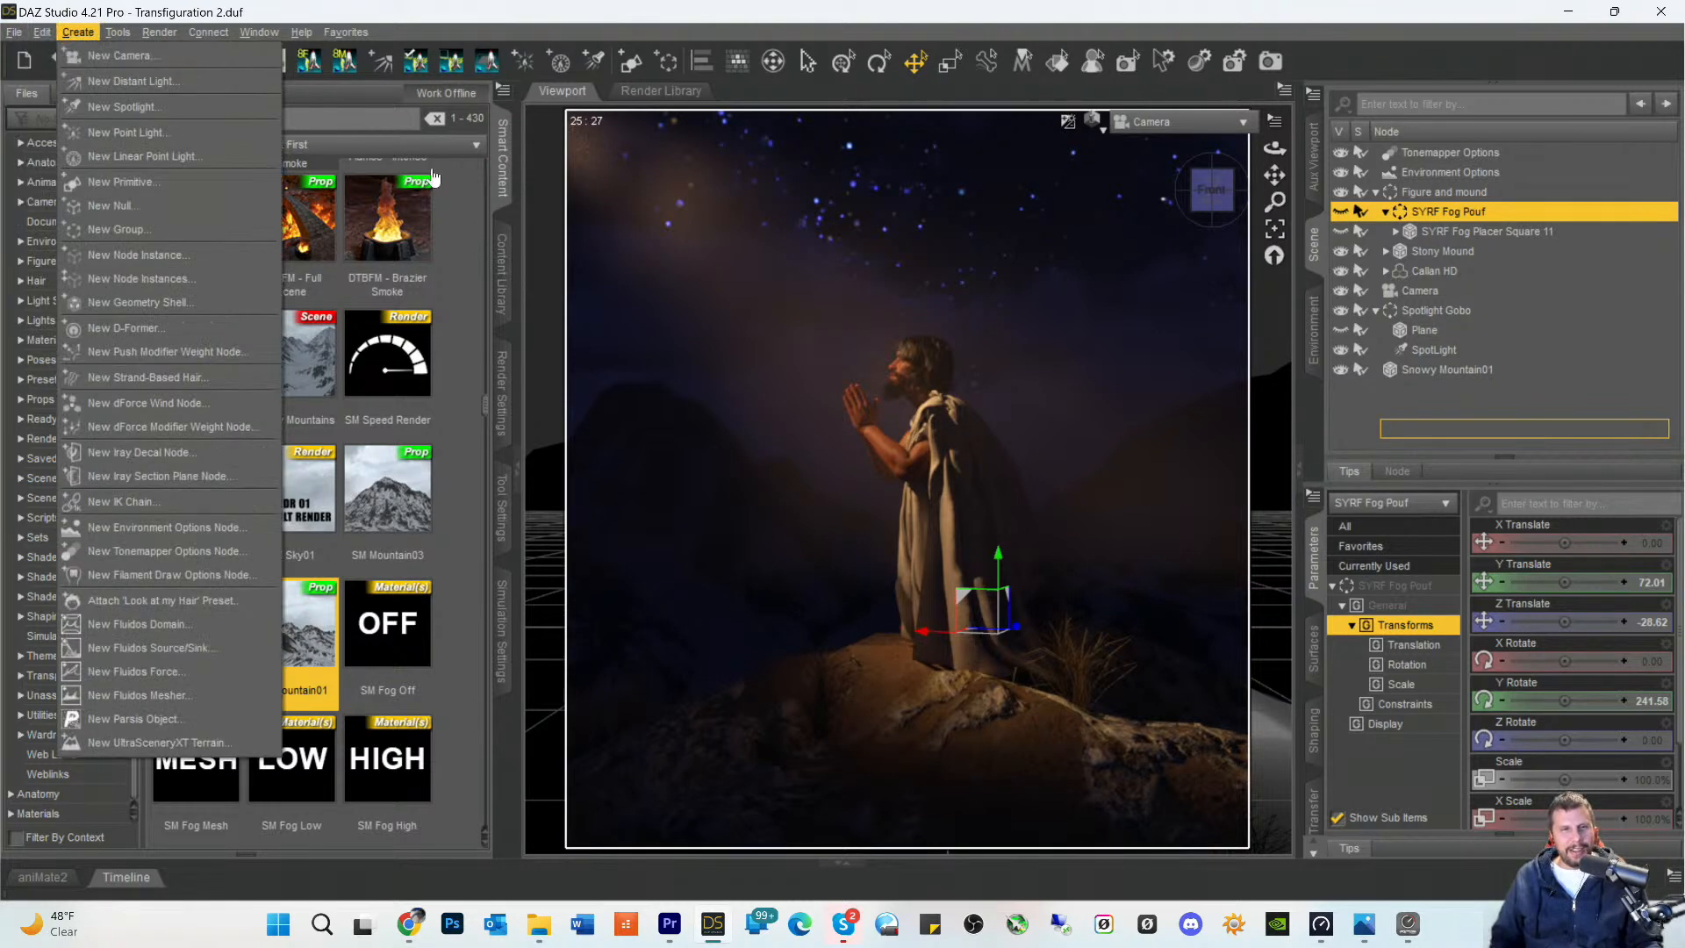
click(502, 250)
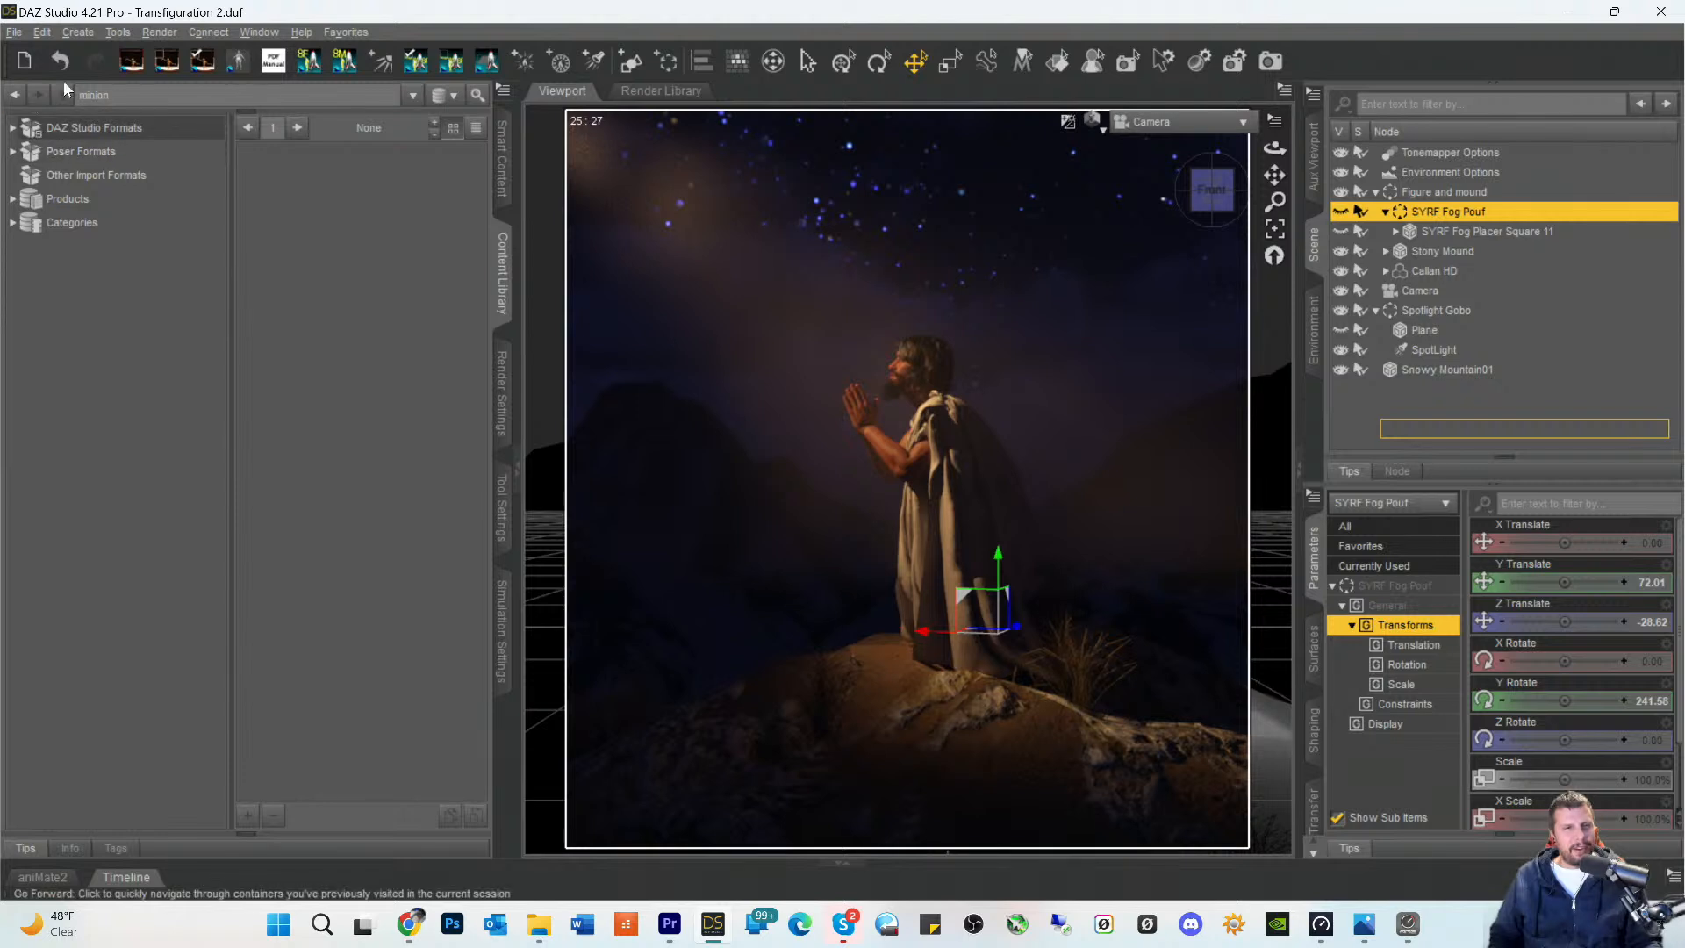
click(502, 158)
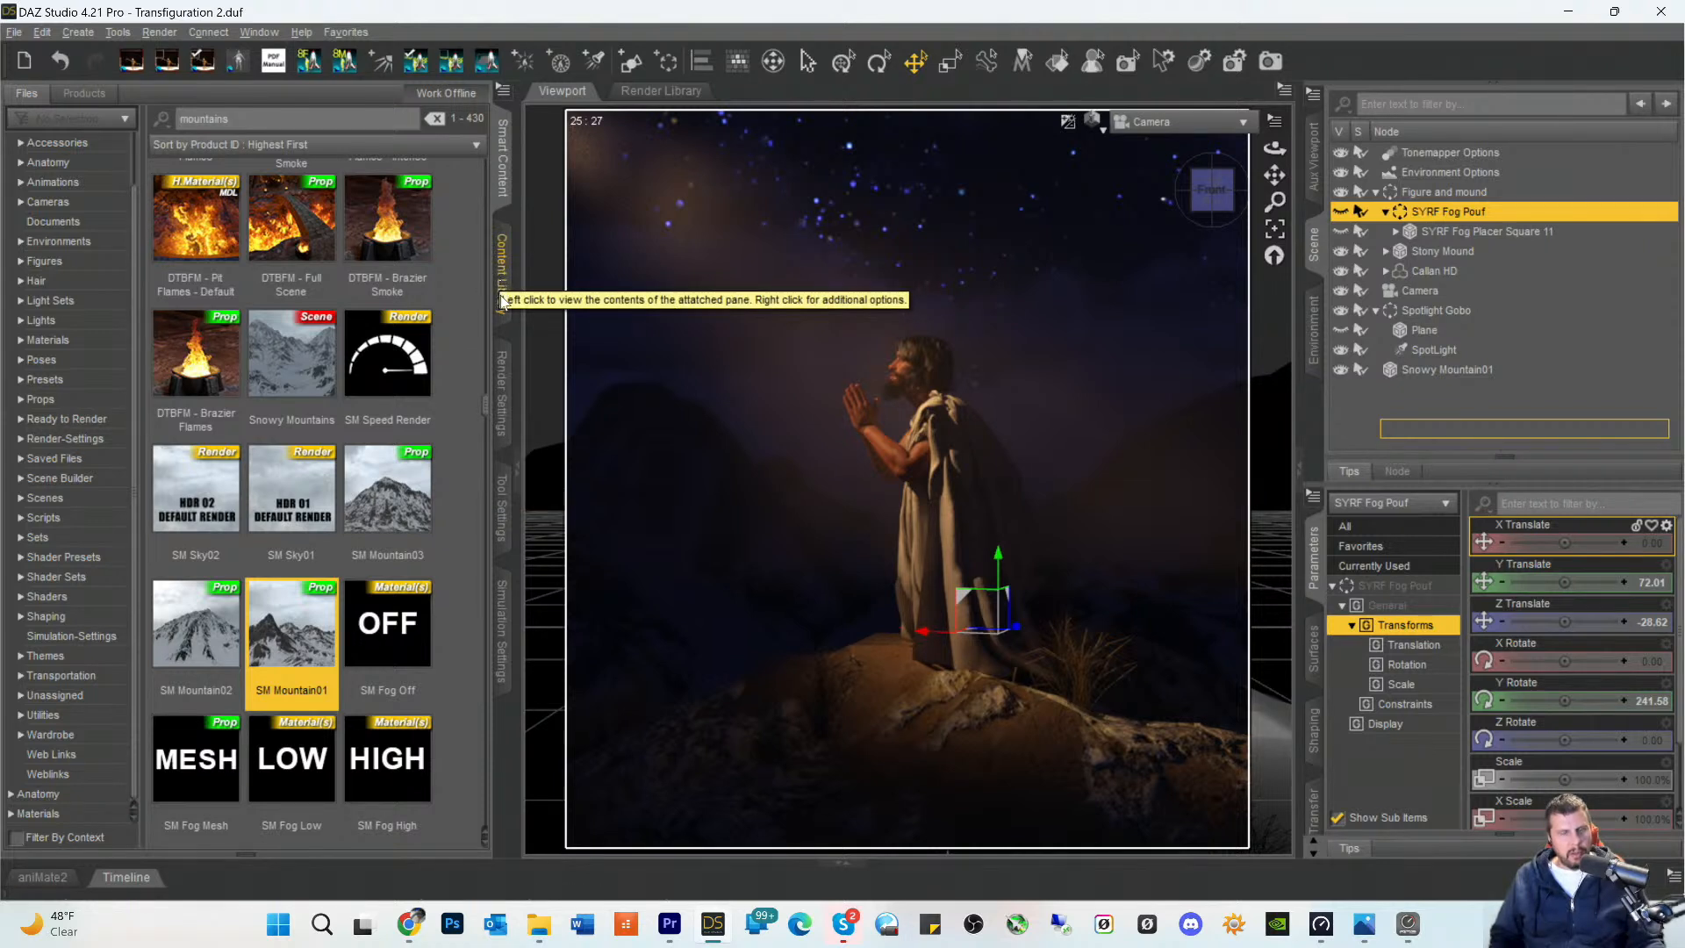
- In the general render settings, turn off Constrain Proportions and set the aspect ratio to 16:9
click(505, 368)
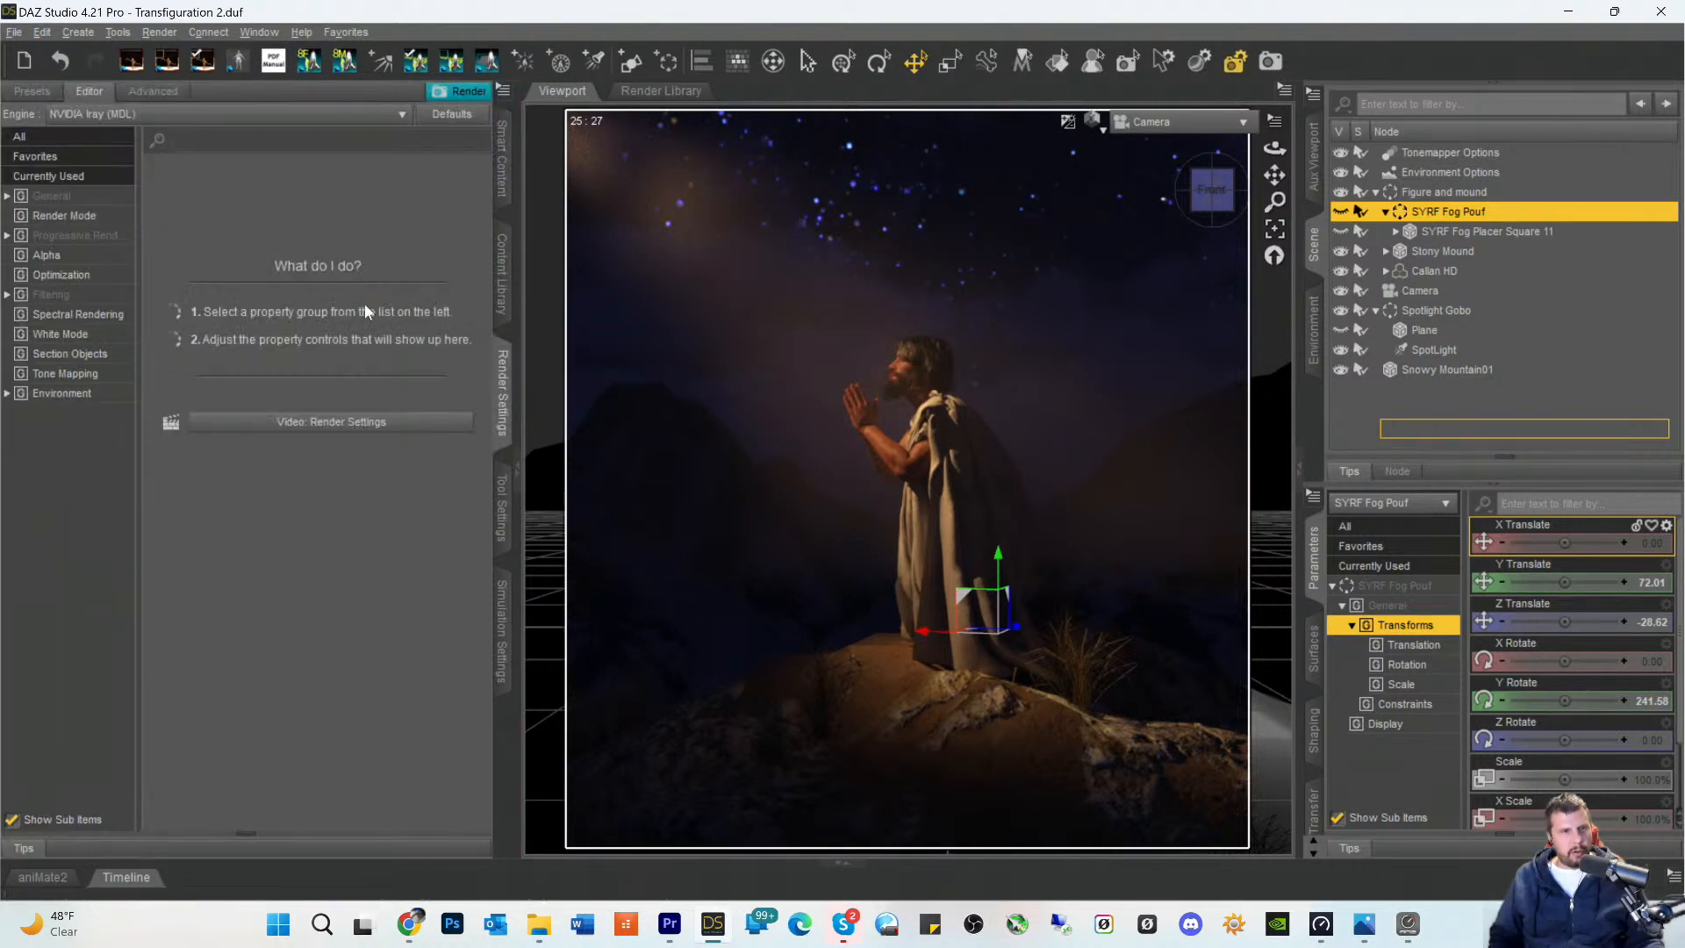
click(50, 196)
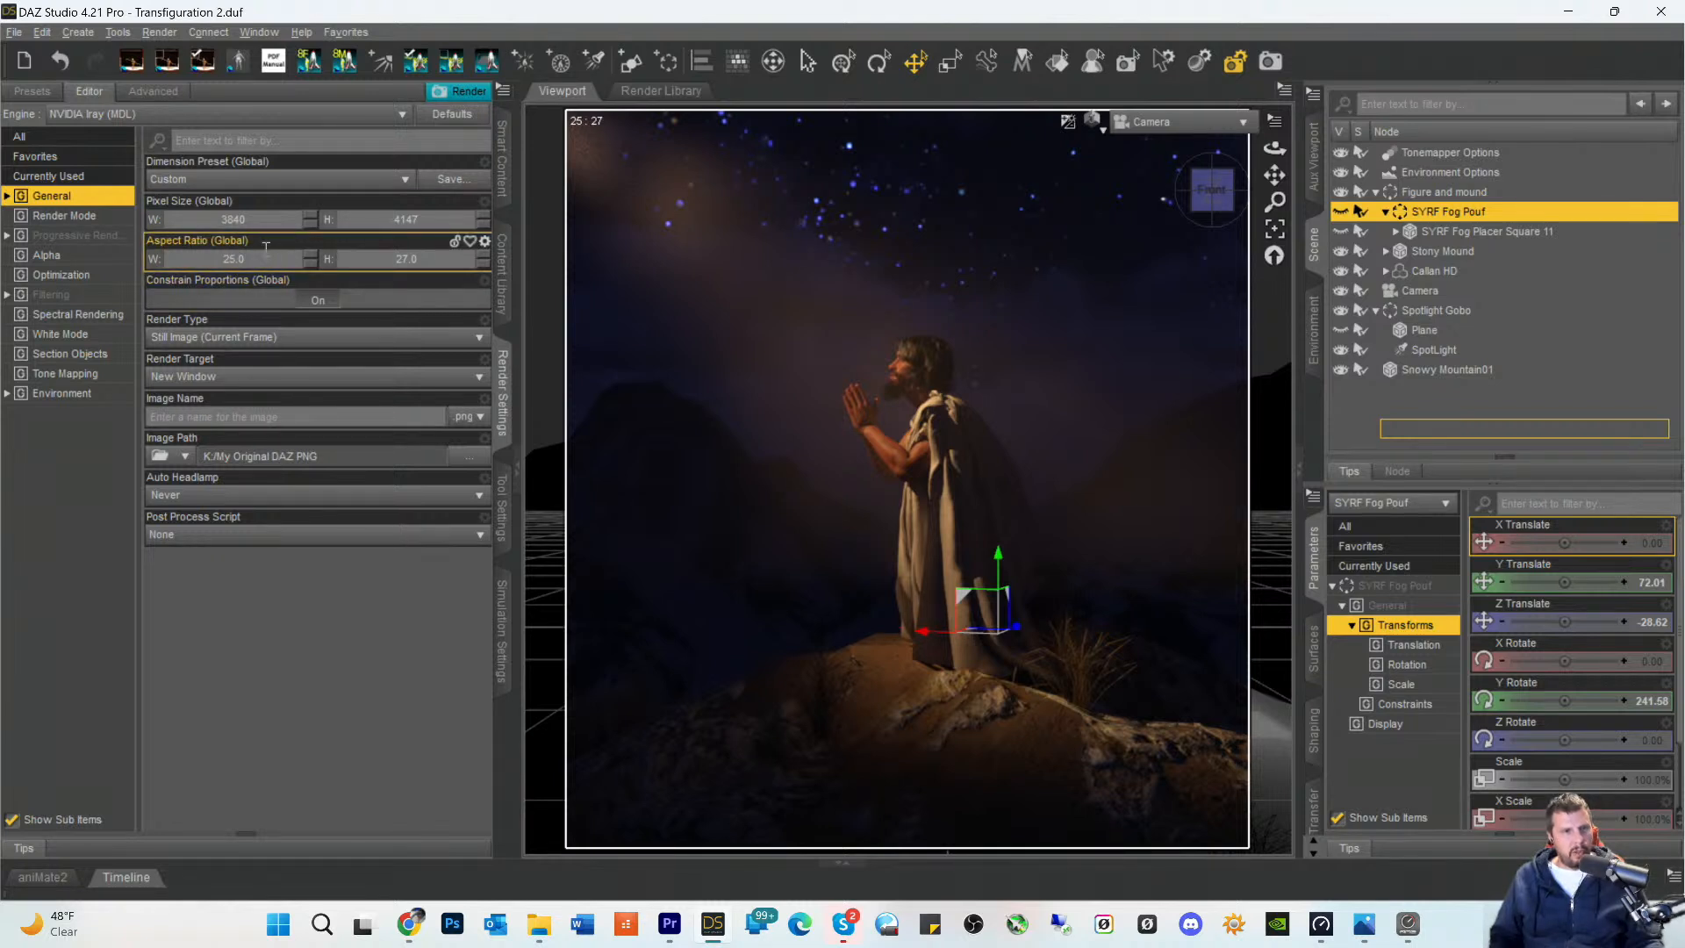
click(318, 301)
click(260, 254)
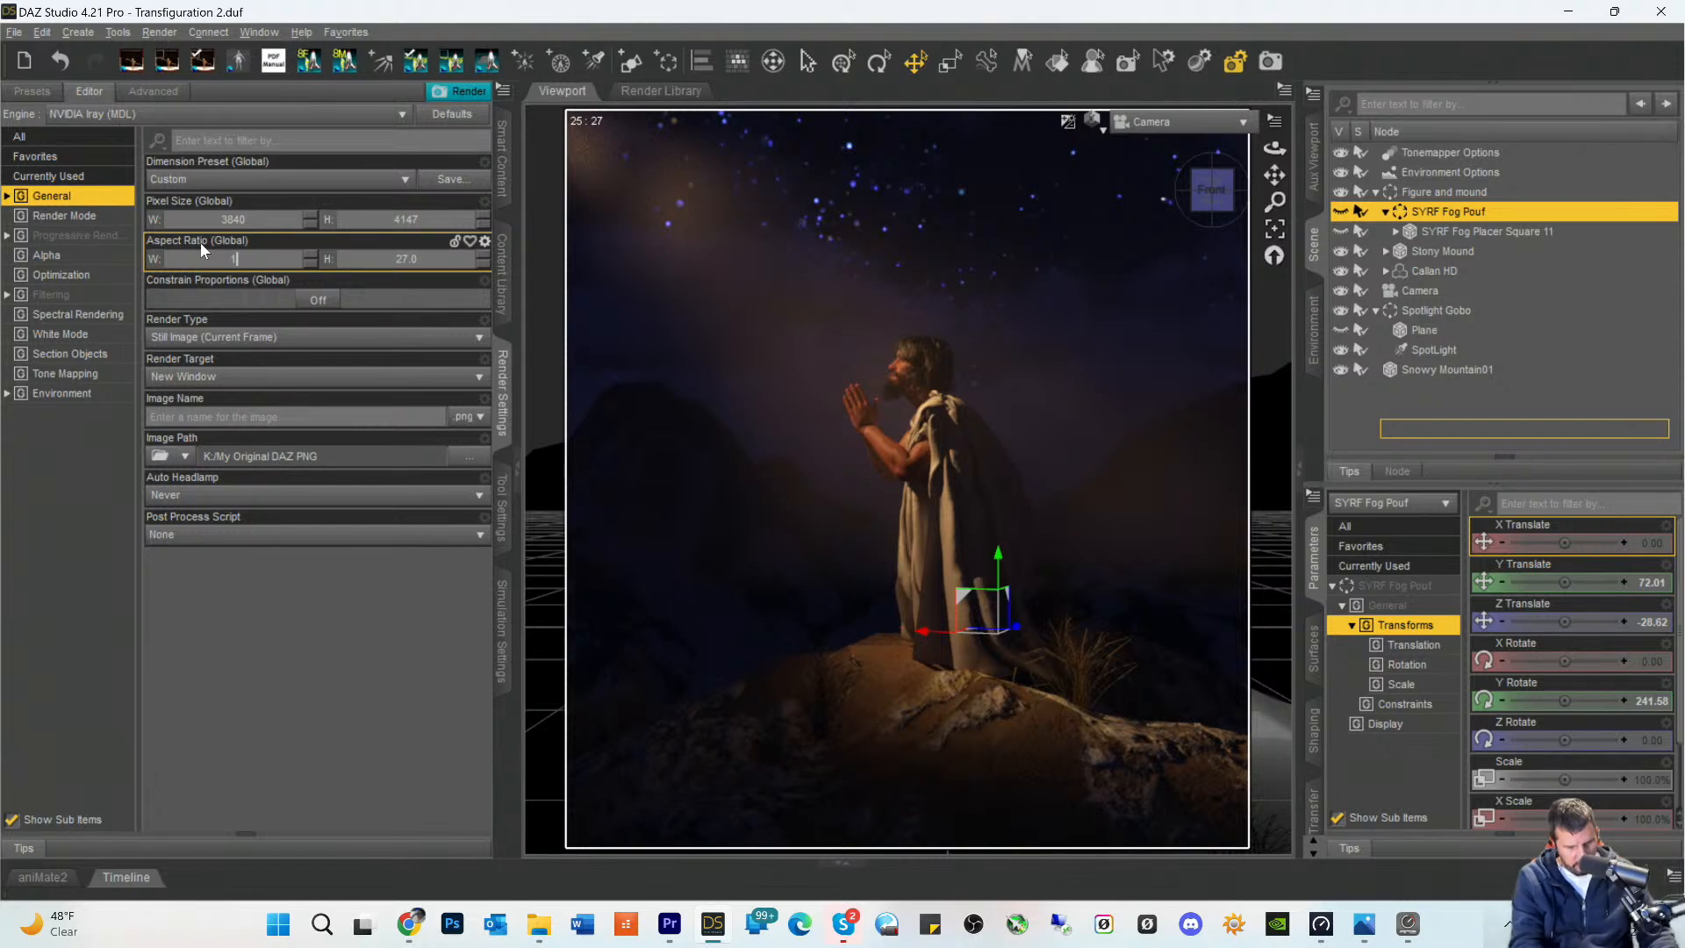
text(16)
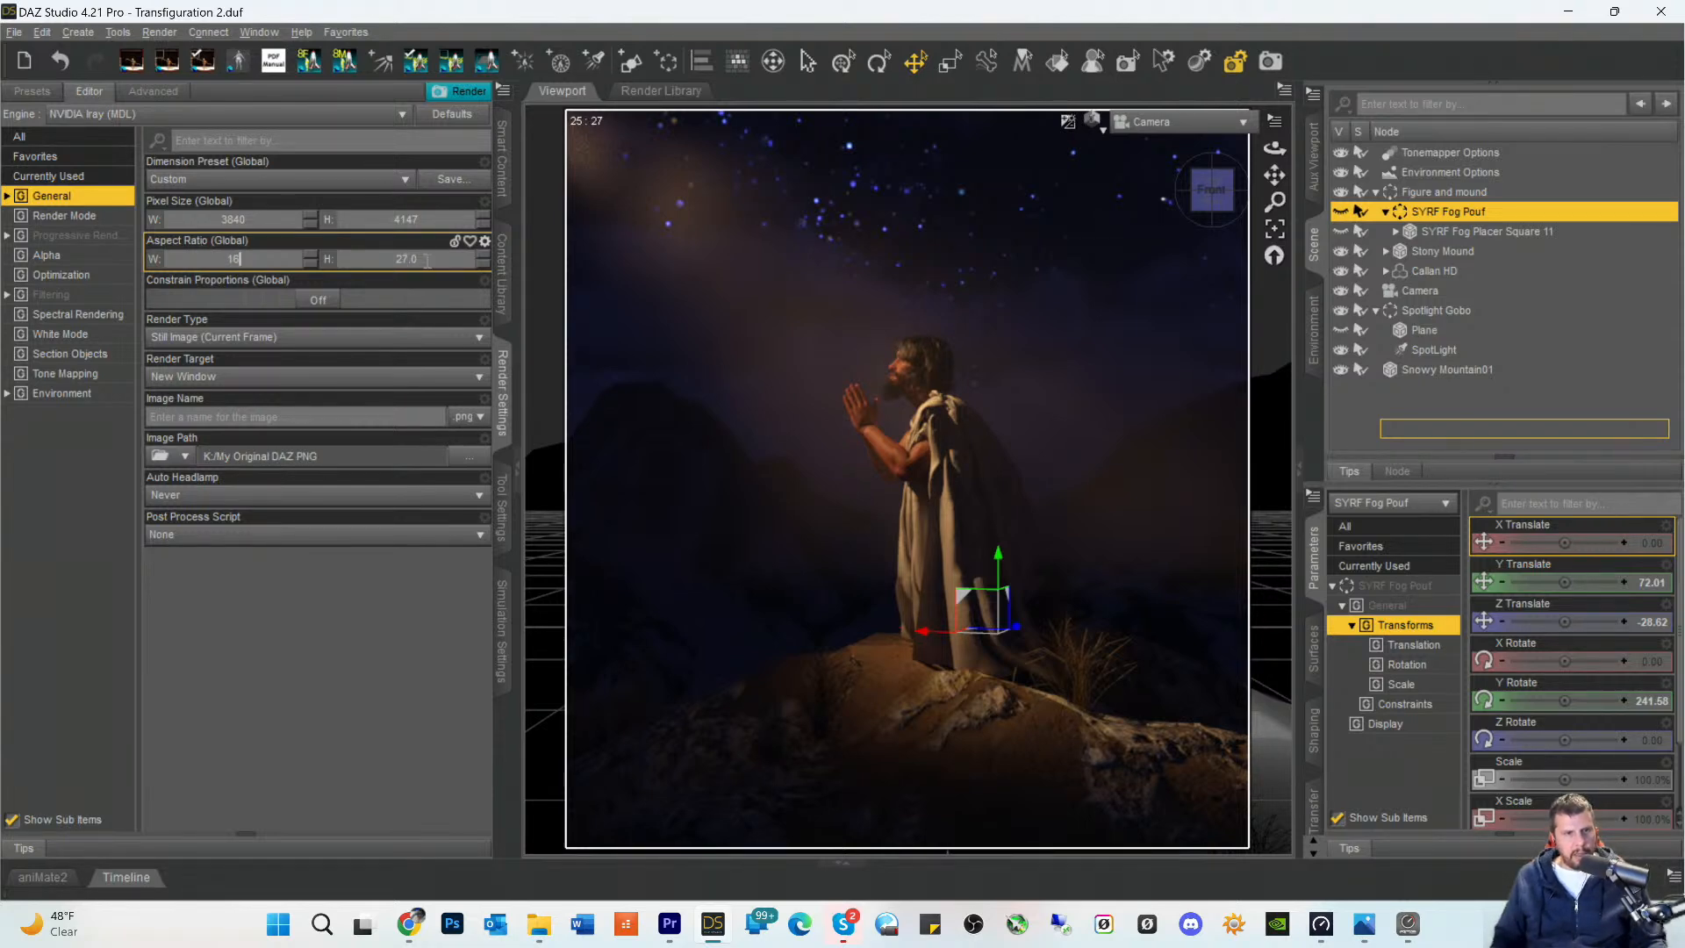
key(Tab)
text(9)
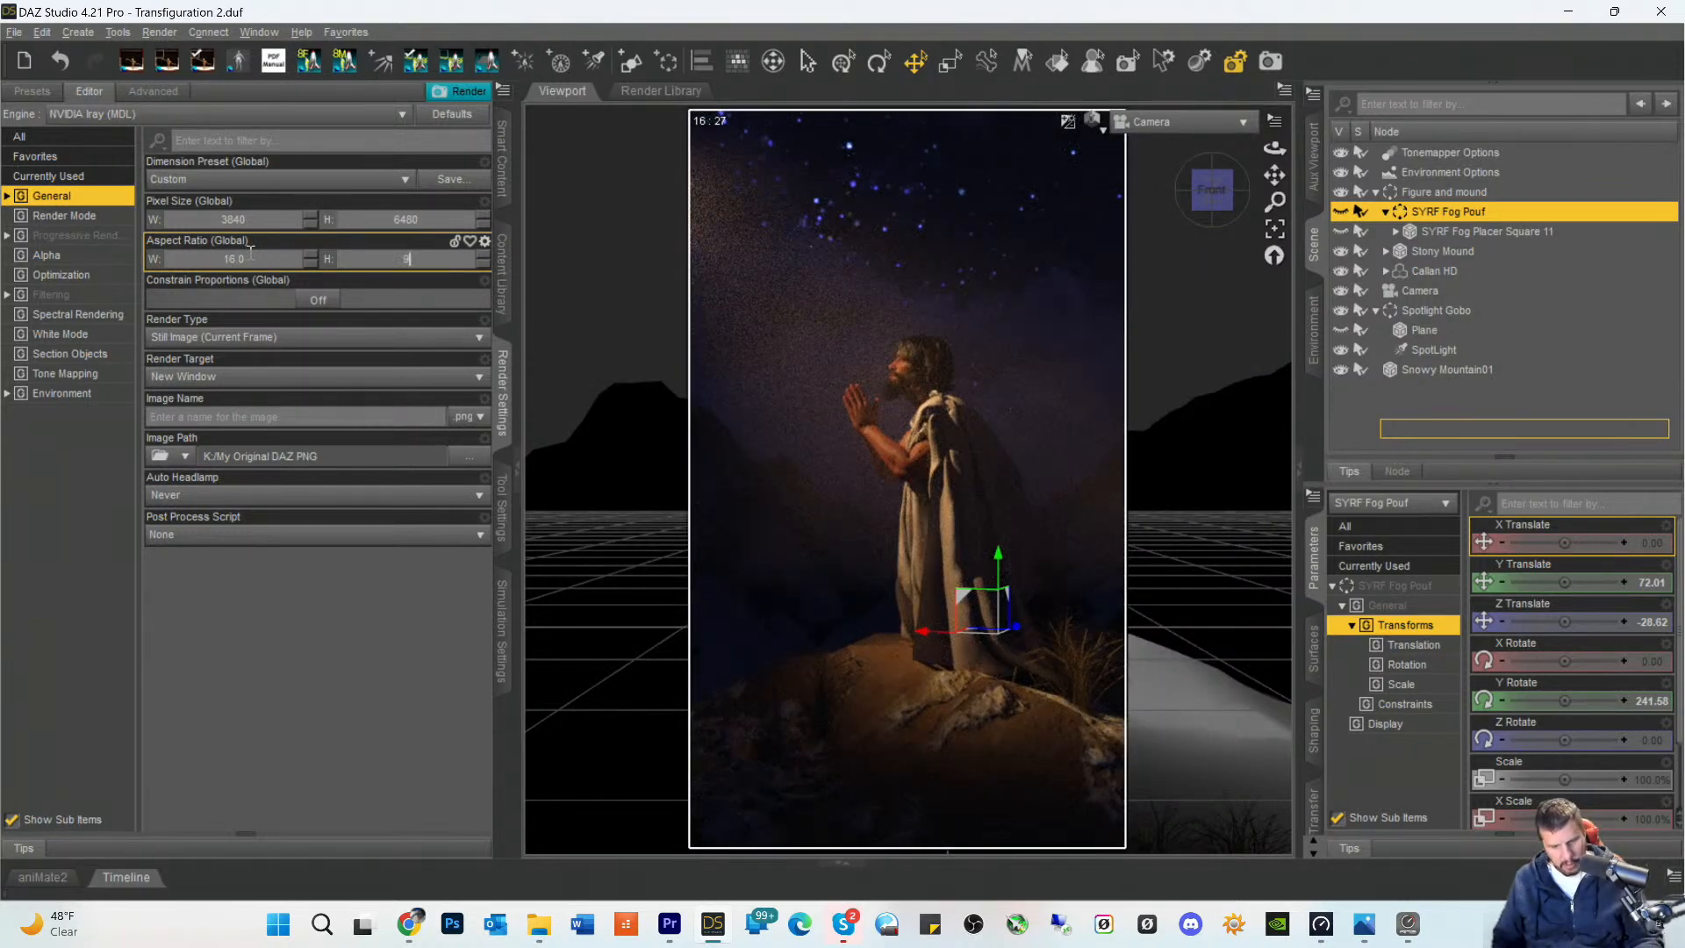
key(Return)
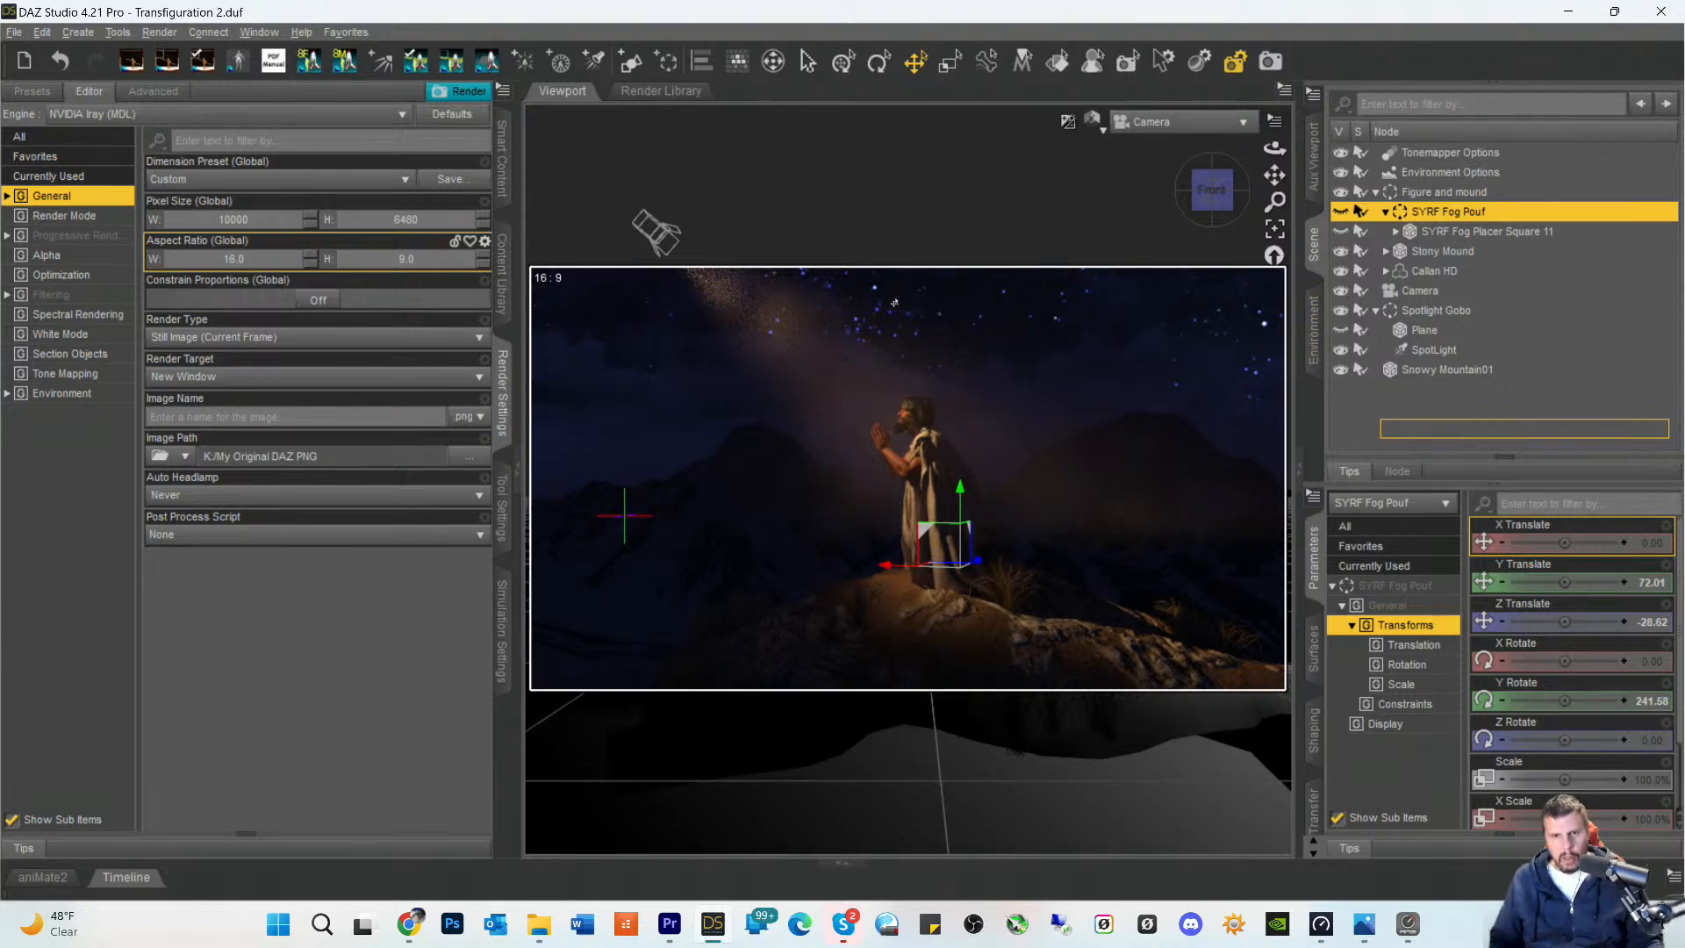
- Reposition the SpotLight above the widened frame at about X -92.71, Y 213.56, Z -233.24, then deselect it
click(662, 243)
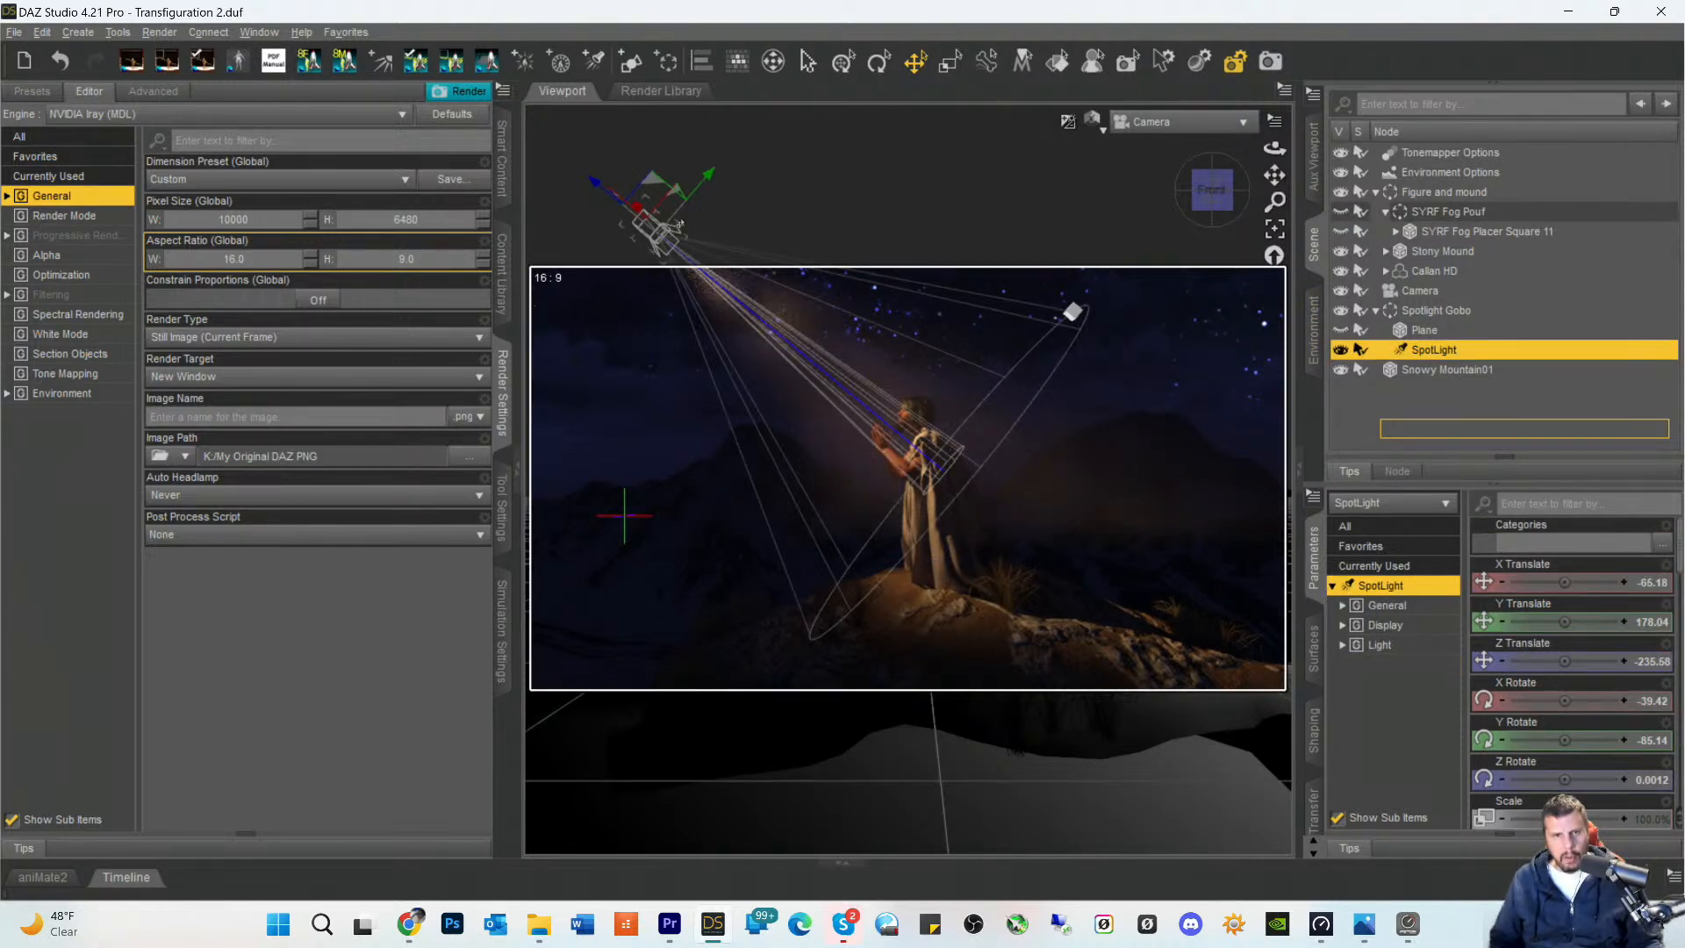
drag(706, 180, 641, 212)
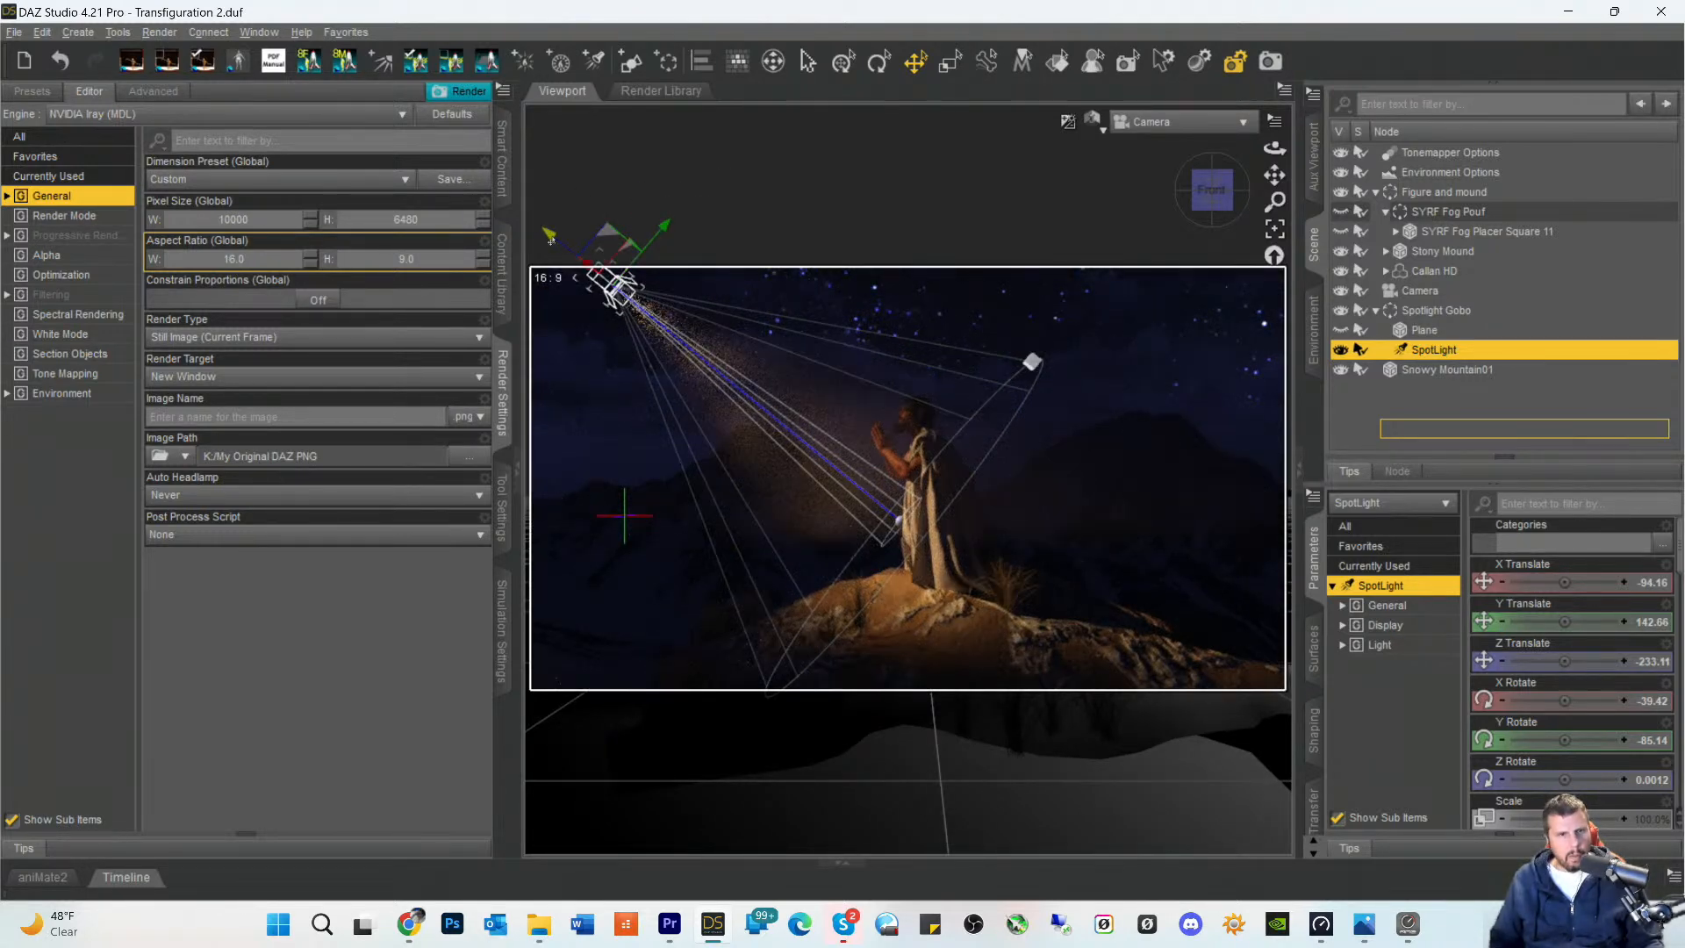
drag(549, 235, 507, 182)
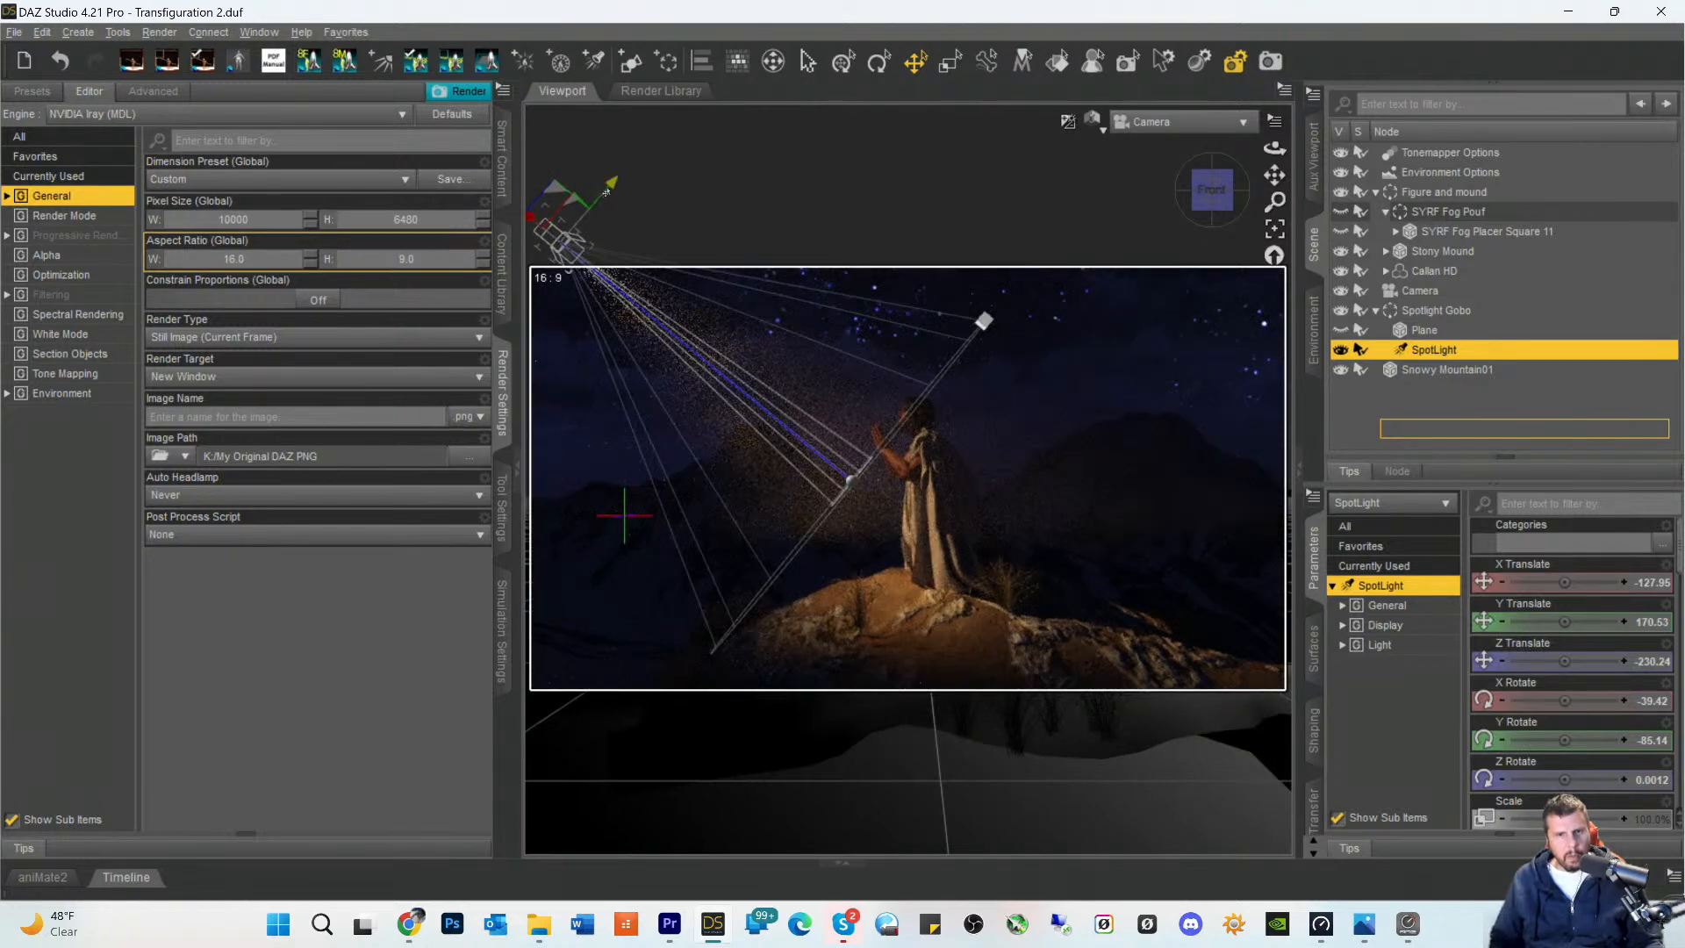
drag(610, 194, 694, 158)
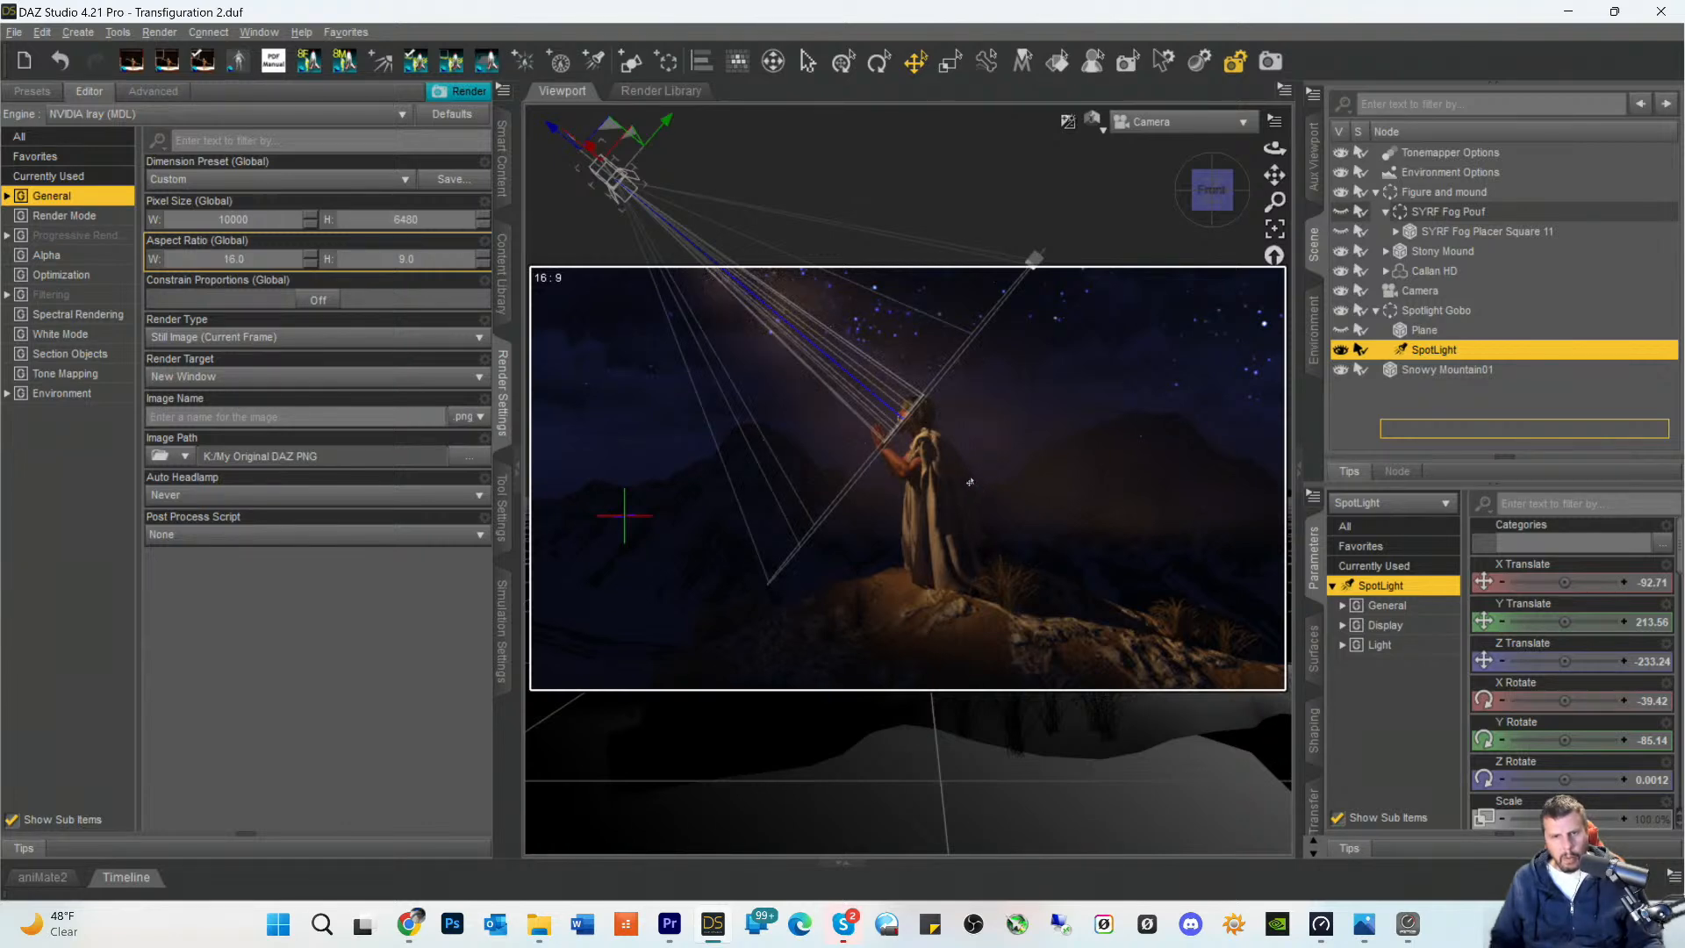
click(1170, 641)
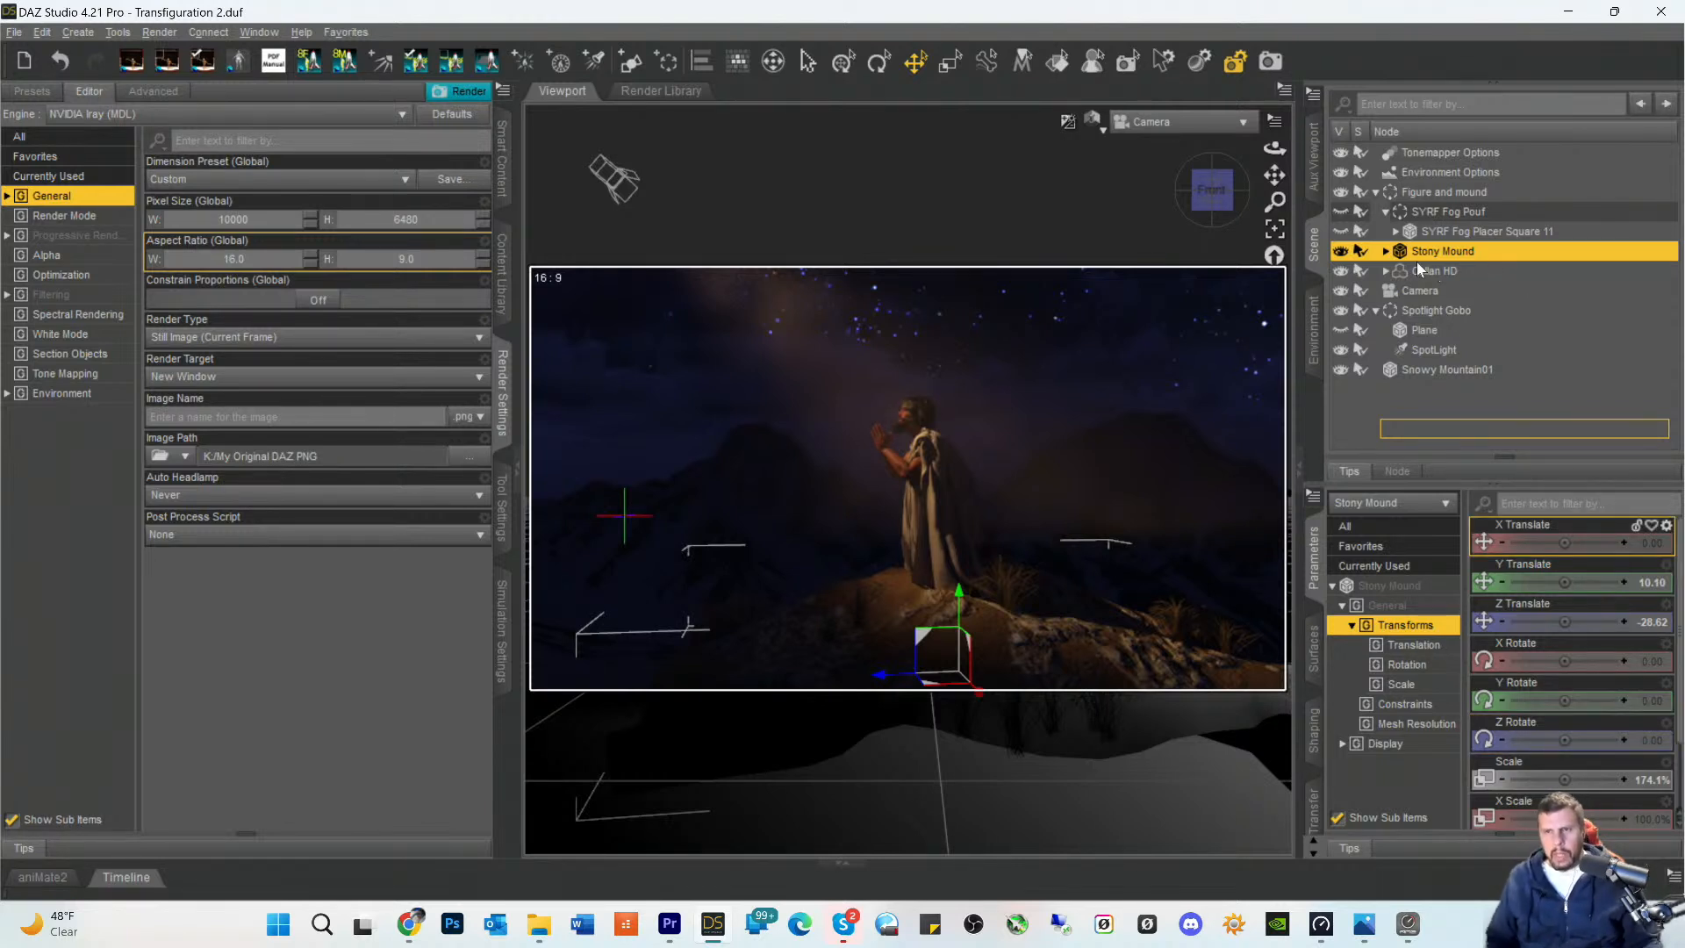
- Refresh the camera preview by changing the viewport draw style to Texture Shaded and back to NVIDIA Iray
click(1415, 213)
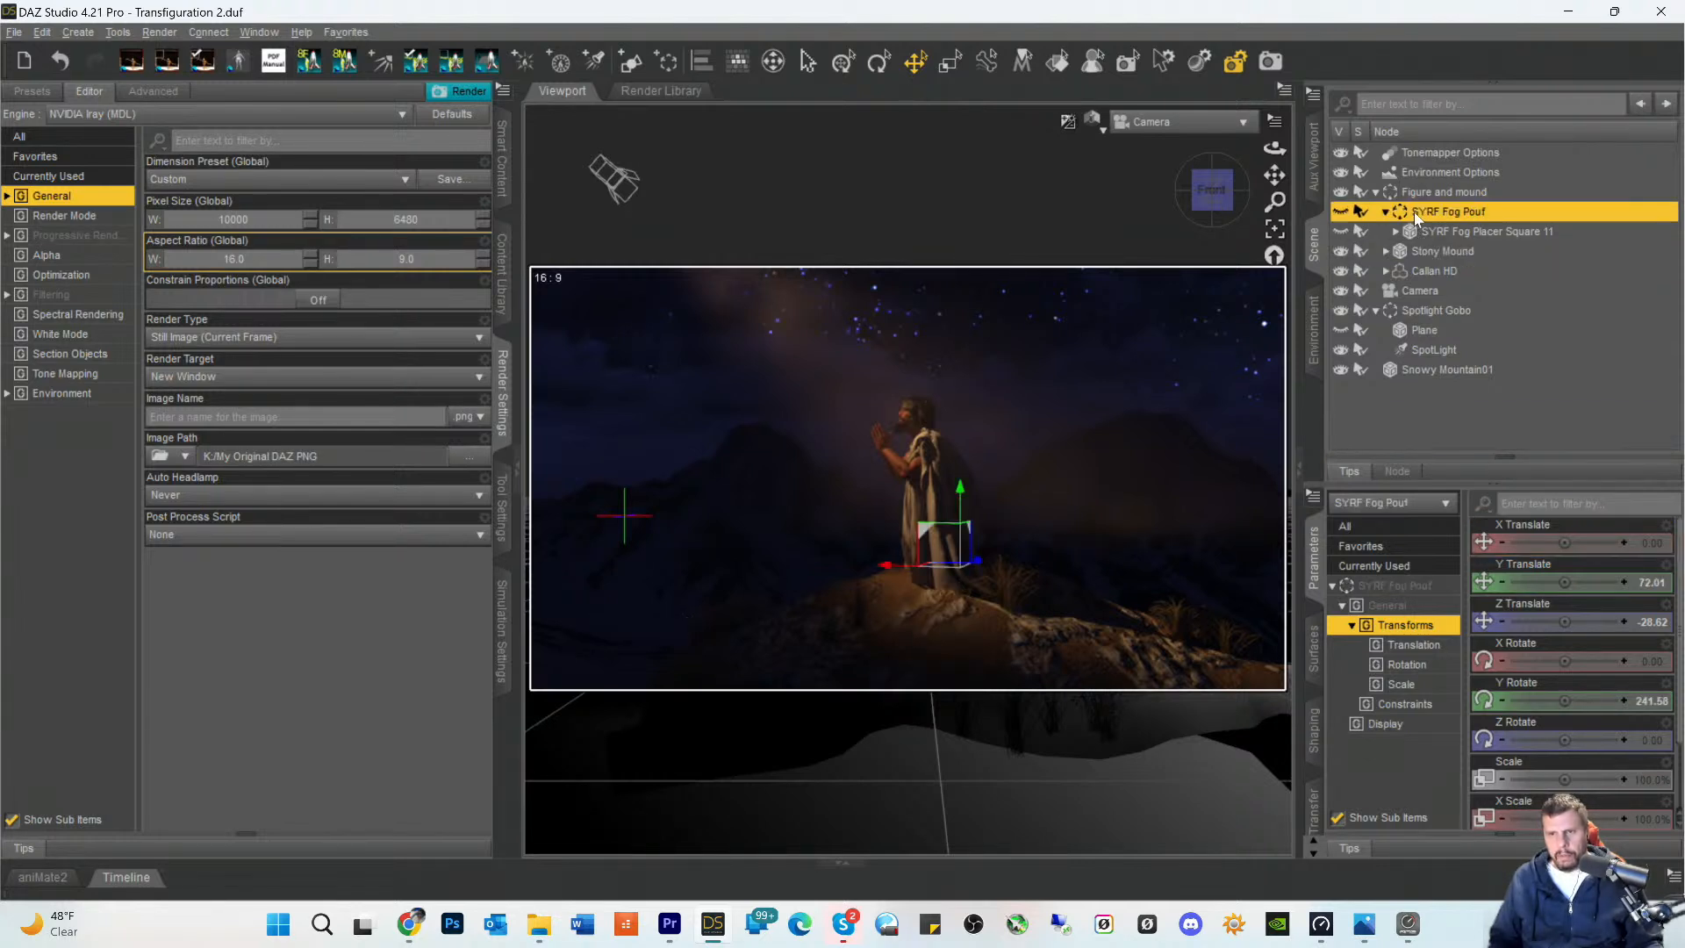
click(1098, 121)
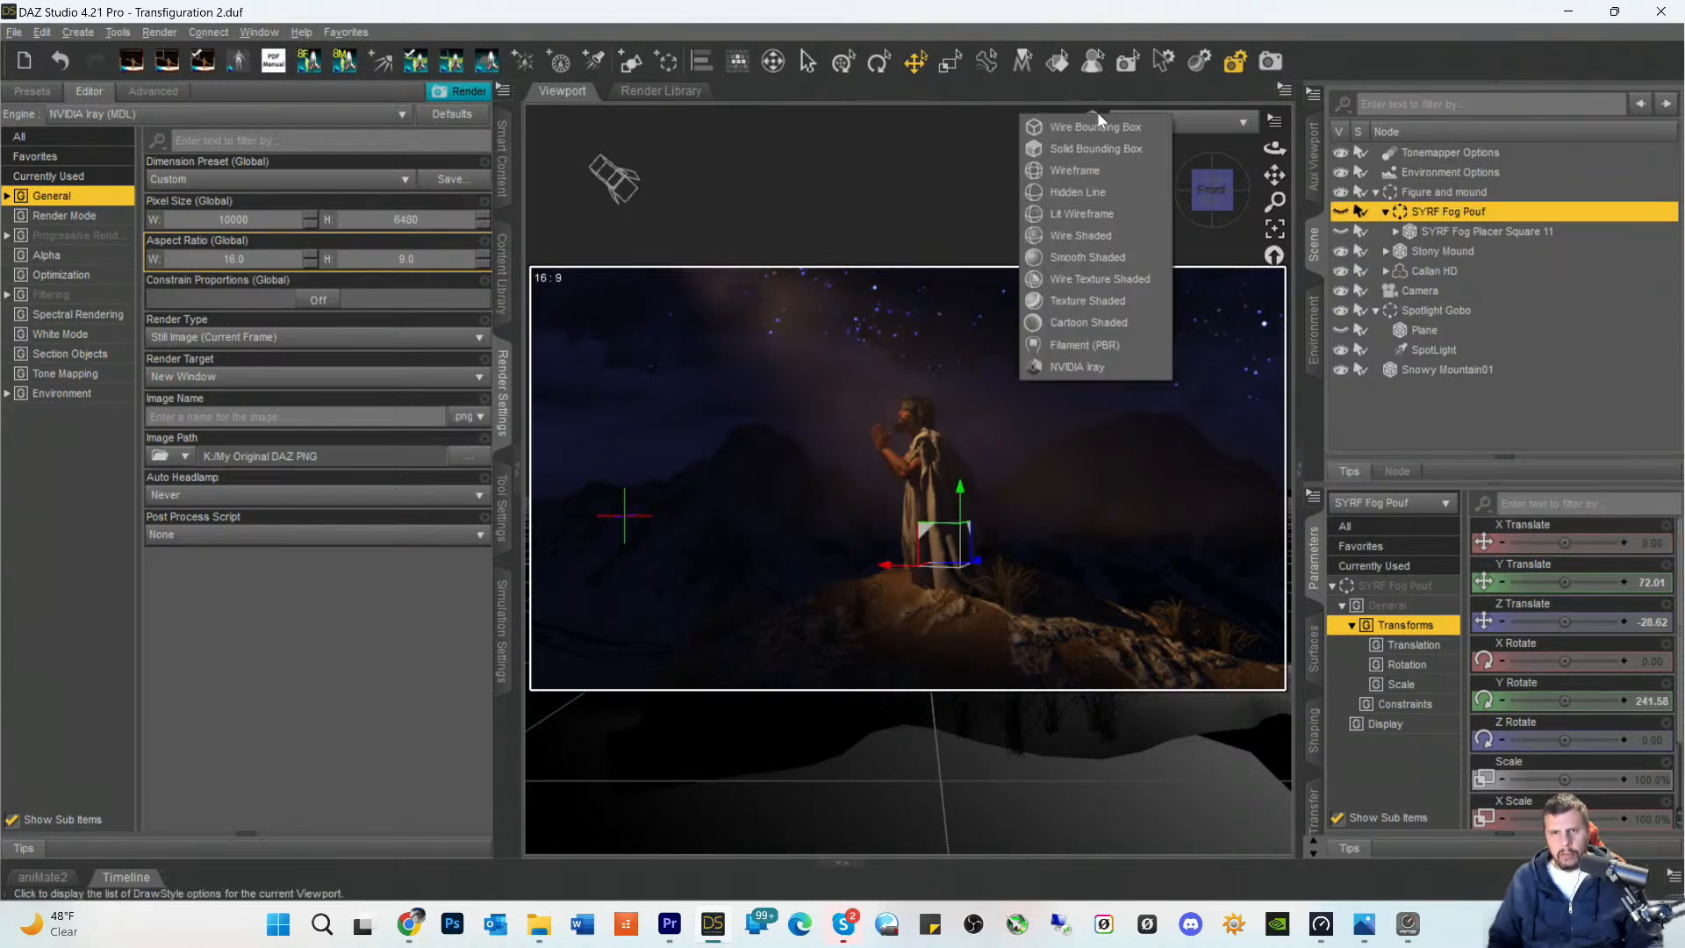
click(1079, 301)
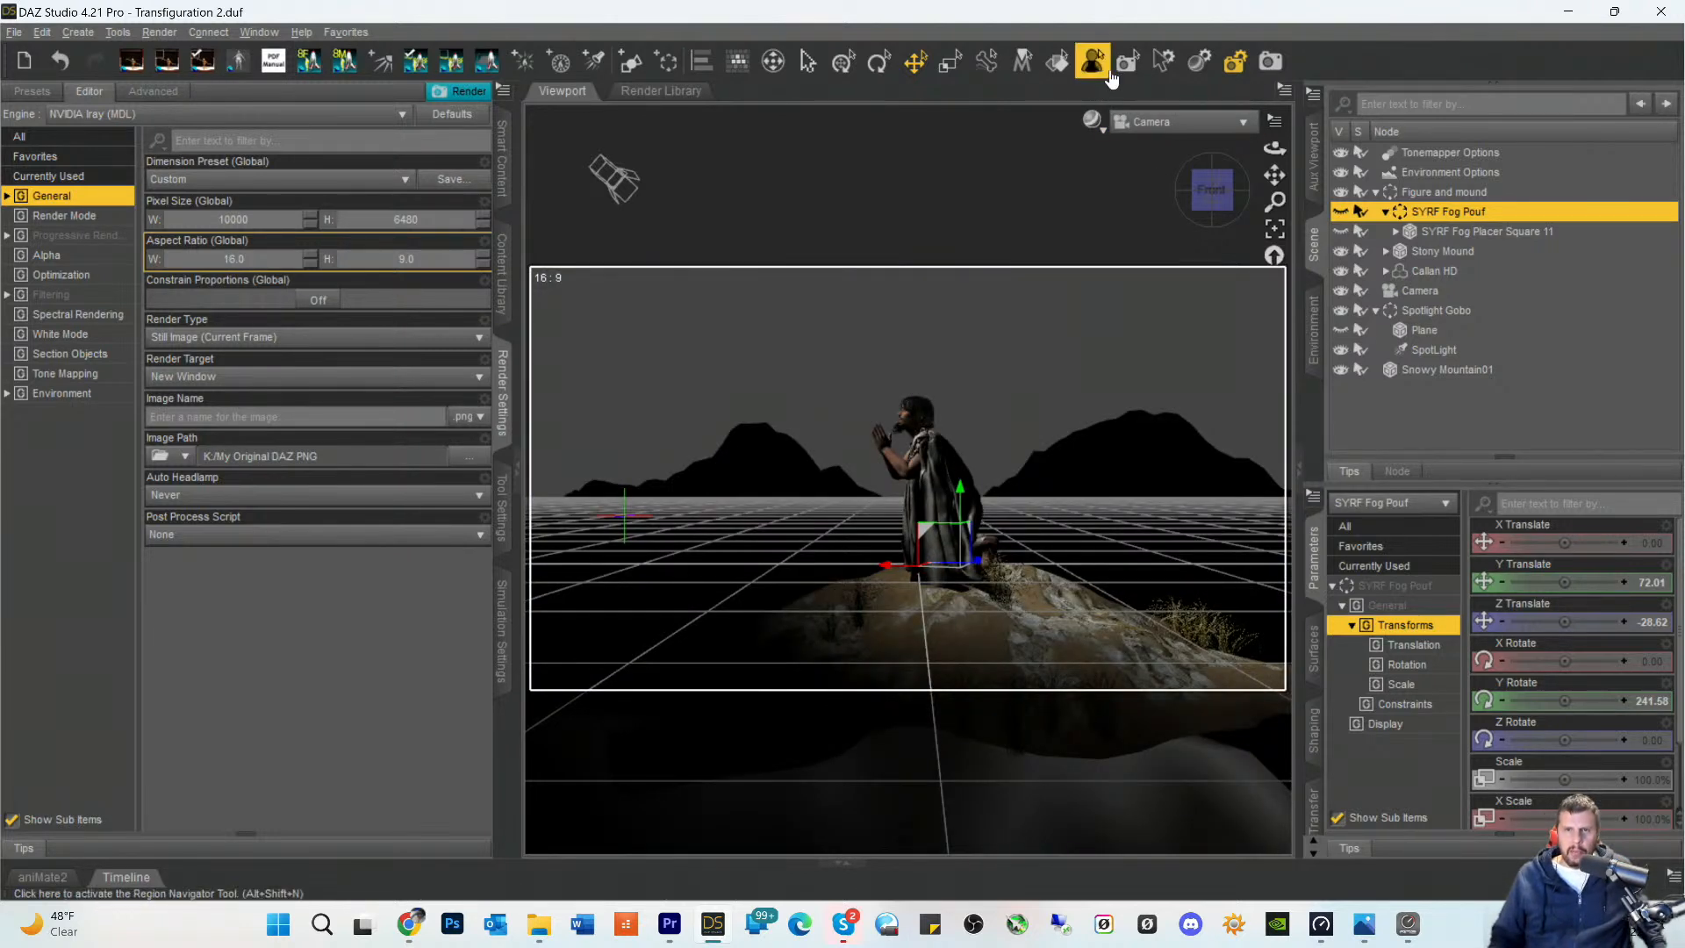
click(1093, 121)
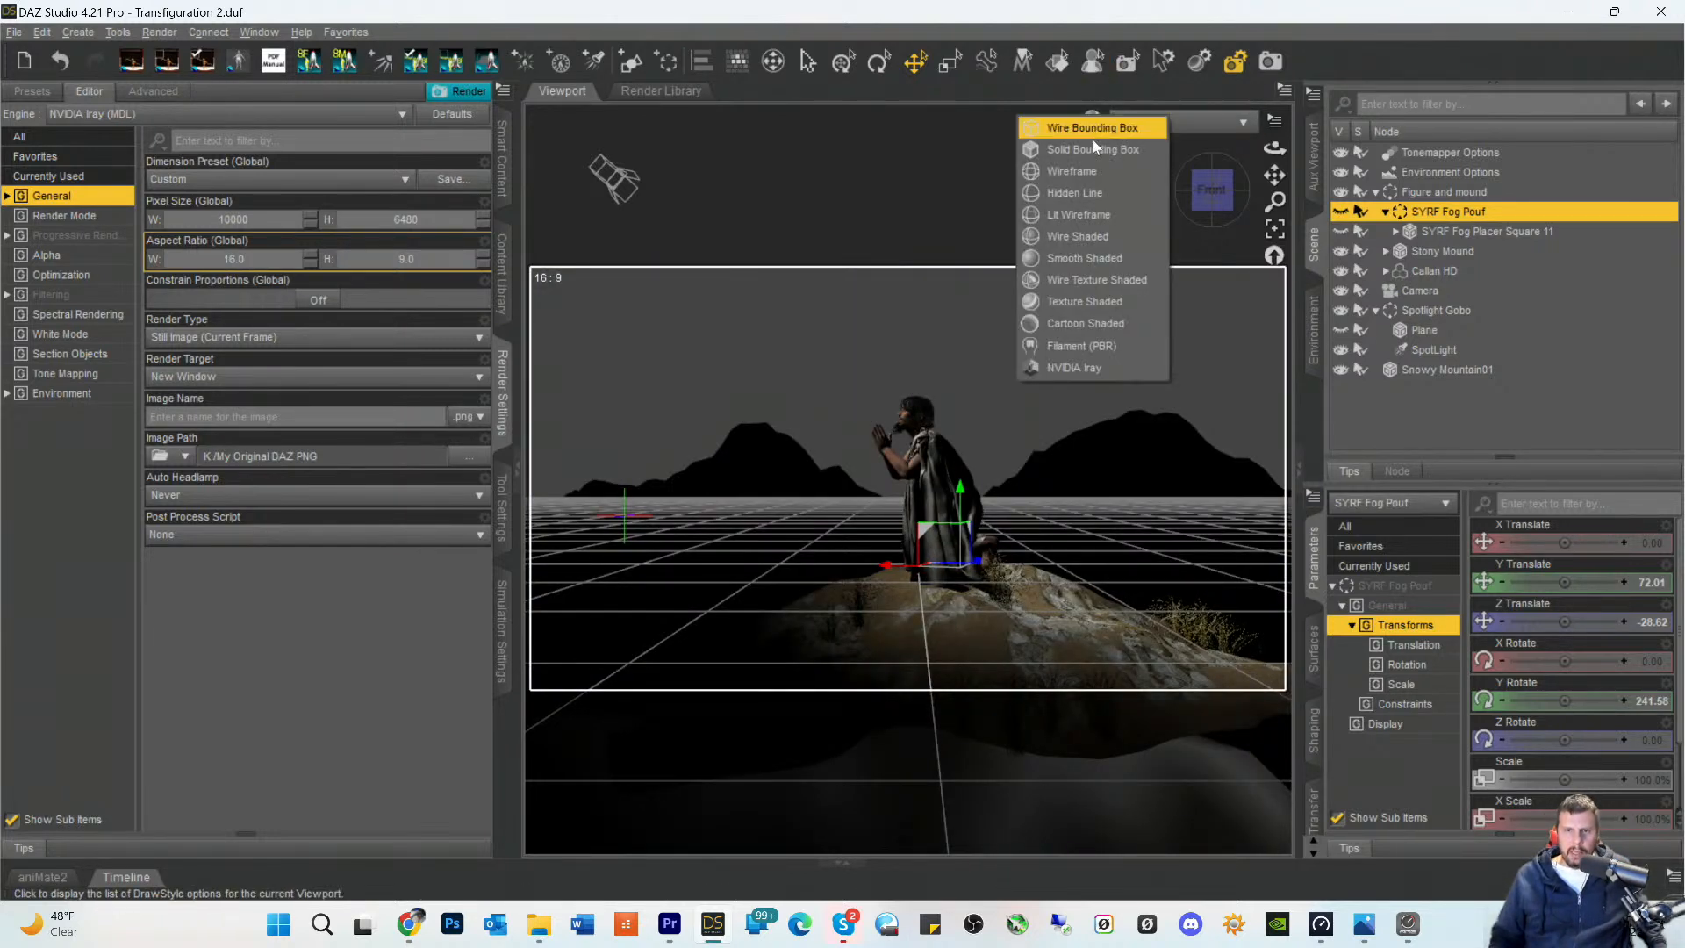
click(1054, 367)
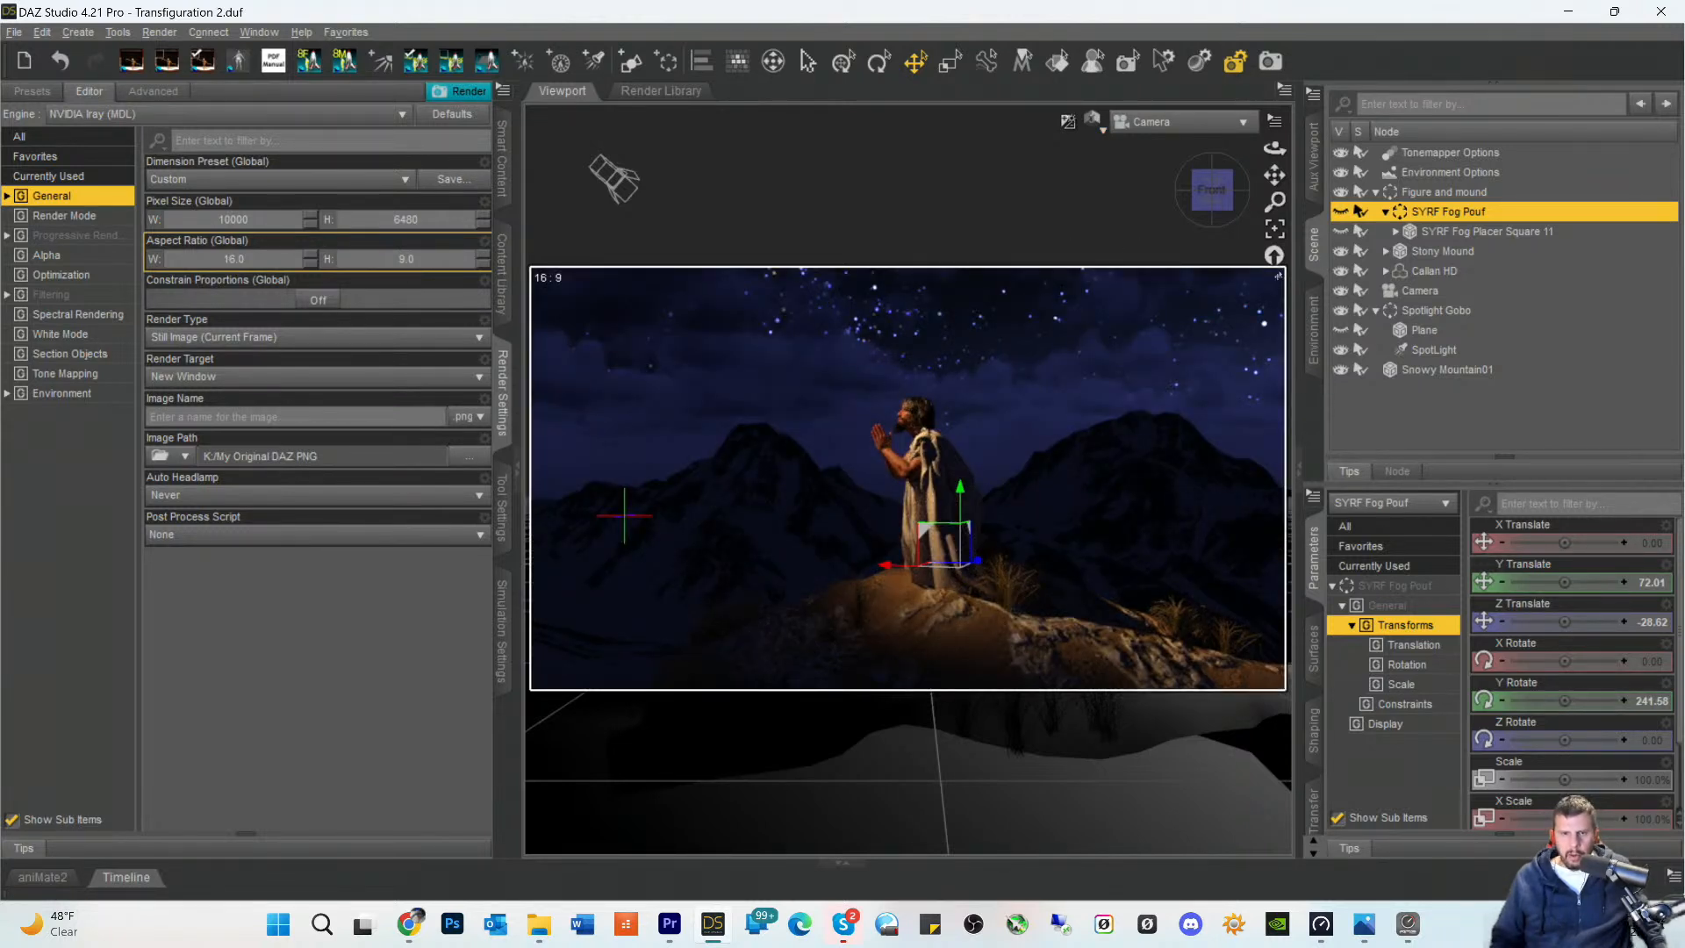
click(1341, 330)
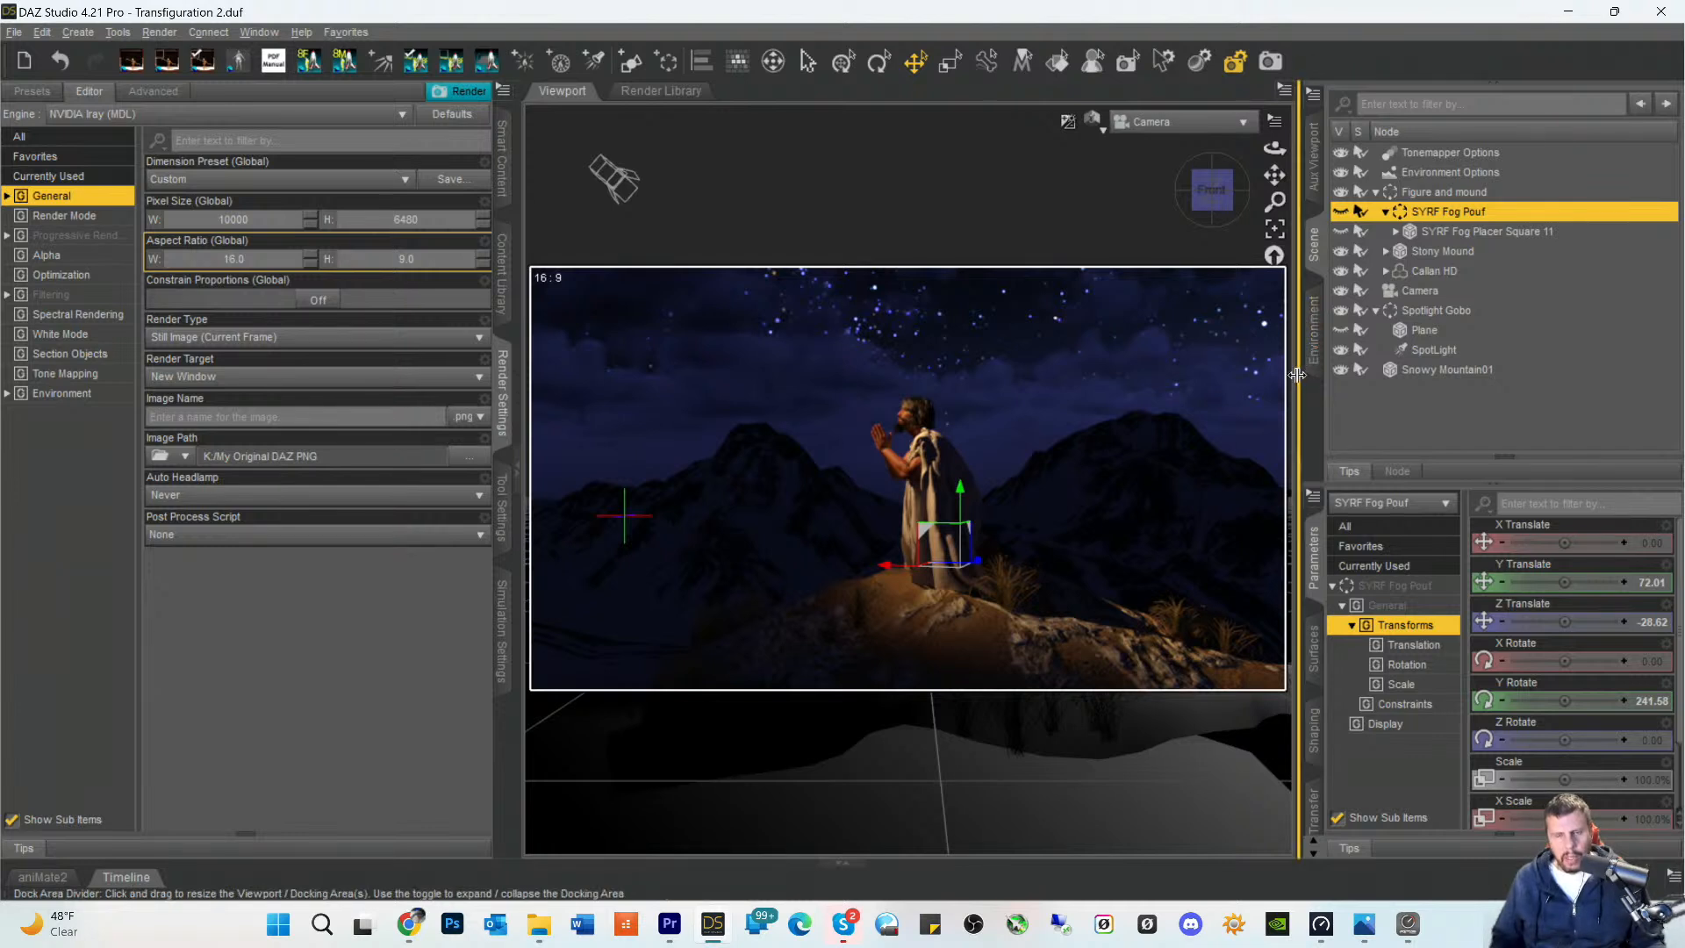
- Search the Smart Content files for vdb within the Default category and look through the matching items
click(501, 168)
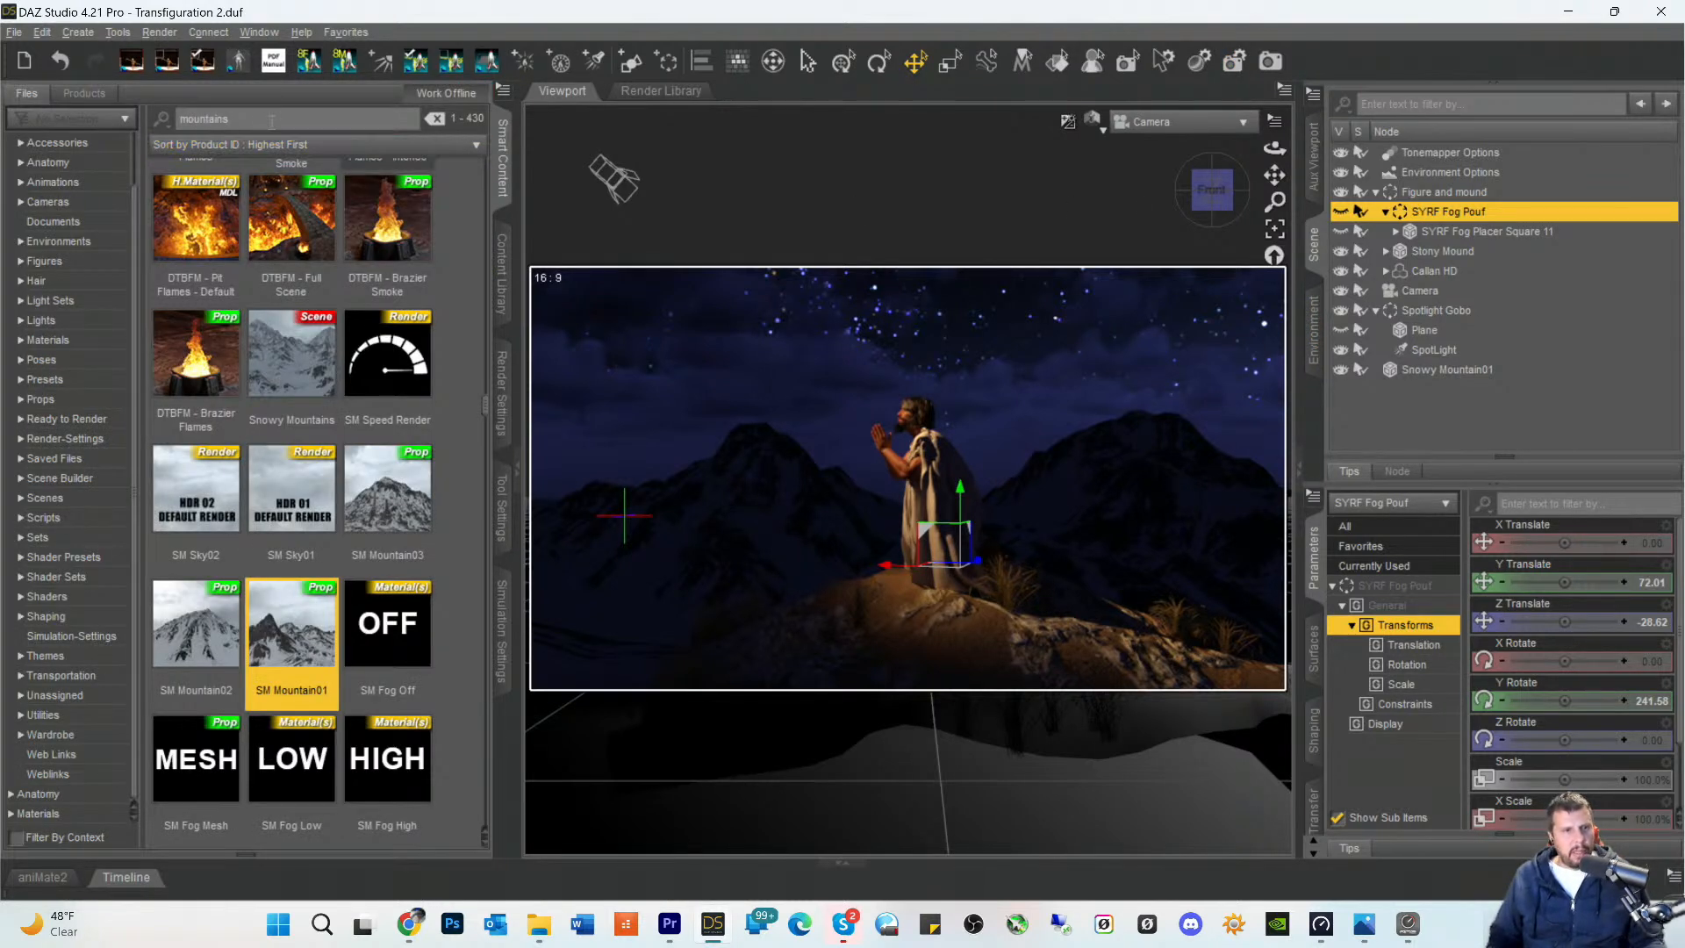
double_click(203, 118)
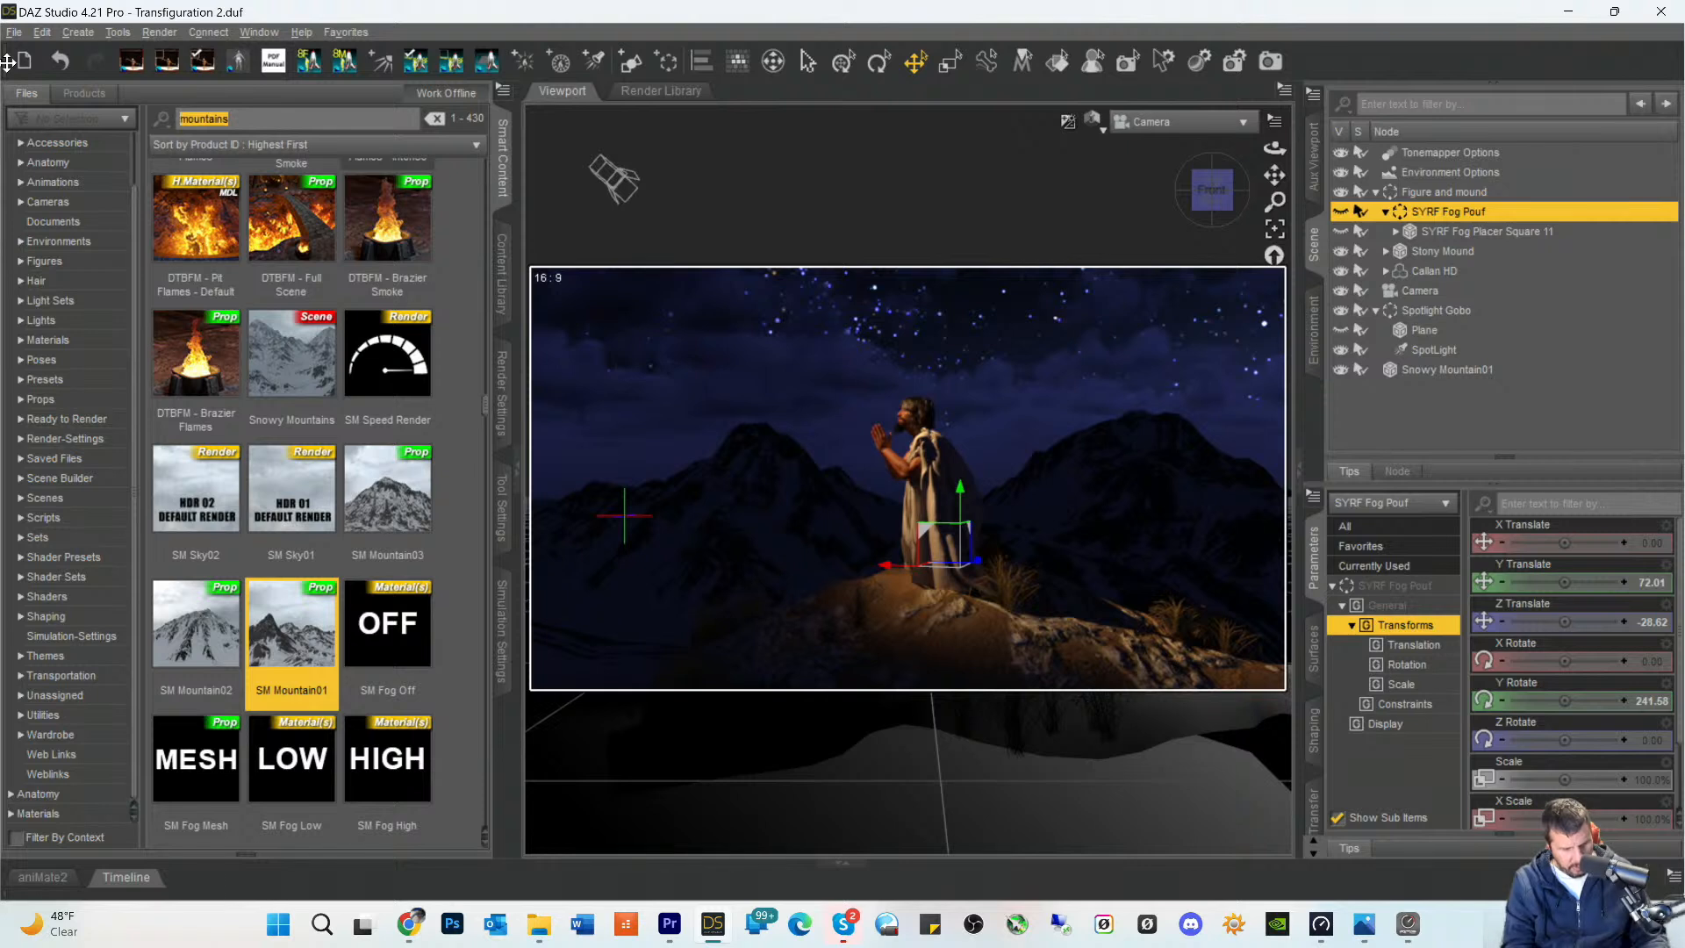
text(vdb)
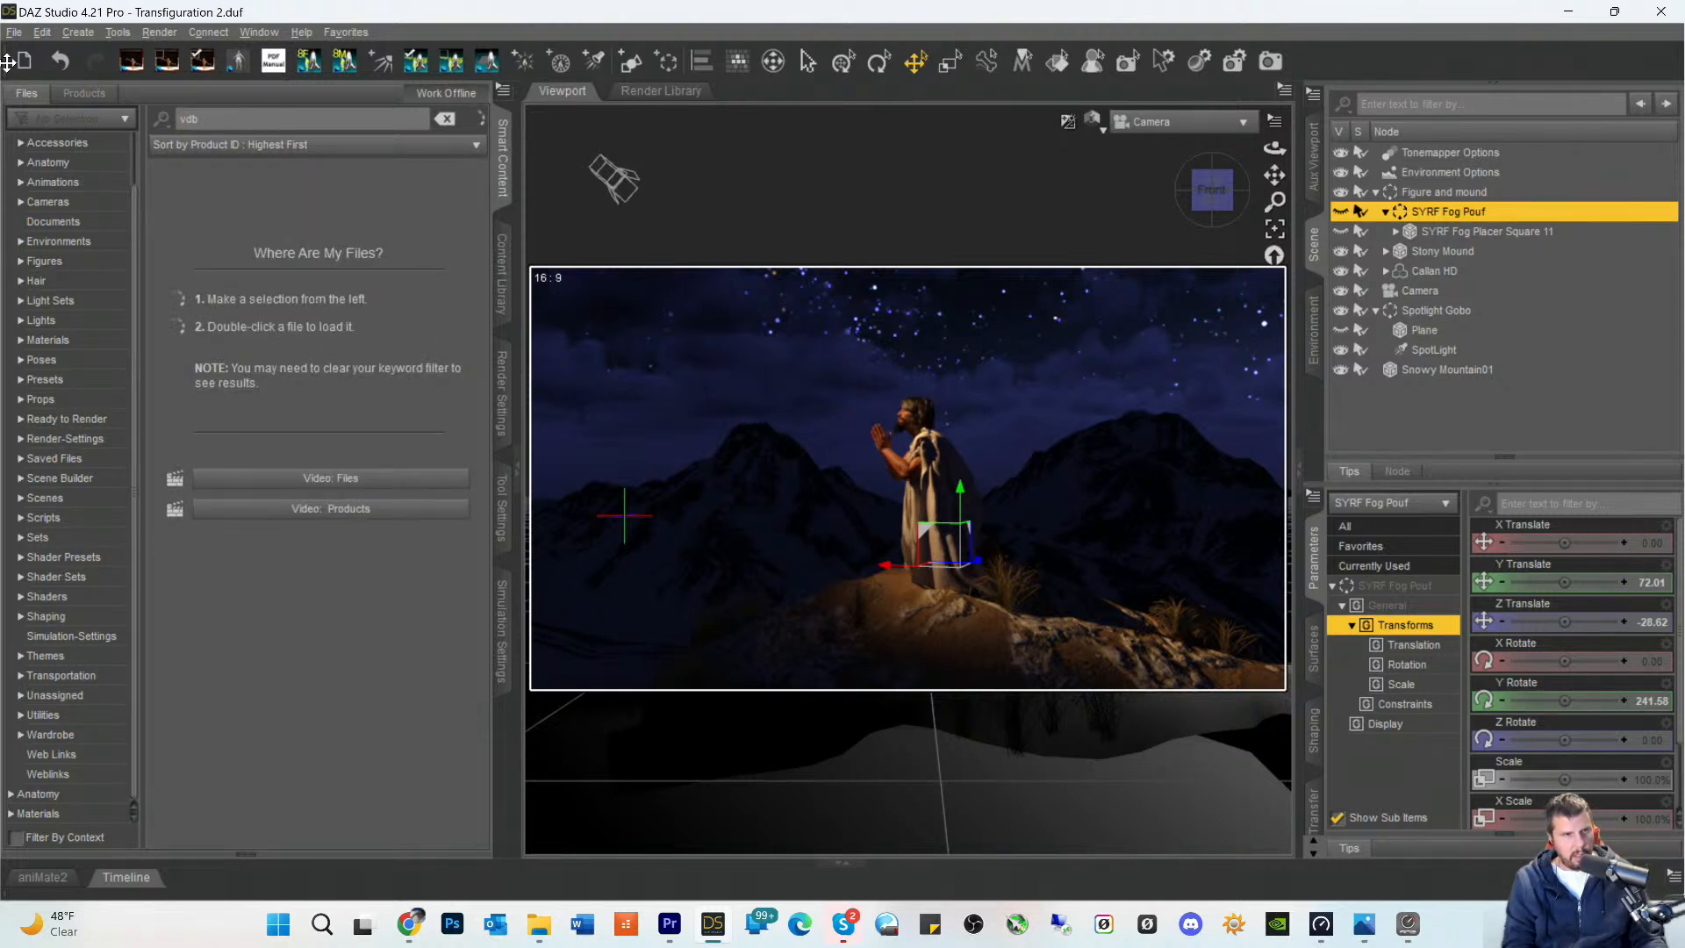
scroll(48, 200, up, 1)
click(35, 161)
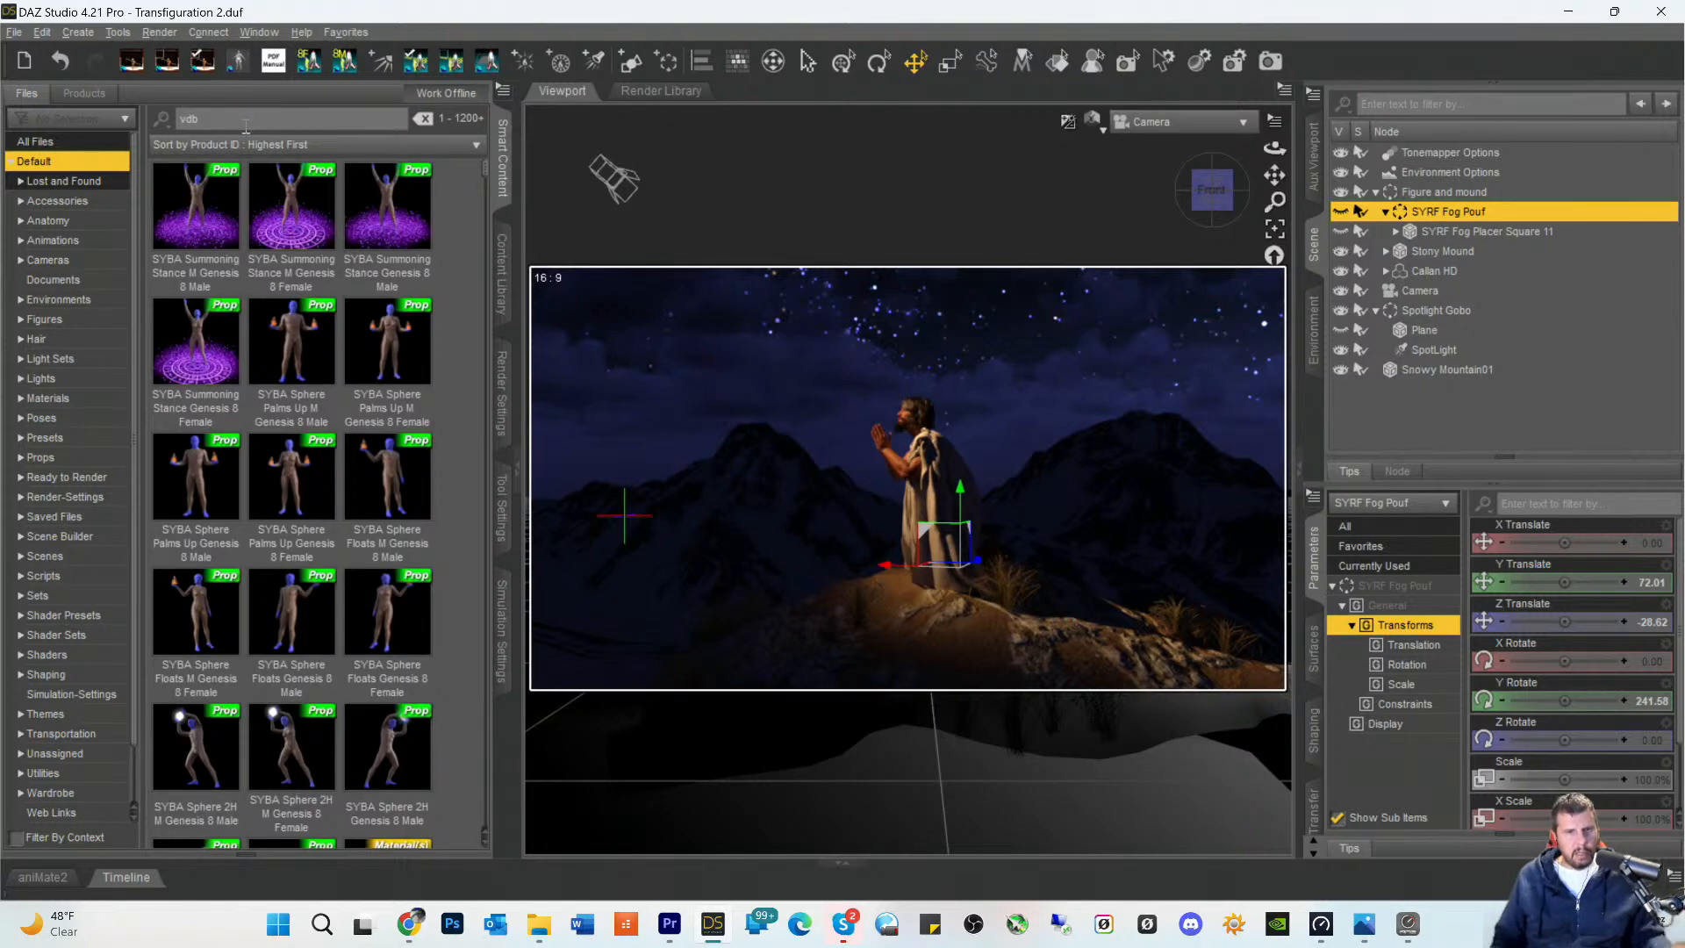
scroll(237, 454, down, 5)
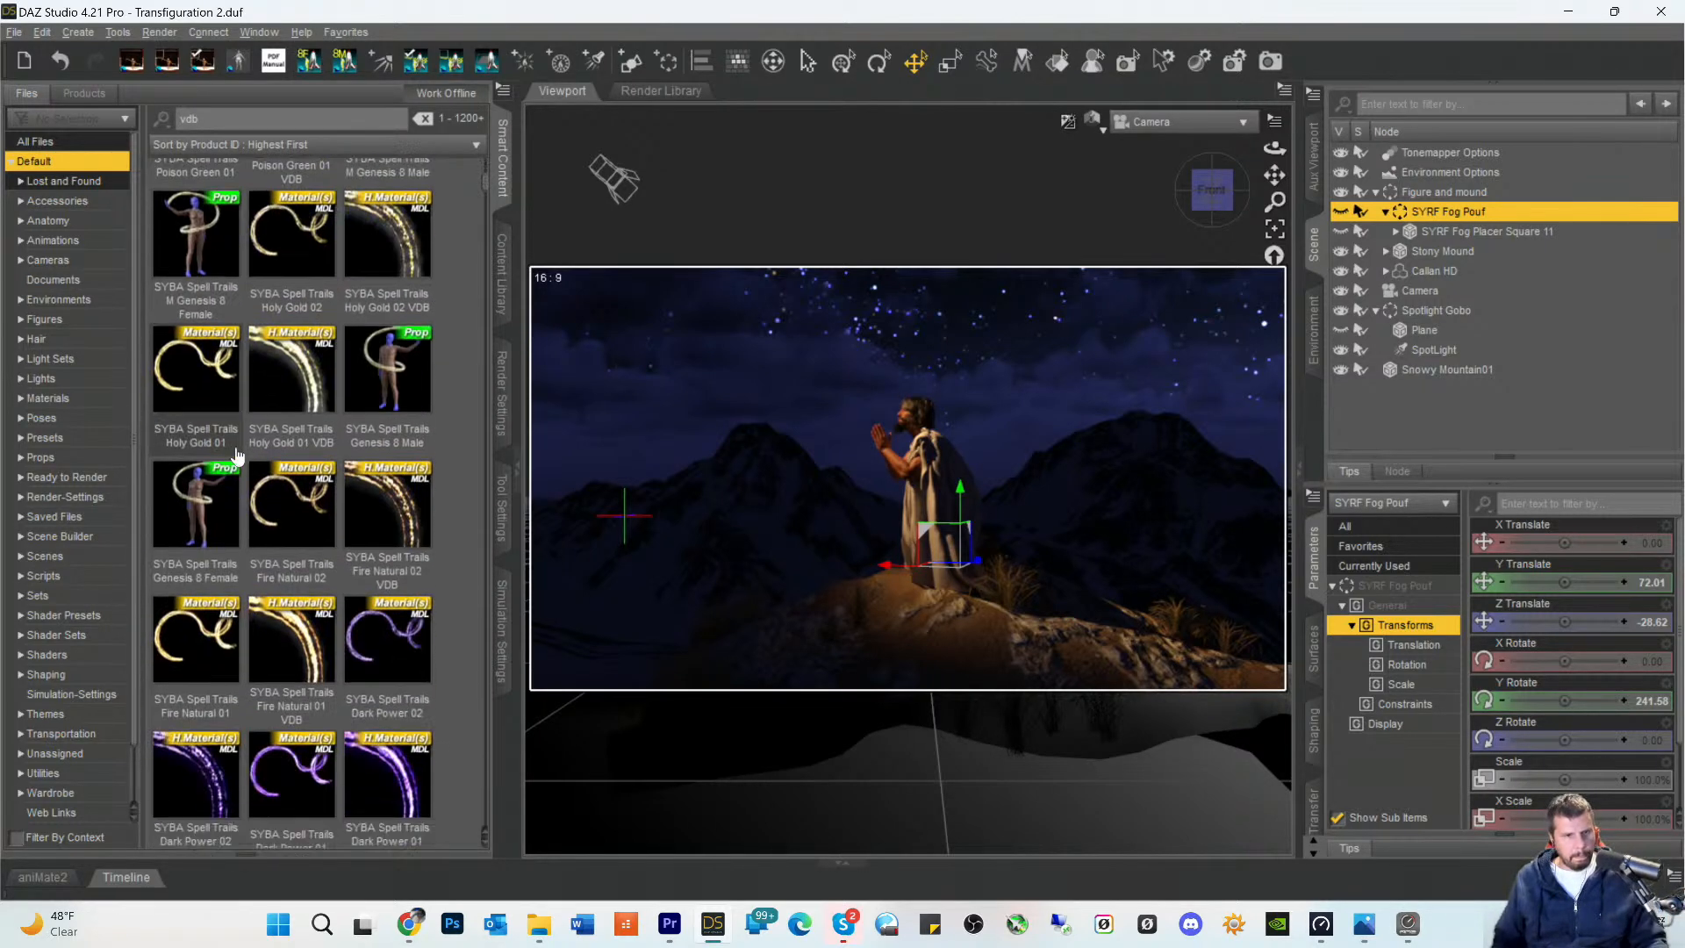
scroll(237, 454, down, 5)
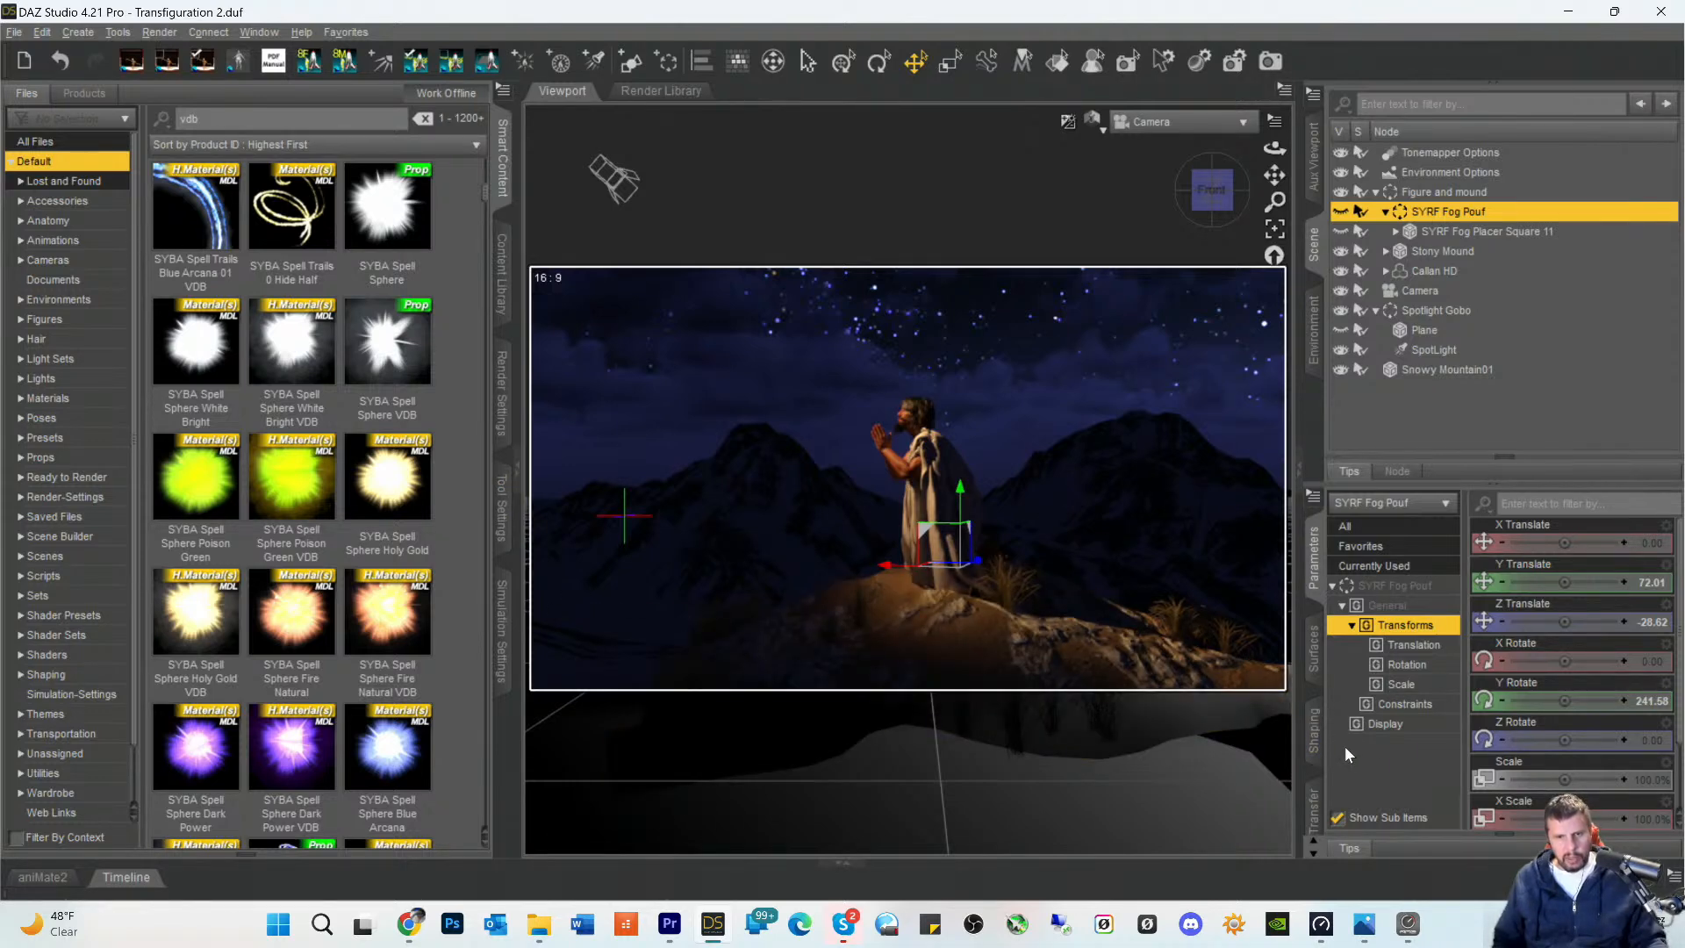
- Select the Stony Mound under the kneeling figure and enlarge its Scale to about 247.9%
click(1162, 663)
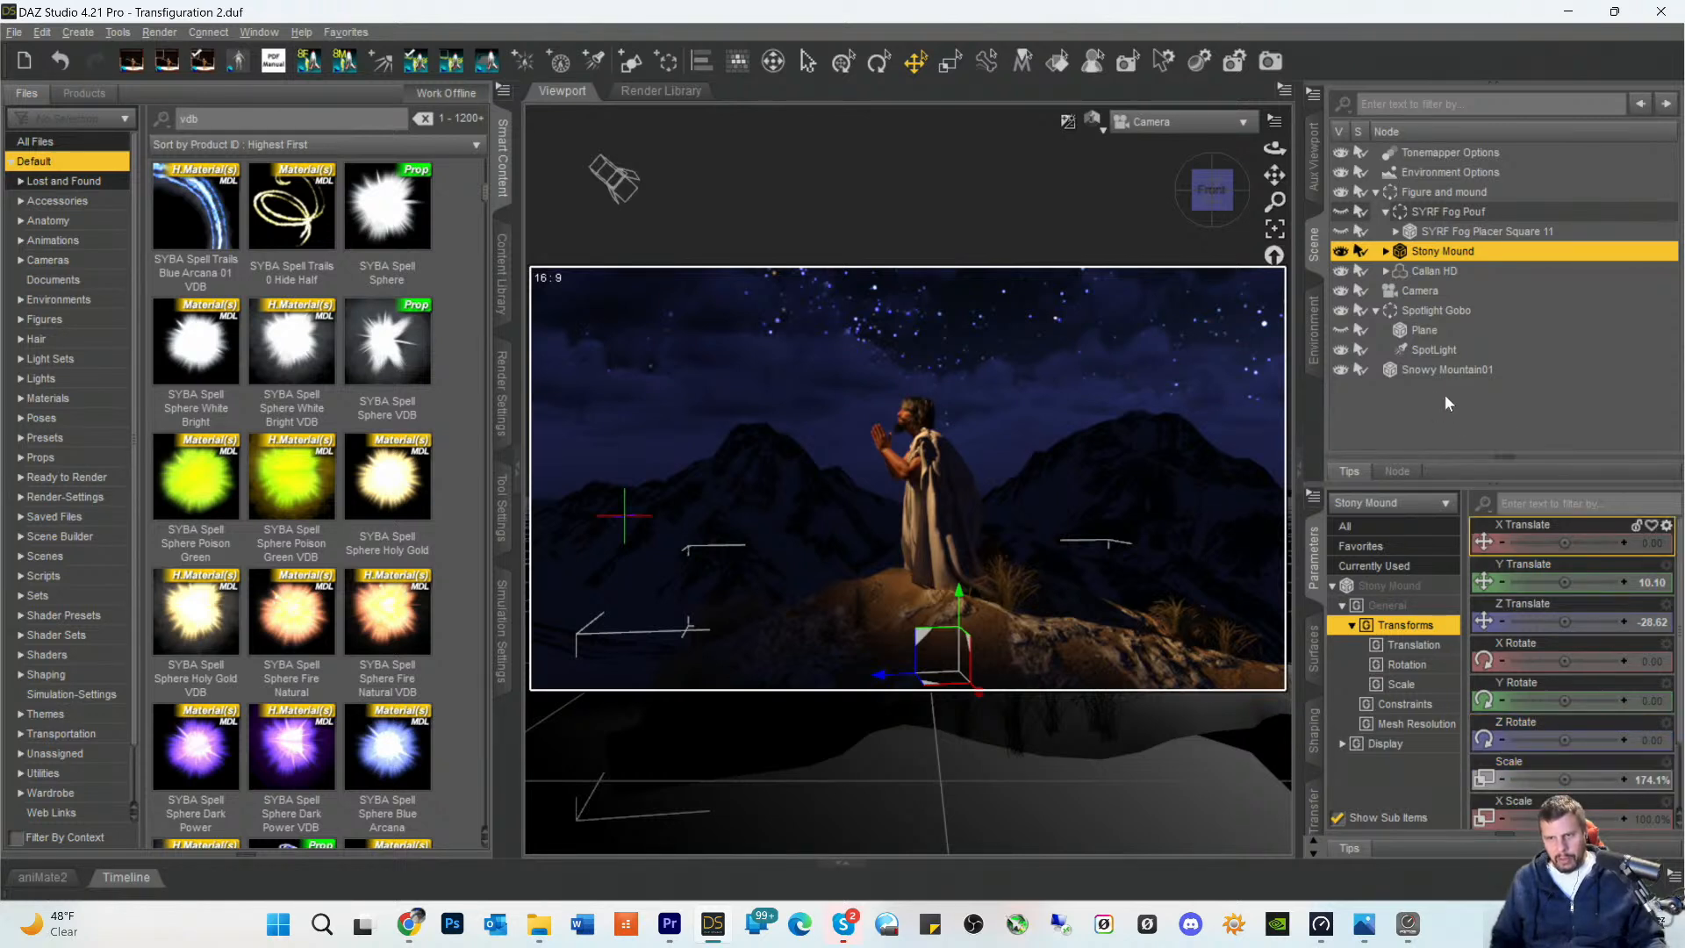
click(1386, 271)
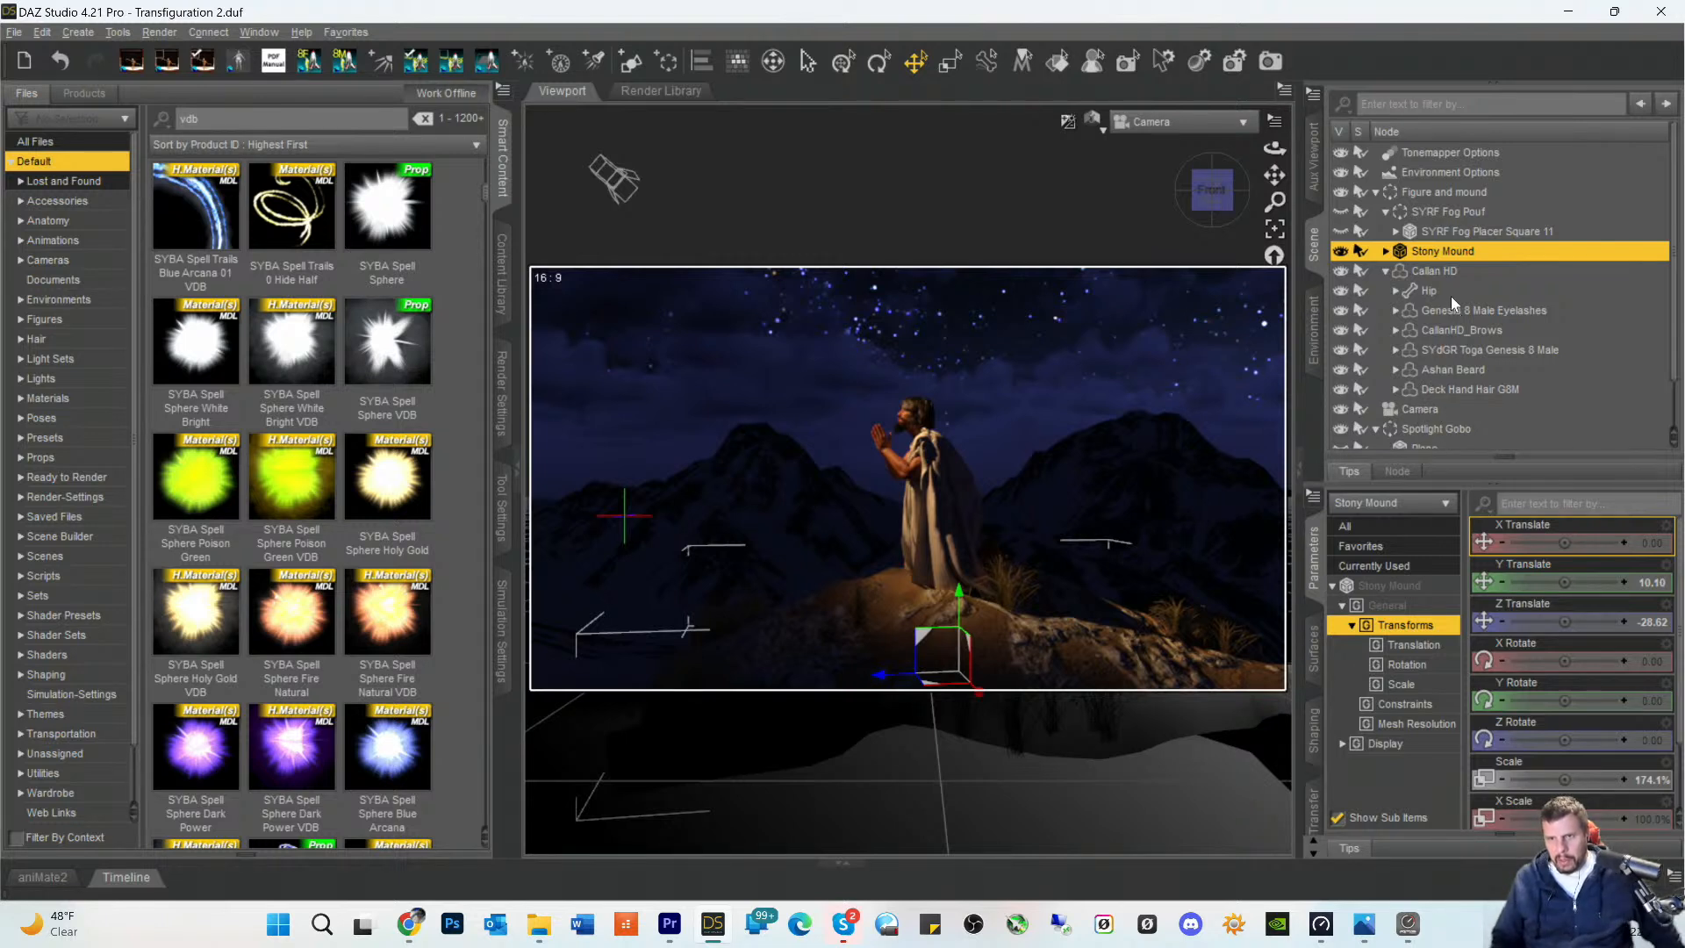
scroll(1450, 303, down, 1)
scroll(1450, 304, down, 1)
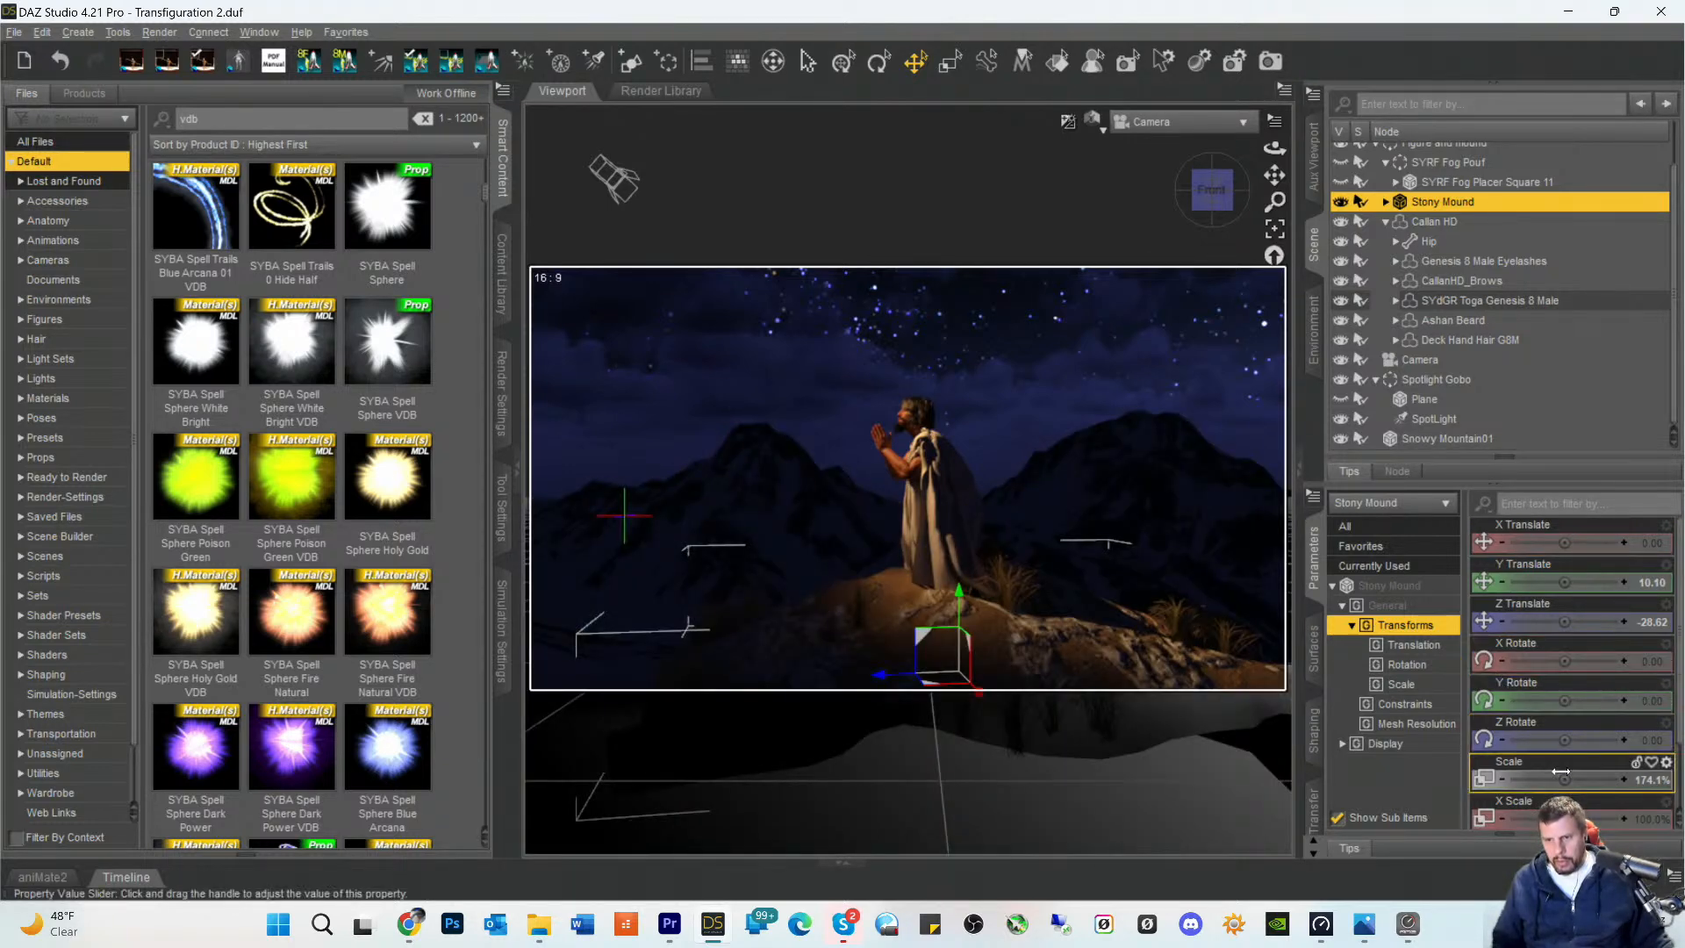
drag(1564, 780, 1594, 779)
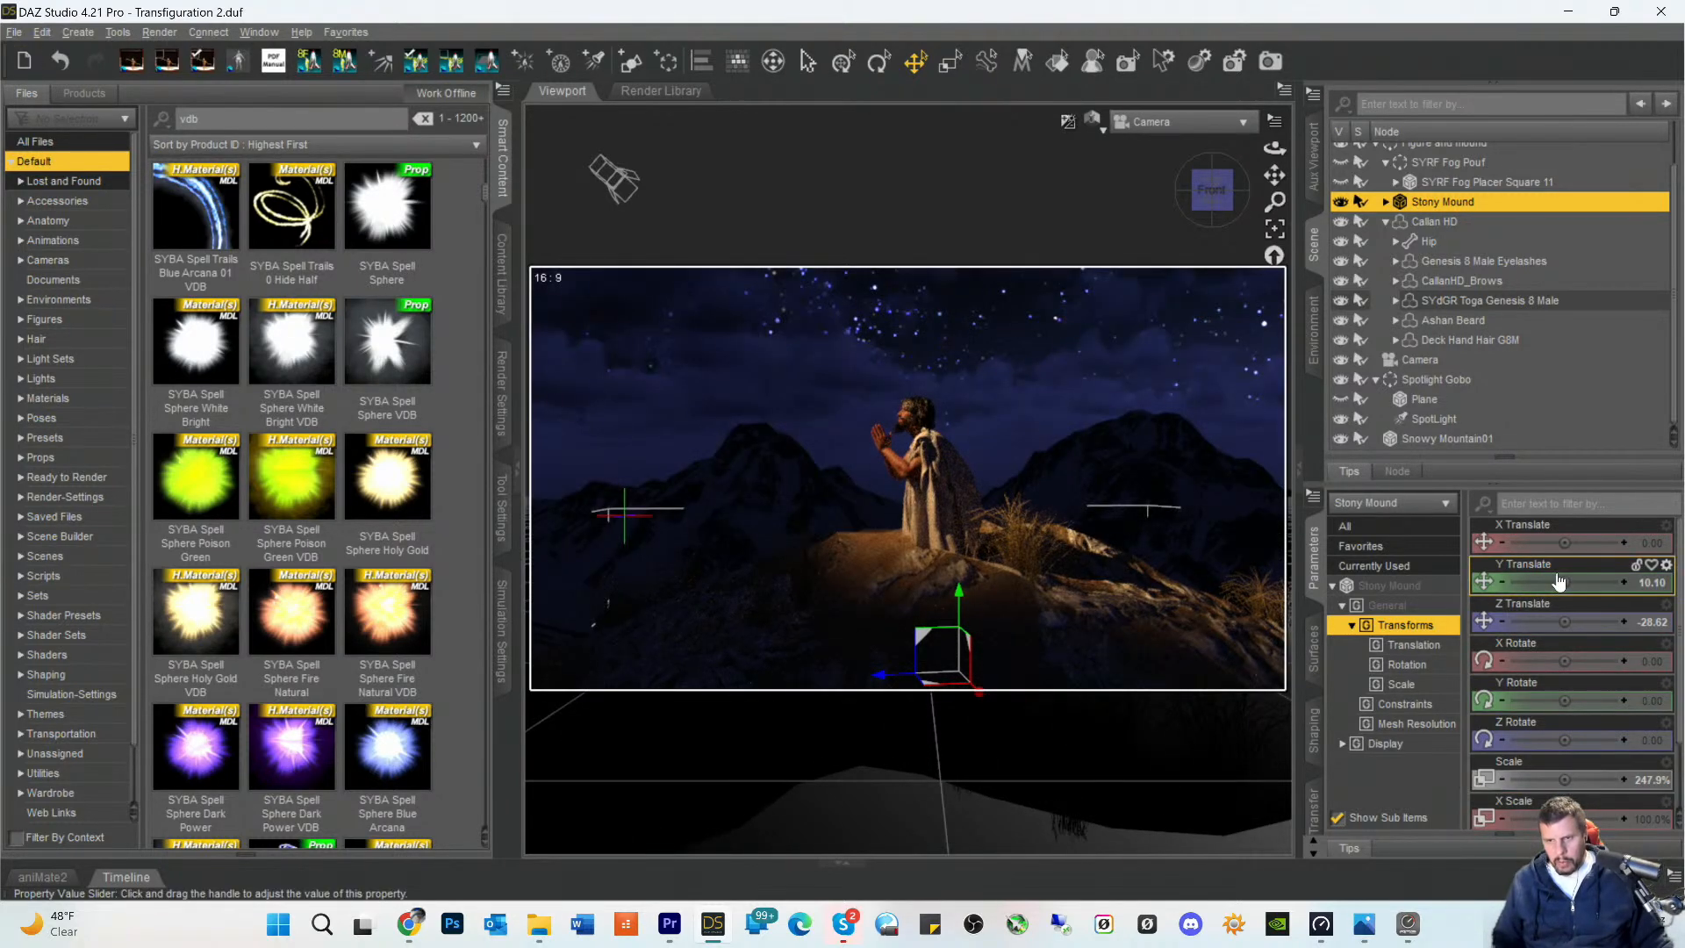
- Reposition the enlarged Stony Mound beneath the figure at about Y Translate -20.14 and Z Translate -53.64
drag(1562, 579, 1542, 581)
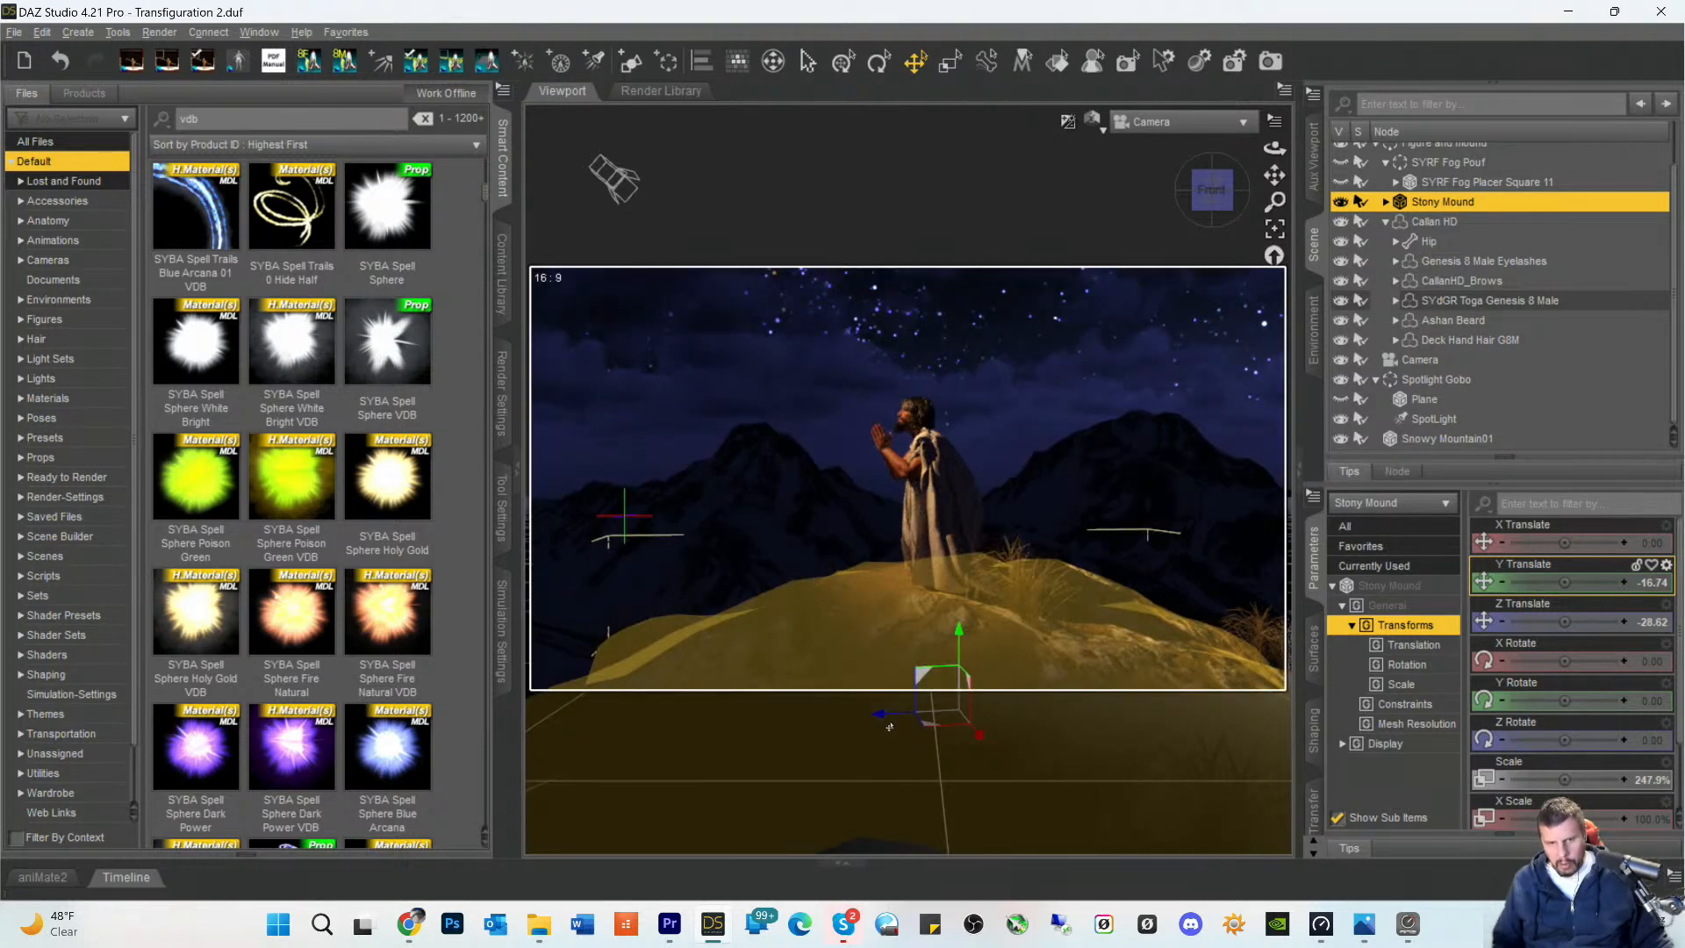
drag(879, 720, 916, 727)
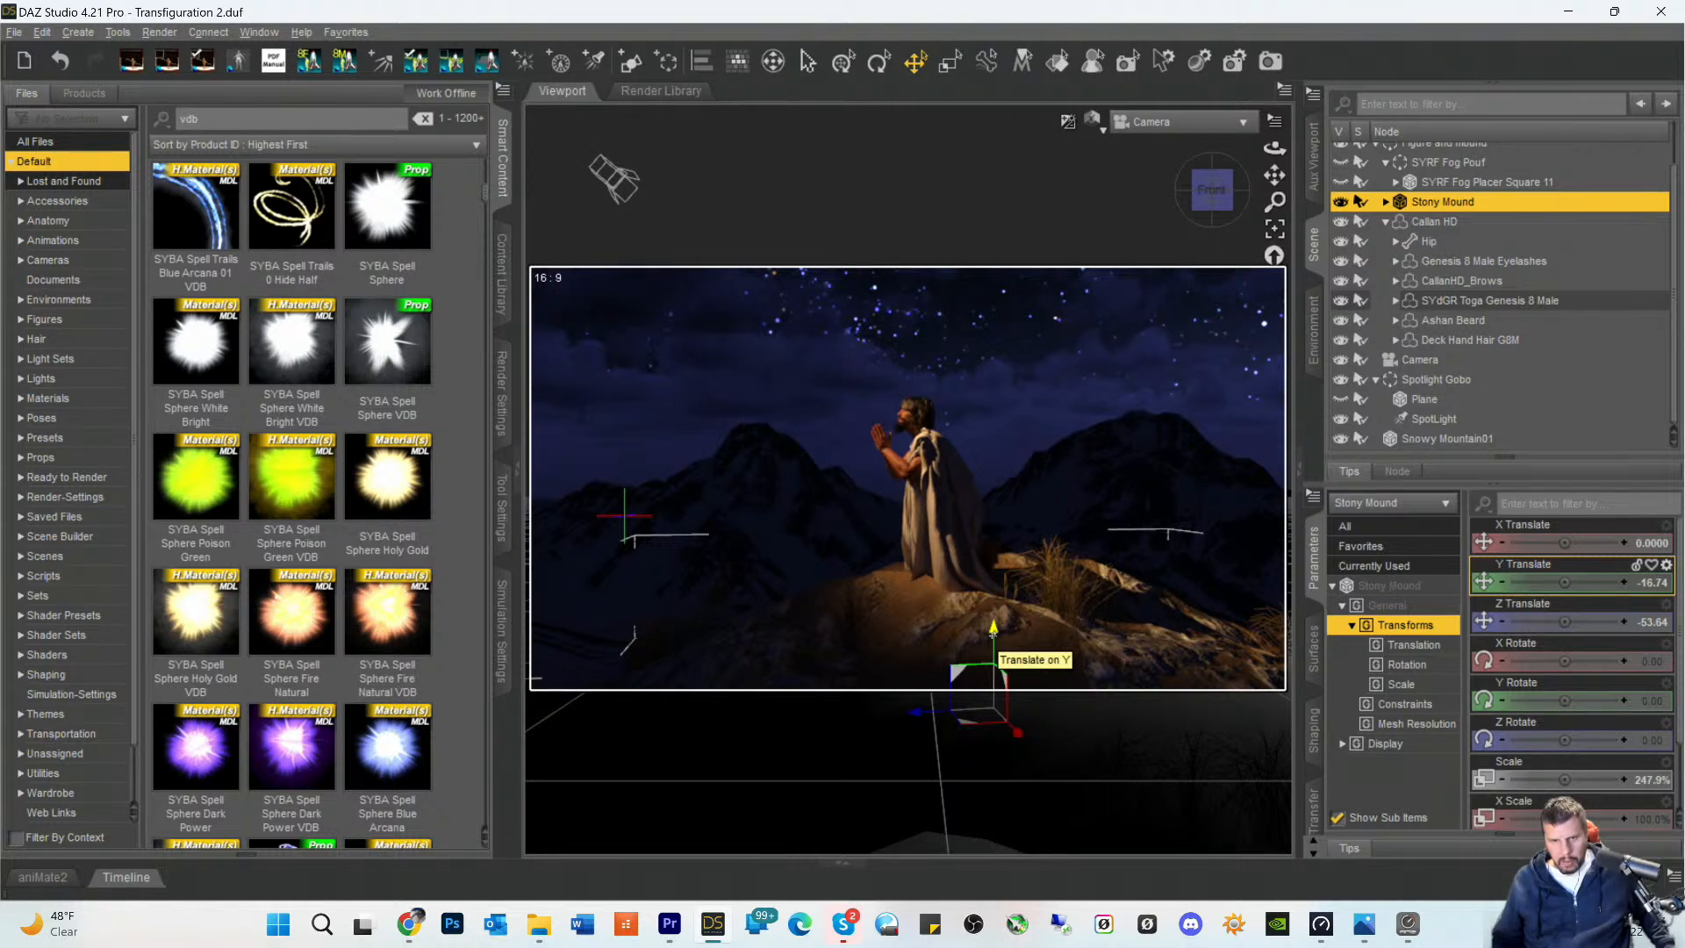
drag(993, 628, 995, 642)
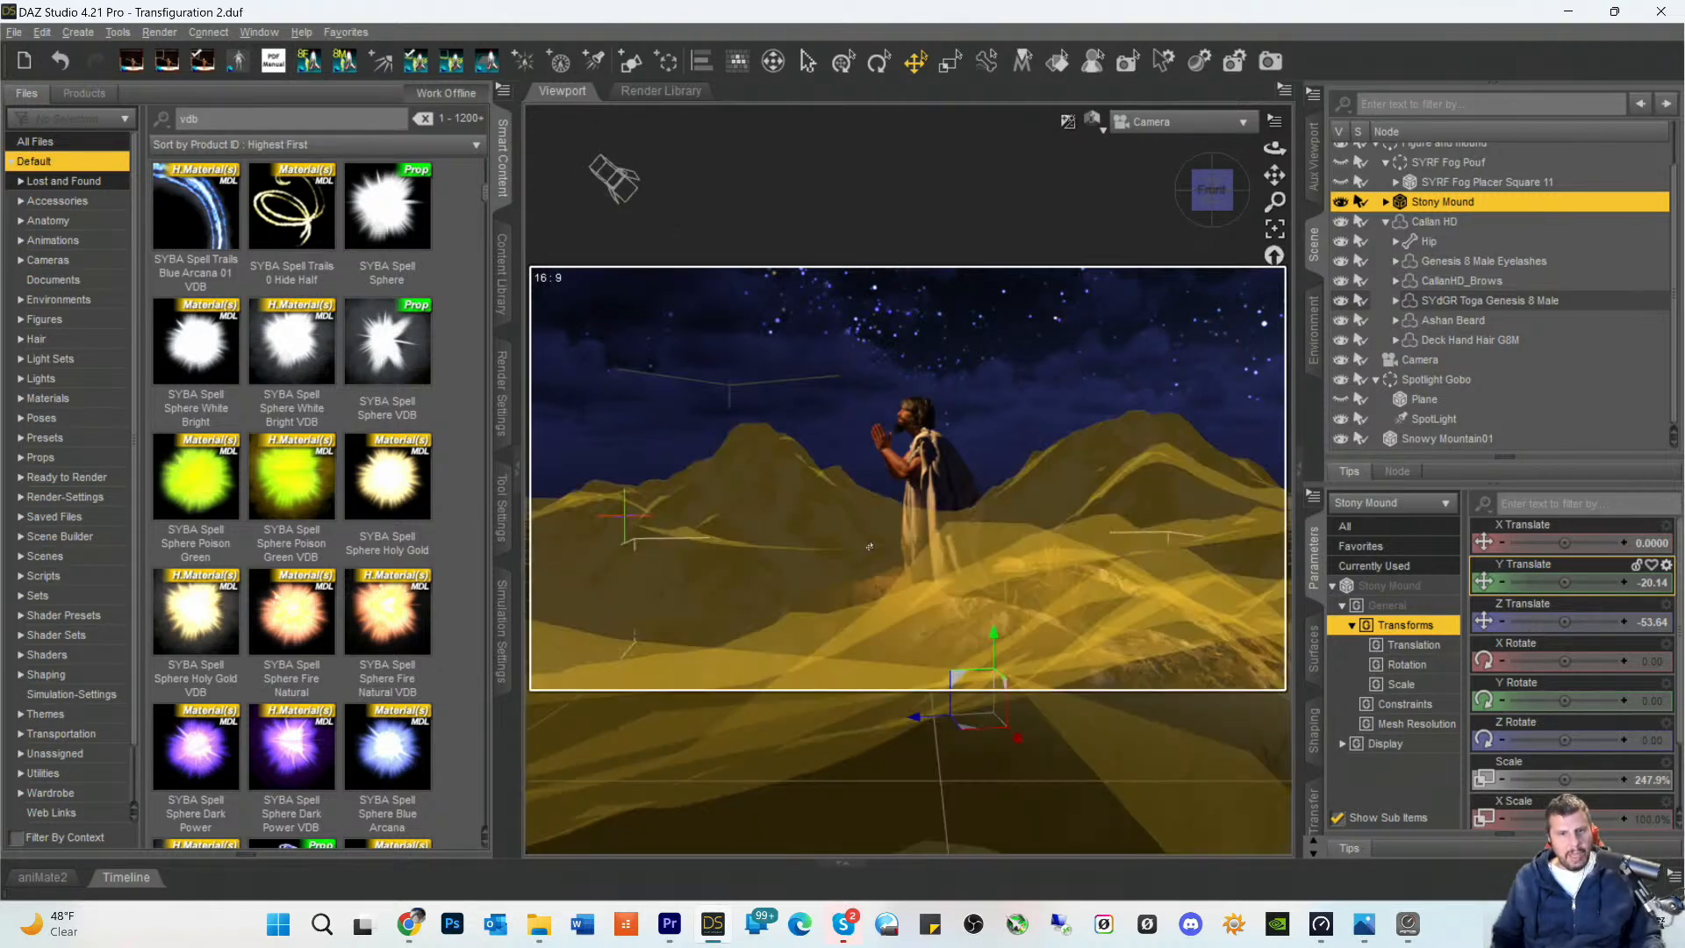
- Examine further vdb file results, from the spell effects through the ice and fireball items, for a suitable fog prop
mouse_move(289, 430)
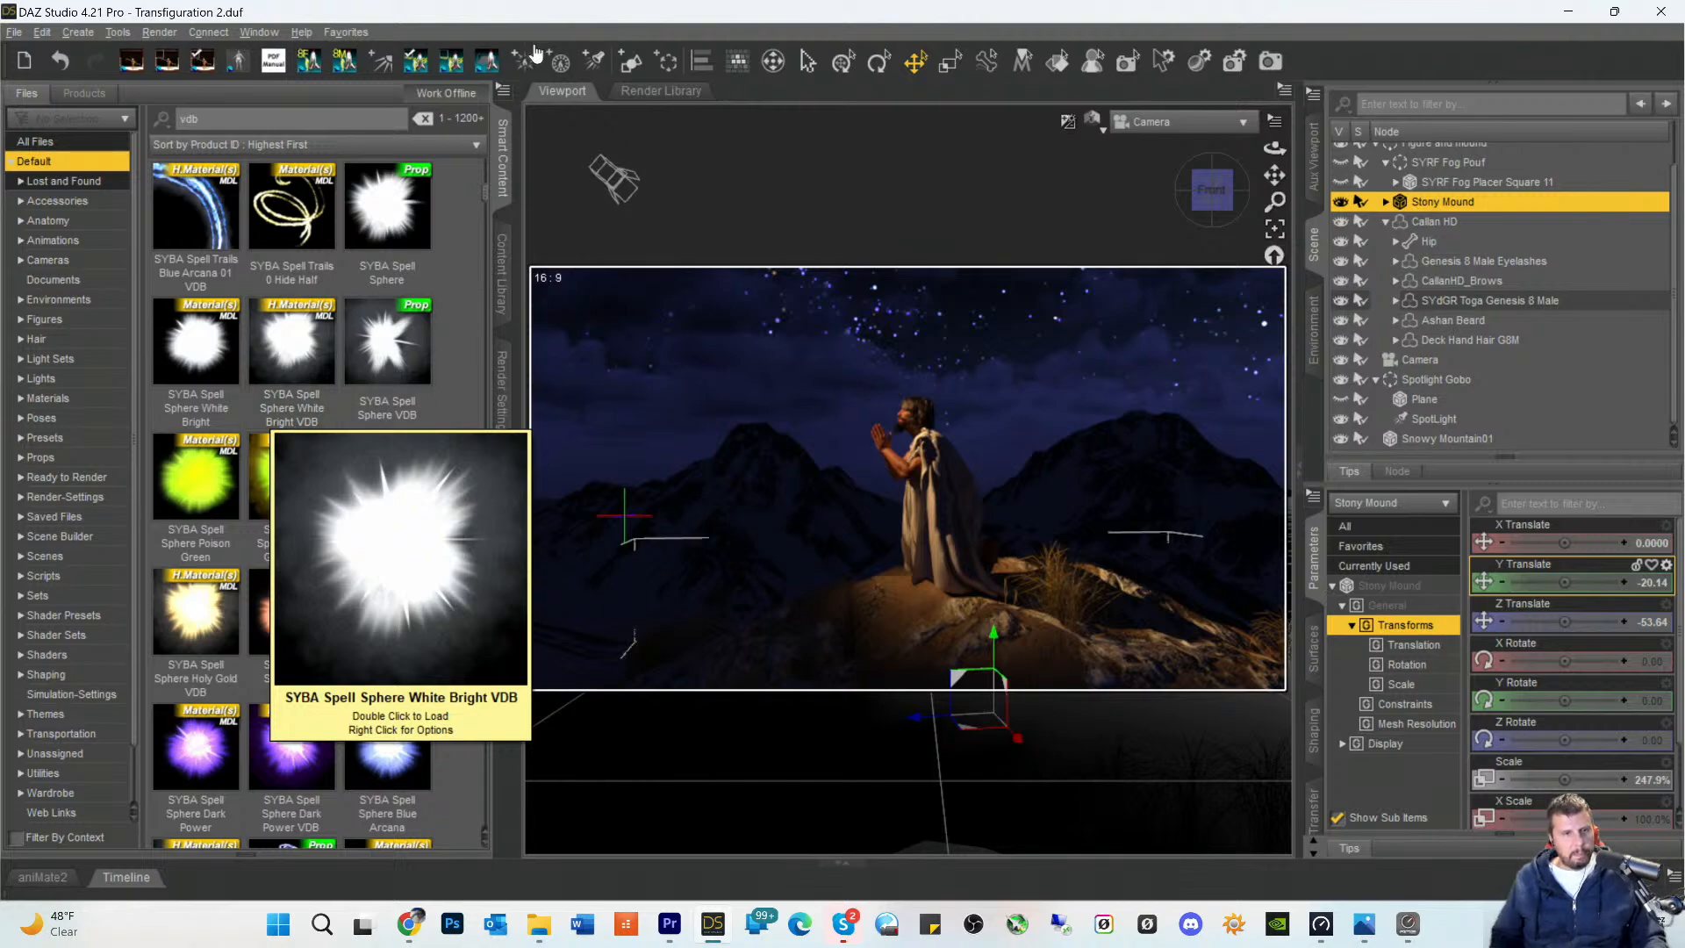
scroll(309, 535, down, 4)
scroll(308, 536, down, 15)
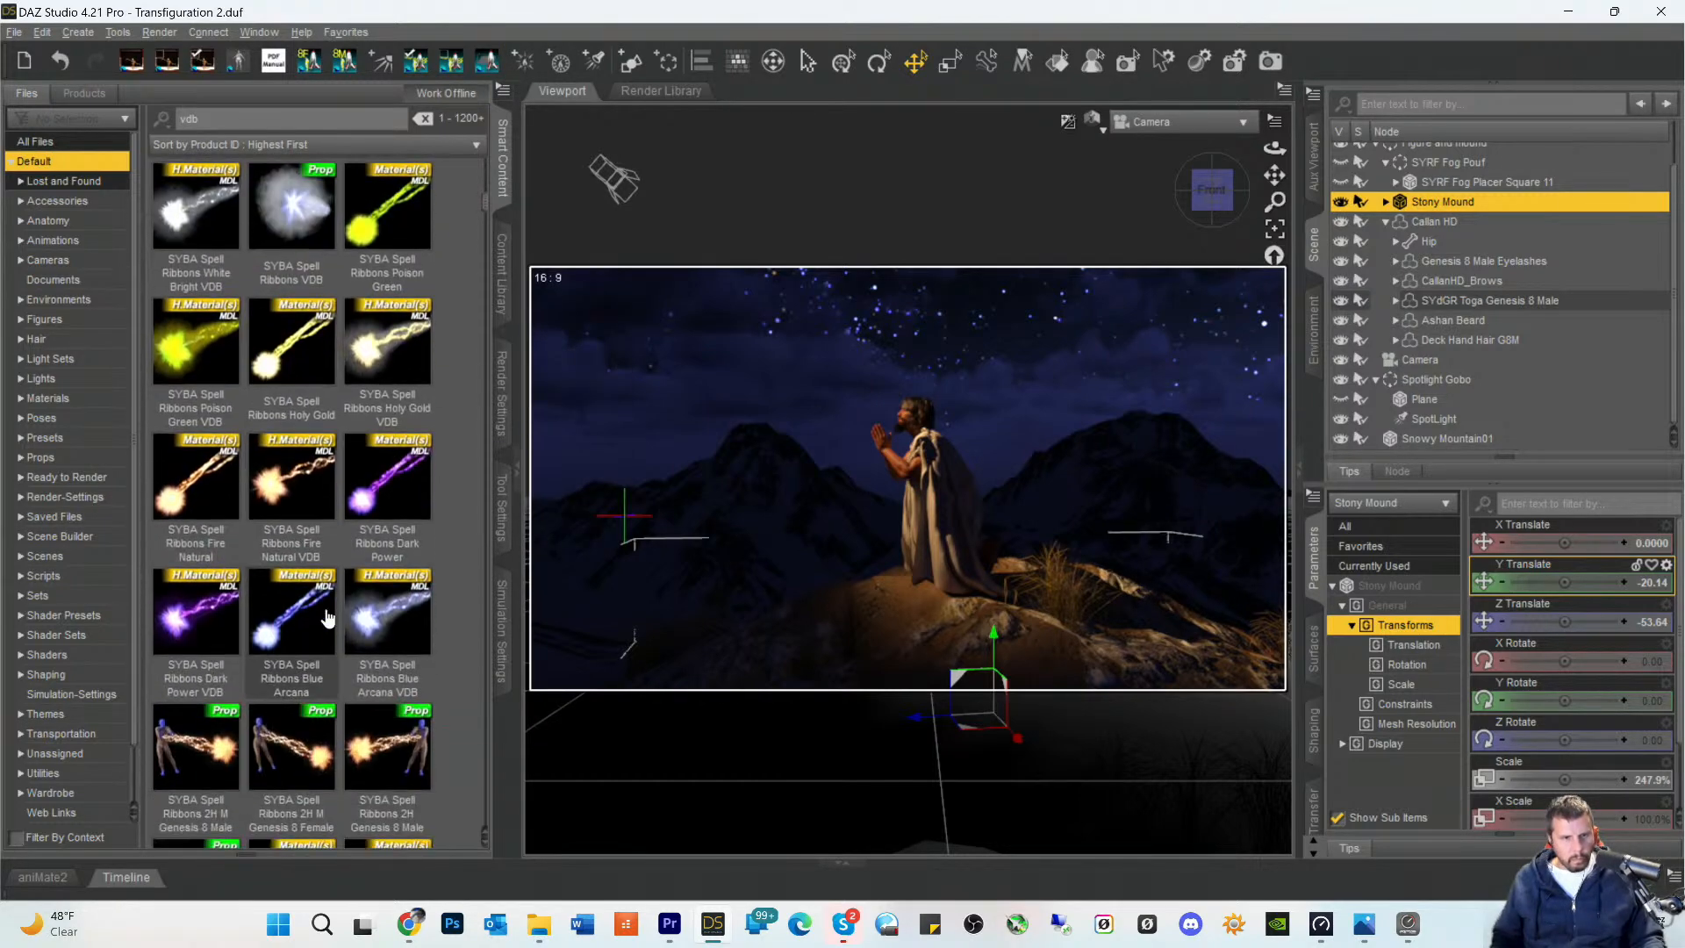
scroll(326, 619, down, 15)
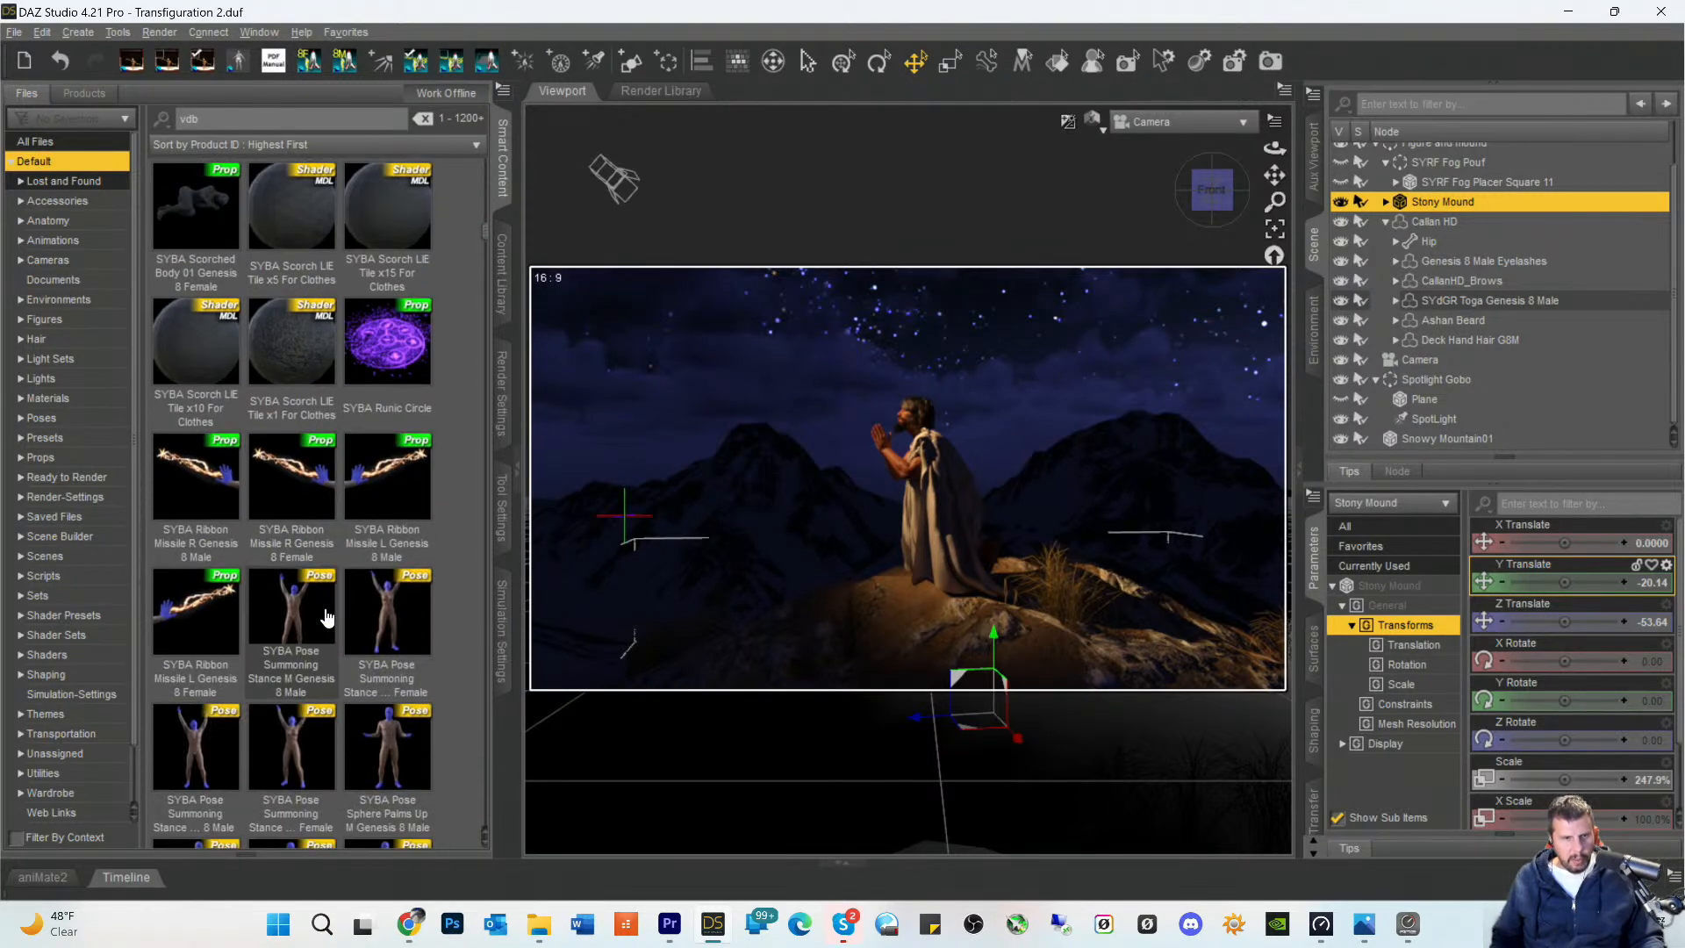
scroll(327, 619, down, 15)
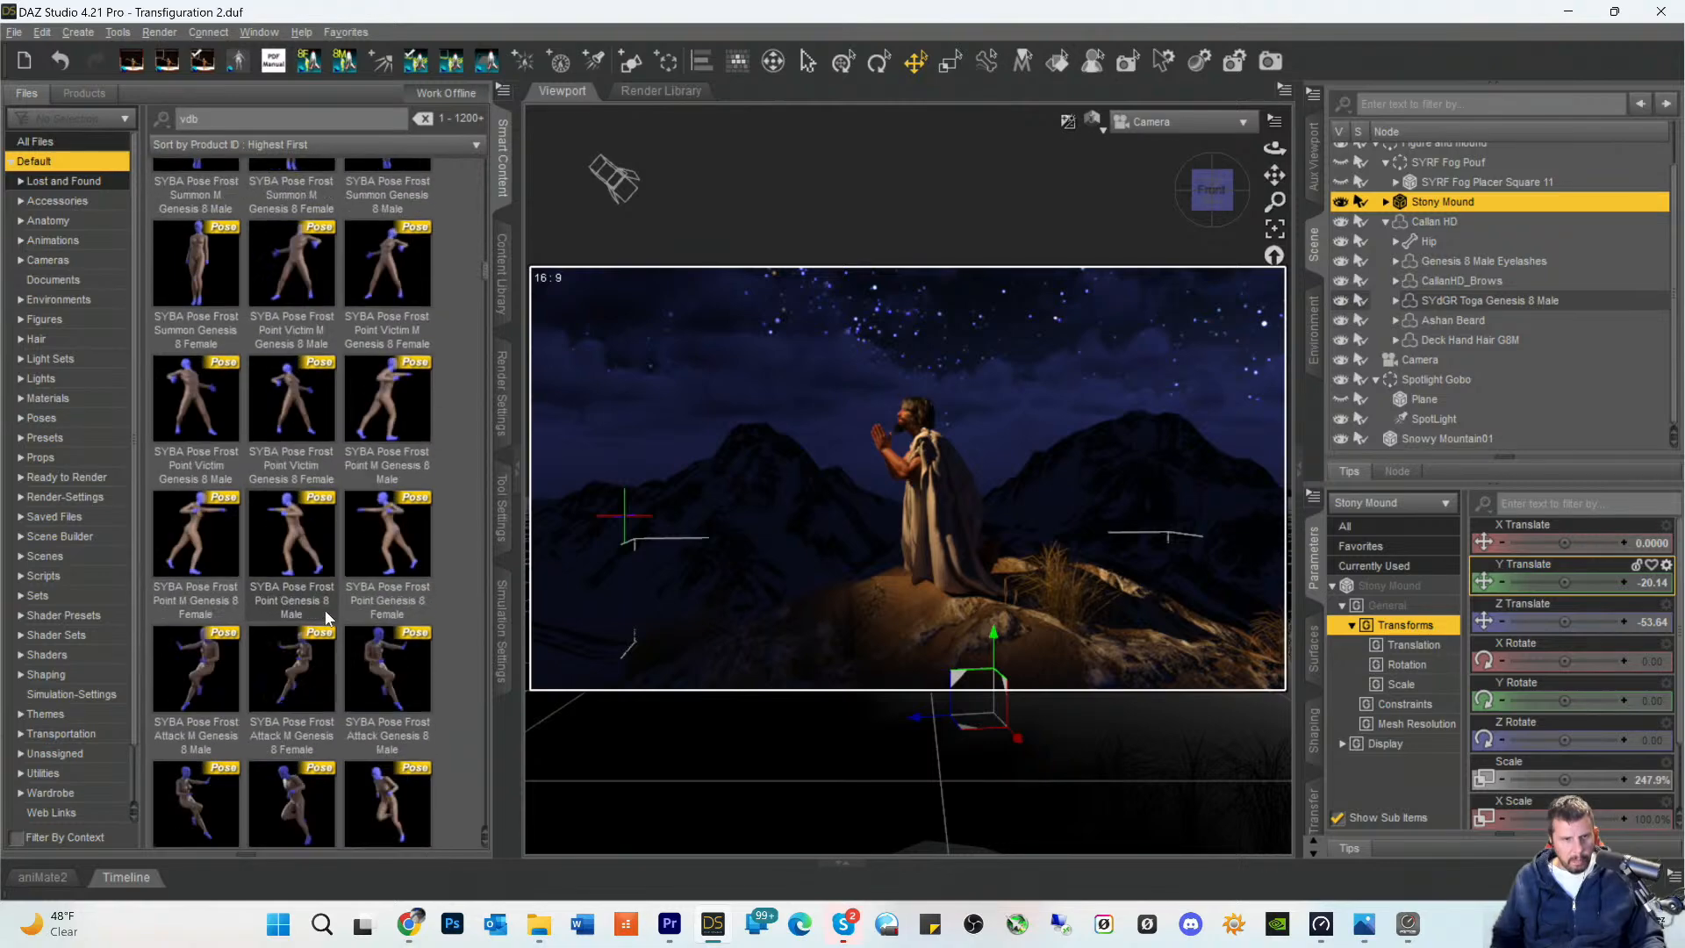
scroll(326, 615, down, 10)
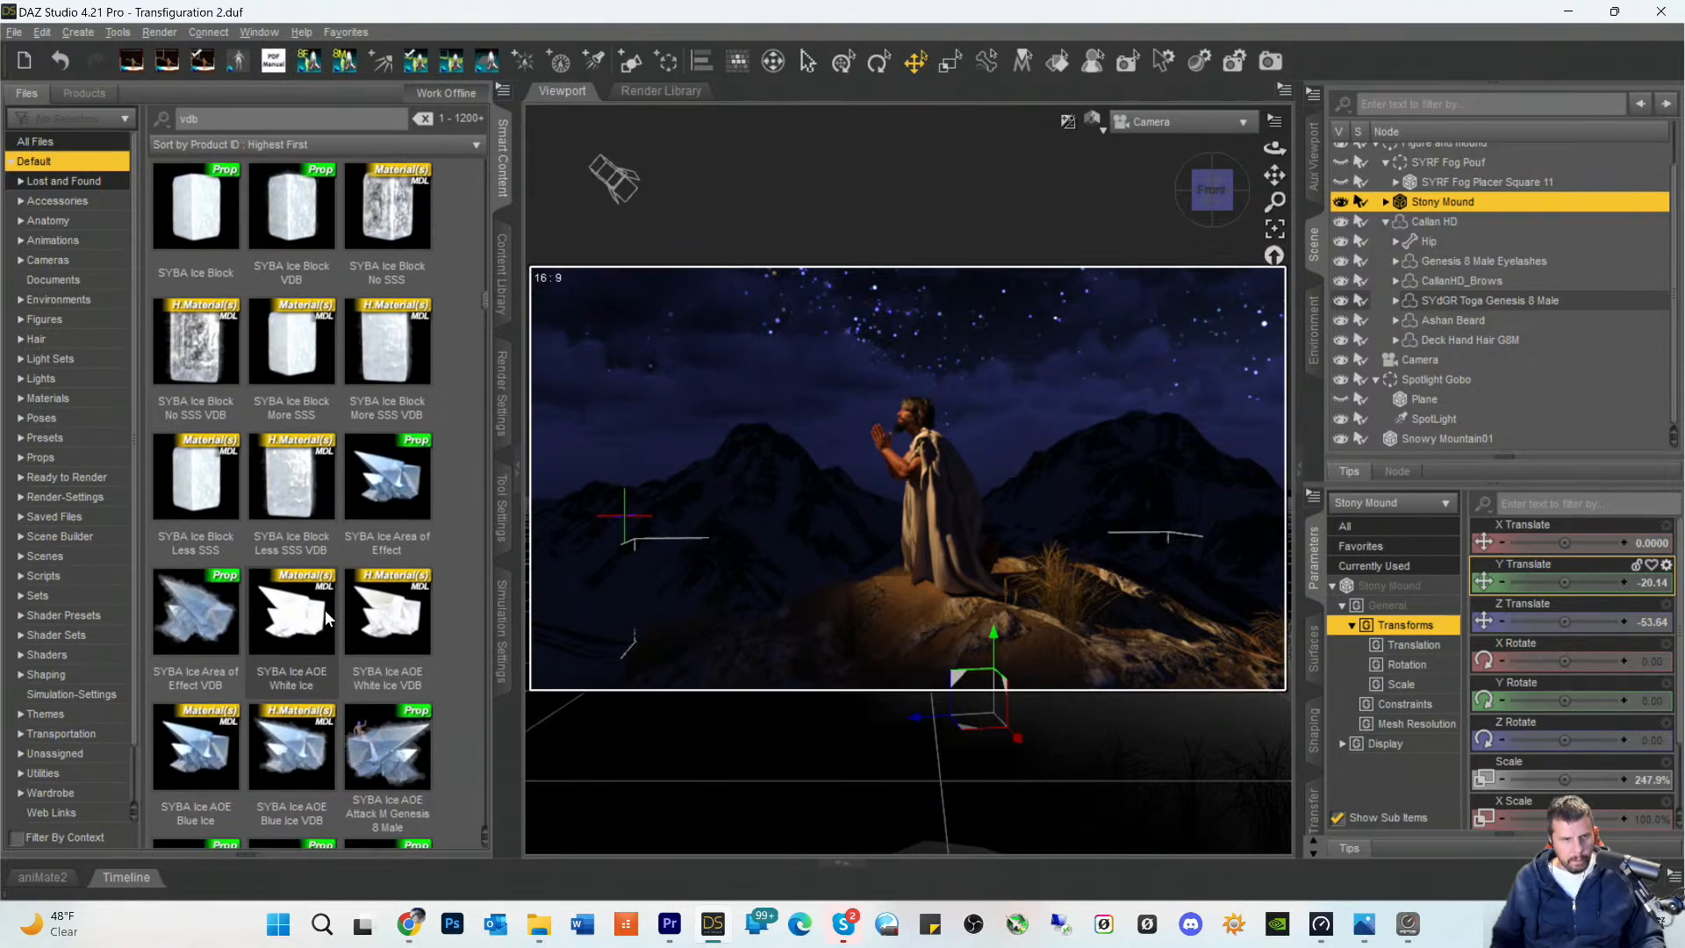
mouse_move(379, 635)
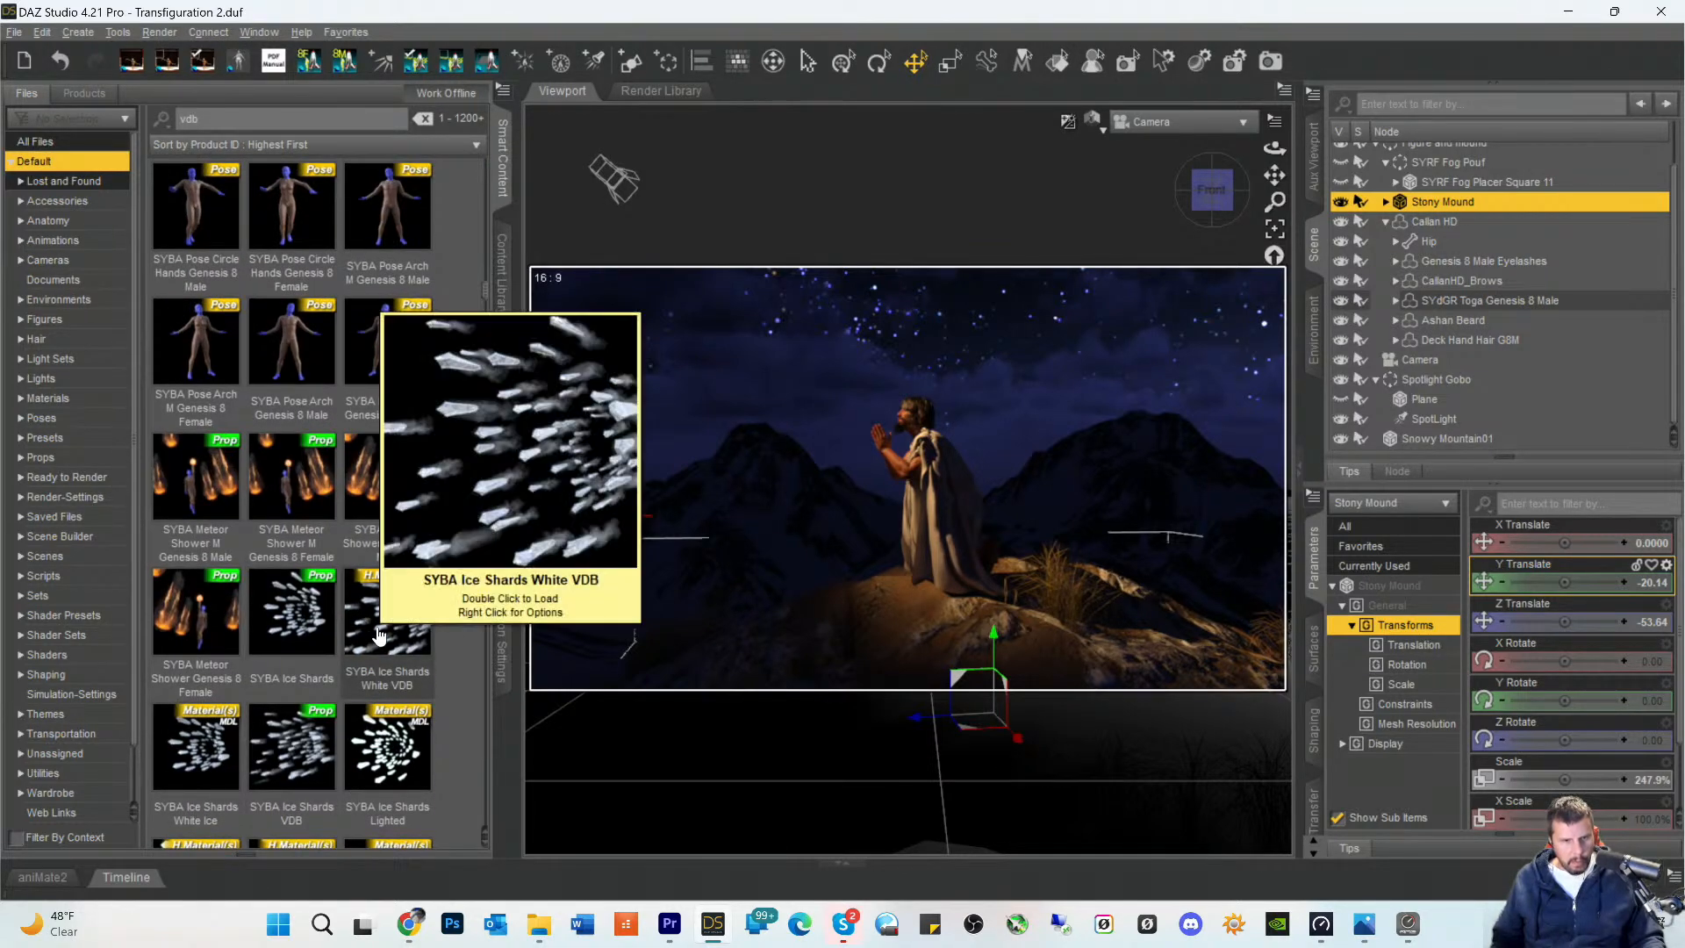
scroll(332, 617, down, 10)
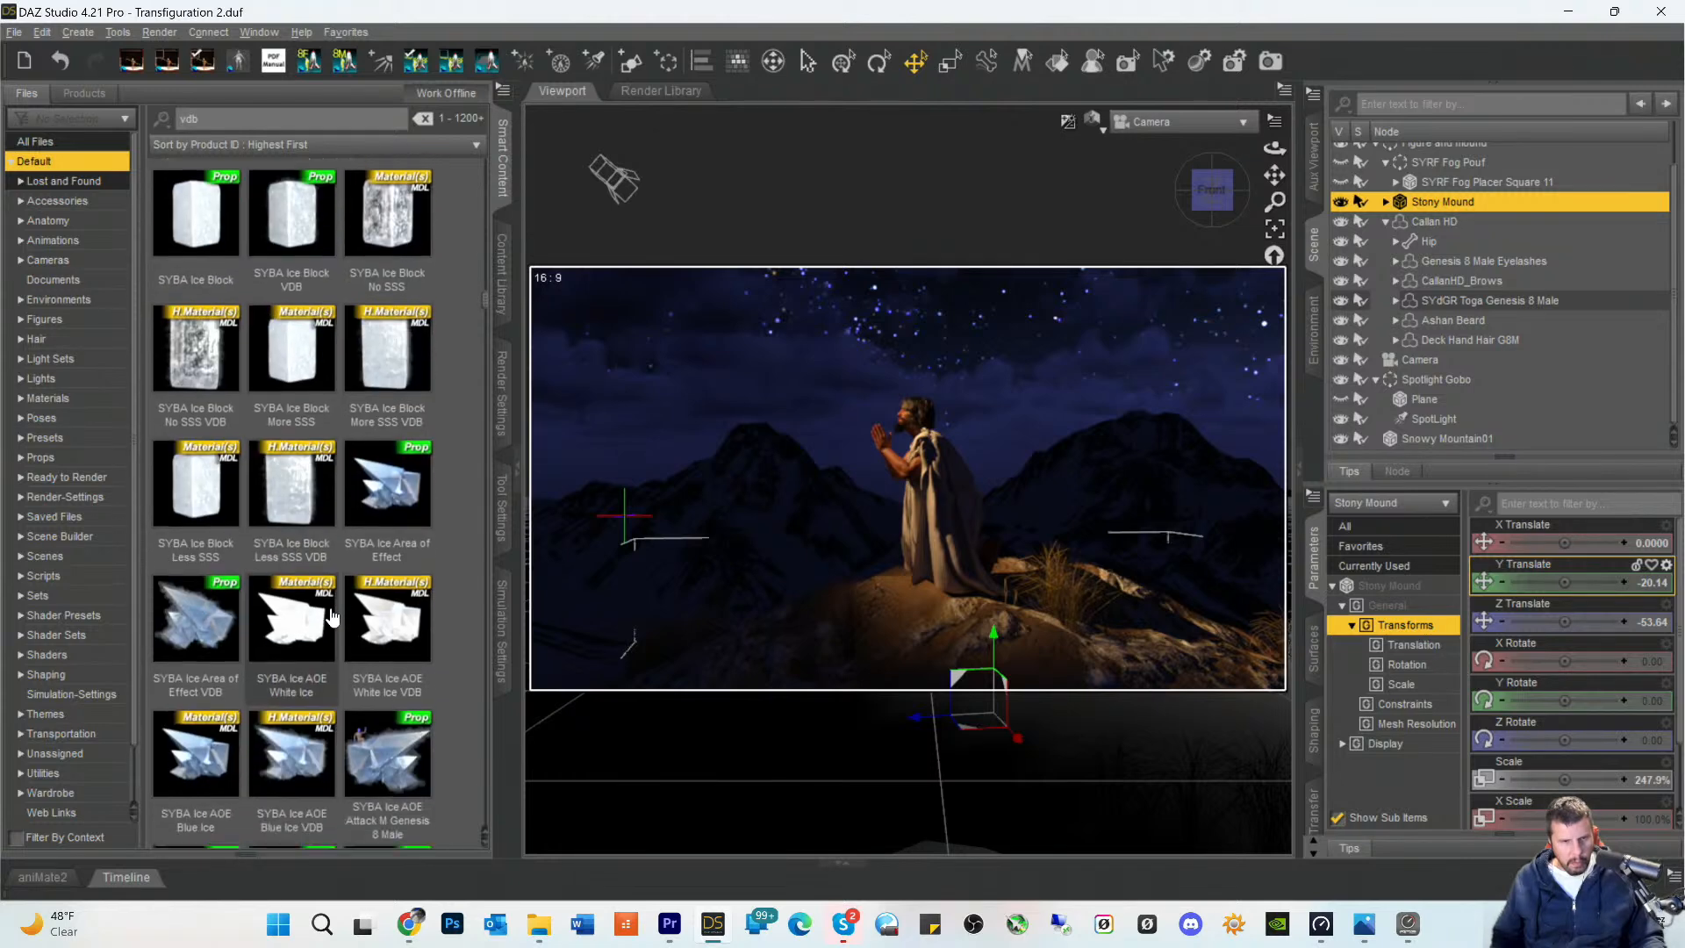
scroll(332, 617, down, 8)
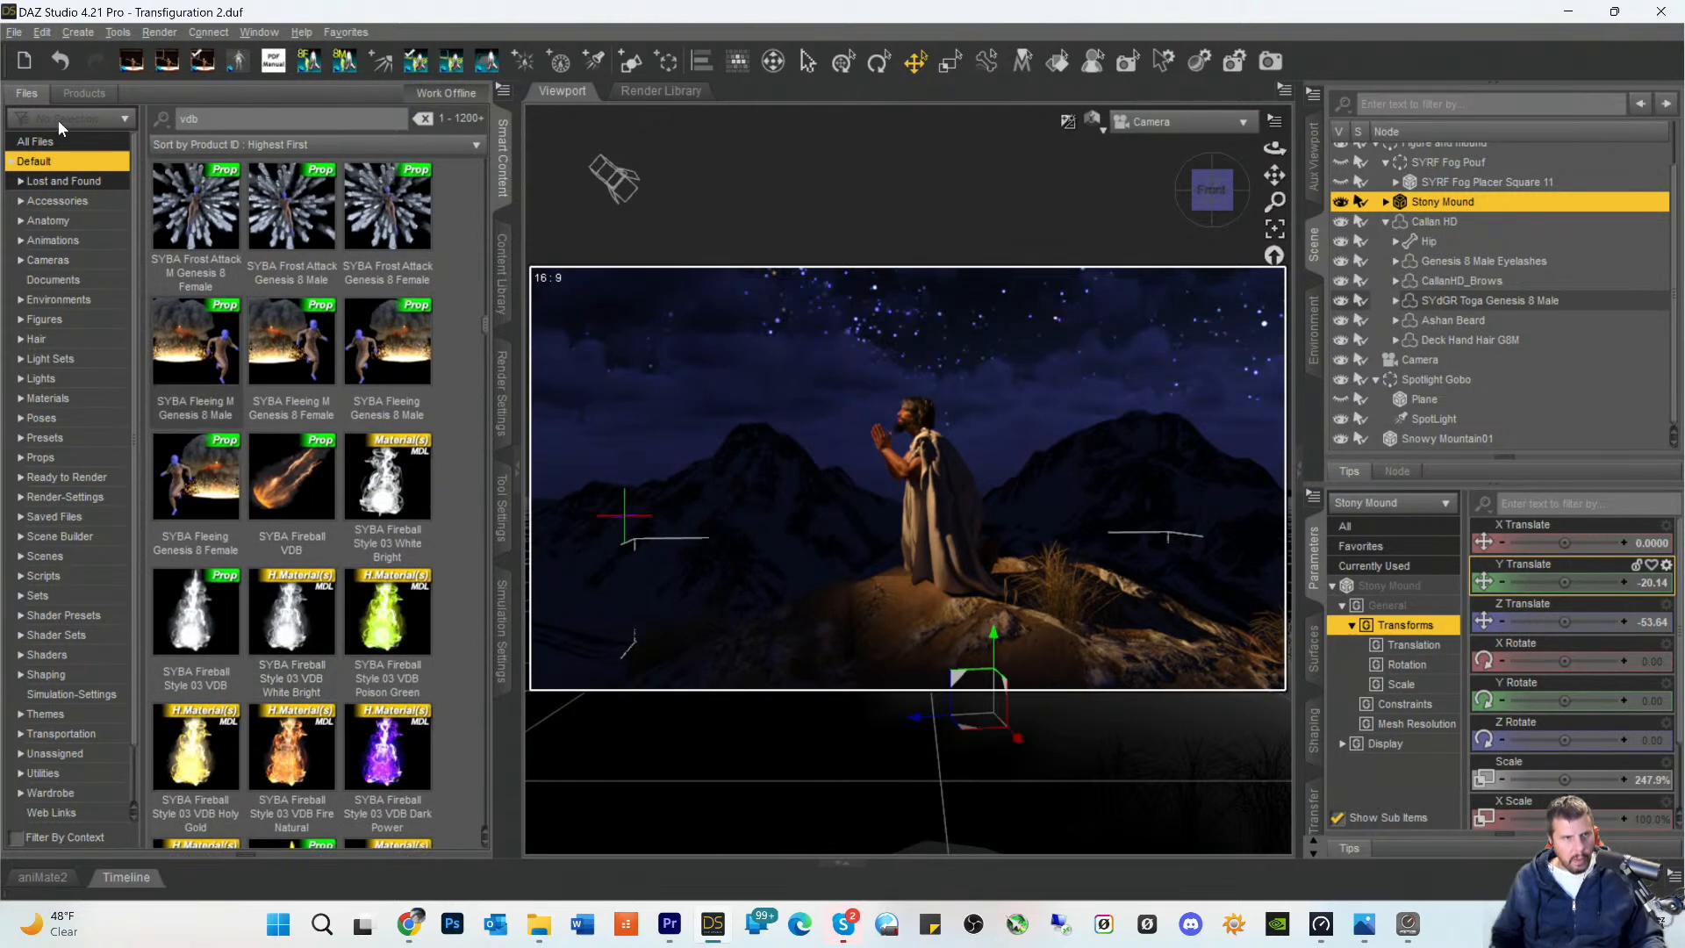
- Search the Smart Content products for VDB and open the Props of SY Real Fog Iray VDB
click(83, 94)
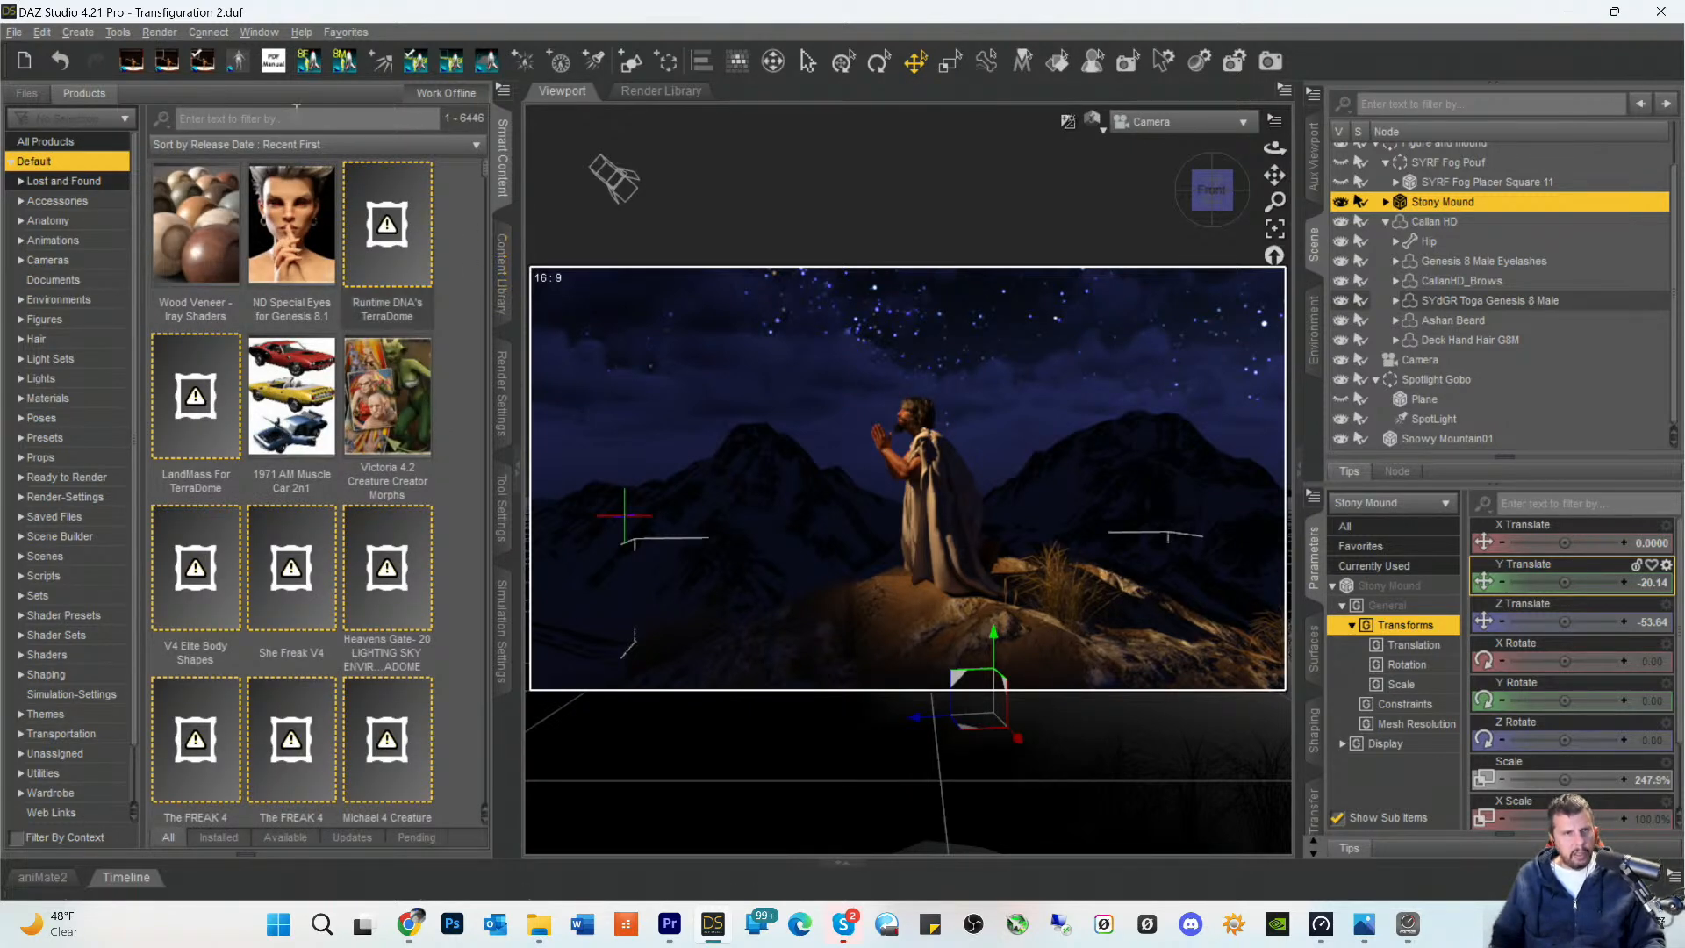
click(227, 119)
text(VDB)
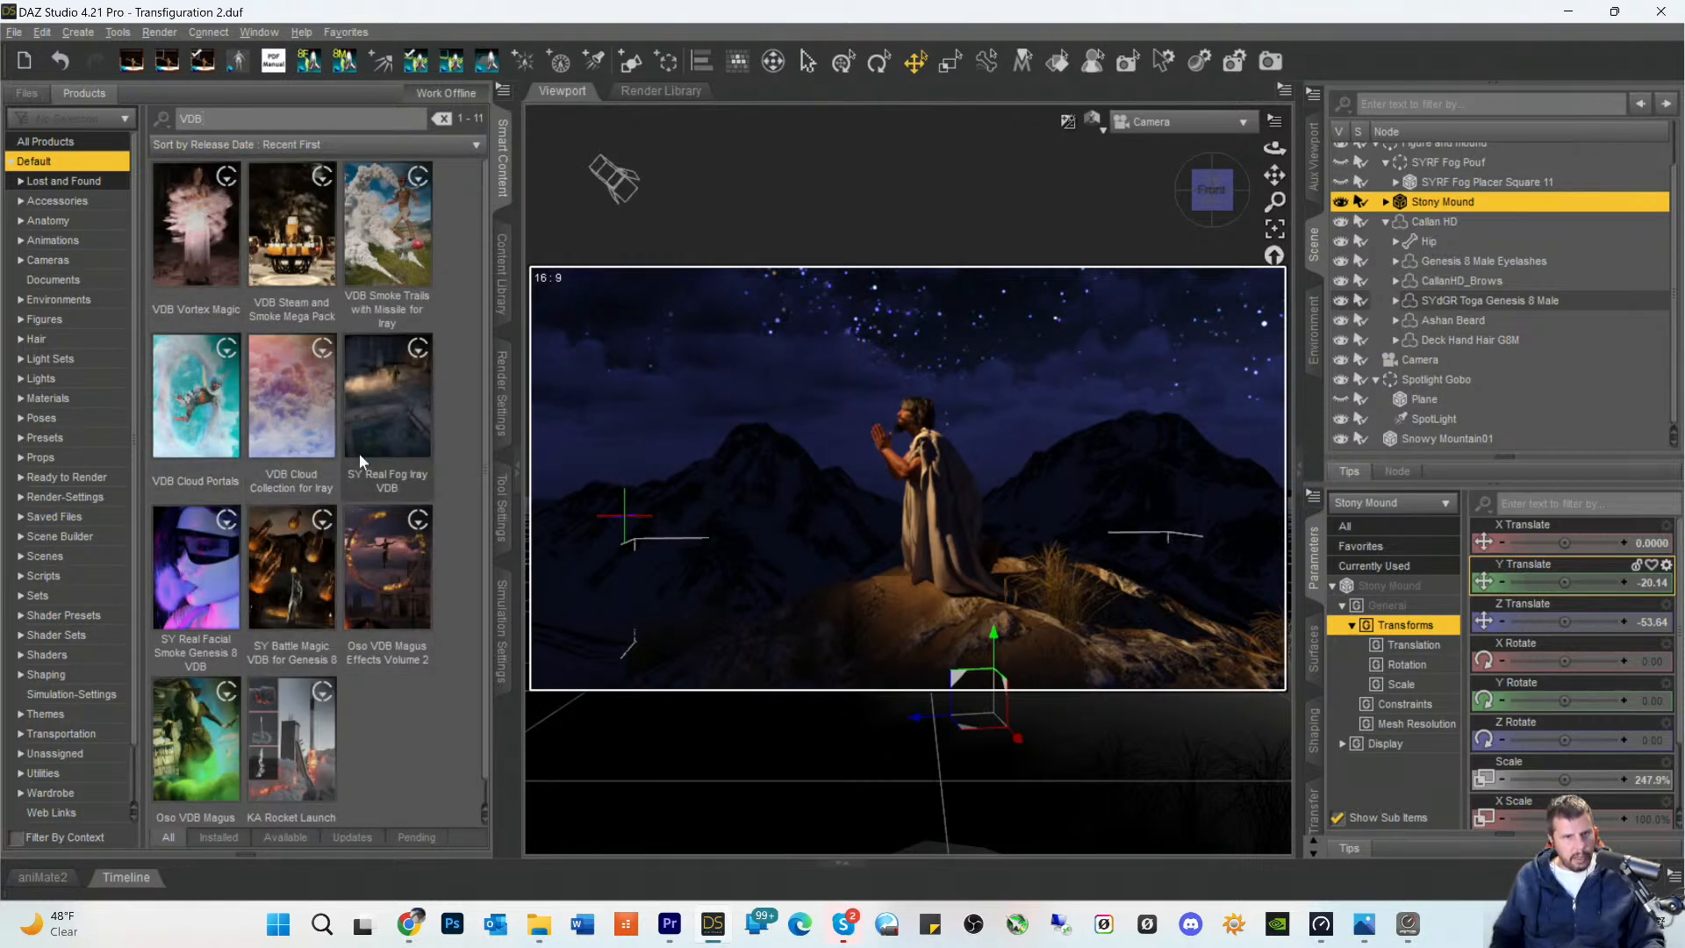
double_click(377, 419)
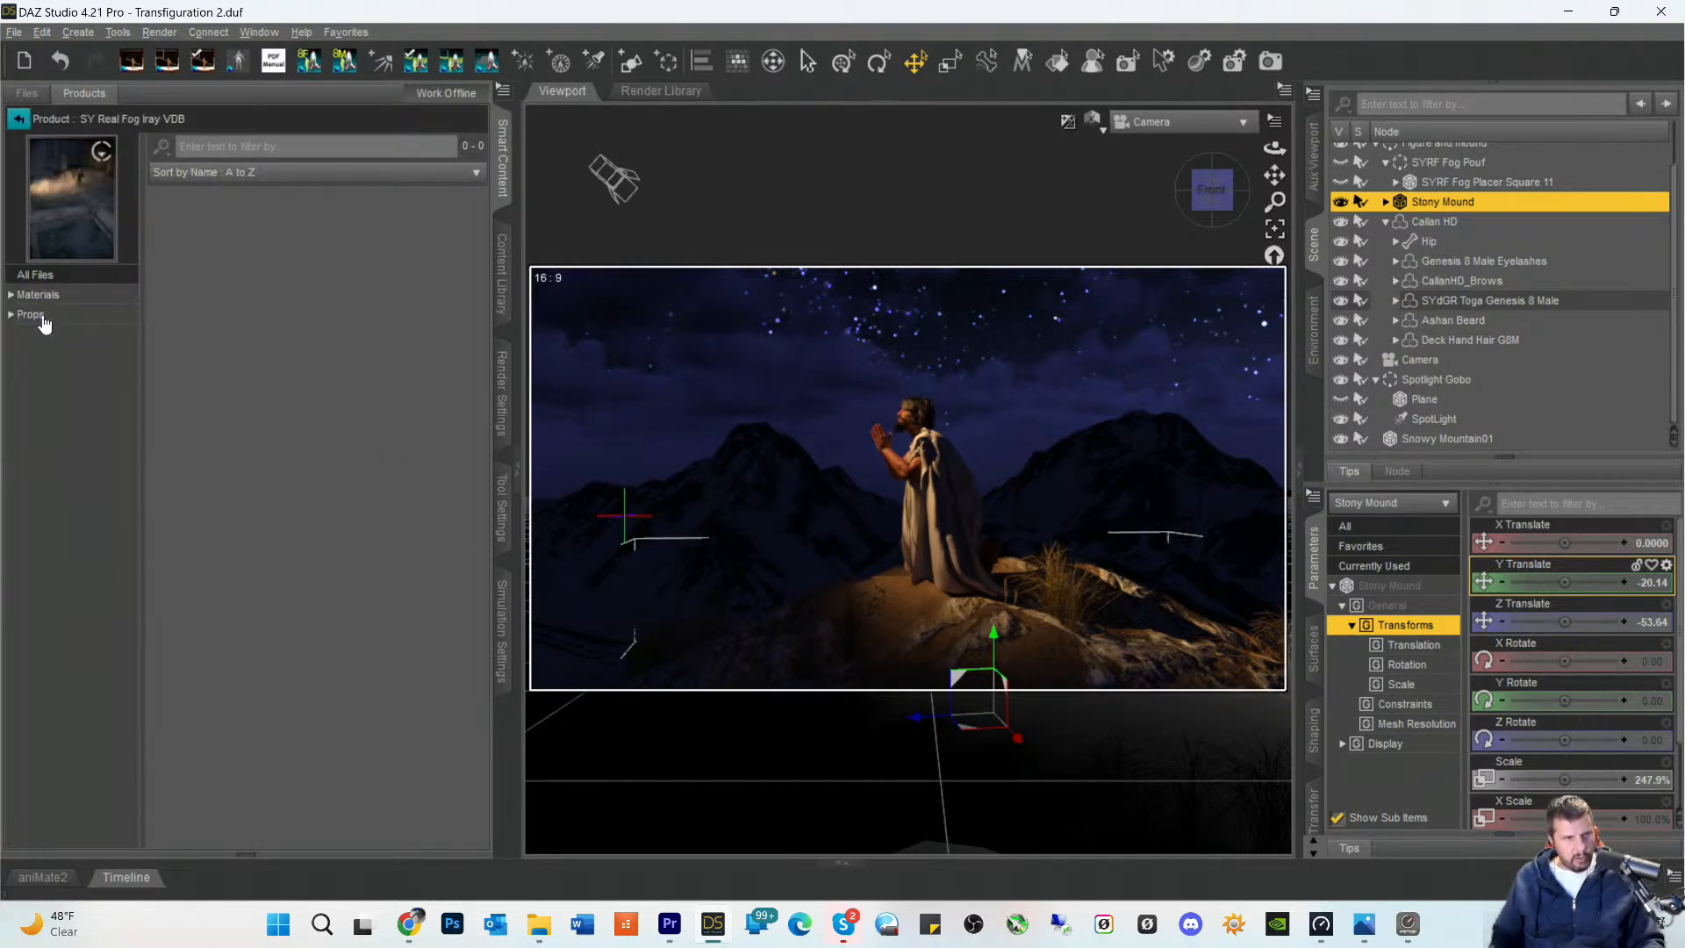
click(31, 314)
- Browse the SY Real Fog Iray VDB props and load SYRF Square Fog Slightly Fluffy into the scene
scroll(327, 504, down, 5)
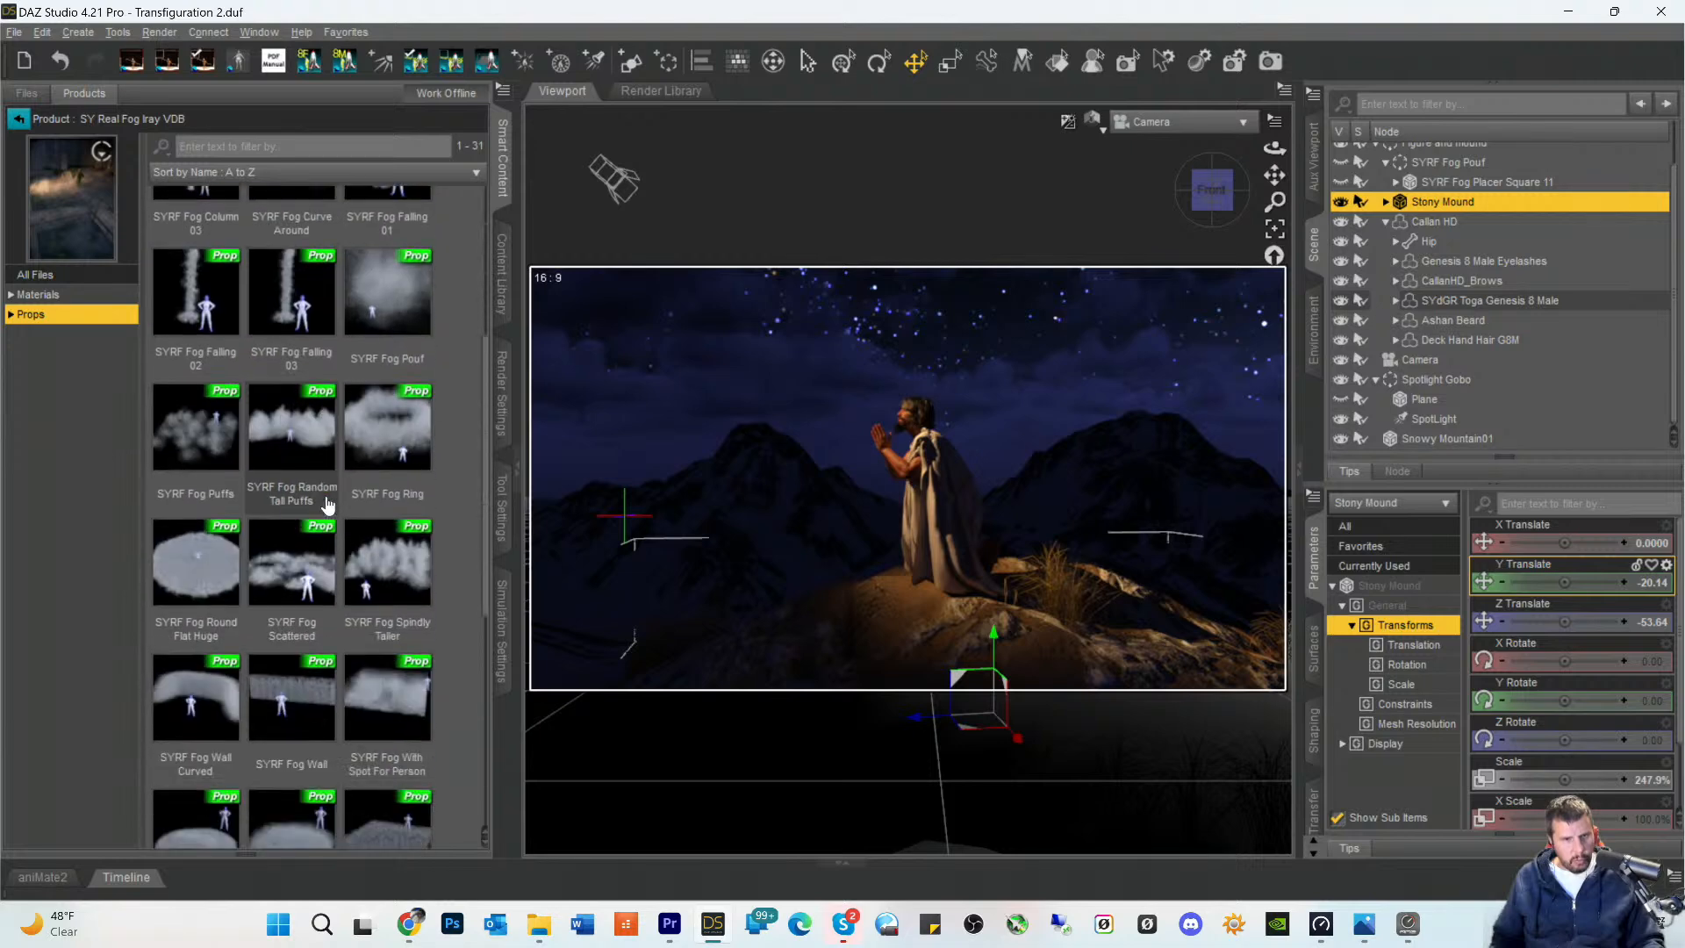
scroll(311, 516, down, 5)
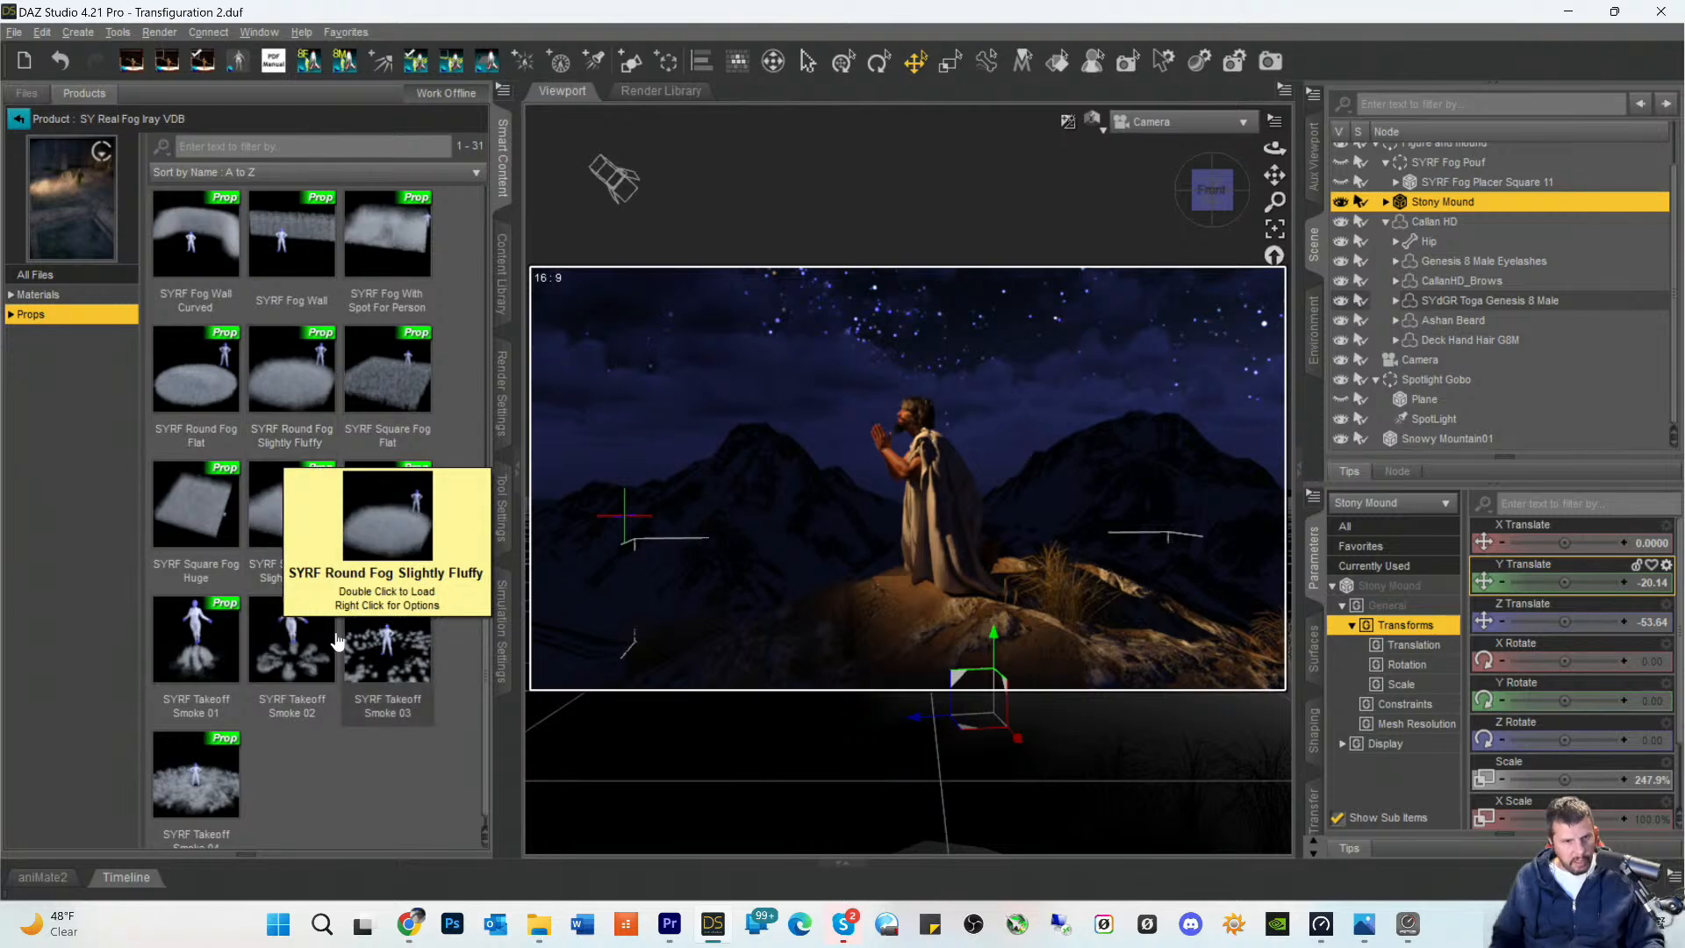
scroll(285, 629, up, 3)
scroll(286, 630, up, 2)
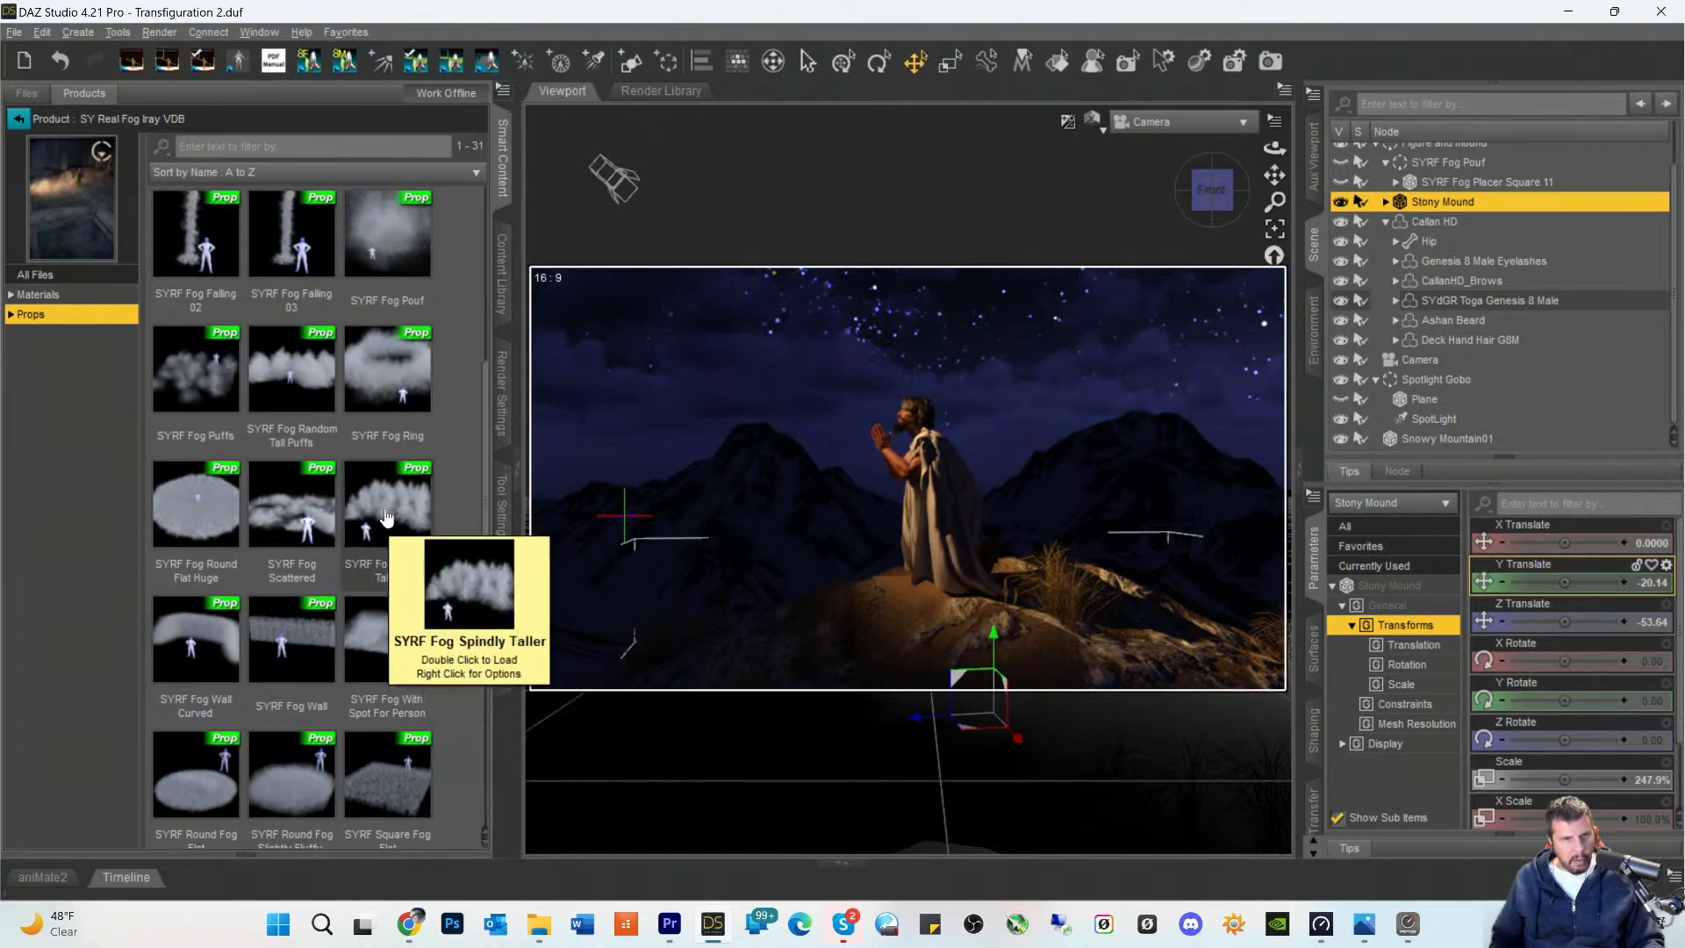
scroll(397, 430, up, 5)
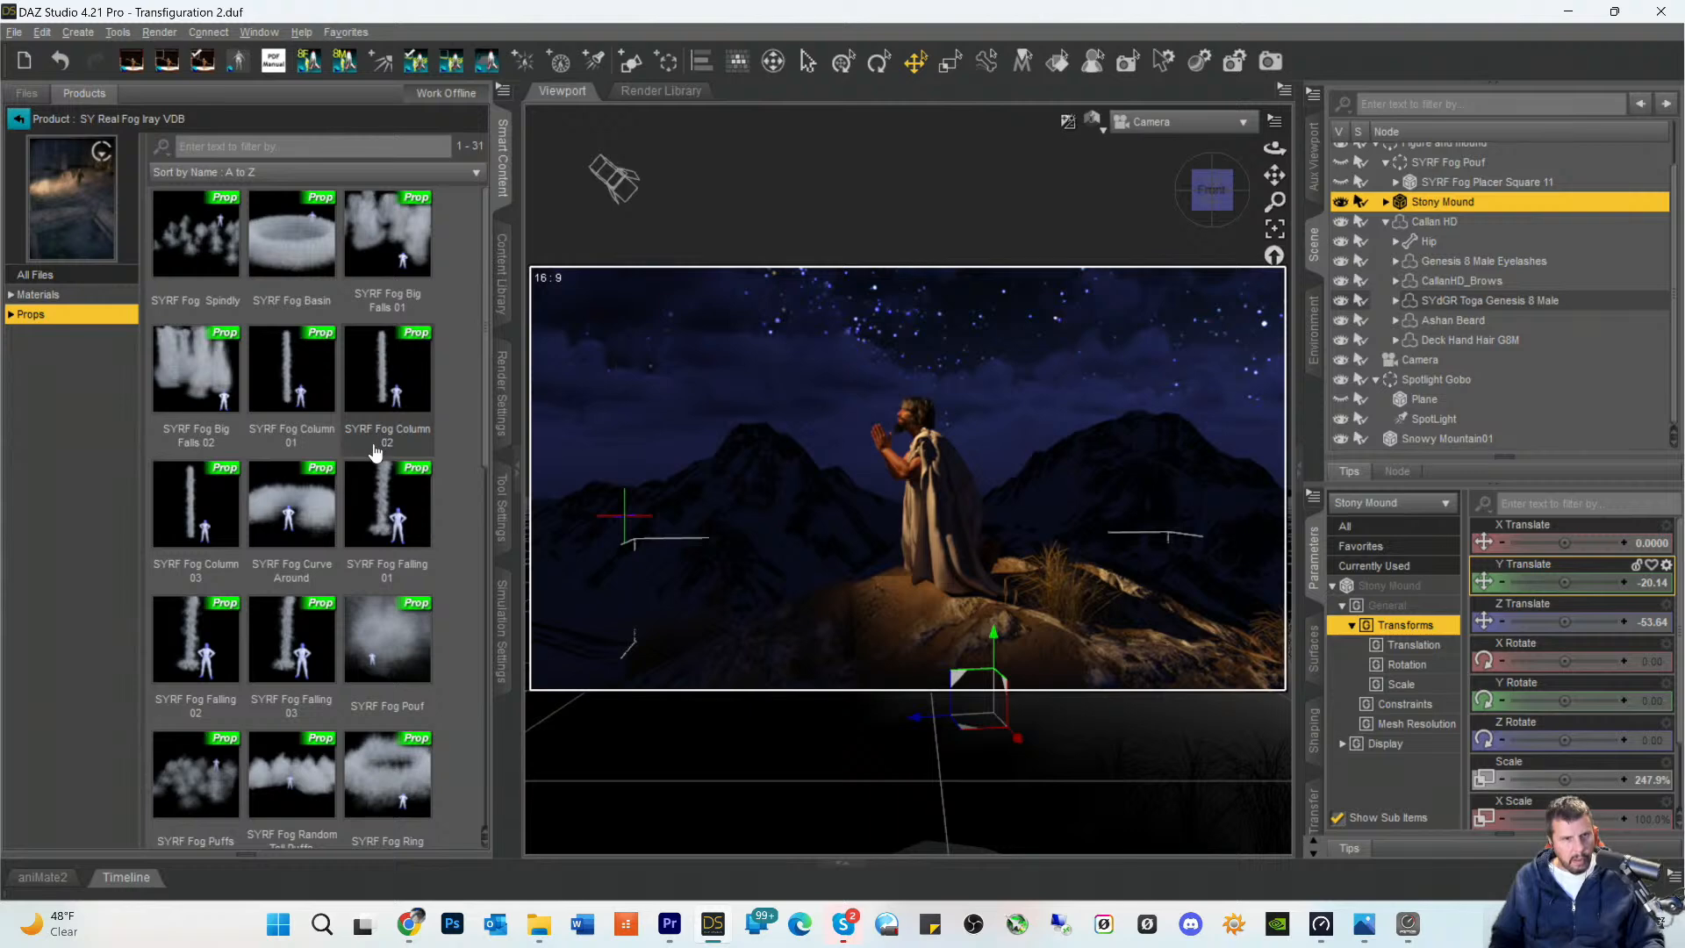
scroll(207, 526, down, 10)
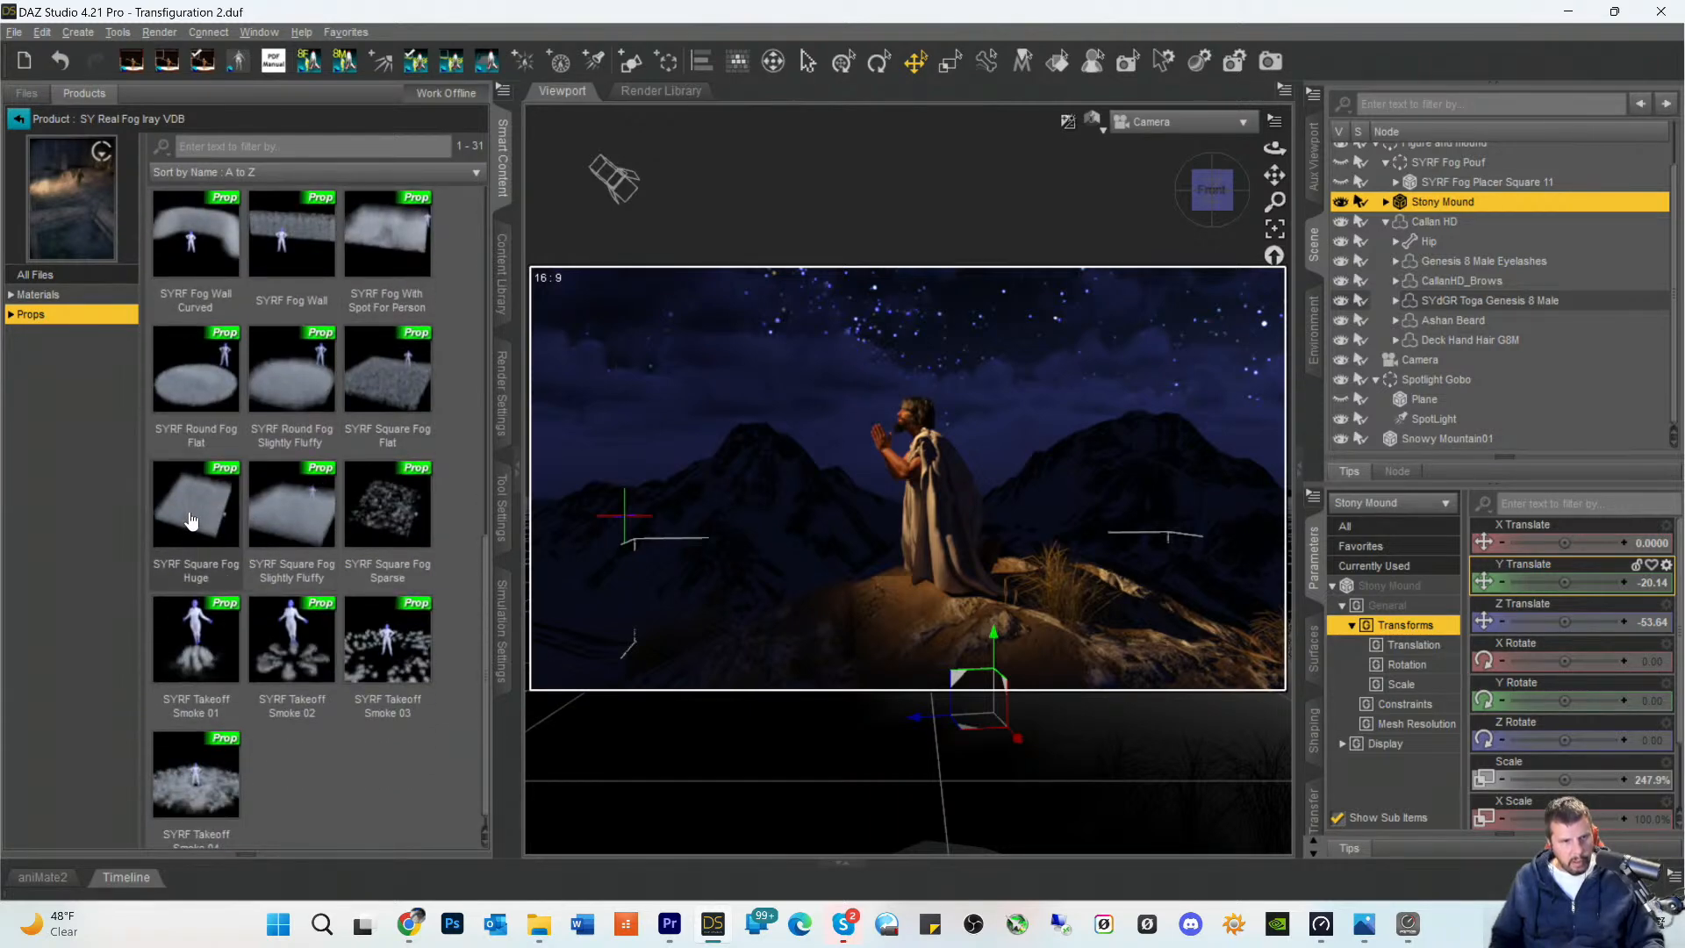
mouse_move(191, 520)
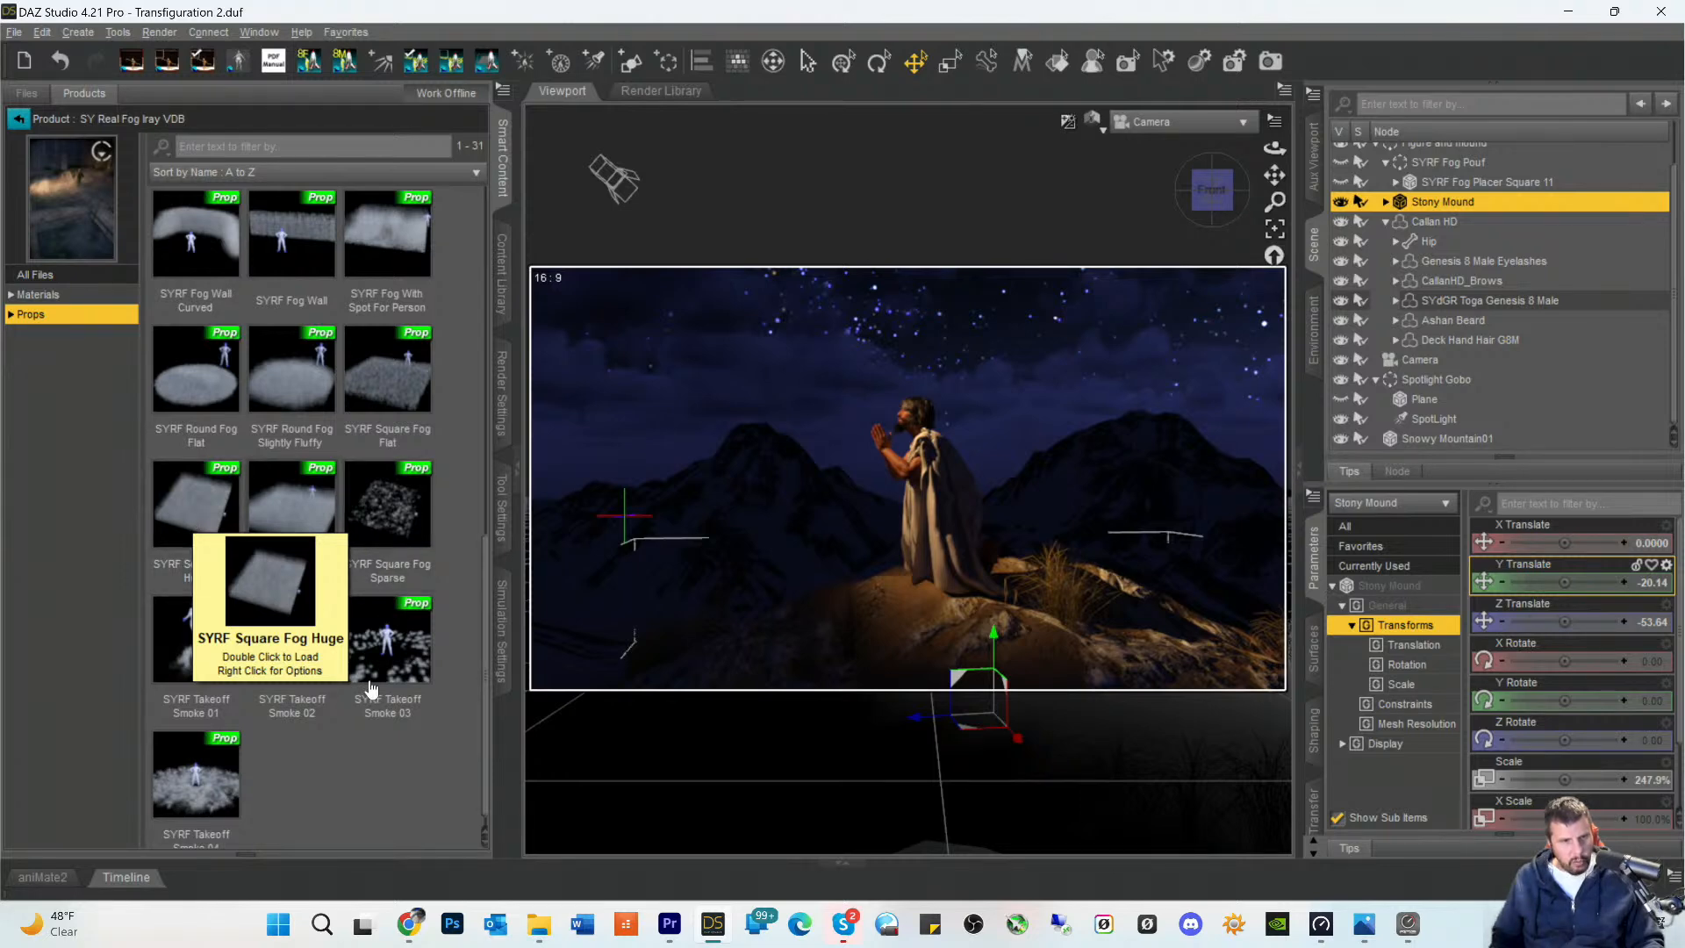
double_click(306, 534)
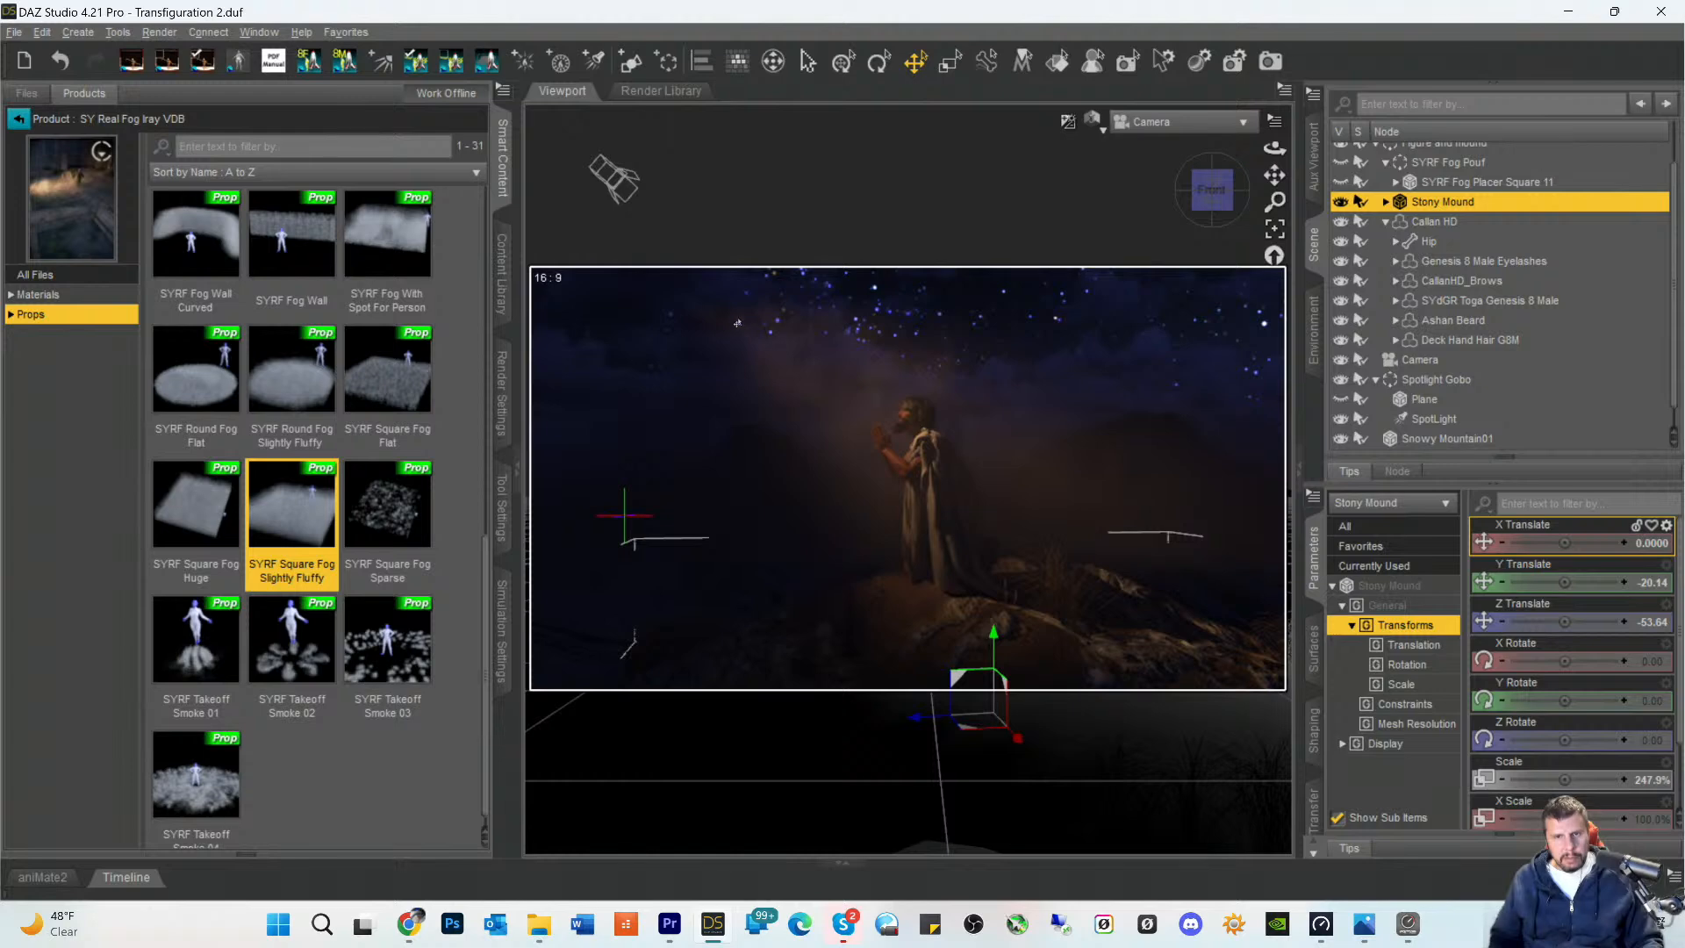
- Orbit and pan the camera to view the fog around the kneeling figure from other angles
click(1214, 204)
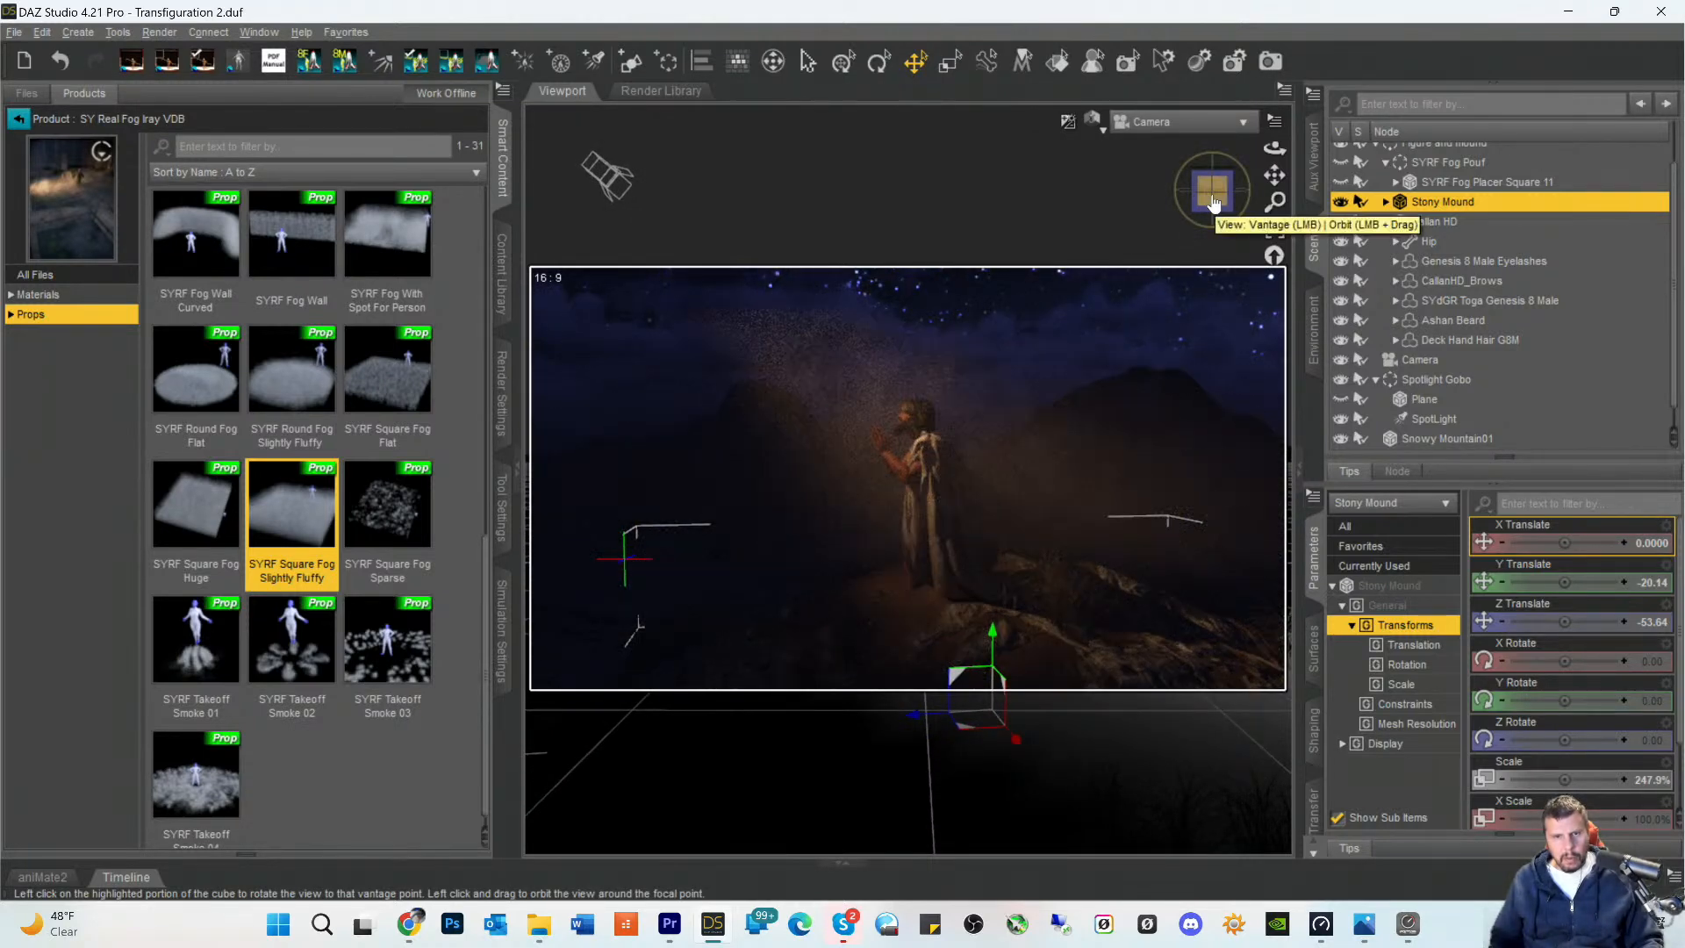
drag(1214, 204, 1206, 192)
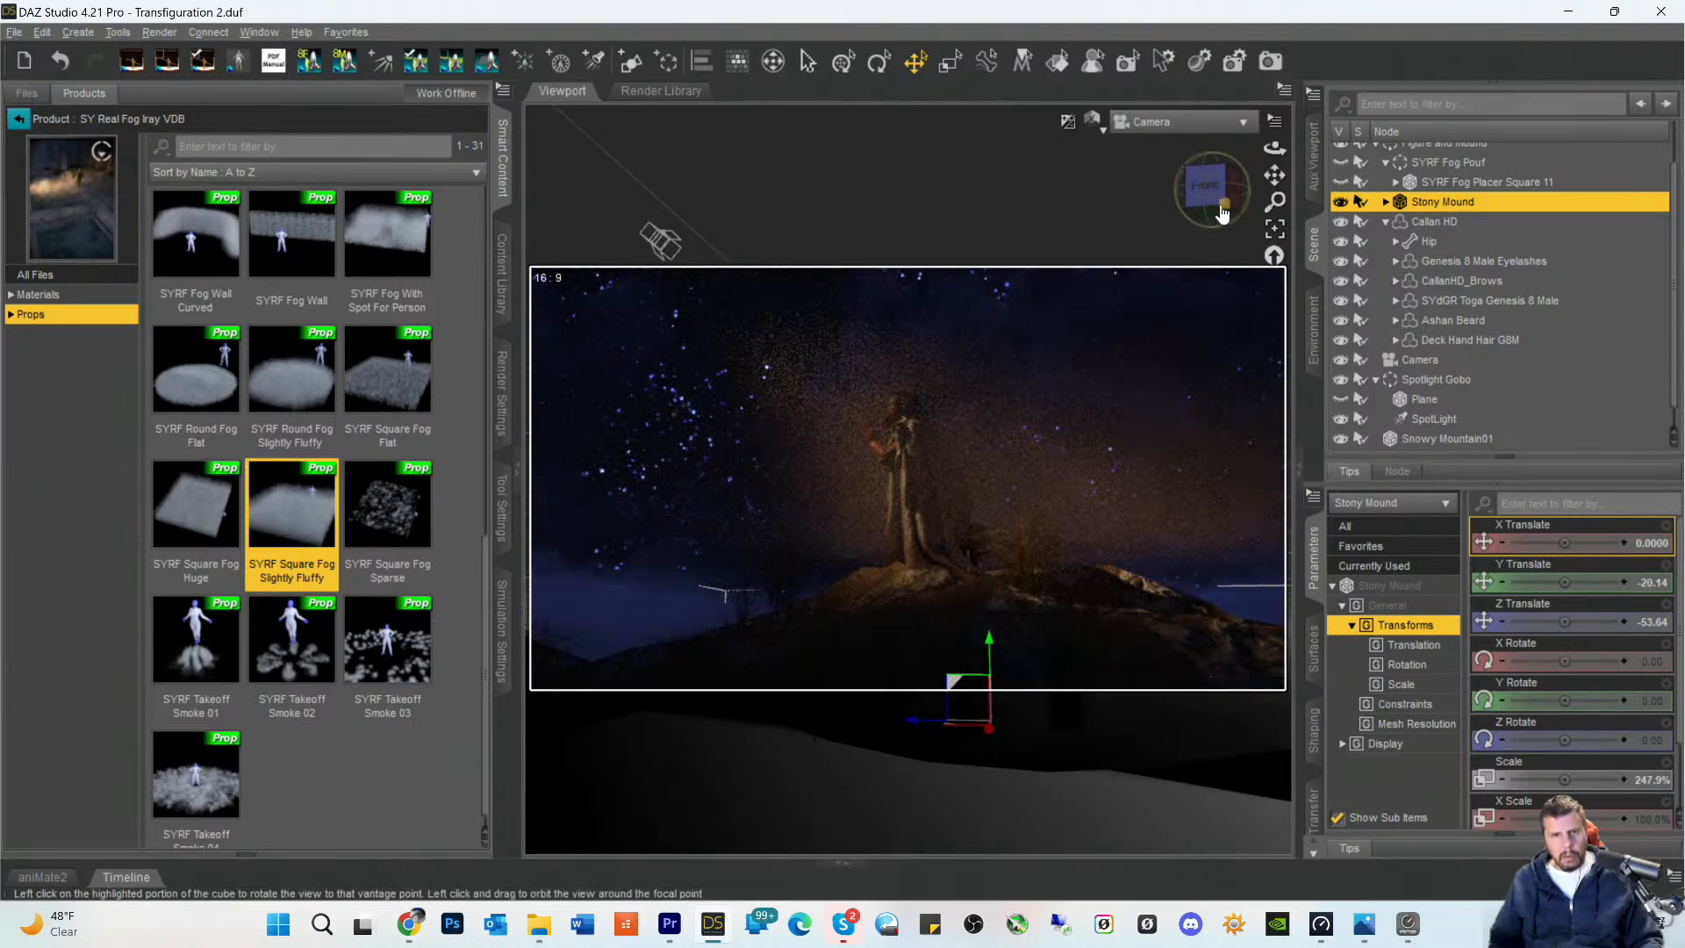
drag(1274, 174, 1213, 207)
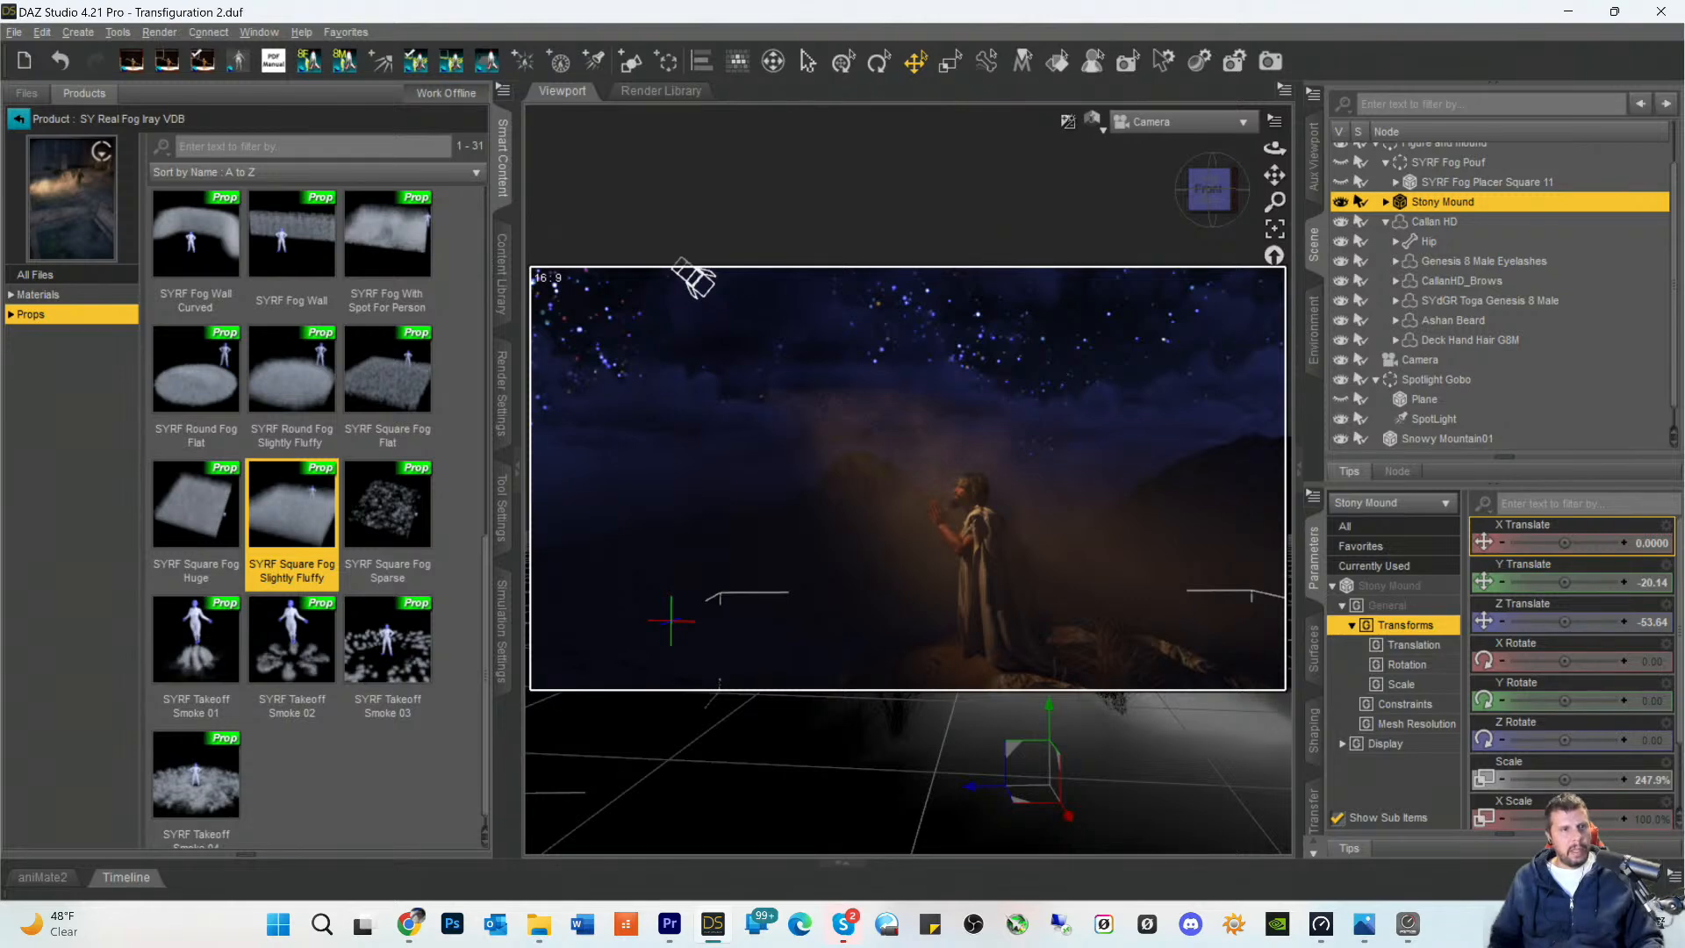
- Undo the camera orbit and pan moves while keeping the loaded square fog prop
click(38, 35)
click(55, 53)
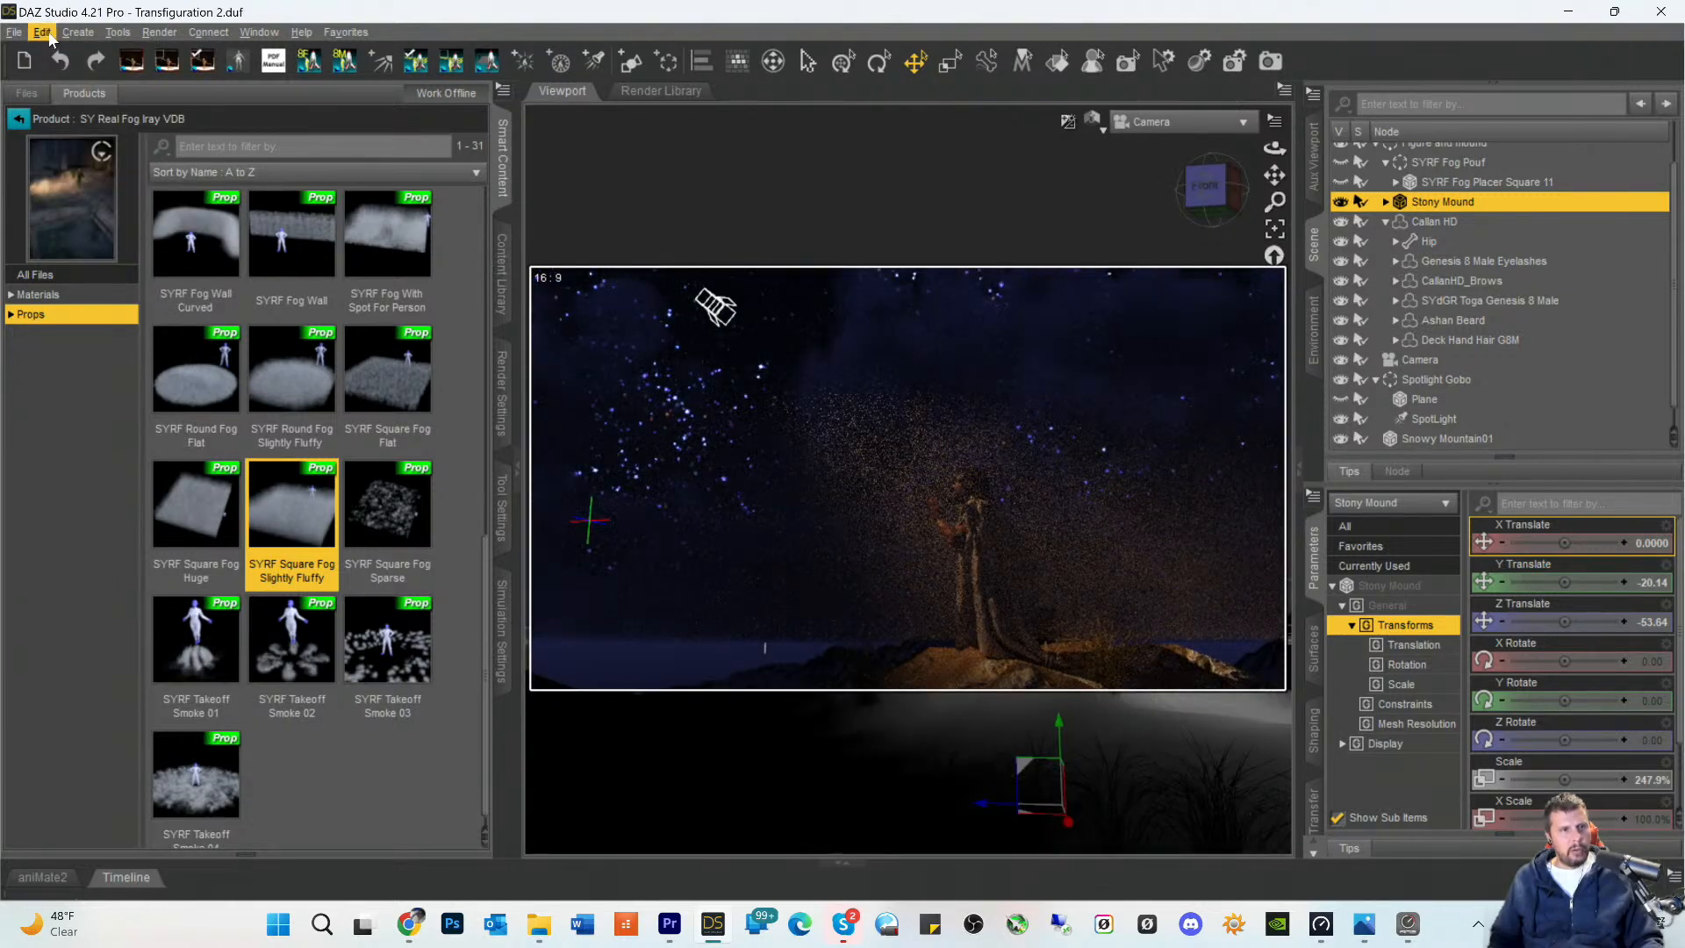
click(41, 33)
click(55, 56)
click(41, 33)
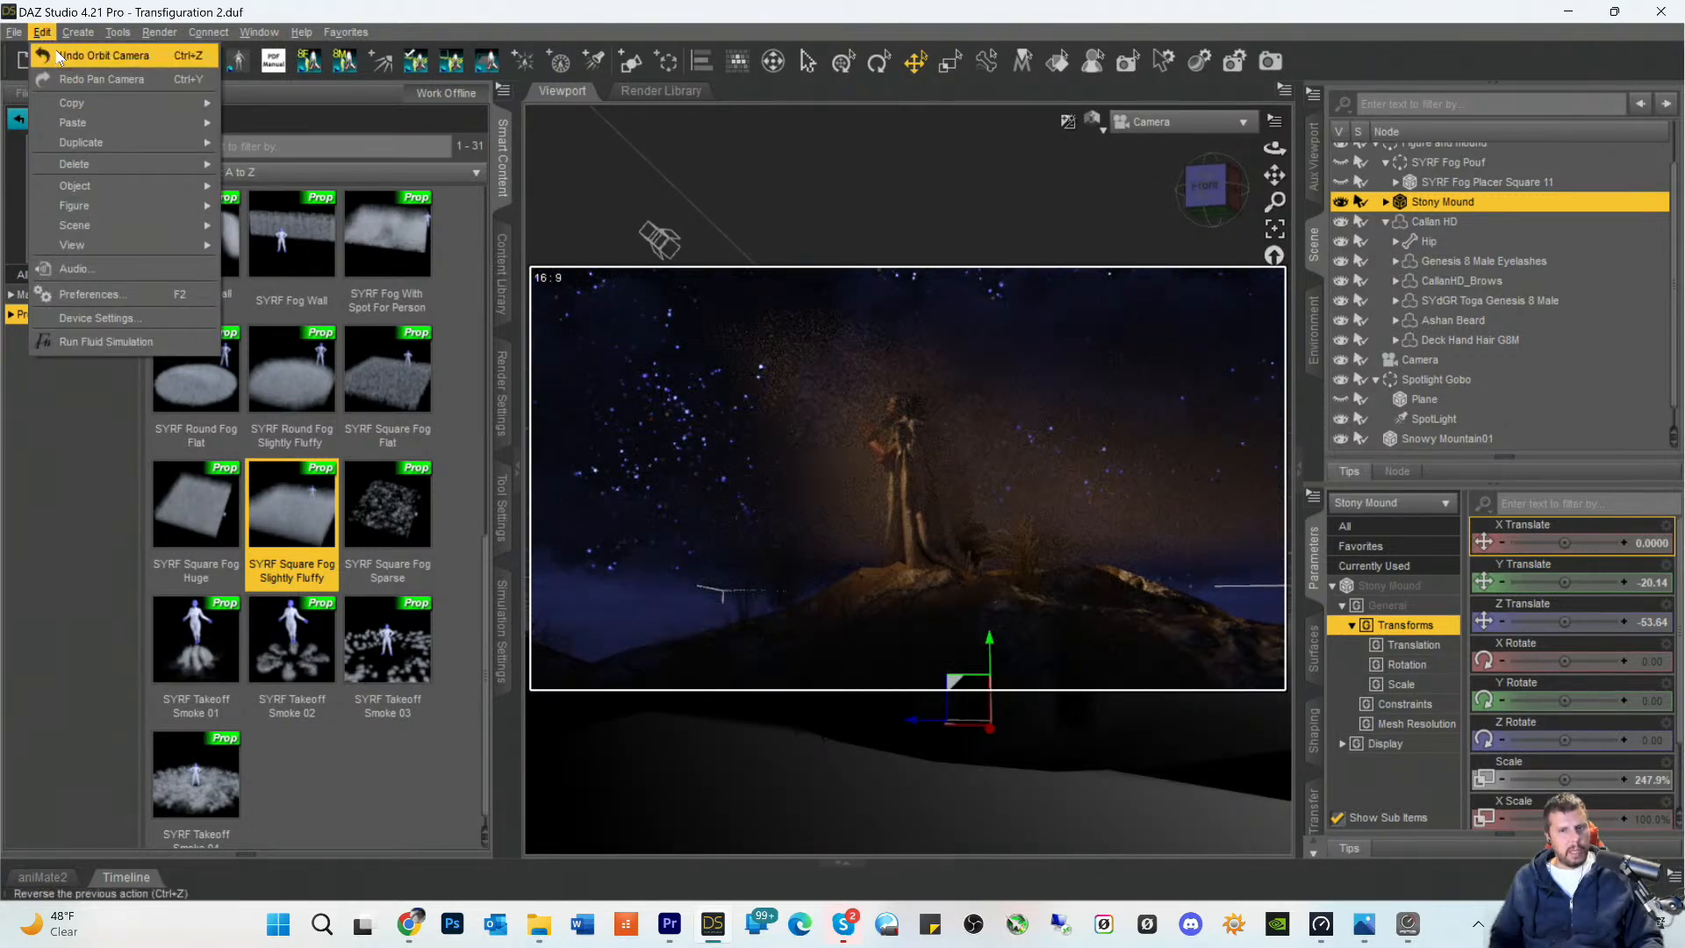
click(56, 55)
click(41, 33)
click(55, 55)
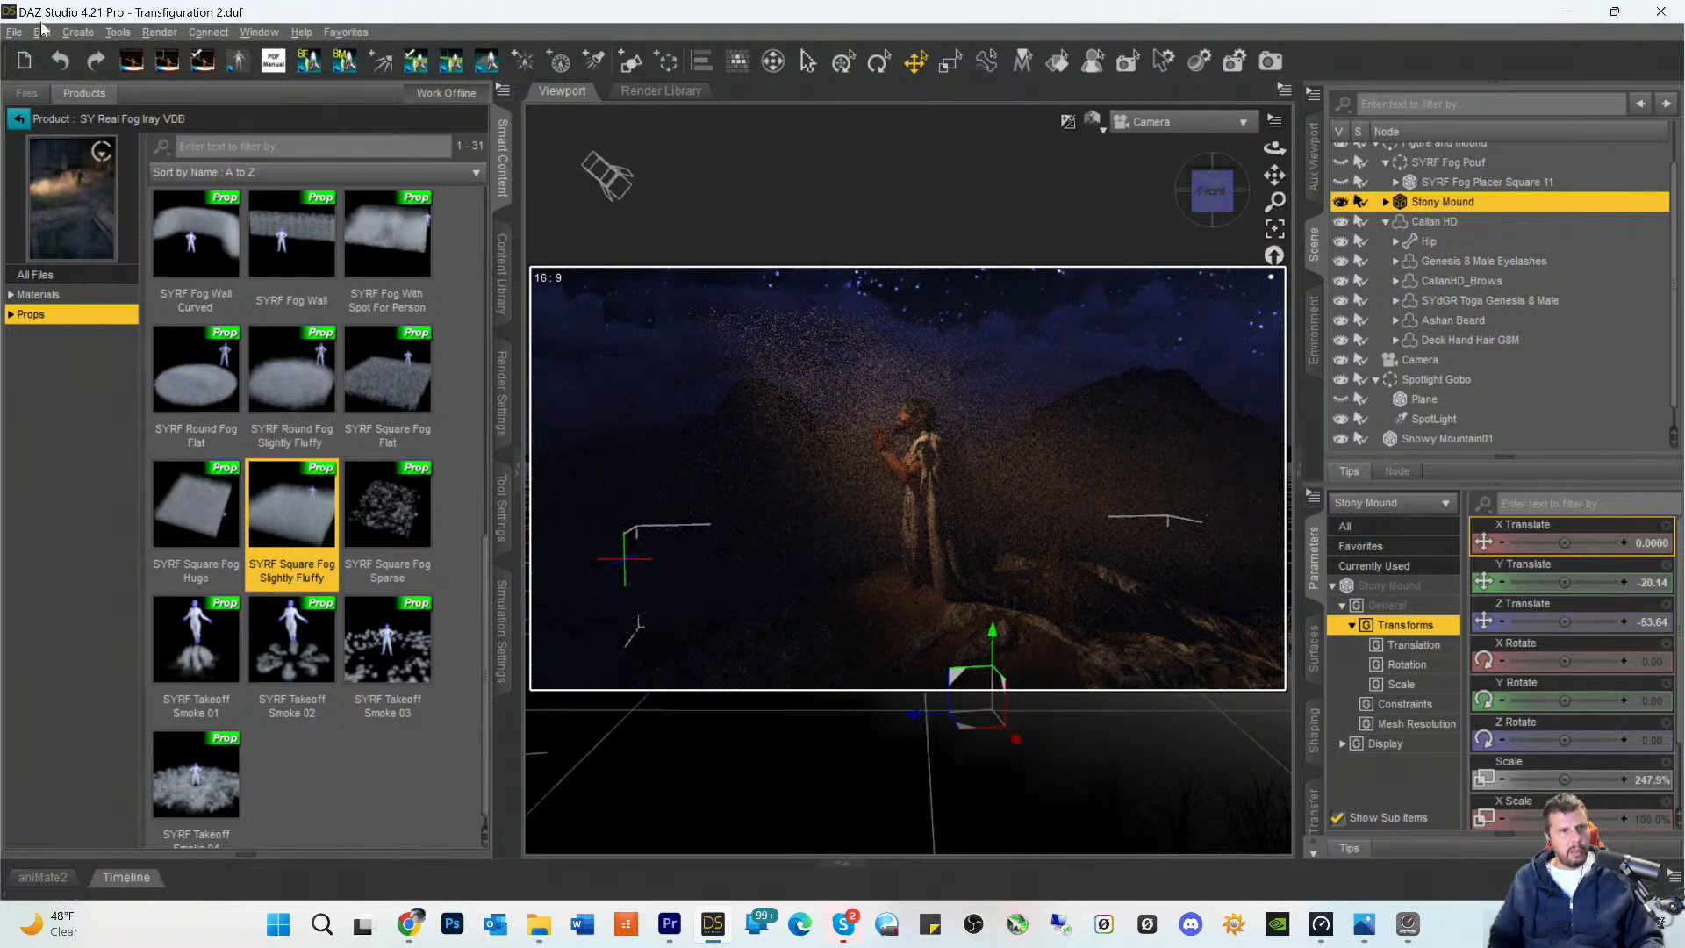
click(42, 32)
click(61, 55)
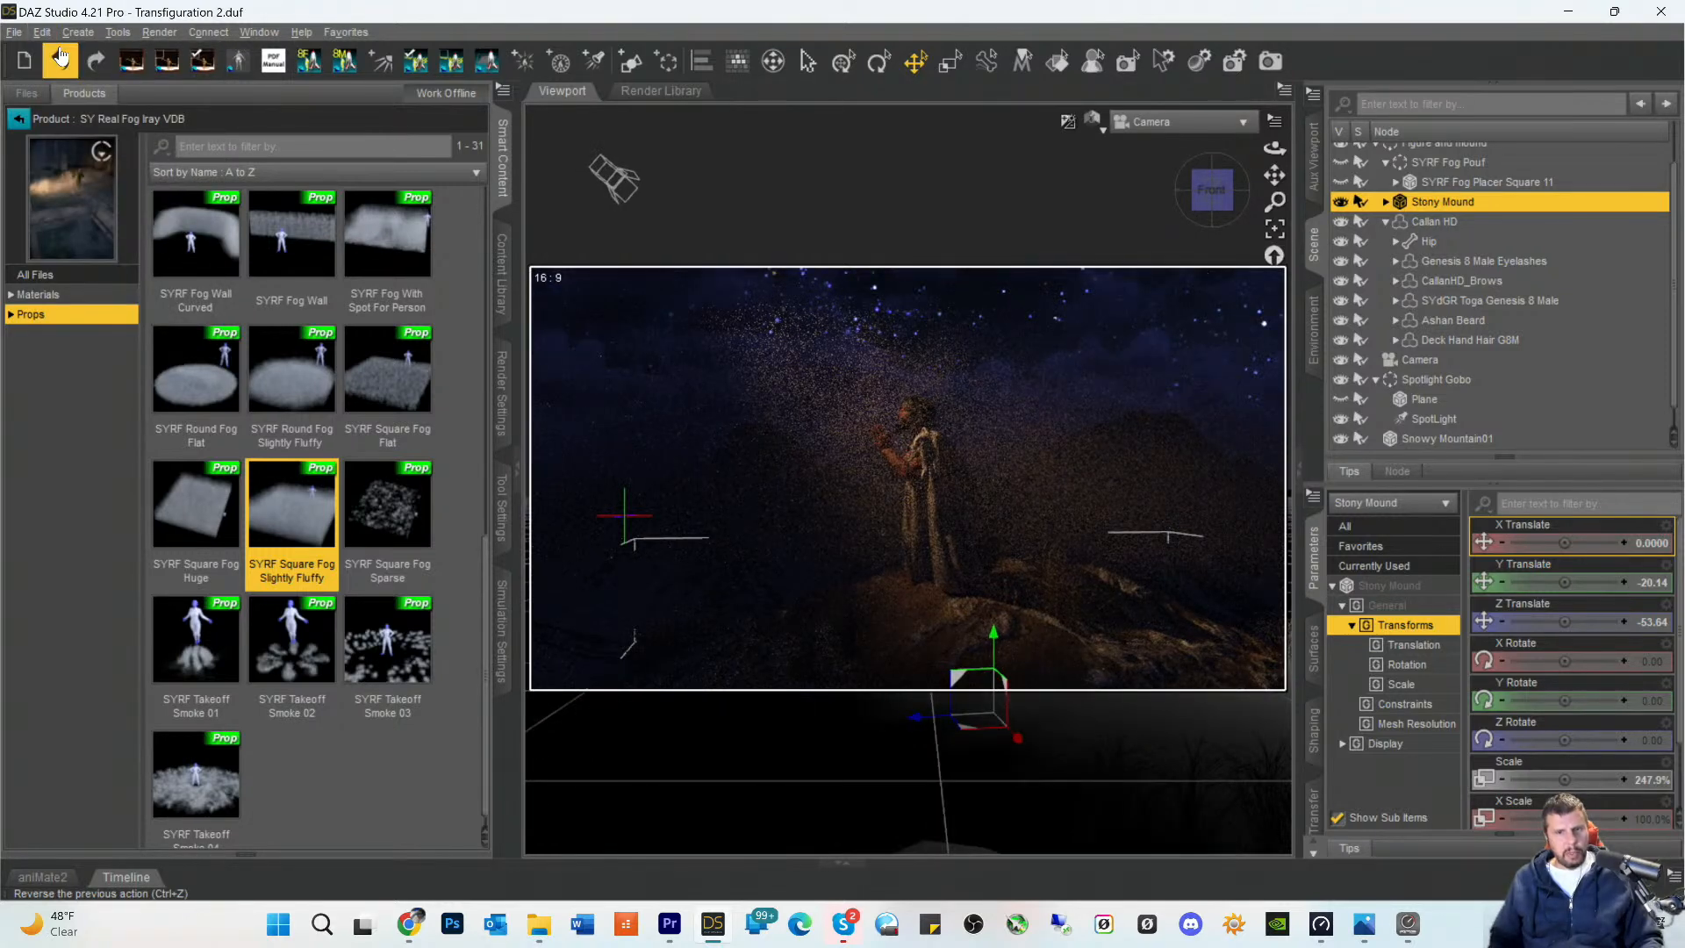
click(43, 32)
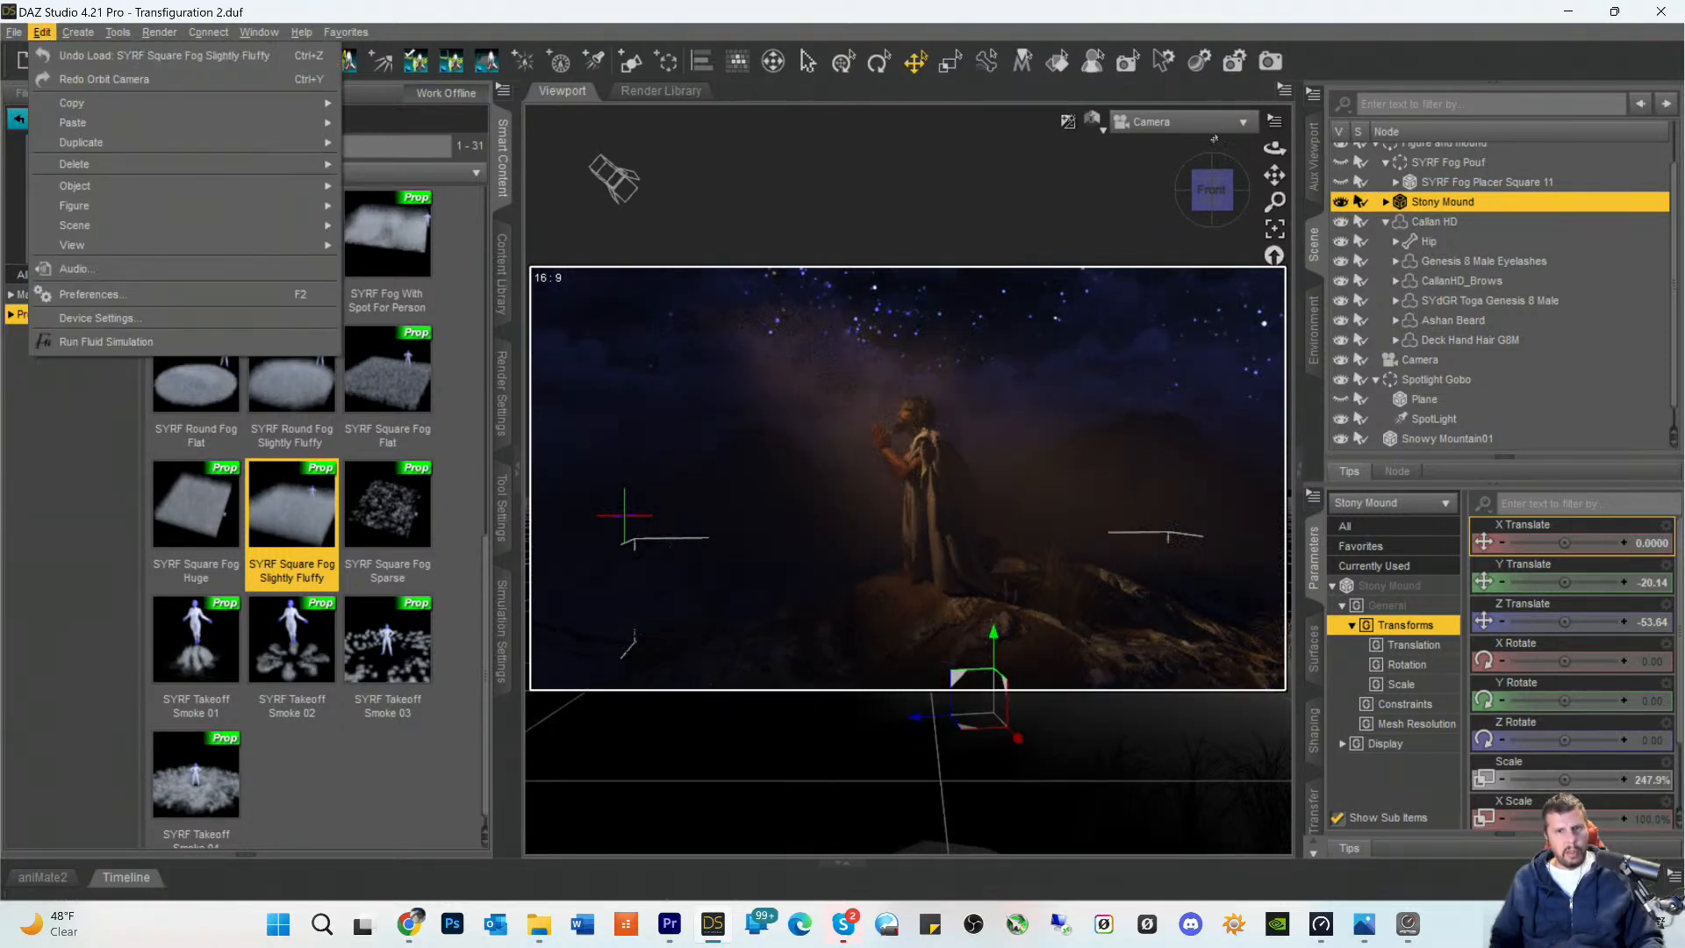
- Select SYRF Square Fog Slightly Fluffy, enlarge its Scale to about 374.2% and position it at about Y Translate -42.46
click(1439, 400)
scroll(1441, 401, down, 1)
click(1419, 439)
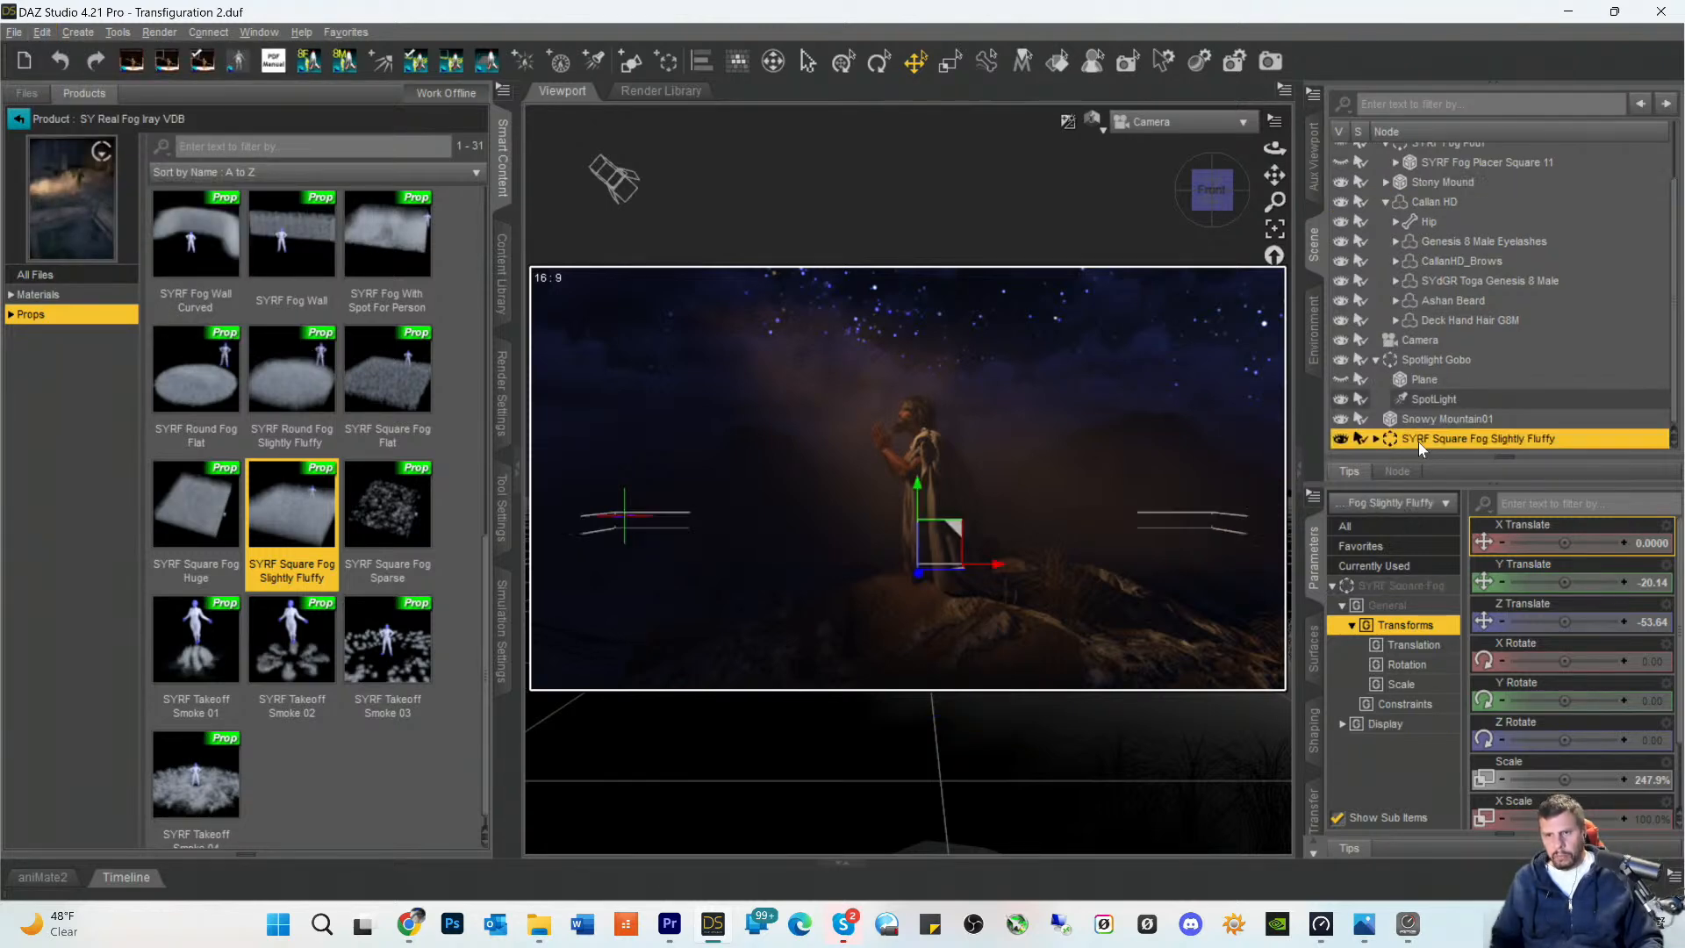
drag(1557, 587, 1591, 587)
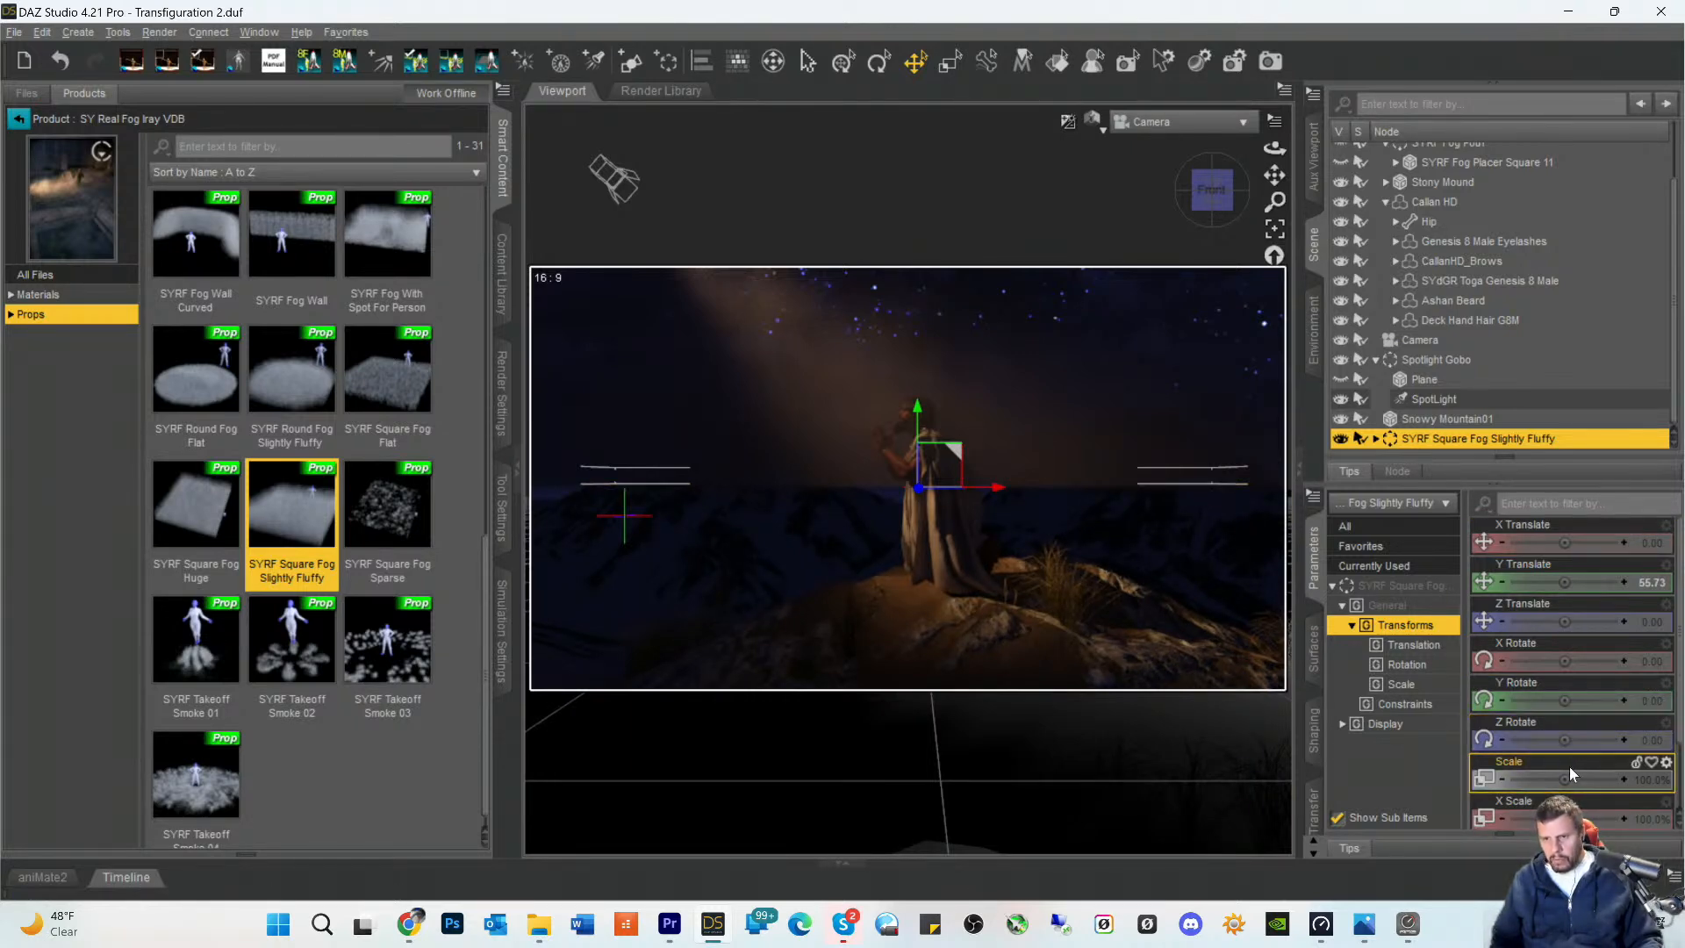
drag(1568, 780, 1600, 779)
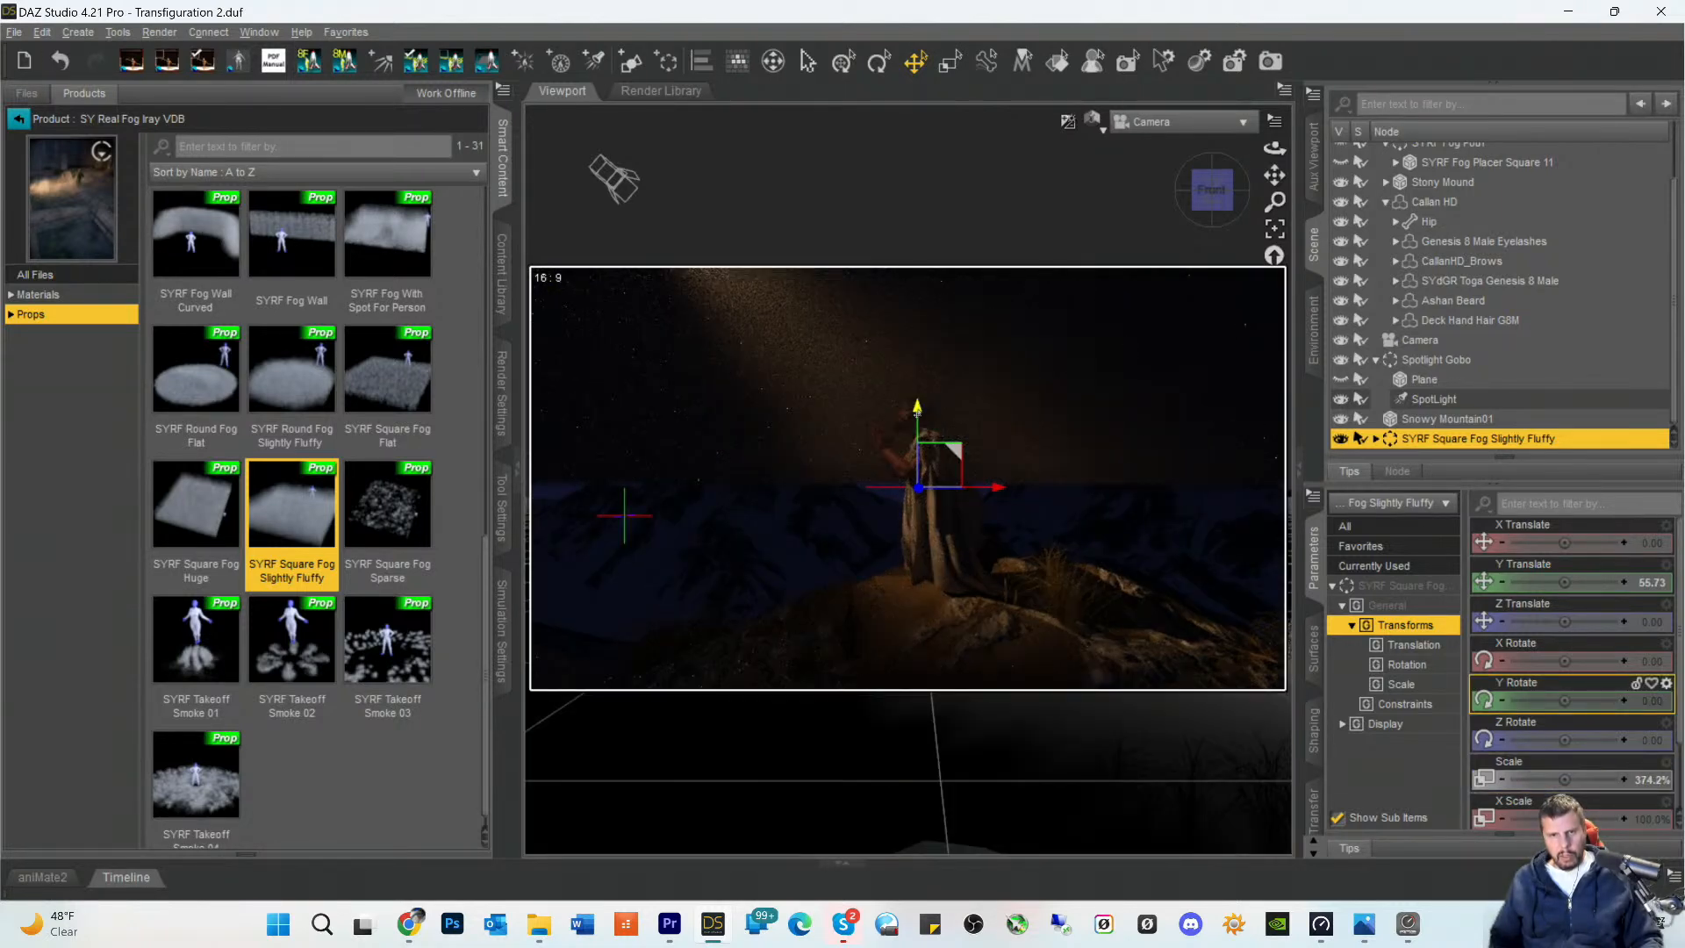
drag(916, 502, 917, 536)
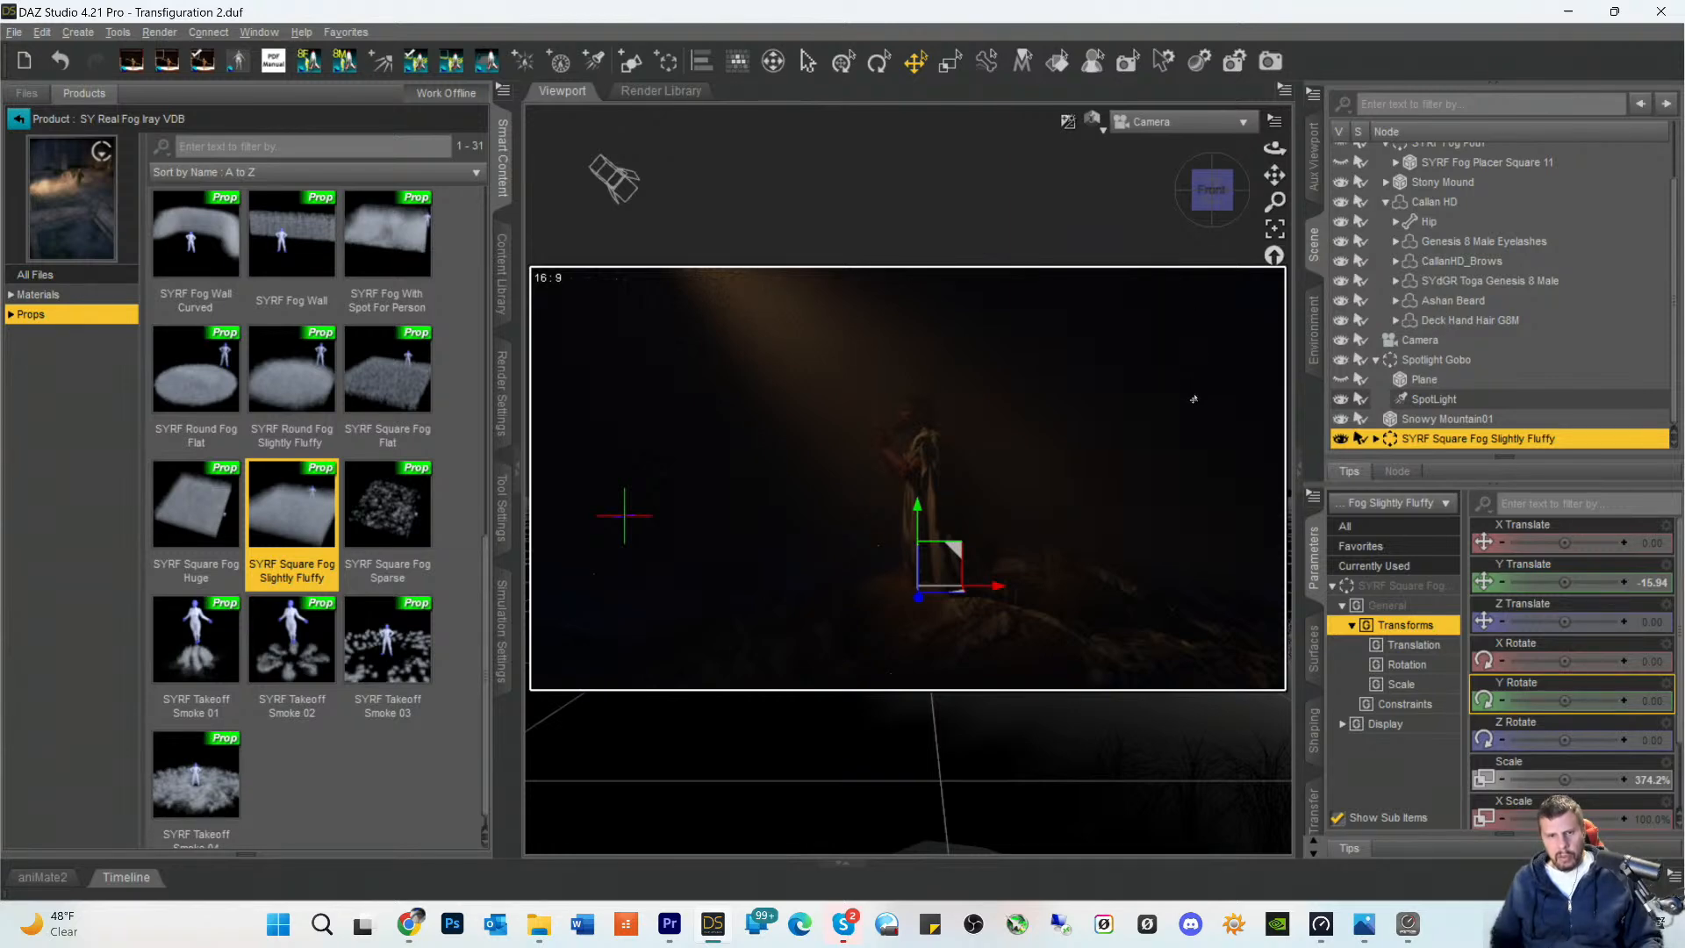
drag(914, 525, 914, 550)
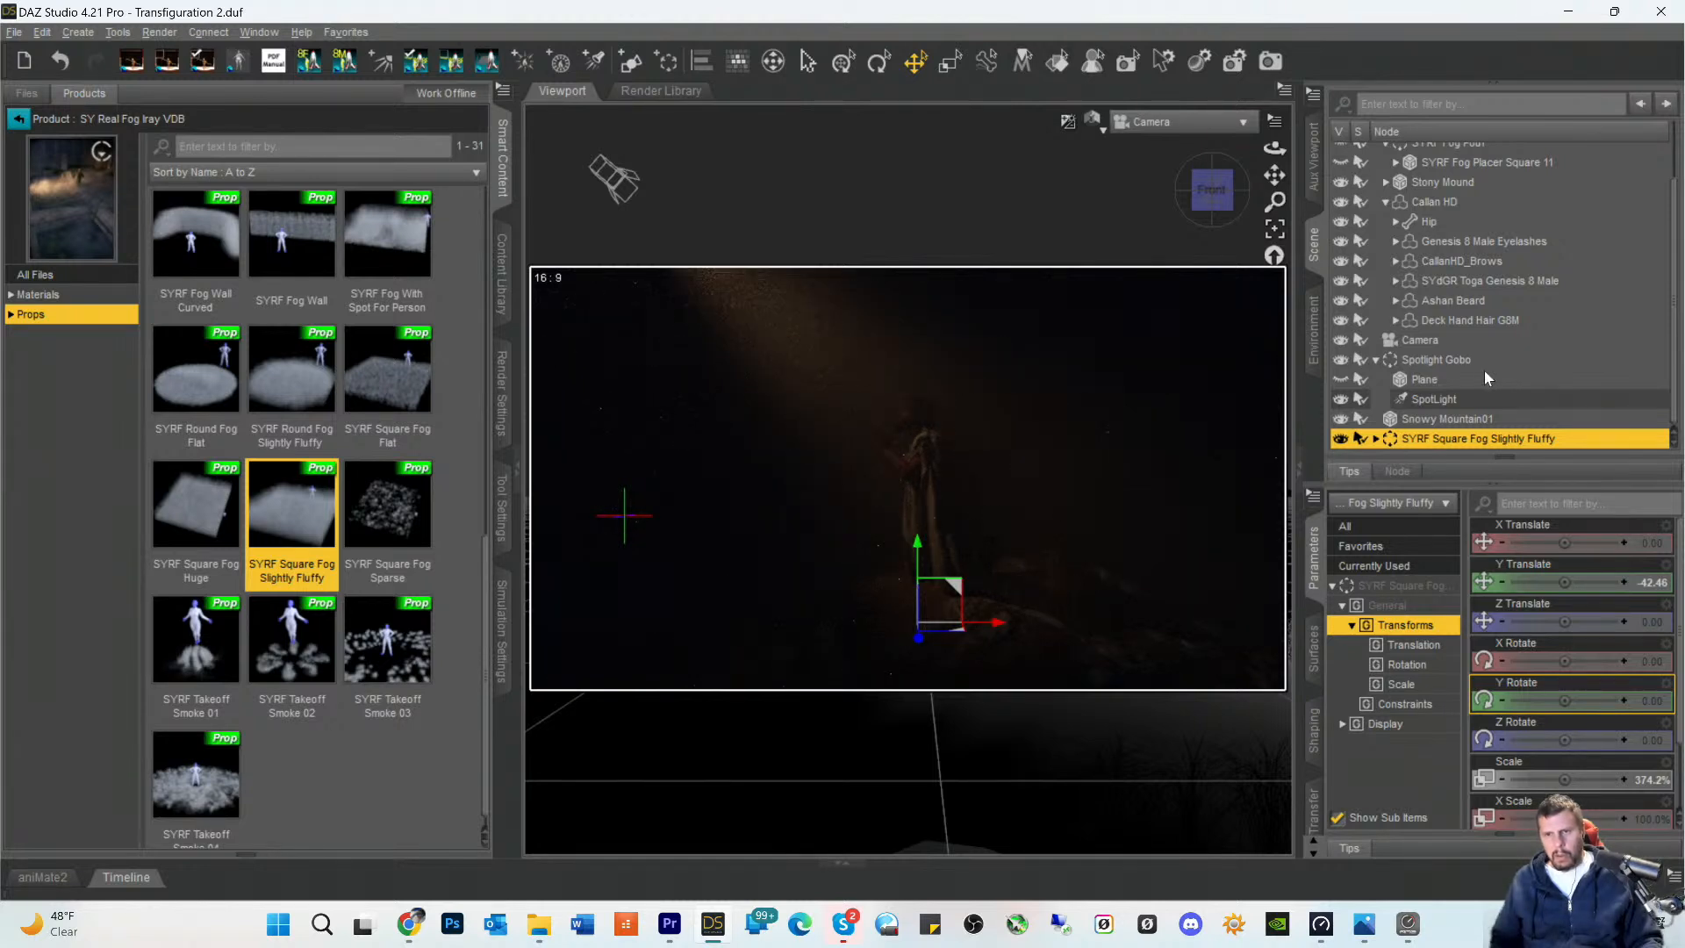
- Set the Luminous Flux of the SpotLight in the Spotlight Gobo group to 300000 lumens
click(1413, 399)
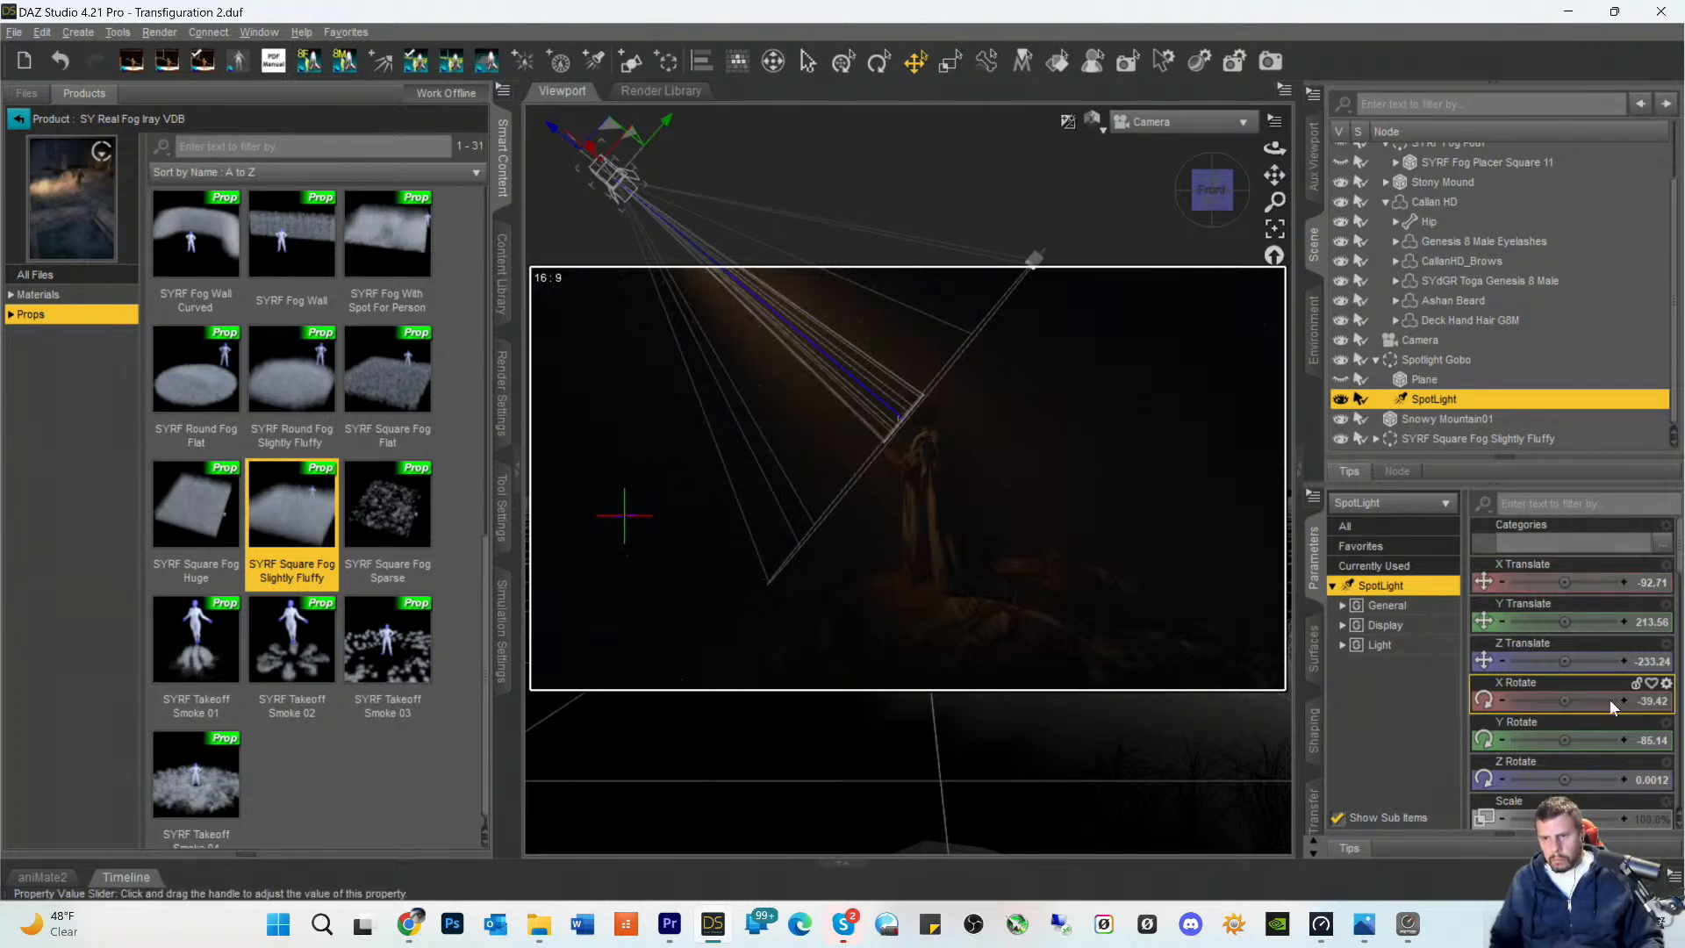
scroll(1608, 706, down, 10)
scroll(1605, 727, down, 1)
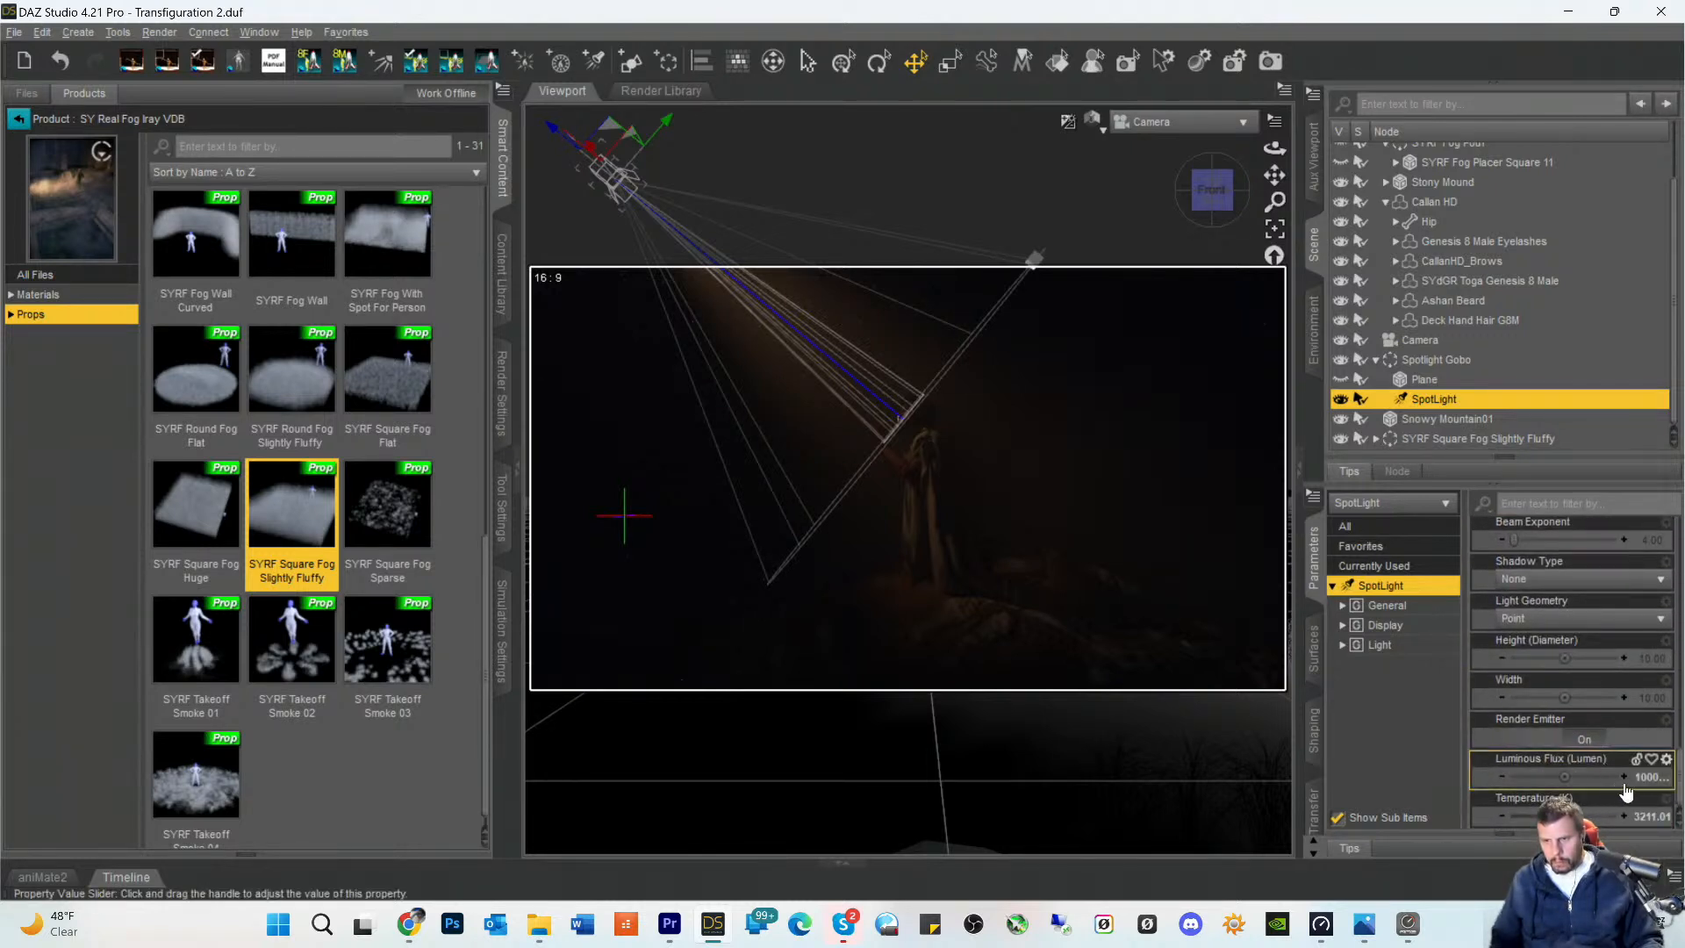
click(1638, 777)
click(1568, 779)
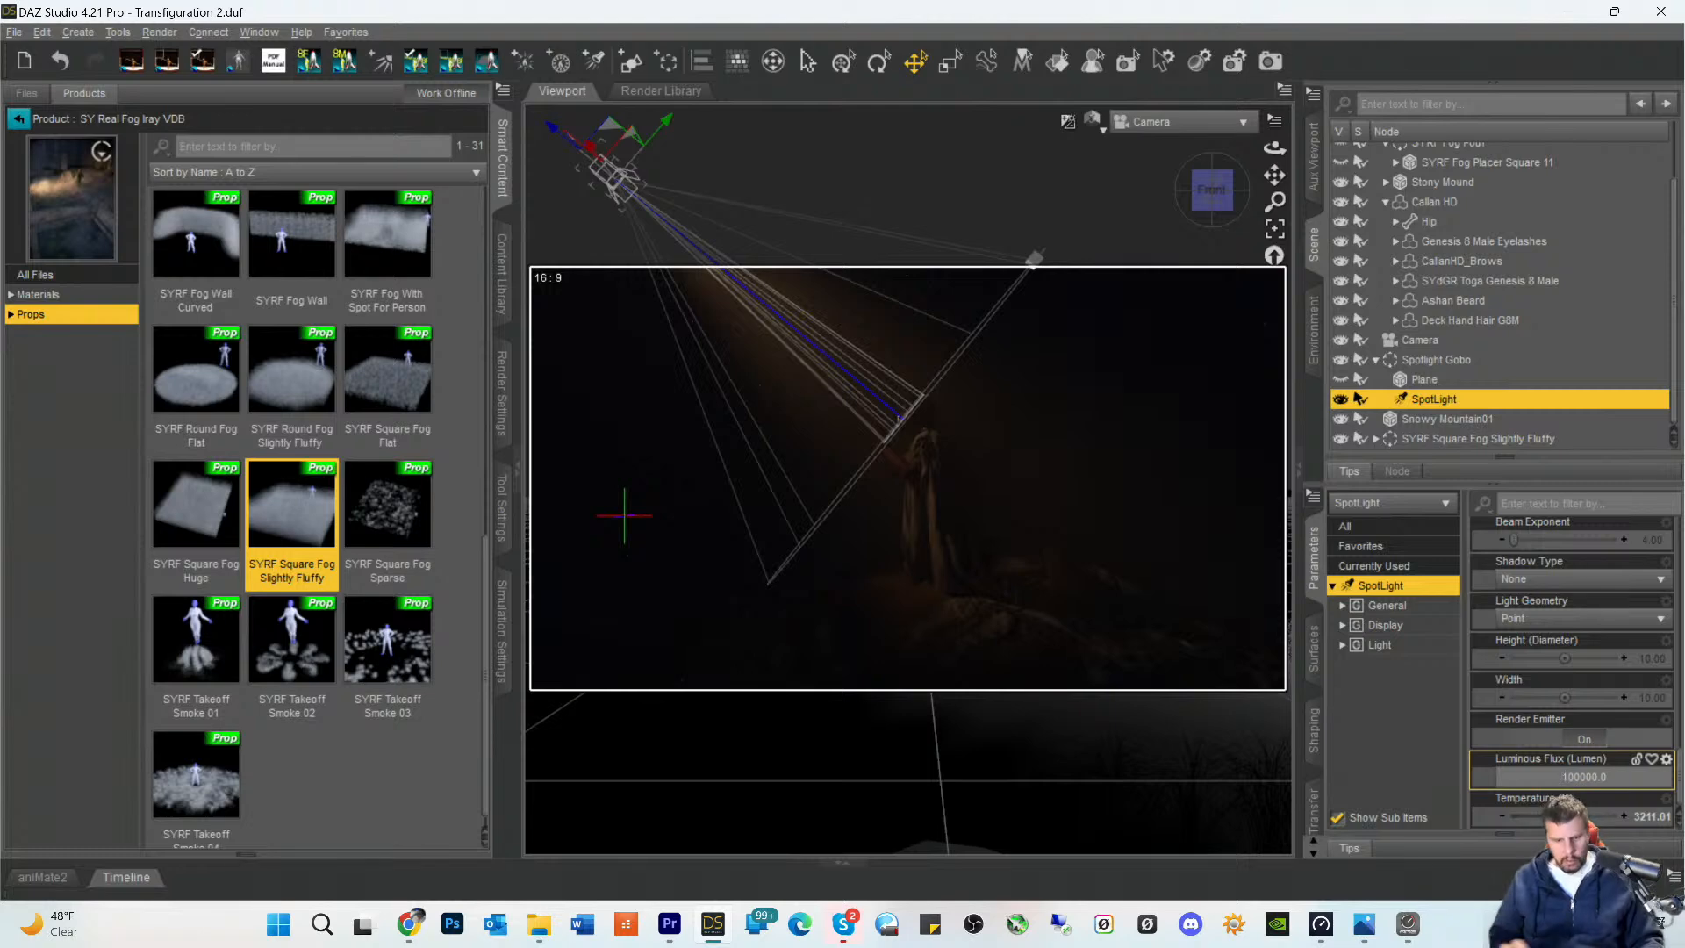
key(BackSpace)
text(3)
key(Return)
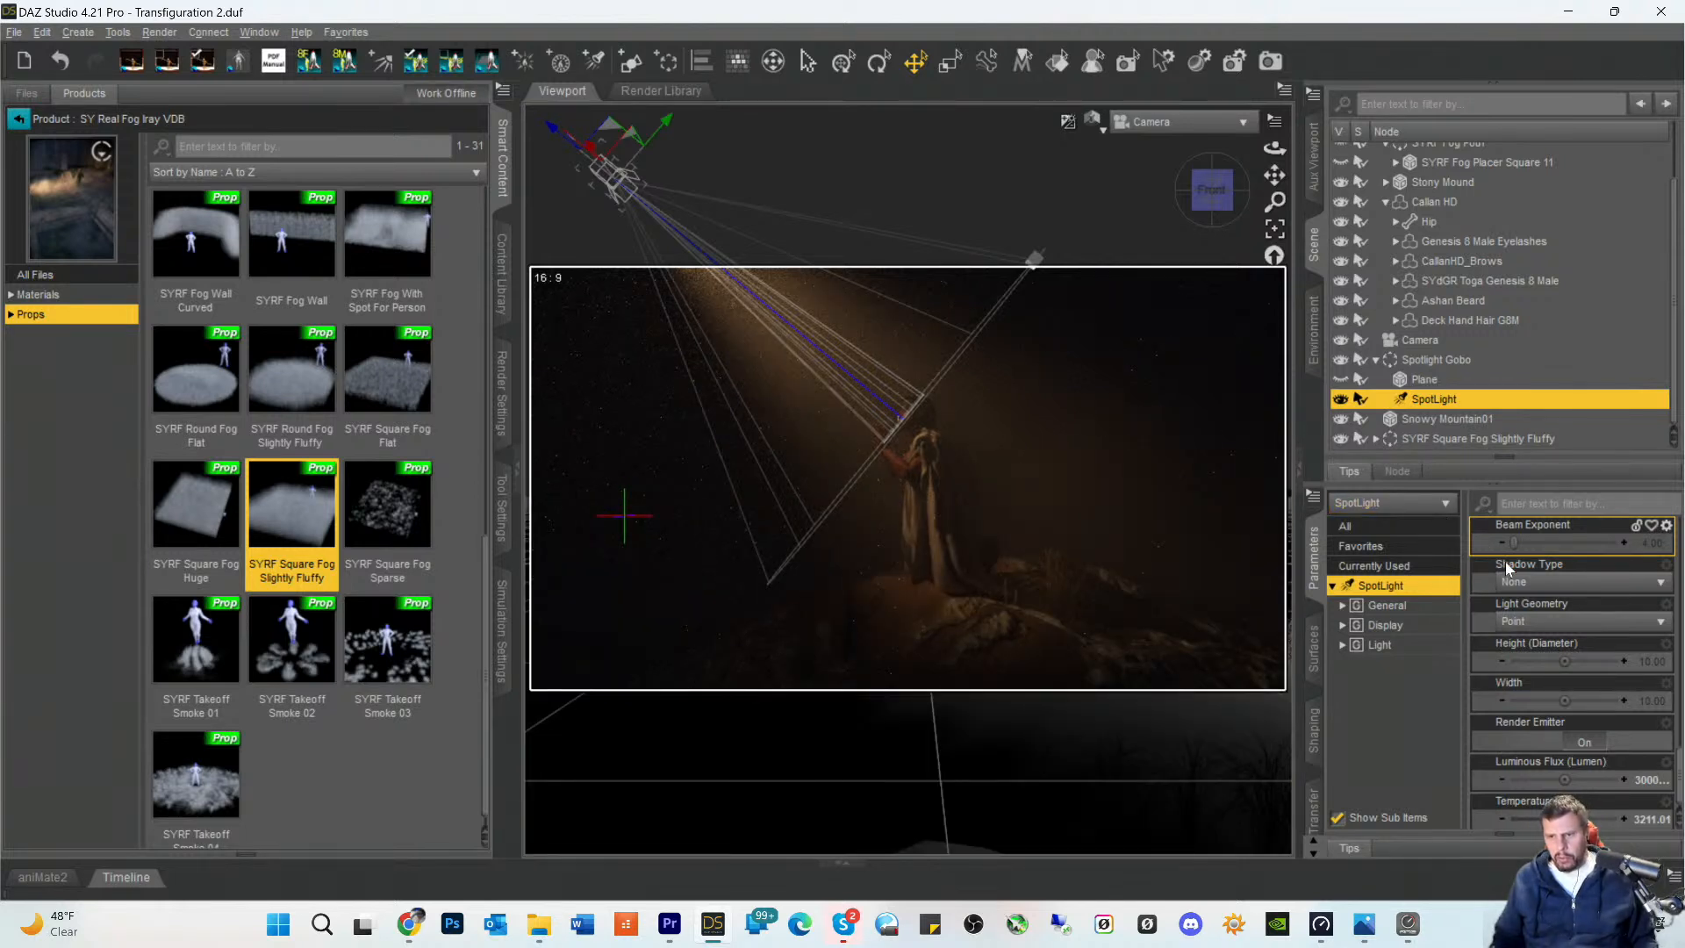
- Move SYRF Square Fog Slightly Fluffy forward along the depth axis, trying several distances, to about Z Translate 902.71
click(1420, 439)
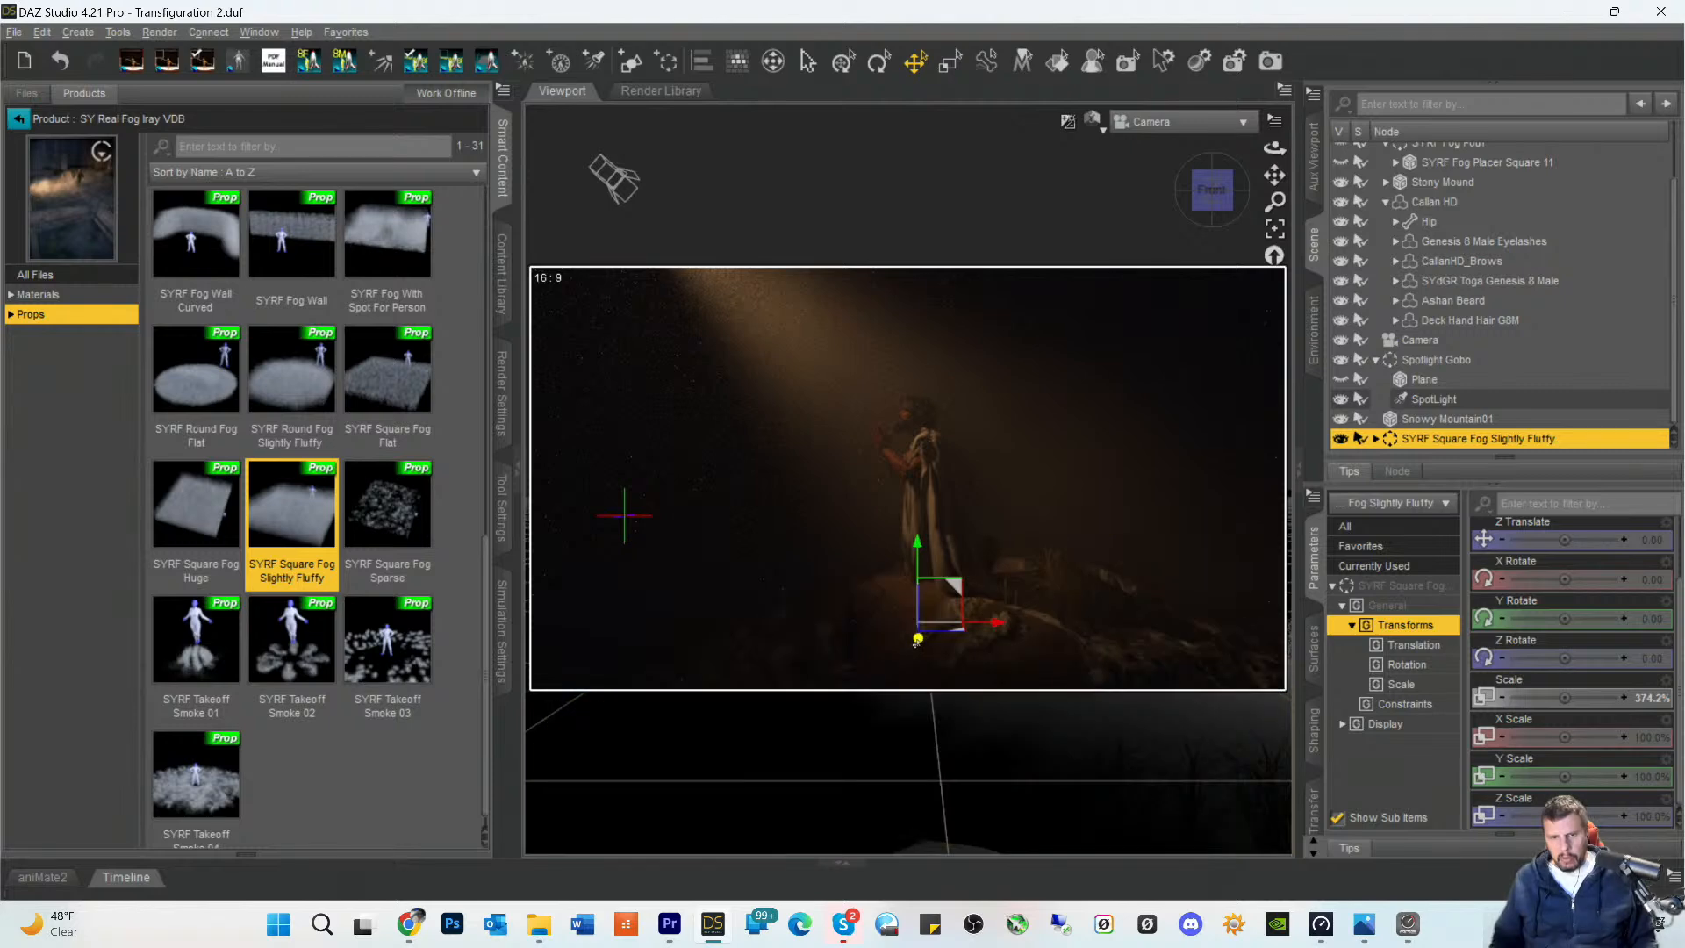
drag(920, 642, 918, 877)
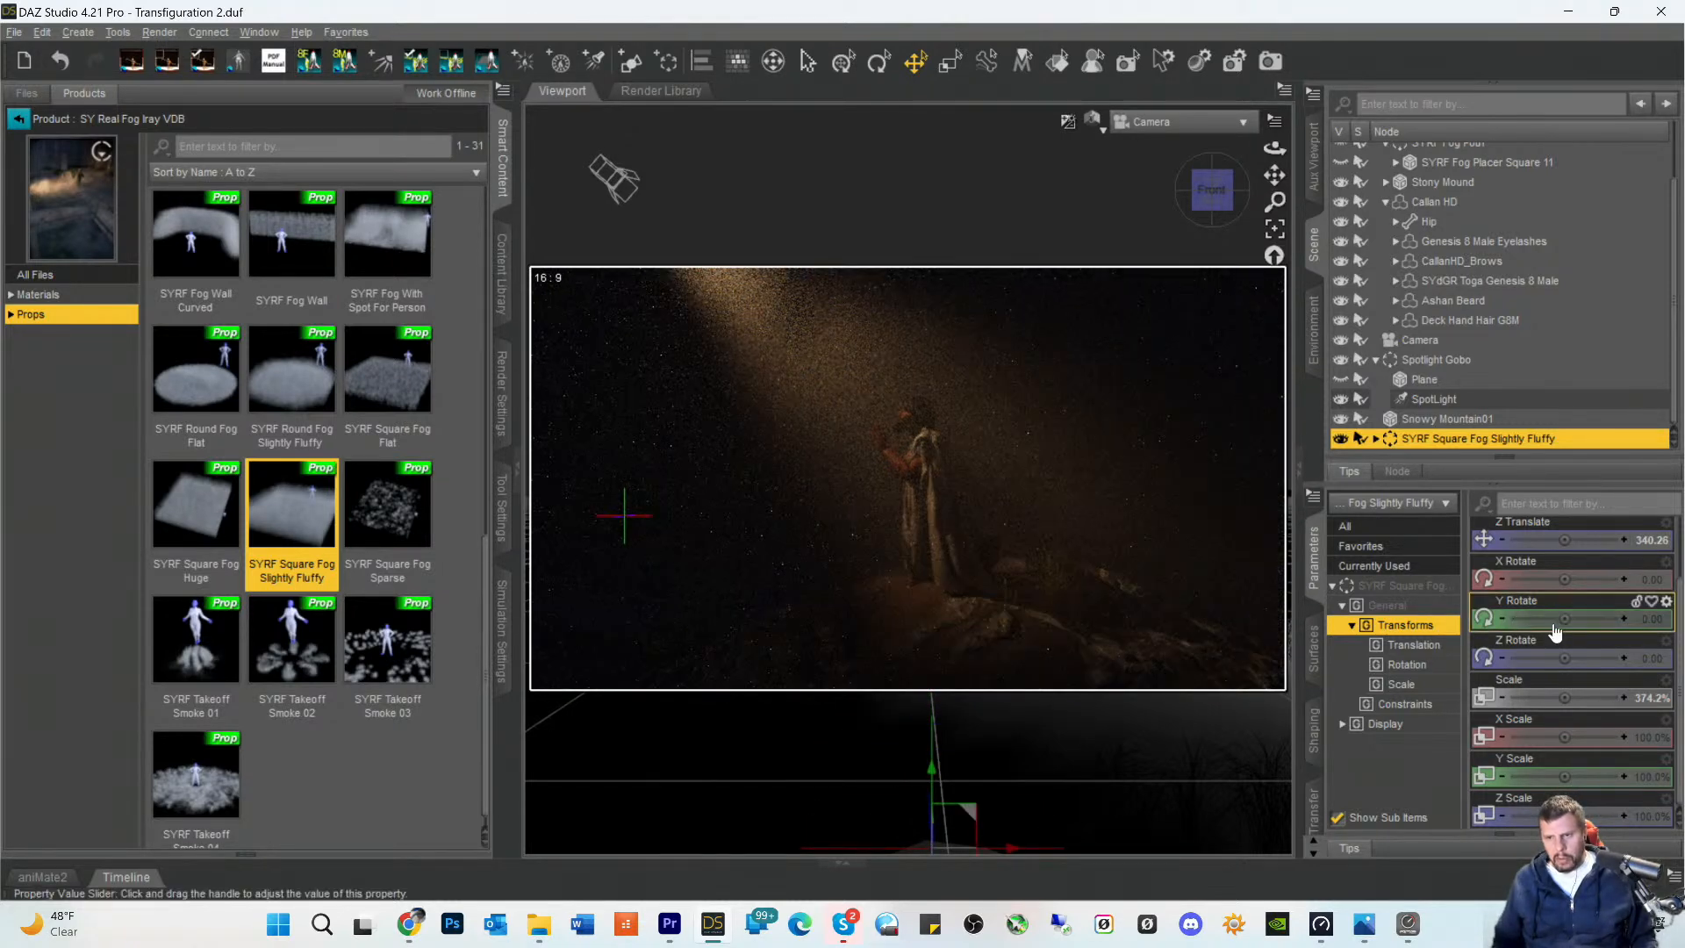
mouse_move(1564, 540)
mouse_down()
mouse_move(1602, 543)
mouse_move(1559, 542)
mouse_up()
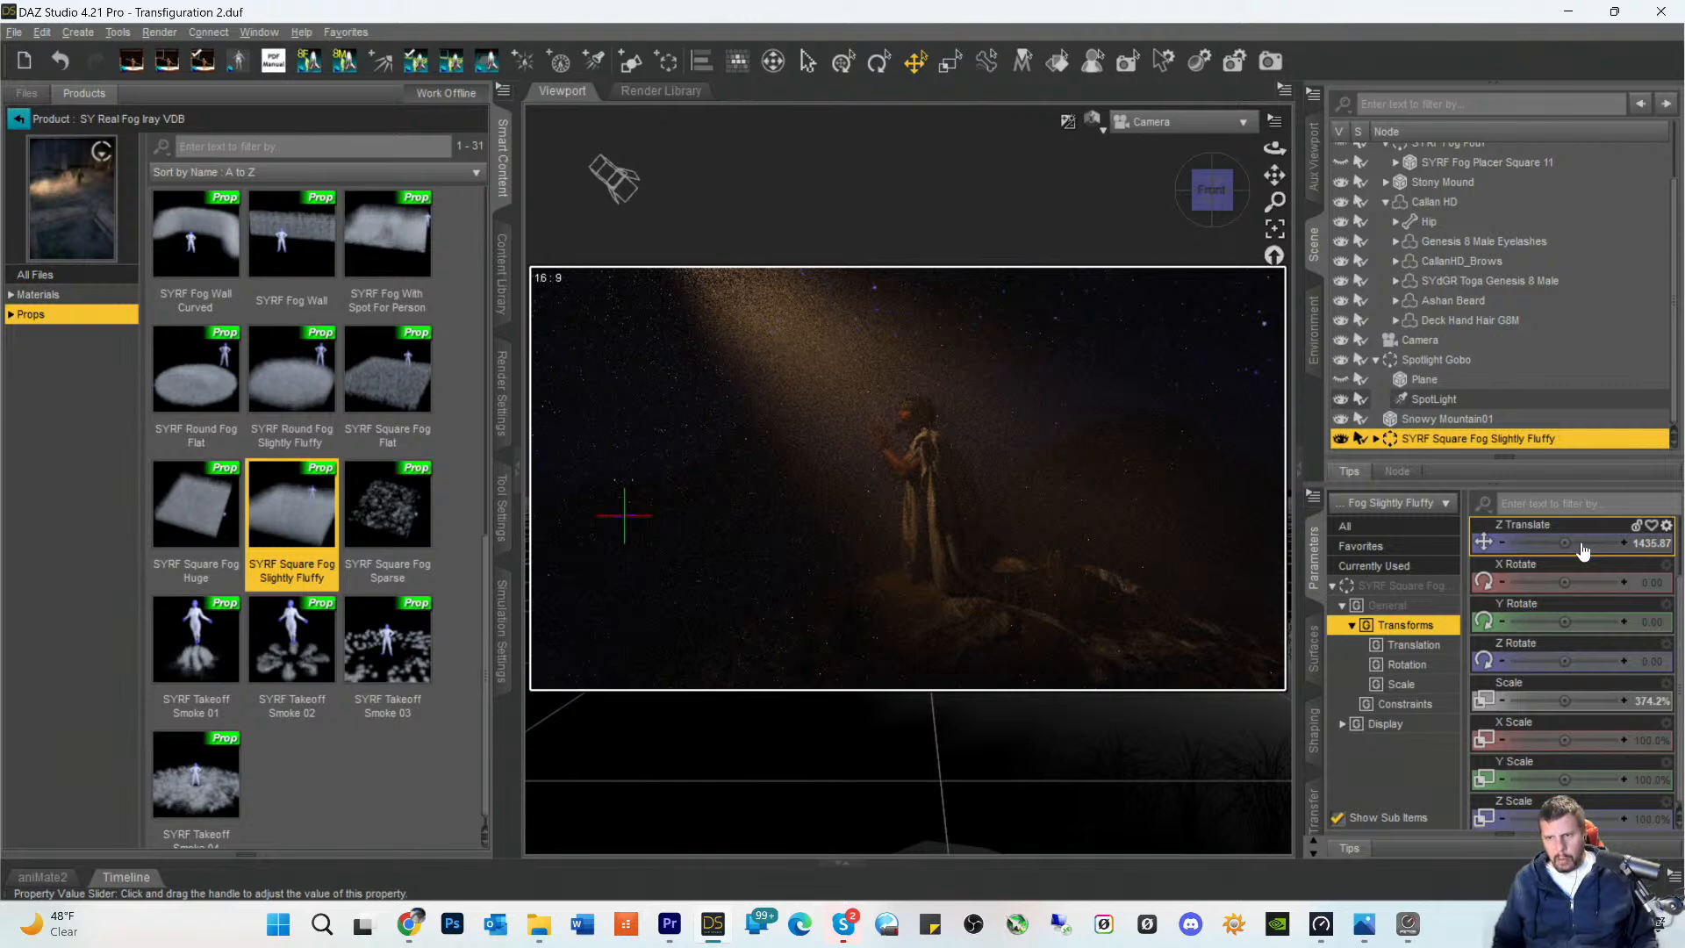
drag(1581, 544, 1585, 544)
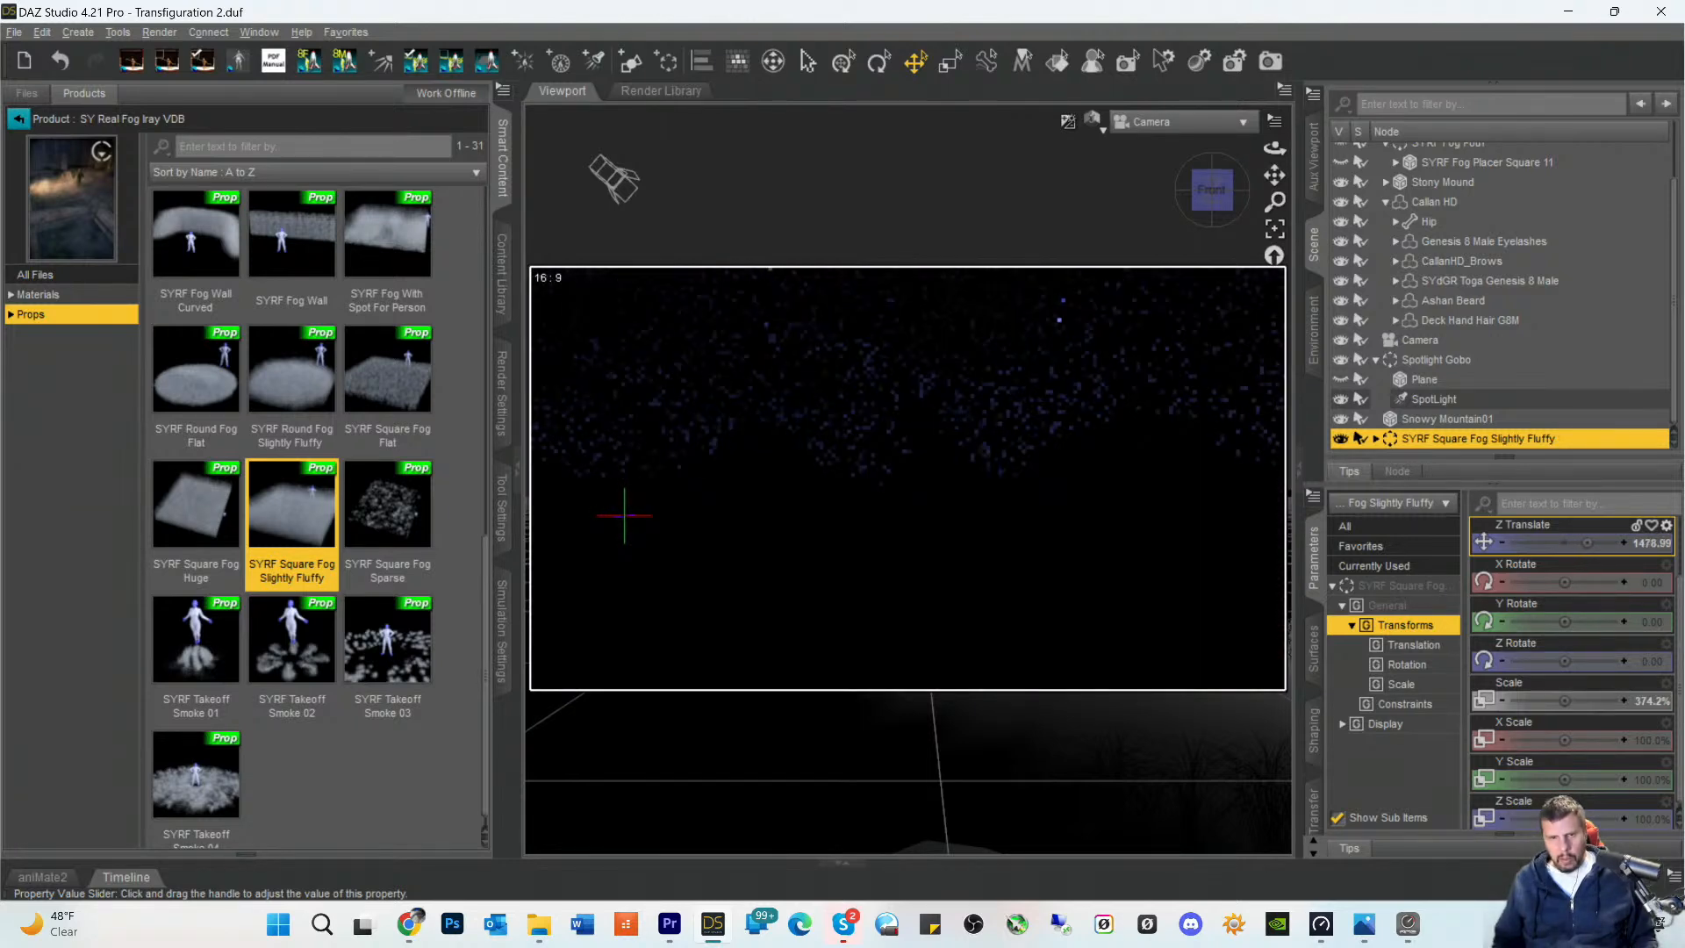
drag(1592, 544, 1564, 543)
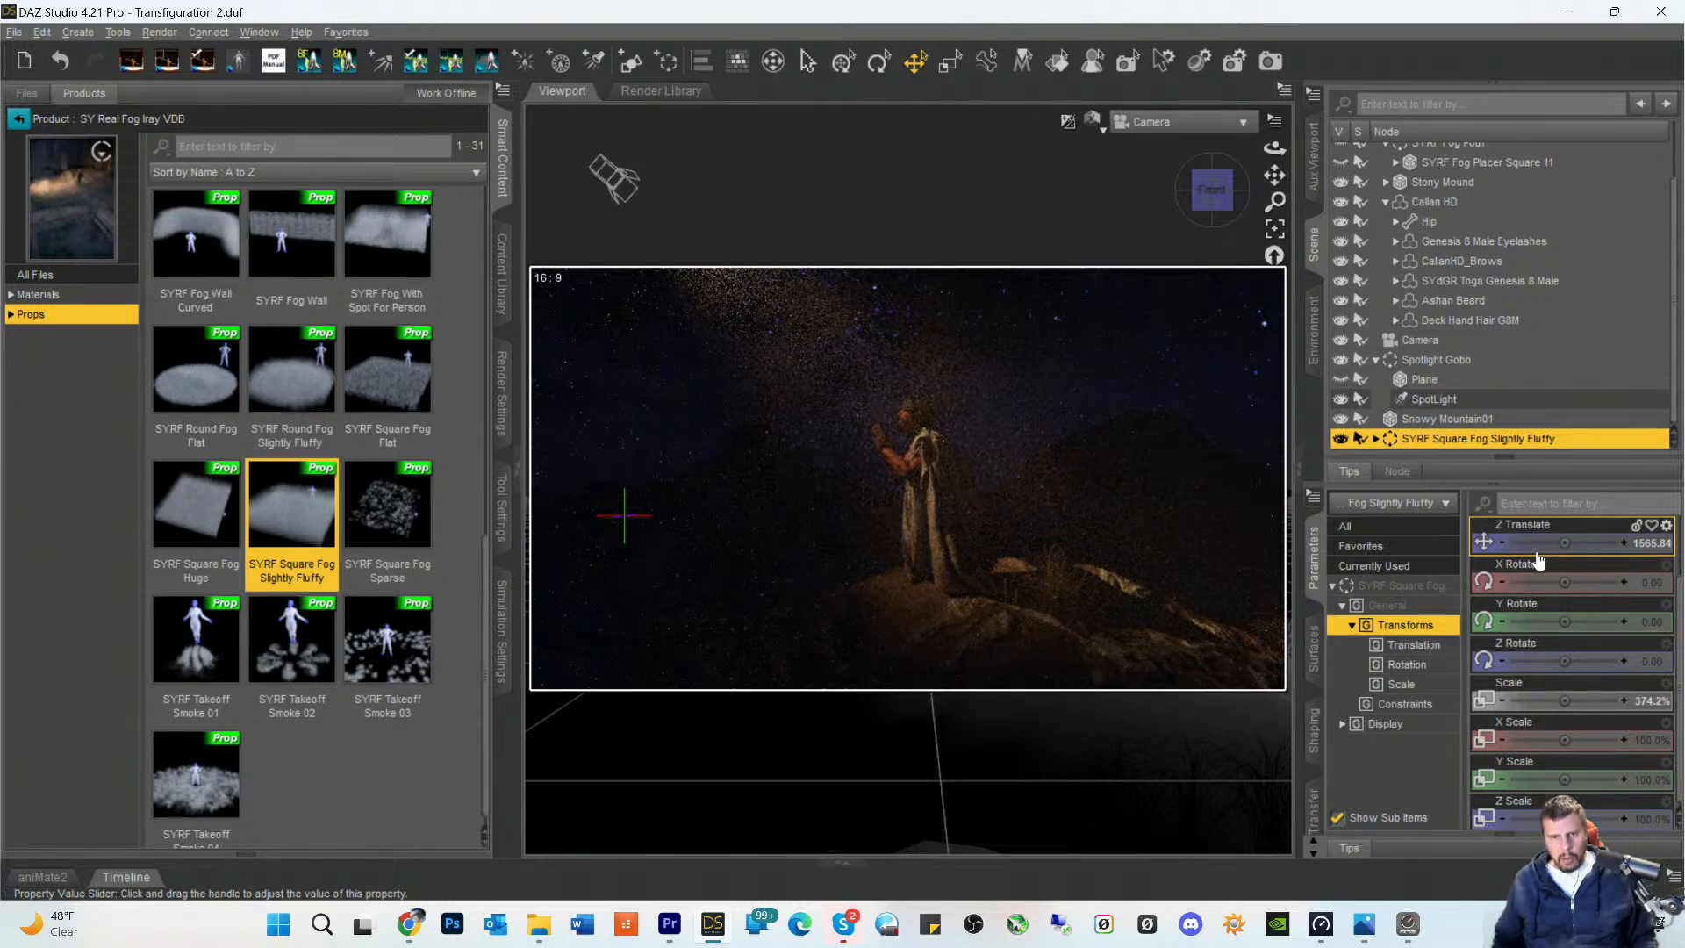
drag(1563, 548, 1565, 547)
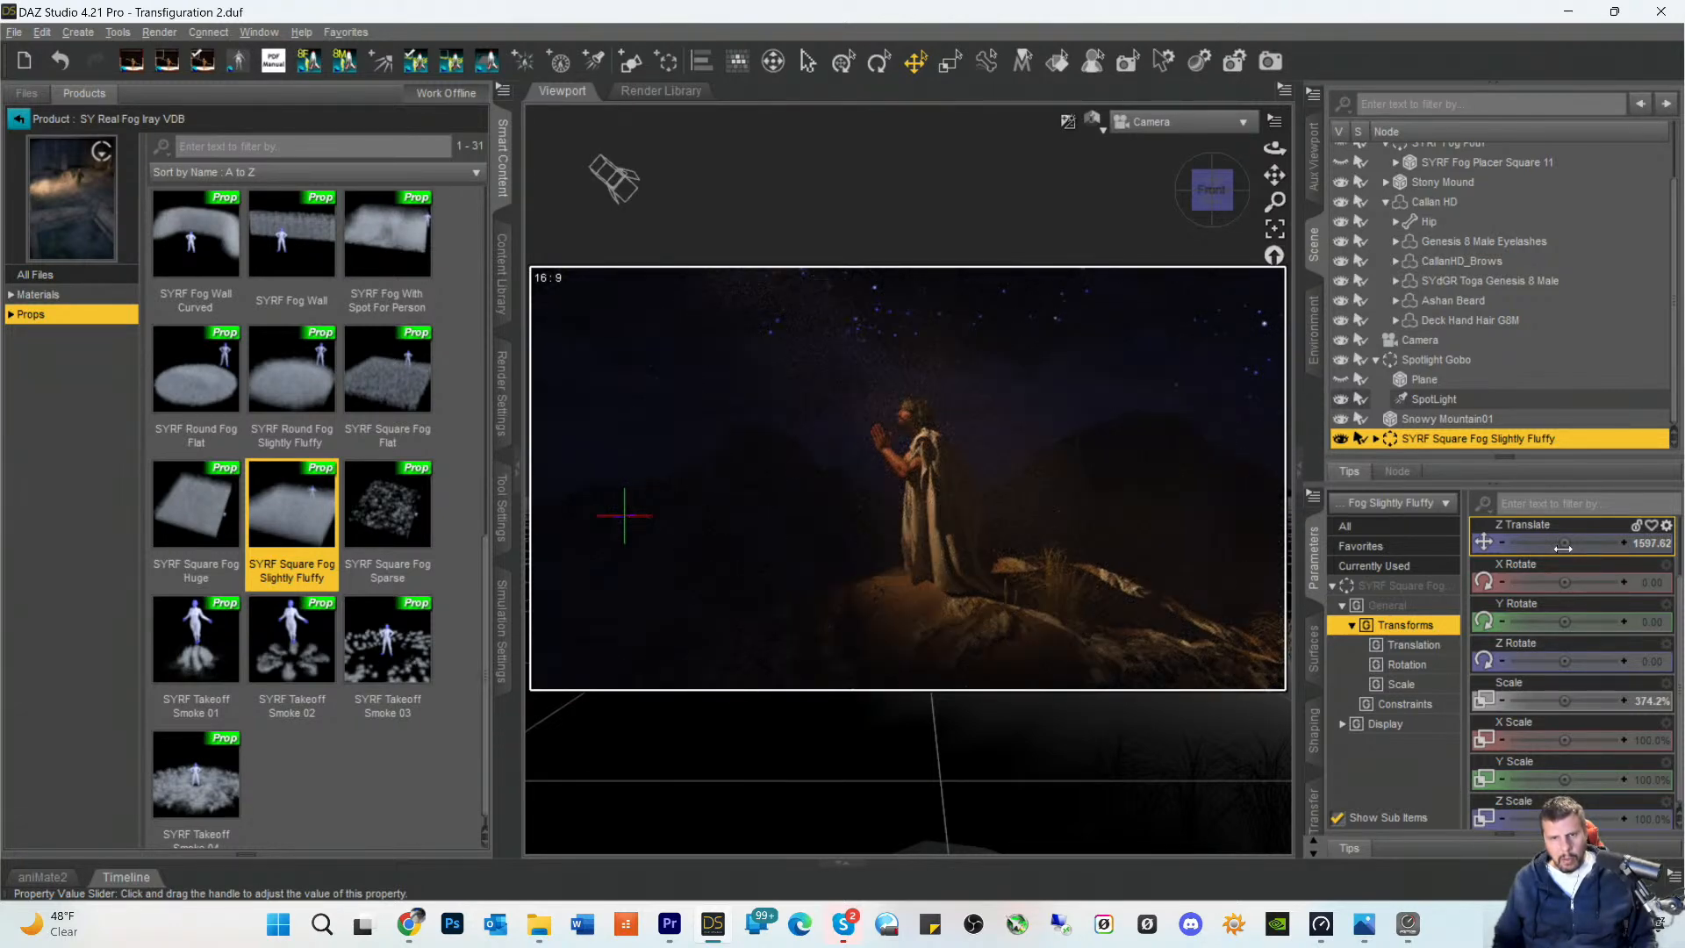
mouse_move(1565, 548)
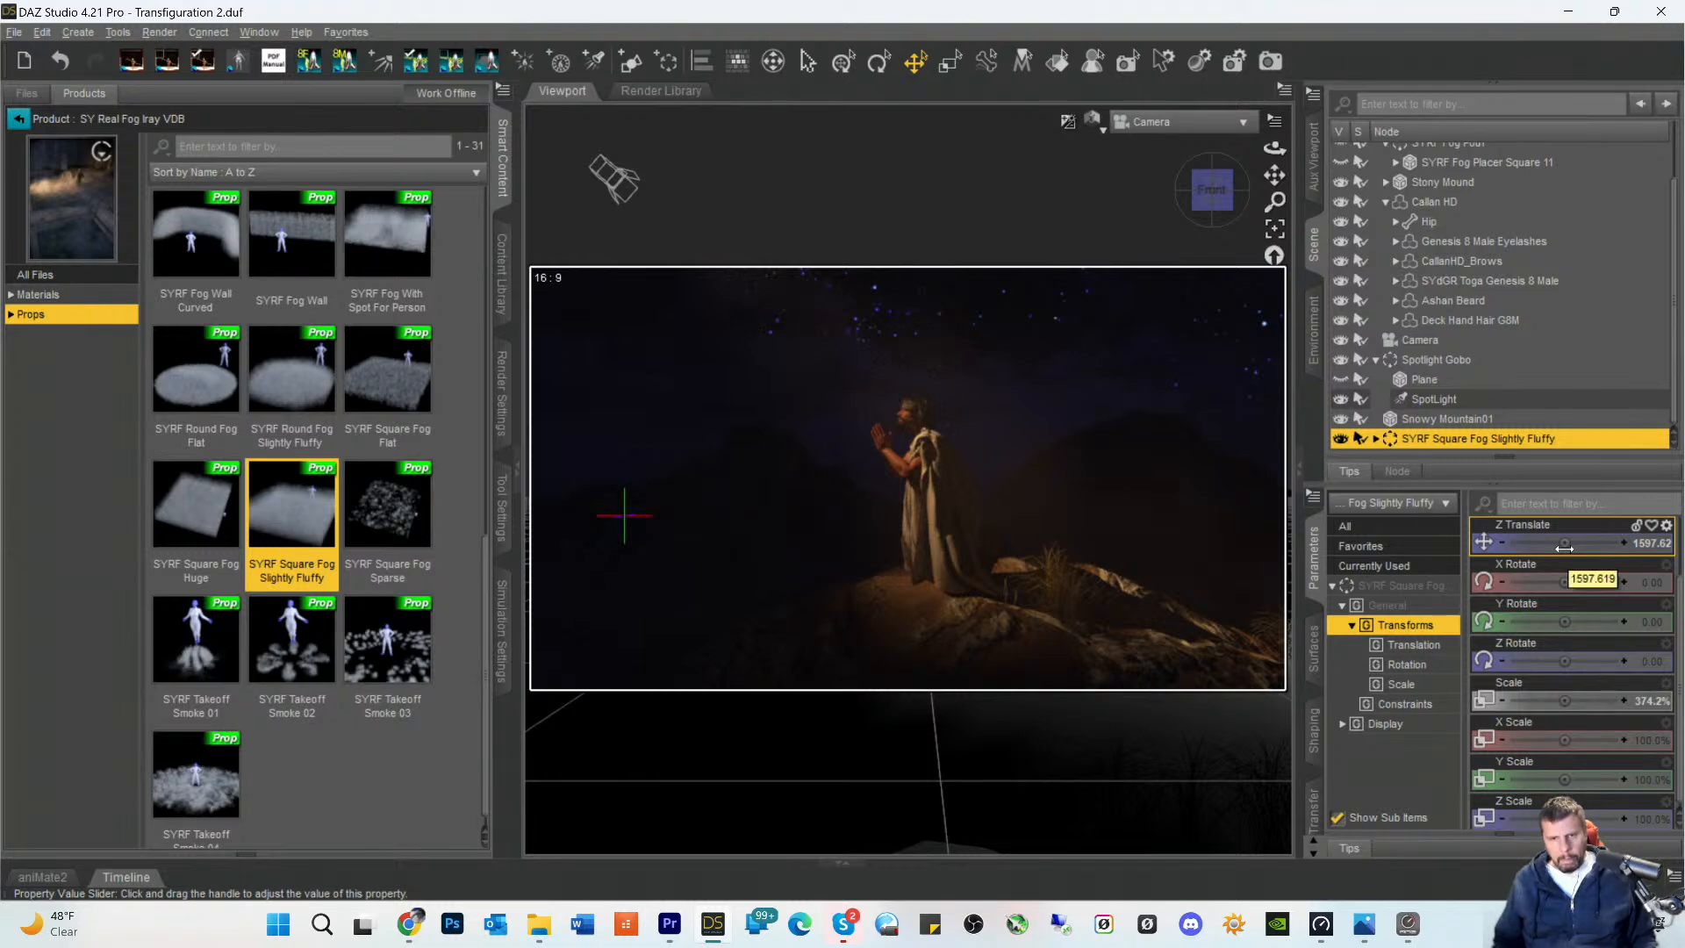
drag(1565, 548, 1534, 544)
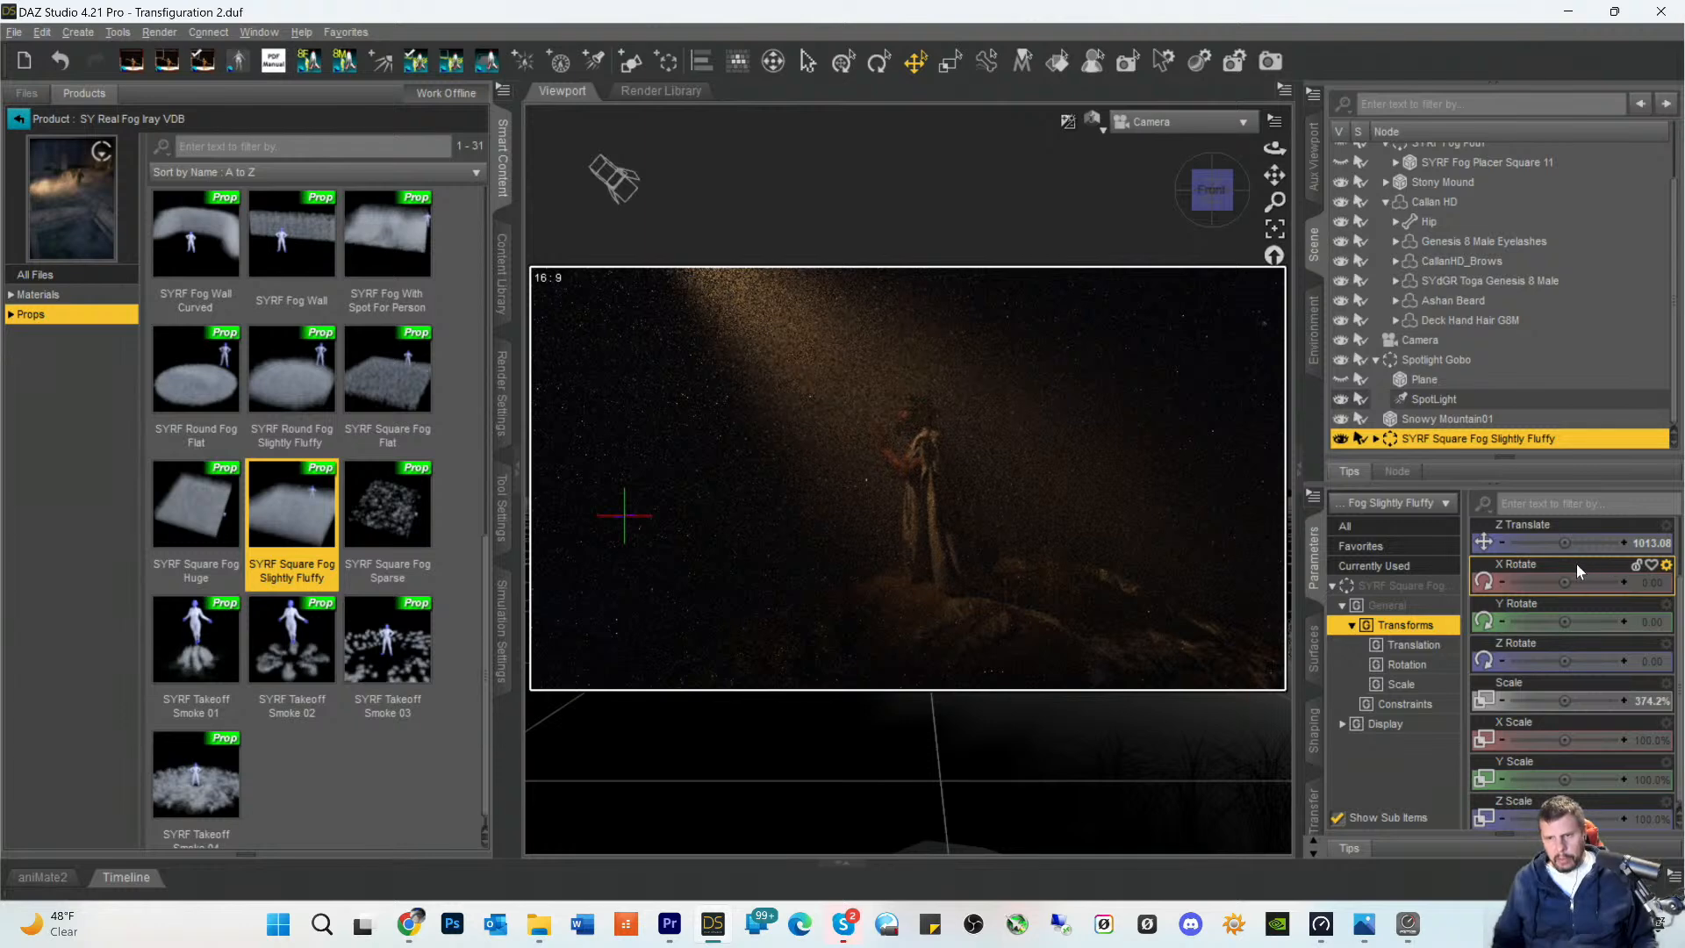
drag(1561, 550, 1532, 546)
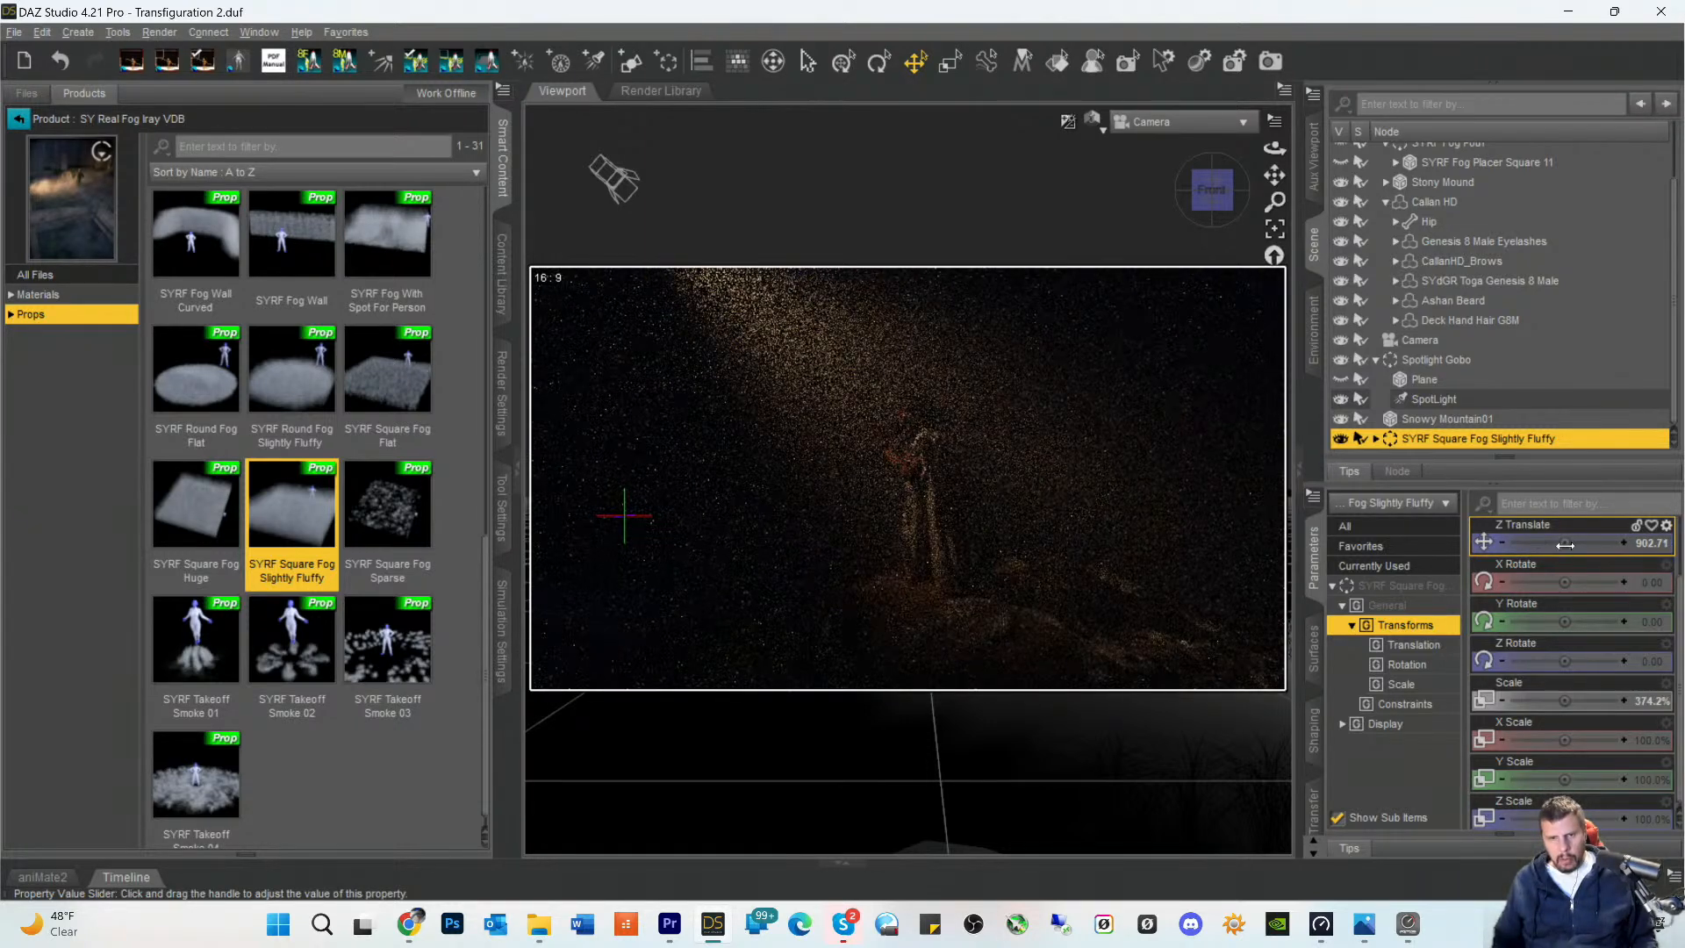
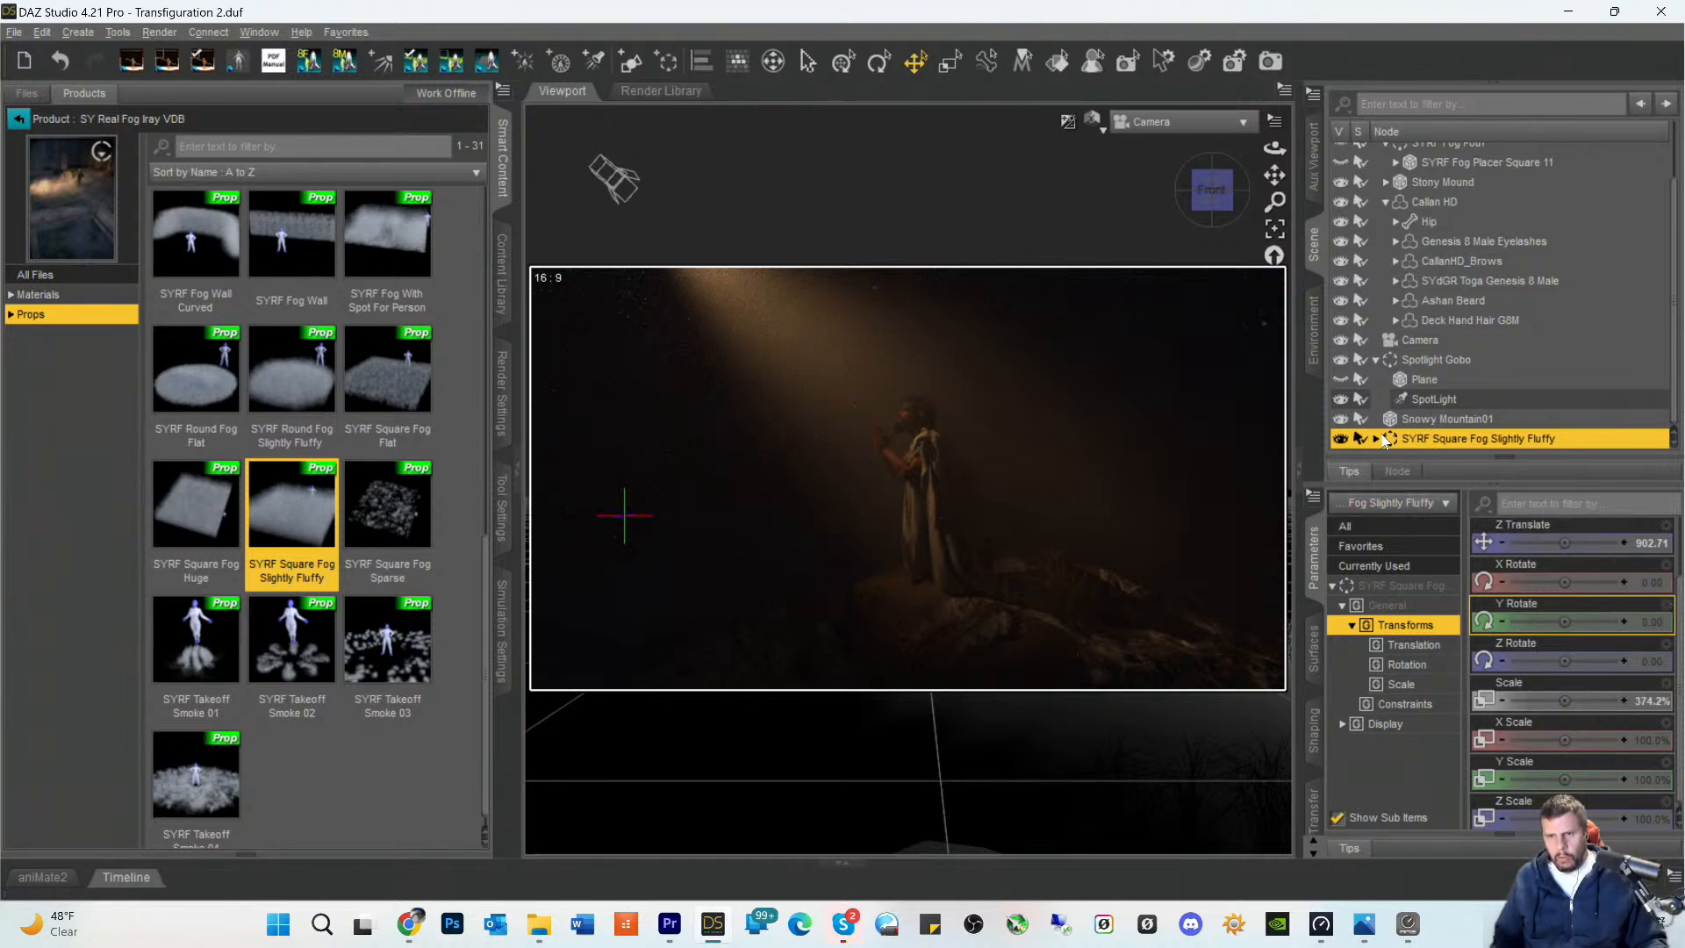
- Select SYRF Invisible Smoke Cube (2) under SYRF Fog Placer Square 02 in the slightly fluffy fog group and open its surface properties
click(1375, 438)
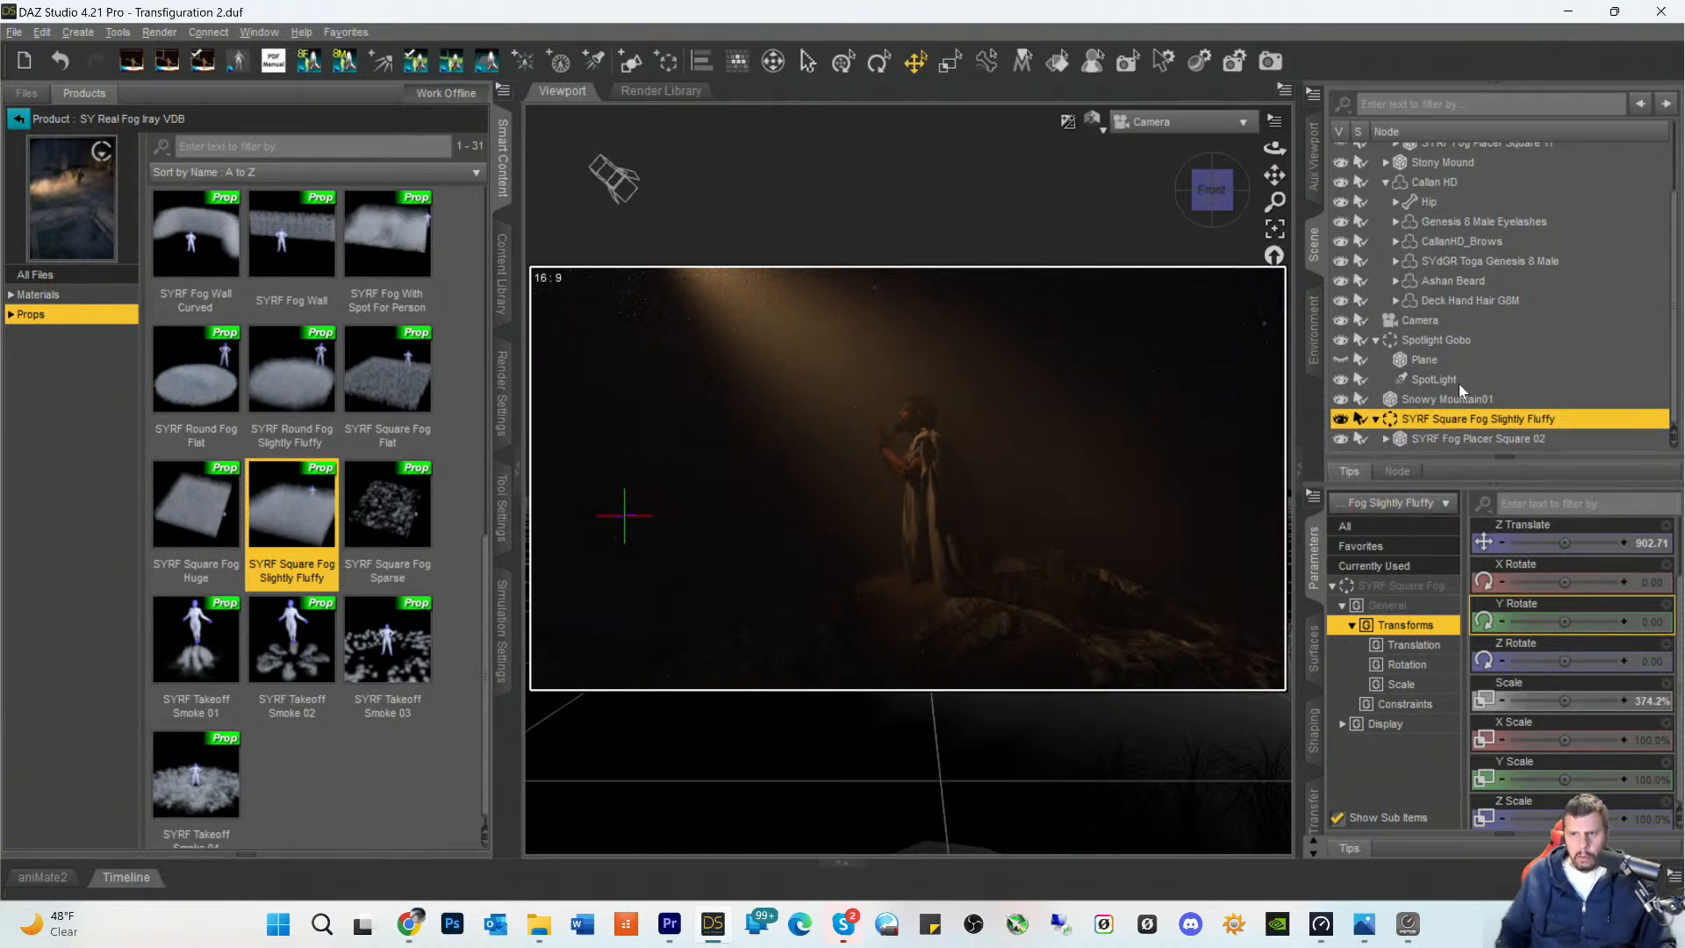
click(1413, 437)
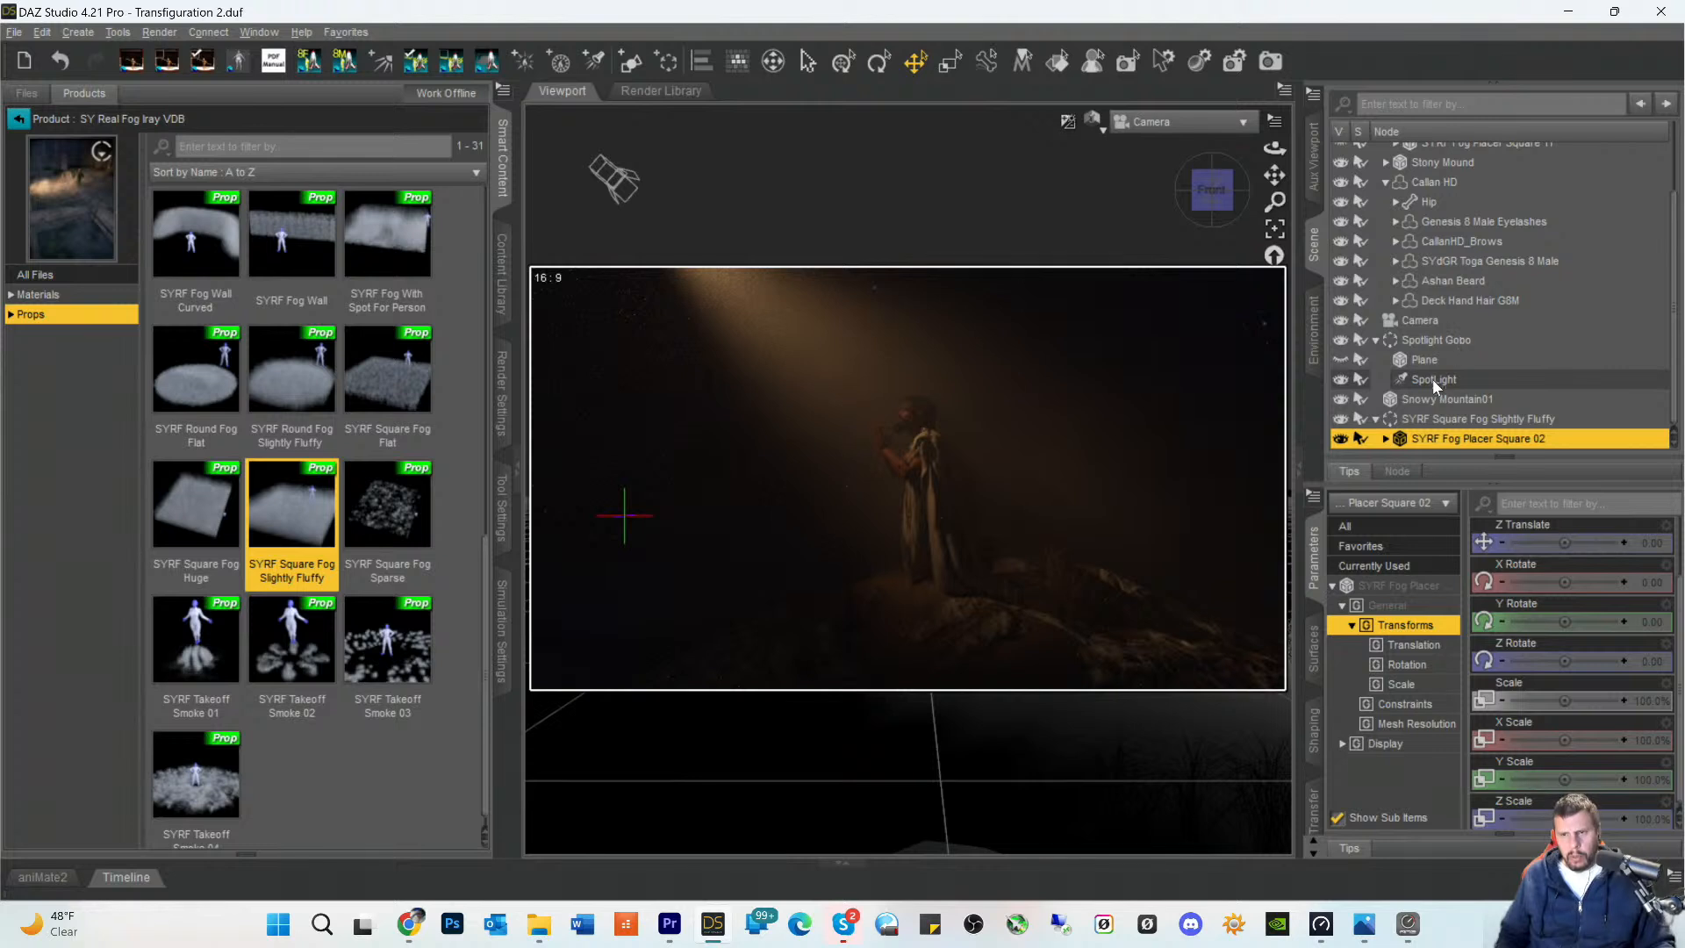
click(1386, 439)
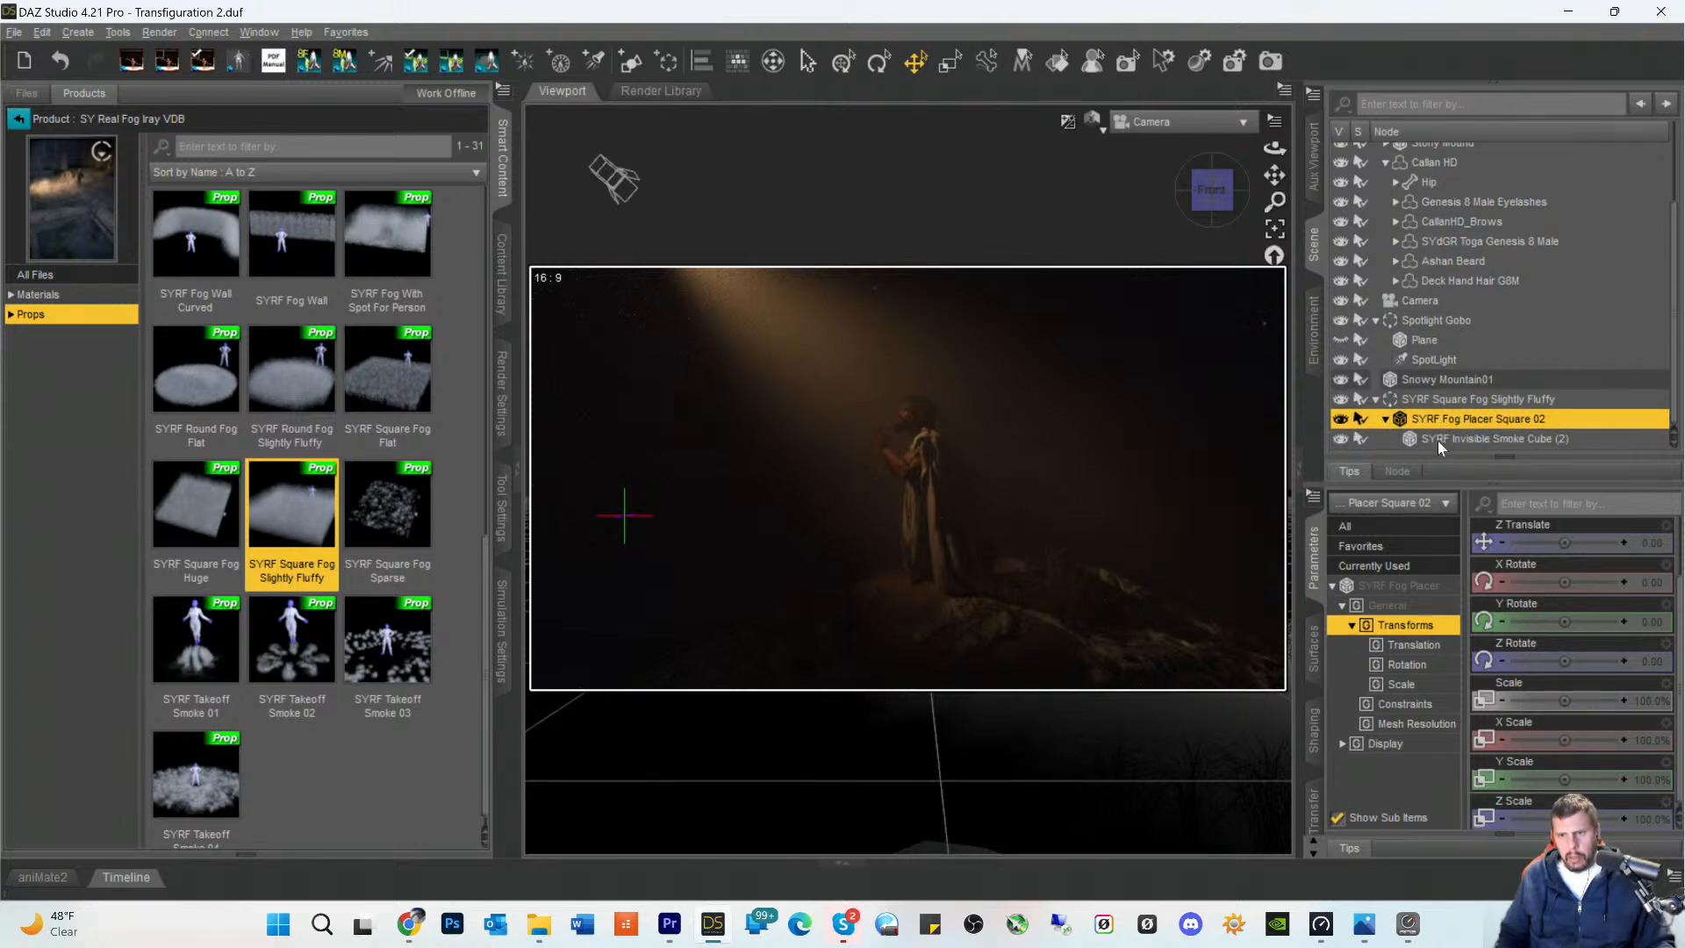
click(1437, 439)
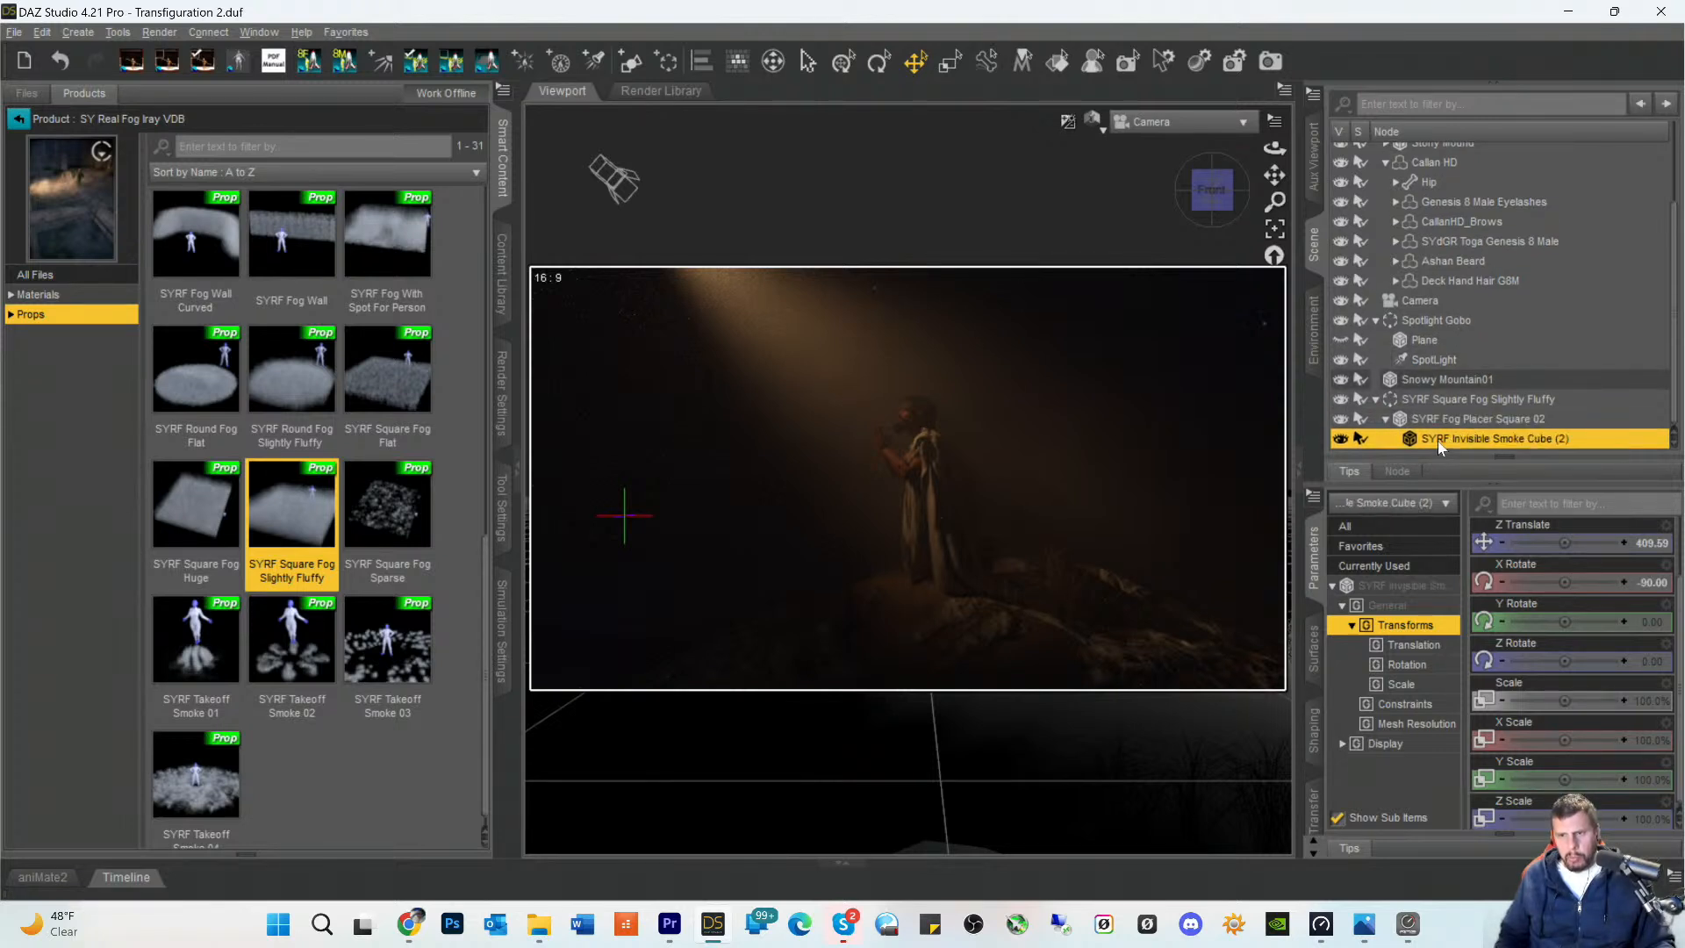
click(1312, 654)
click(1400, 601)
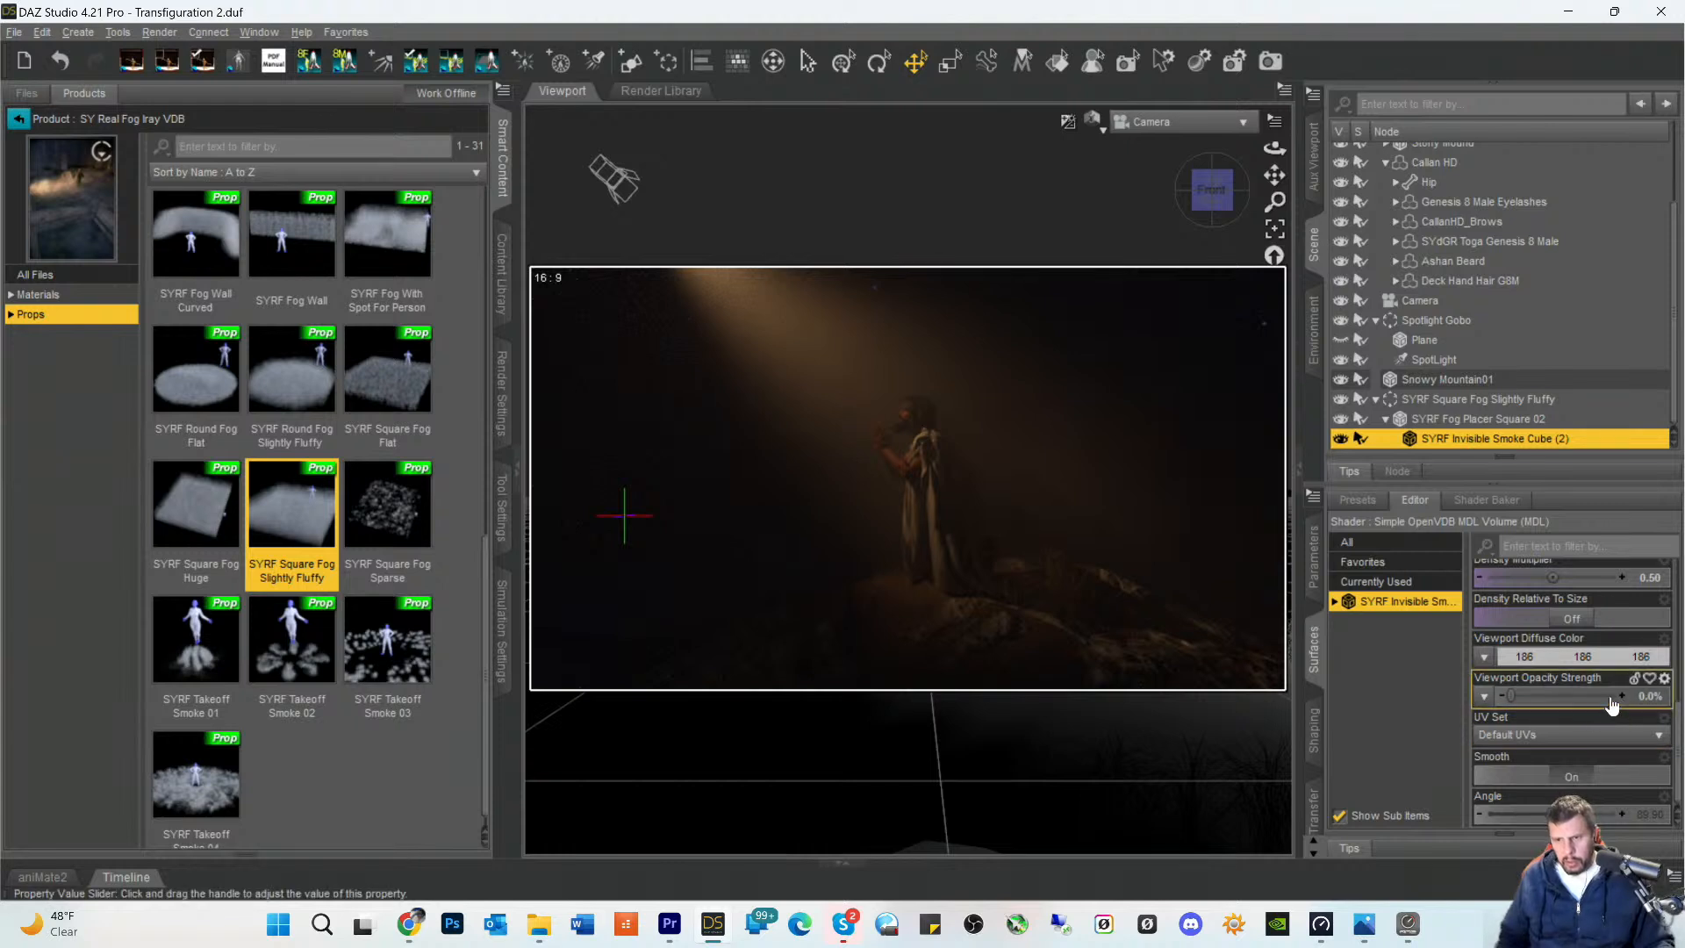
- Set the Density Multiplier of the SYRF Invisible Smoke Cube (2) surface to 0.10
scroll(1571, 755, up, 2)
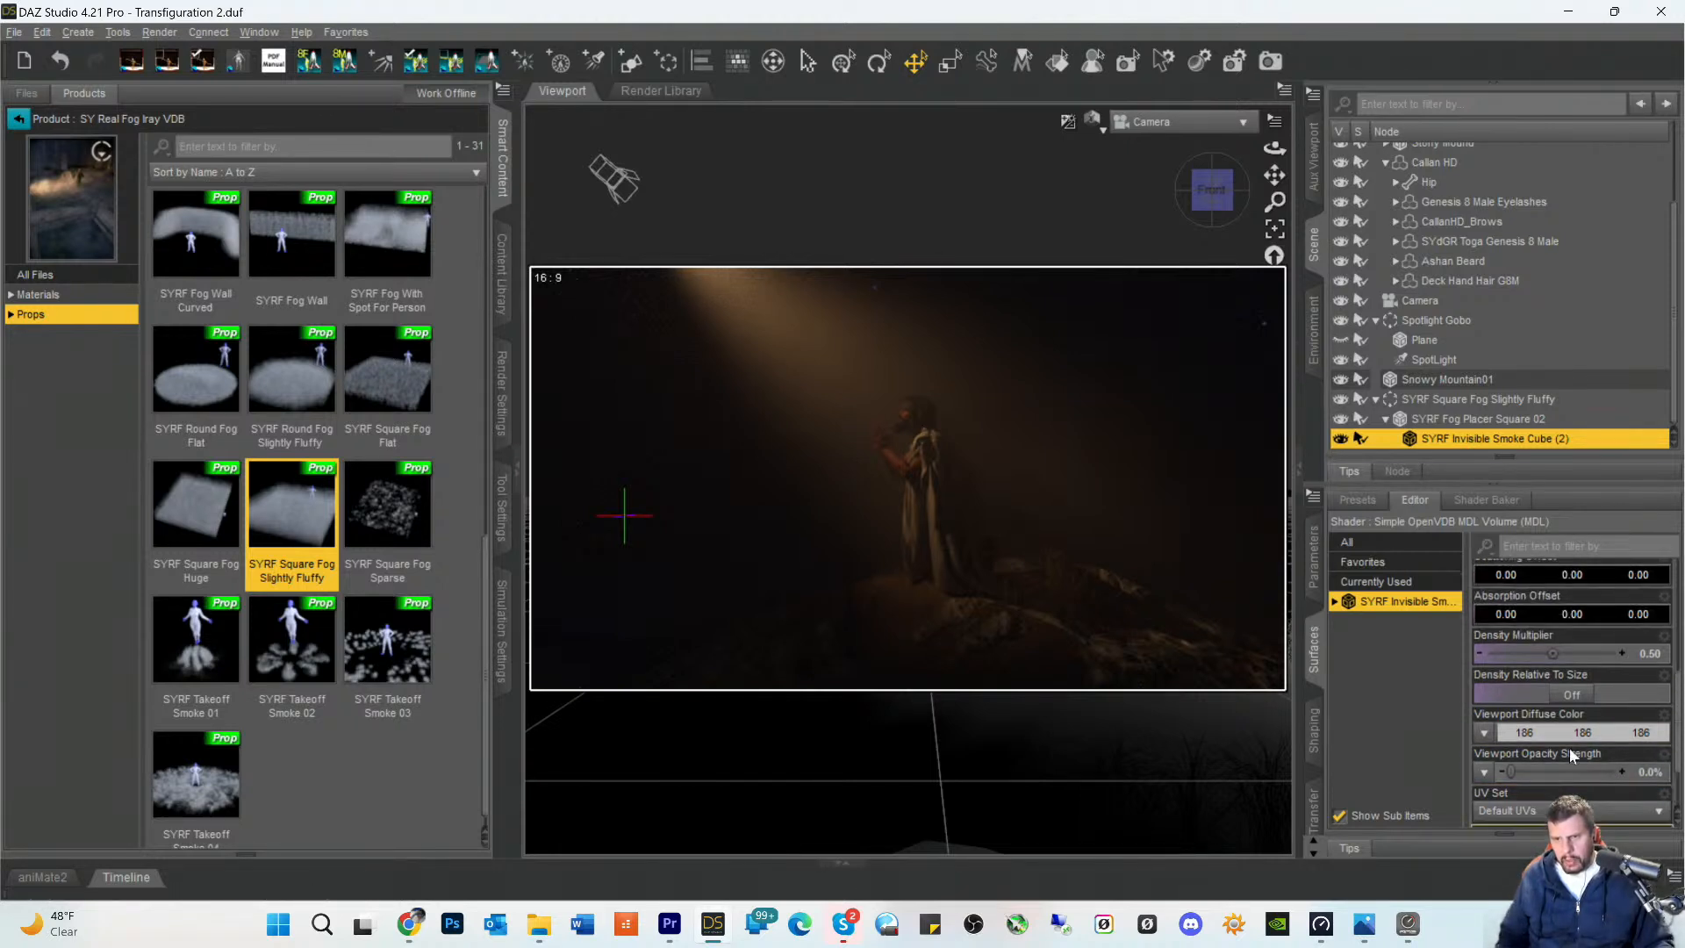
scroll(1570, 748, down, 2)
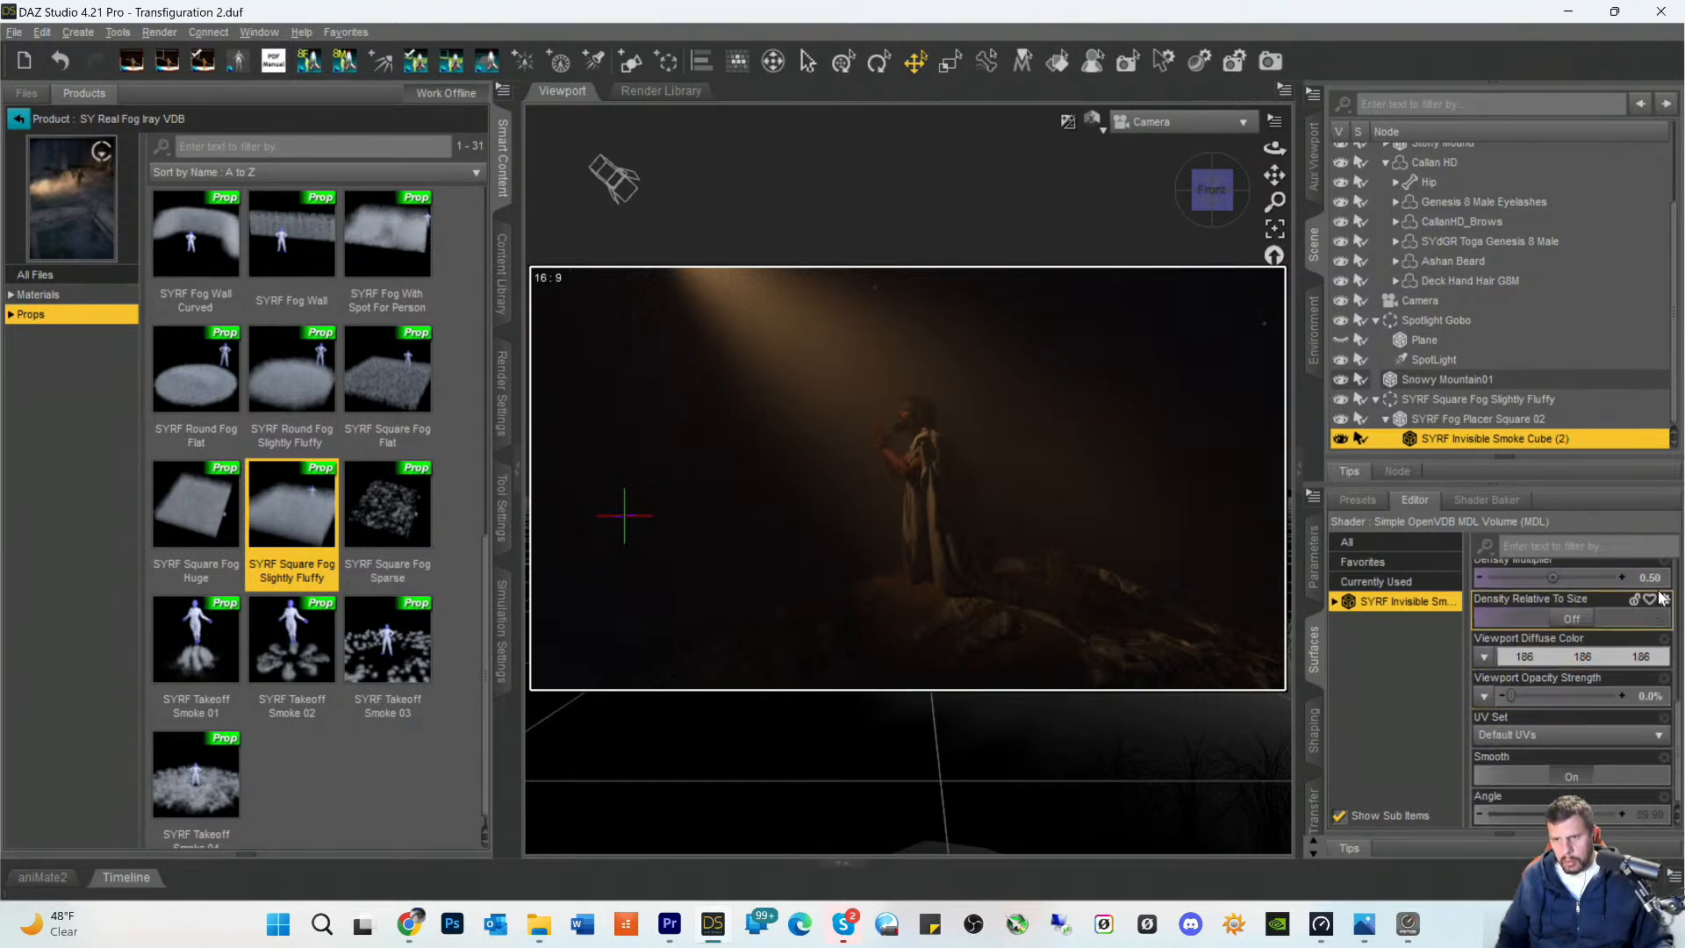
click(1658, 581)
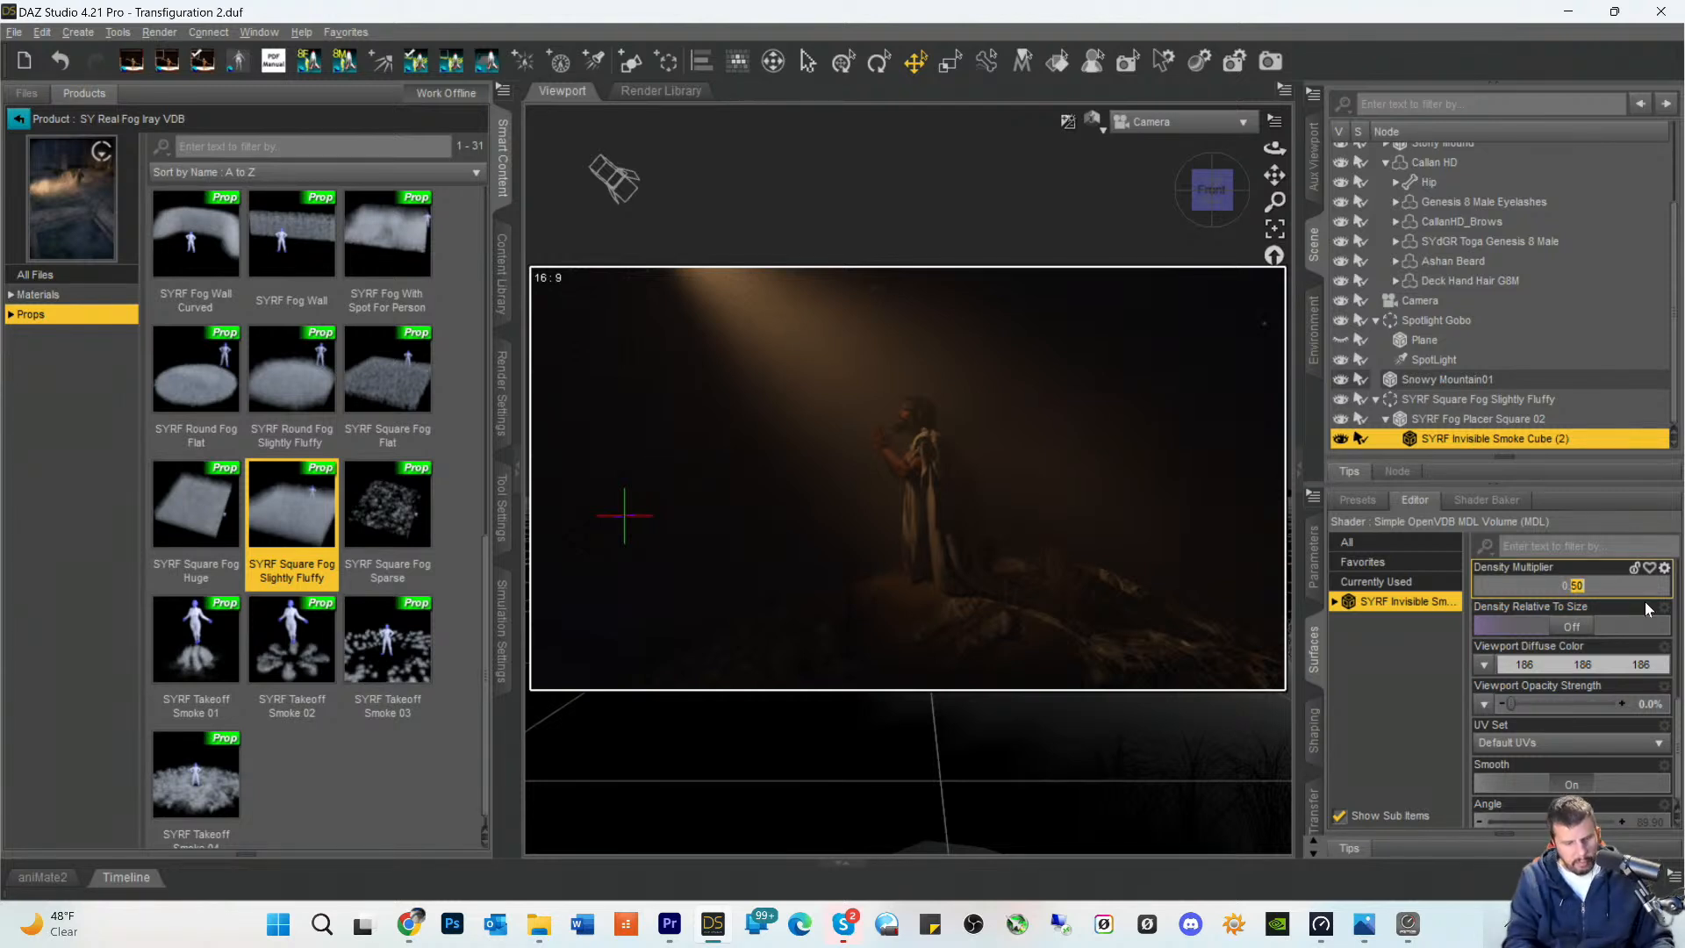
text(5)
key(Return)
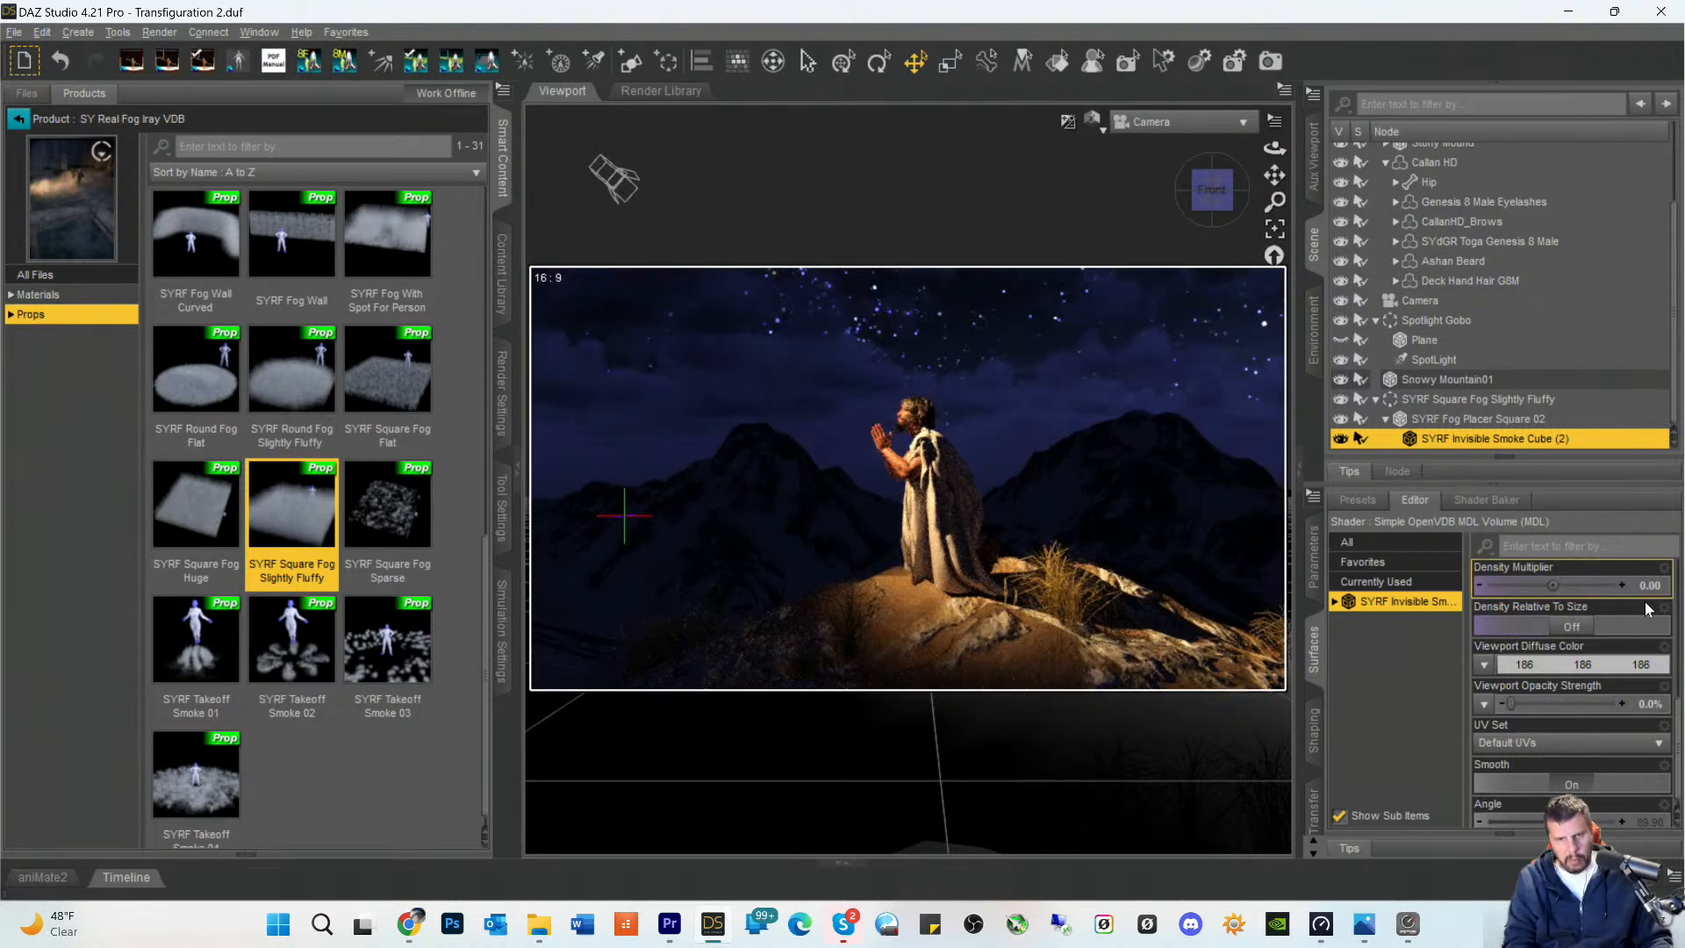
click(1547, 586)
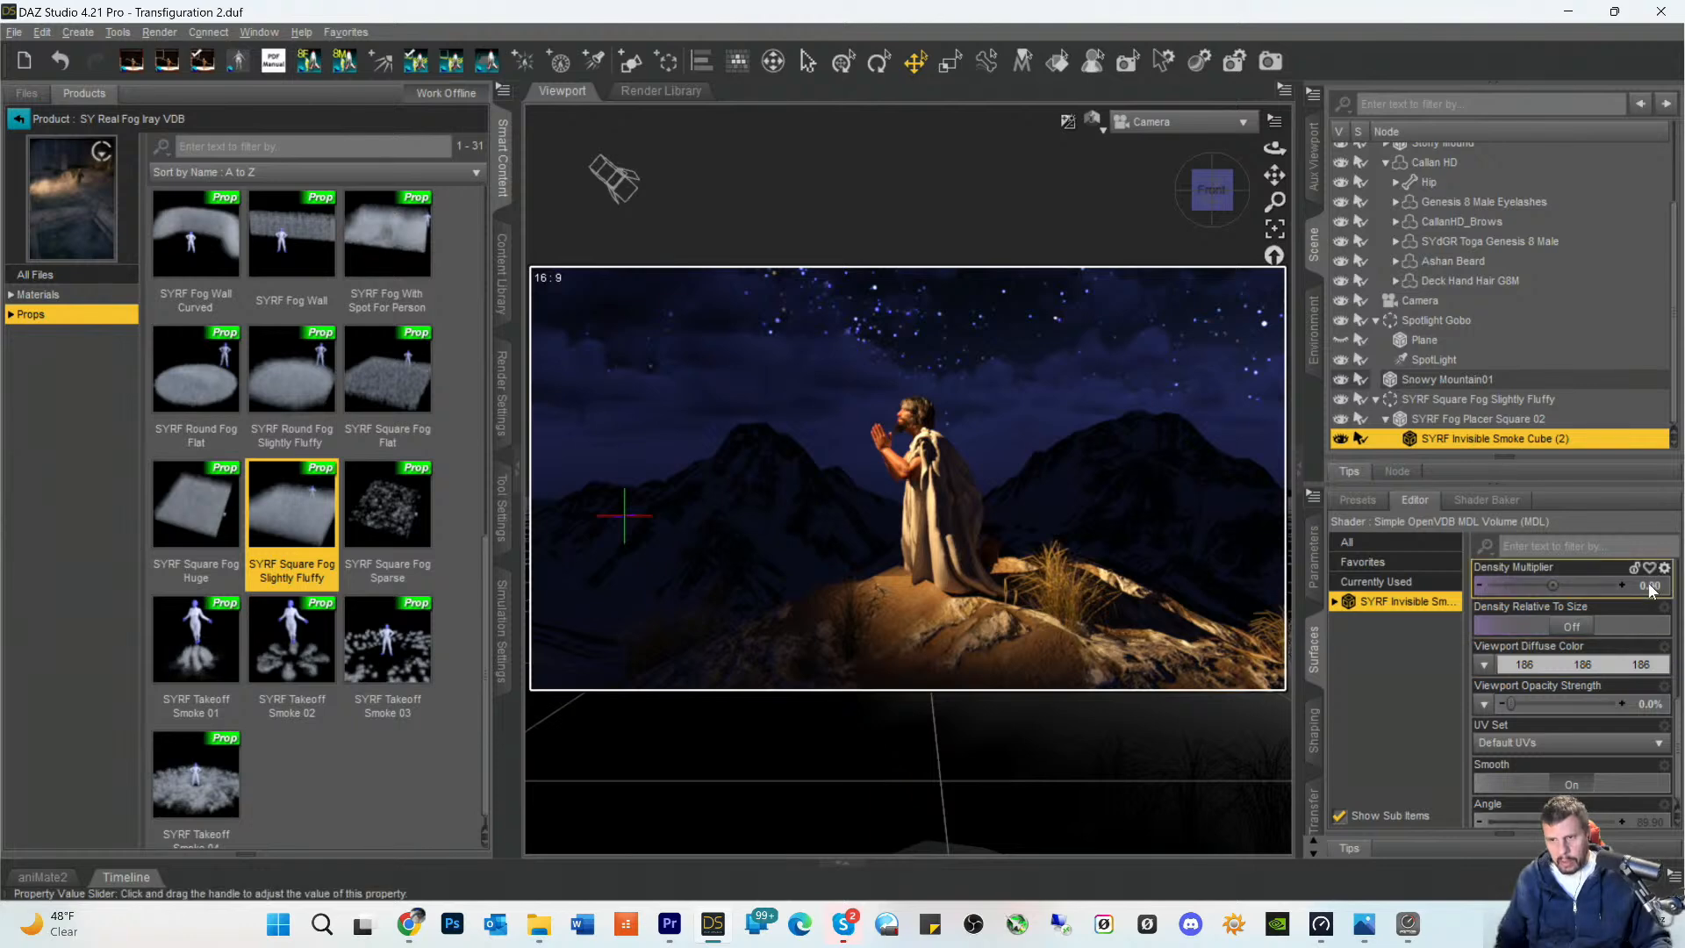
double_click(1576, 587)
text(1)
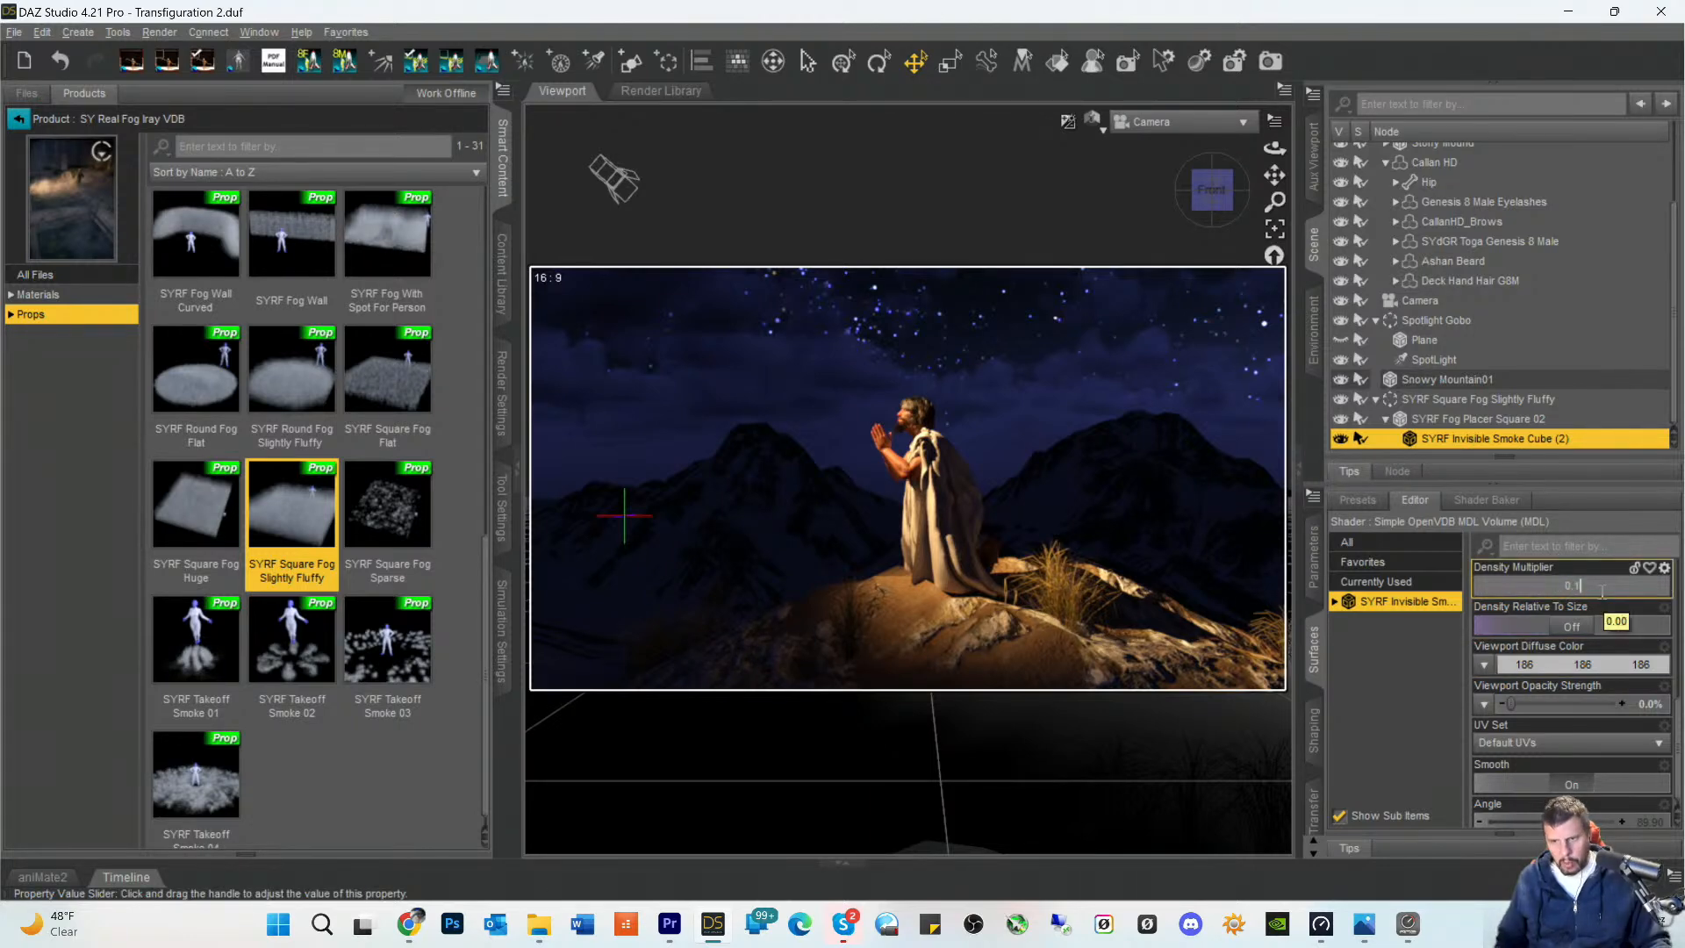
key(Return)
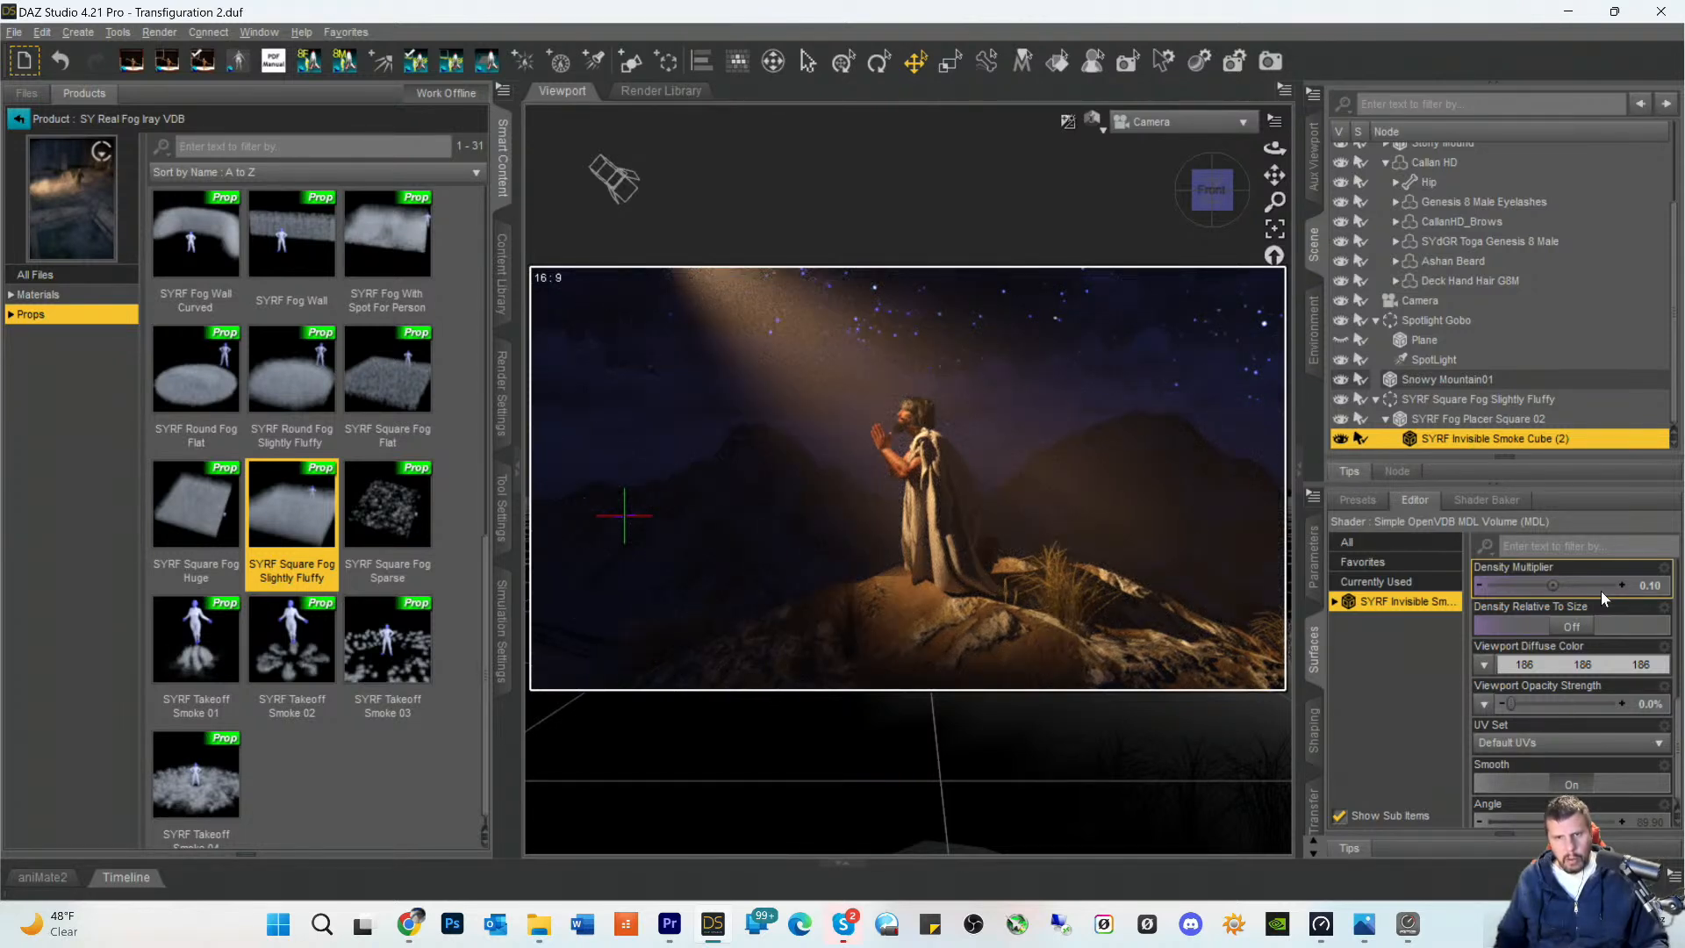
- Frame the camera closer on the kneeling figure and select the SpotLight in the Spotlight Gobo group
scroll(1119, 479, up, 4)
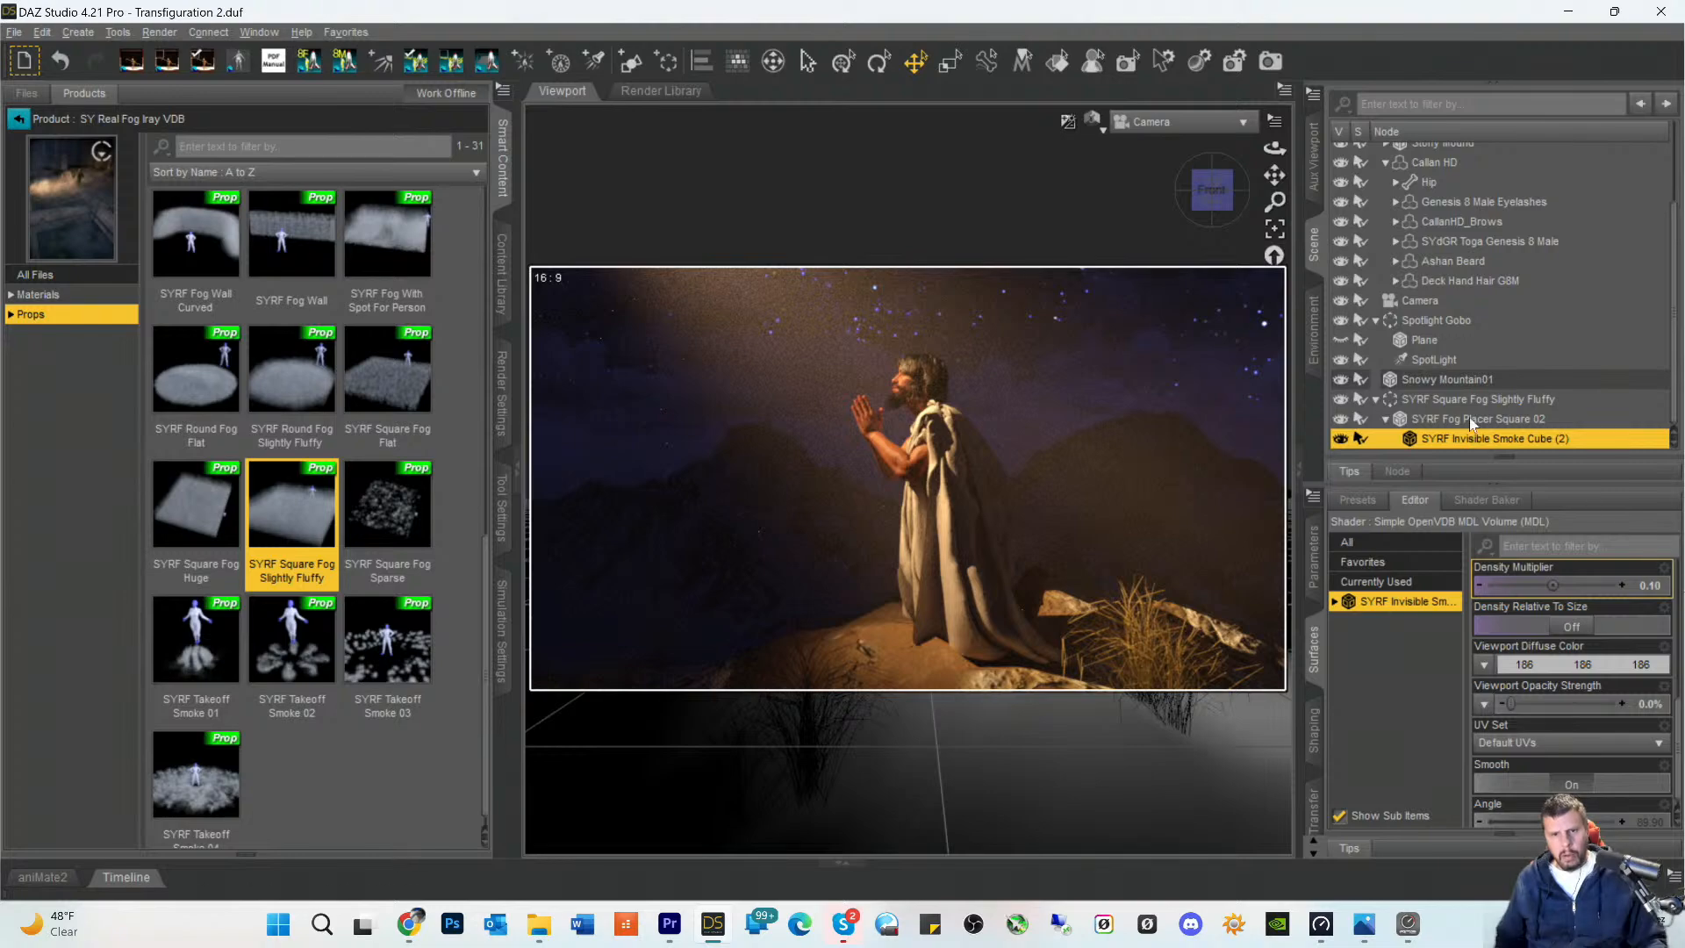
drag(1211, 191, 1206, 193)
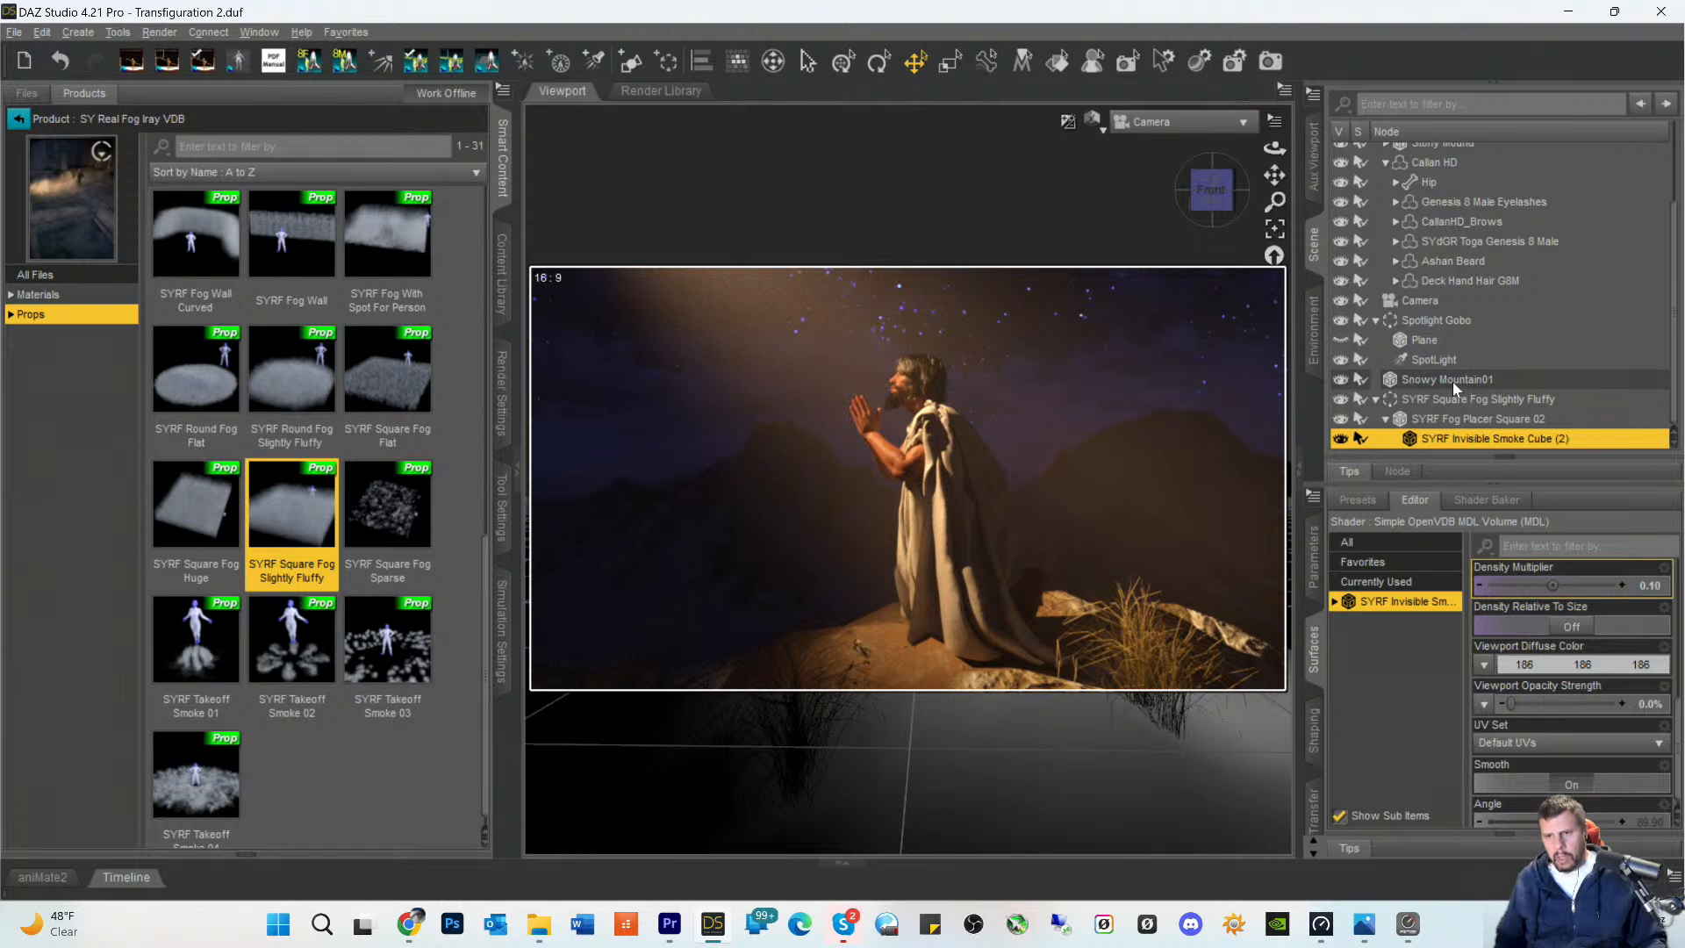
click(1434, 359)
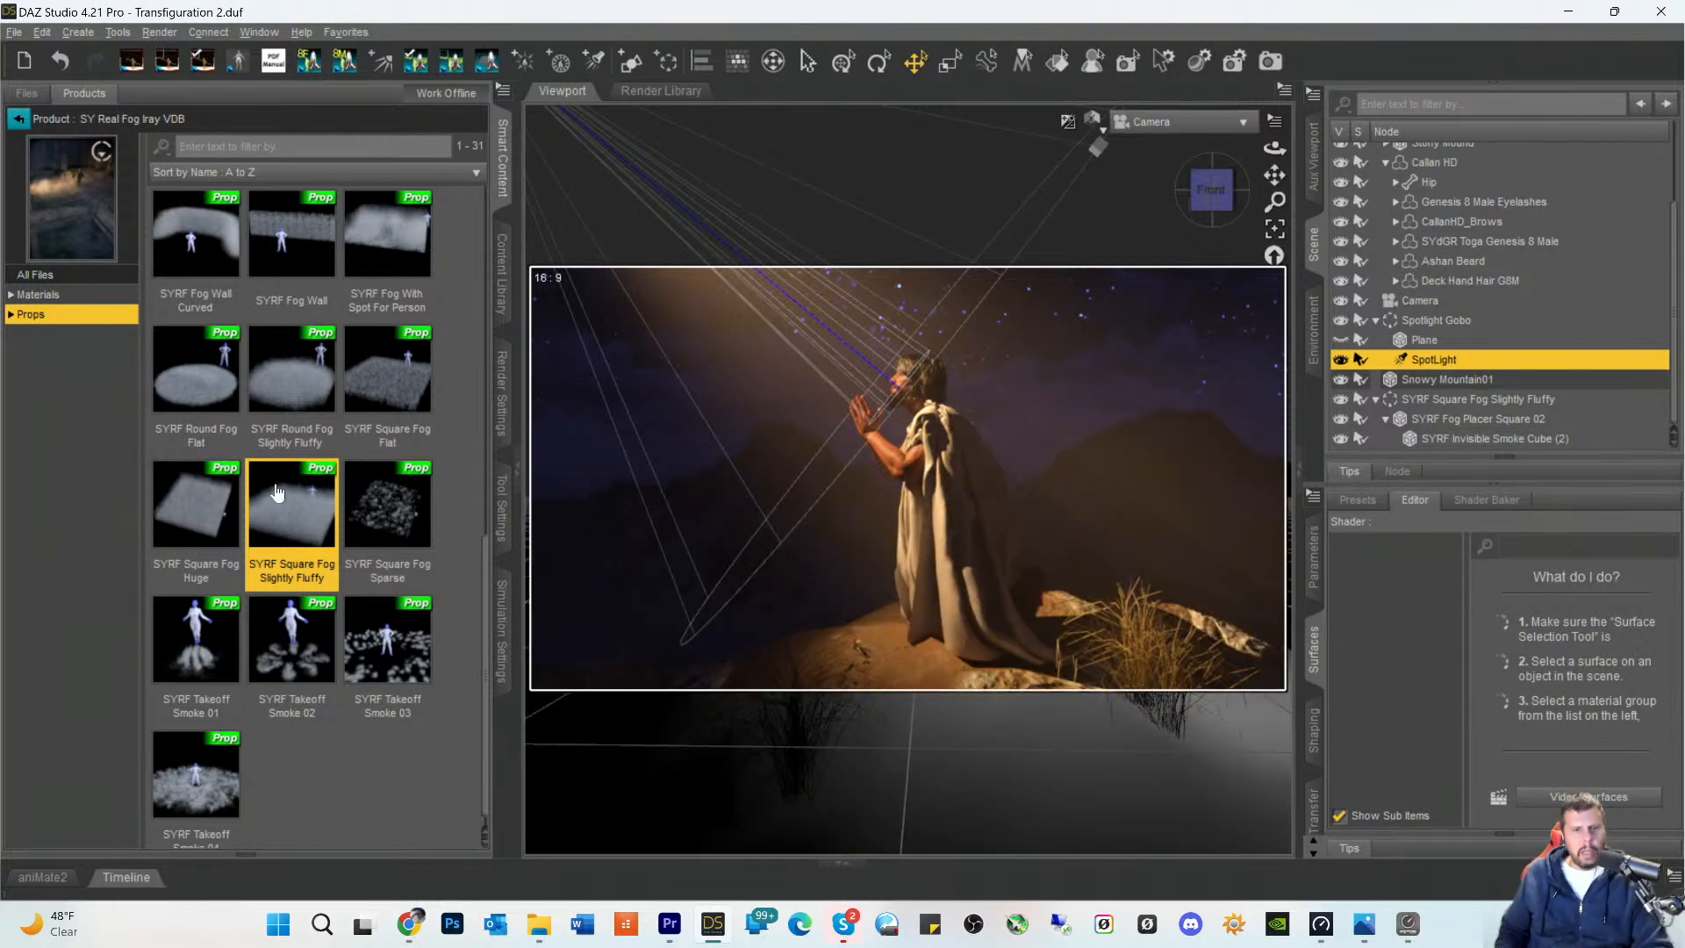
- Look through the SY Real Fog Iray VDB props, including the square fog variants and SYRF Fog Wall
mouse_move(379, 533)
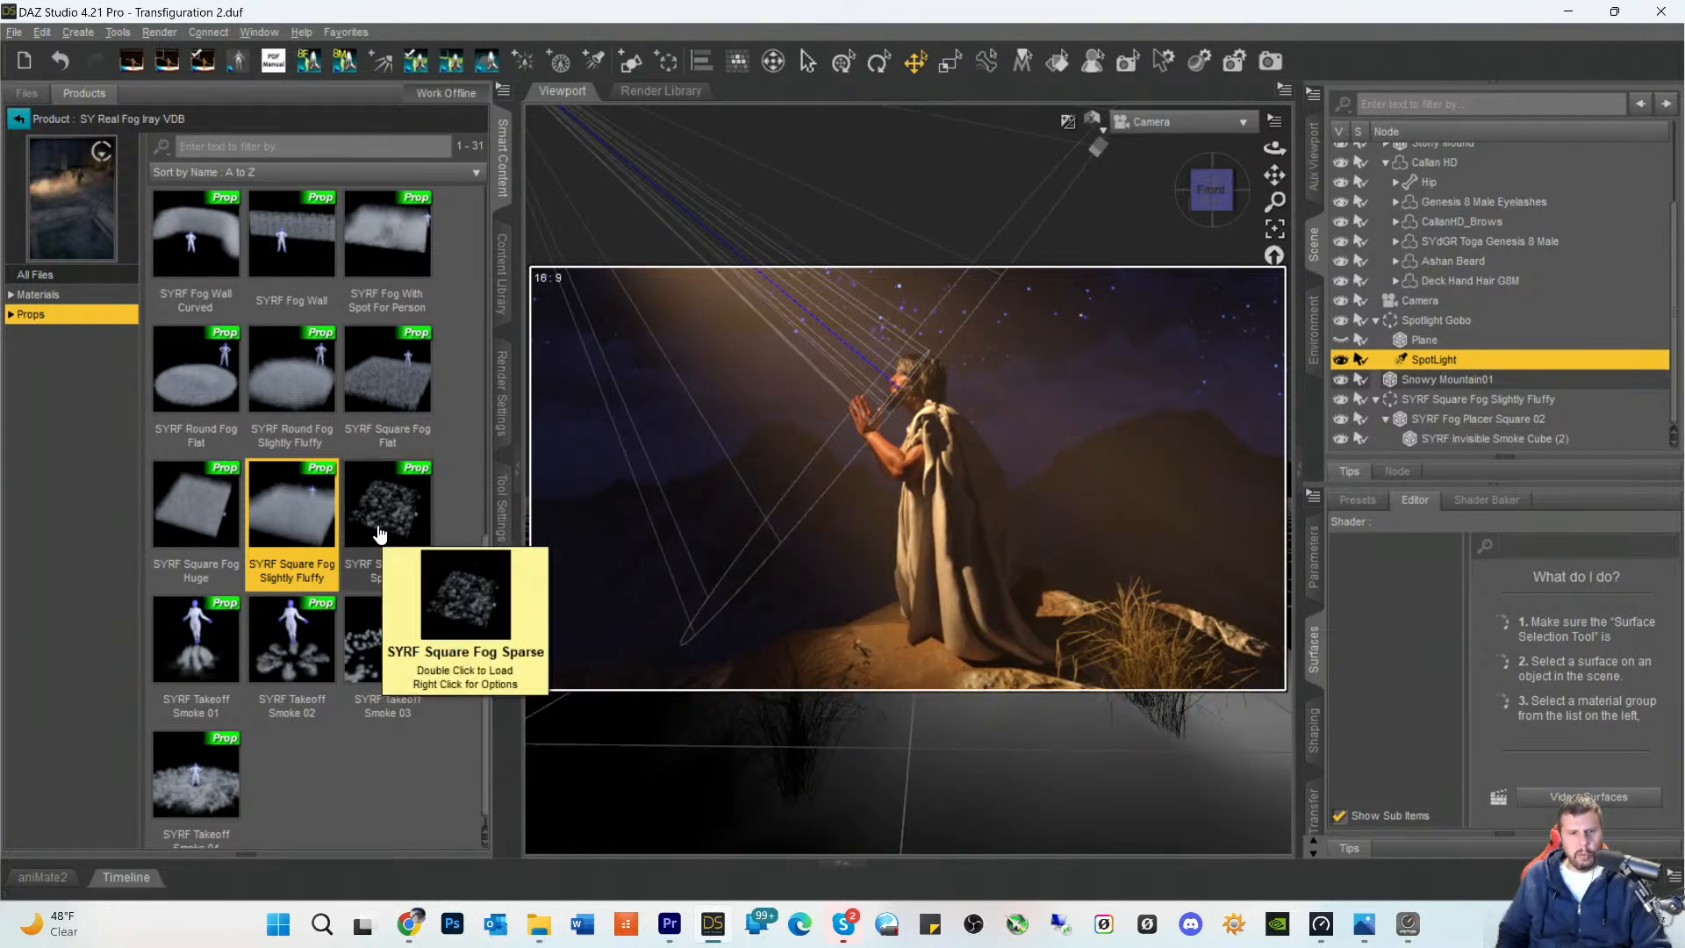
mouse_move(281, 529)
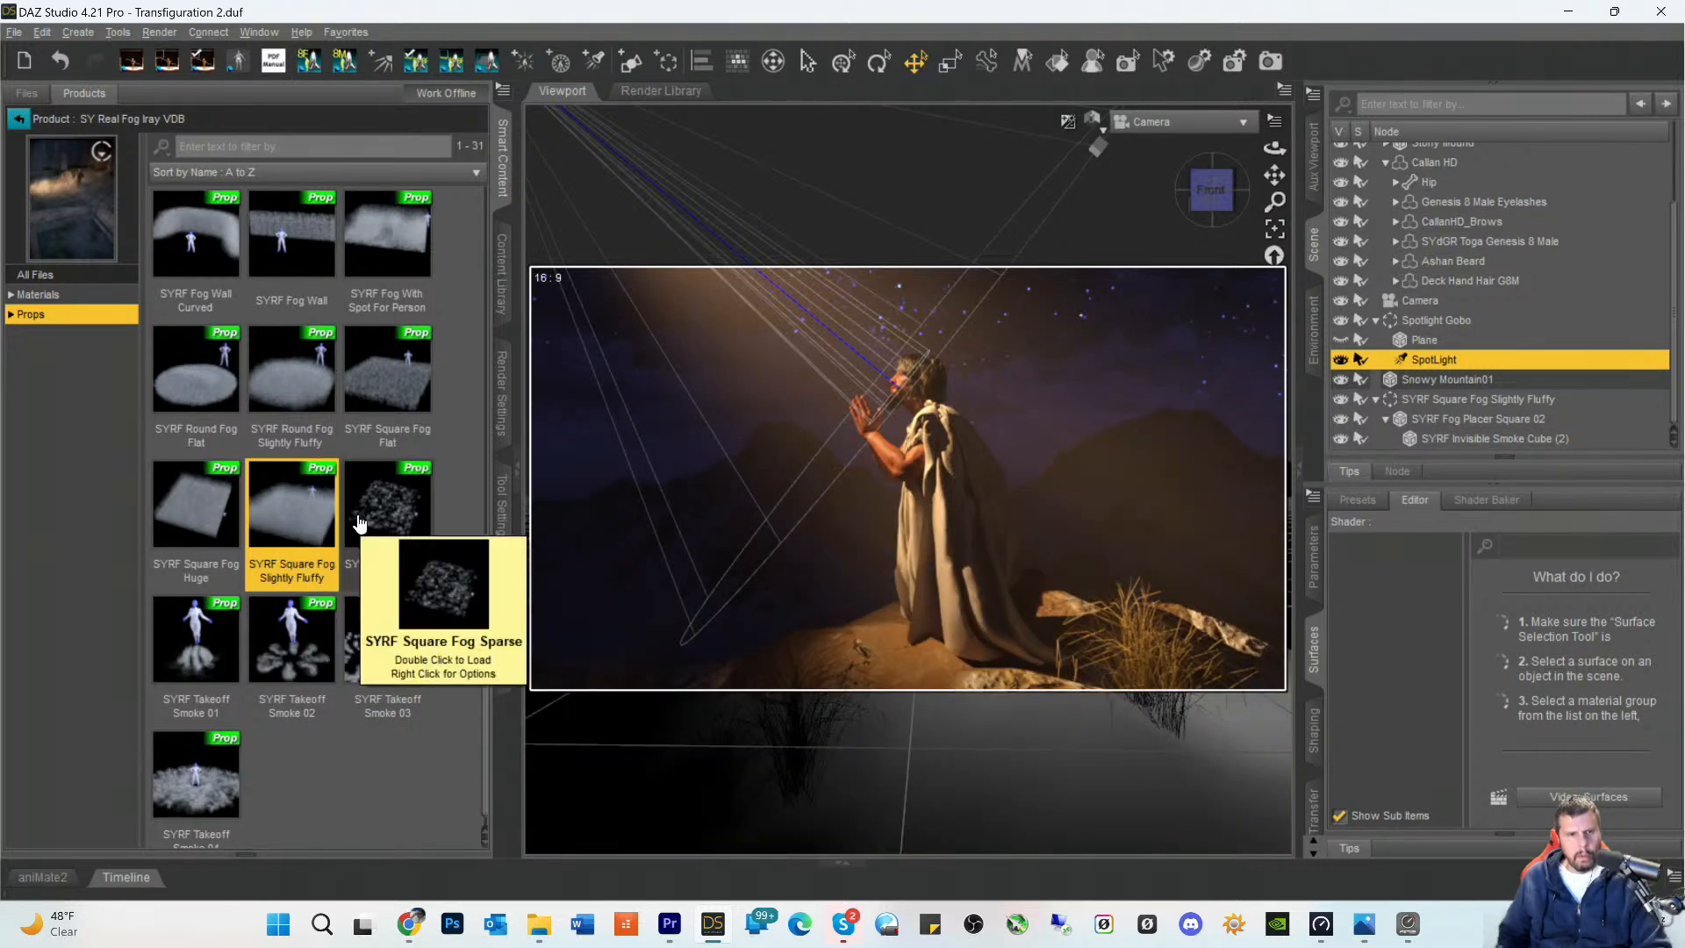
mouse_move(389, 399)
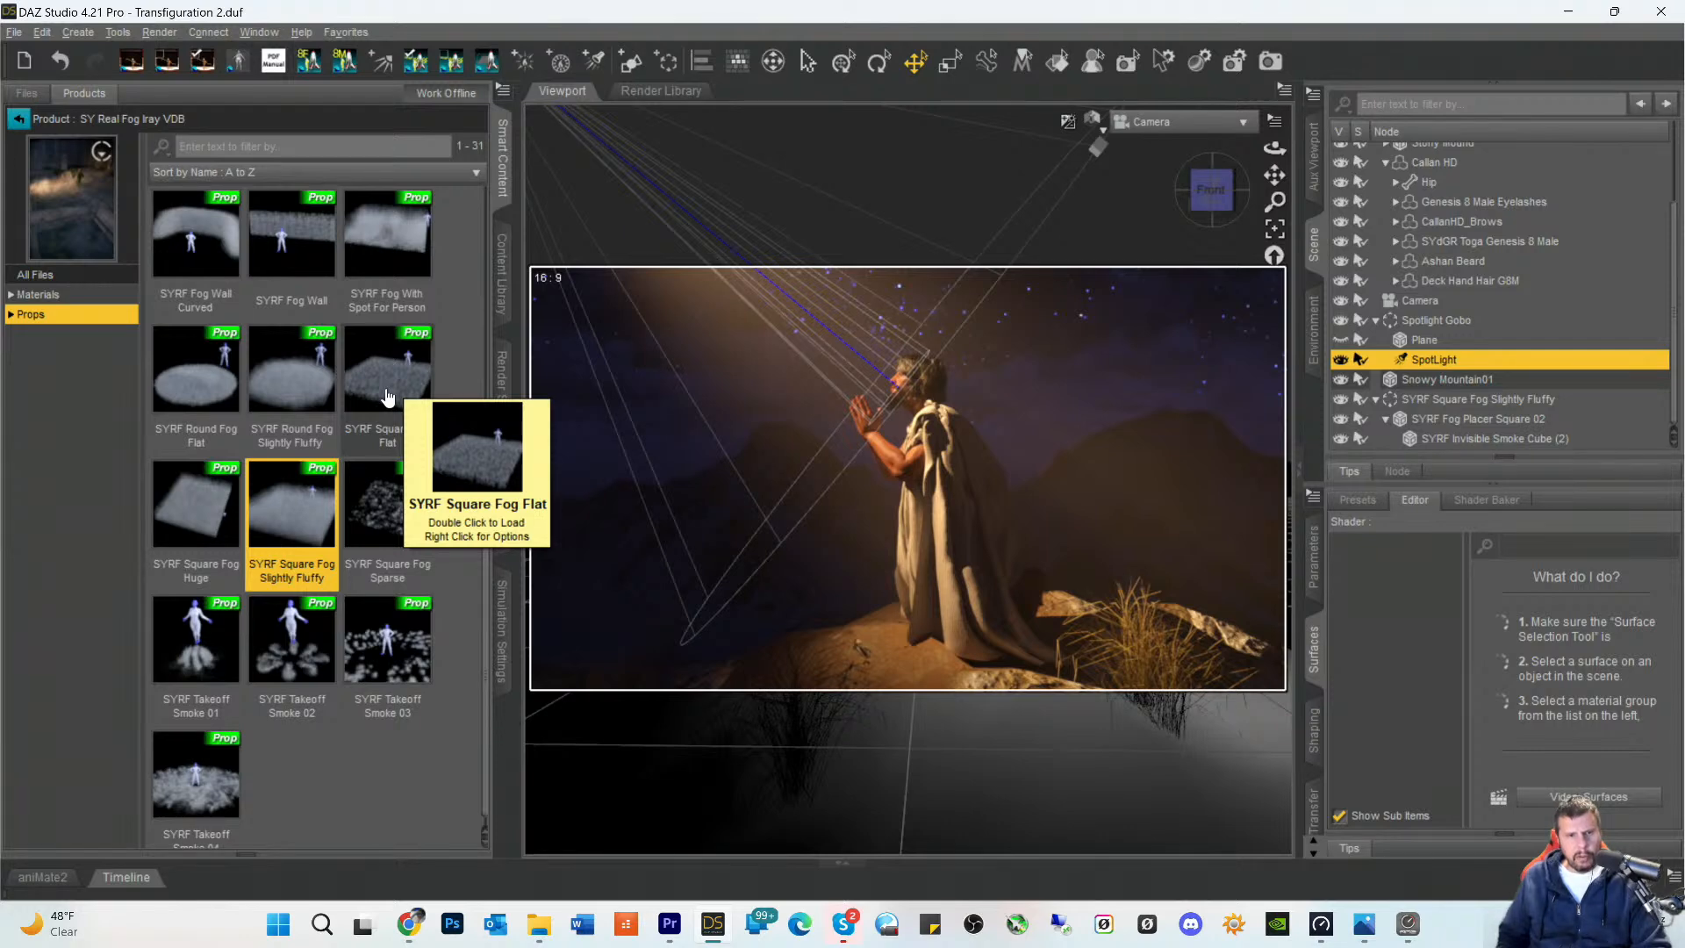
scroll(340, 351, up, 1)
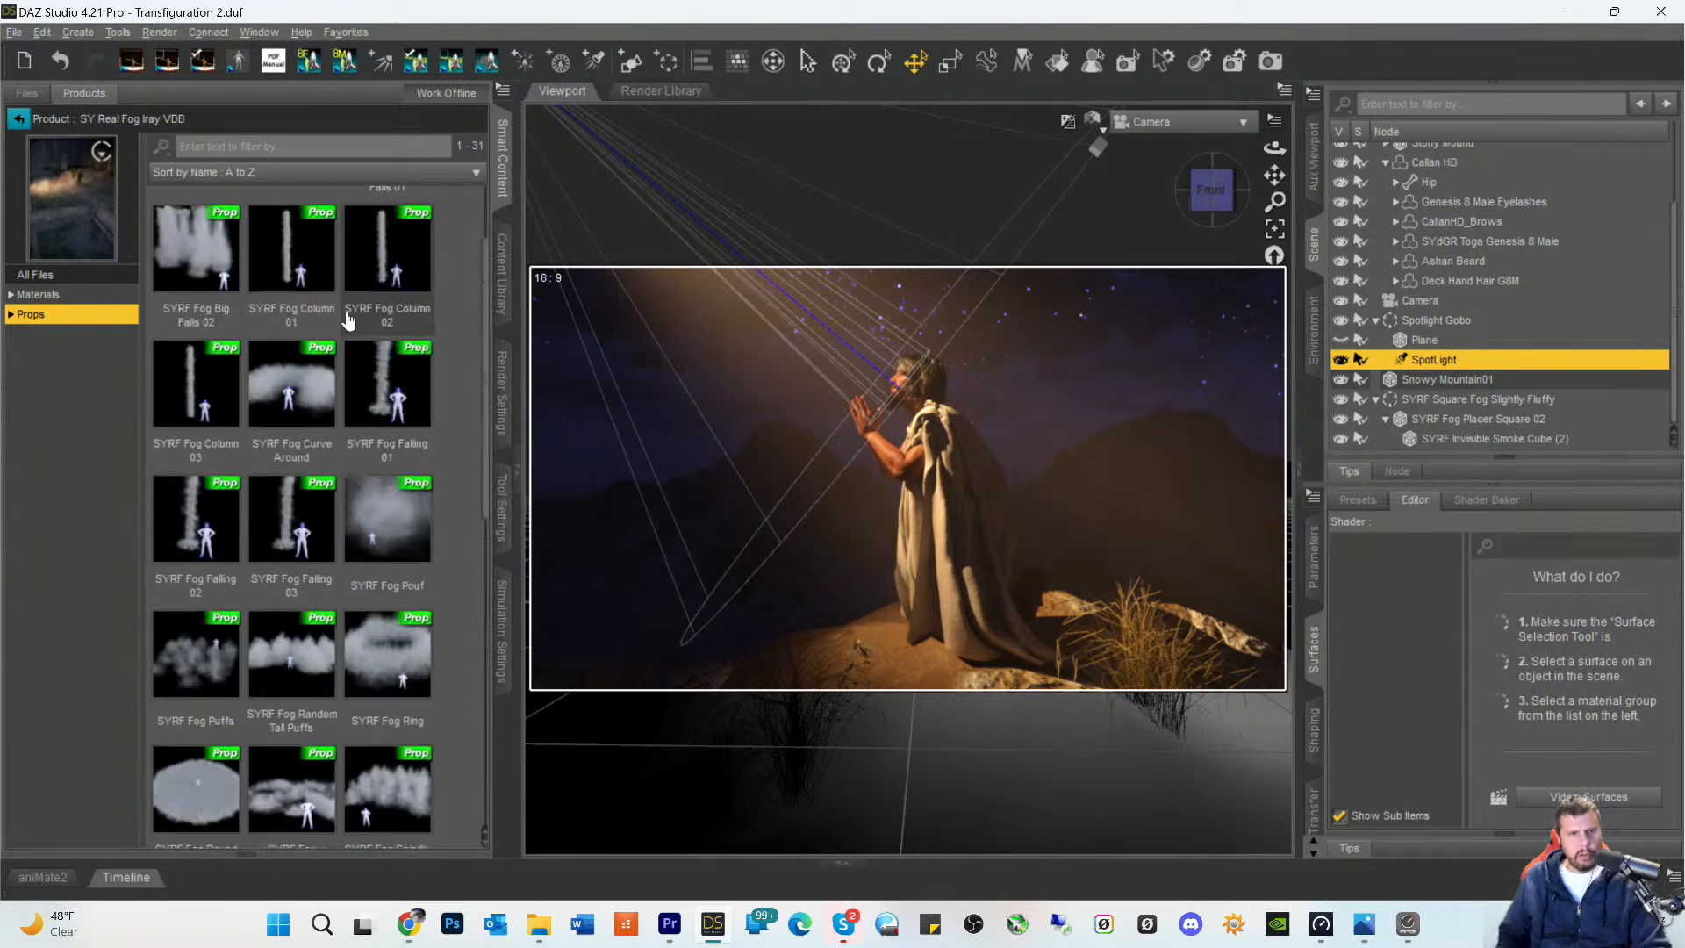
scroll(336, 351, down, 1)
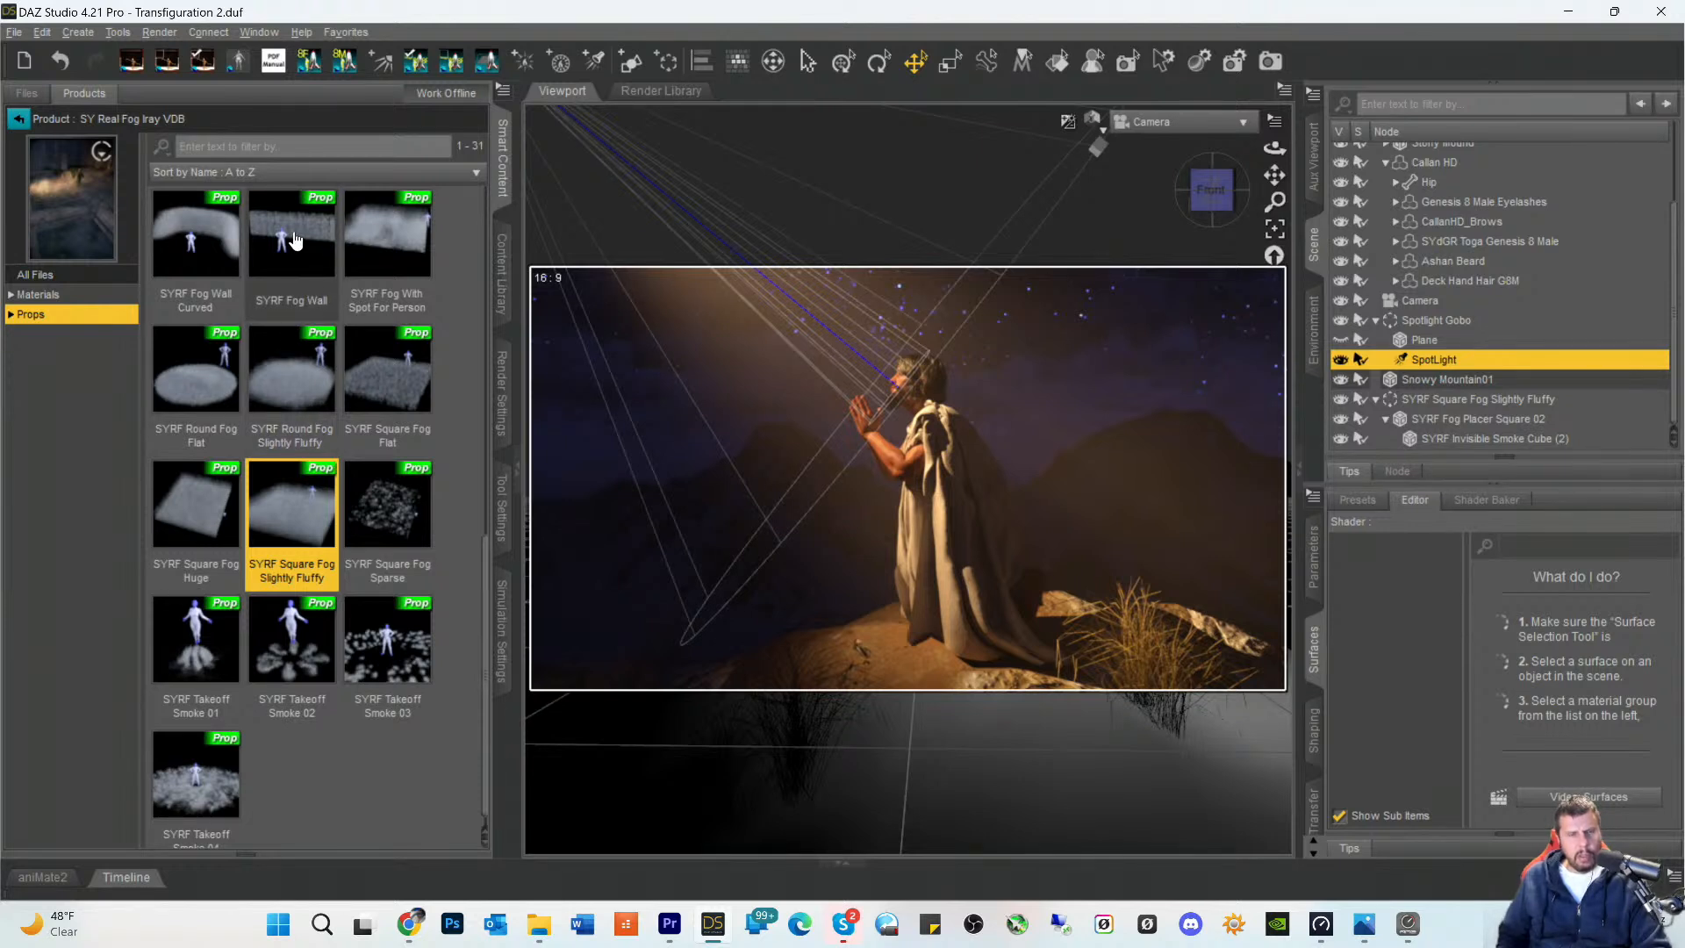
mouse_move(295, 240)
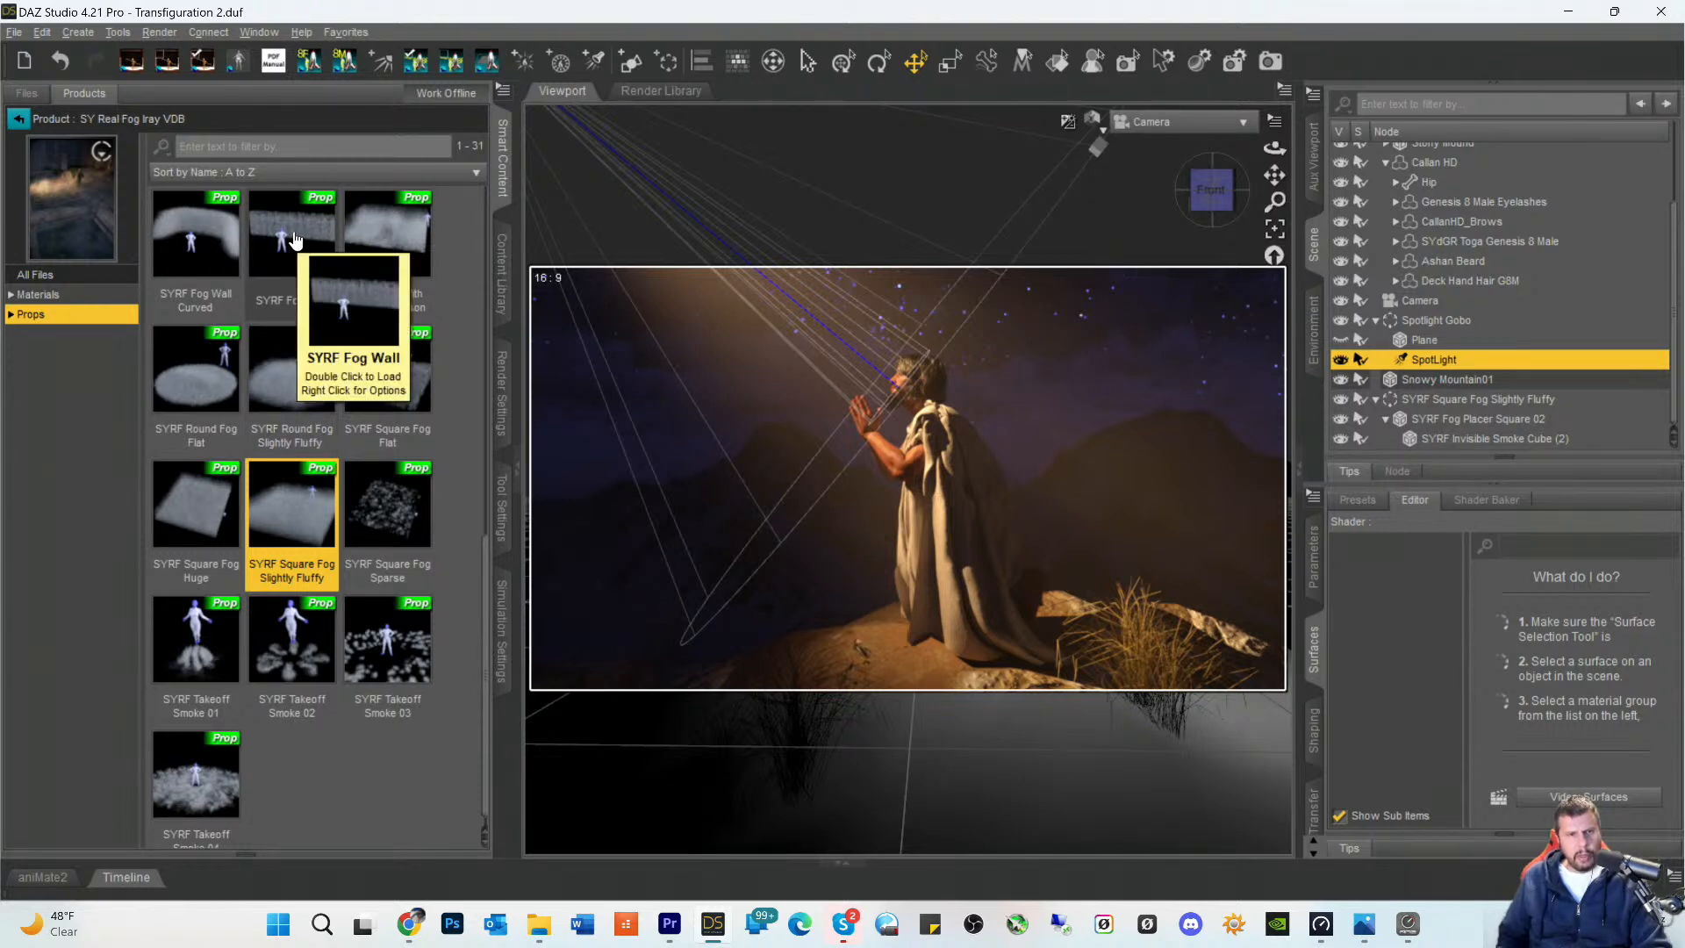
- Open the VDB Cloud Collection for Iray product and look through its cloud props
click(18, 118)
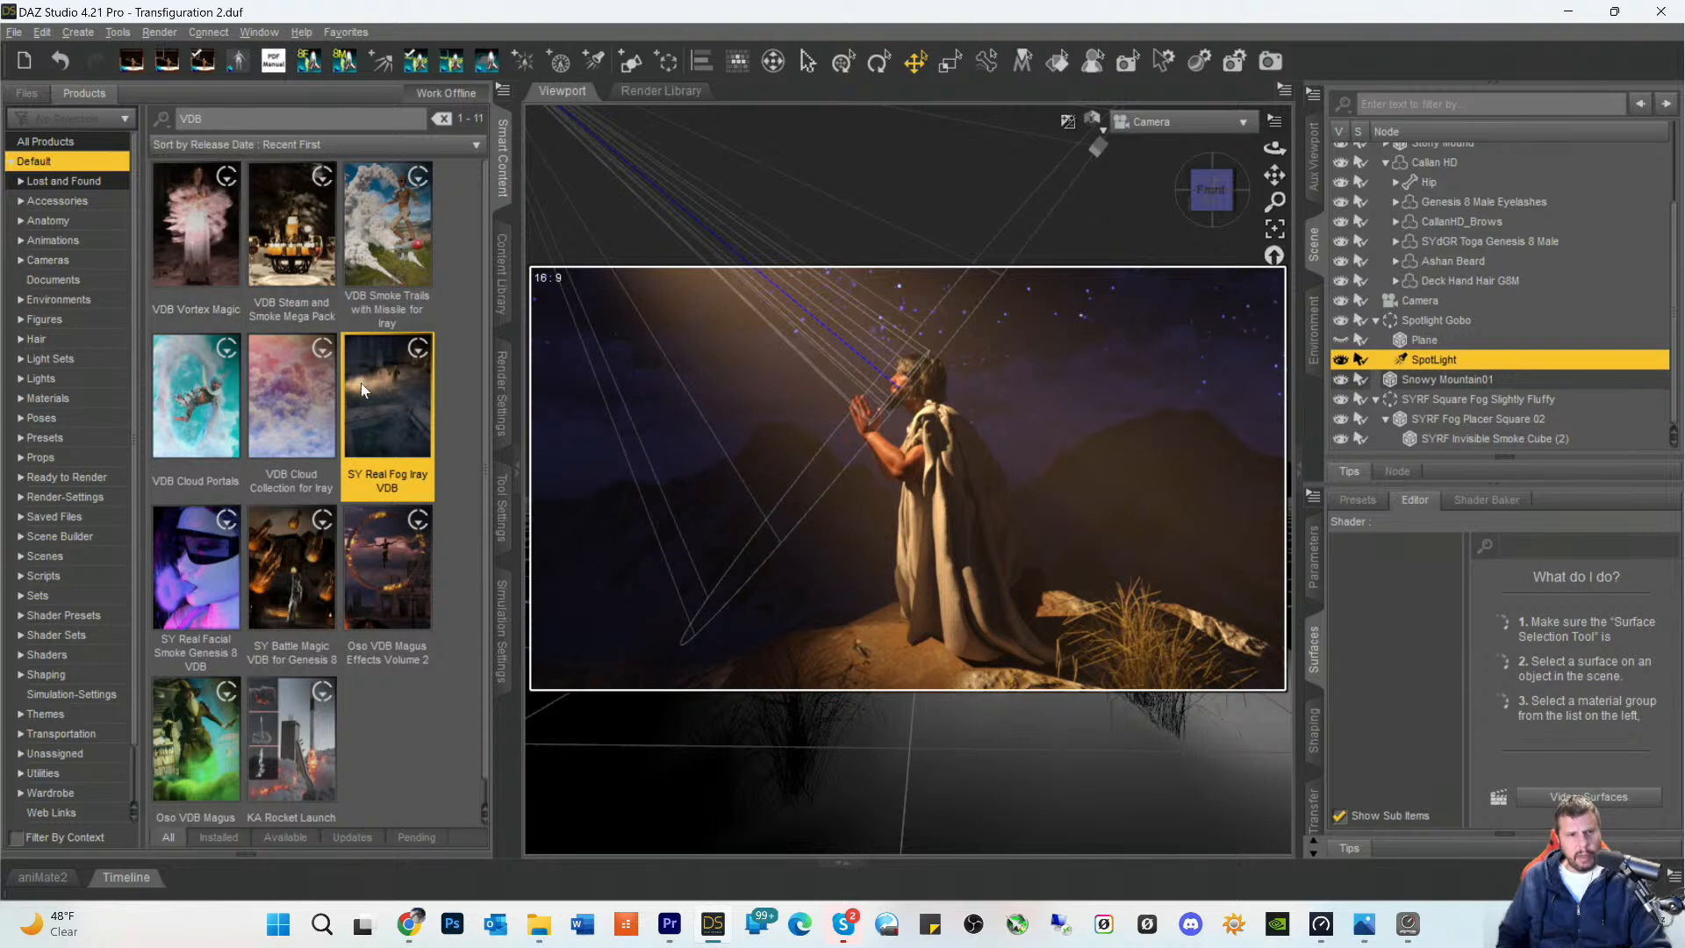
scroll(328, 415, down, 1)
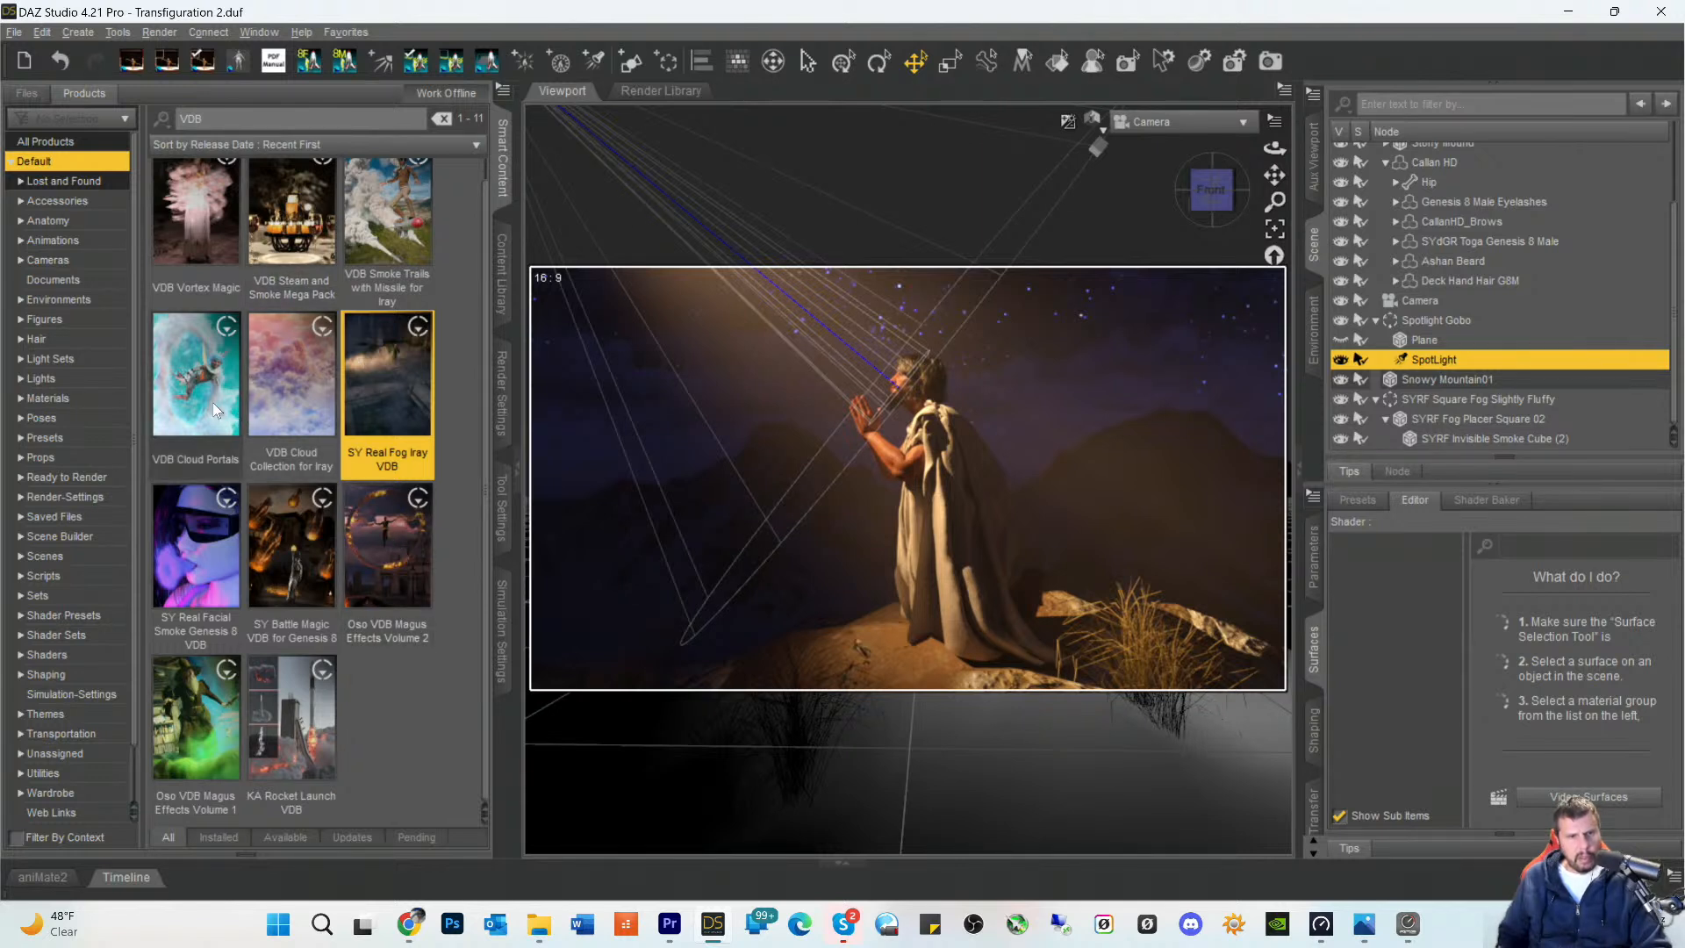
double_click(301, 397)
click(45, 297)
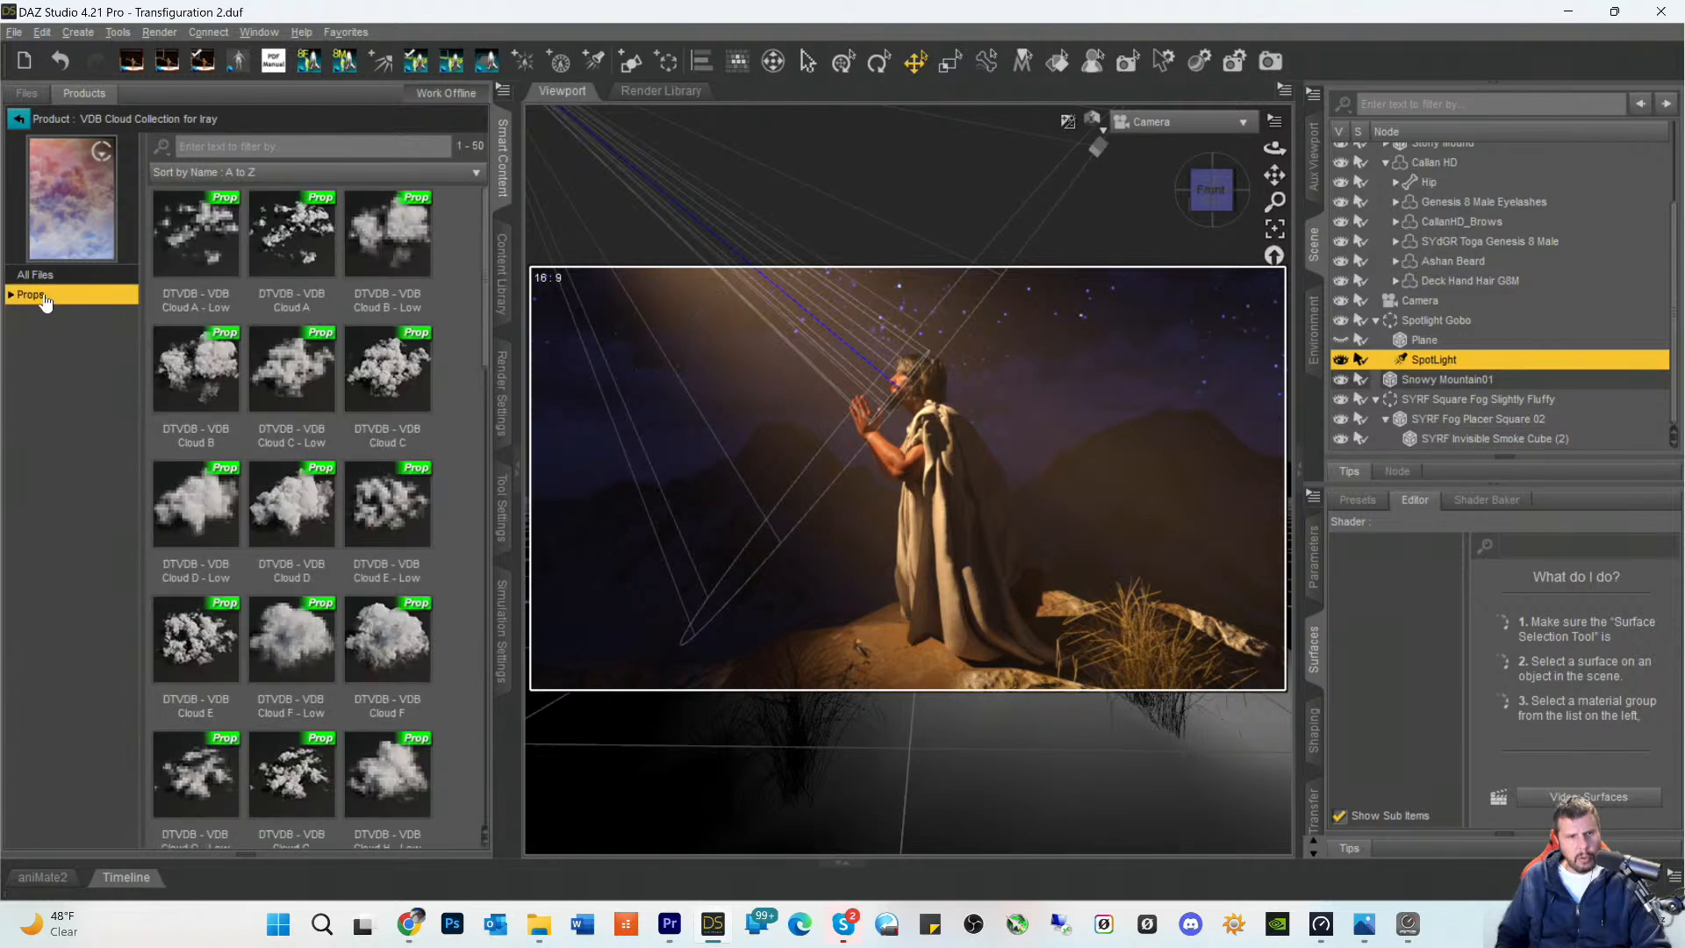
scroll(358, 441, down, 10)
scroll(358, 441, down, 4)
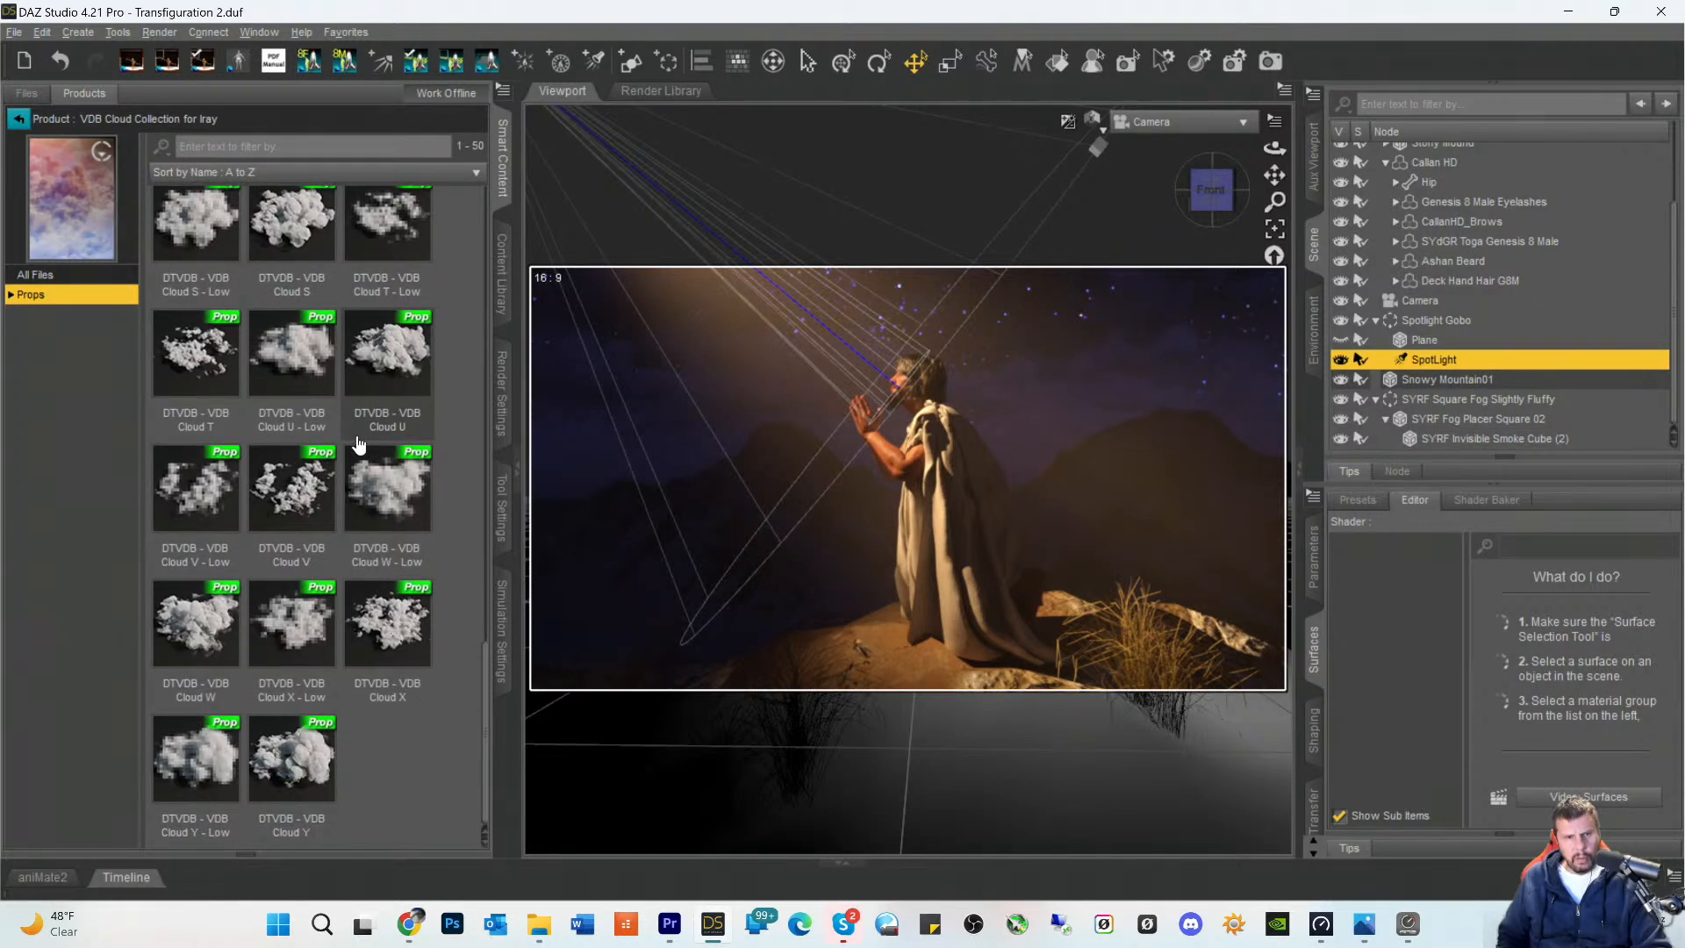
scroll(358, 443, up, 12)
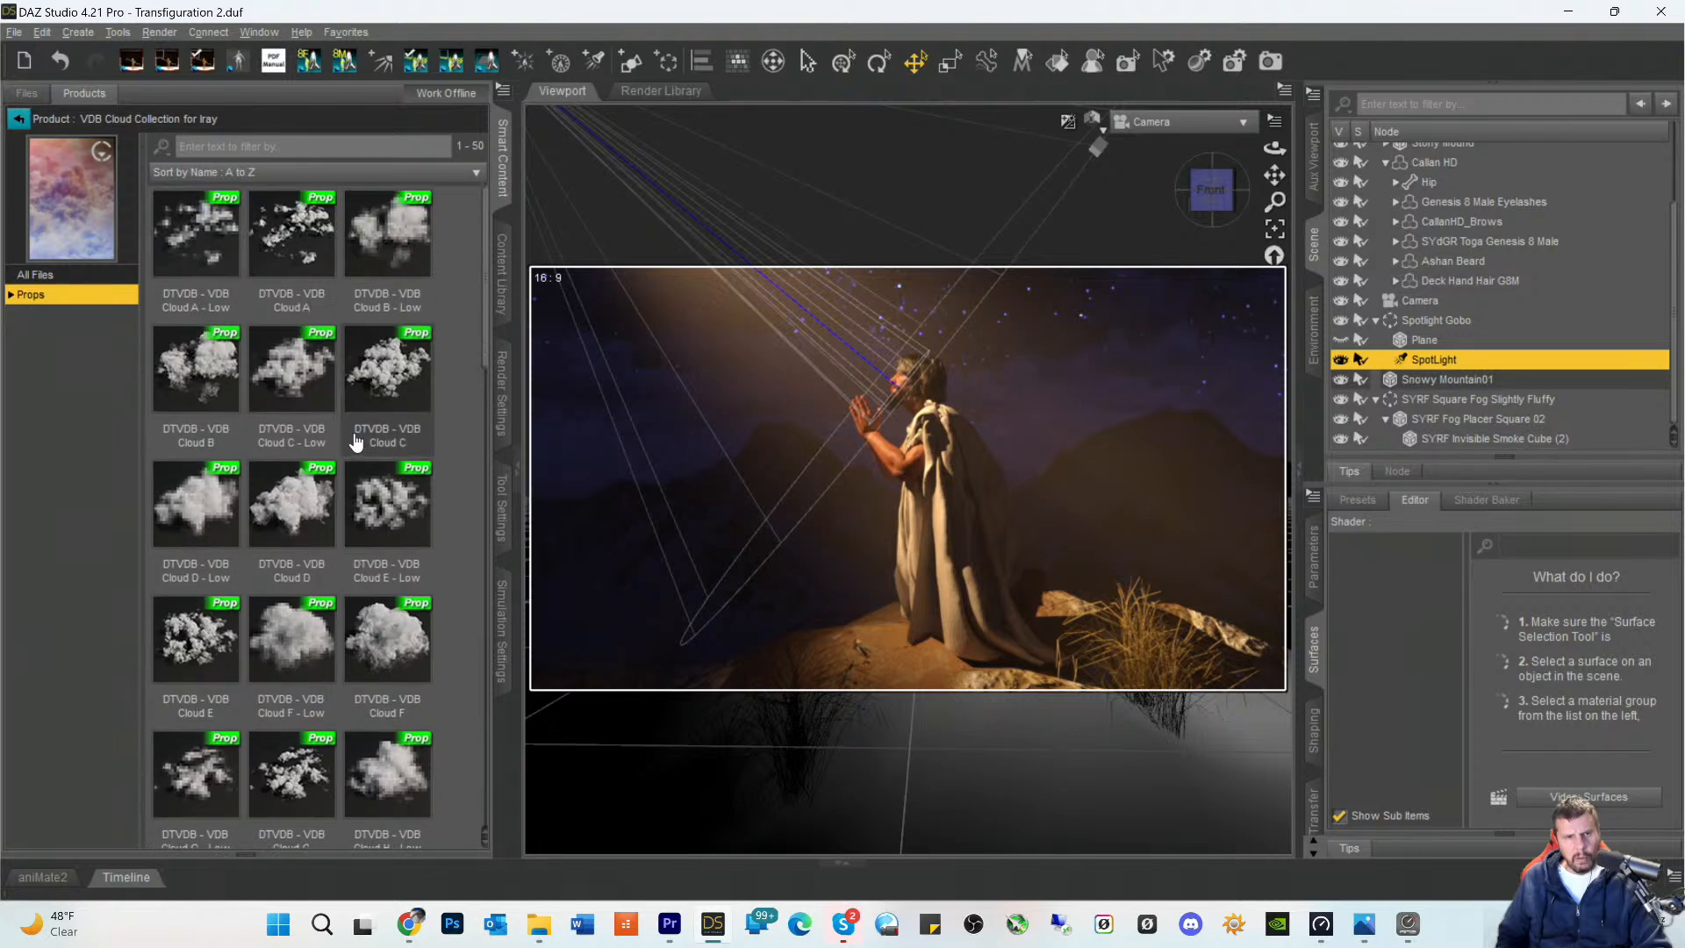
- Open the VDB Steam and Smoke Mega Pack product and look through its smoke props
click(18, 121)
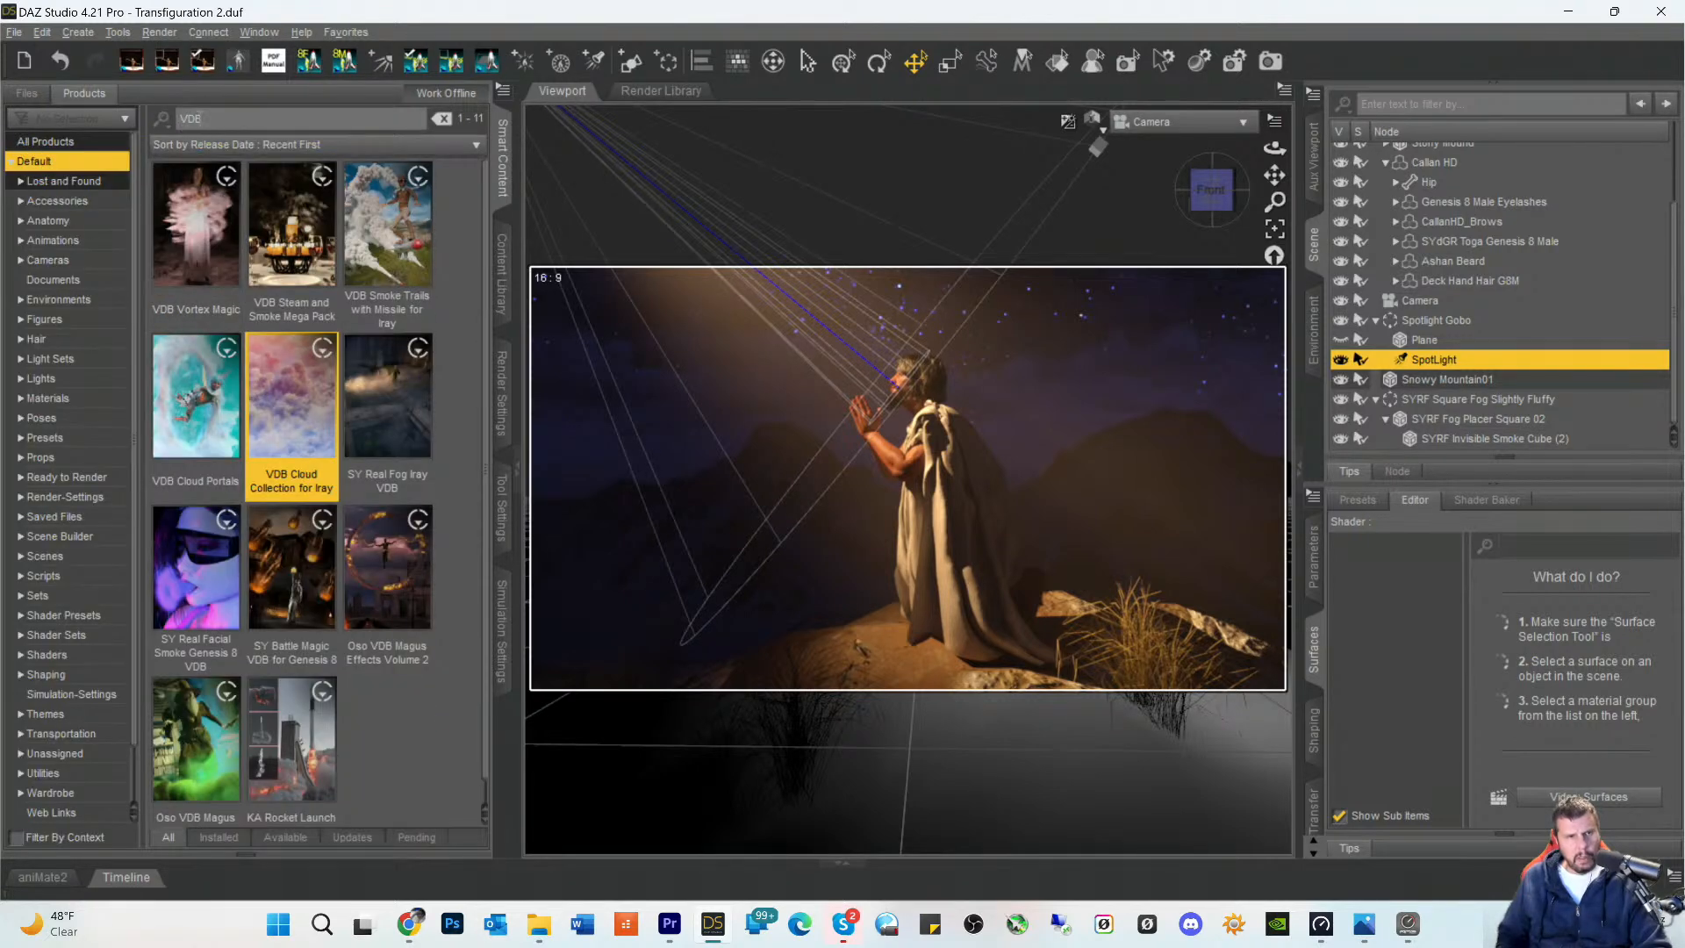
double_click(283, 244)
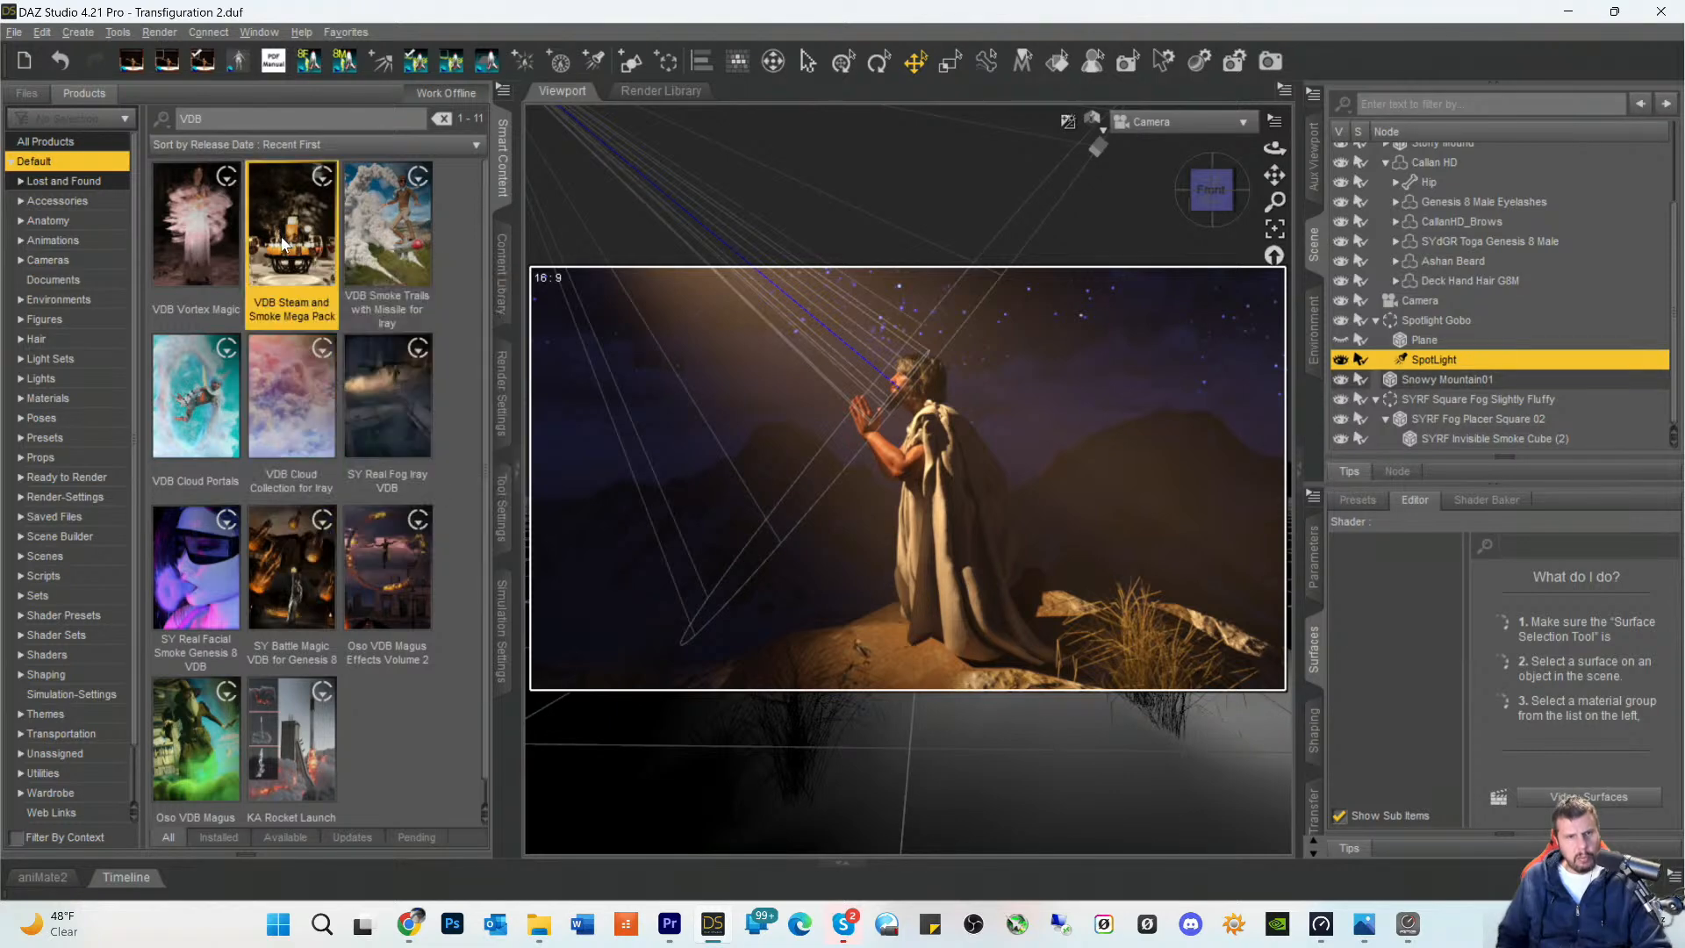
click(31, 314)
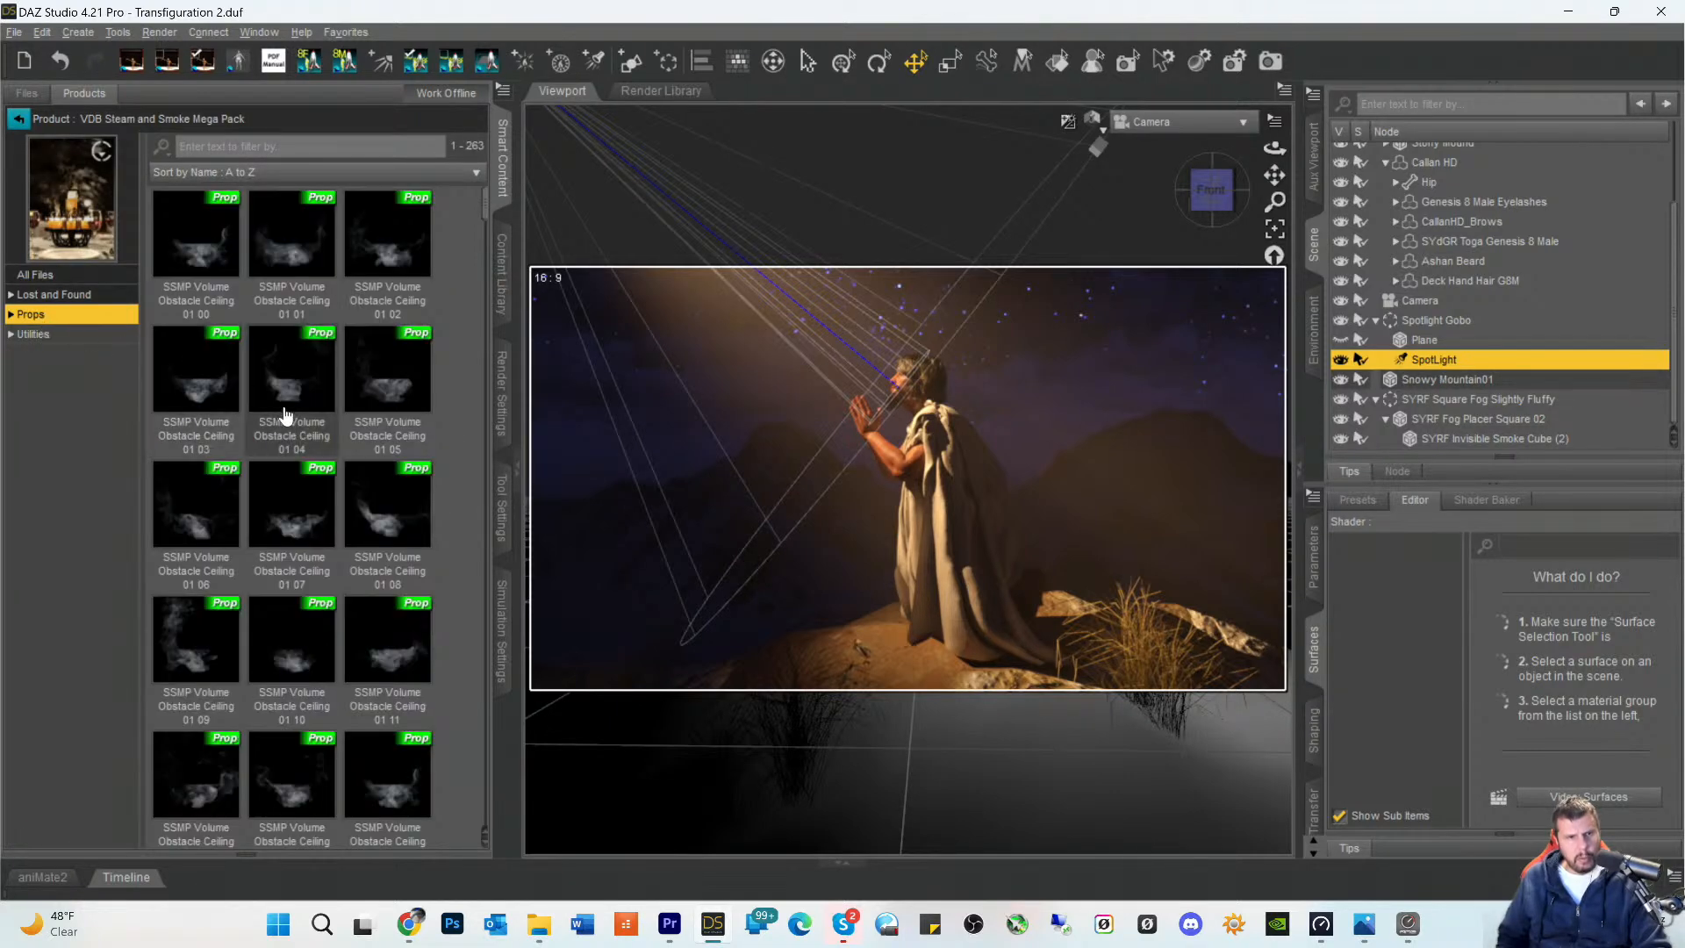
scroll(282, 444, down, 5)
scroll(295, 499, down, 10)
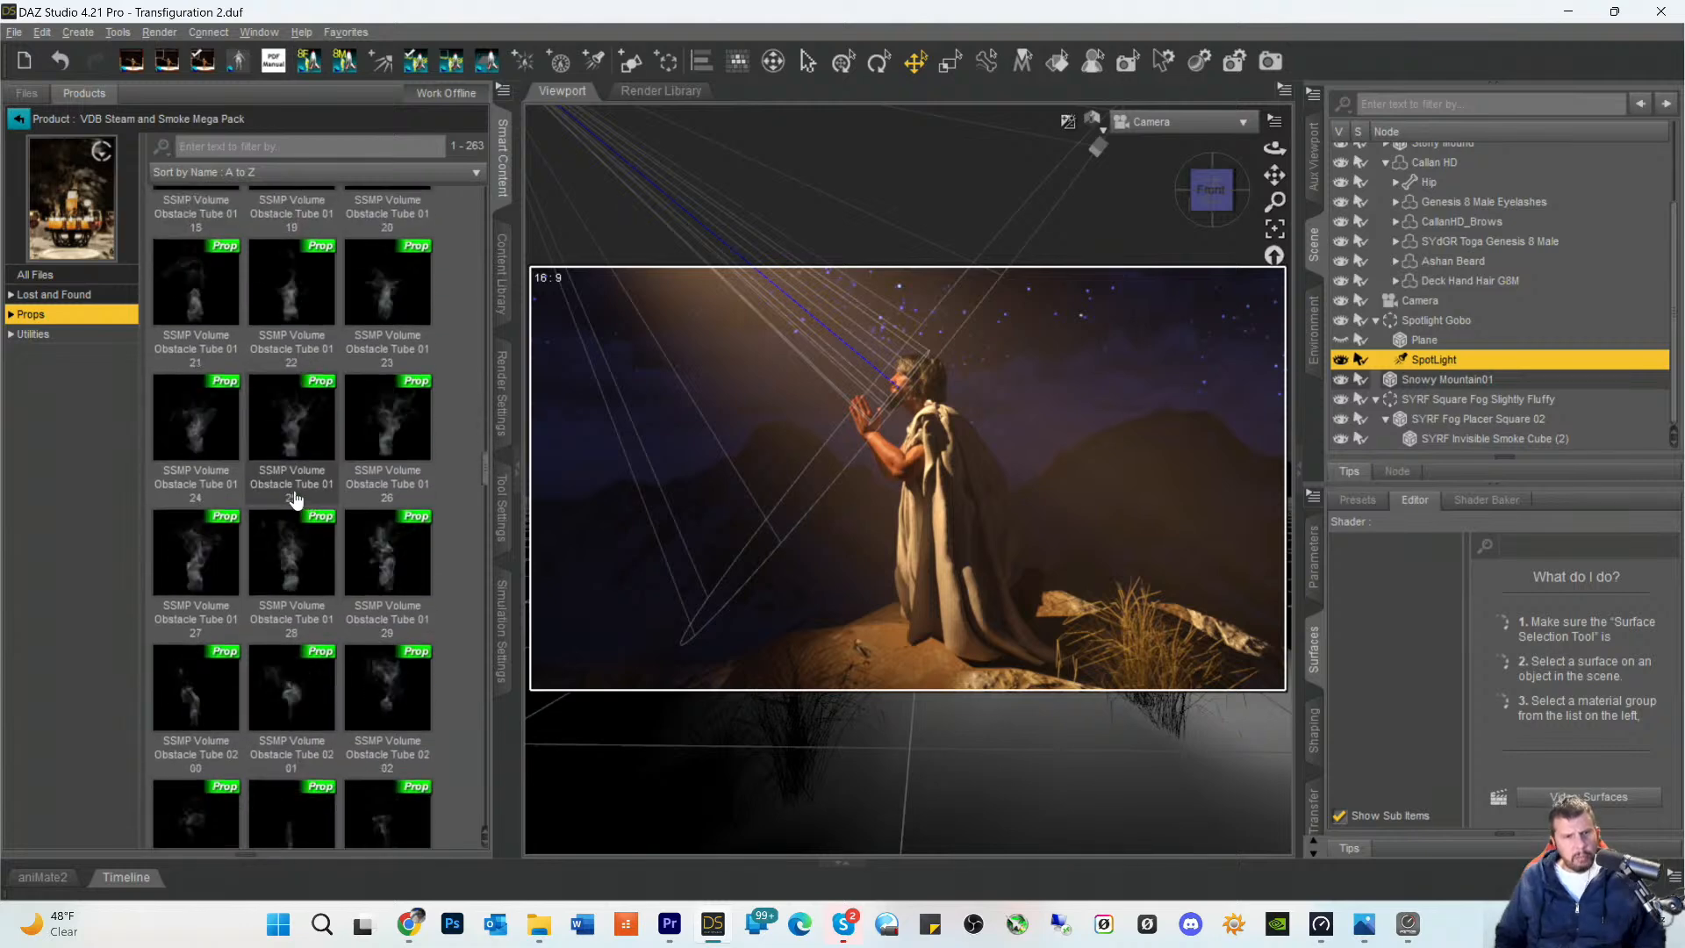
scroll(295, 498, down, 10)
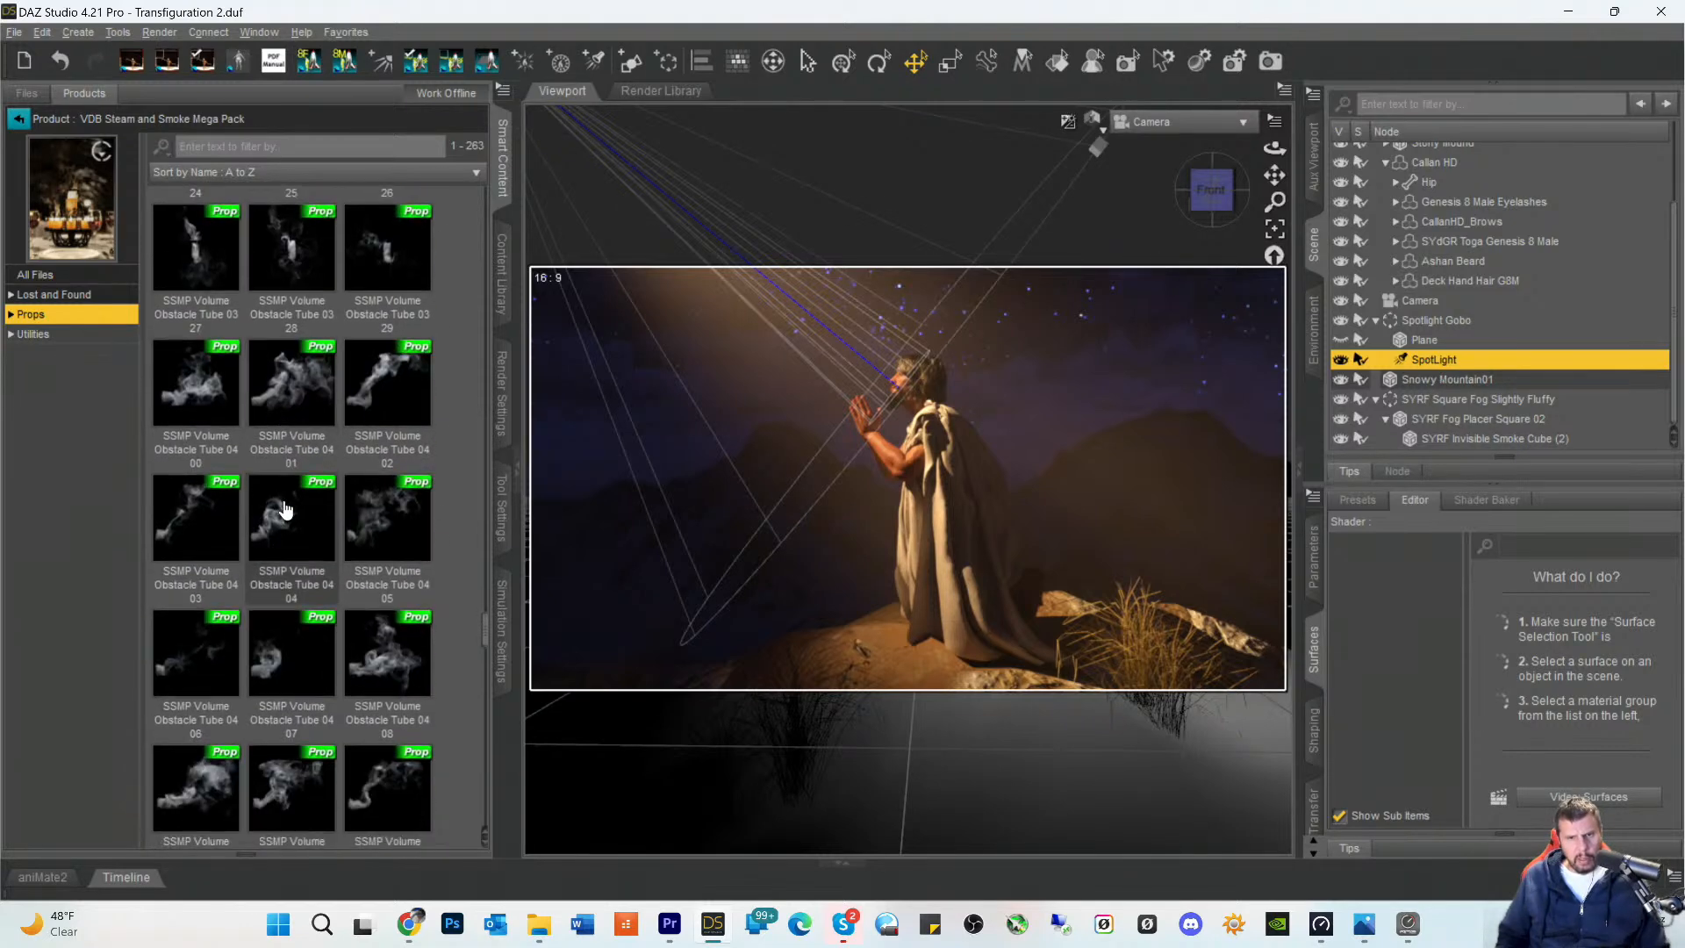
scroll(286, 510, down, 10)
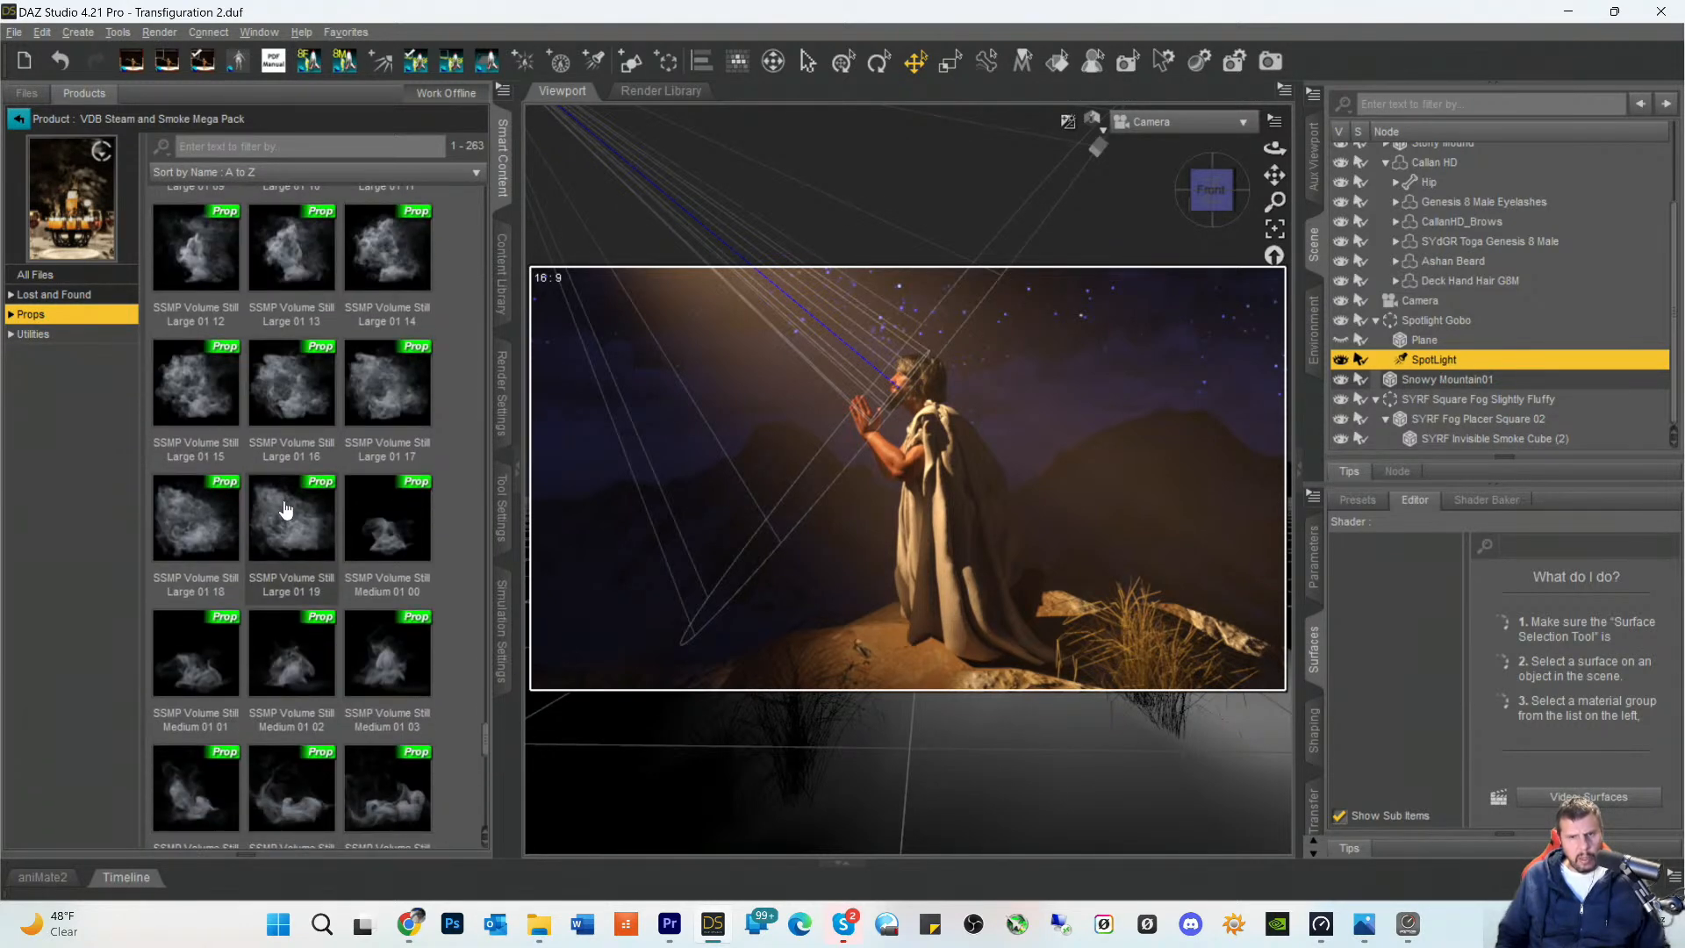
scroll(285, 509, down, 3)
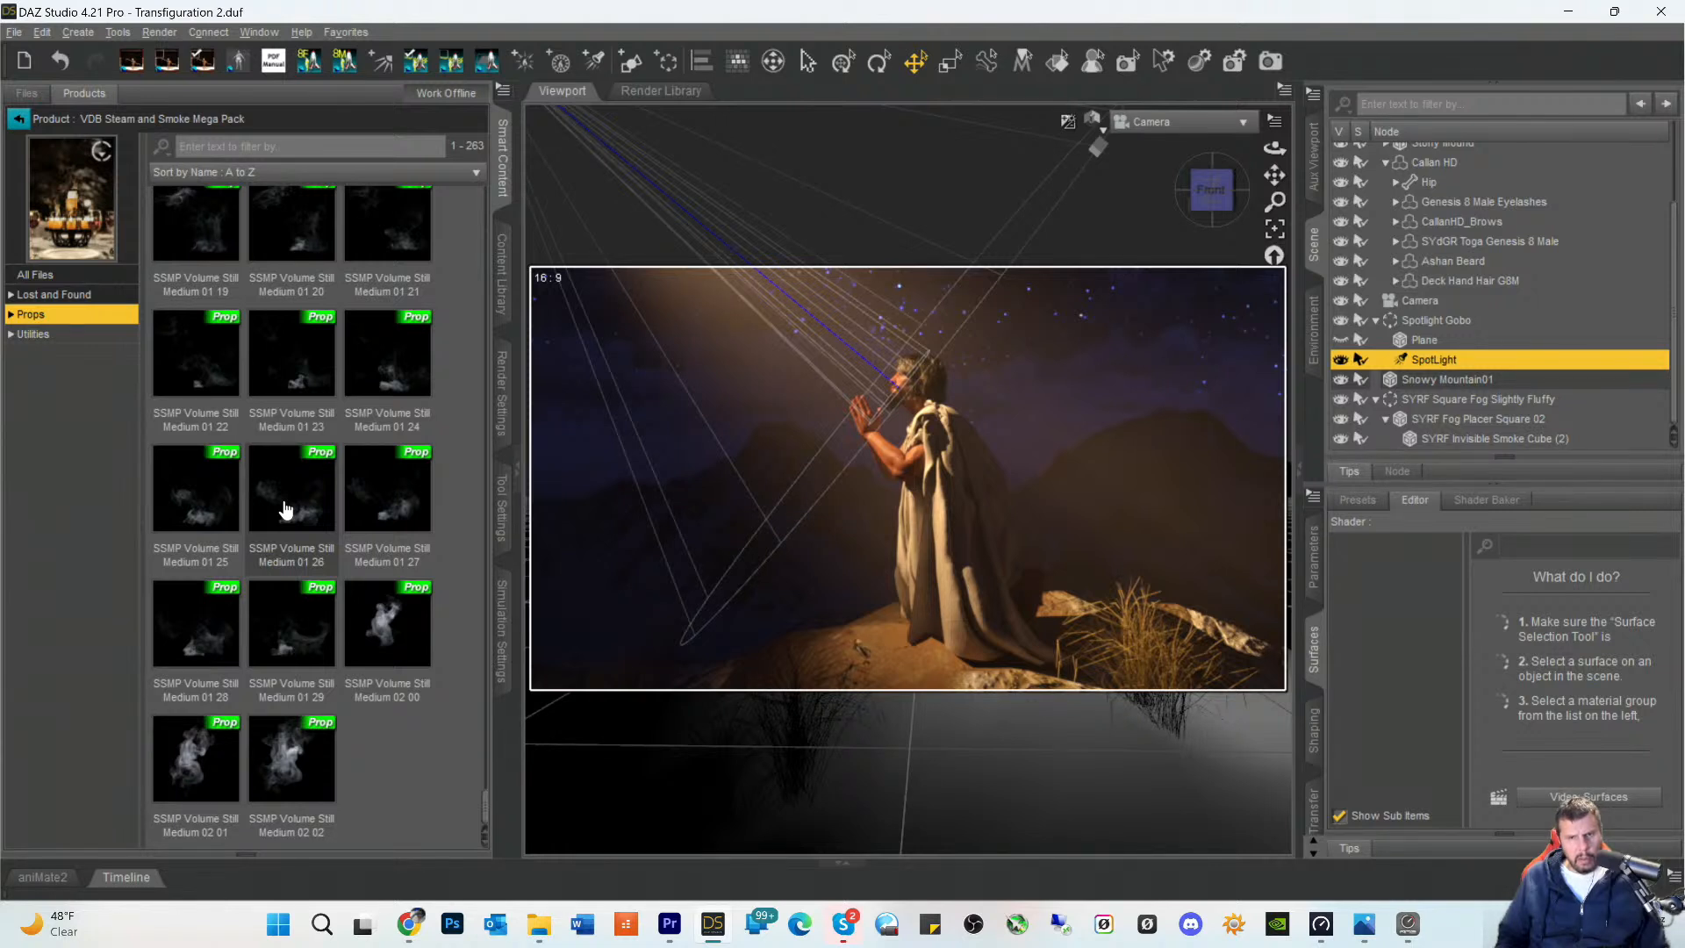
scroll(285, 509, up, 3)
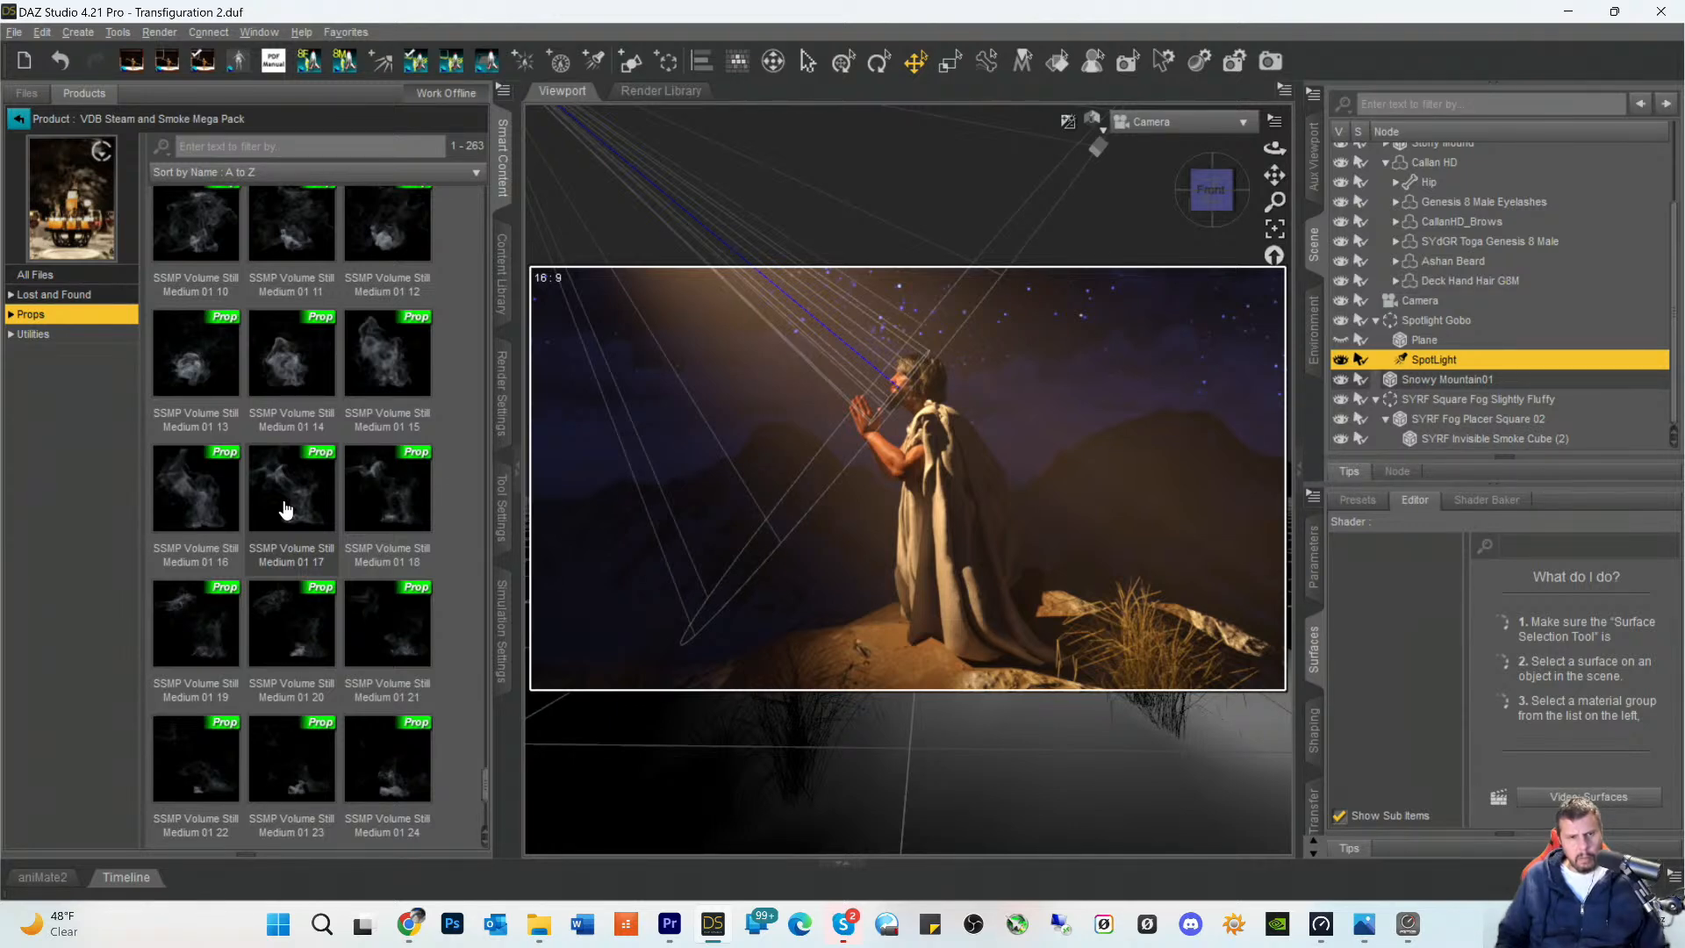
scroll(285, 509, up, 10)
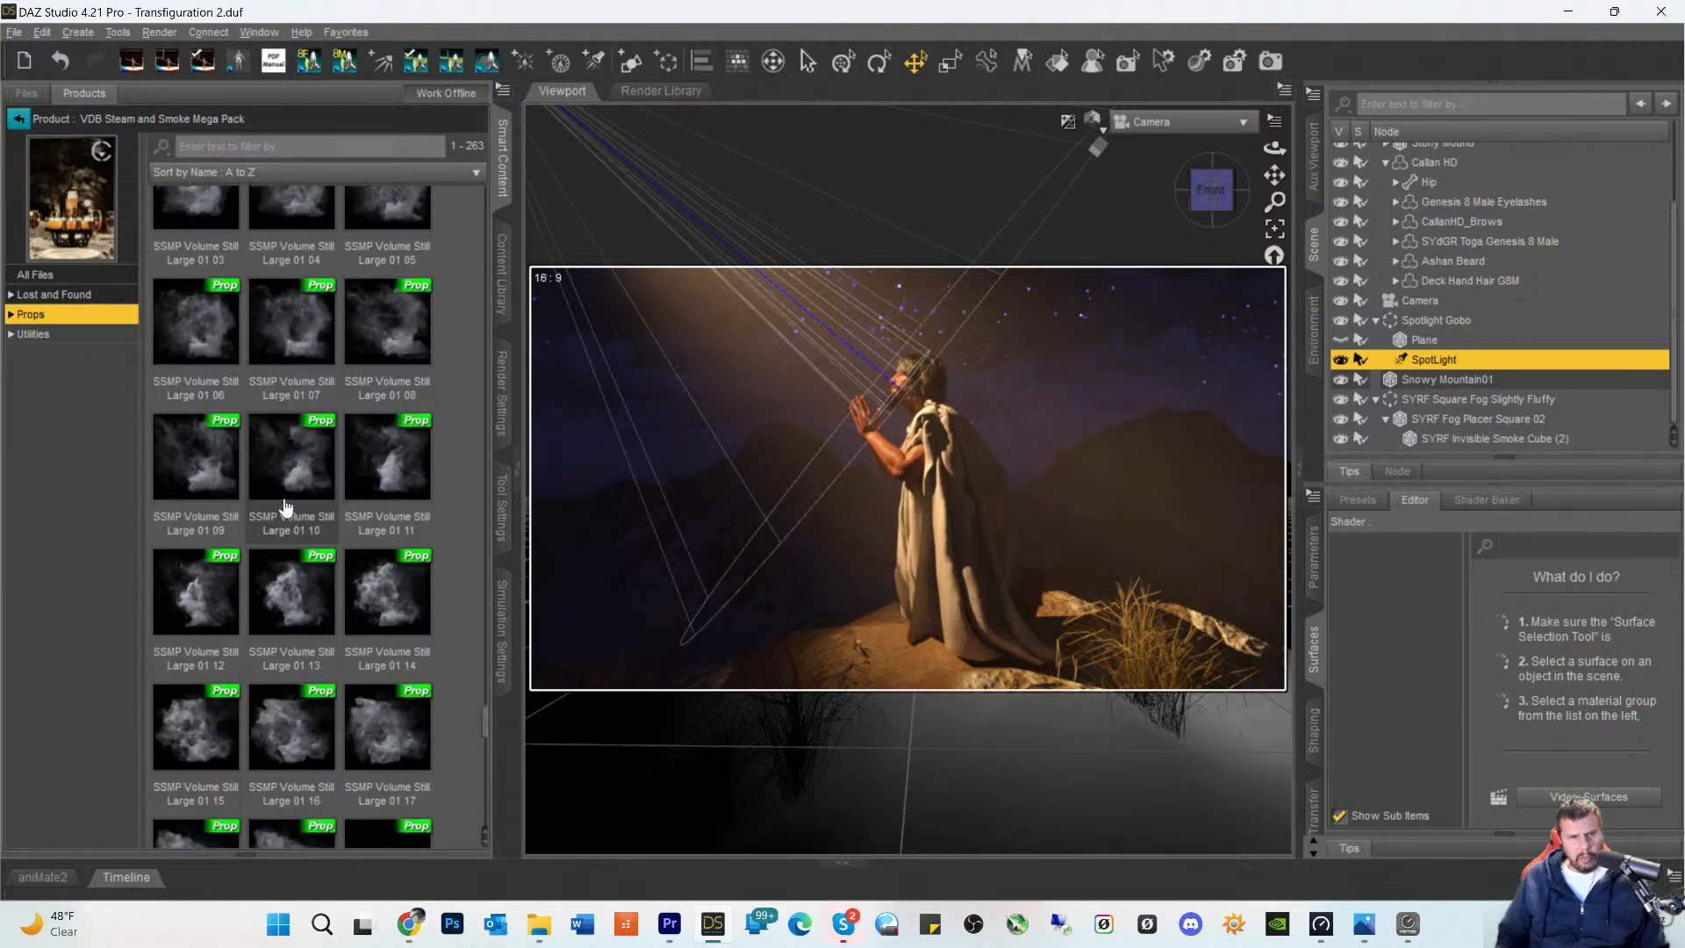
scroll(285, 509, up, 15)
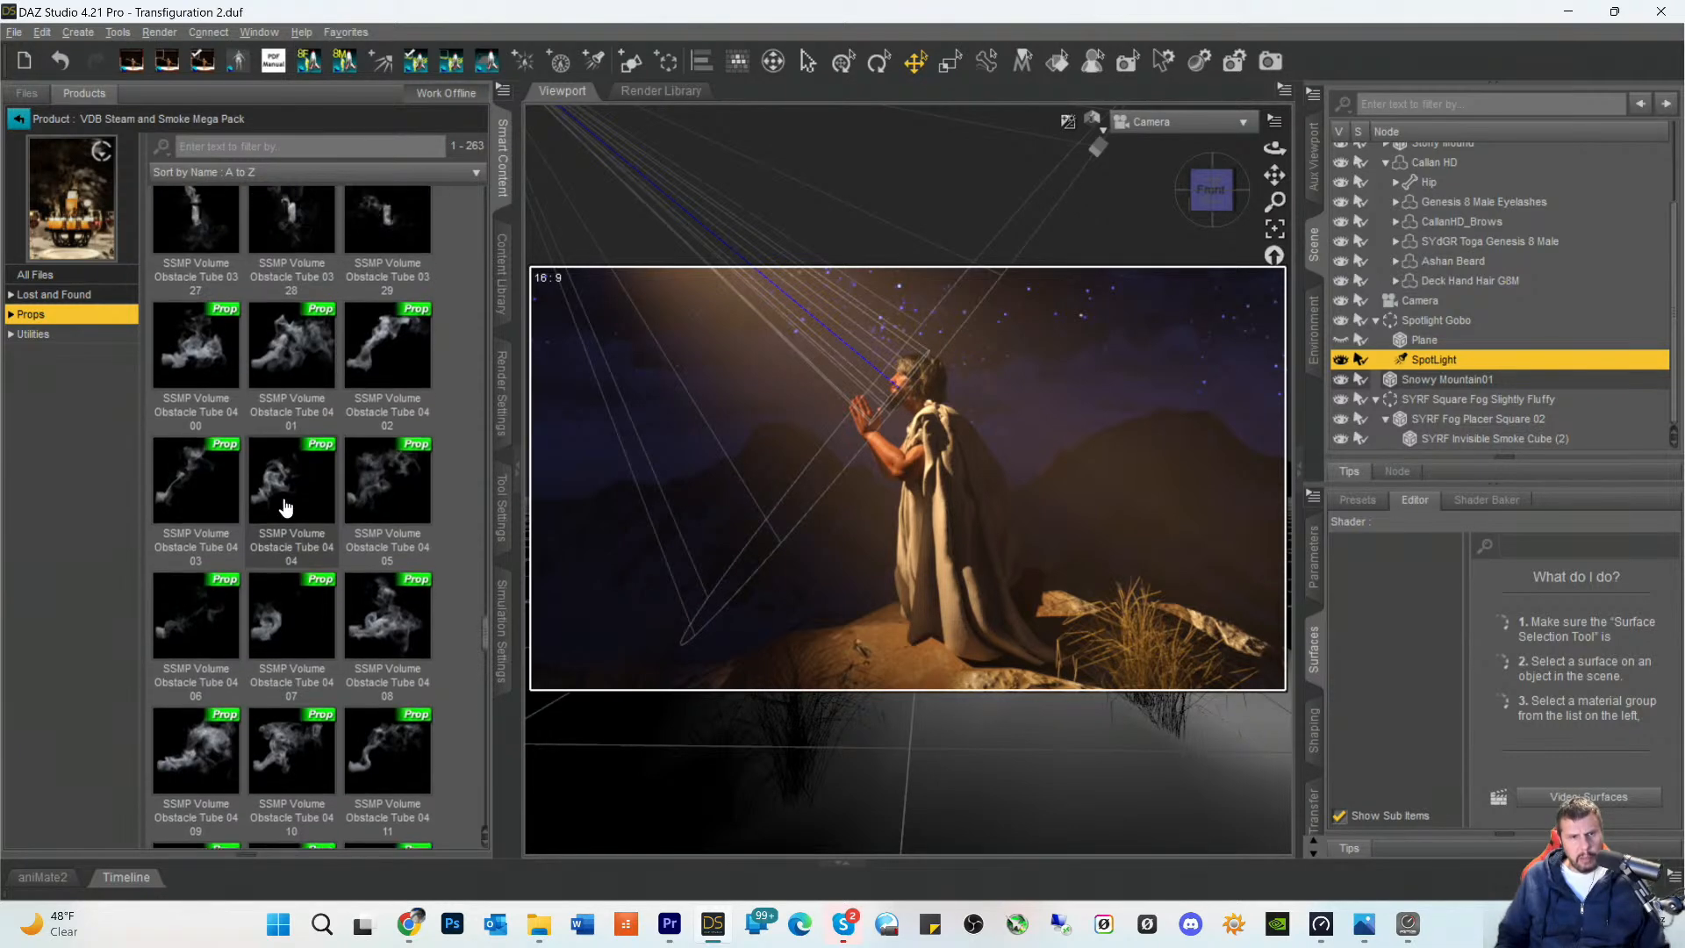
scroll(286, 508, up, 10)
- Load the SYRF Round Fog Slightly Fluffy prop from the SY Real Fog Iray VDB product into the scene
click(19, 121)
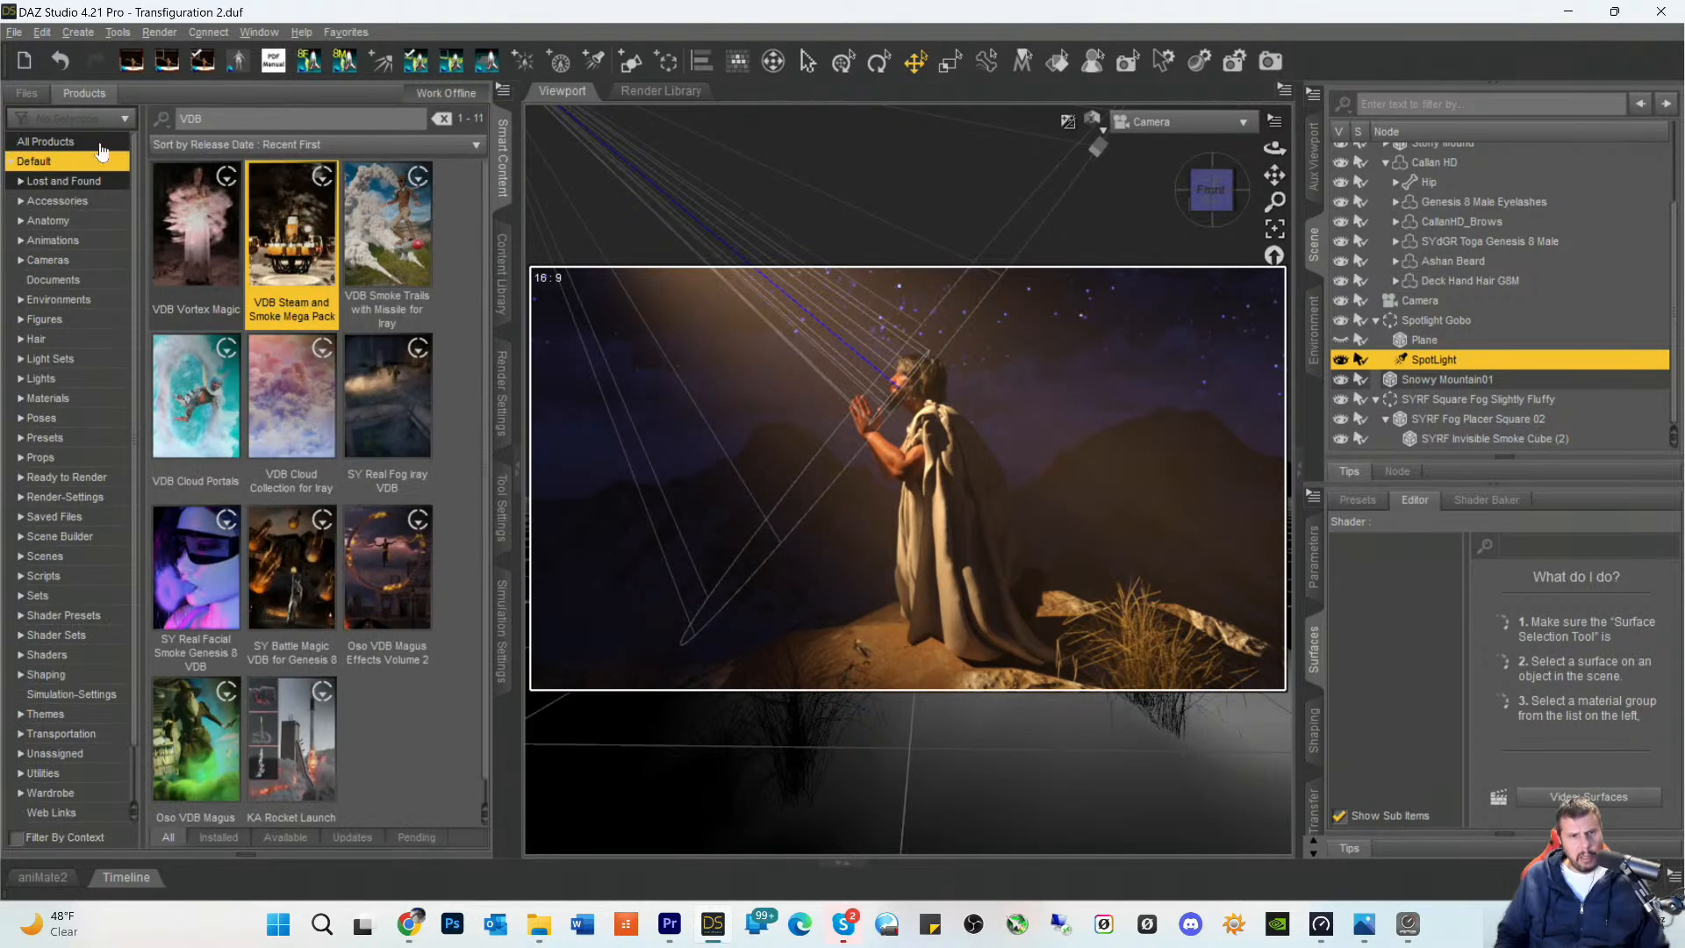
double_click(376, 415)
click(30, 314)
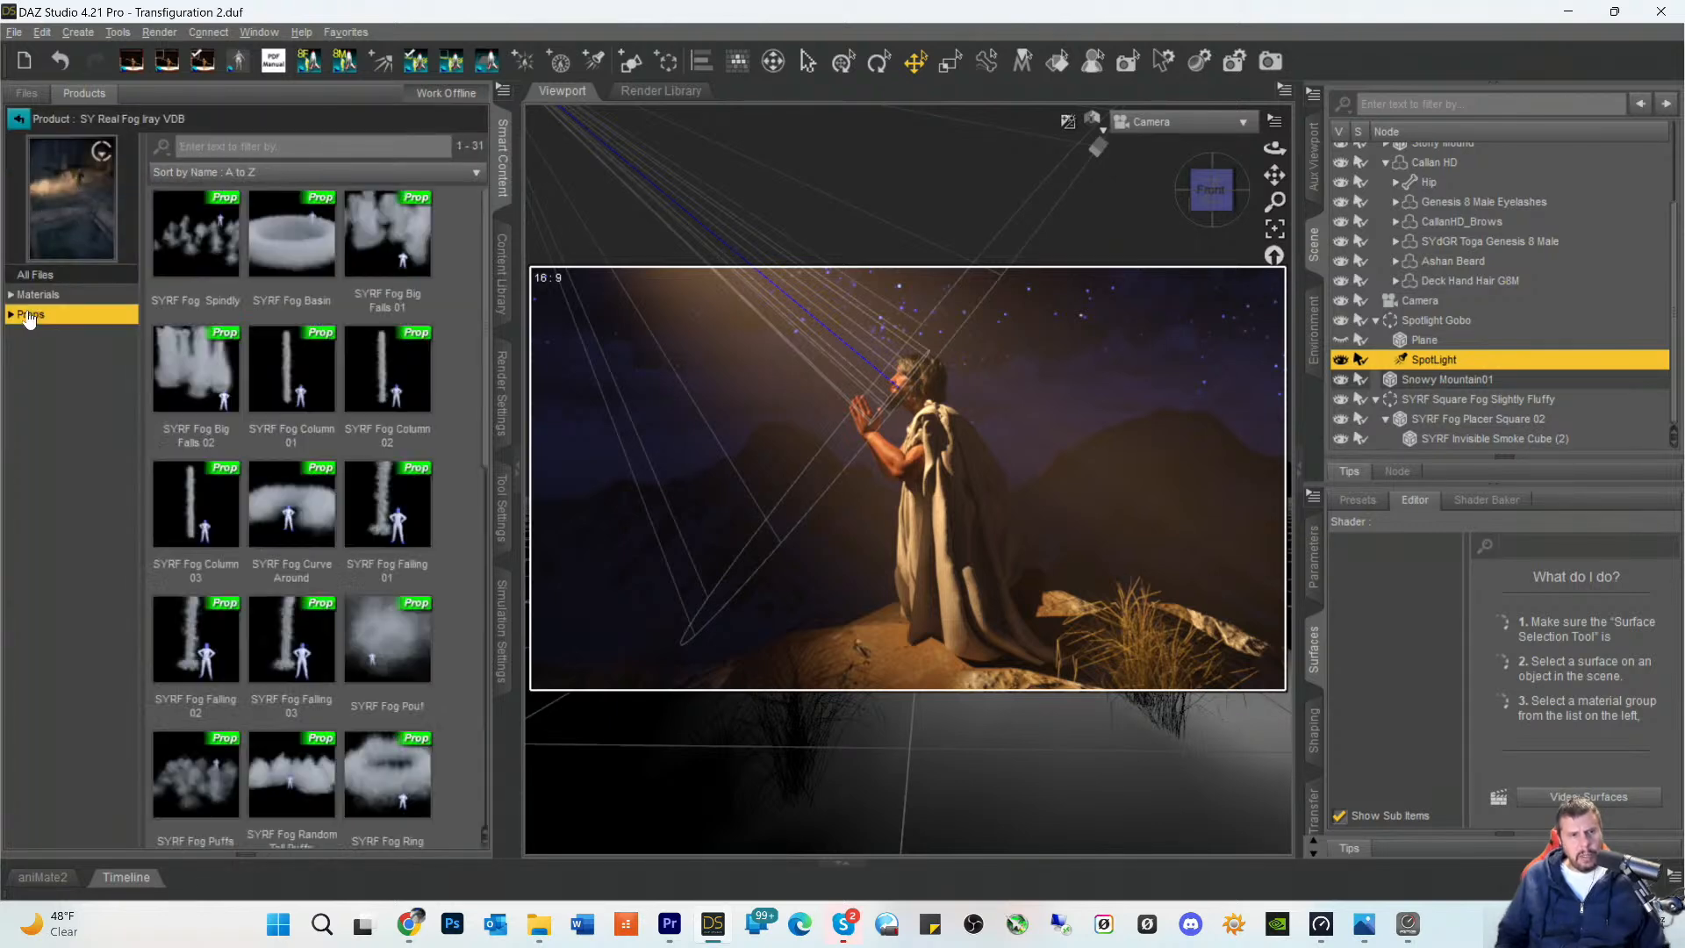
scroll(304, 384, down, 6)
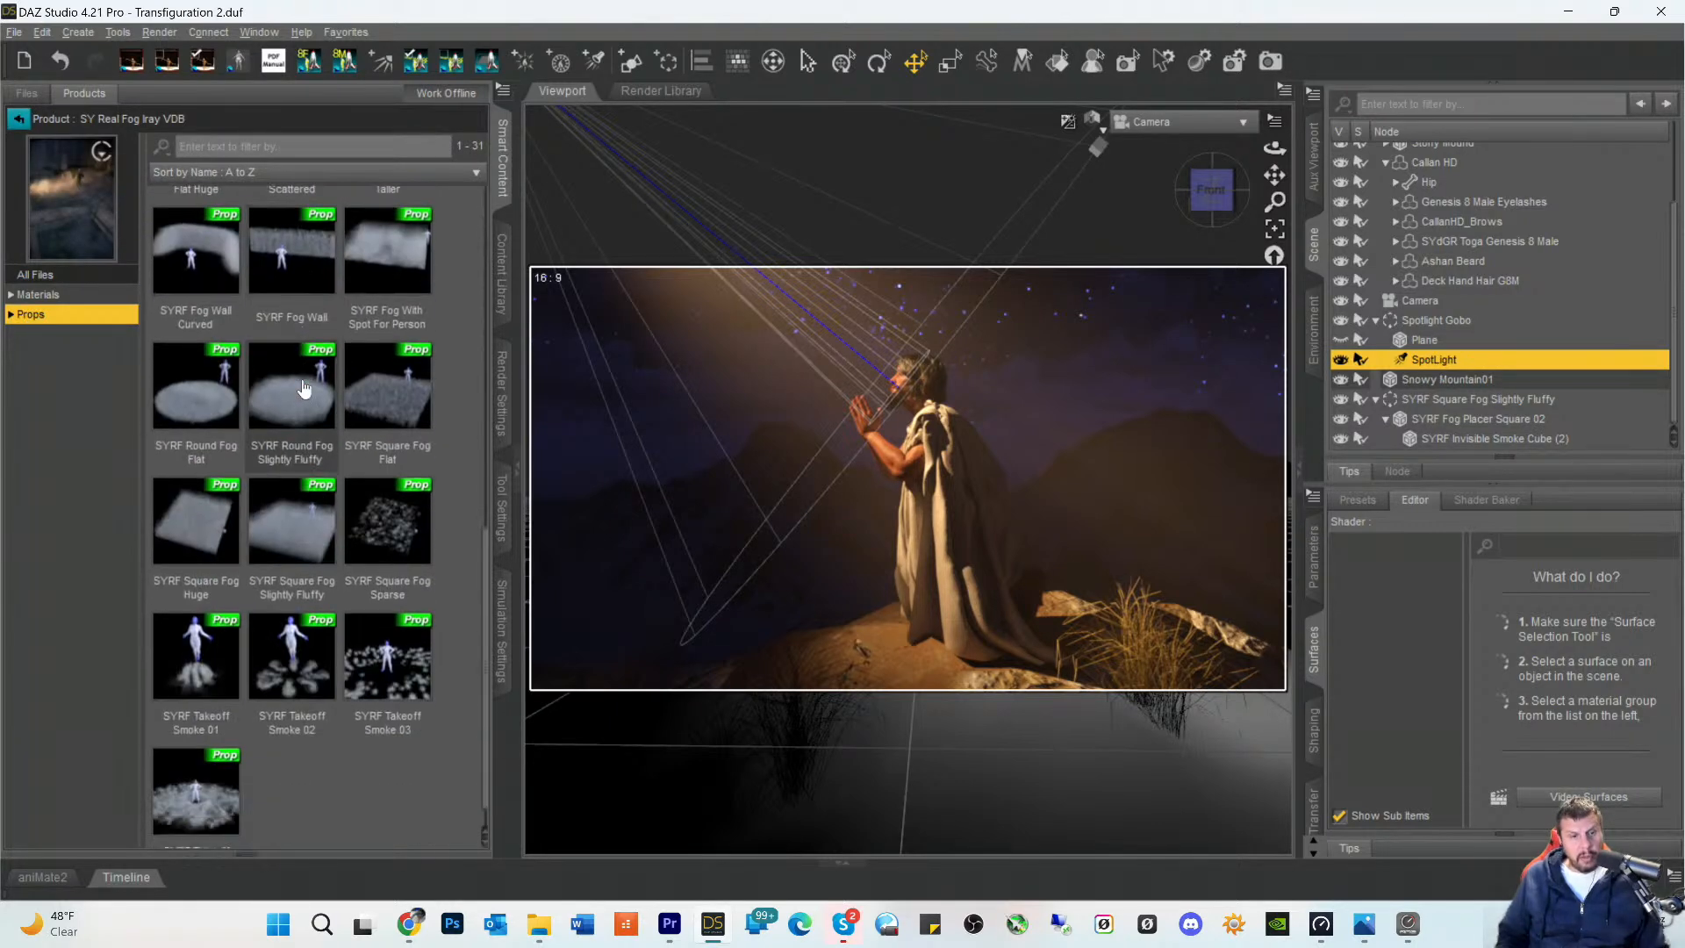
scroll(307, 395, up, 3)
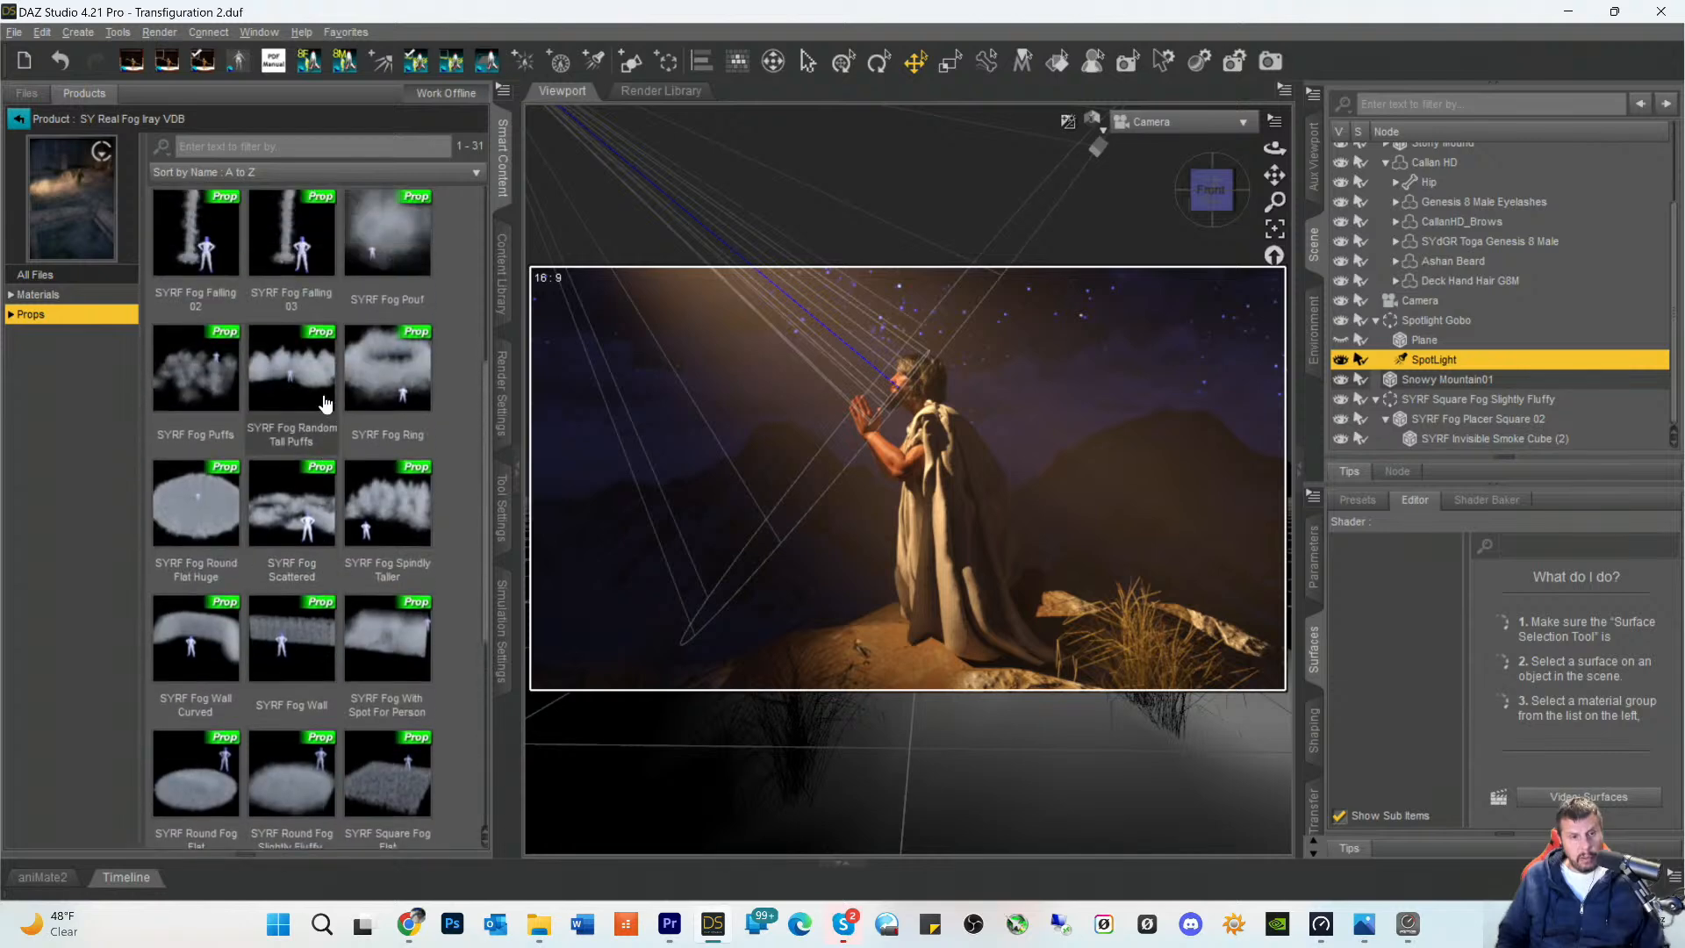
scroll(307, 439, down, 3)
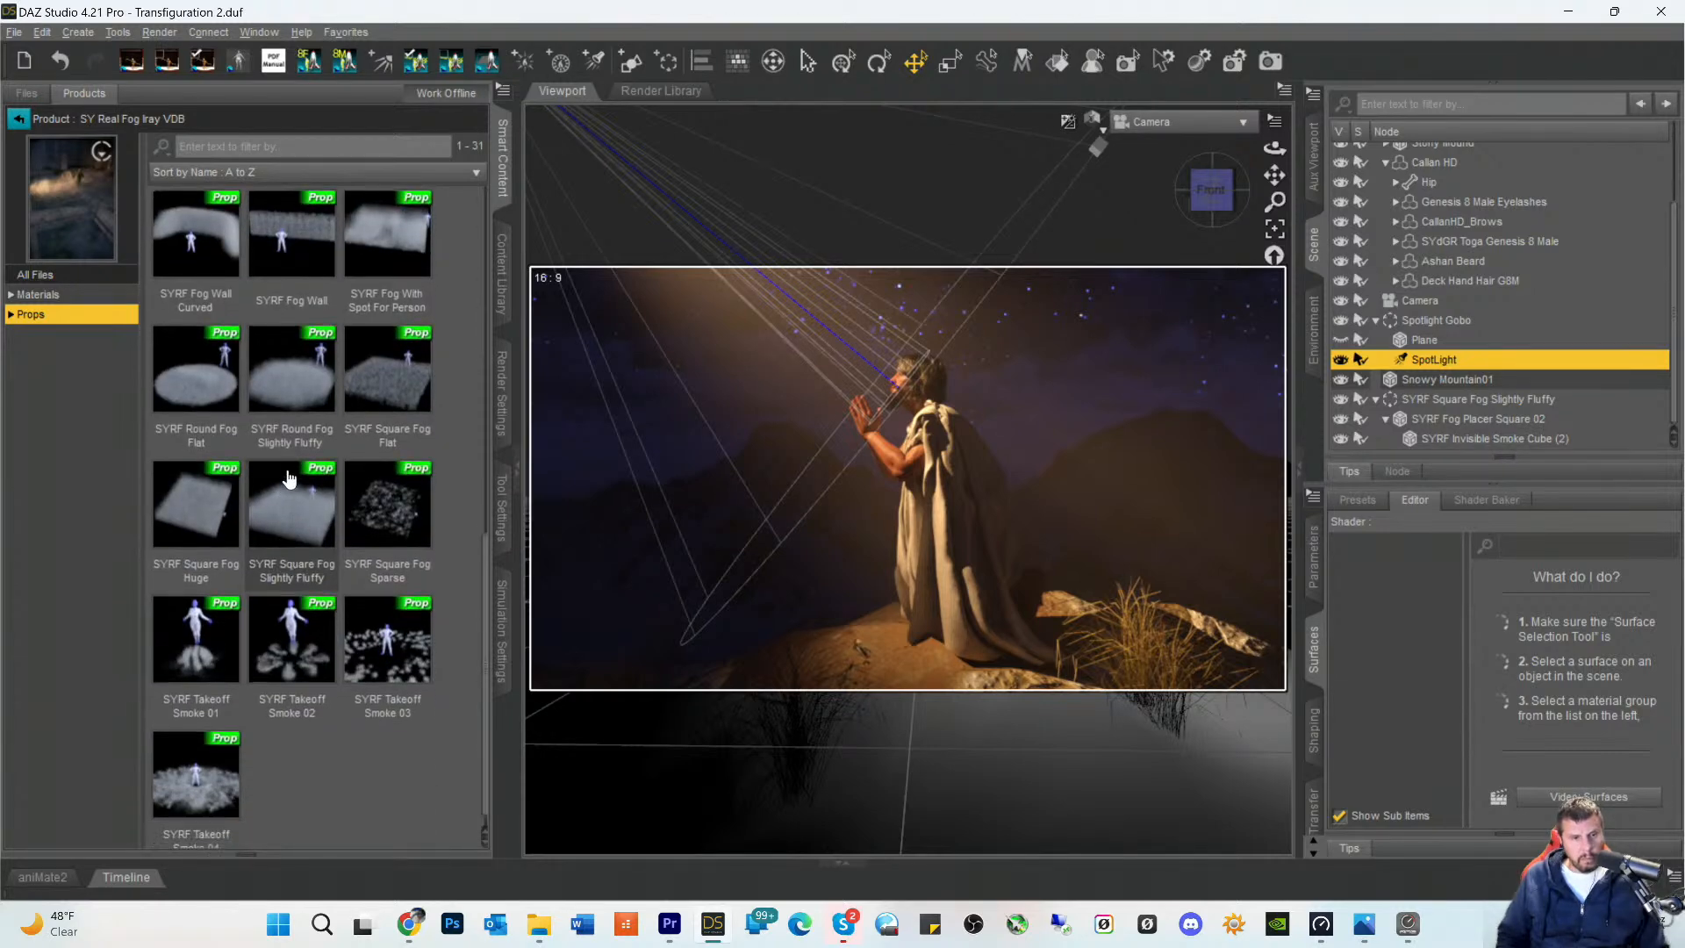
mouse_move(295, 392)
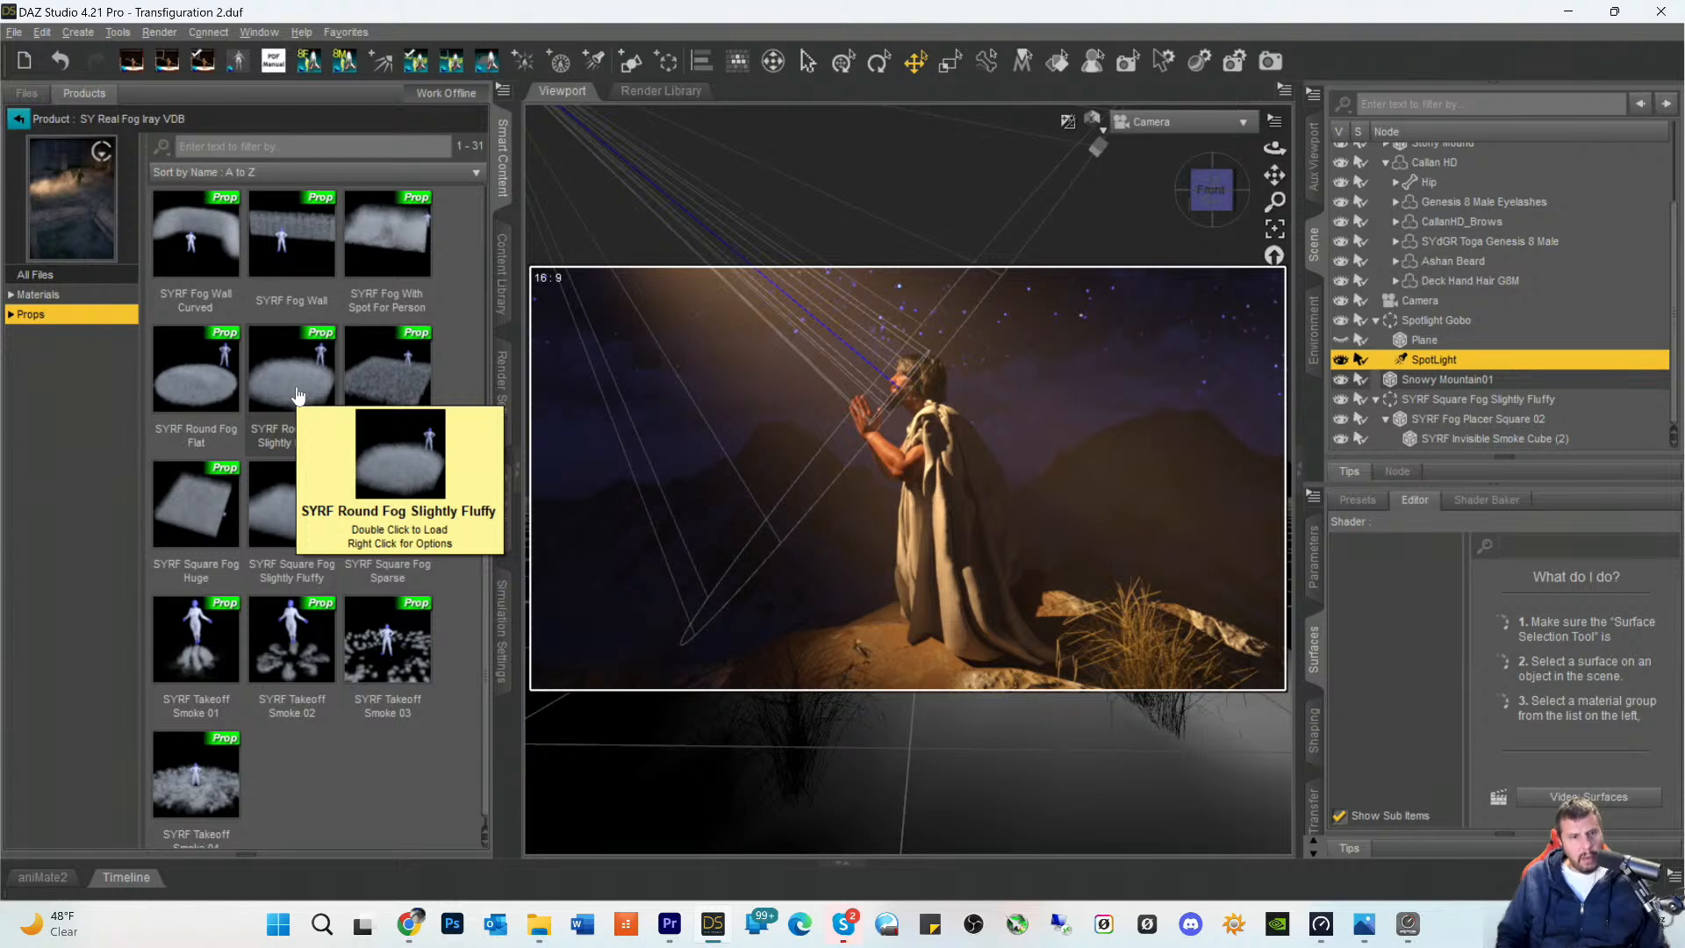
double_click(292, 395)
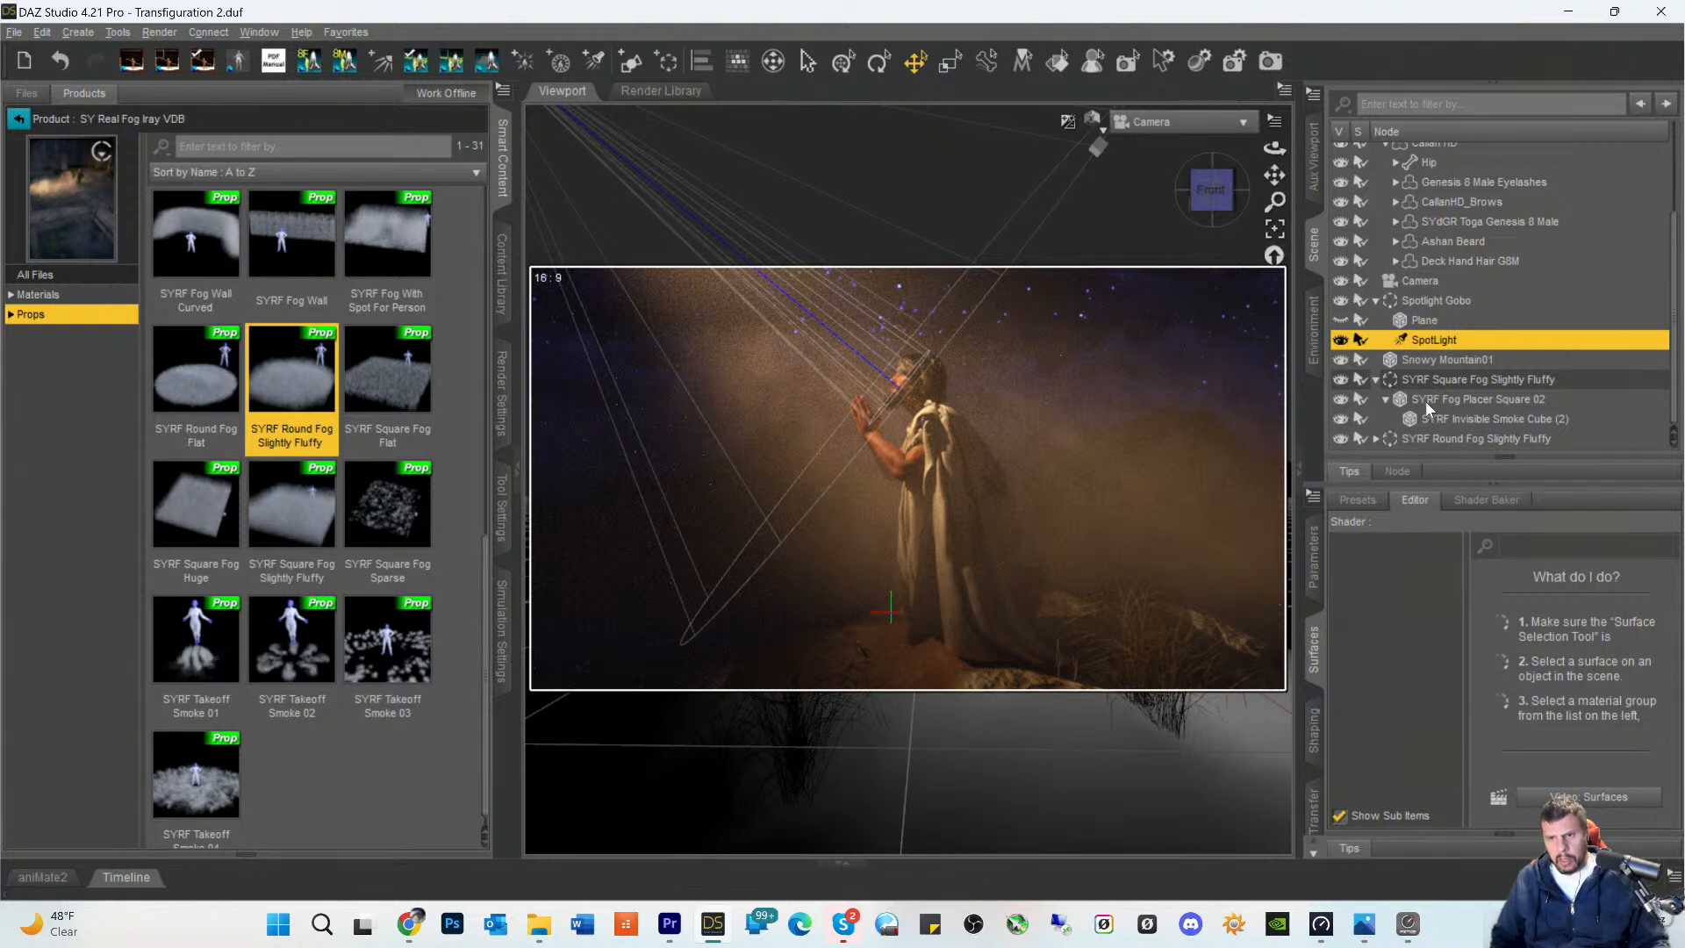
- Delete the SYRF Square Fog Slightly Fluffy group from the scene
click(1420, 382)
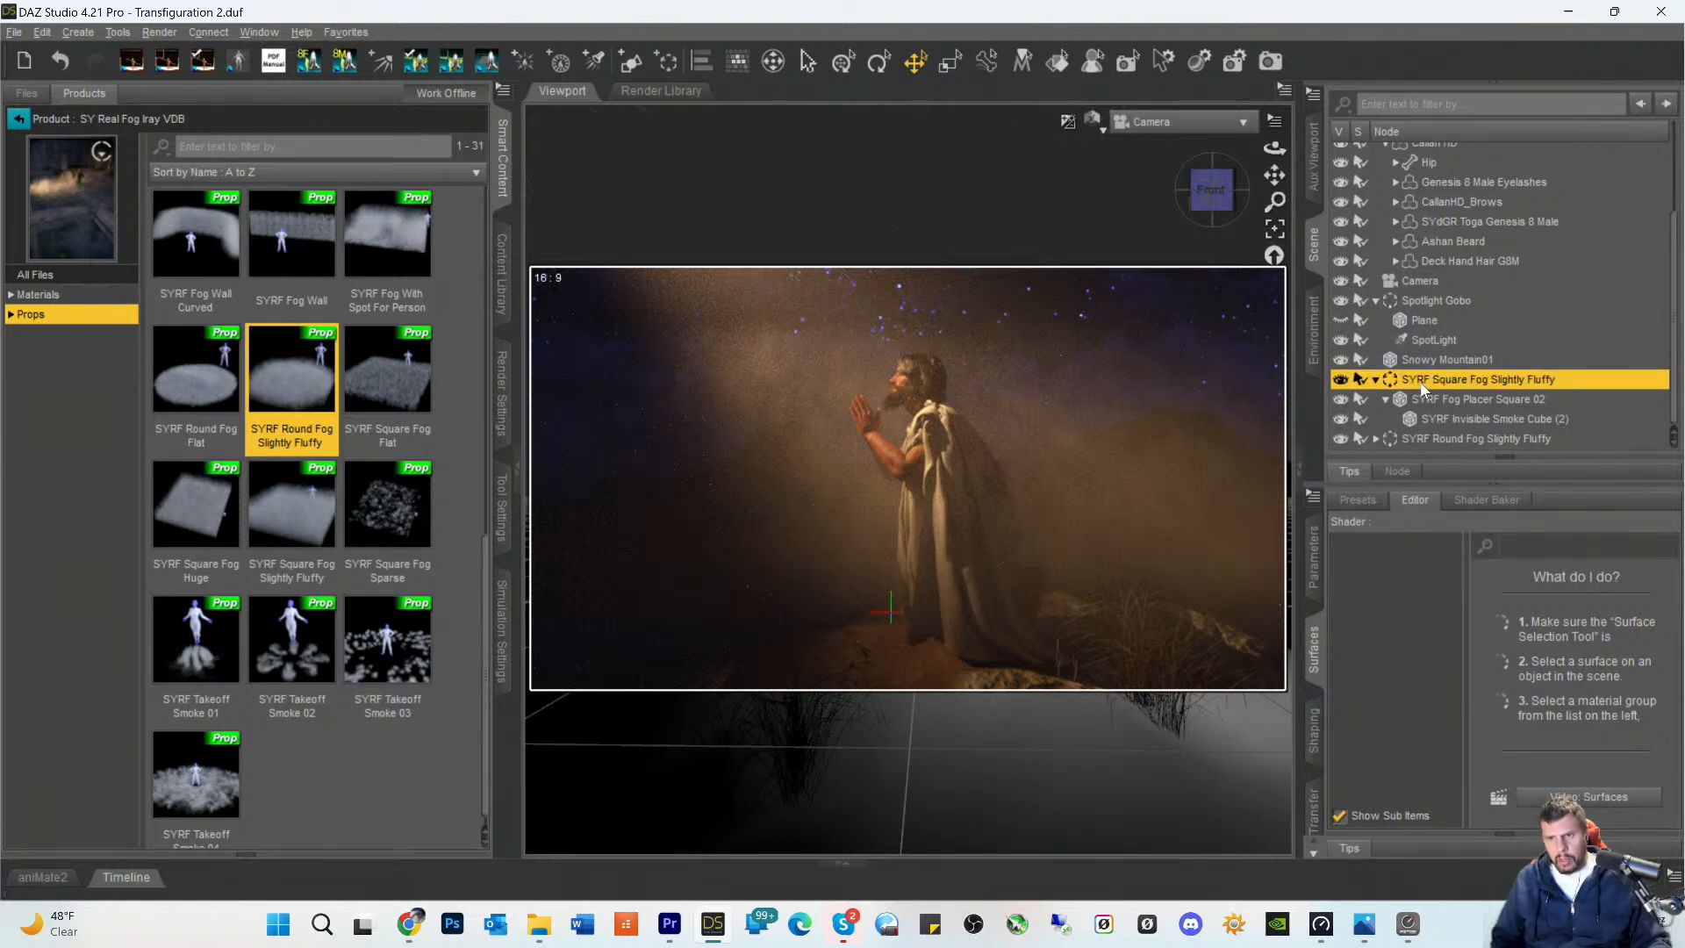
click(1420, 441)
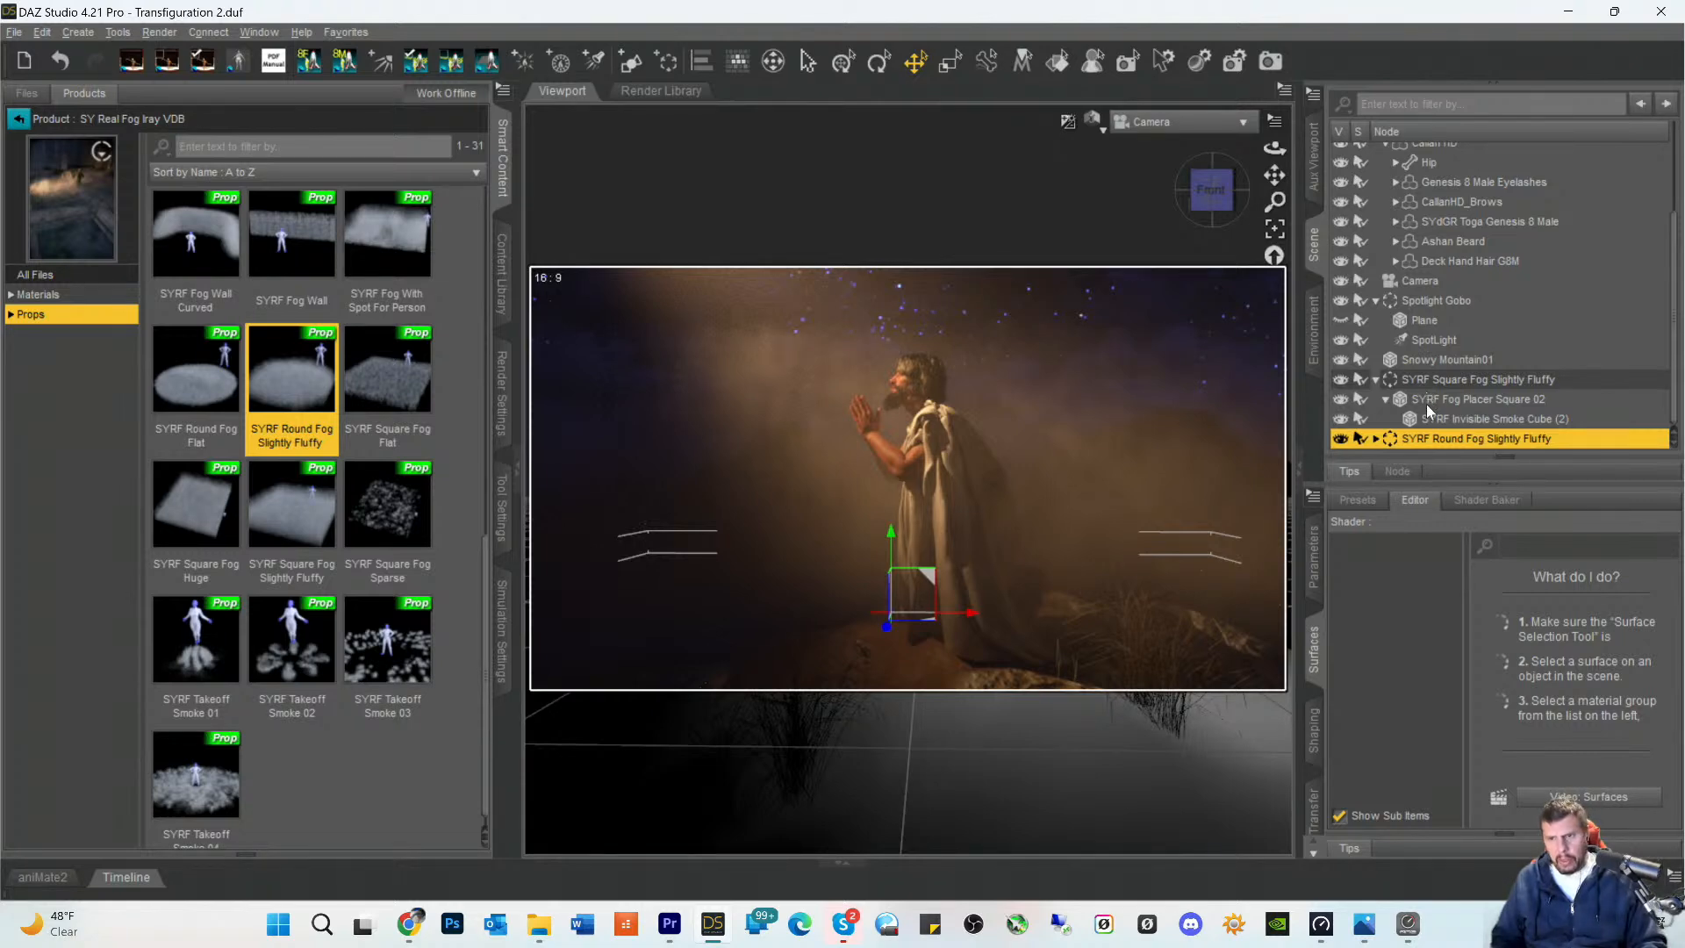
click(1401, 380)
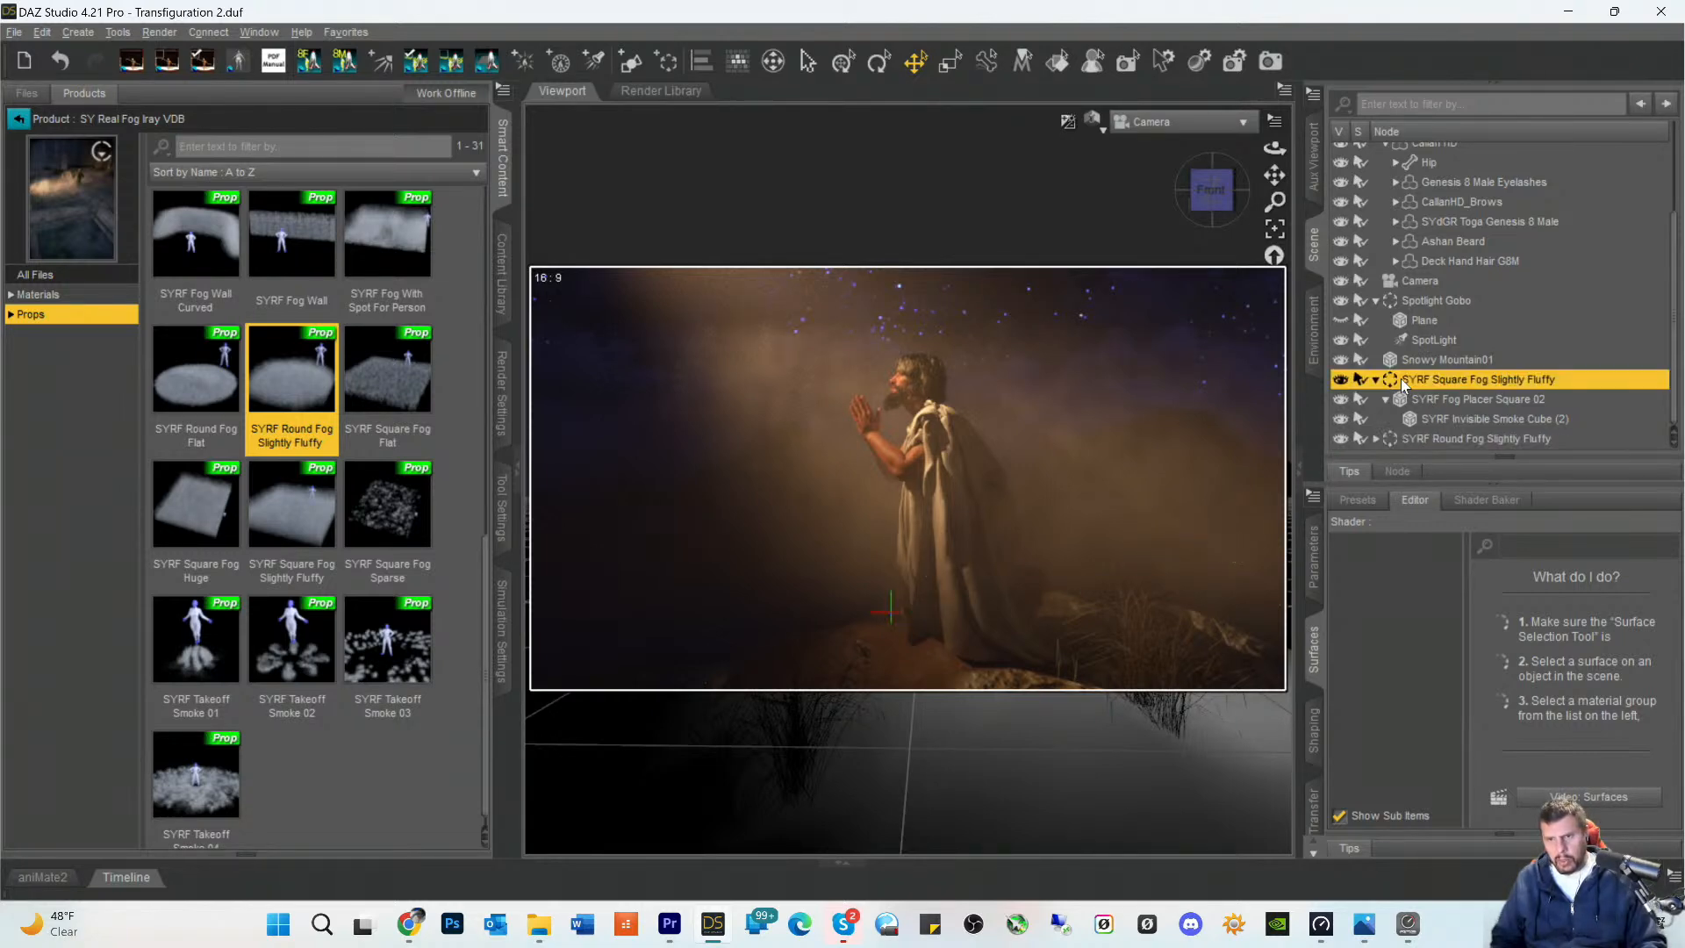
key(Delete)
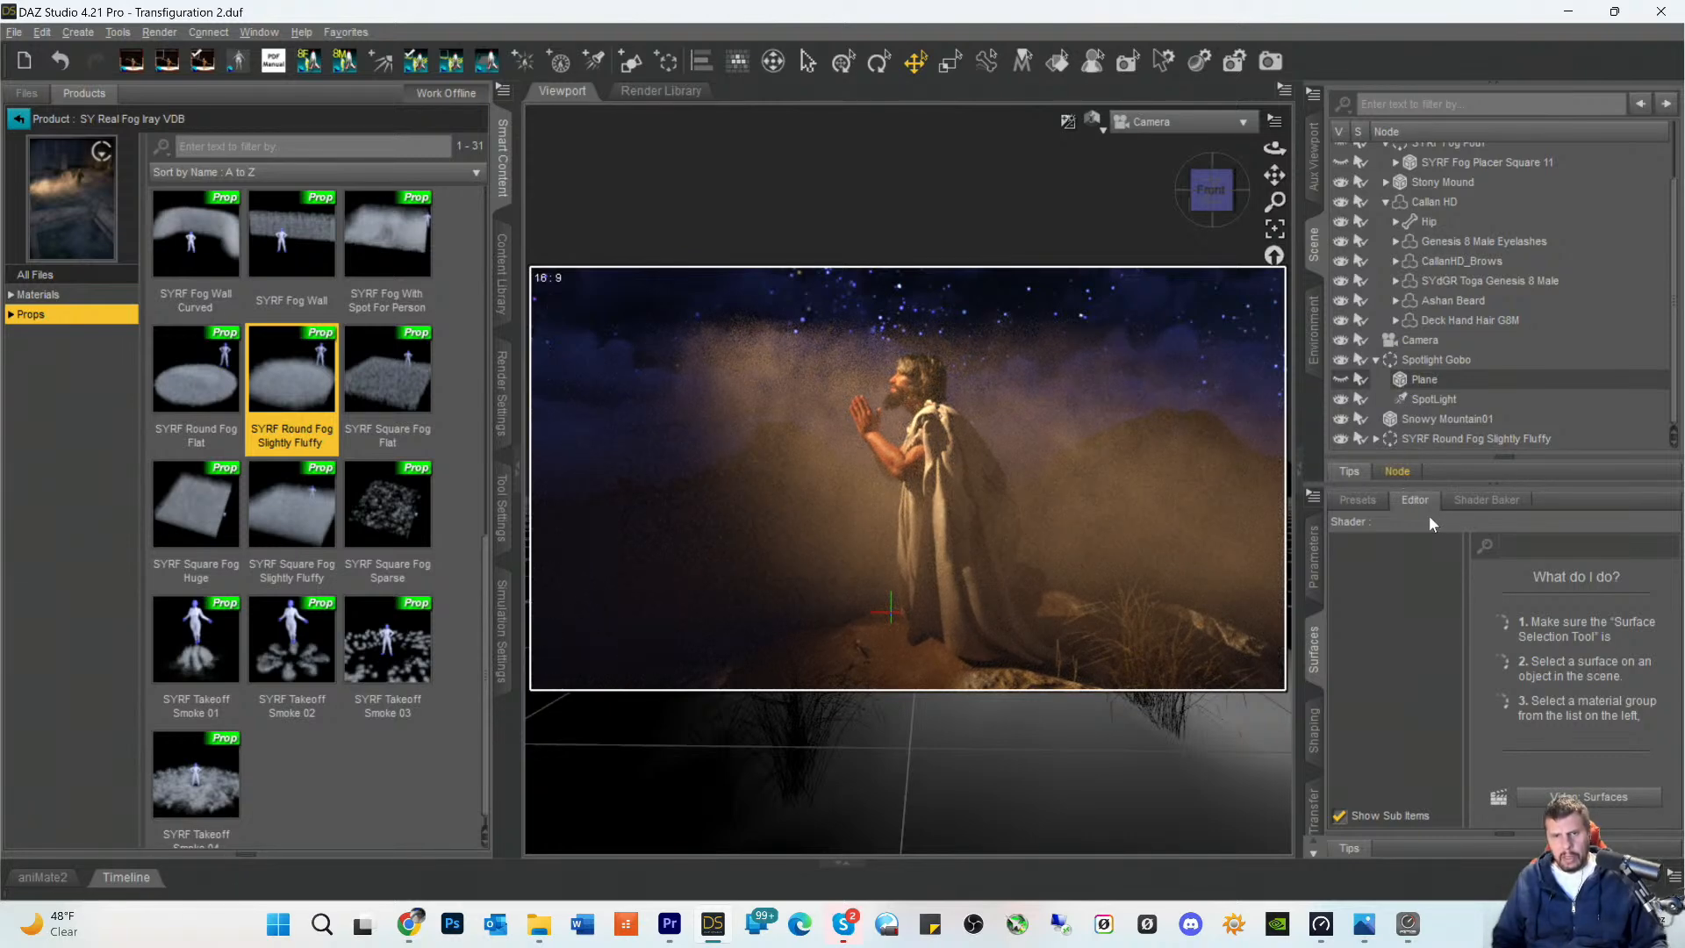
- Lower the SYRF Round Fog Slightly Fluffy group slightly and set its overall scale to about 170%
click(1440, 442)
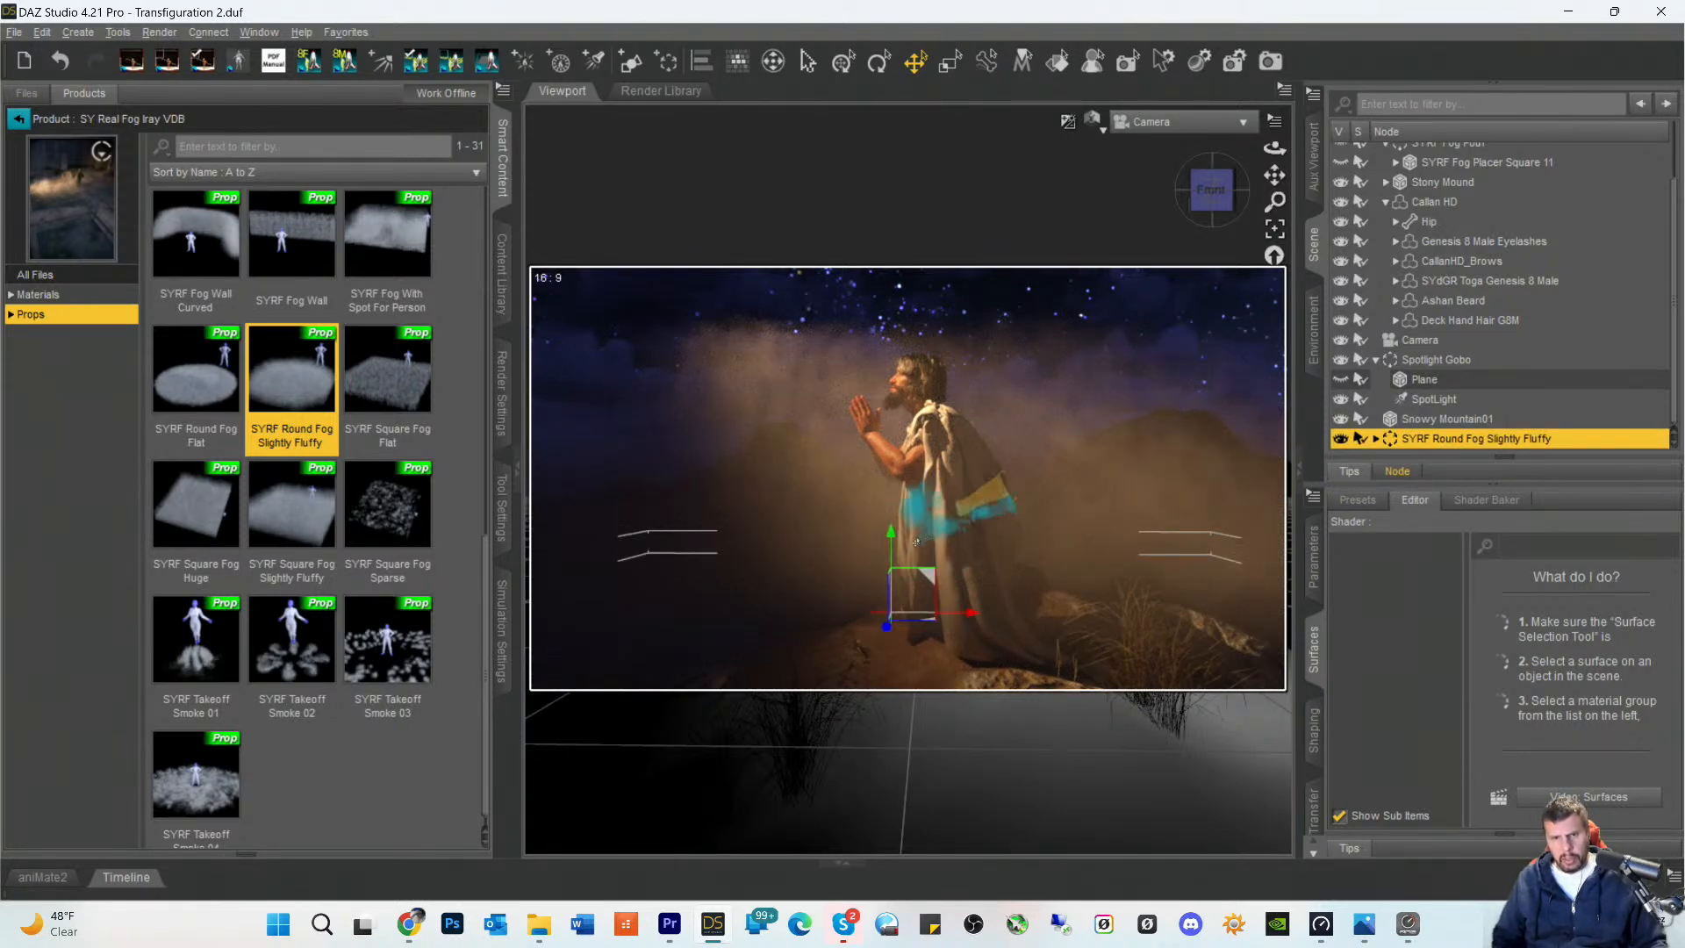
mouse_move(890, 537)
mouse_down()
mouse_move(915, 518)
mouse_move(890, 496)
mouse_move(891, 555)
mouse_up()
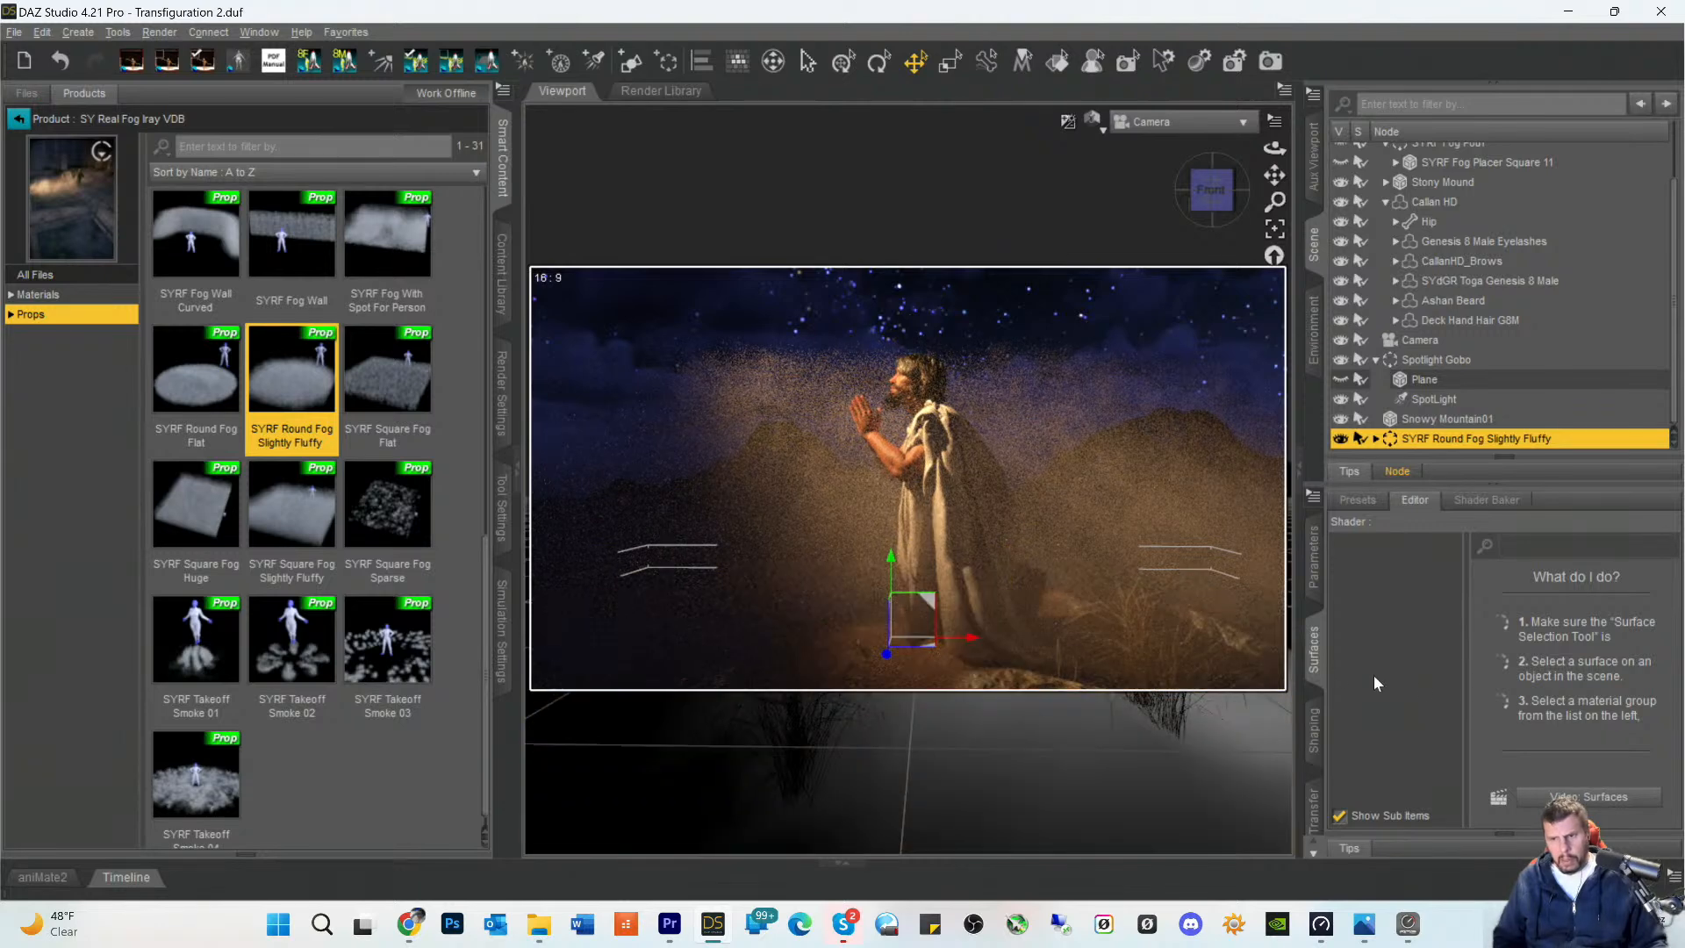
click(1313, 582)
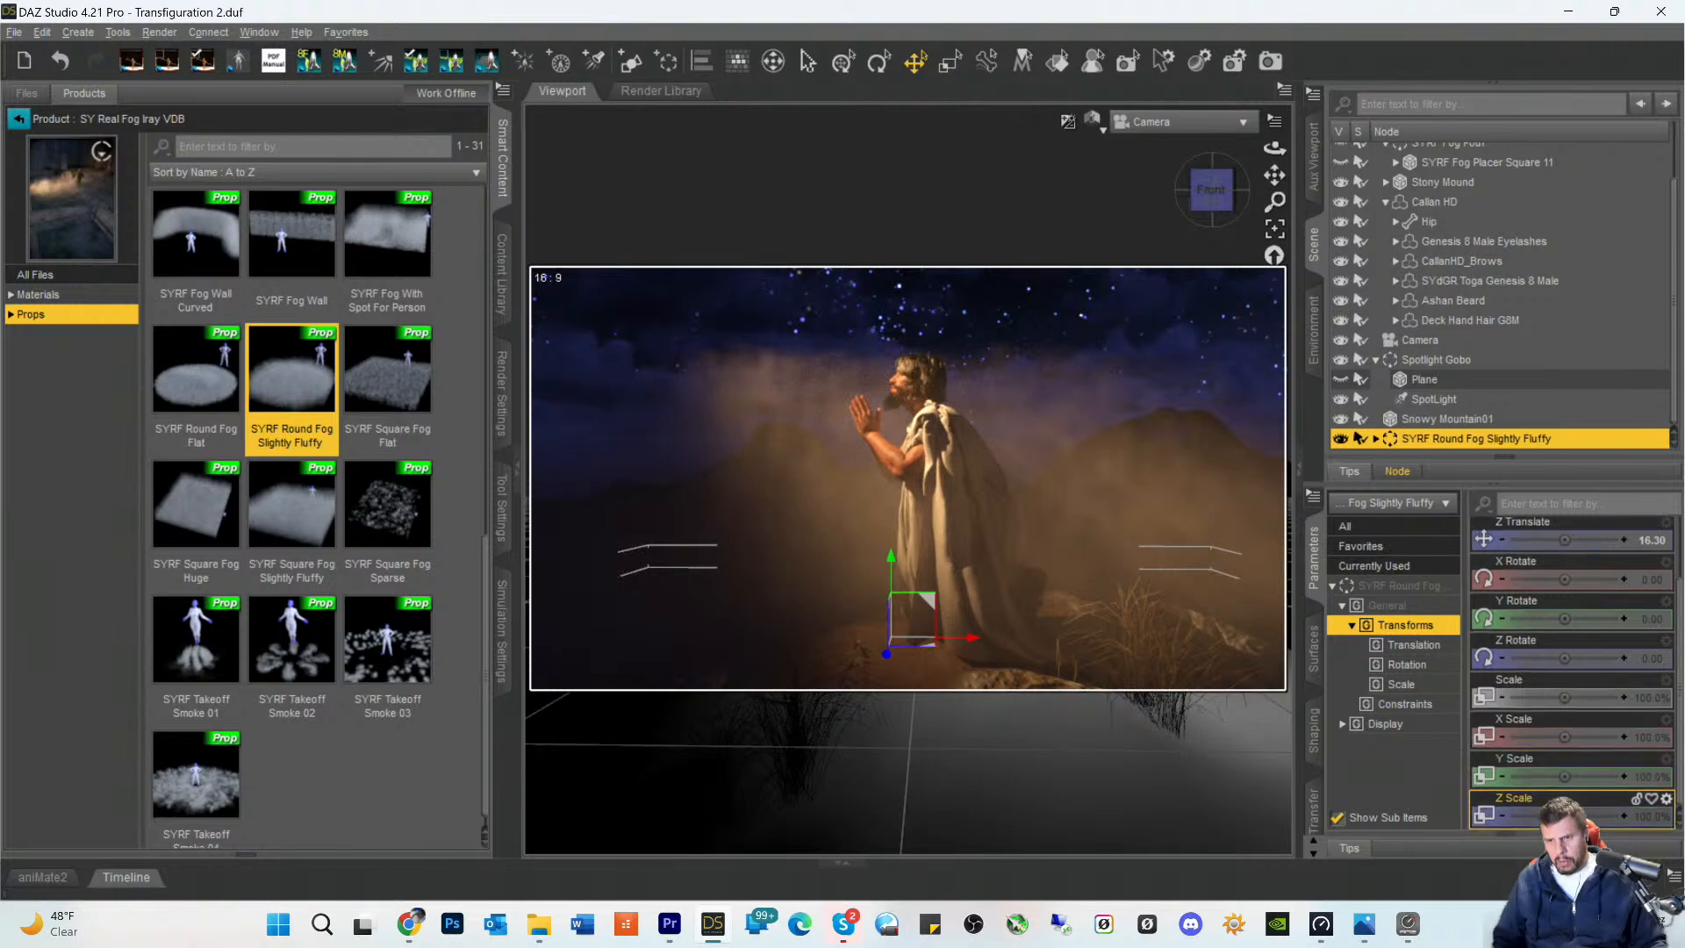
drag(1563, 698, 1593, 698)
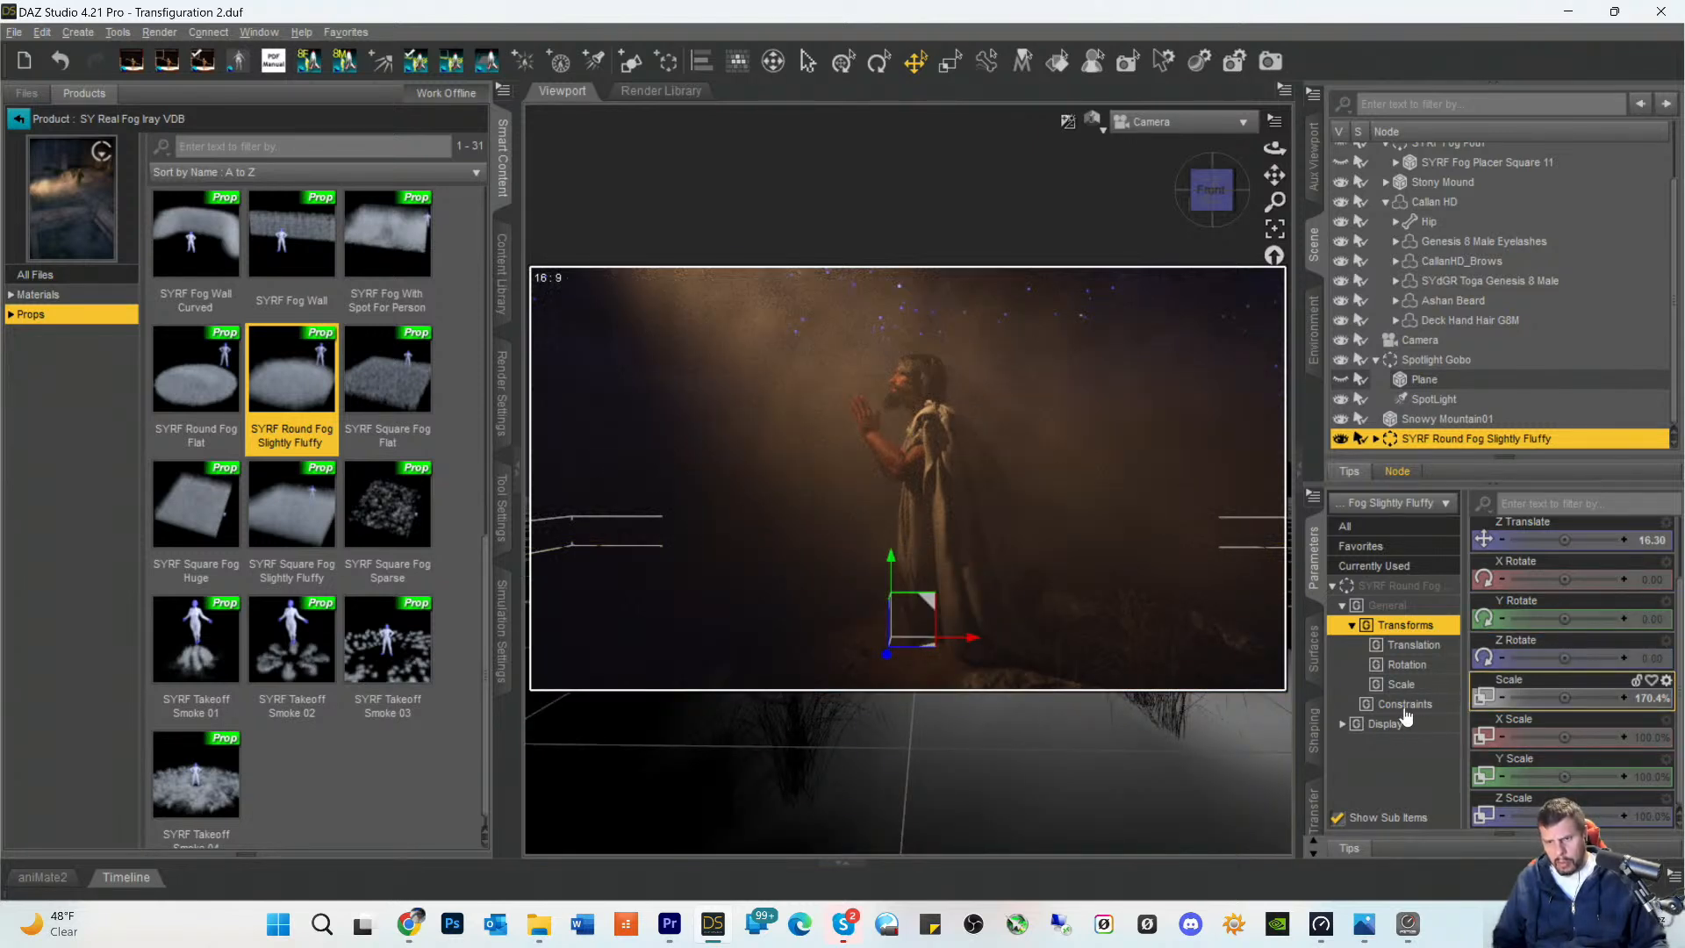
- Turn on Density Relative To Size for the SYRF Invisible Smoke Cube (3) surface inside the round fog group
click(1317, 659)
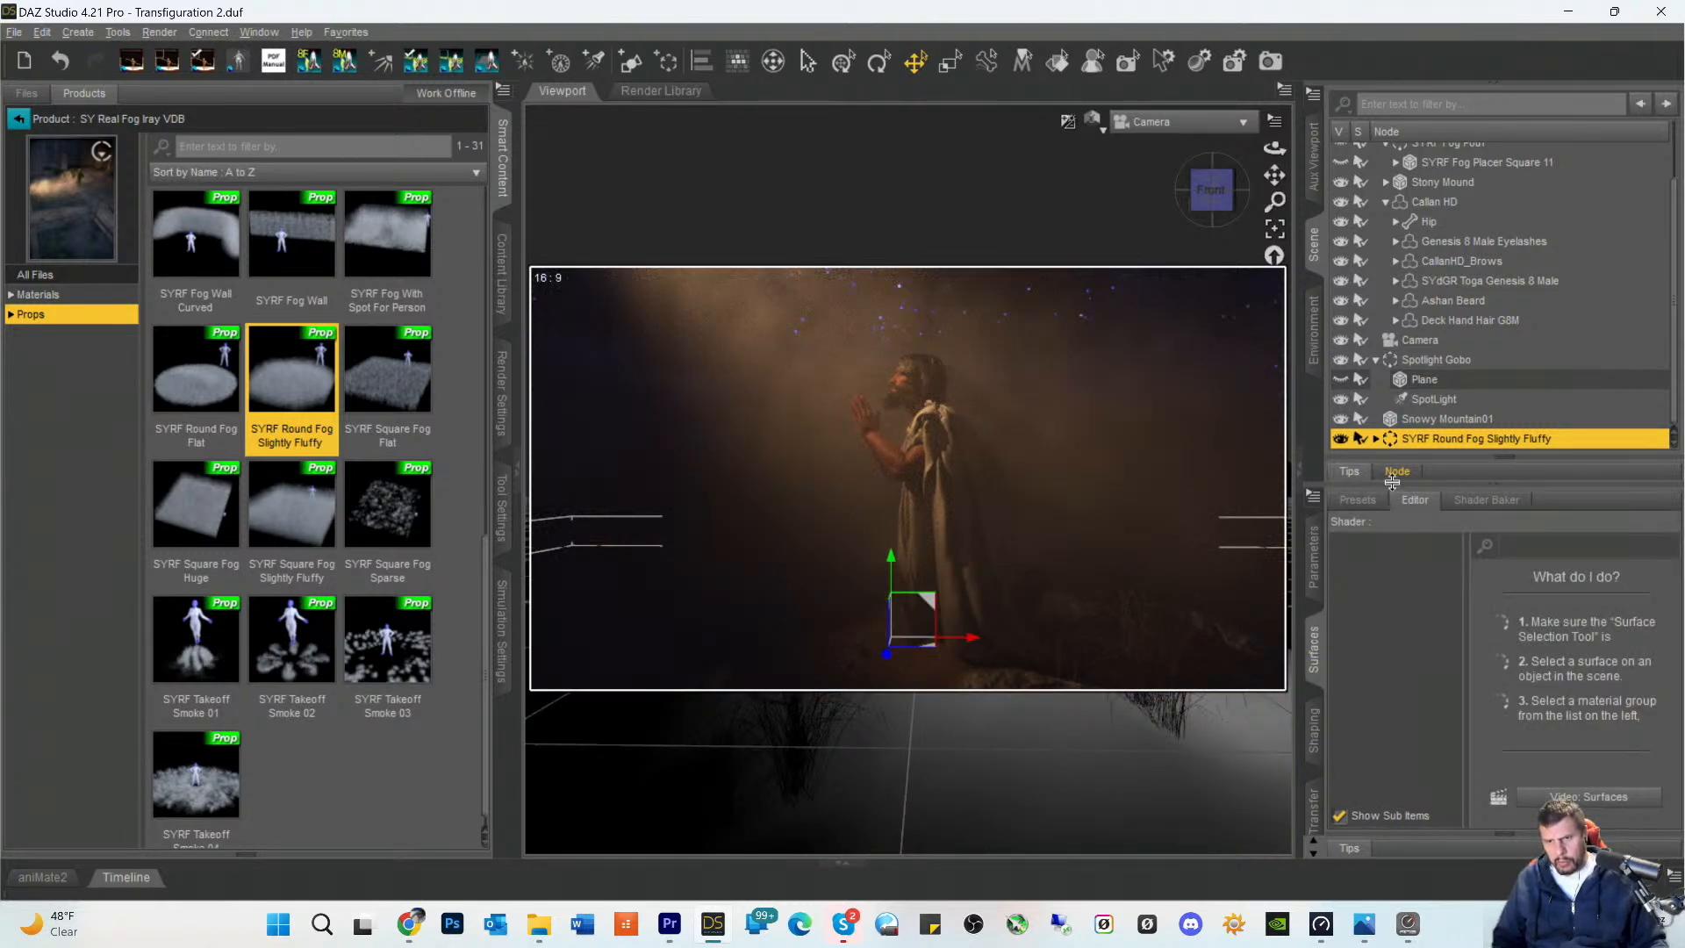
click(1376, 439)
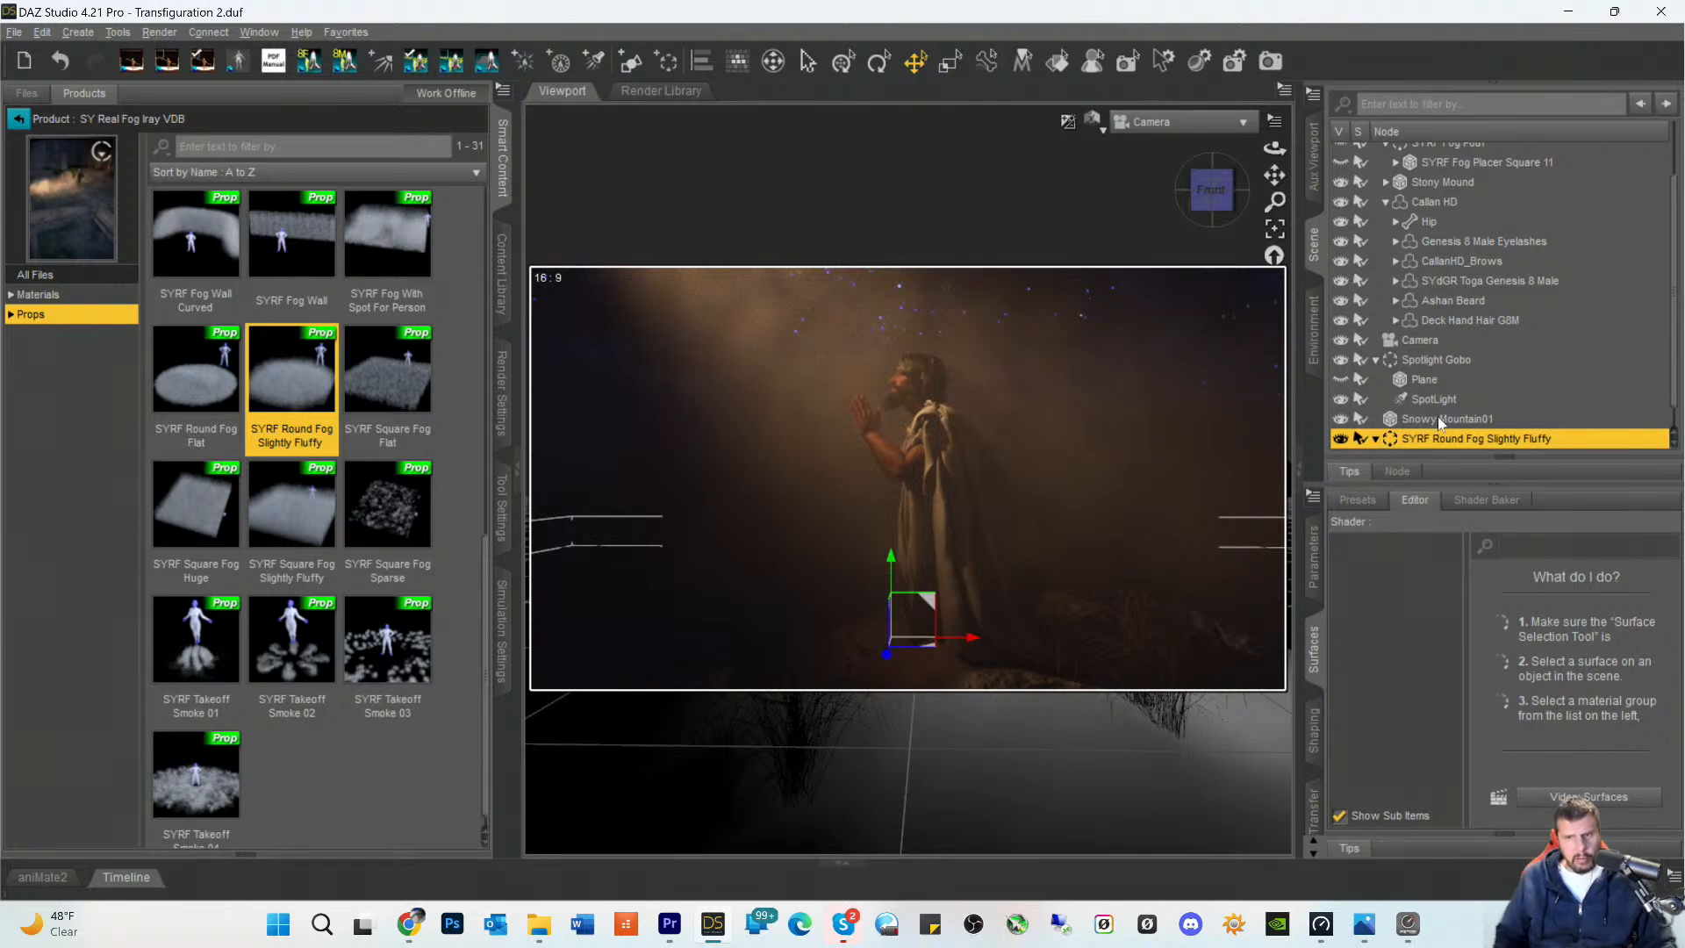
scroll(1544, 321, down, 1)
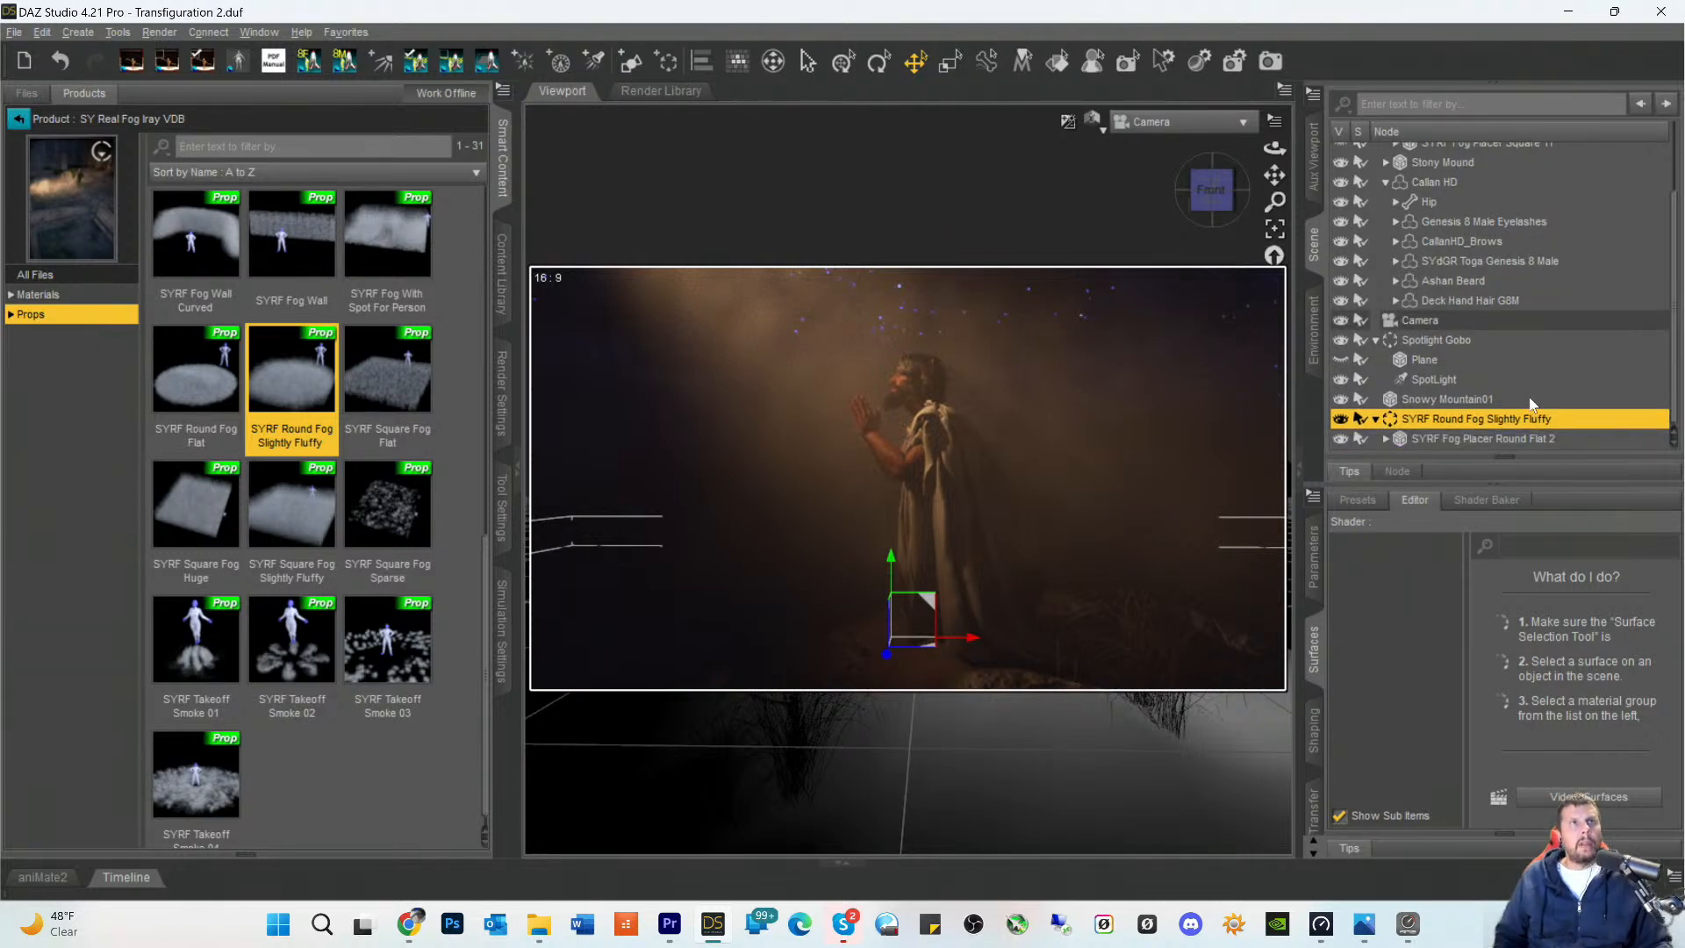
click(1383, 439)
scroll(1457, 382, down, 1)
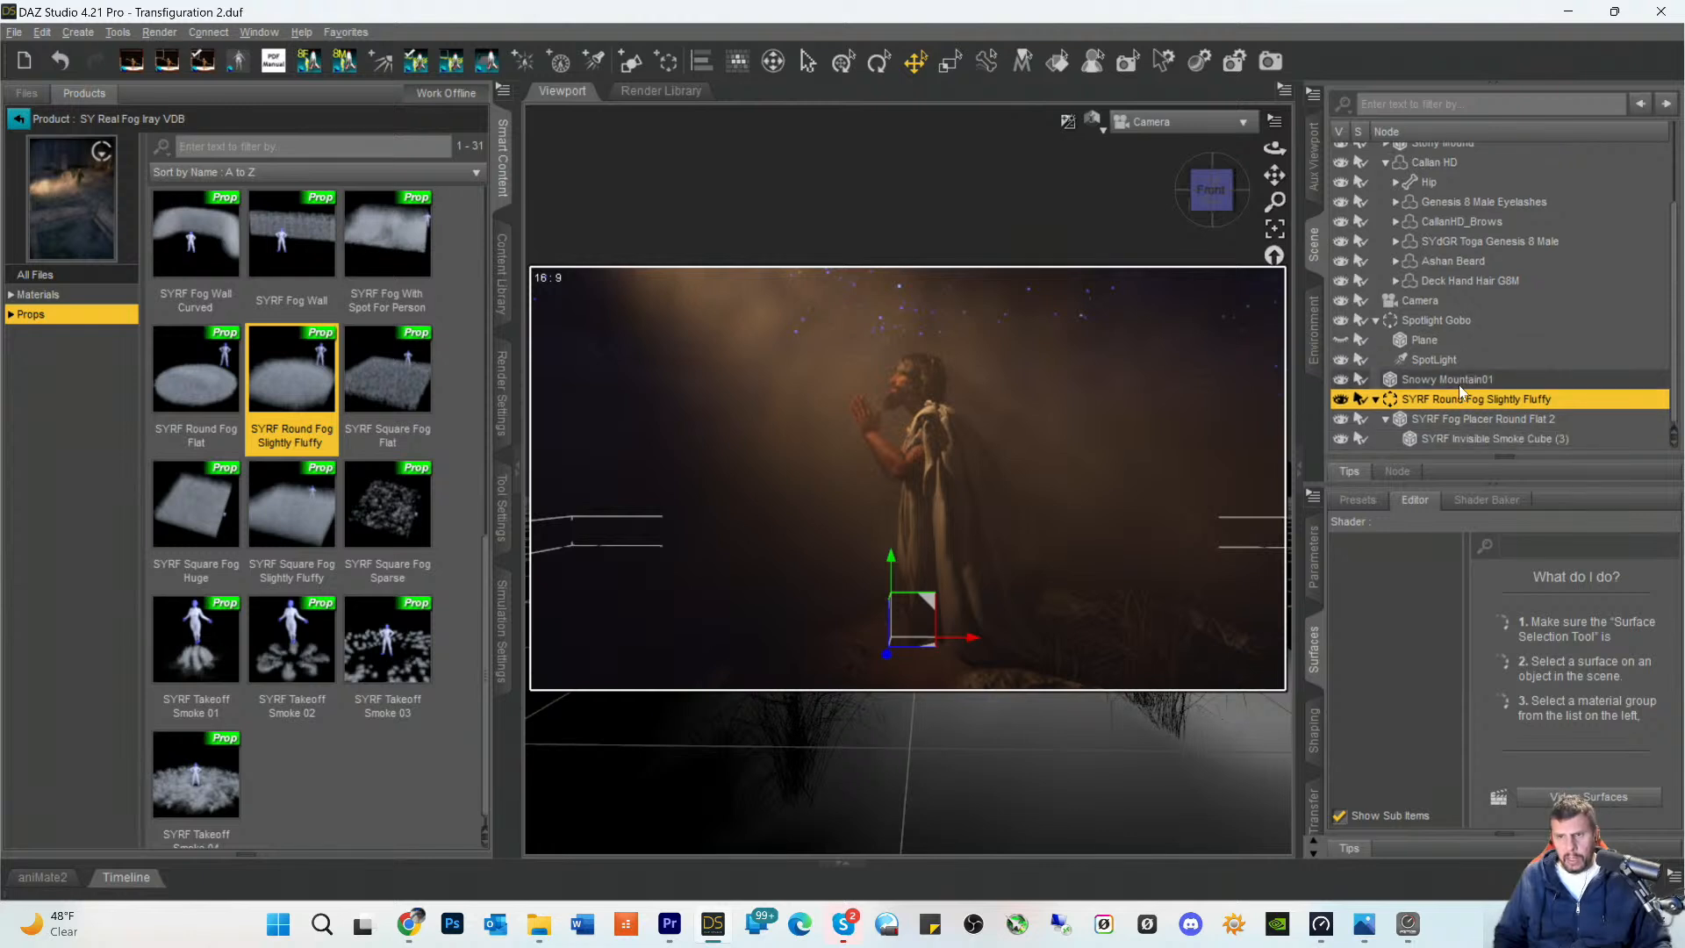
click(1451, 439)
click(1427, 603)
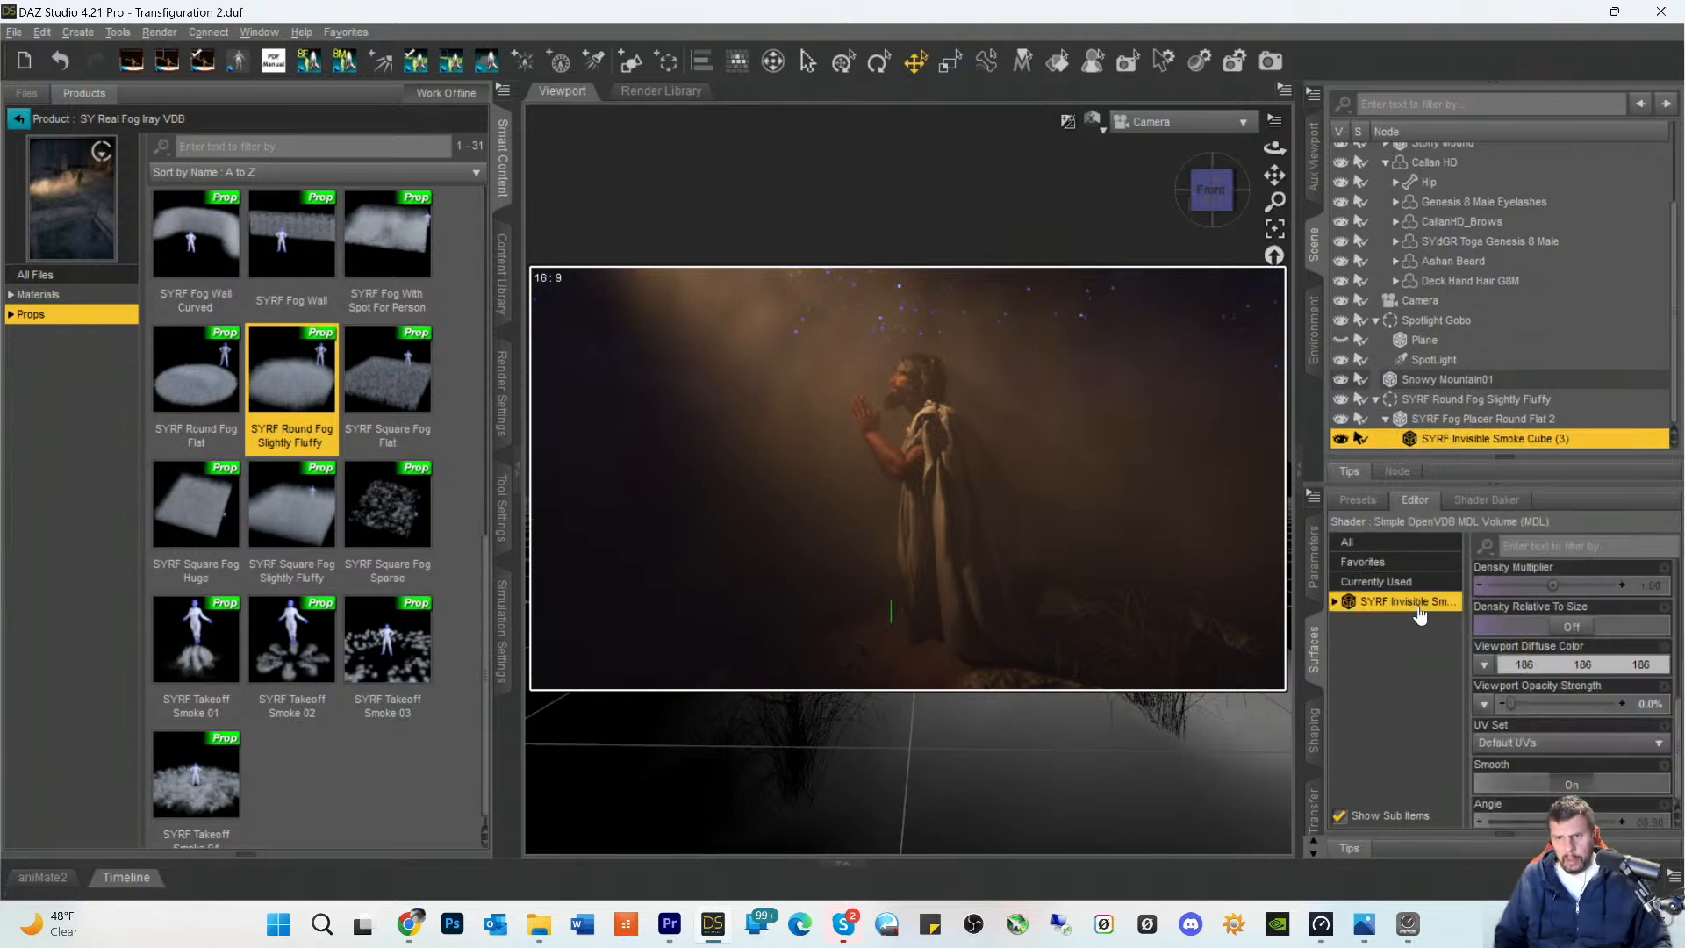
scroll(1549, 725, down, 1)
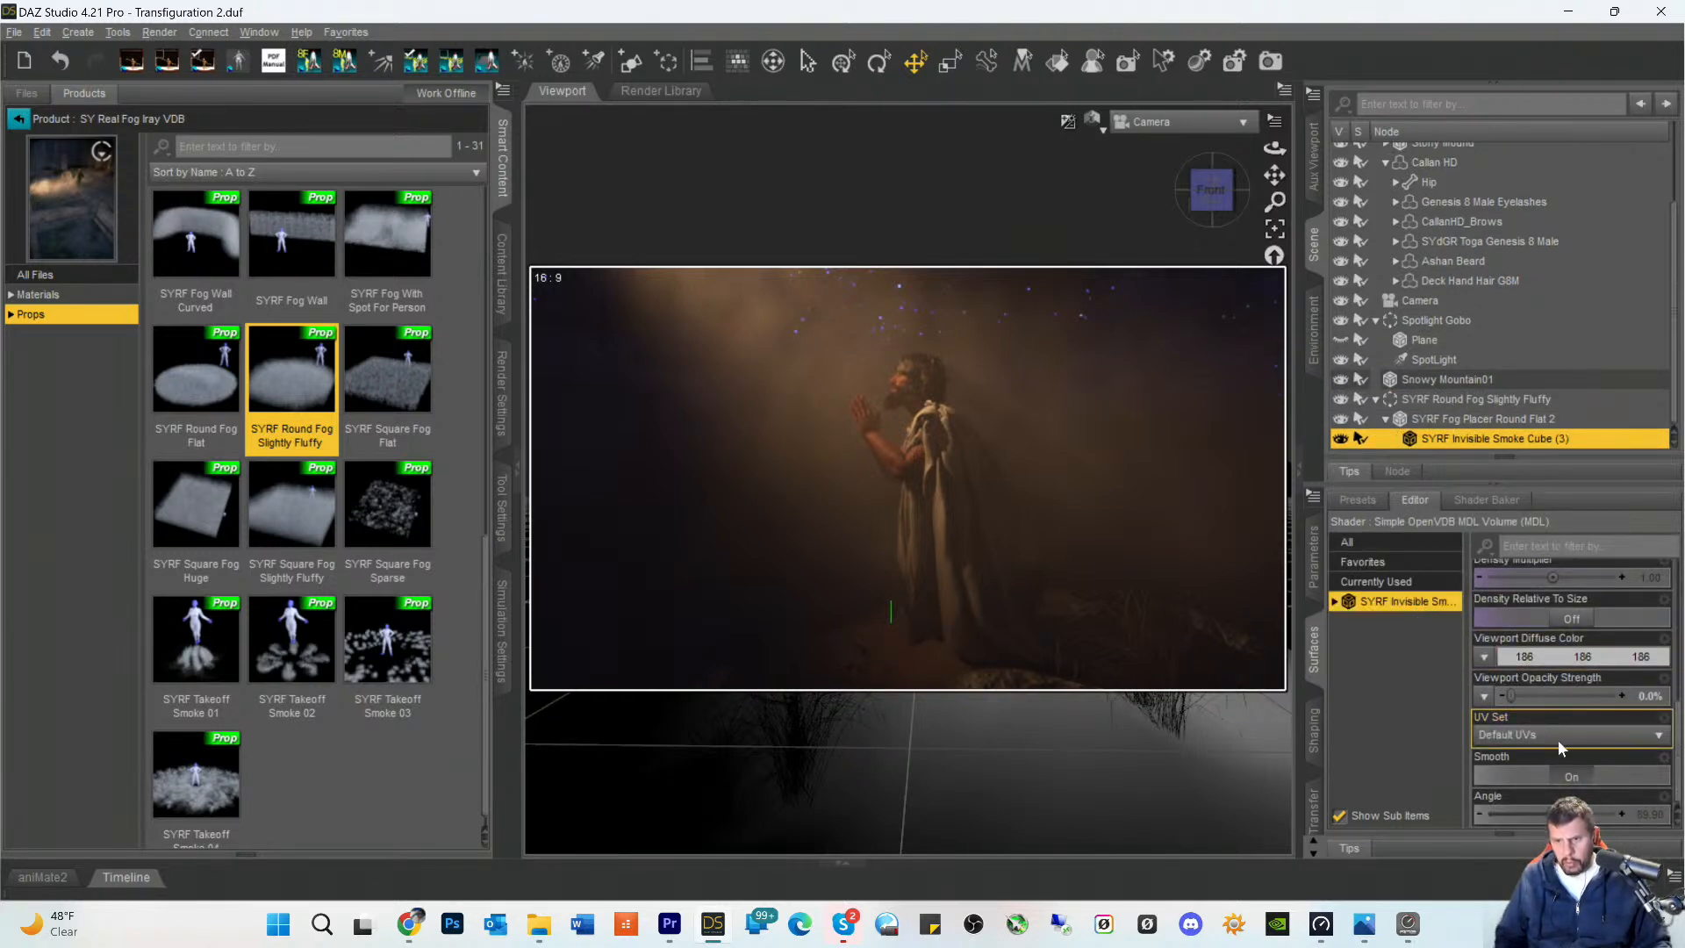
scroll(1572, 746, up, 3)
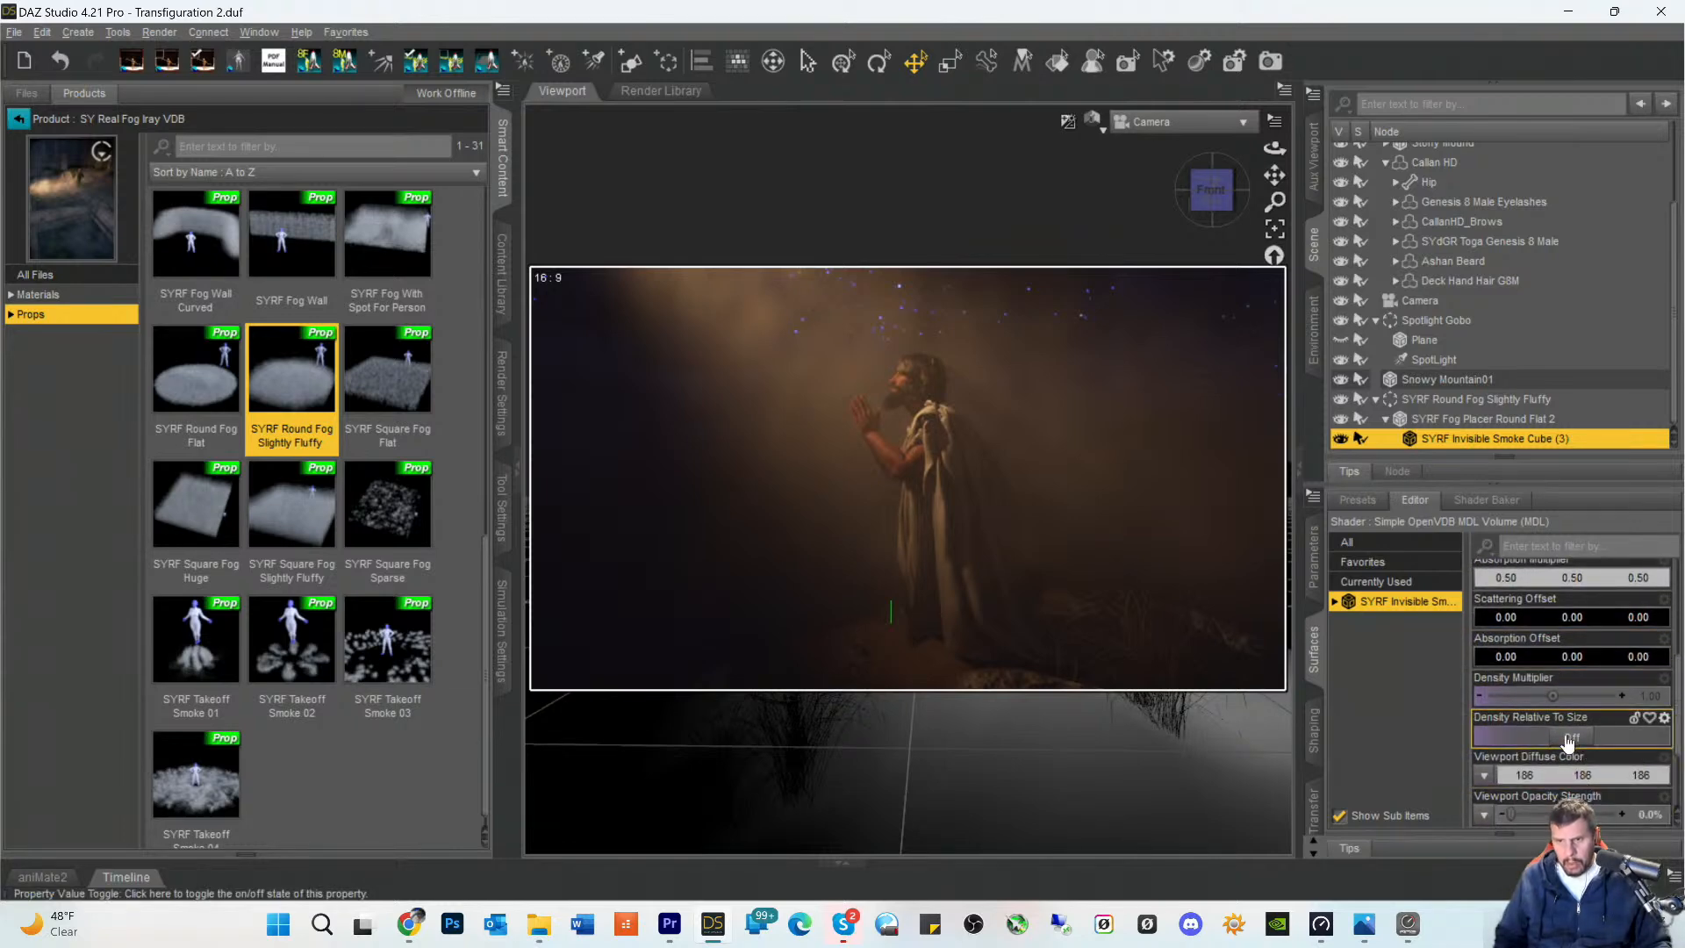
click(1572, 739)
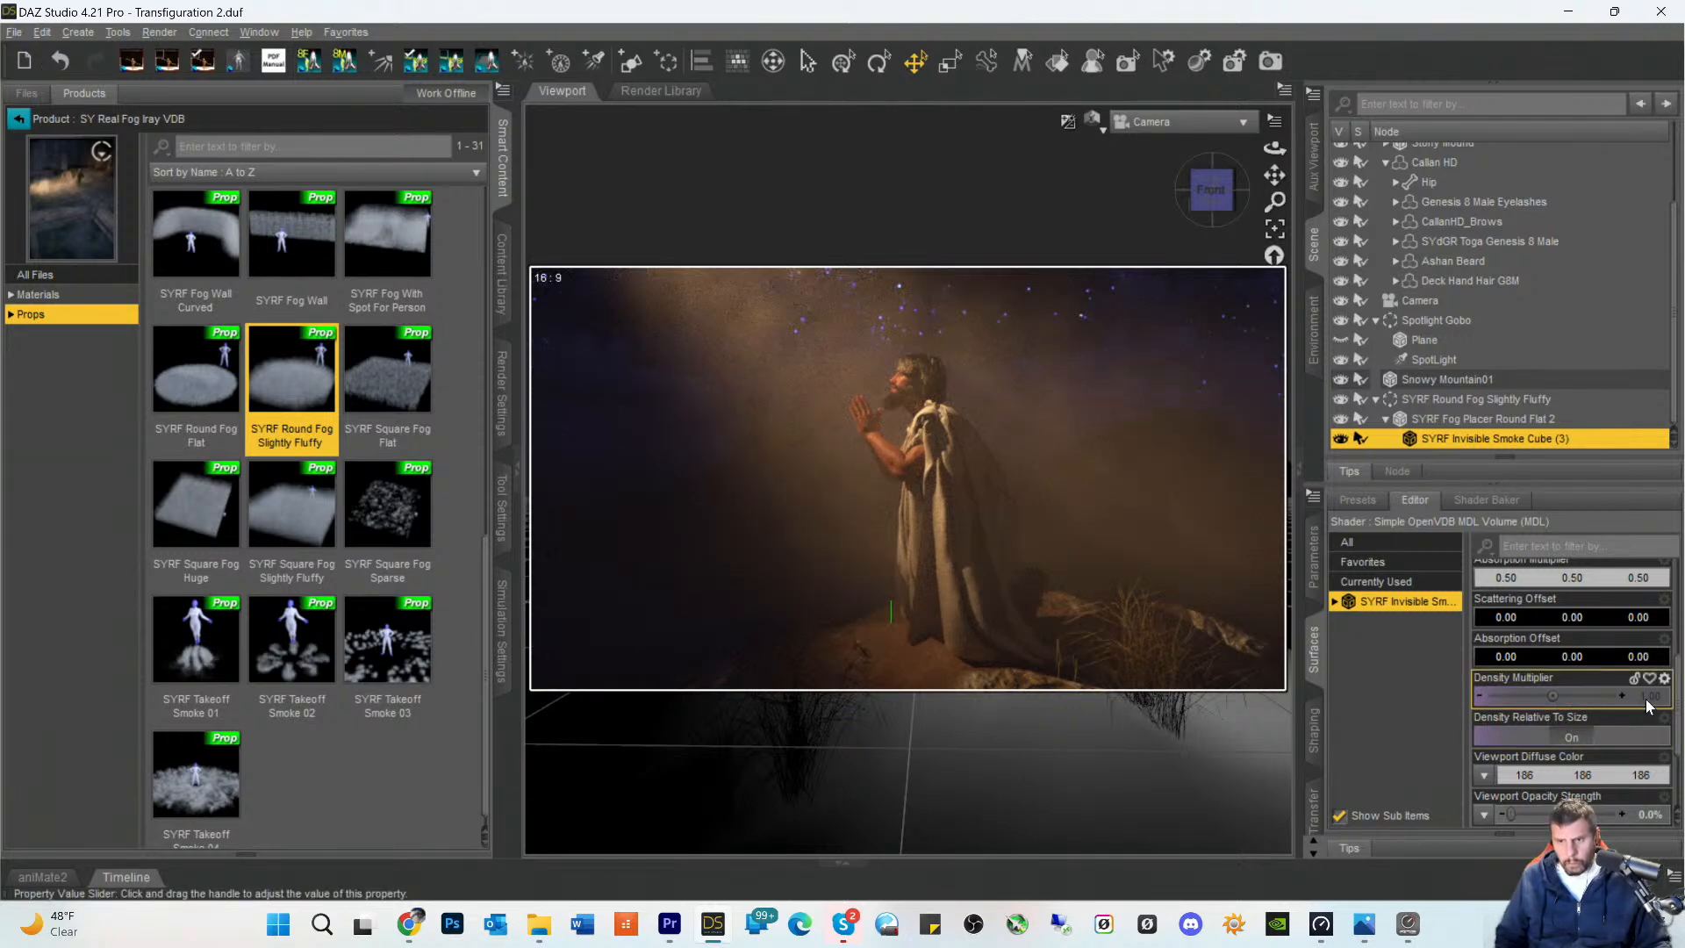
- Set the Density Multiplier of the SYRF Invisible Smoke Cube (3) surface to 0.5
double_click(1568, 697)
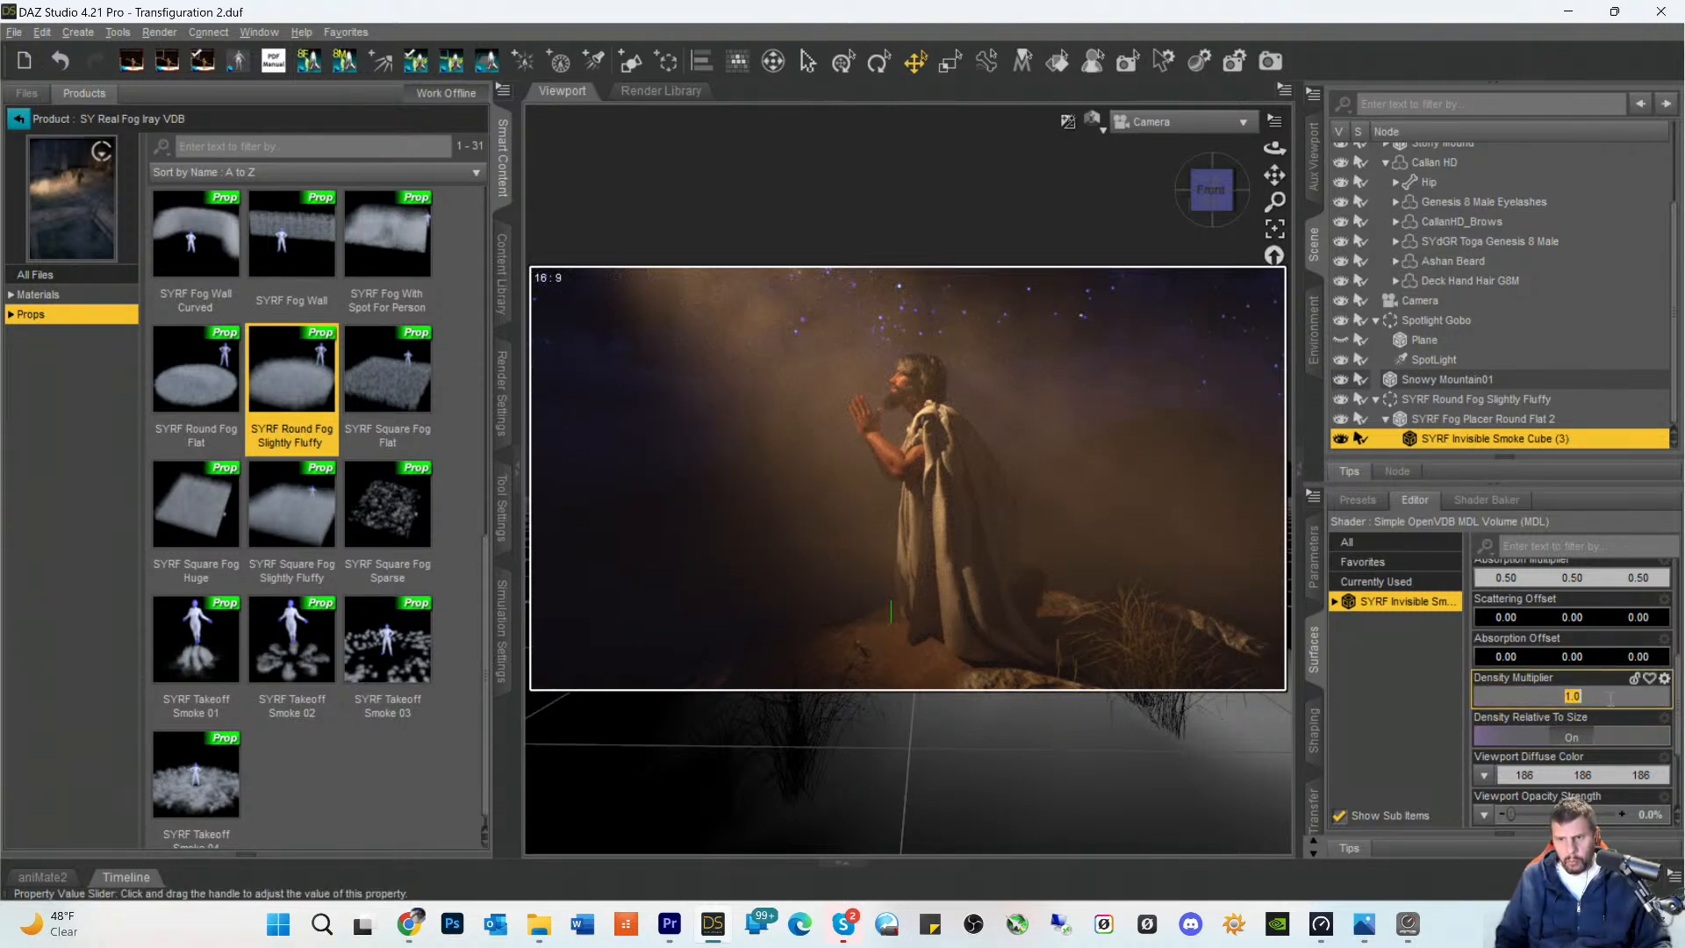
key(BackSpace)
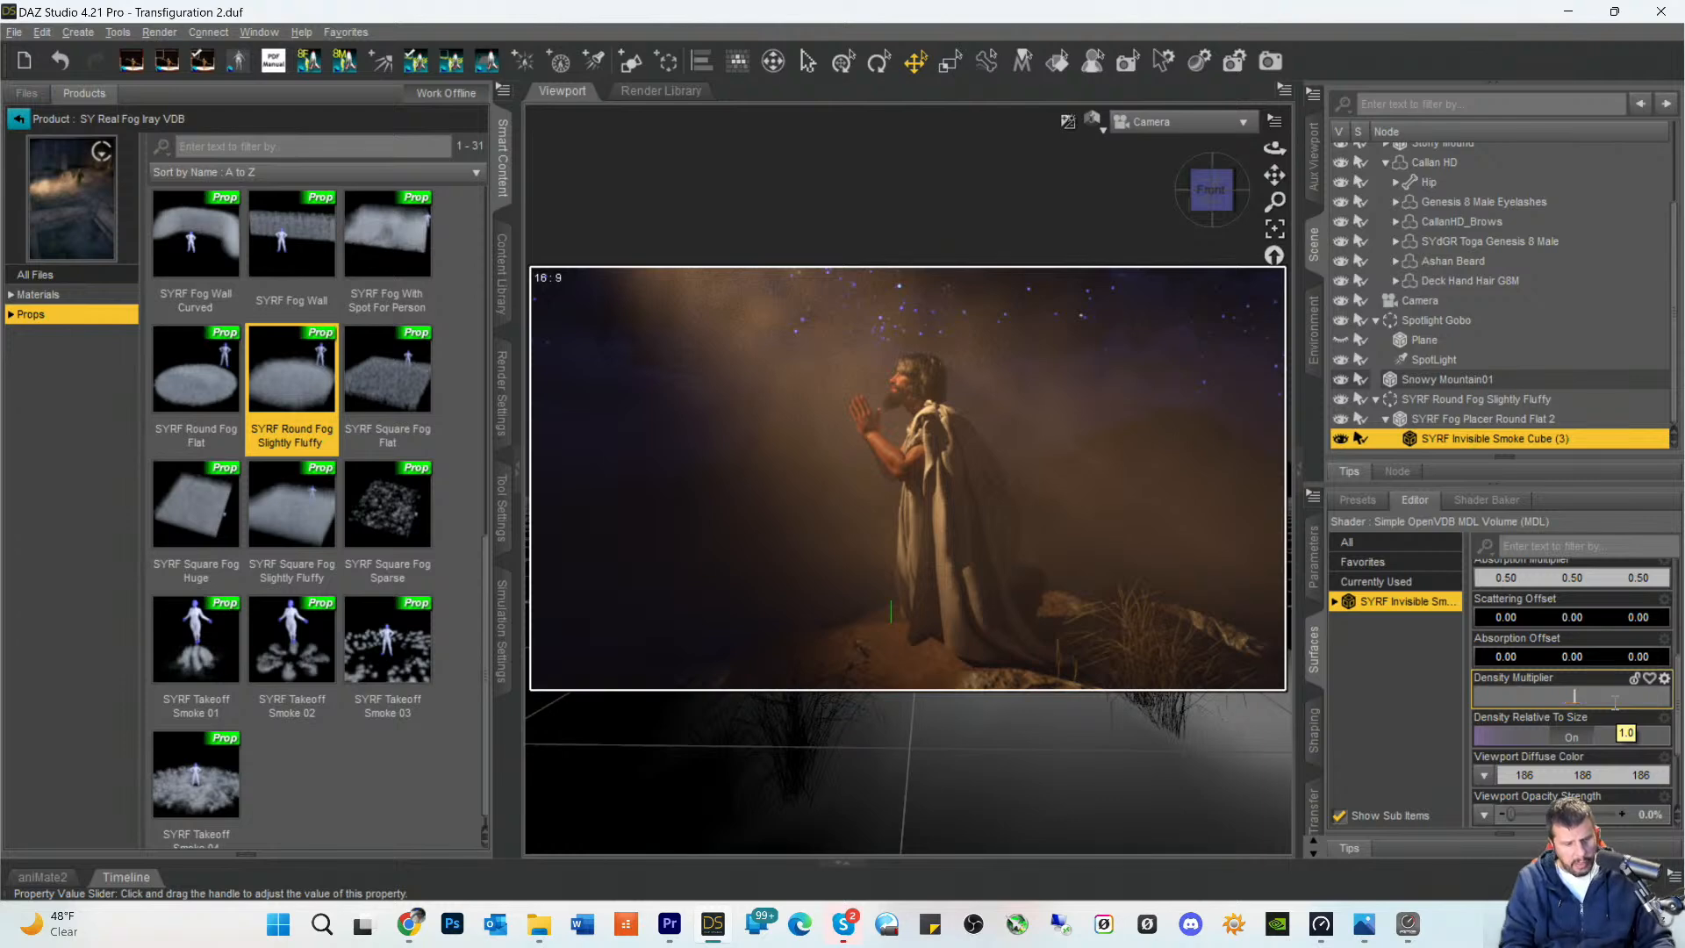
text(0.5)
key(Return)
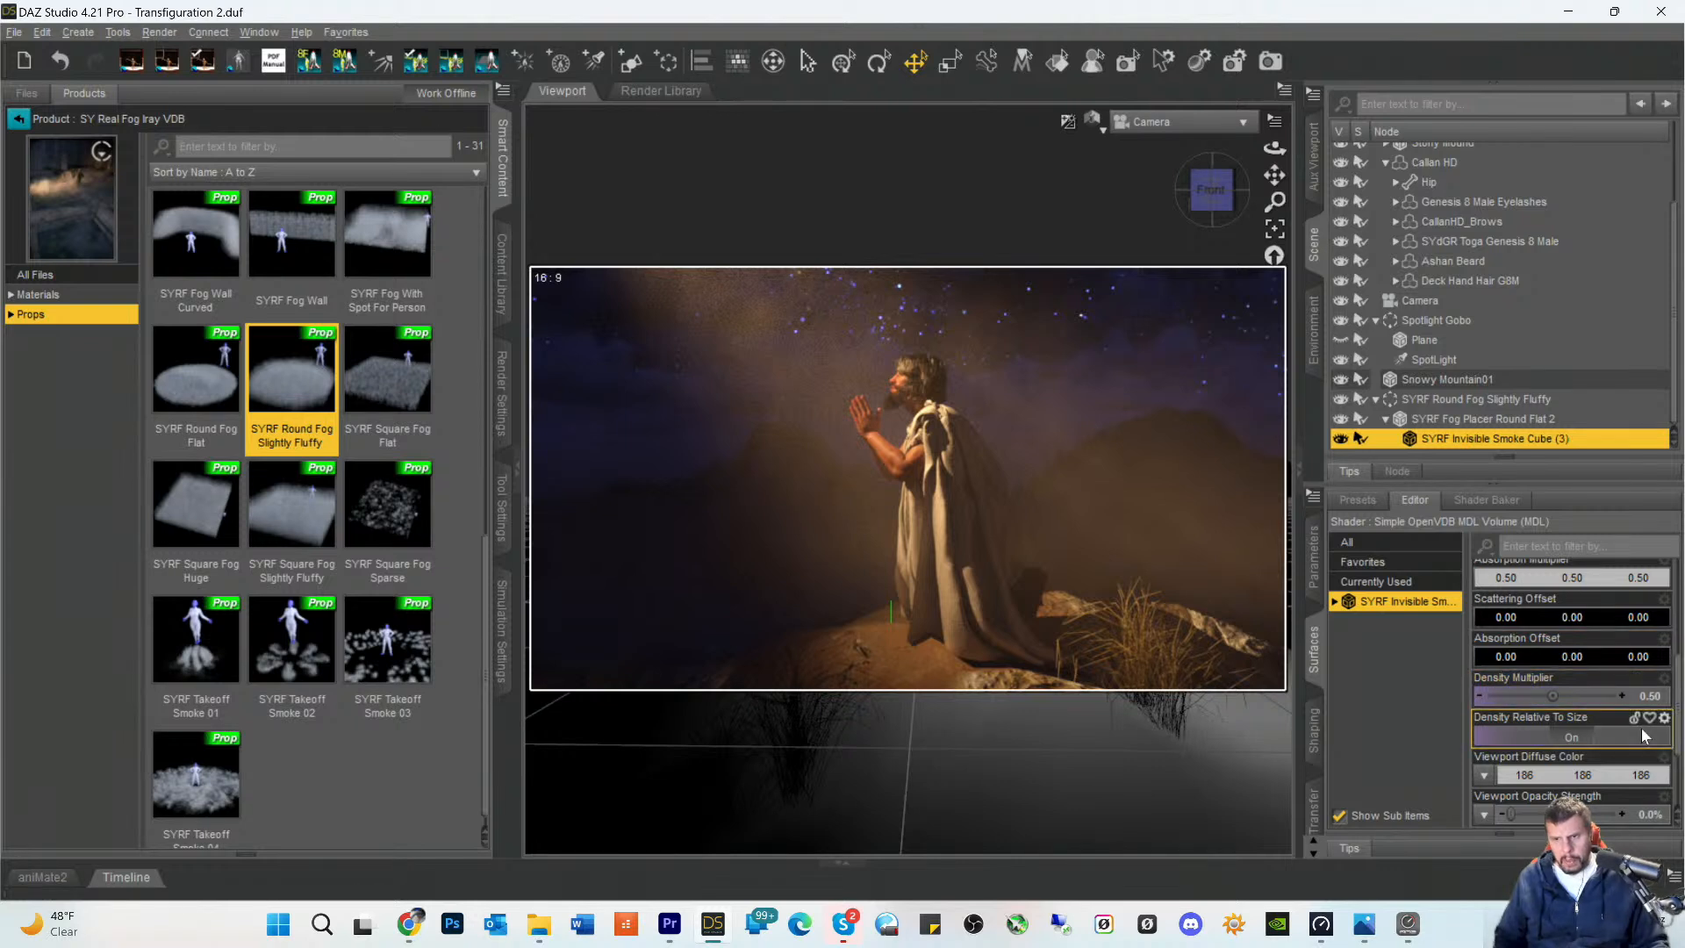
- Delete the SYRF Round Fog Slightly Fluffy group and the hidden SYRF Fog Pouf group under Figure and mound
click(1397, 402)
key(Delete)
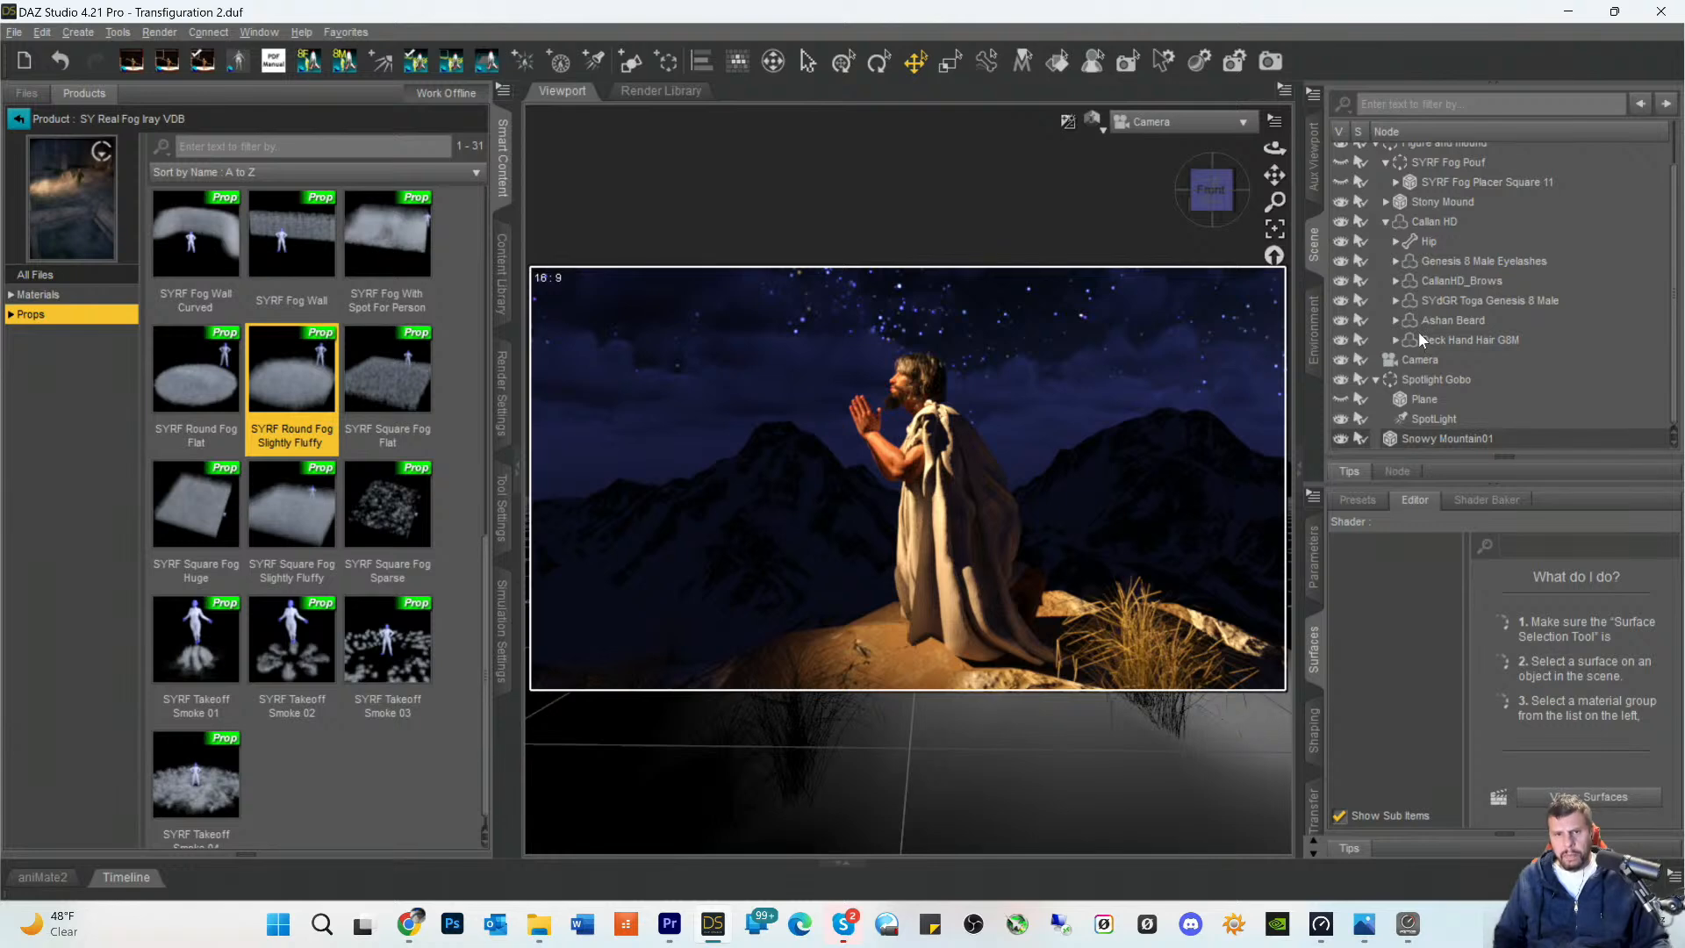
scroll(1419, 333, up, 1)
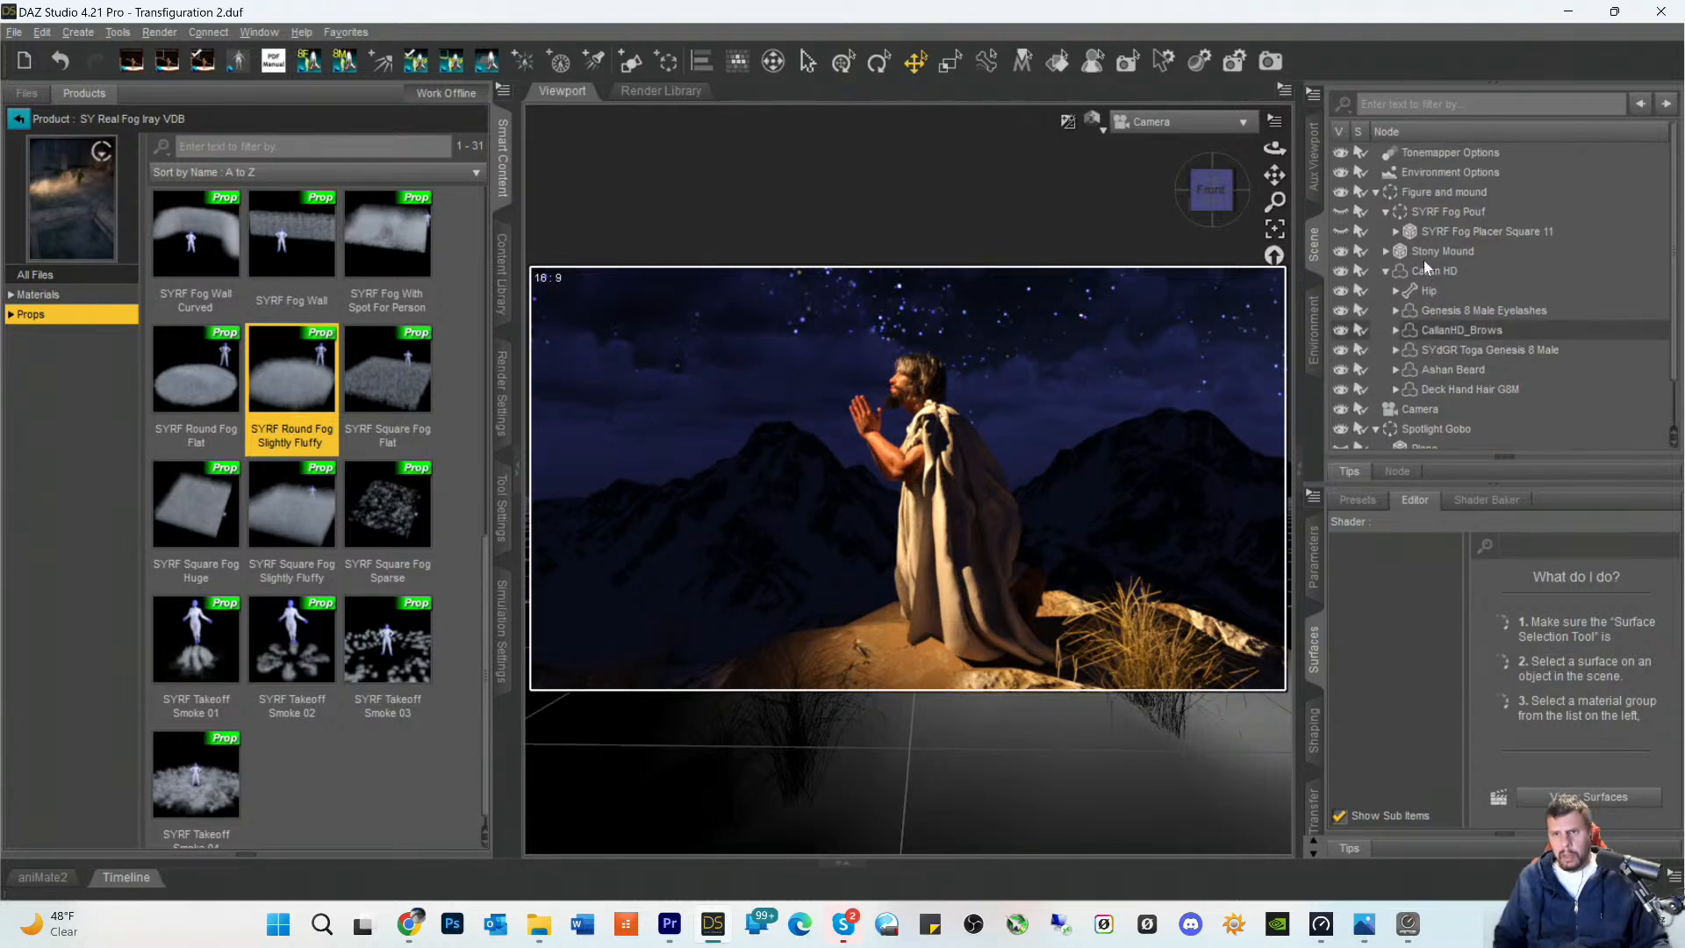
click(1425, 213)
key(Delete)
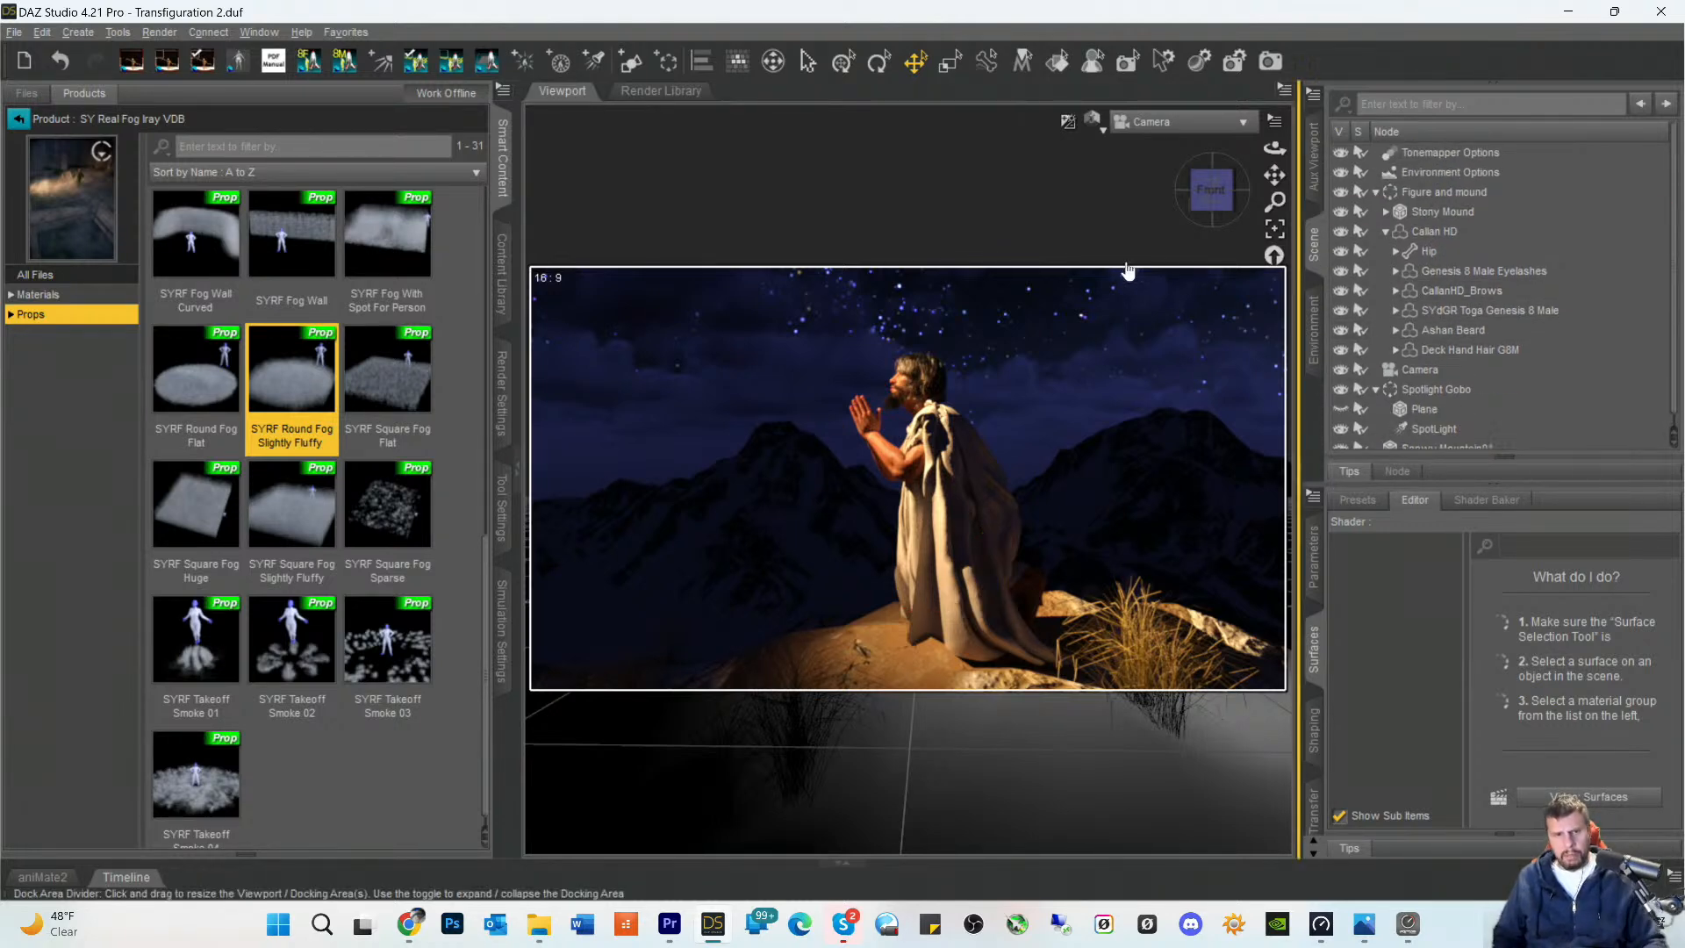
- Try out the SYRF Fog Spindly prop shifted far to the left of the figure, and remove it from the scene
scroll(299, 420, up, 10)
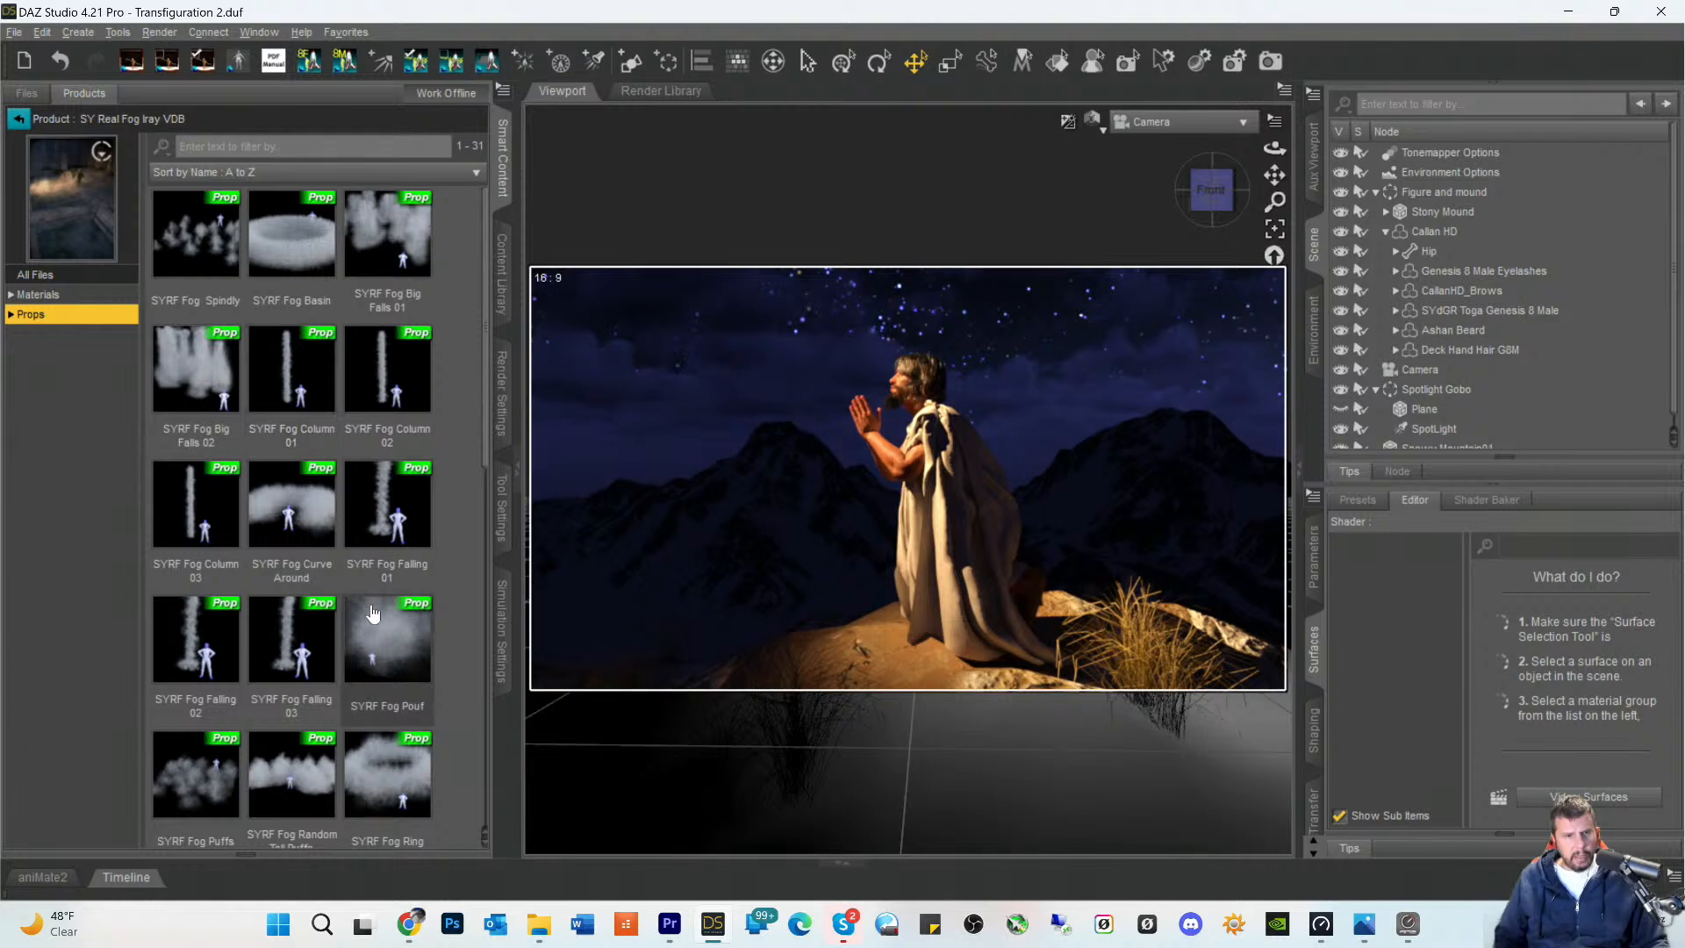
double_click(203, 243)
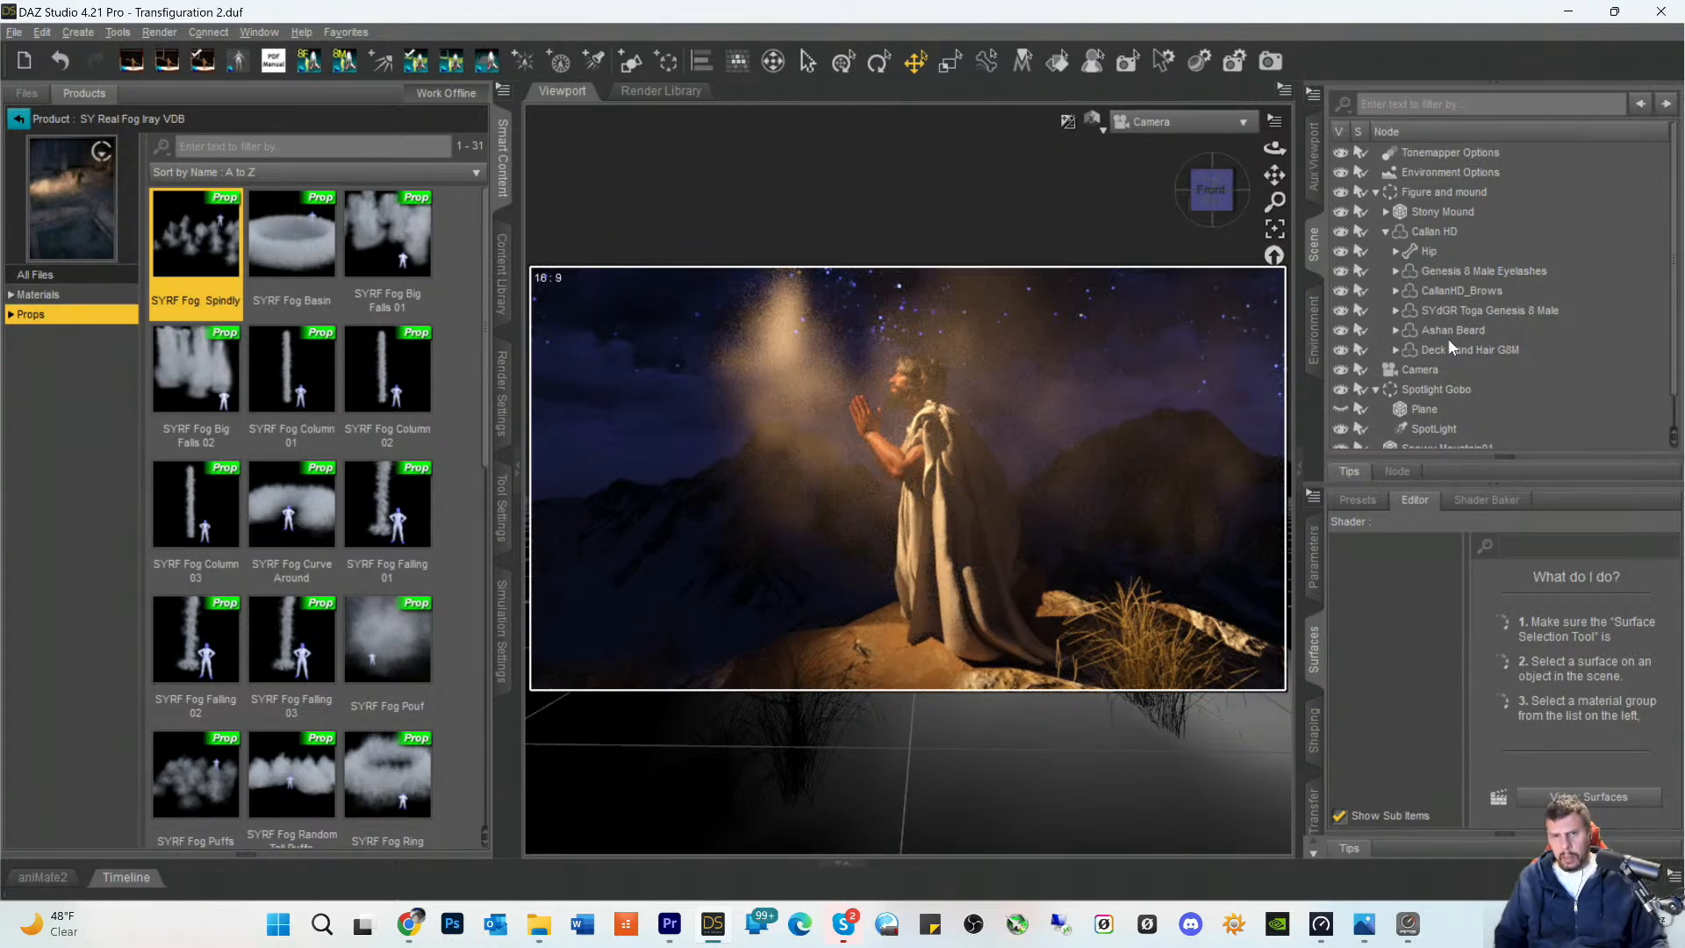
scroll(1447, 339, down, 1)
click(1453, 439)
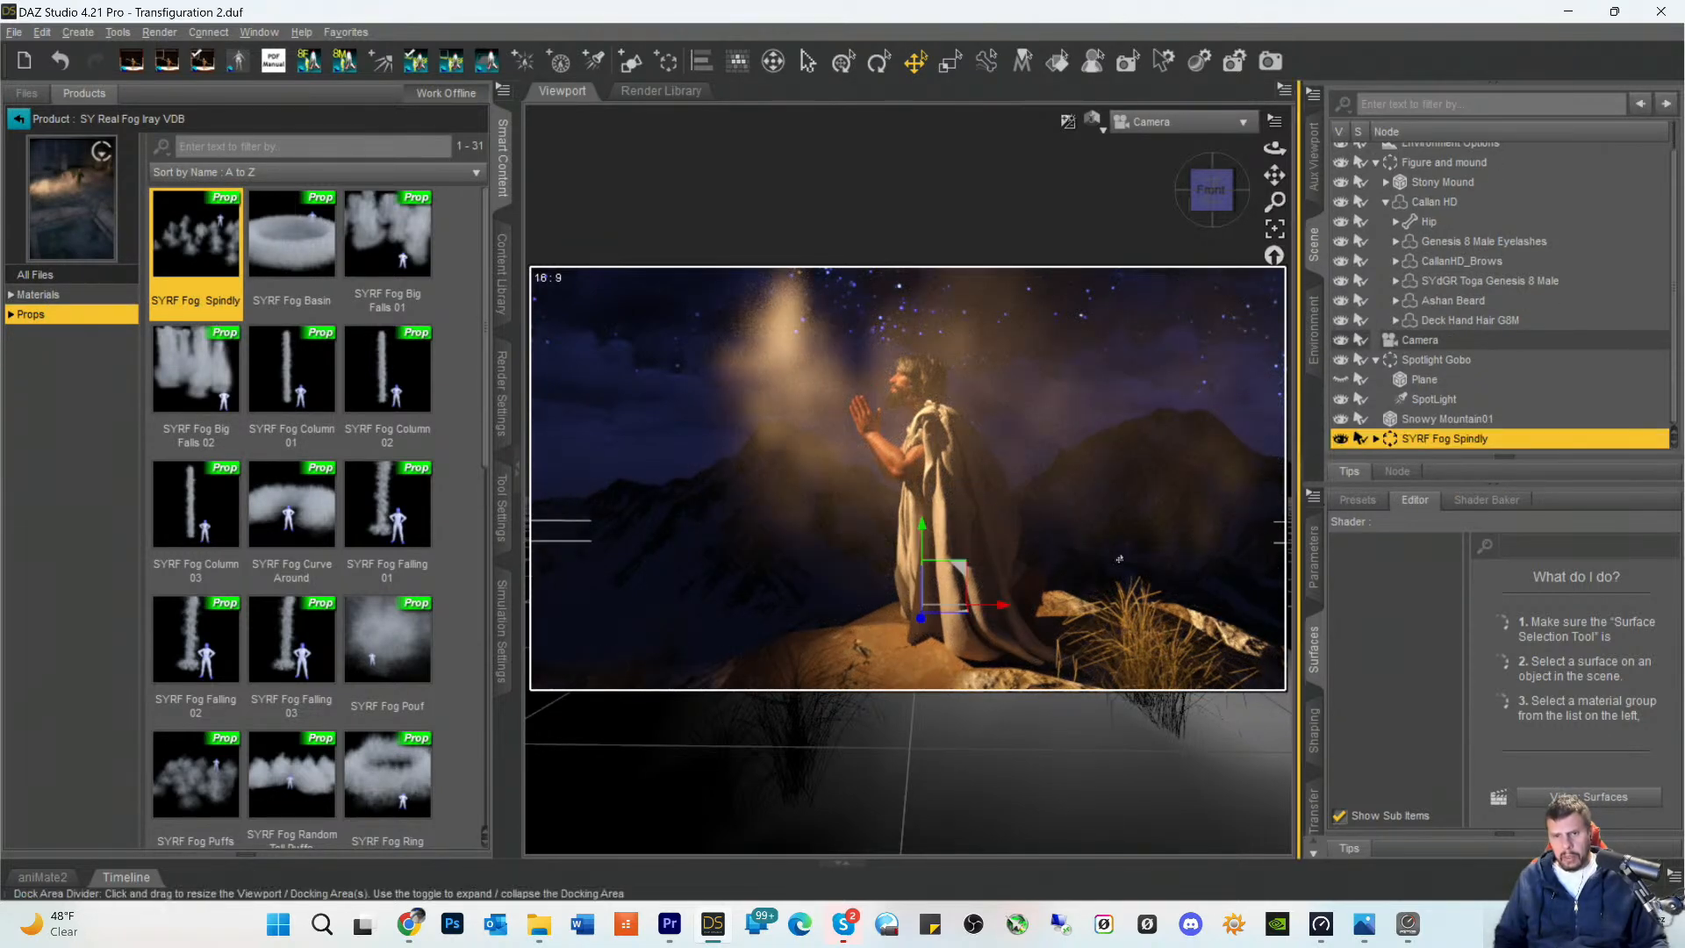
drag(1004, 612, 516, 631)
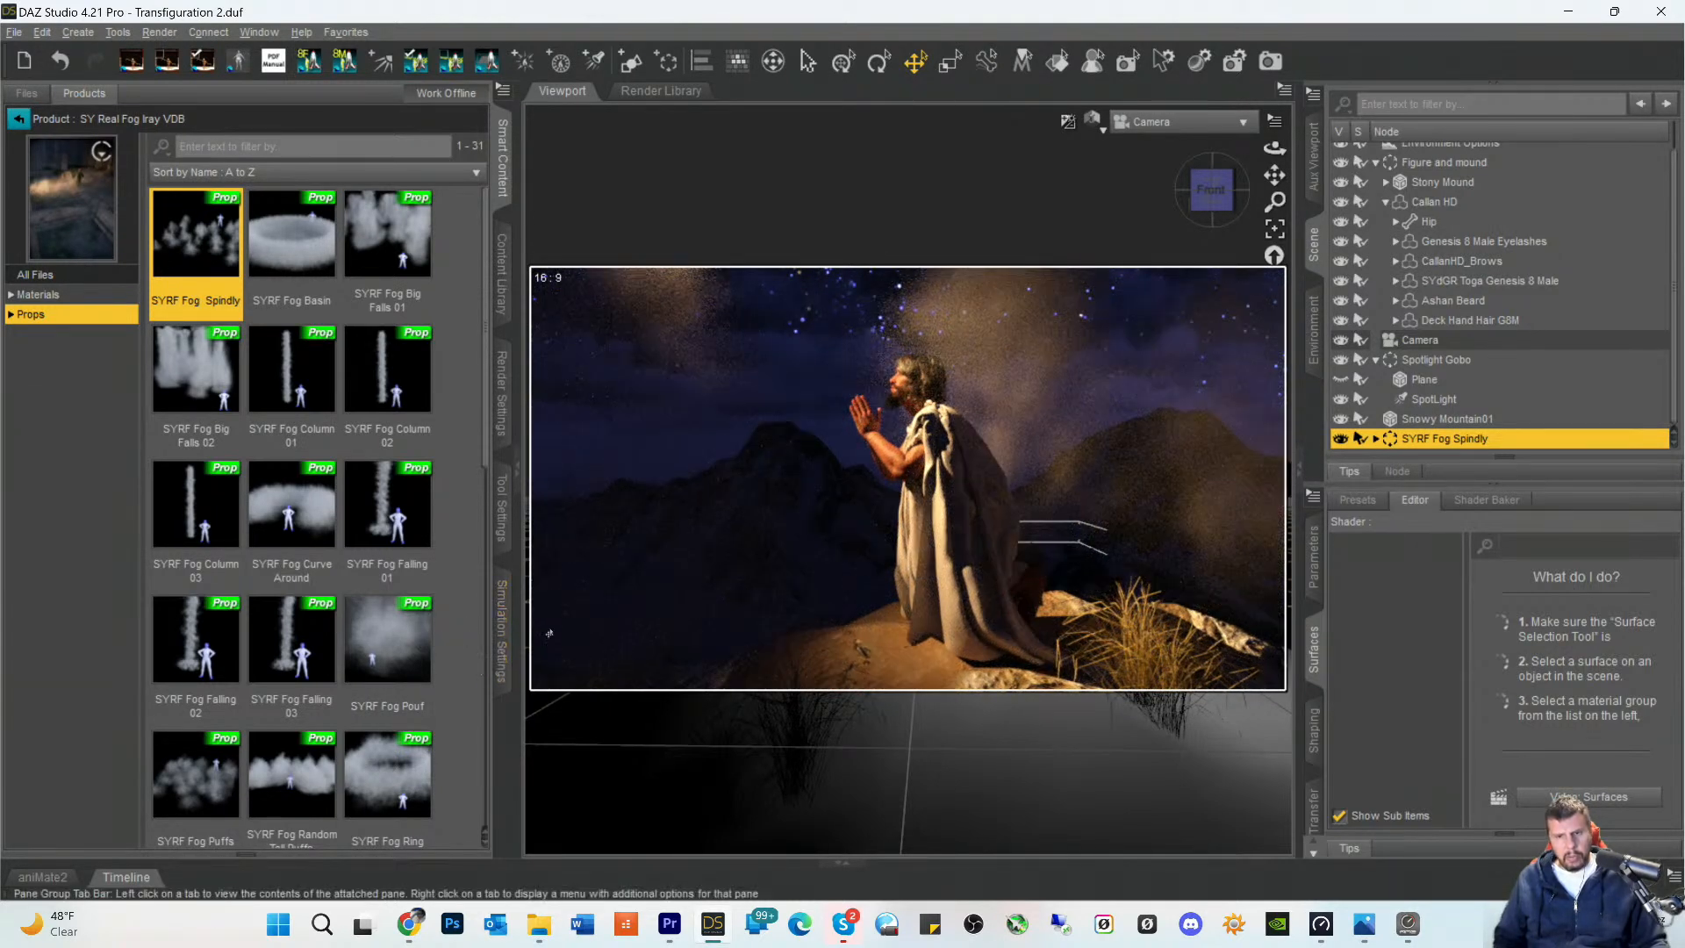
key(Delete)
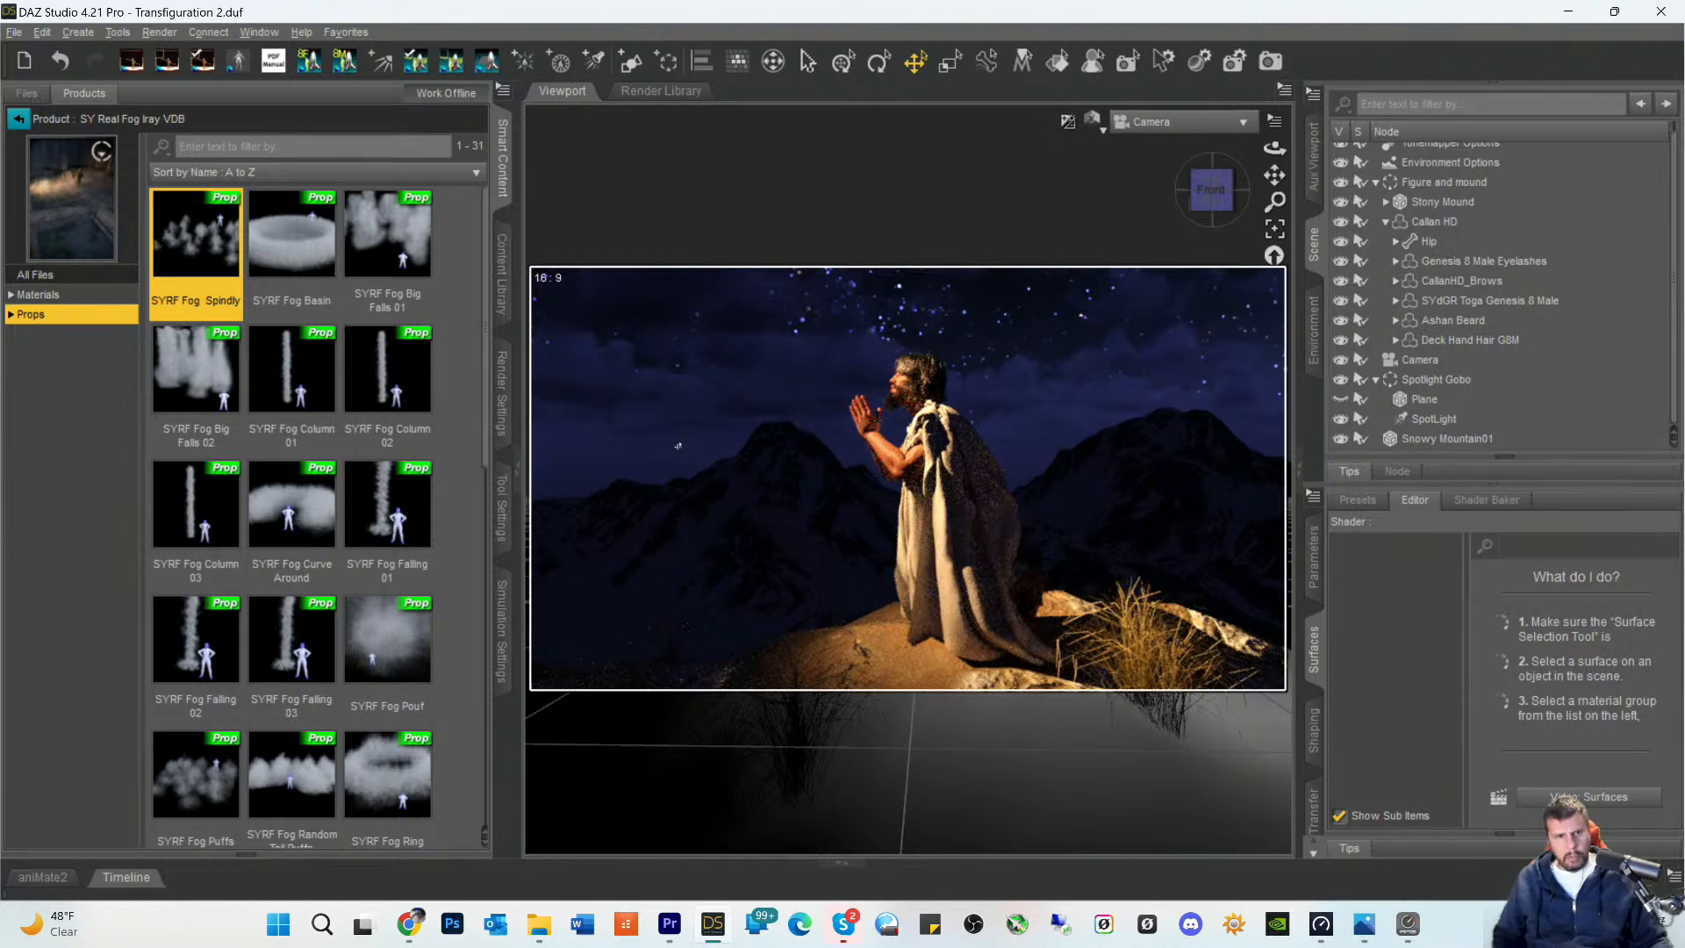
- Load the SYRF Fog Pouf prop, lower it slightly and shift it left of the kneeling figure
double_click(392, 650)
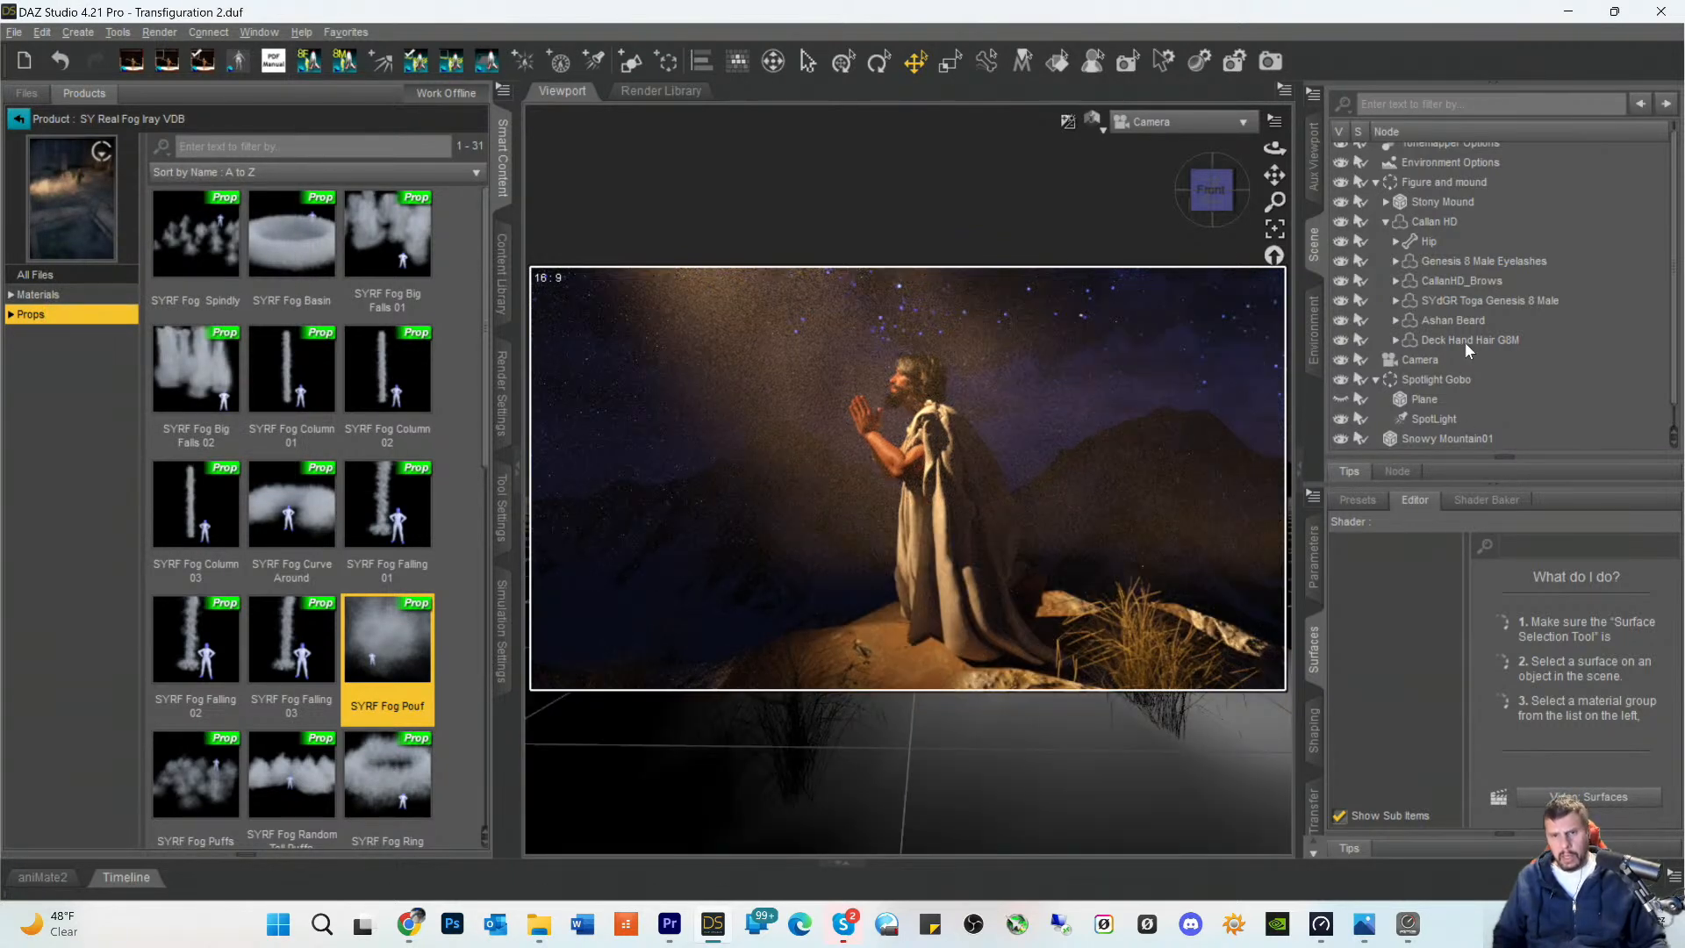
scroll(1464, 340, down, 1)
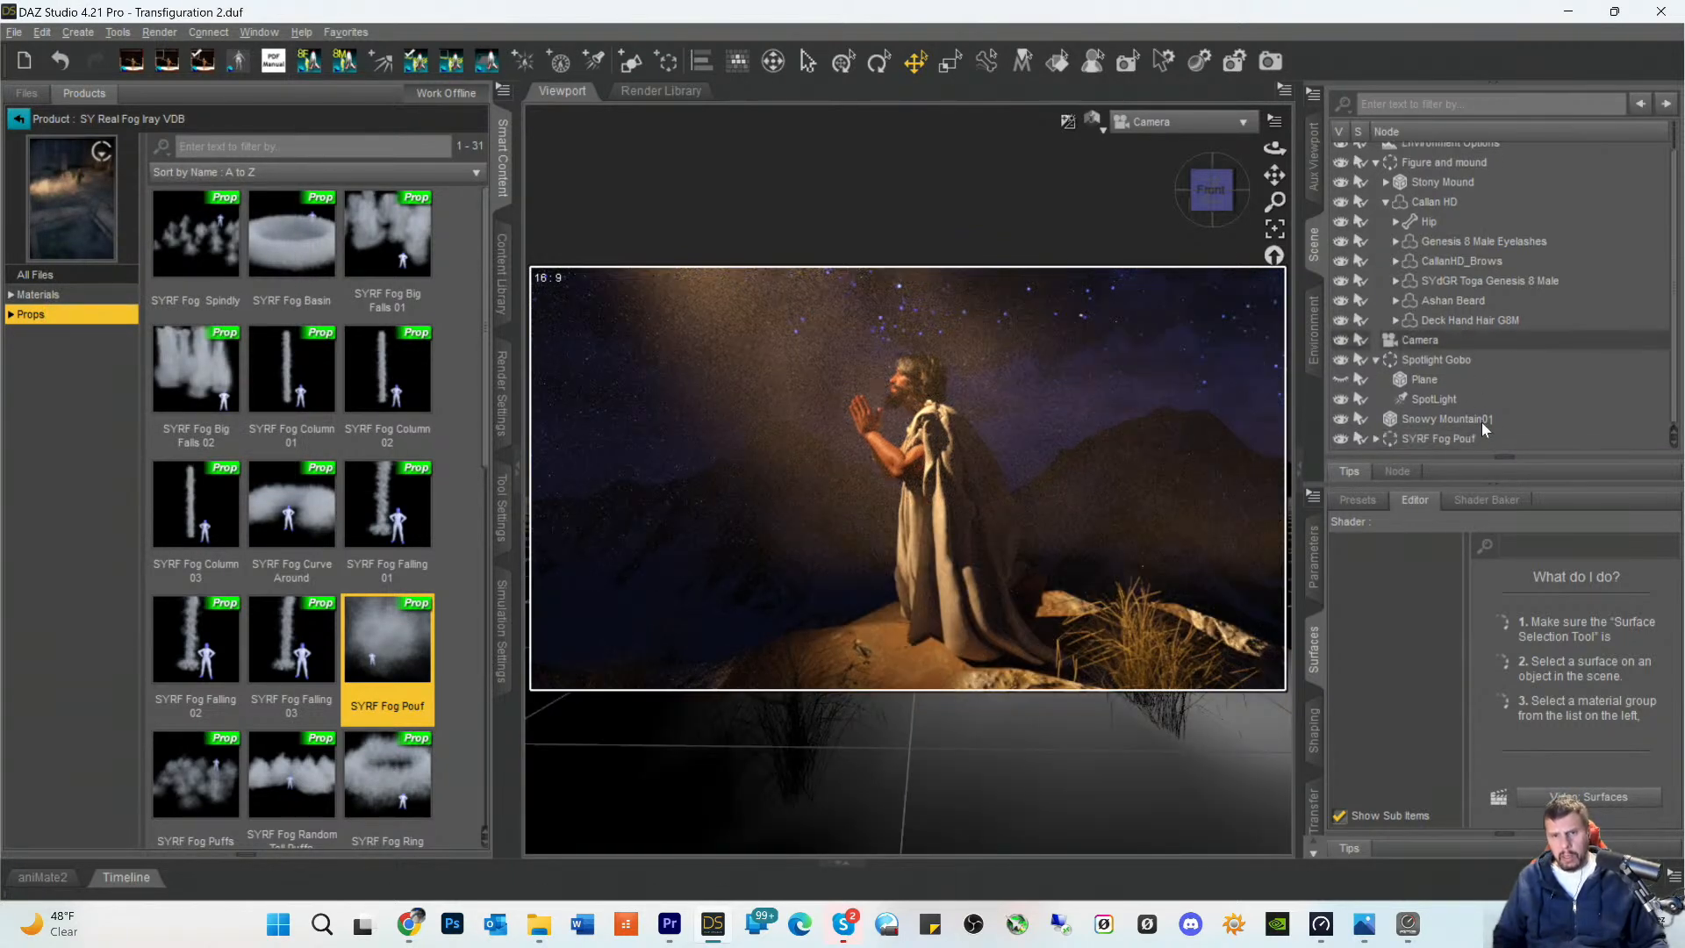
click(1435, 436)
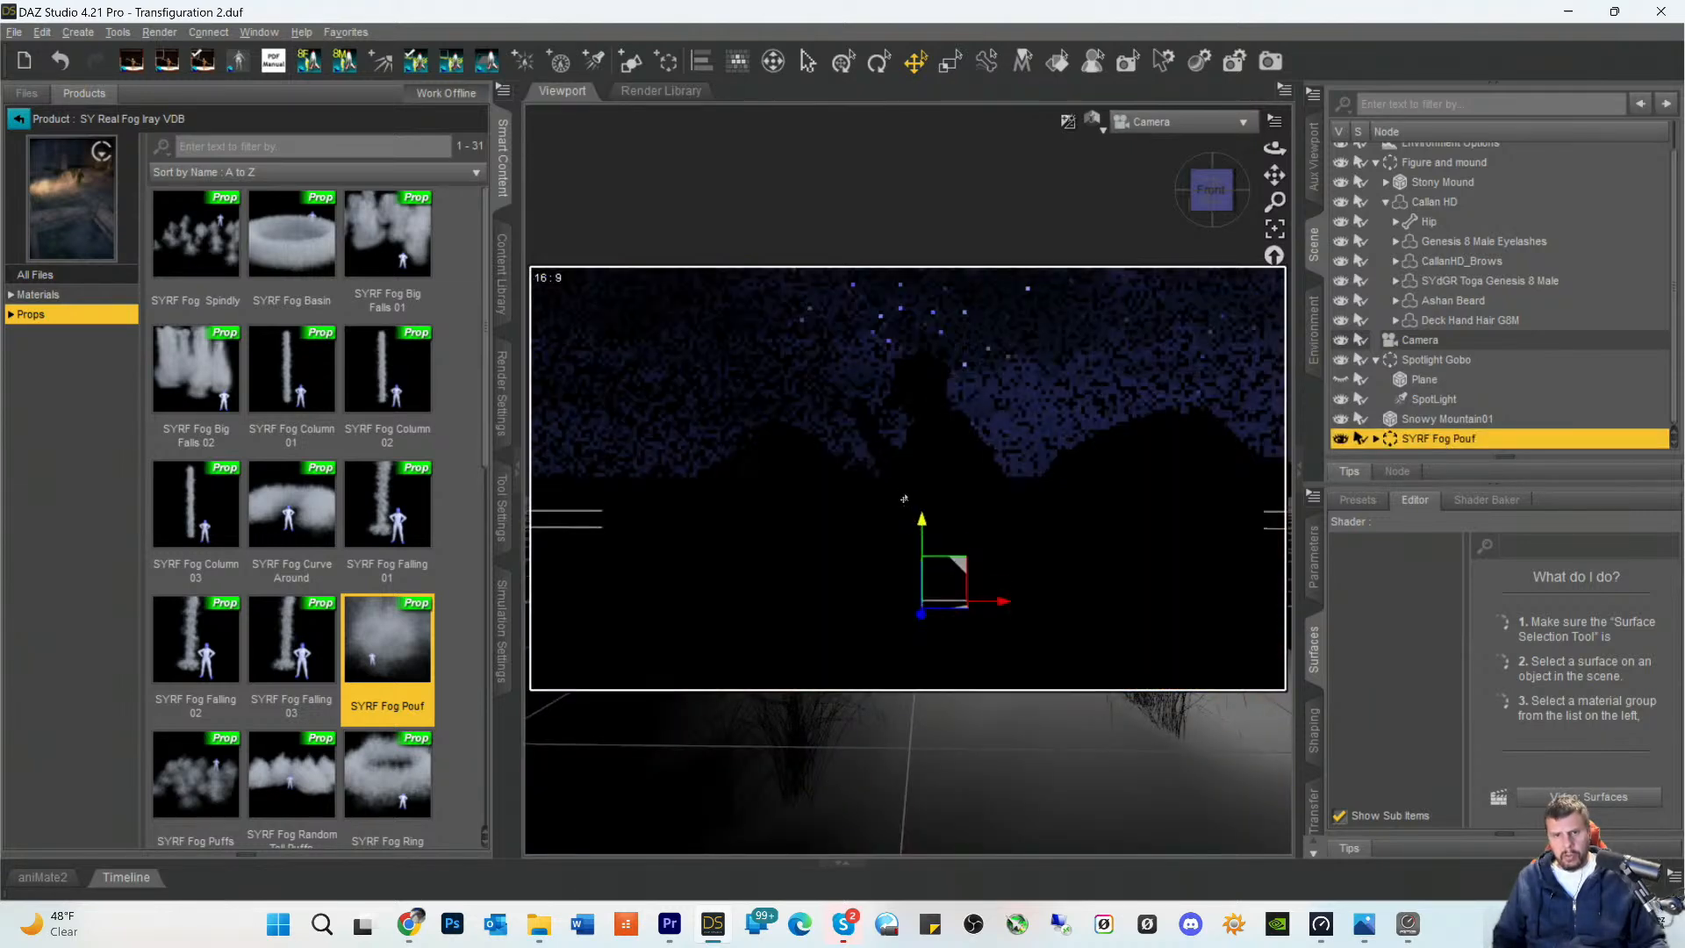
drag(904, 499, 922, 542)
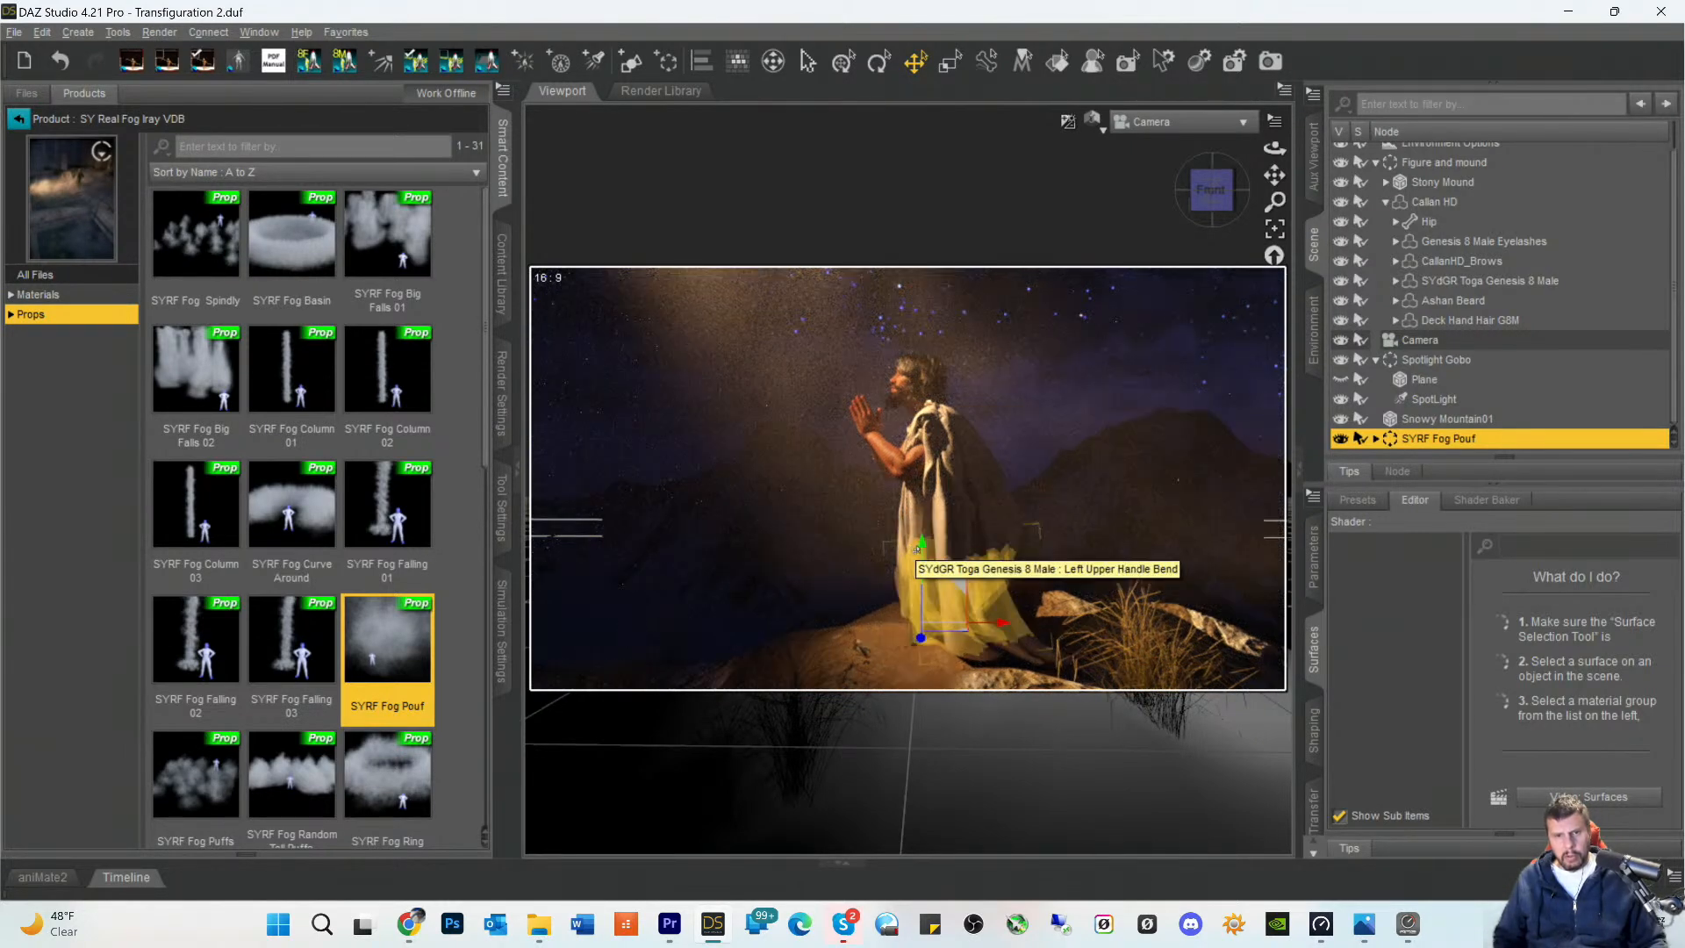
drag(917, 551, 907, 571)
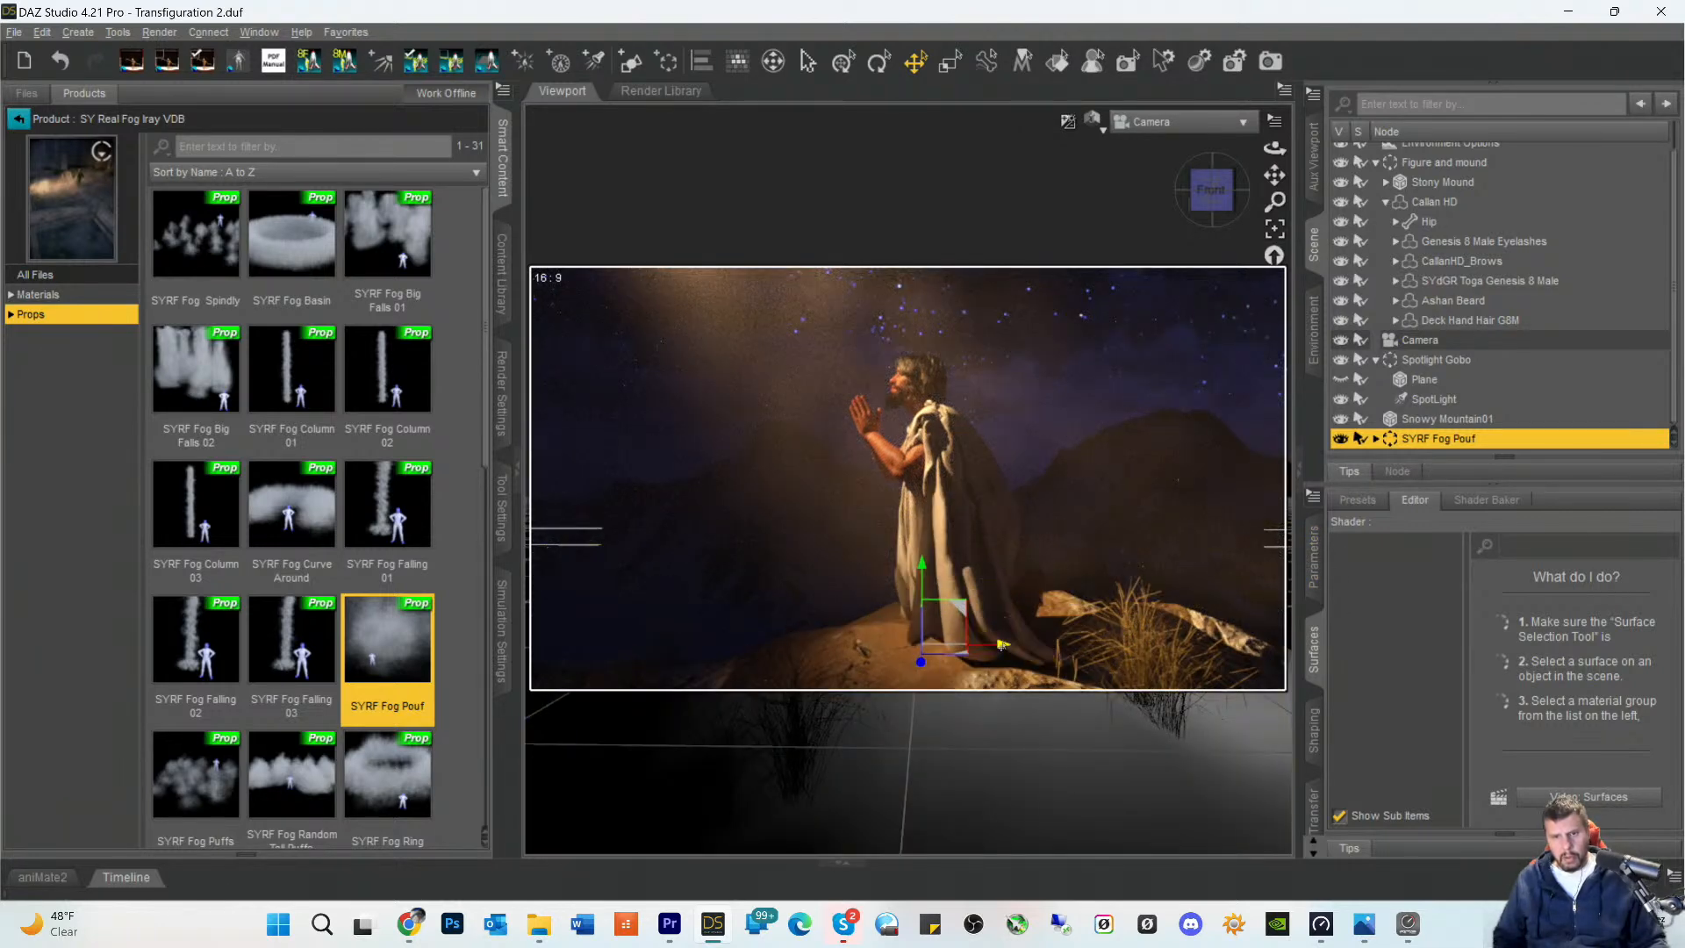
drag(1003, 645, 697, 648)
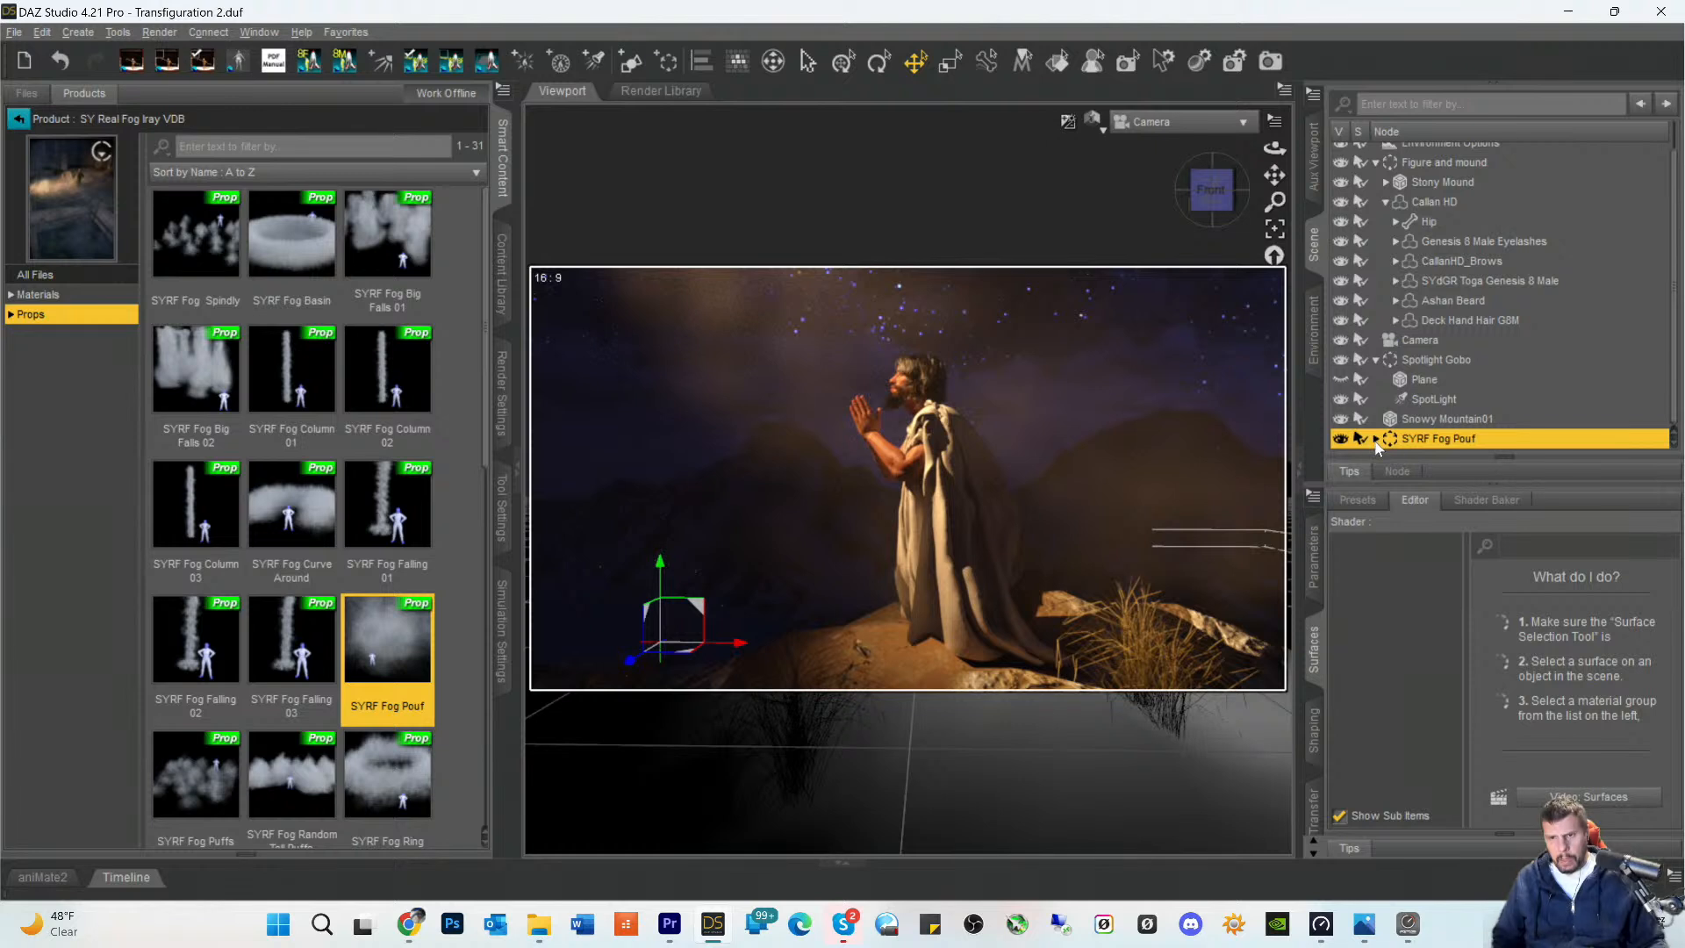
- Turn on Density Relative To Size for the SYRF Invisible Smoke Cube surface inside the SYRF Fog Pouf group
scroll(1426, 379, down, 1)
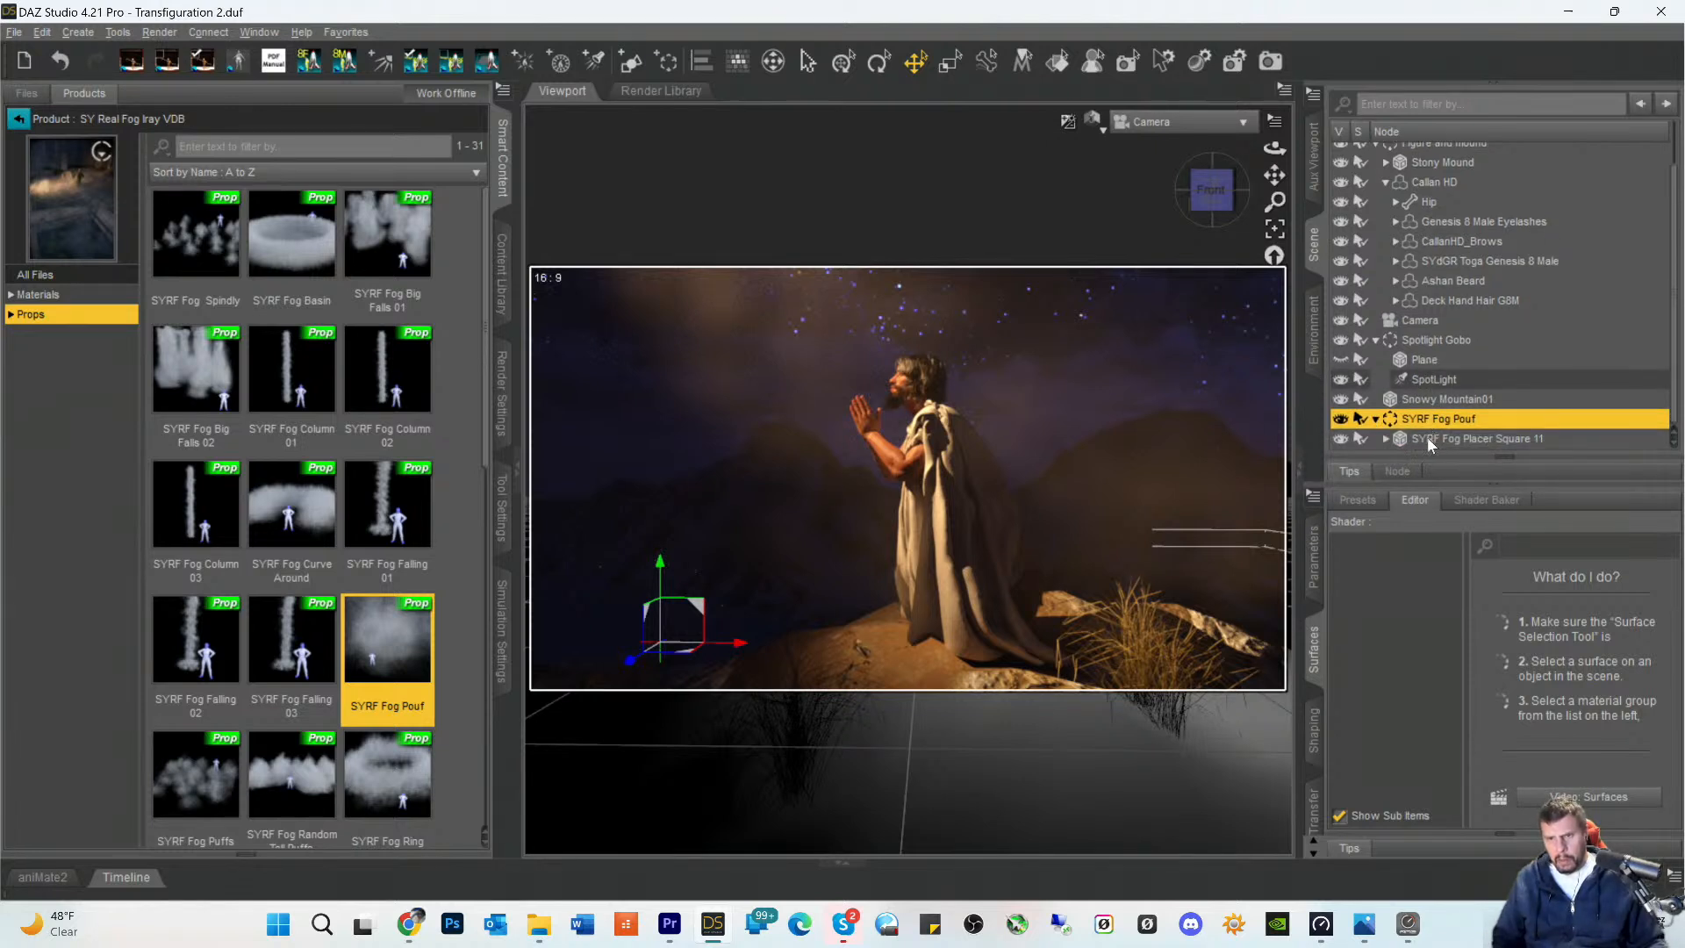
click(1425, 436)
click(1386, 438)
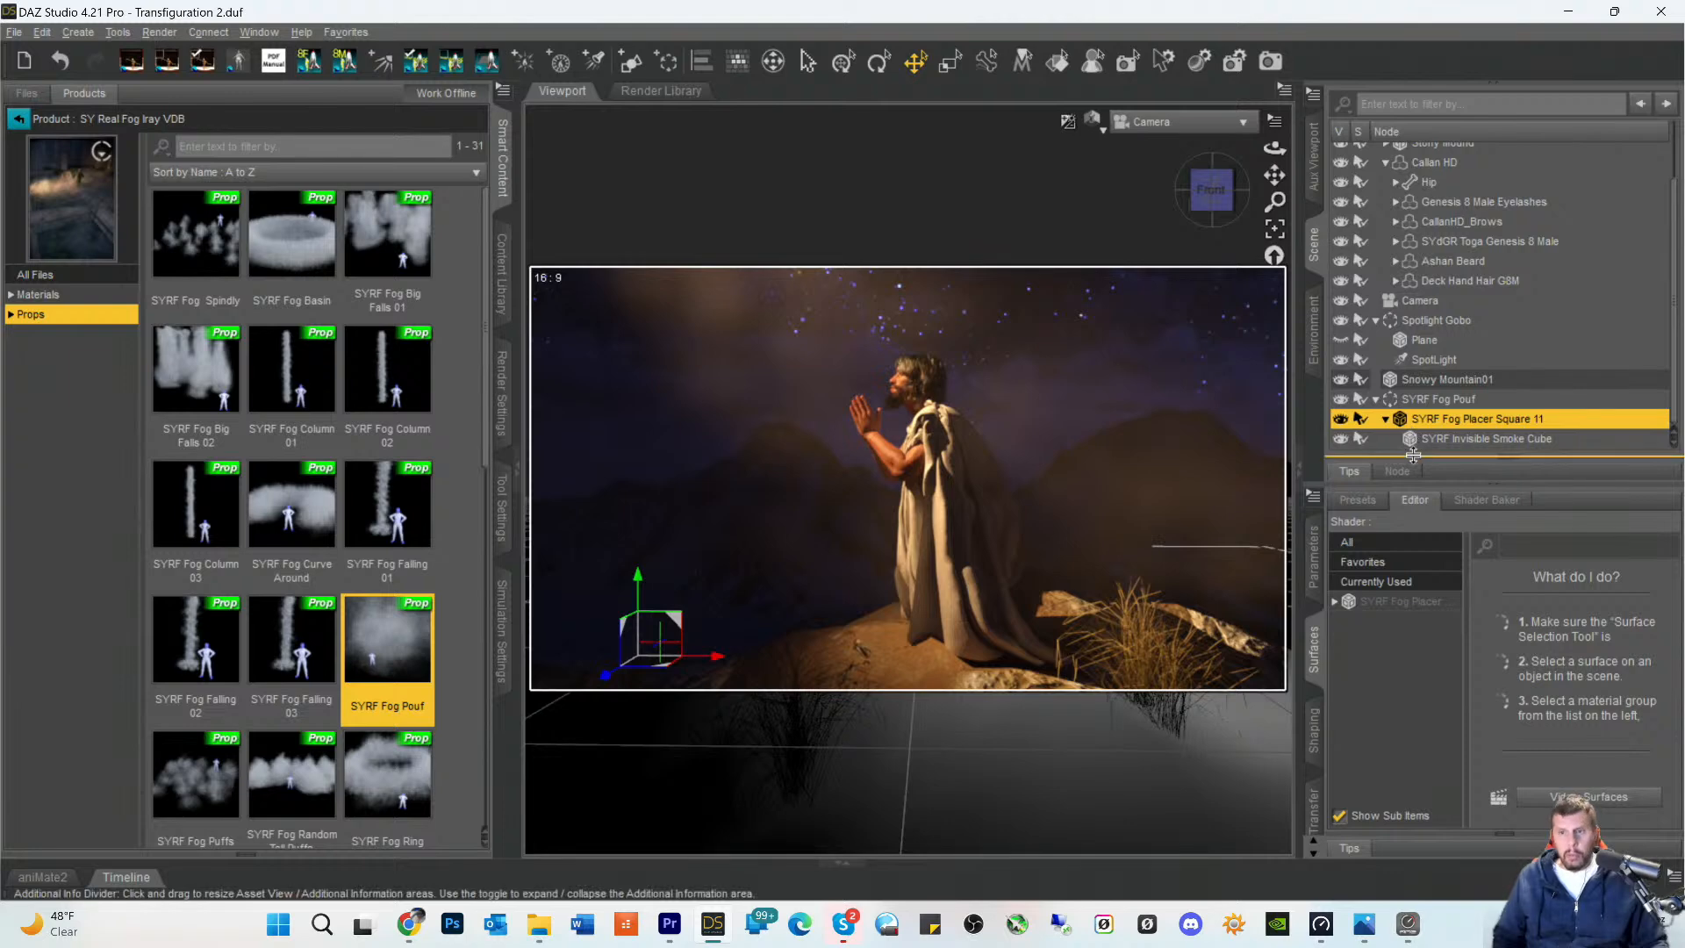
click(1432, 441)
click(1402, 601)
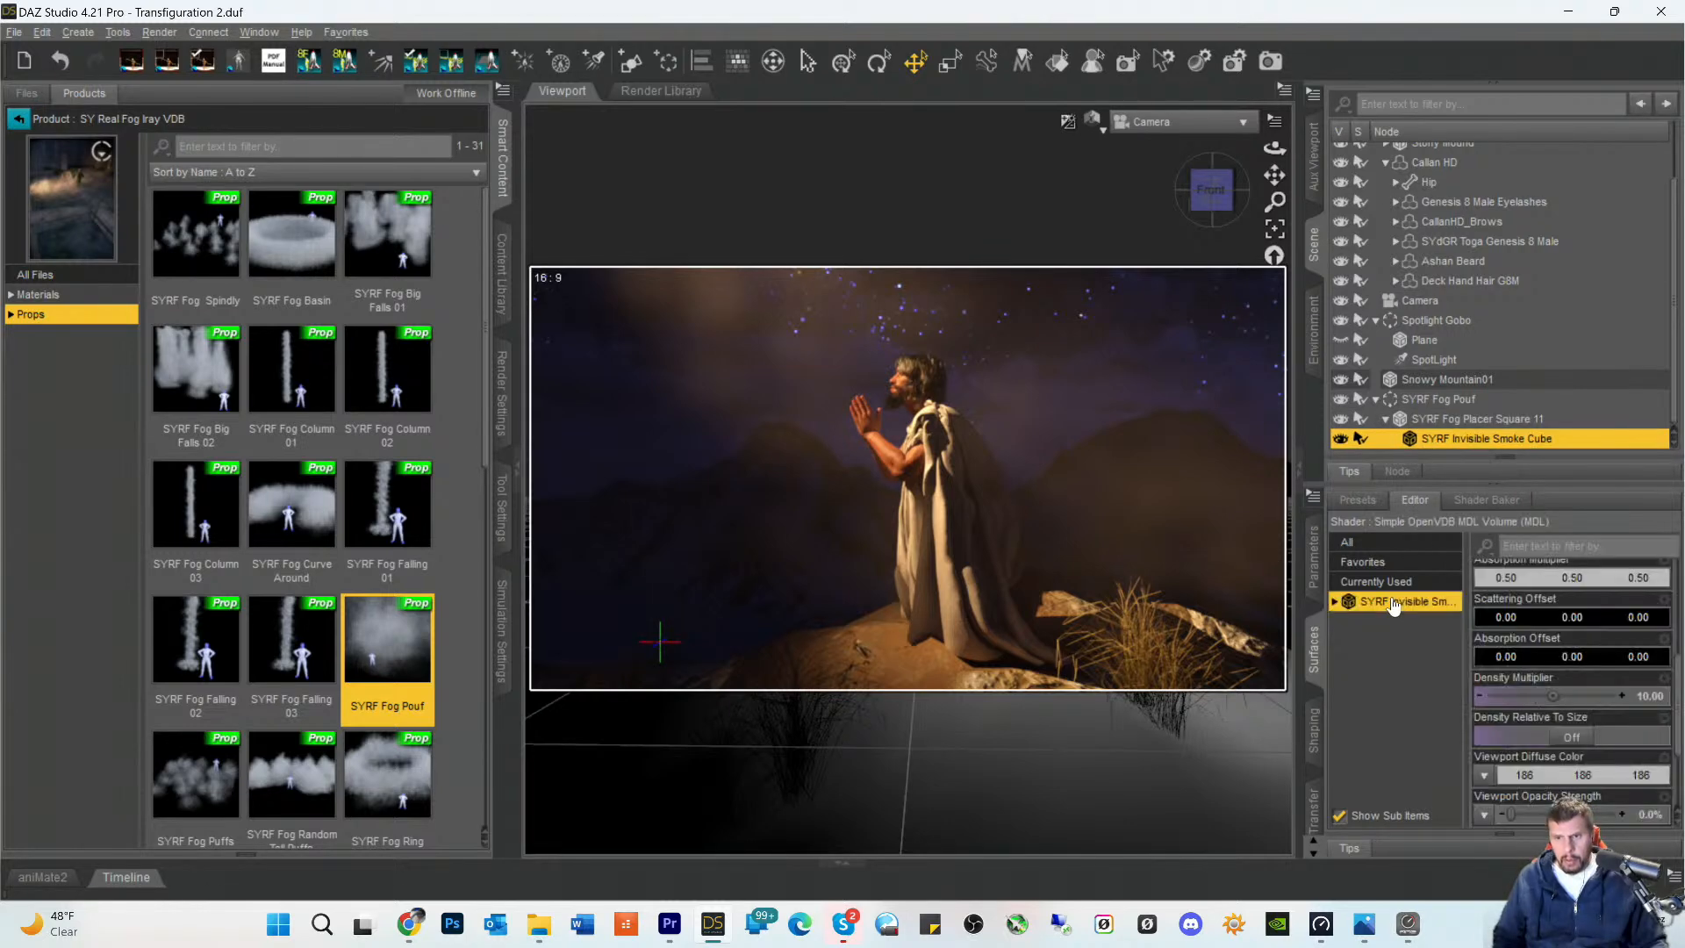
click(1587, 736)
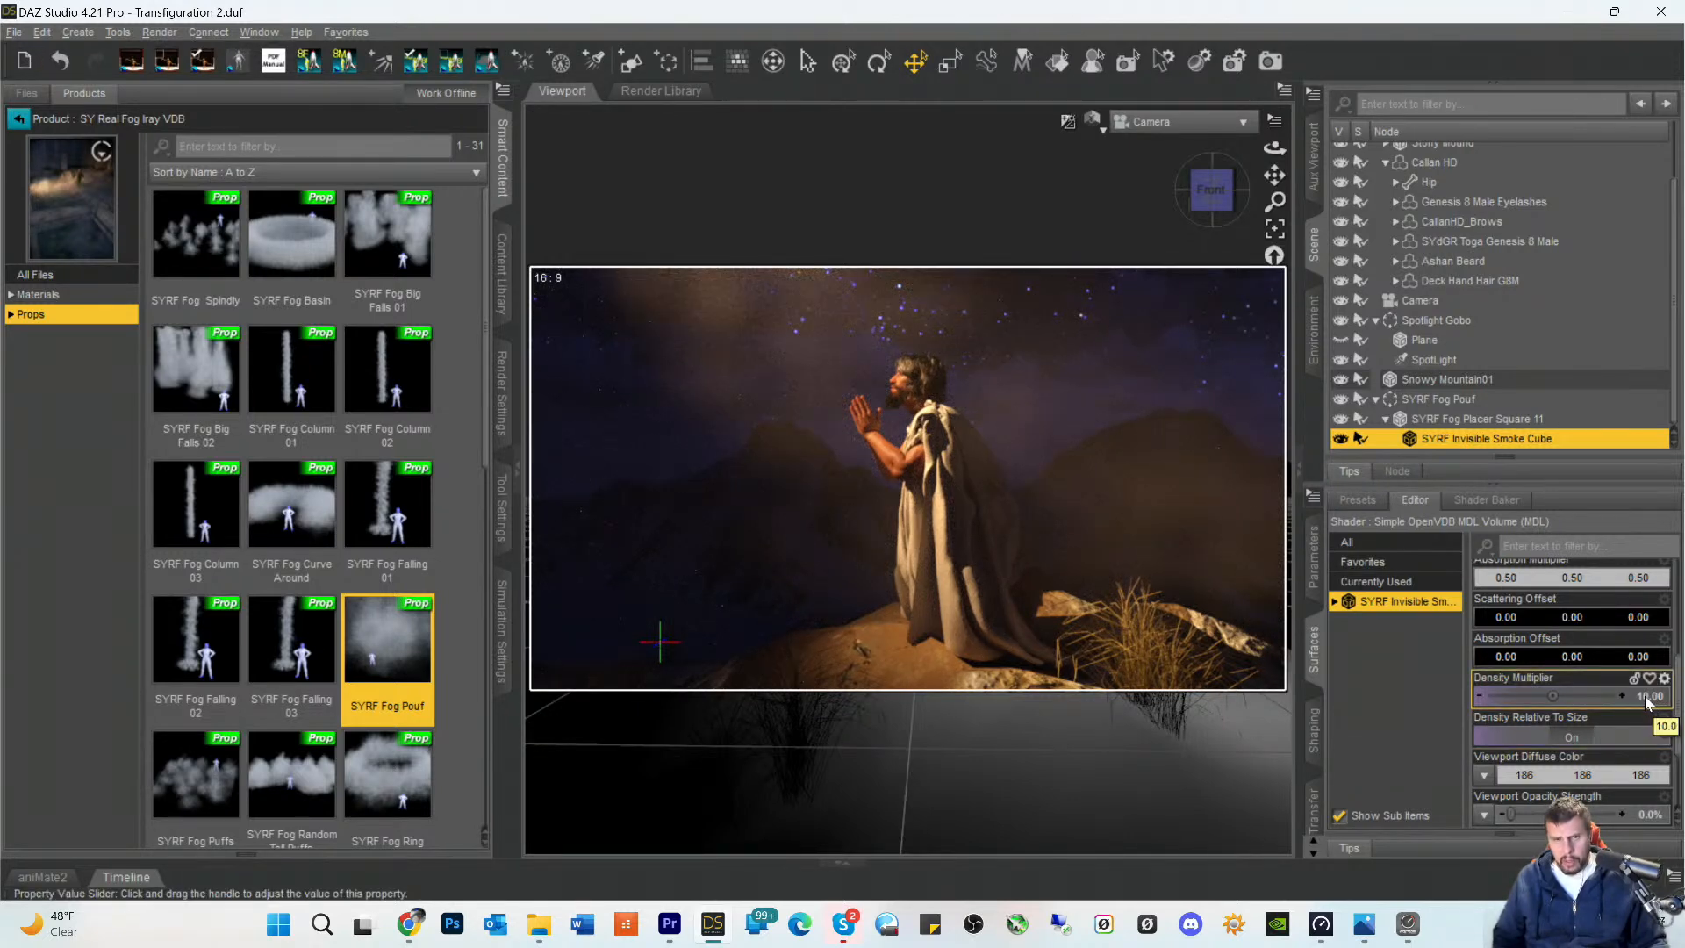
- Try Density Multiplier values of 8, 4 and 15 on the fog pouf's smoke cube surface
click(1587, 698)
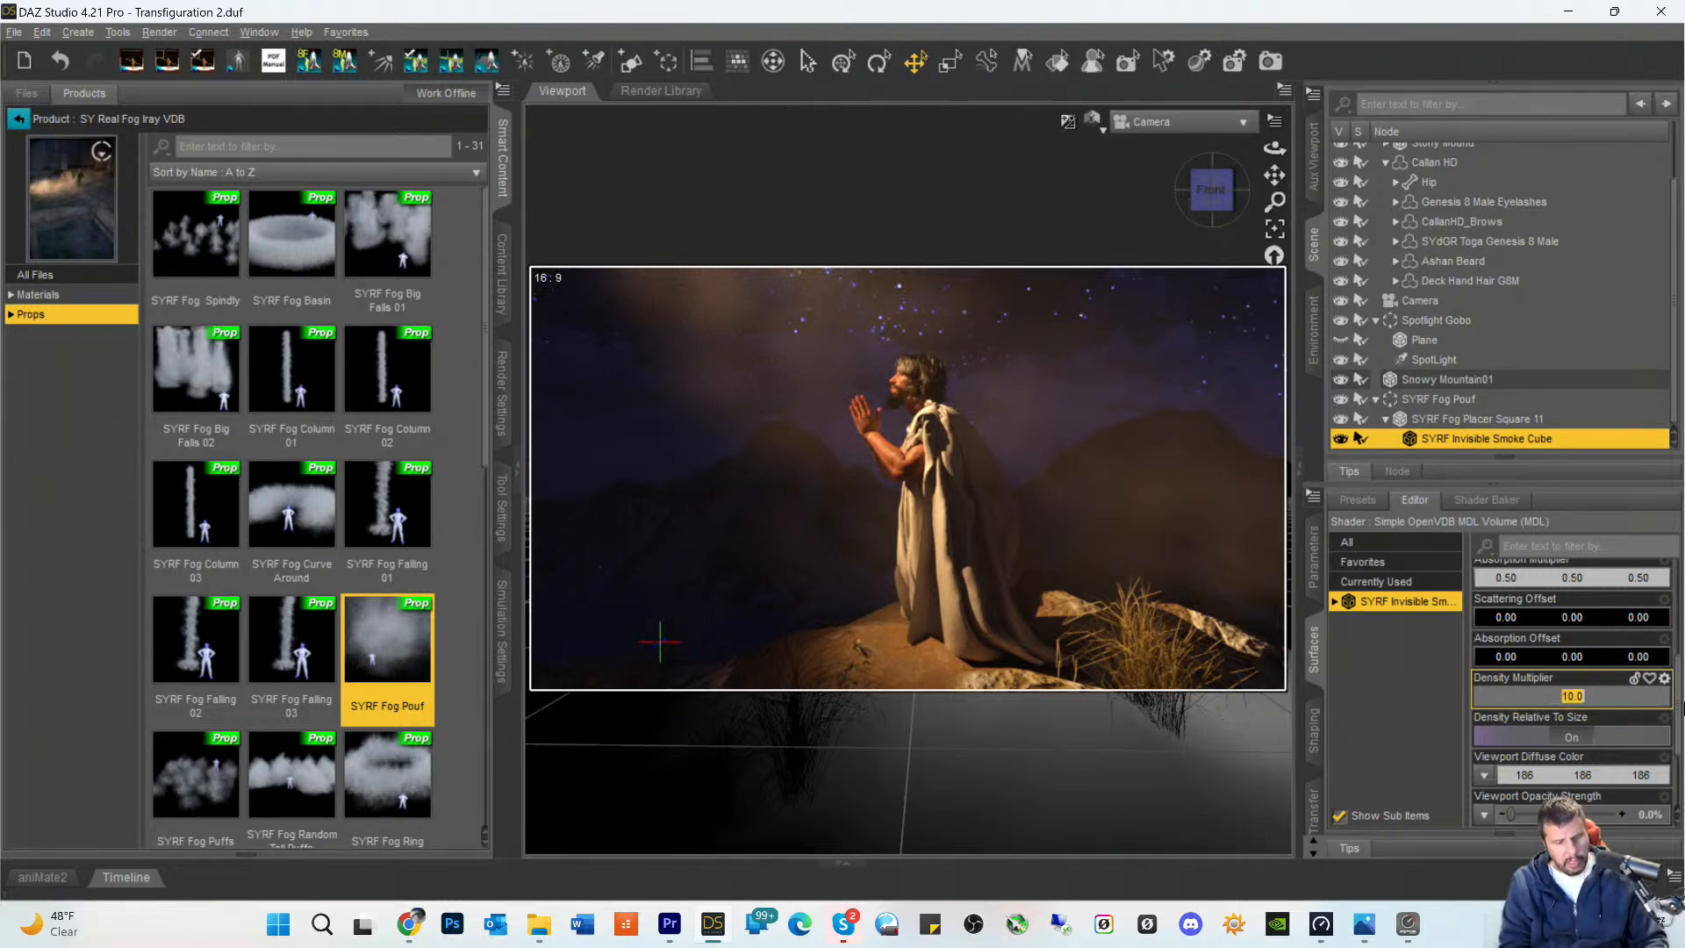
text(8)
key(Return)
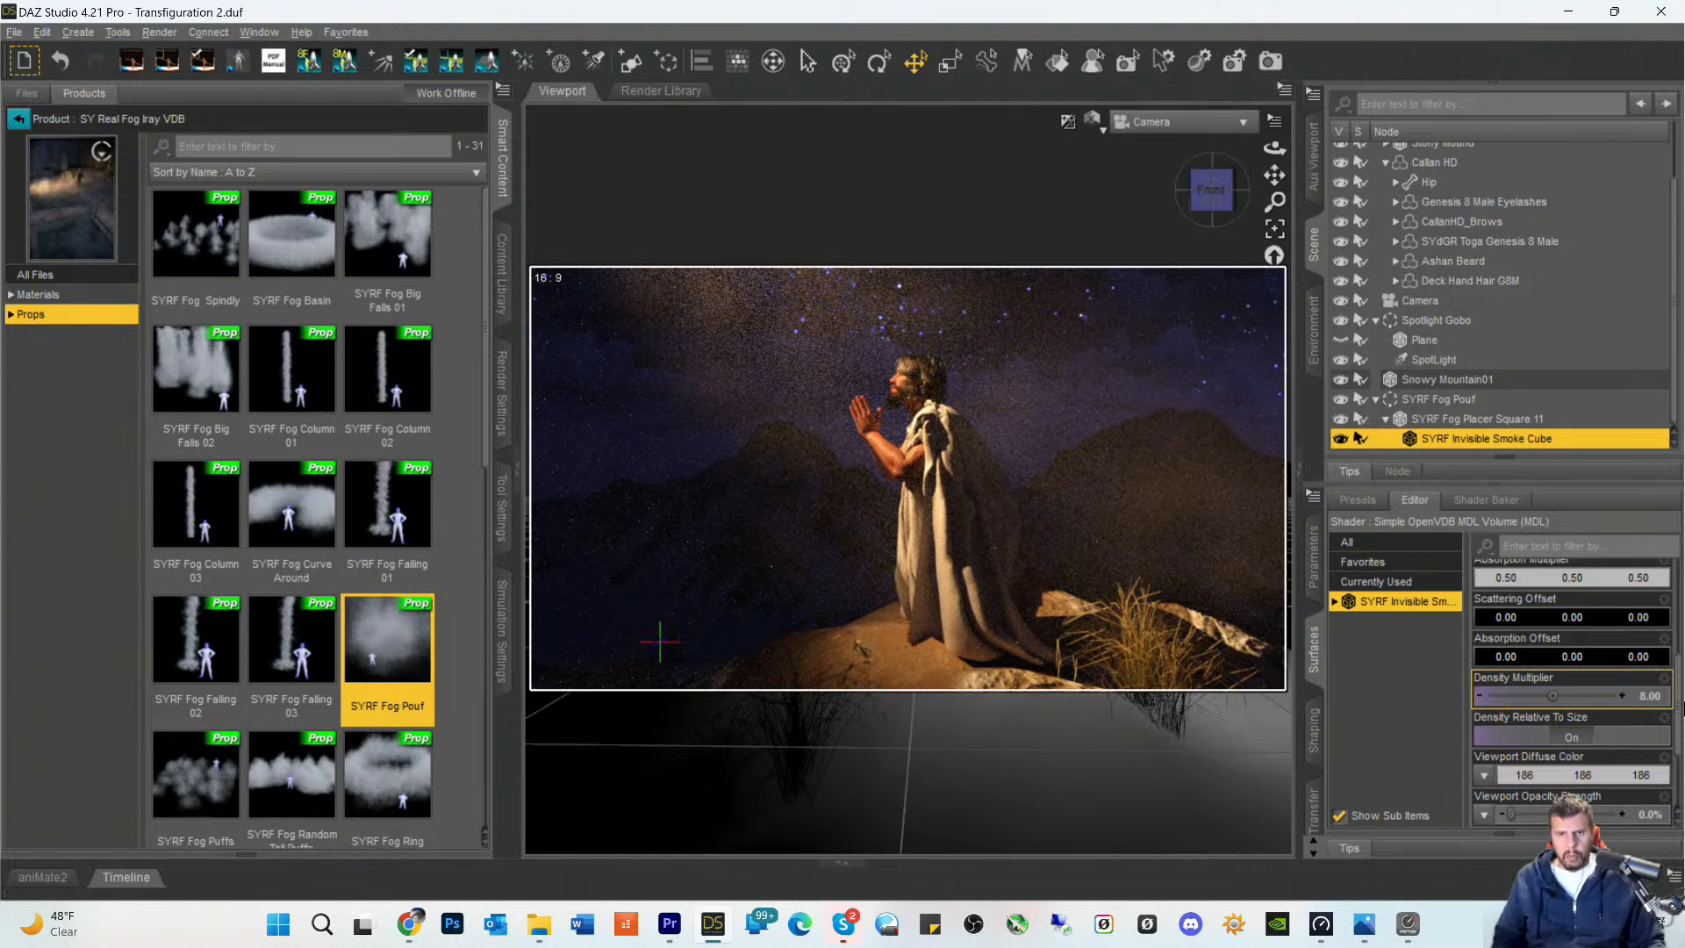
click(1655, 698)
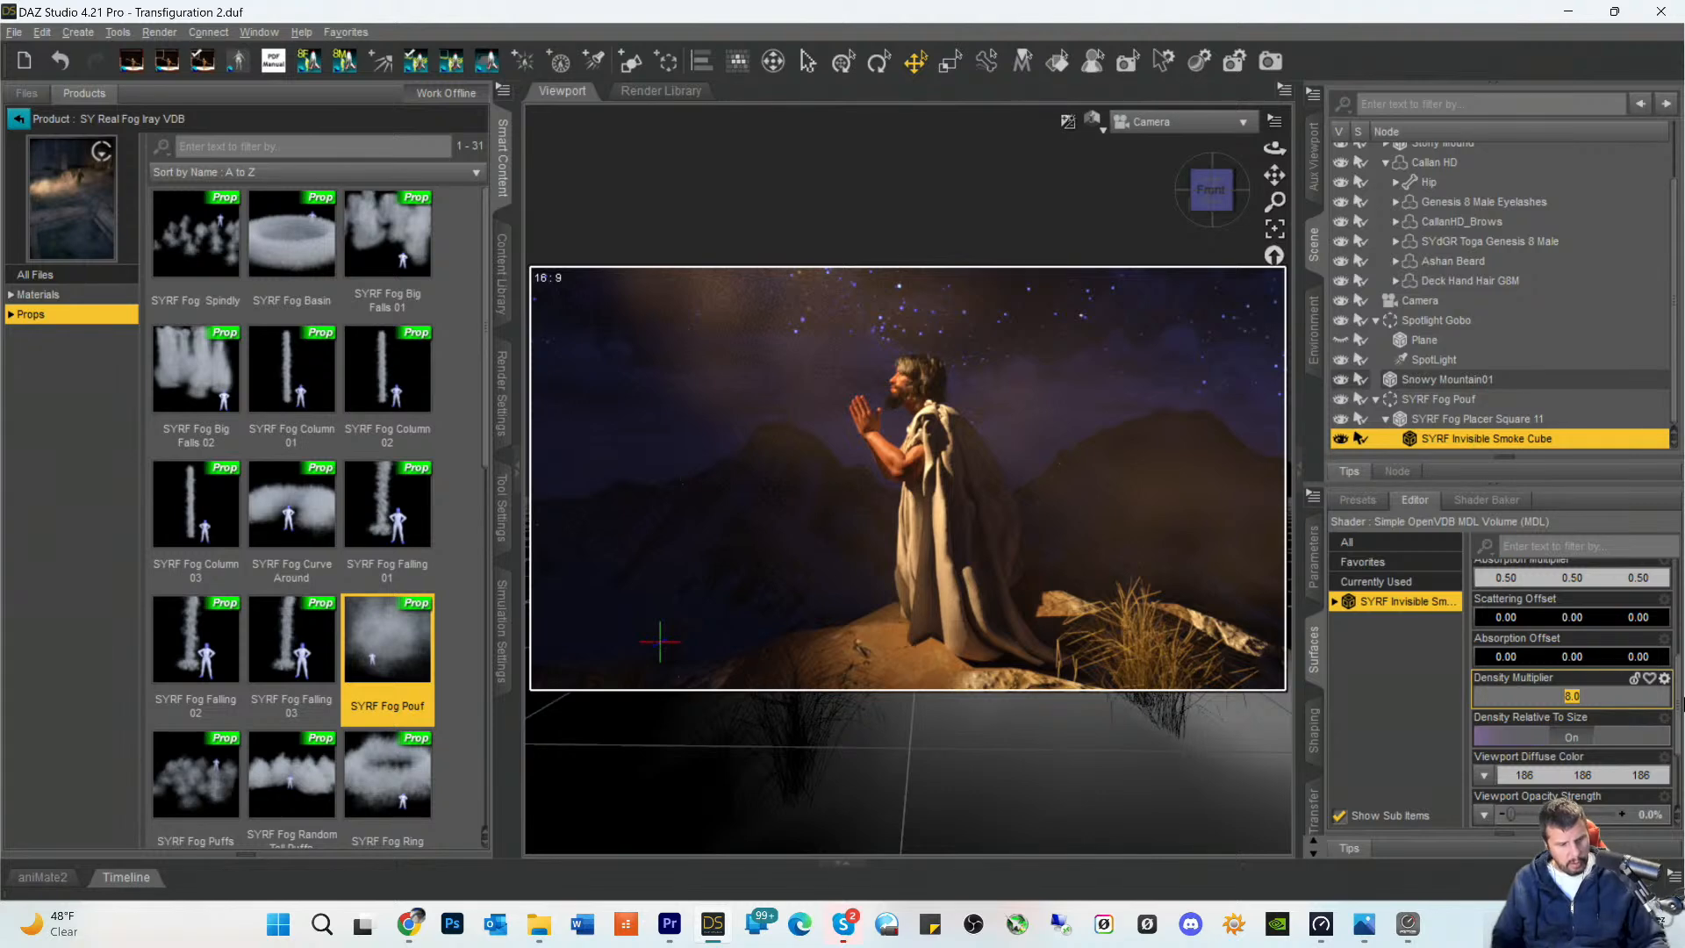
text(4)
key(Return)
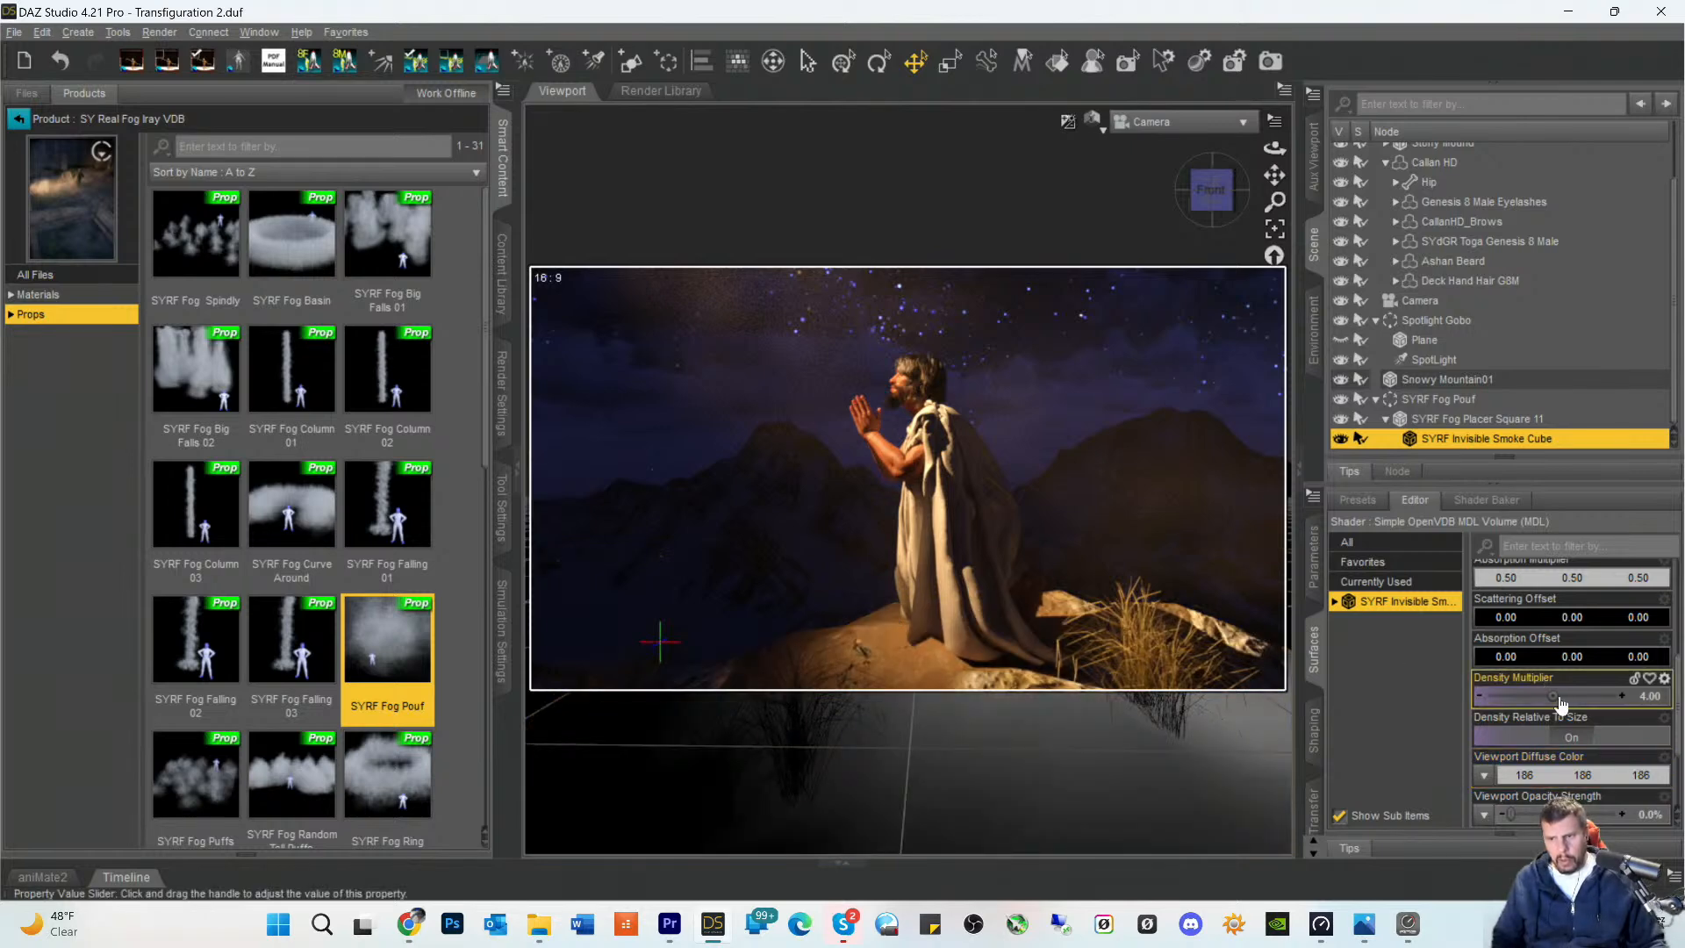
click(1647, 700)
text(1)
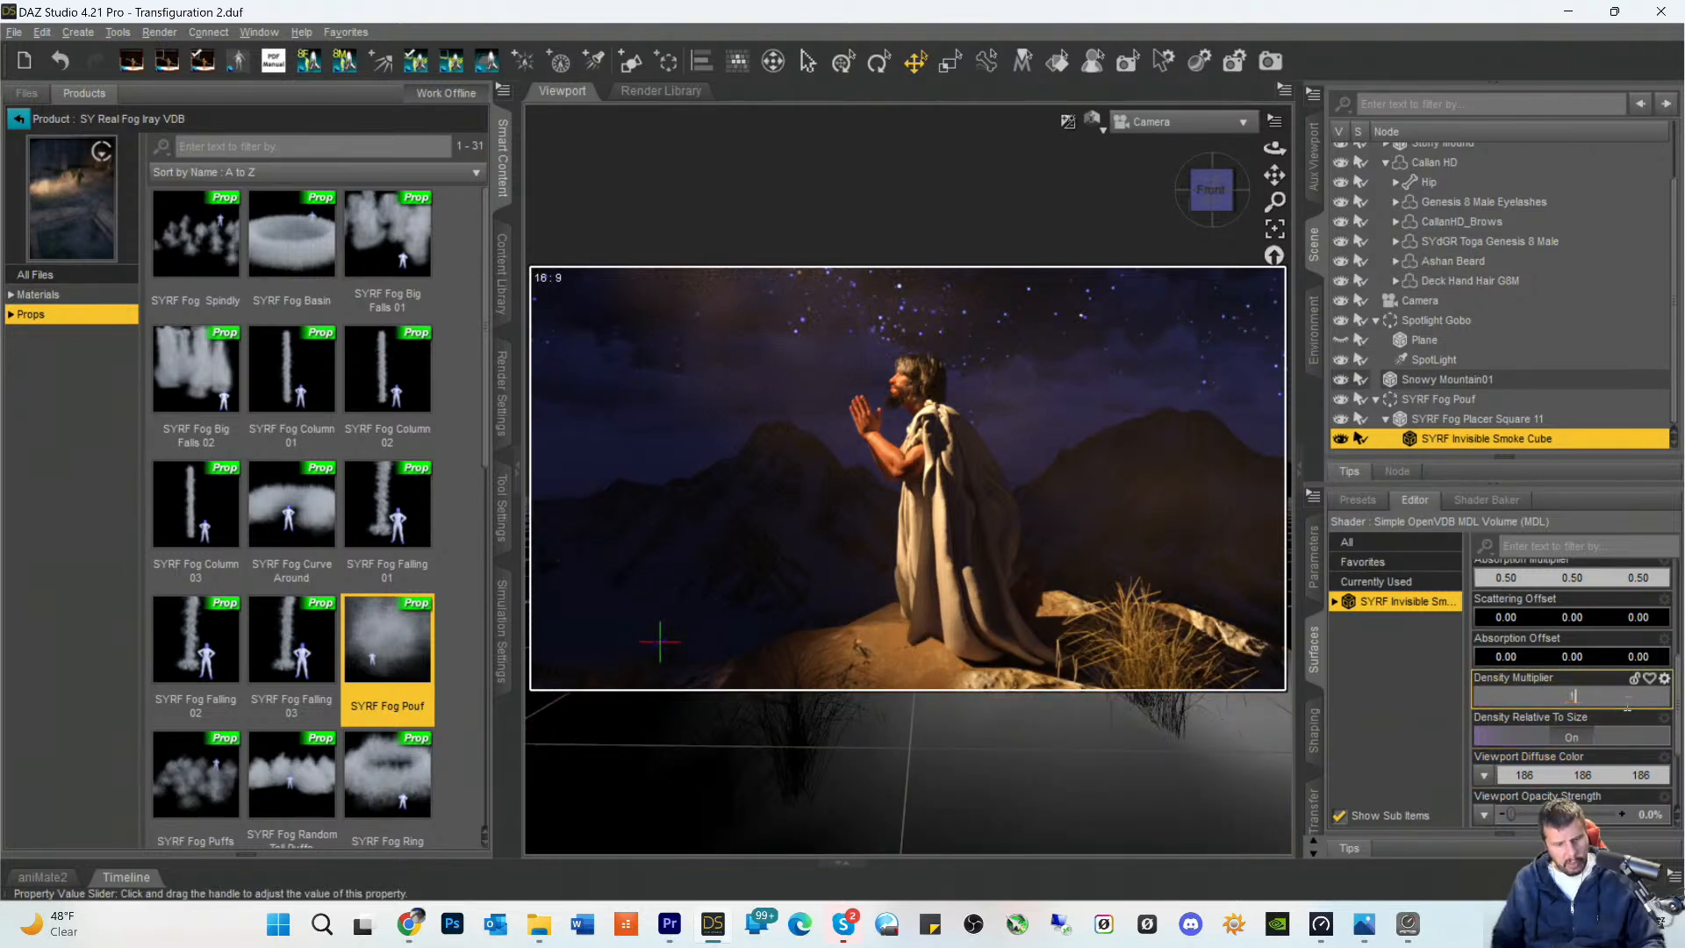
text(5)
key(Return)
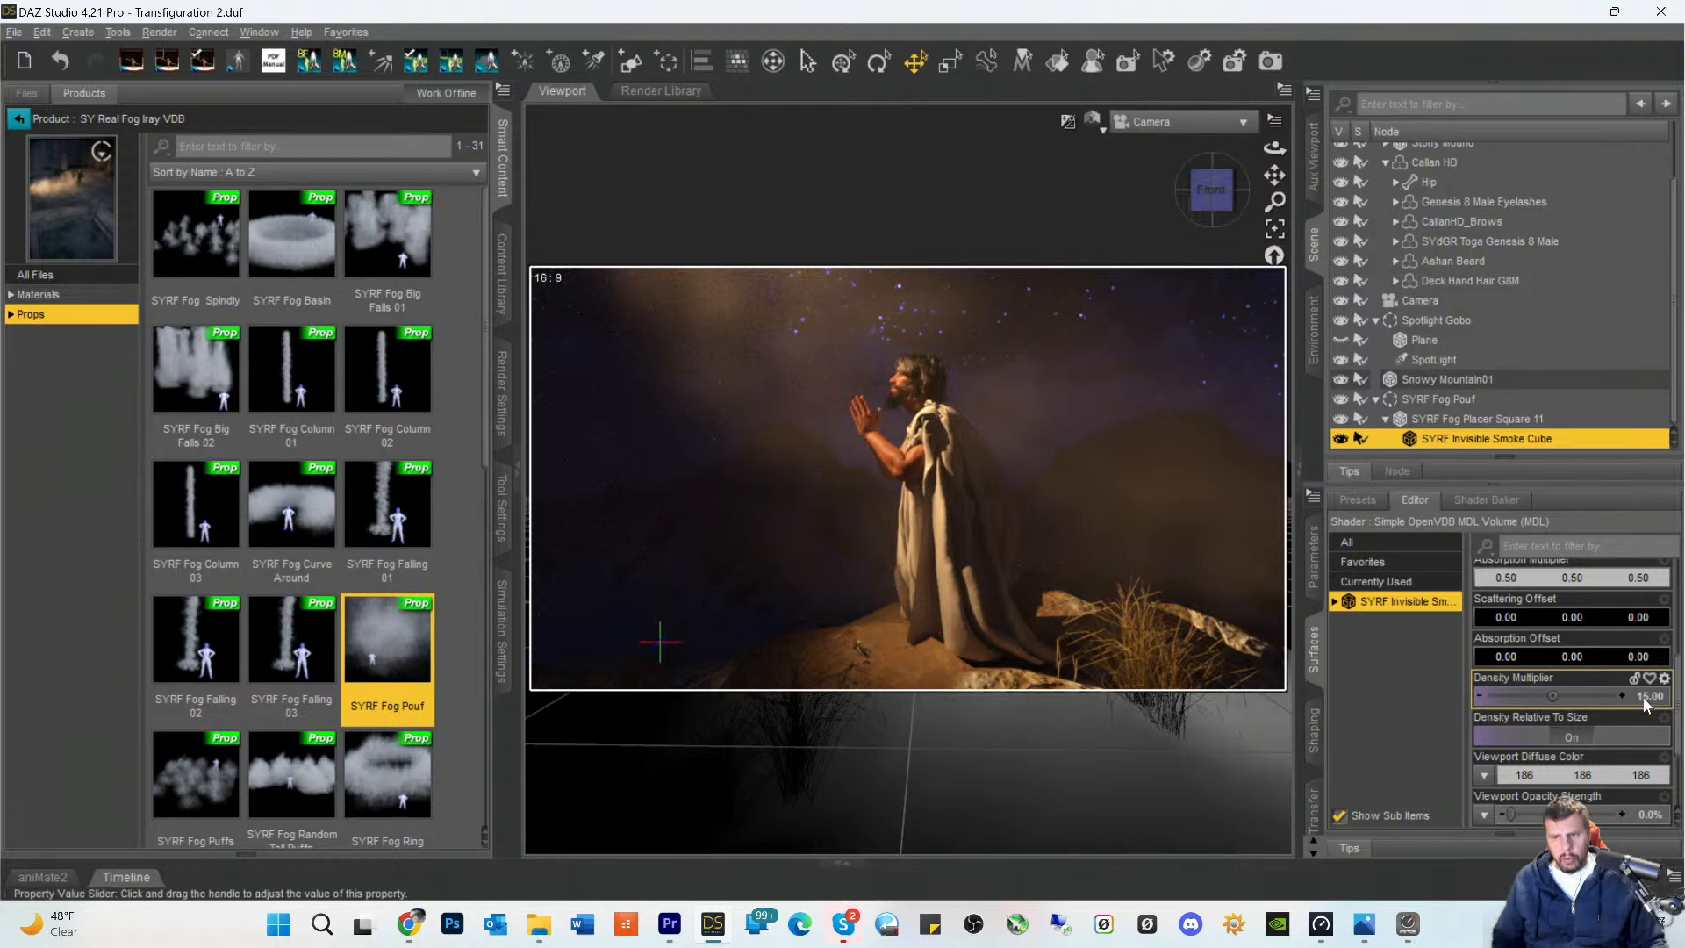
- Set the Density Multiplier of the fog pouf's smoke cube surface to 12
click(1643, 702)
text(12)
key(Return)
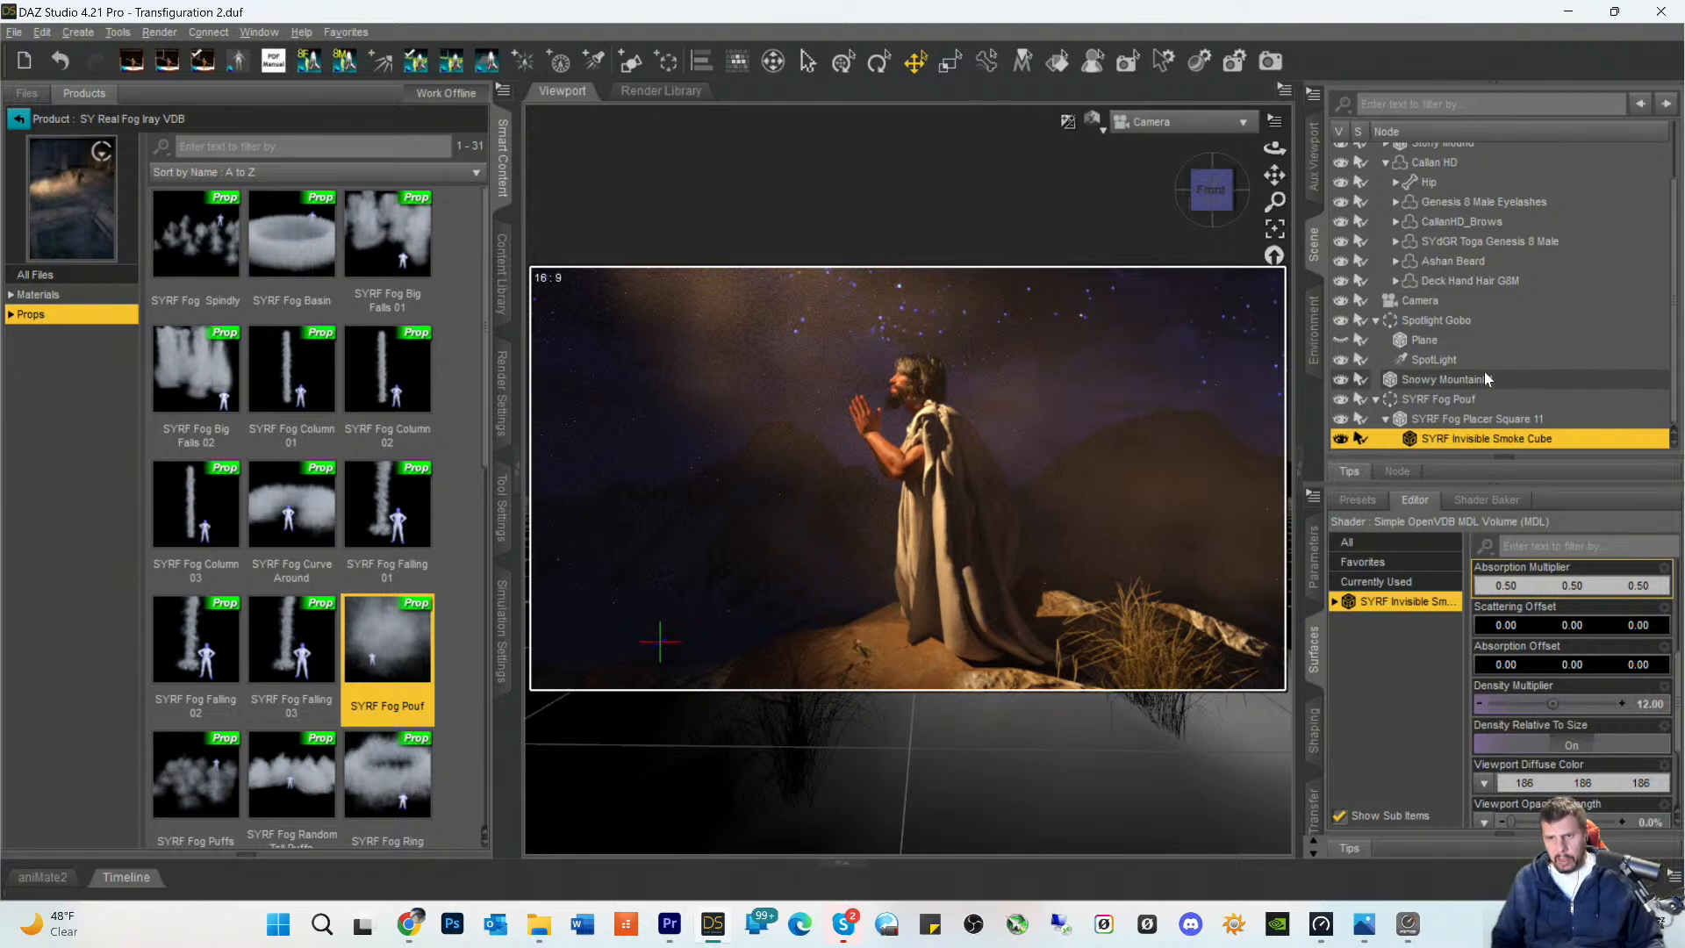
- Raise the color temperature of the SpotLight in the Spotlight Gobo group to about 4862
click(1425, 361)
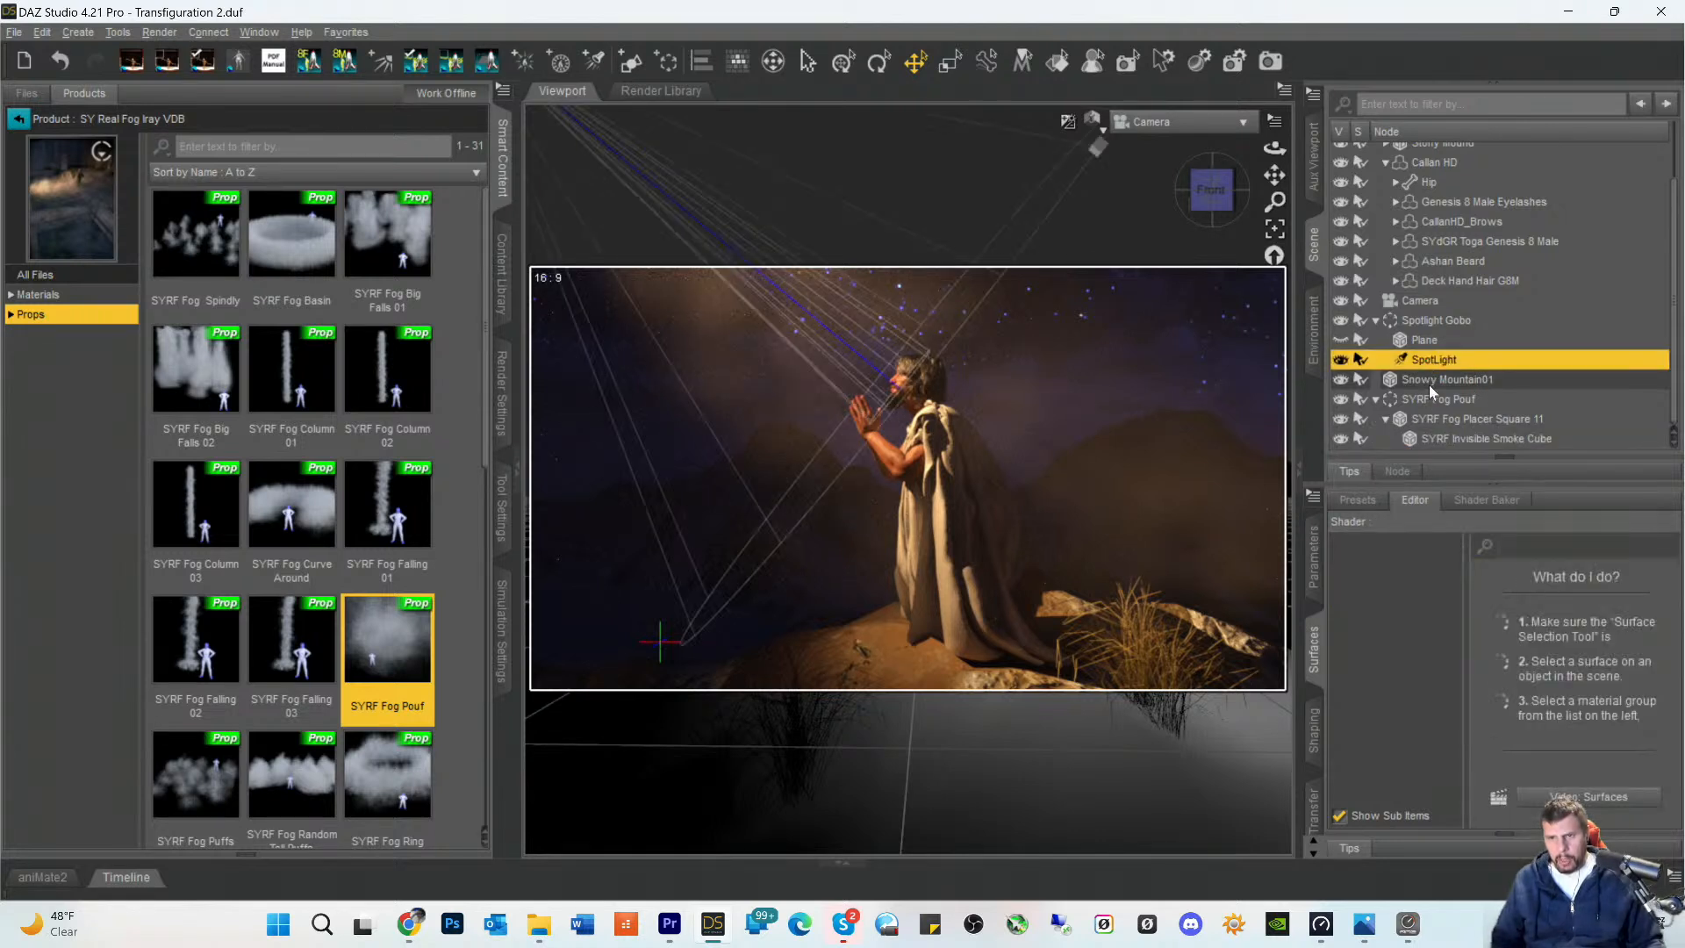
click(1314, 562)
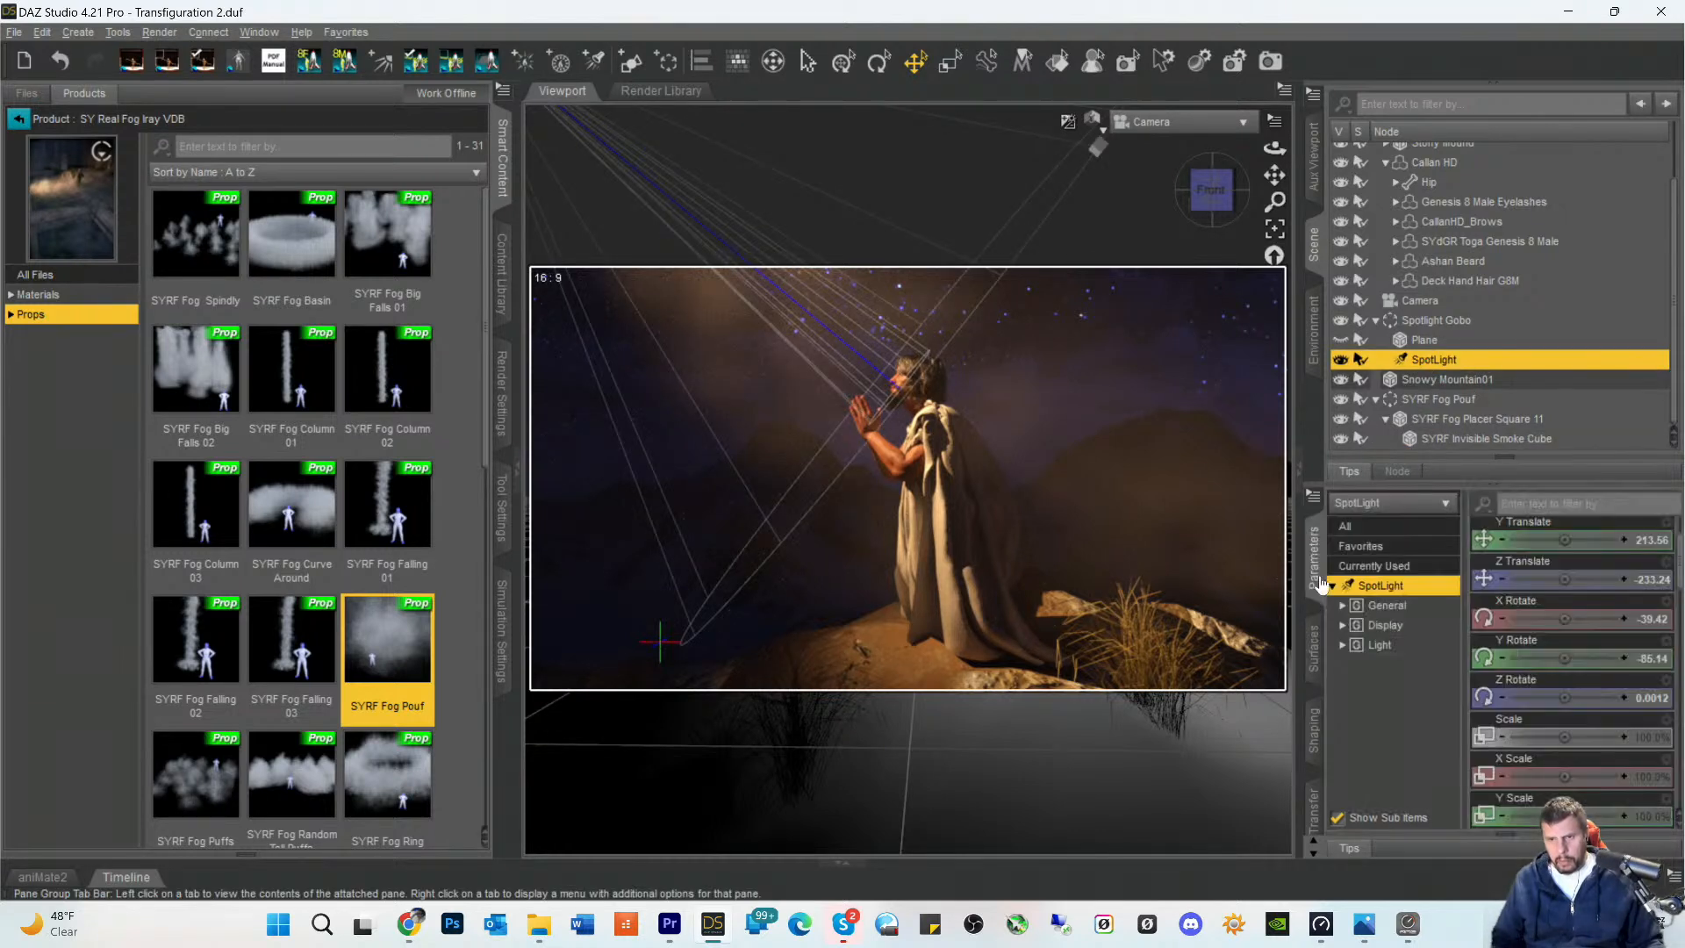
scroll(1550, 719, down, 10)
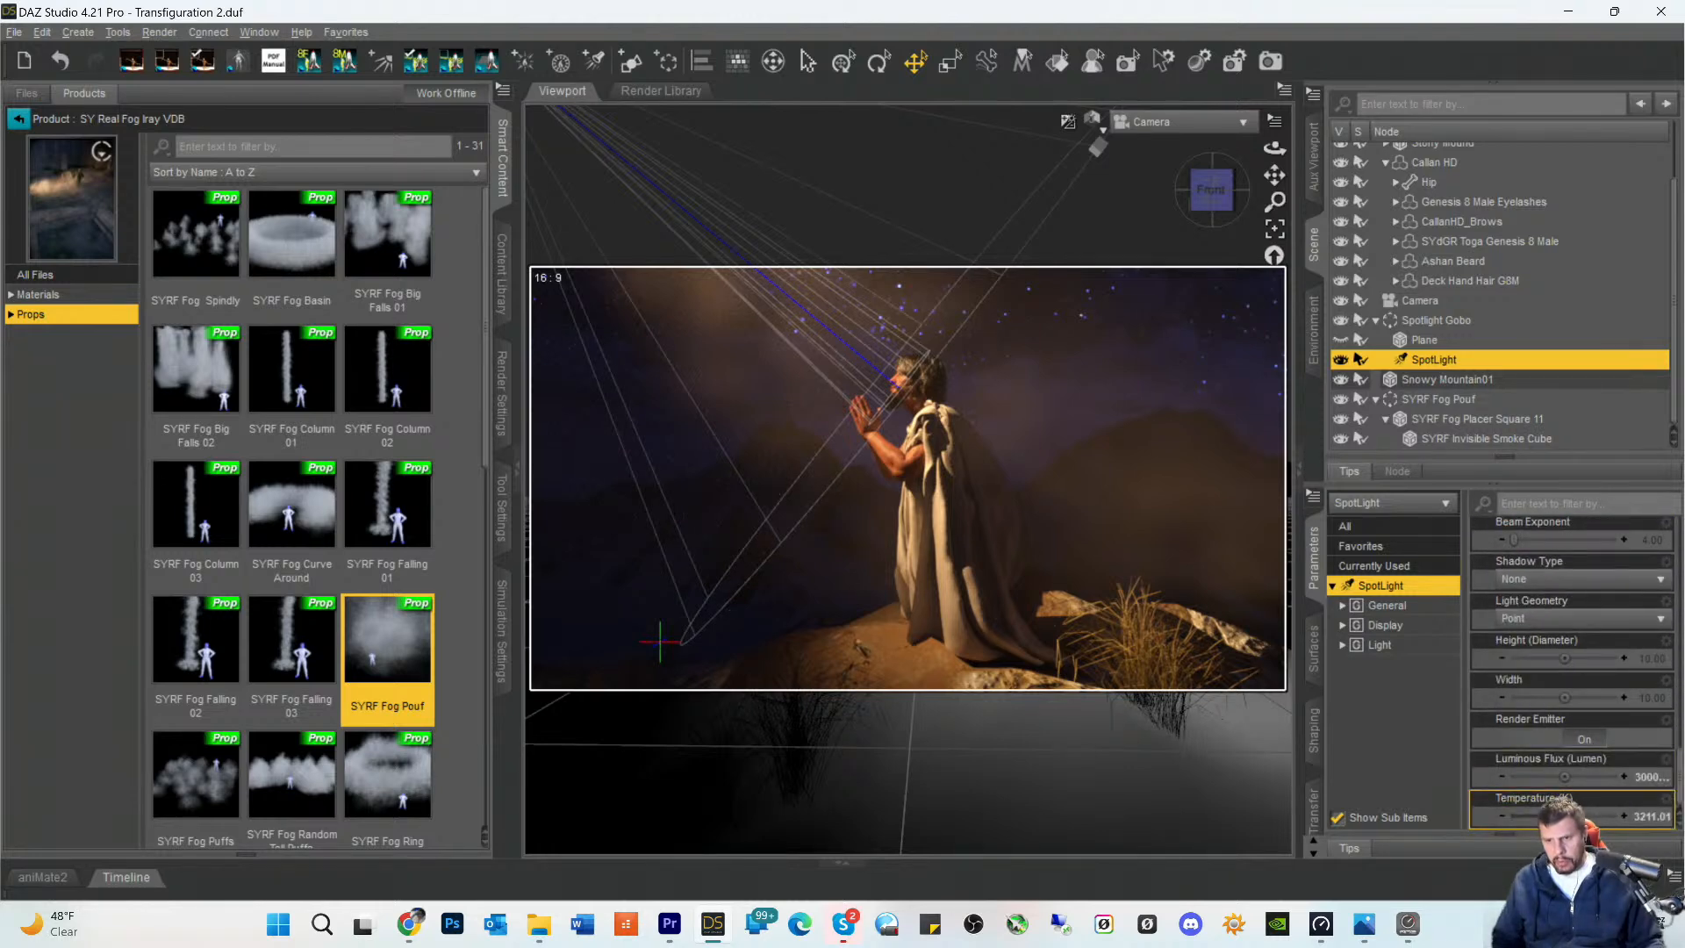
drag(1539, 816, 1558, 816)
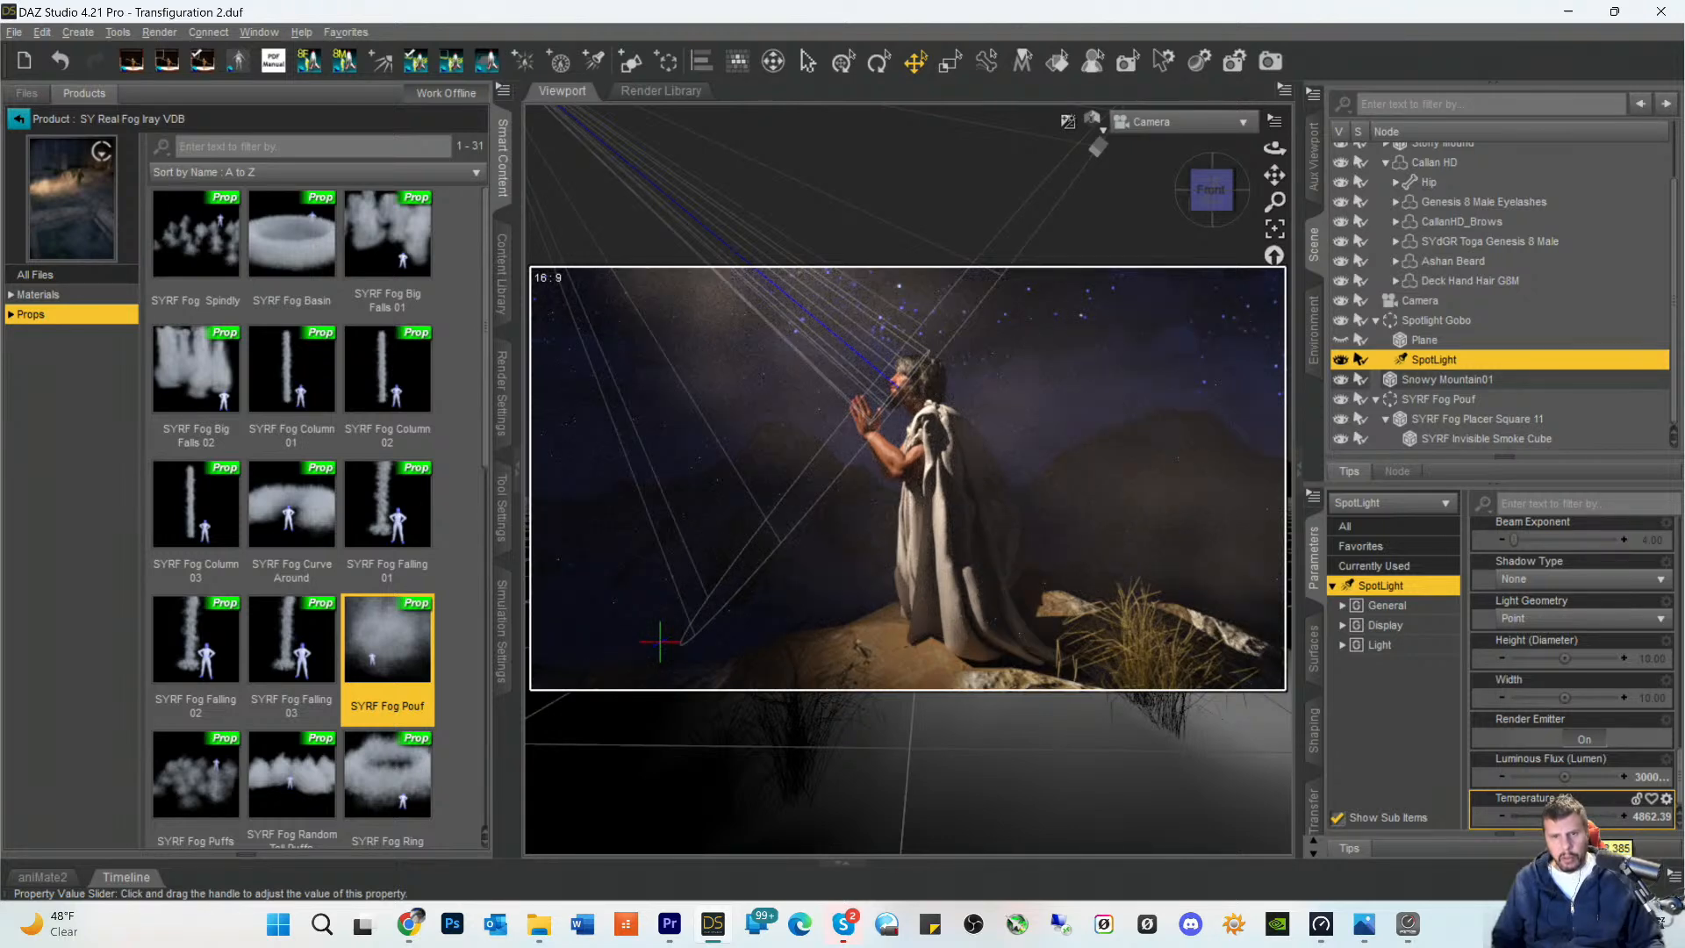
click(633, 721)
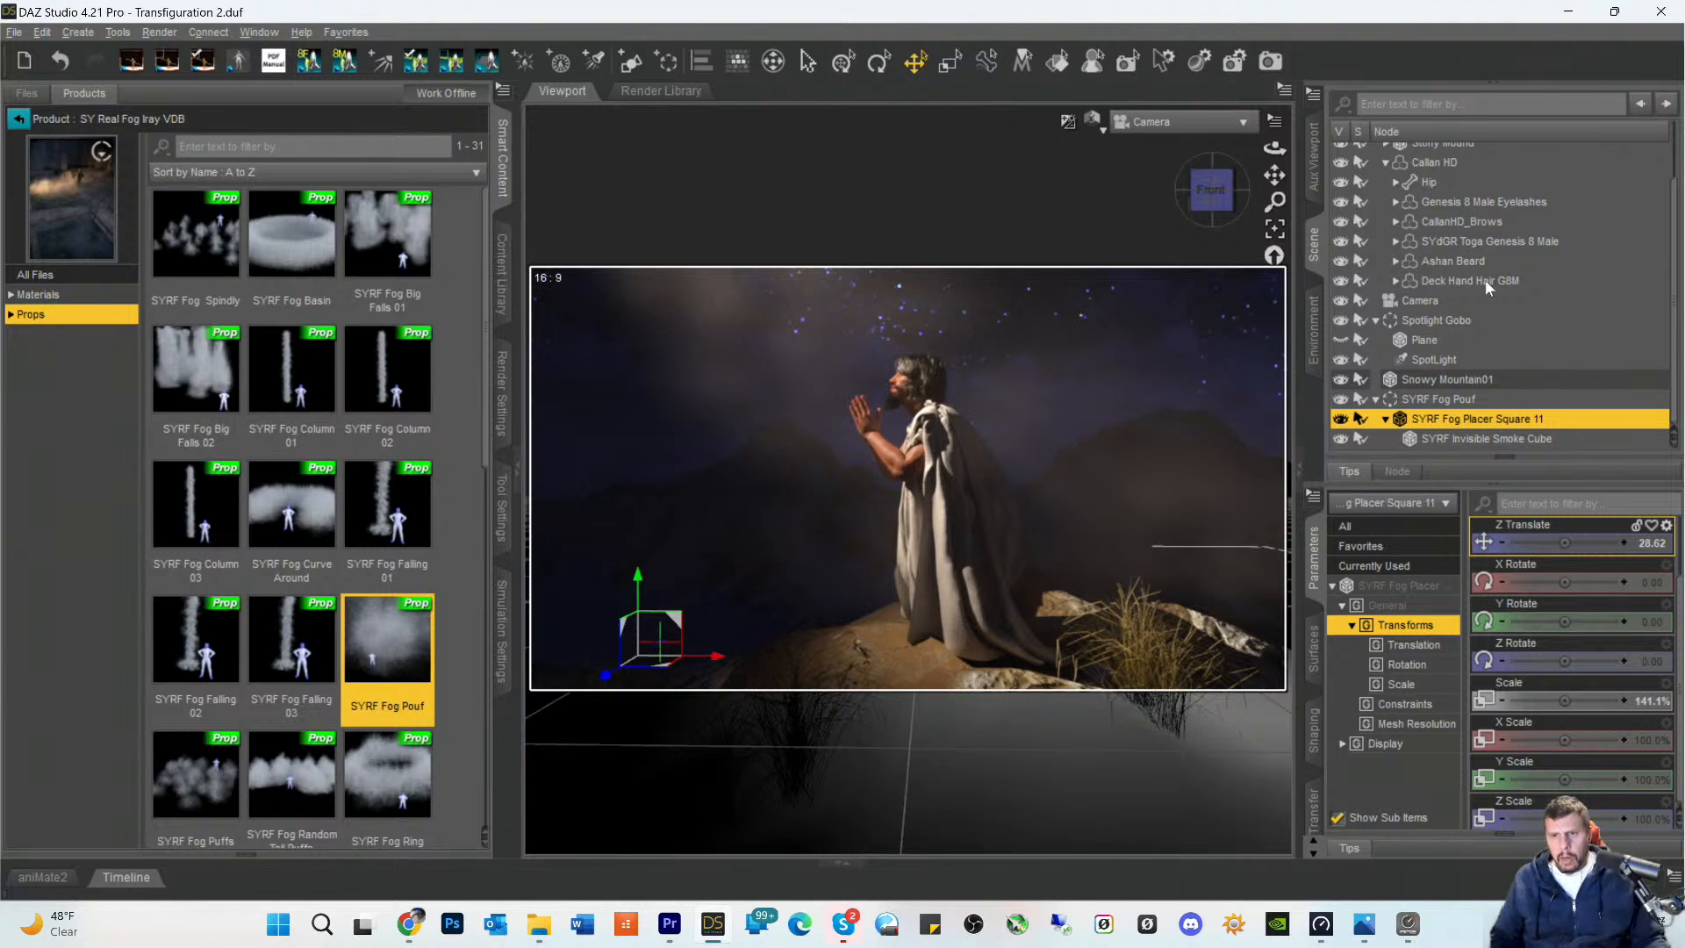
- Reduce the Callan Head morph of the Callan HD figure to about 60.6%
scroll(1465, 286, up, 2)
click(1424, 232)
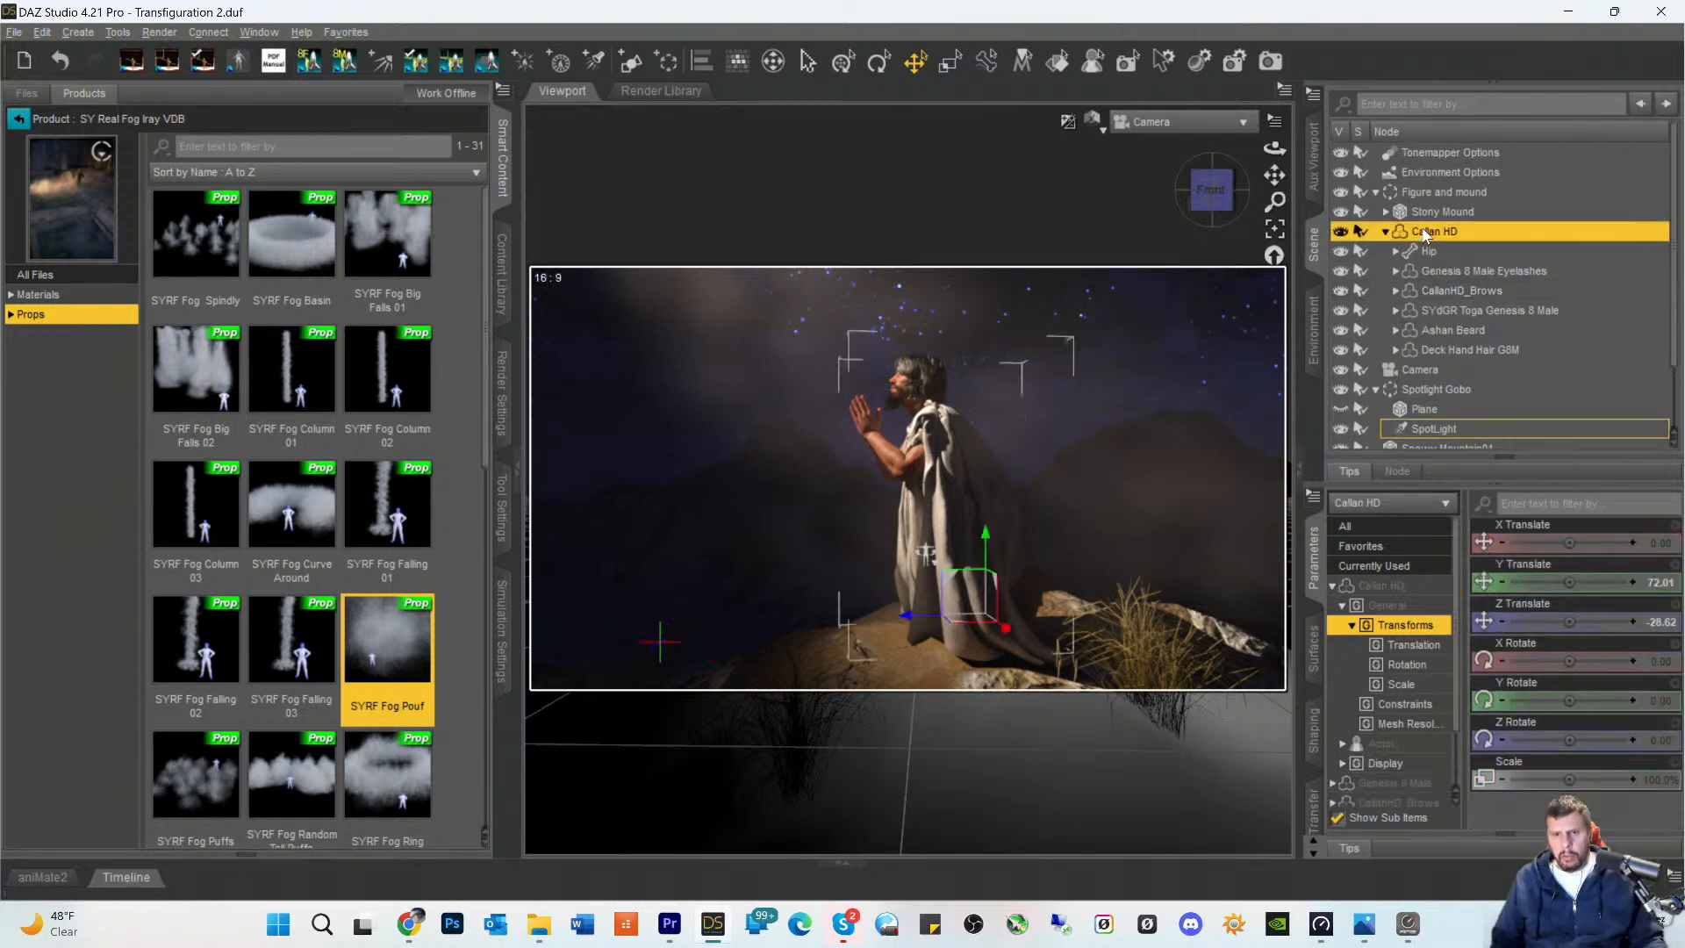
click(1374, 566)
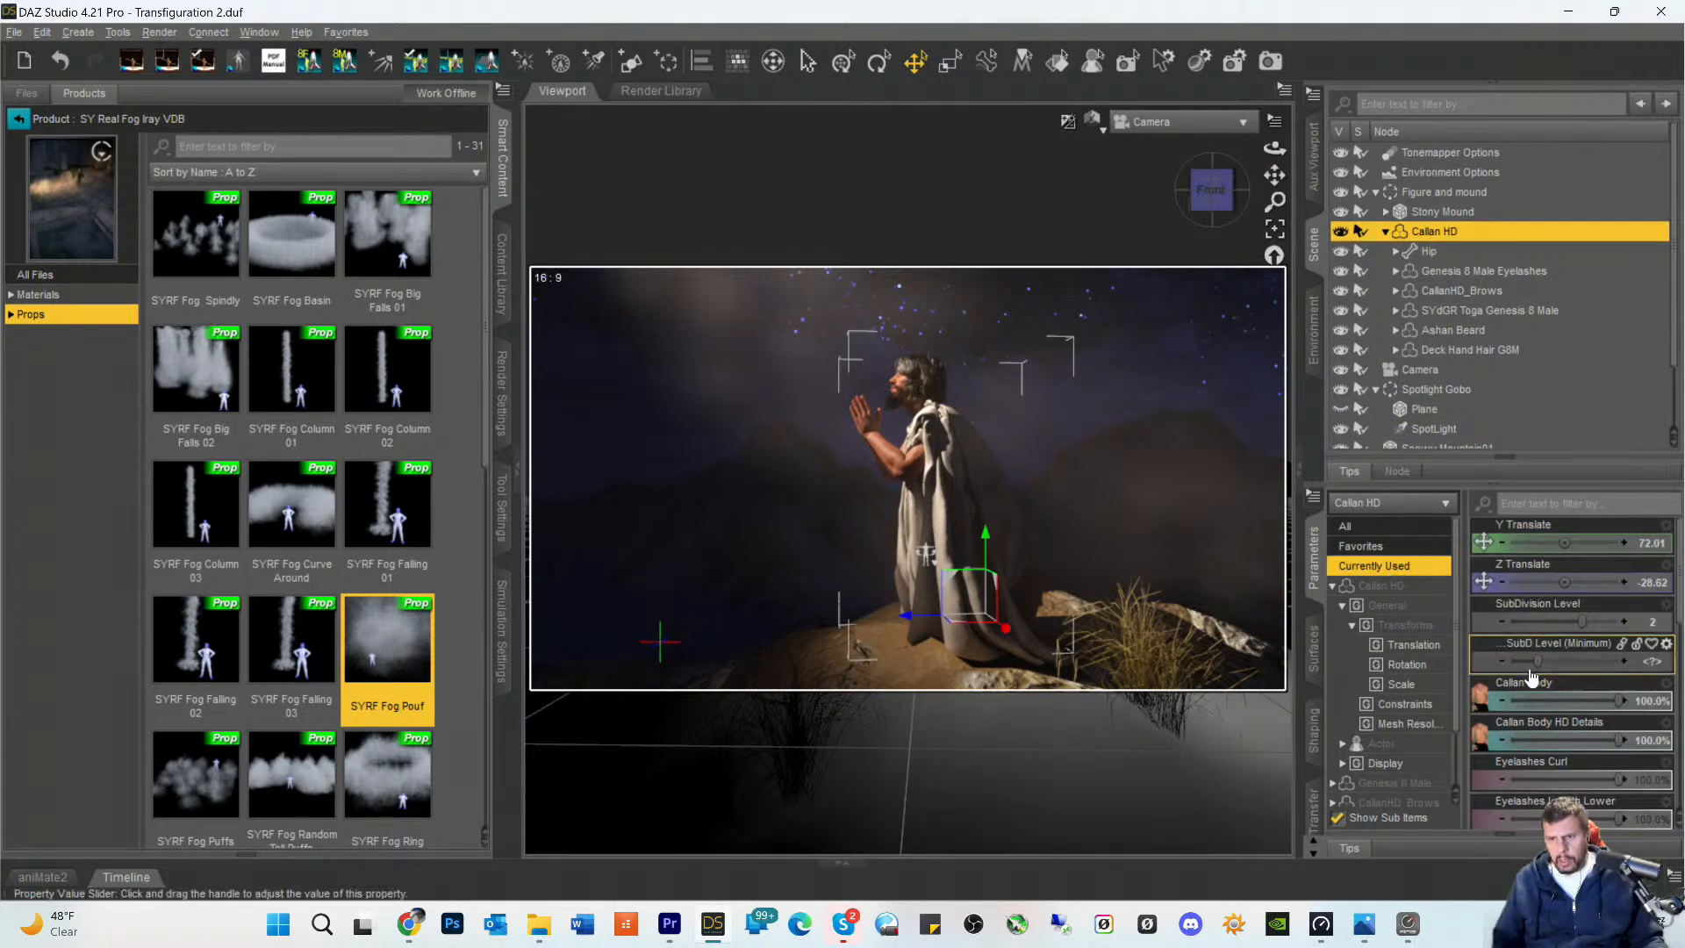
scroll(1604, 688, down, 4)
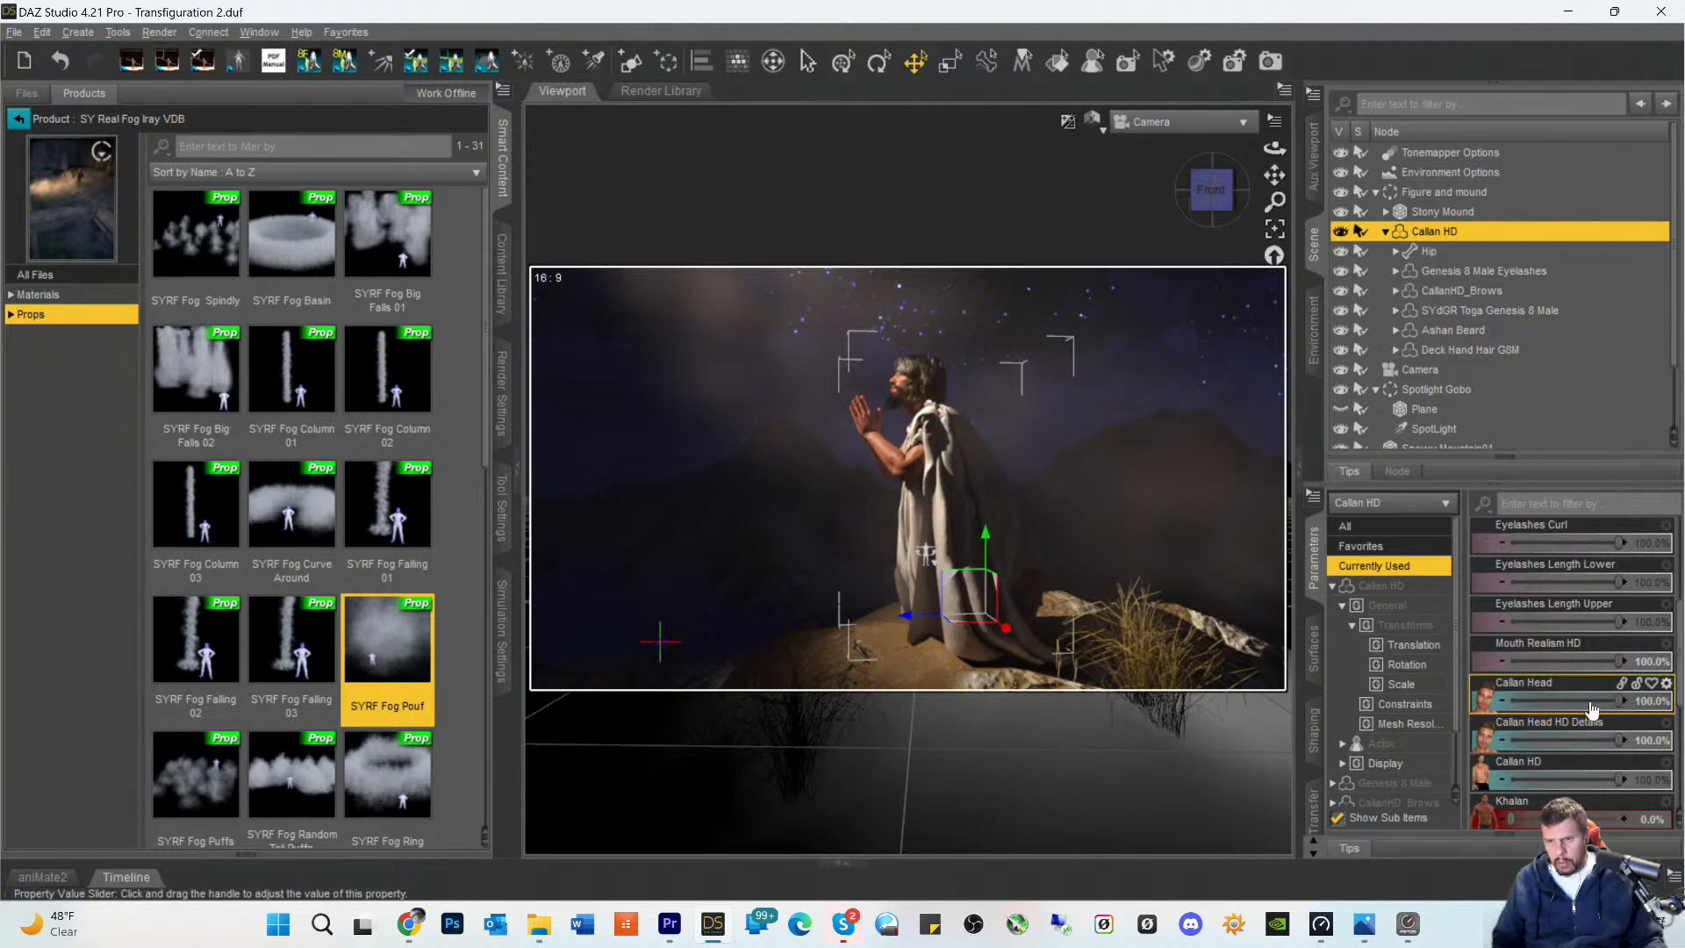
drag(1619, 701, 1592, 700)
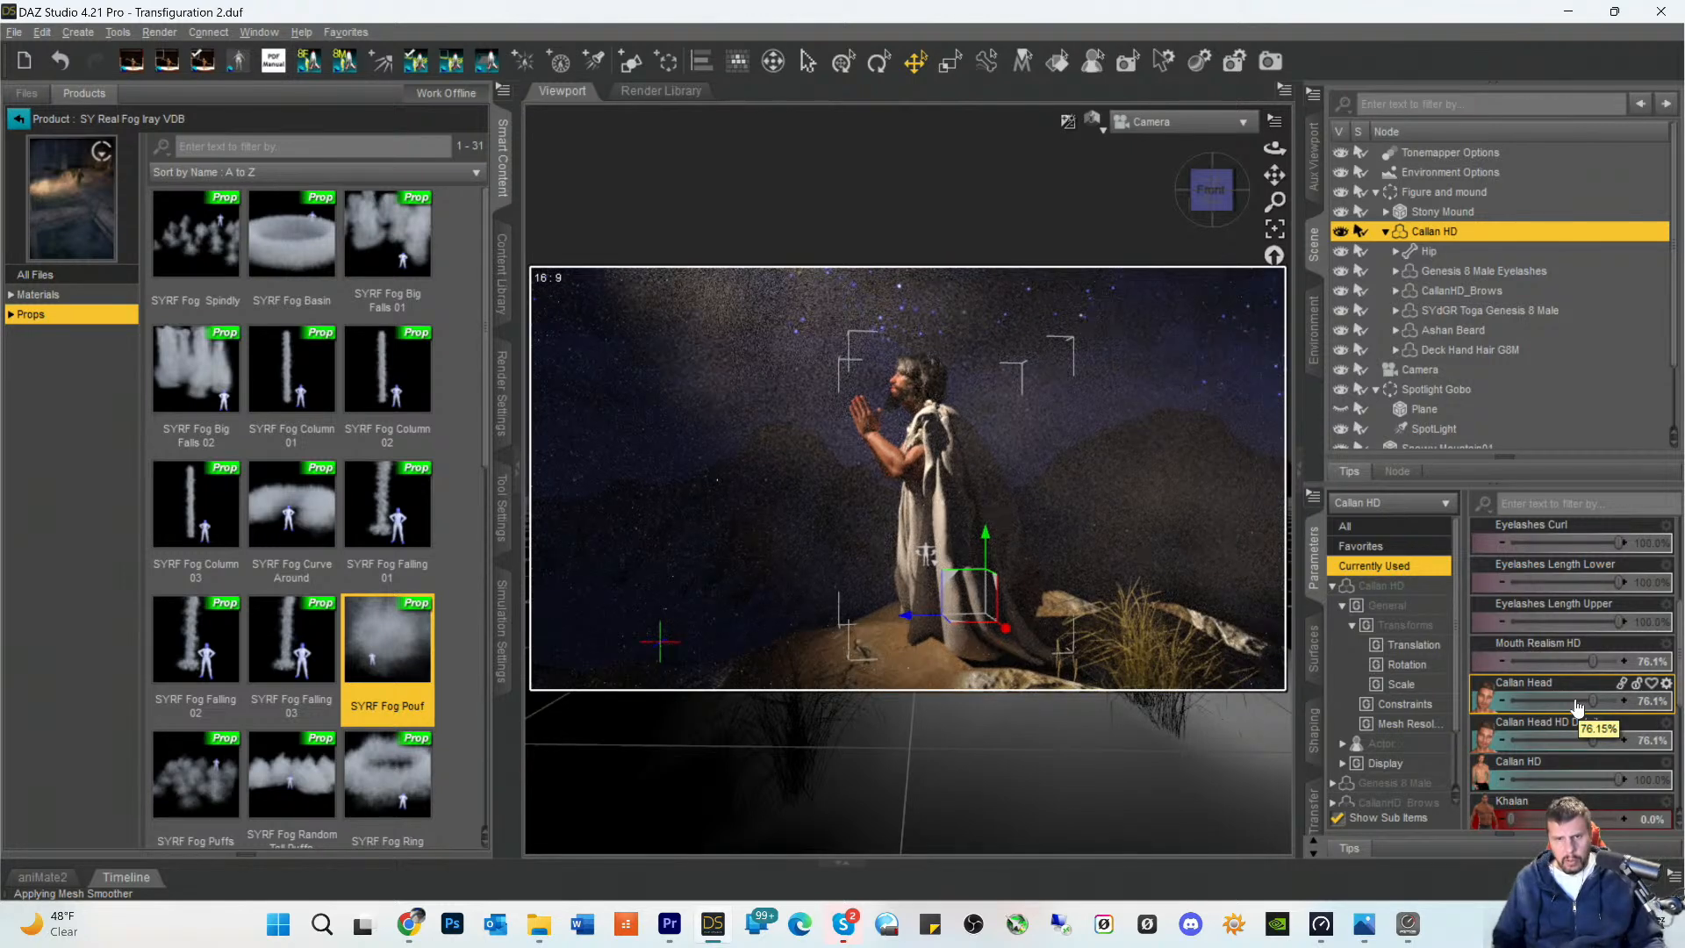
click(1577, 708)
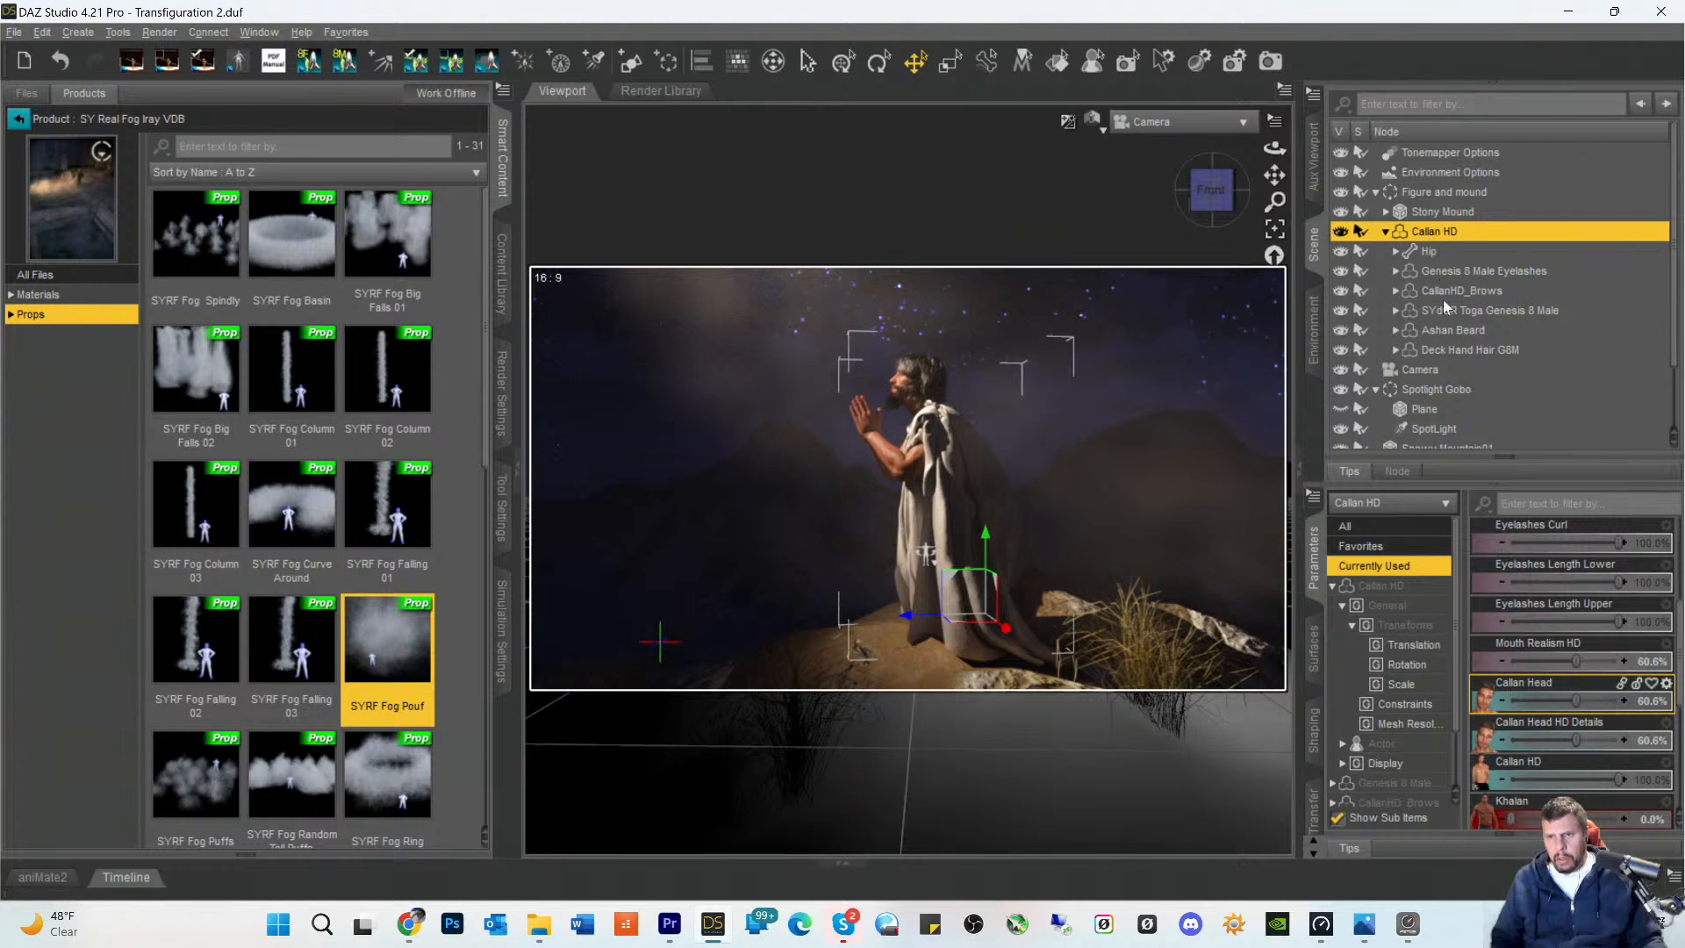
- Set the Base Color of the Bangs and Hair surfaces of Deck Hand Hair G8M to a dark grey of 0.28
click(1418, 350)
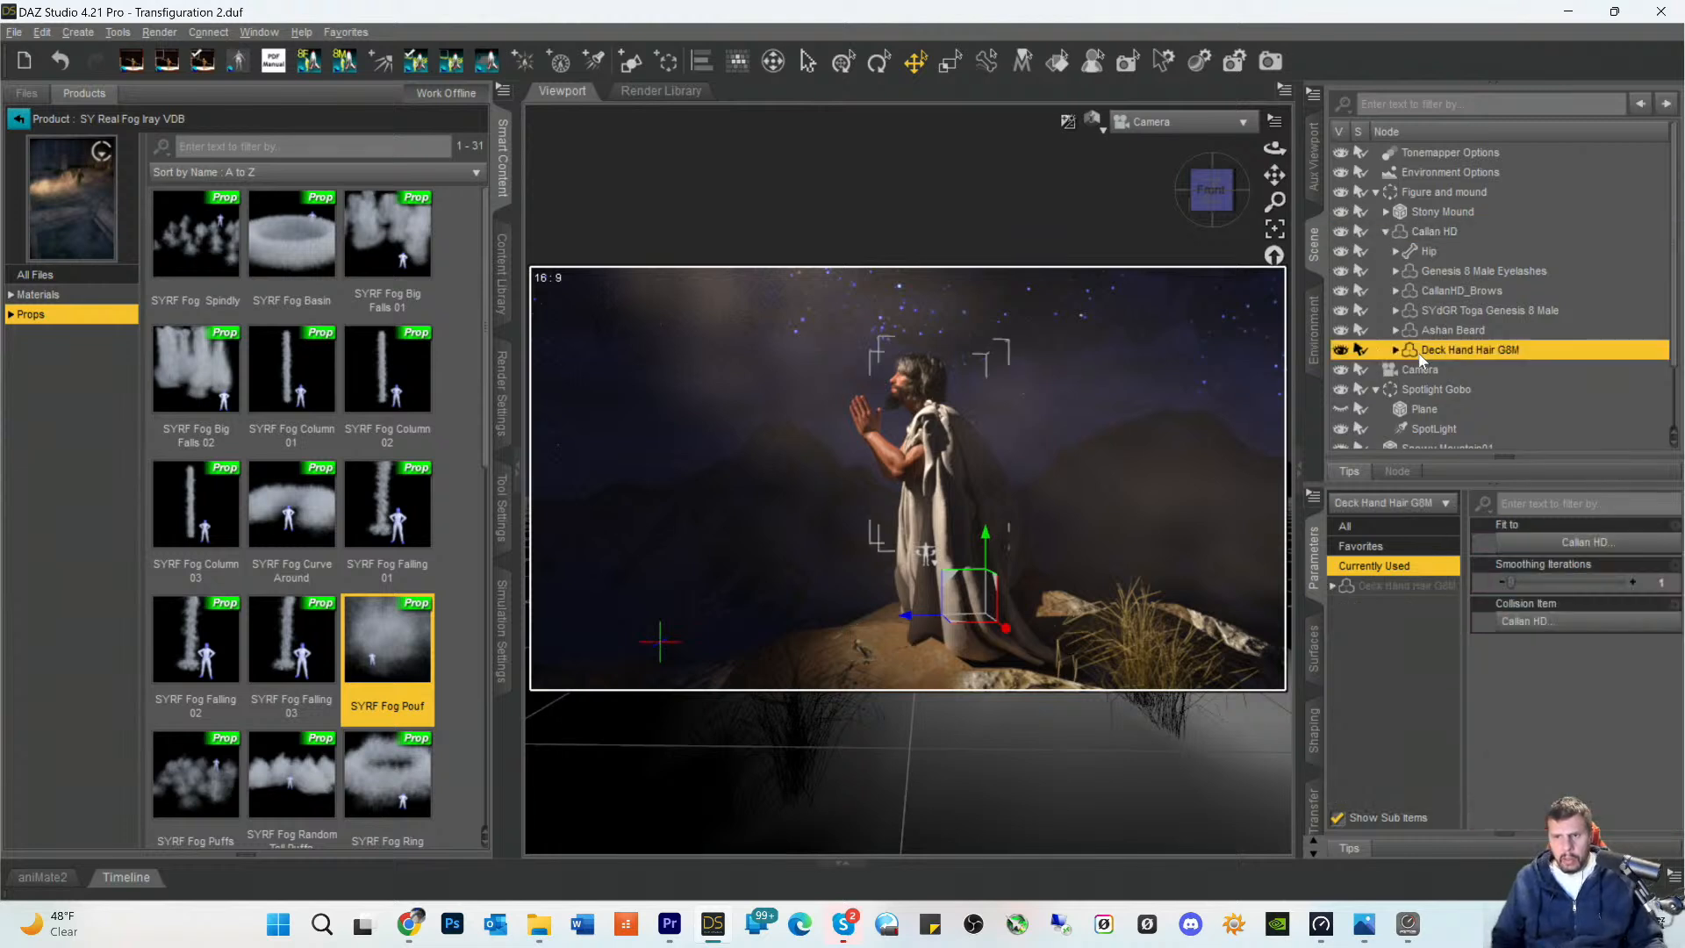
click(1418, 586)
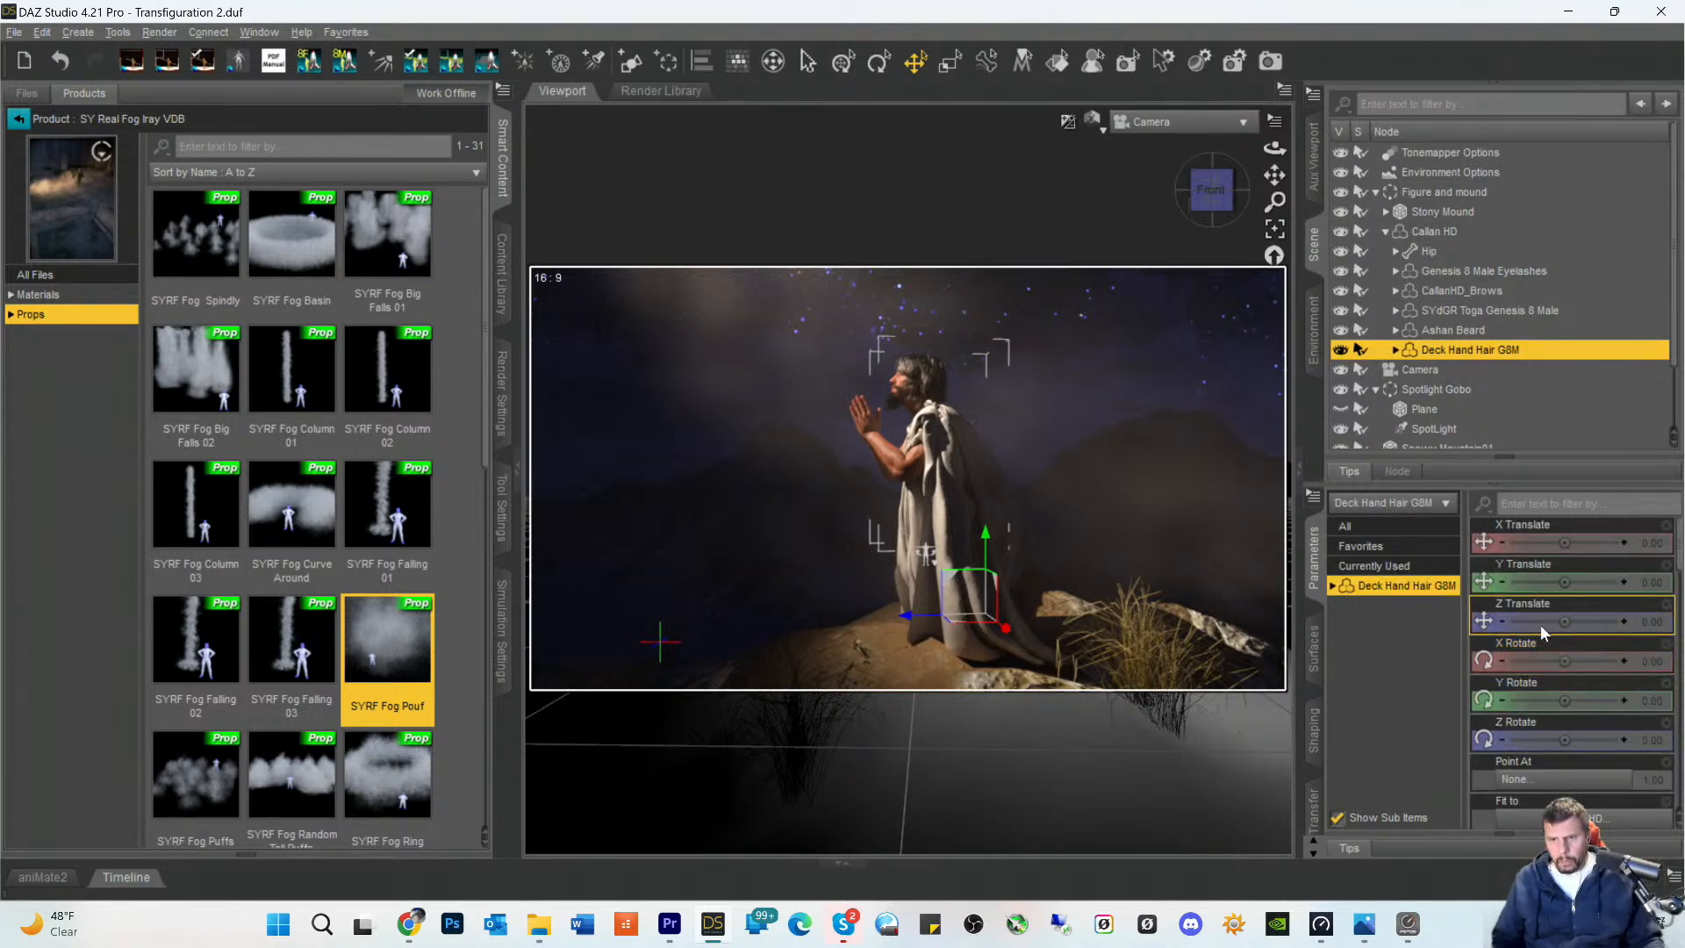
click(1313, 650)
click(1409, 602)
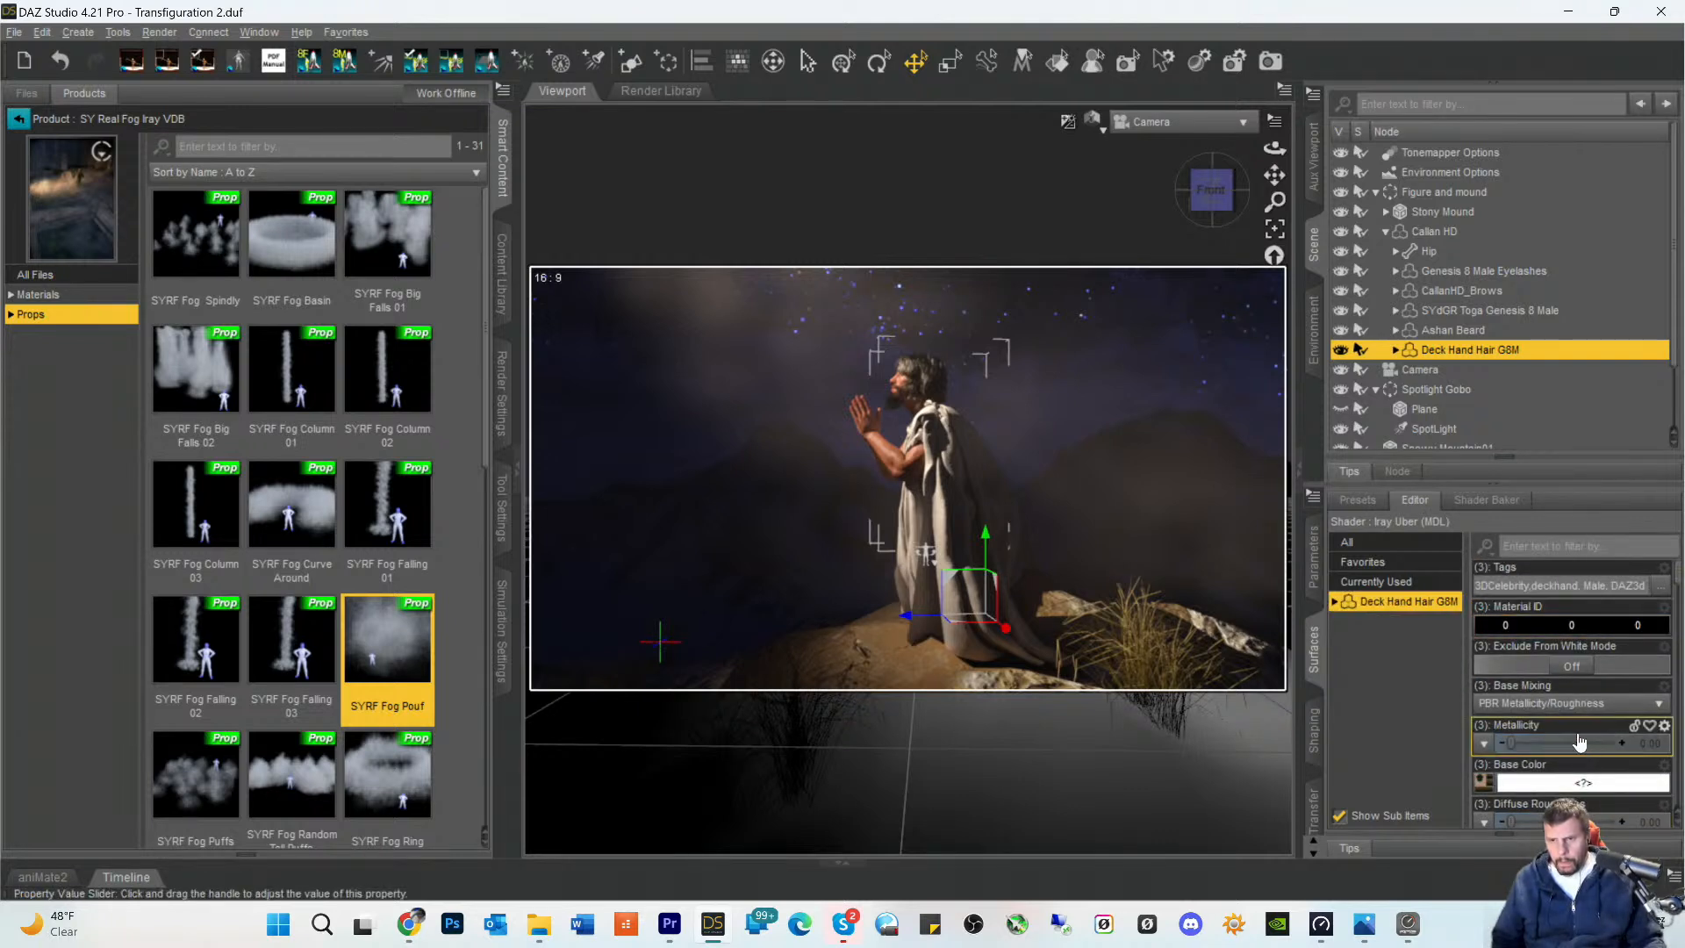
scroll(1573, 724, up, 3)
scroll(1573, 724, down, 1)
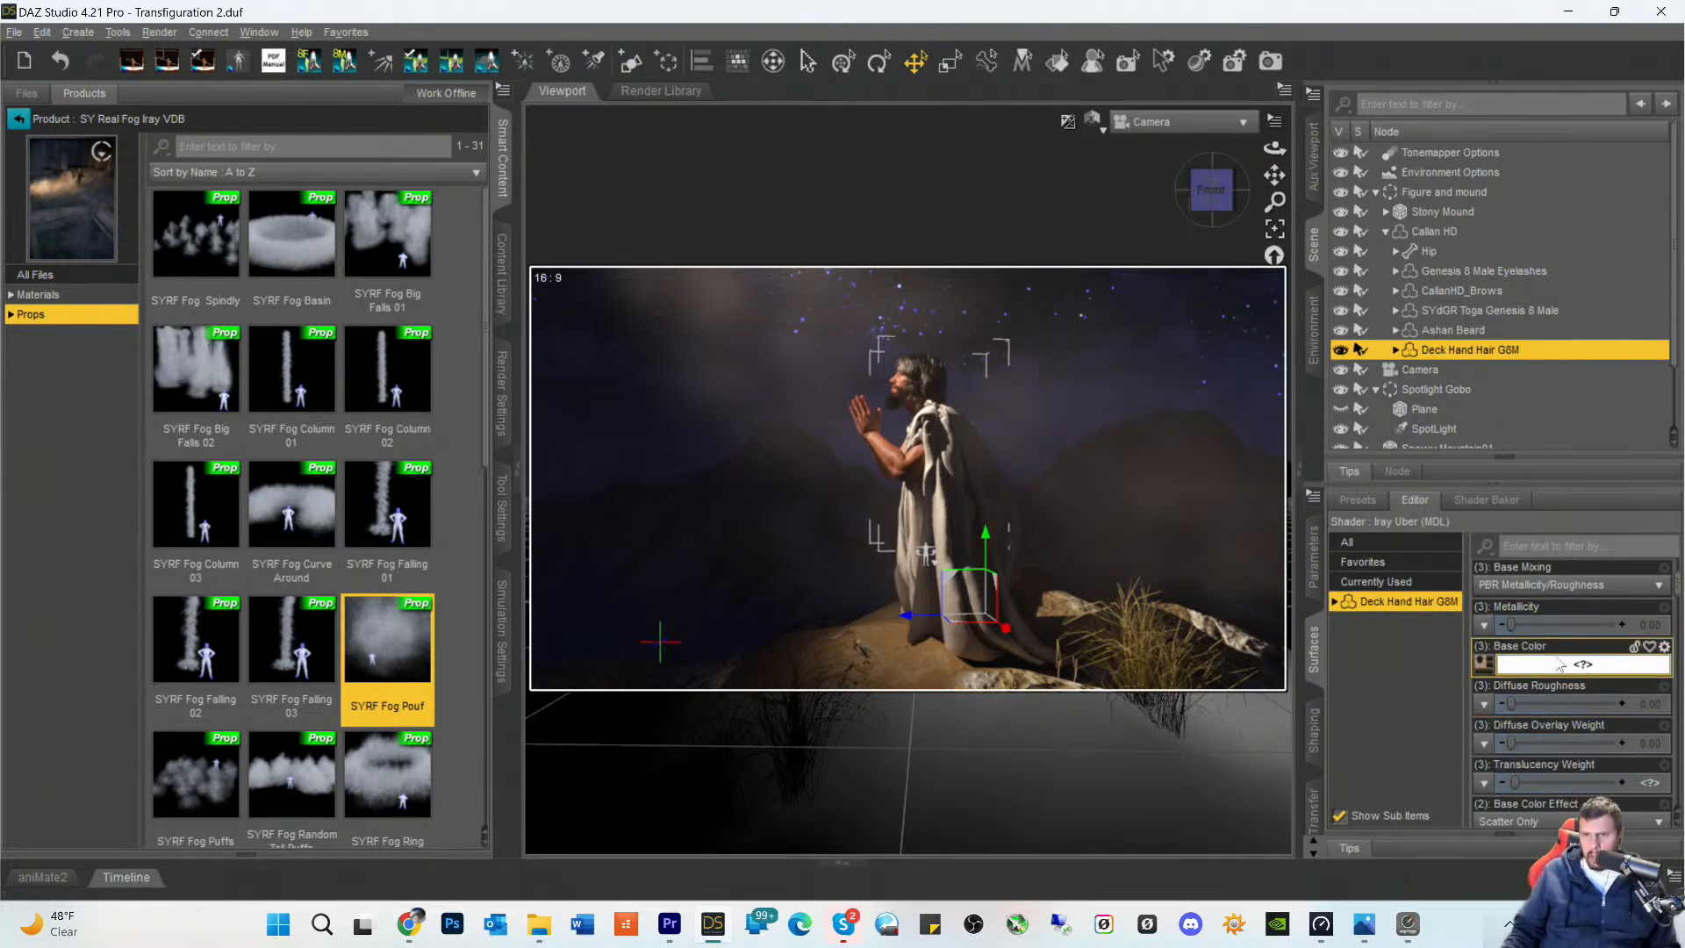
click(1335, 602)
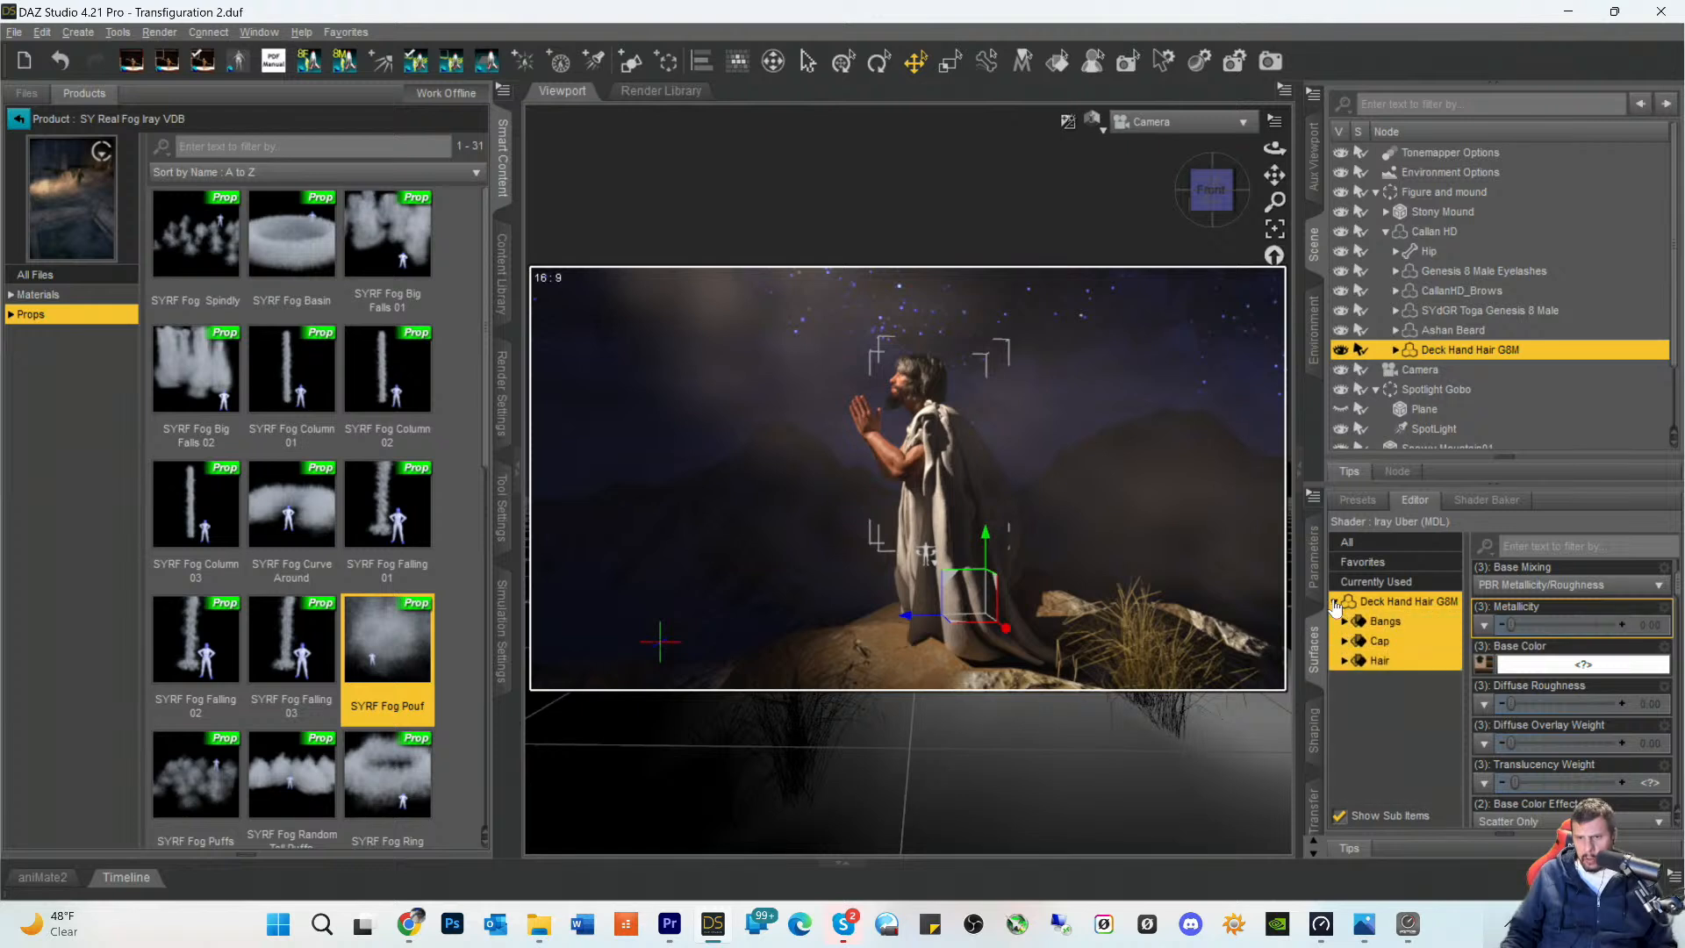
click(1374, 662)
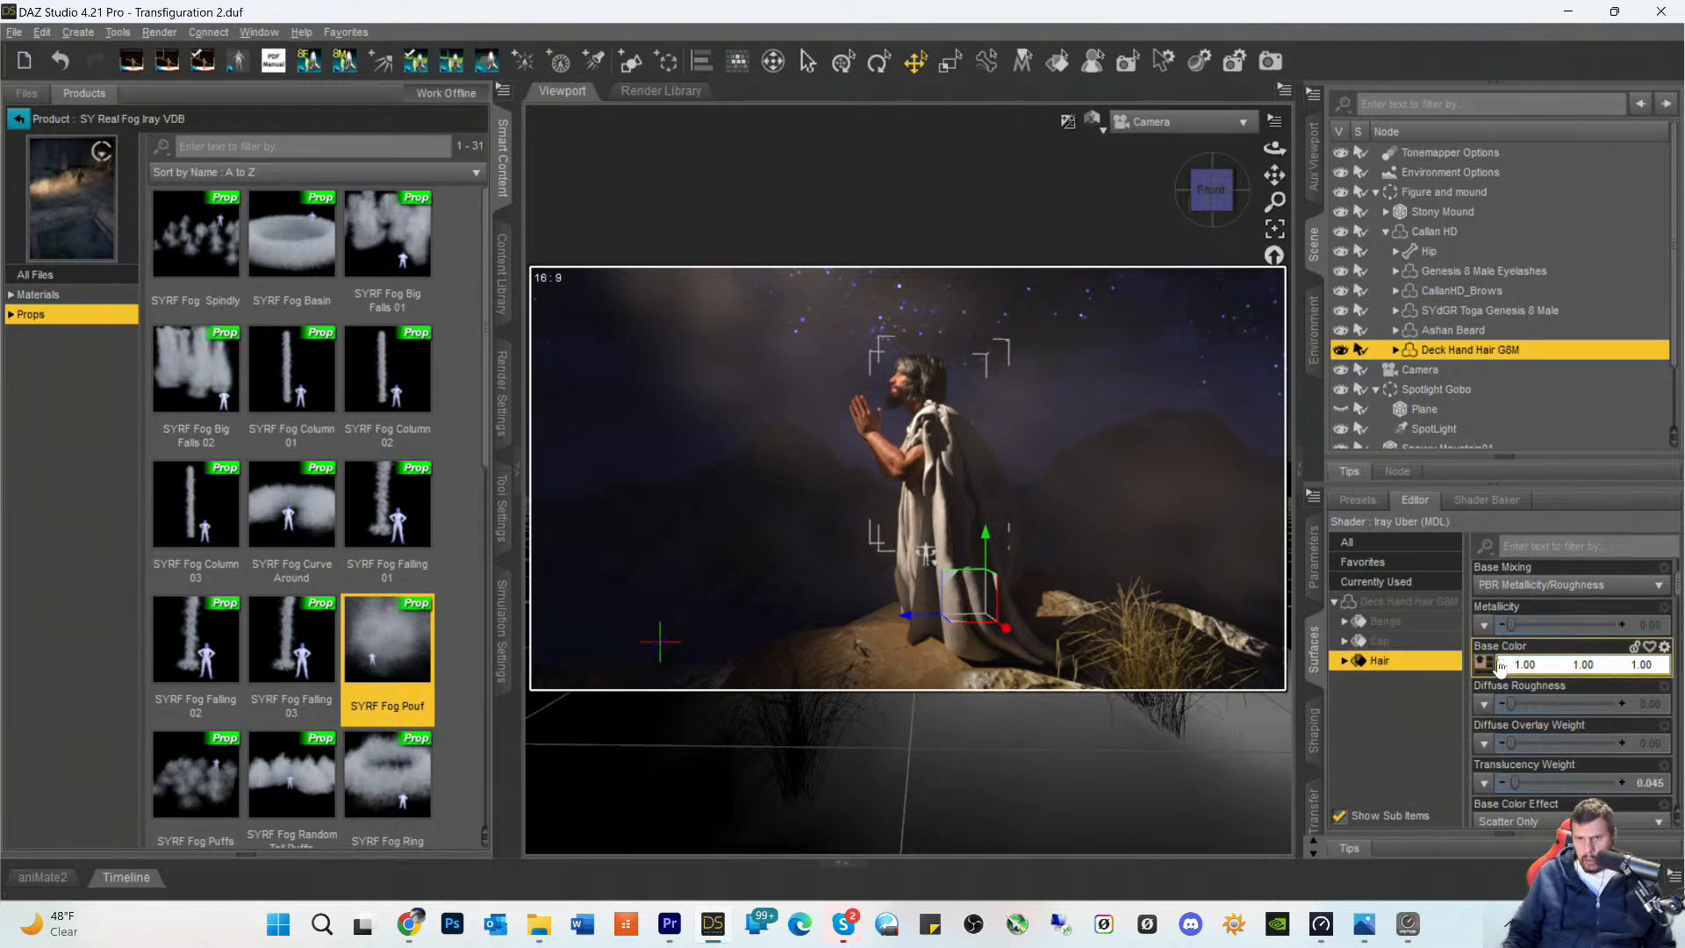
ctrl+click(1379, 624)
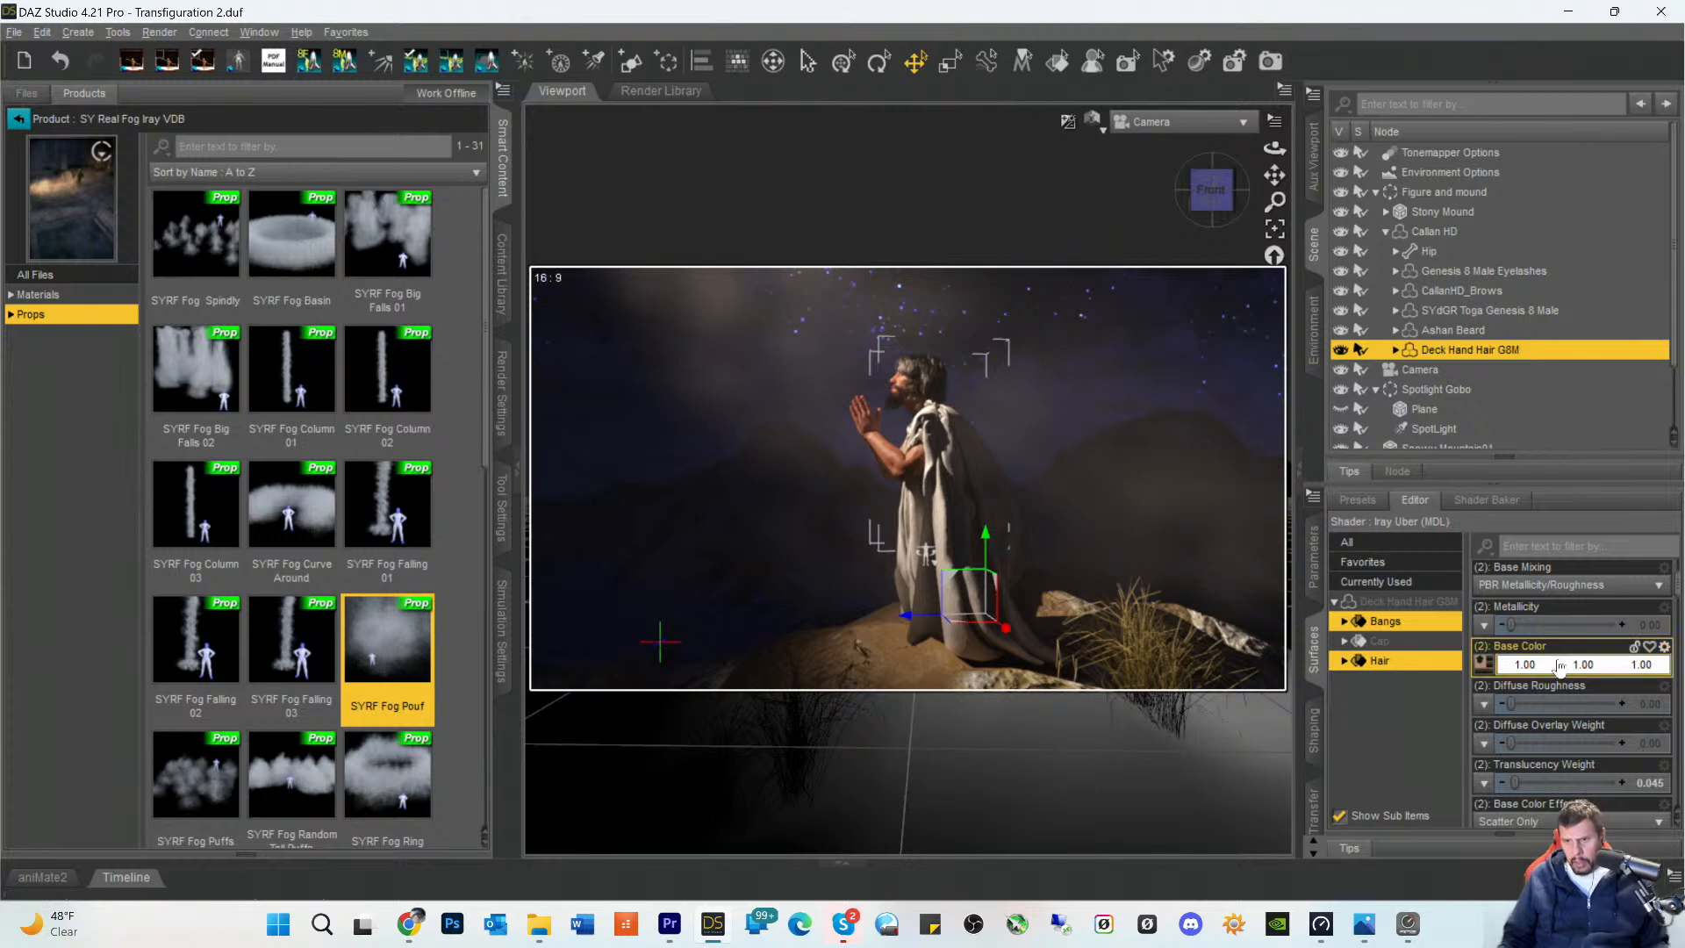
click(1483, 664)
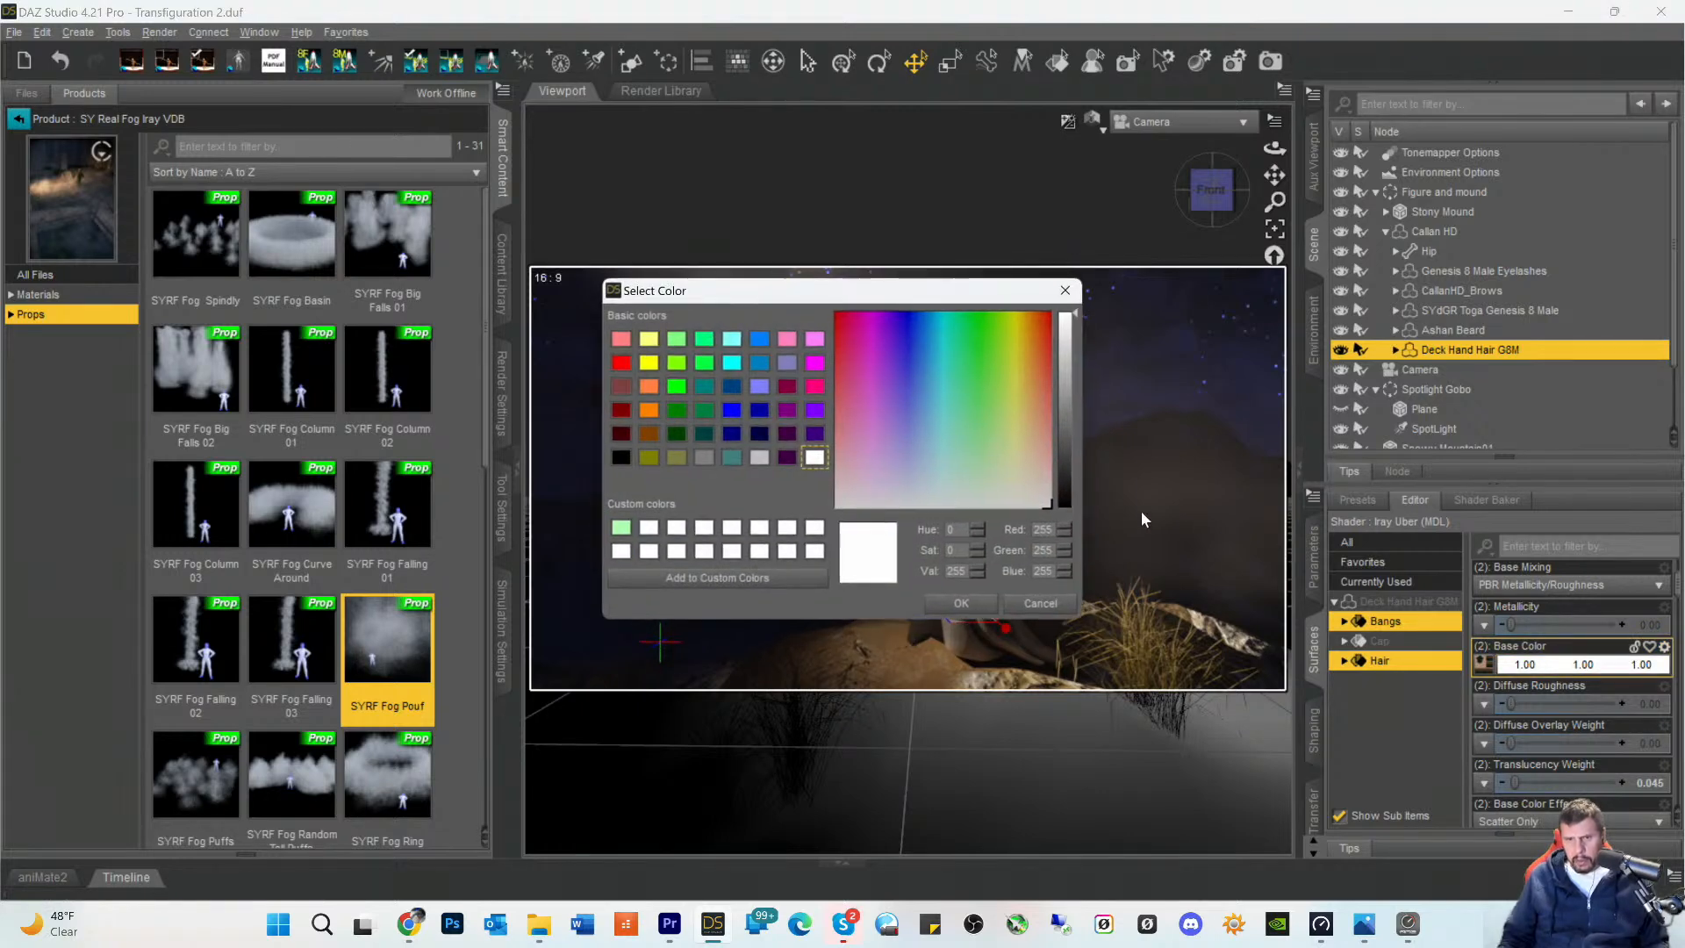
click(961, 603)
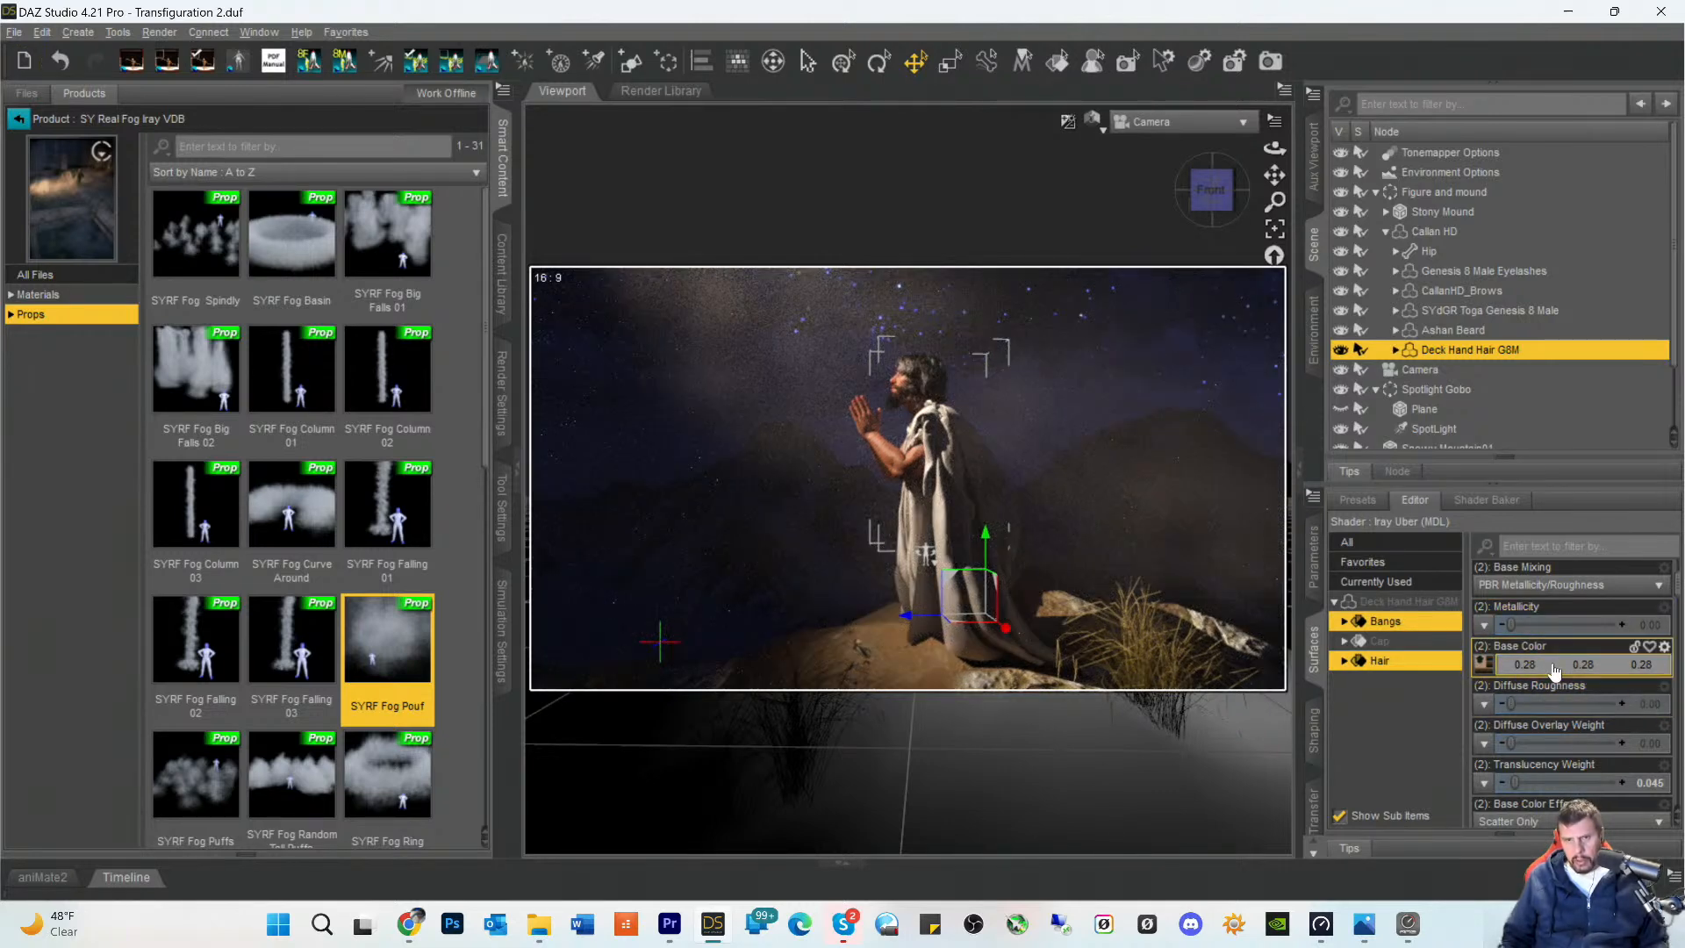
- Darken the Glossy Color of the hair's Bangs and Hair surfaces to a grey of 0.26
scroll(1555, 662, down, 3)
scroll(1556, 662, down, 3)
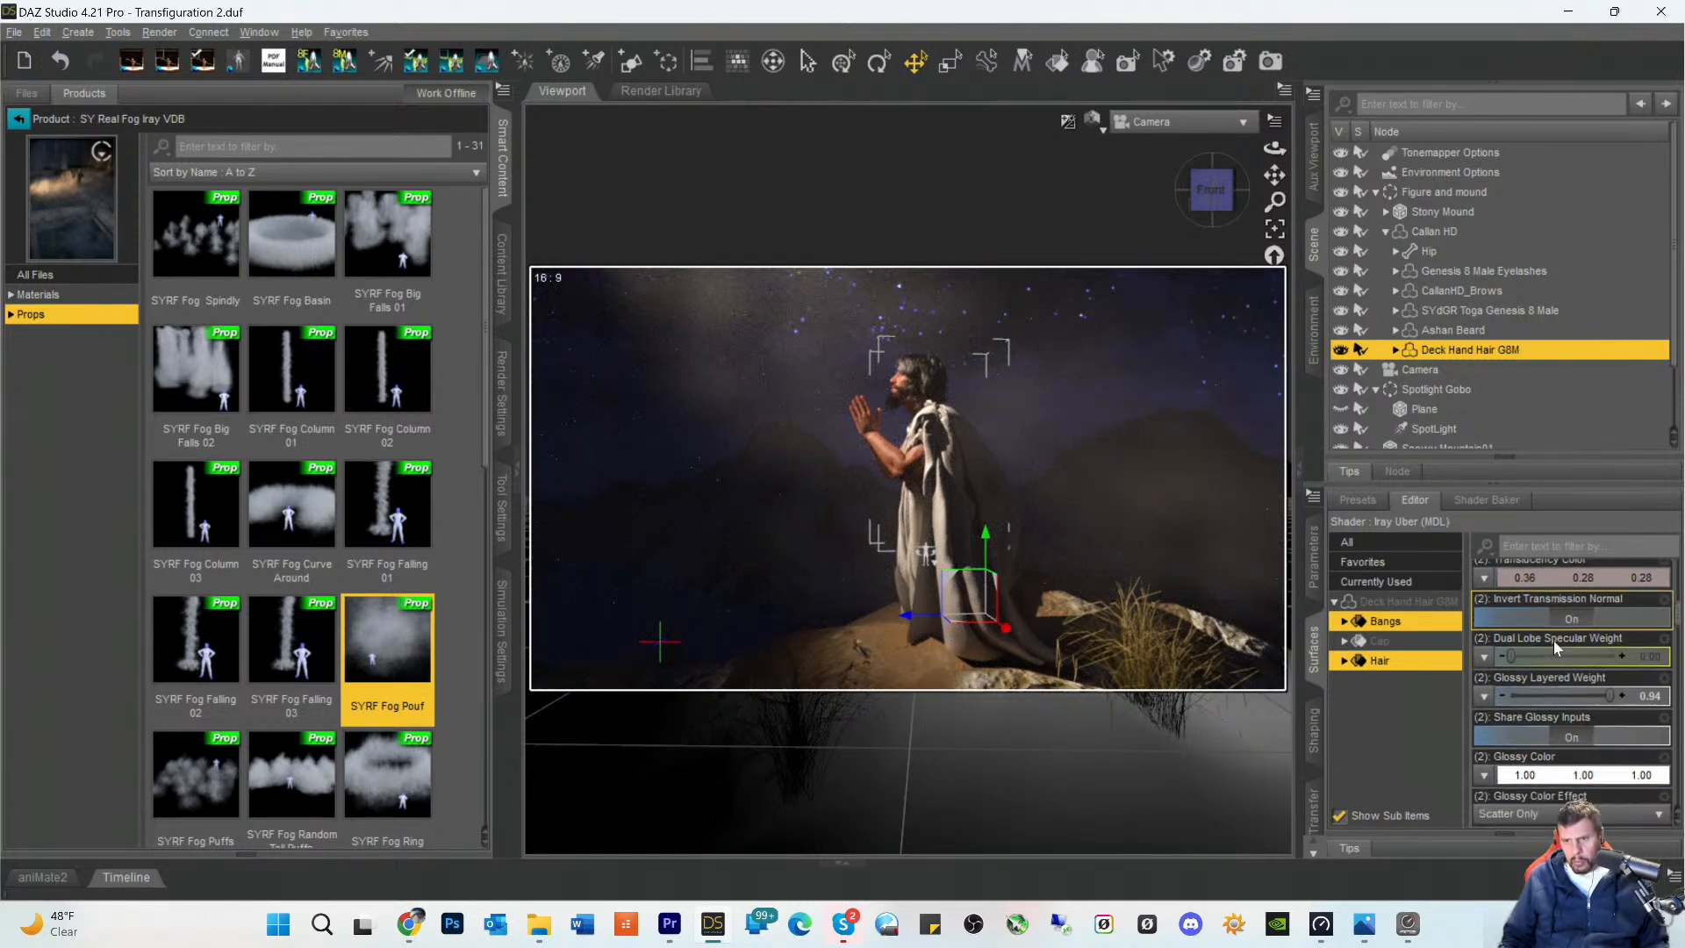
click(1554, 704)
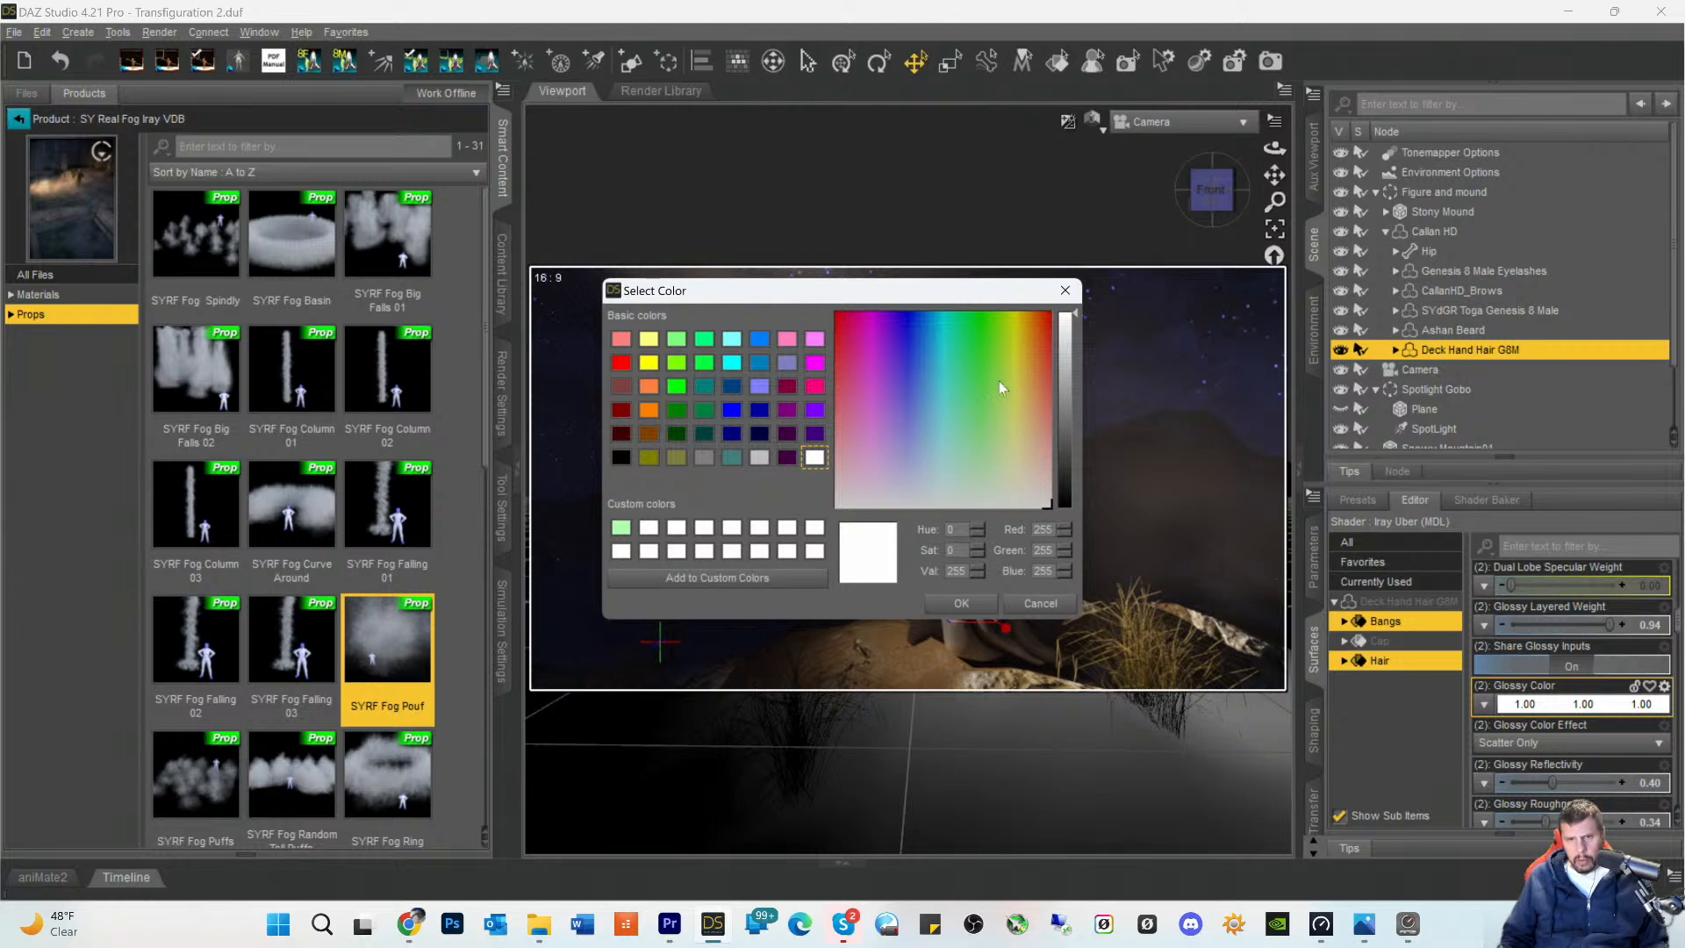
click(1068, 400)
click(961, 603)
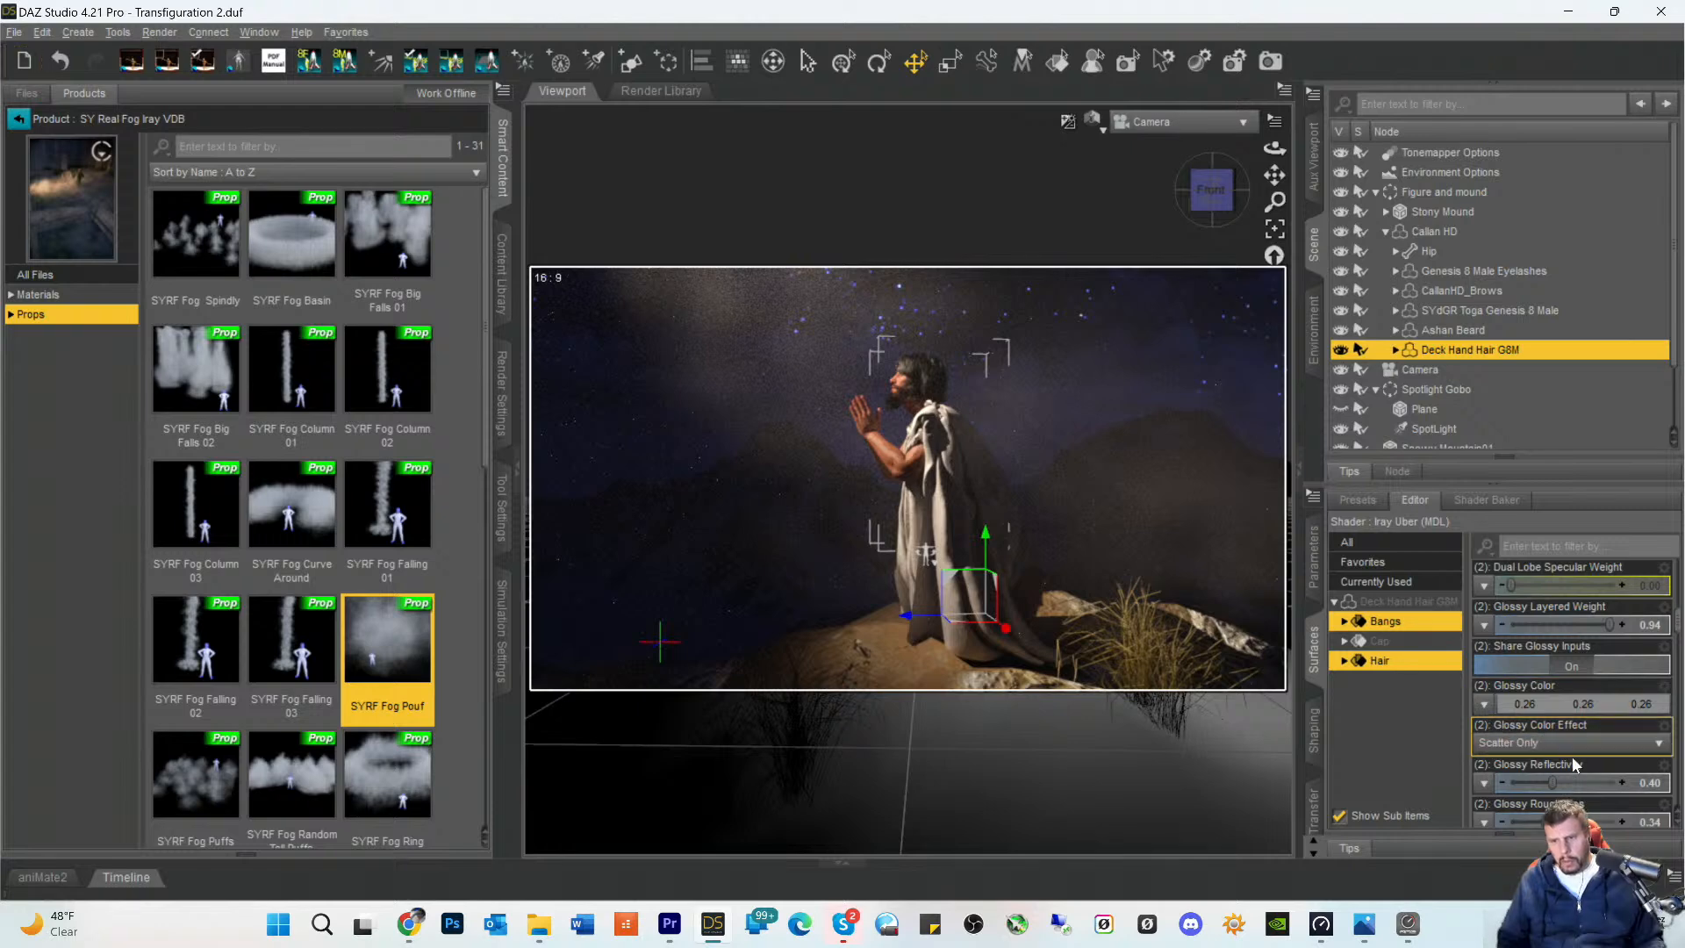
- Set the Glossy Color of the hair's Bangs and Hair surfaces to a darker grey, RGB 90, 90, 90
click(1562, 704)
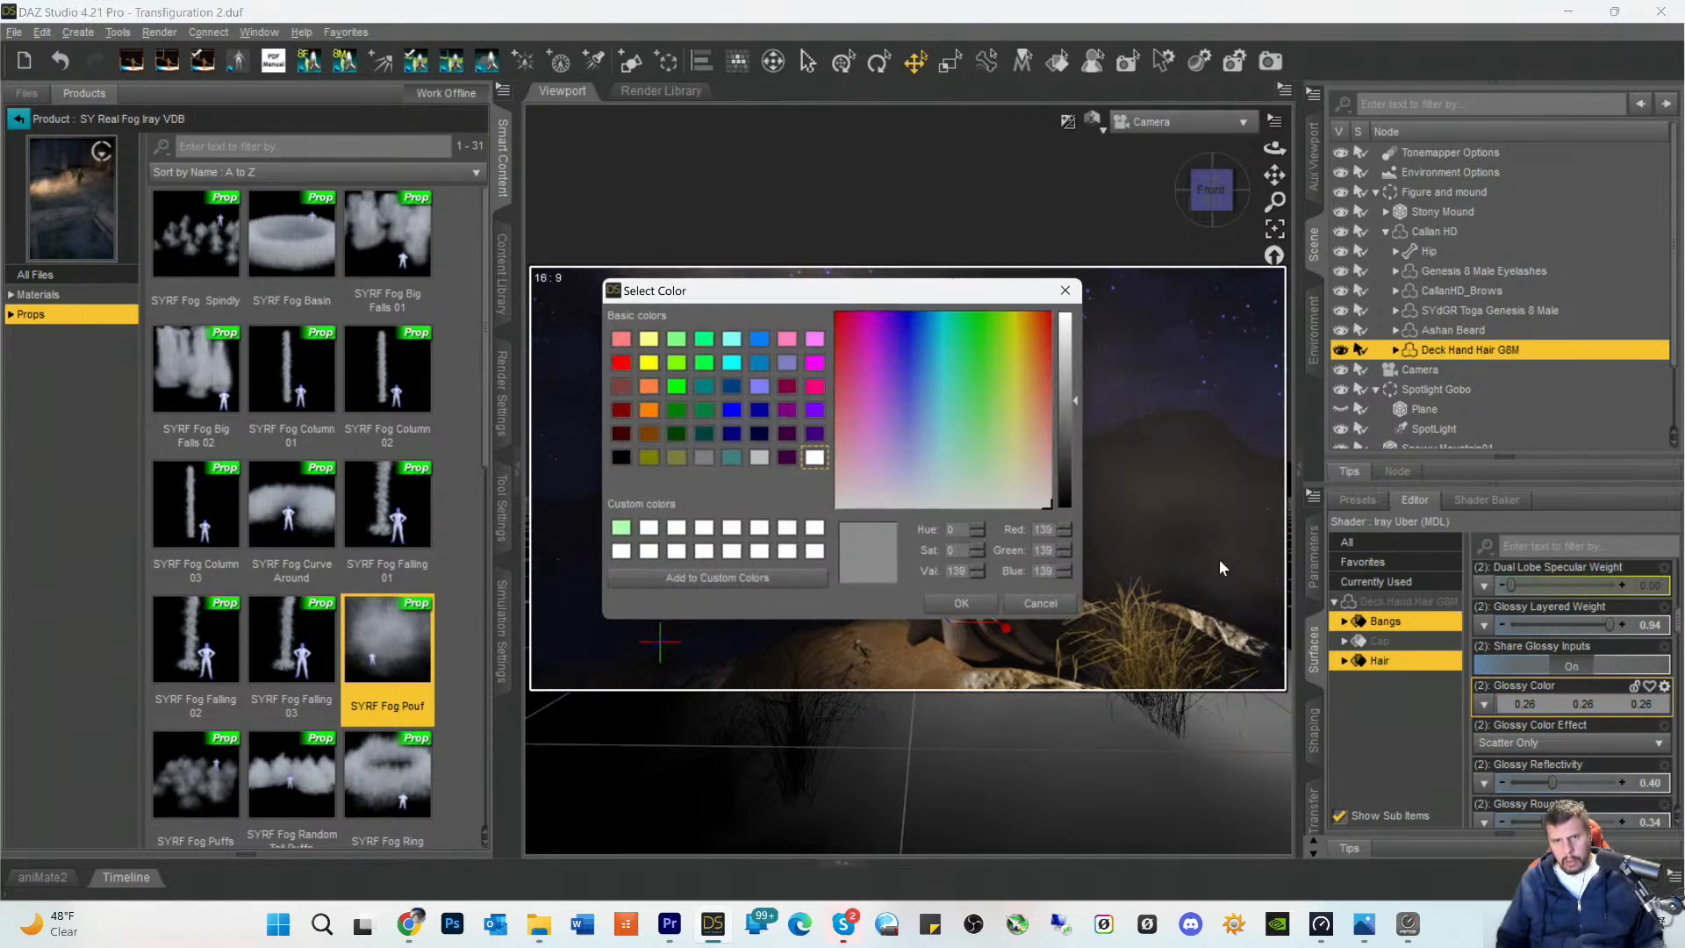
click(1061, 437)
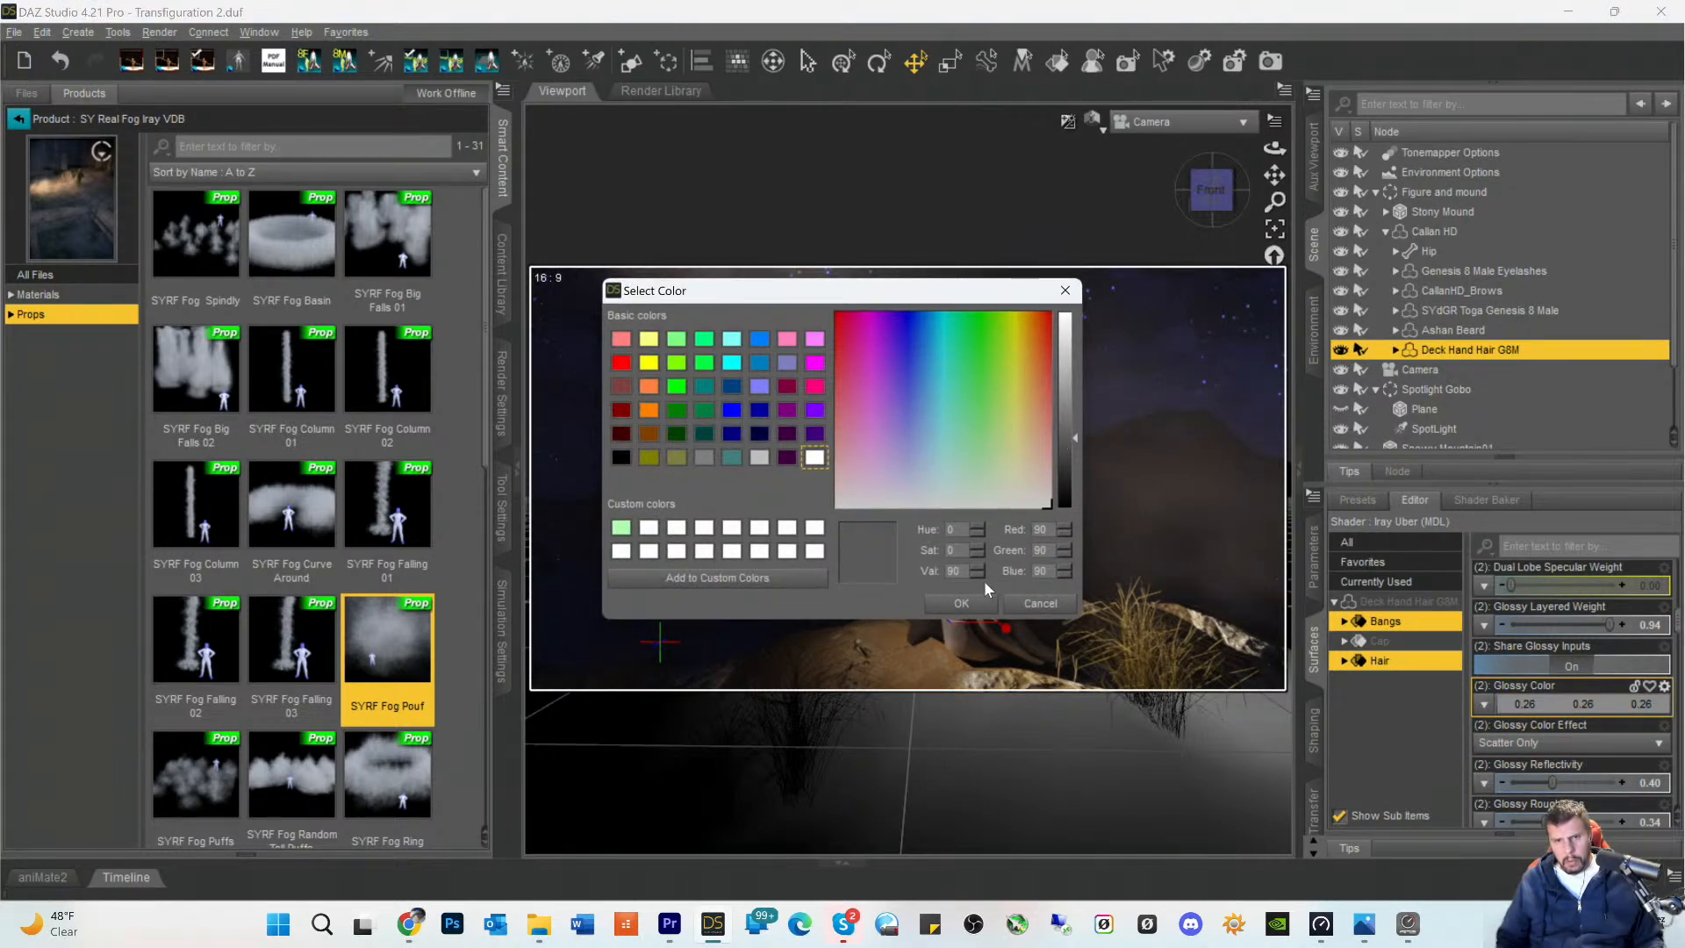
click(961, 603)
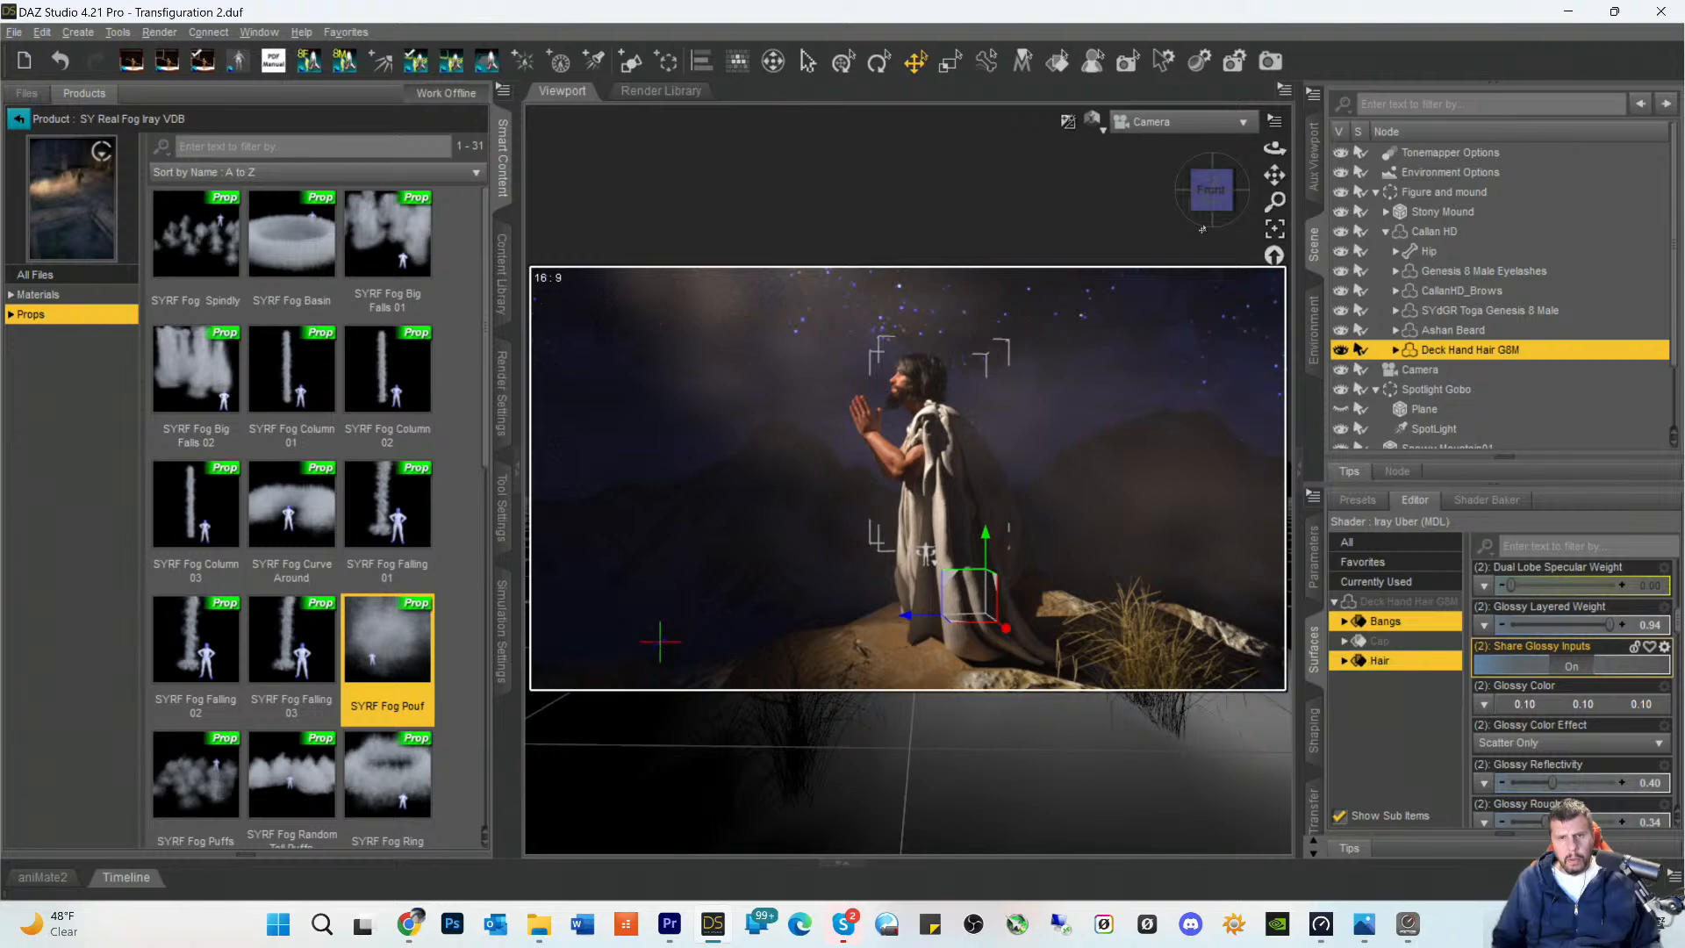
- Scale the Stony Mound down to about 110.6%
scroll(1202, 229, up, 2)
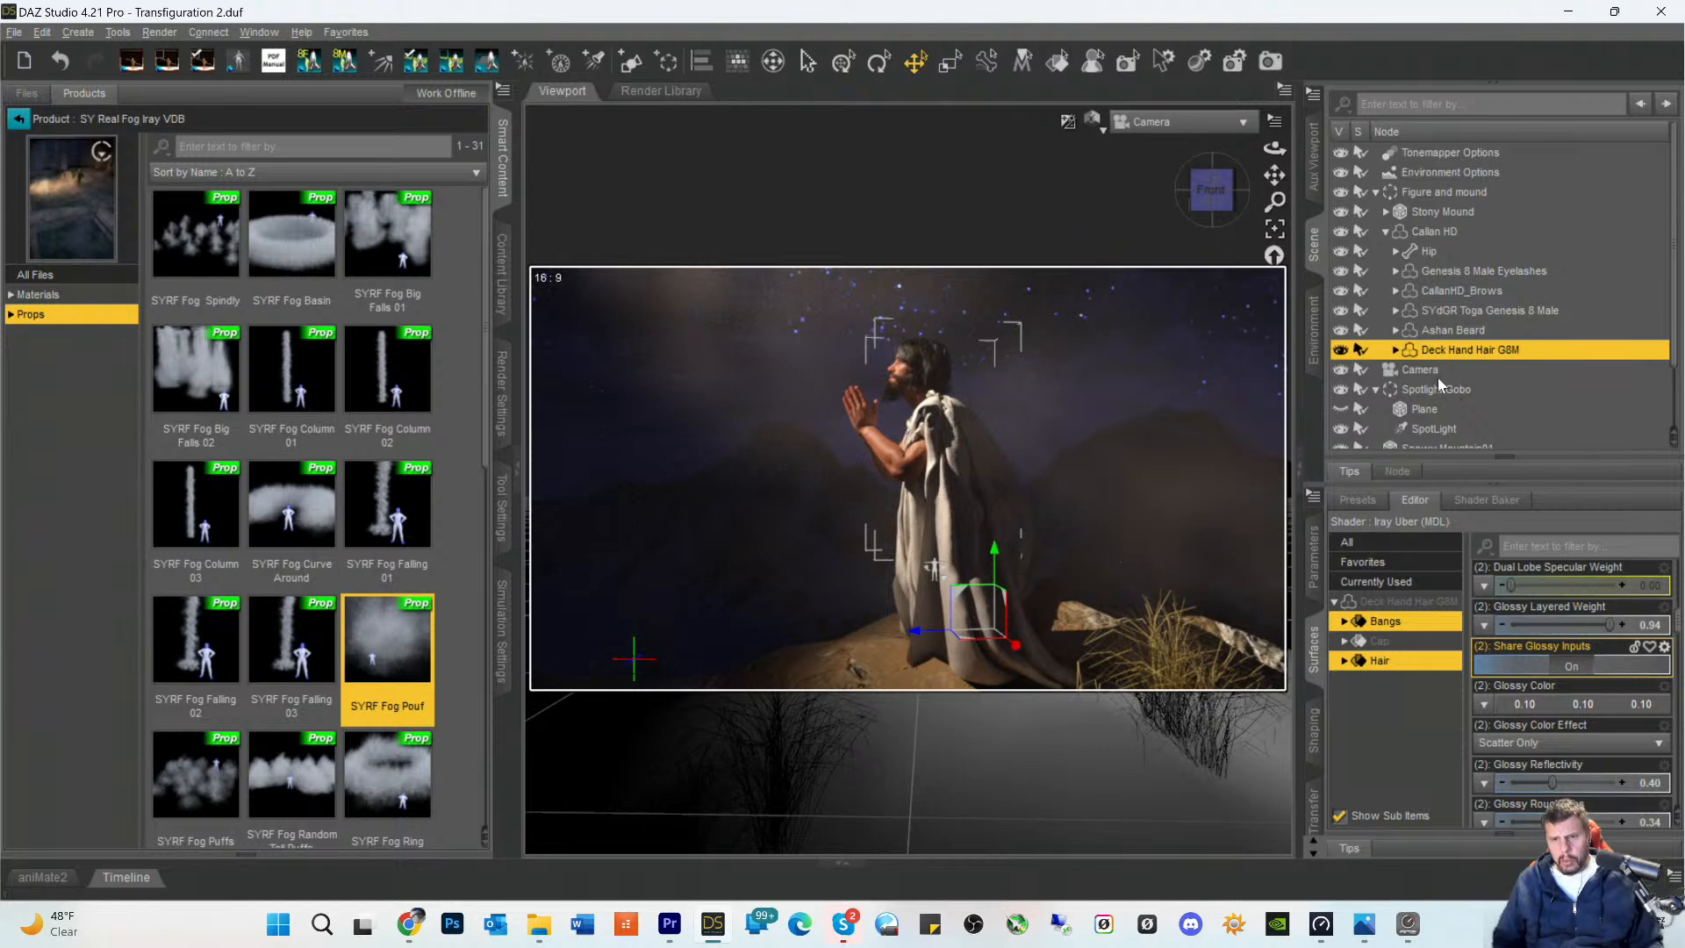
scroll(1437, 375, down, 2)
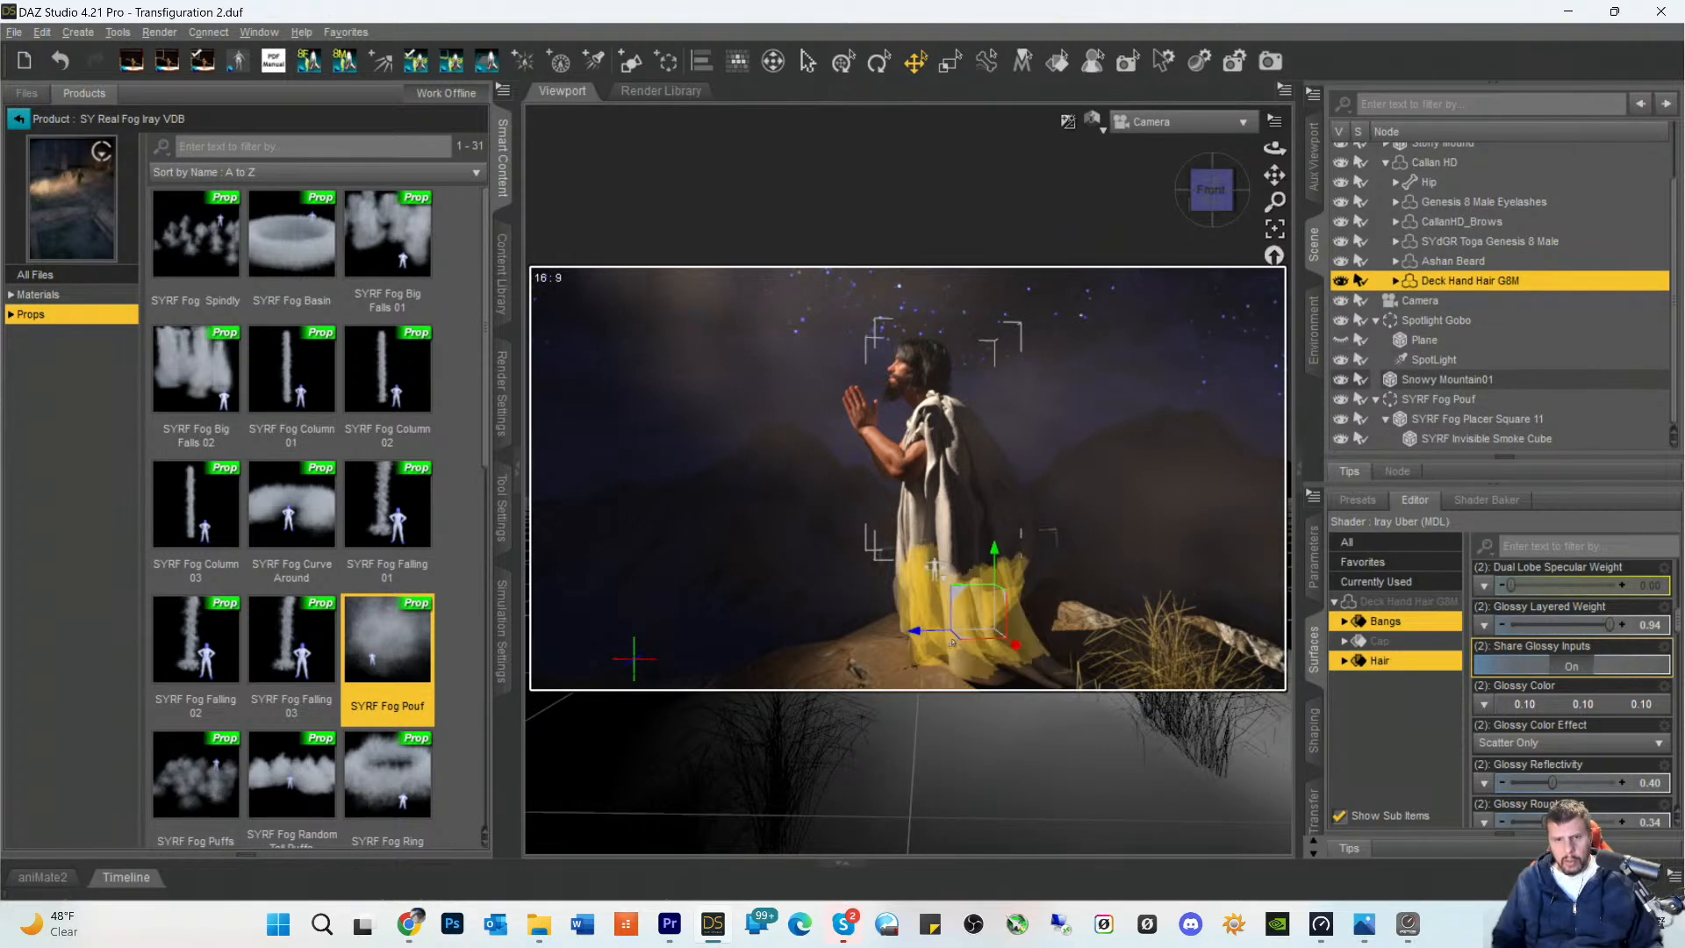
click(1192, 664)
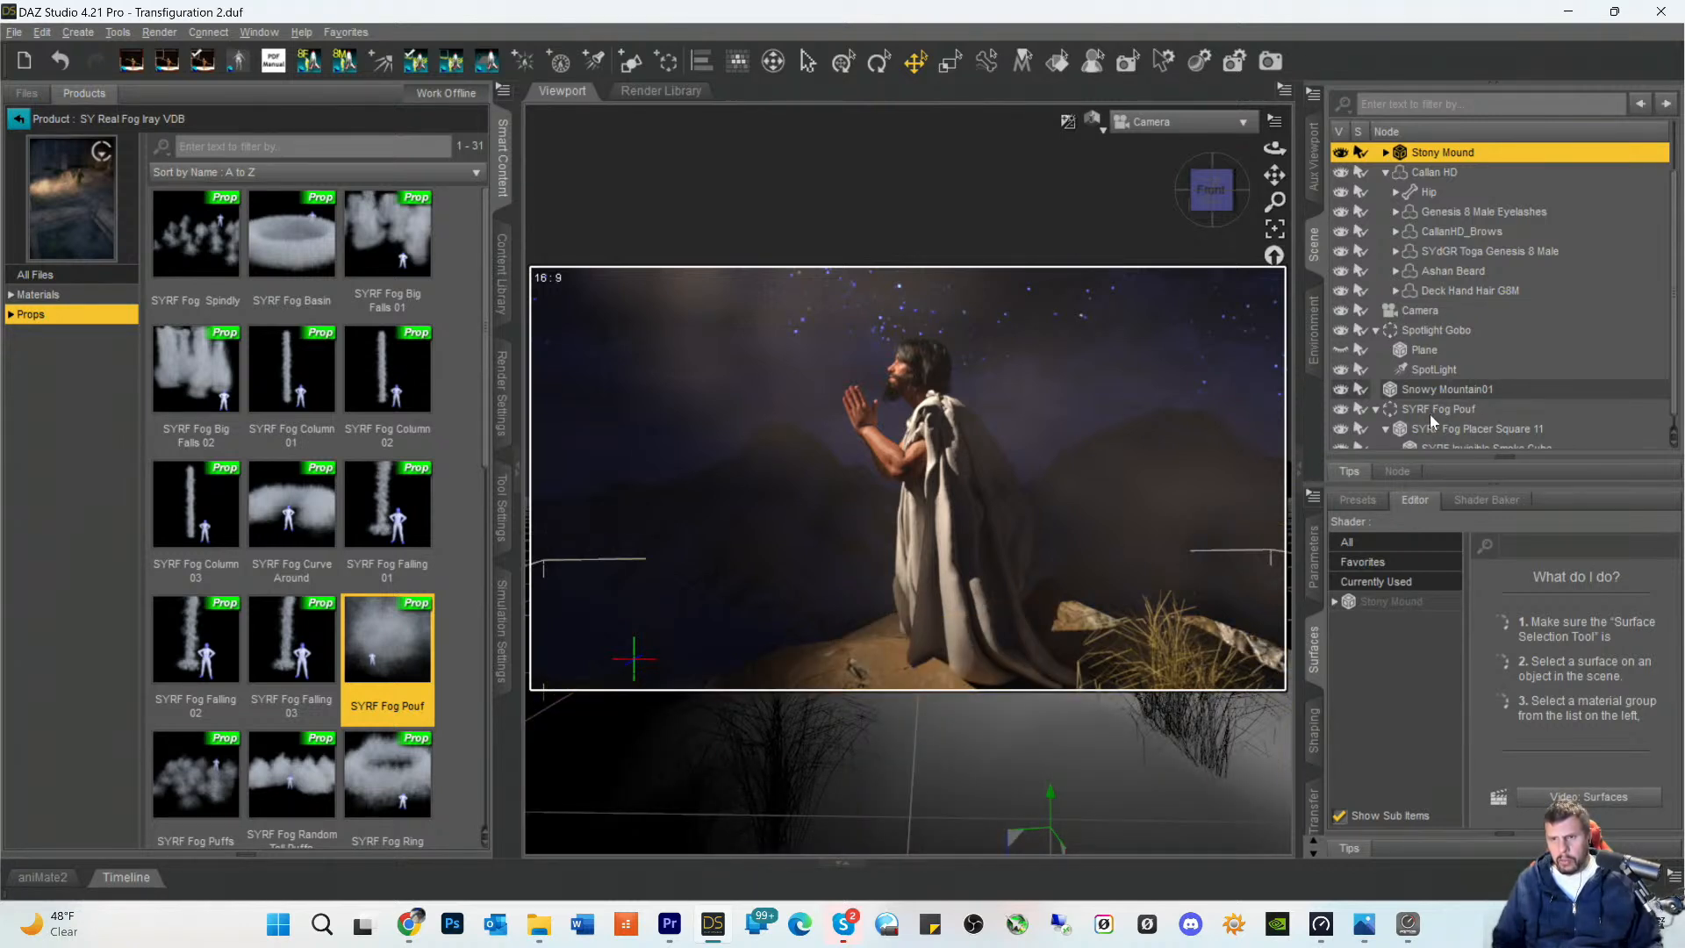
click(1387, 604)
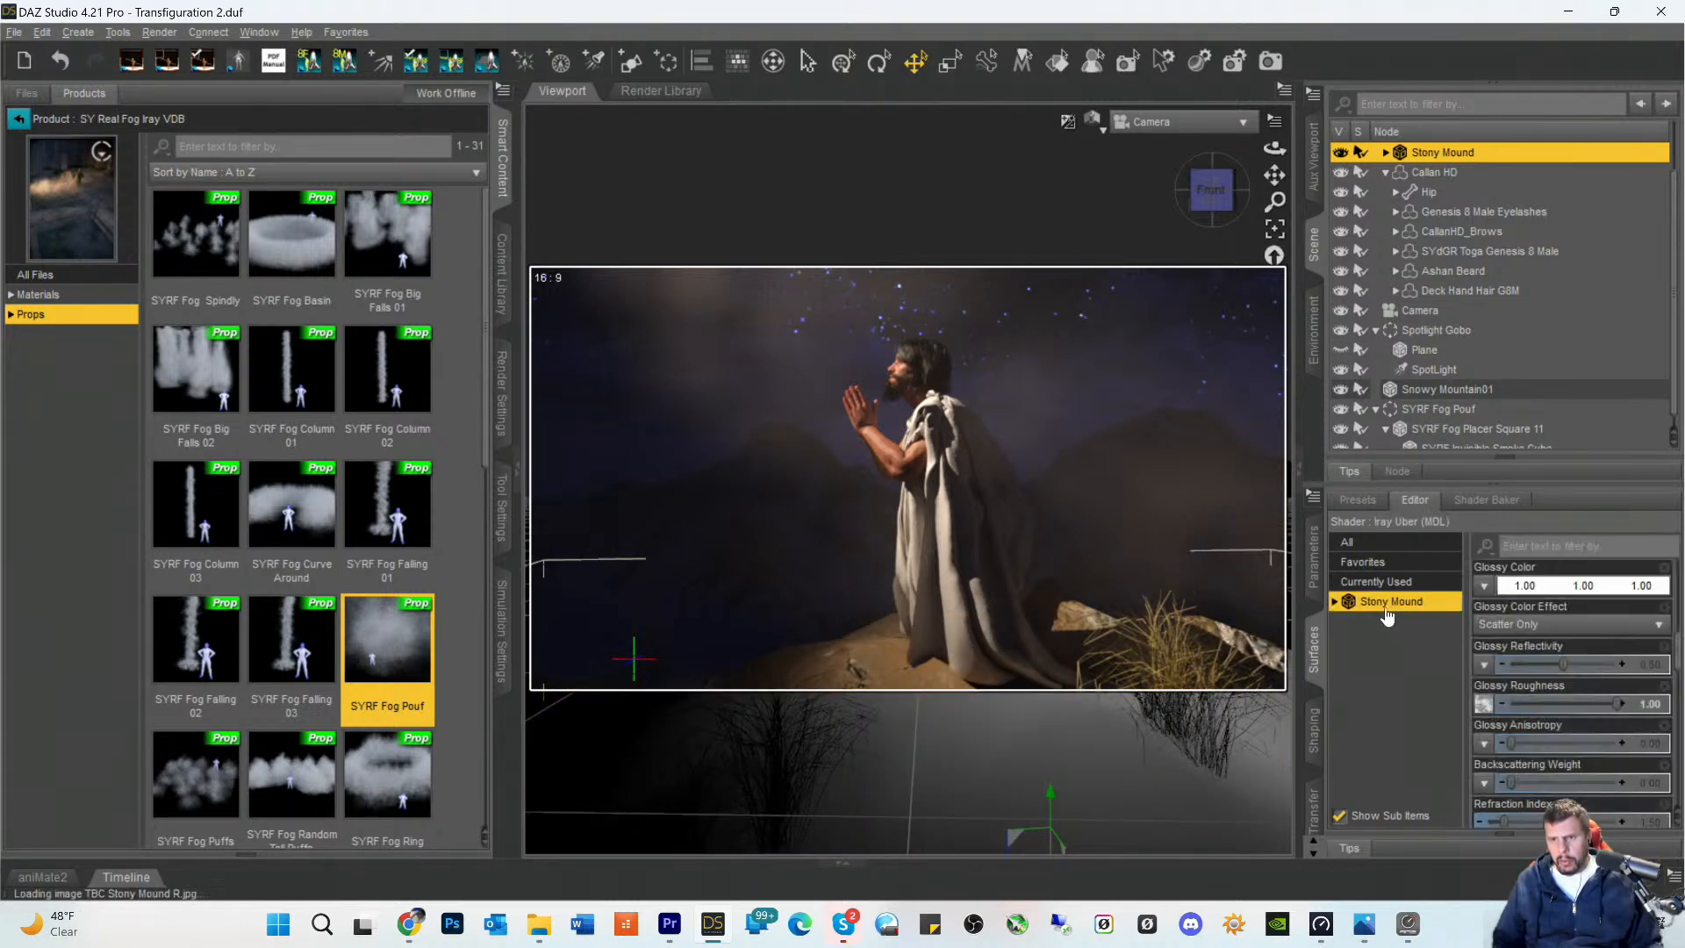
click(1309, 590)
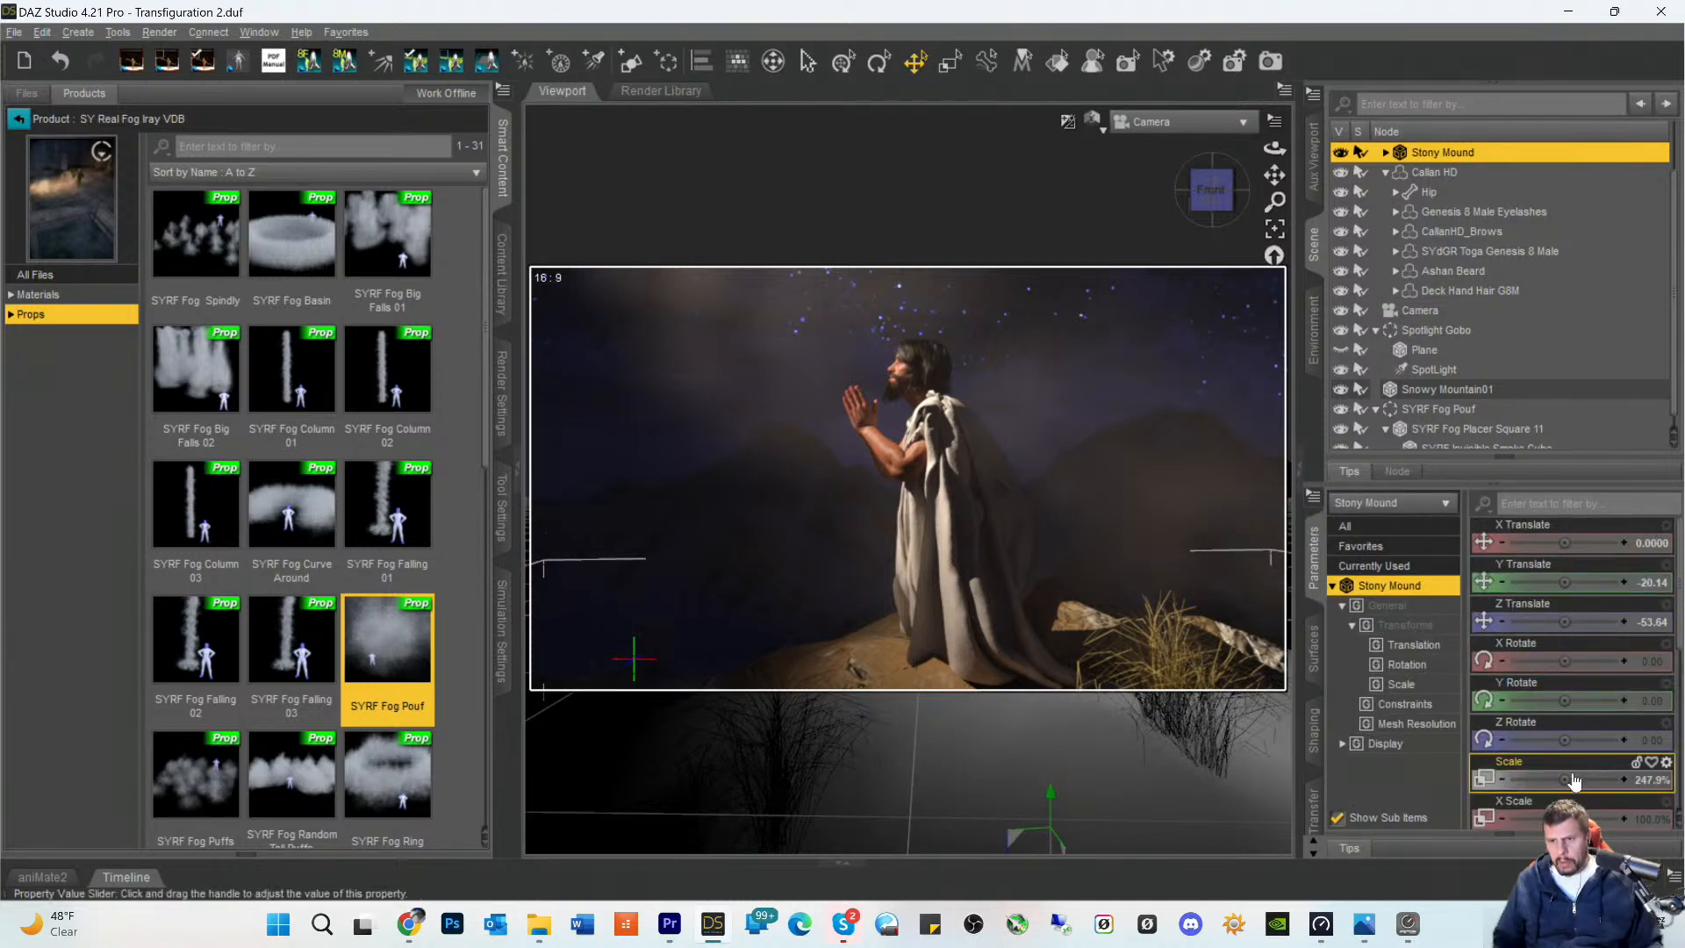
drag(1565, 780, 1532, 780)
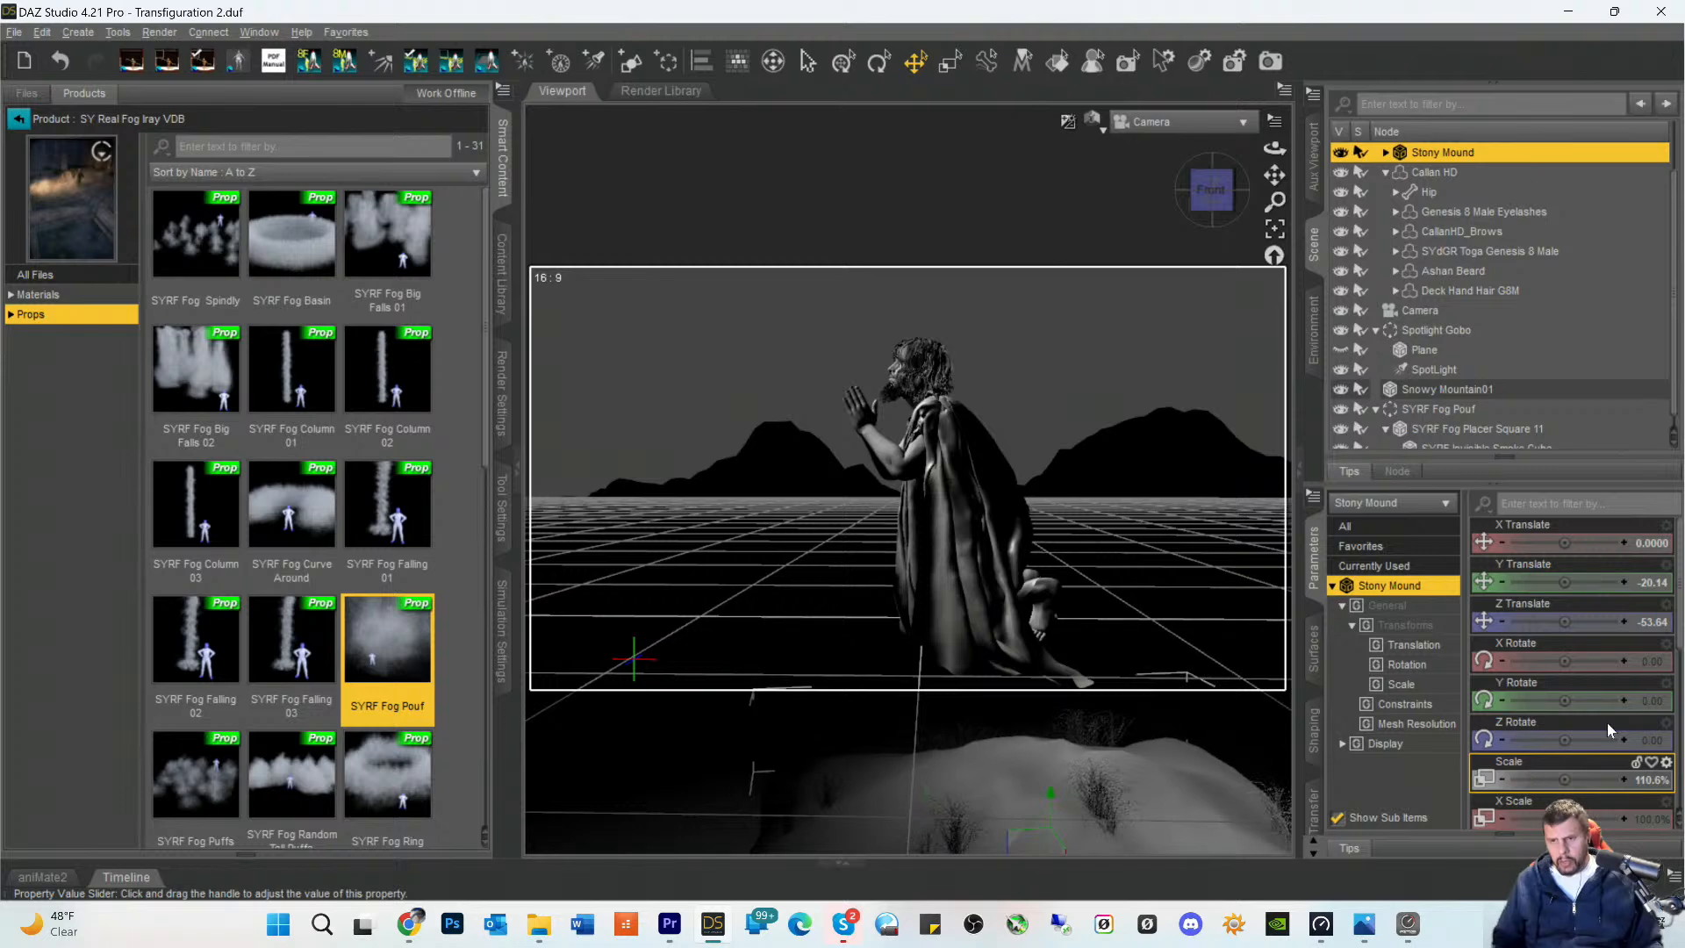
- Move the Stony Mound under the kneeling figure, to about X 13.10, Y 49.90 and Z -25.84
mouse_move(1562, 587)
mouse_down()
mouse_move(1592, 582)
mouse_move(1544, 540)
mouse_move(1581, 540)
mouse_move(1559, 542)
mouse_up()
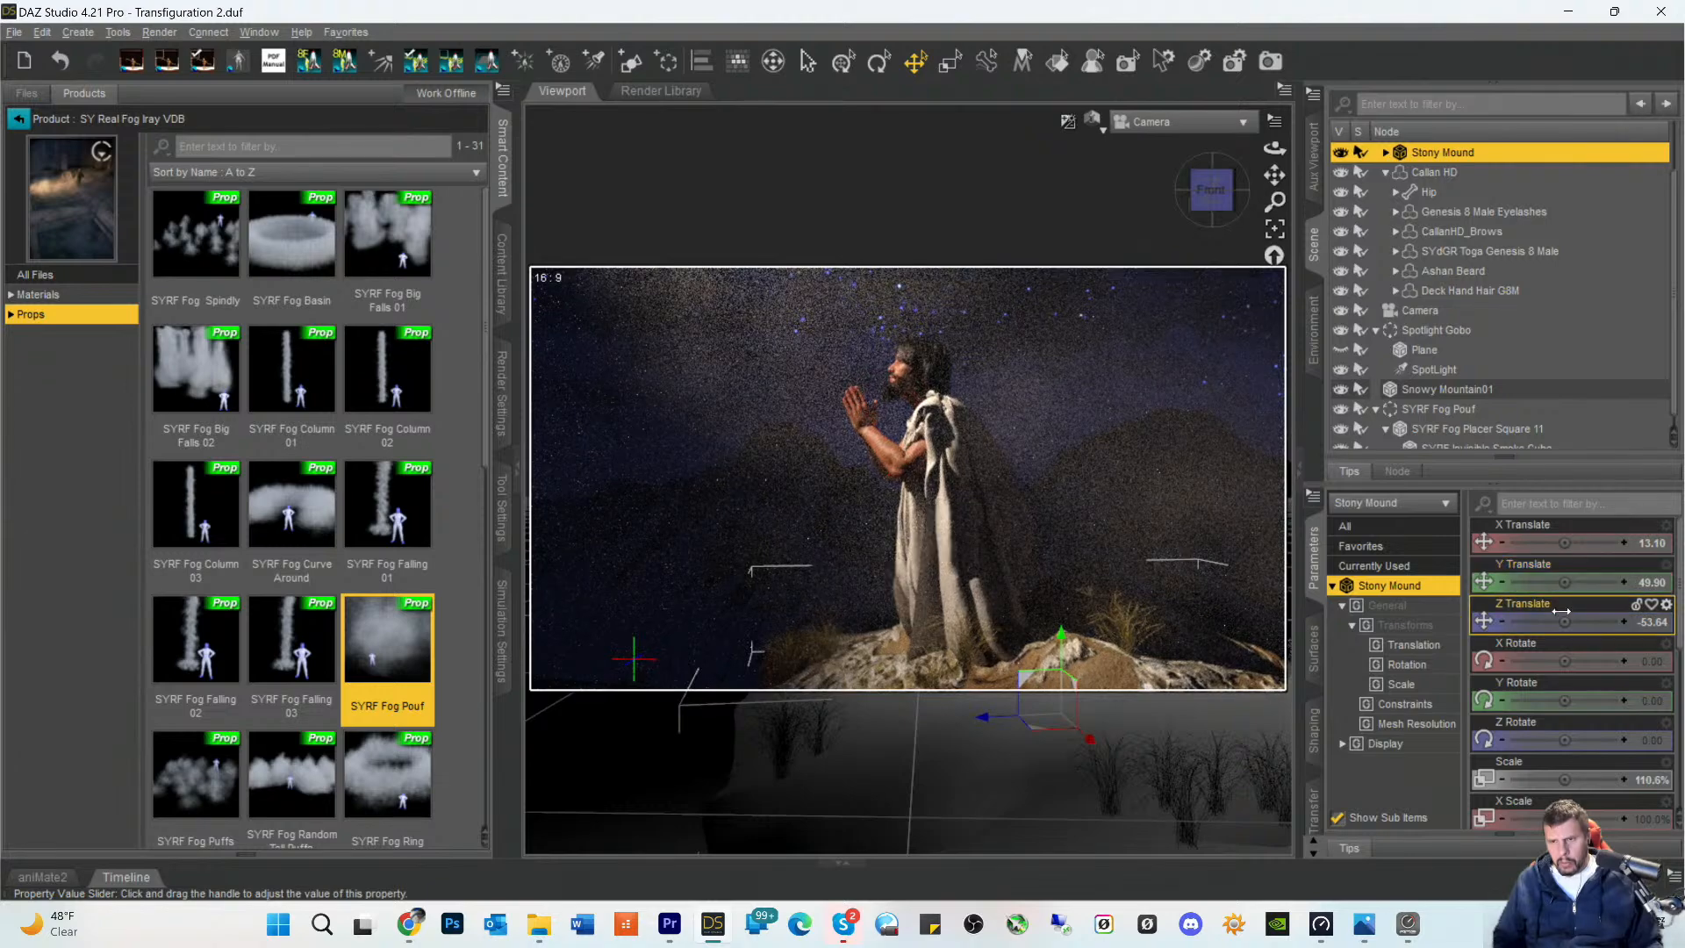
drag(1561, 620, 1585, 620)
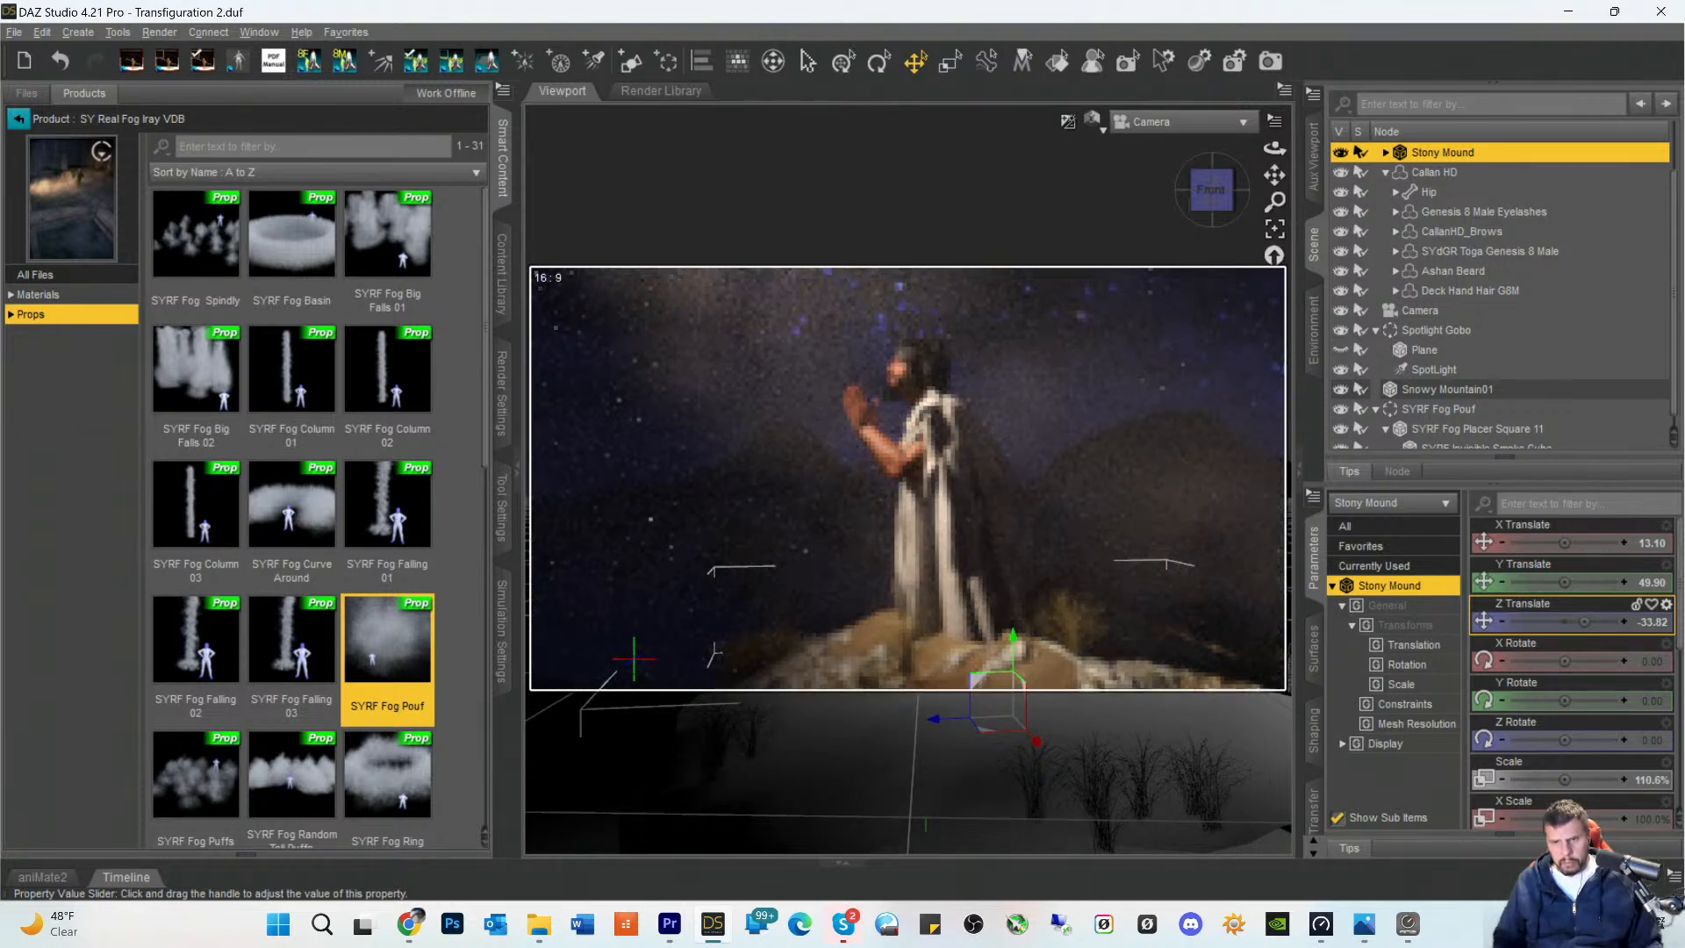
drag(1584, 620, 1587, 620)
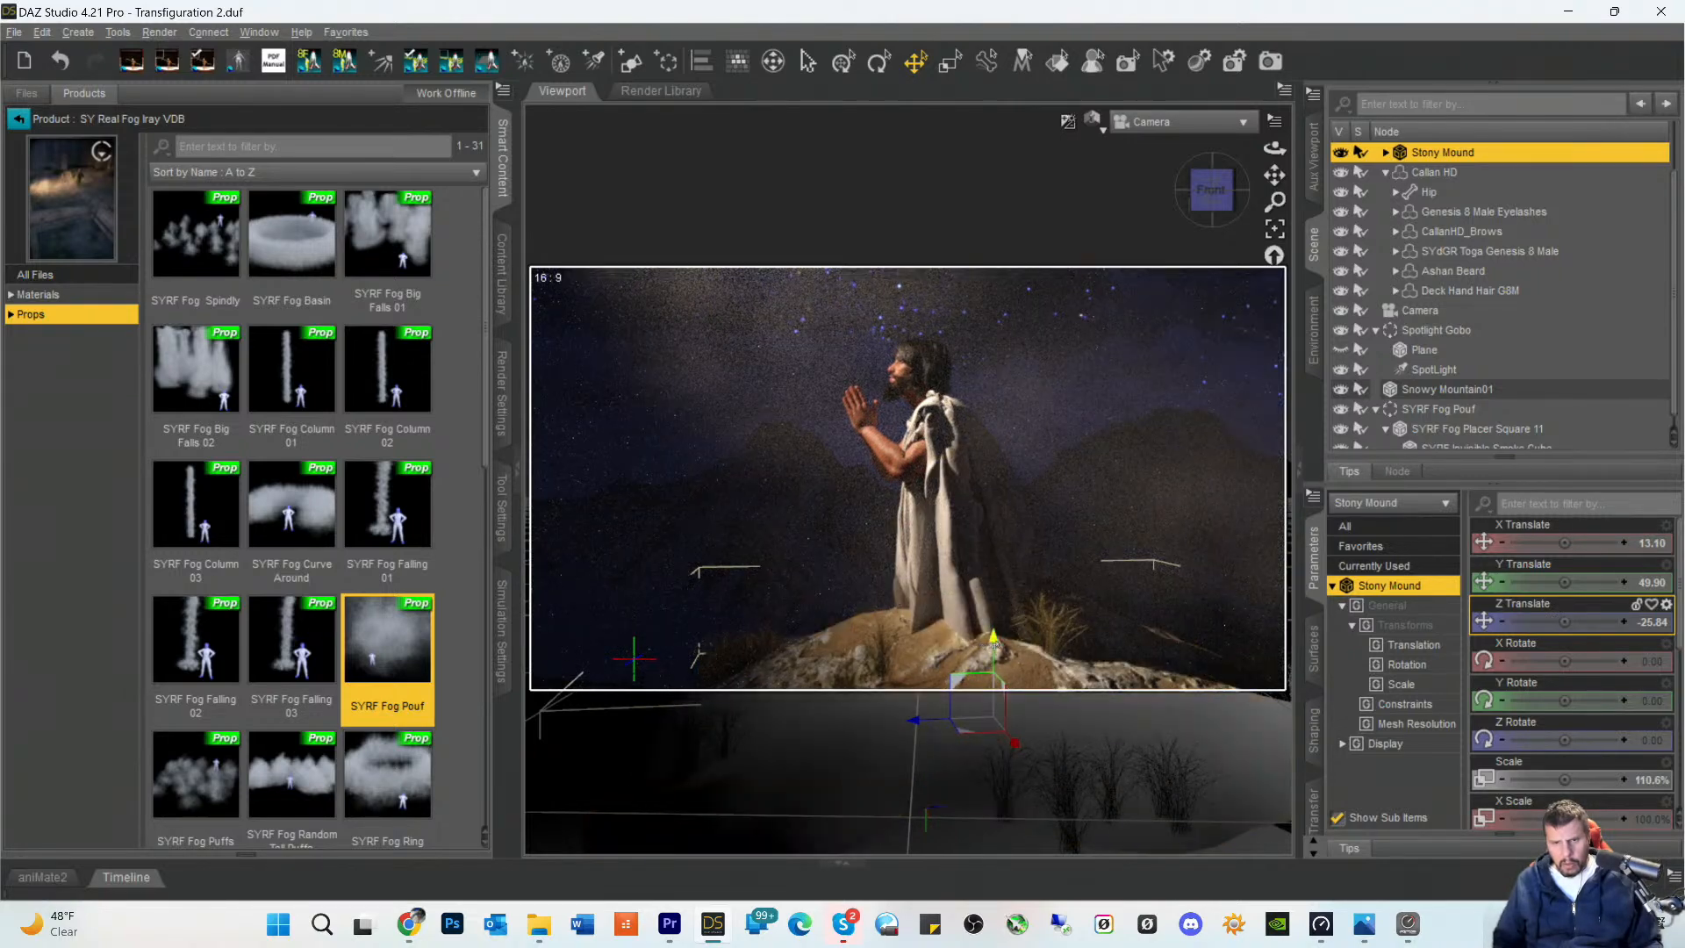
- Lower the Stony Mound to about Y 34.19 beneath the figure's knees and save the scene
drag(994, 643, 990, 681)
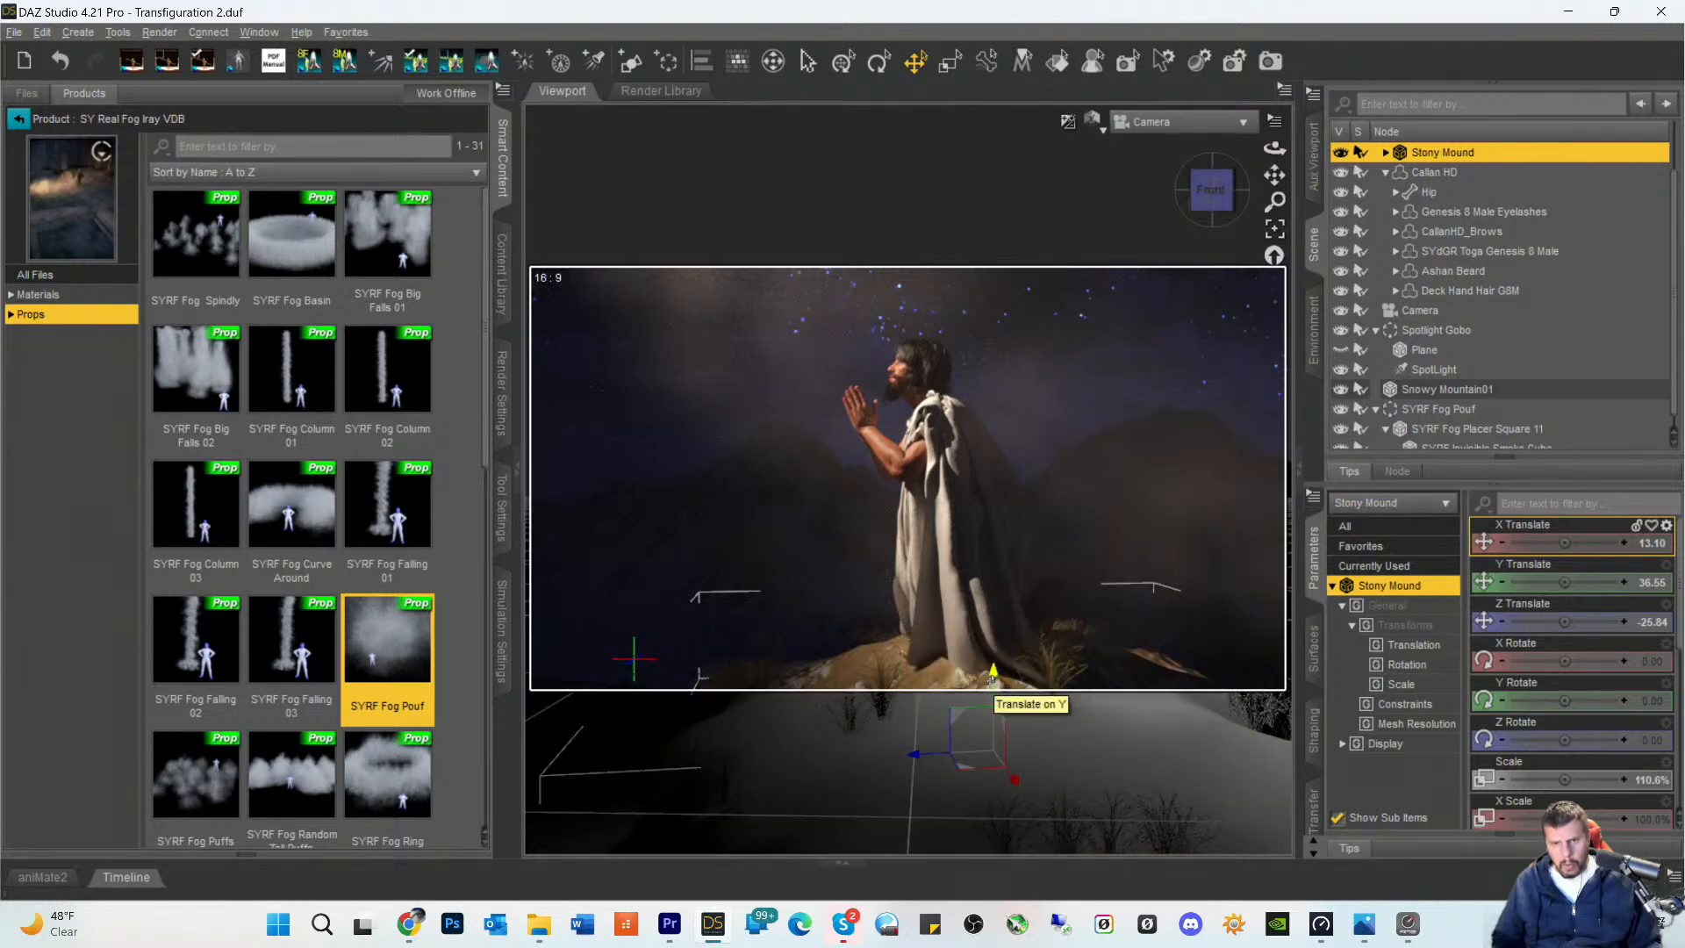
drag(993, 676, 1018, 687)
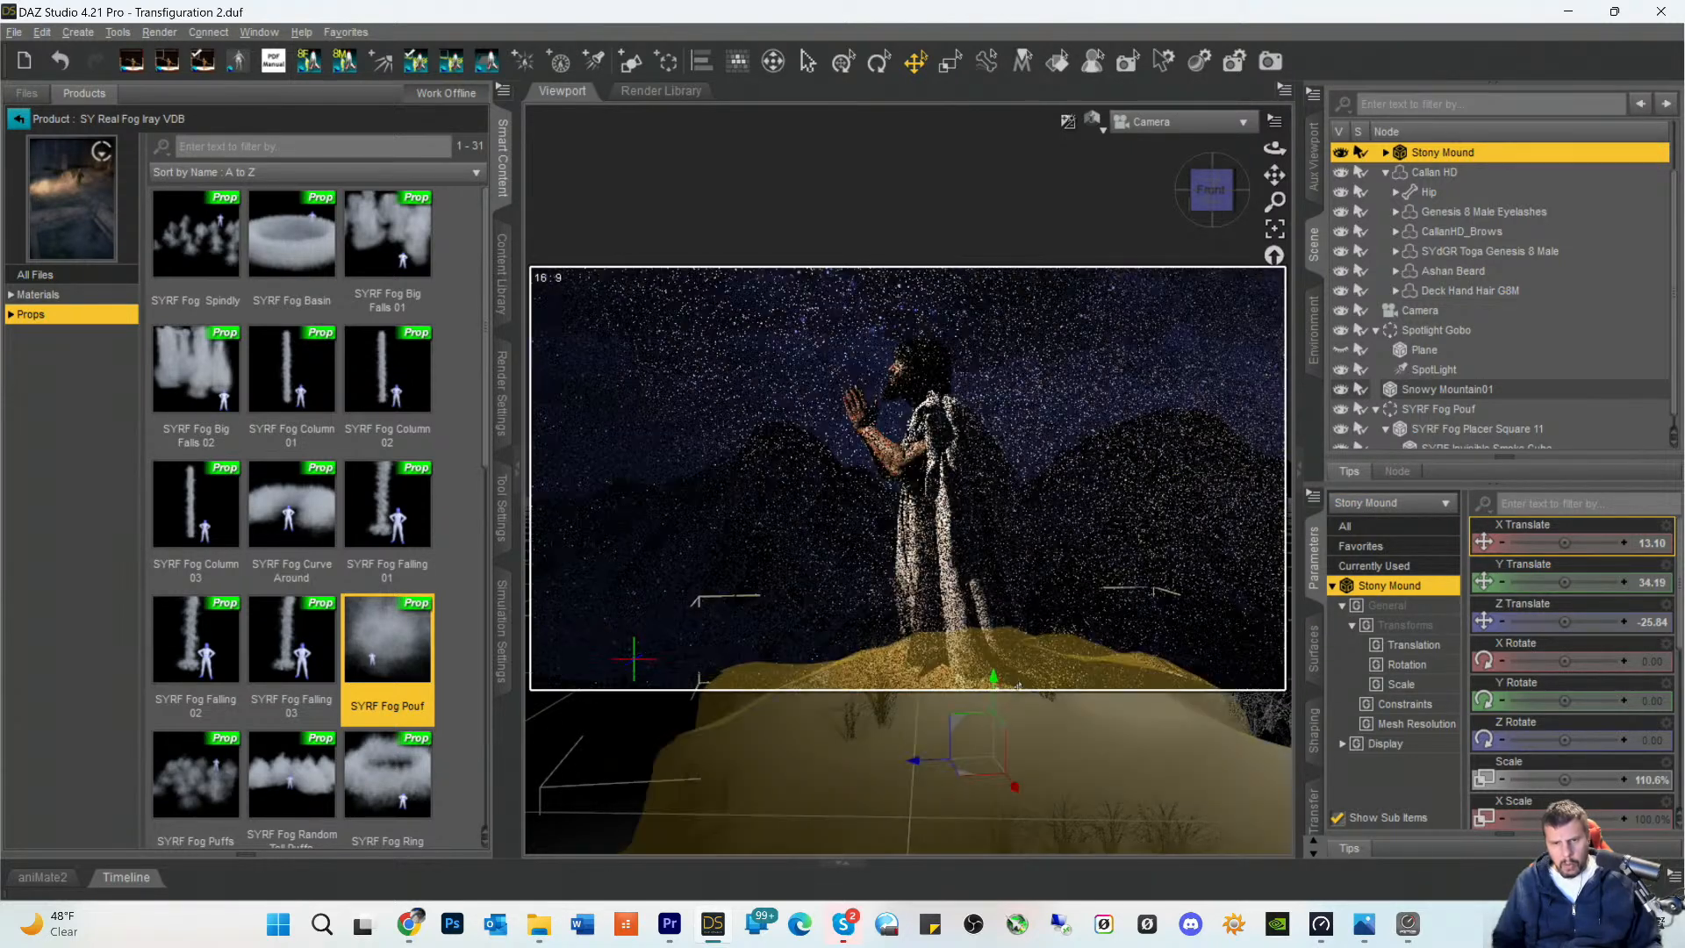
click(1172, 579)
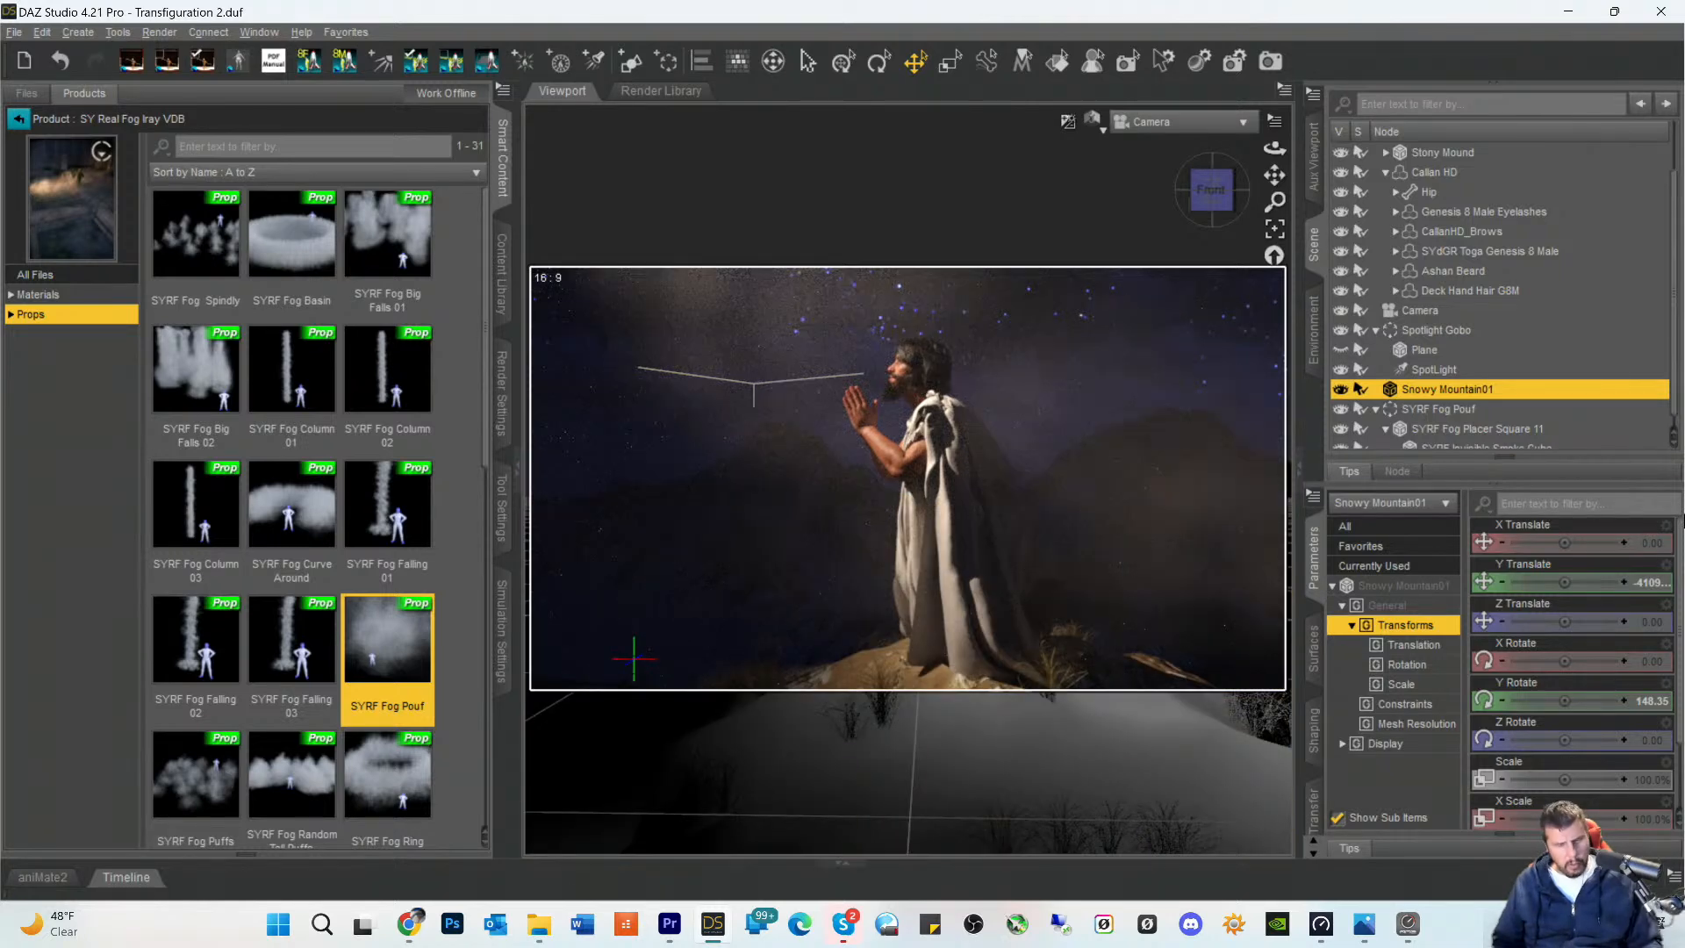
key(ctrl+s)
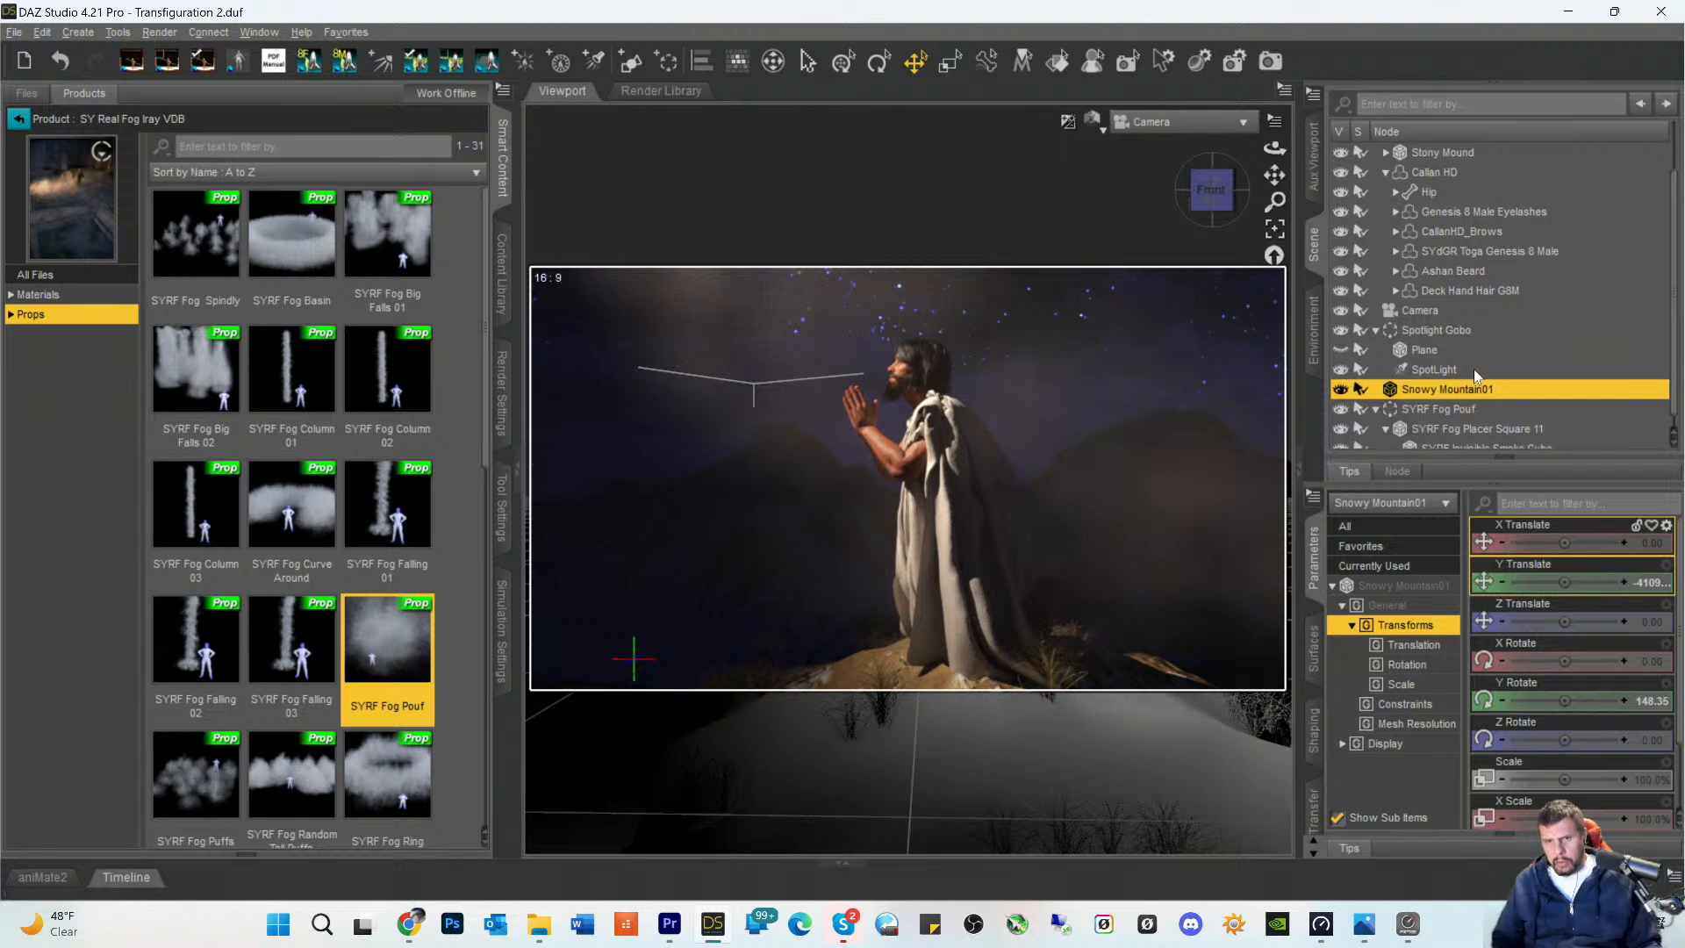
- Set the SpotLight's Luminous Flux to 100000 lumens
scroll(1478, 384, down, 1)
click(1436, 360)
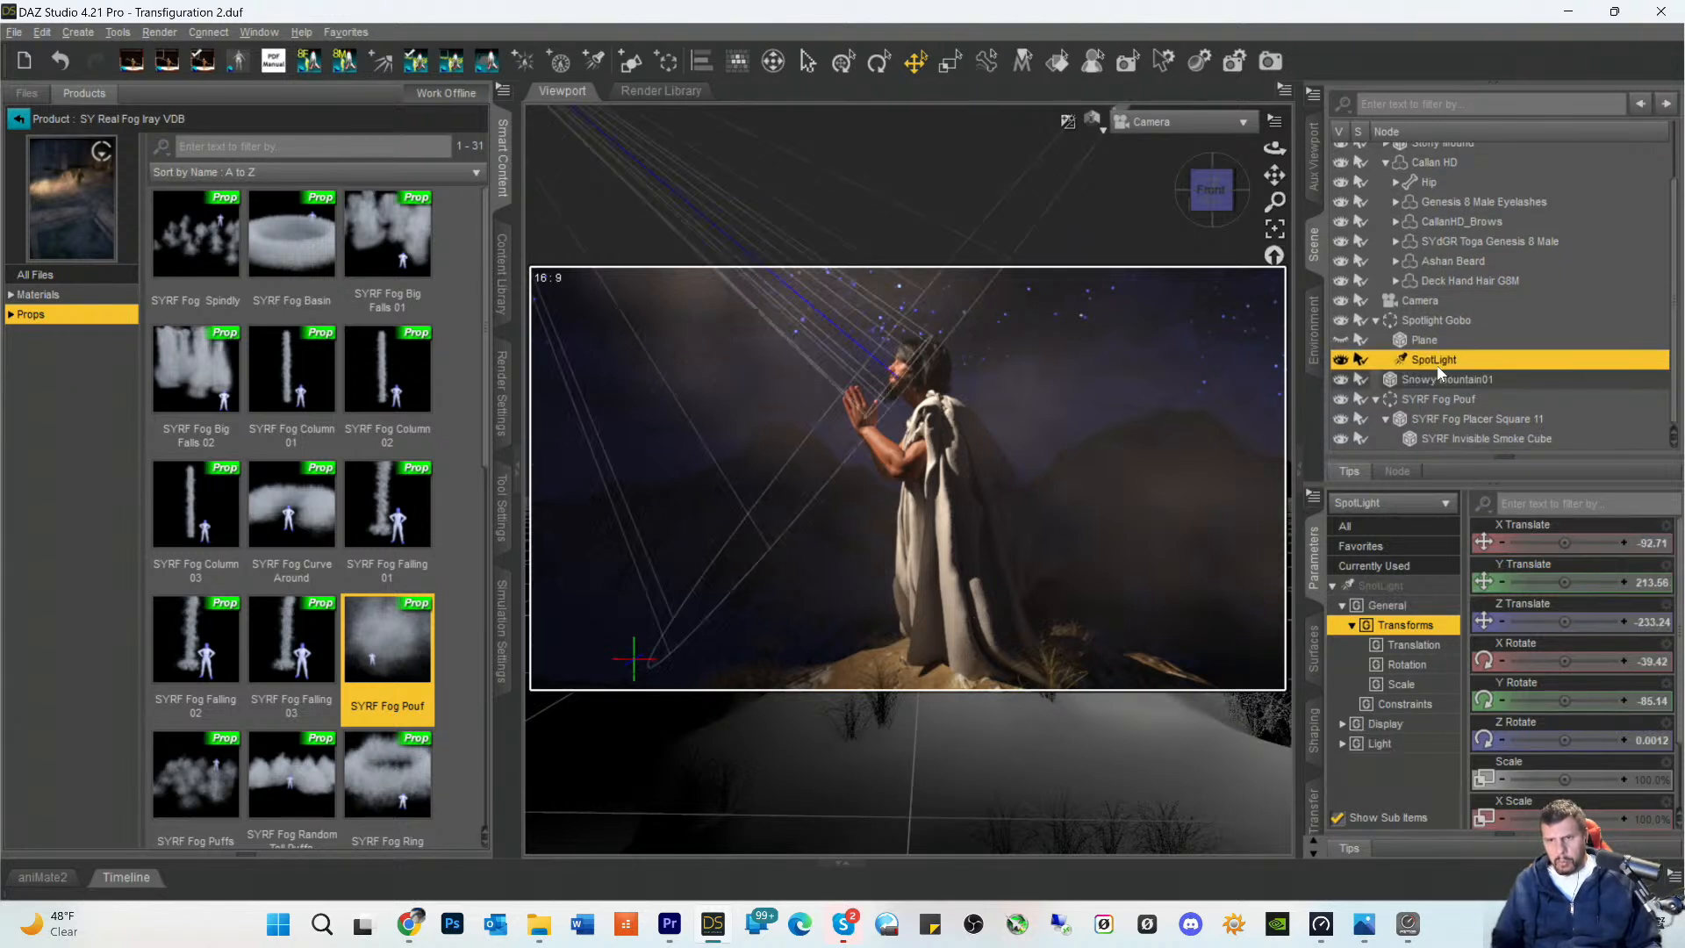
scroll(1549, 755, down, 1)
scroll(1549, 756, down, 5)
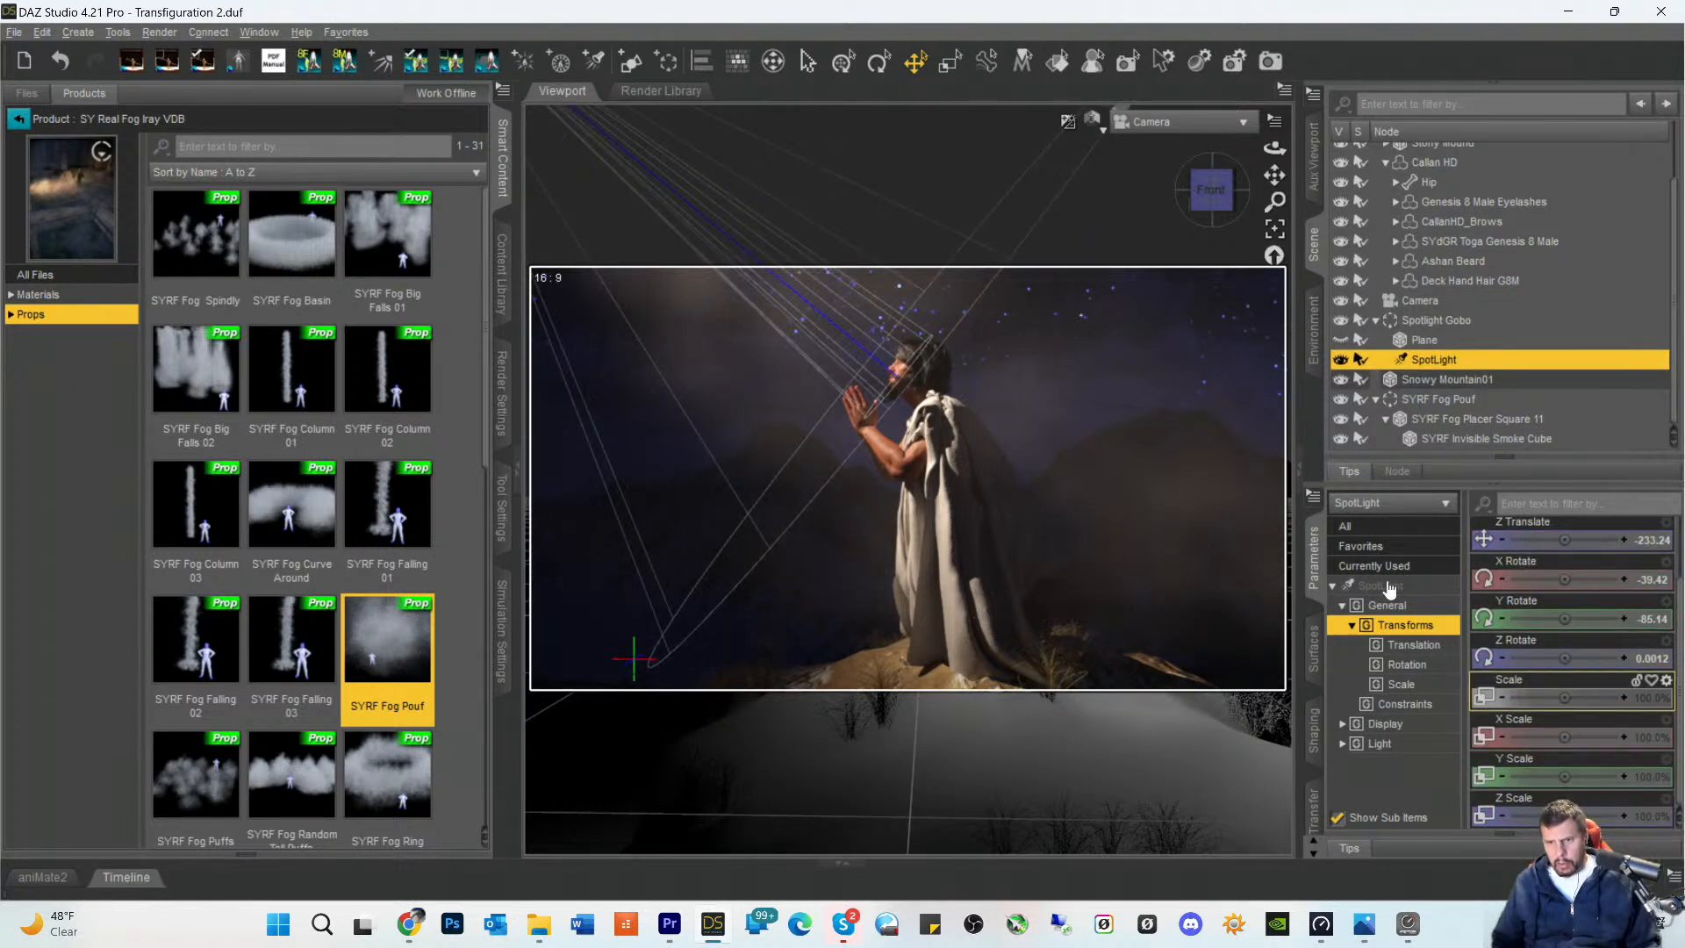
scroll(1571, 779, down, 5)
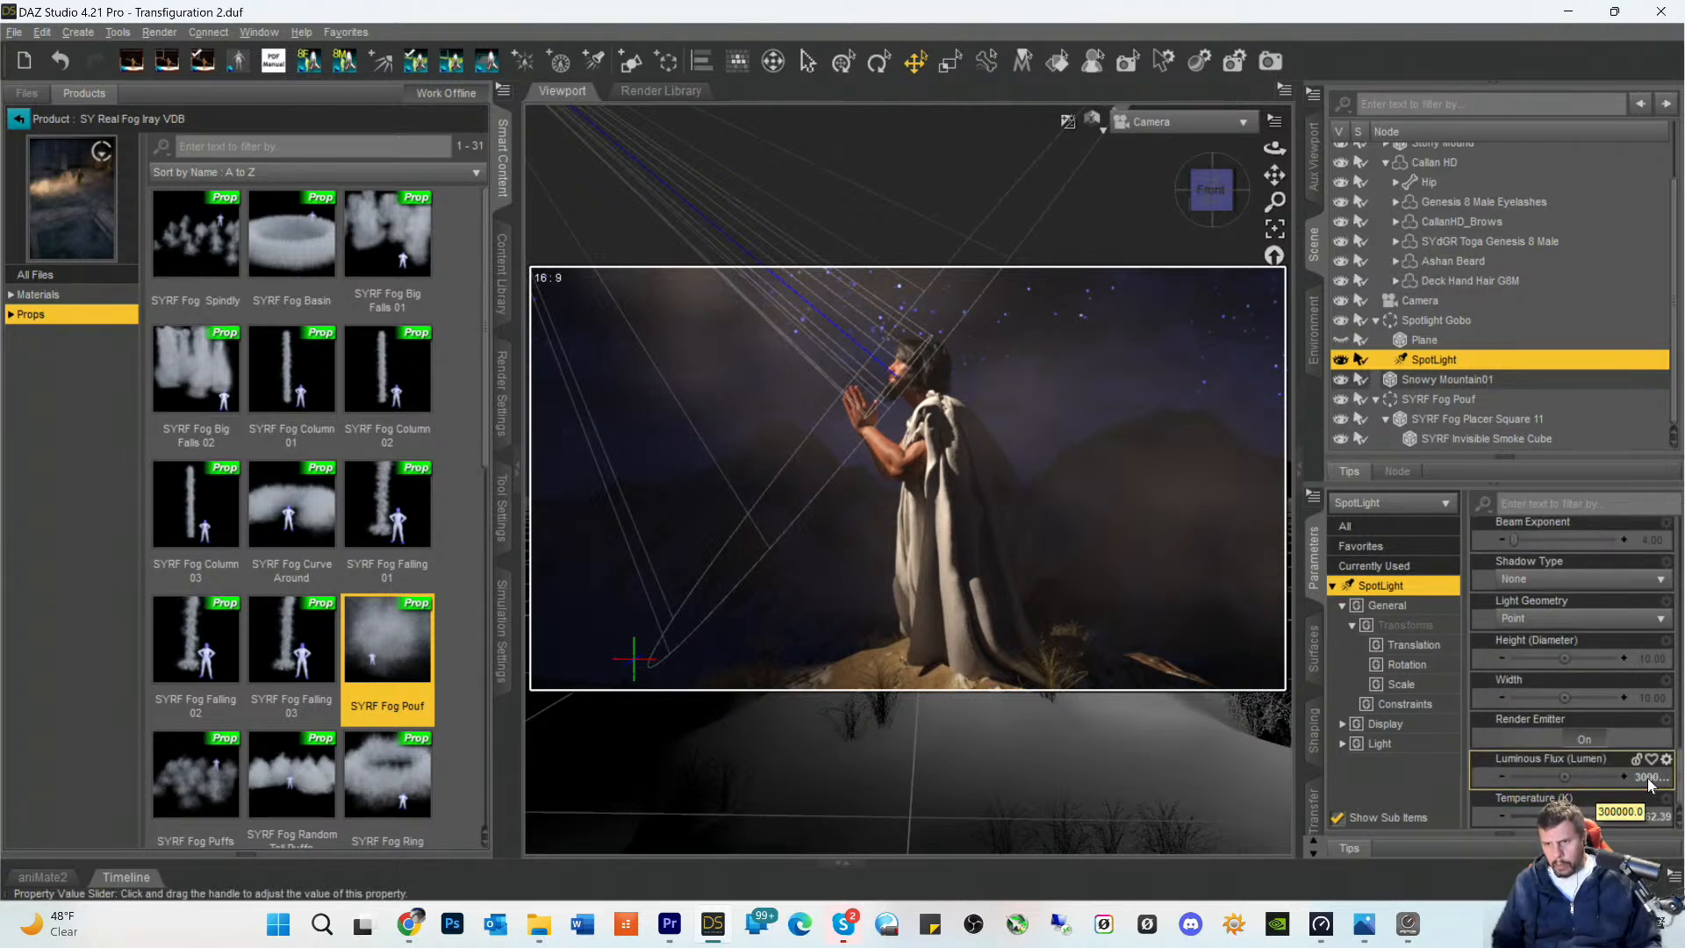
click(1647, 781)
click(1564, 777)
key(Delete)
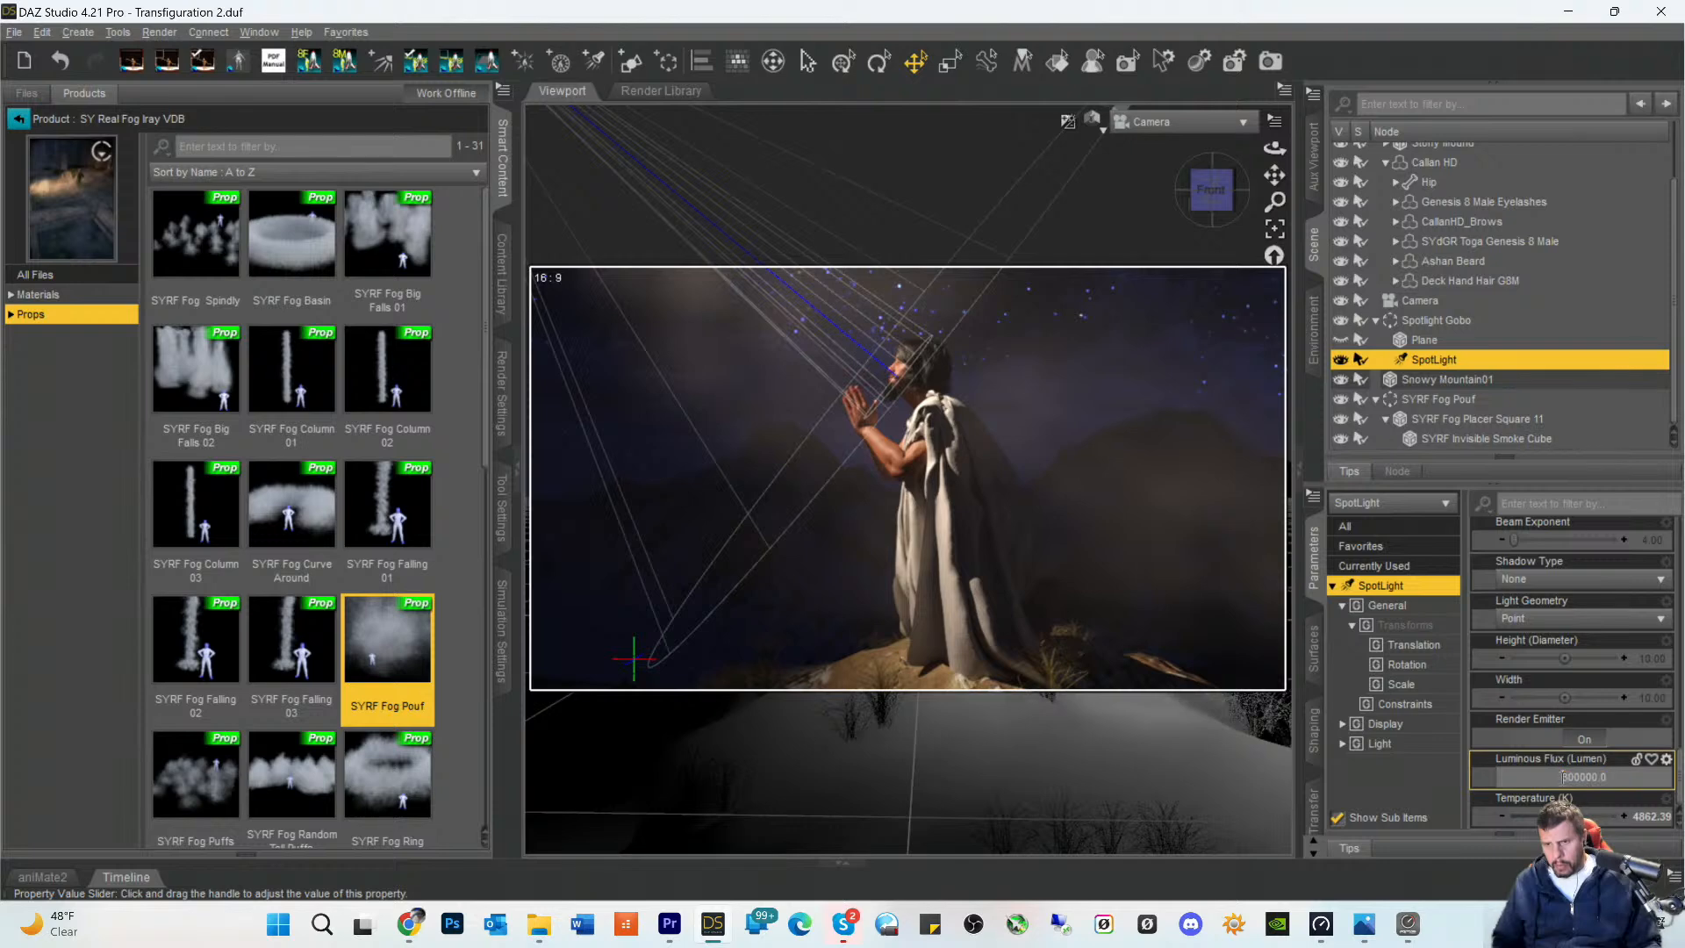
text(1)
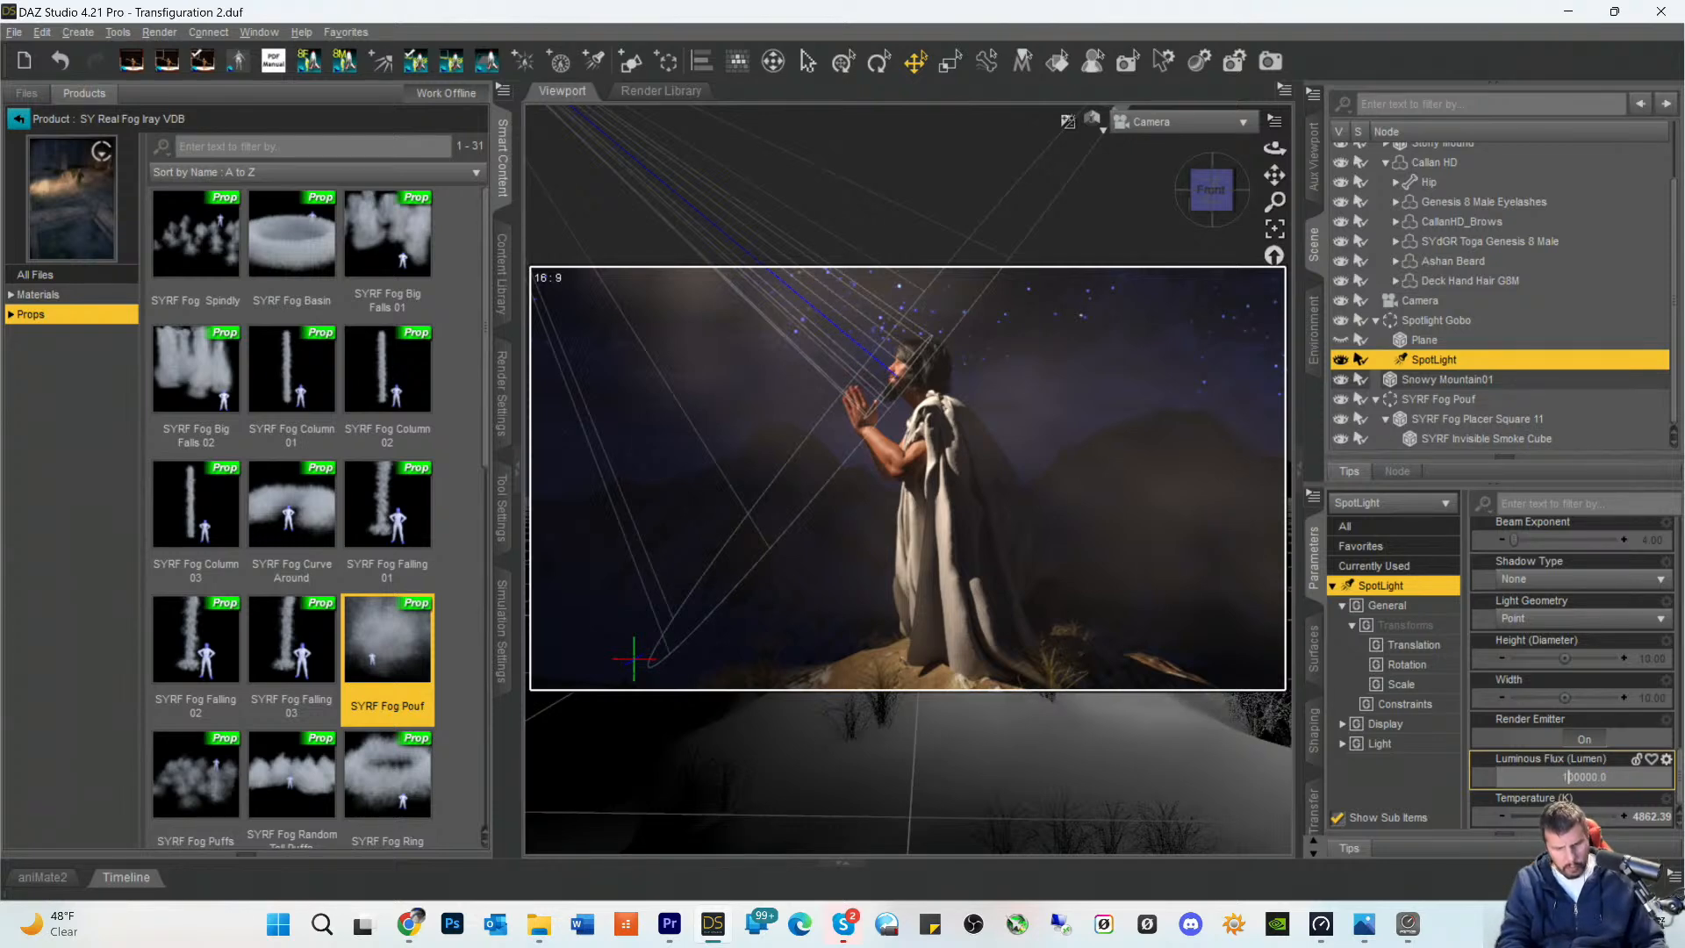
key(Return)
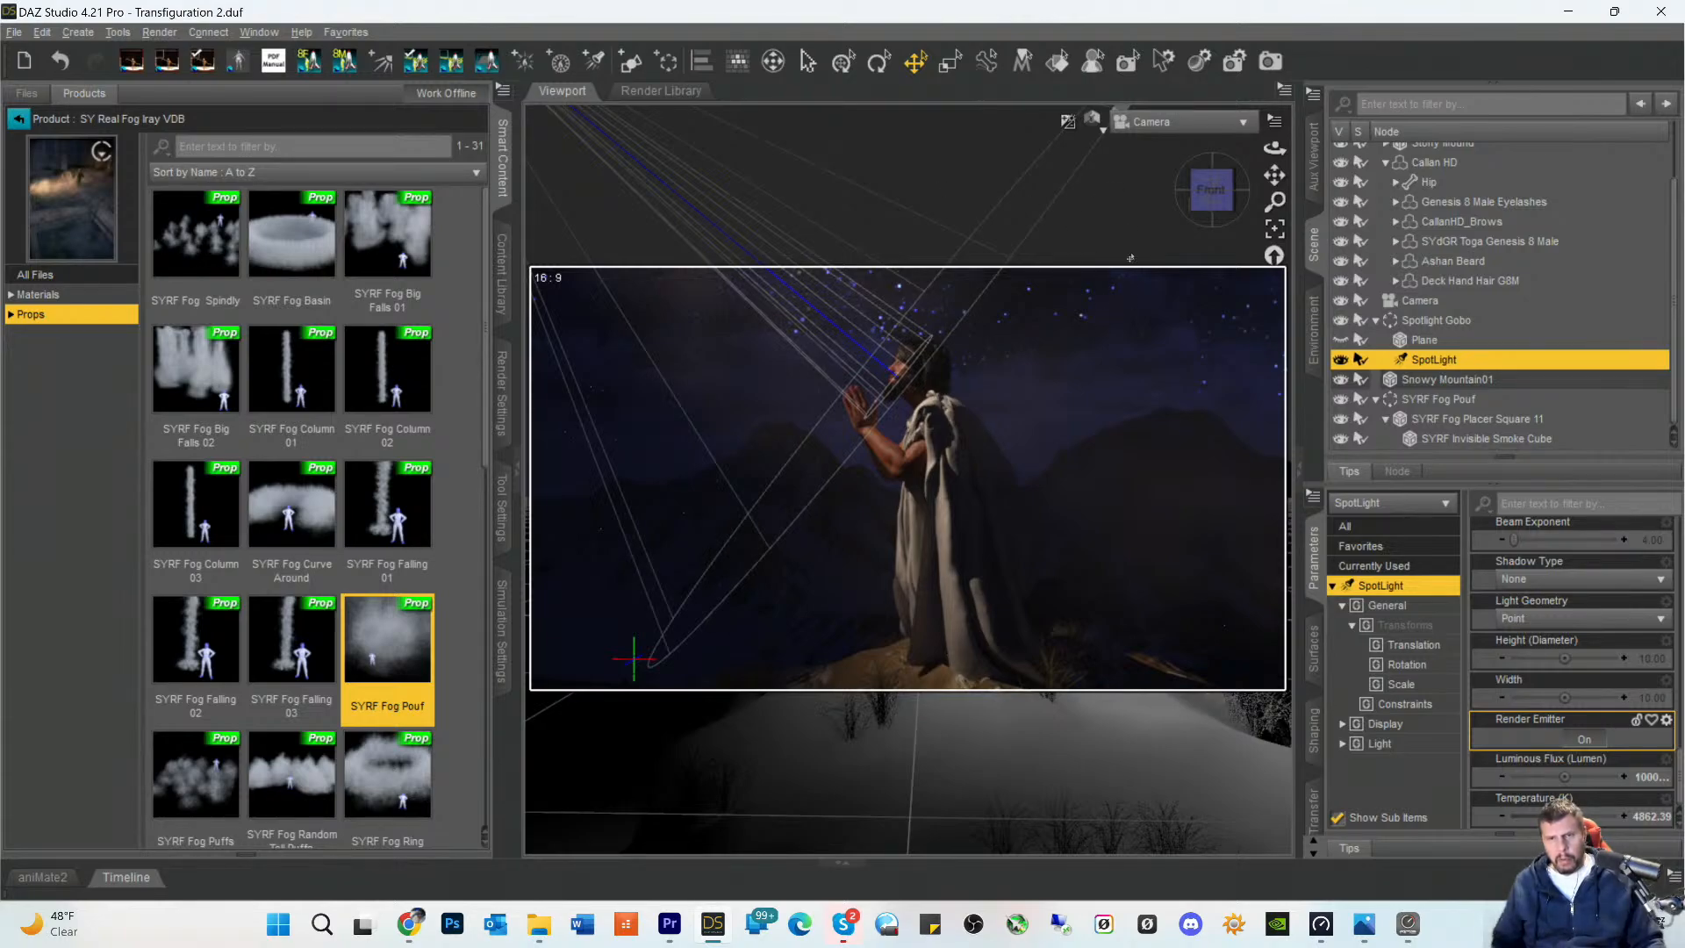
- Move the SpotLight much closer to the kneeling figure while looking through it, and return to the Camera view
click(1147, 121)
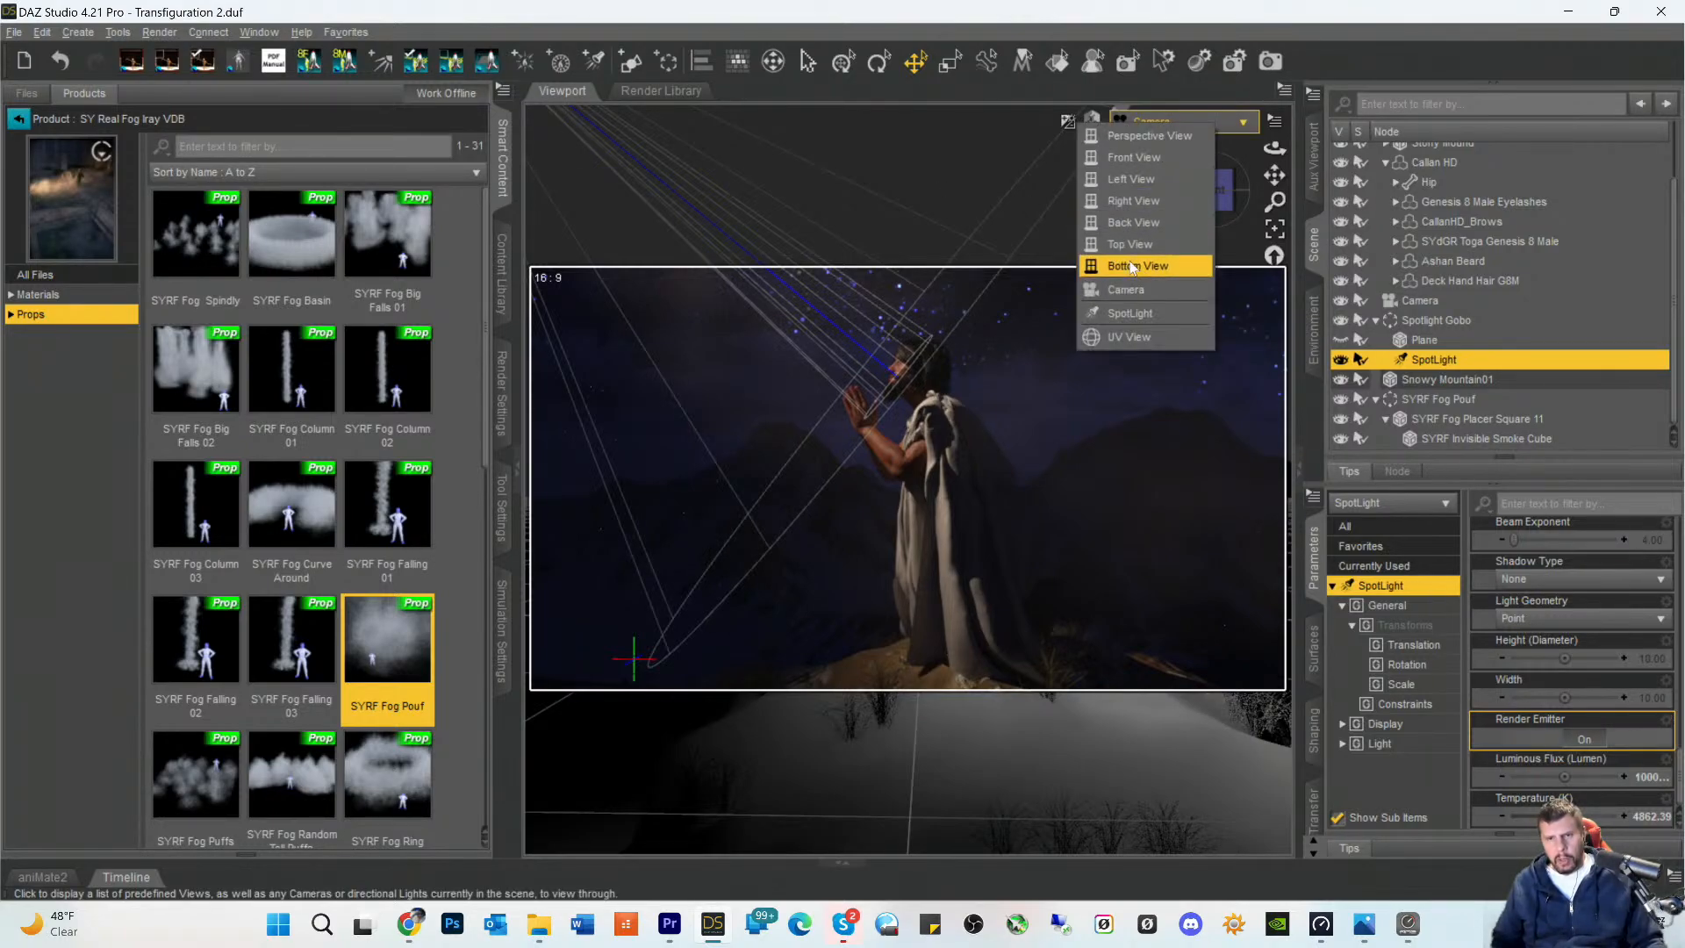
click(1130, 314)
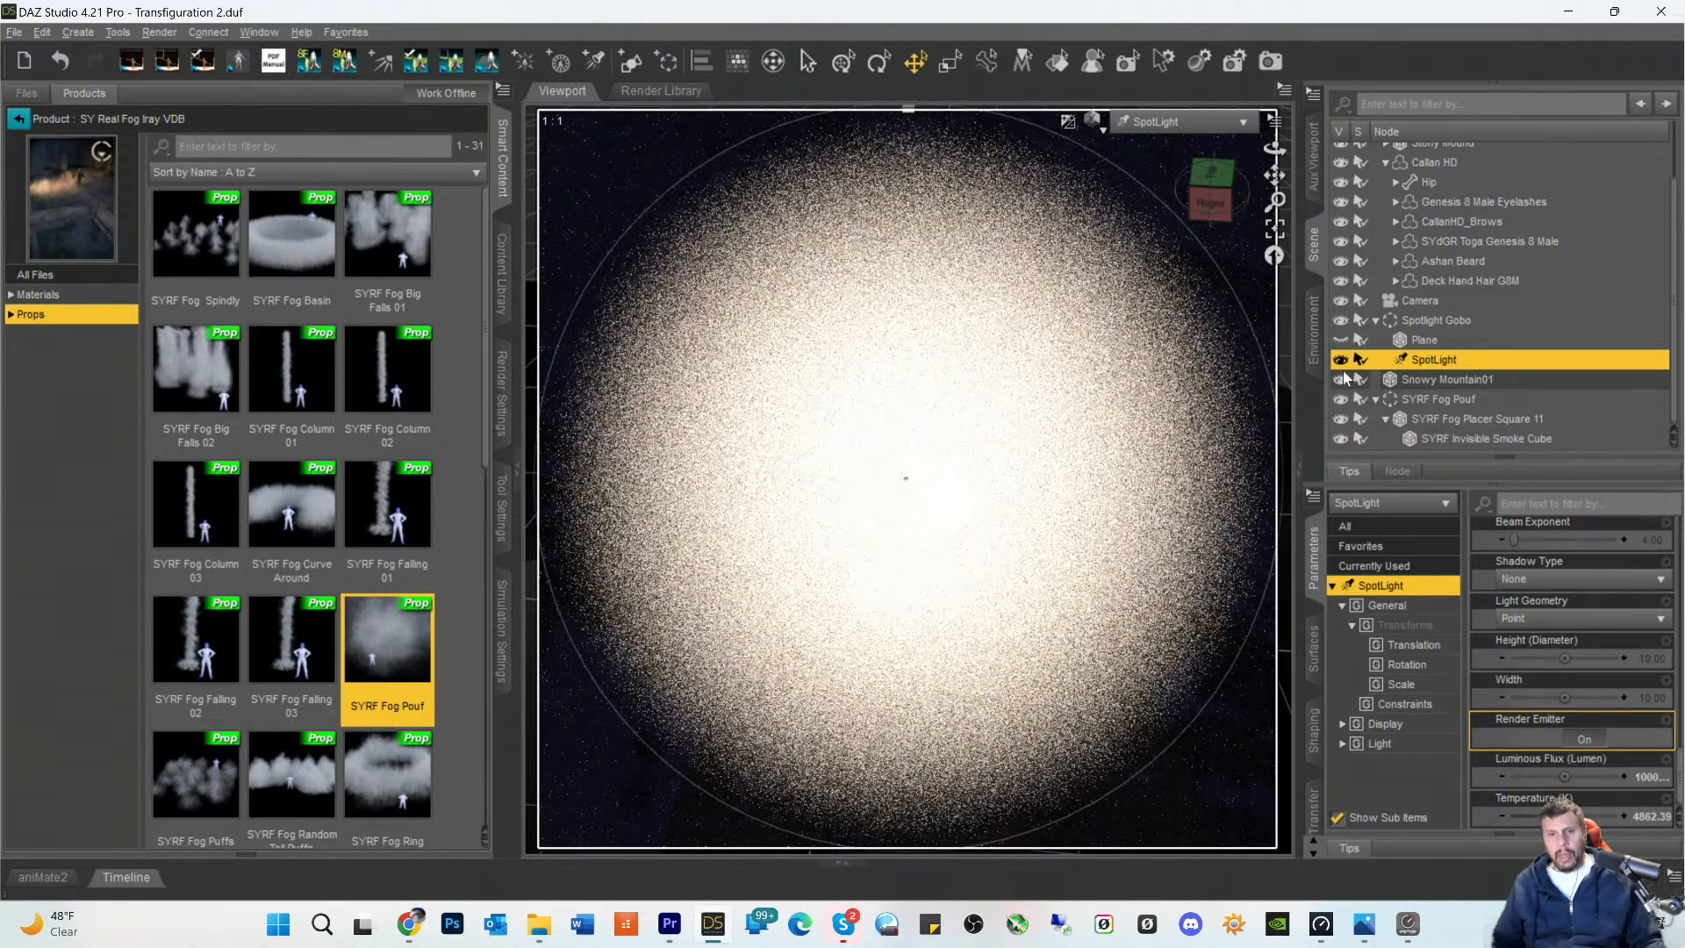
scroll(1163, 435, up, 3)
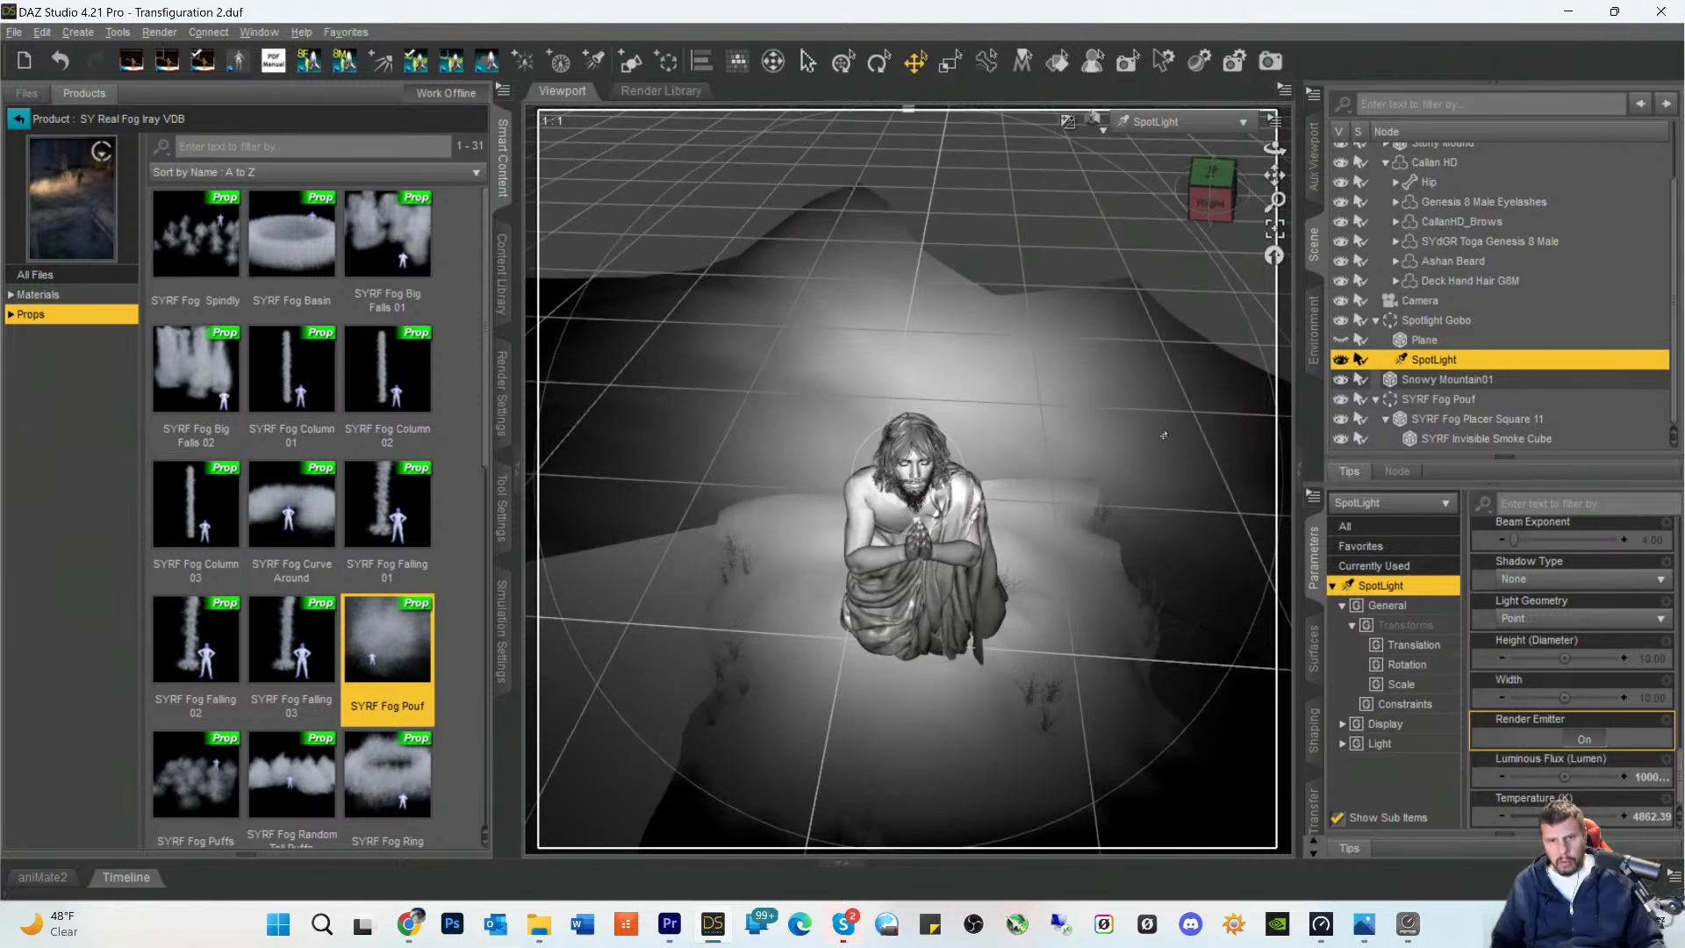
scroll(1164, 435, up, 3)
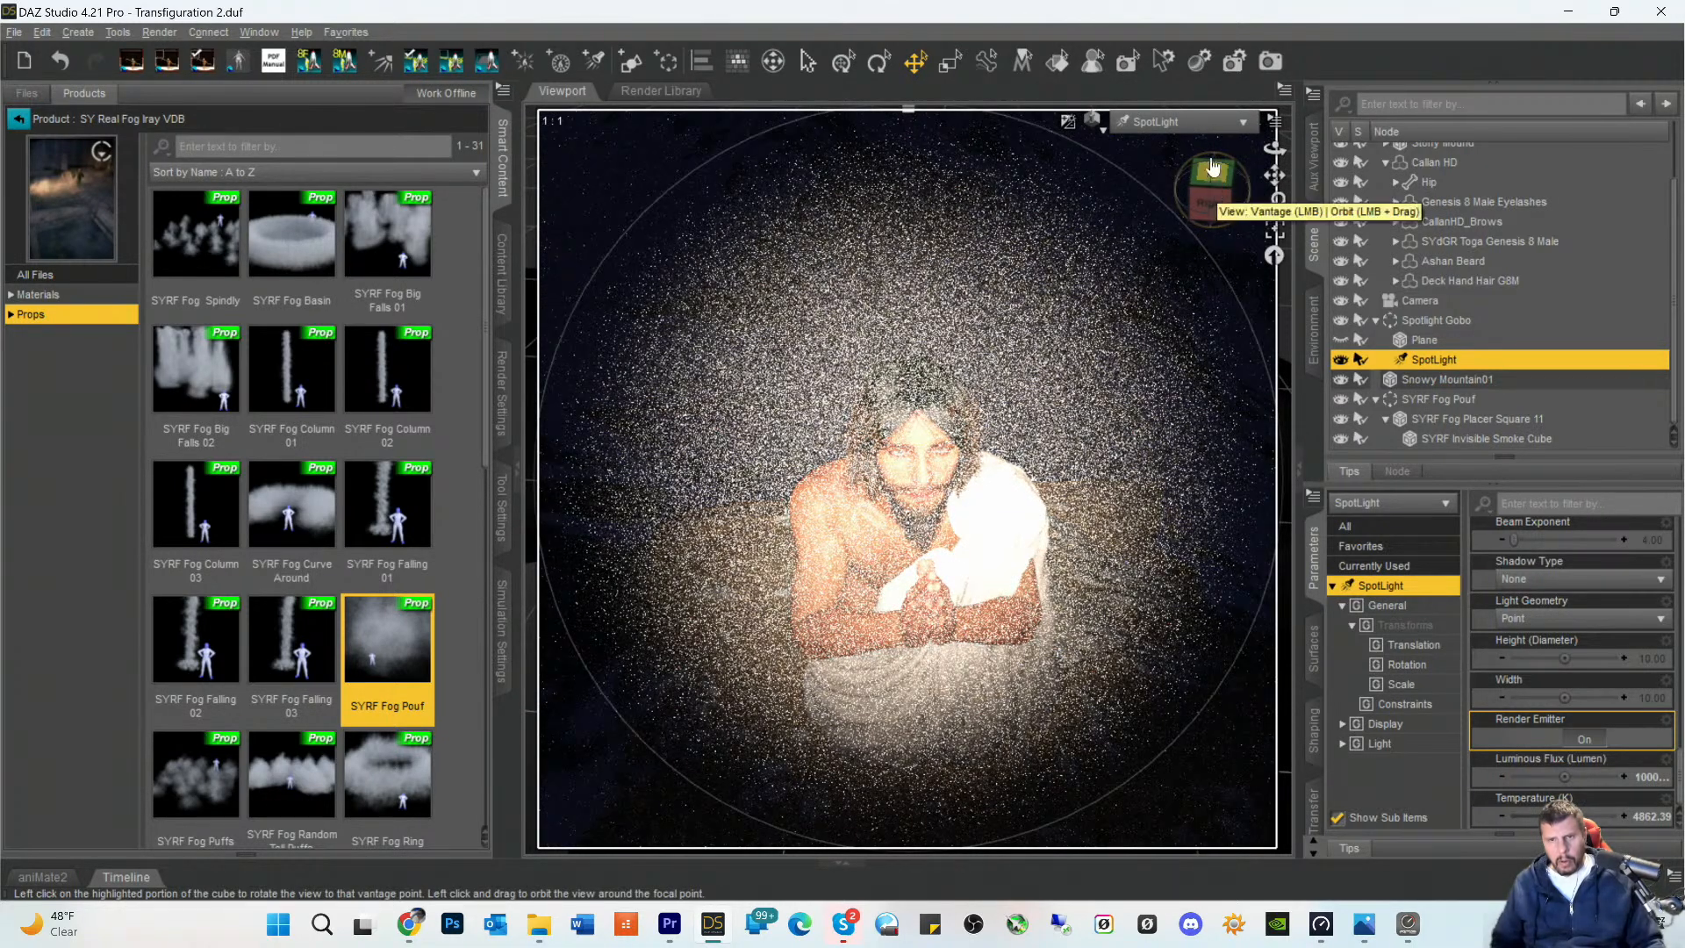
click(1171, 122)
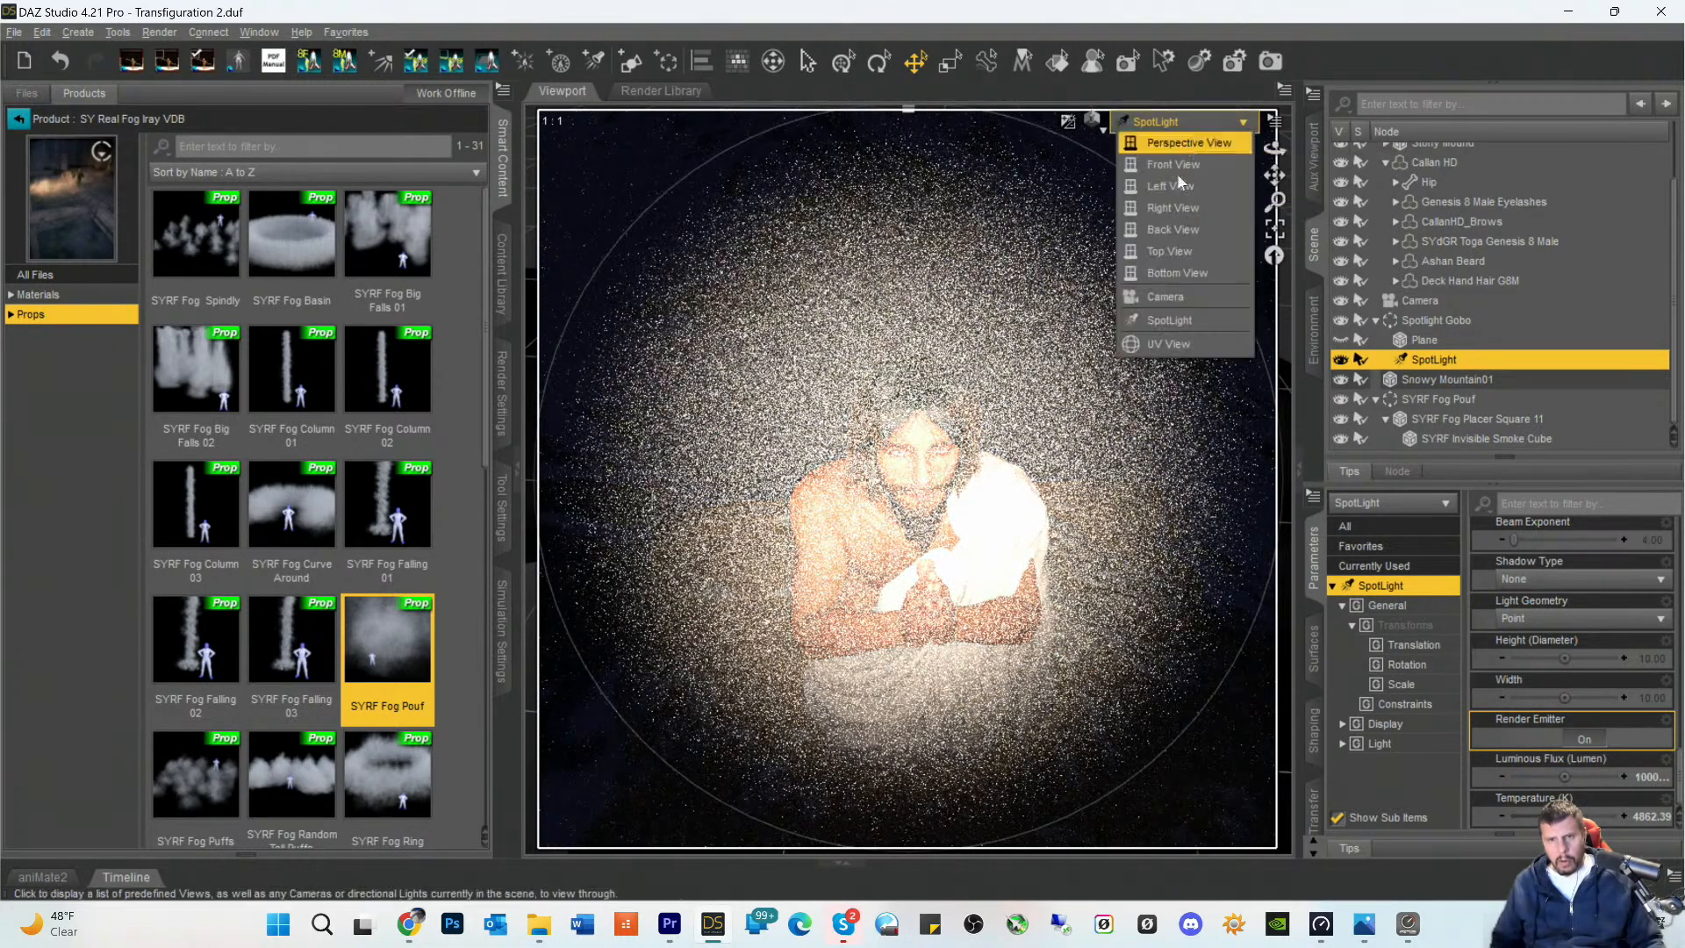
click(1150, 294)
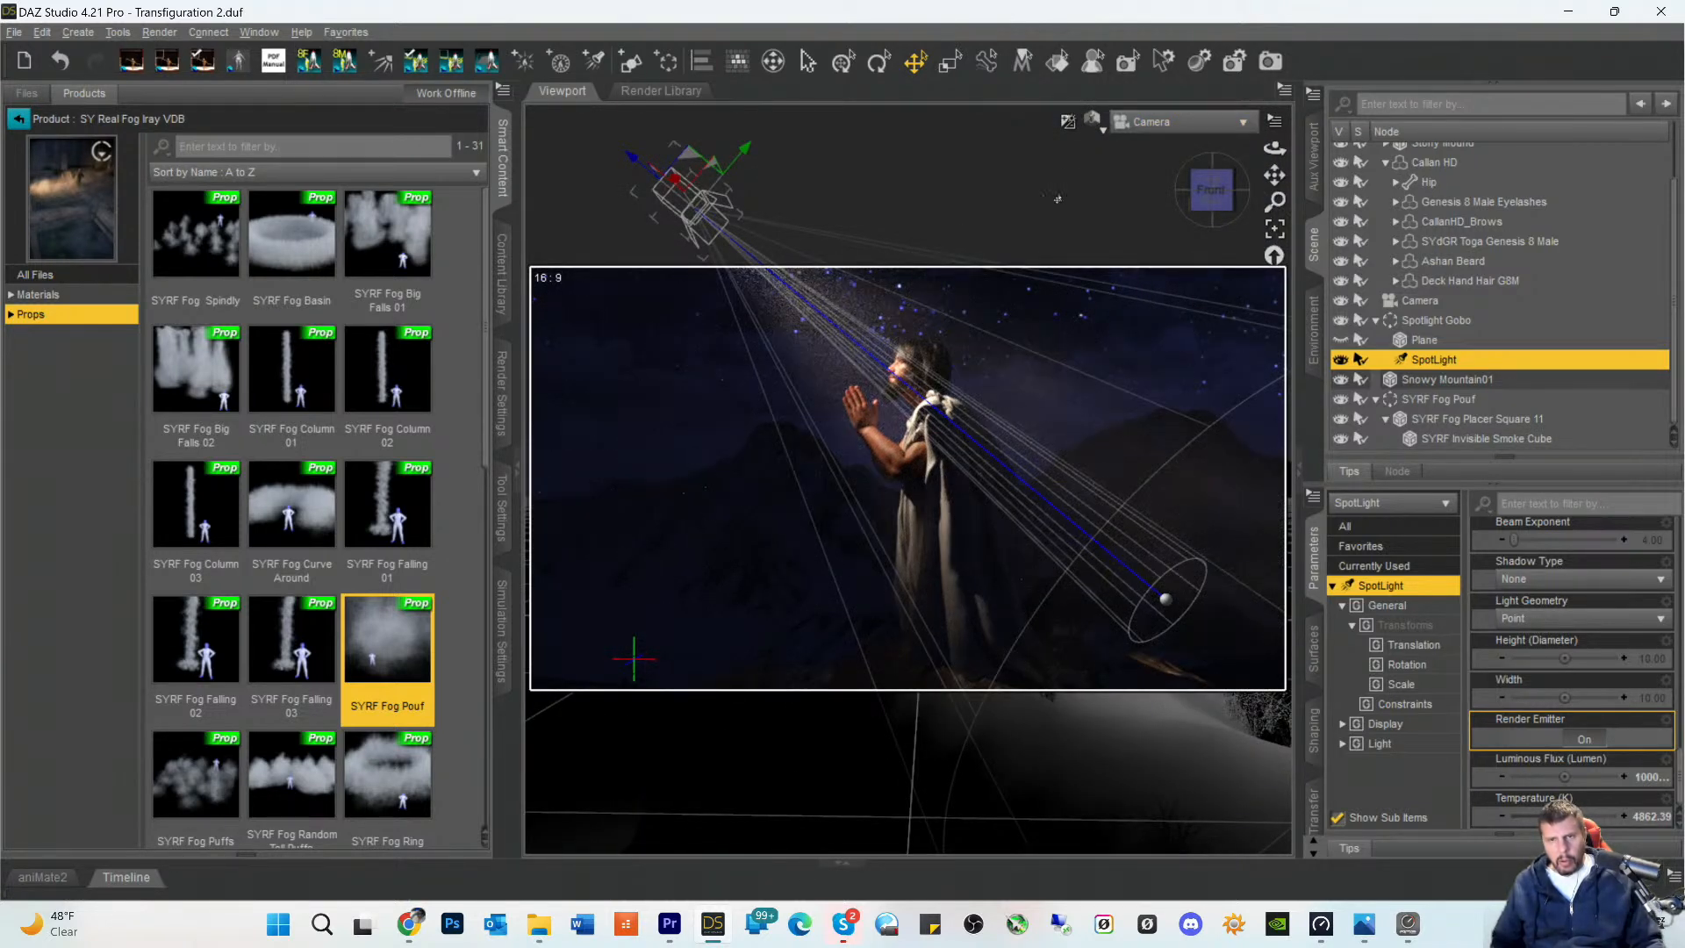
- Lower the SpotLight slightly through its own view so the beam centers higher on the figure, and return to the Camera view
click(1150, 122)
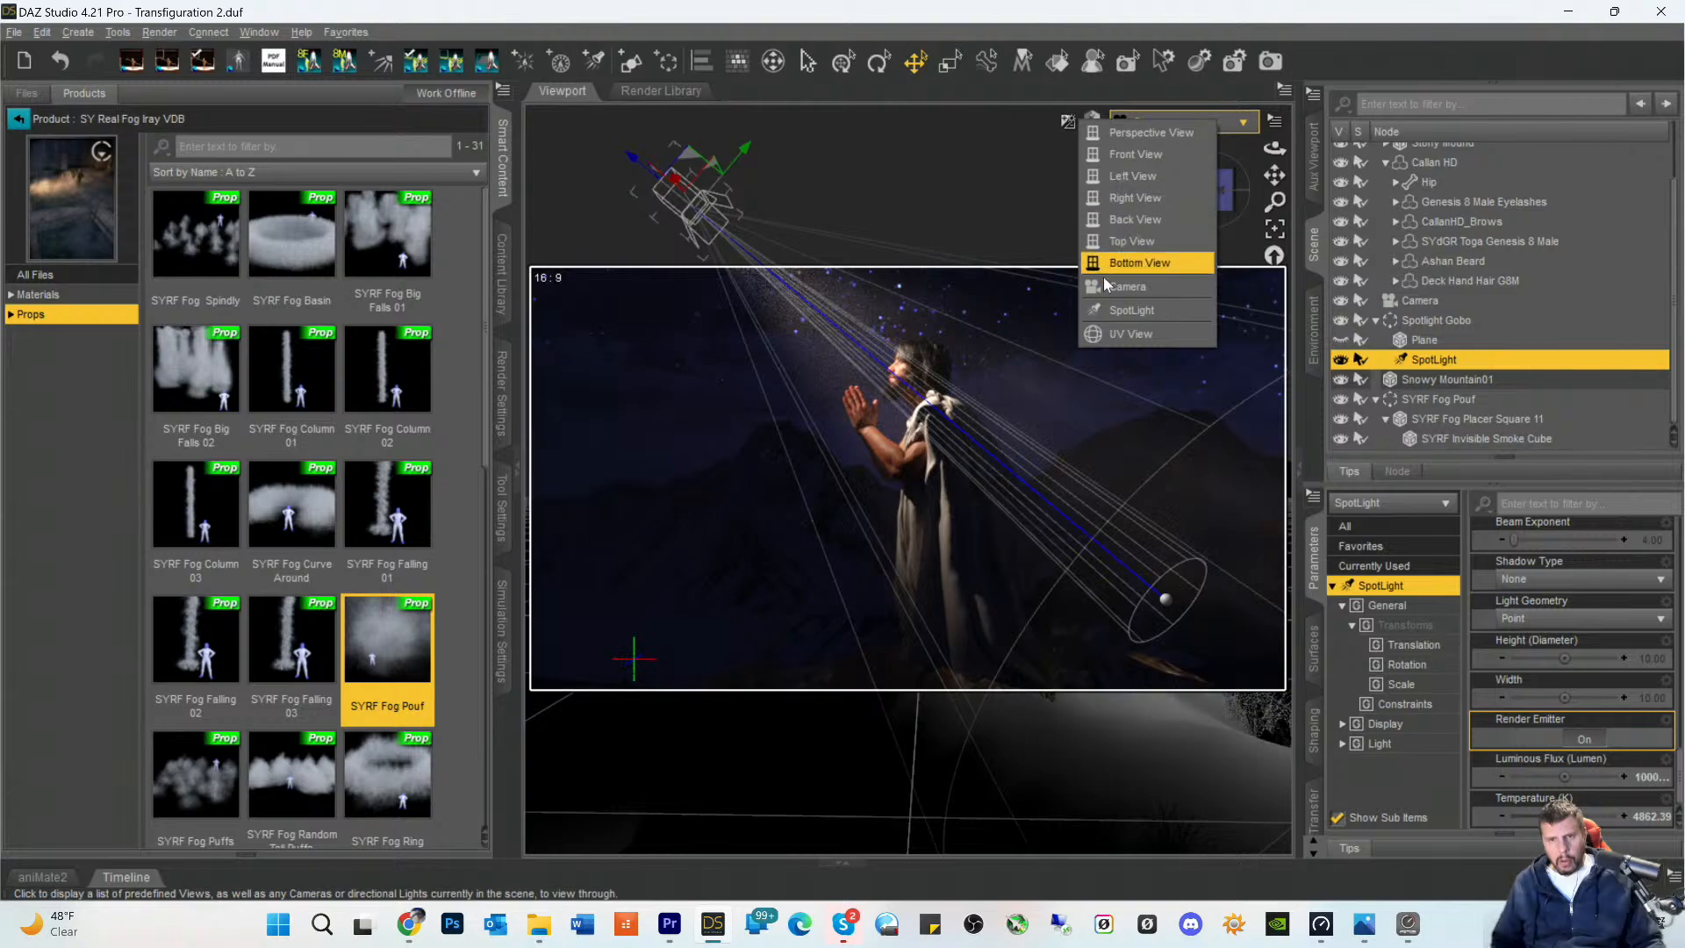
click(1131, 310)
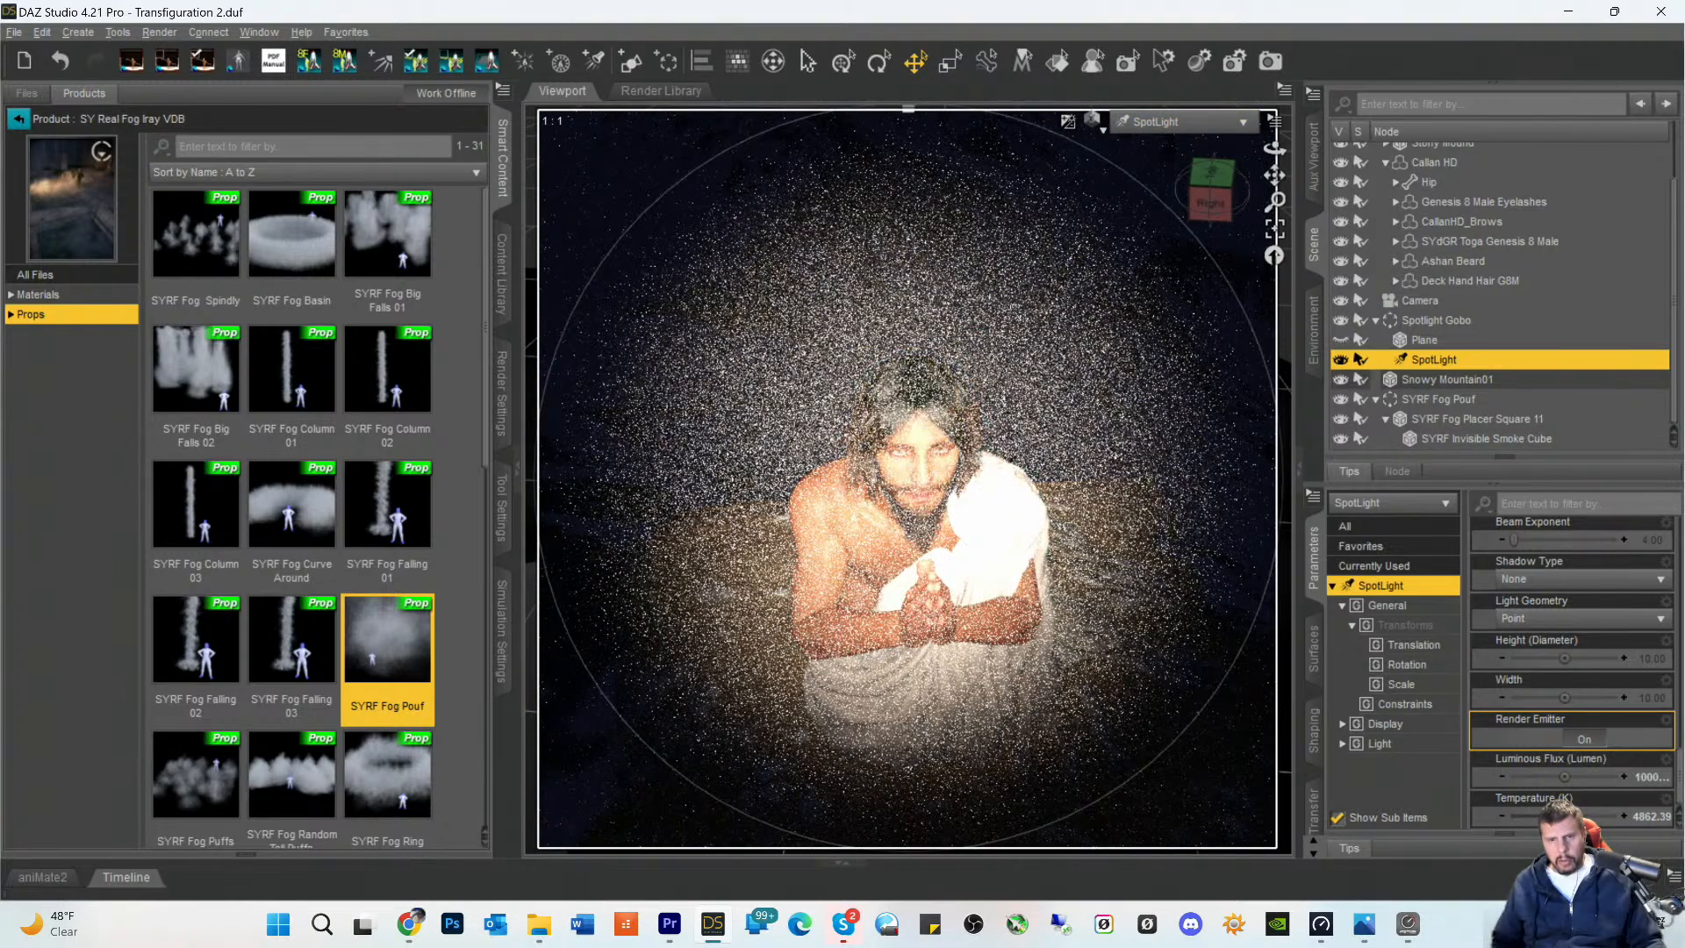
drag(1274, 175, 1274, 173)
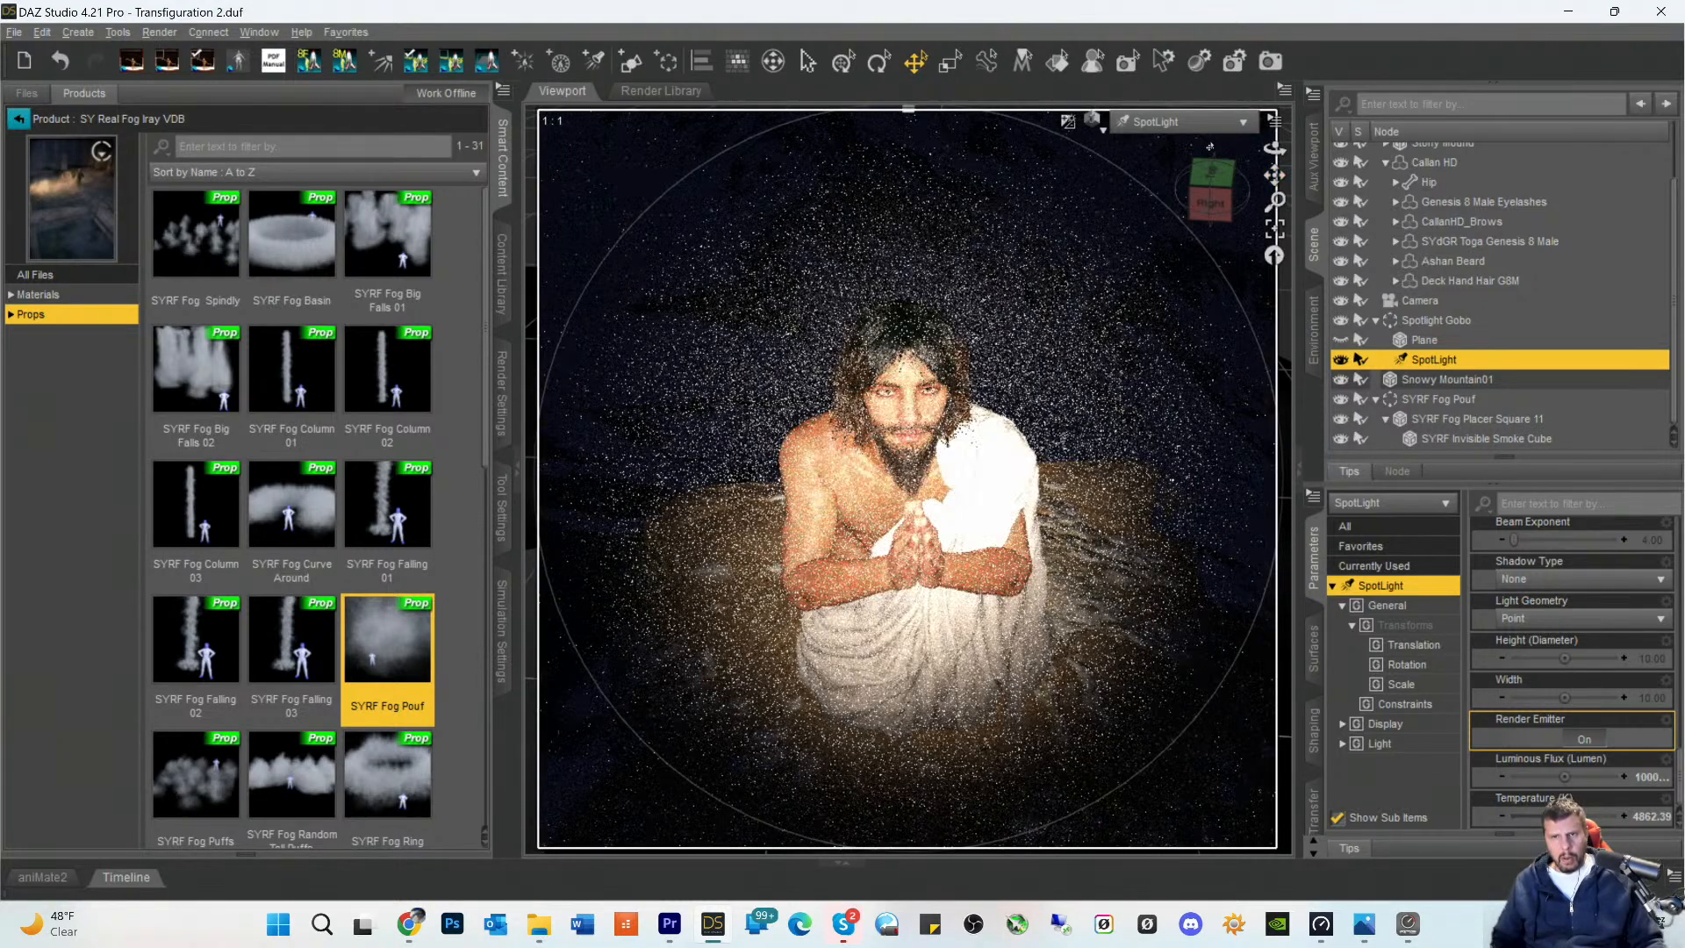
click(1180, 122)
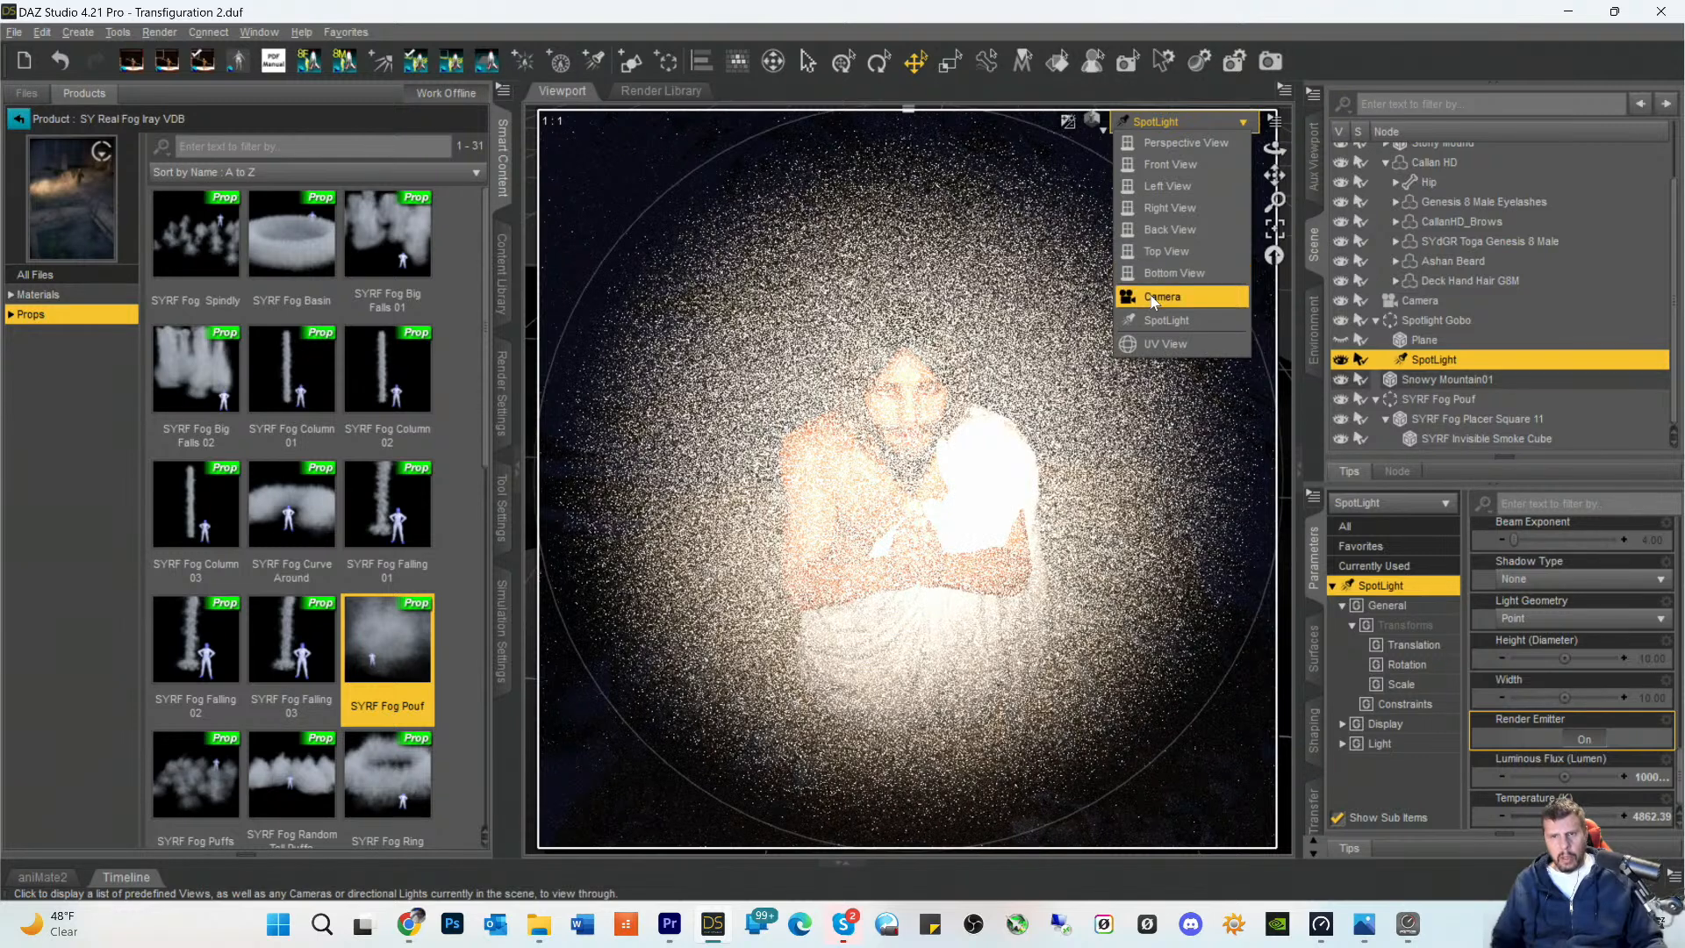
click(1153, 297)
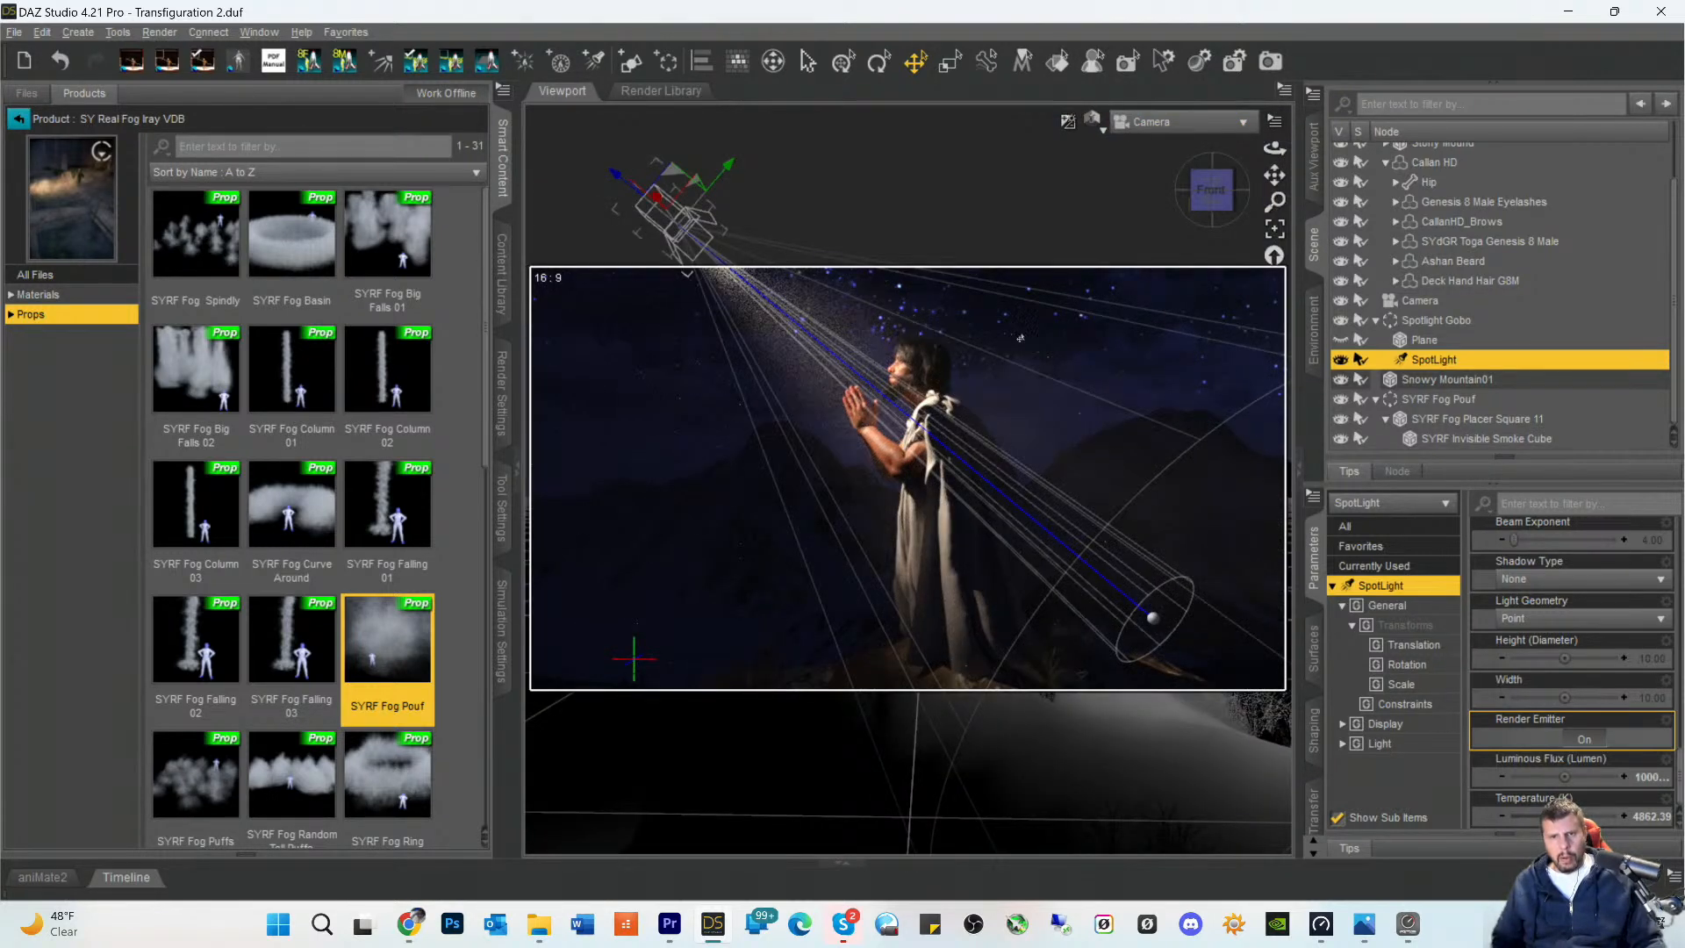
- Pull the SpotLight back from the figure through its own view to widen the beam, and return to the Camera view
click(1154, 124)
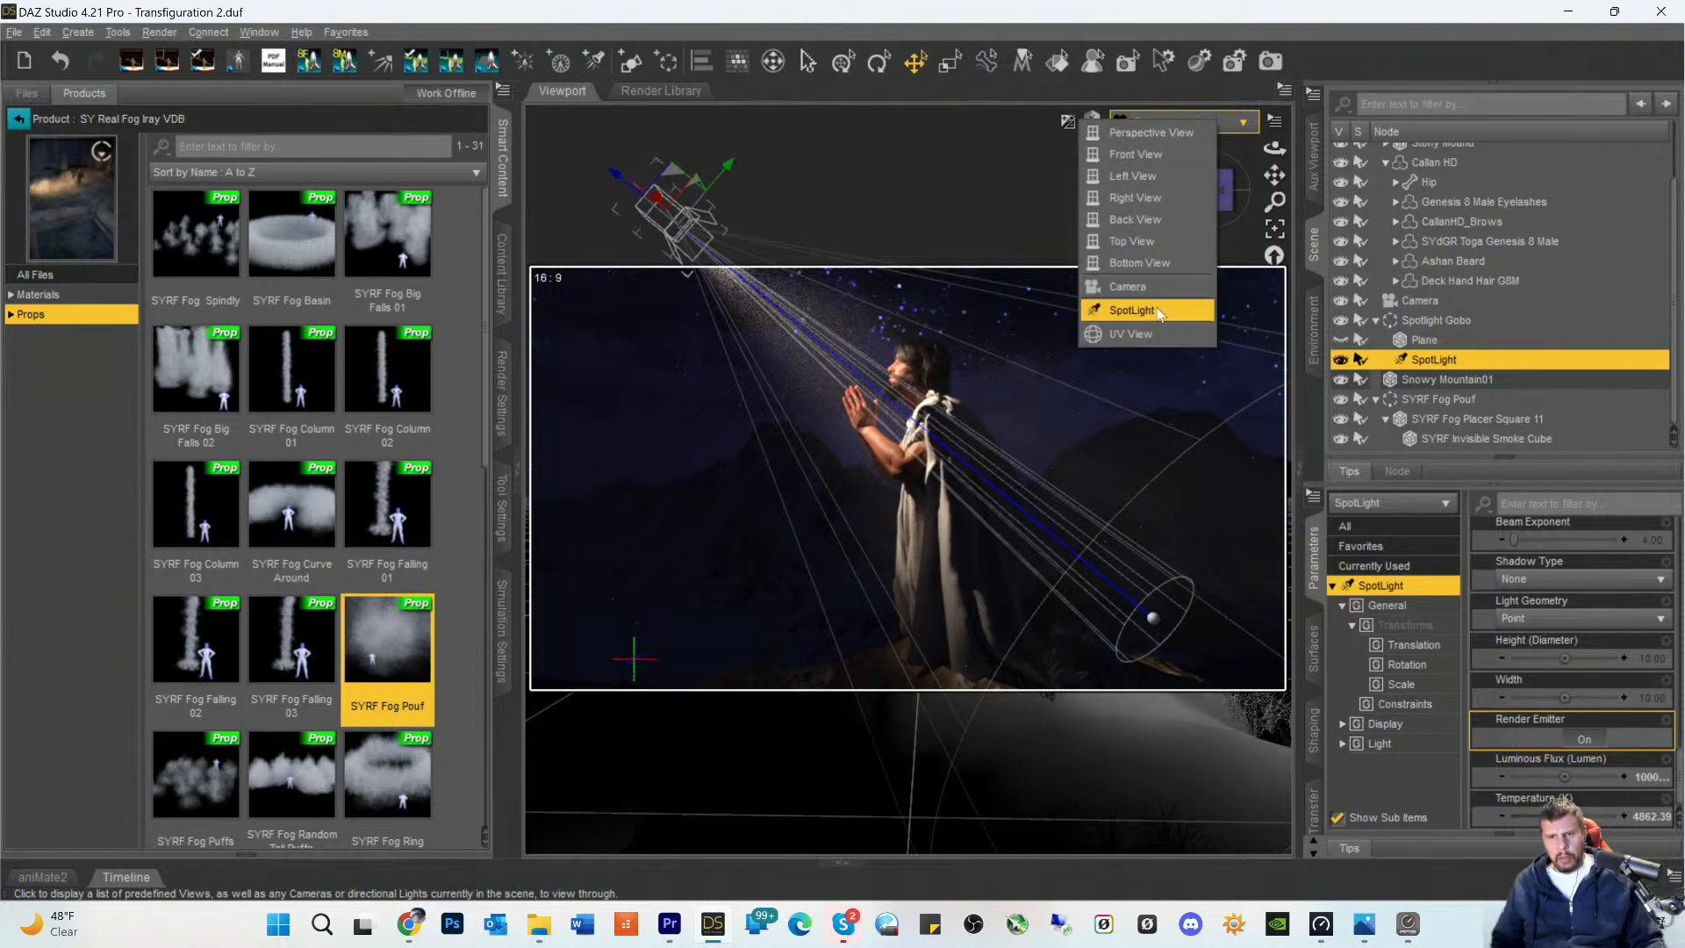
click(1151, 314)
scroll(1026, 438, down, 3)
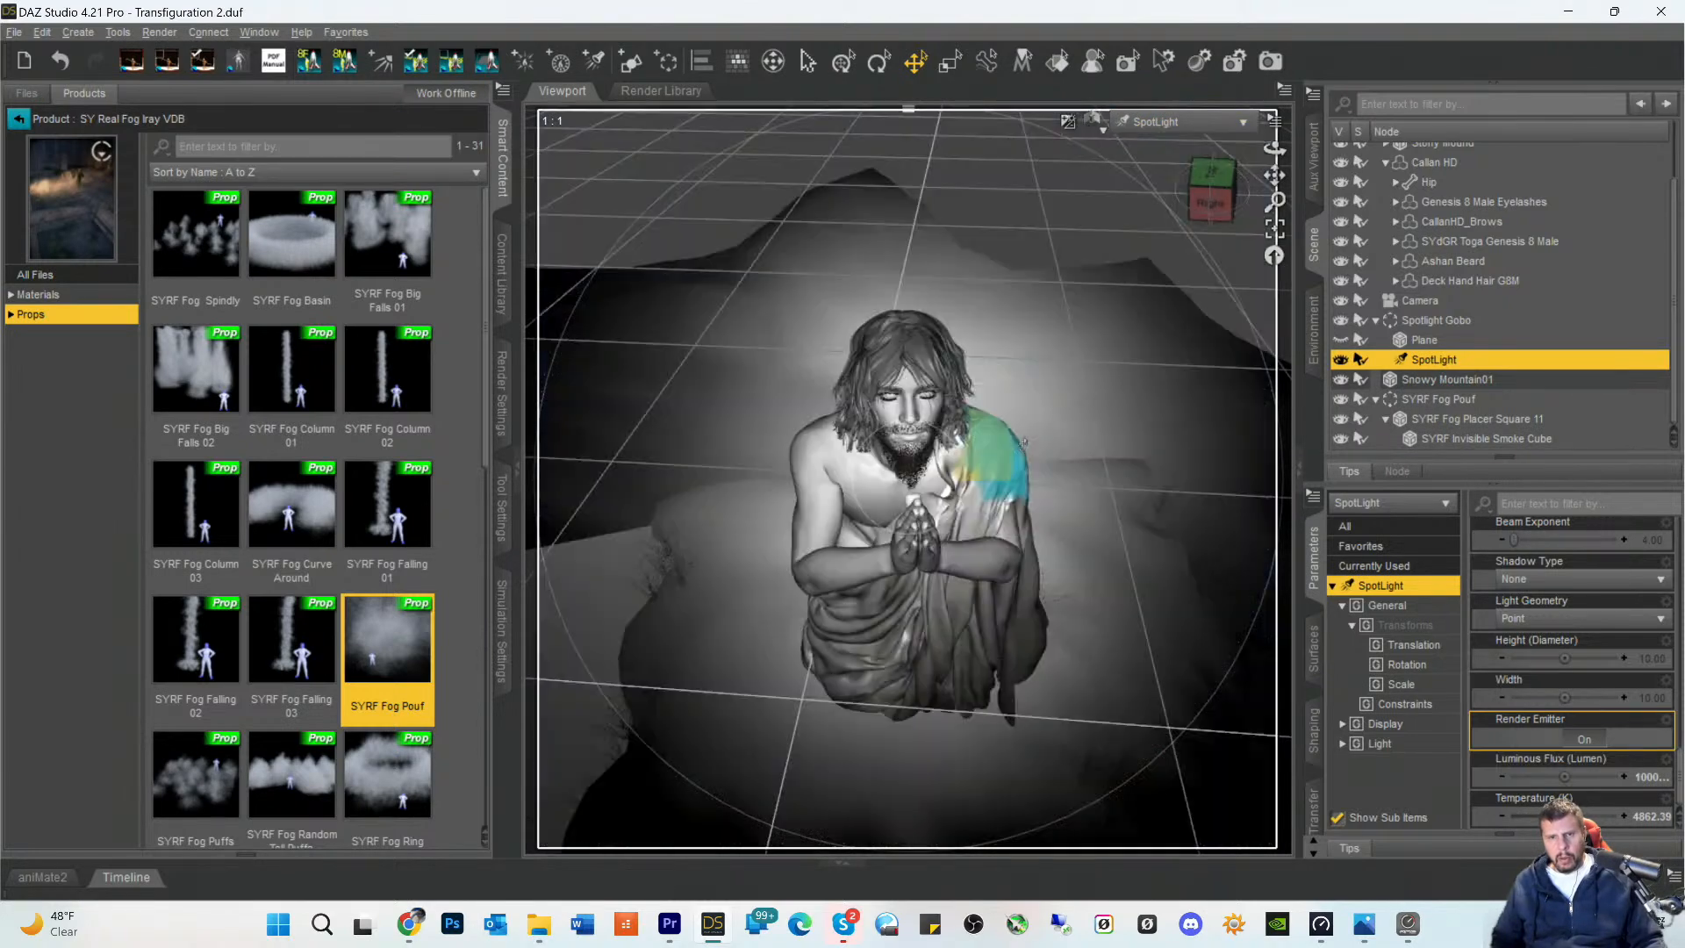
scroll(1026, 438, down, 3)
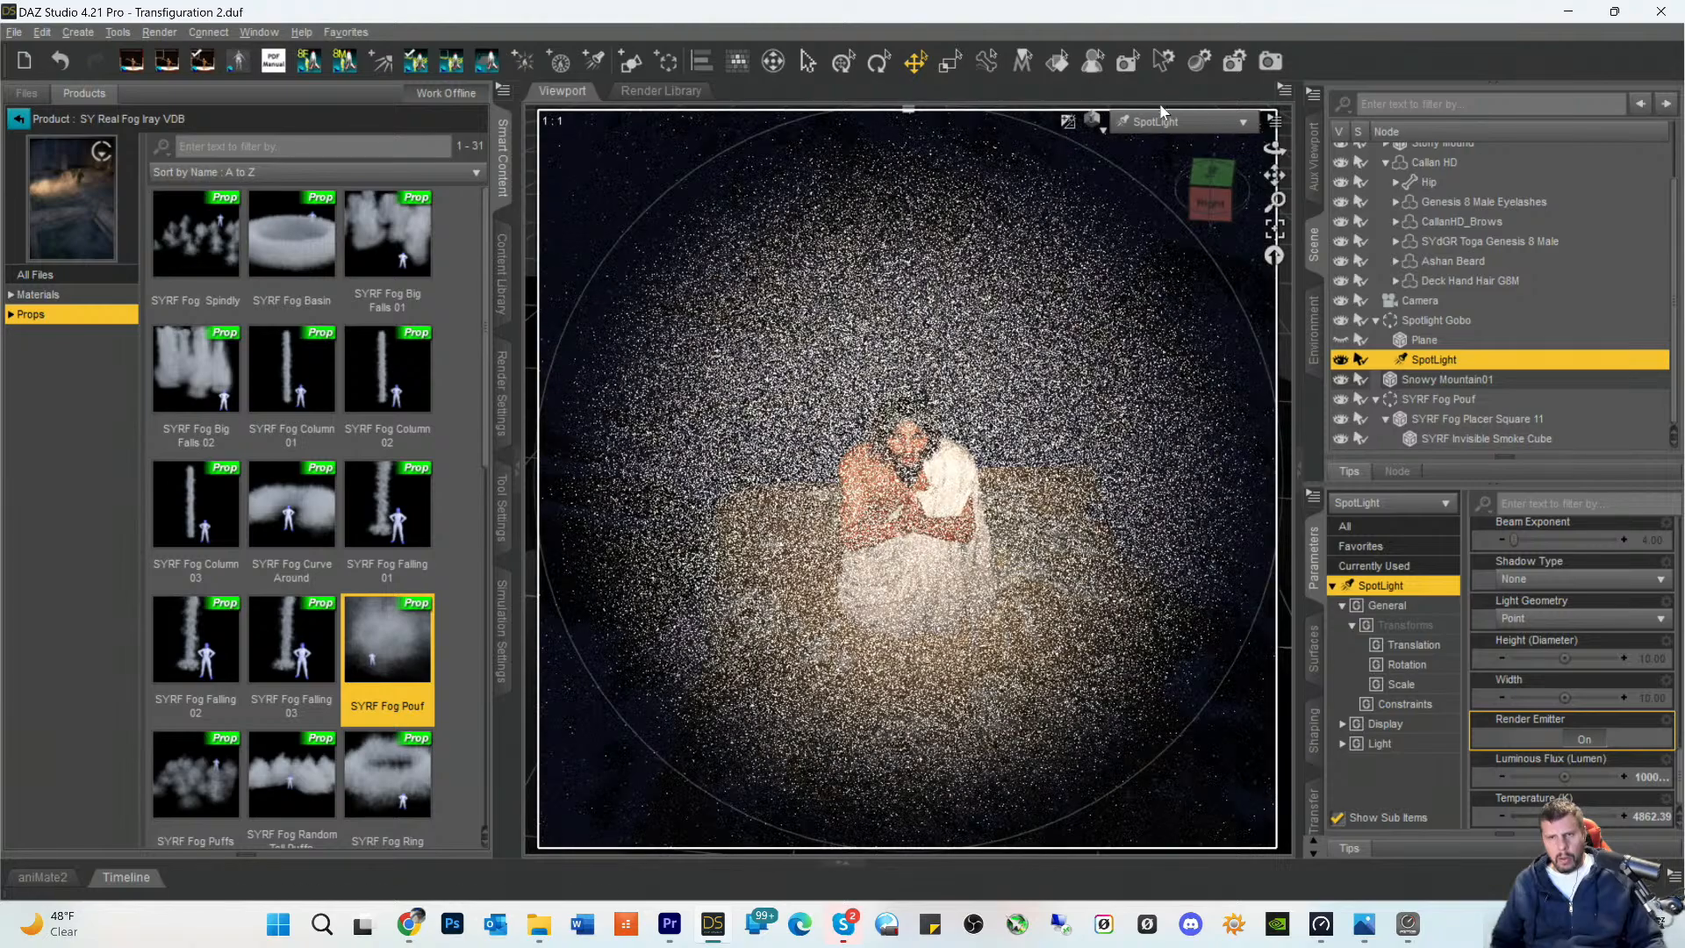
click(1167, 122)
click(1122, 297)
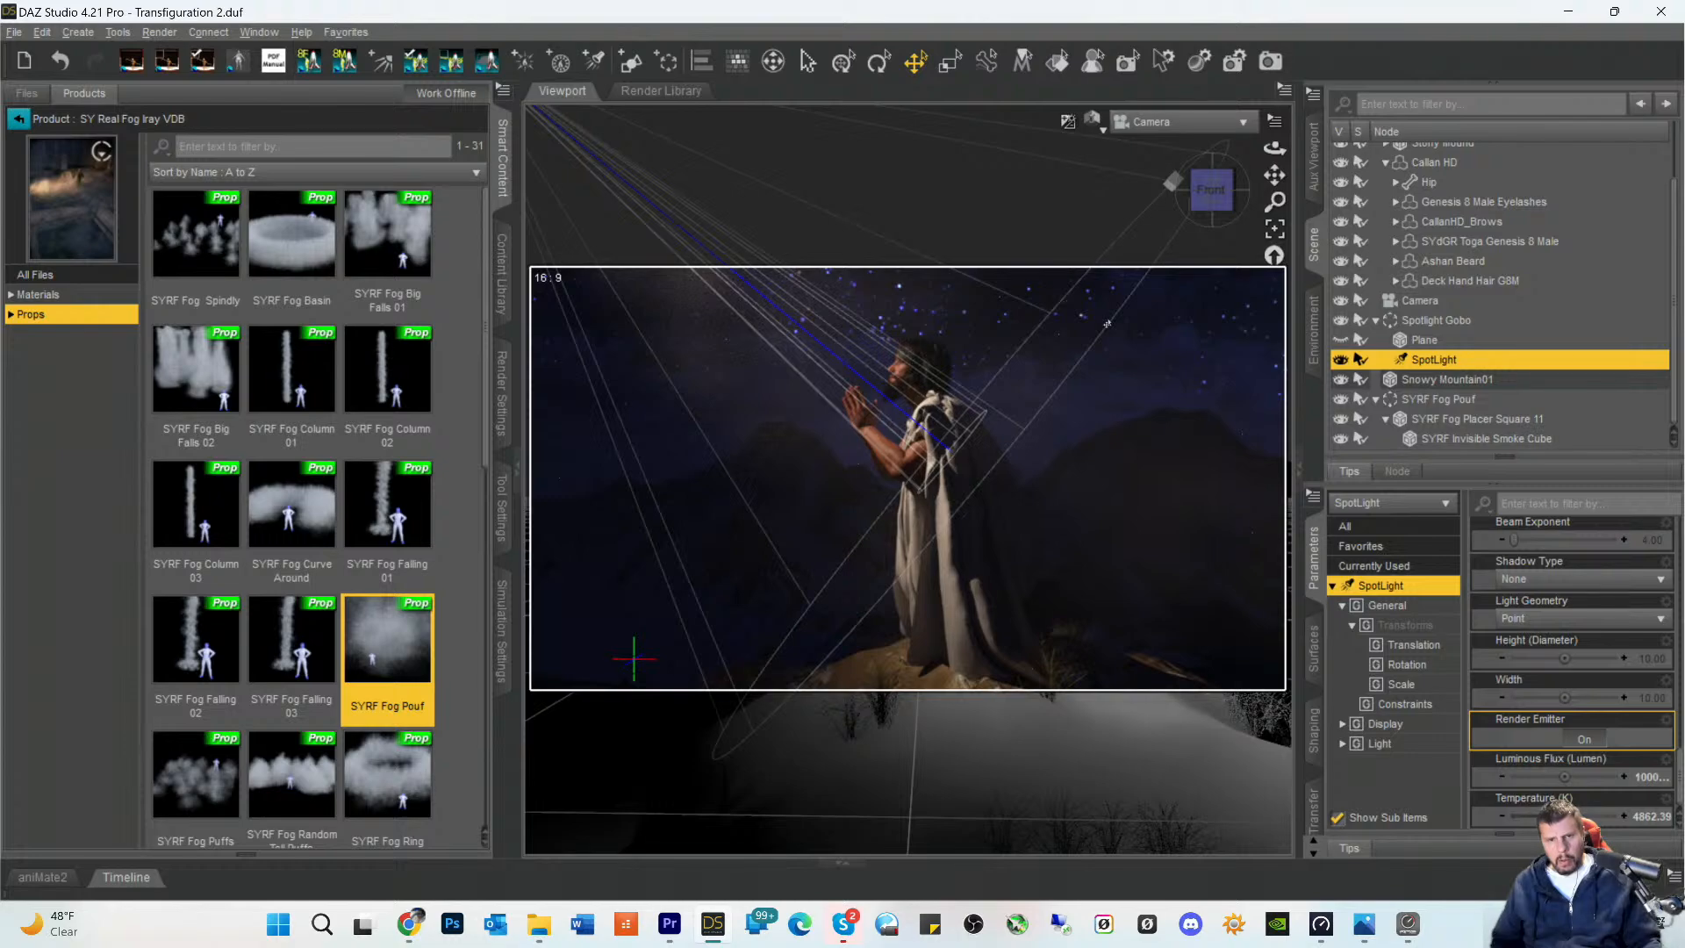
- Bring the SpotLight slightly closer to the figure and raise it a little through its own view, and save the scene from the Camera view
click(1159, 122)
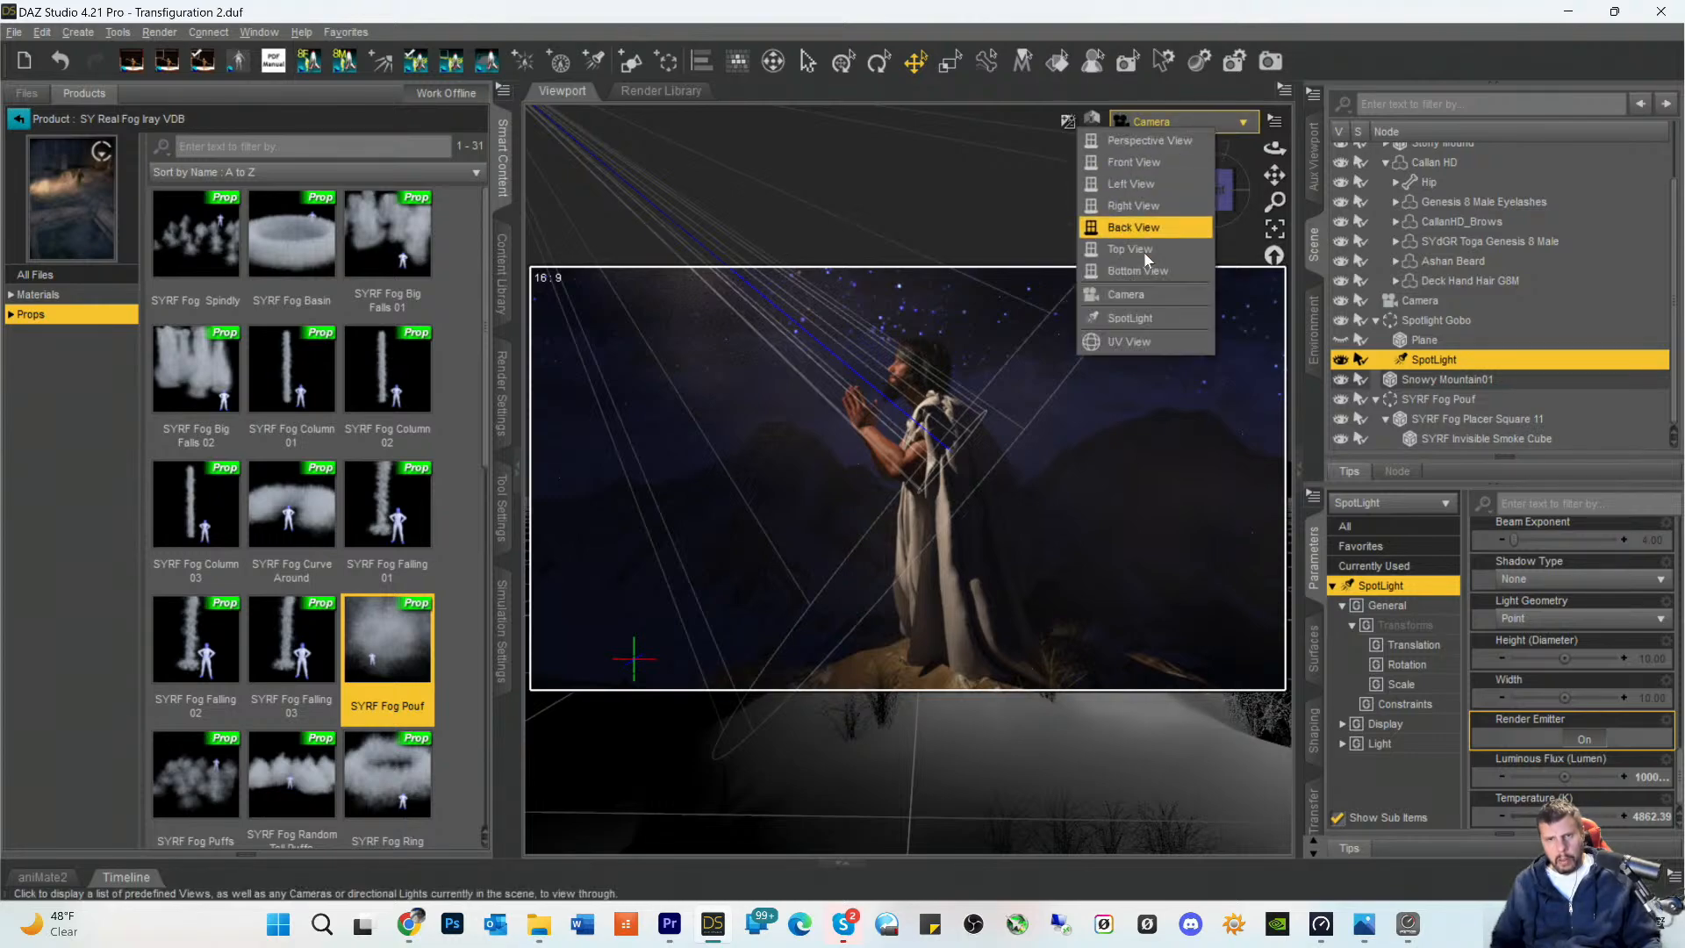
click(1136, 318)
scroll(1128, 357, down, 5)
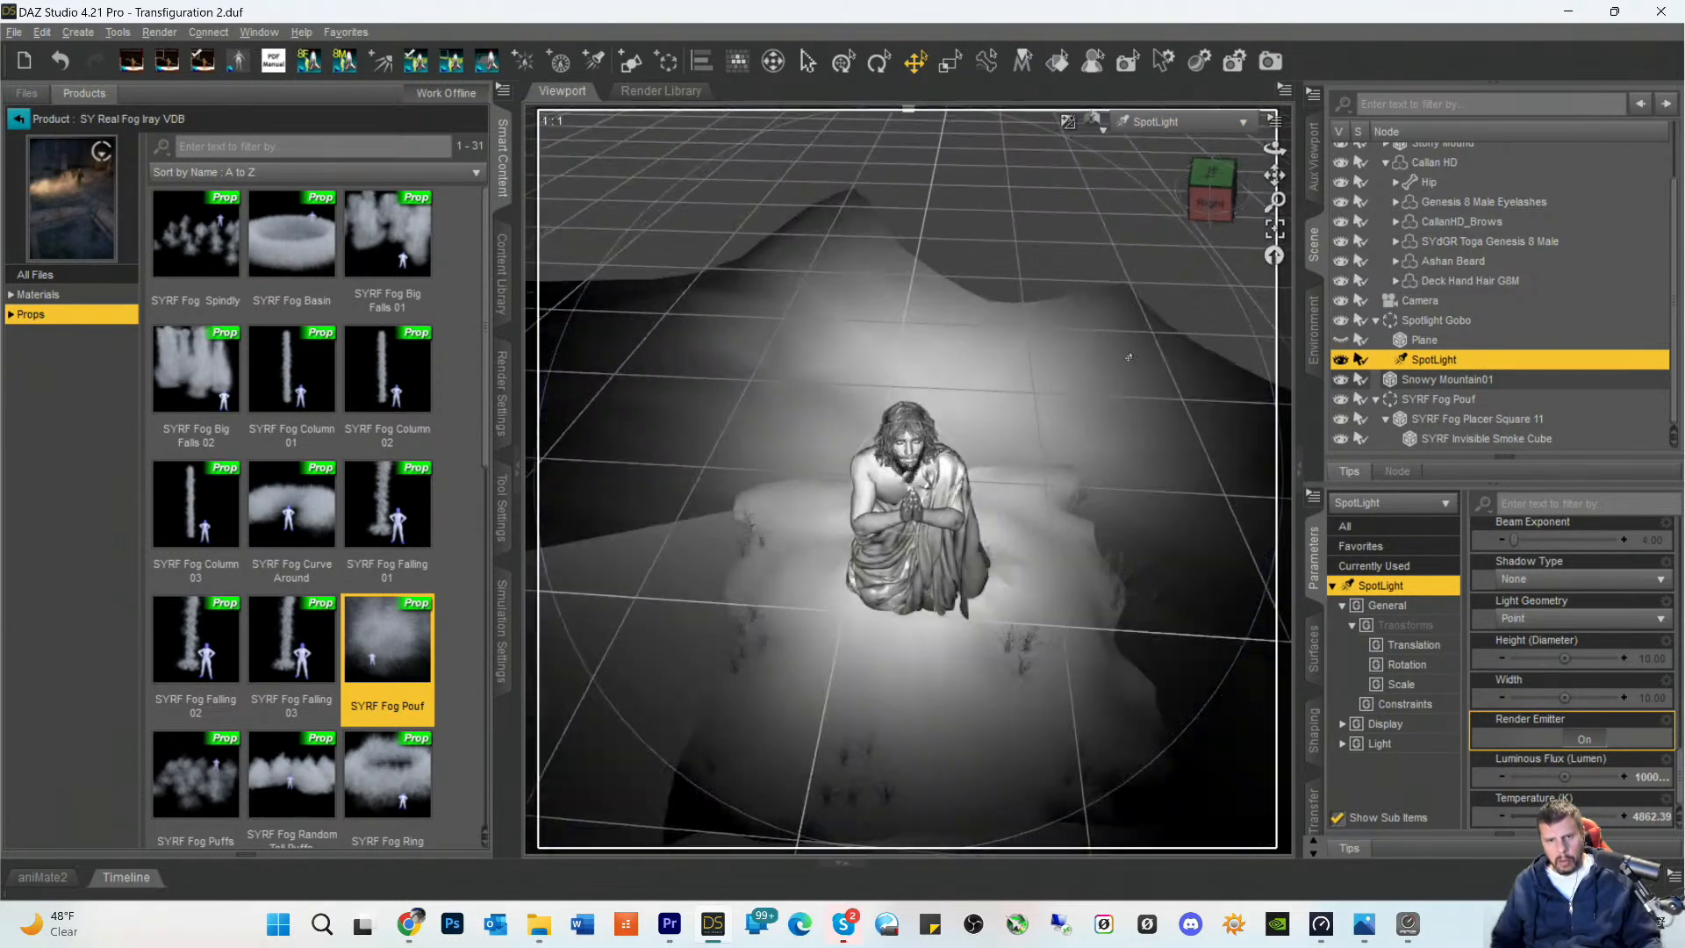
scroll(1129, 356, up, 5)
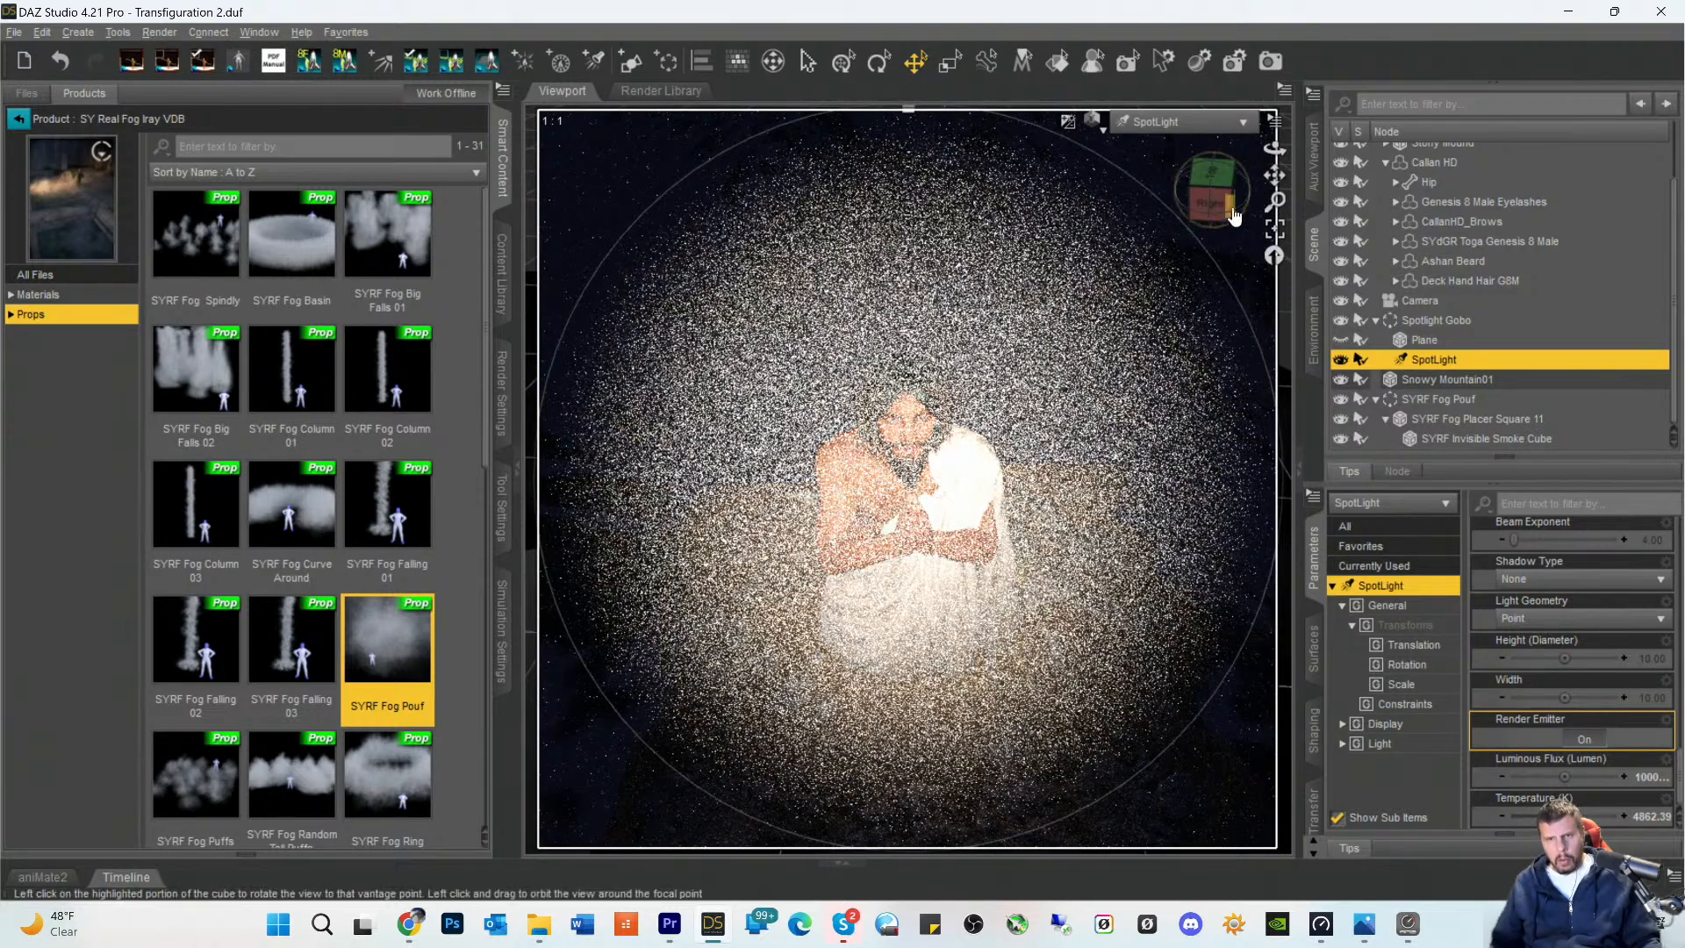
drag(1268, 183, 1275, 222)
click(1214, 132)
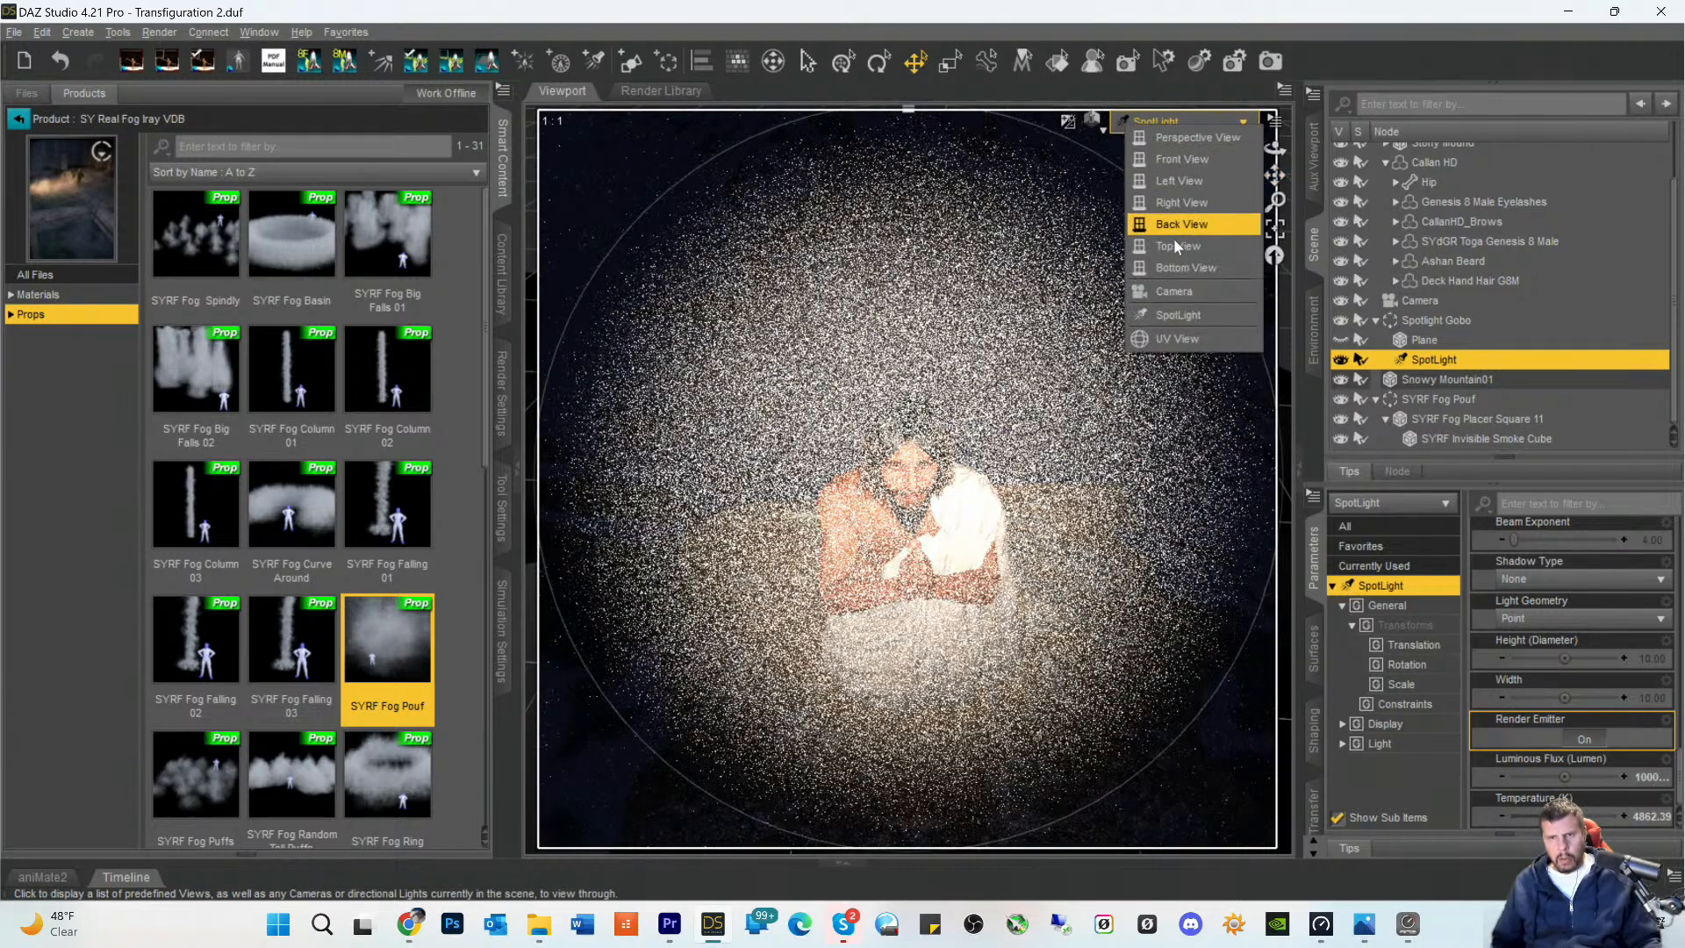
click(1177, 288)
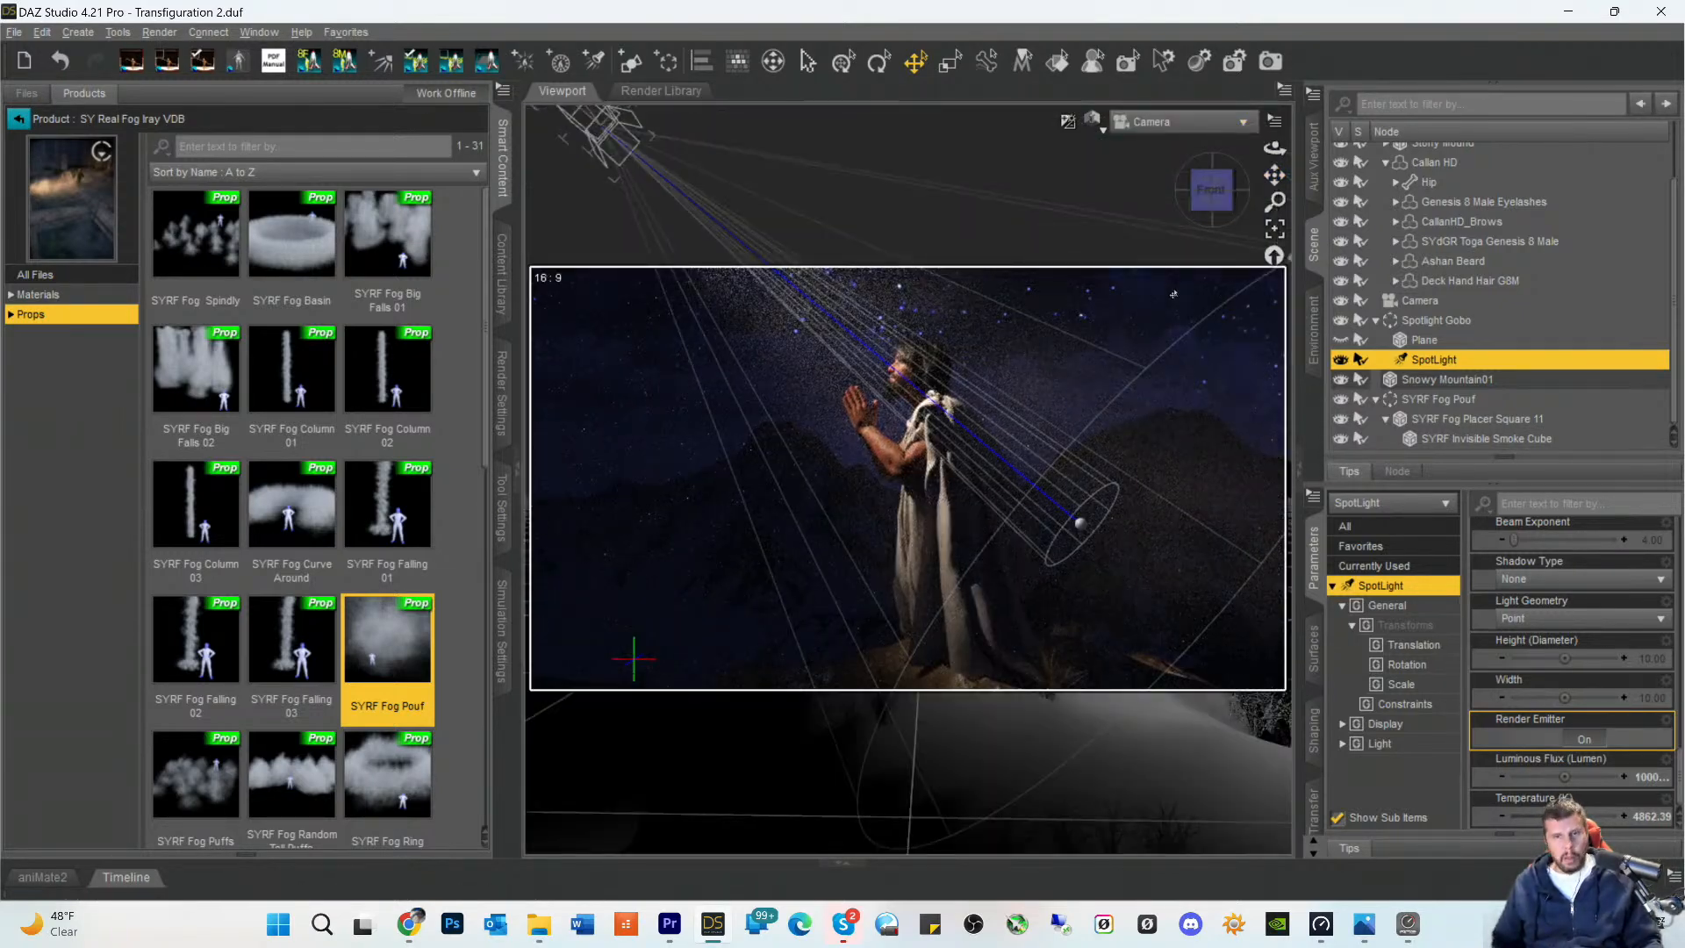
click(1098, 328)
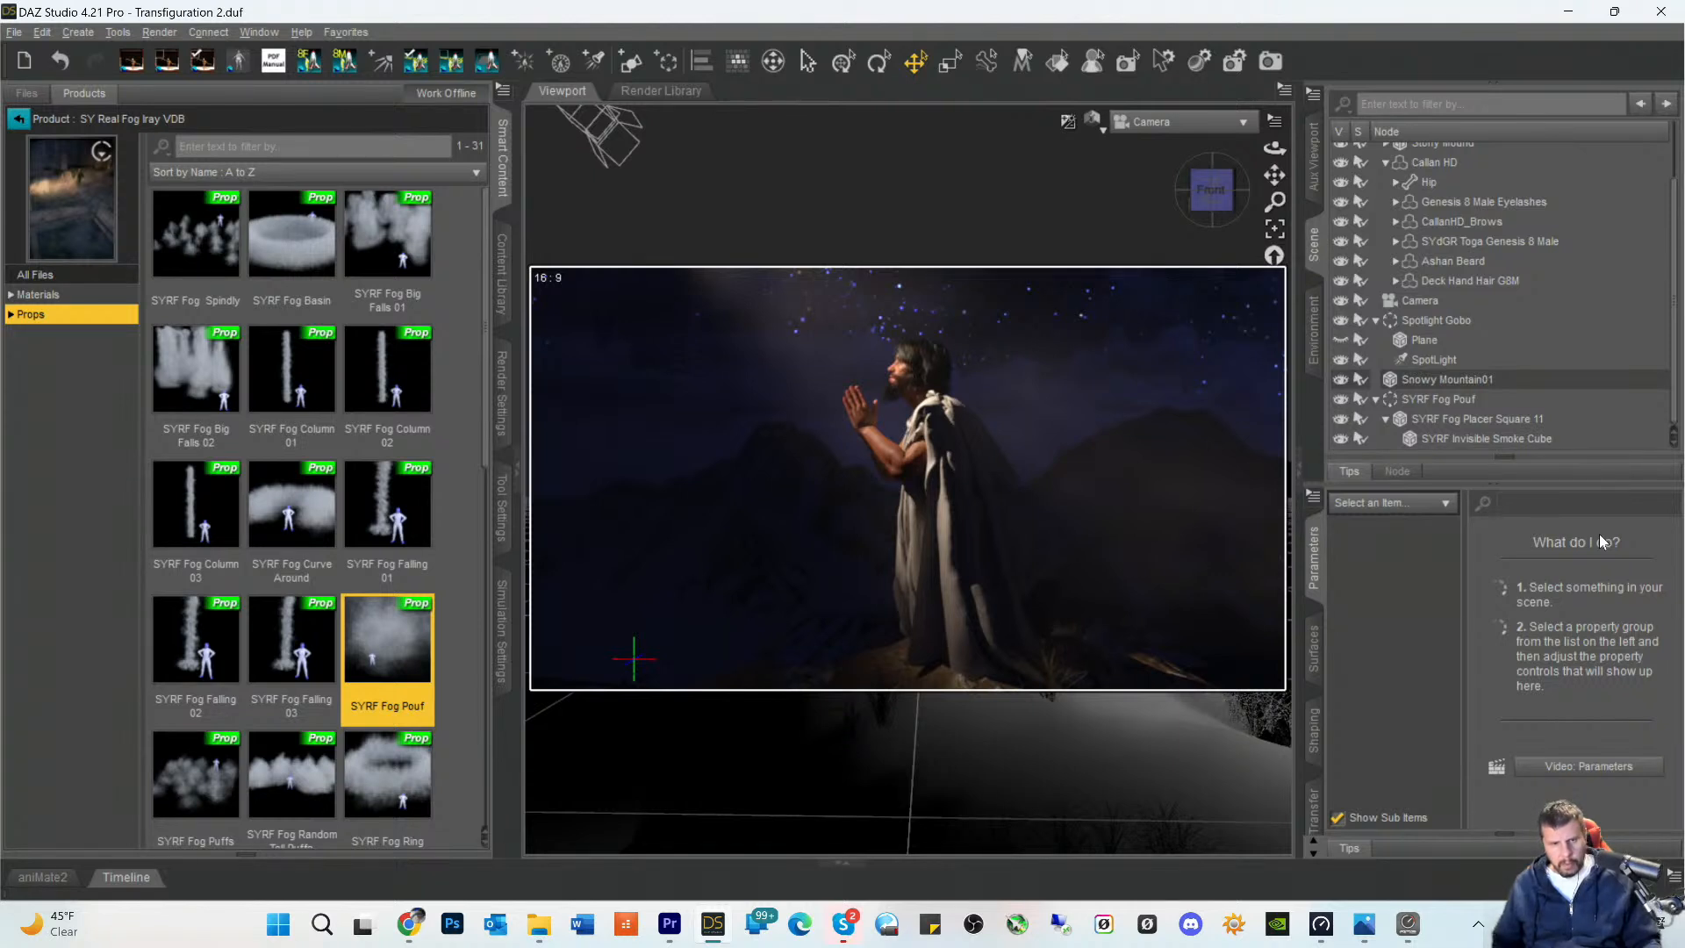
key(ctrl+s)
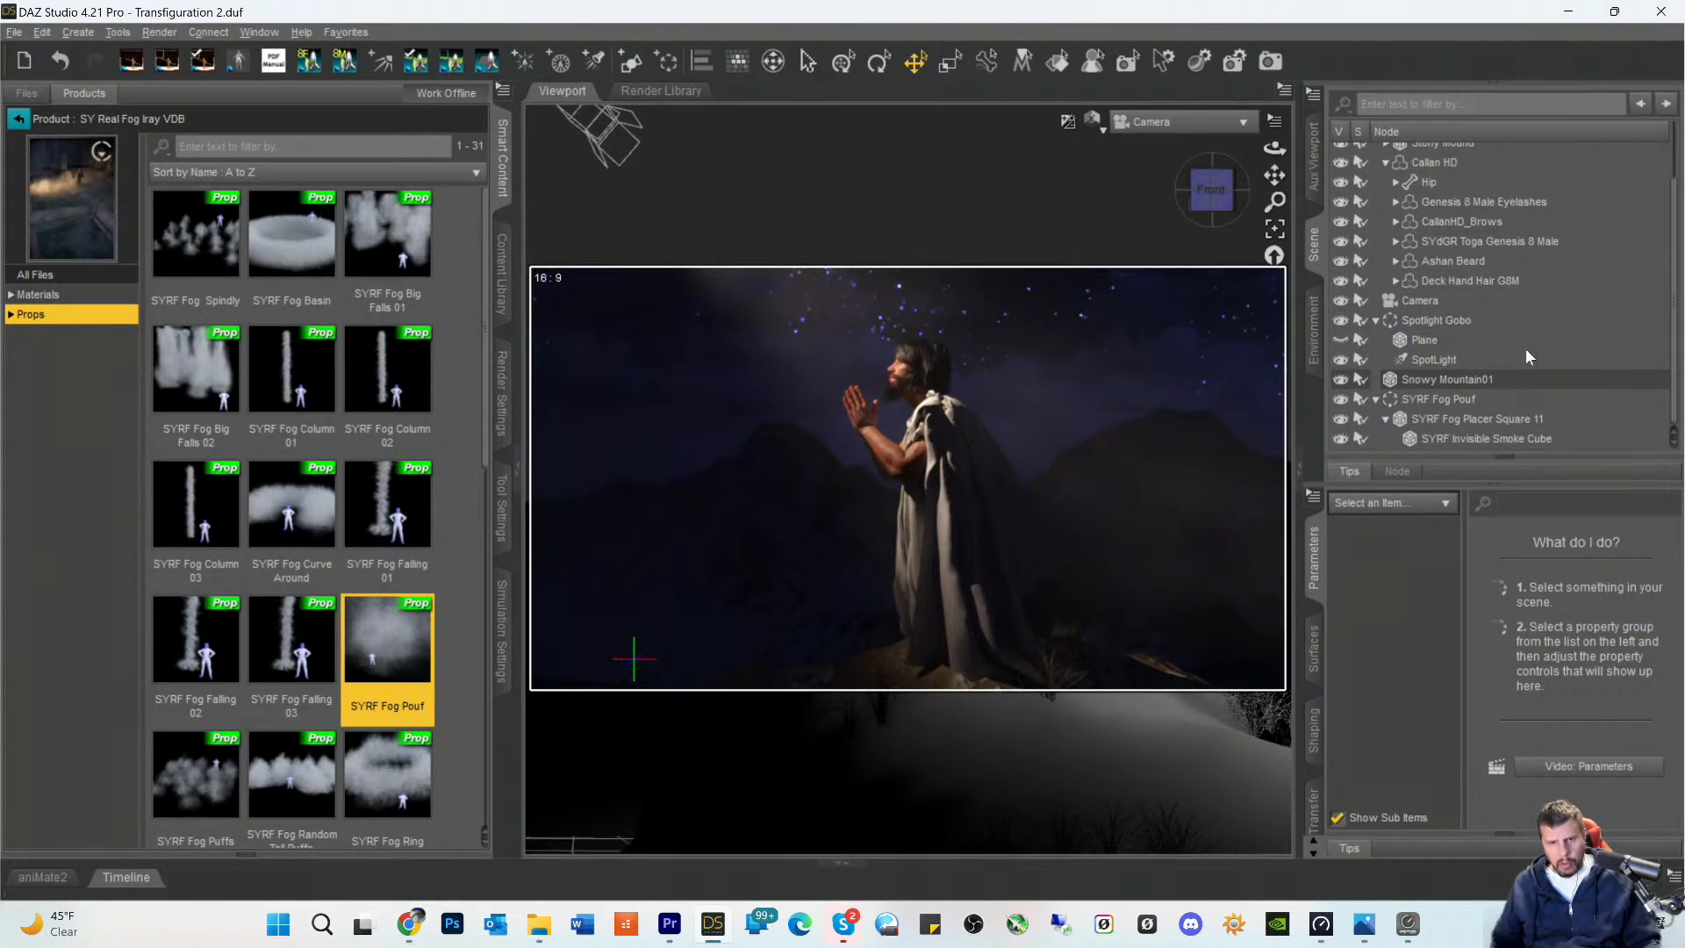
click(1416, 379)
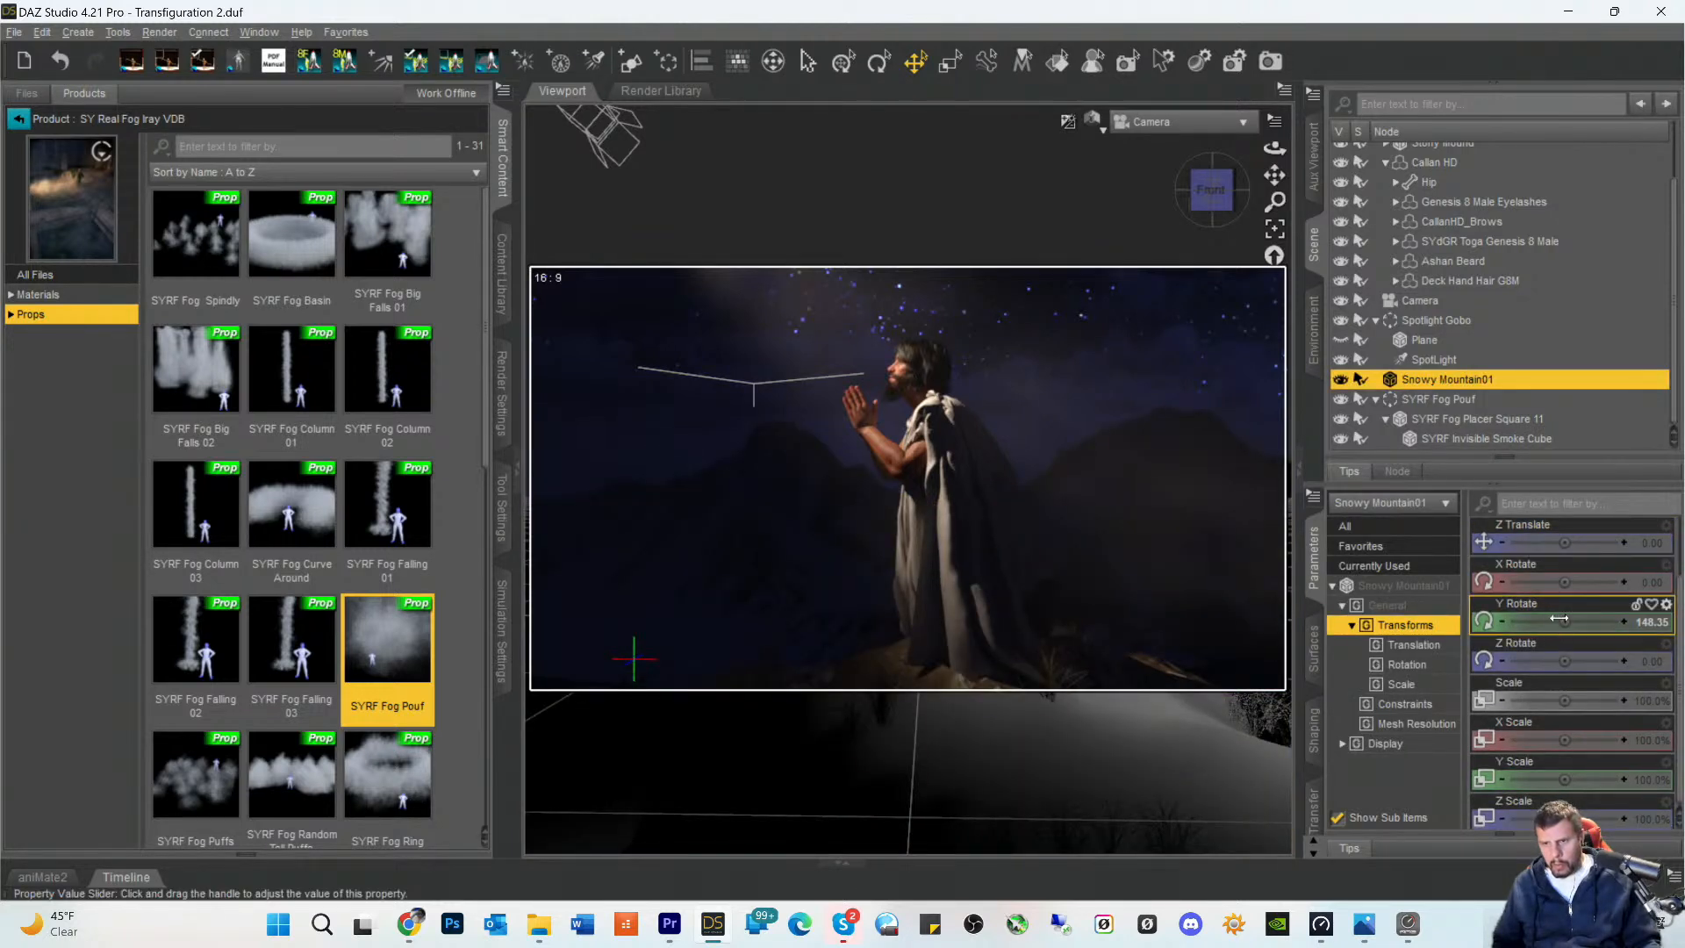
mouse_move(1564, 622)
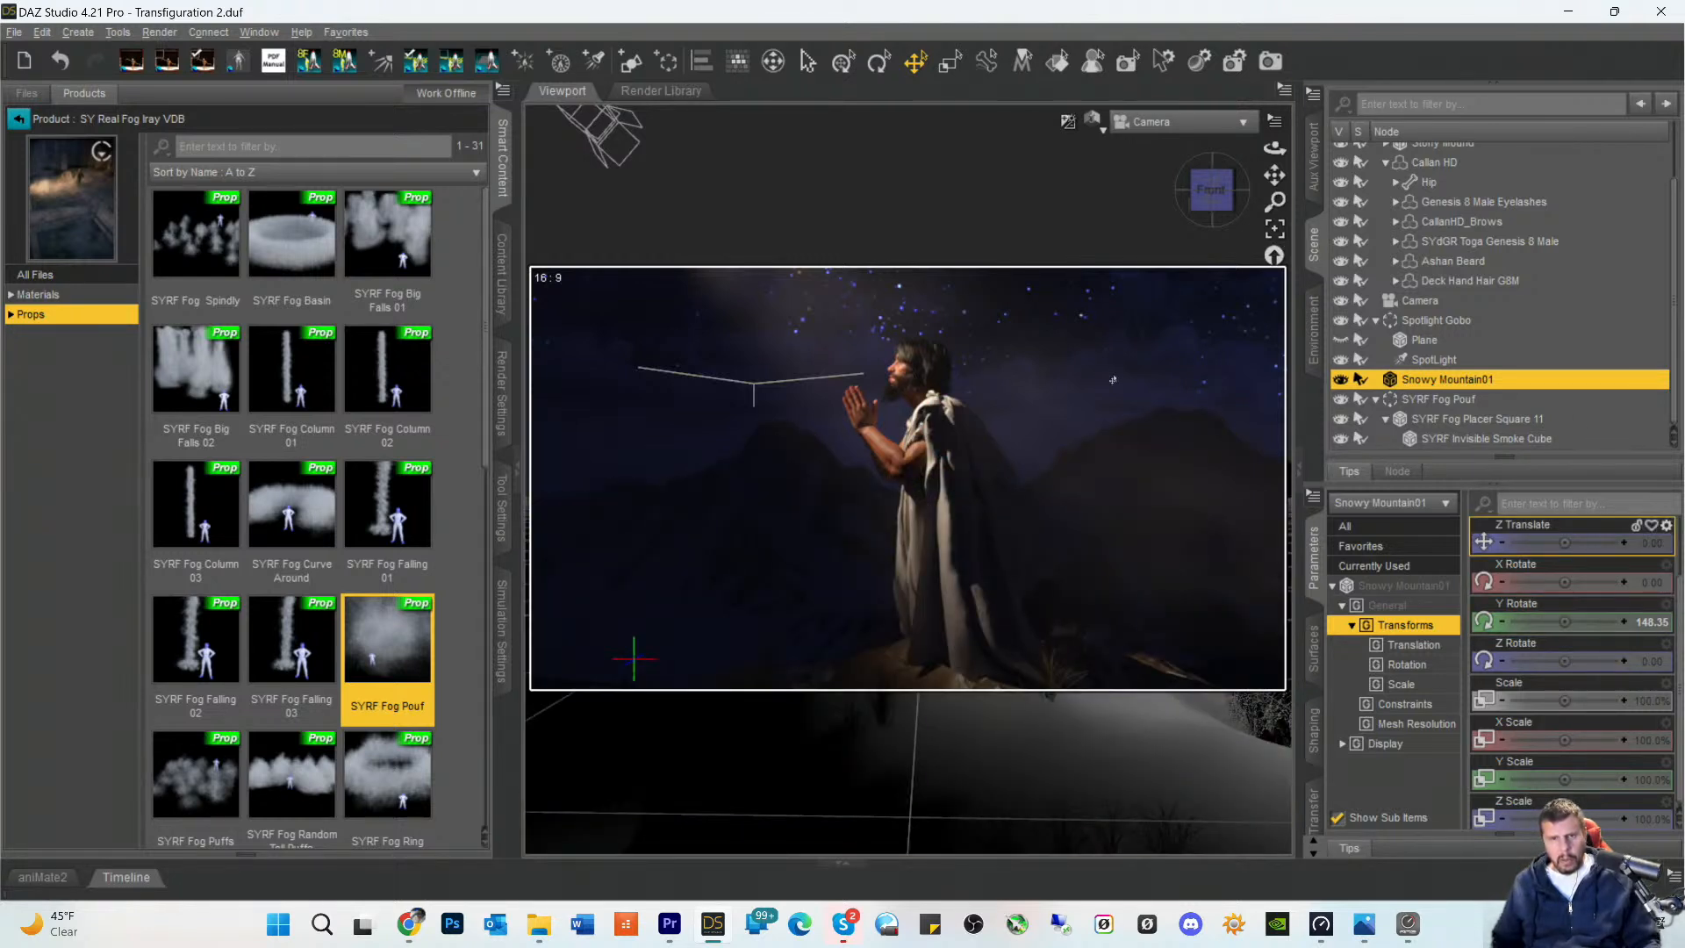
- Leave the SY Real Fog Iray VDB product and list the body hair products with the VDB keyword filter cleared
click(19, 120)
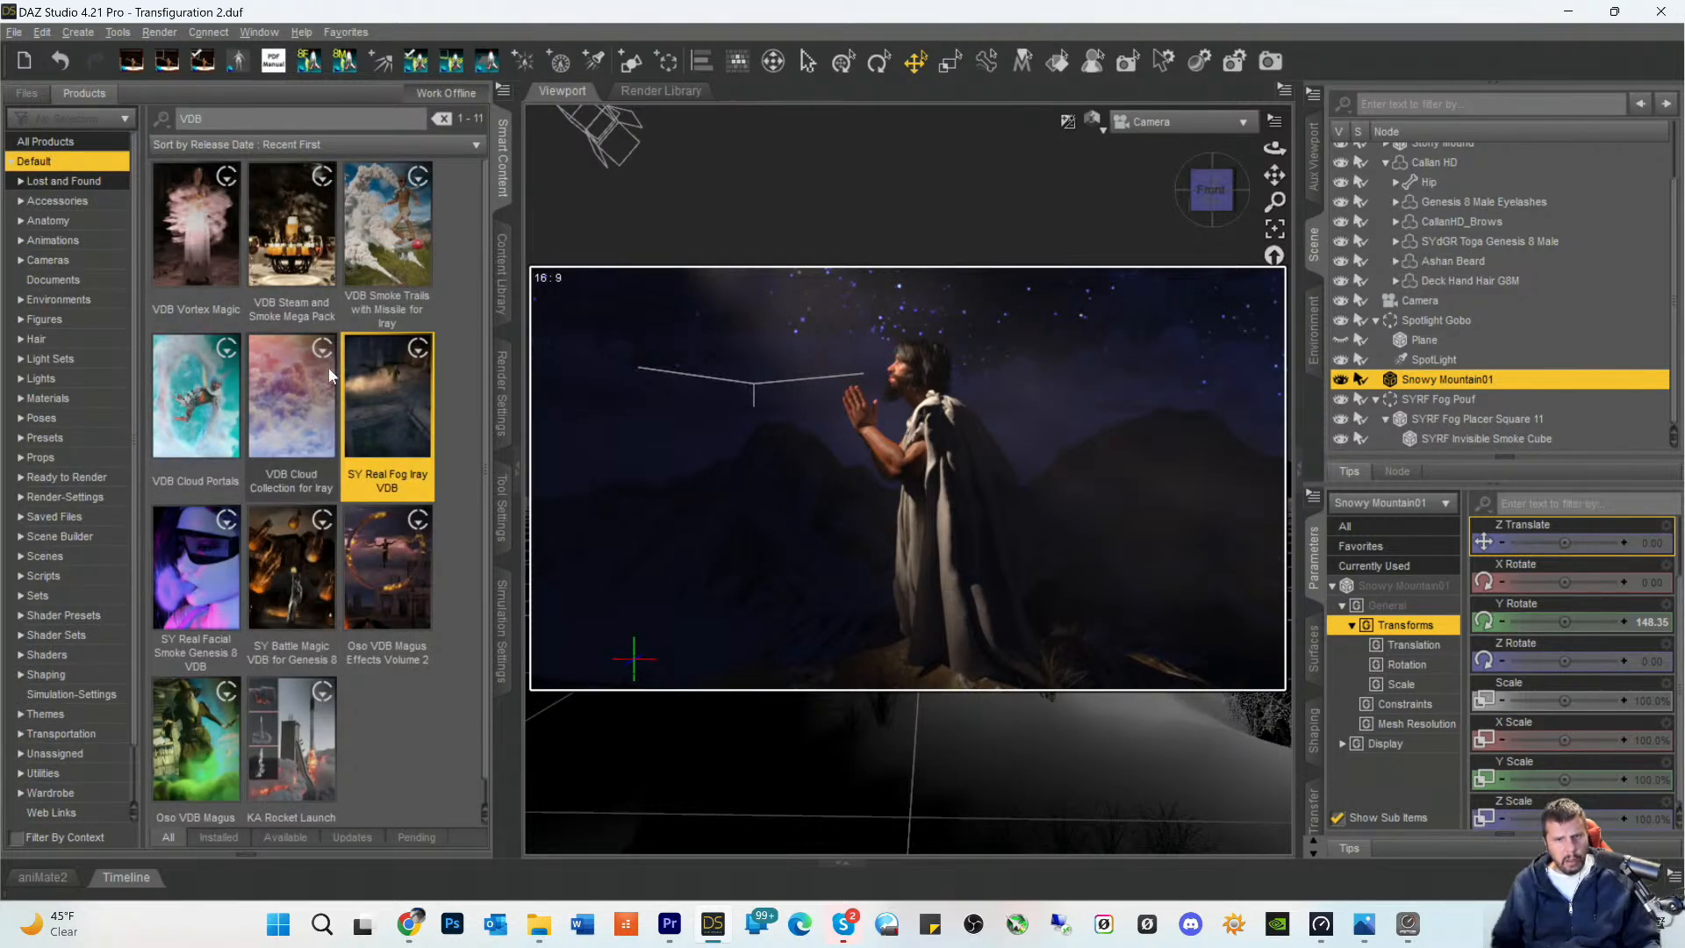
mouse_move(329, 367)
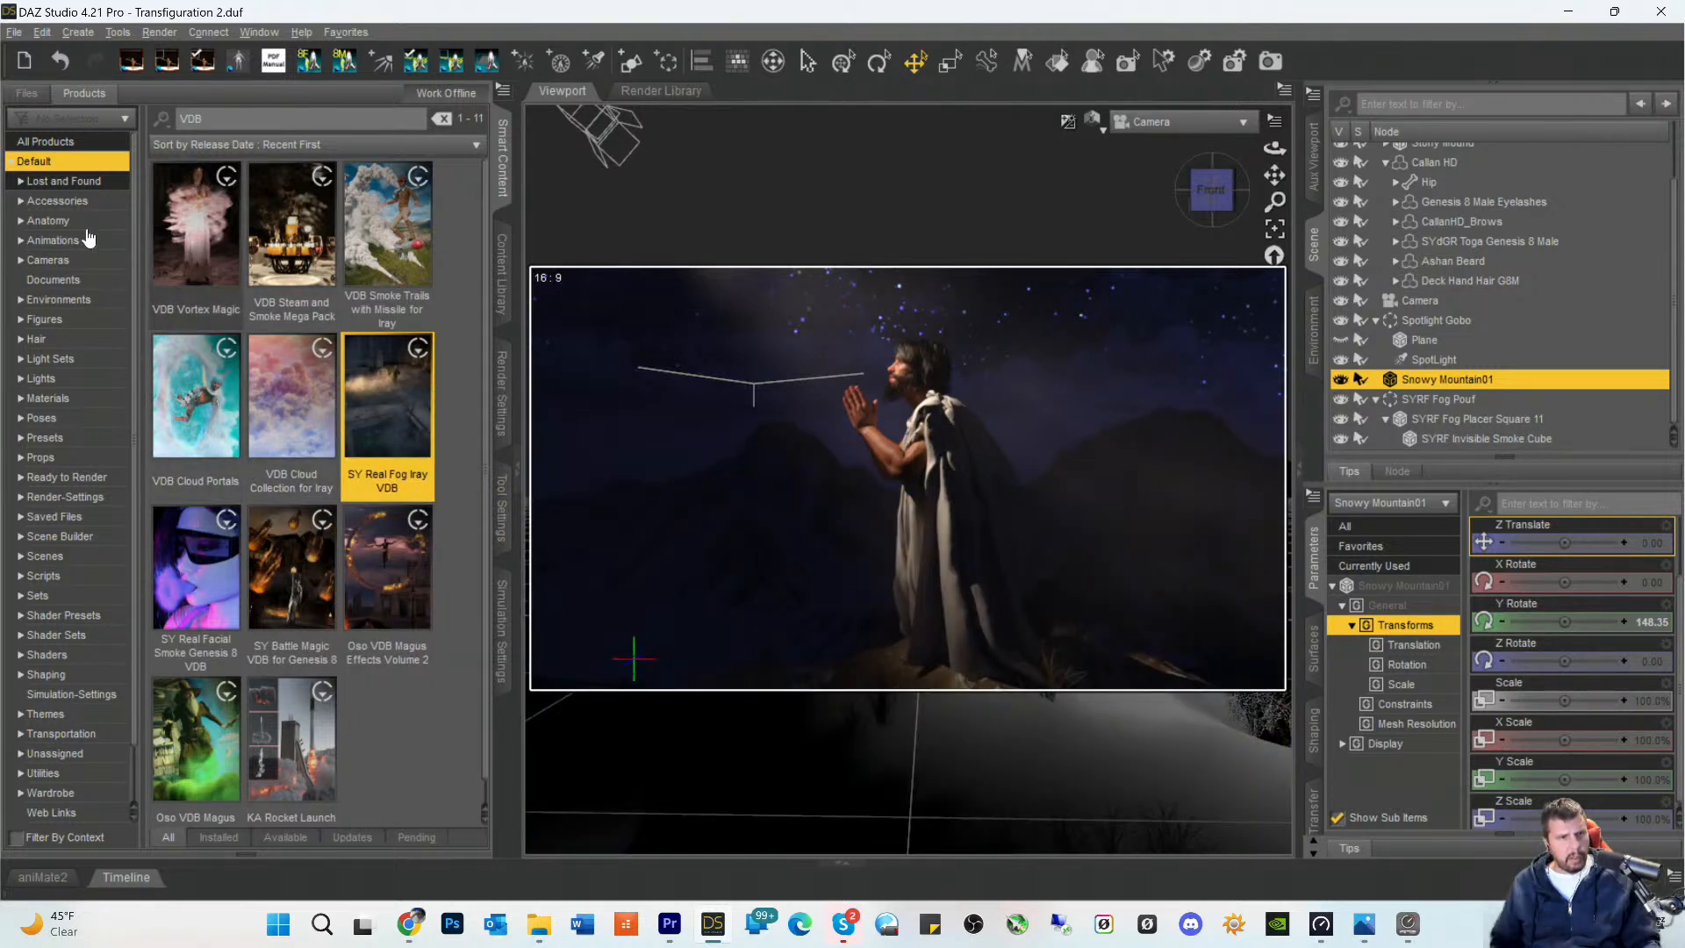
click(21, 342)
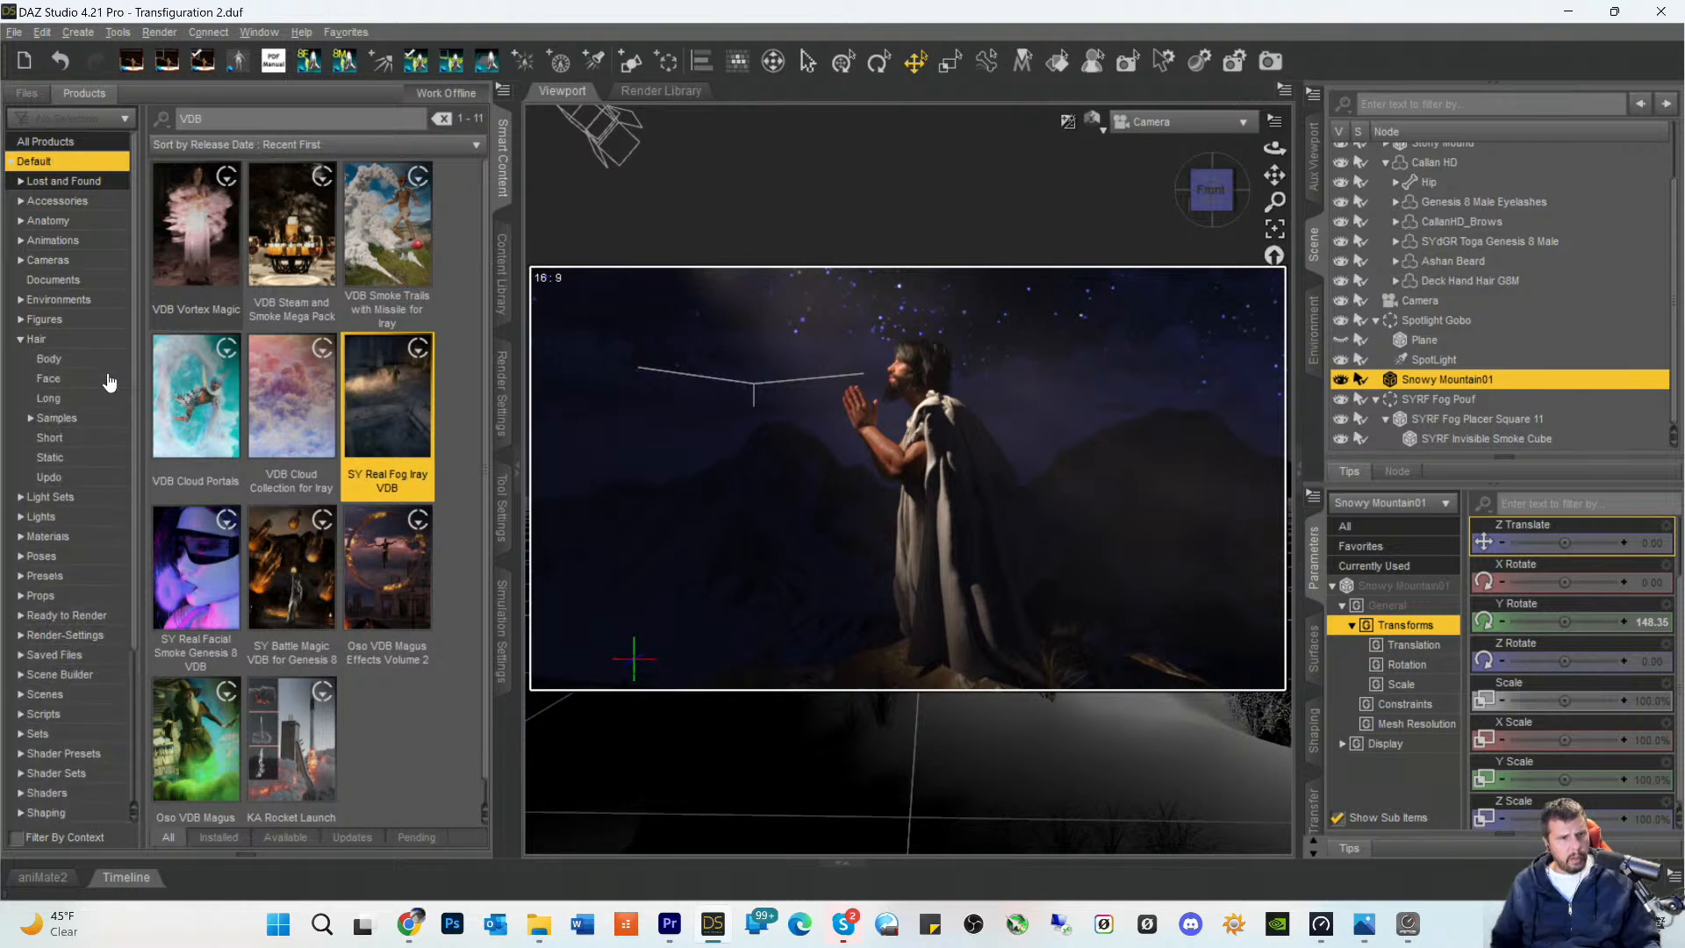
click(55, 362)
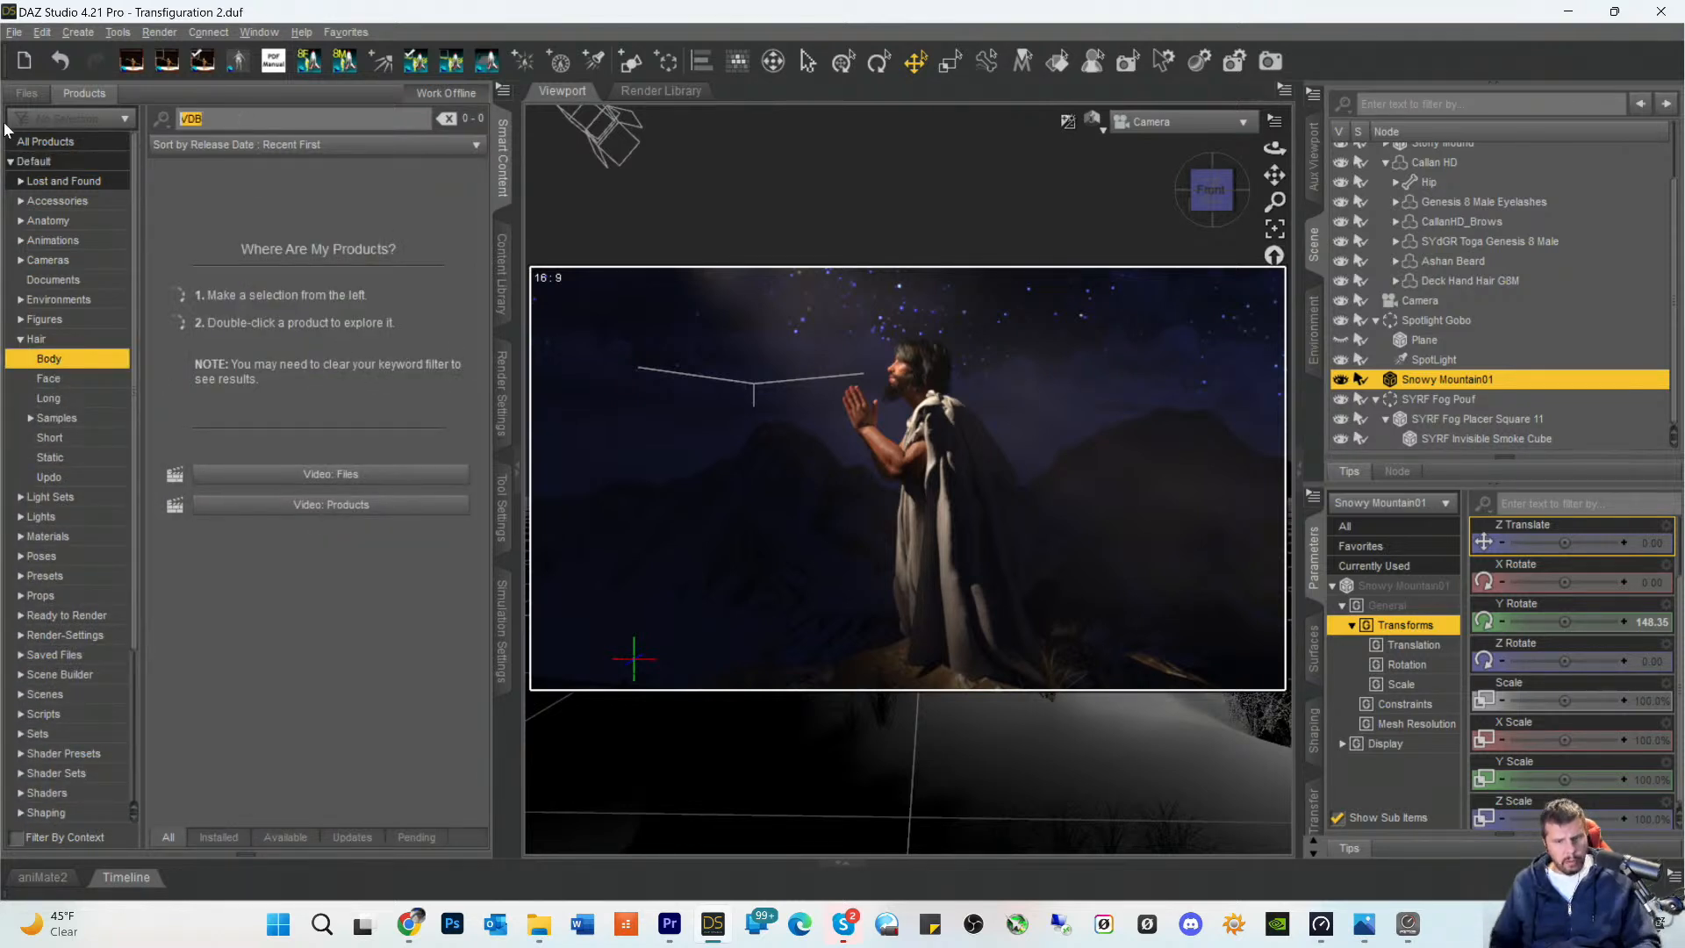
key(BackSpace)
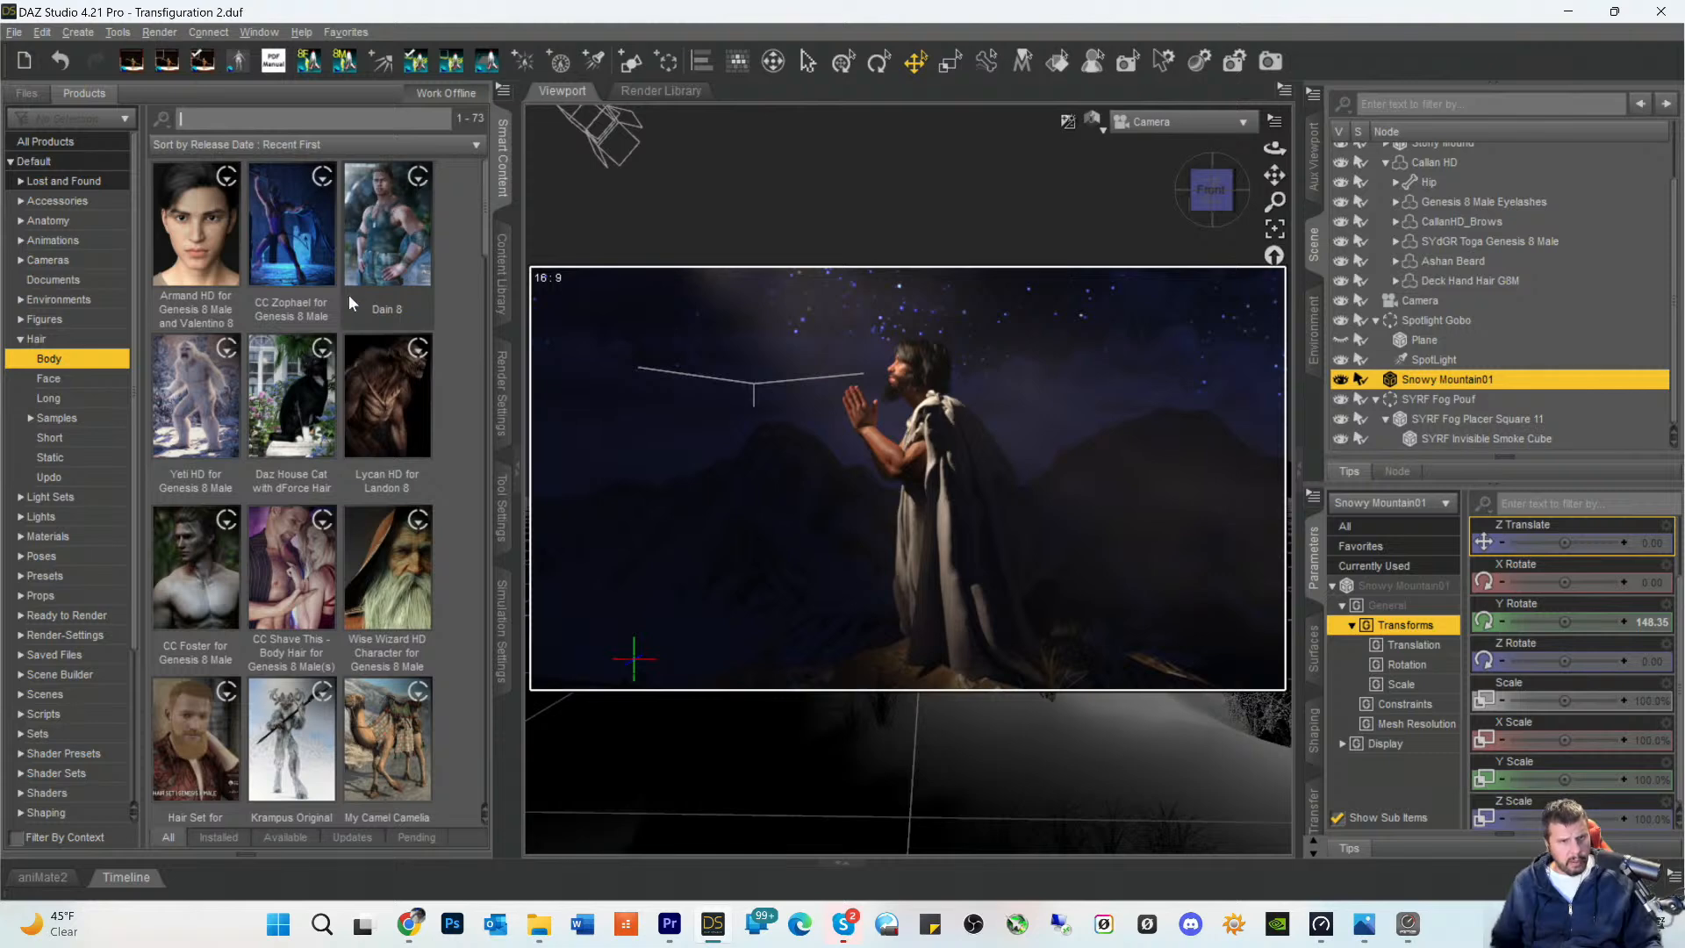
- Select the Callan HD figure and list only the body hair products that match it, filtered by context
scroll(345, 318, down, 3)
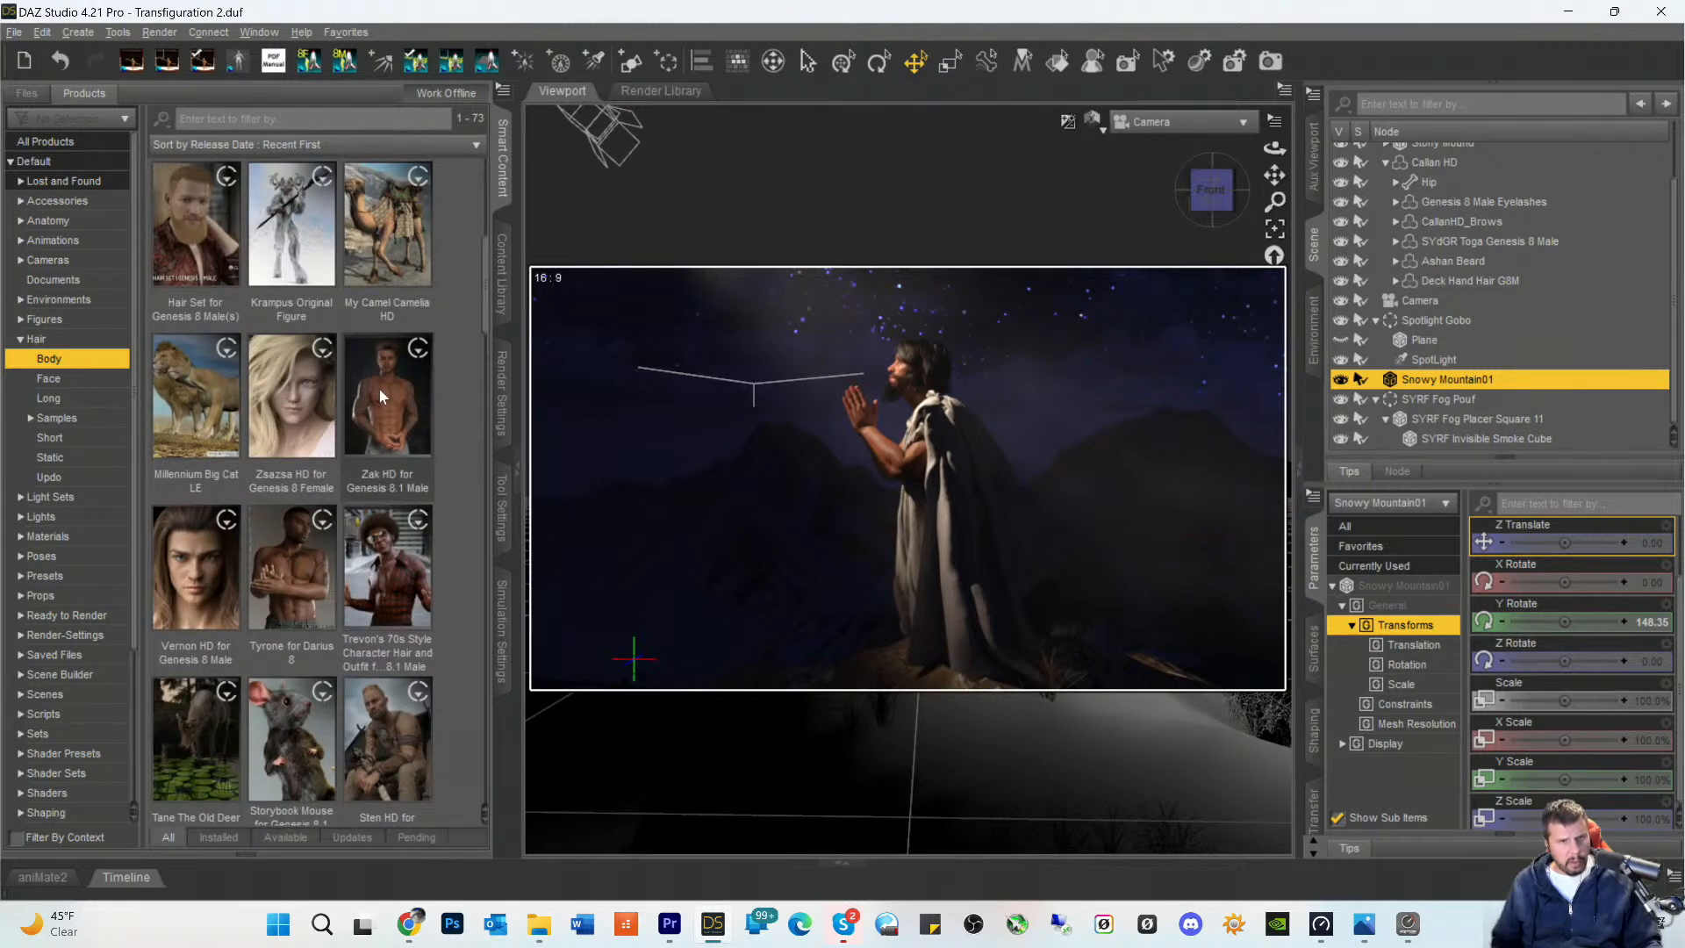
mouse_move(382, 395)
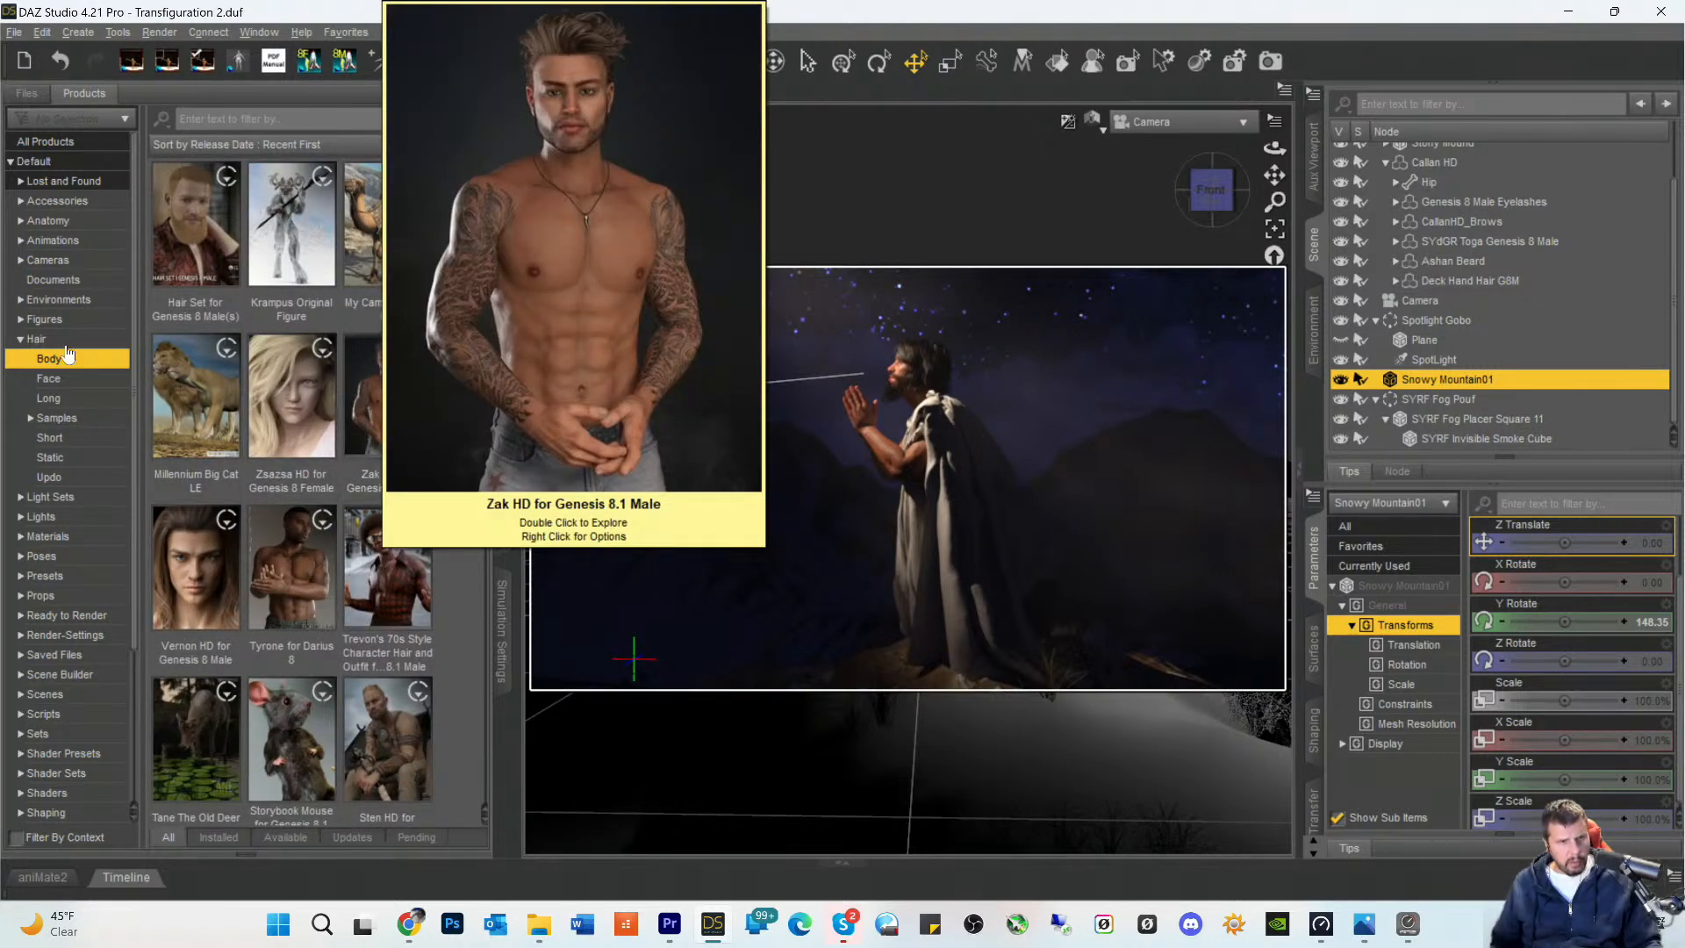
scroll(1421, 260, up, 2)
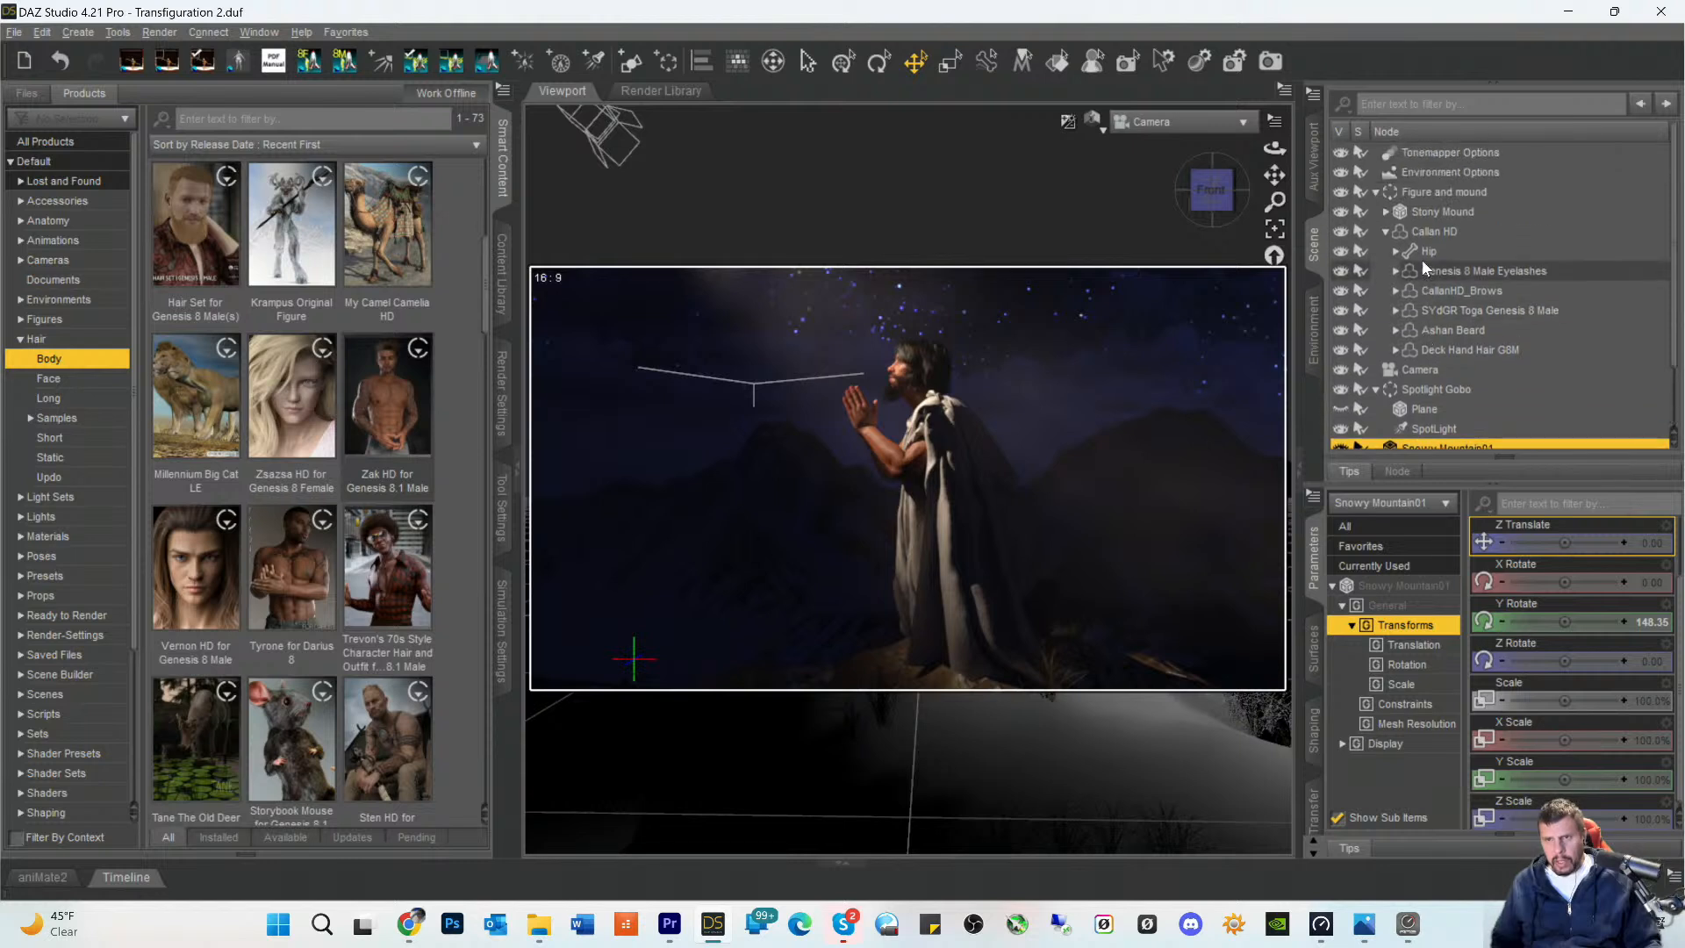
click(1423, 232)
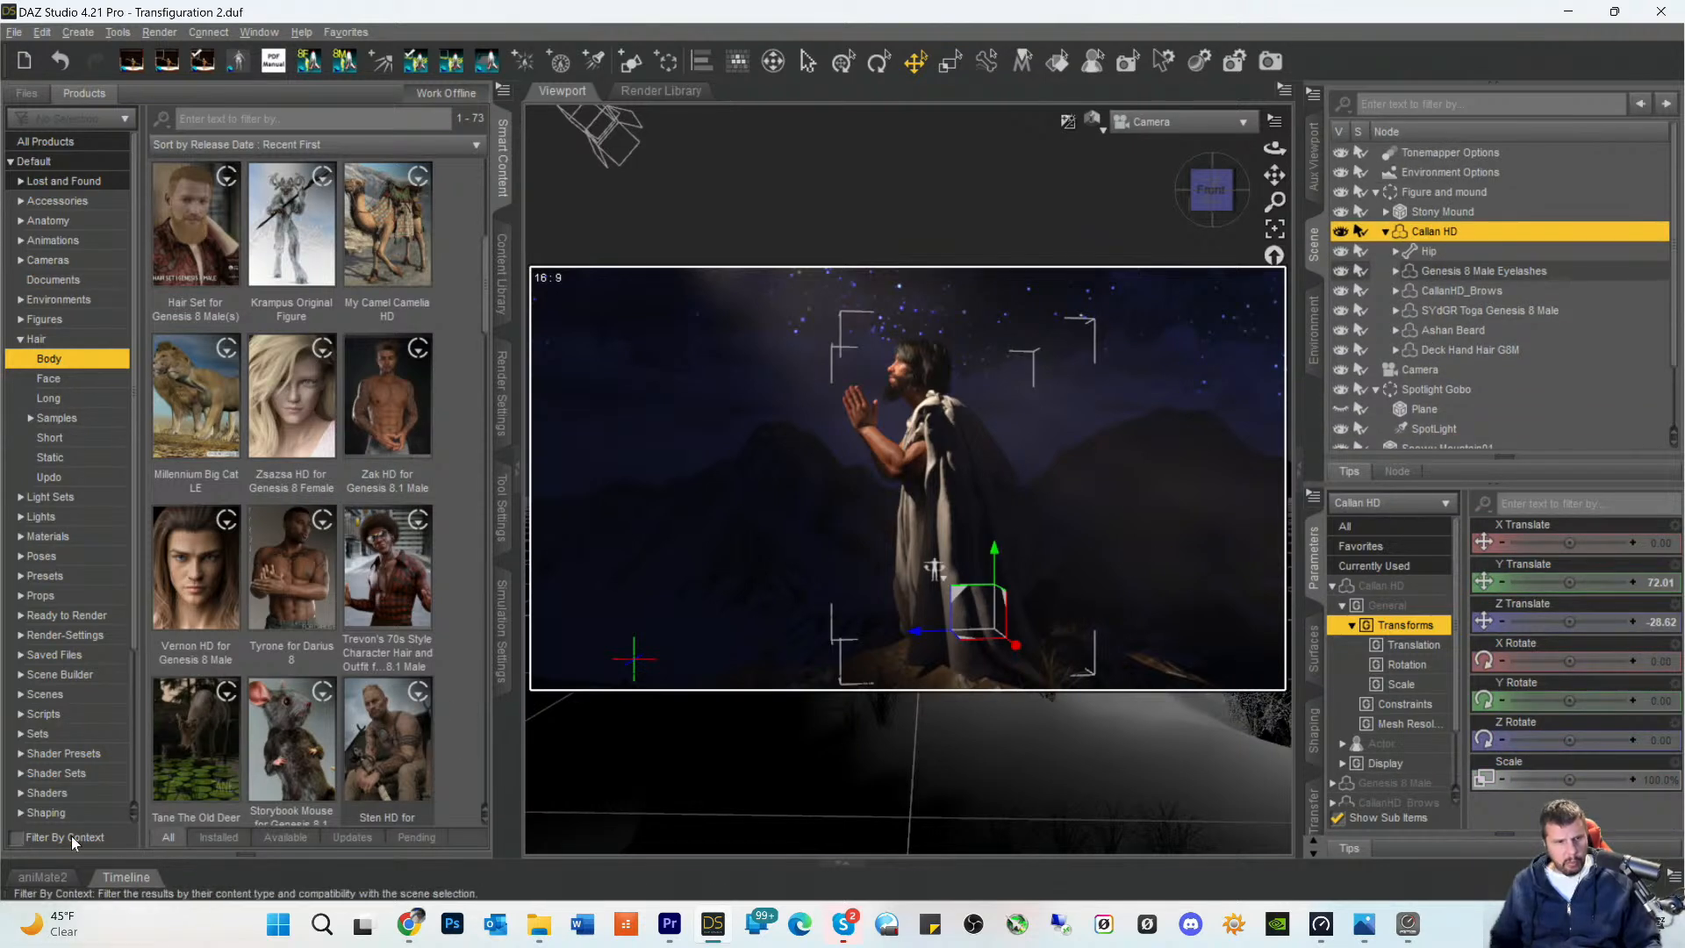
click(15, 838)
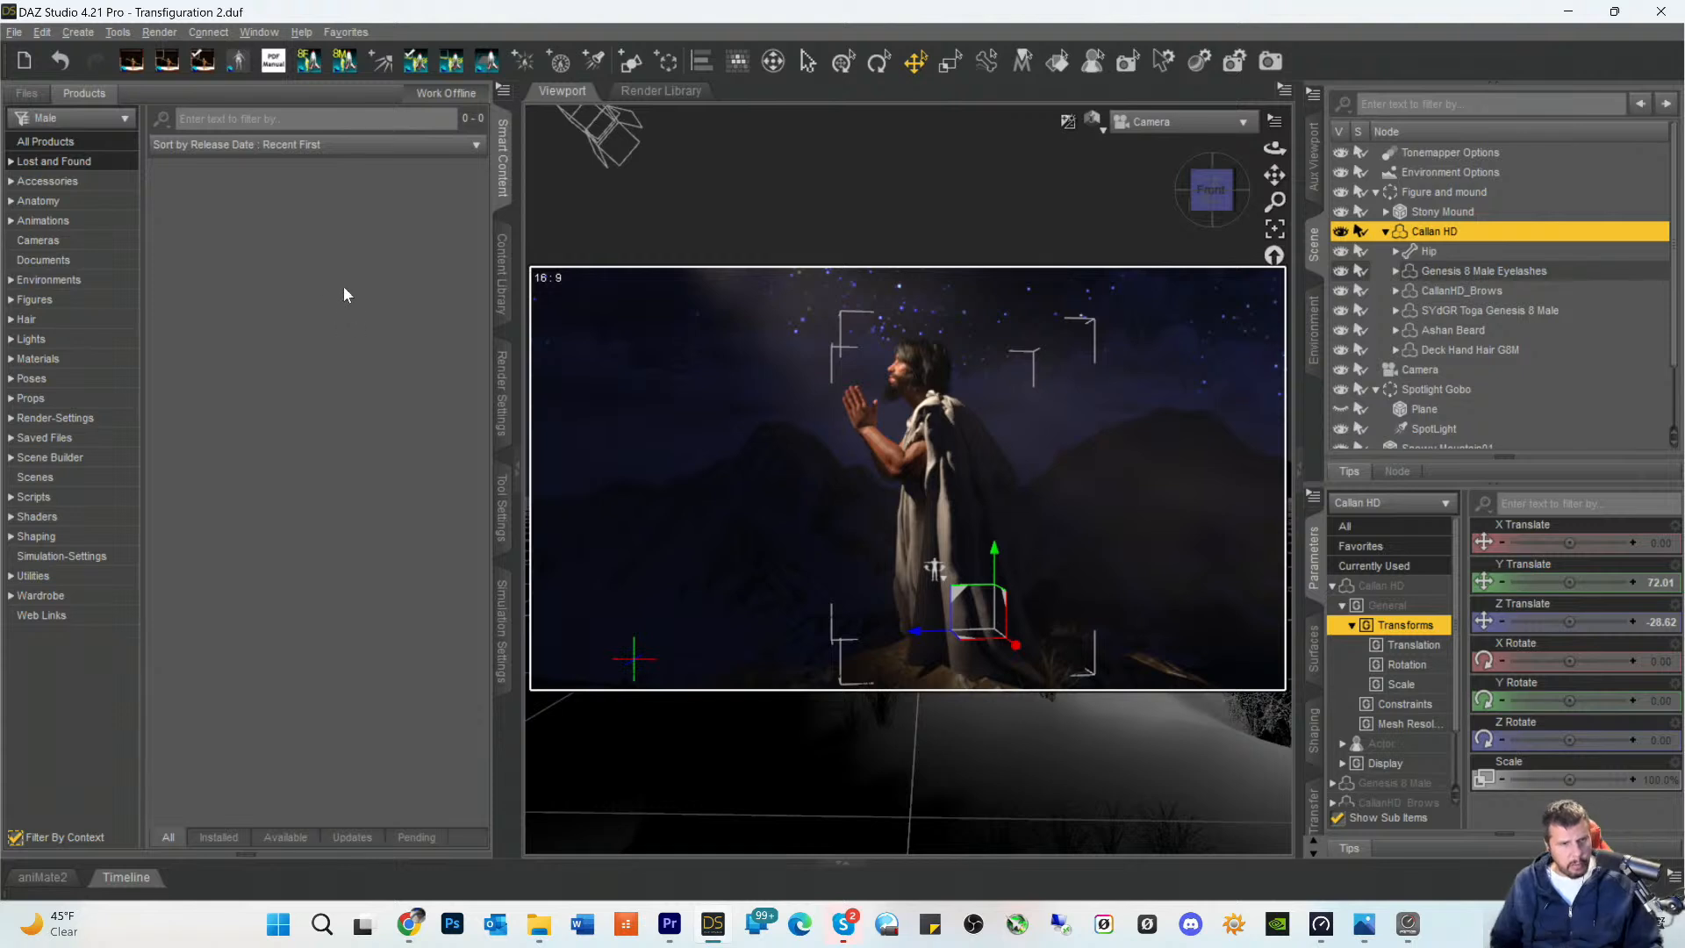
click(12, 320)
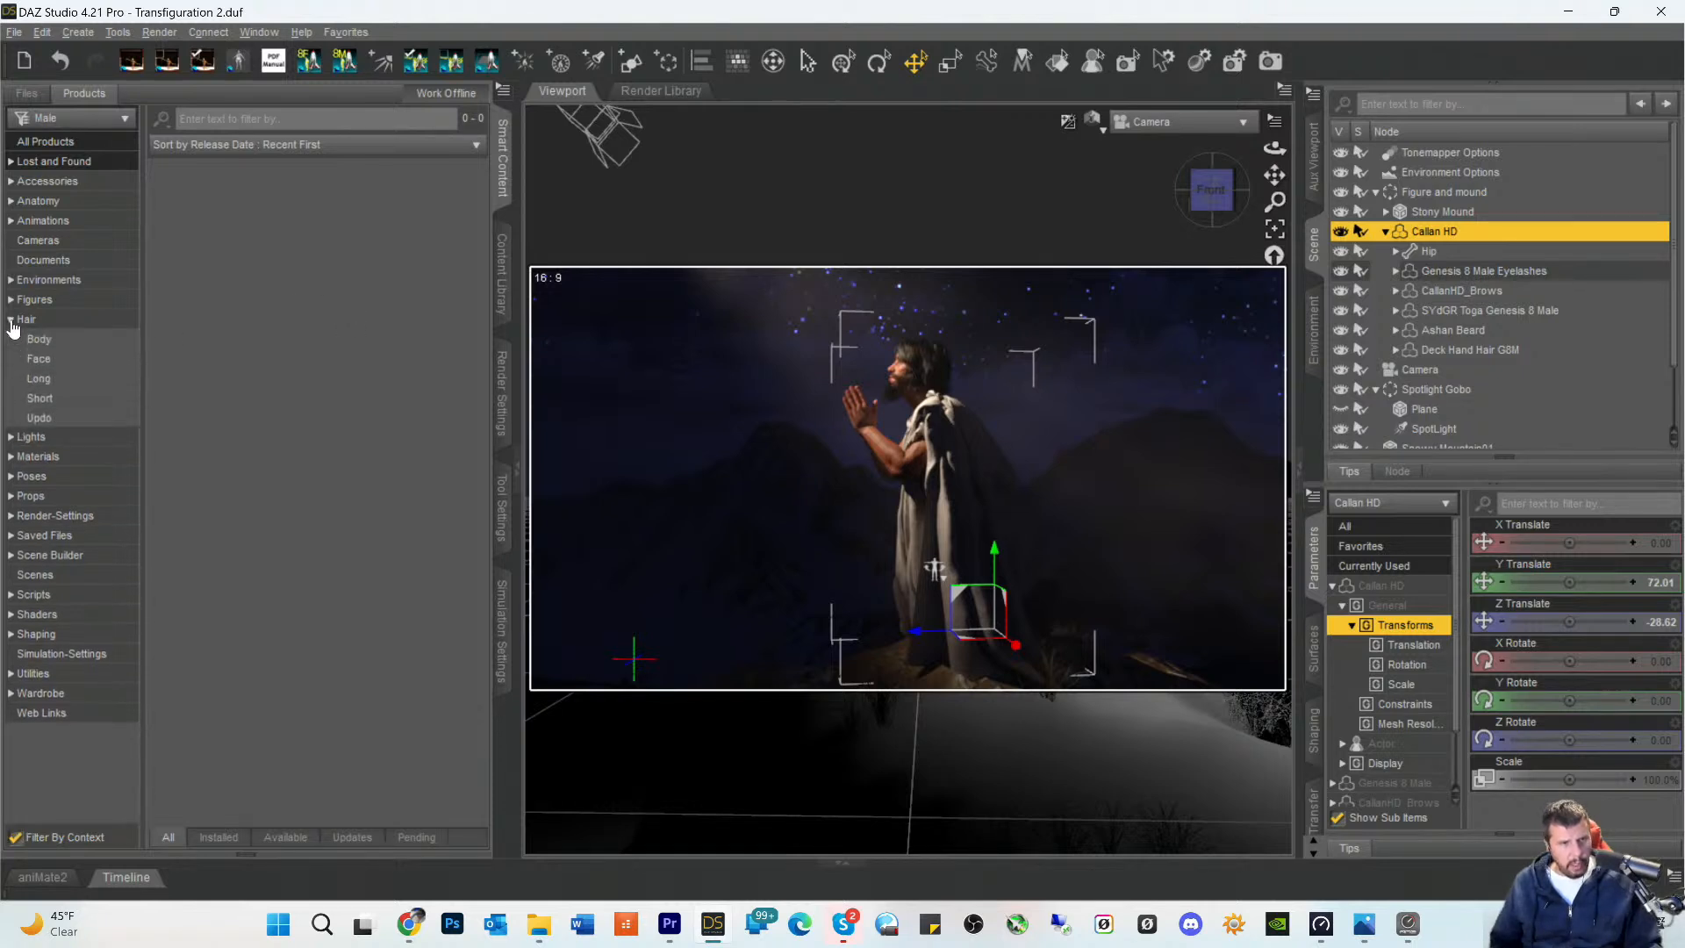
click(38, 339)
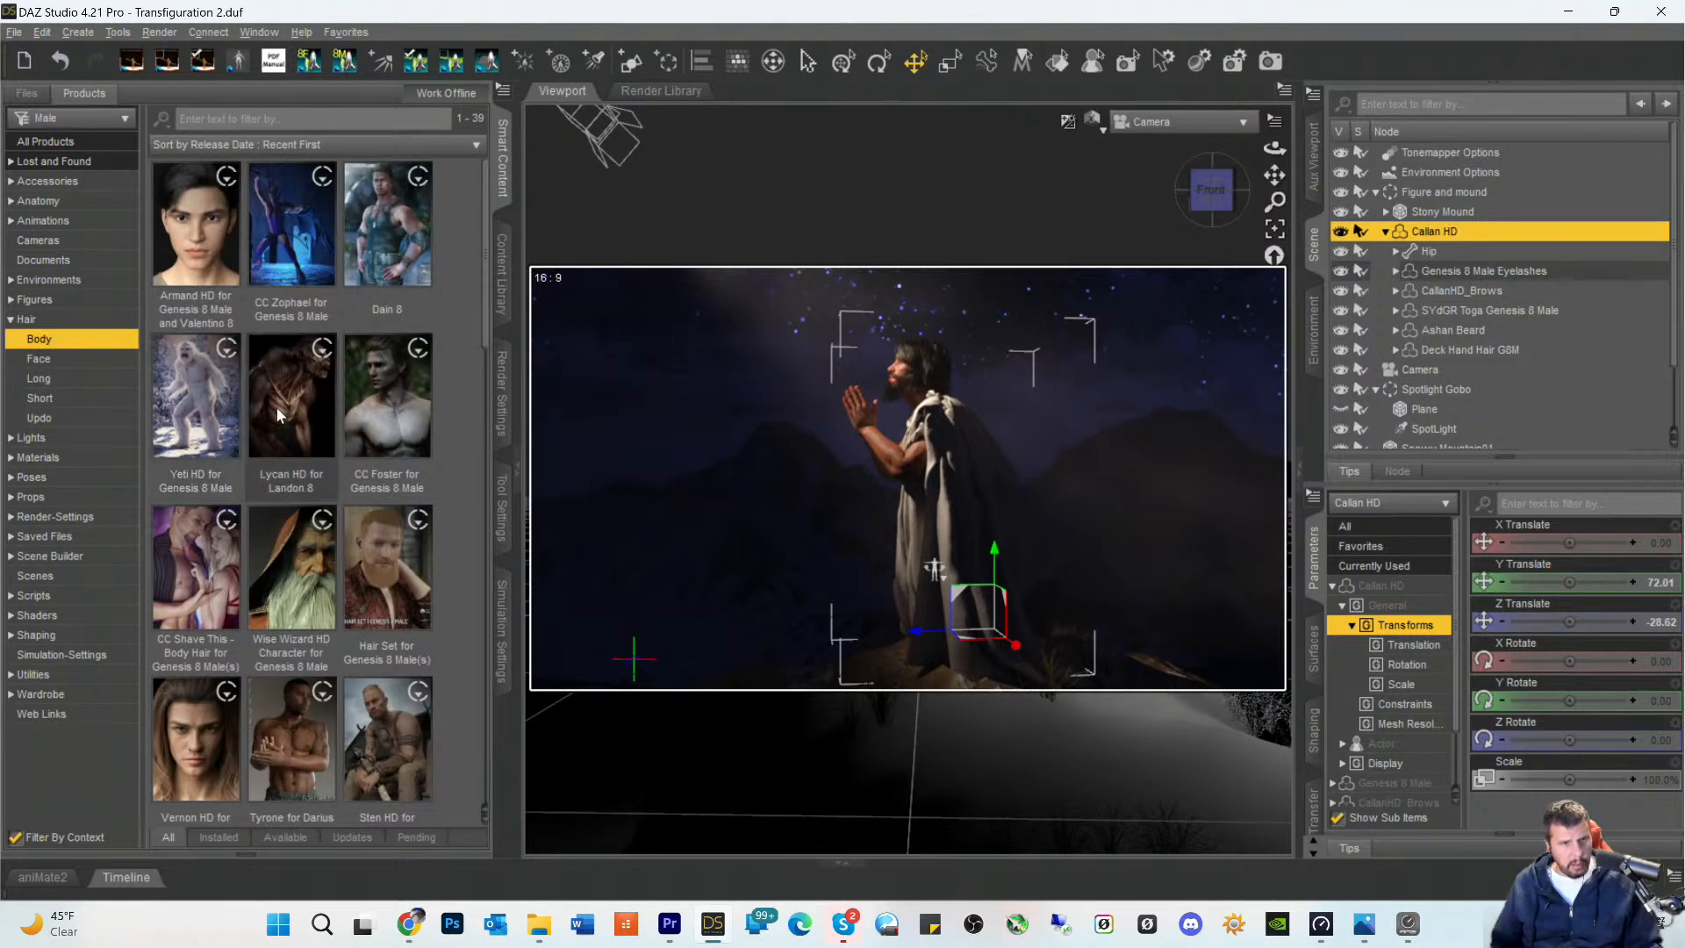
- Load the CC Foster Arm Hair onto Callan HD, select it in the scene, and list the CC Foster product's materials
double_click(187, 259)
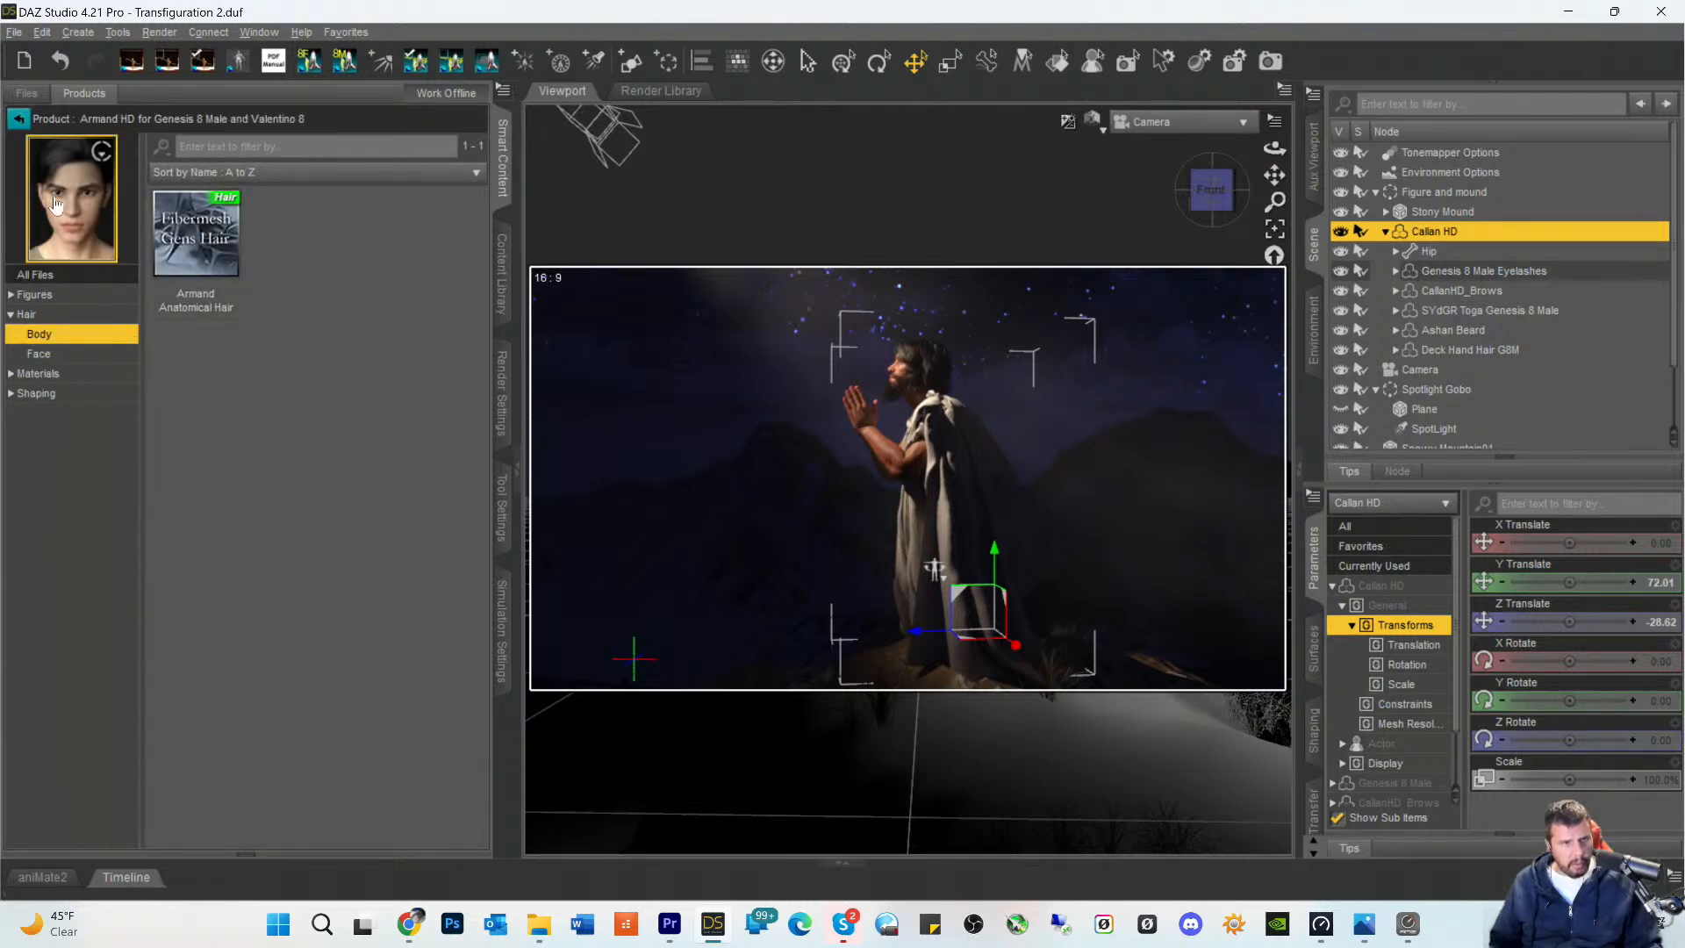
click(18, 118)
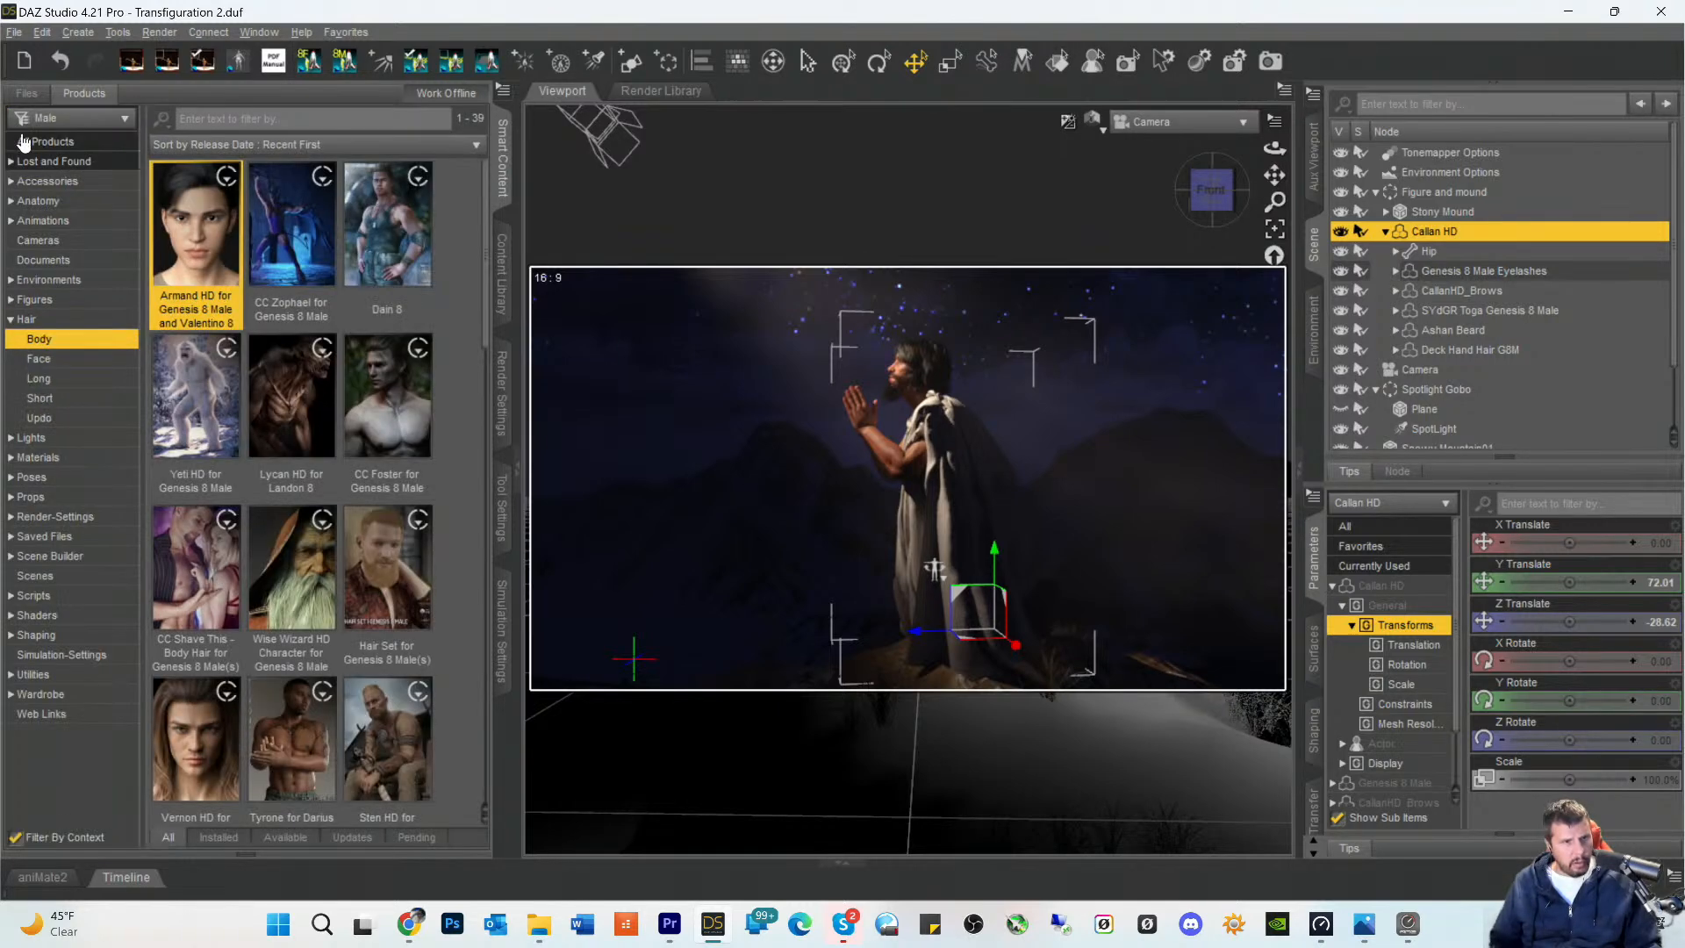
double_click(365, 396)
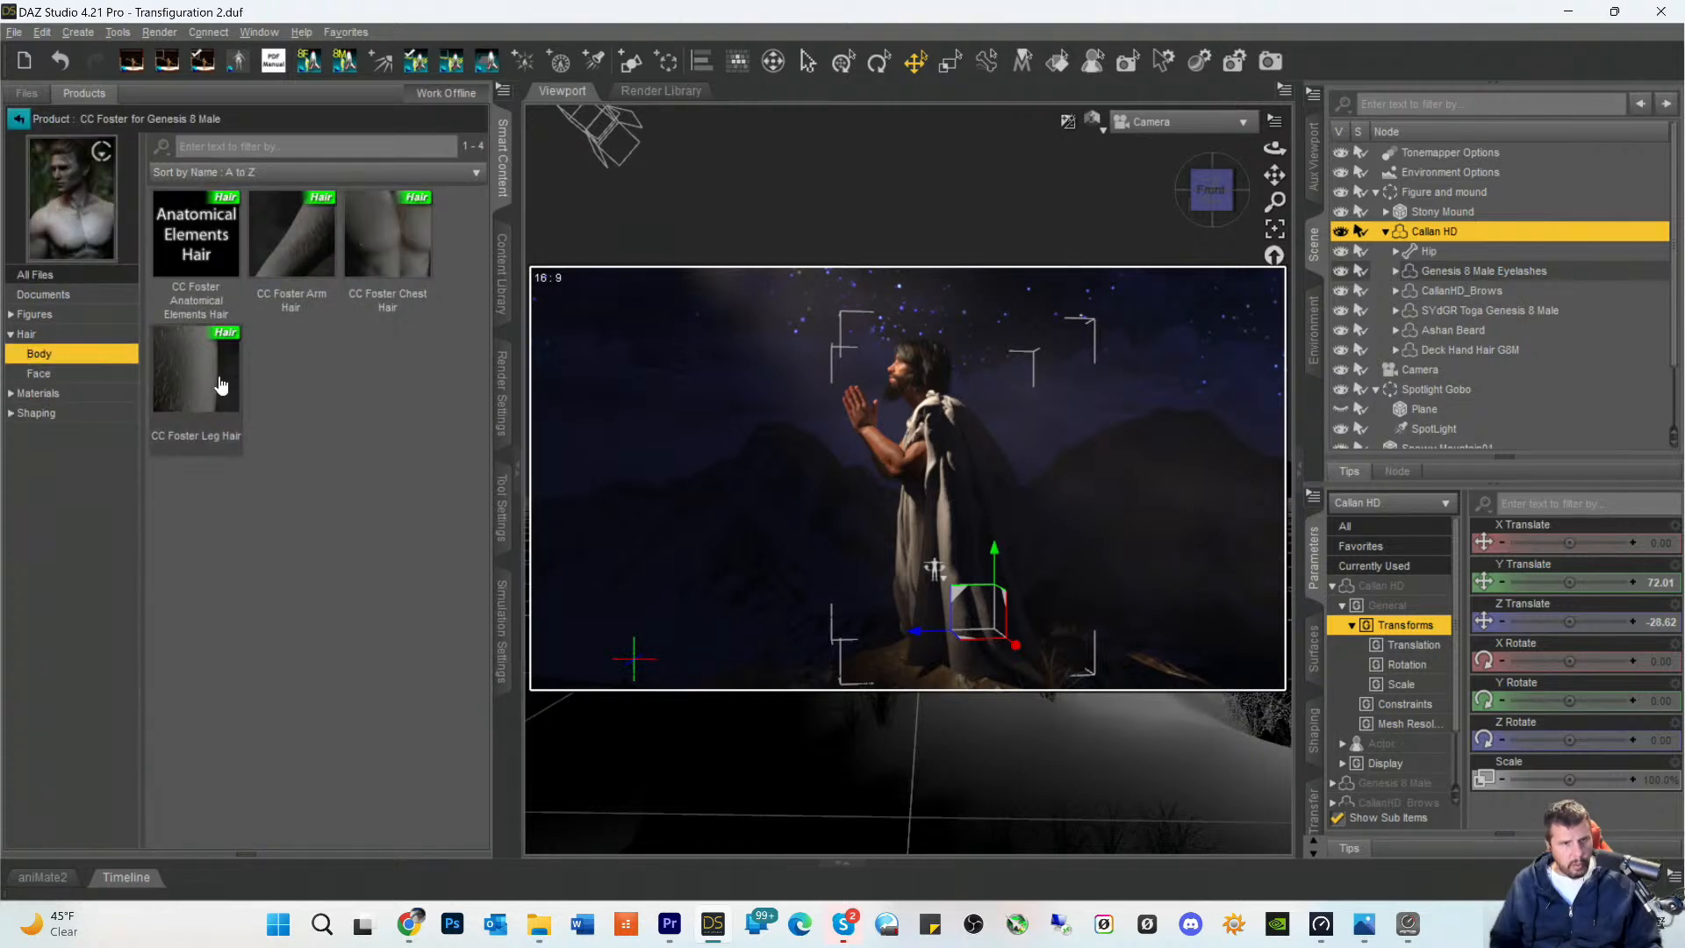
click(277, 235)
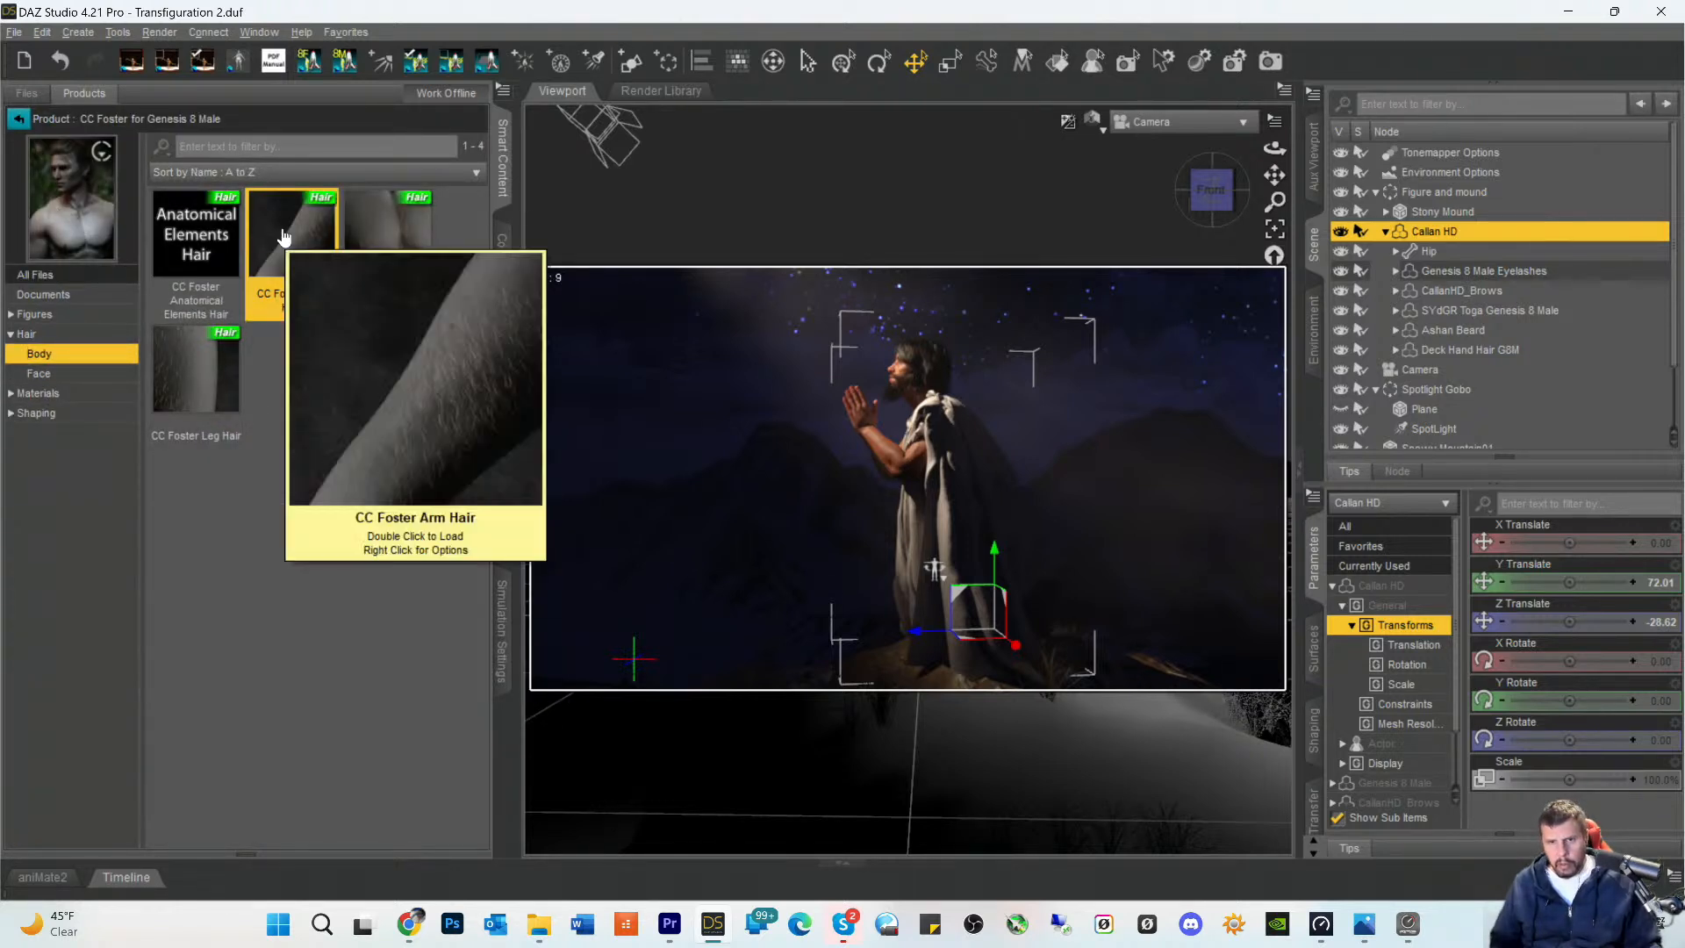
double_click(283, 235)
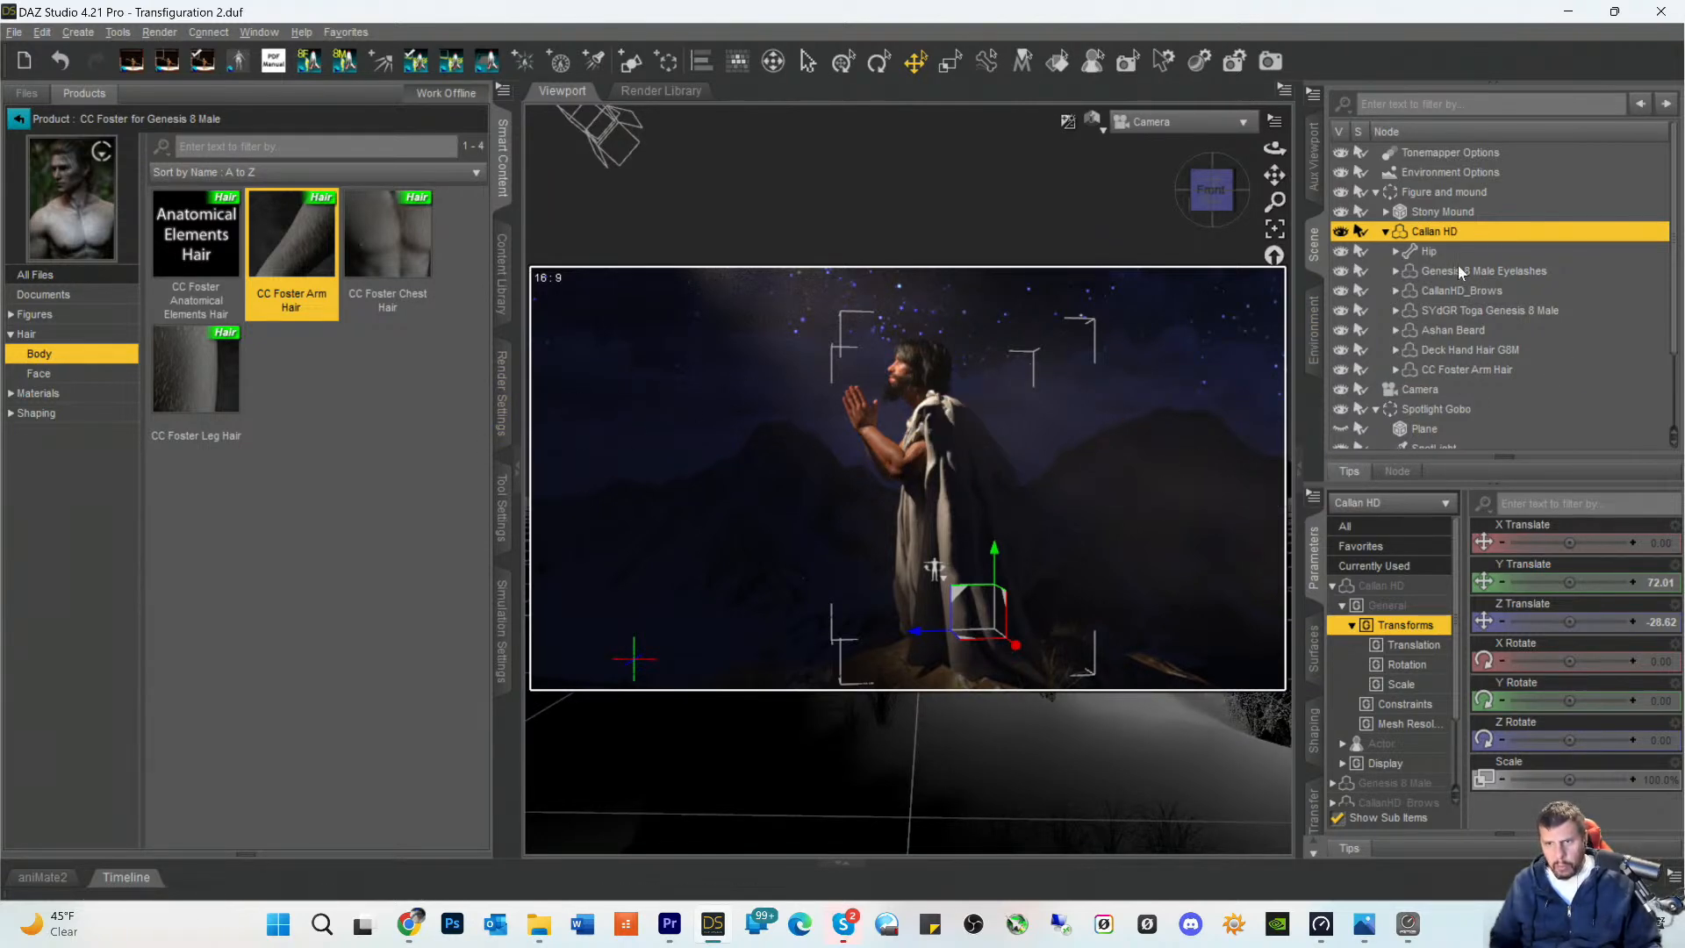
click(1436, 371)
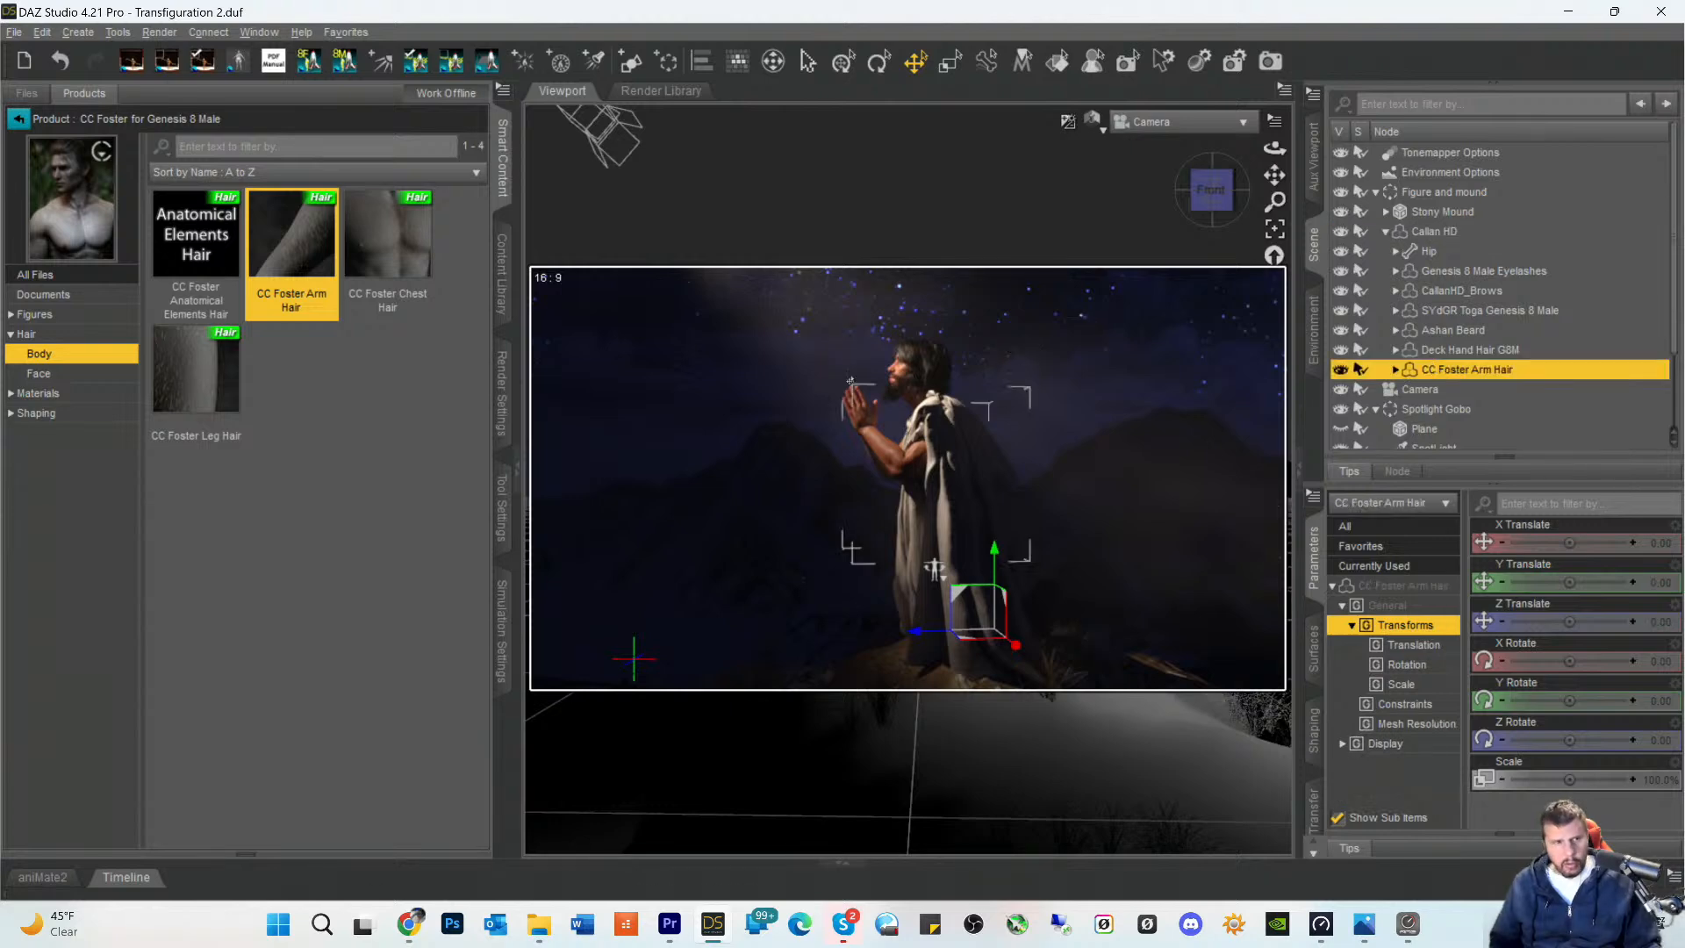
click(35, 393)
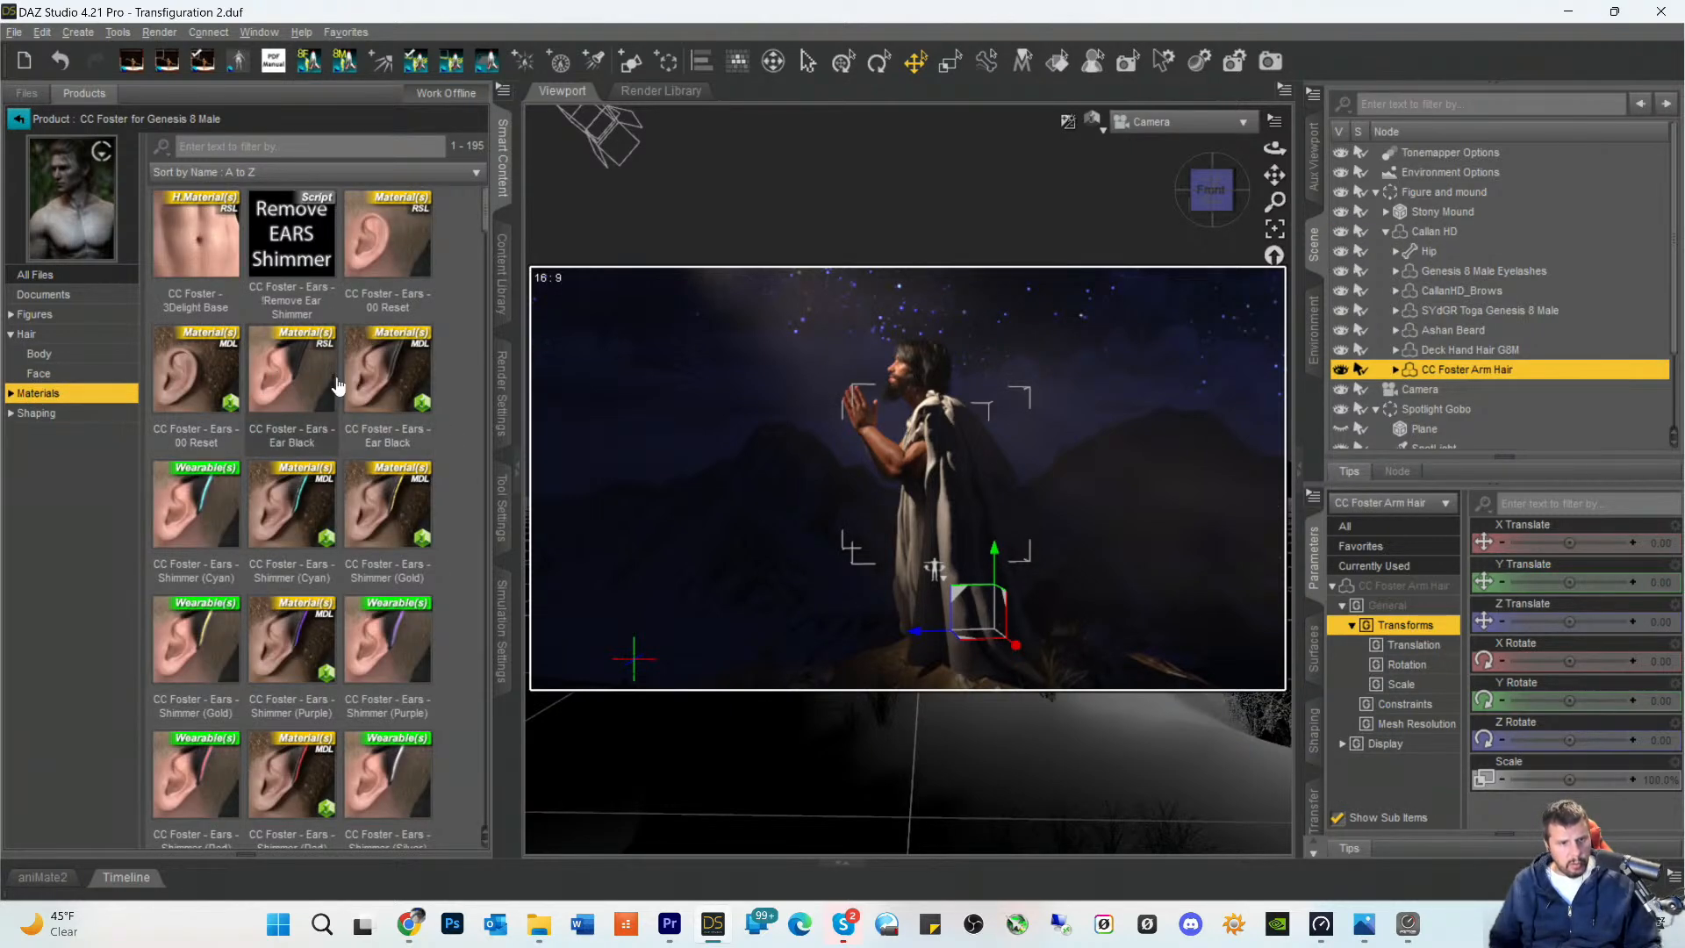
- Look through the CC Foster for Genesis 8 Male materials for hair color presets
scroll(337, 386, down, 15)
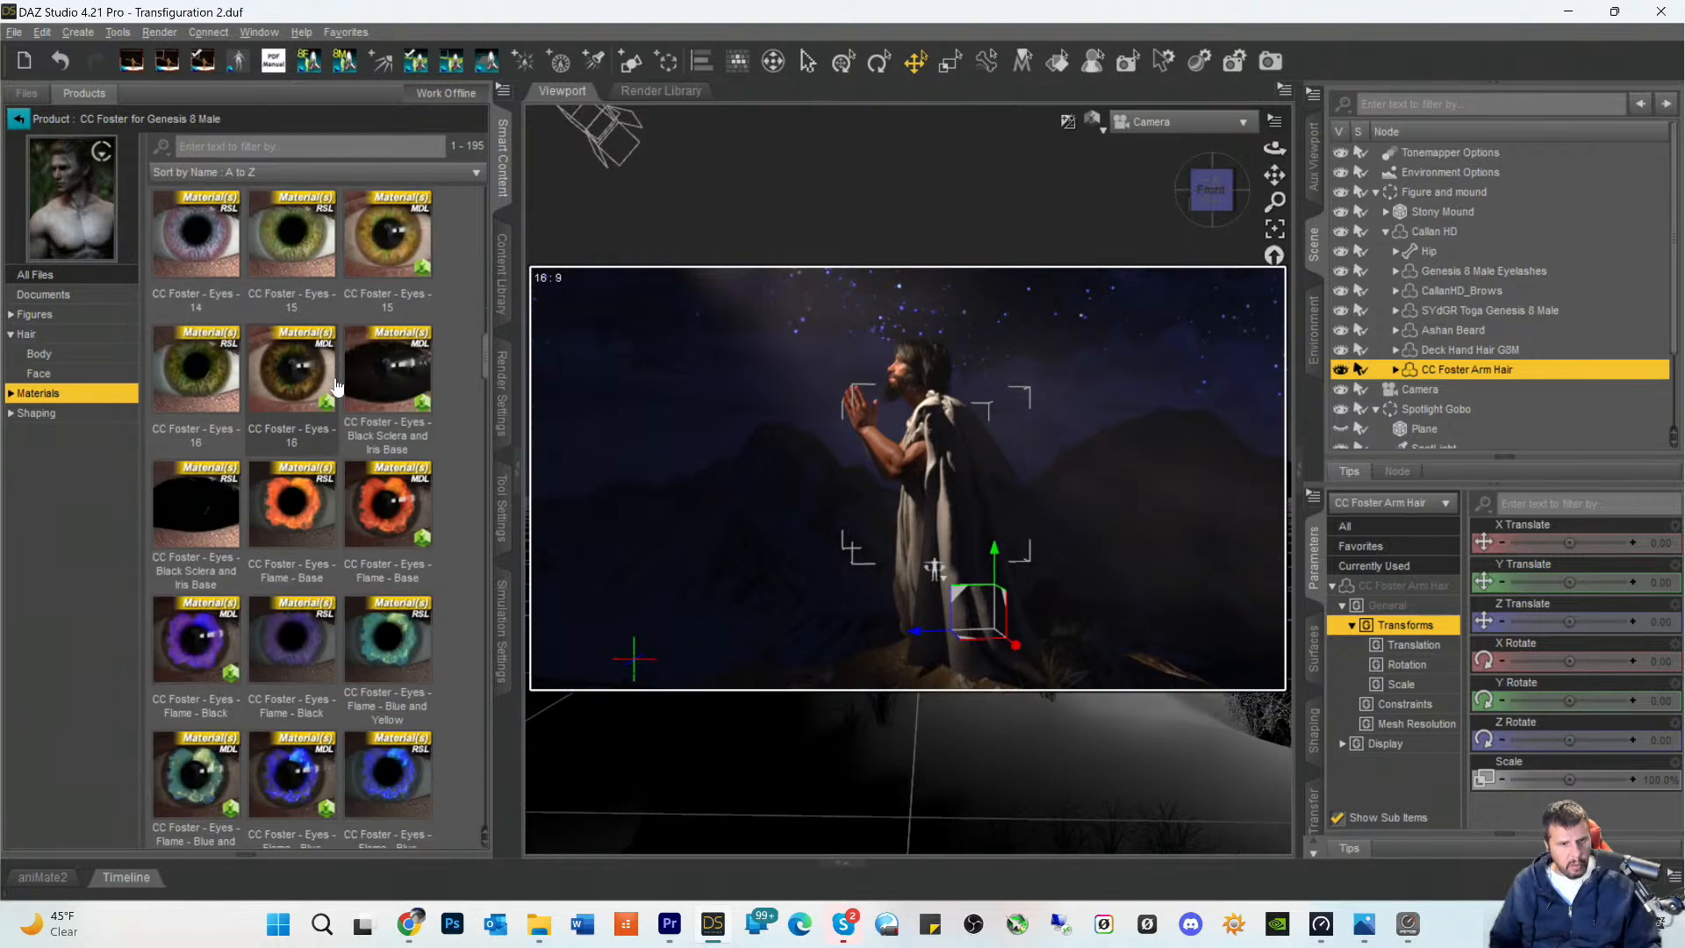
scroll(338, 386, down, 15)
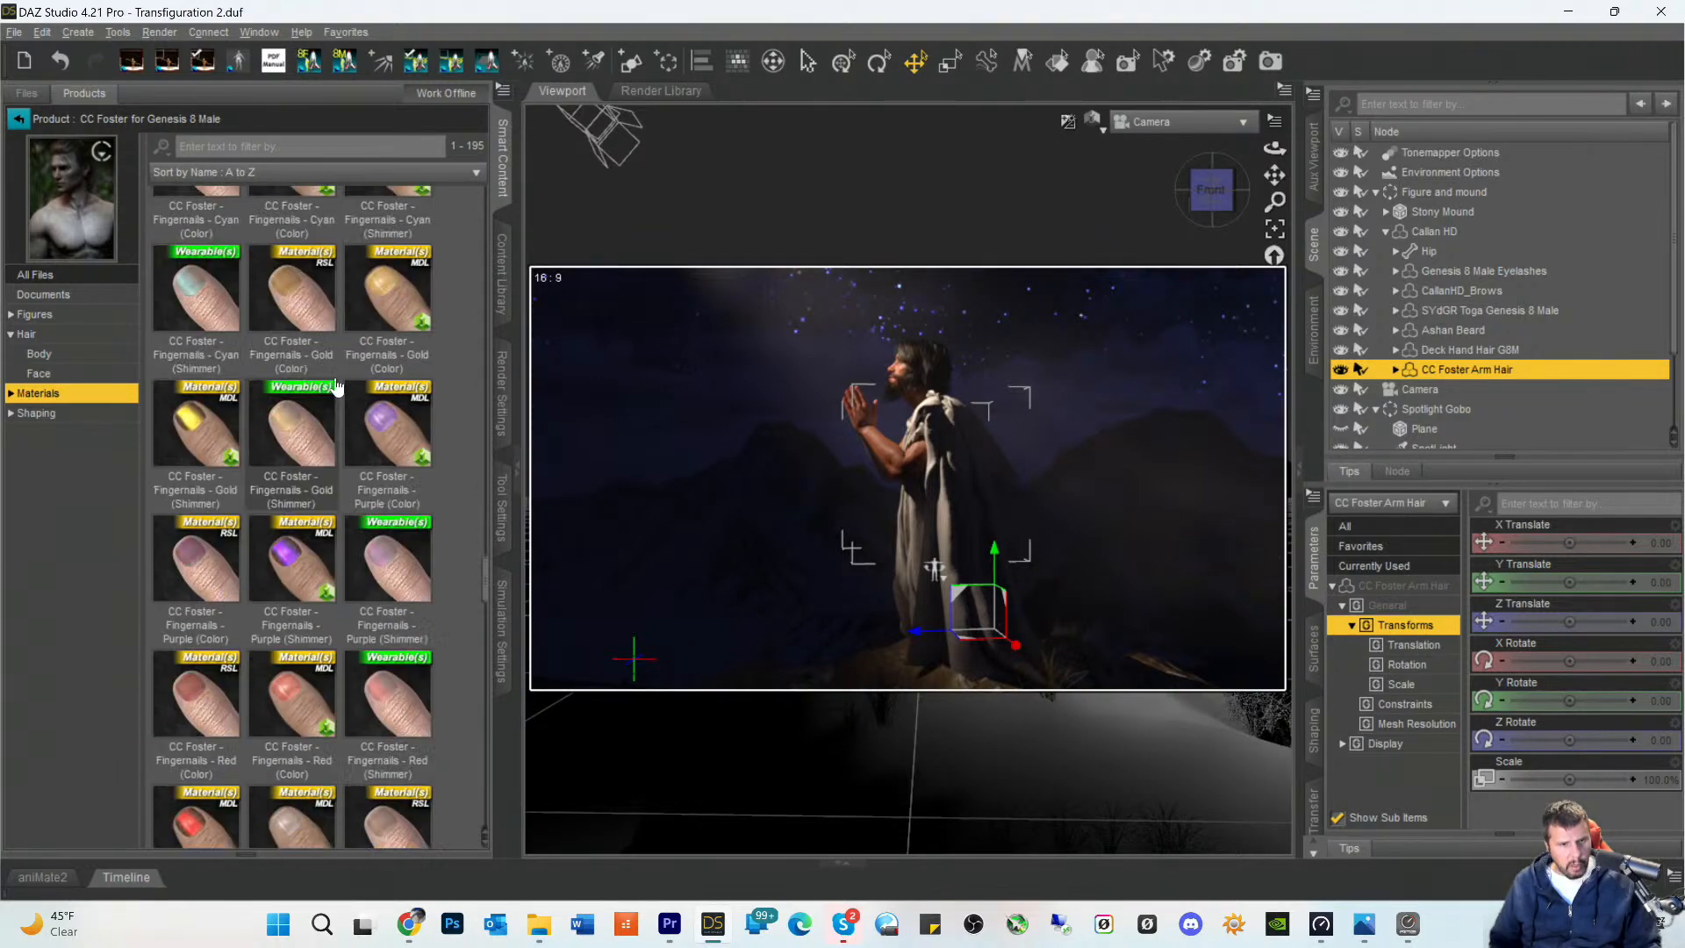
scroll(338, 386, down, 15)
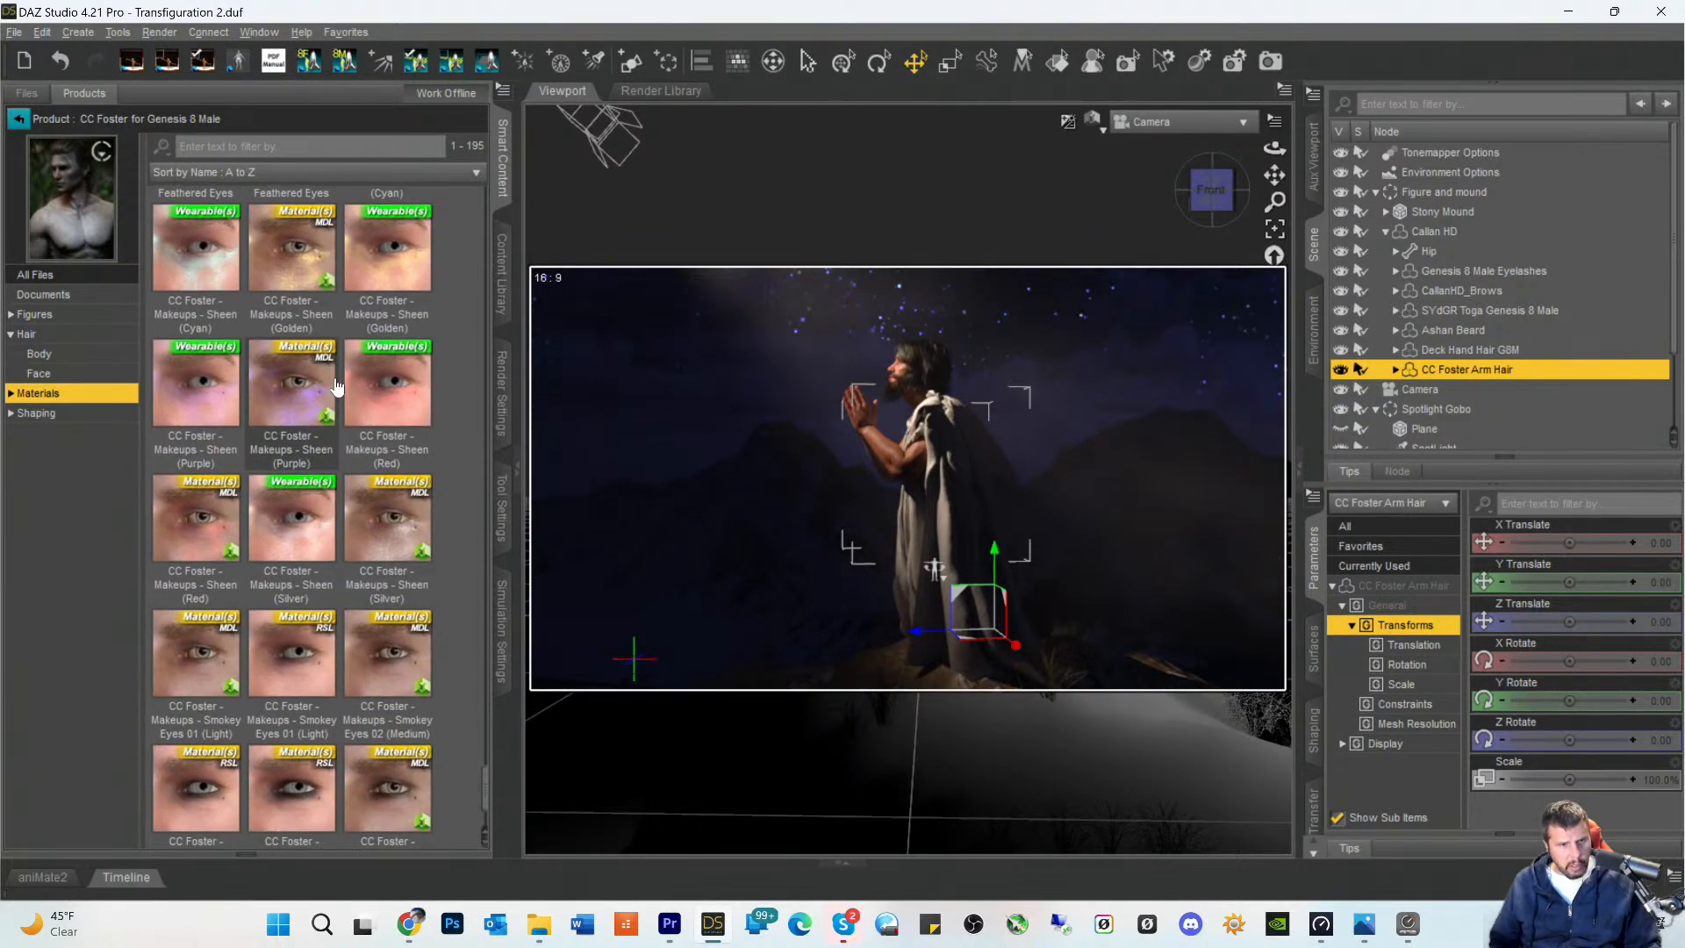
scroll(338, 386, down, 2)
scroll(338, 386, up, 10)
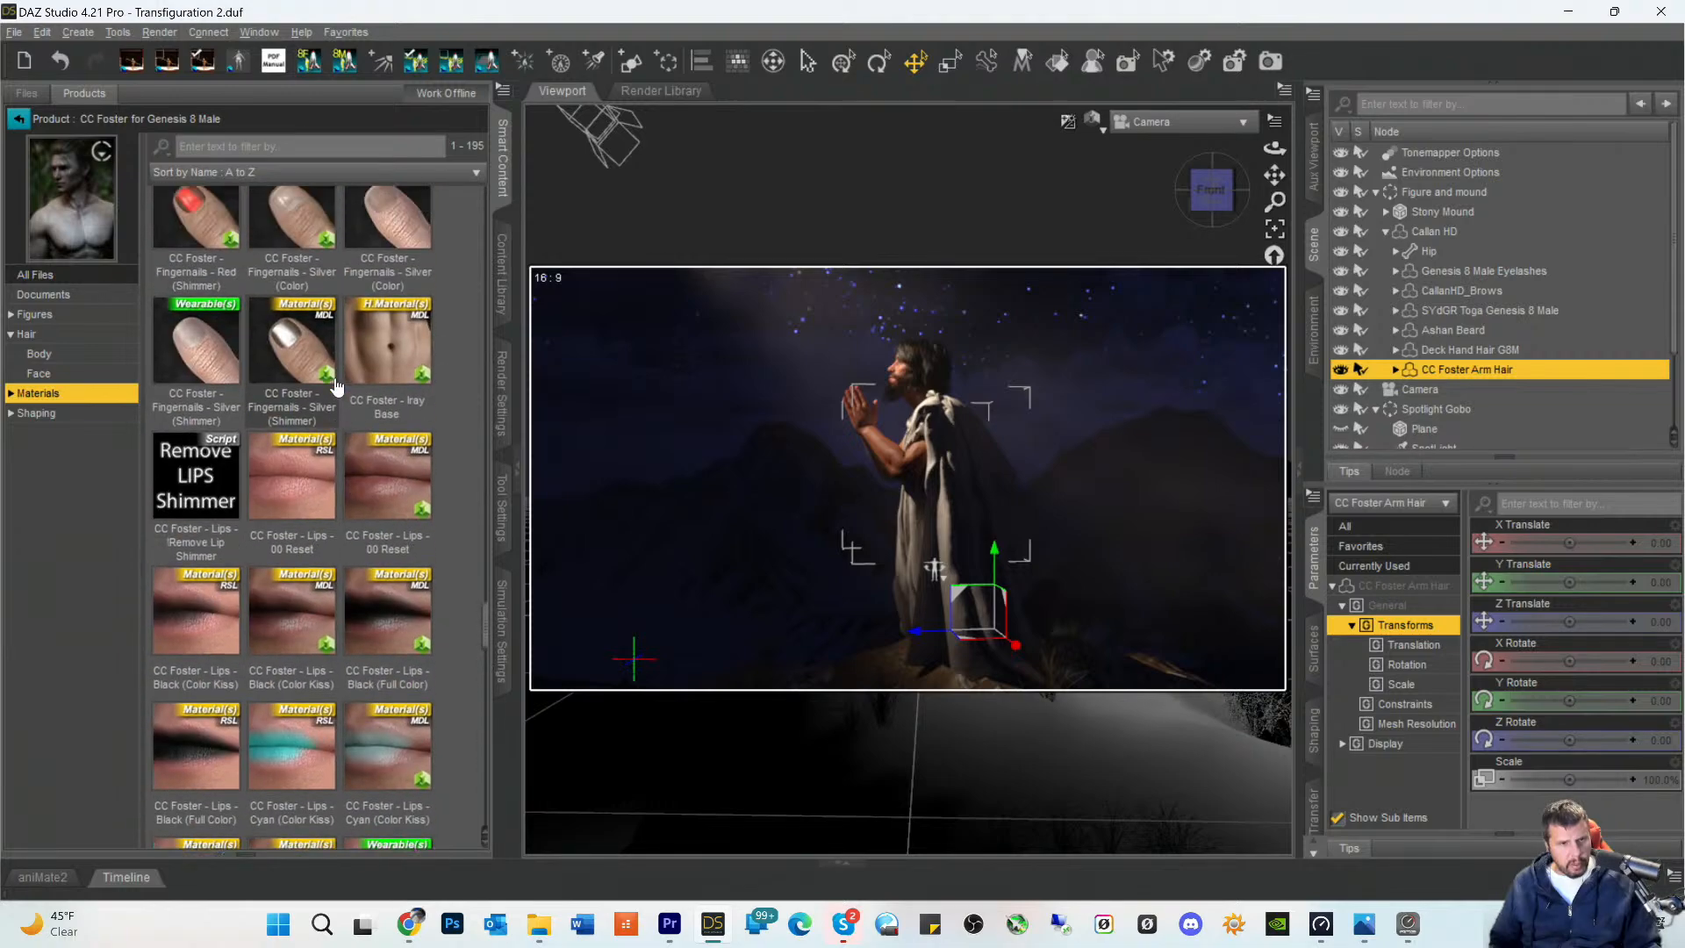
scroll(338, 386, up, 10)
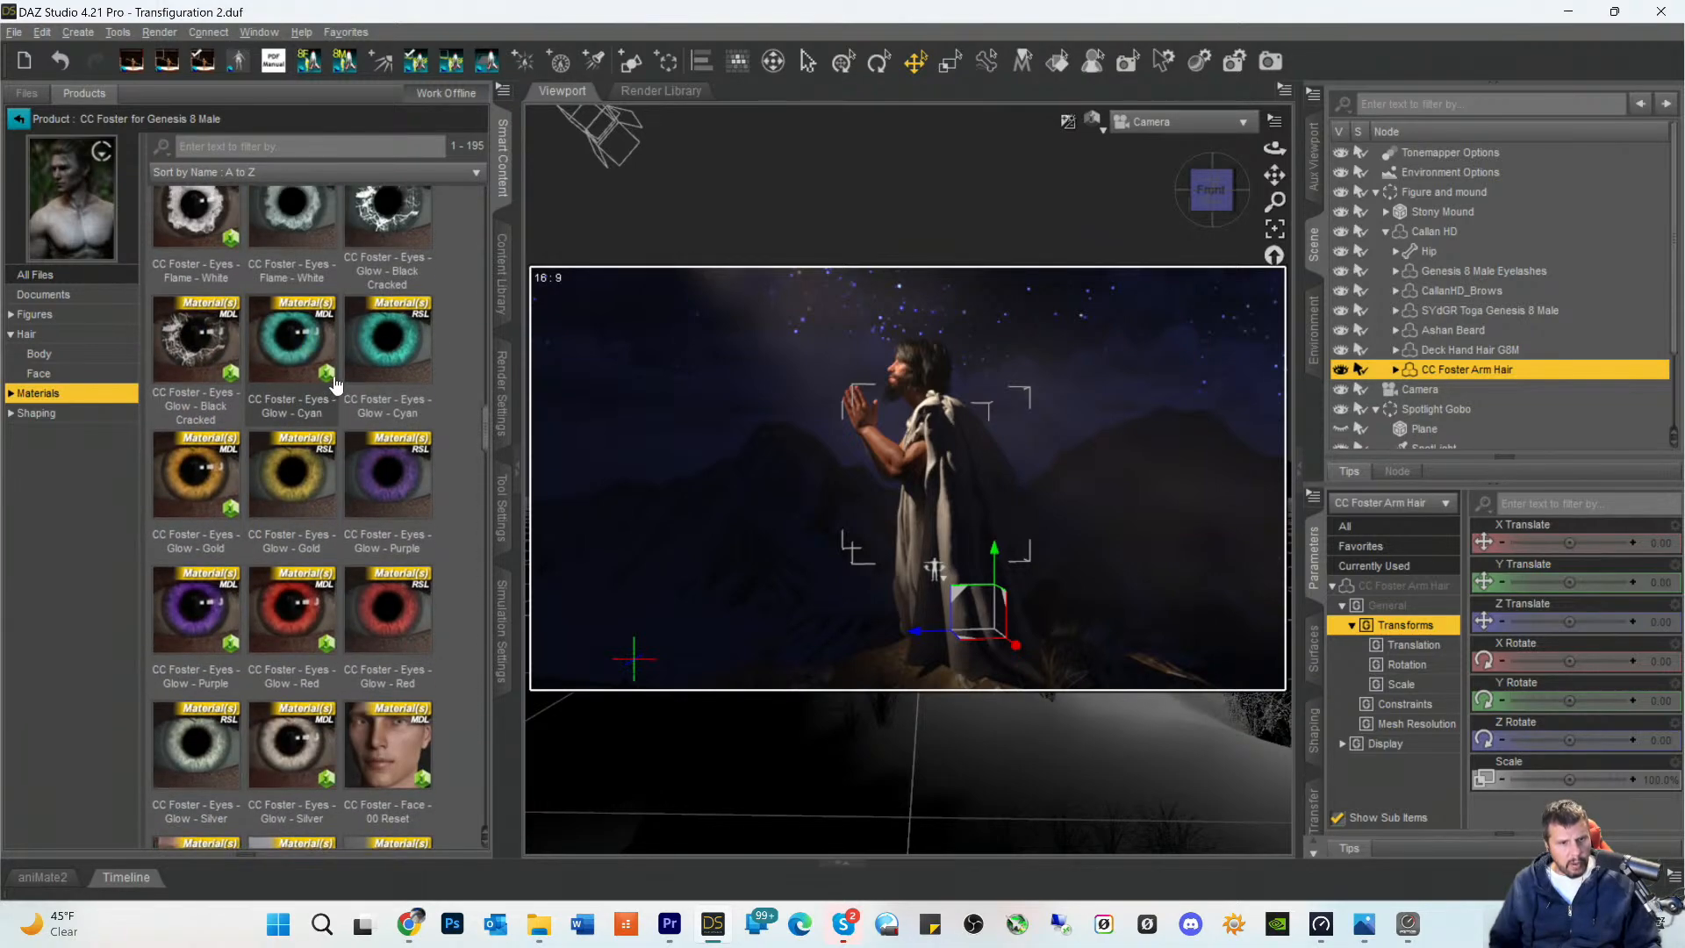
scroll(336, 384, up, 10)
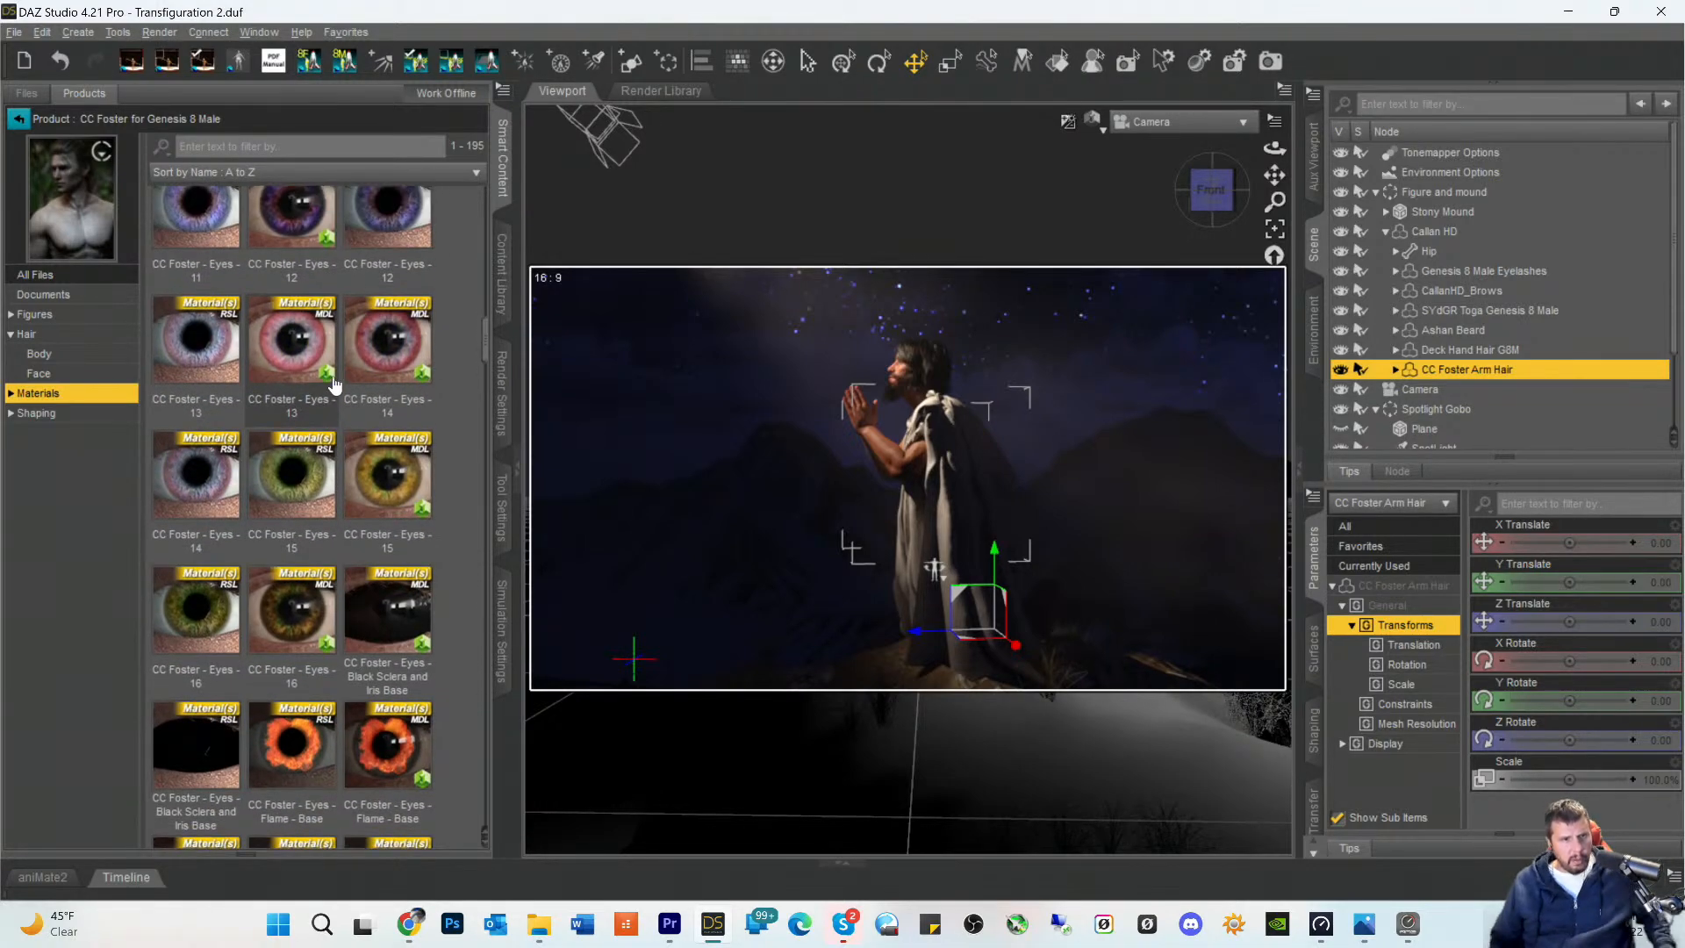
scroll(334, 380, up, 8)
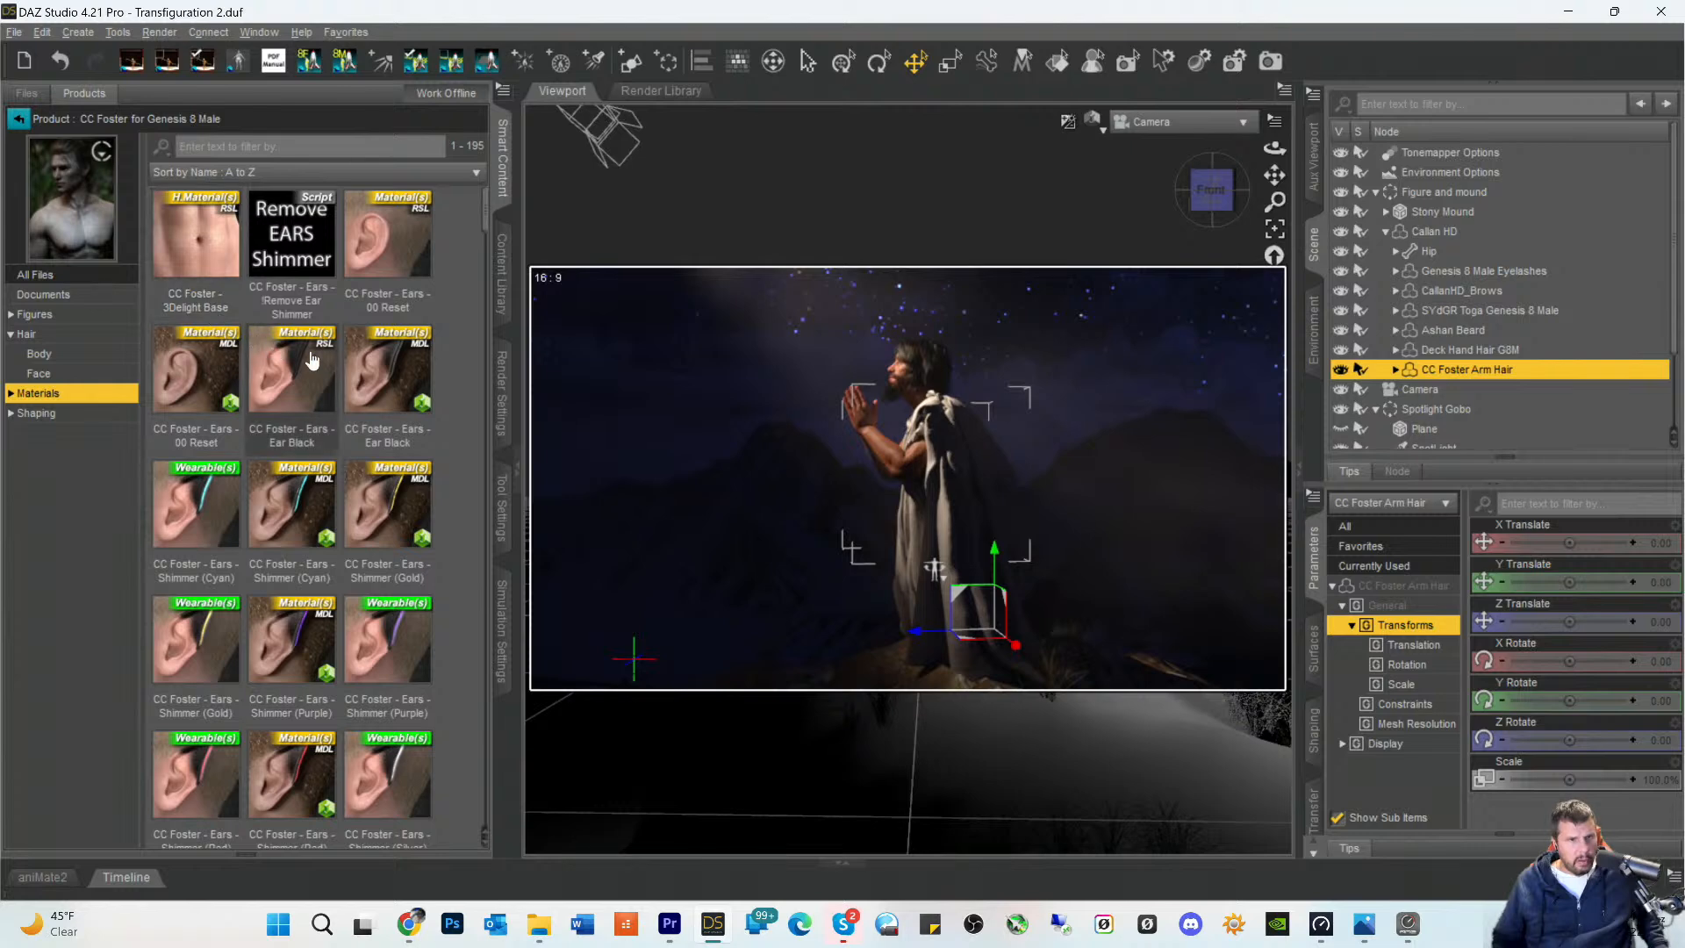
- Apply the MDL version of CC Foster Fibermesh Hair Brown 04 to the arm hair's surfaces and save the scene
scroll(311, 360, down, 10)
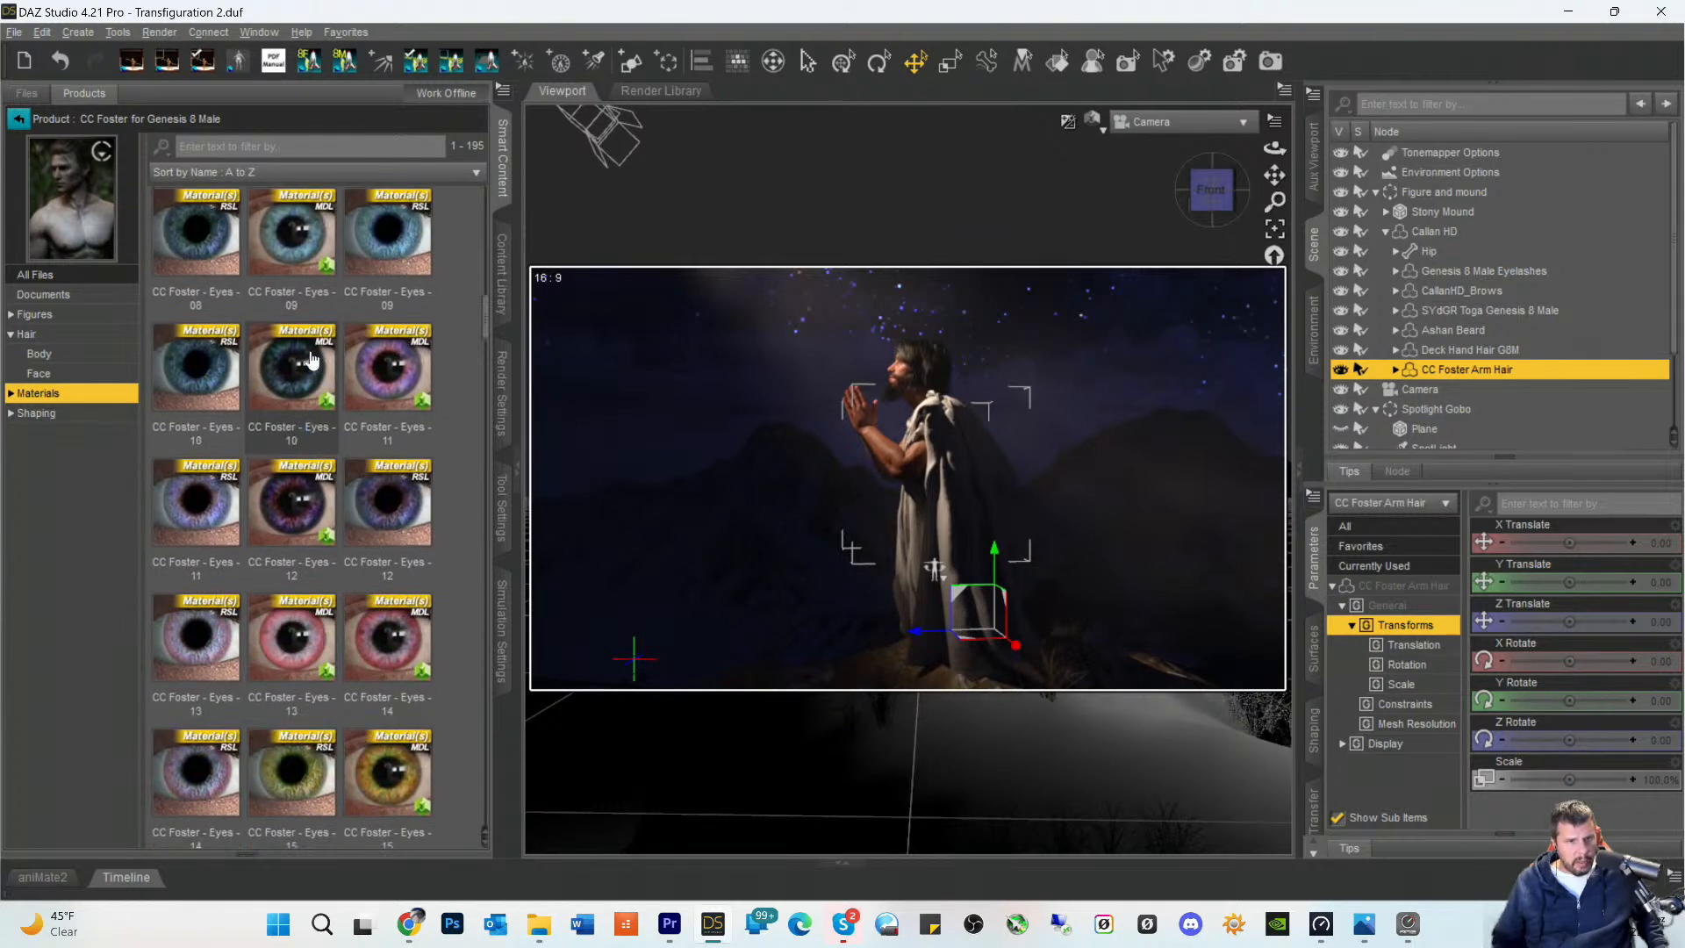
scroll(311, 360, down, 10)
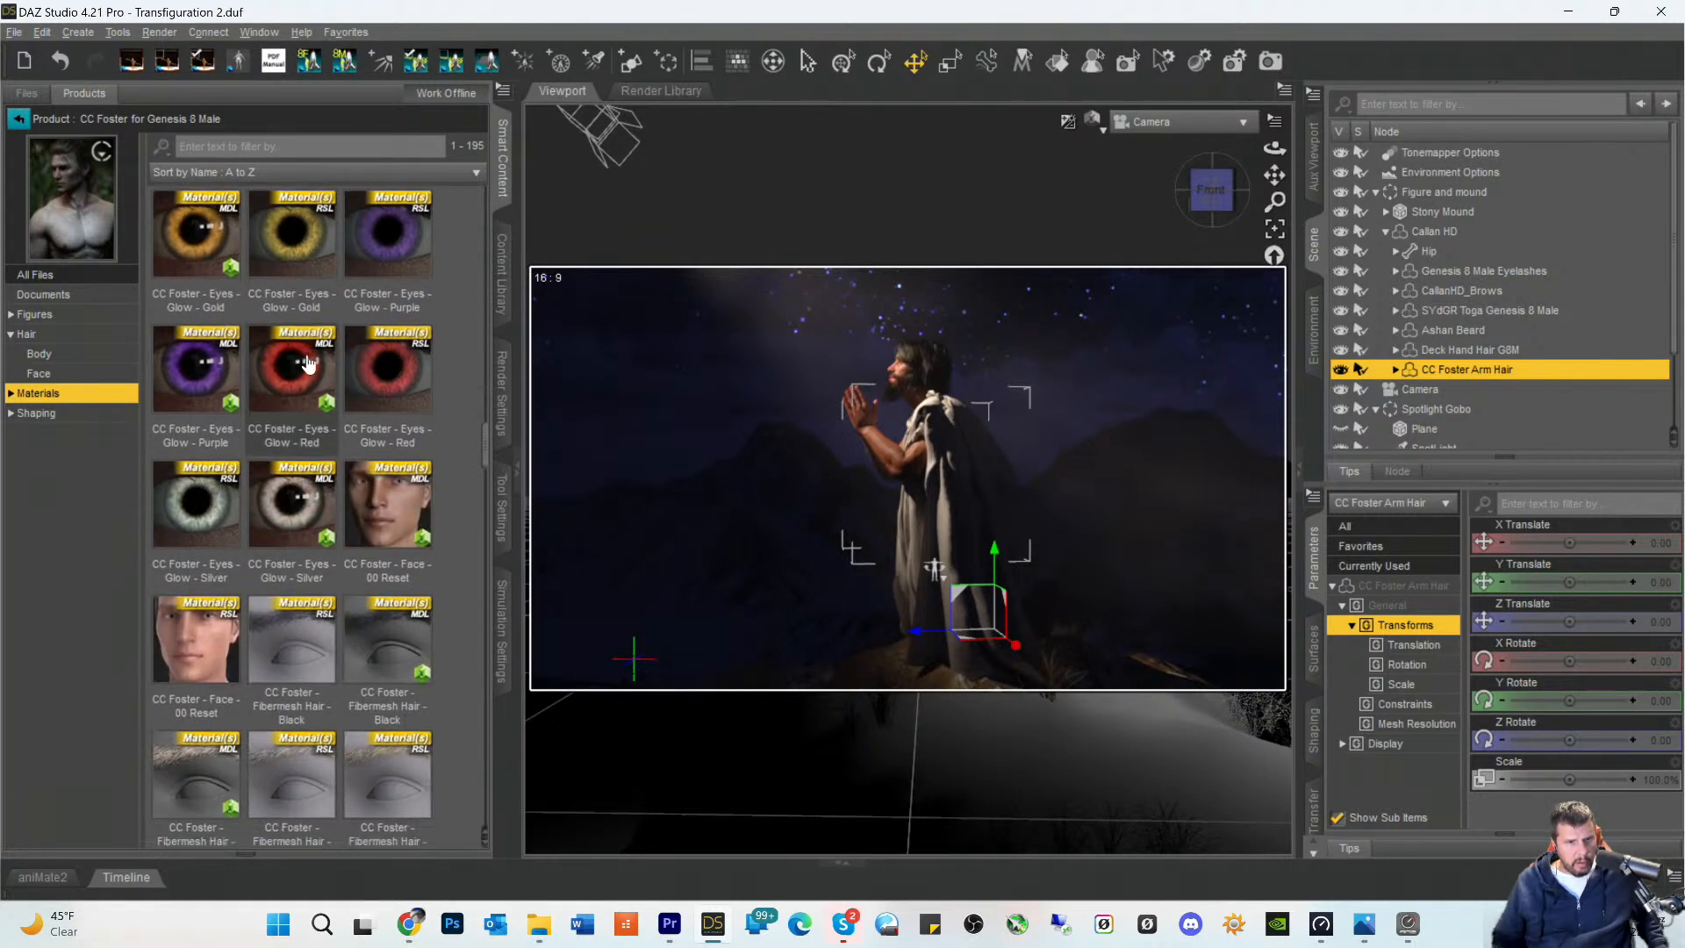
scroll(307, 362, down, 5)
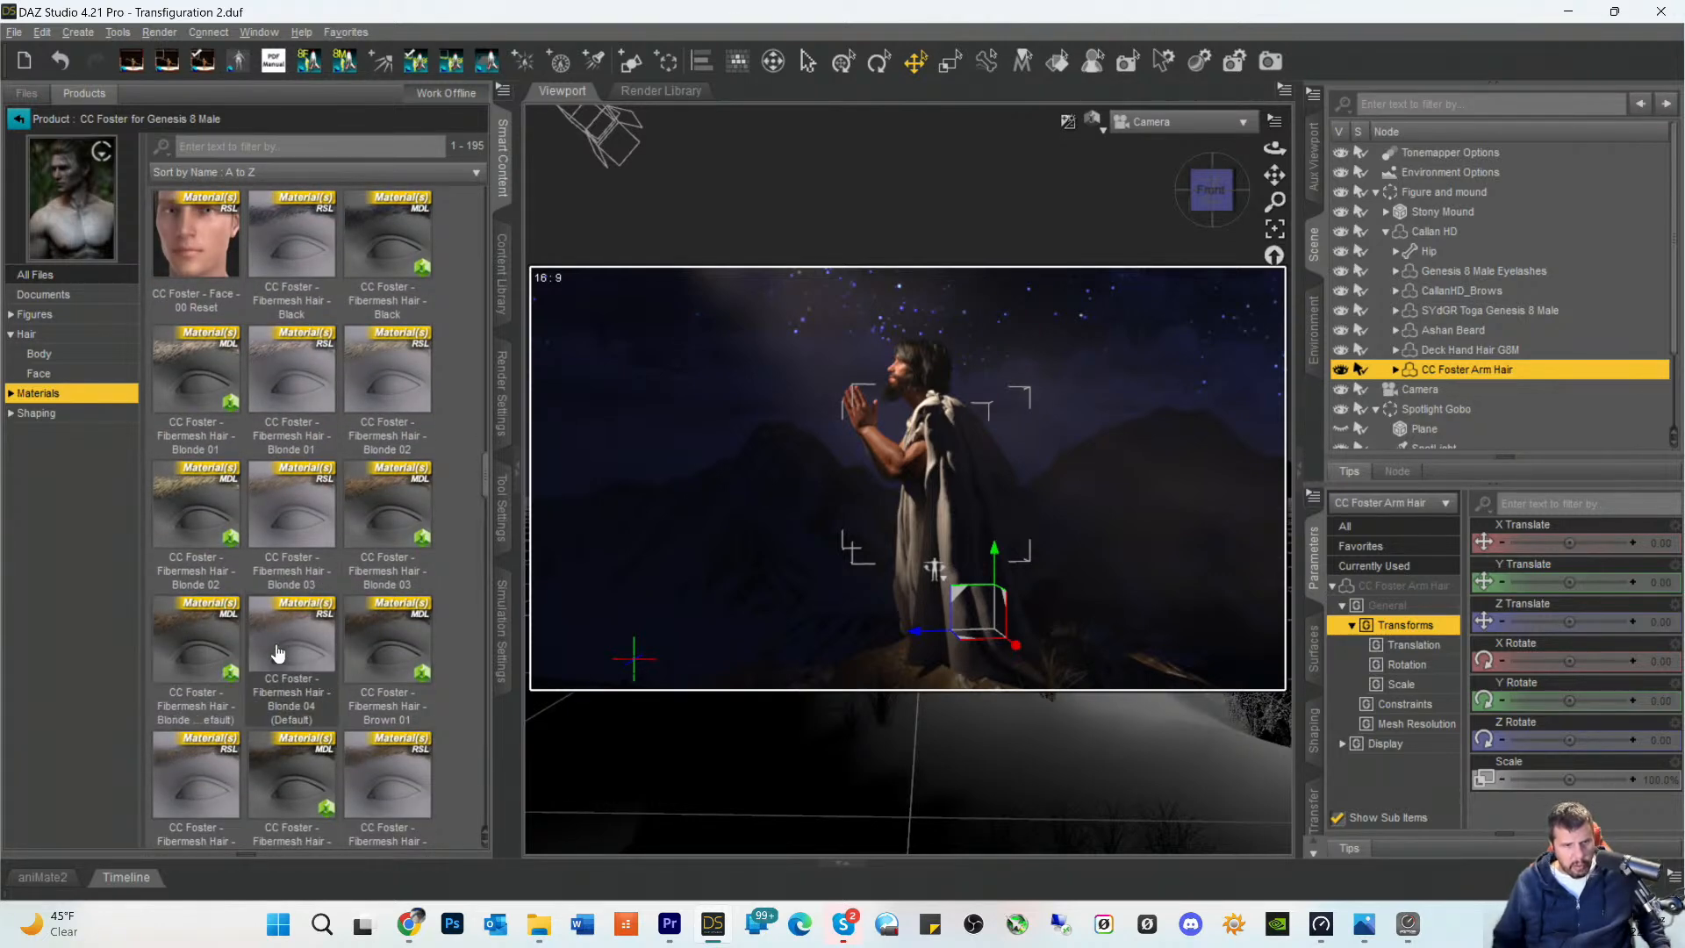
scroll(303, 634, down, 10)
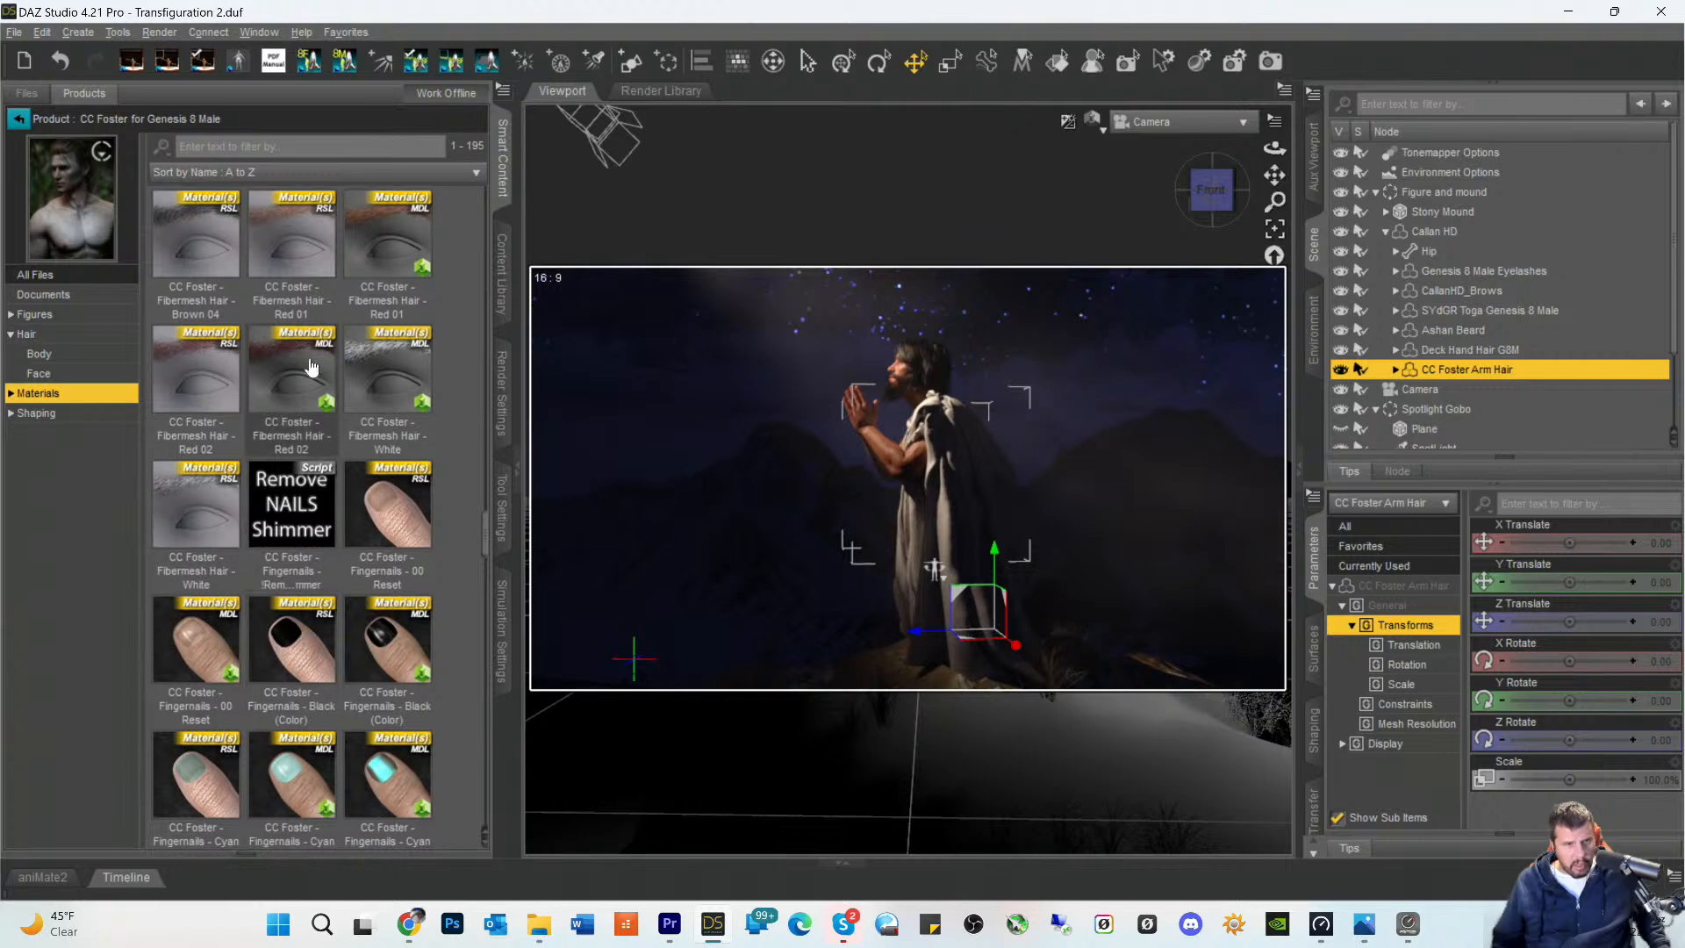
click(200, 231)
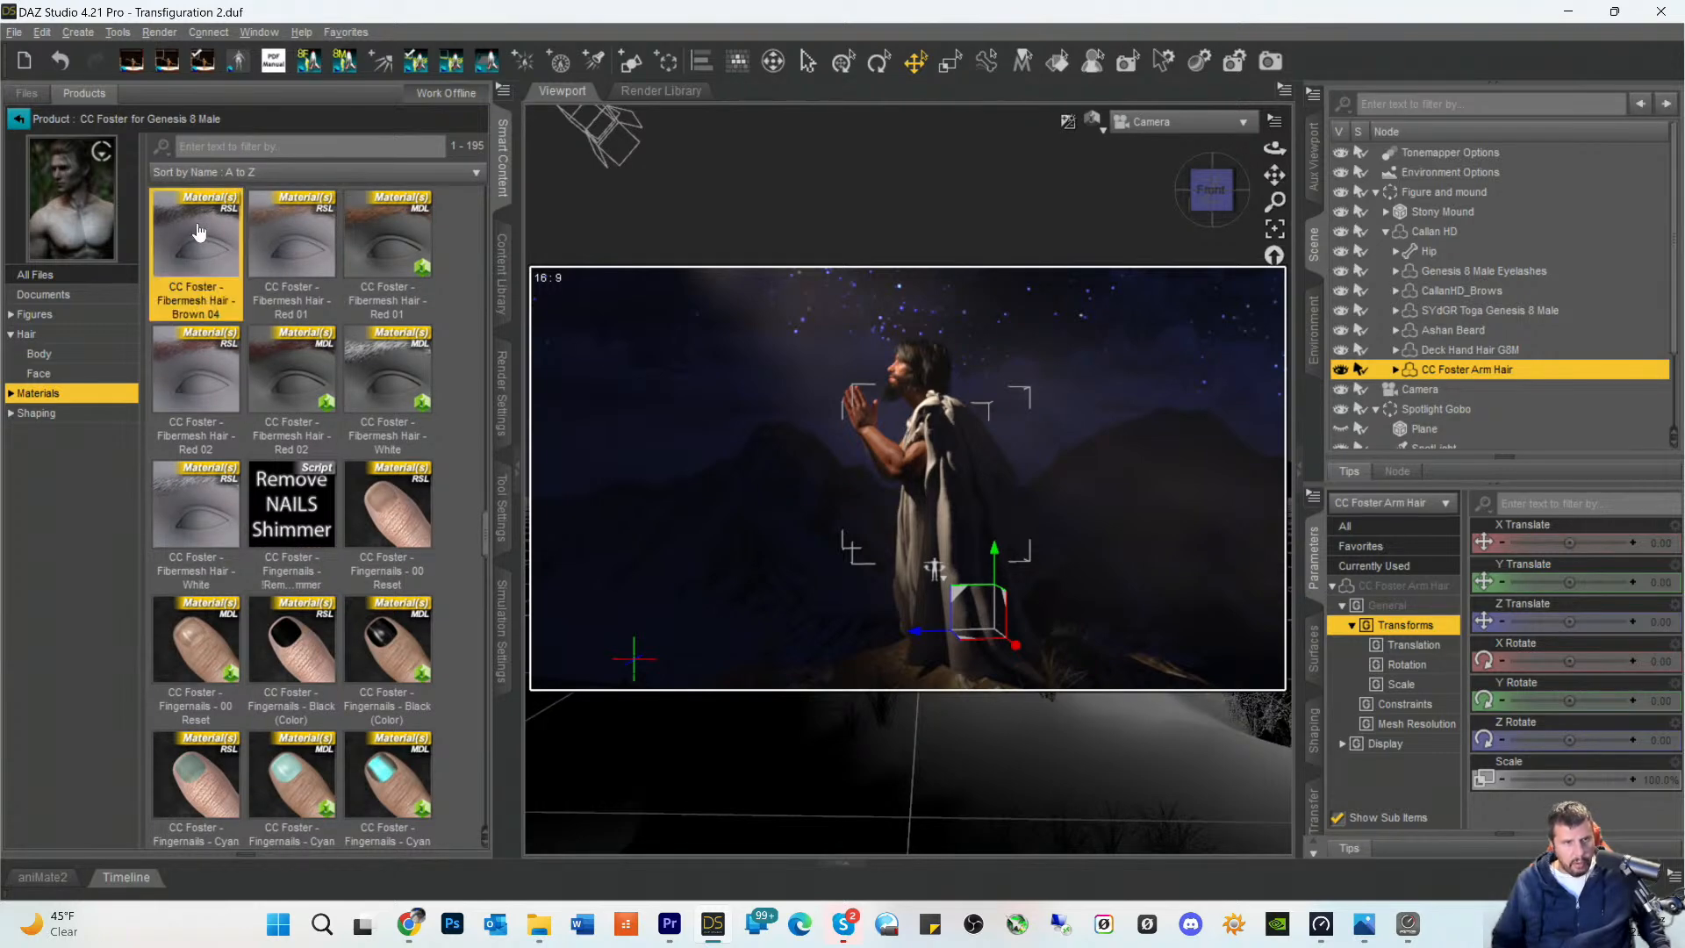
scroll(342, 254, up, 5)
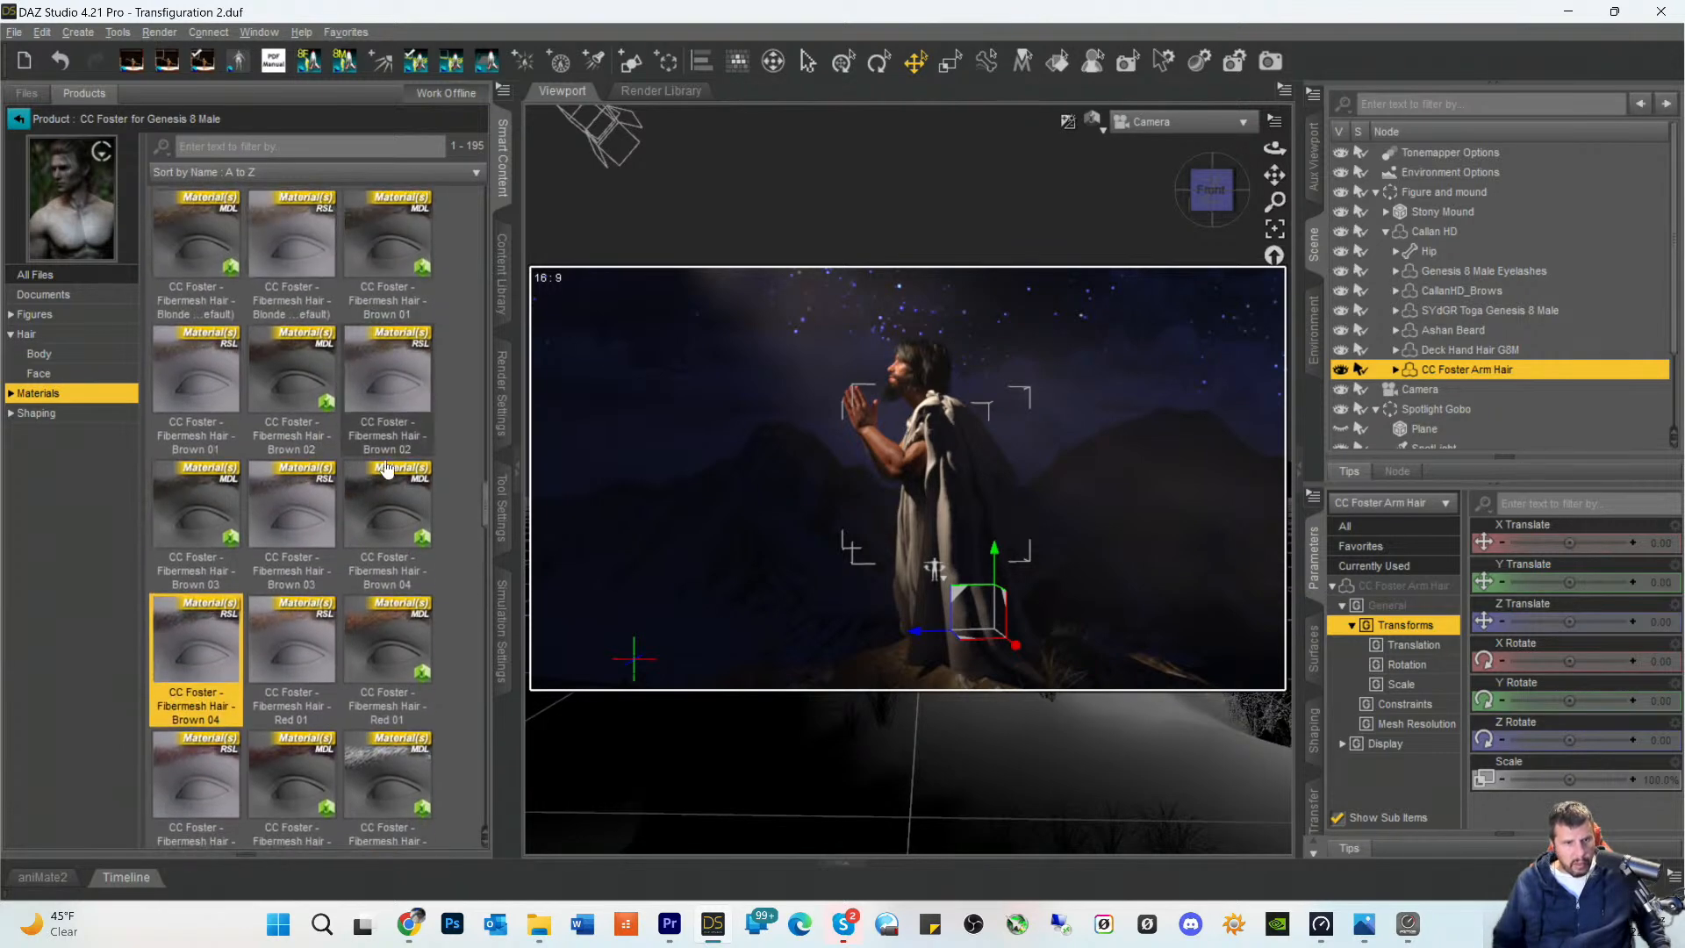
click(401, 524)
mouse_move(400, 512)
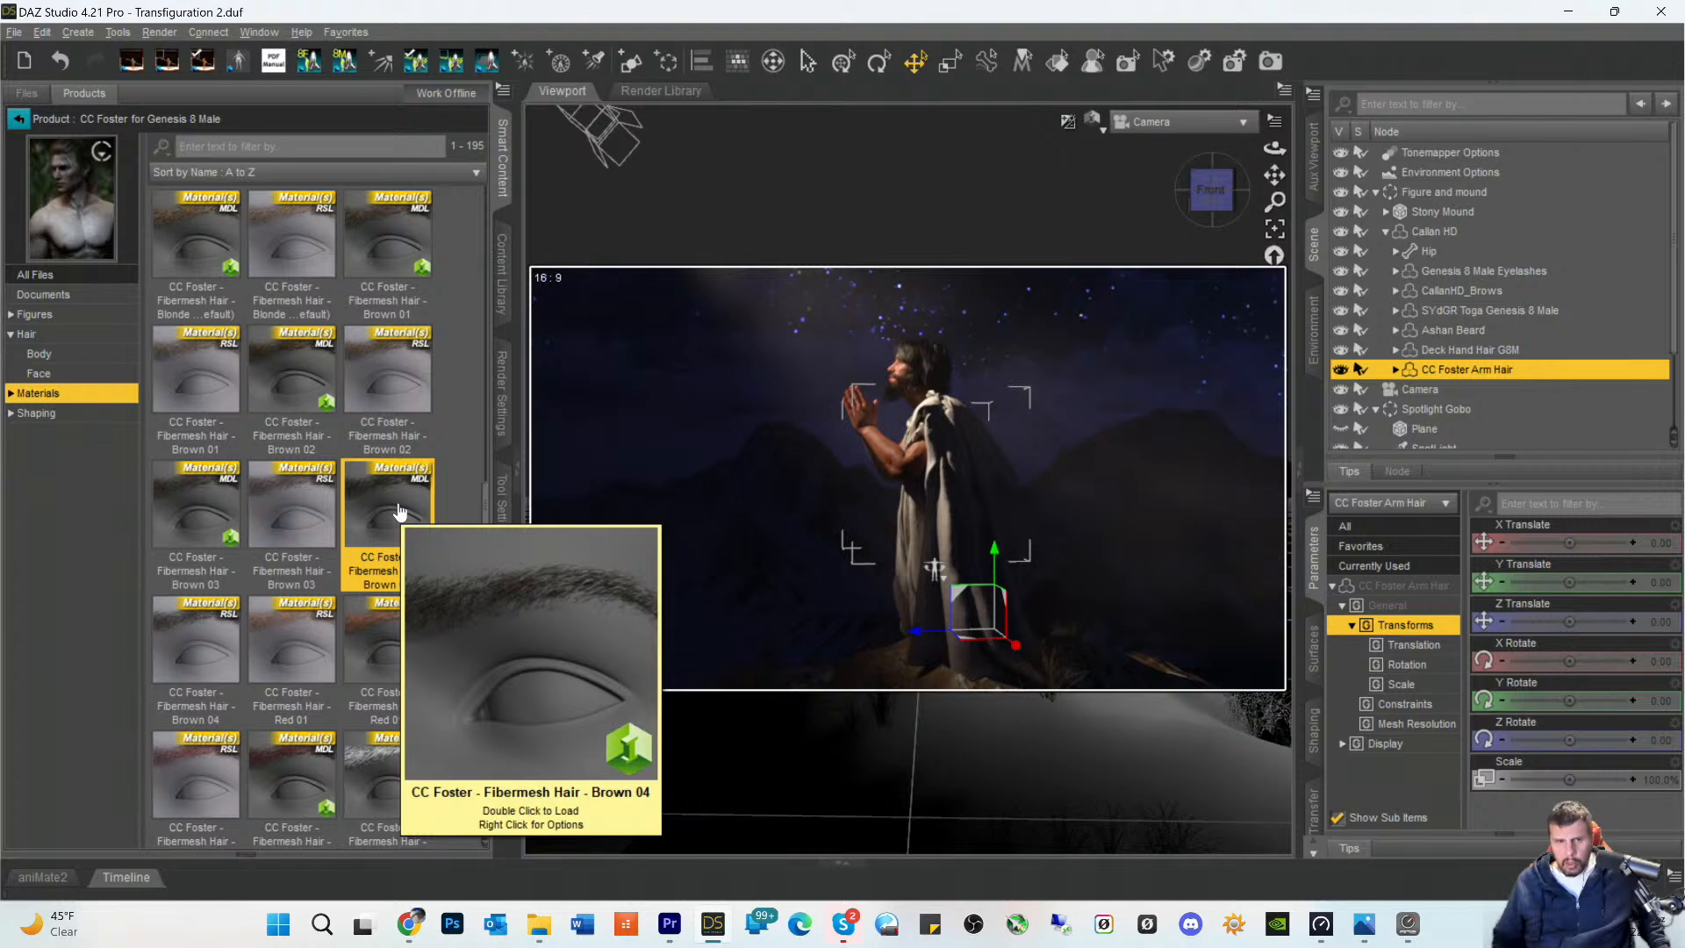
click(1314, 658)
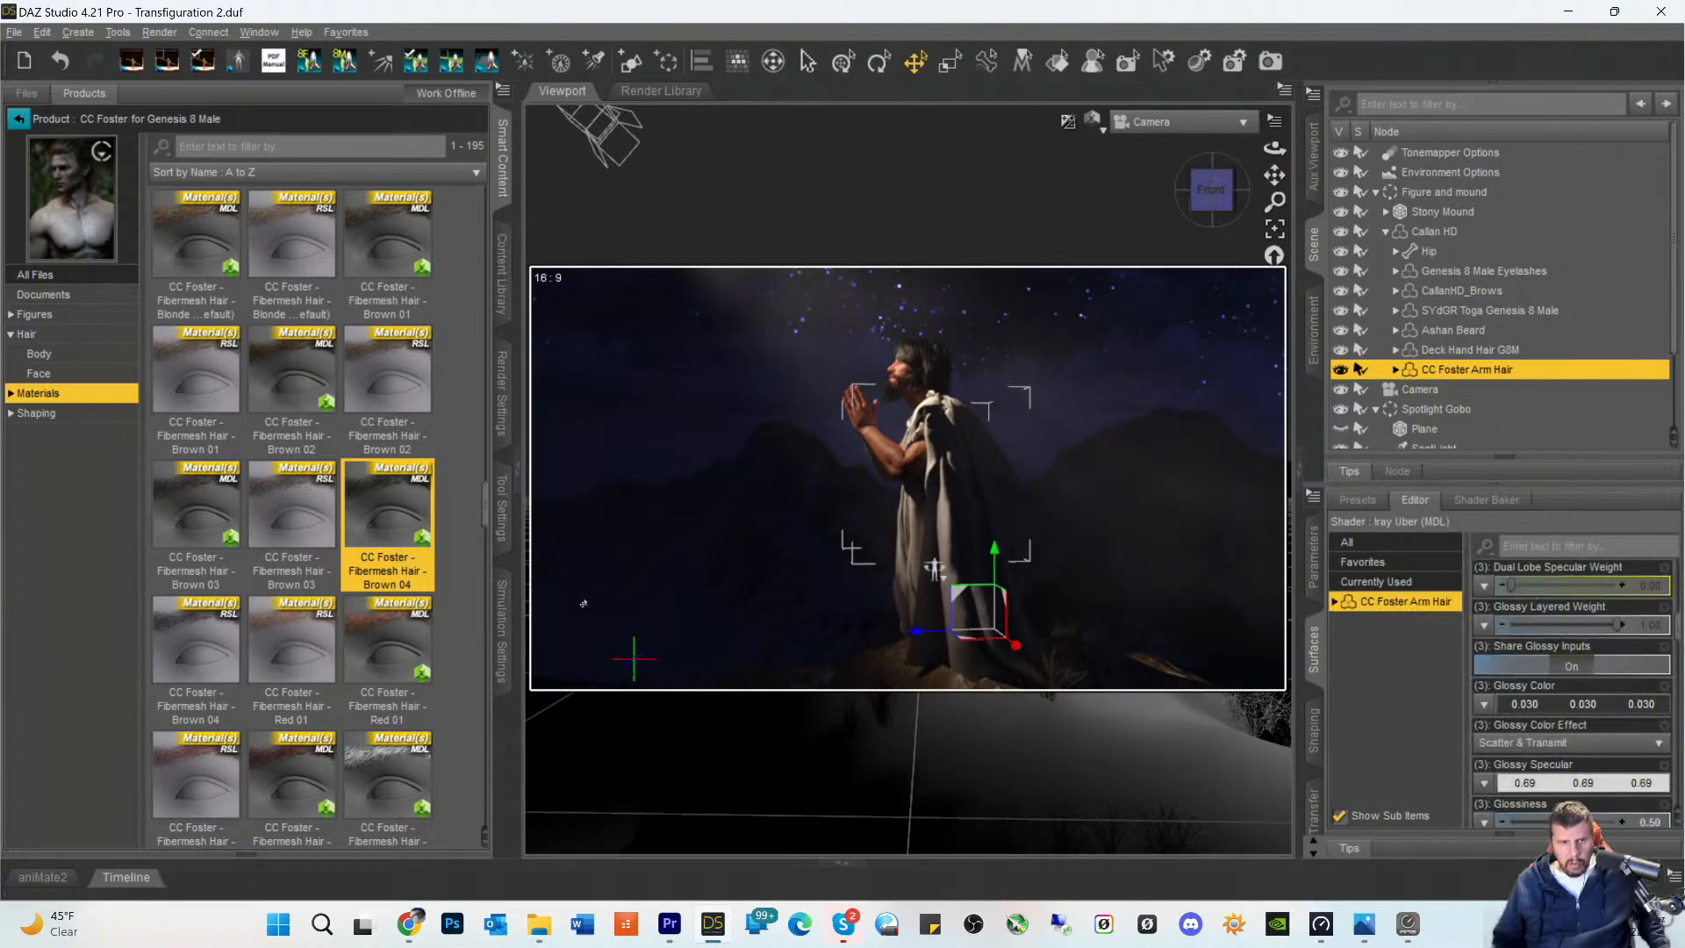
double_click(375, 503)
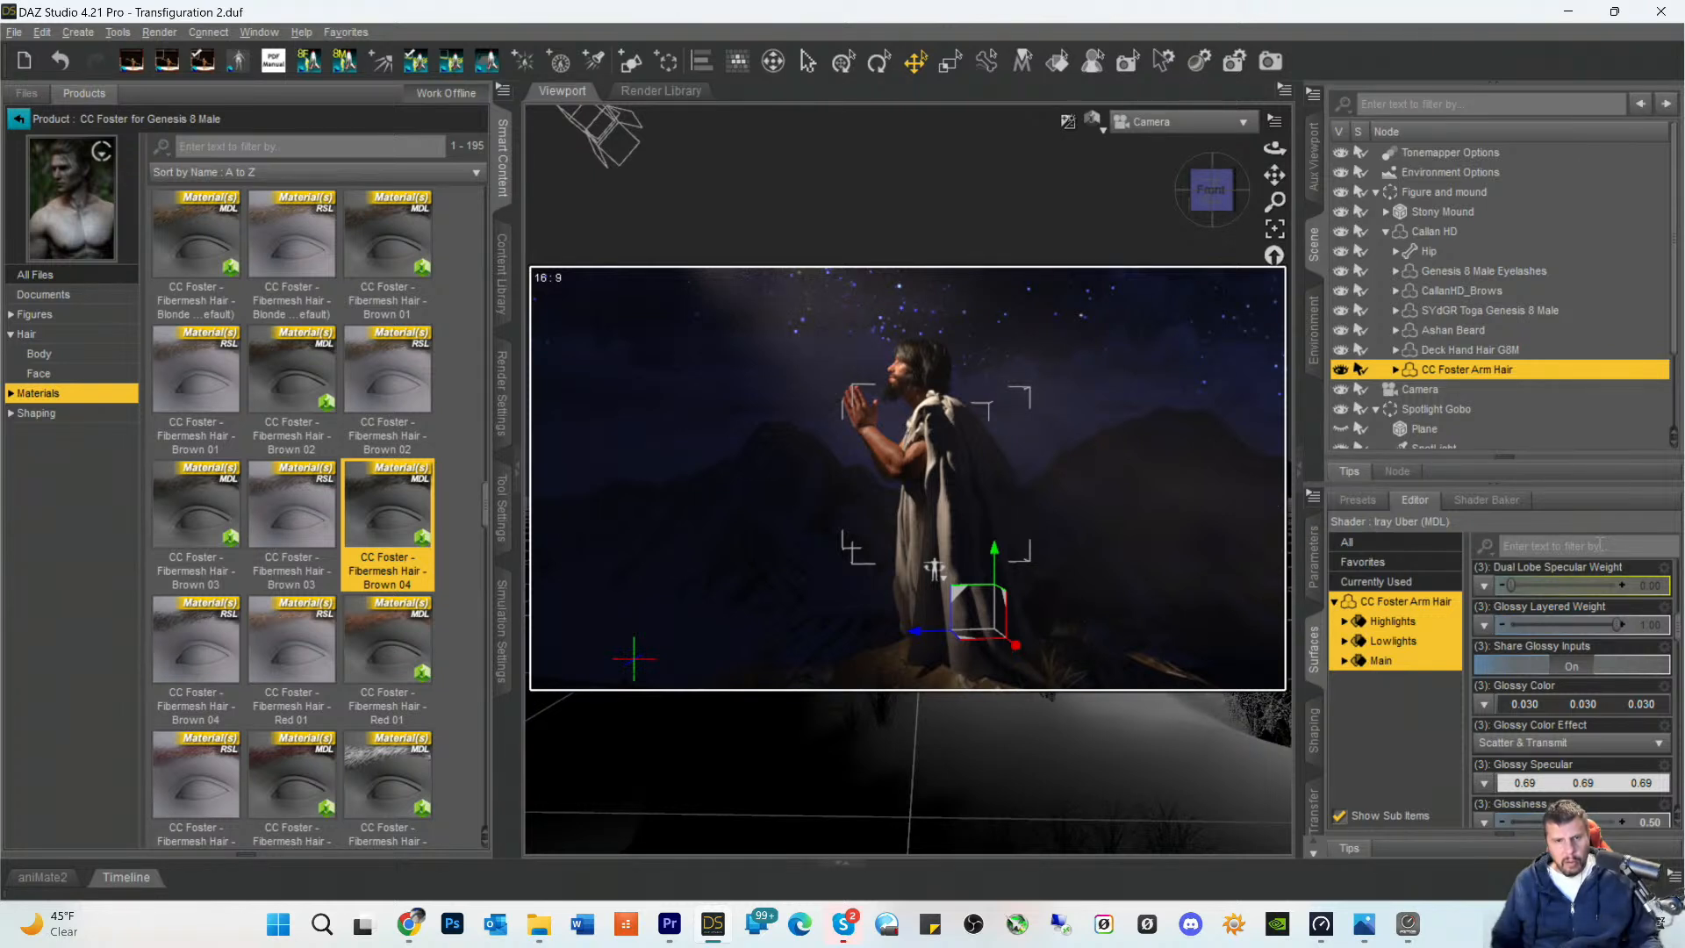
key(ctrl+s)
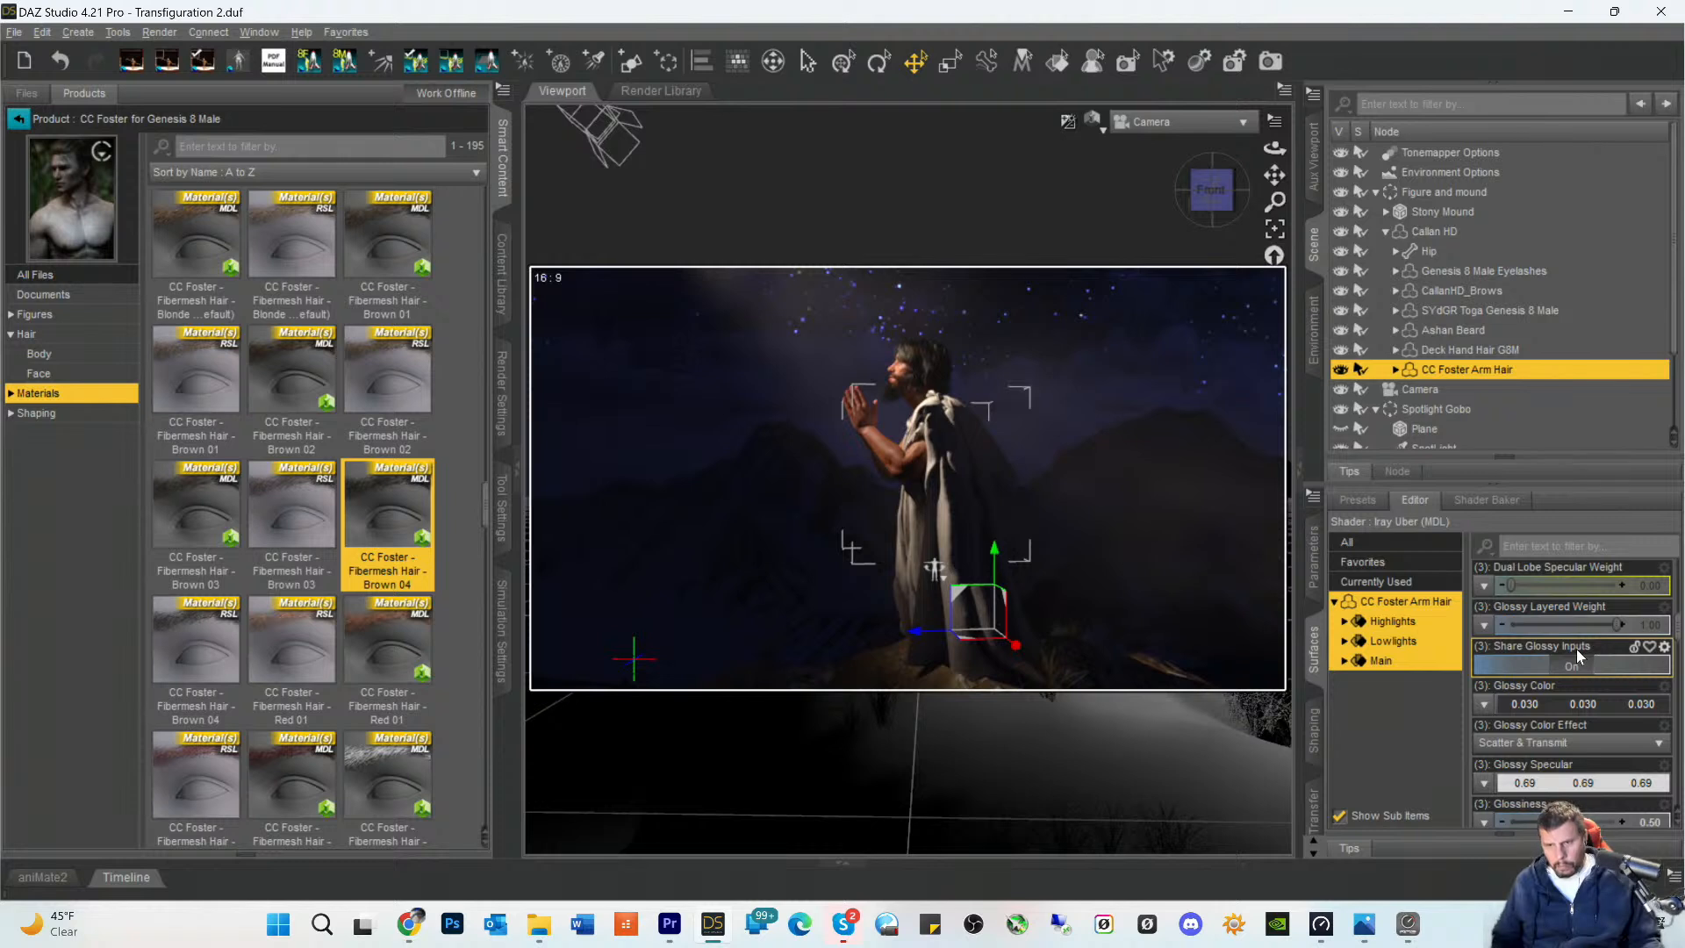
- Select the SpotLight of the Spotlight Gobo, look through it in a texture-shaded preview, and open its parameters
scroll(1576, 650, down, 10)
scroll(1589, 707, down, 2)
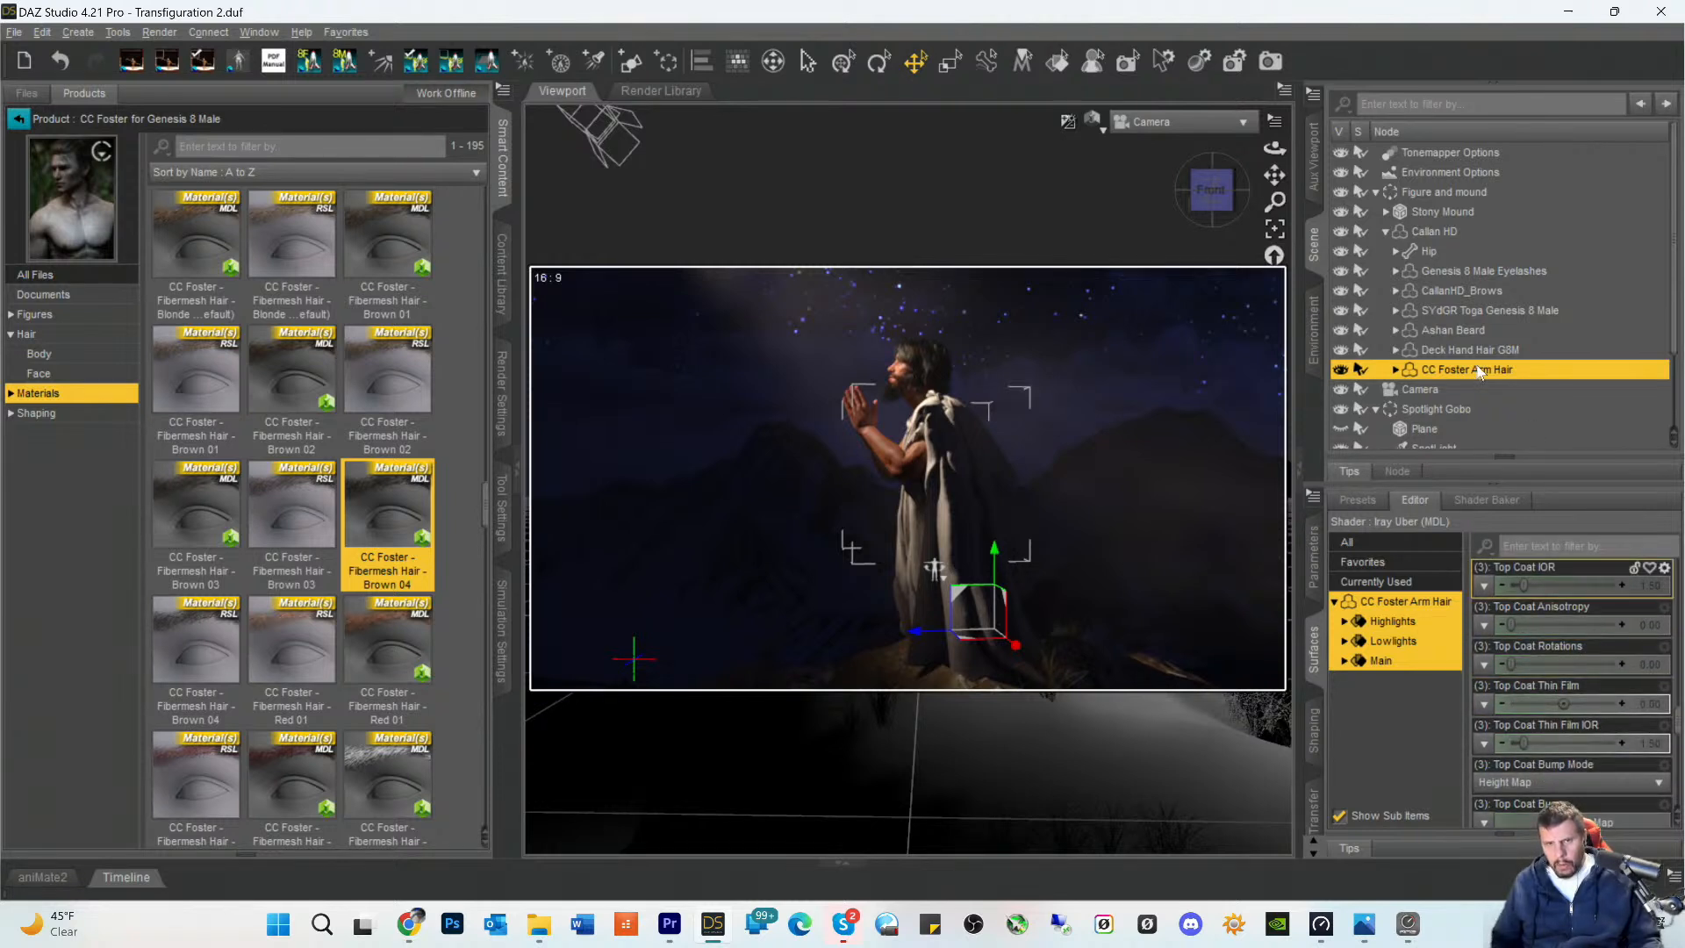
scroll(1497, 430, down, 3)
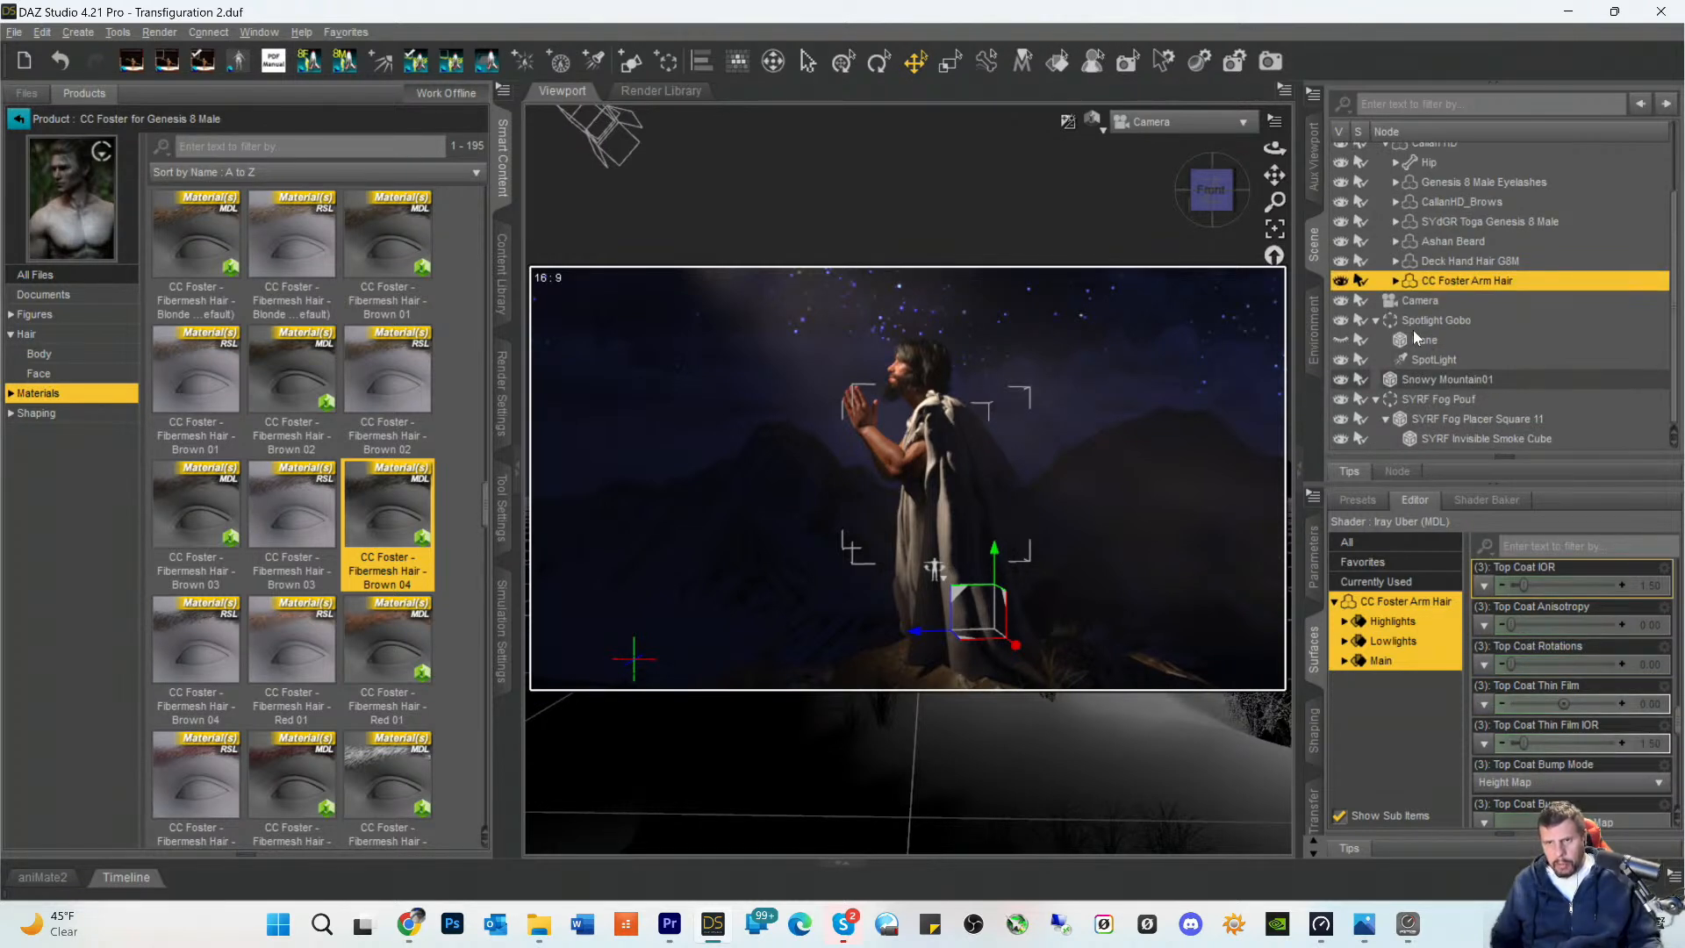
click(1402, 362)
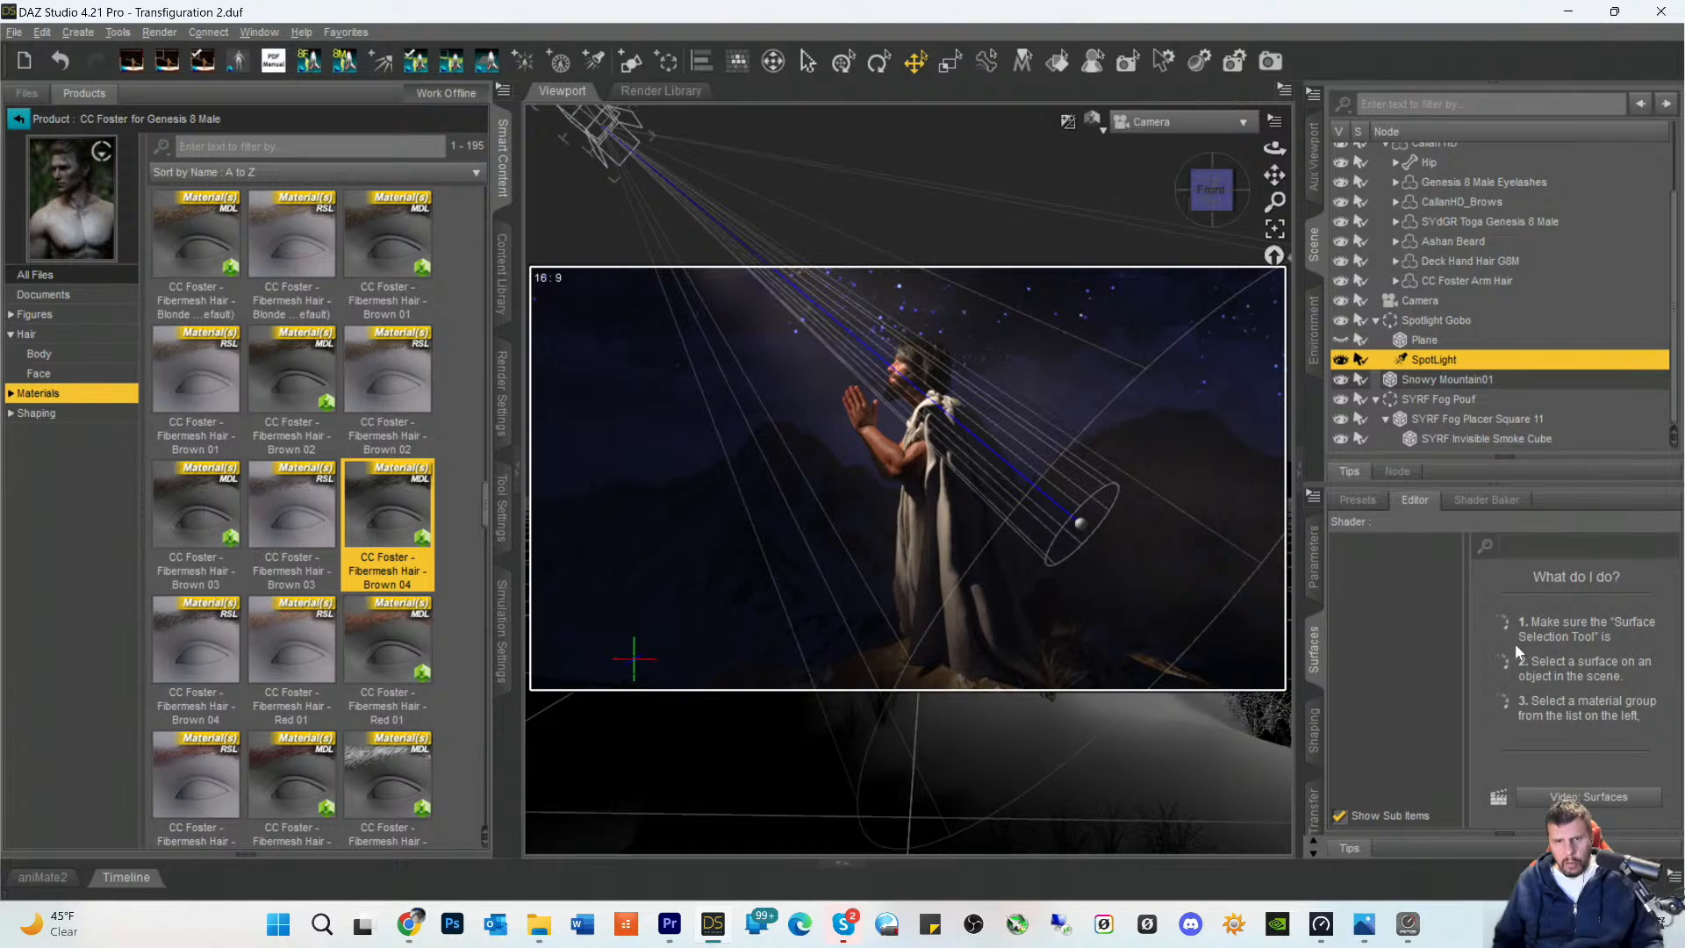
click(1155, 123)
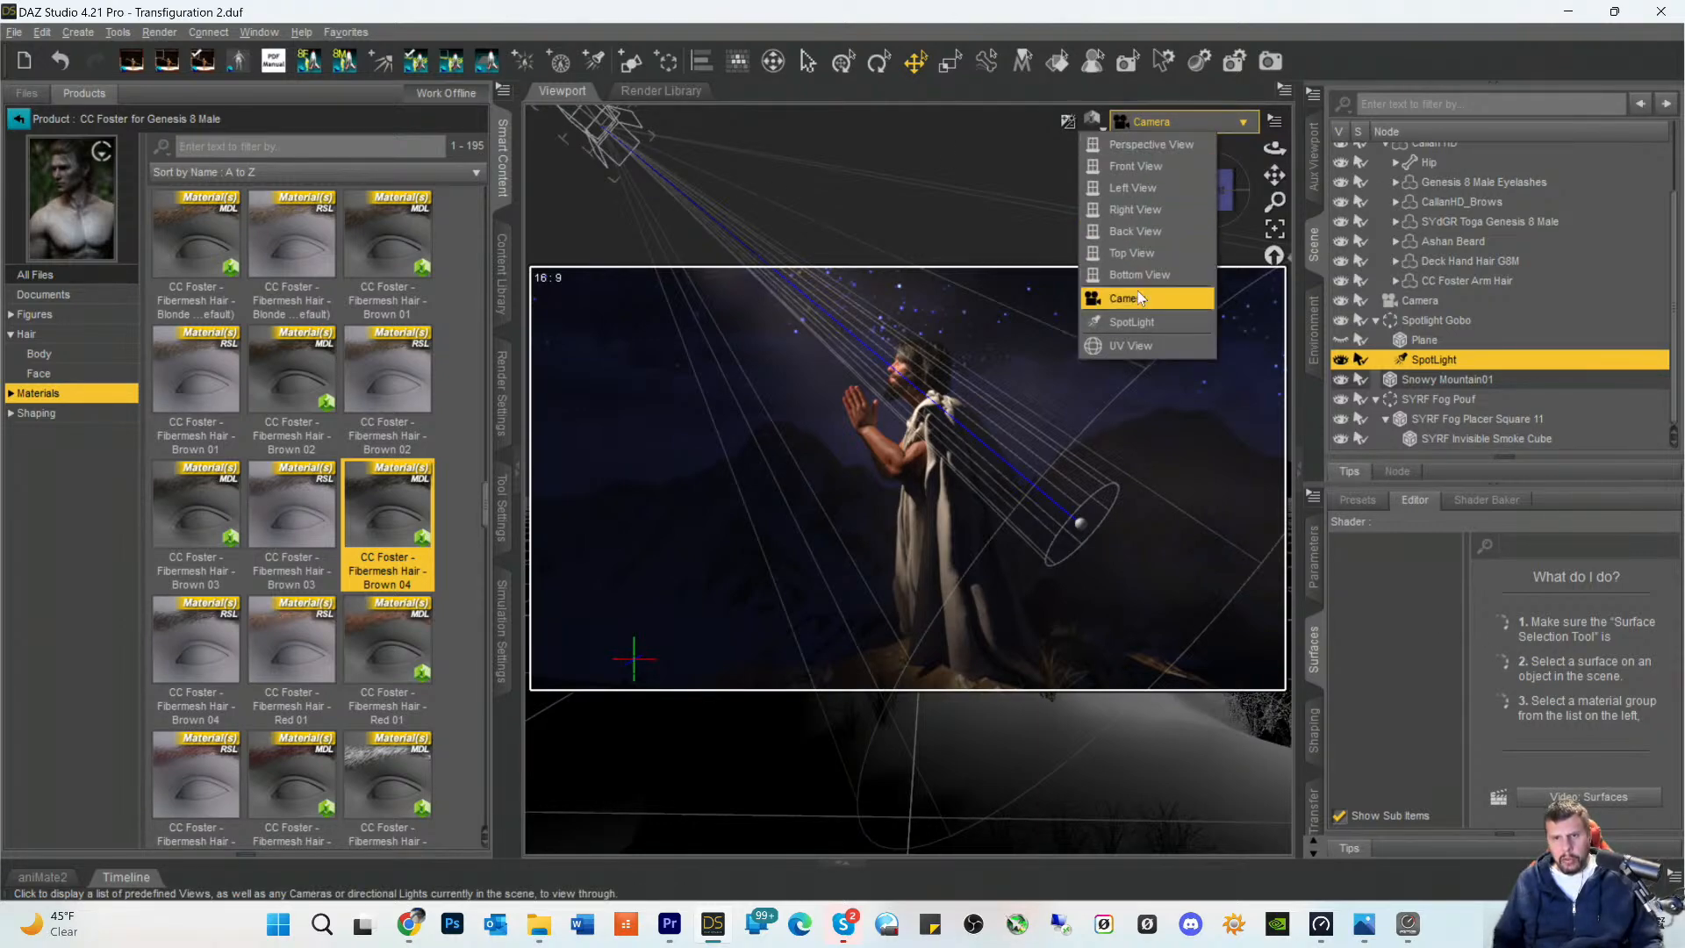
click(1129, 318)
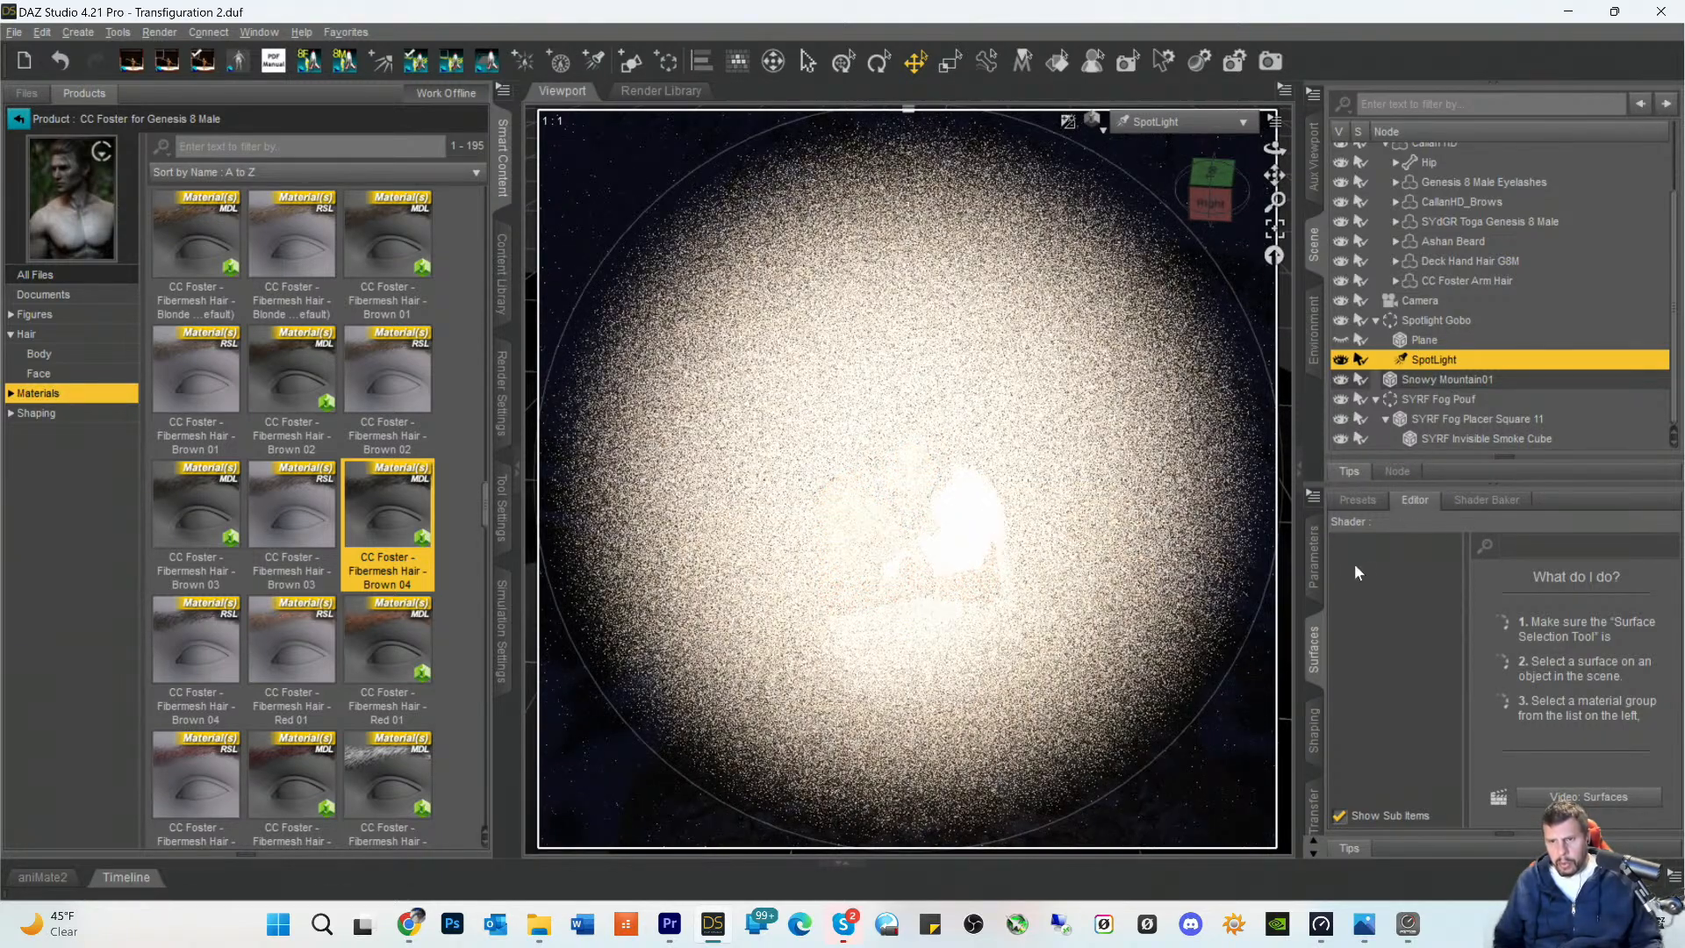
click(1315, 570)
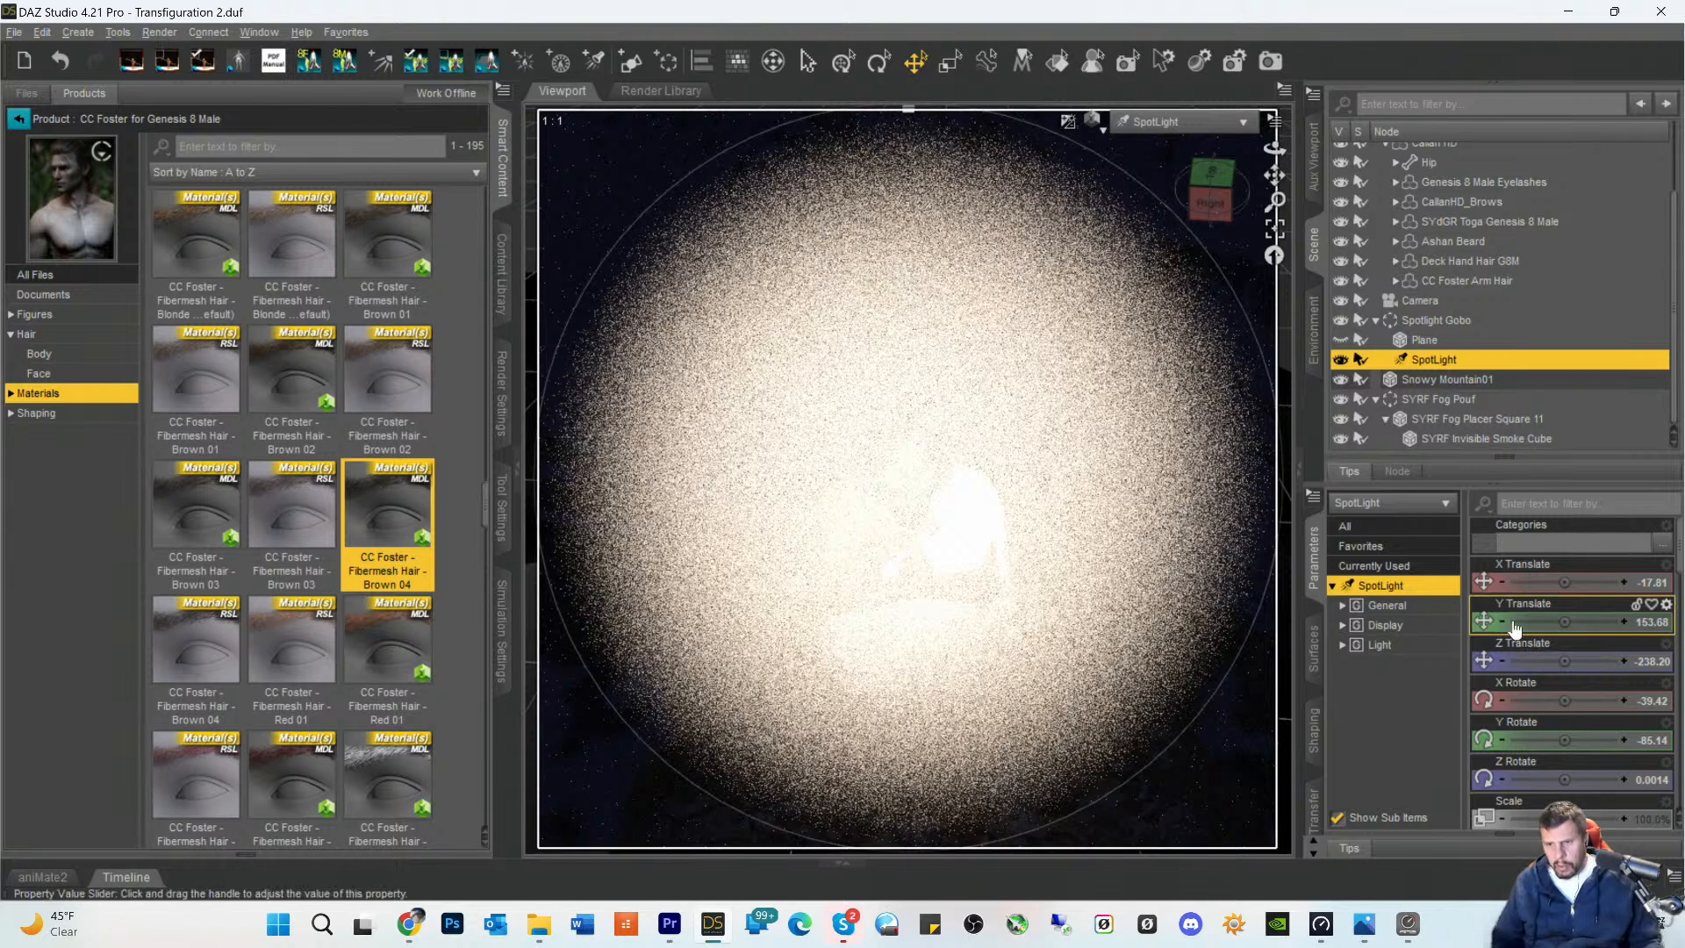
scroll(1527, 667, down, 10)
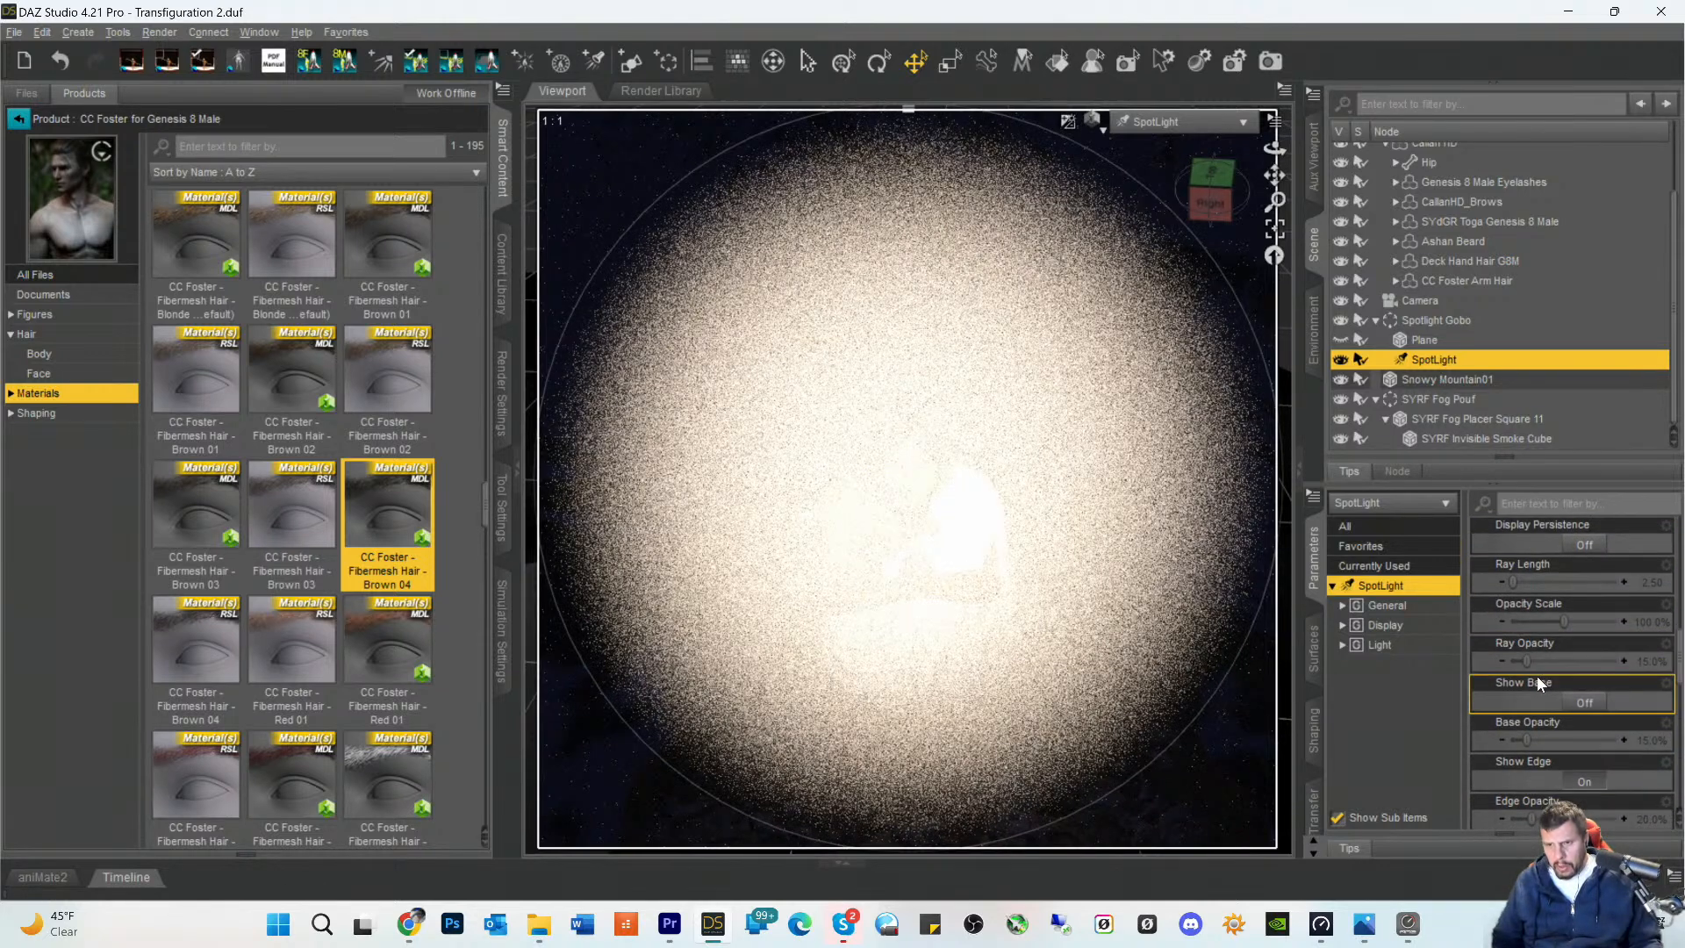
key(ctrl+9)
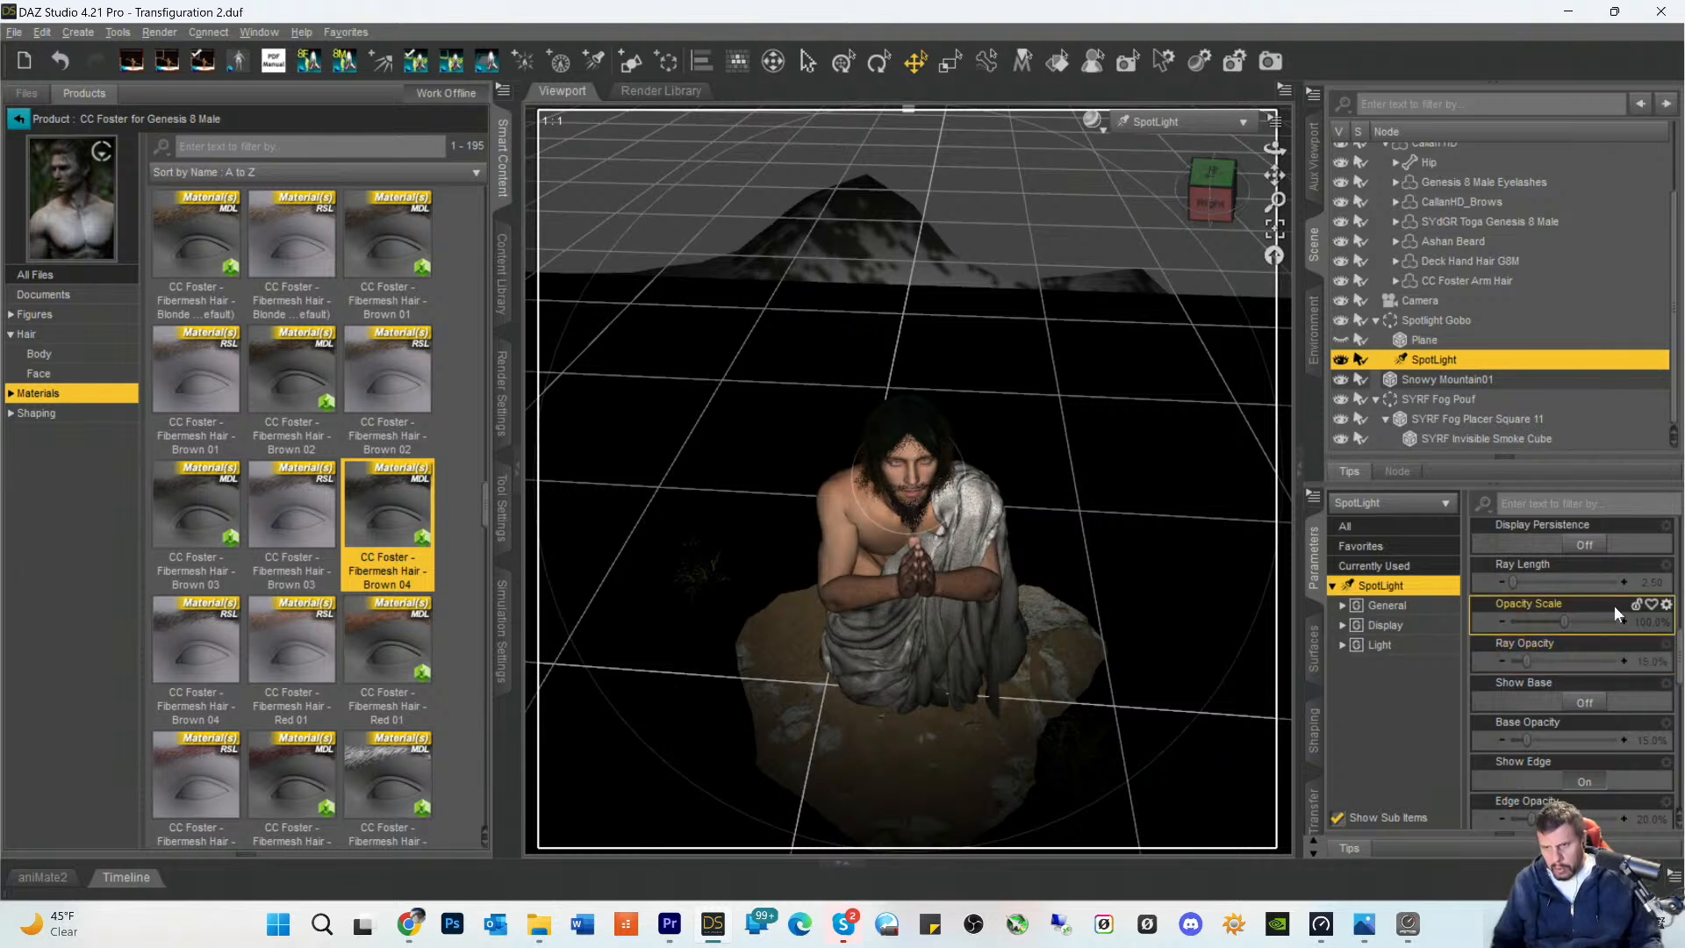
- Try a Beam Exponent of 23.71 on the SpotLight and undo the change
scroll(1577, 683, down, 4)
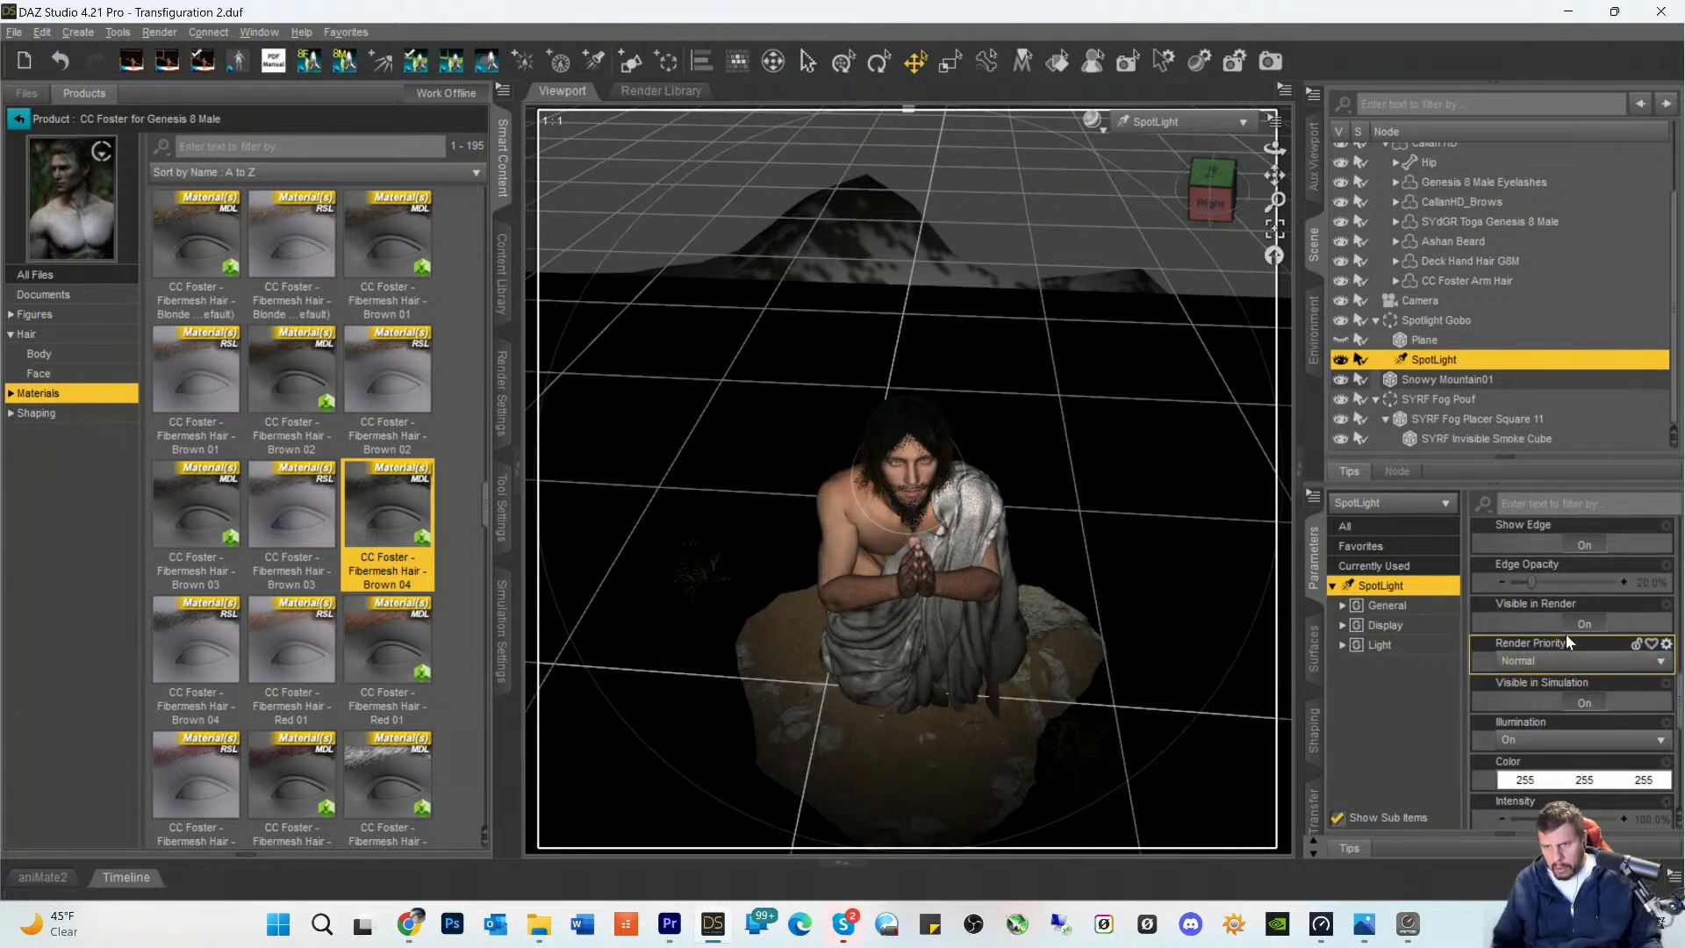
scroll(1566, 641, down, 6)
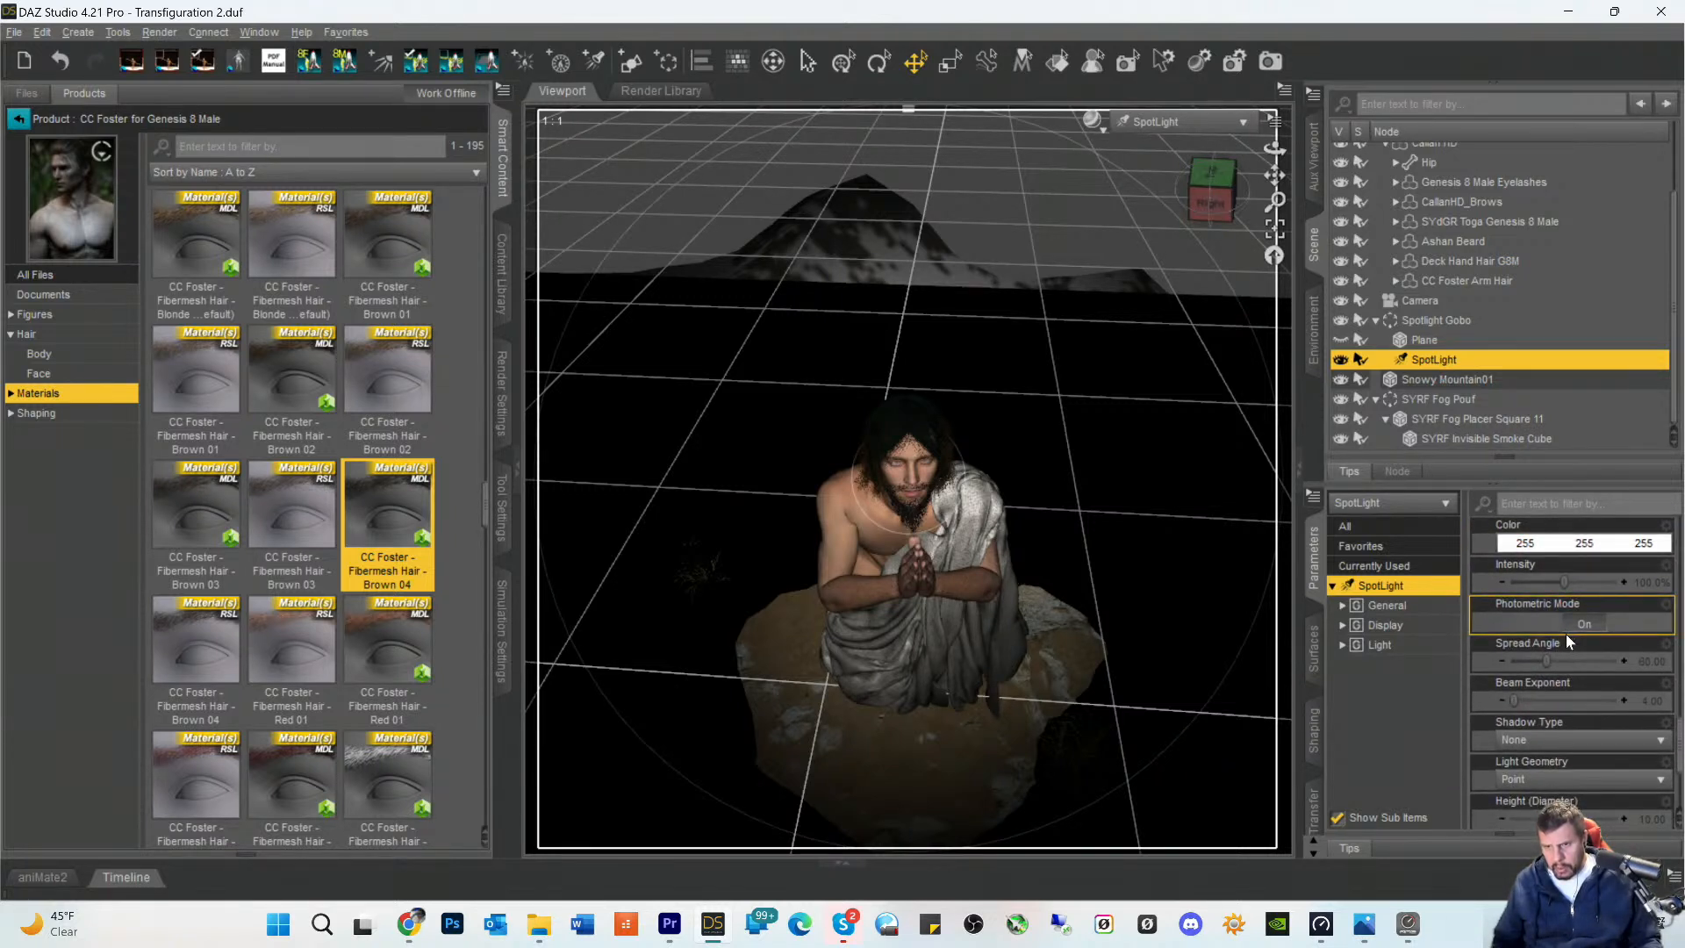
scroll(1567, 637, down, 3)
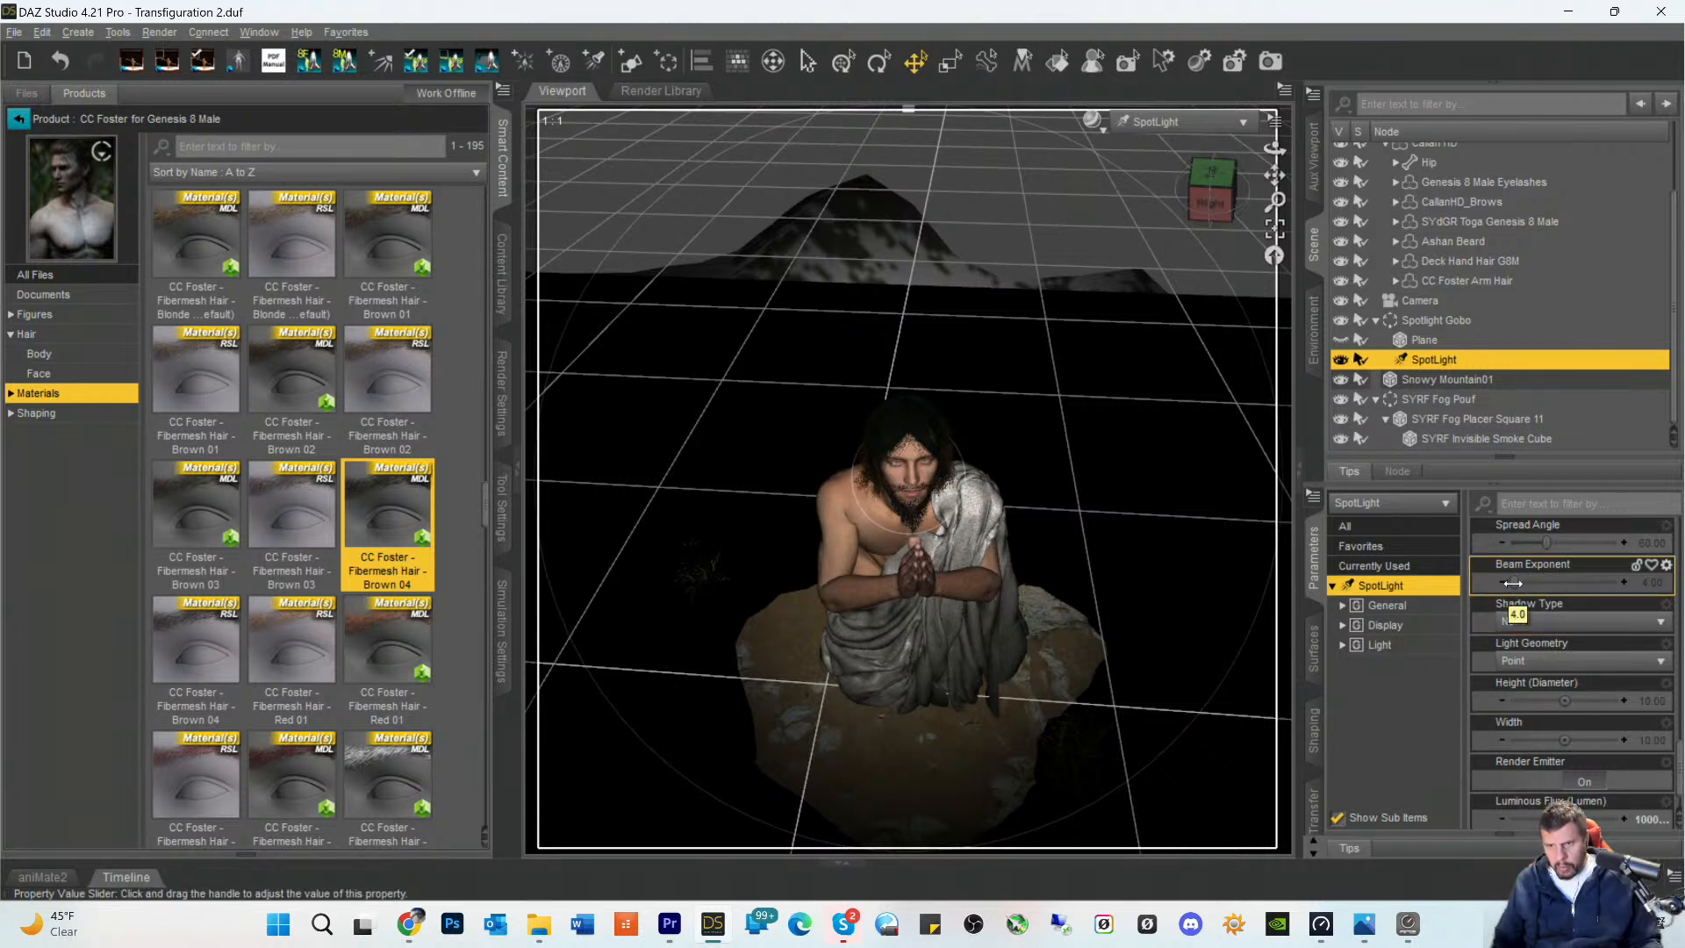
drag(1512, 583, 1533, 583)
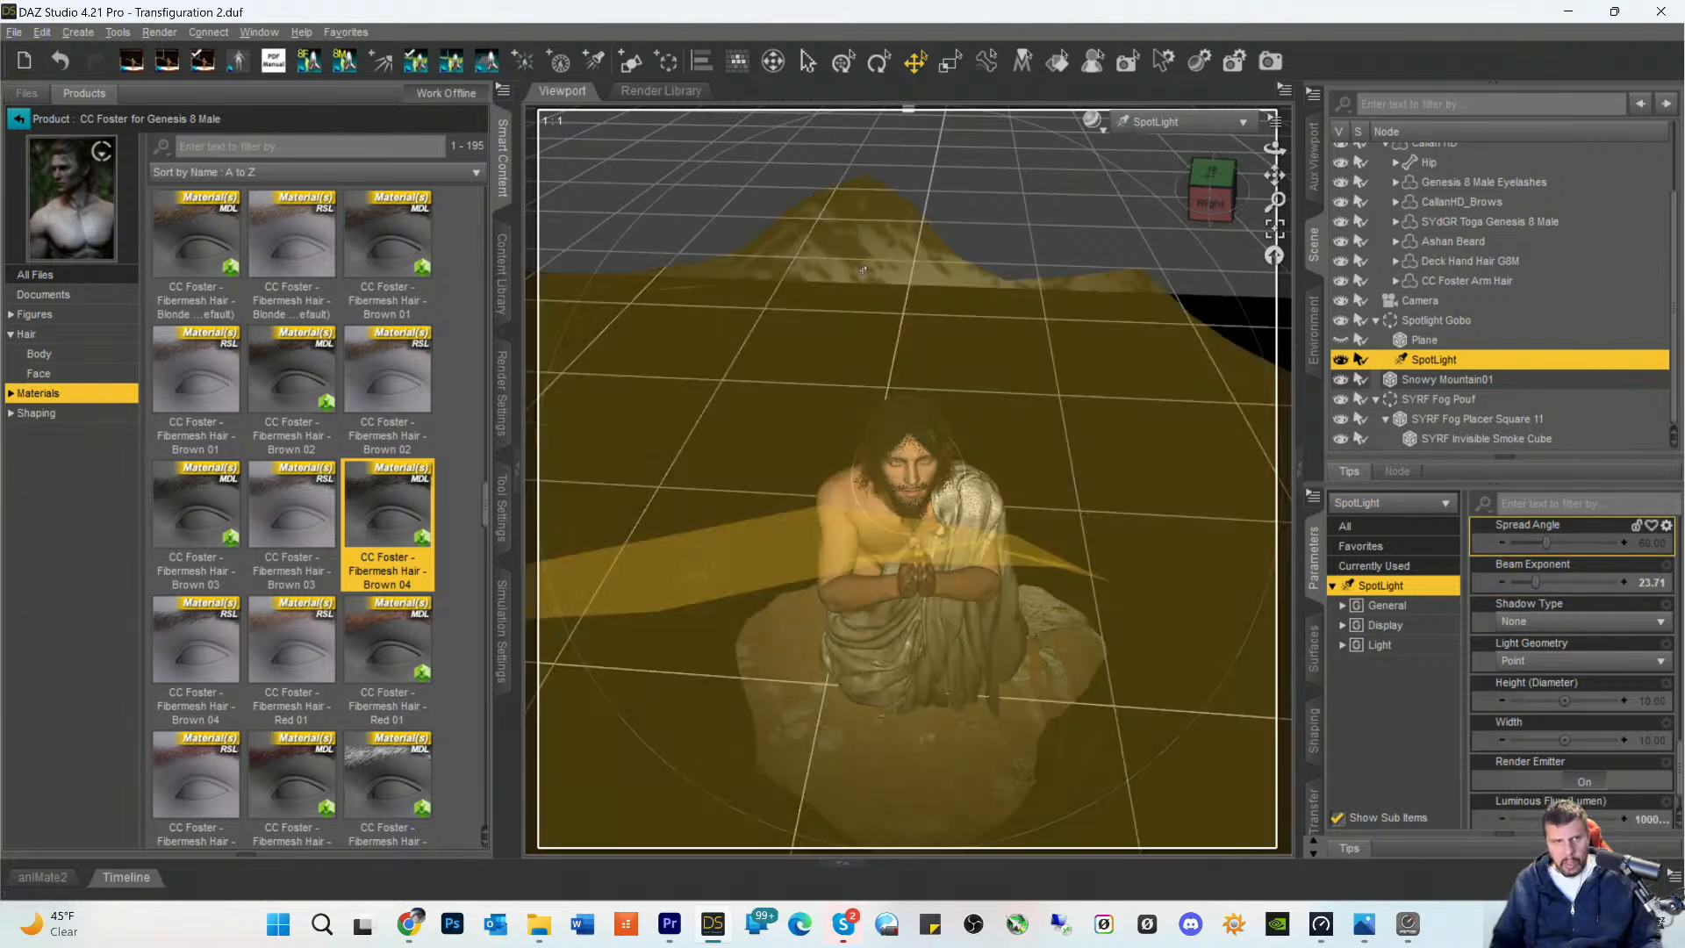
click(43, 34)
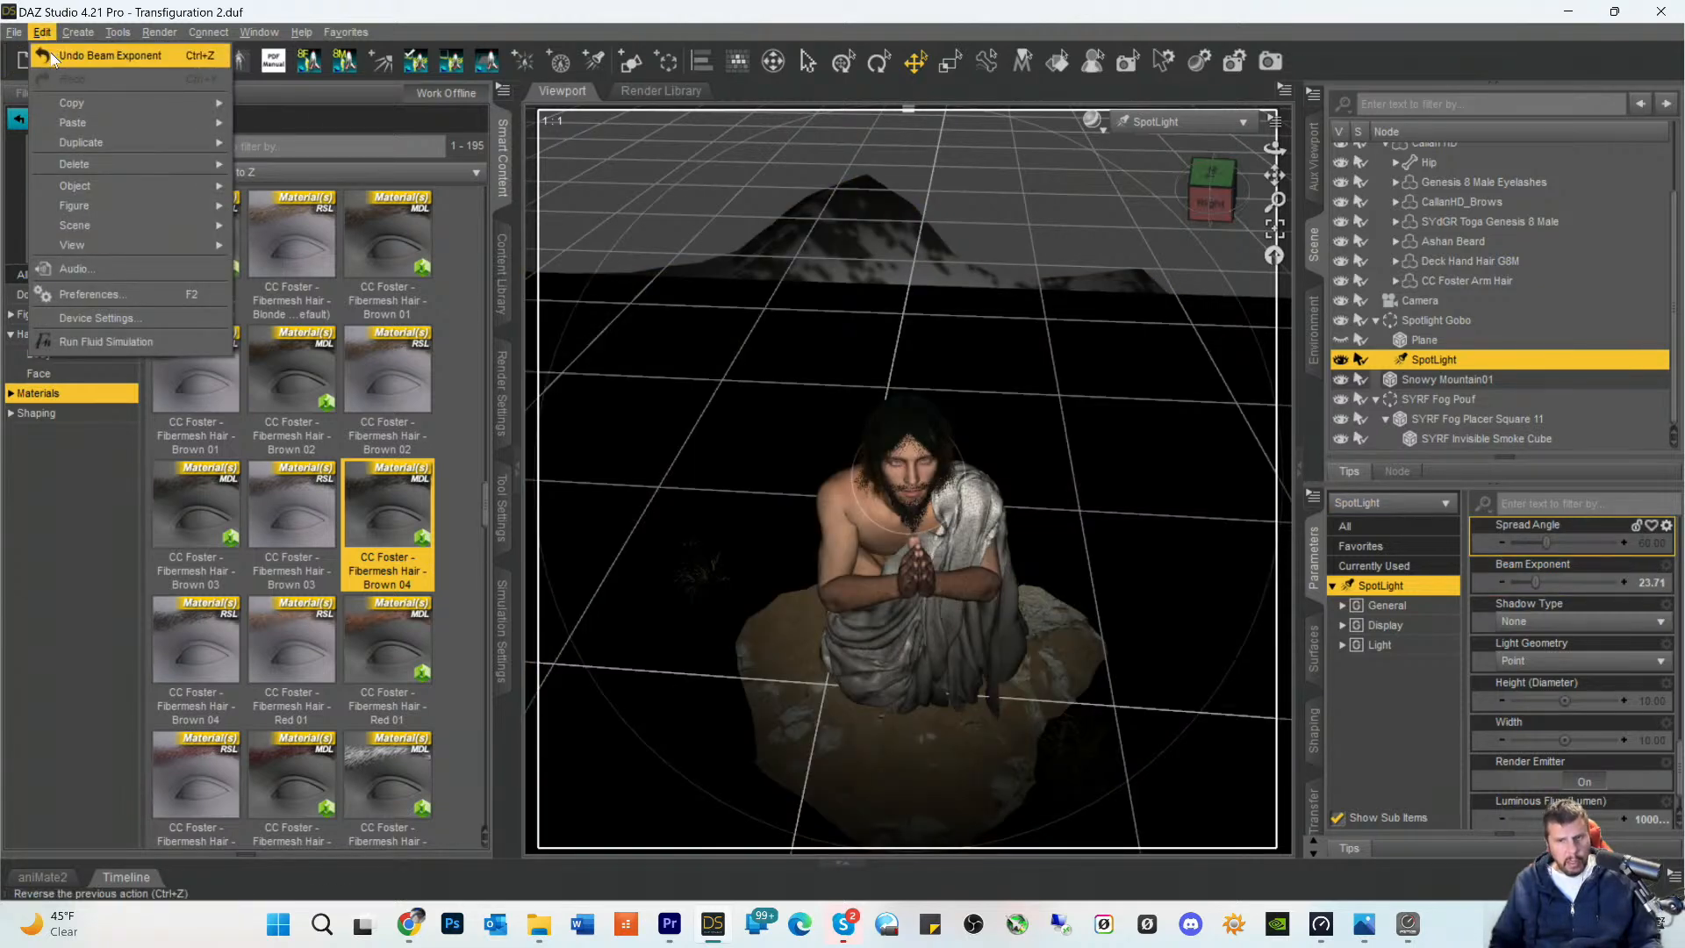
click(54, 56)
- Try a Width of -7.56 on the SpotLight and undo the change
drag(1564, 734, 1562, 737)
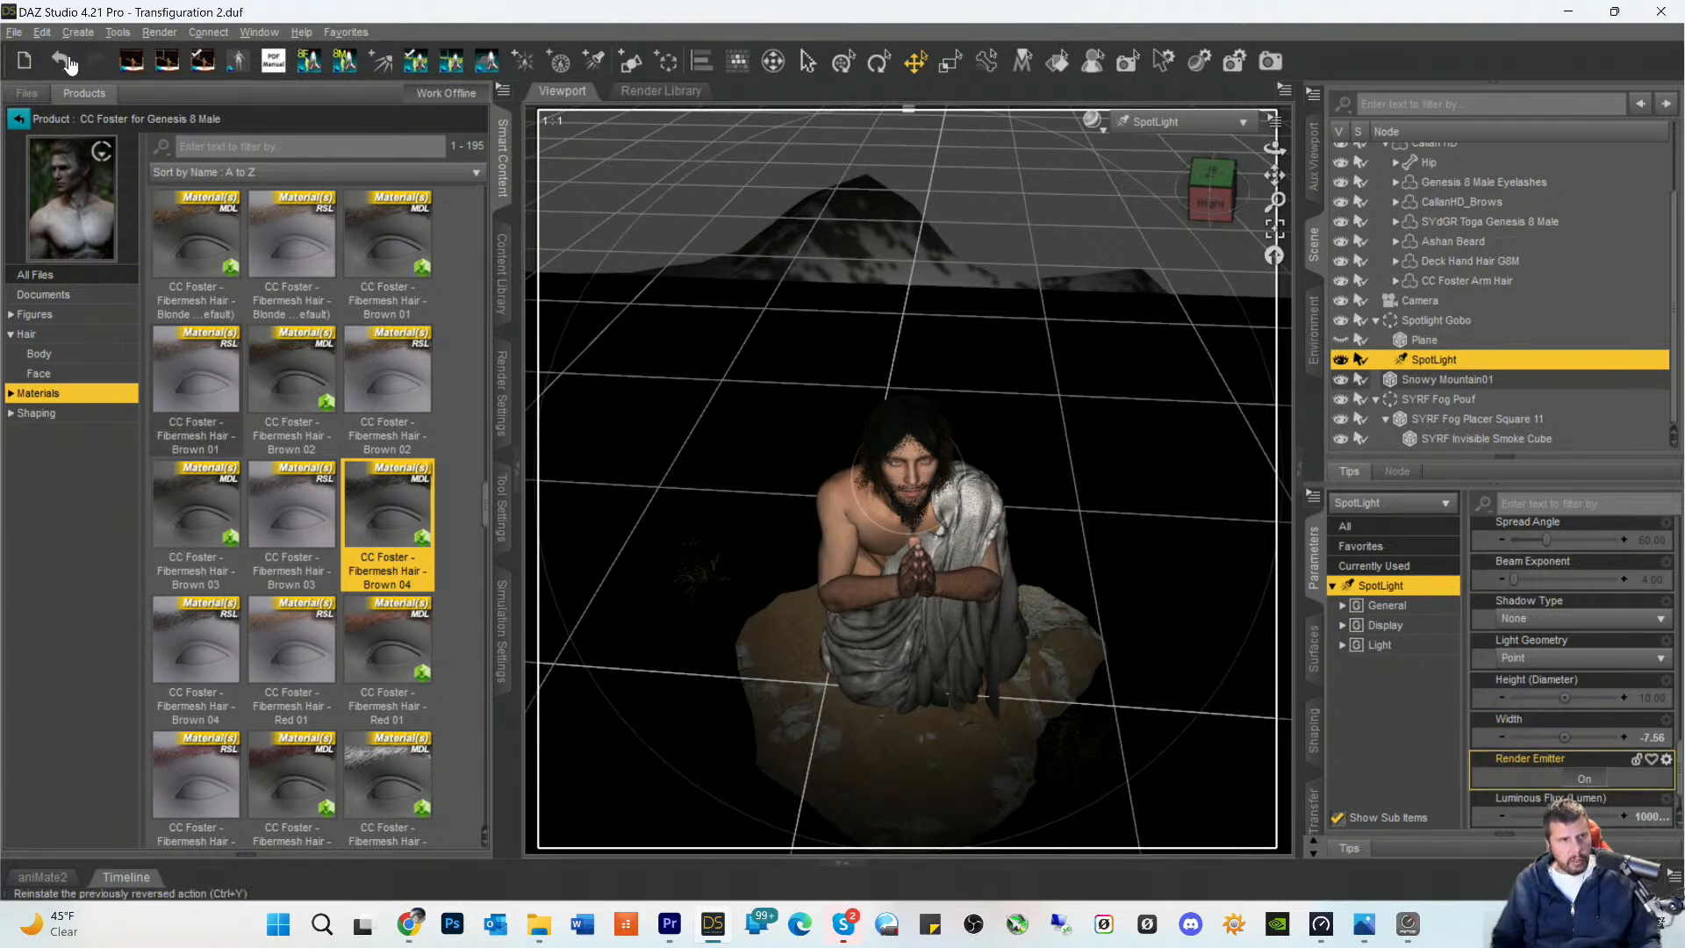
click(42, 33)
click(58, 56)
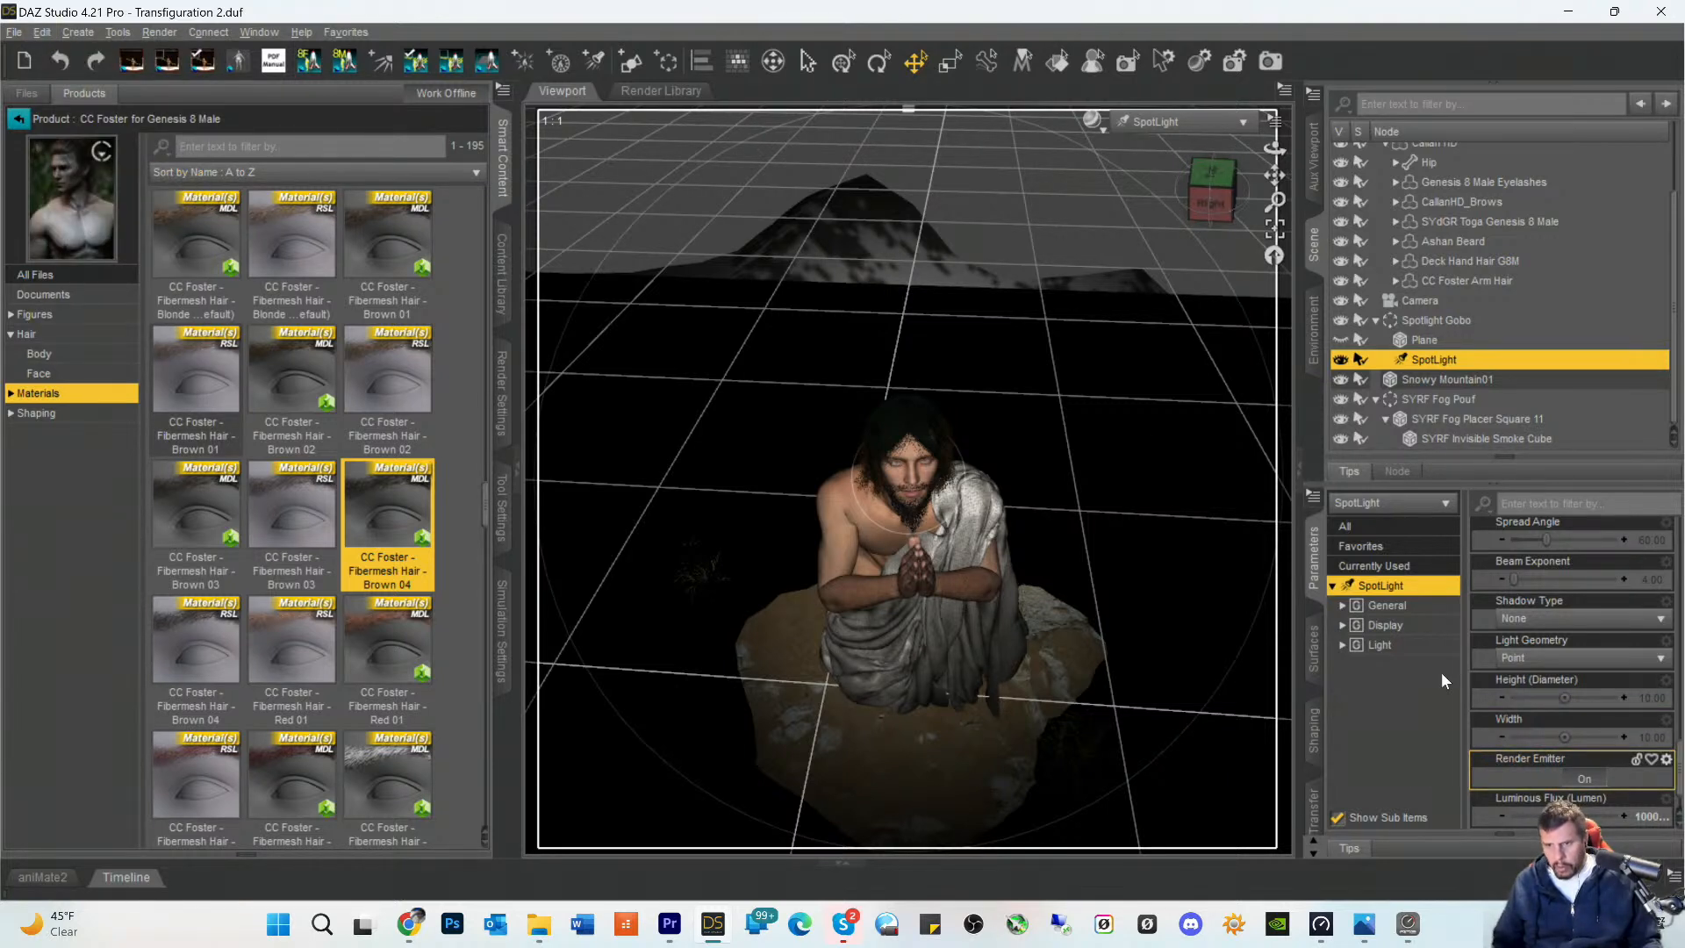
- Widen the SpotLight's Spread Angle to 67.71
scroll(1516, 680, down, 1)
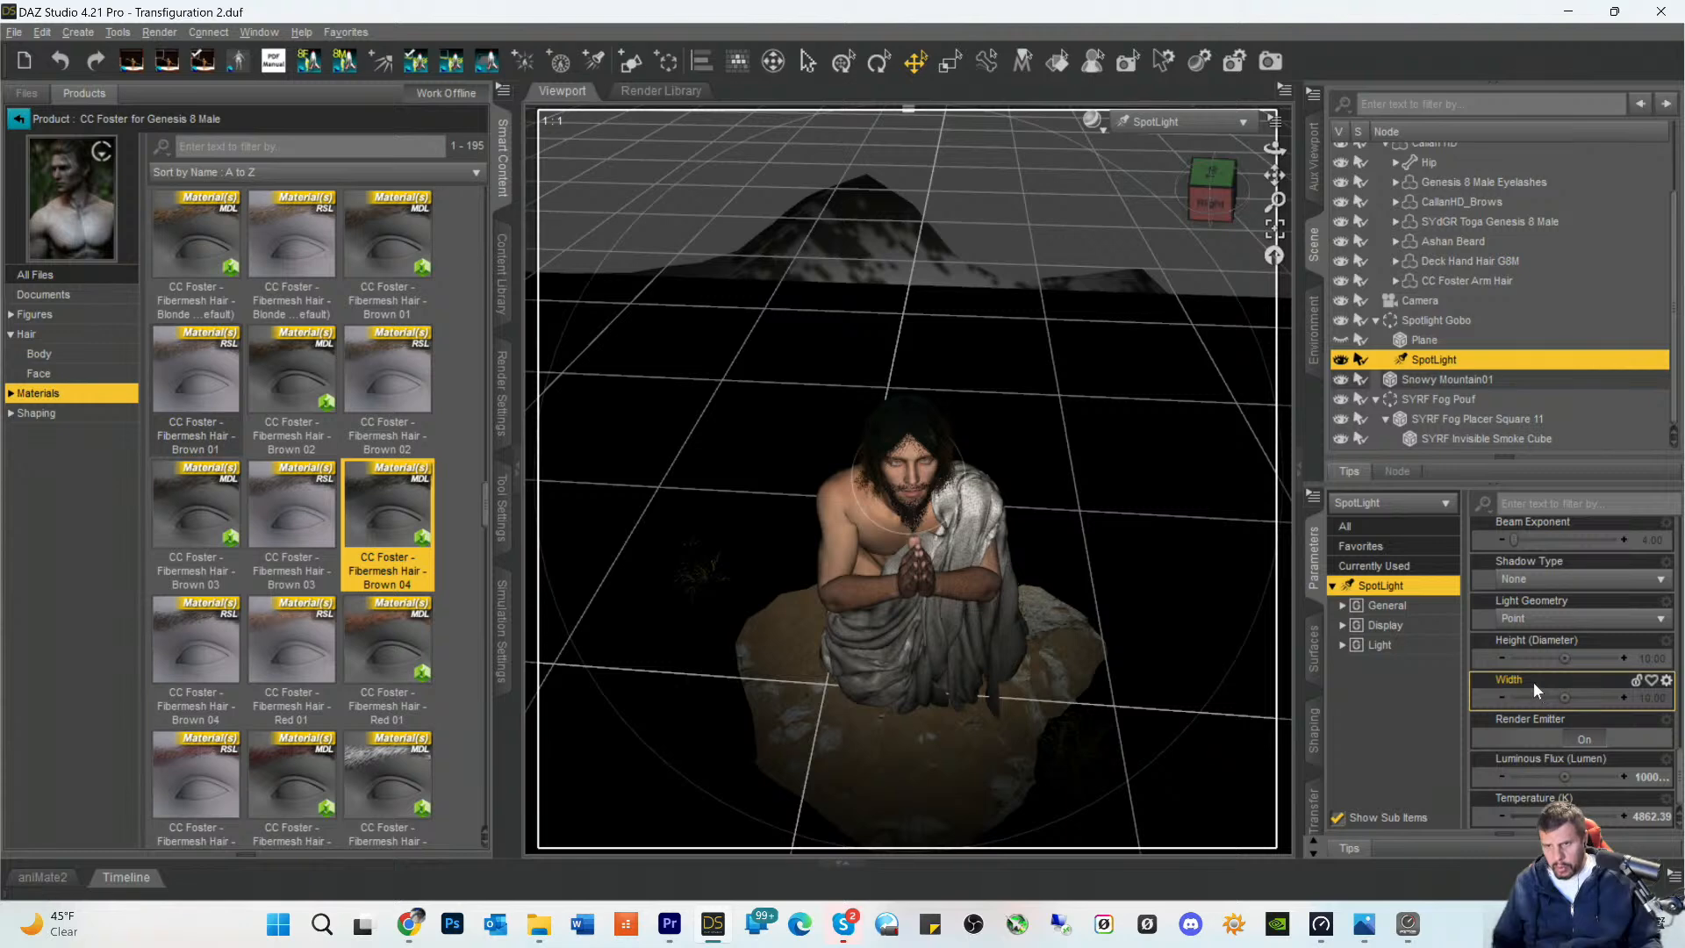
scroll(1534, 681, up, 3)
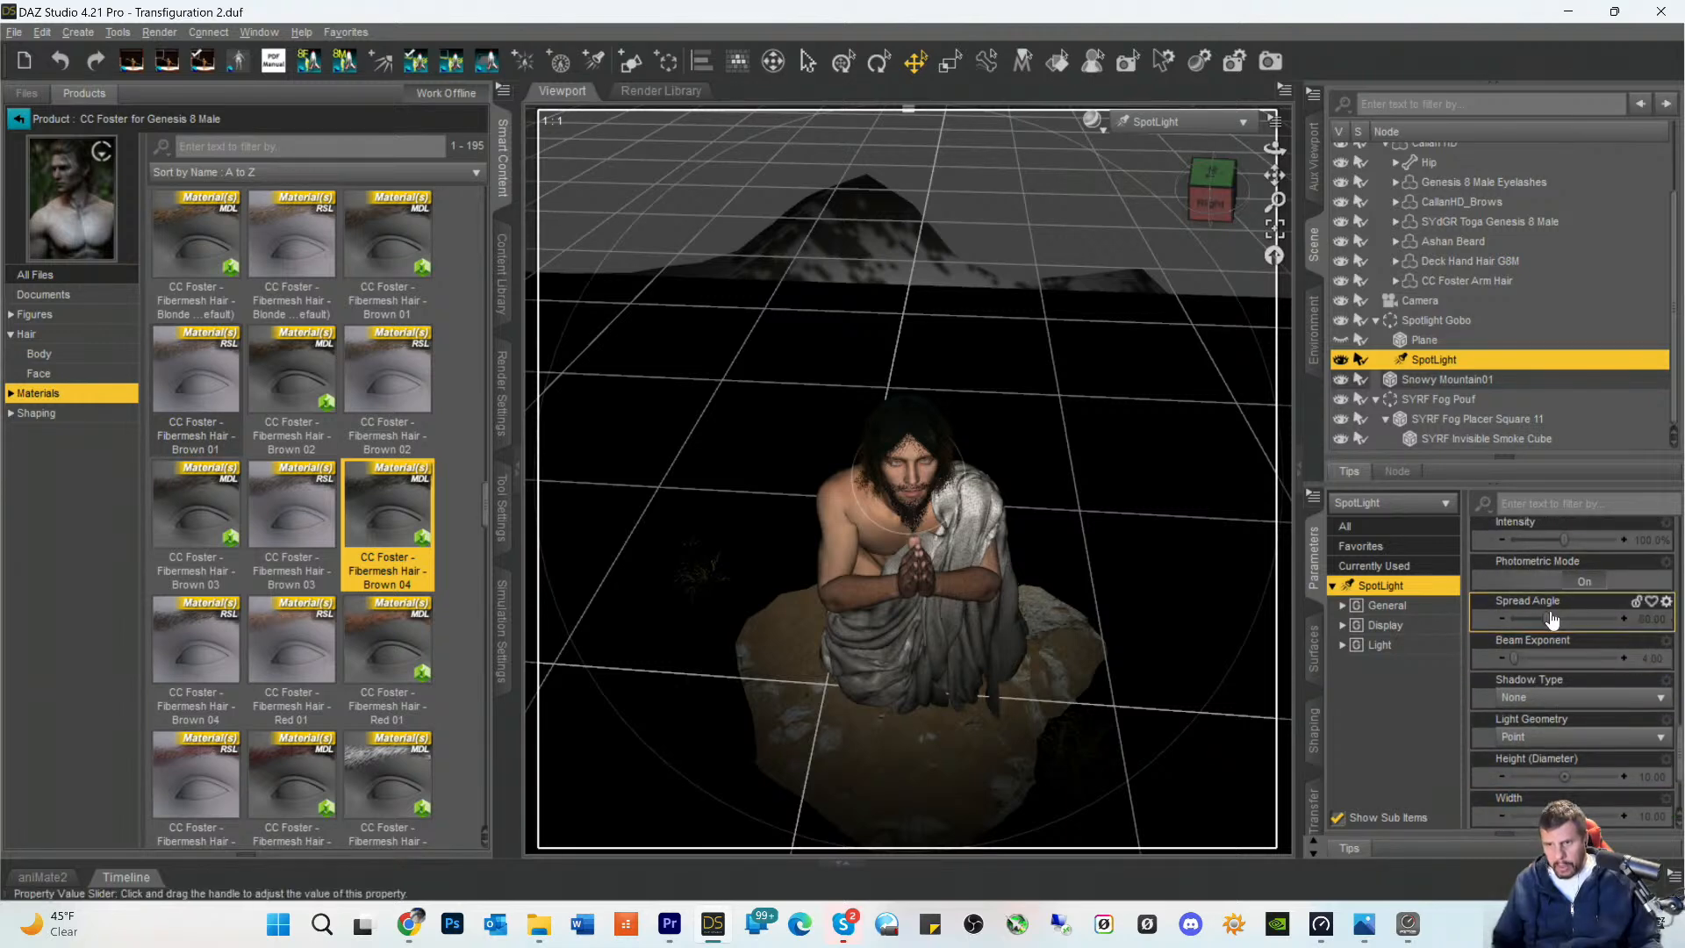
drag(1551, 617, 1550, 617)
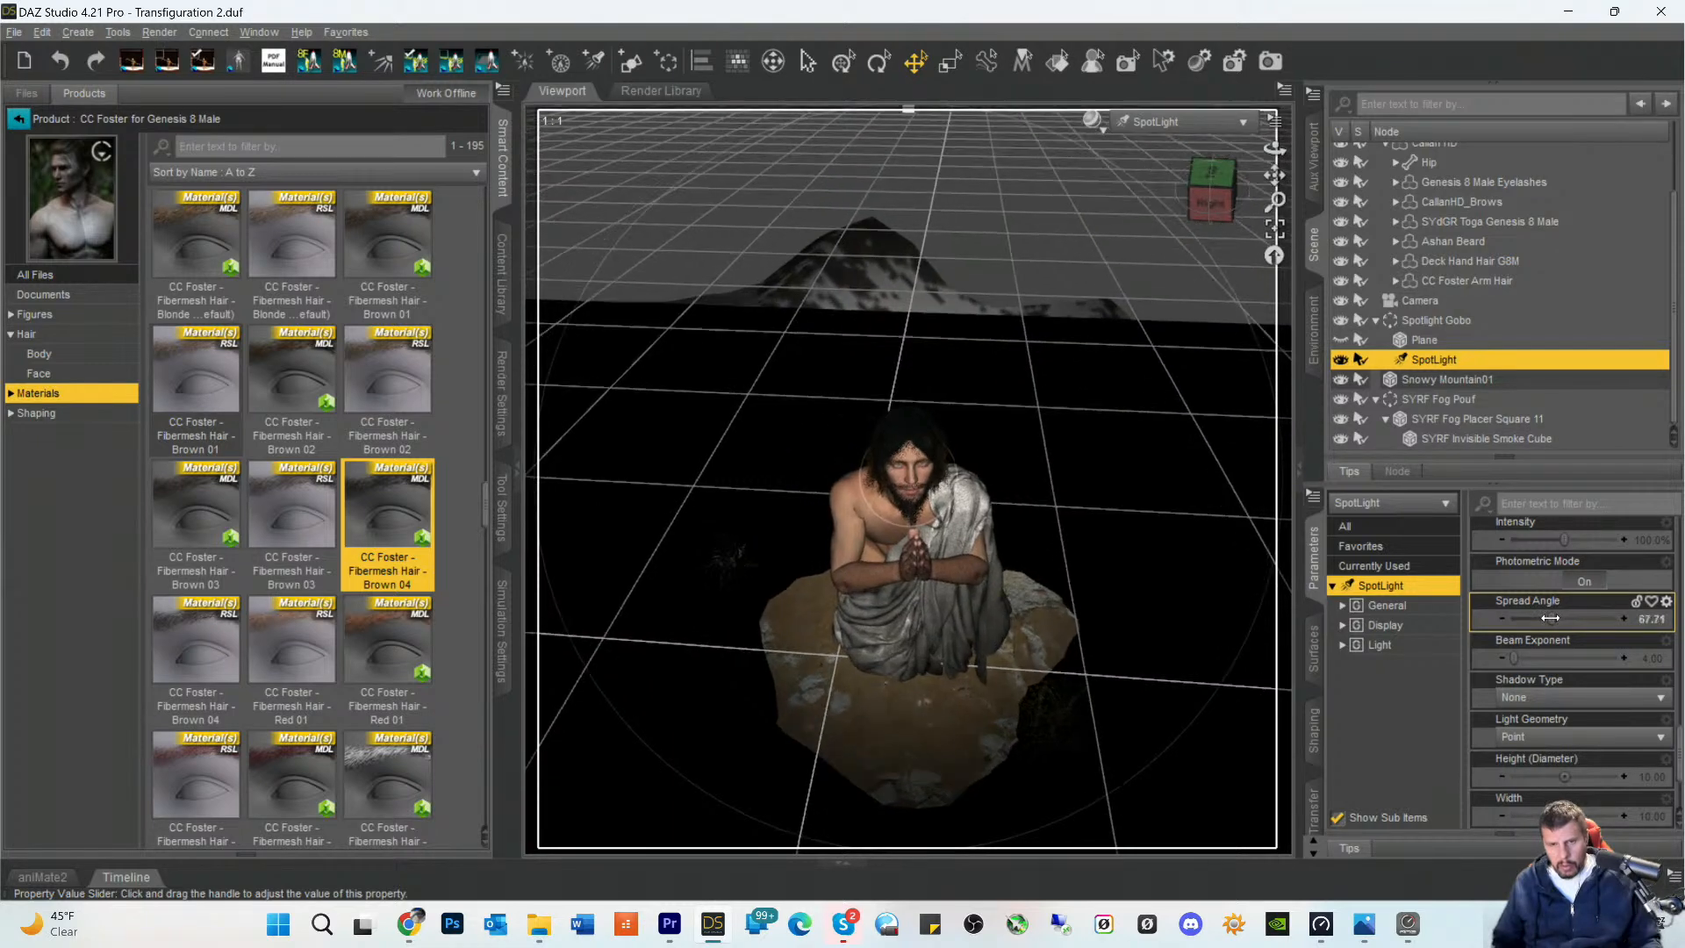
- Return to the Camera view in Iray preview with nothing selected, and save the scene
click(1169, 121)
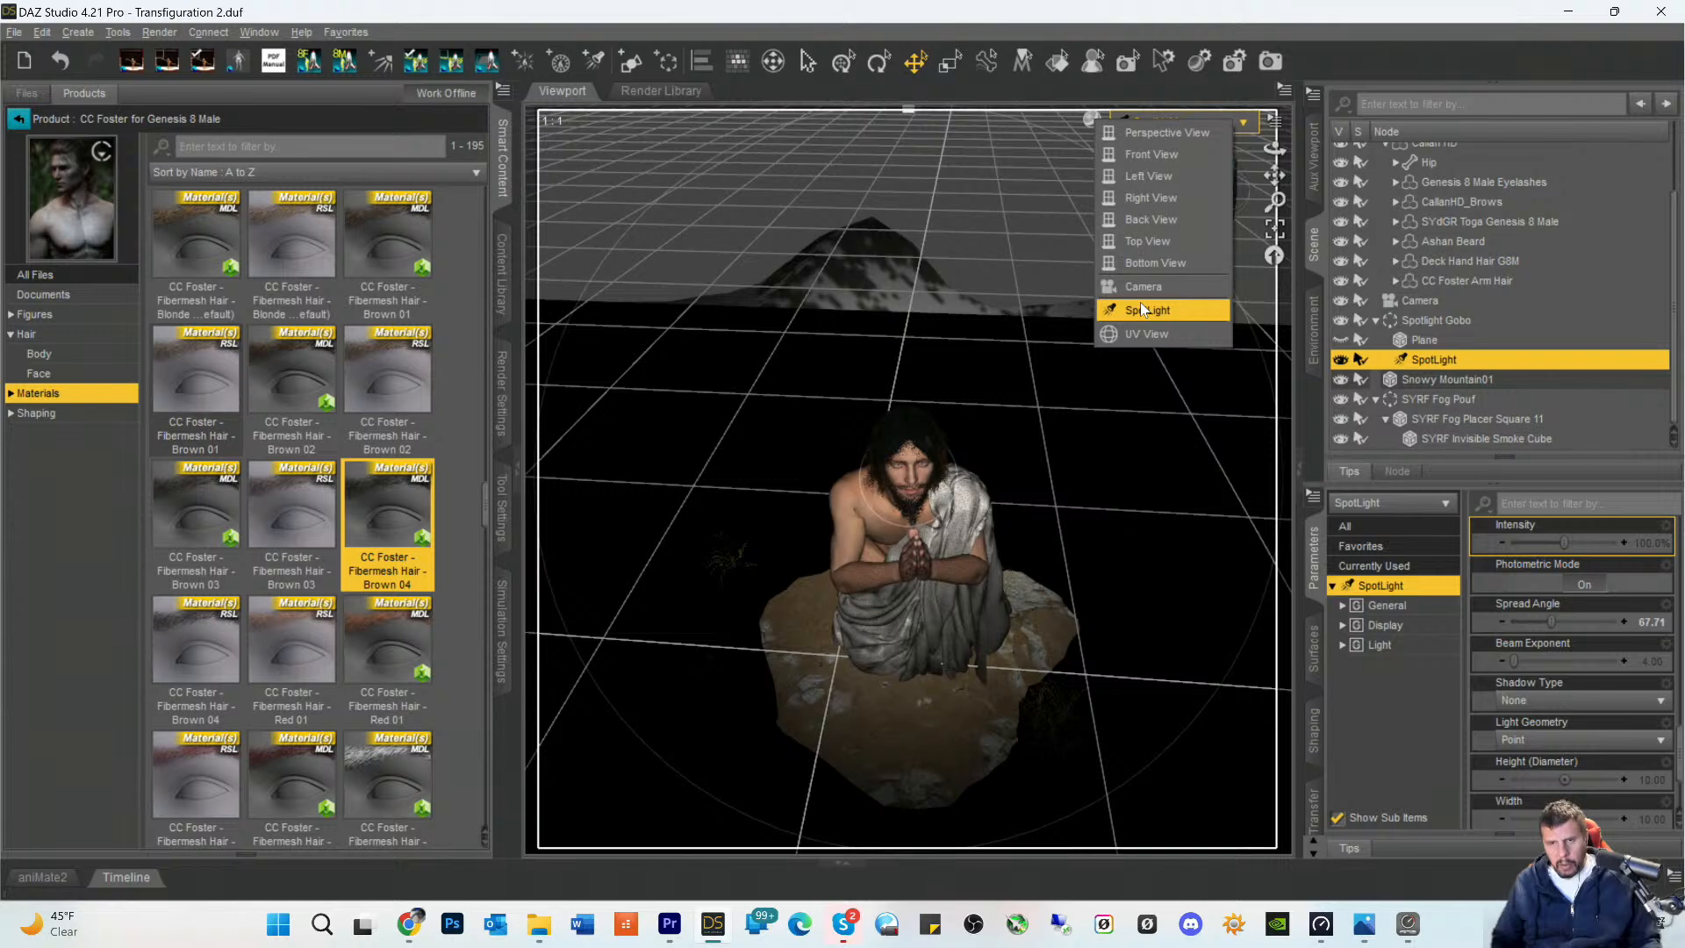
click(1135, 289)
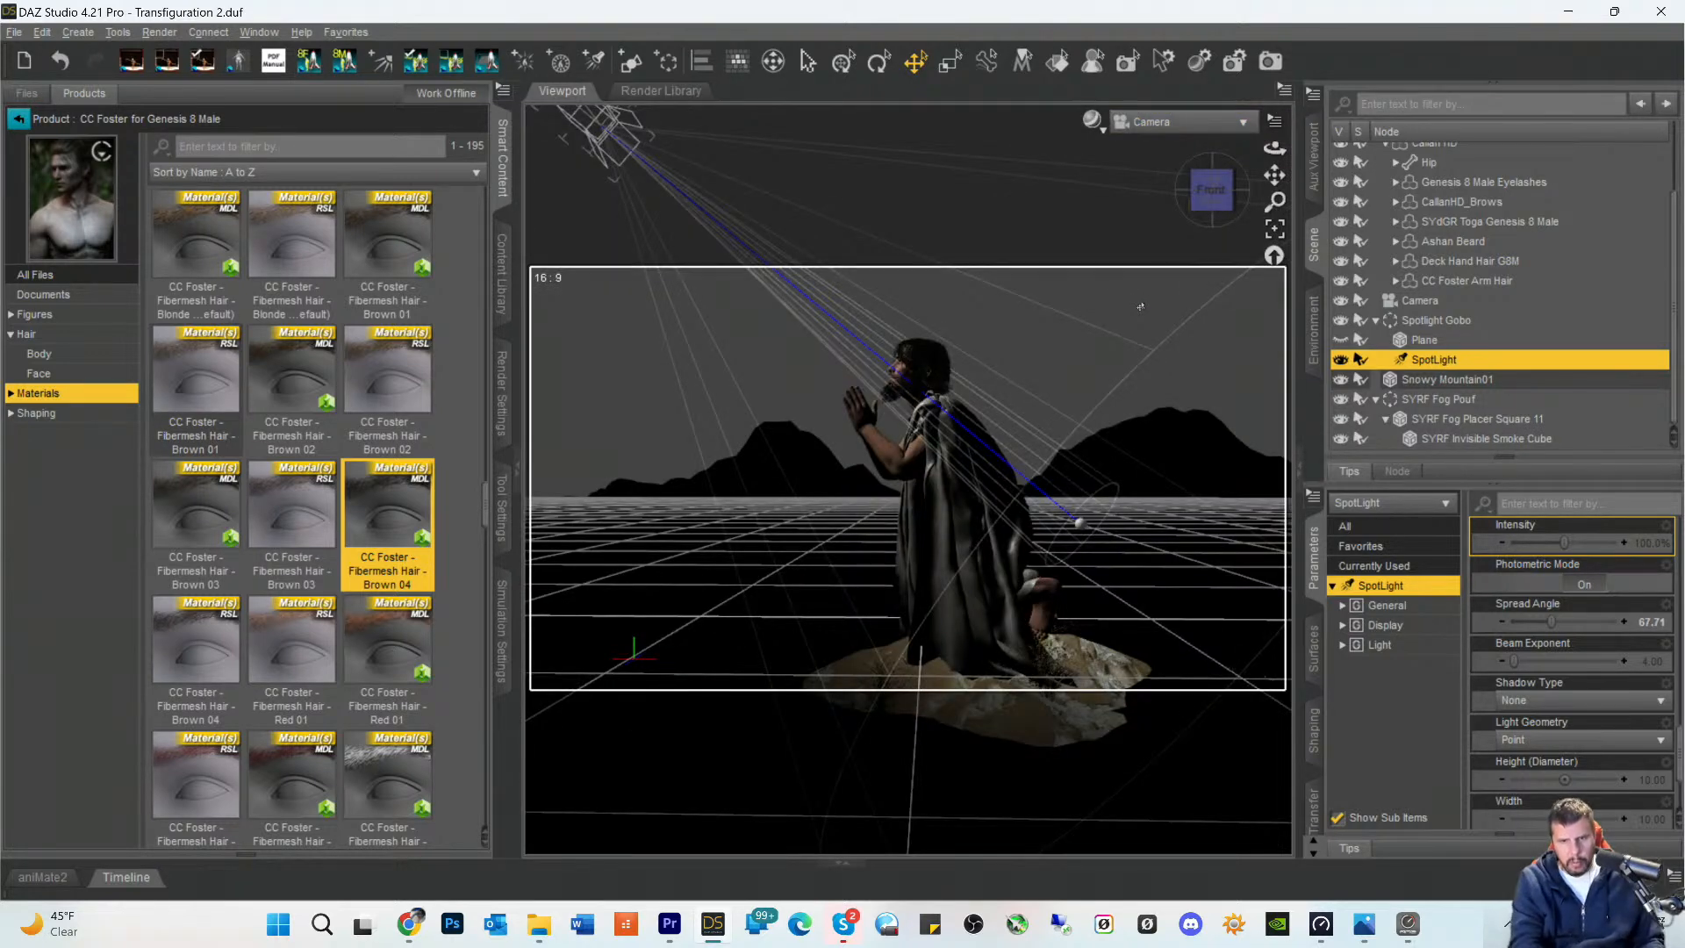
key(ctrl+0)
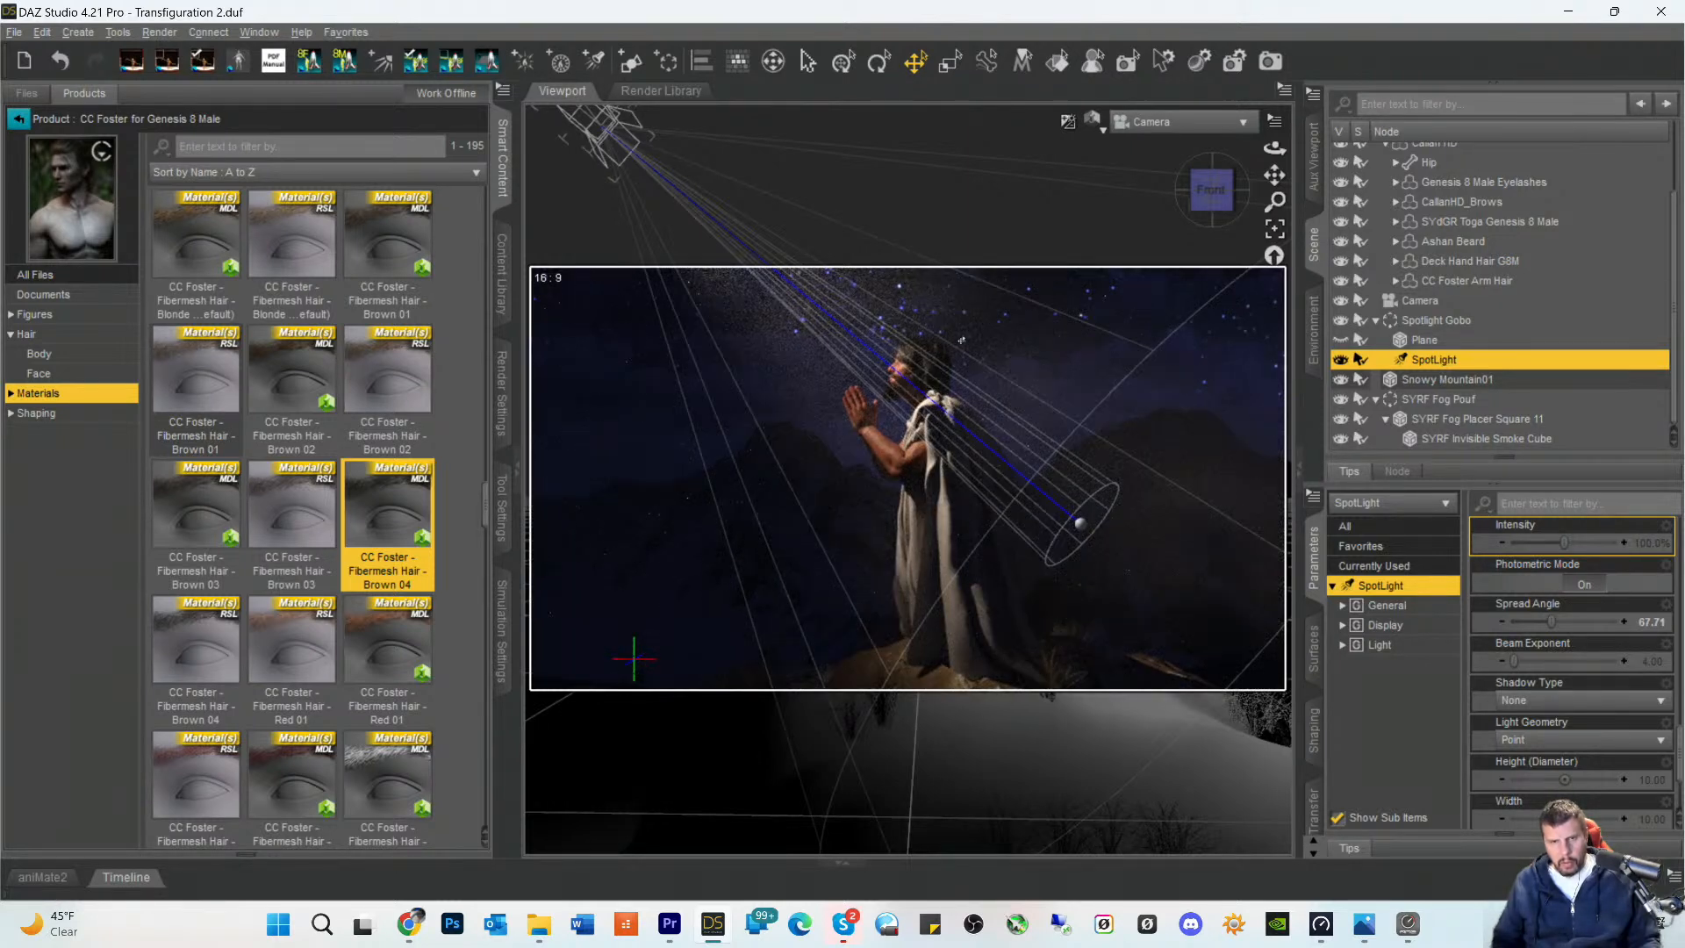
click(906, 232)
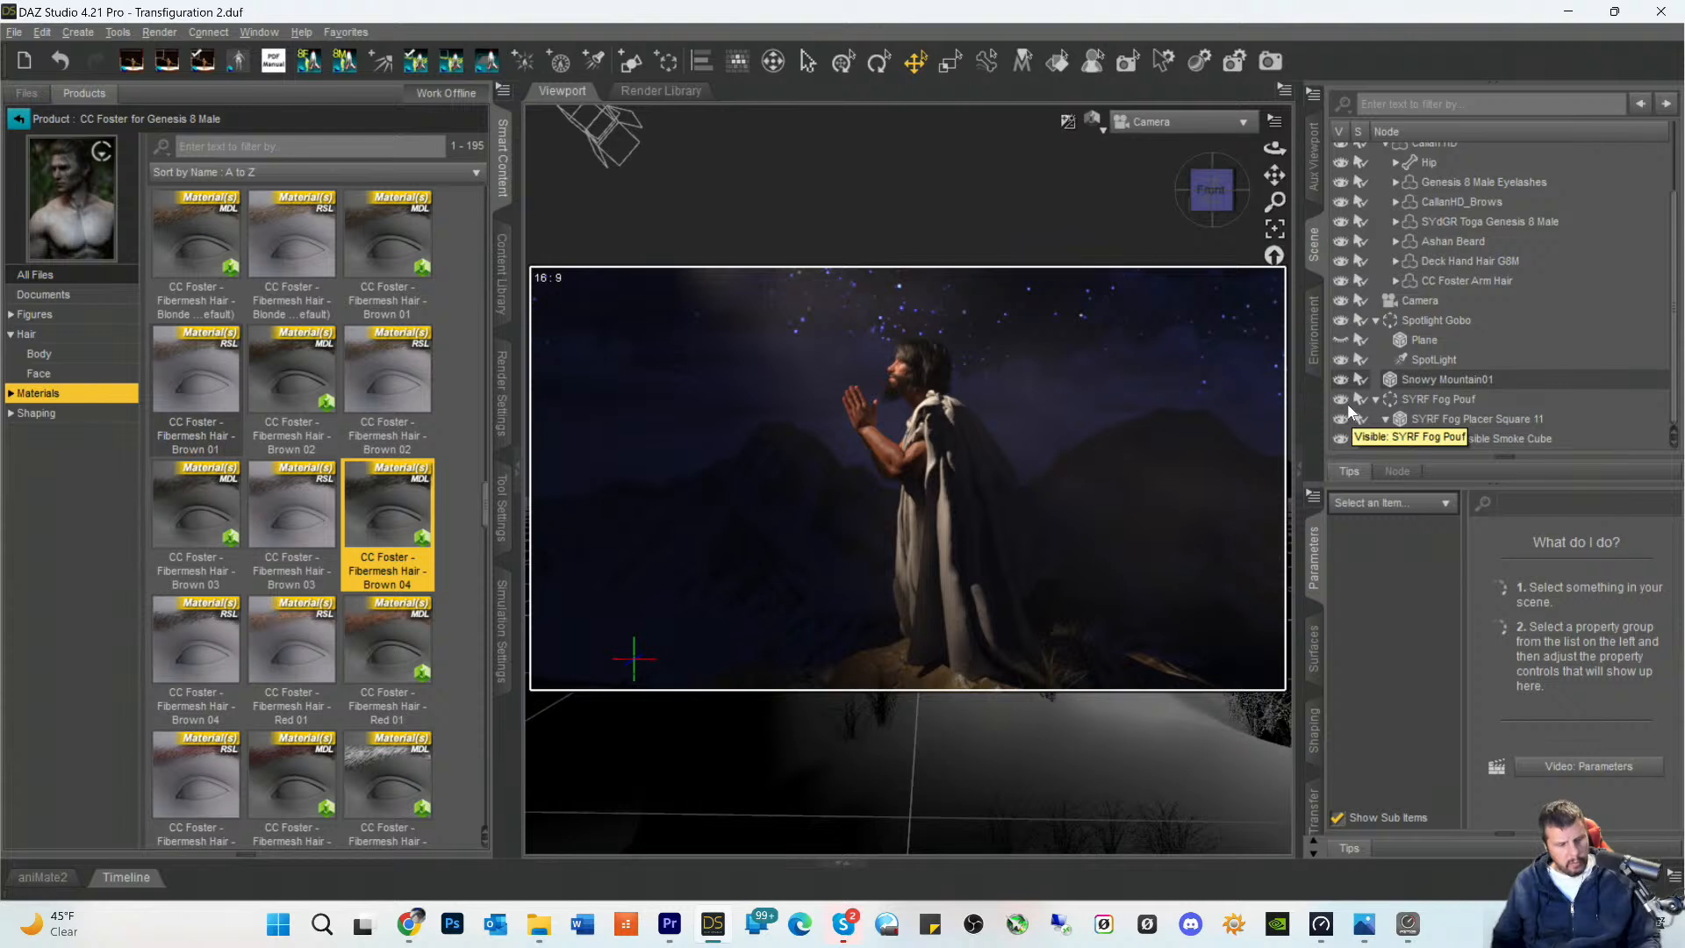
key(ctrl+s)
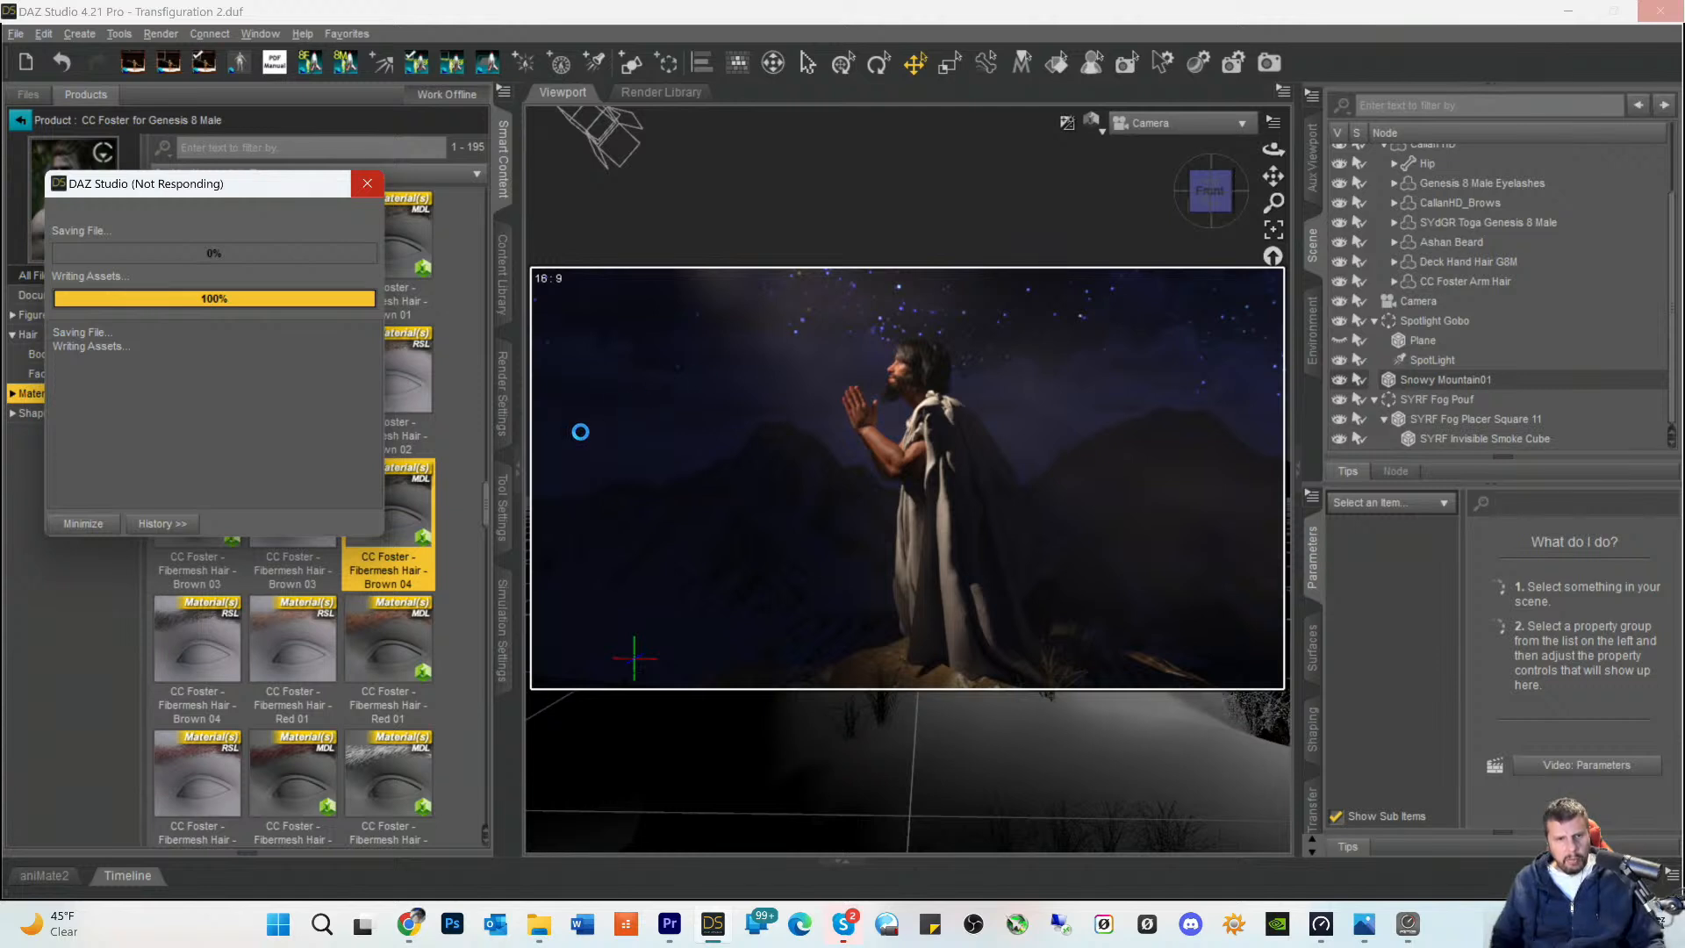
- Set progressive rendering to 15000 Max Samples and 259200 seconds Max Time, with Rendering Quality Enable off
click(504, 418)
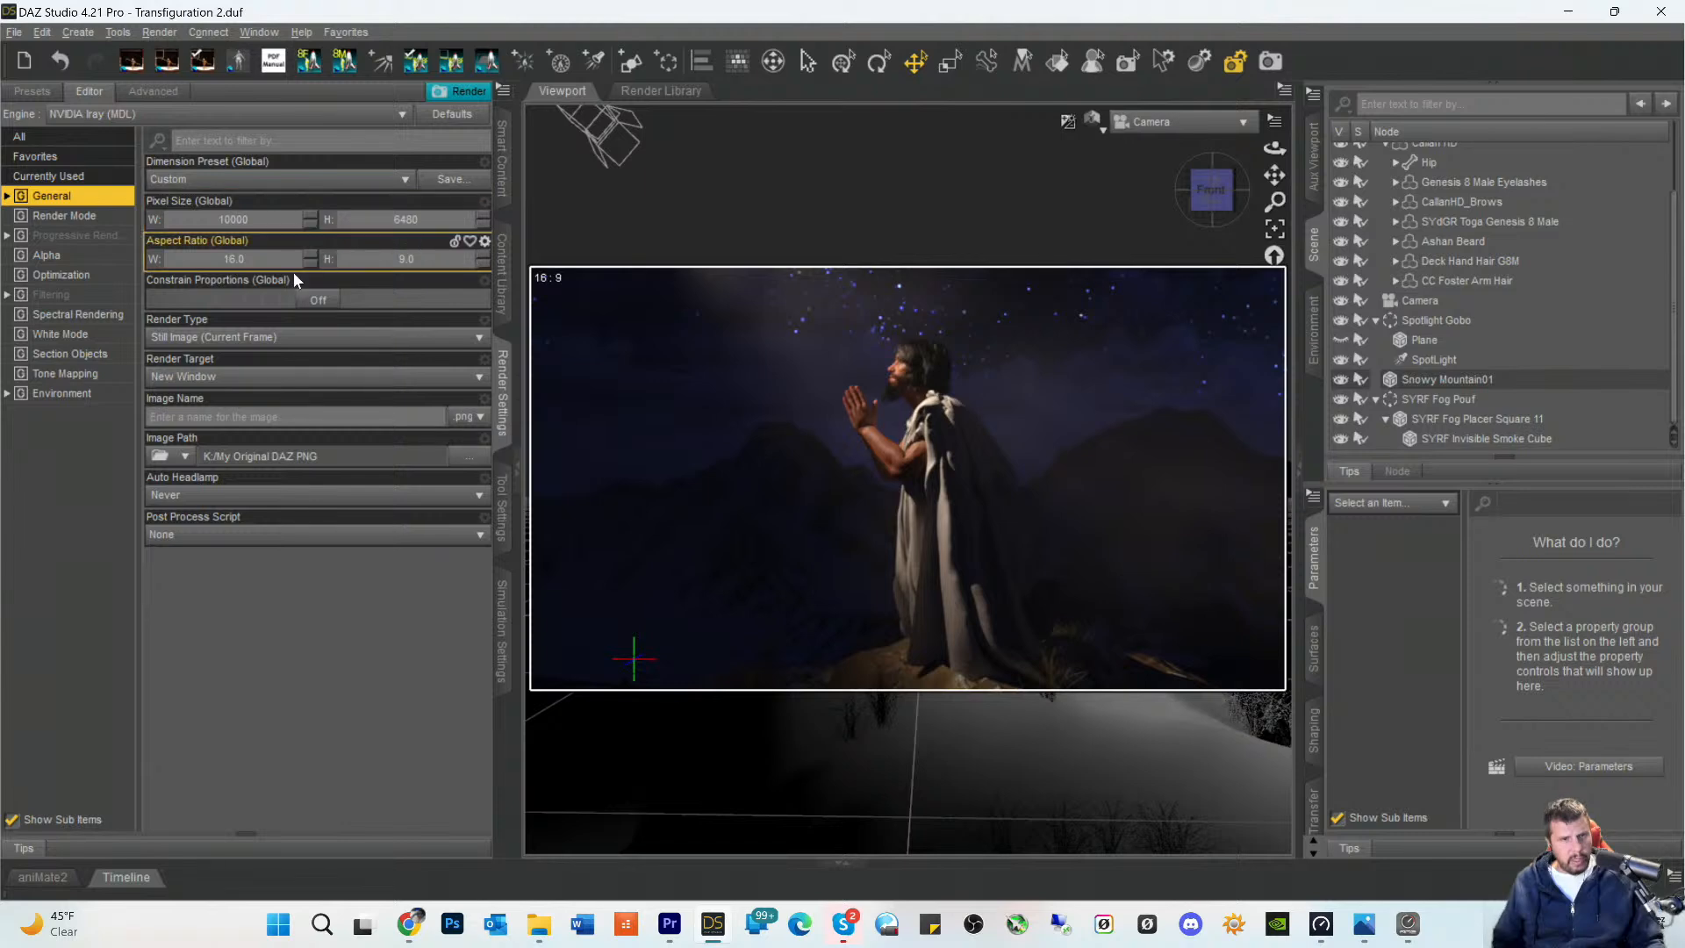
click(61, 235)
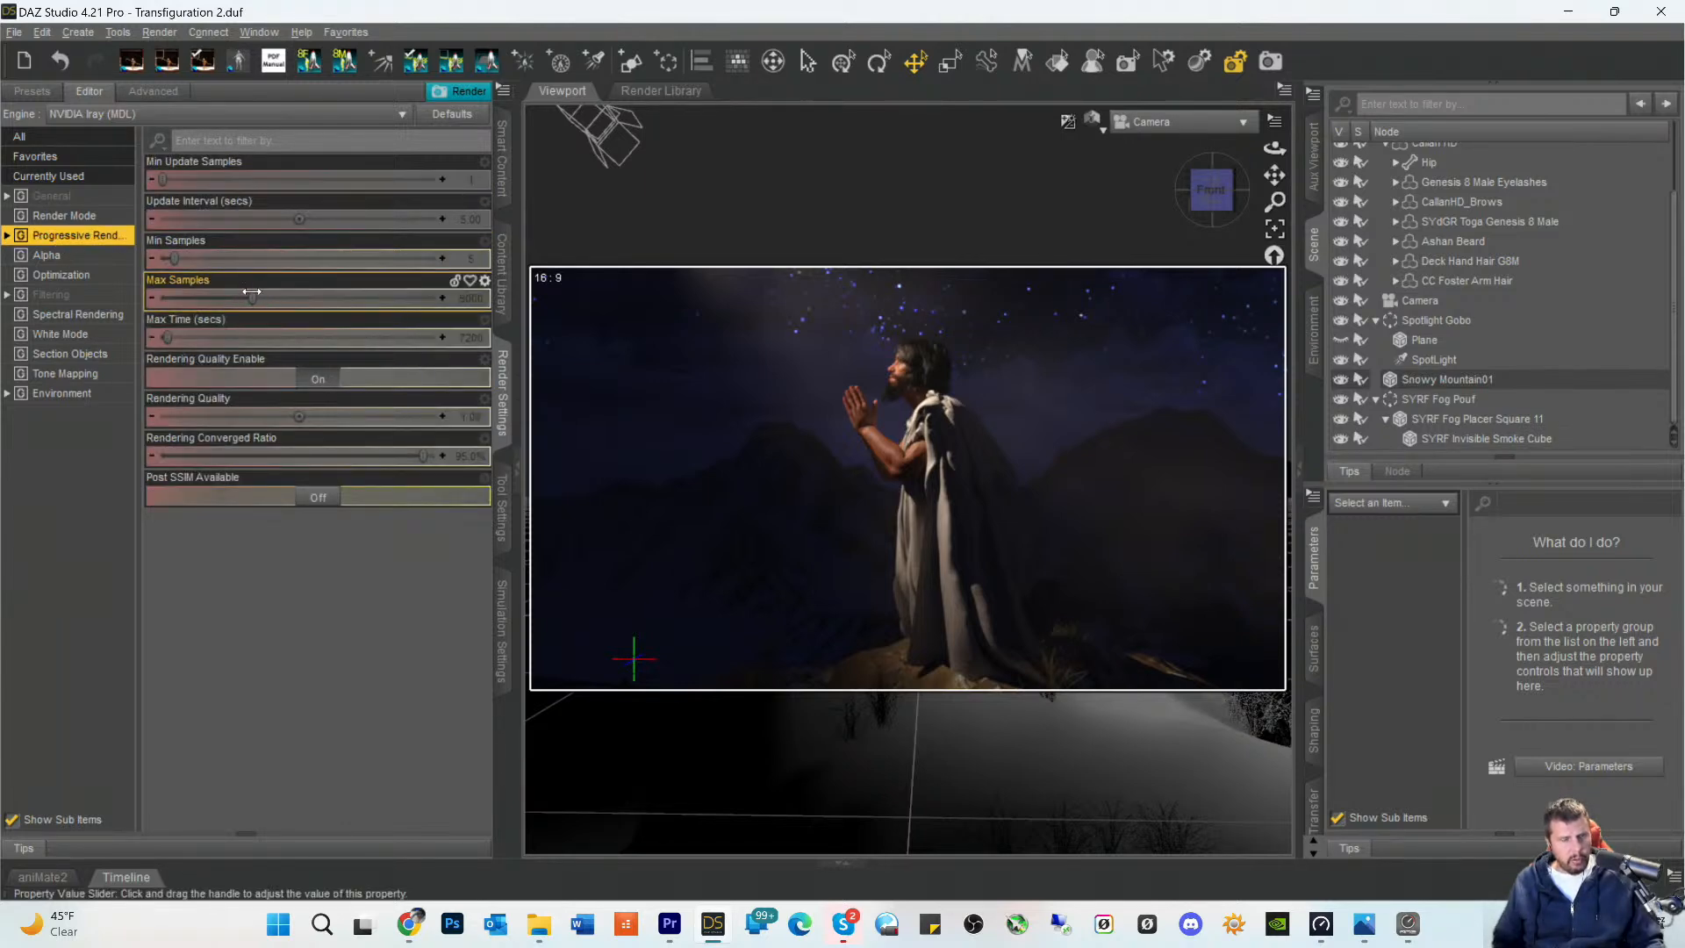
drag(252, 293, 438, 296)
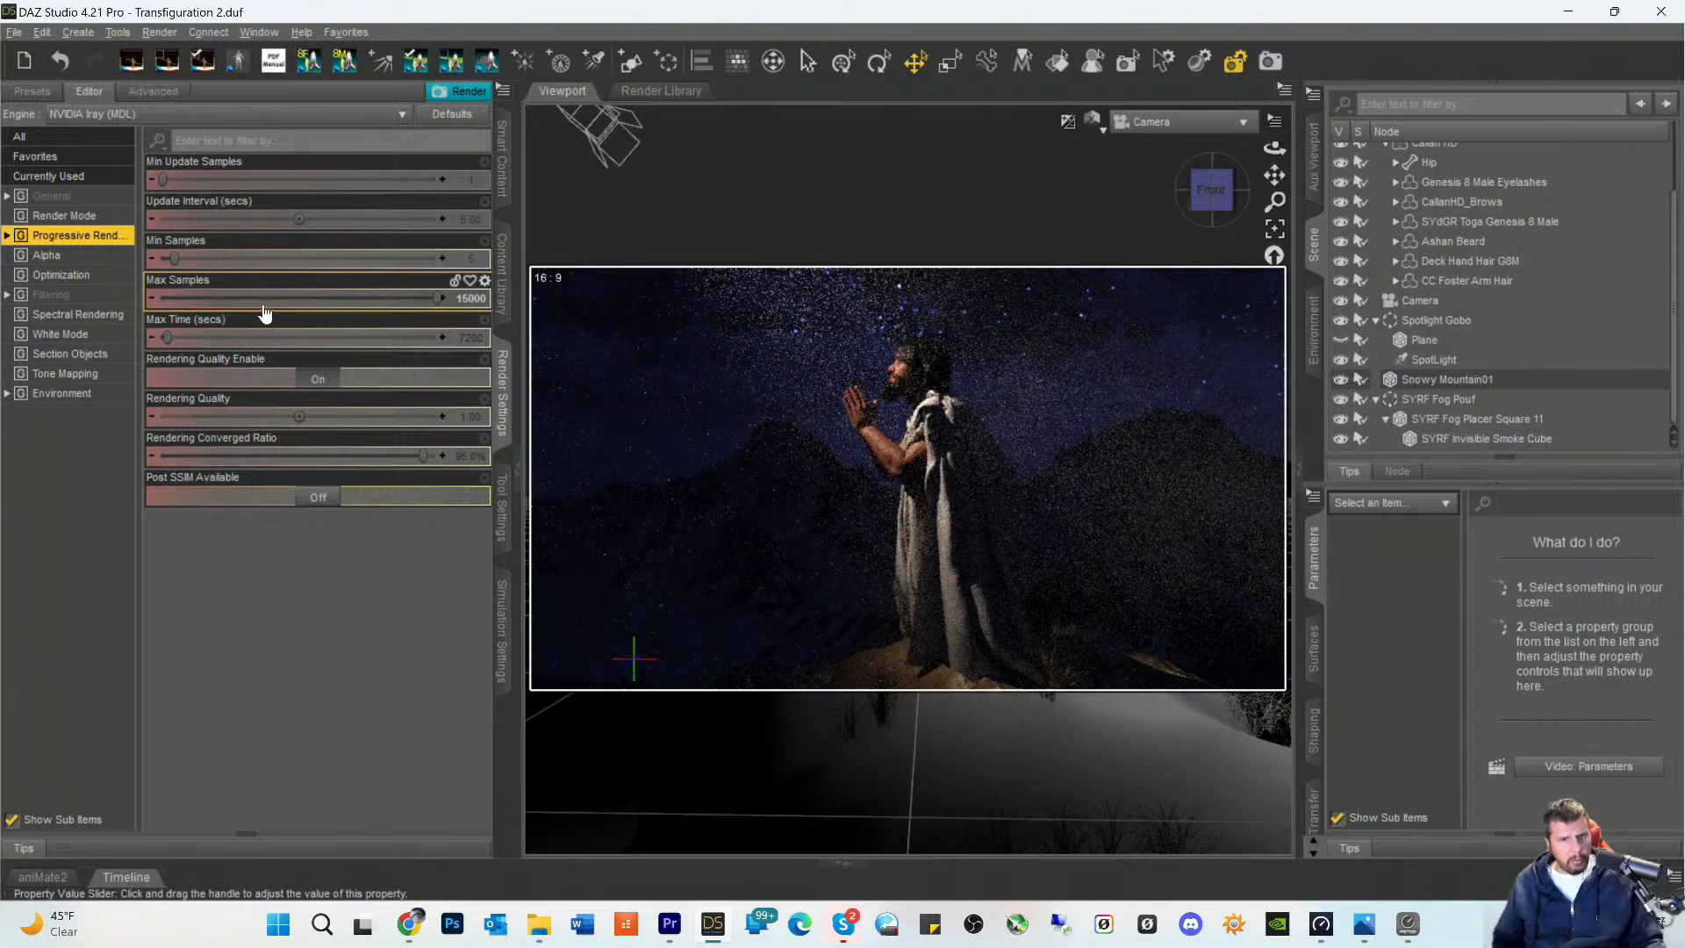
drag(167, 337, 438, 338)
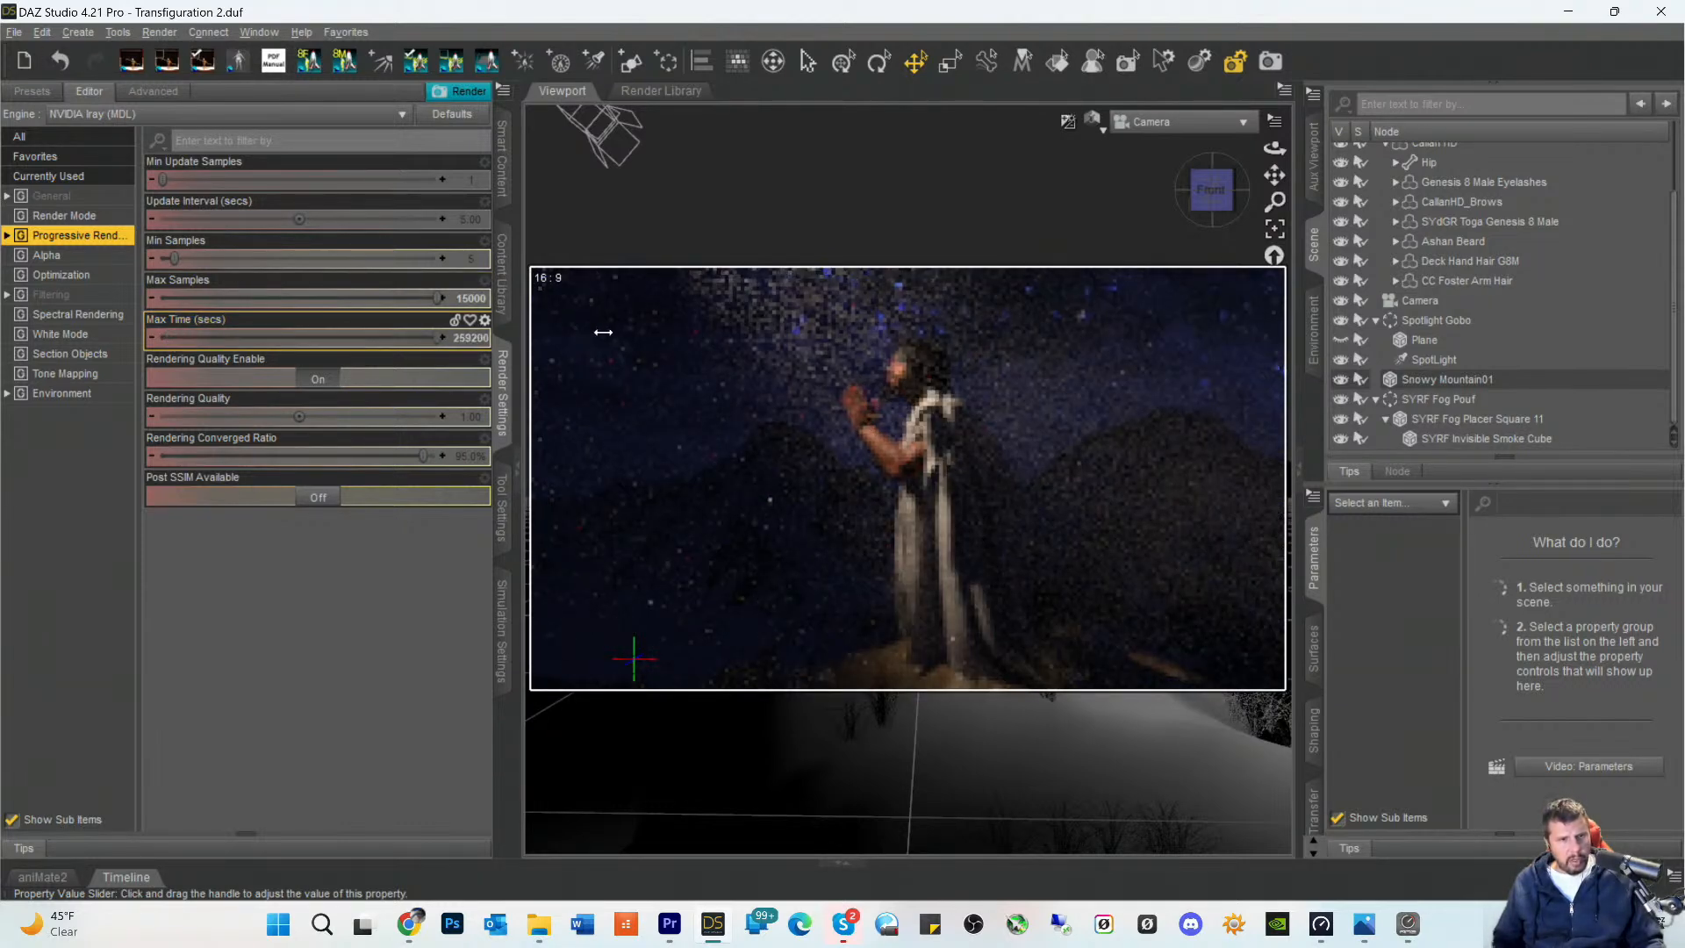
click(319, 378)
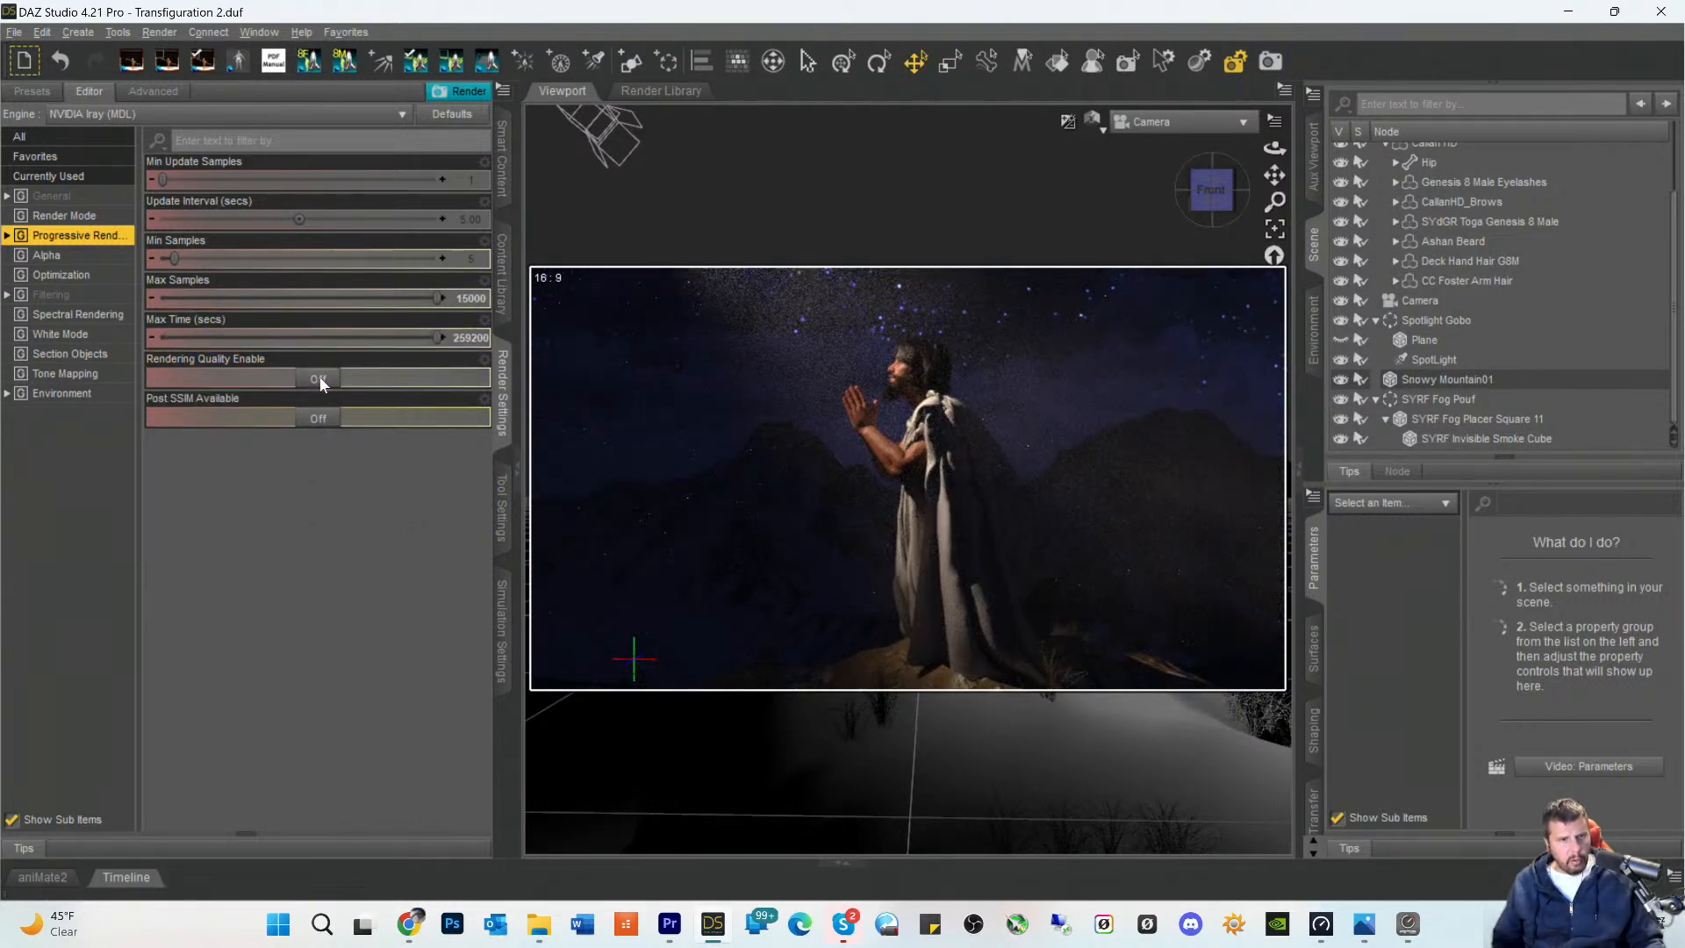
- Turn on Spectral Rendering and review the render mode and progressive rendering settings
click(54, 315)
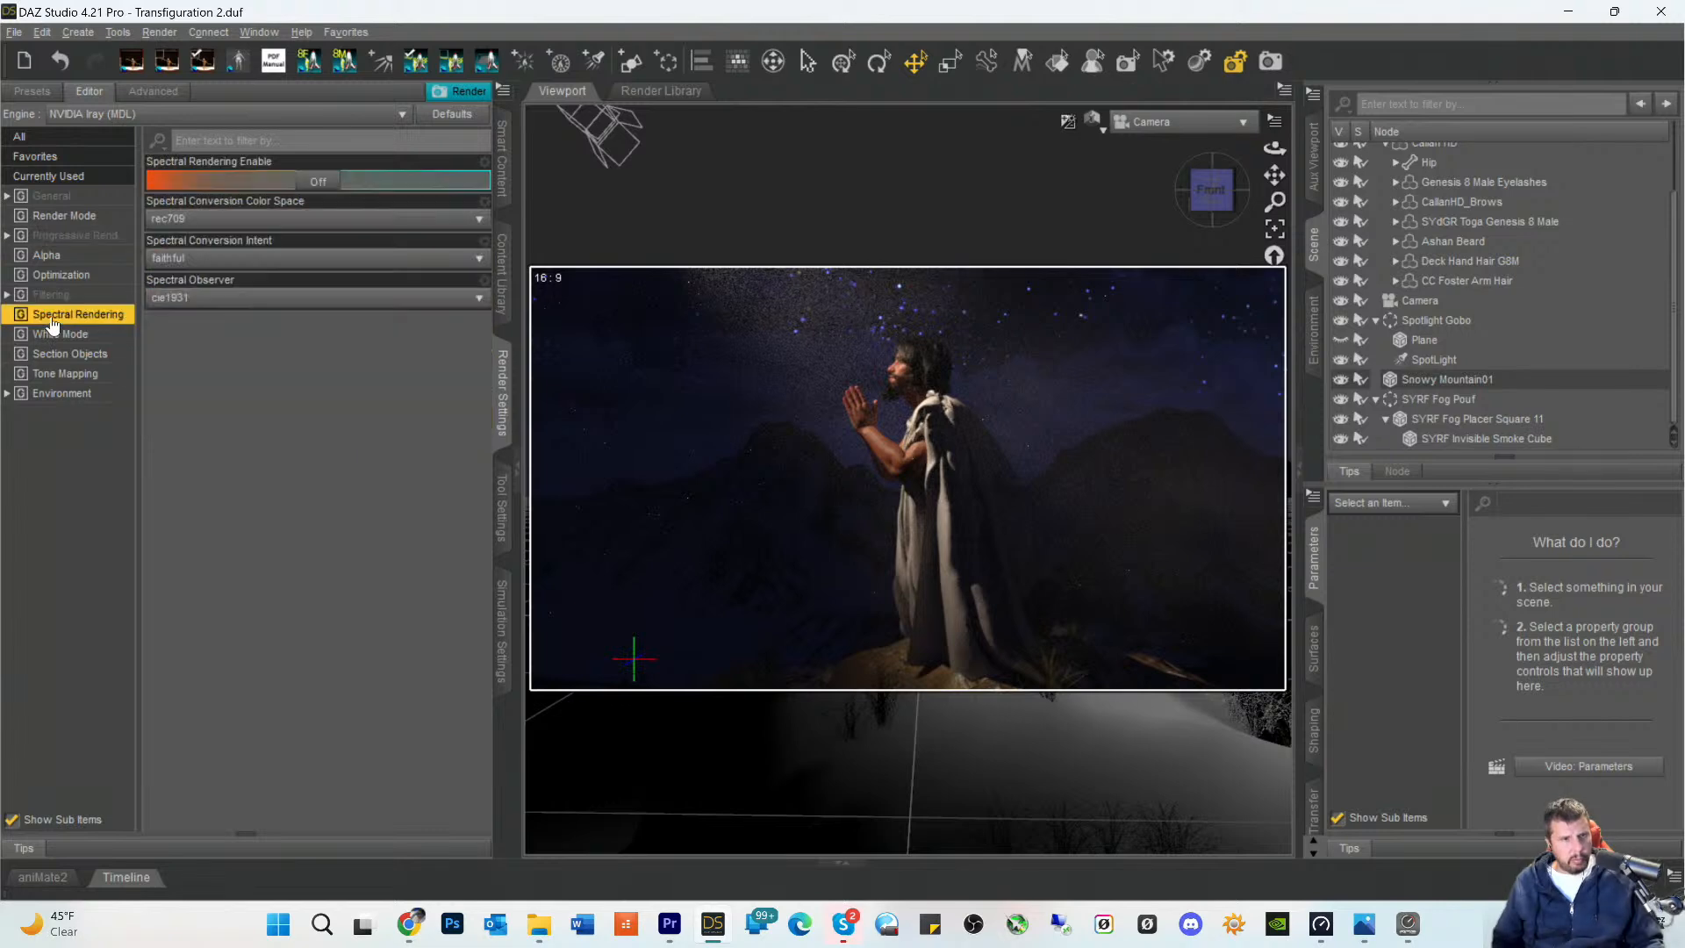
click(317, 181)
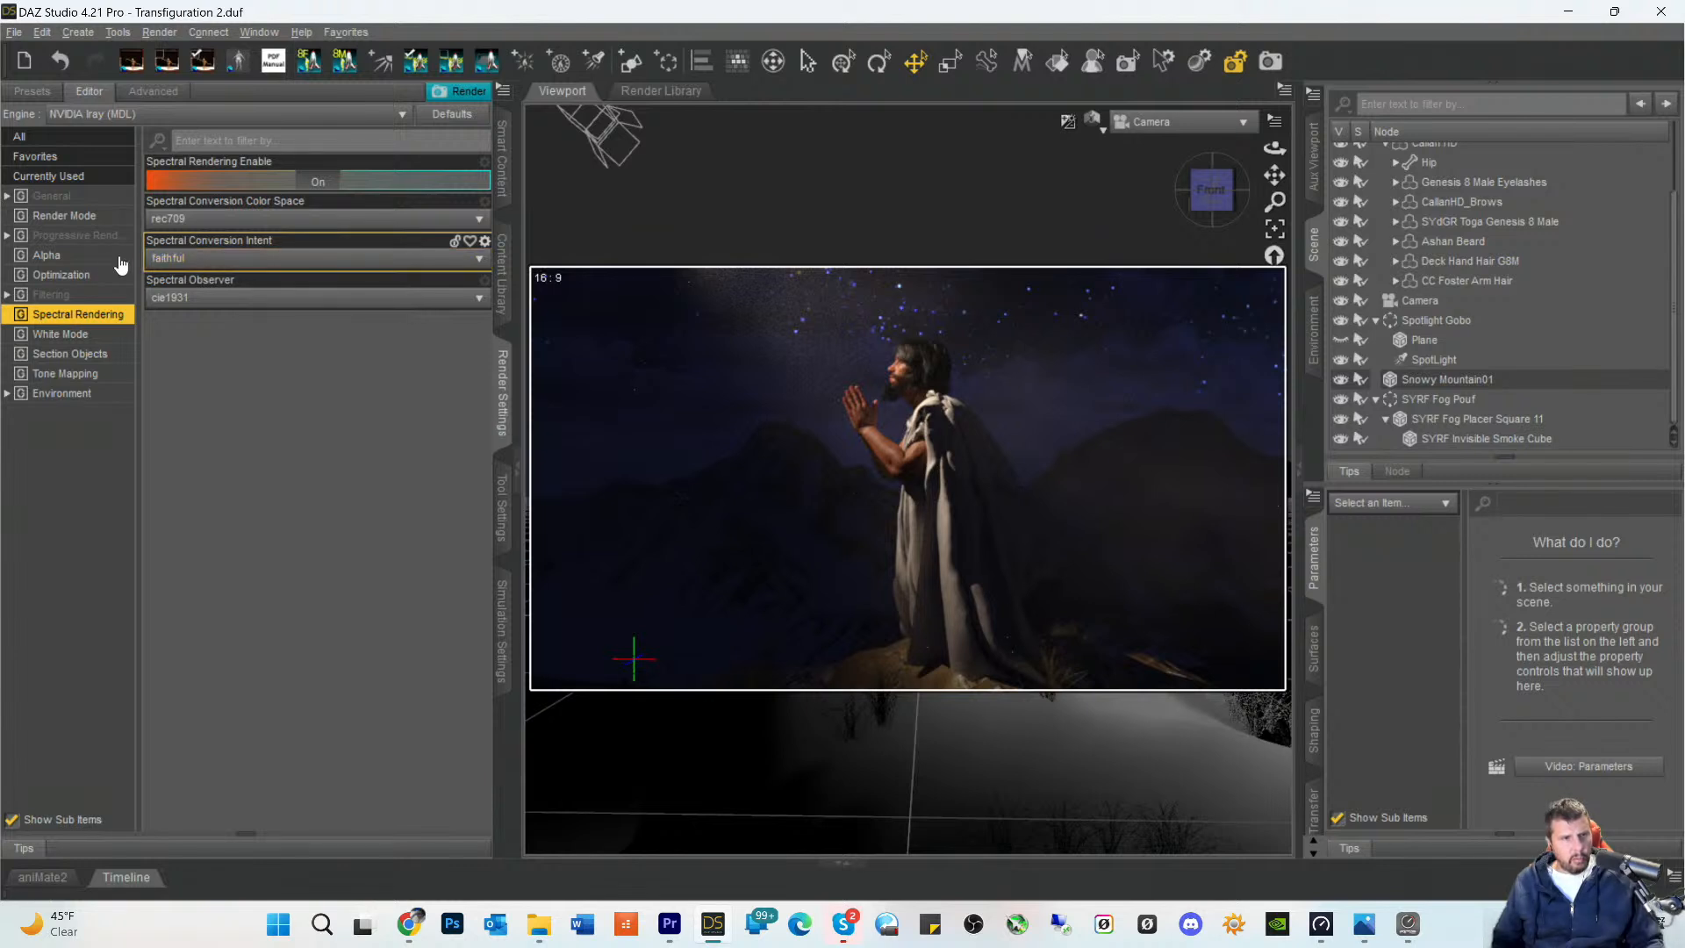
click(64, 217)
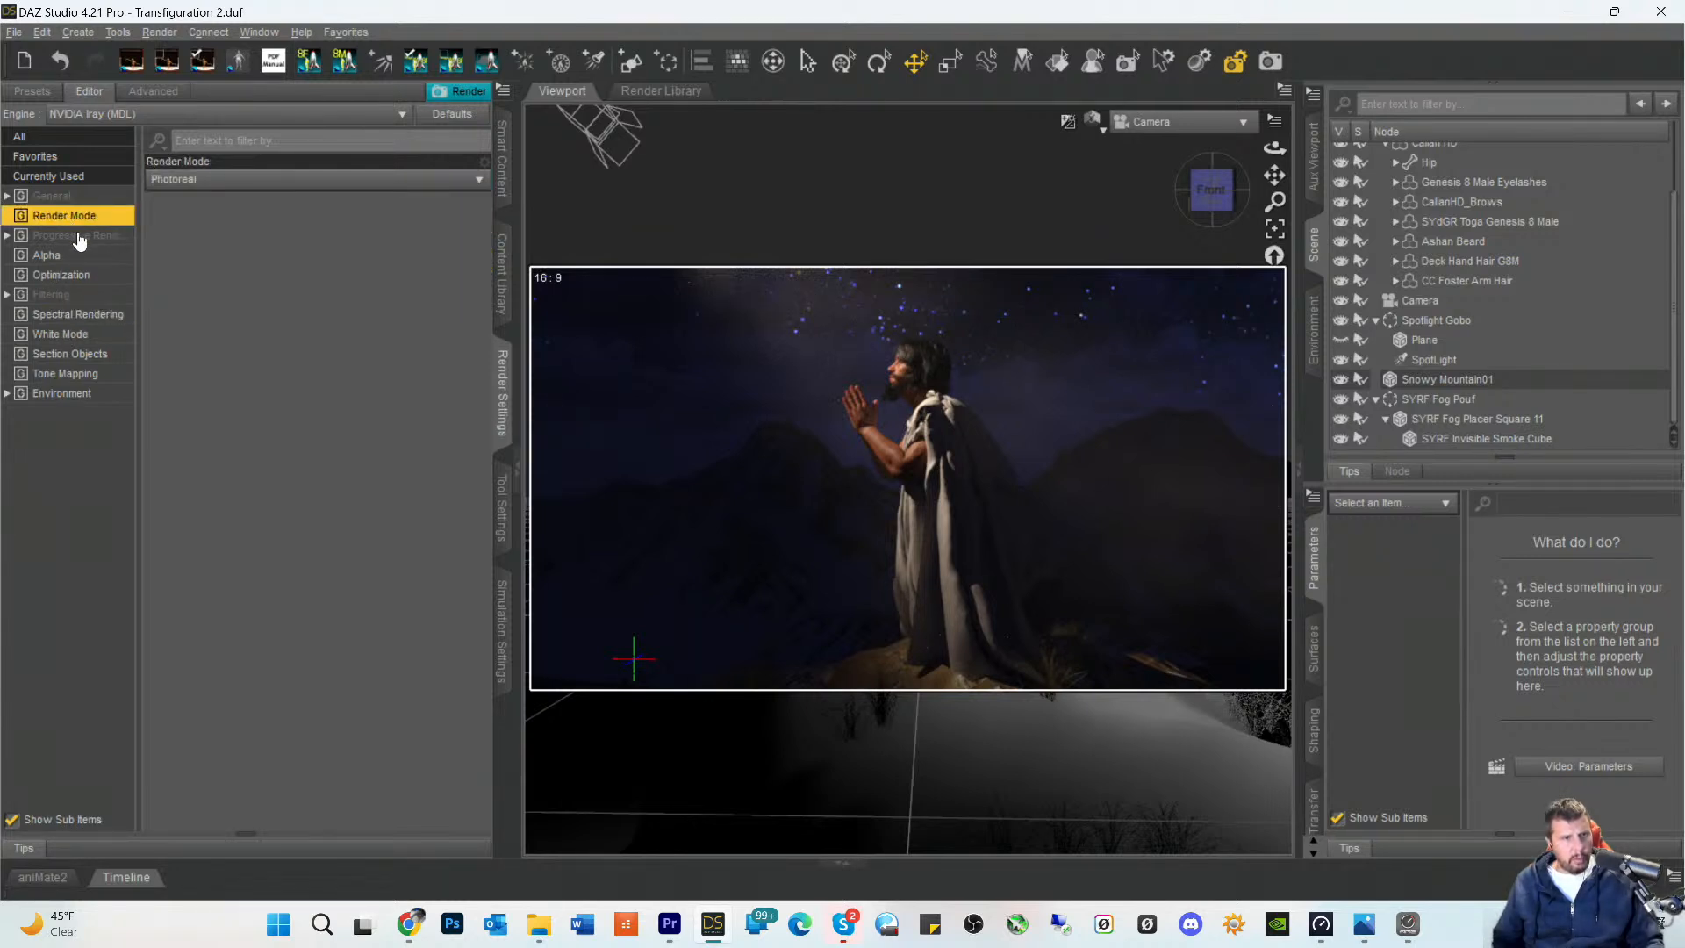
click(80, 238)
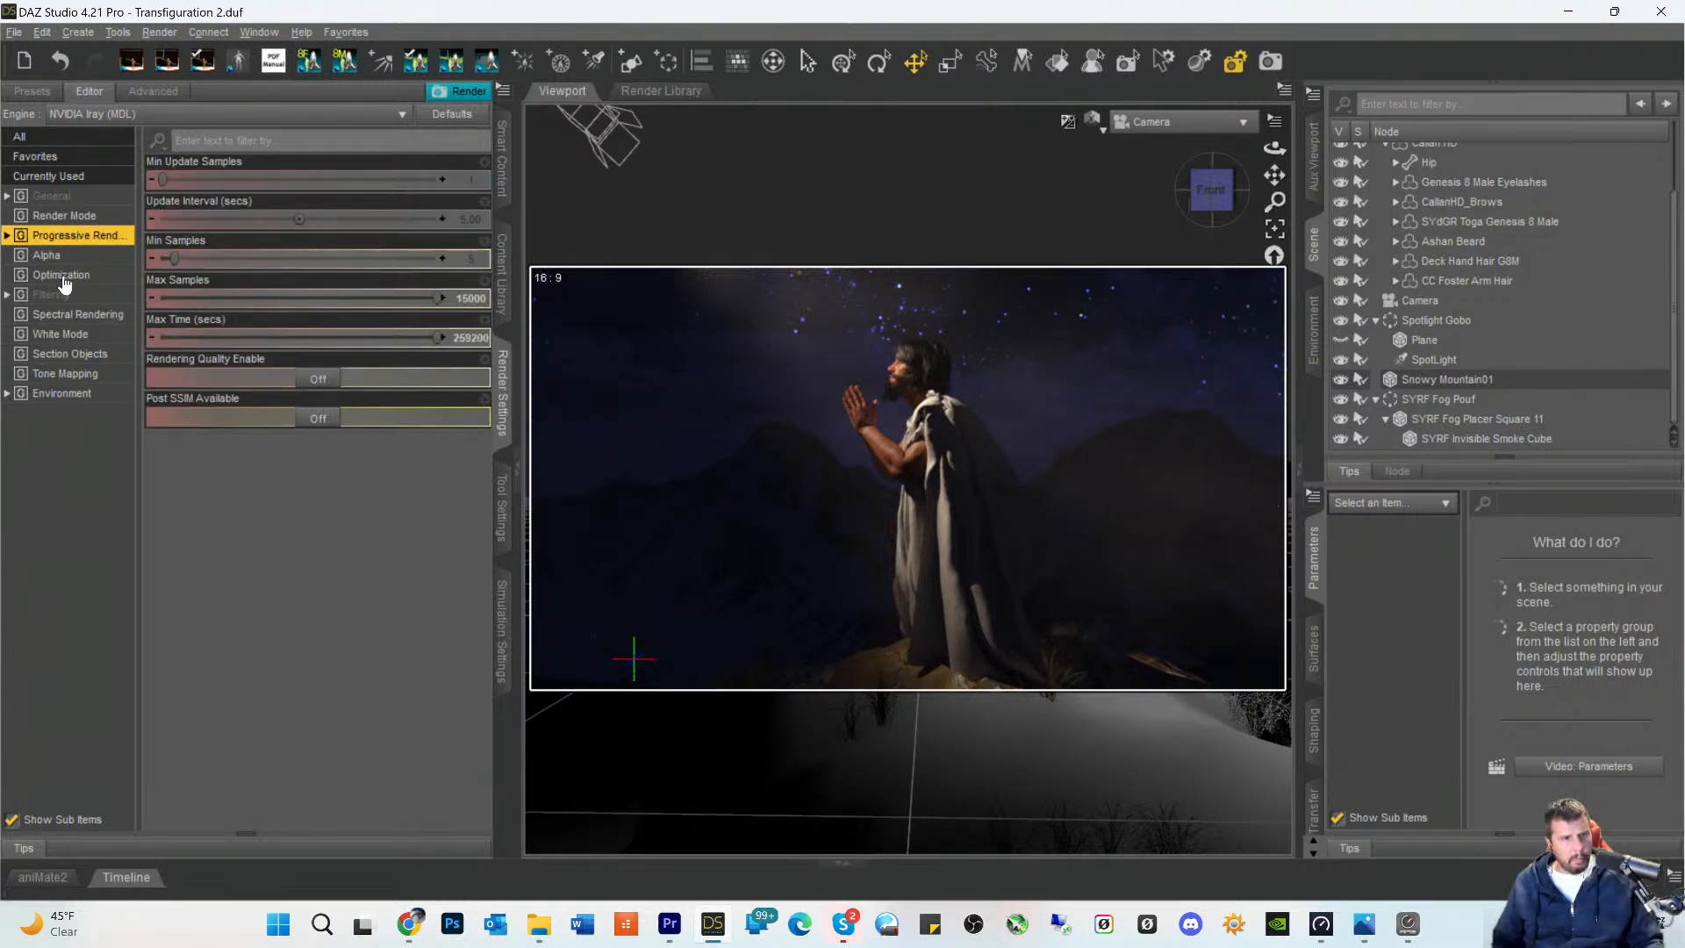
- Try the Caustic Sampler in the render optimization settings and turn it back off
click(63, 279)
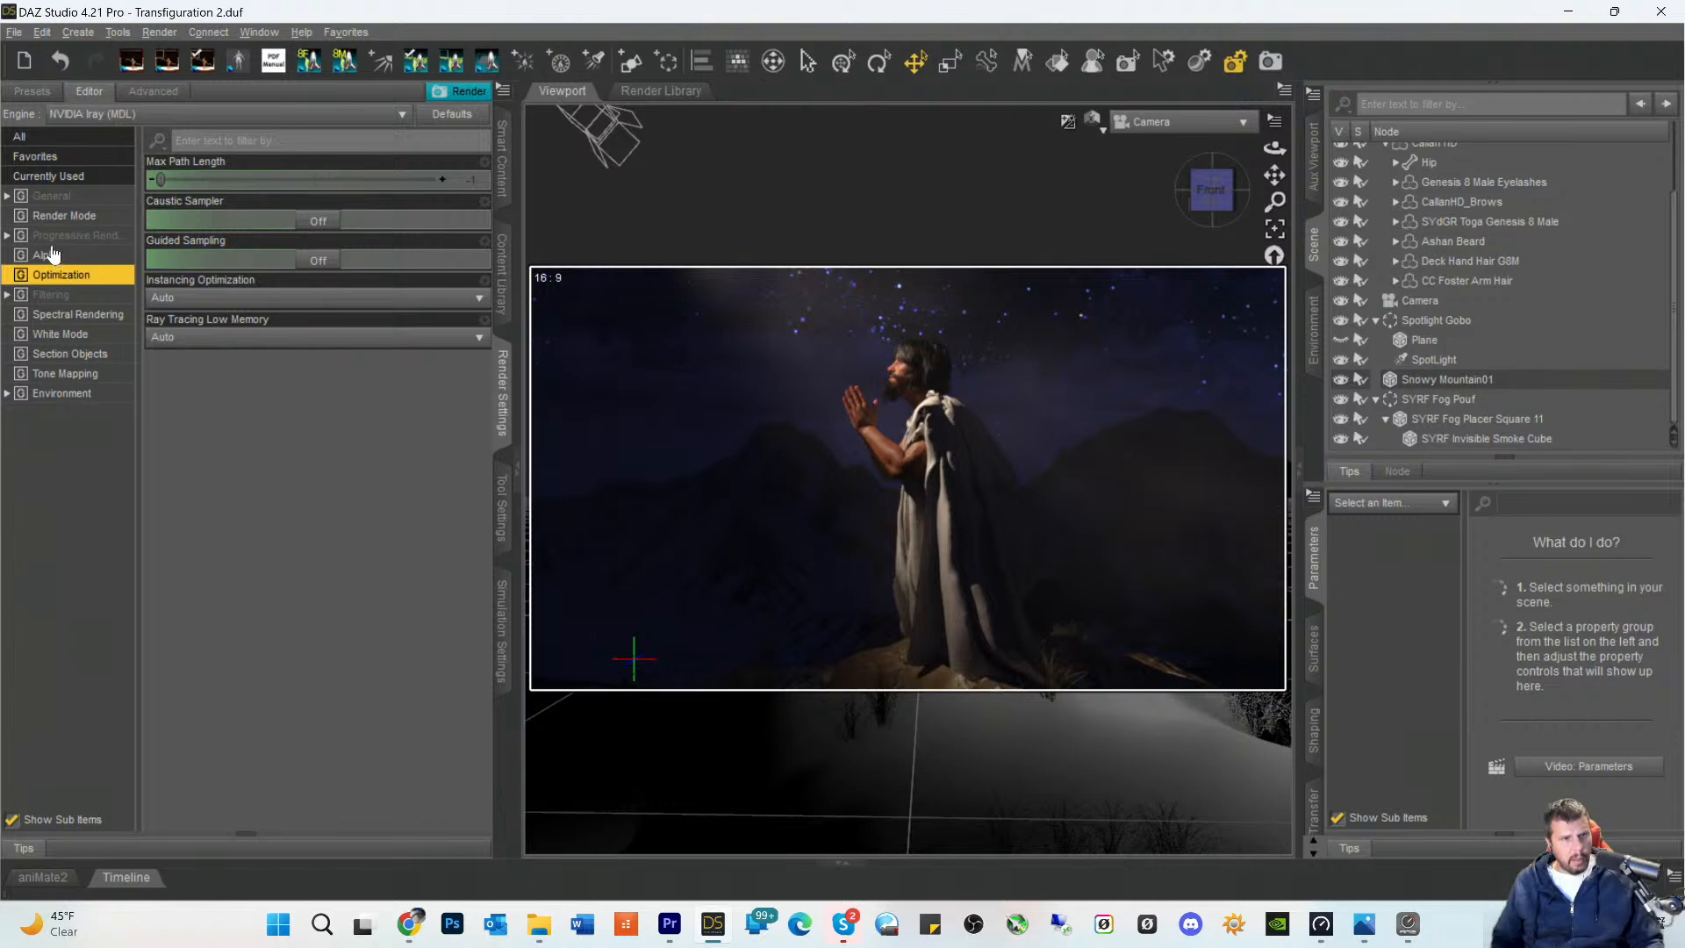
click(319, 223)
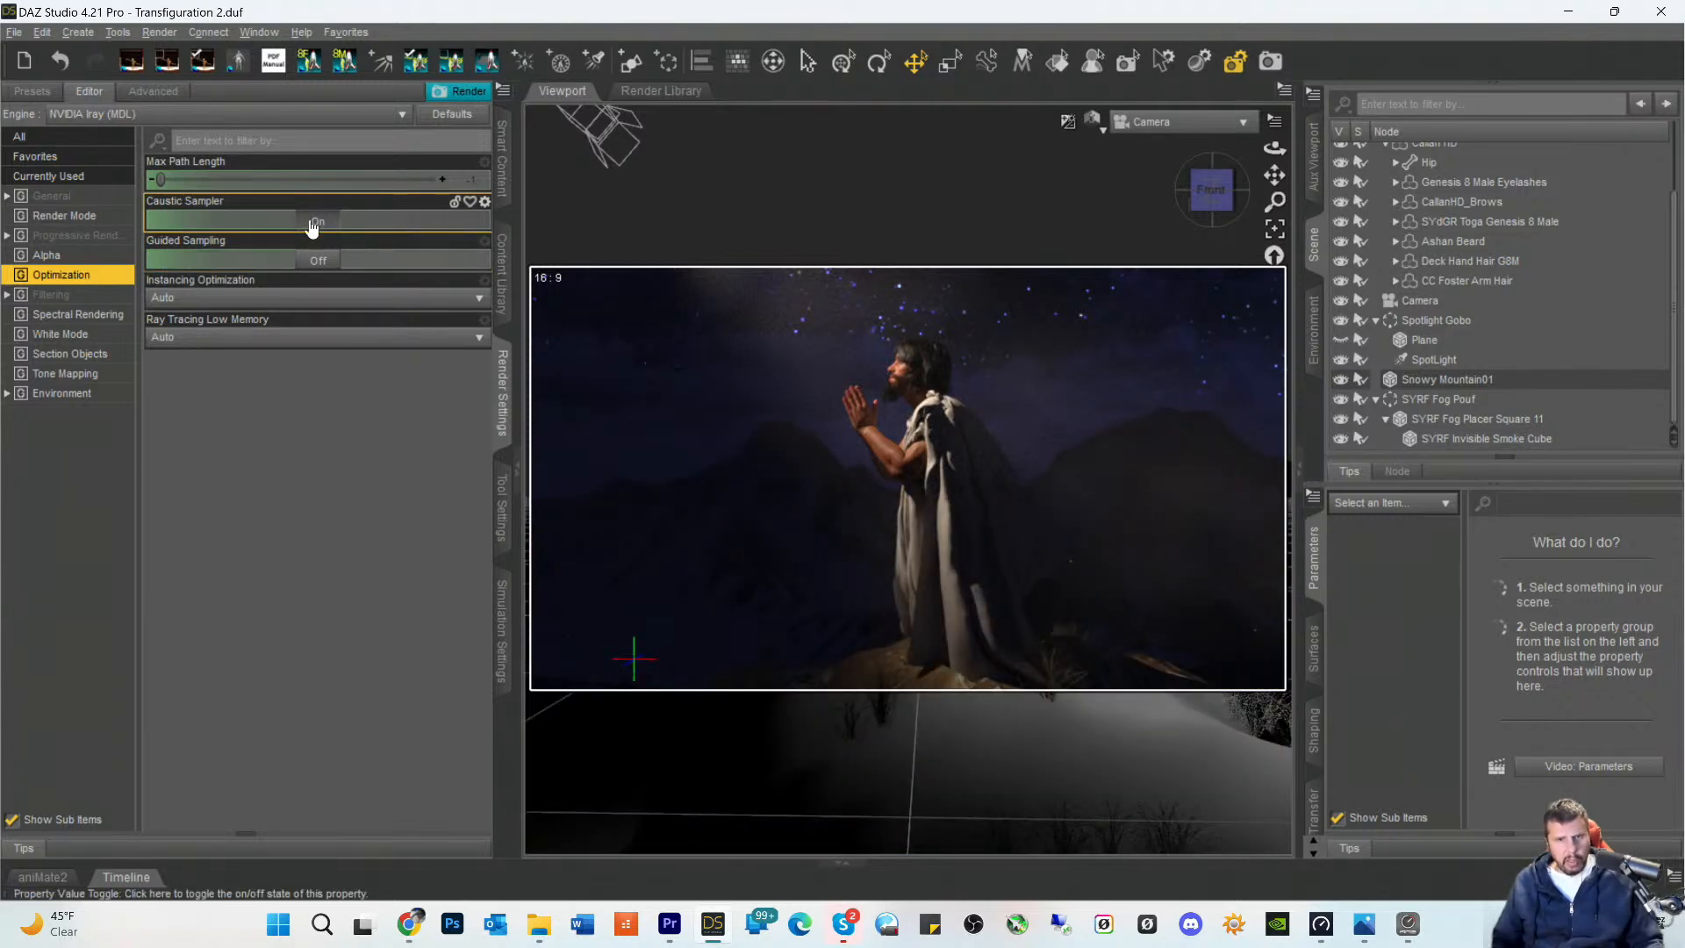
click(312, 222)
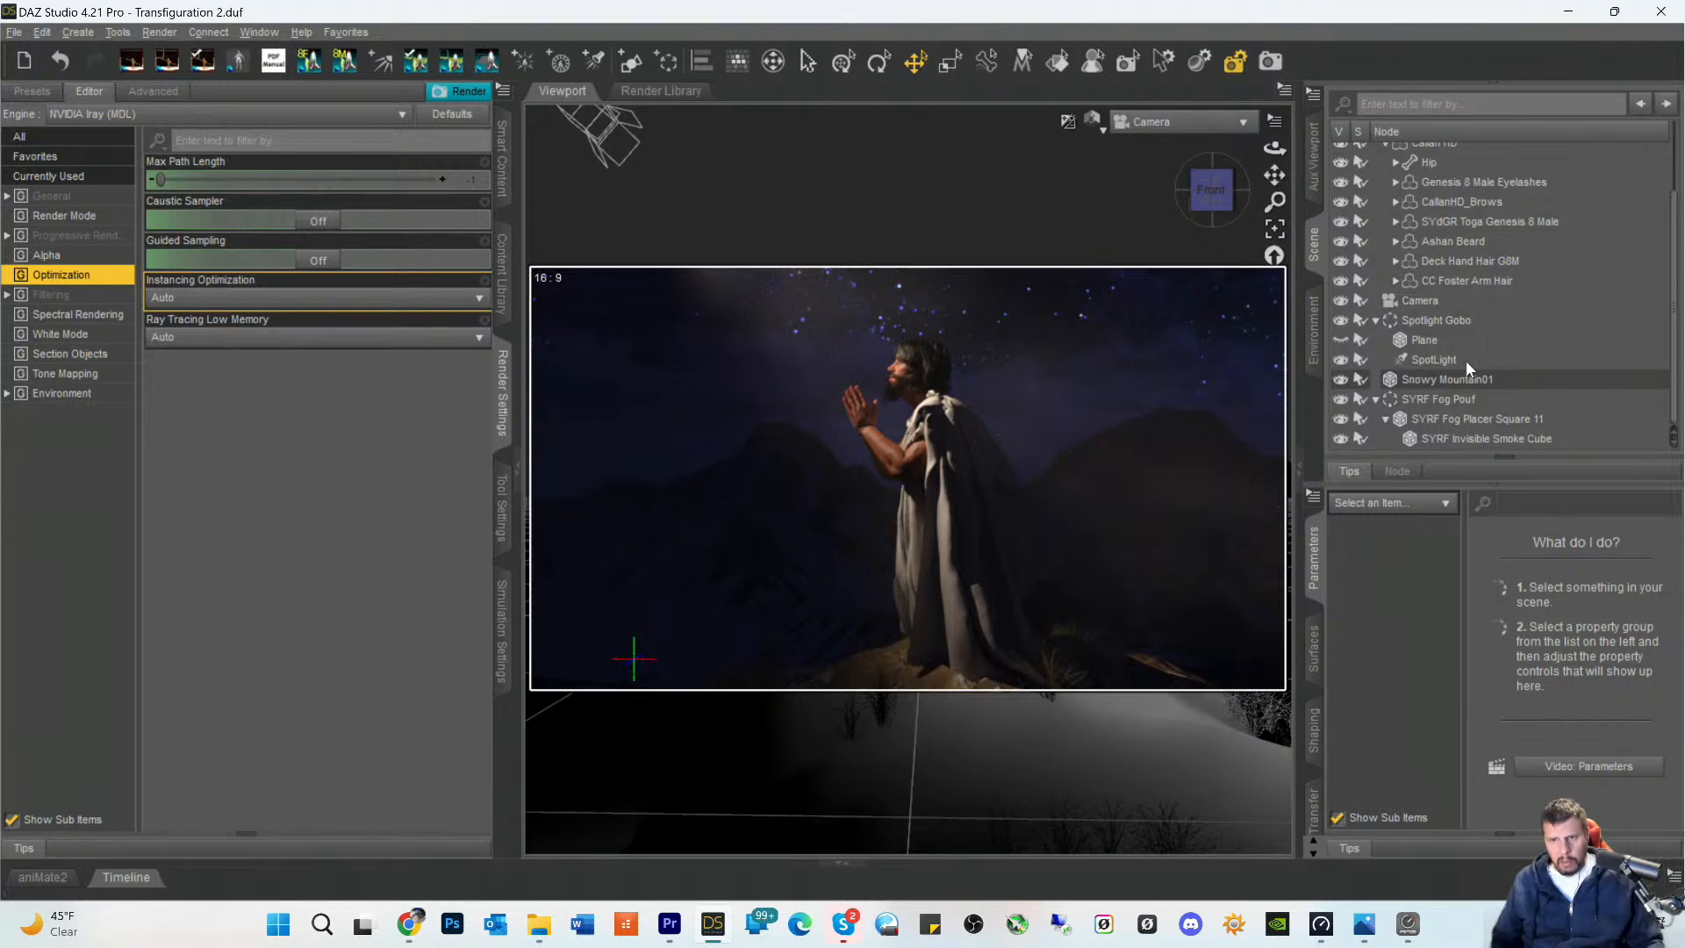
- Open the SYRF Invisible Smoke Cube's surface settings and set its Density Multiplier to 16
click(1452, 398)
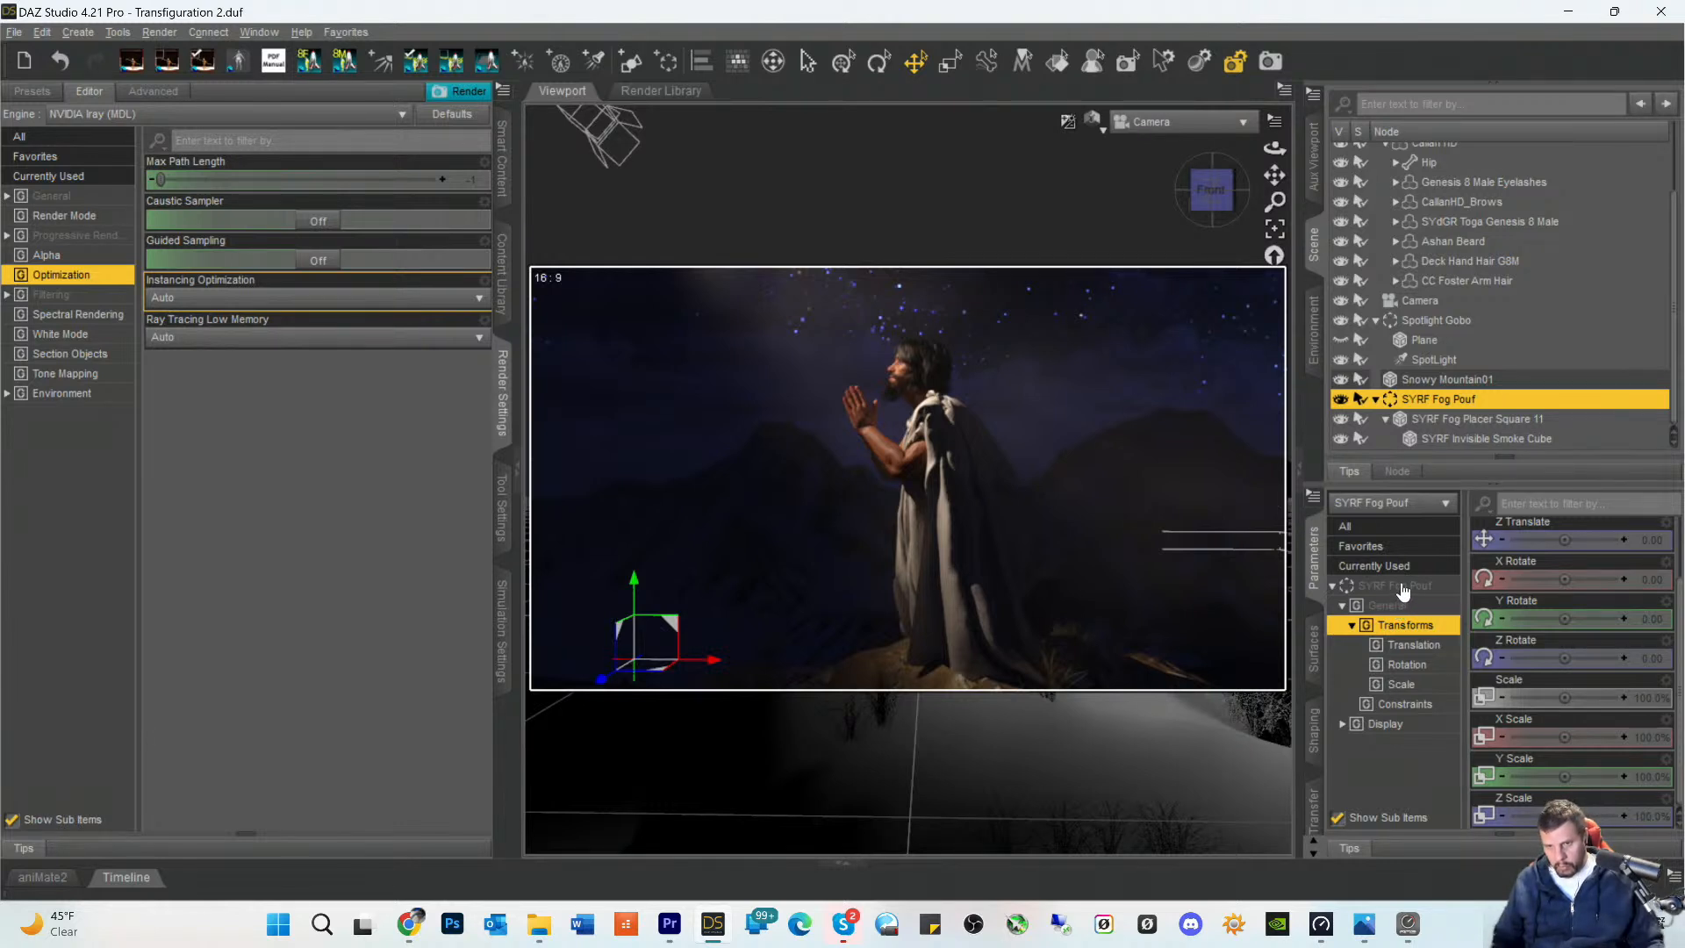
click(1314, 649)
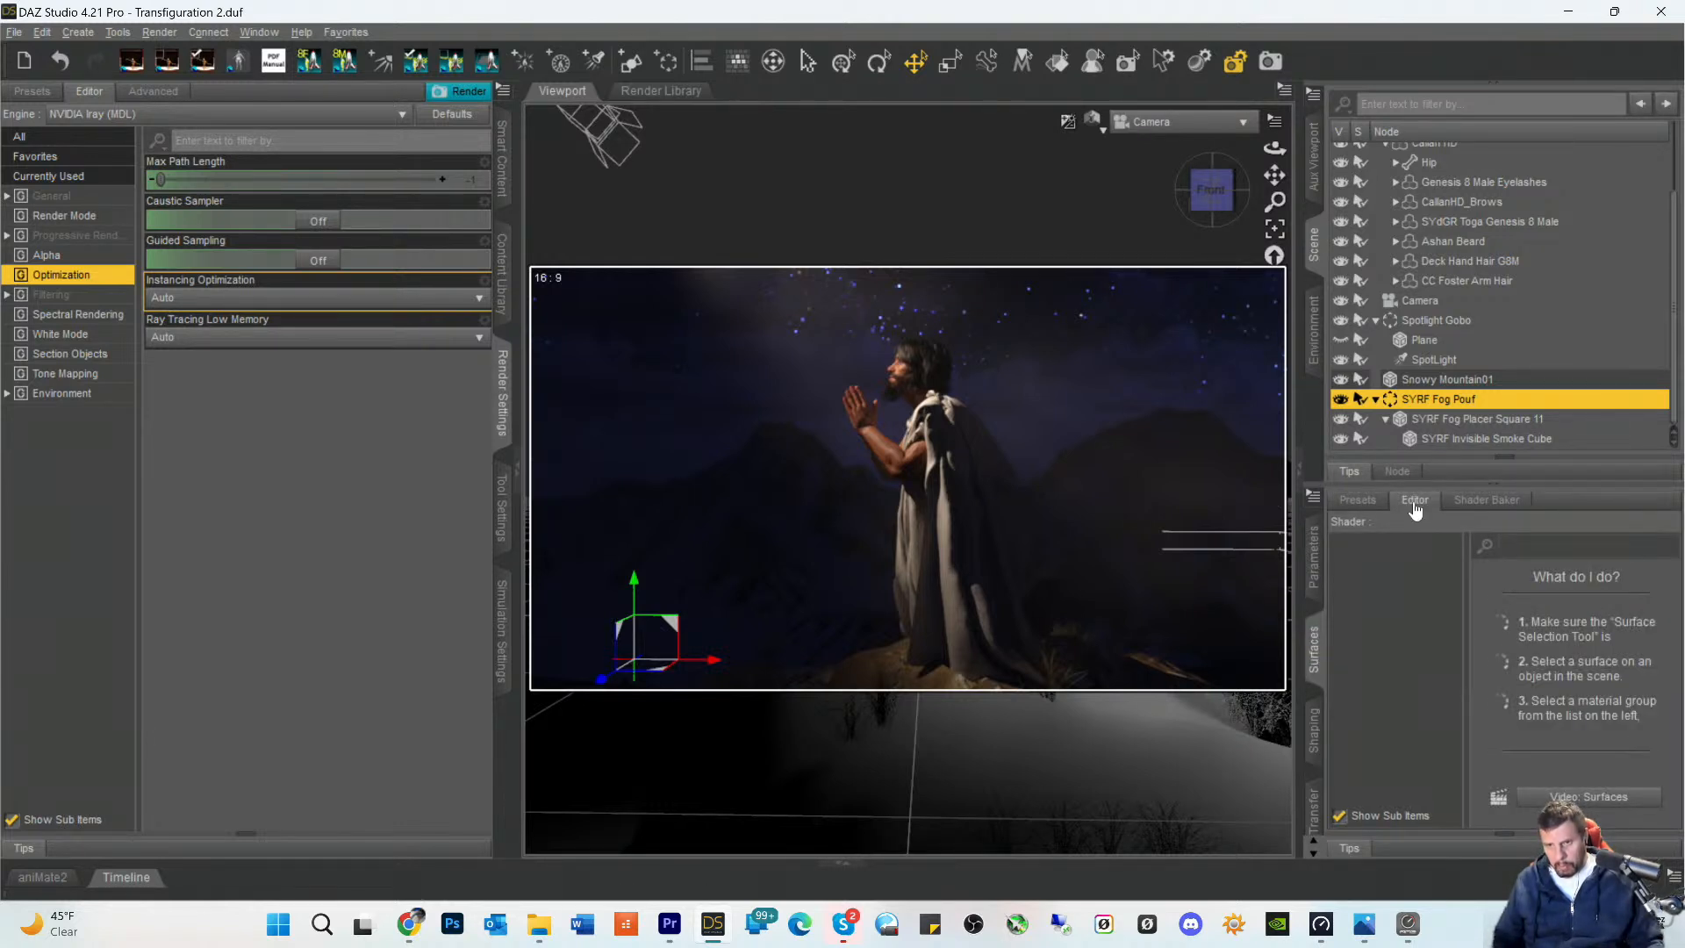
click(1464, 439)
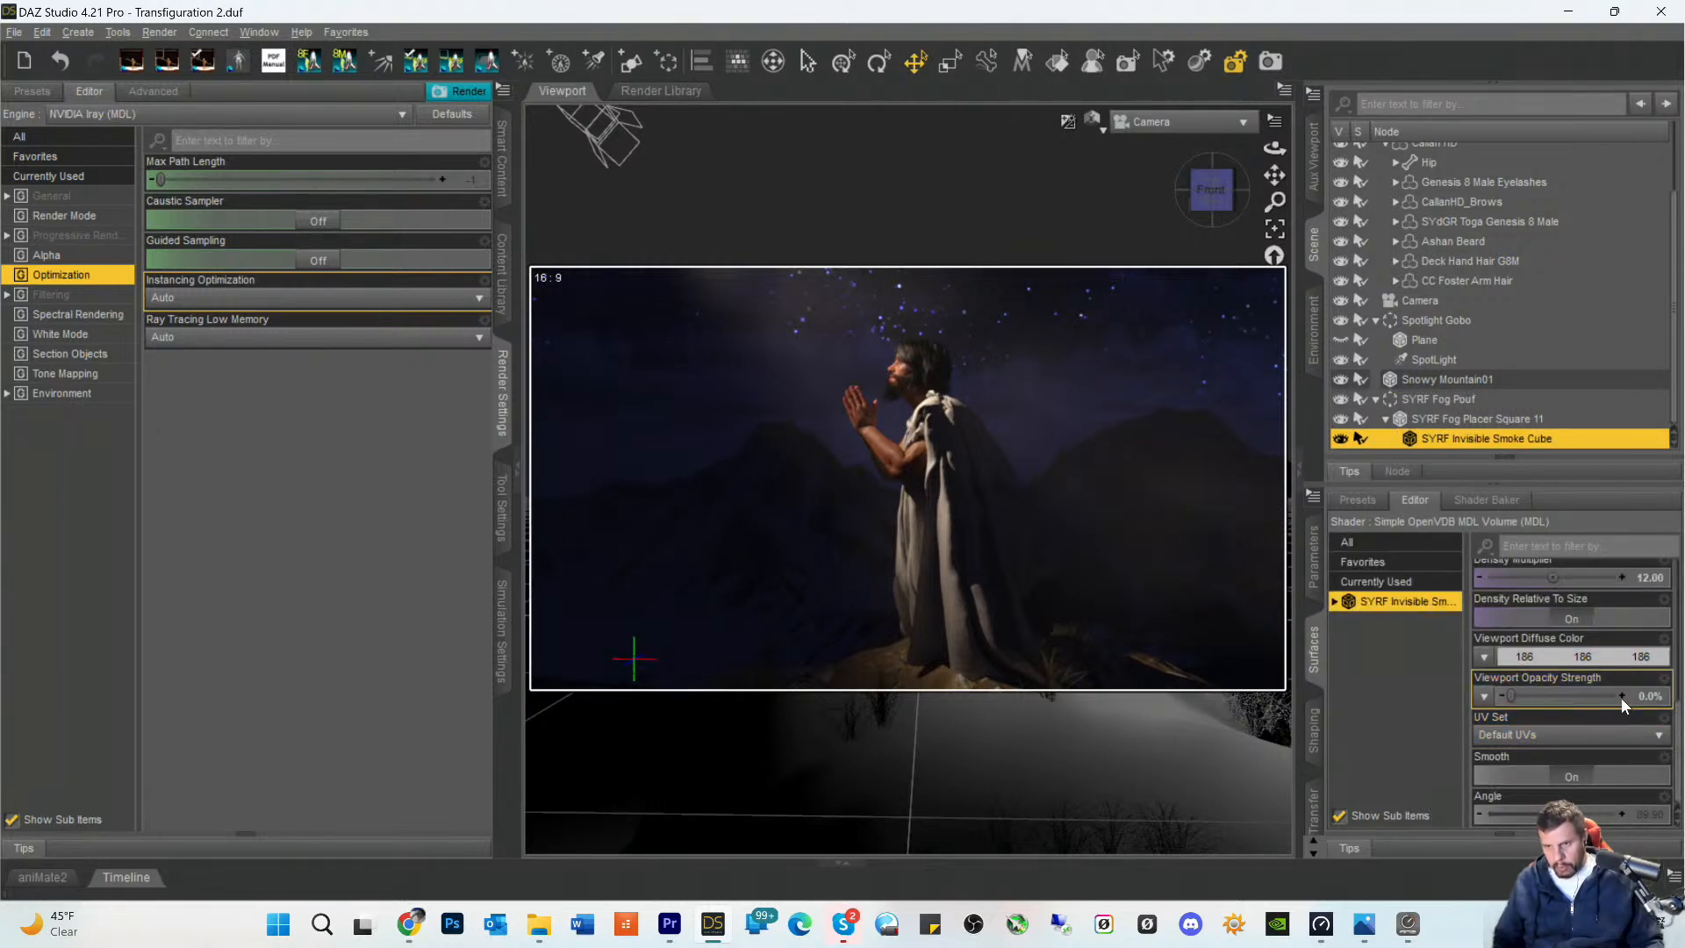
scroll(1620, 698, up, 3)
click(1646, 697)
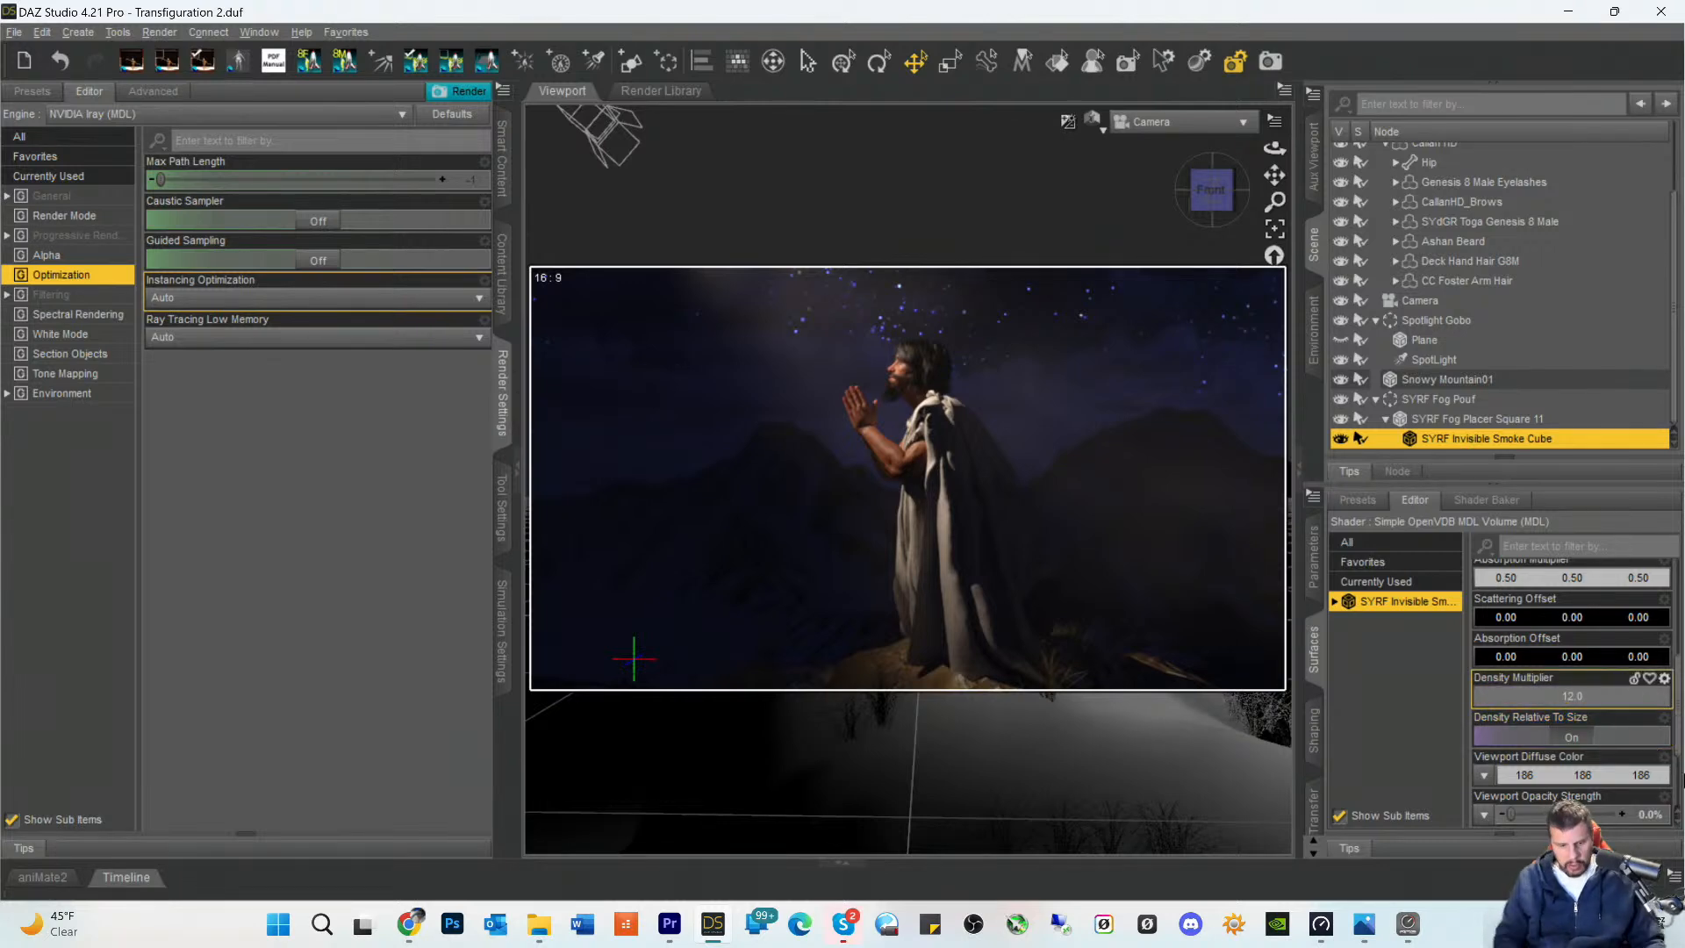
key(Delete)
text(6)
key(Return)
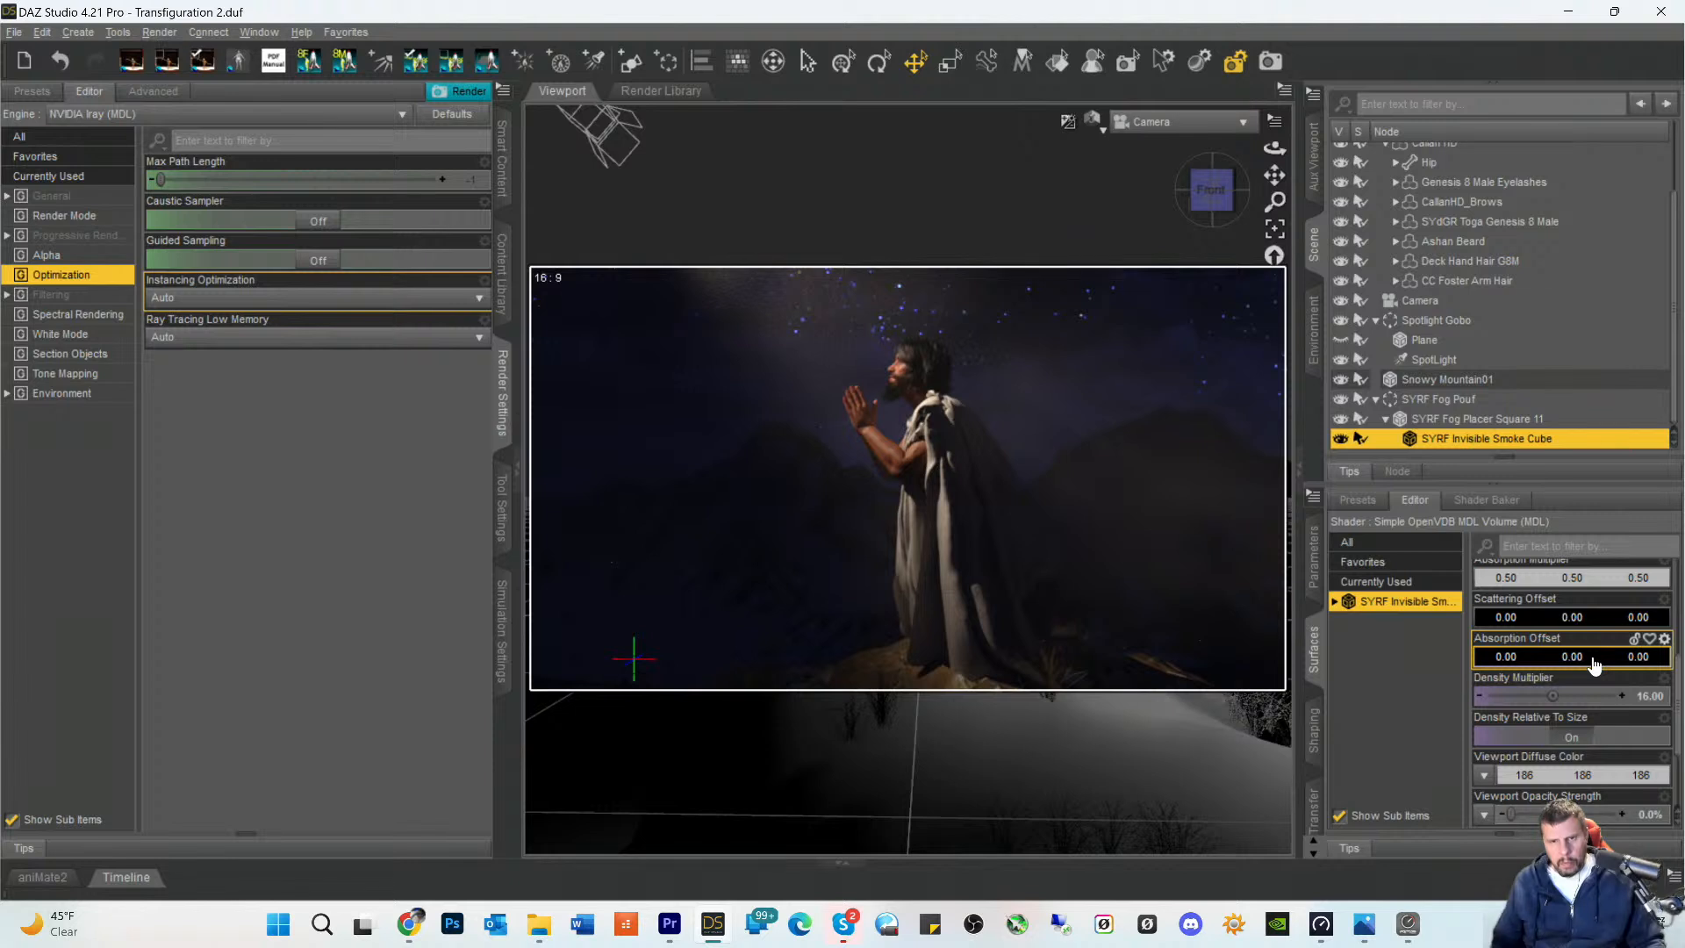
- Try a much denser fog by setting the smoke cube's Density Multiplier to 100
click(1643, 696)
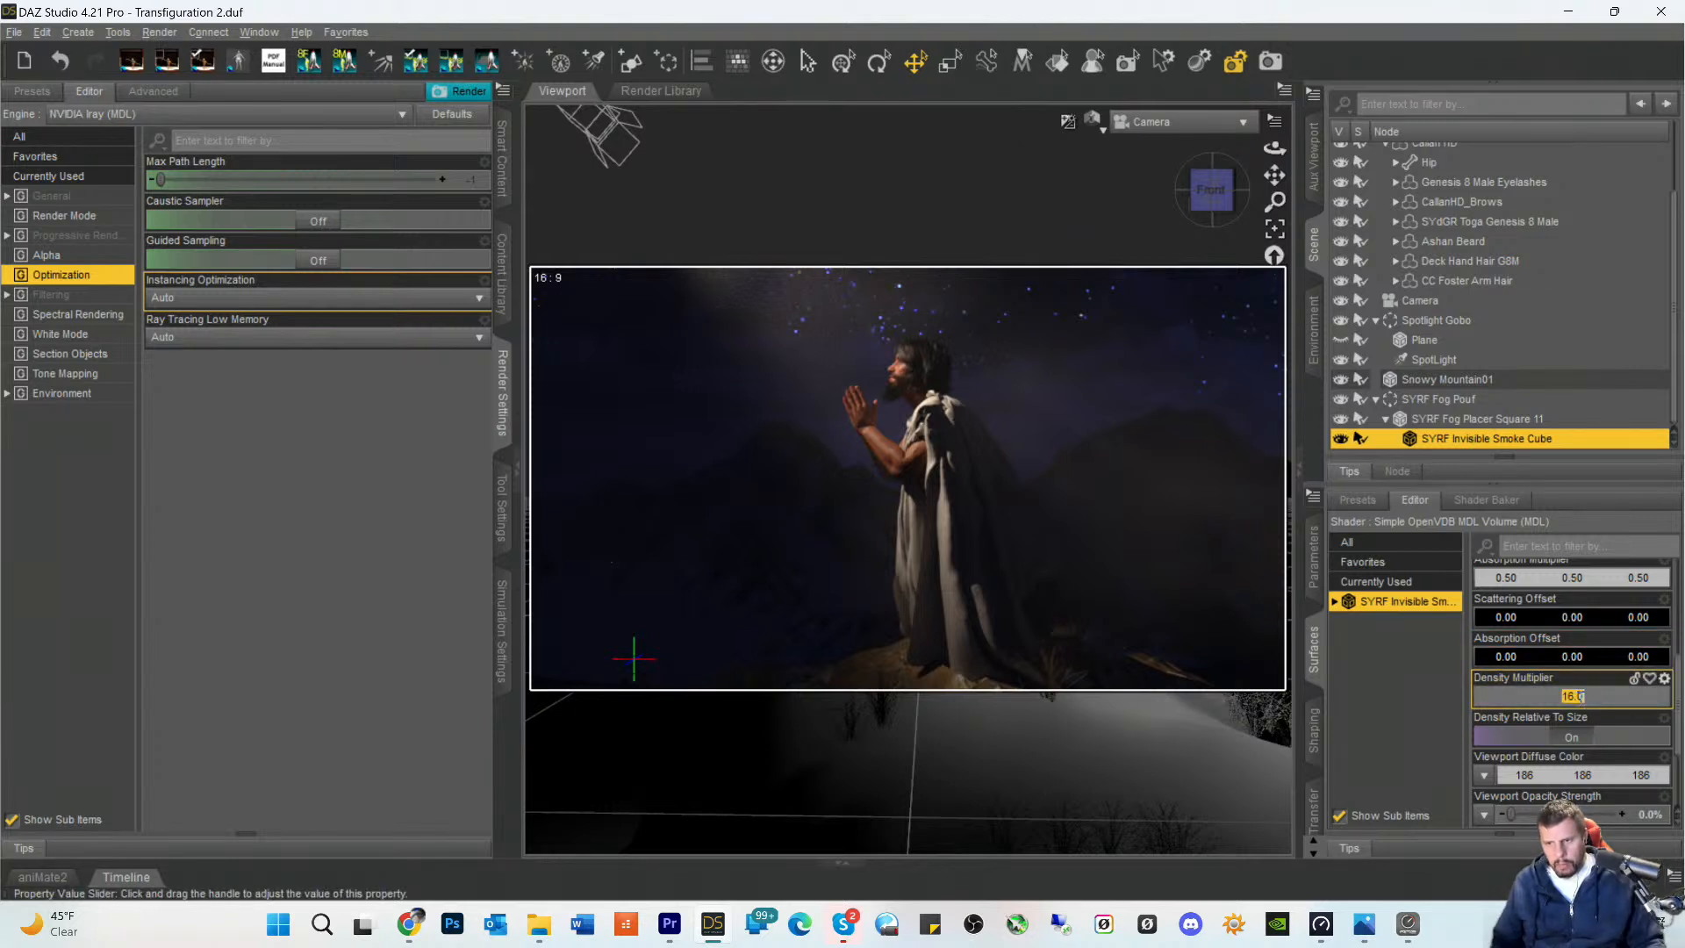
text(1)
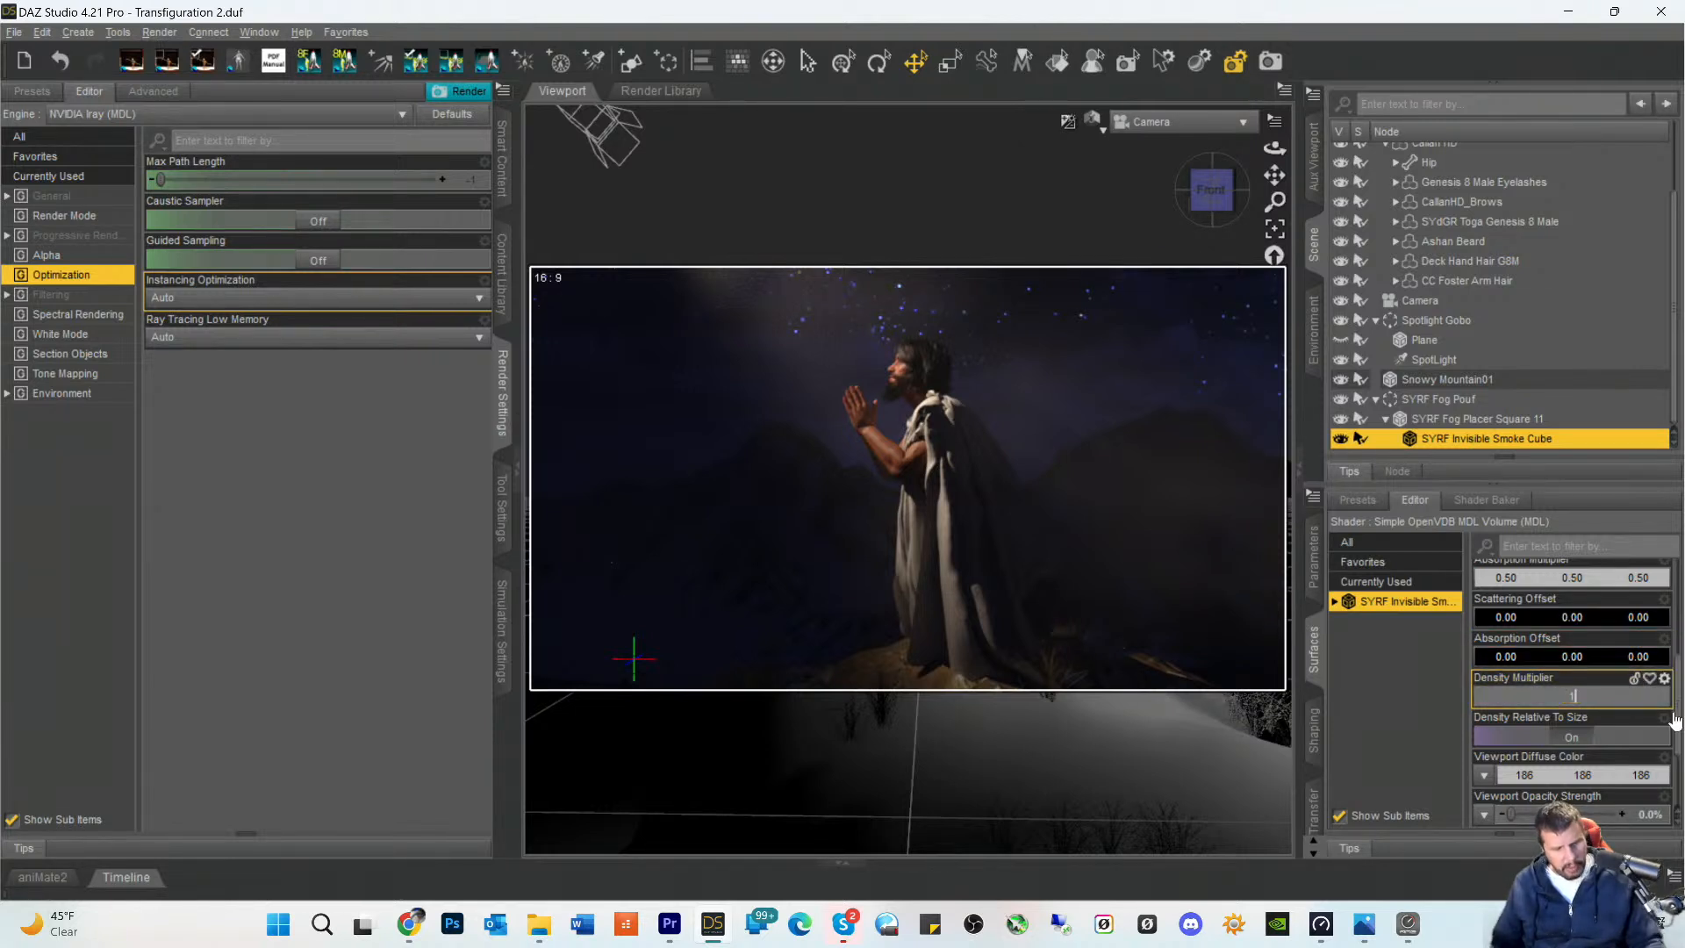
text(900)
key(Return)
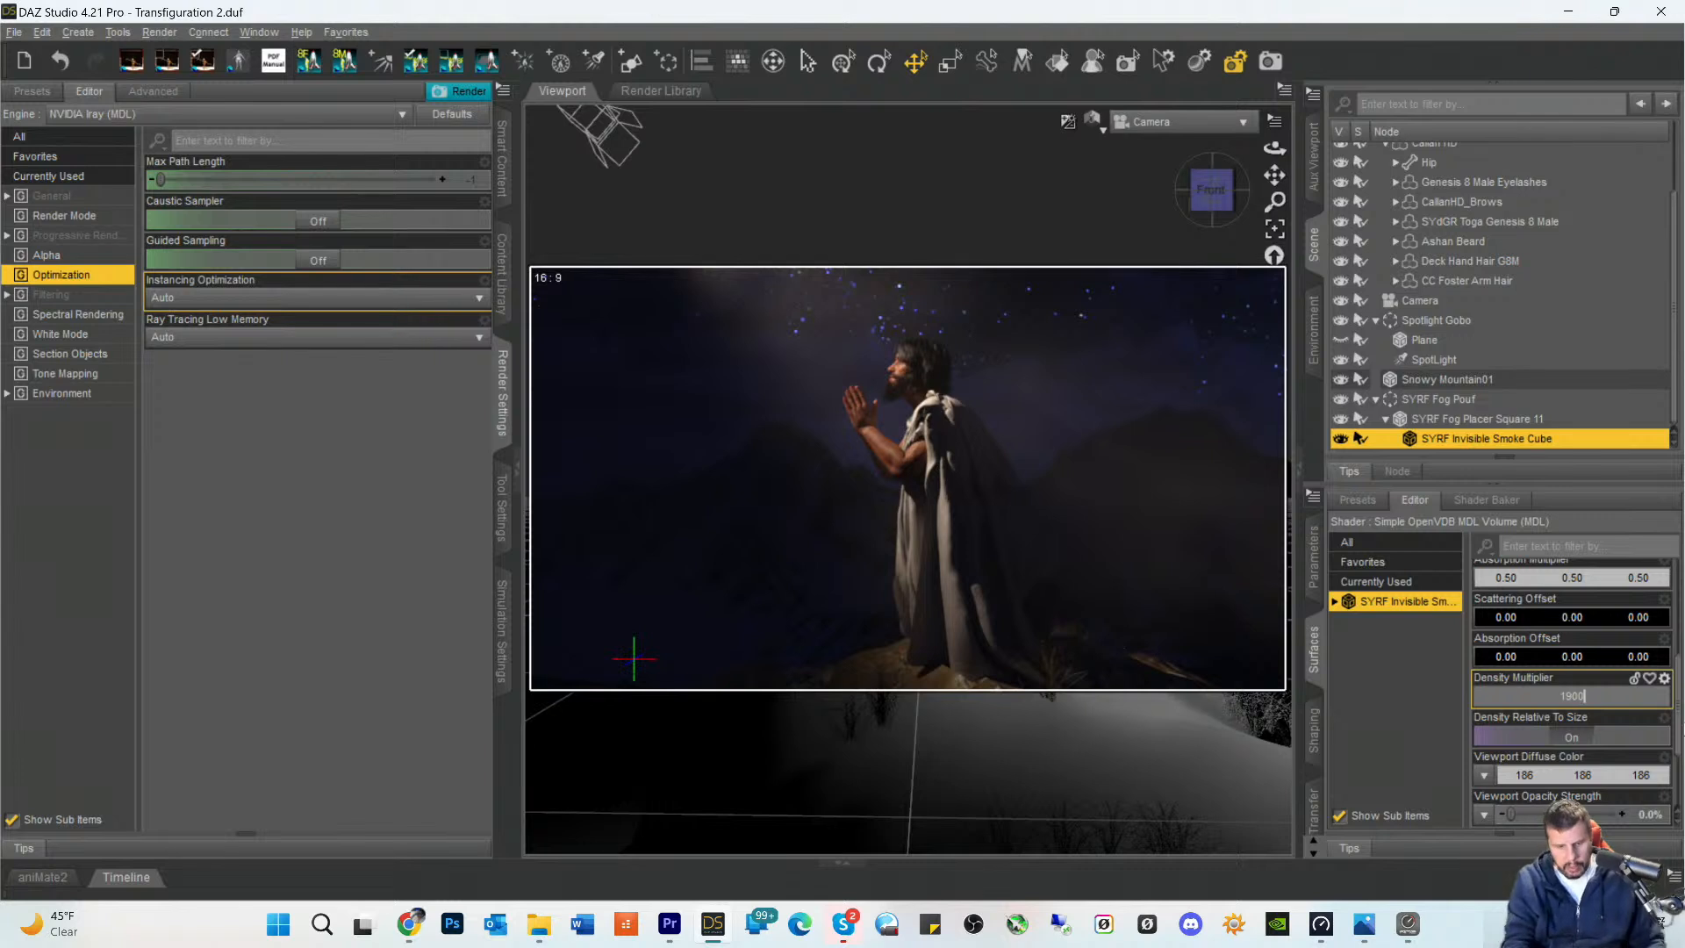
key(BackSpace)
key(BackSpace)
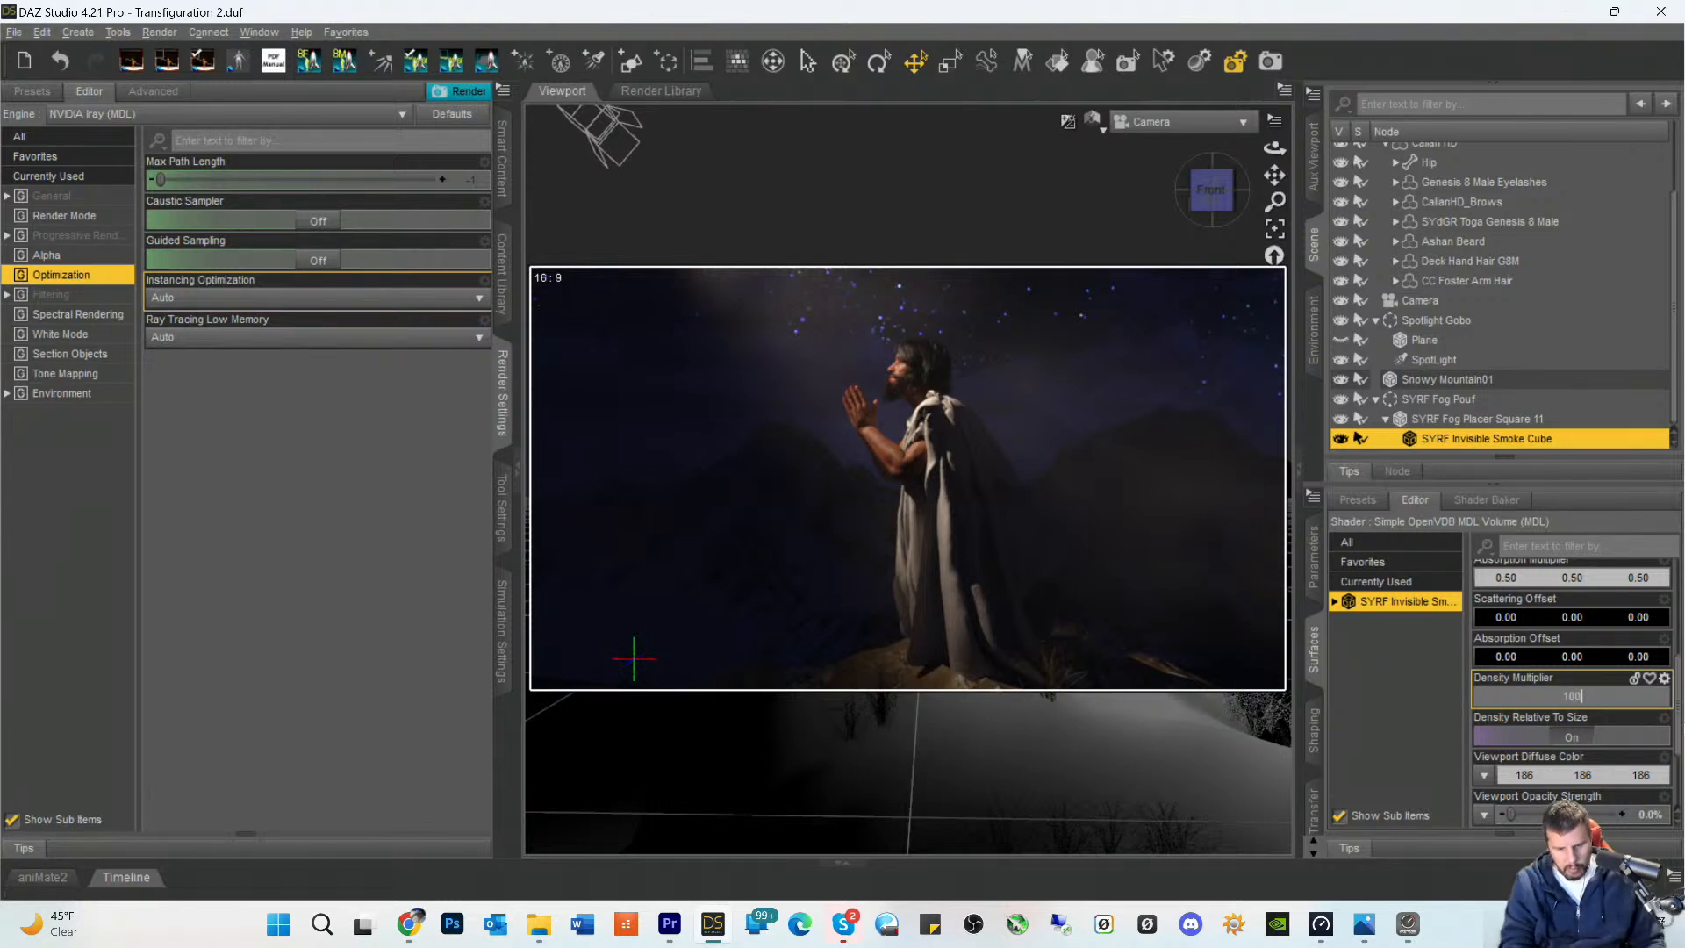
key(Return)
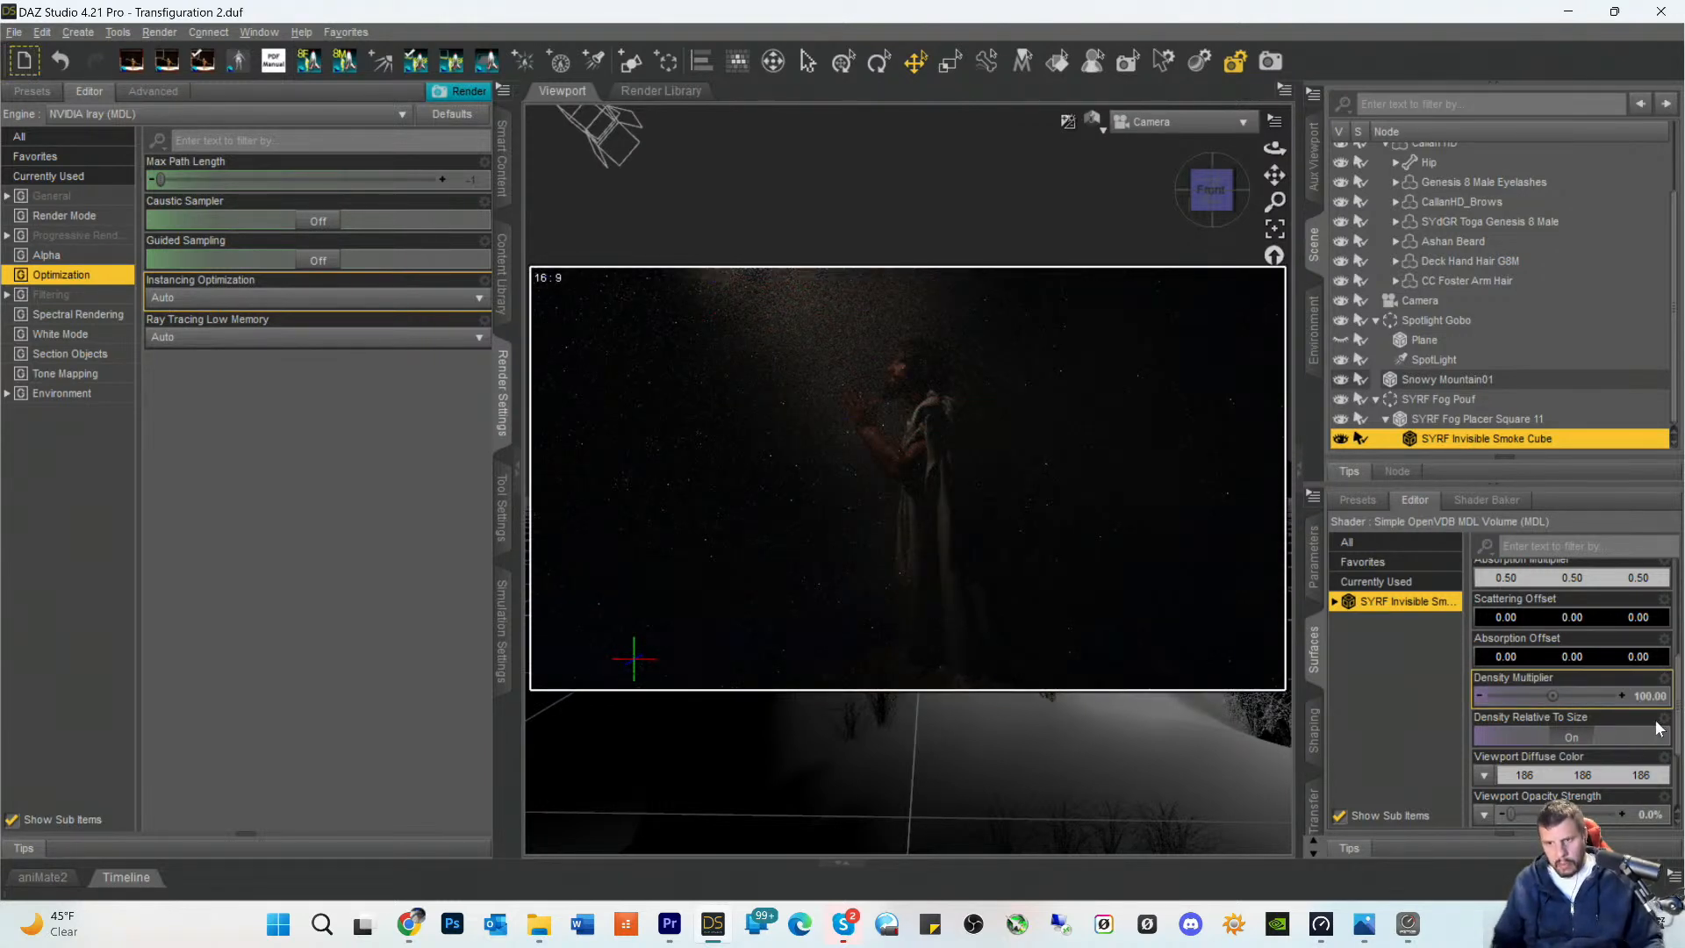
- Thin the fog by trying a Density Multiplier of 50 and then 25 on the smoke cube
double_click(1647, 699)
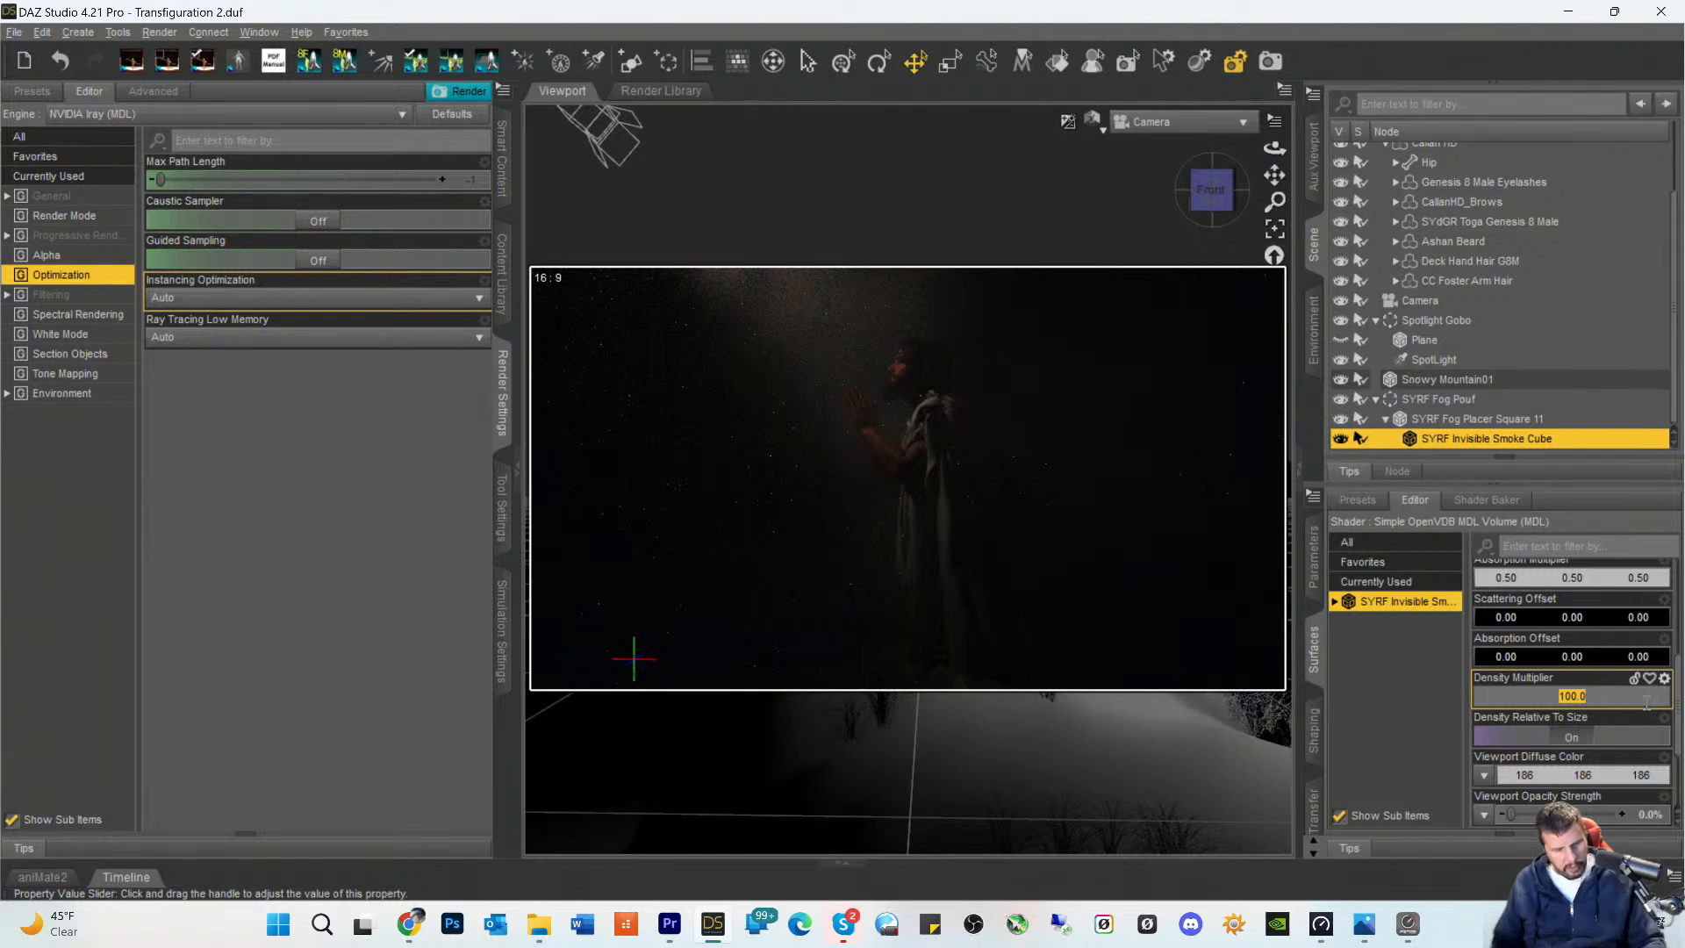
text(50)
key(Return)
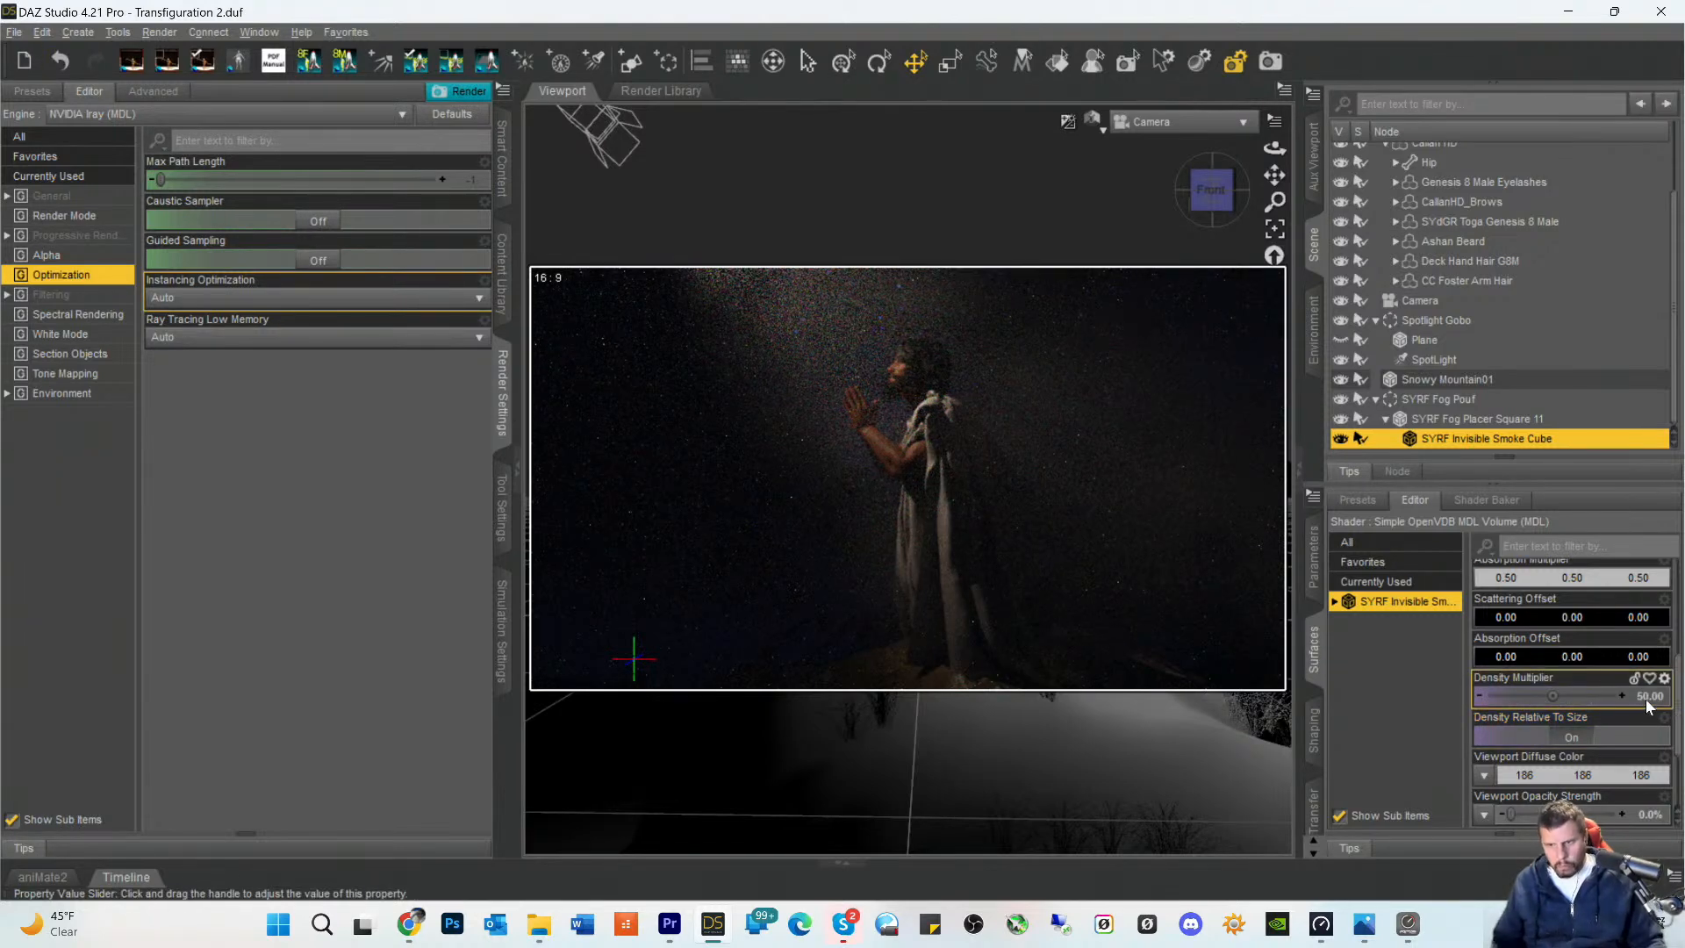
double_click(1647, 700)
text(25)
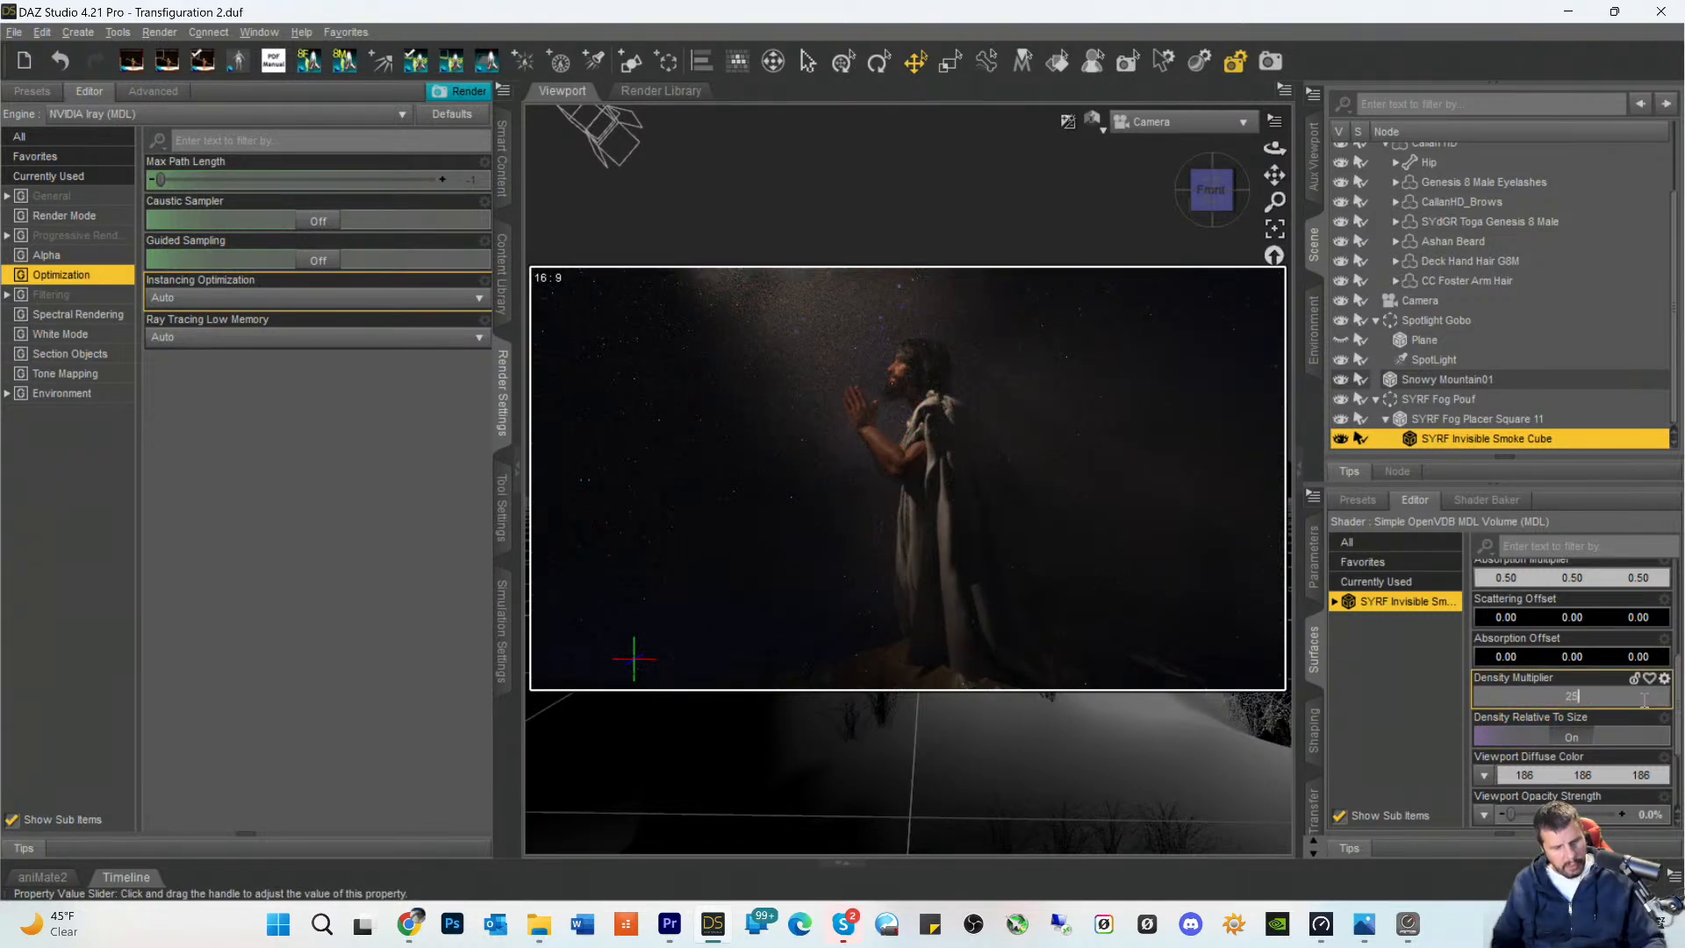
key(Return)
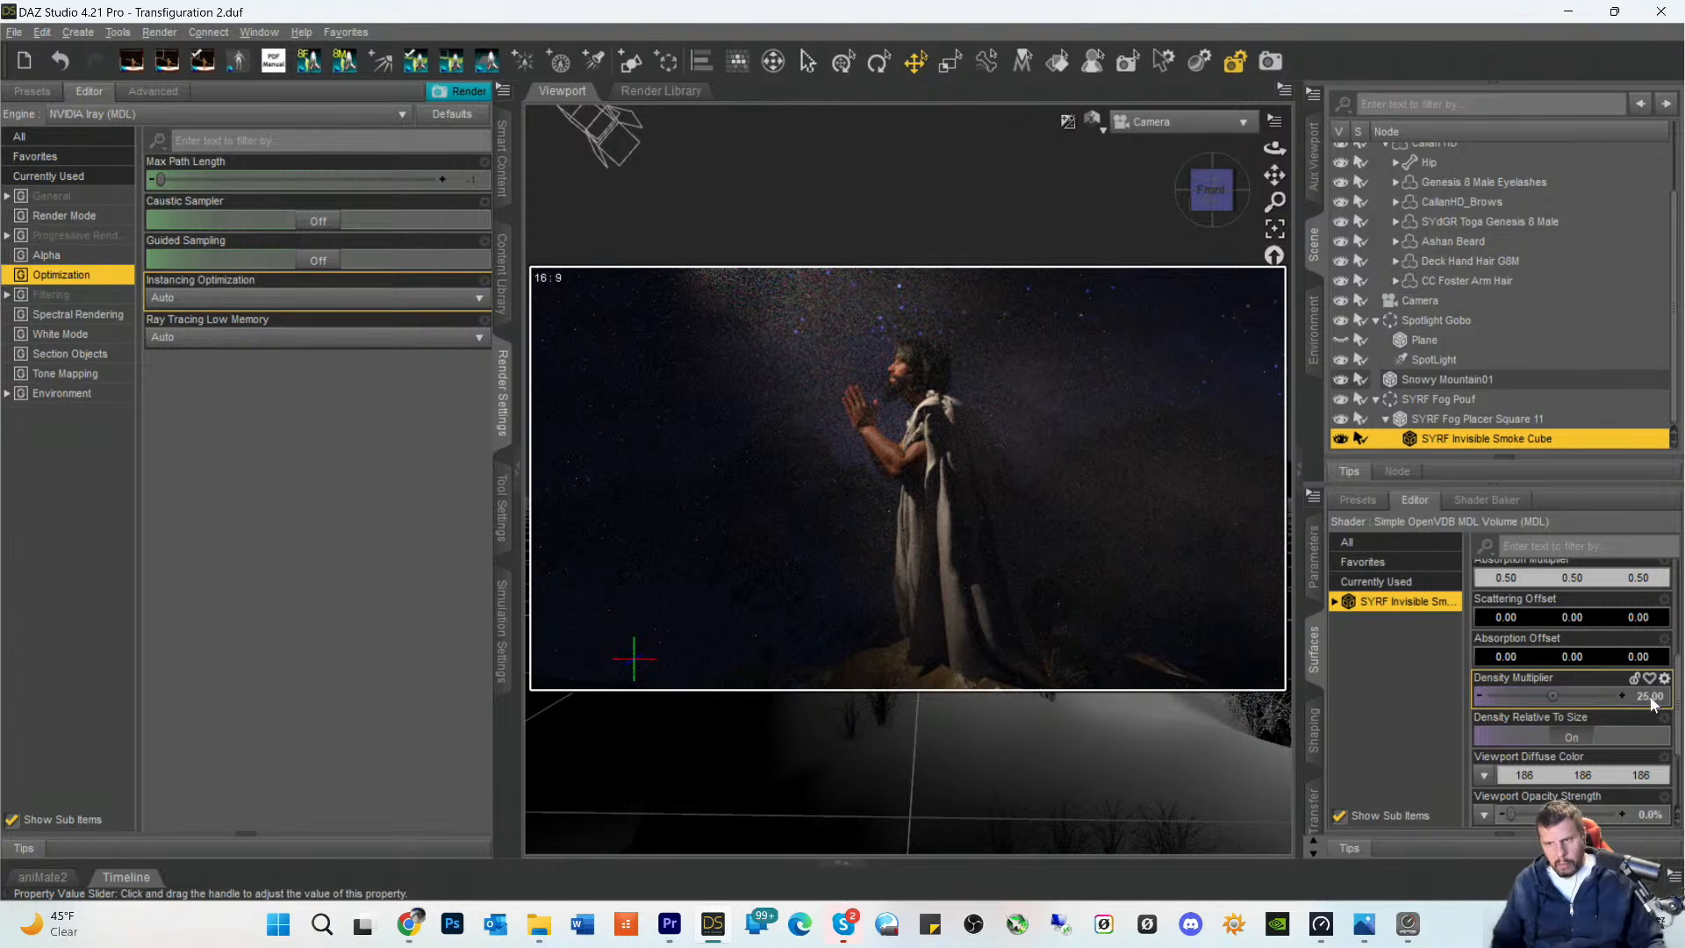
- Try a Density Multiplier of 20 and then 15 on the smoke cube to compare lighter fog
double_click(1650, 695)
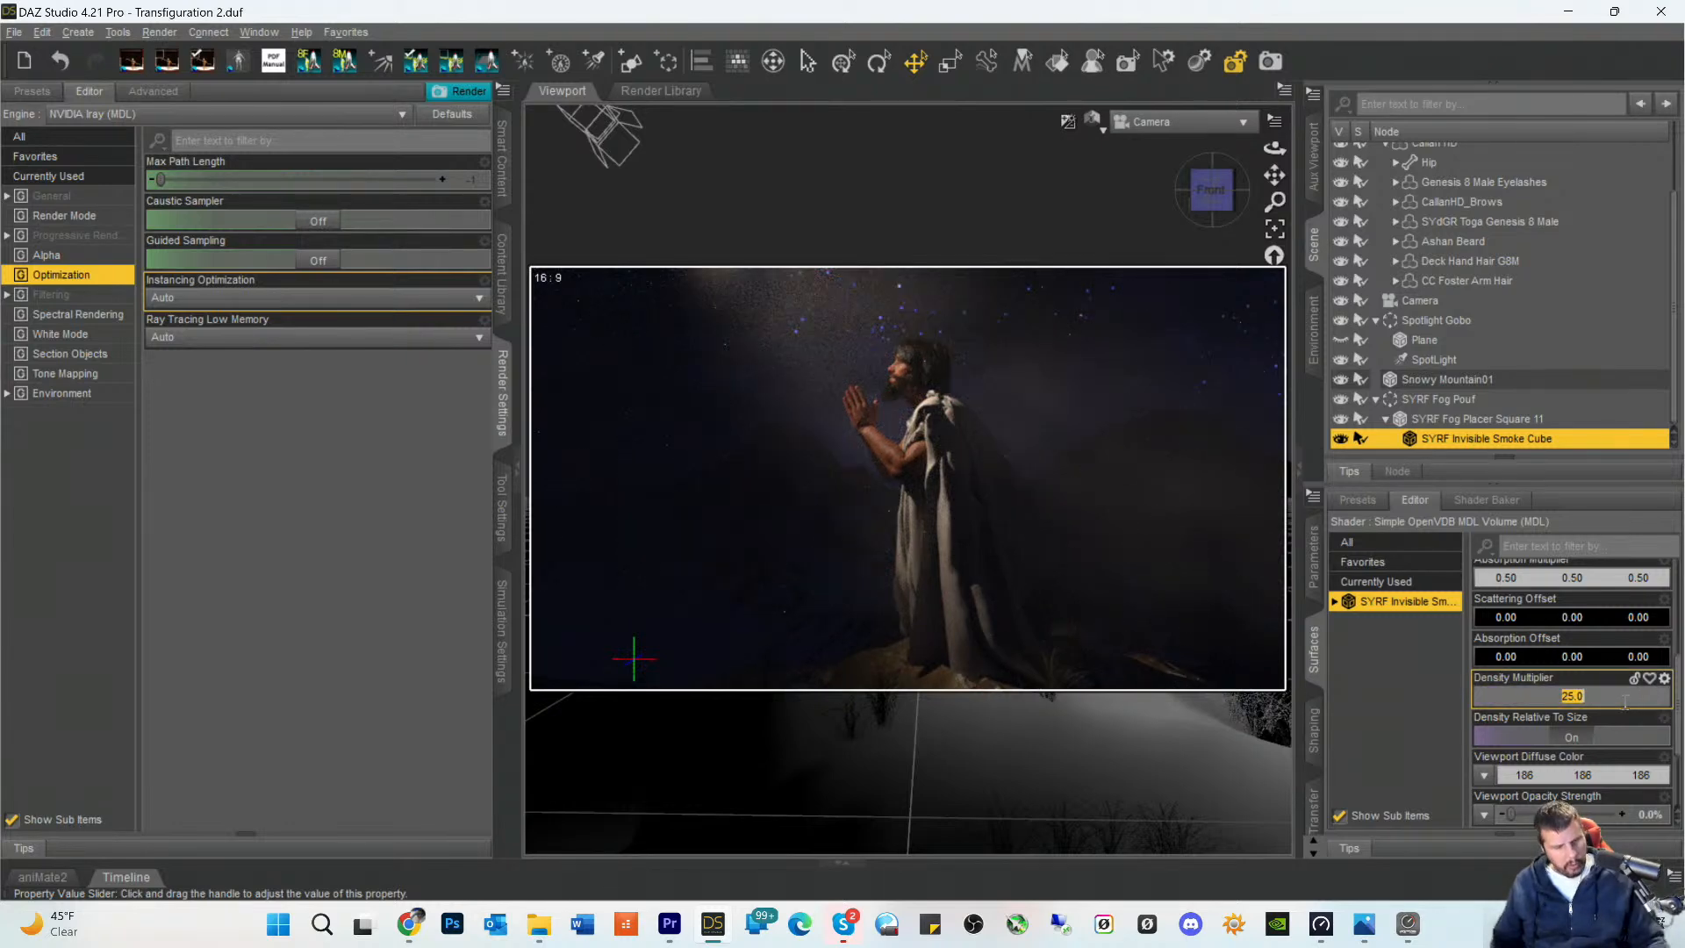
text(20)
key(Return)
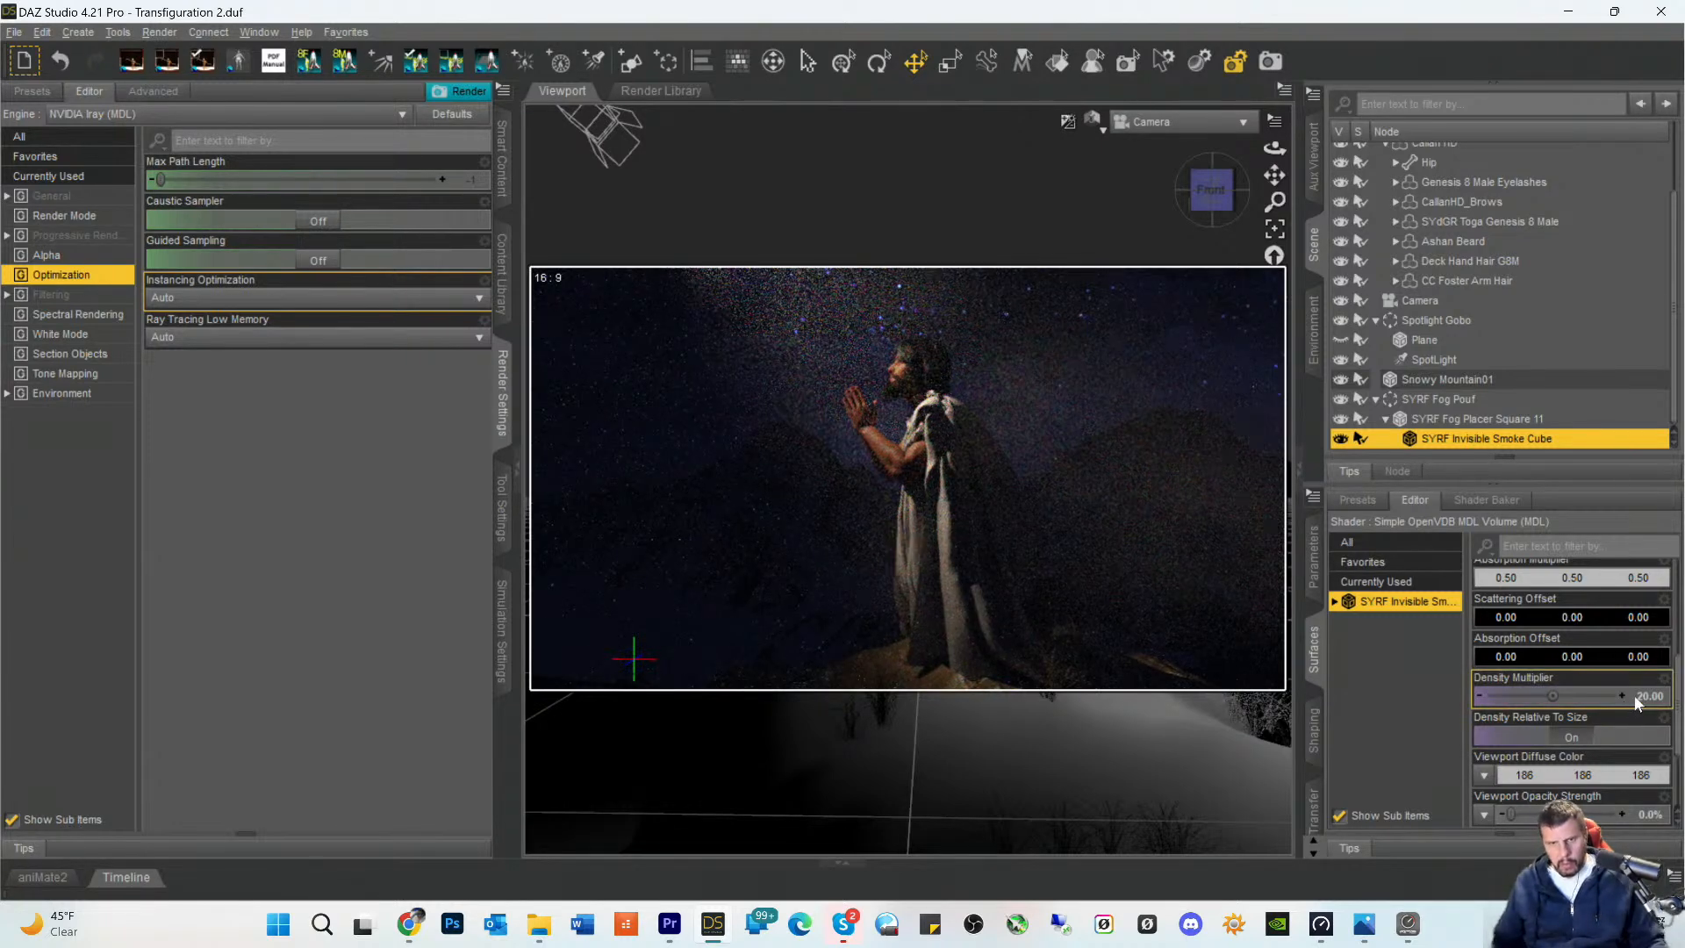
double_click(1650, 695)
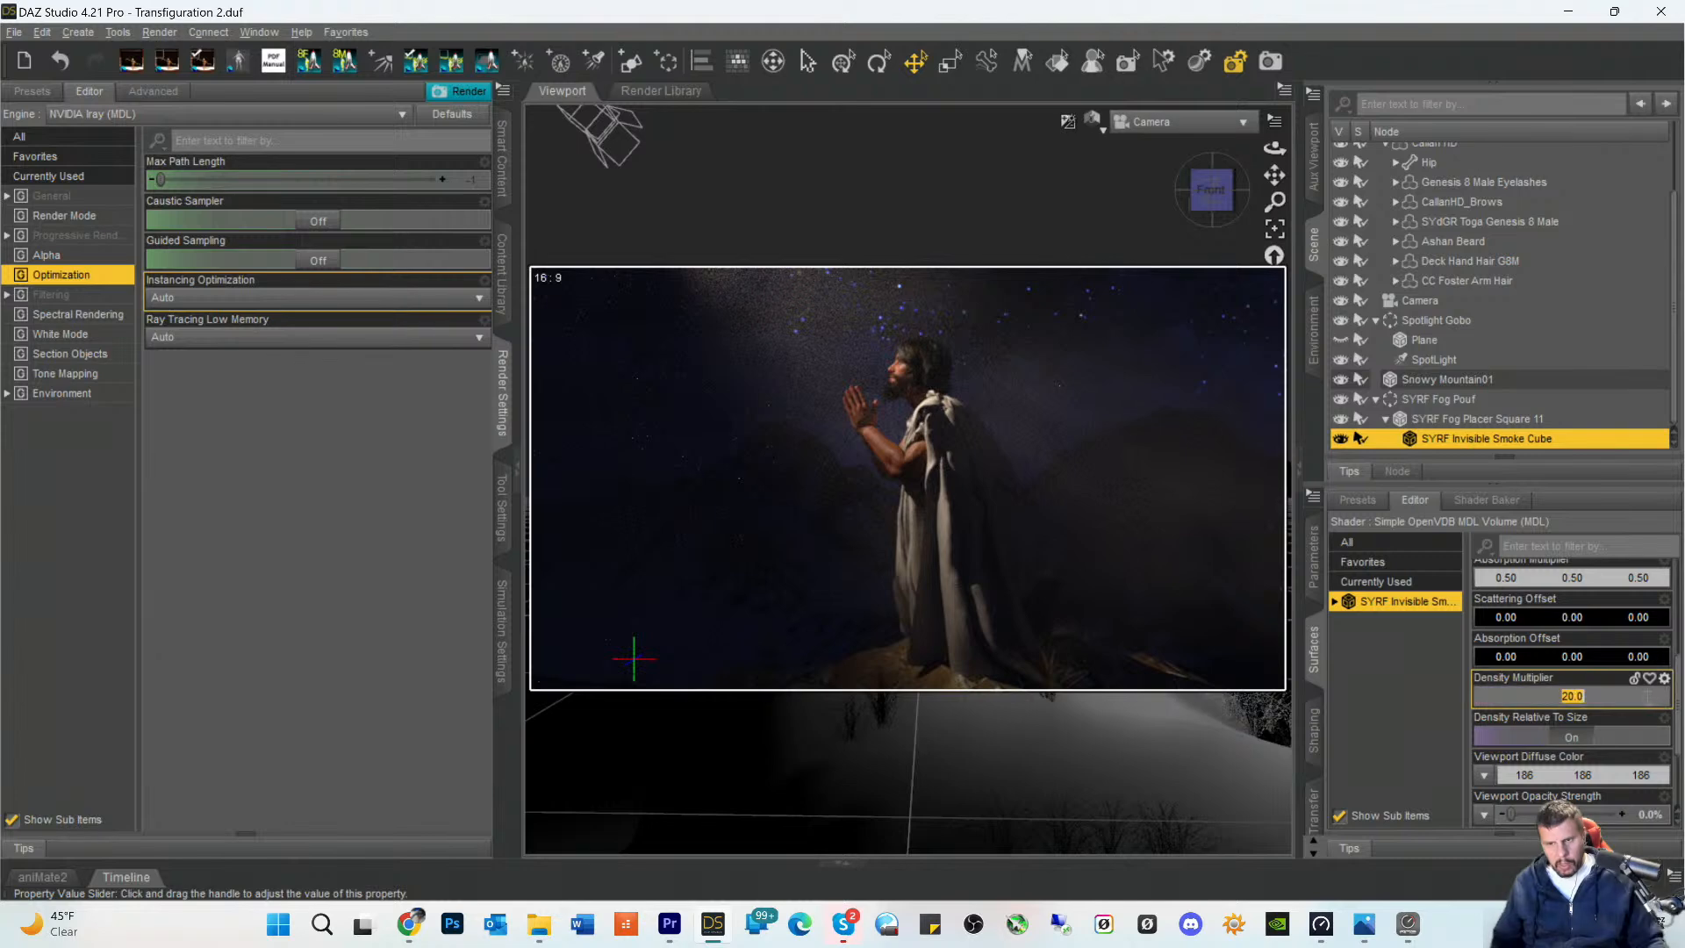
text(15)
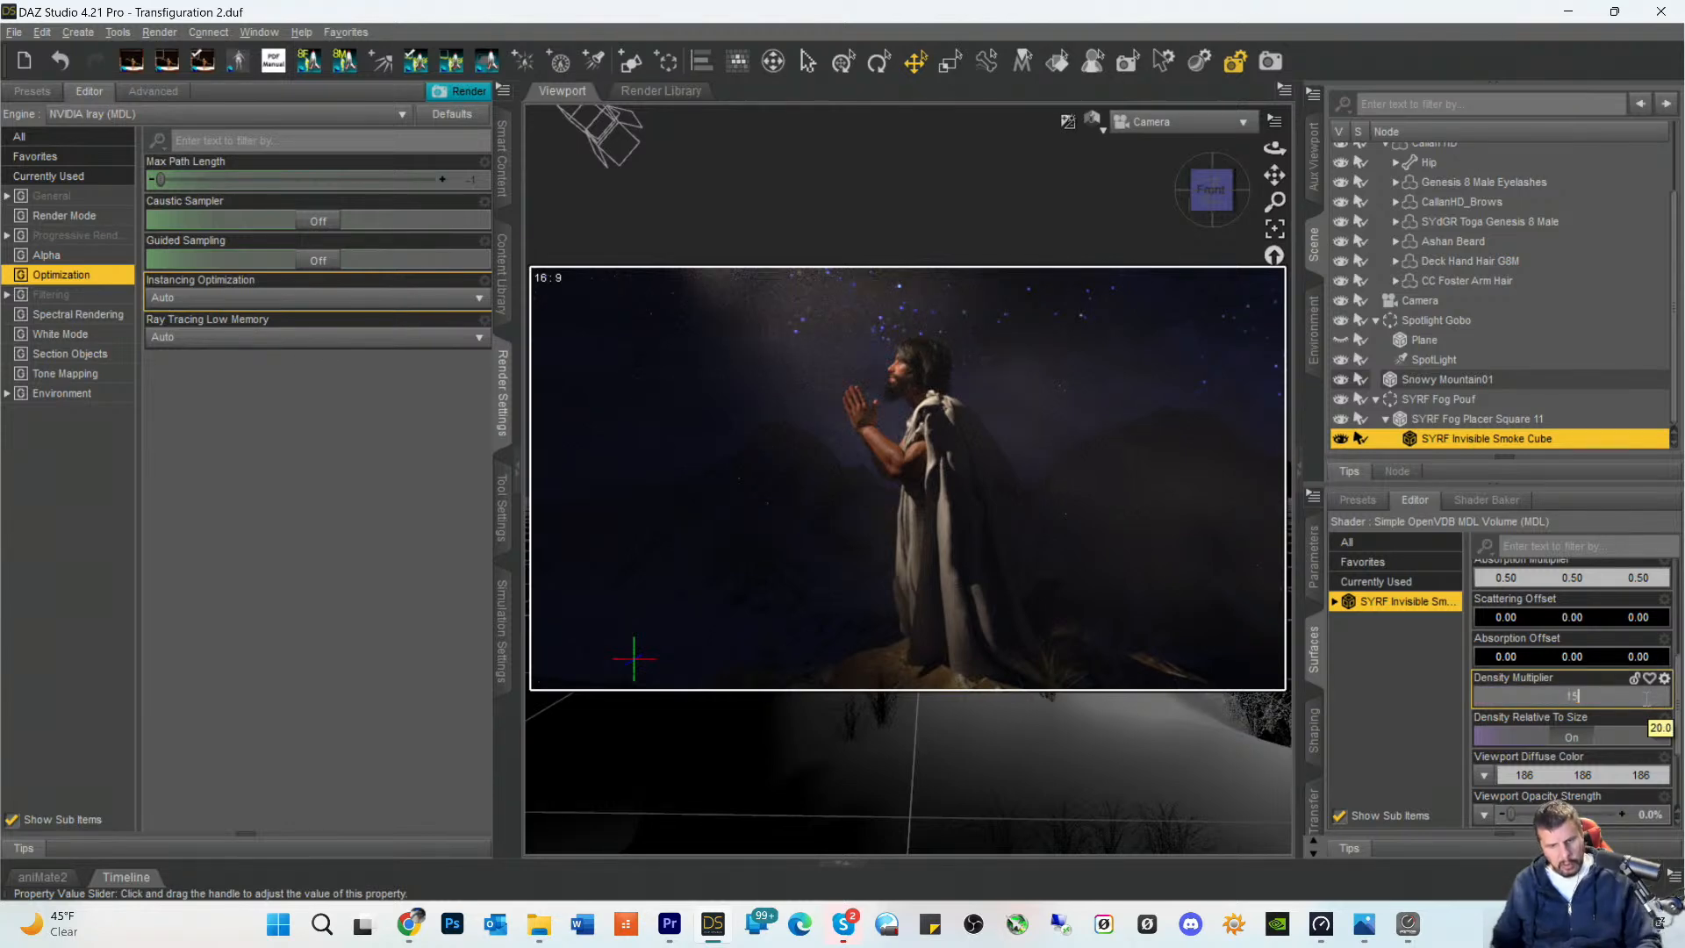
key(Return)
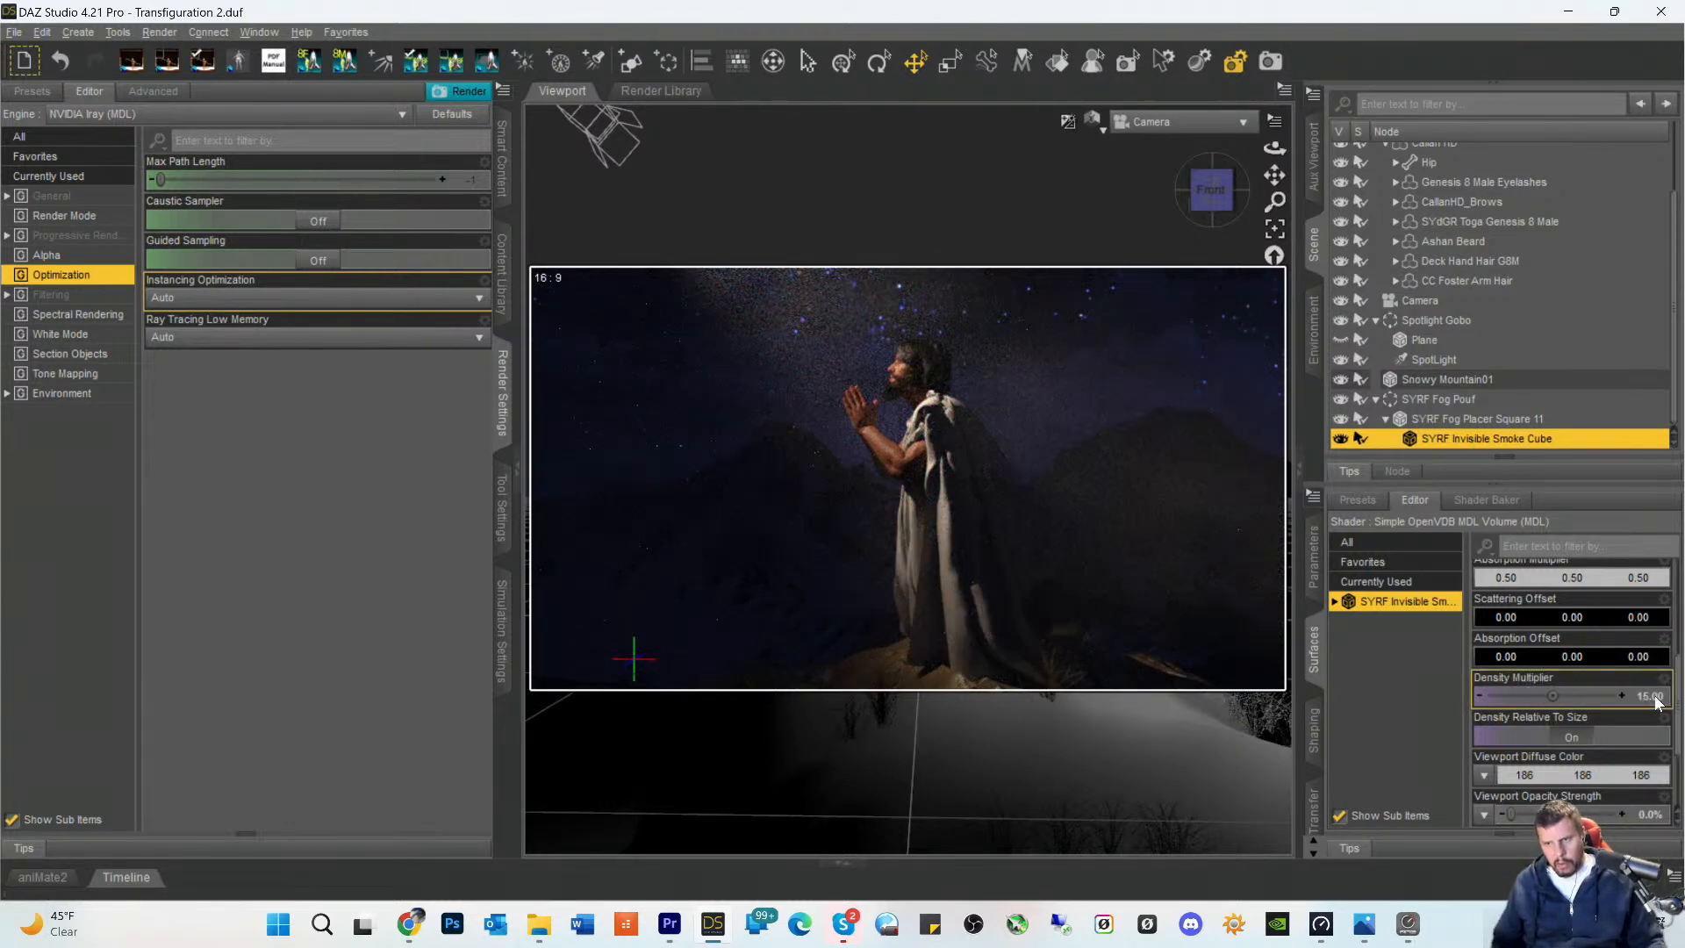
- Set the smoke cube's Density Multiplier to 10, then try Density Relative To Size off and turn it back on
double_click(1655, 697)
text(10)
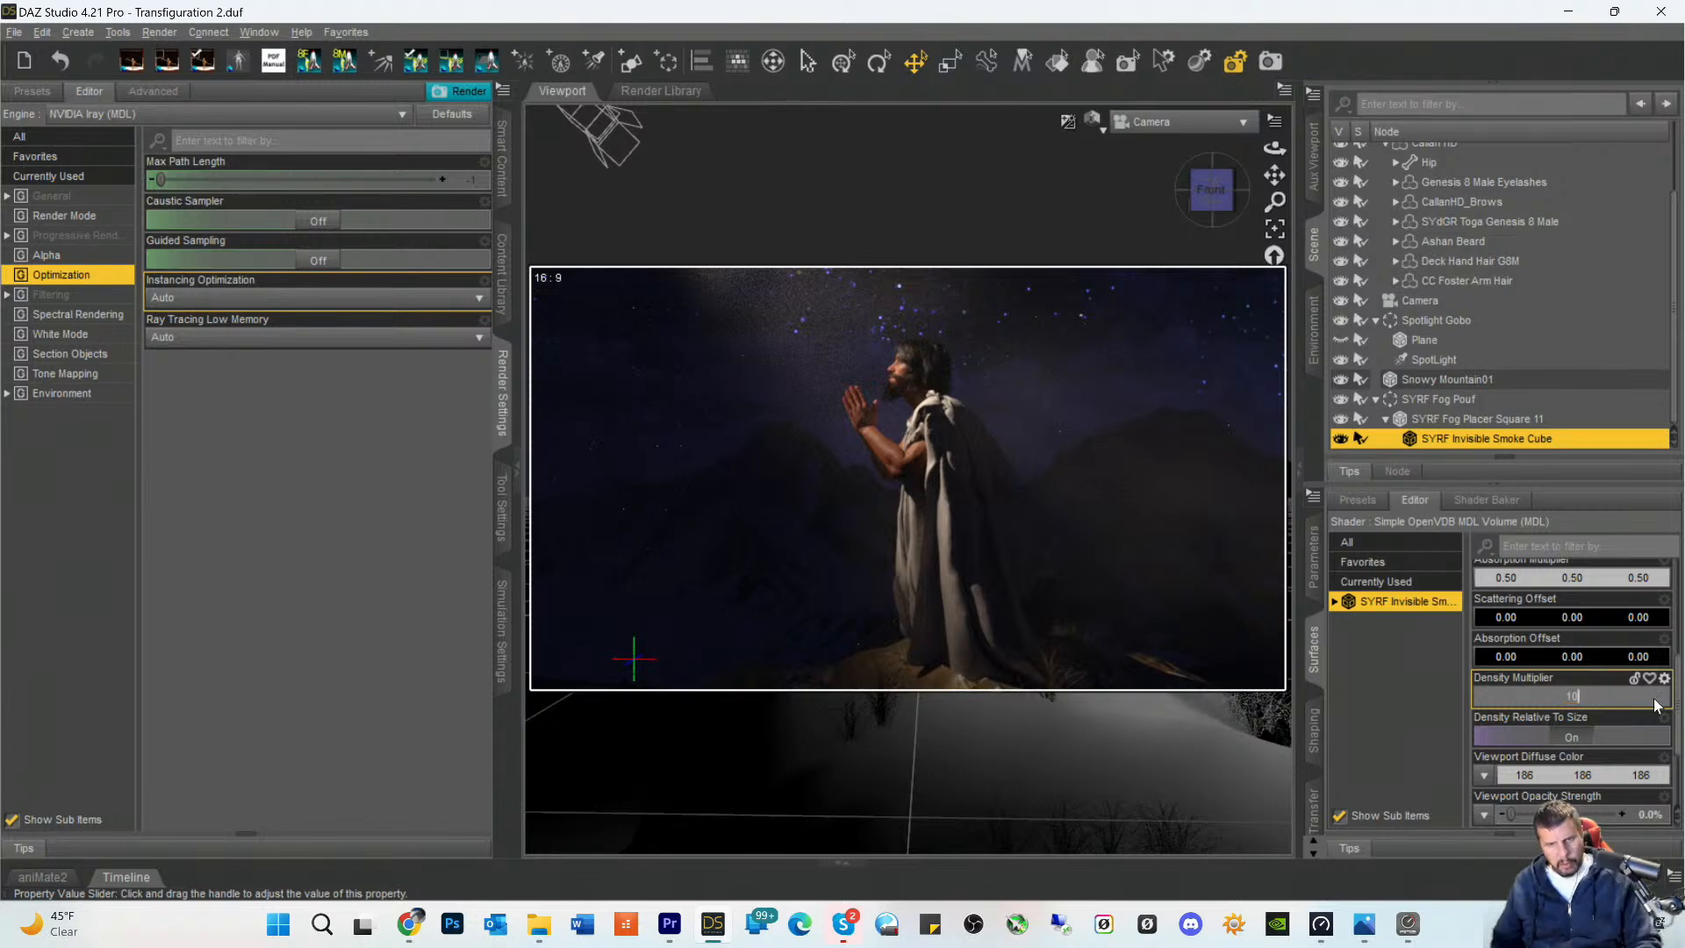
key(Return)
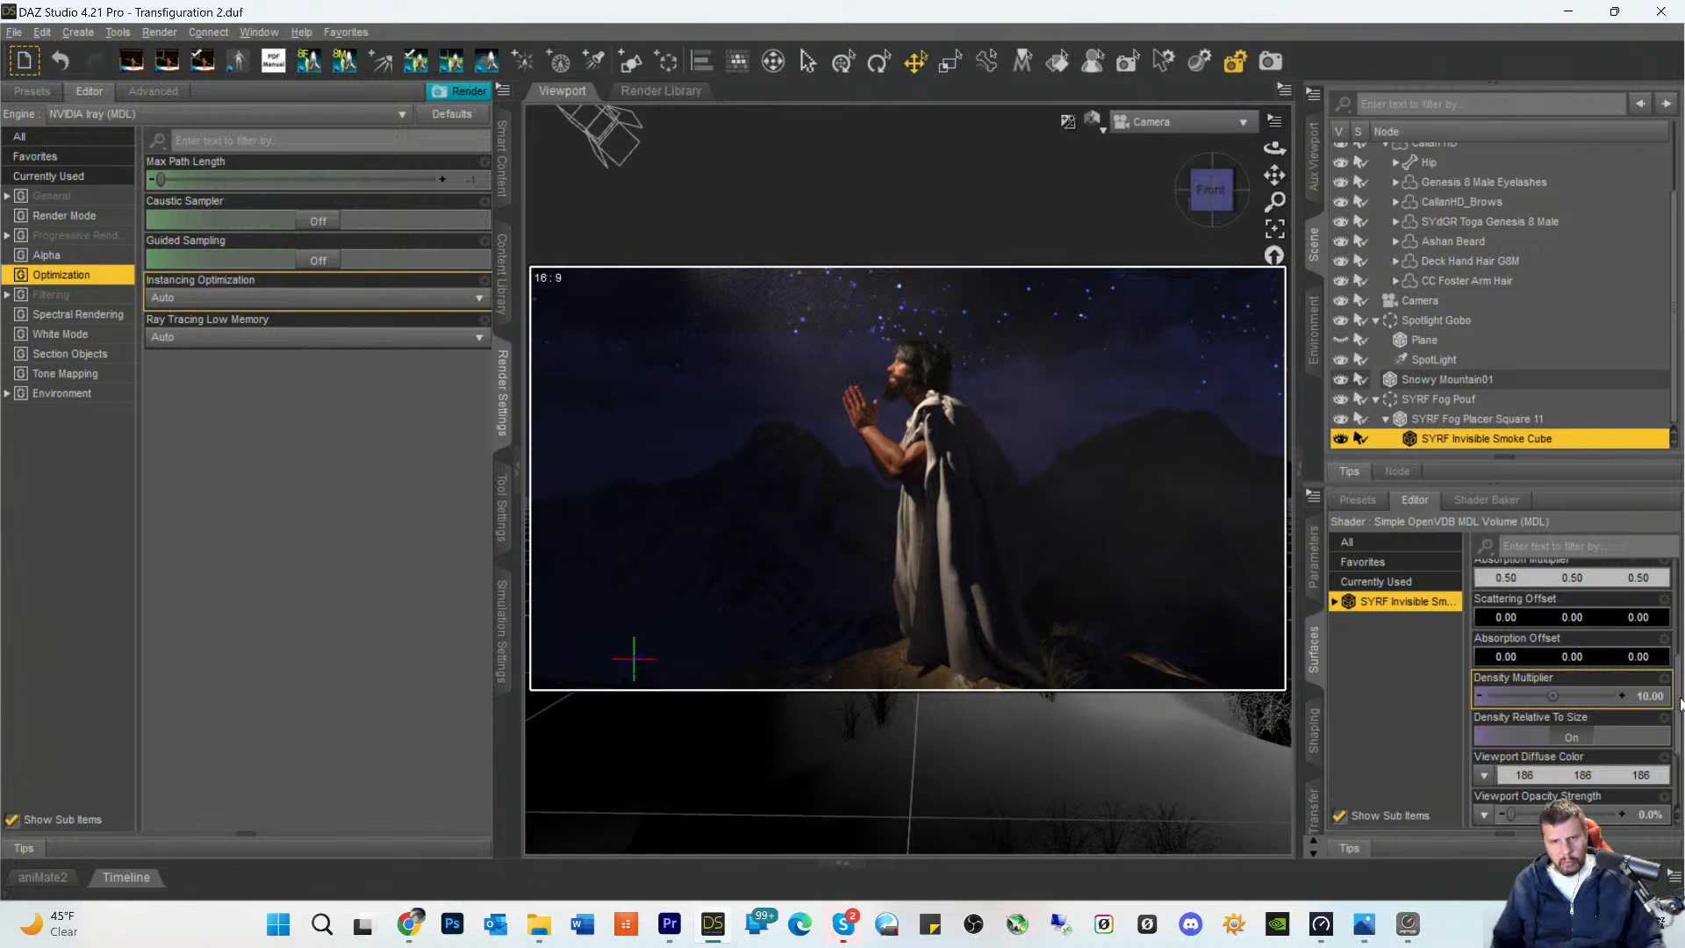
click(1572, 746)
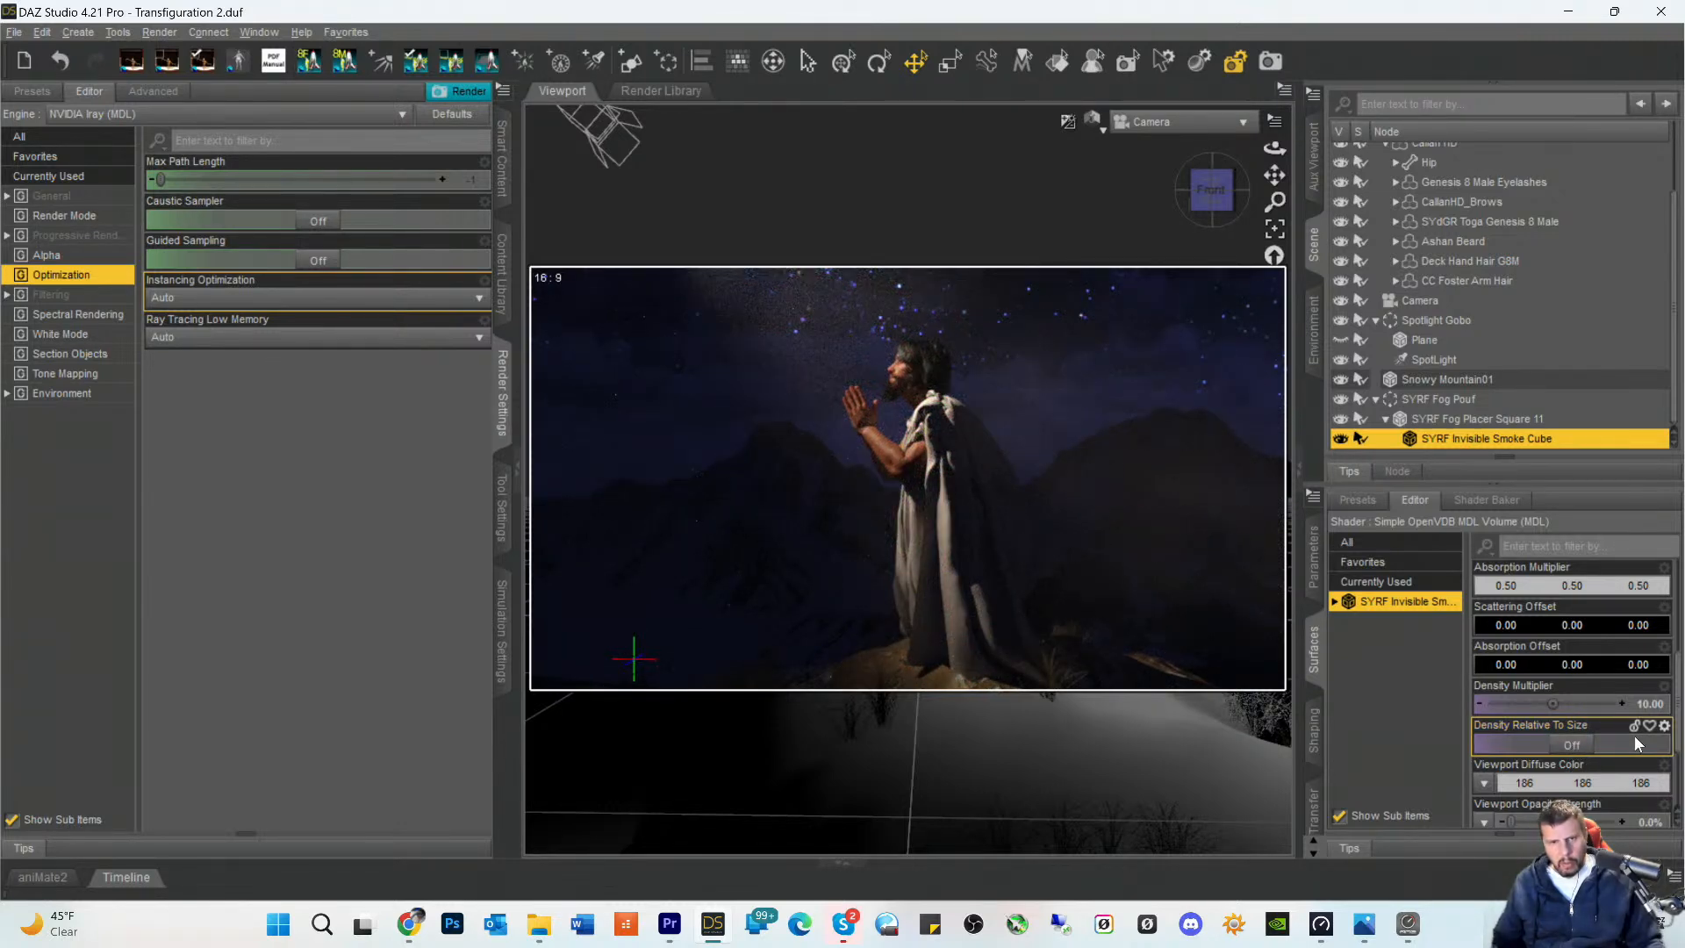
click(1633, 742)
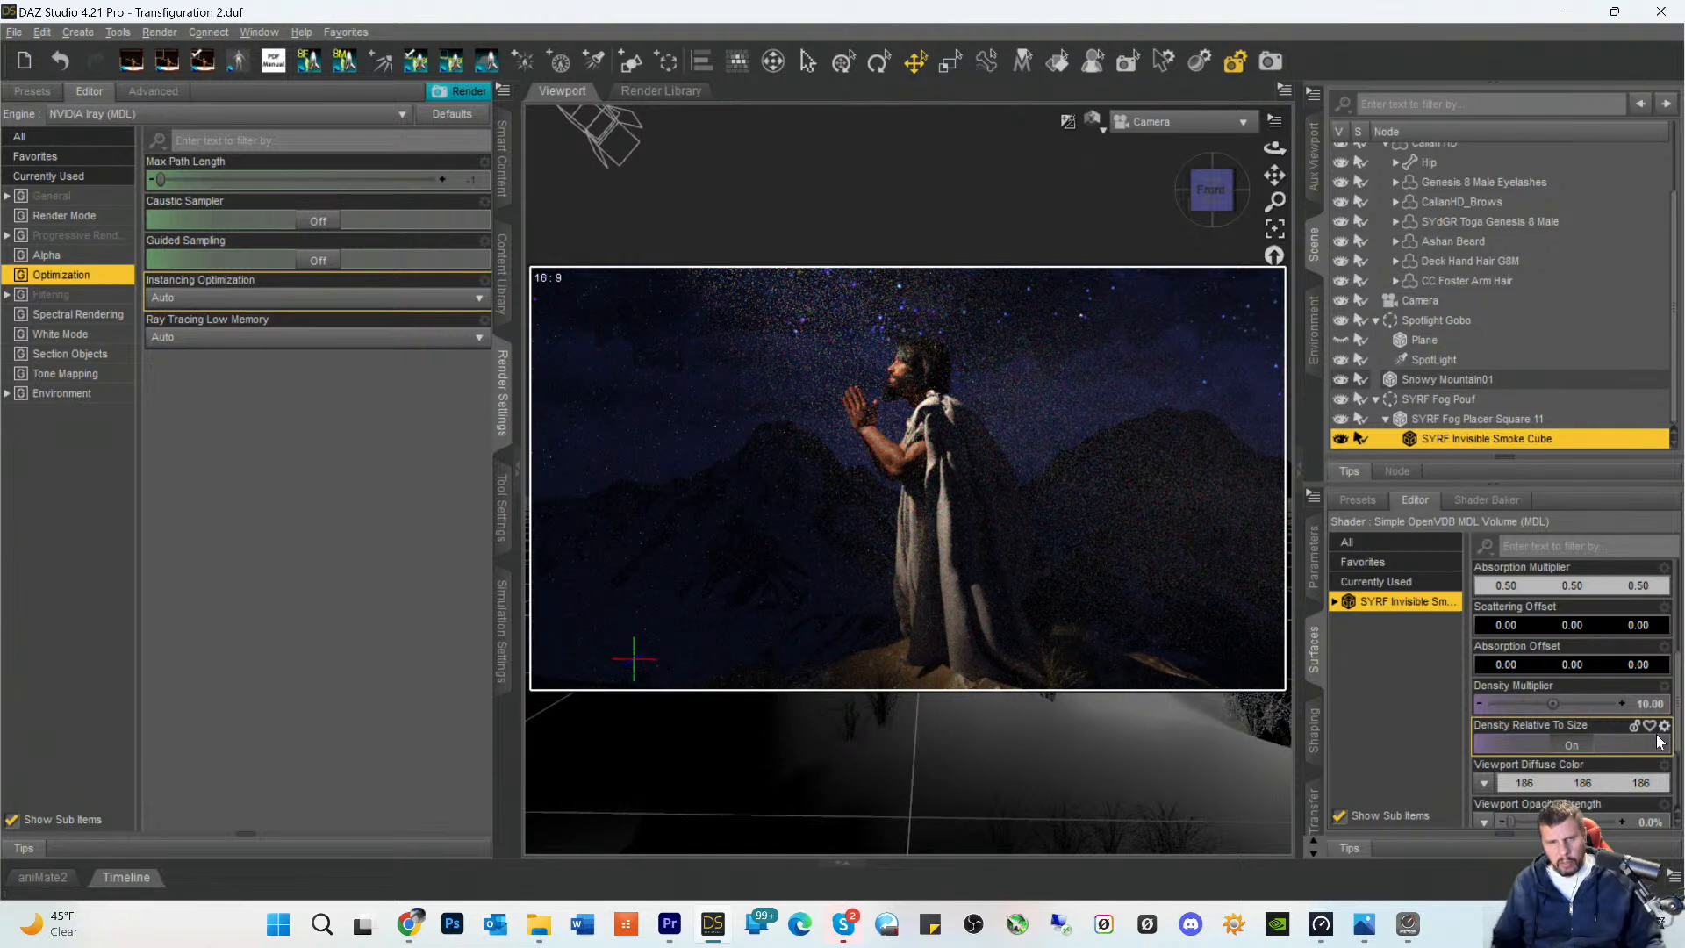
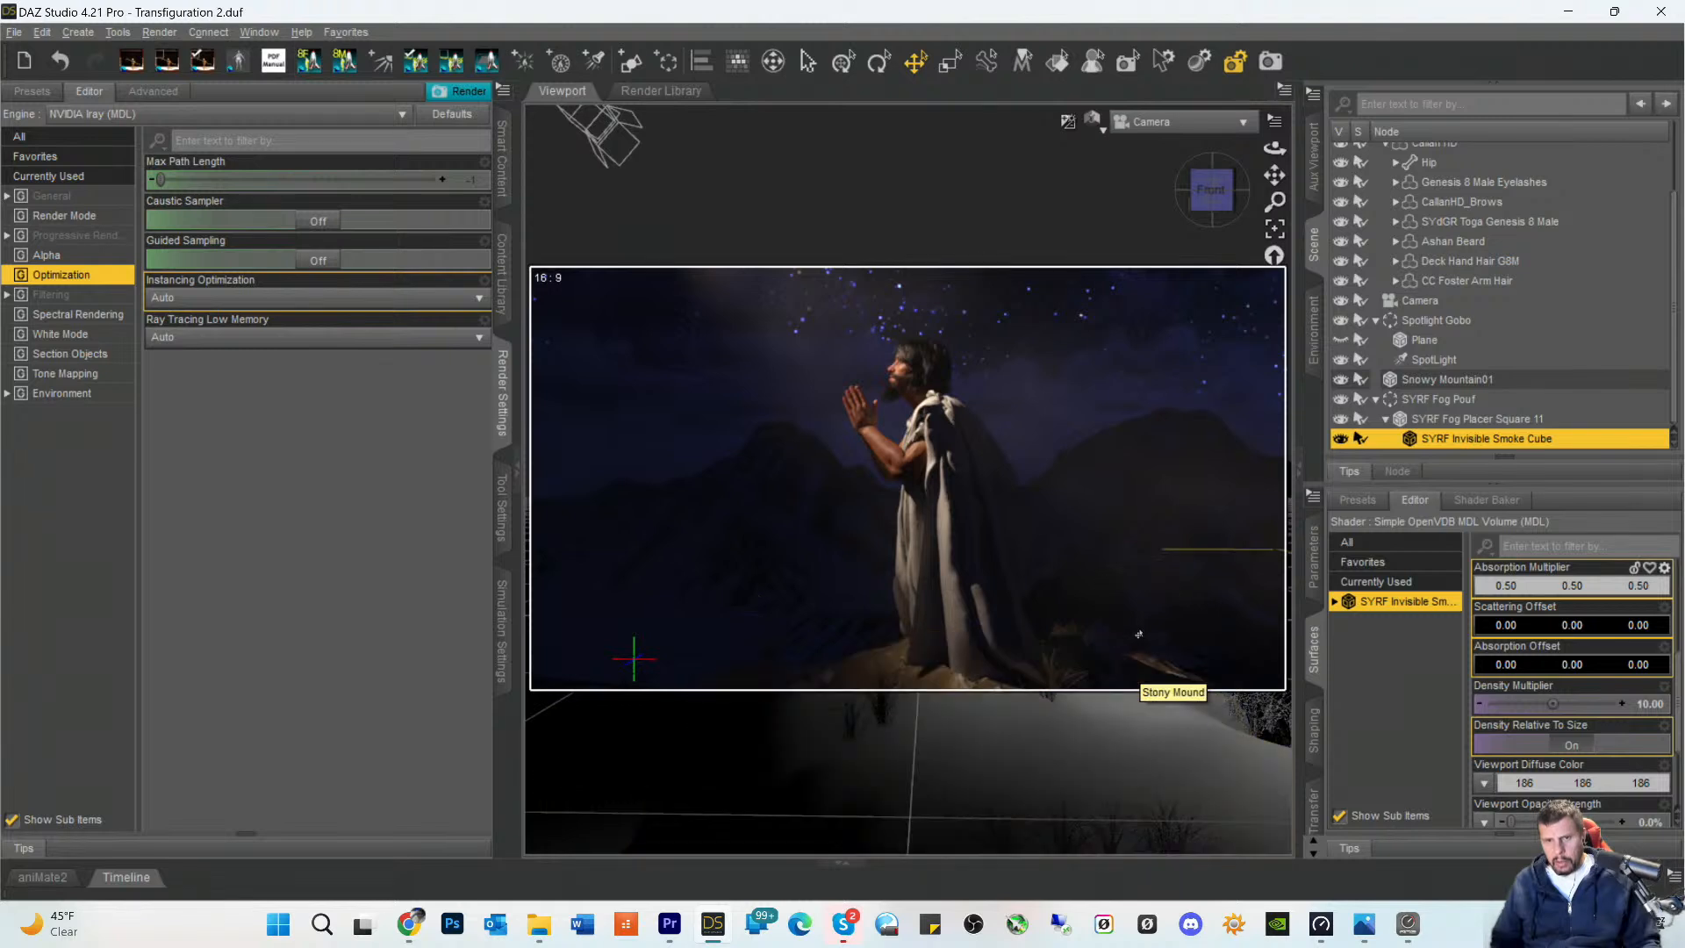
- Try raising the Callan HD figure above the mound to a Y Translate of 74.41
scroll(1438, 318, up, 2)
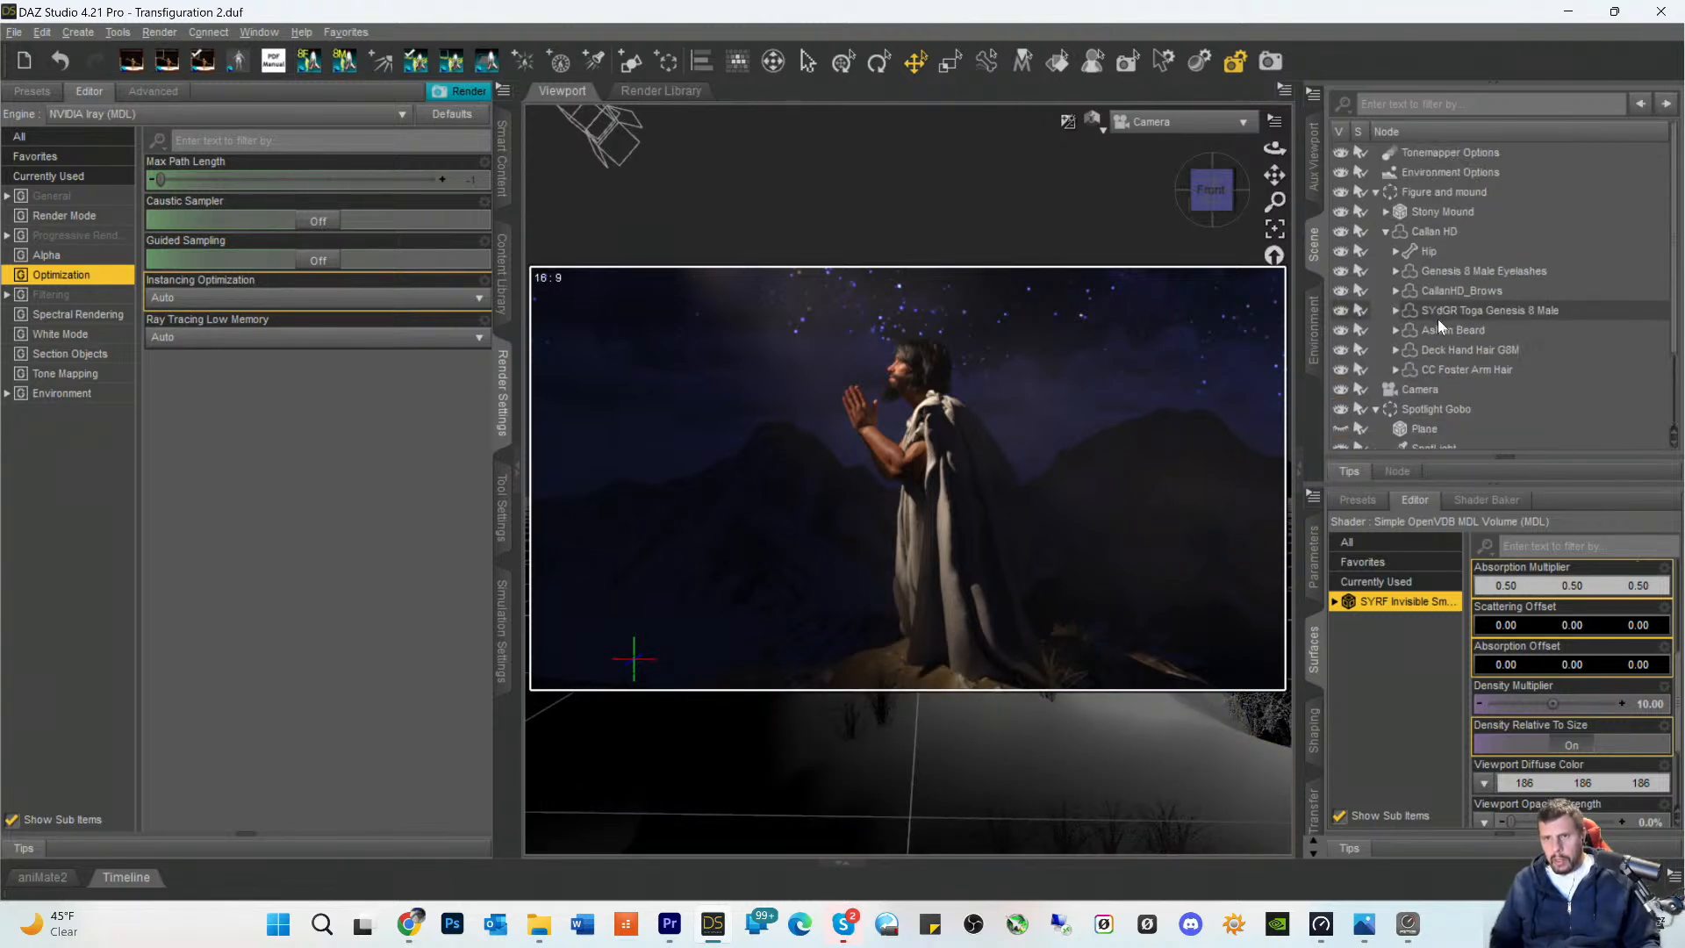
click(1425, 232)
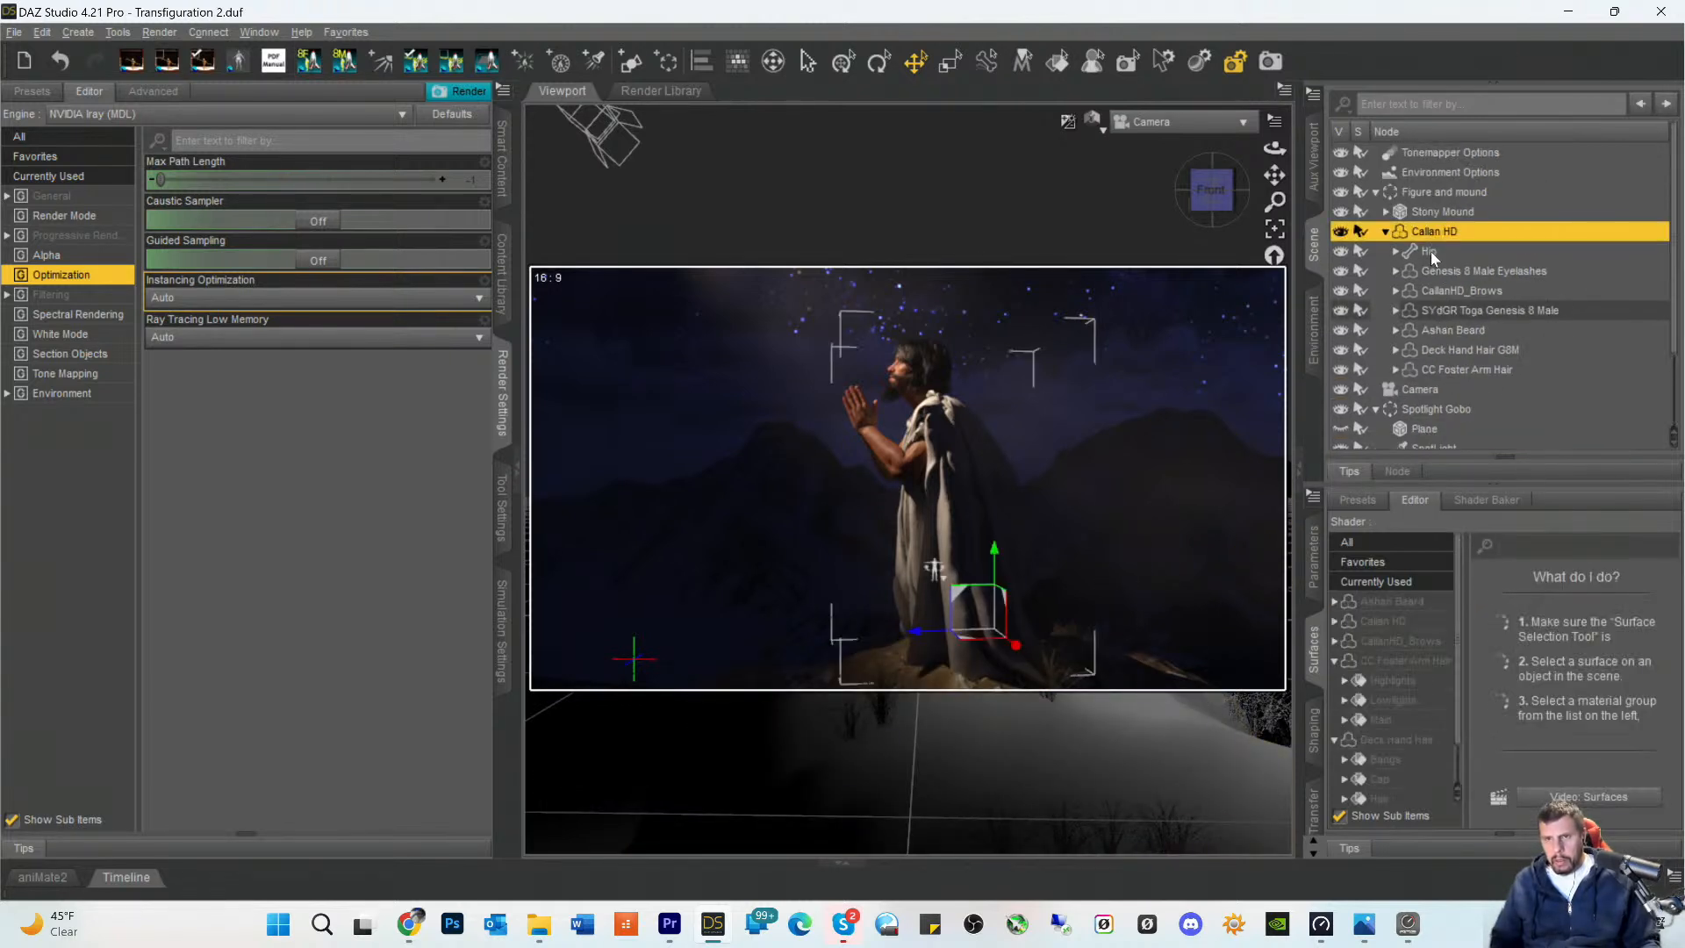
click(1384, 621)
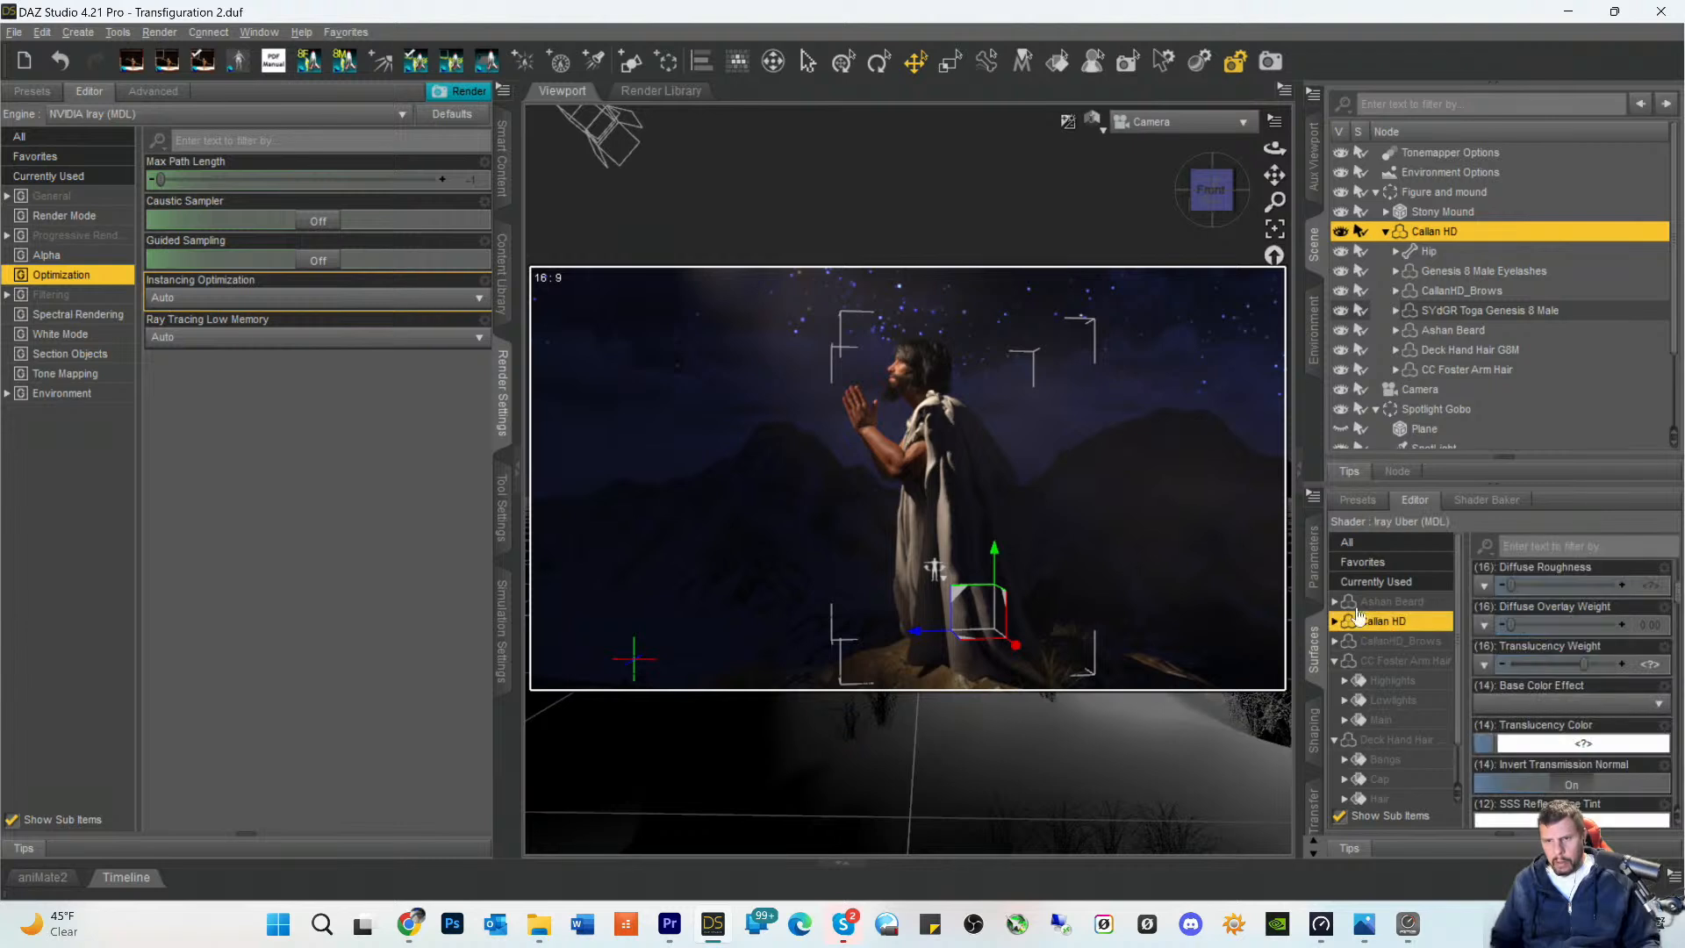
click(1316, 575)
click(1372, 585)
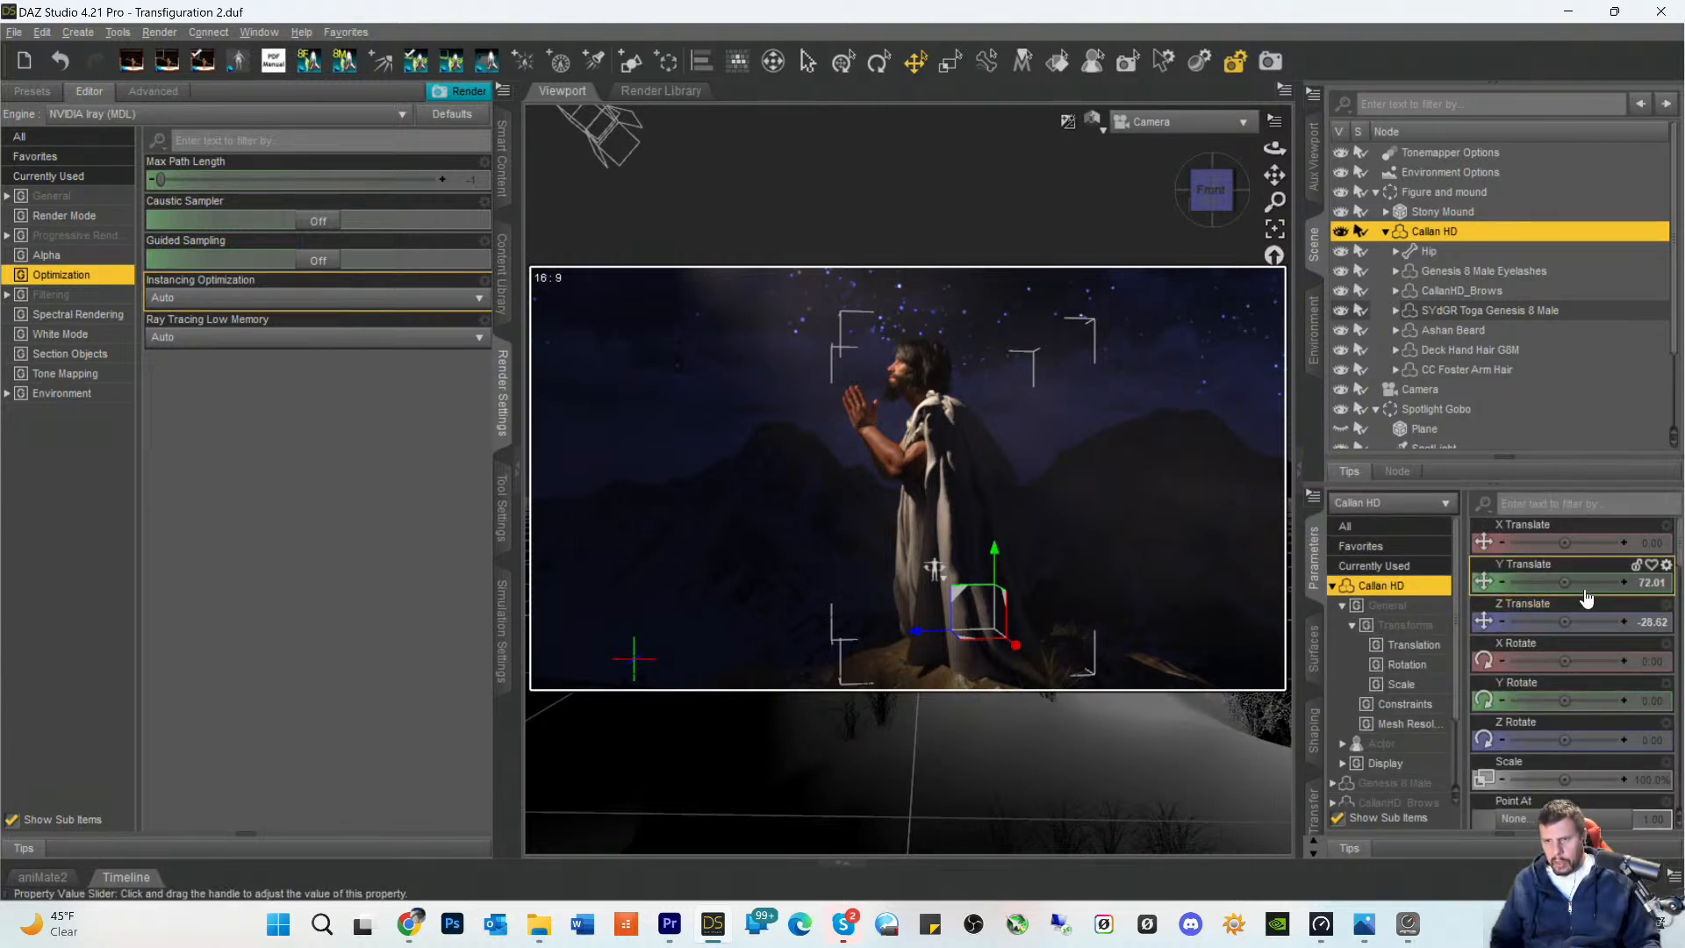
click(1624, 583)
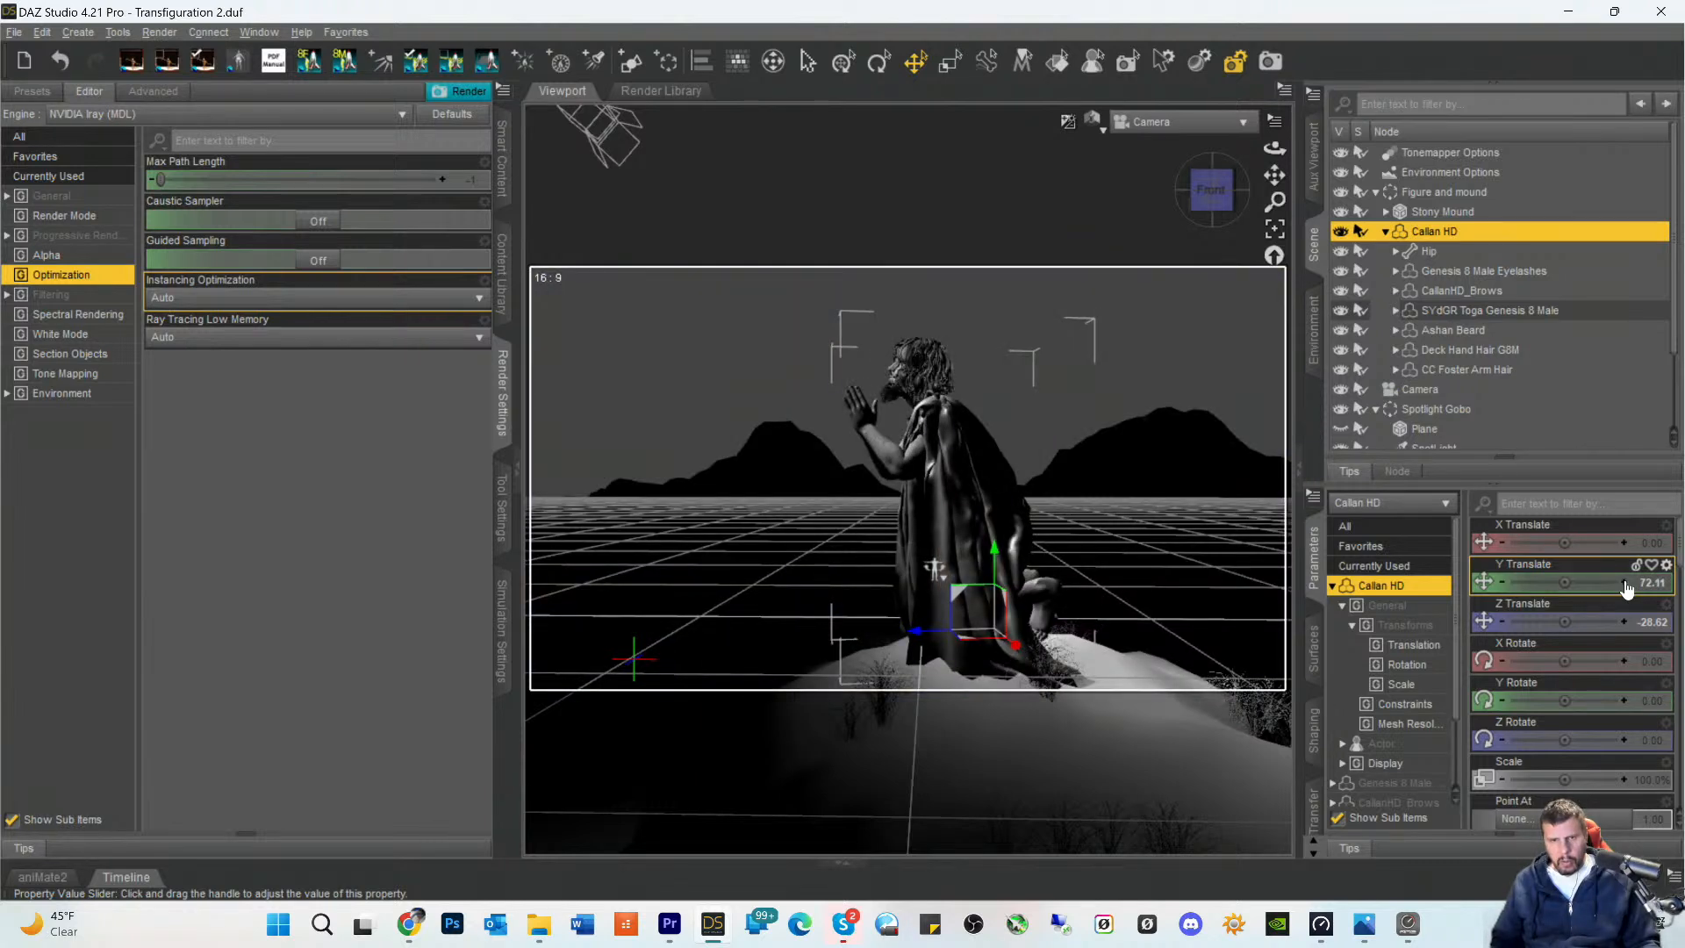
click(1624, 583)
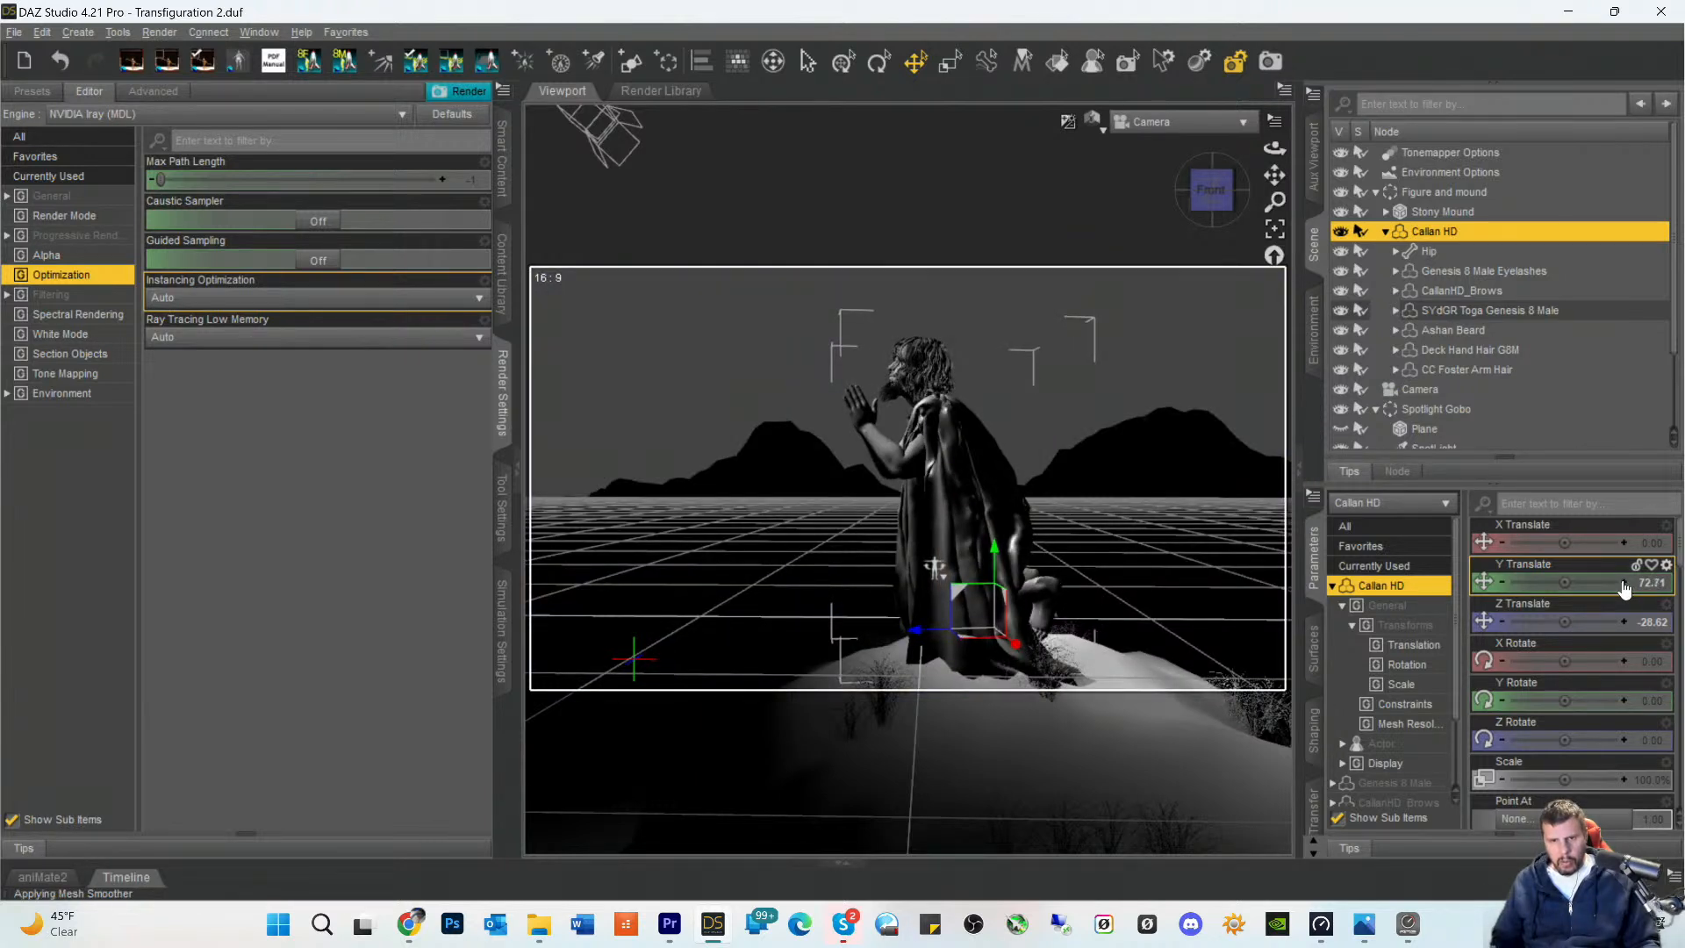
click(1624, 583)
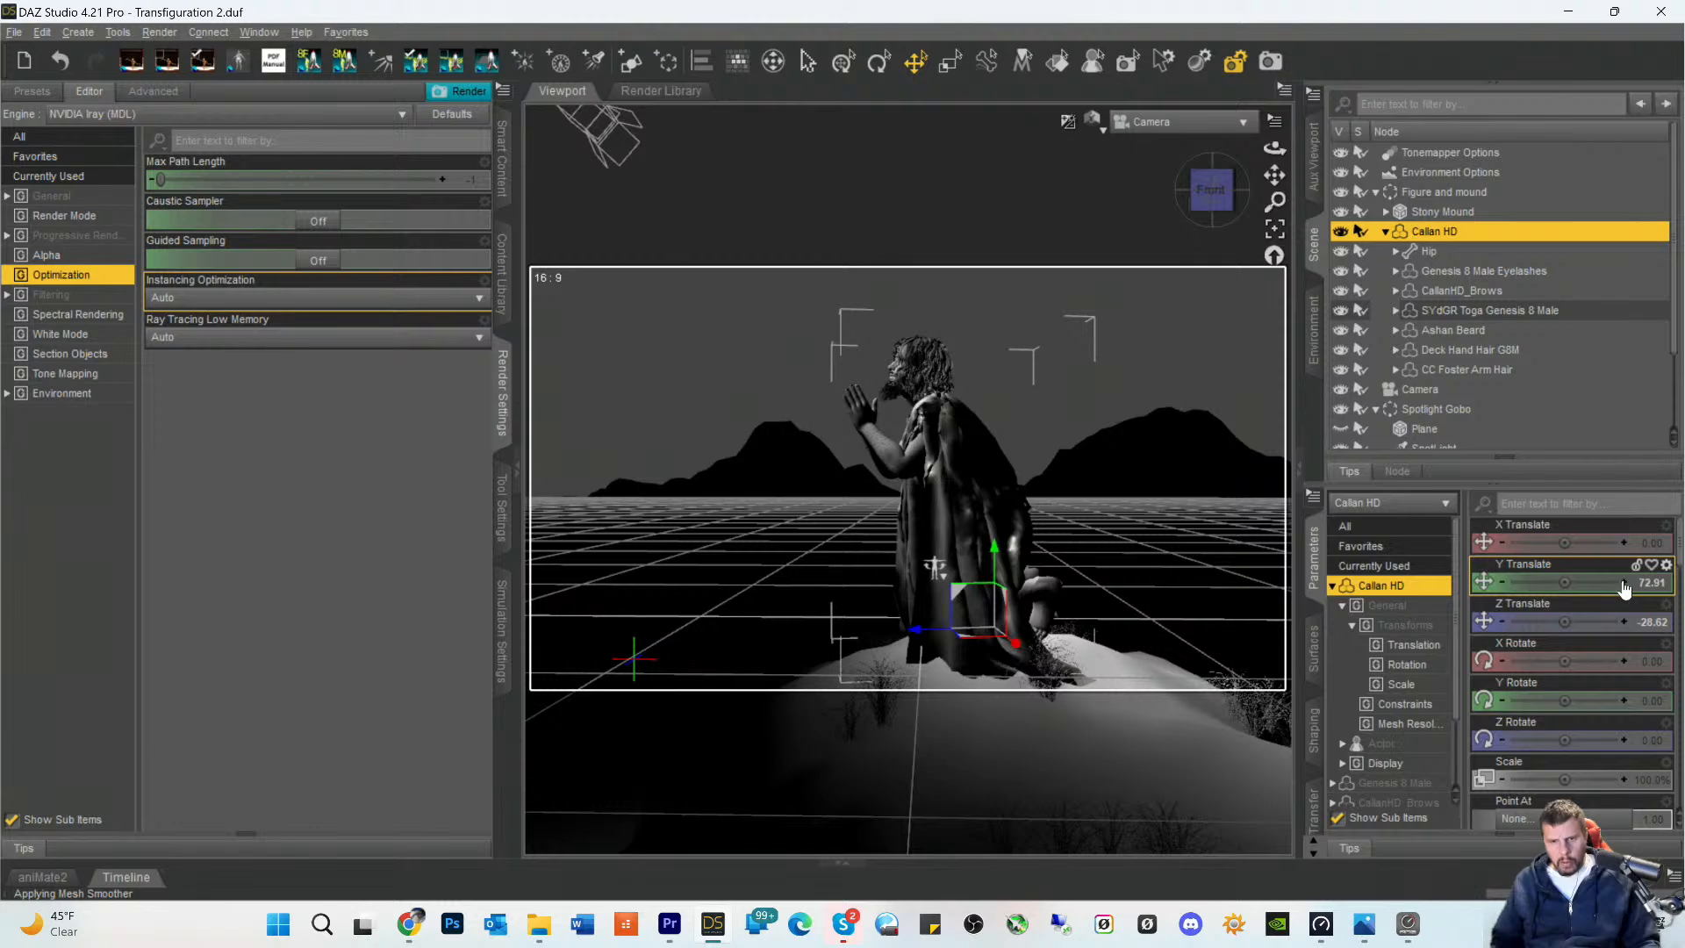
click(1625, 583)
click(1625, 583)
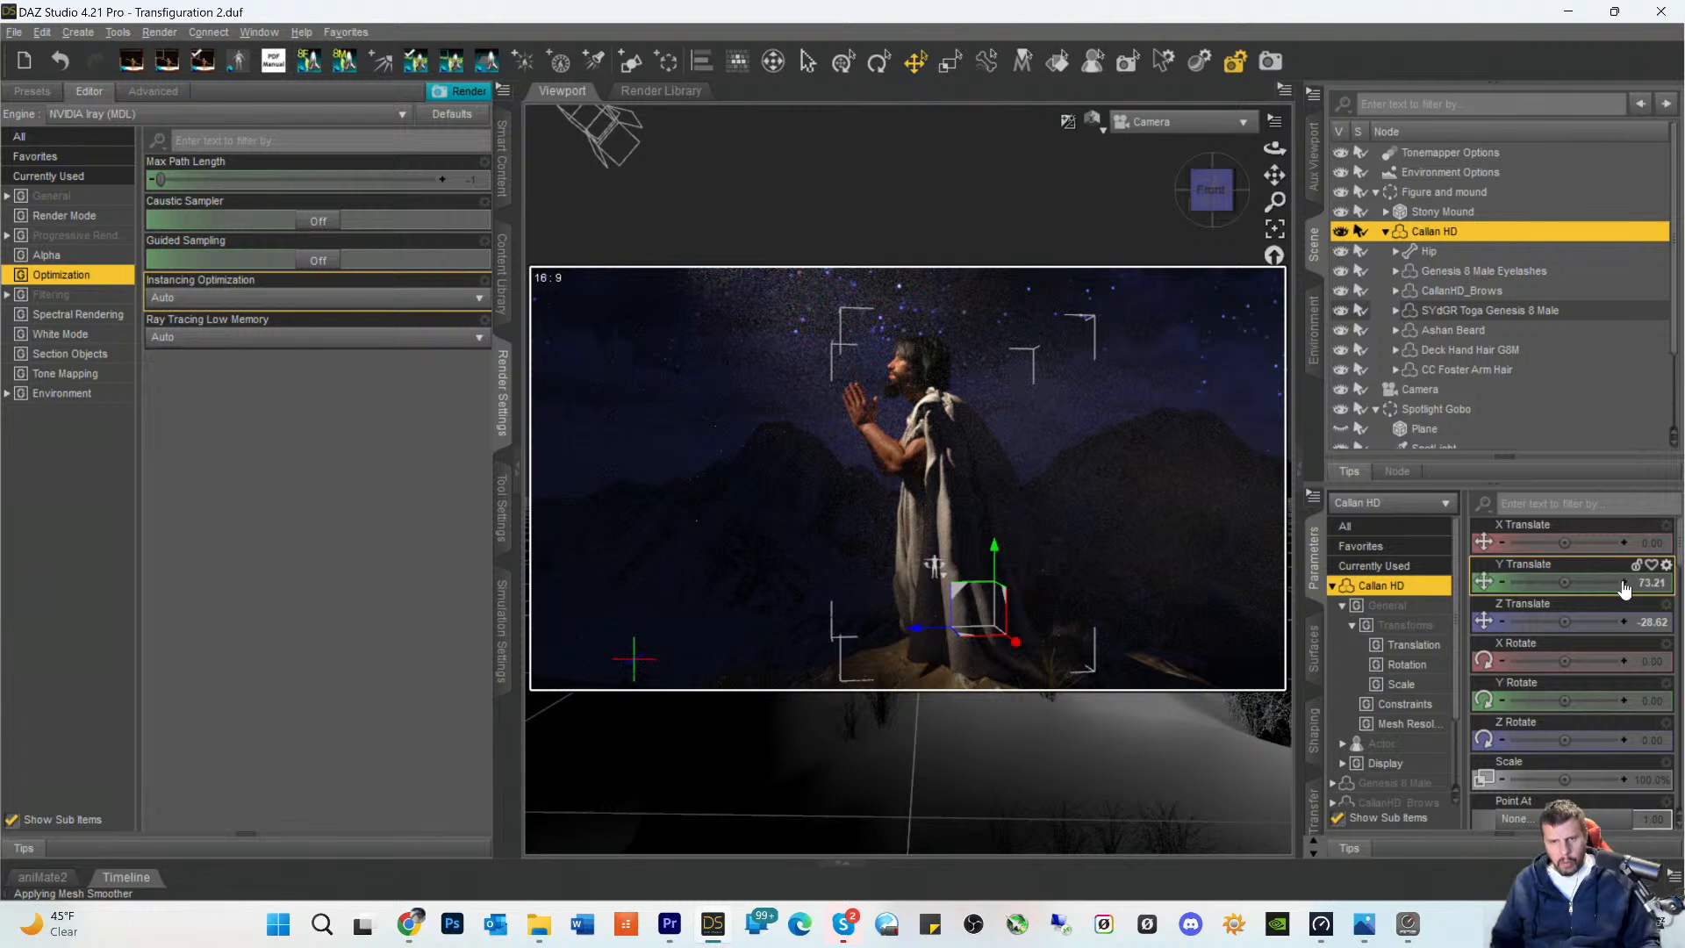
click(1624, 586)
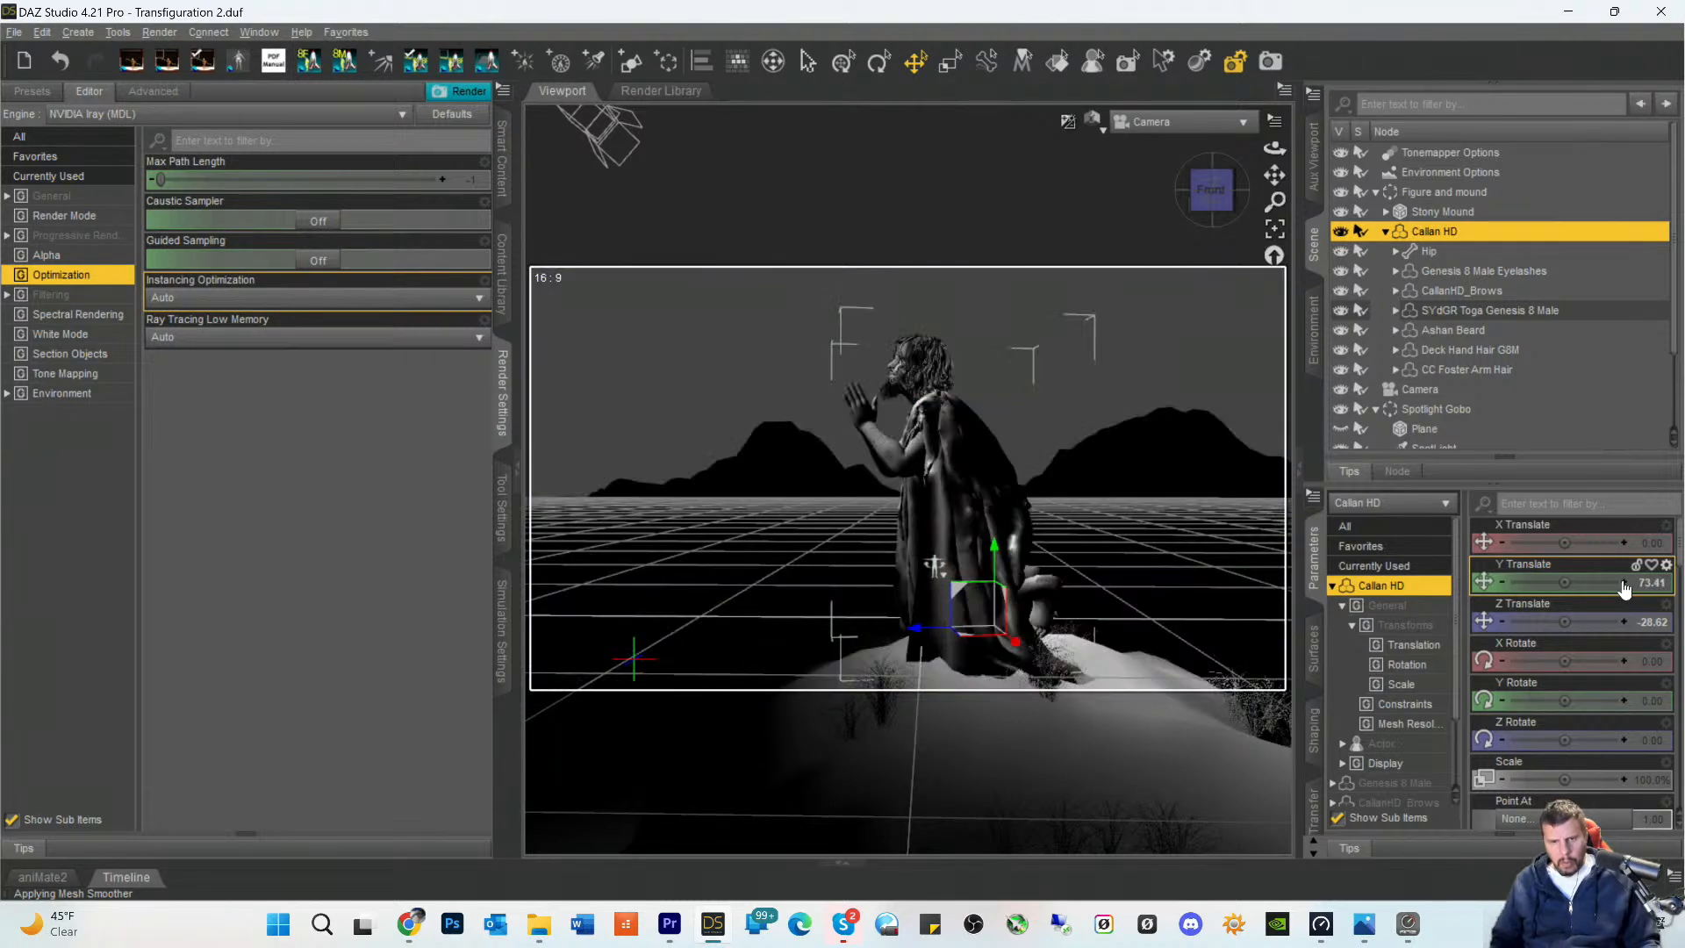
click(1623, 586)
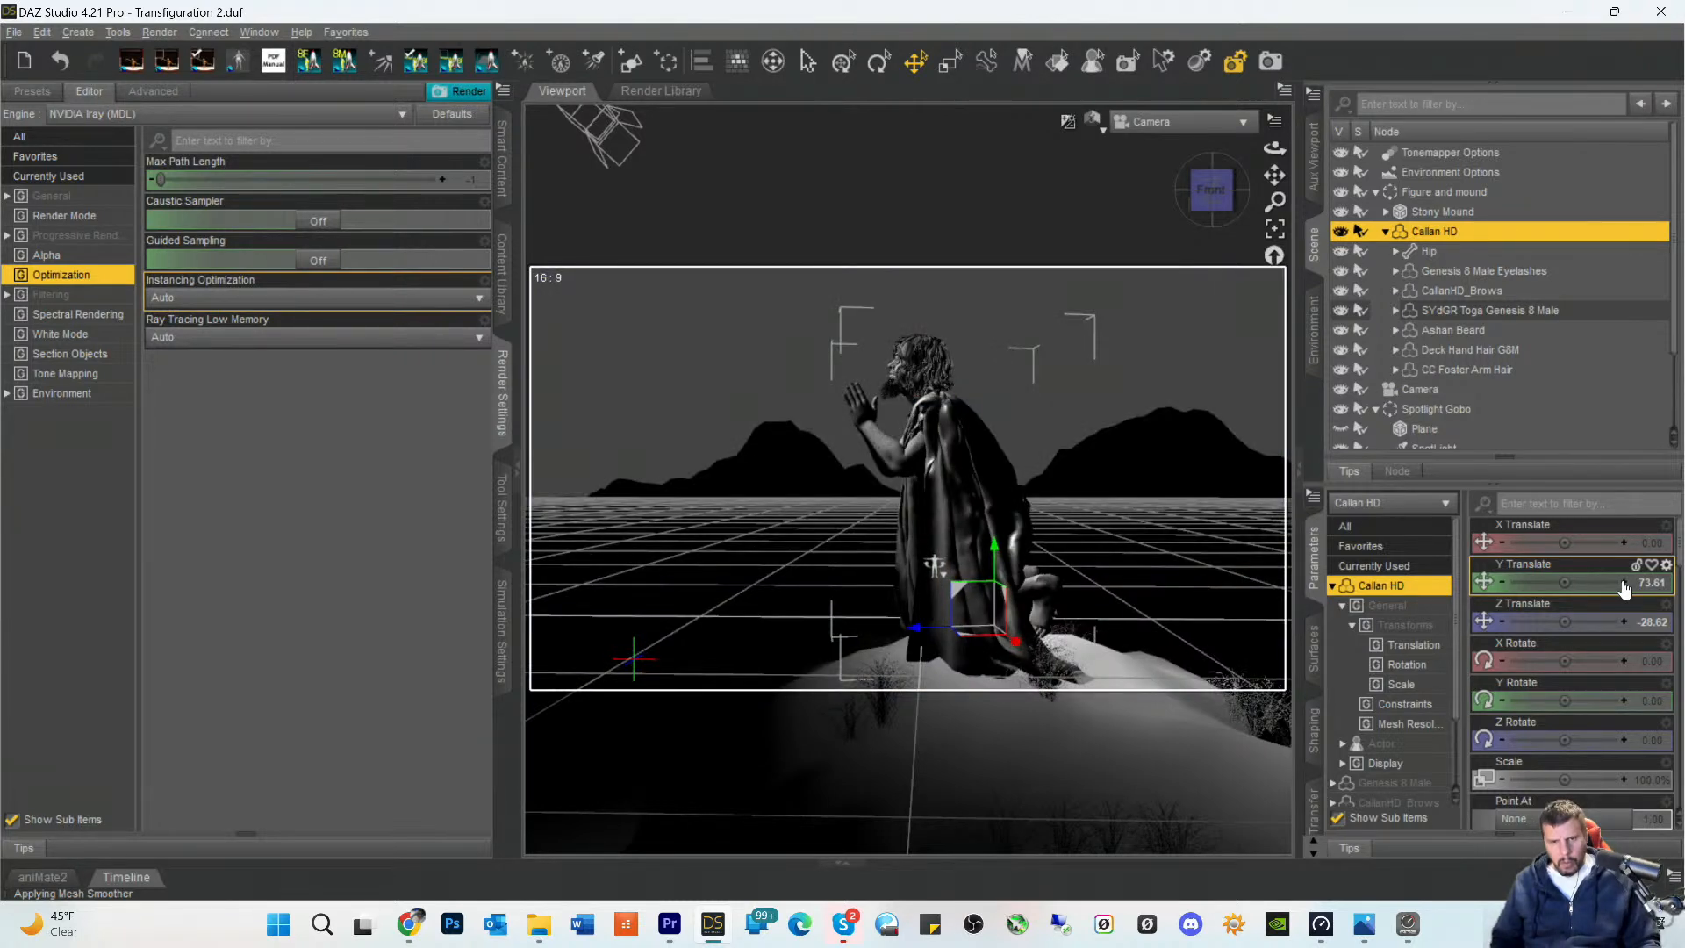
click(1624, 586)
click(1624, 586)
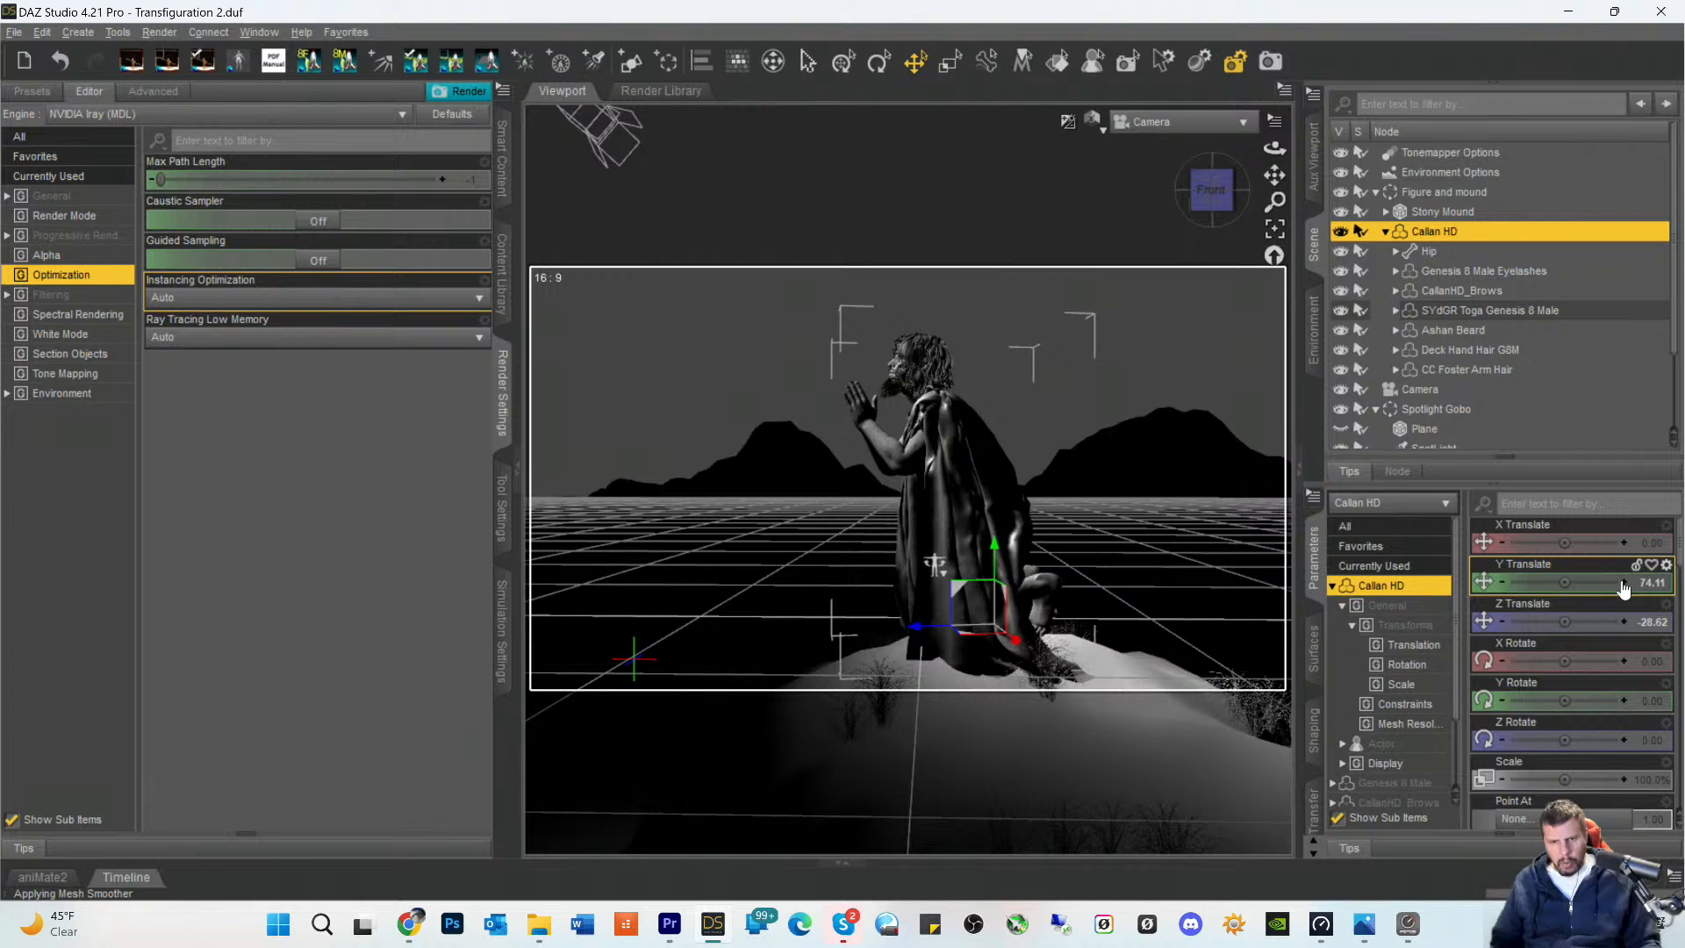
click(1623, 586)
click(1623, 586)
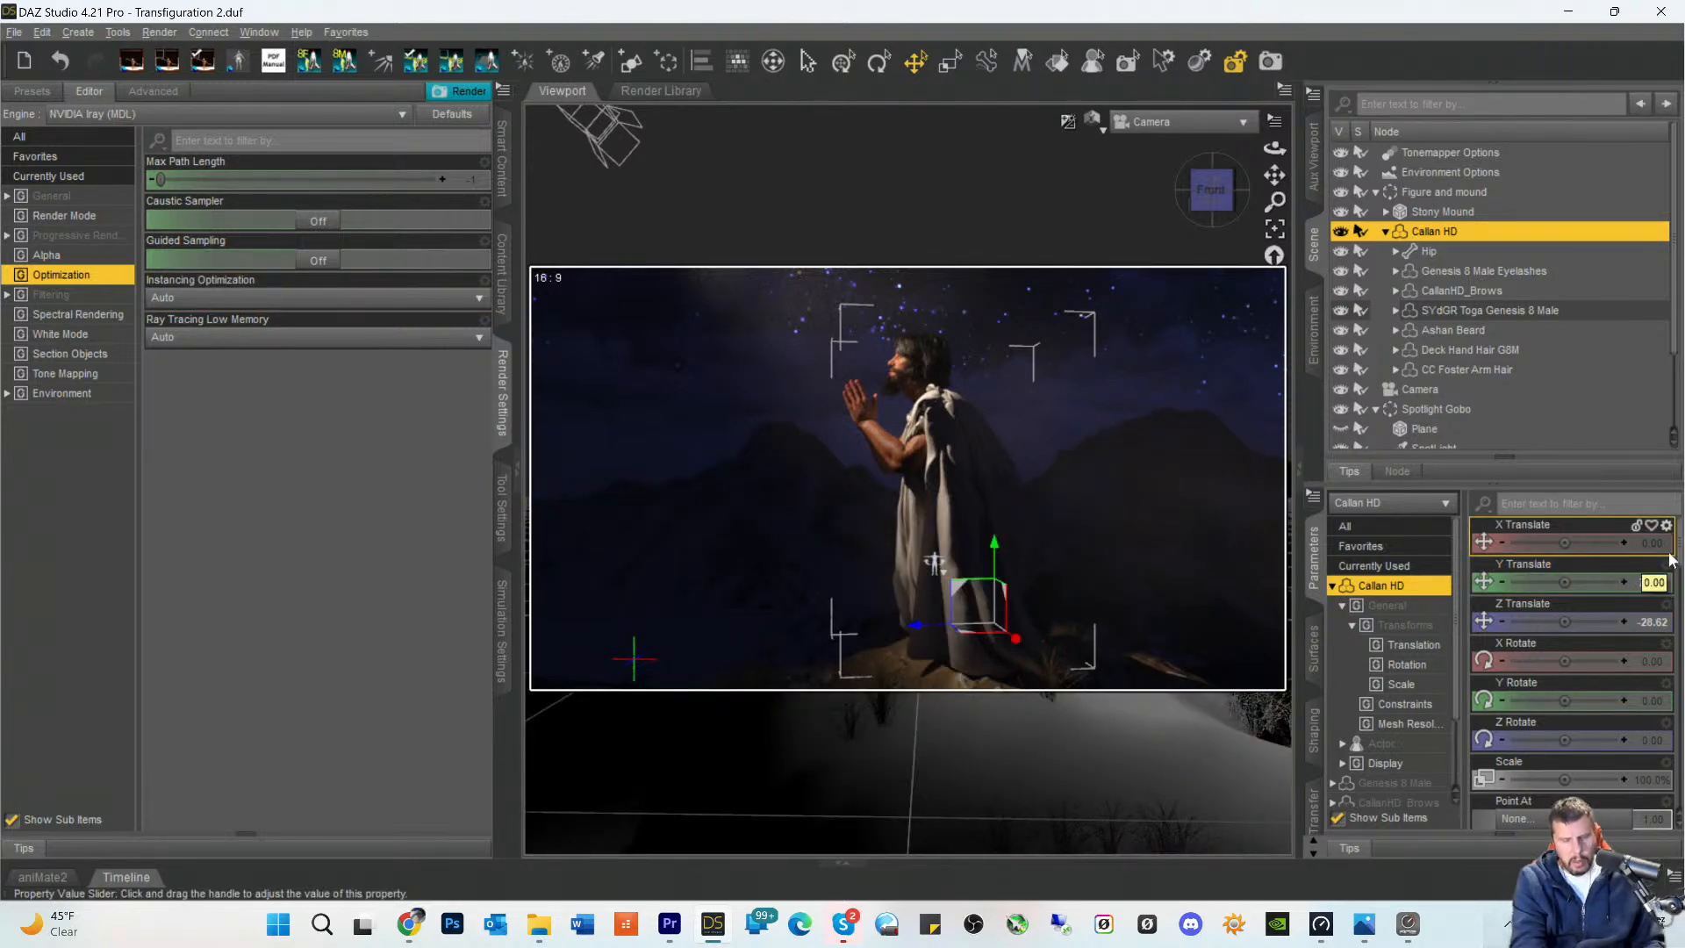
- Turn the Callan HD figure to a Y Rotate of 8.95 in the textured preview, and switch back to the Iray preview
key(ctrl+9)
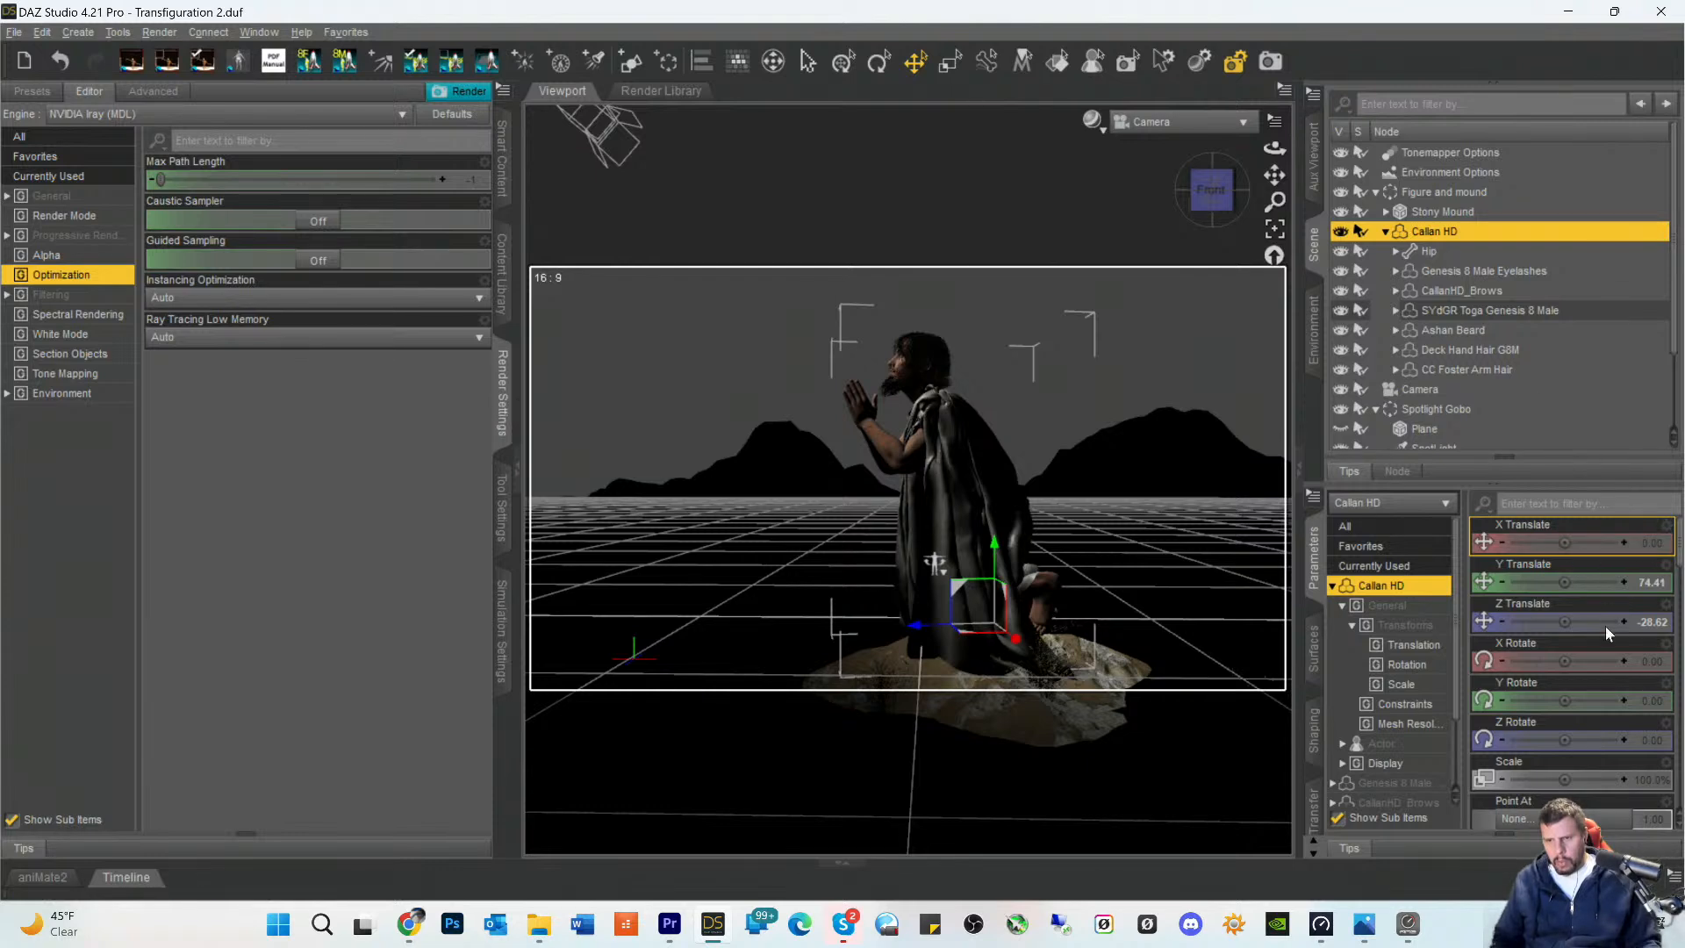
drag(1564, 700, 1583, 700)
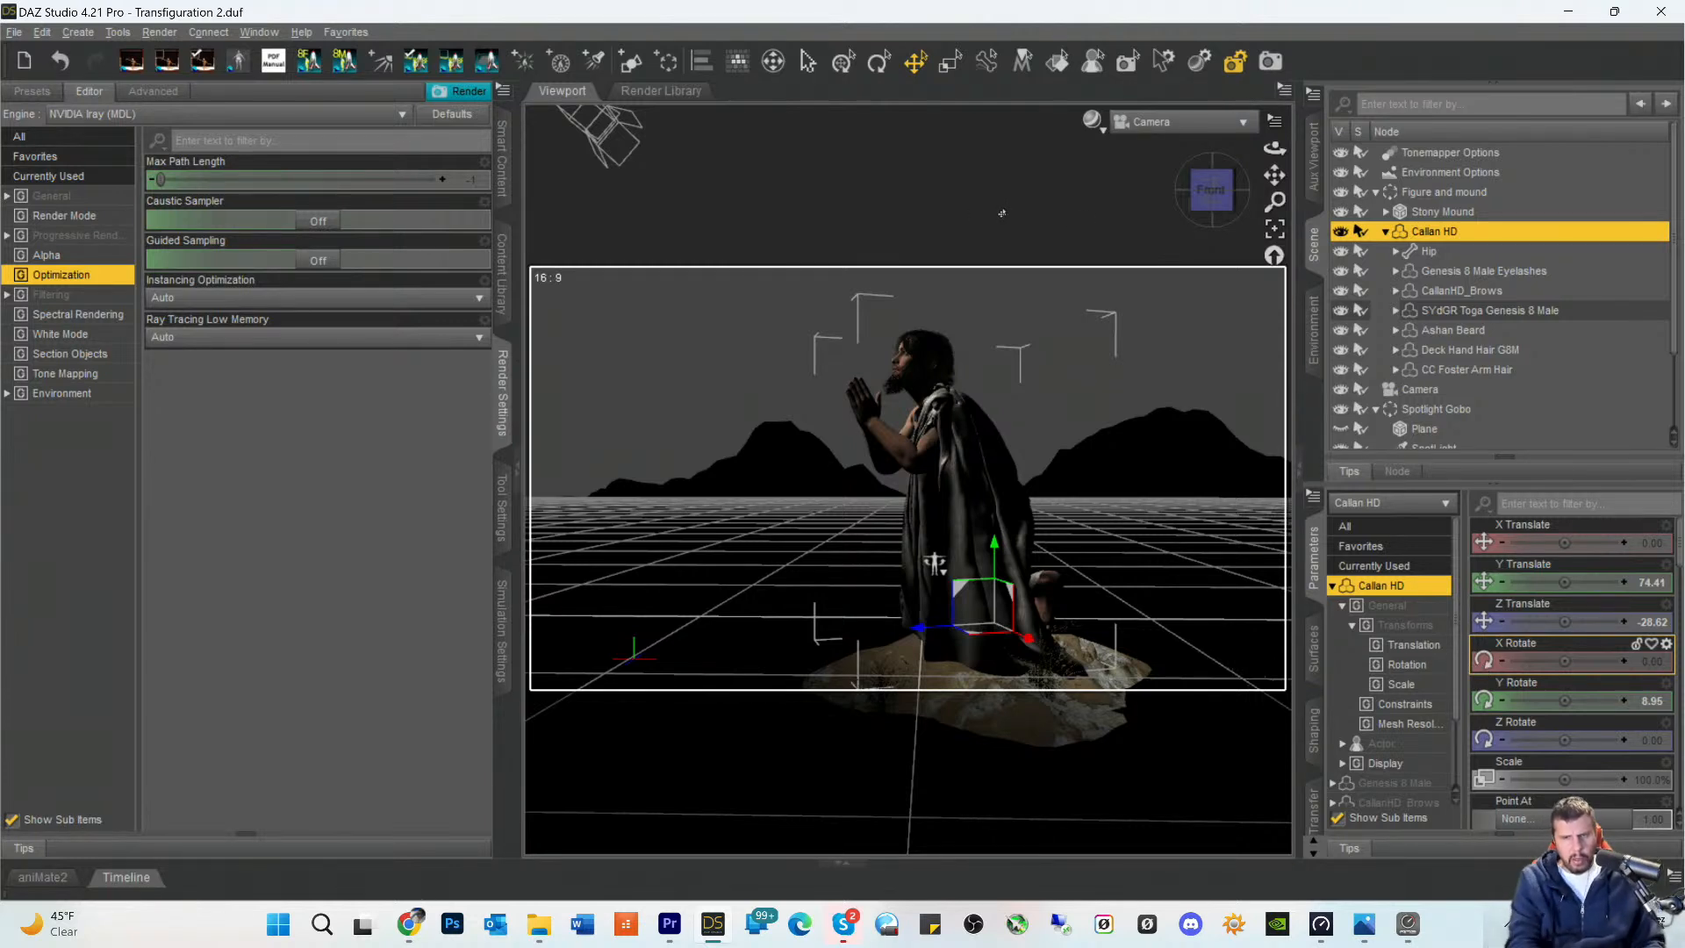
key(ctrl+0)
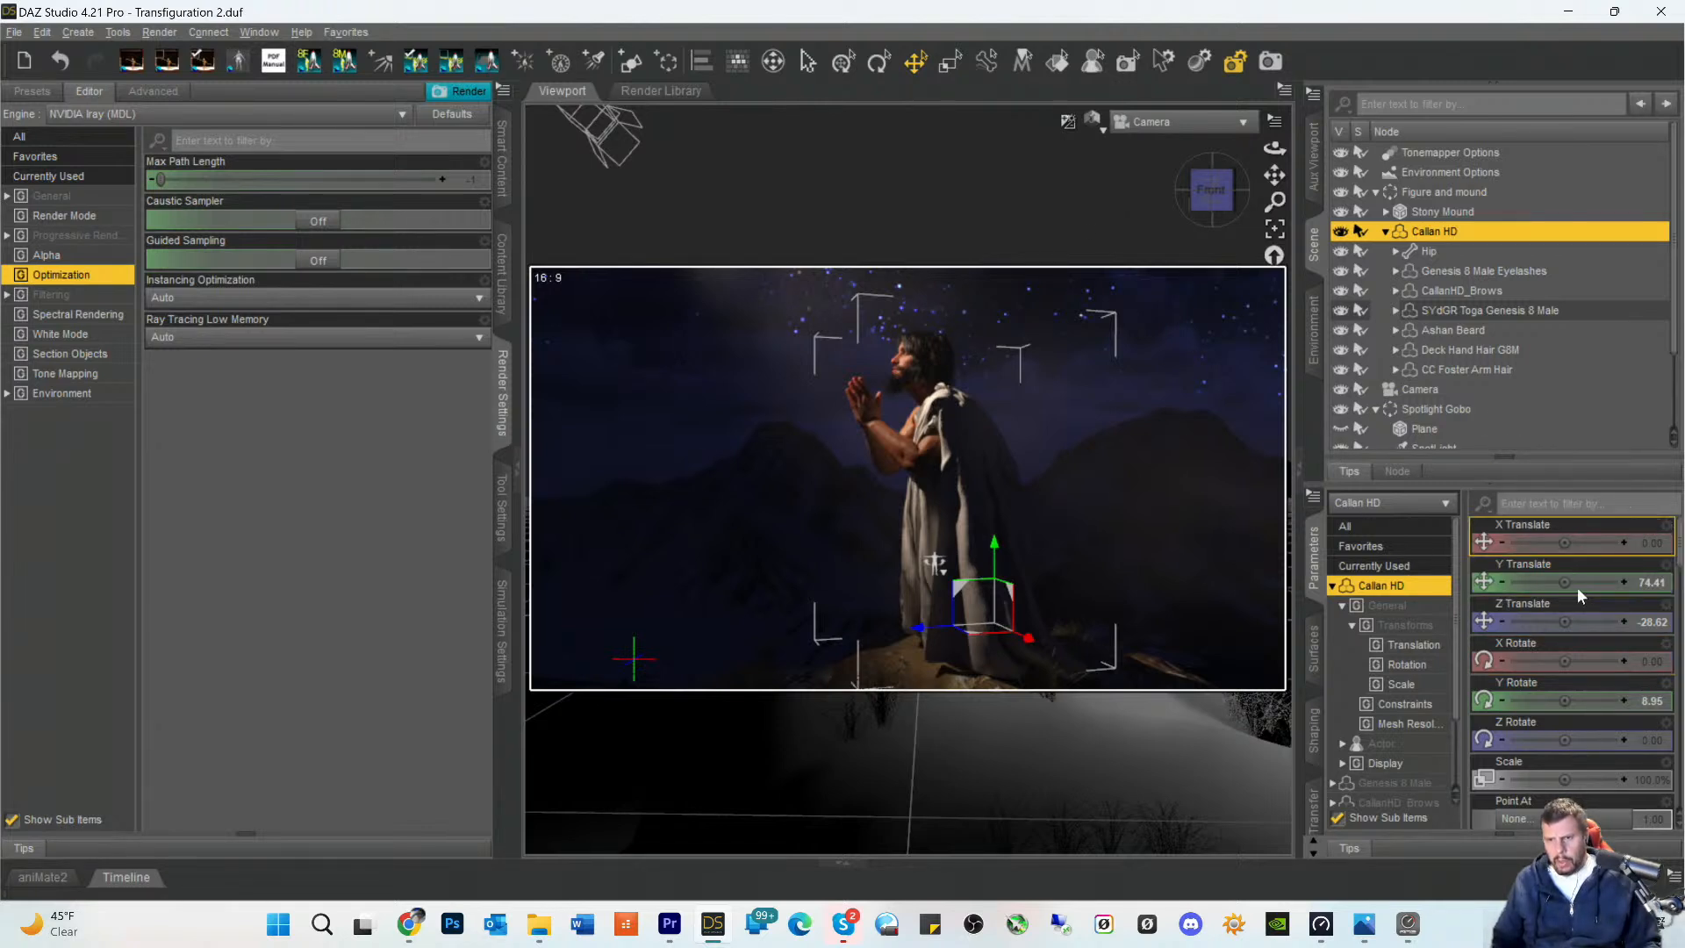
- Lower the Callan HD figure onto the mound to a Y Translate of 71.51 and save the scene
click(1503, 582)
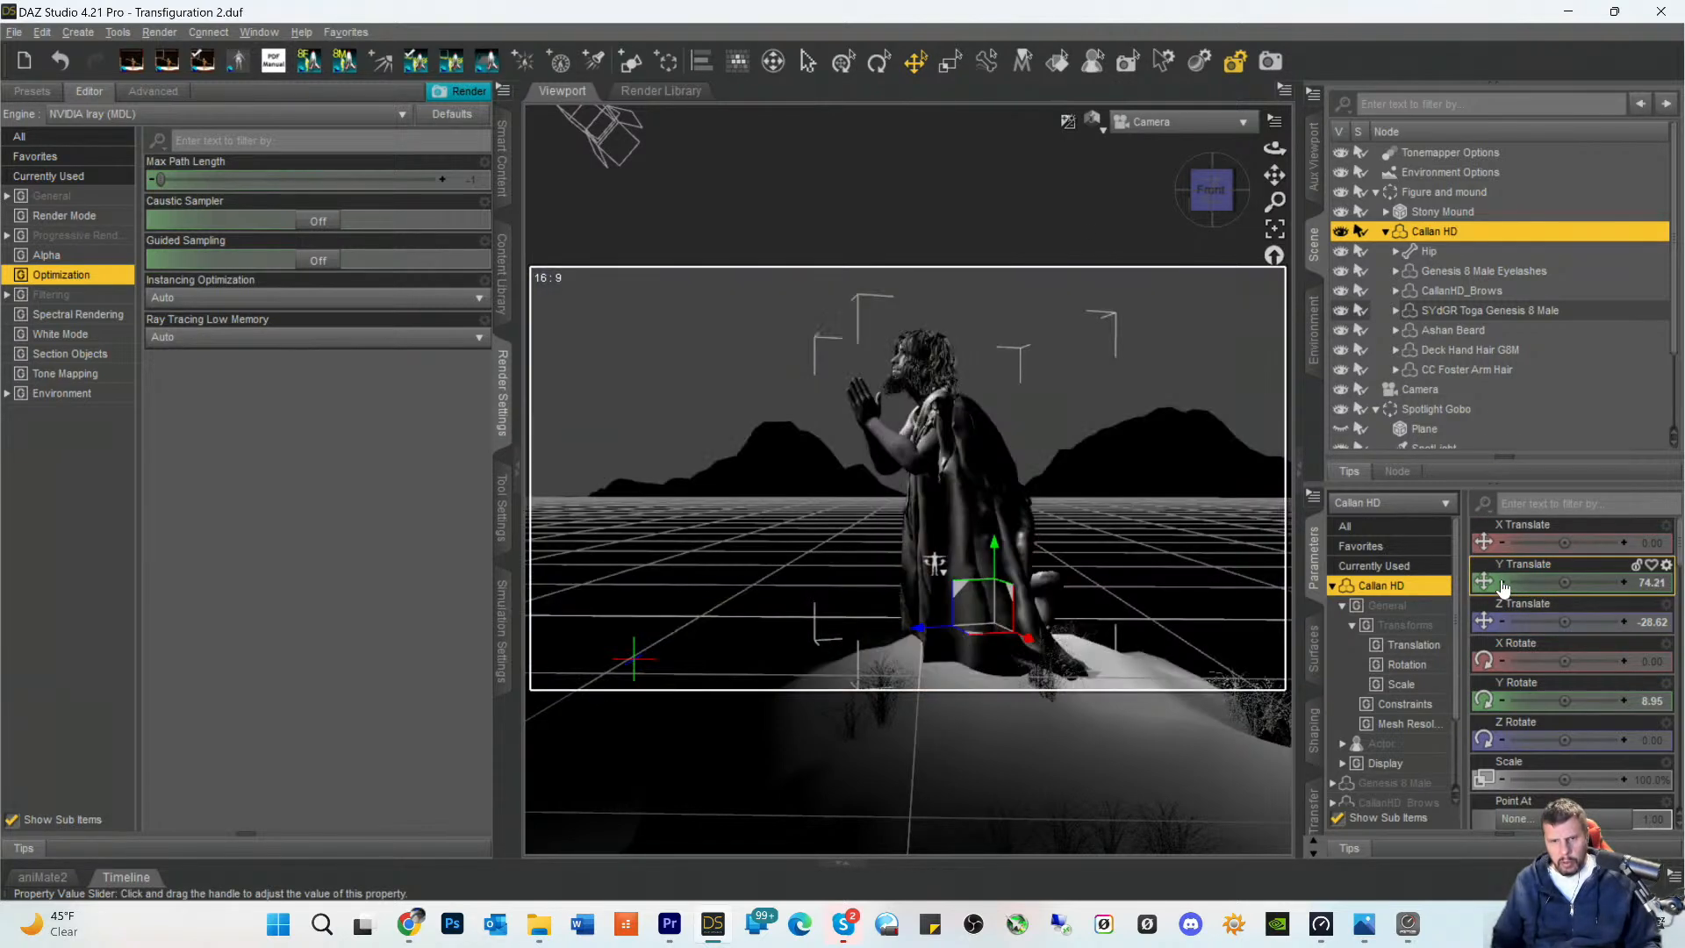
click(1503, 582)
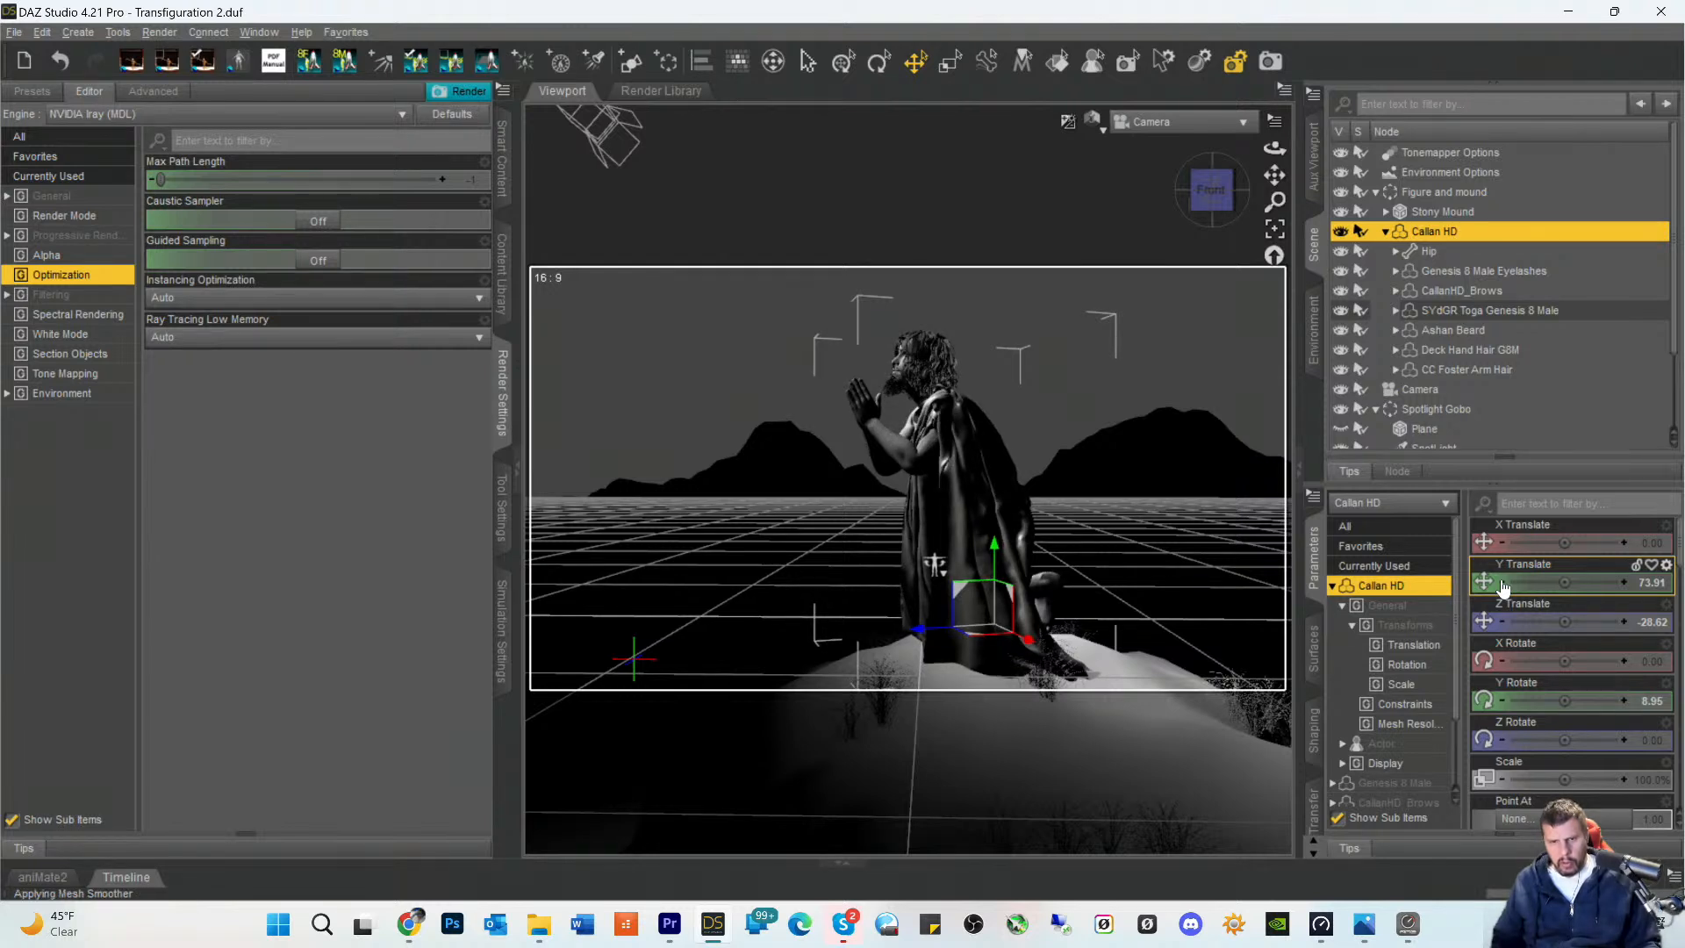
click(1503, 584)
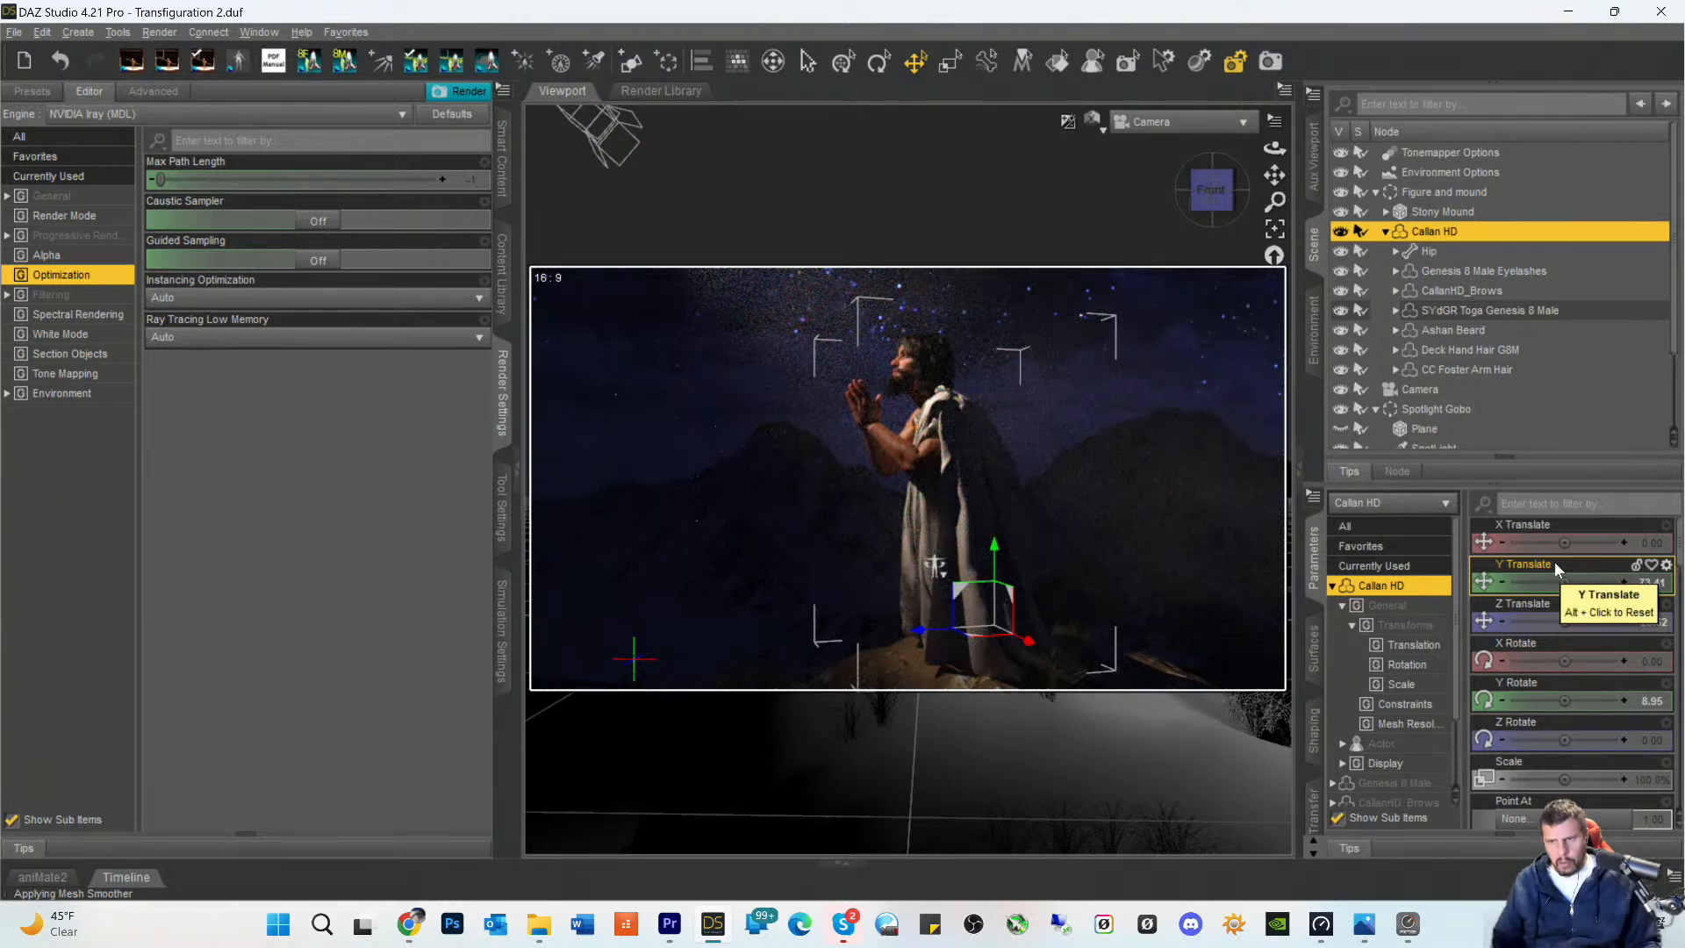
click(1503, 583)
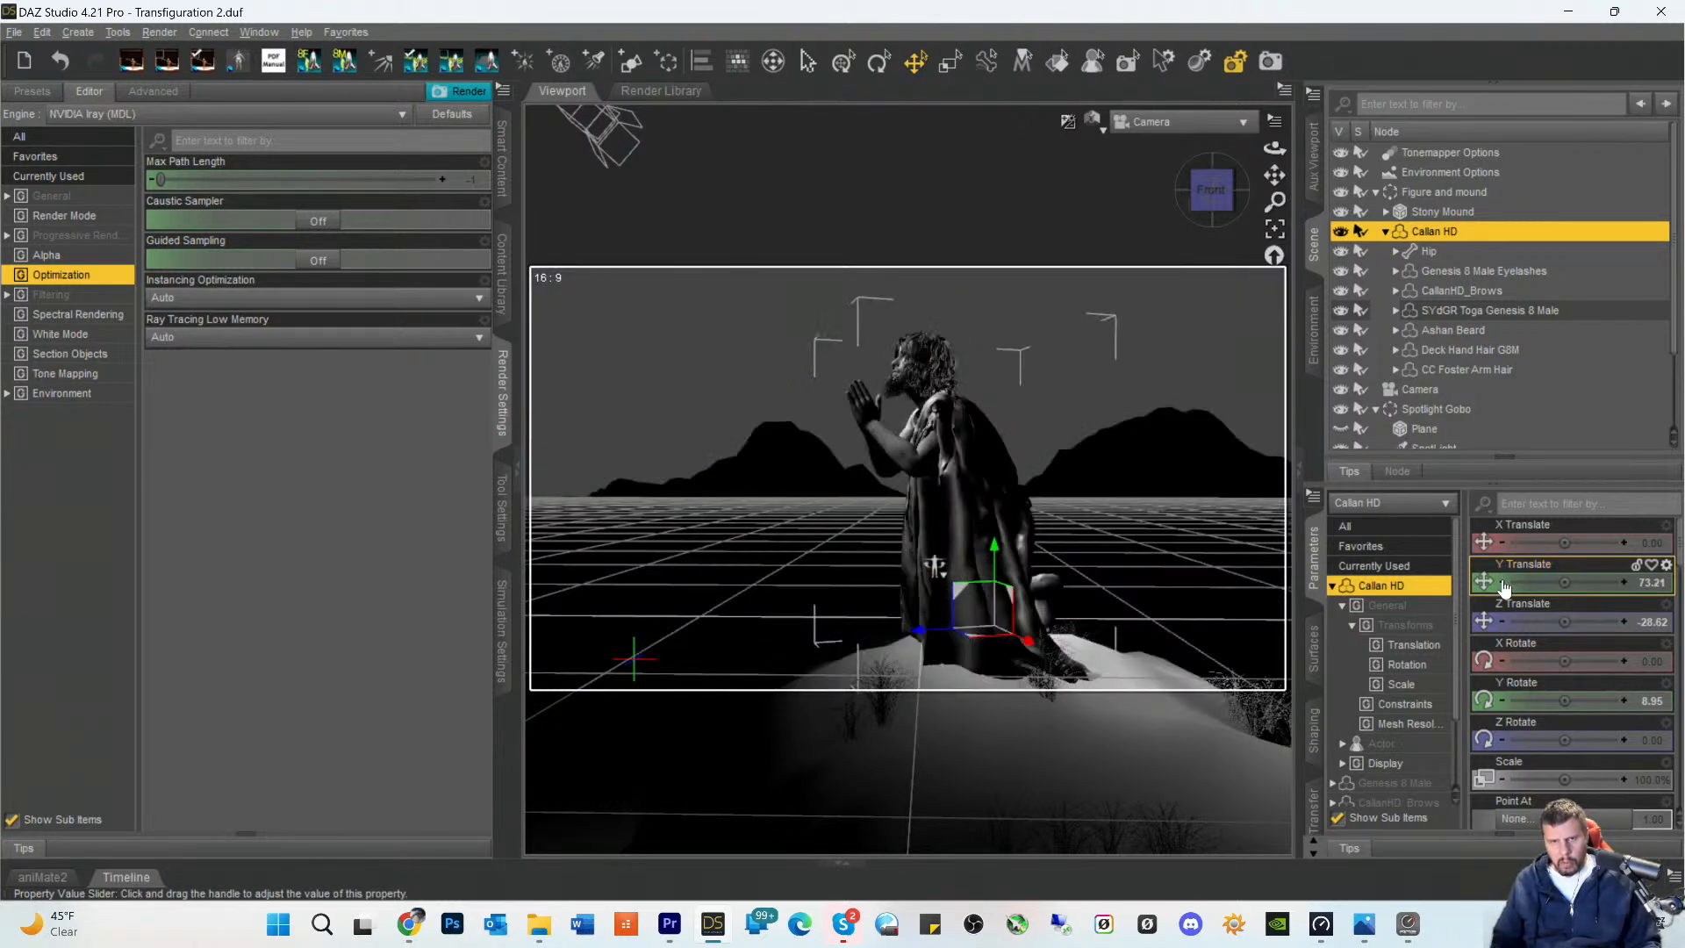
click(1504, 584)
click(1504, 584)
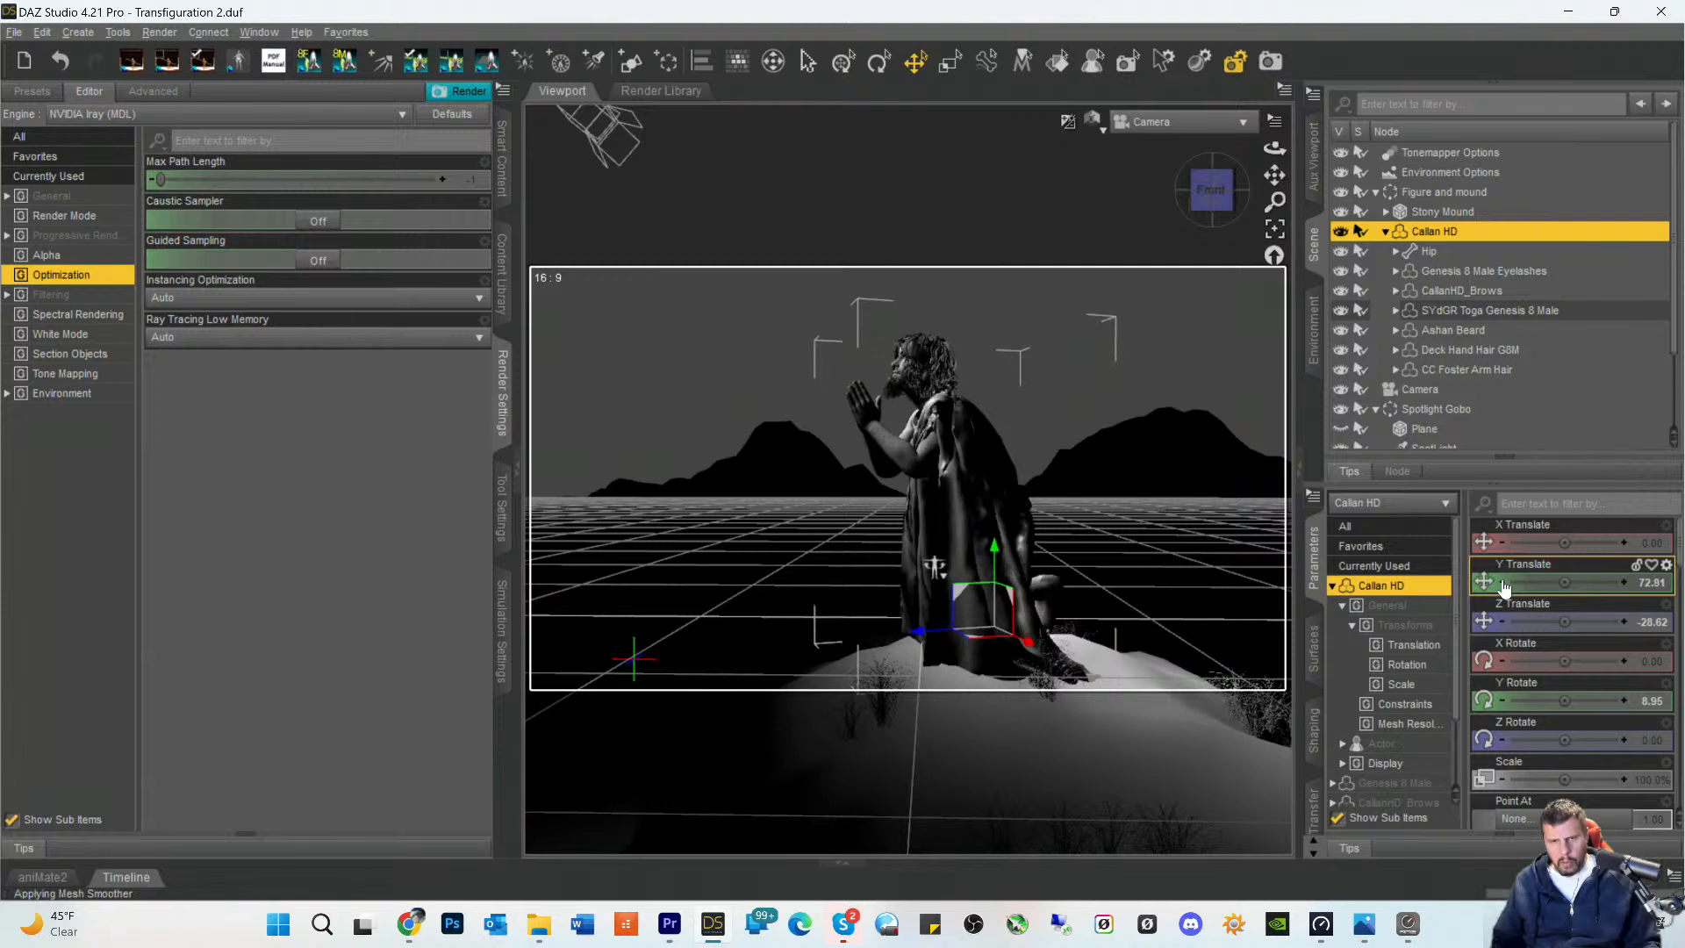
click(1503, 584)
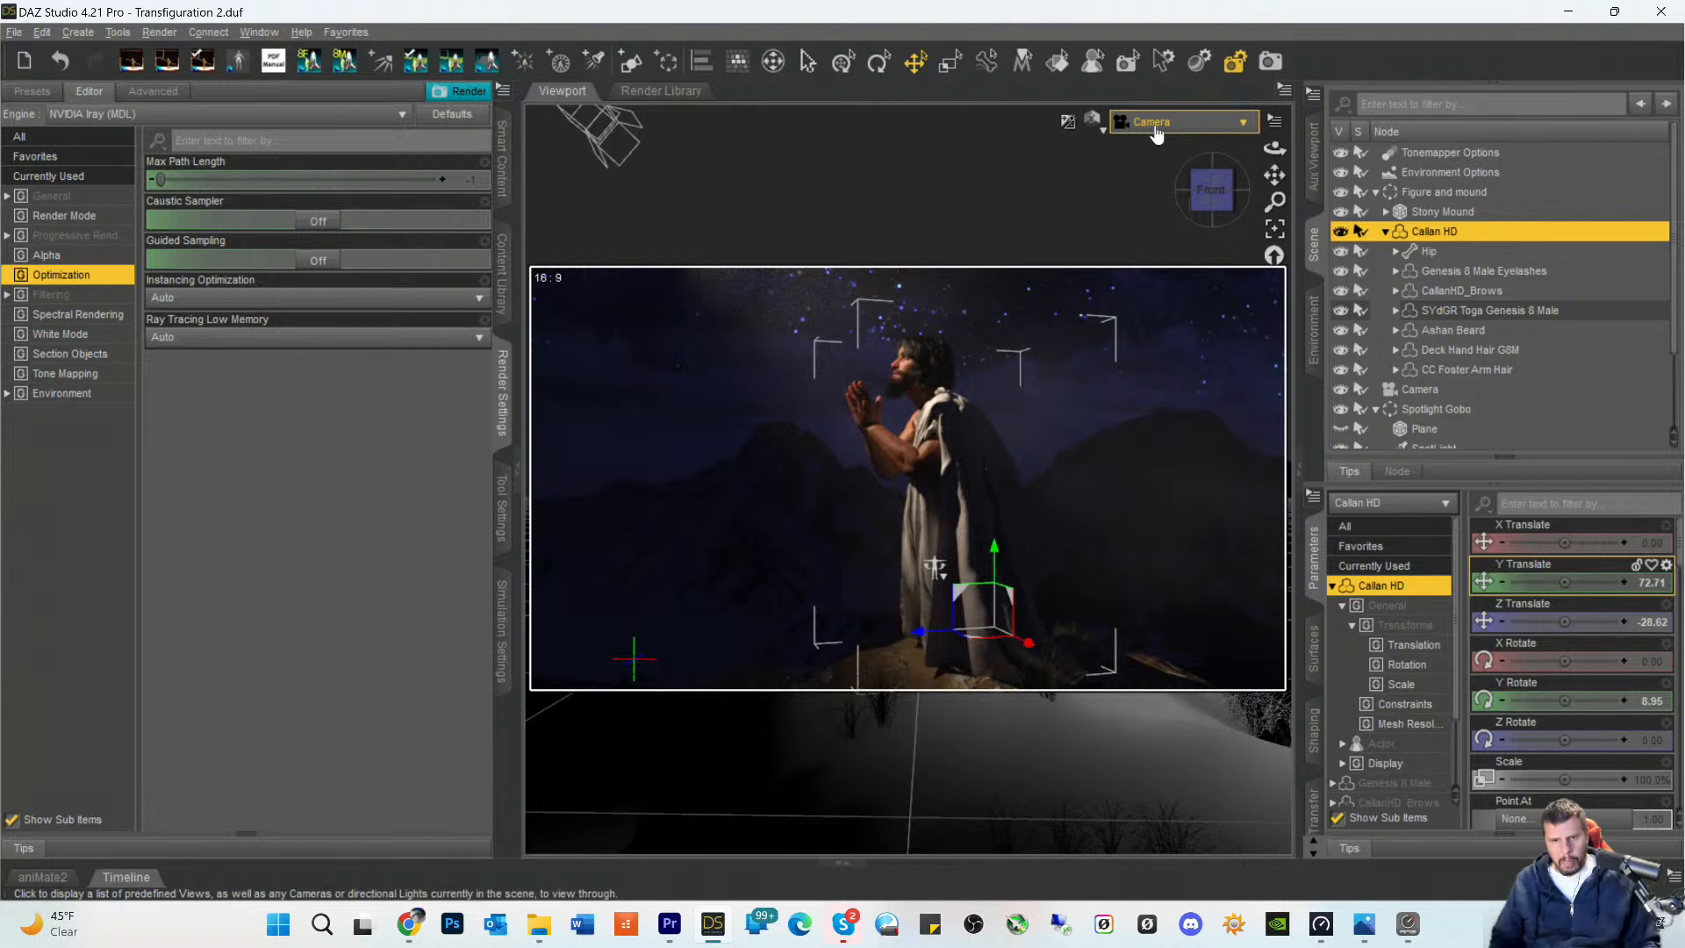
click(1500, 587)
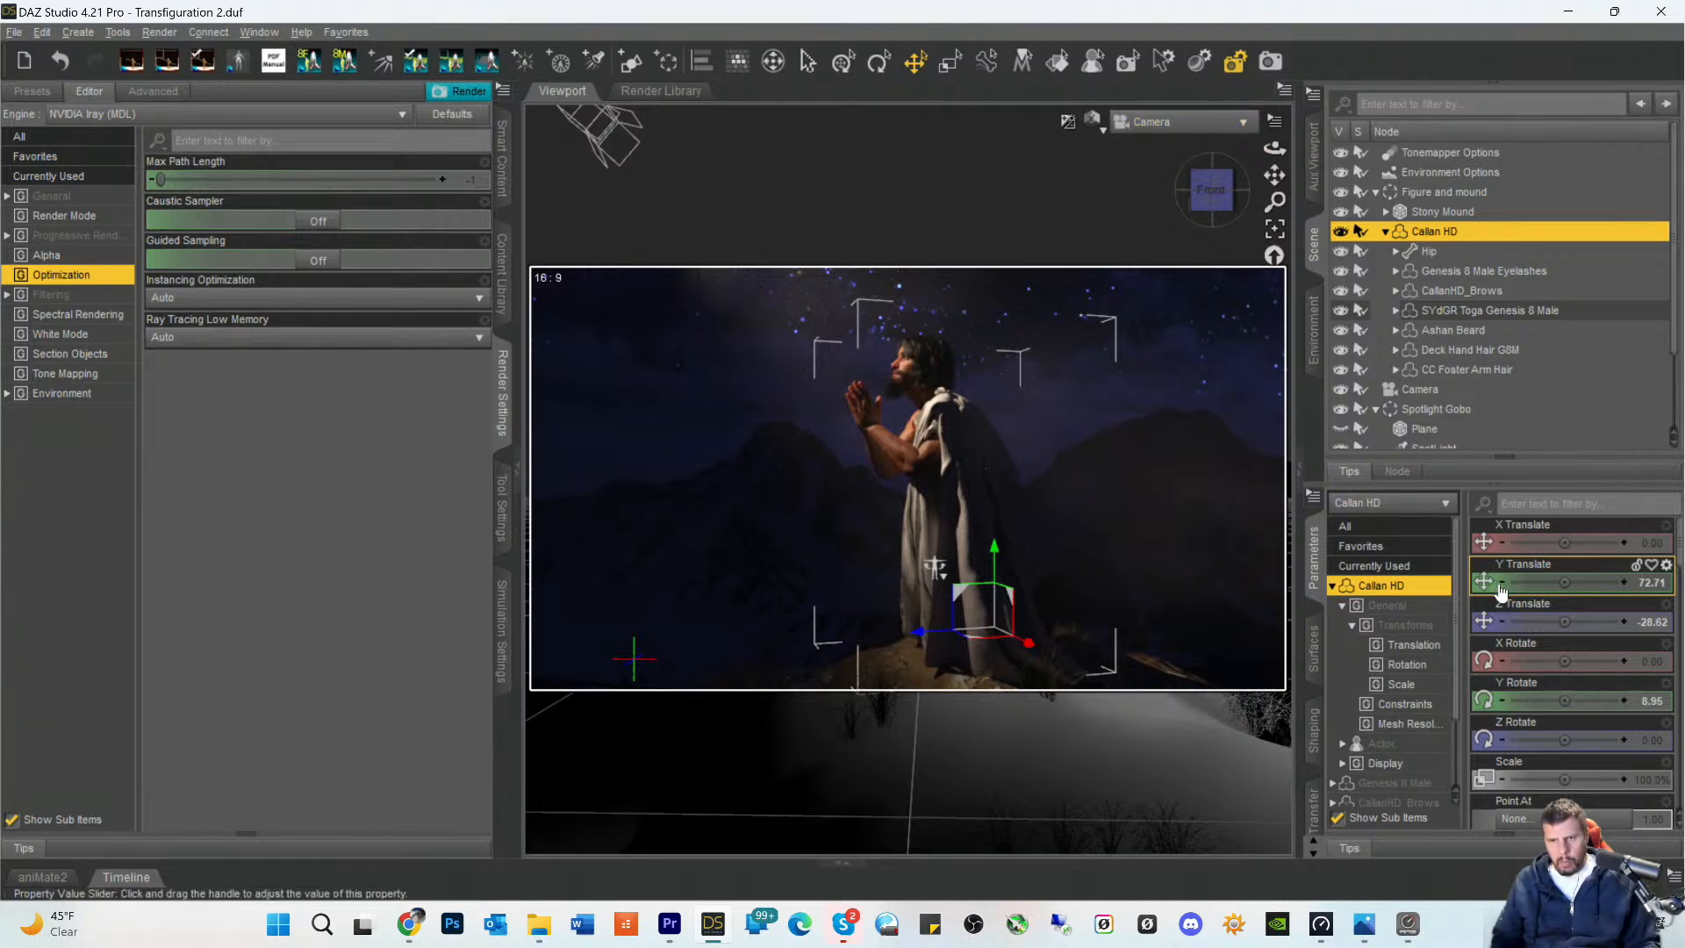
click(1500, 587)
click(1500, 587)
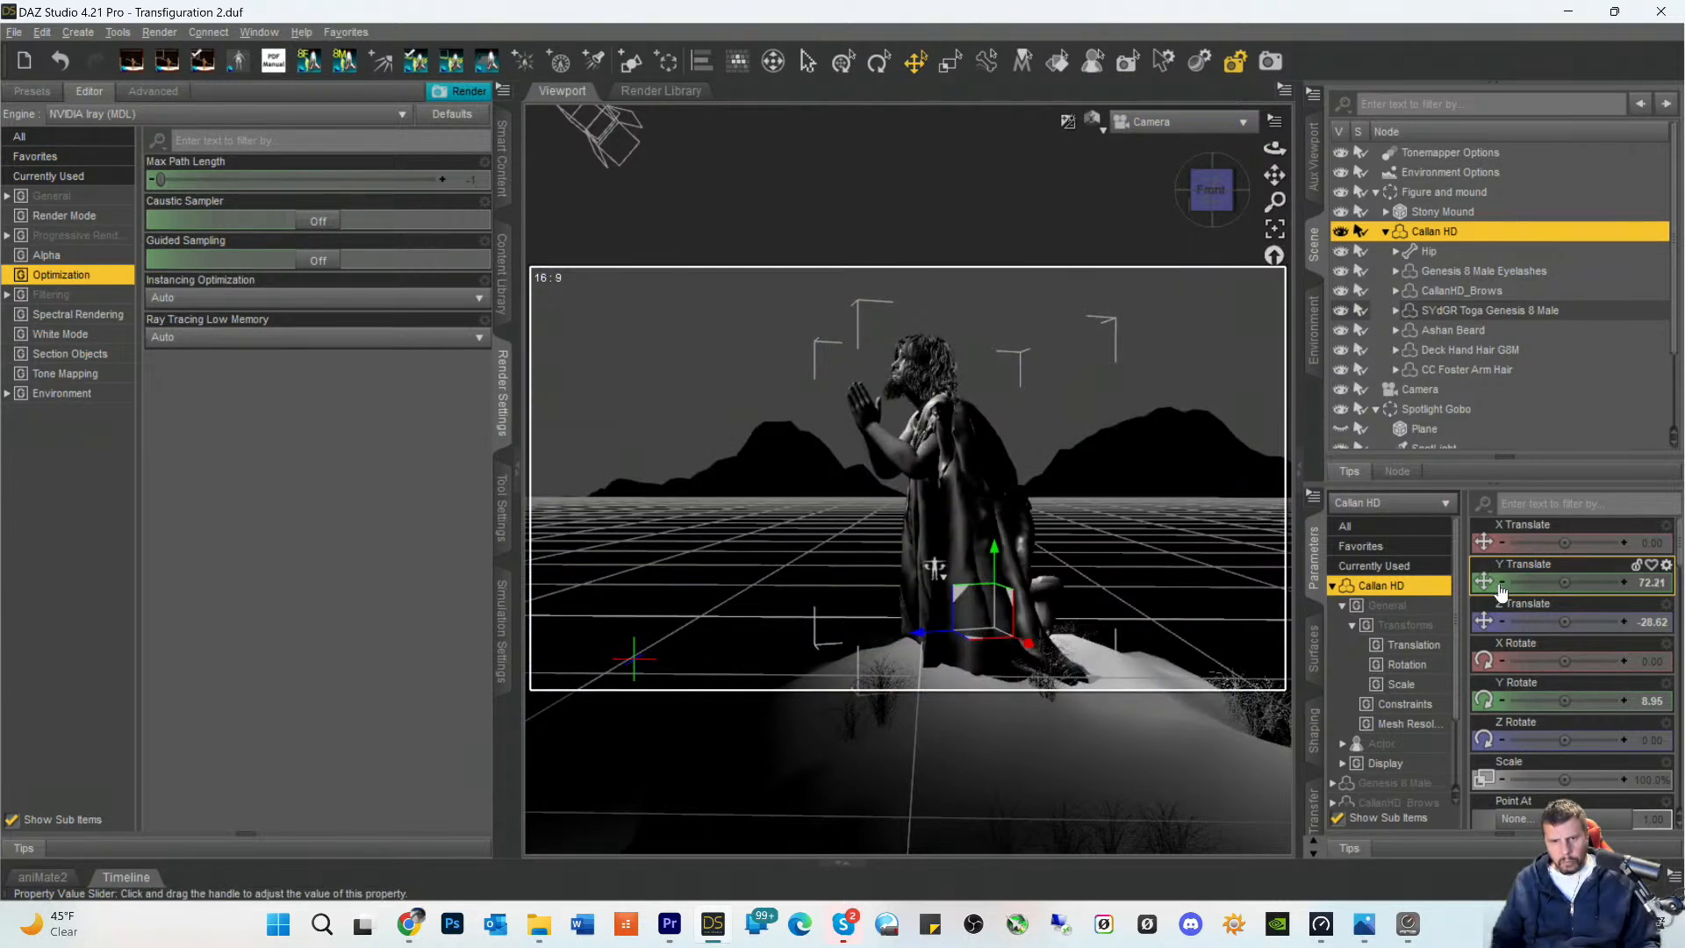
click(1500, 587)
click(1500, 586)
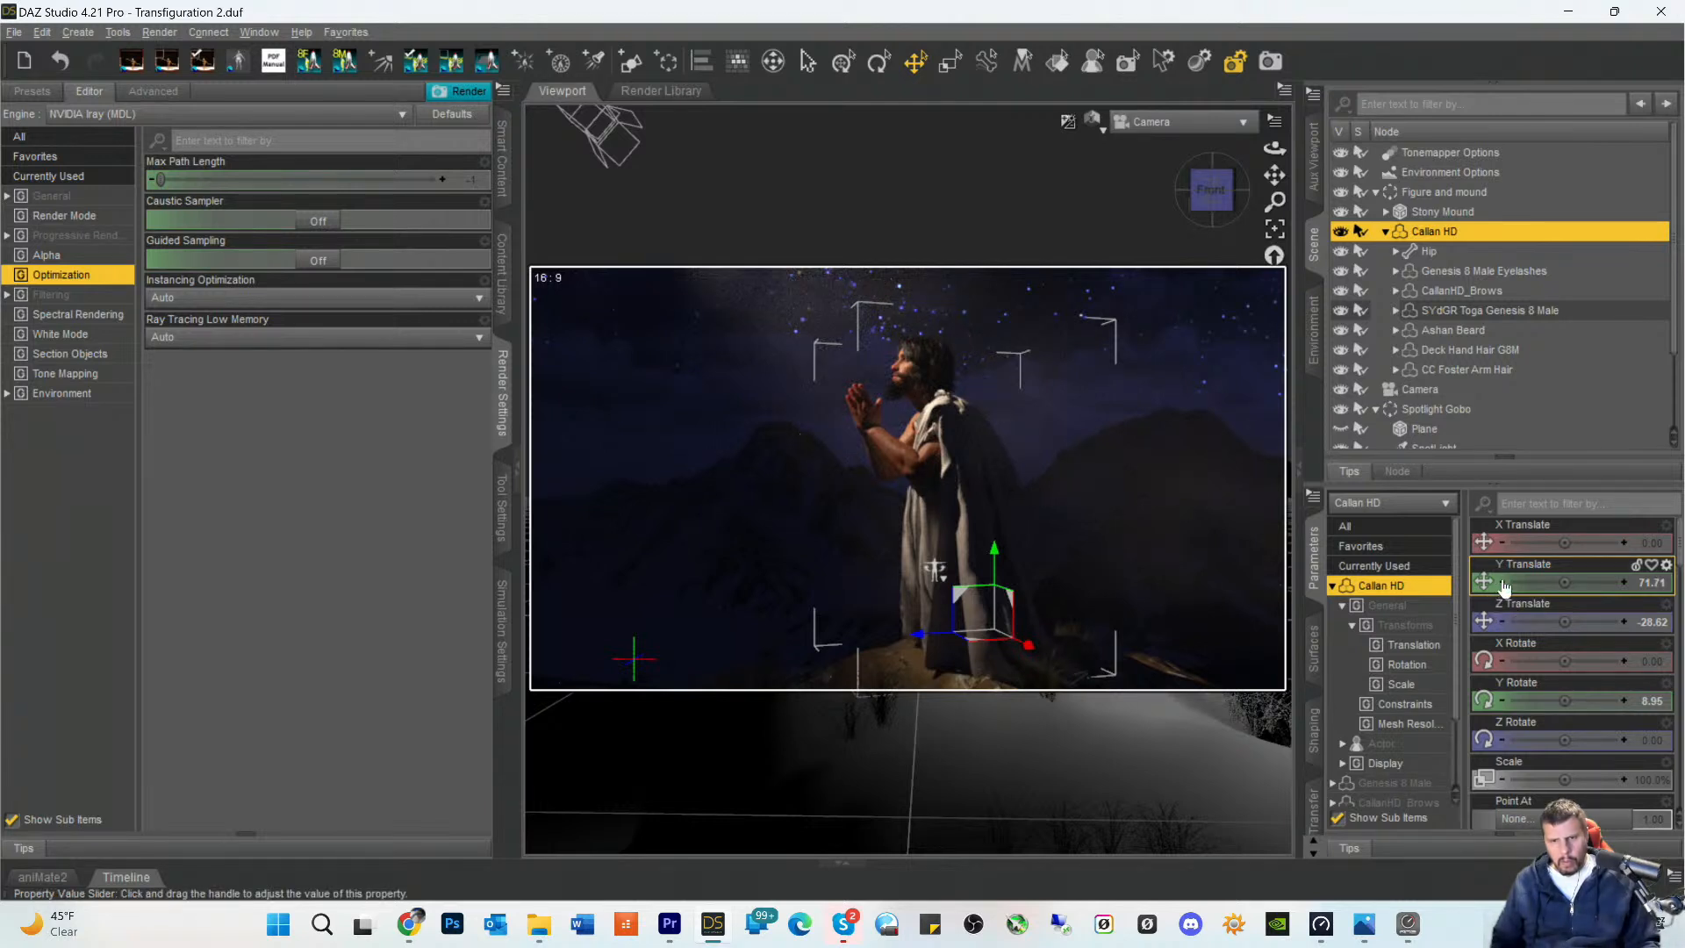
click(1503, 583)
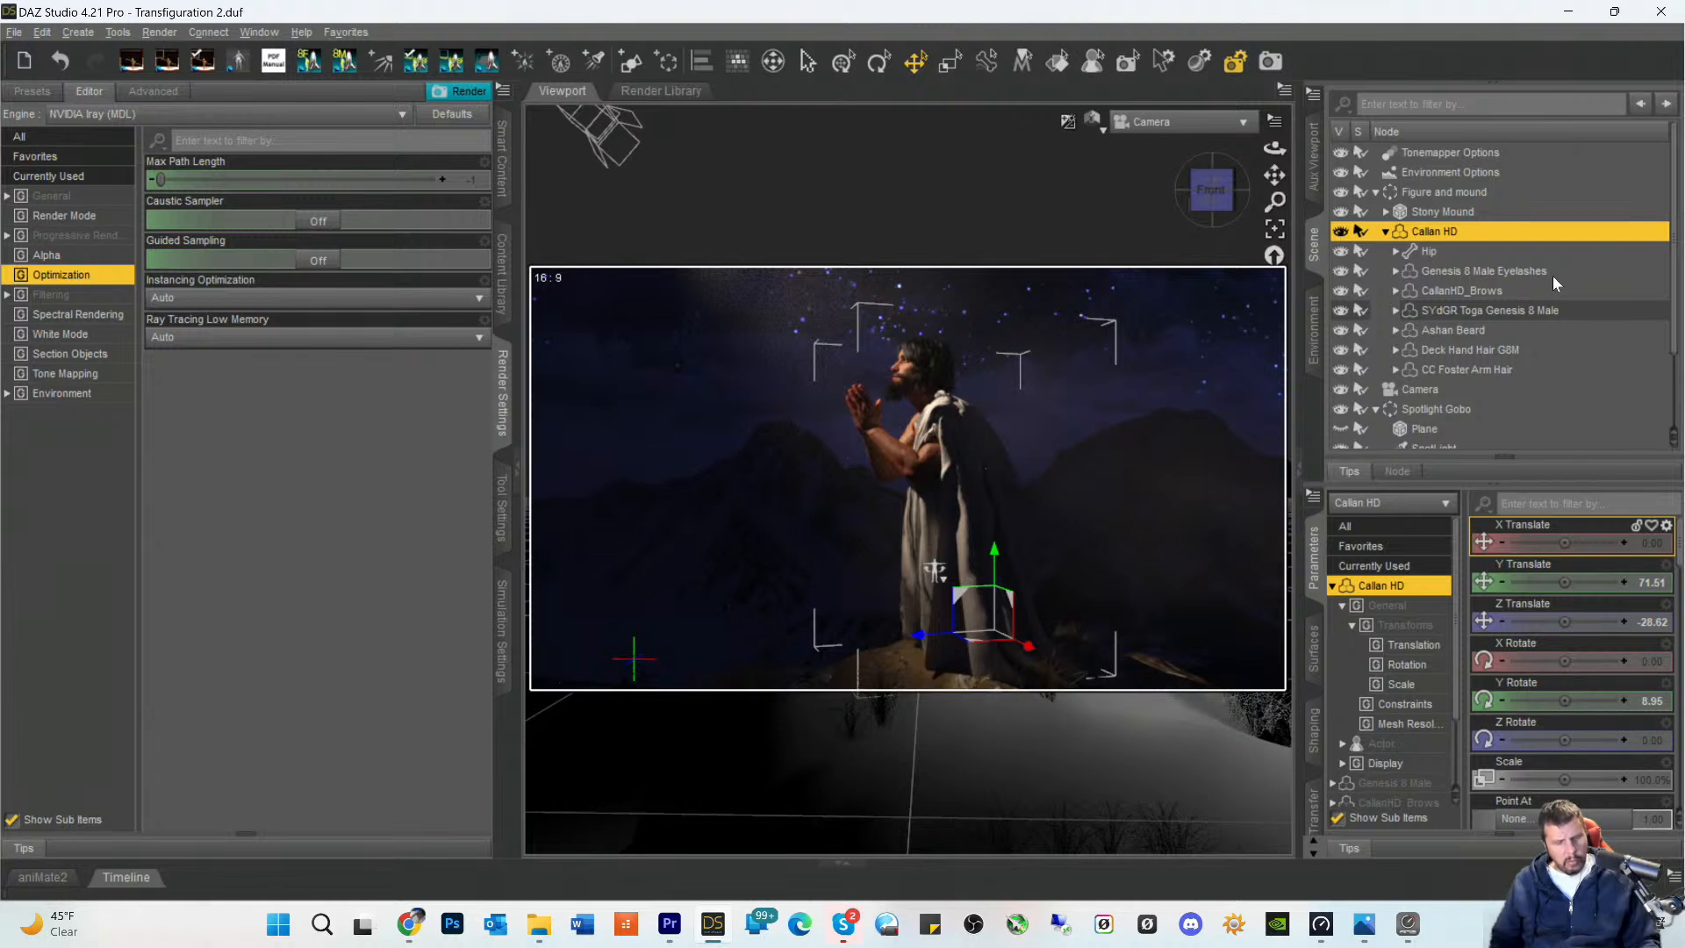
key(ctrl+s)
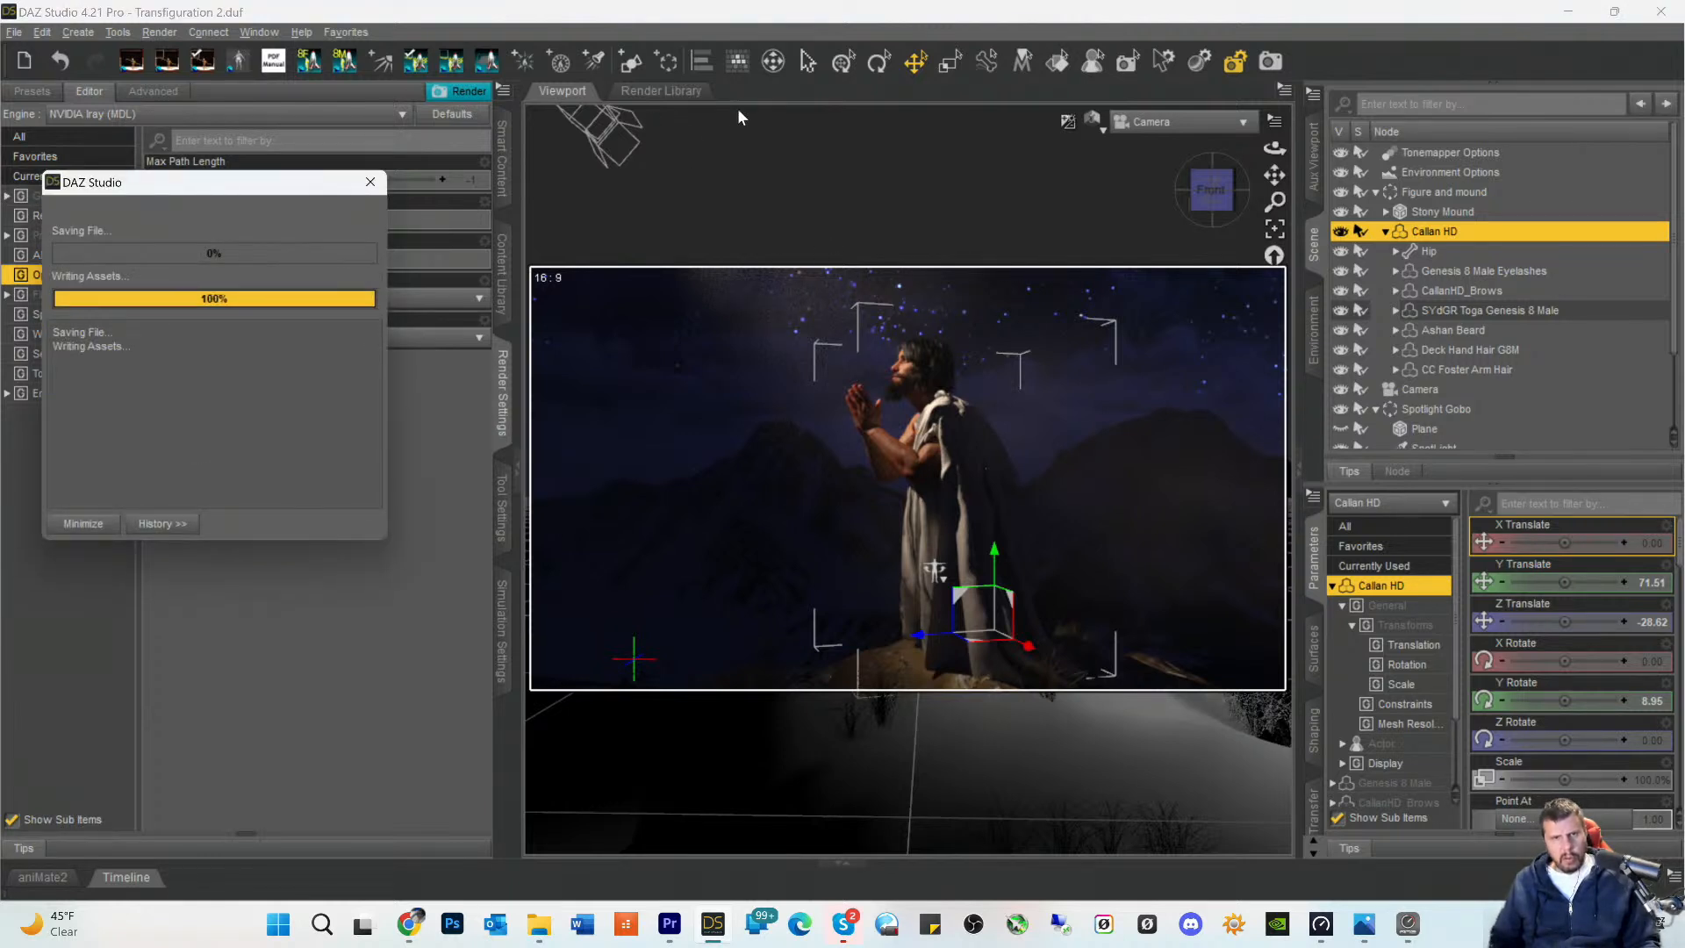
- Look through the SpotLight in the textured preview and pan it slightly to shift its aim relative to the kneeling figure
click(1155, 133)
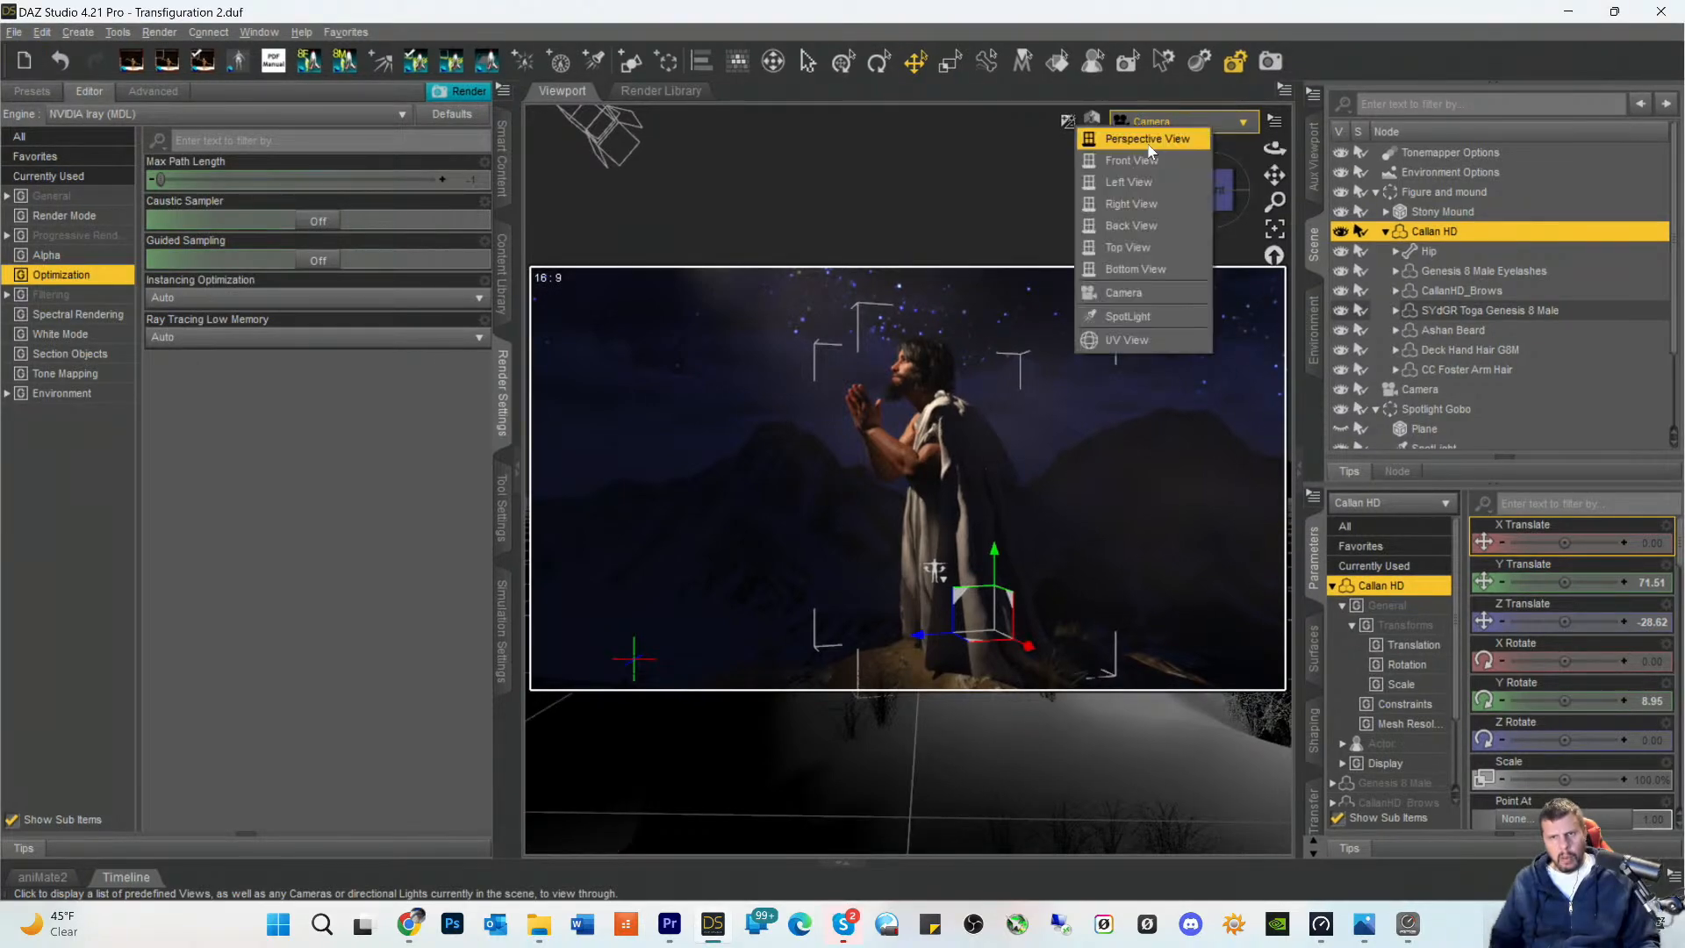
click(1125, 314)
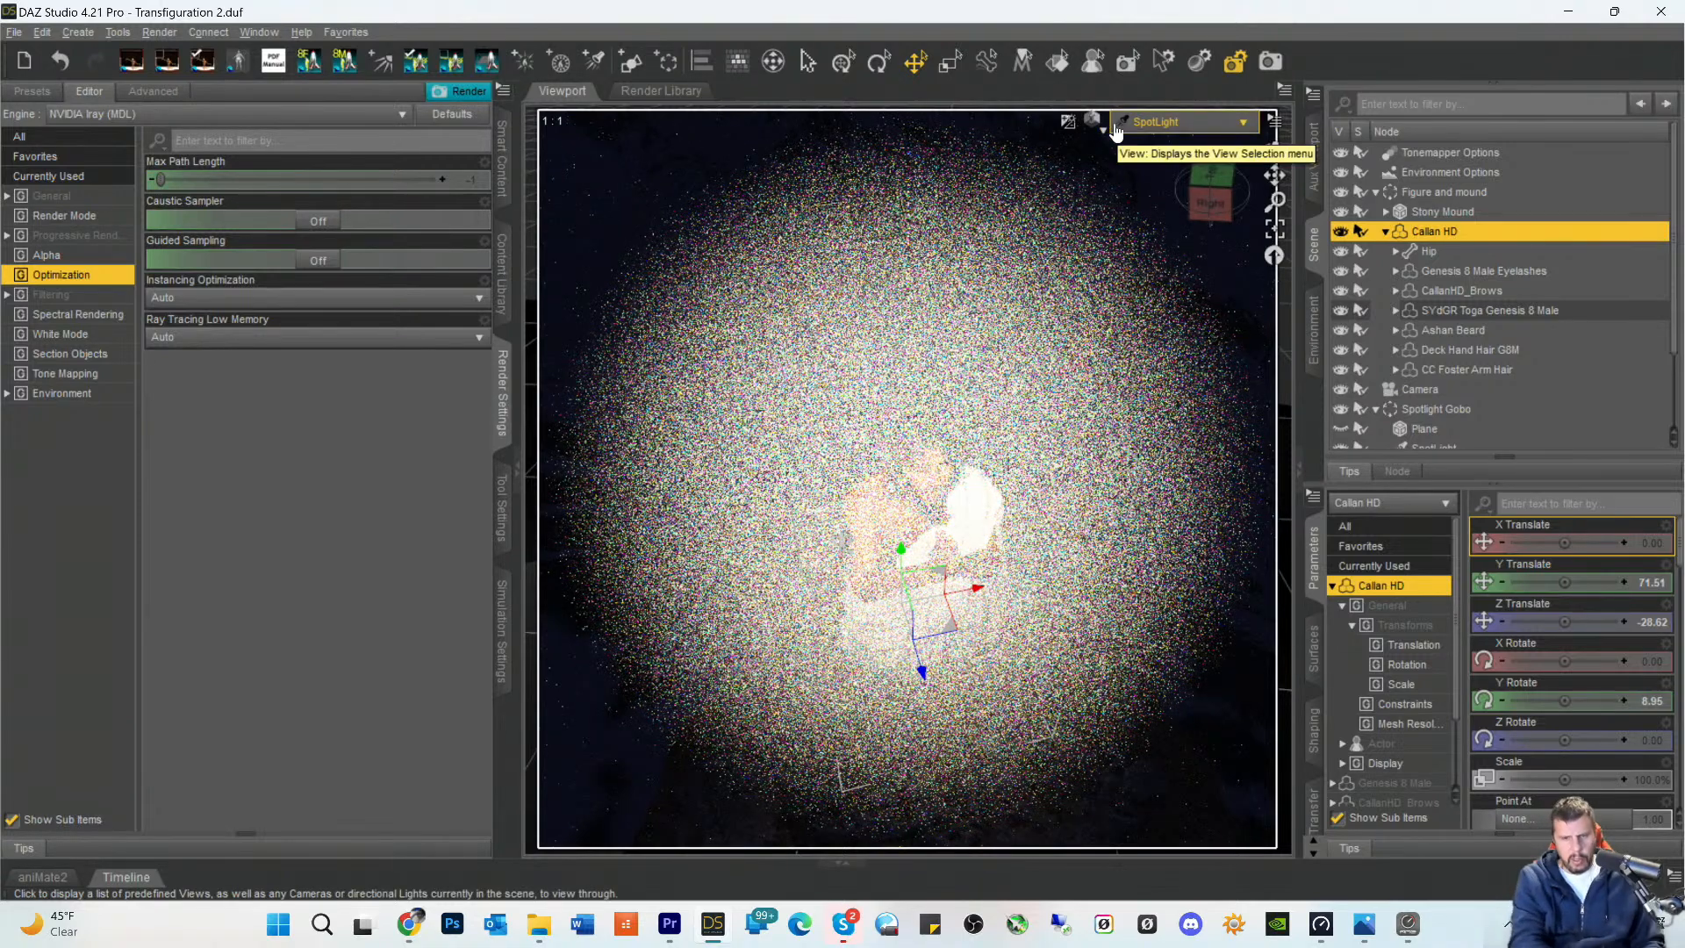
key(ctrl+9)
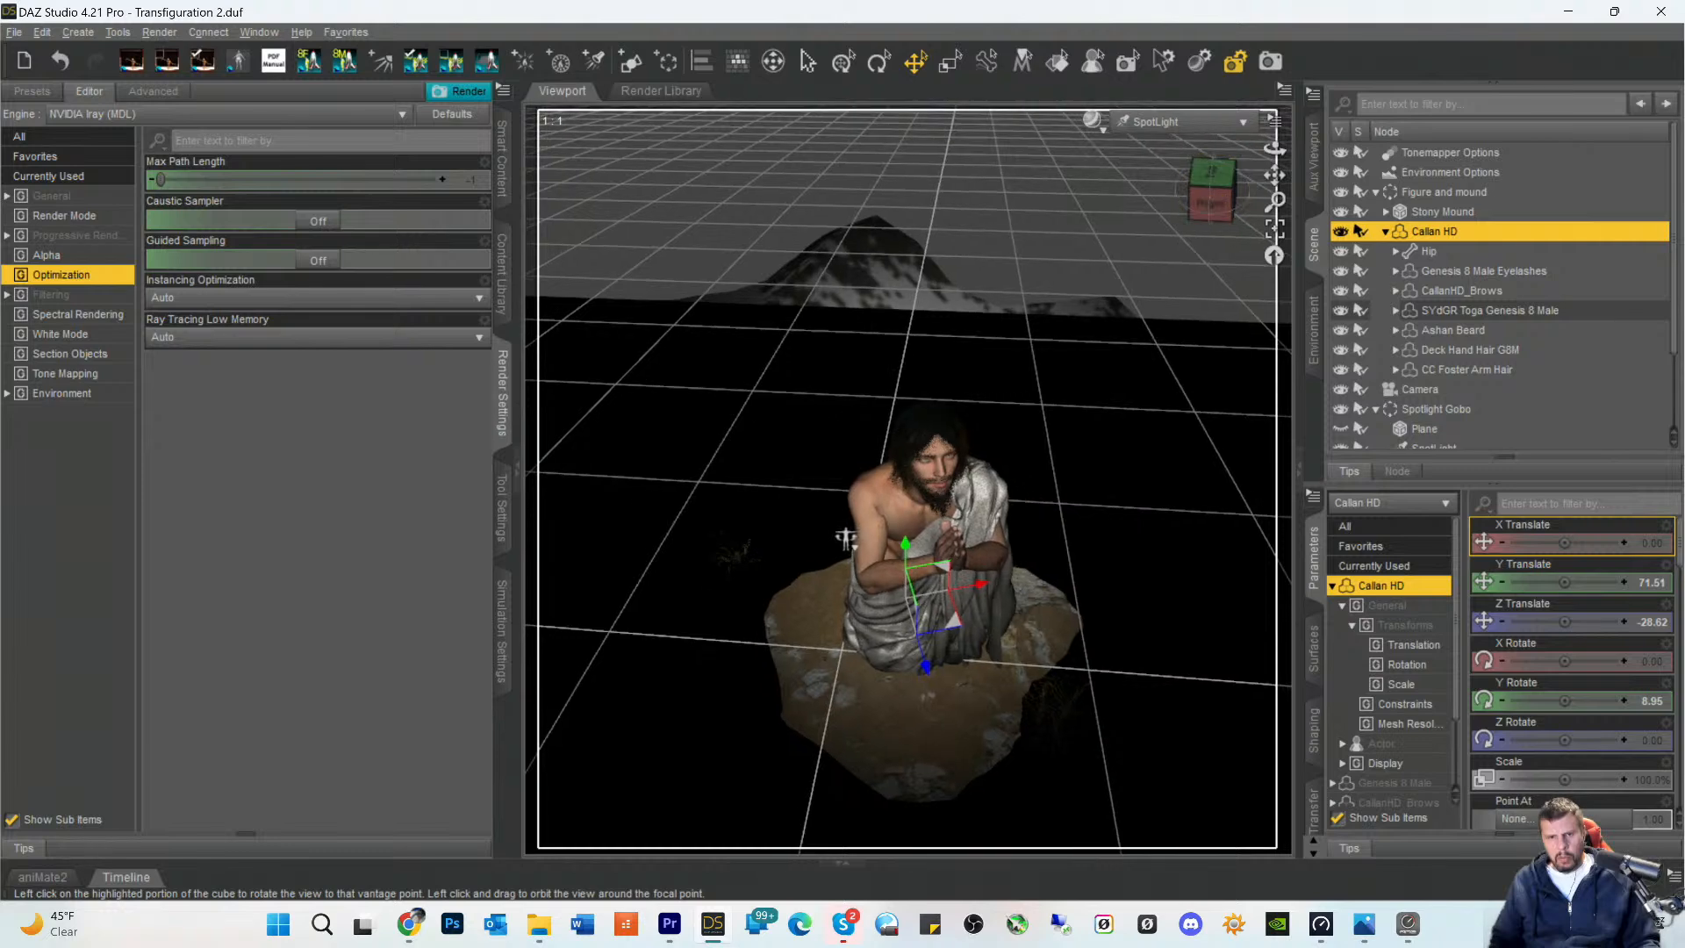
mouse_move(1275, 175)
mouse_down()
mouse_move(1225, 209)
mouse_move(1265, 191)
mouse_up()
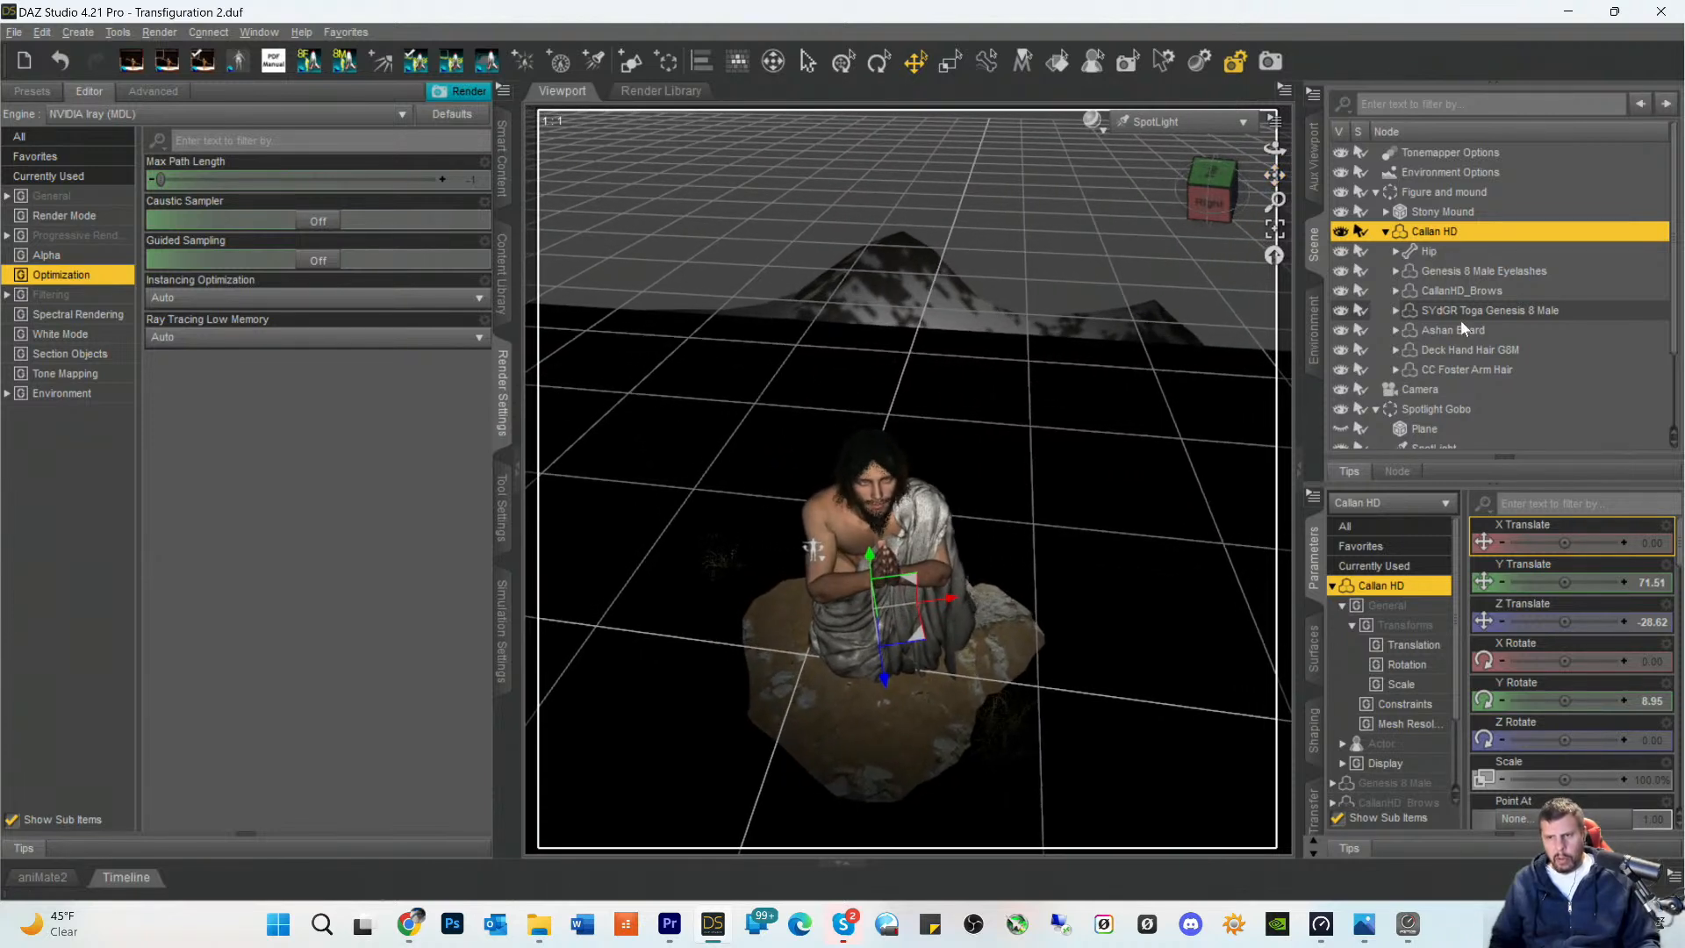
- Pan the SpotLight to about X -29.34, Y 161.47, Z -223.00 to centre its cone horizontally on the figure, and return to the Camera view in Iray
click(1460, 330)
scroll(1445, 339, down, 2)
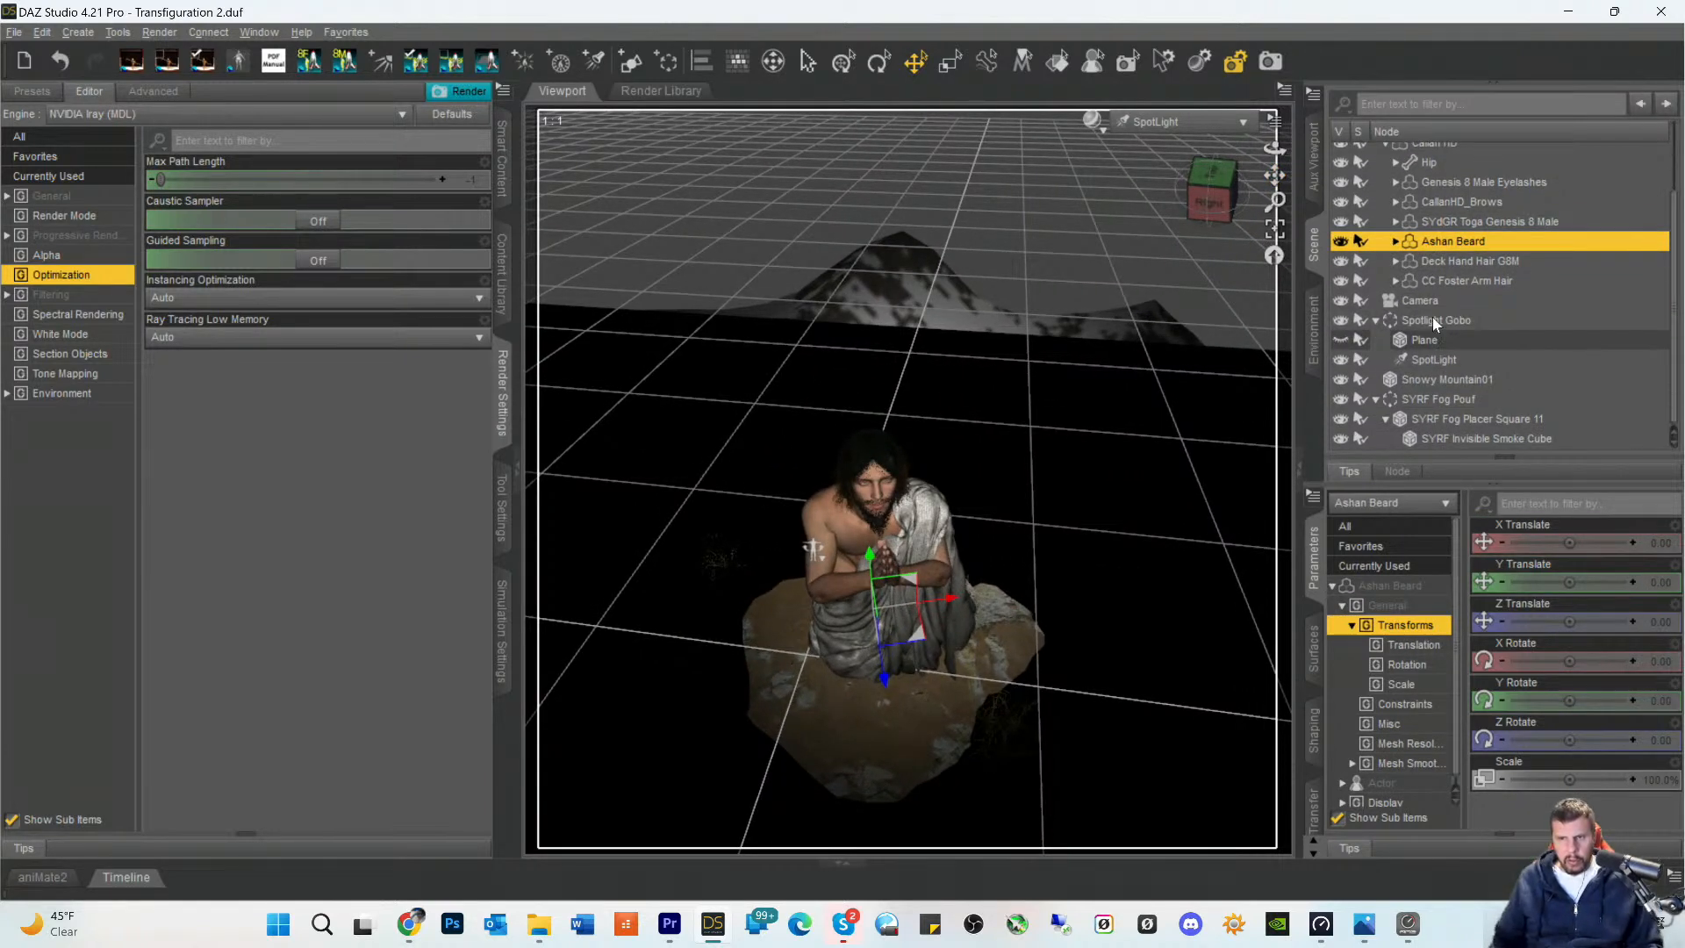
click(1431, 320)
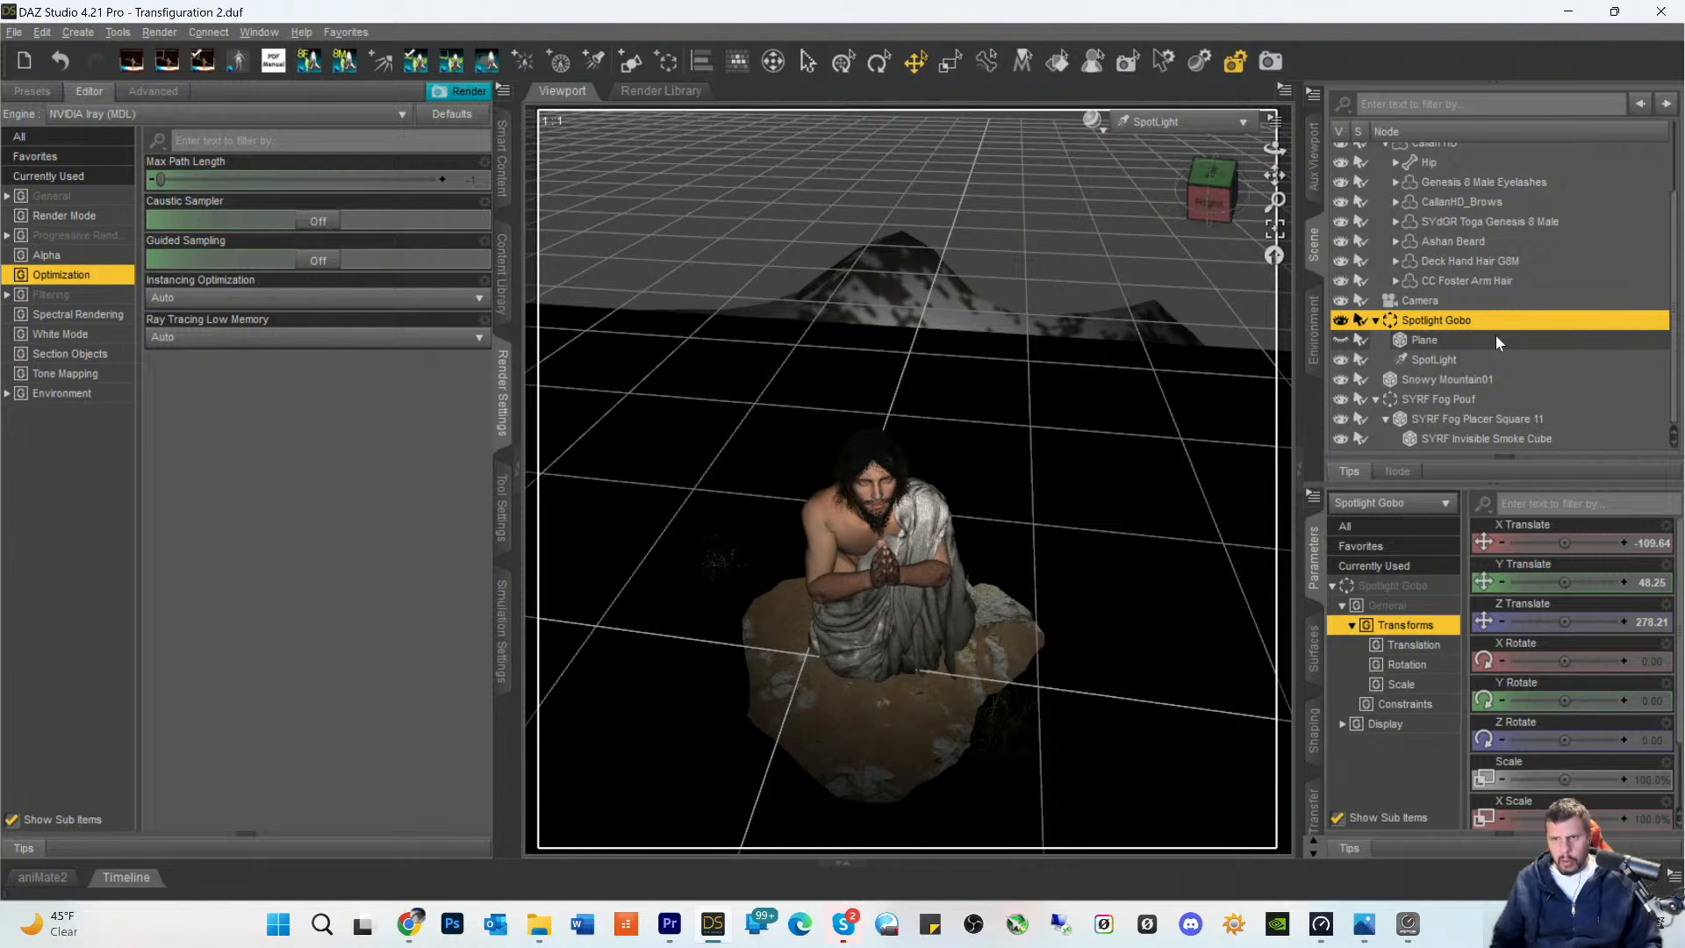
click(1429, 359)
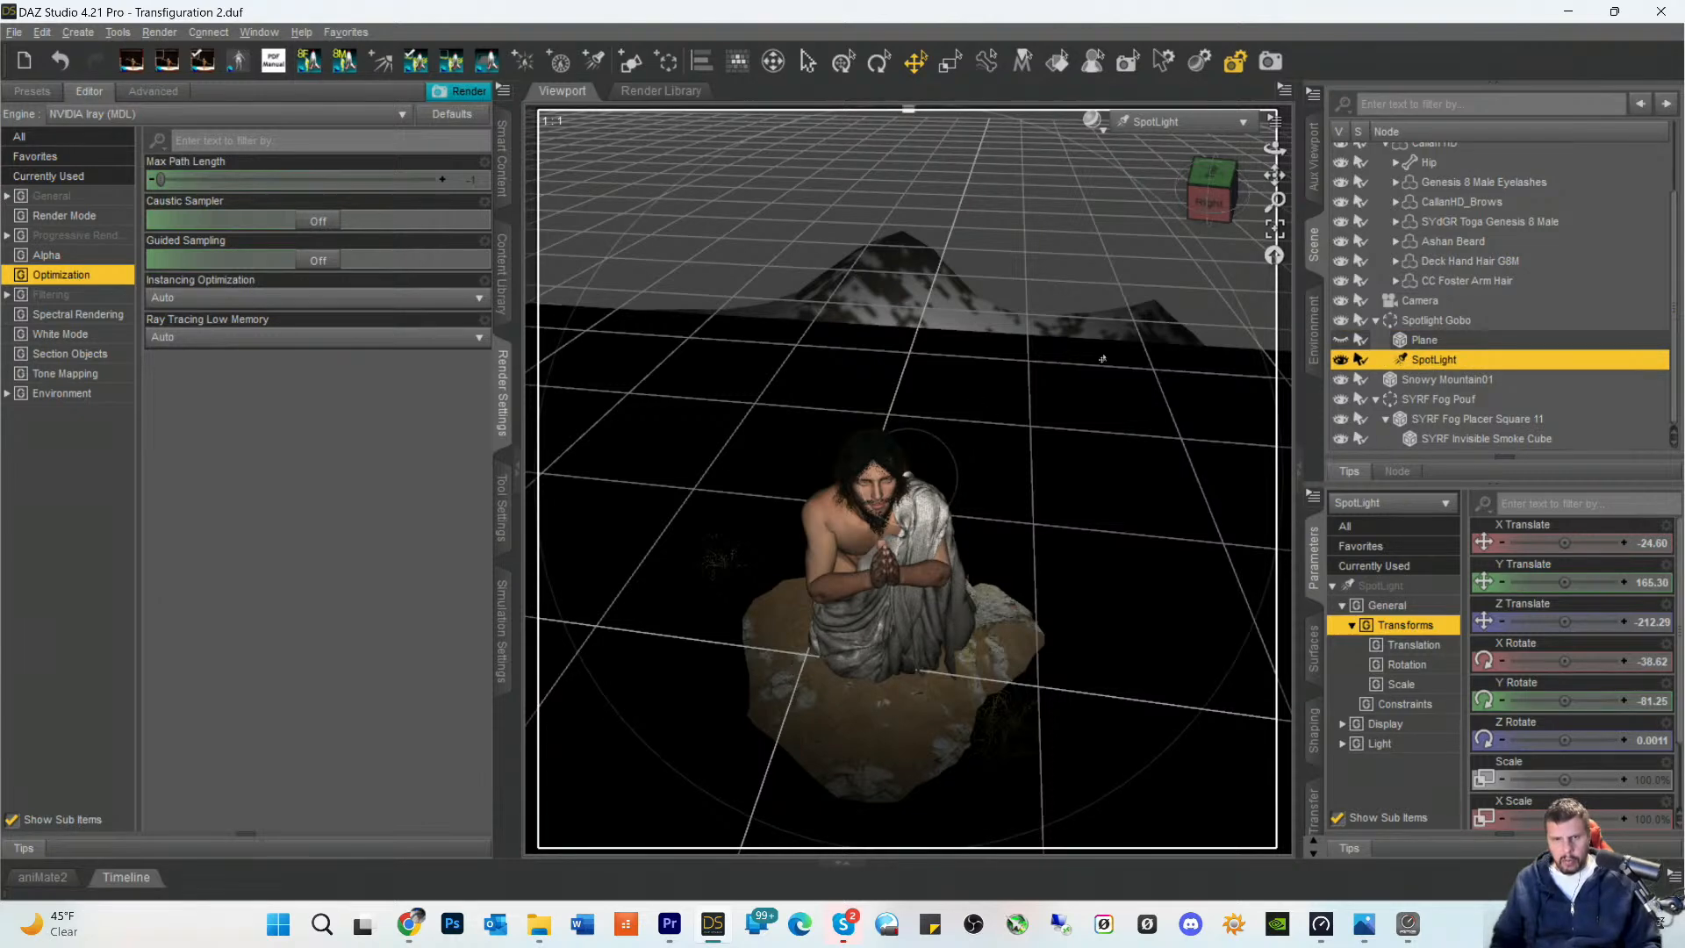
drag(1274, 176, 1248, 210)
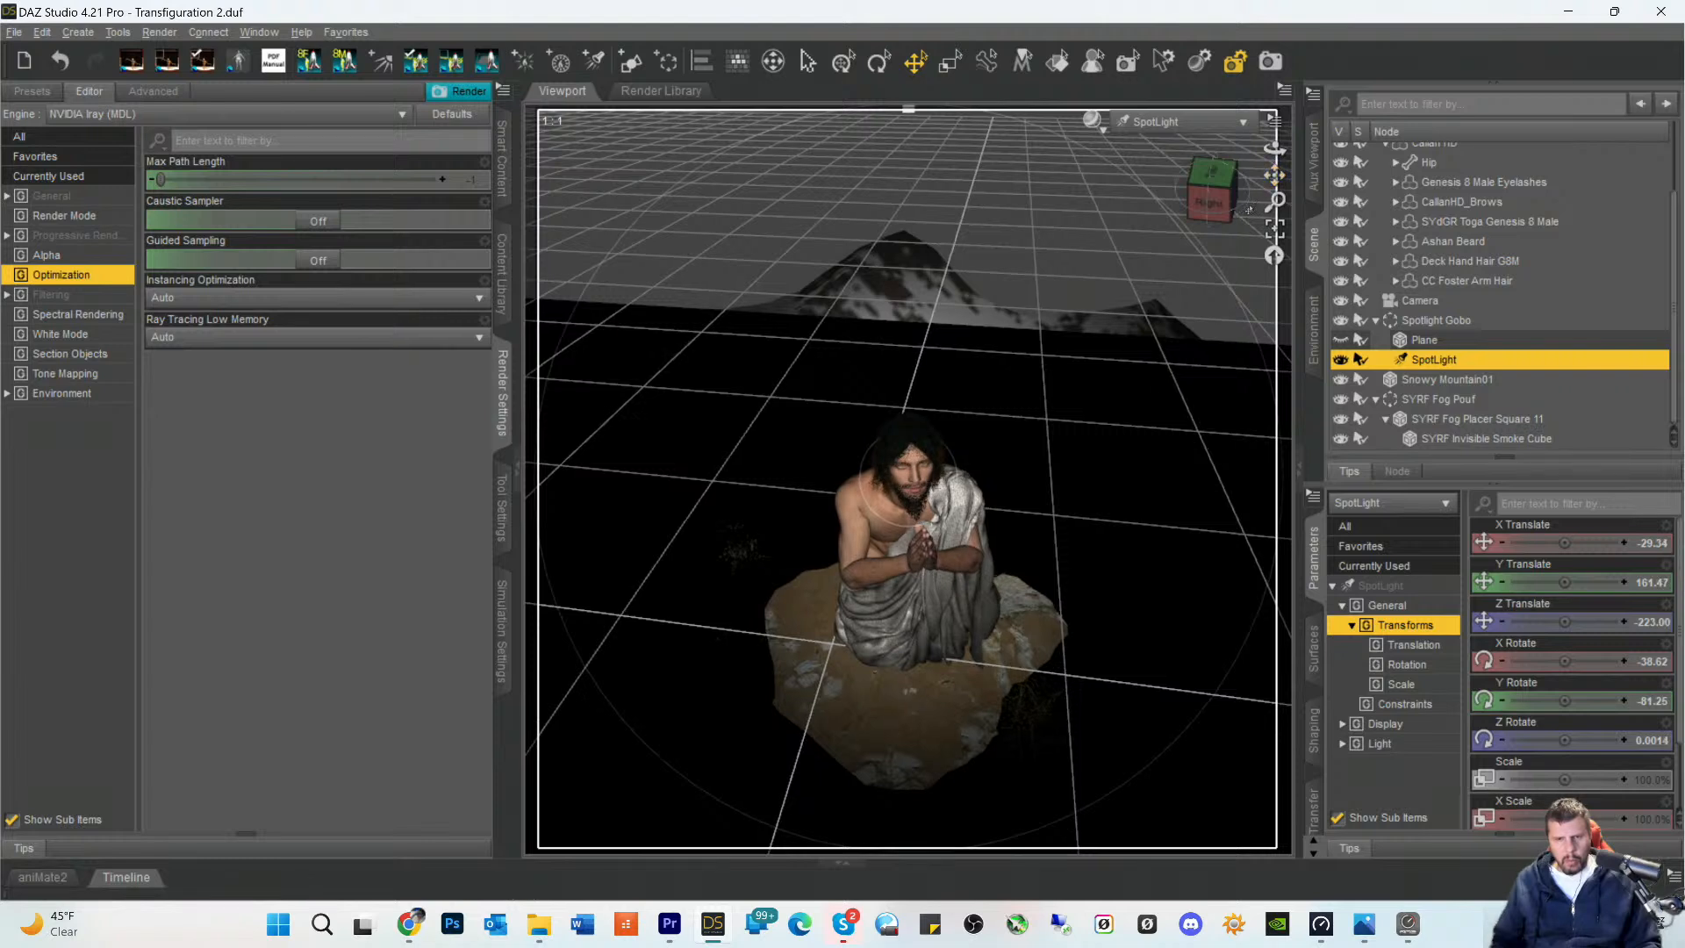
click(1177, 123)
click(1129, 287)
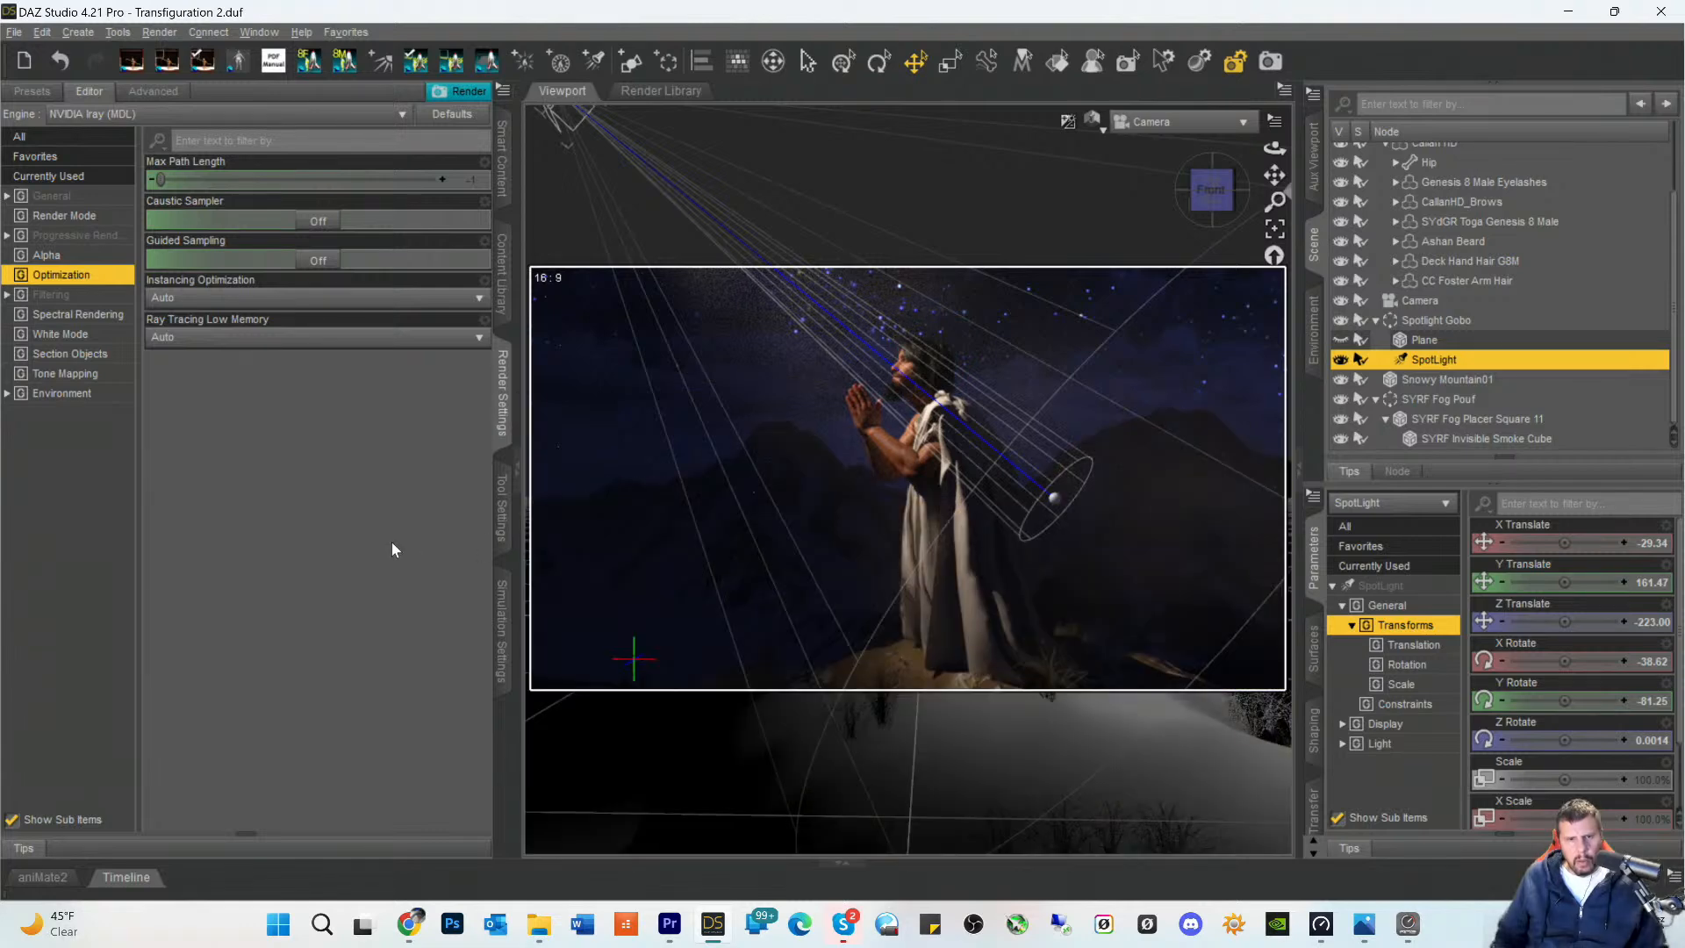
click(957, 492)
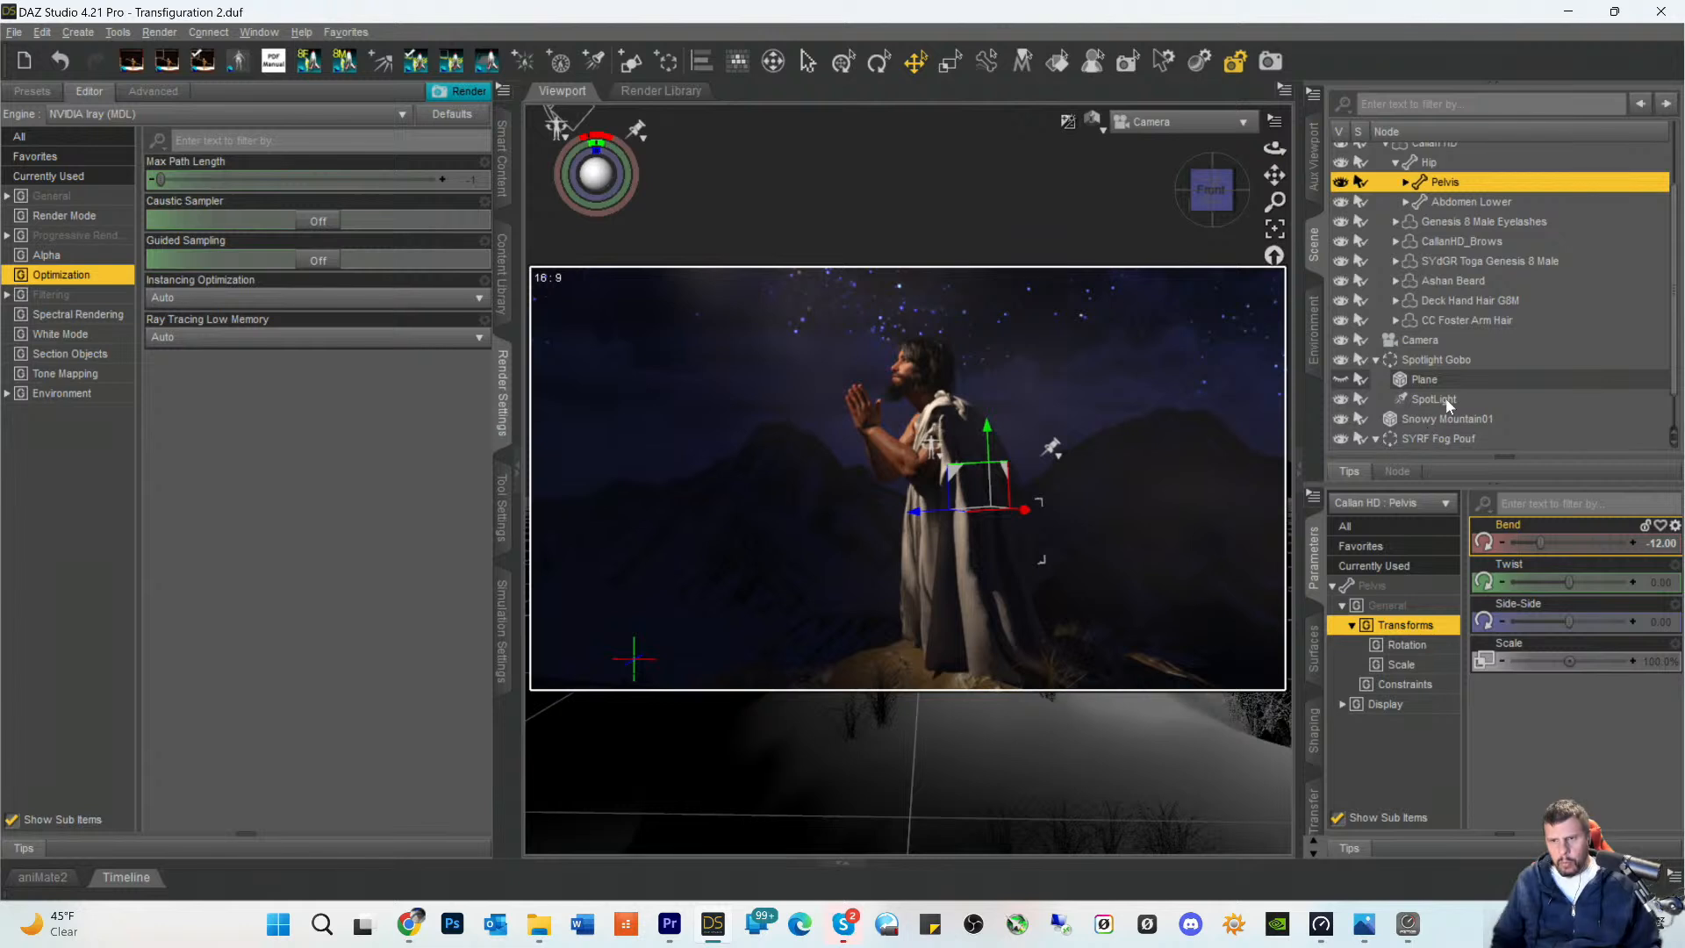
- Slide the Stony Mound beneath the figure to a Z Translate of -19.63 and save the scene
click(1436, 419)
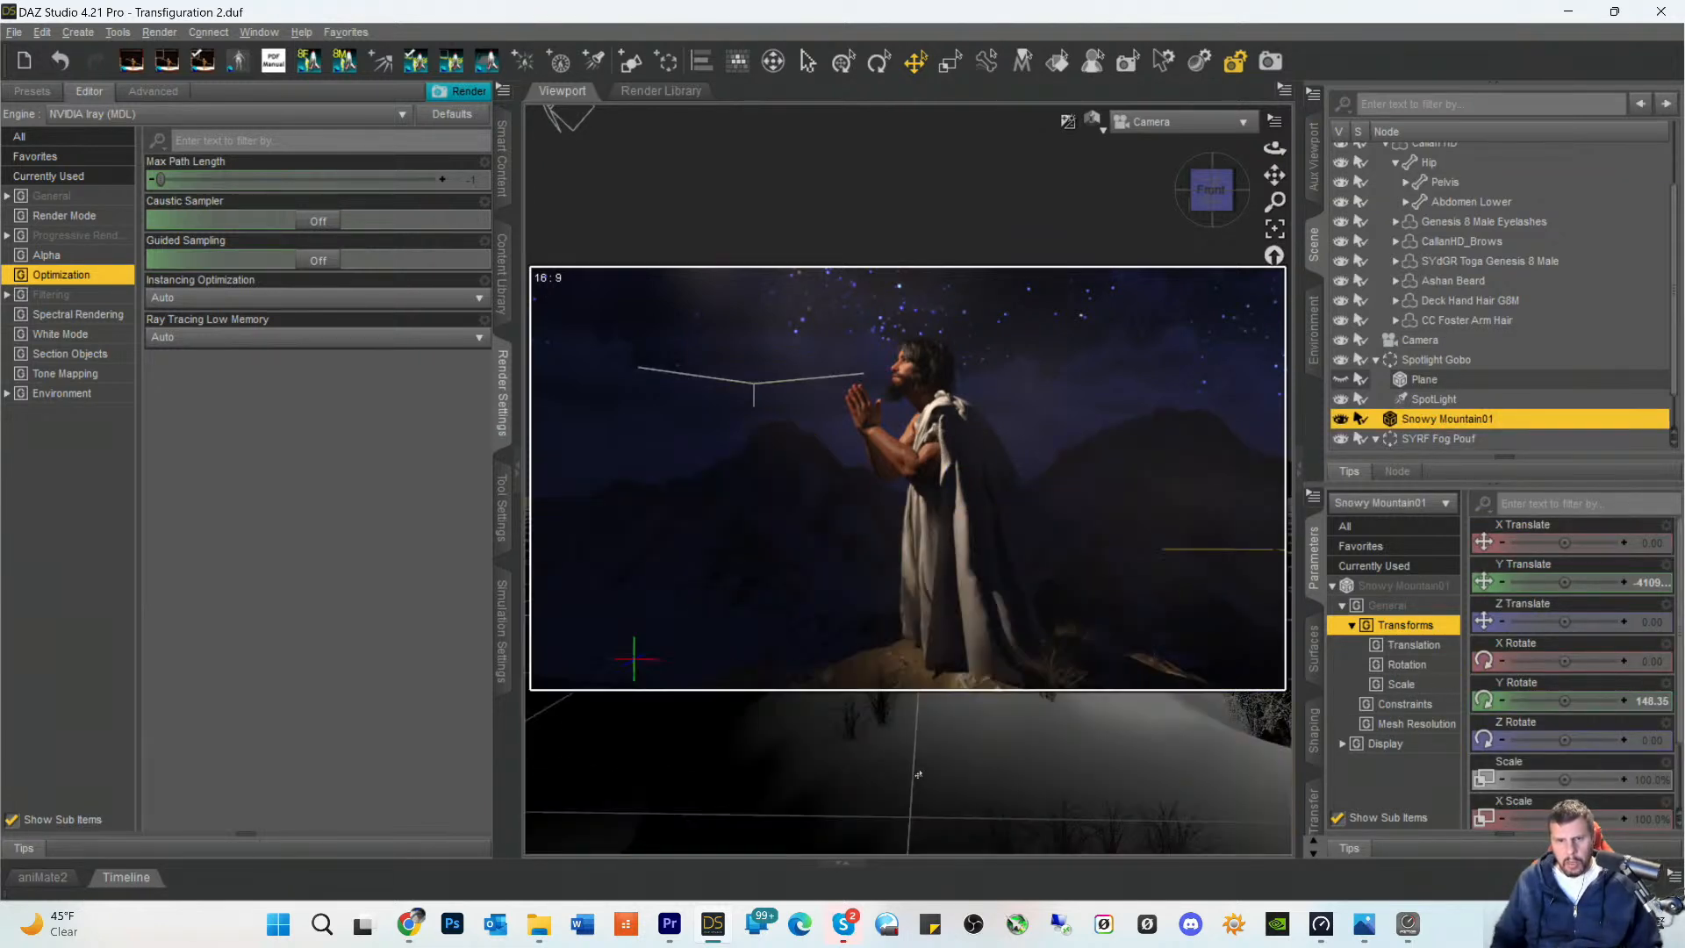
click(904, 702)
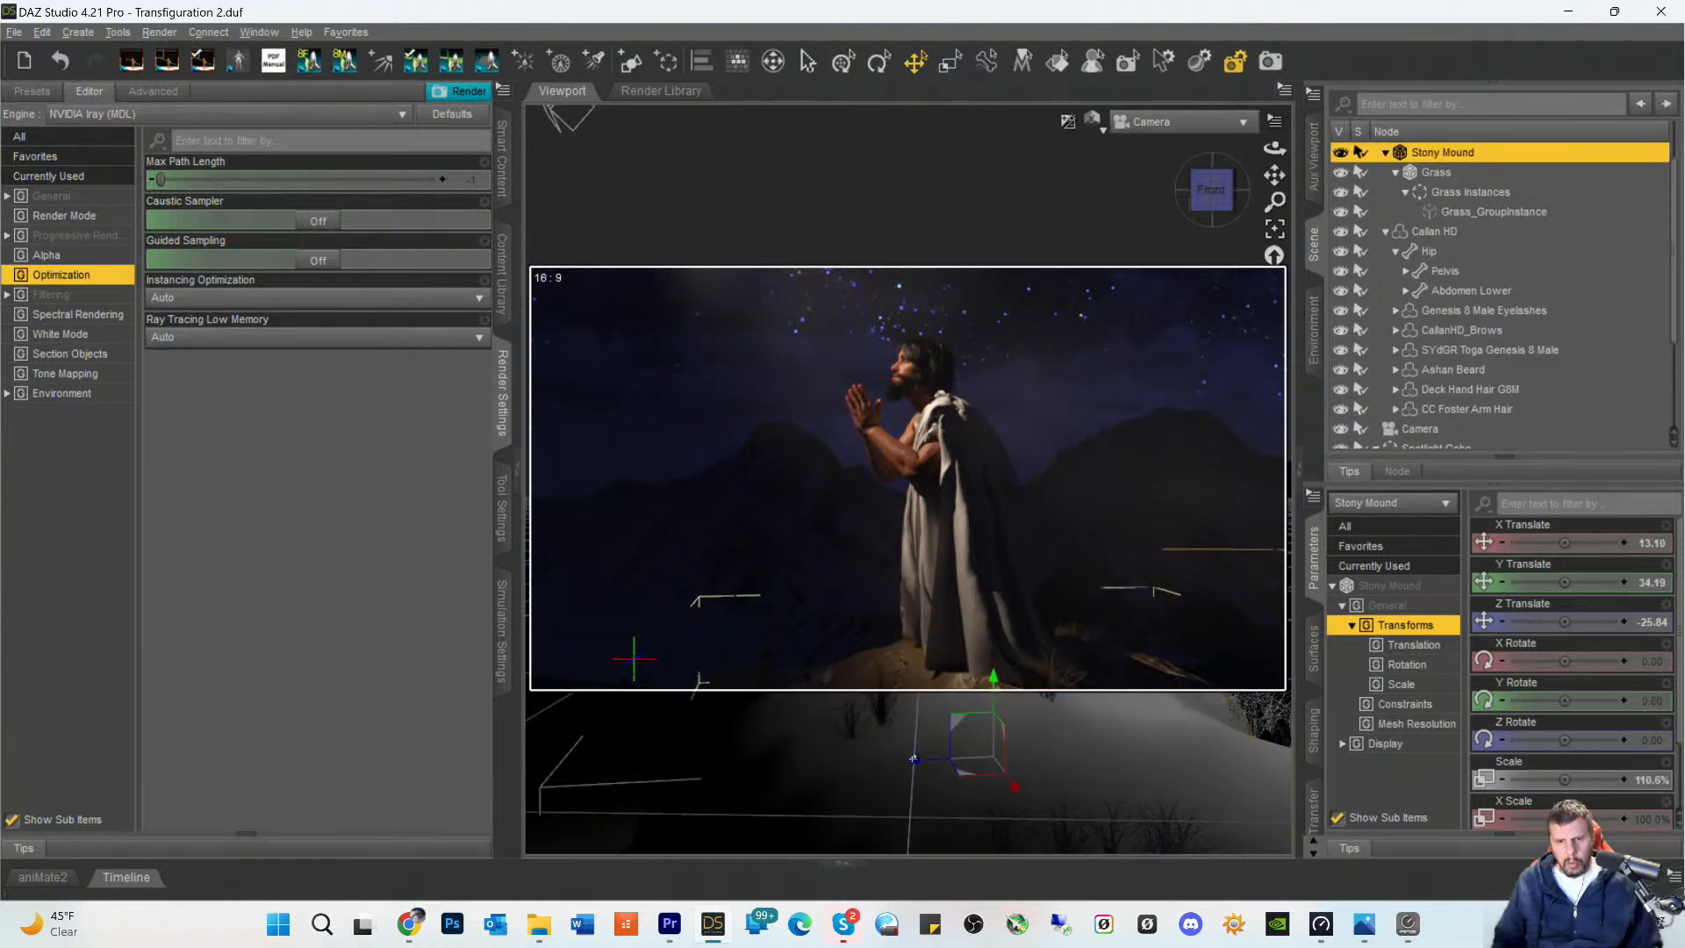
drag(913, 760, 898, 766)
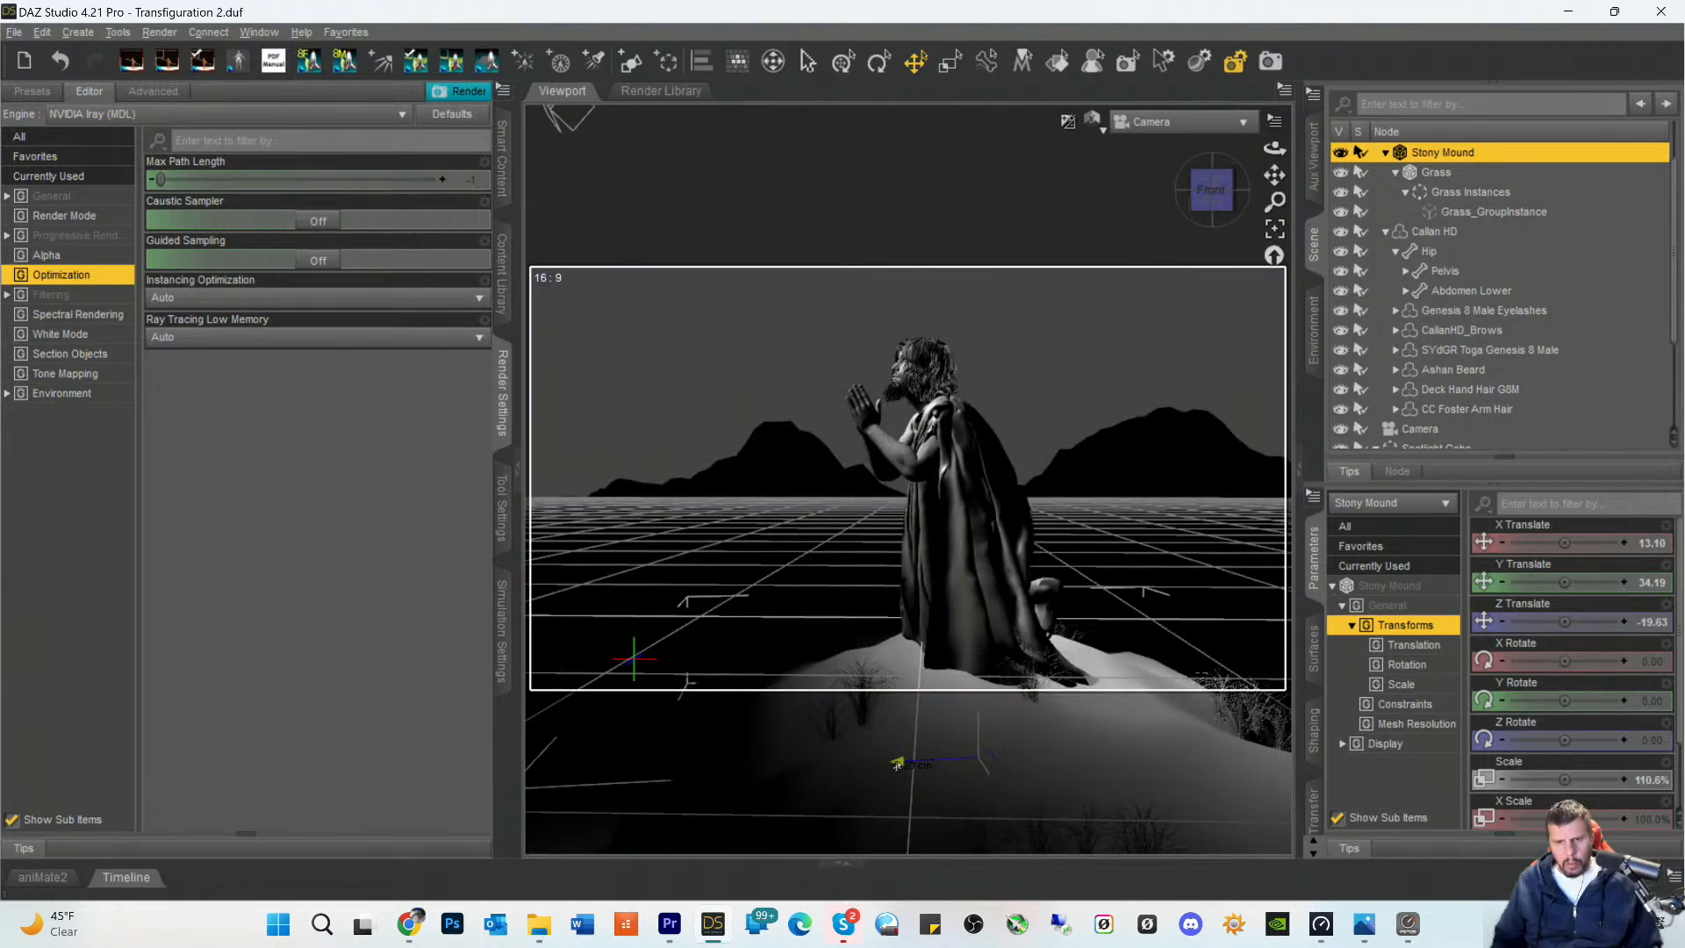
click(1223, 564)
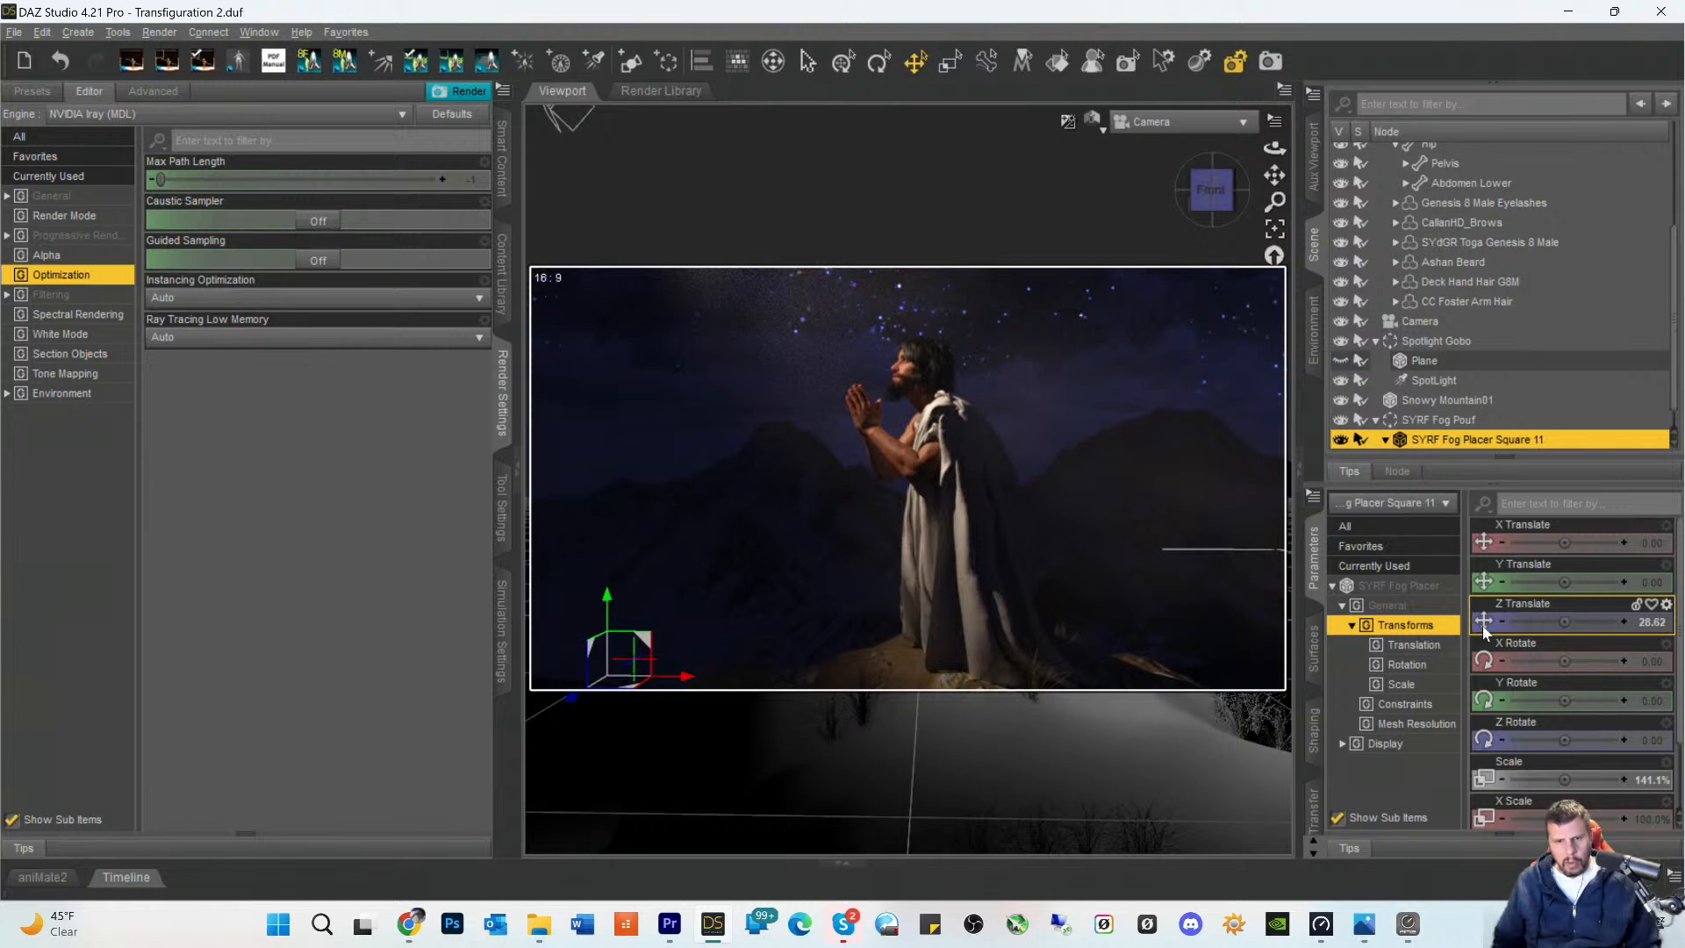
key(ctrl+s)
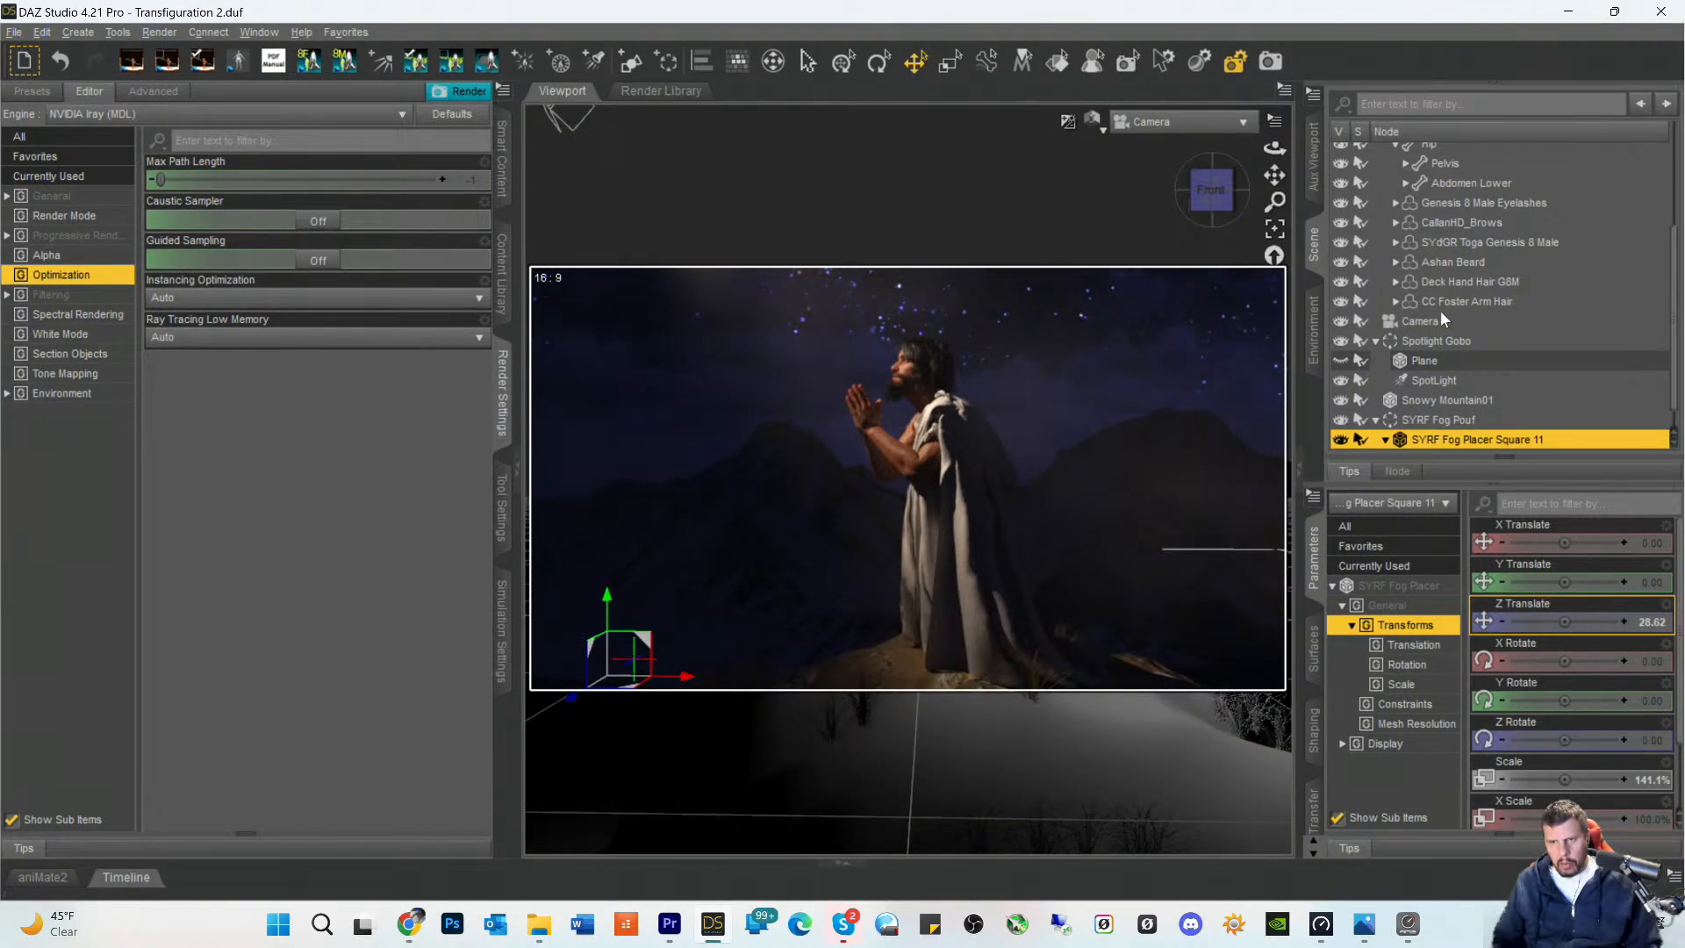
- Try a slight move of the Stony Mound along its X axis and undo it
click(983, 784)
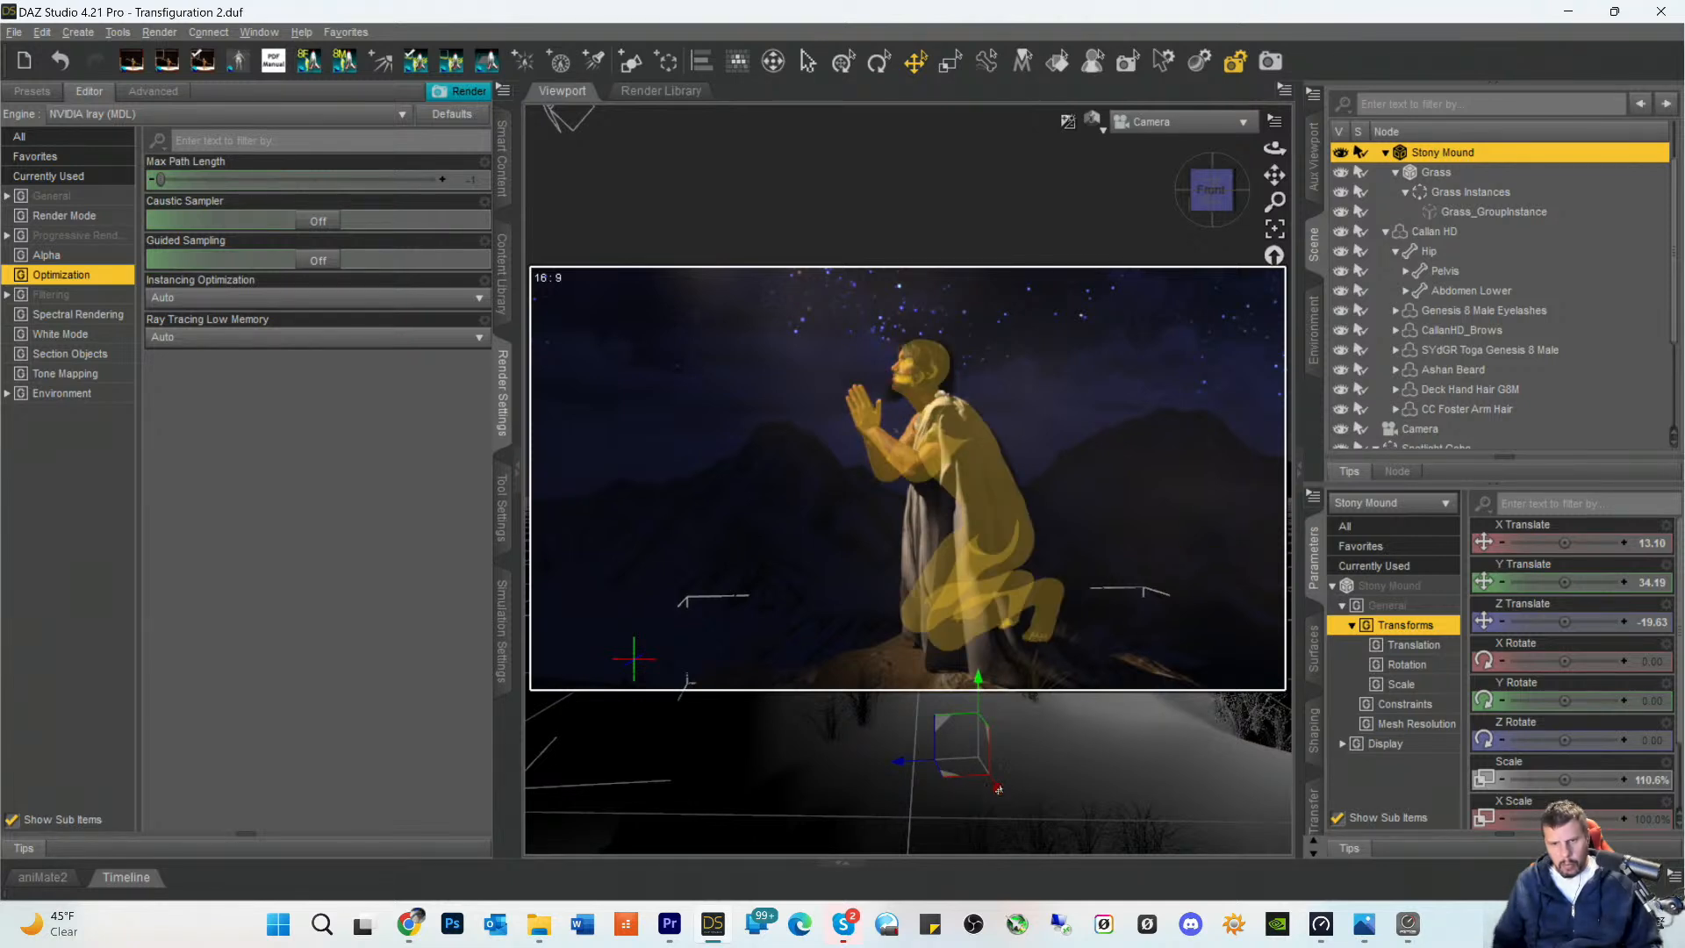
drag(998, 791, 998, 794)
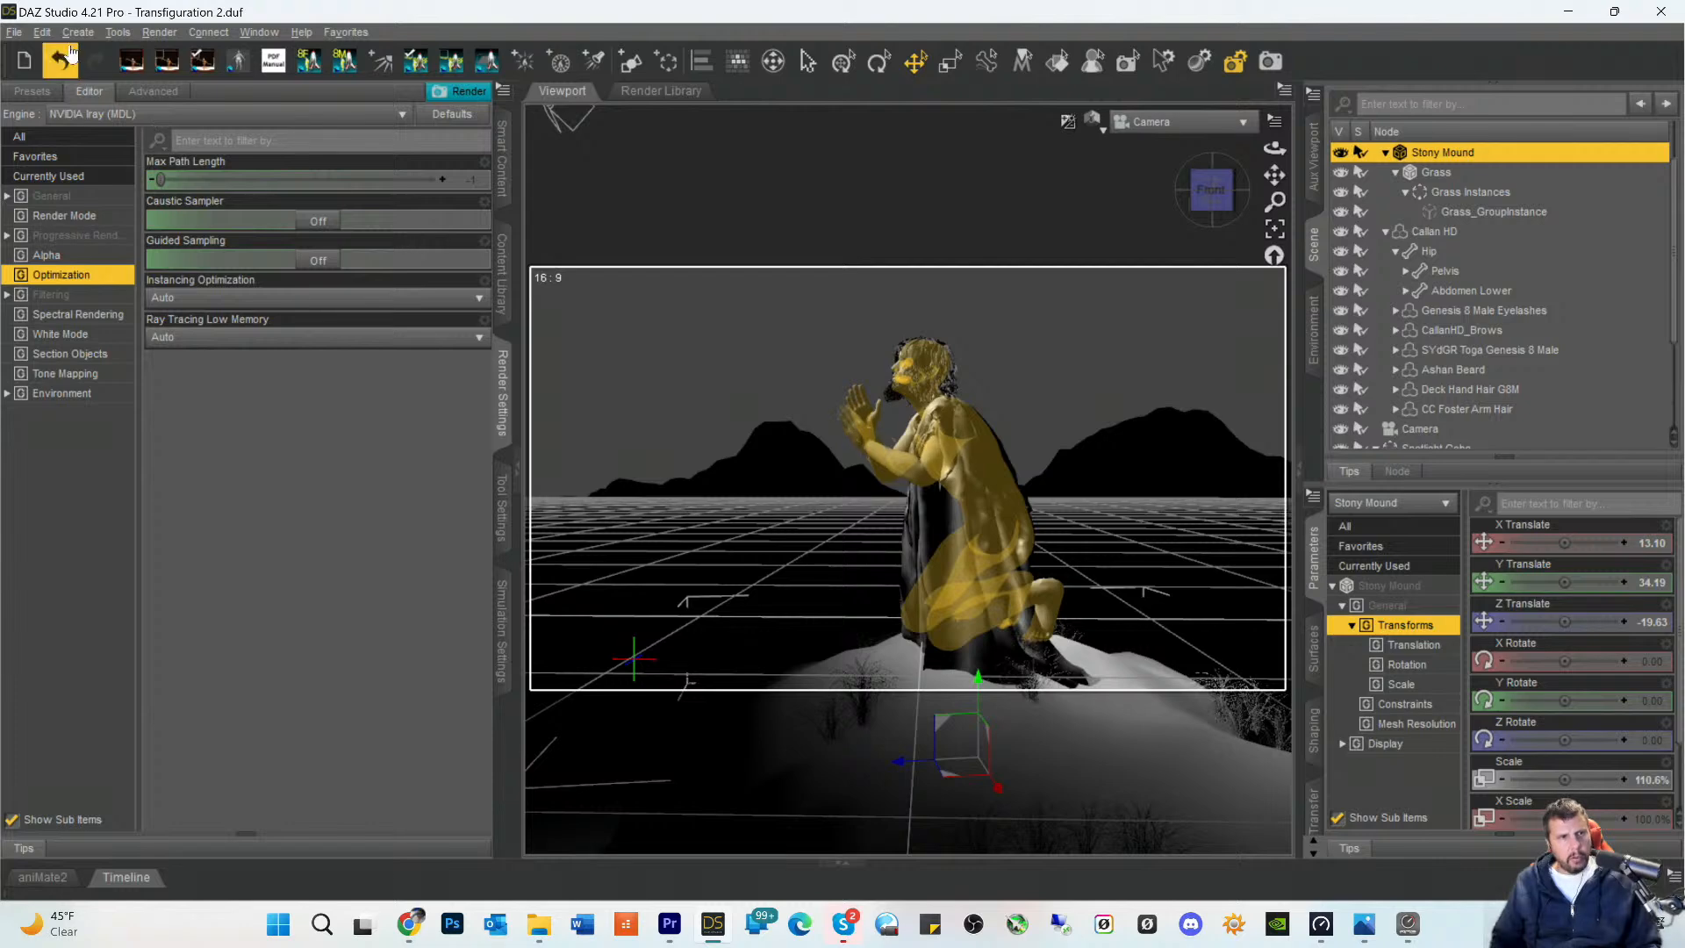
click(39, 33)
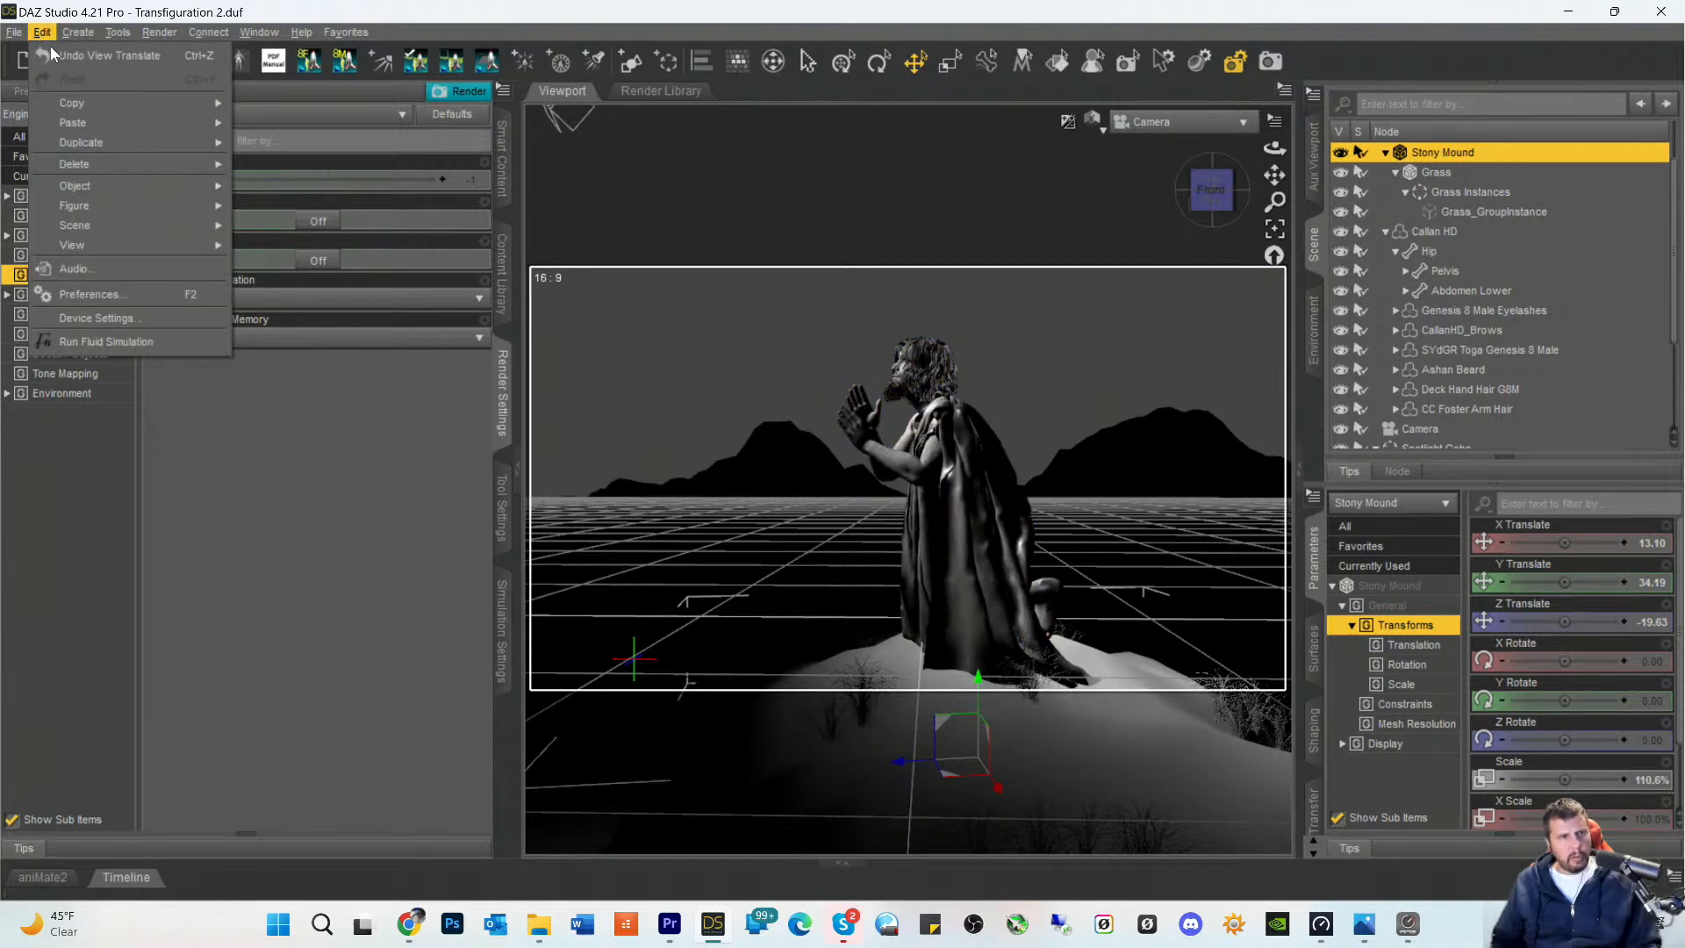
click(79, 60)
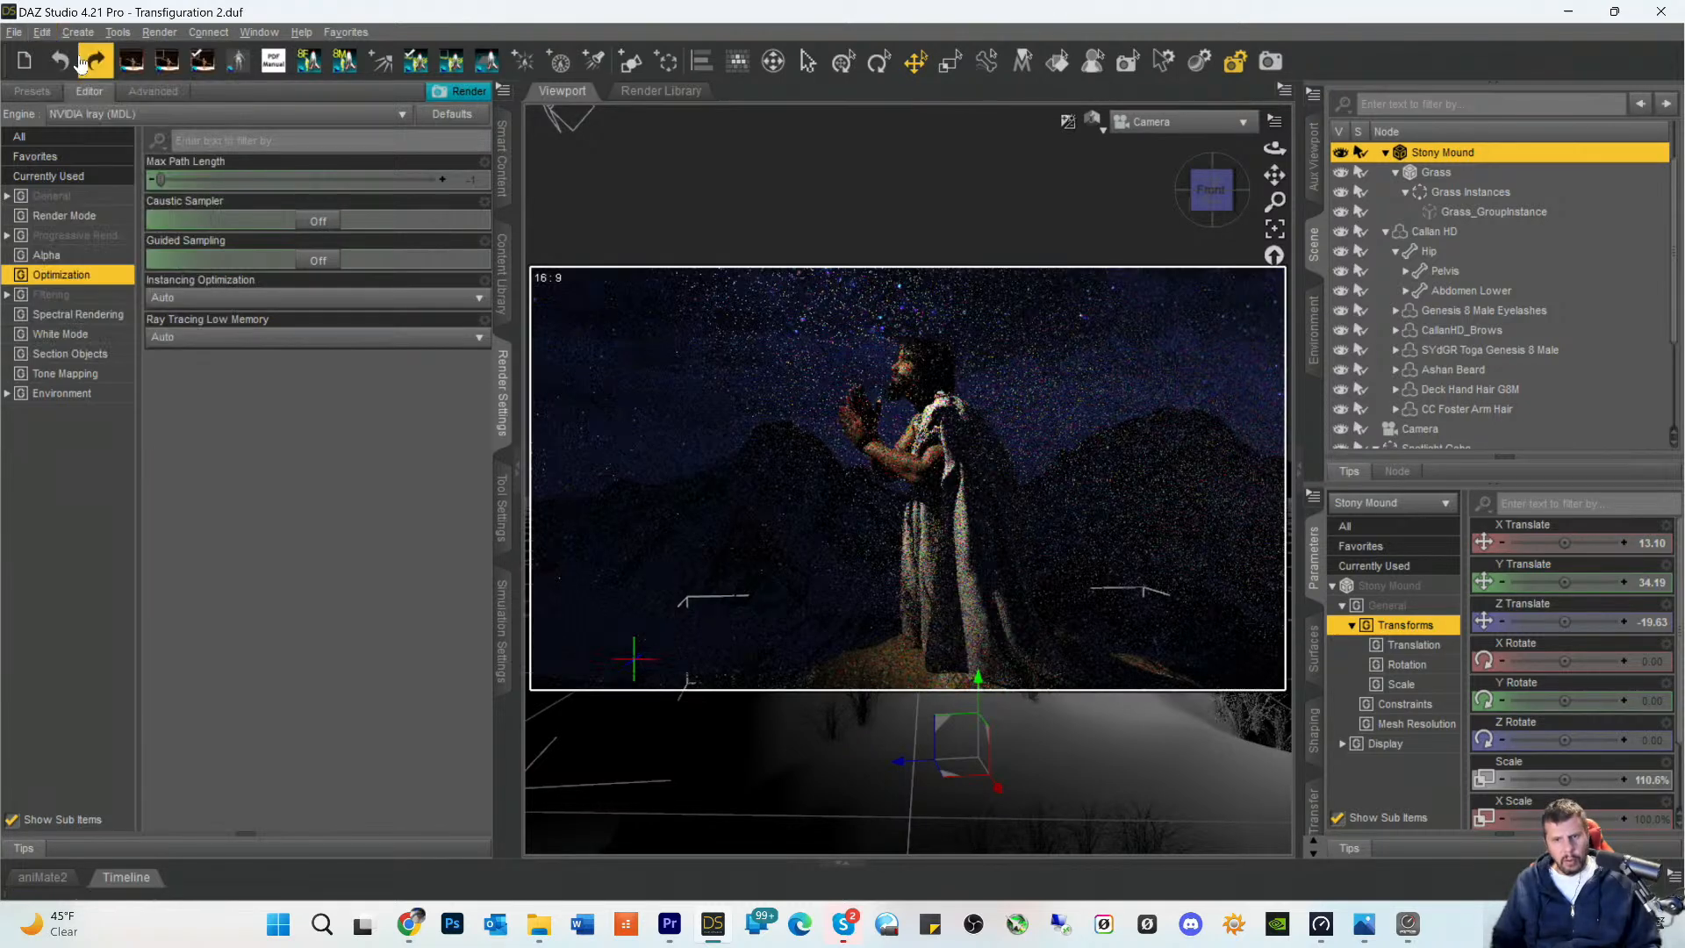
click(1140, 766)
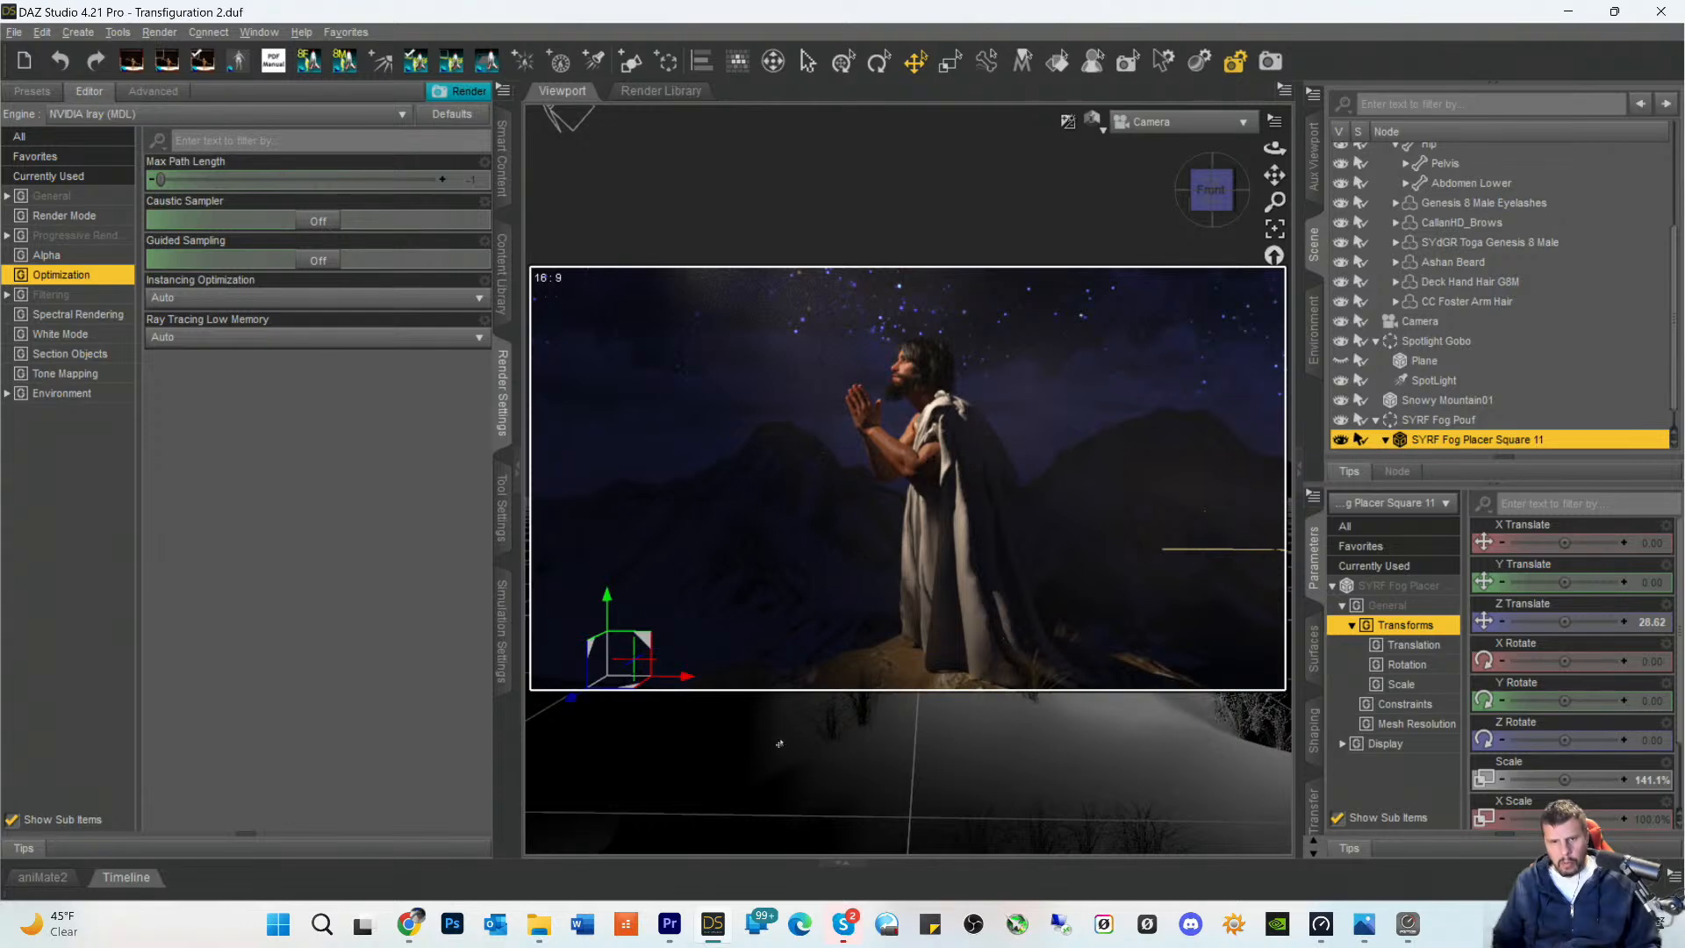
- Reposition the Stony Mound under the kneeling figure to X Translate 14.30 and Z Translate -17.67
click(914, 692)
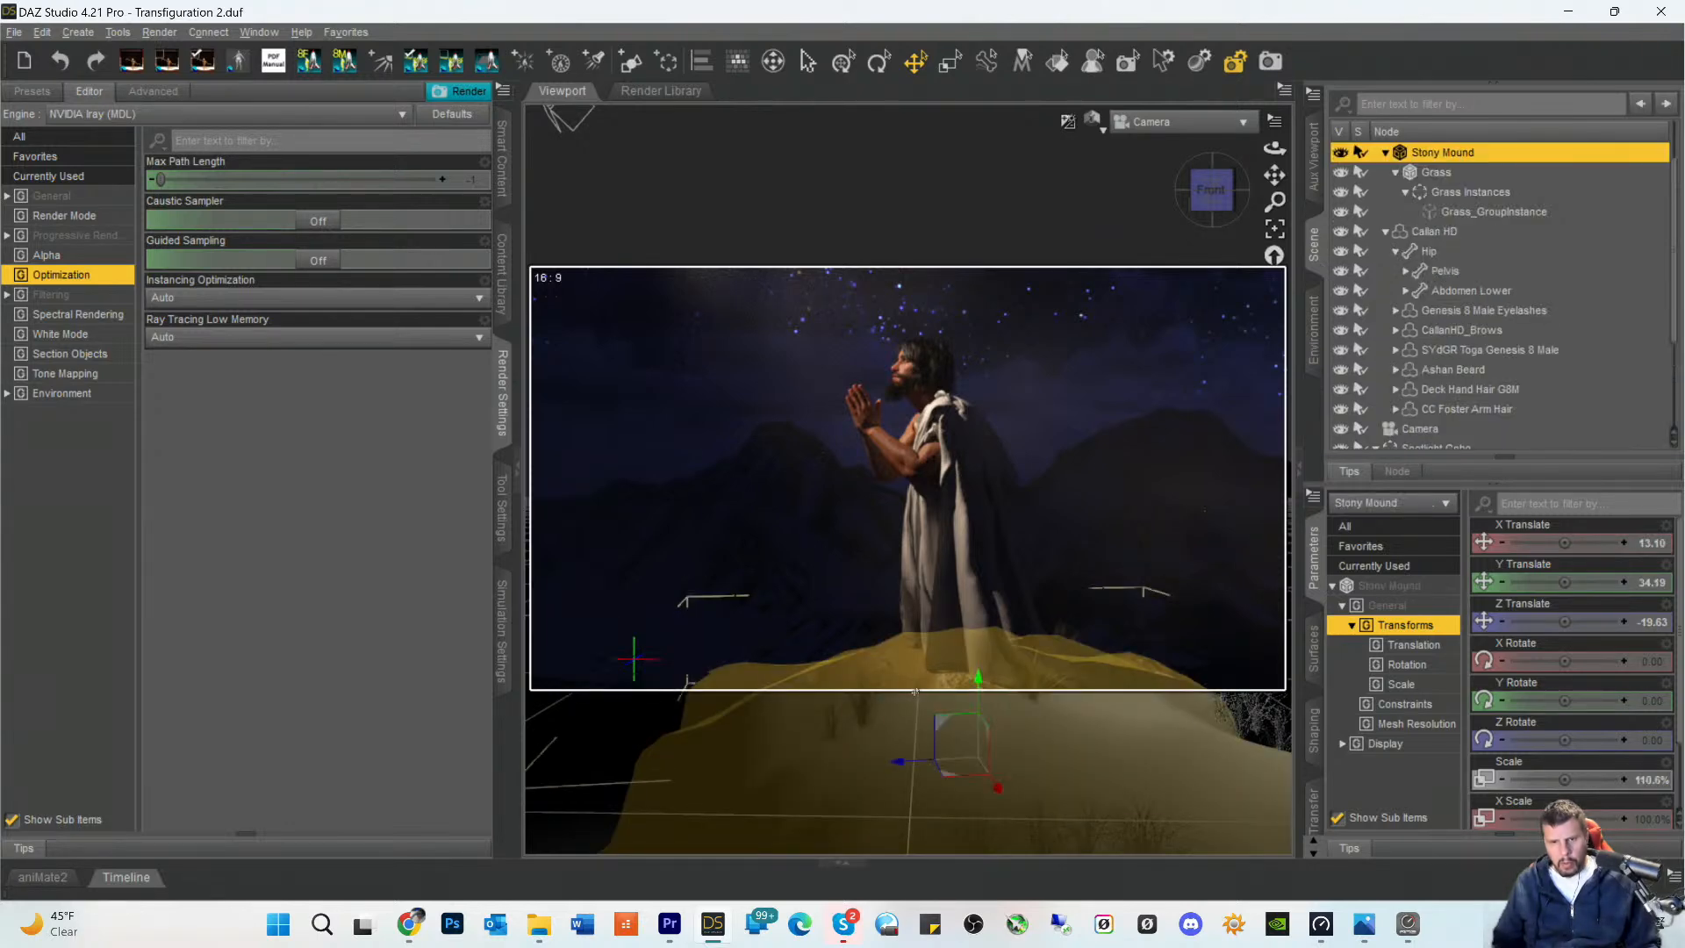
drag(998, 790, 988, 794)
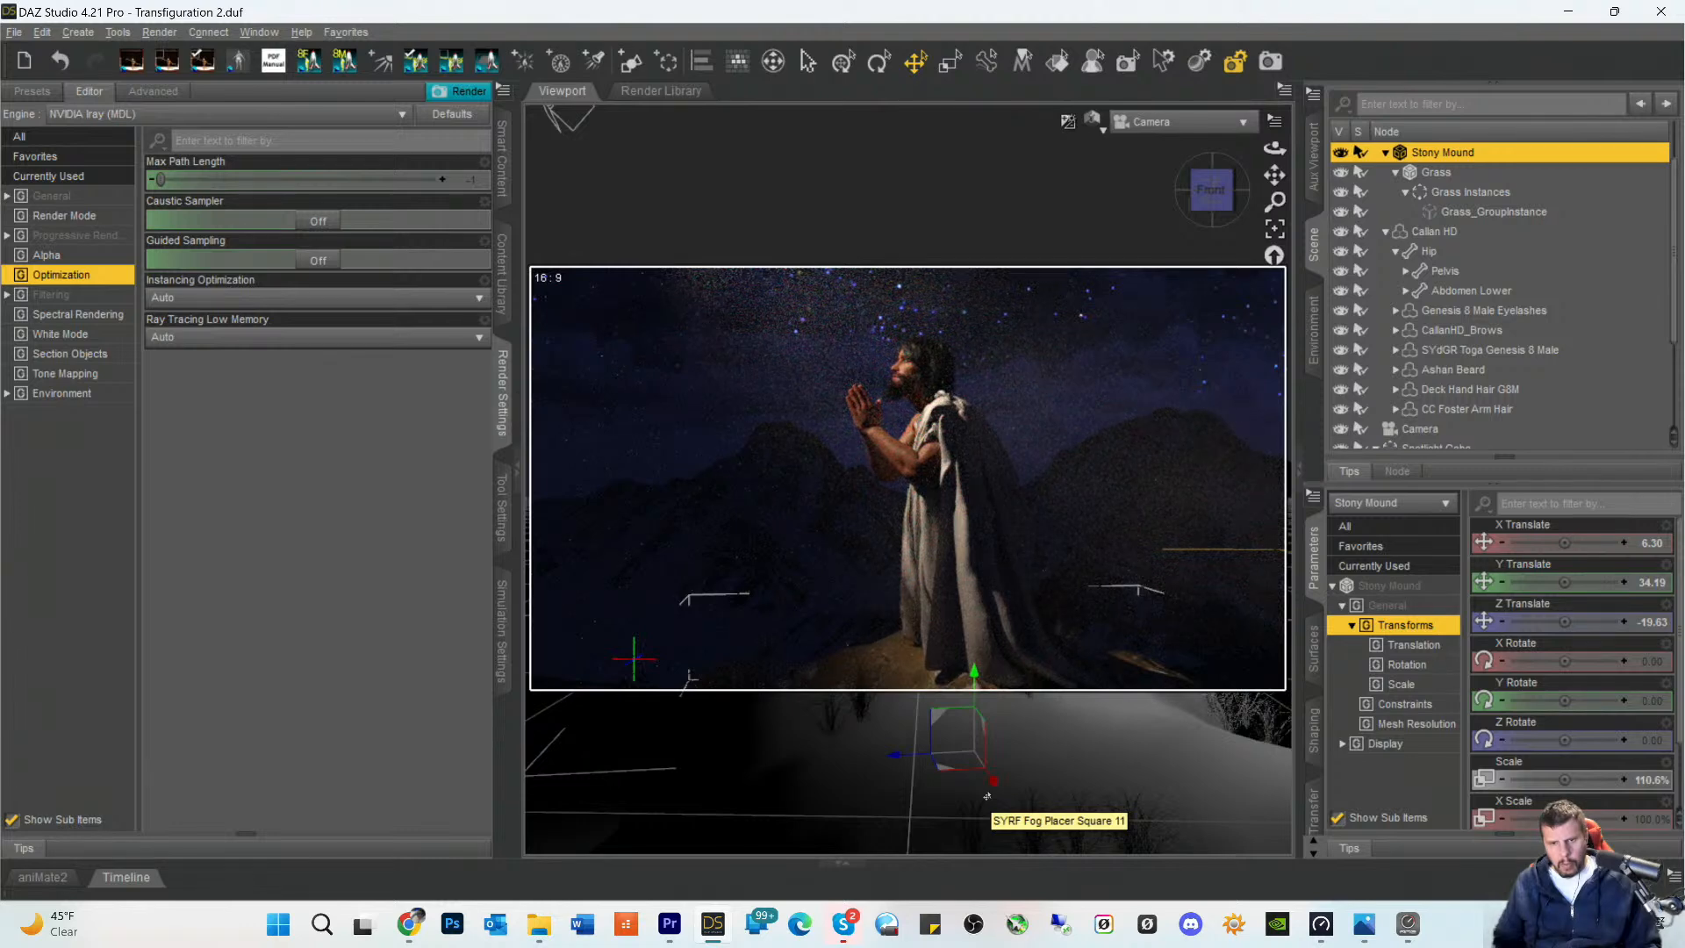
mouse_move(990, 790)
mouse_down()
mouse_move(920, 797)
mouse_move(891, 765)
mouse_up()
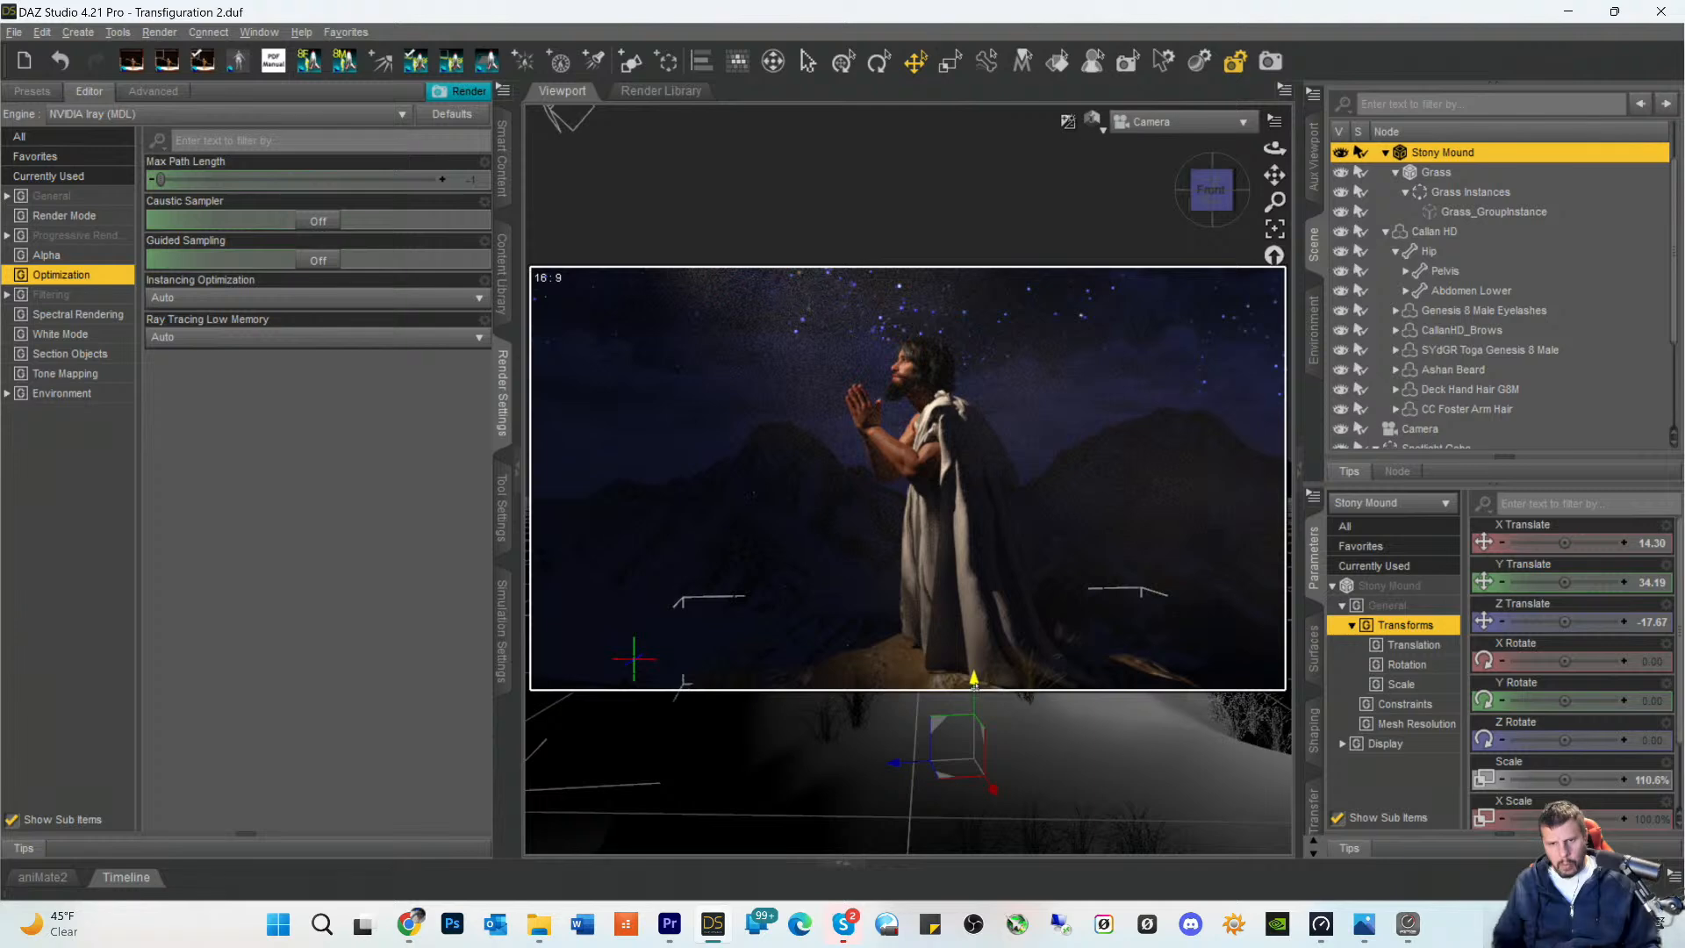
- Adjust the Stony Mound's height to a Y Translate of 34.94 and save the scene
drag(974, 686, 1009, 702)
drag(1180, 735, 1181, 735)
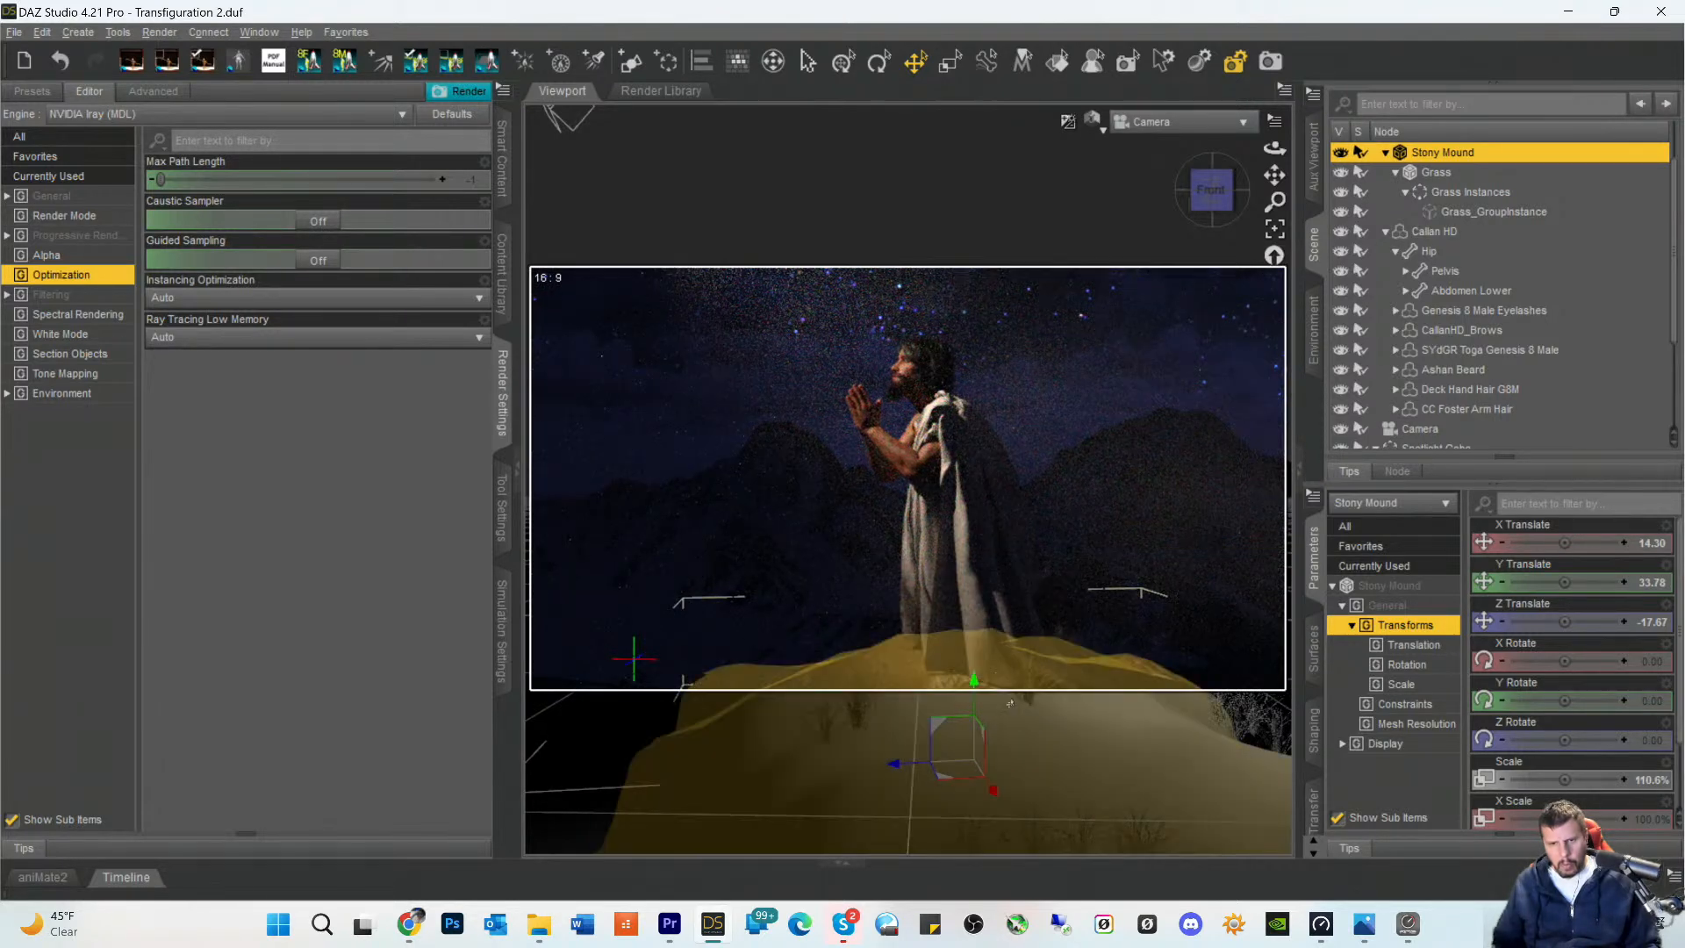
mouse_move(974, 680)
mouse_down()
mouse_move(982, 699)
mouse_move(973, 669)
mouse_up()
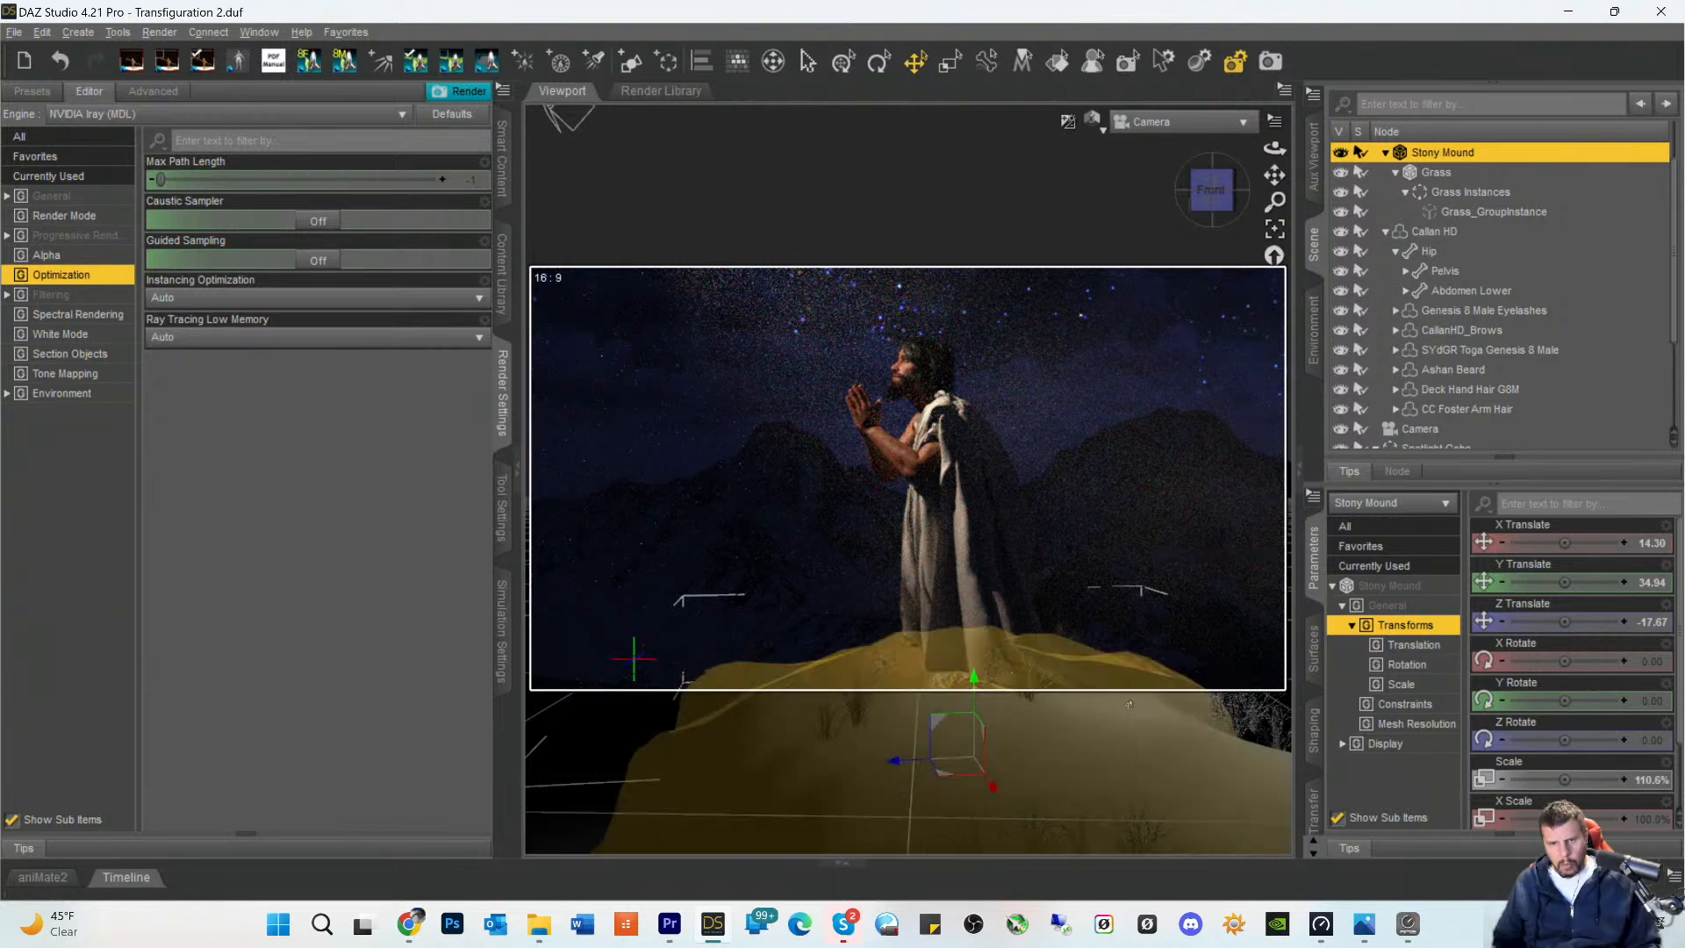
click(1215, 576)
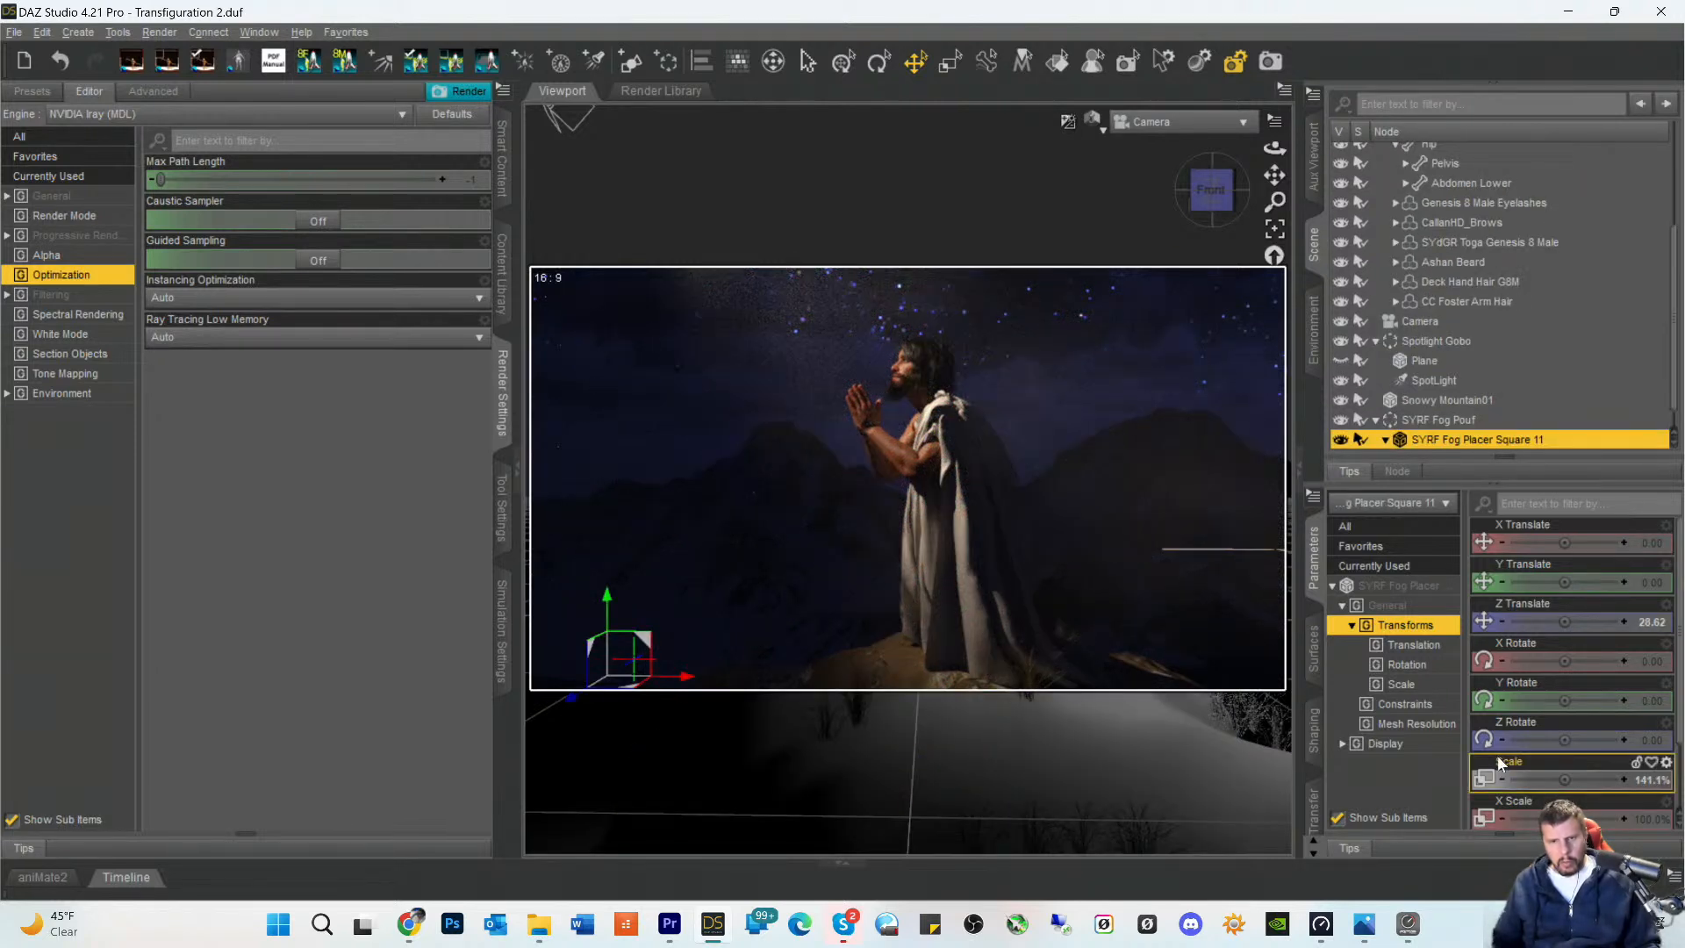
key(ctrl+s)
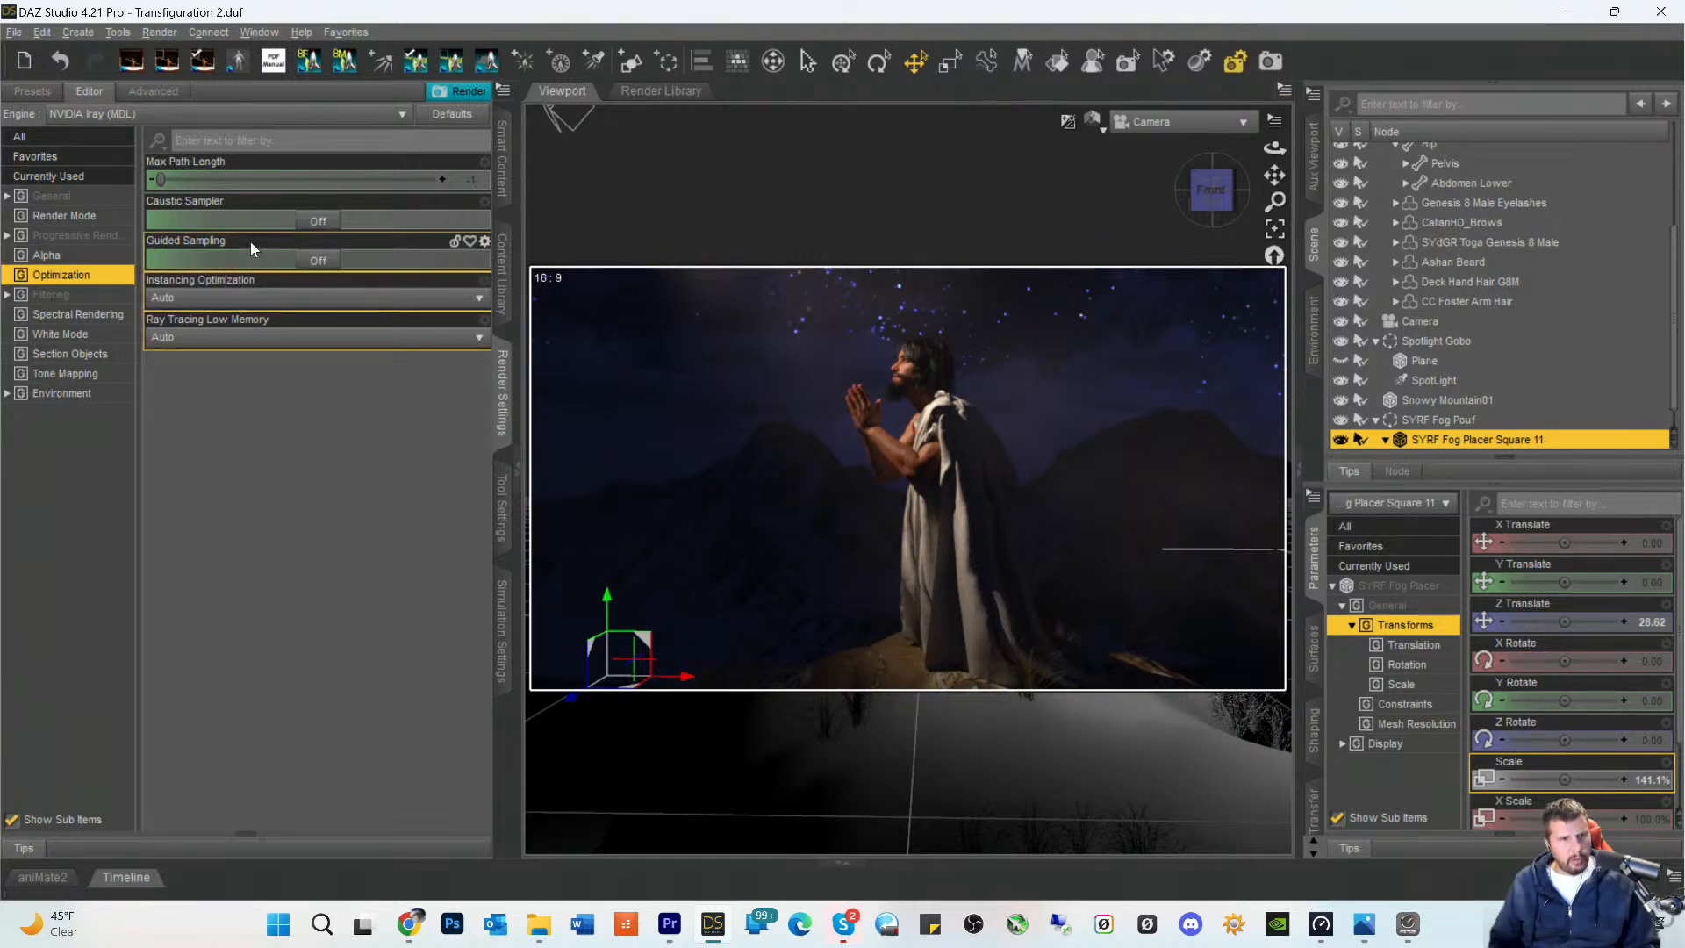
- Check the Progressive Rendering and General render settings and start the final still-image render in a new window
click(61, 237)
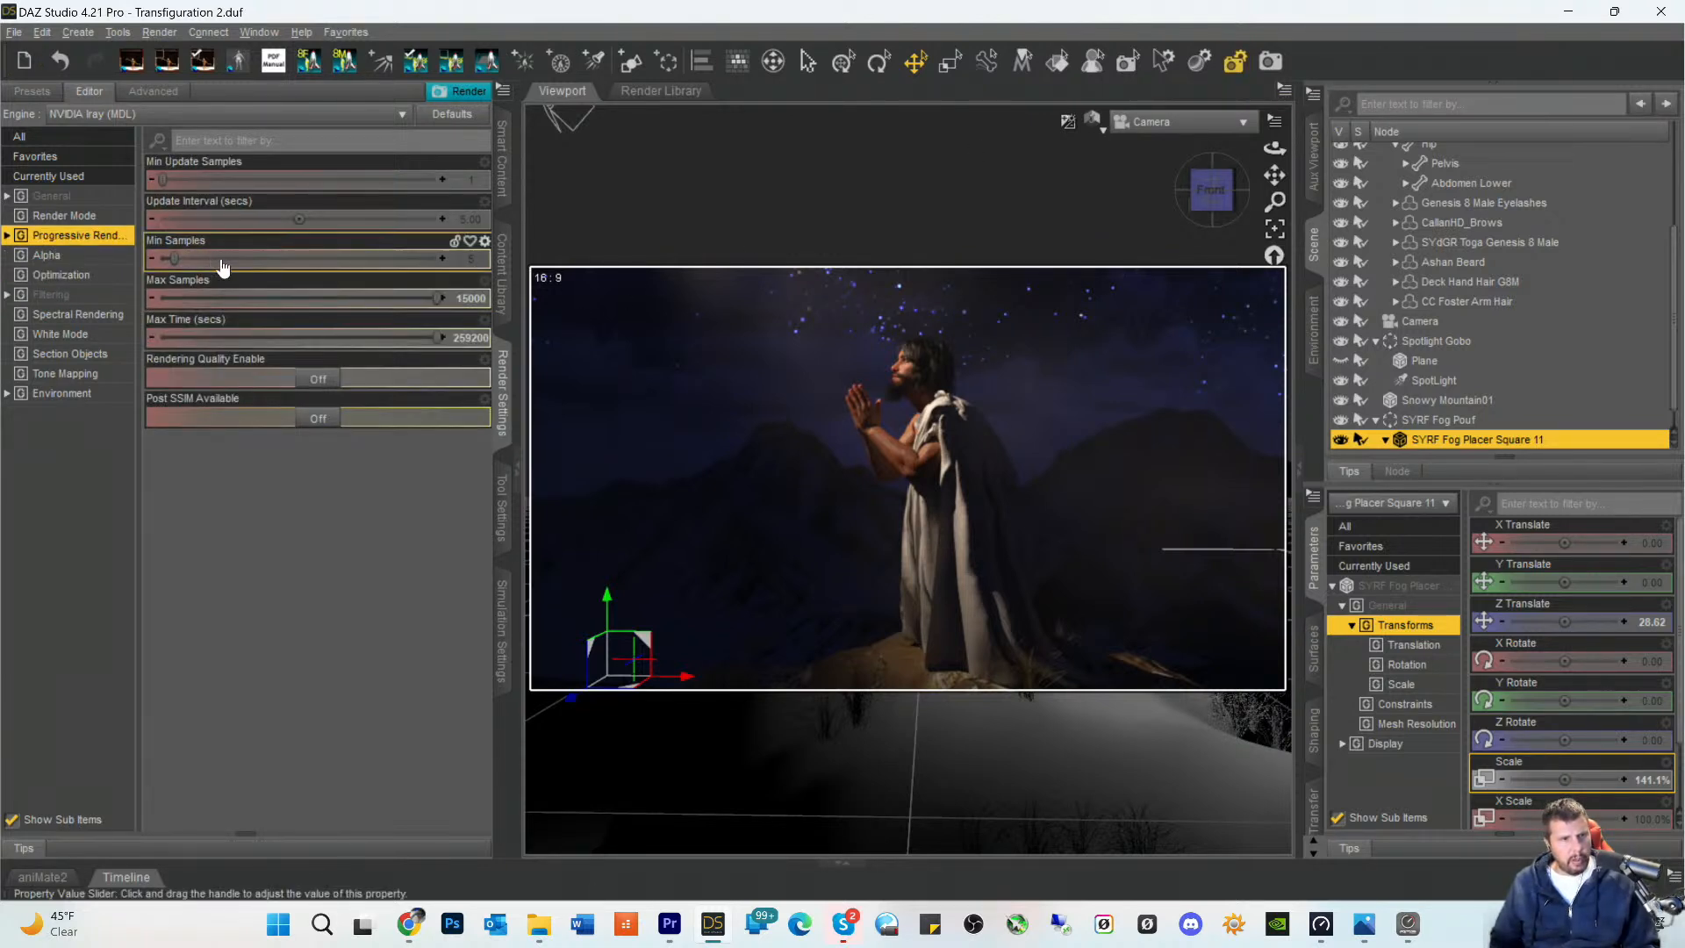
click(65, 198)
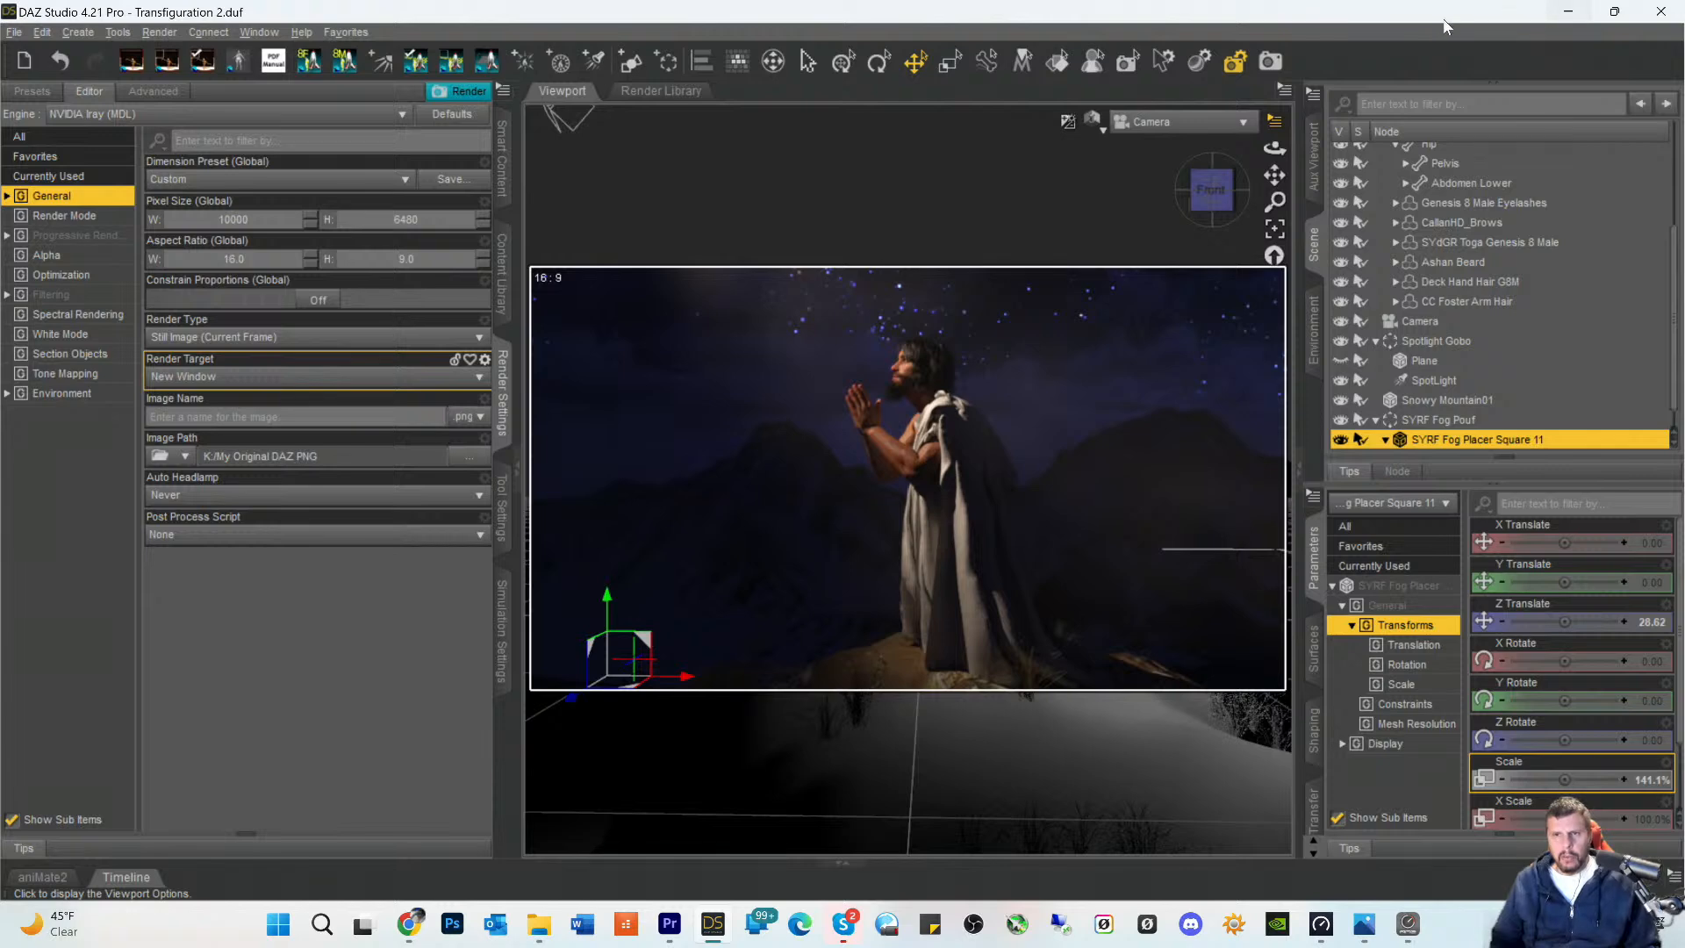
click(1266, 65)
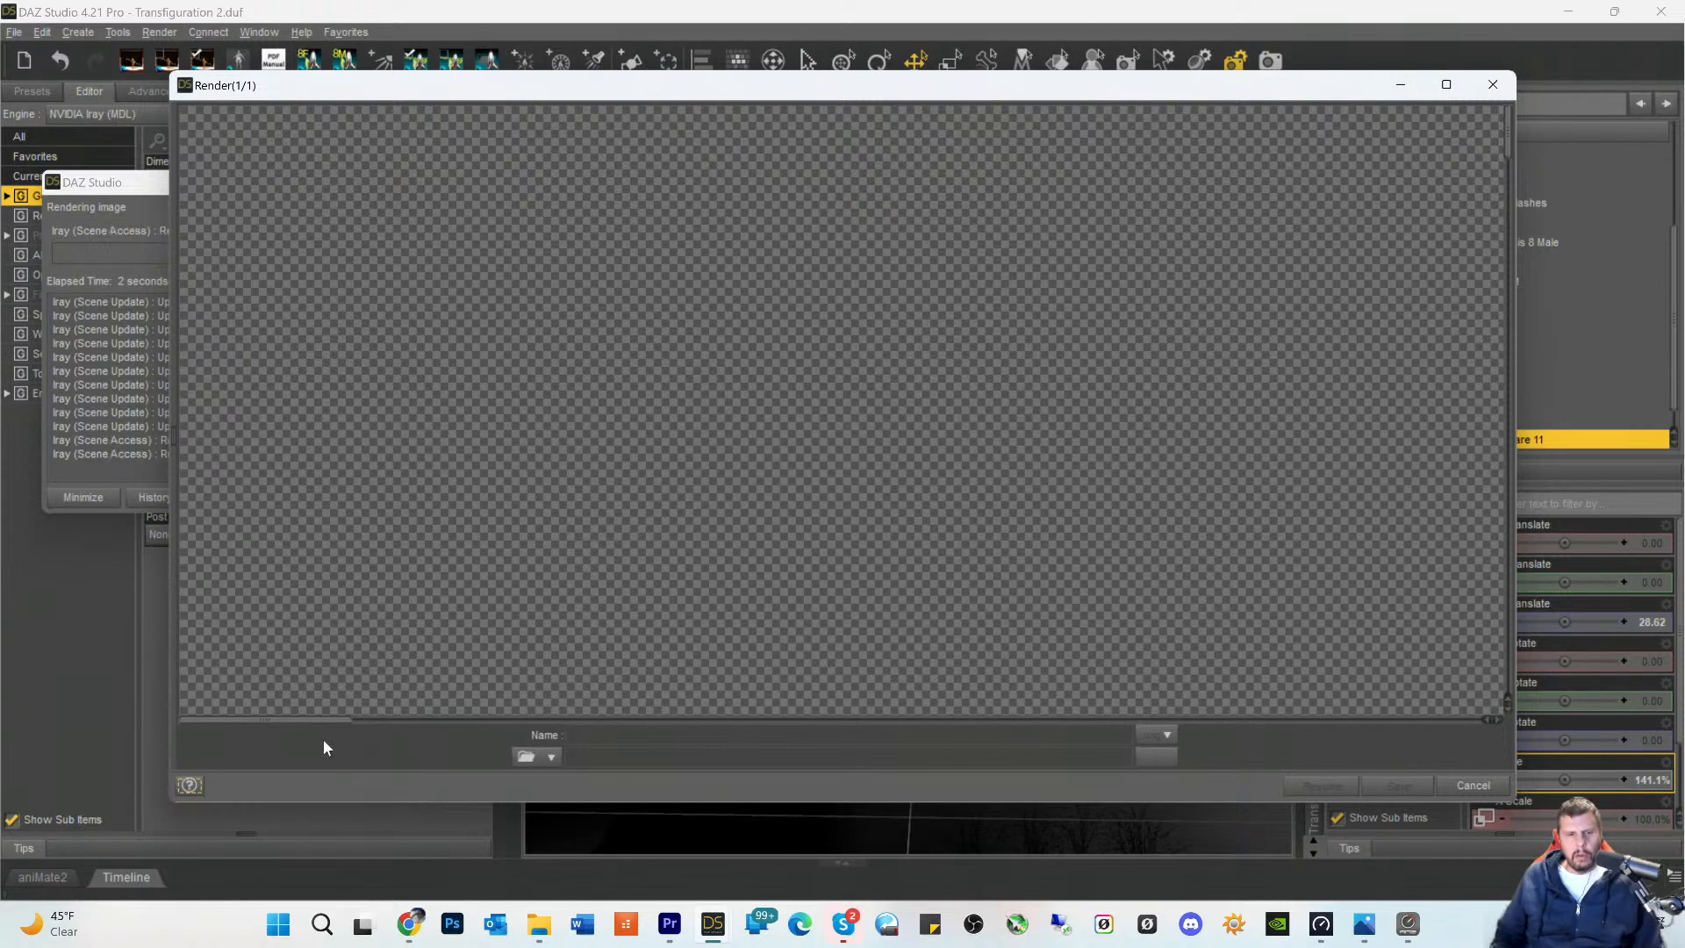
- Inspect the figure's hair, face, beard, praying hands and forearm at full size in the render in progress
drag(321, 728, 925, 729)
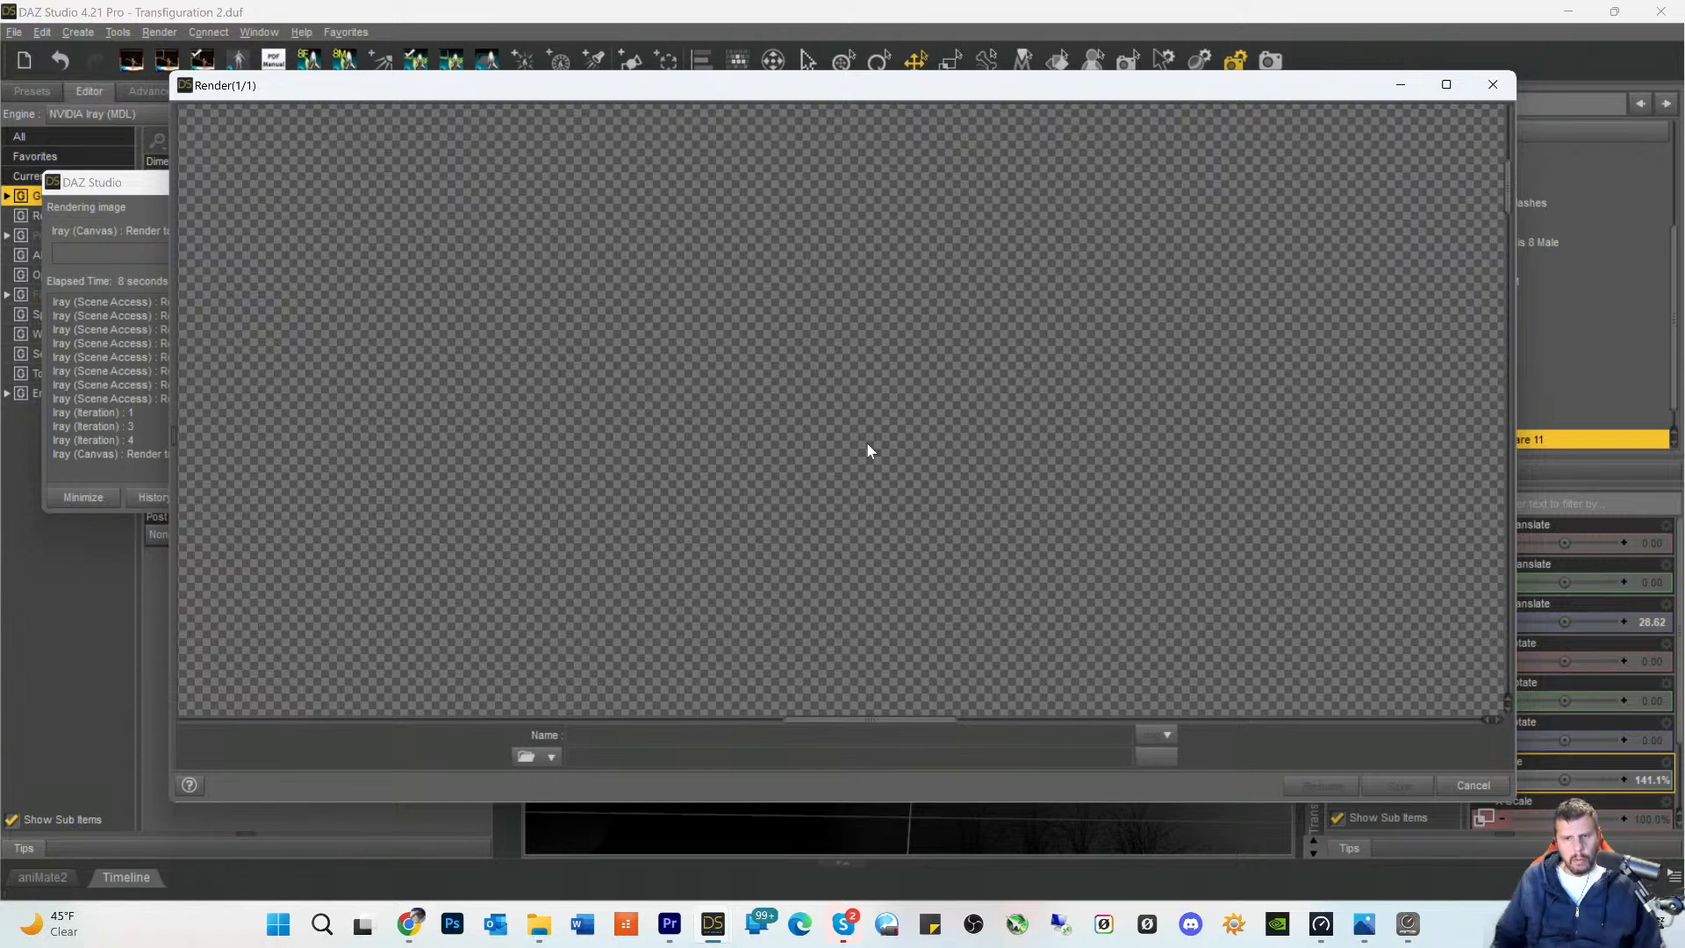
scroll(864, 709, down, 2)
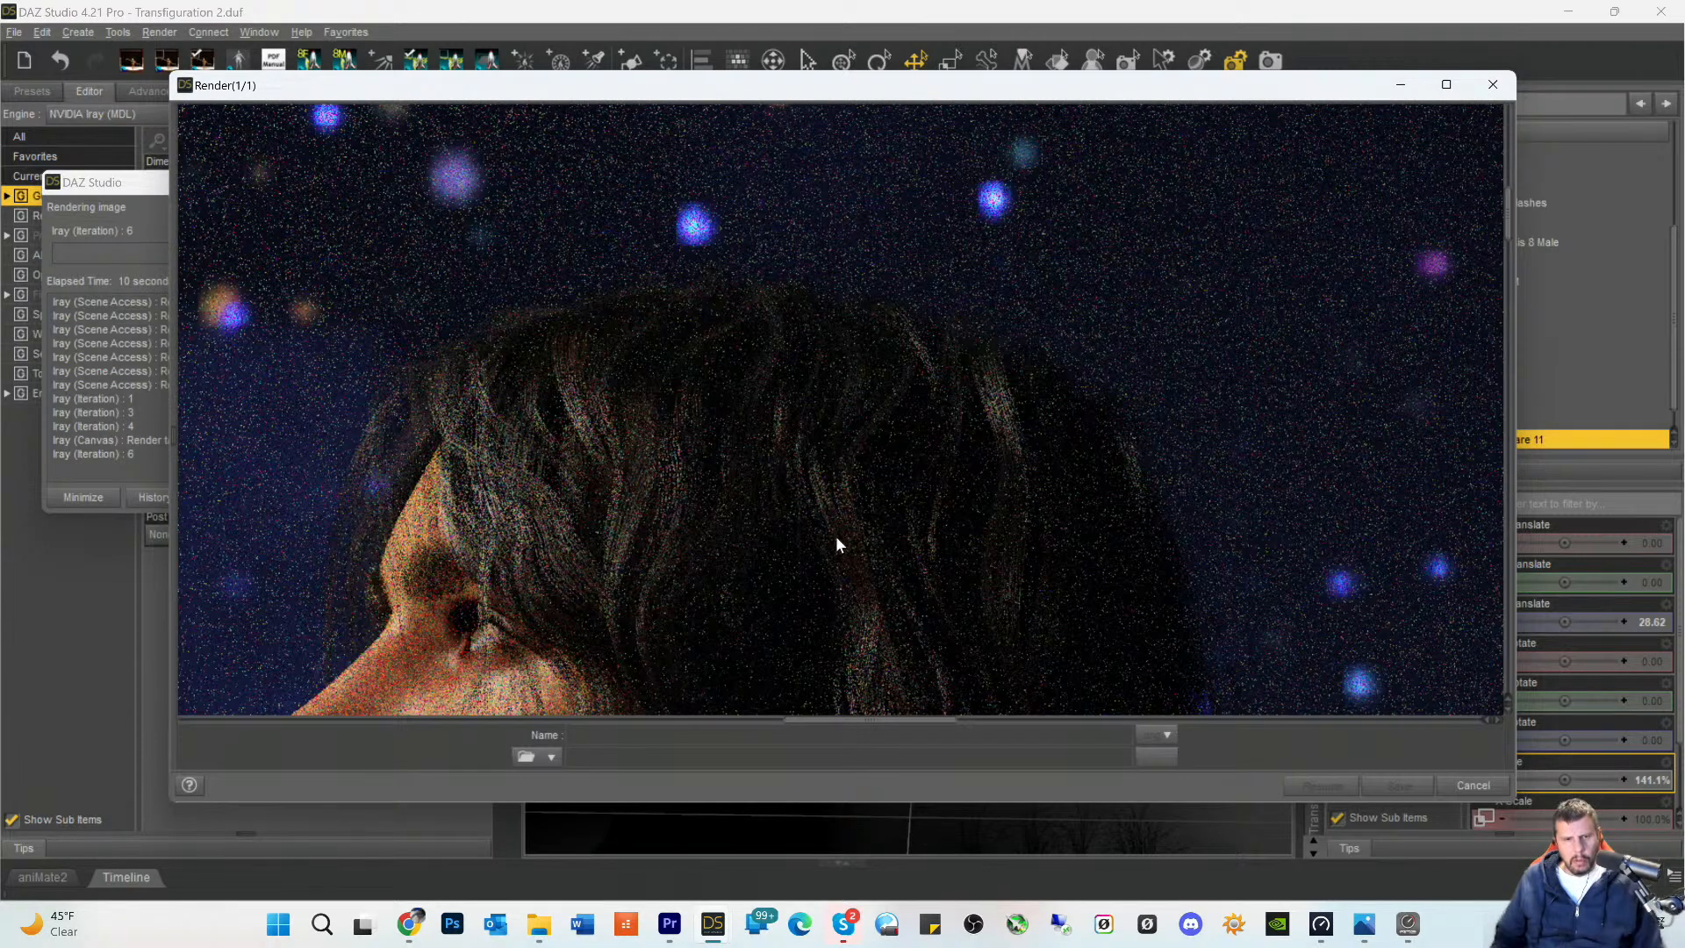
scroll(843, 544, down, 3)
scroll(856, 567, down, 2)
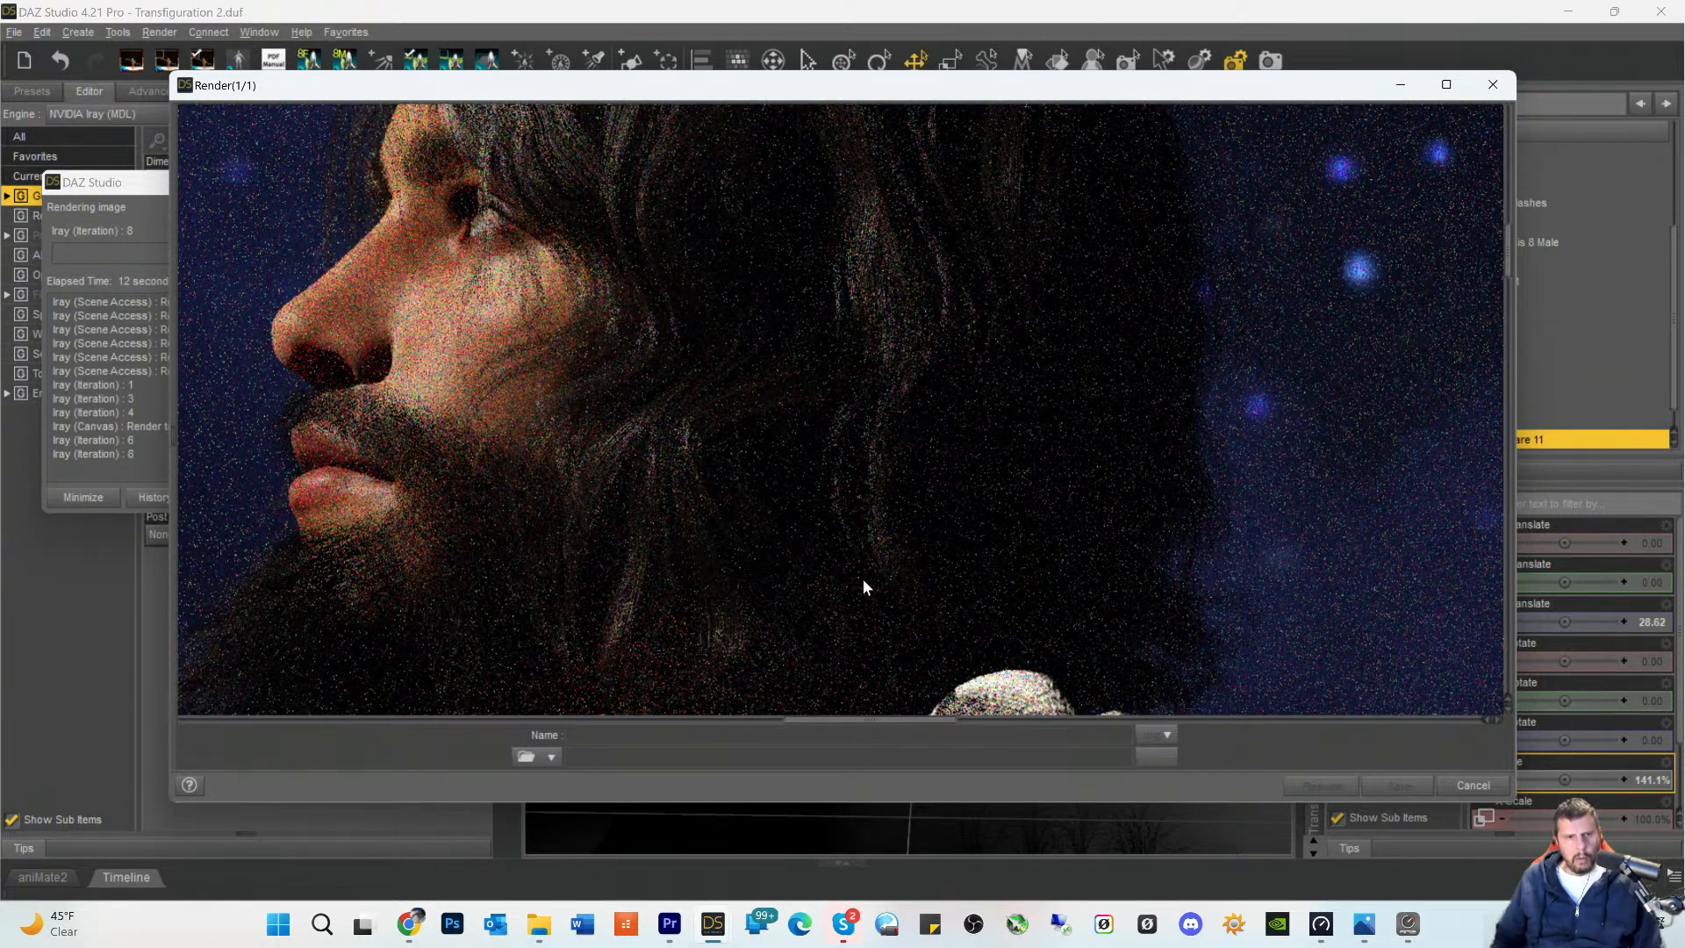
scroll(861, 573, up, 2)
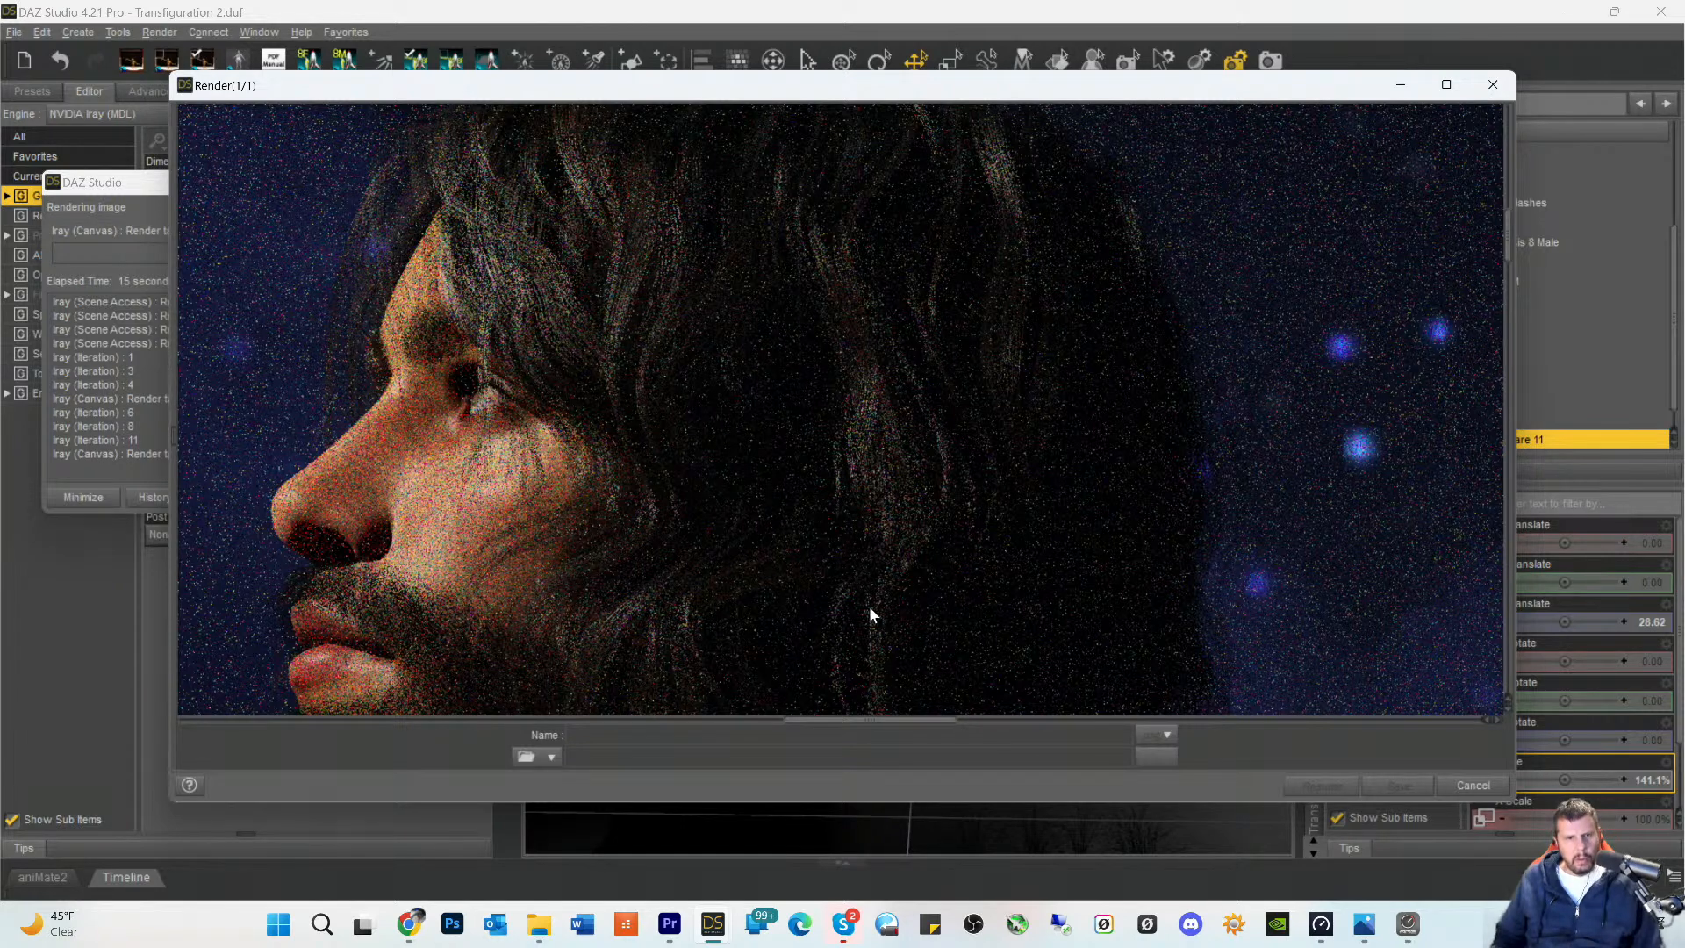
drag(895, 725, 820, 723)
scroll(727, 490, down, 5)
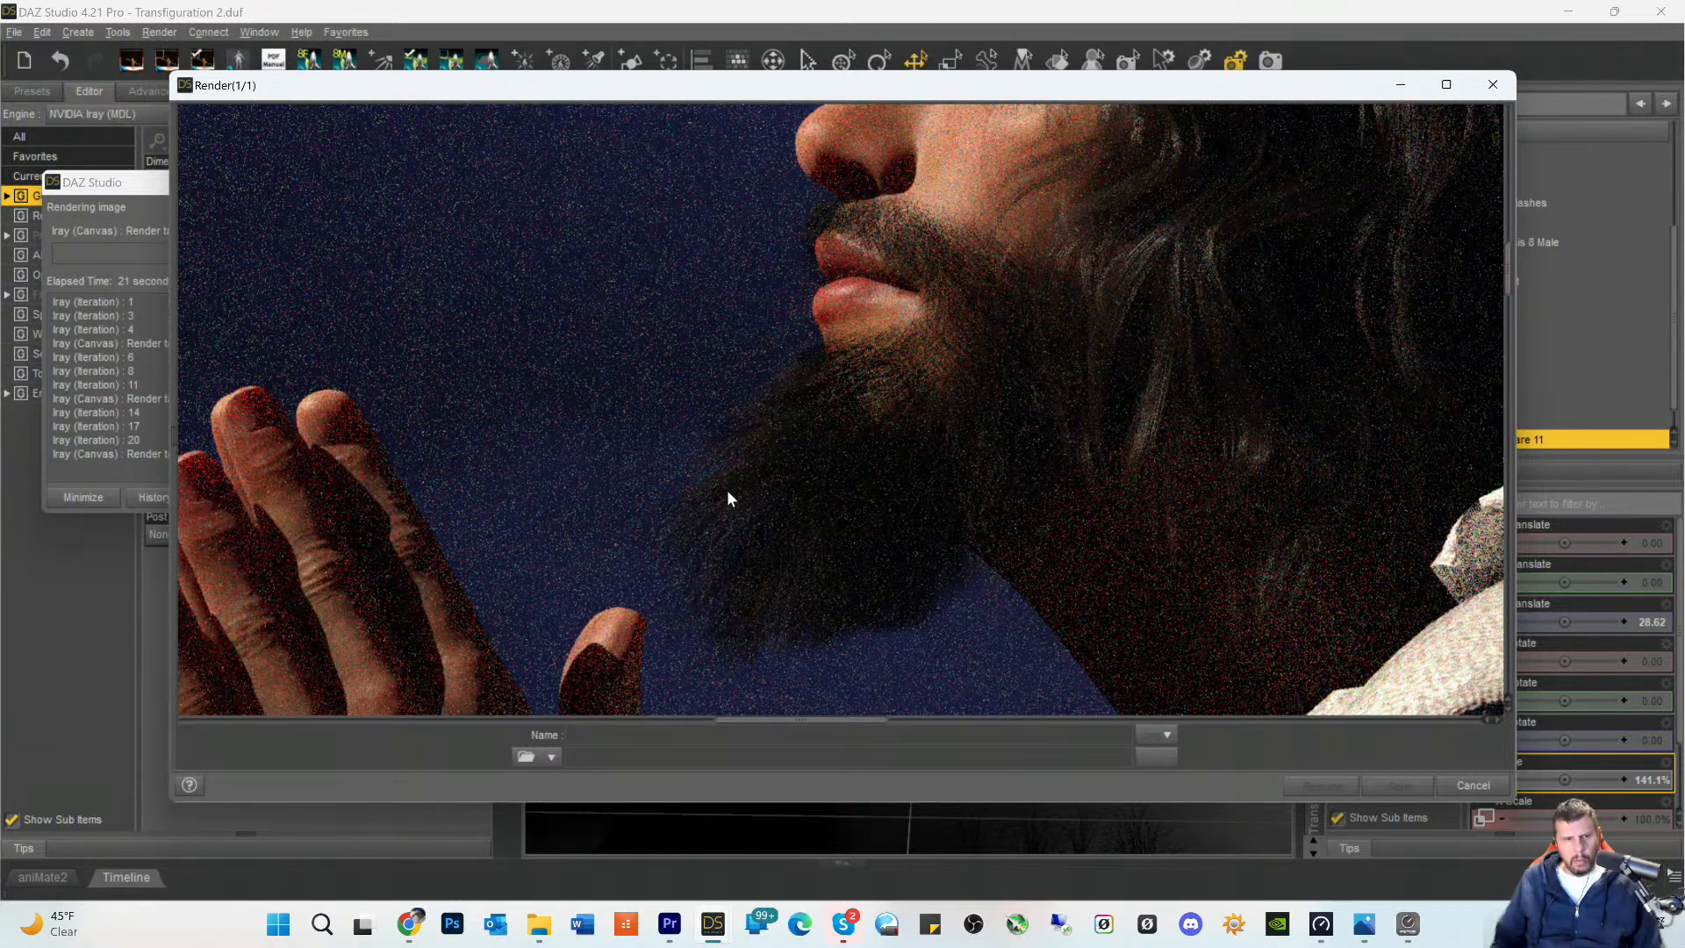
scroll(727, 490, down, 5)
scroll(727, 490, down, 5)
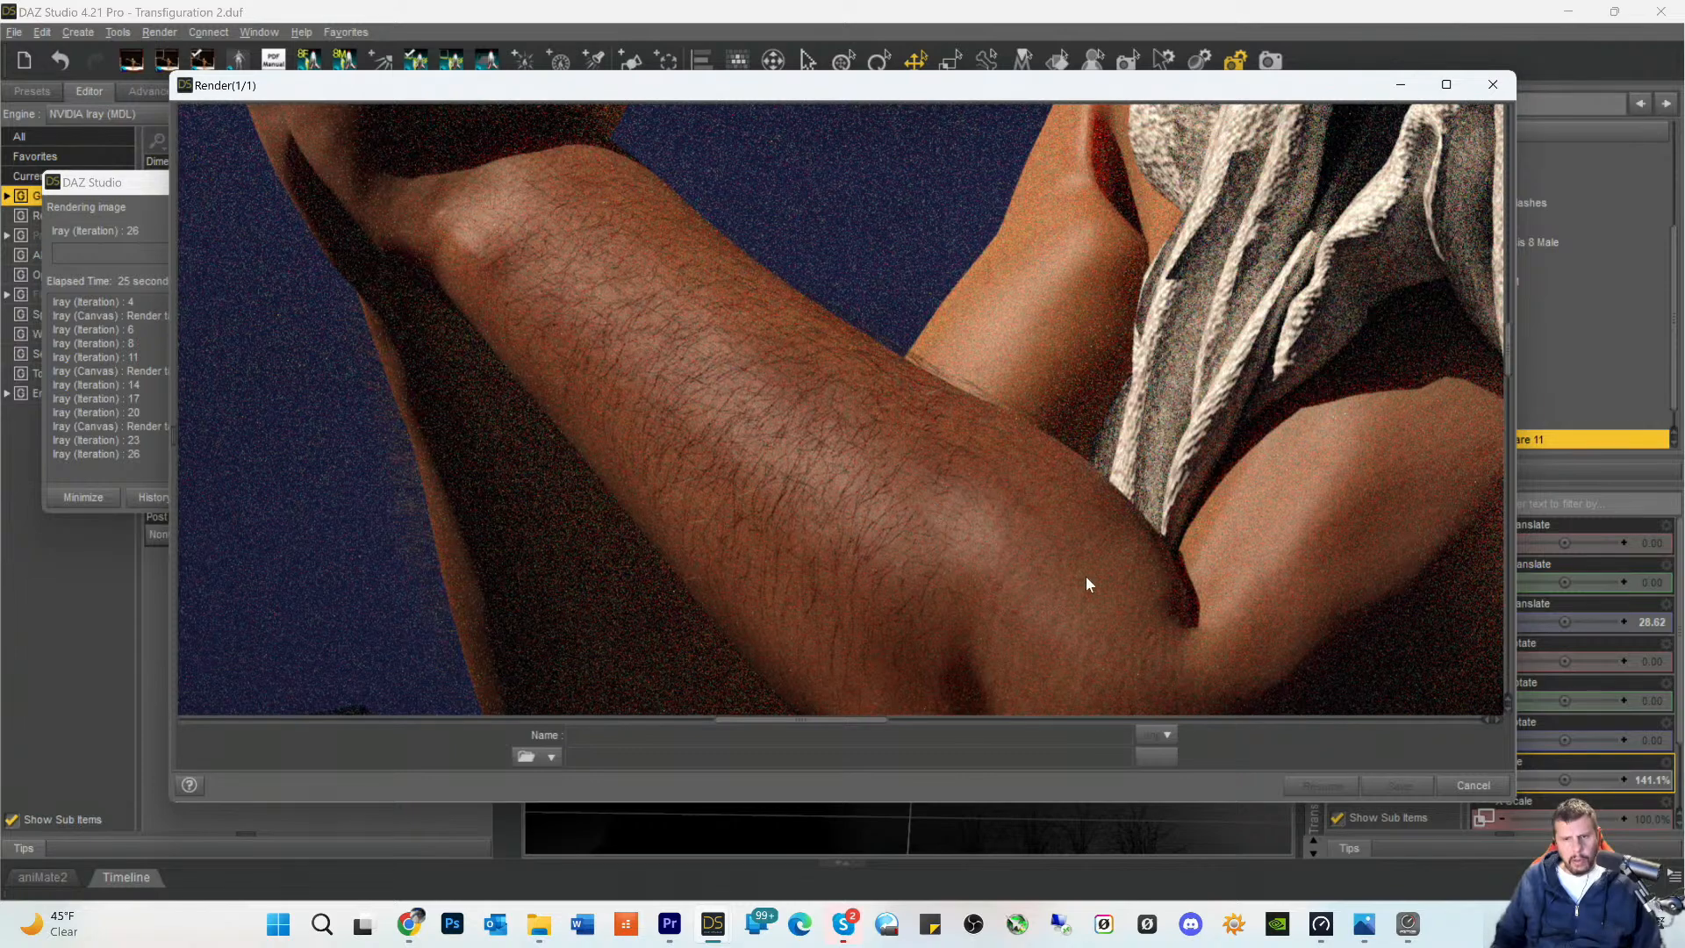
- Examine the toga's fabric and folds from the shoulder down to the lower drapery in the render in progress
drag(847, 724, 938, 728)
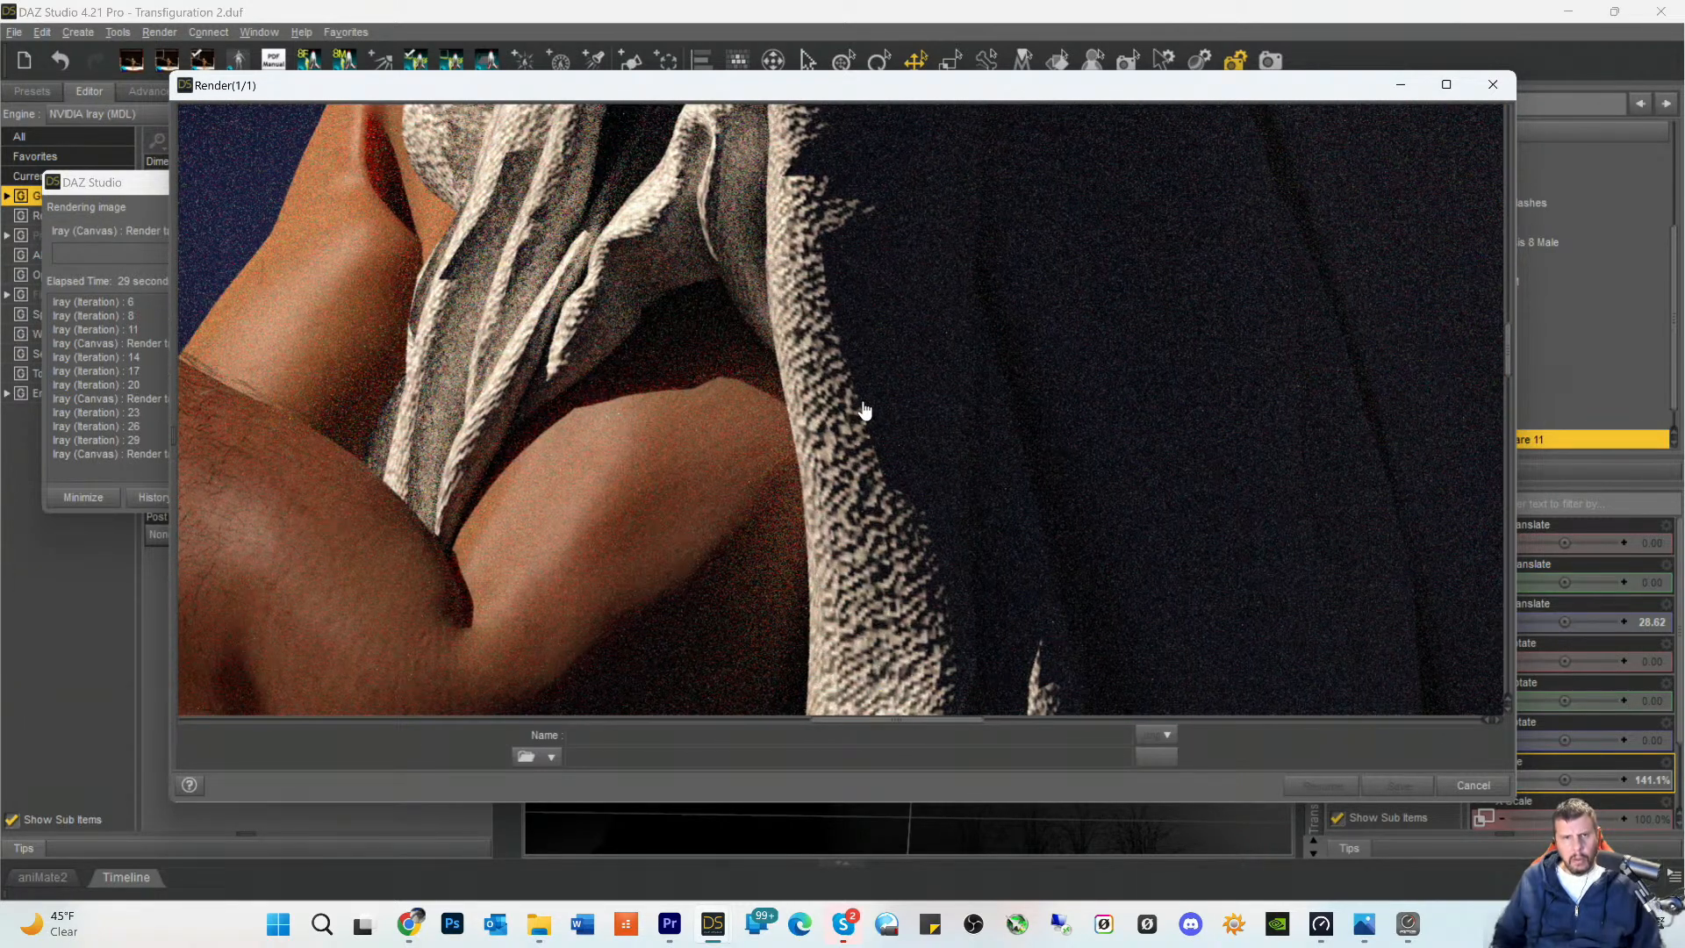
scroll(764, 351, up, 5)
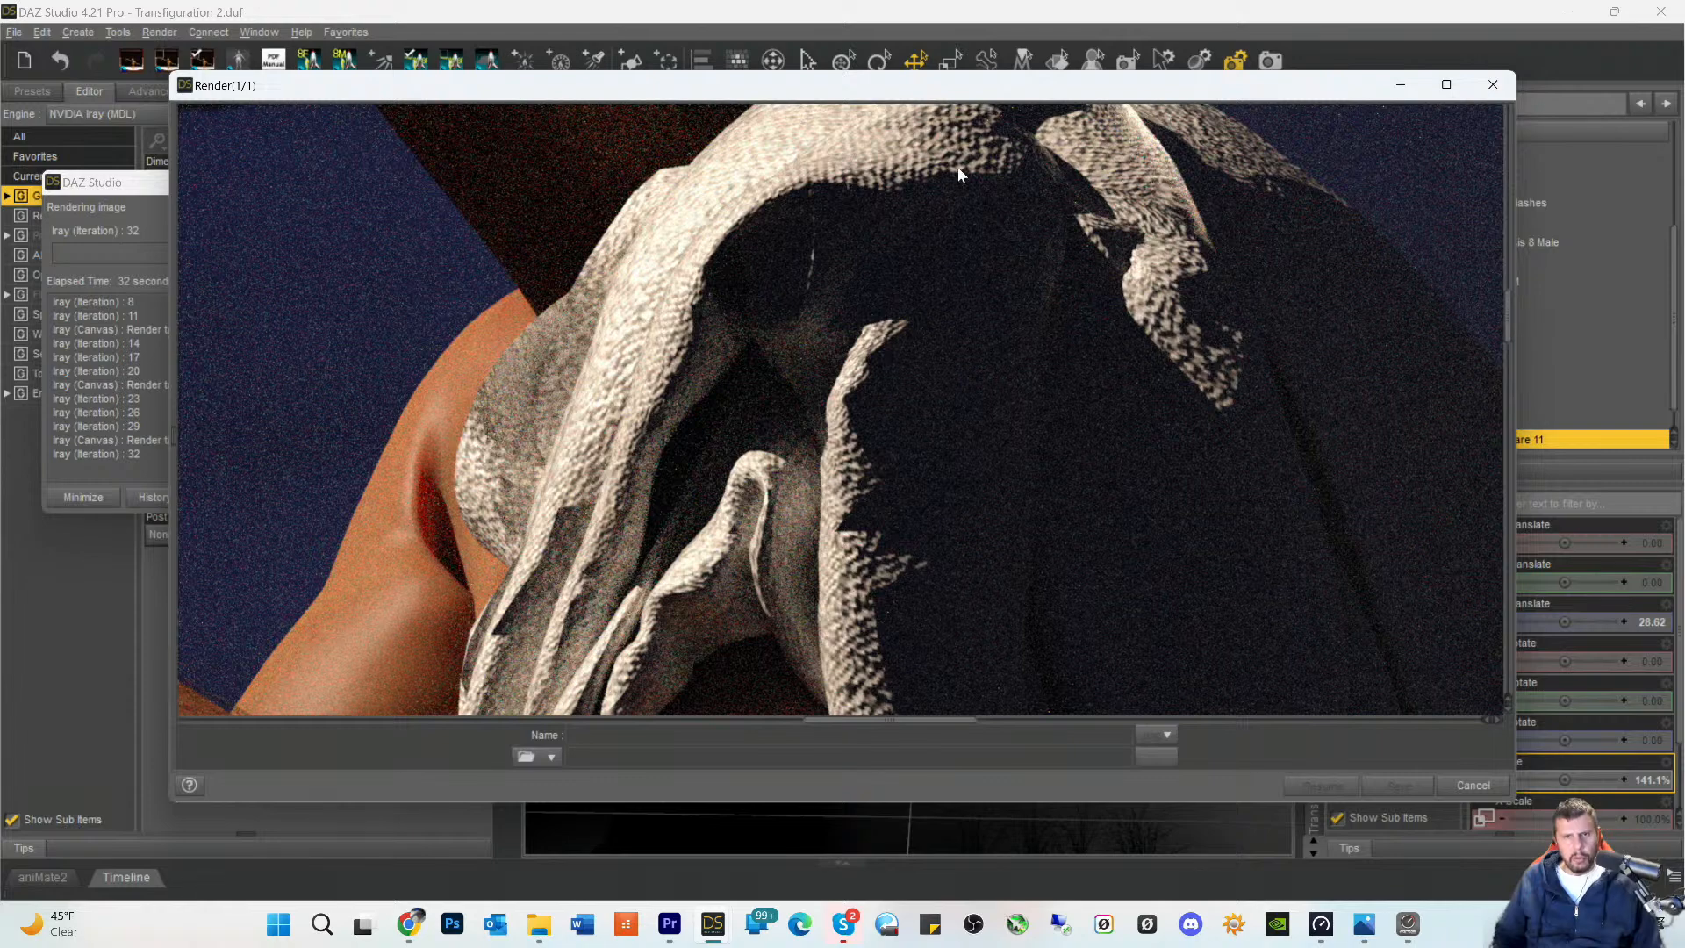
scroll(930, 347, up, 4)
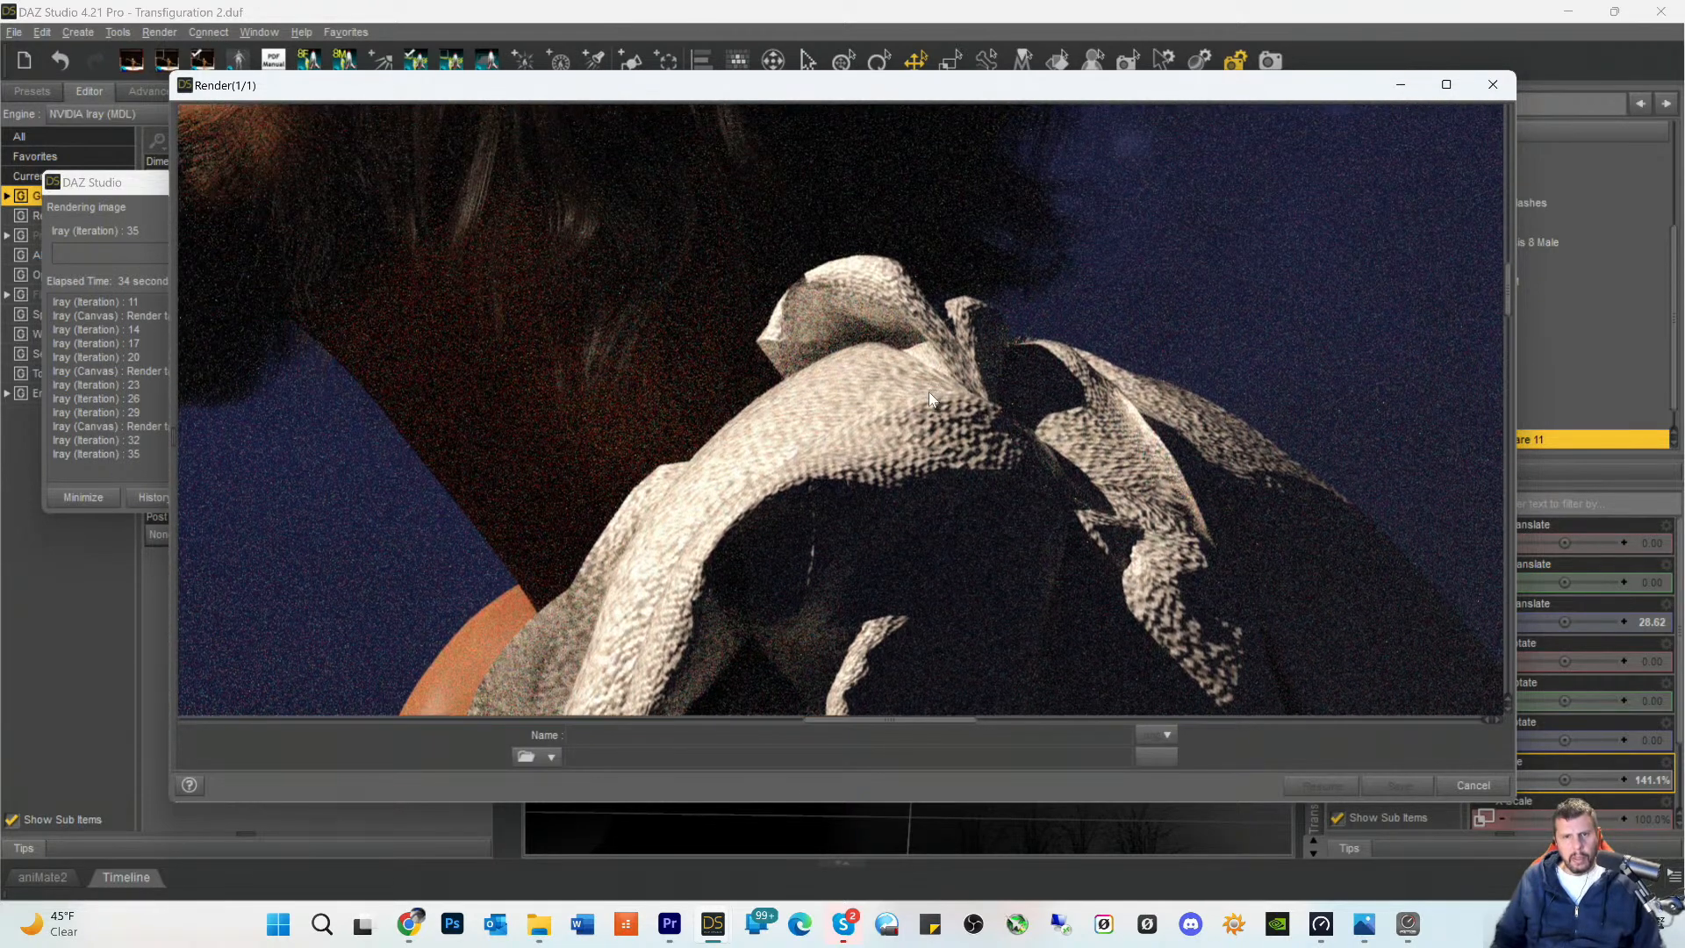
scroll(929, 388, down, 5)
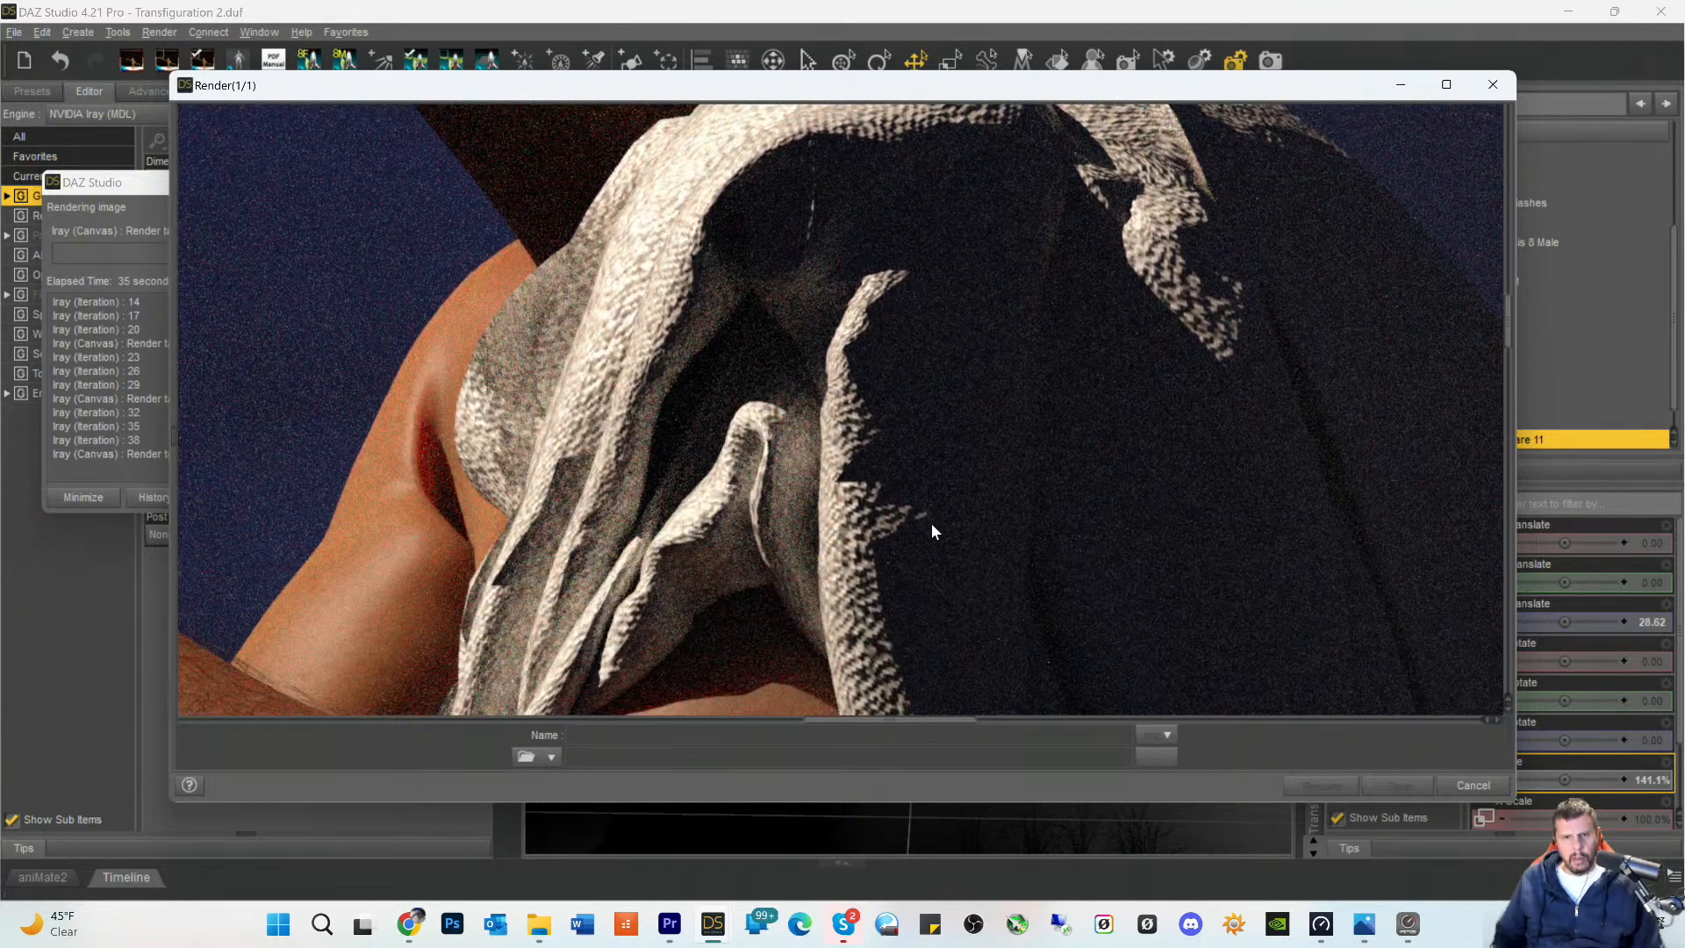
scroll(931, 515, down, 6)
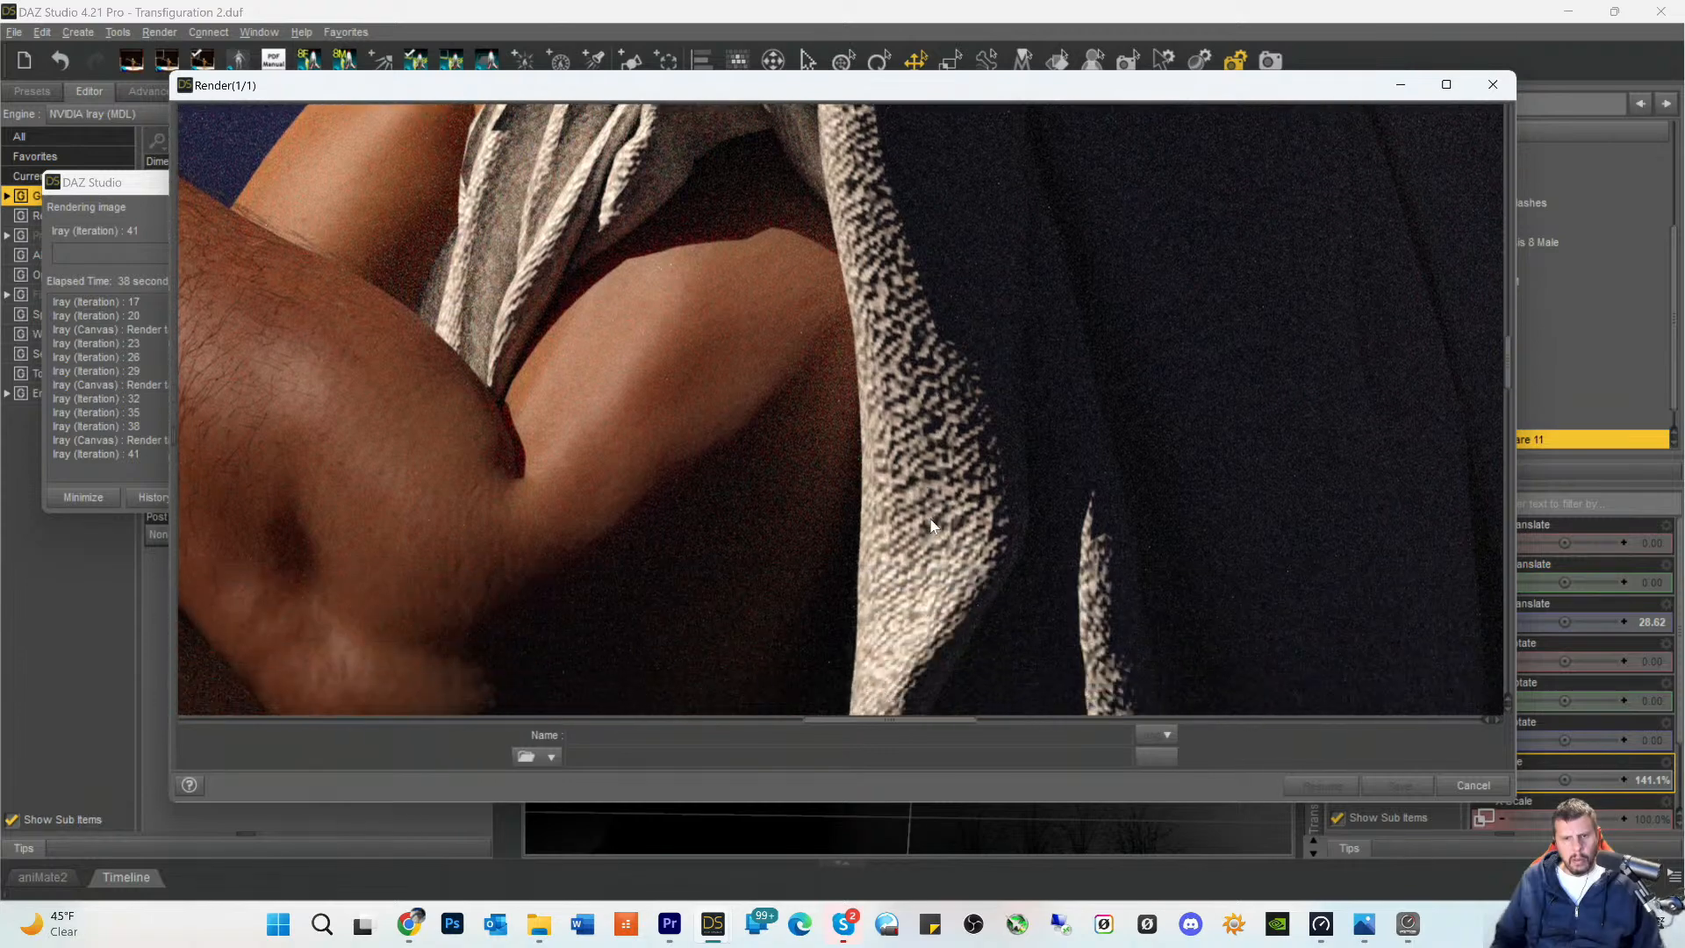
scroll(932, 525, down, 6)
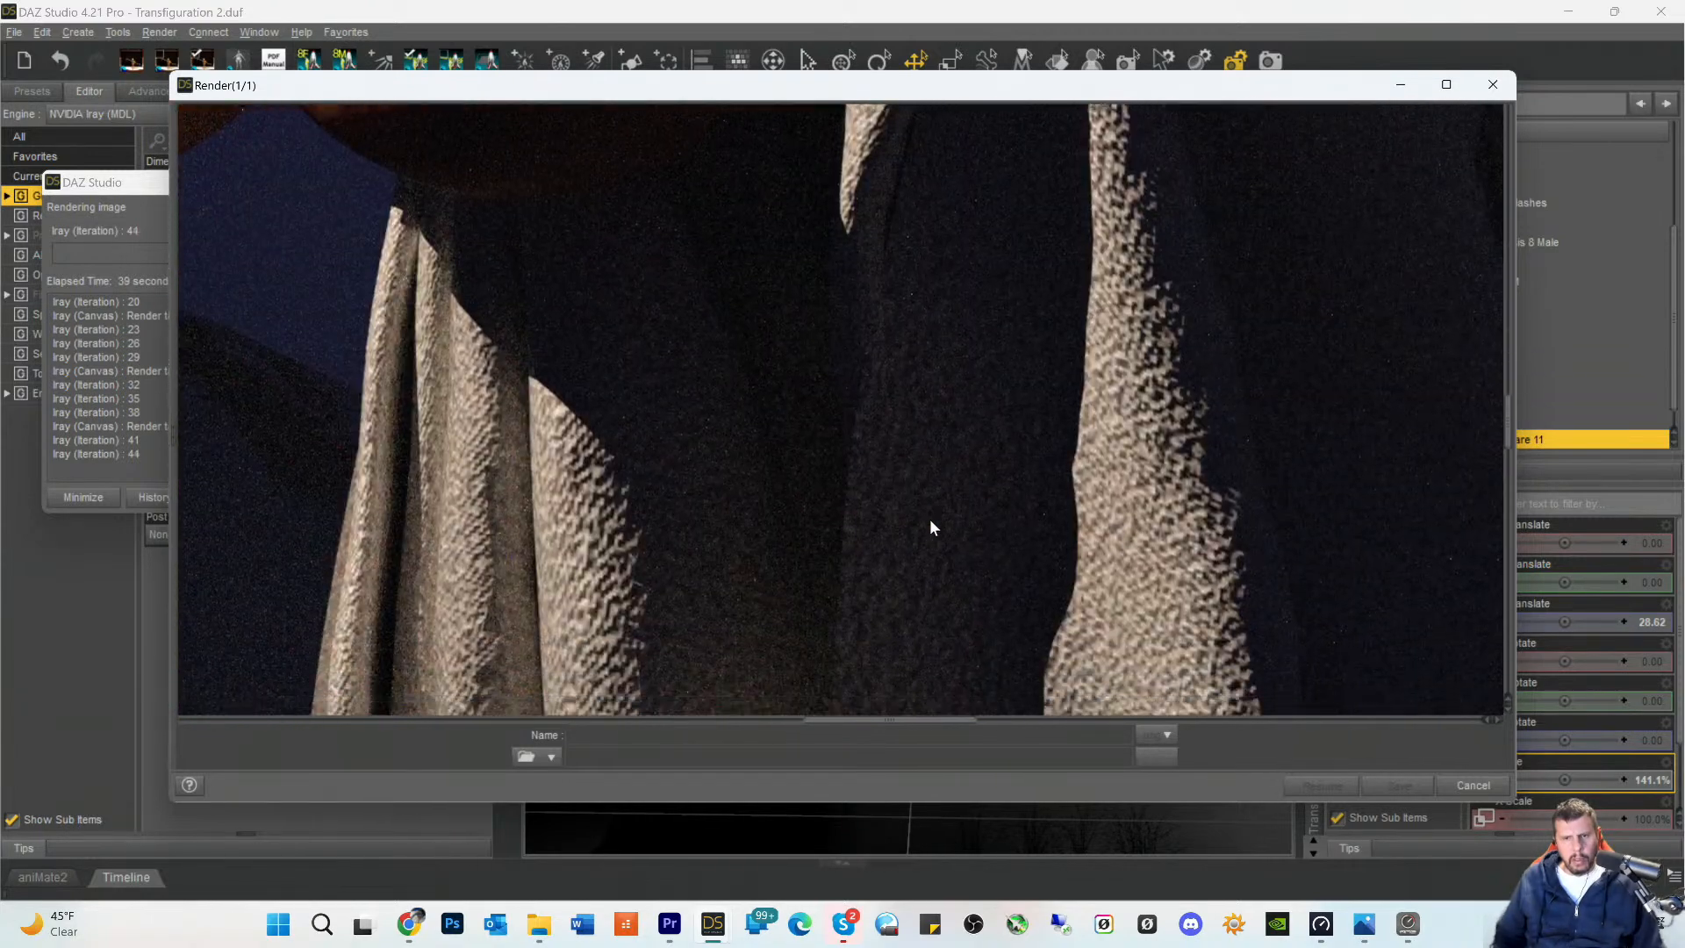
scroll(930, 527, down, 6)
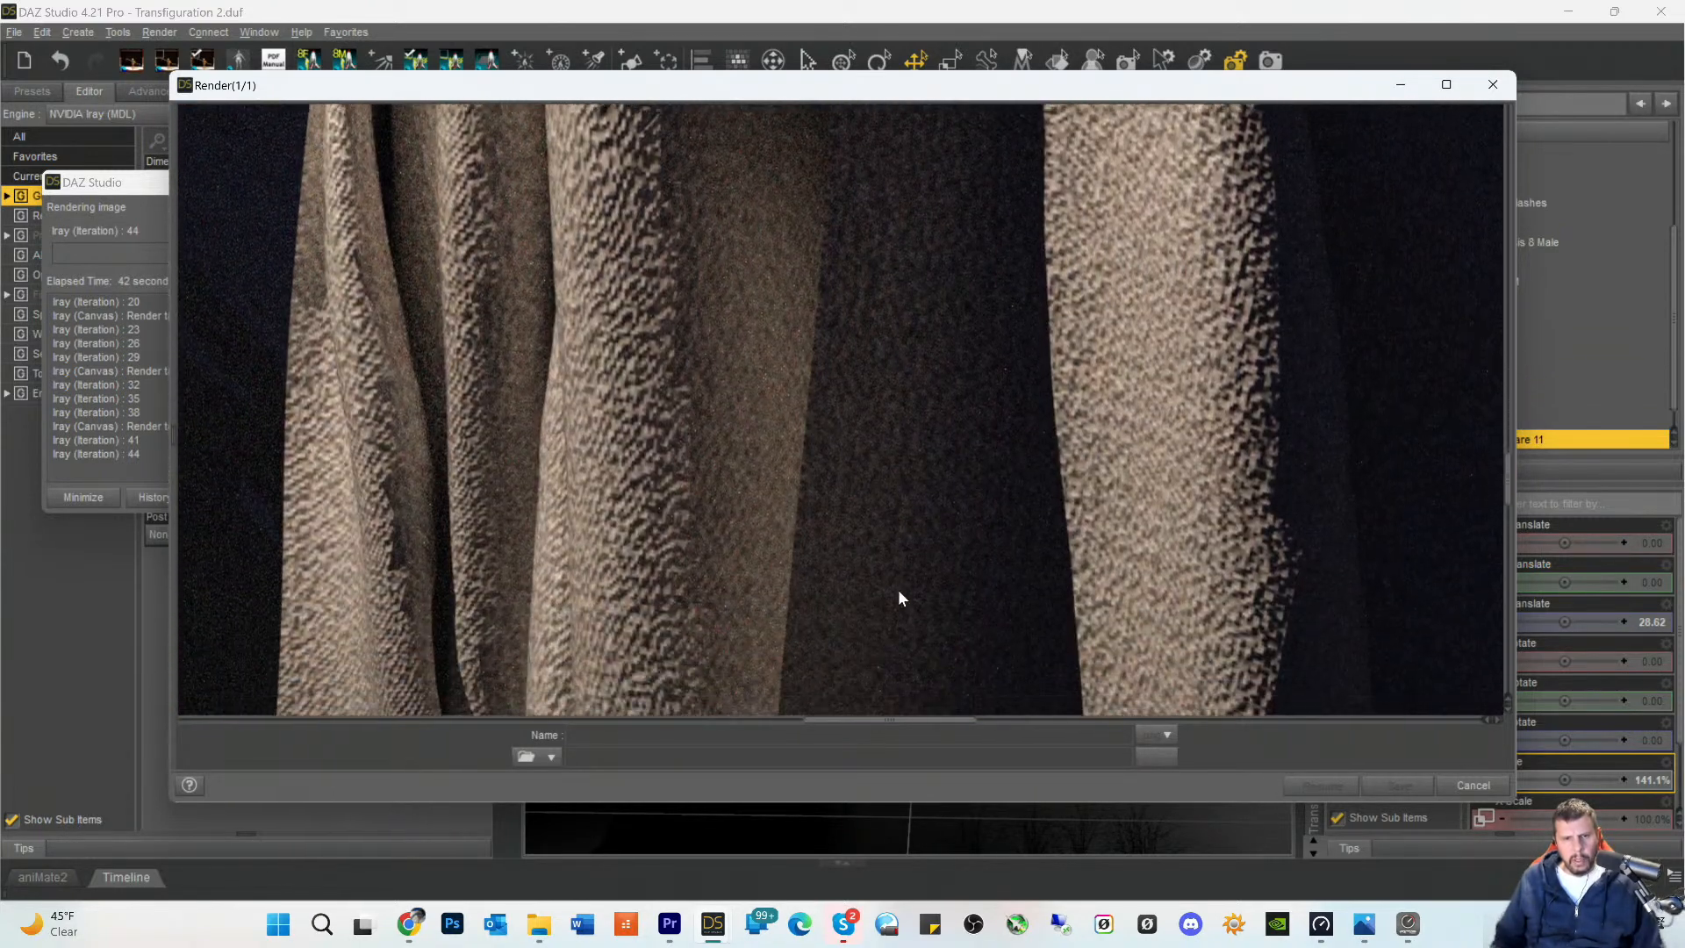
scroll(900, 598, down, 3)
scroll(898, 602, down, 6)
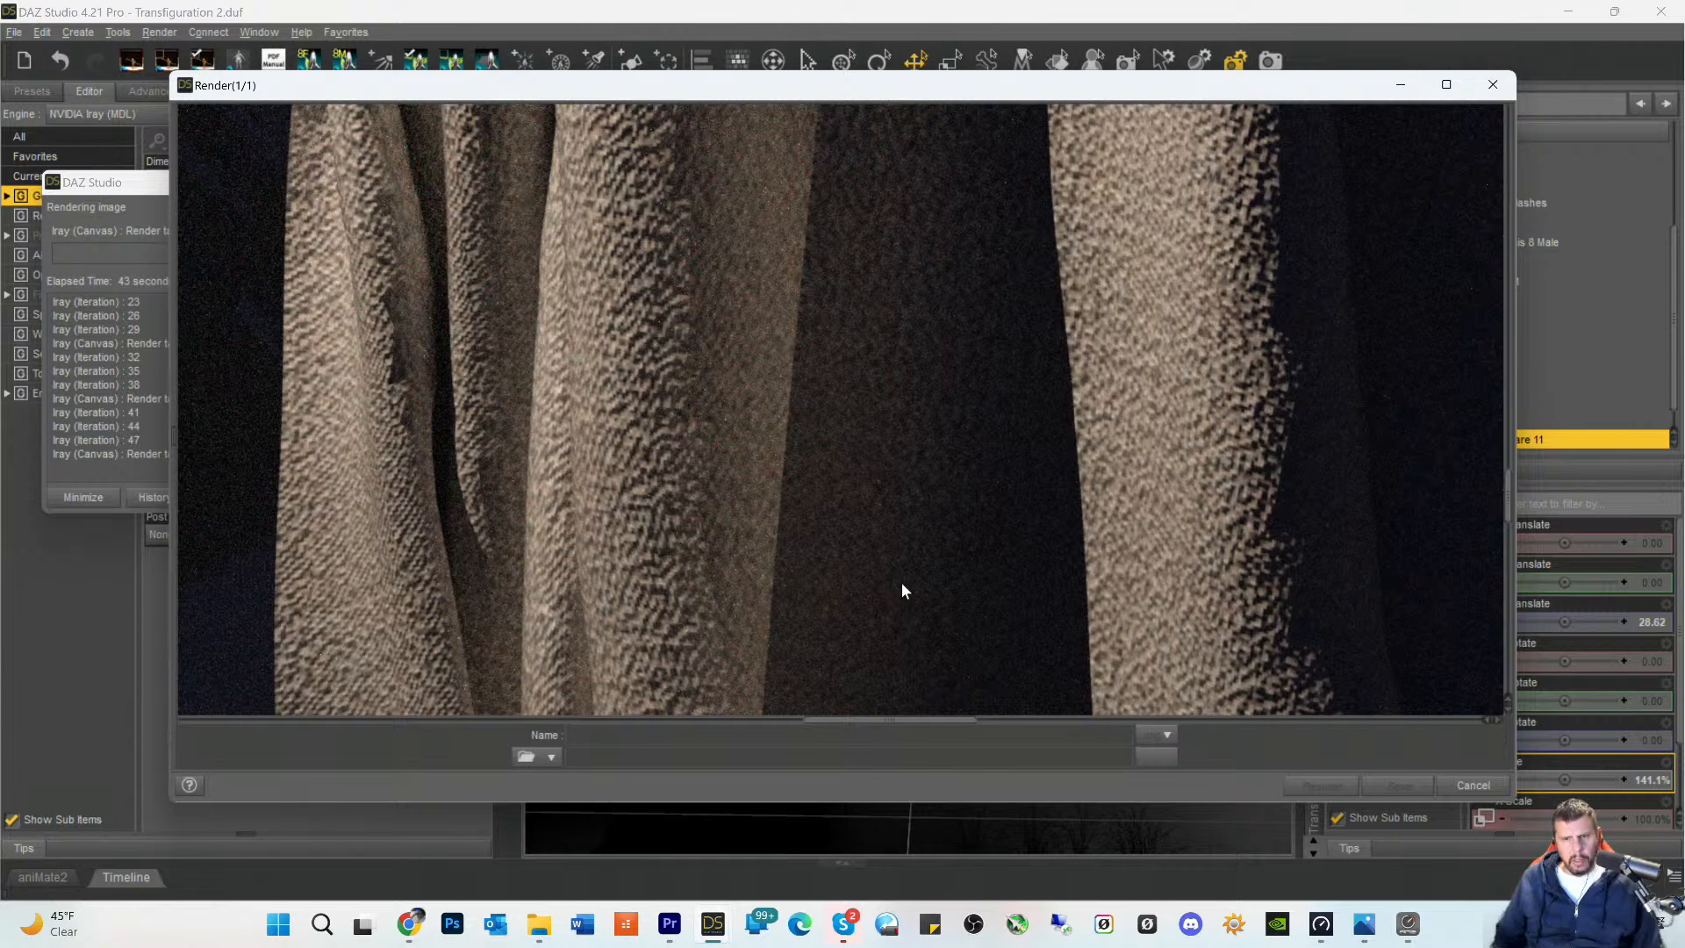
scroll(898, 637, down, 6)
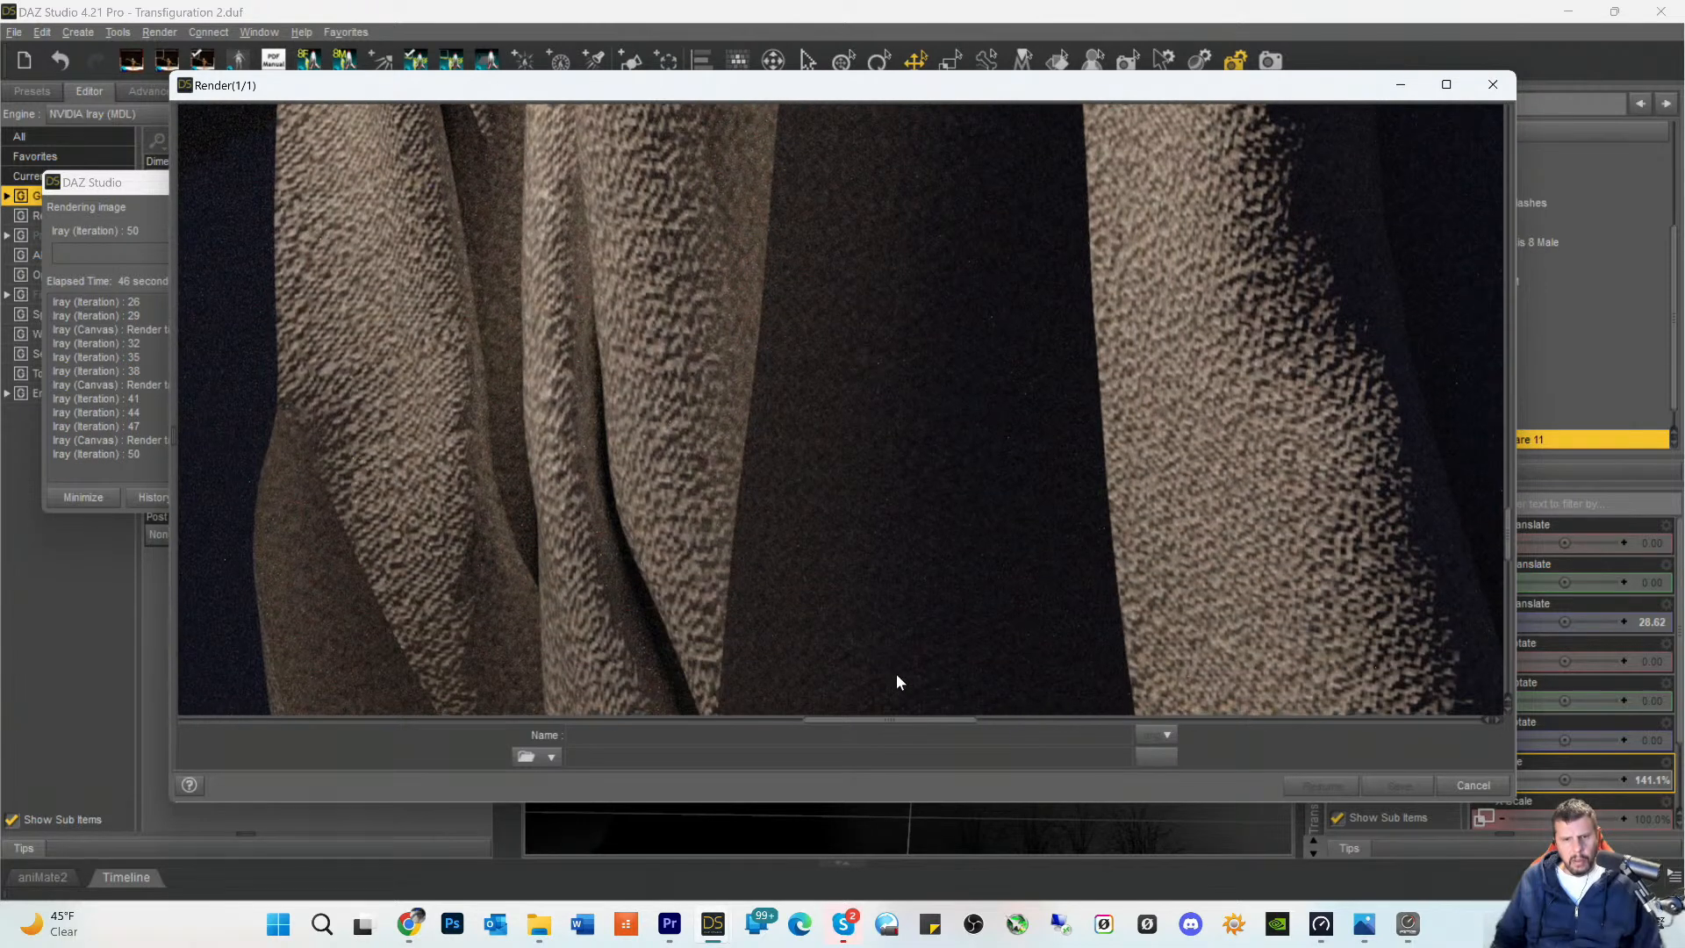
- Examine the toga's lower folds down to where the fabric meets the mound in the render in progress
scroll(897, 684, down, 3)
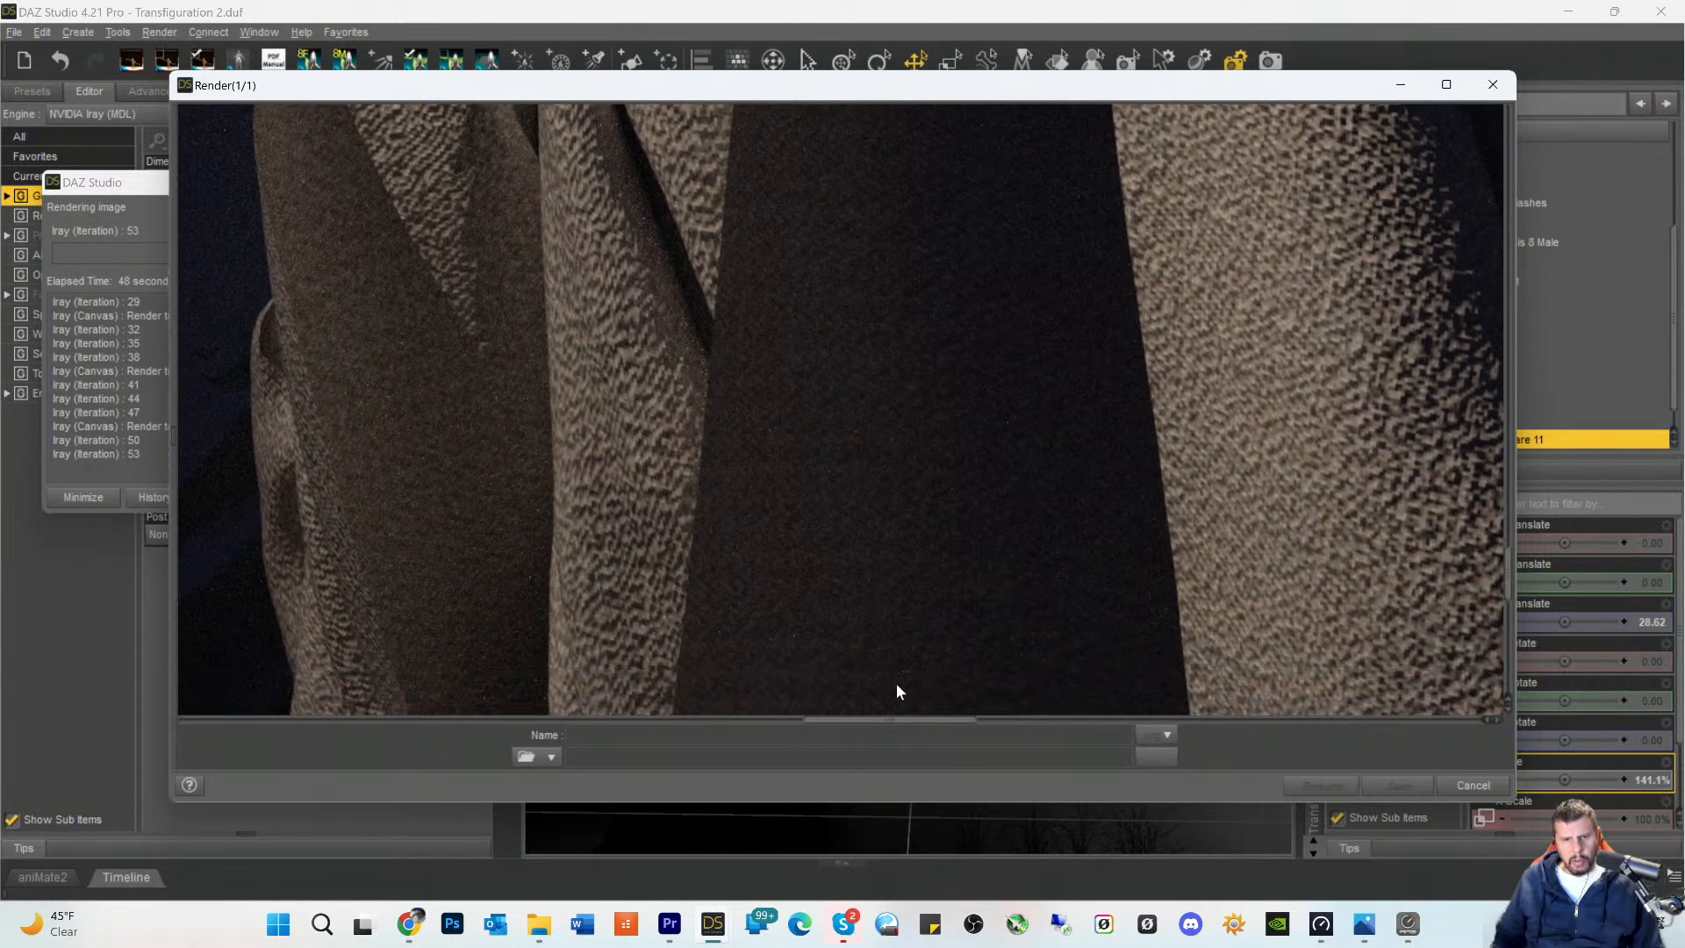
drag(881, 731, 834, 733)
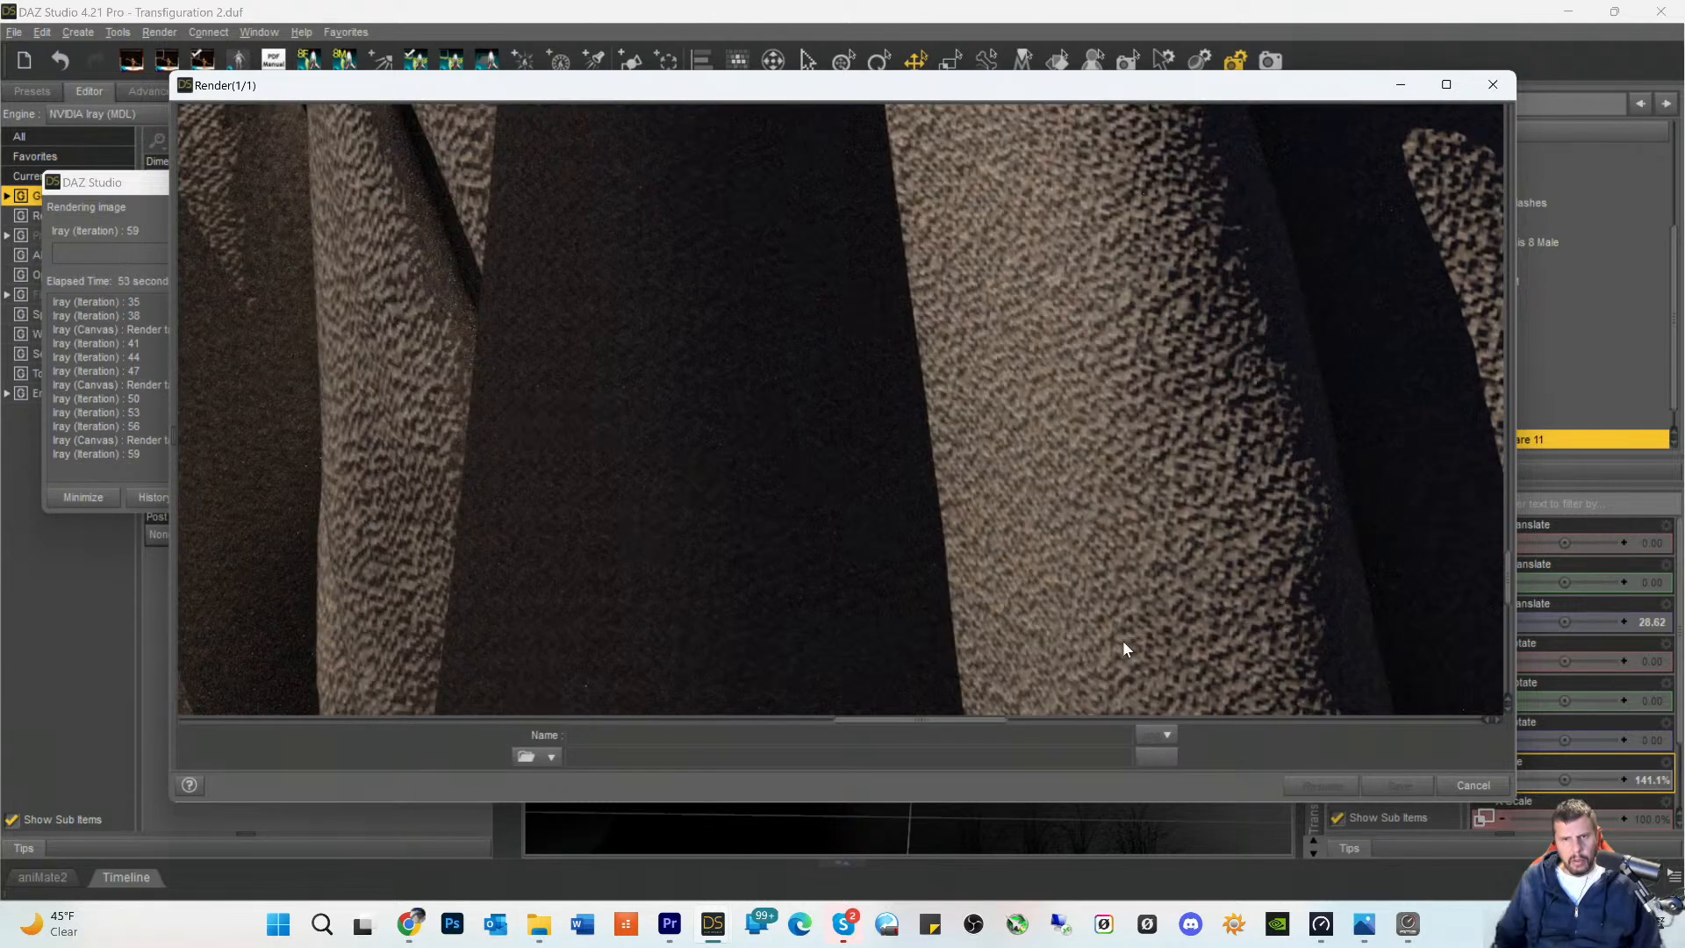
scroll(1120, 622, up, 3)
scroll(1094, 586, up, 4)
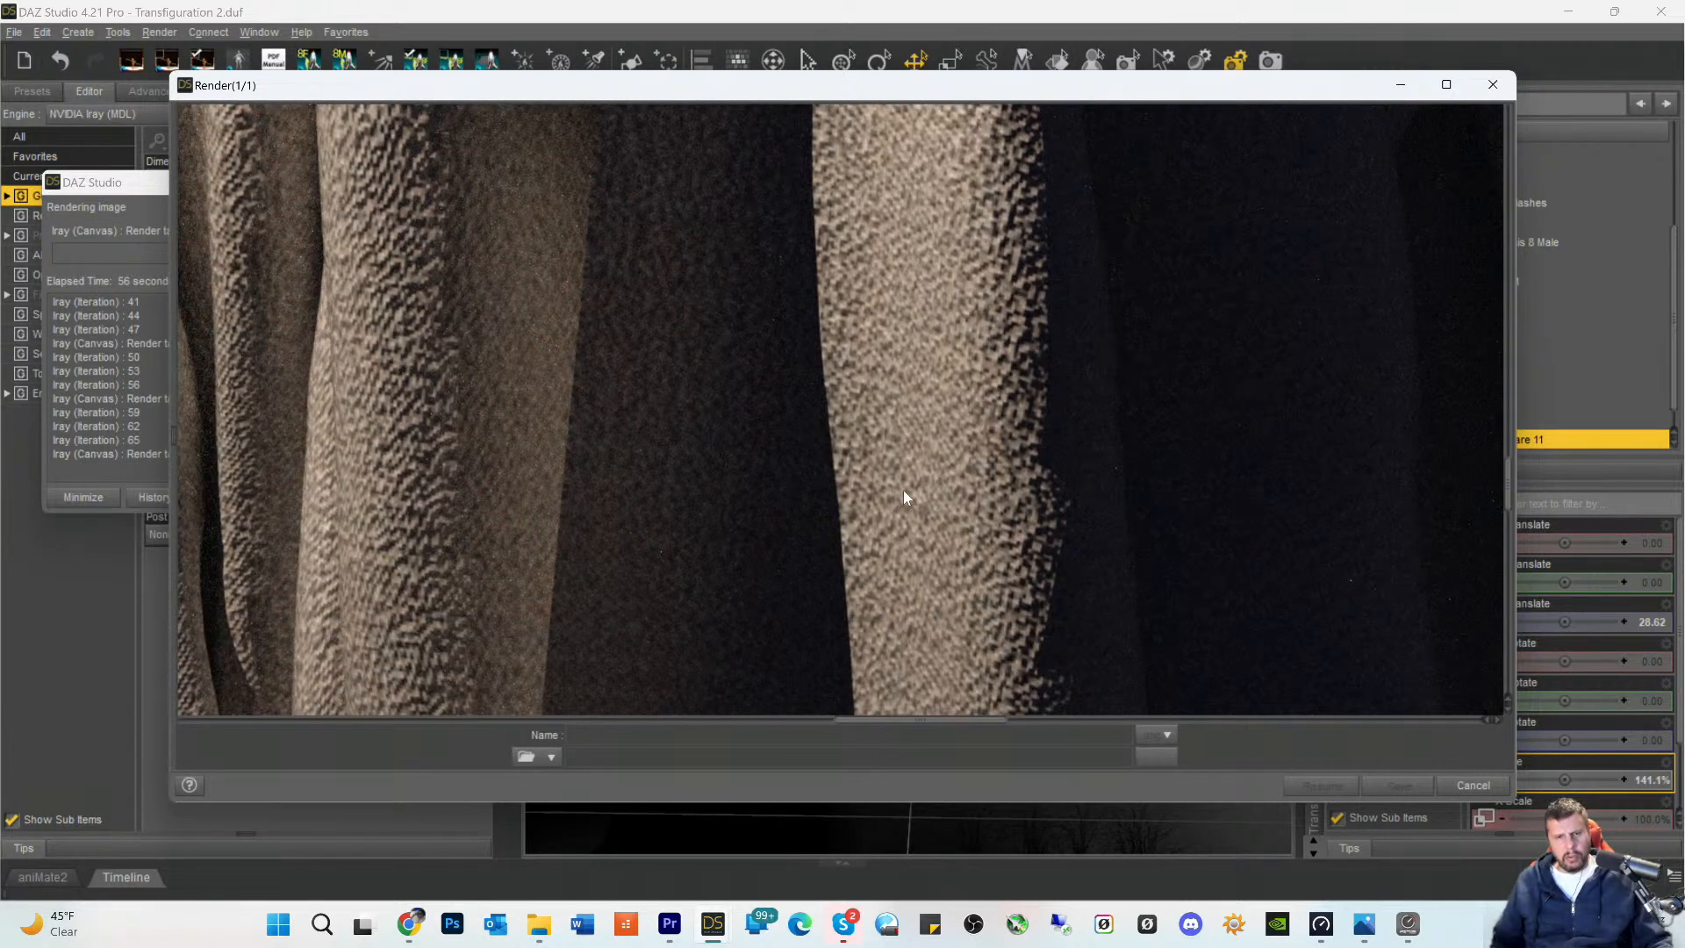
scroll(902, 491, down, 5)
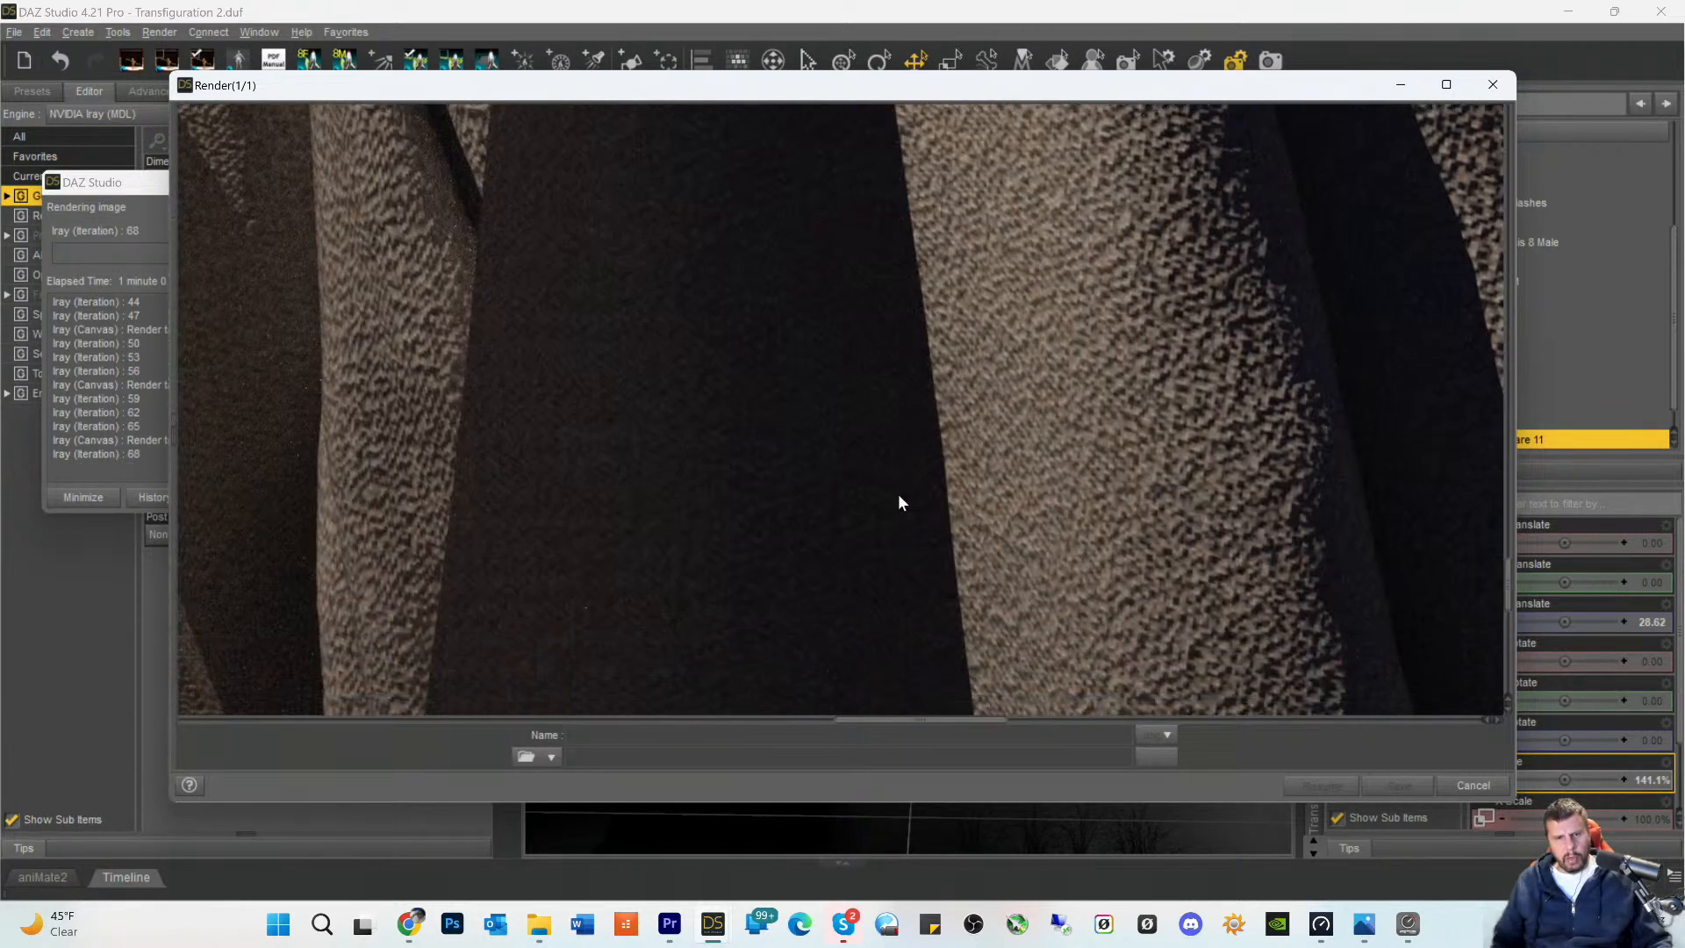
scroll(899, 497, down, 5)
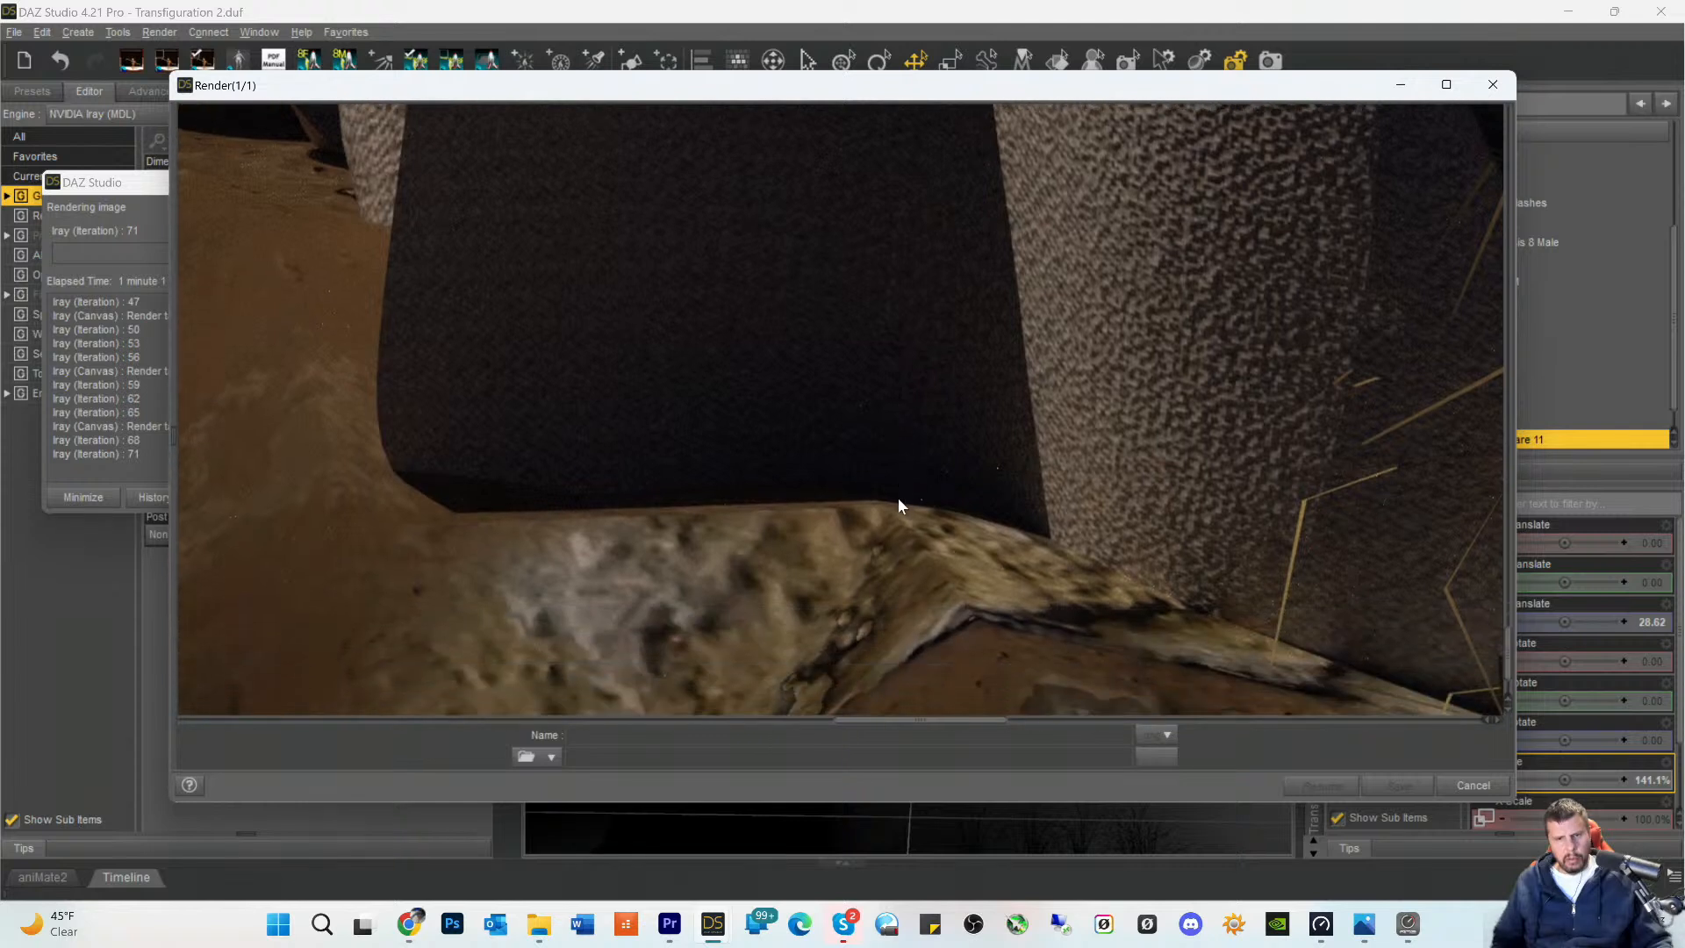
- Inspect the mound's ground texture, the toga's hem and the surrounding grass in the render in progress
drag(916, 726, 779, 725)
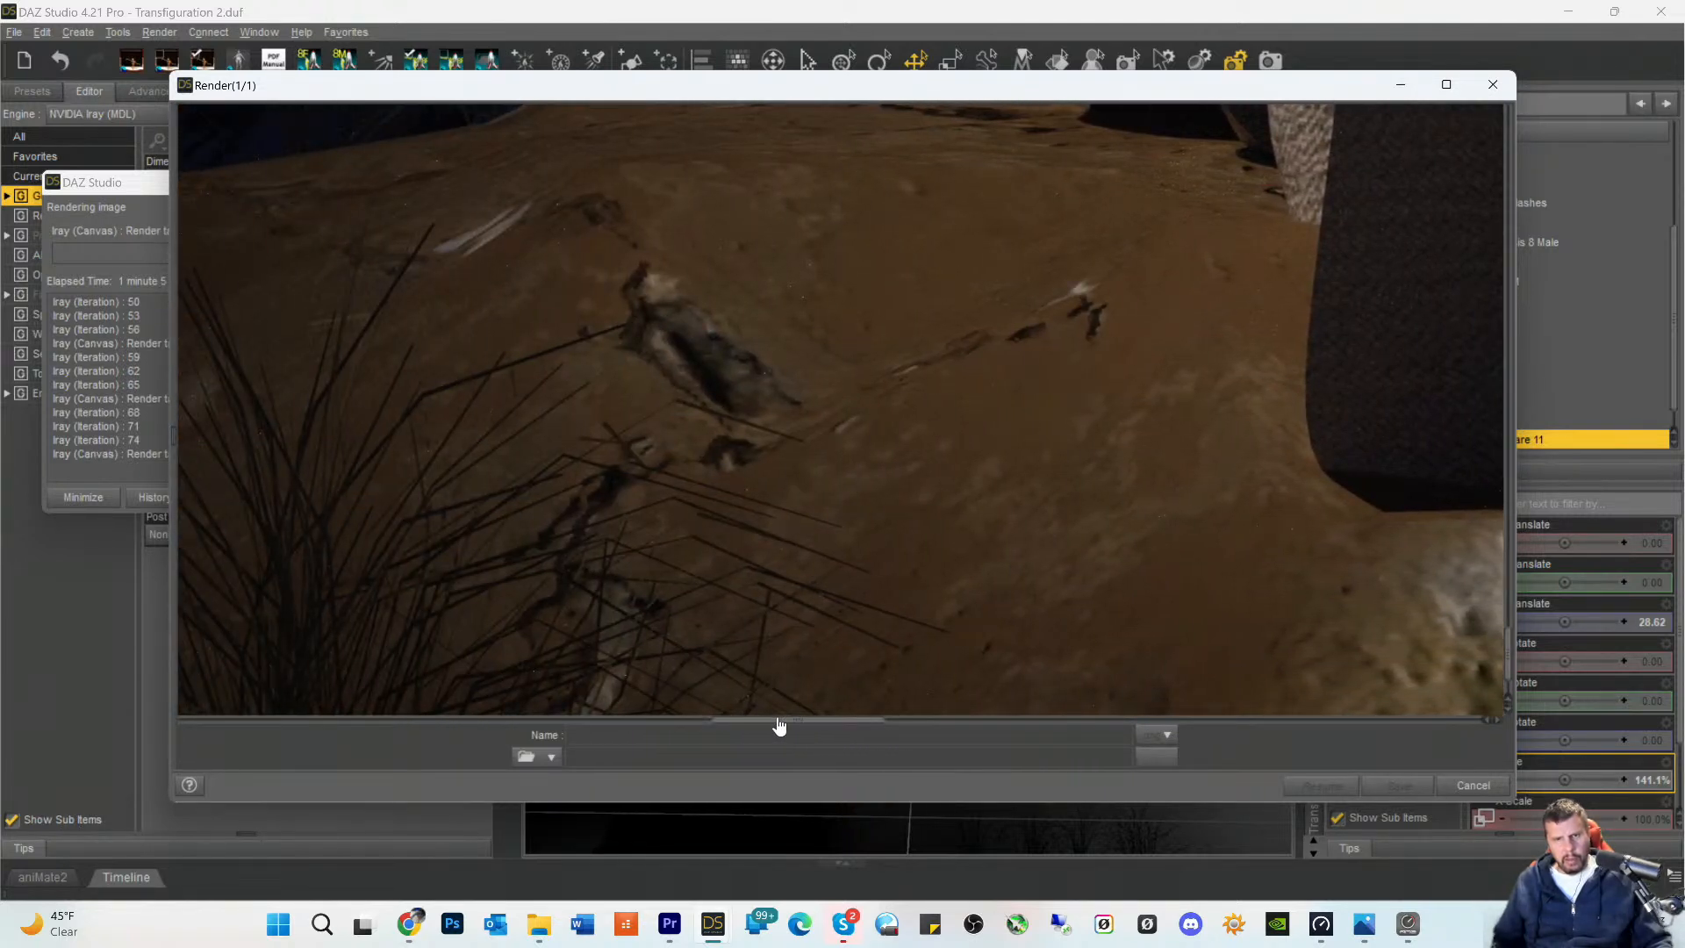
scroll(1162, 566, up, 3)
scroll(1171, 551, up, 2)
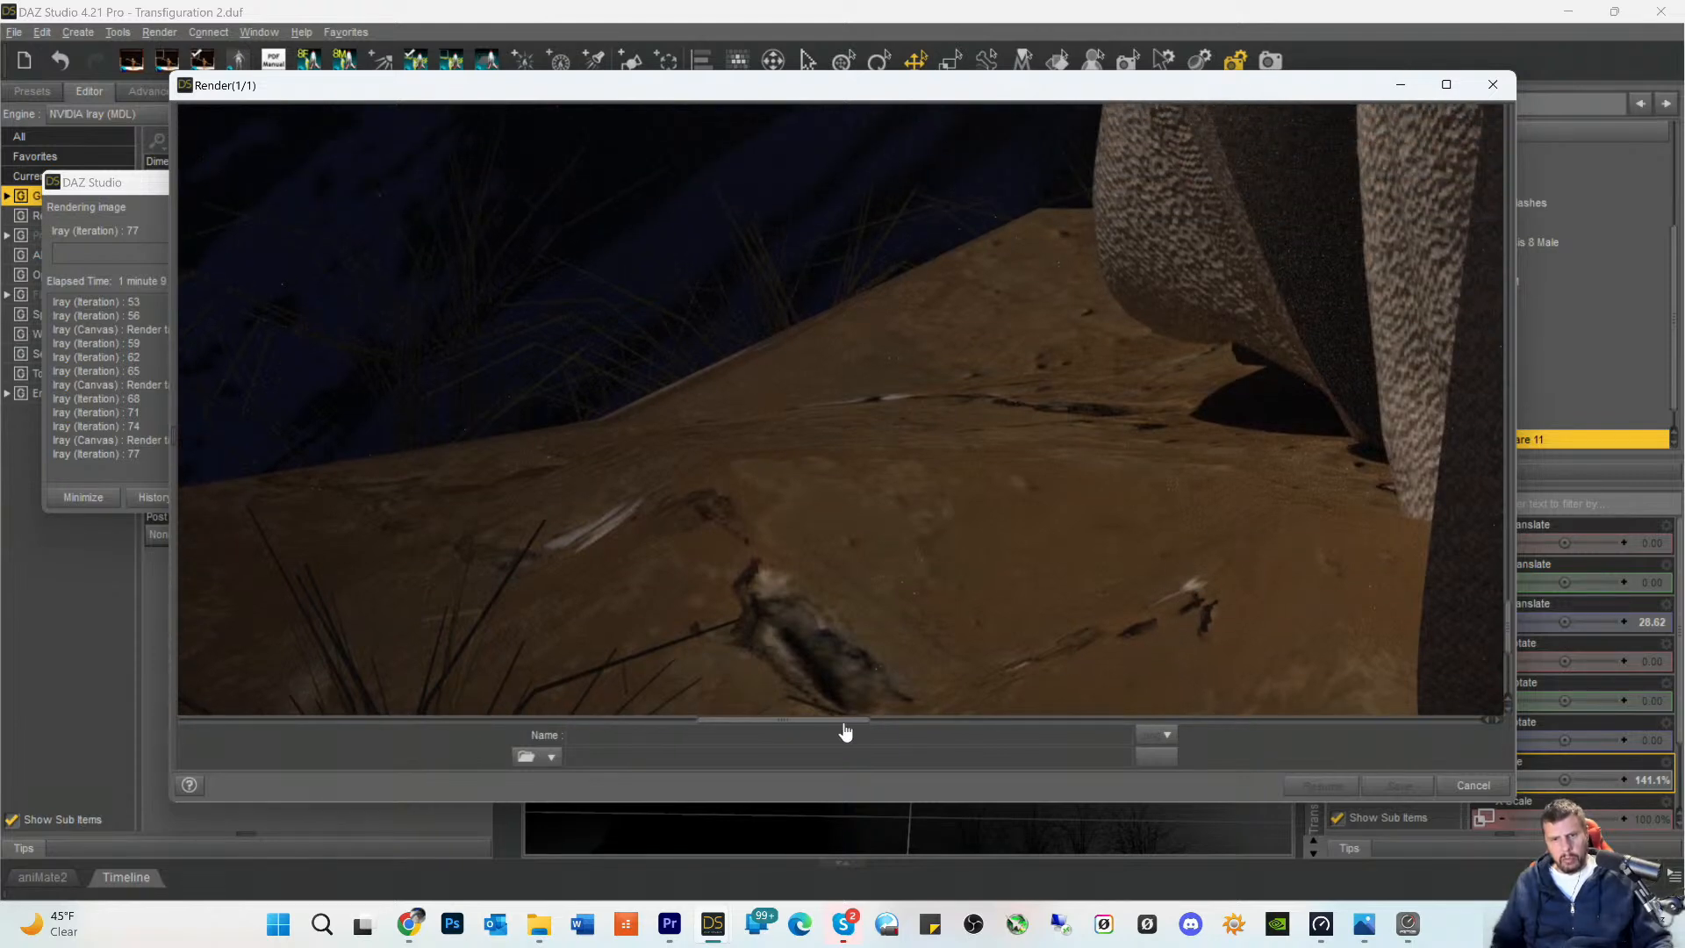
drag(845, 731, 1080, 753)
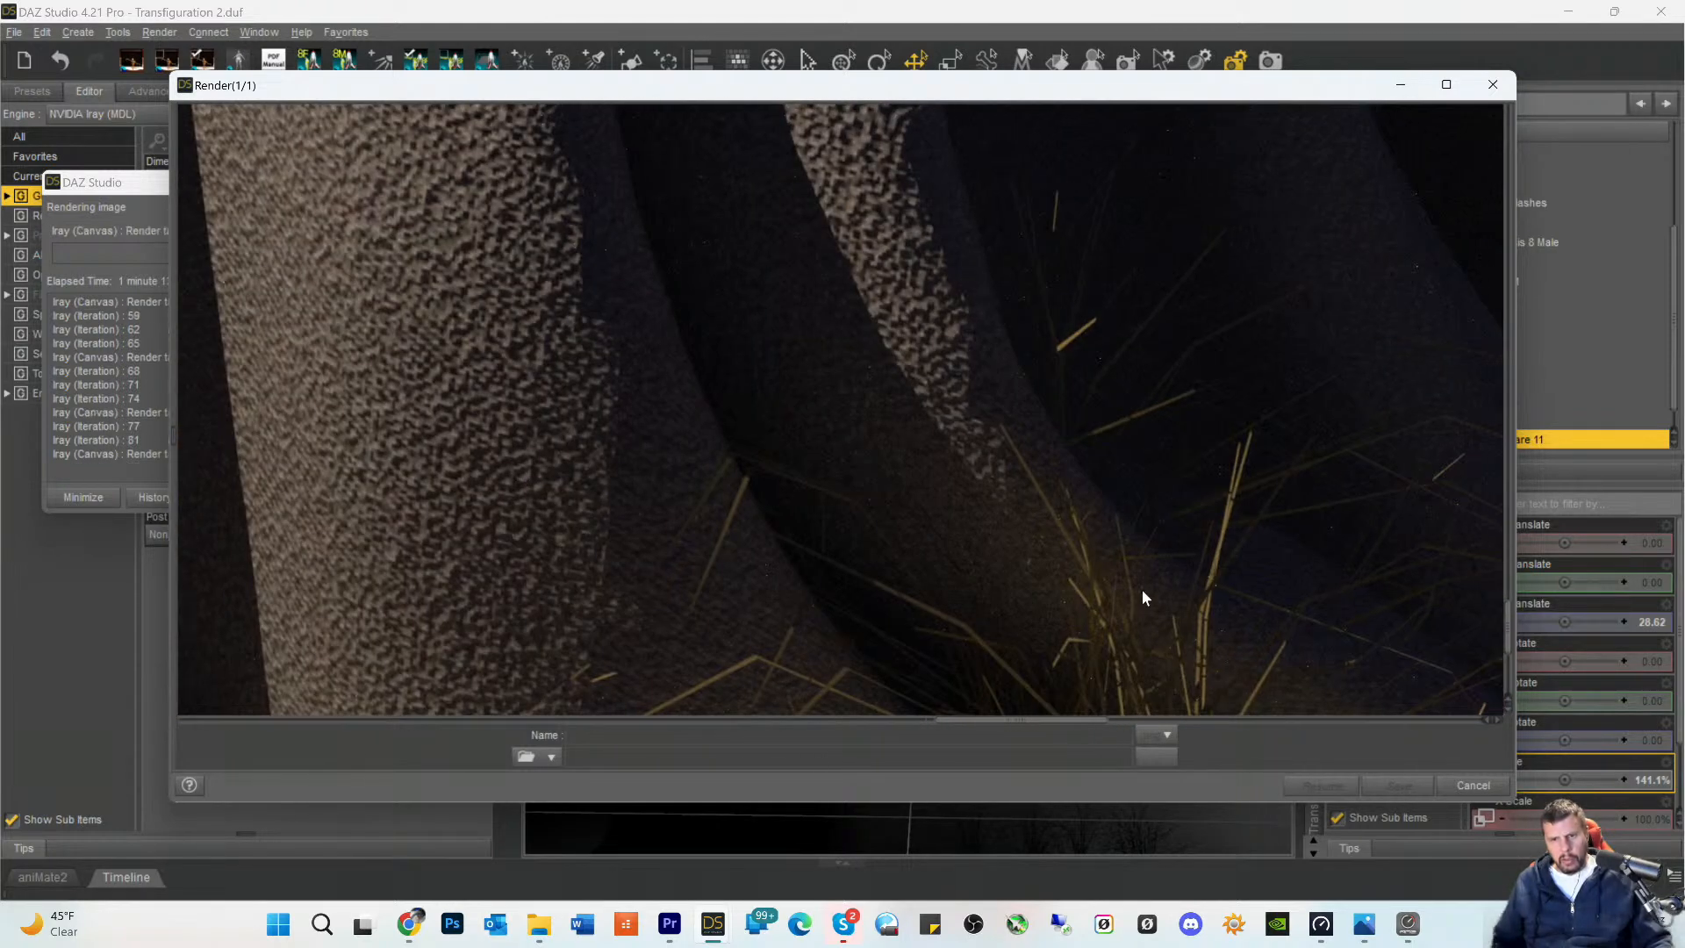
scroll(1155, 570, down, 3)
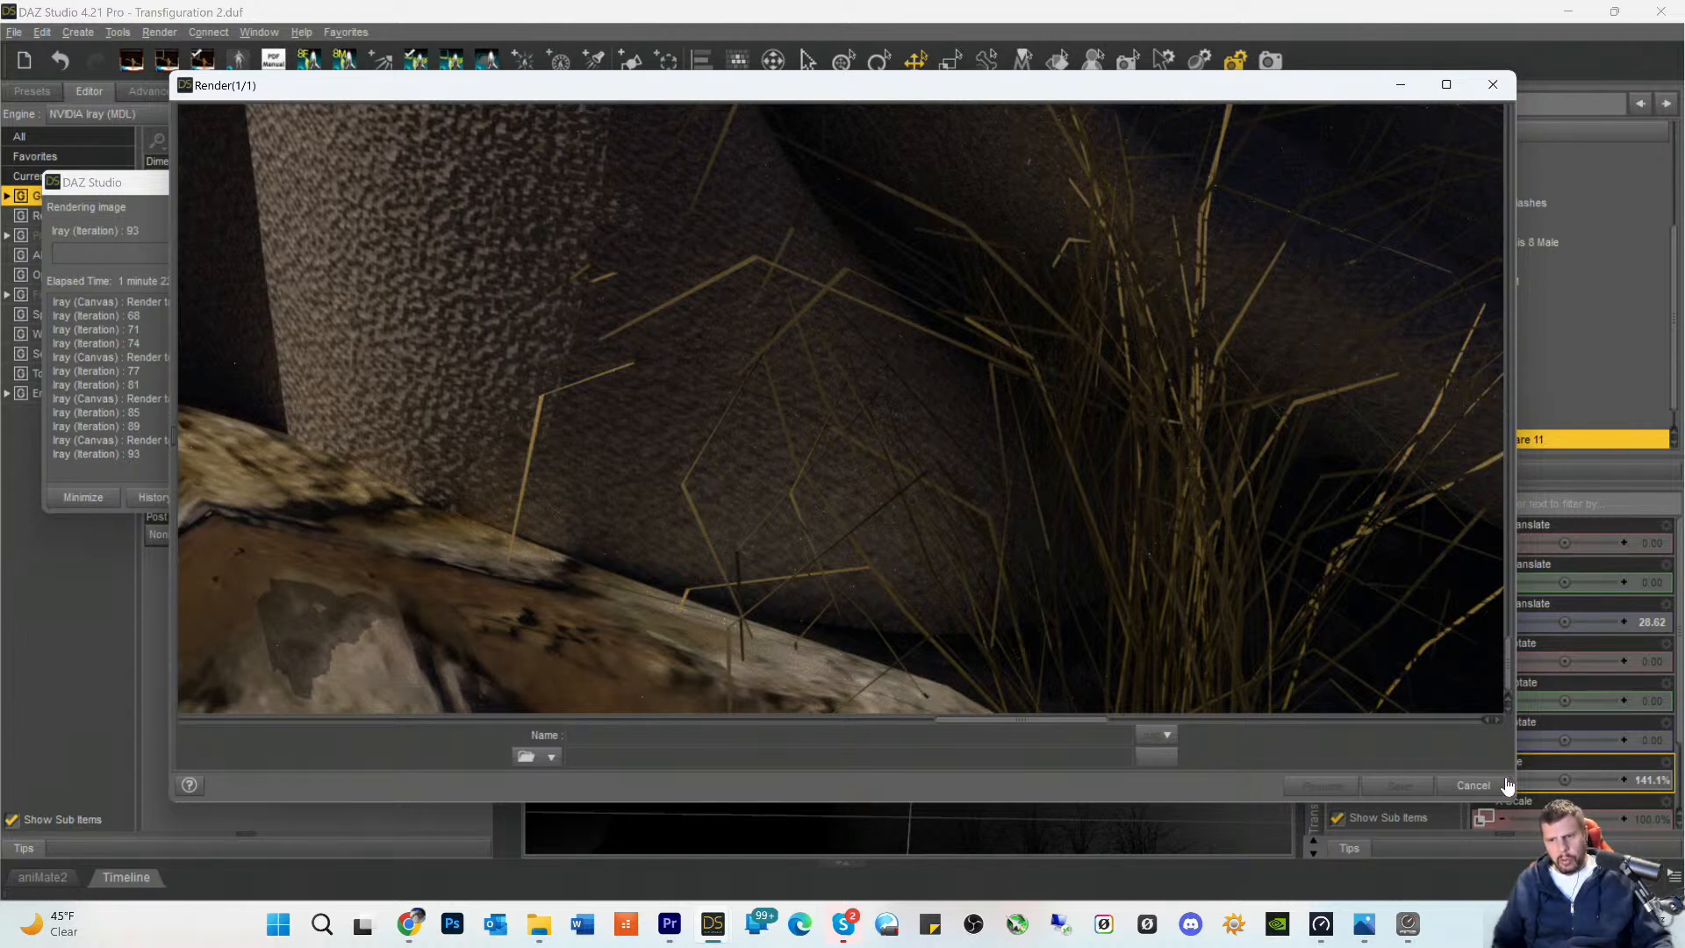
- Cancel the render in progress and close its window without saving the image
click(1477, 789)
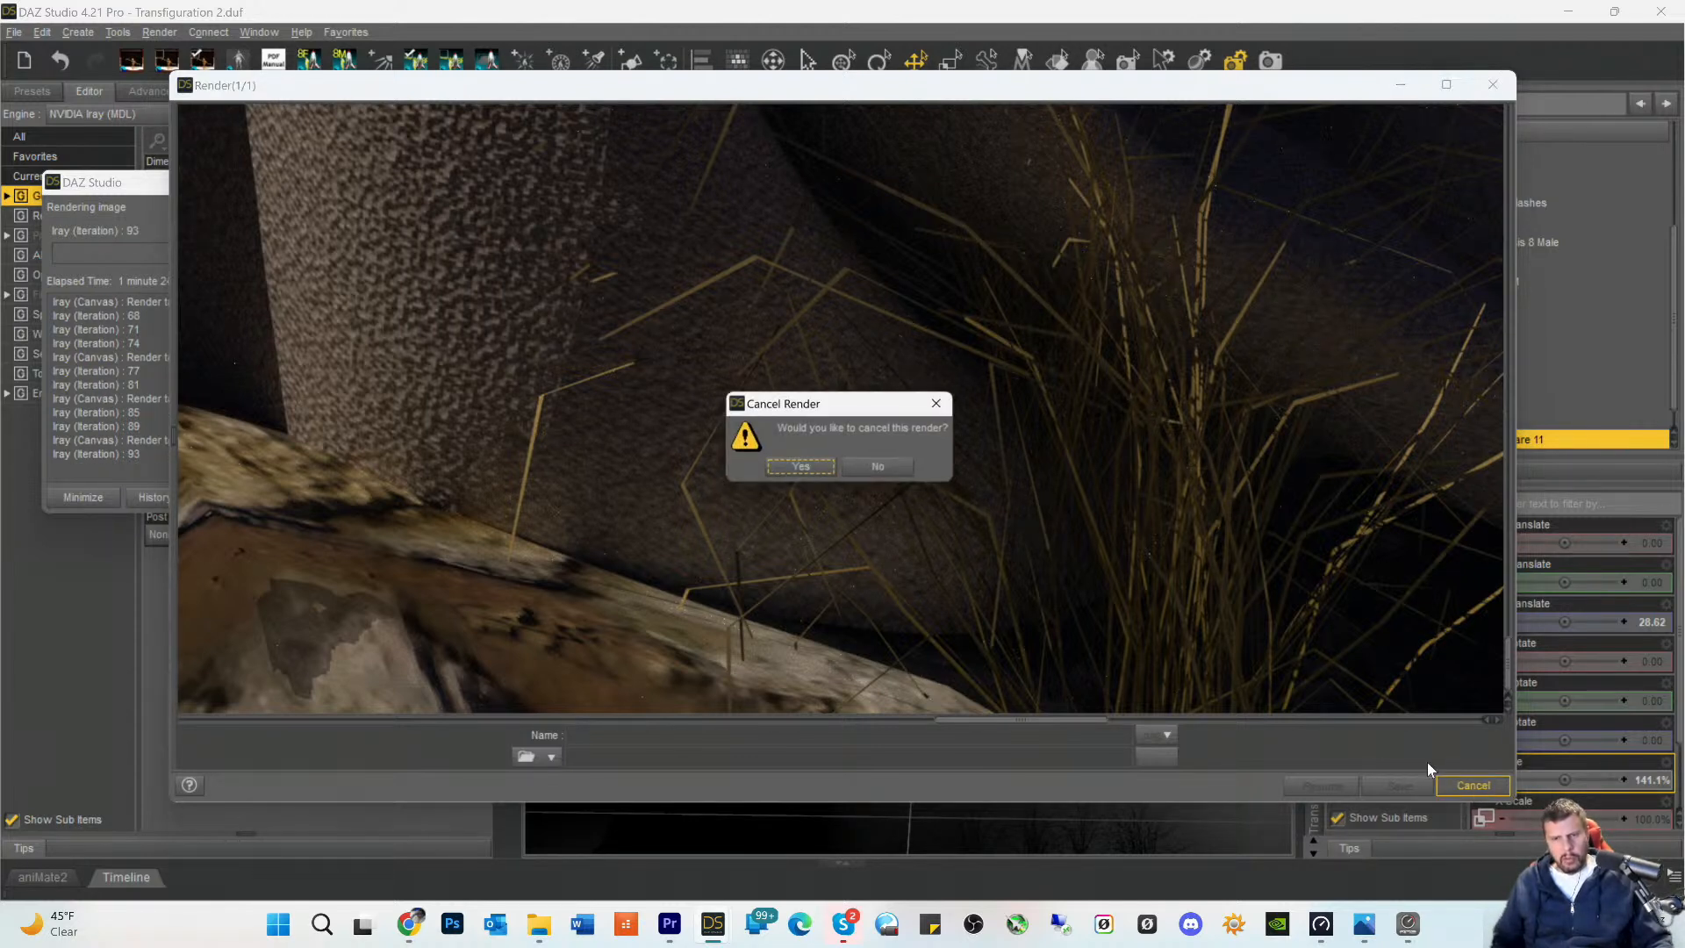
click(804, 469)
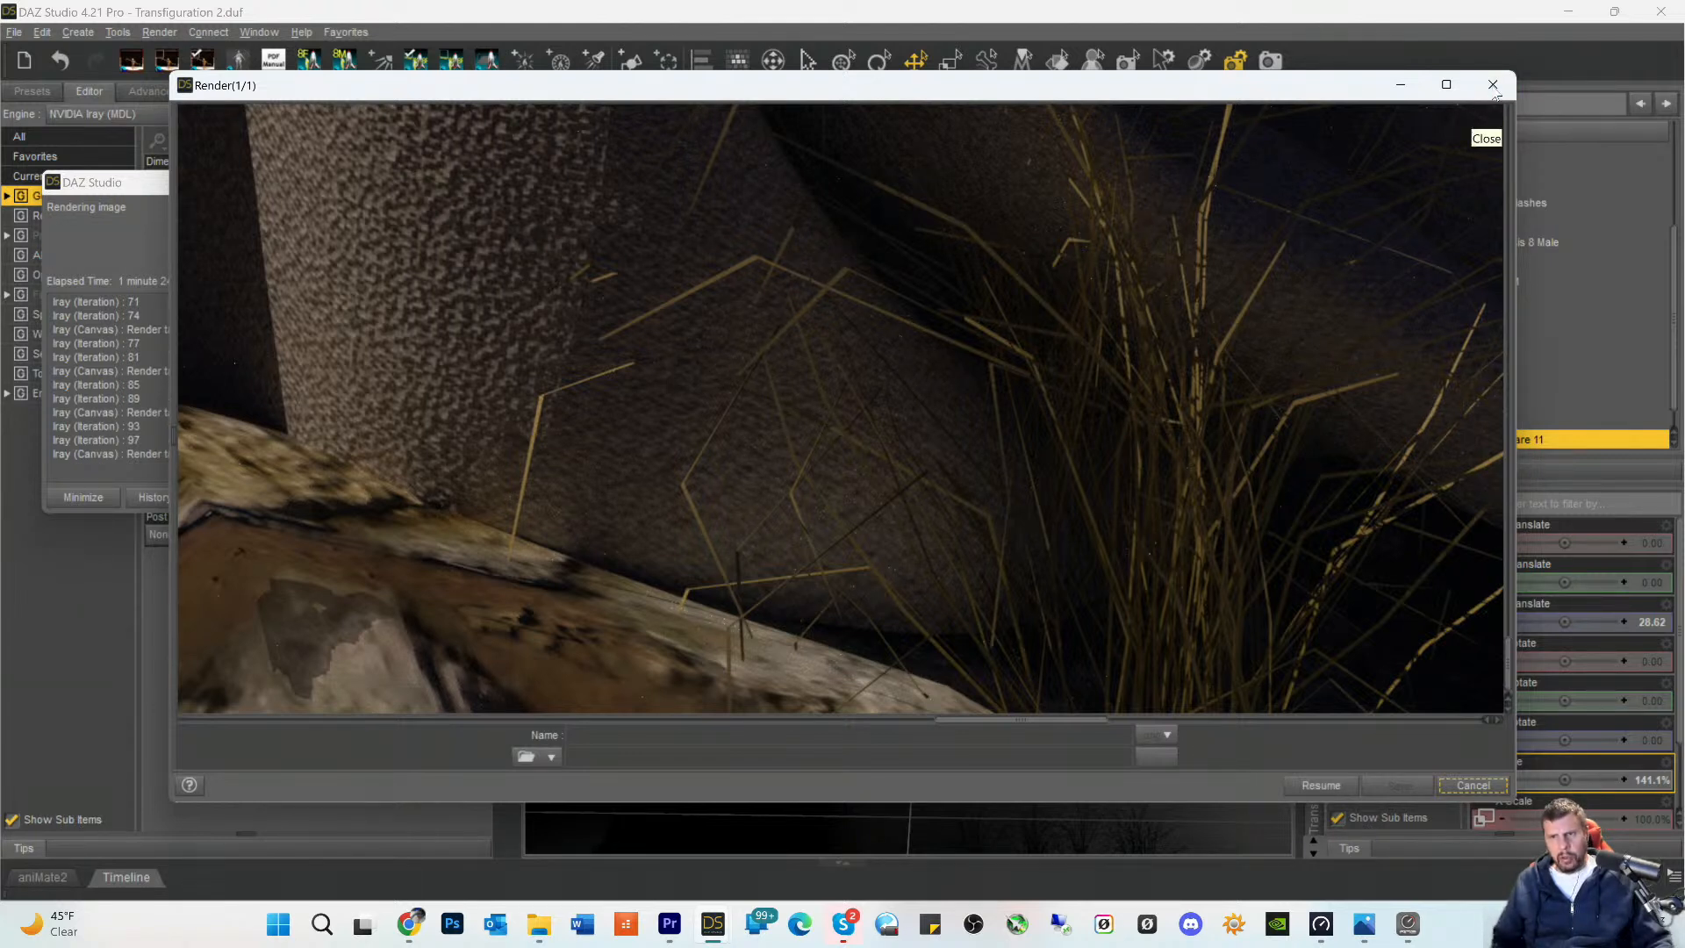
click(1473, 784)
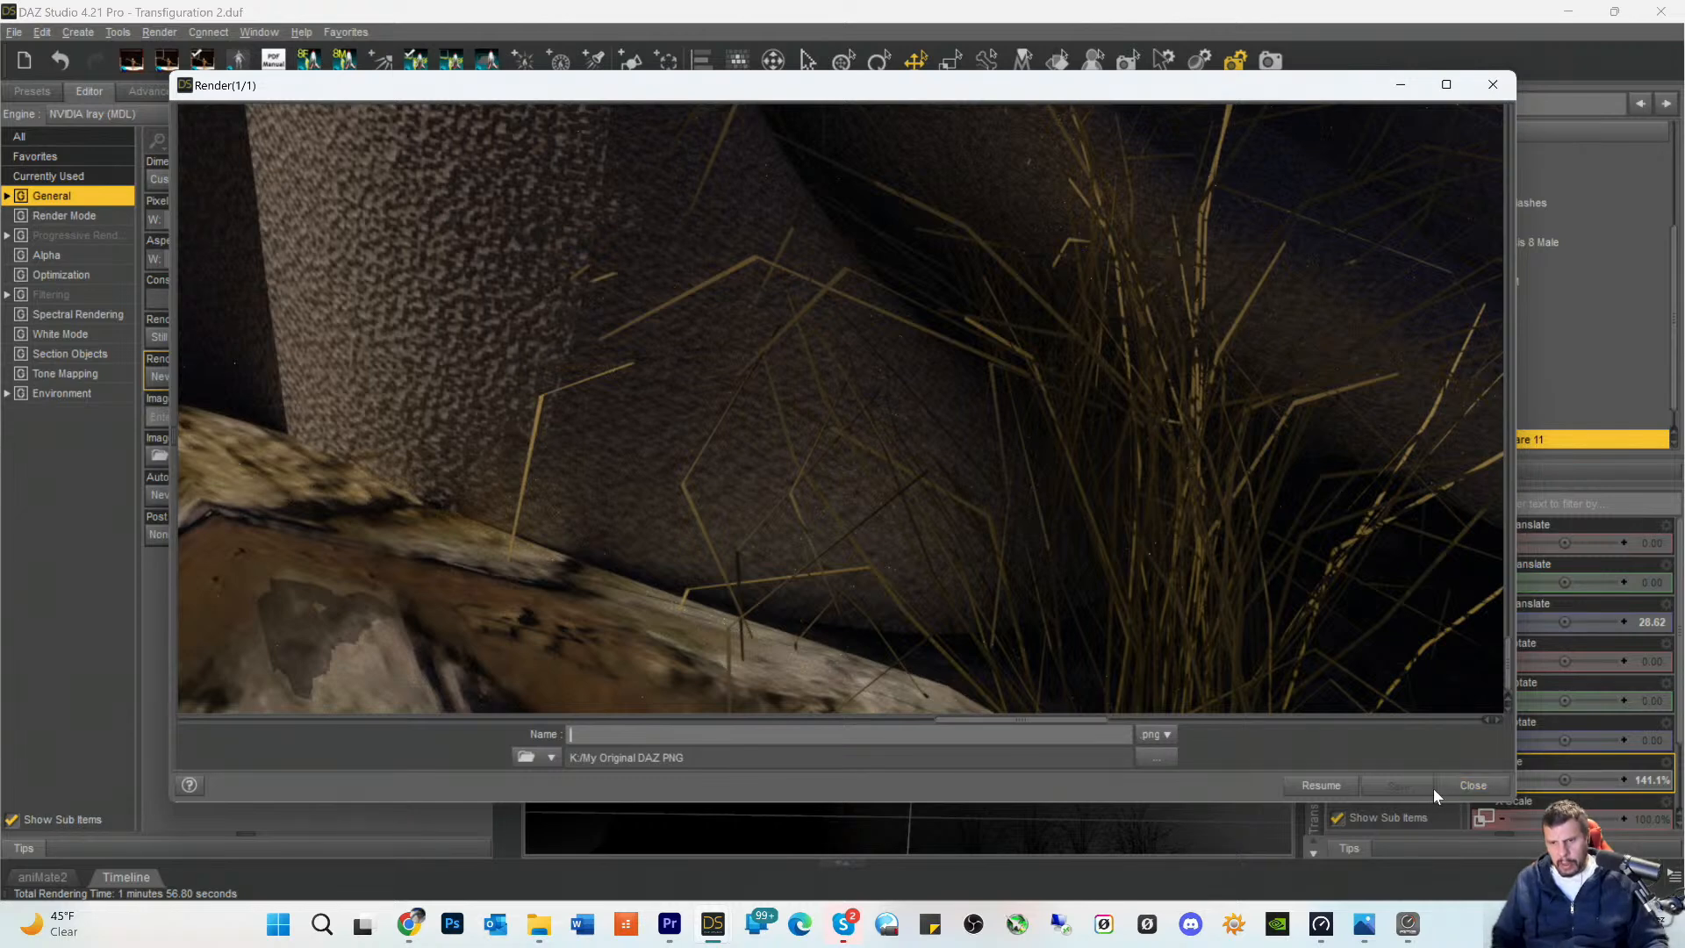
click(1471, 786)
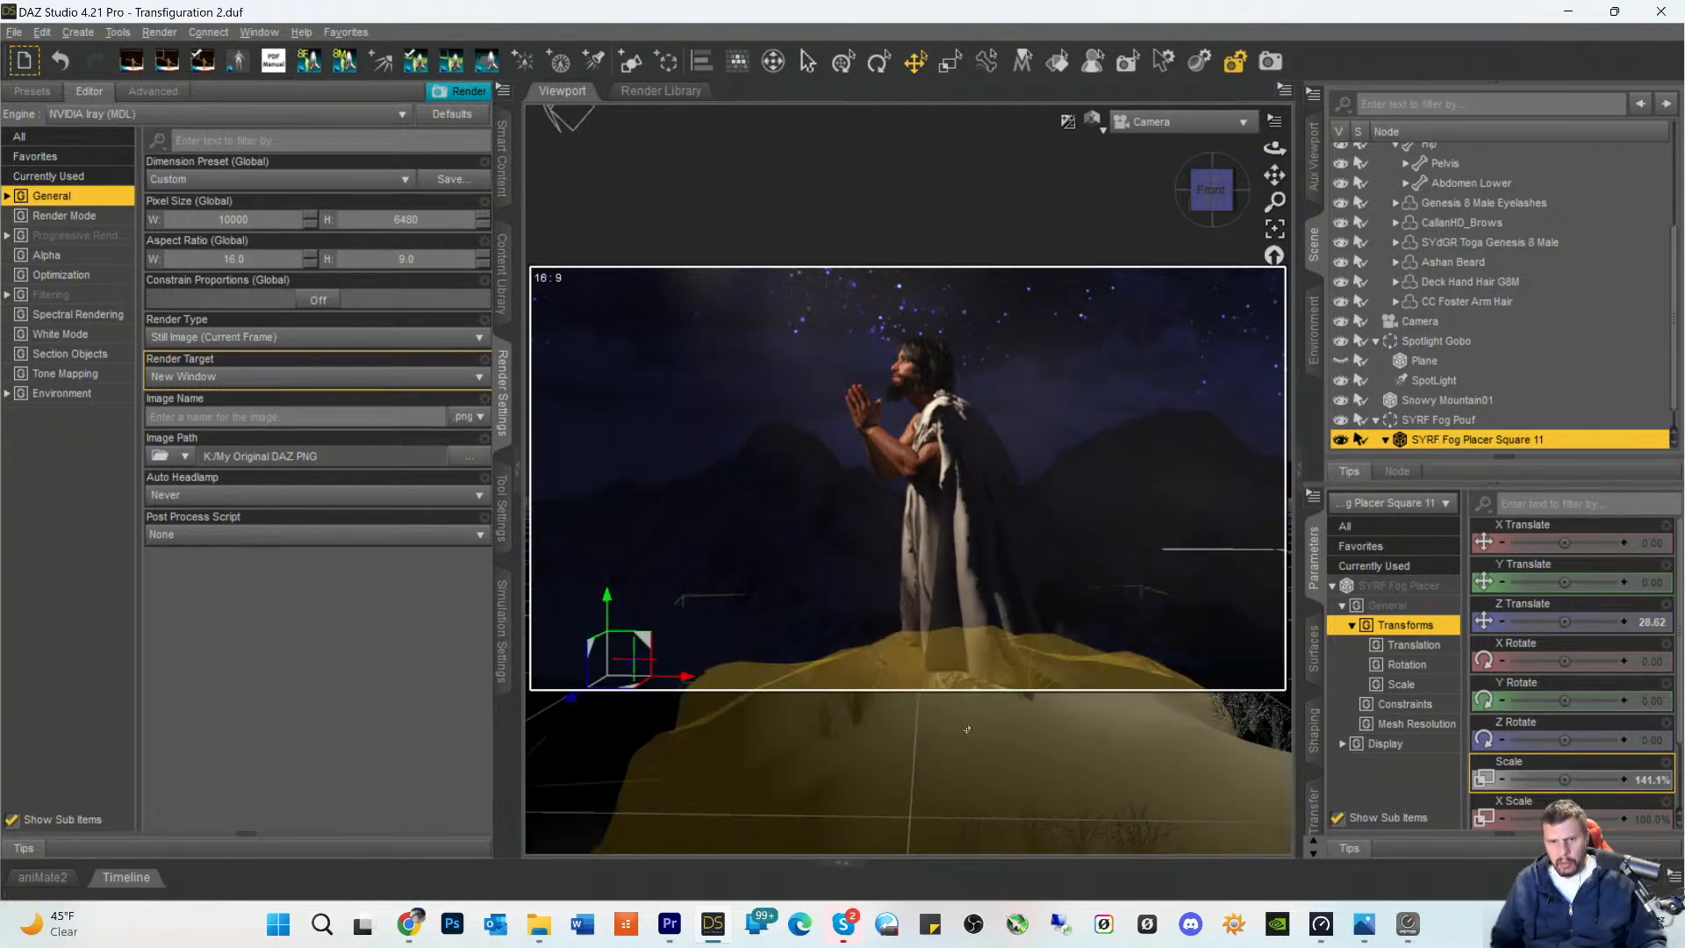
- Select the Stony Mound beneath the figure and save the scene
click(983, 737)
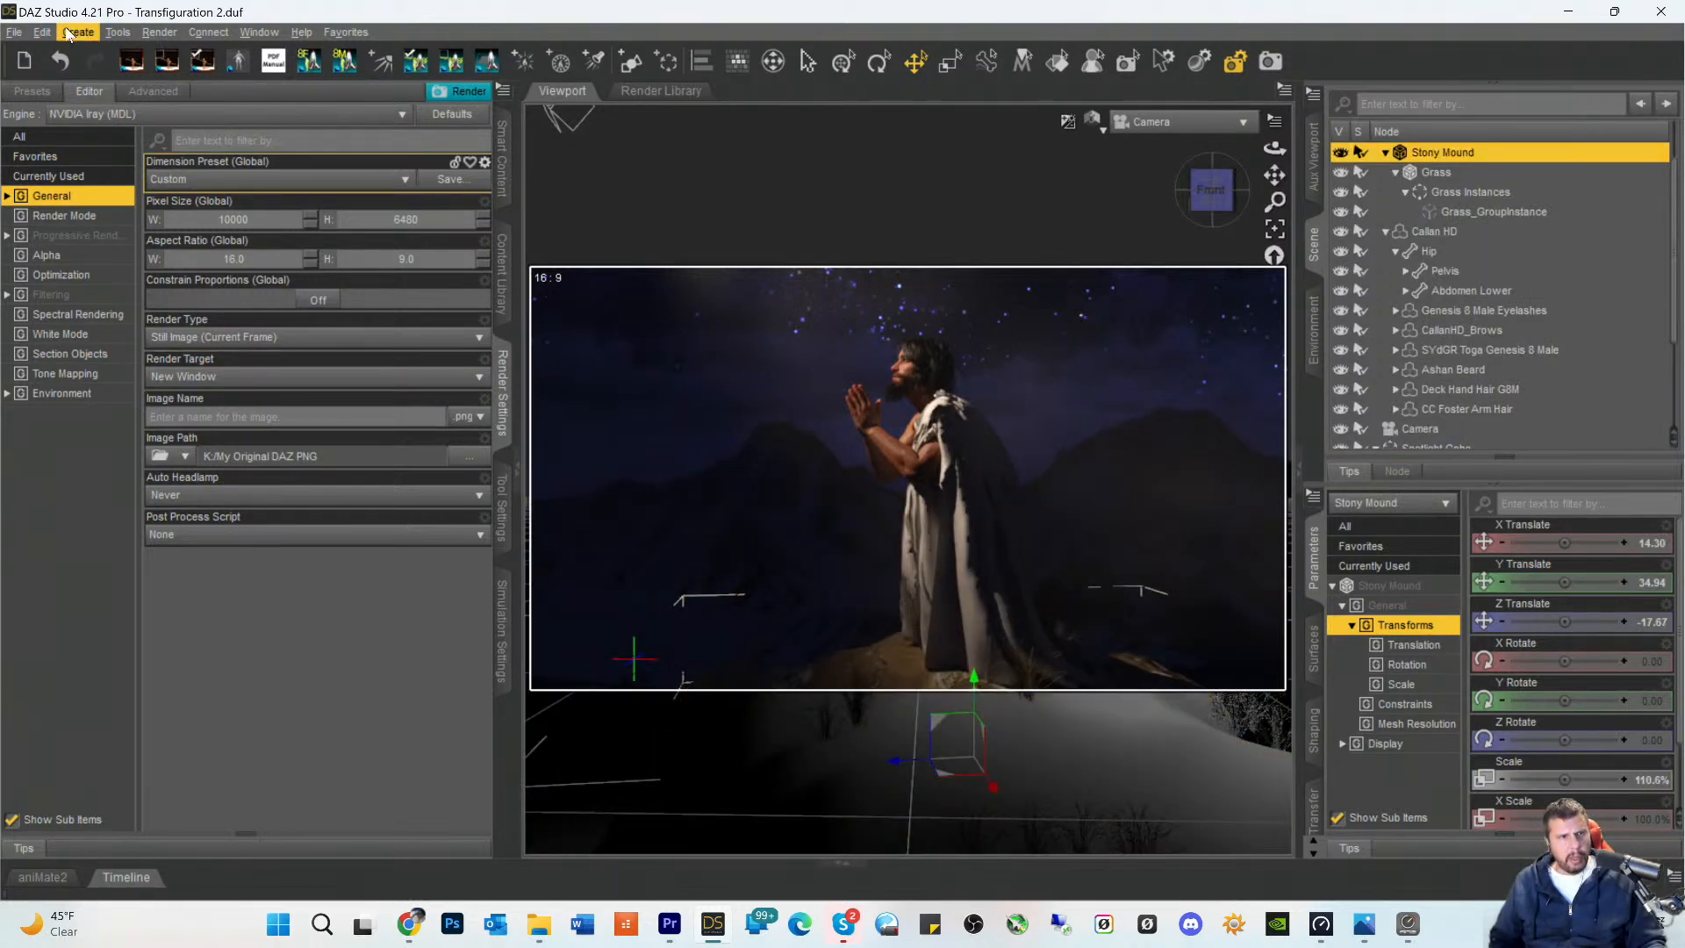
click(40, 33)
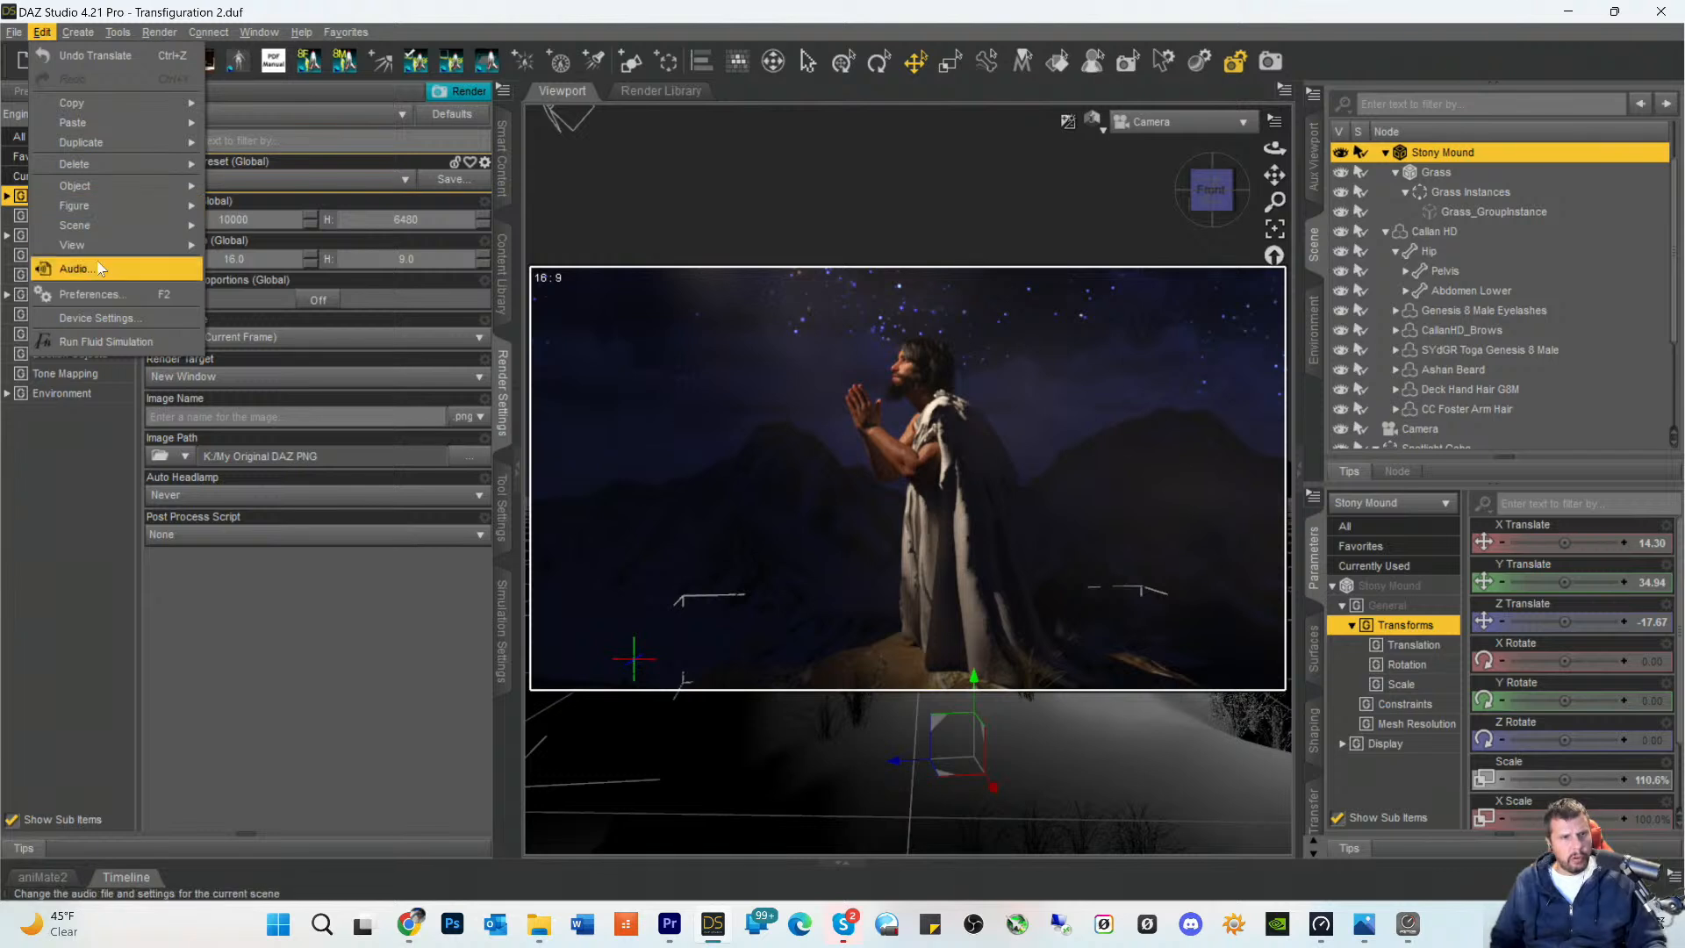
click(341, 57)
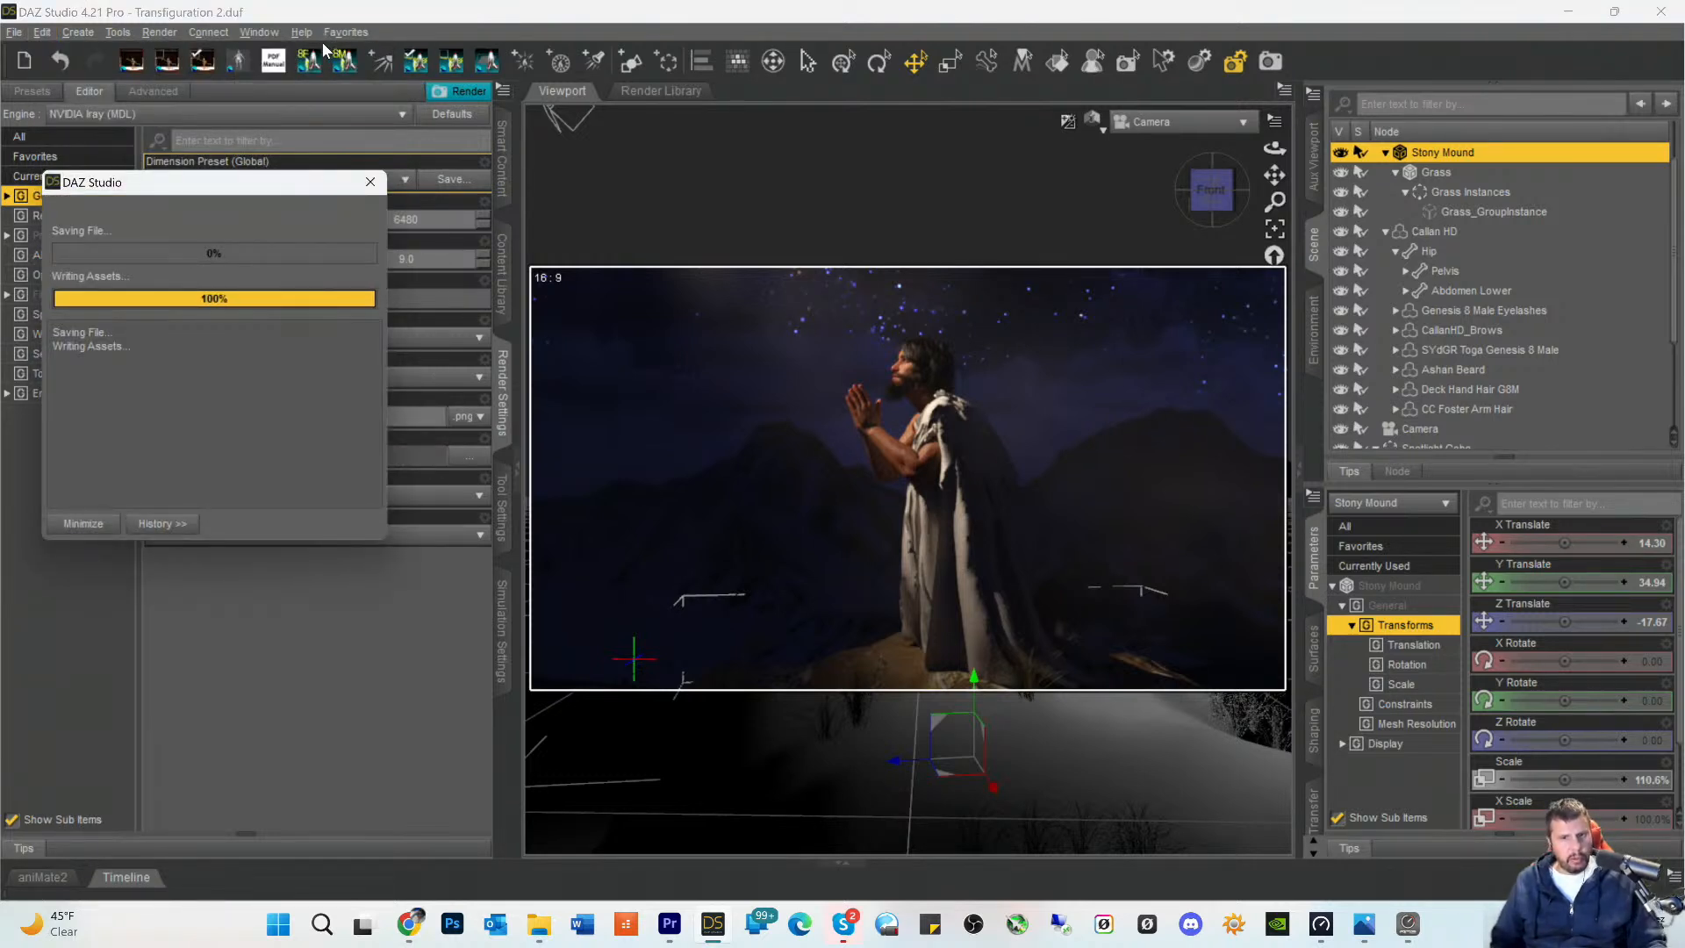
- Try to convert the Stony Mound's geometry to SubD
click(43, 33)
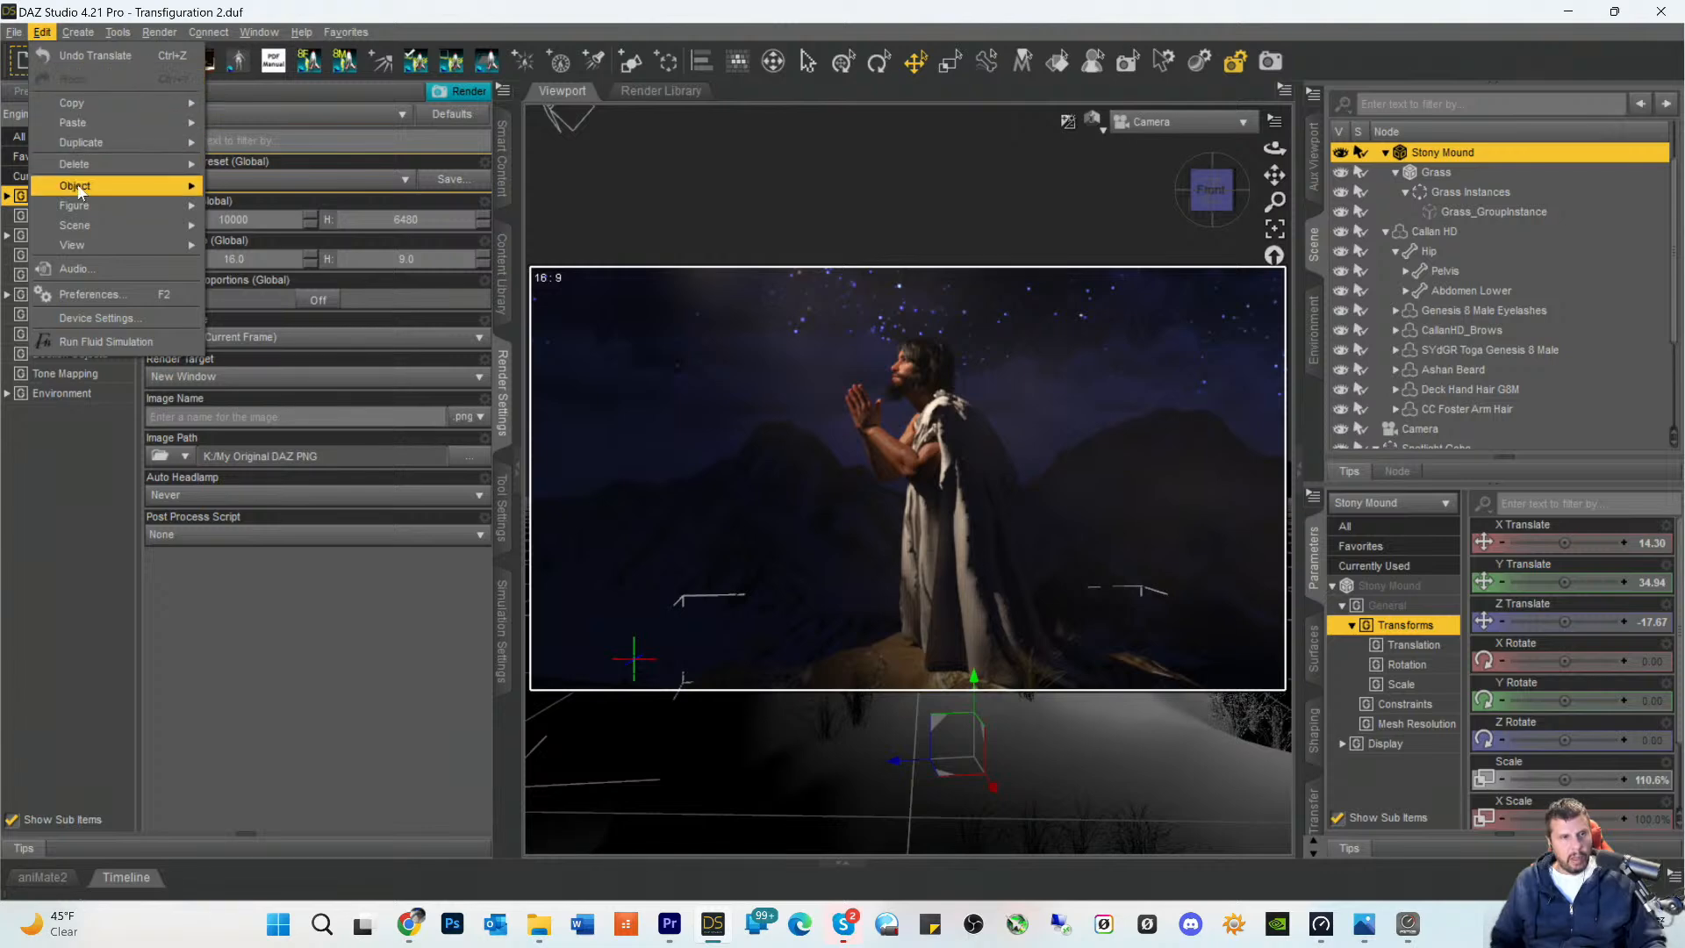
mouse_move(84, 185)
mouse_move(343, 381)
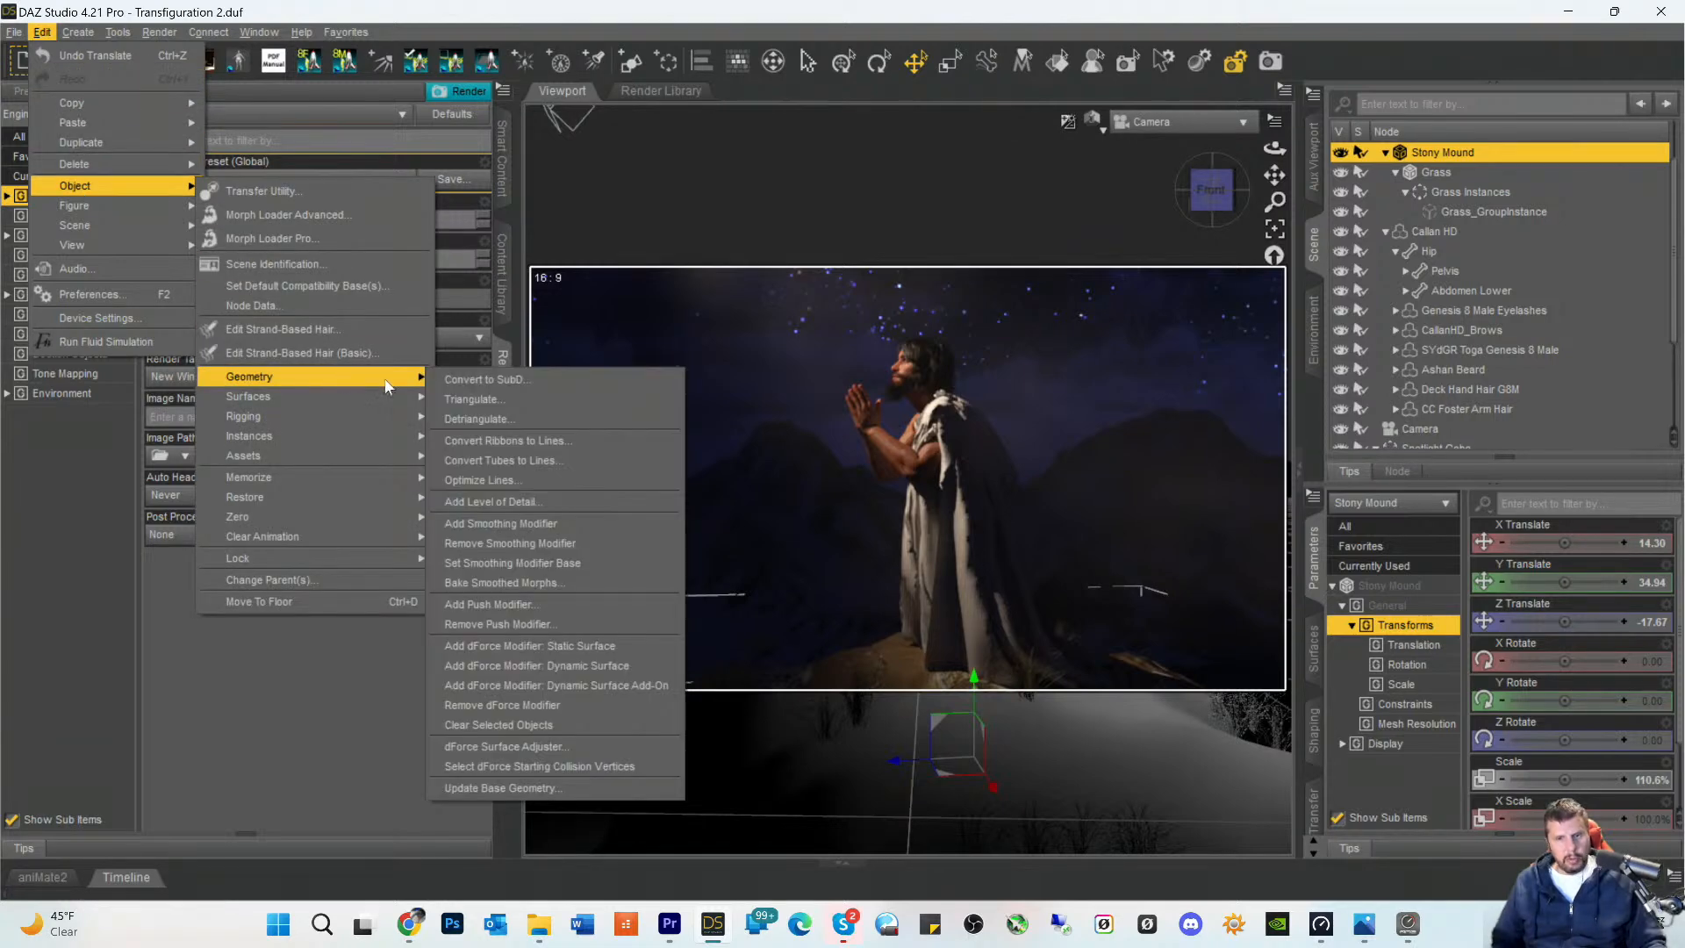
click(485, 380)
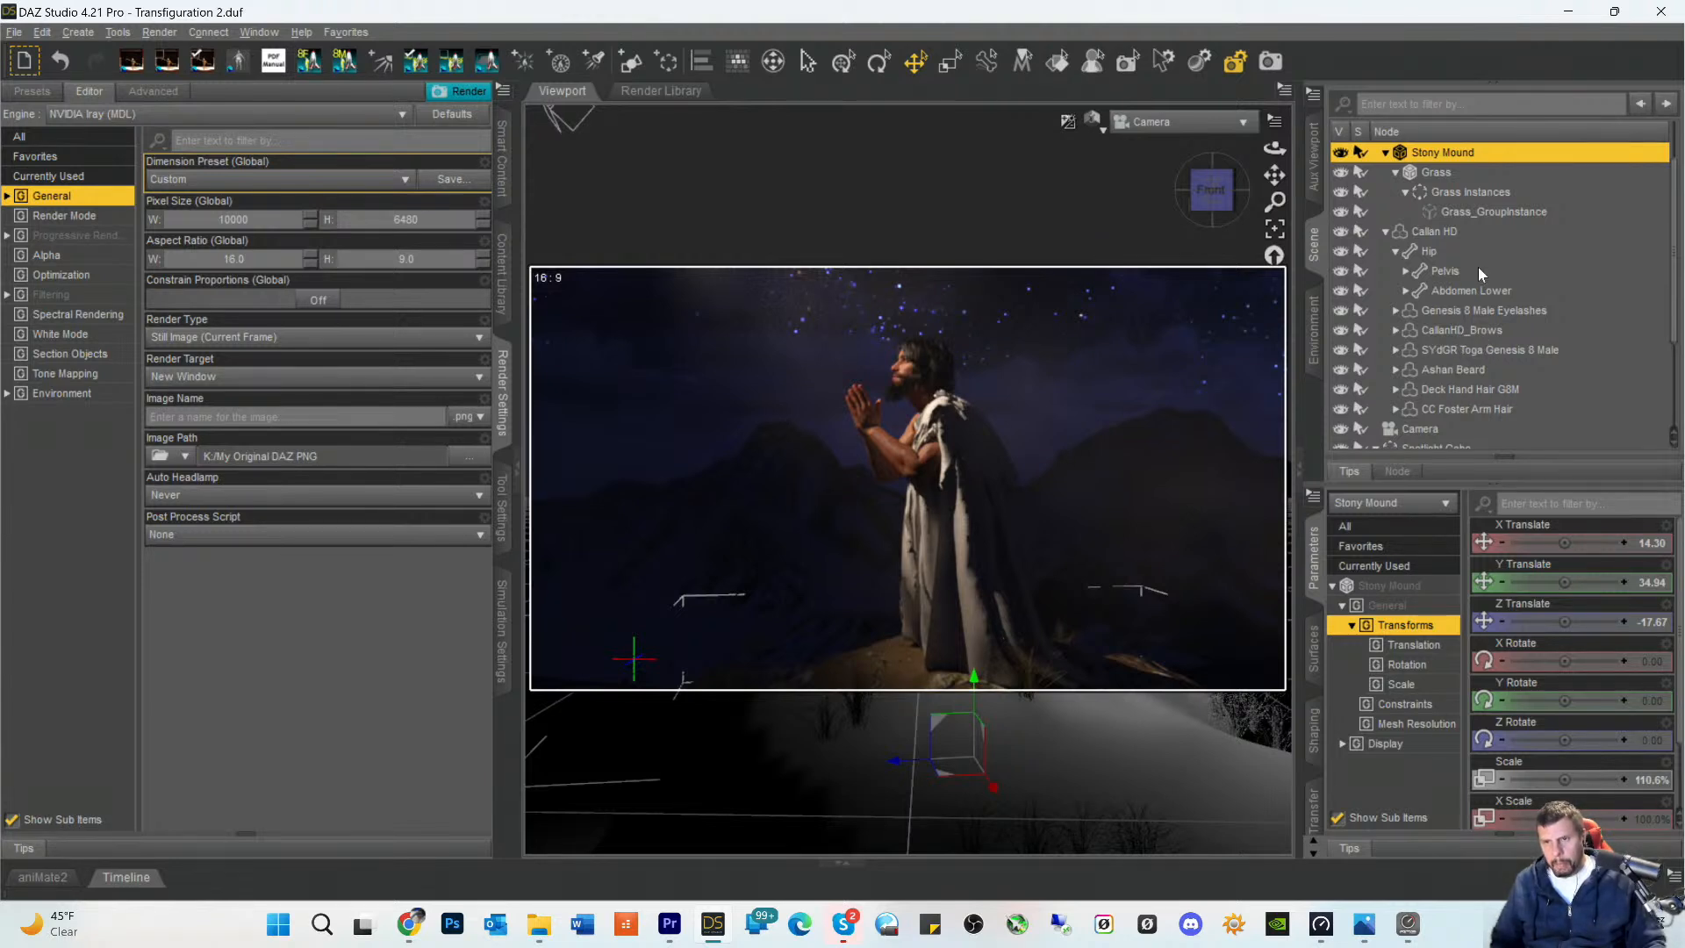
- Try to convert the SYdGR Toga Genesis 8 Male's geometry to SubD and dismiss the resulting dialog
scroll(1445, 288, down, 2)
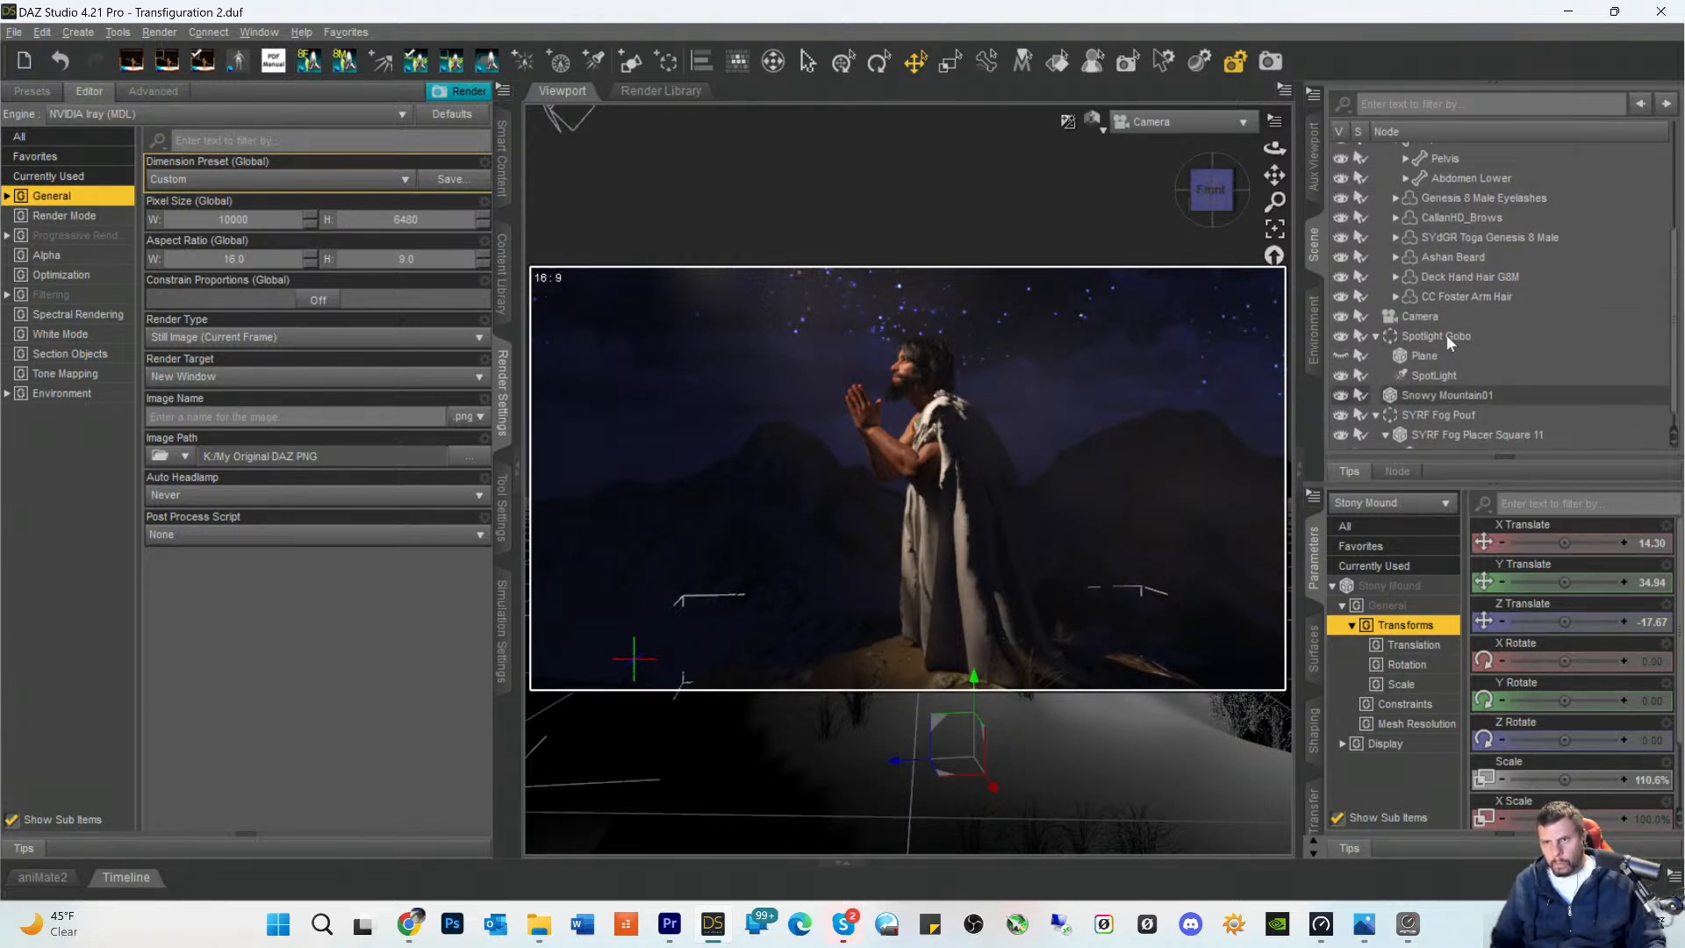
click(1476, 235)
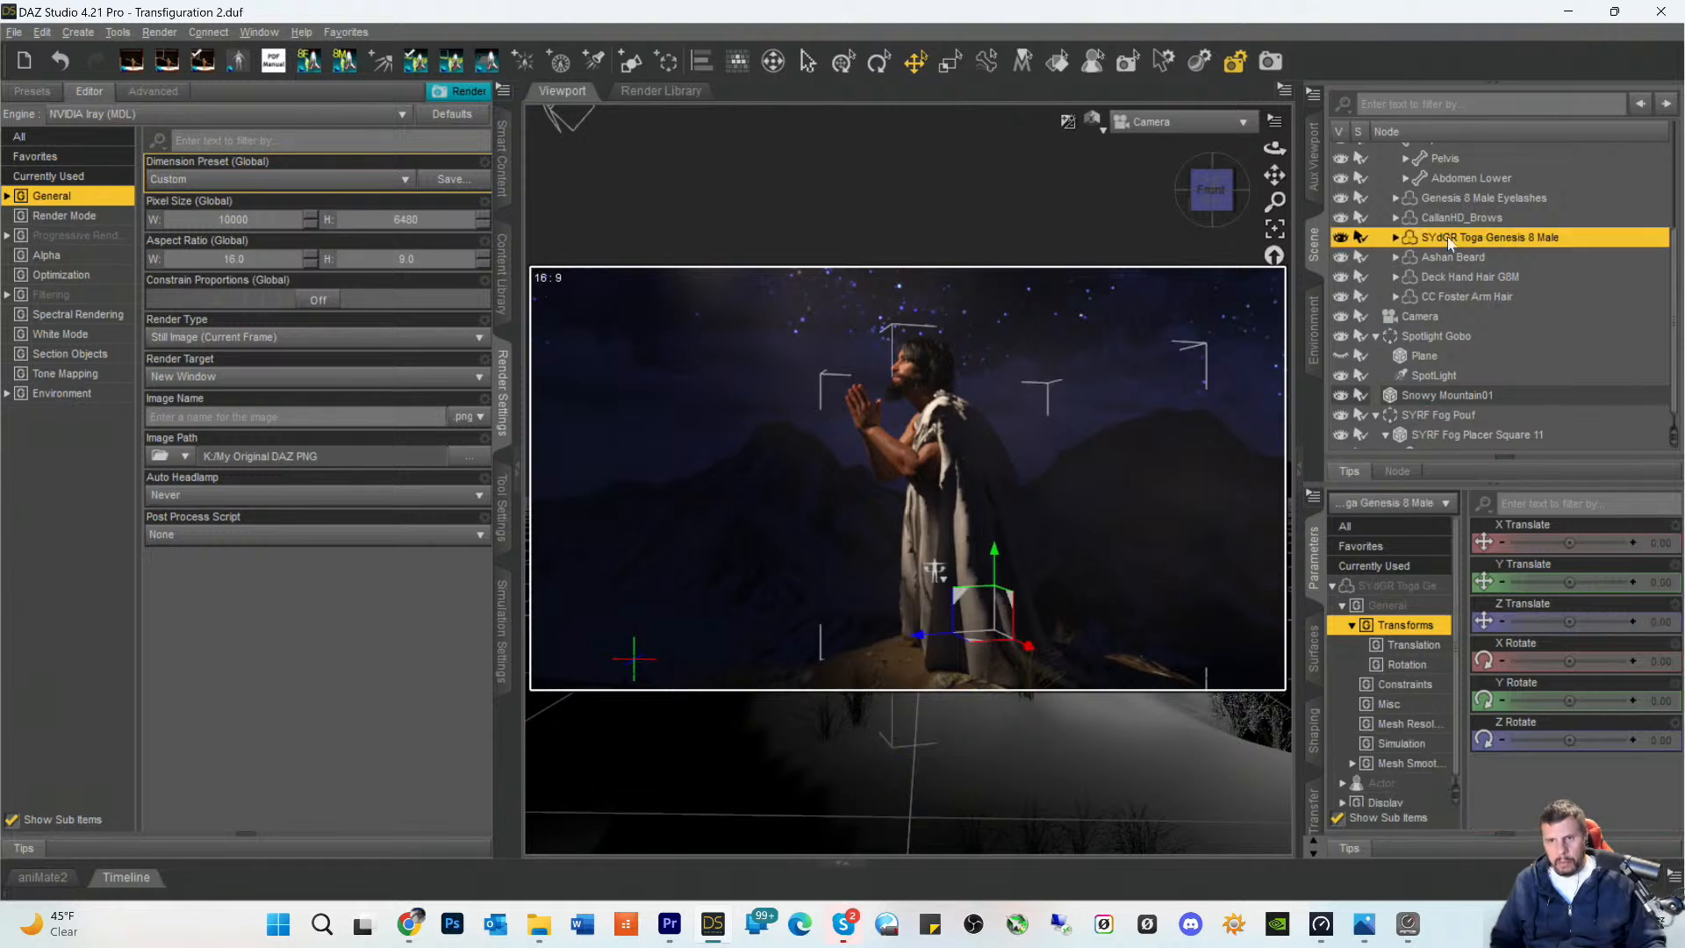
click(41, 34)
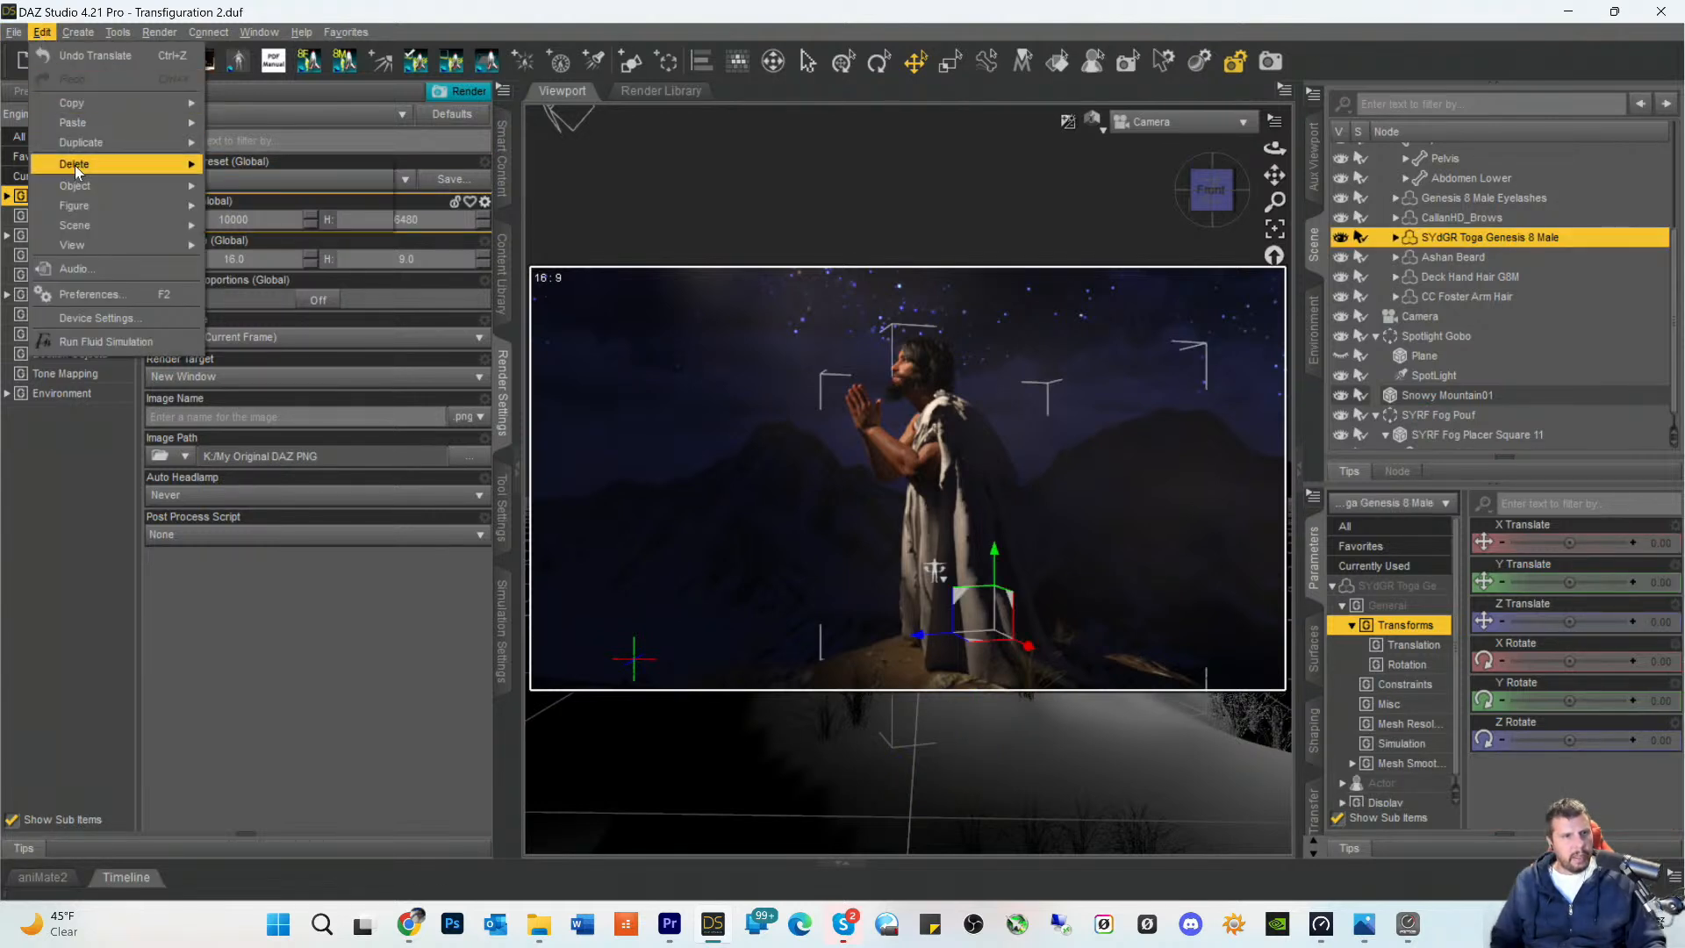
mouse_move(73, 186)
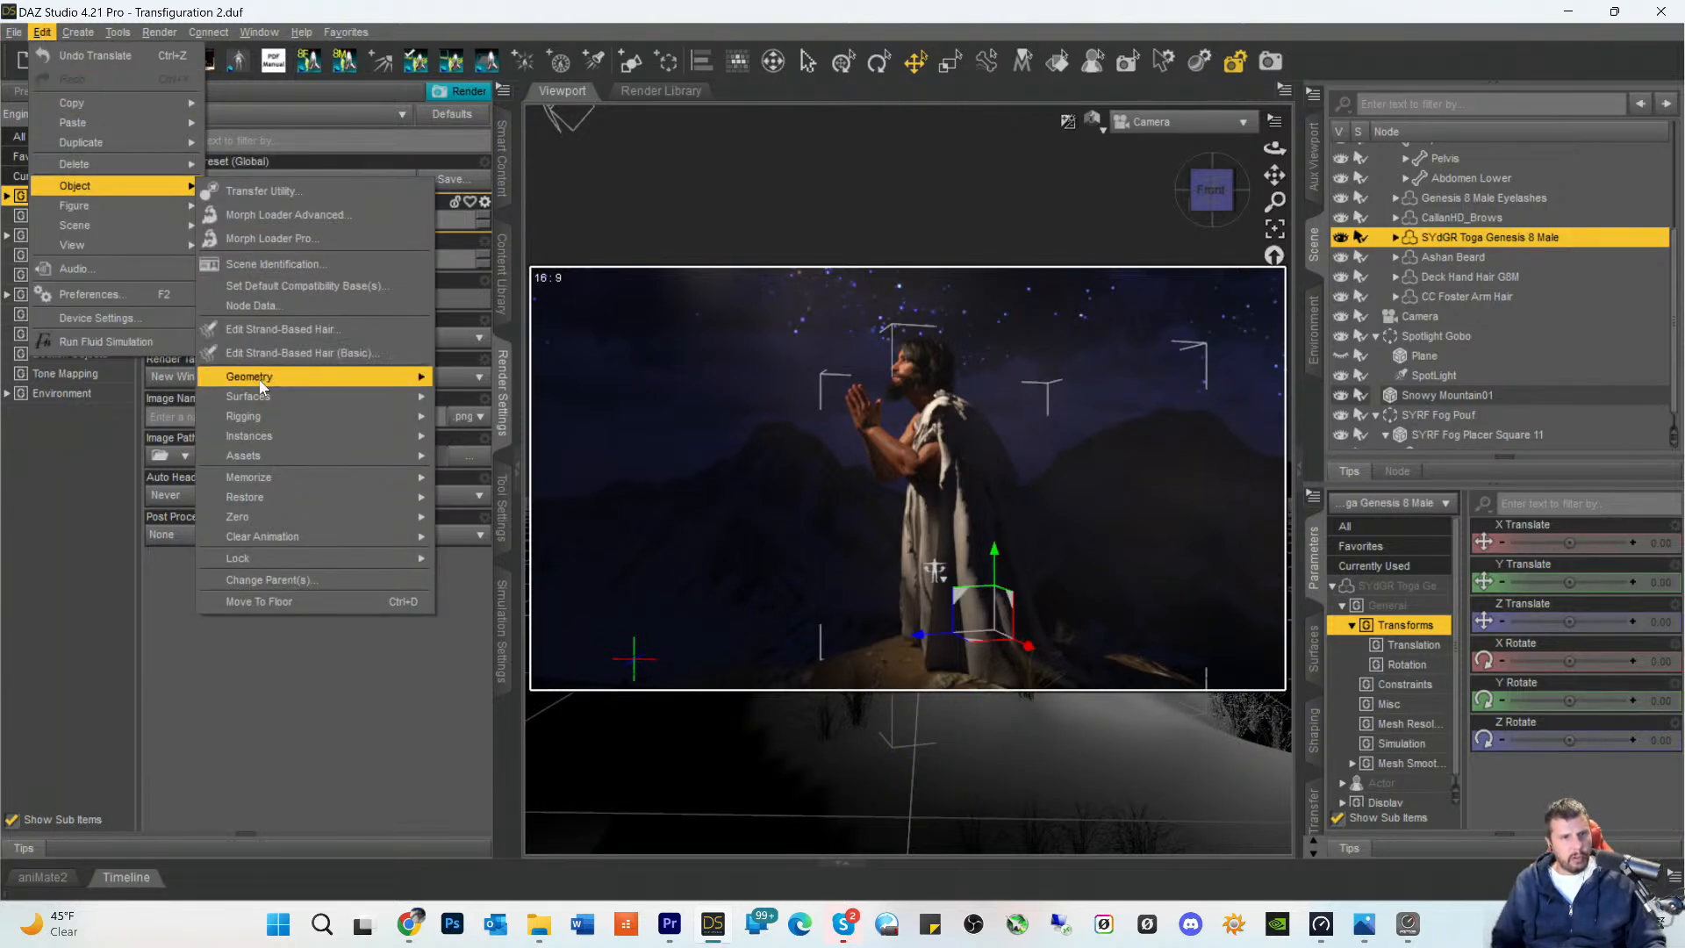
mouse_move(258, 377)
click(458, 375)
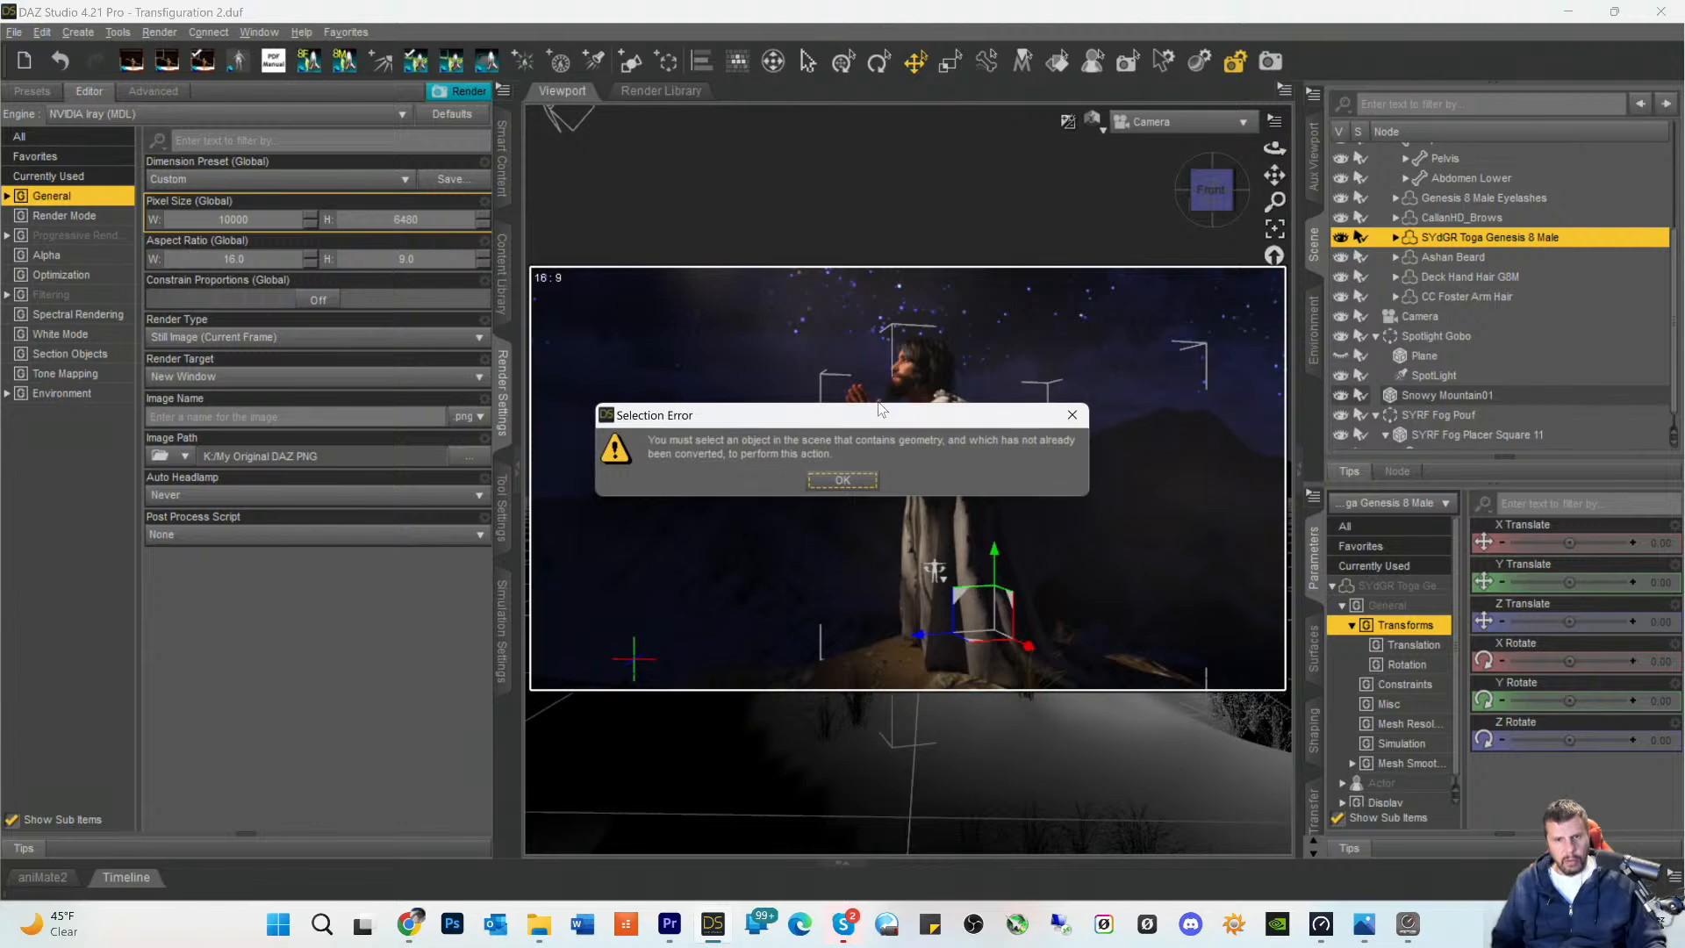
click(845, 481)
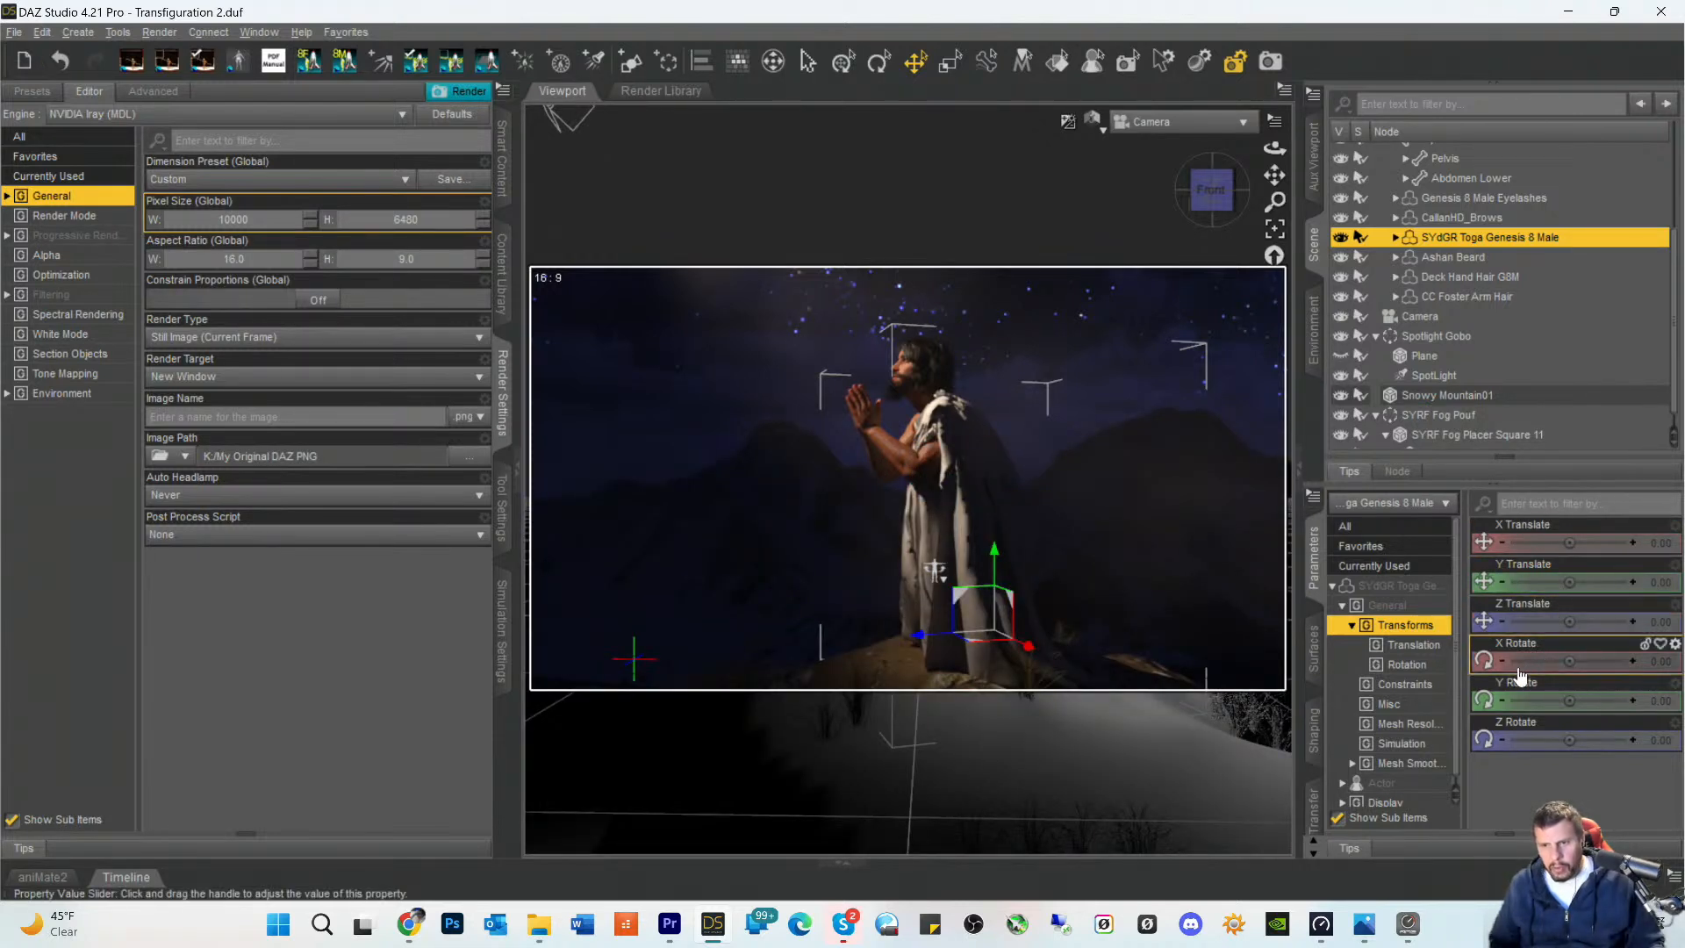
- Set the toga's View SubD Level to 2 and its Render SubD Level (Minimum) to 4
click(1401, 586)
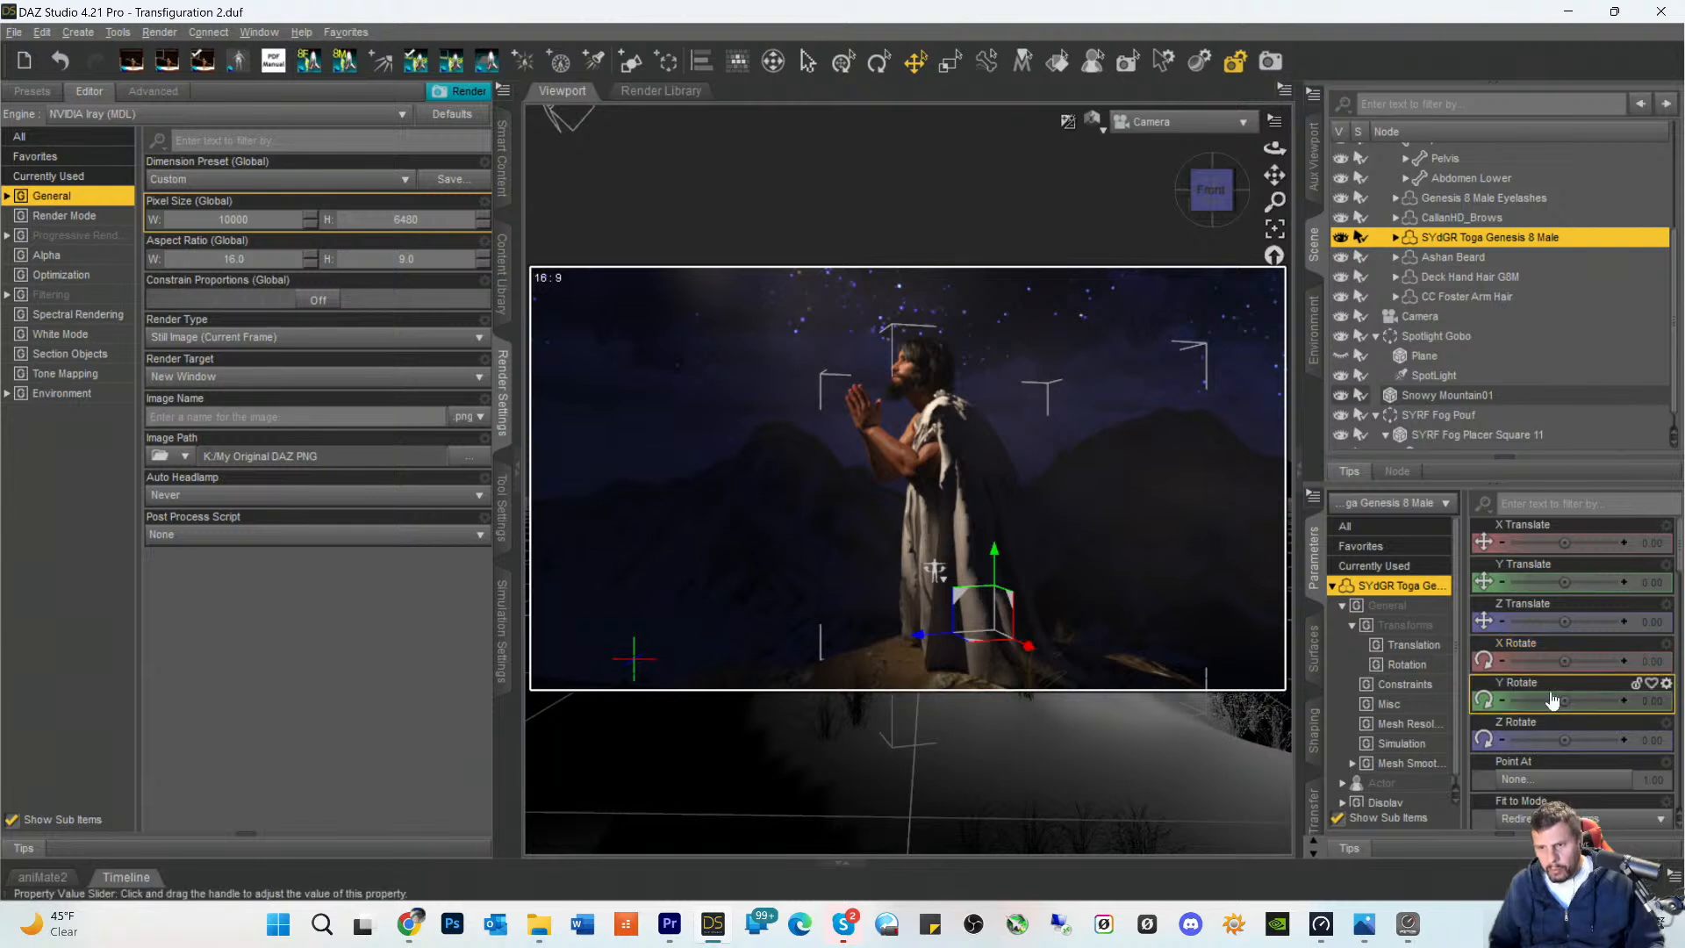
scroll(1552, 693, down, 8)
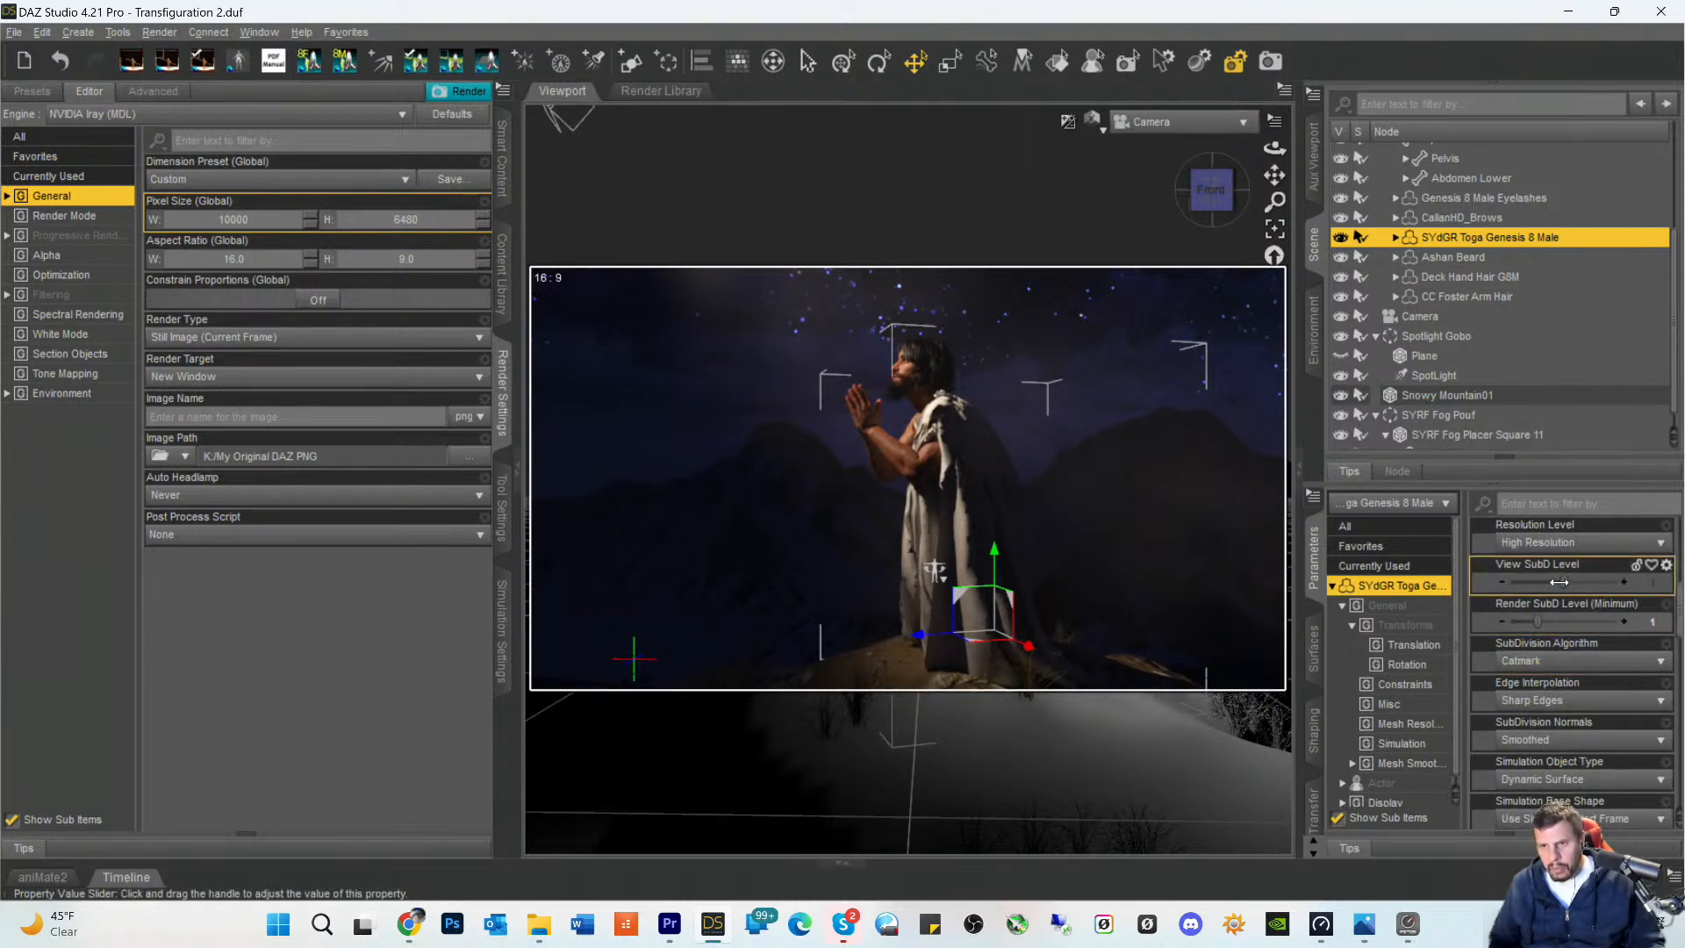
drag(1559, 582, 1614, 586)
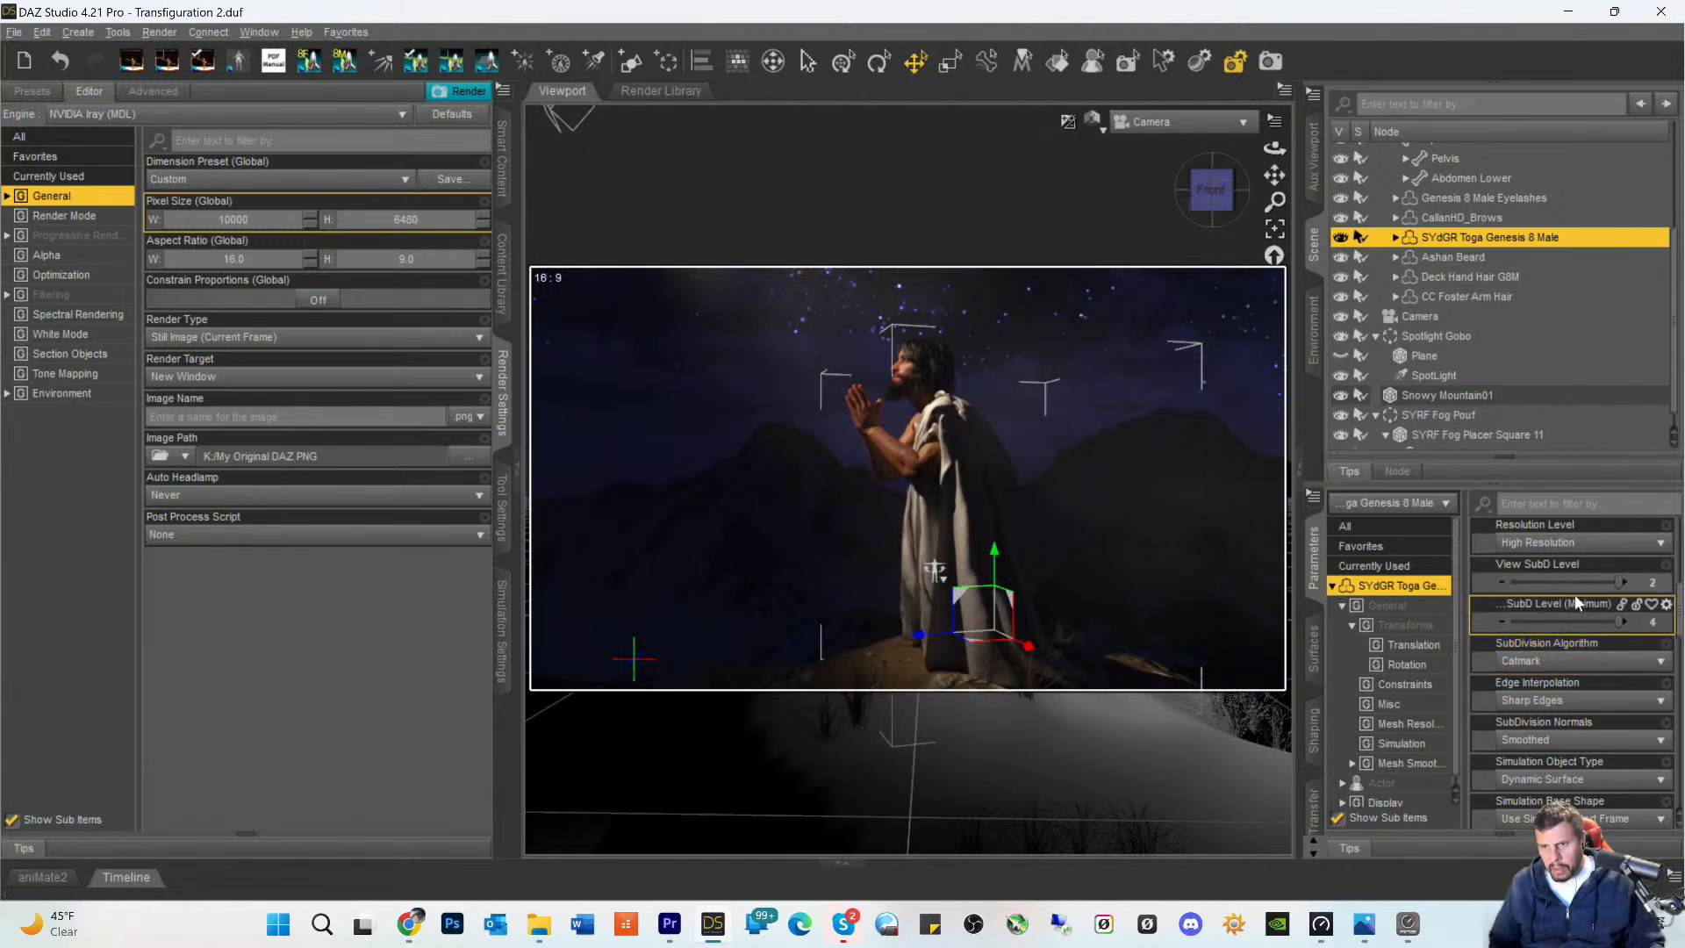
scroll(1575, 593, up, 3)
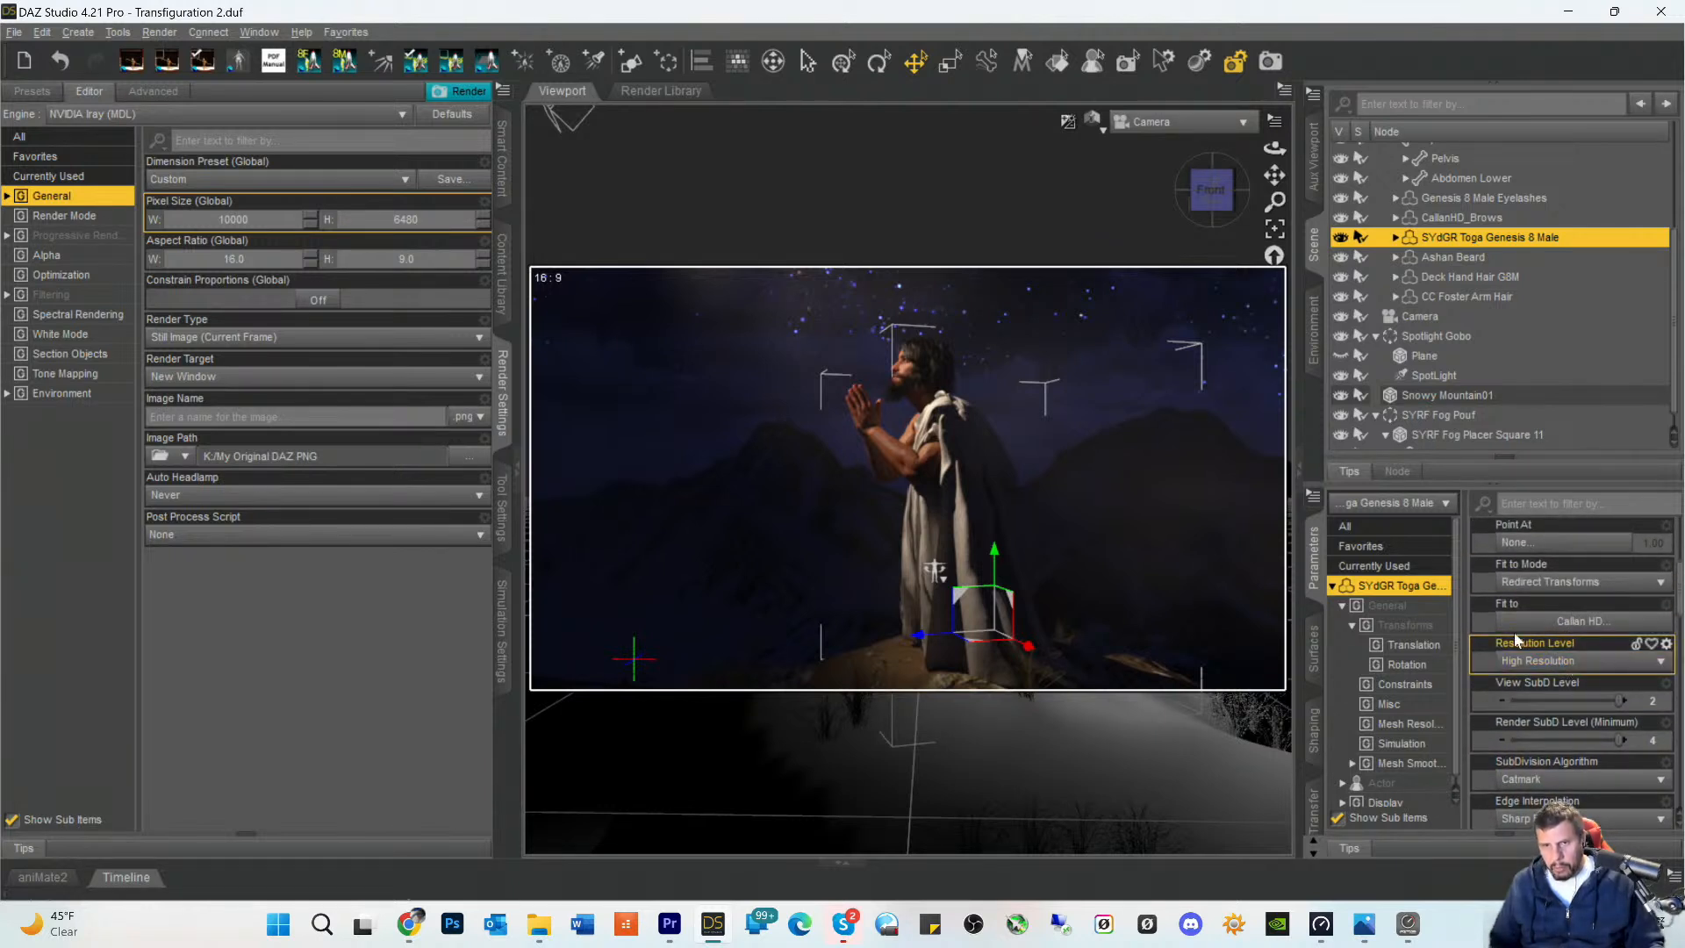
- Examine the surface settings of the CallanHD_Brows, from base mixing through glossy, refraction and tiling properties
click(1426, 214)
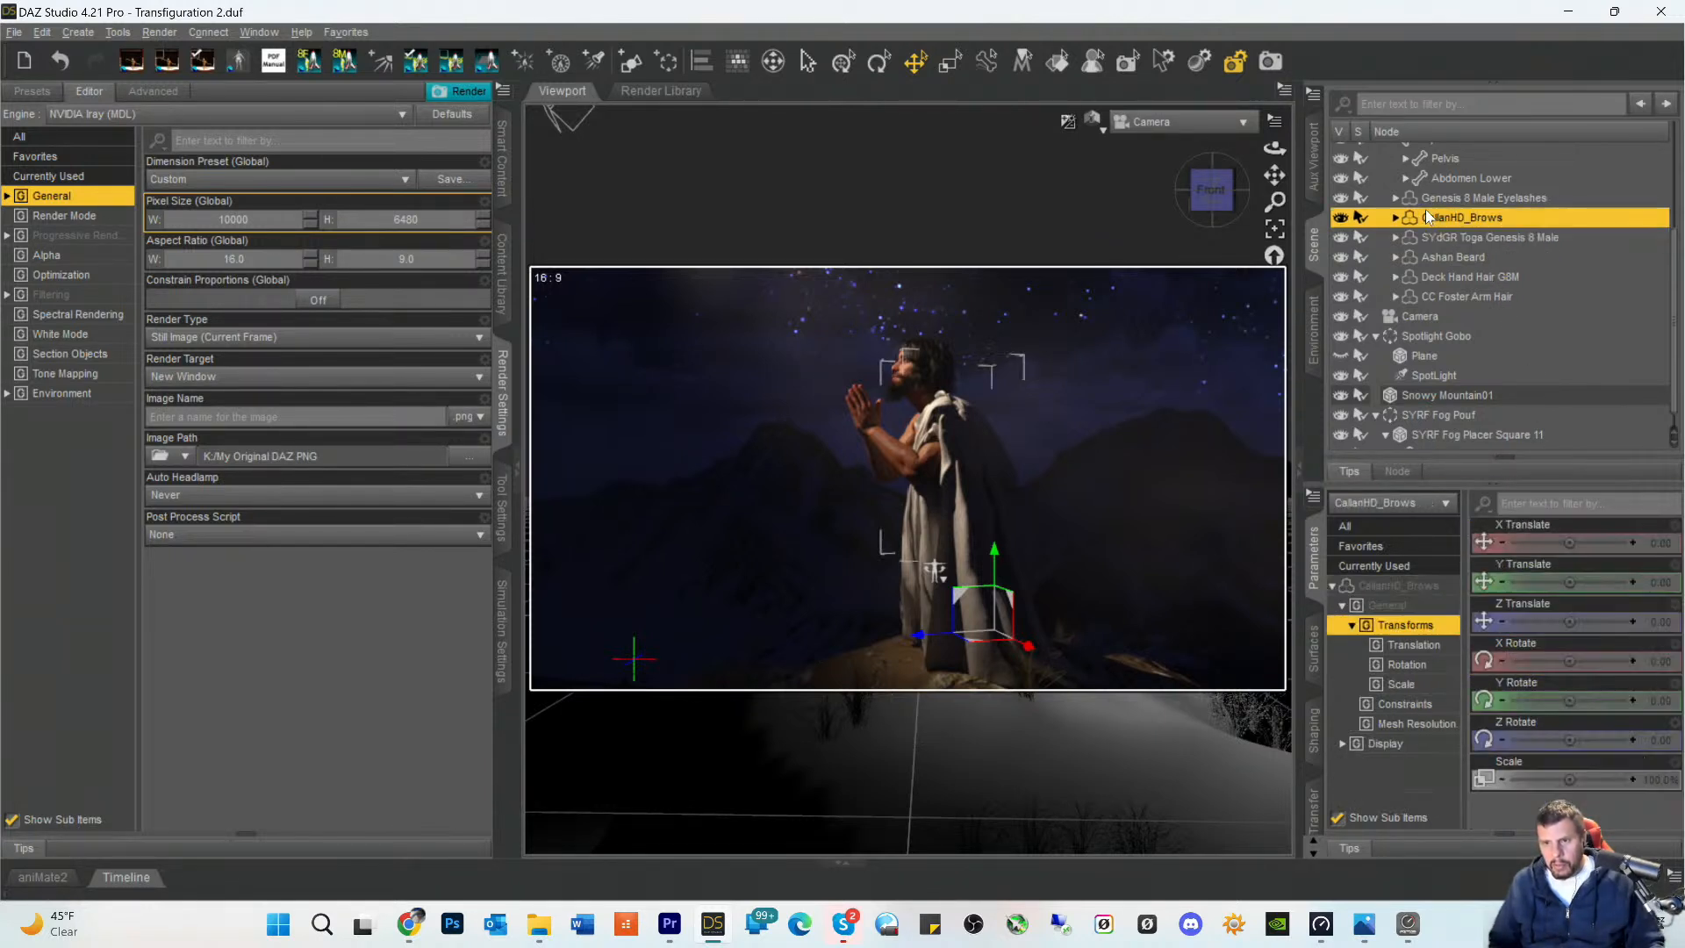
click(1316, 654)
click(1397, 608)
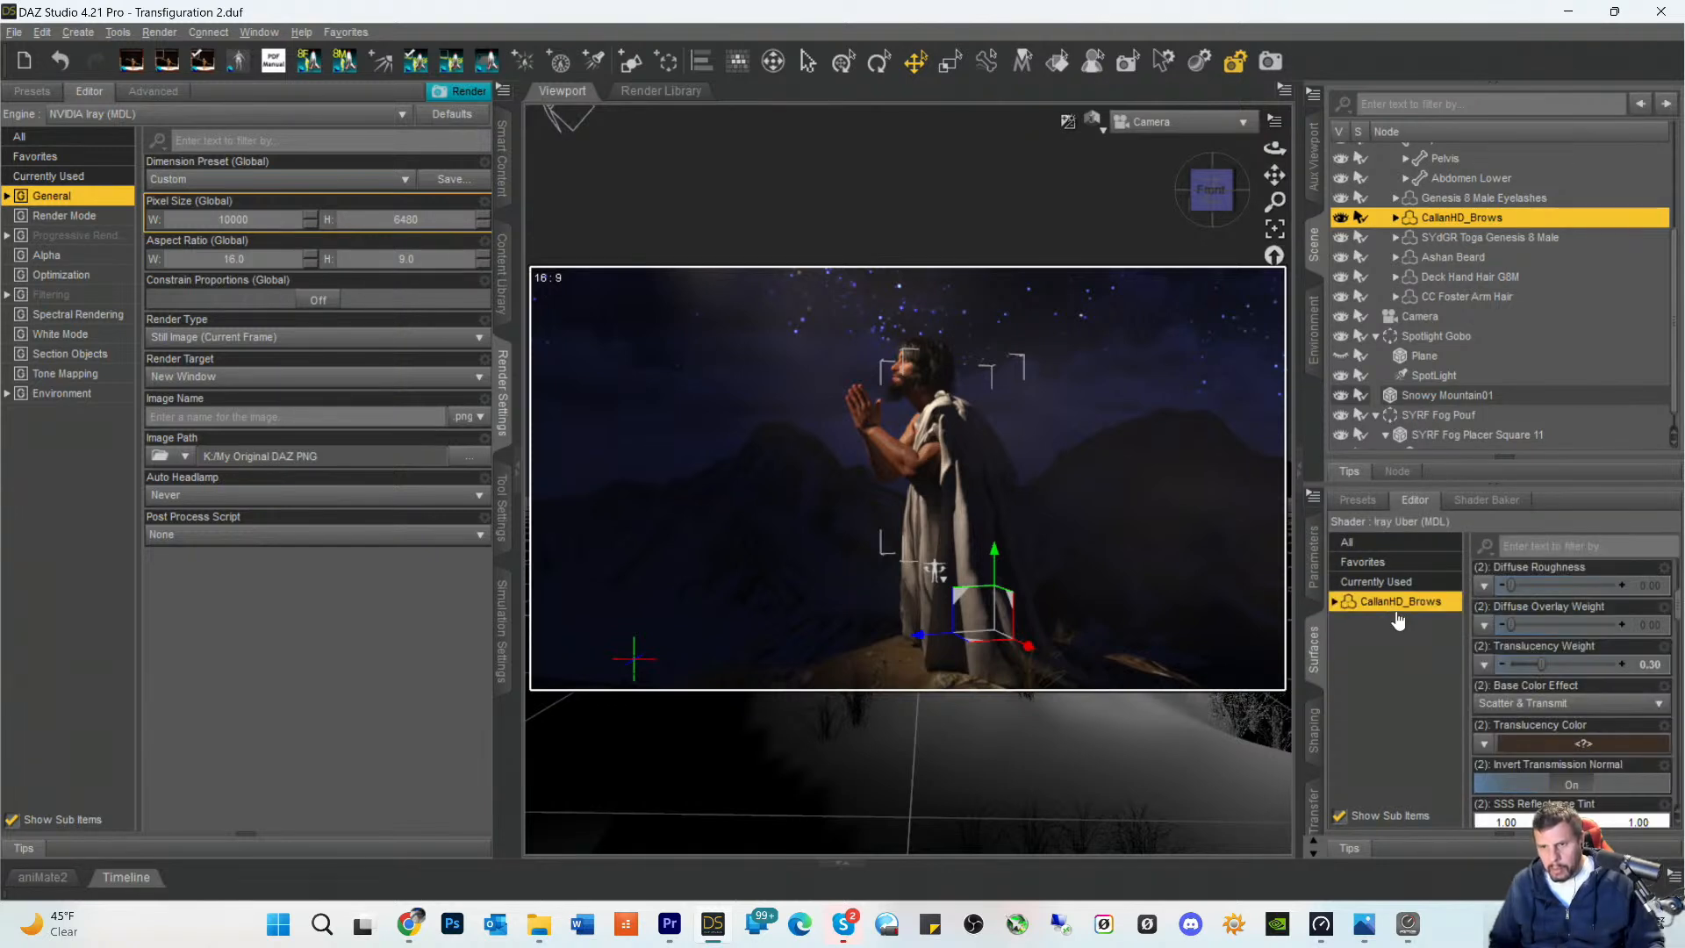
scroll(1587, 688, up, 3)
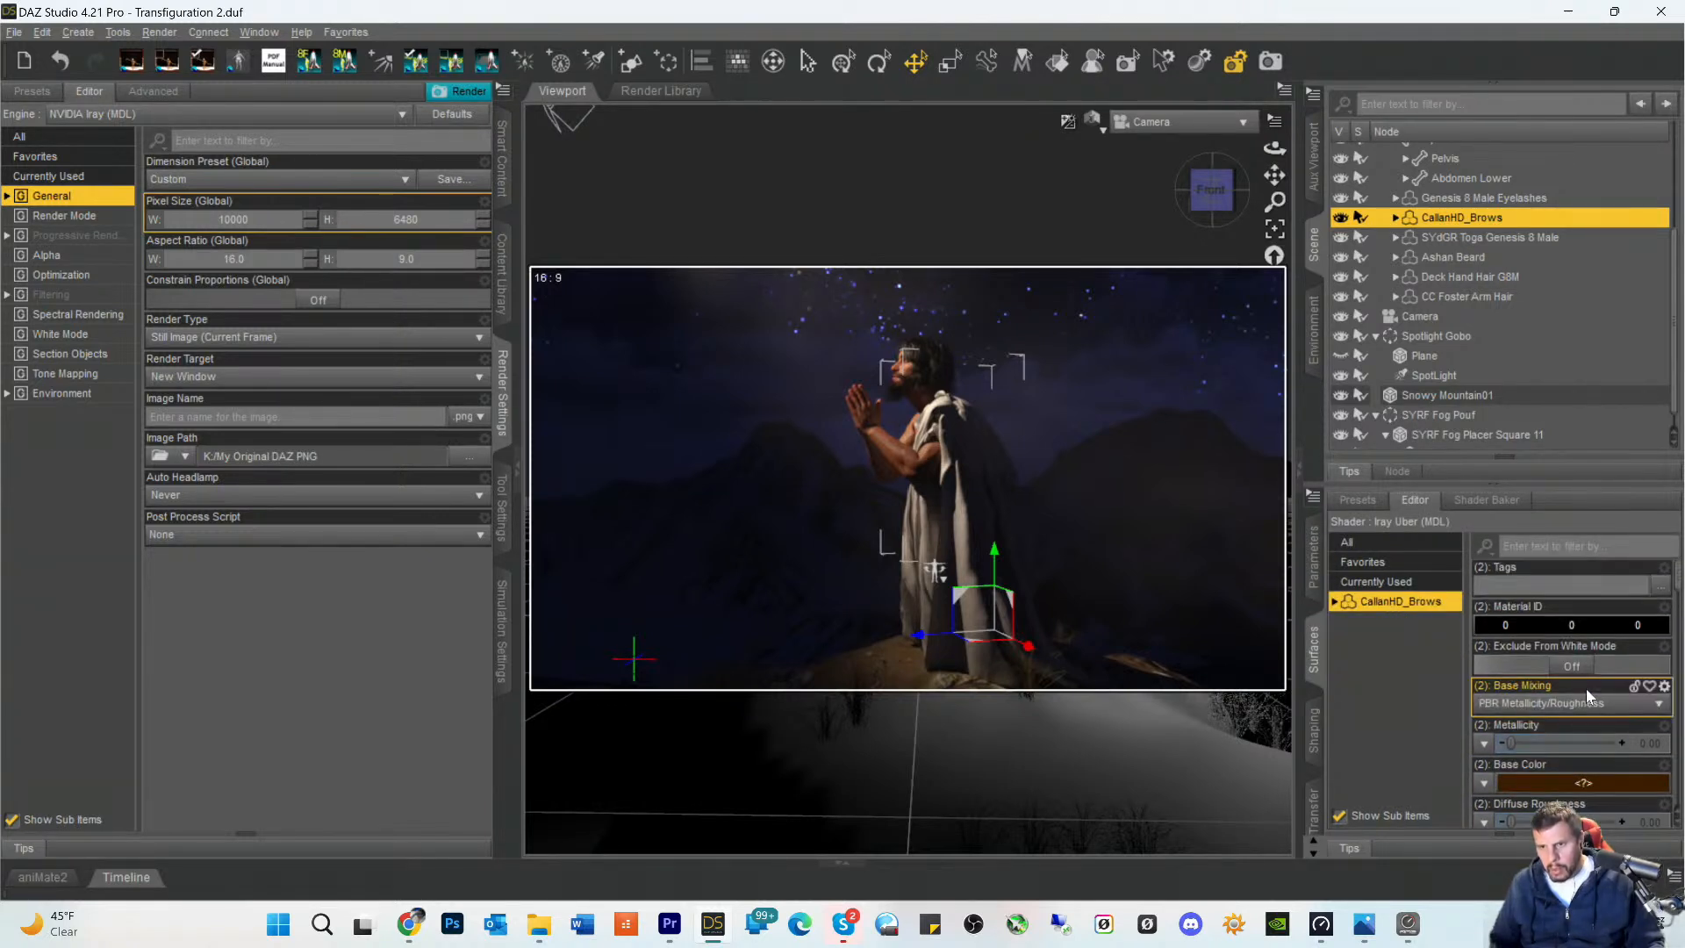
scroll(1576, 678, down, 3)
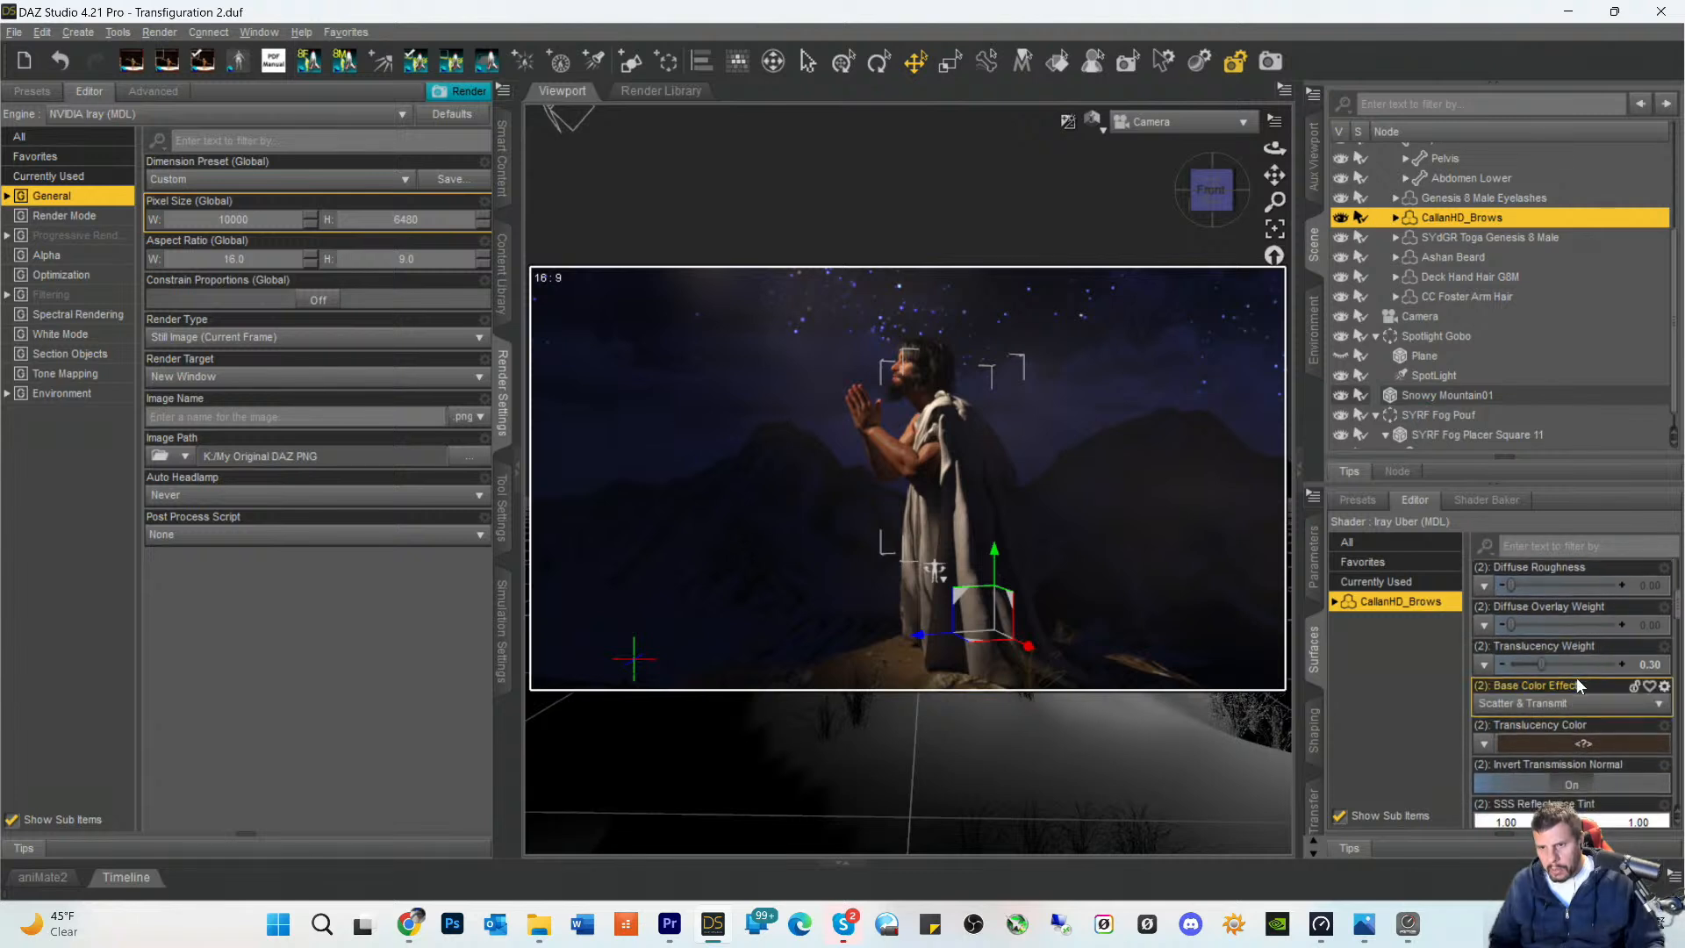
scroll(1576, 676, down, 5)
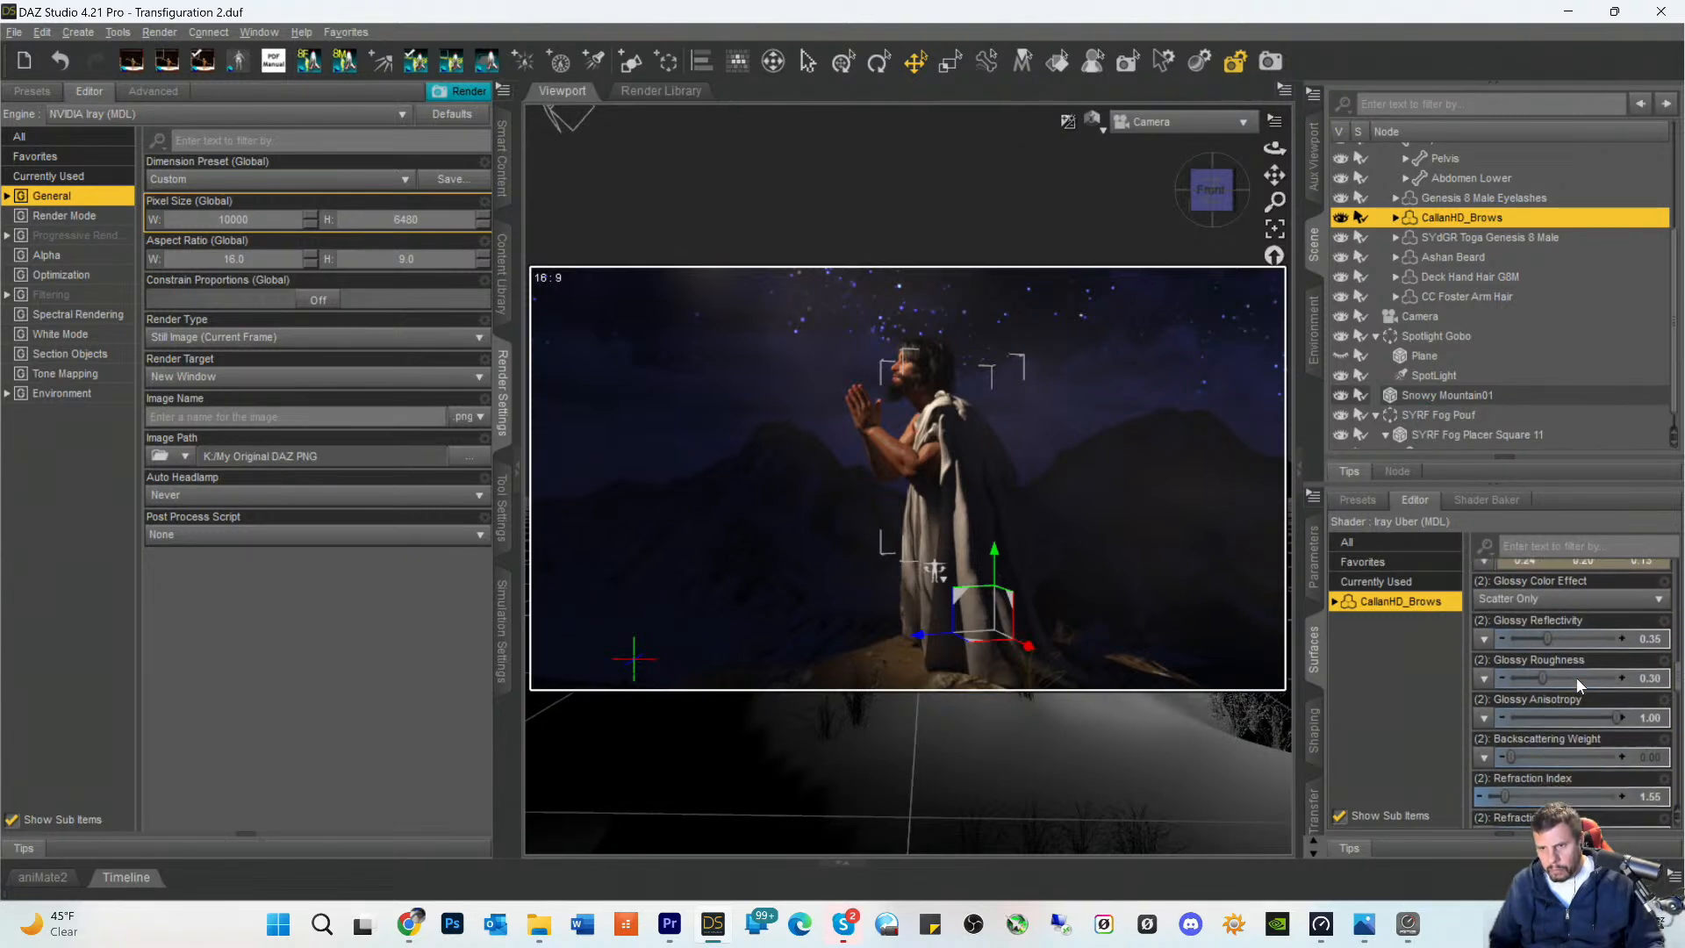
scroll(1576, 677, up, 3)
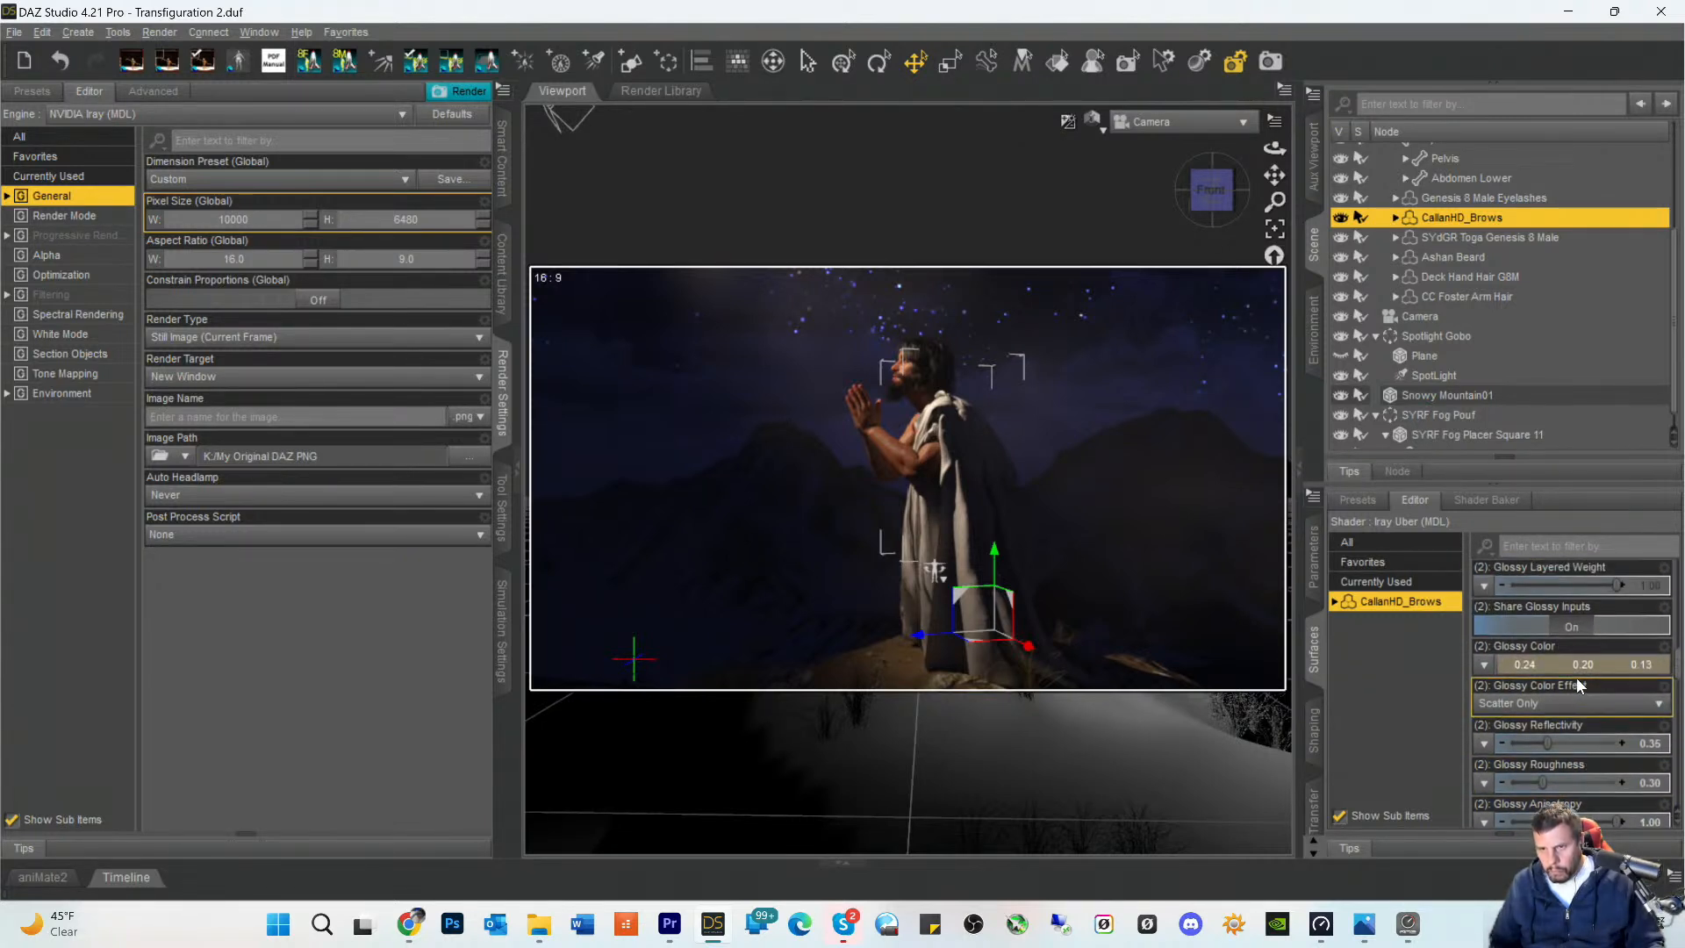
scroll(1577, 678, down, 8)
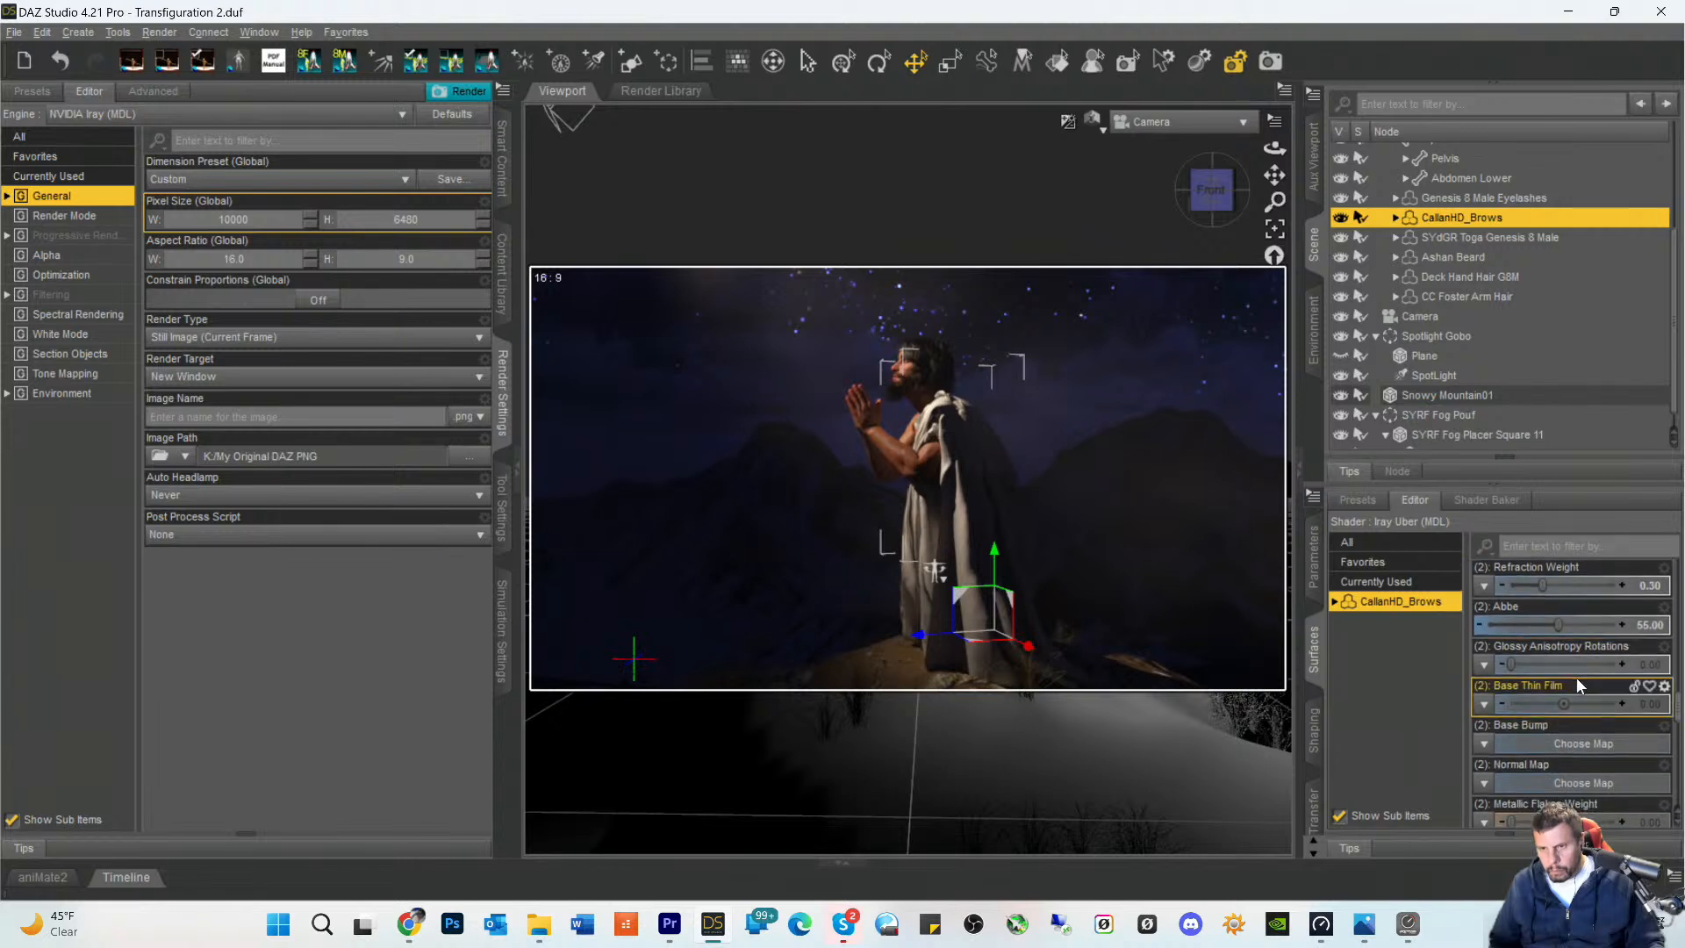
scroll(1577, 704, down, 10)
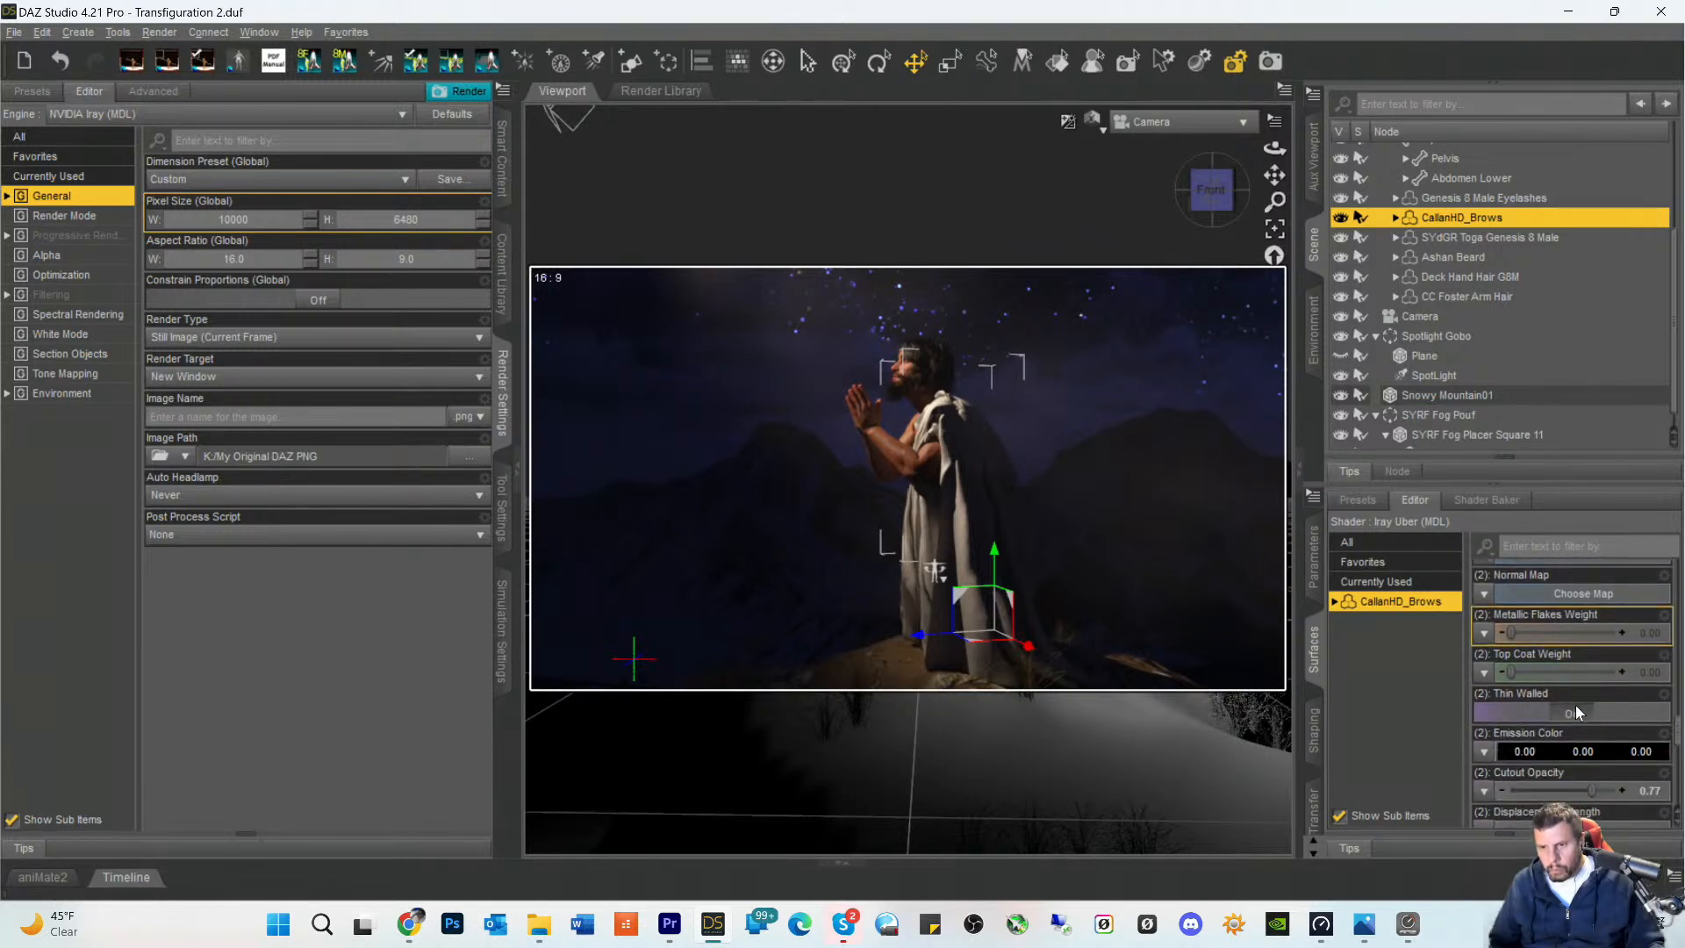
scroll(1576, 703, down, 4)
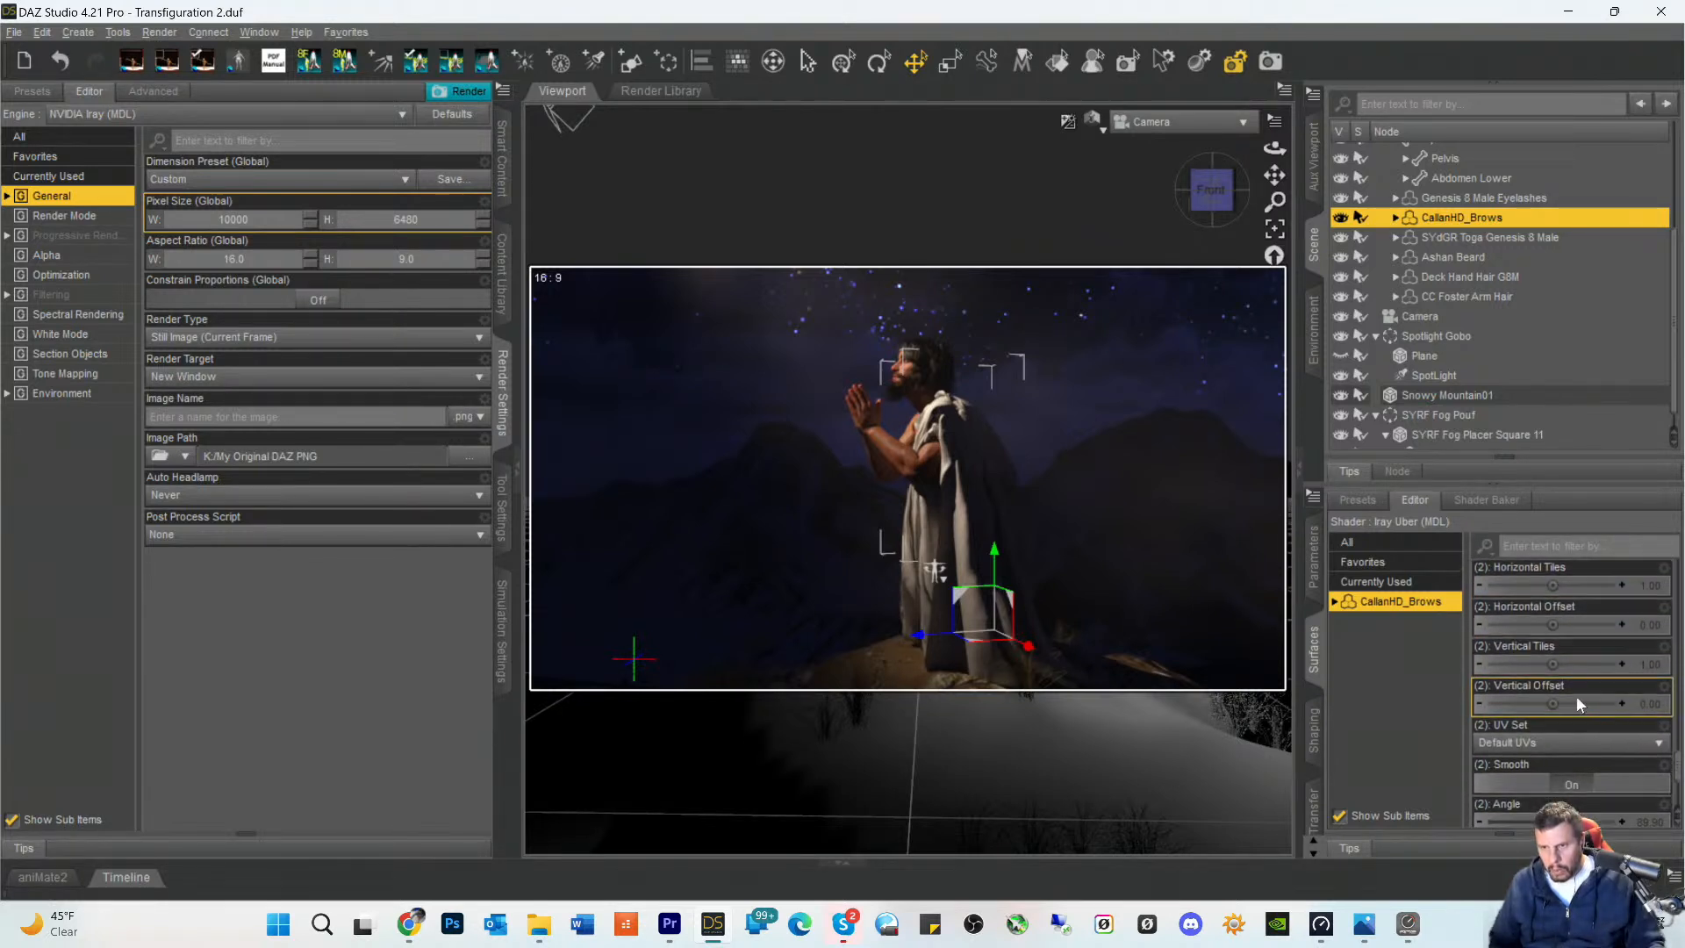
scroll(1577, 695, up, 4)
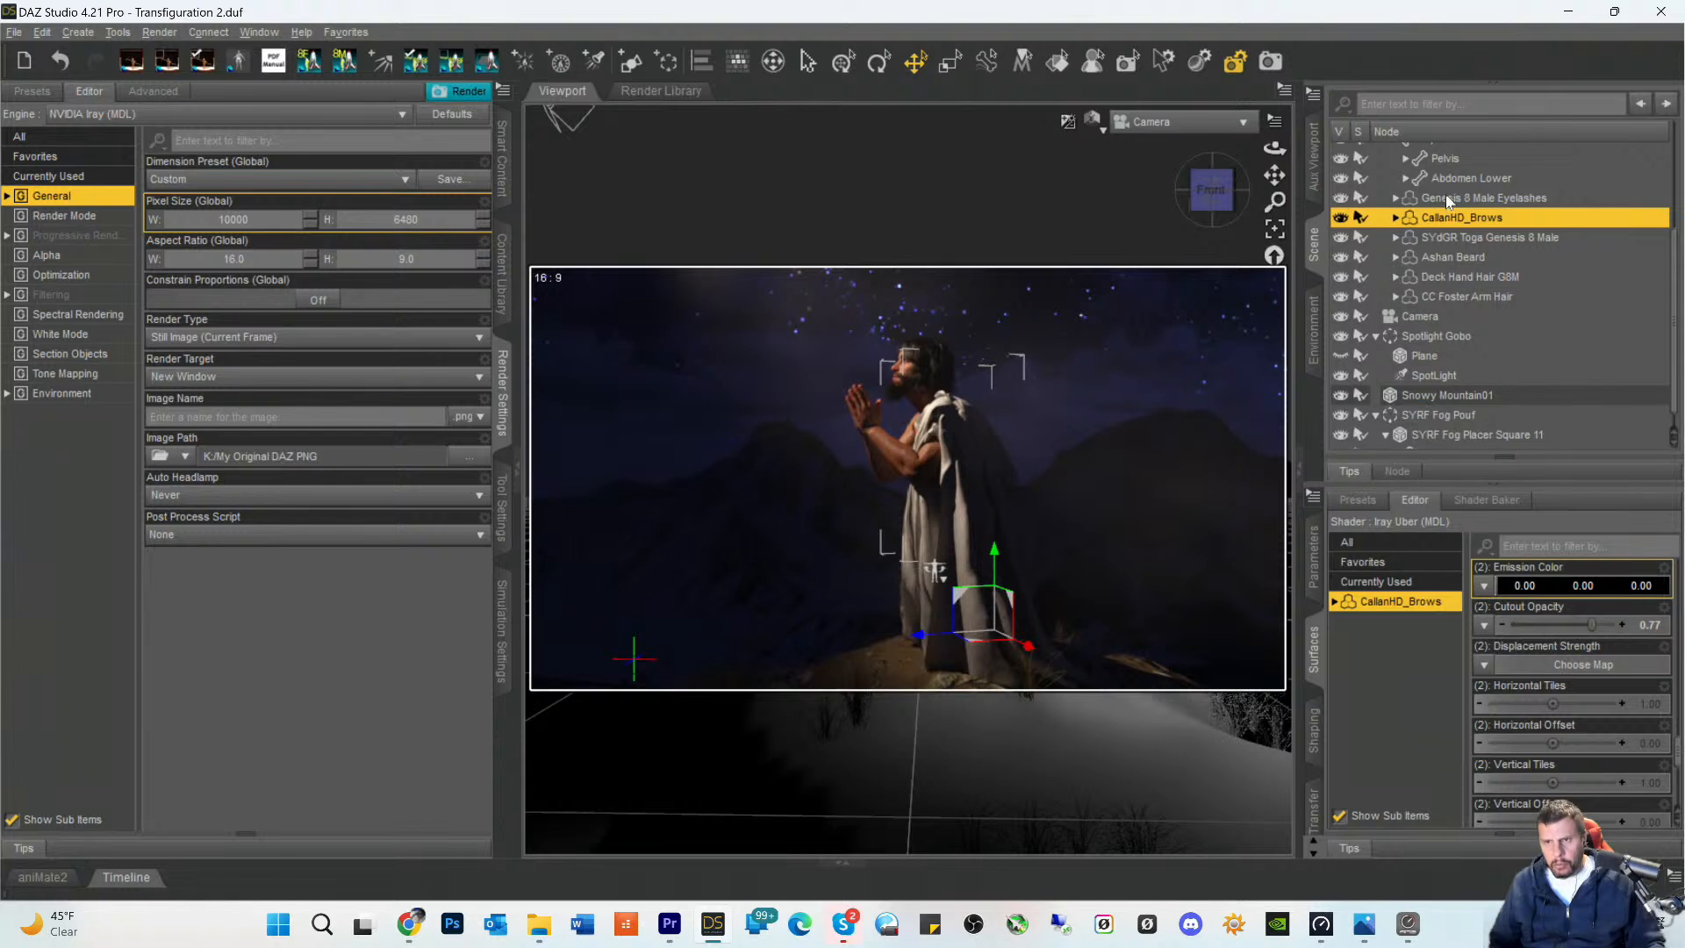
- Examine the Callan HD figure's surface settings, including emission, cutout opacity, smoothing, top coat and glossy anisotropy
scroll(1473, 270, up, 1)
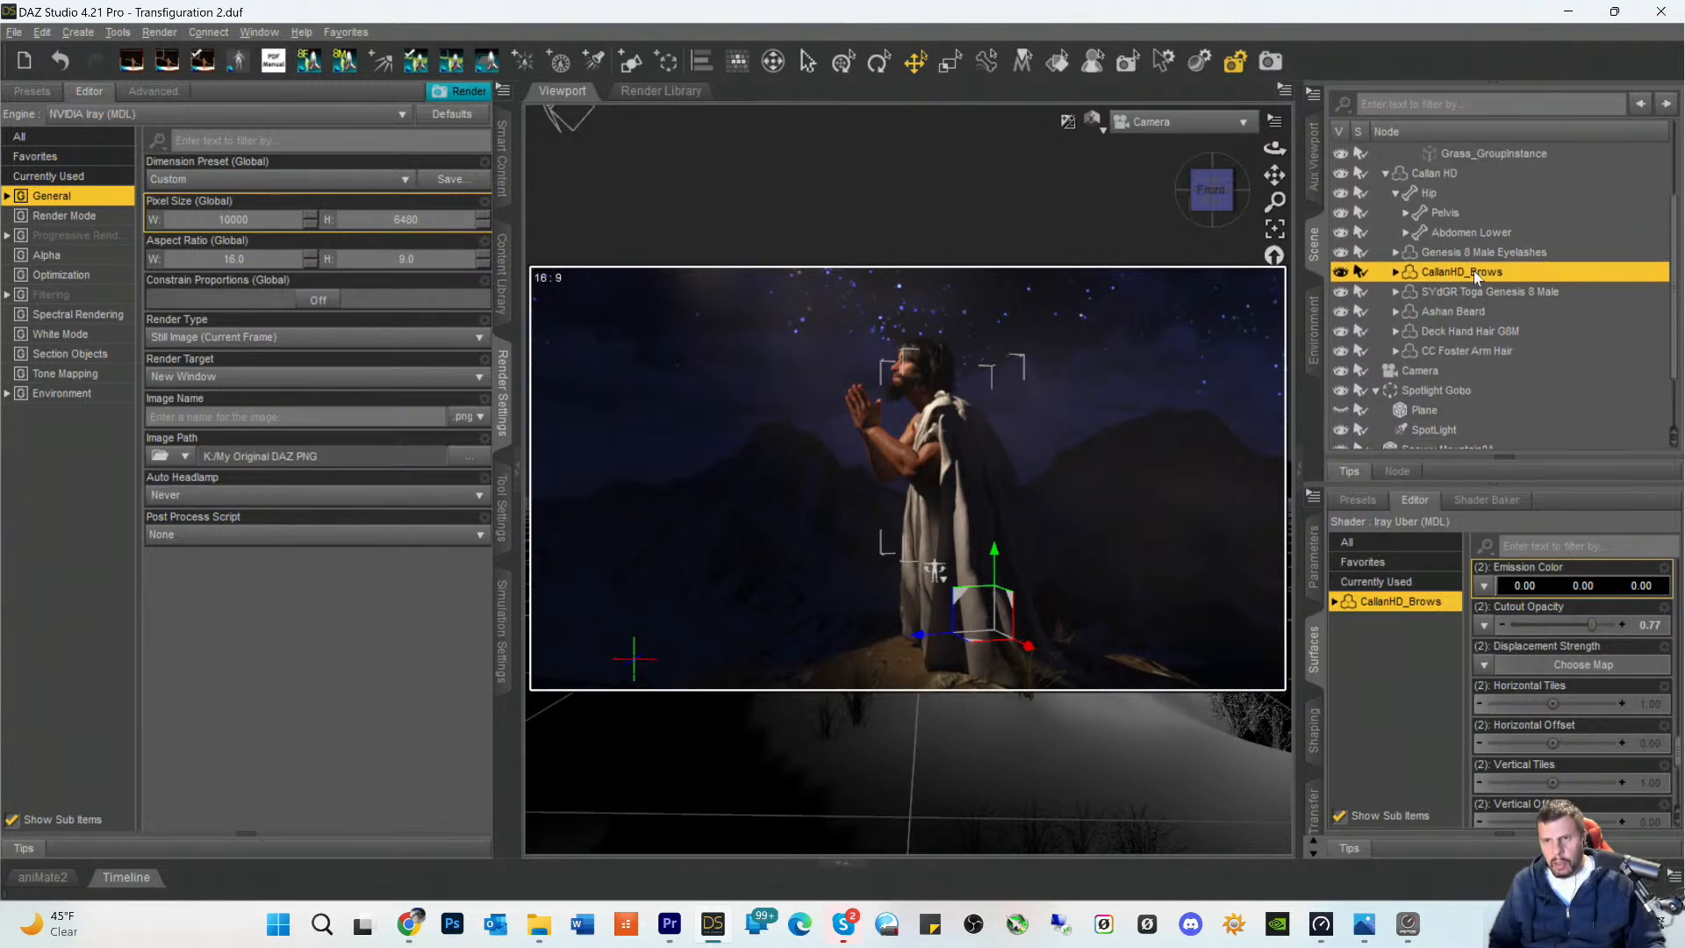
click(1445, 178)
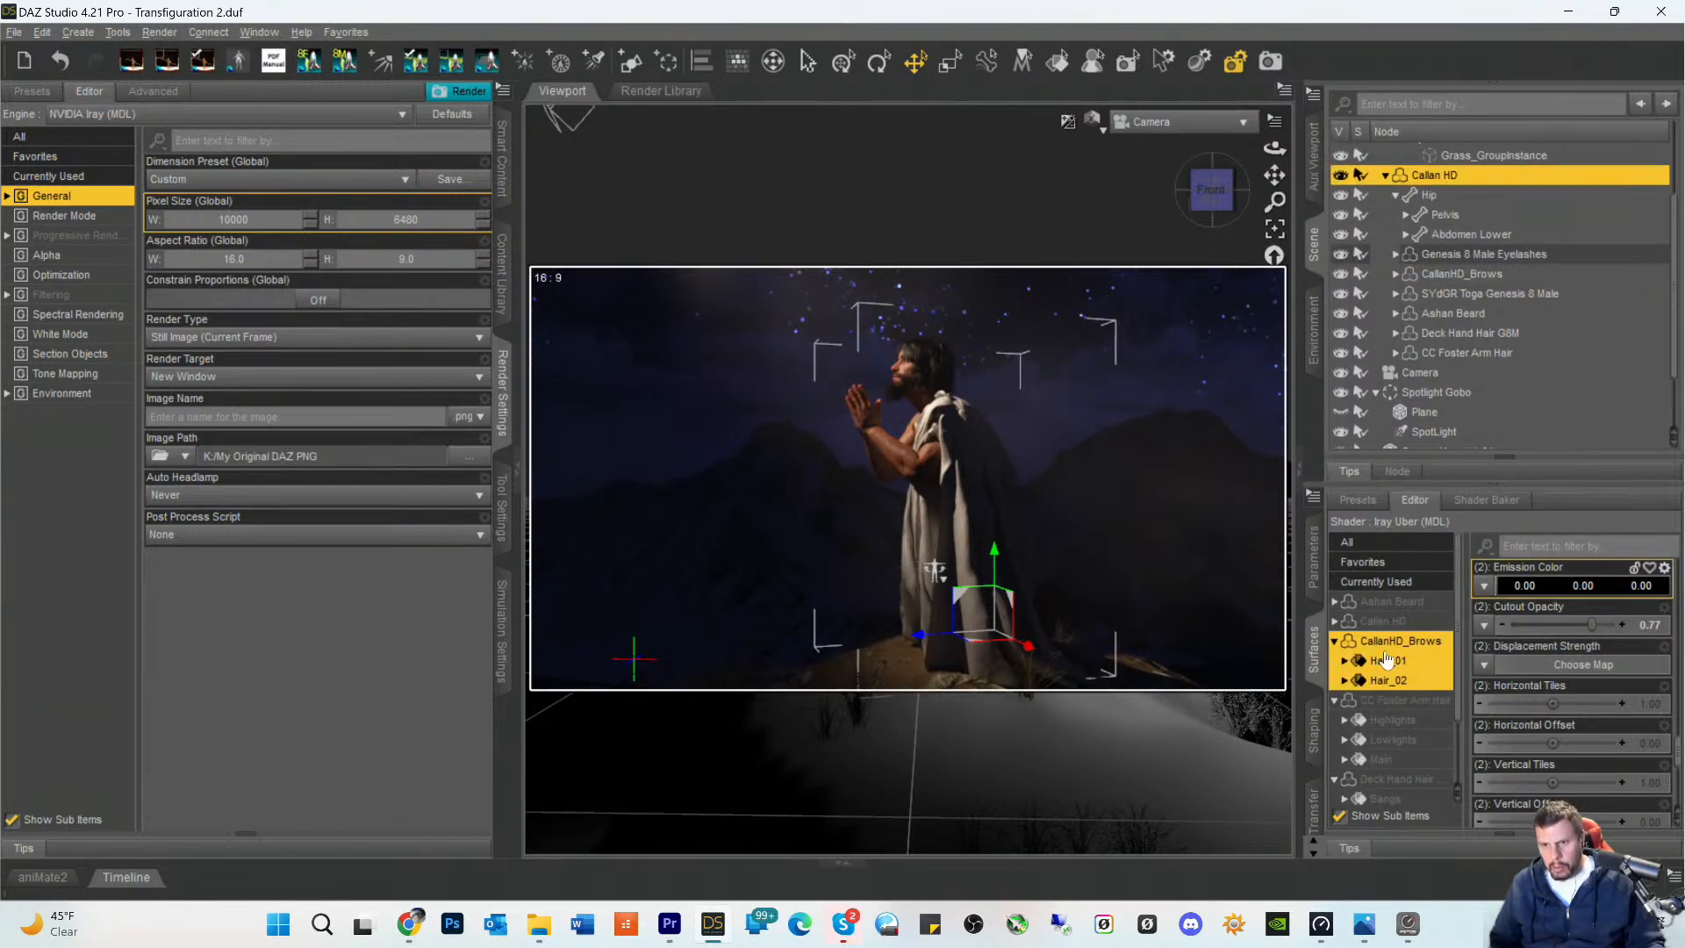
click(1389, 624)
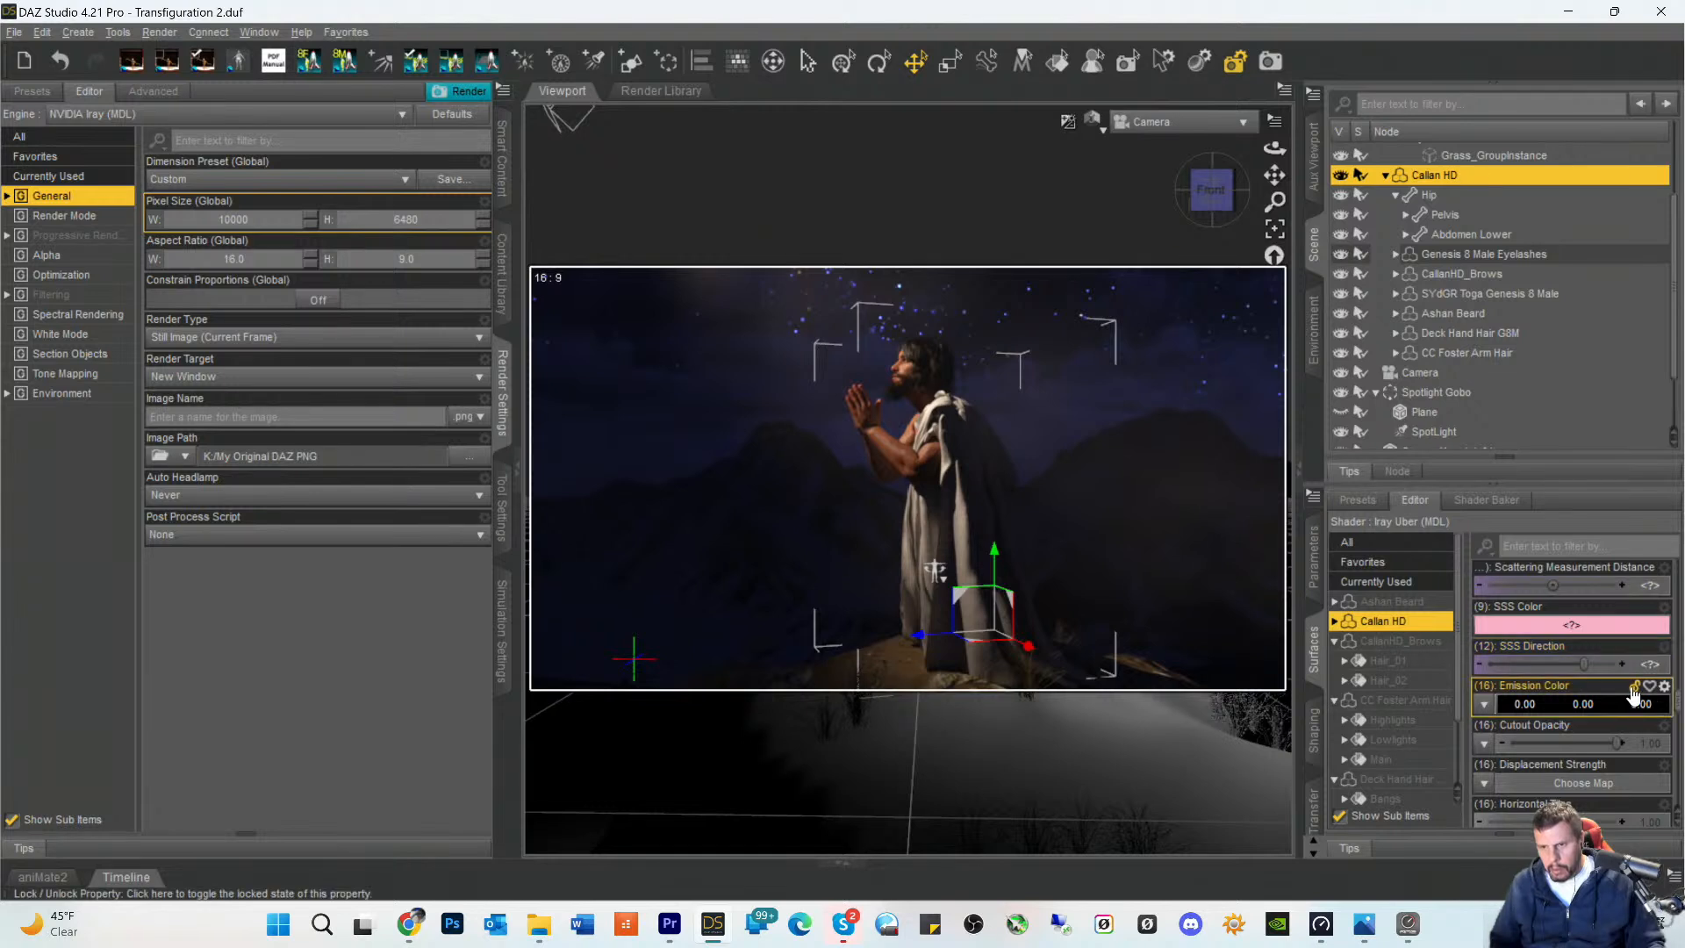
scroll(1631, 686, down, 1)
scroll(1630, 687, down, 3)
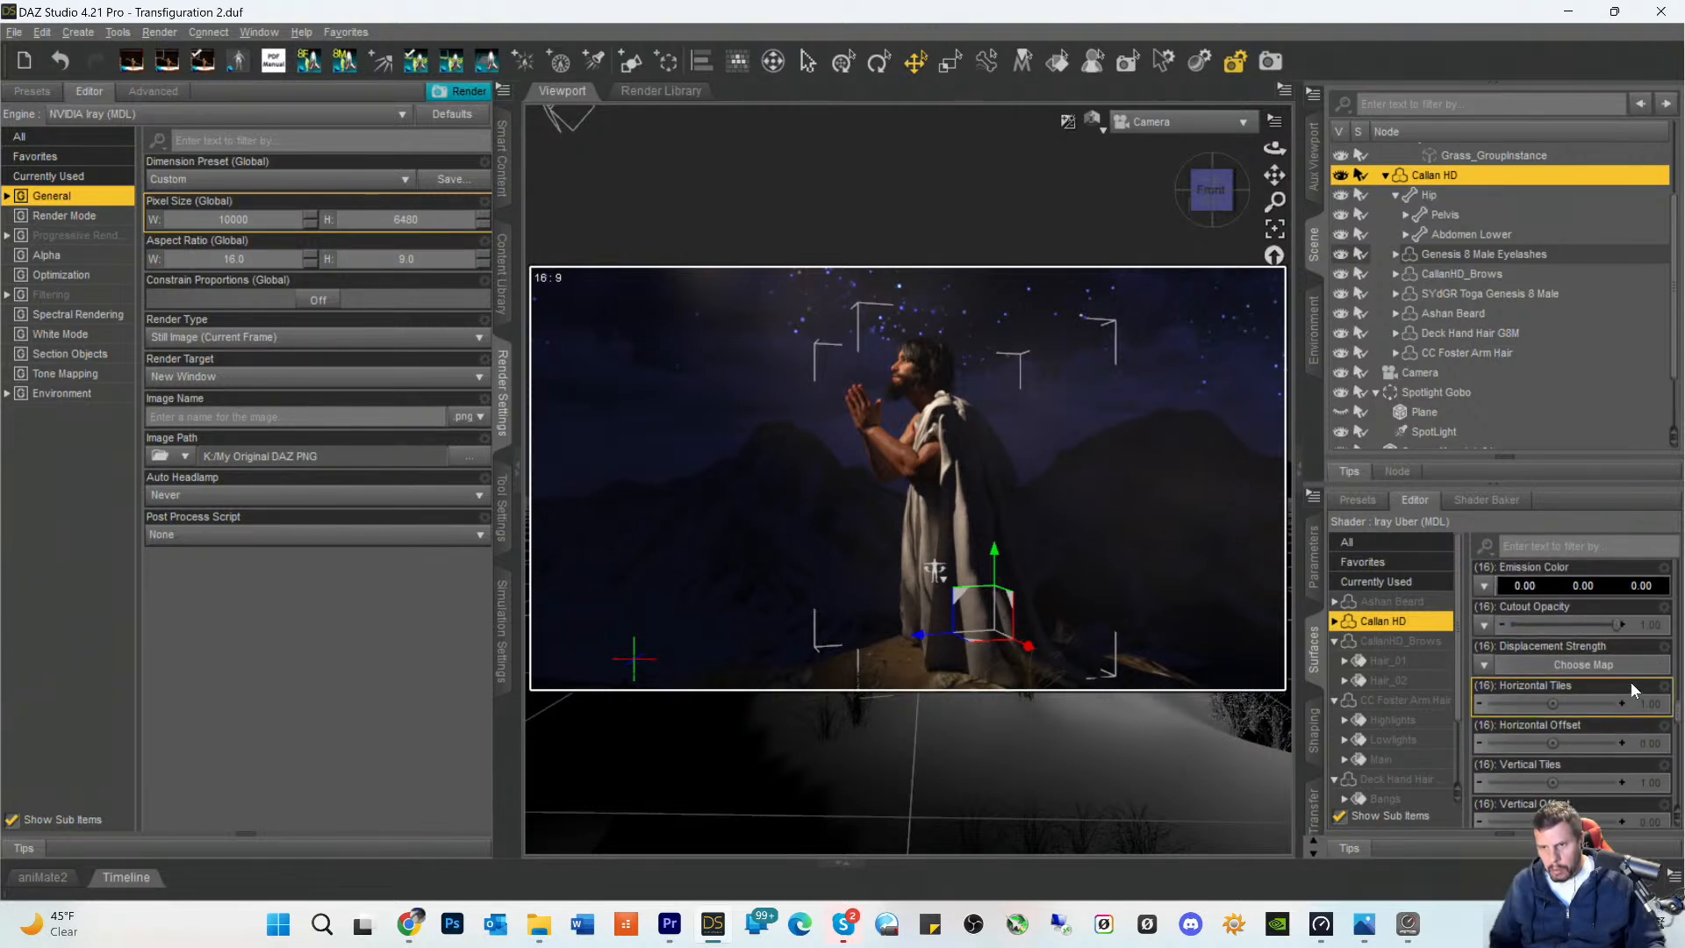
scroll(1630, 687, down, 4)
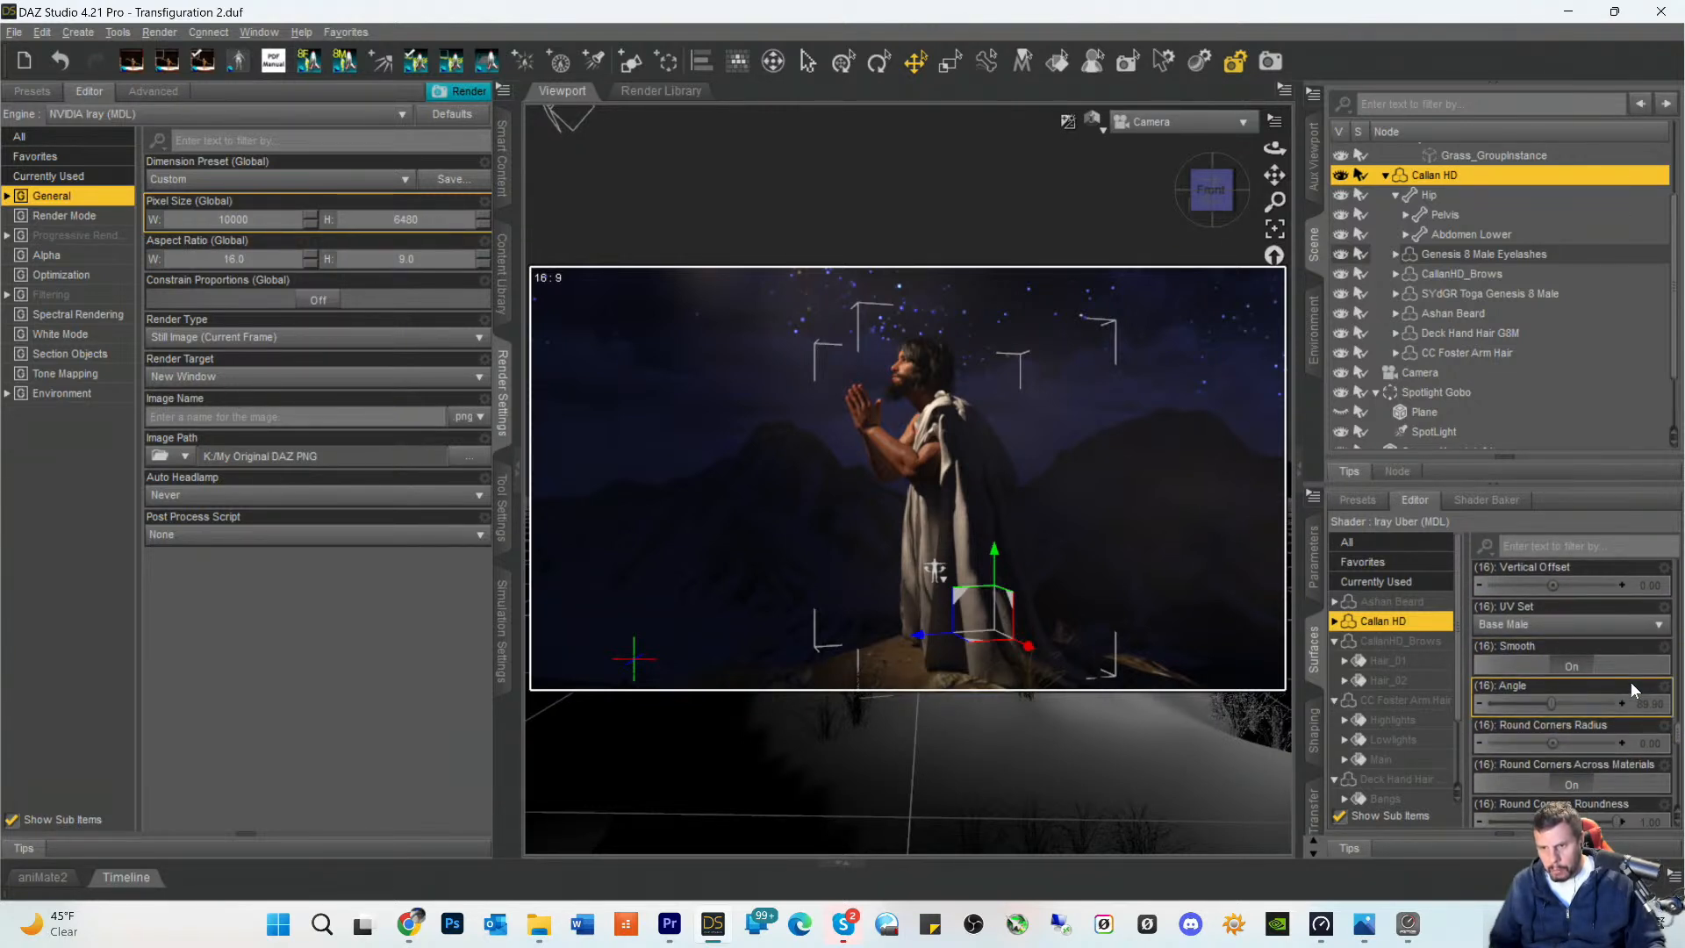
scroll(1632, 690, down, 10)
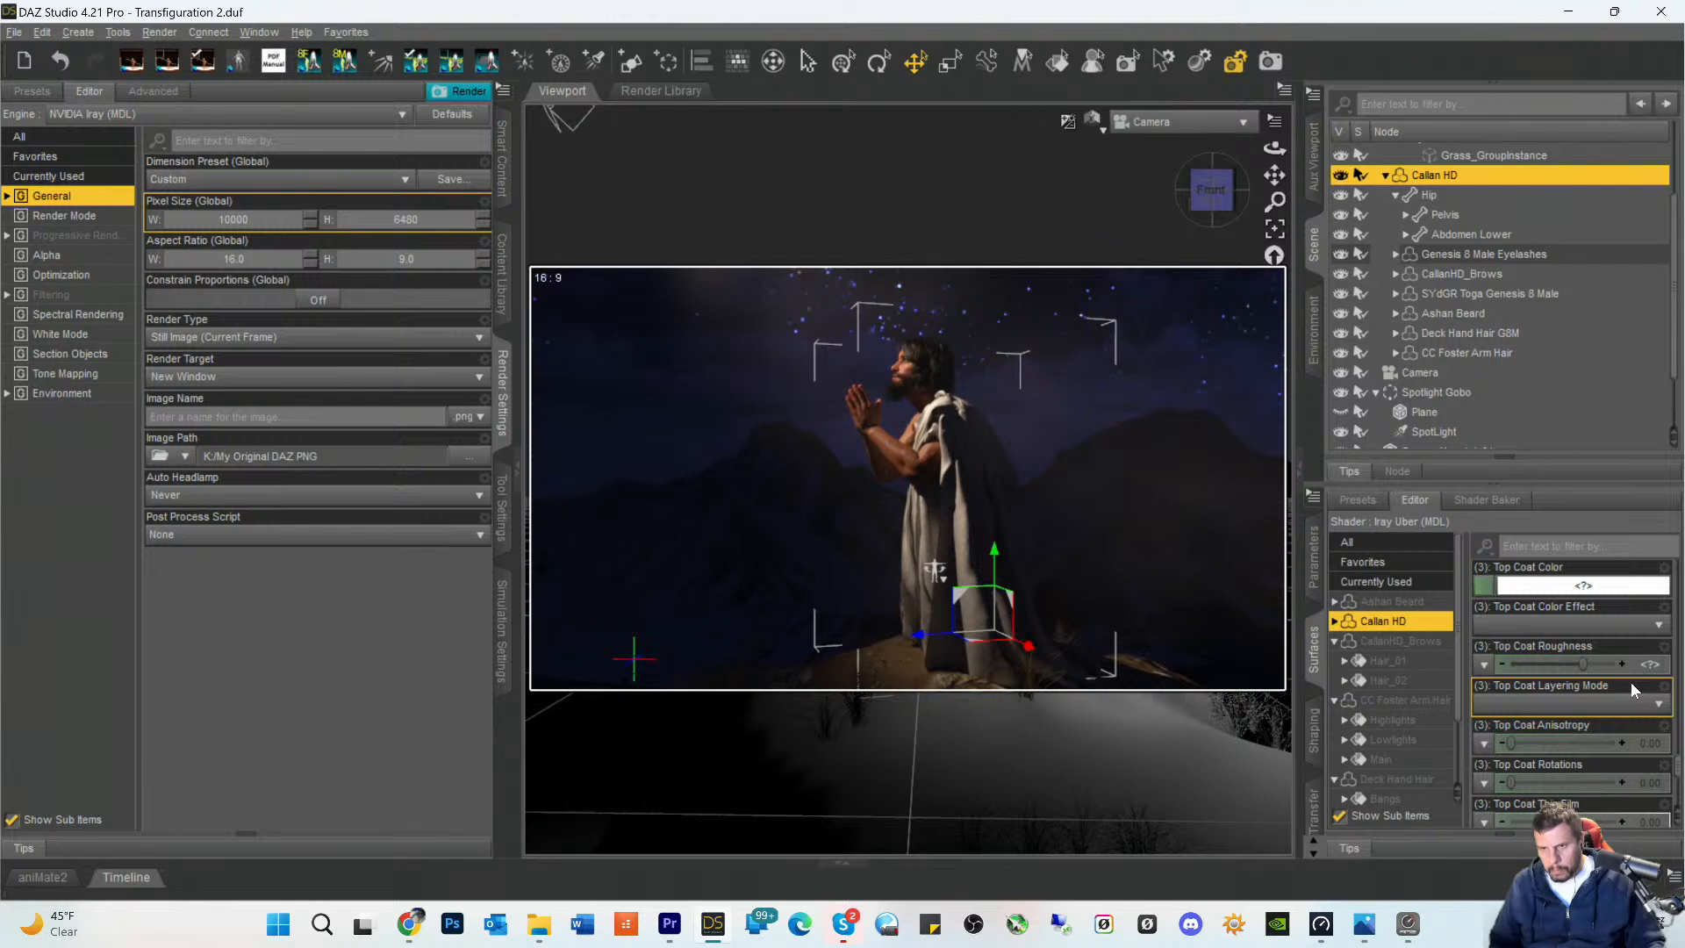
scroll(1631, 682, down, 6)
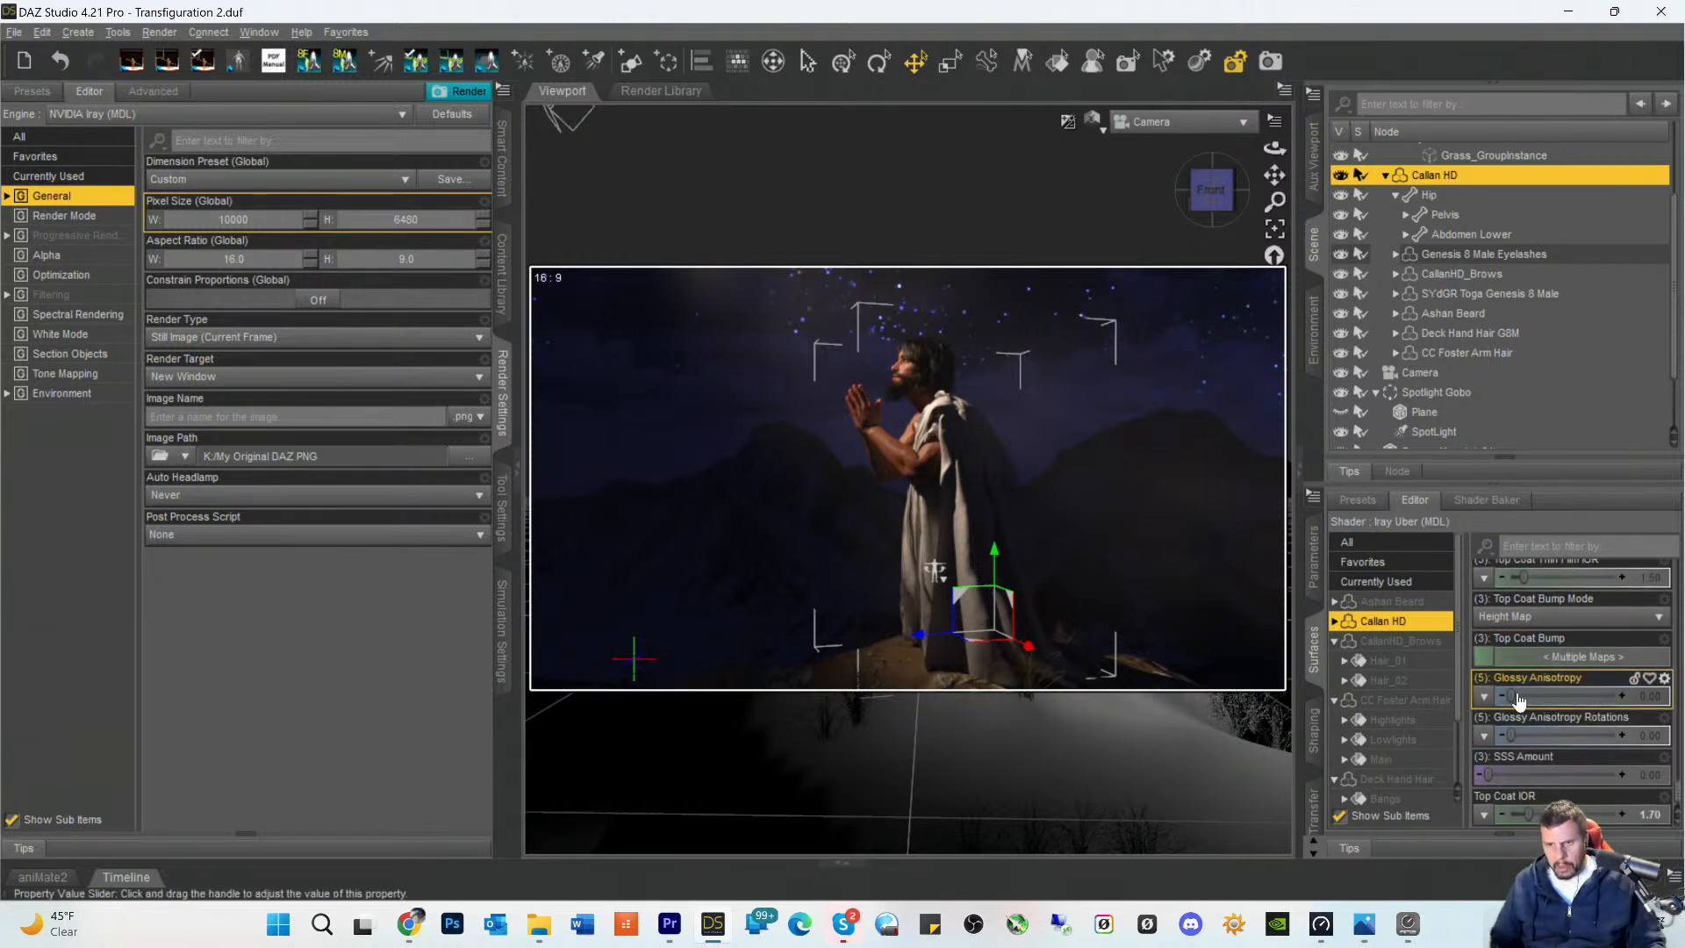
- Check the Callan HD figure's resolution level and subdivision parameters and save the scene
click(1316, 570)
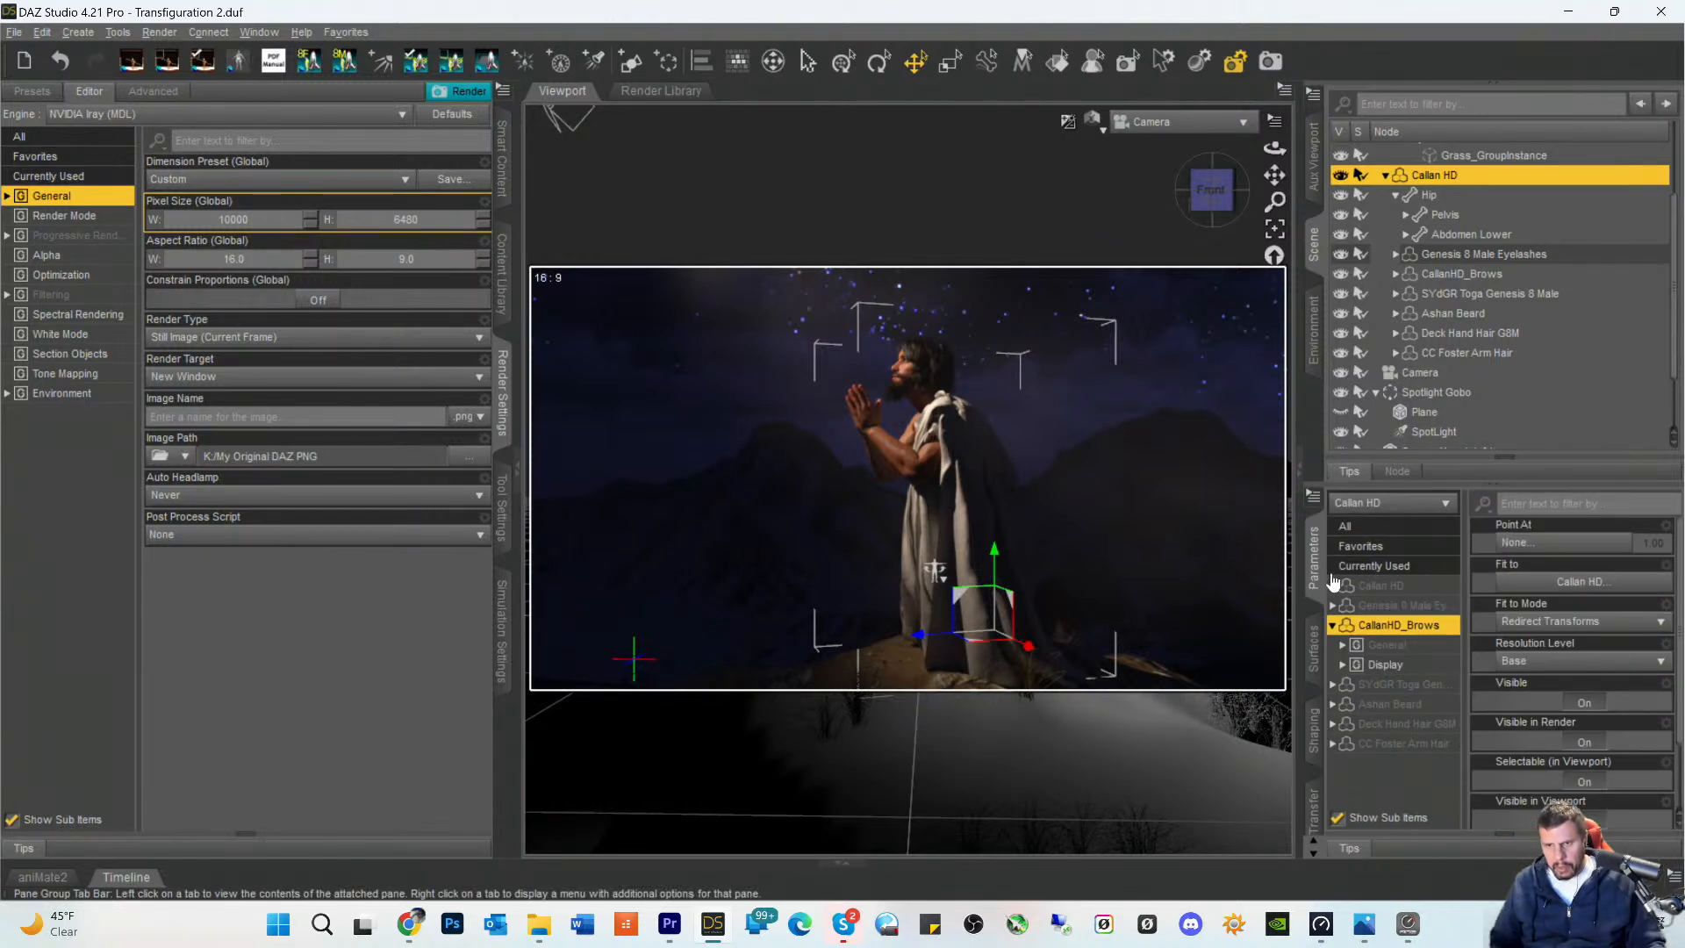
click(1380, 585)
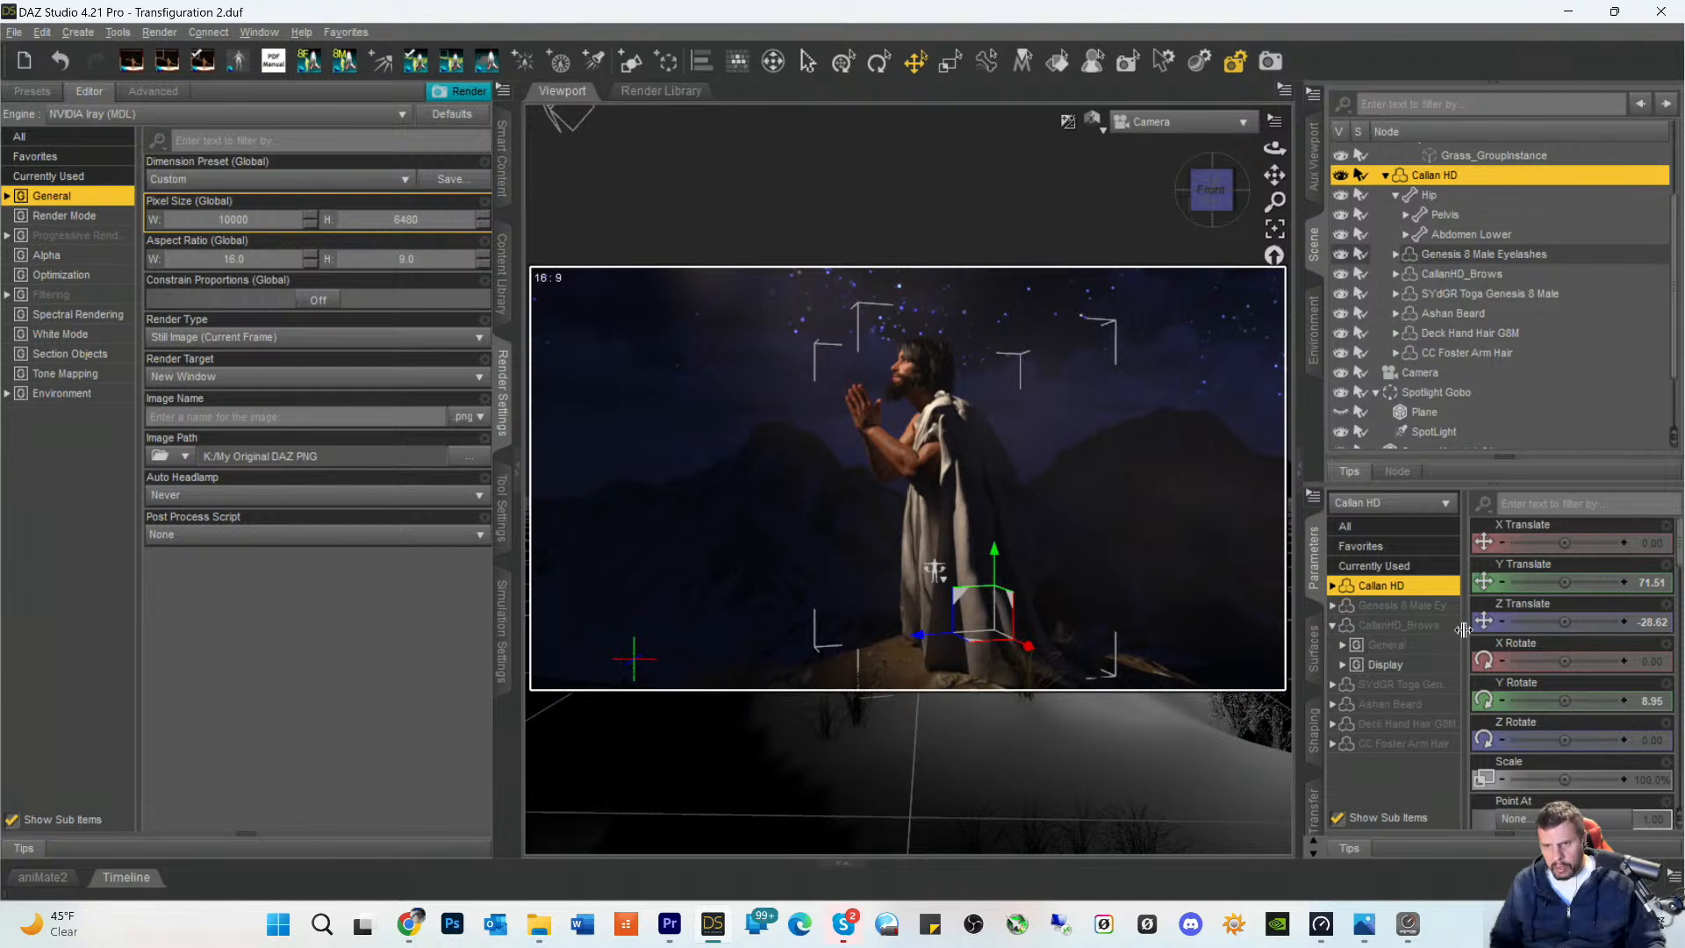
scroll(1592, 674, down, 3)
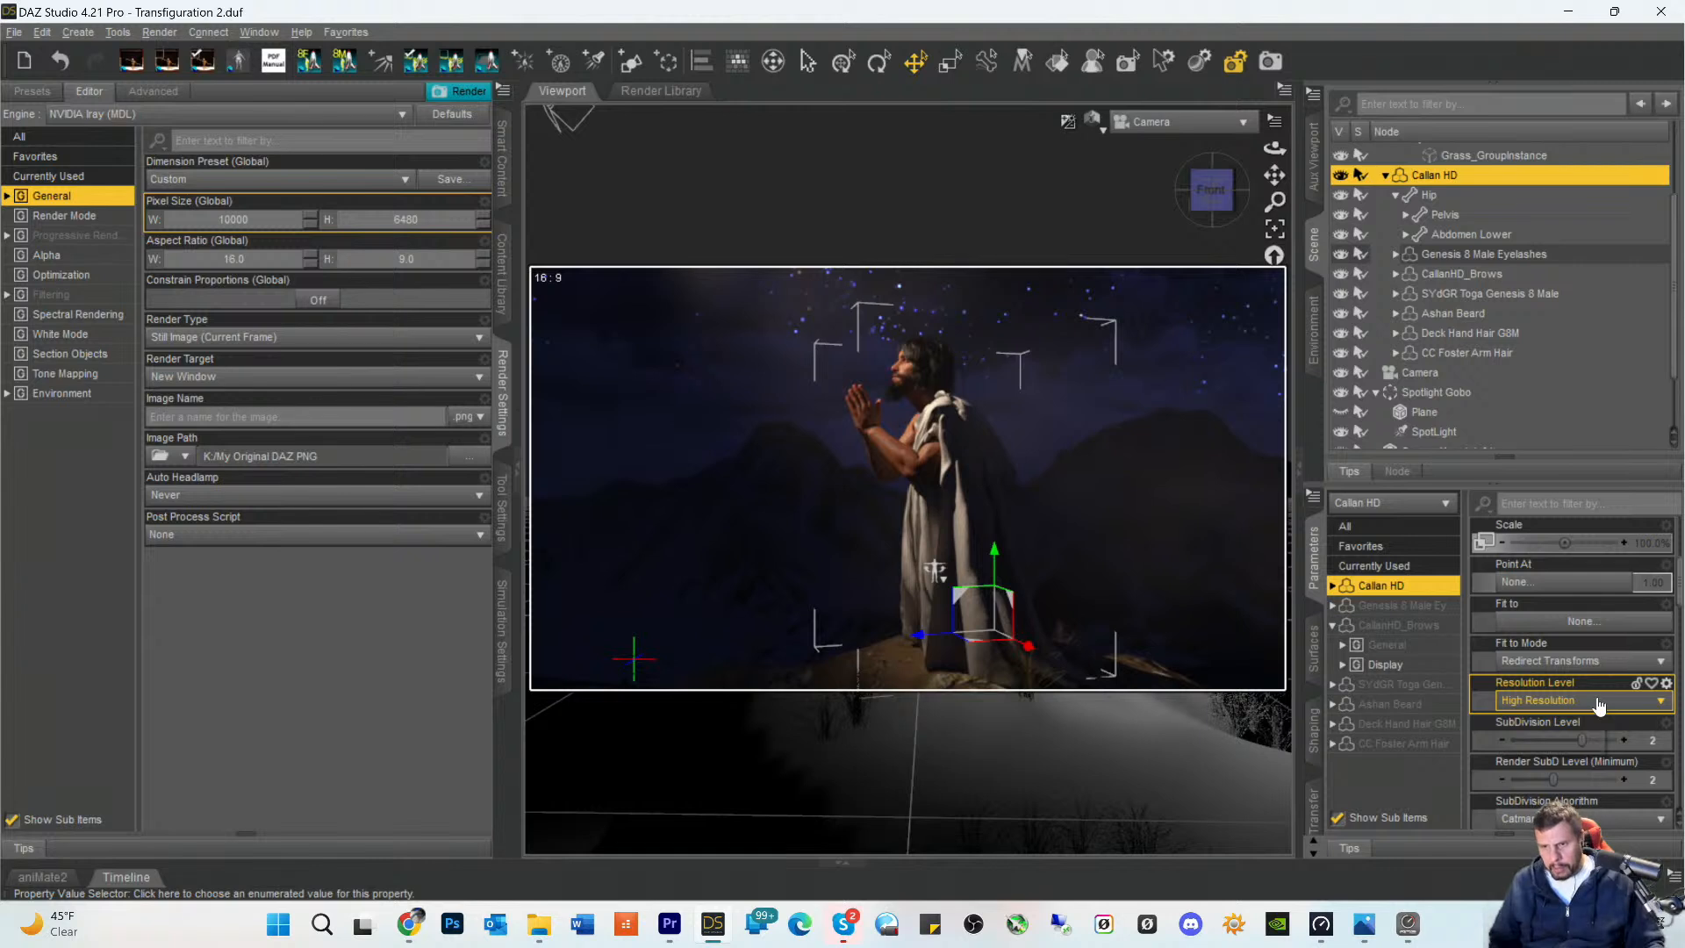
click(1391, 773)
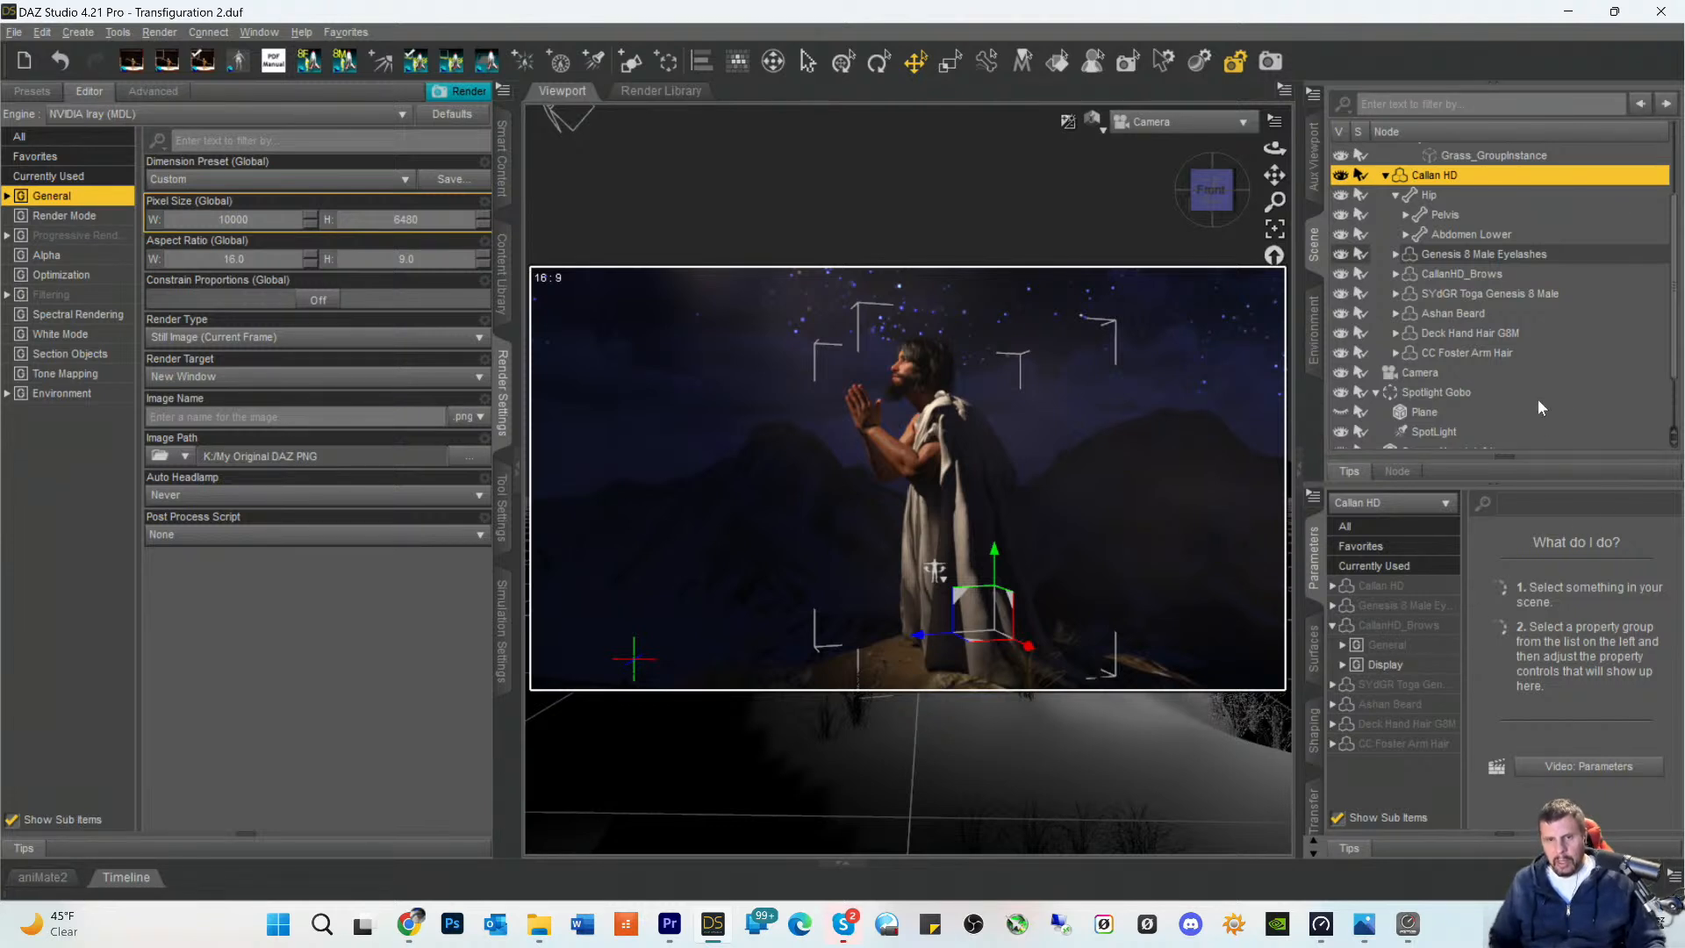
key(ctrl+s)
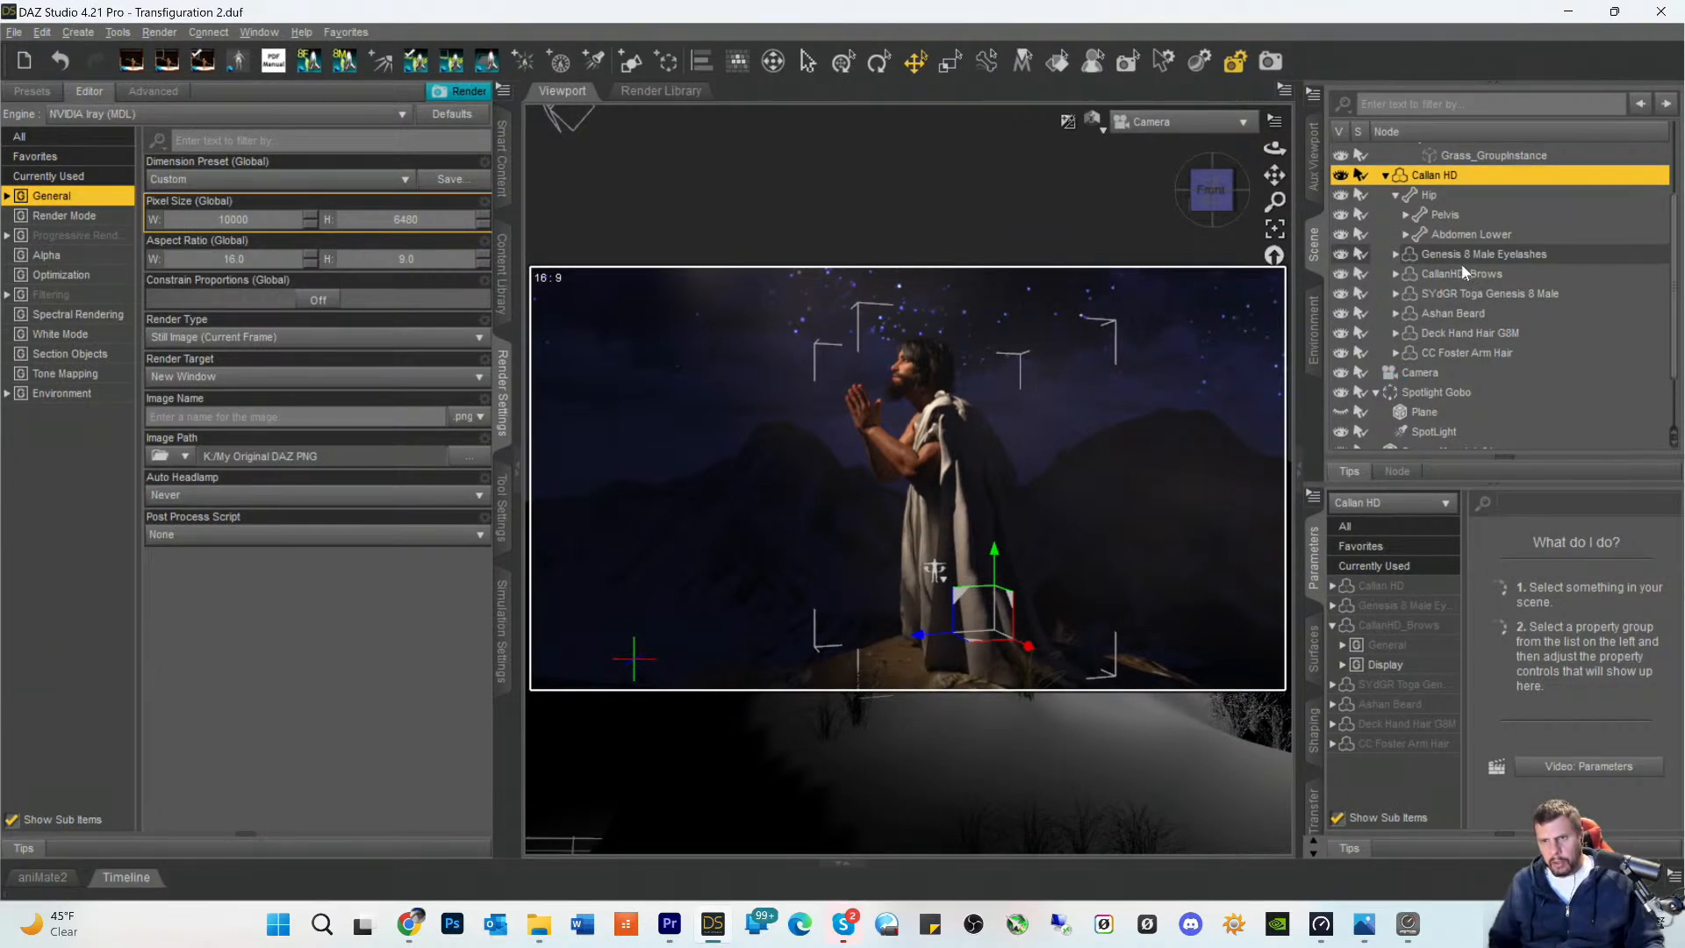
- Select the surfaces of the SYdGR Toga Genesis 8 Male and search the surface presets for "linen"
click(1461, 293)
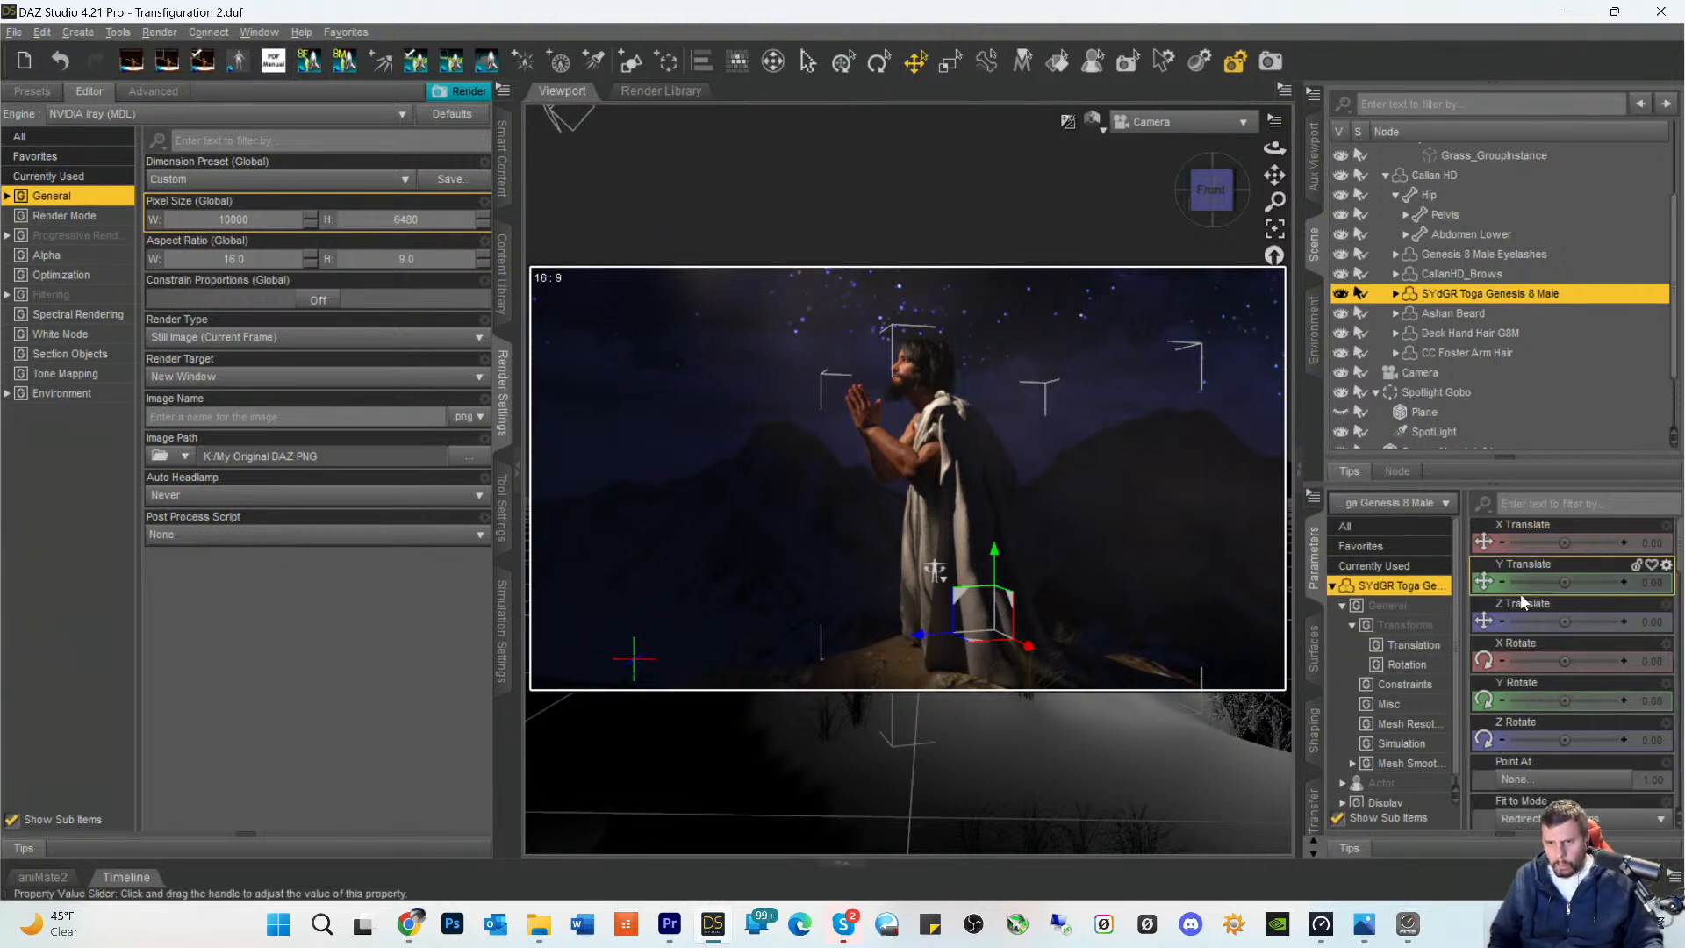
click(1311, 667)
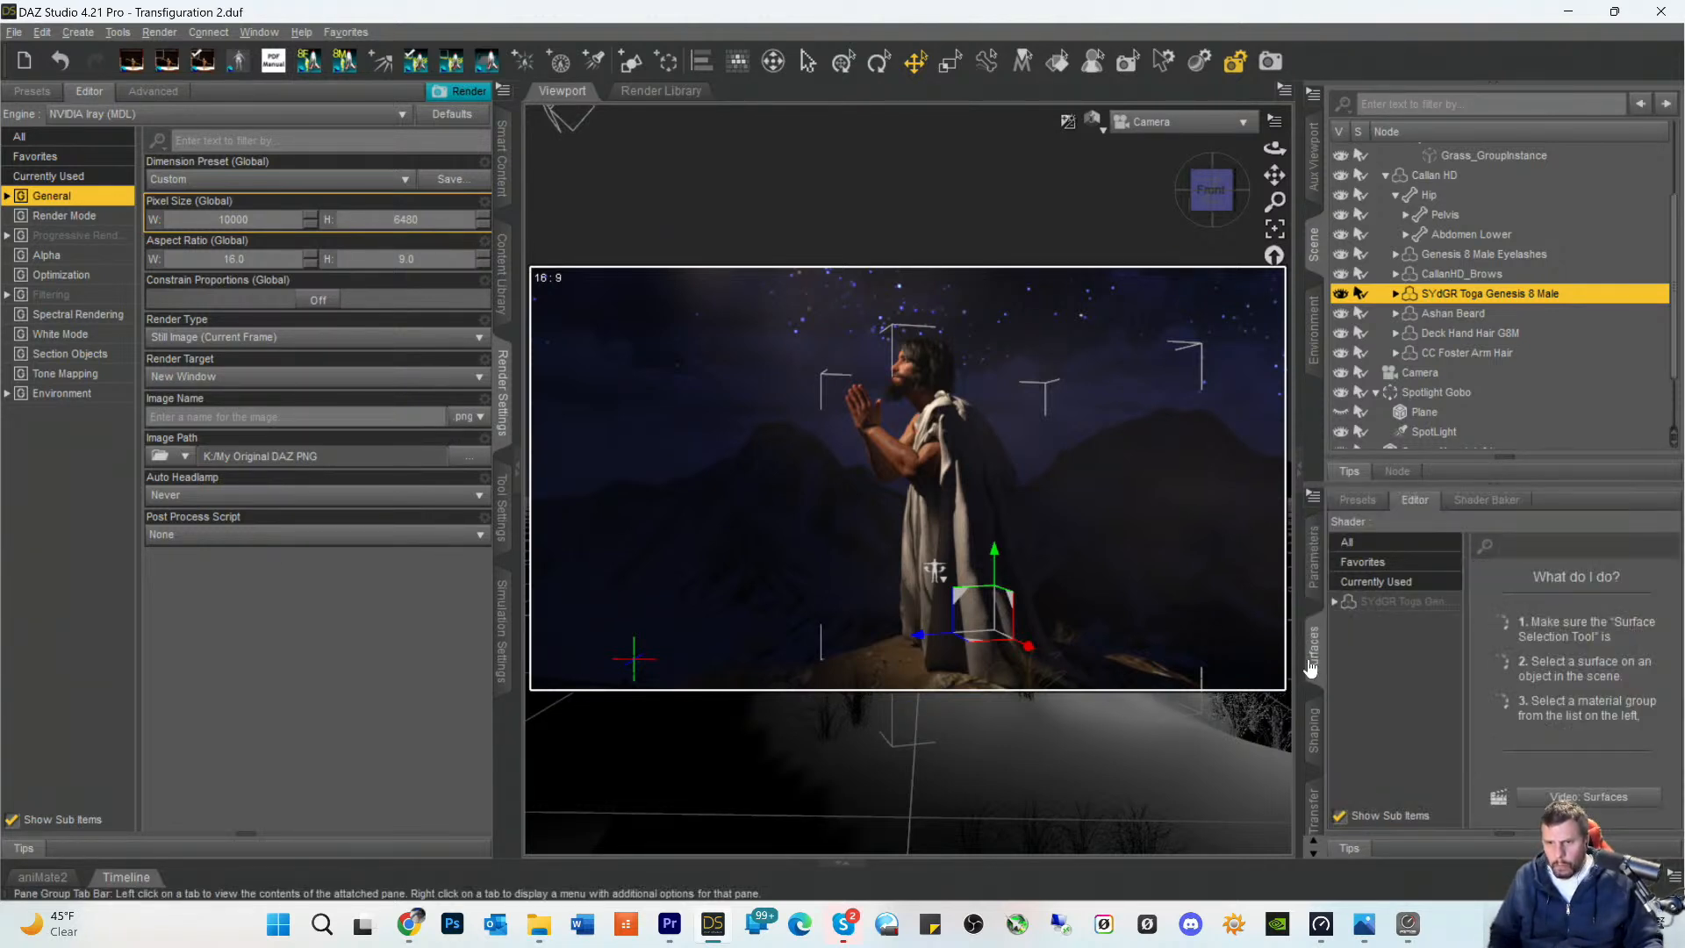
click(1387, 607)
click(1354, 503)
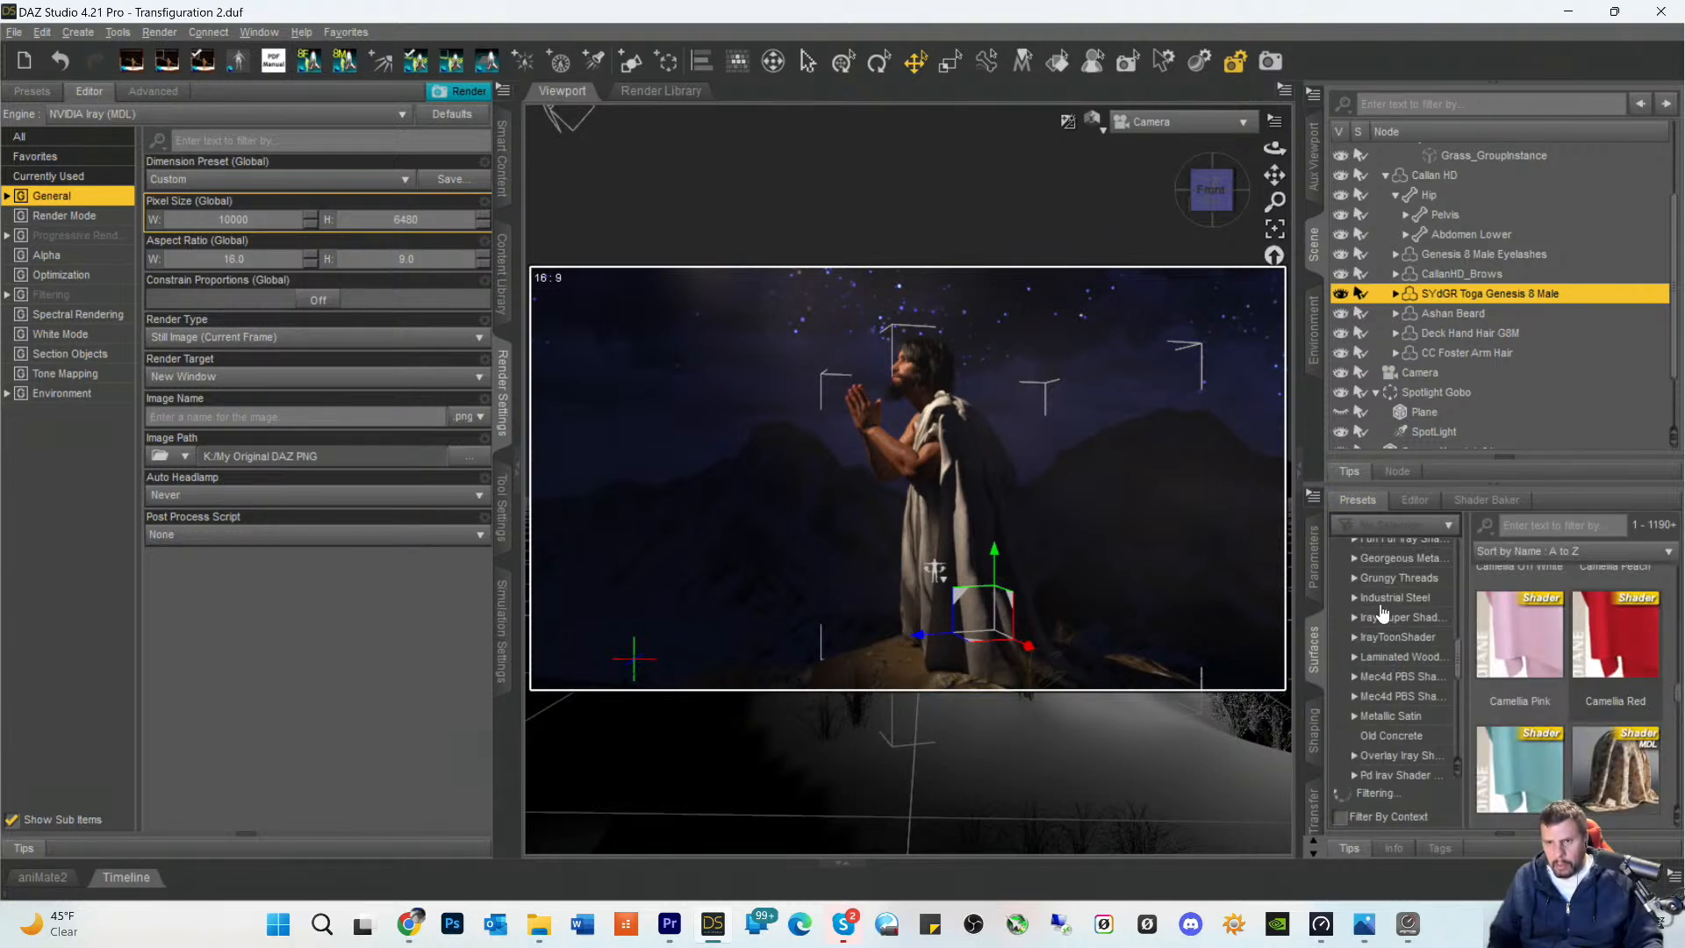
click(1521, 530)
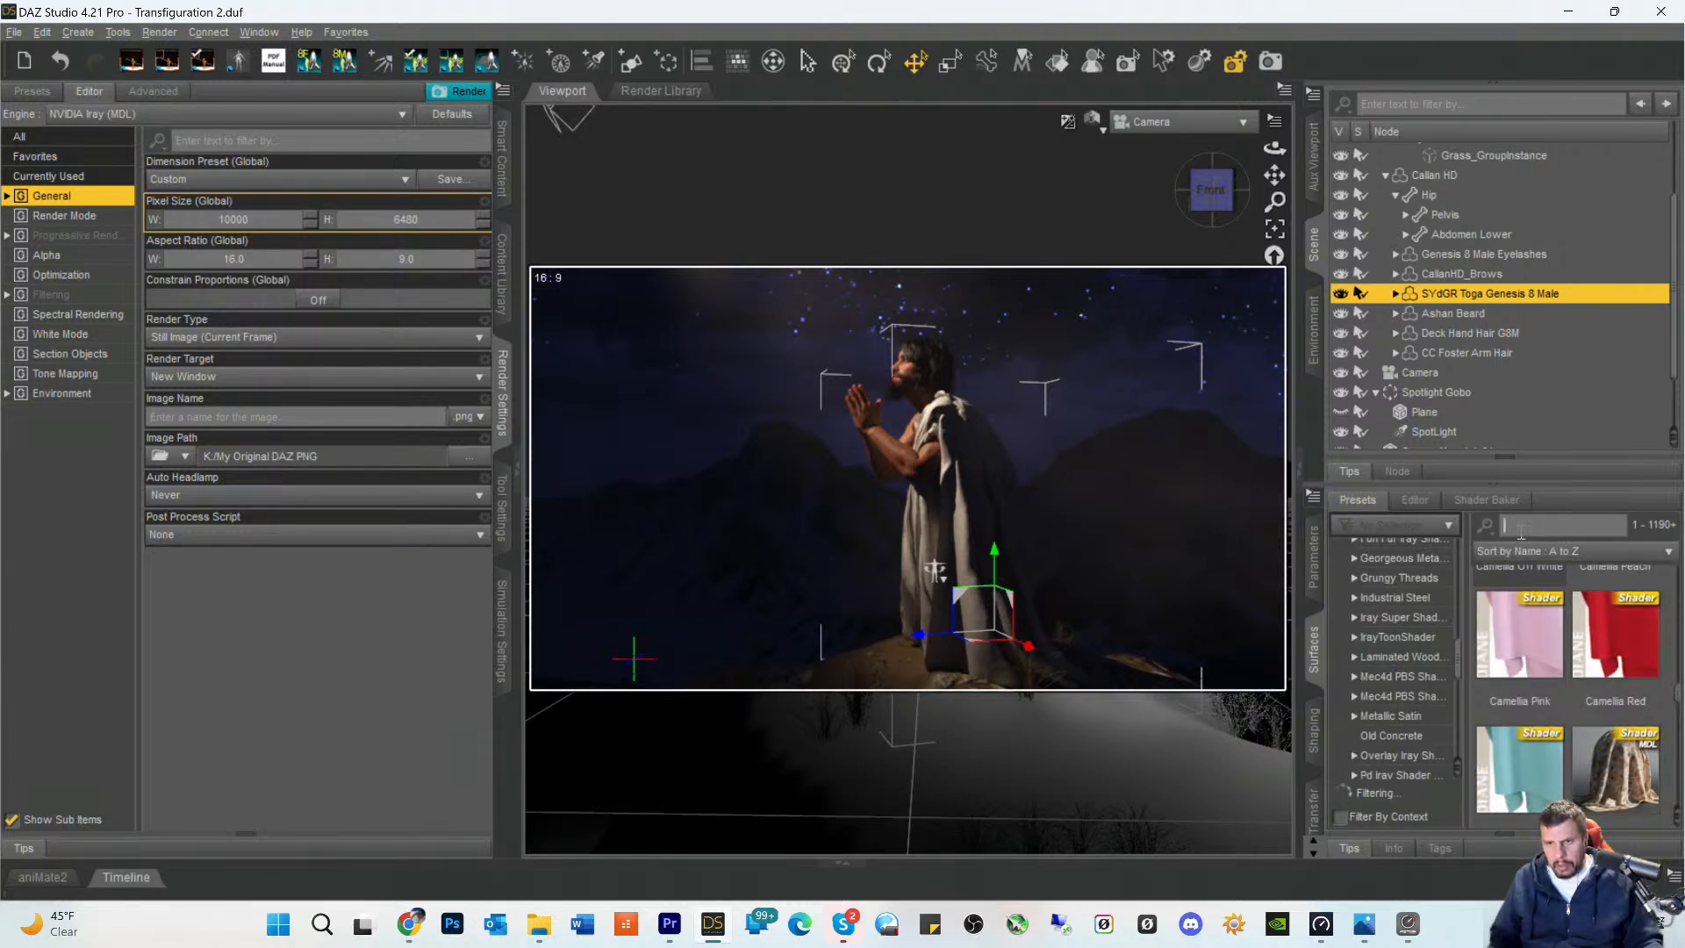
text(linen)
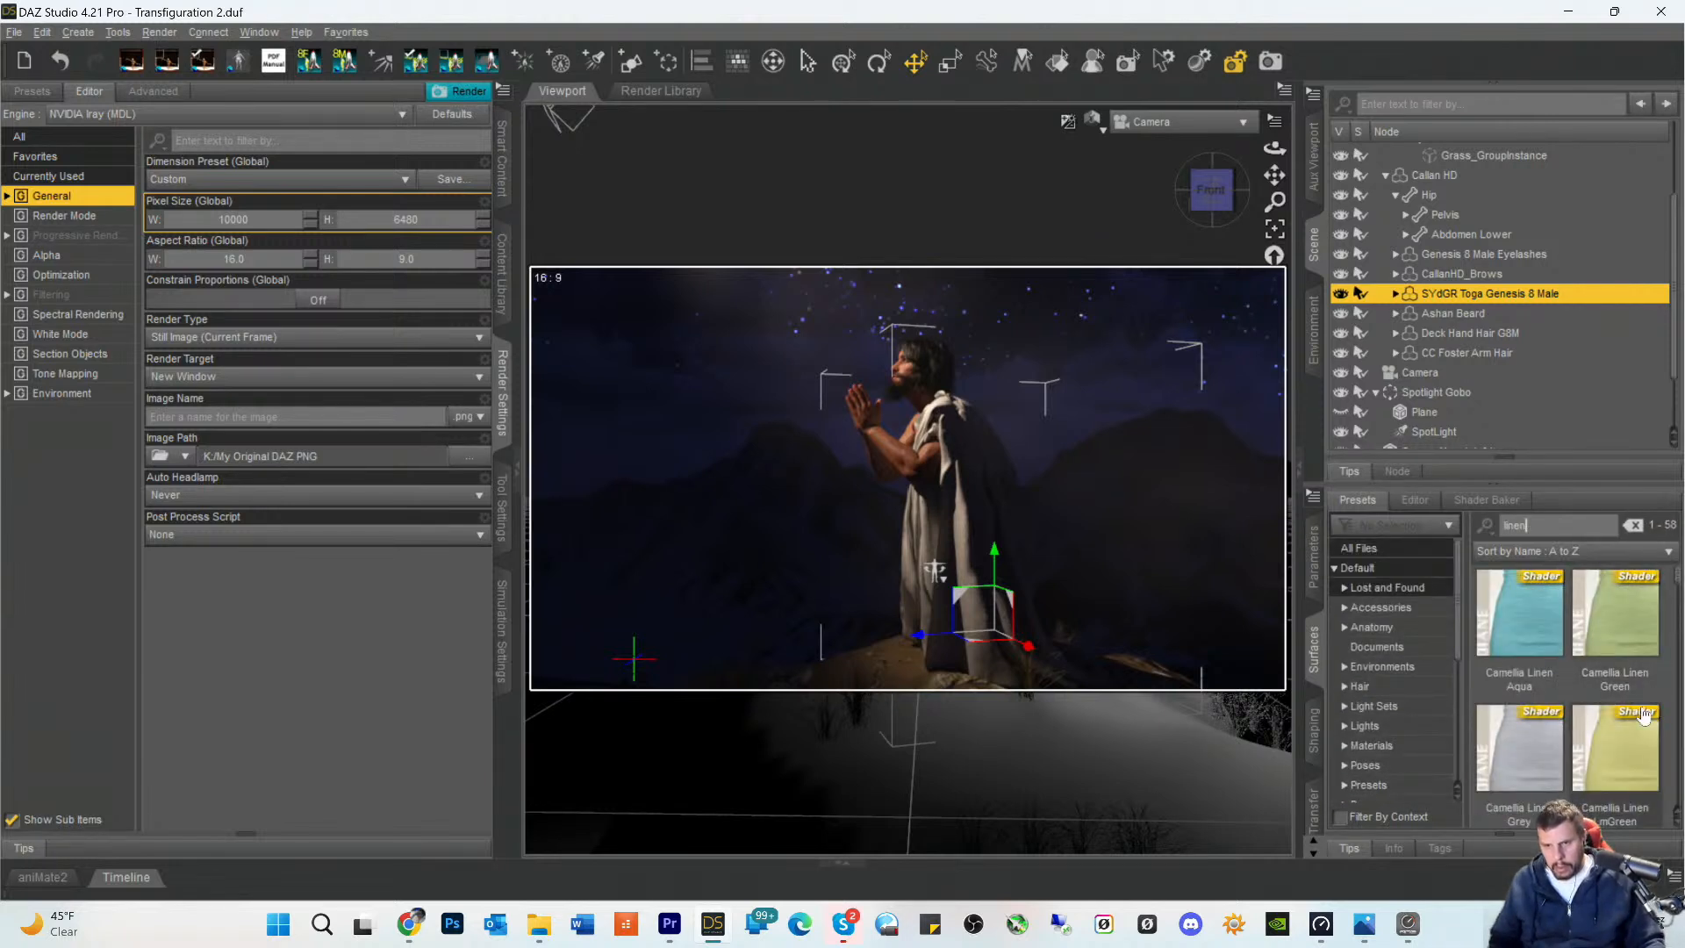
- Apply the Camellia Linen White shader to the toga and save the scene
scroll(1396, 724, down, 2)
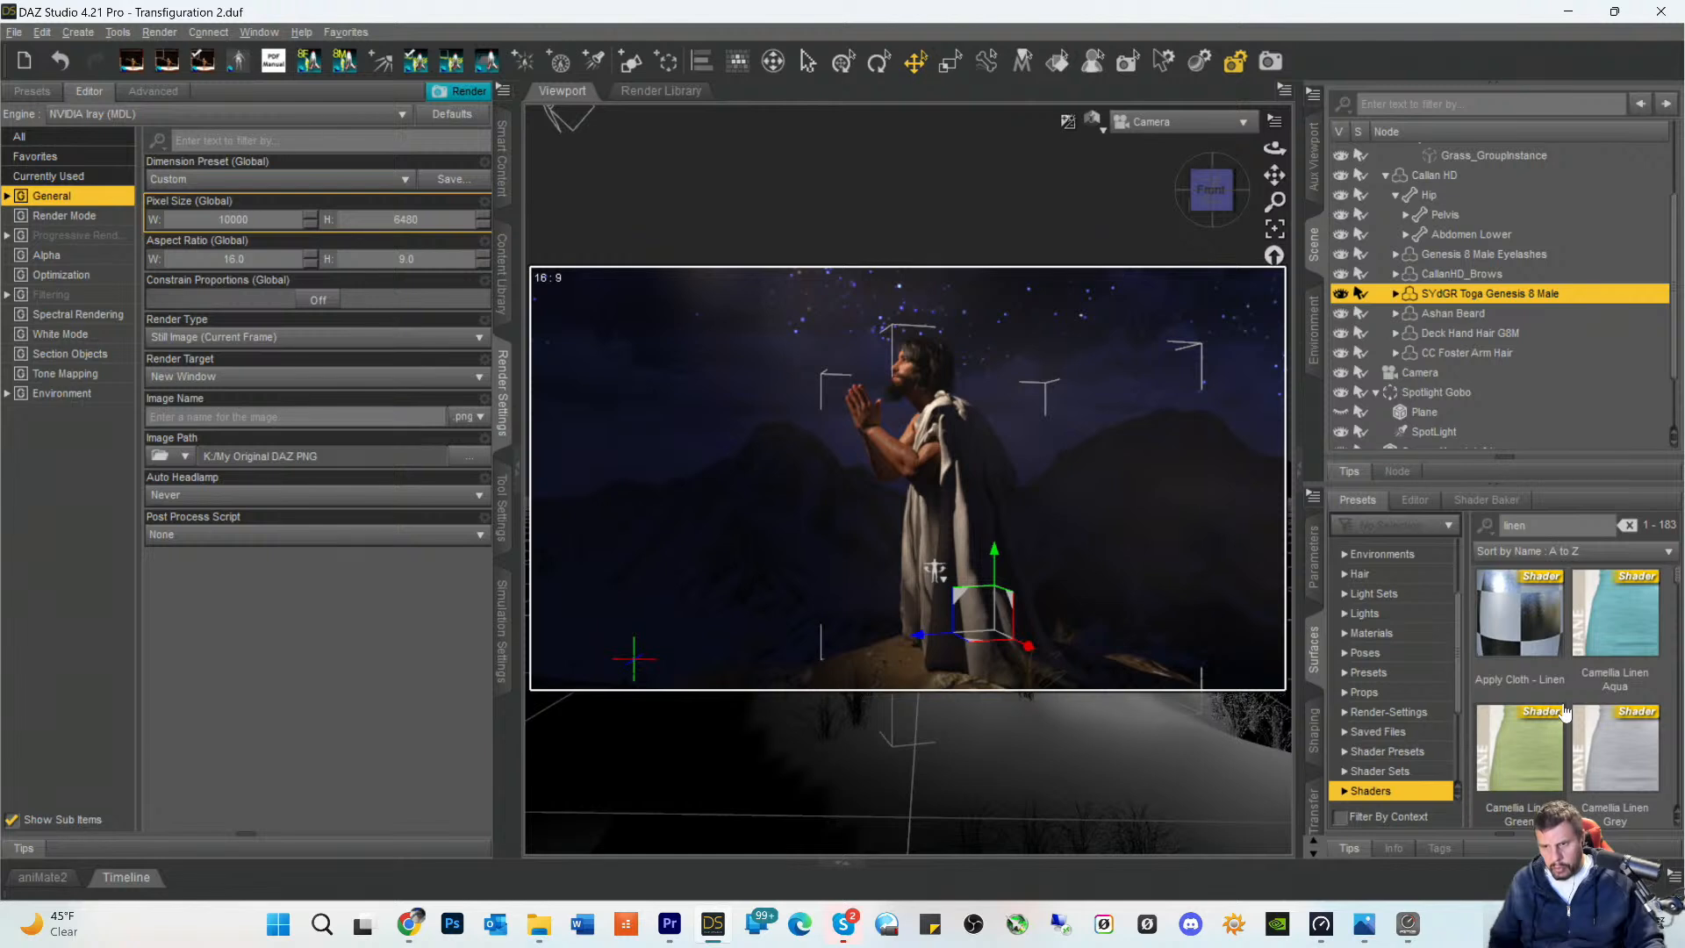
scroll(1612, 740, down, 5)
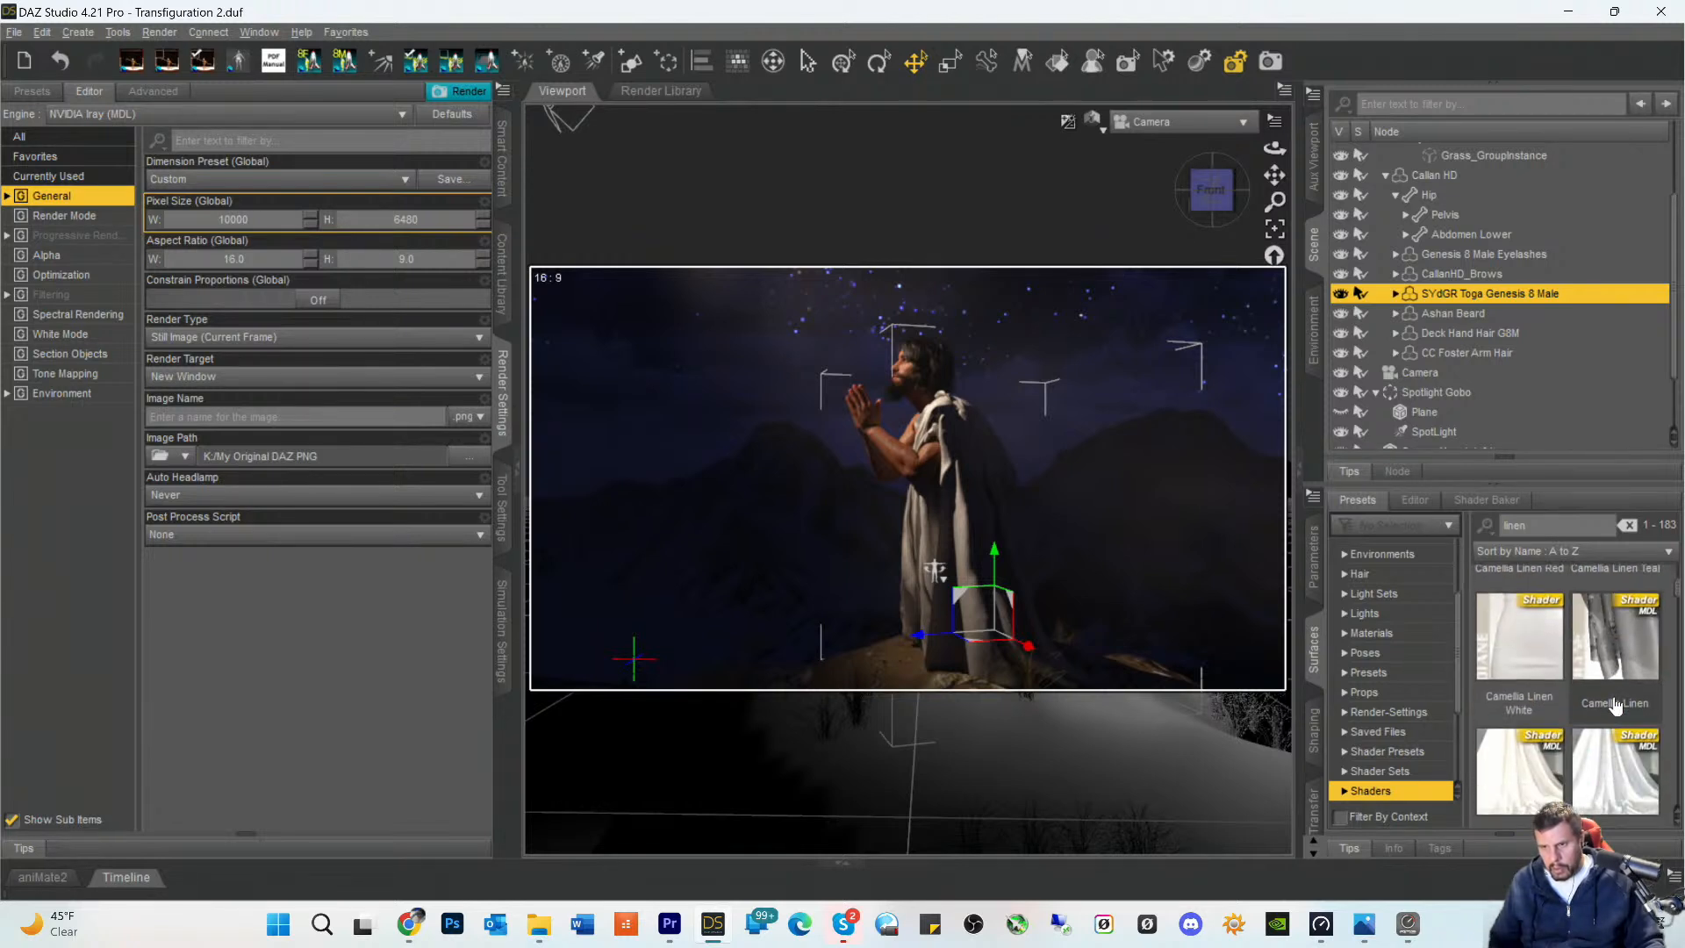
double_click(1524, 657)
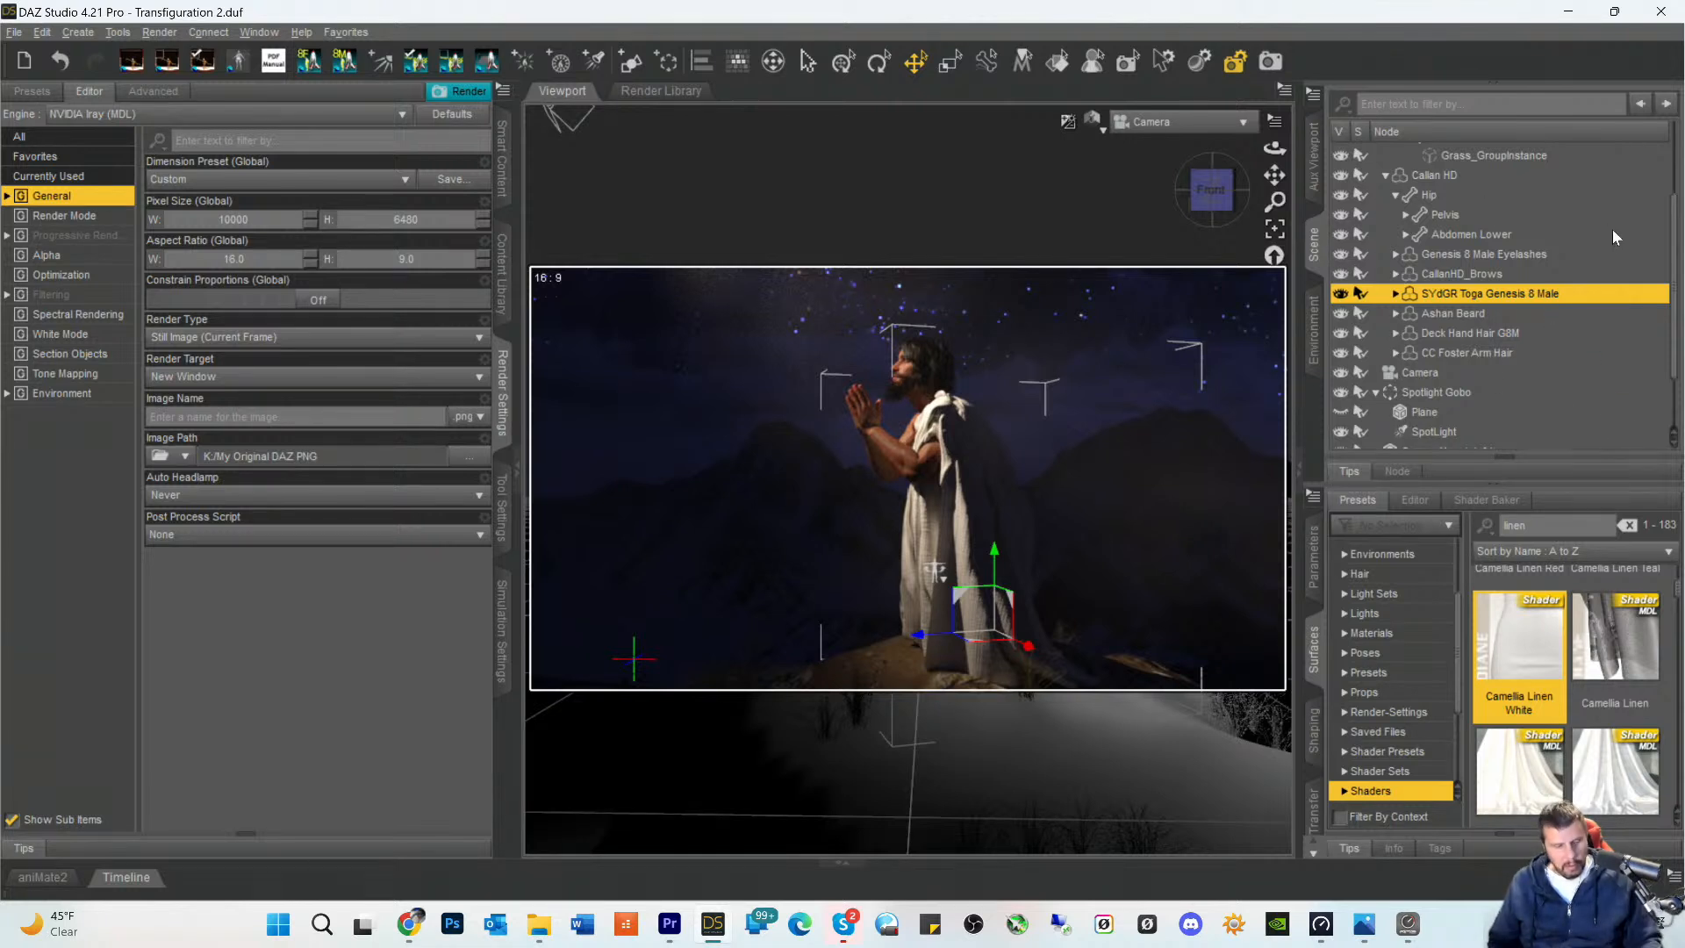
key(ctrl+s)
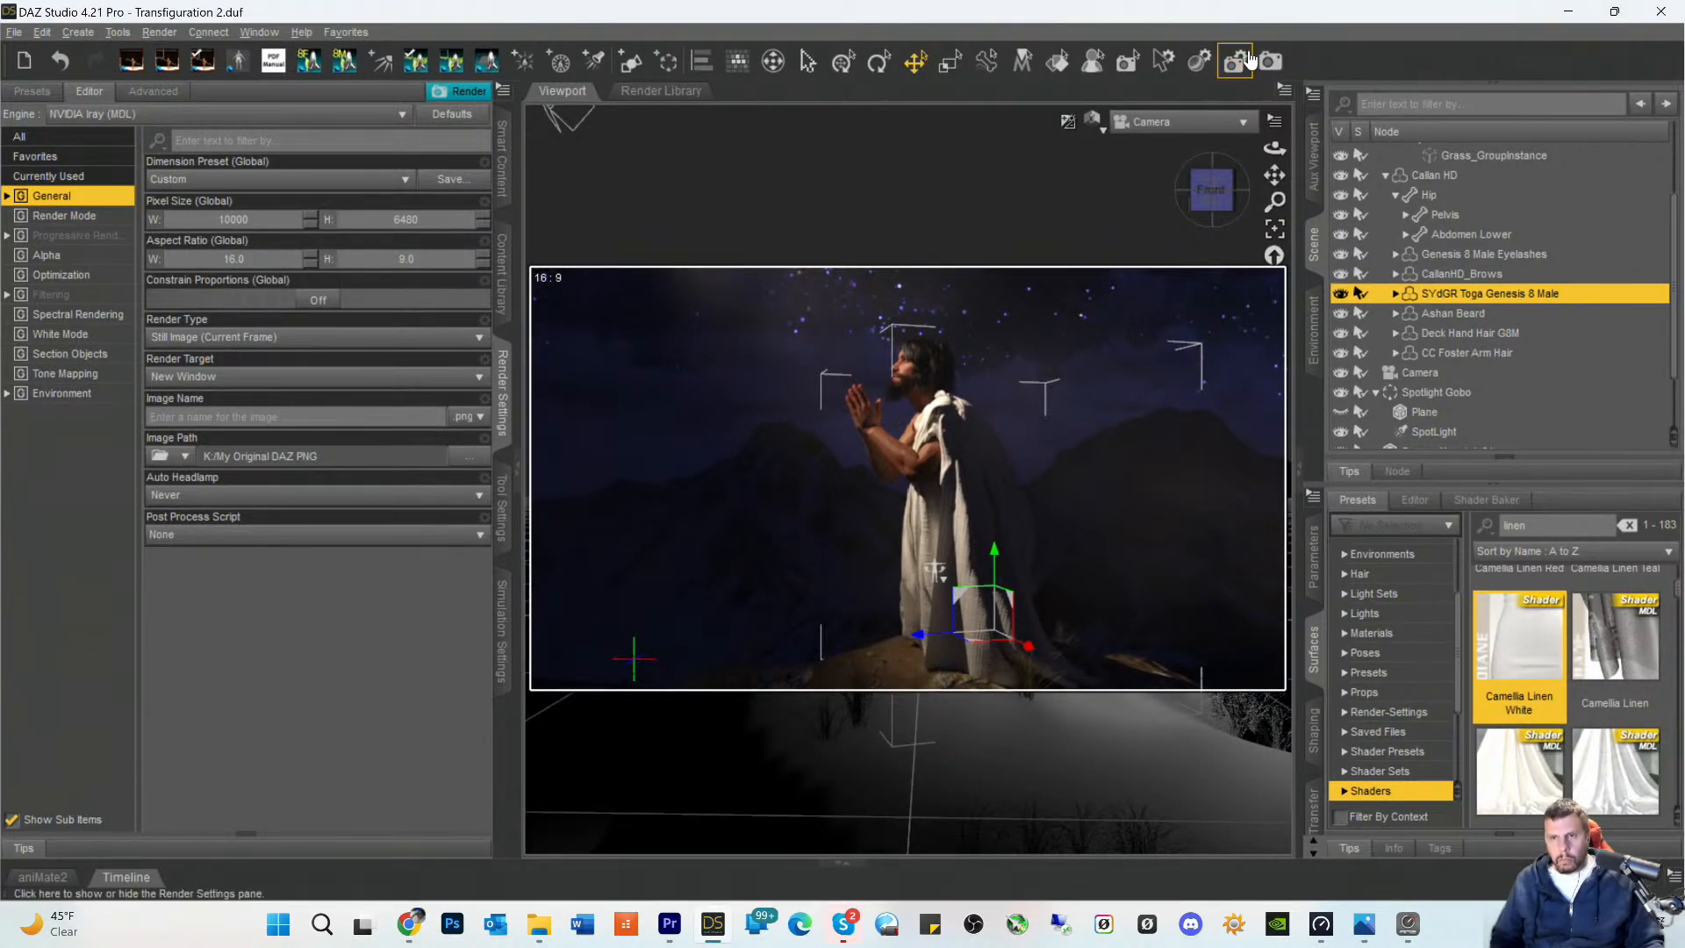
- Render the scene and inspect the figure's face, beard and toga shoulder in the developing image
click(1271, 61)
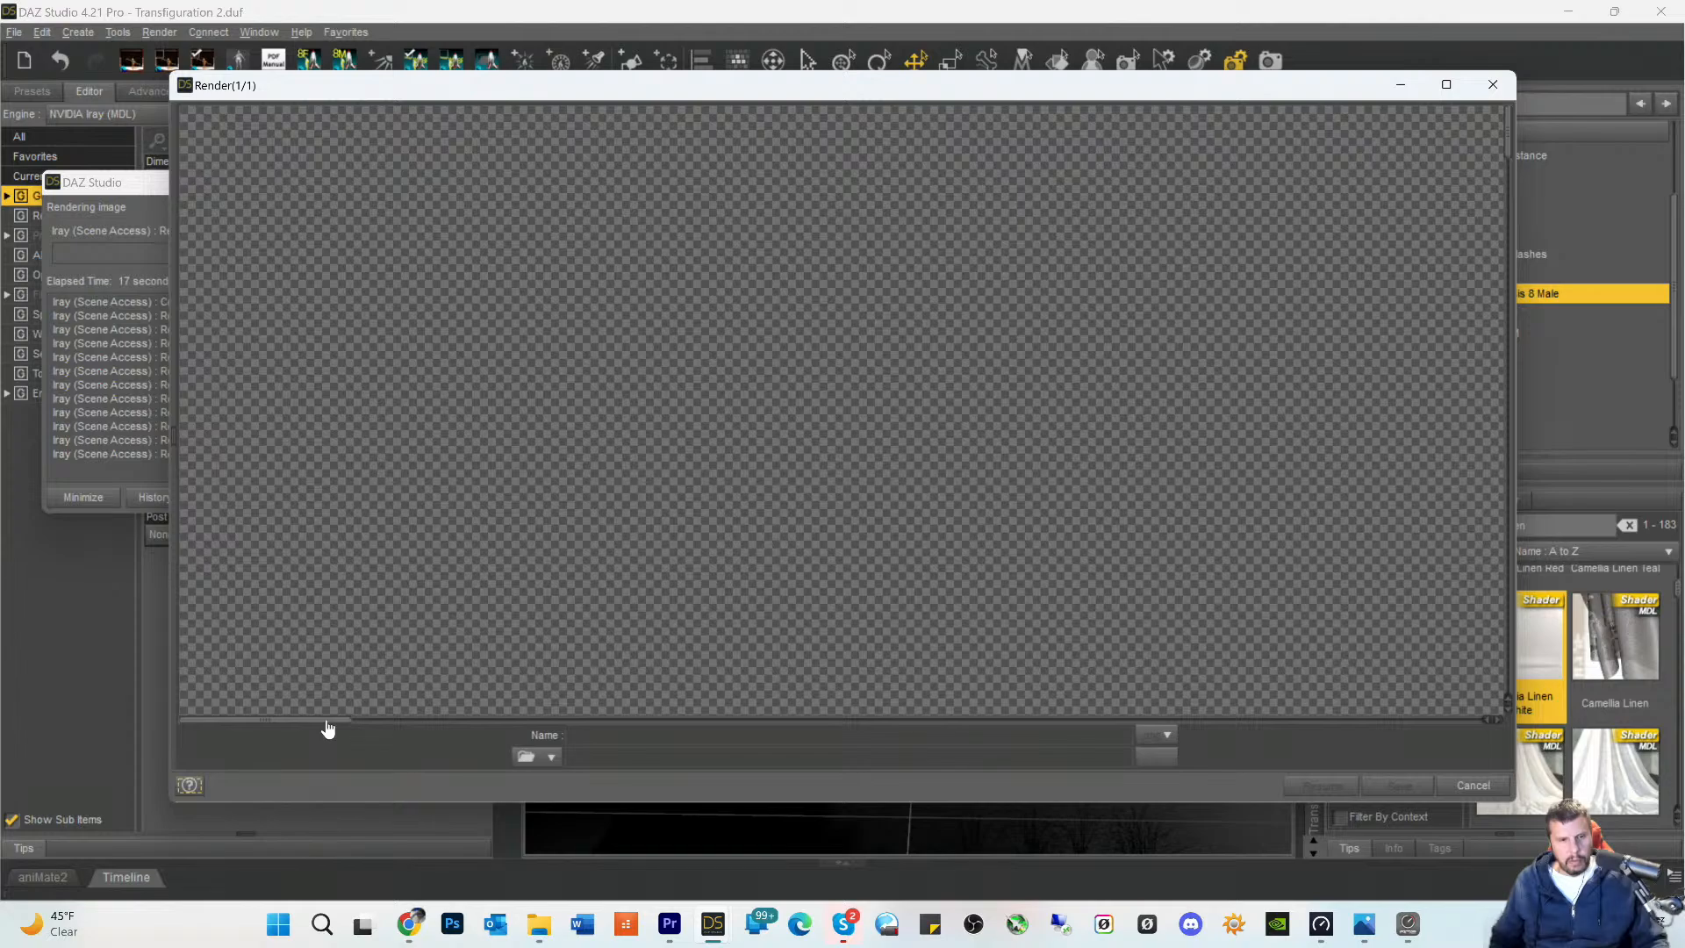
drag(327, 729, 1004, 741)
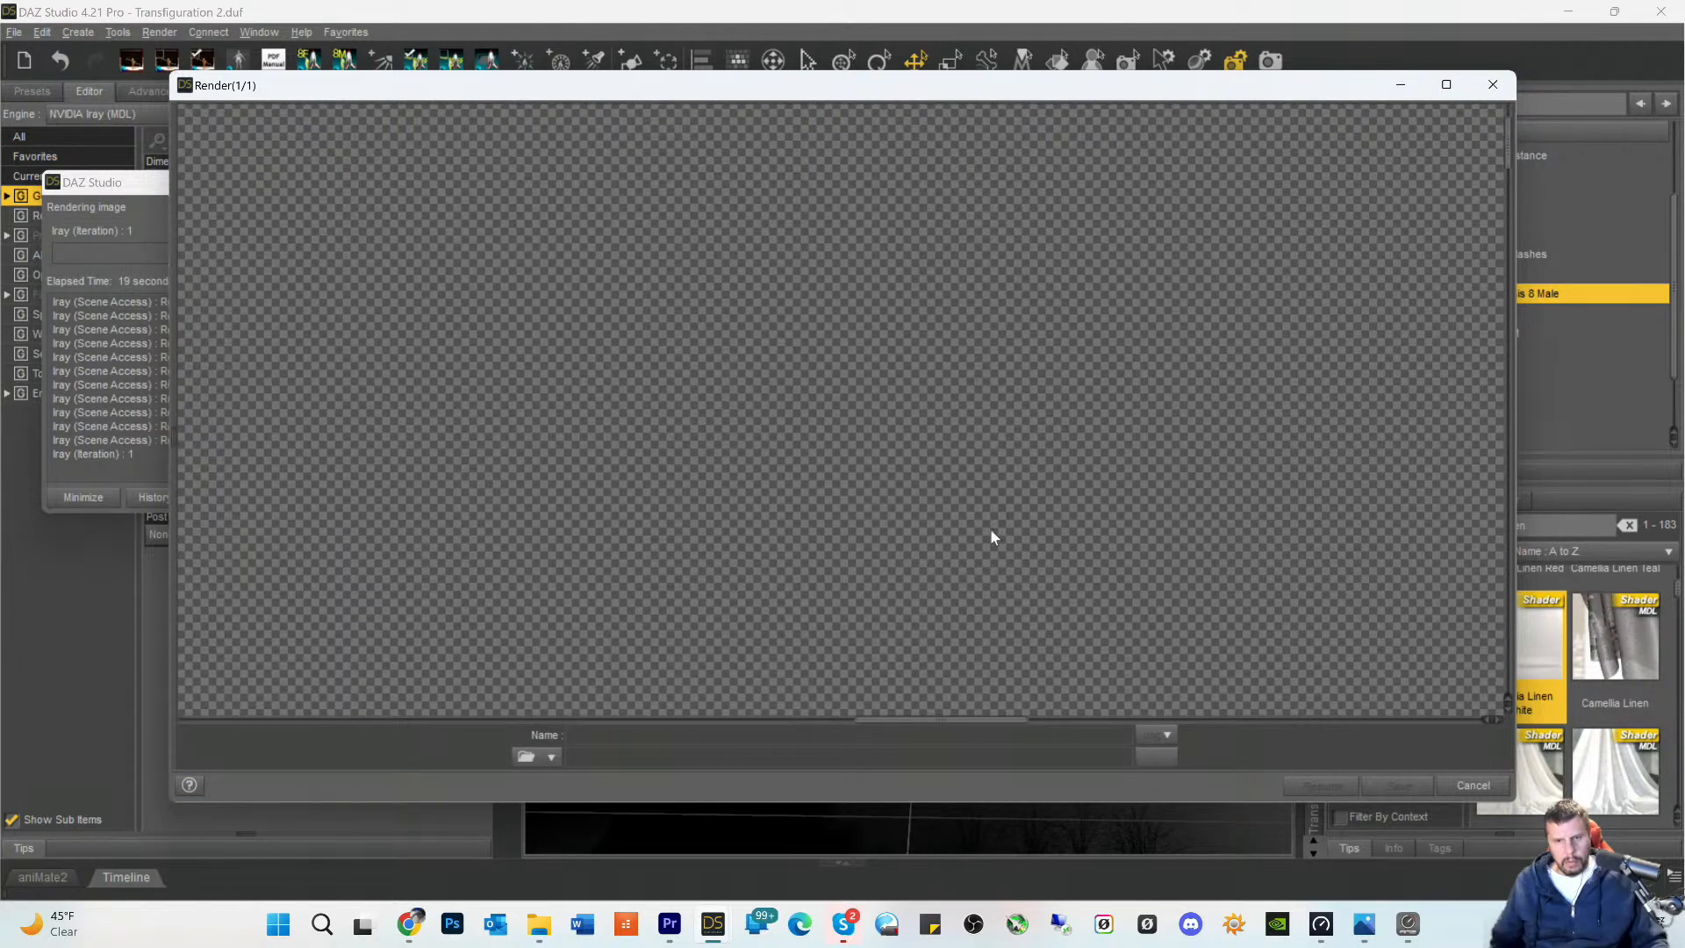
scroll(992, 530, down, 5)
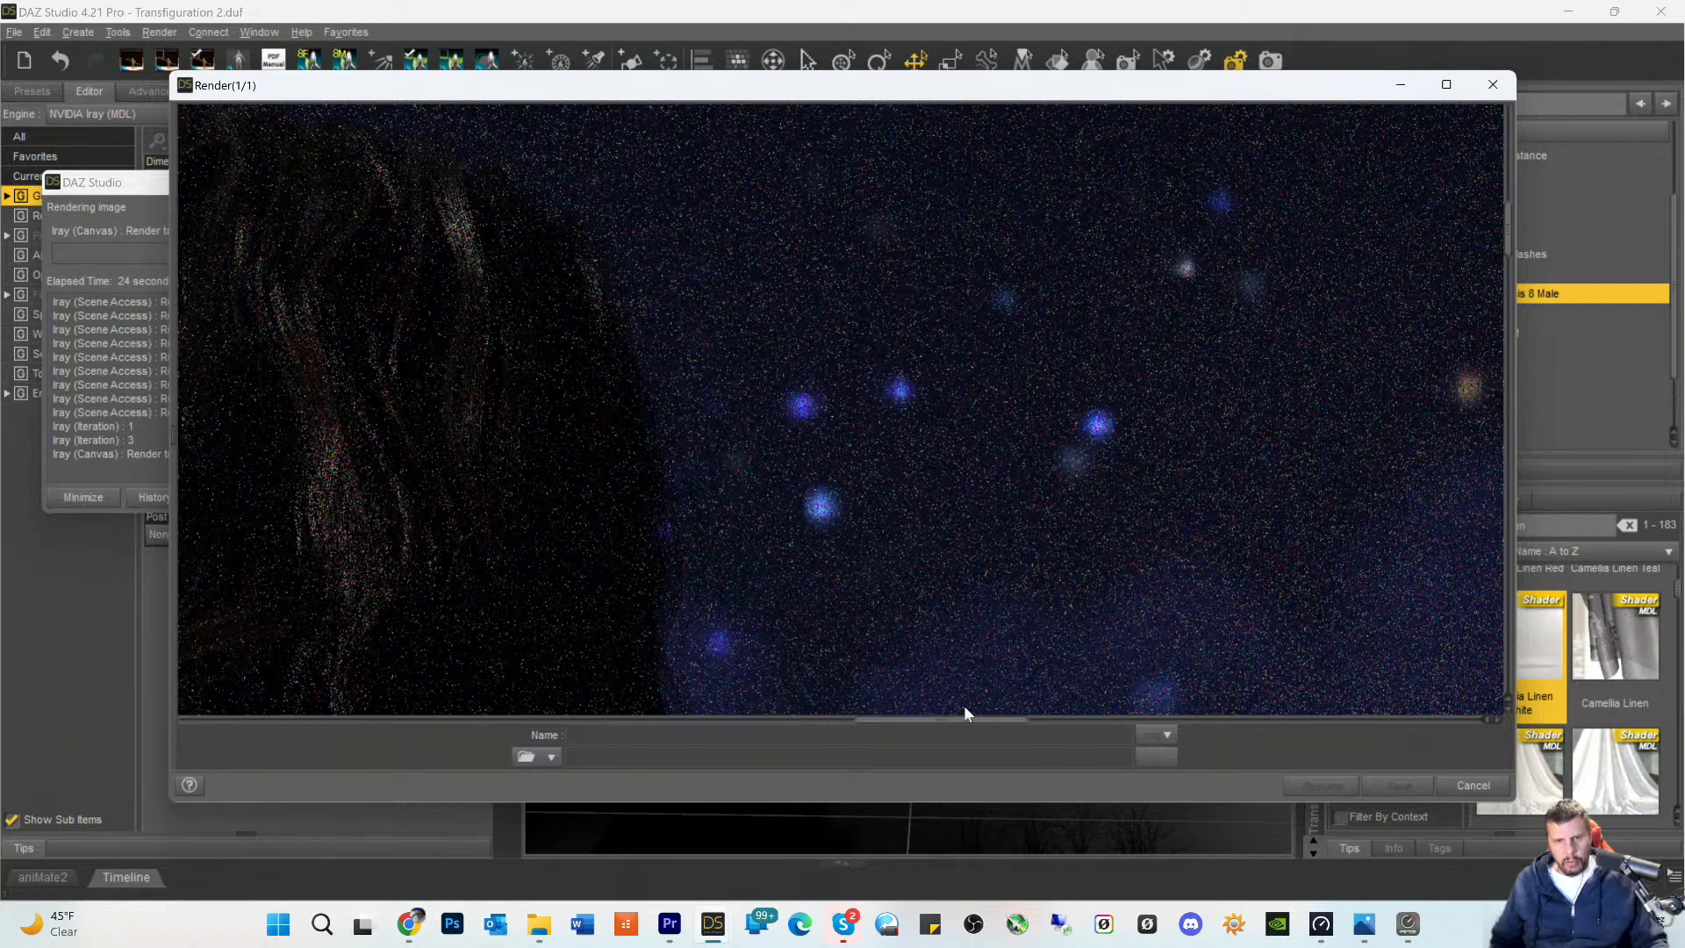
drag(960, 722, 878, 711)
scroll(998, 577, down, 10)
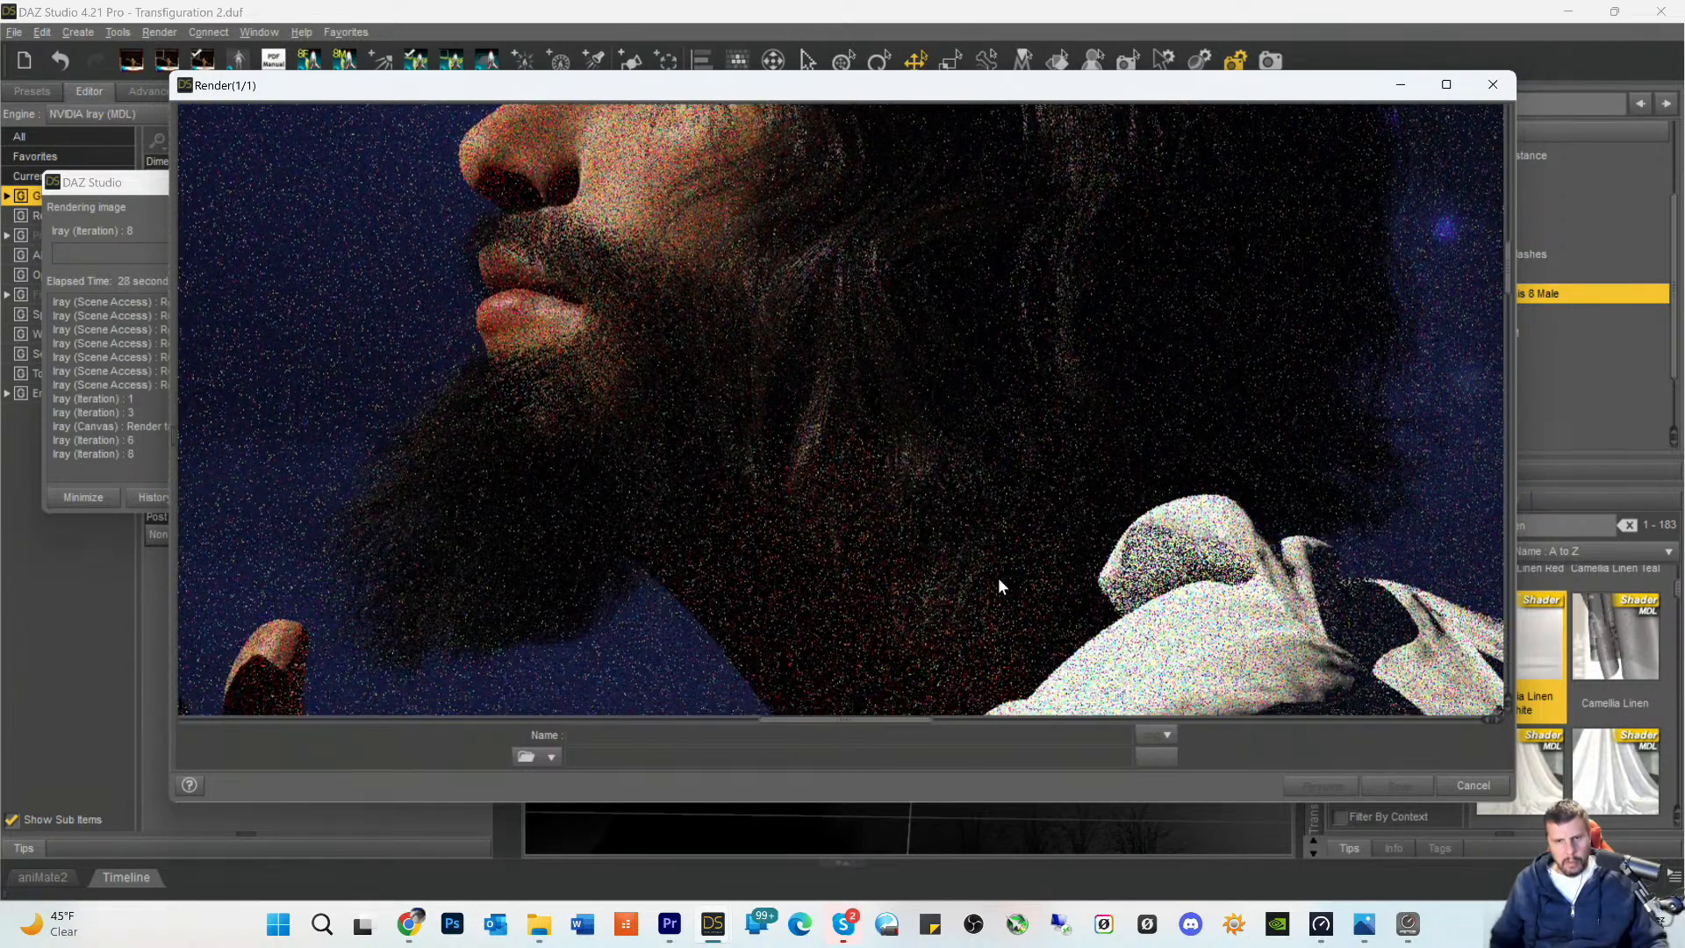
- Examine the linen texture on the toga's shoulder, folds and hanging drape in the developing render
scroll(1082, 555, down, 8)
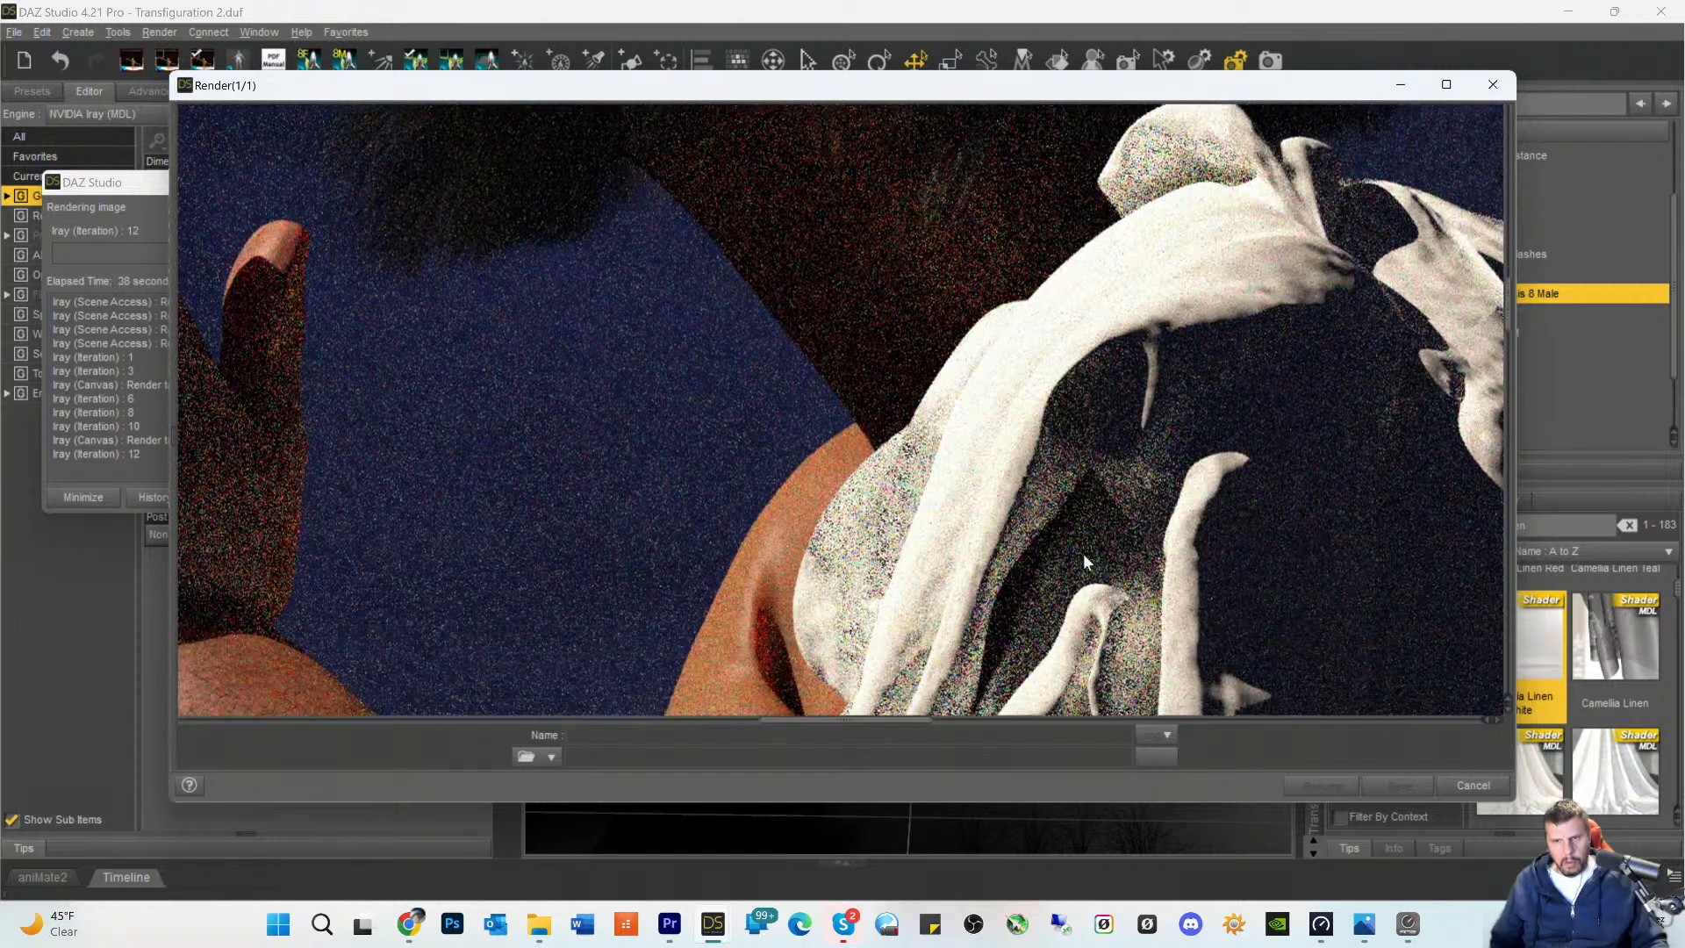
scroll(1082, 551, down, 5)
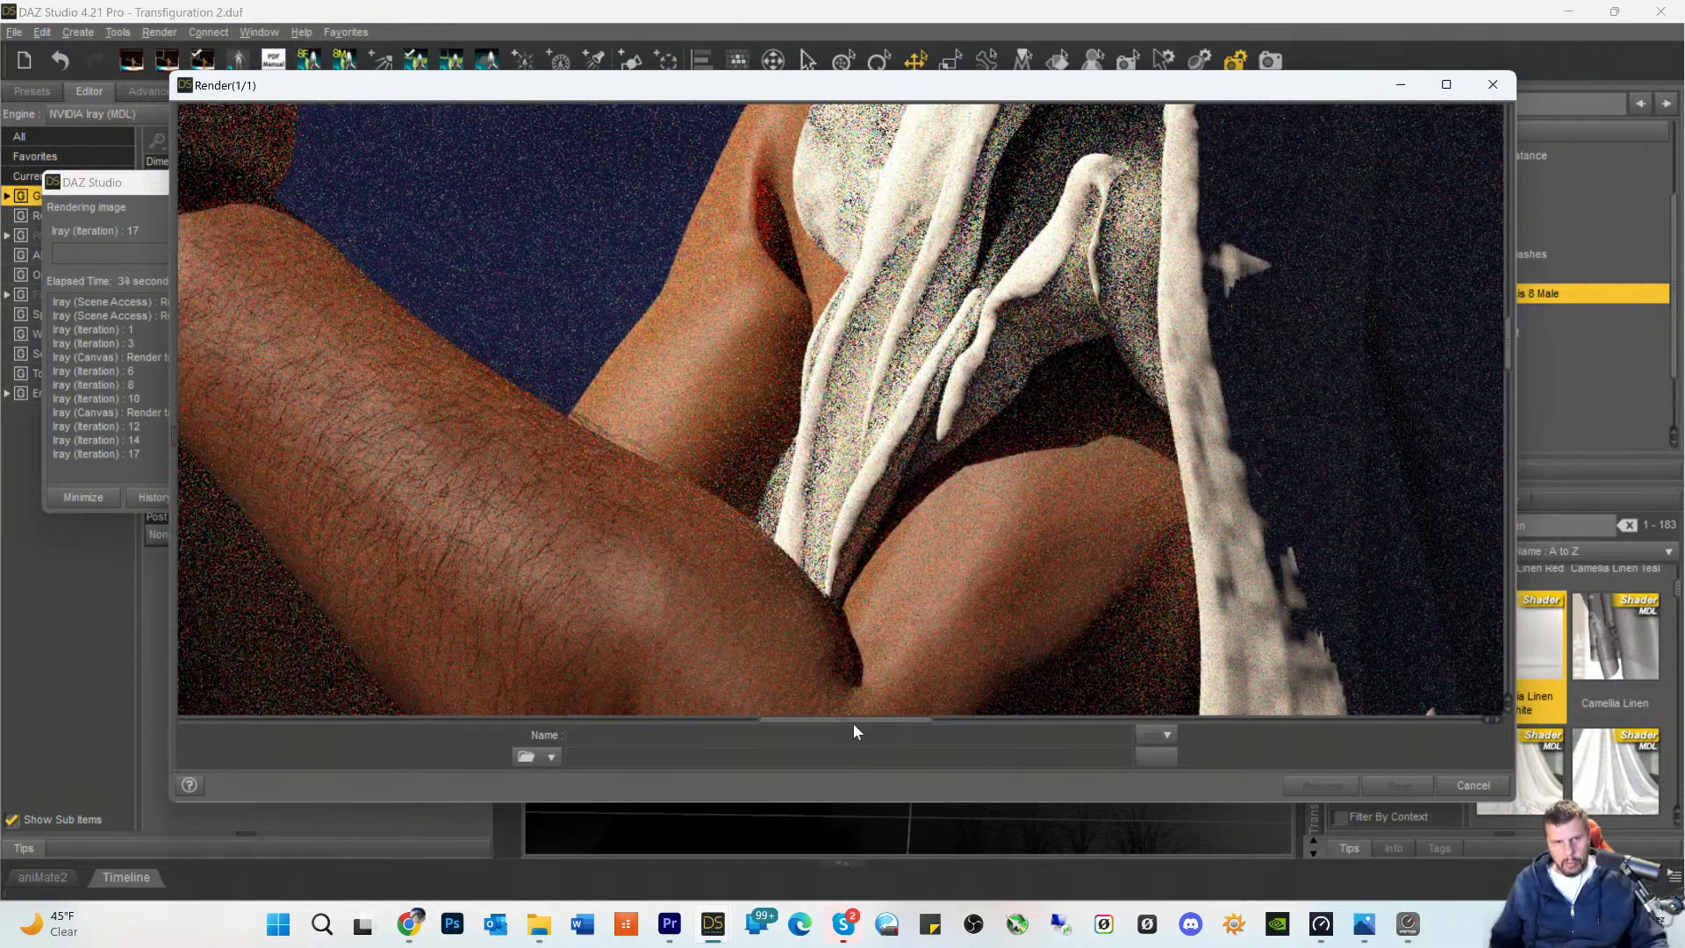
drag(850, 730, 933, 730)
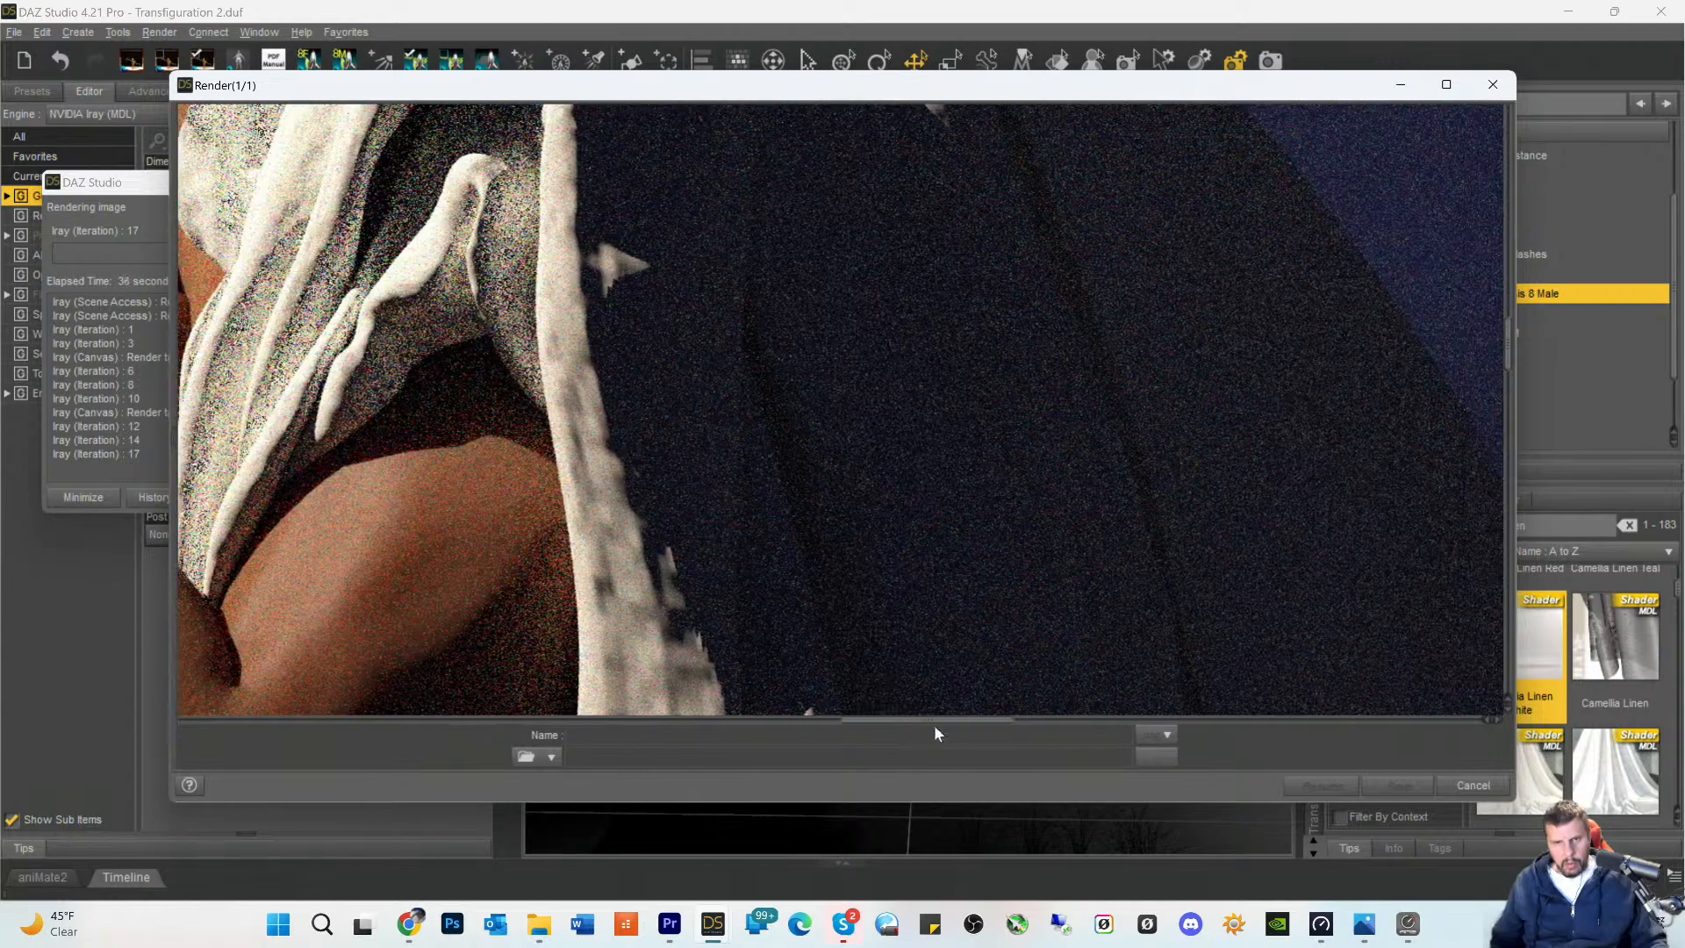
scroll(931, 612, down, 2)
scroll(932, 619, down, 3)
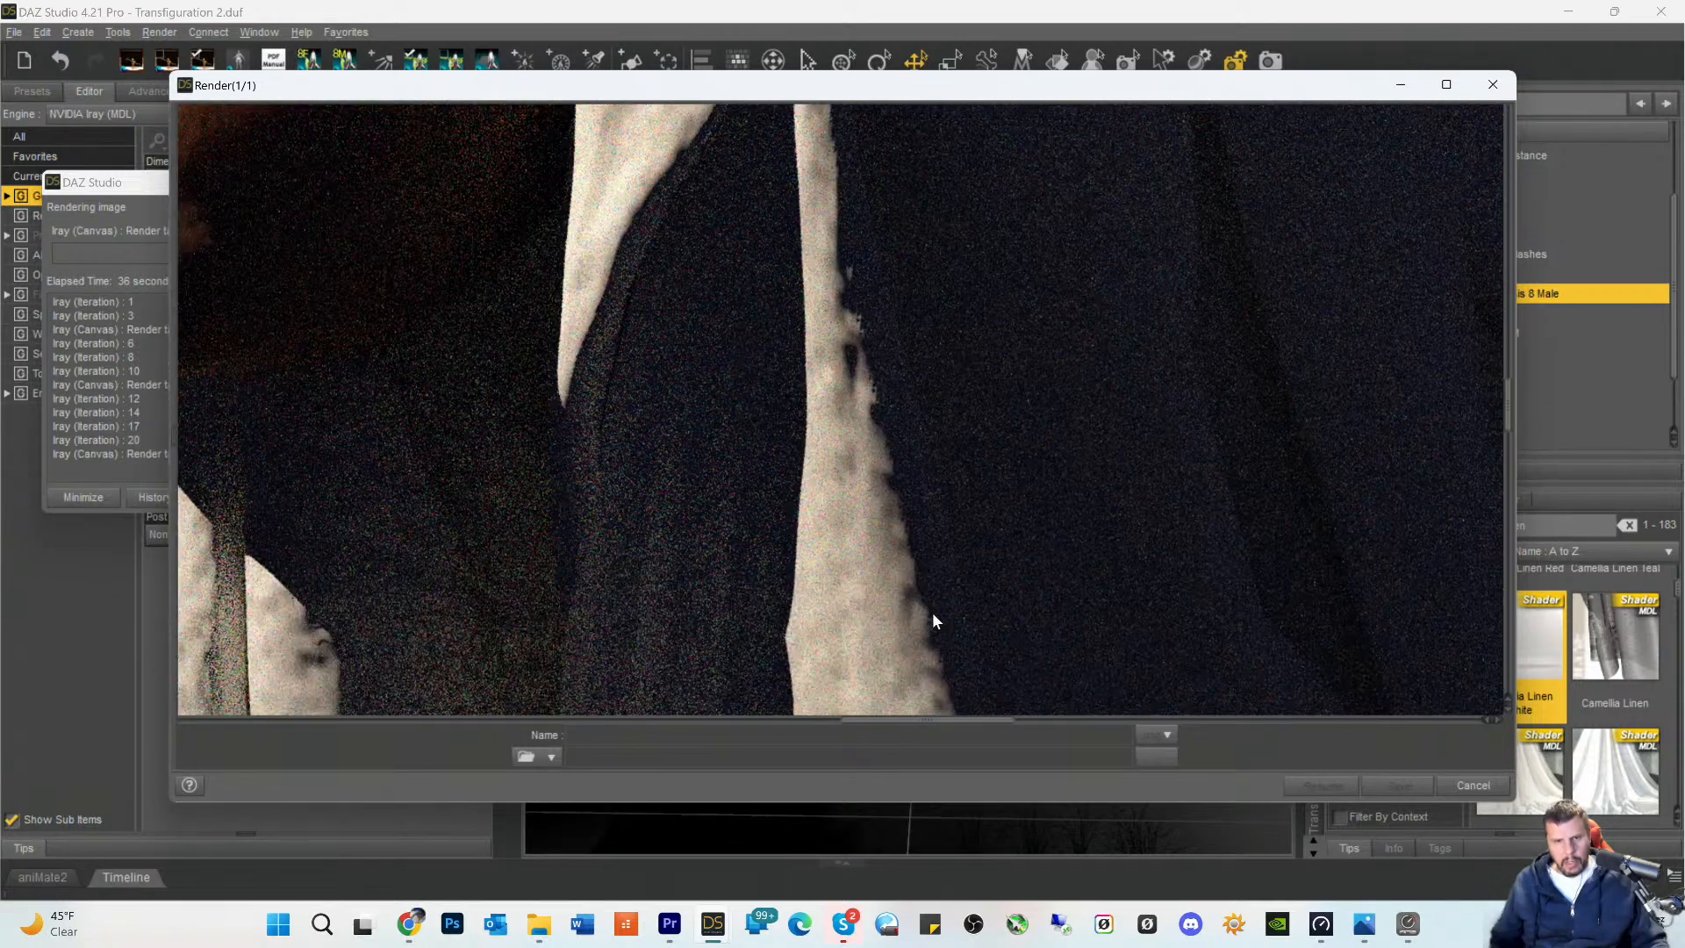
scroll(935, 586, up, 4)
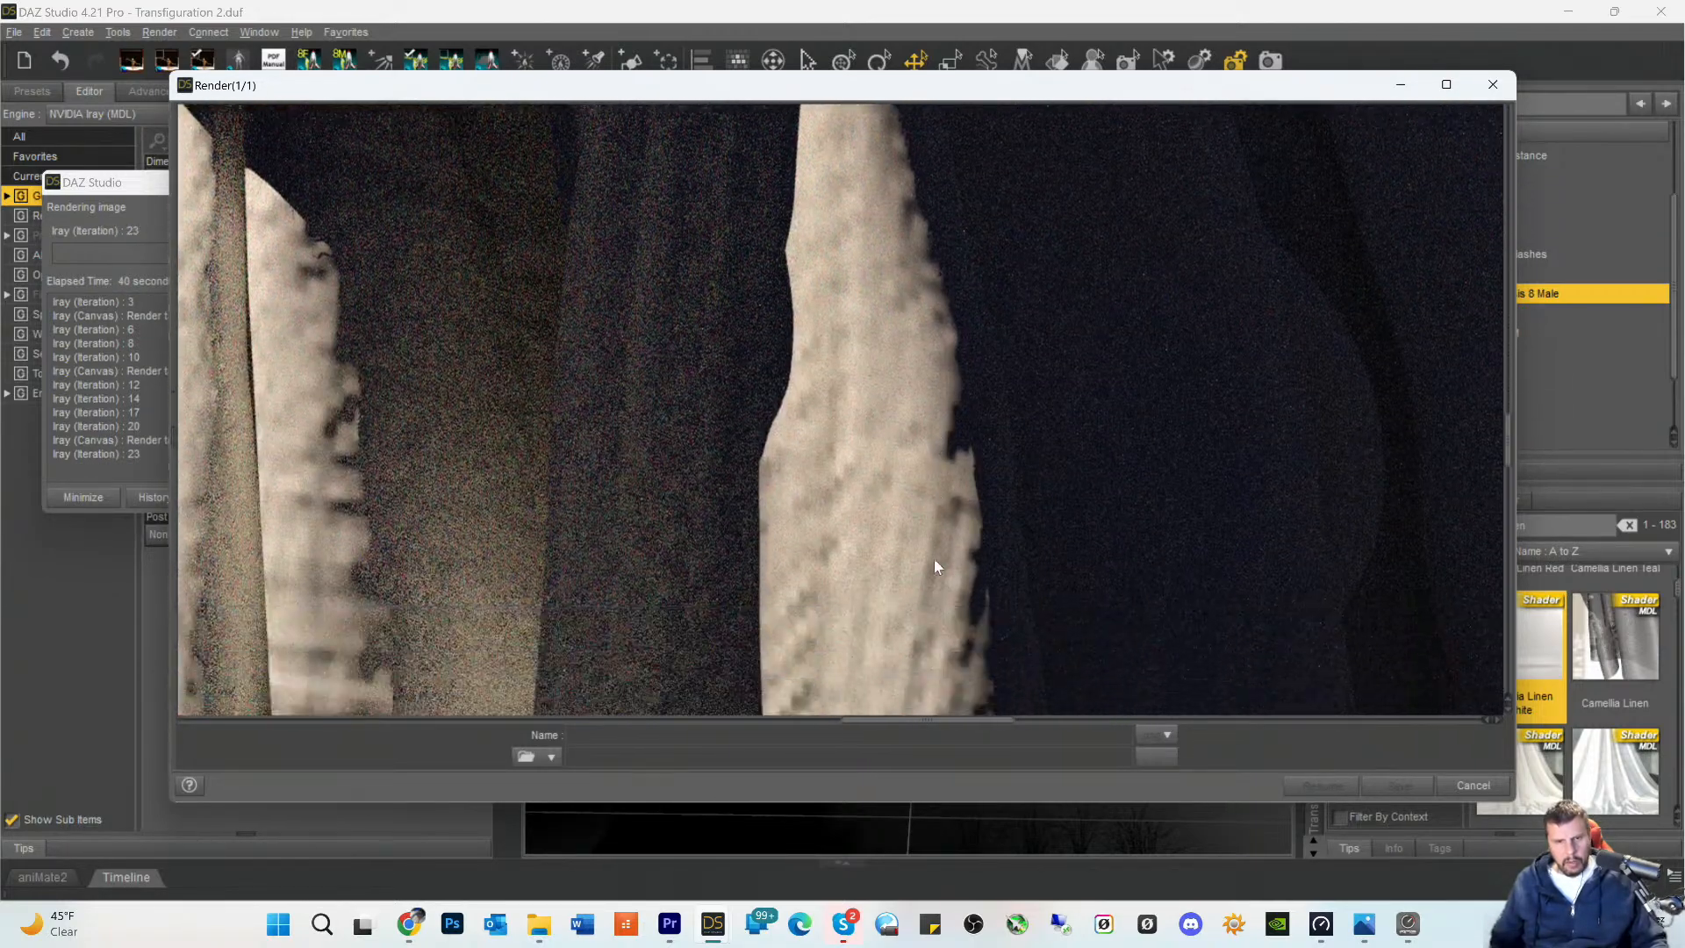
scroll(934, 558, down, 3)
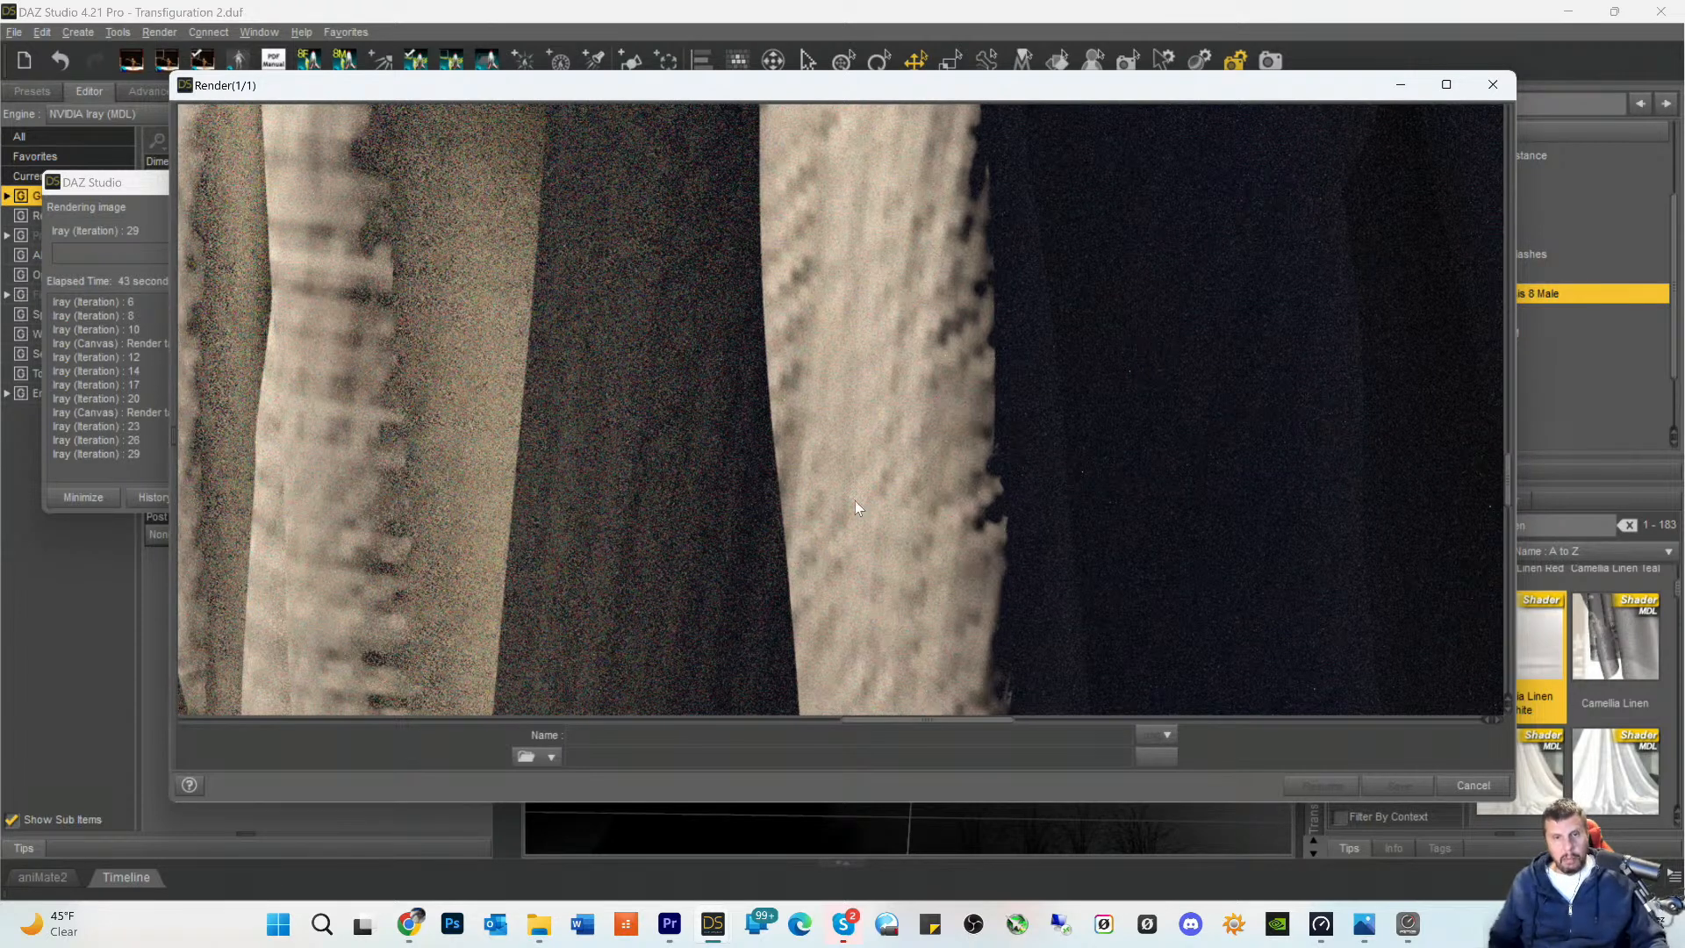
- Cancel the running render and close its render window
click(1473, 786)
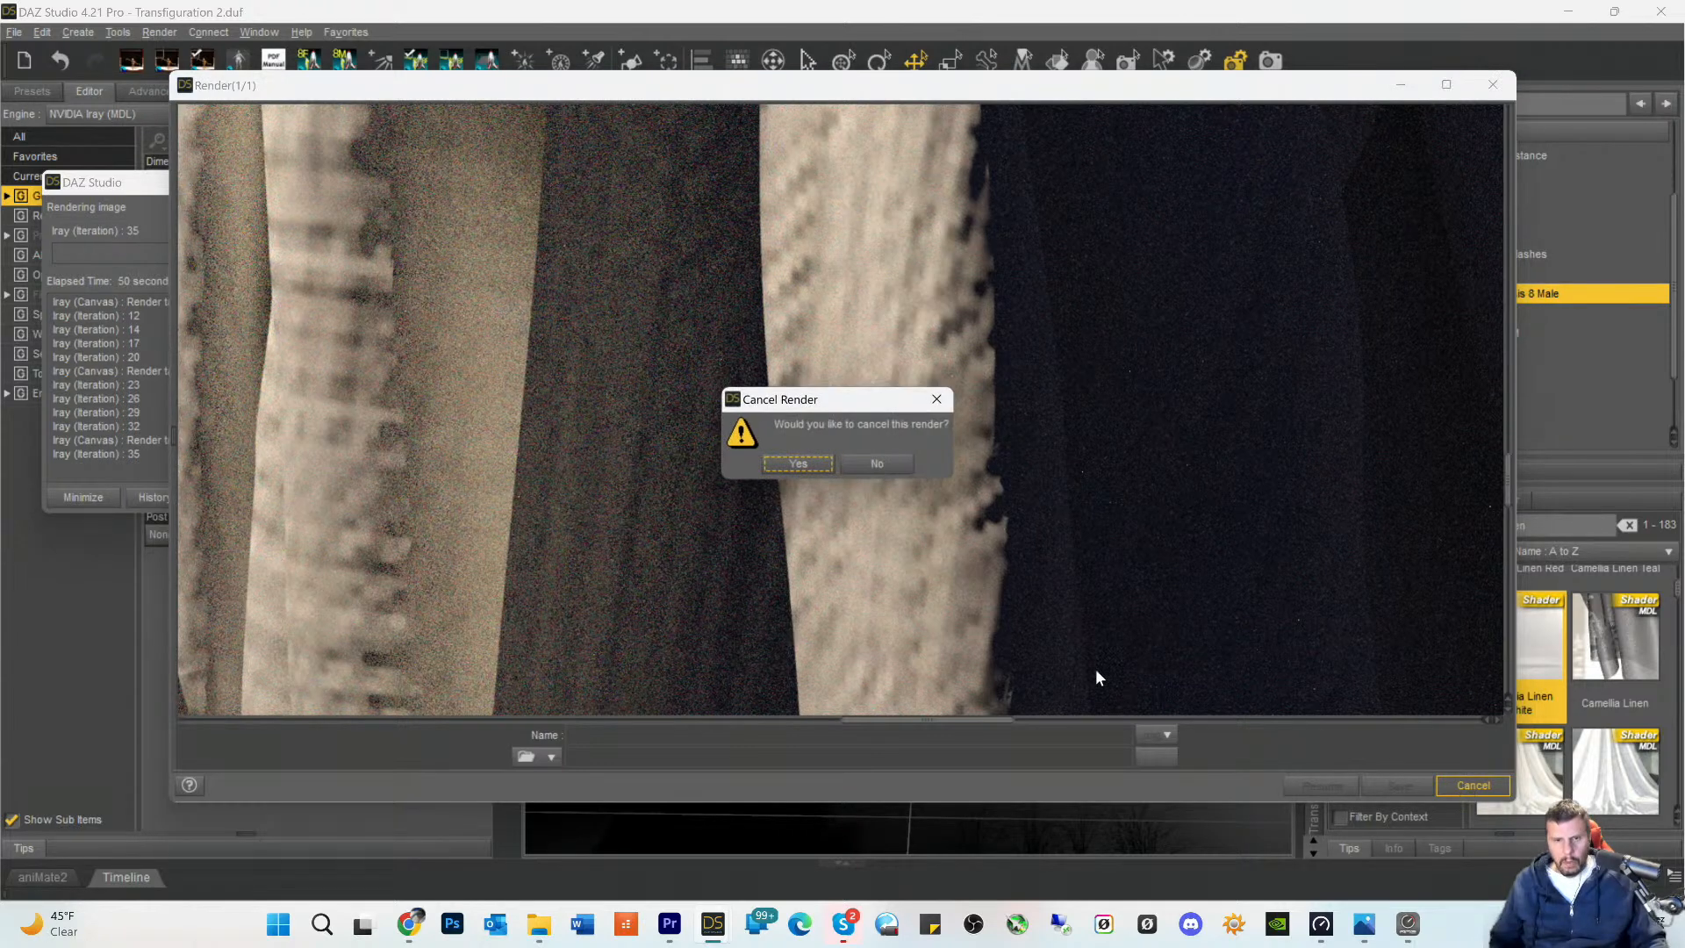
click(797, 465)
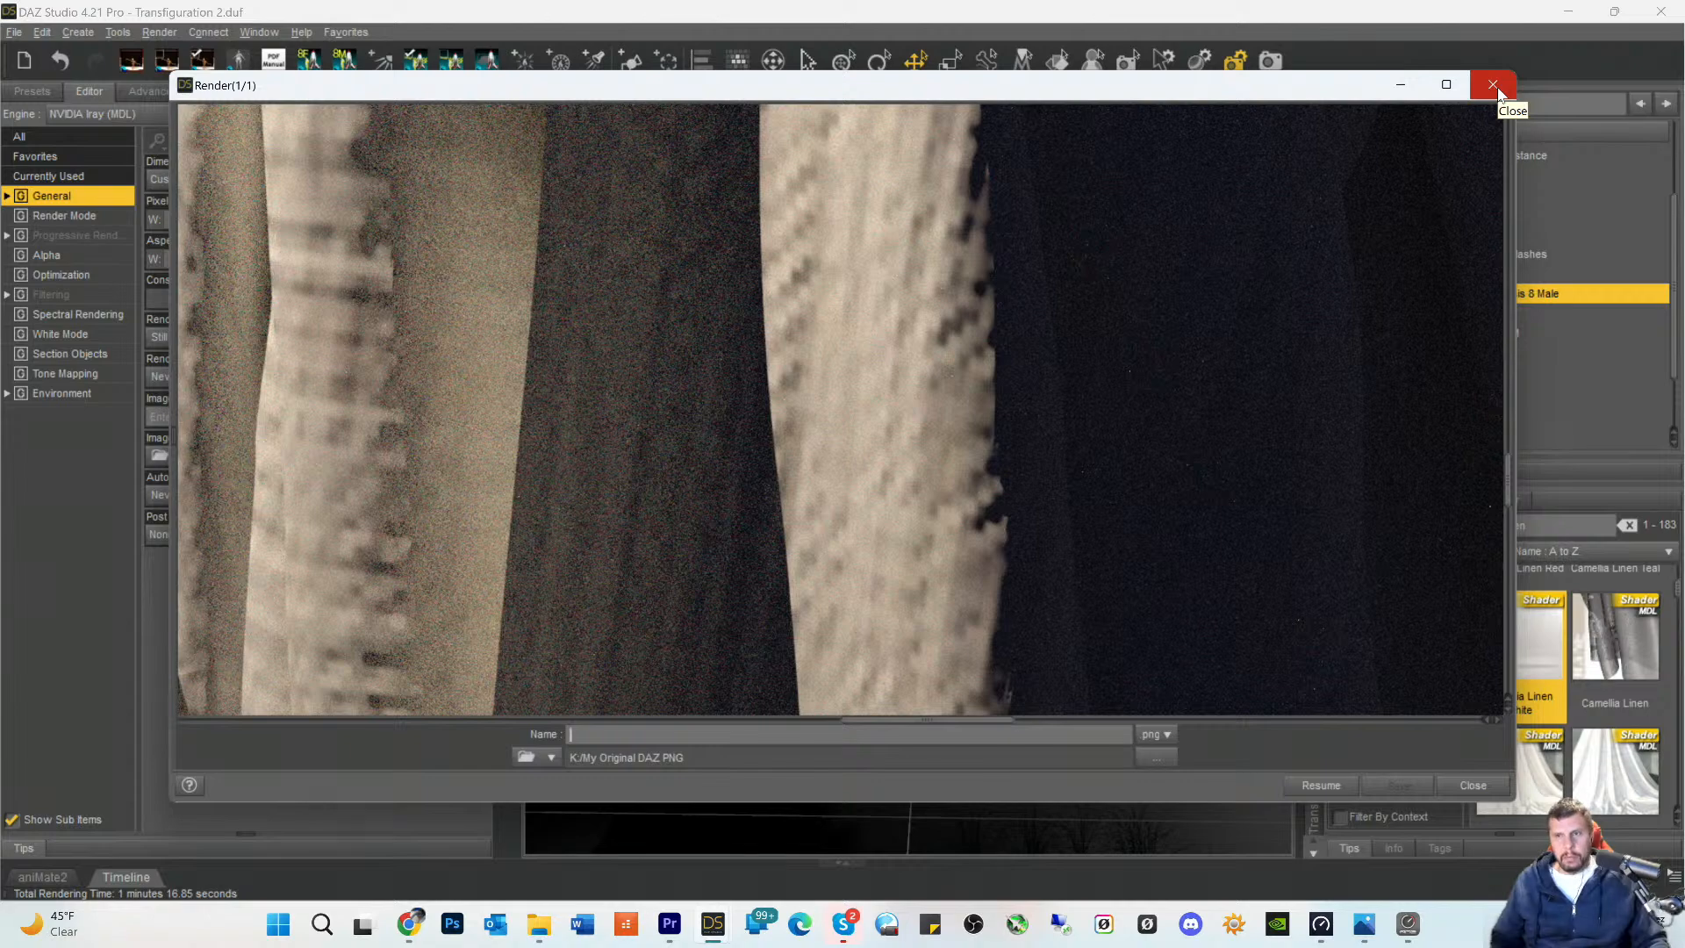
click(1493, 85)
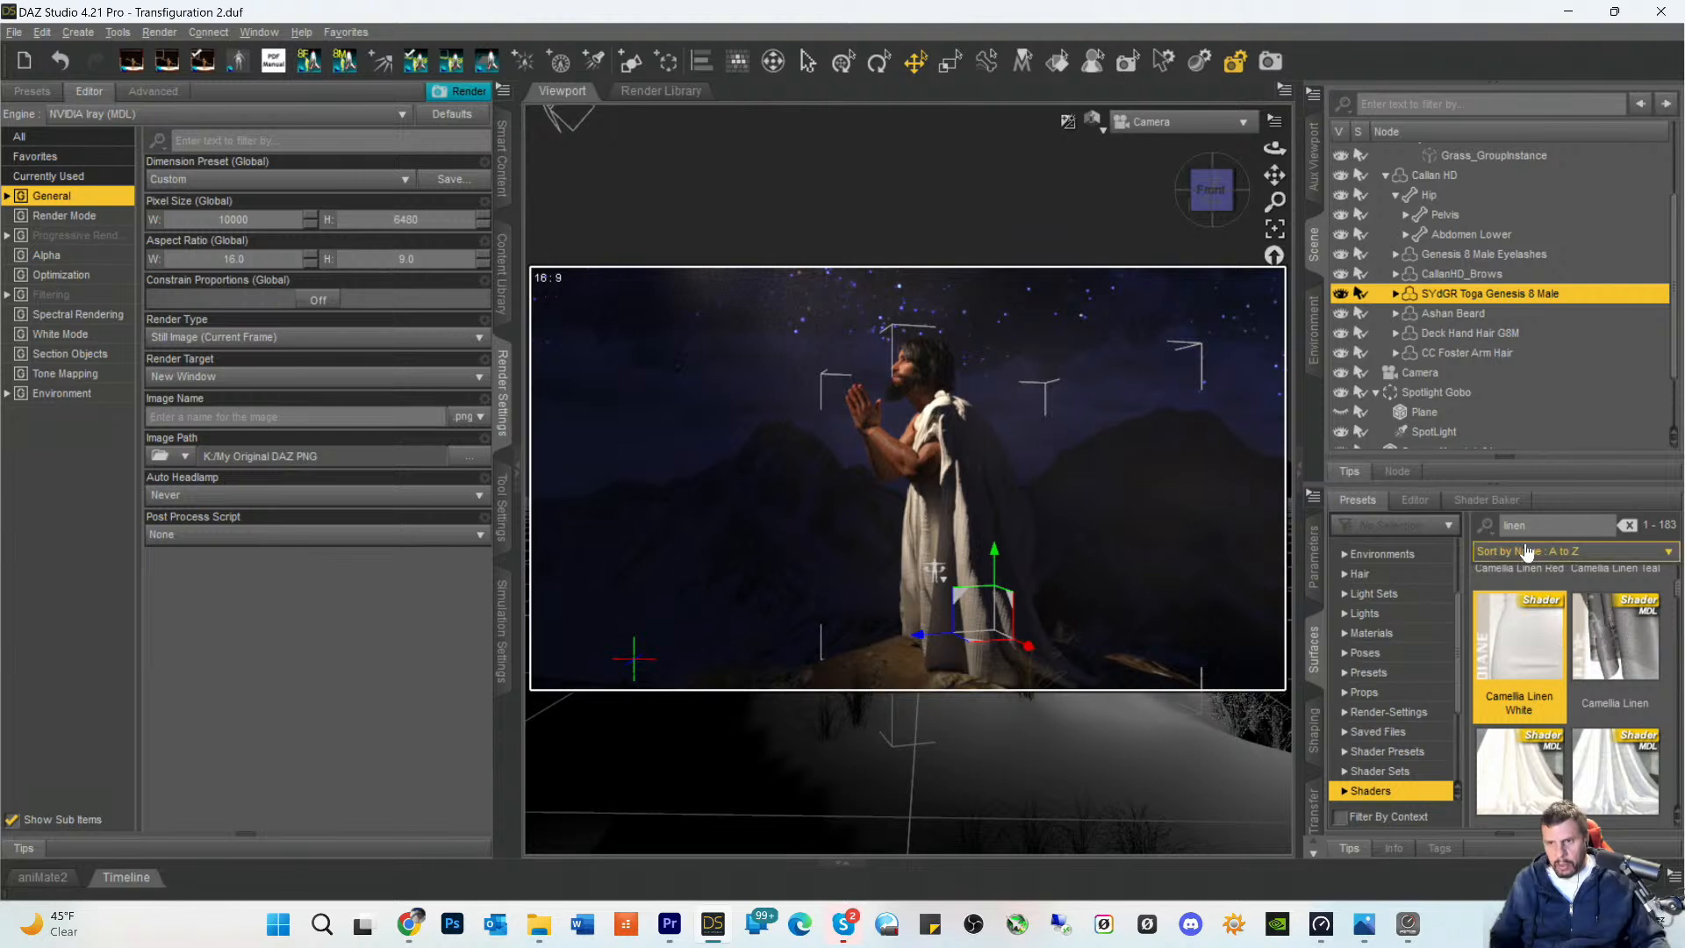
- Set both Horizontal Tiles and Vertical Tiles of the toga's surface shader to 10
click(1414, 501)
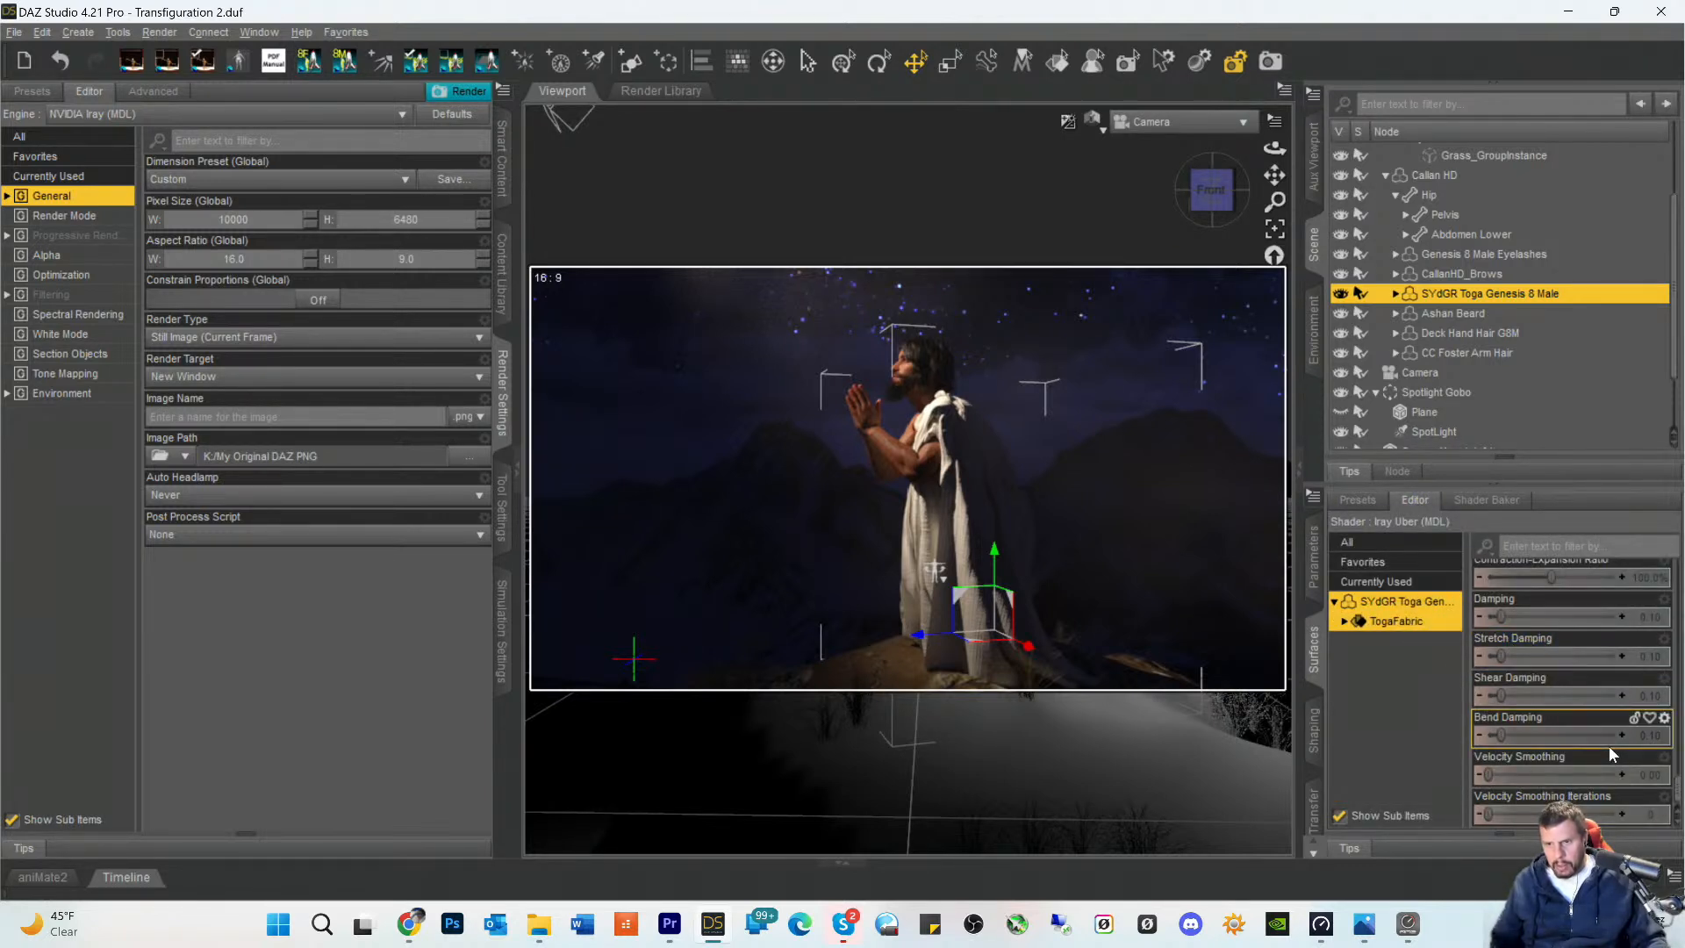
scroll(1608, 740, up, 3)
scroll(1607, 734, down, 5)
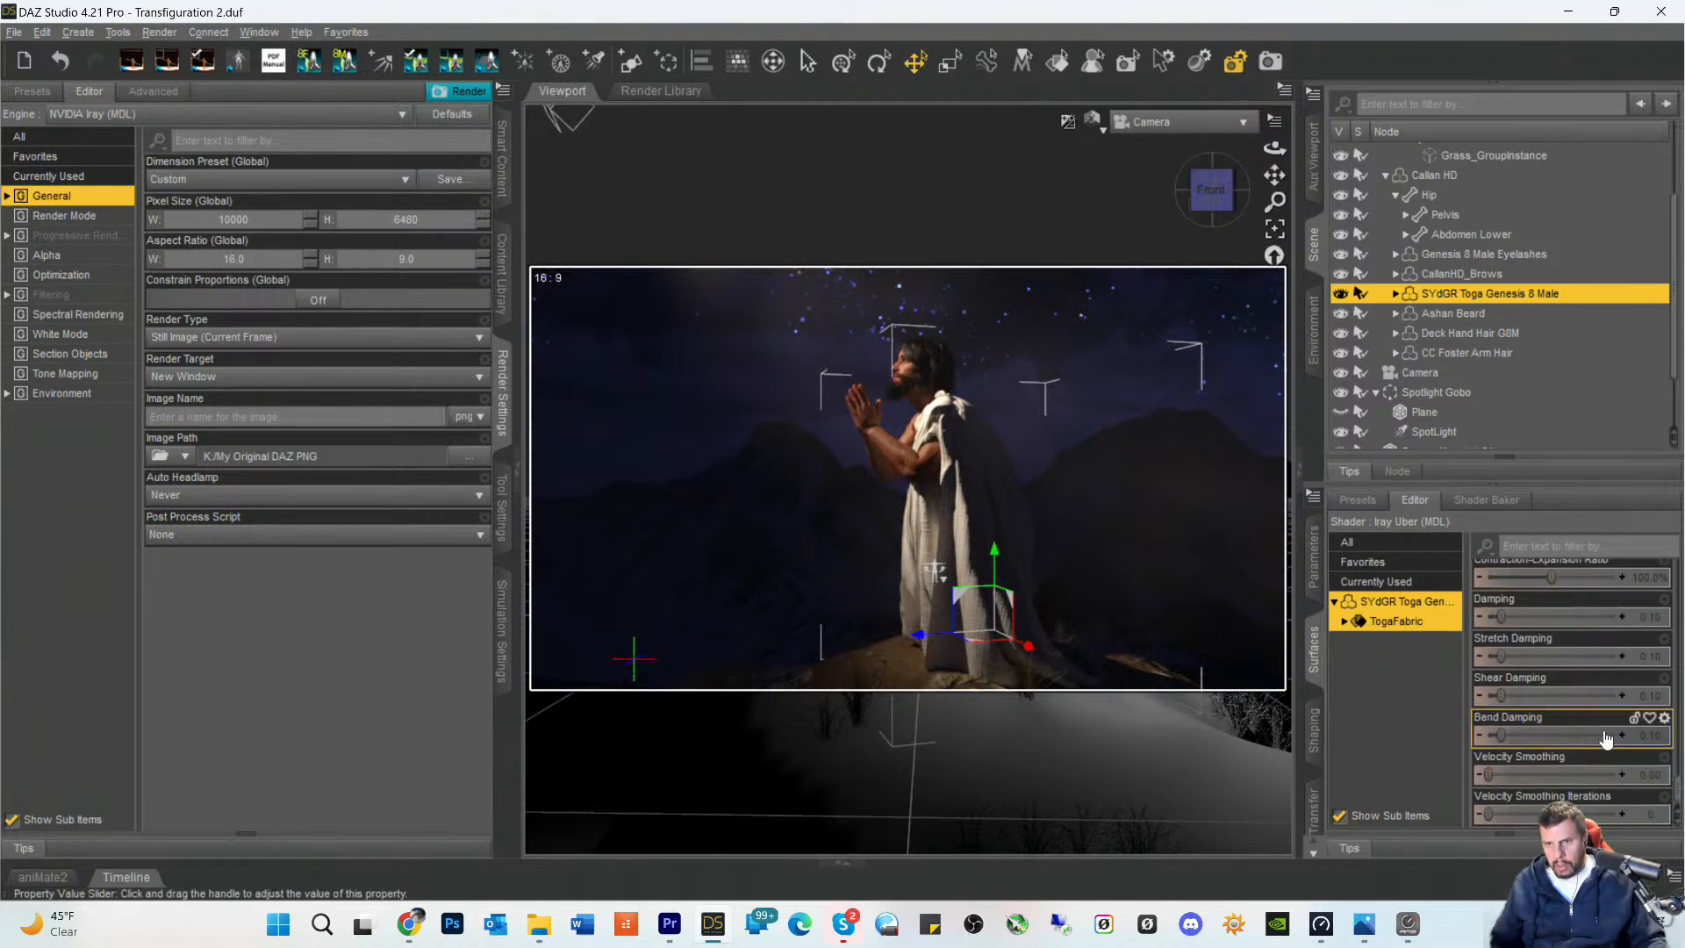
scroll(1597, 757, up, 5)
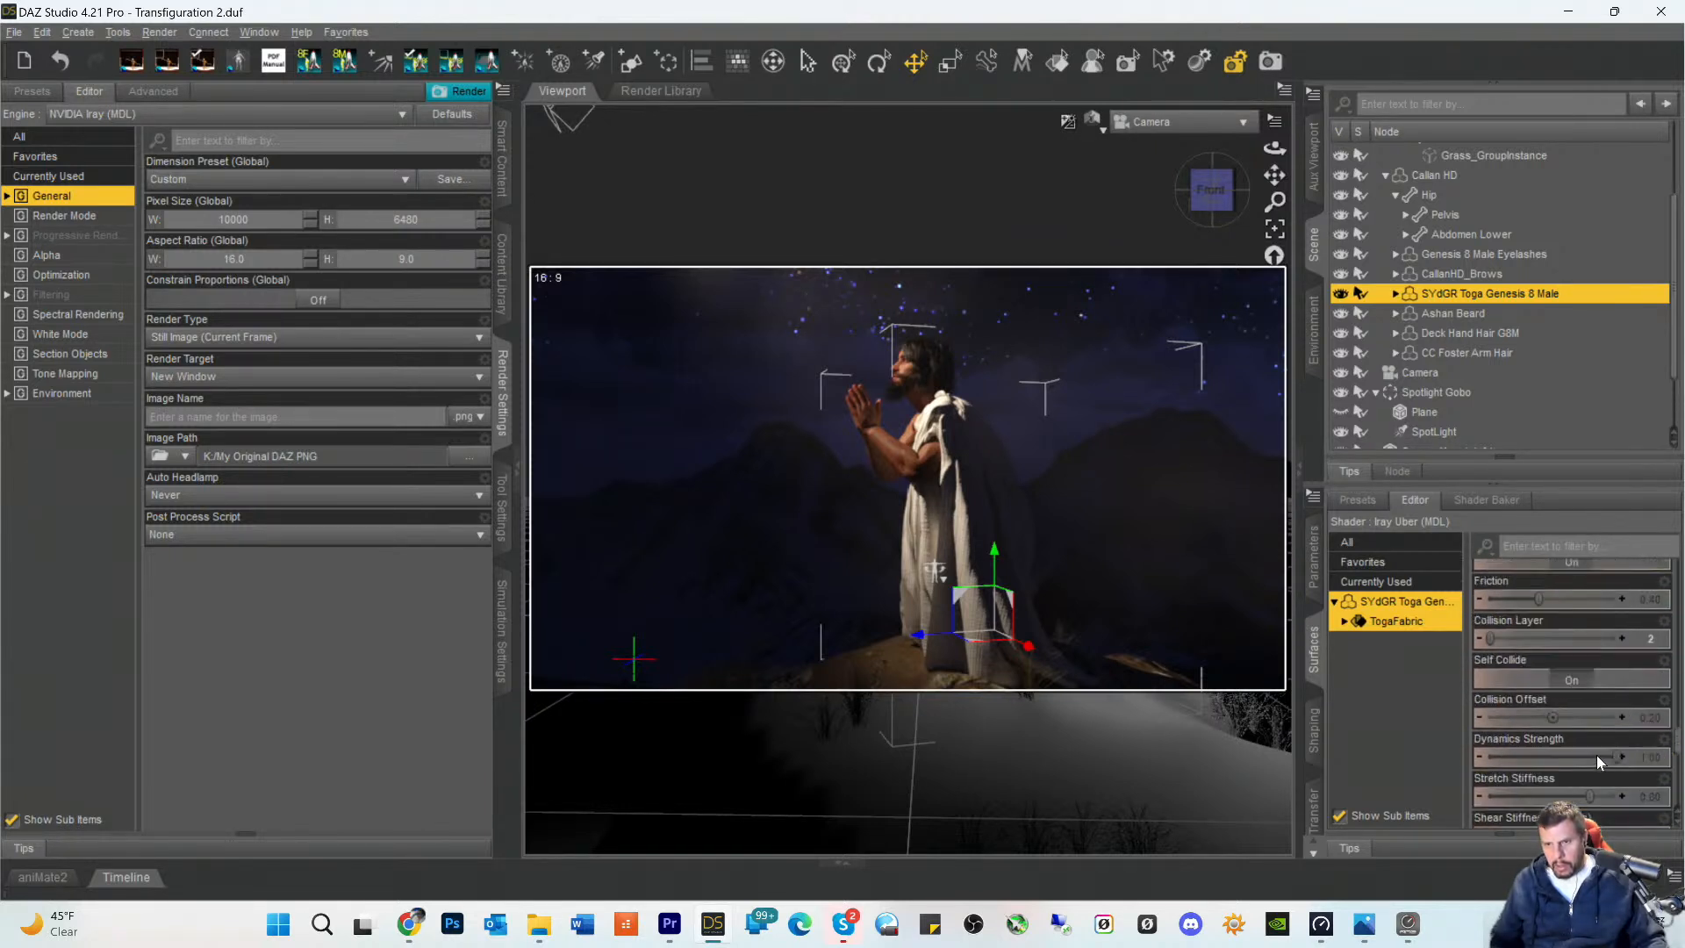
scroll(1597, 755, up, 6)
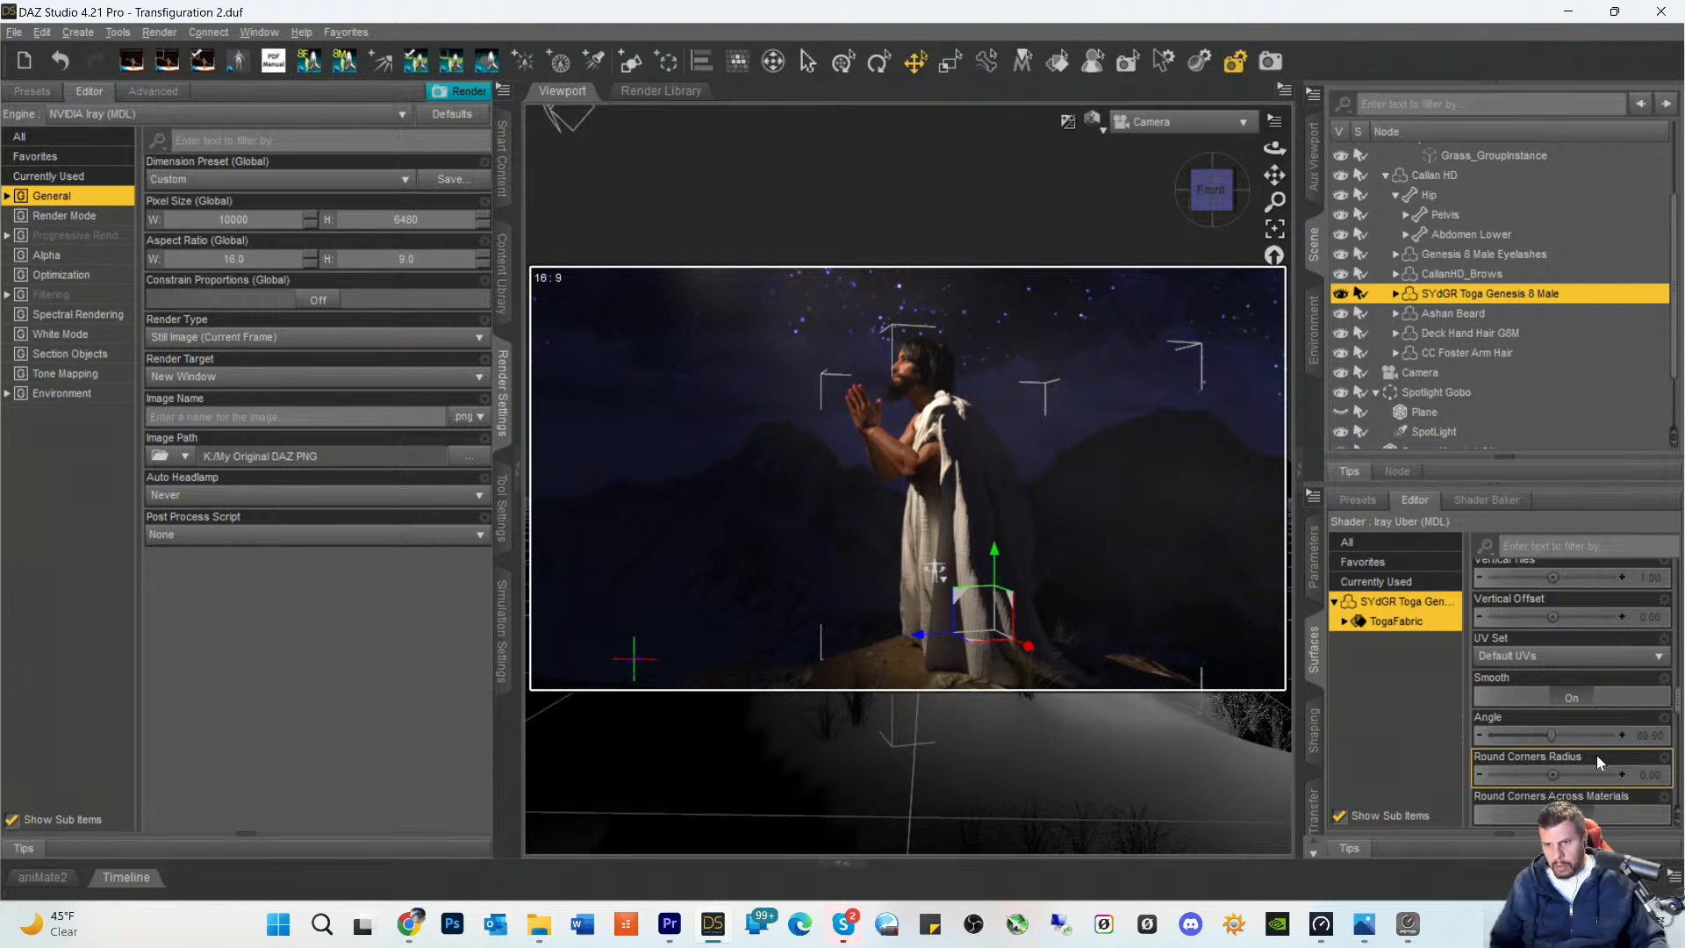
scroll(1597, 755, up, 3)
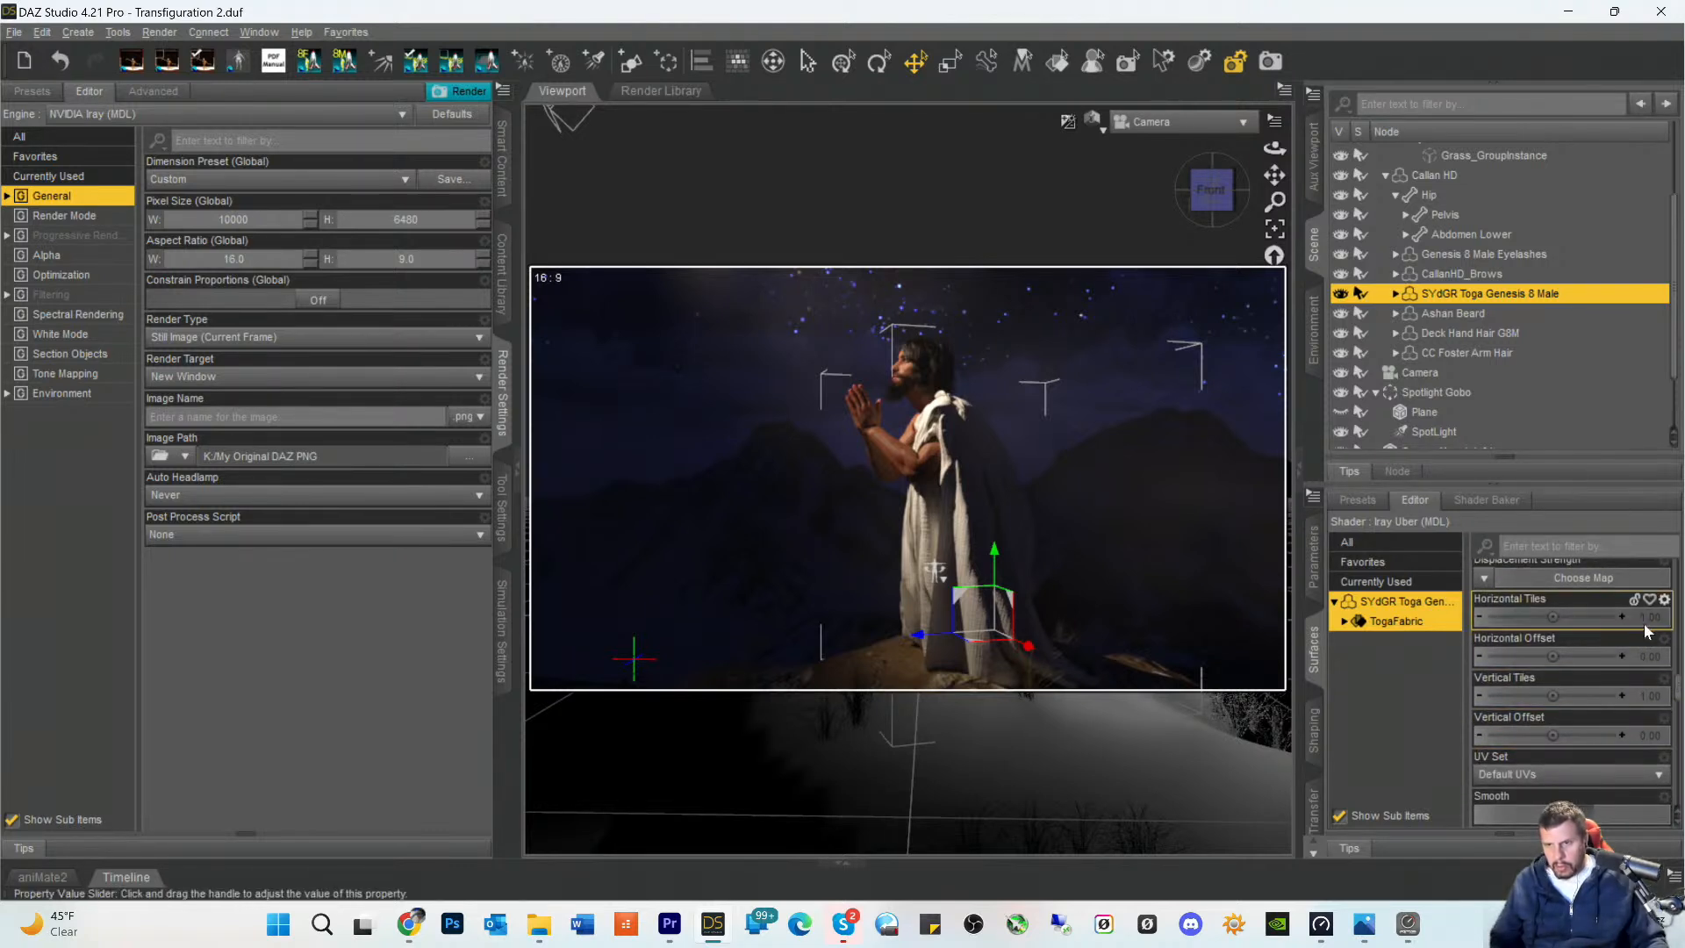
click(1645, 619)
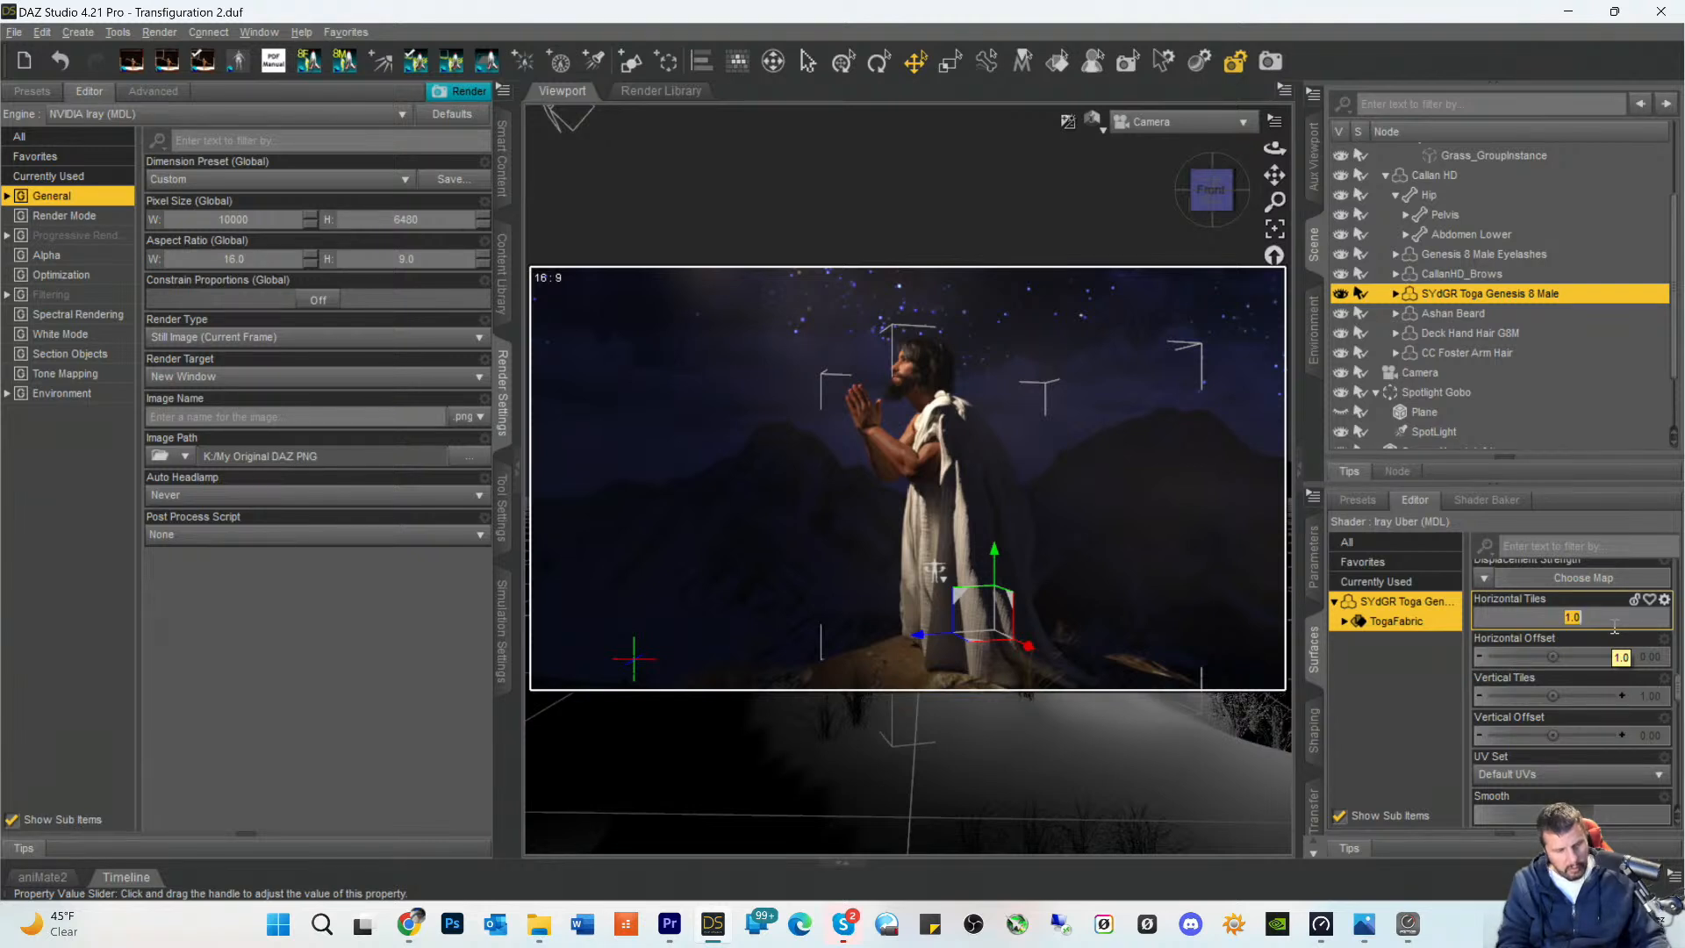
text(10)
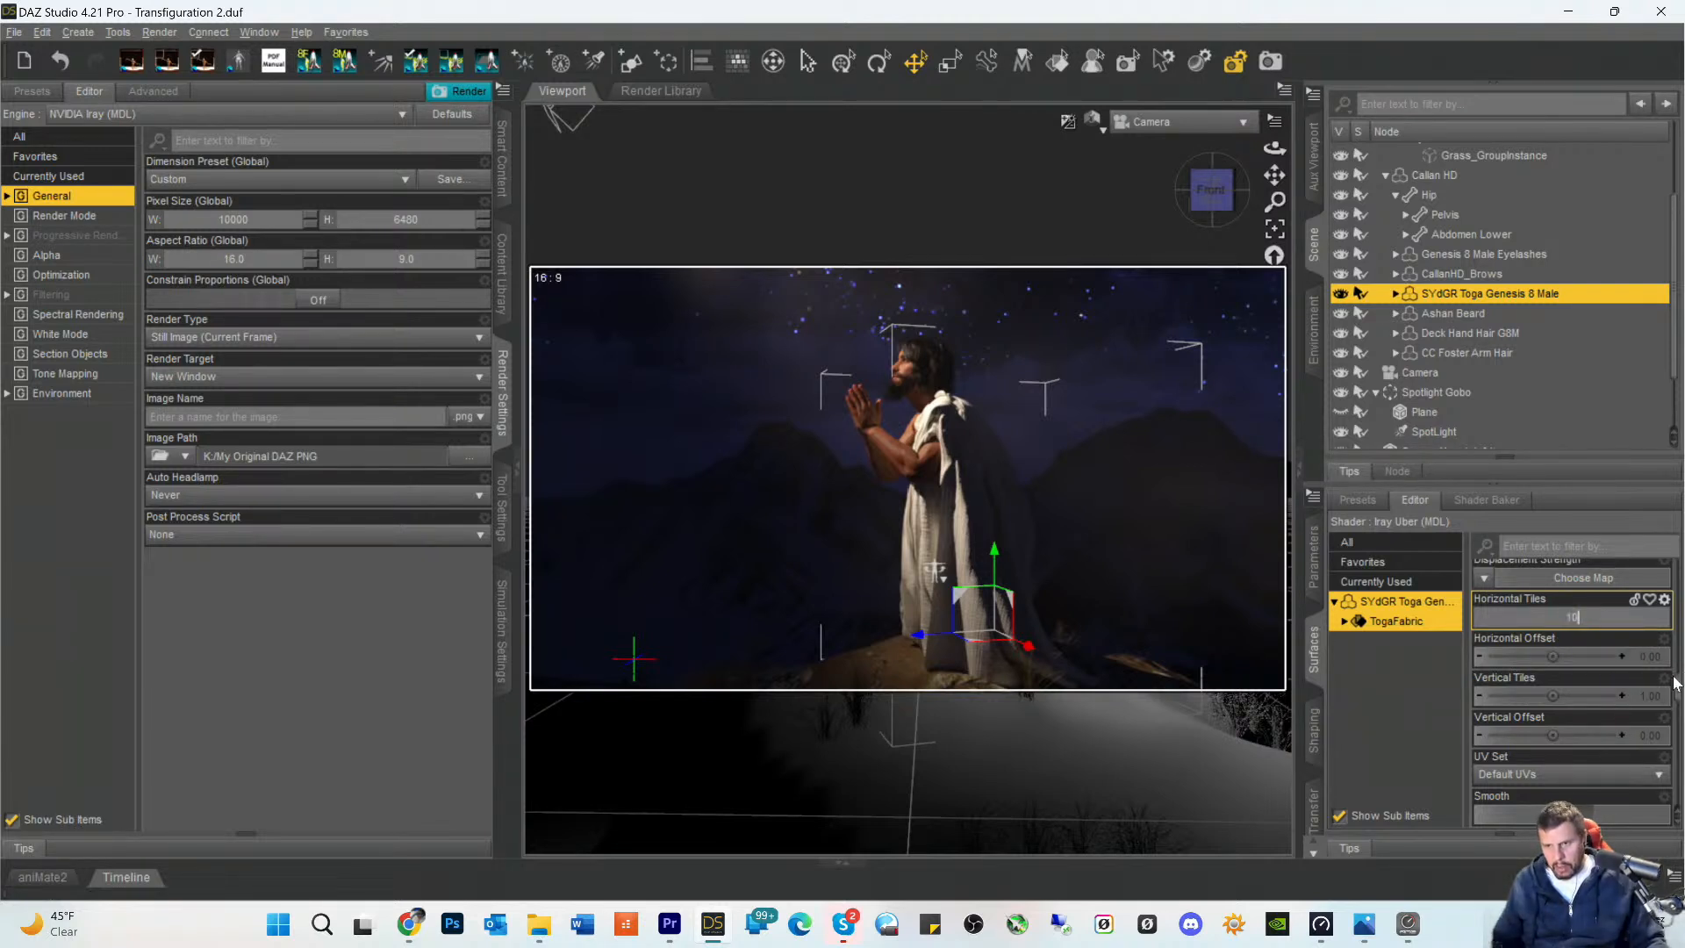
click(1650, 696)
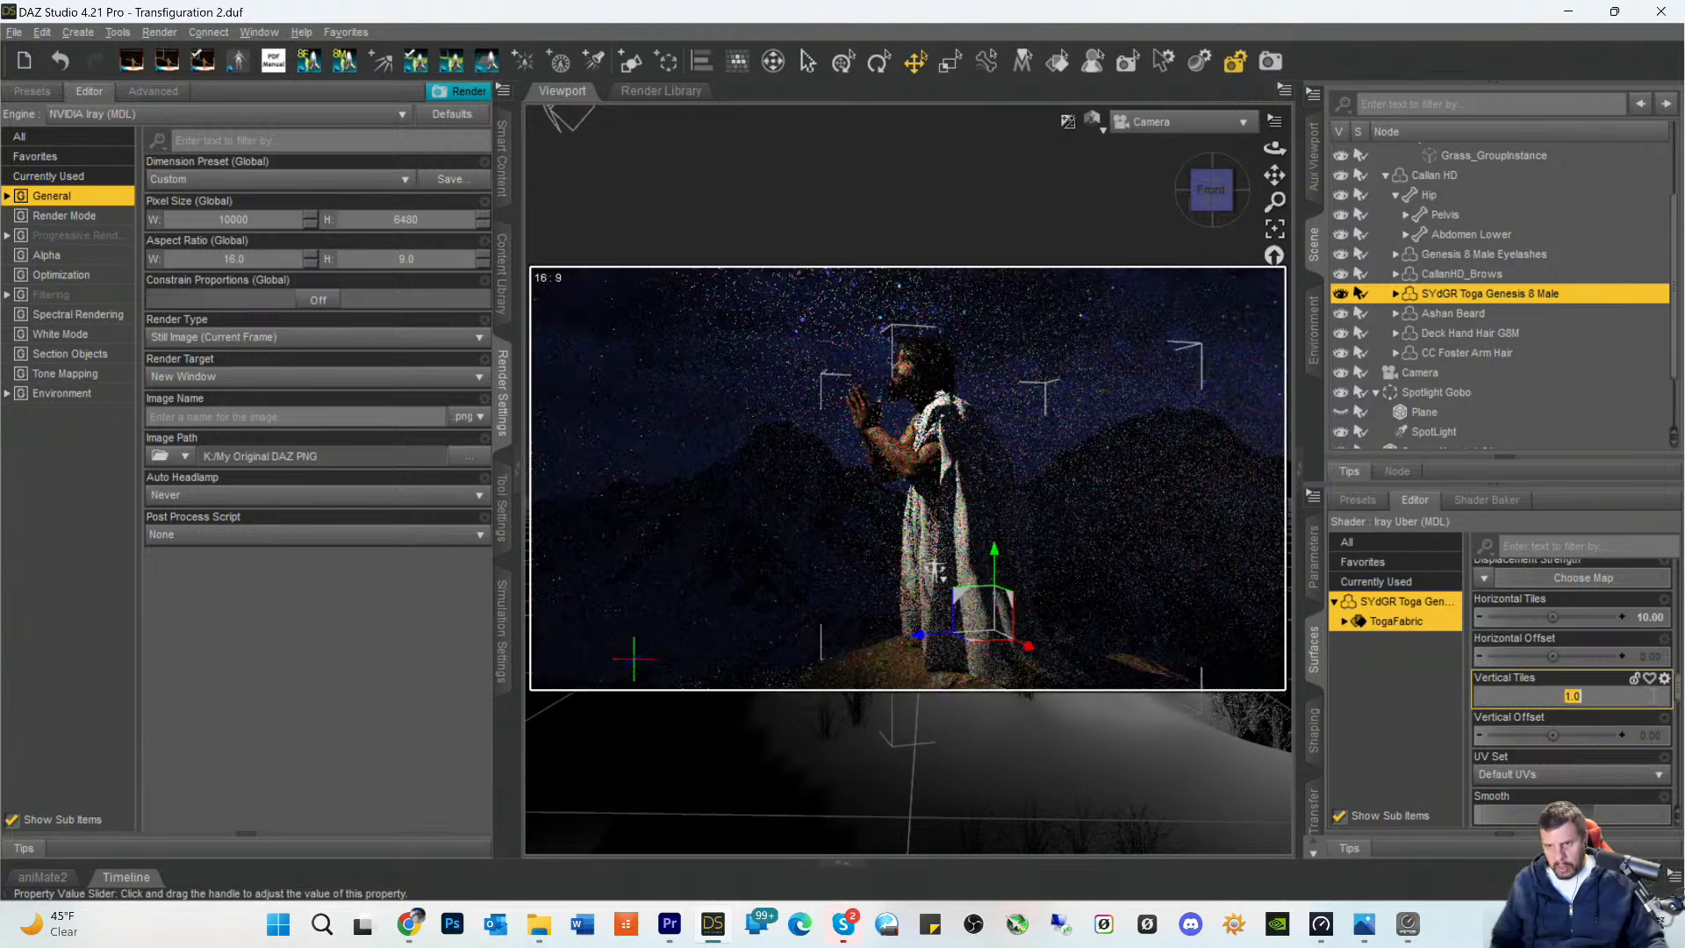
text(1)
key(Return)
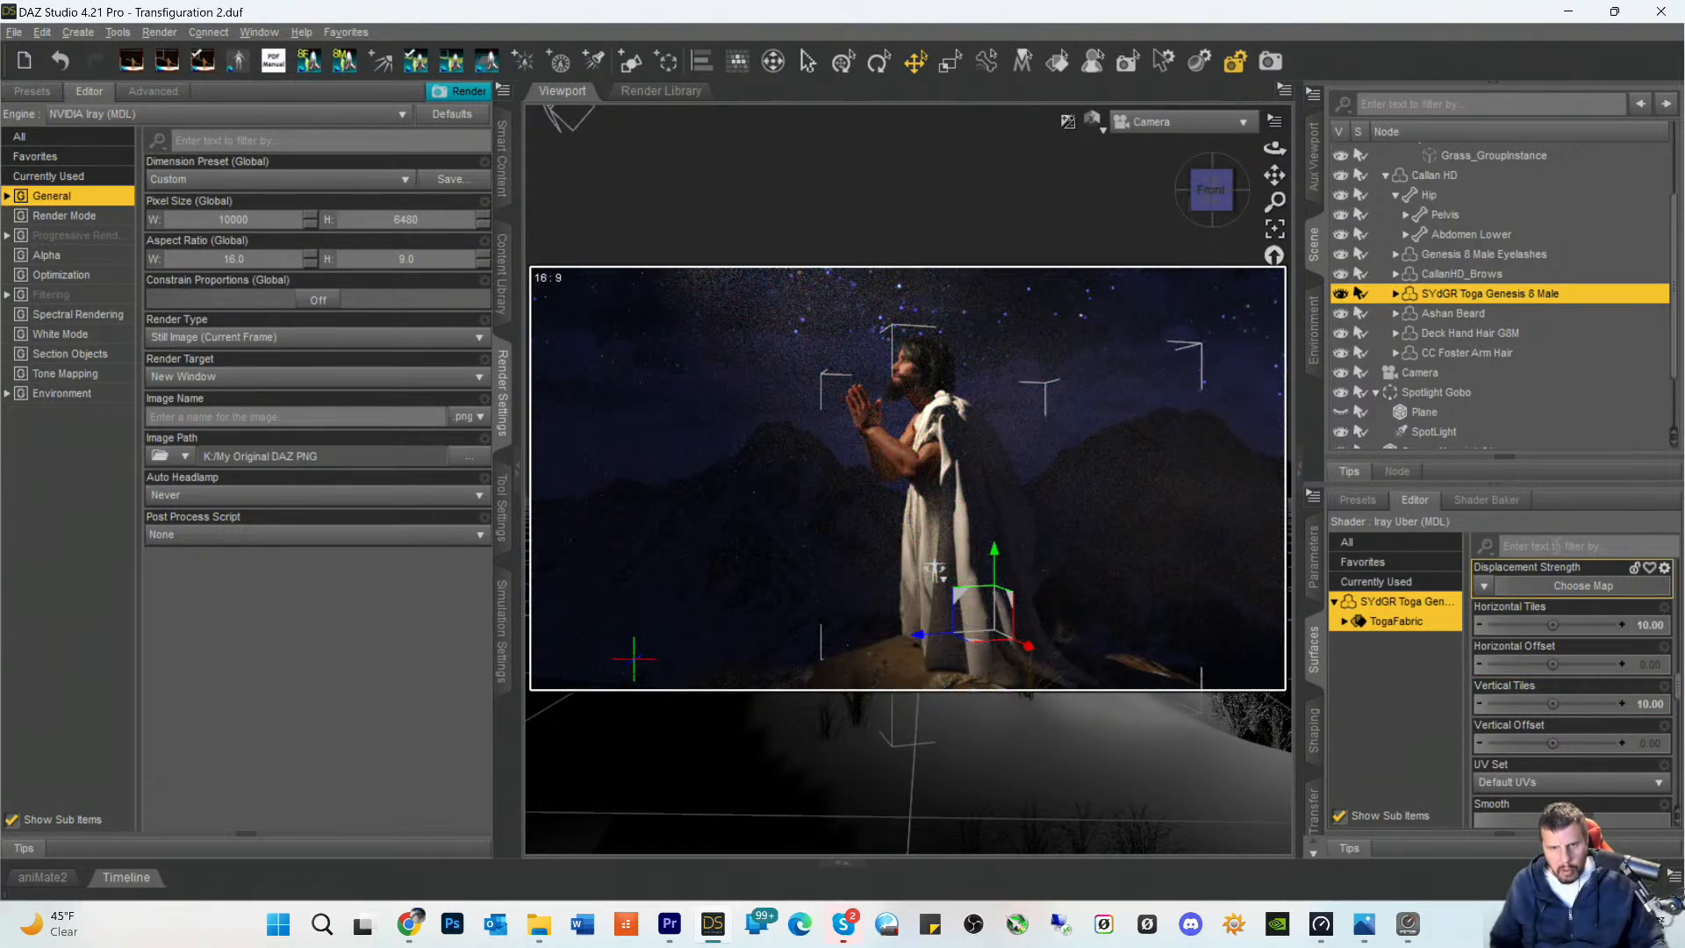
- Save the scene and start a new render of it
click(1270, 63)
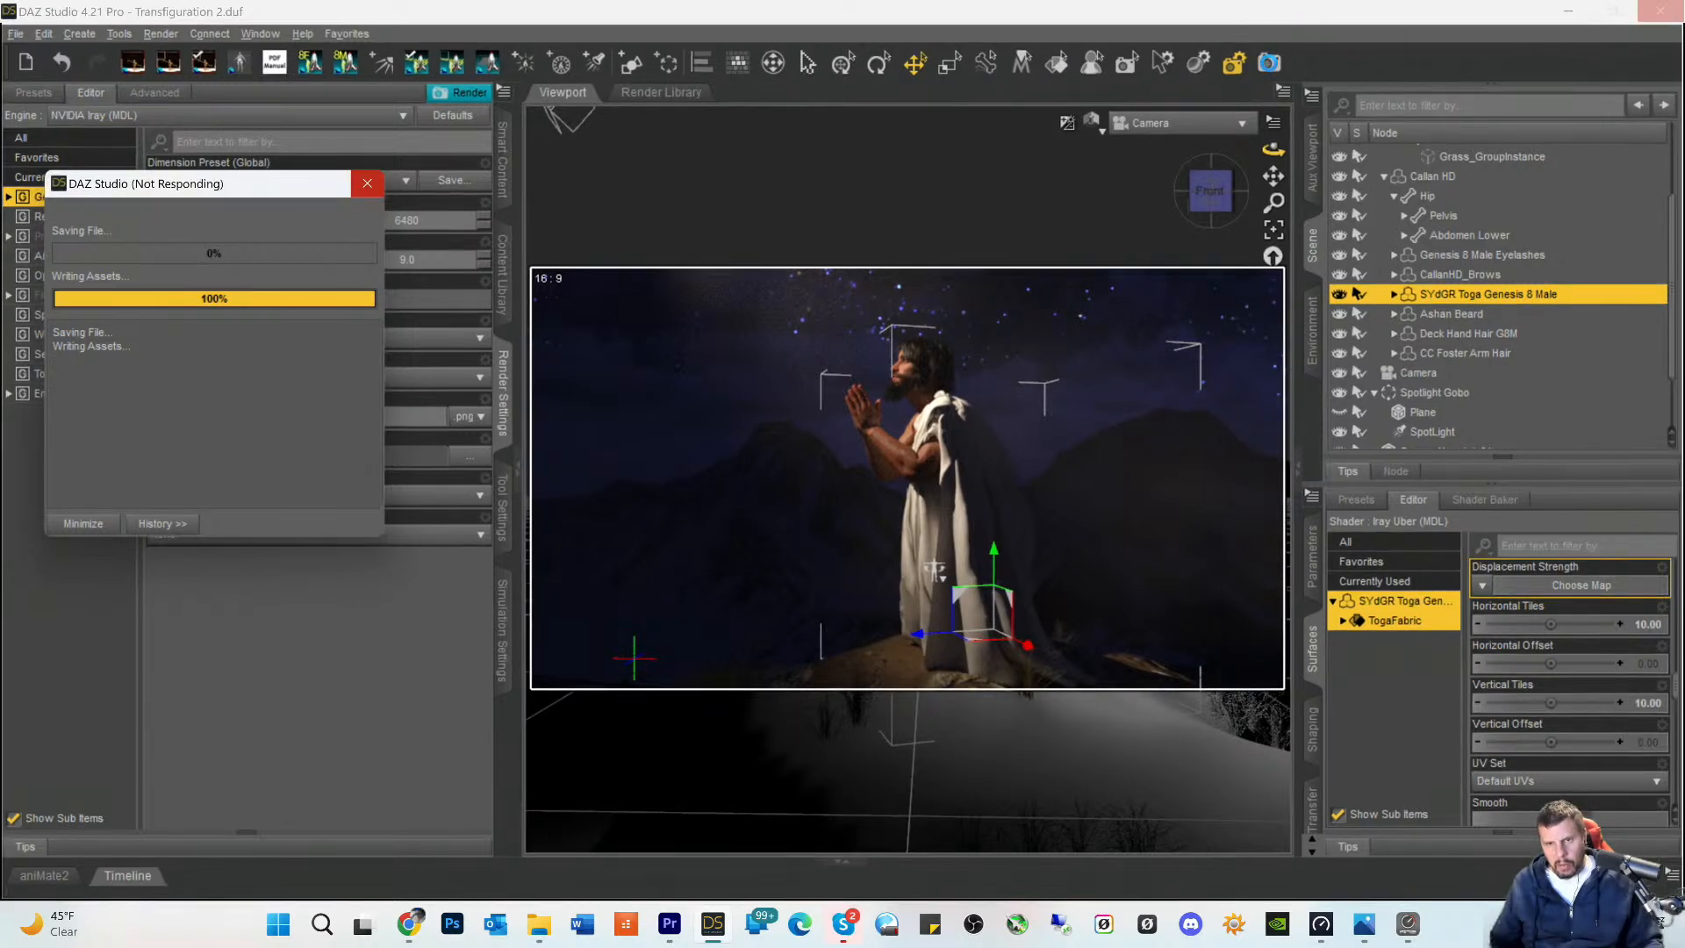
click(1270, 63)
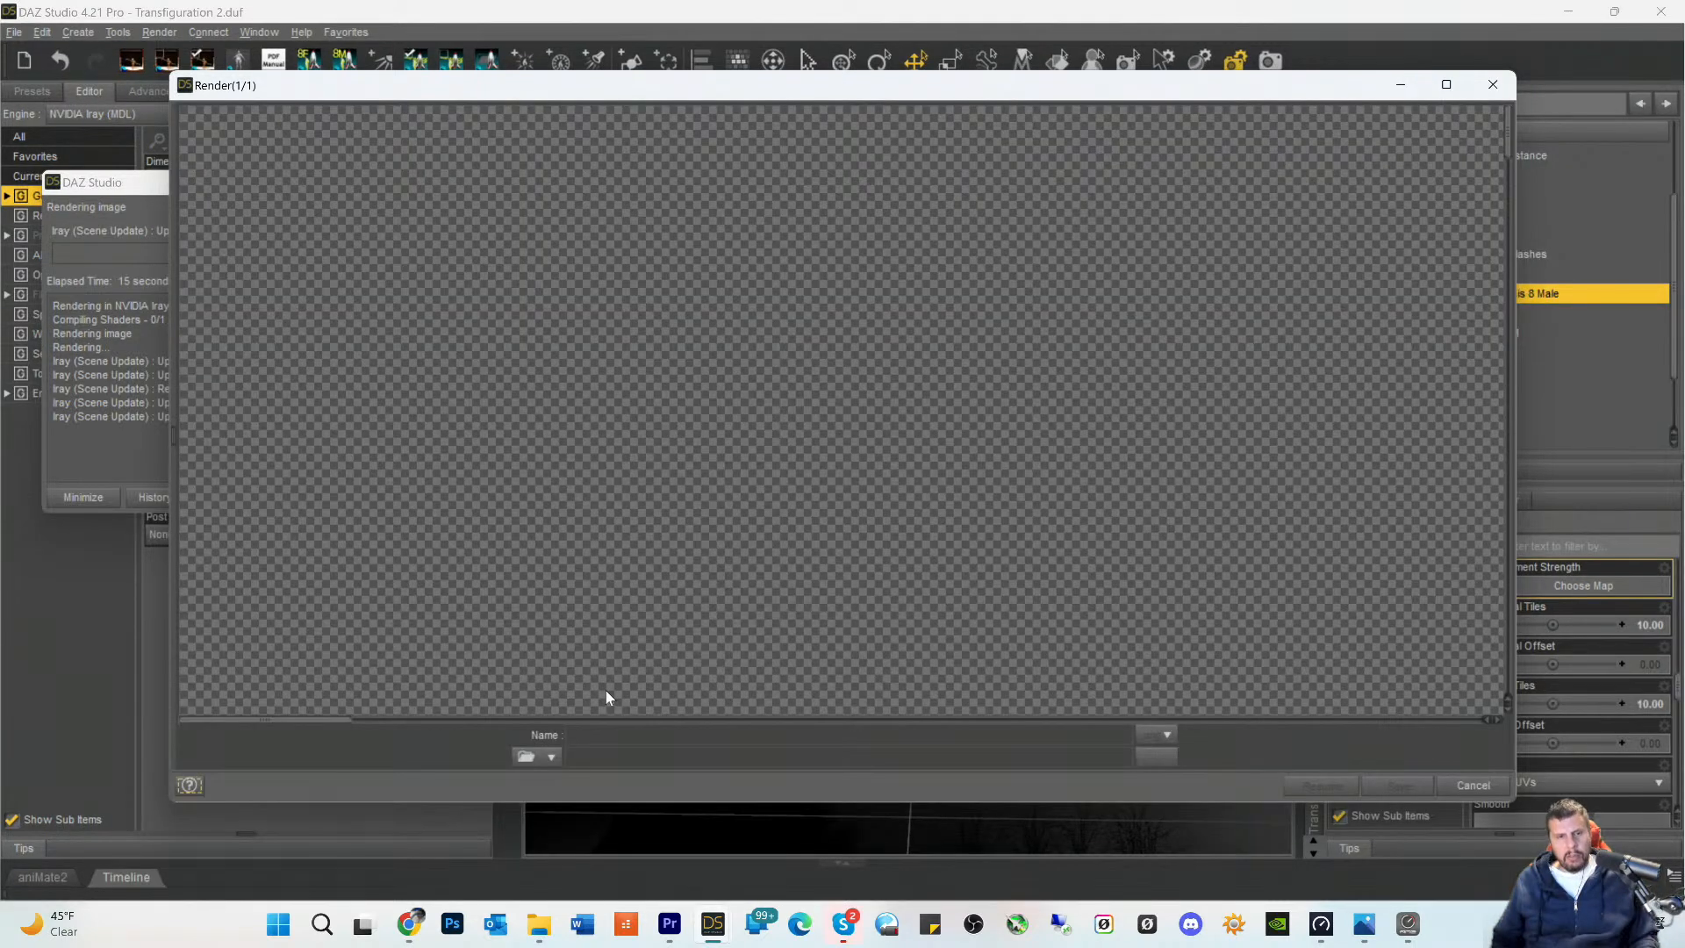
drag(318, 729, 921, 741)
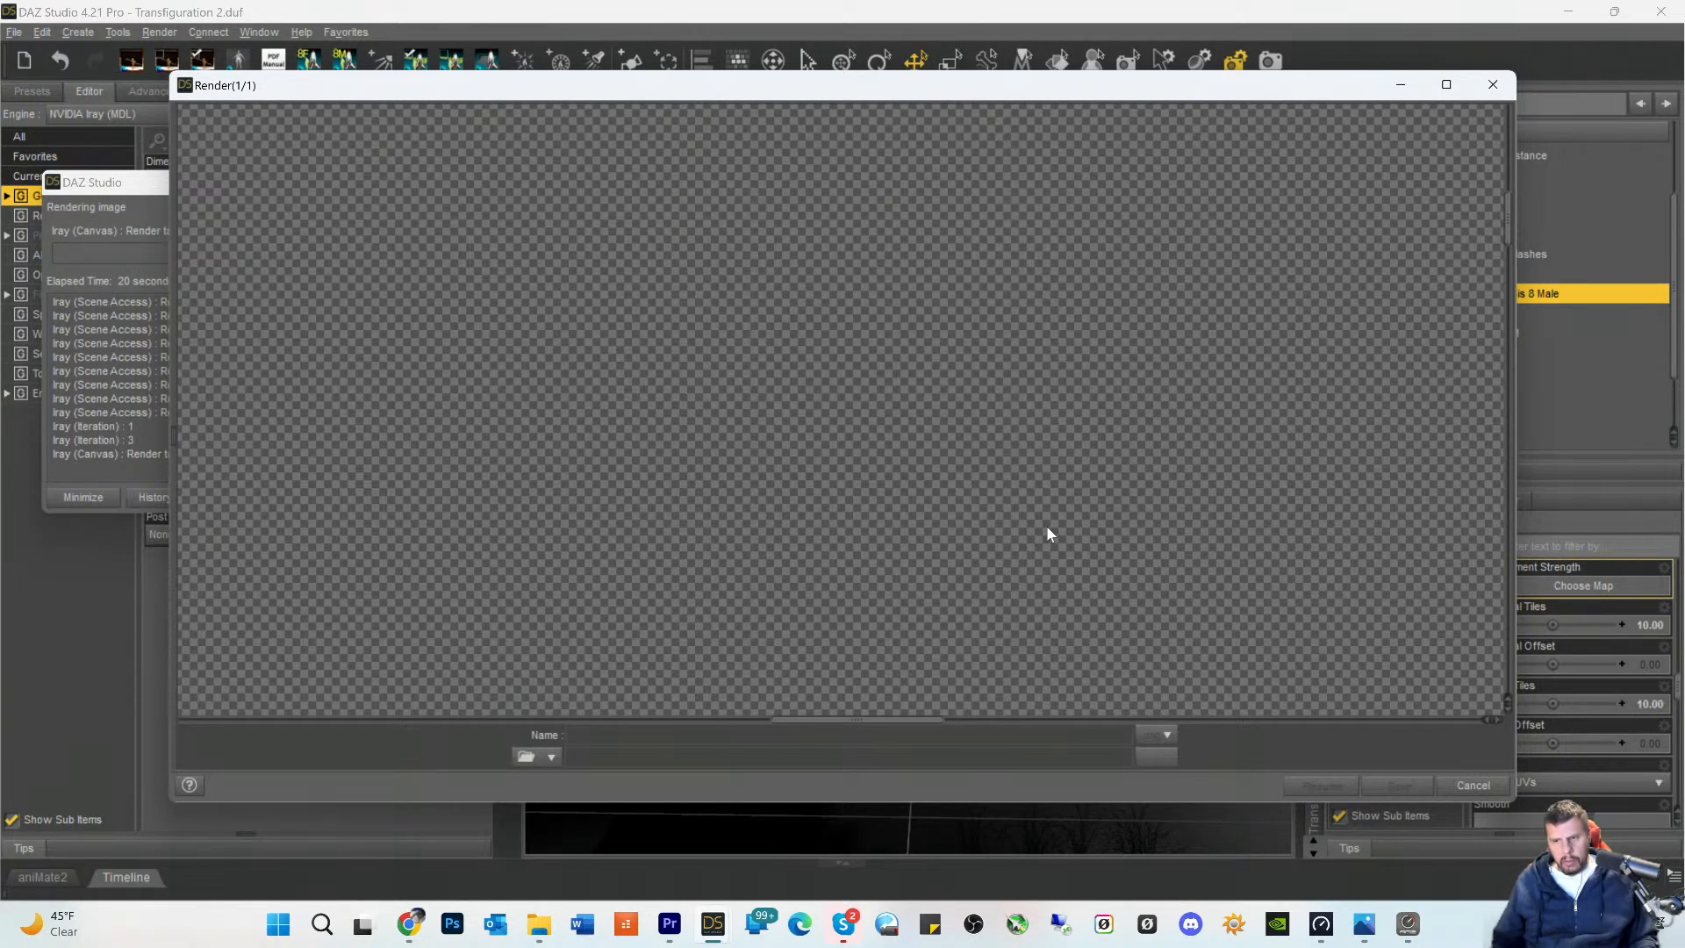
- Examine the toga's linen weave in the new render from the shoulder down past the arms to the hanging folds
scroll(1046, 524, down, 10)
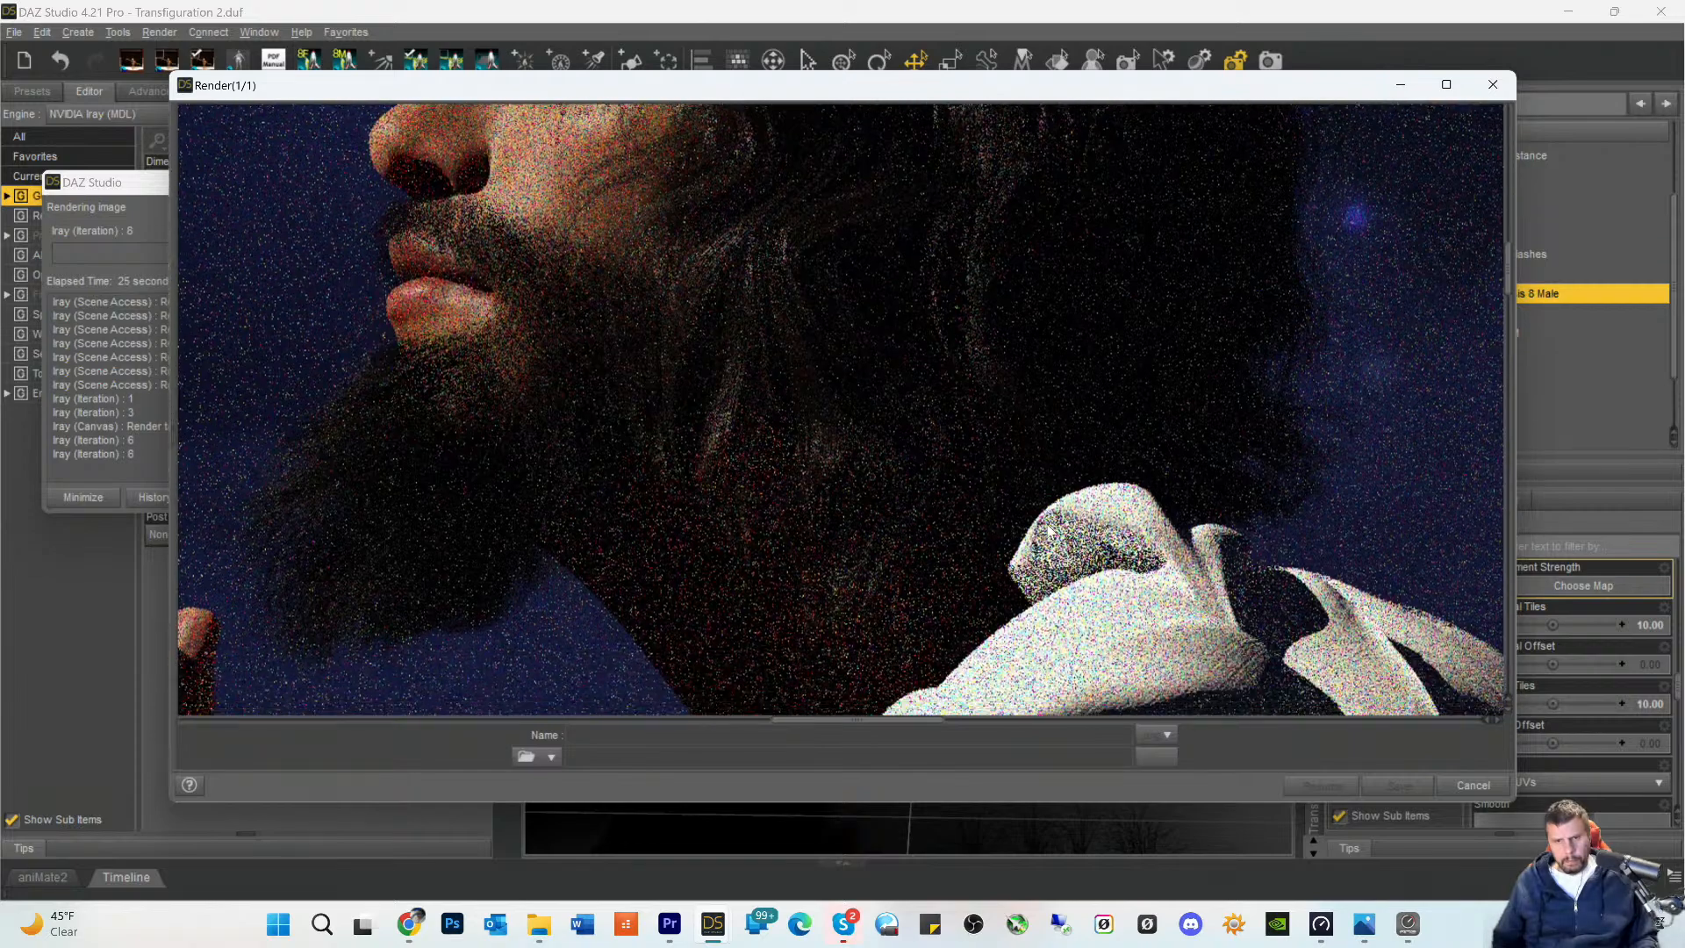
scroll(1046, 523, down, 10)
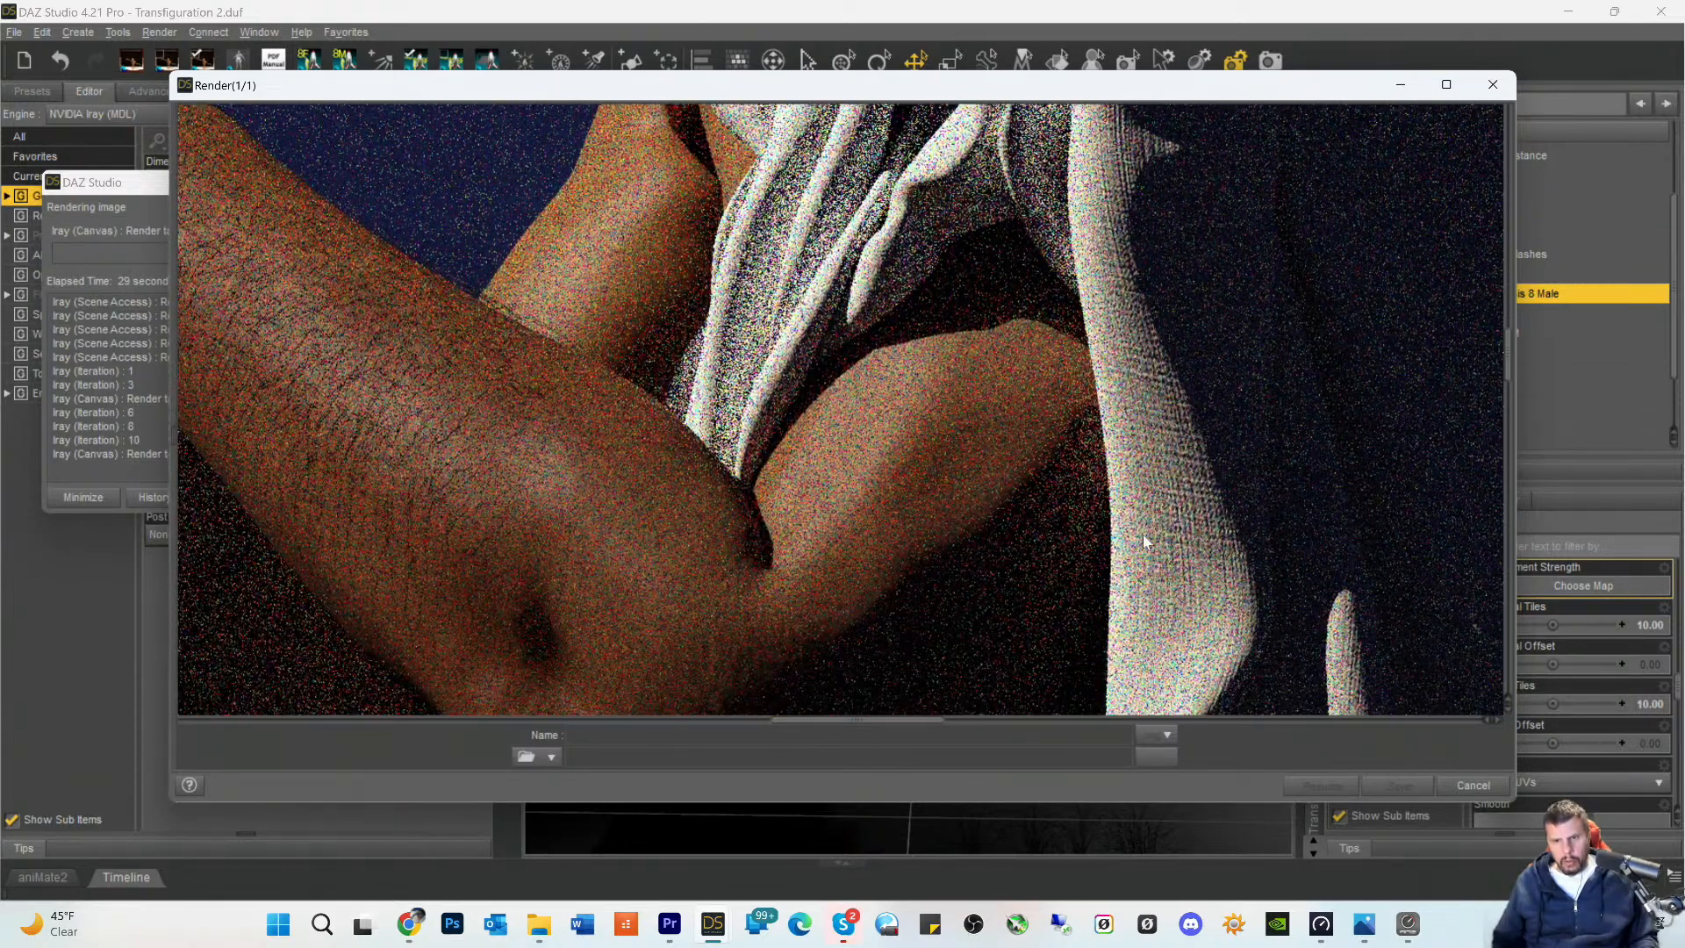
scroll(970, 653, down, 5)
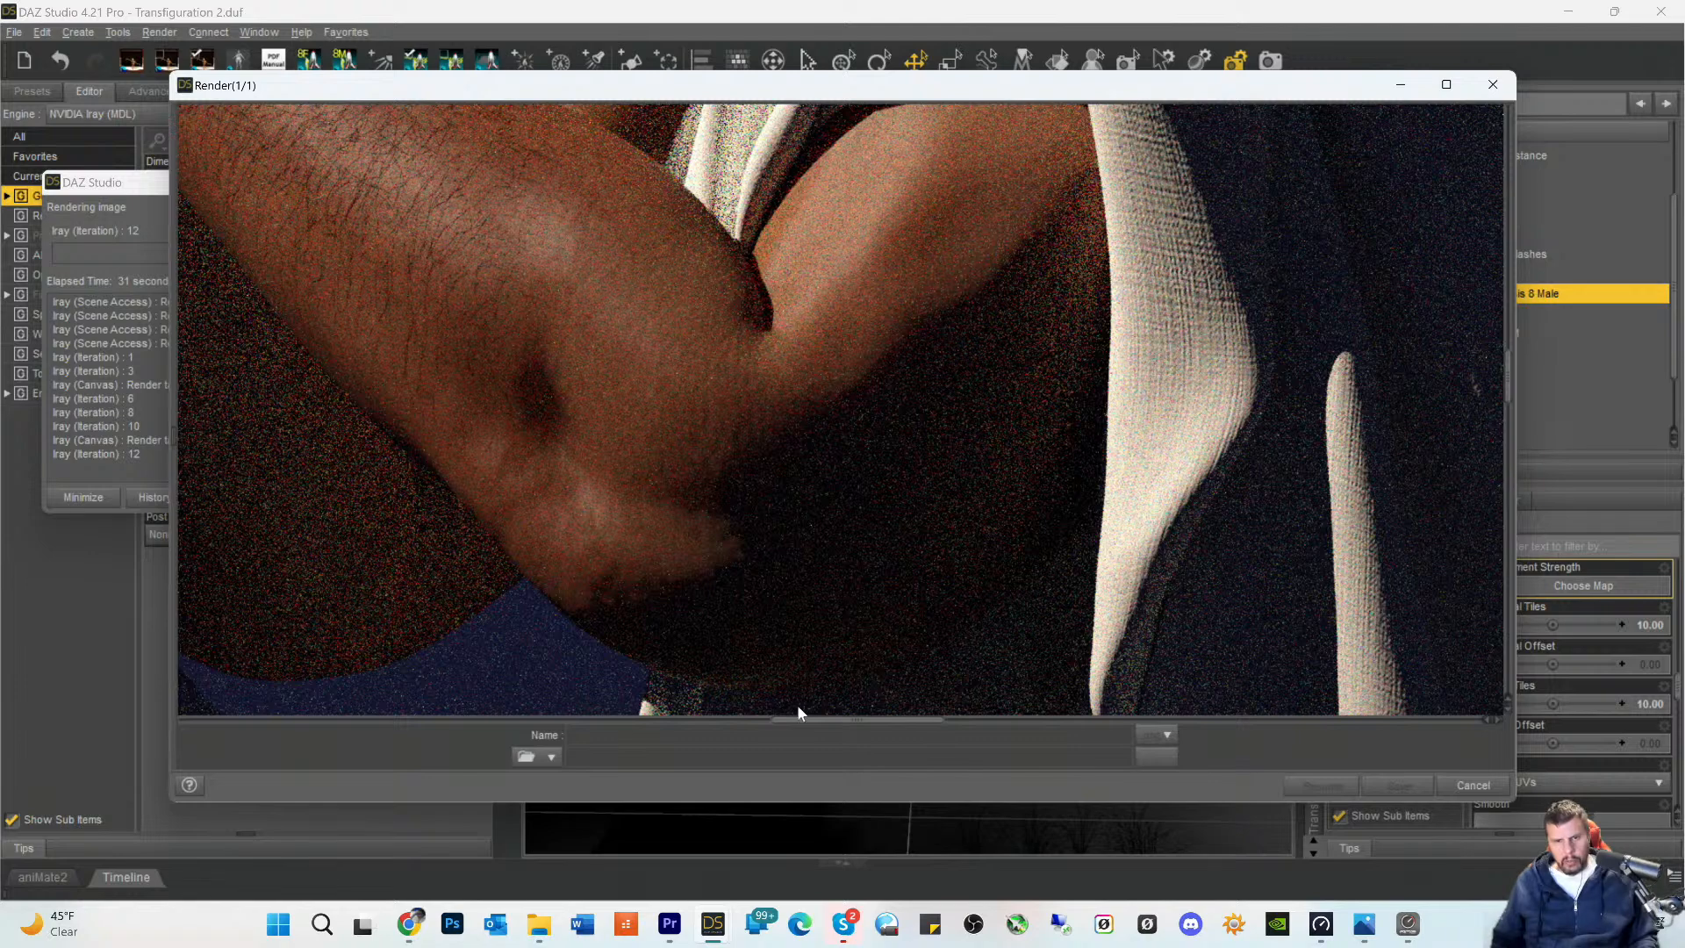
drag(790, 721, 874, 727)
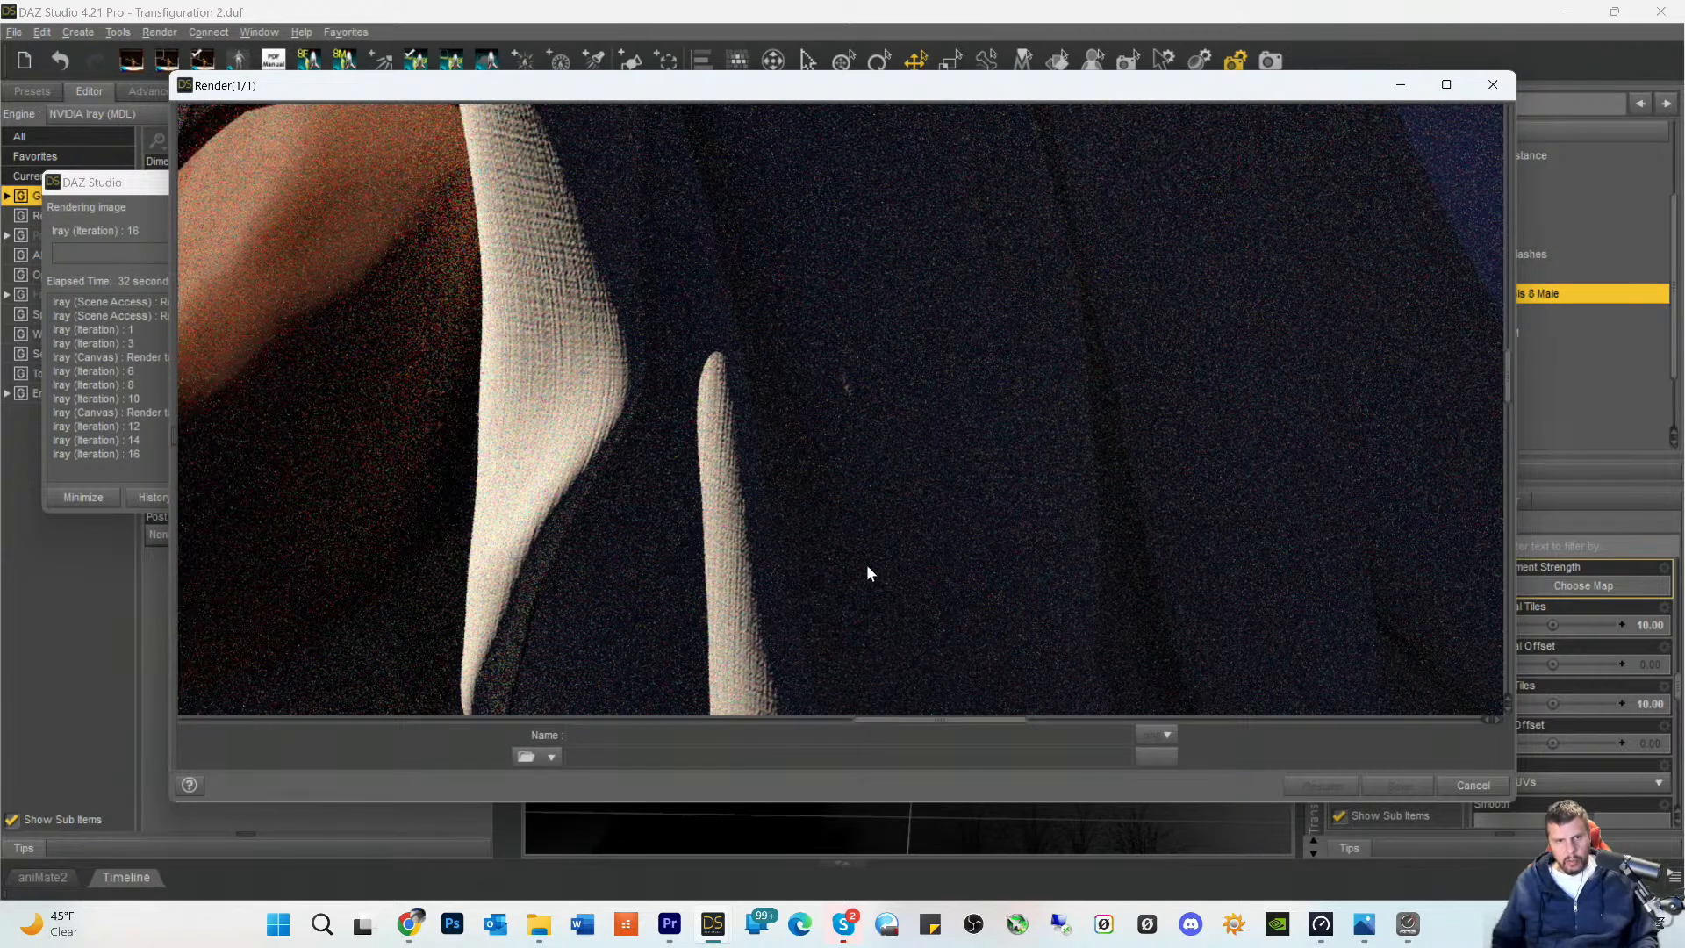
scroll(867, 567, down, 5)
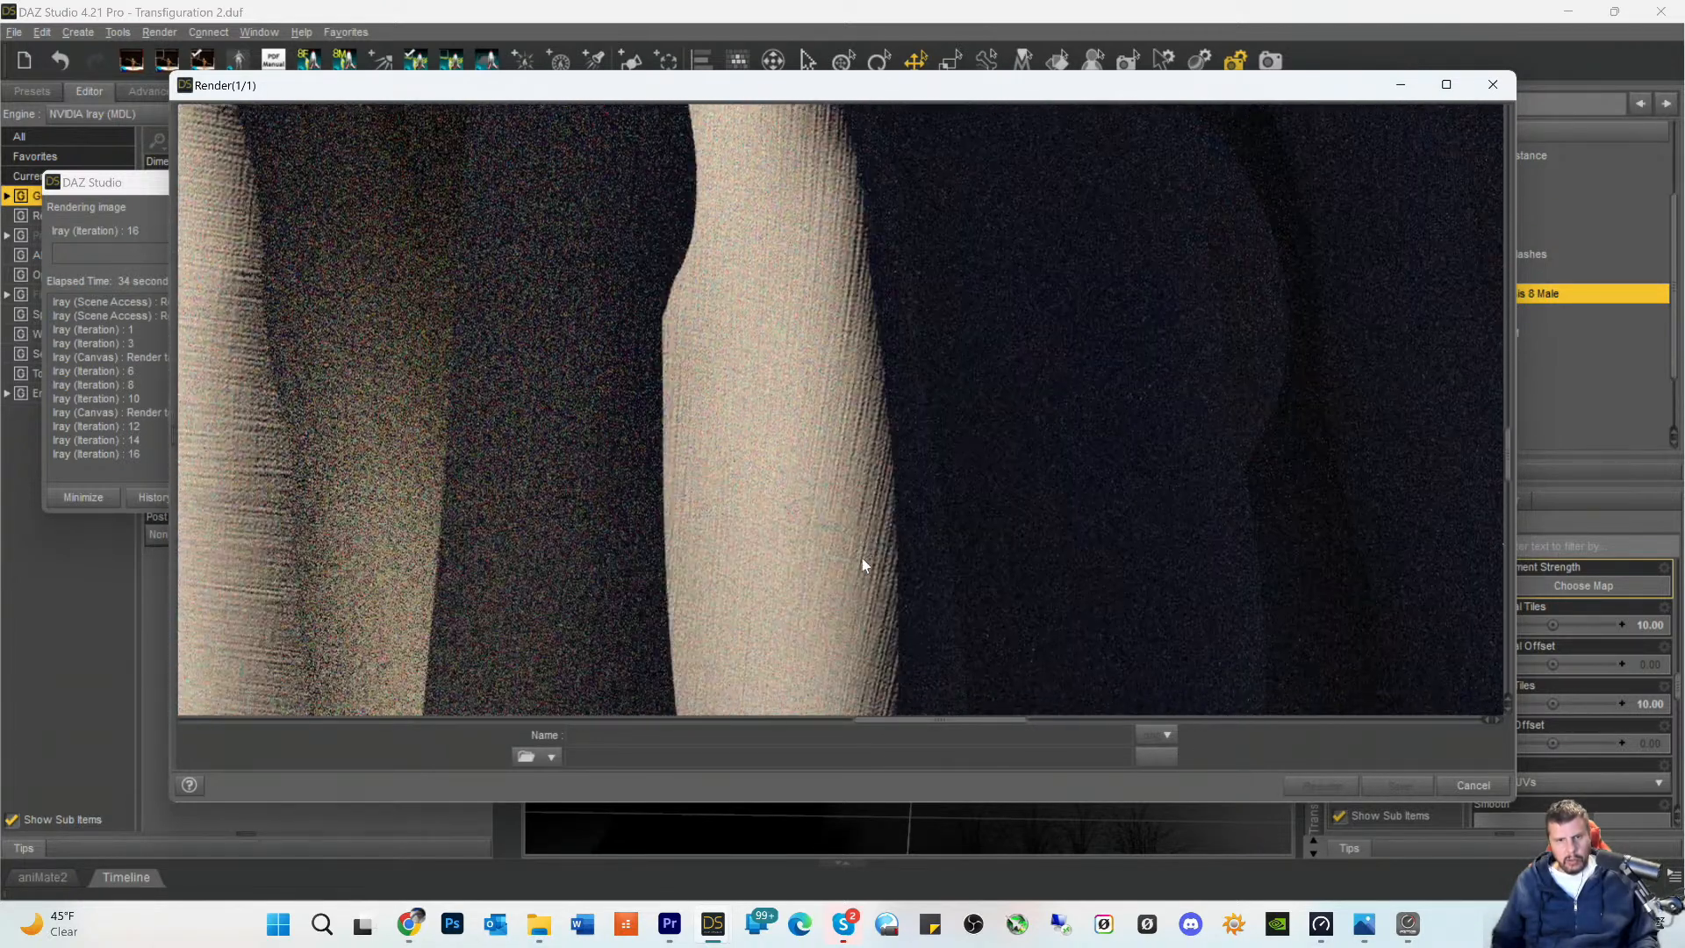
scroll(856, 558, down, 3)
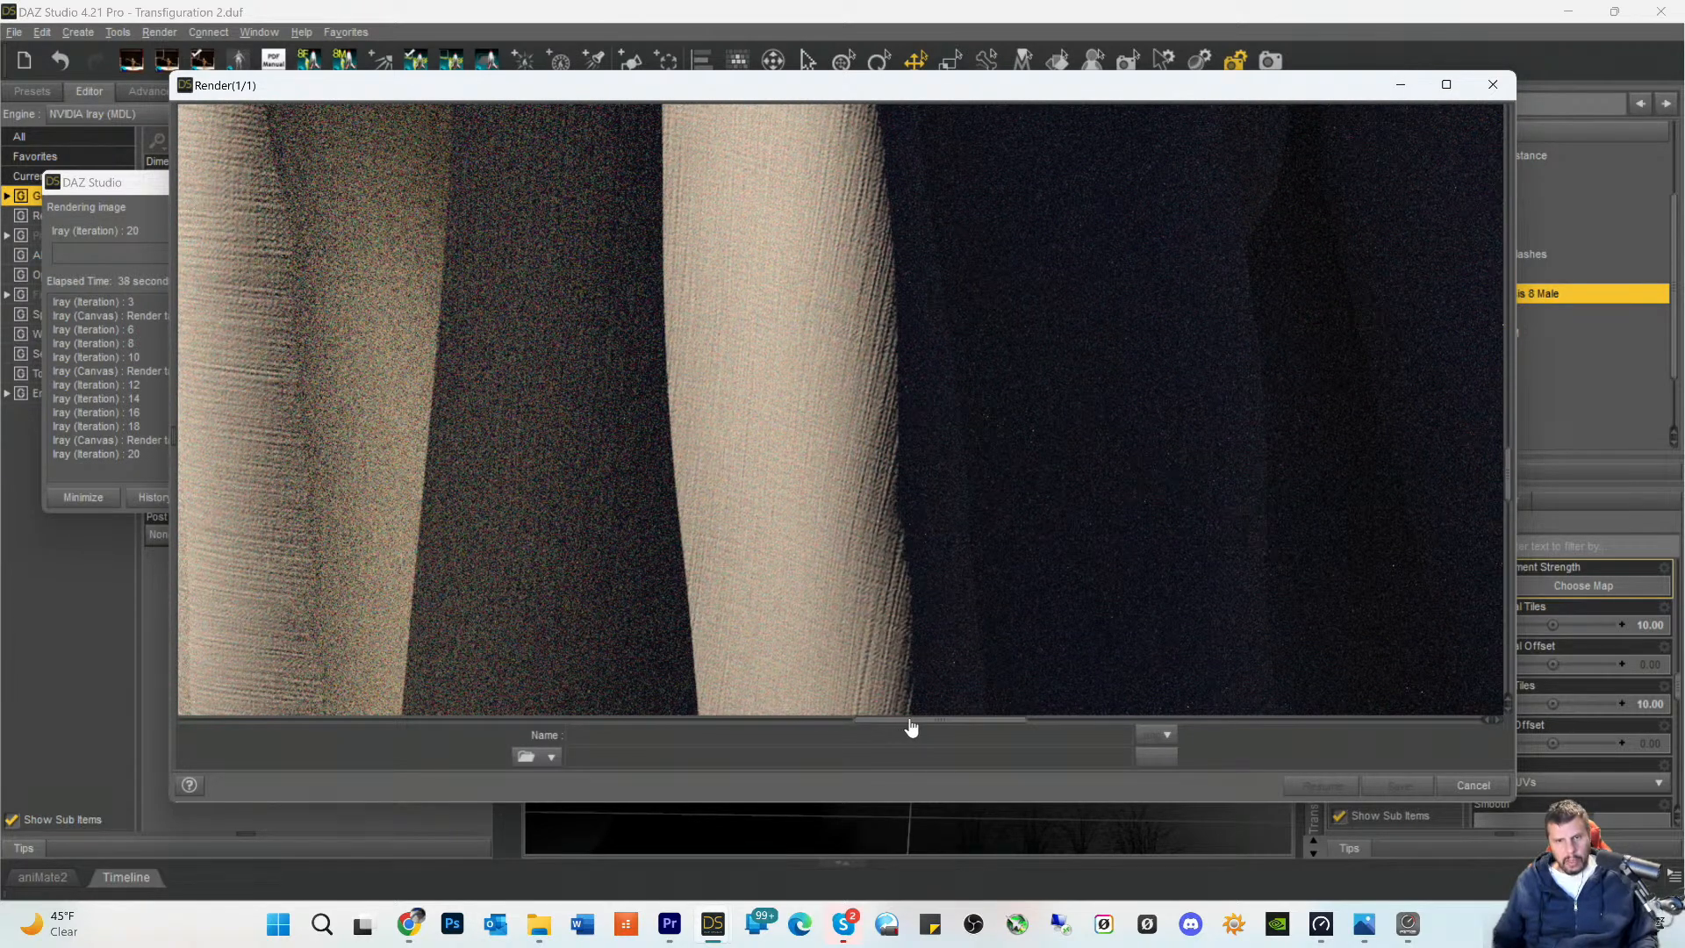
drag(906, 722, 843, 728)
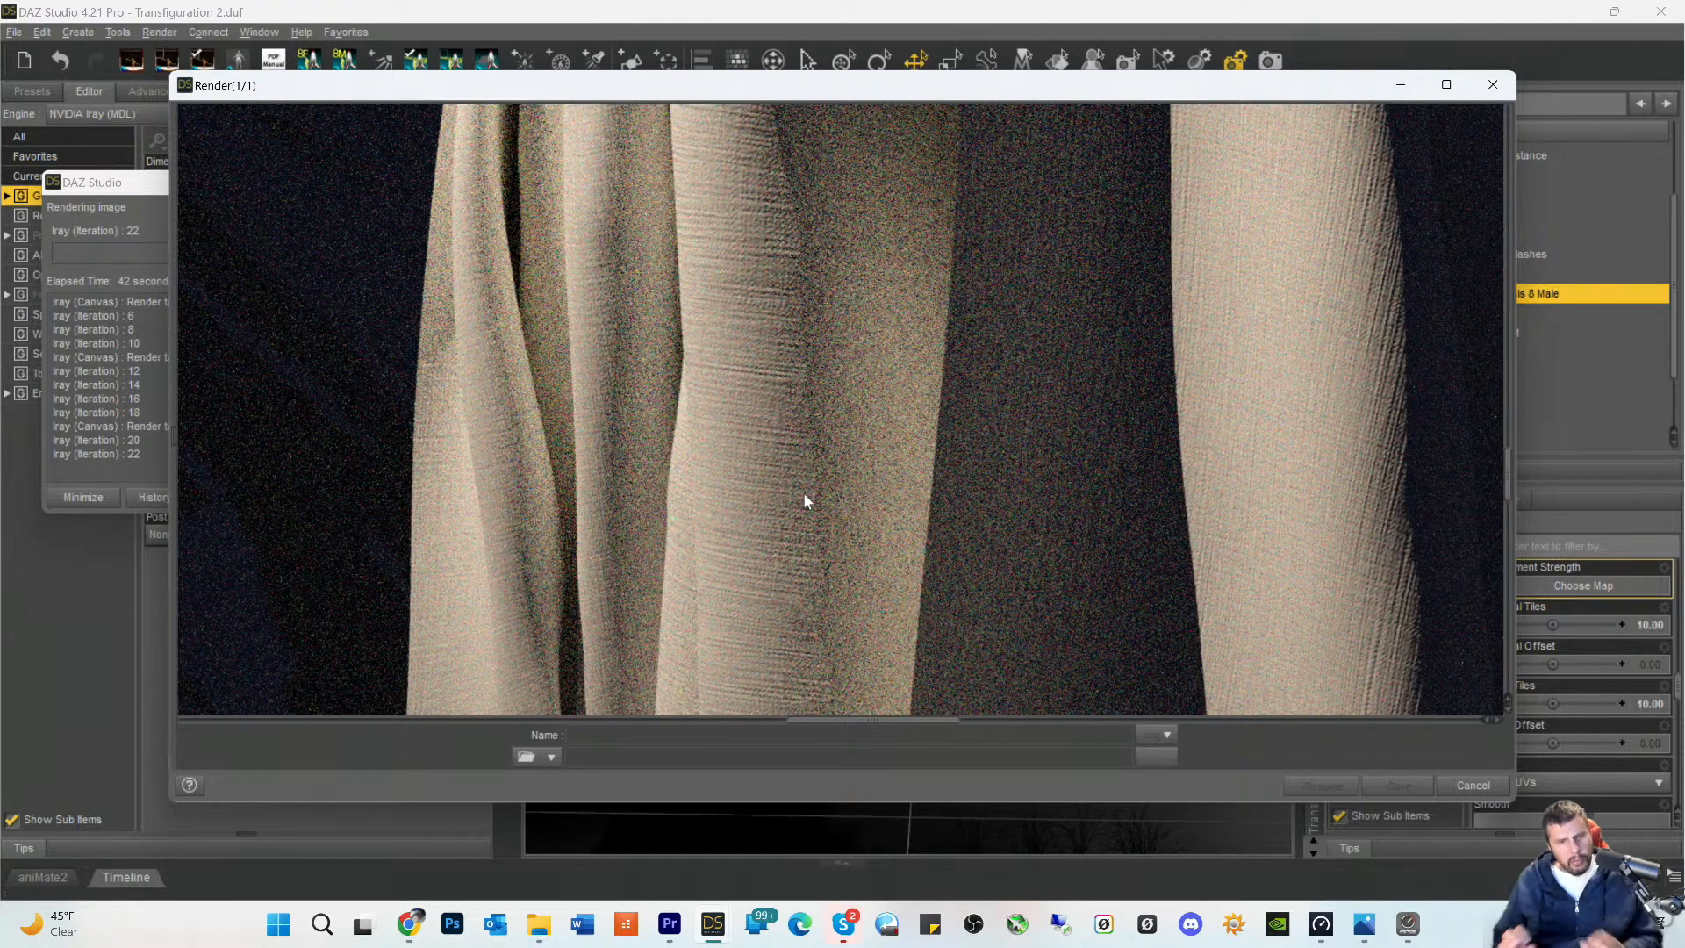
- Examine the weave on the toga's lower folds and hem and the grassy mound beside it in the render
scroll(961, 373, down, 1)
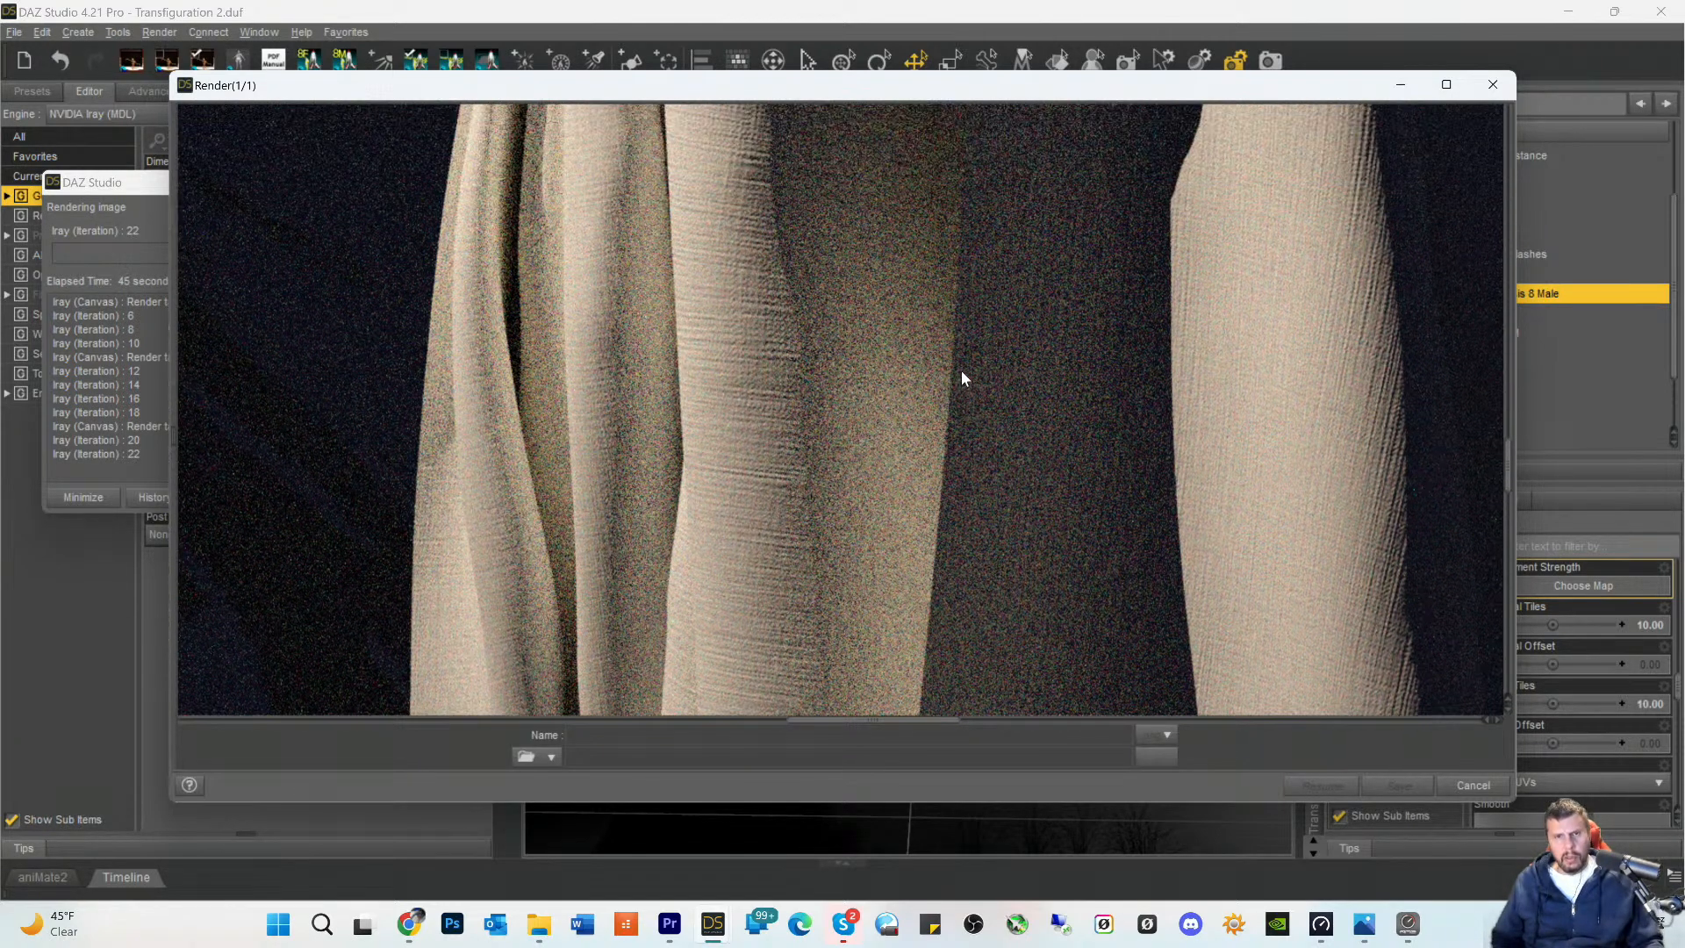
scroll(961, 370, up, 2)
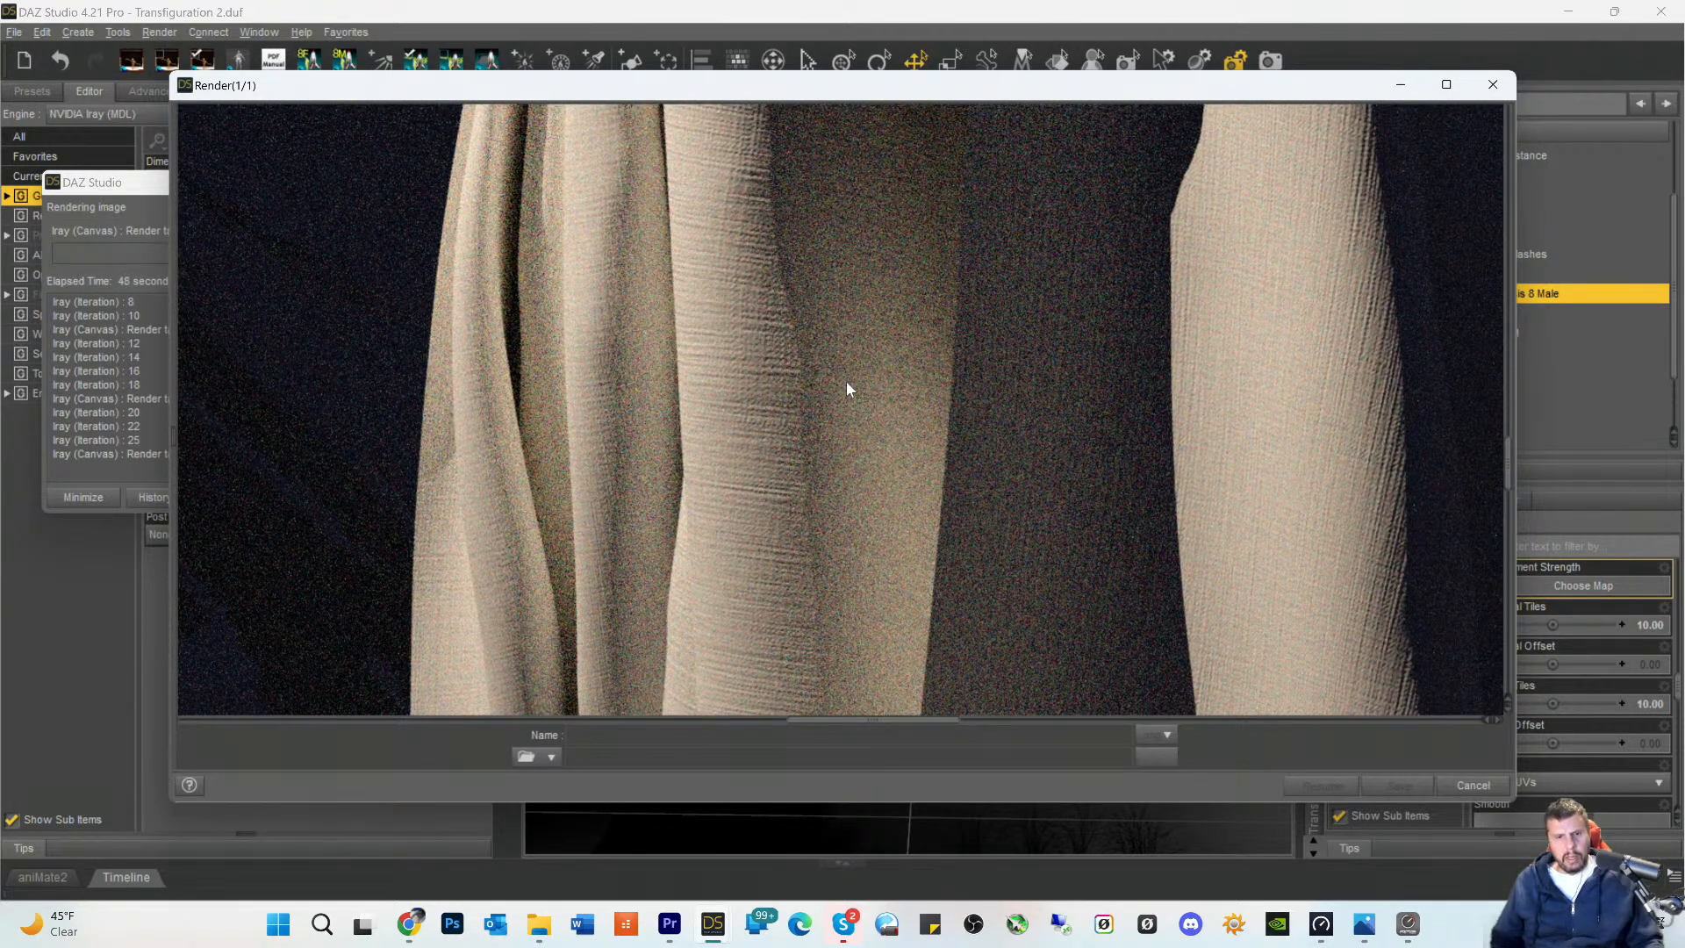
scroll(857, 360, up, 2)
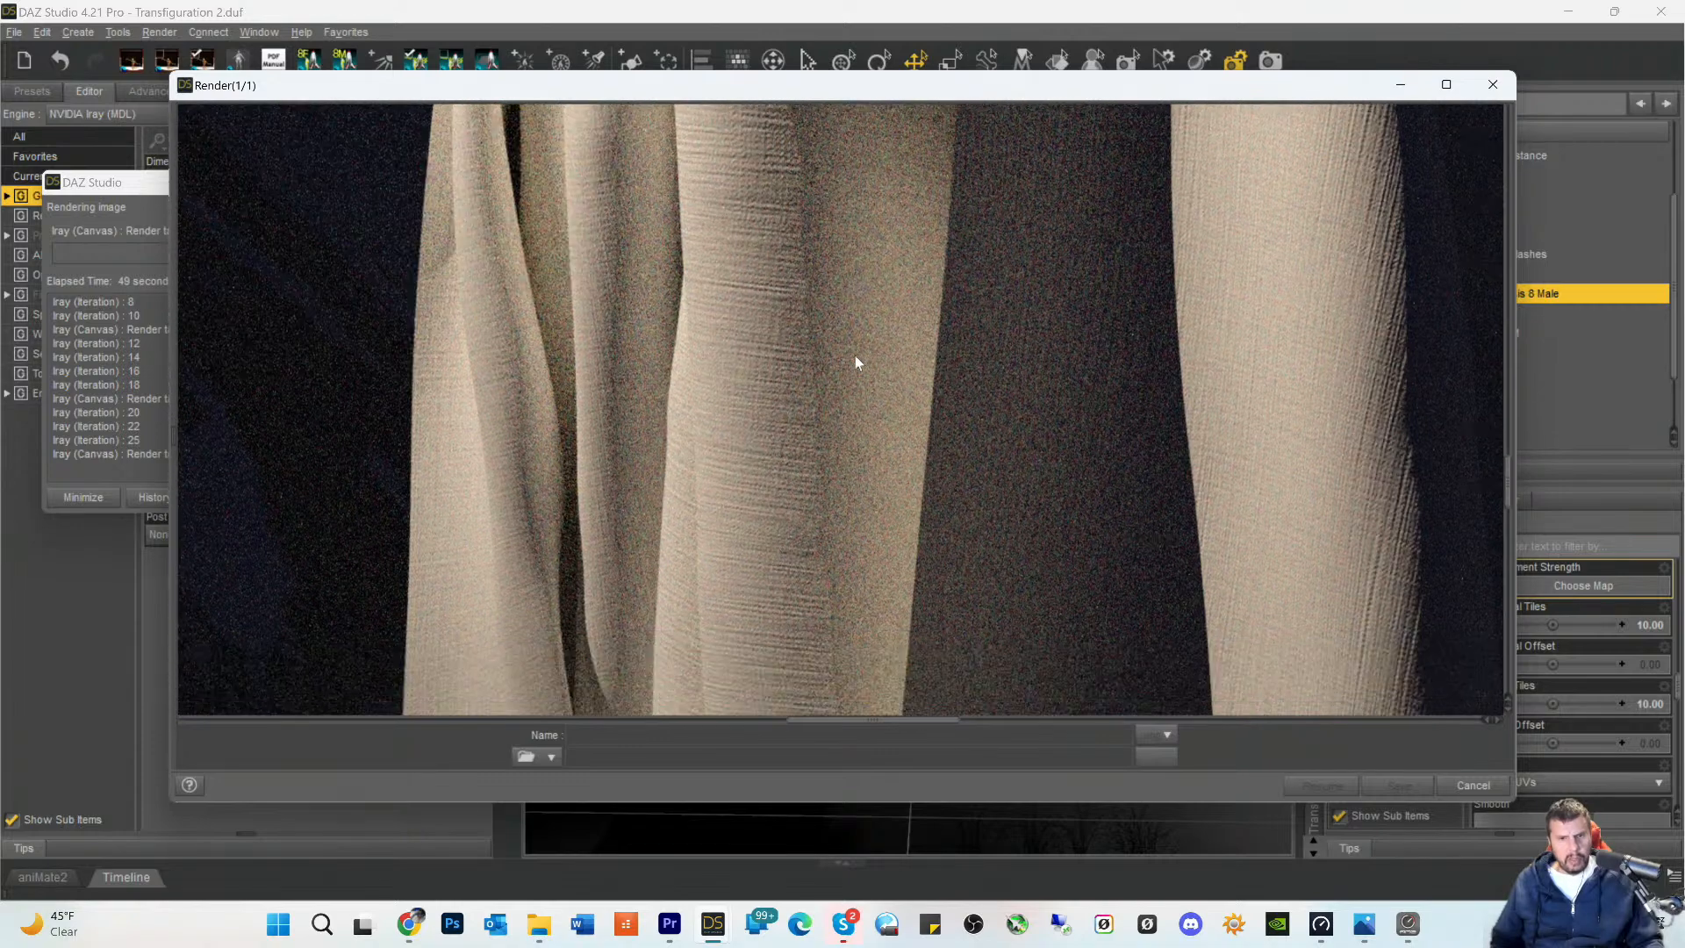
scroll(851, 362, down, 5)
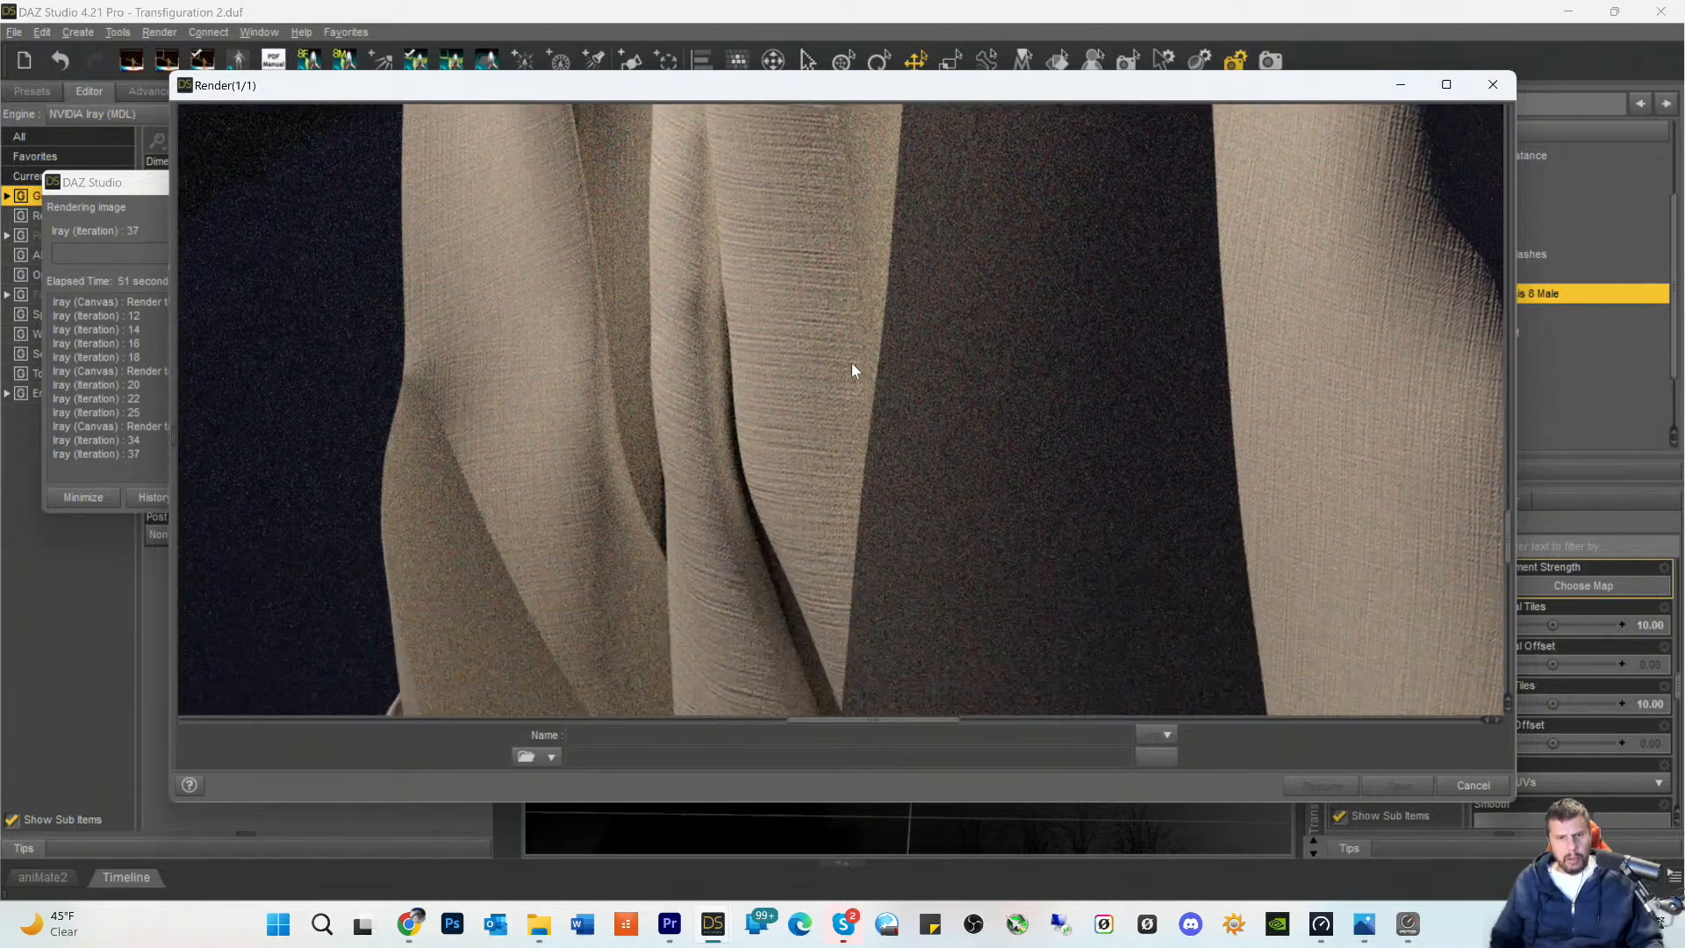
scroll(850, 369, down, 5)
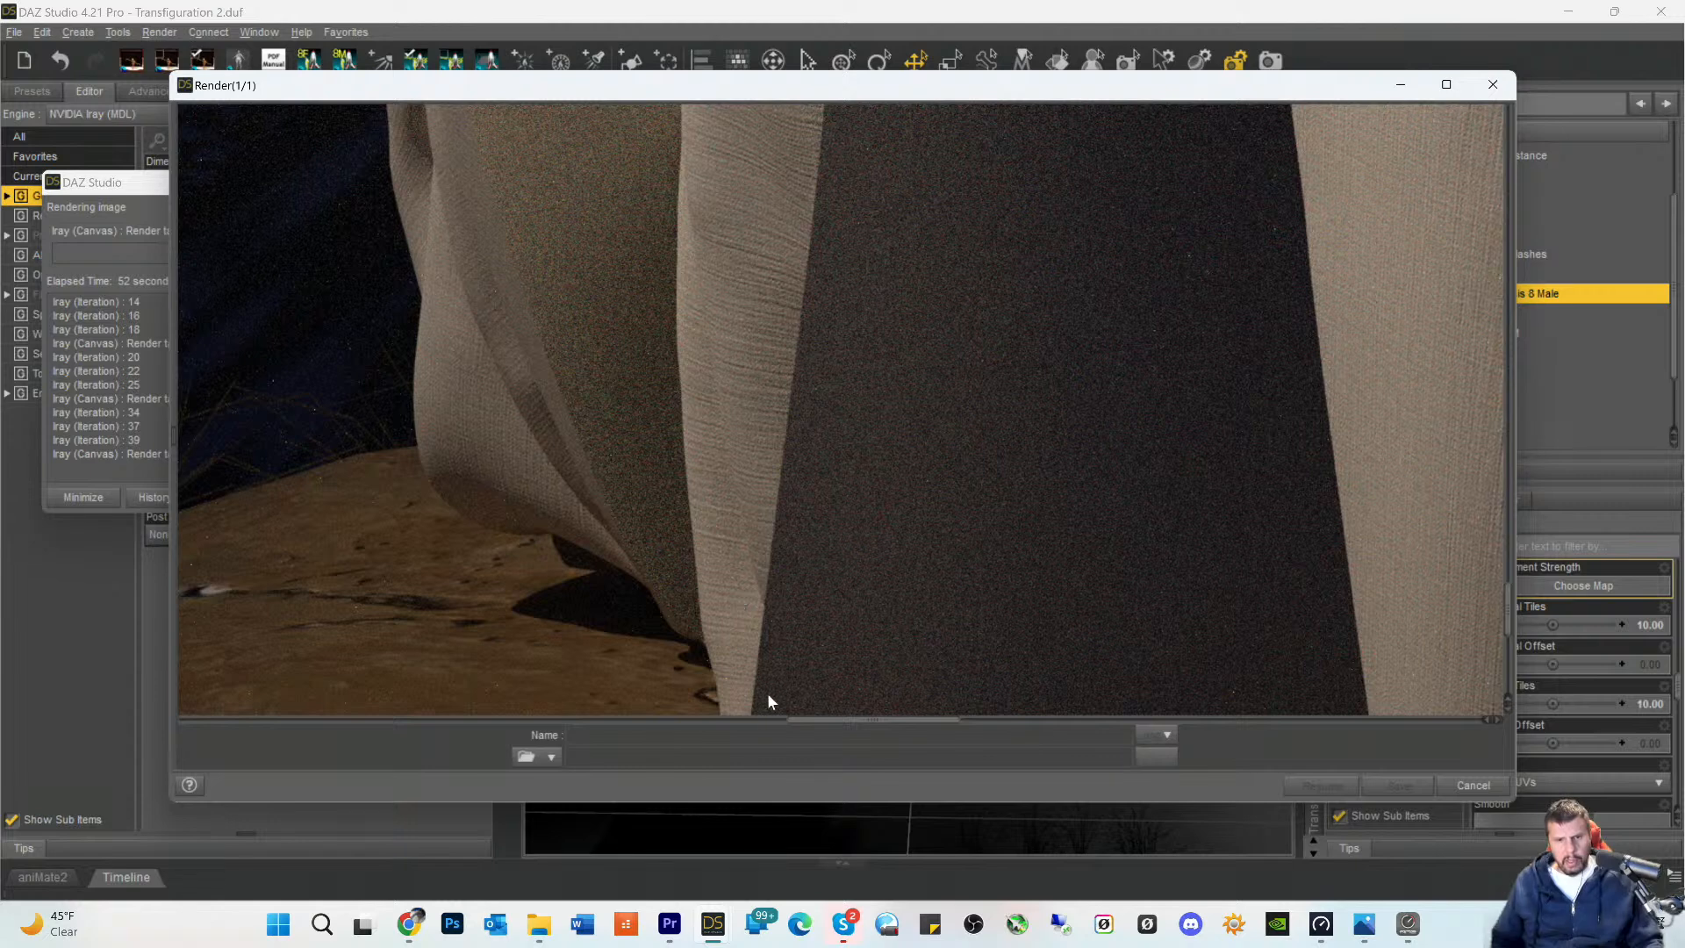
scroll(769, 700, down, 2)
drag(822, 722, 700, 723)
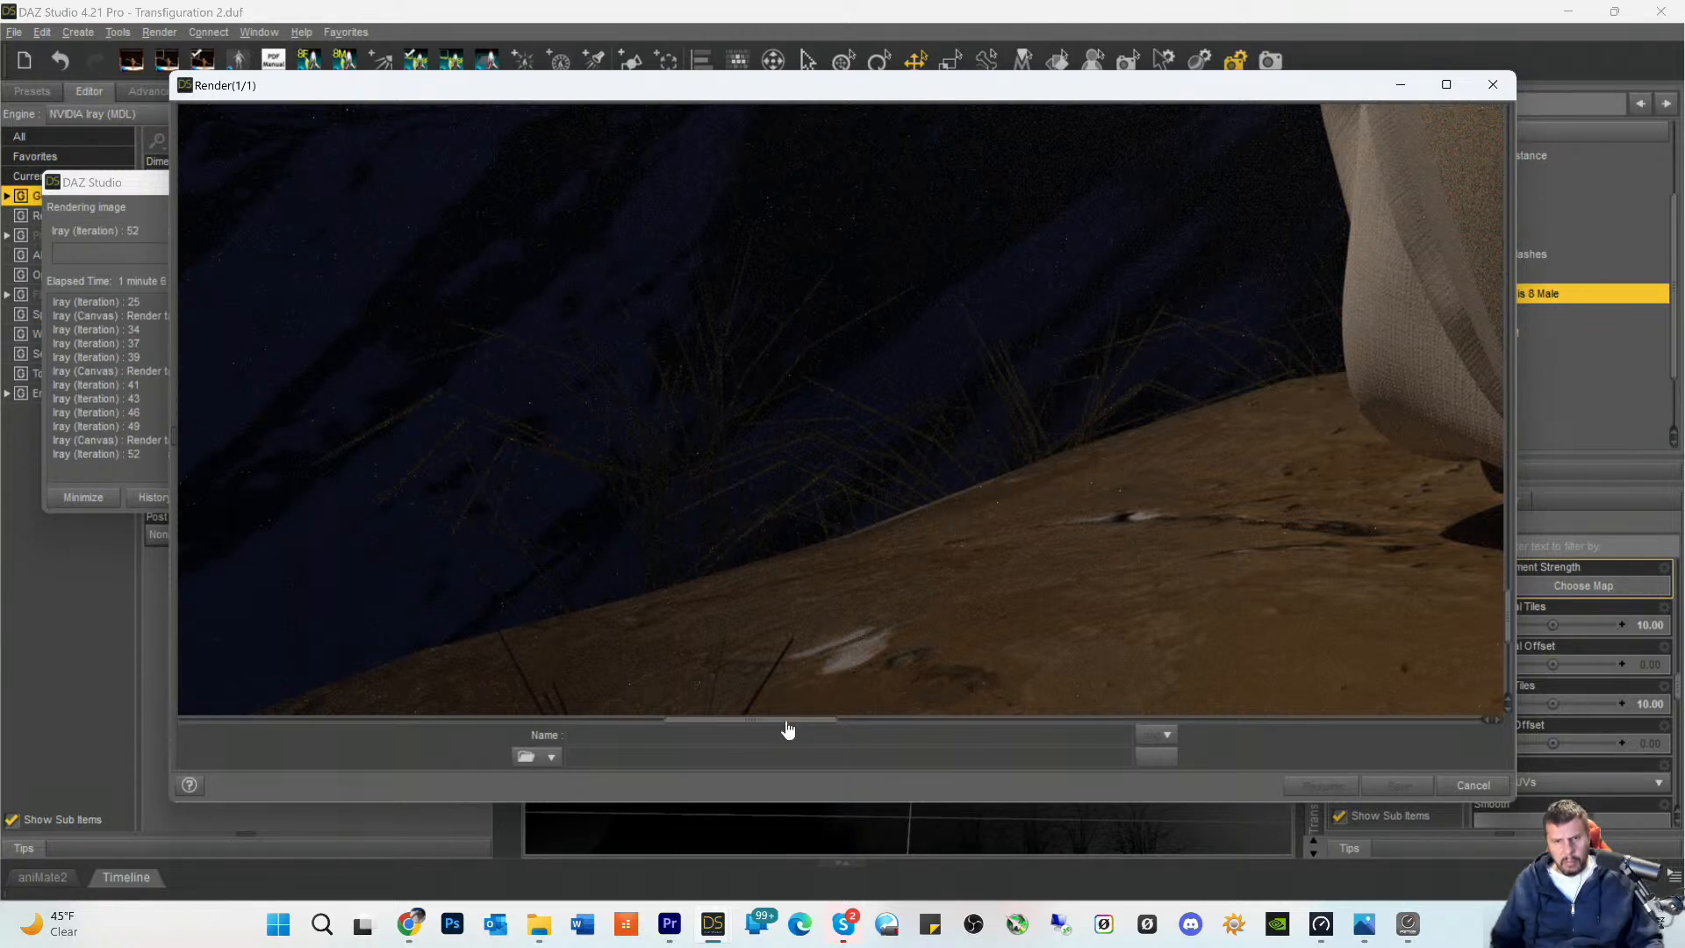
drag(789, 720, 962, 740)
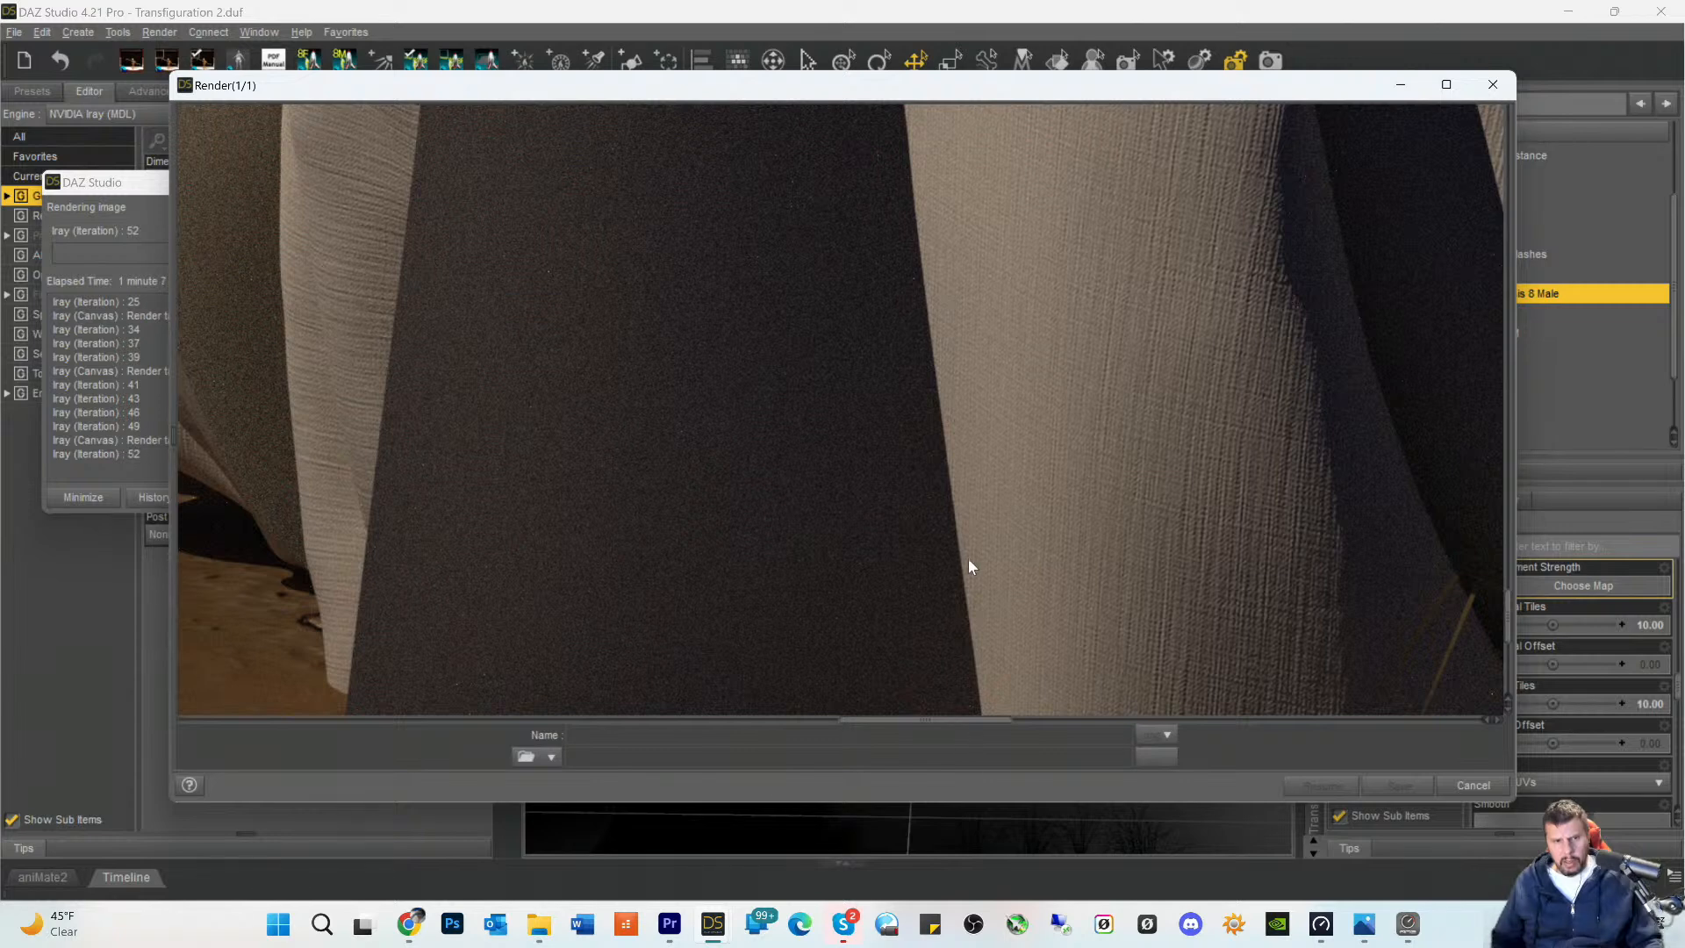
- Examine the toga's weave in the render from the hem and surrounding grass up through the folds to the shoulder
scroll(957, 570, down, 5)
scroll(966, 587, down, 2)
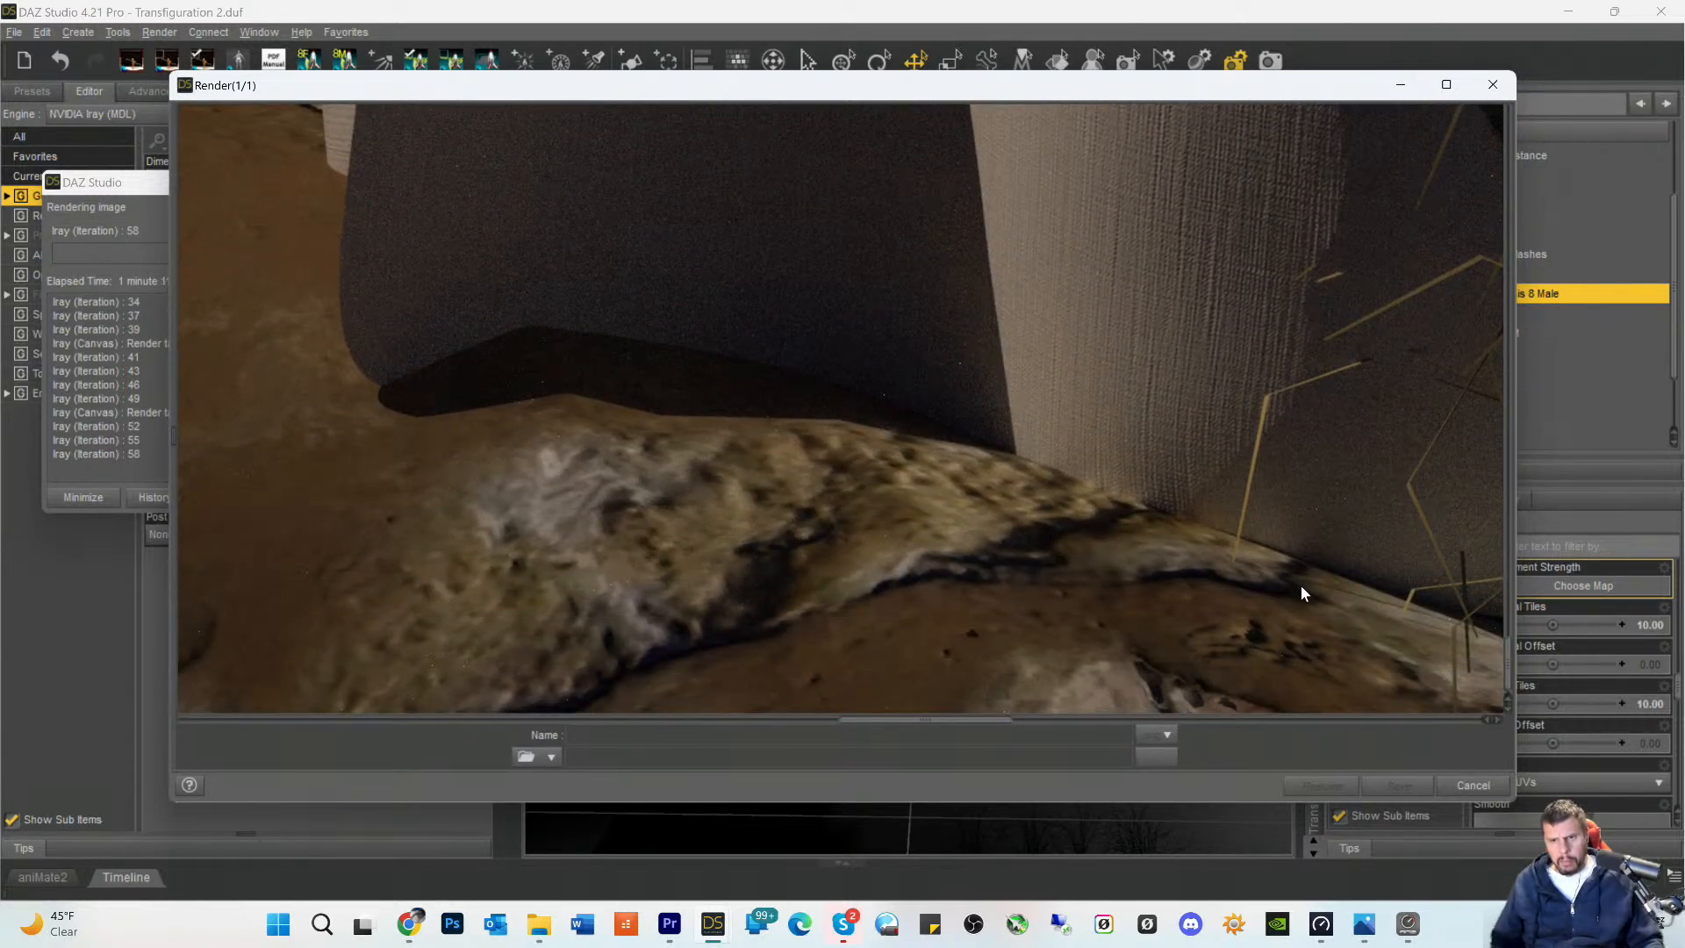
drag(855, 725, 955, 735)
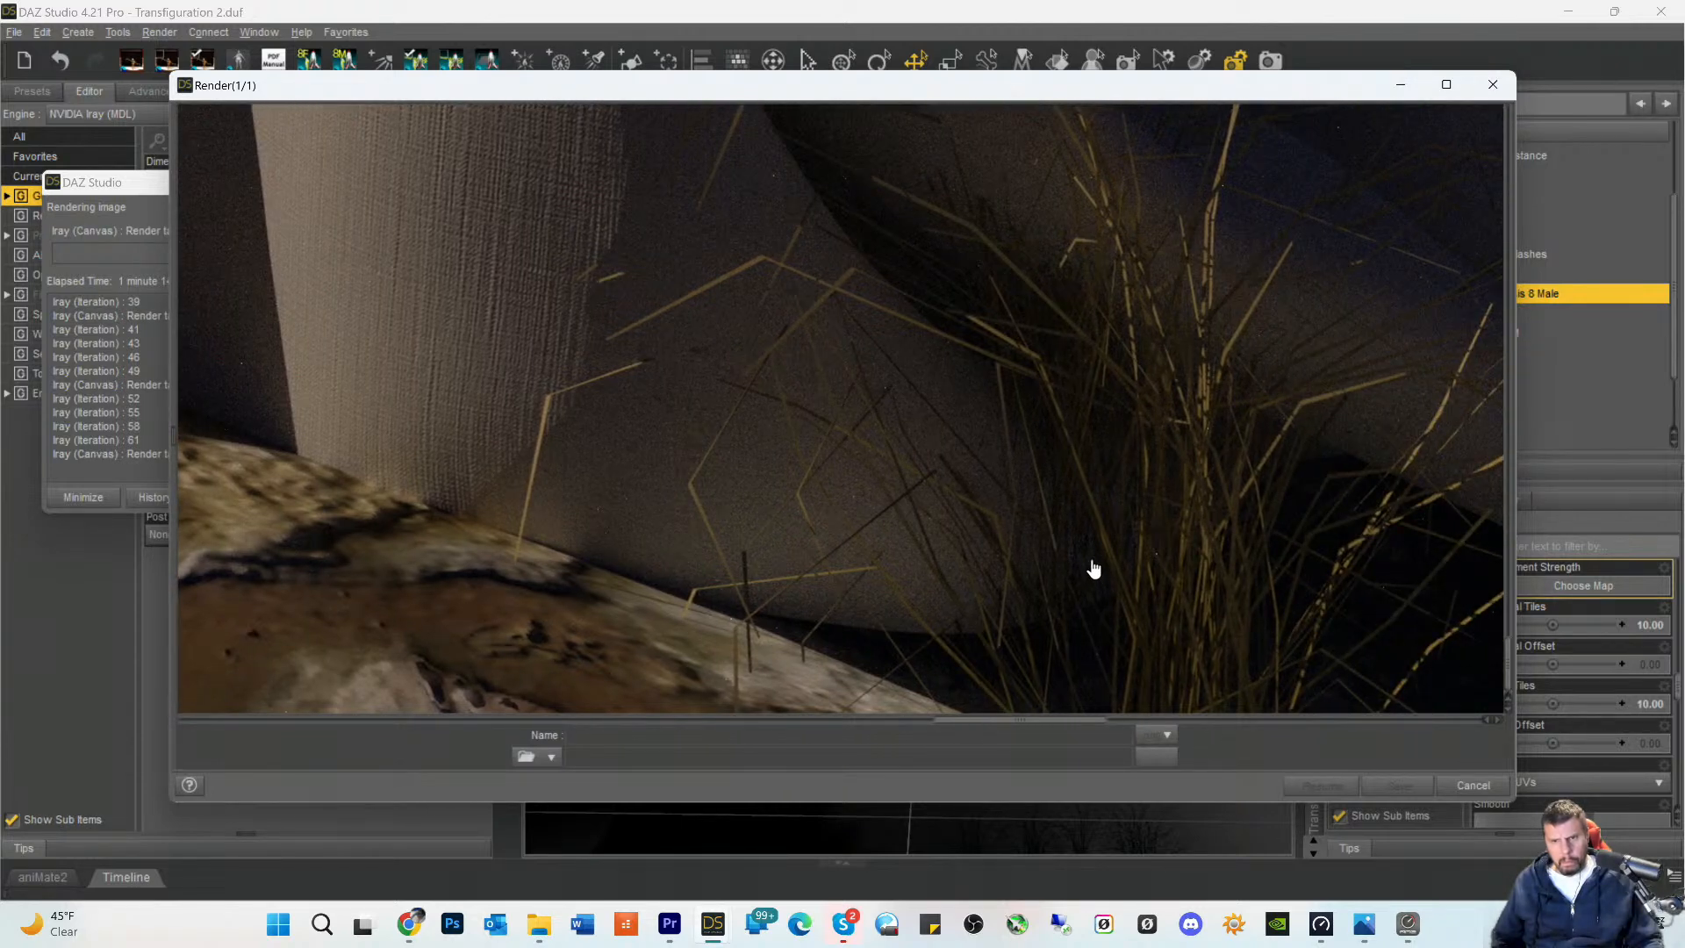
scroll(1092, 557, up, 5)
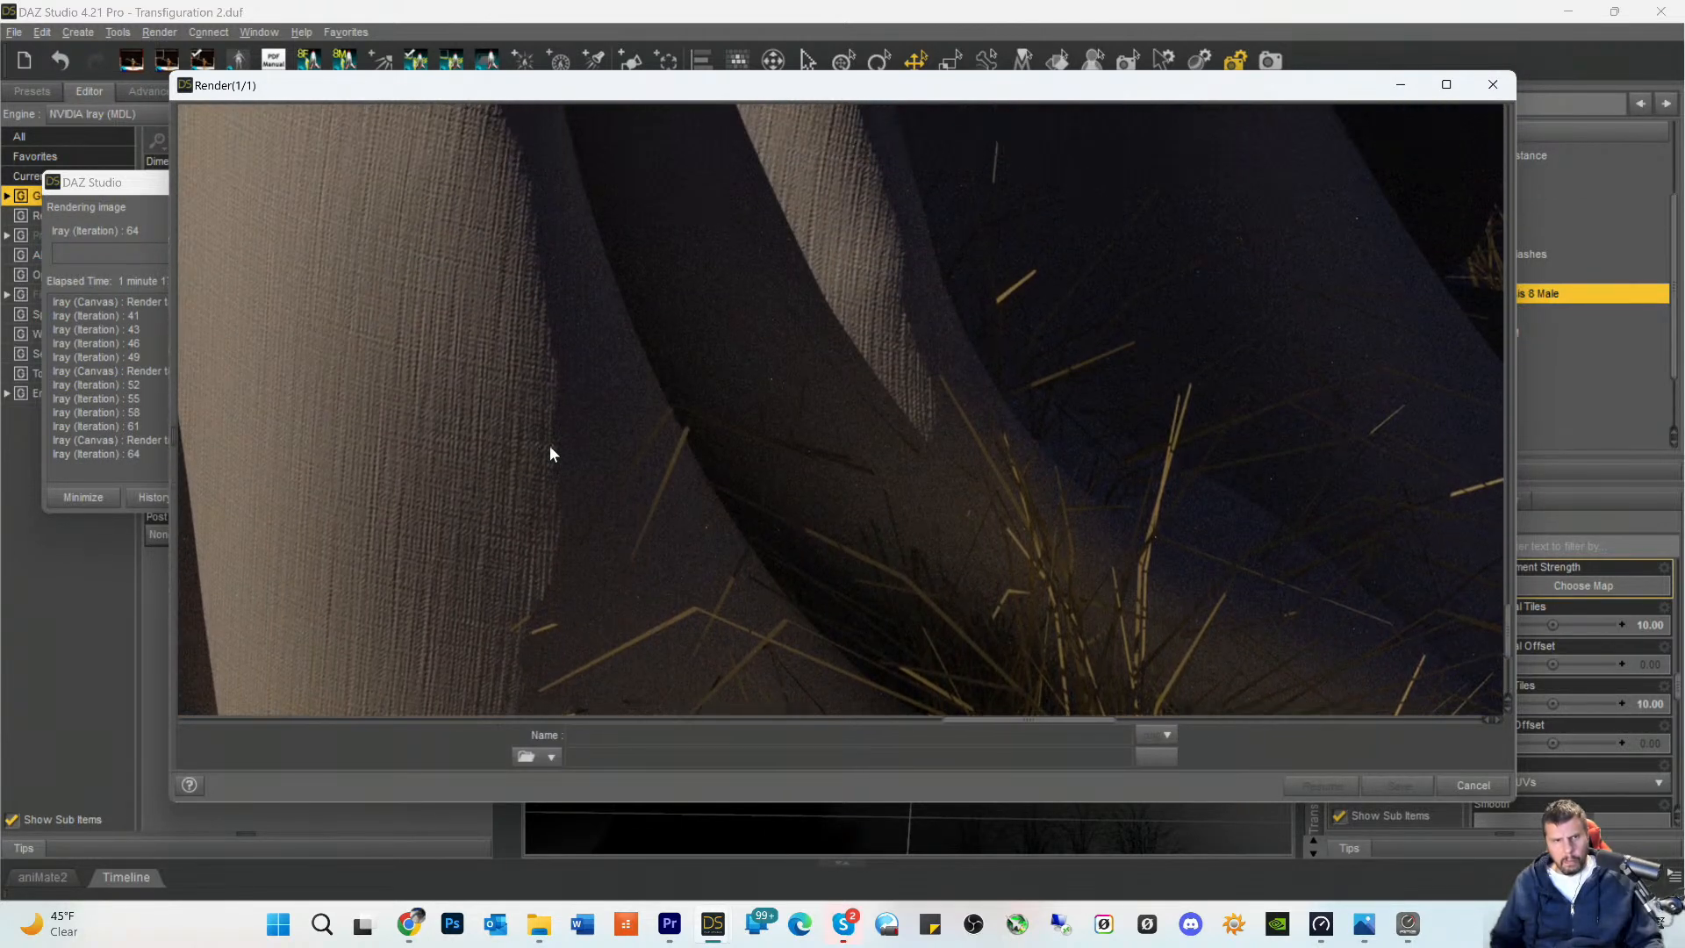
scroll(550, 448, up, 6)
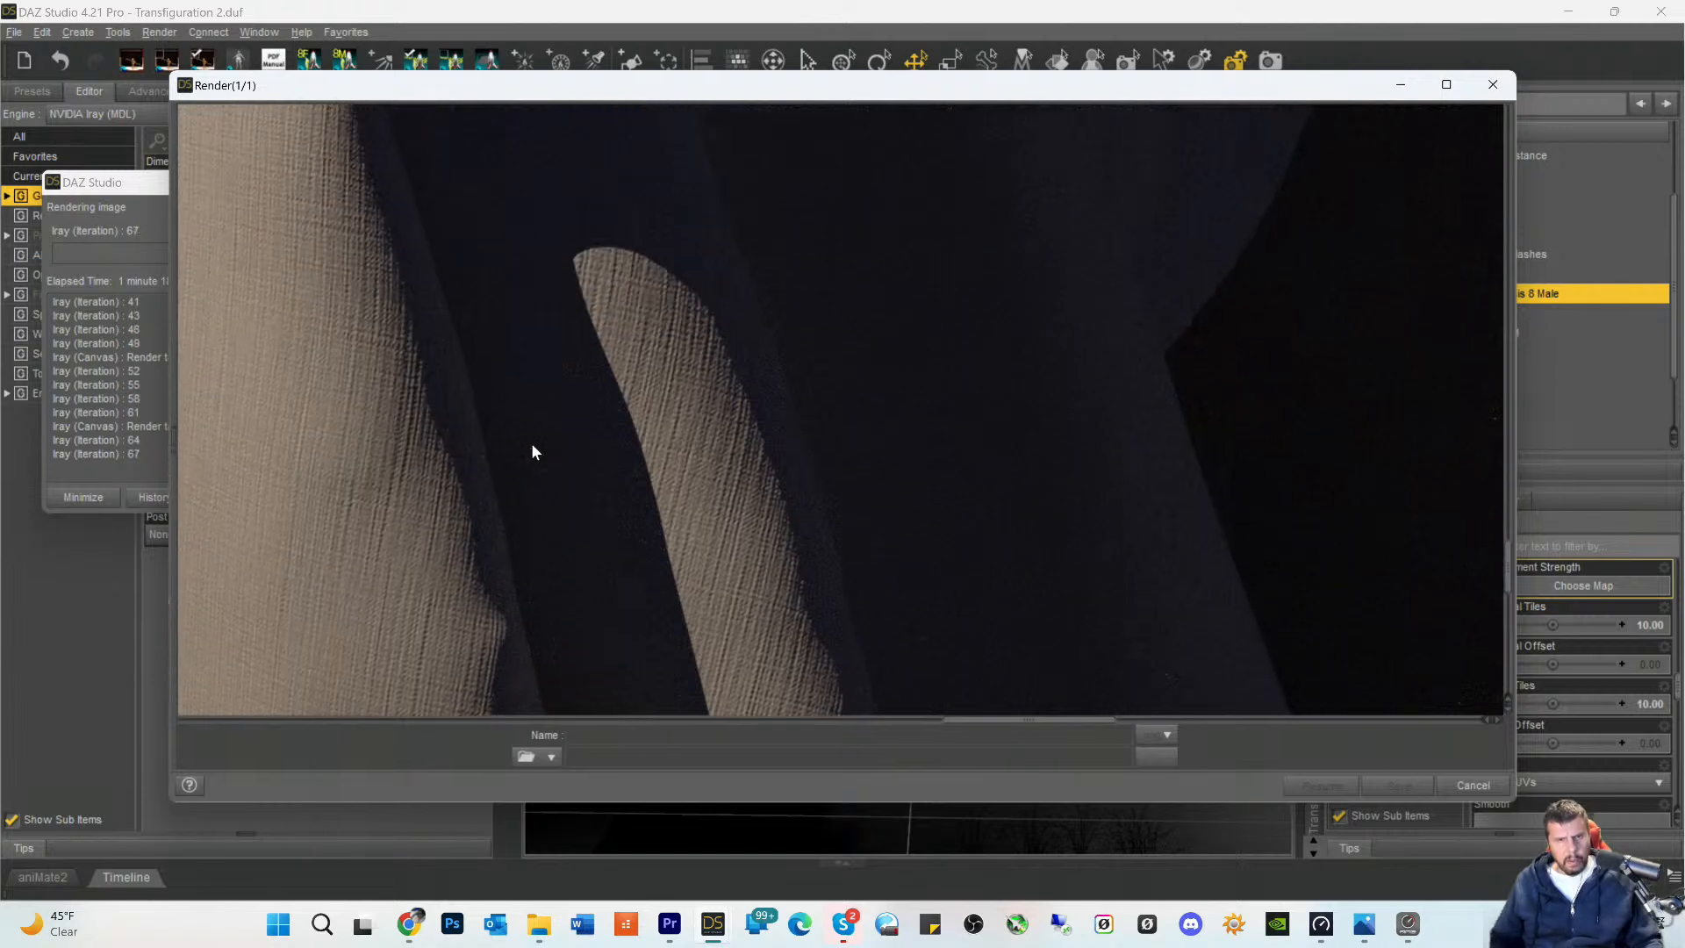
scroll(532, 452, up, 3)
drag(998, 728, 925, 729)
scroll(867, 540, up, 5)
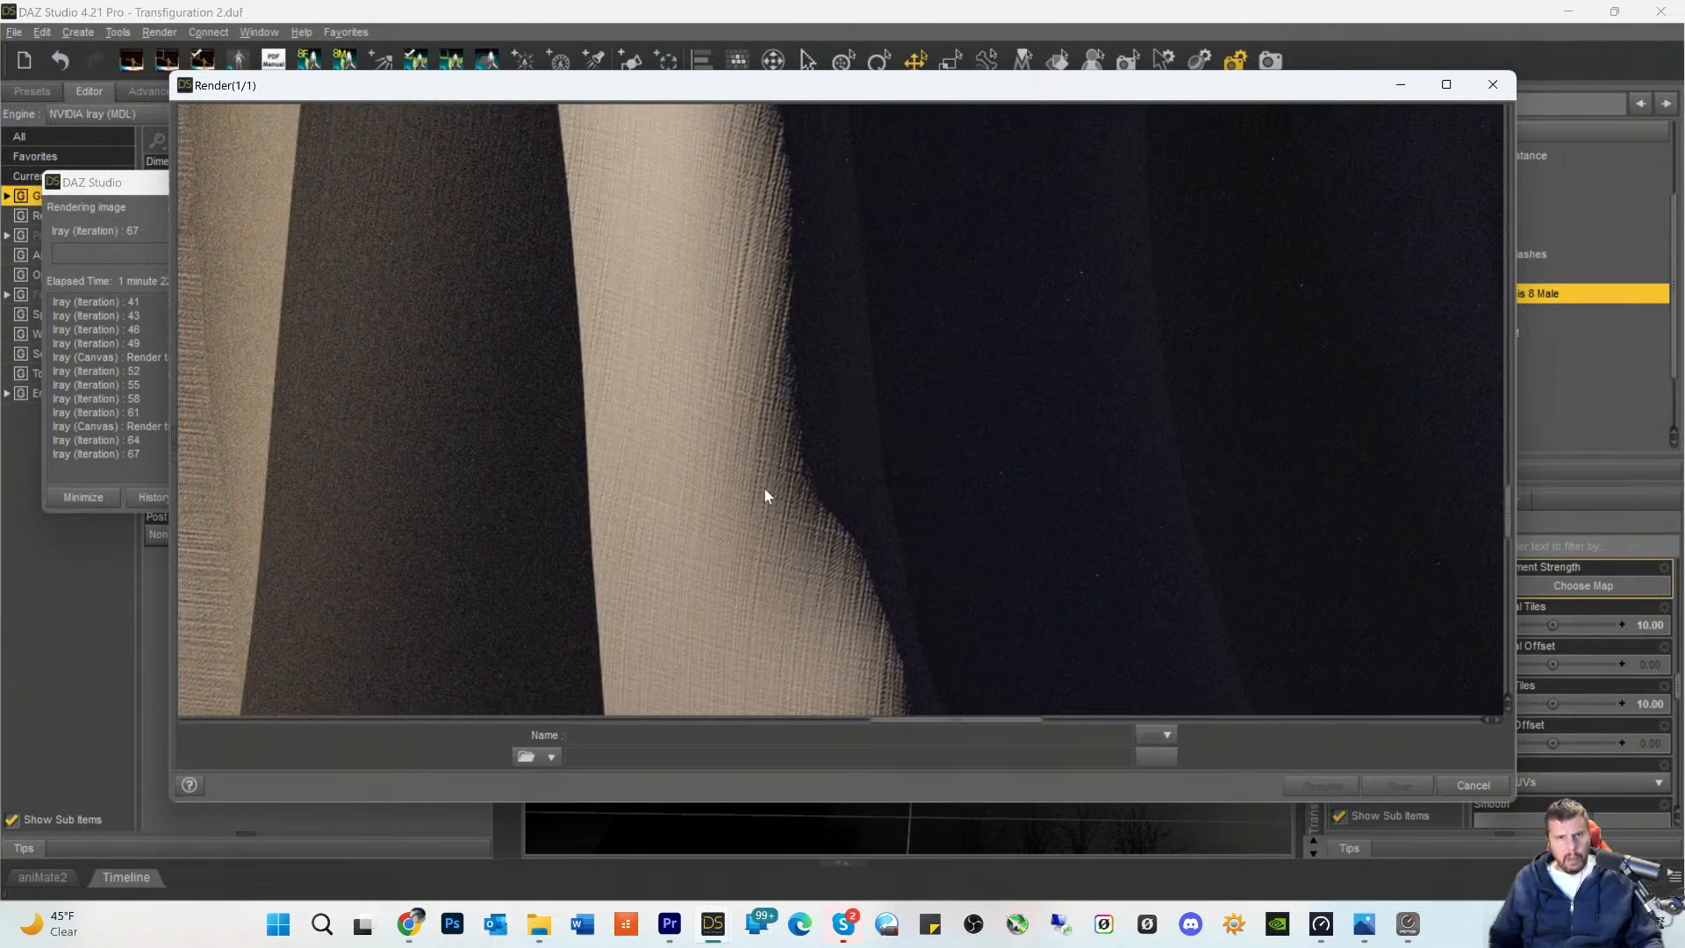
scroll(738, 423, up, 3)
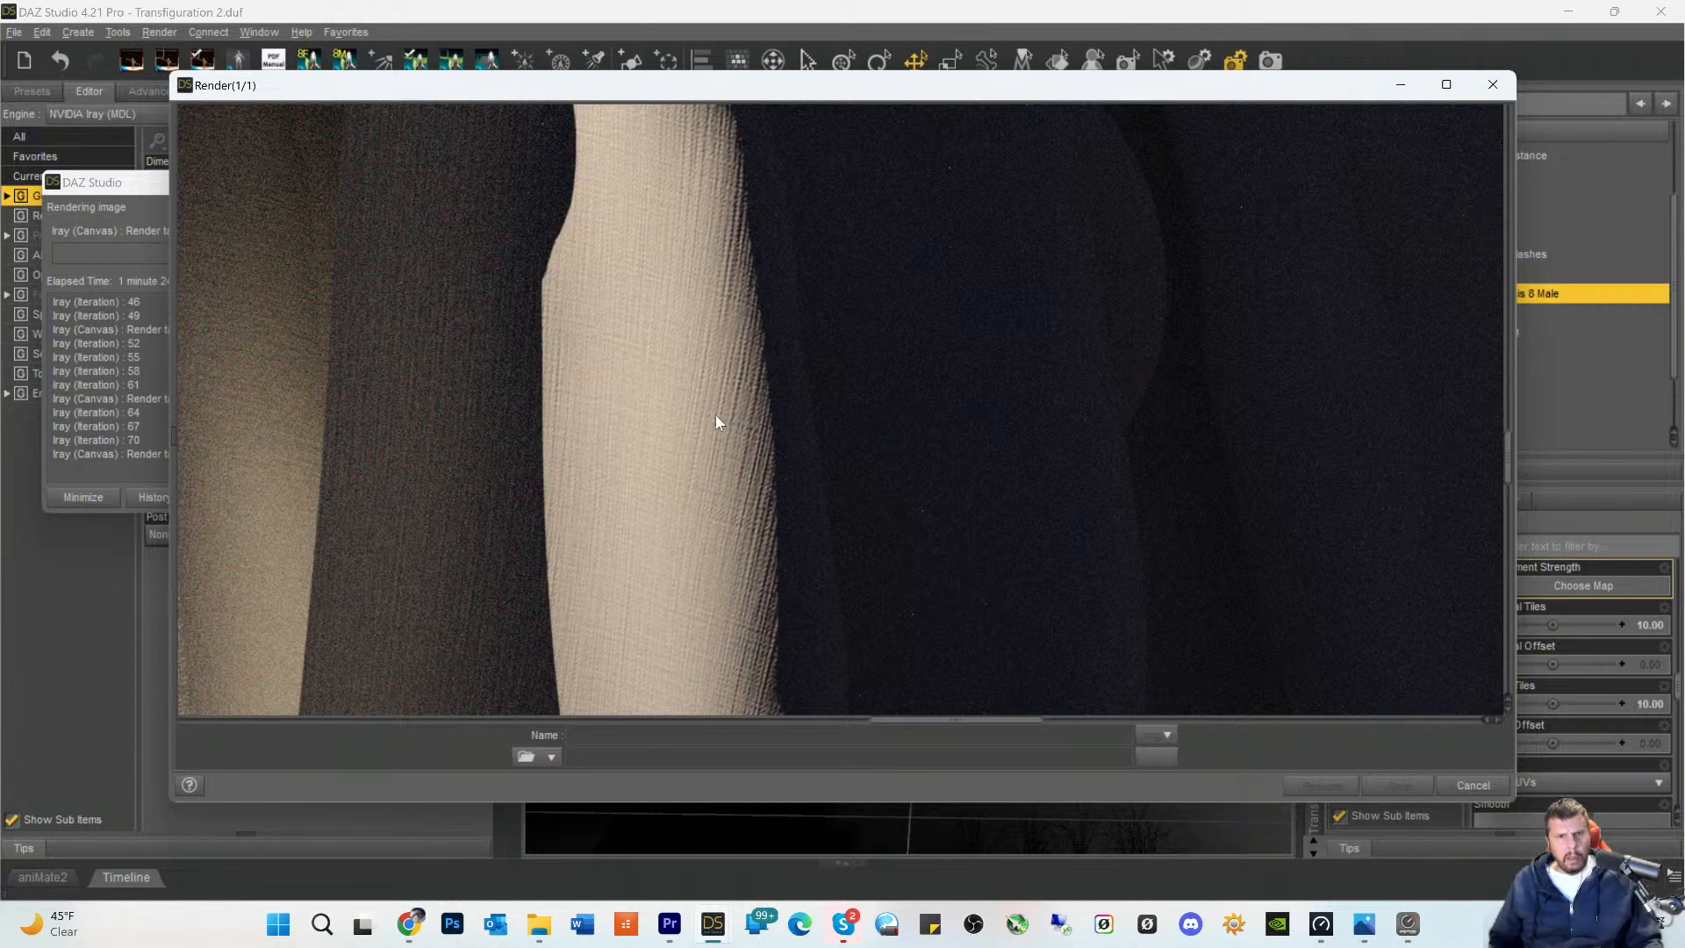
scroll(715, 419, up, 5)
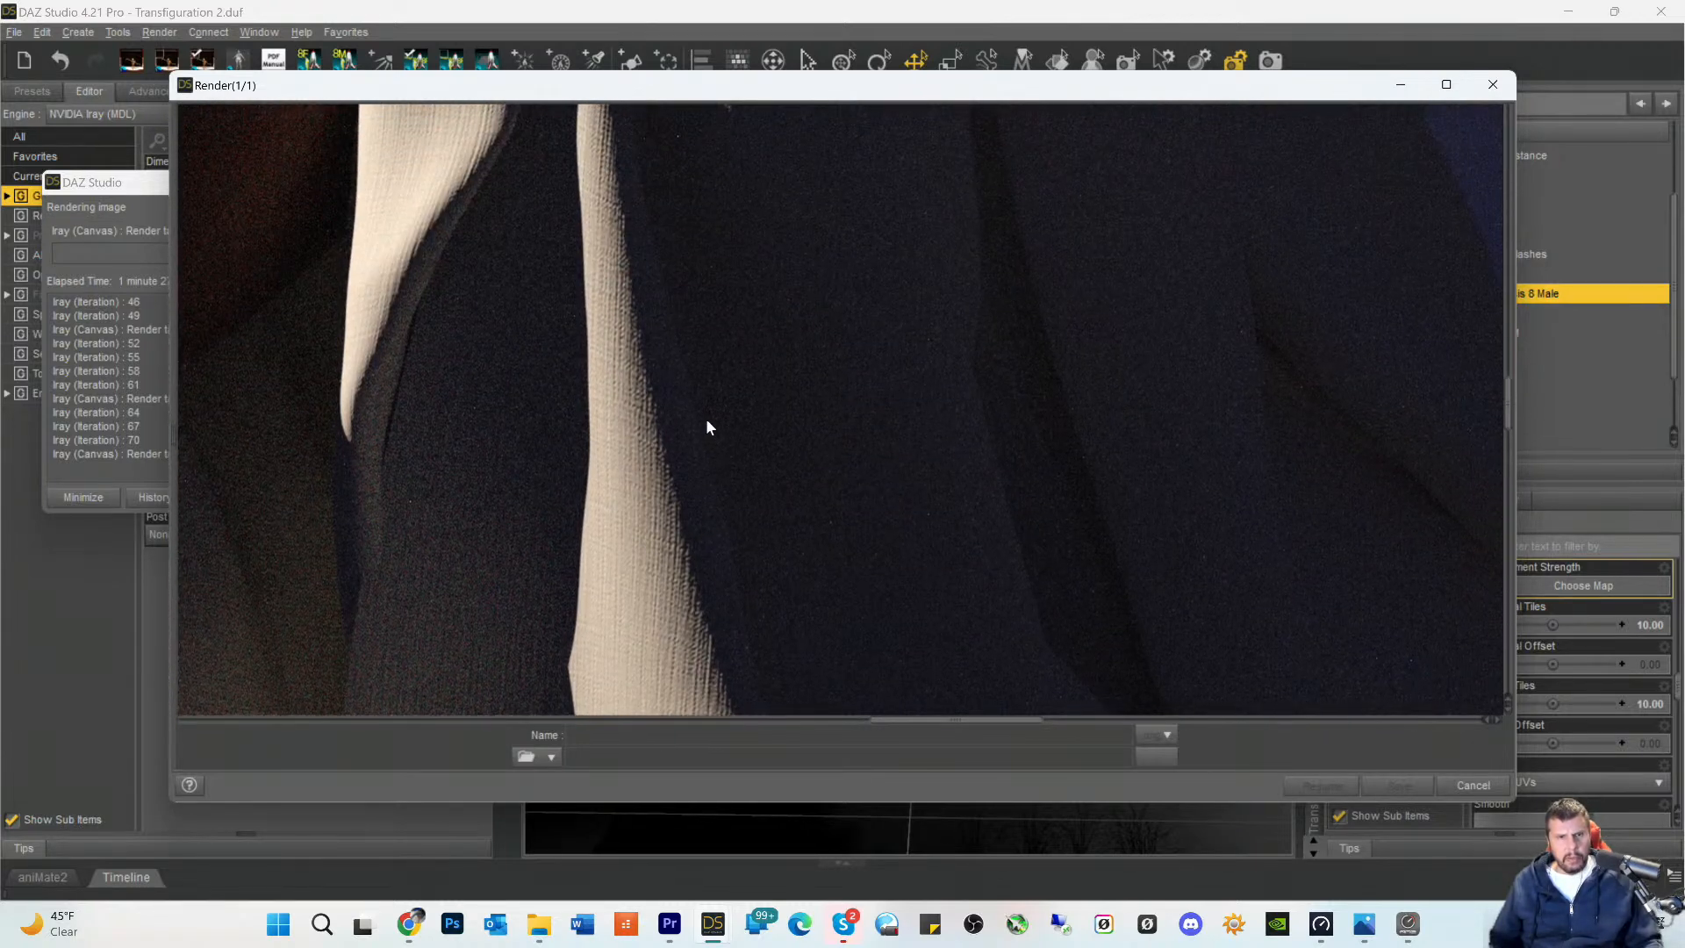
scroll(696, 421, up, 5)
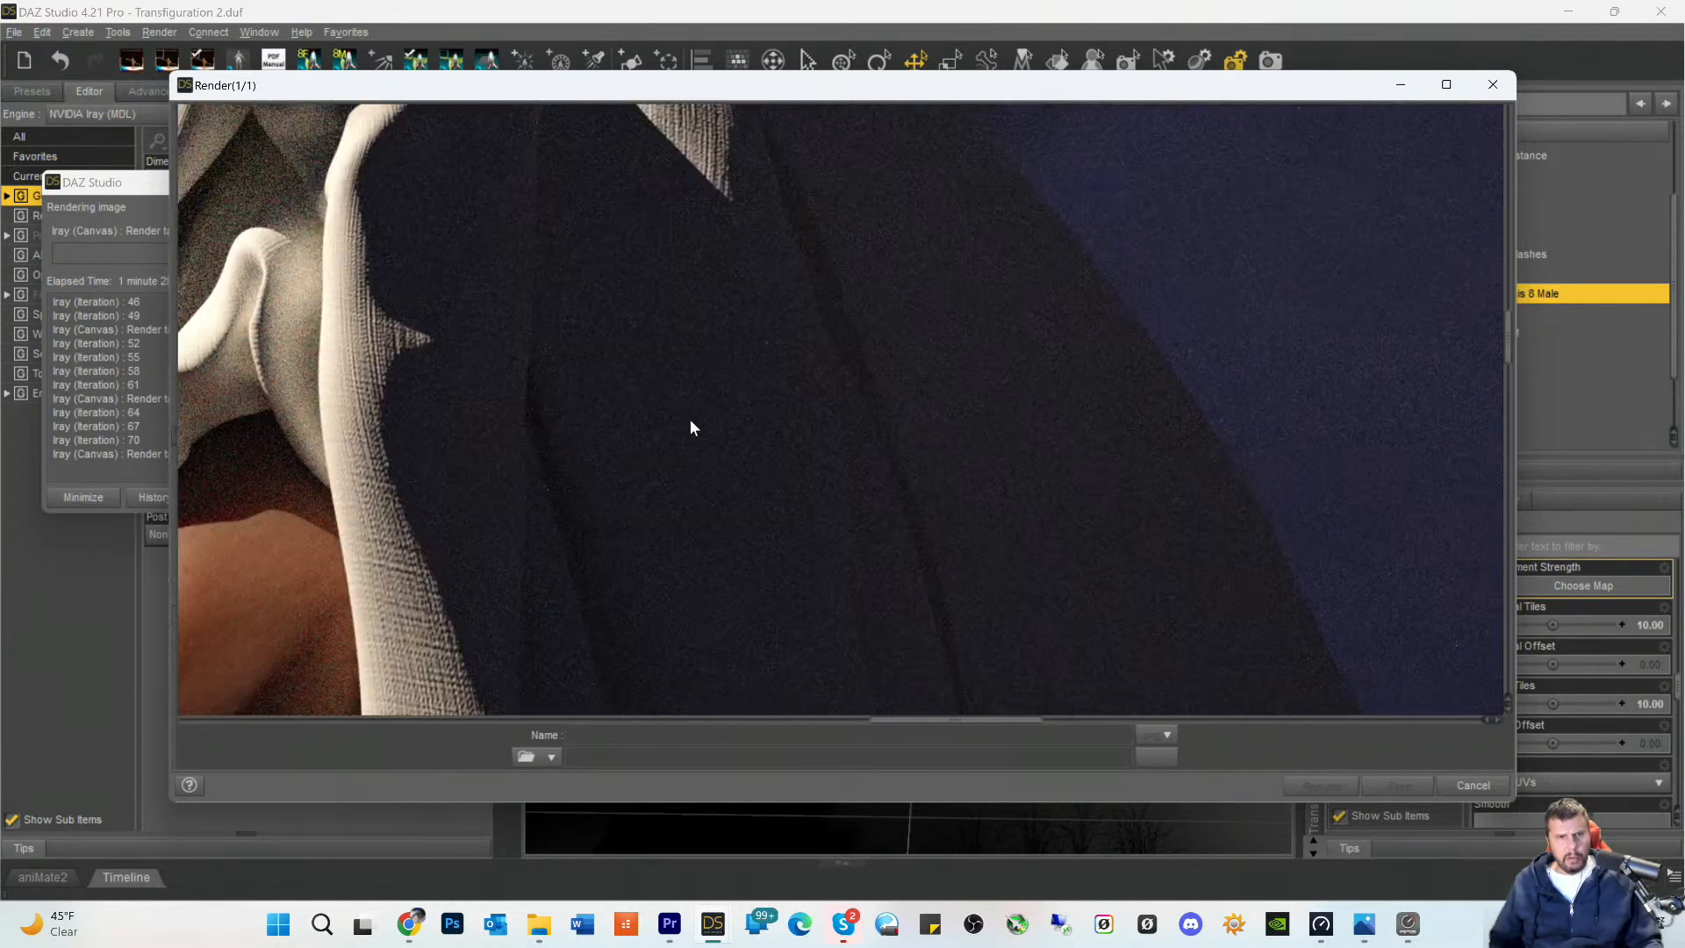
scroll(690, 429, up, 5)
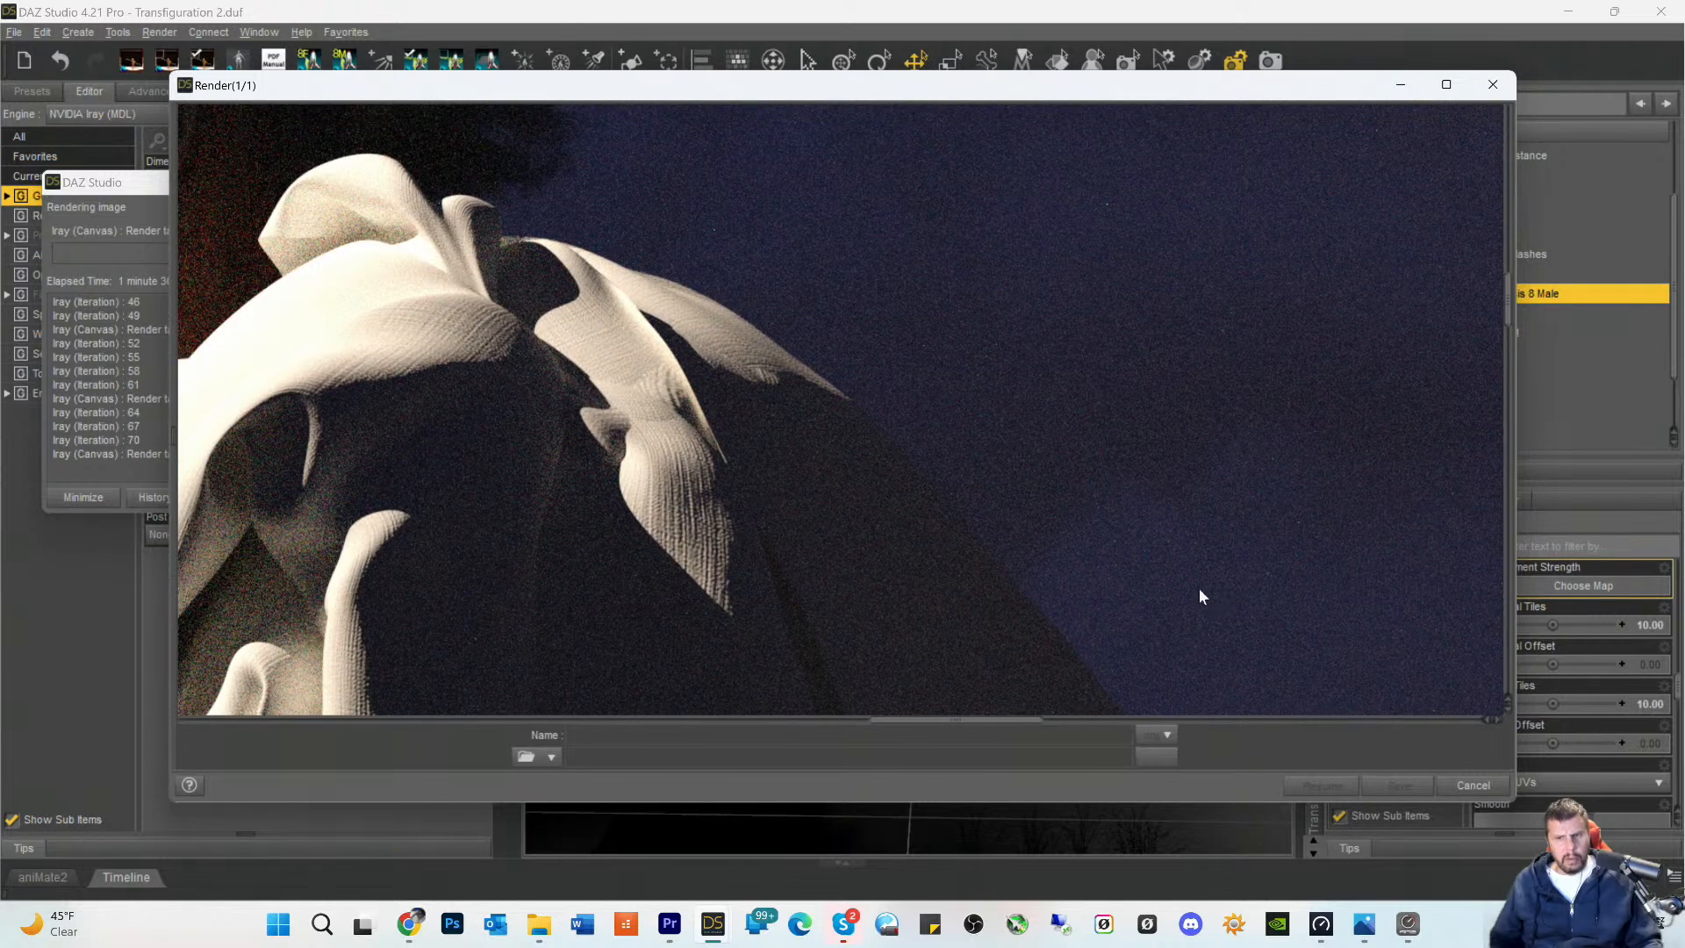
- Cancel the running render and close its window without saving the image
click(1466, 787)
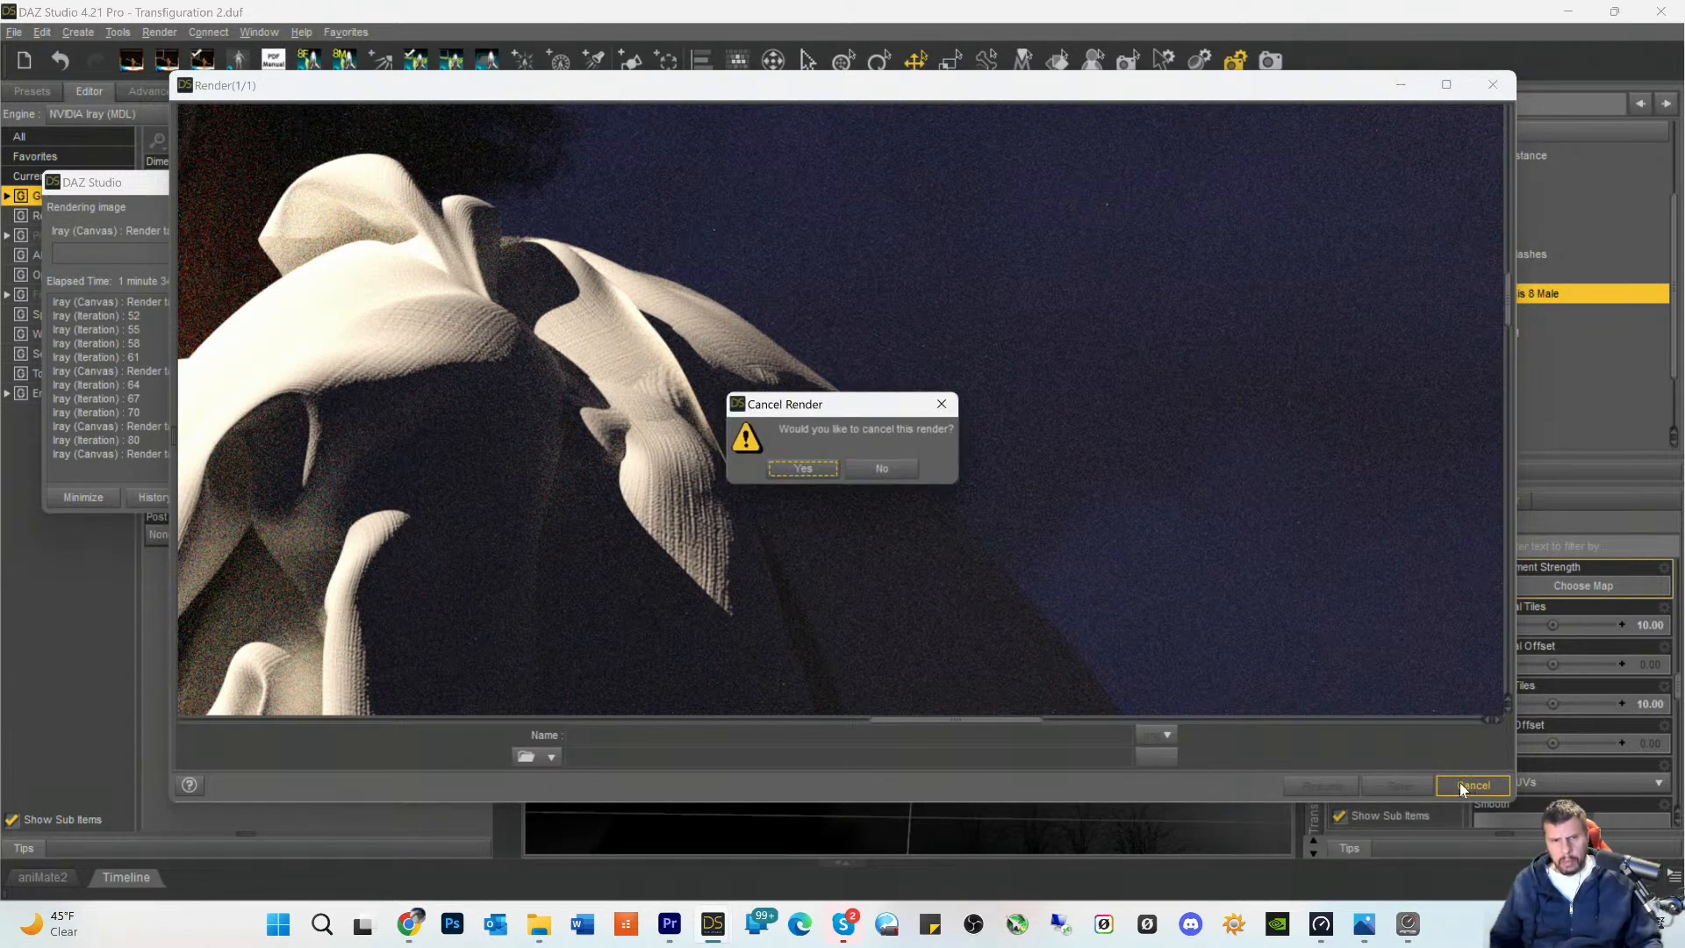
click(804, 469)
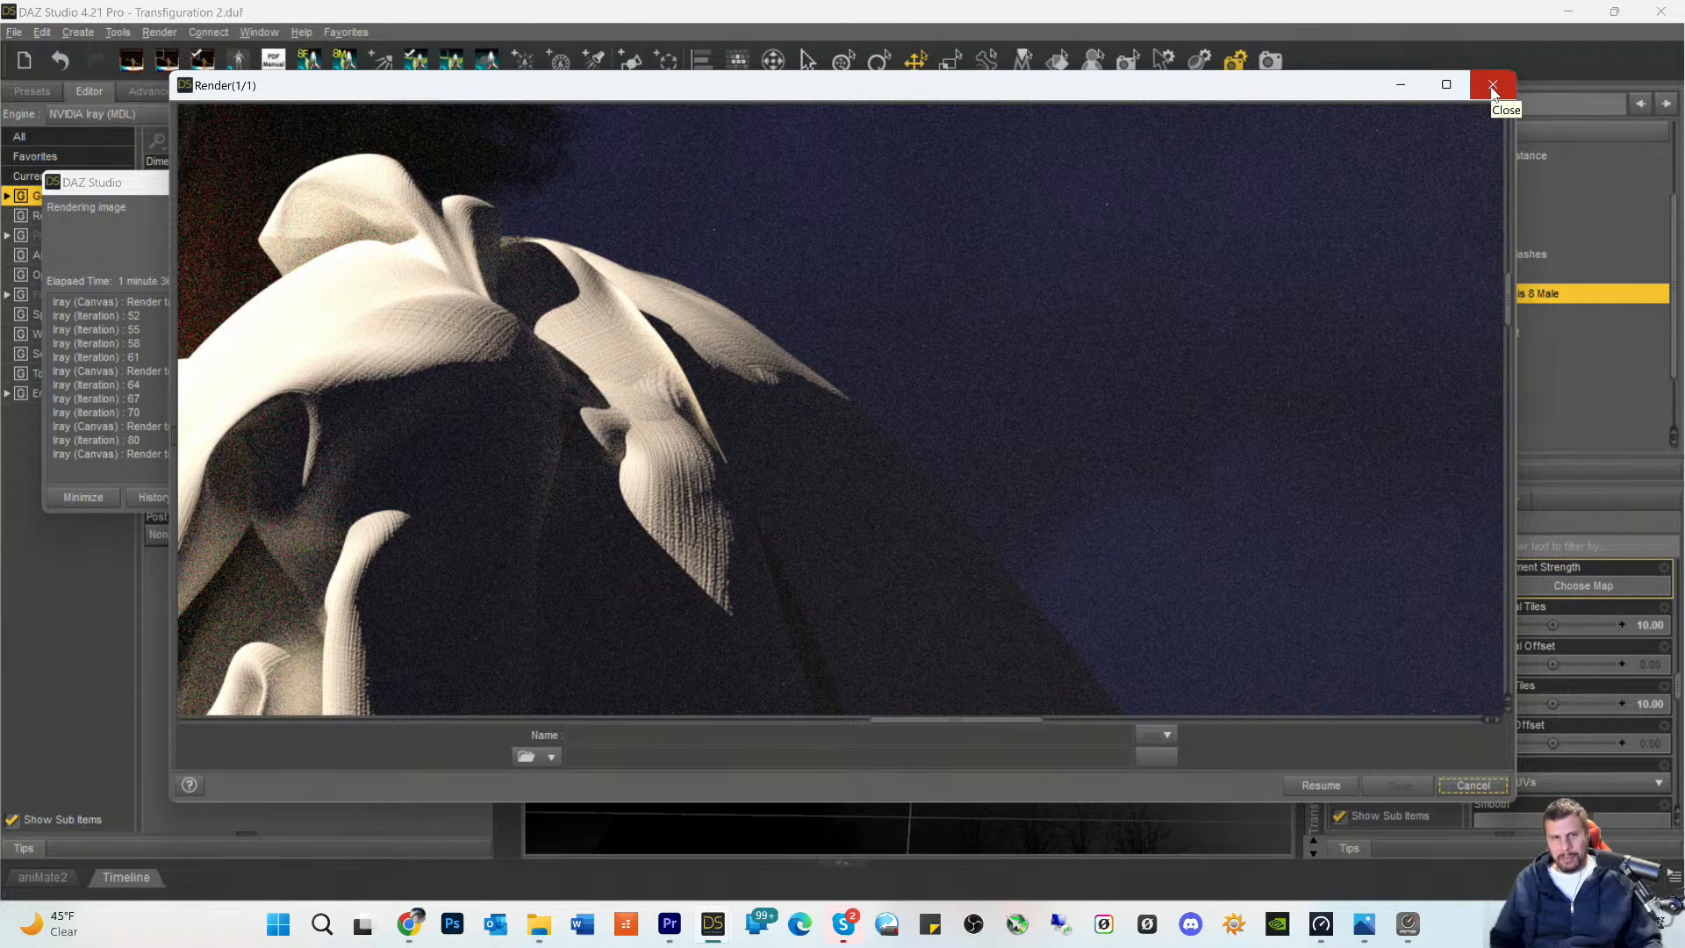
click(1493, 86)
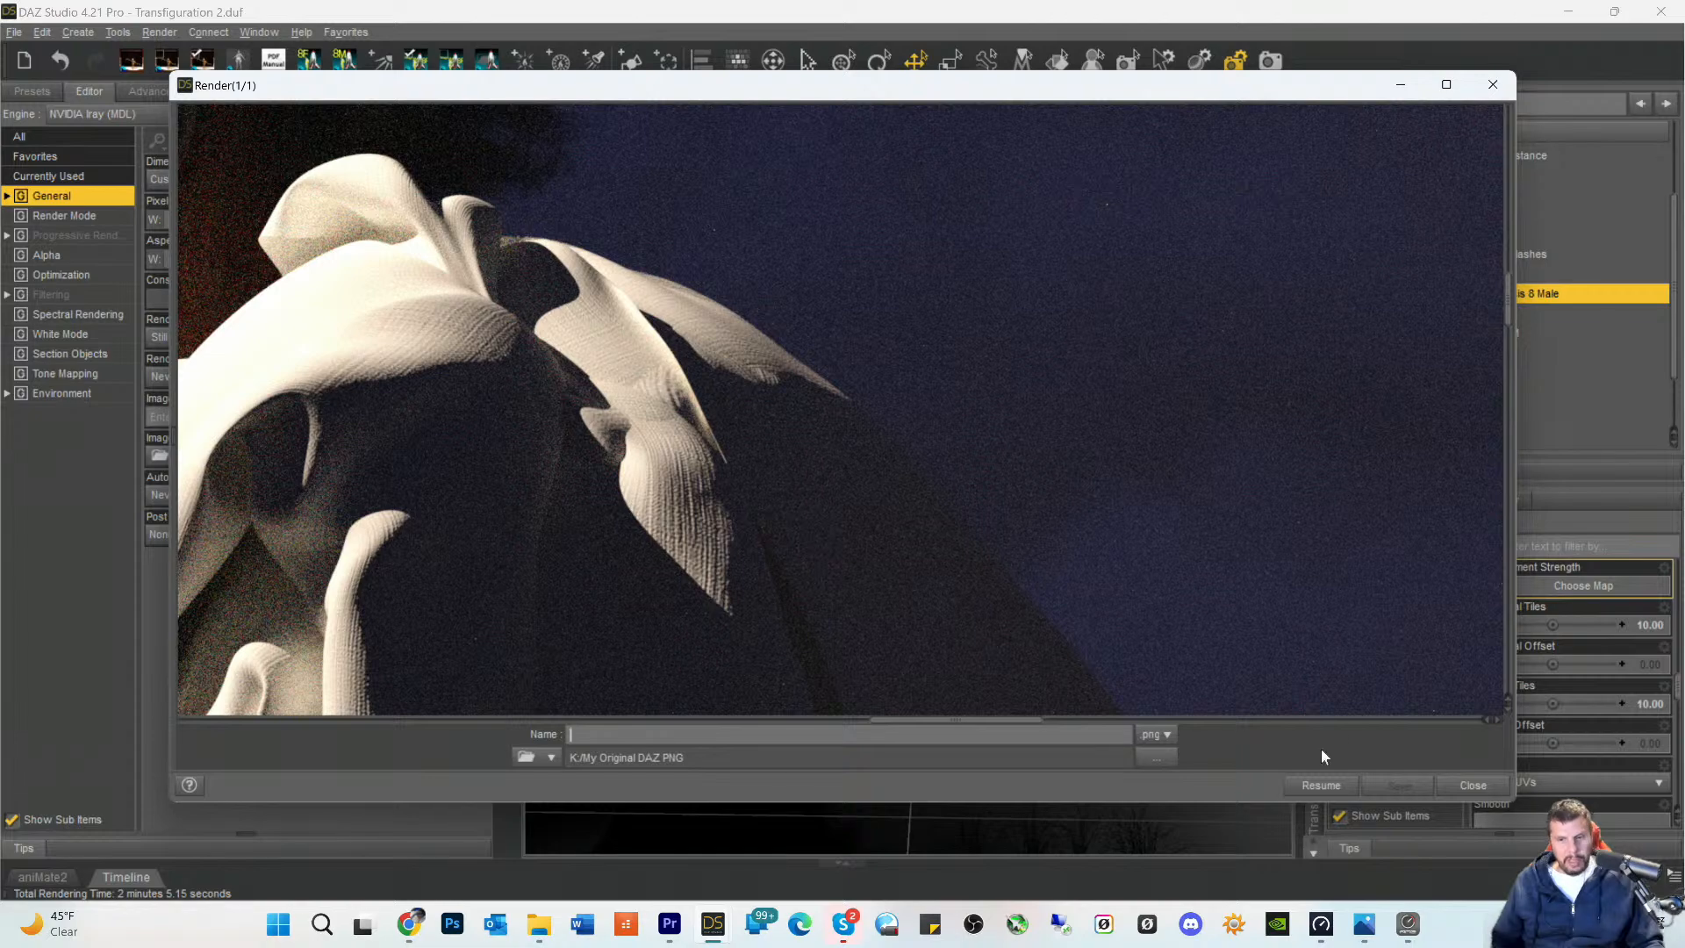
click(1471, 786)
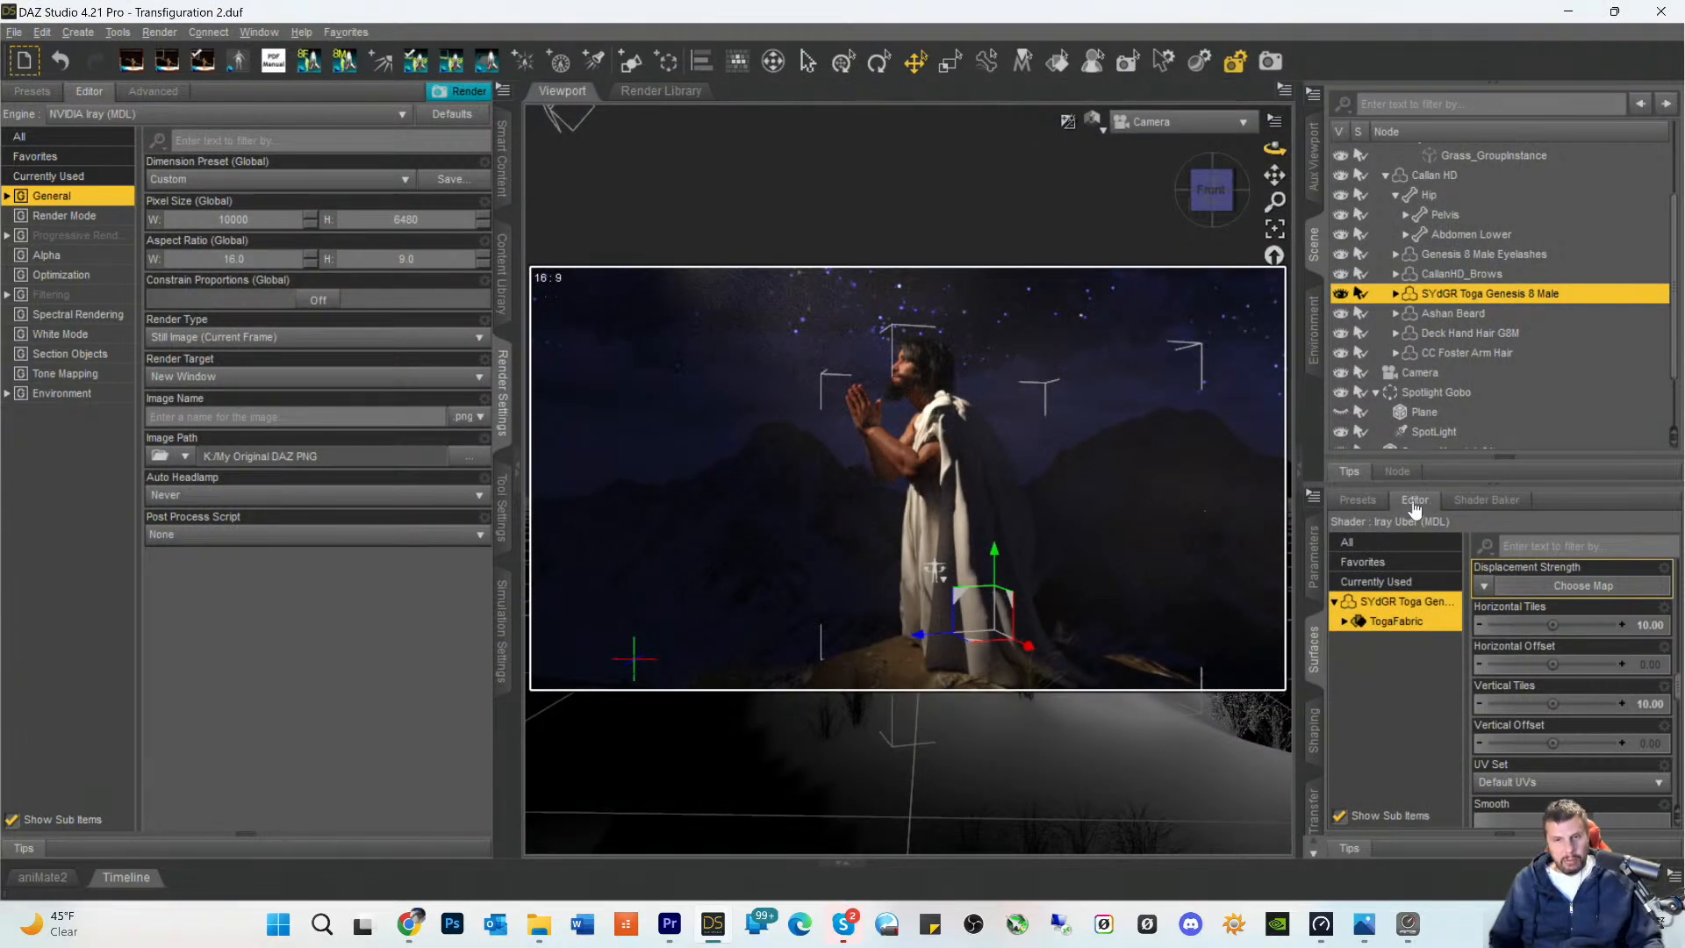
scroll(1431, 378, down, 3)
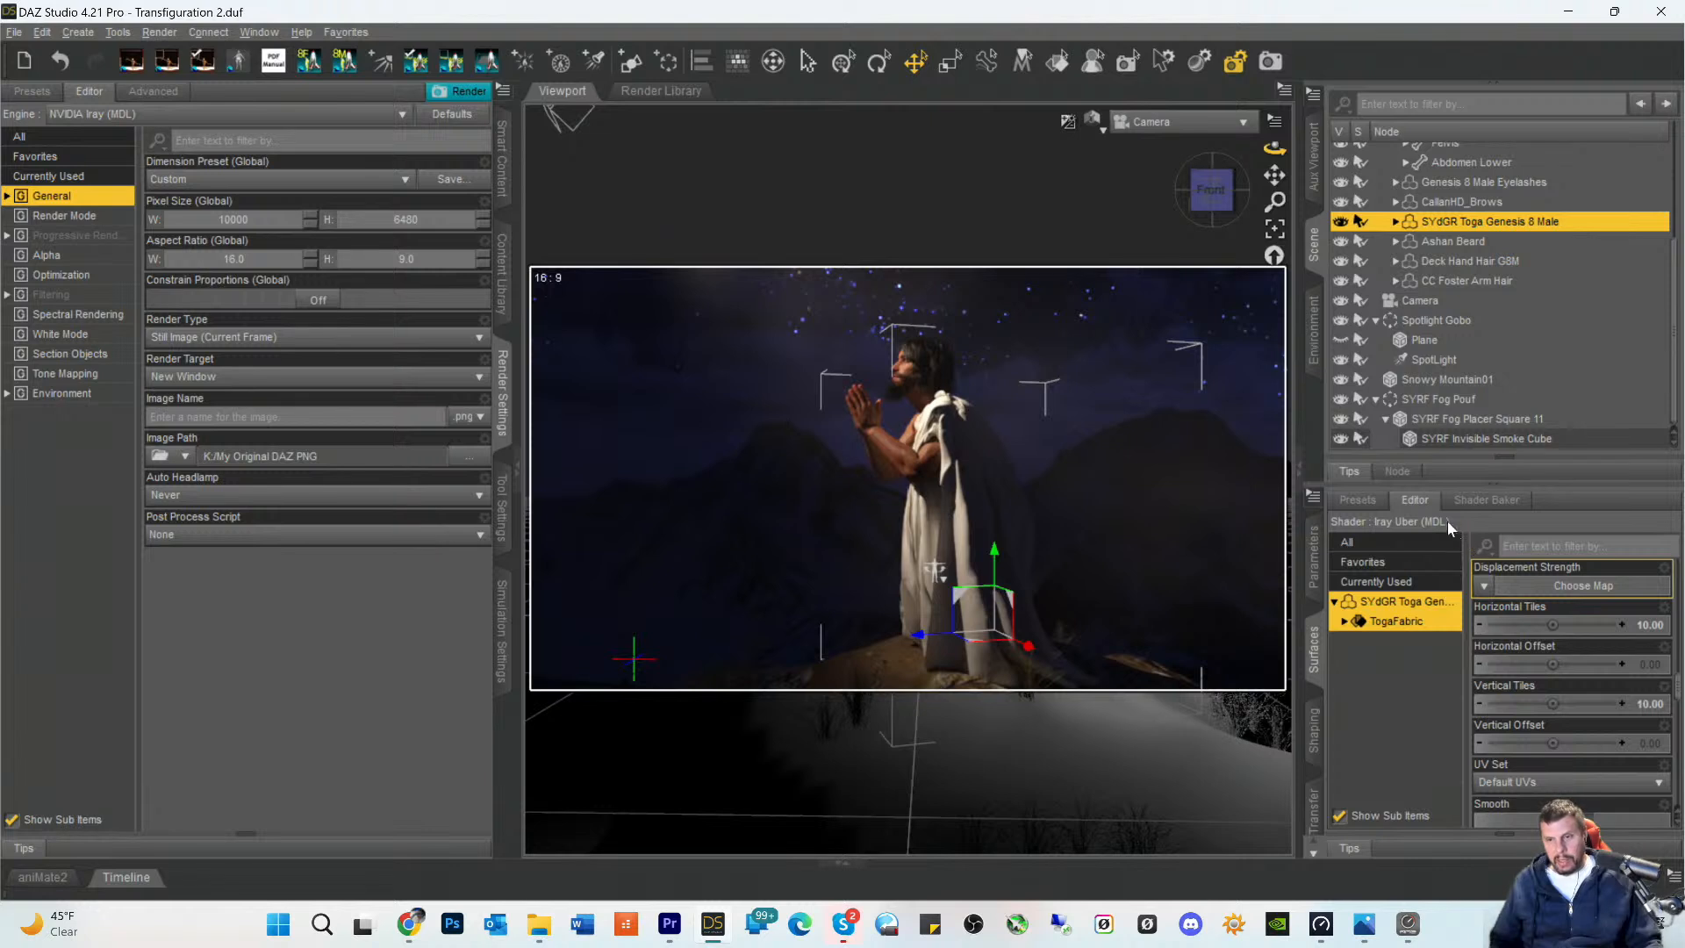
scroll(1461, 391, up, 3)
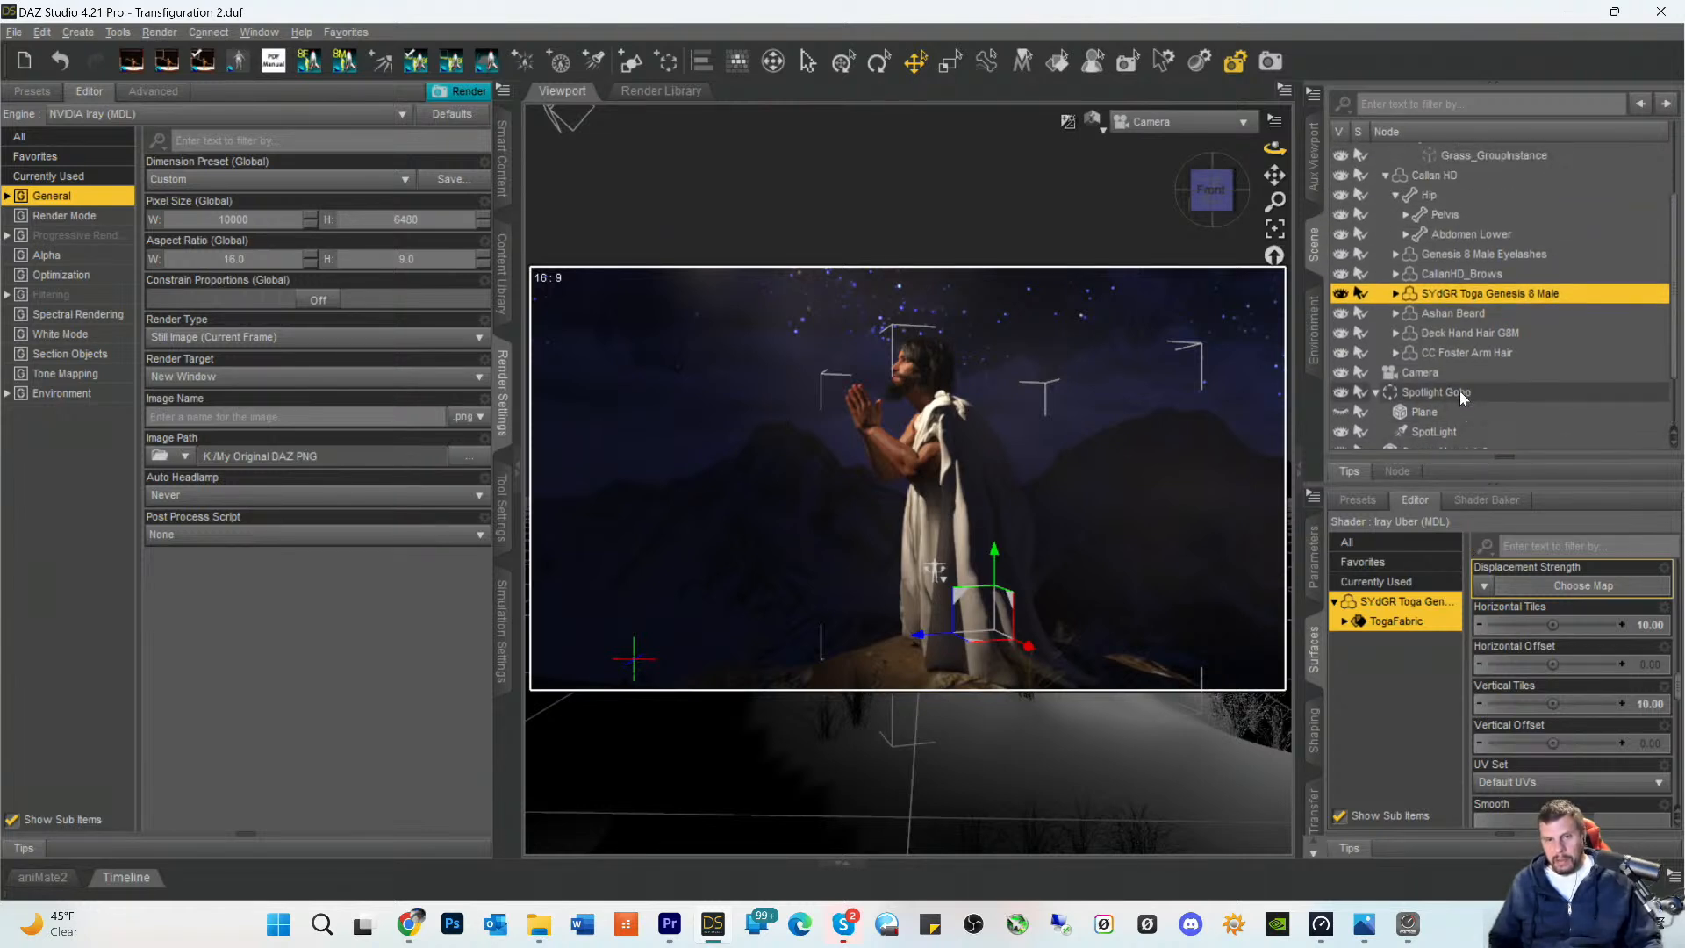
scroll(1456, 397, down, 3)
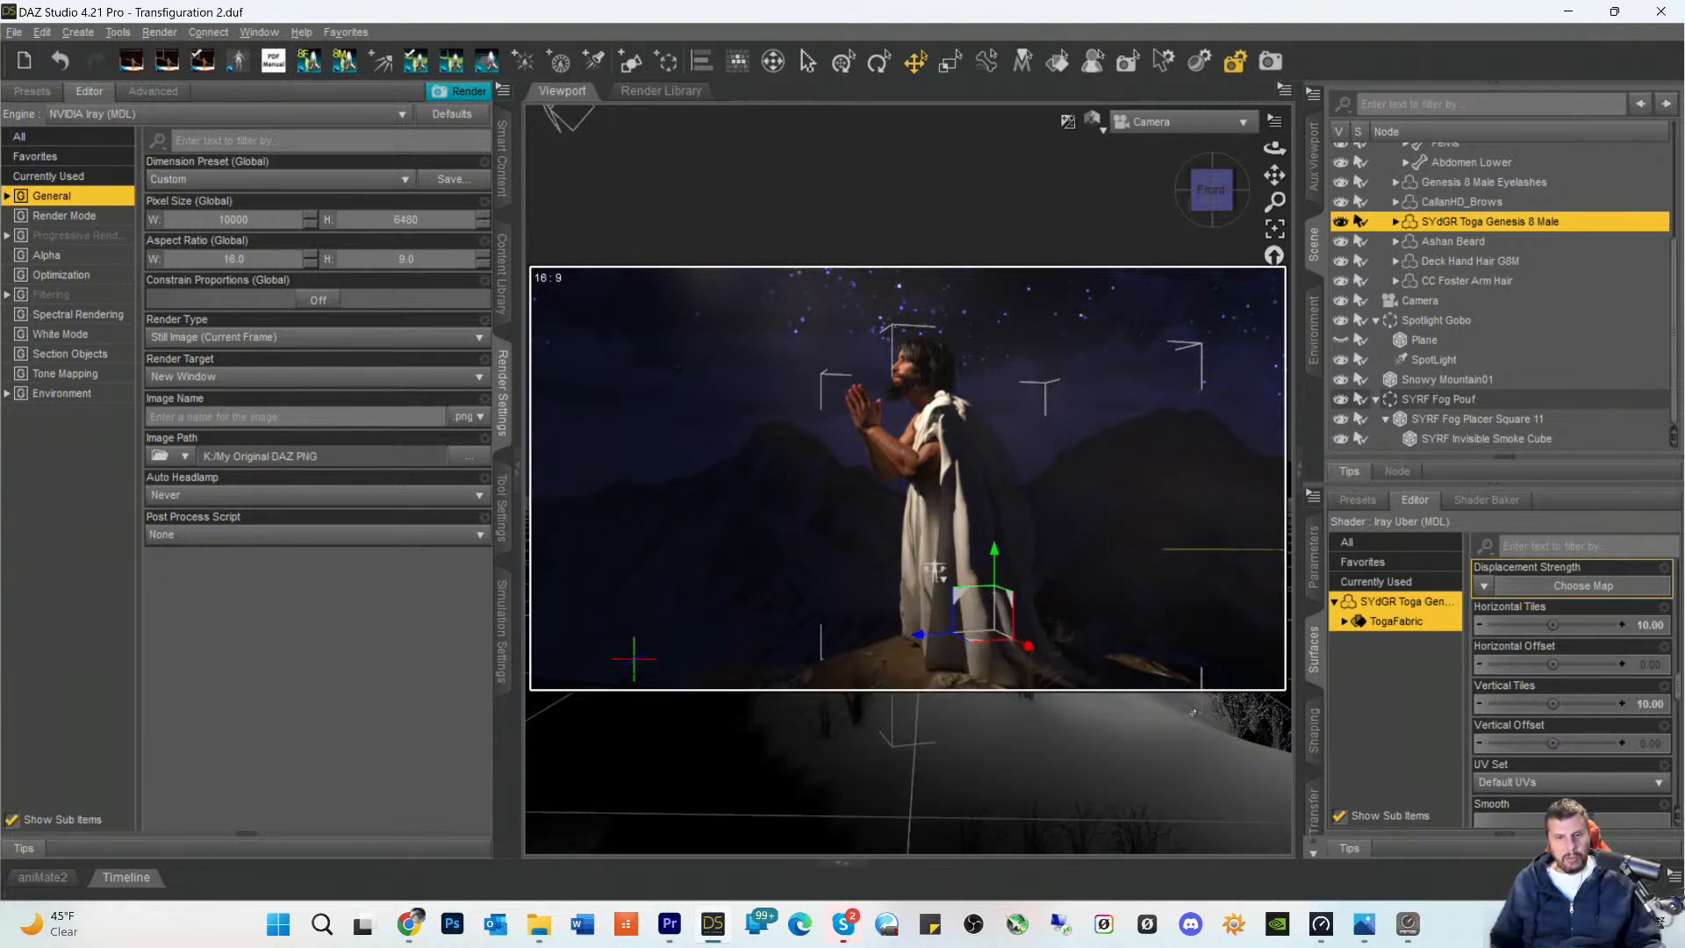
scroll(1562, 810, down, 1)
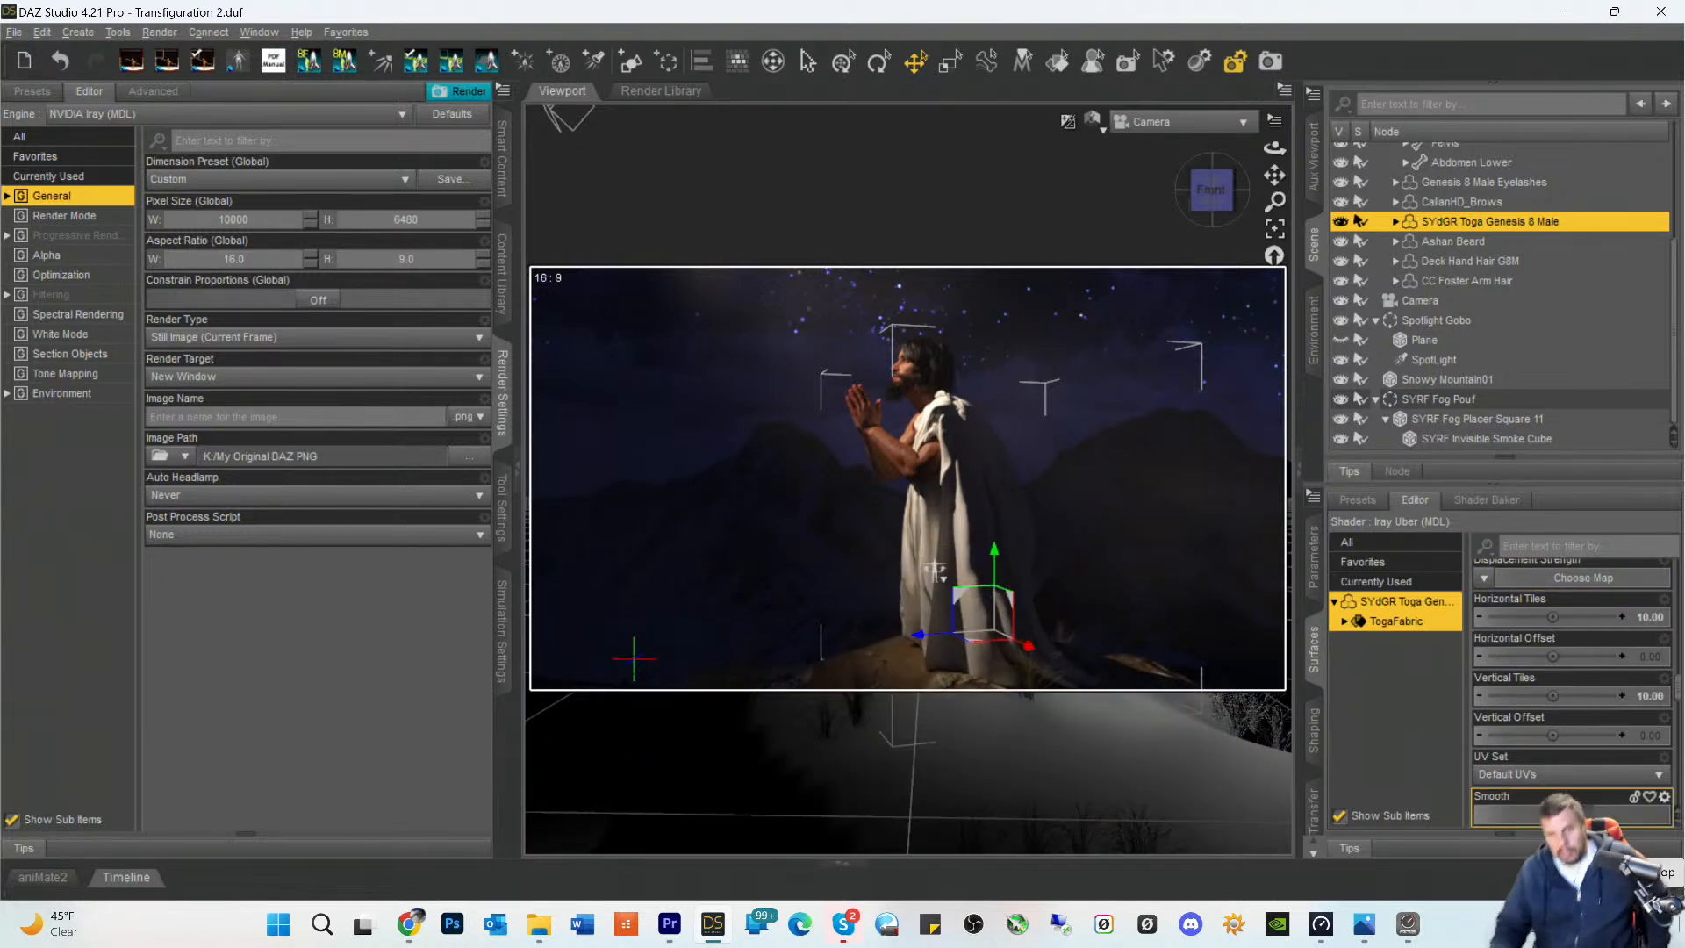
click(1337, 816)
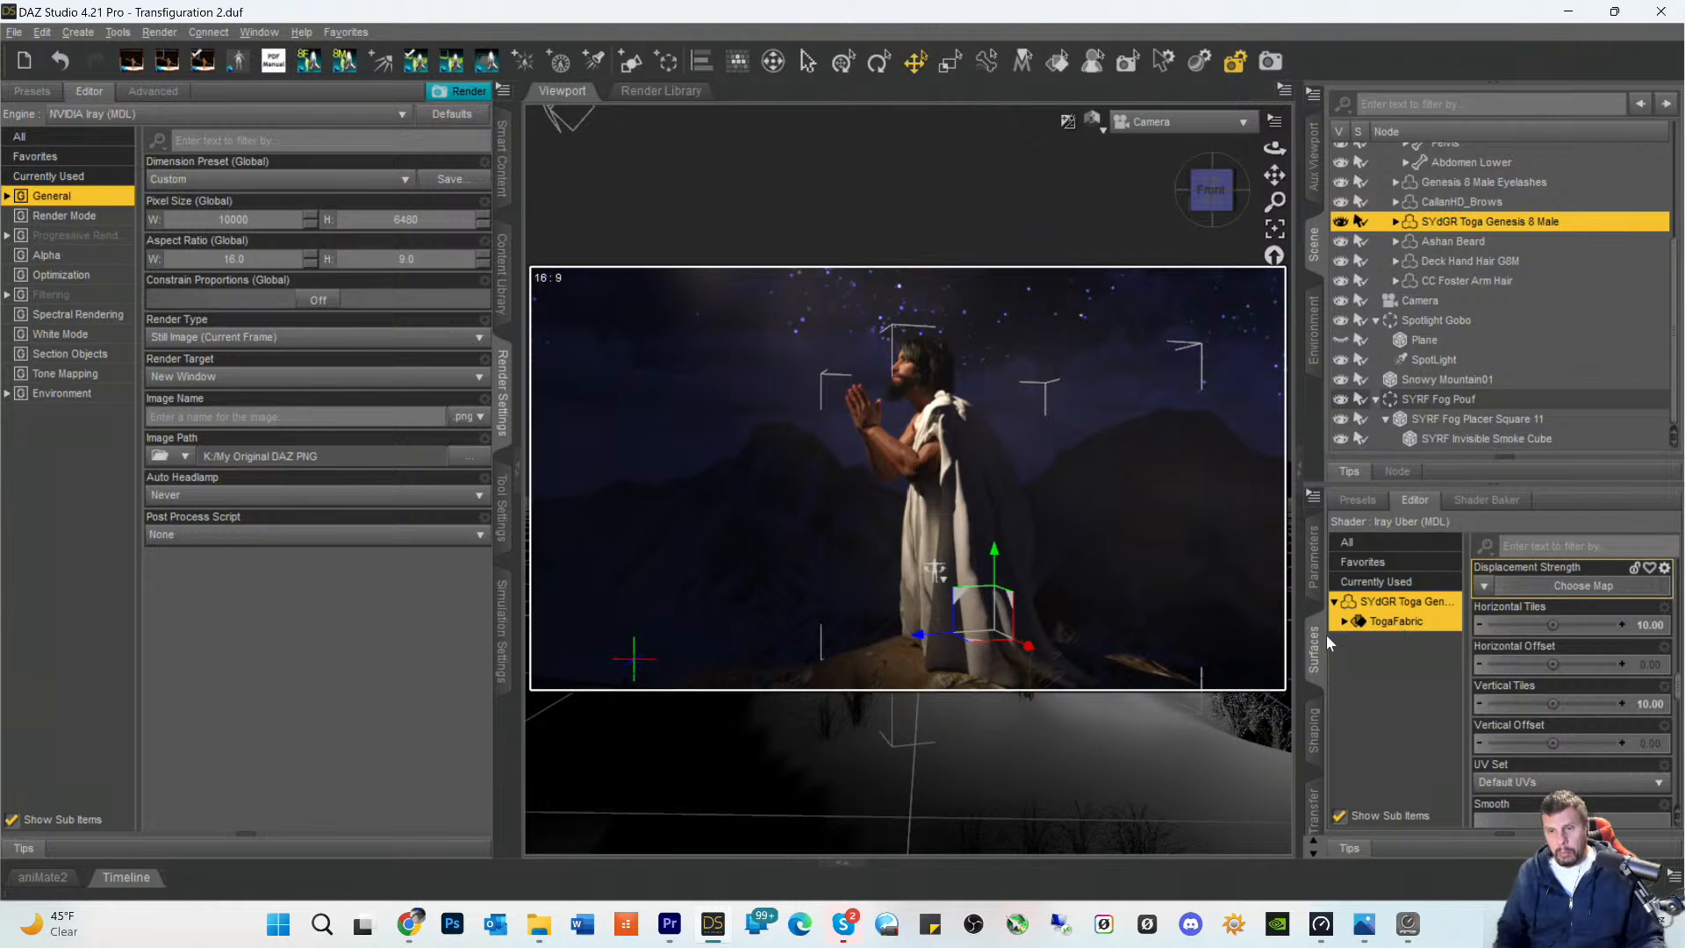
- Apply the FSLab Linen 01a shader preset to the toga's TogaFabric surface
click(1421, 621)
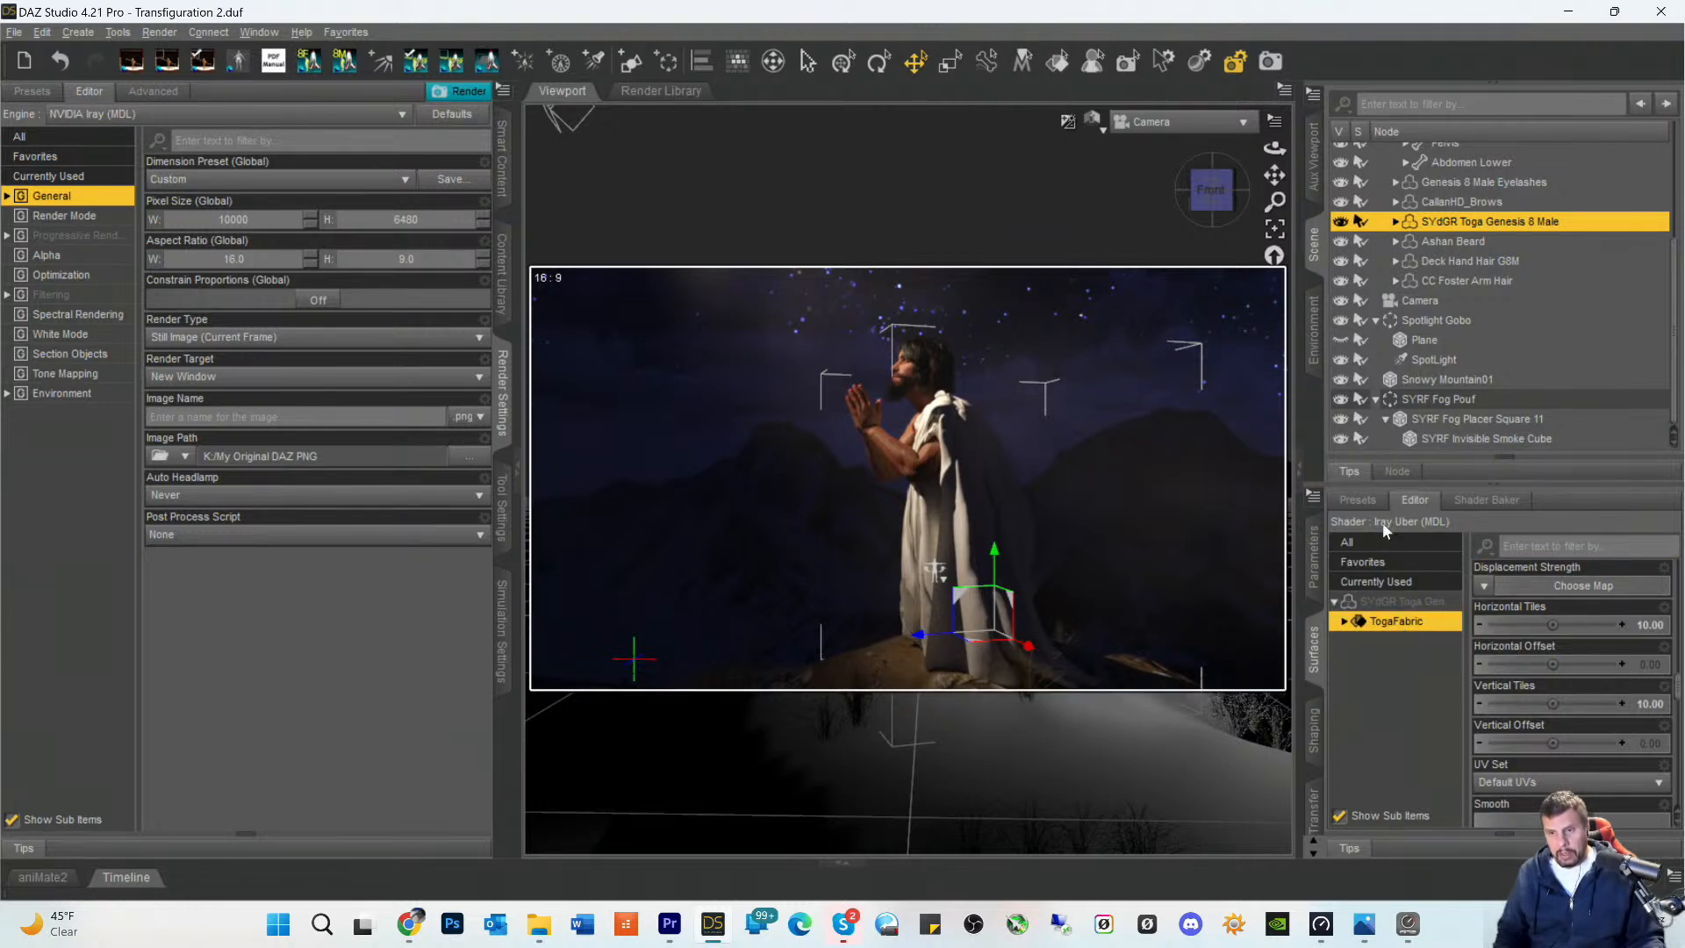
click(1351, 502)
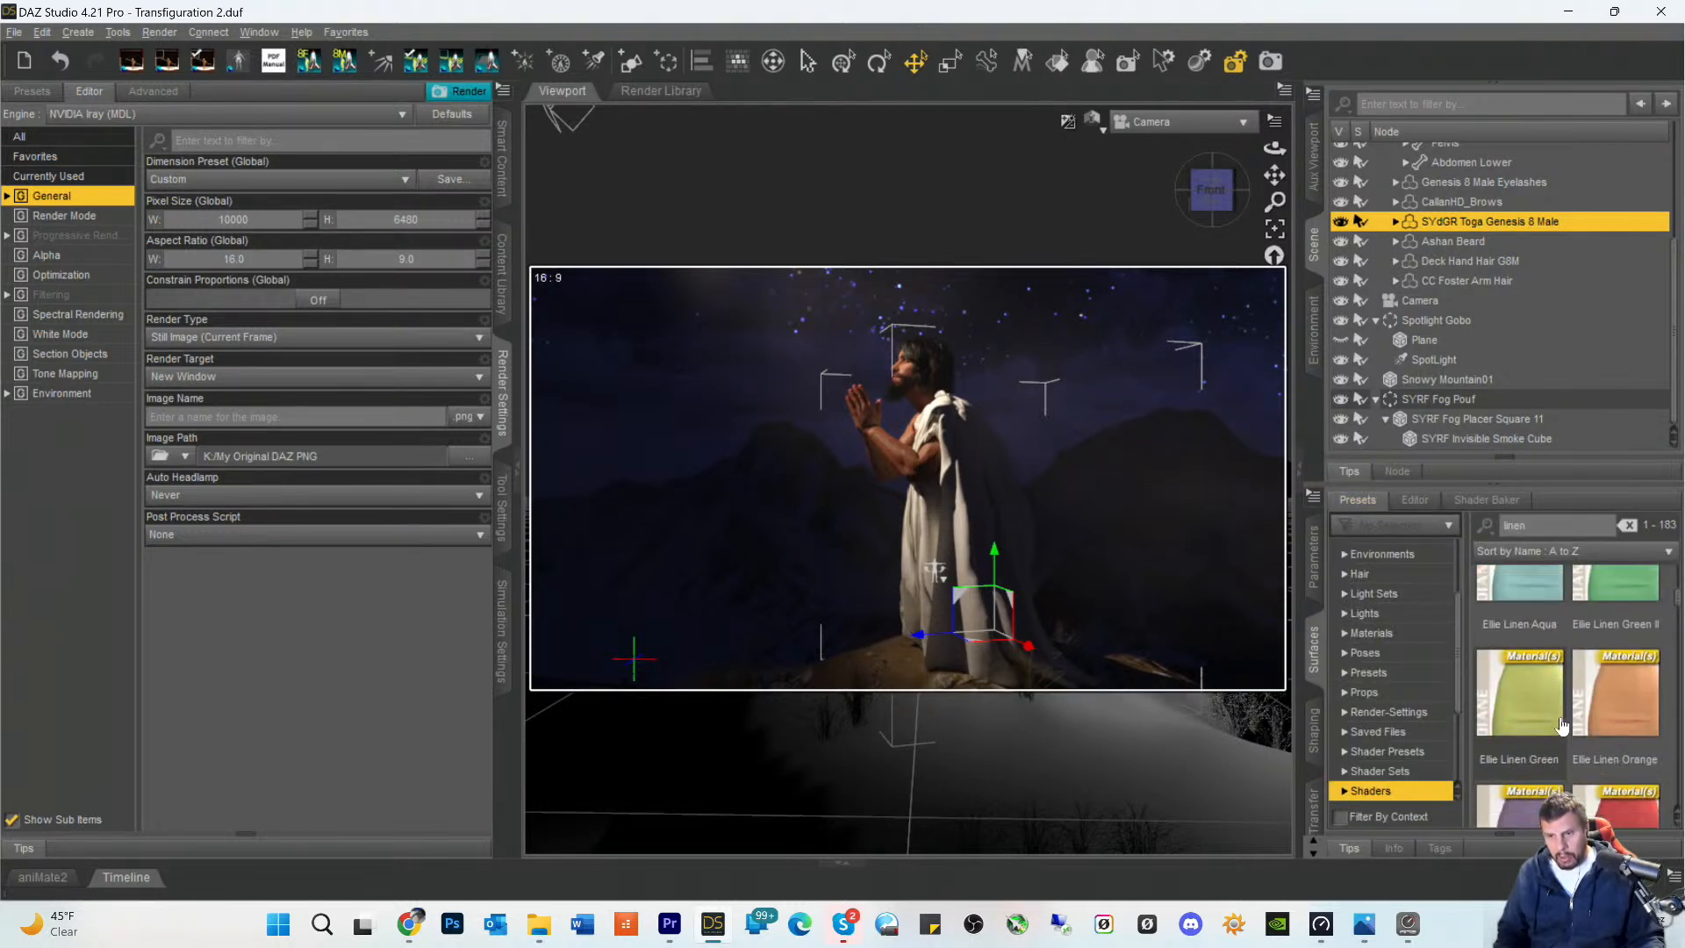
scroll(1568, 718, down, 5)
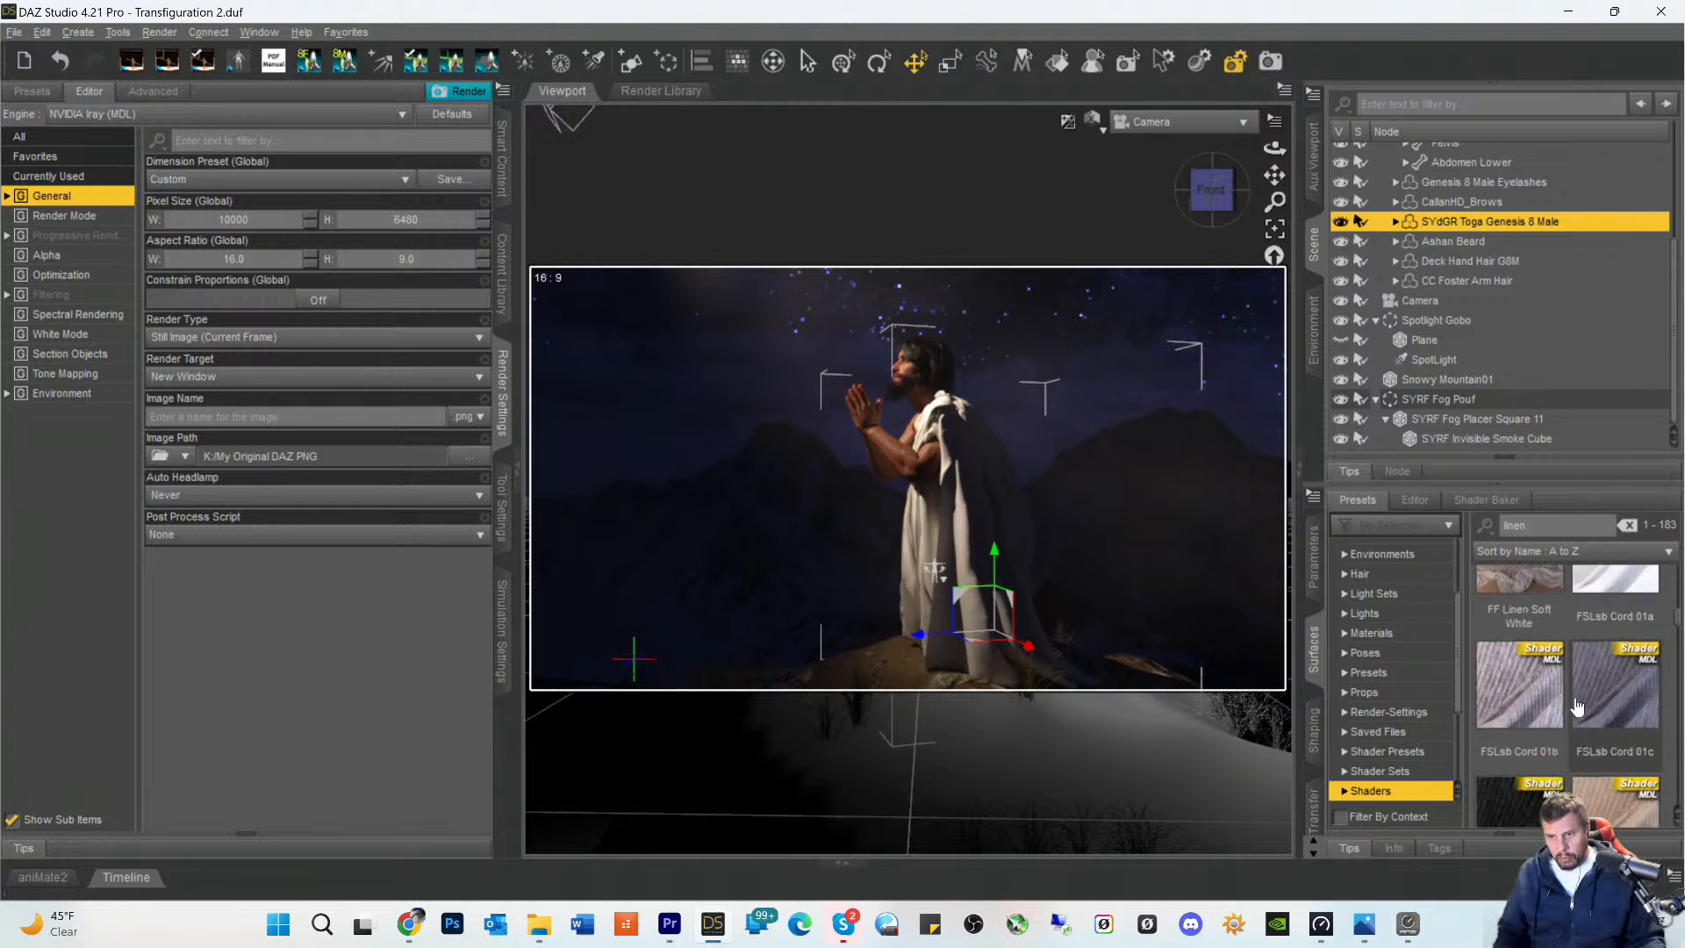
scroll(1584, 702, down, 3)
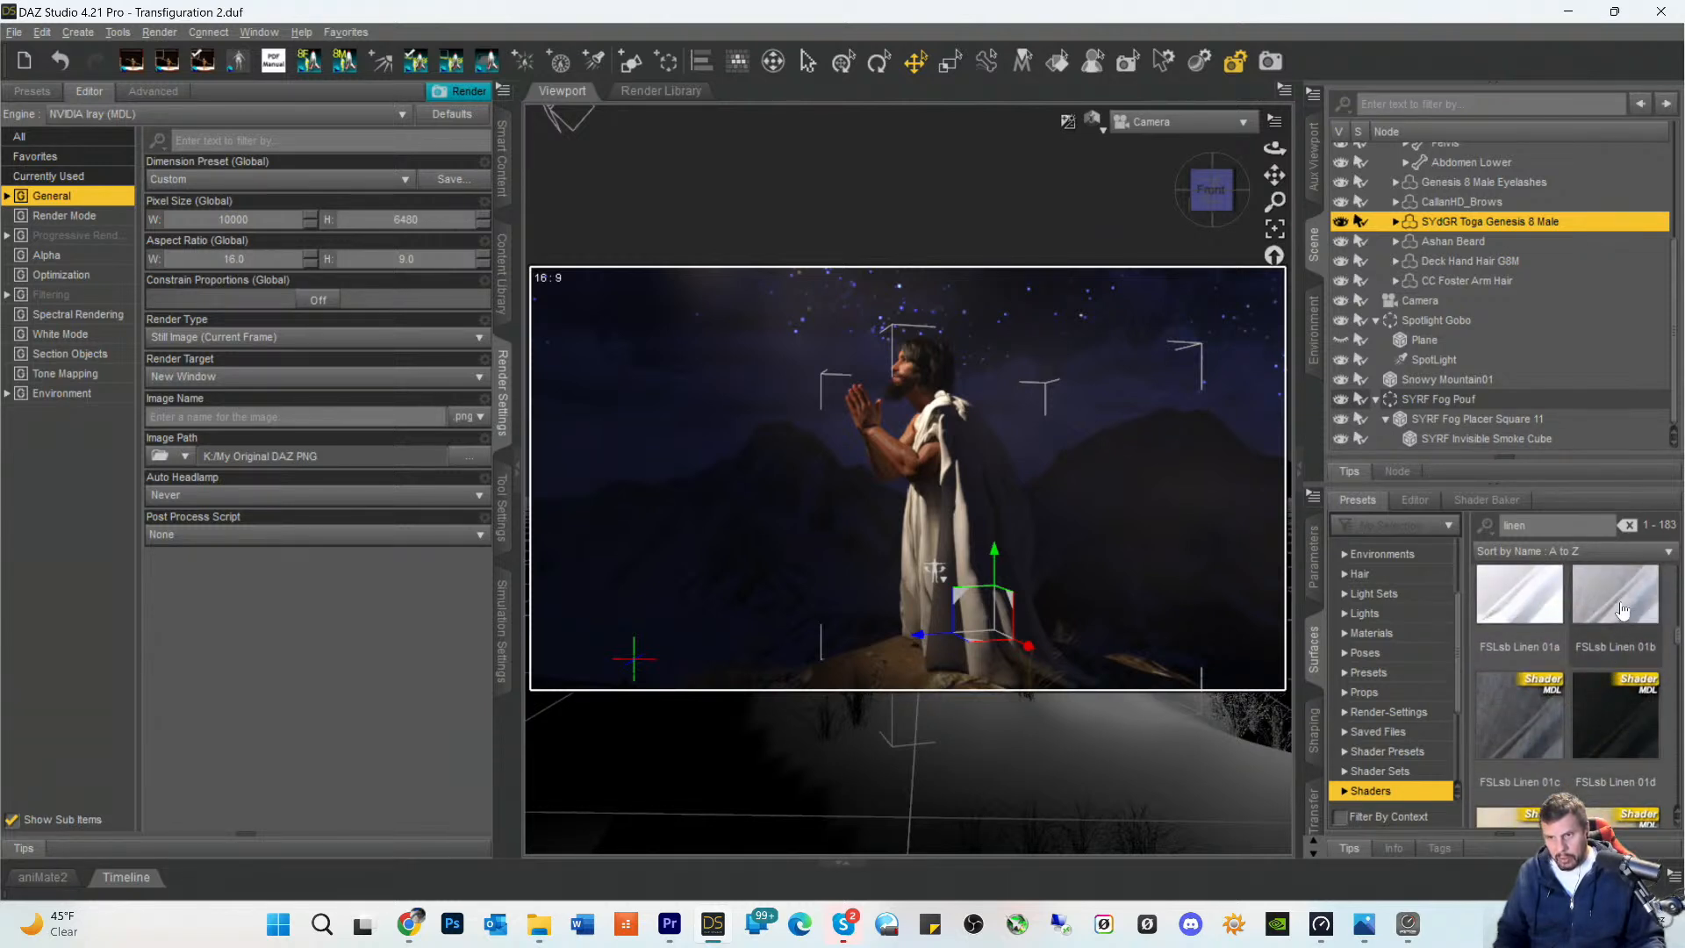
click(1622, 604)
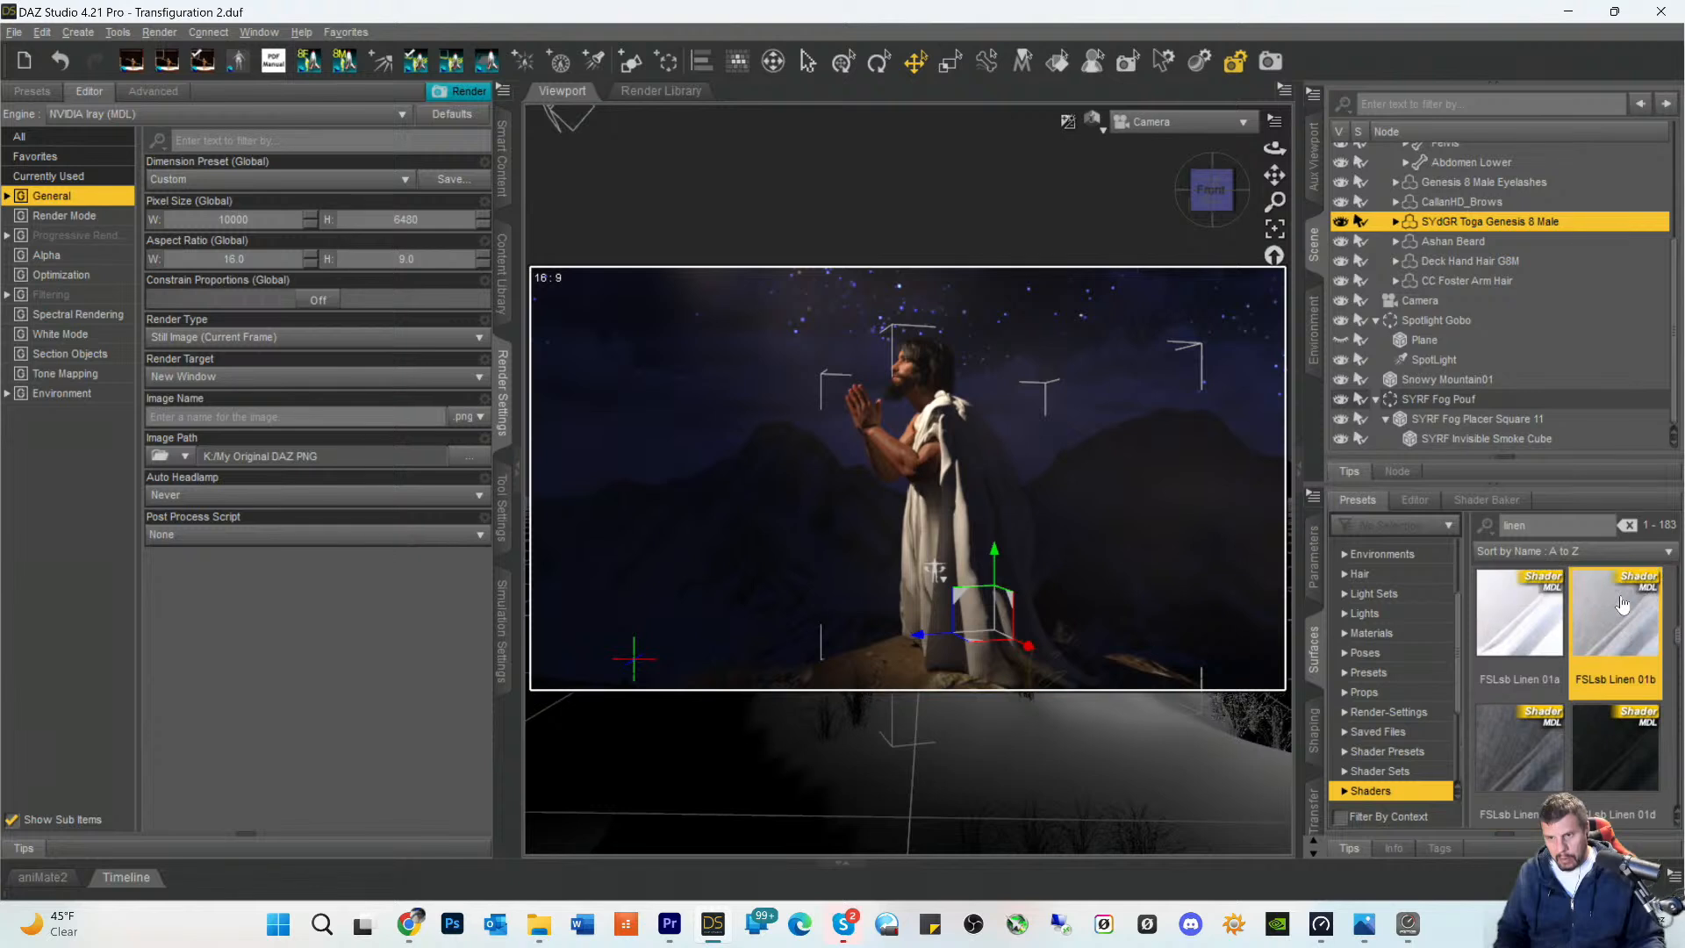
click(1520, 625)
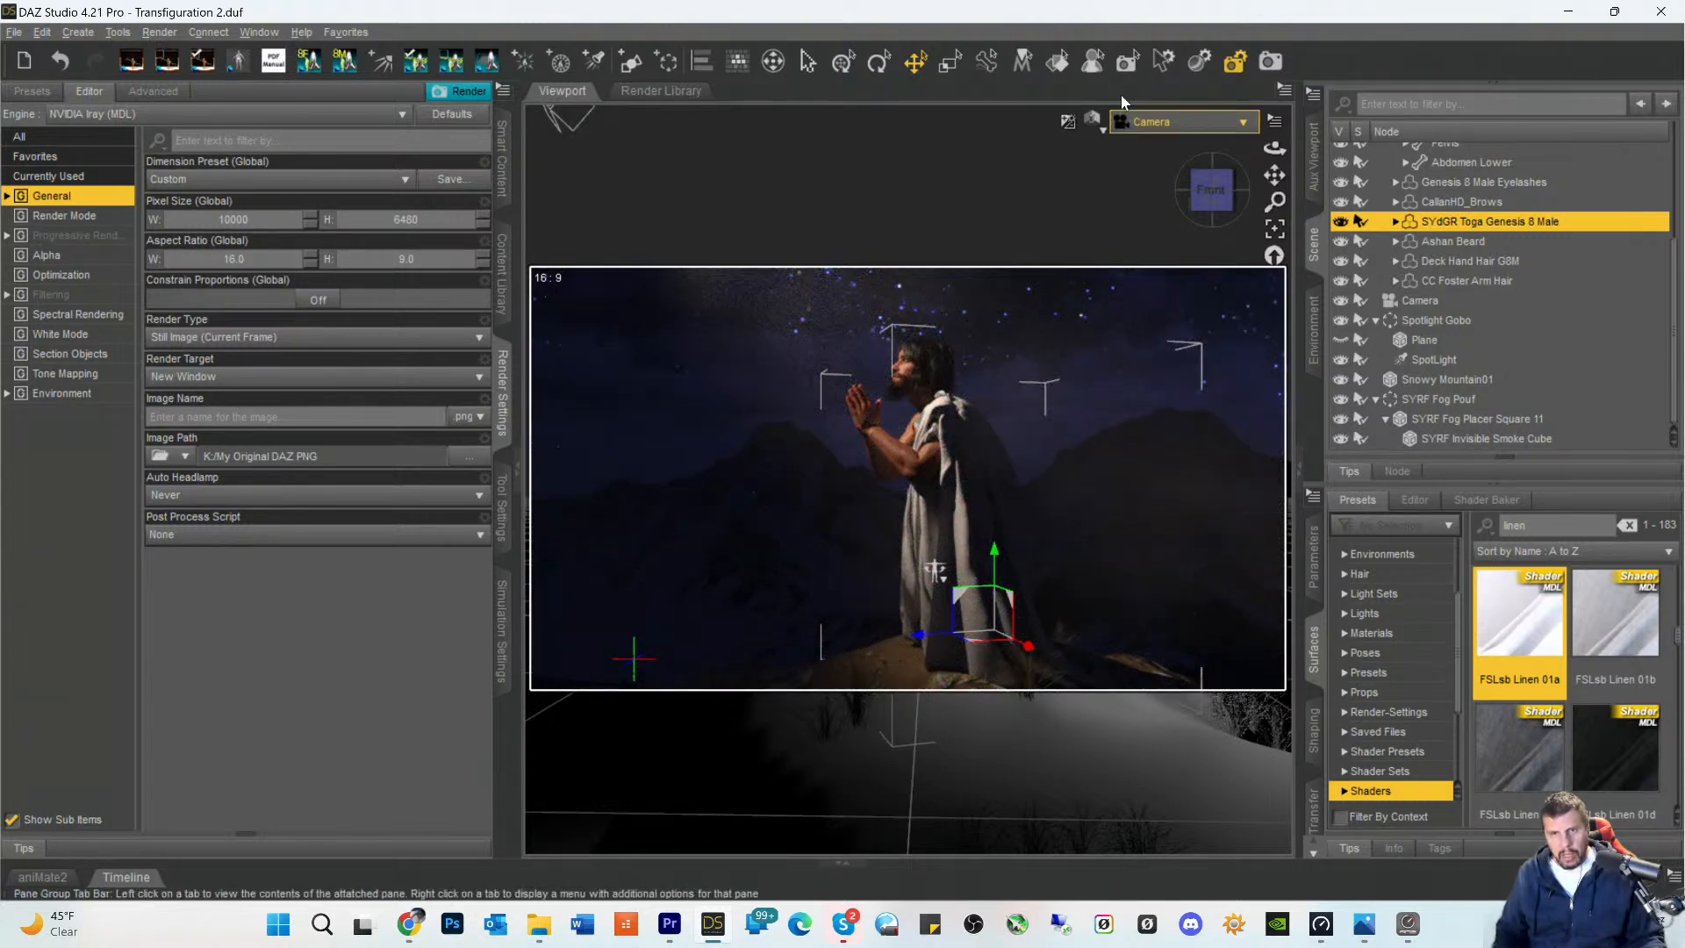
- Switch the viewport to Perspective View, frame the toga and inspect the linen texture on its folds up close
click(1157, 128)
click(1155, 148)
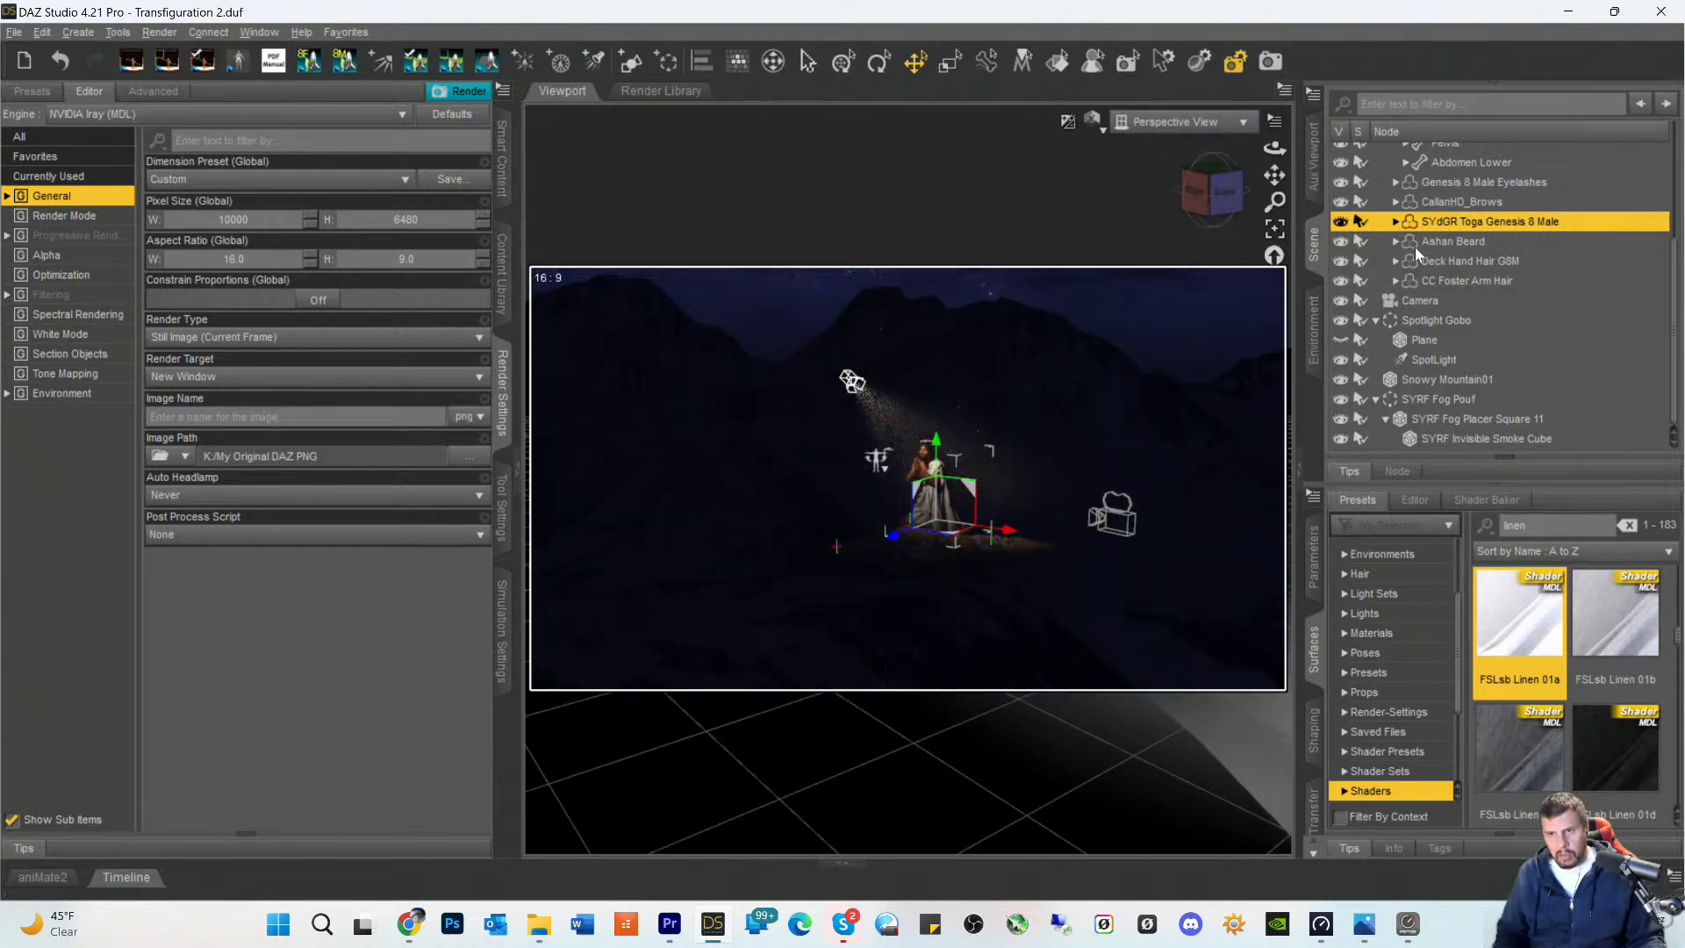
click(1274, 229)
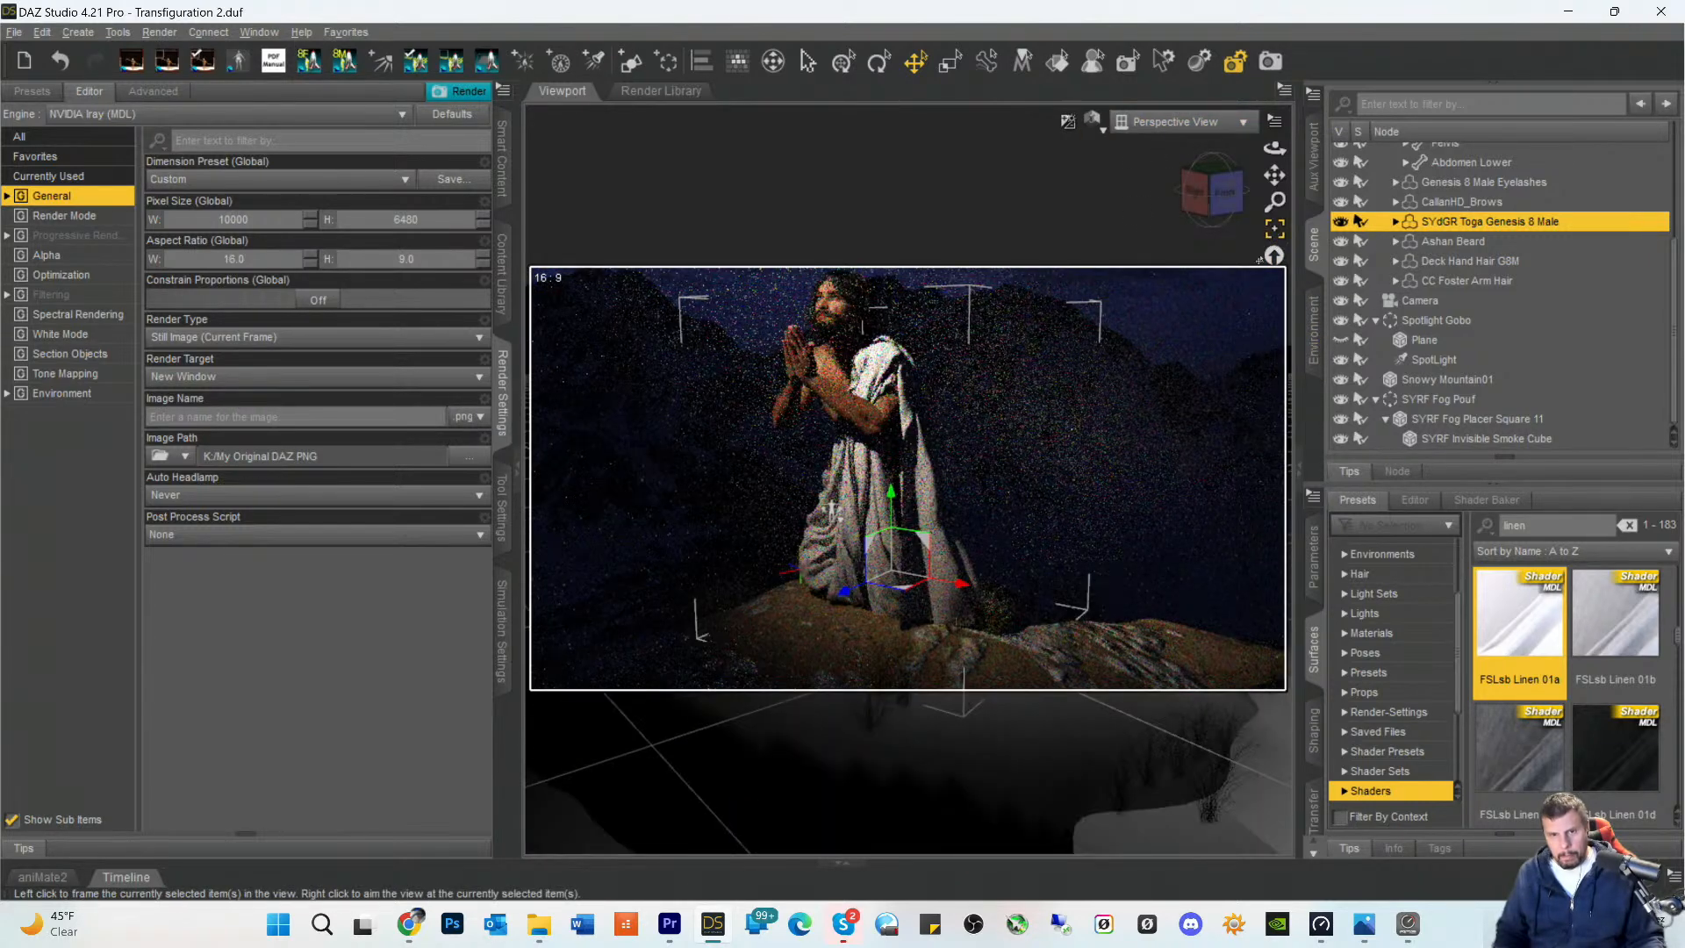
scroll(1070, 494, up, 10)
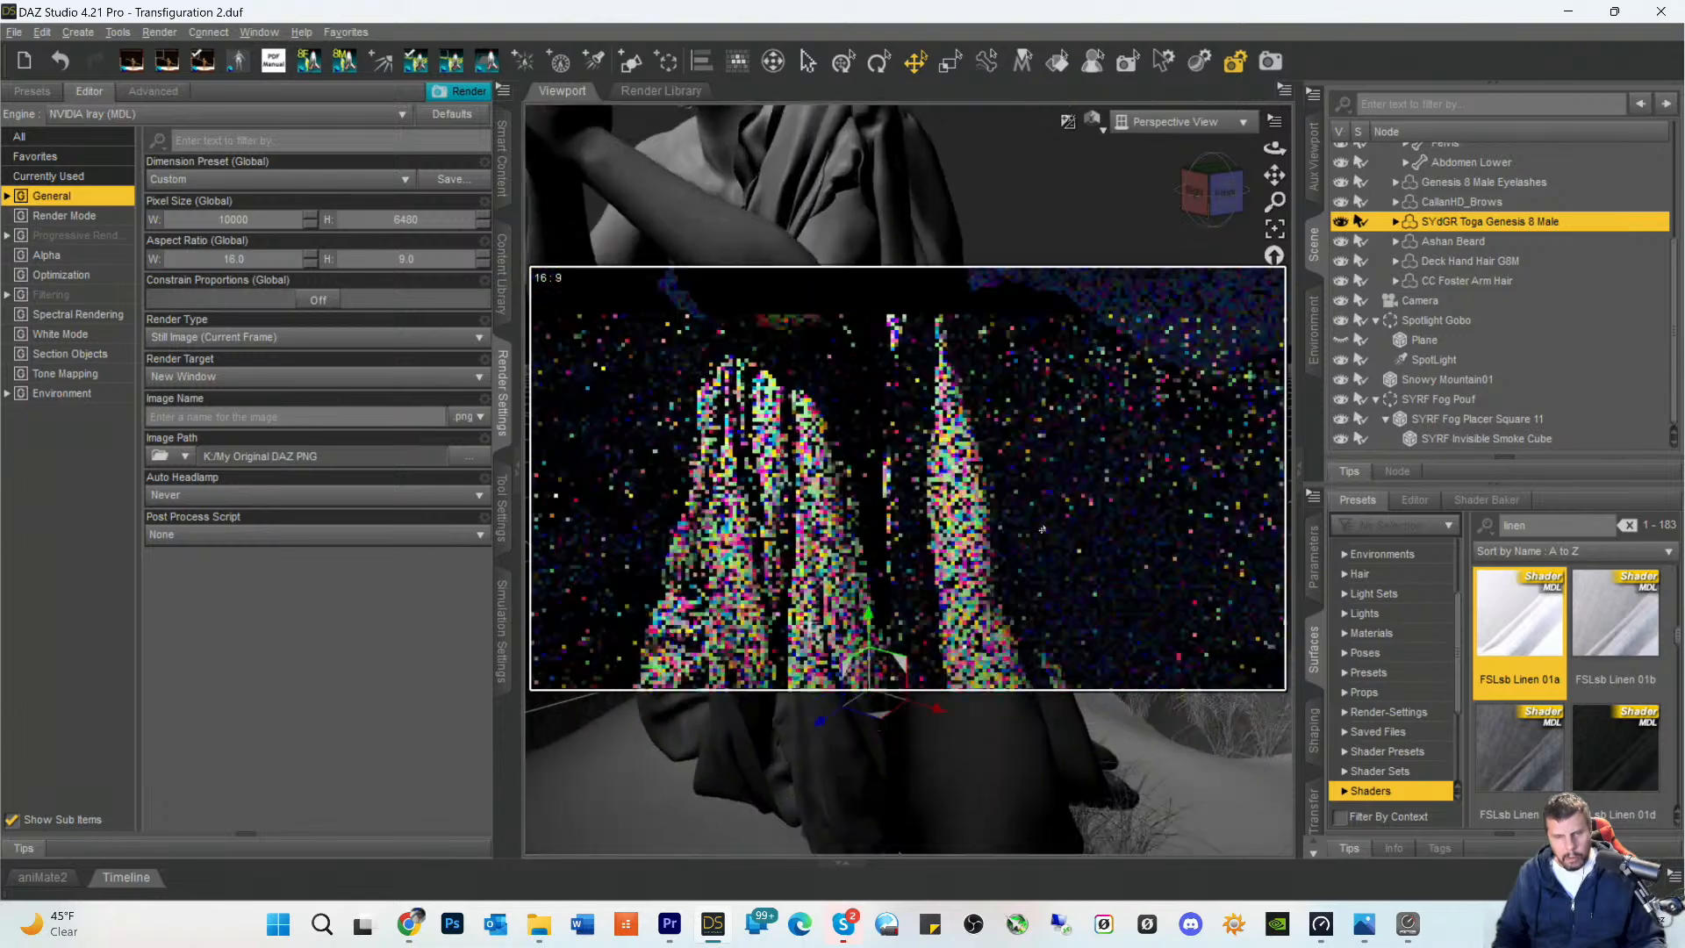
scroll(1043, 530, up, 3)
scroll(1167, 535, down, 3)
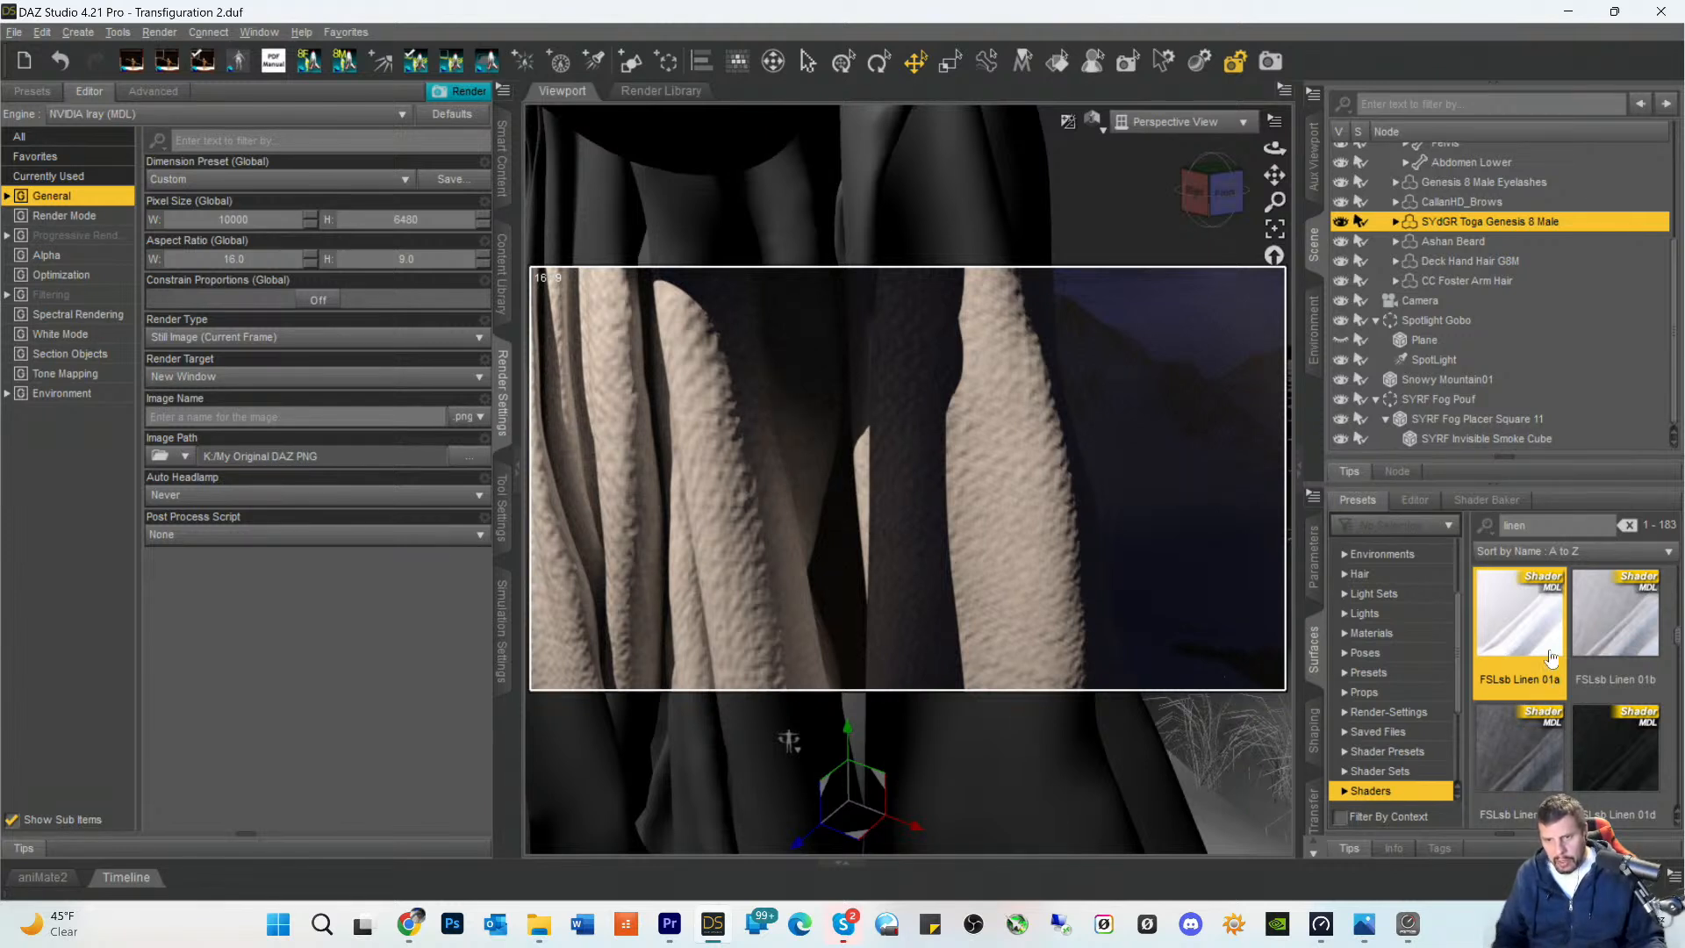
- Apply the USEF 03 Egyptian Linen Full White shader from the linen presets to the TogaFabric surface
scroll(1556, 667, down, 4)
scroll(1558, 667, down, 1)
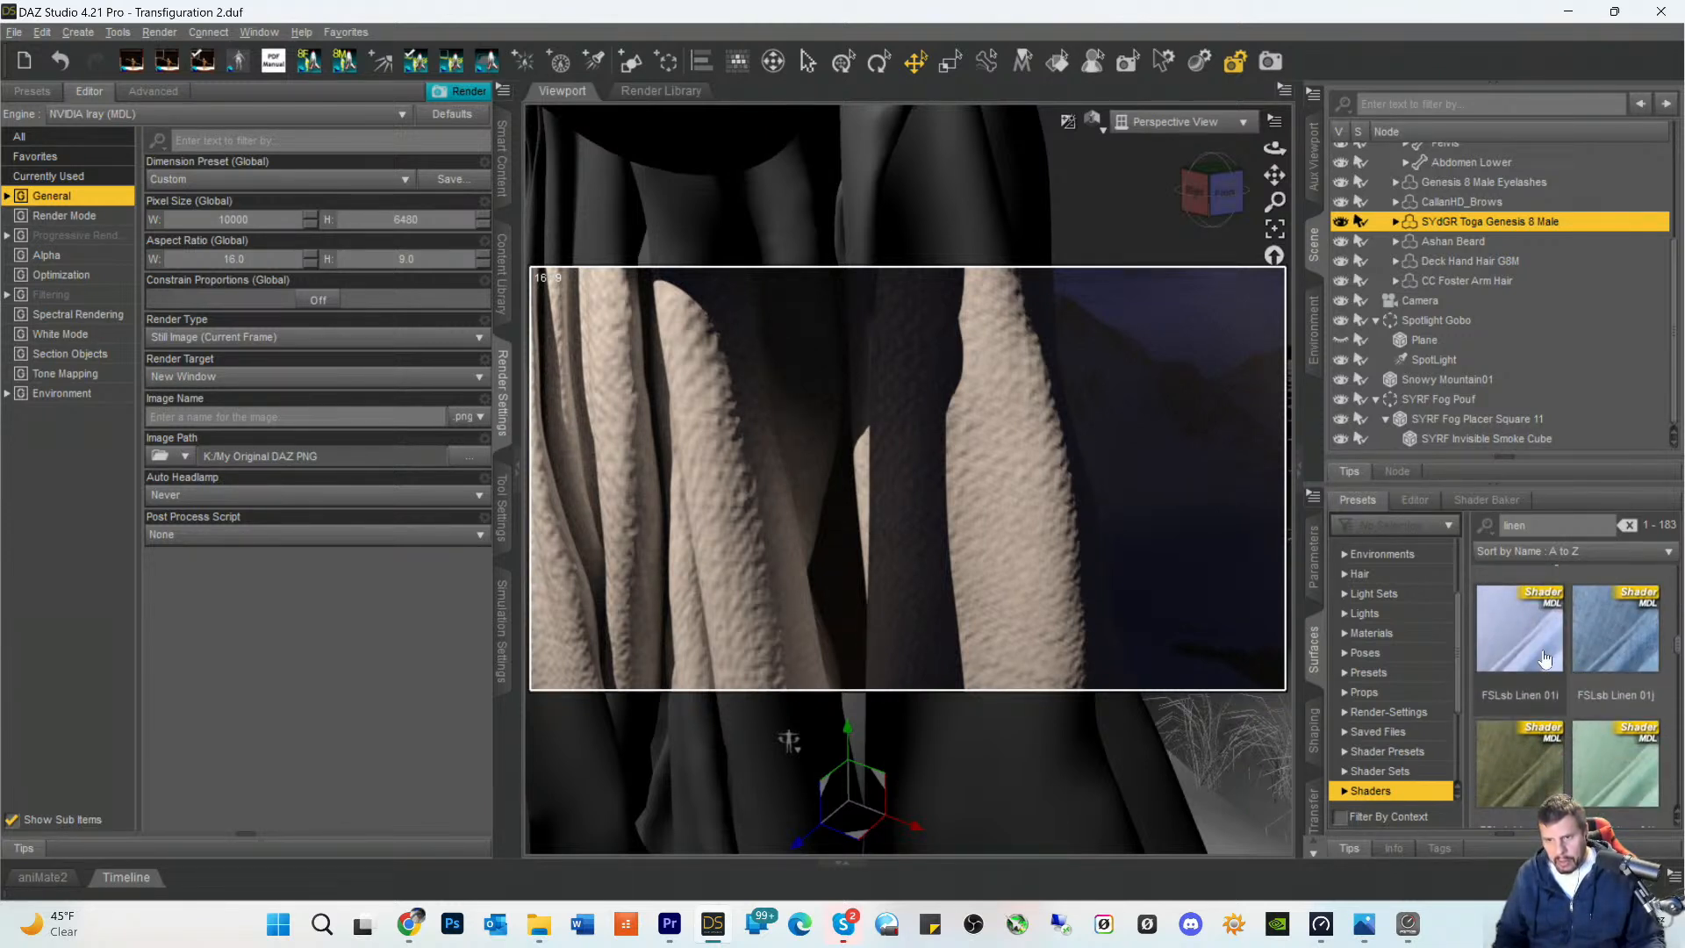
scroll(1546, 658, down, 3)
scroll(1550, 660, down, 8)
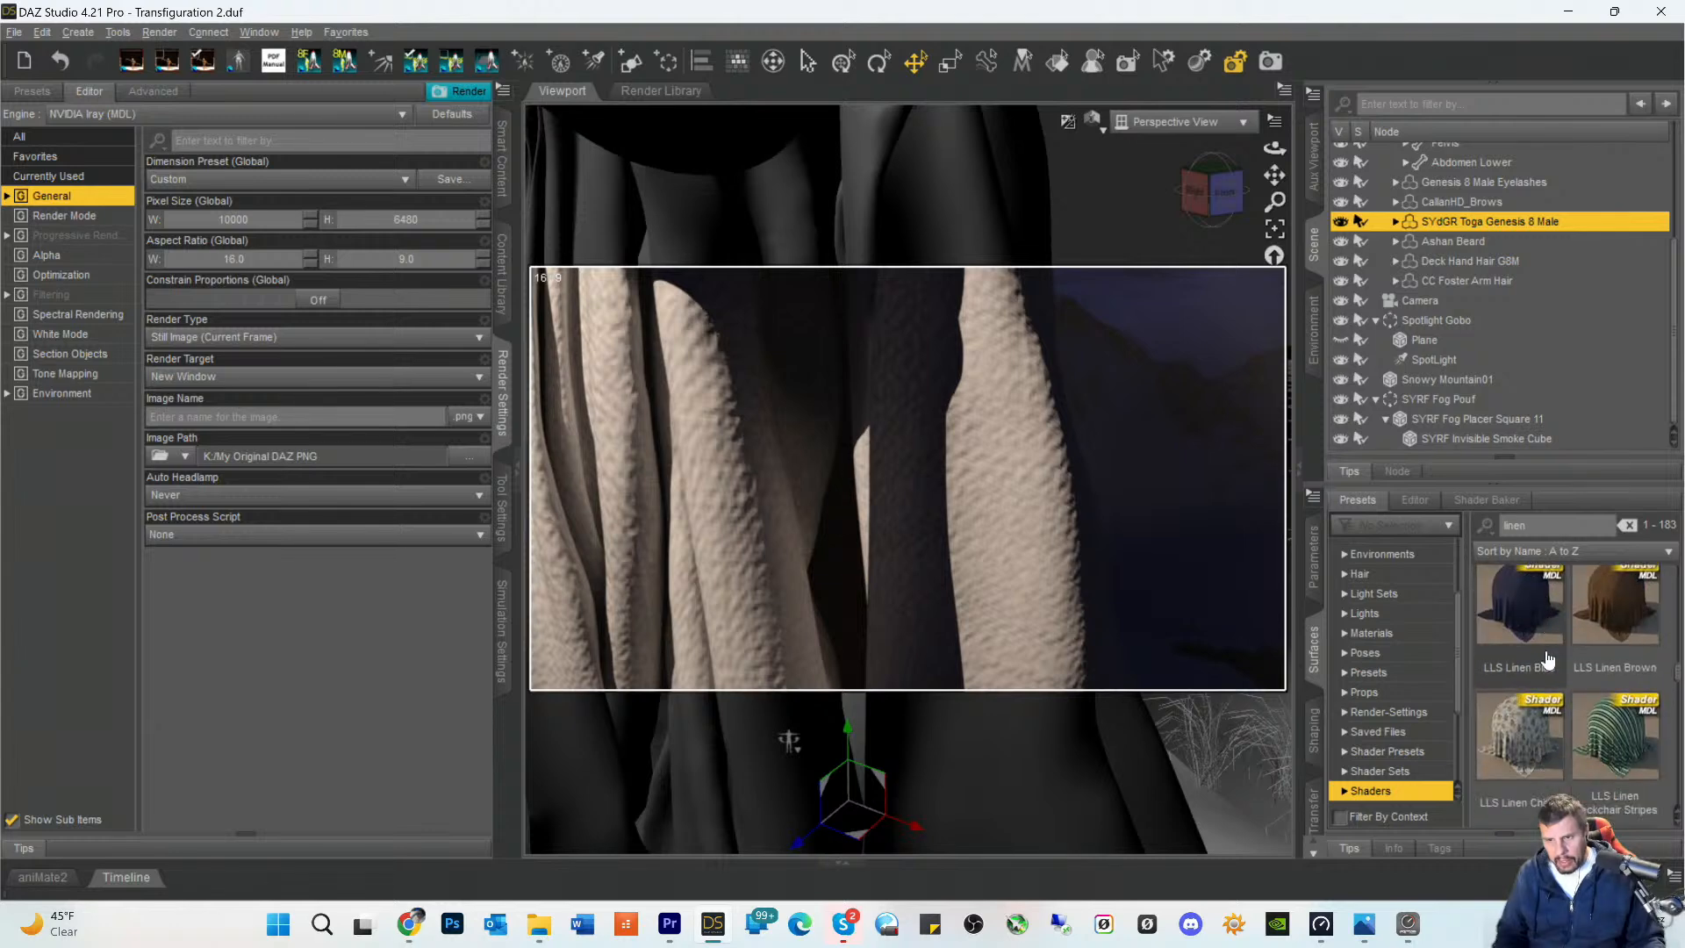
scroll(1553, 669, down, 8)
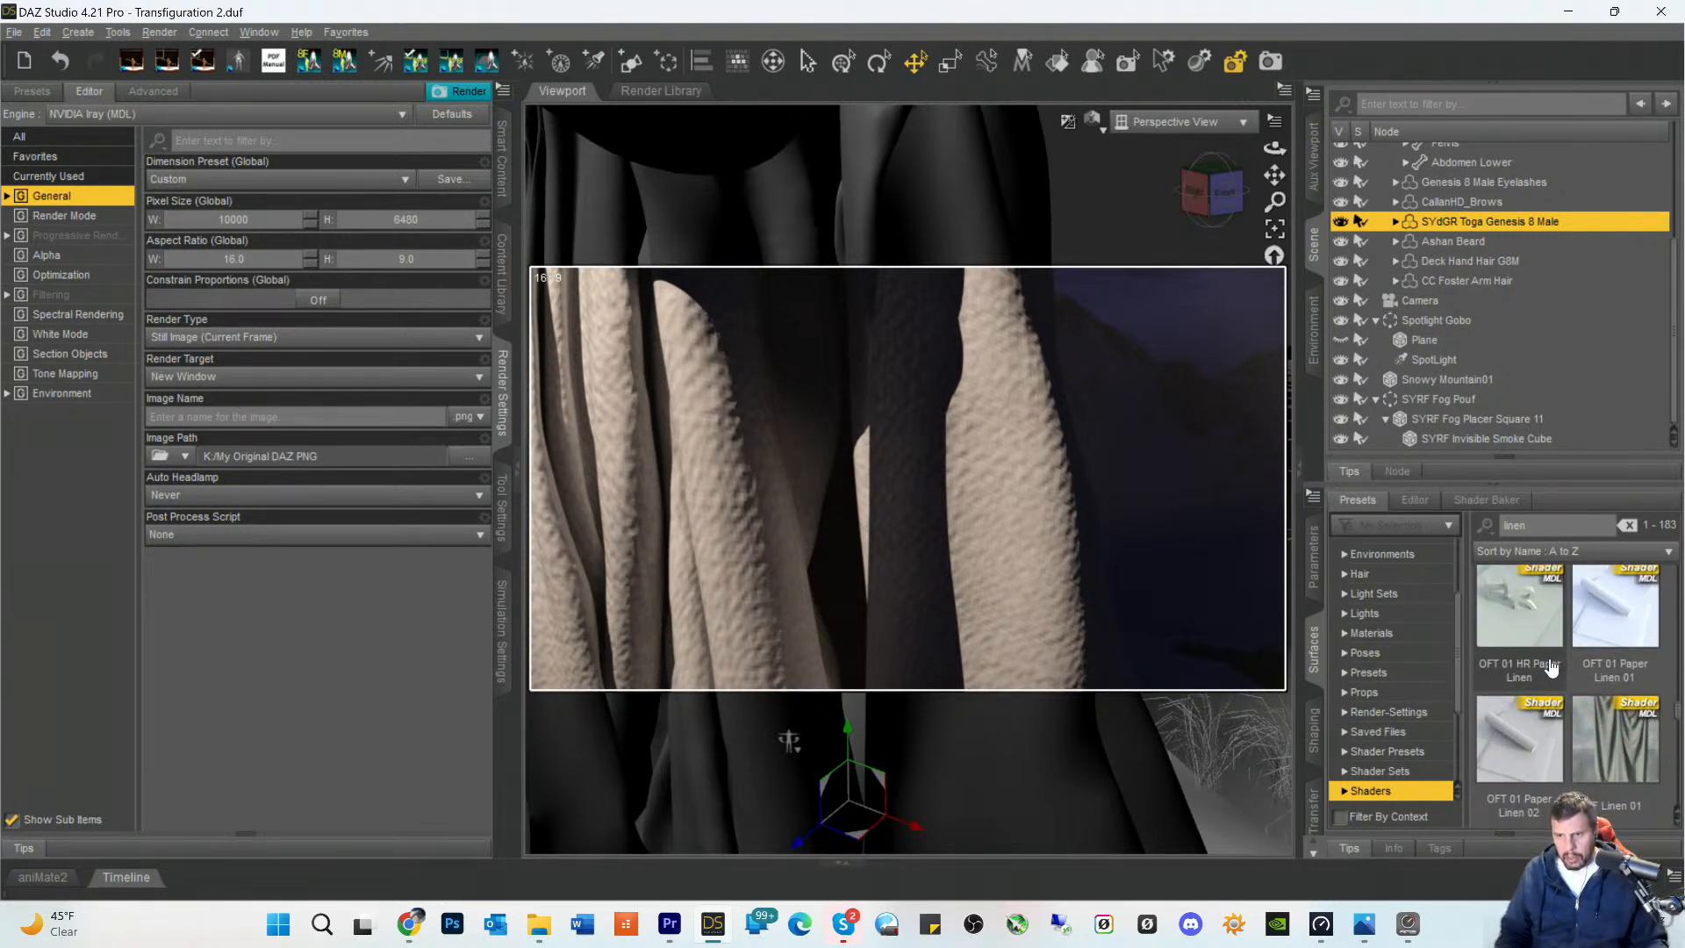
scroll(1550, 669, down, 8)
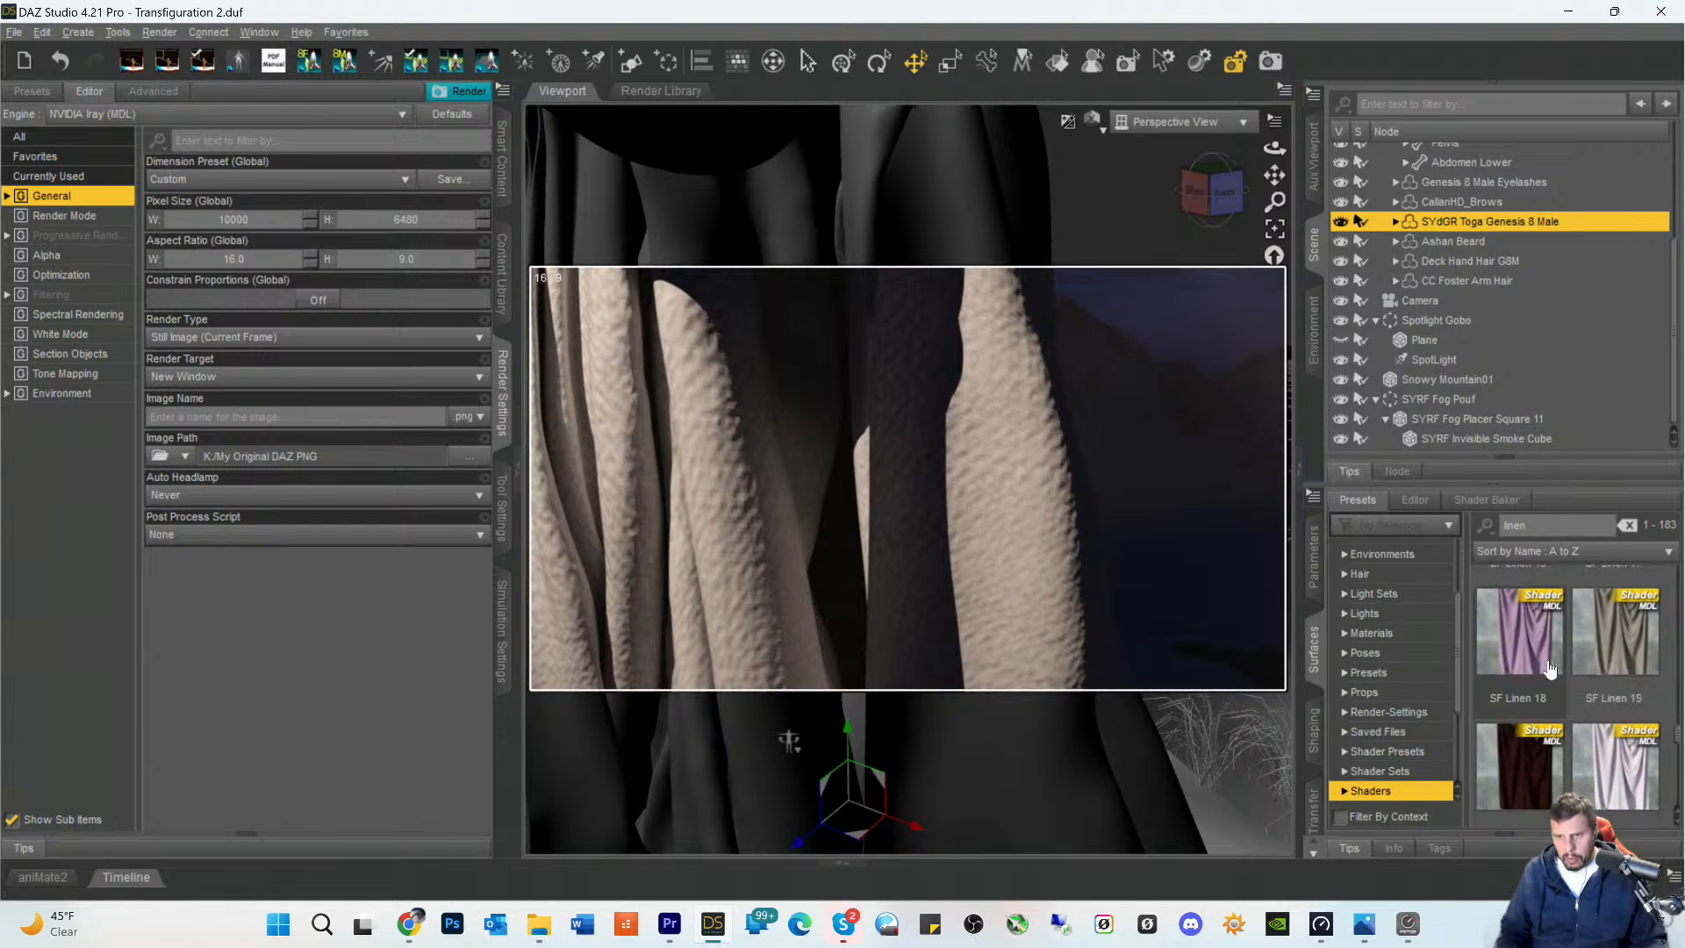
scroll(1549, 669, down, 8)
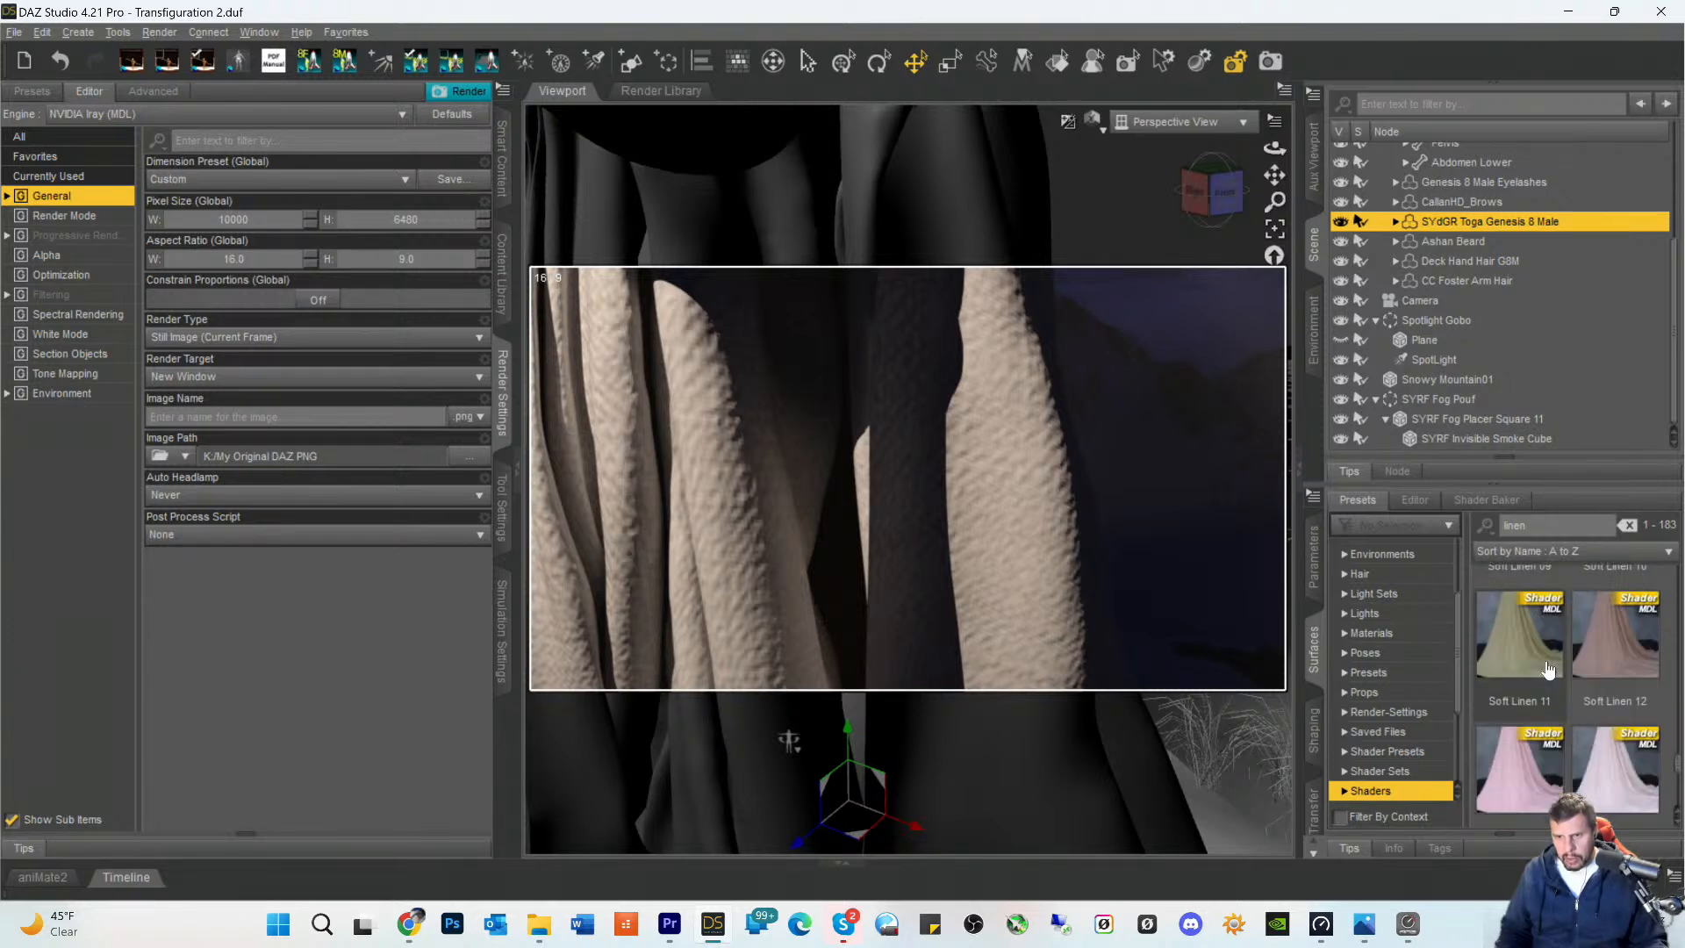
scroll(1549, 669, down, 8)
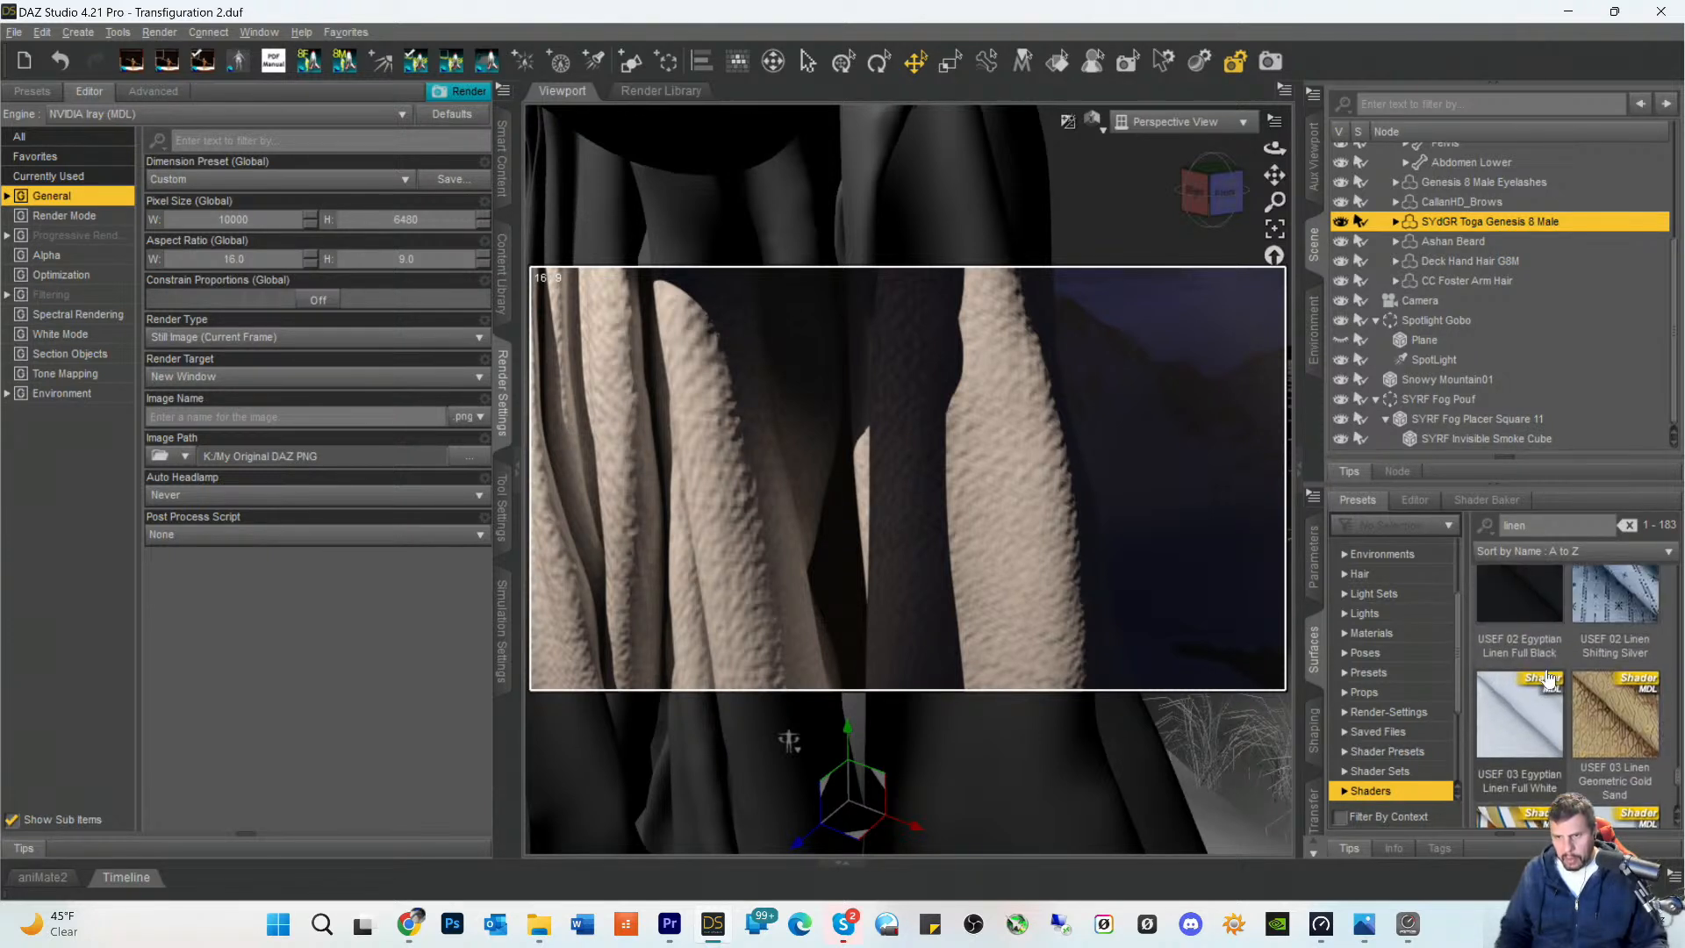
click(1536, 718)
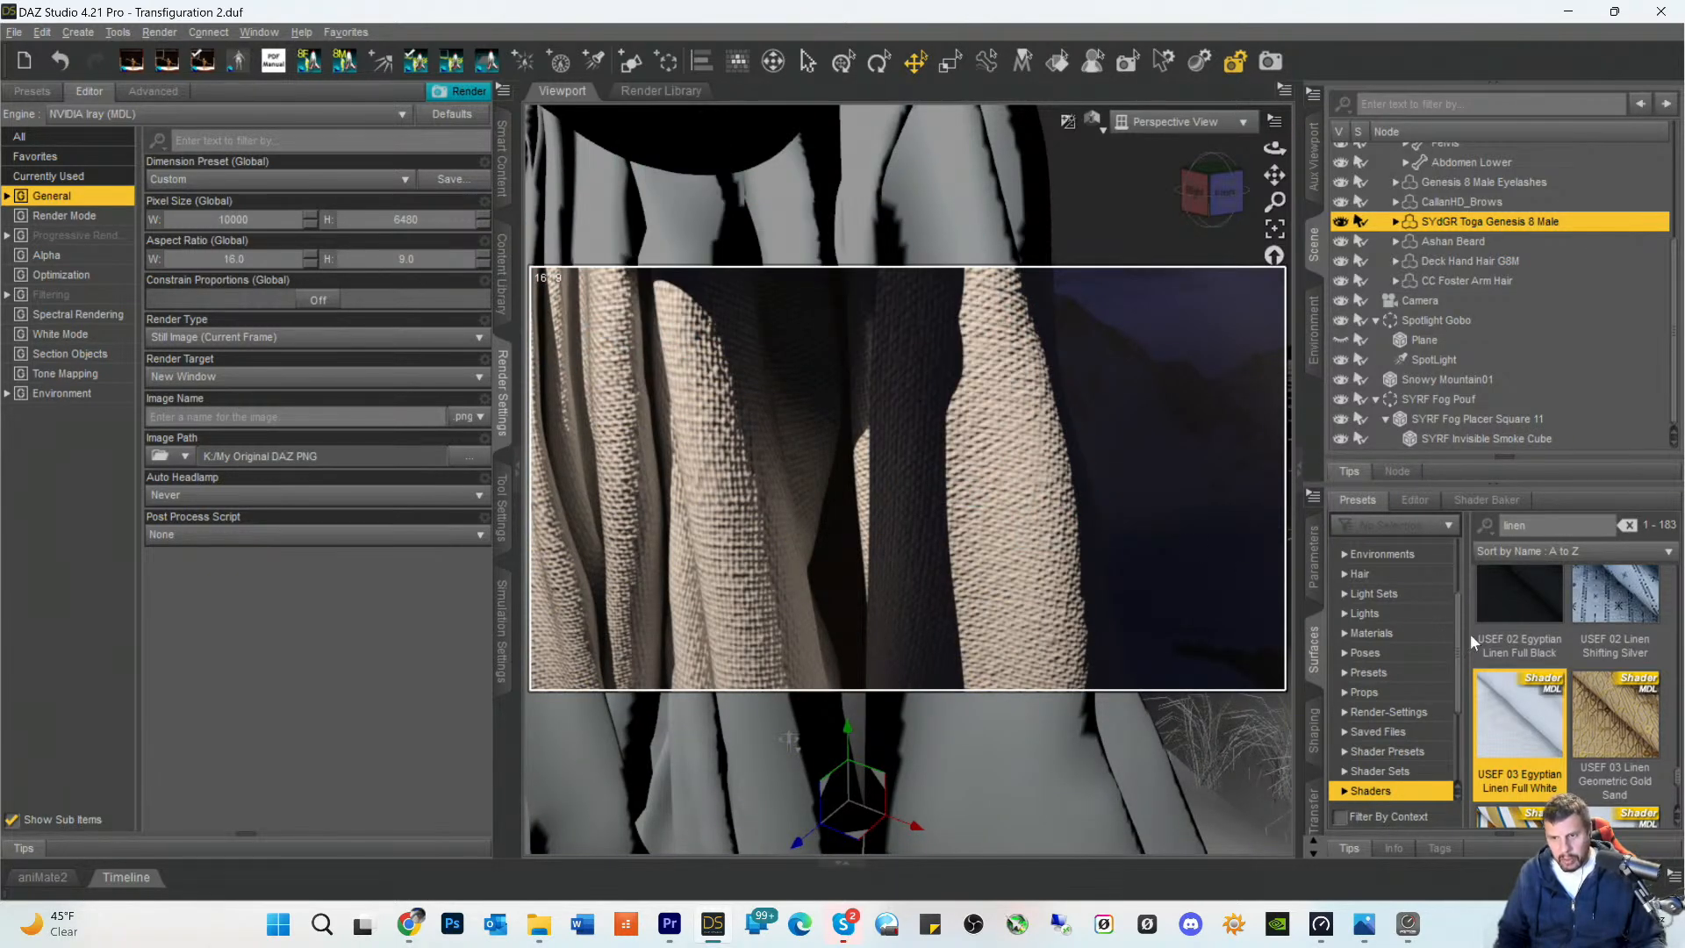
- Try the USEF 06 Egyptian Linen Medium shader on the toga, and return to USEF 03 Egyptian Linen Full White
scroll(1507, 672, down, 3)
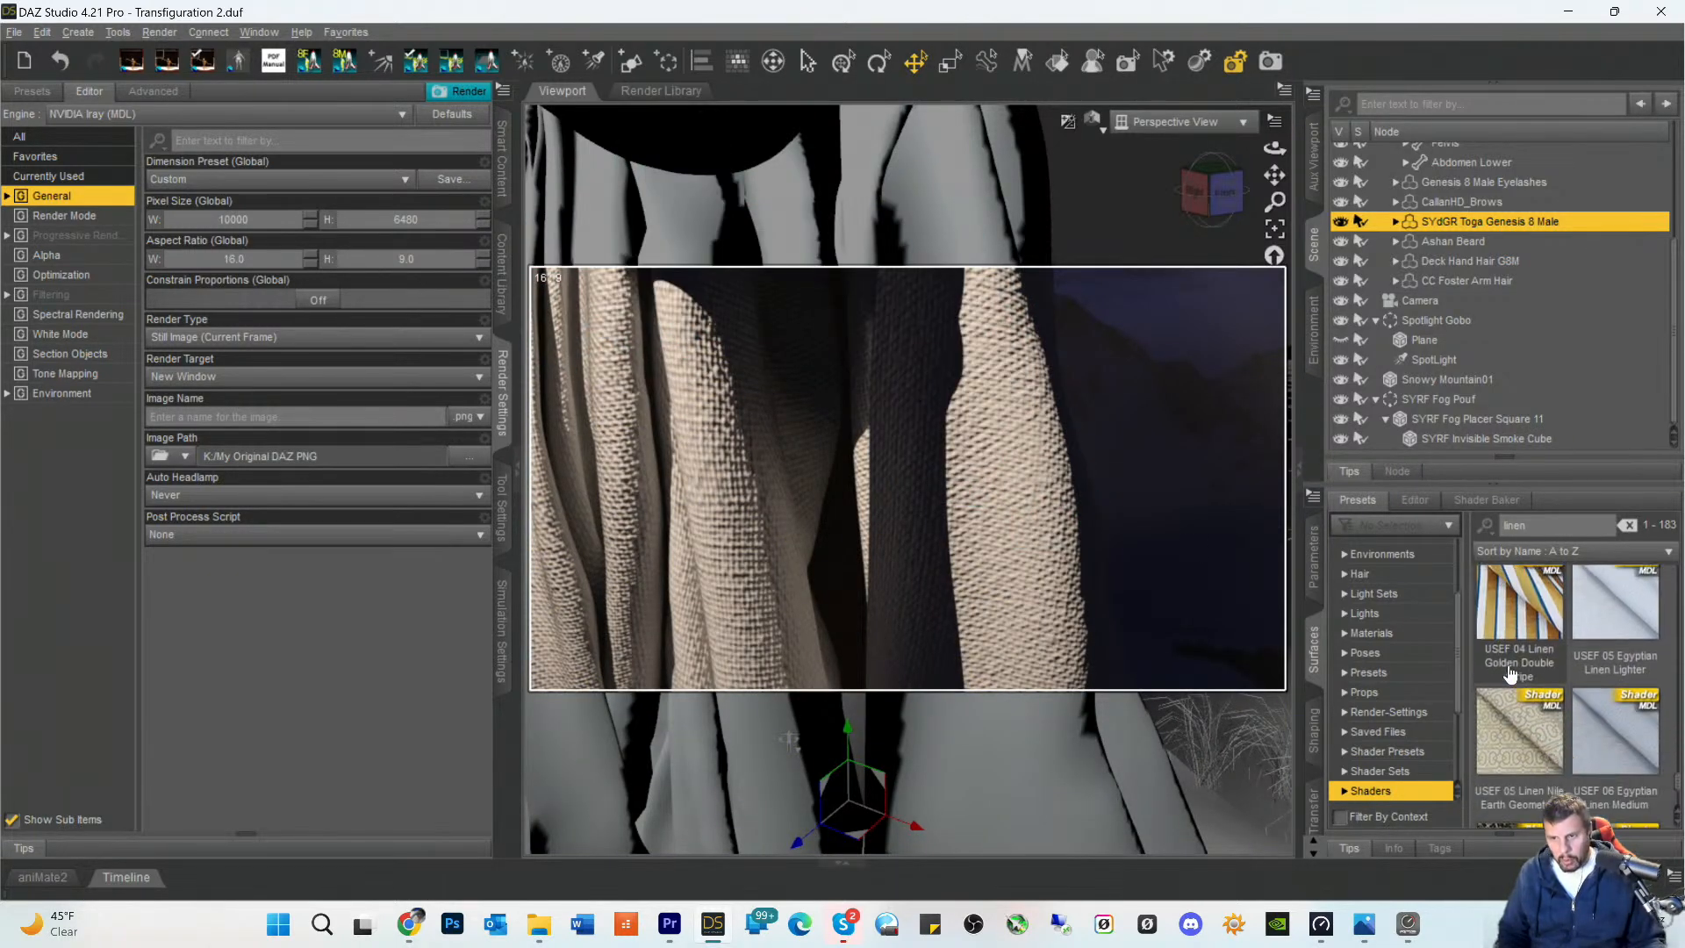
double_click(1609, 625)
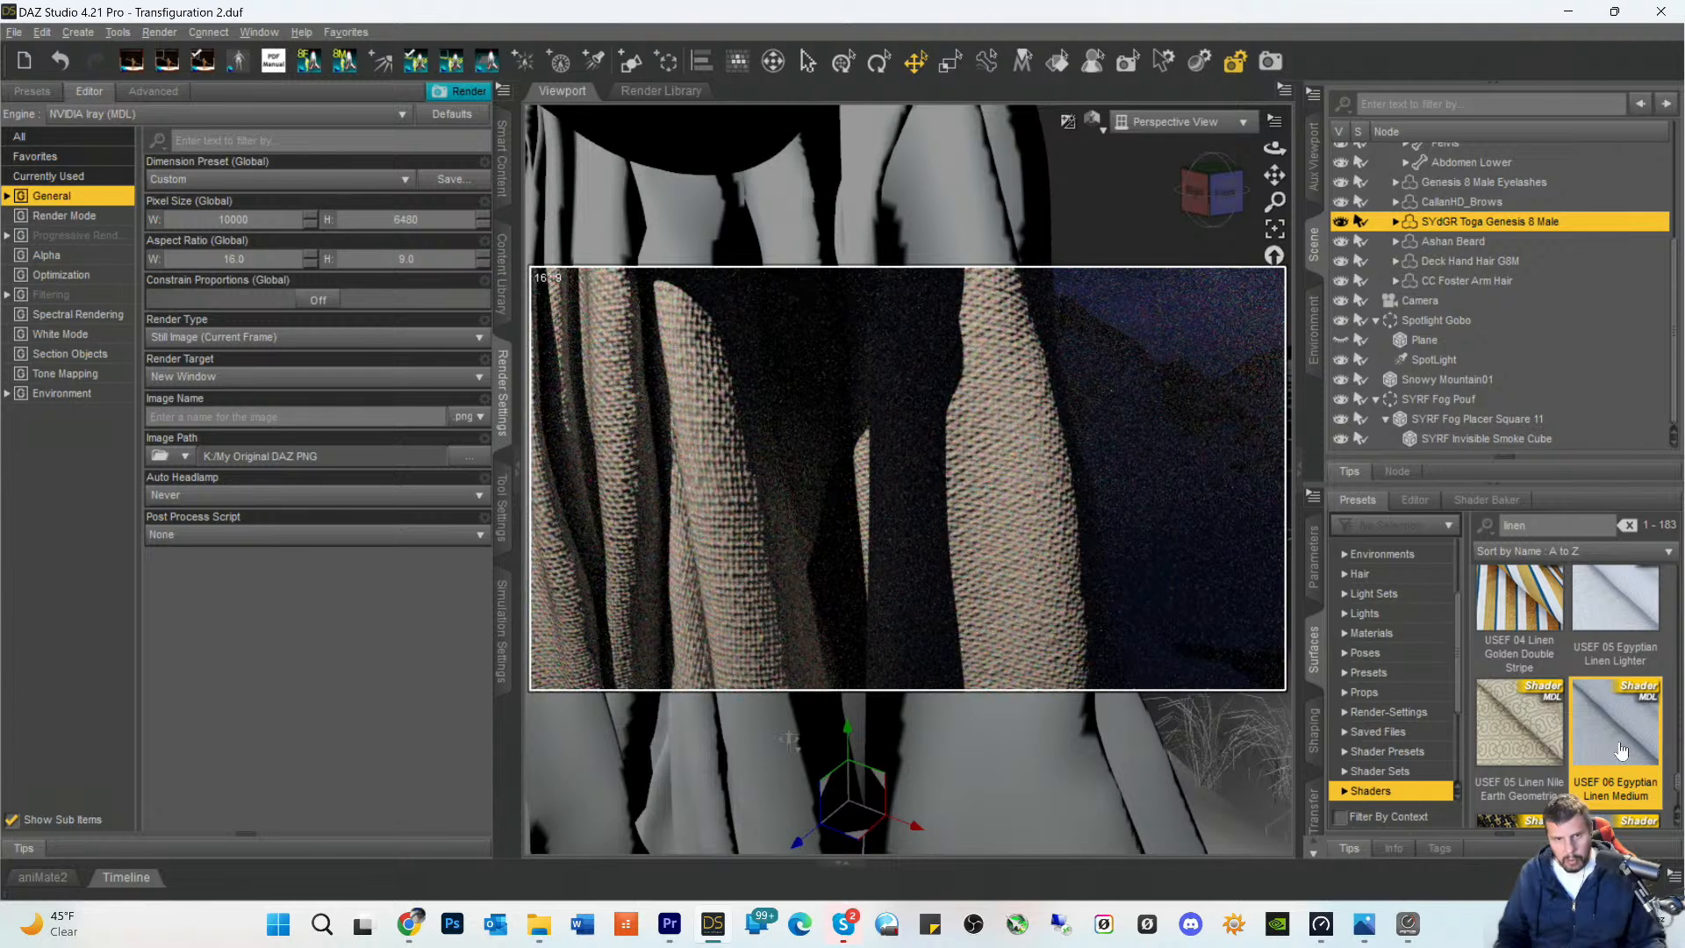
scroll(1621, 749, down, 3)
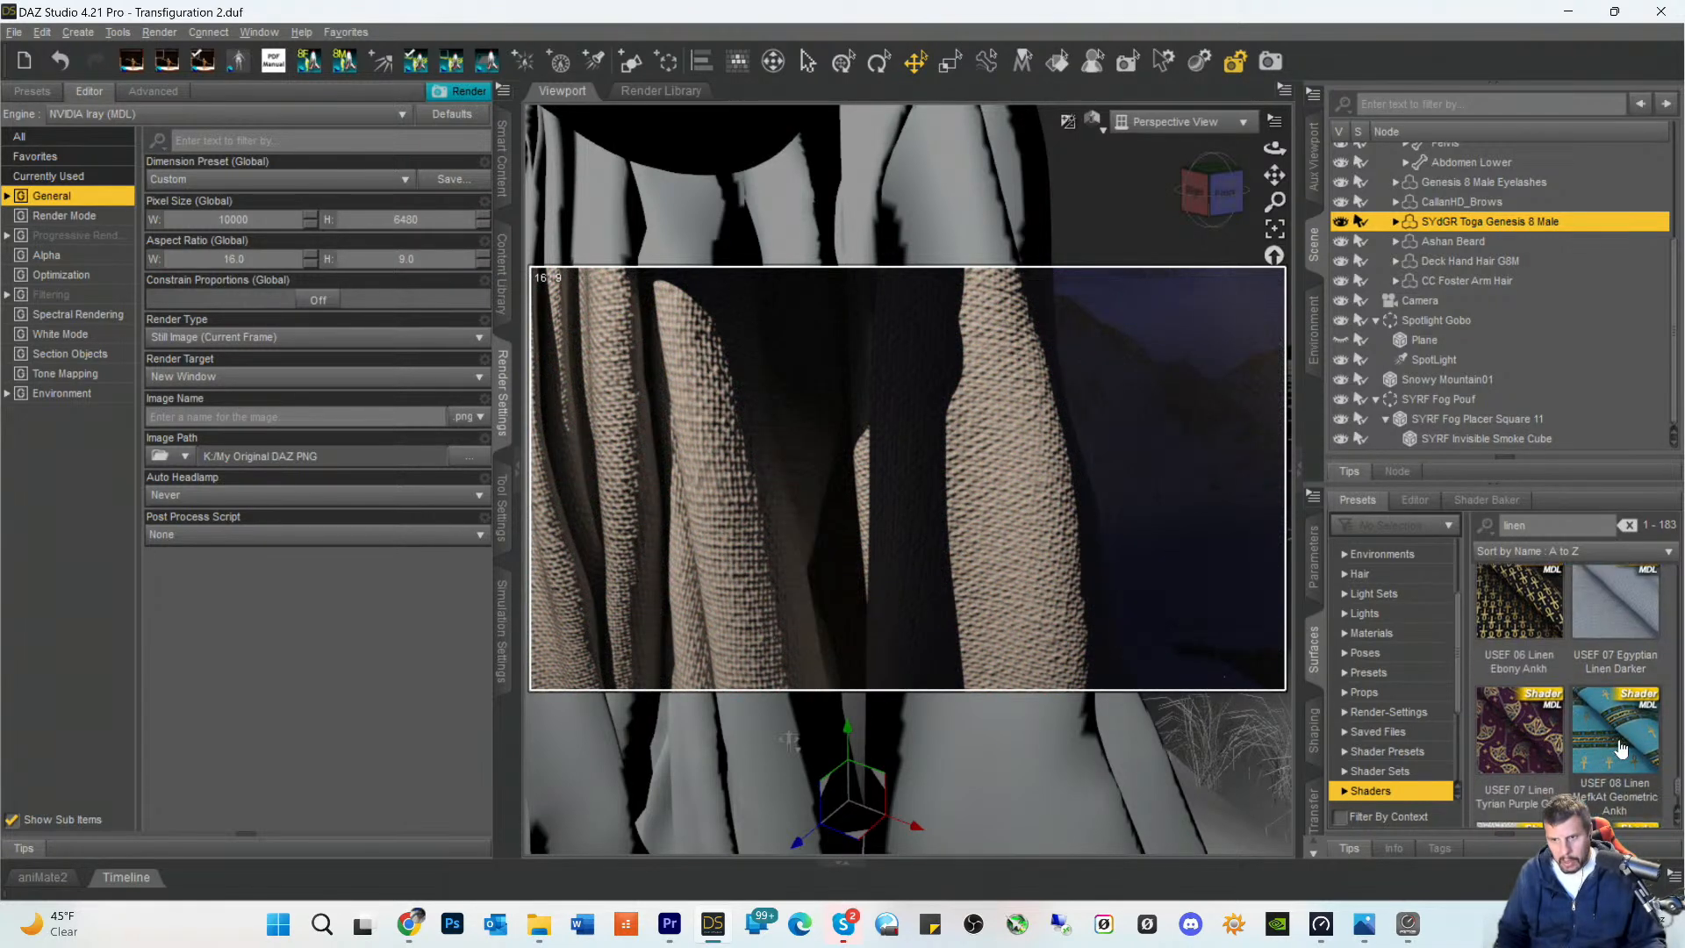
scroll(1615, 626, up, 5)
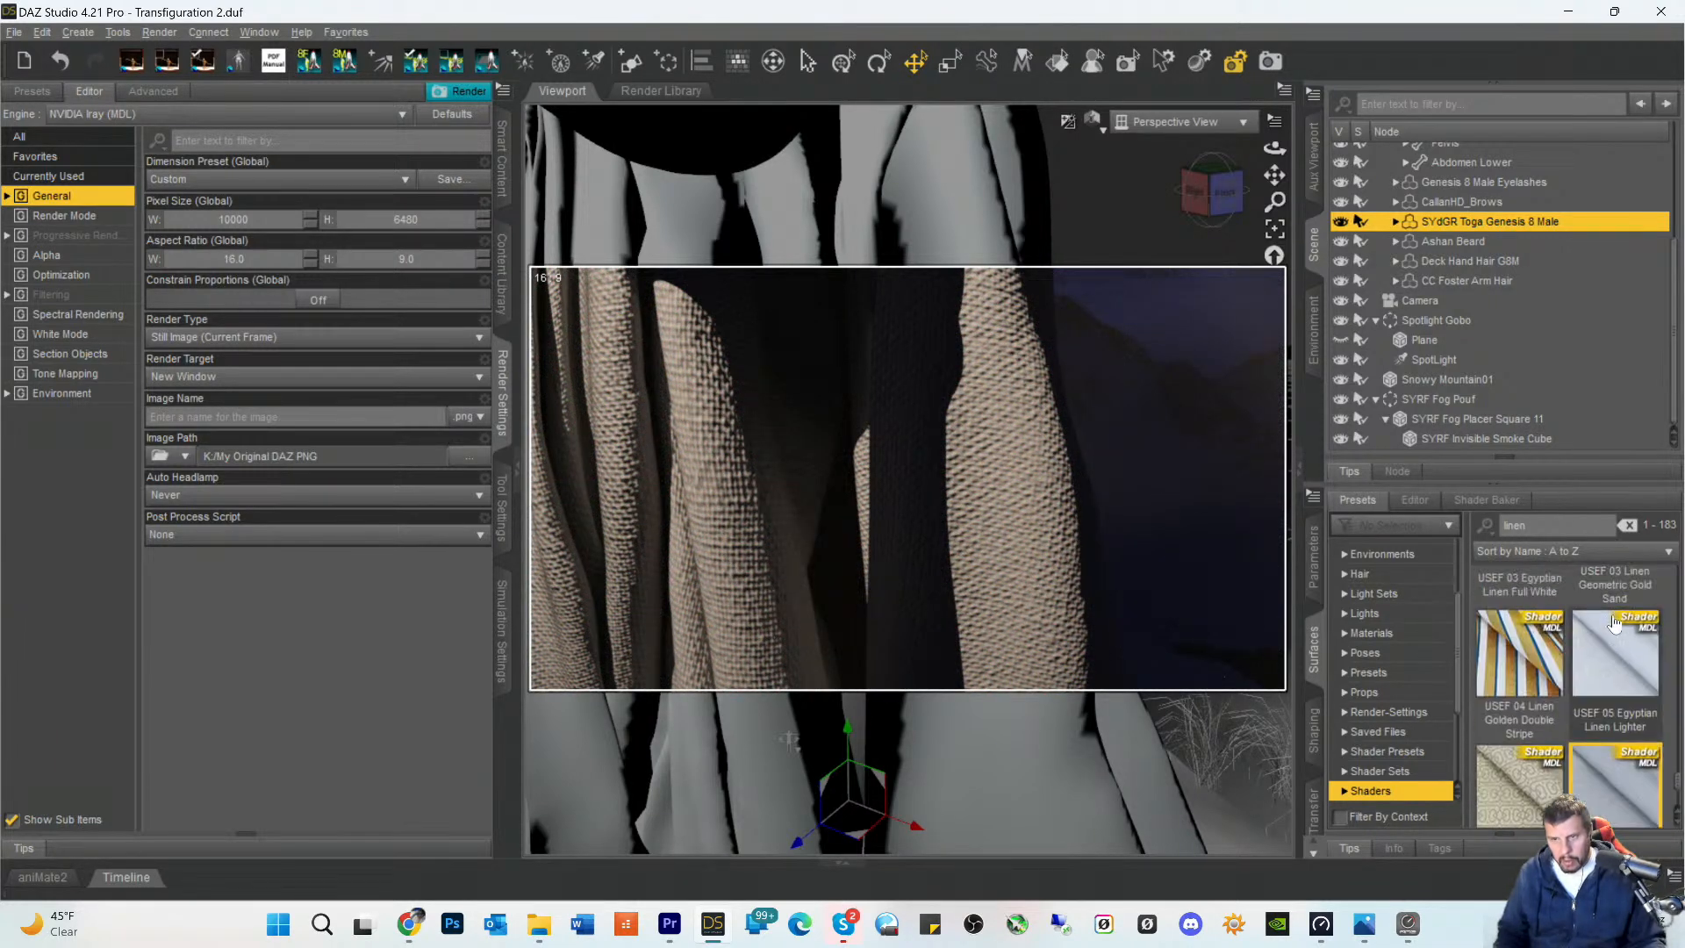
double_click(1523, 718)
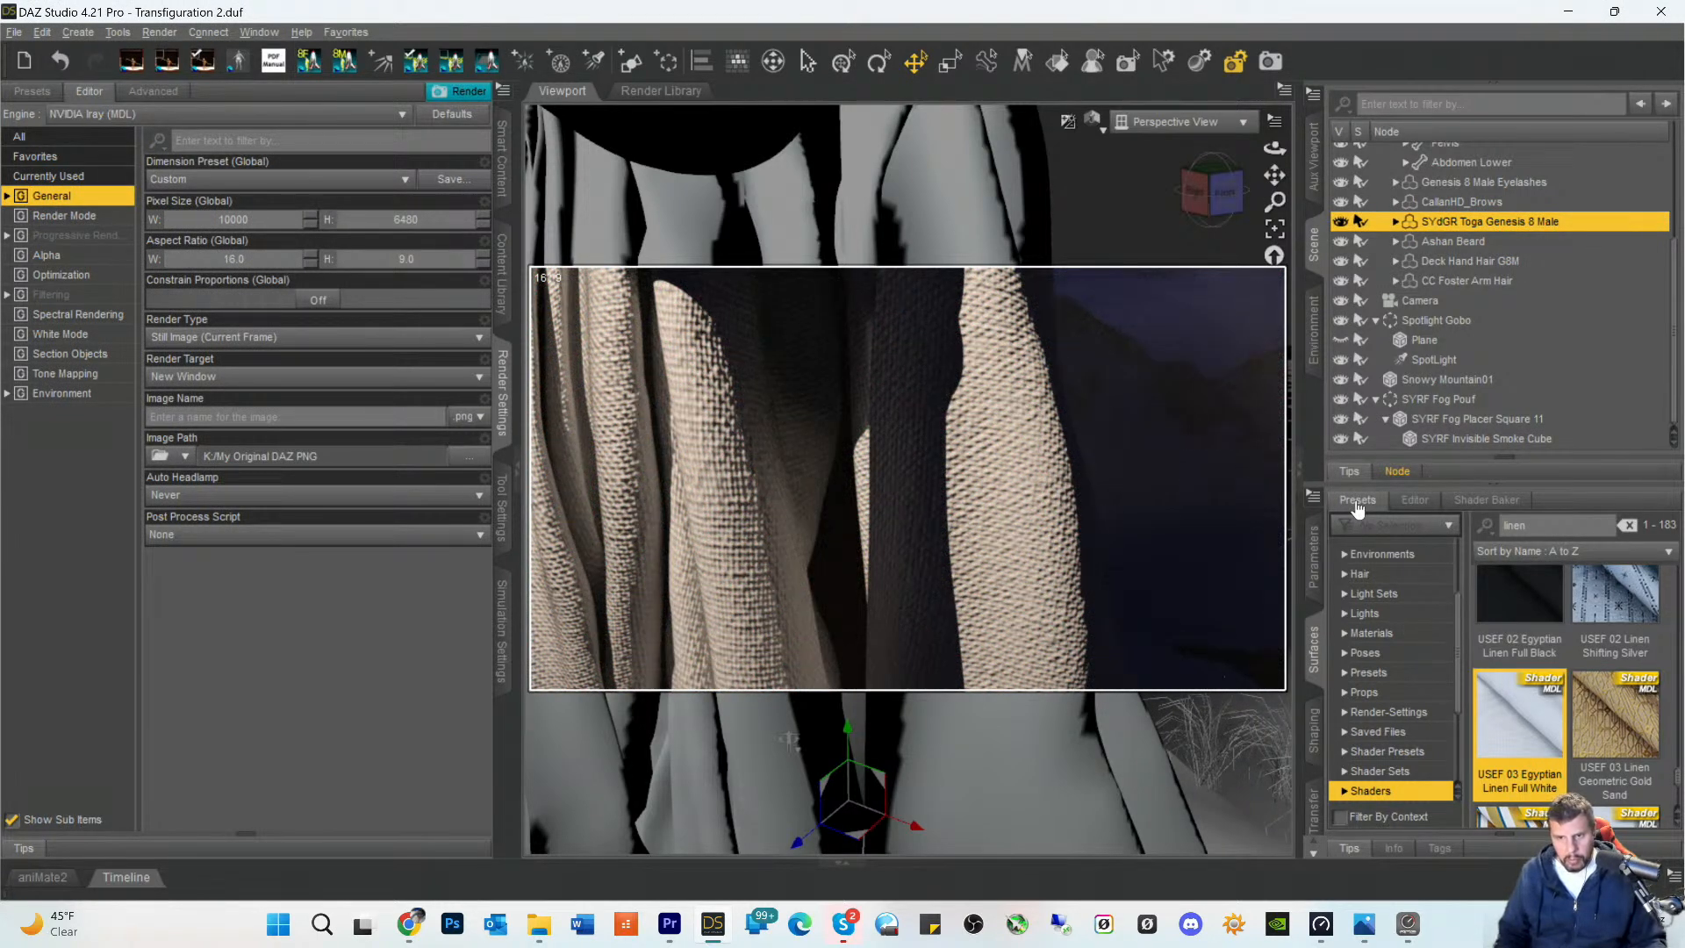
- Set both the Horizontal Tiles and the Vertical Tiles of the TogaFabric surface to 10
click(1415, 499)
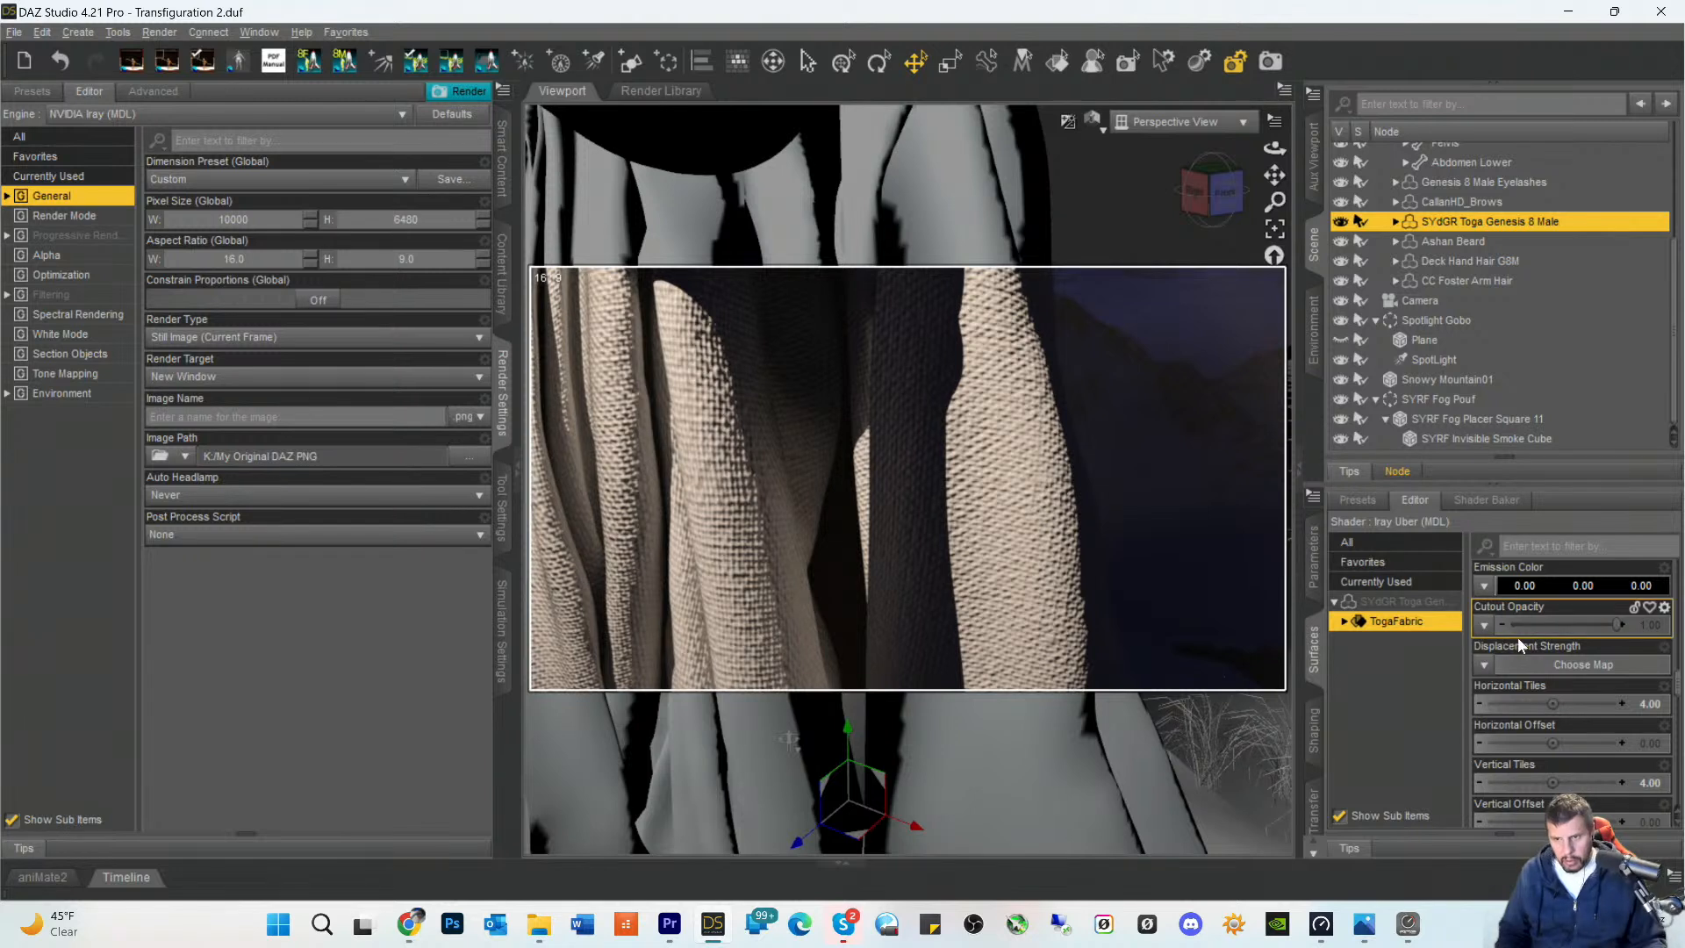
click(1647, 705)
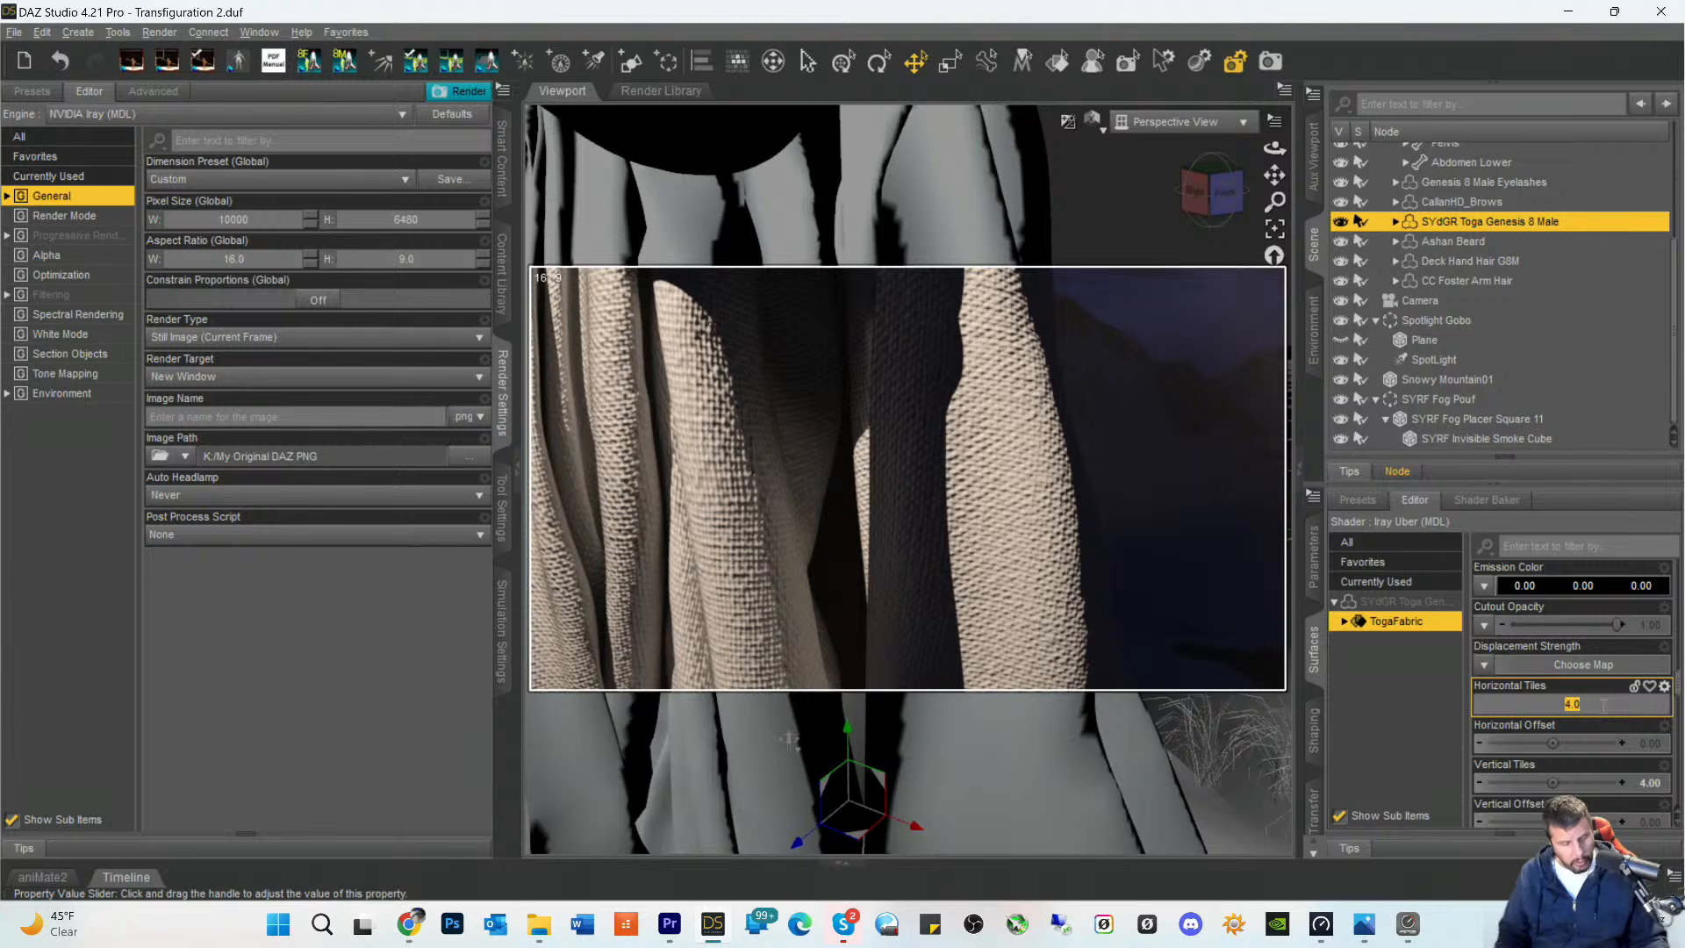
text(10)
key(Return)
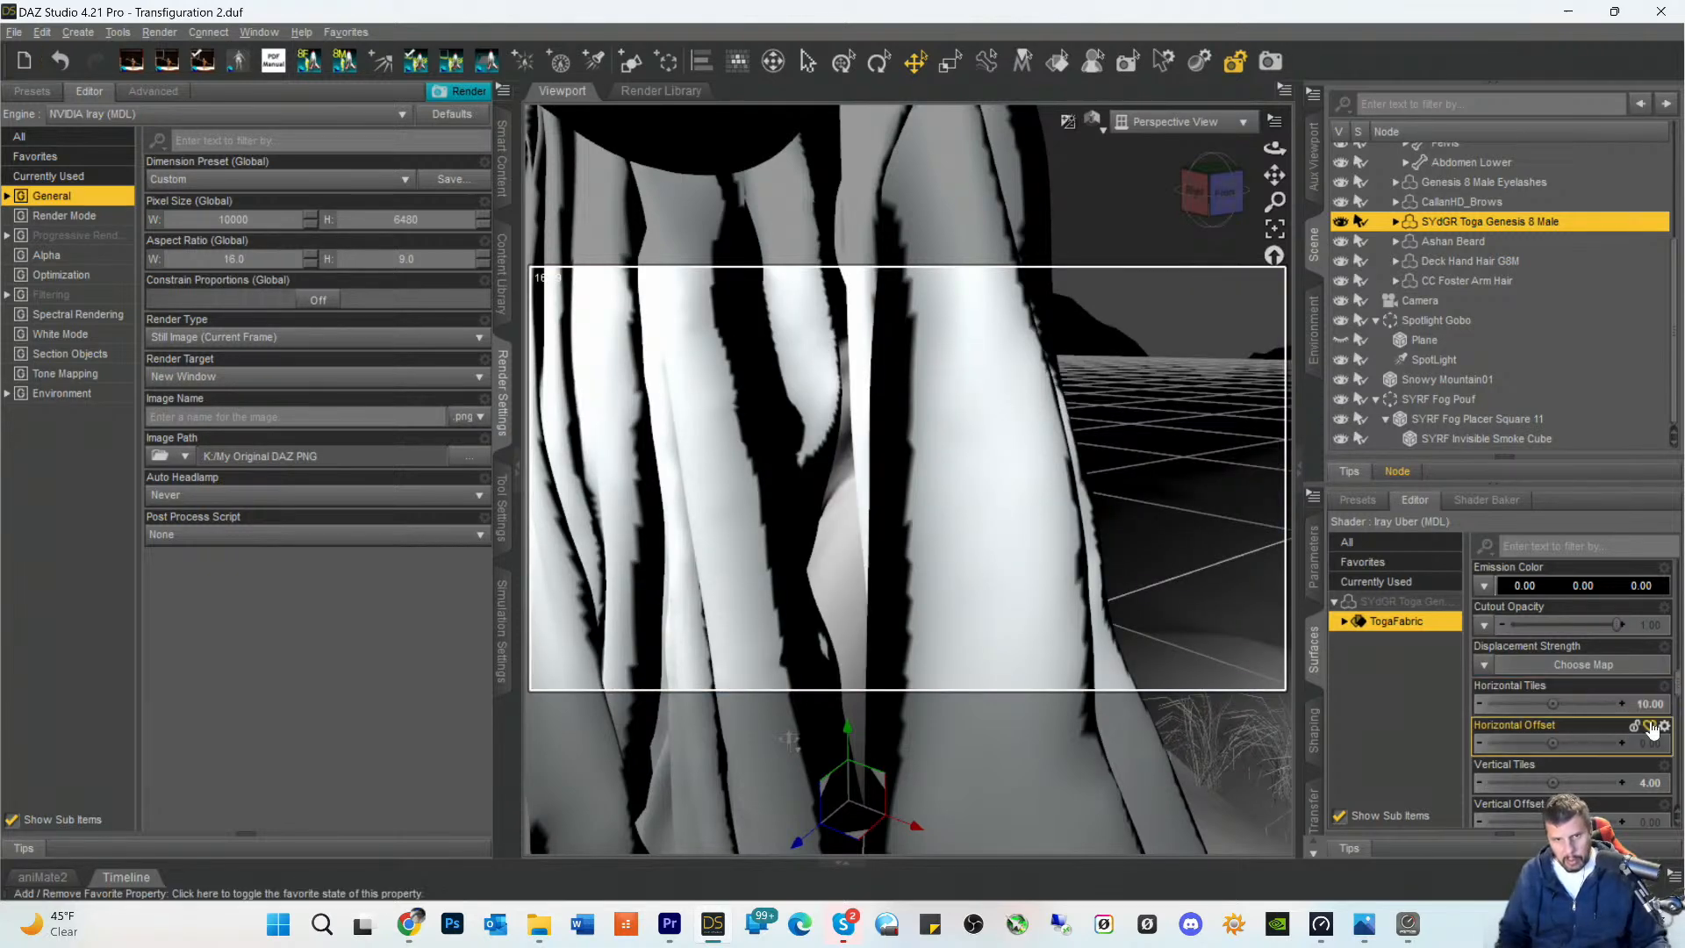
double_click(1659, 782)
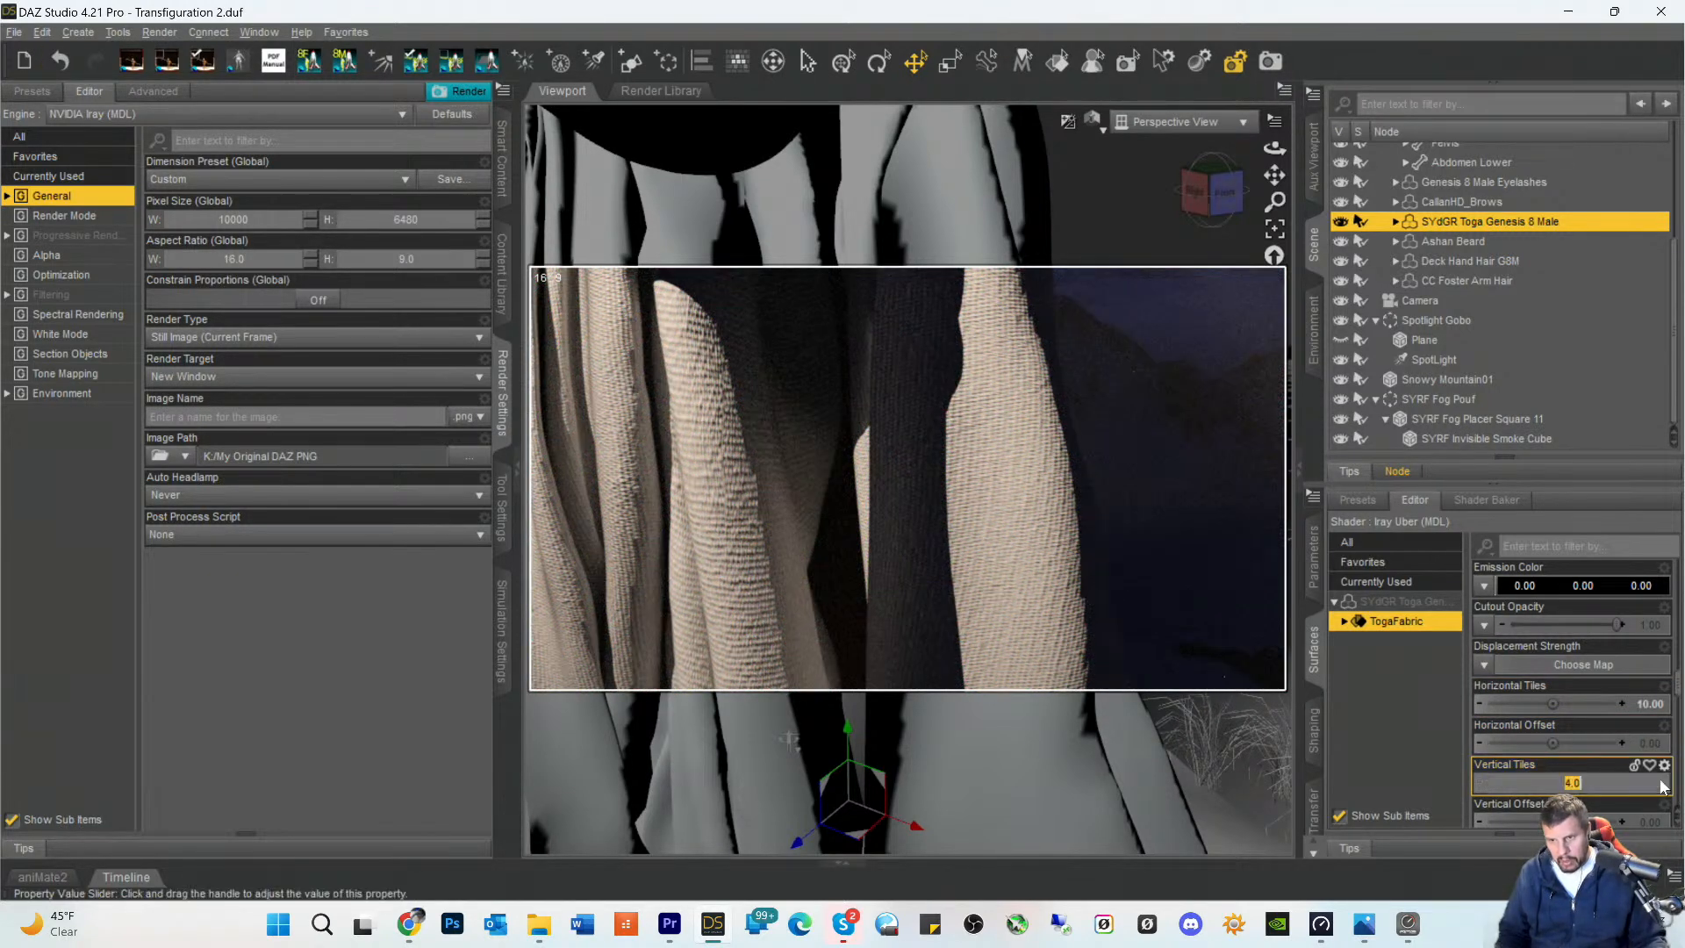
text(10)
key(Return)
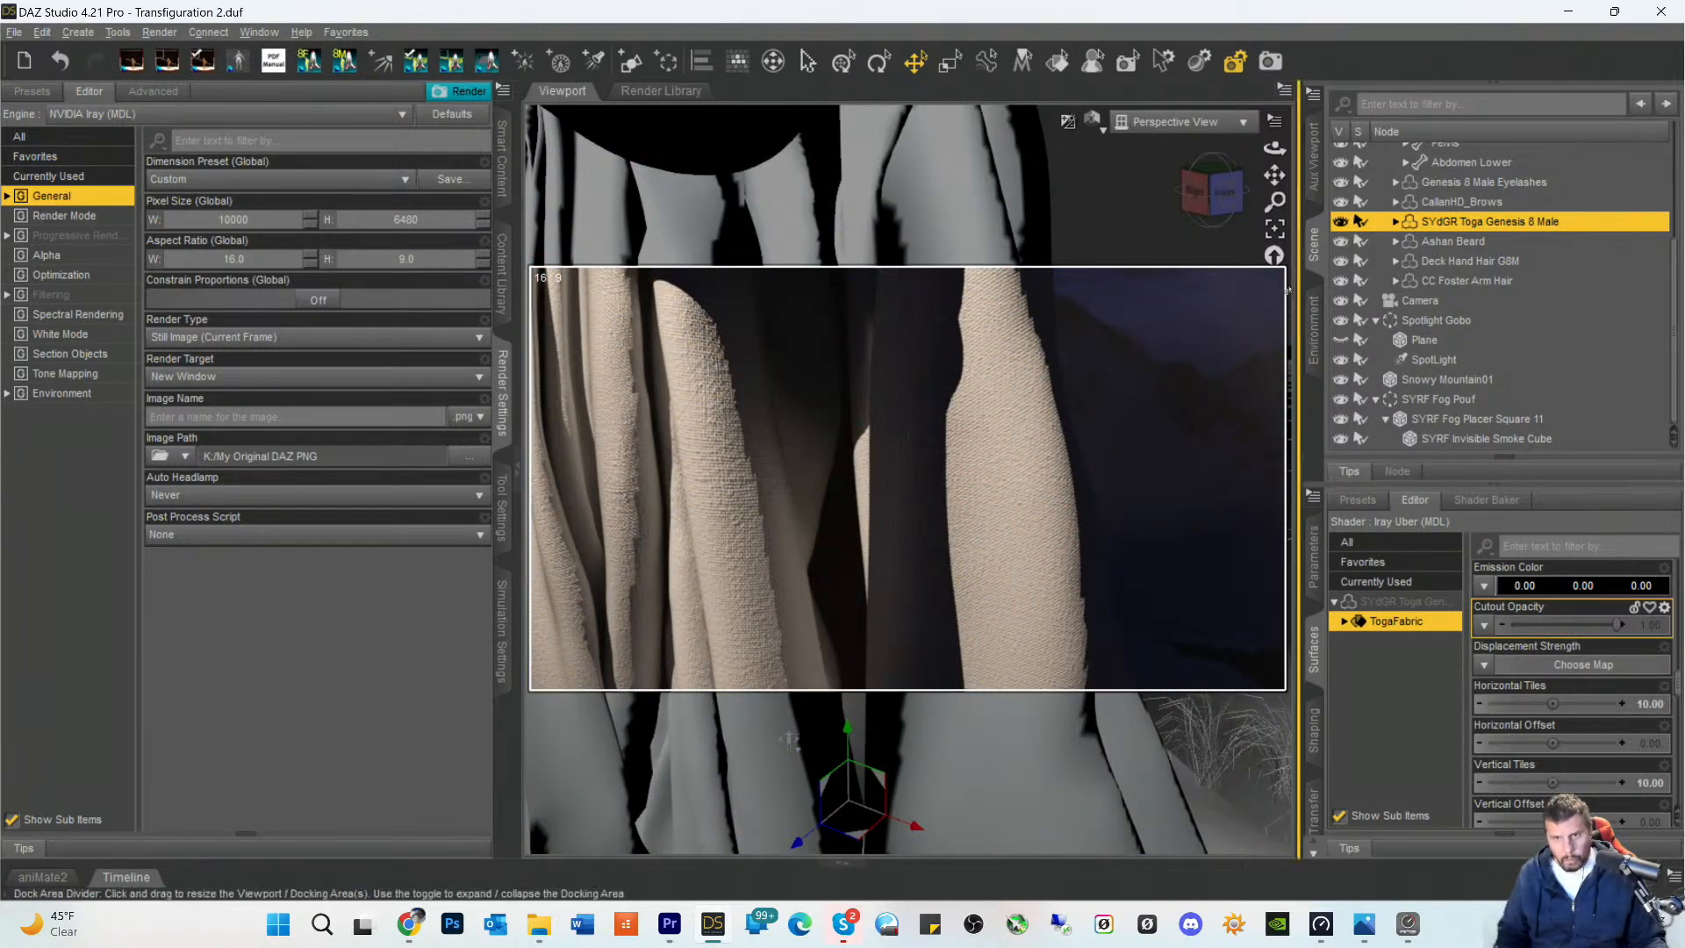
- Examine the finer weave on the folds and review the toga's surface properties, from base color and glossy settings to bump and normal map
drag(1274, 175, 1356, 152)
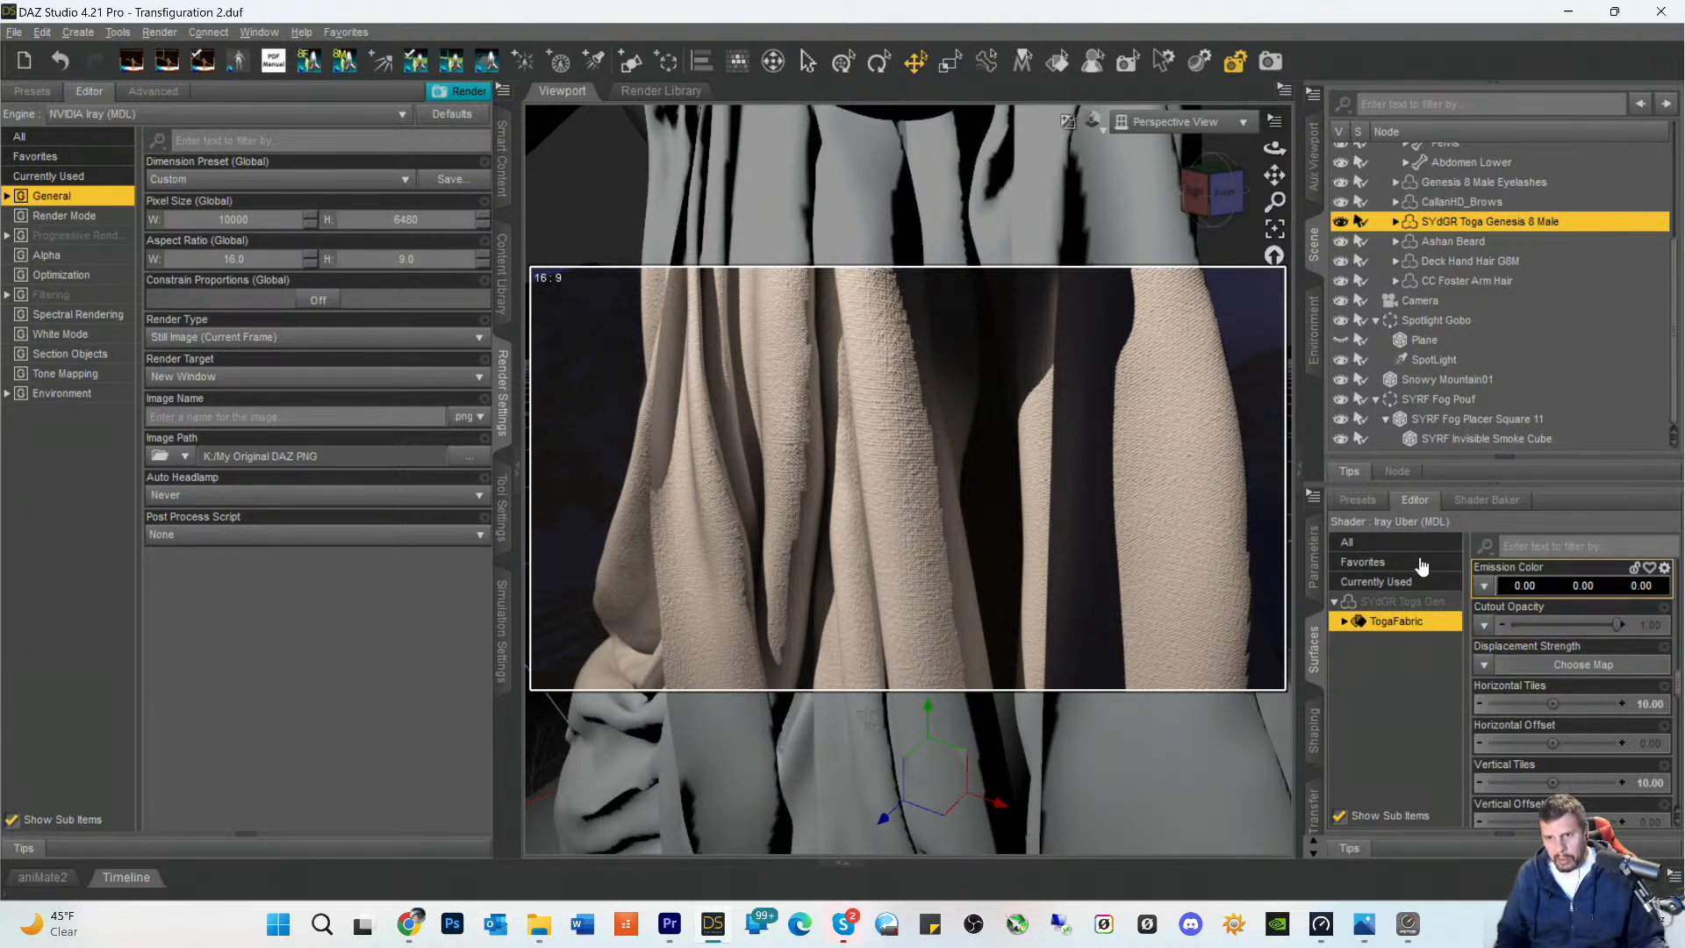
click(1403, 604)
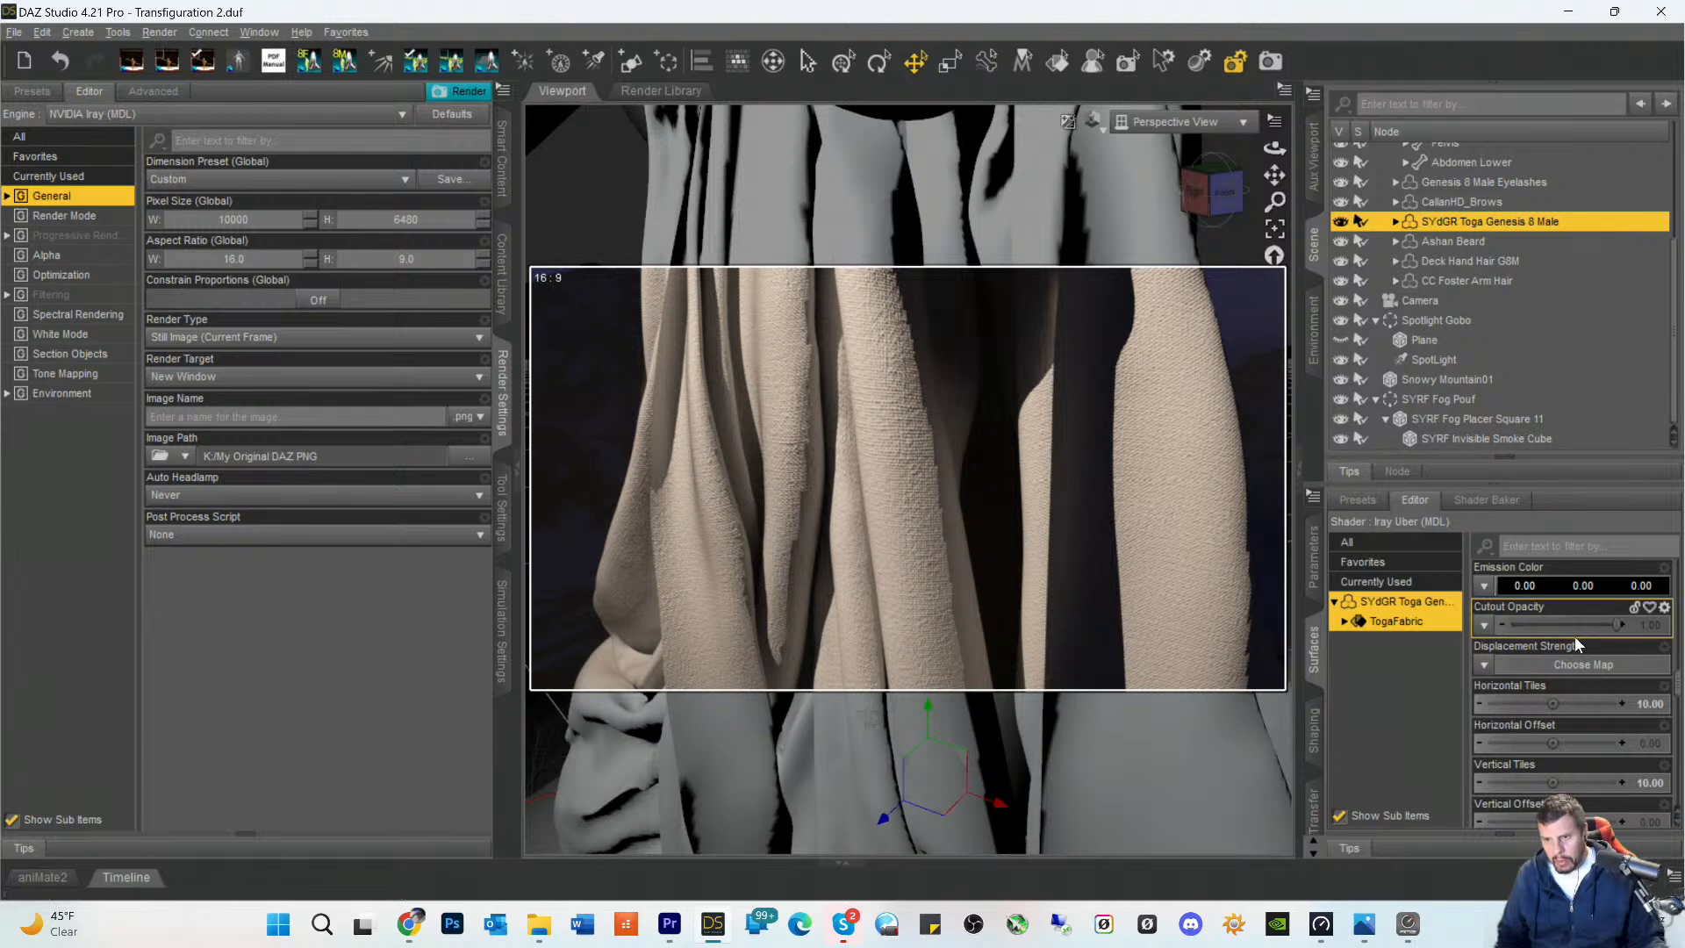
scroll(1578, 635, up, 3)
scroll(1608, 681, up, 10)
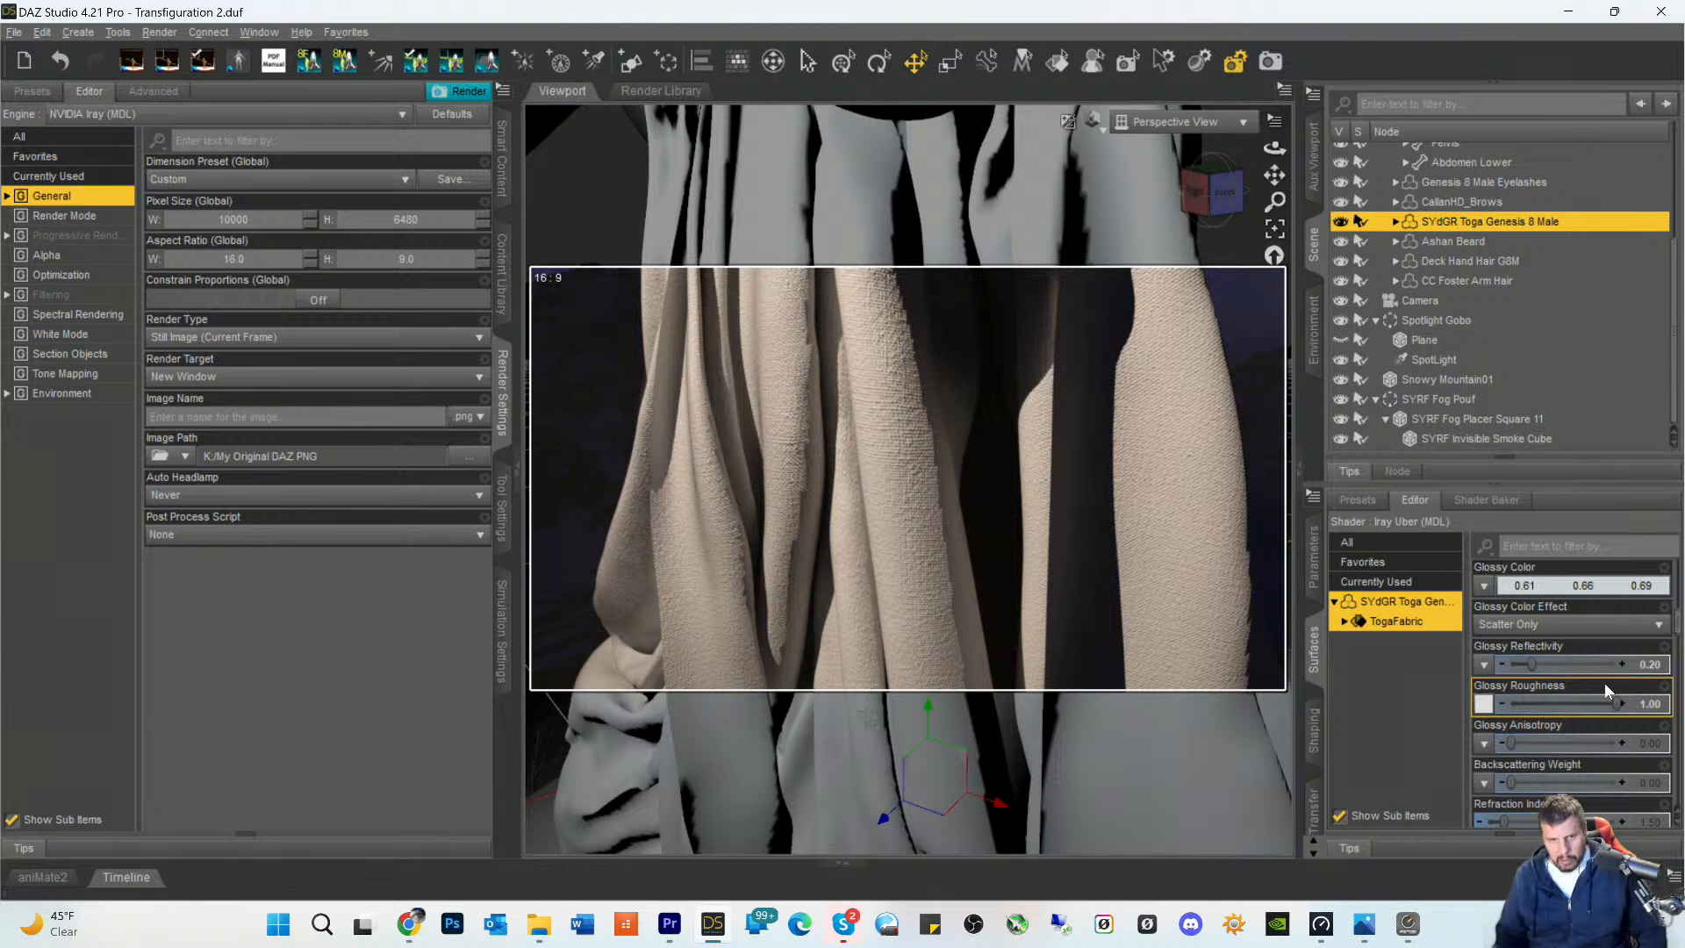
scroll(1606, 691, up, 3)
scroll(1608, 691, up, 6)
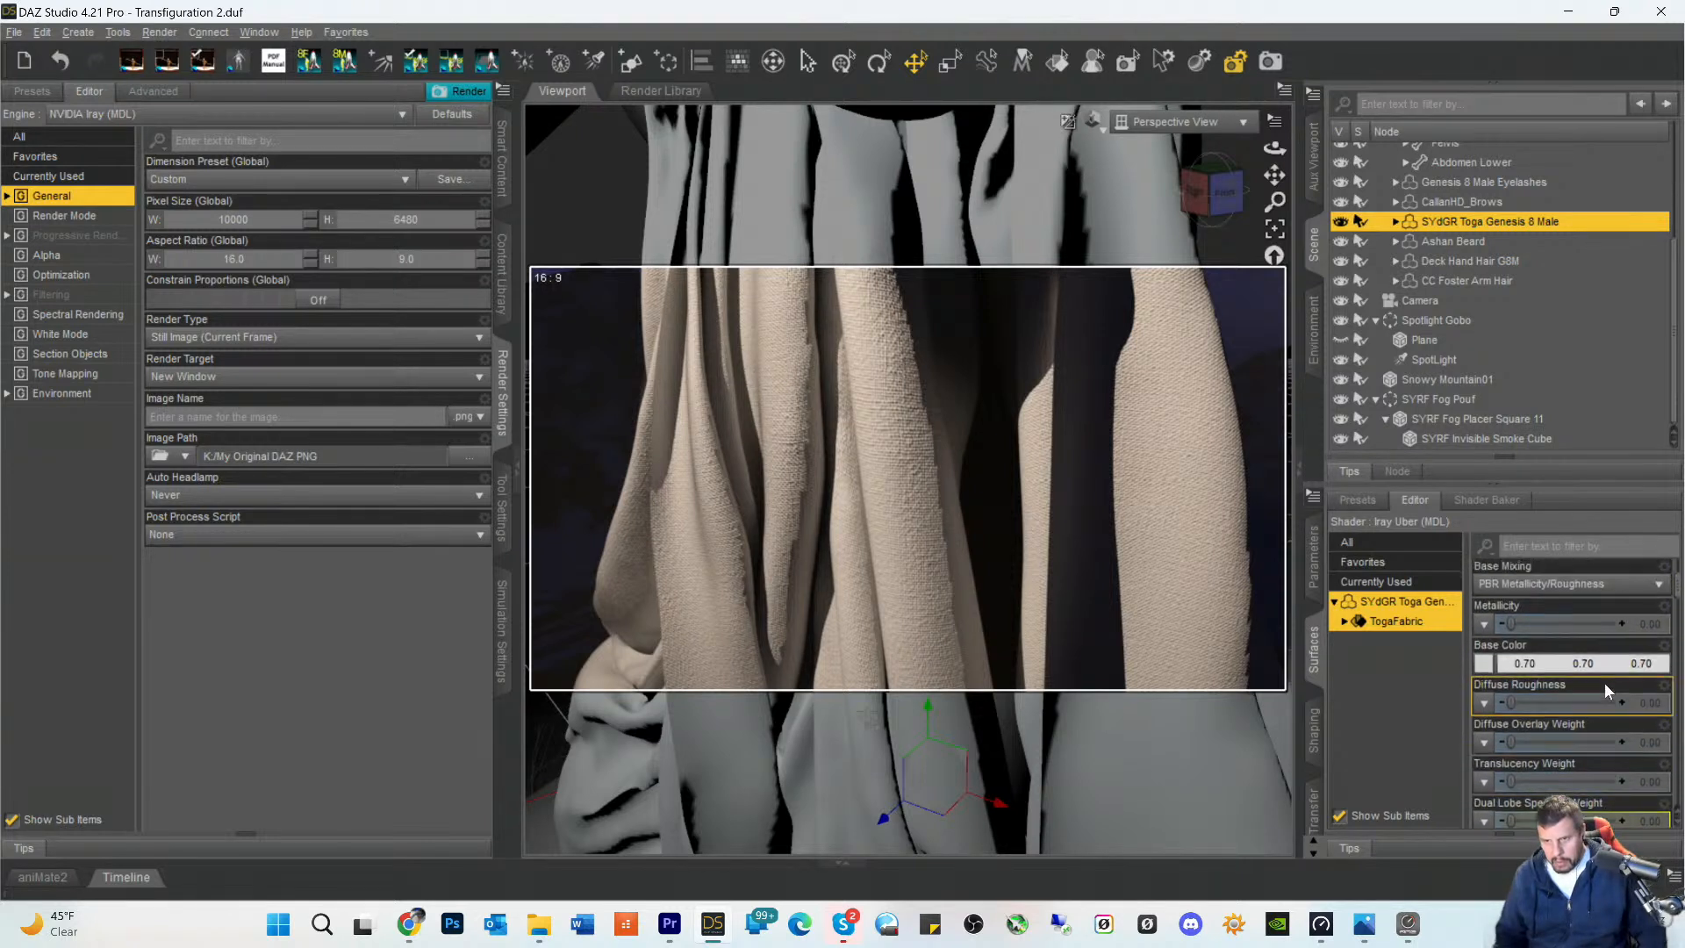
scroll(1604, 683, down, 6)
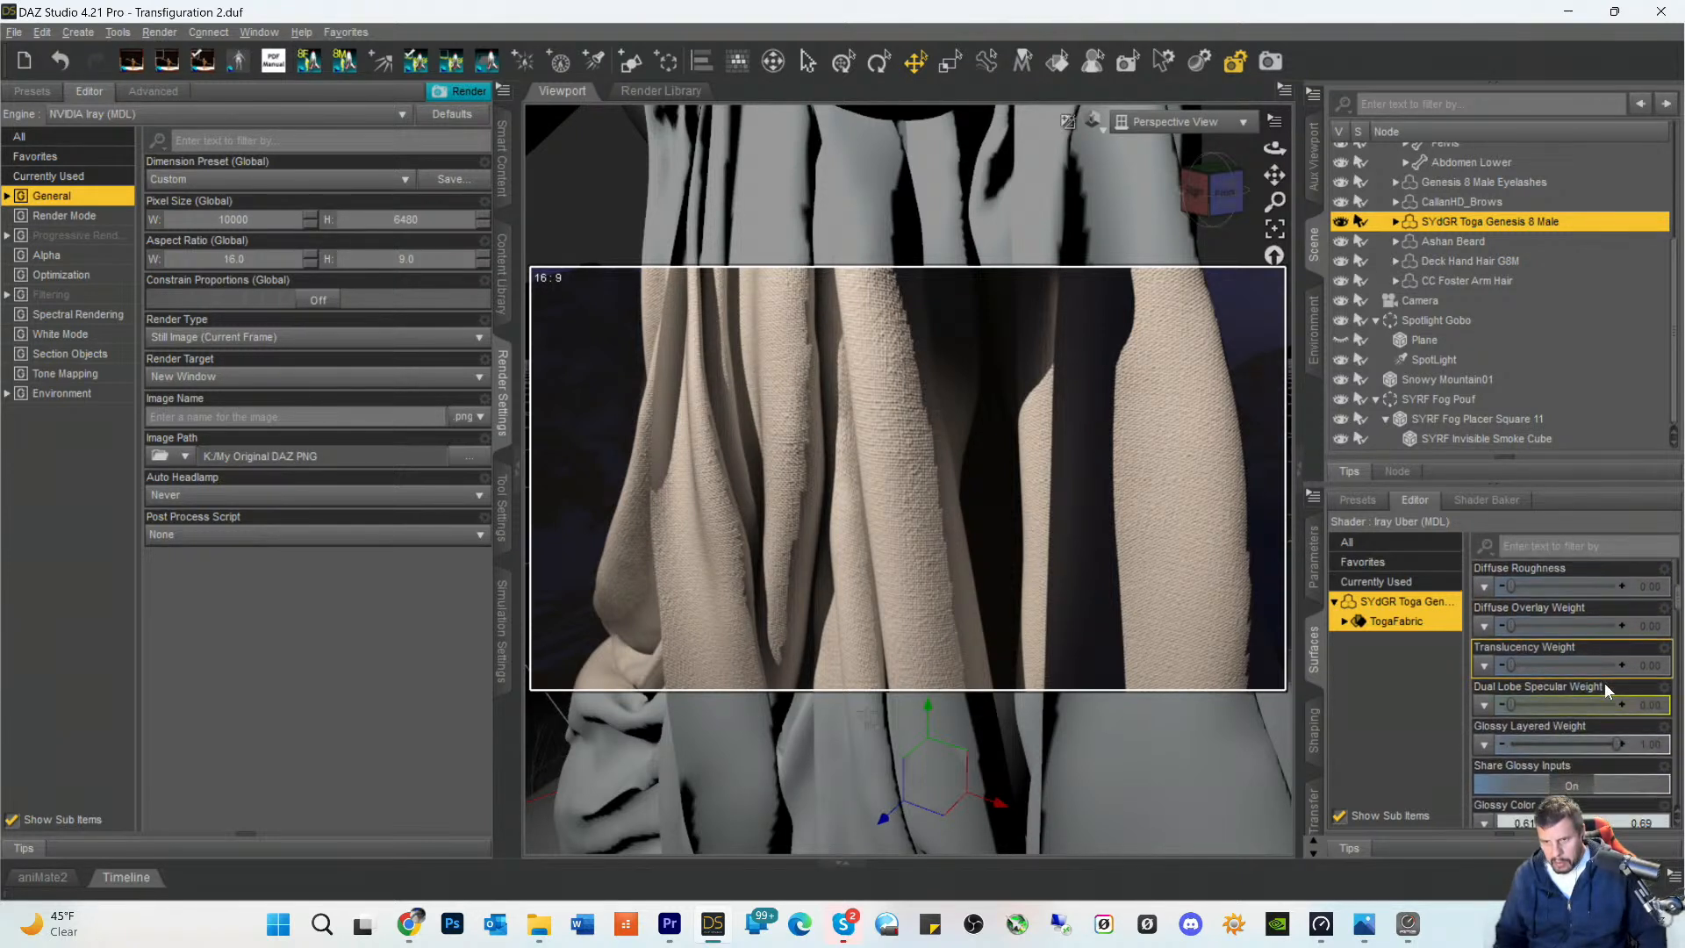
scroll(1604, 682, down, 6)
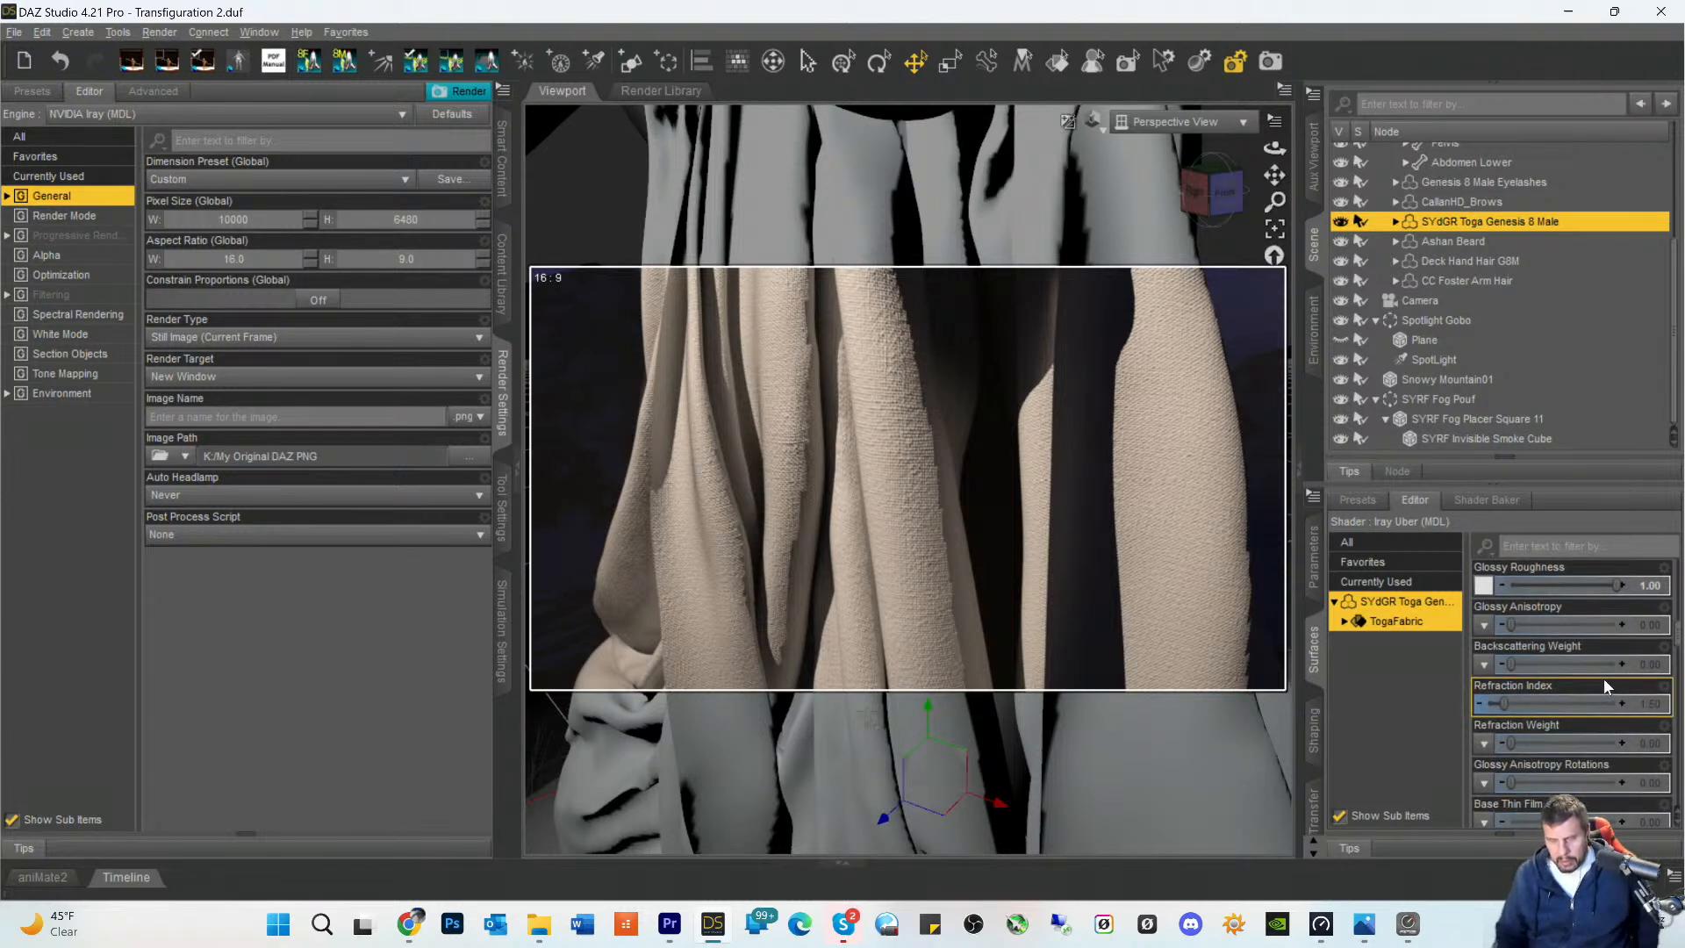
scroll(1604, 683, down, 3)
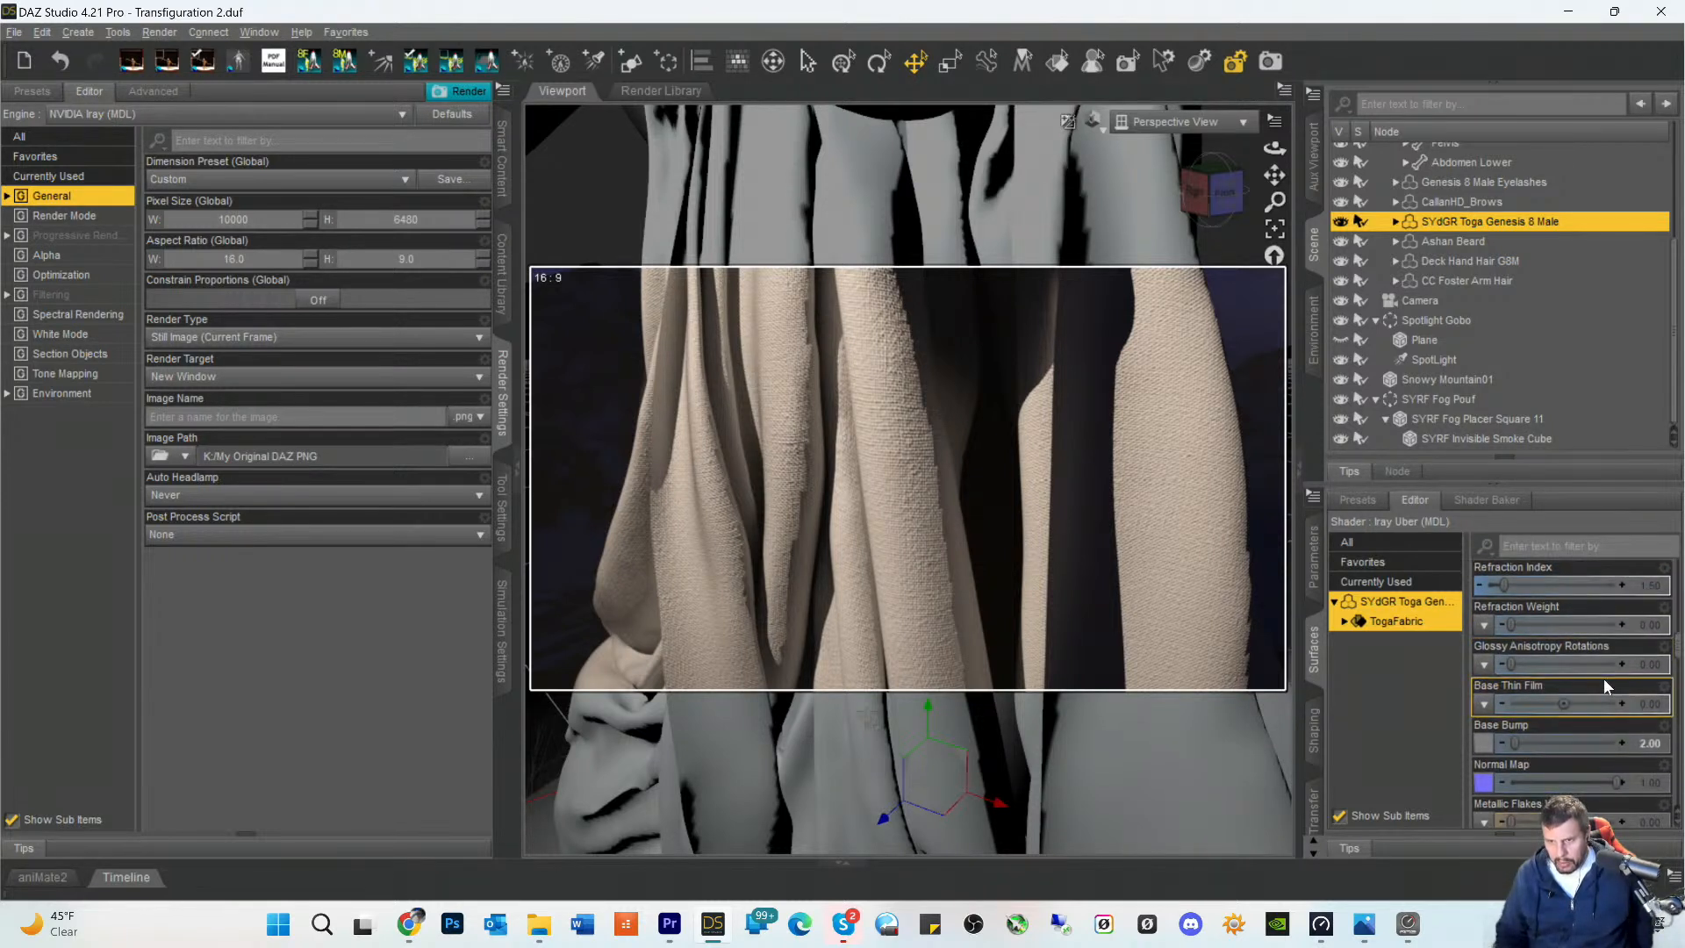
scroll(1593, 695, down, 3)
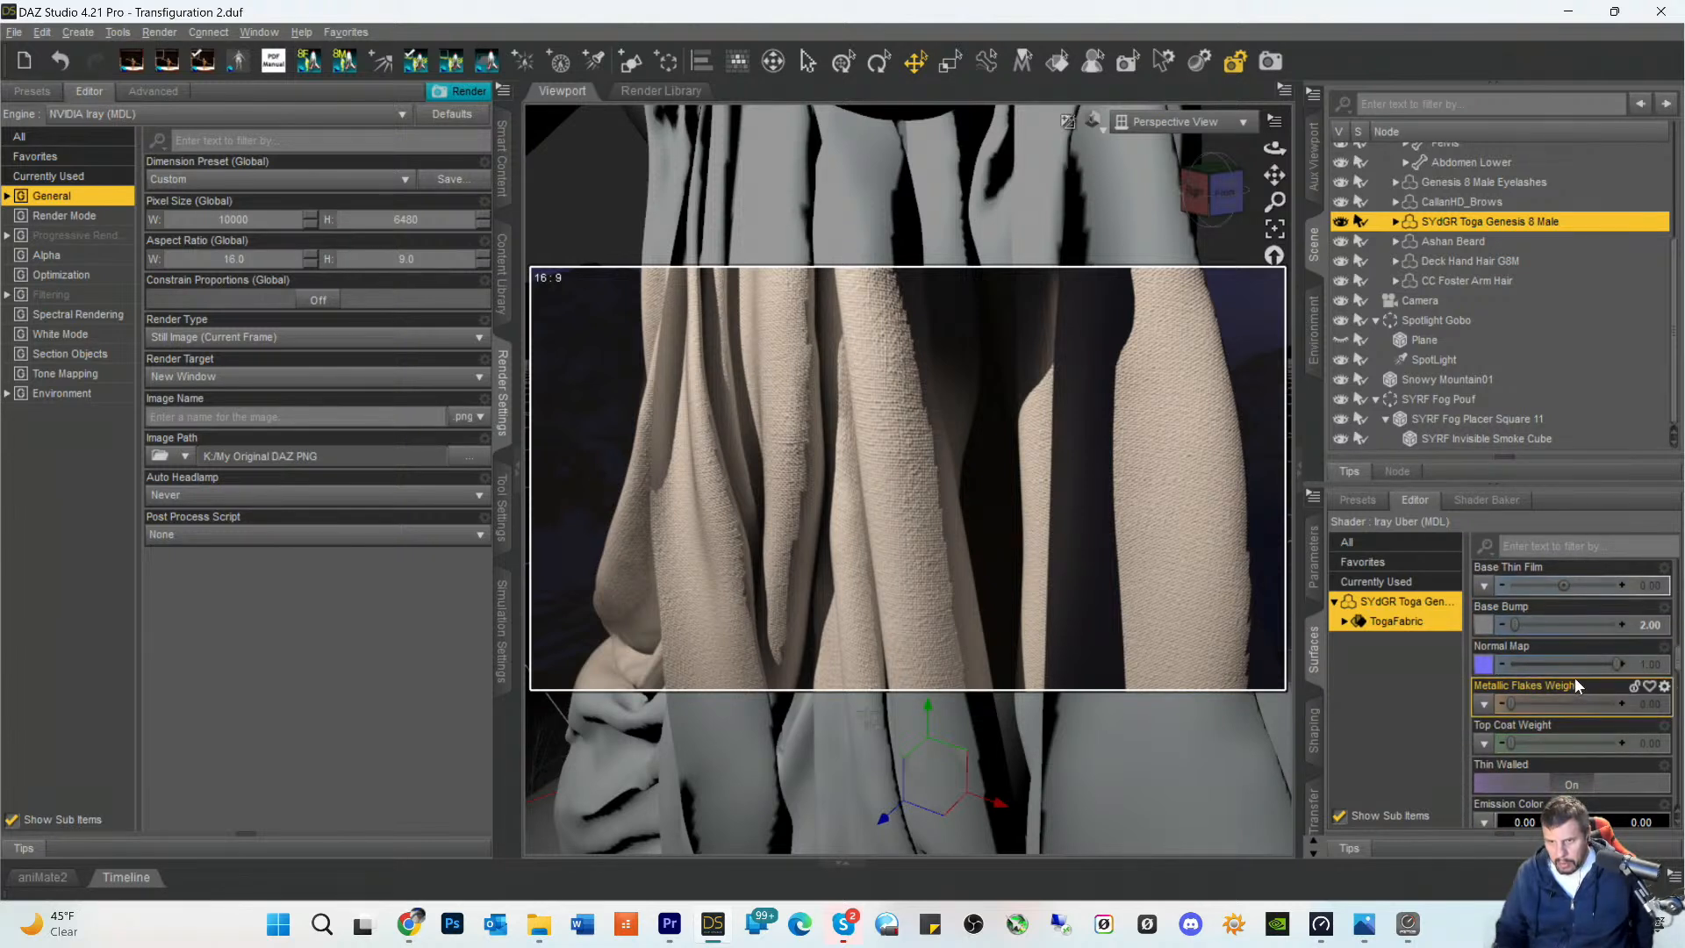
scroll(1574, 678, up, 6)
scroll(1574, 678, up, 3)
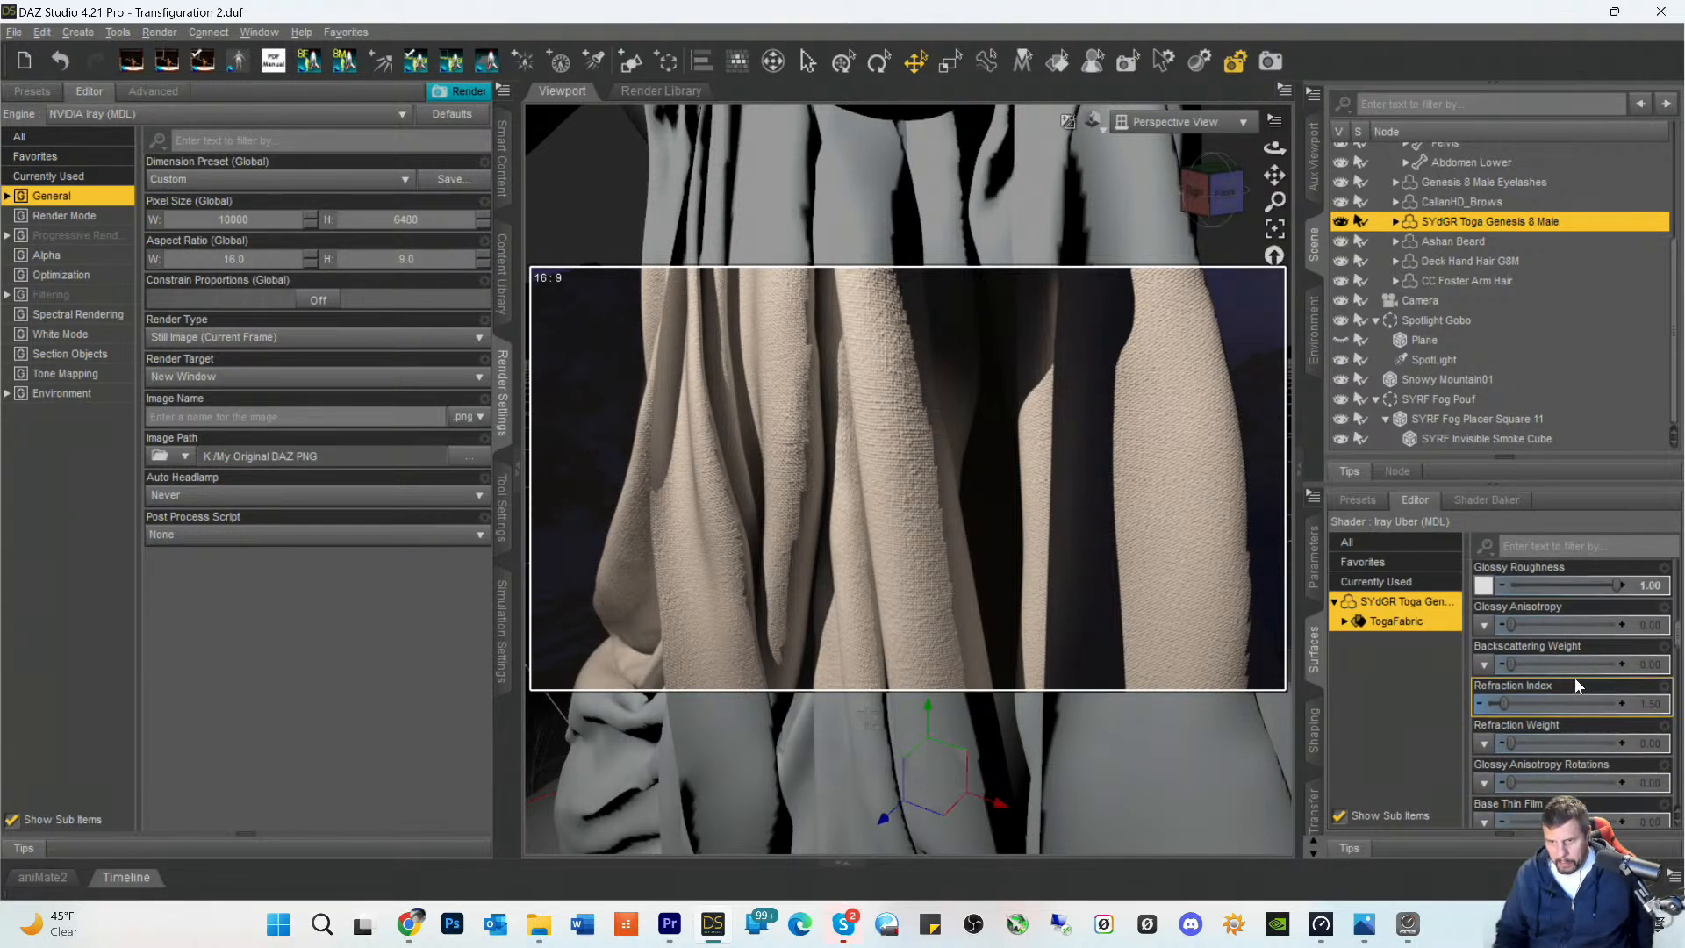
scroll(1575, 678, up, 3)
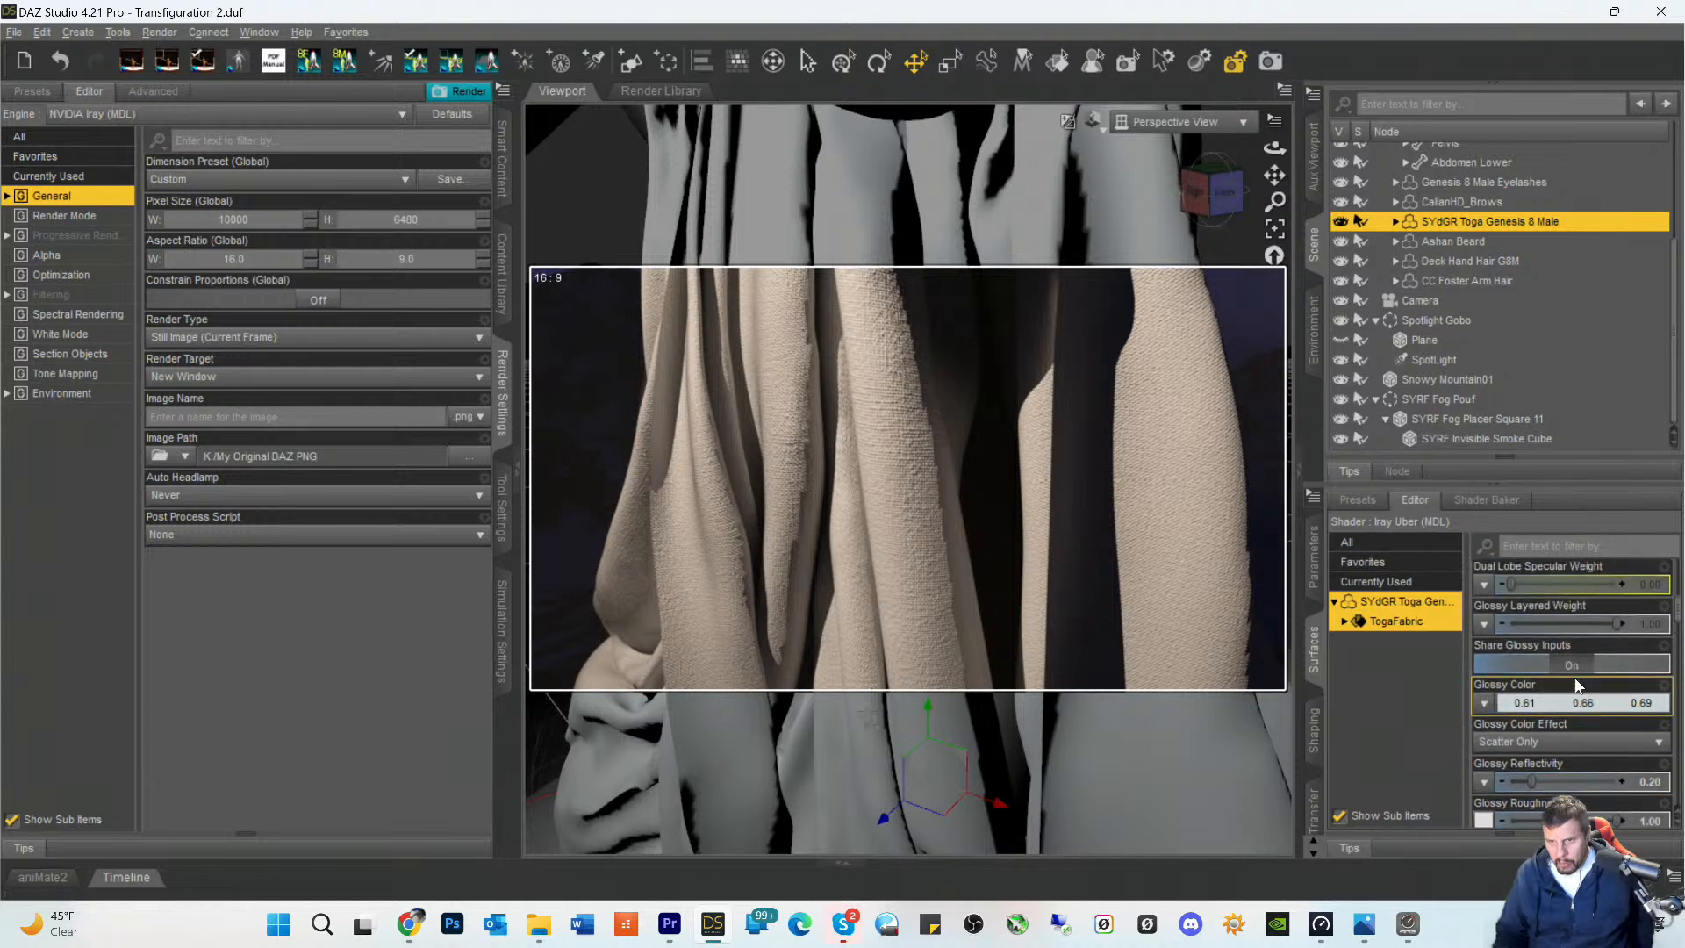
scroll(1575, 677, up, 3)
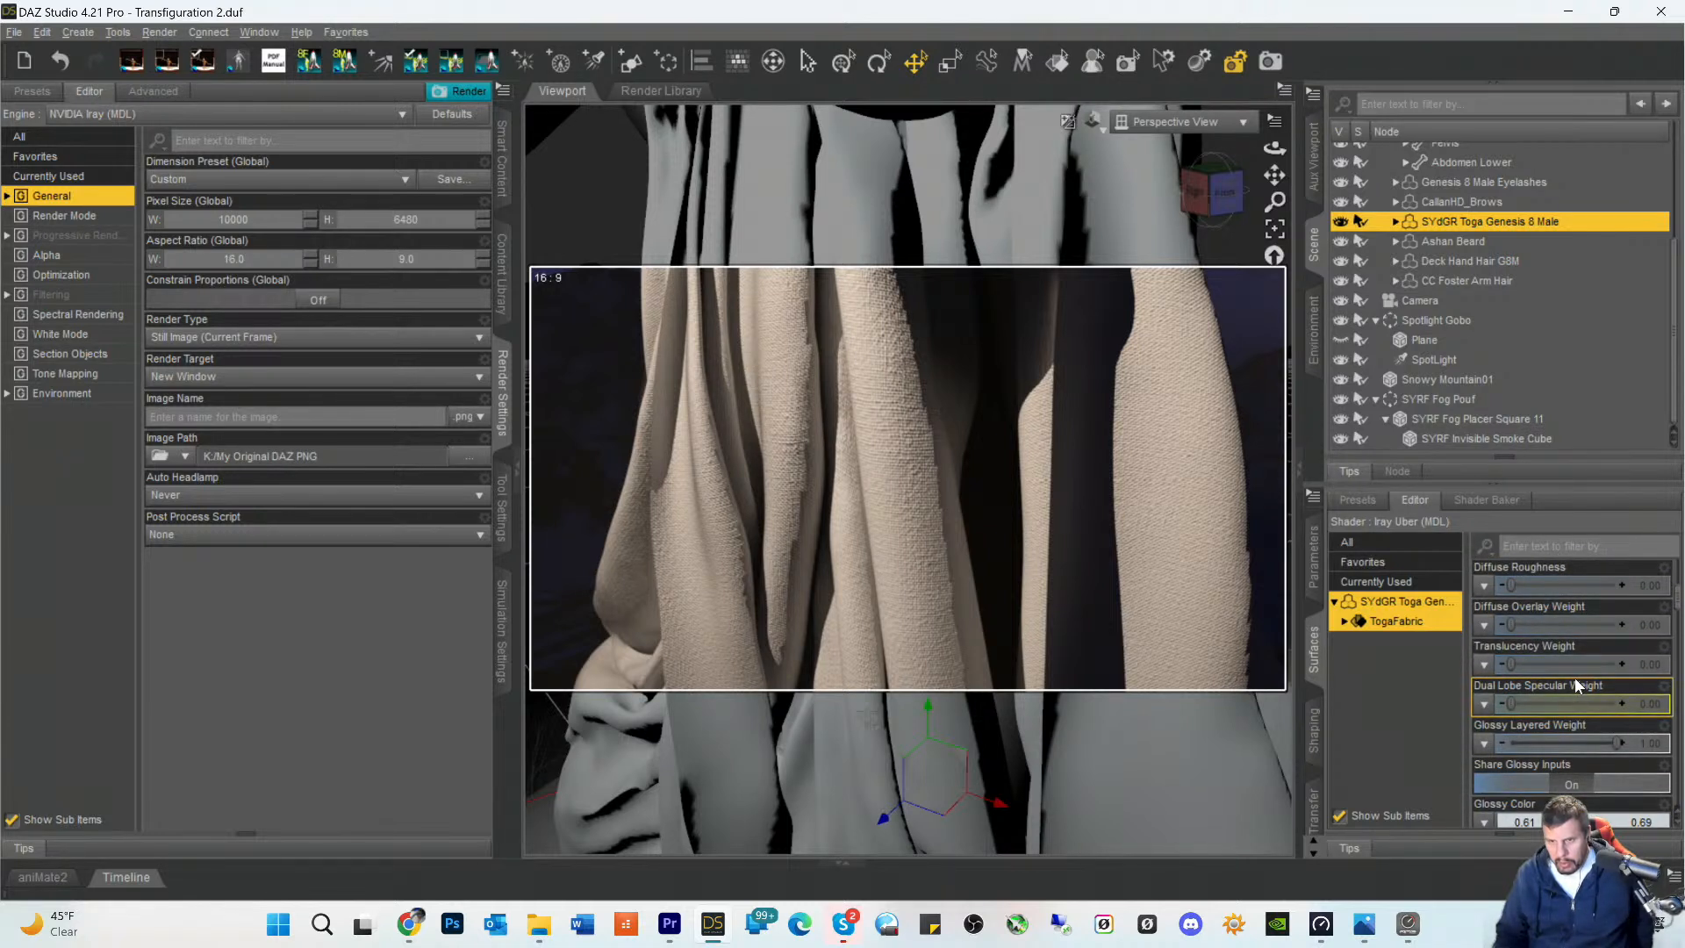
- Set the toga's Edge Interpolation to Soft Corners And Edges in its mesh resolution parameters
click(1314, 558)
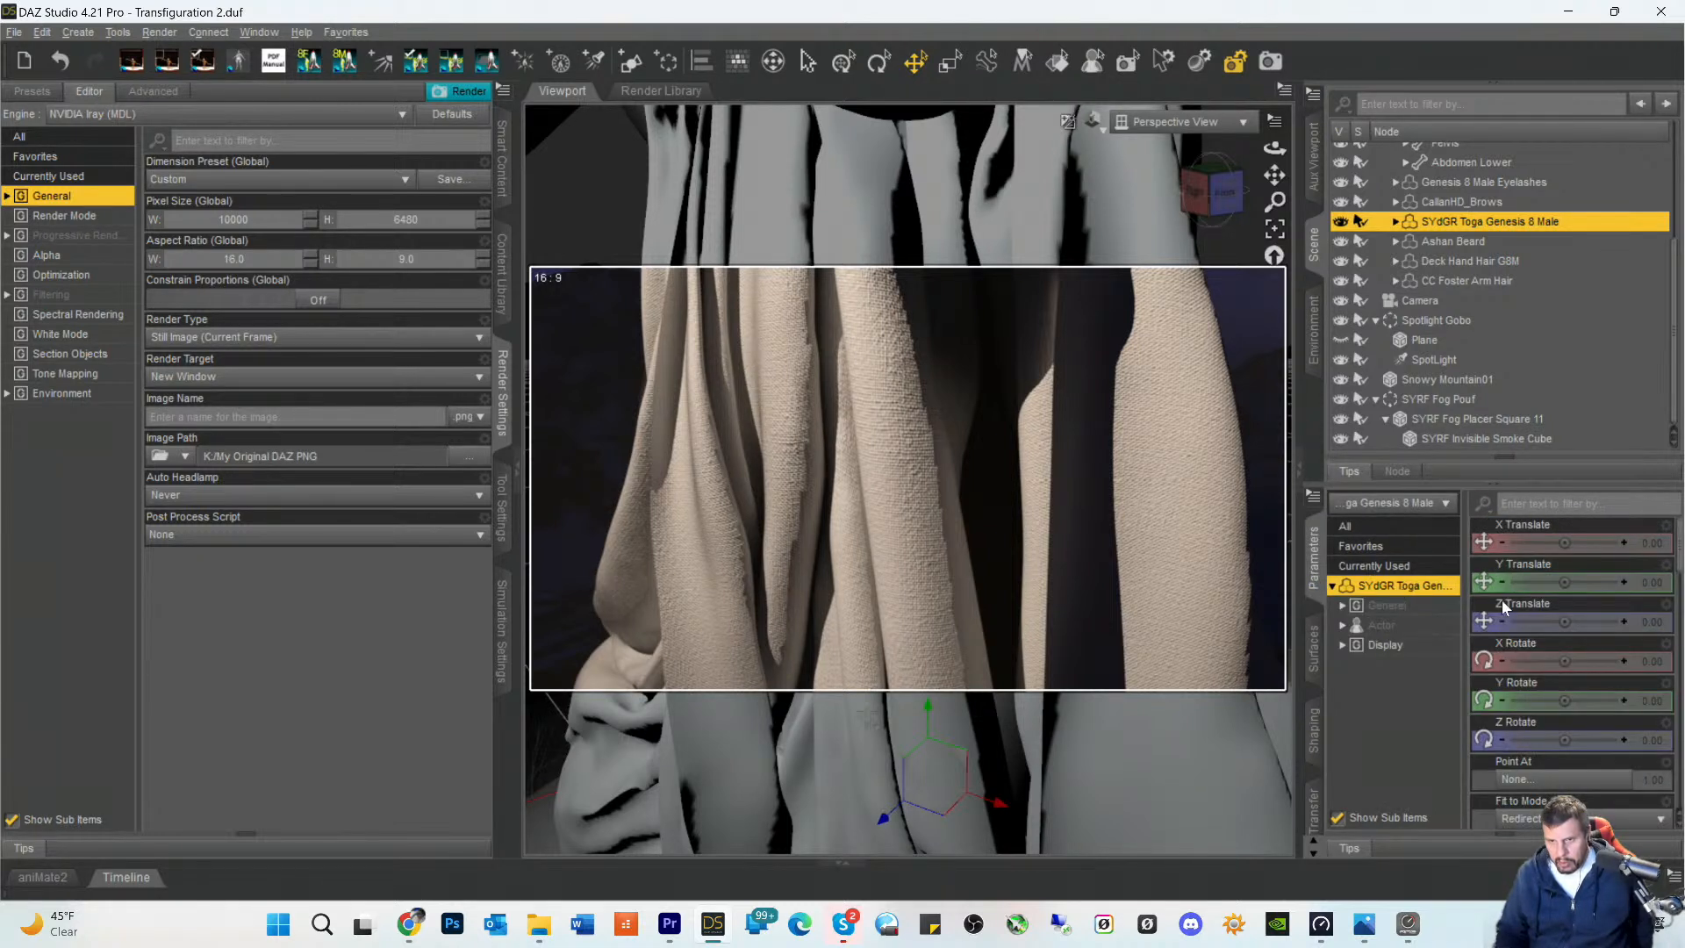
scroll(1557, 639, down, 5)
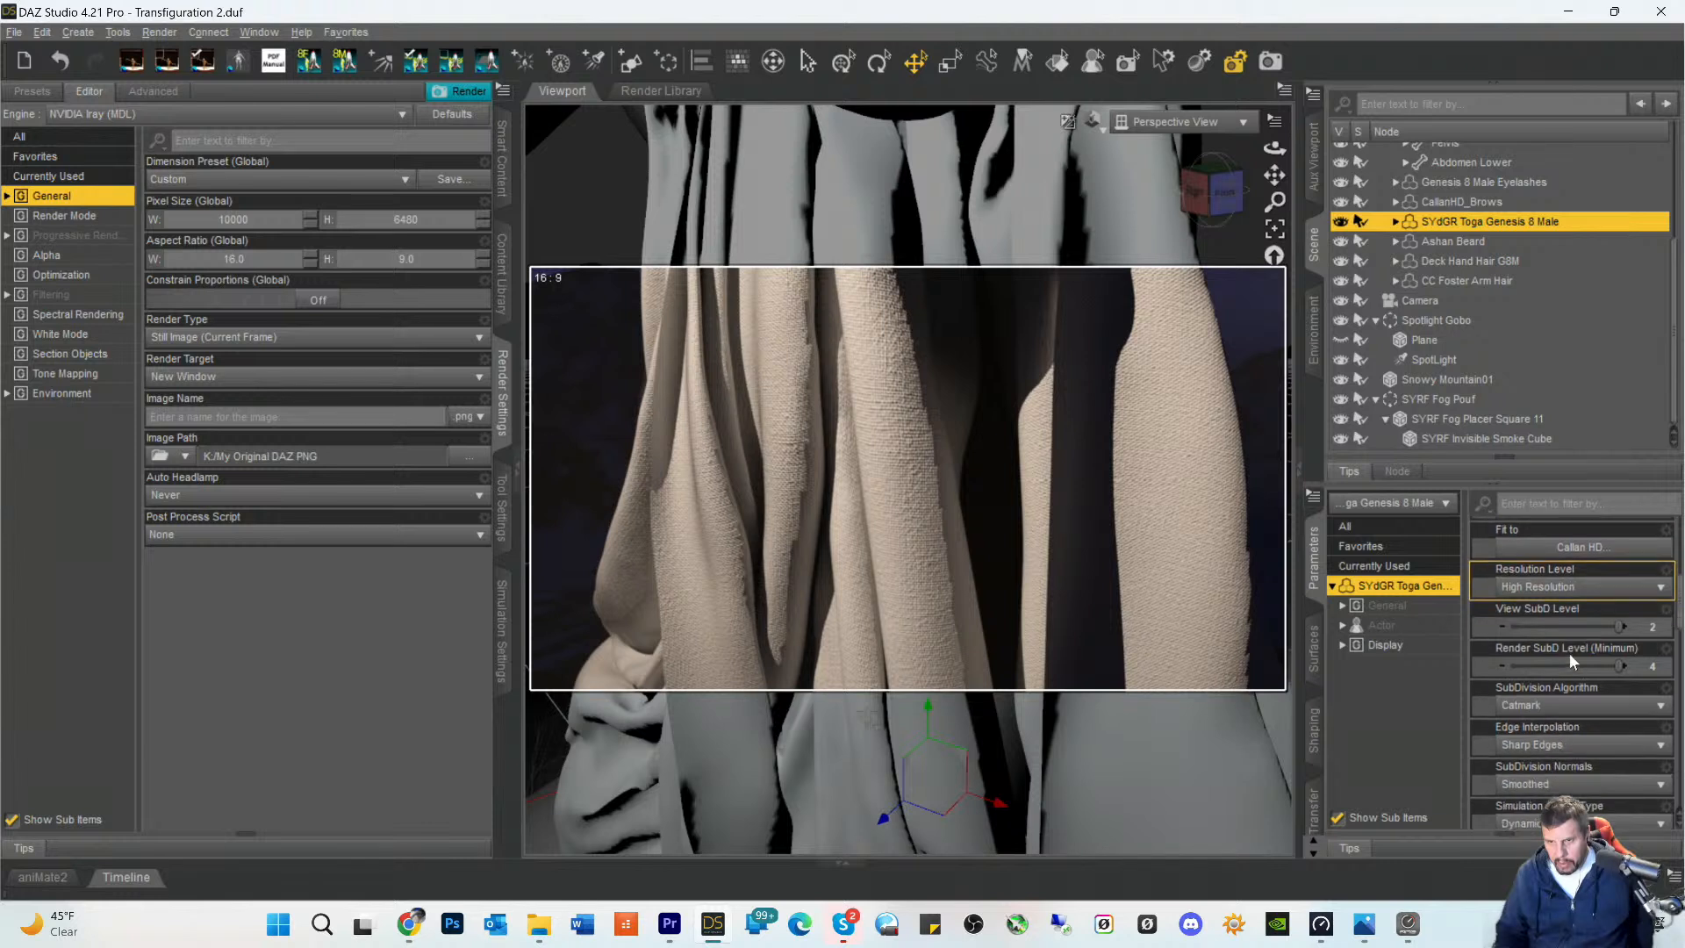
scroll(1568, 651, down, 3)
scroll(1573, 690, down, 1)
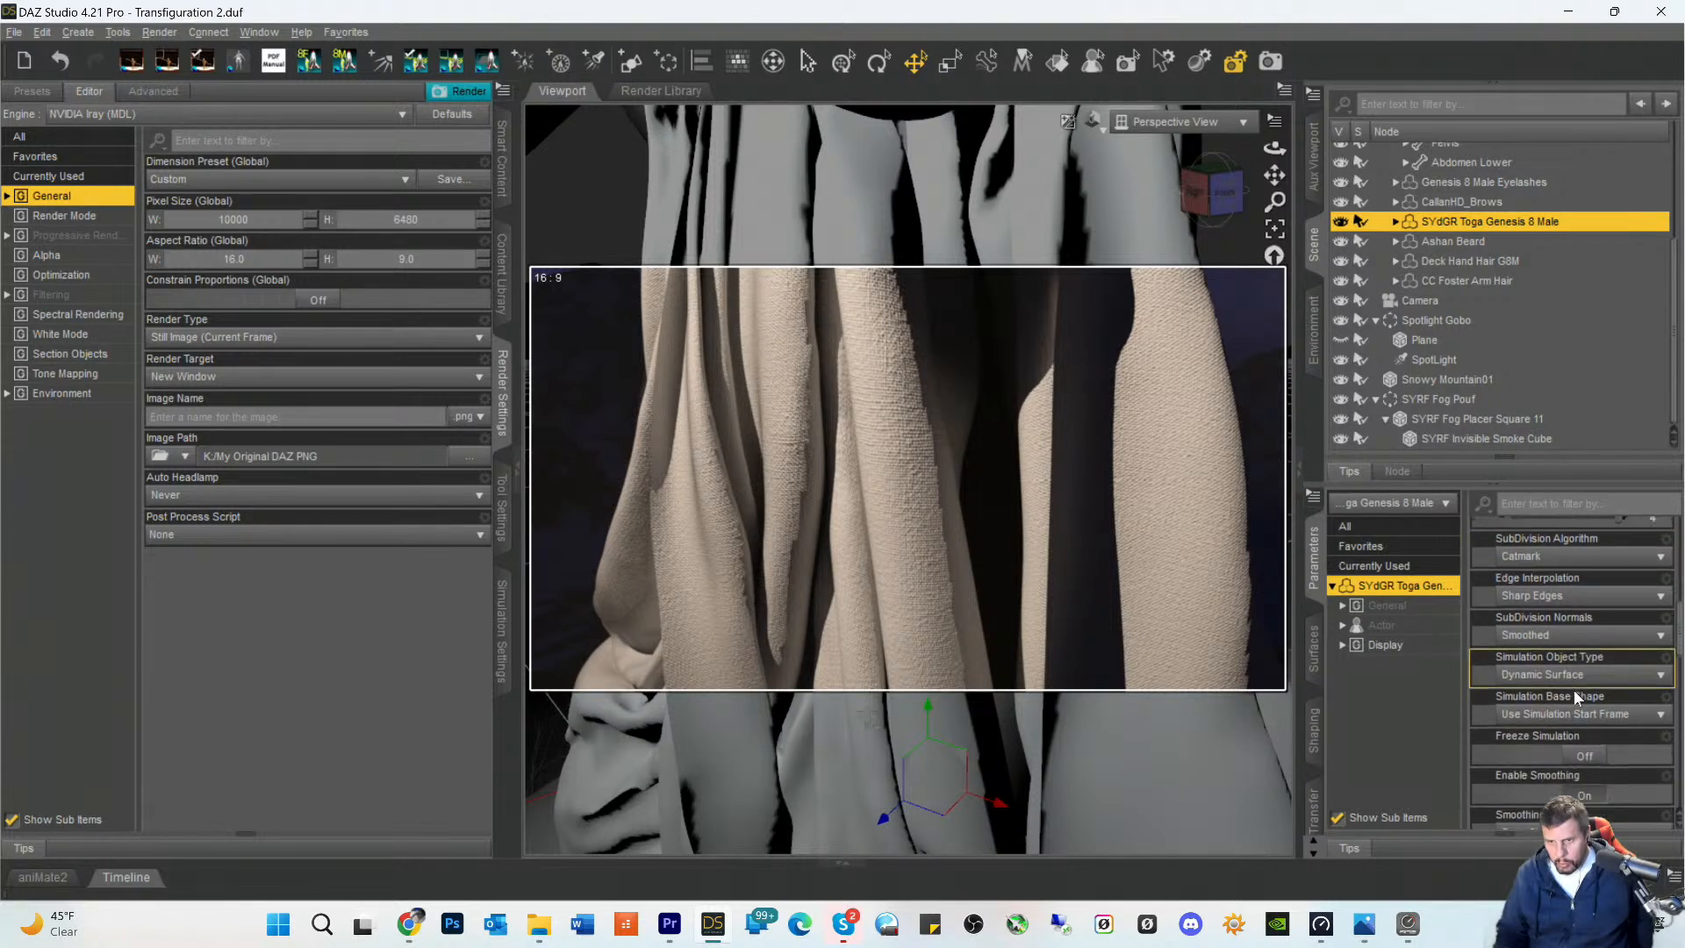
scroll(1573, 690, down, 1)
click(1567, 585)
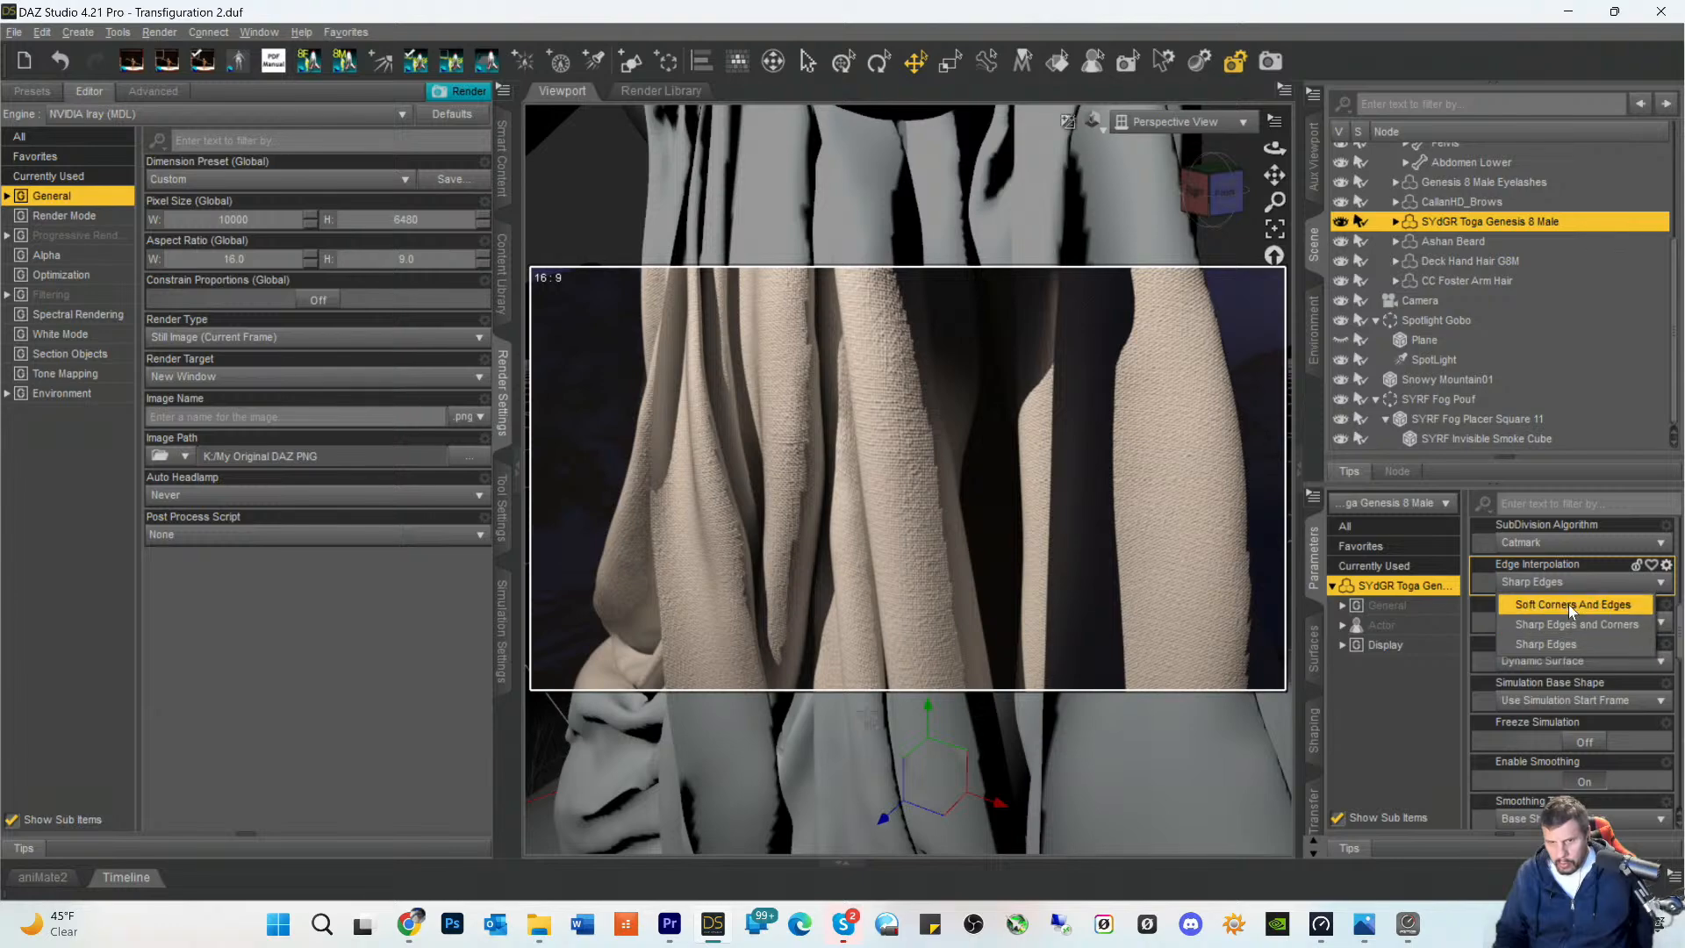
click(1568, 604)
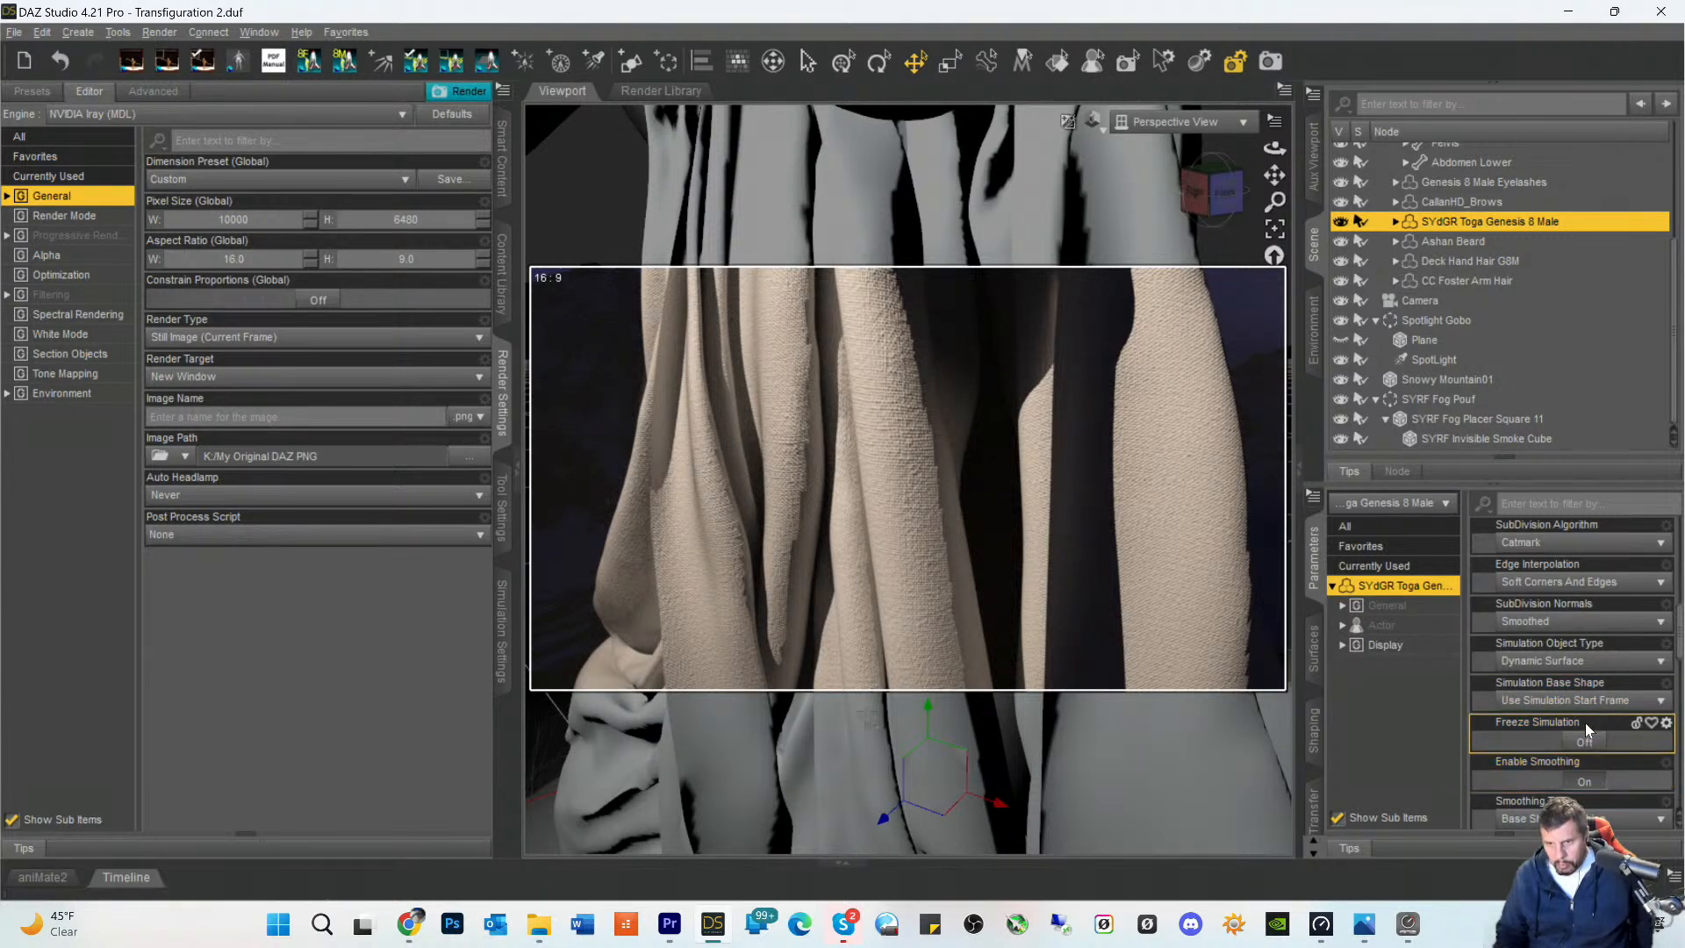
- Set the toga's Smoothing Iterations to 90, after trying 191, and turn on Interactive Update
scroll(1586, 725, down, 2)
scroll(1586, 725, down, 1)
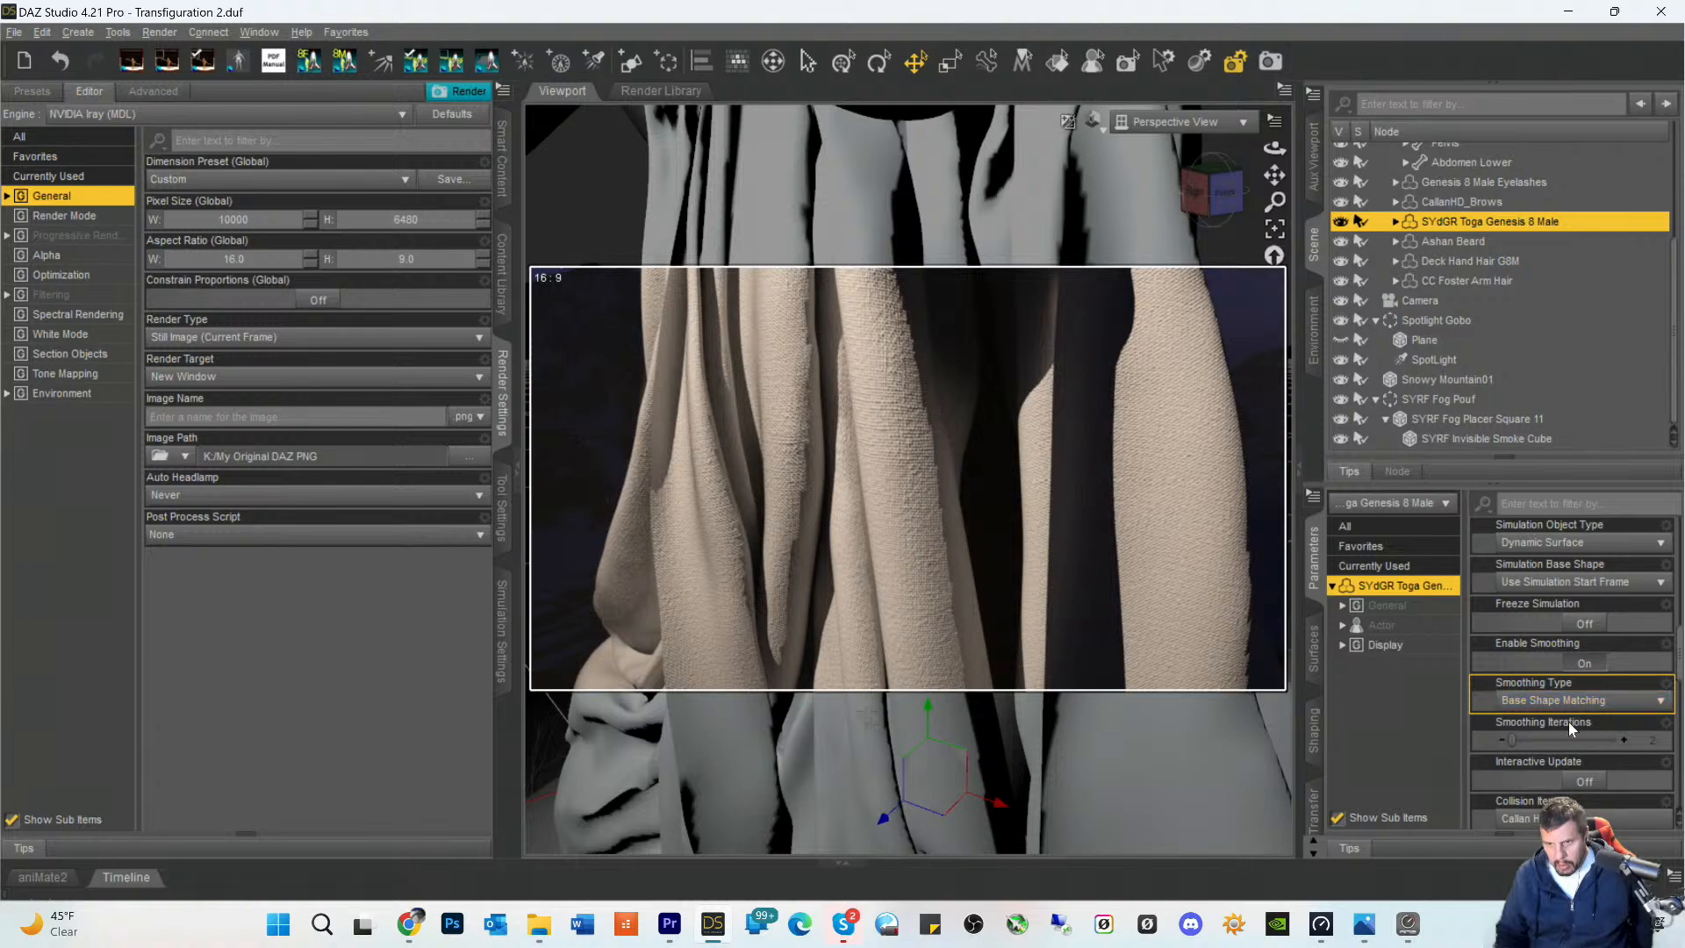
drag(1507, 738, 1611, 740)
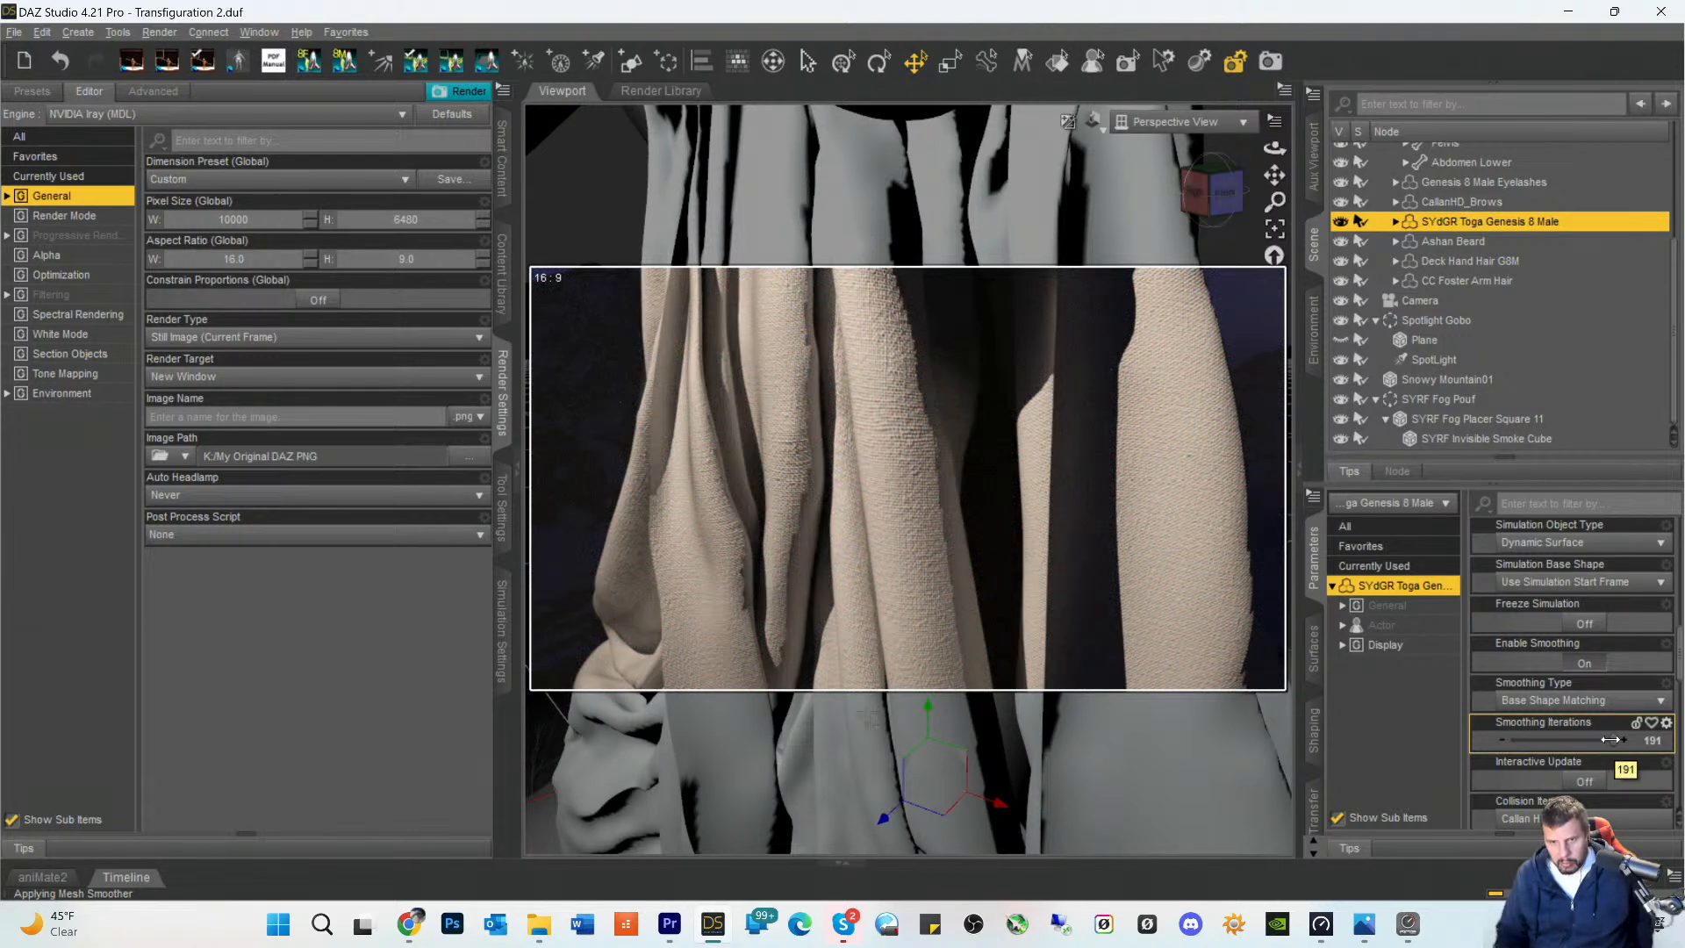
drag(1612, 740, 1559, 740)
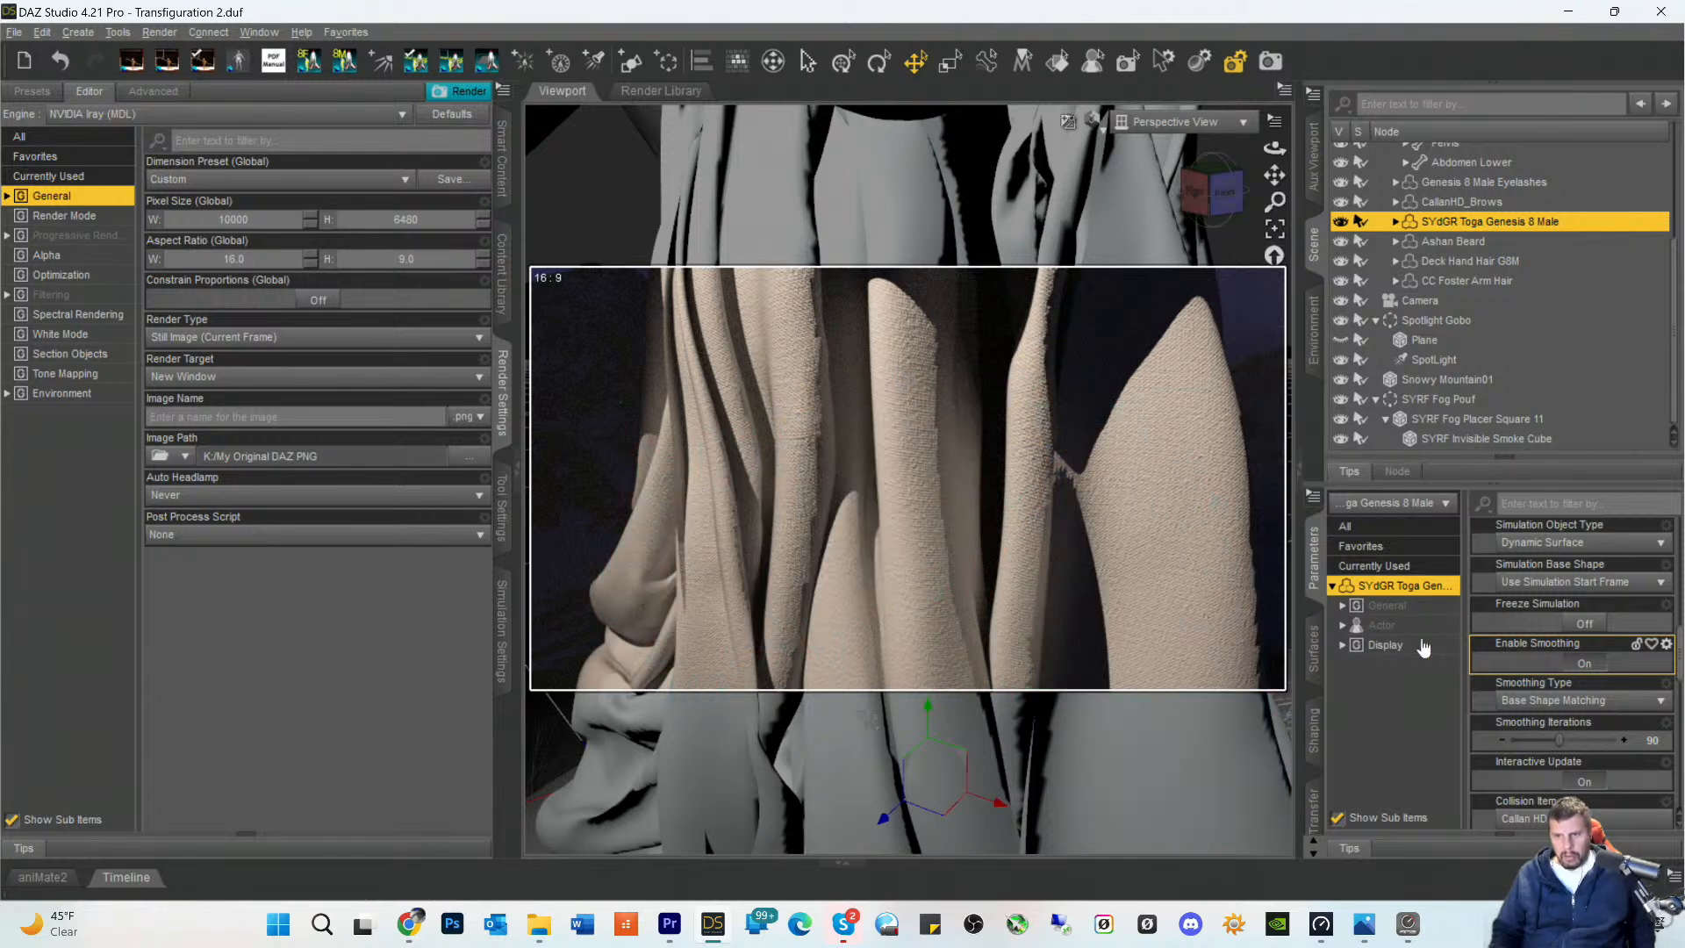
- Try the Generic smoothing type on the toga and return to Base Shape Matching
click(1600, 706)
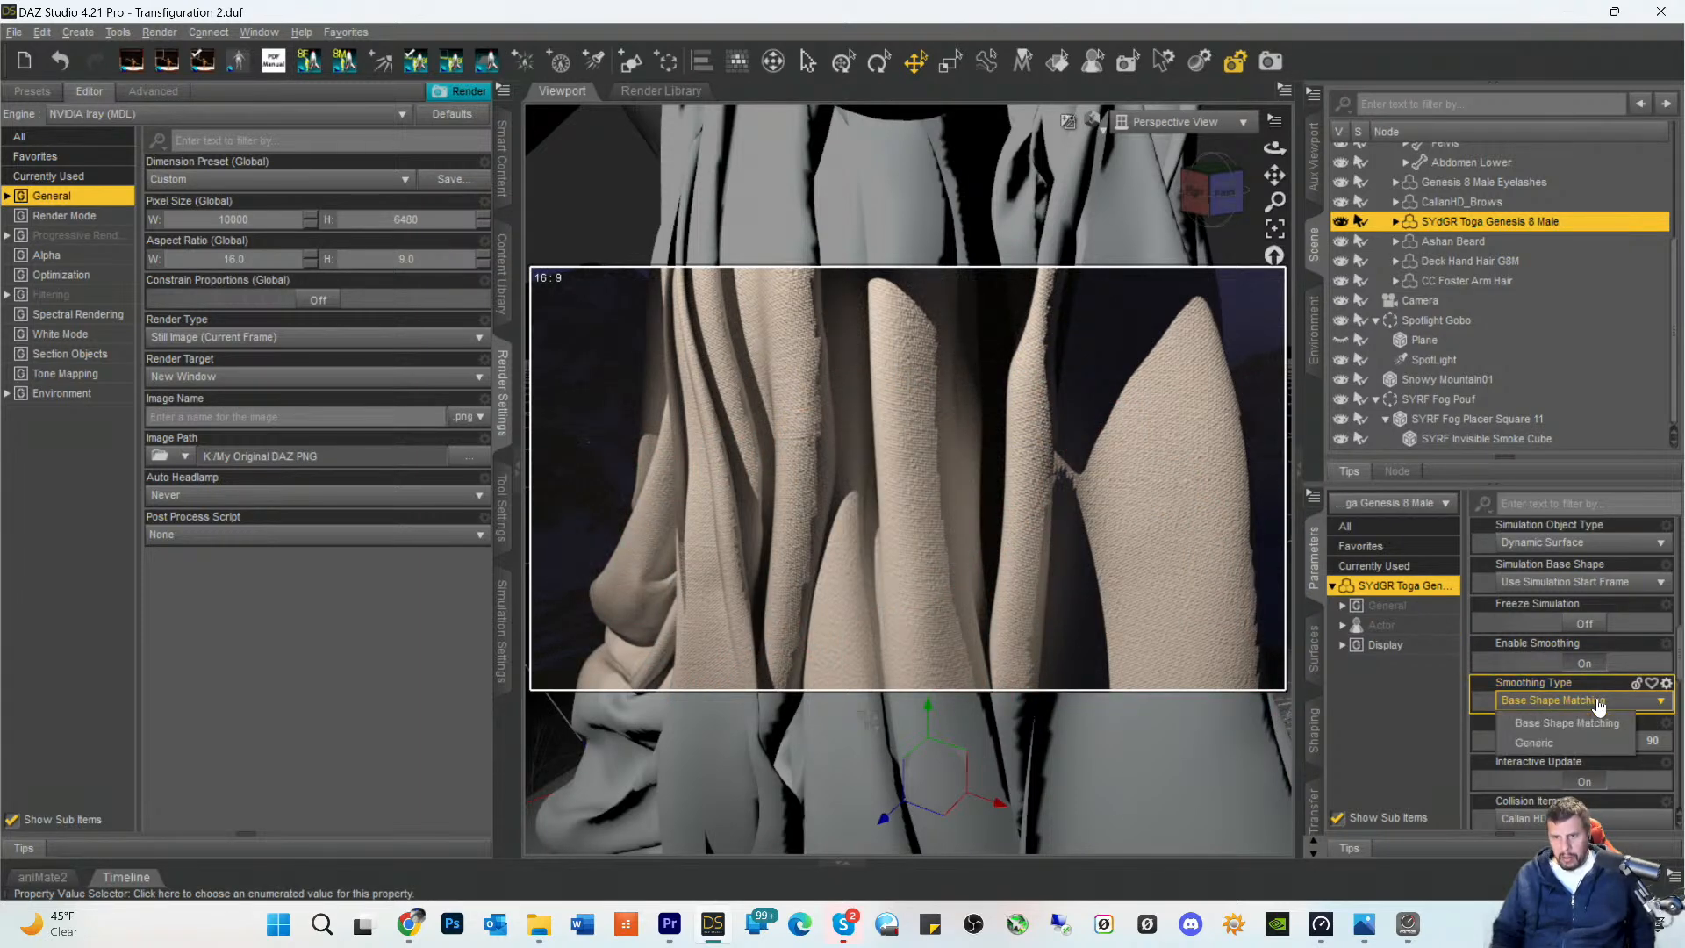
click(1541, 742)
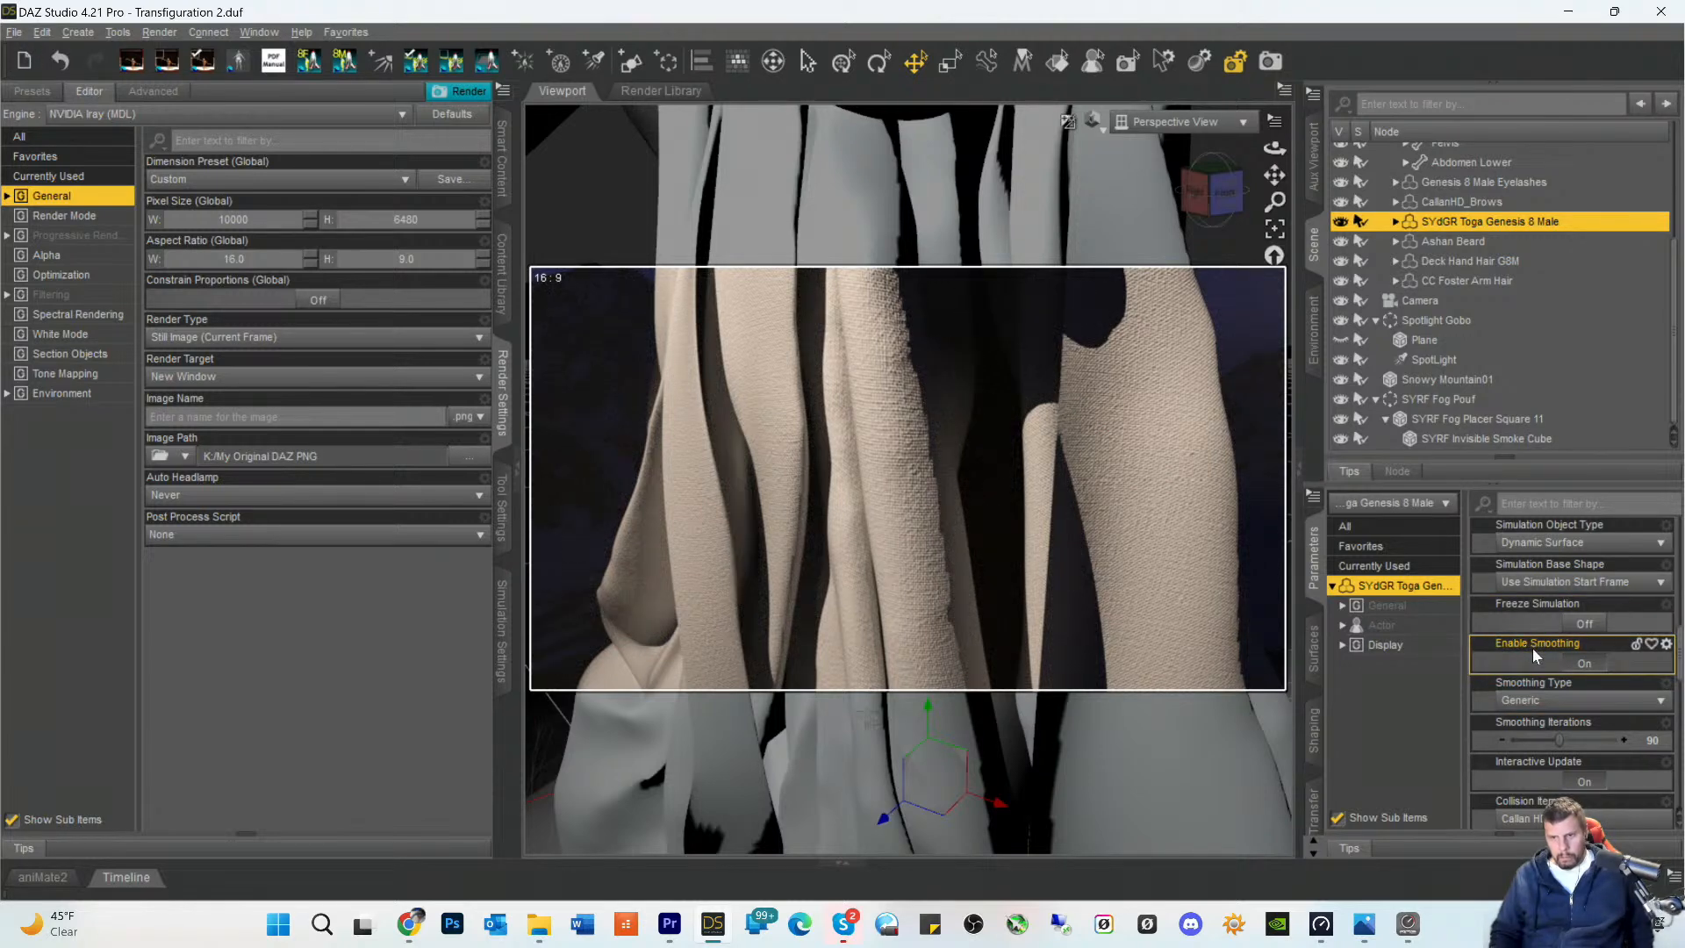
click(1560, 702)
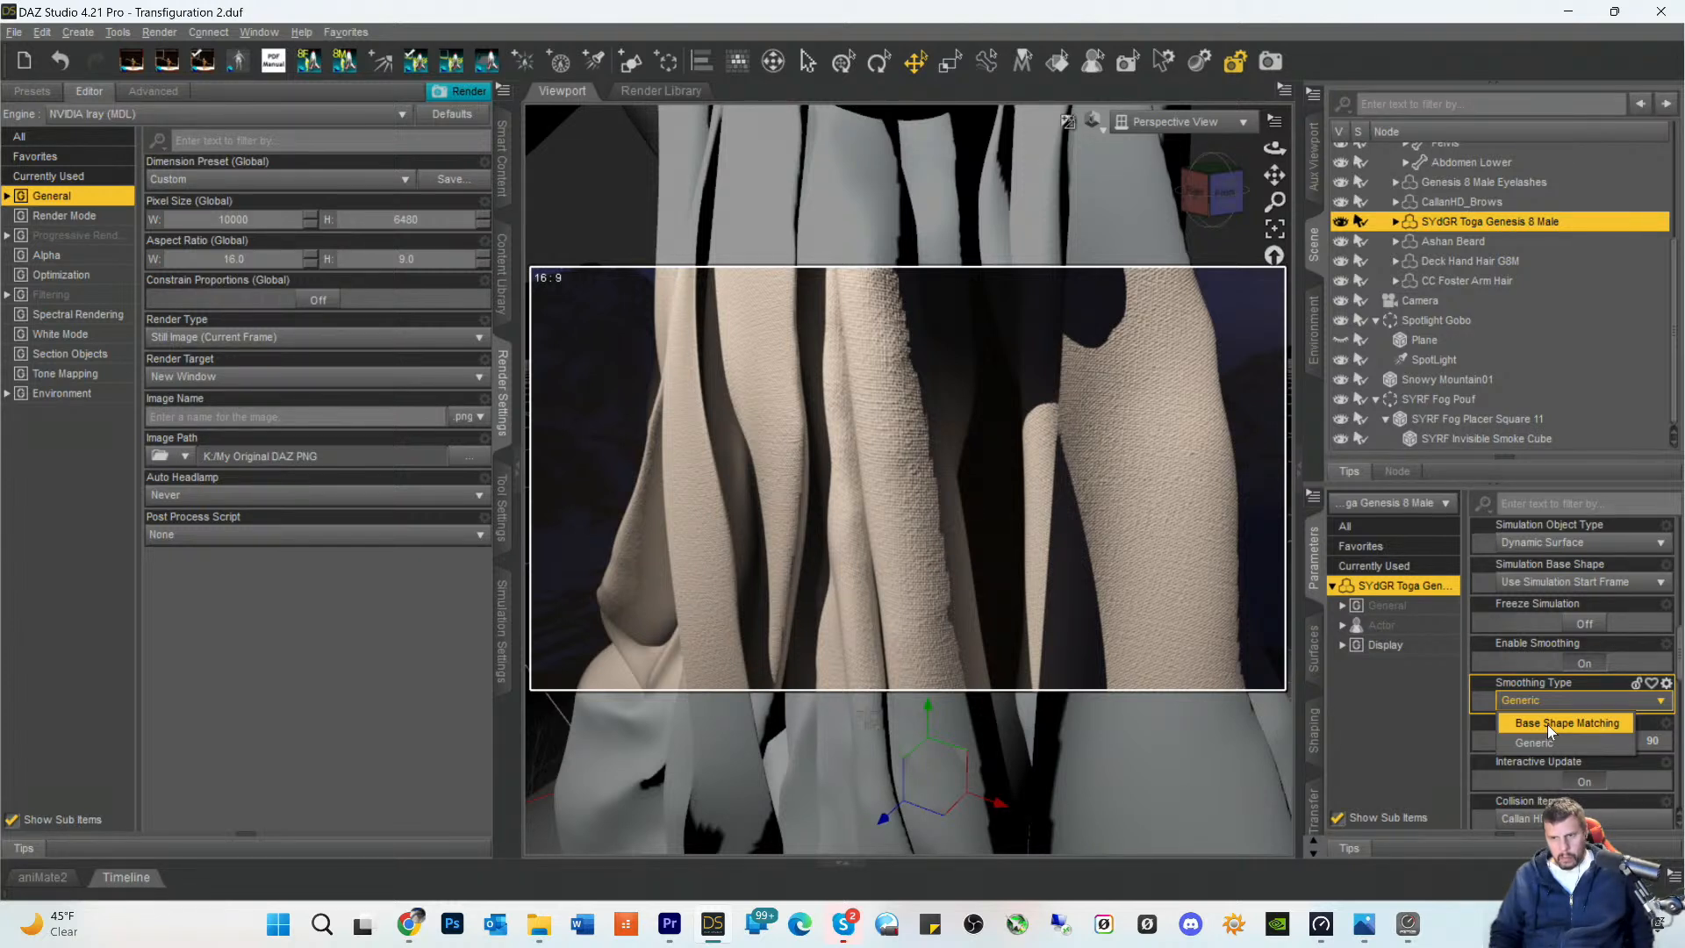
click(1547, 724)
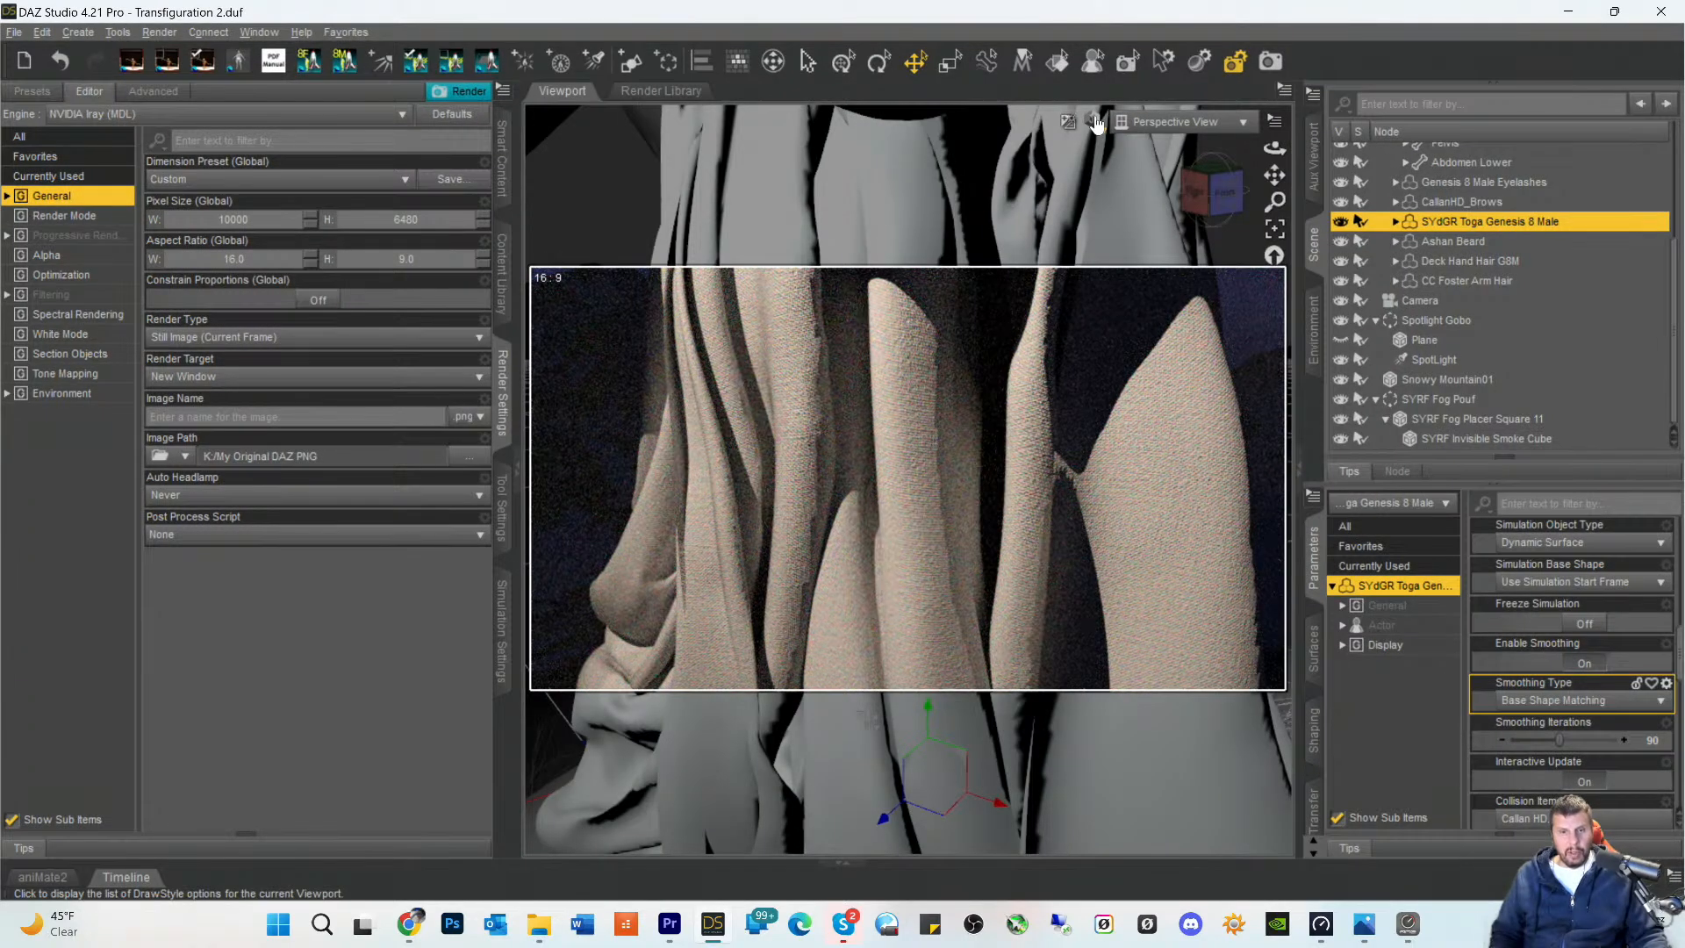
- Switch the viewport draw style to Wireframe to inspect the toga's mesh
click(1096, 125)
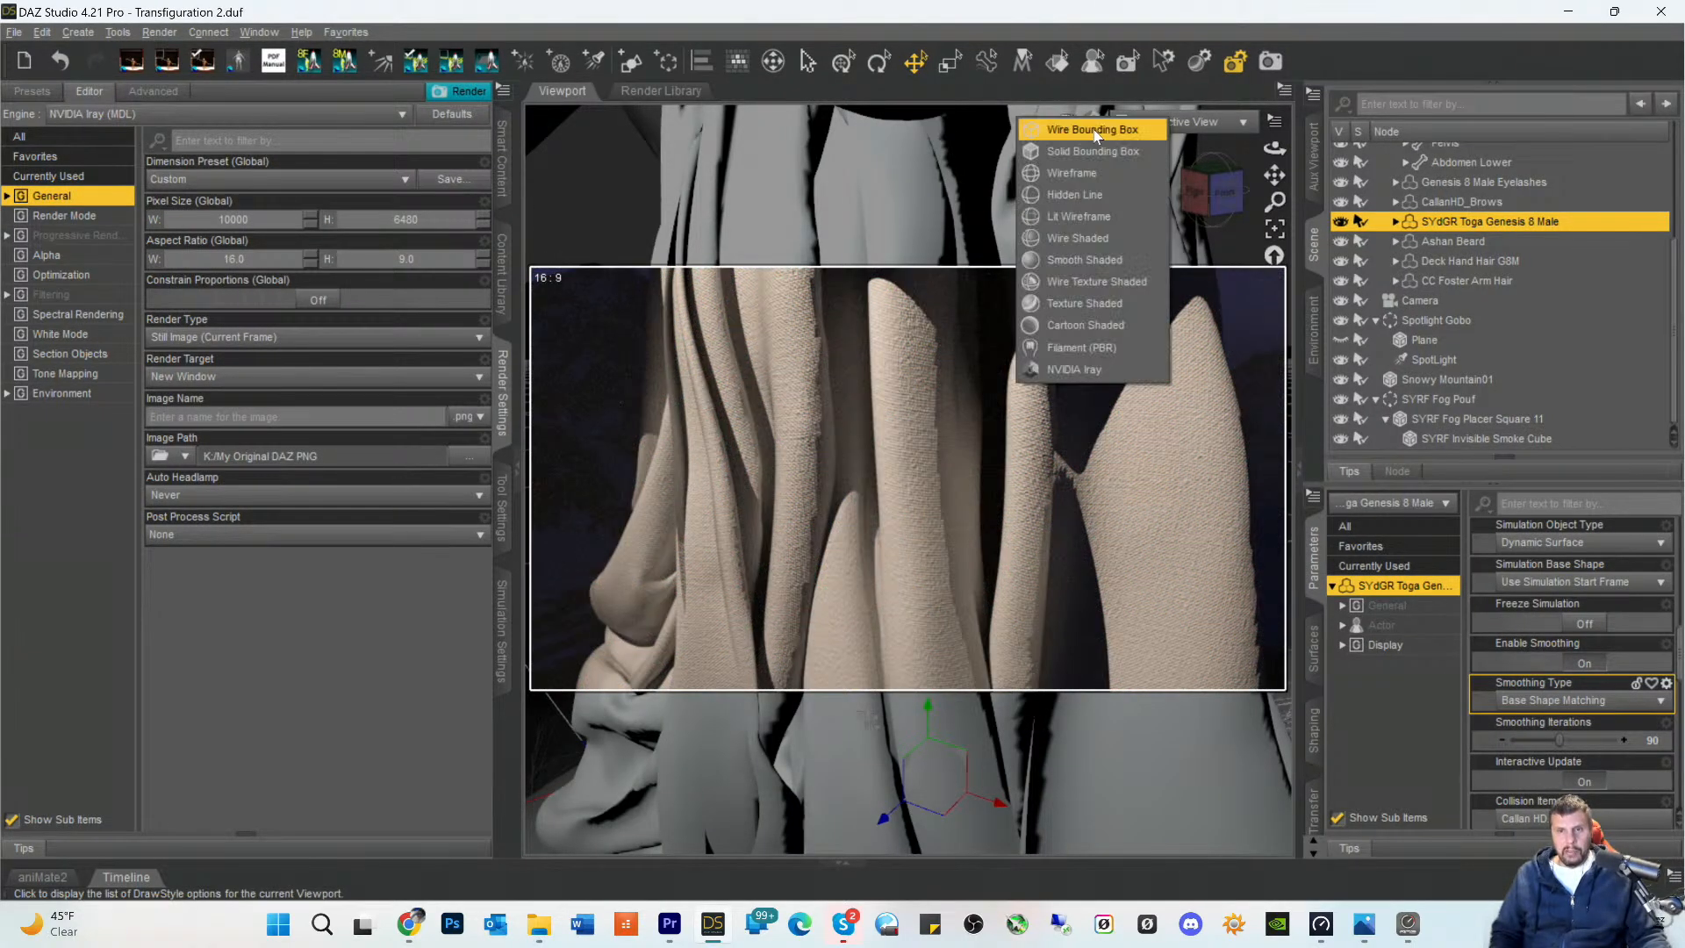
click(1077, 171)
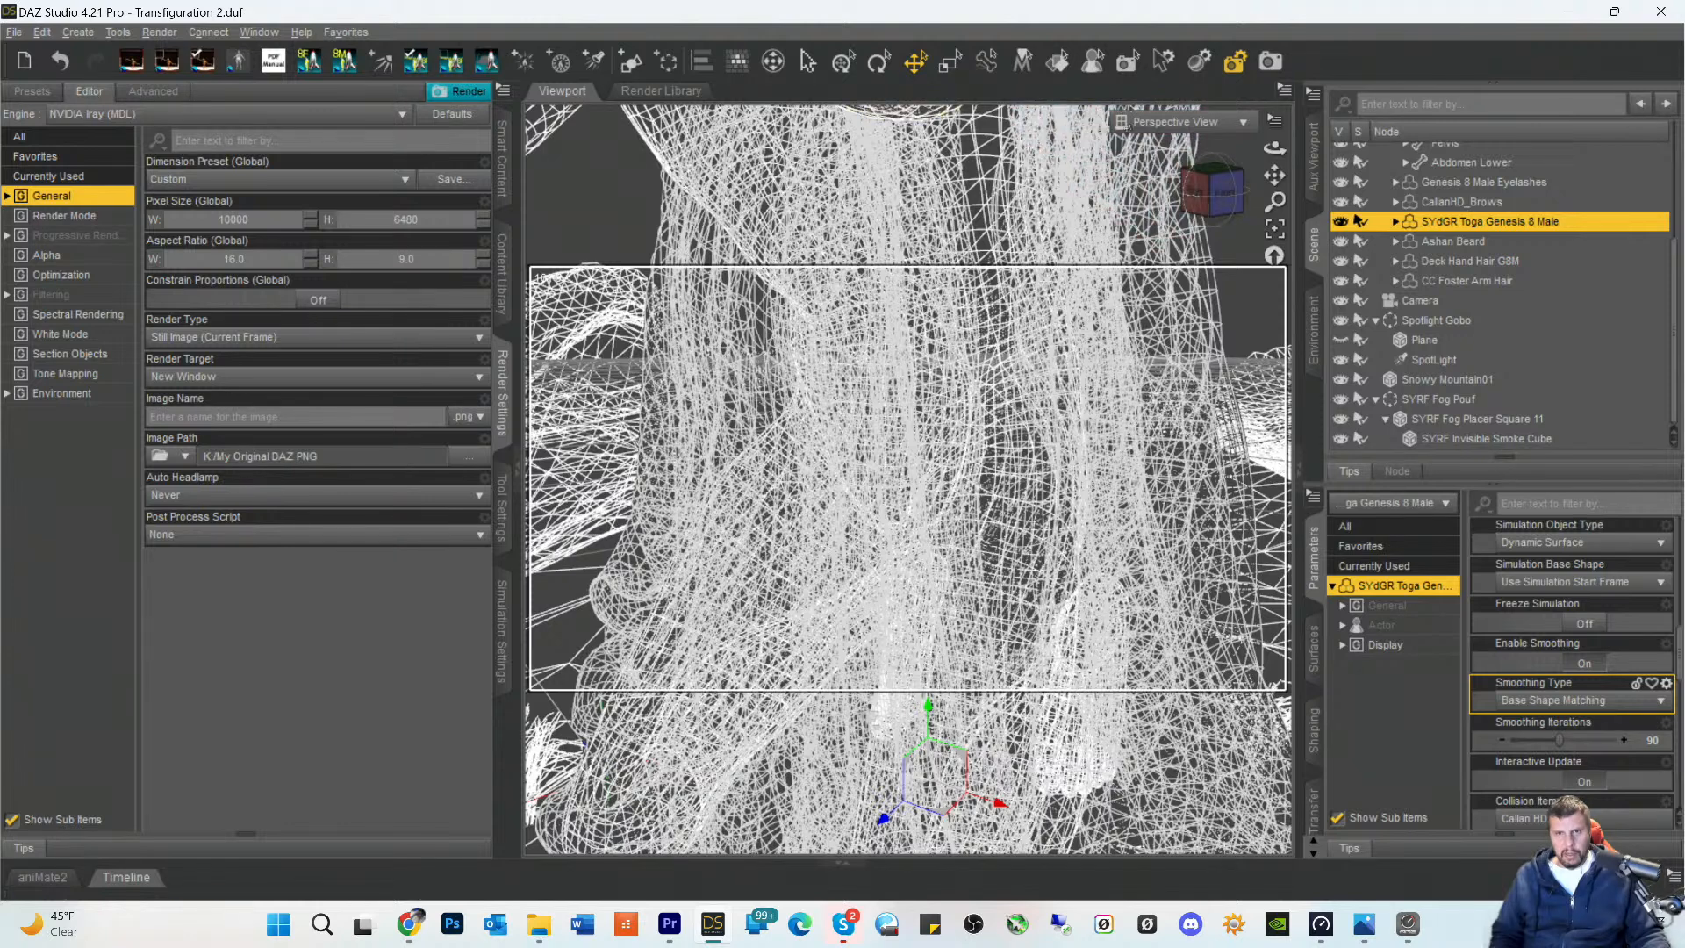
- Switch the viewport draw style from Wireframe to Texture Shaded
click(1093, 130)
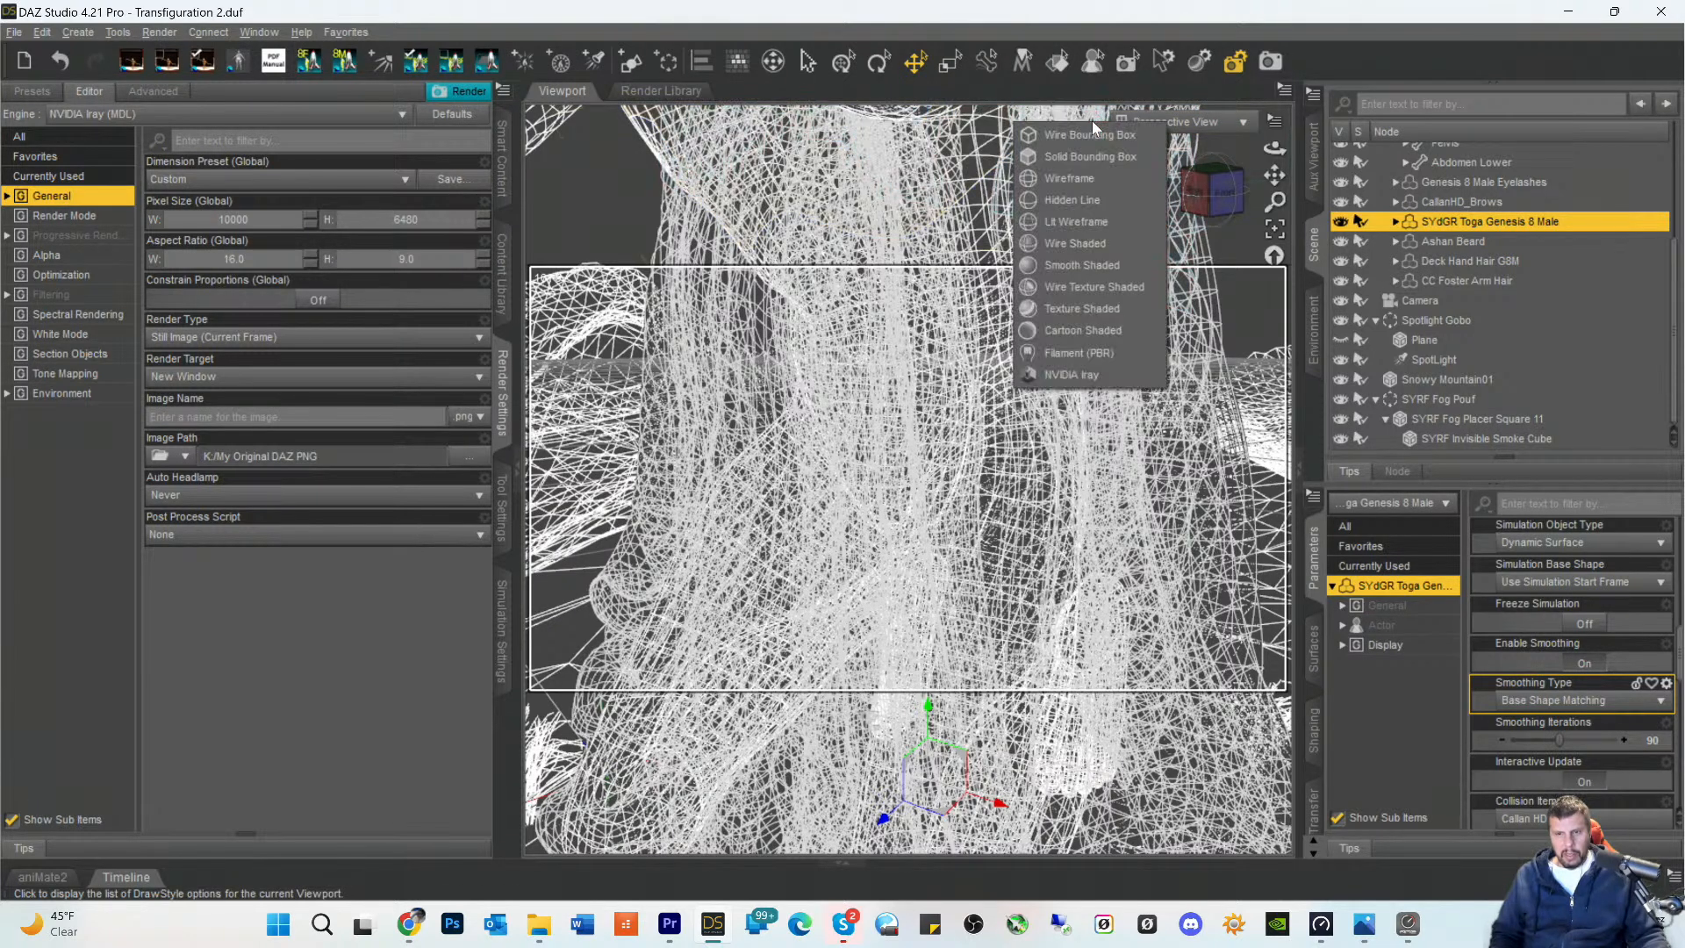
click(1052, 307)
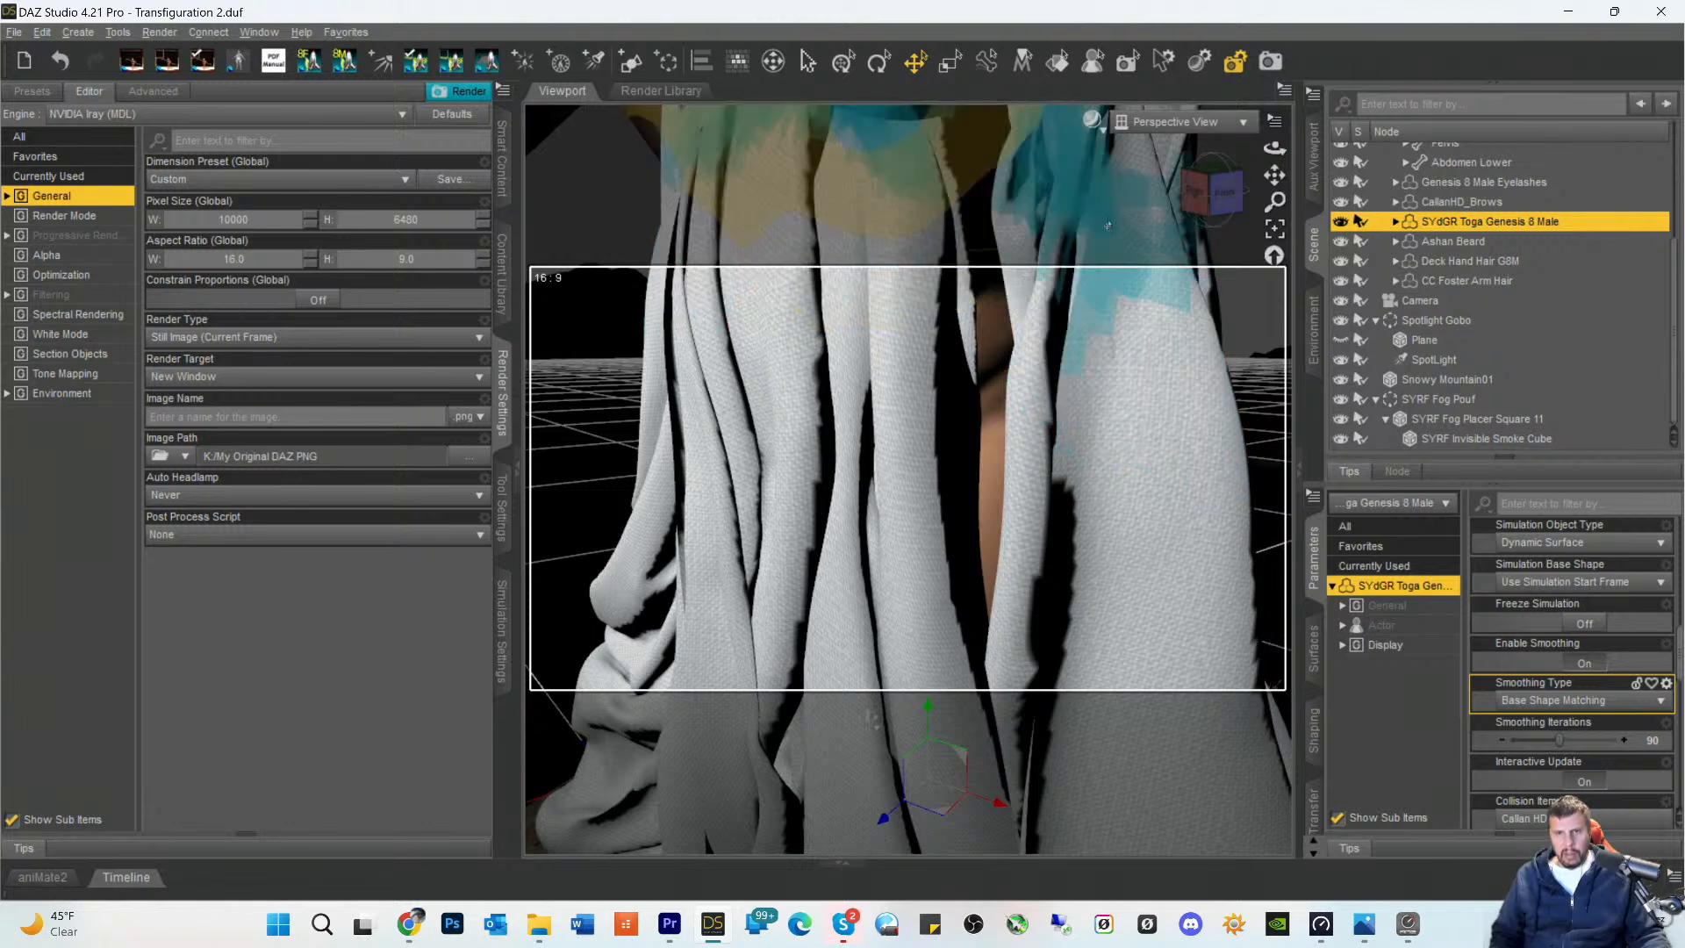
click(1095, 129)
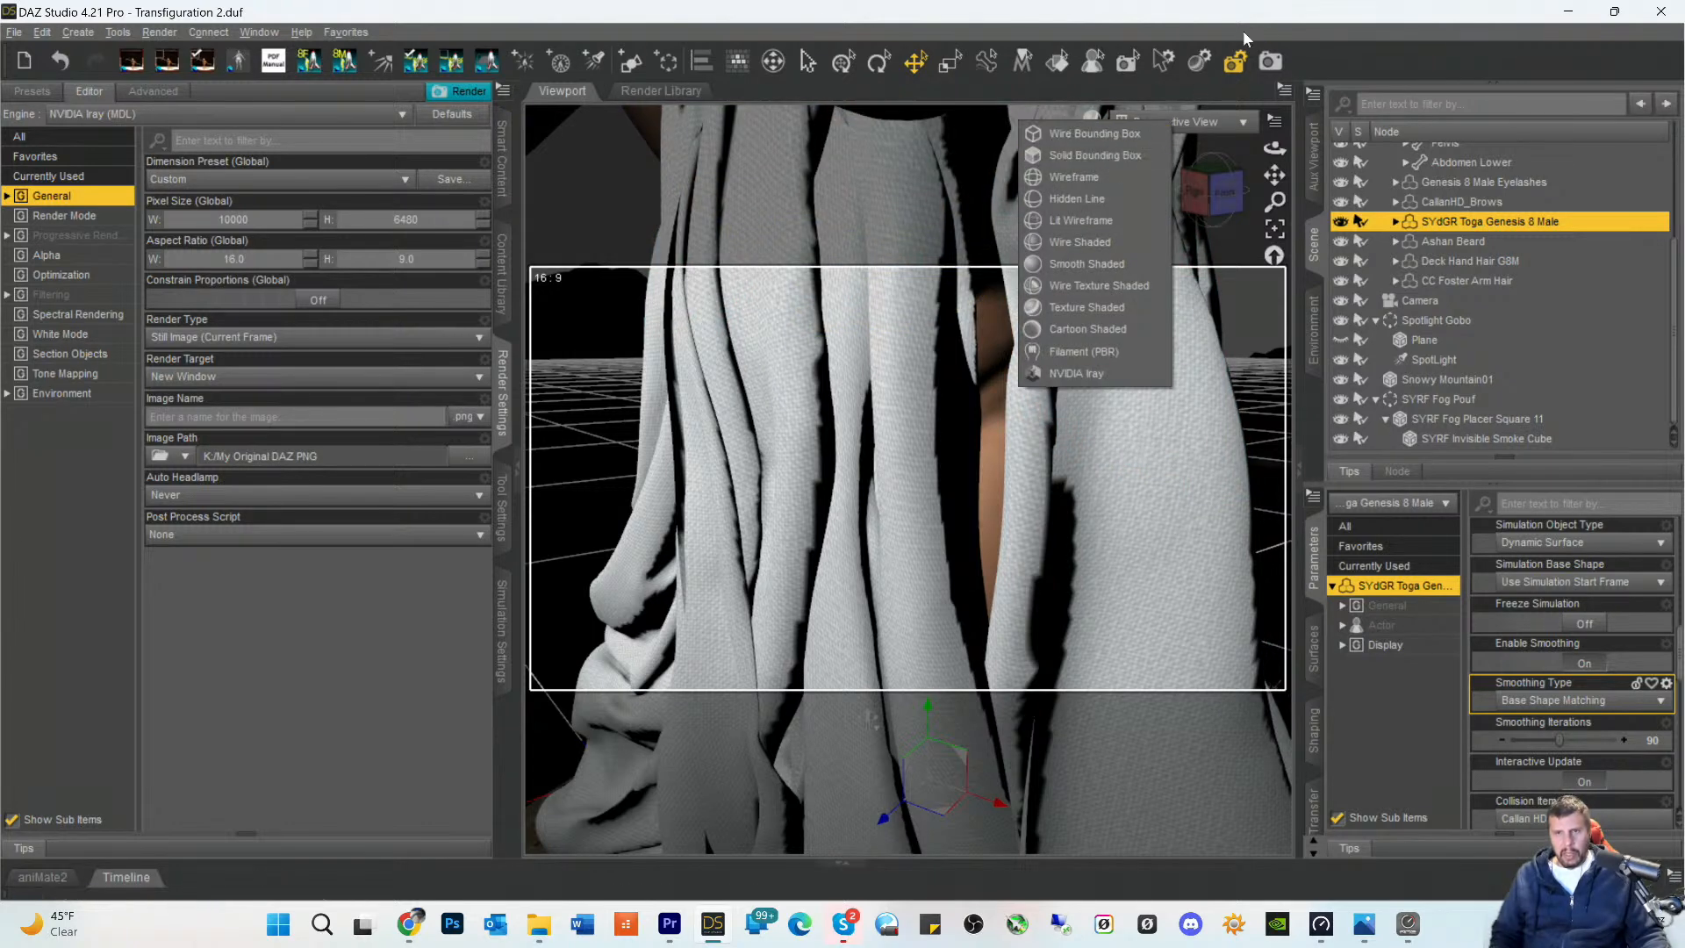
click(1373, 44)
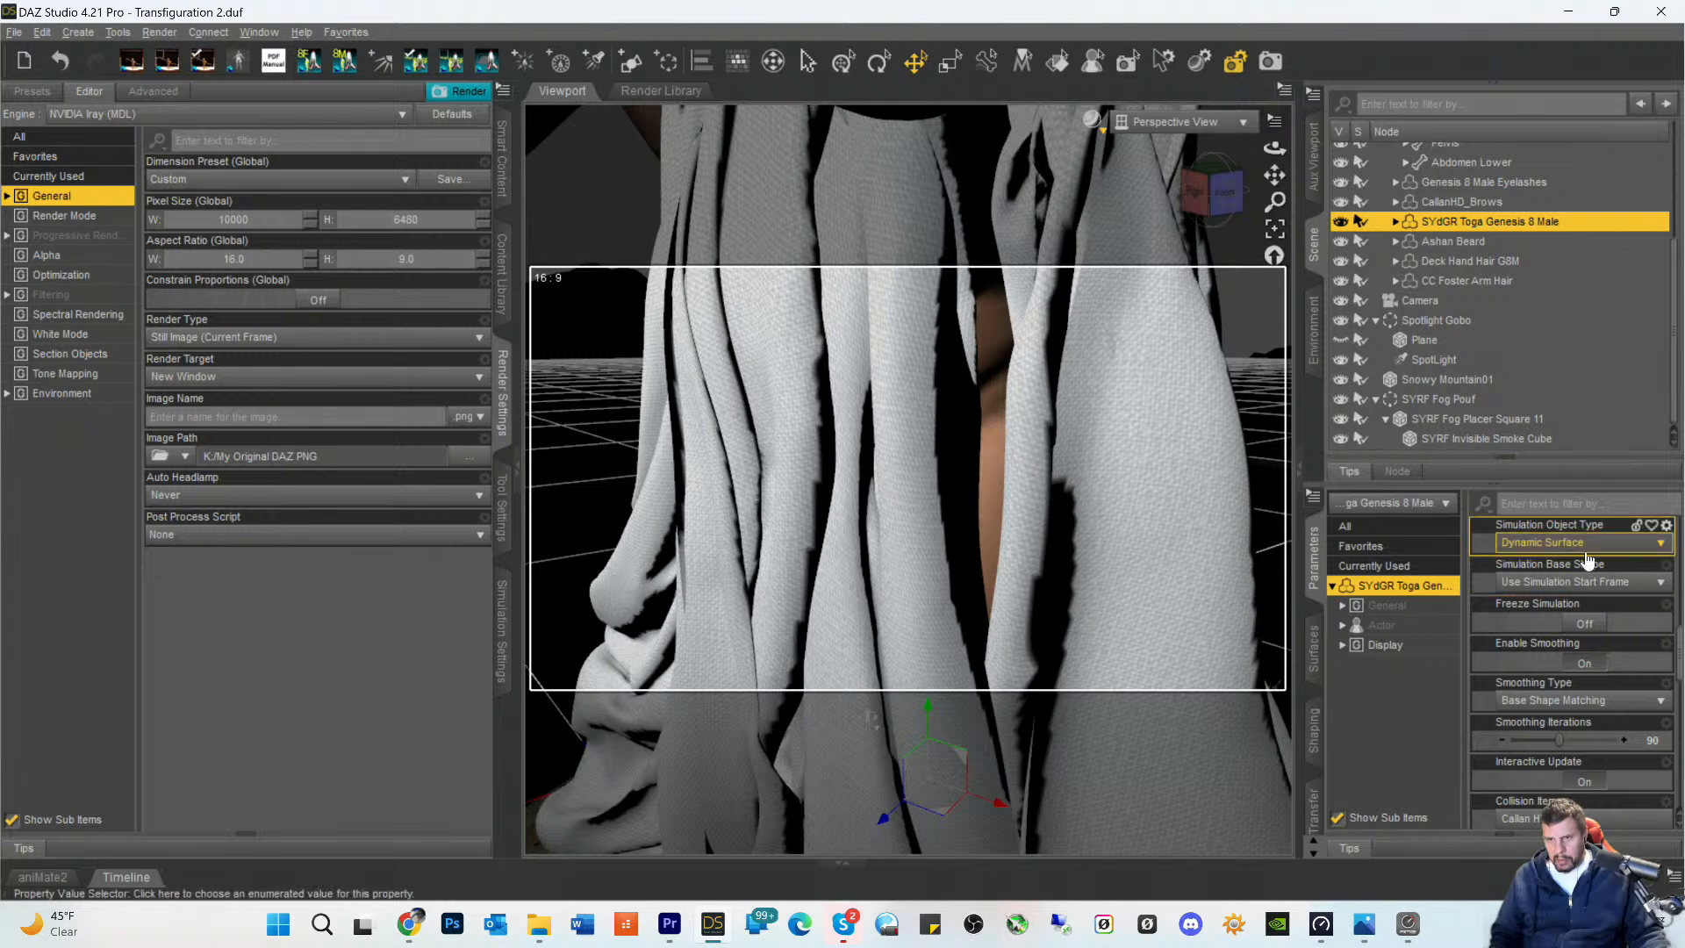
- Try Preserve Cage for the toga's SubDivision Normals
scroll(1585, 559, up, 3)
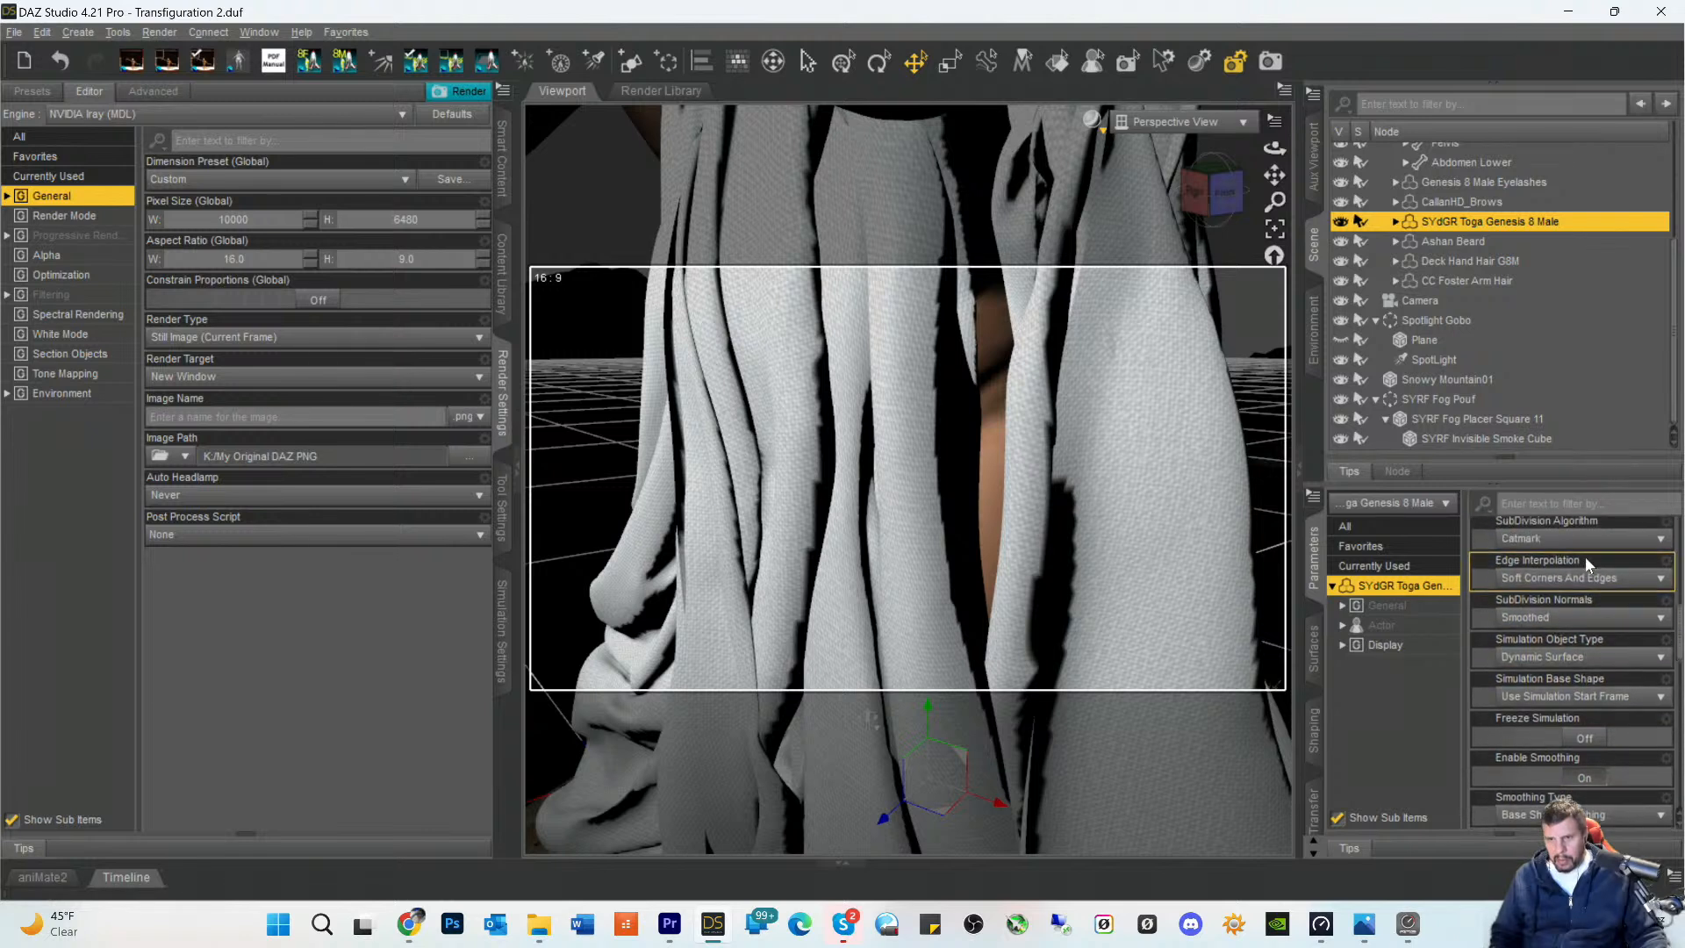
click(1568, 625)
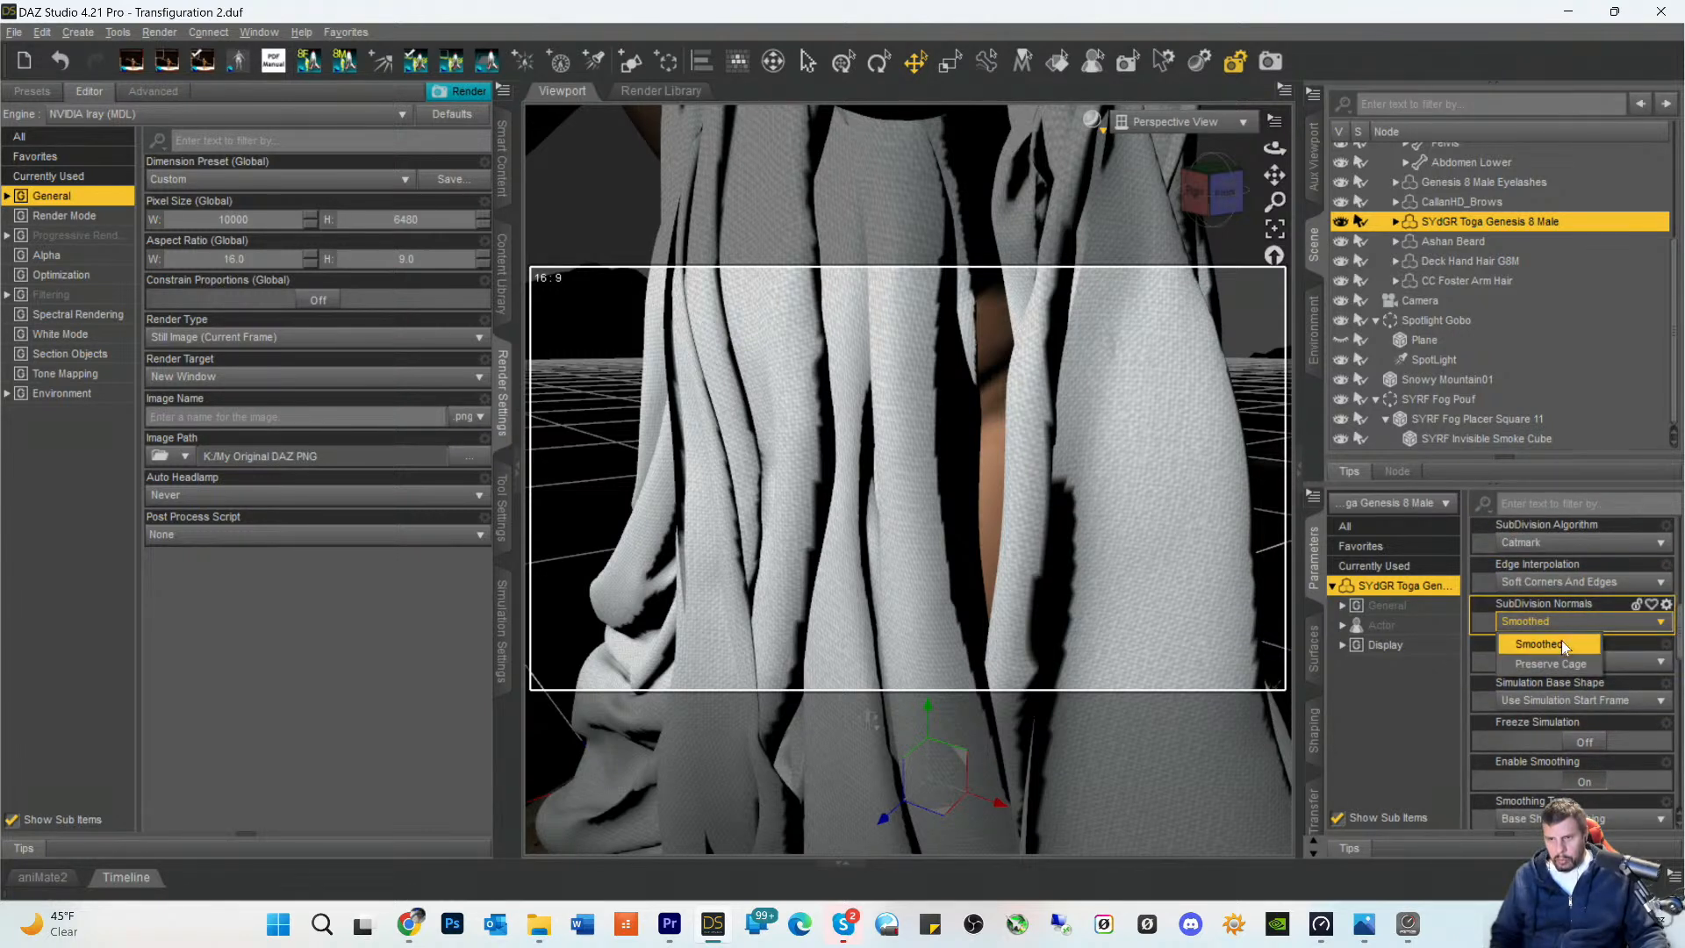
click(1552, 663)
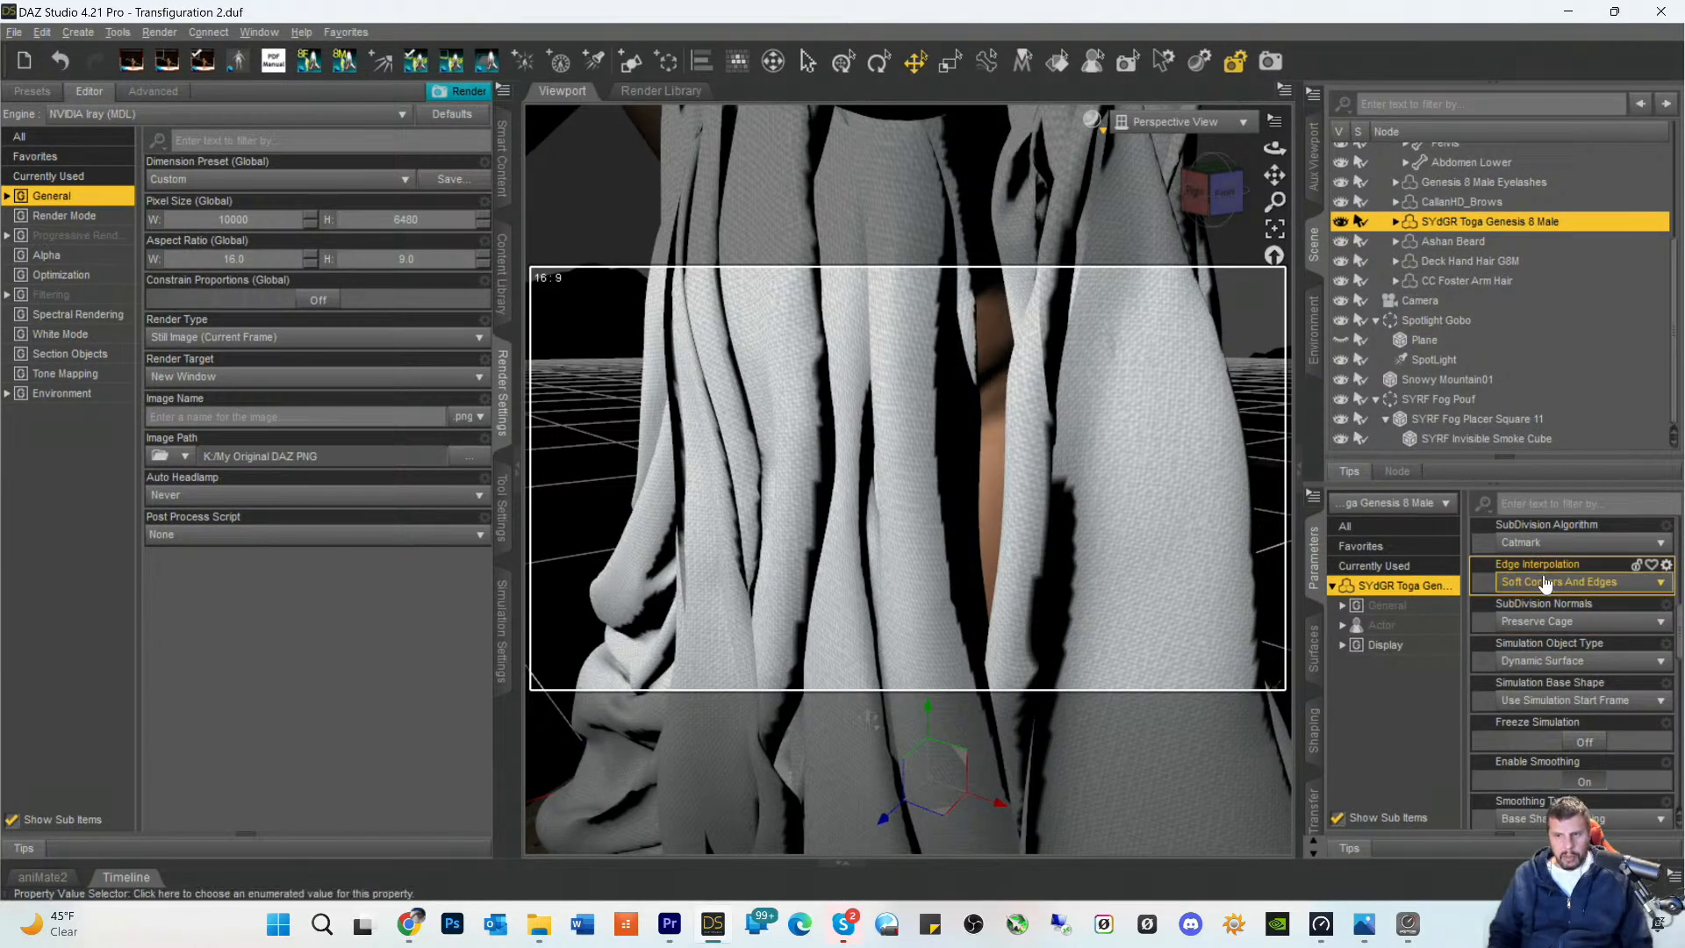
- Try the Bilinear and Catmull-Clark (Legacy) subdivision algorithms on the toga, and return to Catmark
click(1535, 546)
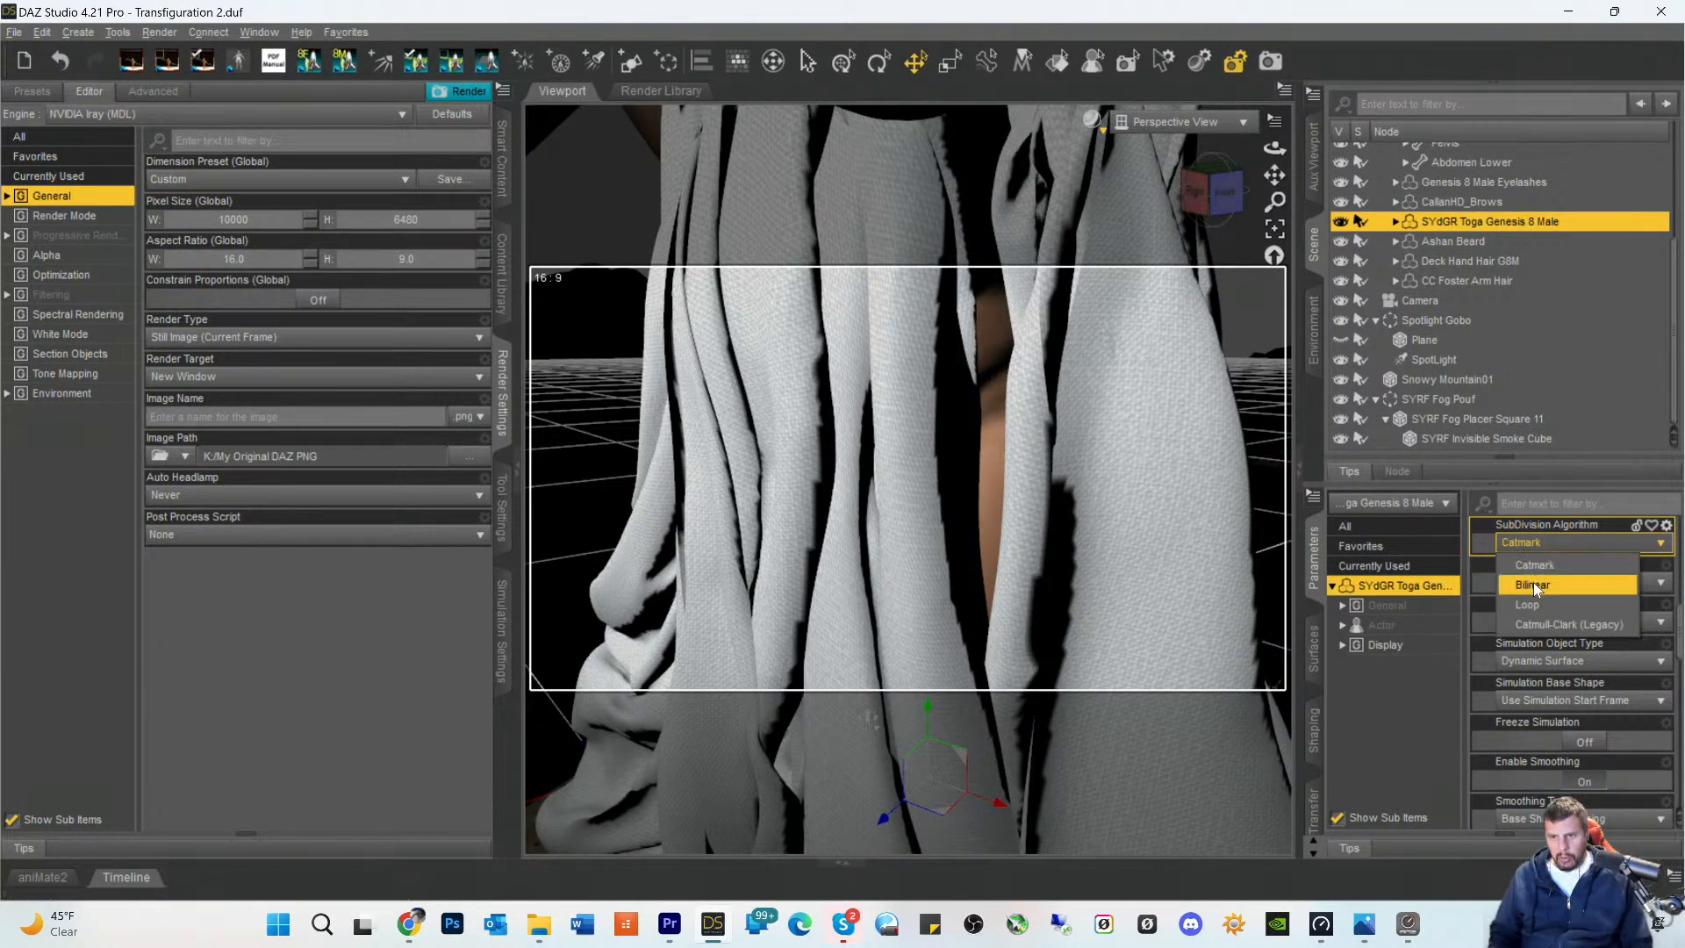
click(1533, 586)
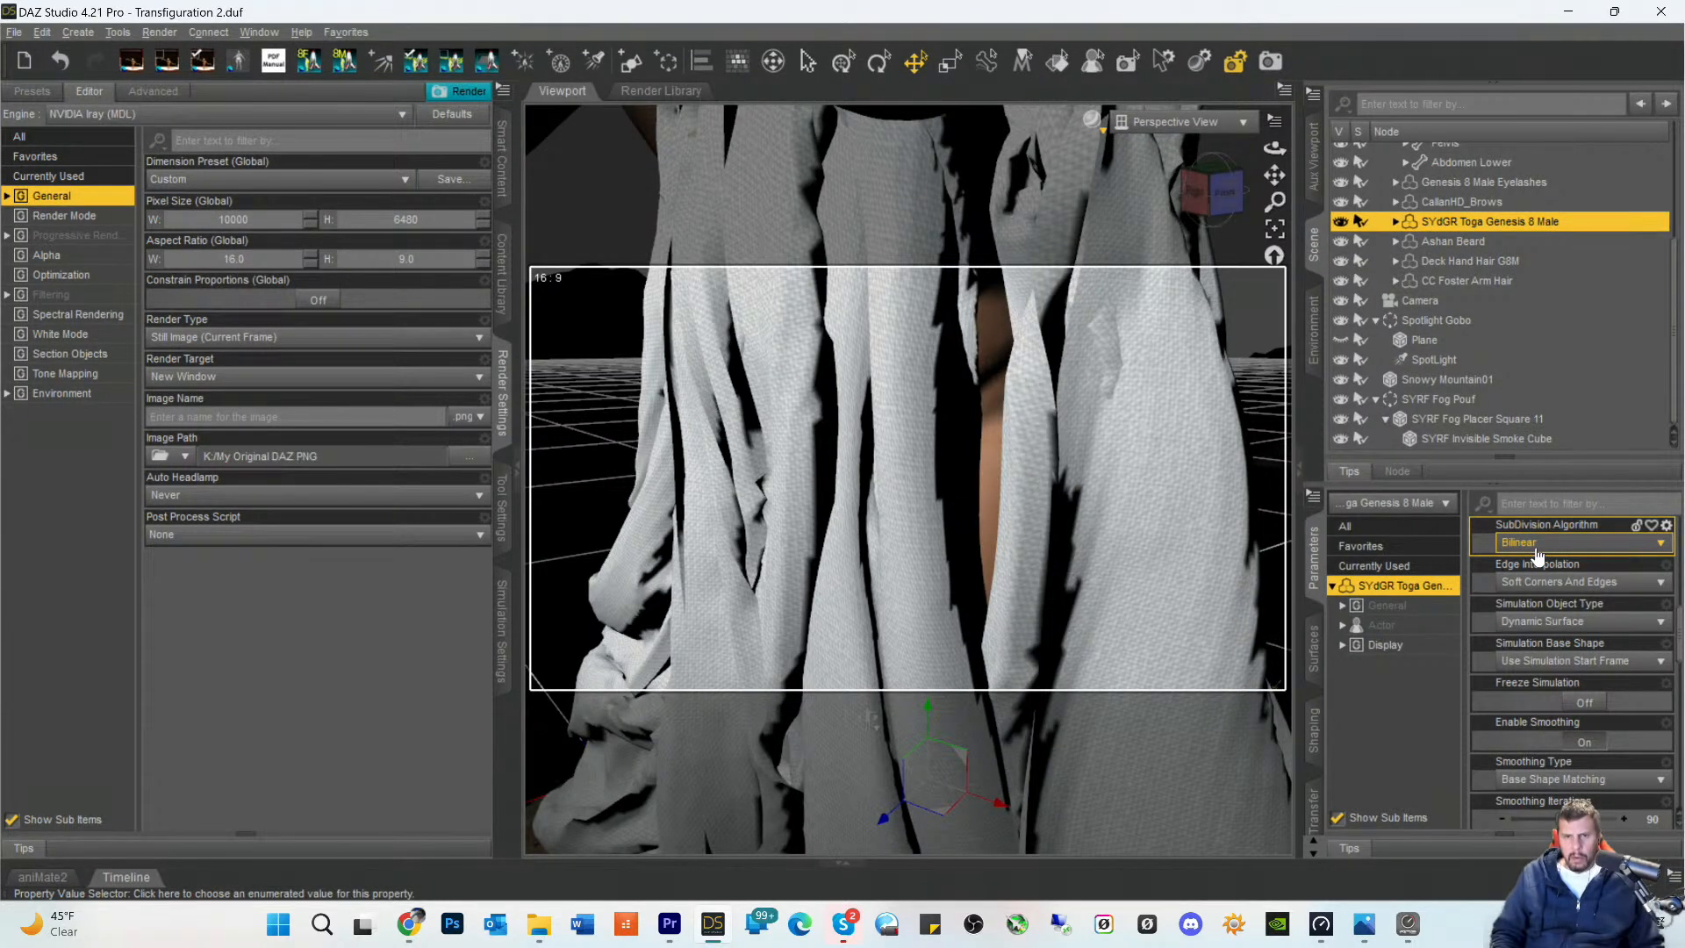
click(1536, 553)
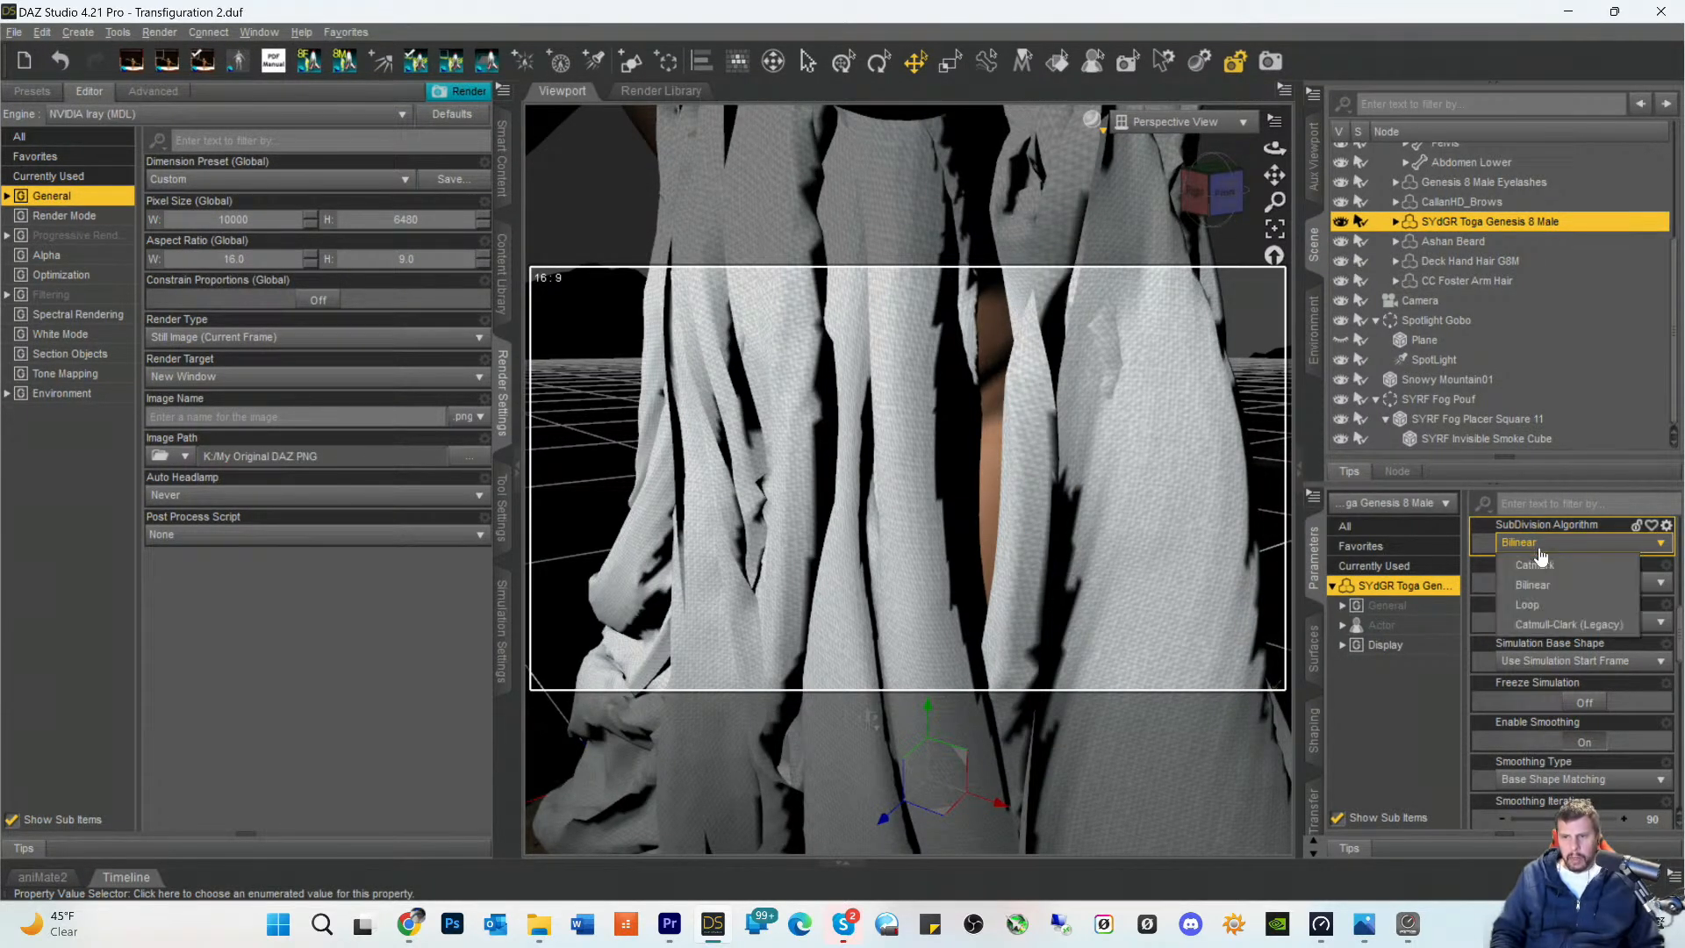
click(1538, 626)
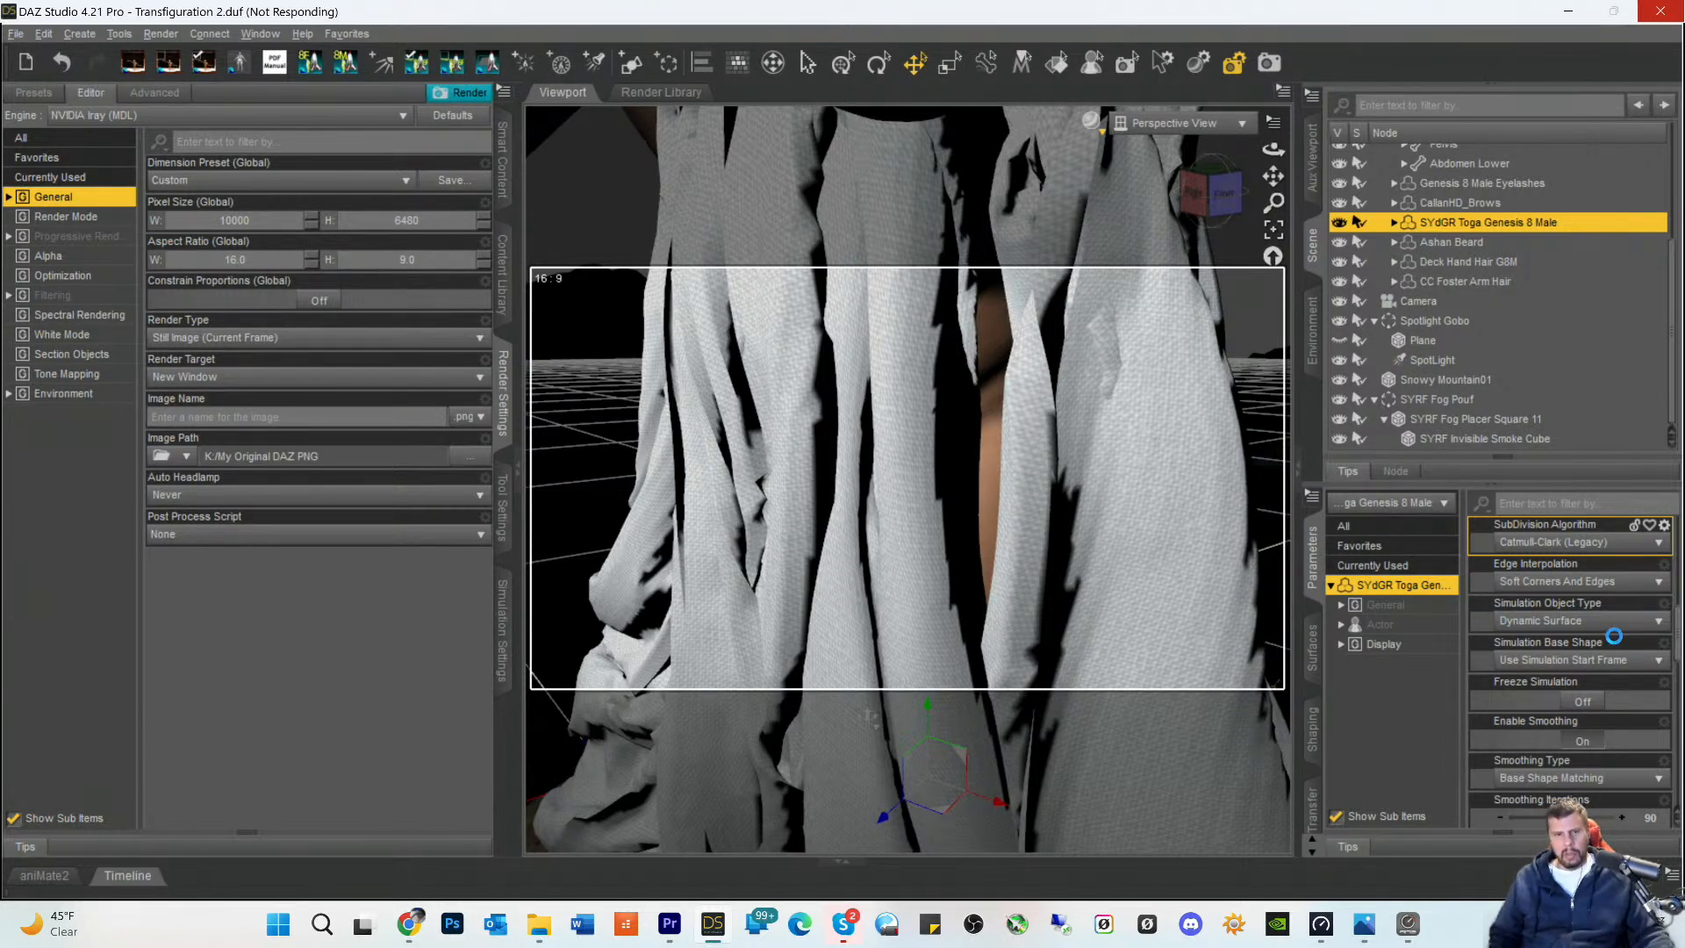
click(1559, 549)
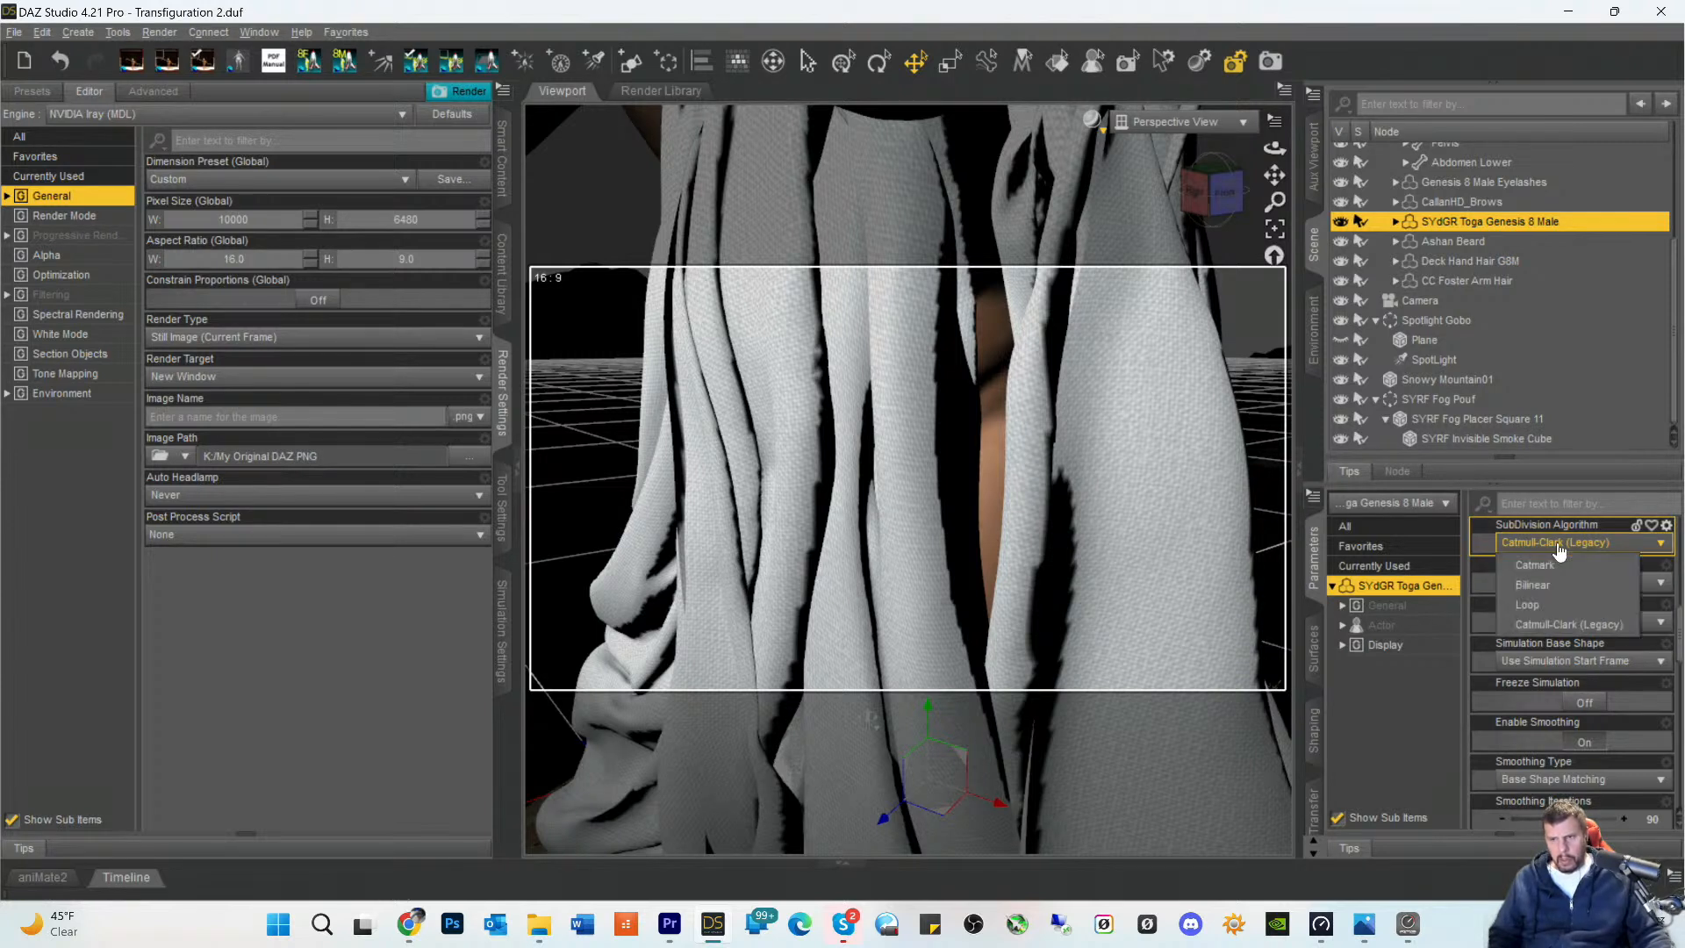
click(1537, 567)
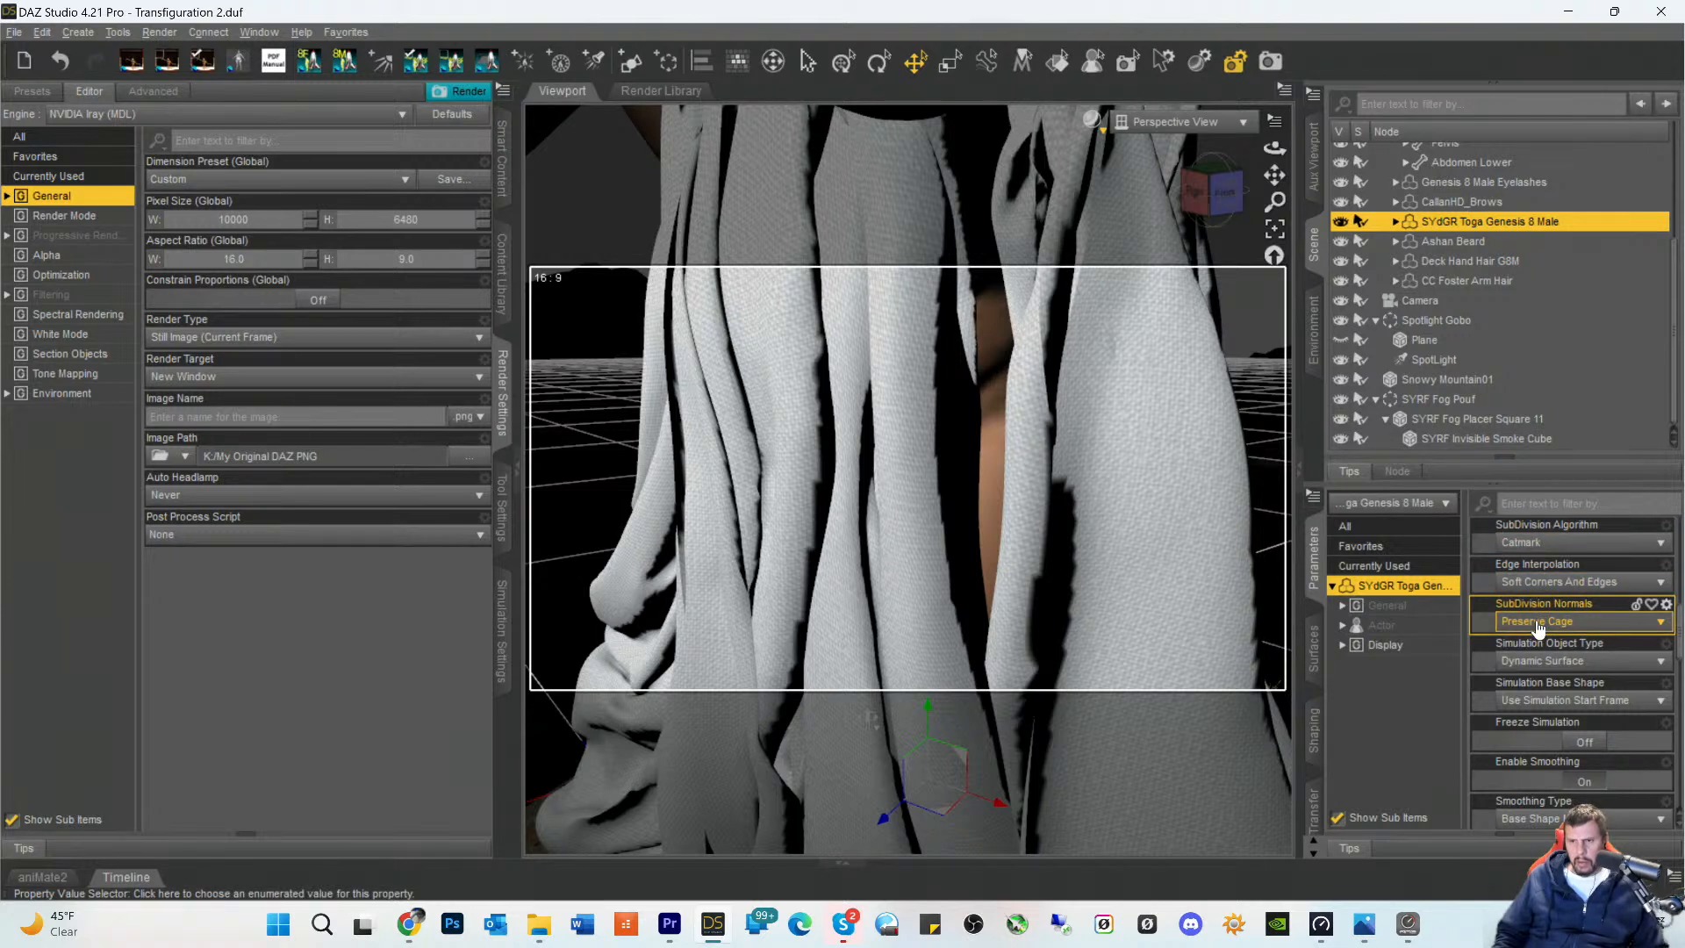
- Return the toga's SubDivision Normals to Smoothed
click(1538, 629)
click(1532, 649)
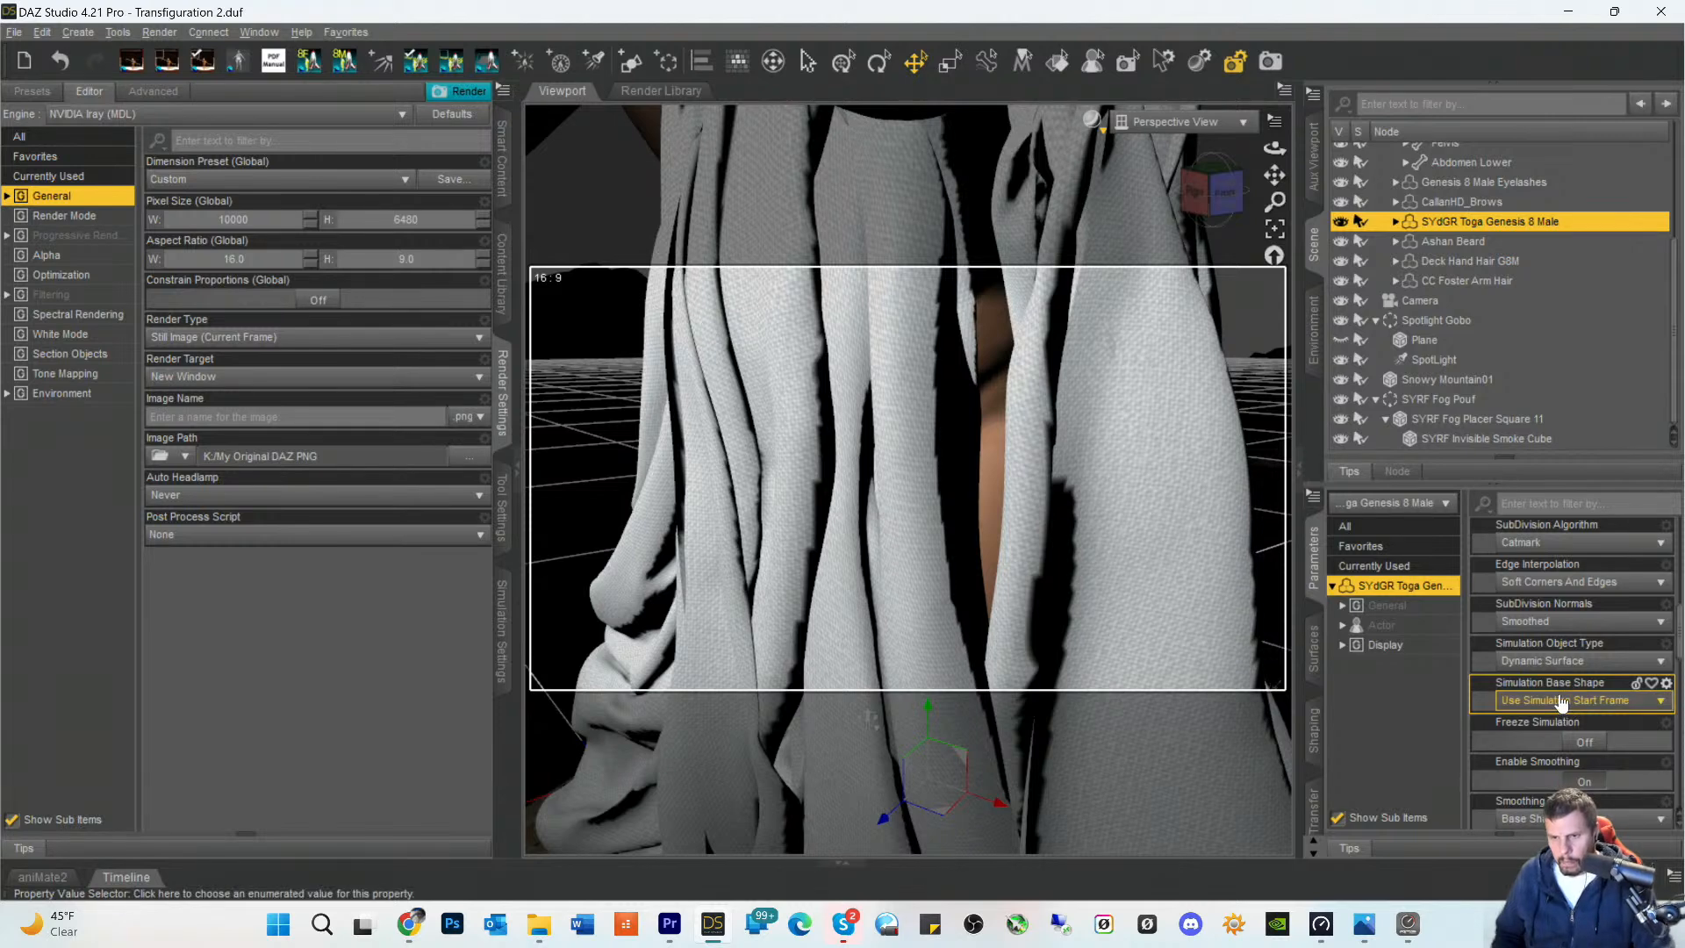
- Turn off Interactive Update for the toga and set its Smoothing Iterations to 33
scroll(1553, 706, down, 3)
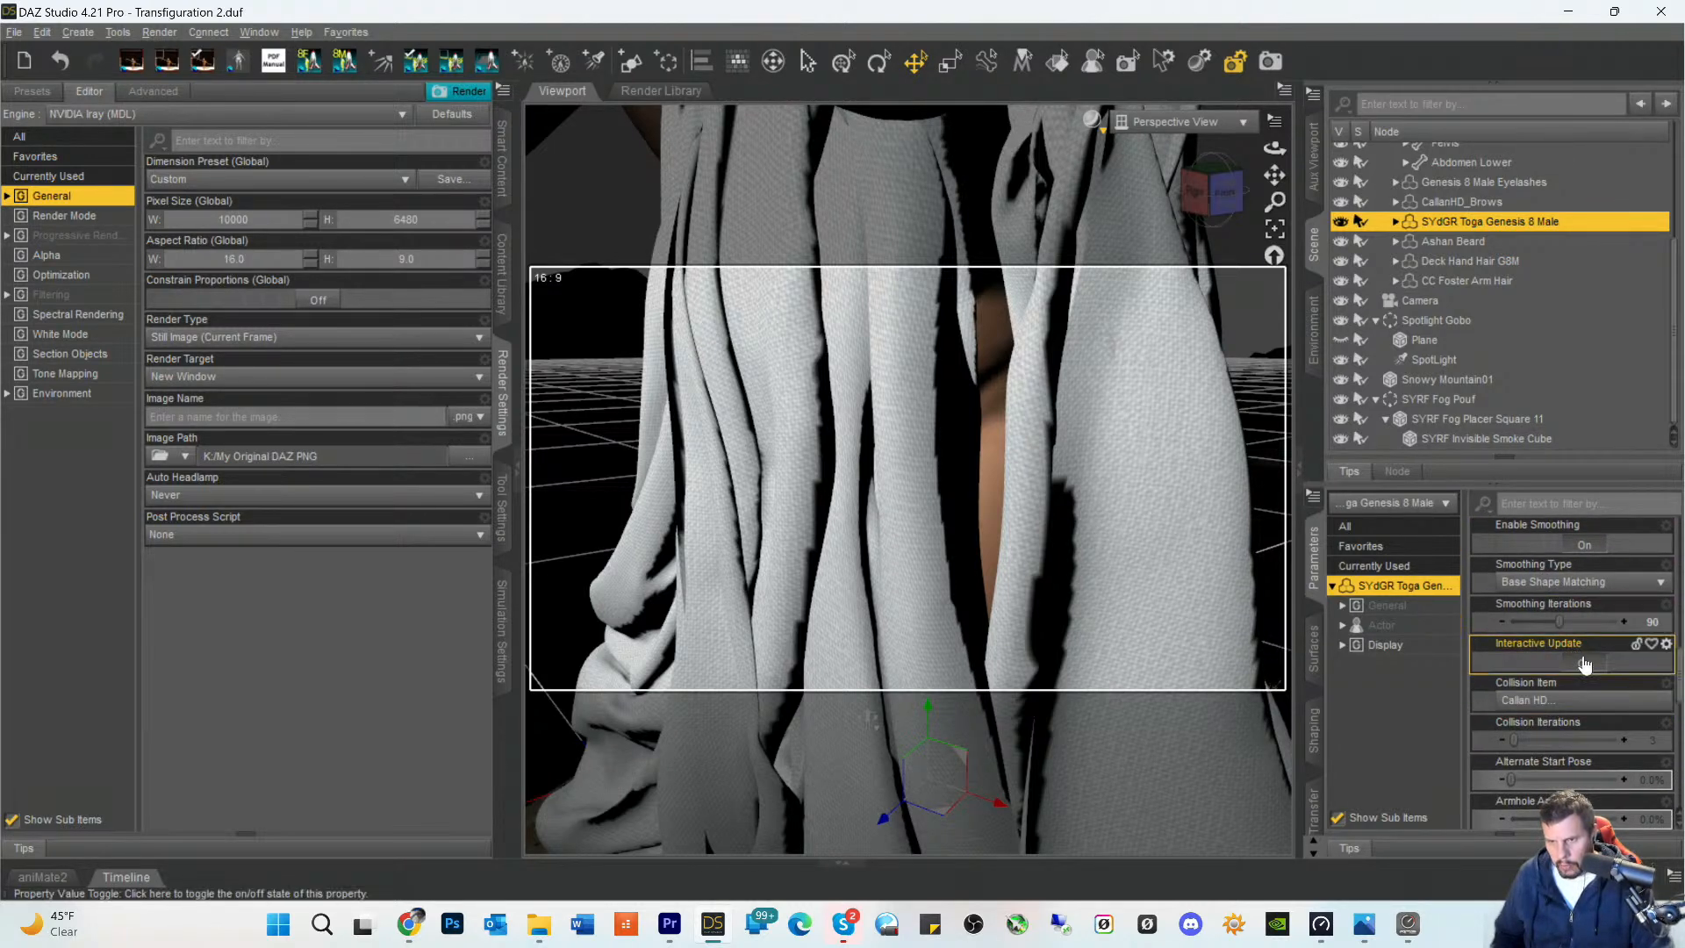
click(1576, 662)
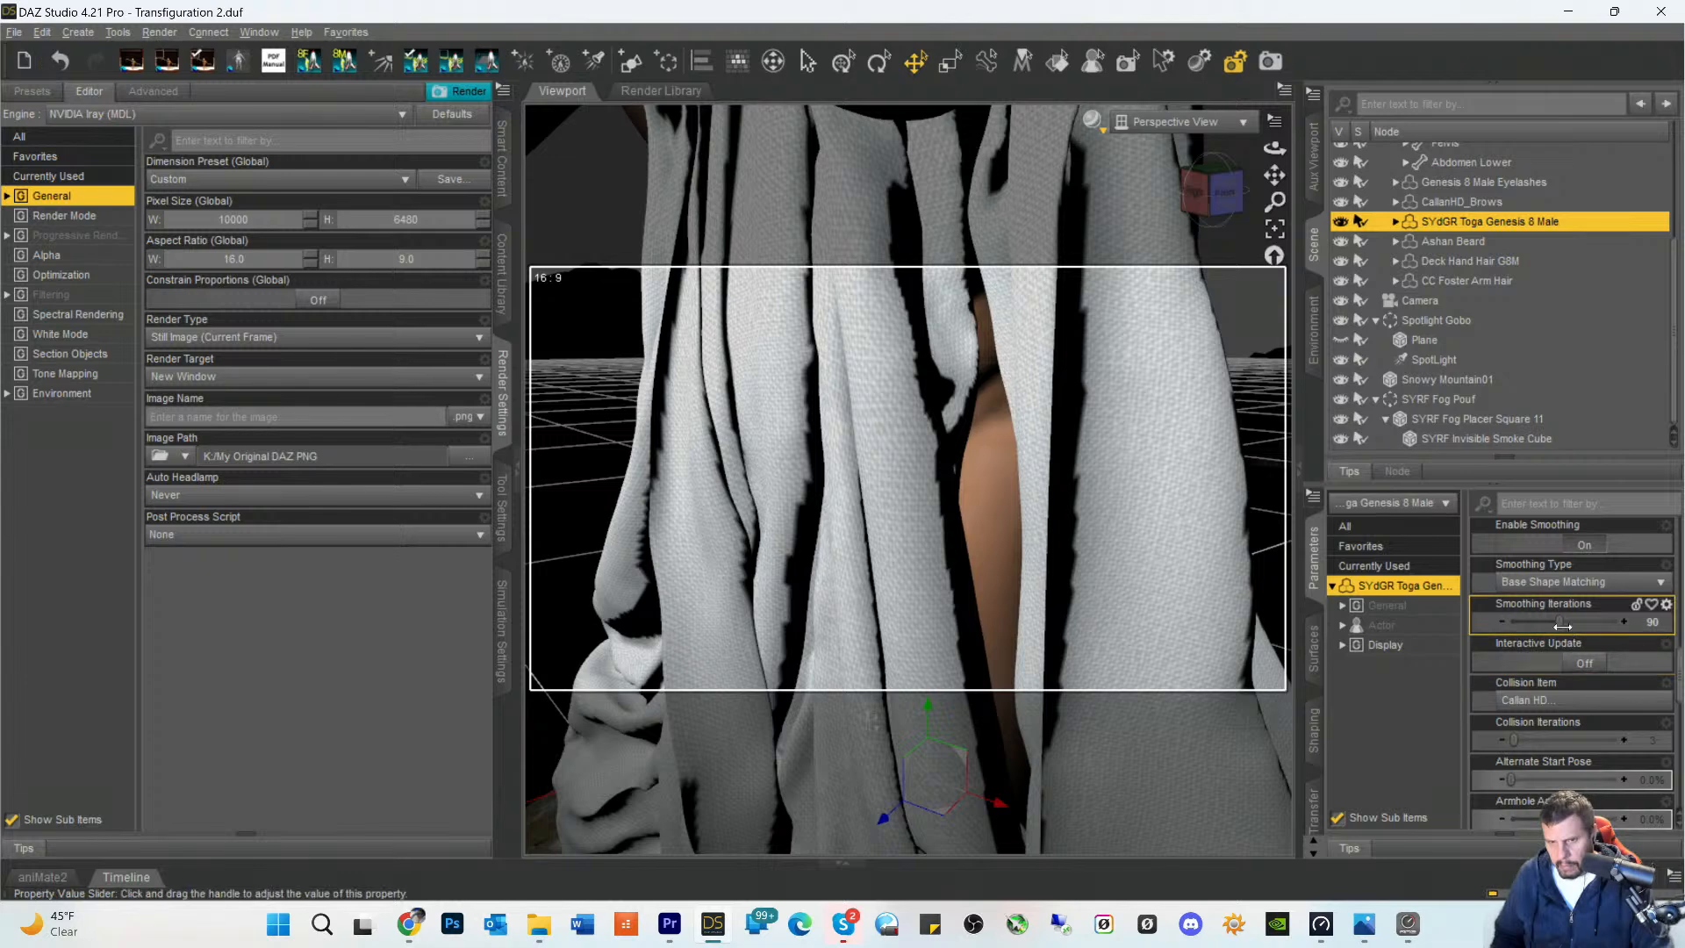
drag(1560, 621, 1528, 621)
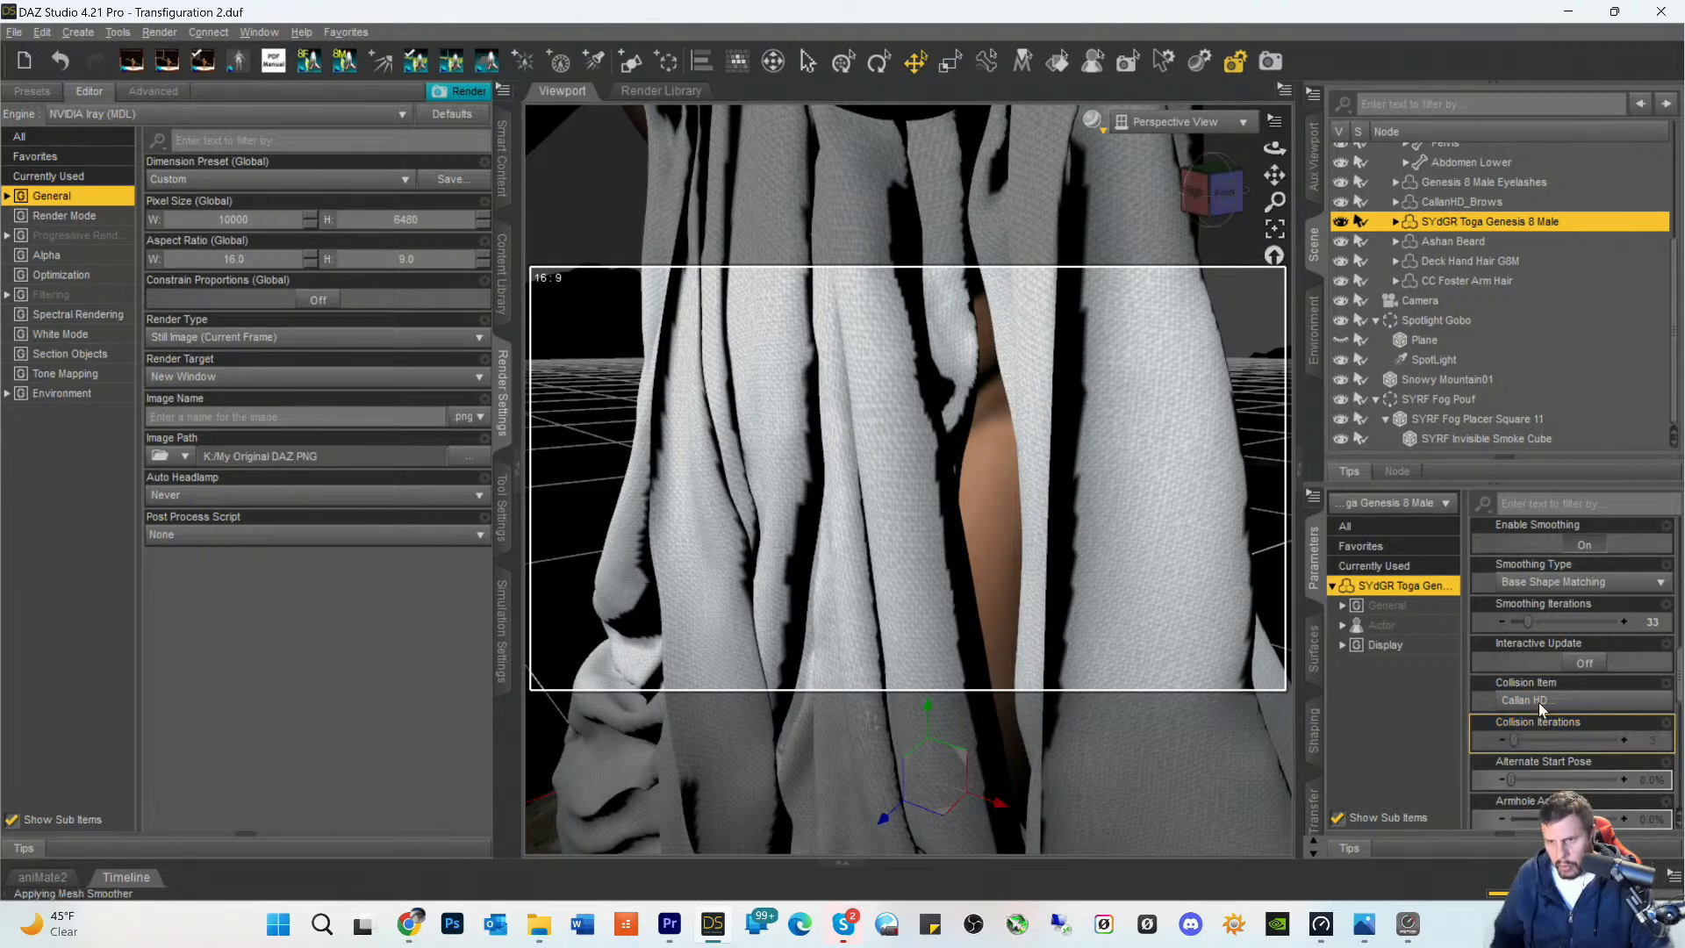
- Look through the toga's shape adjustments, collision settings, SubD levels and Fit to Mode options
scroll(1555, 709, down, 3)
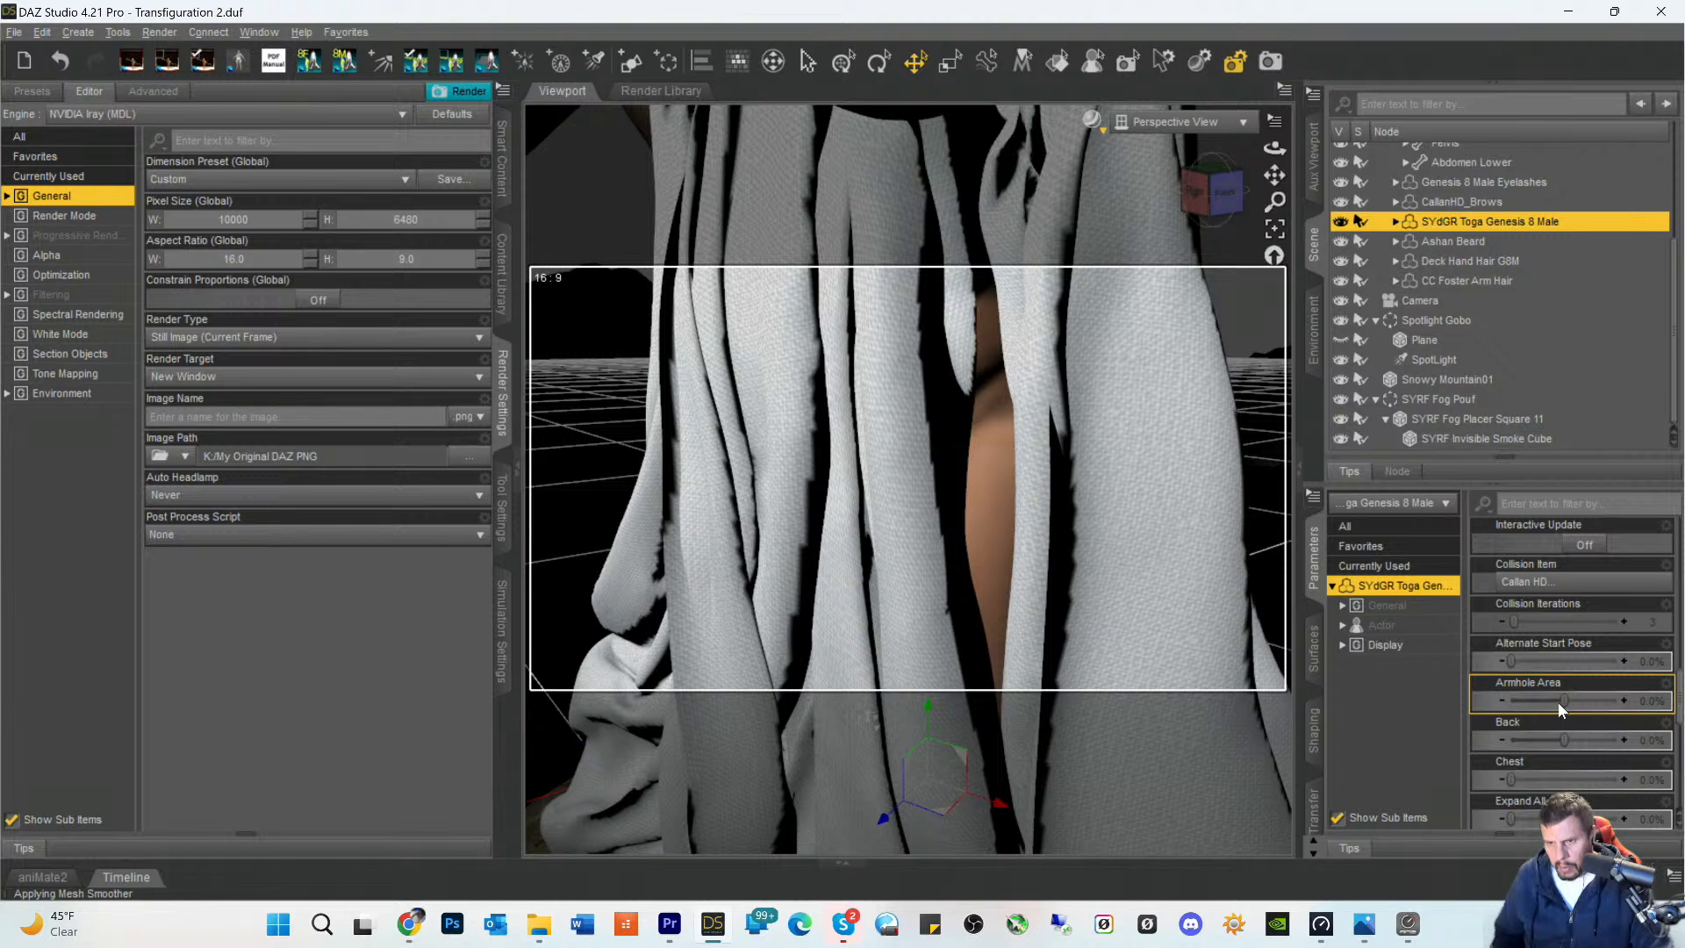
scroll(1550, 720, down, 6)
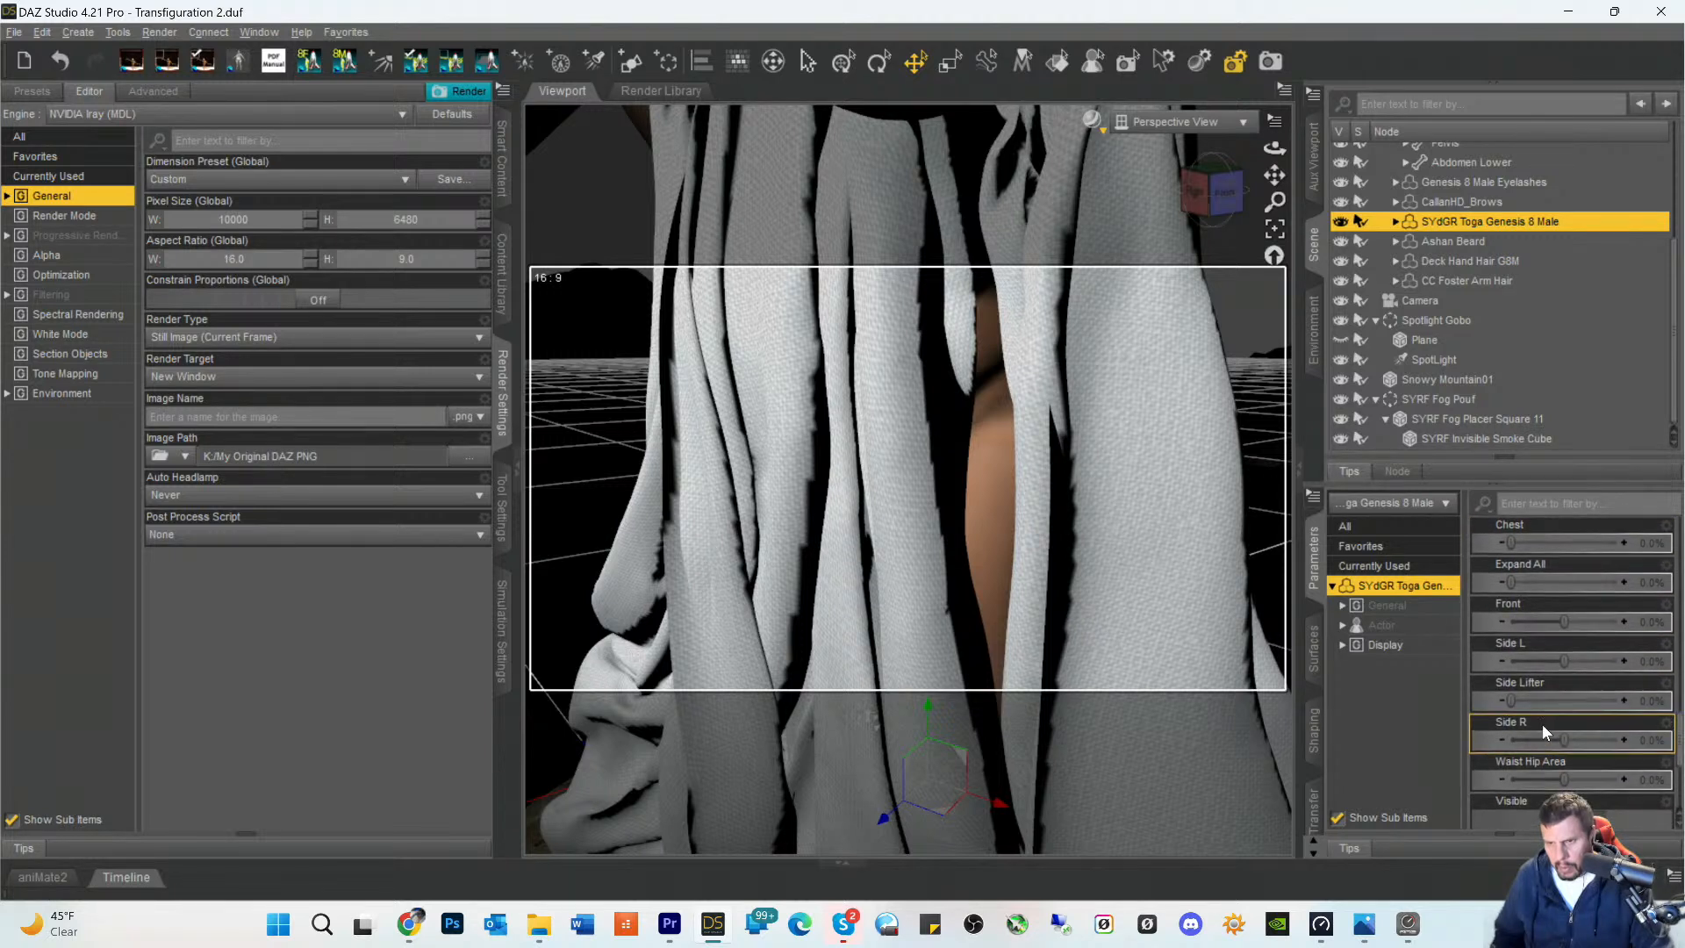
scroll(1546, 714, down, 3)
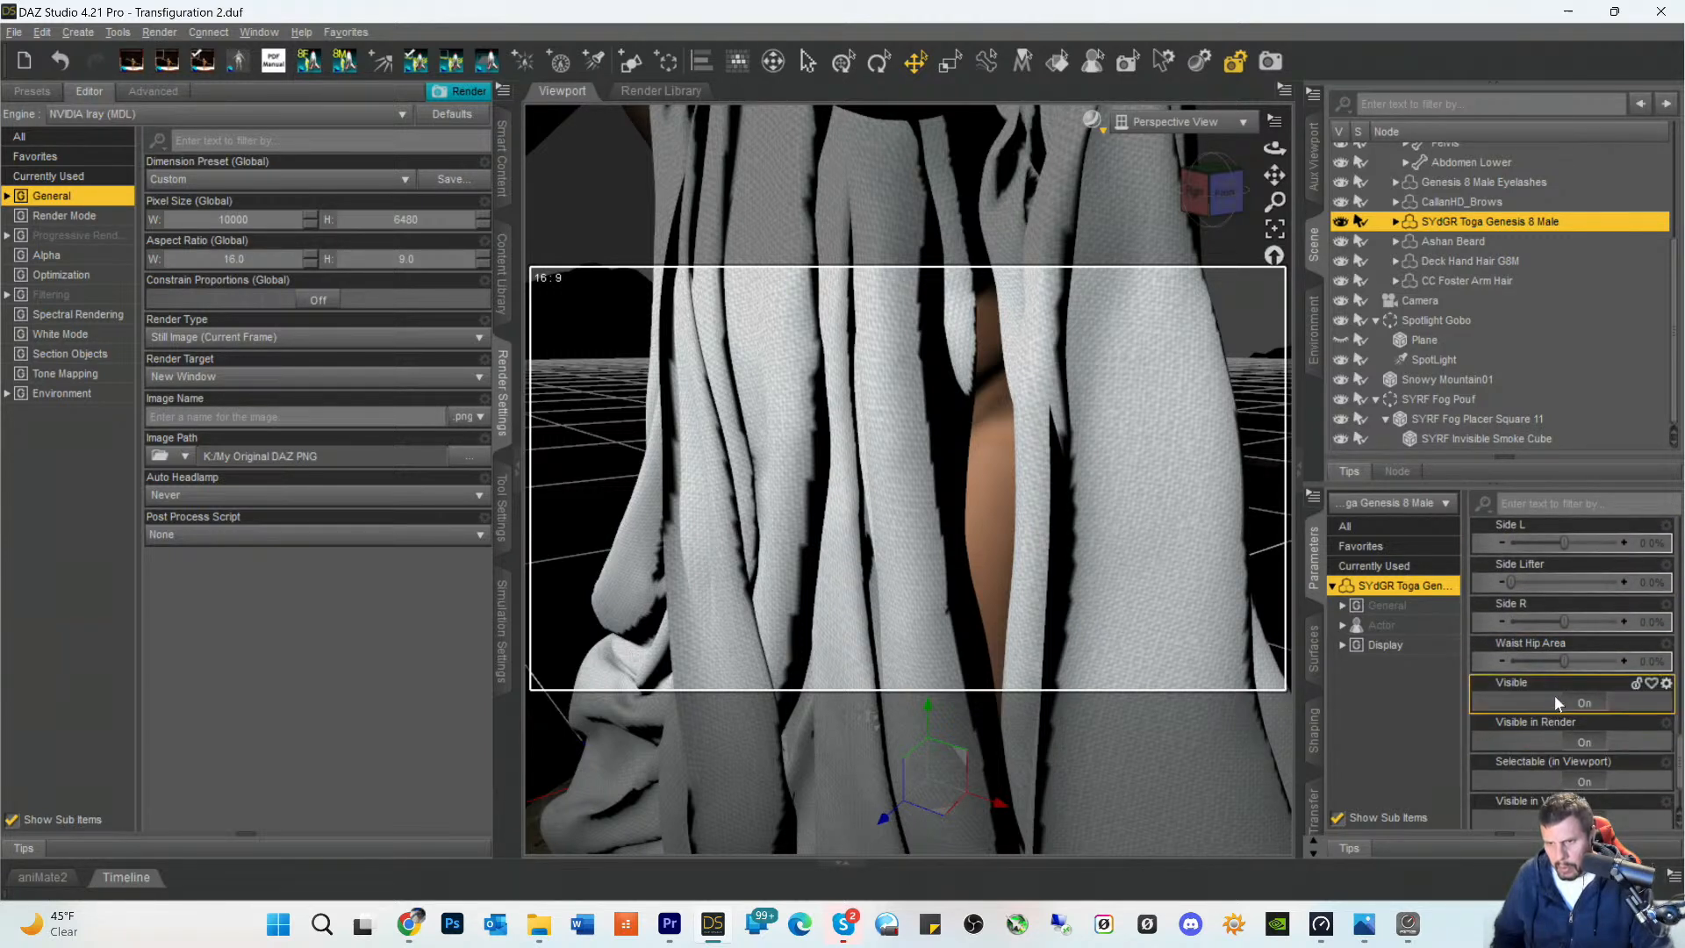
scroll(1549, 706, up, 12)
scroll(1551, 702, up, 3)
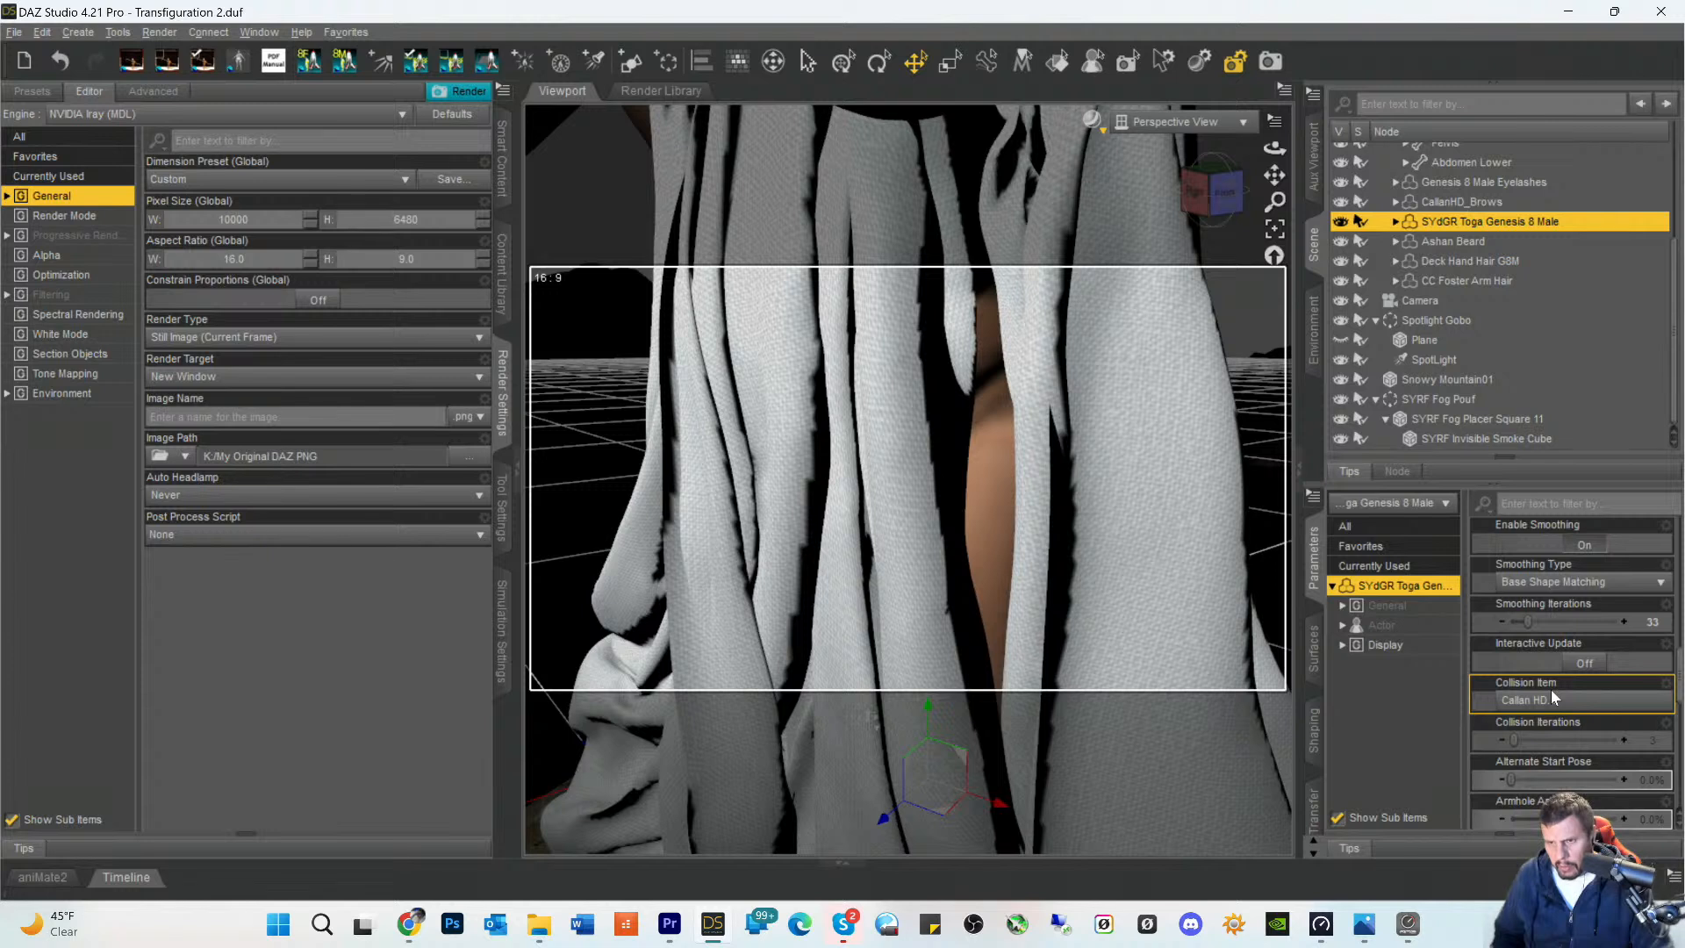
scroll(1548, 715, up, 6)
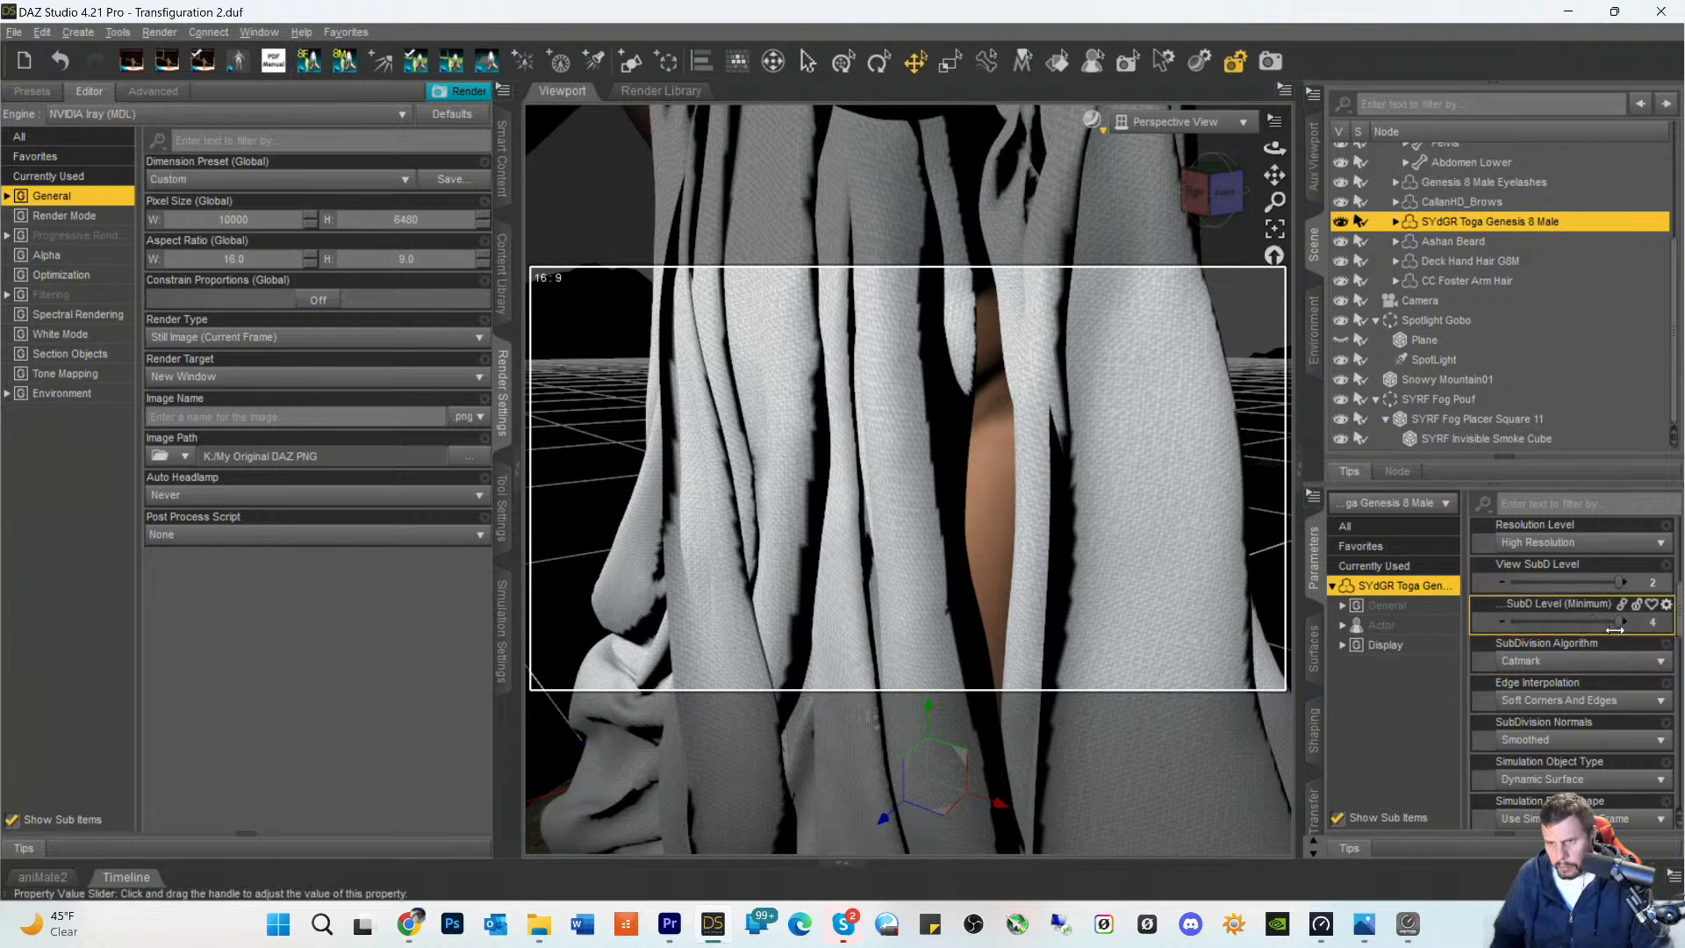
mouse_move(1619, 627)
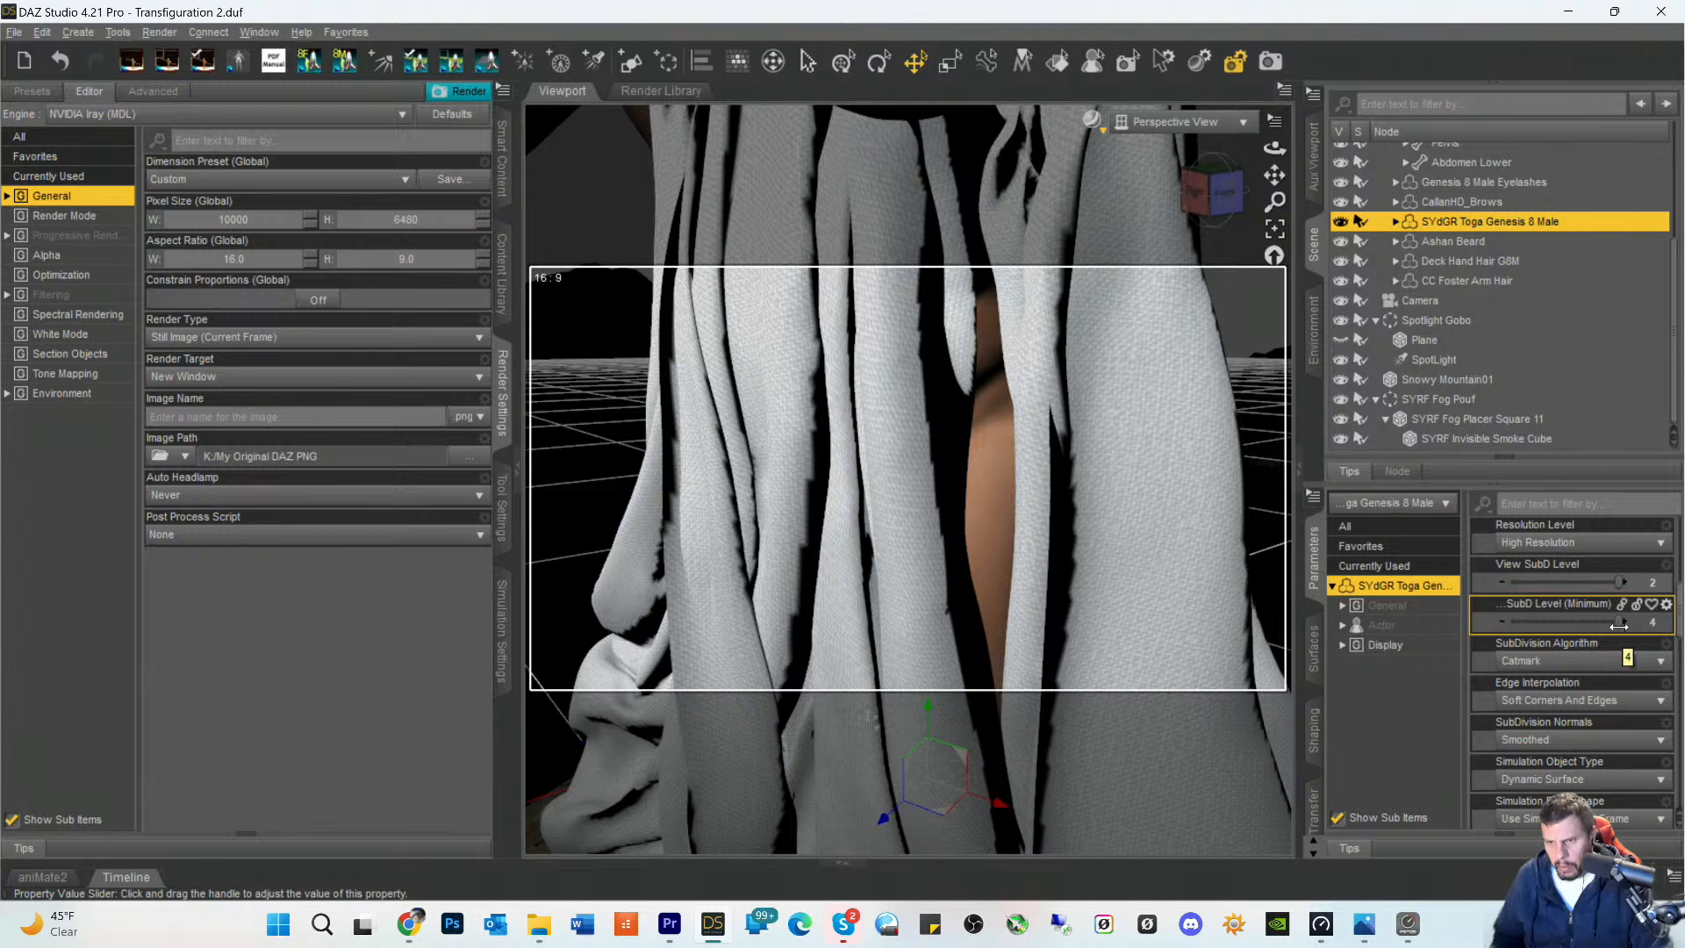
mouse_move(1621, 586)
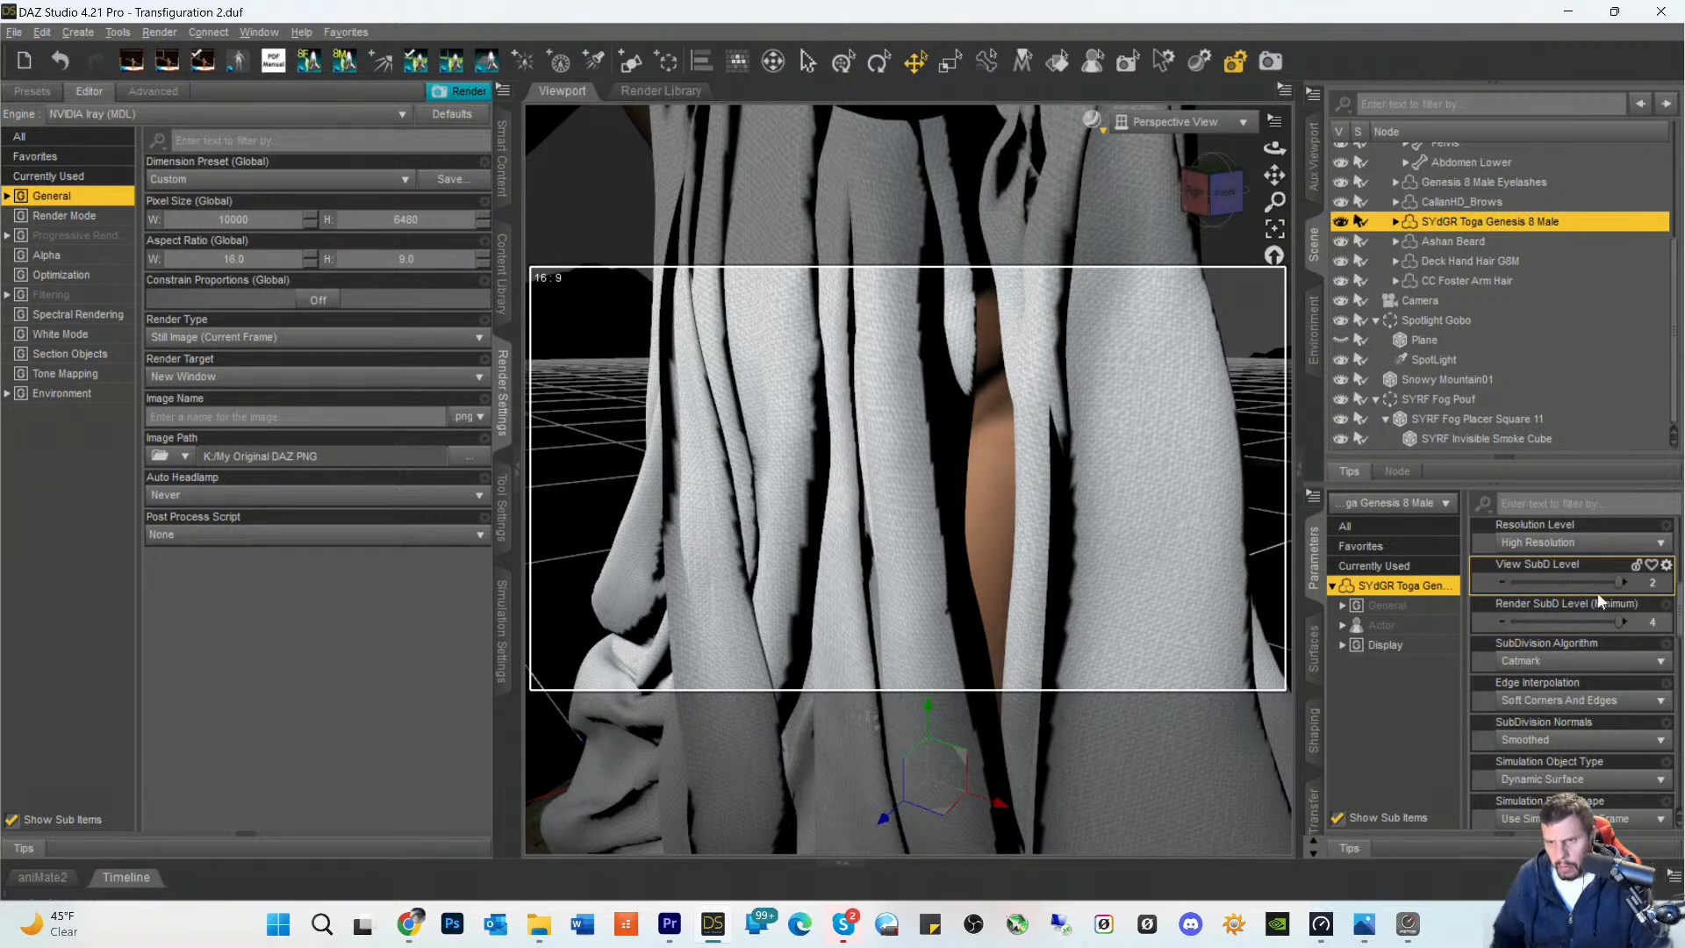
scroll(1578, 558, up, 3)
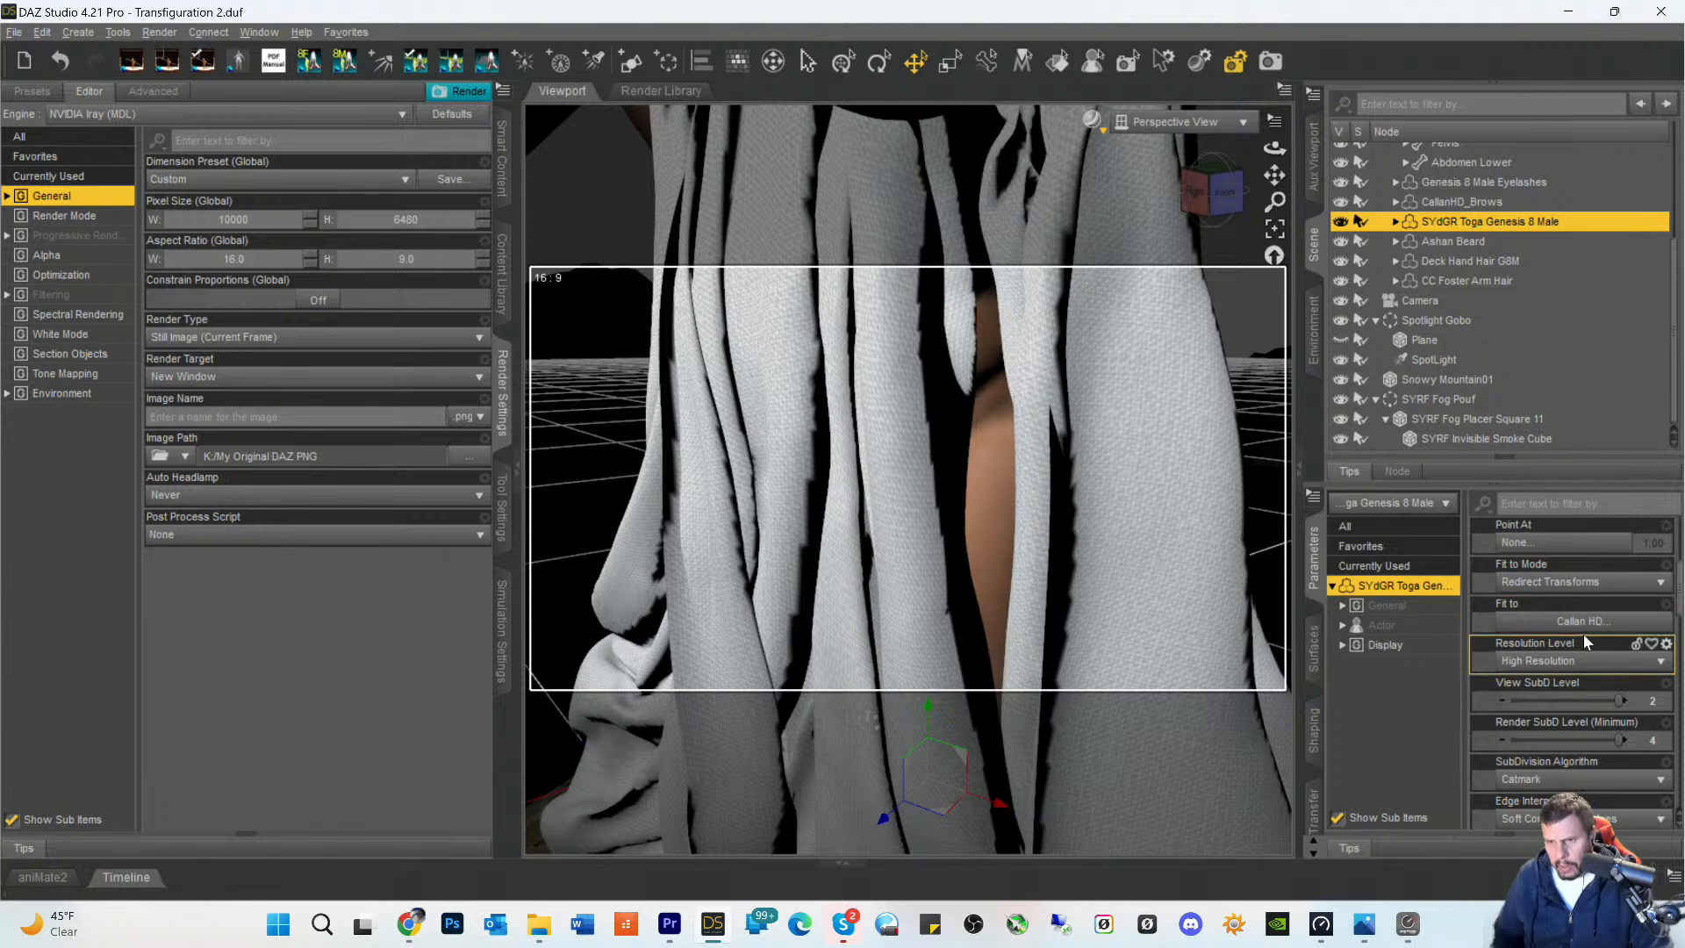
click(1577, 589)
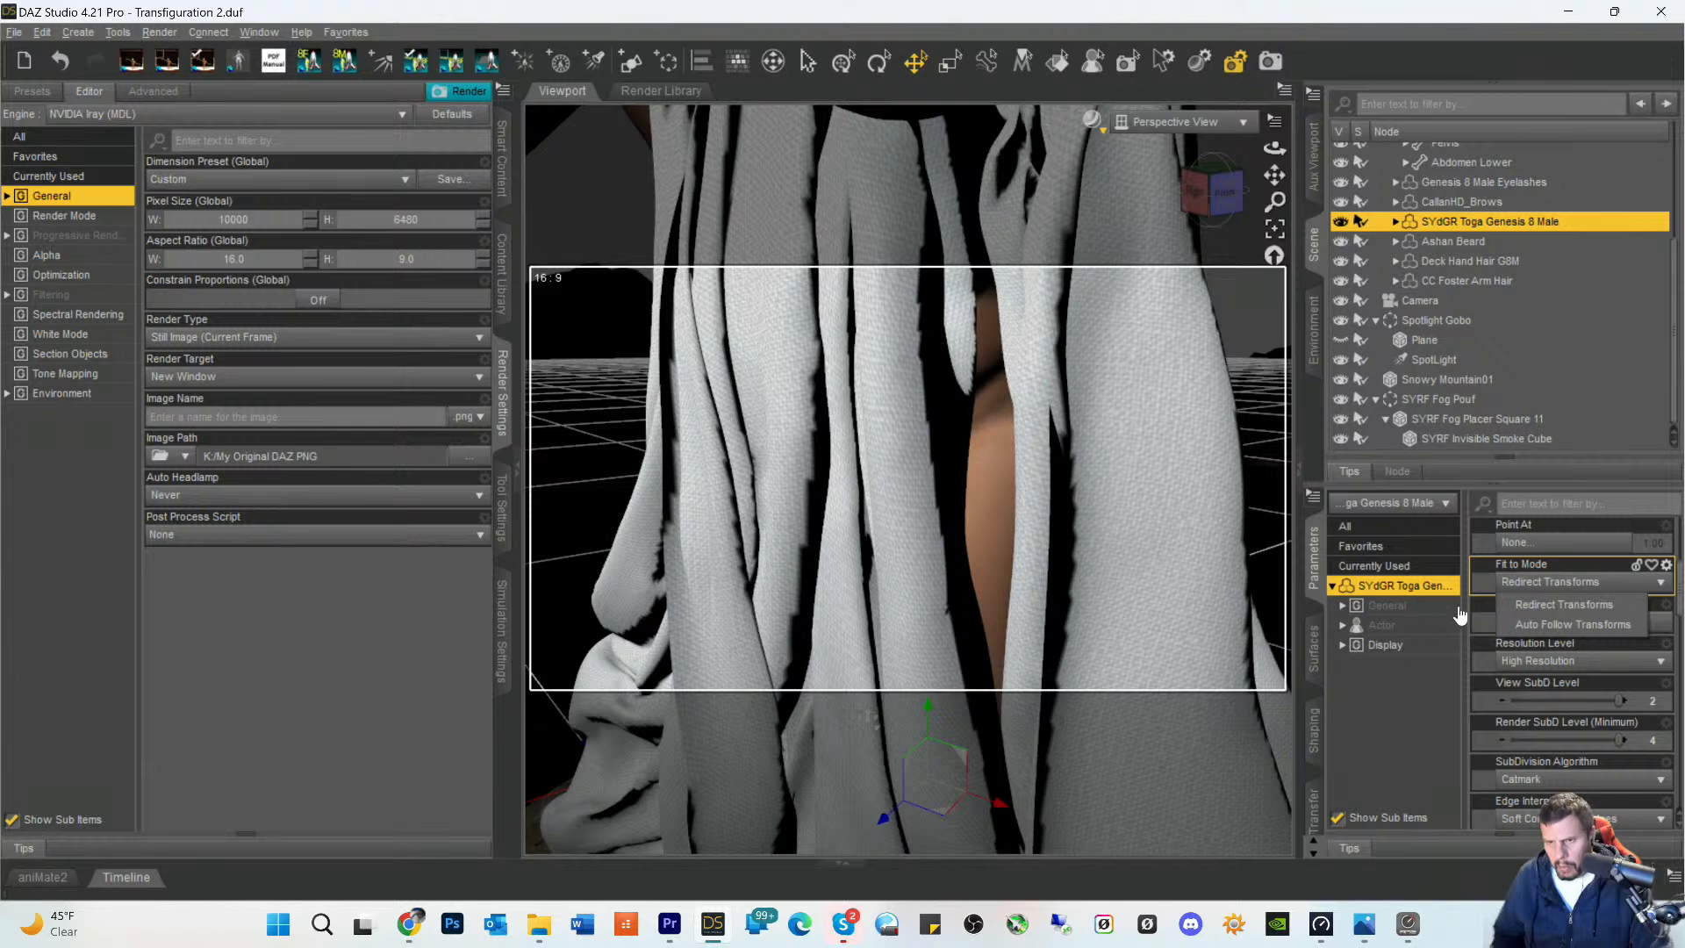
click(1412, 713)
click(1341, 674)
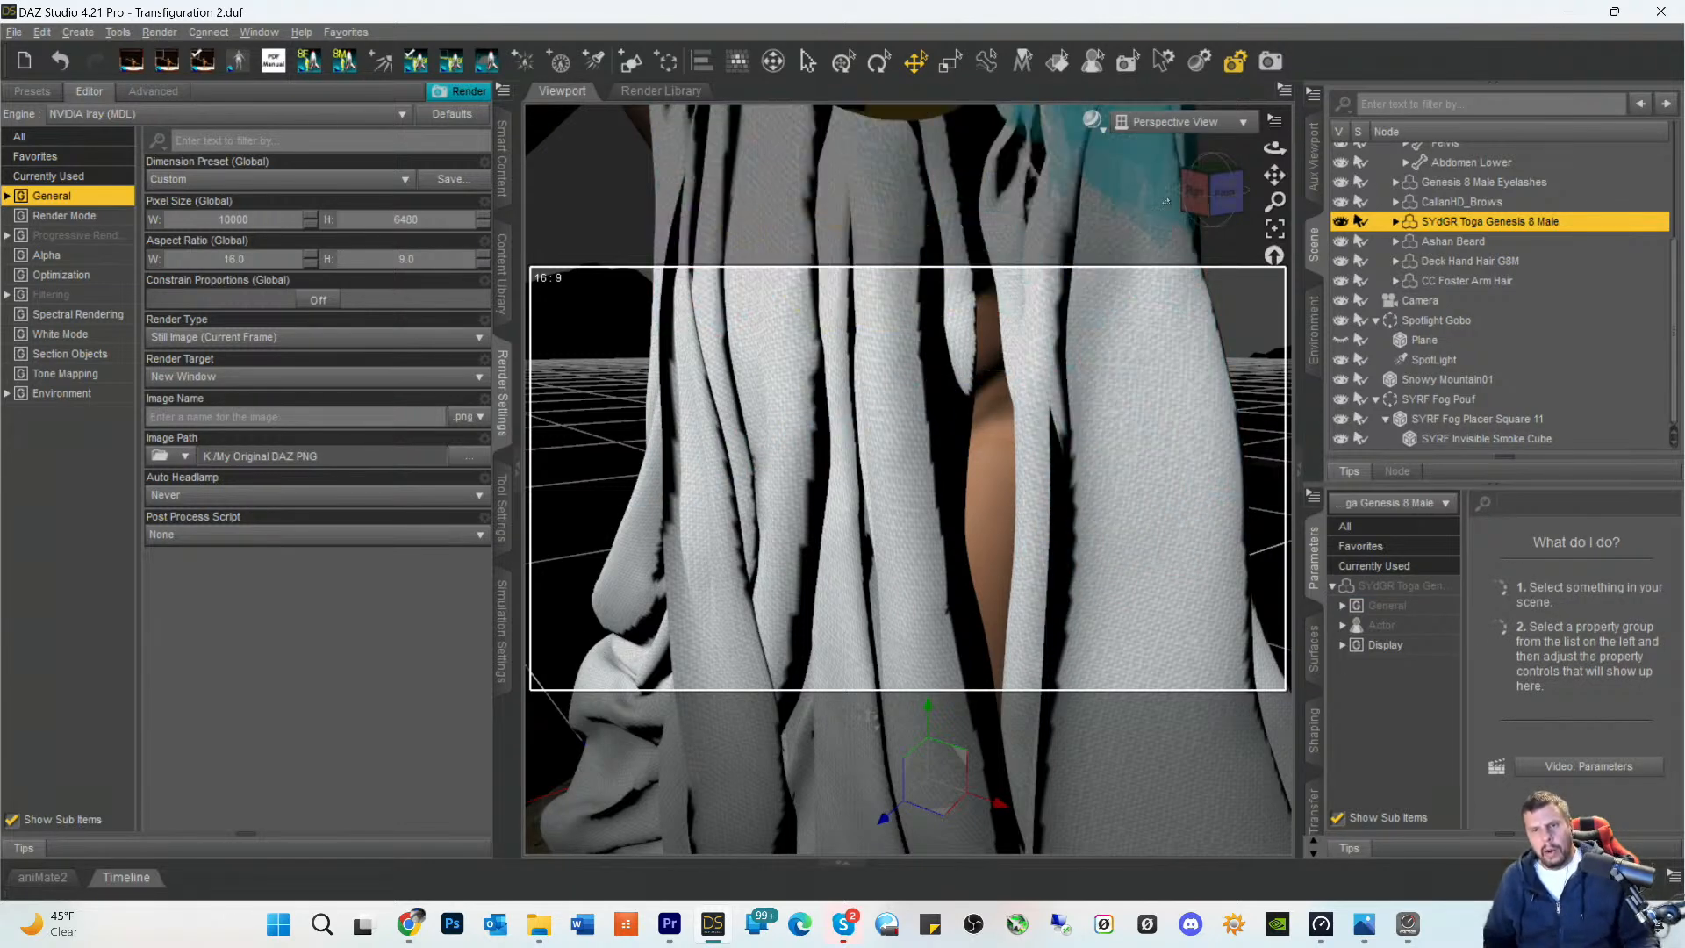
- View the scene through the Camera with the toga deselected, and save the scene
click(1200, 122)
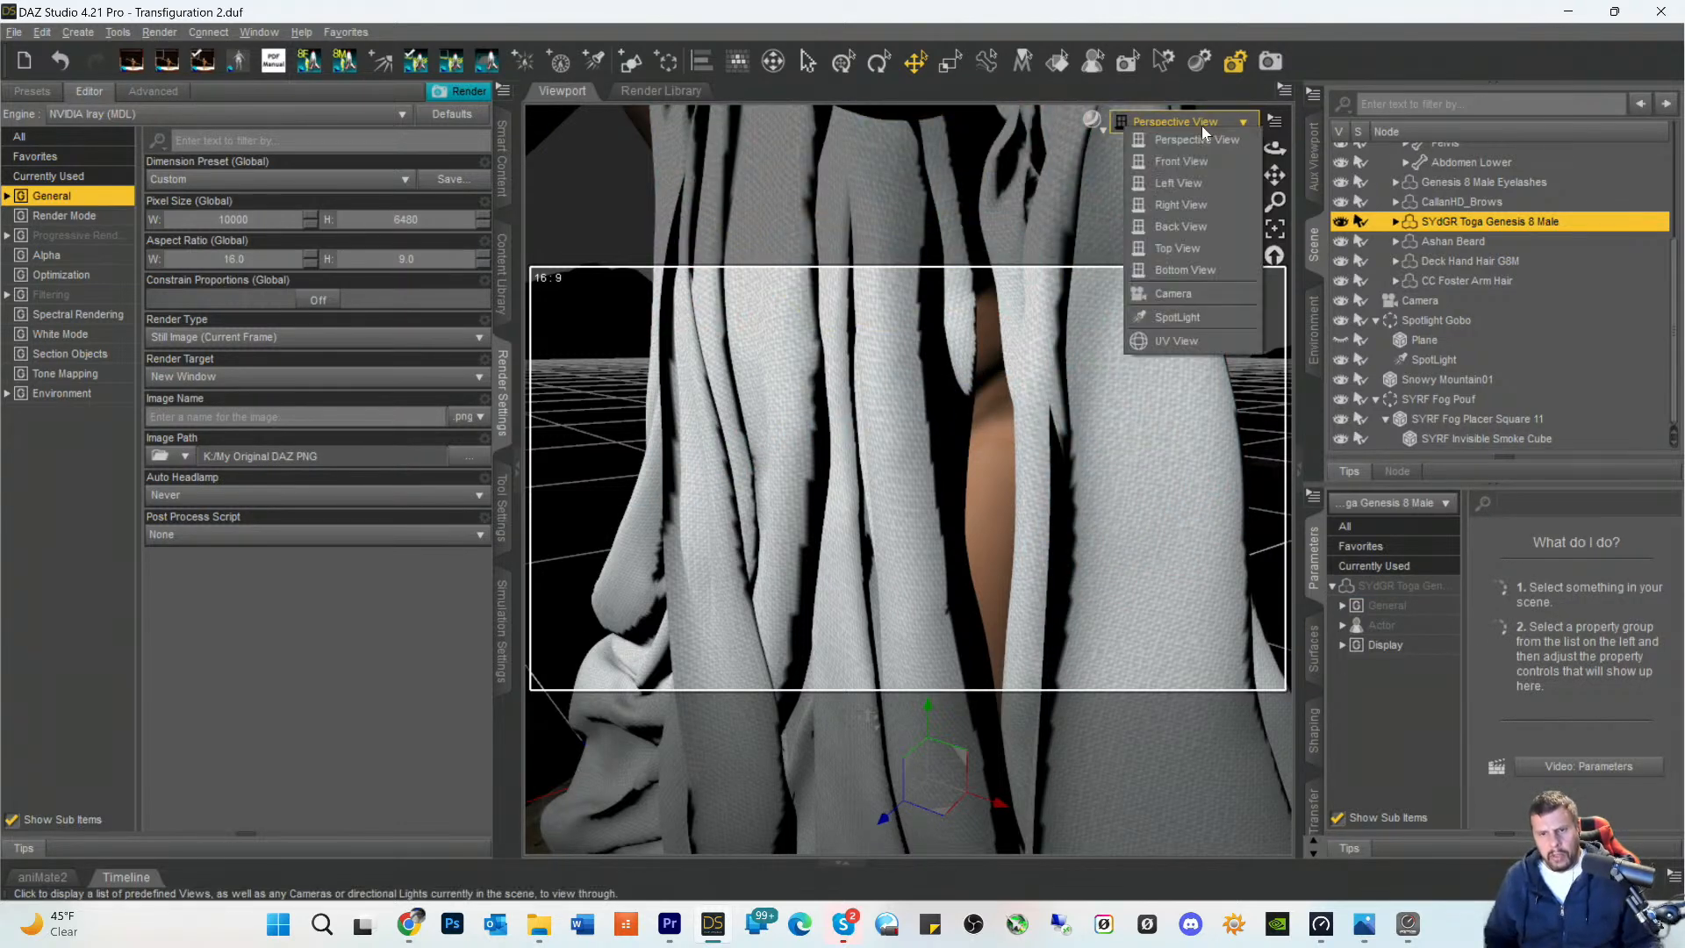
click(1174, 294)
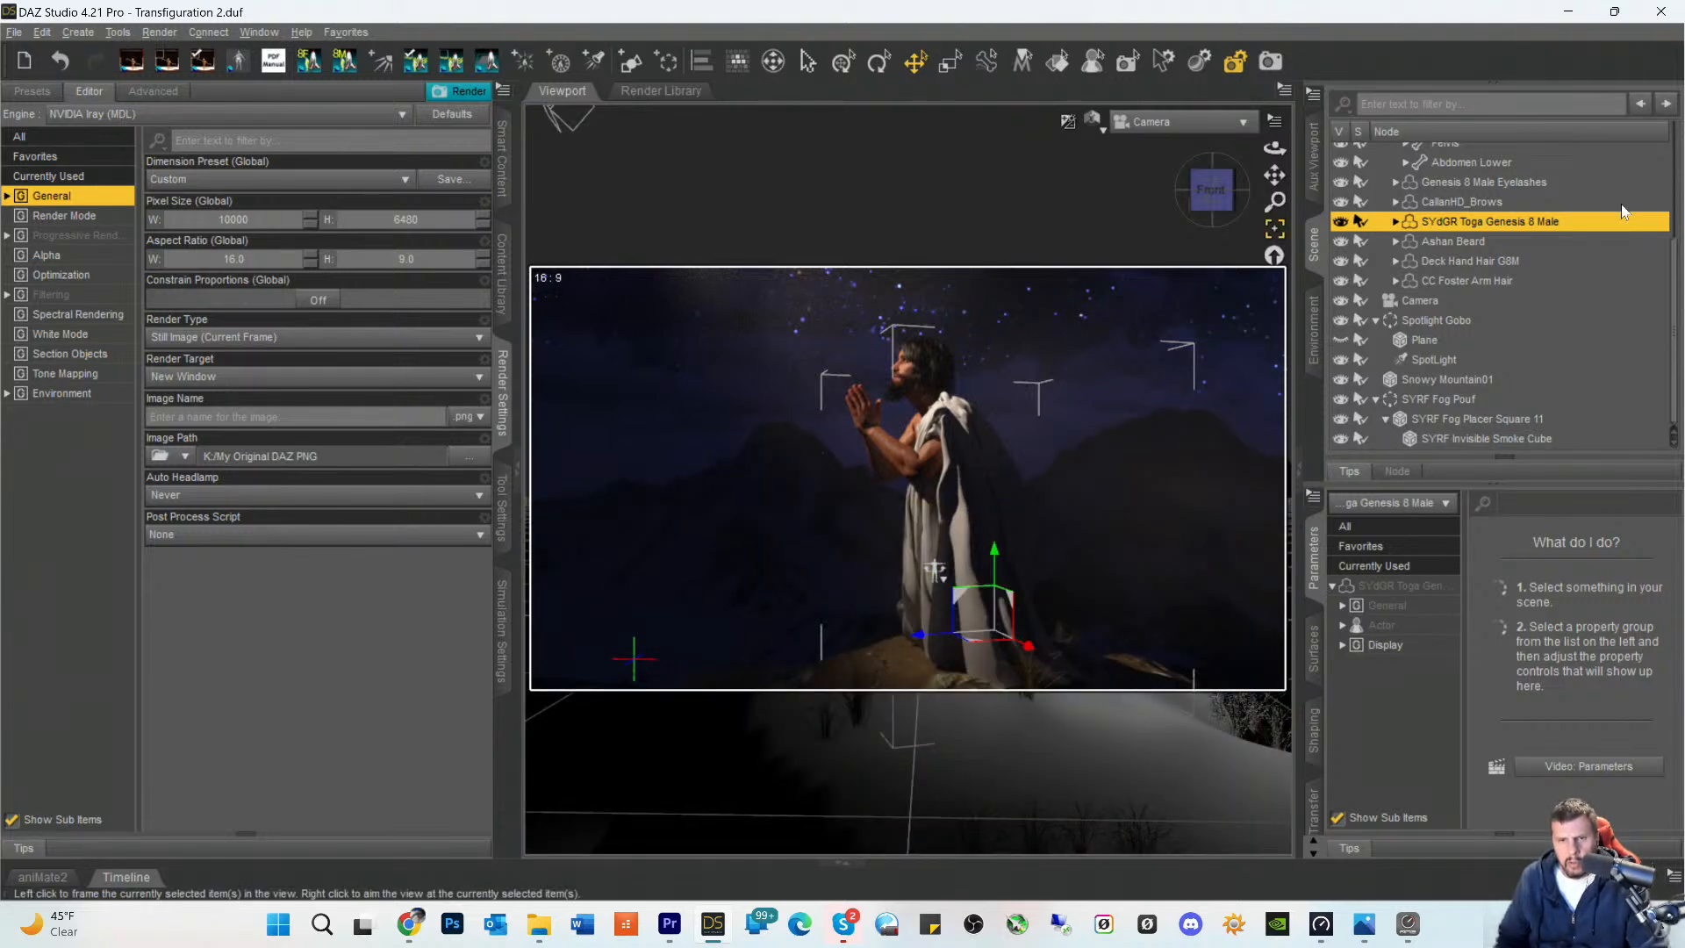
click(1064, 205)
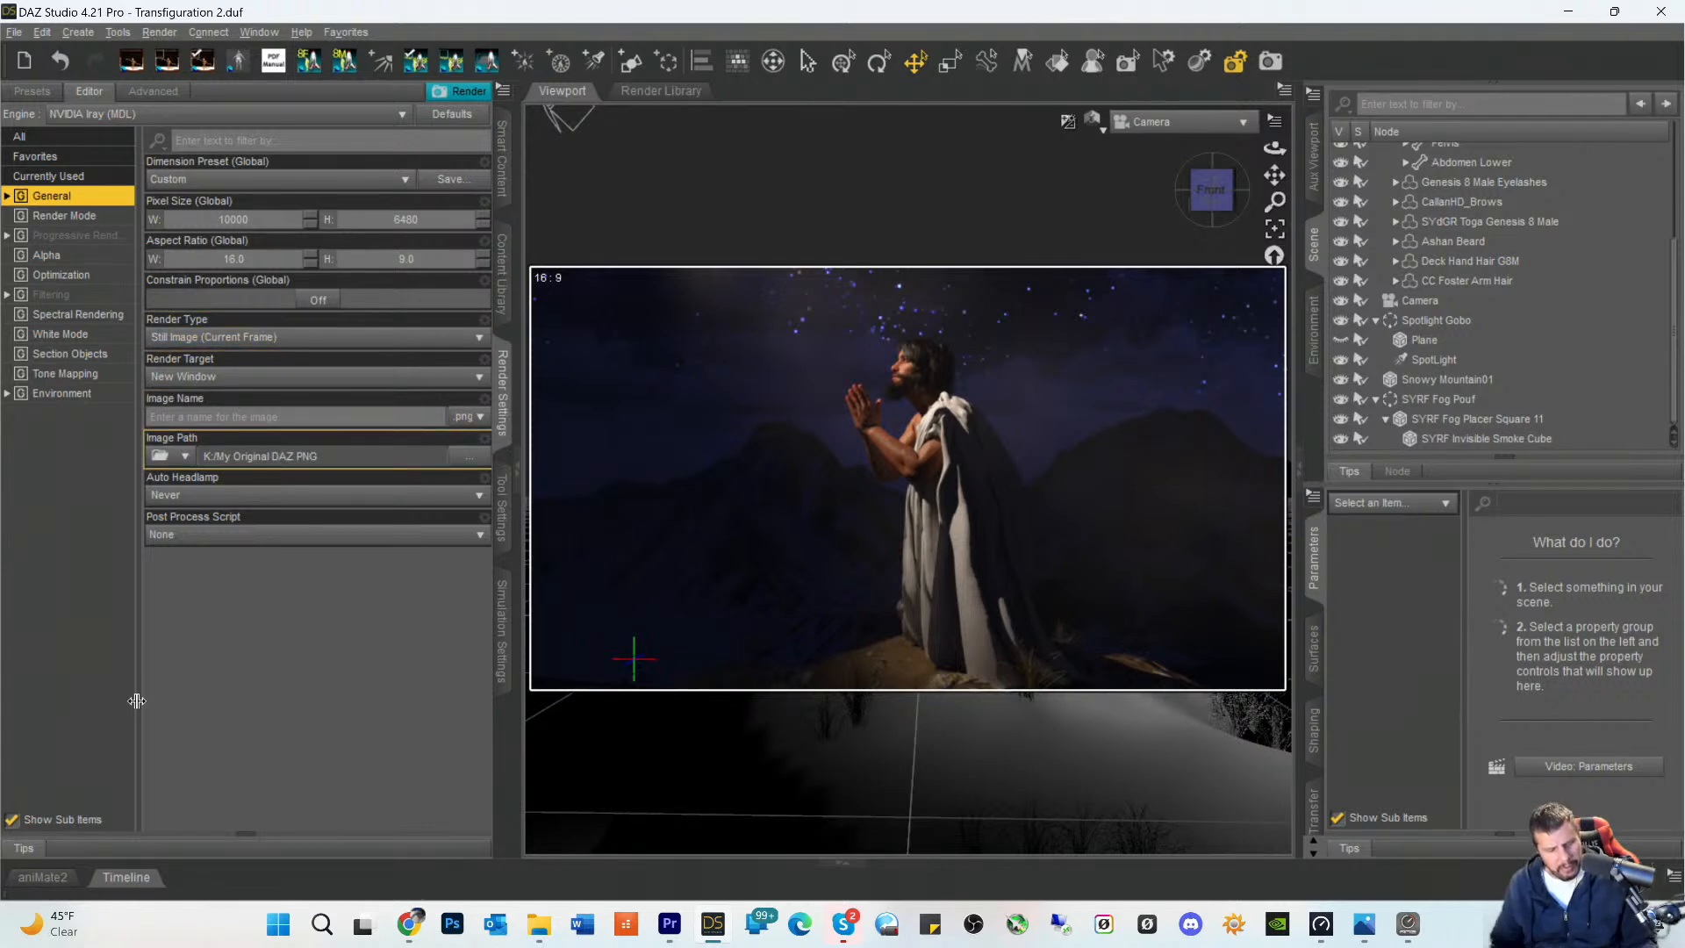
key(ctrl+s)
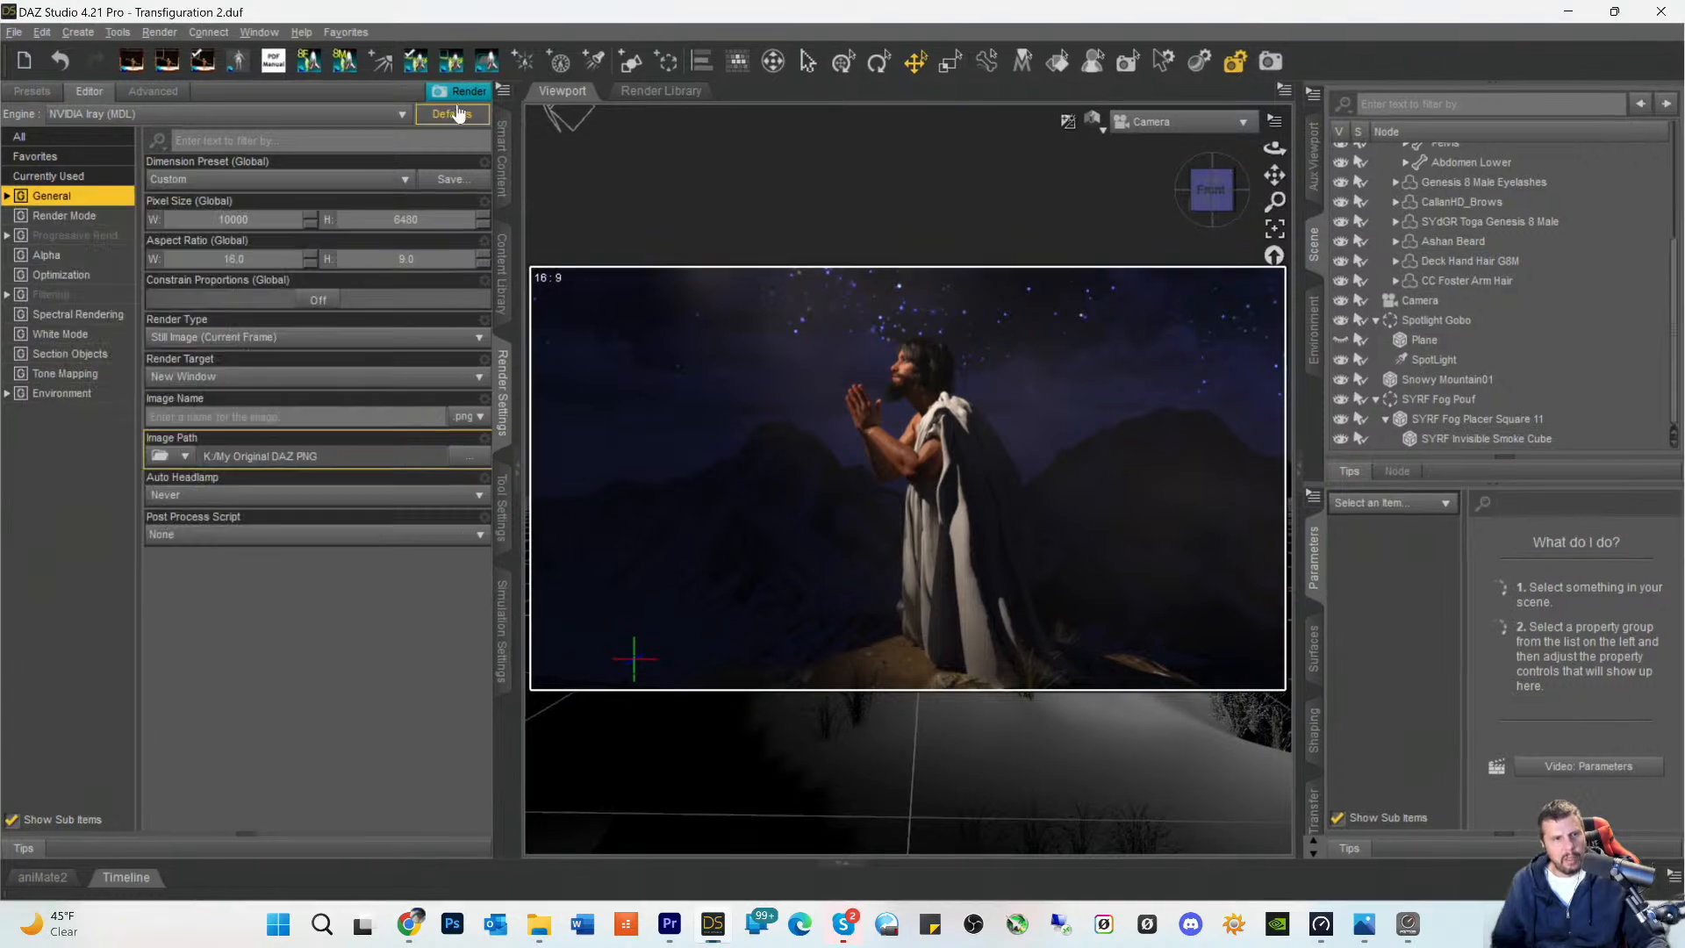
- Show the timeline, clear the existing dForce simulation and start a new one
click(501, 654)
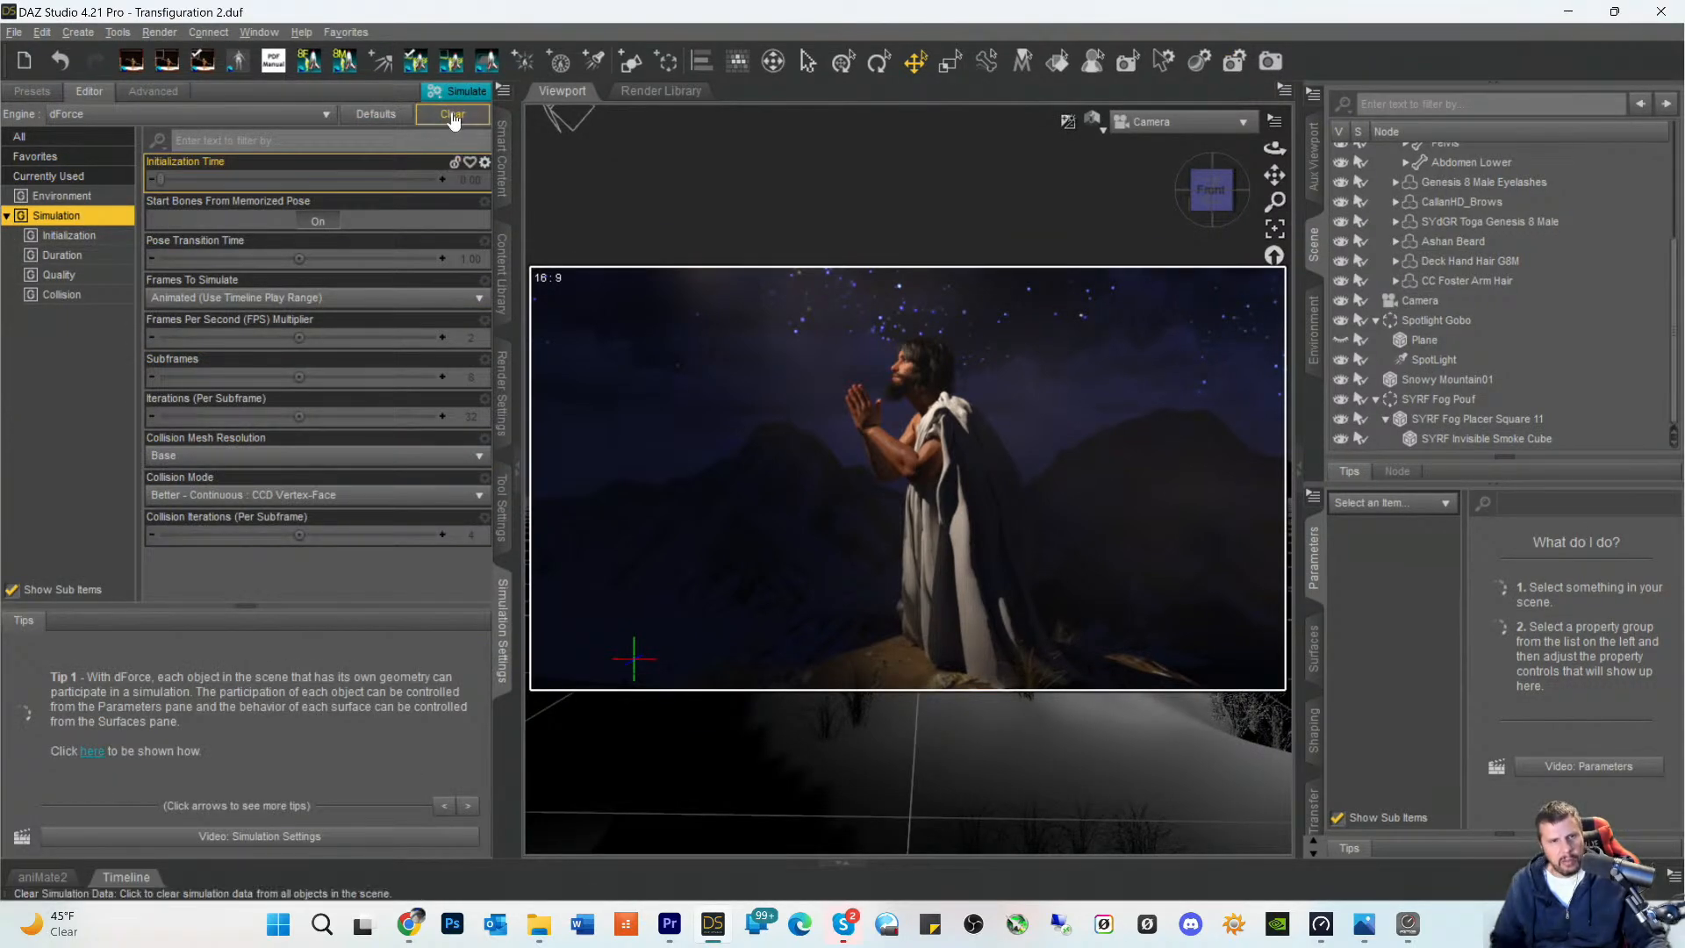
click(127, 877)
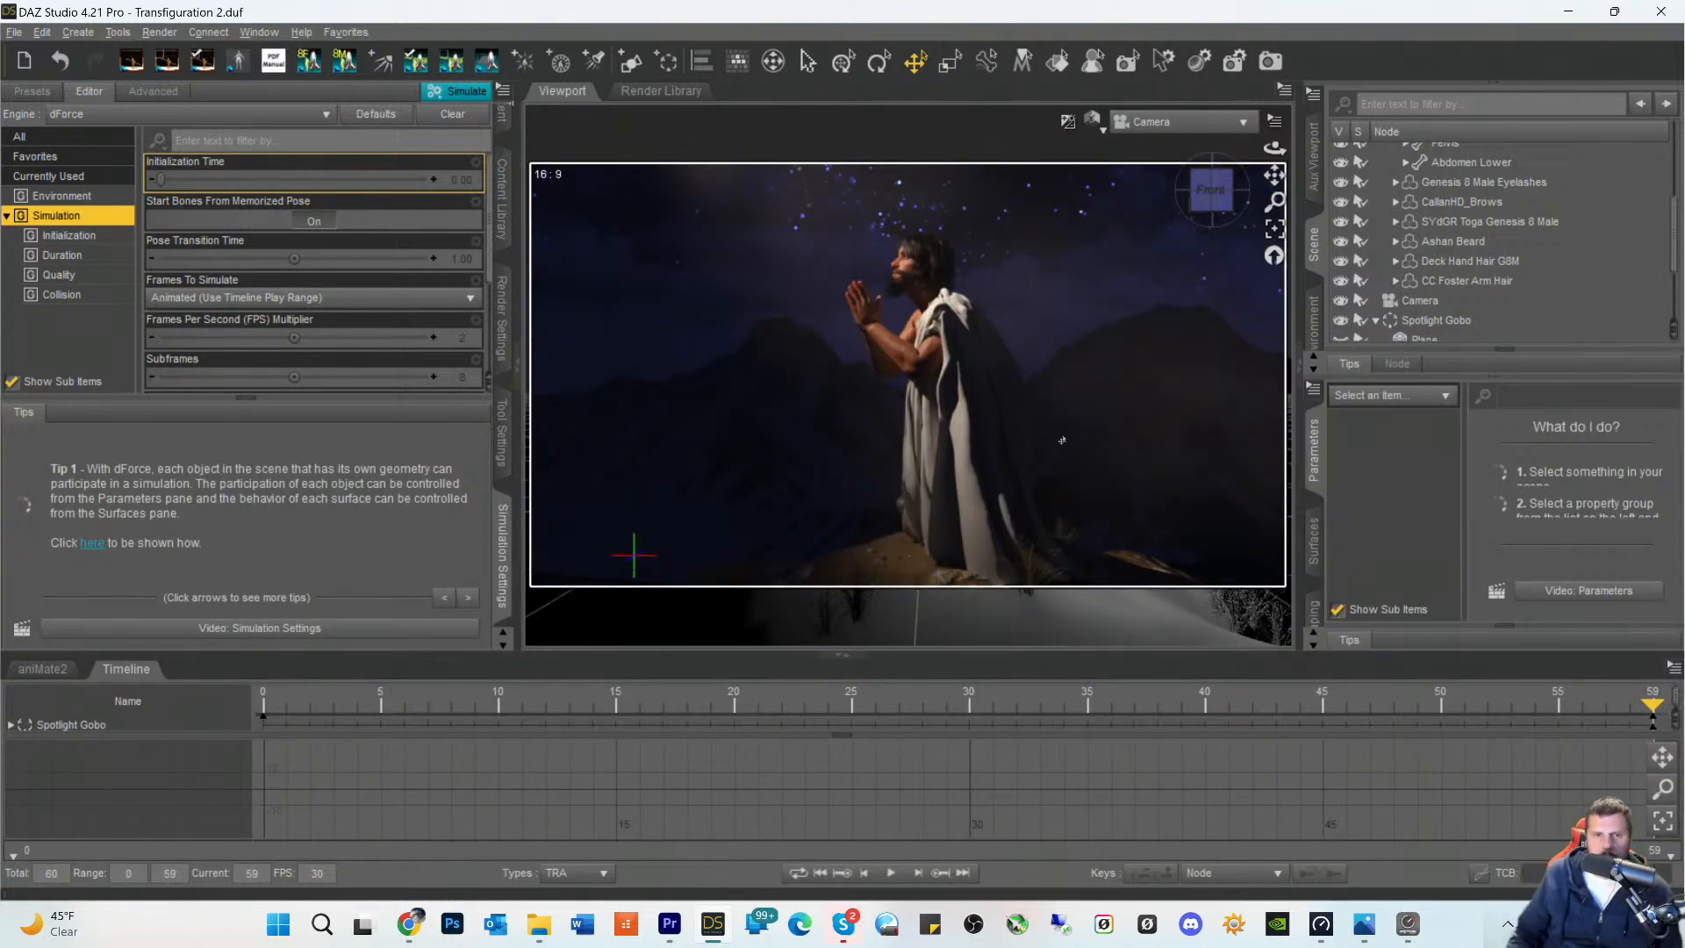
click(451, 115)
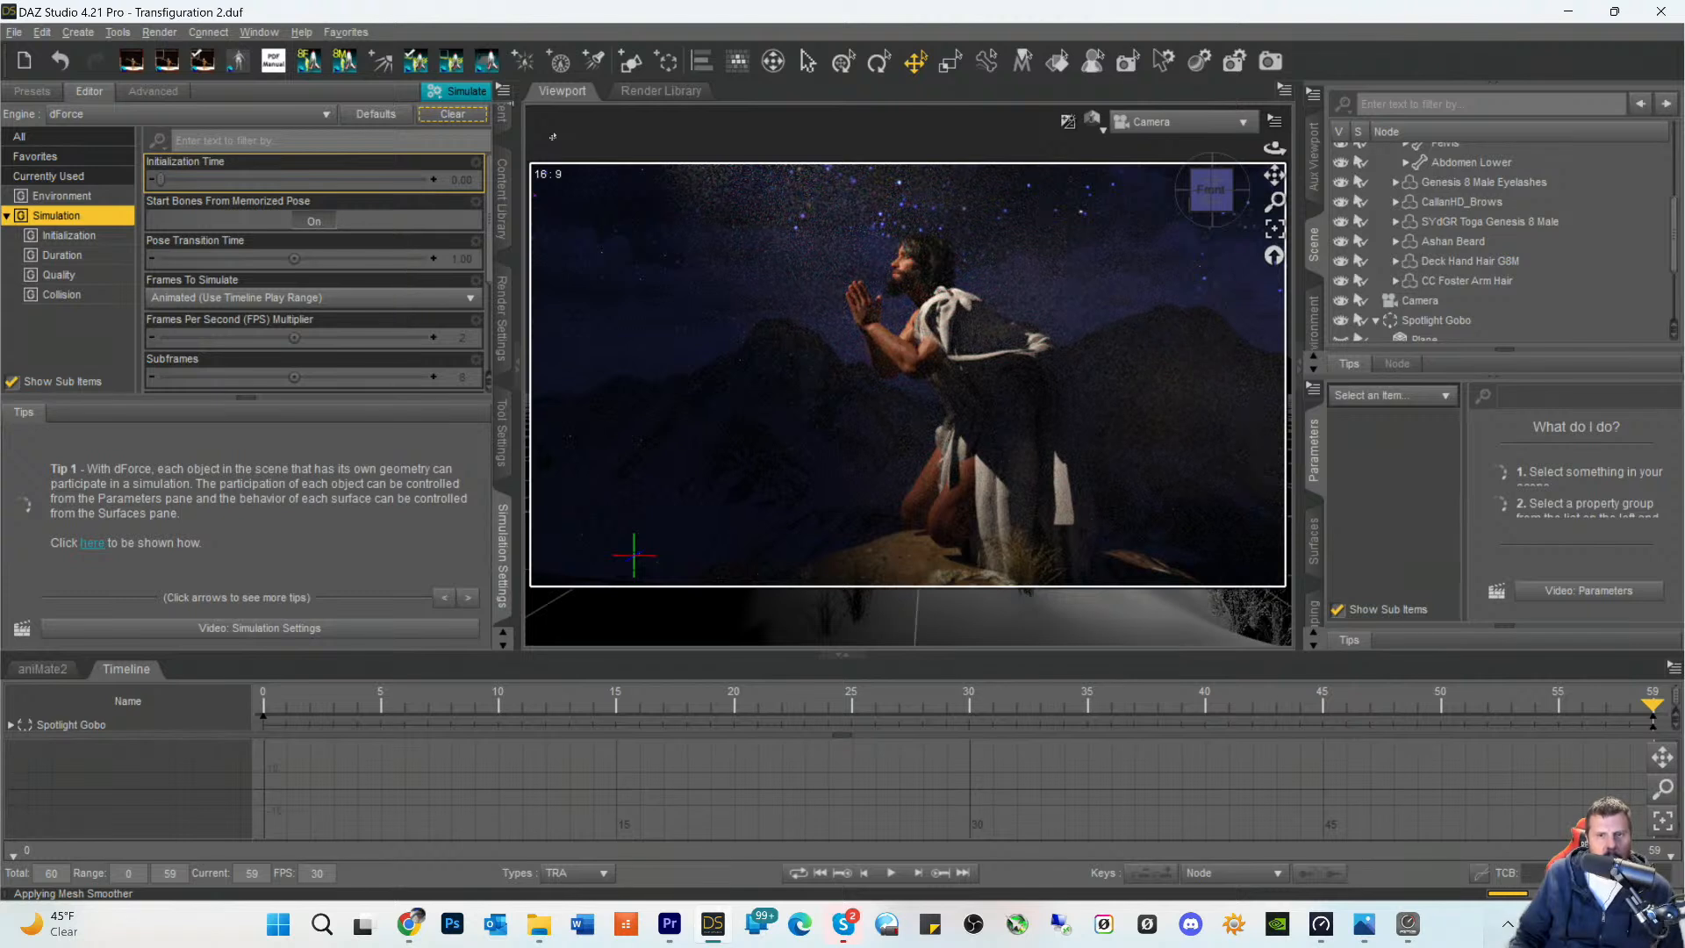
click(468, 94)
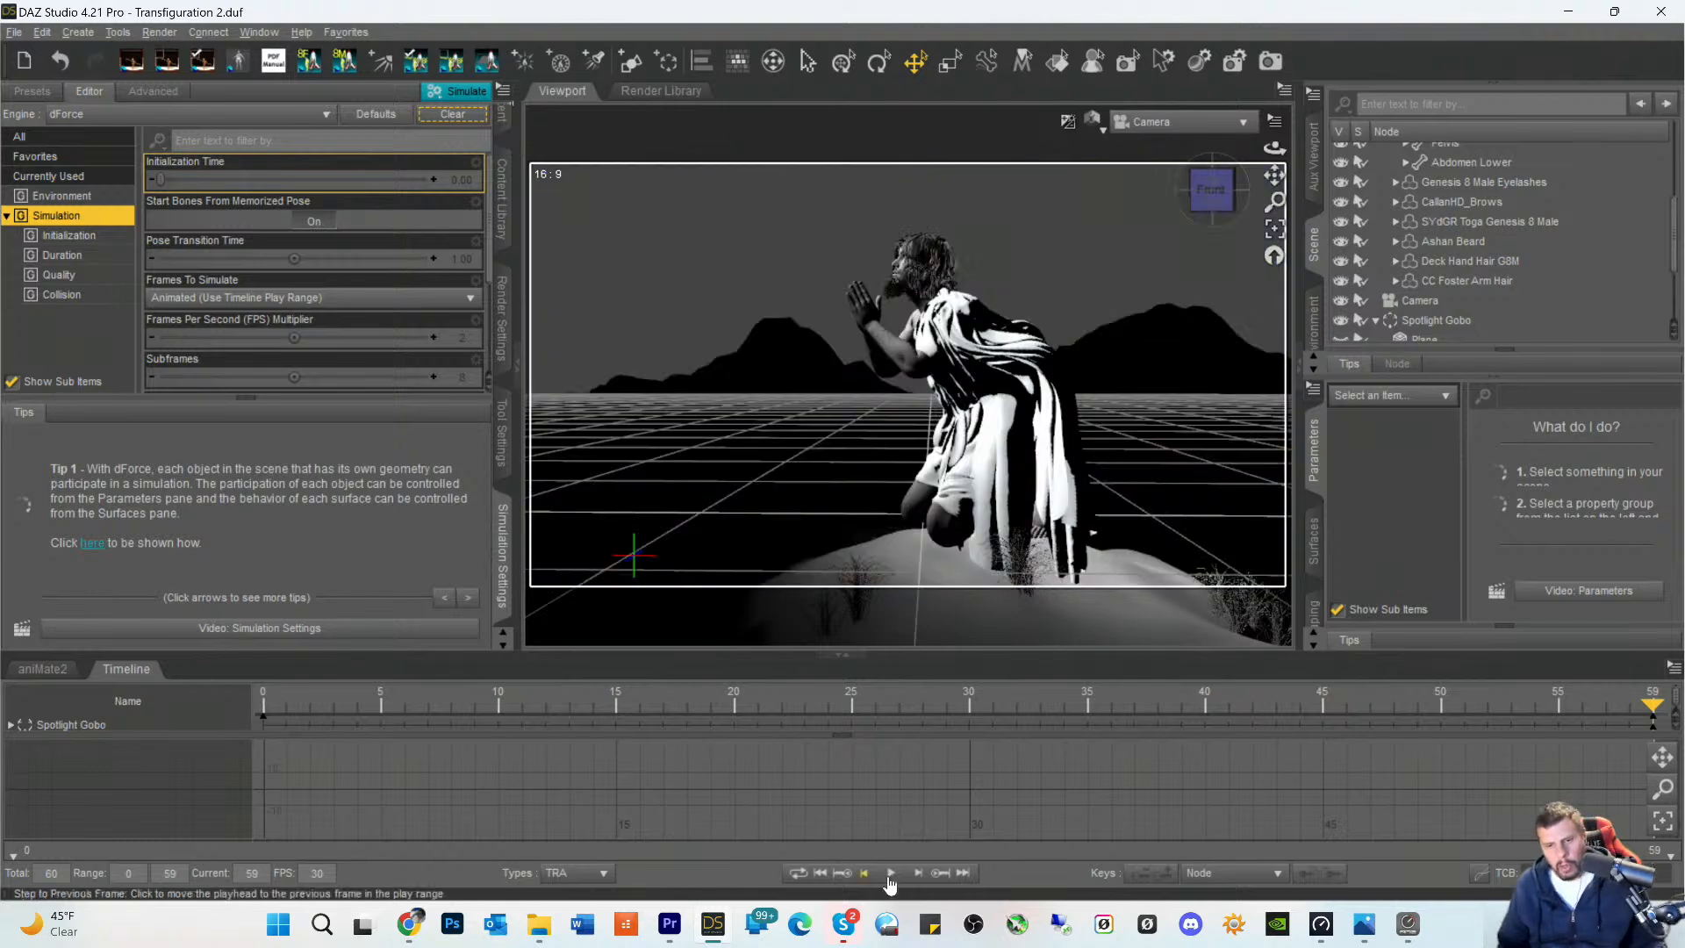
- Return the timeline playhead to frame 0, the start of the simulation's play range
click(821, 873)
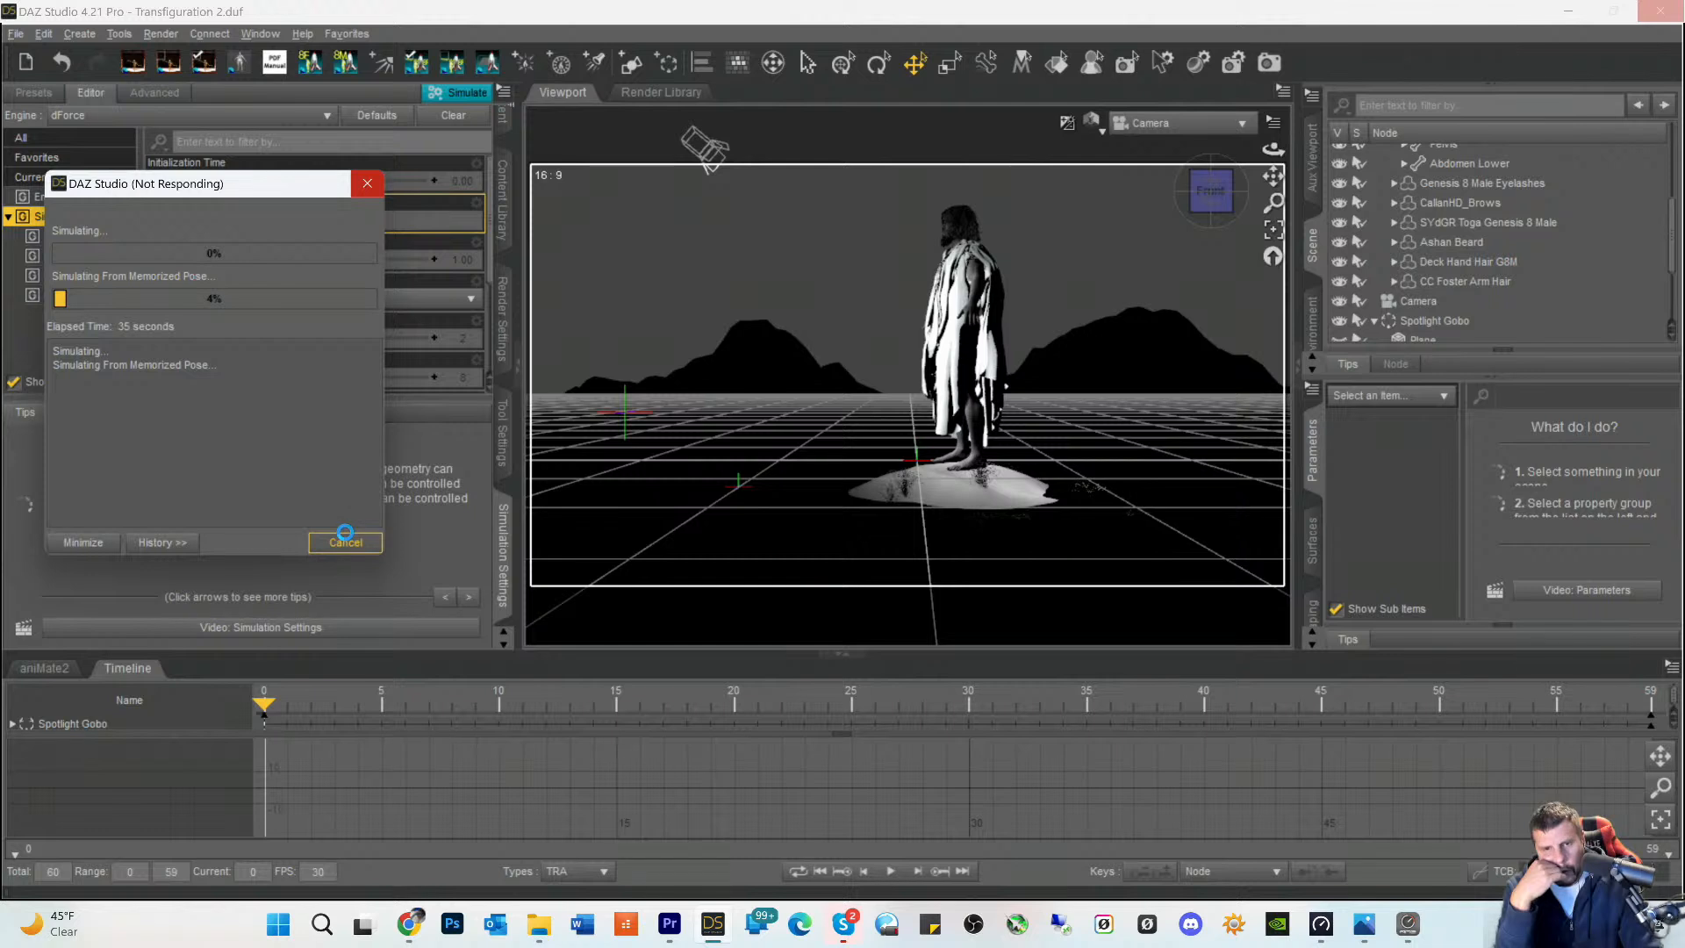
- Try to cancel the dForce simulation that is running from the memorized pose
click(347, 539)
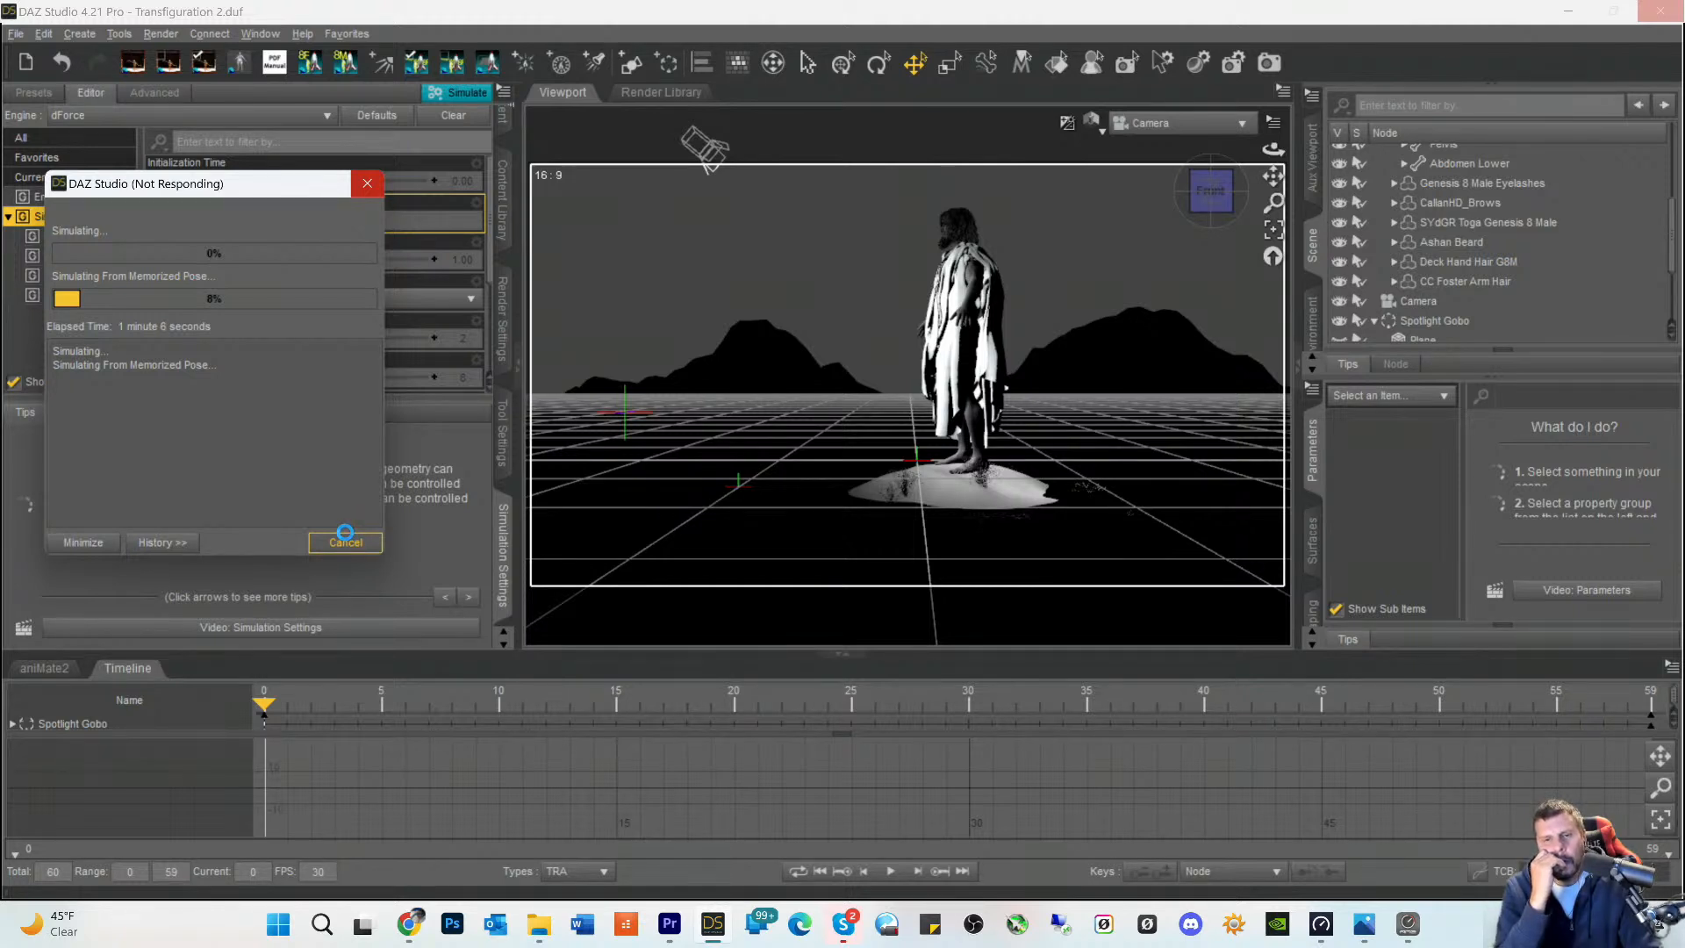
click(345, 537)
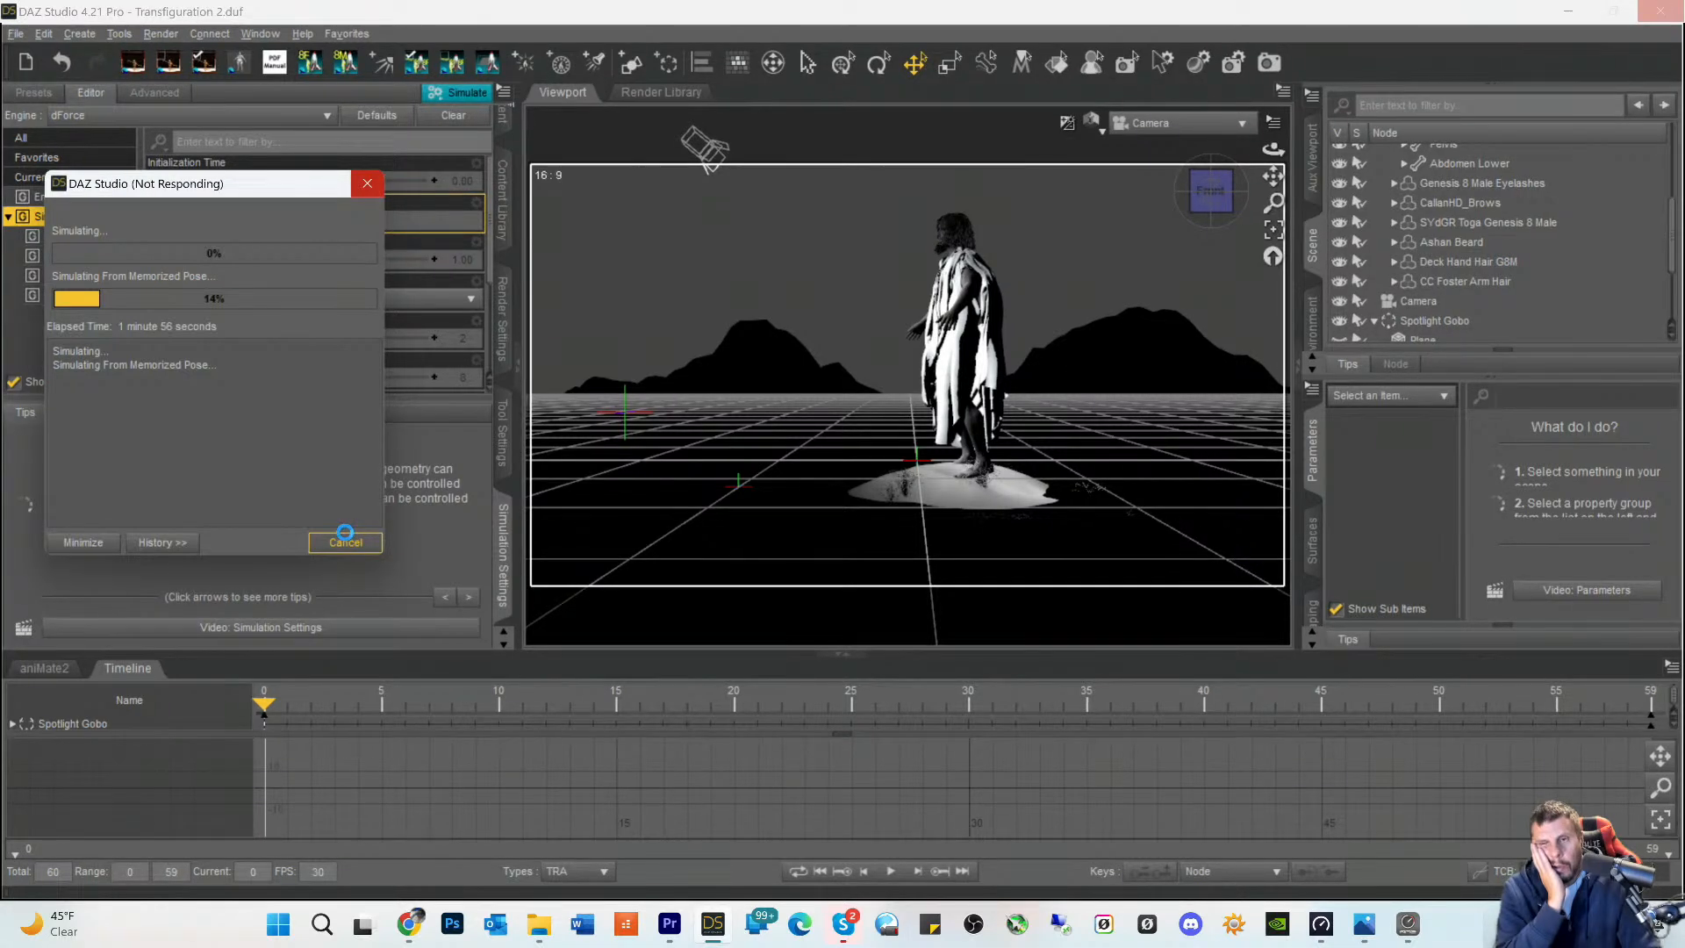
click(345, 538)
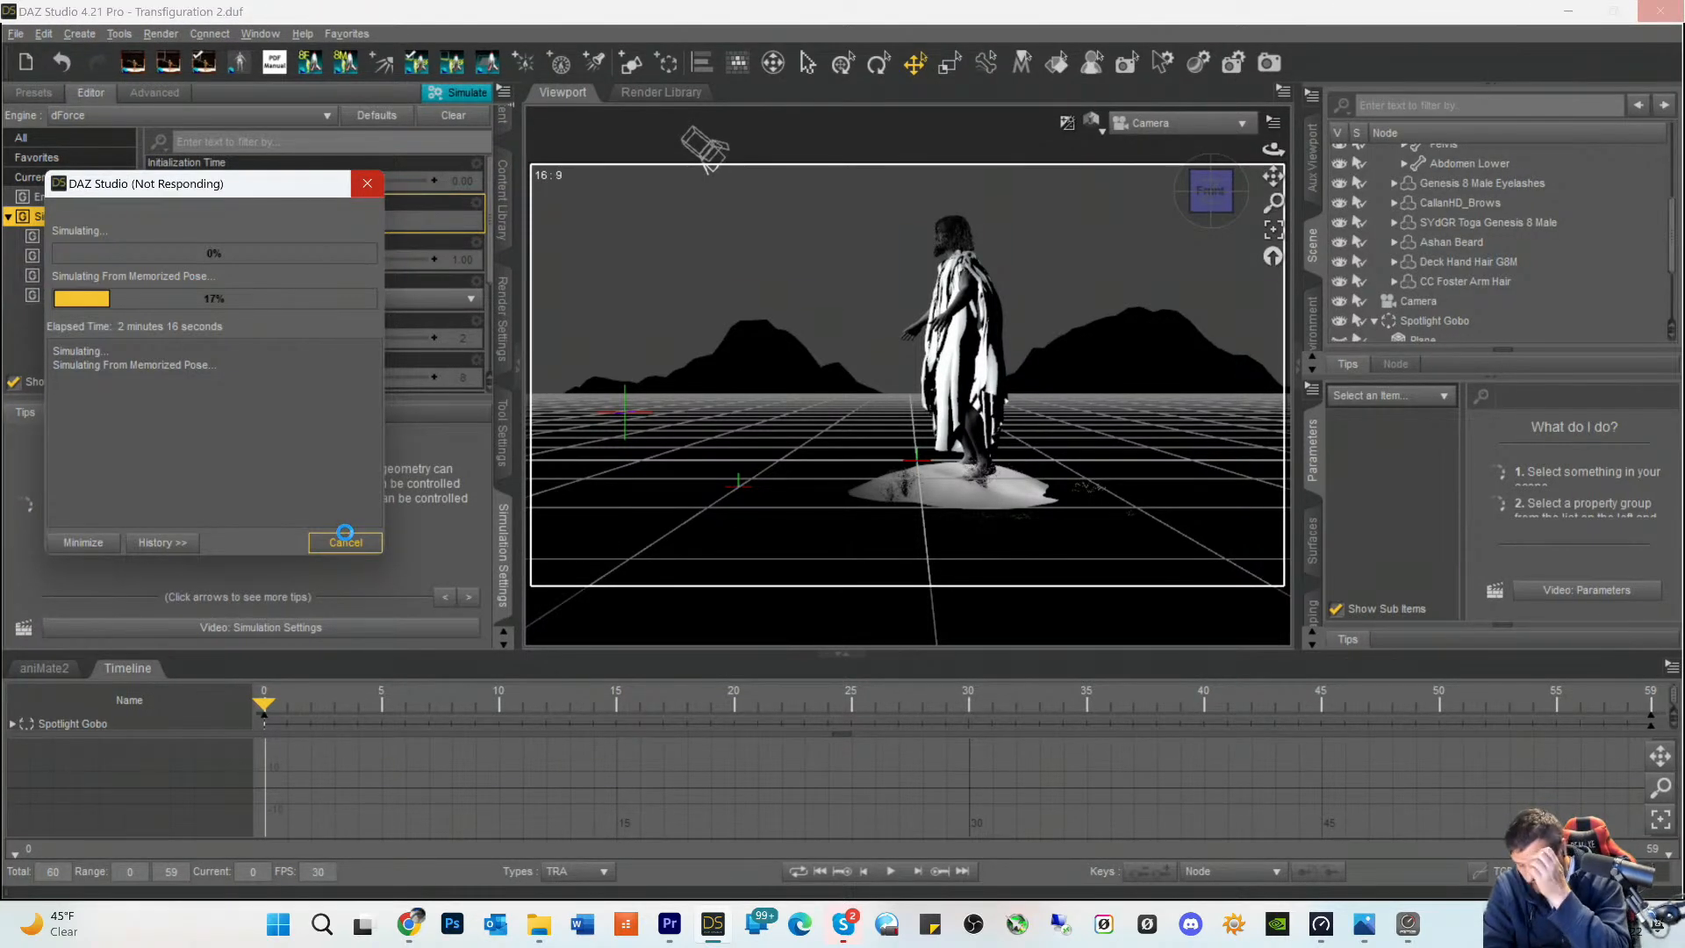
click(347, 540)
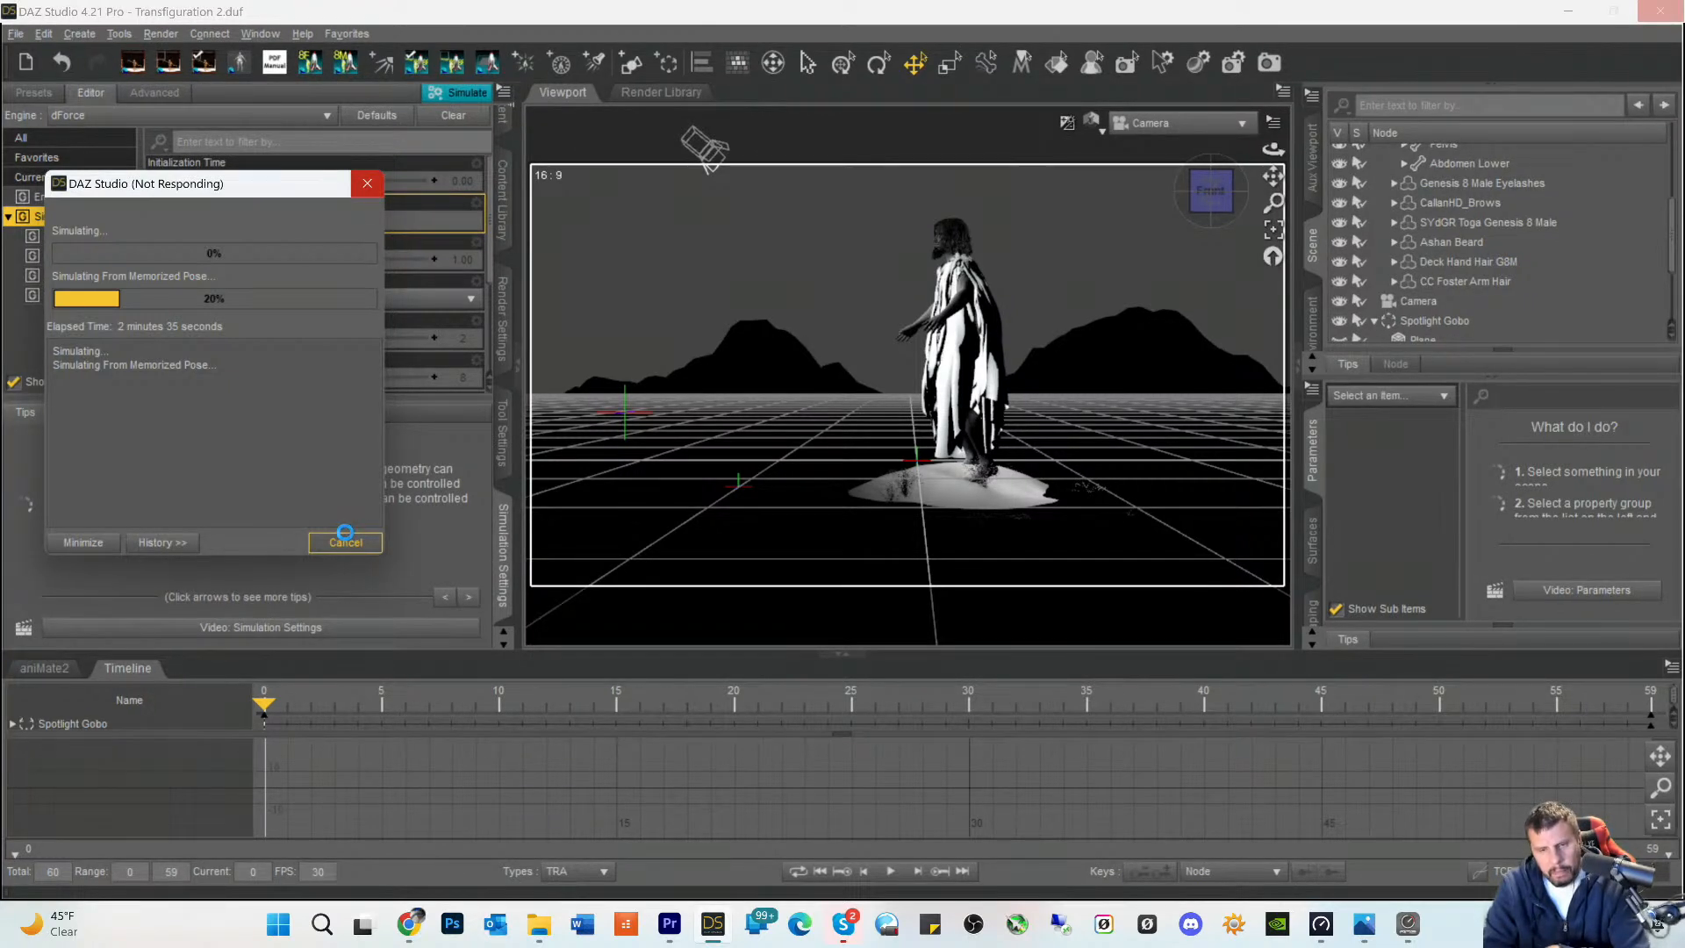
click(346, 540)
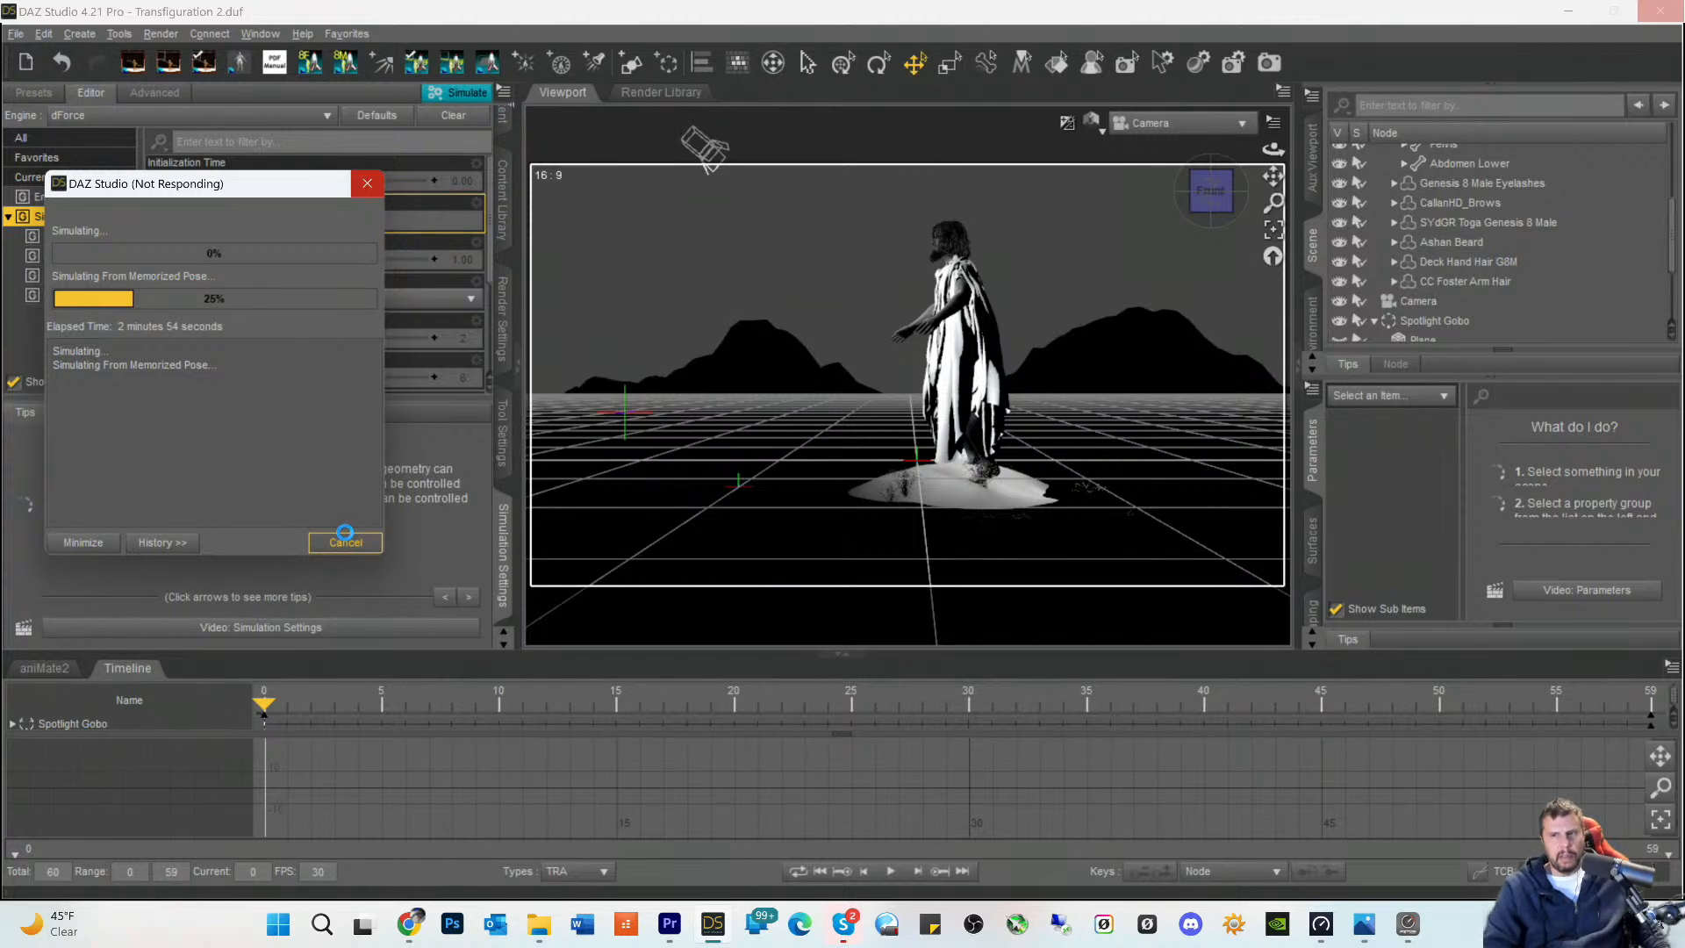
click(346, 539)
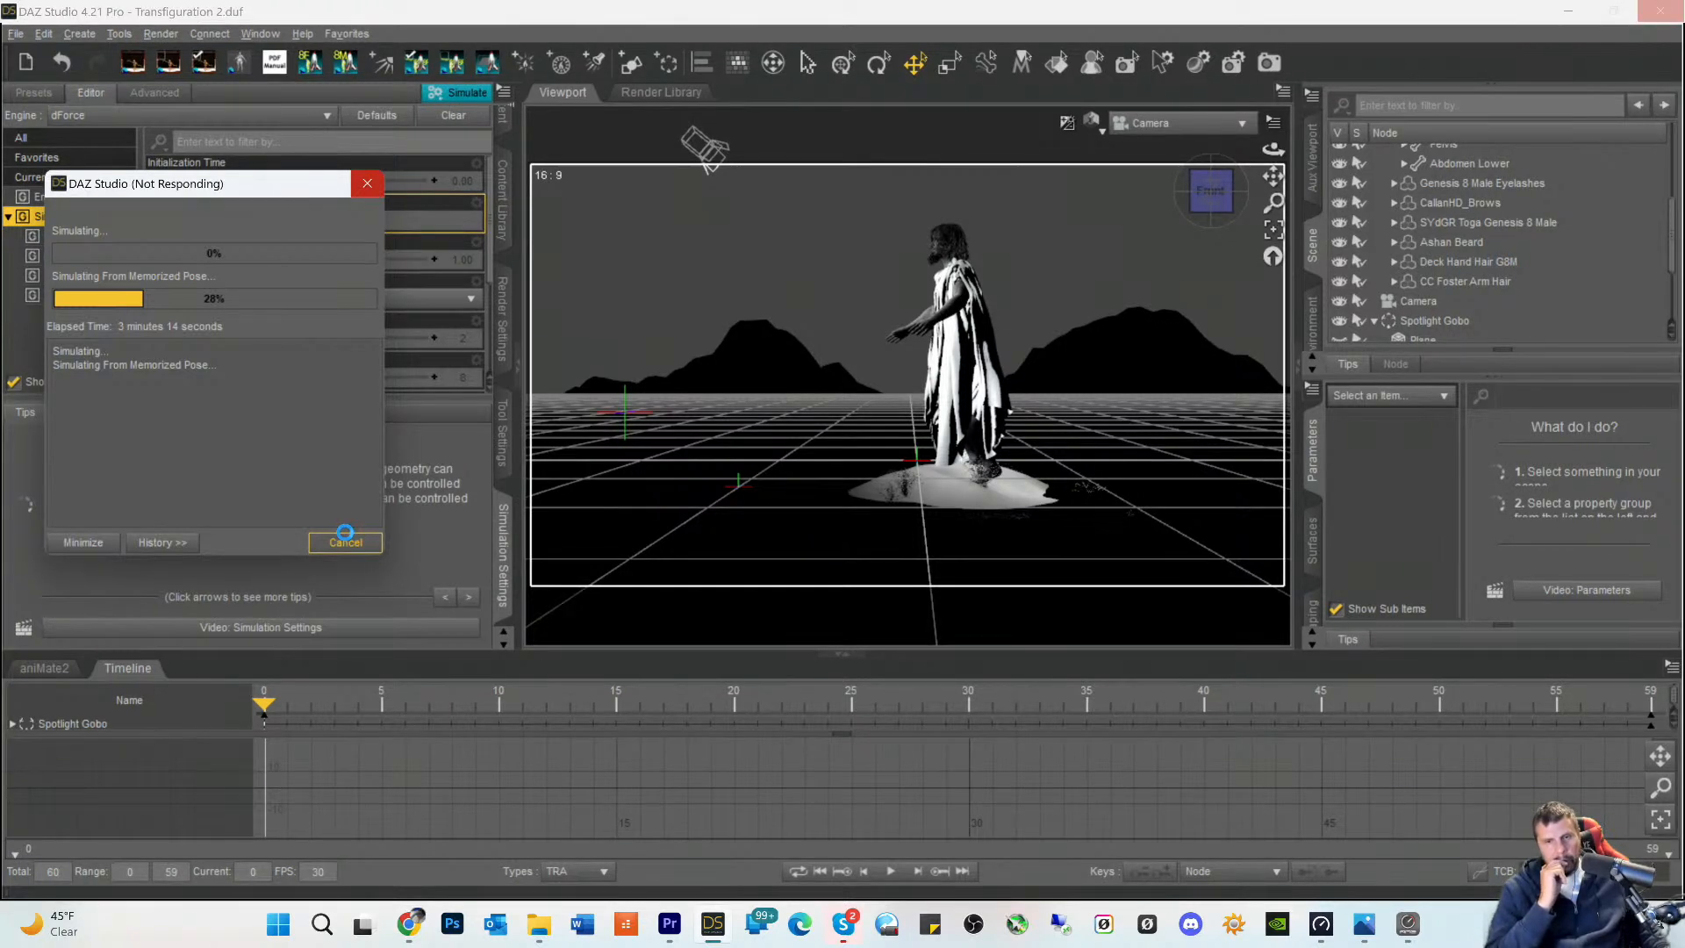
click(345, 540)
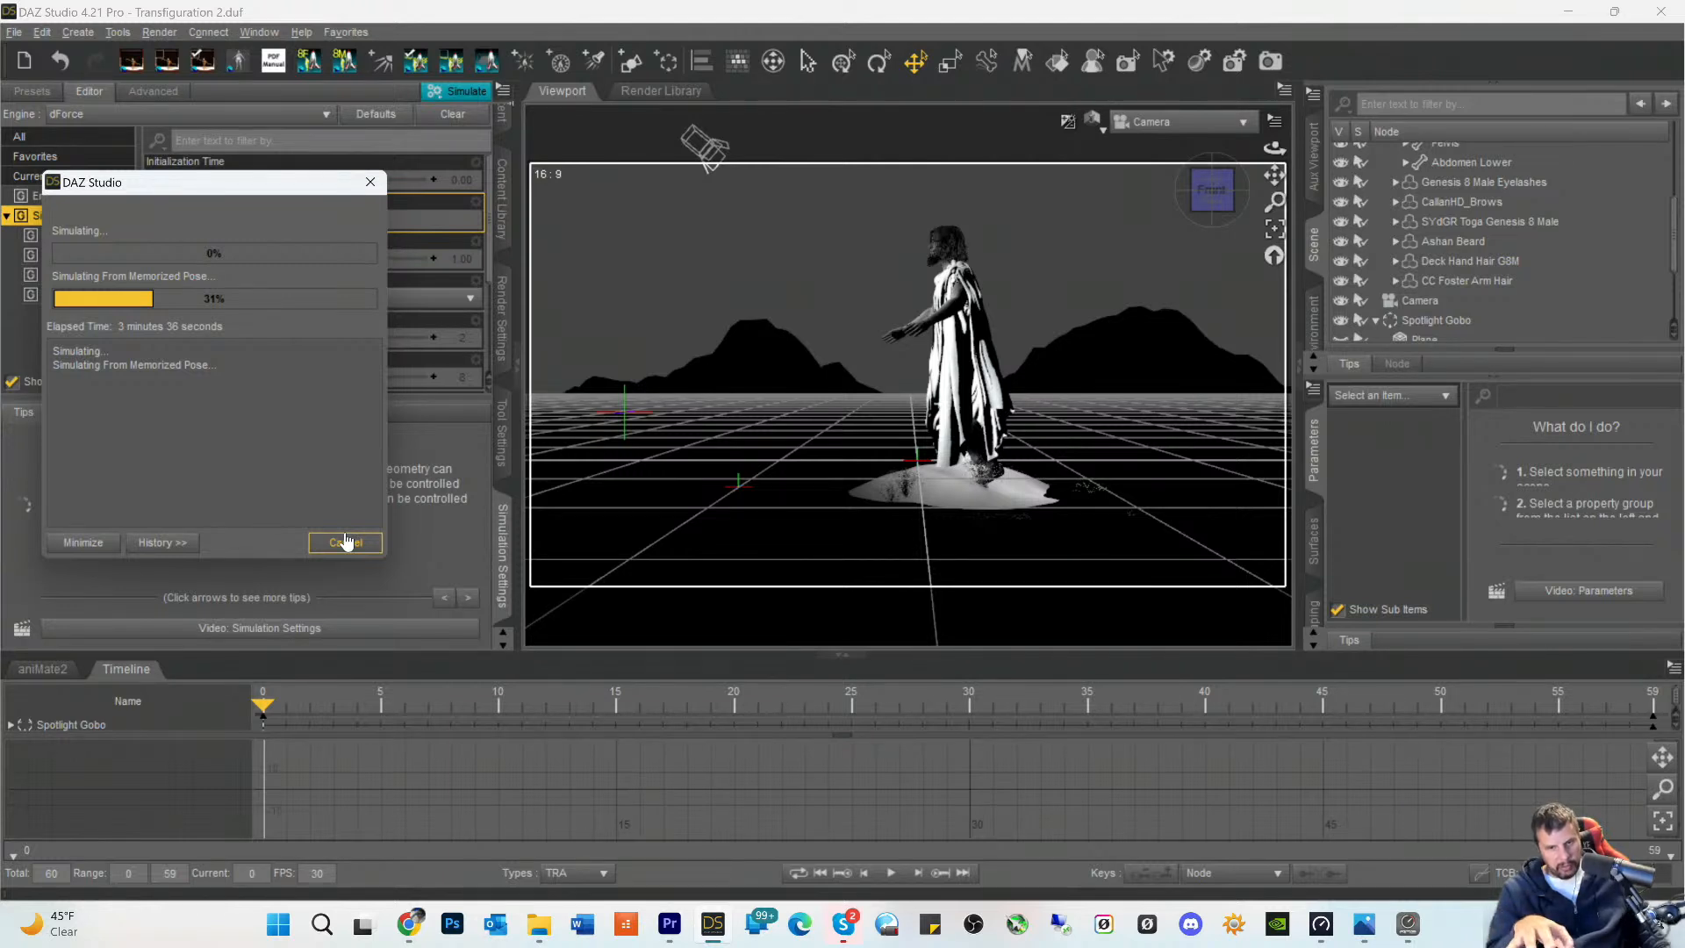
click(345, 541)
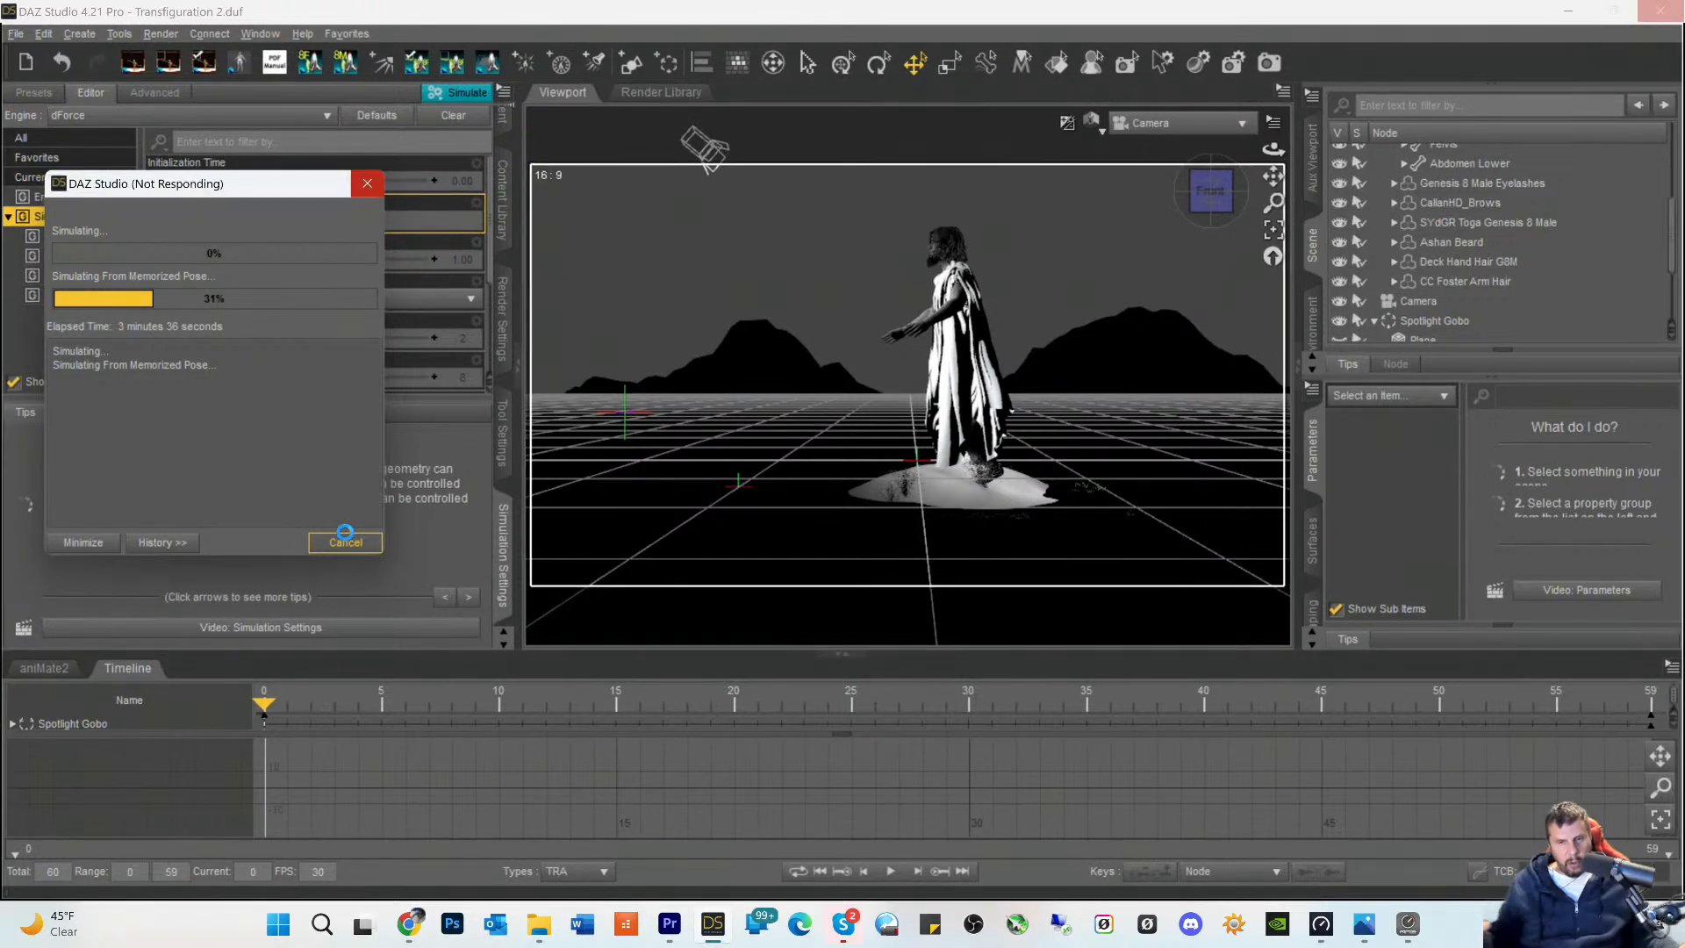
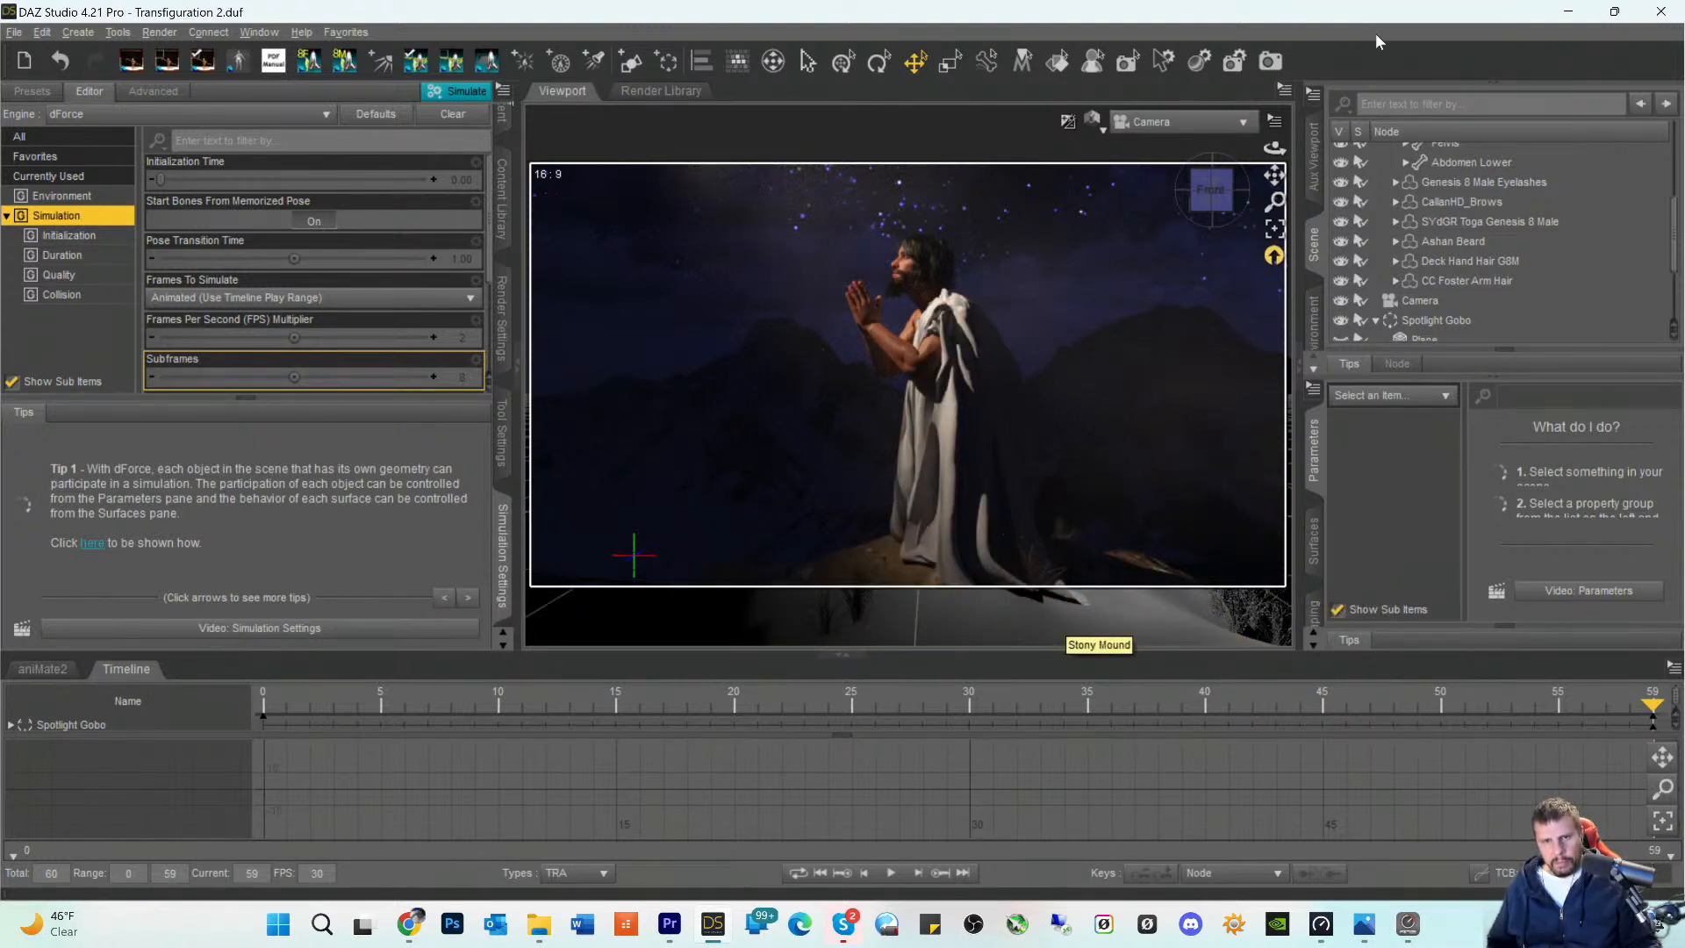
- Save the scene and hide the Grass on the Stony Mound, then select its Grass Instances group
key(ctrl+s)
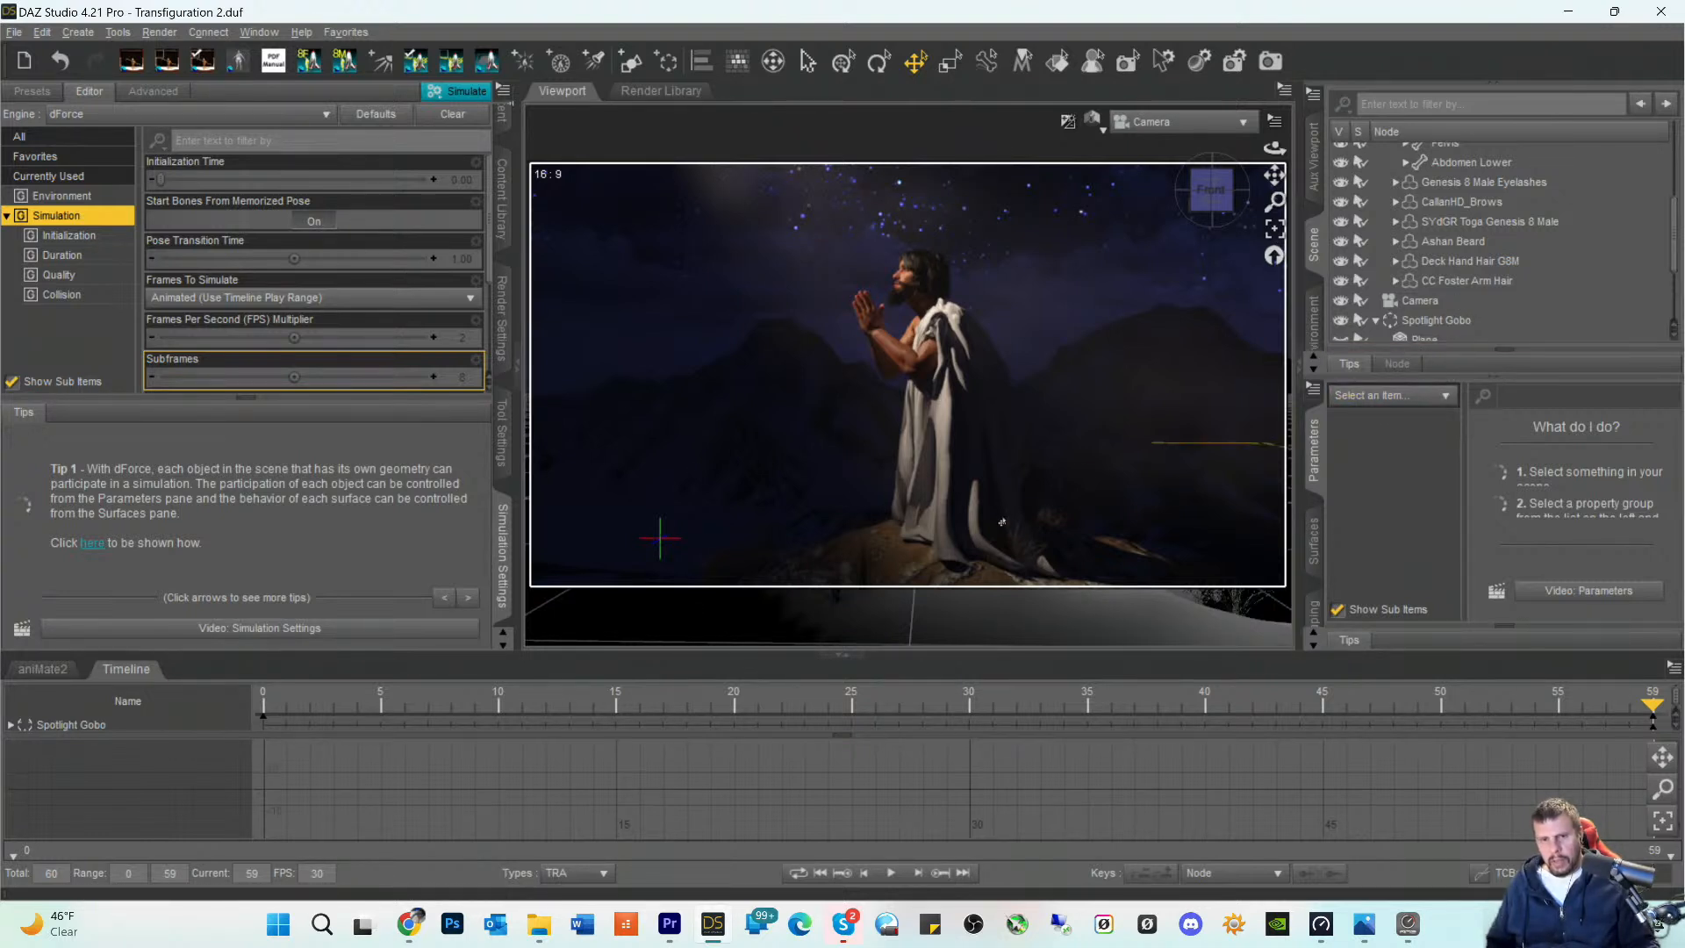
click(926, 573)
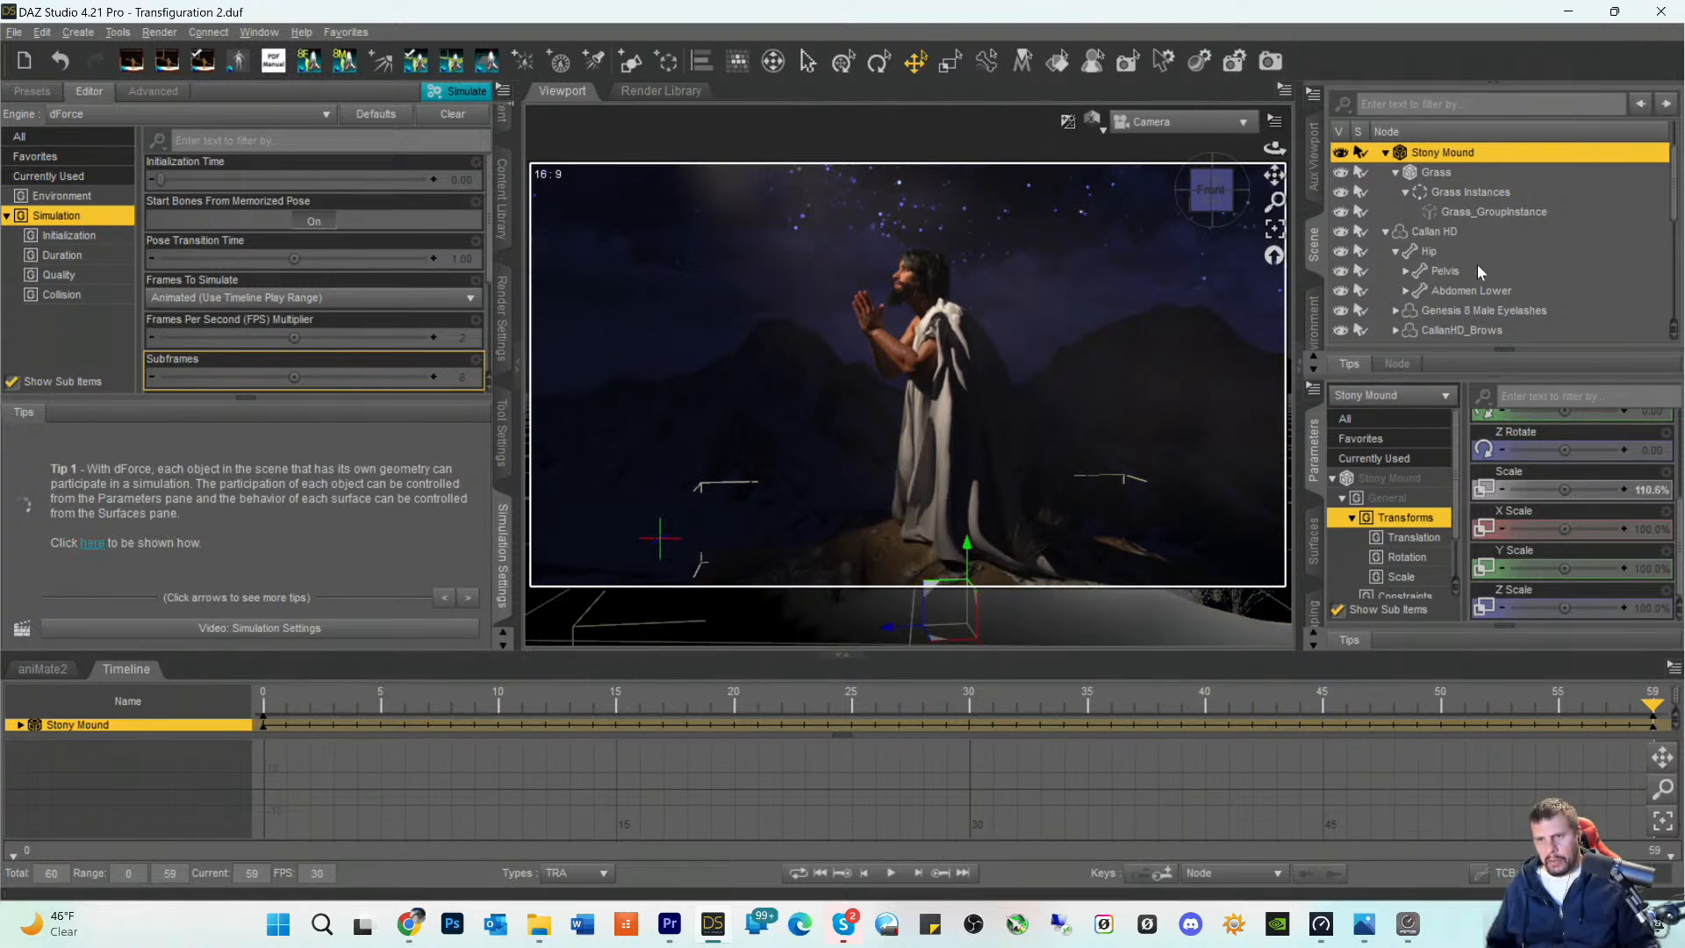
click(1419, 171)
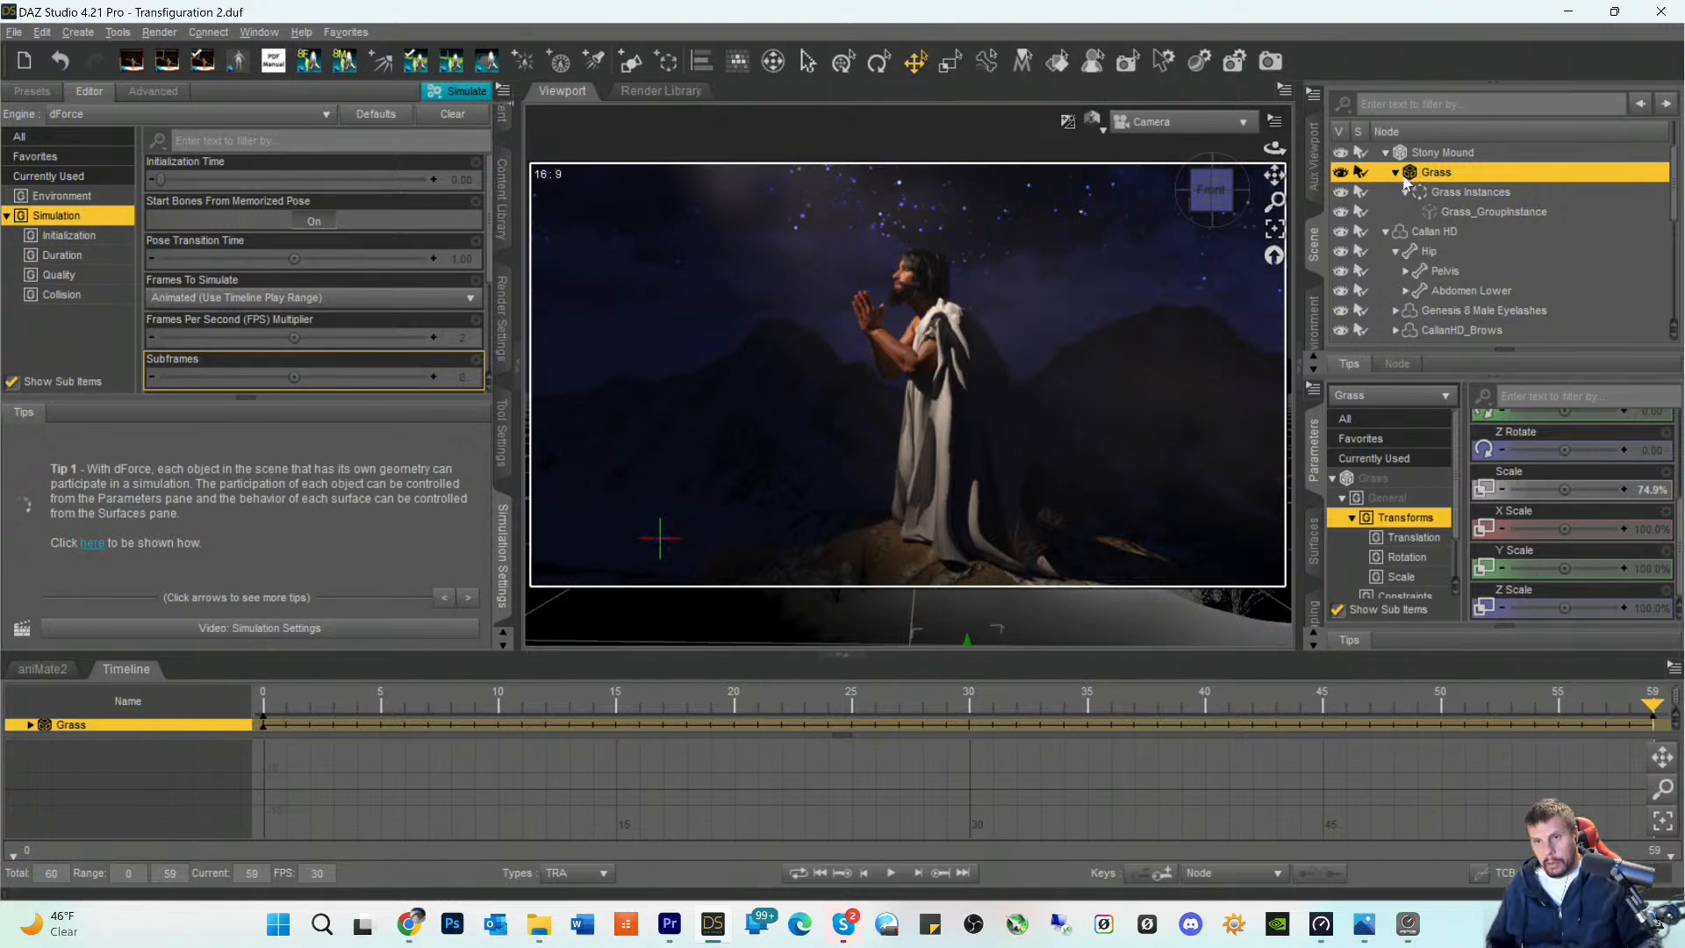
click(1342, 173)
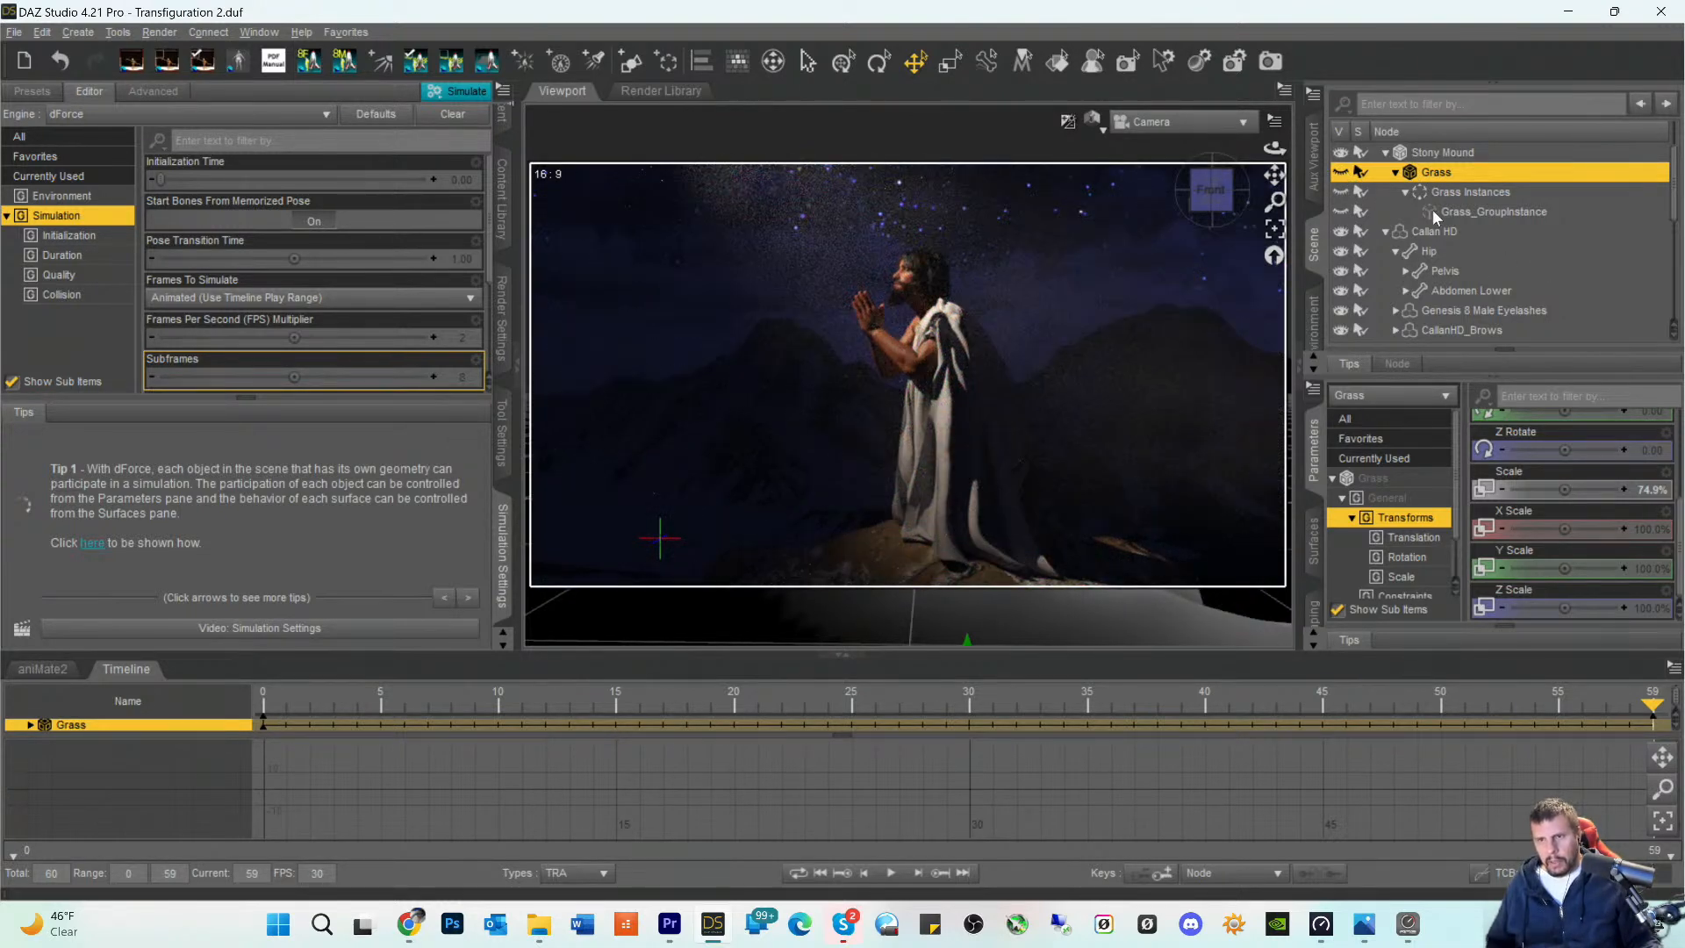
click(1435, 193)
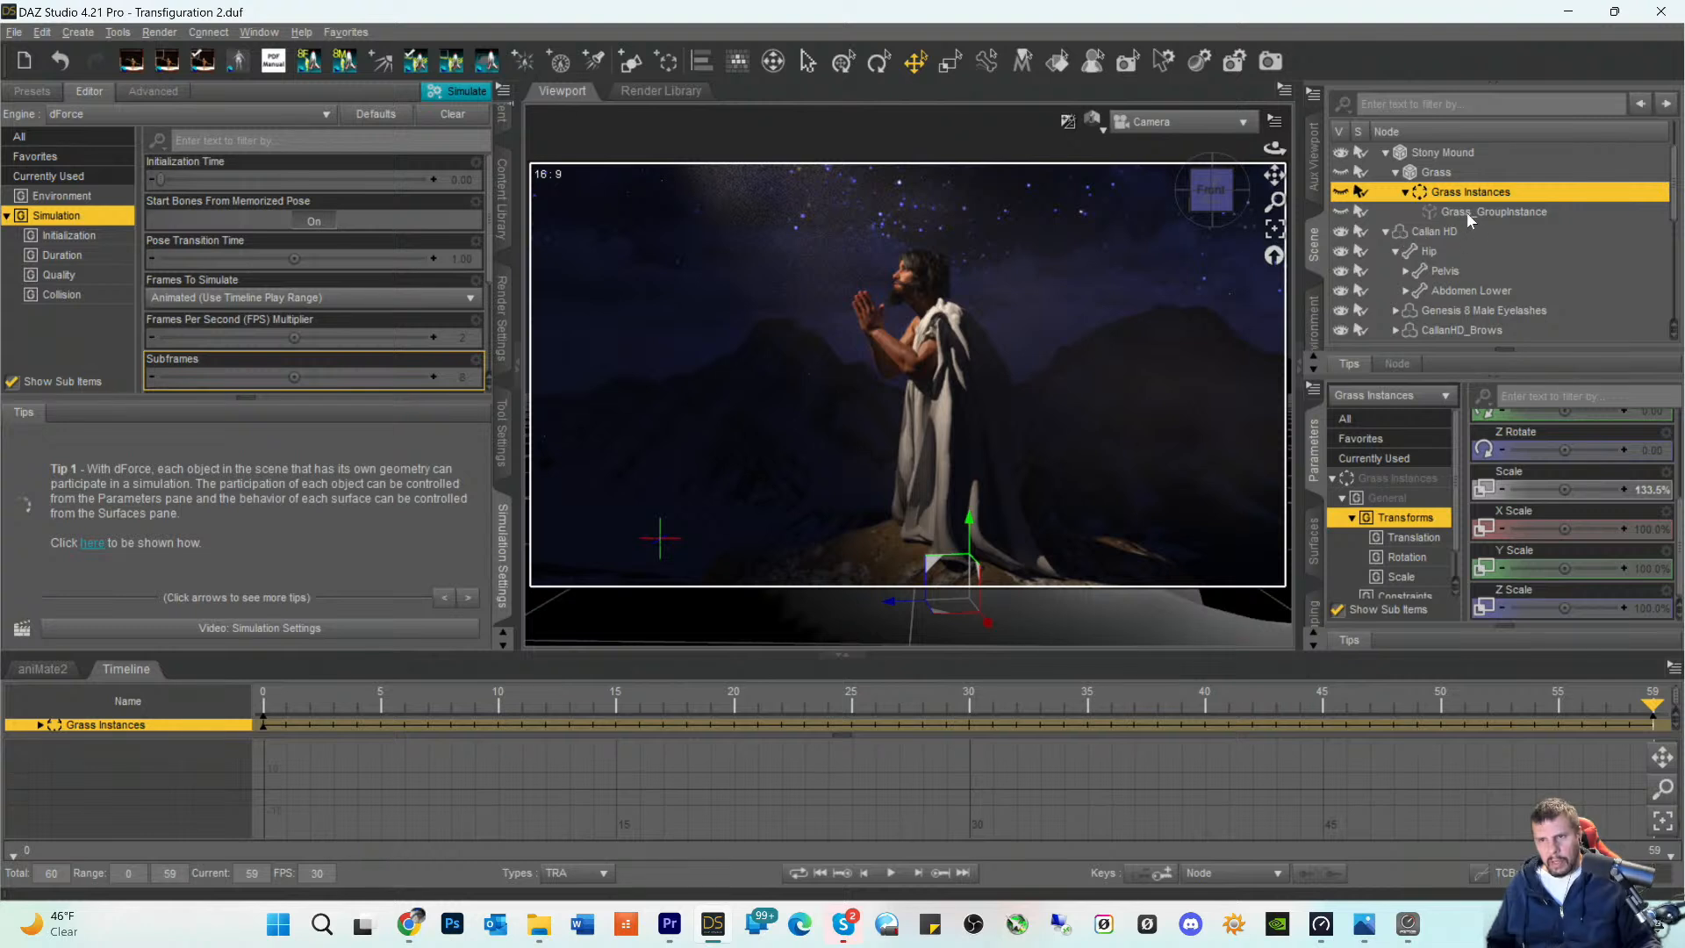
scroll(1505, 439, up, 1)
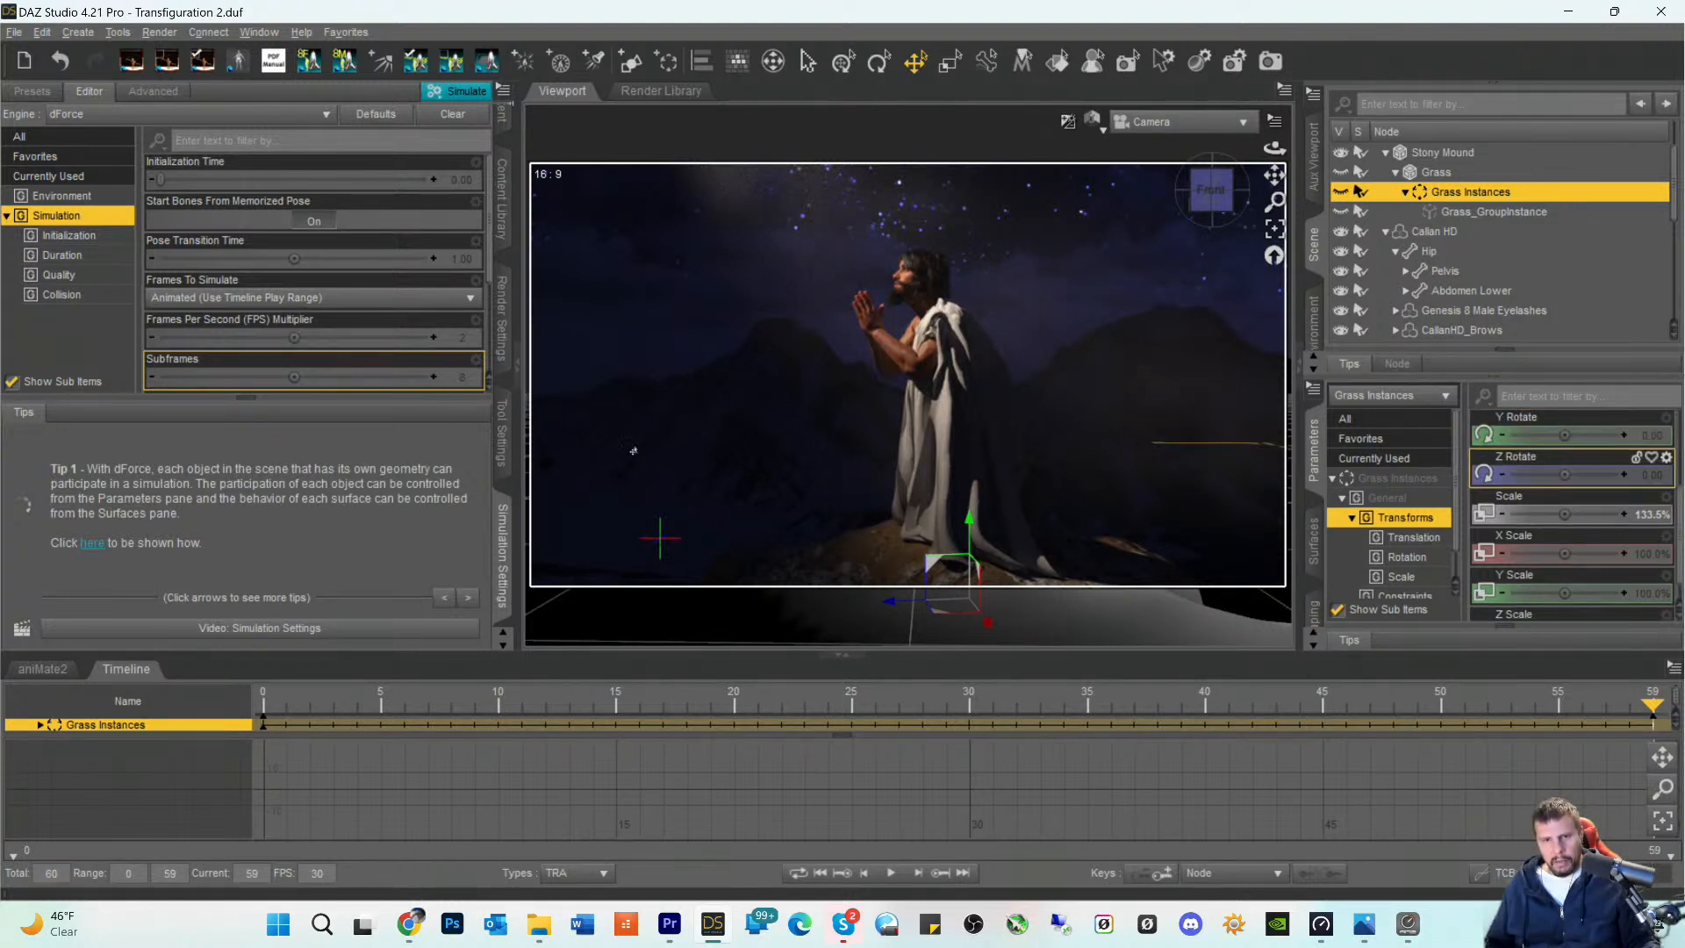
- Search all files in the Smart Content library for grass
click(36, 92)
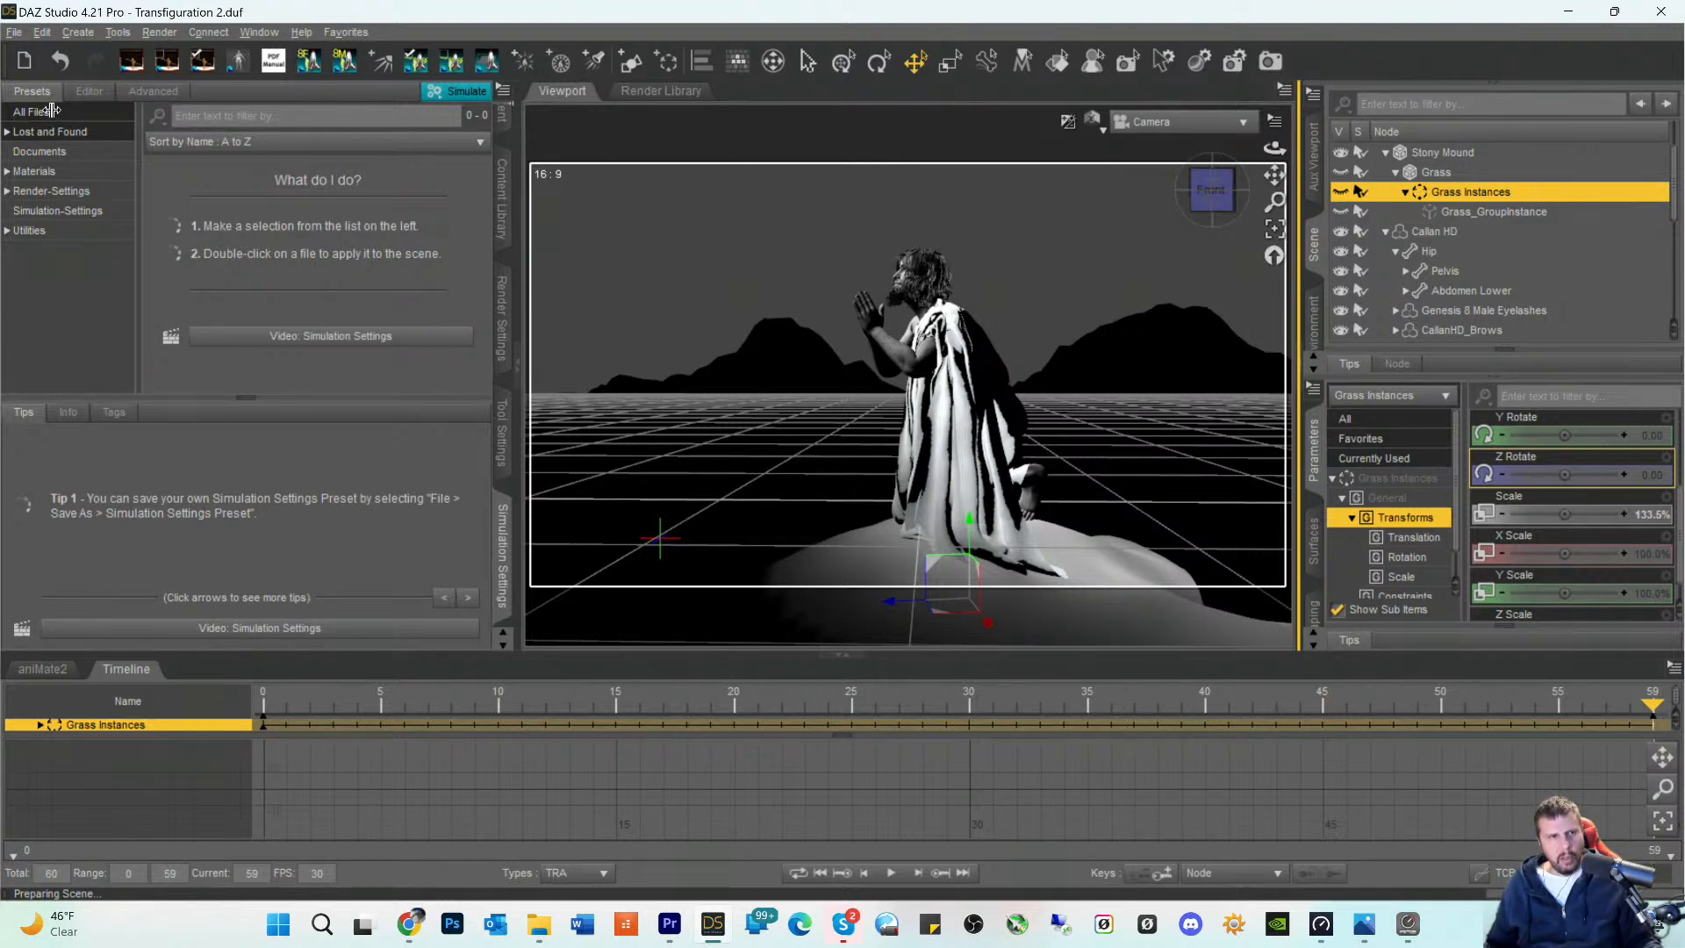
click(500, 214)
click(507, 186)
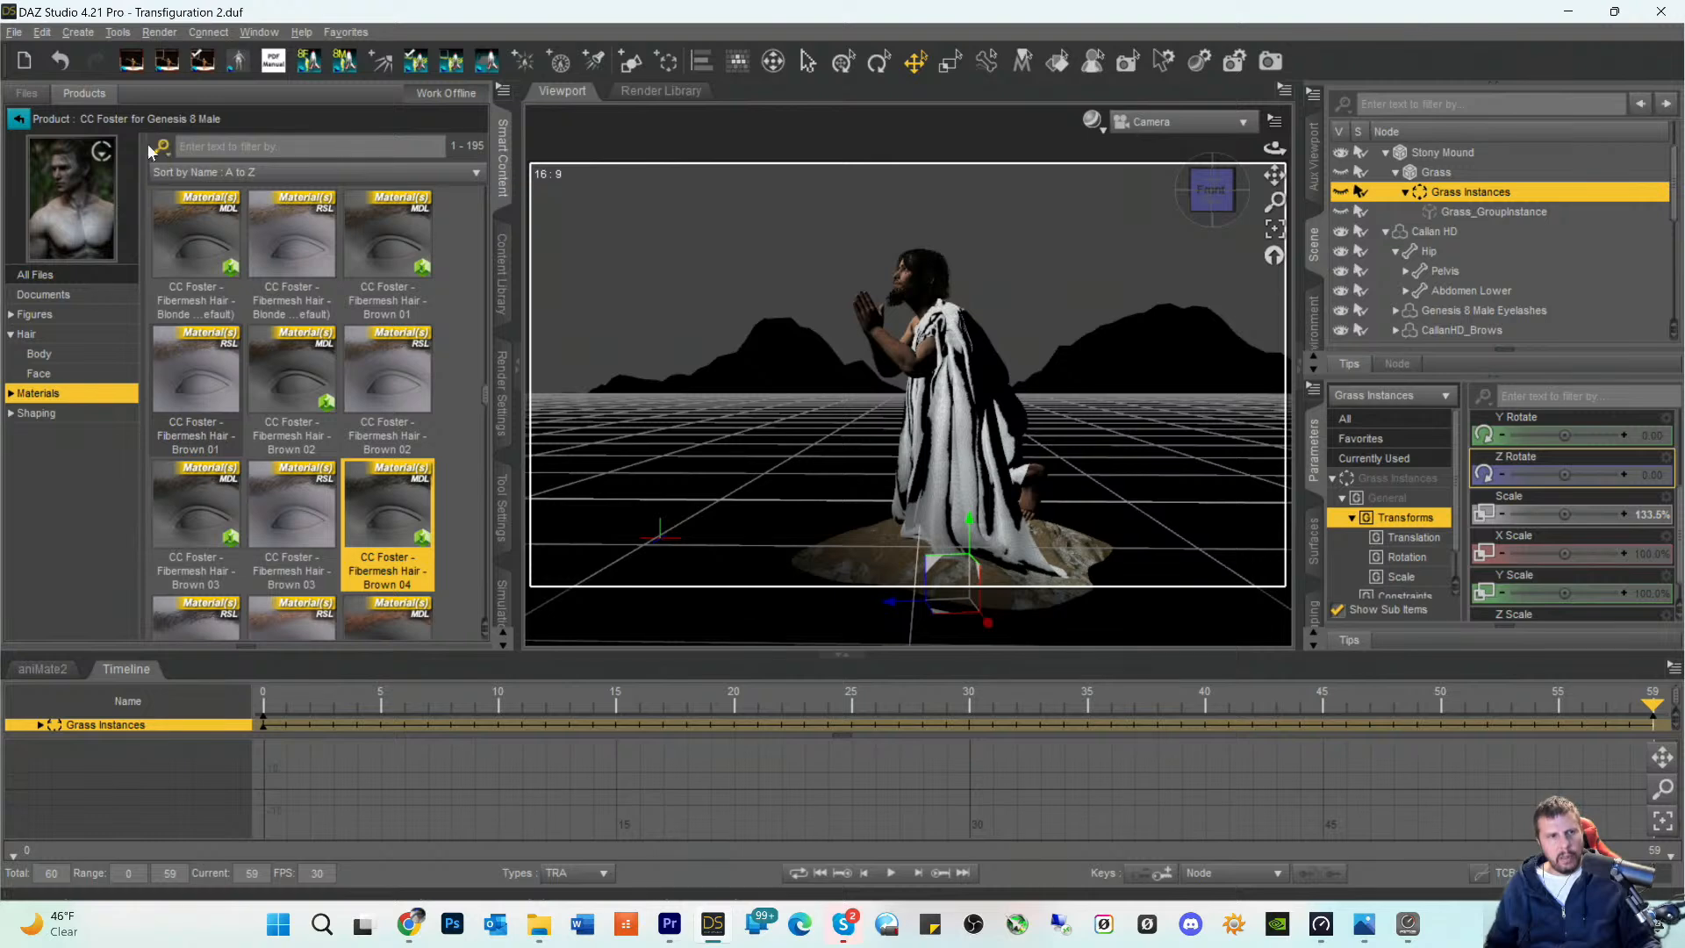
click(20, 122)
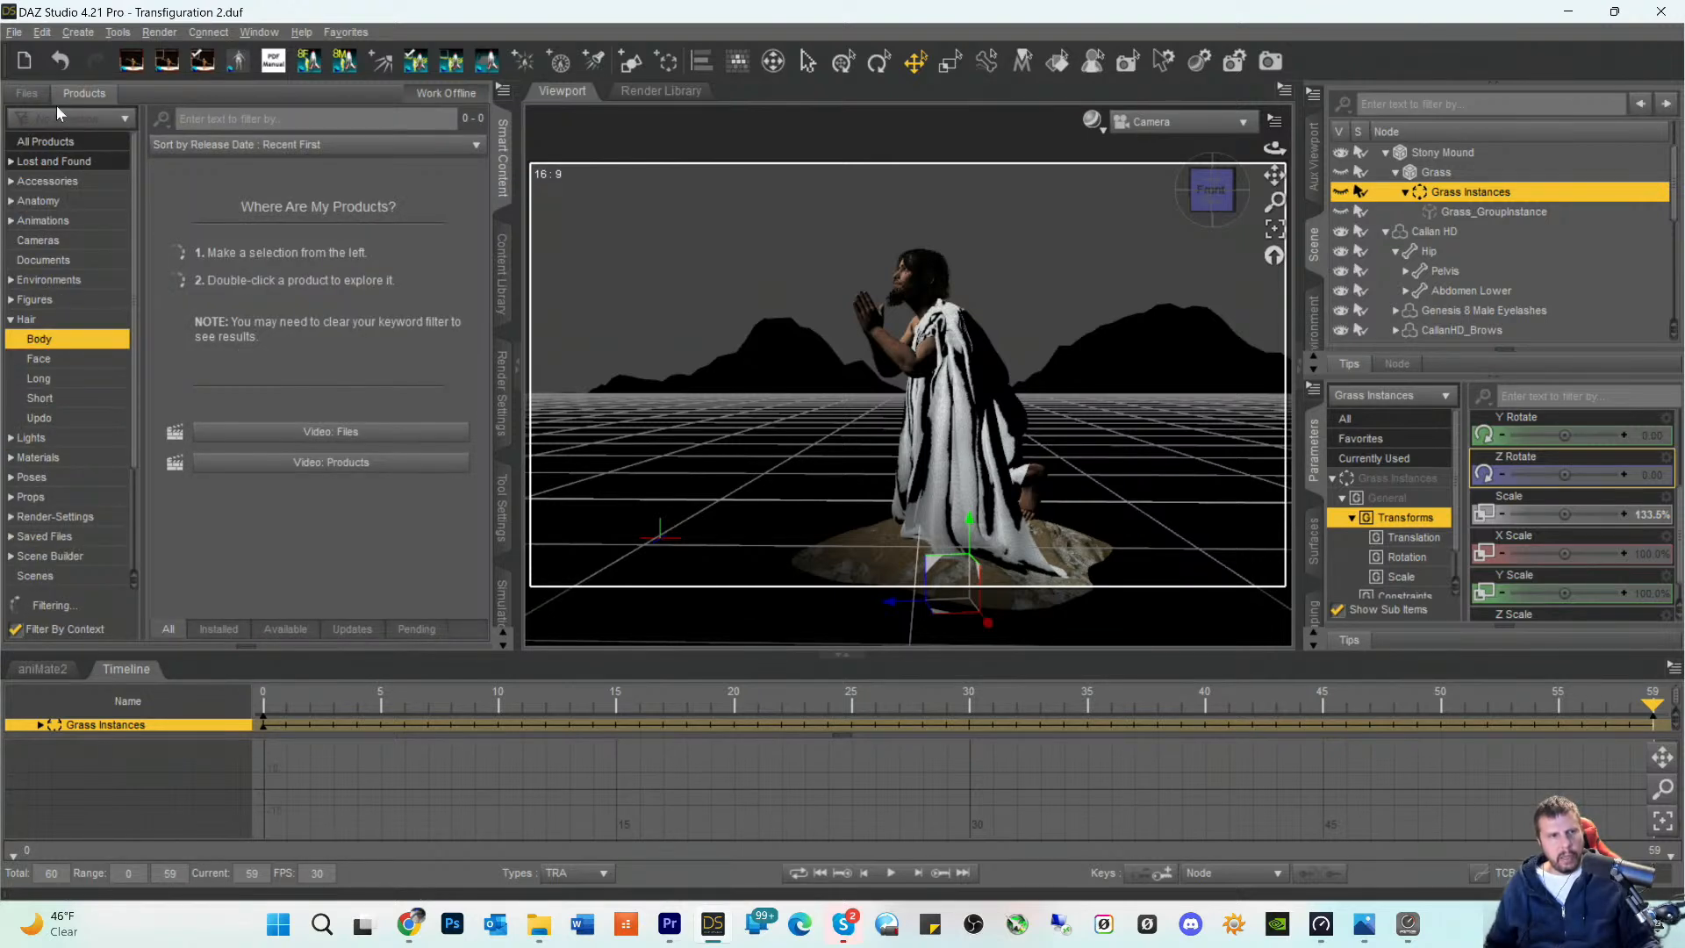
double_click(210, 116)
text(gr)
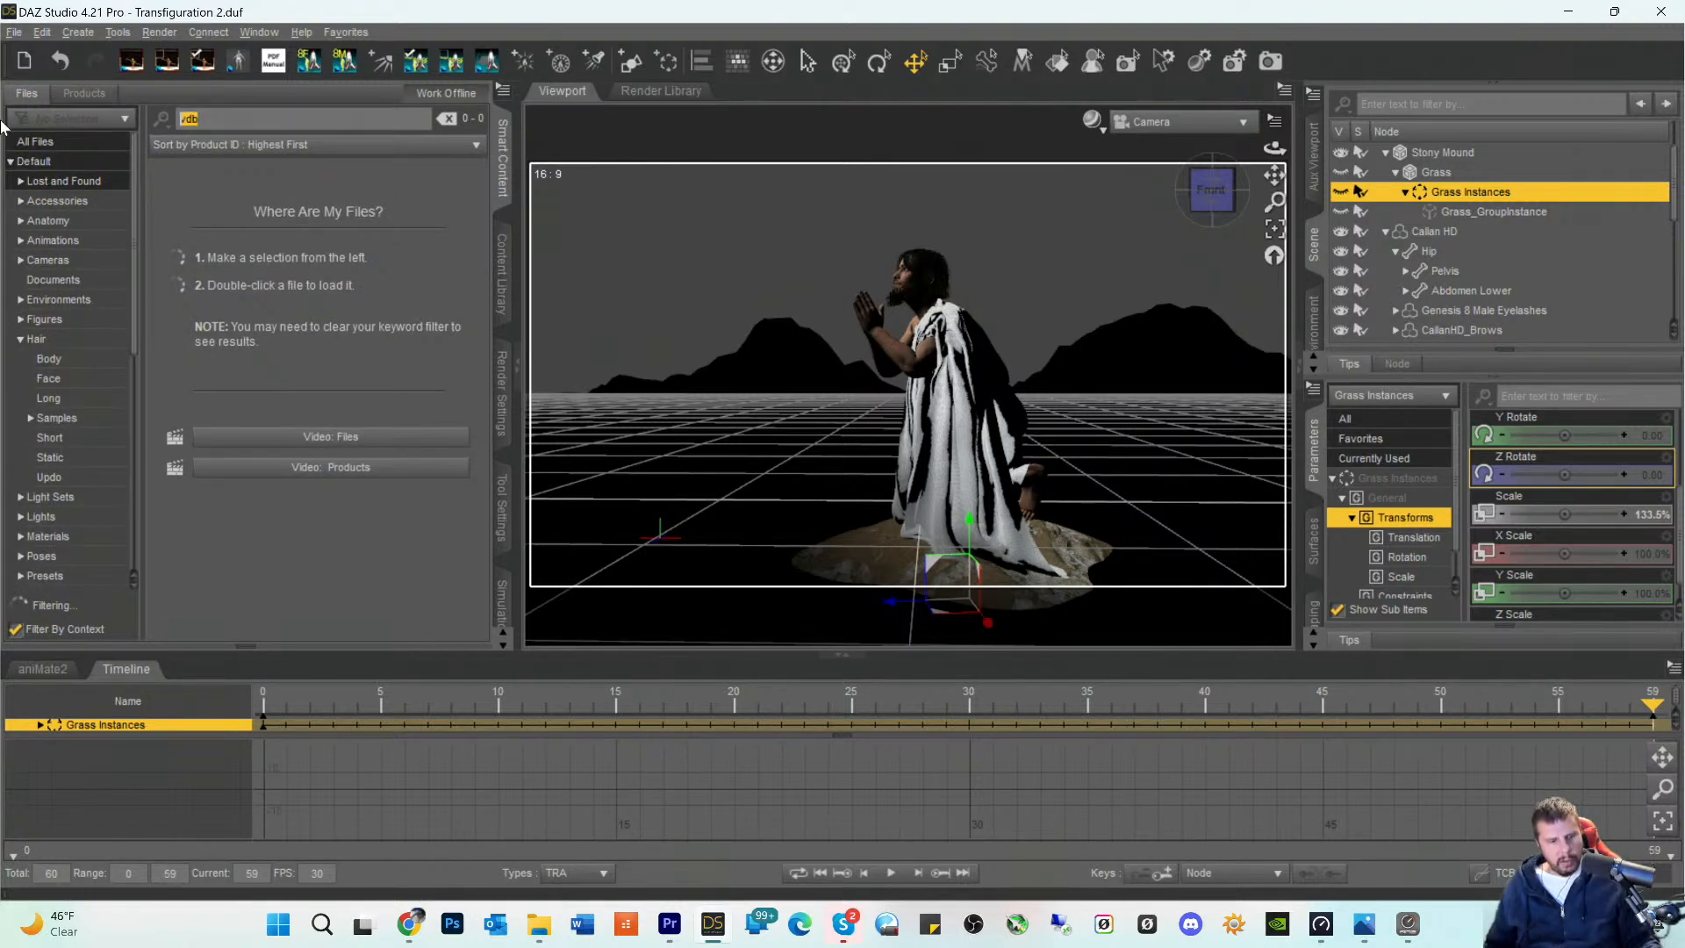
text(ass)
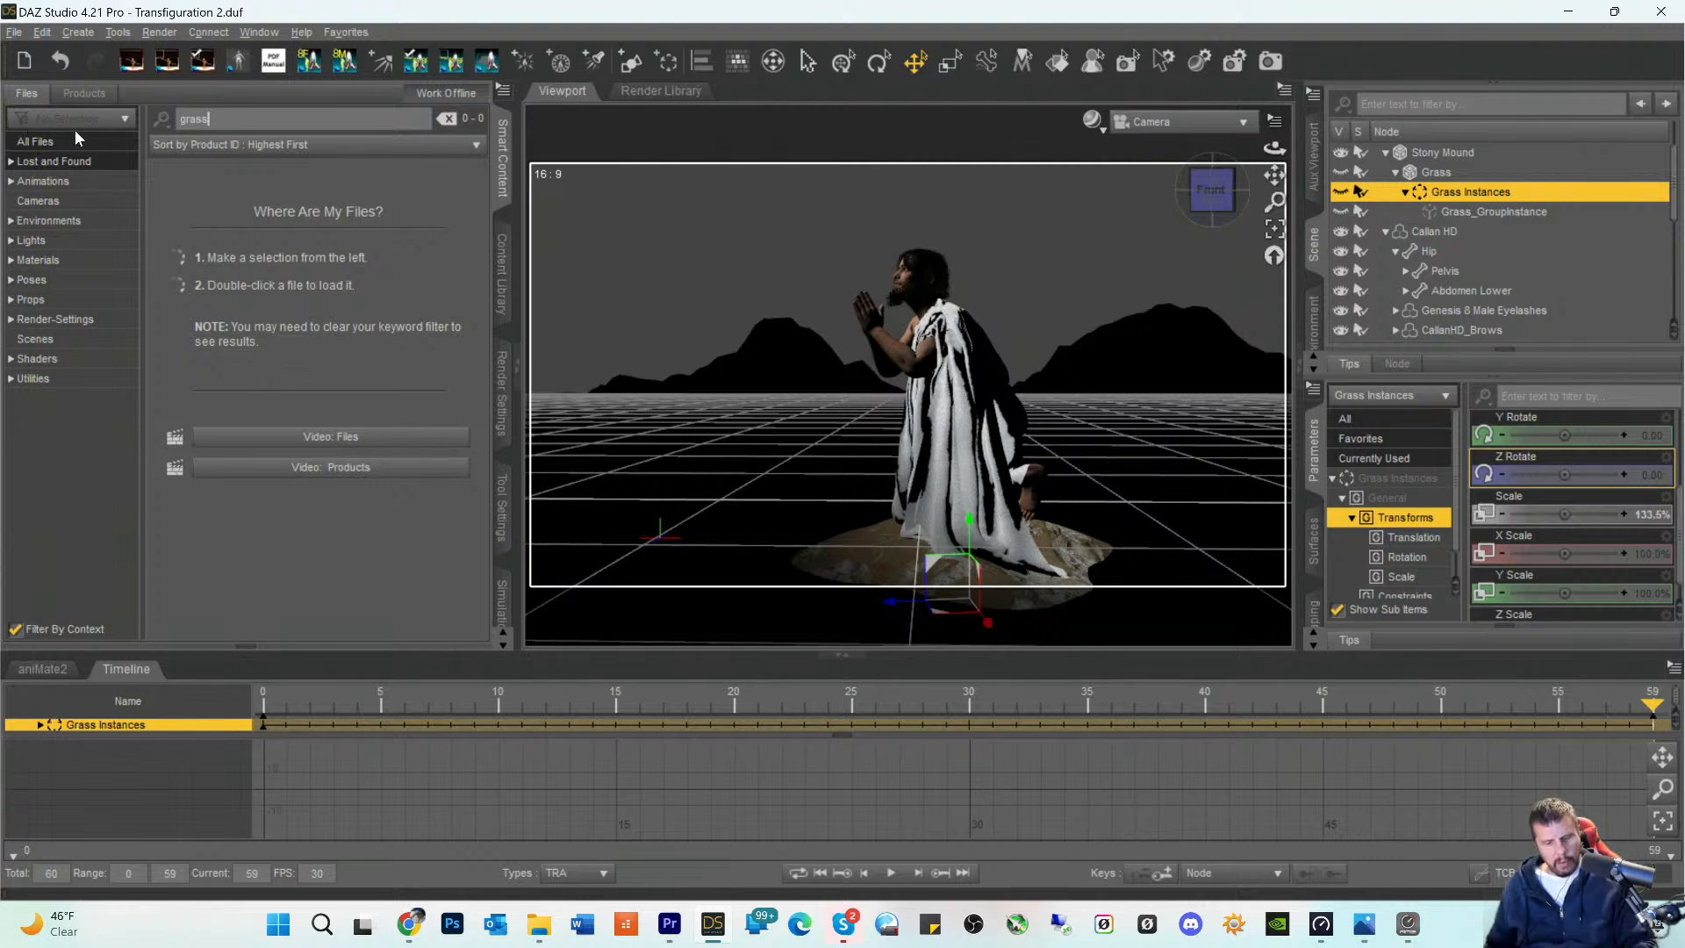
click(30, 143)
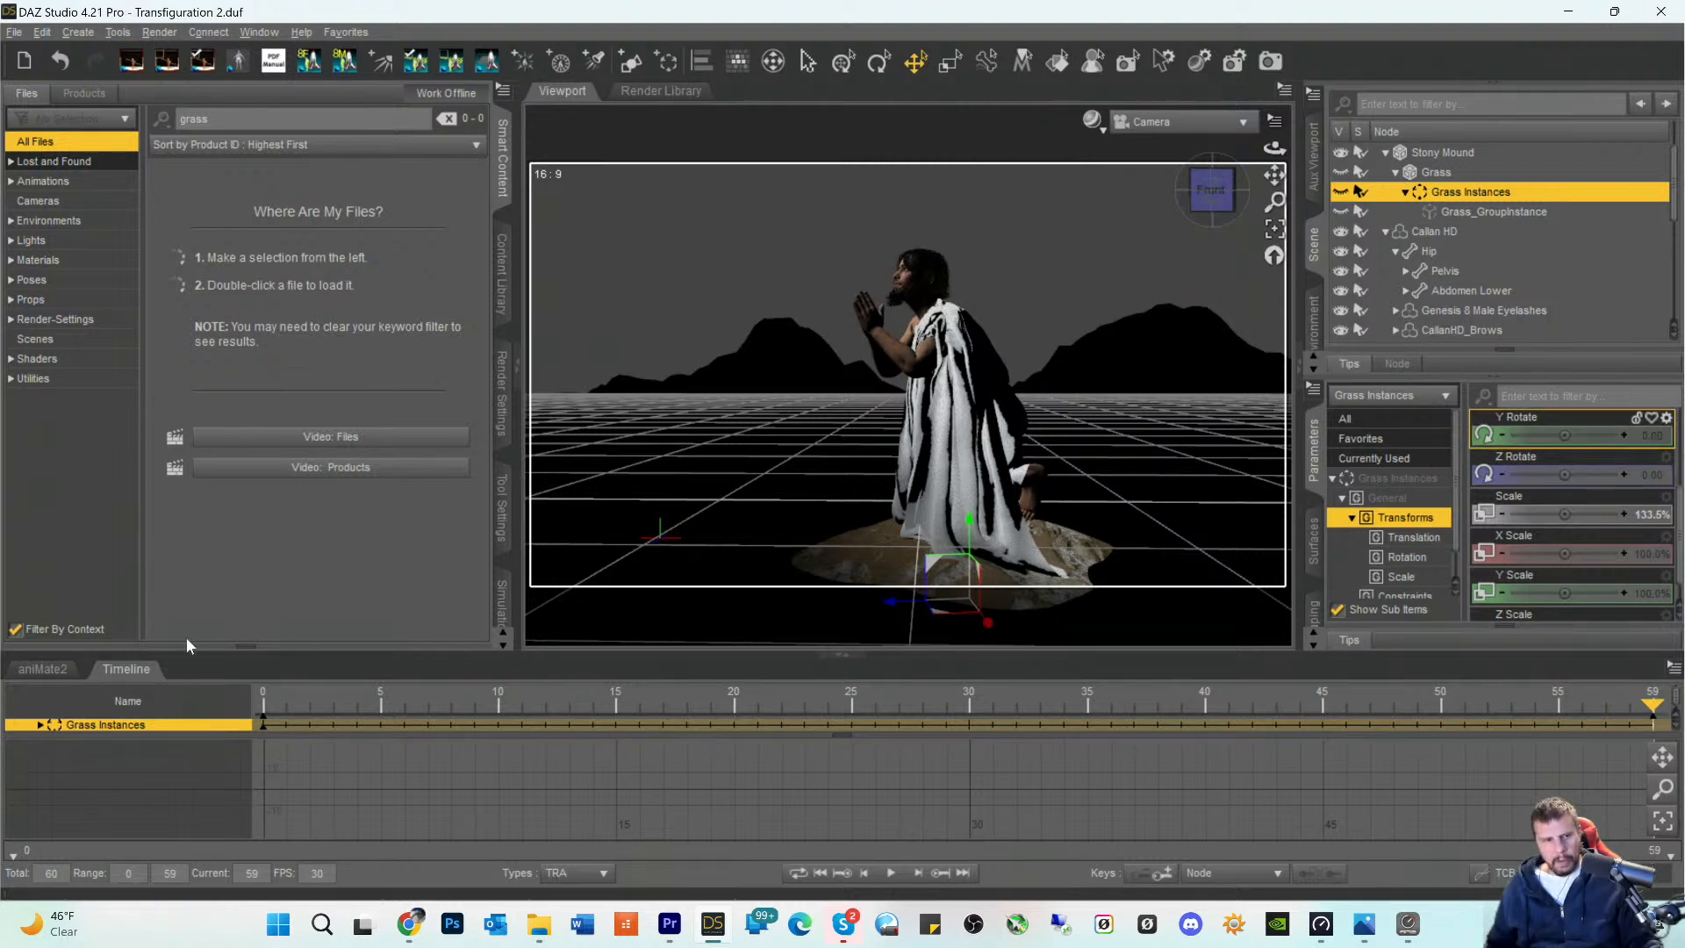
- Collapse the timeline and the whole scene hierarchy, and clear the scene selection
click(124, 671)
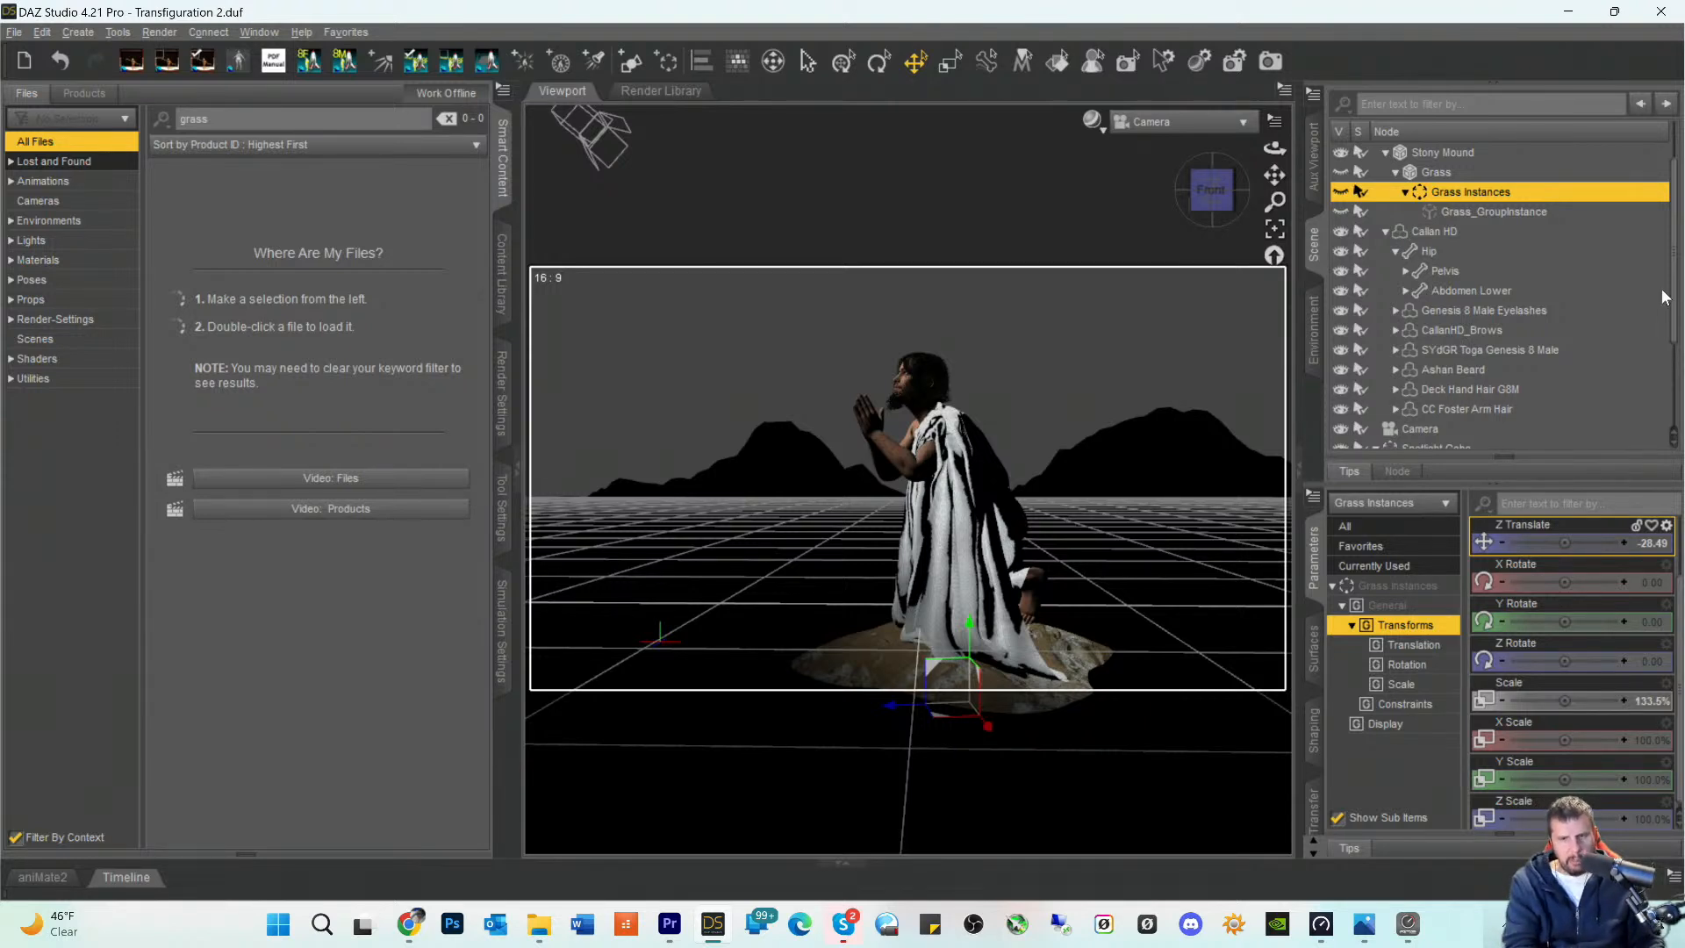
key(shift+c)
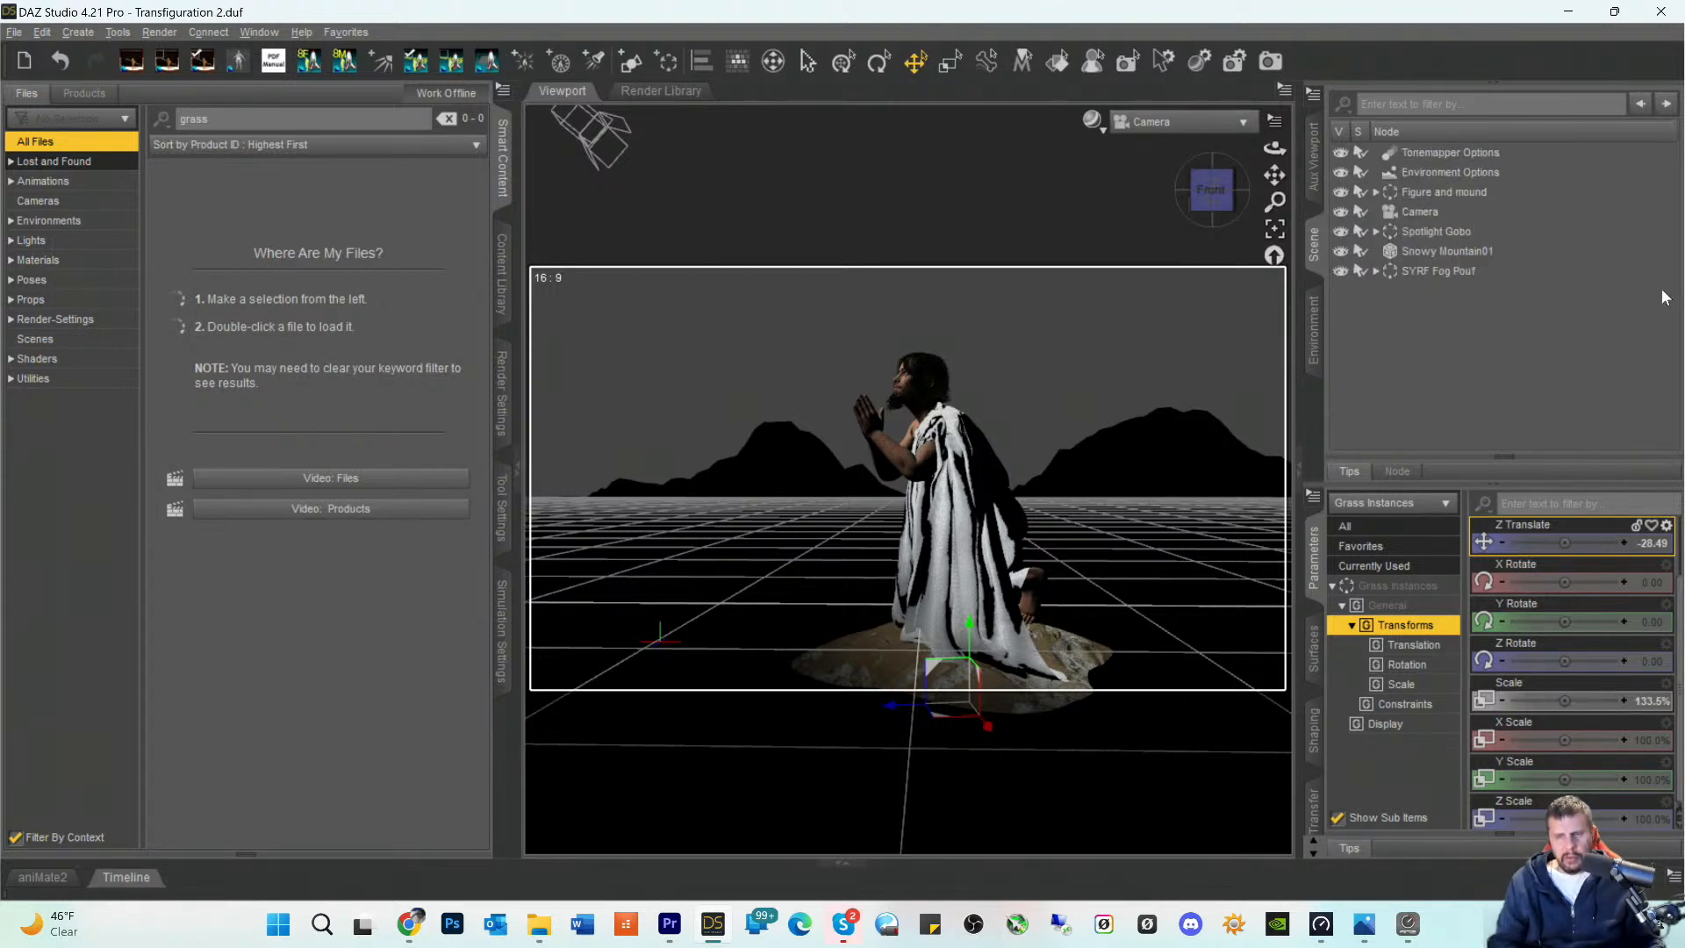
click(1435, 297)
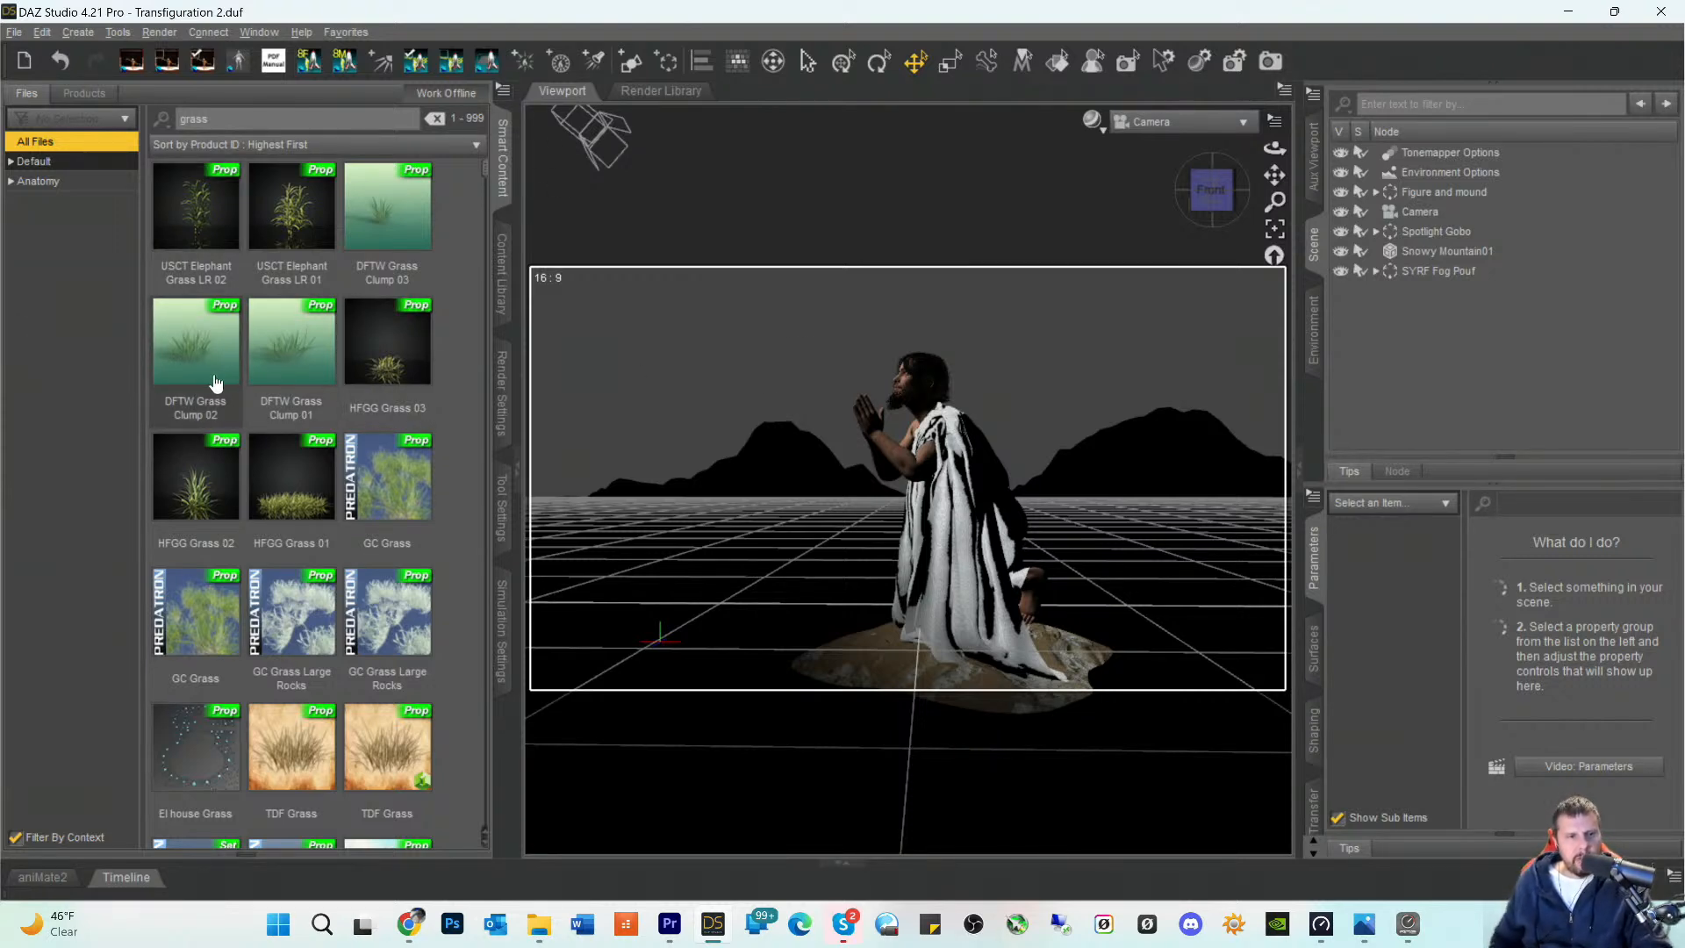
- Look through the grass search results for a suitable grass prop for the mound
scroll(217, 428, down, 5)
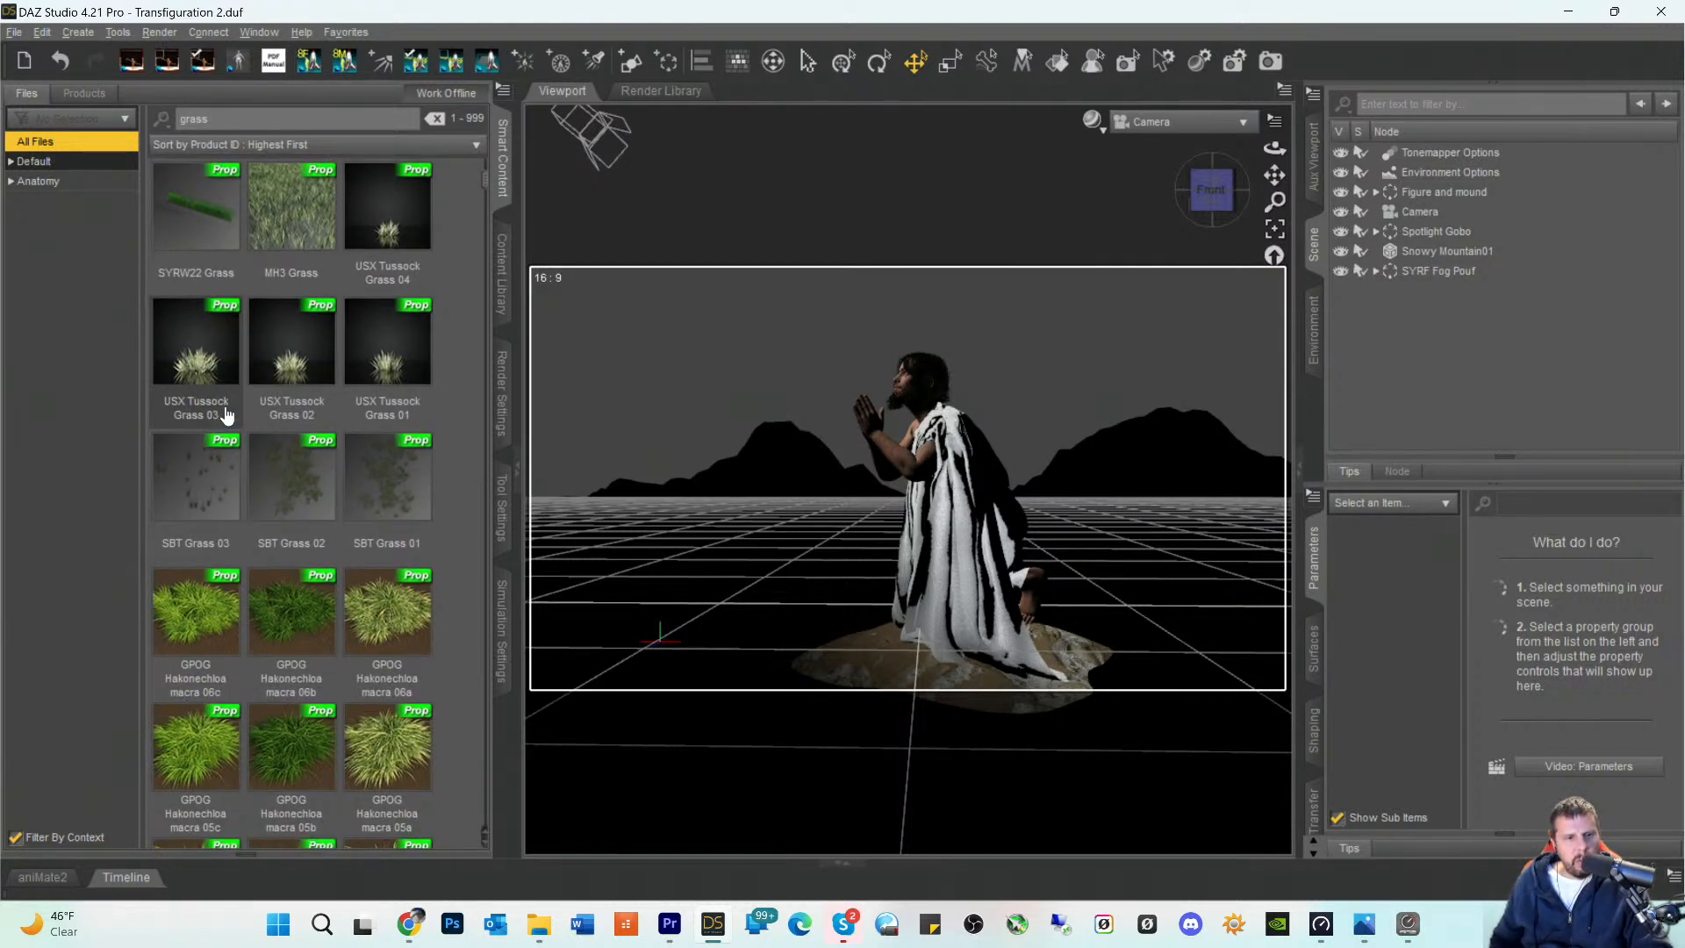
scroll(219, 421, down, 6)
scroll(226, 415, down, 6)
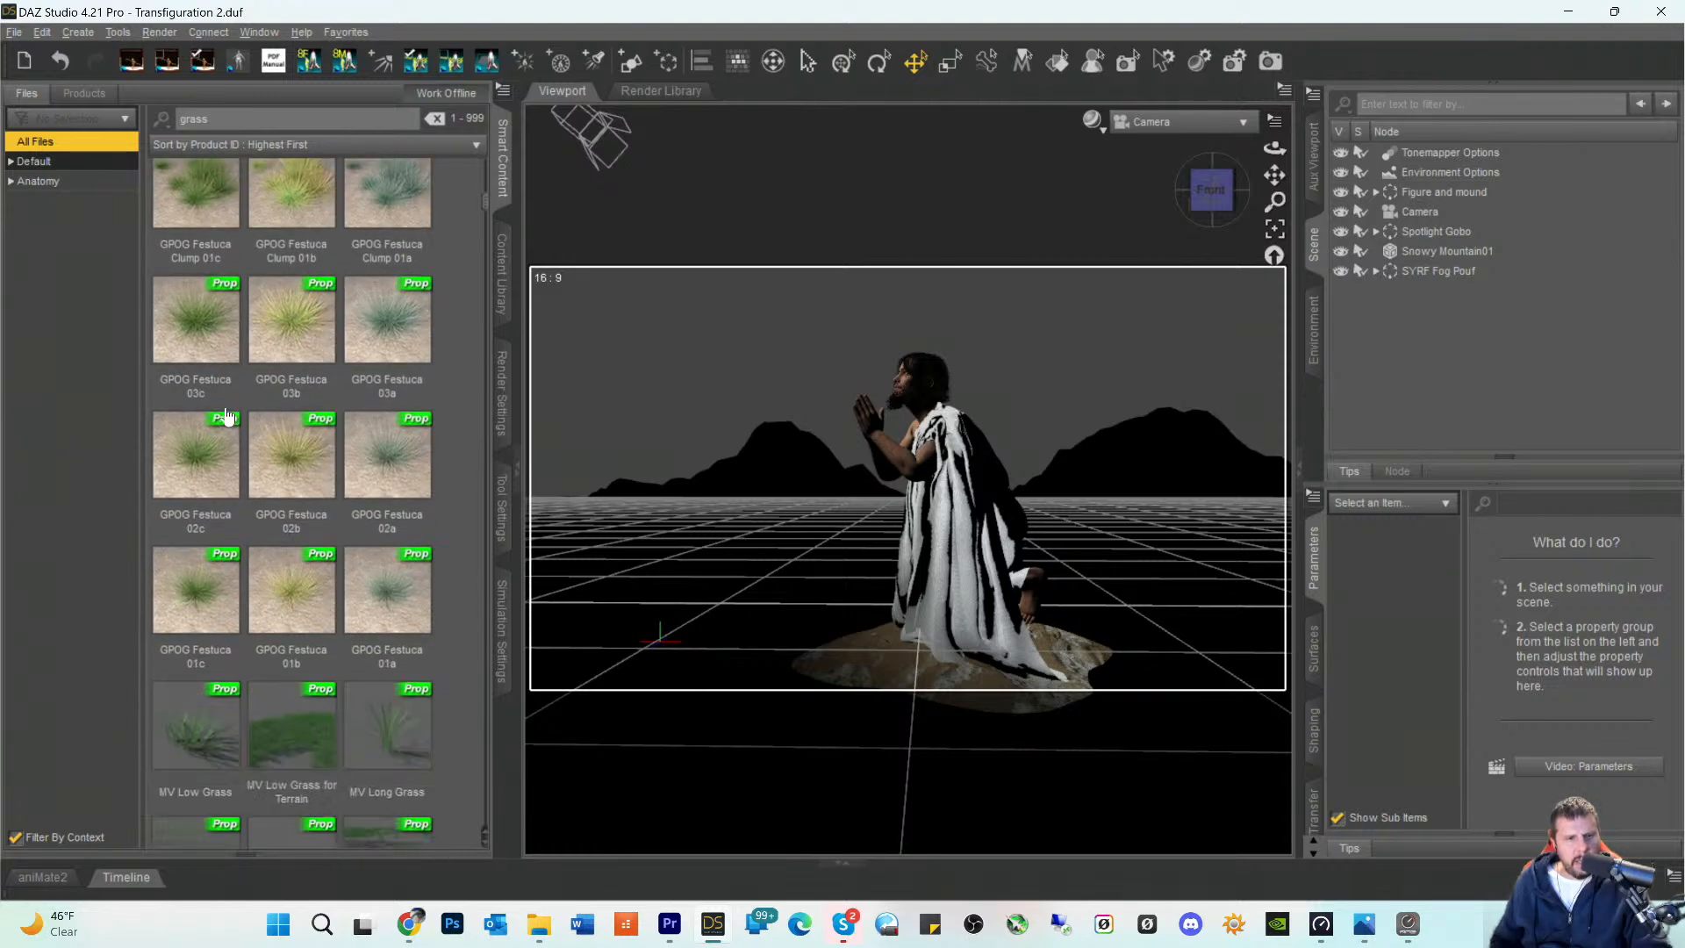
scroll(226, 415, down, 8)
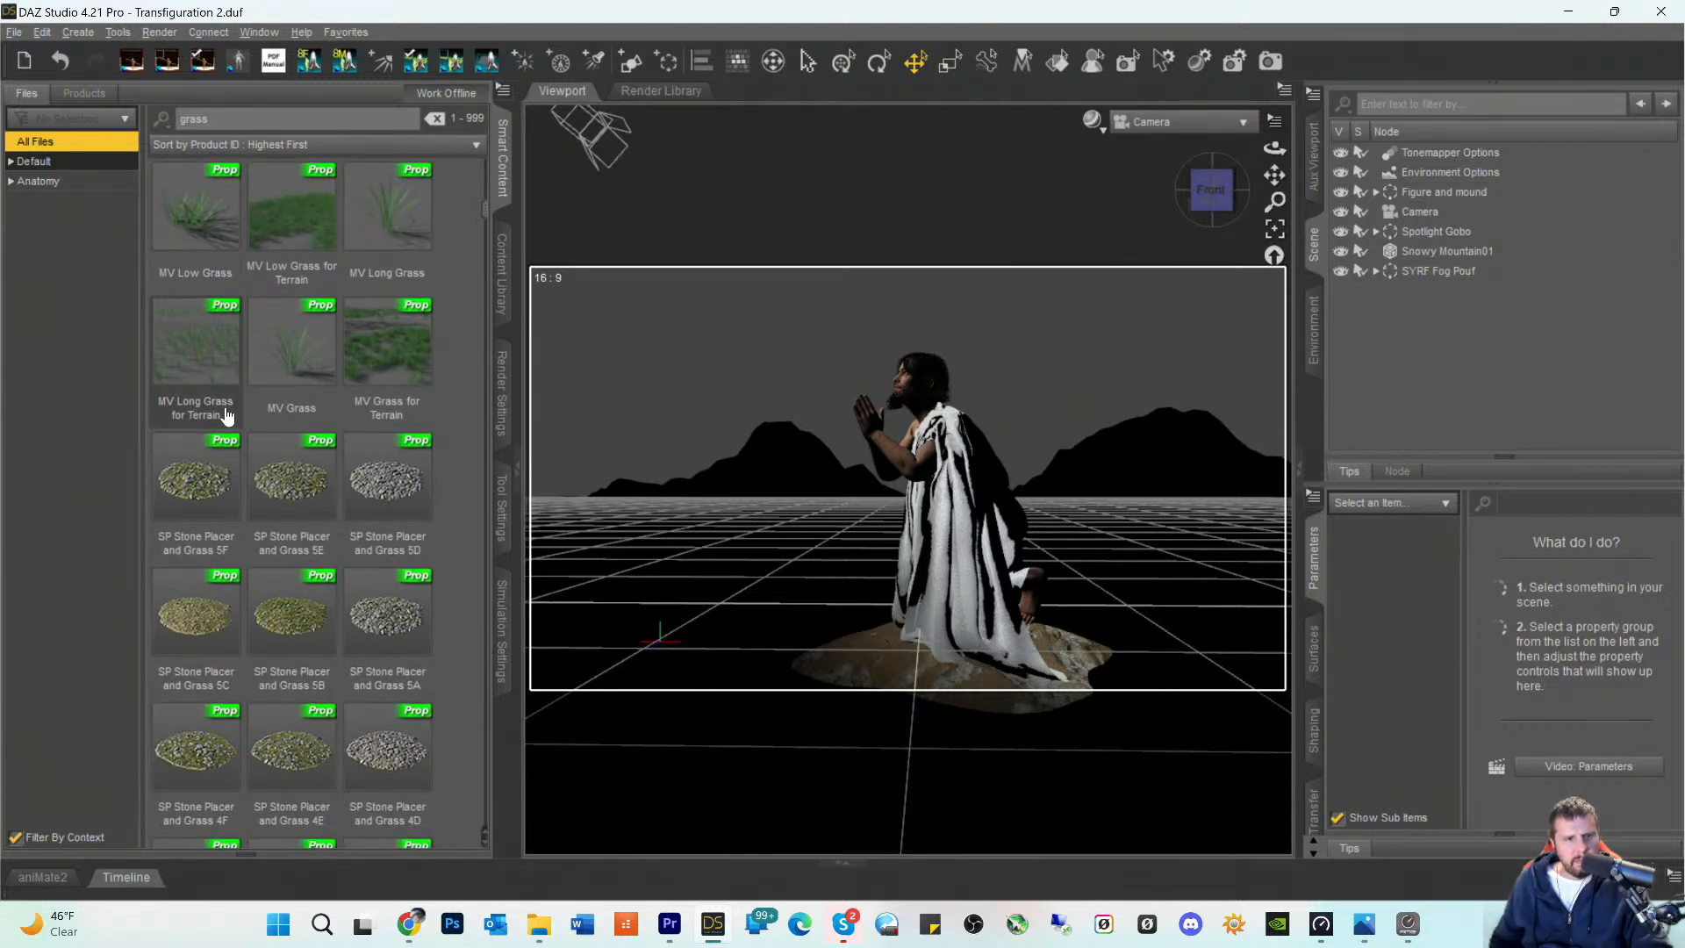
scroll(227, 415, down, 8)
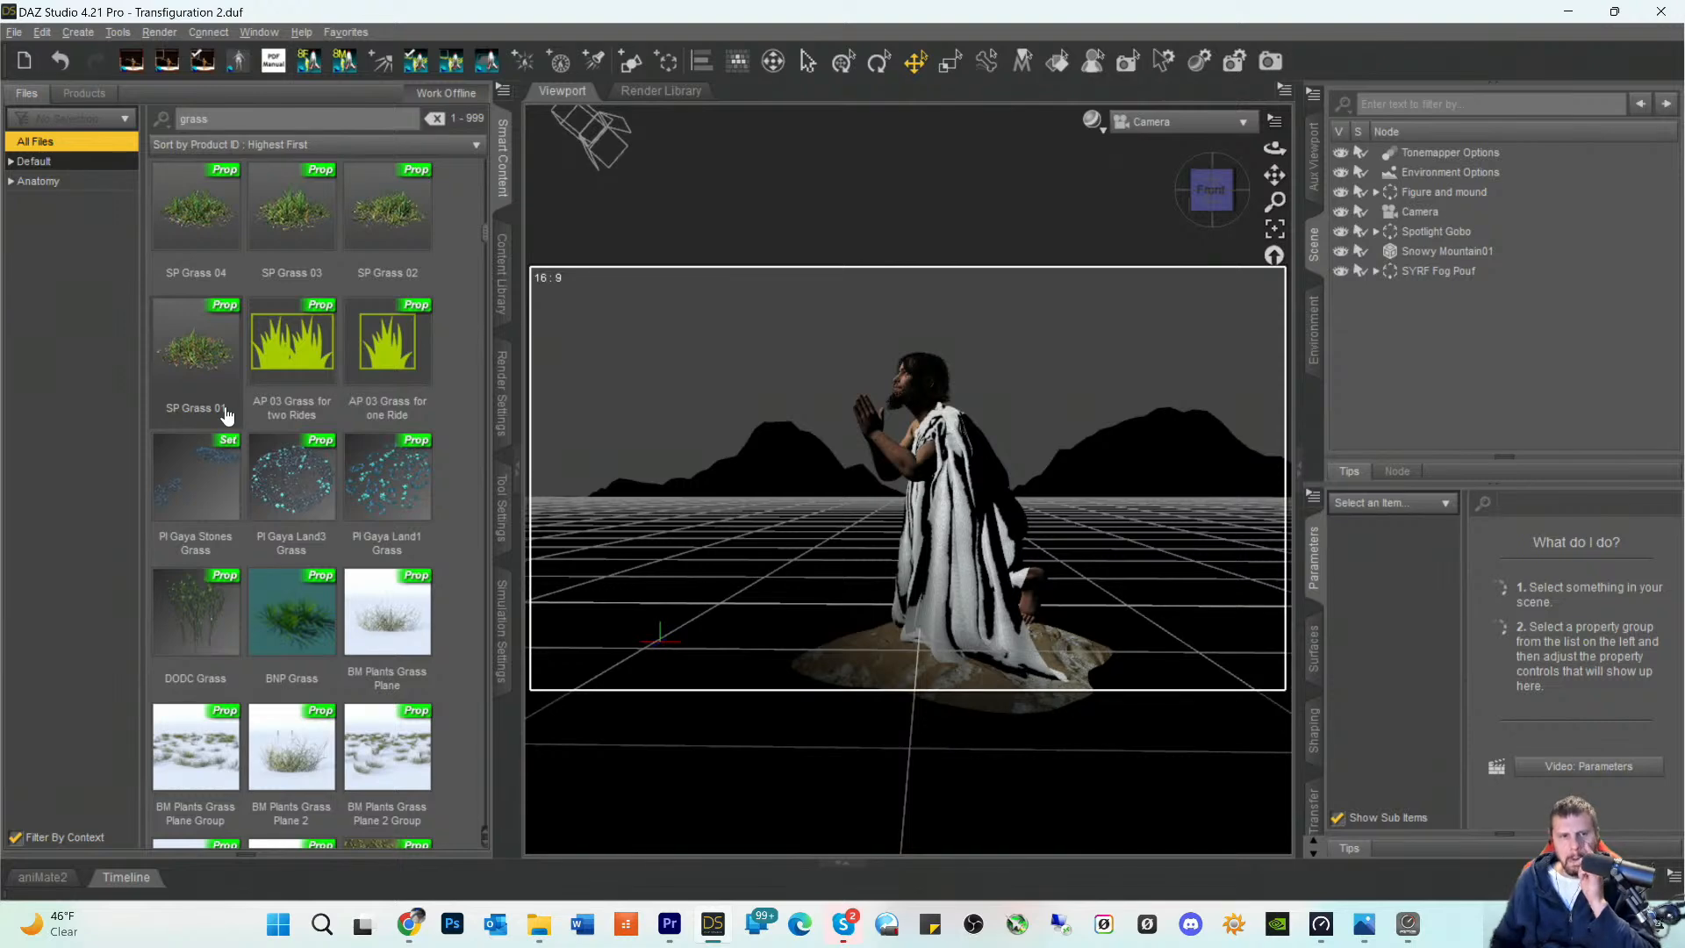
scroll(246, 384, down, 10)
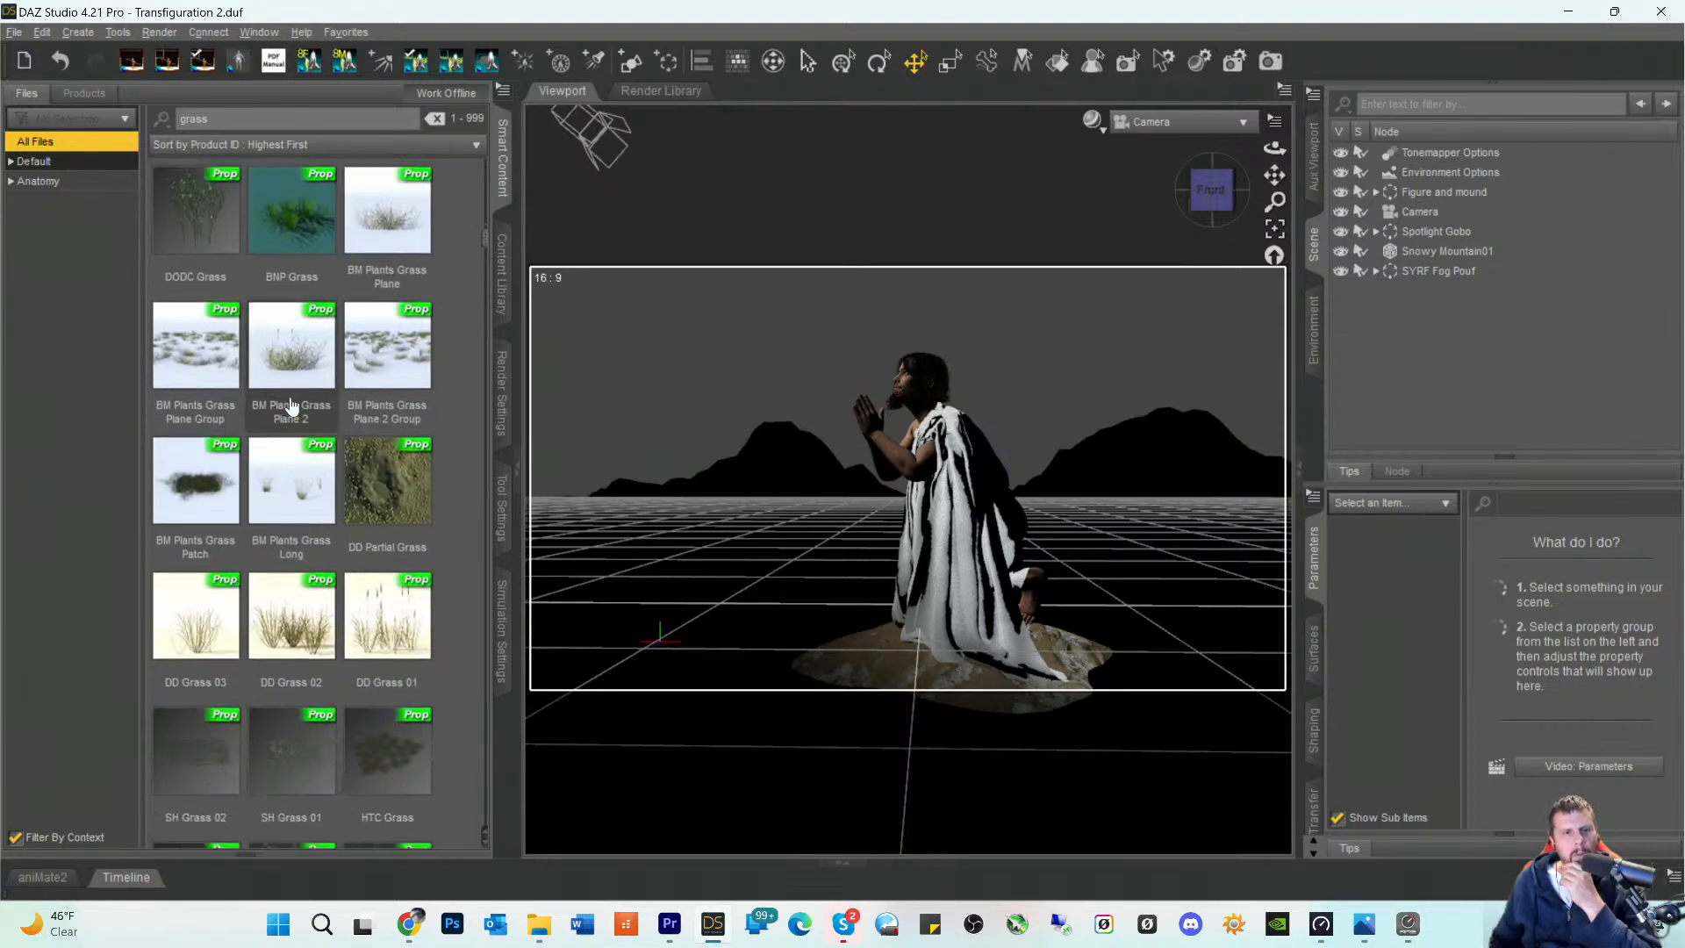
scroll(295, 408, up, 3)
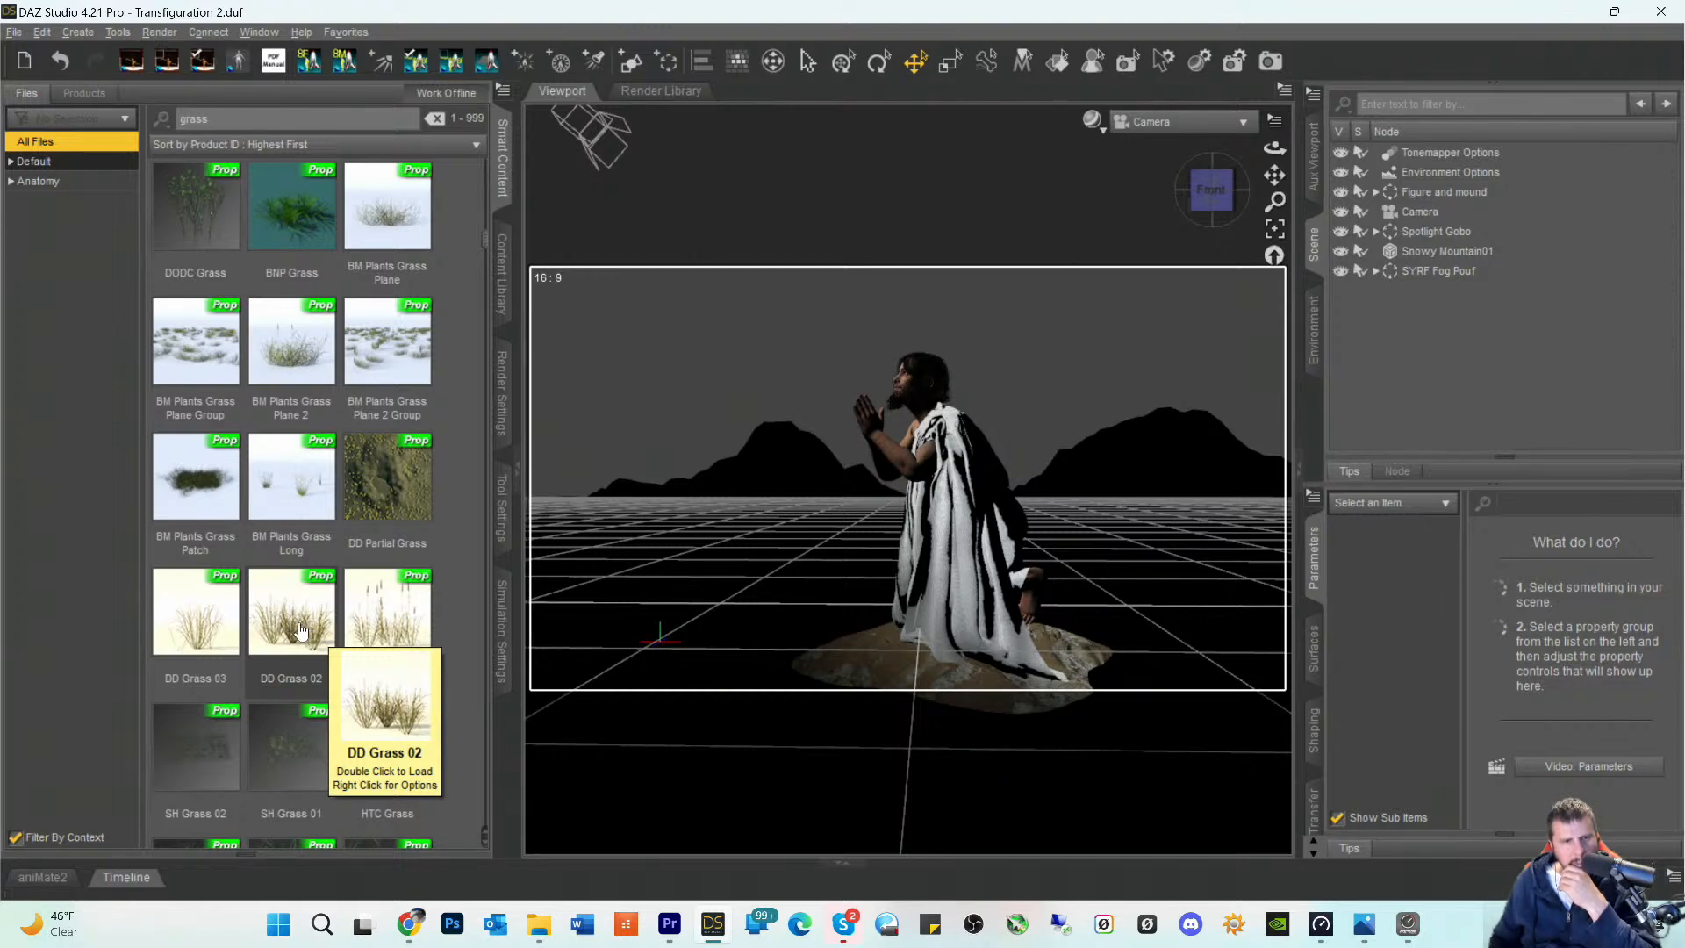
scroll(301, 630, down, 10)
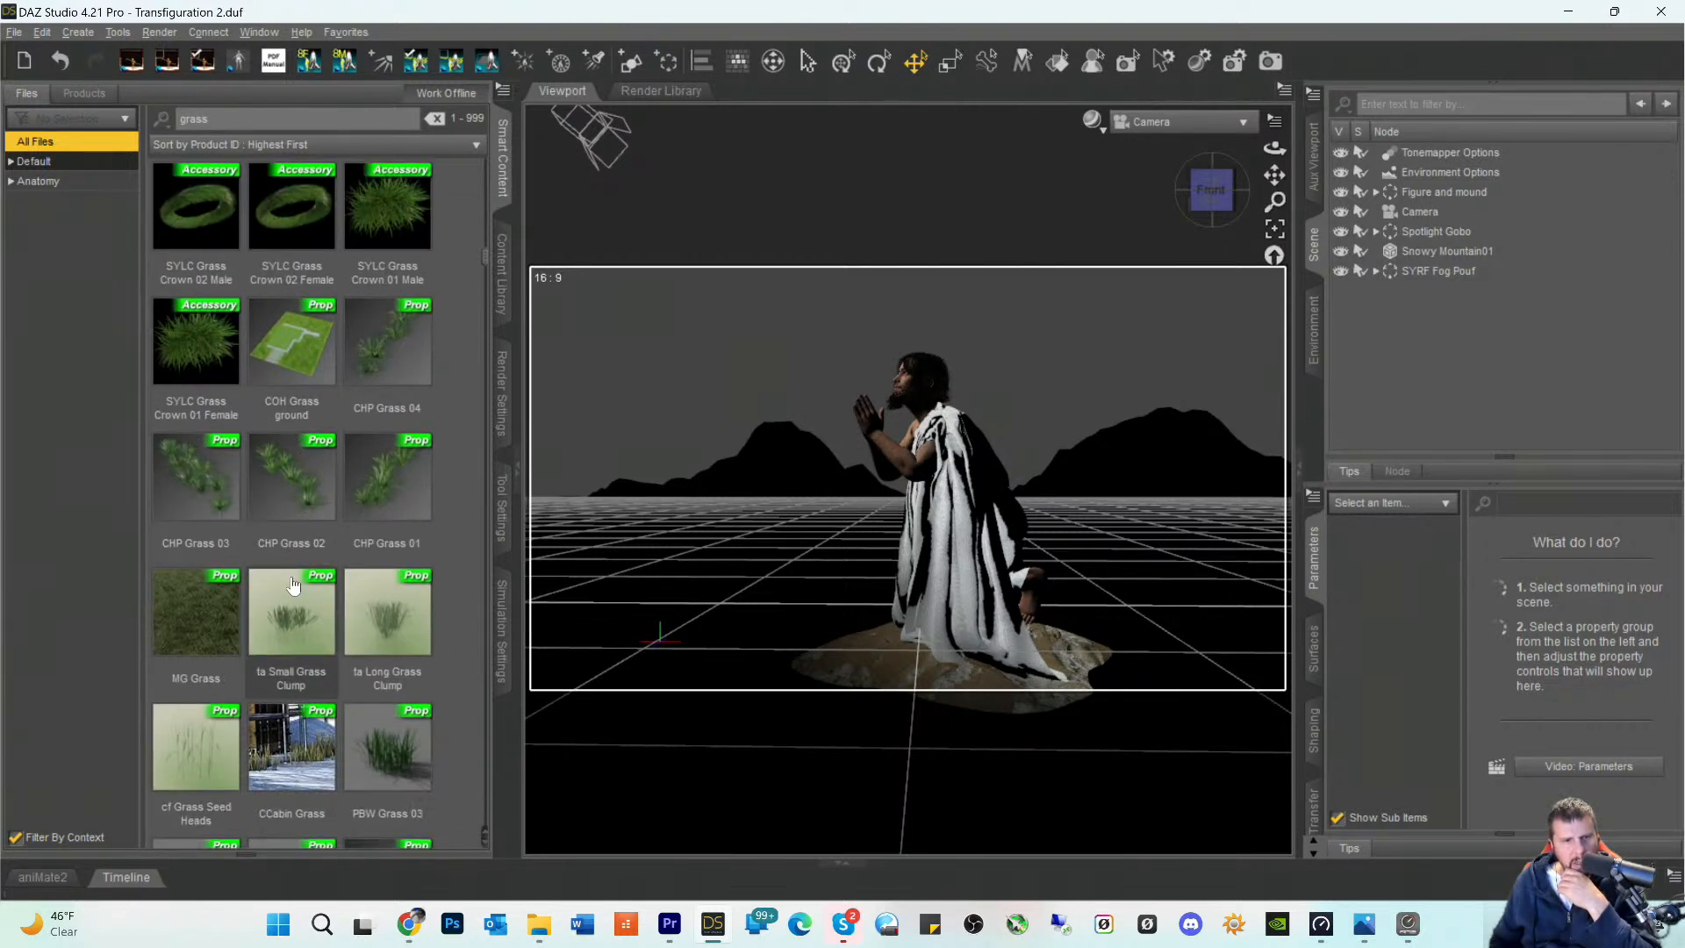
scroll(293, 585, down, 6)
scroll(292, 586, down, 10)
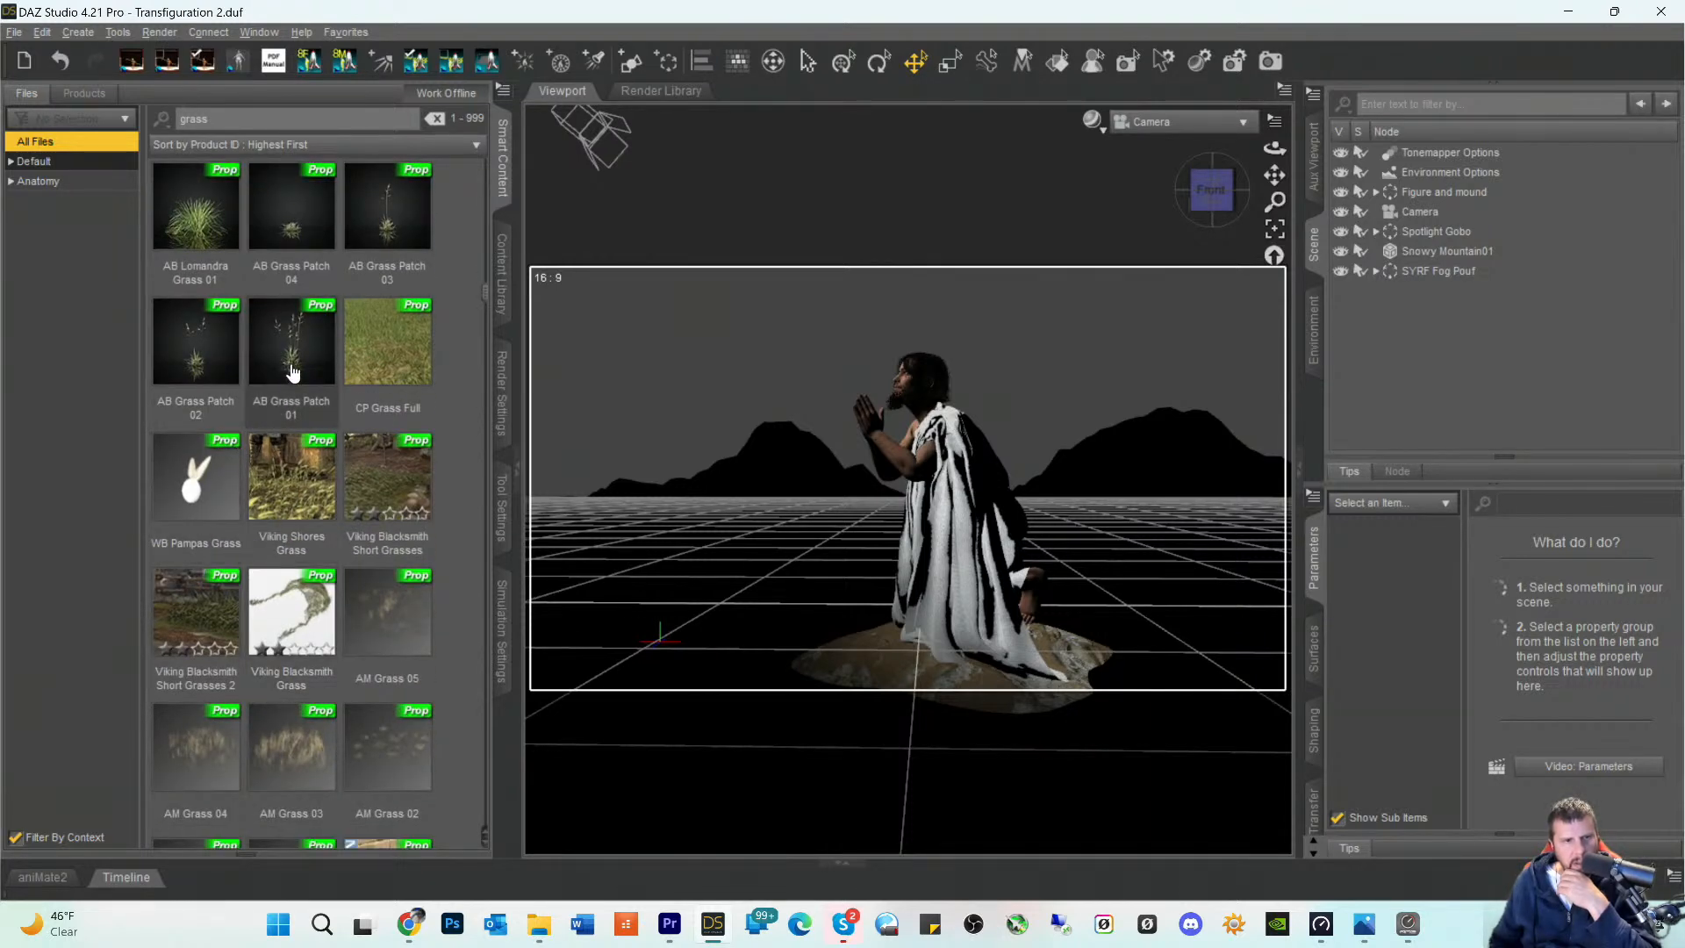
- Show the contents of the product that AB Grass Patch 01 belongs to
mouse_move(293, 373)
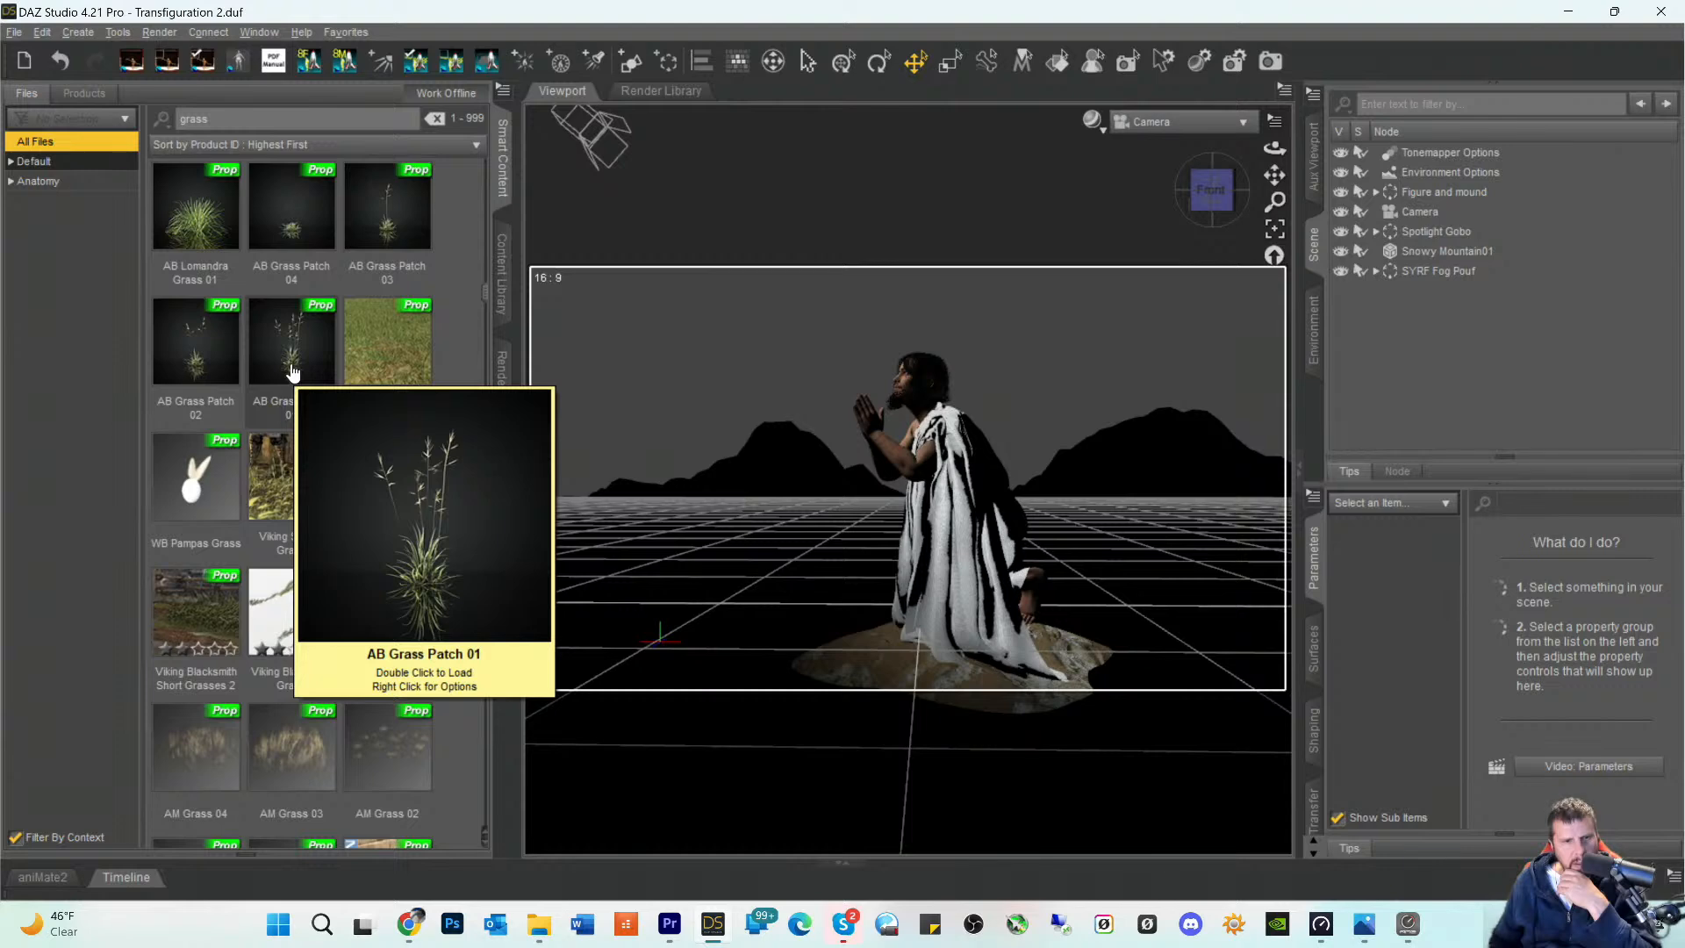
click(293, 372)
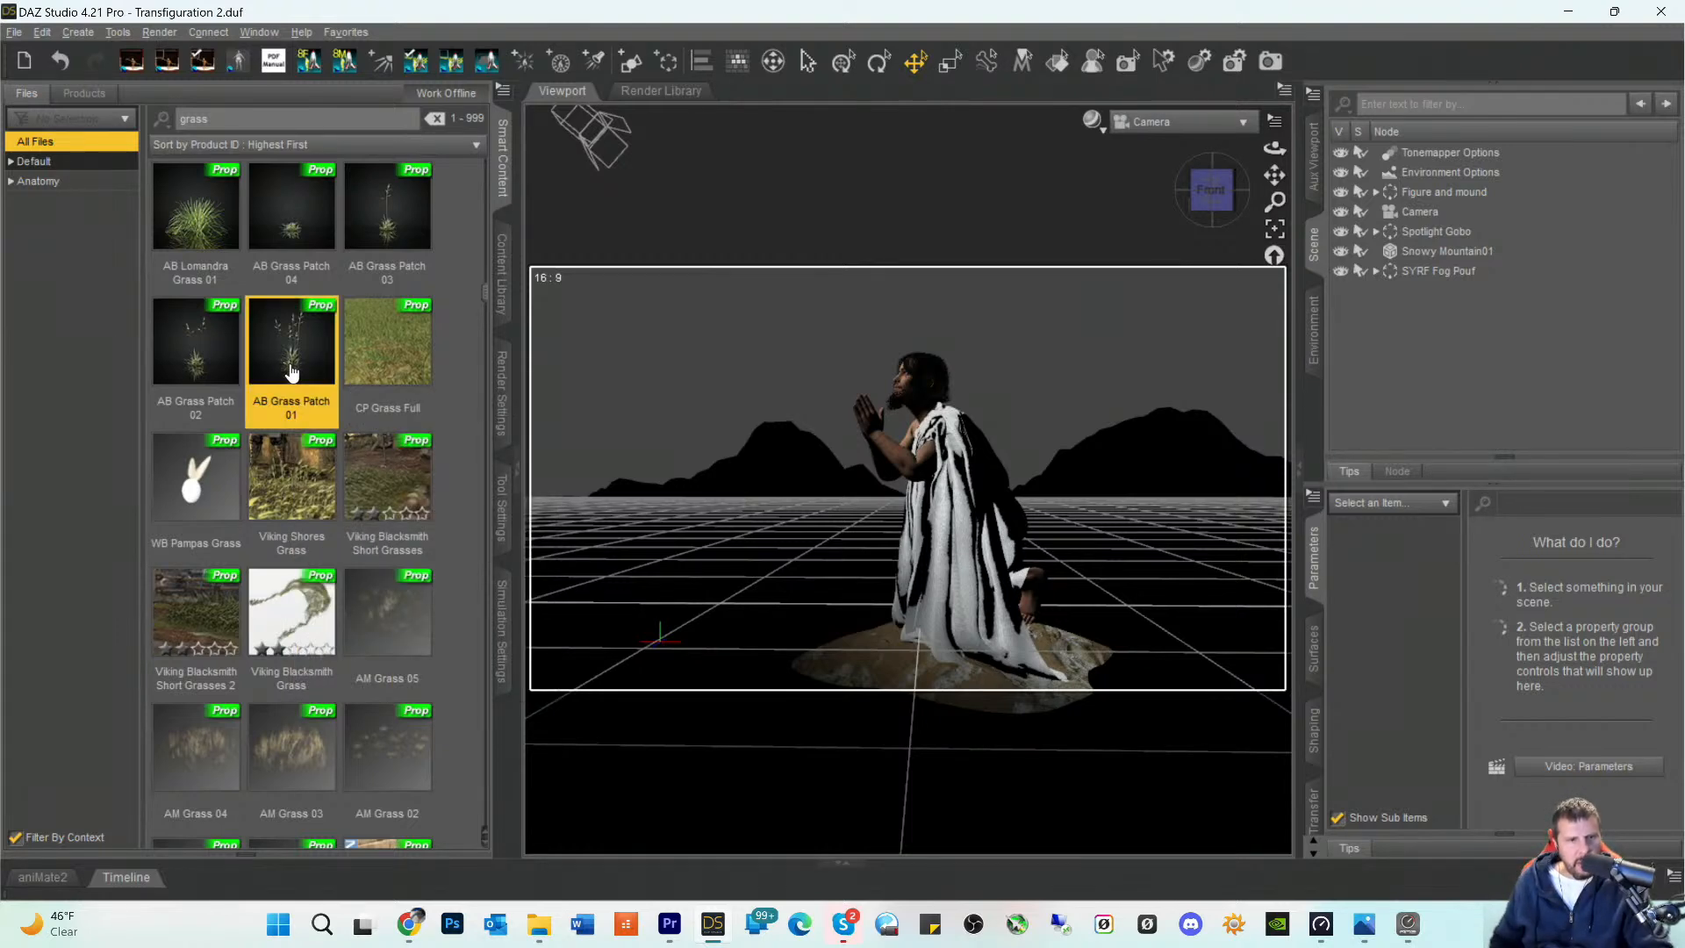
right_click(292, 369)
click(347, 457)
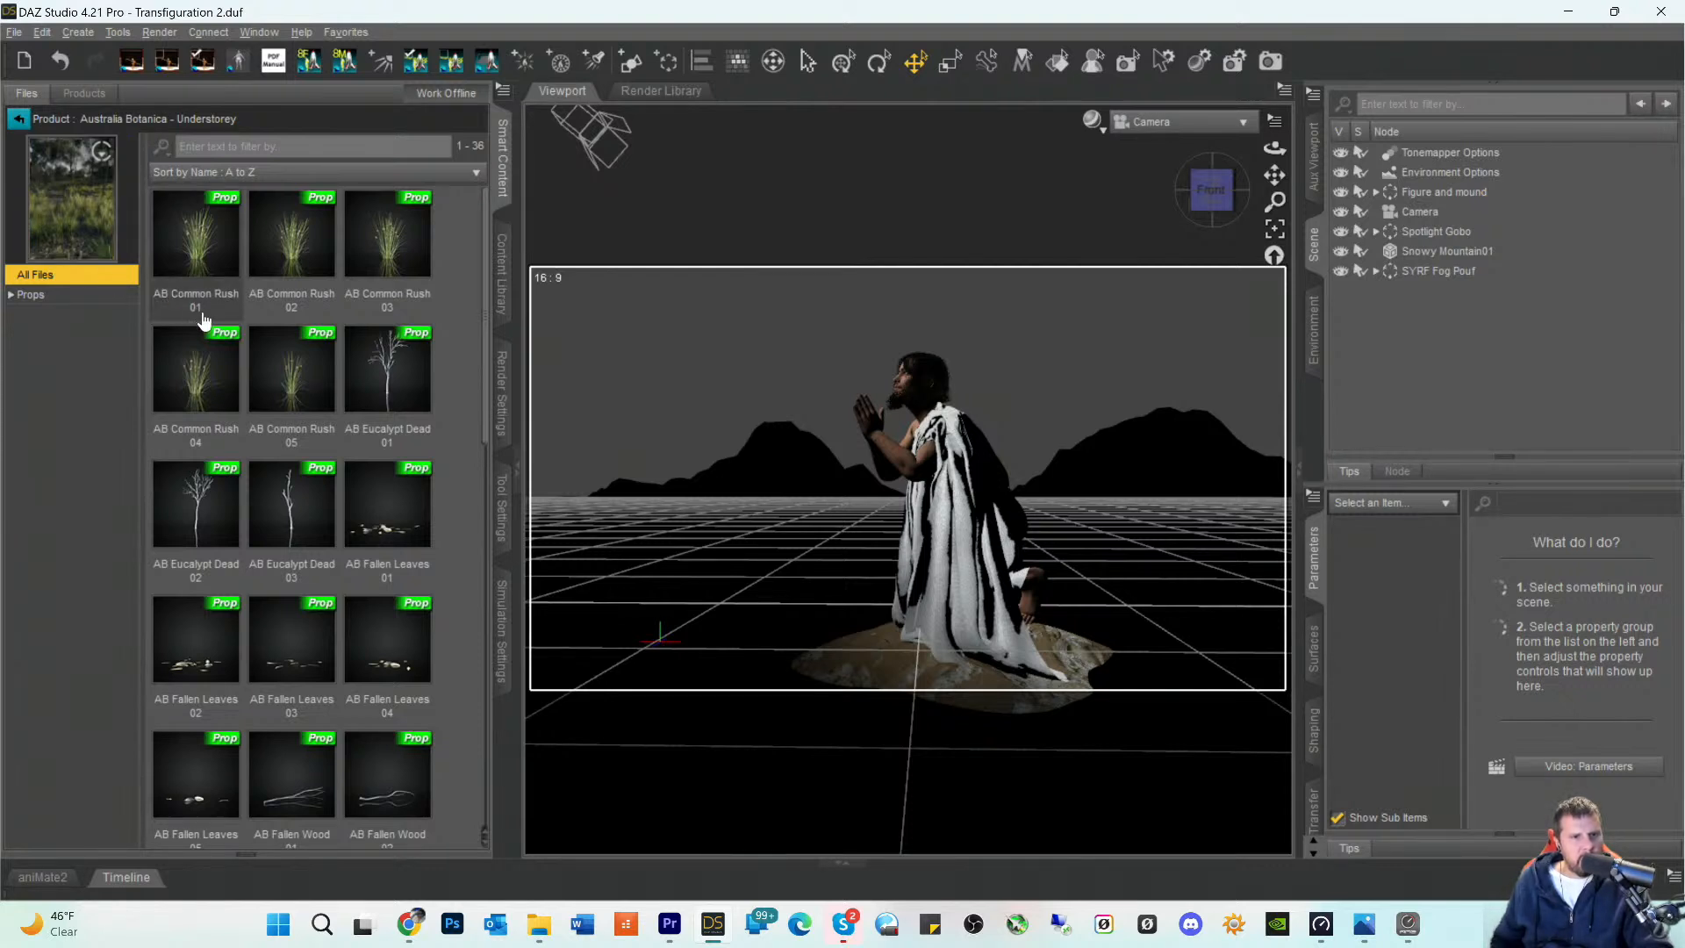
- Examine the rush, grass and fallen wood props in the Australia Botanica - Understorey product
click(11, 298)
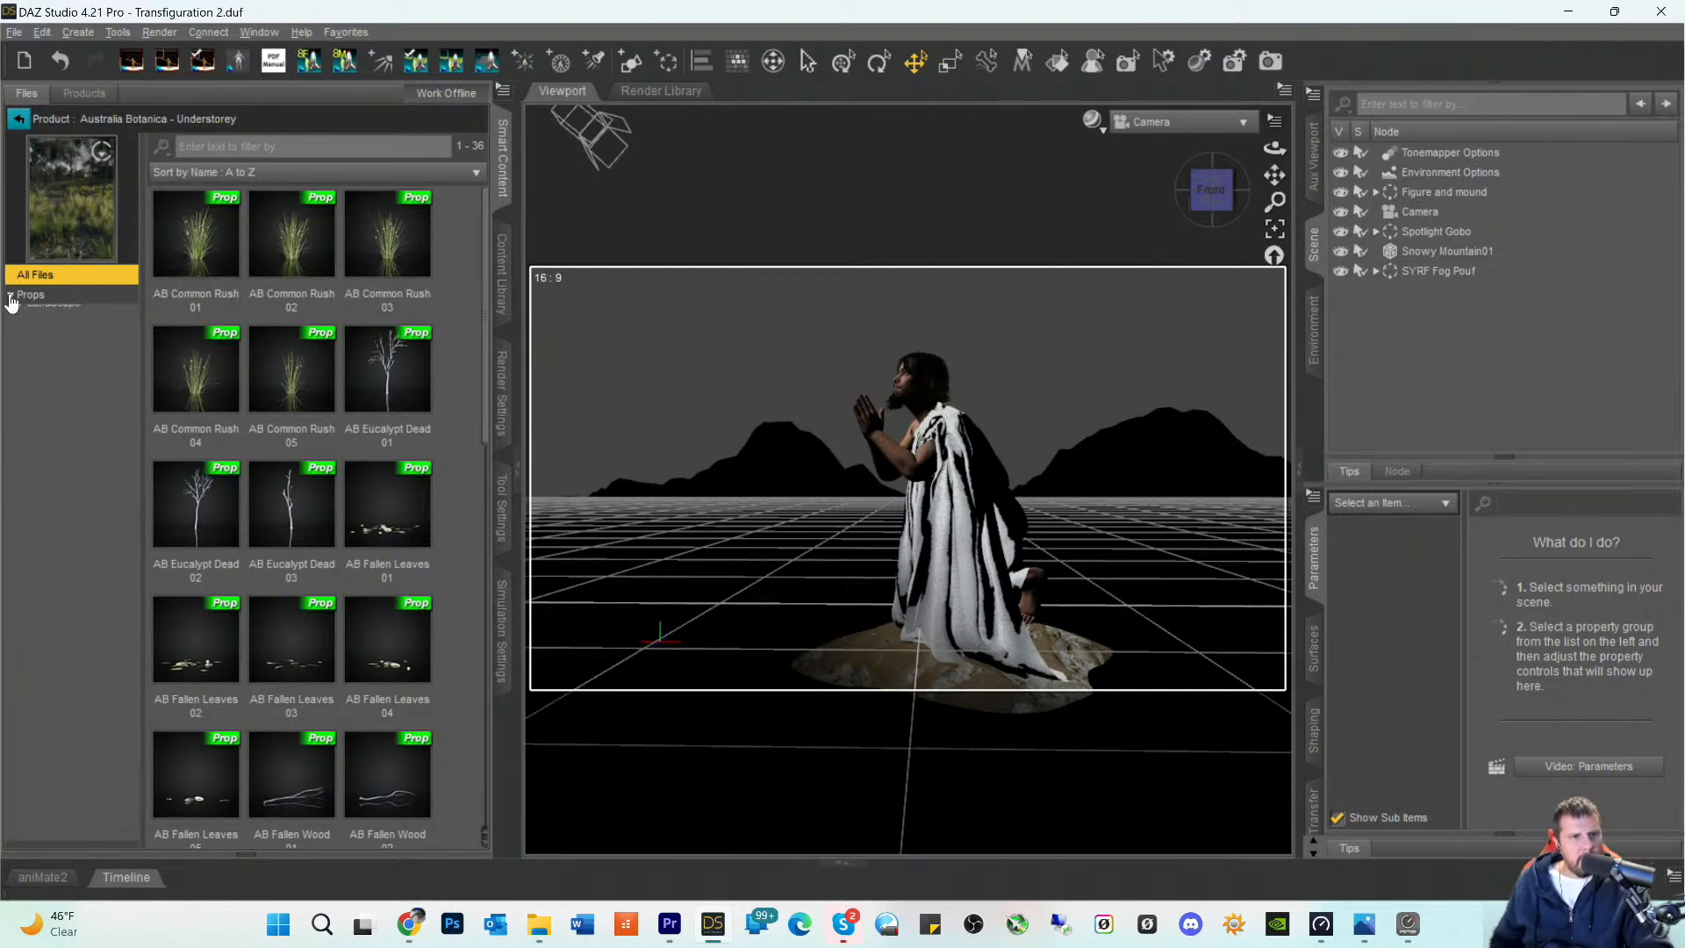
click(261, 265)
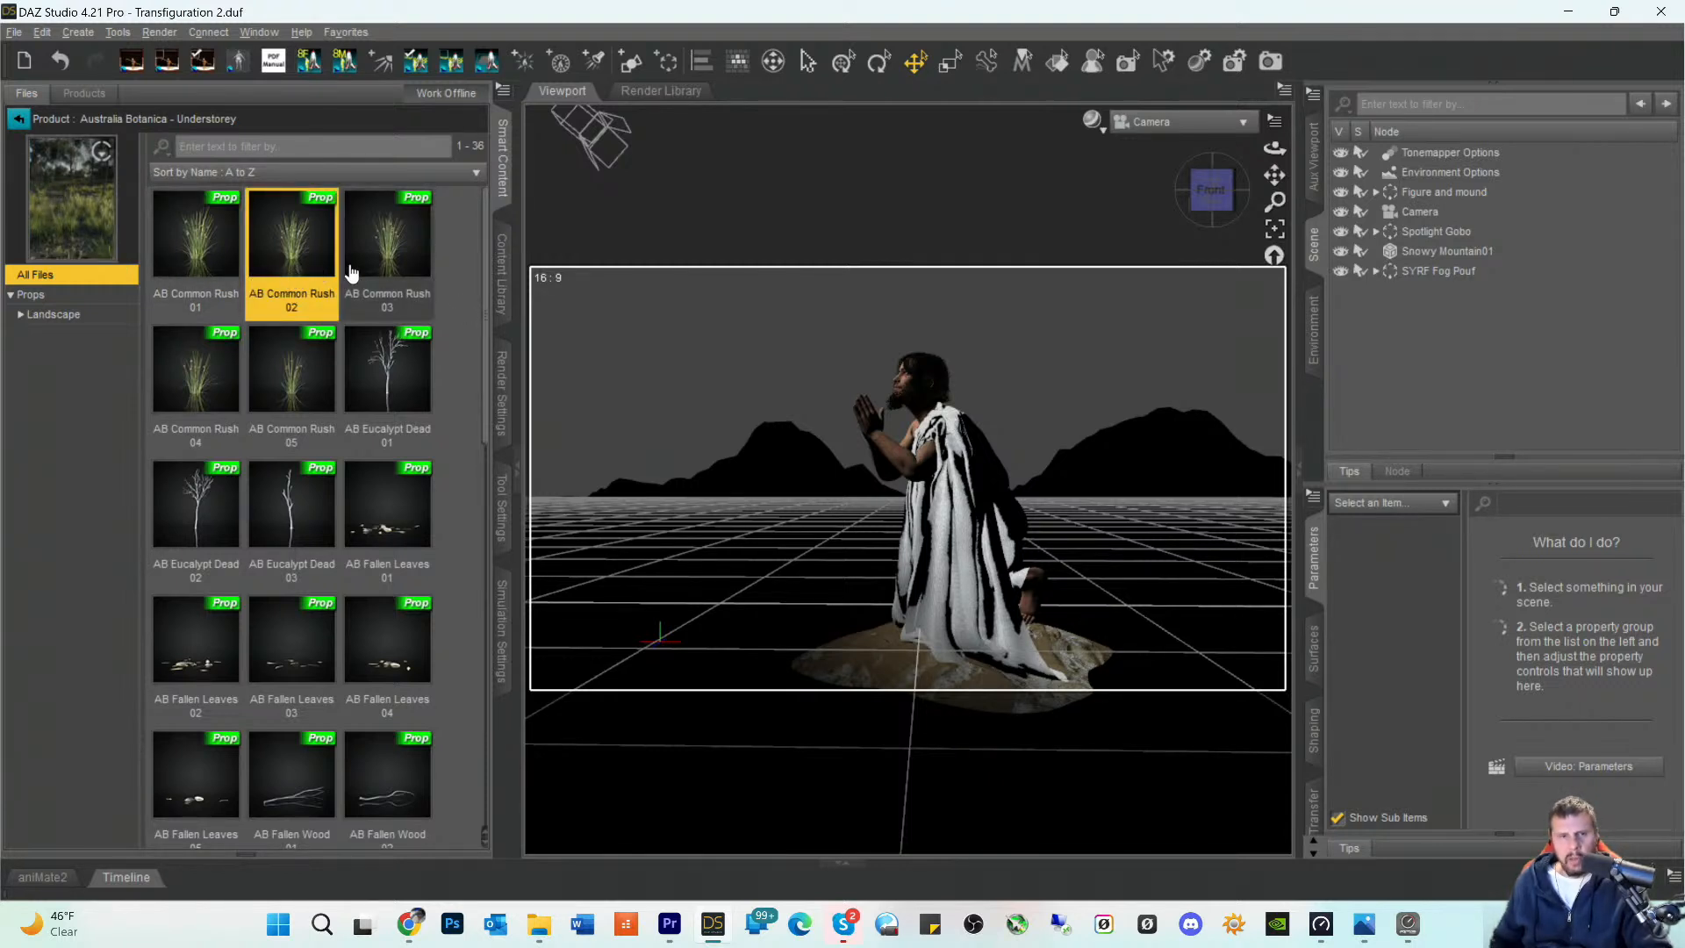
mouse_move(293, 250)
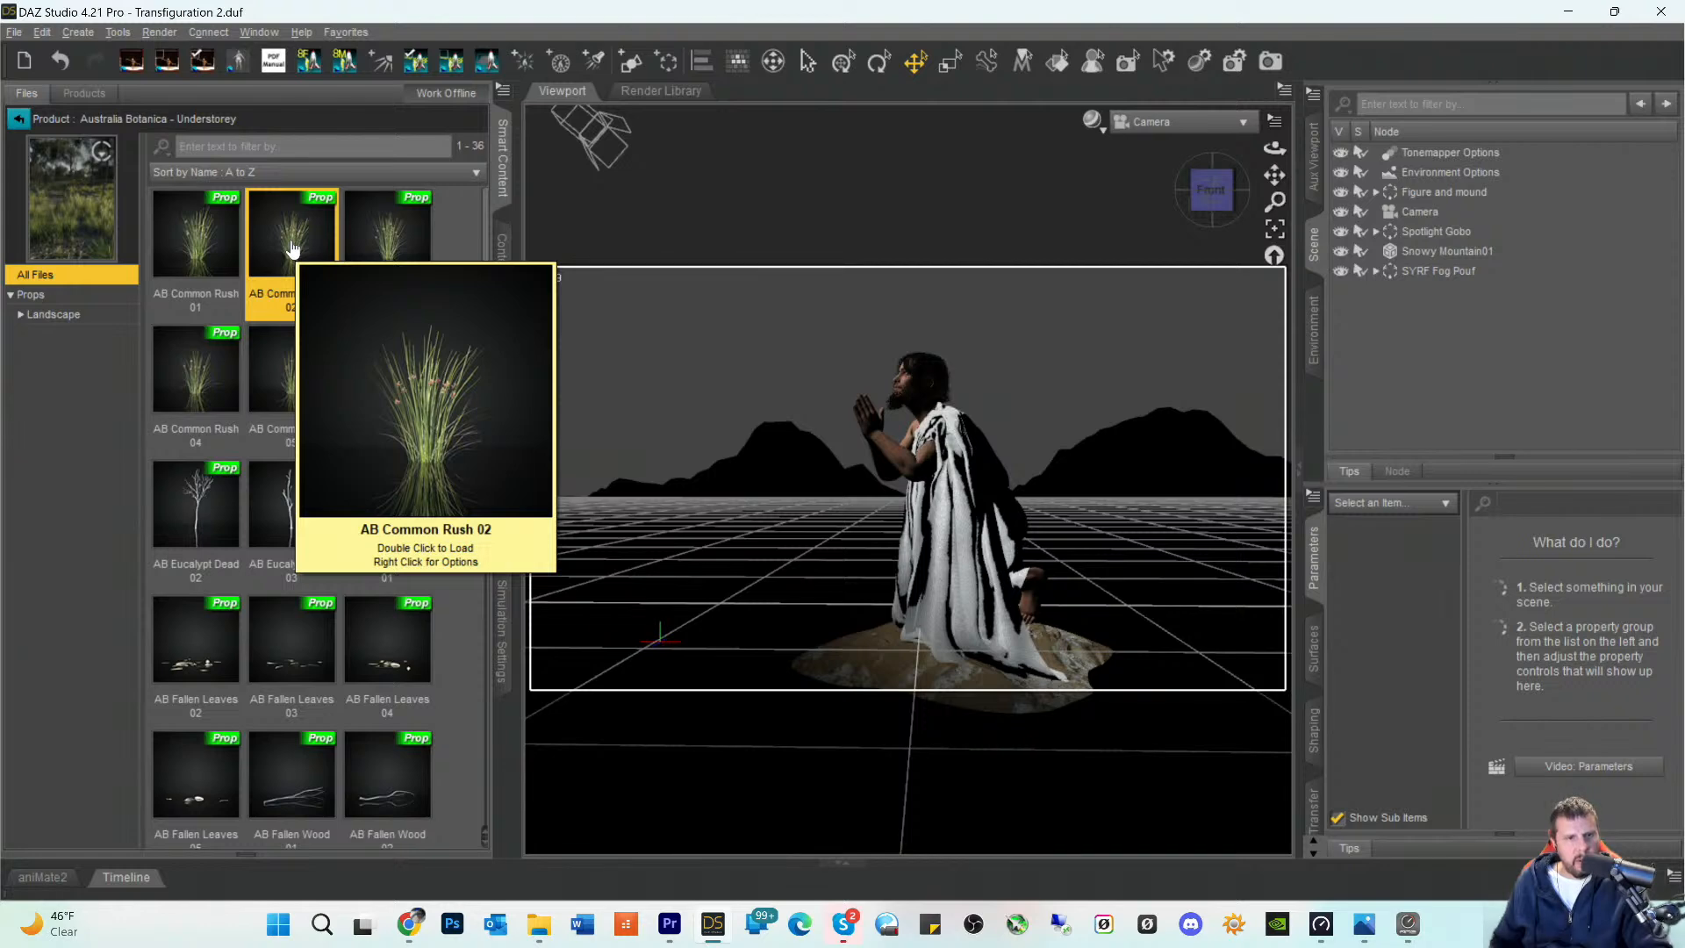
mouse_move(287, 423)
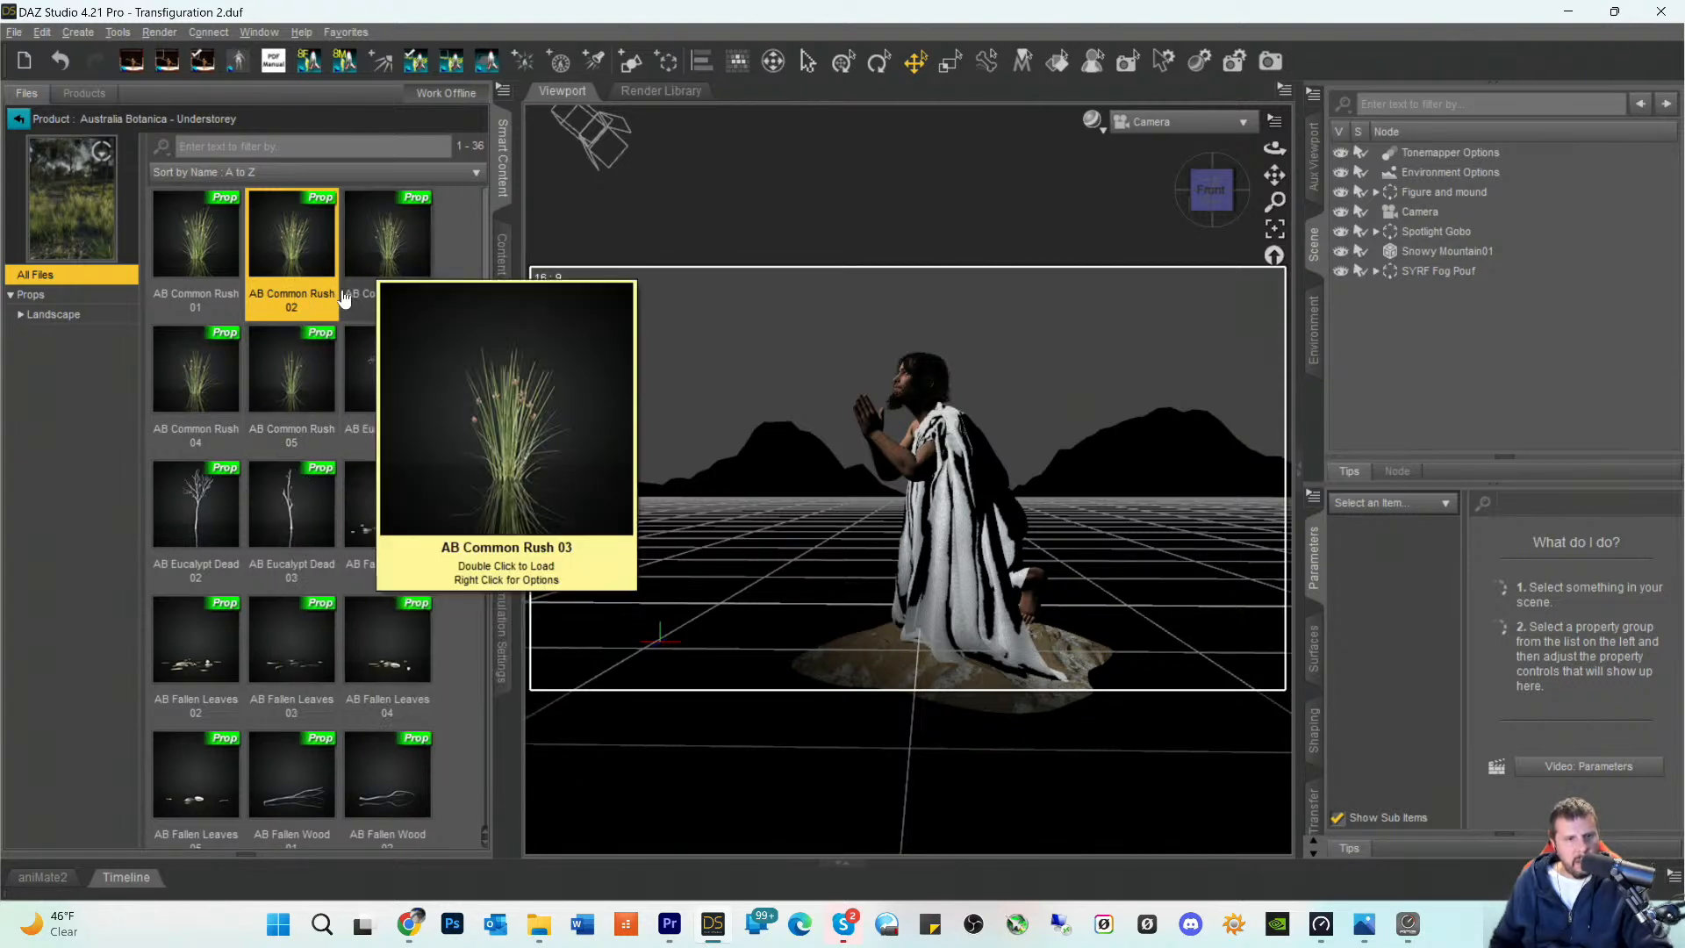
scroll(351, 527, down, 8)
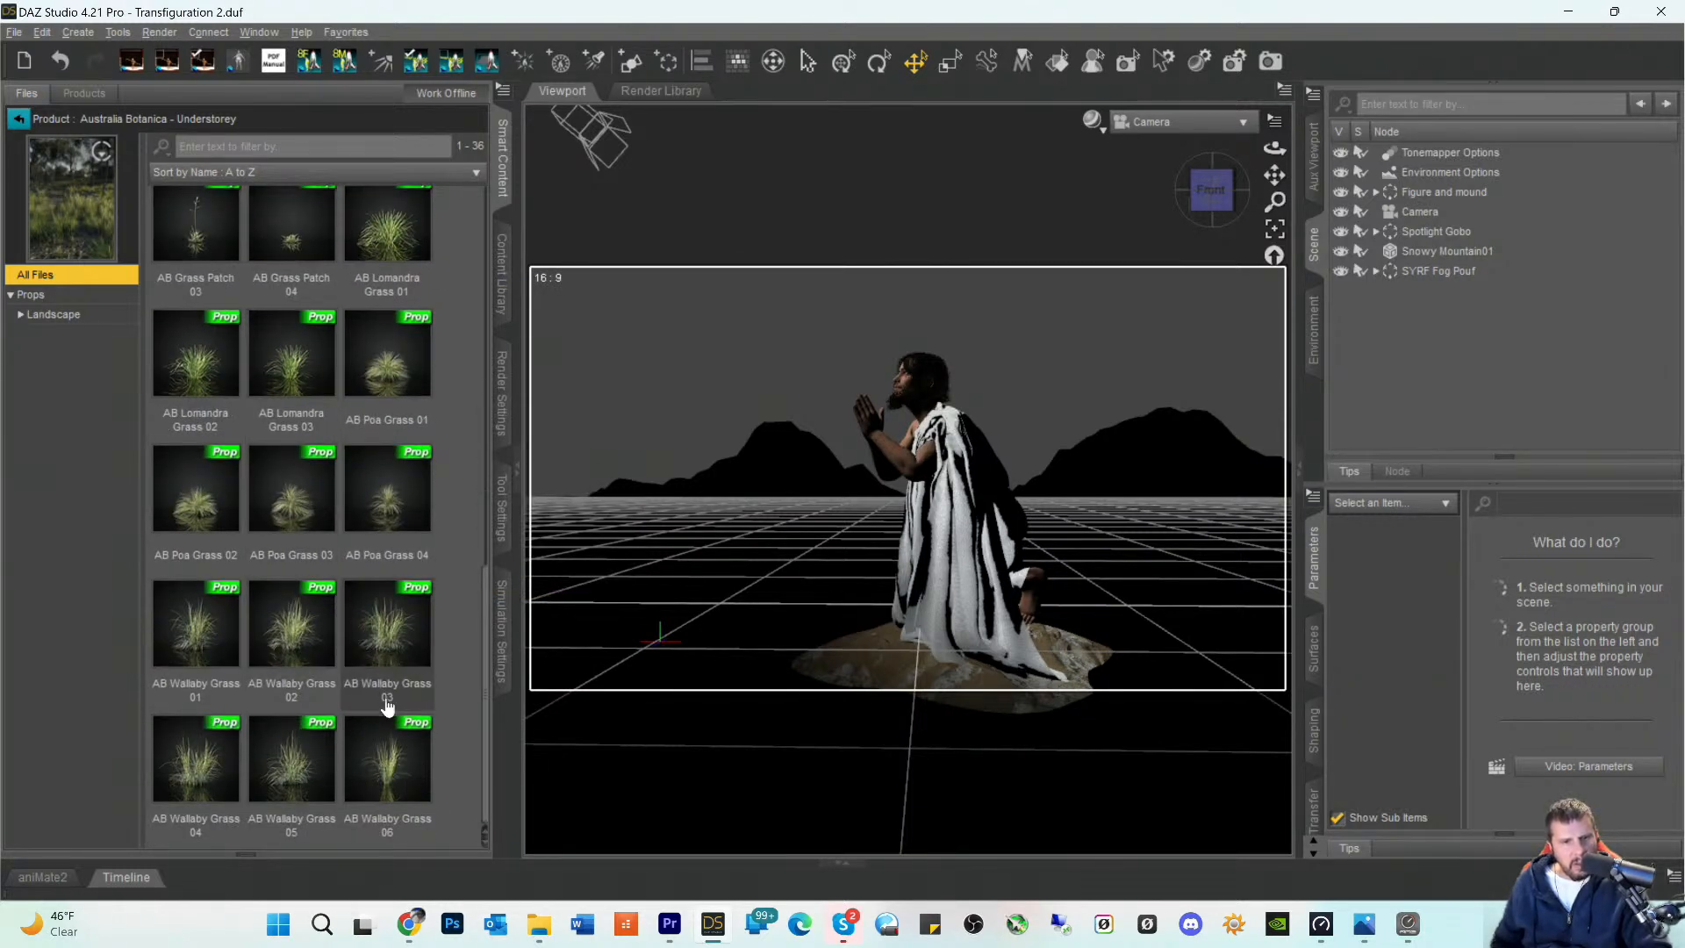
mouse_move(384, 770)
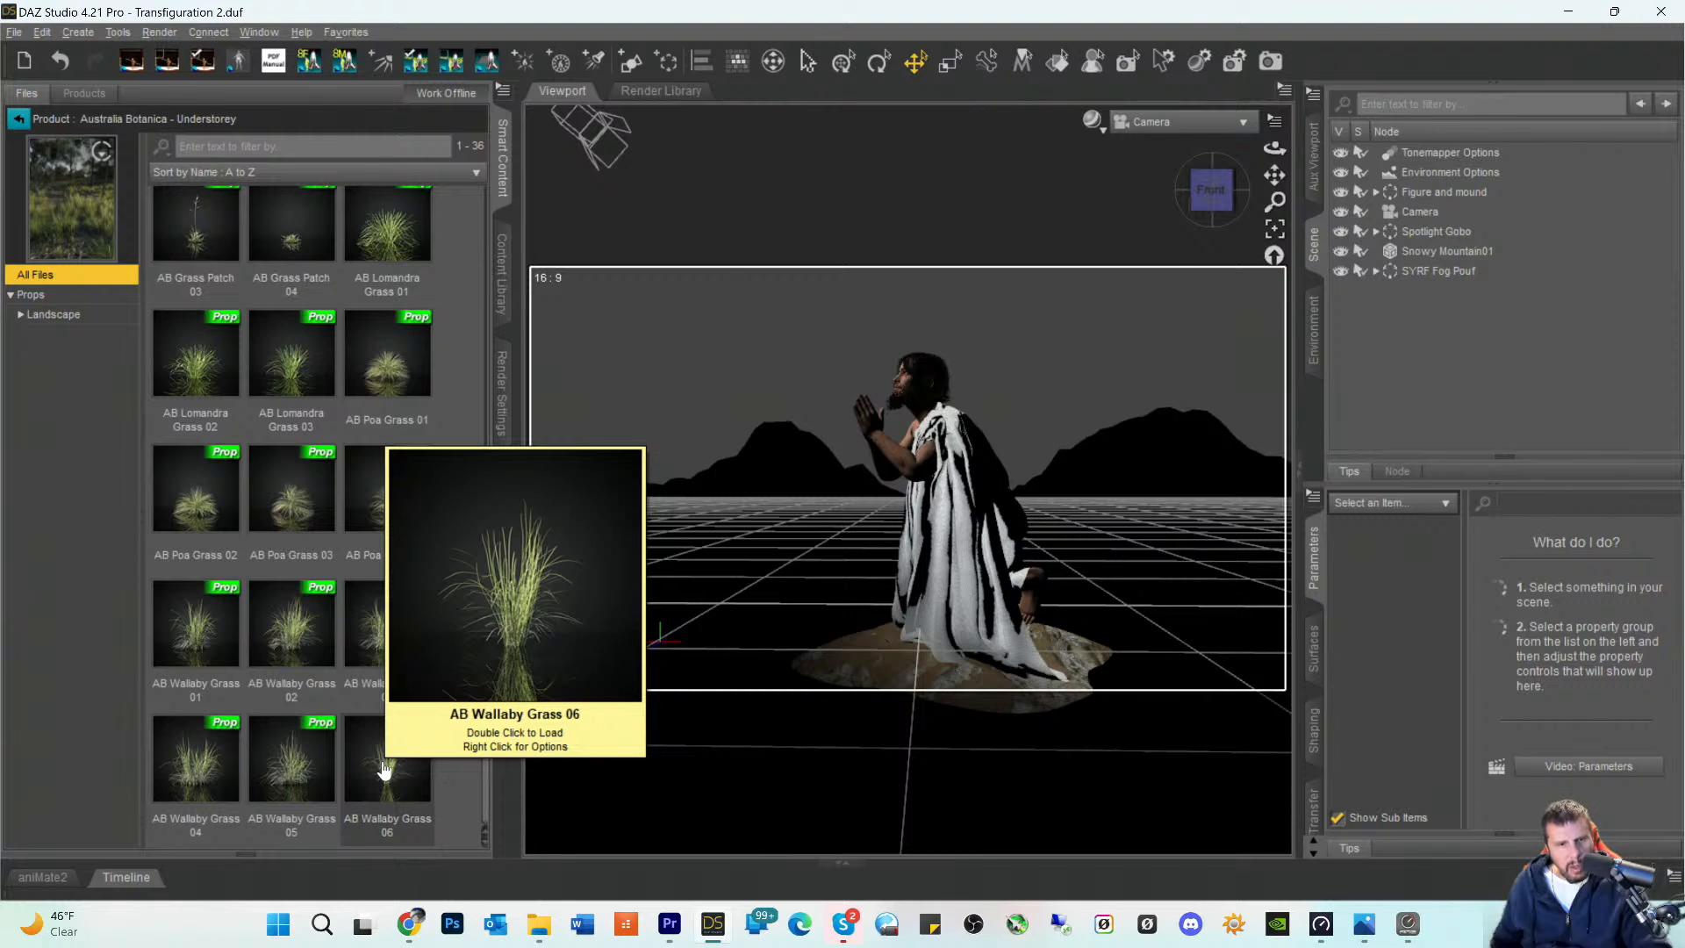
mouse_move(307, 766)
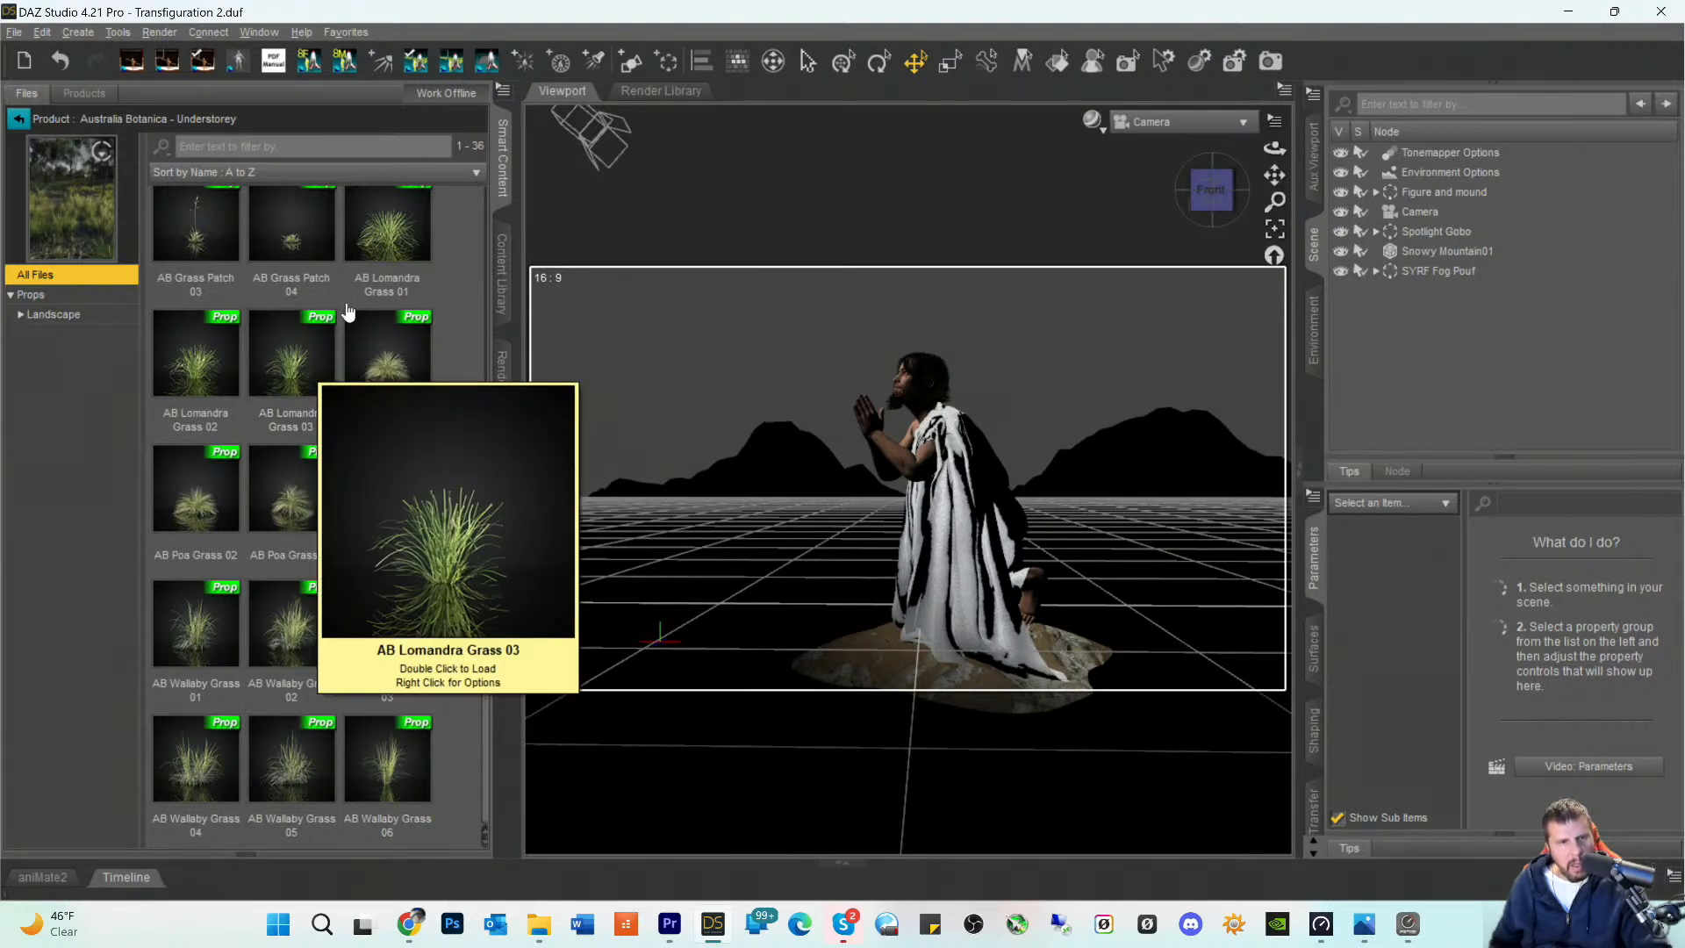
mouse_move(200, 235)
scroll(271, 341, up, 10)
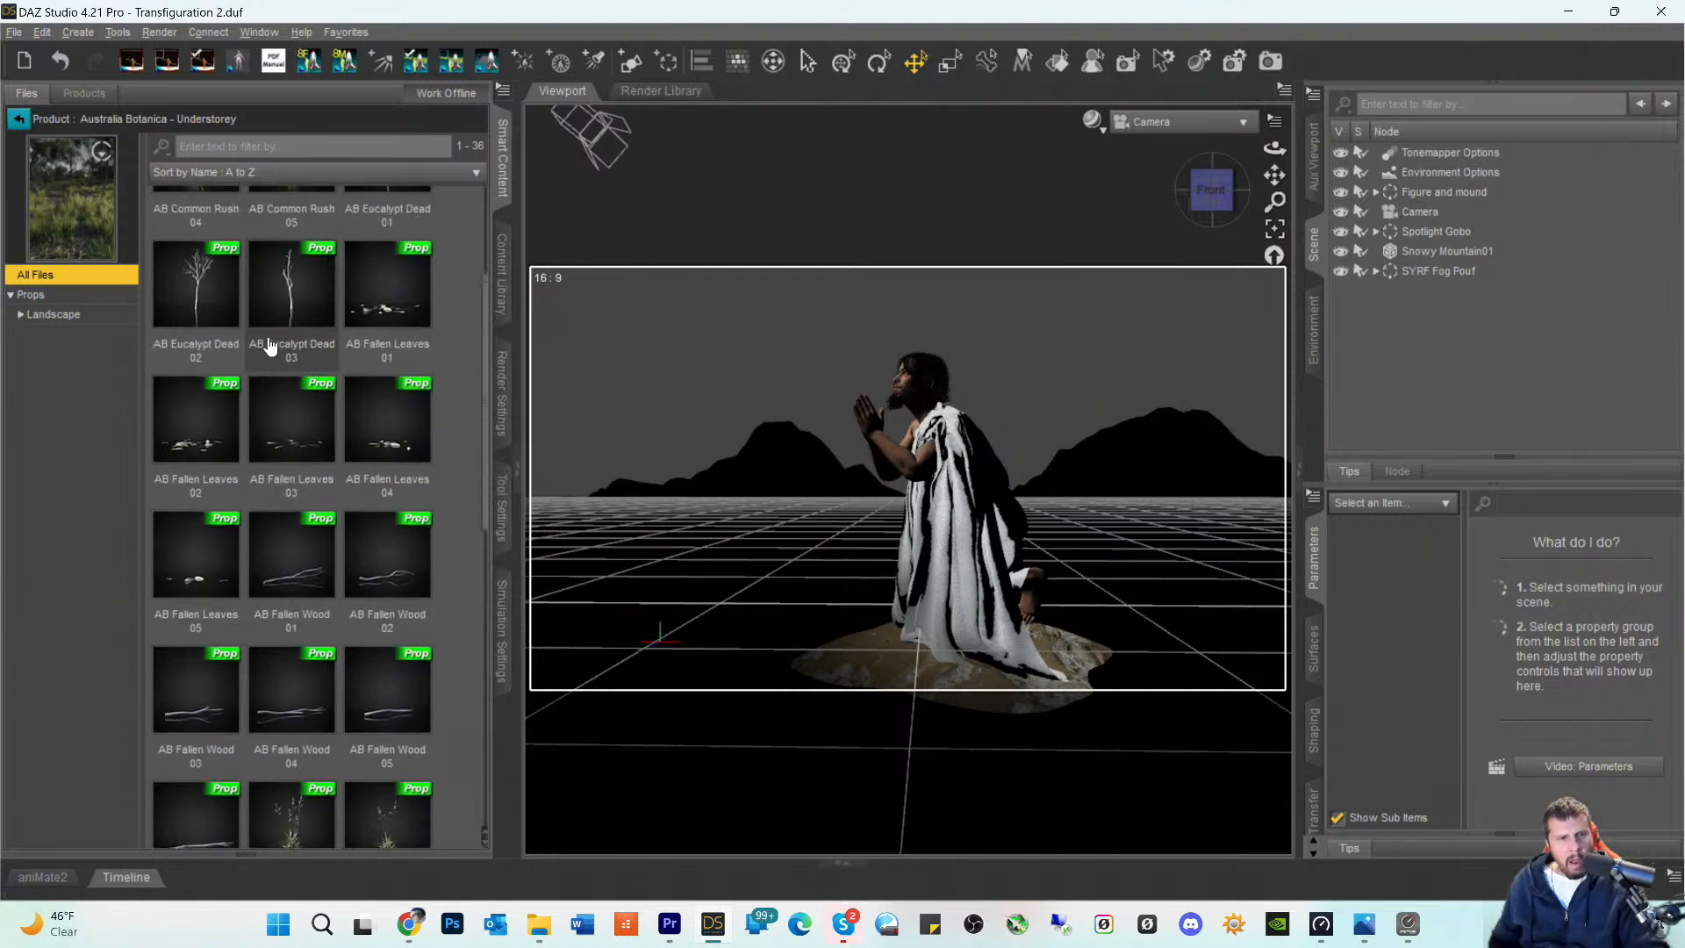
scroll(281, 461, down, 10)
scroll(281, 461, down, 1)
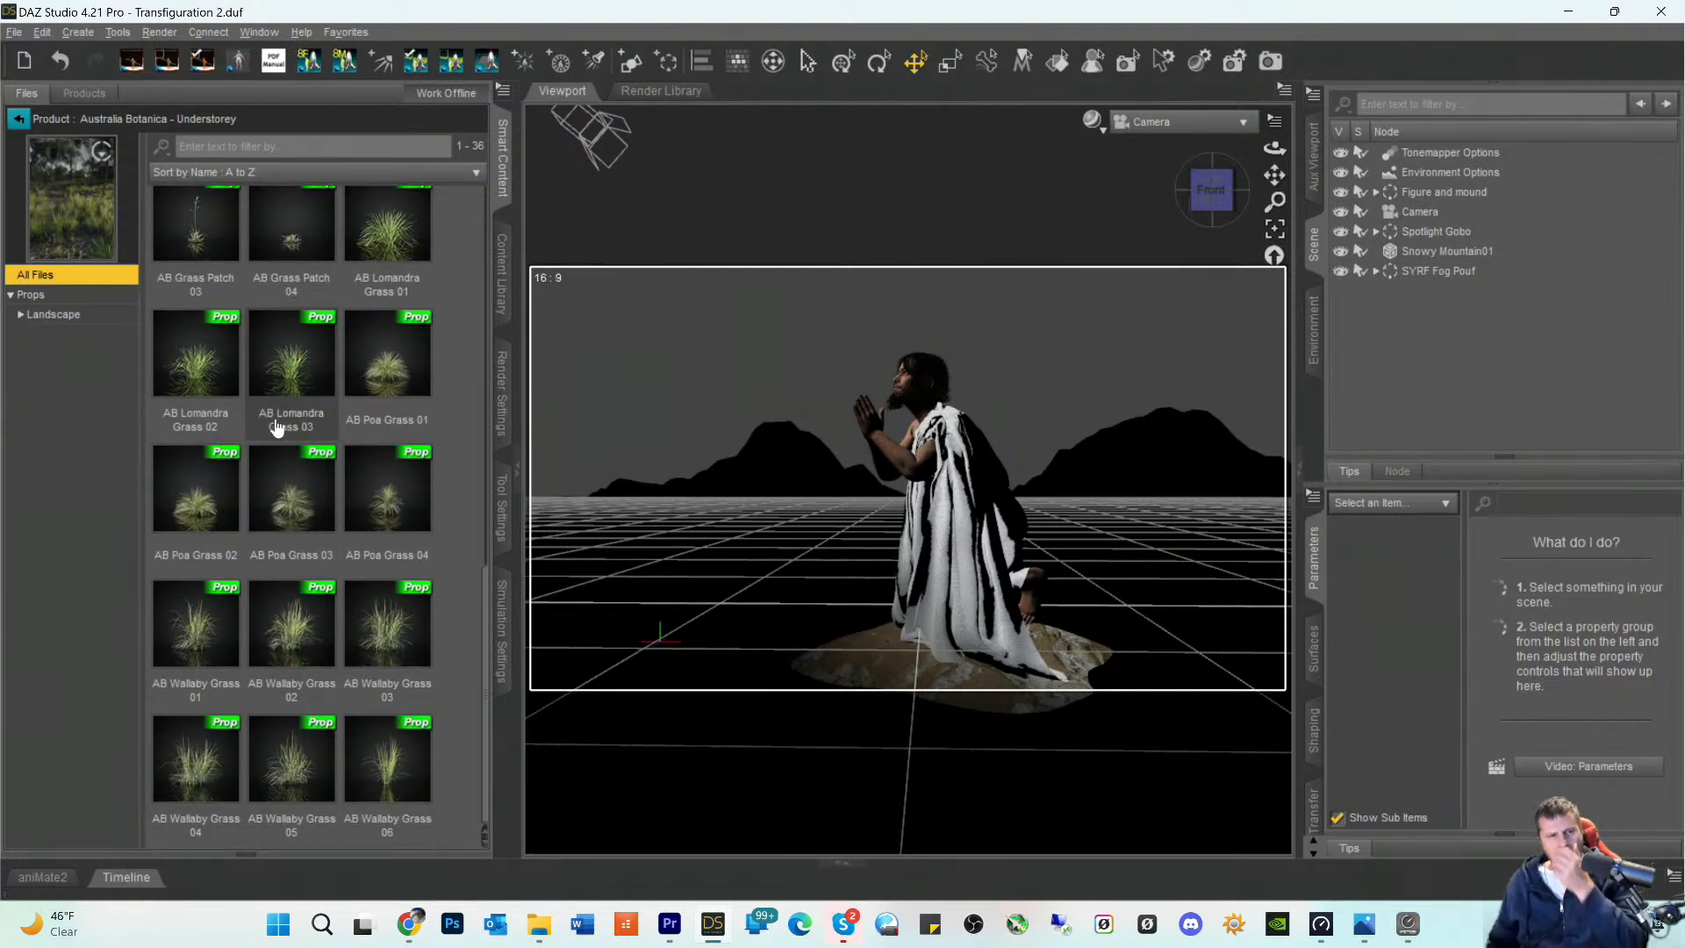
- Add AB Grass Patch 01 to the mound's edge in front of the kneeling figure, scaled down to 49.1%
scroll(285, 483, up, 5)
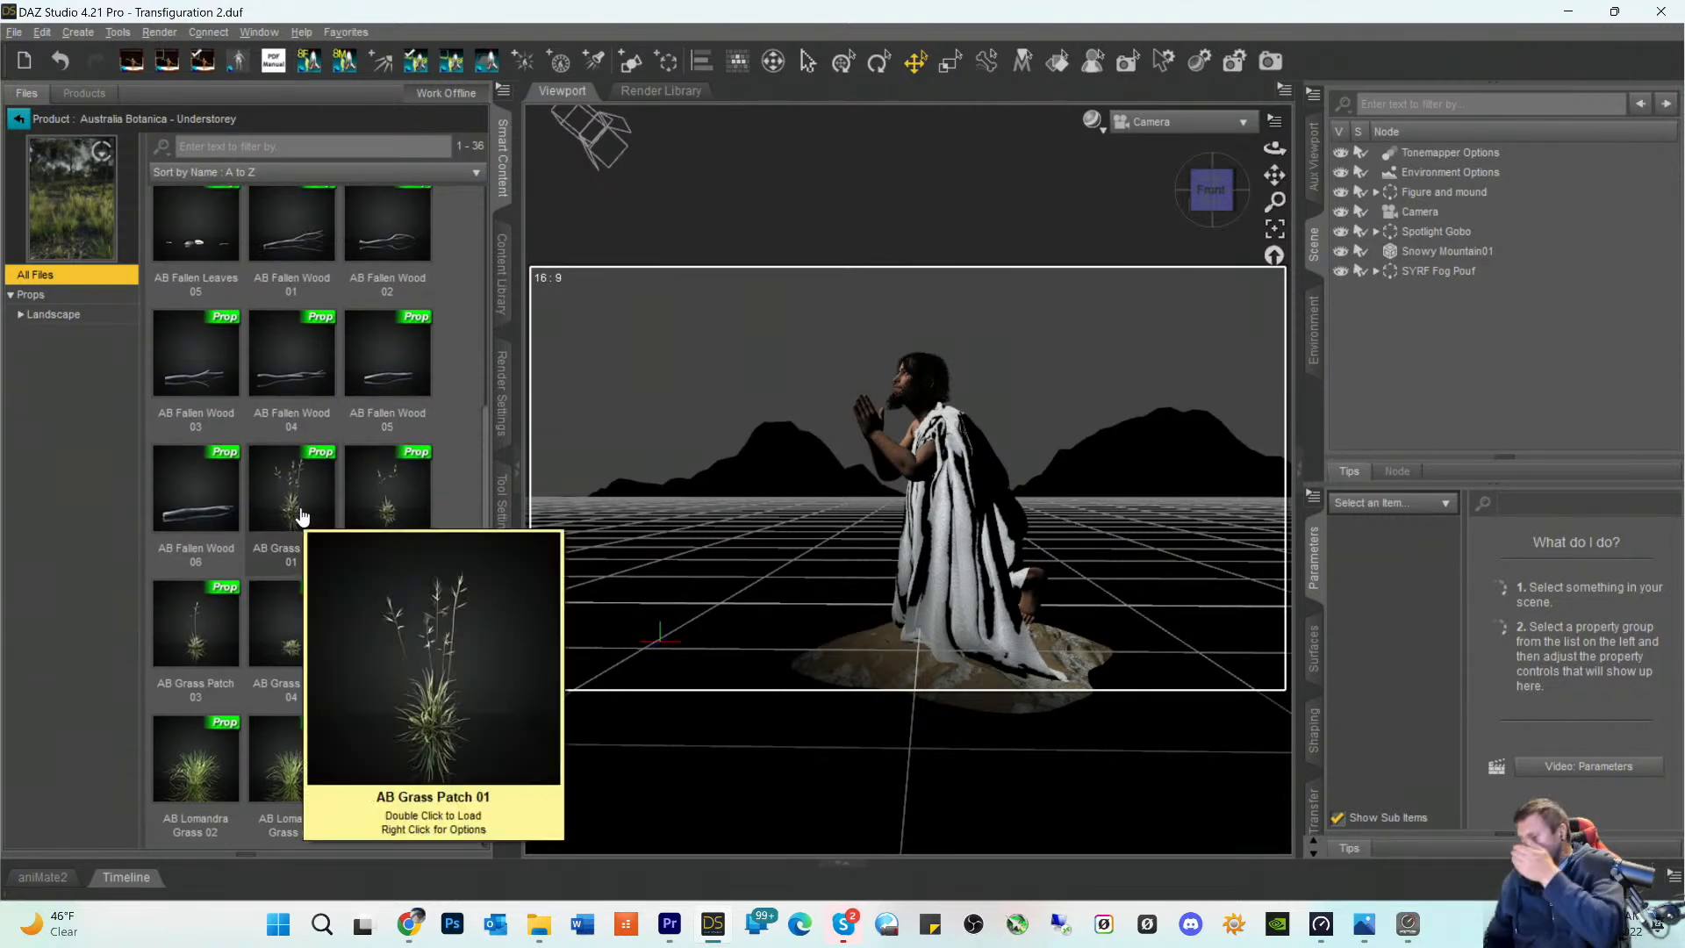
mouse_move(266, 392)
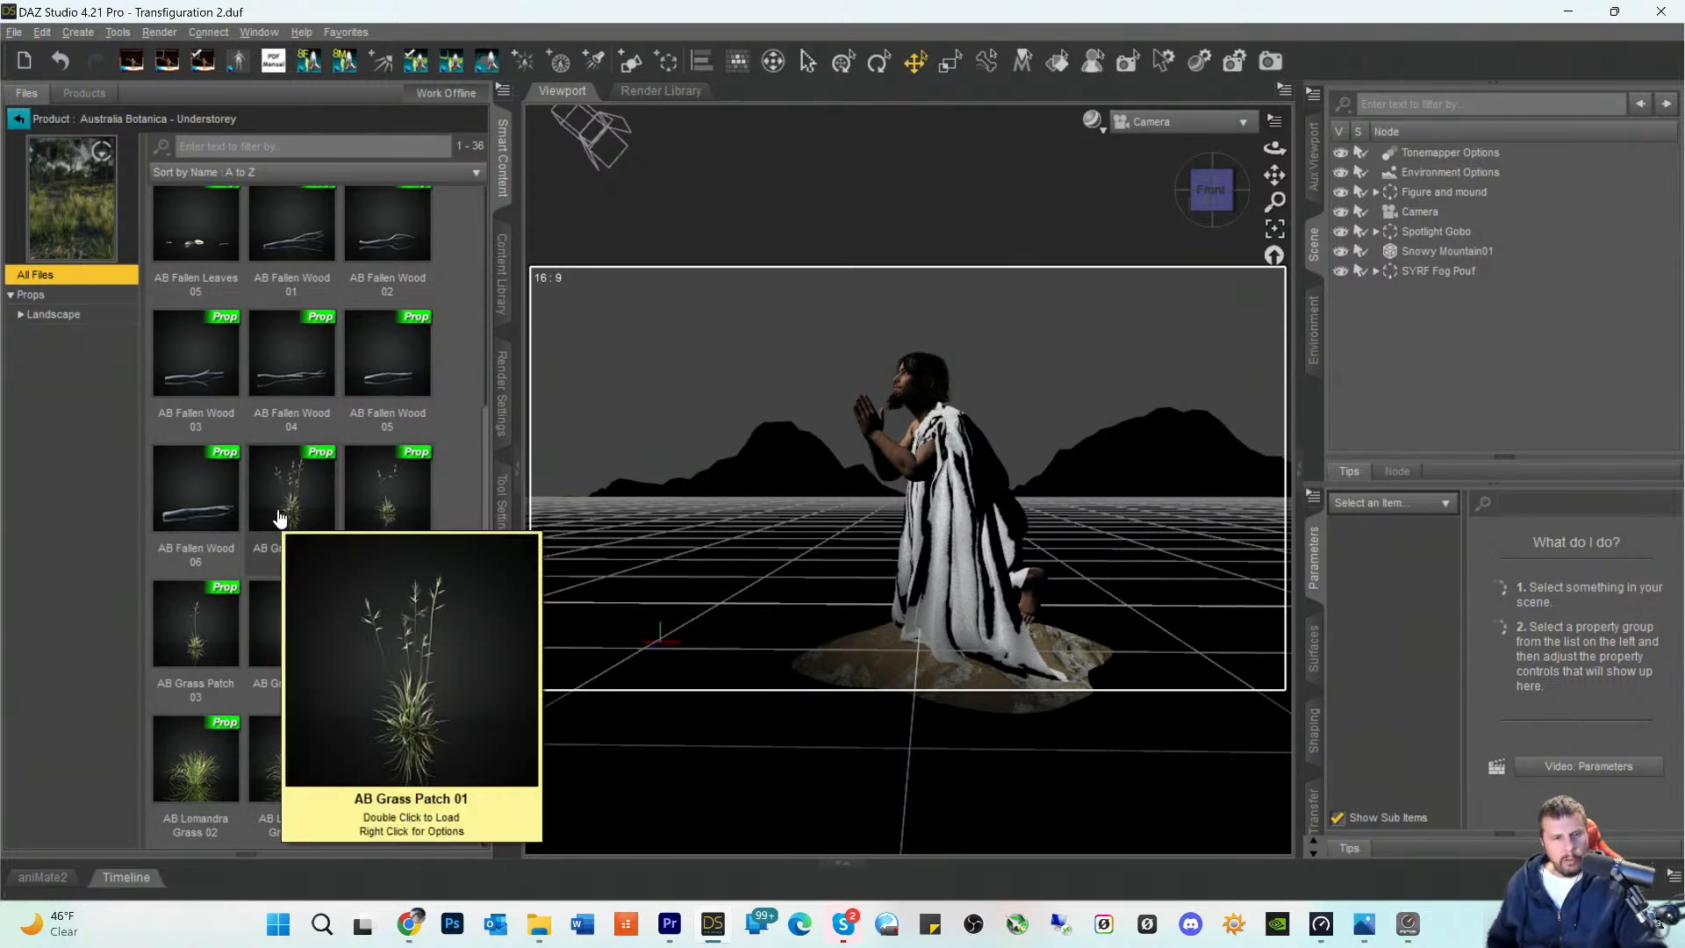
double_click(279, 517)
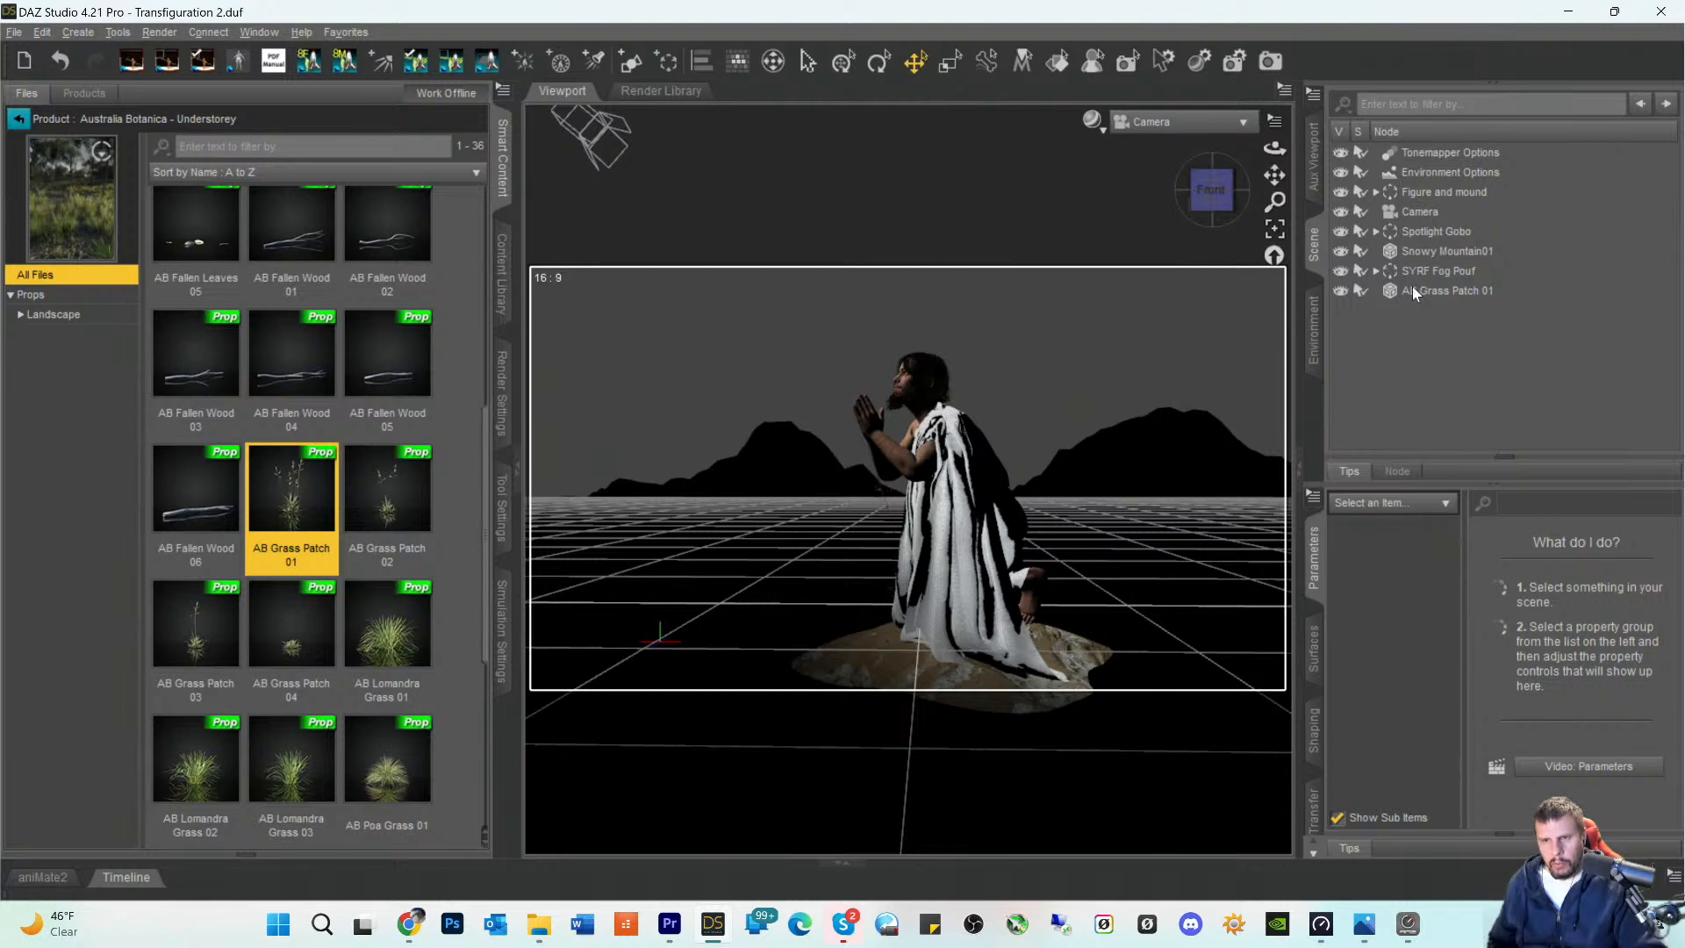
click(1413, 288)
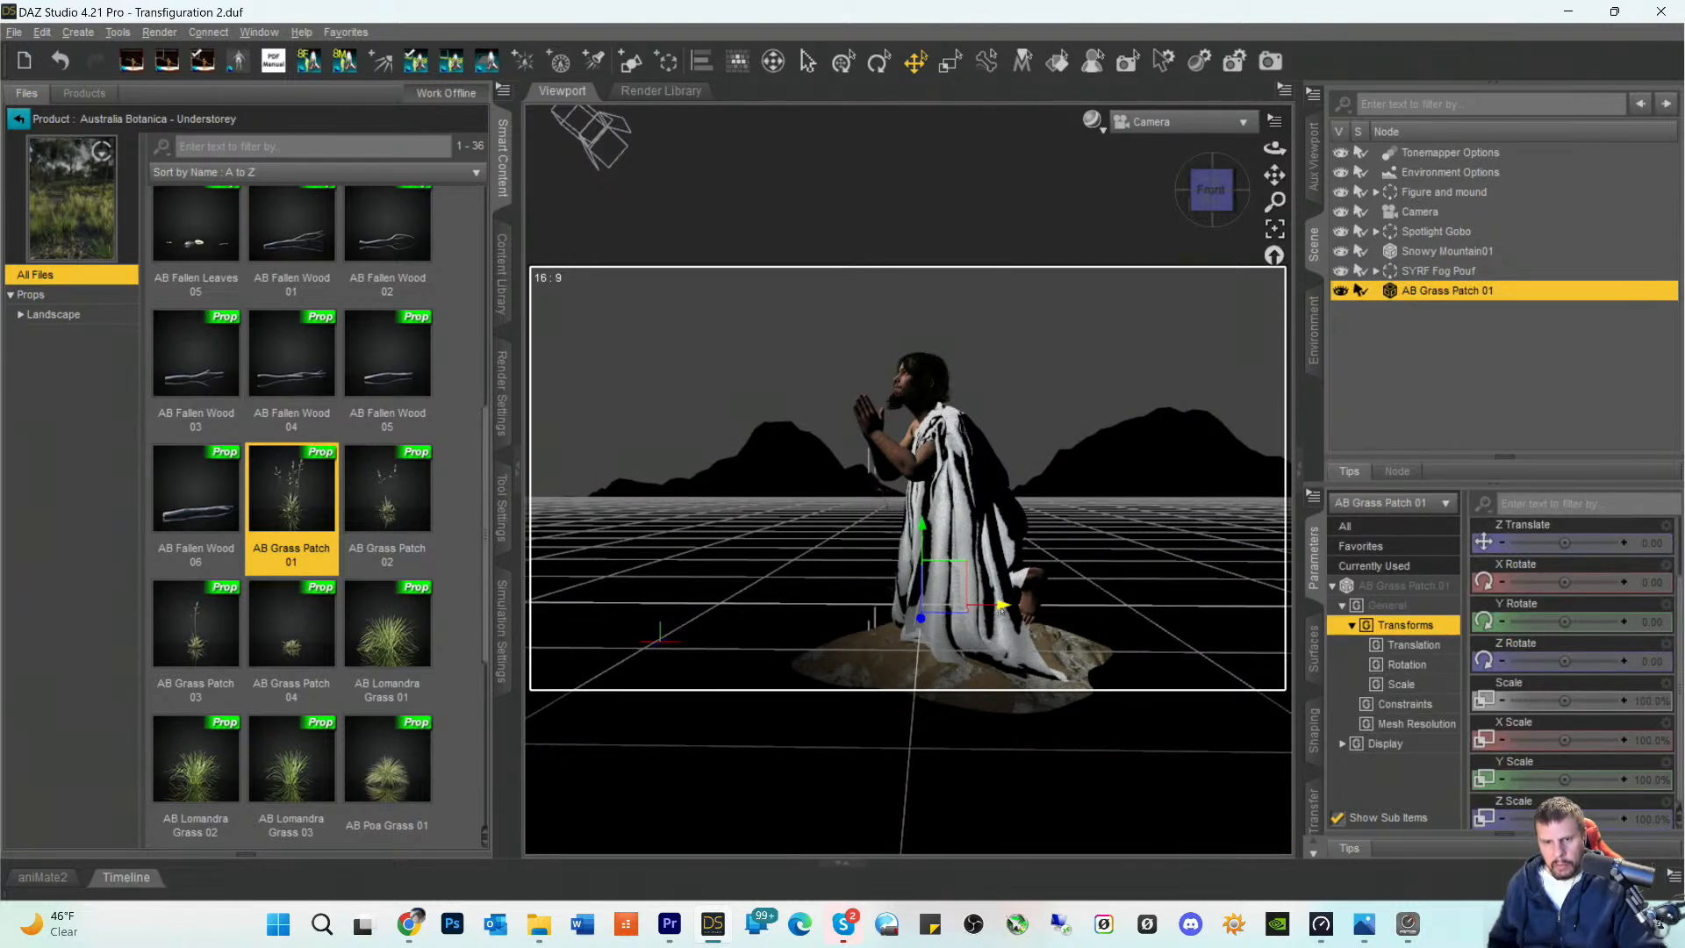
drag(1002, 610, 895, 617)
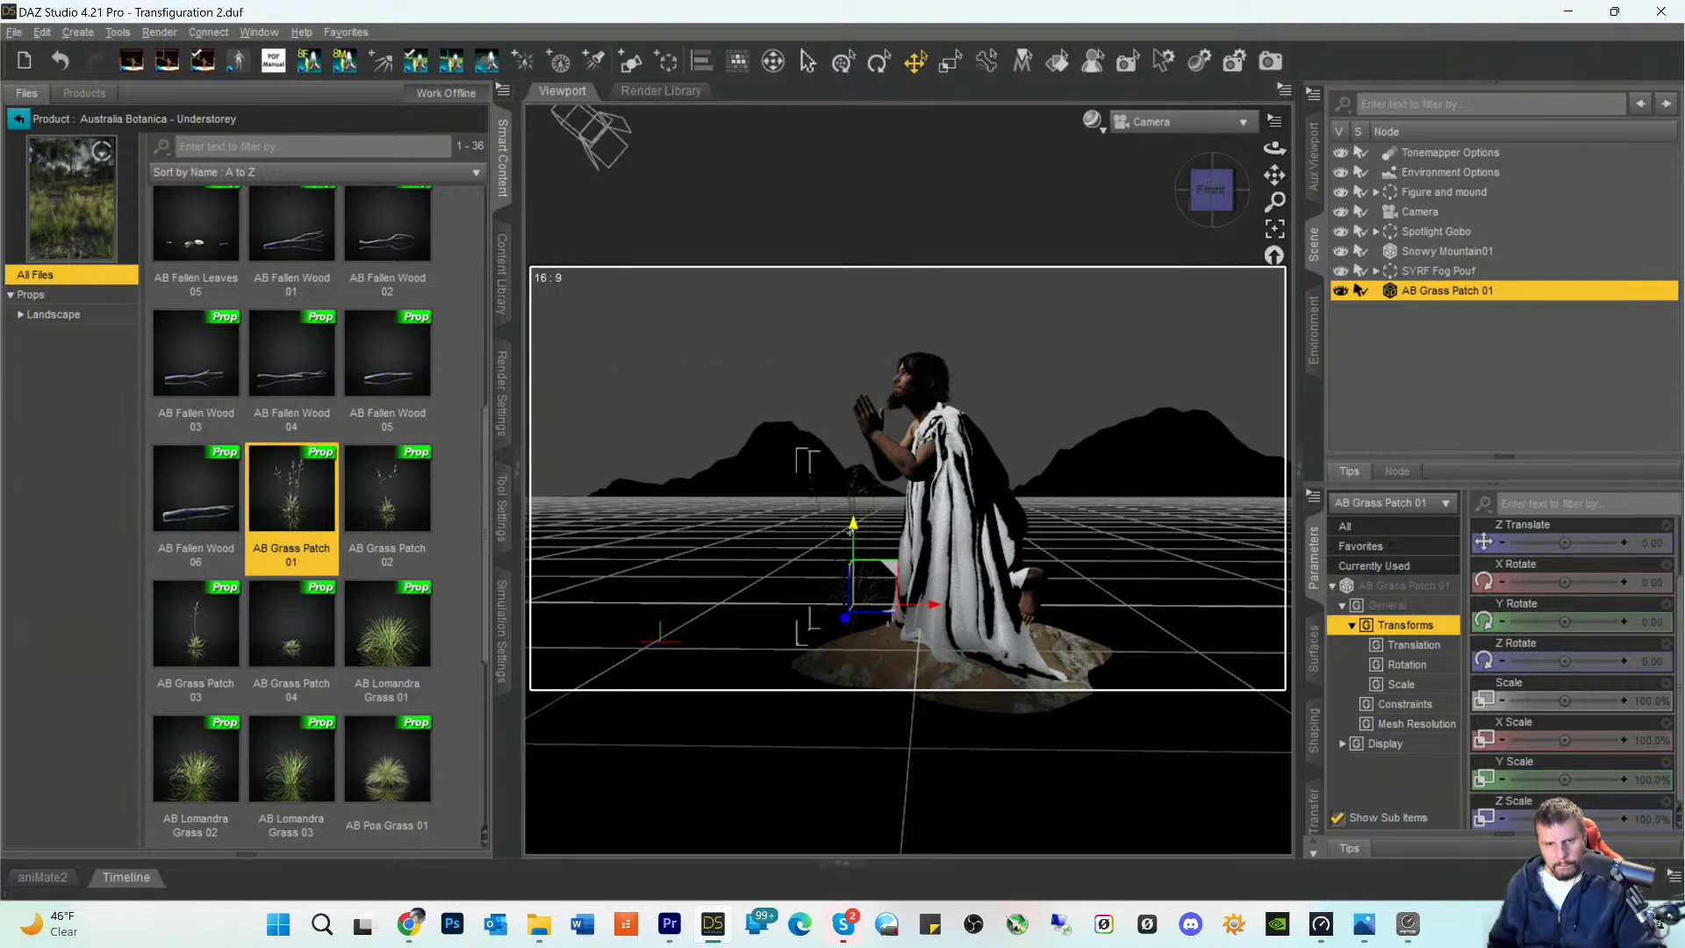
drag(858, 546, 845, 566)
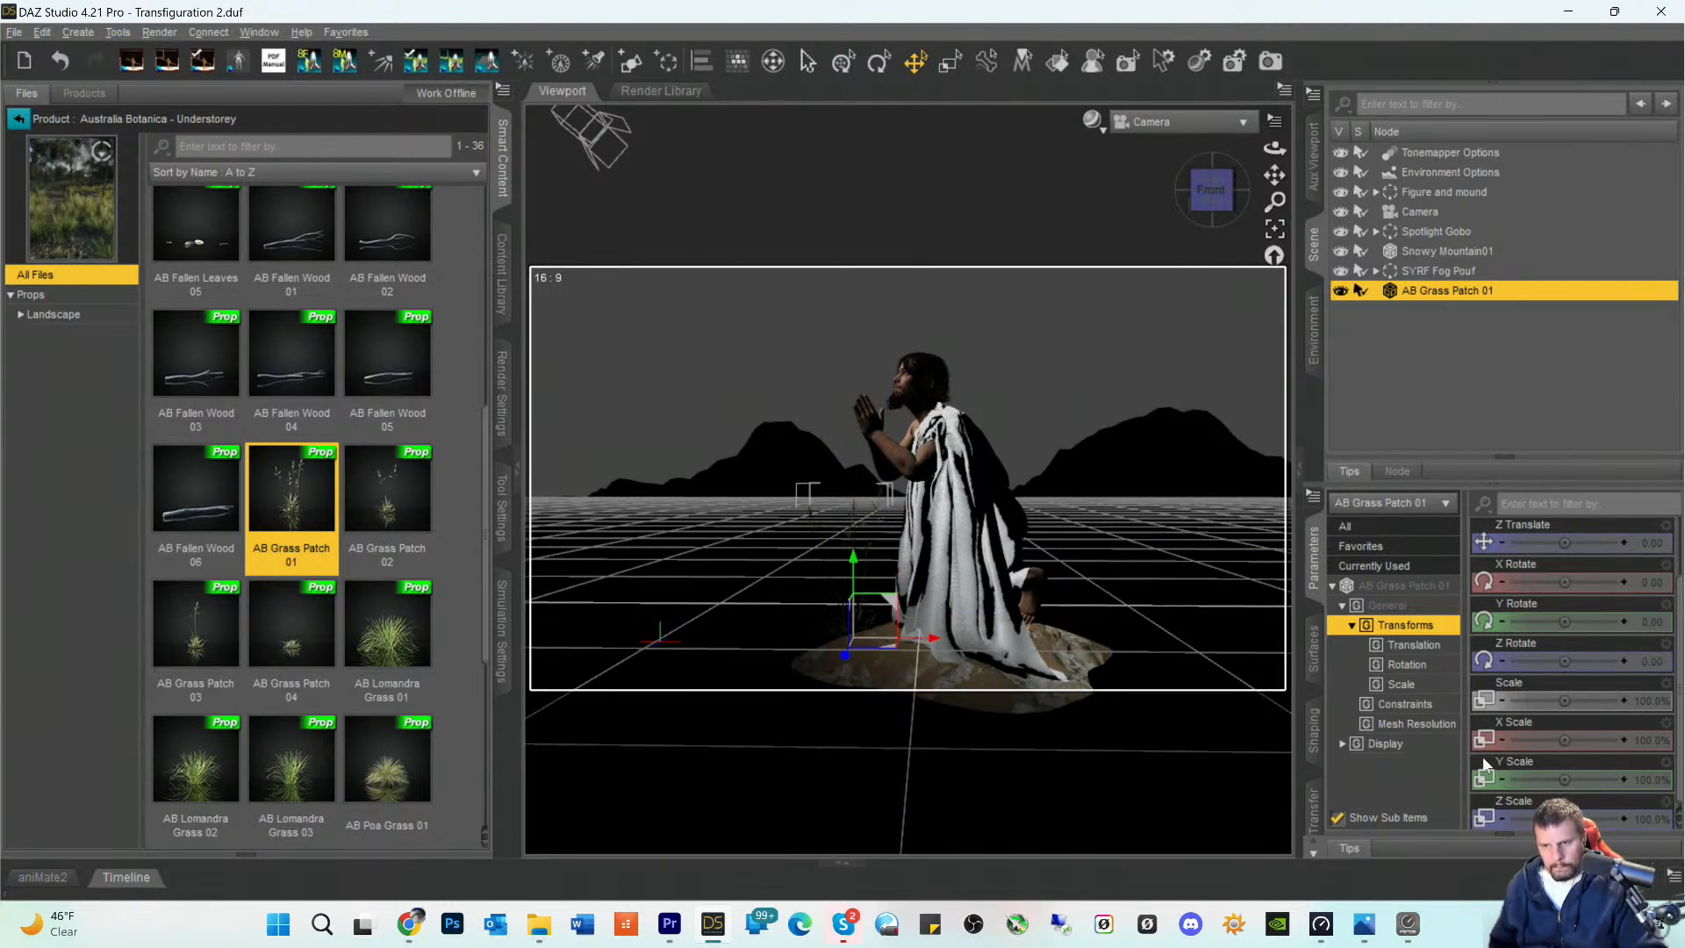
drag(1565, 700, 1538, 700)
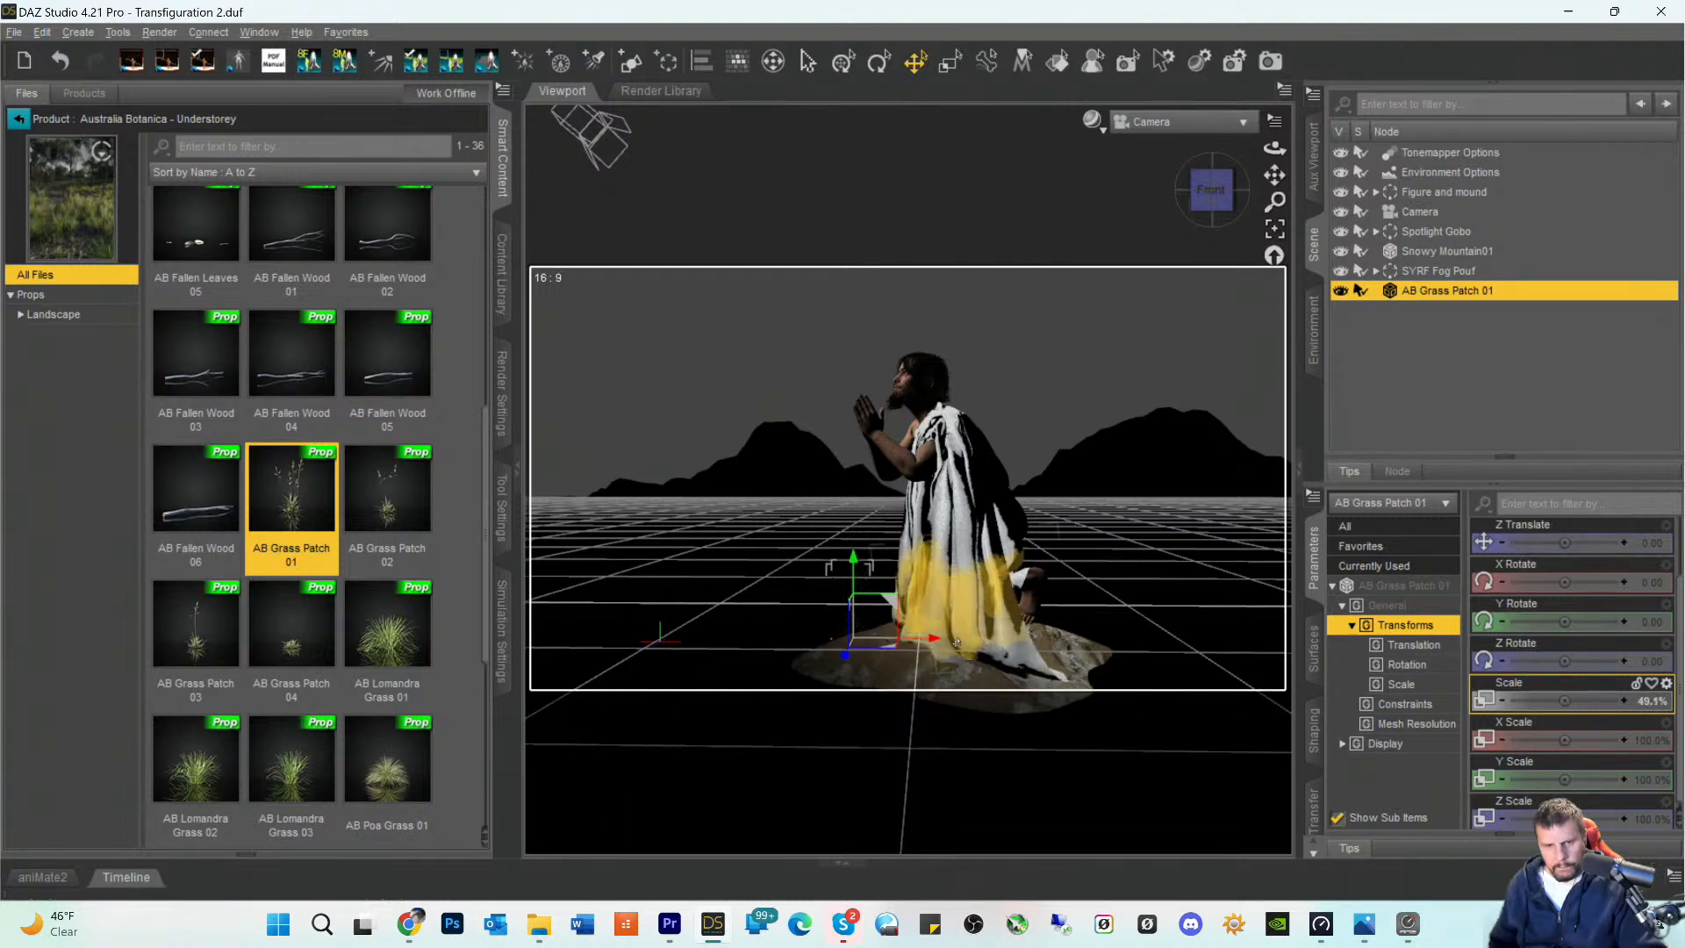
- Add a second AB Grass Patch 01 on the mound's edge behind the figure, scaled to 67.4% with a Y rotation of 42.92
double_click(289, 515)
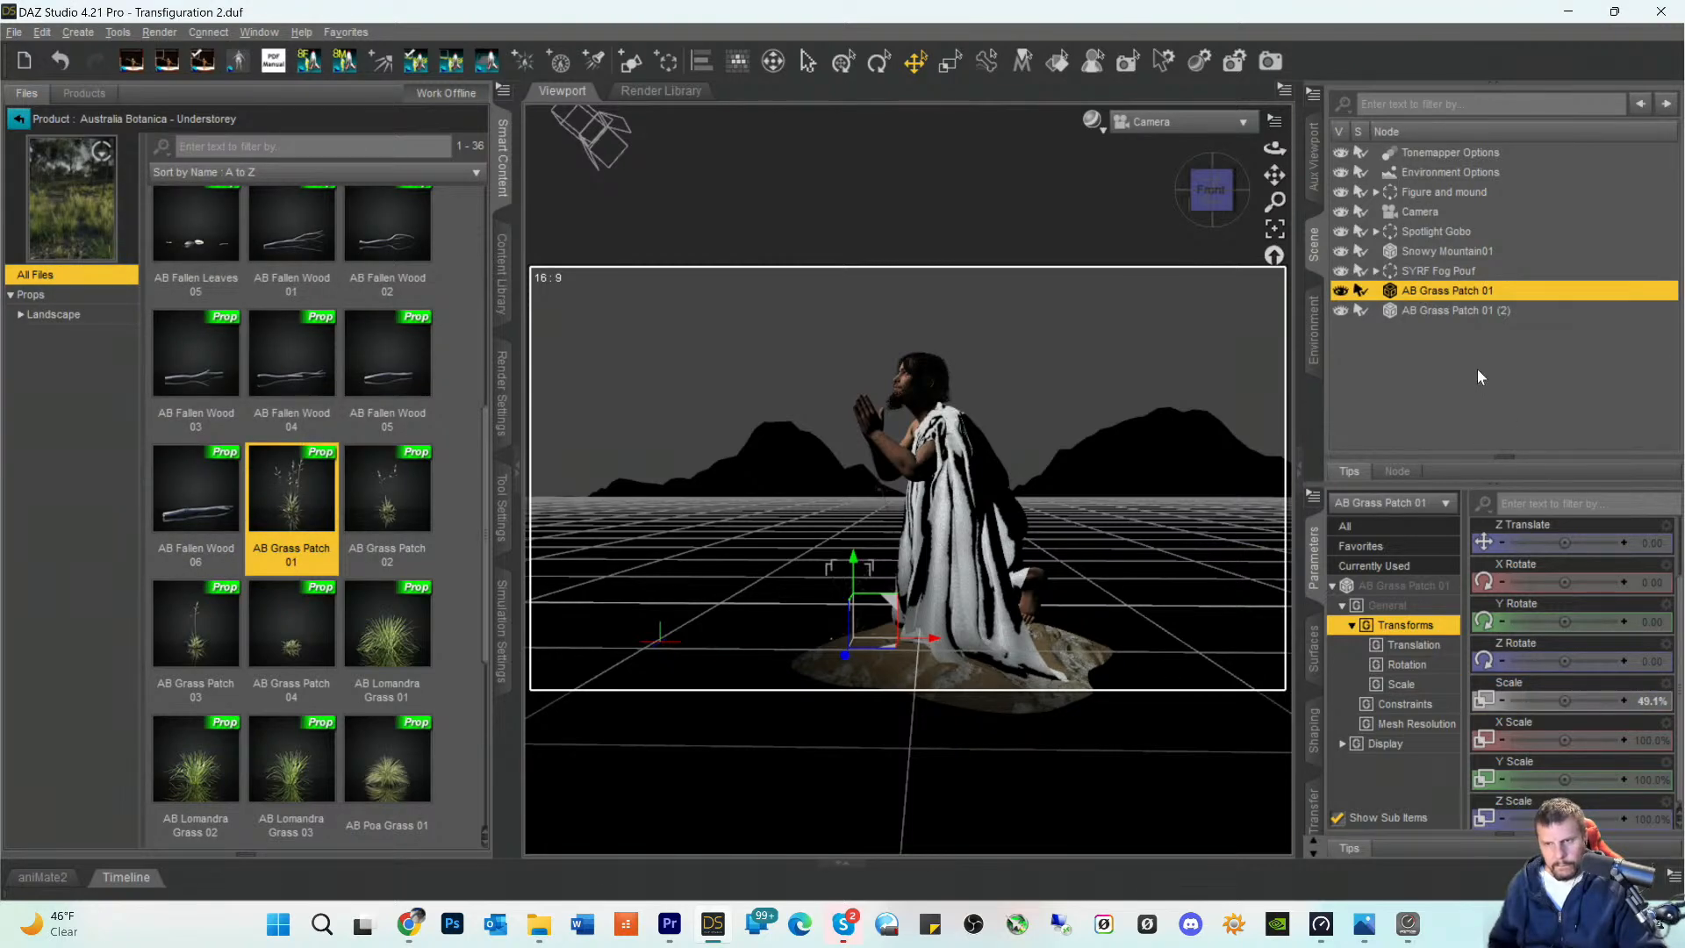
click(1446, 313)
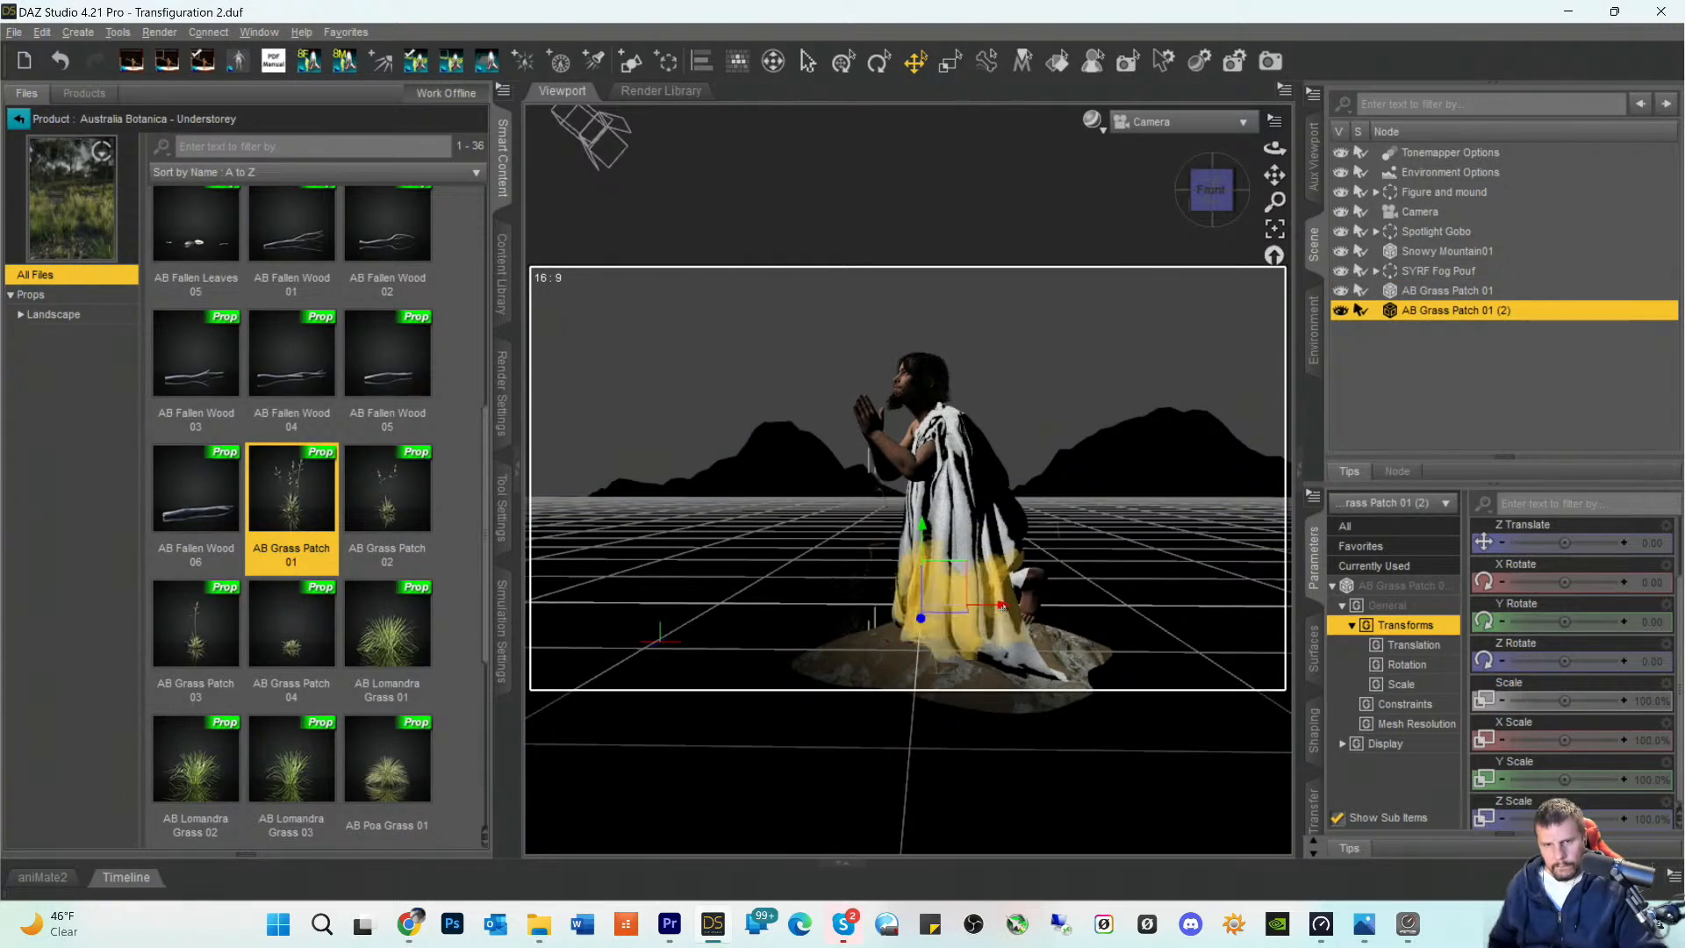
drag(1006, 606, 1165, 633)
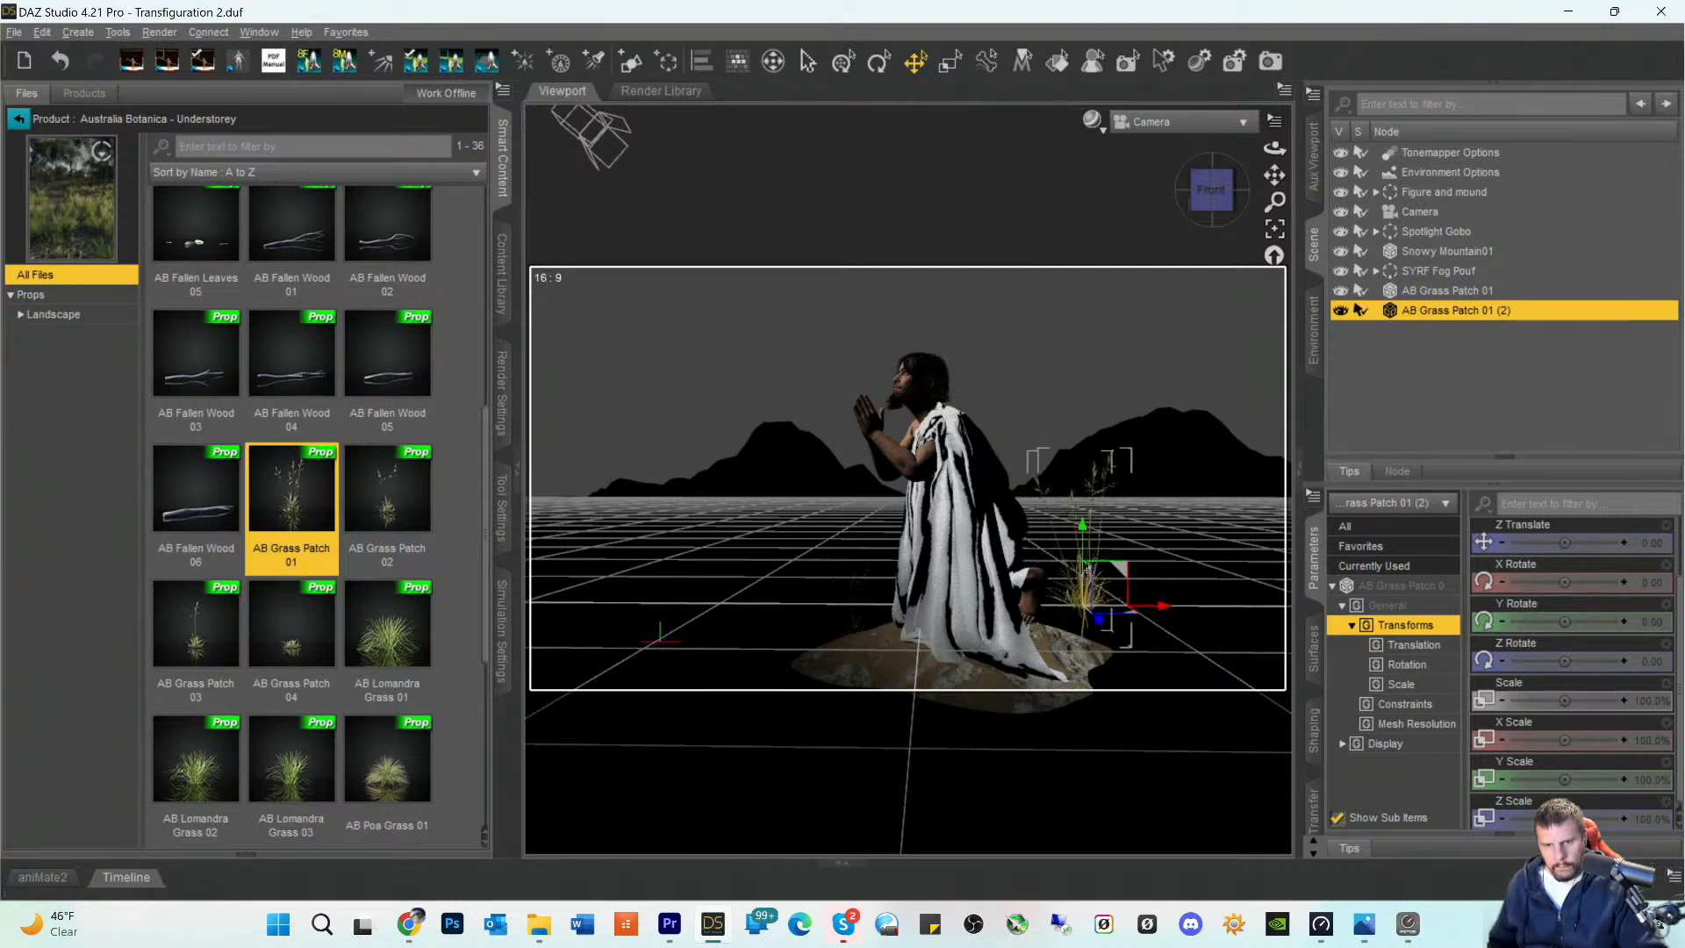
drag(1082, 527, 1082, 564)
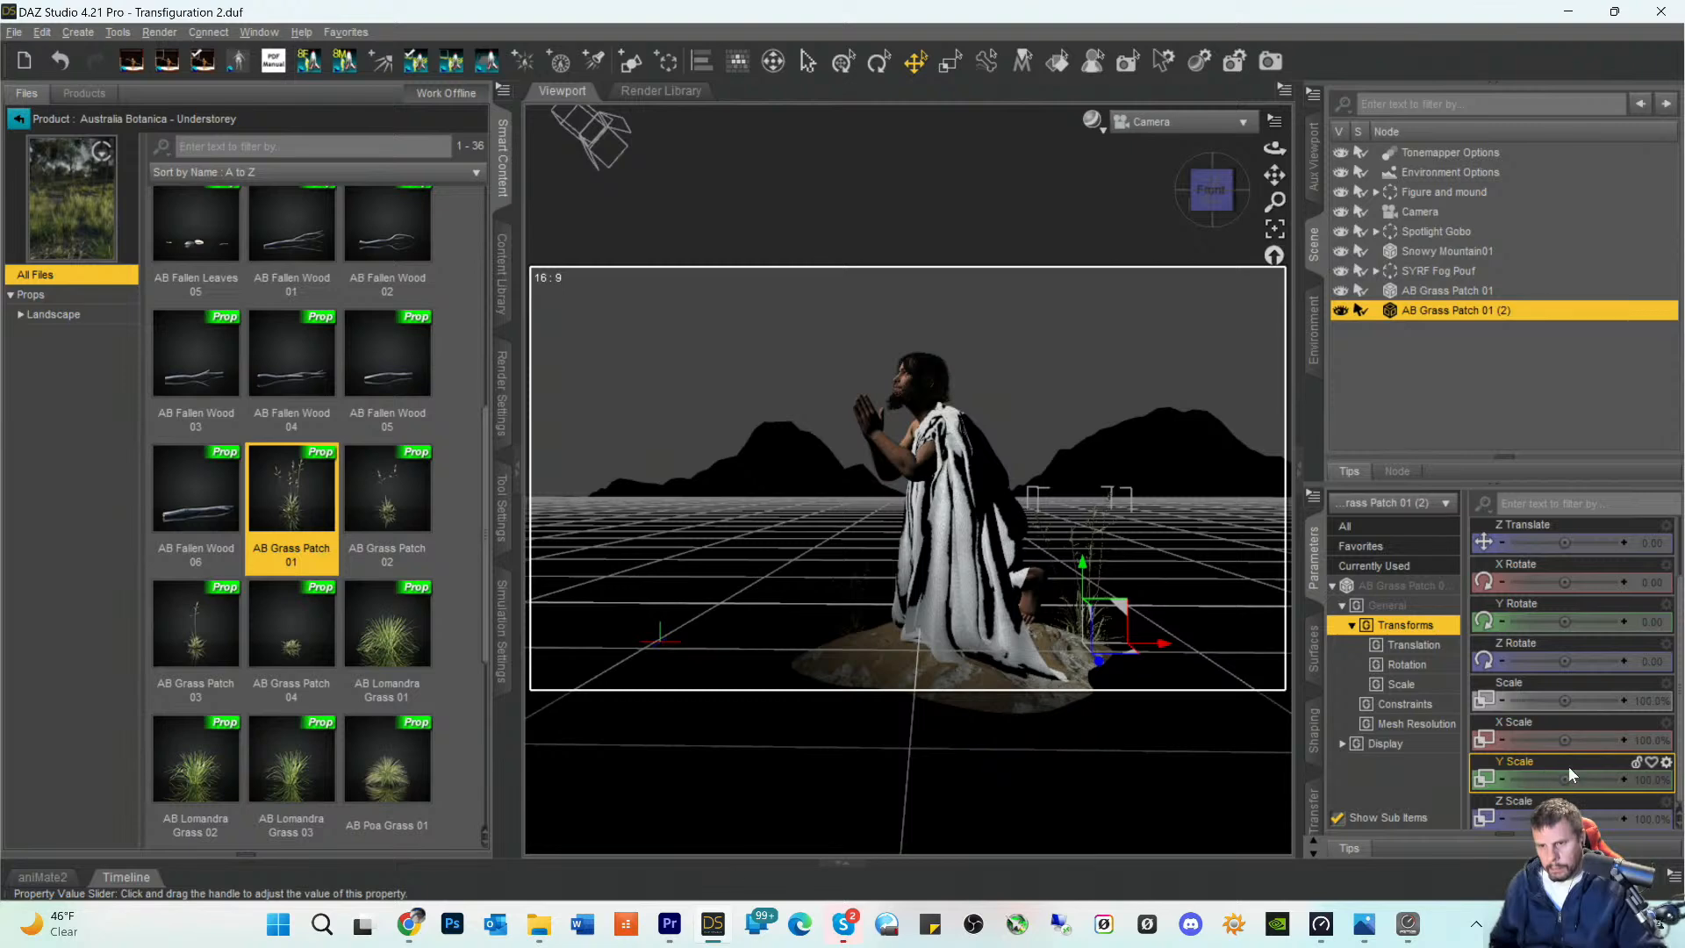
drag(1565, 699, 1541, 699)
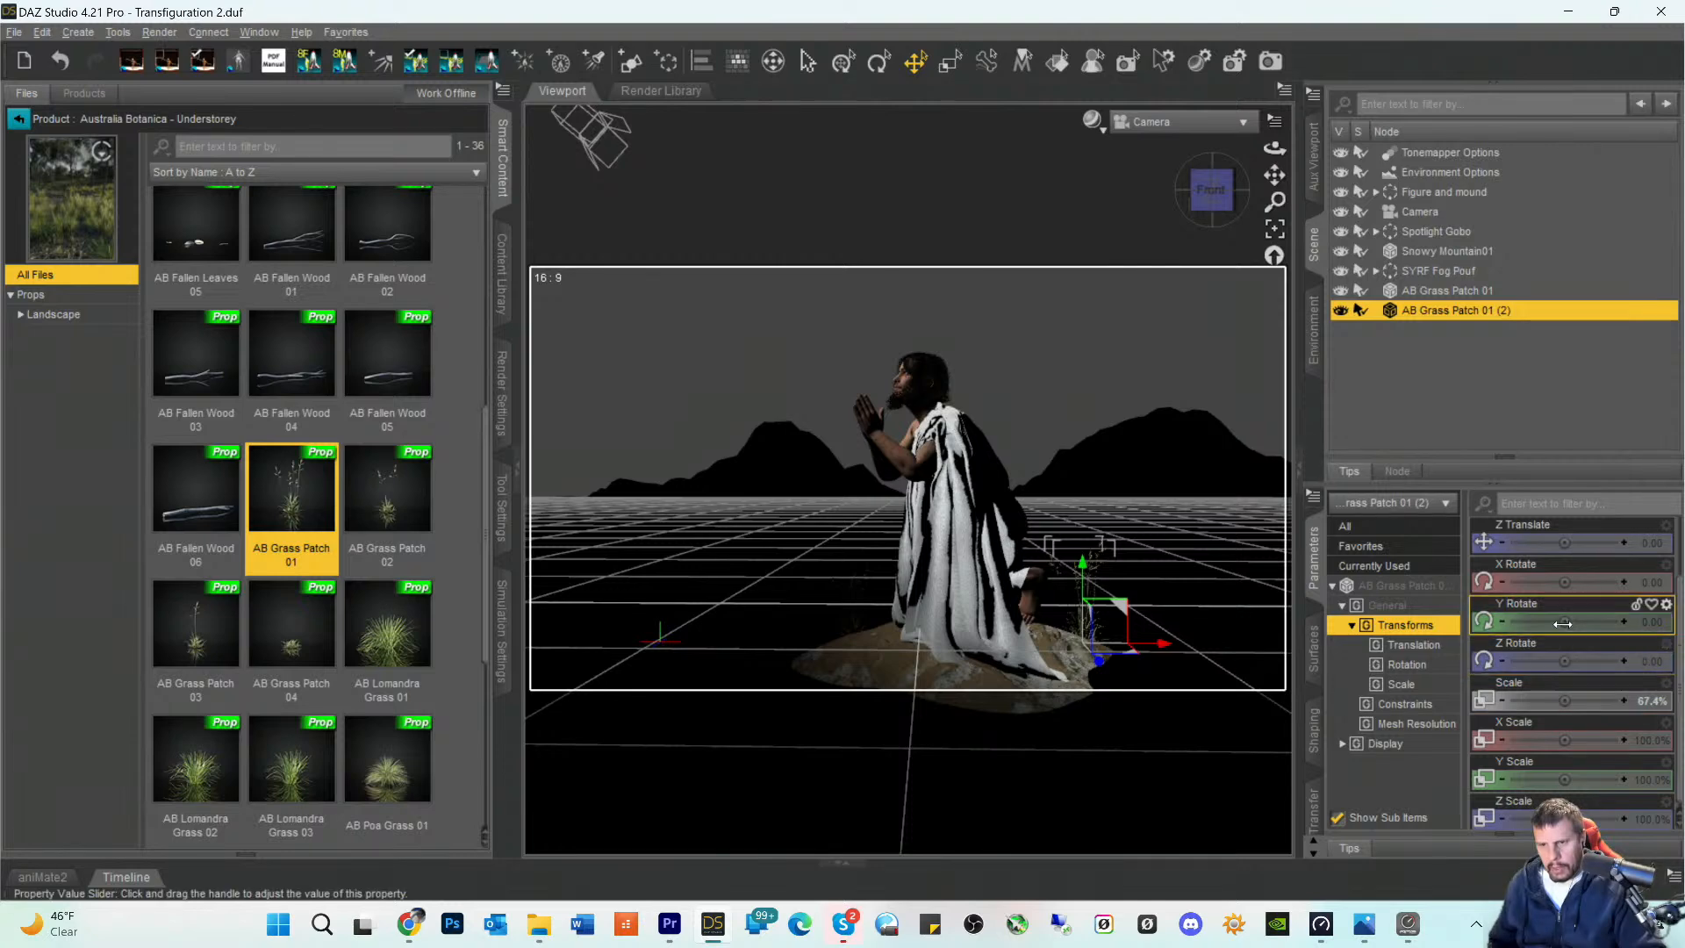
drag(1565, 621, 1590, 621)
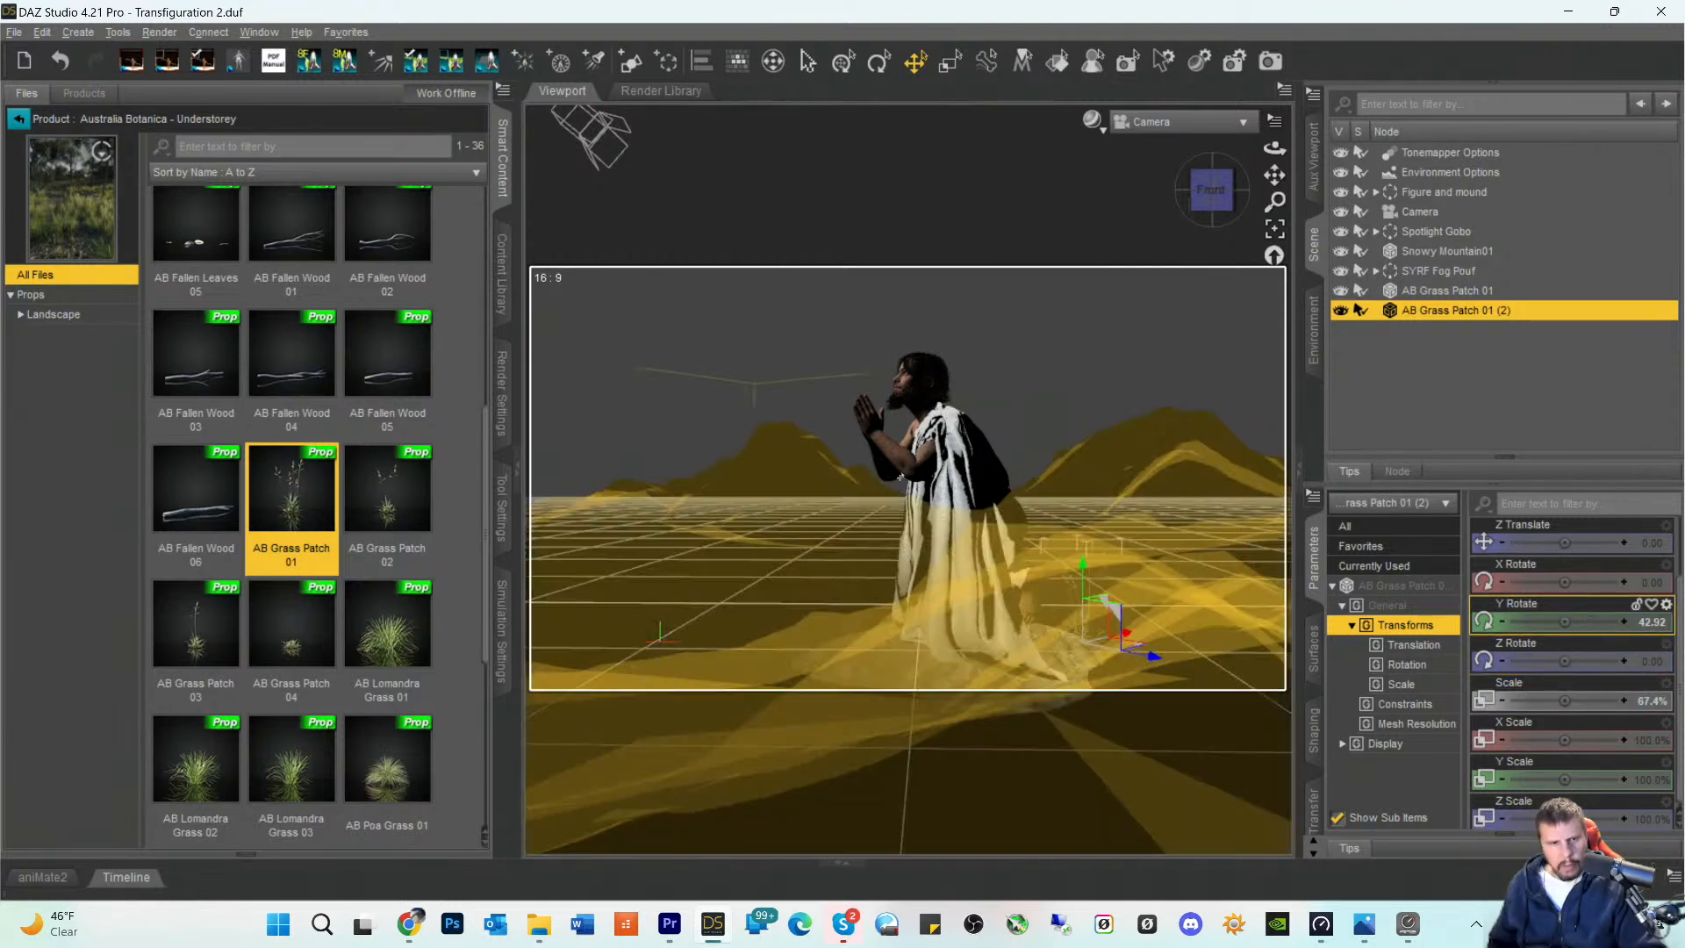
- Find AB Wallaby Grass 06 among the product's props, load it into the scene and select it
scroll(312, 526, down, 3)
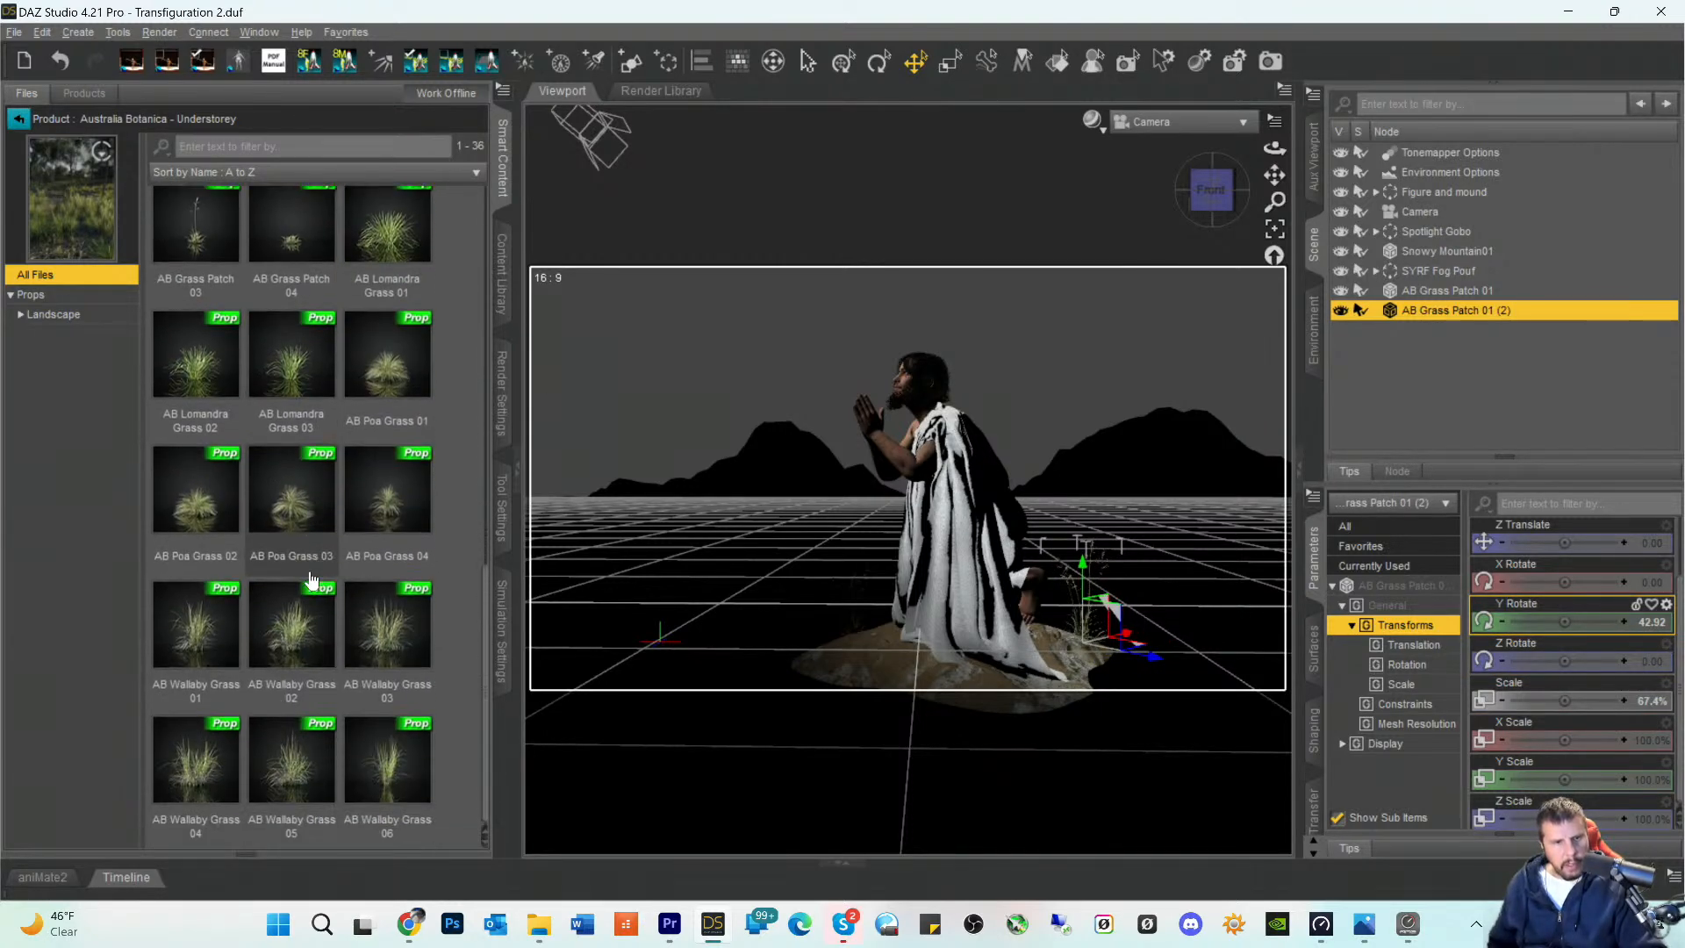
scroll(313, 474, up, 3)
scroll(300, 567, up, 1)
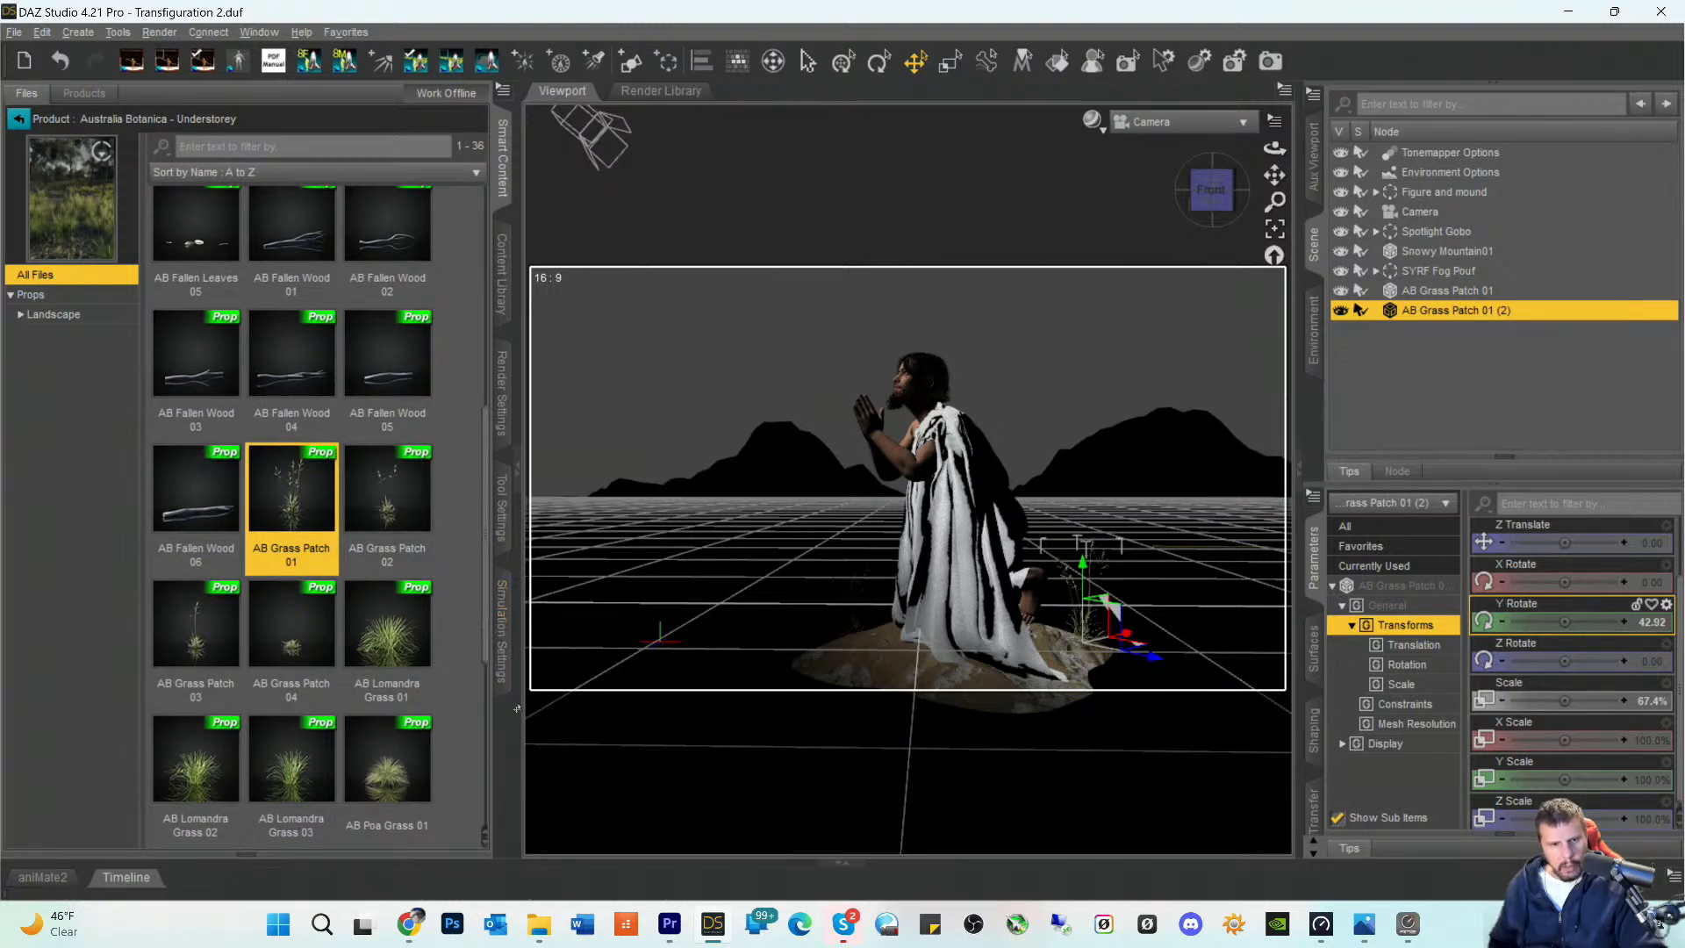
scroll(386, 668, down, 4)
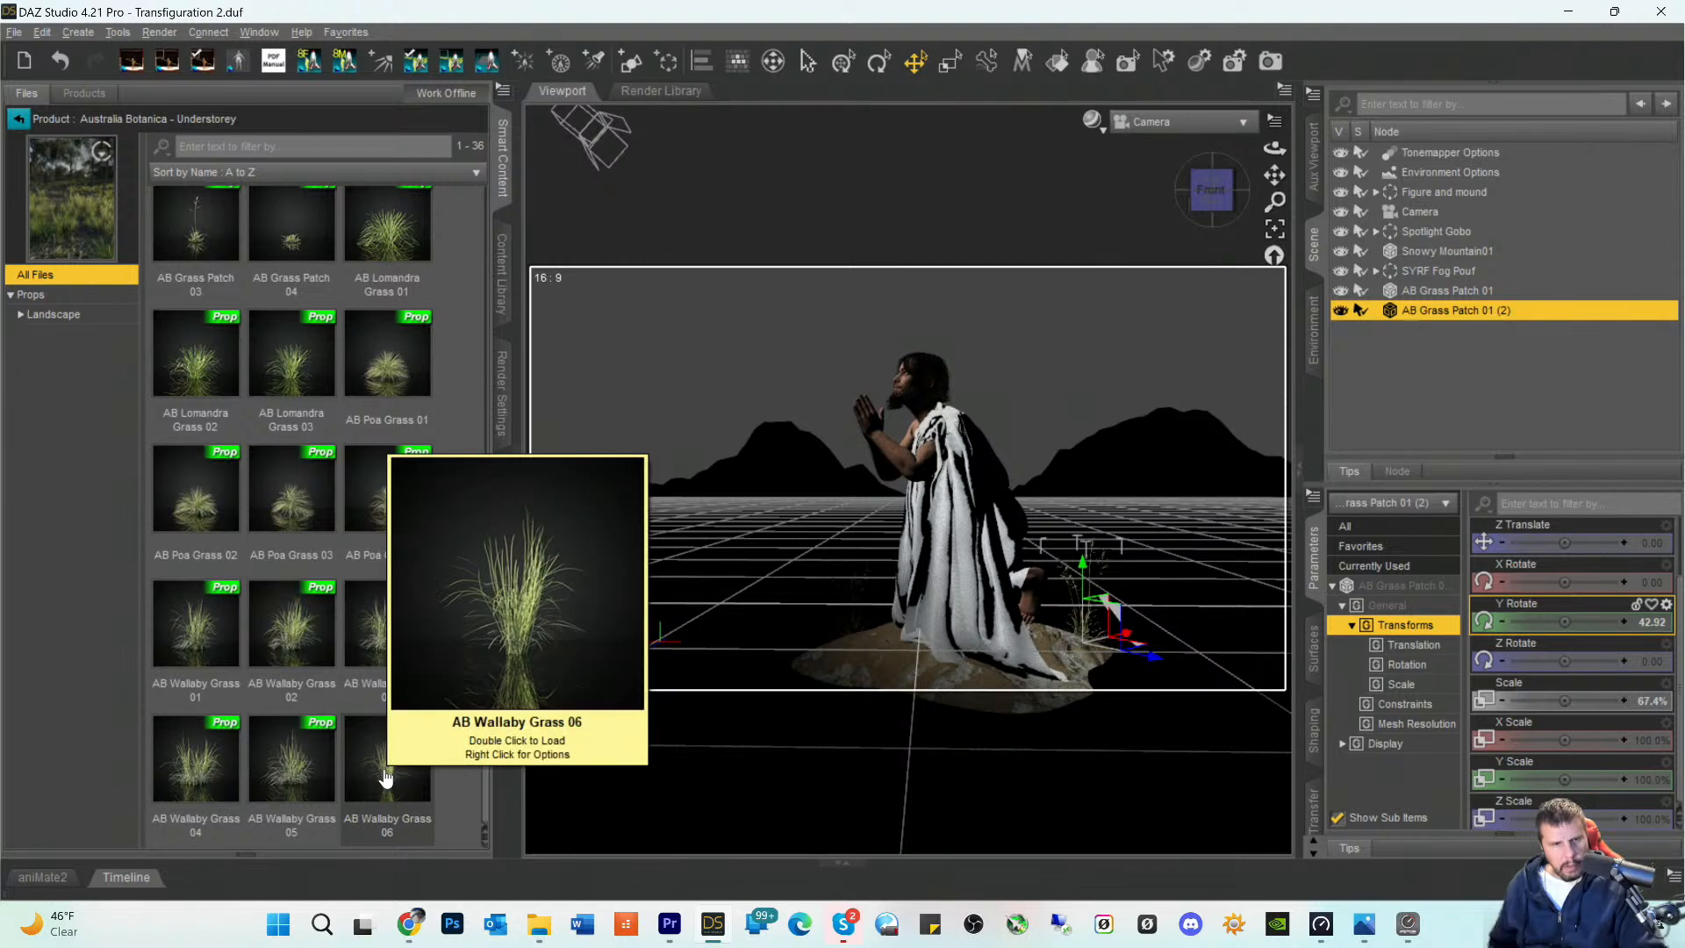
double_click(386, 778)
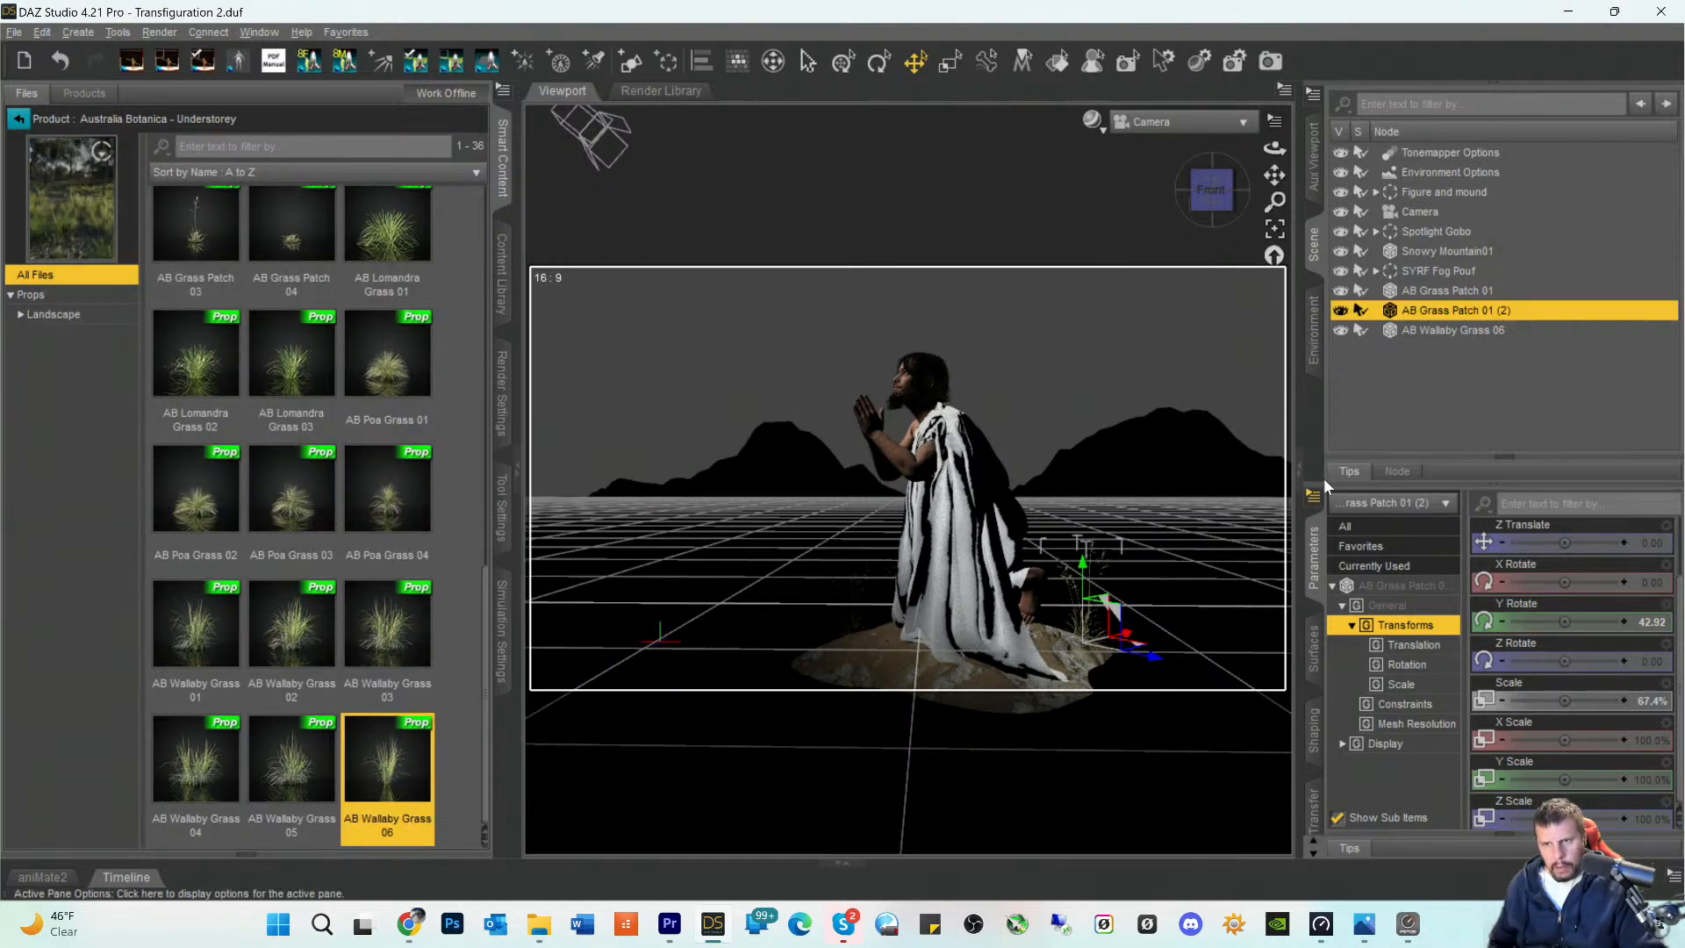
click(1408, 337)
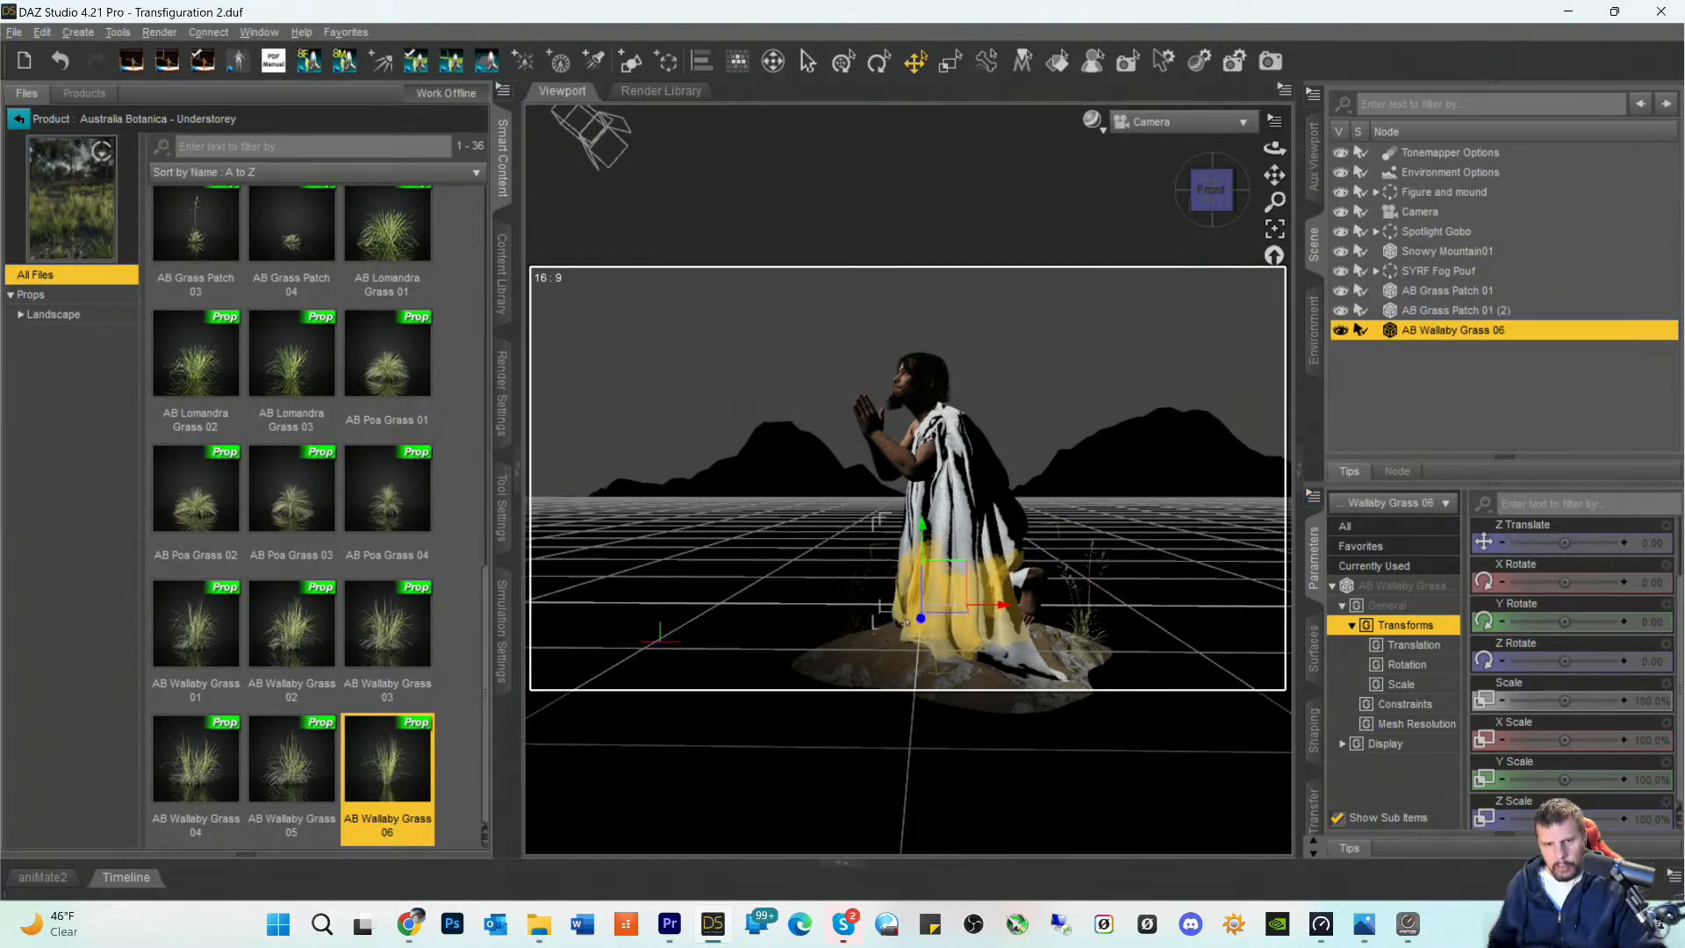
- Bring AB Wallaby Grass 06 down to the front of the mound beside the robe and scale it to 66.3%
drag(919, 620, 1022, 686)
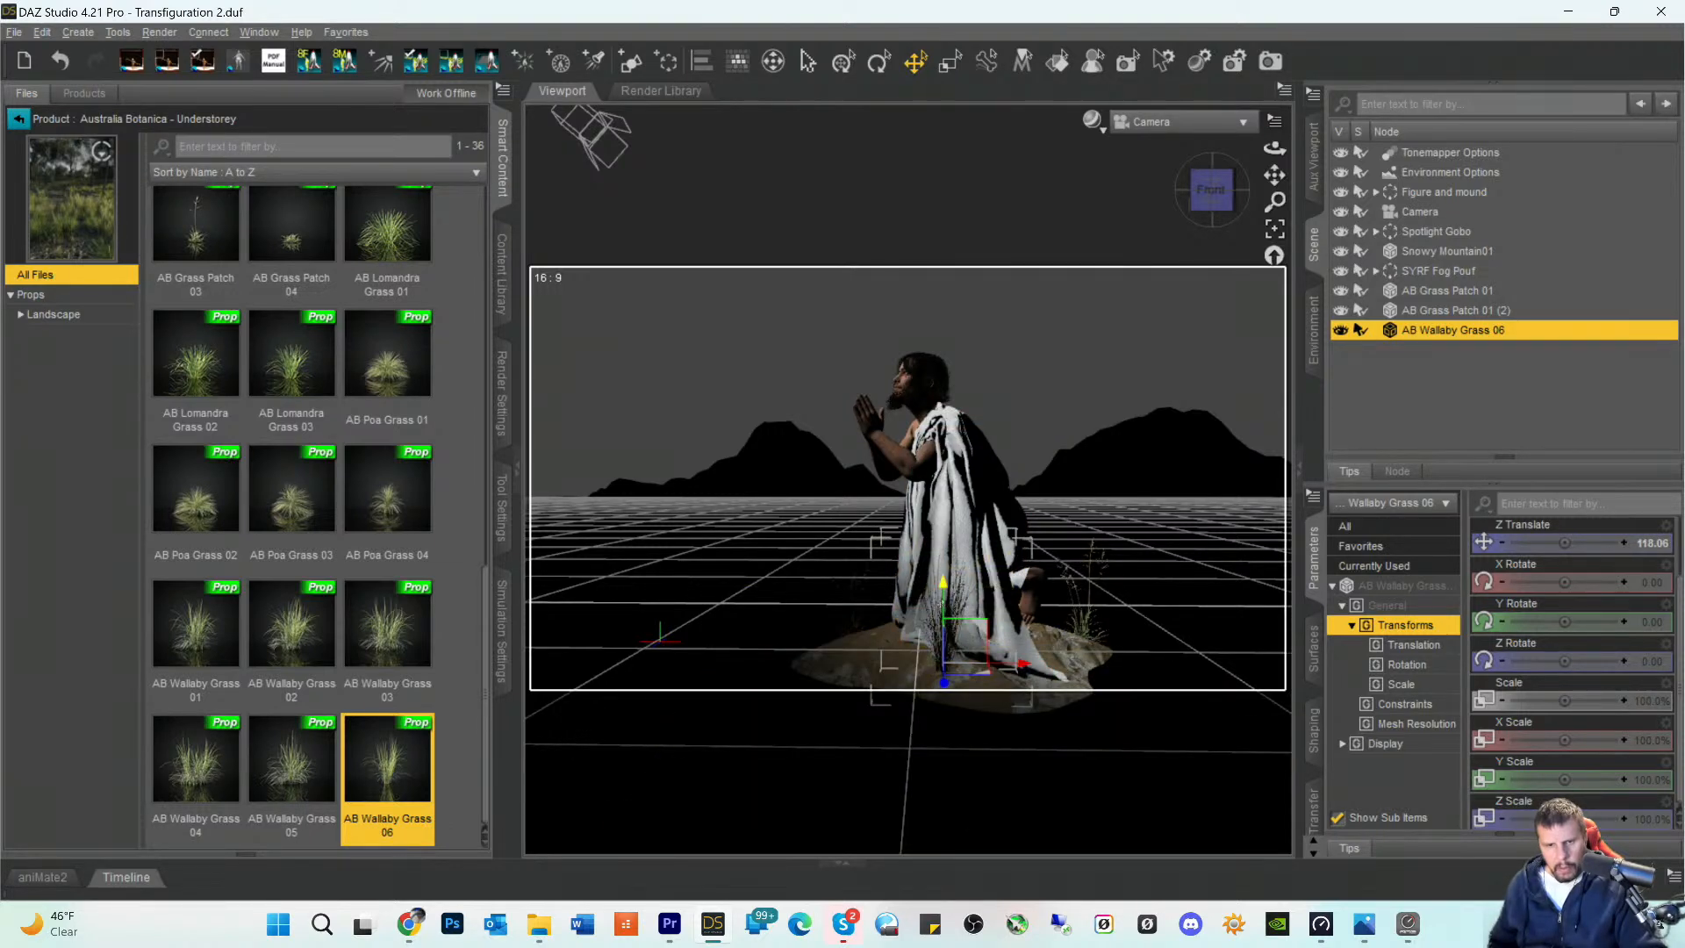
drag(943, 582, 941, 705)
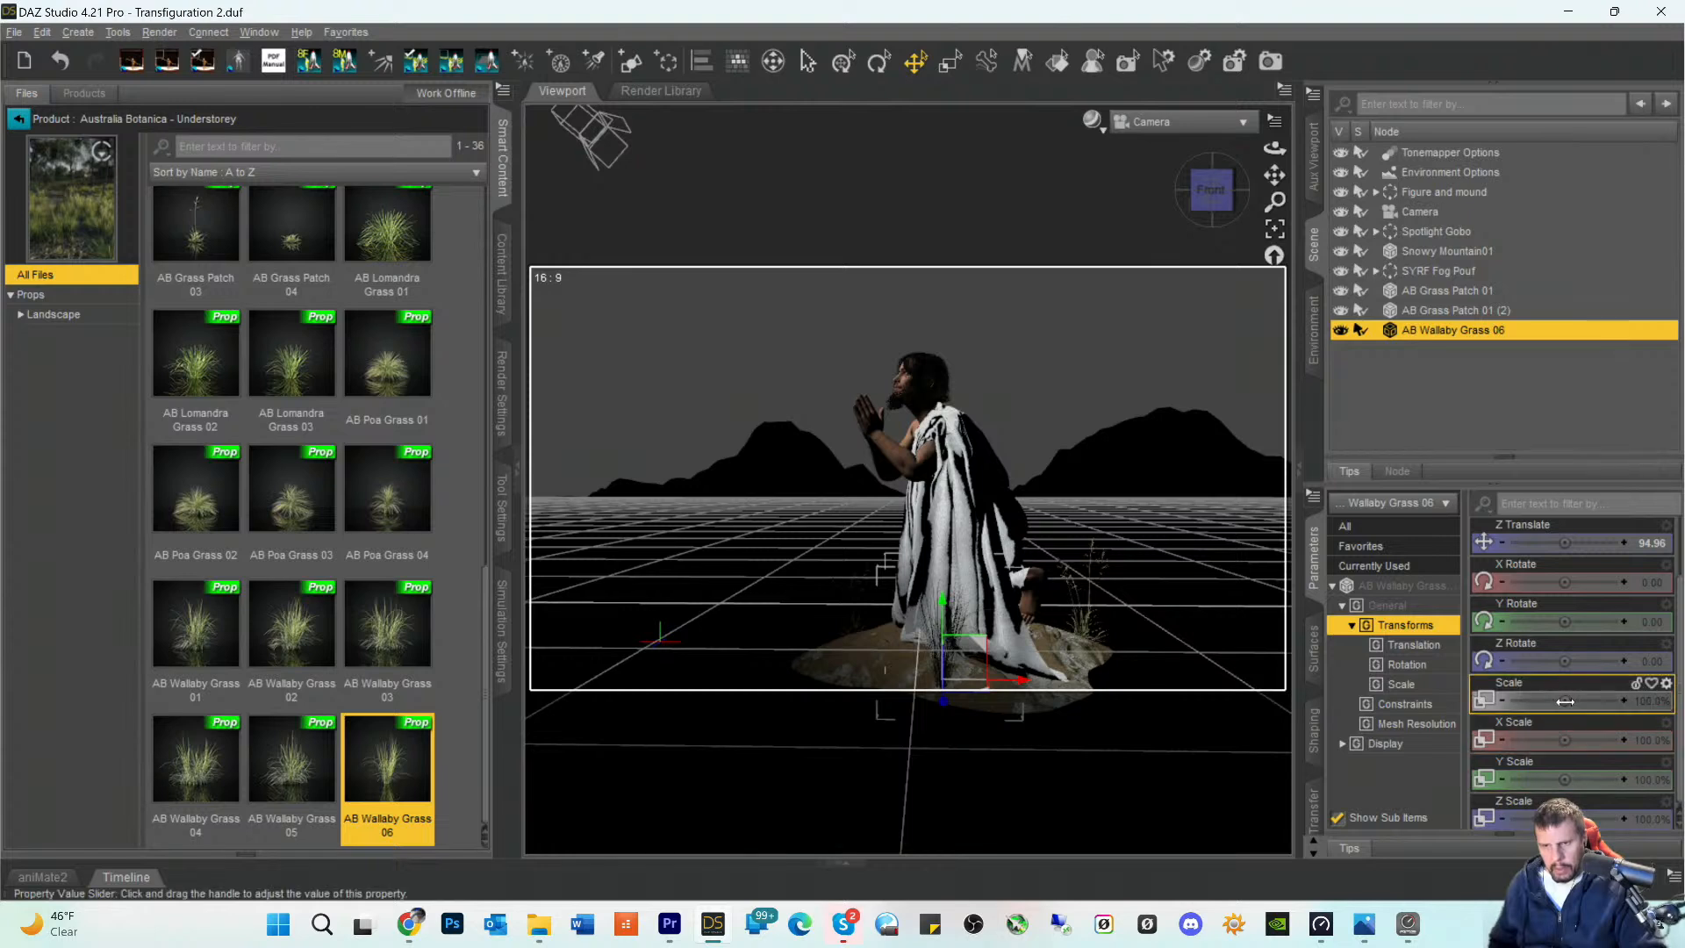
drag(1566, 700, 1536, 700)
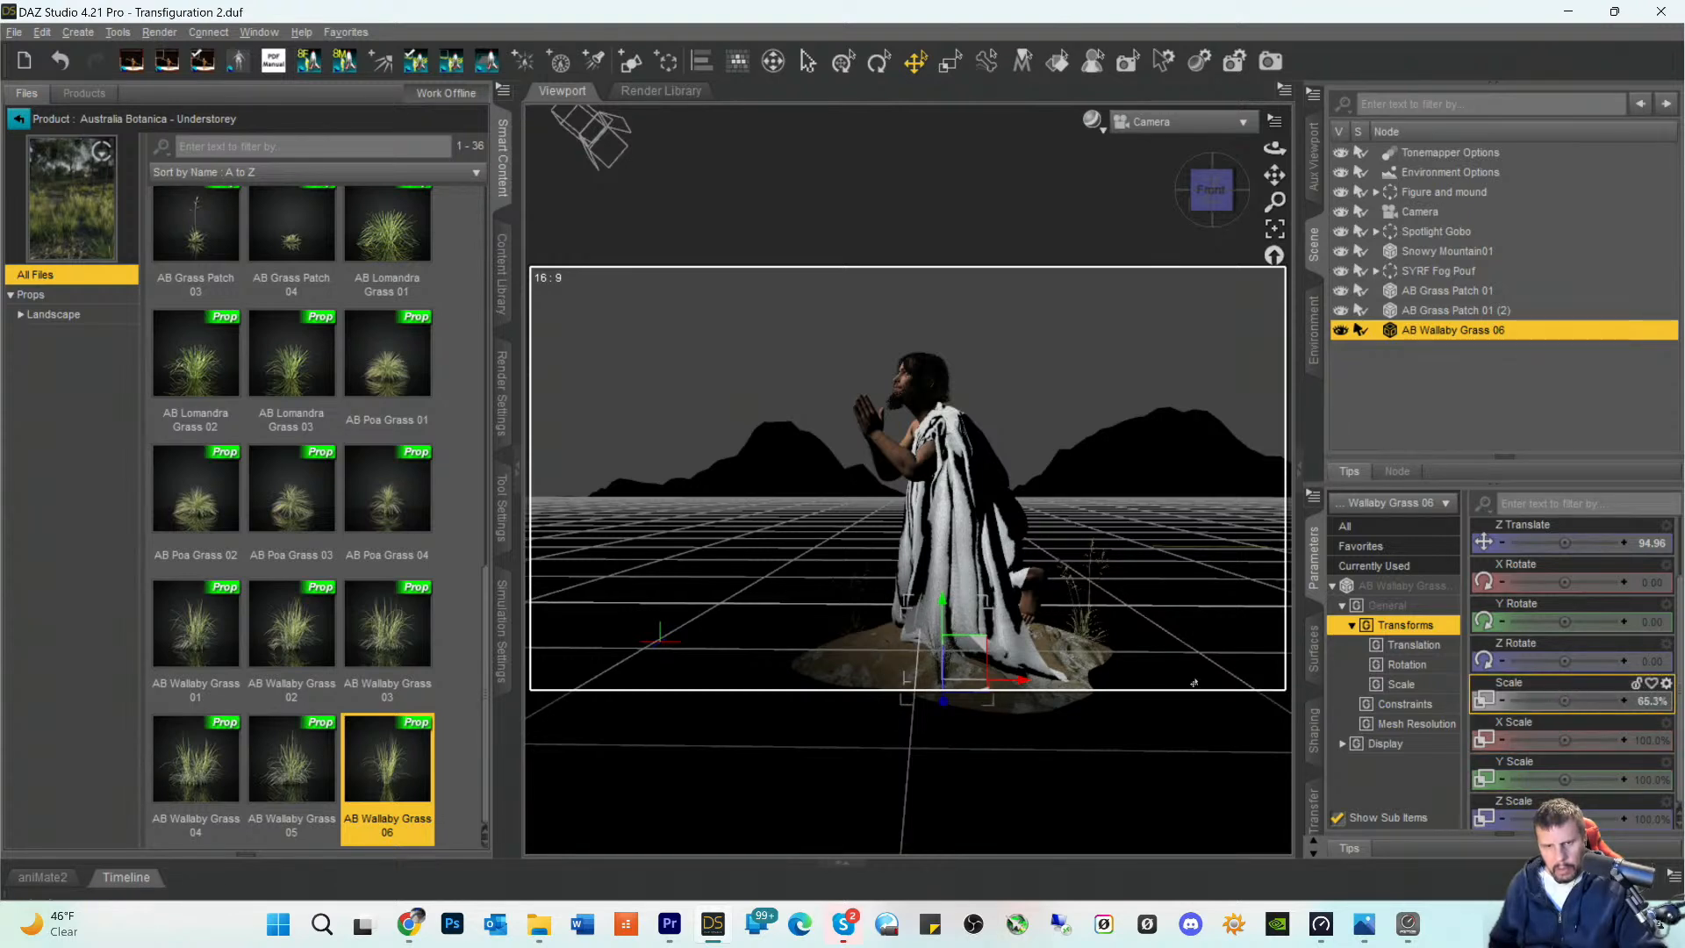
- Shift AB Wallaby Grass 06 along the mound's front edge toward the robe's hem, with a Z translation of about 91.38, and settle its height
drag(1016, 682, 1044, 683)
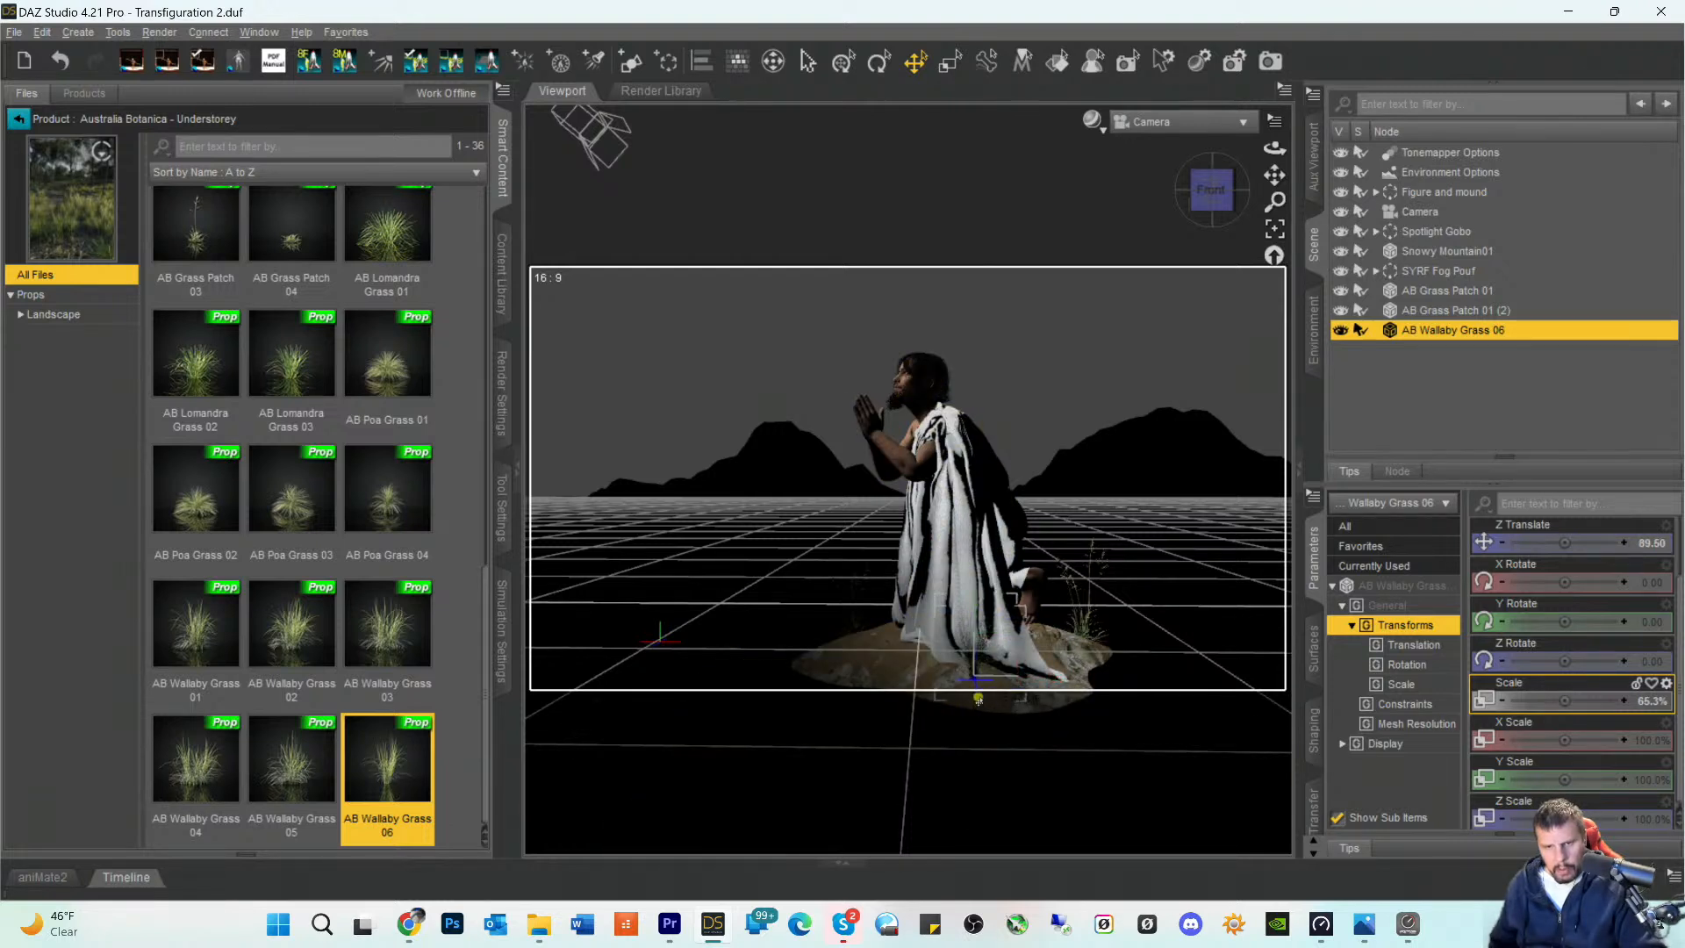
drag(1052, 678, 1072, 678)
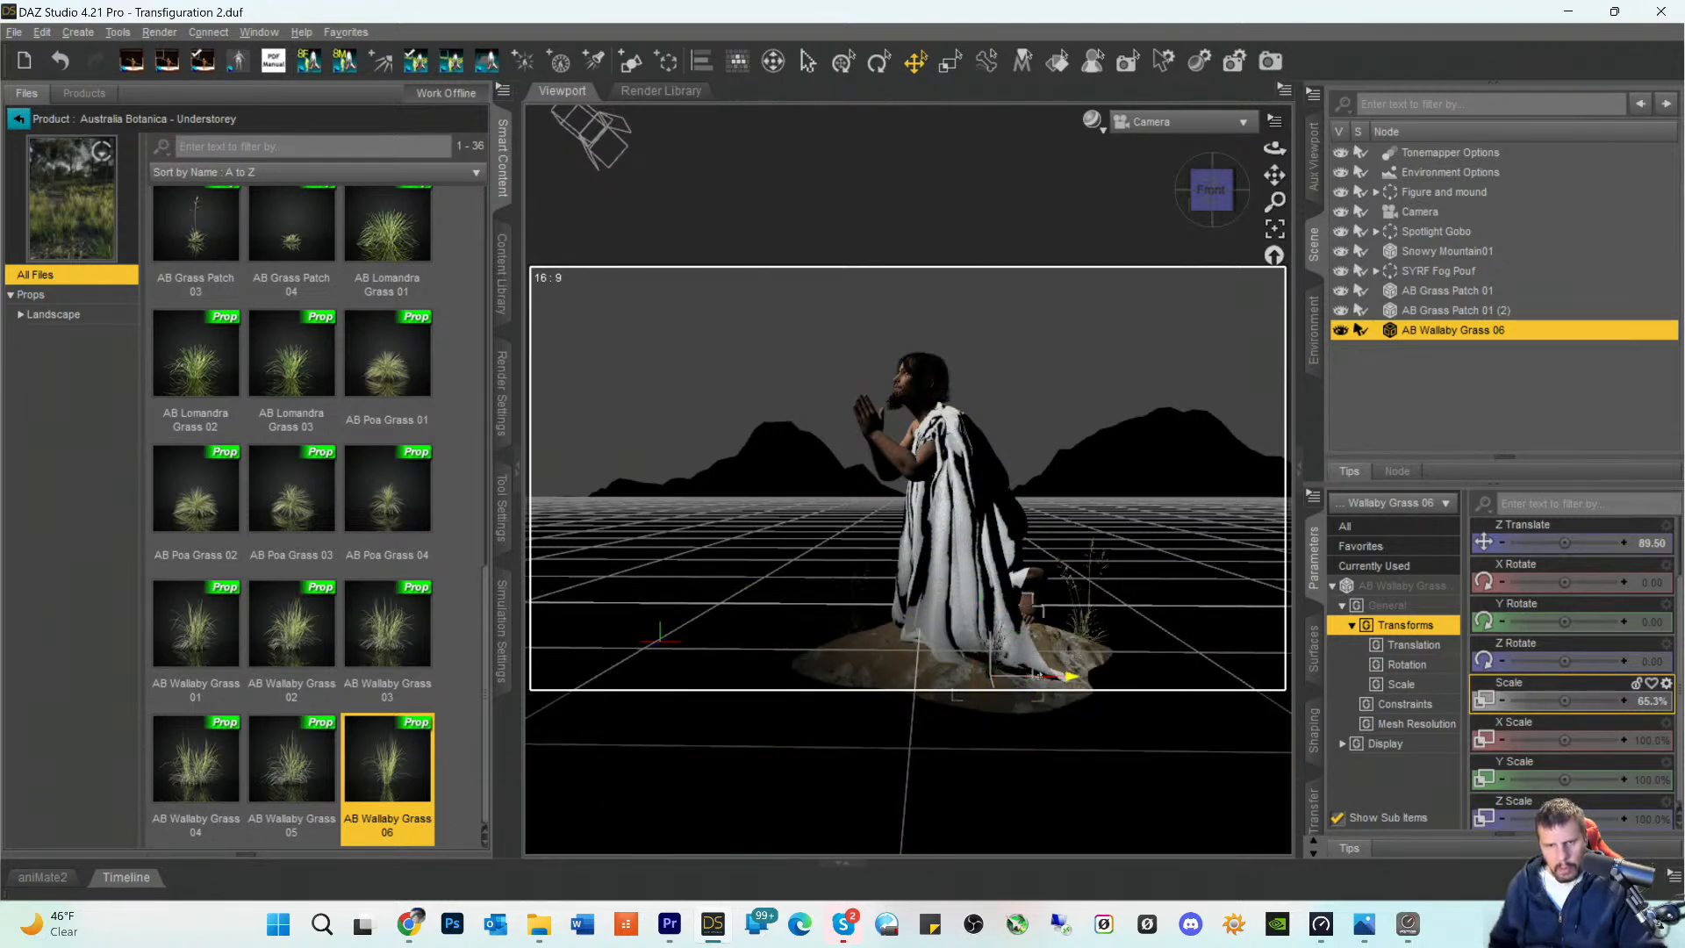
click(999, 702)
click(1413, 369)
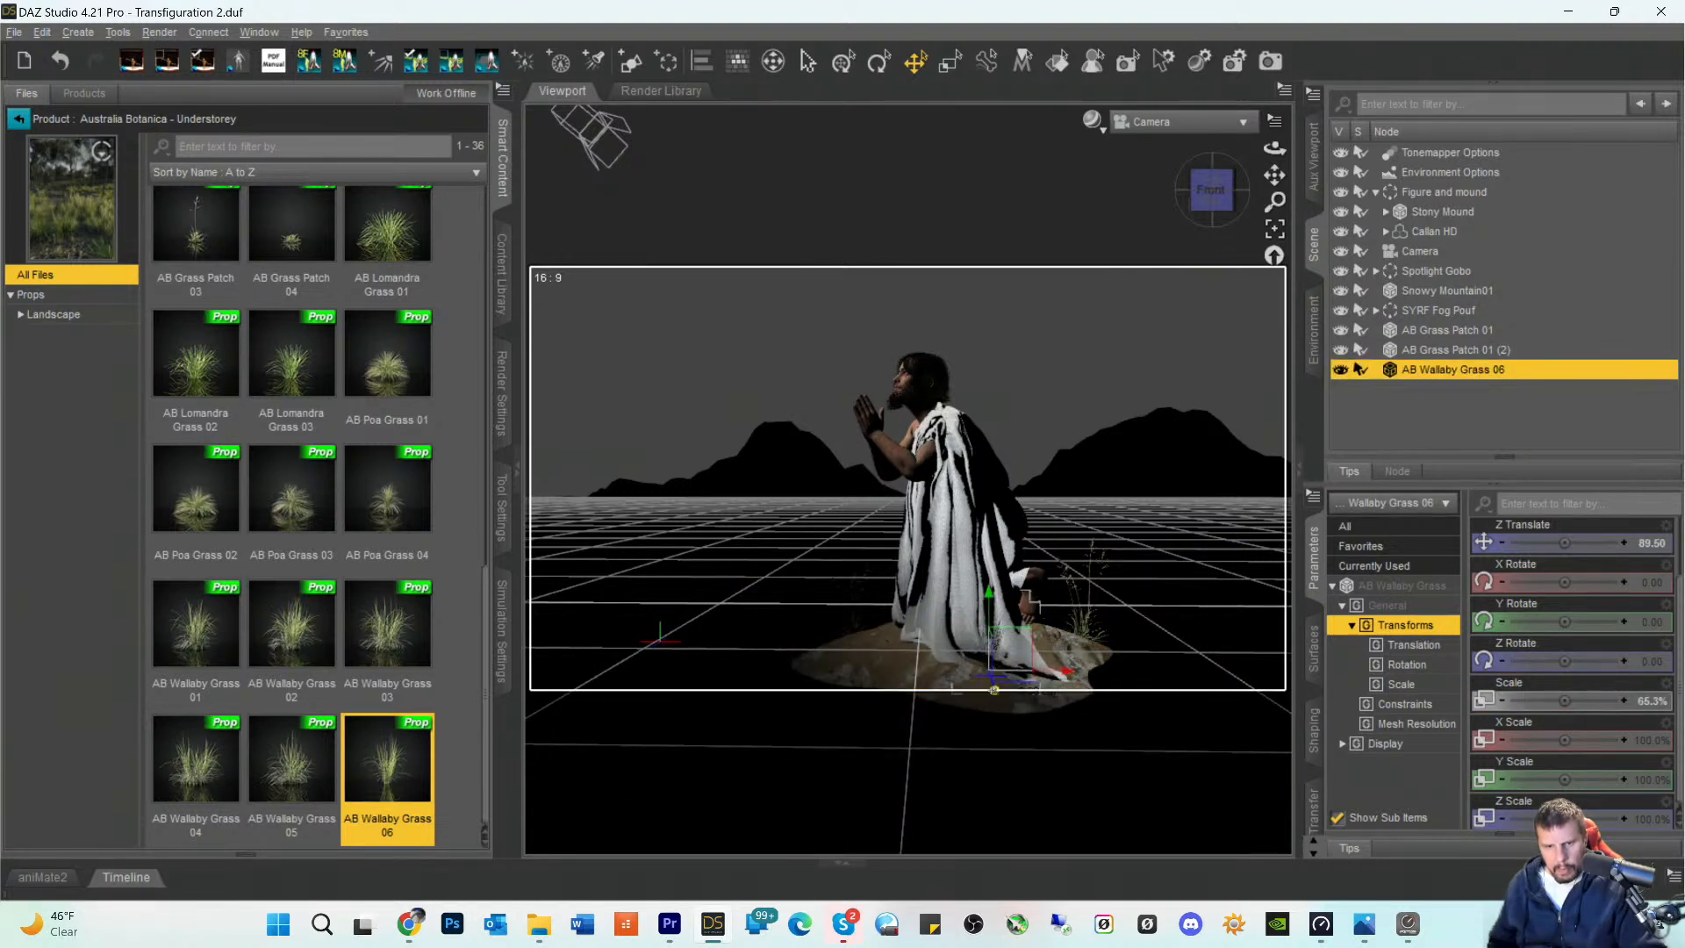
drag(994, 690, 990, 707)
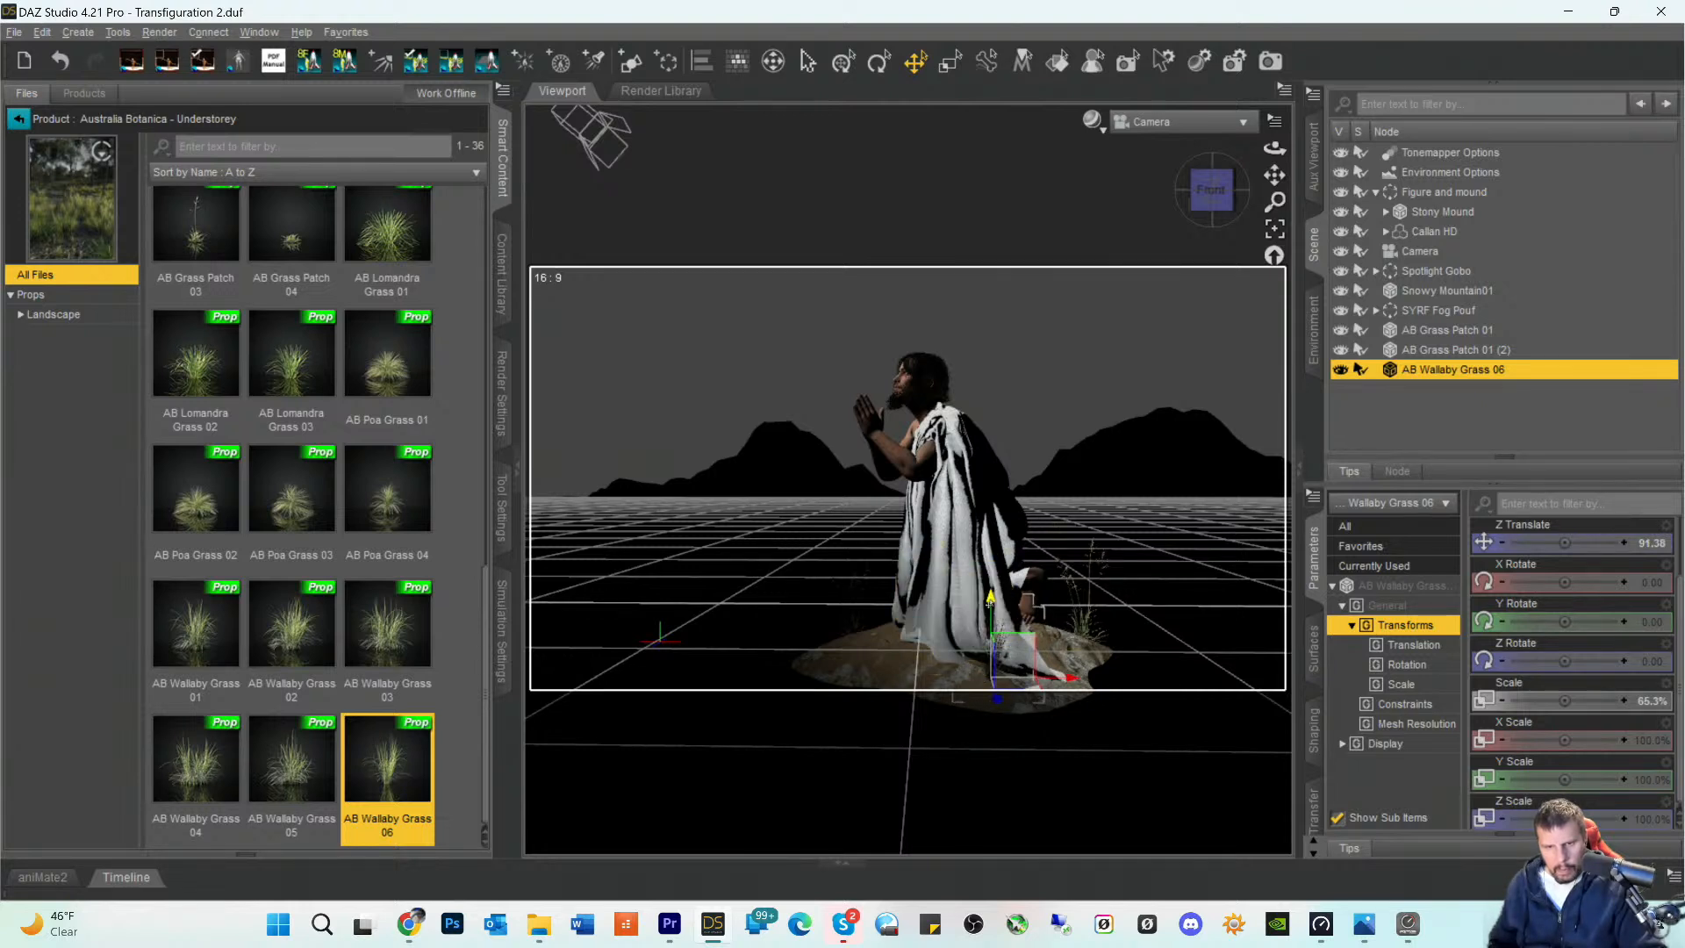
drag(990, 615, 991, 611)
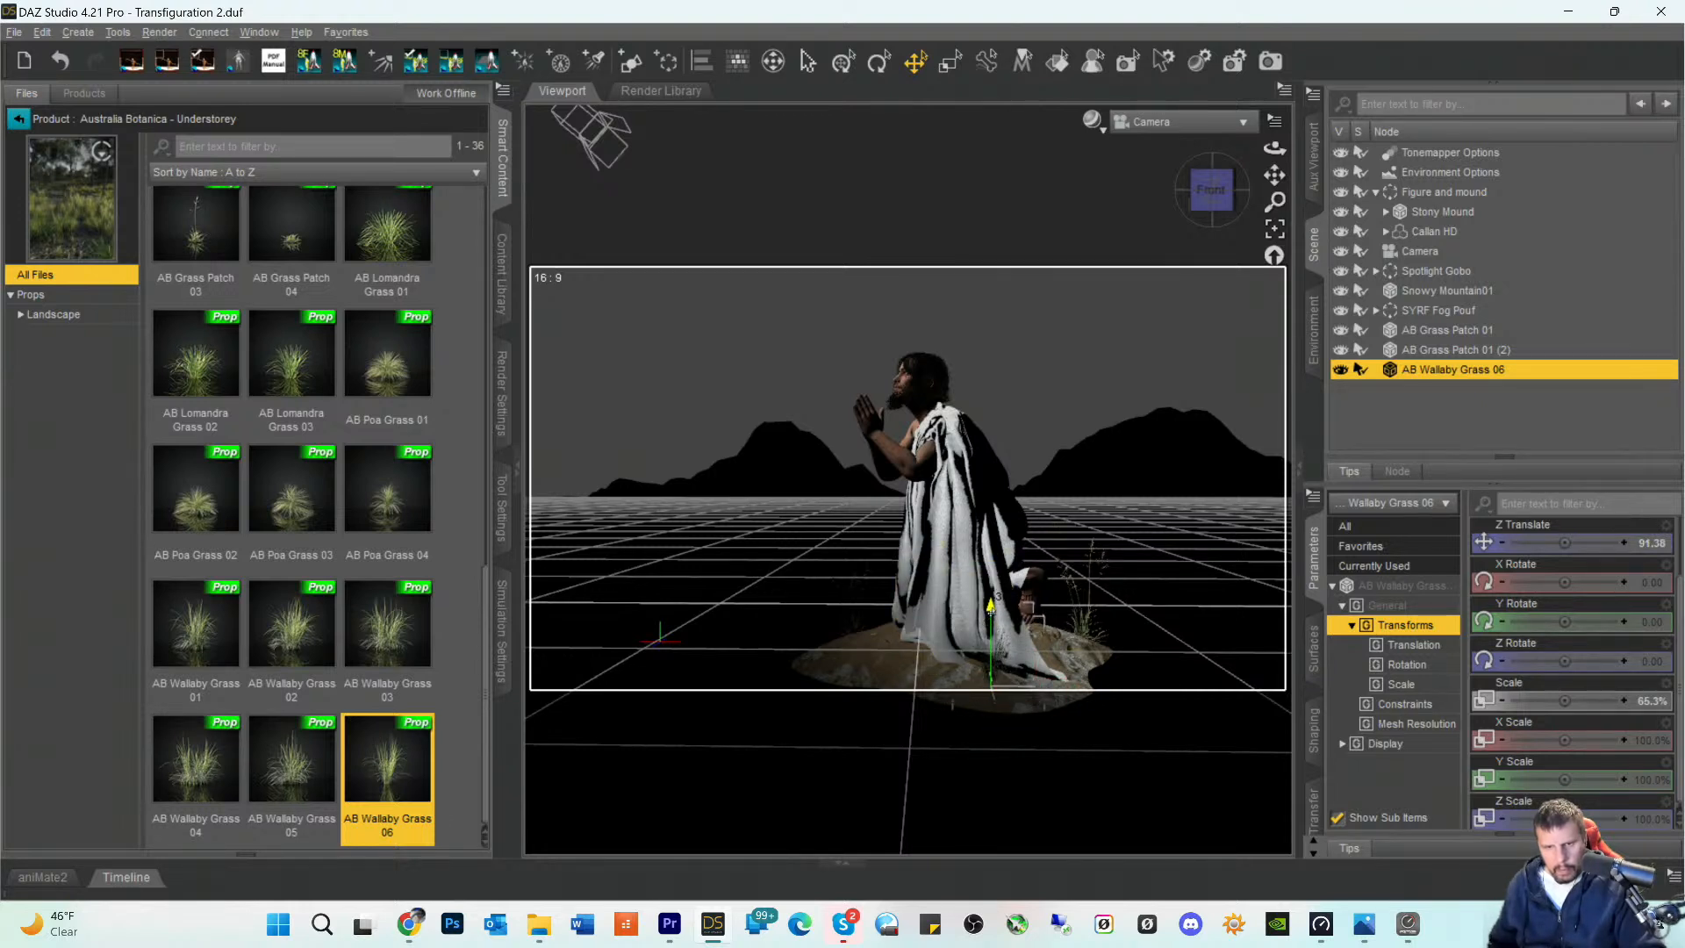
click(1037, 206)
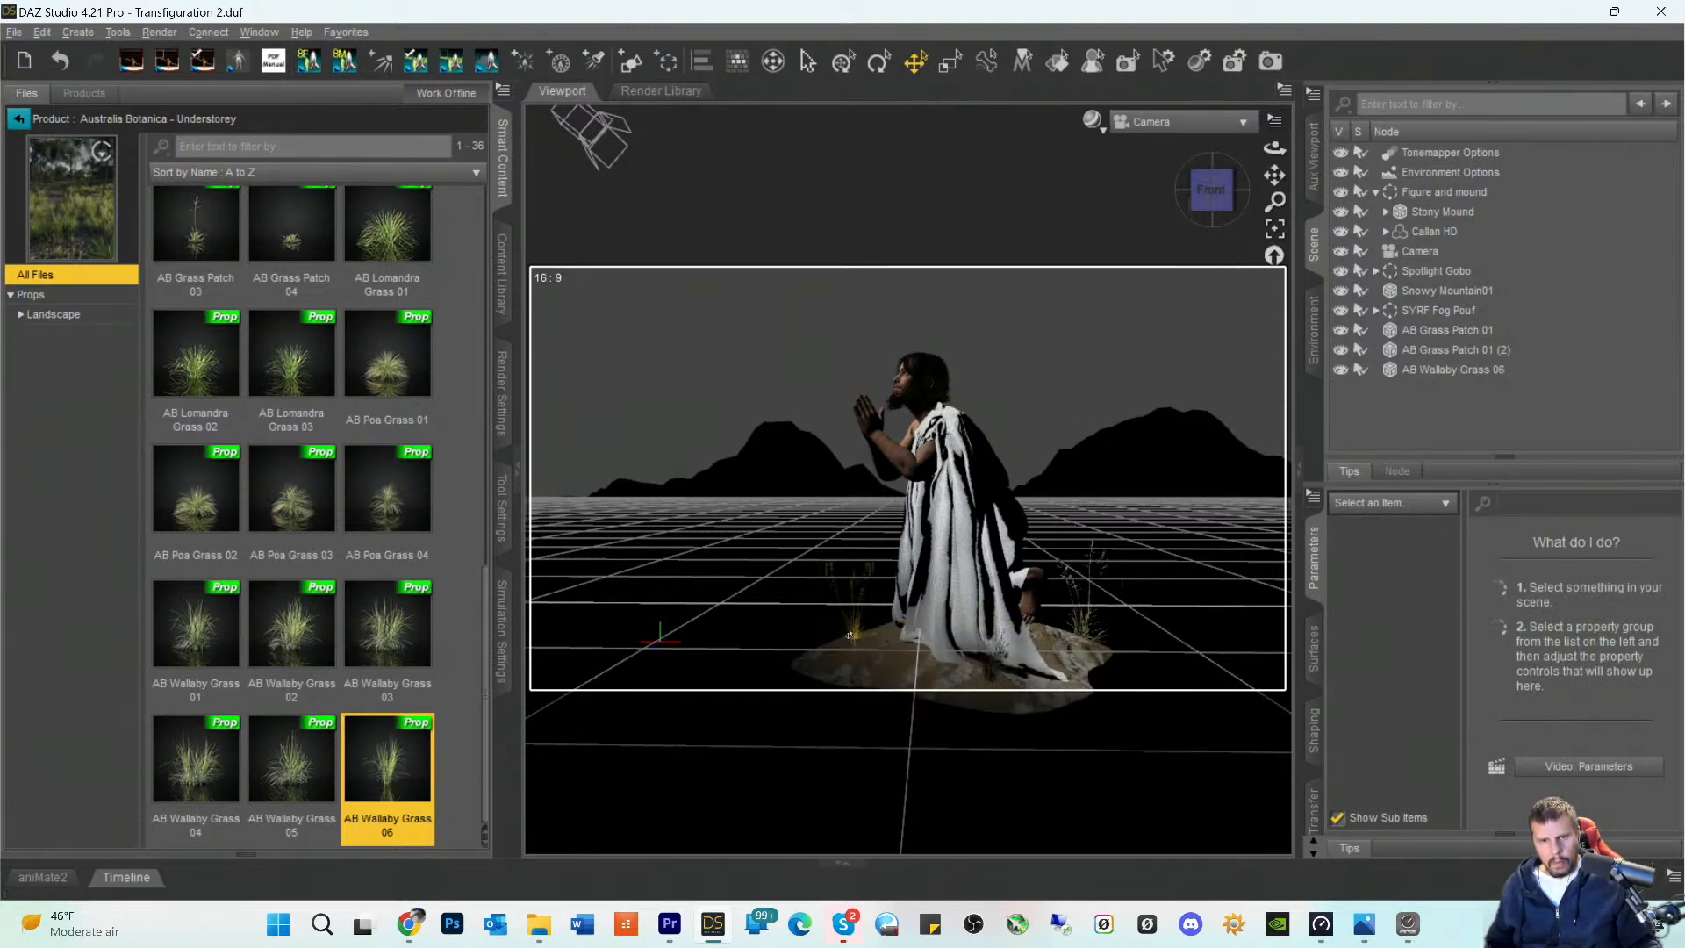
- Move the AB Grass Patch 01 in front of the figure forward to a Z translation of about 35.40 and raise it slightly on the mound
click(850, 634)
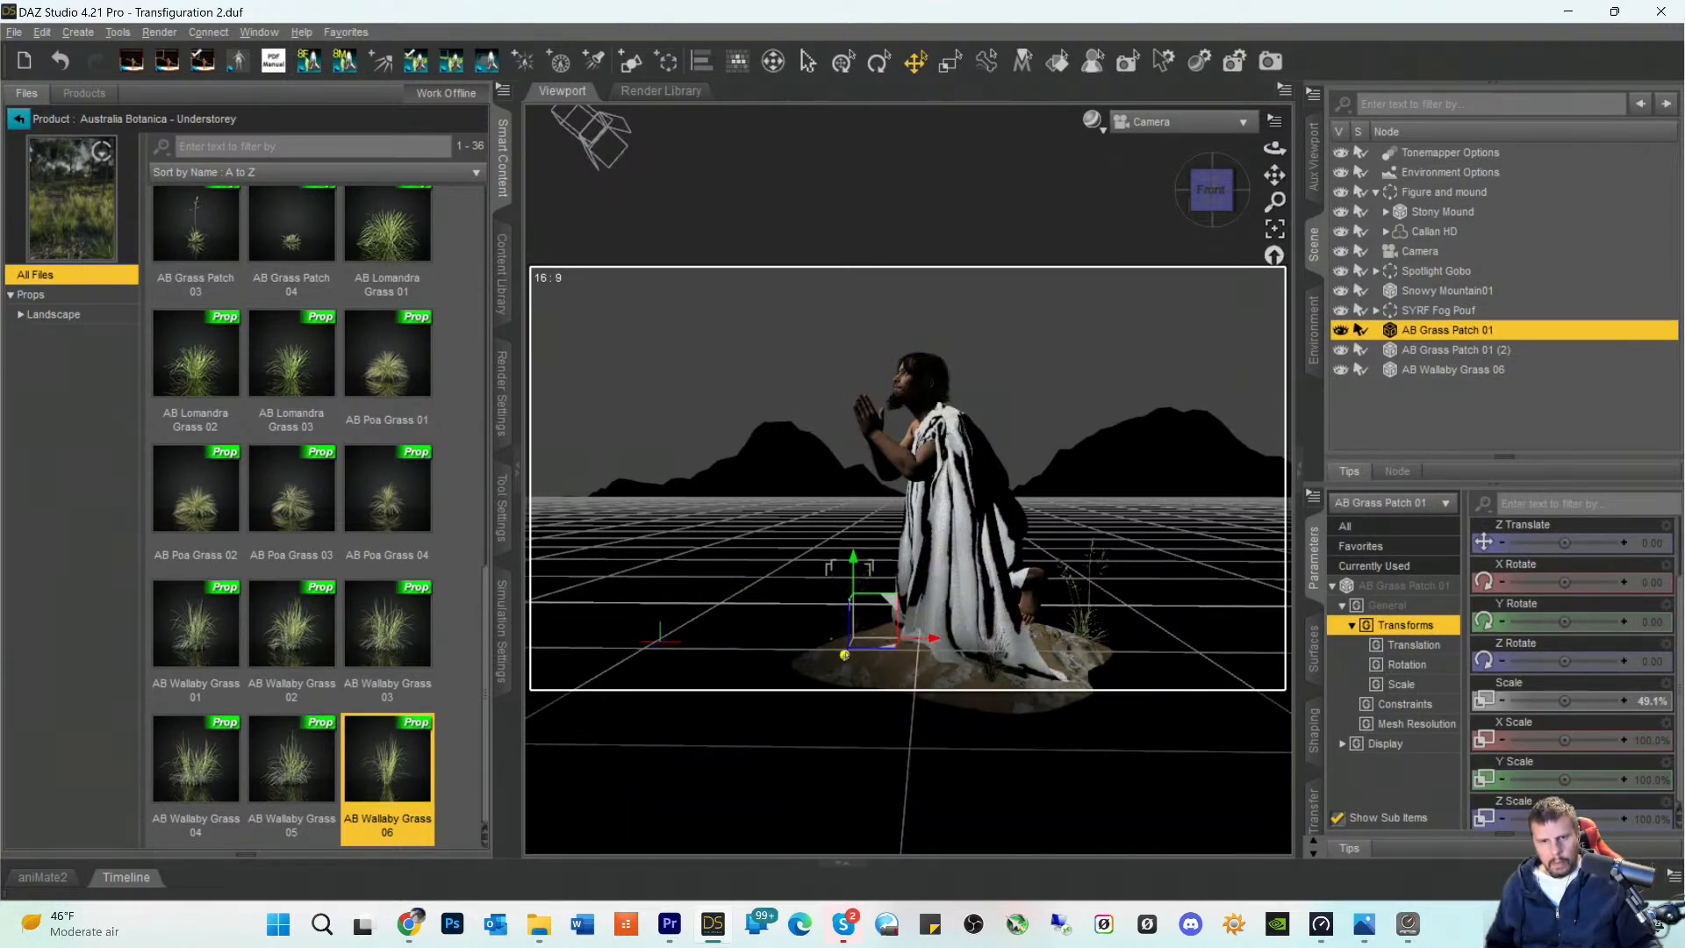
drag(839, 668, 839, 667)
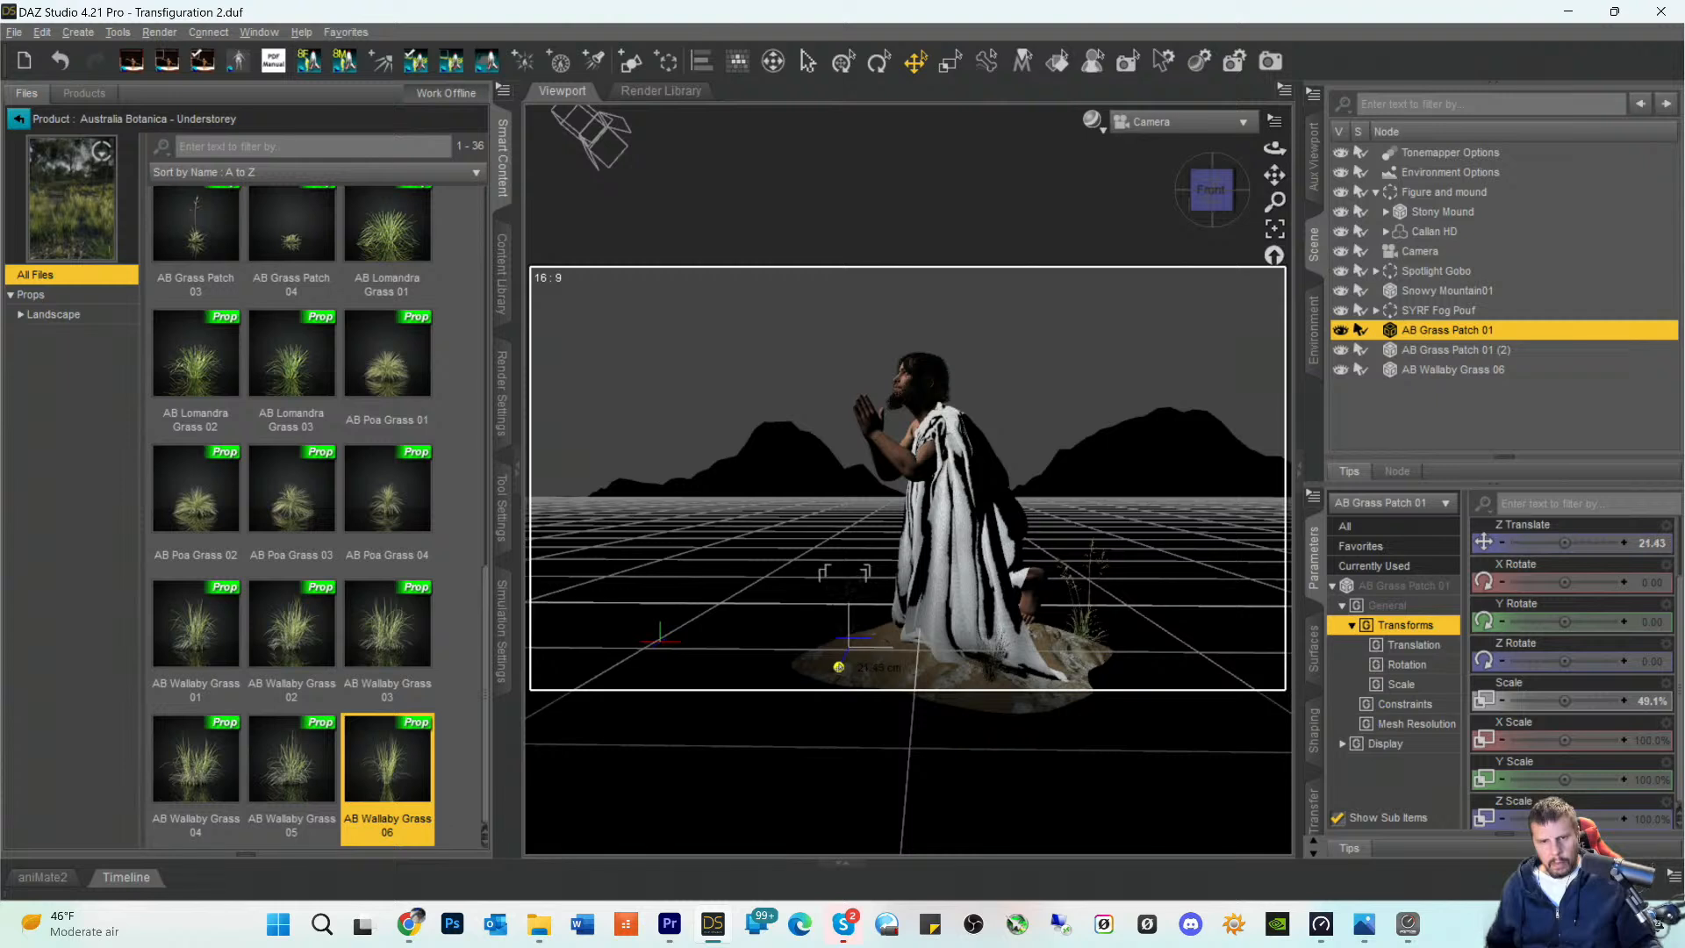
click(851, 573)
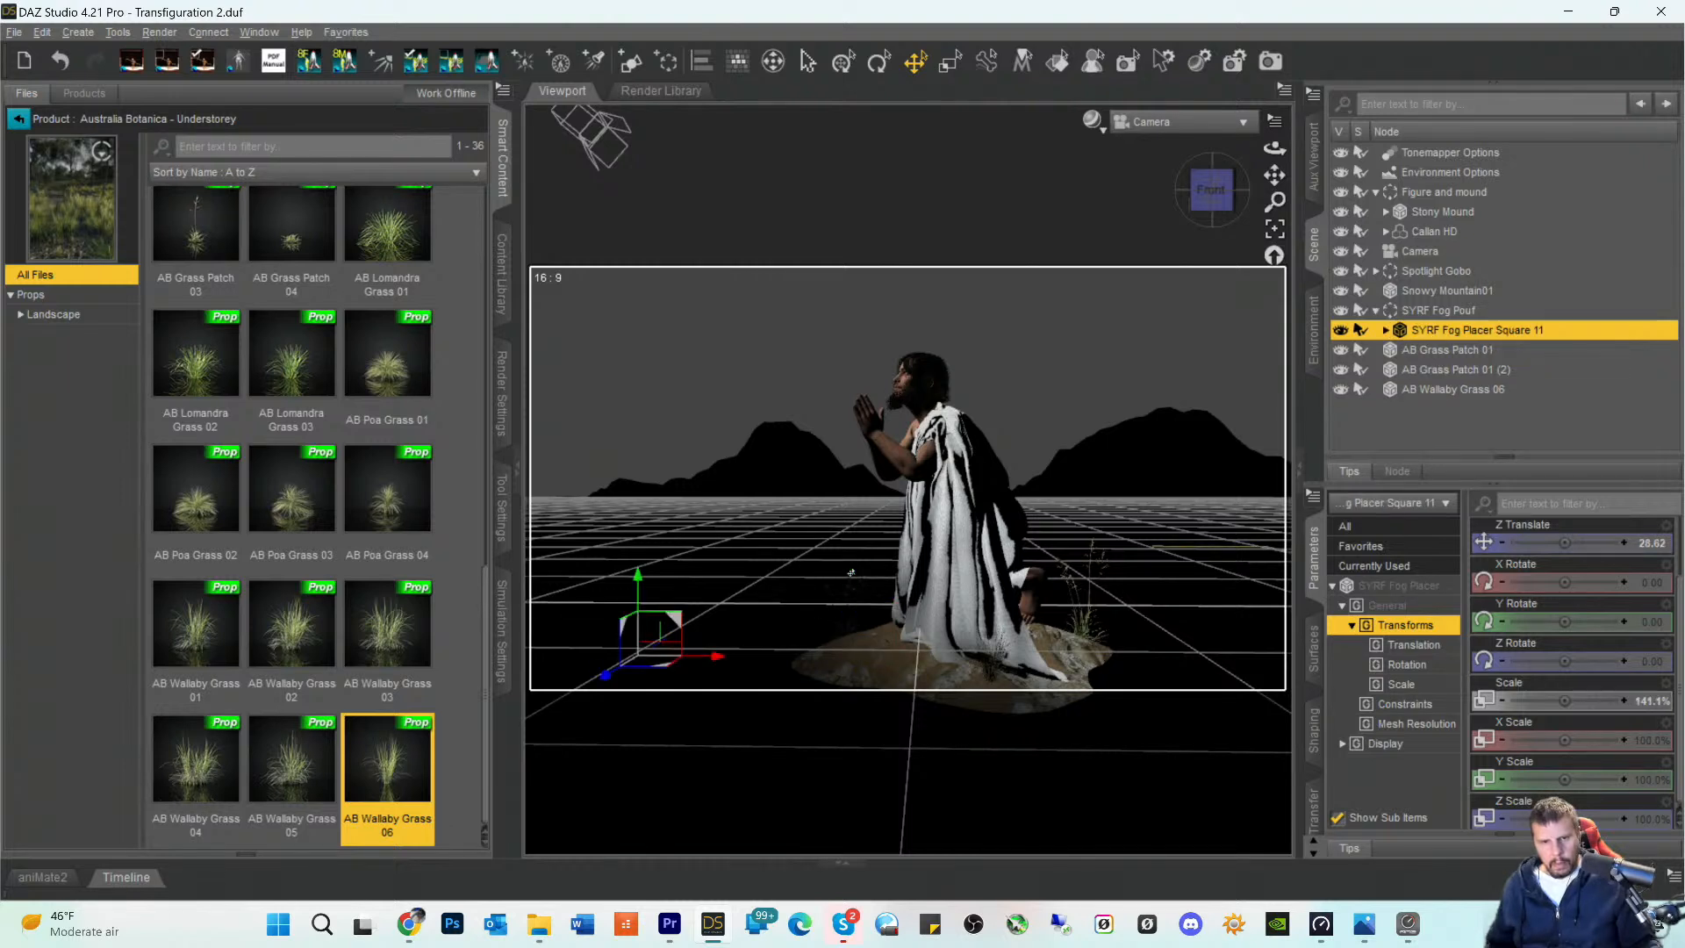
click(849, 636)
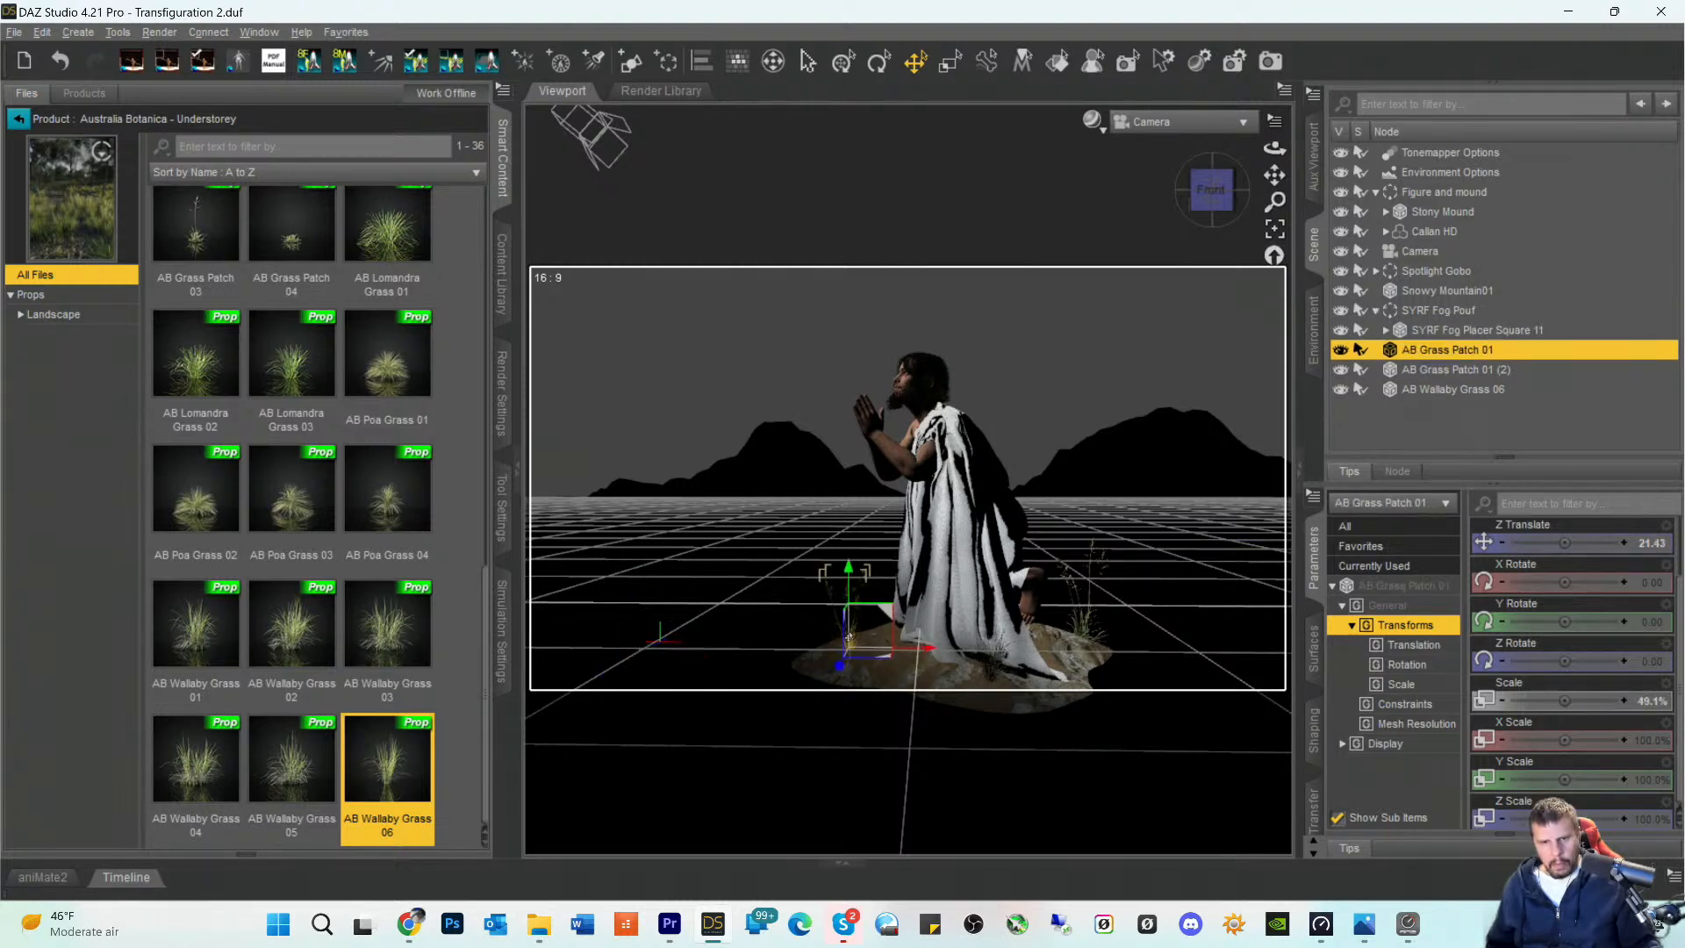
mouse_move(848, 572)
mouse_down()
mouse_move(855, 550)
mouse_move(858, 565)
mouse_up()
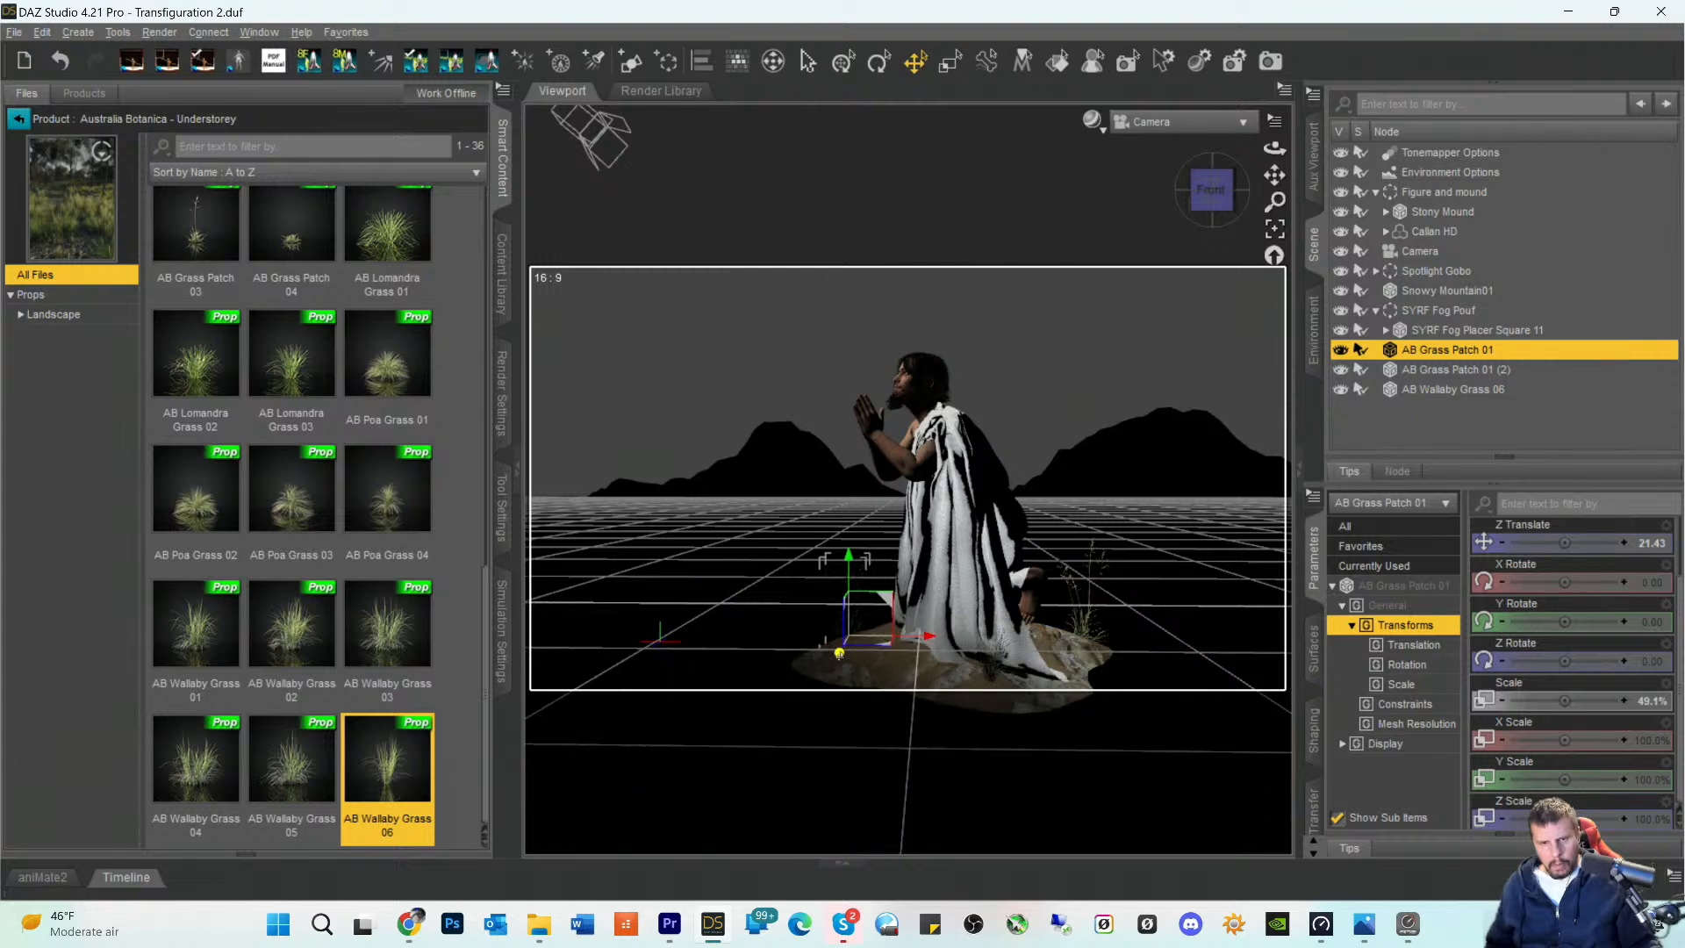
drag(839, 653, 837, 663)
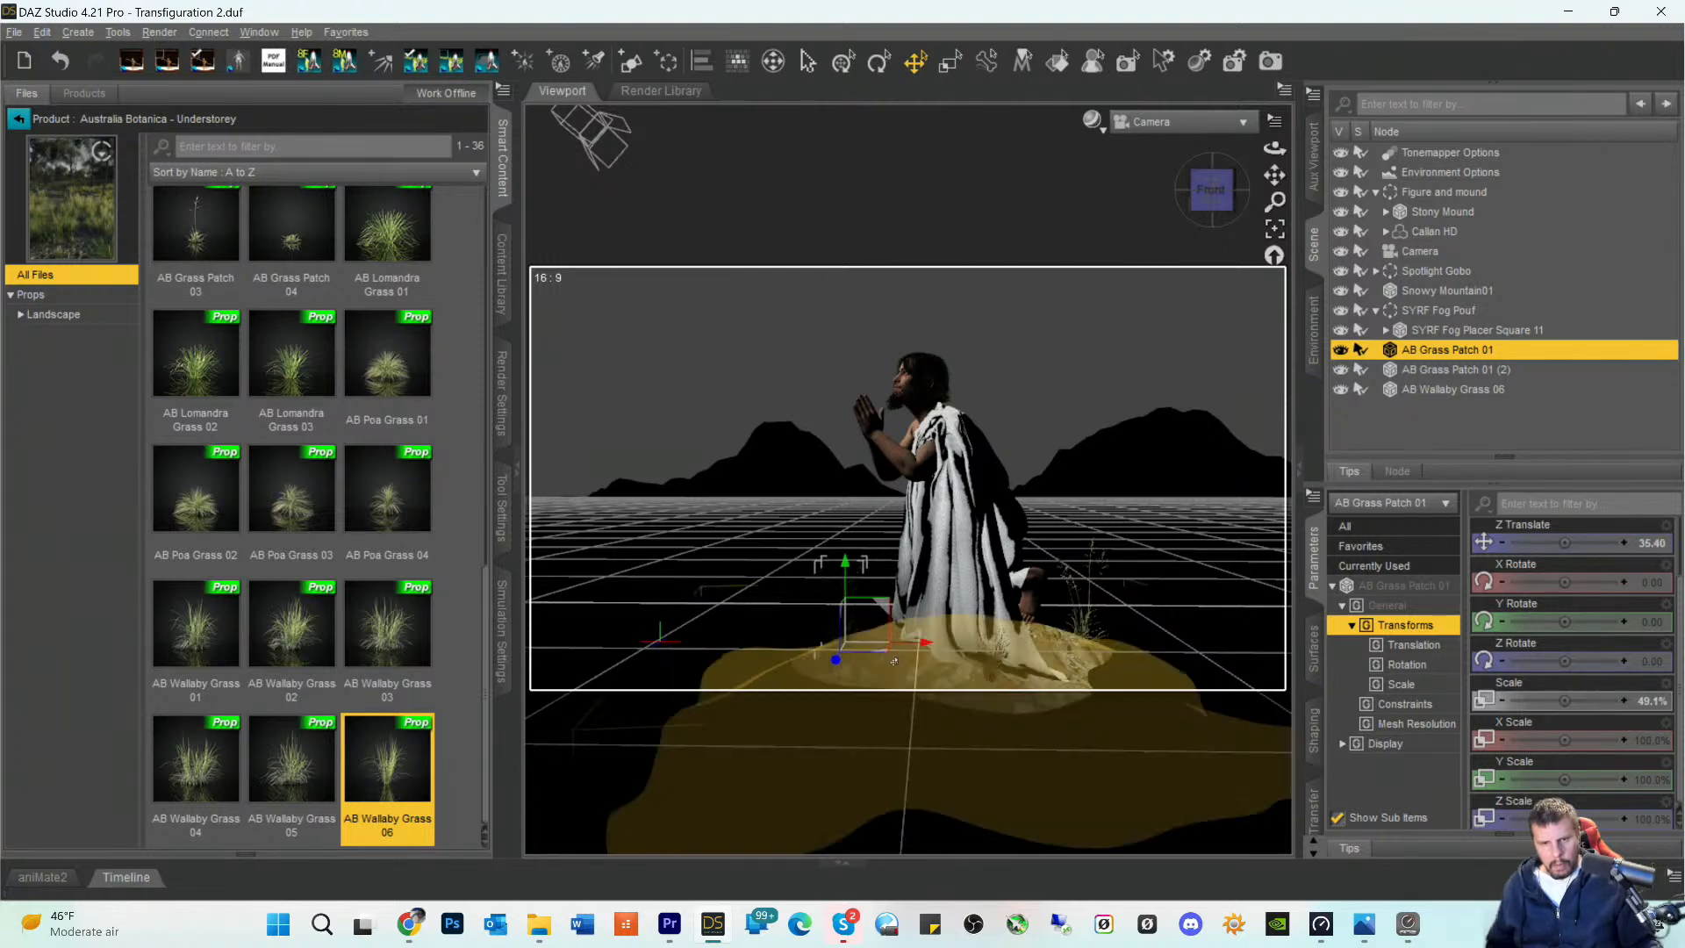
- Select the stony mound and save the scene
click(891, 663)
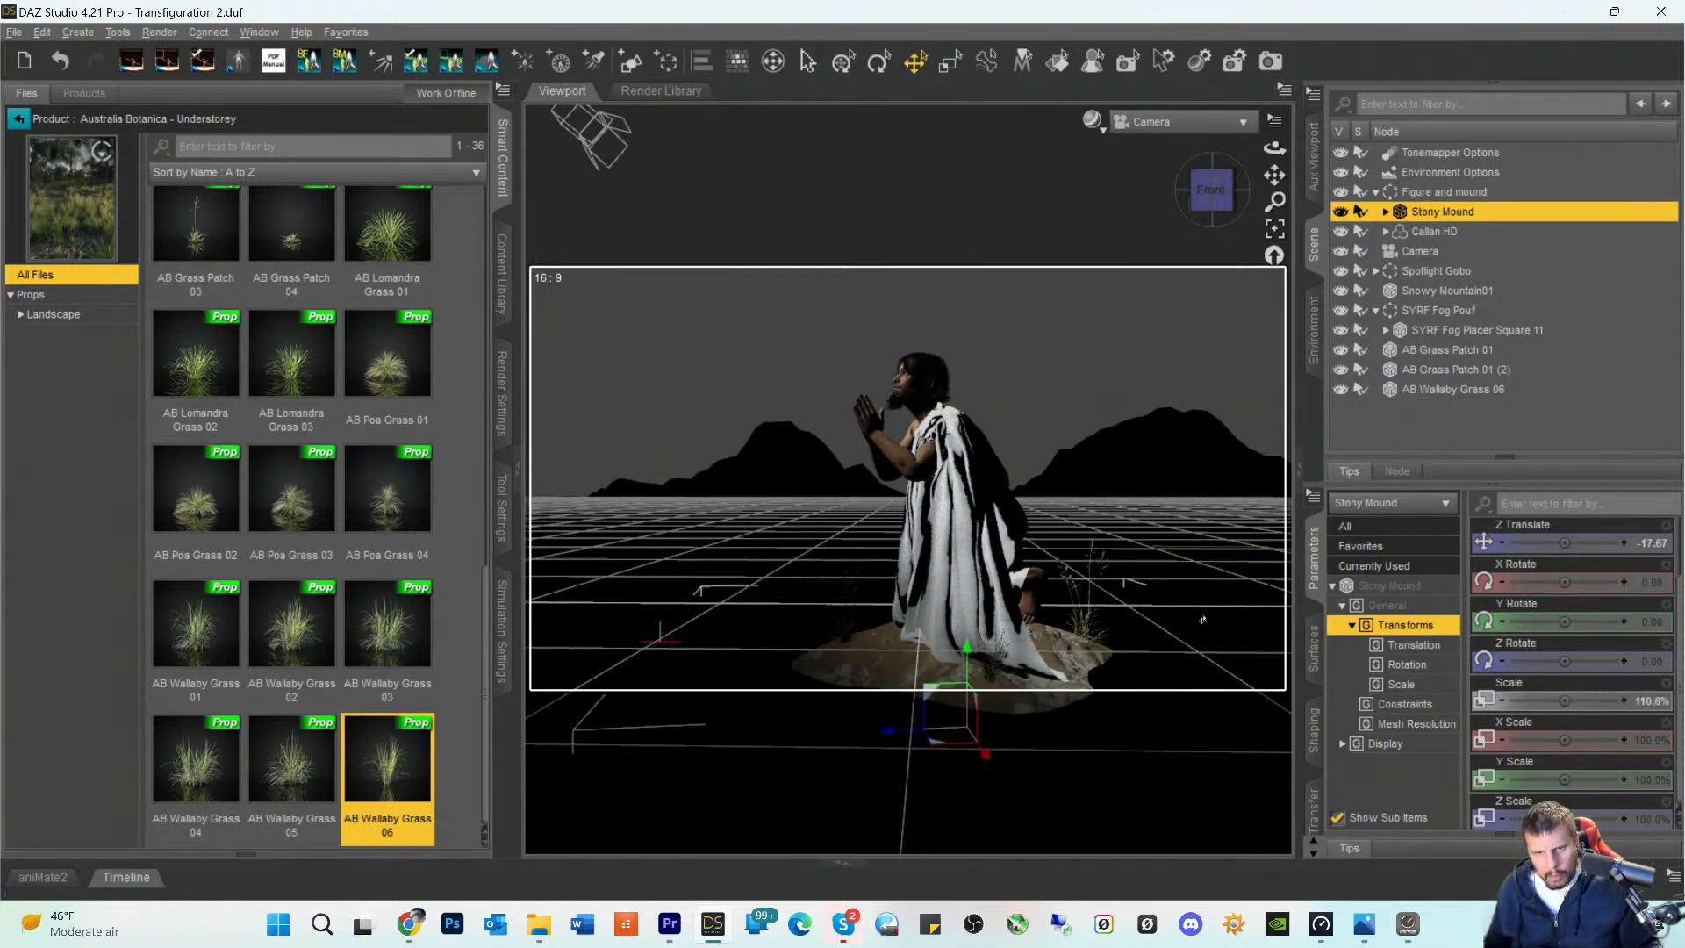
key(ctrl+s)
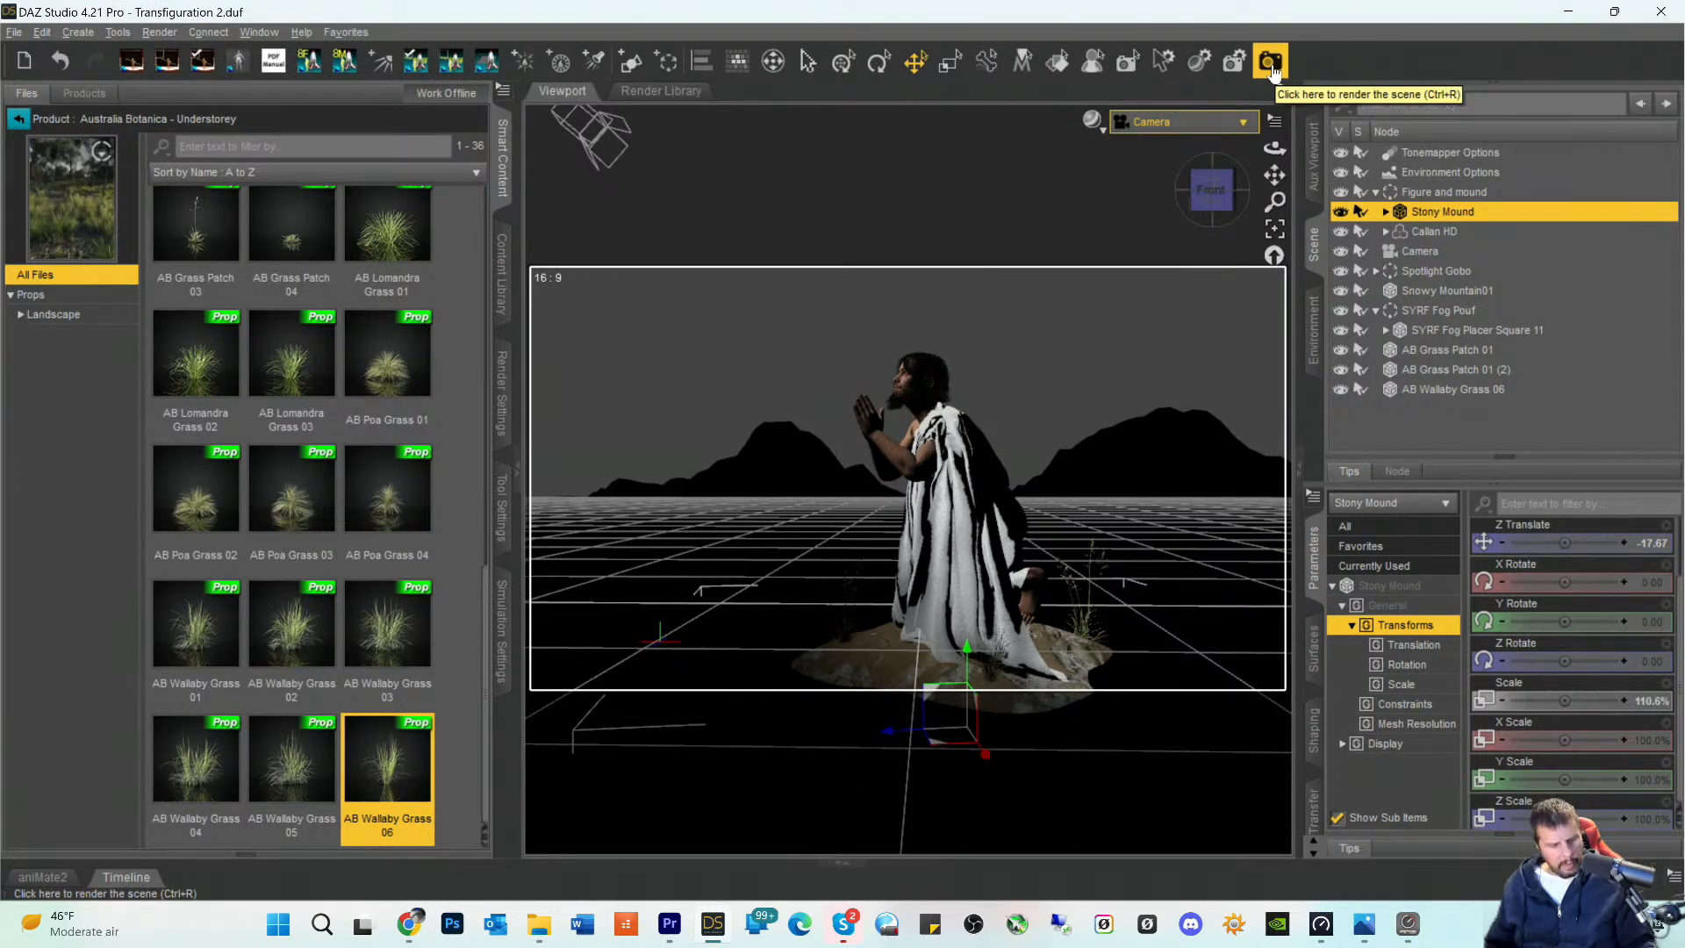
- Start a new render of the scene and look over the sky and mountains in the emerging image
click(1272, 70)
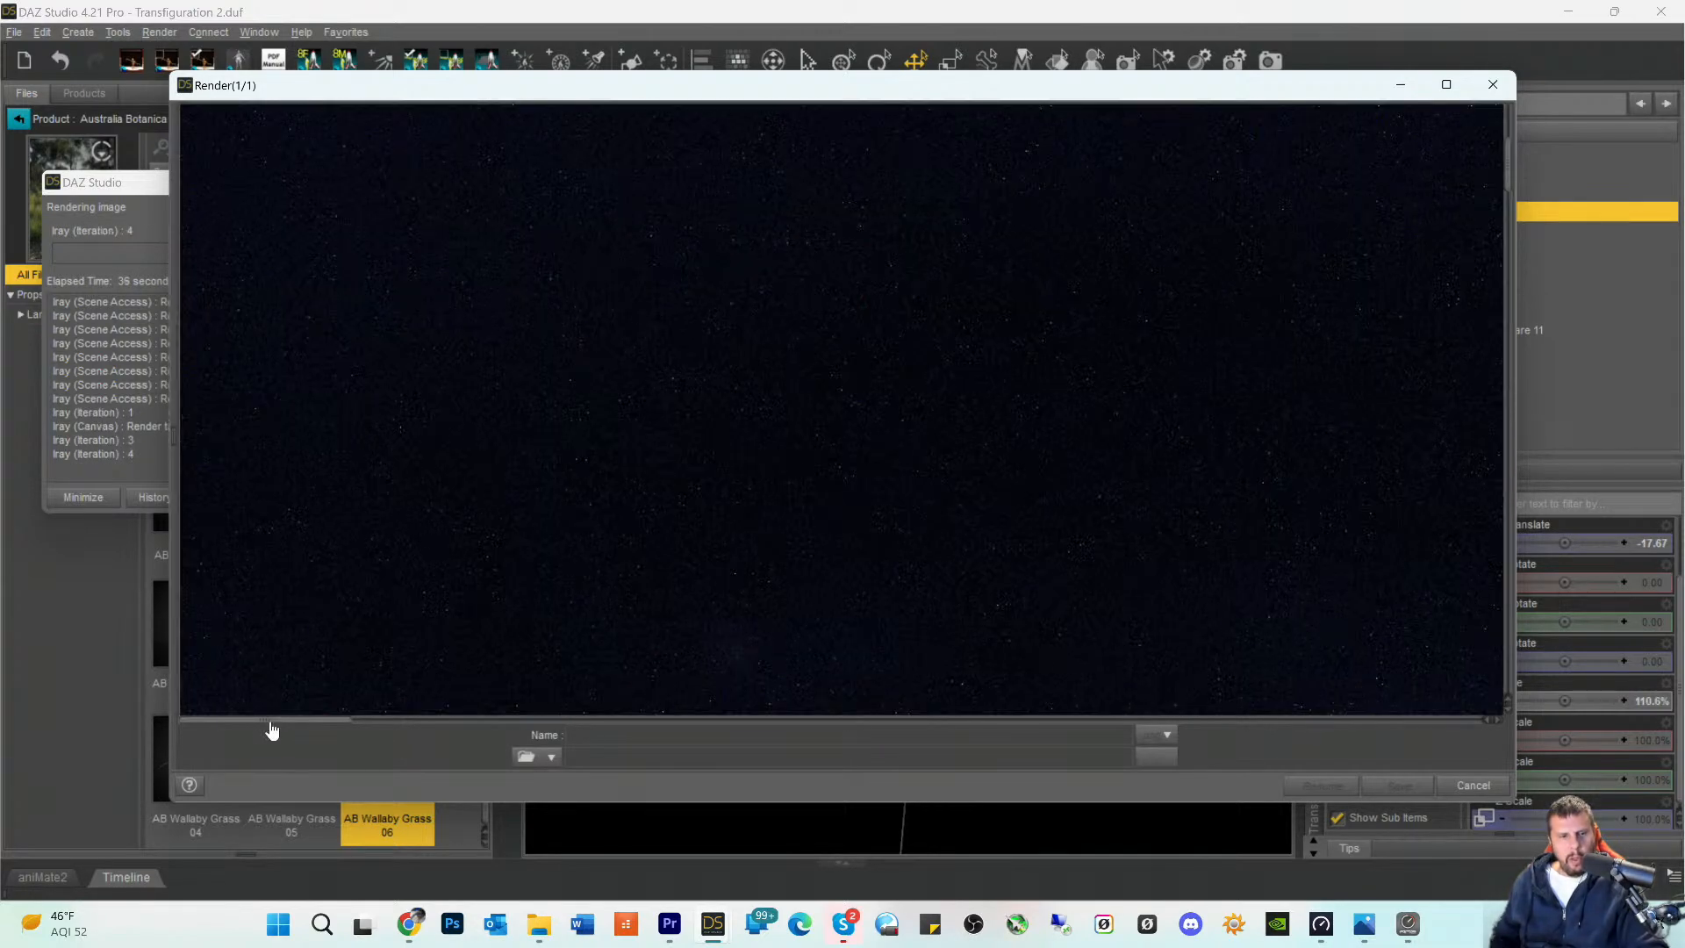
drag(278, 718, 731, 641)
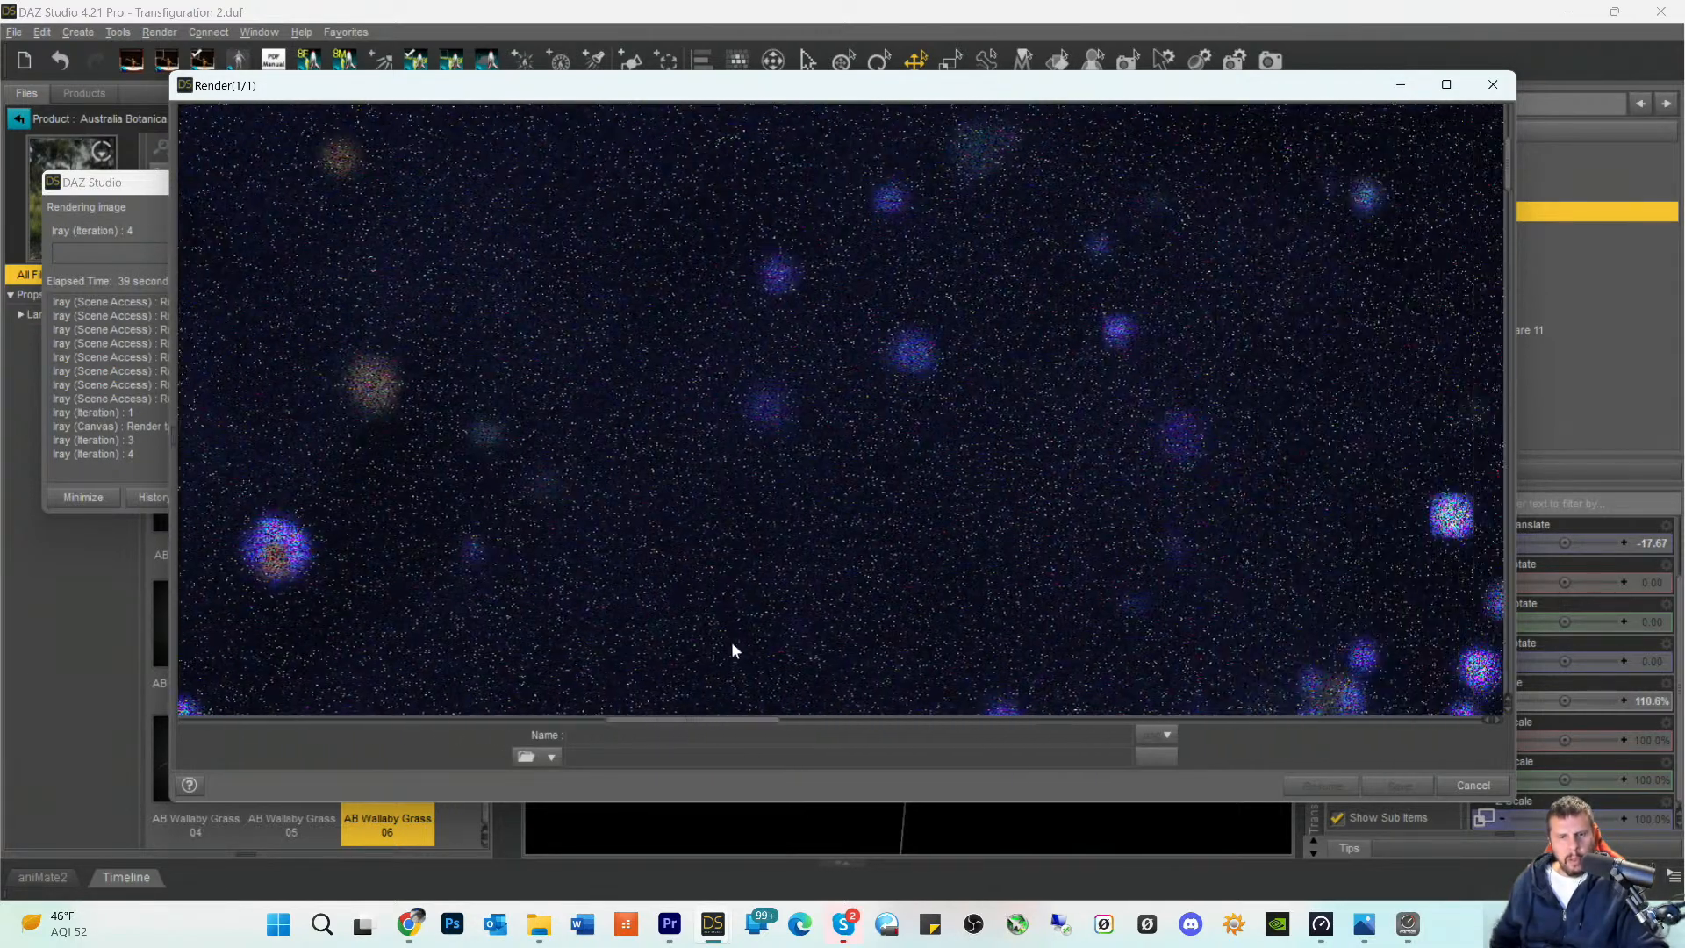
scroll(793, 477, down, 5)
scroll(790, 479, down, 6)
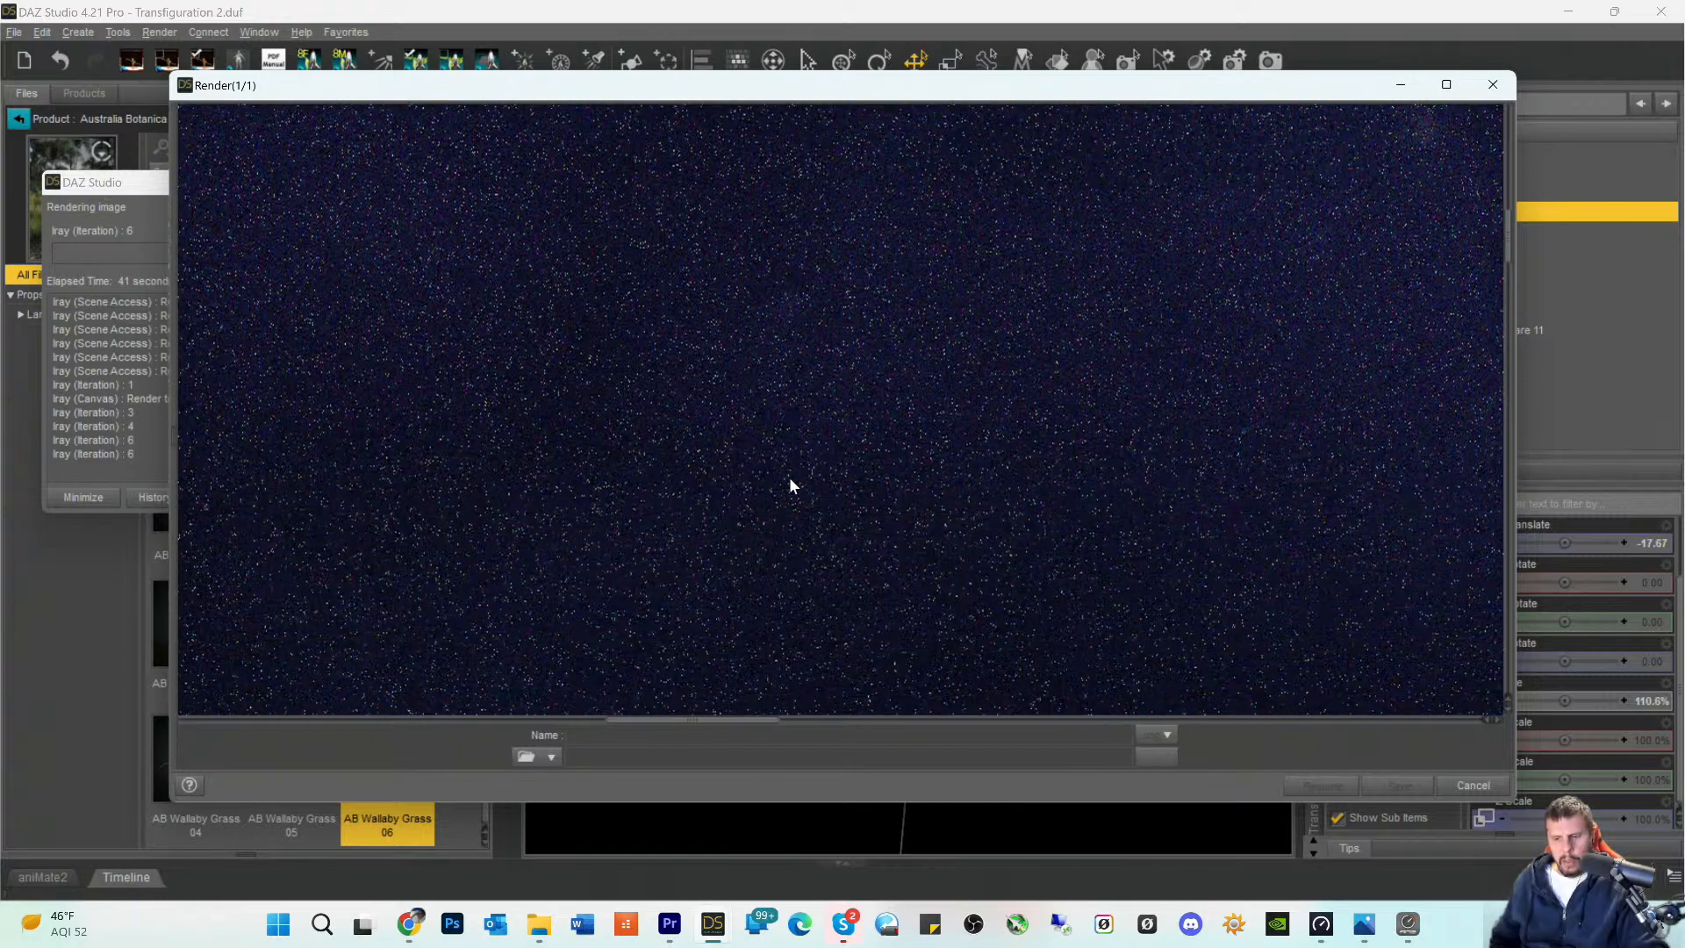
scroll(790, 480, down, 6)
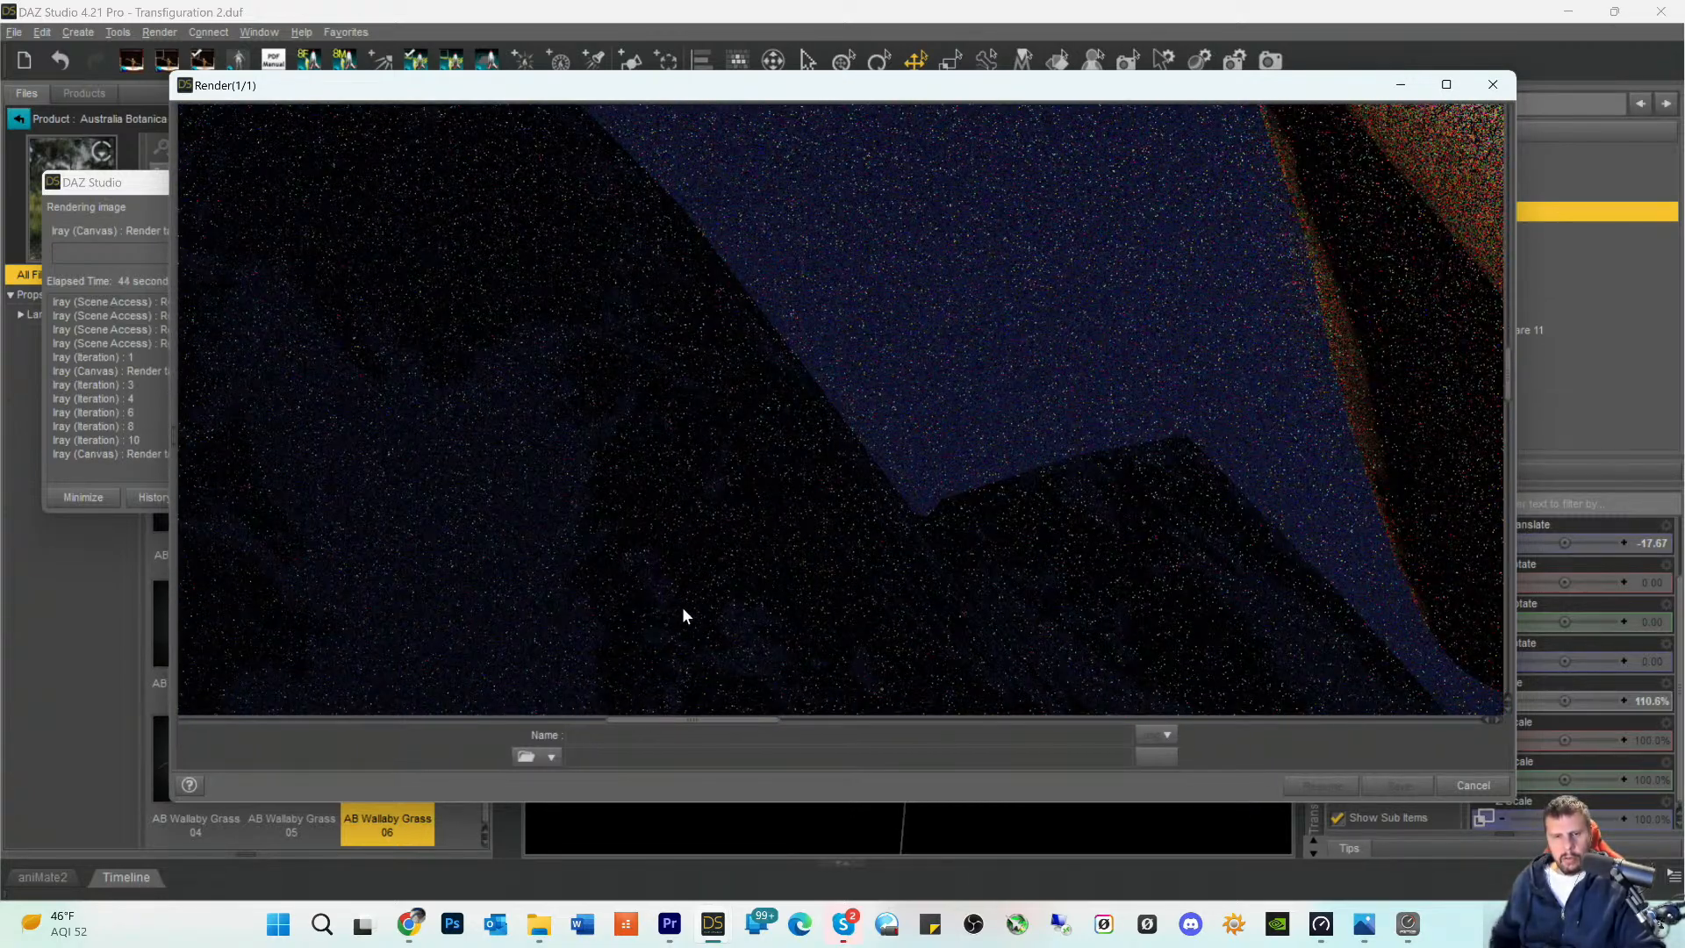
scroll(691, 576, down, 5)
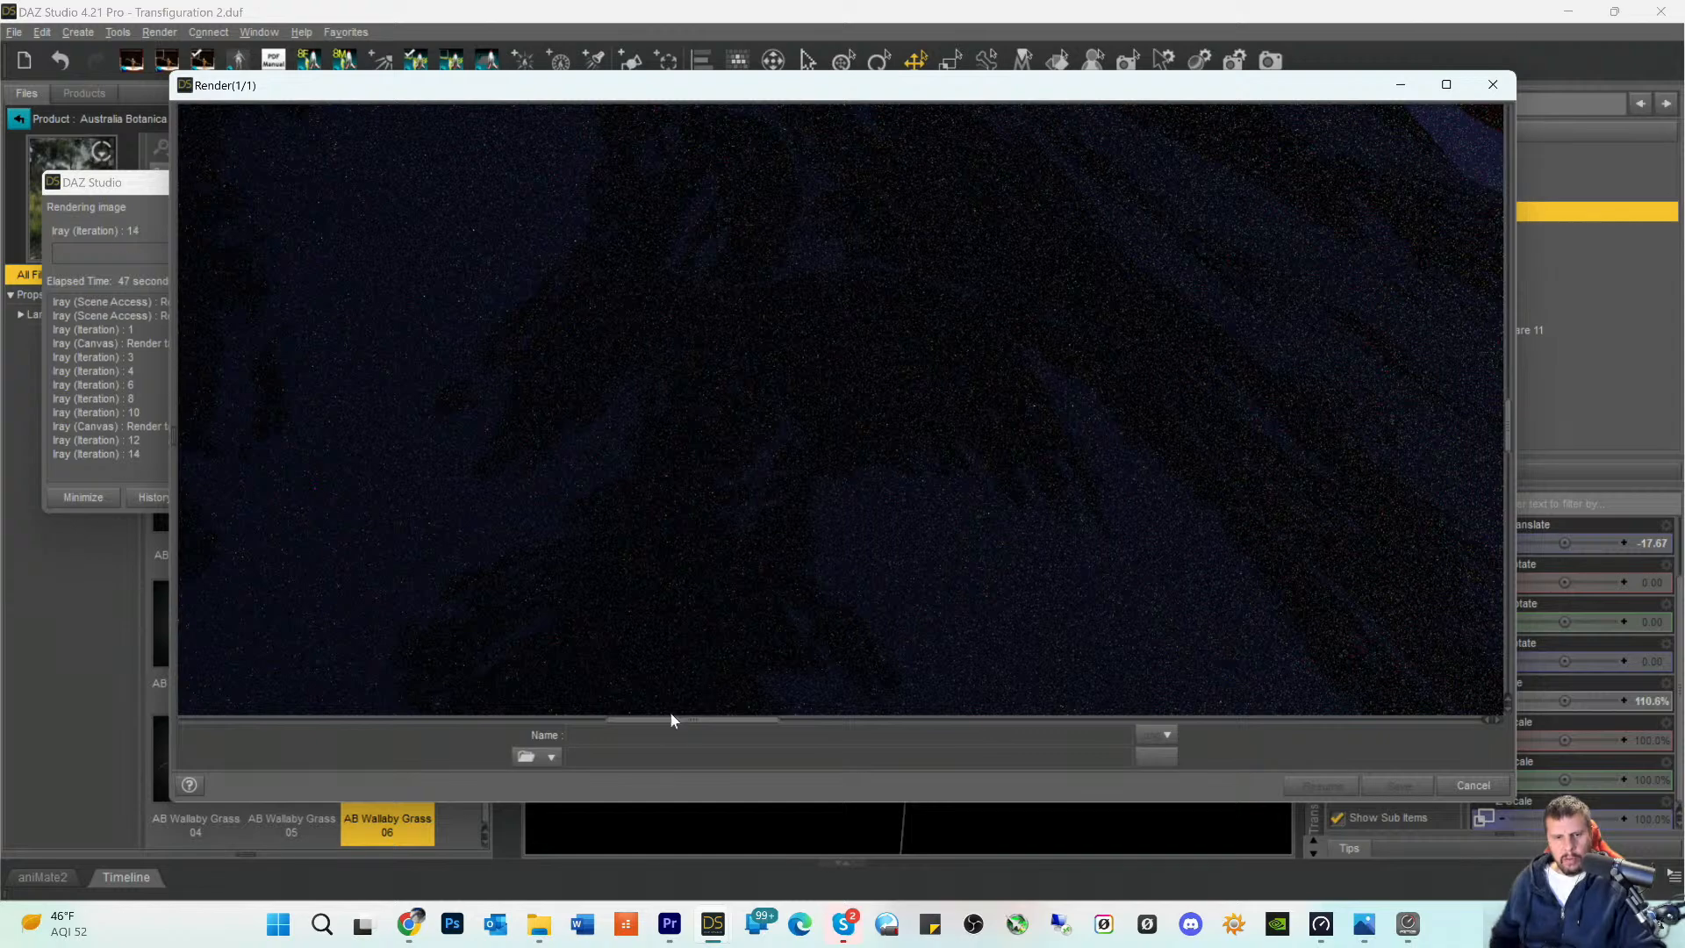
- Examine the rendered robe from the waist down to its hem and the wallaby grass on the mound beside it
drag(672, 721, 858, 718)
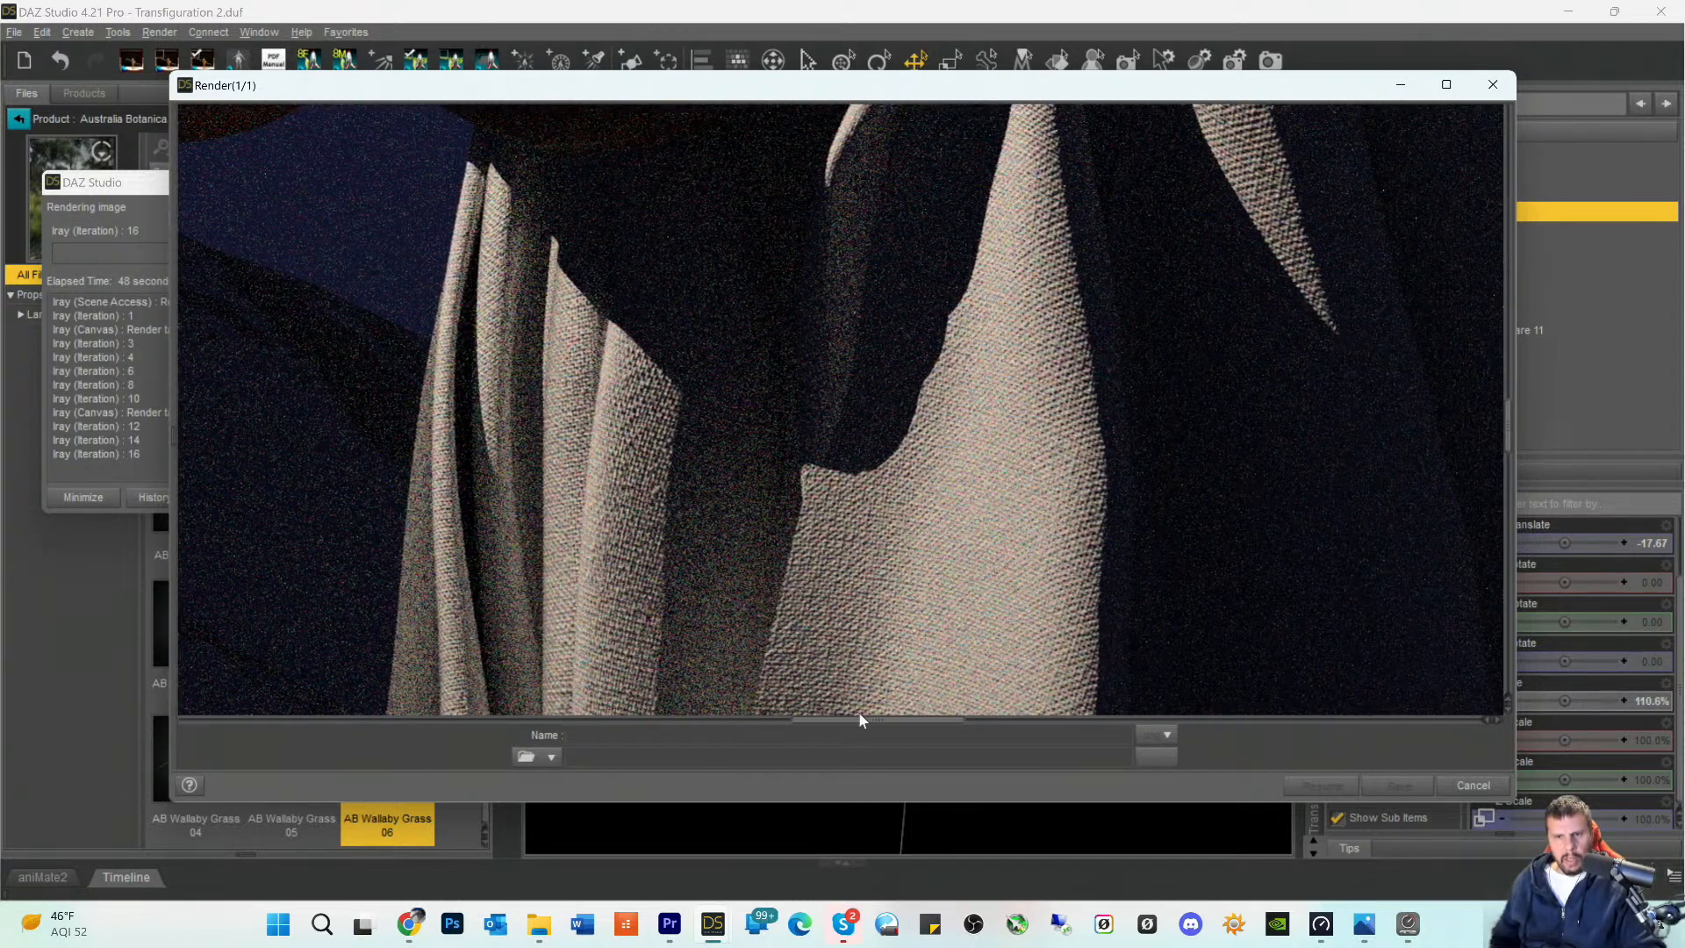
scroll(1094, 468, down, 5)
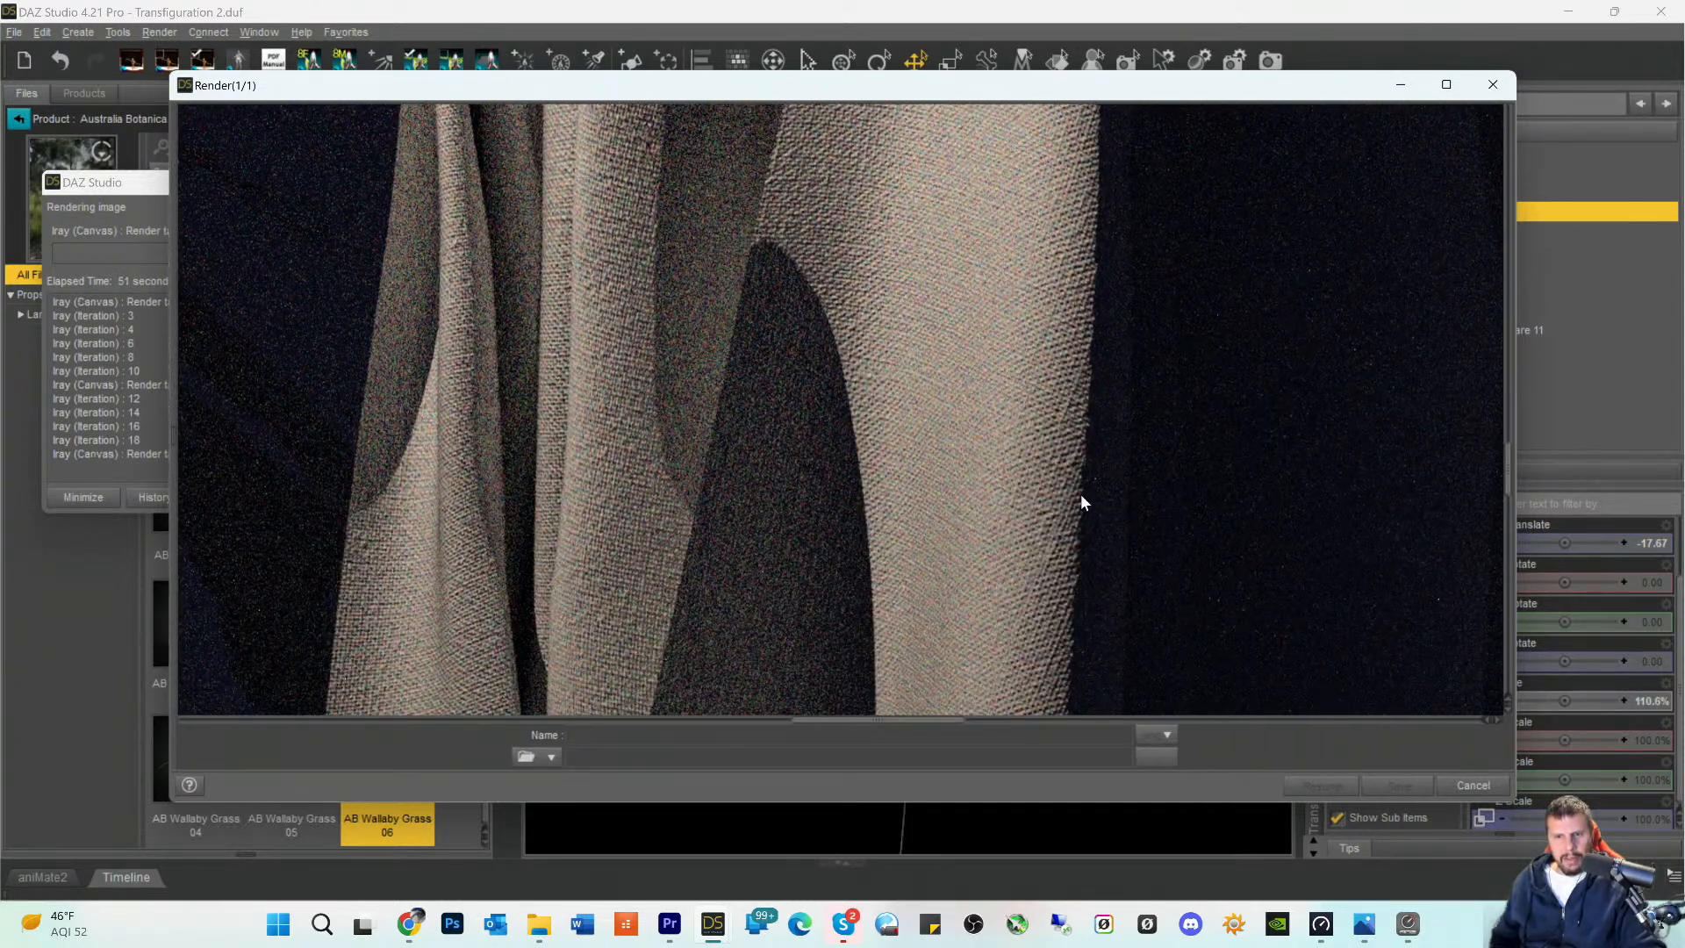
scroll(1050, 524, down, 5)
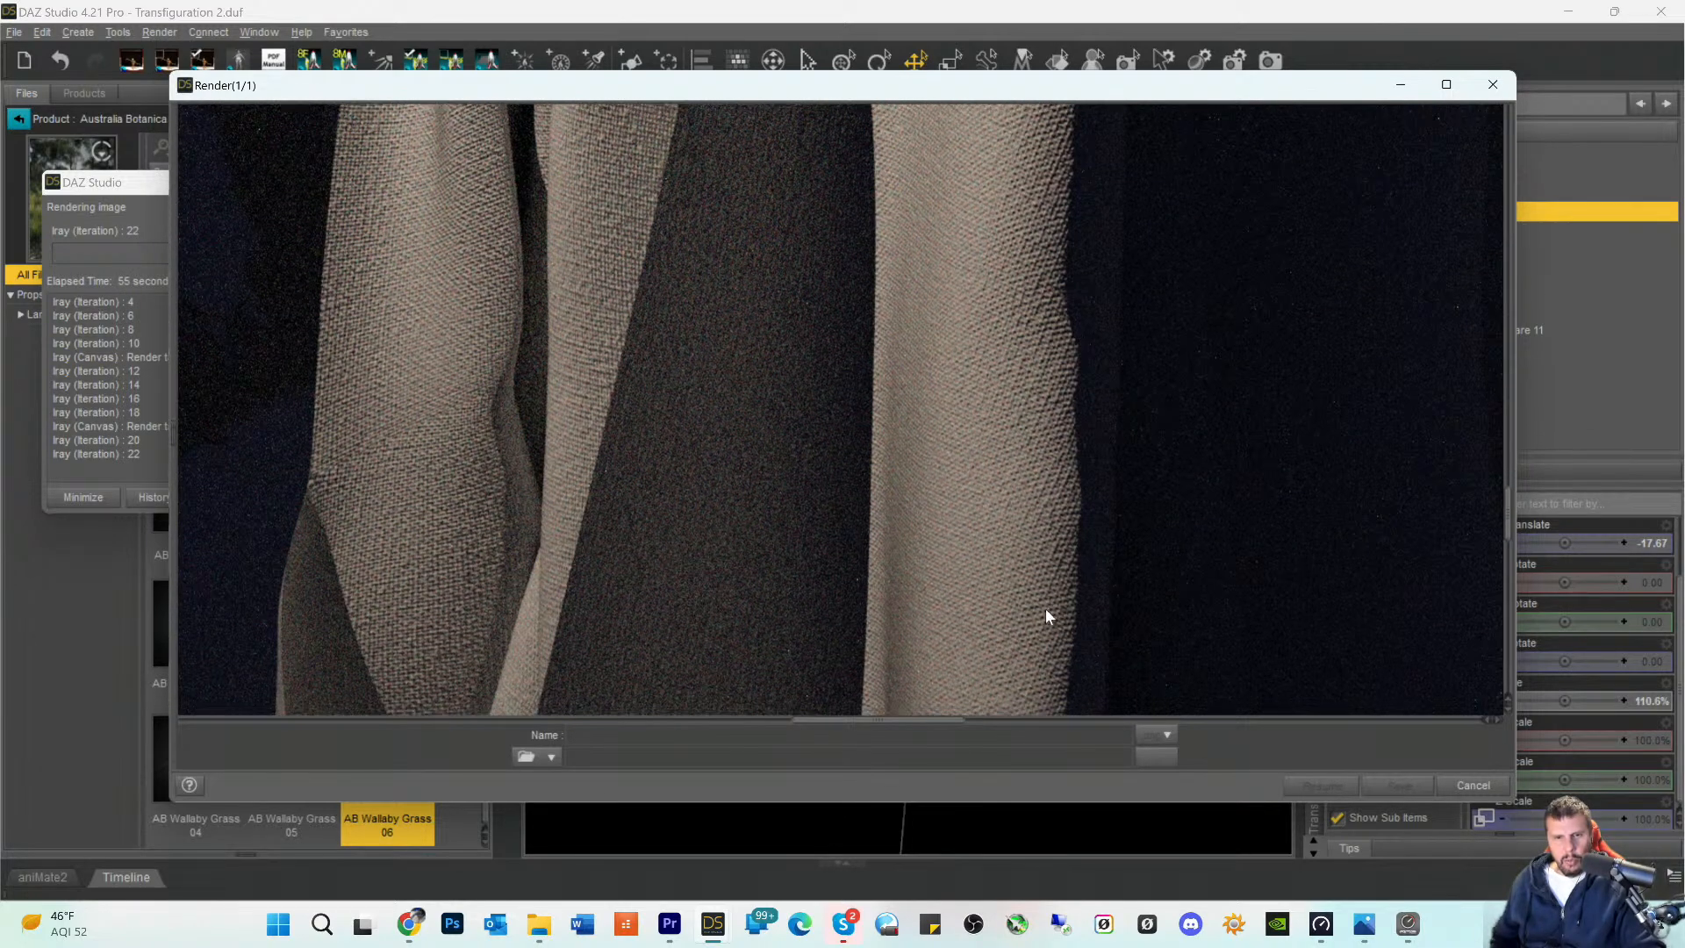
scroll(1045, 616, down, 5)
scroll(1031, 623, down, 5)
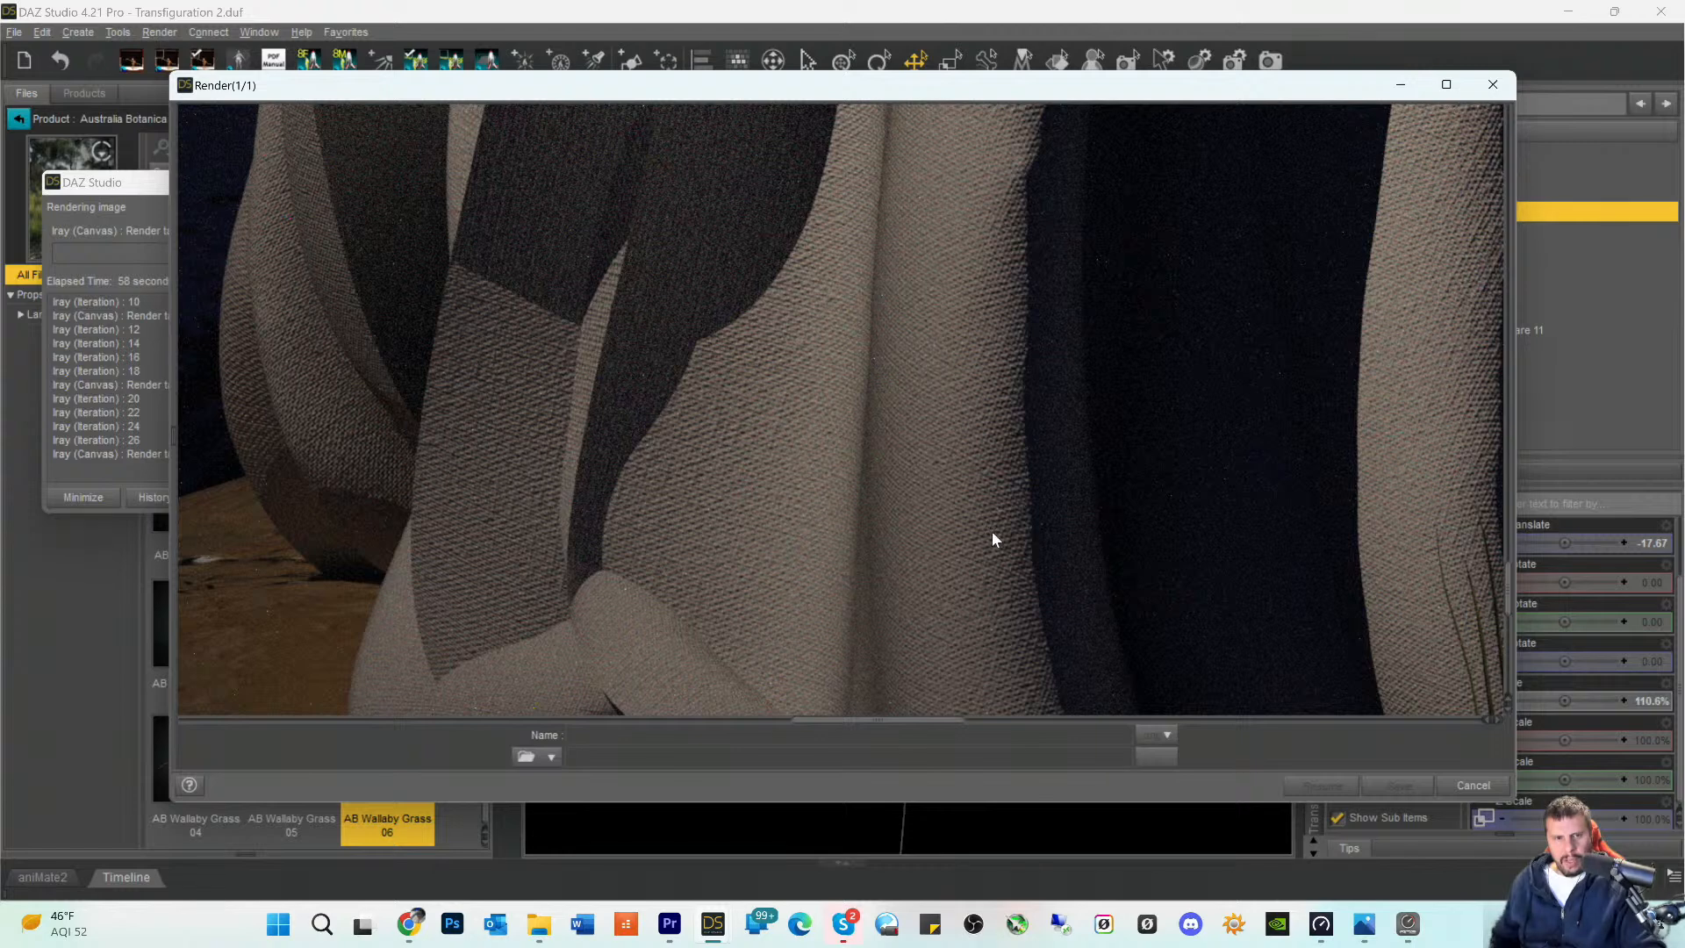
scroll(993, 533, down, 5)
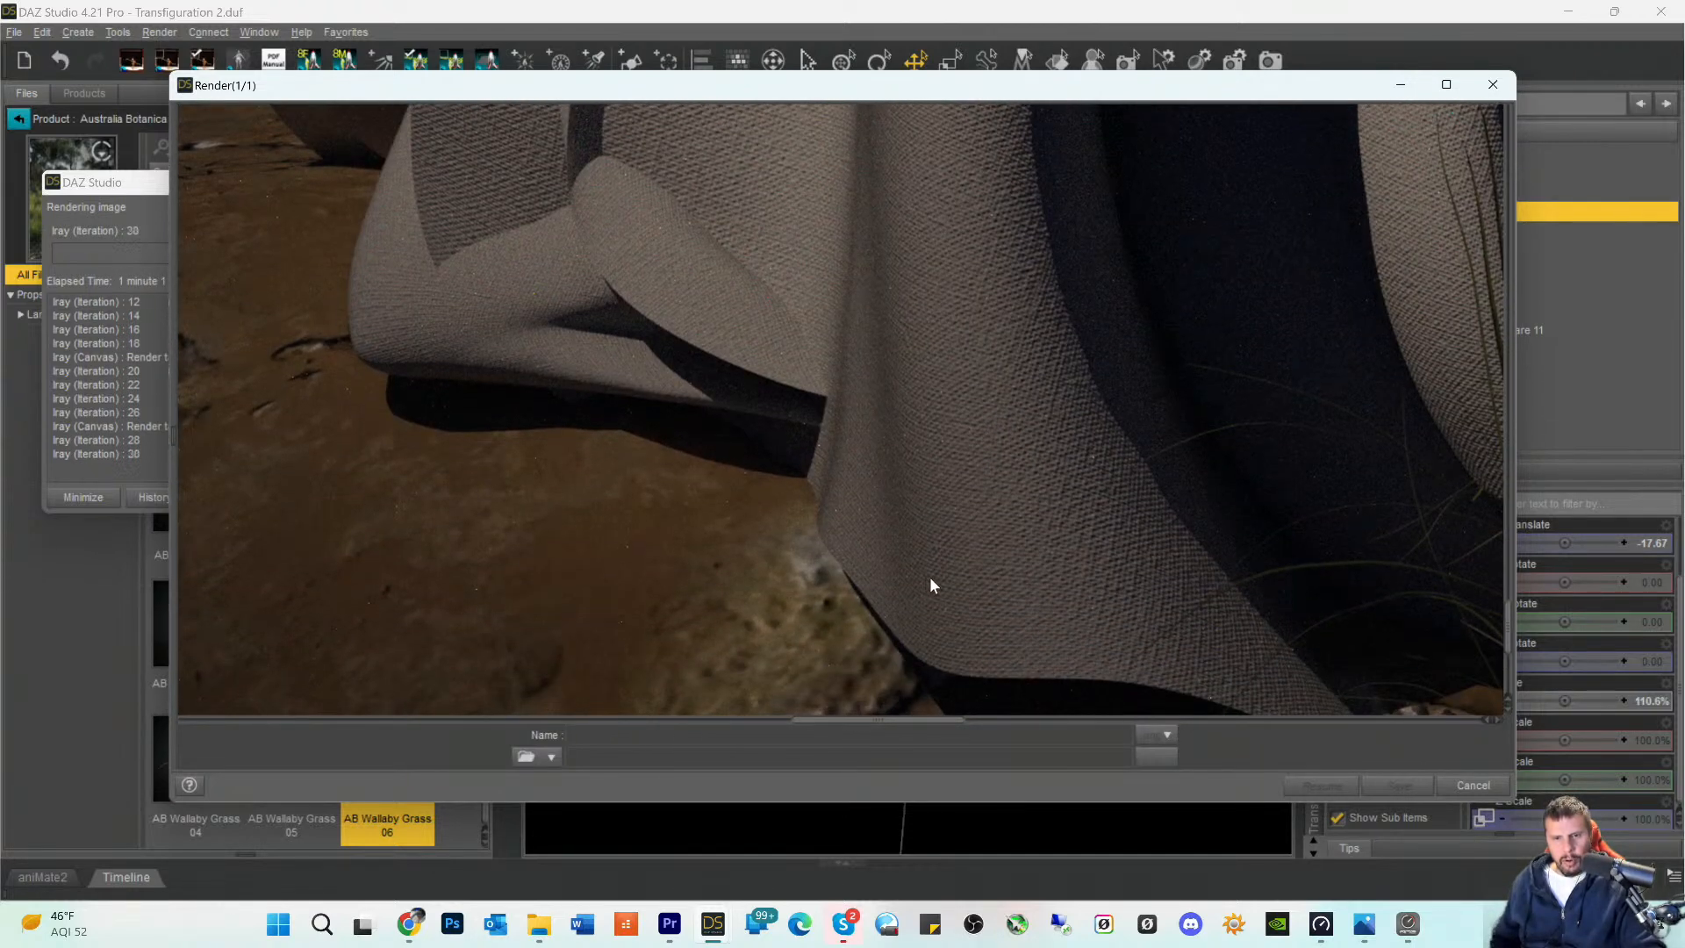
scroll(932, 583, down, 5)
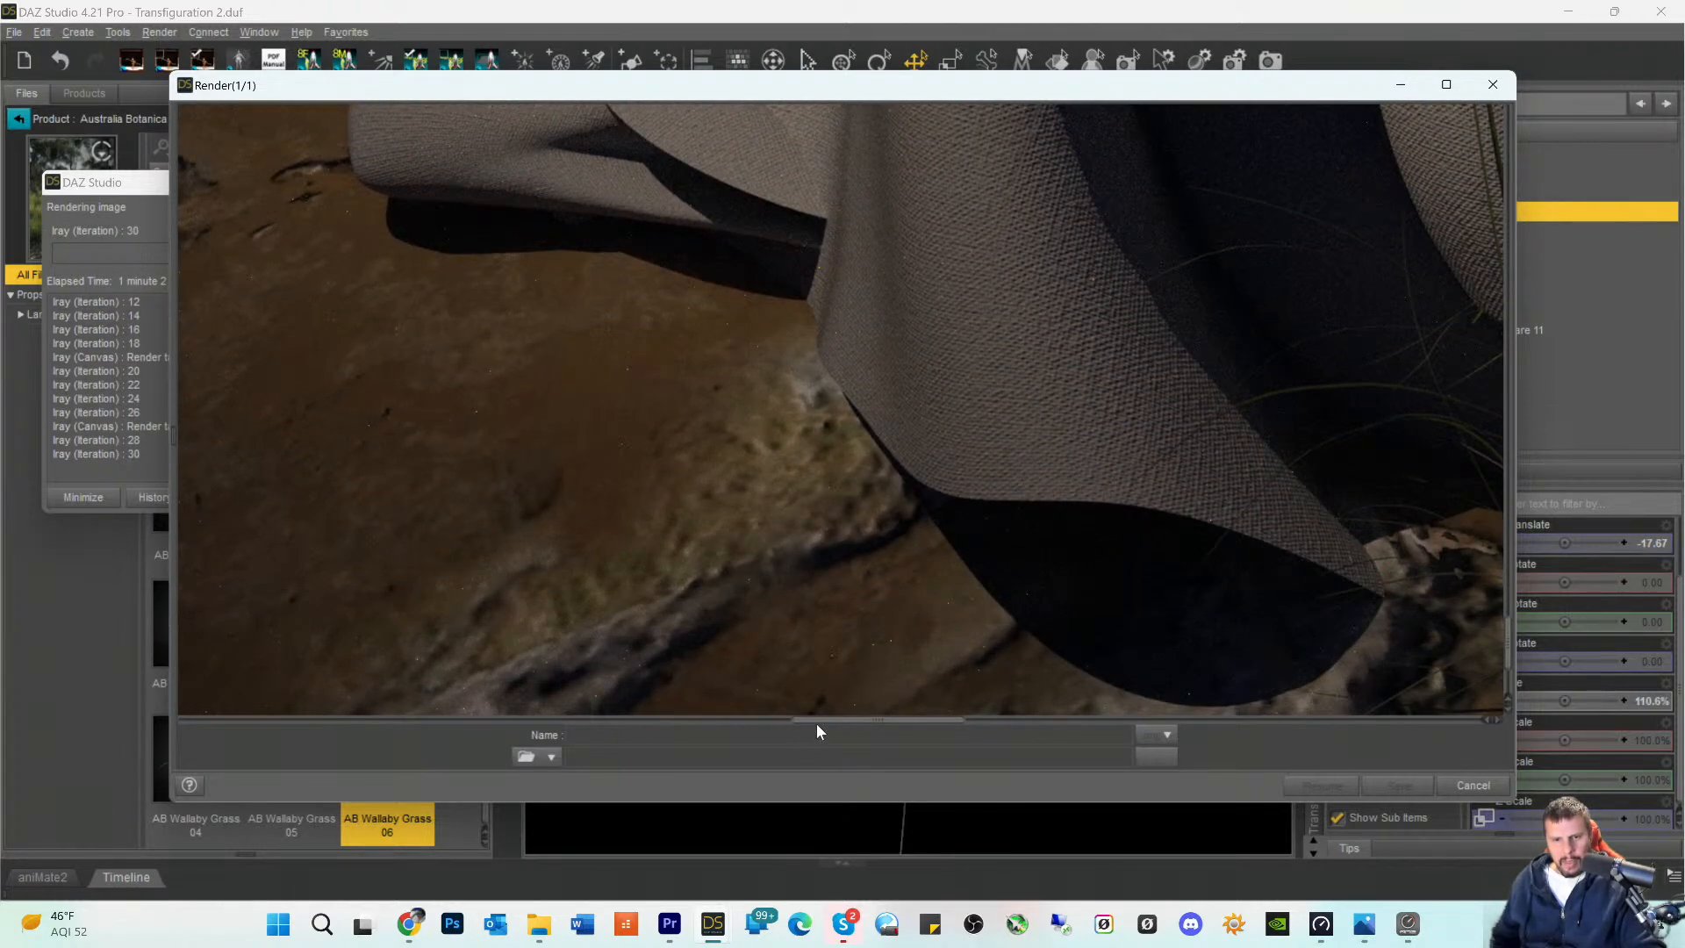
drag(816, 725, 922, 736)
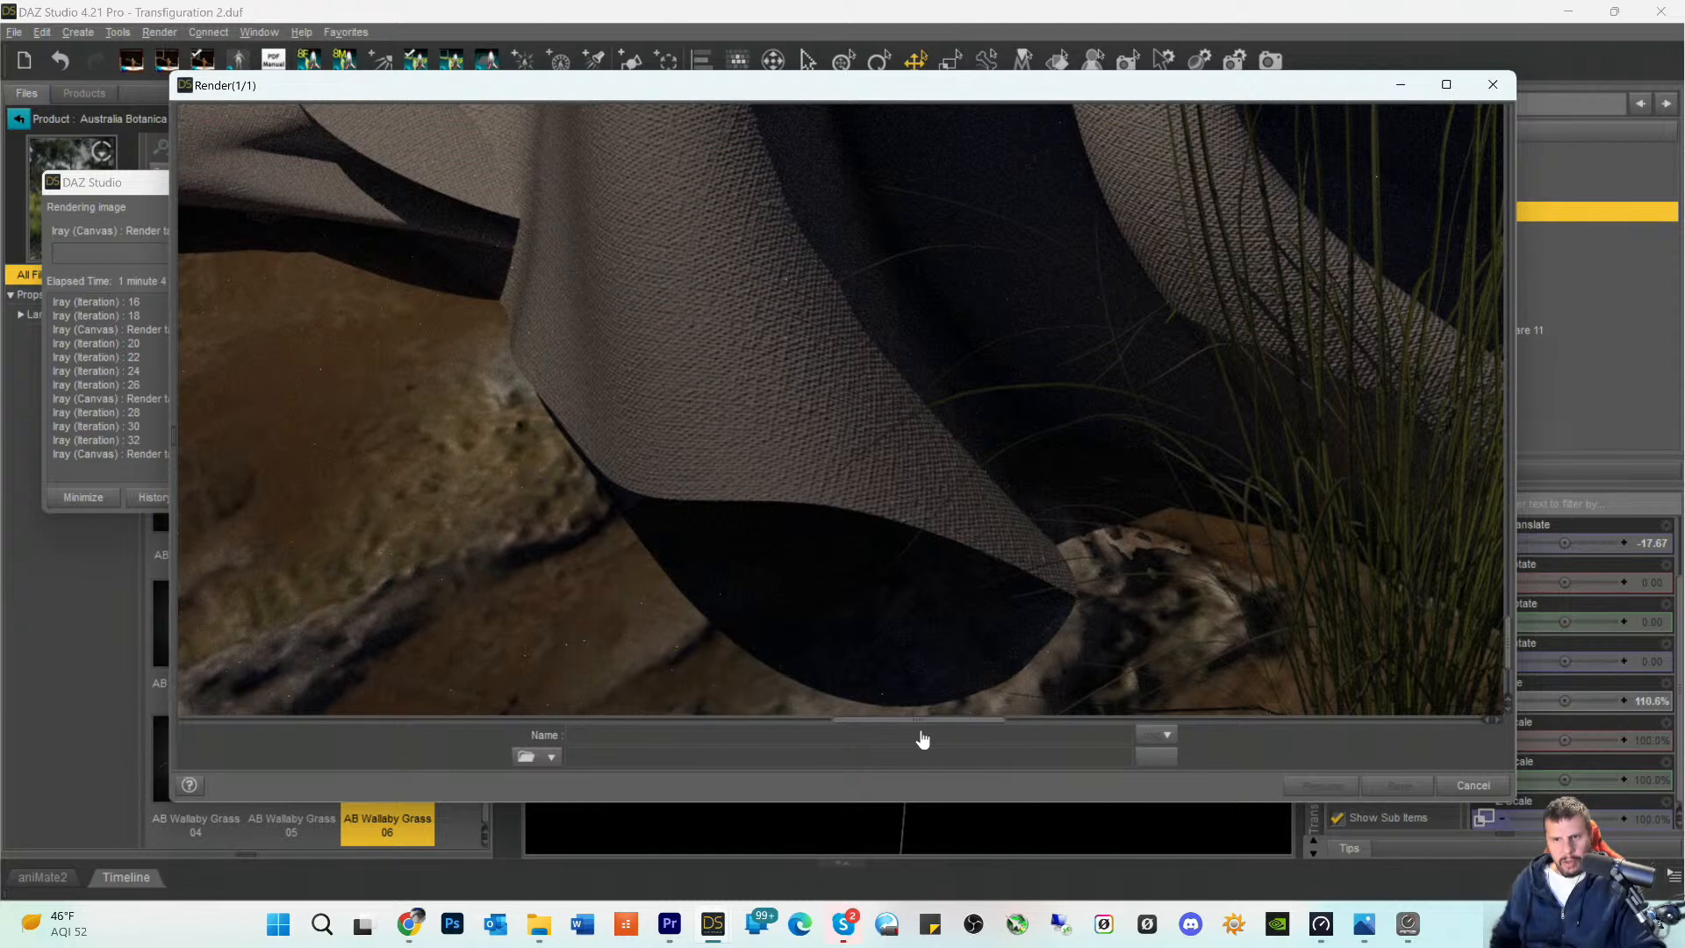
scroll(921, 738, right, 3)
scroll(1025, 650, down, 5)
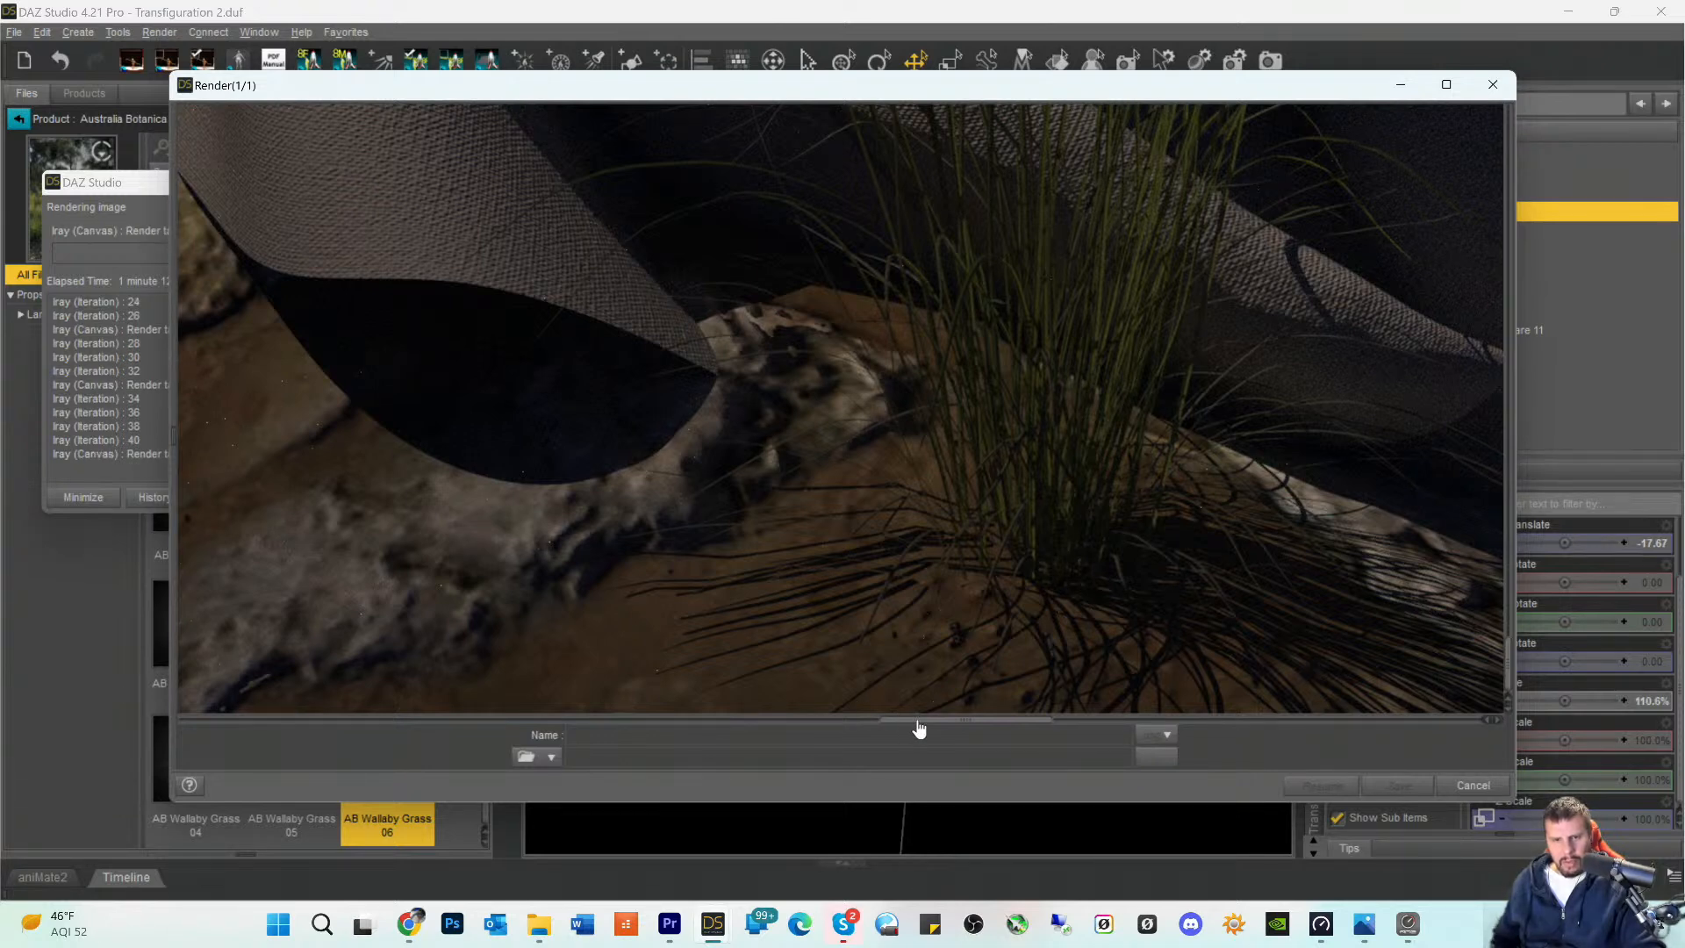
- Inspect the dark outer slope of the mound in front of the figure in the render
drag(919, 729, 546, 720)
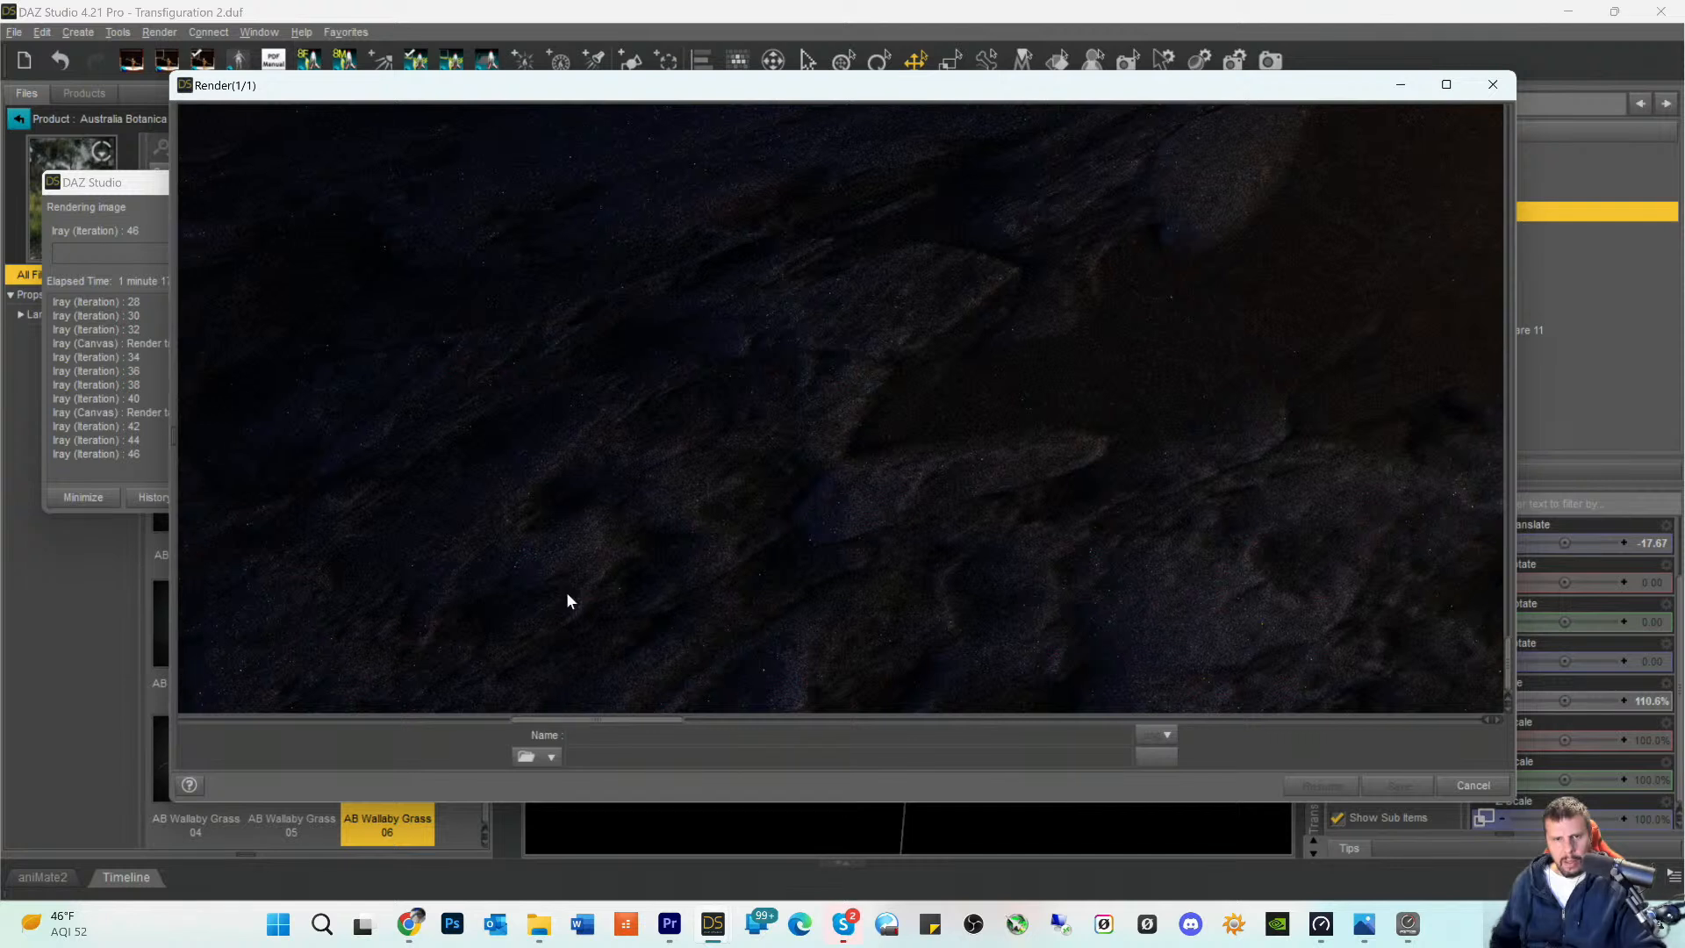
scroll(573, 496, up, 3)
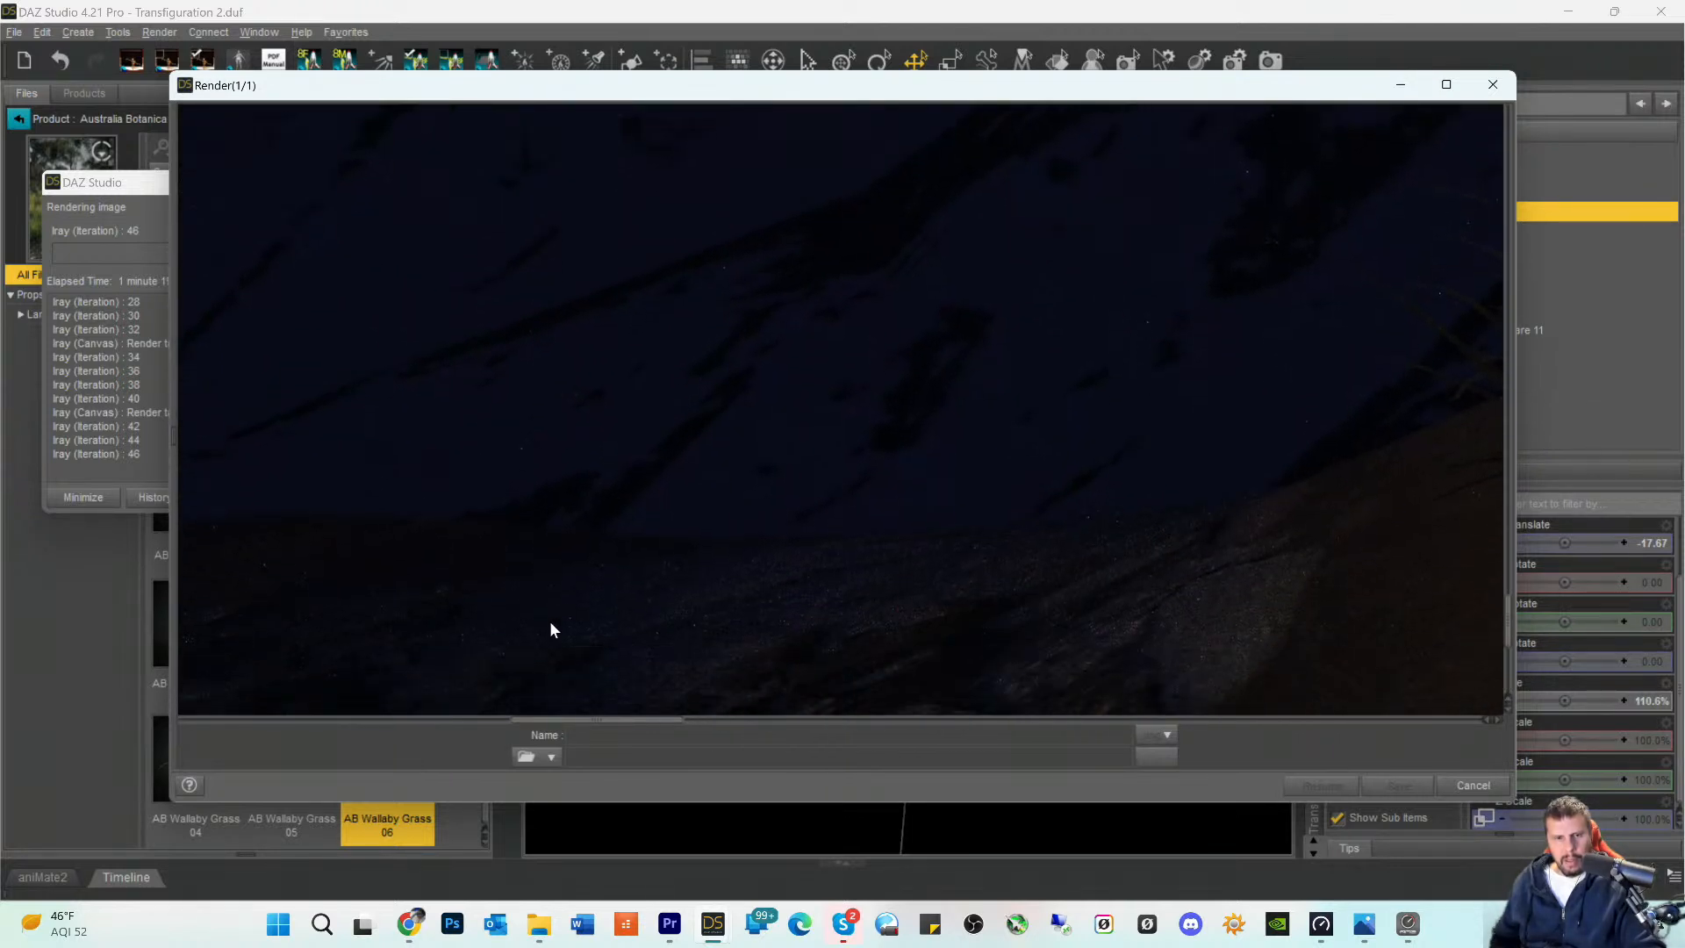
scroll(553, 641, down, 1)
scroll(629, 623, down, 5)
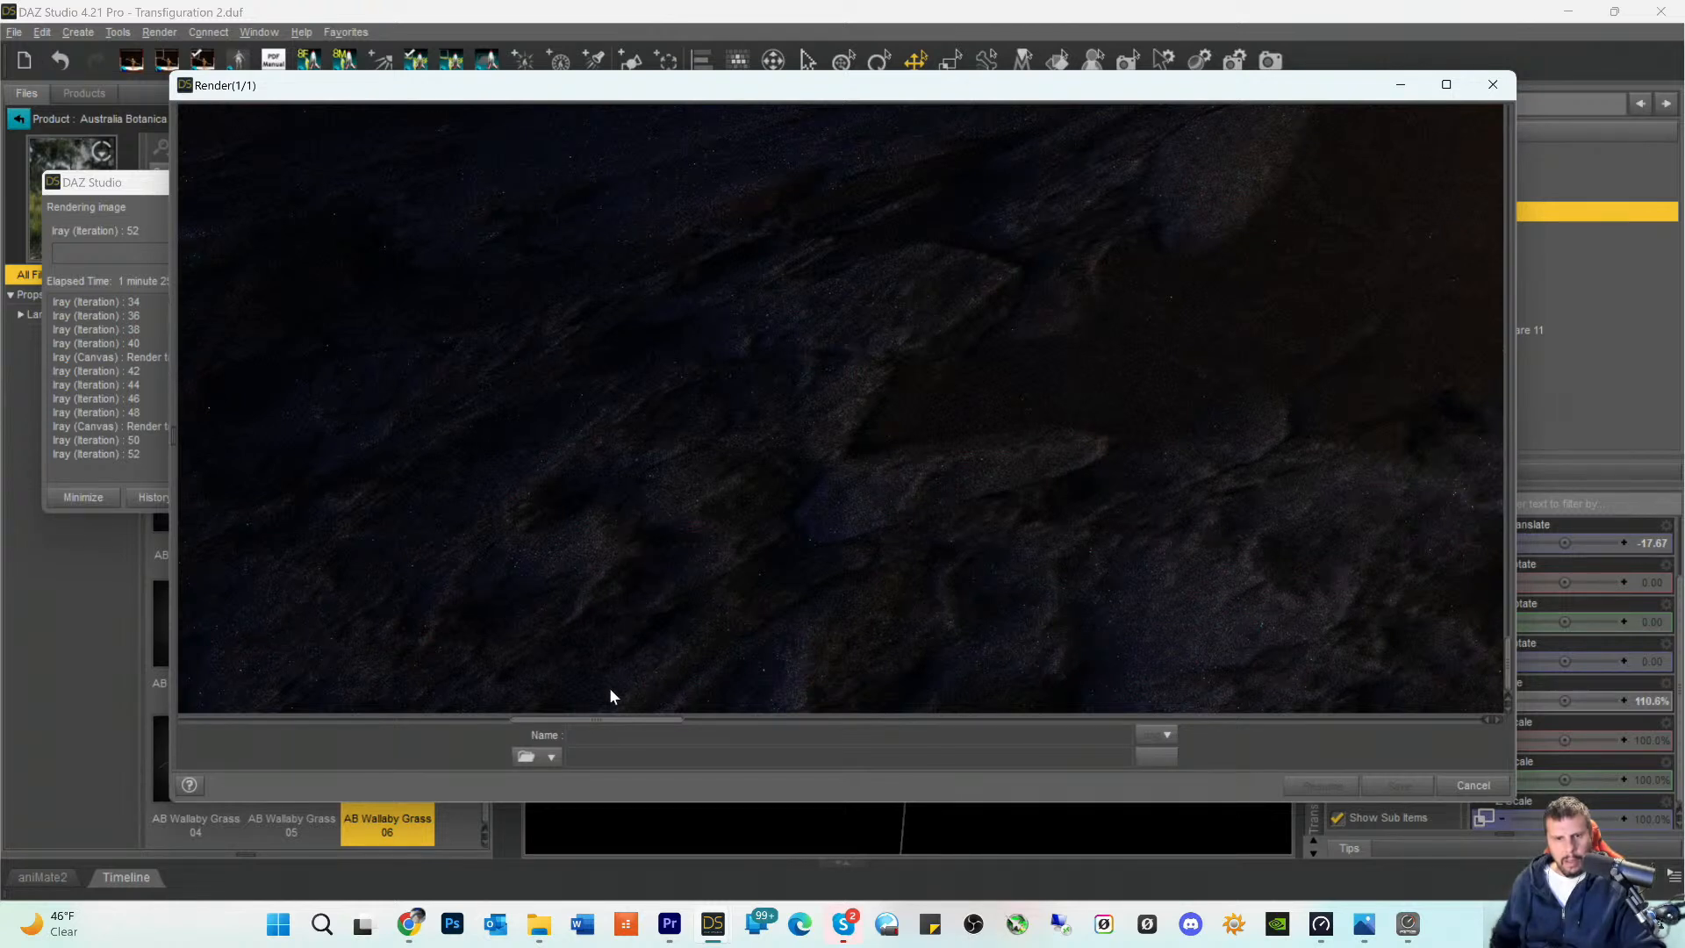
drag(605, 726, 474, 730)
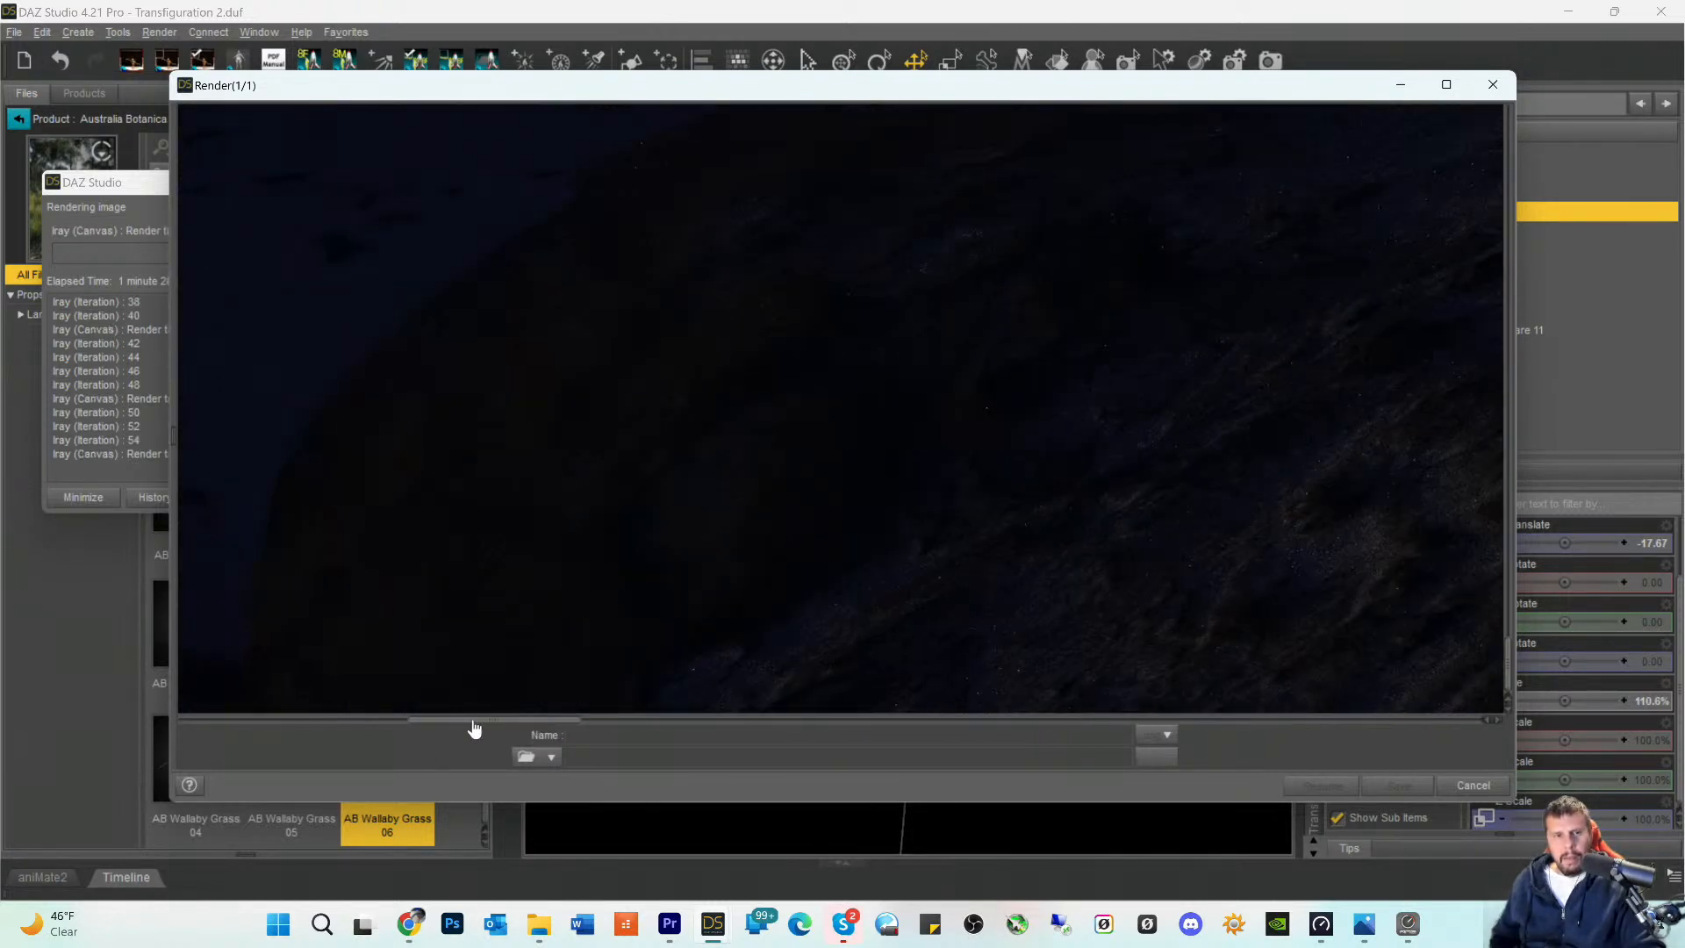
scroll(630, 622, up, 3)
scroll(632, 624, up, 5)
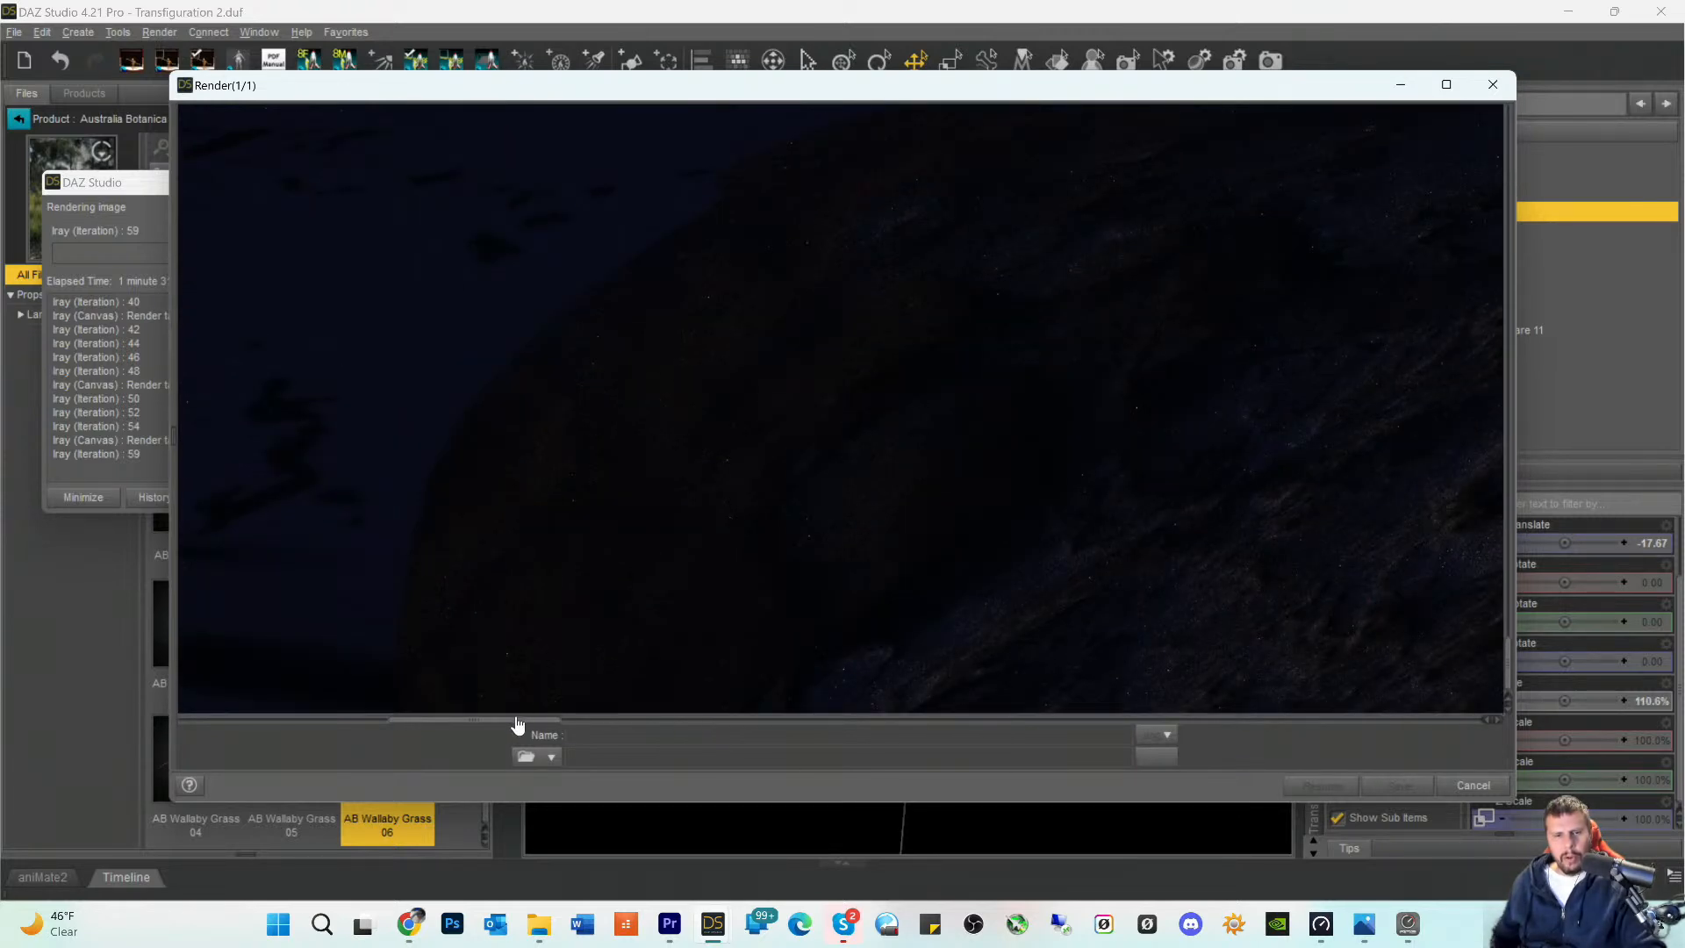
- Check the rendered grass patch in front of the figure and the bare stony ground below the knees
drag(513, 723, 732, 708)
scroll(658, 542, up, 5)
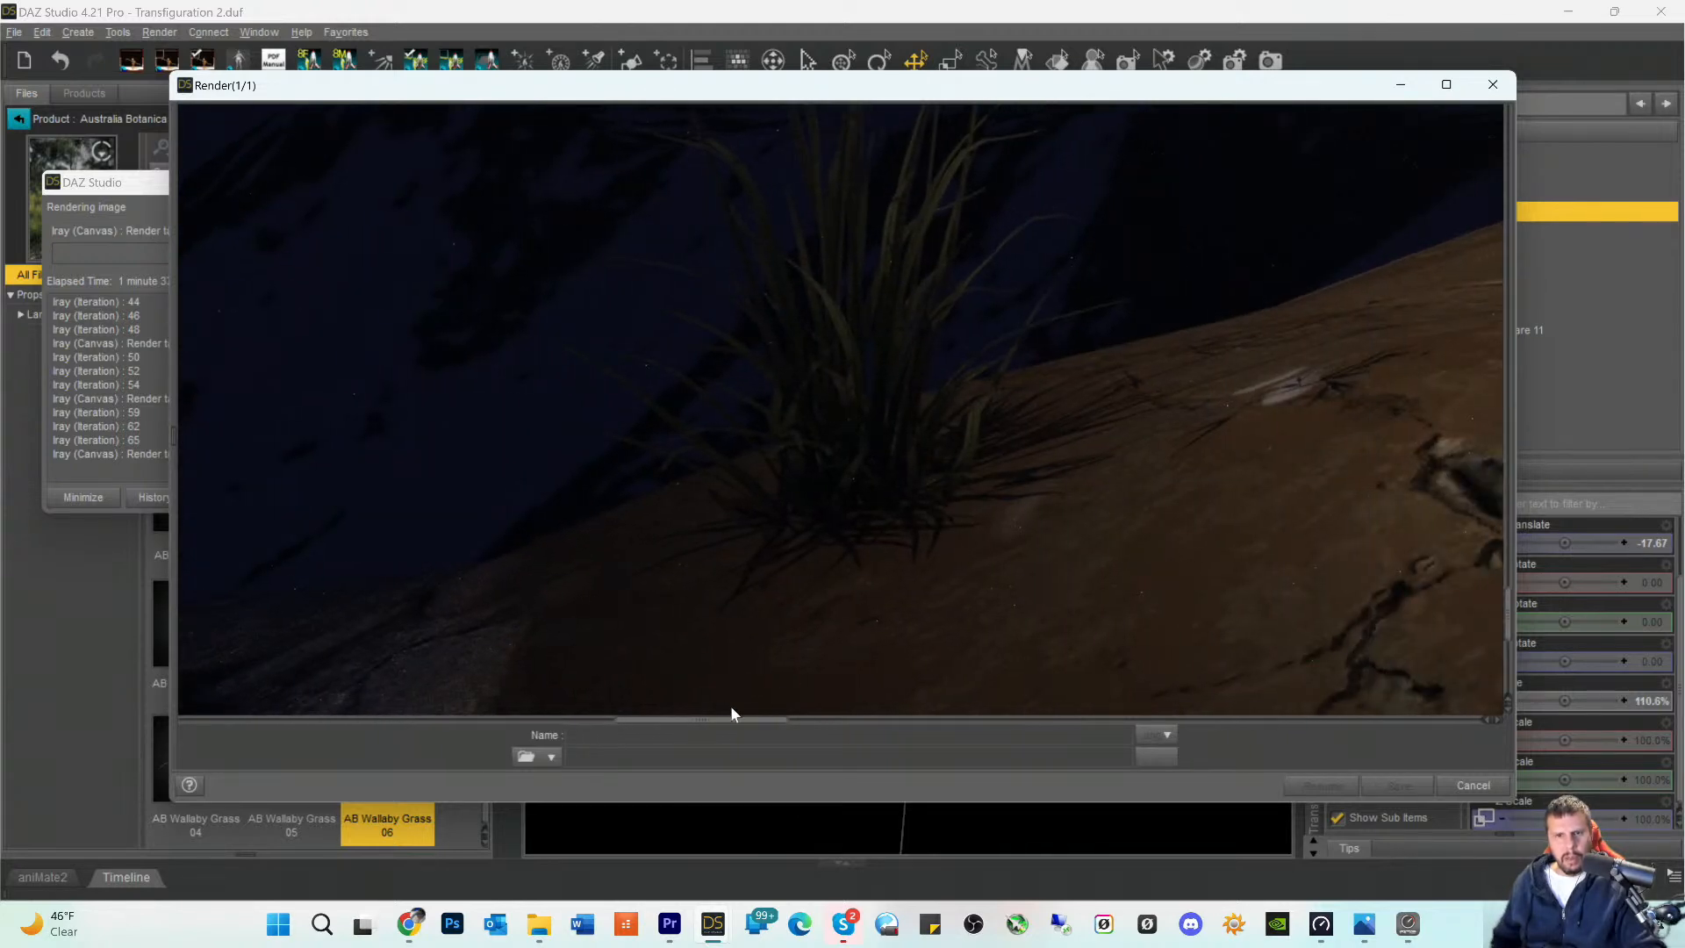
scroll(801, 577, up, 10)
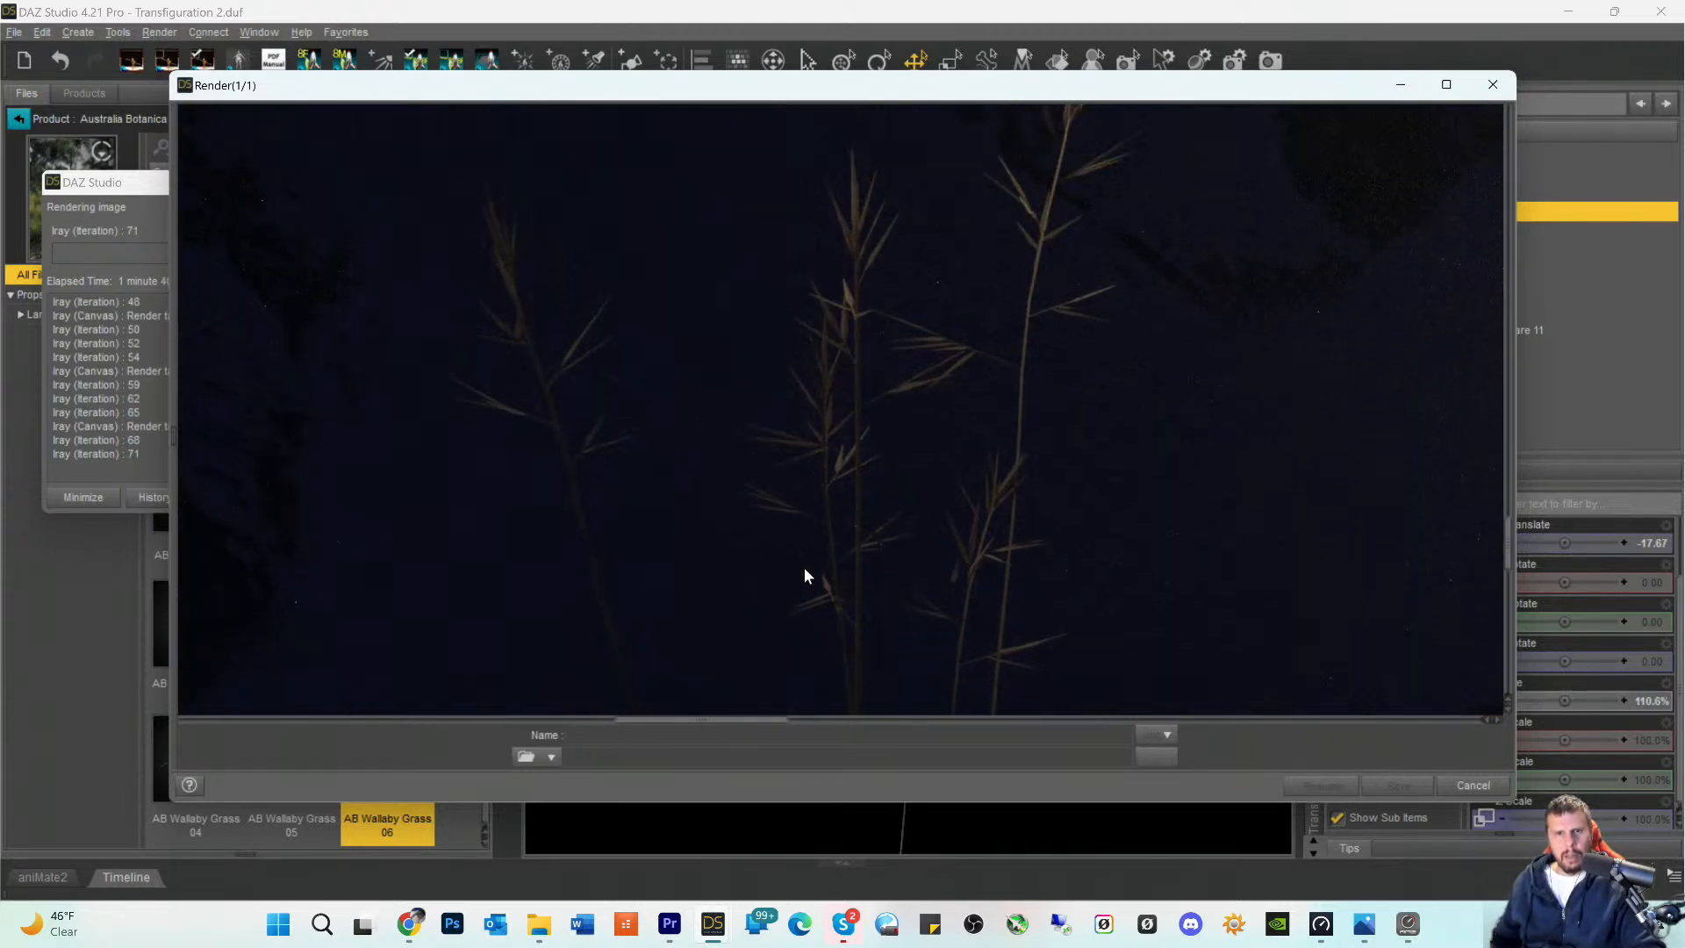
scroll(805, 576, down, 10)
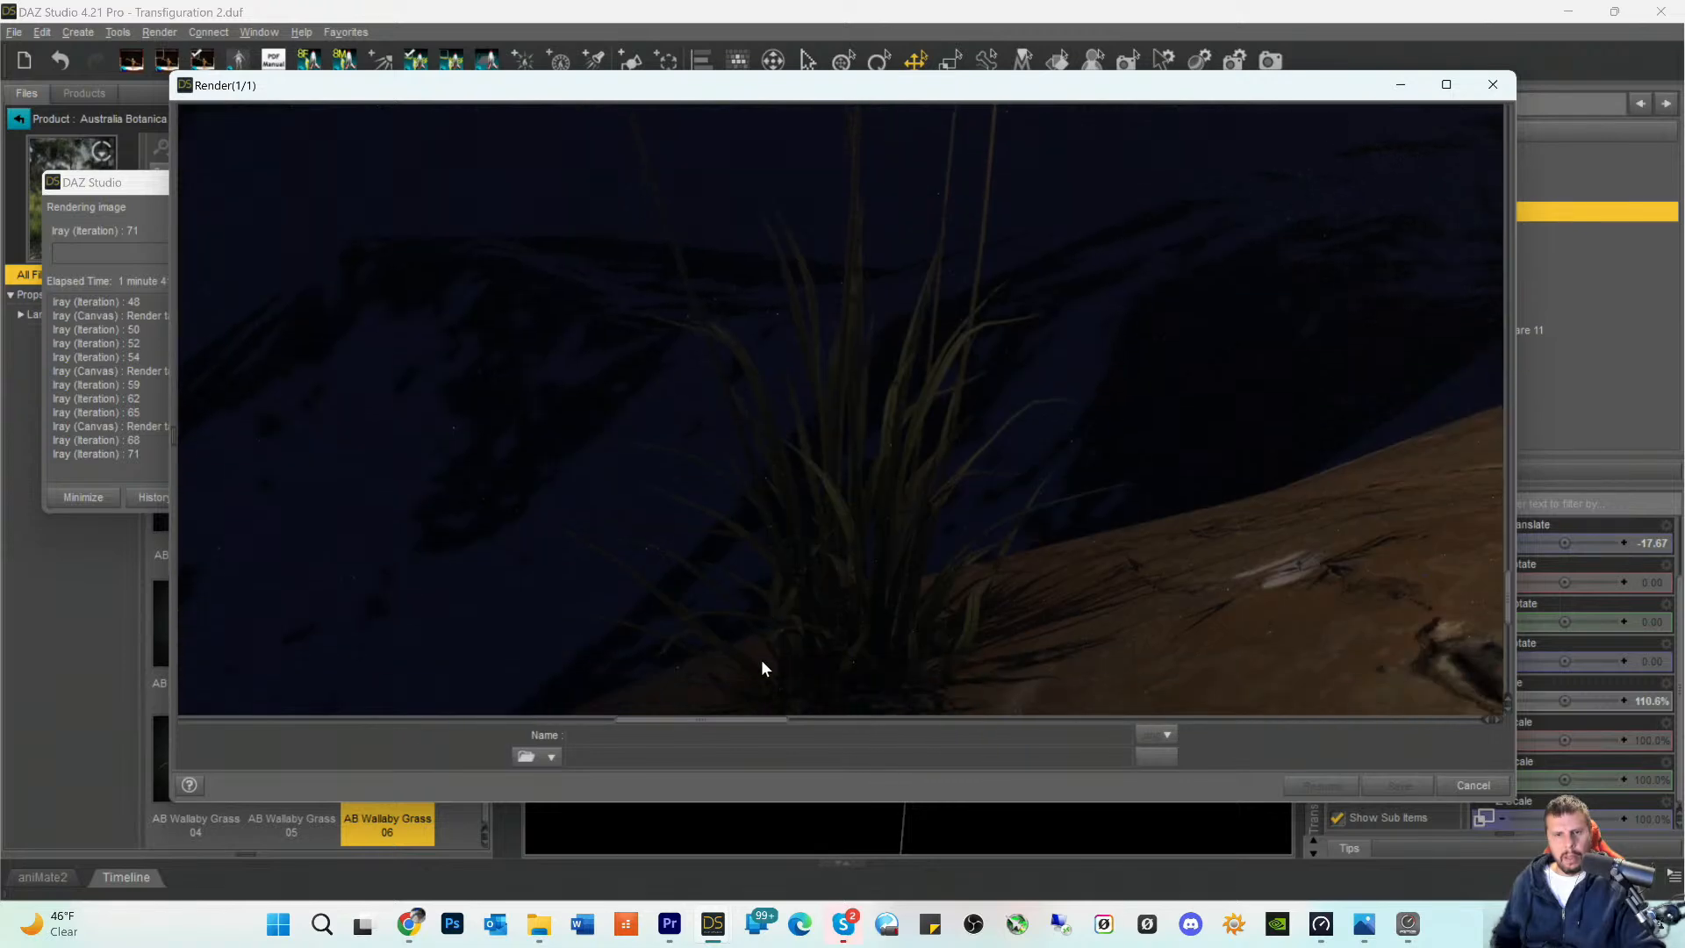
scroll(761, 660, down, 5)
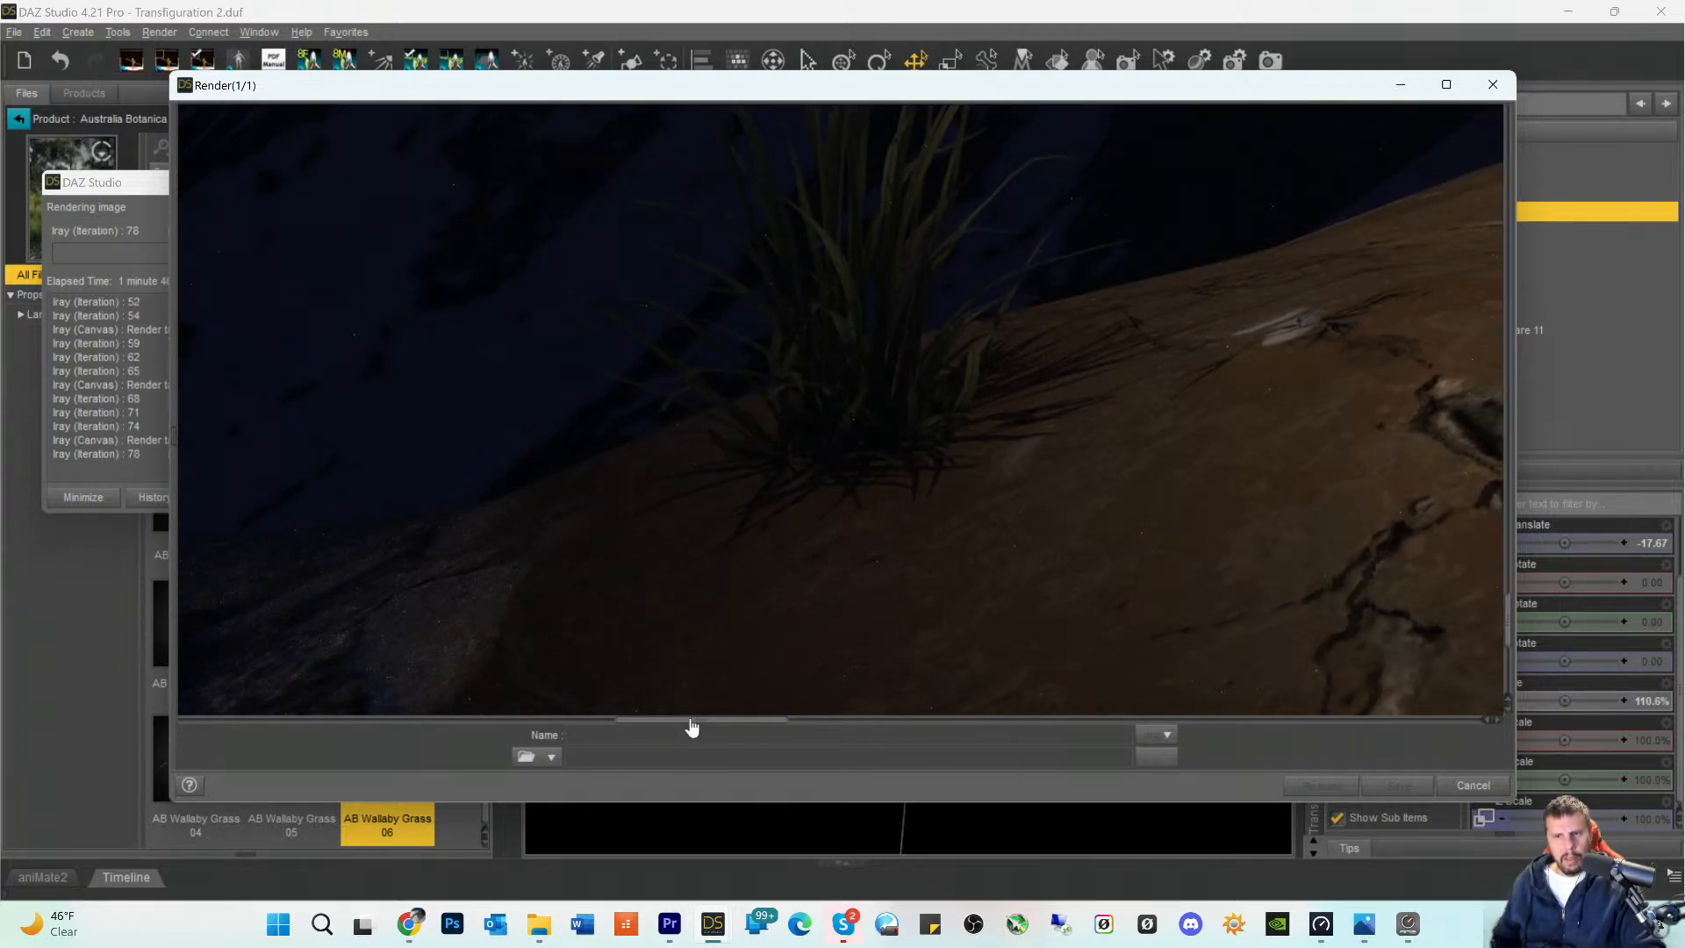
drag(688, 722, 823, 751)
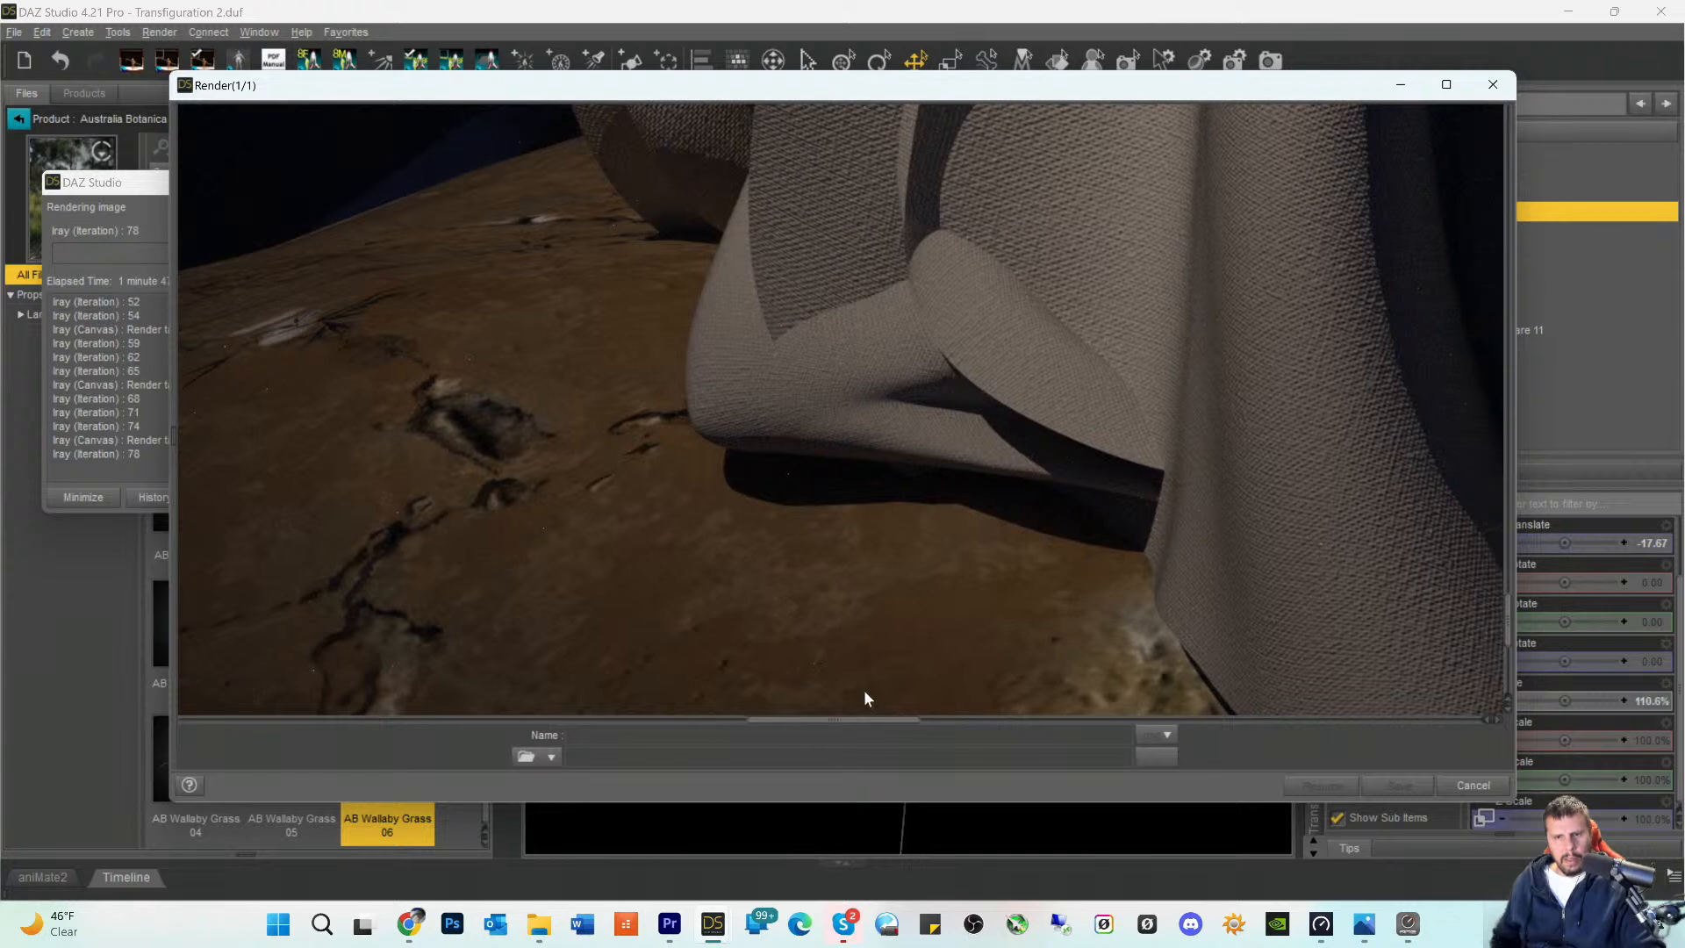
scroll(895, 685, down, 7)
scroll(953, 683, down, 1)
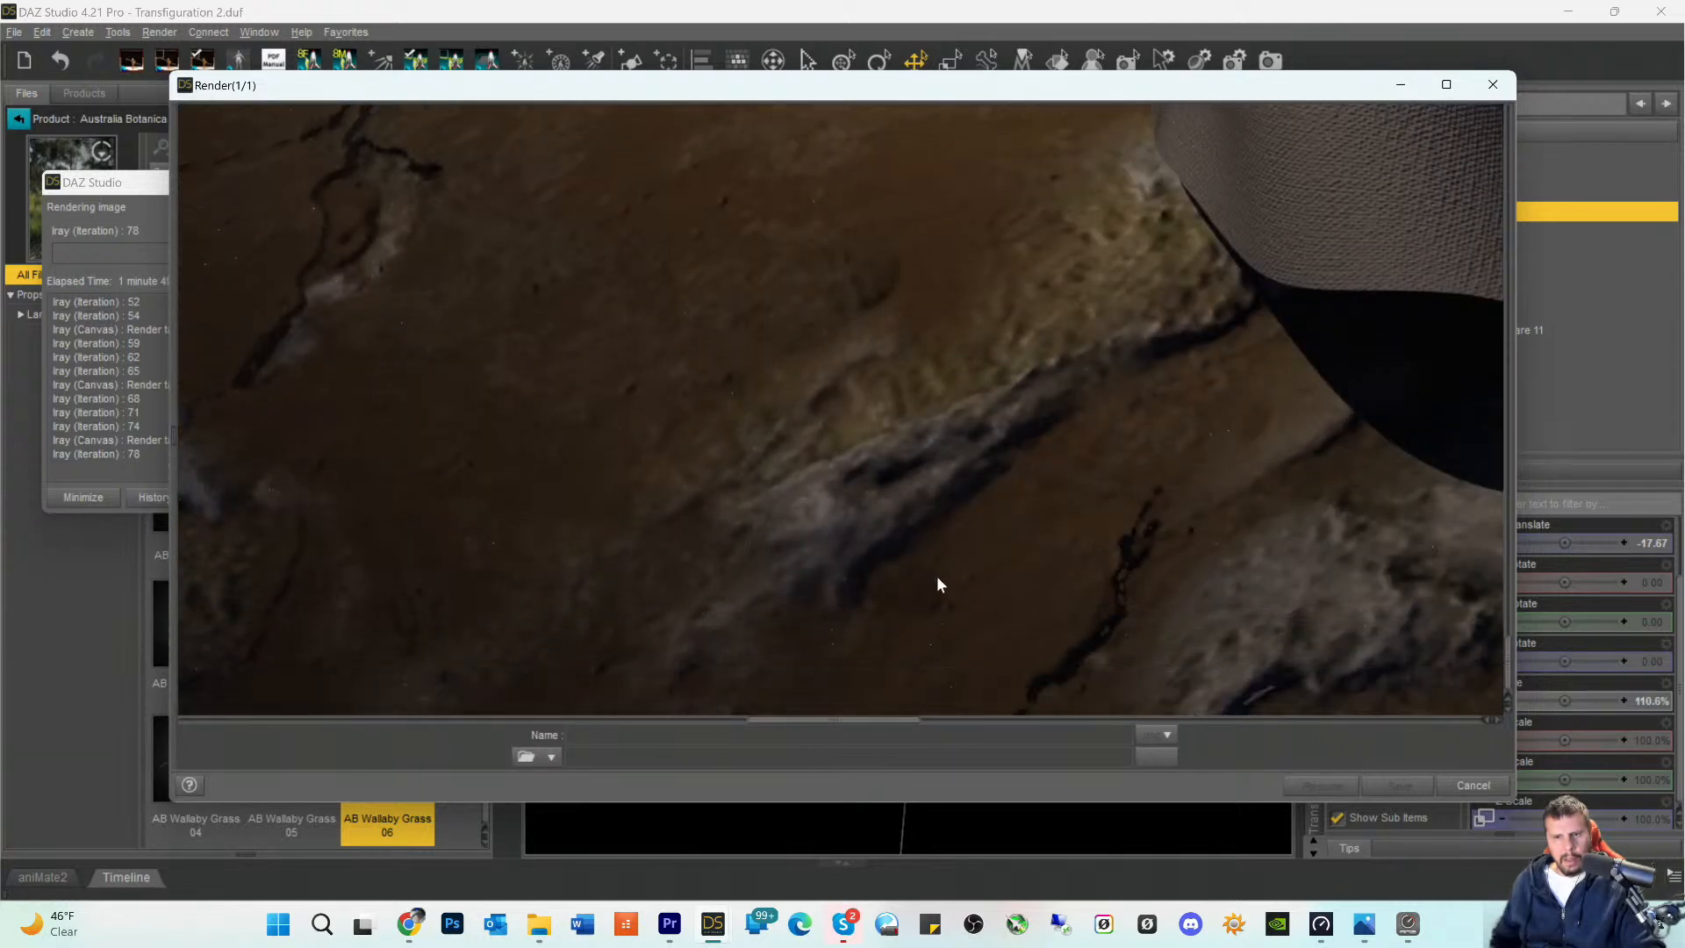
scroll(936, 576, down, 1)
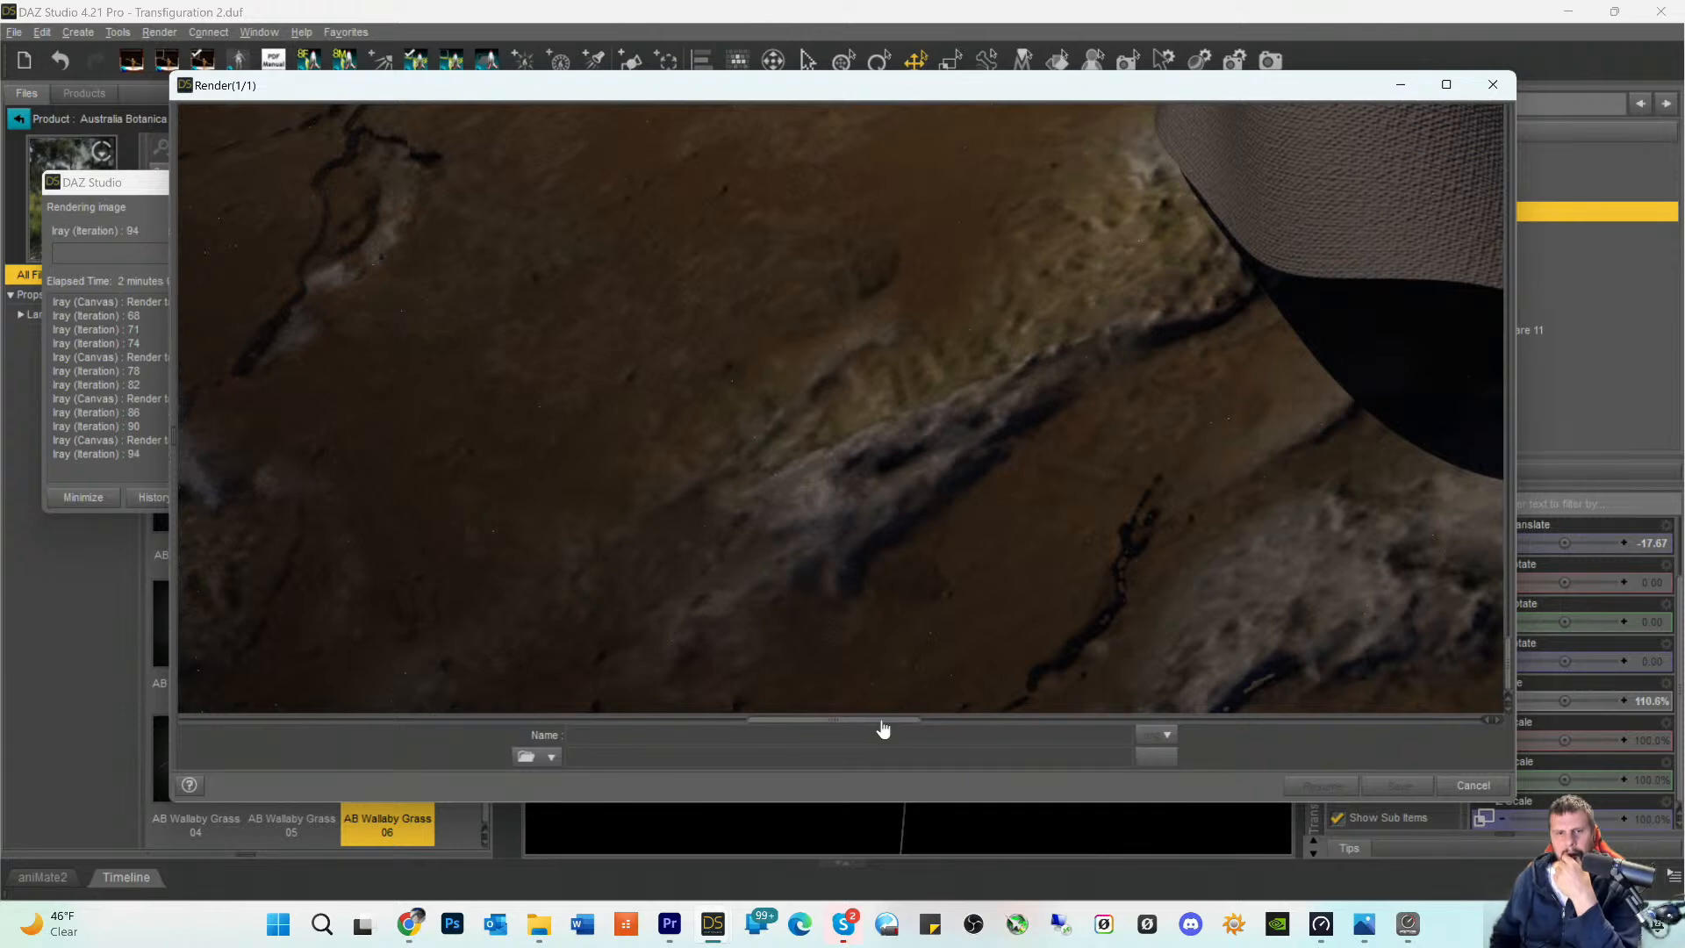
- Examine the mound's shaded rear slope and the grass patch behind the figure in the render
drag(884, 720, 1291, 749)
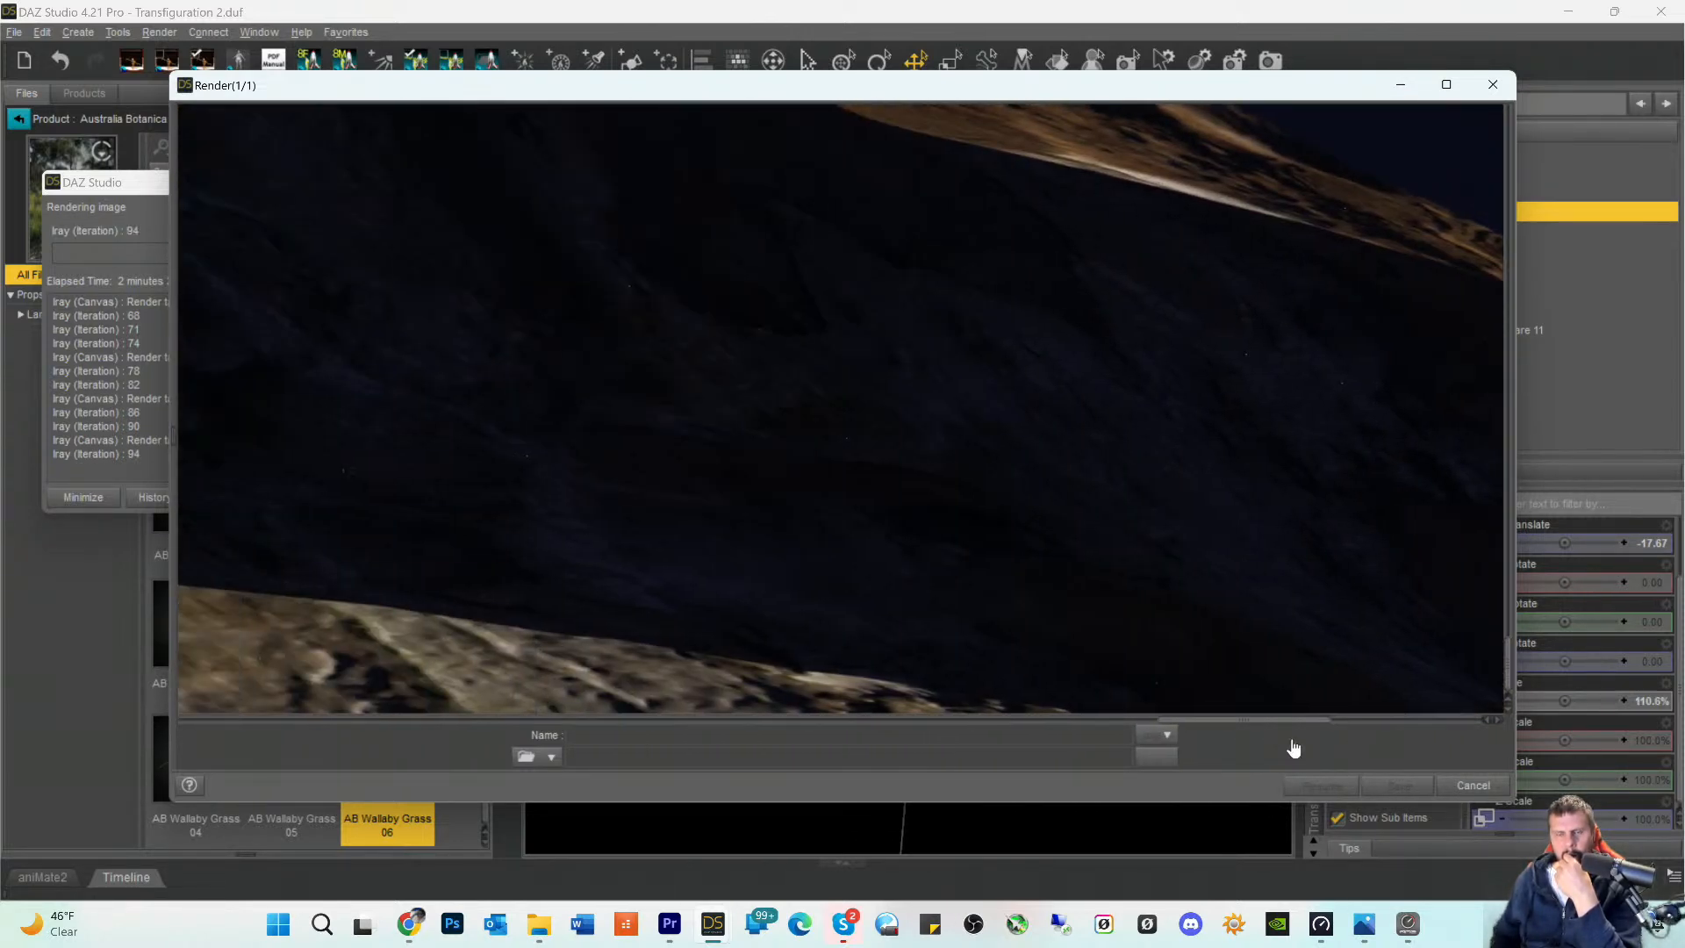
scroll(1174, 575, up, 4)
scroll(883, 542, up, 3)
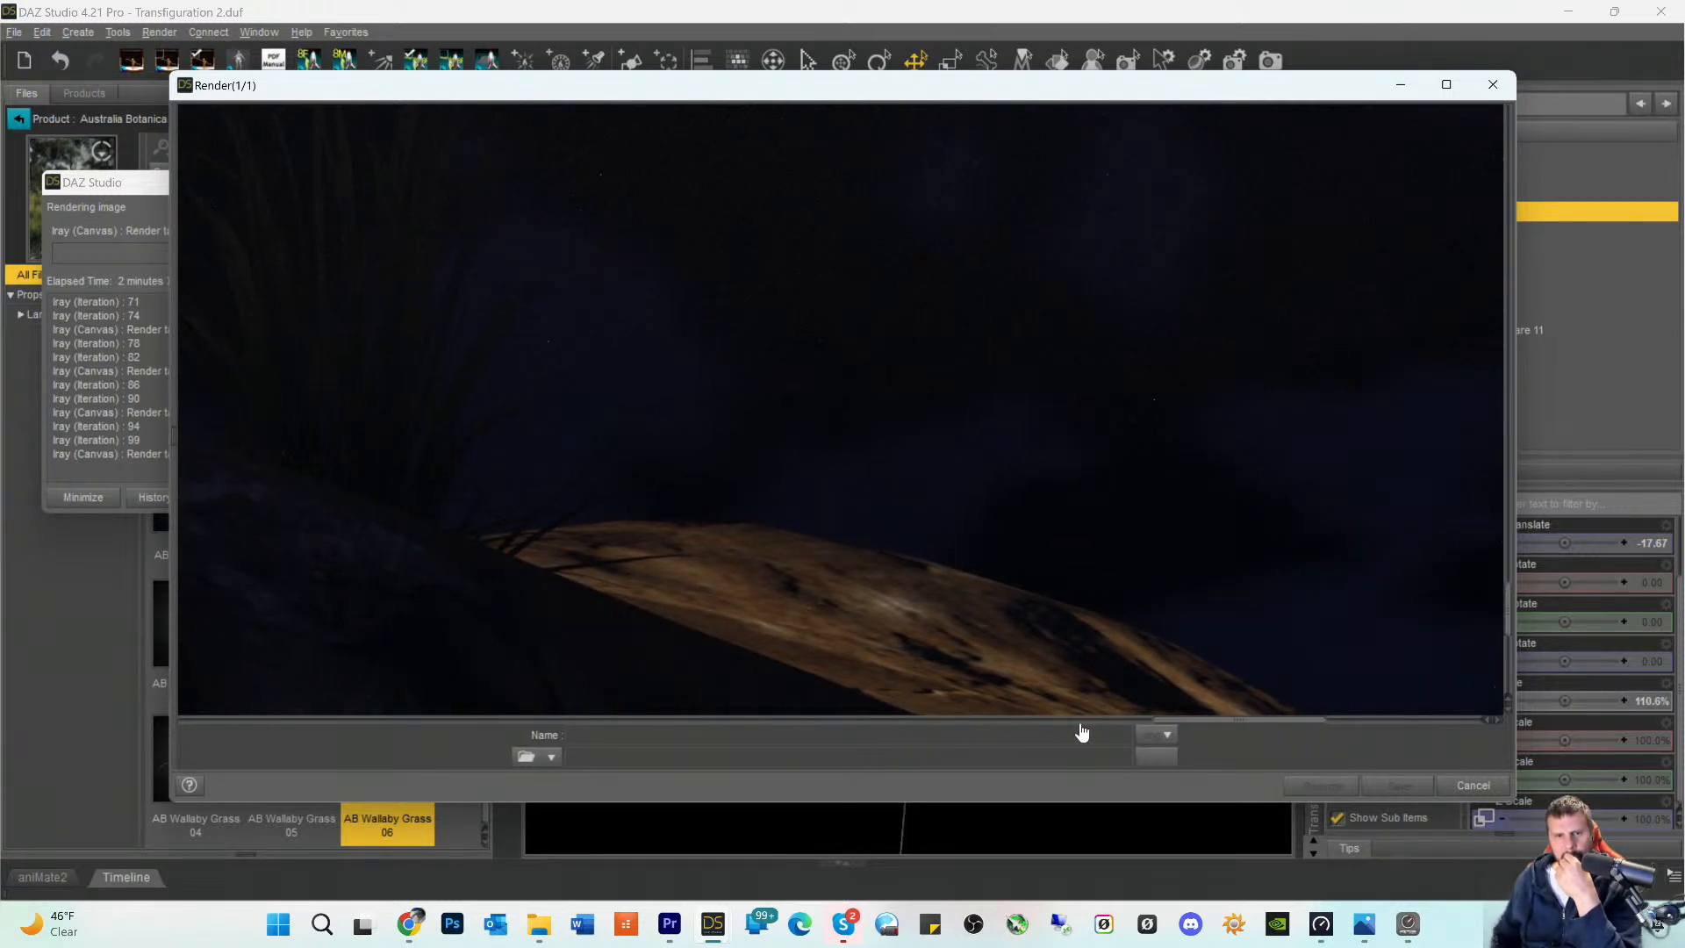
scroll(1166, 729, left, 5)
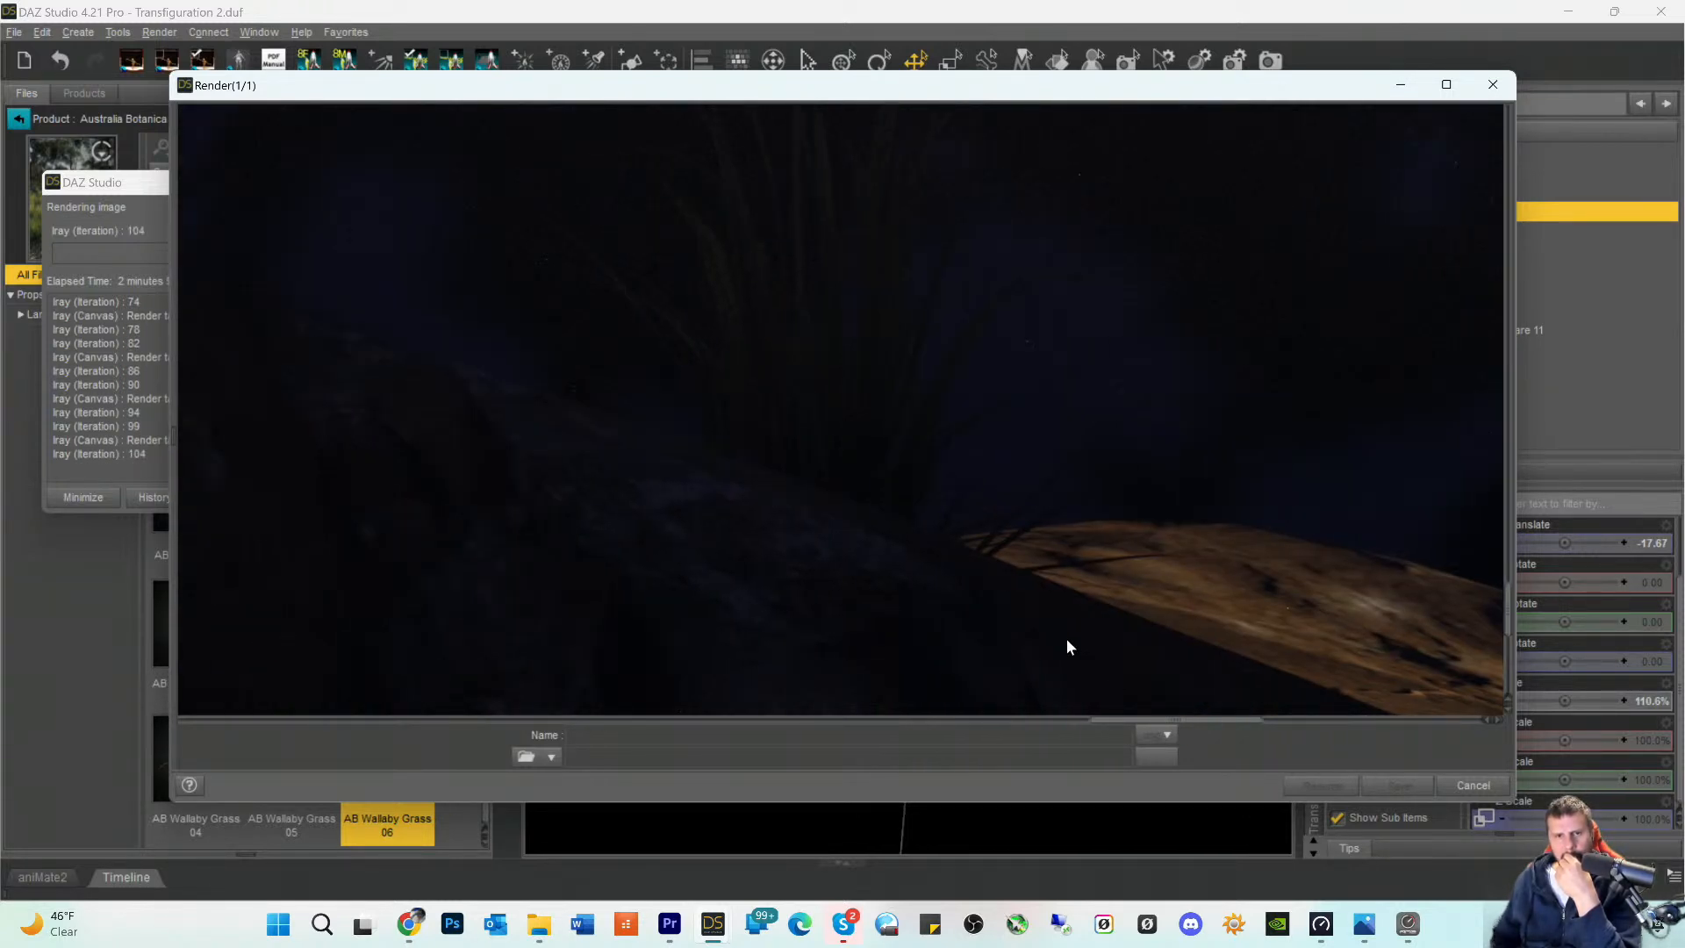
scroll(1001, 590, up, 3)
scroll(998, 586, up, 5)
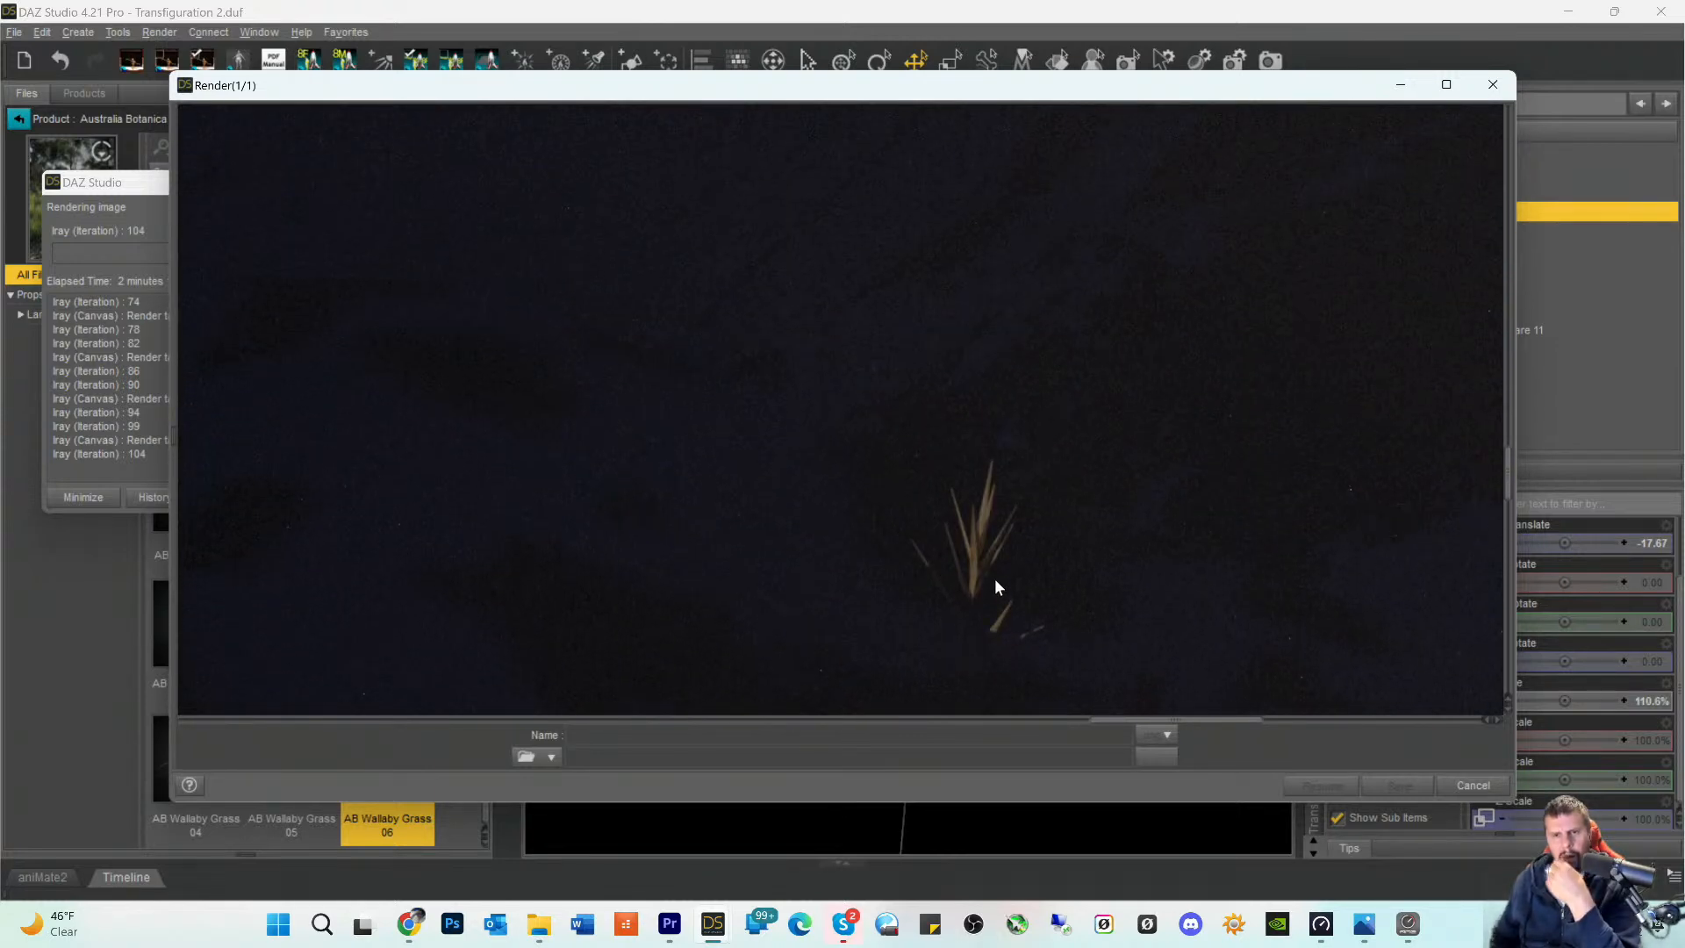
scroll(996, 580, down, 5)
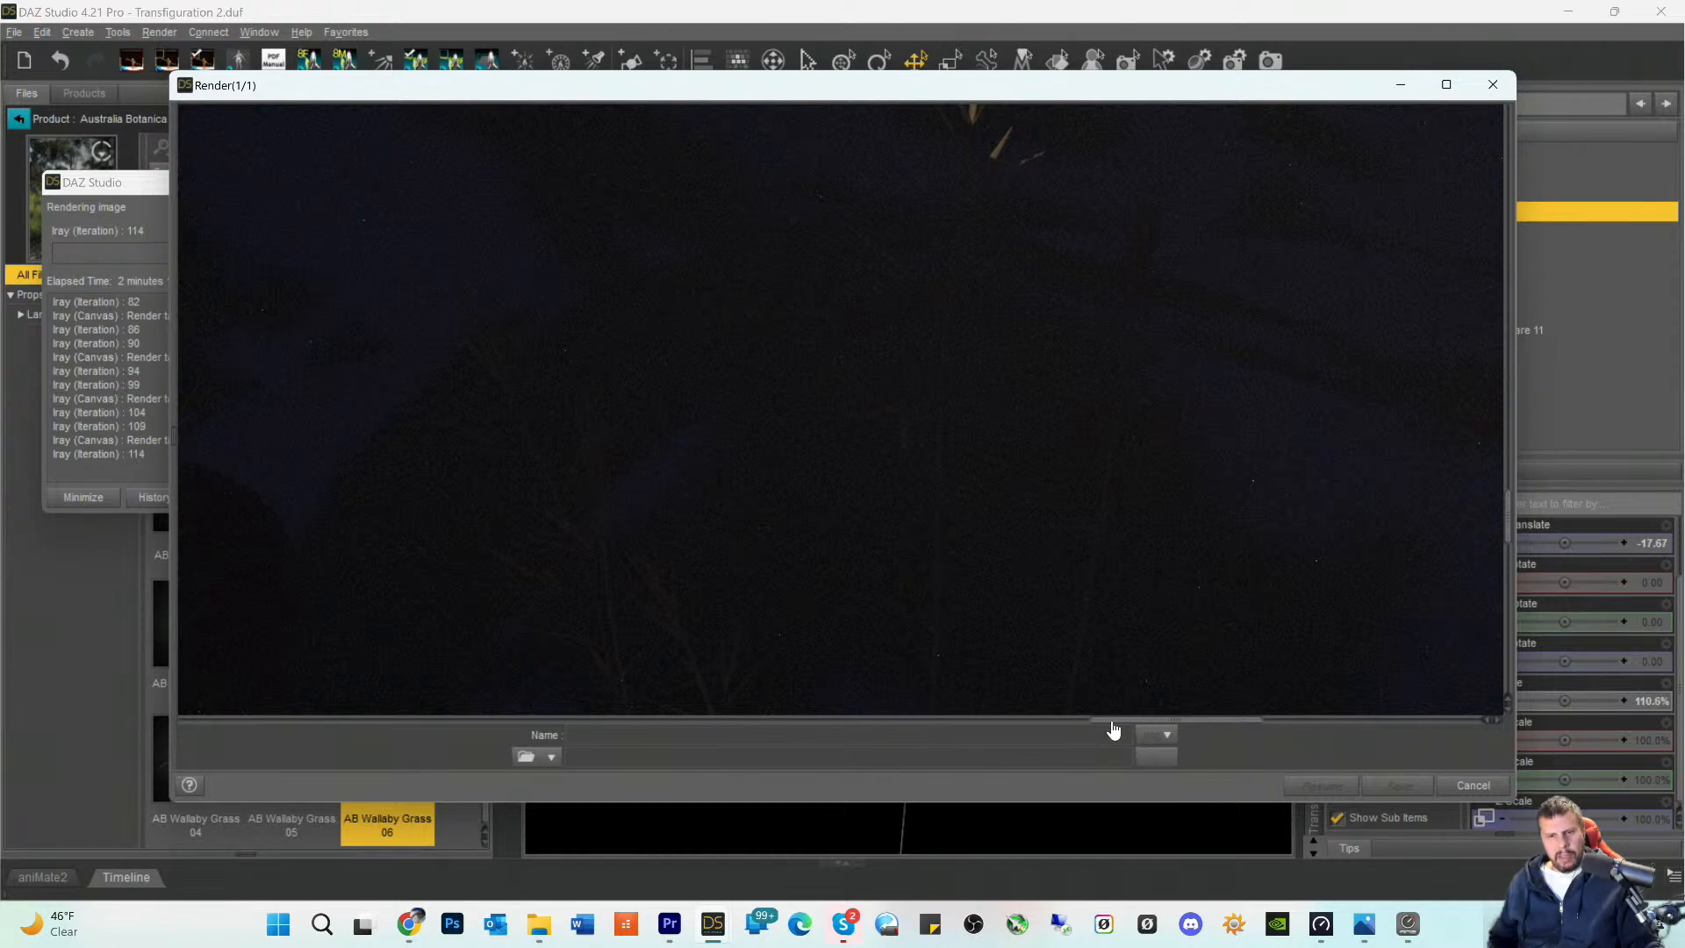
- Review the kneeling figure in the render from the robe up past the arm and hands to the face
drag(1111, 719, 746, 735)
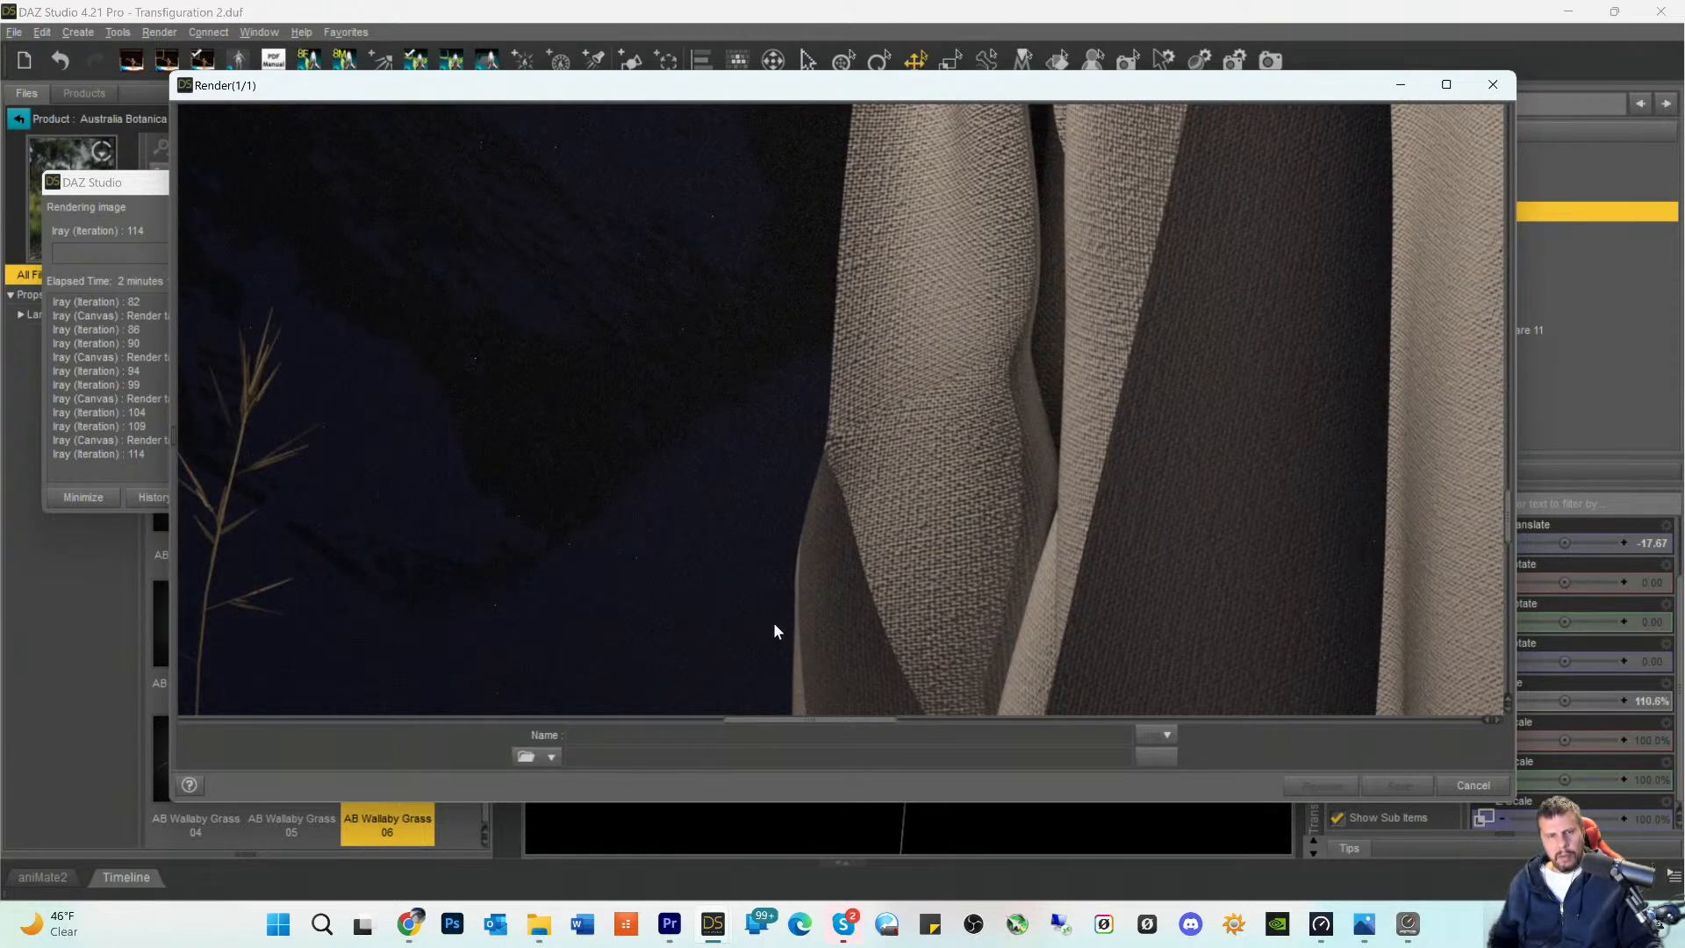
scroll(774, 630, up, 5)
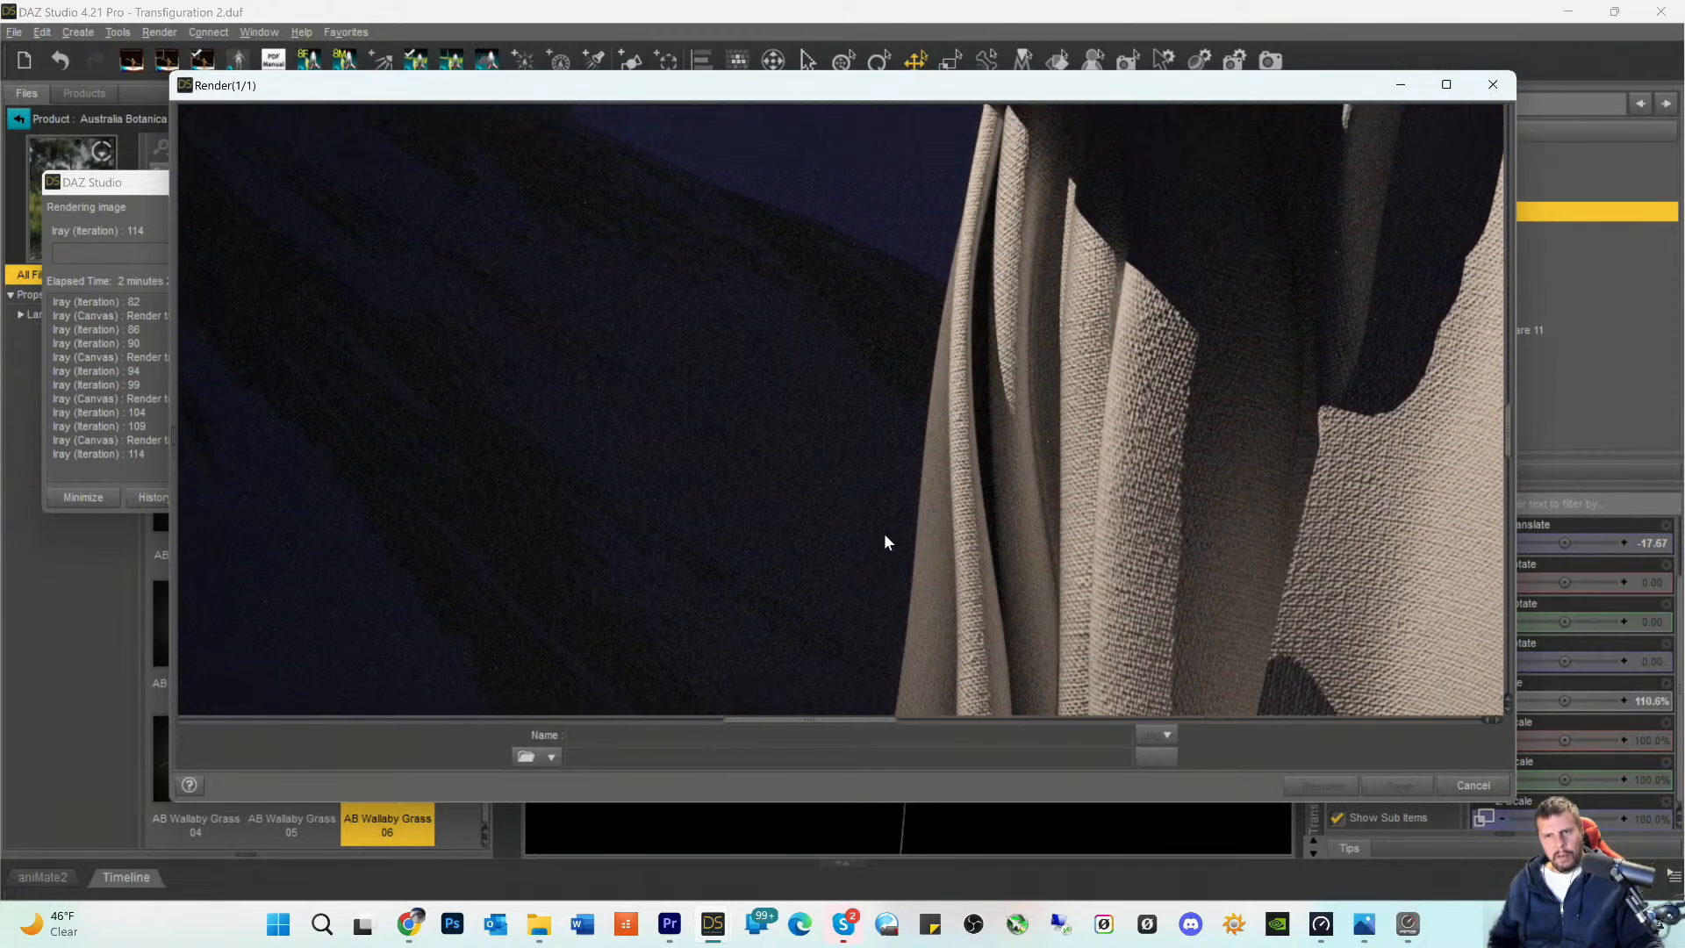
scroll(885, 537, up, 8)
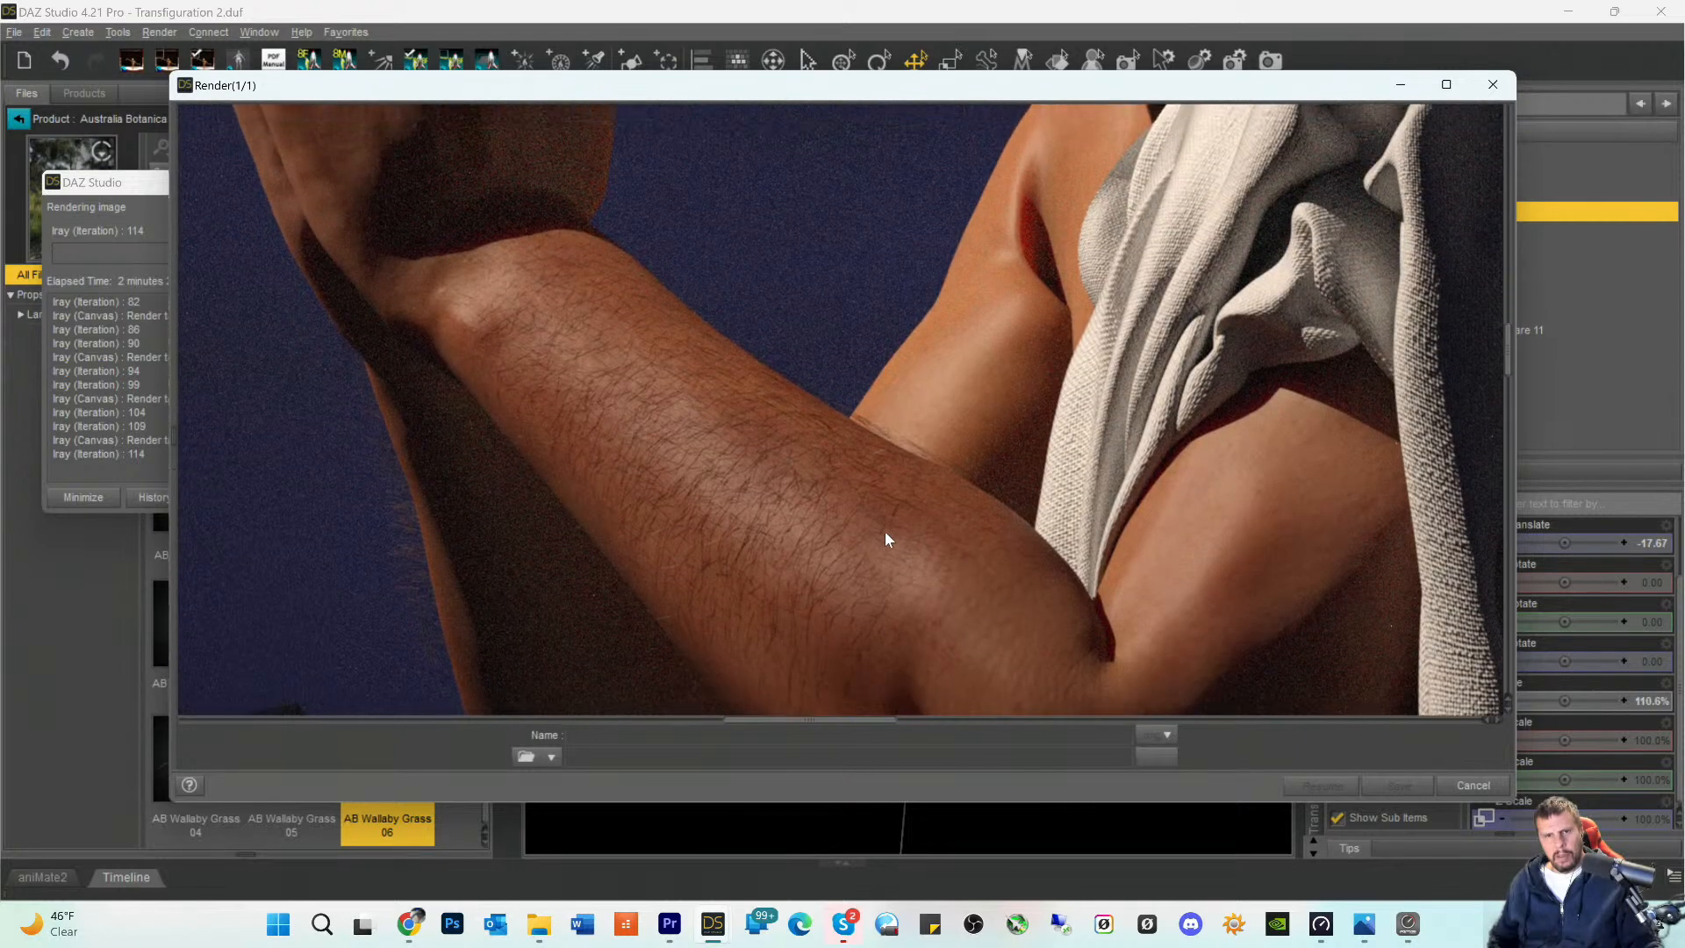
scroll(884, 533, up, 8)
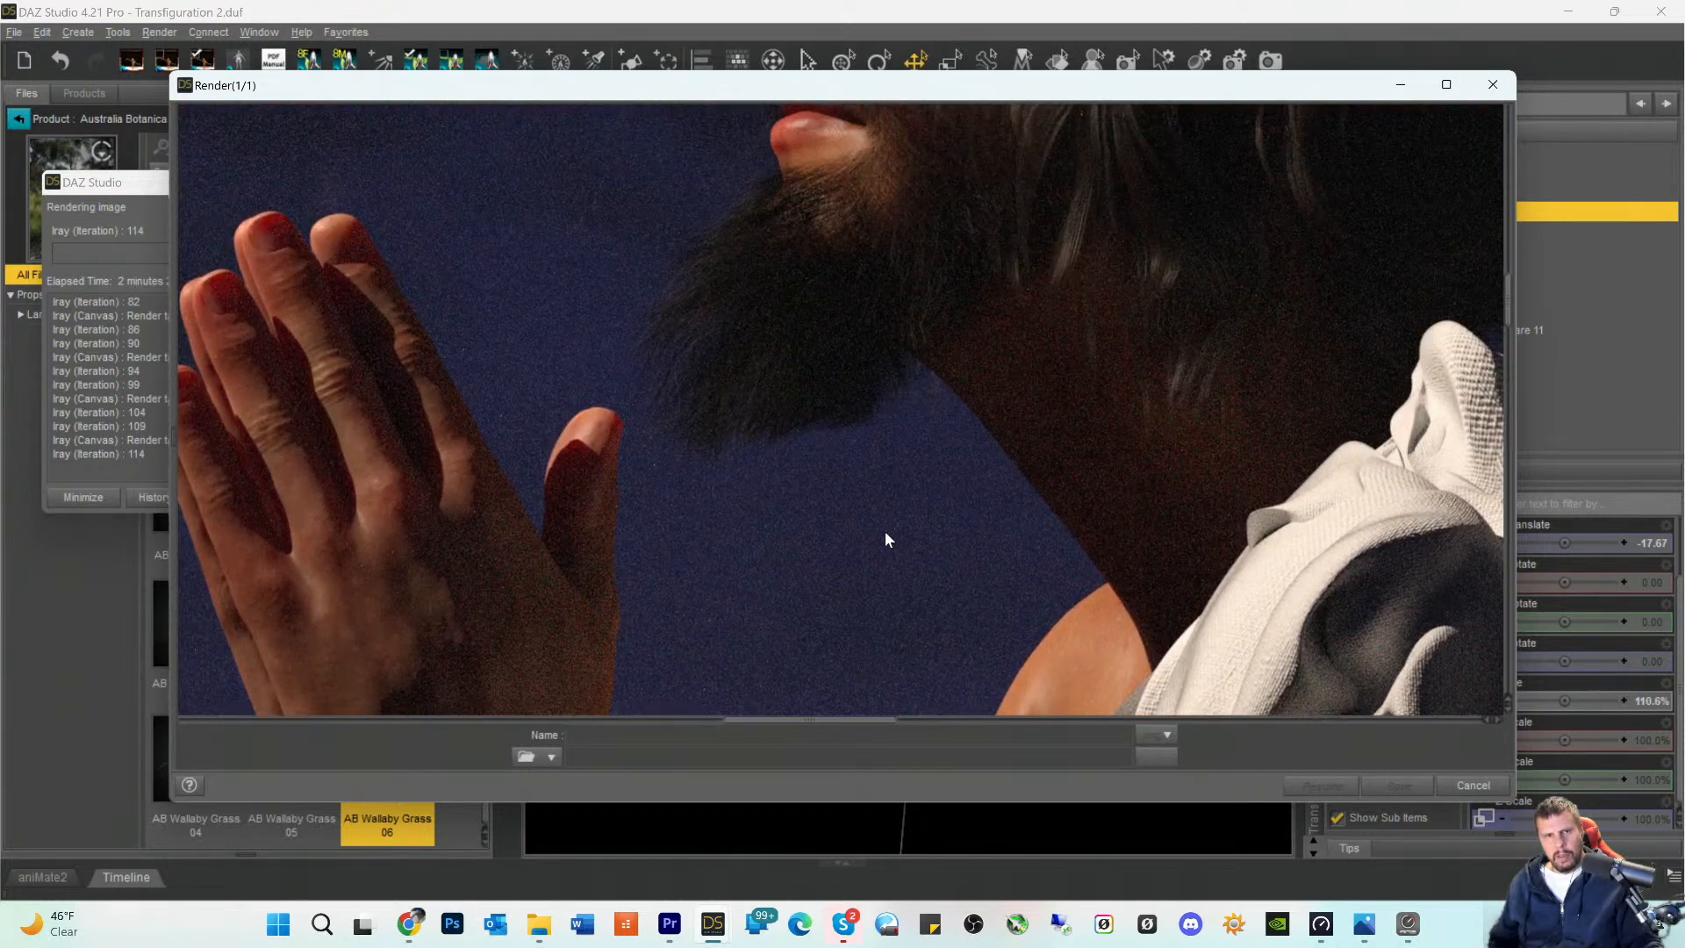
scroll(885, 530, up, 3)
scroll(941, 517, up, 4)
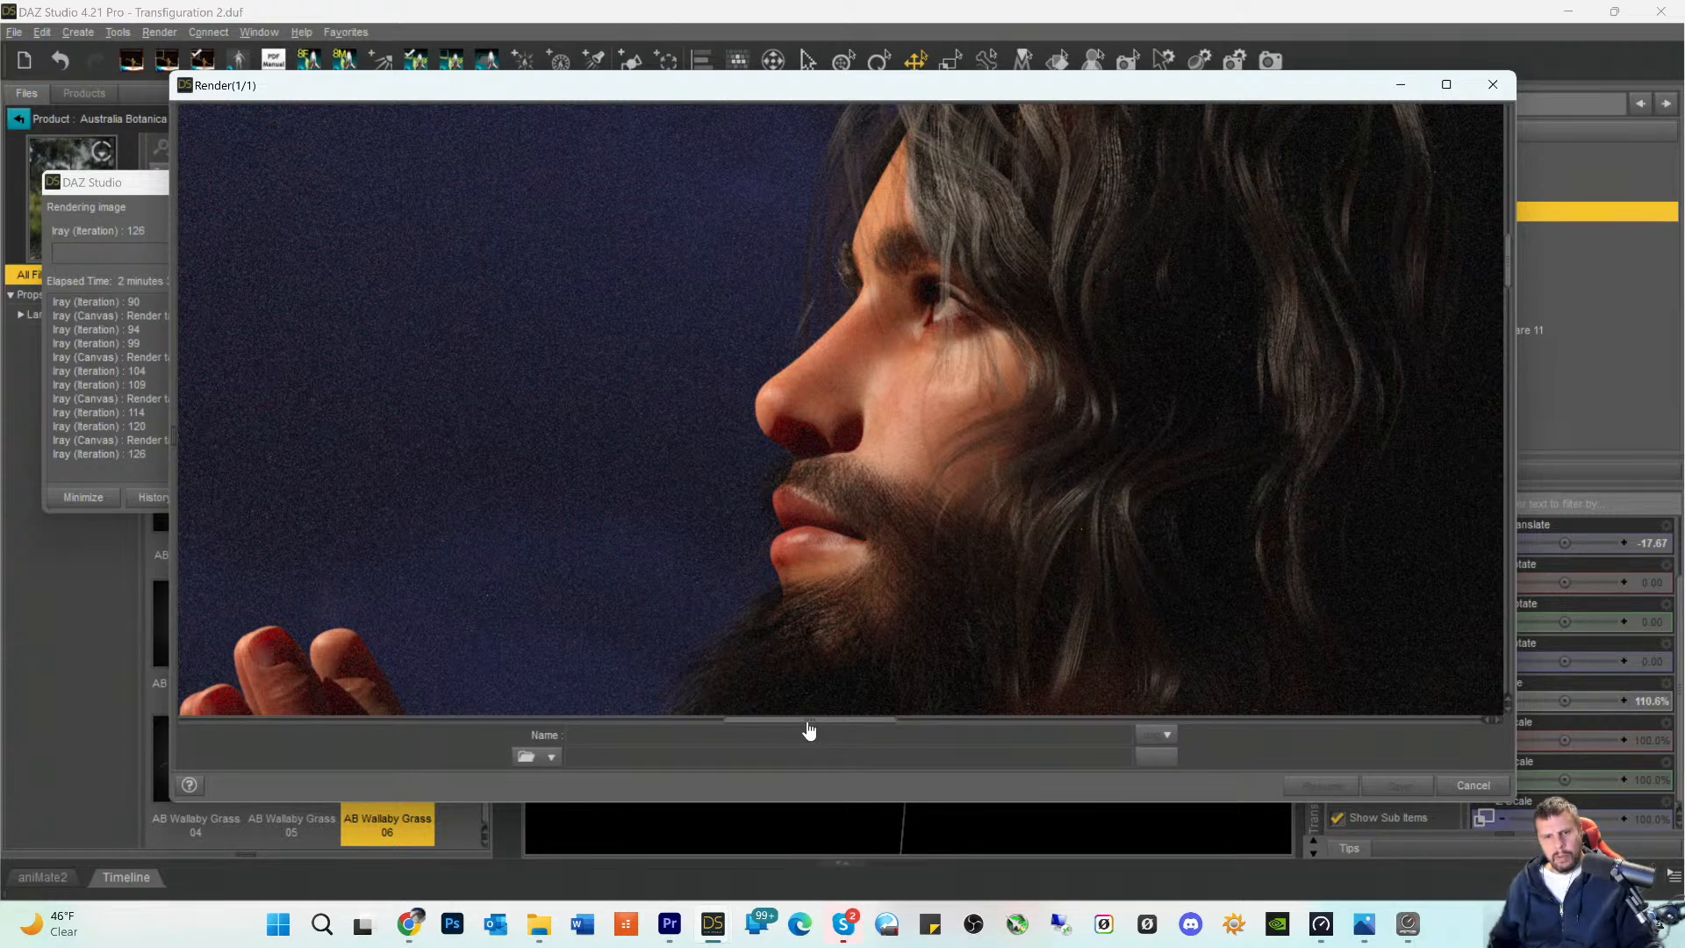
- Inspect the neck and the coarsely textured toga folds over the figure's rear shoulder in the render
drag(808, 724, 869, 747)
scroll(762, 601, down, 2)
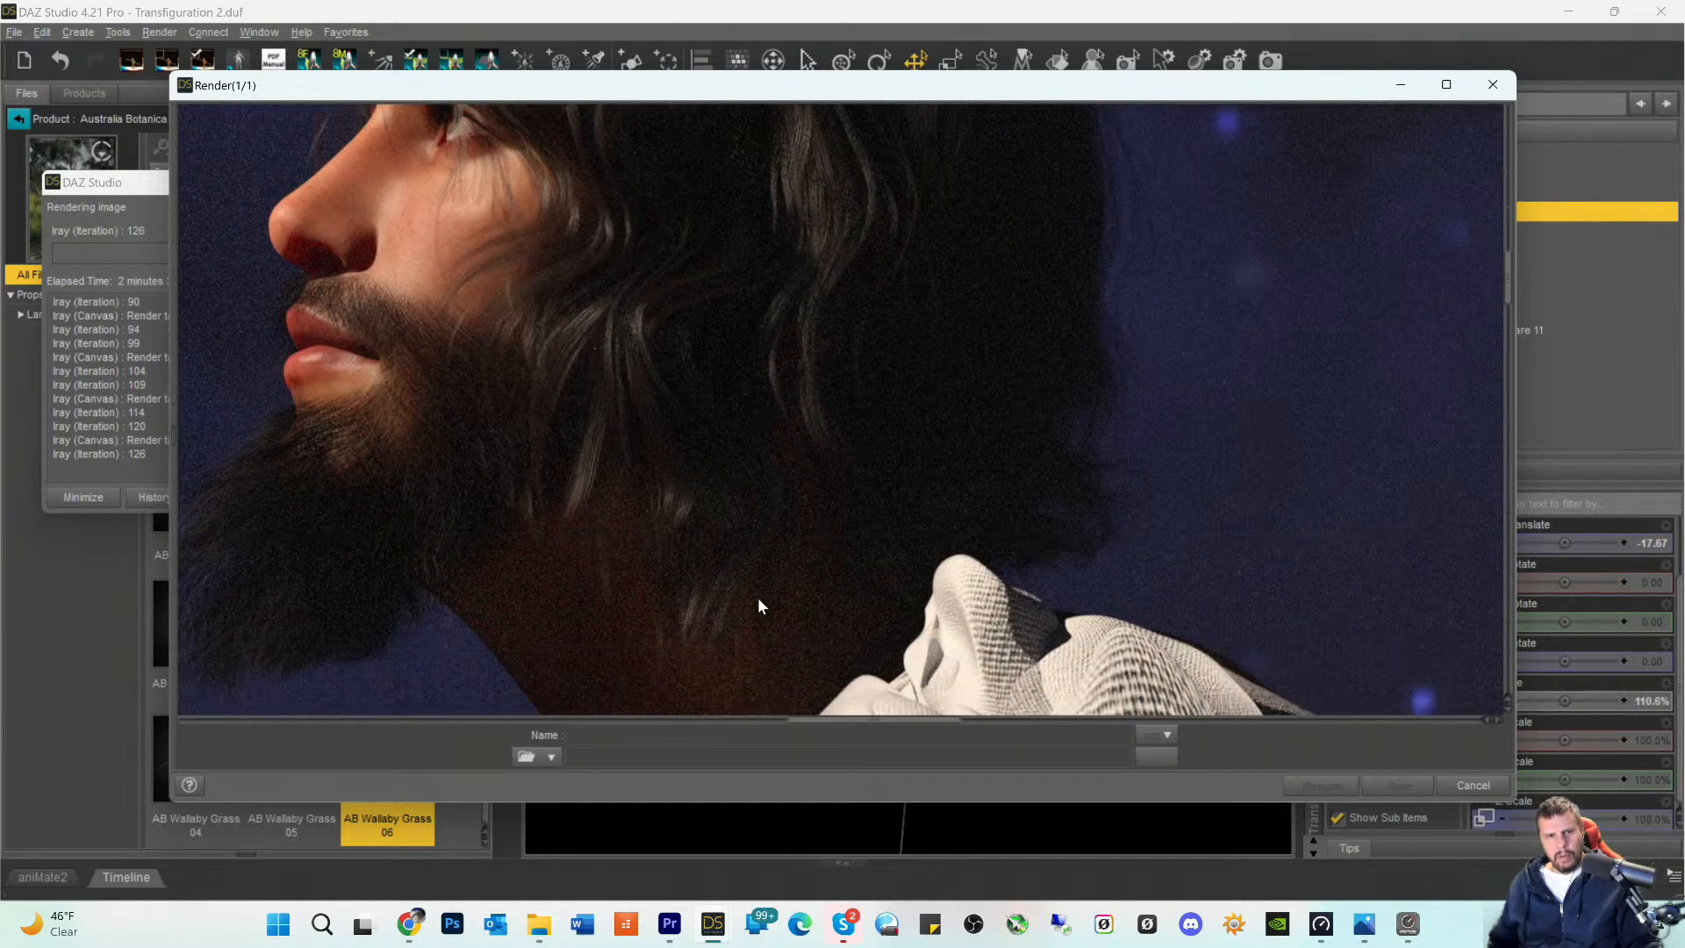
scroll(760, 605, down, 5)
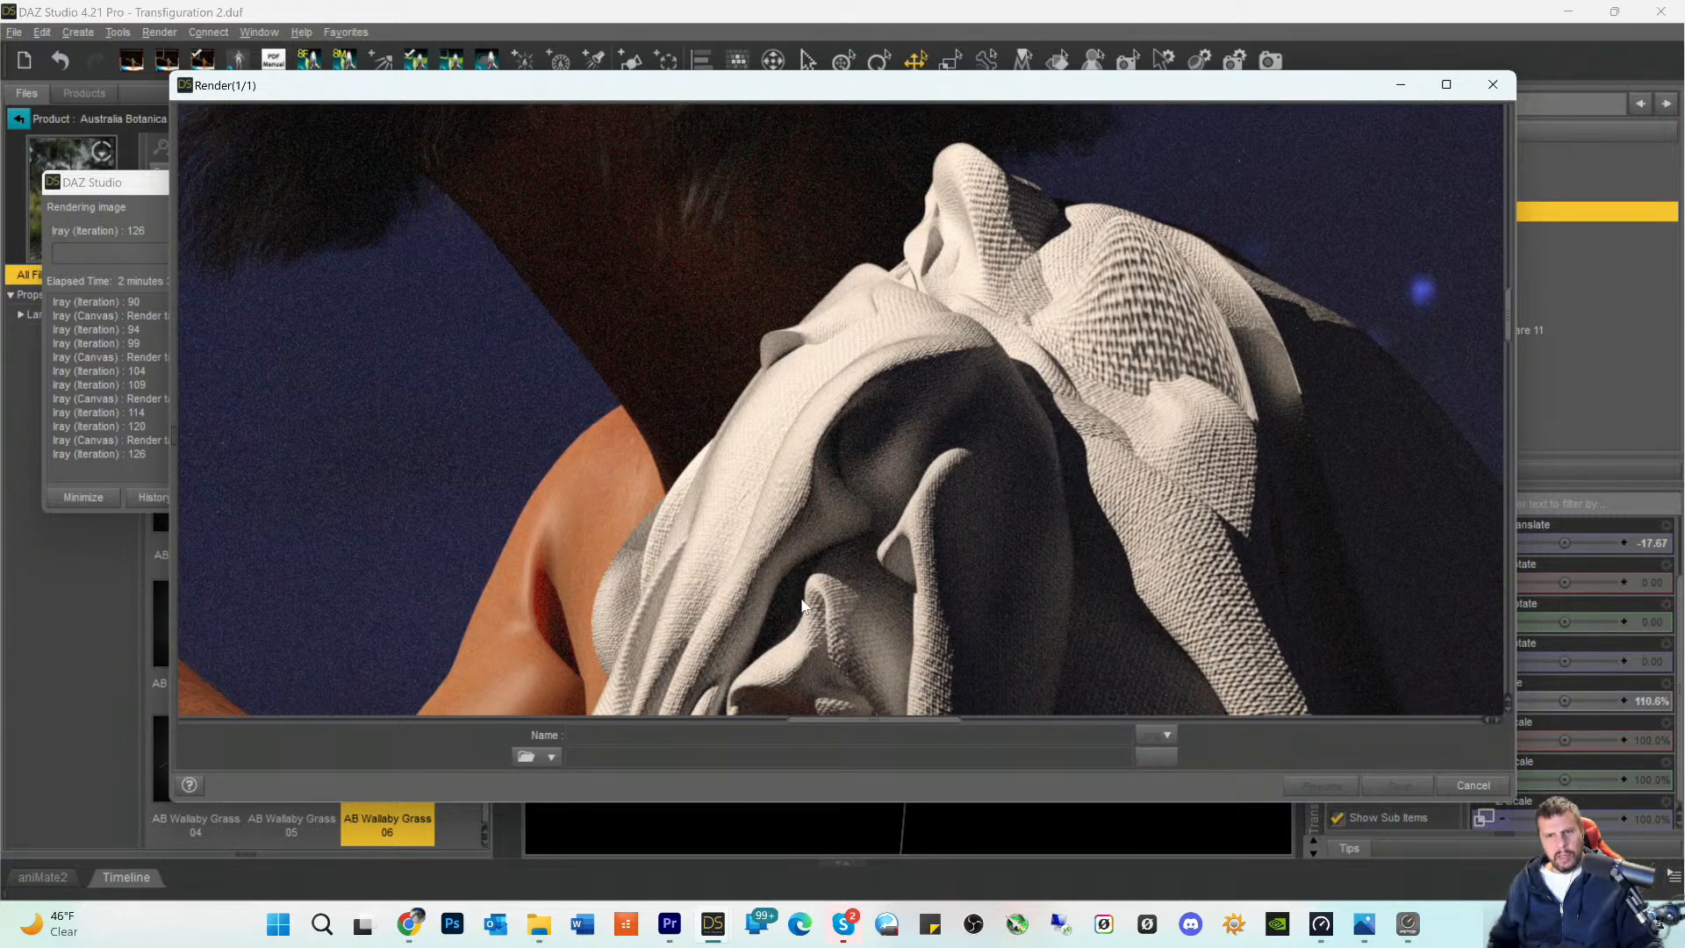
scroll(802, 602, down, 3)
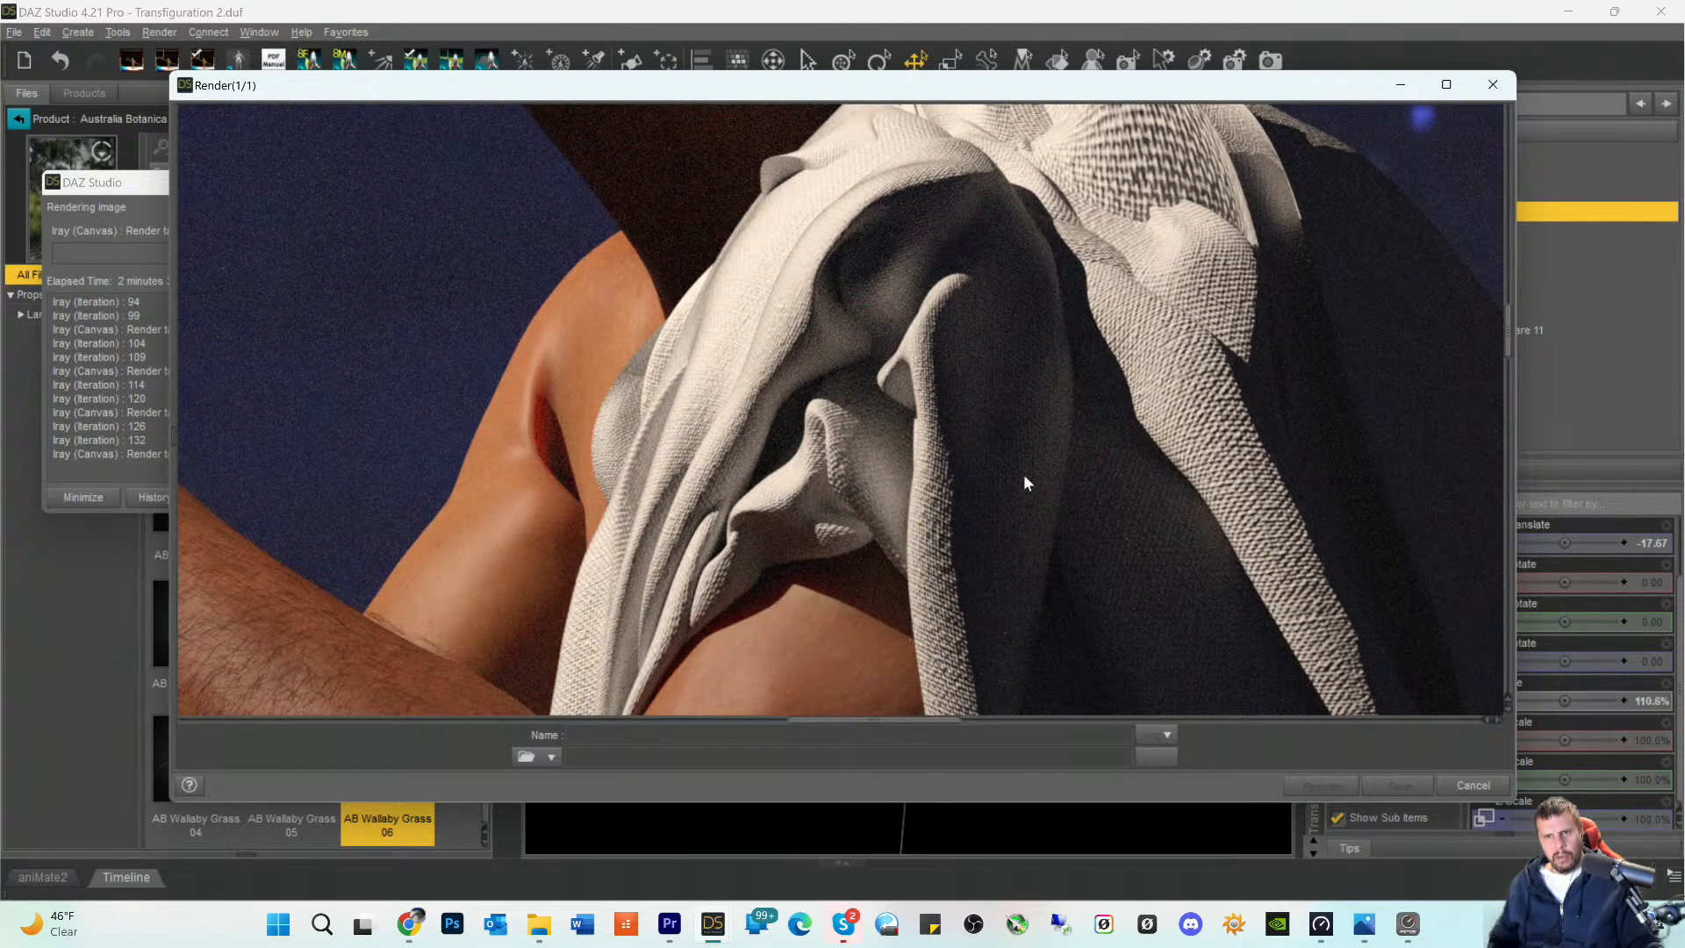
scroll(1024, 478, up, 6)
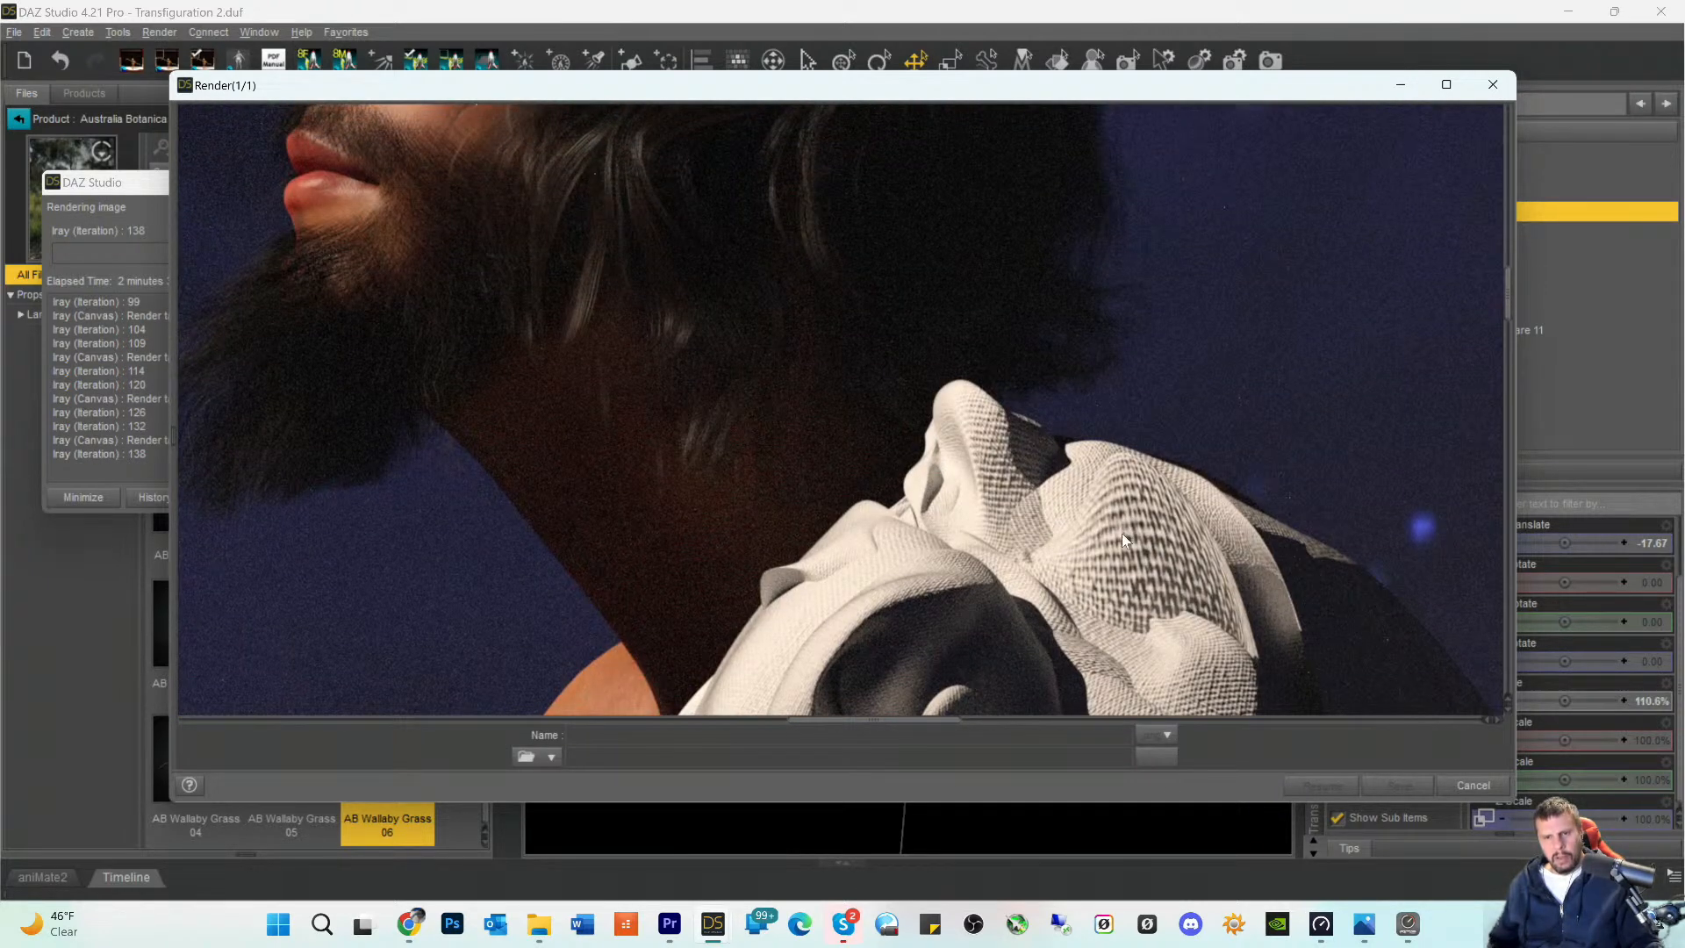
scroll(1122, 535, down, 4)
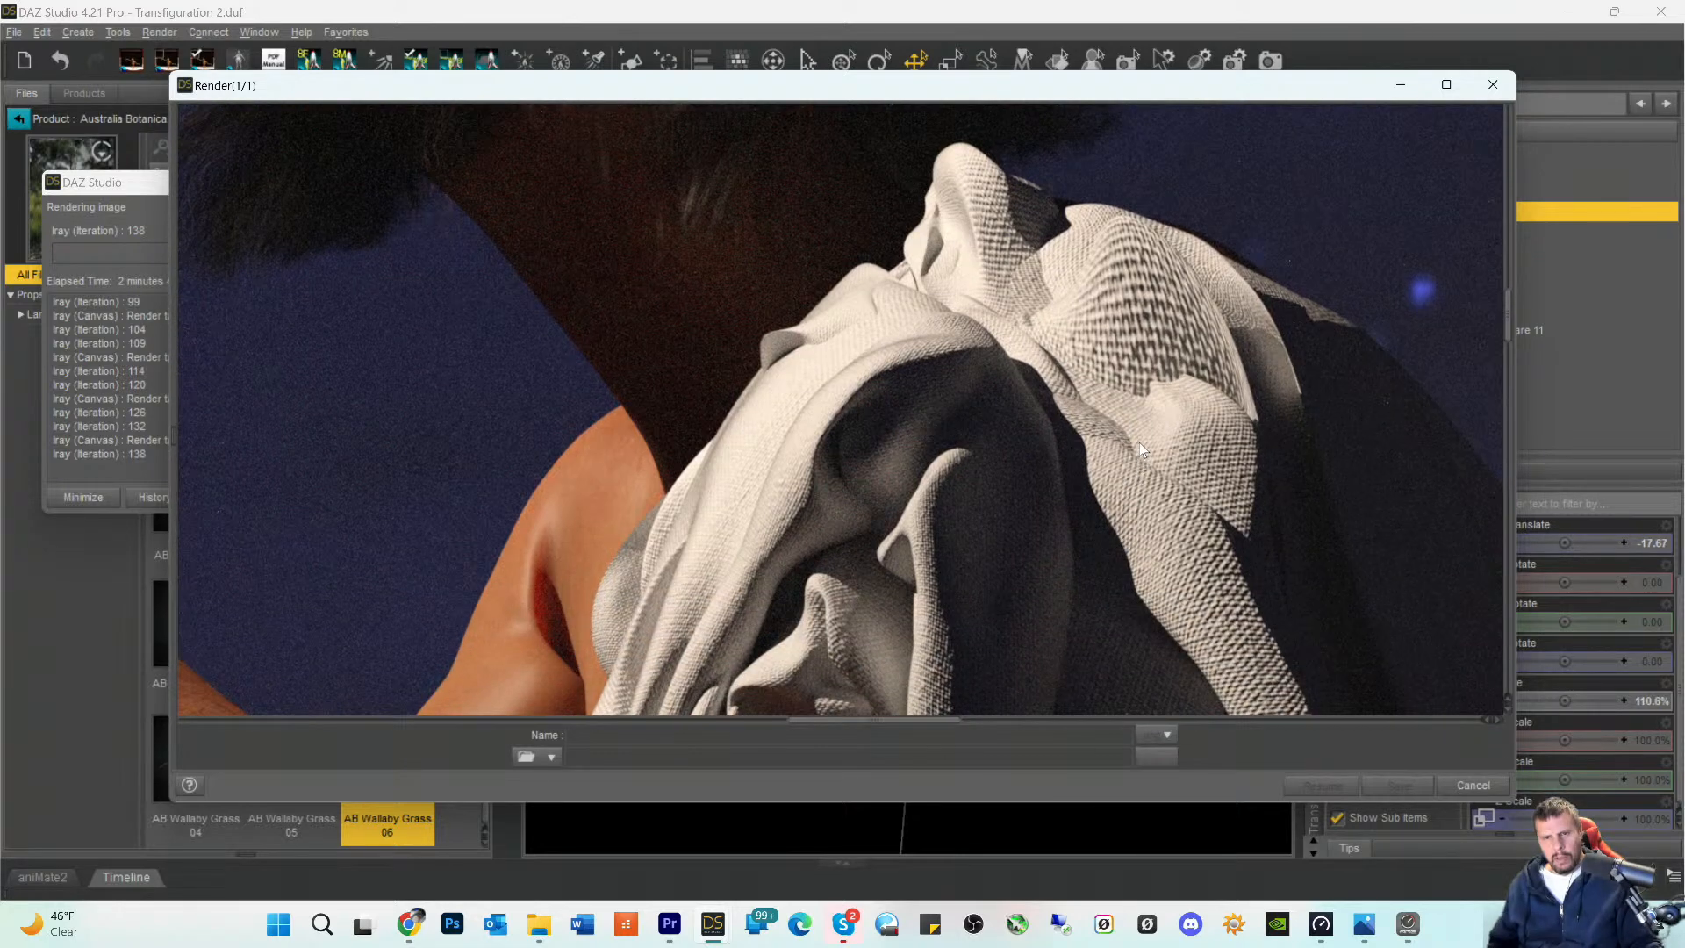
scroll(1140, 442, up, 2)
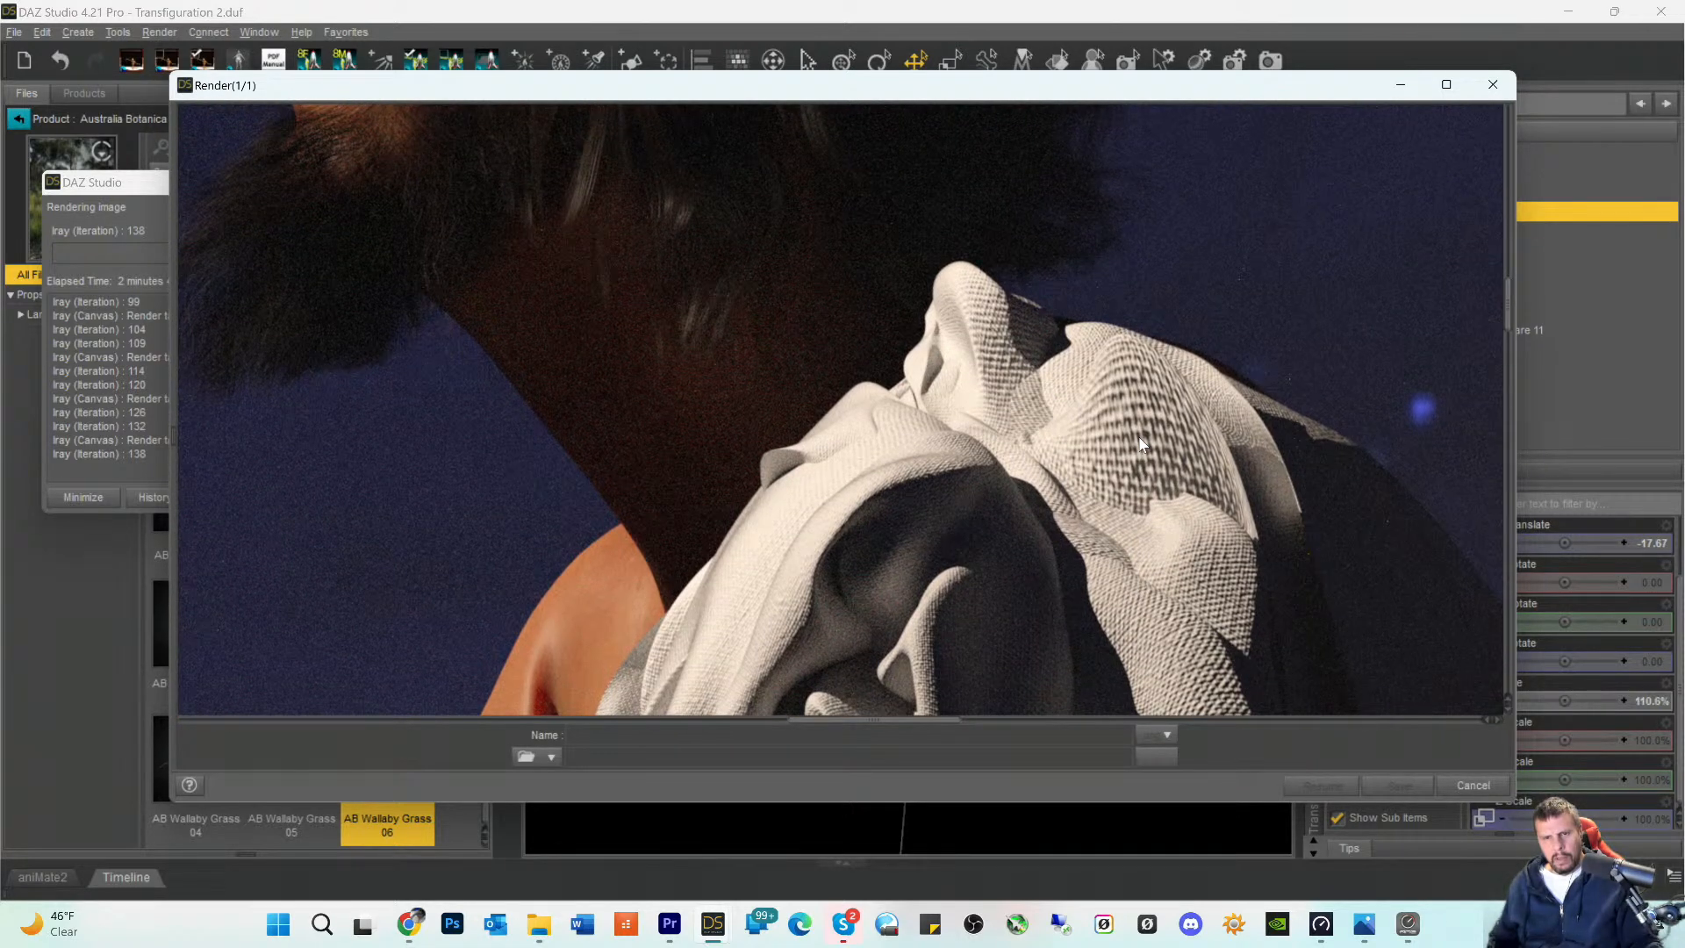
scroll(1139, 439, down, 2)
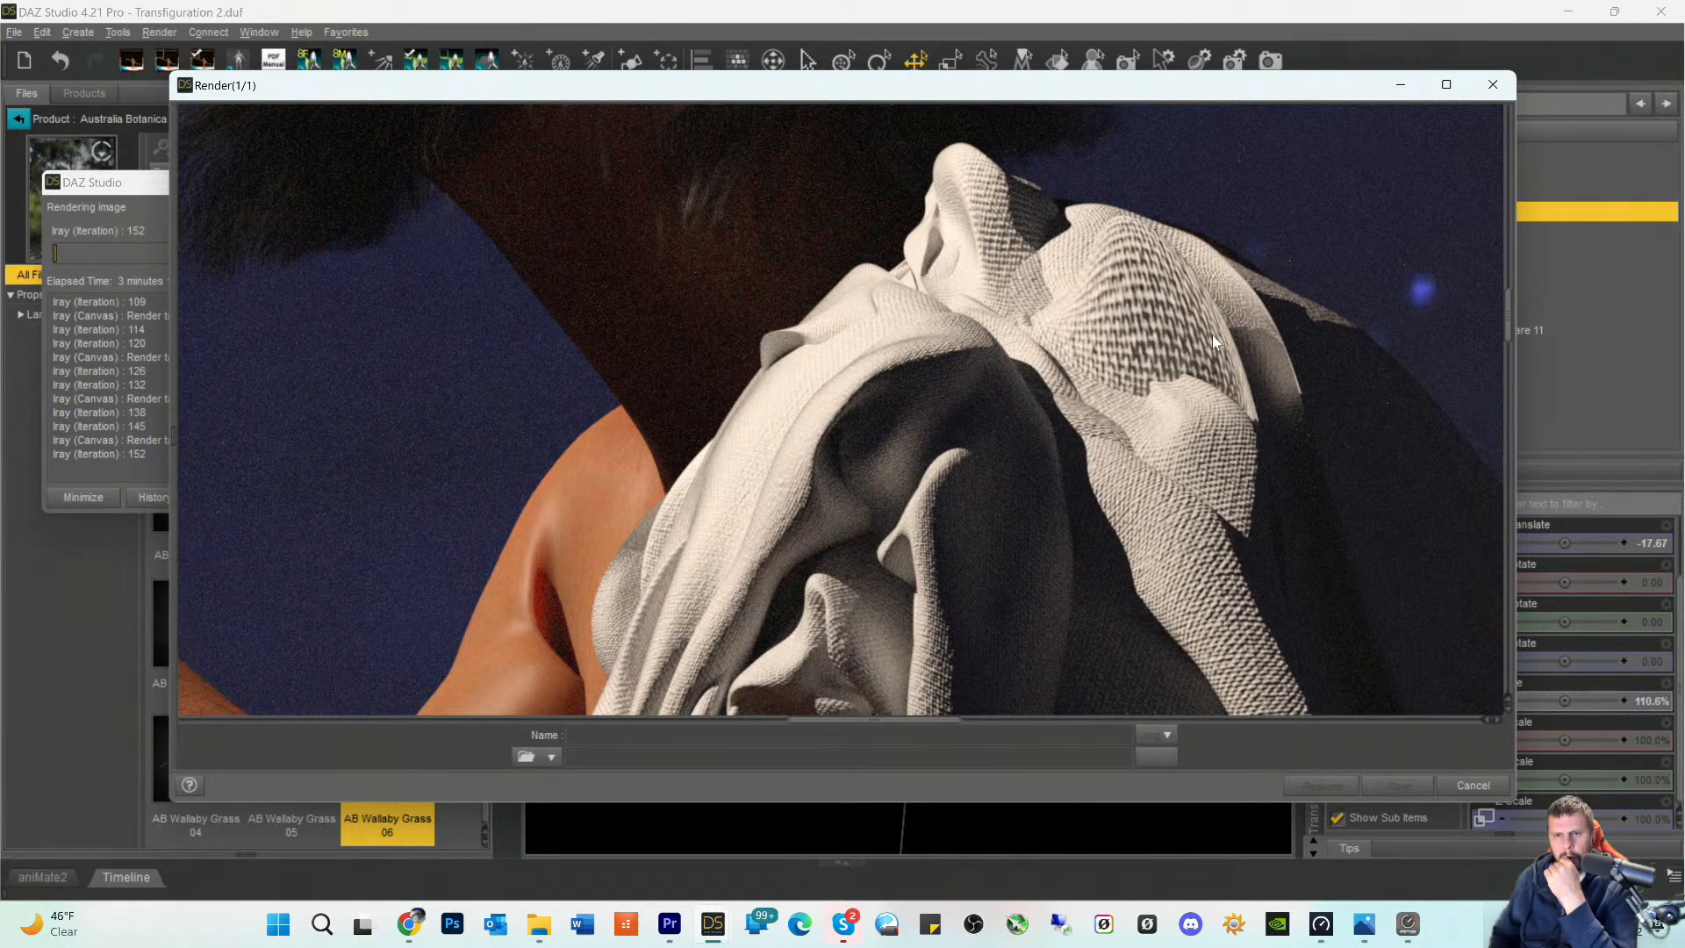
scroll(1167, 382, up, 3)
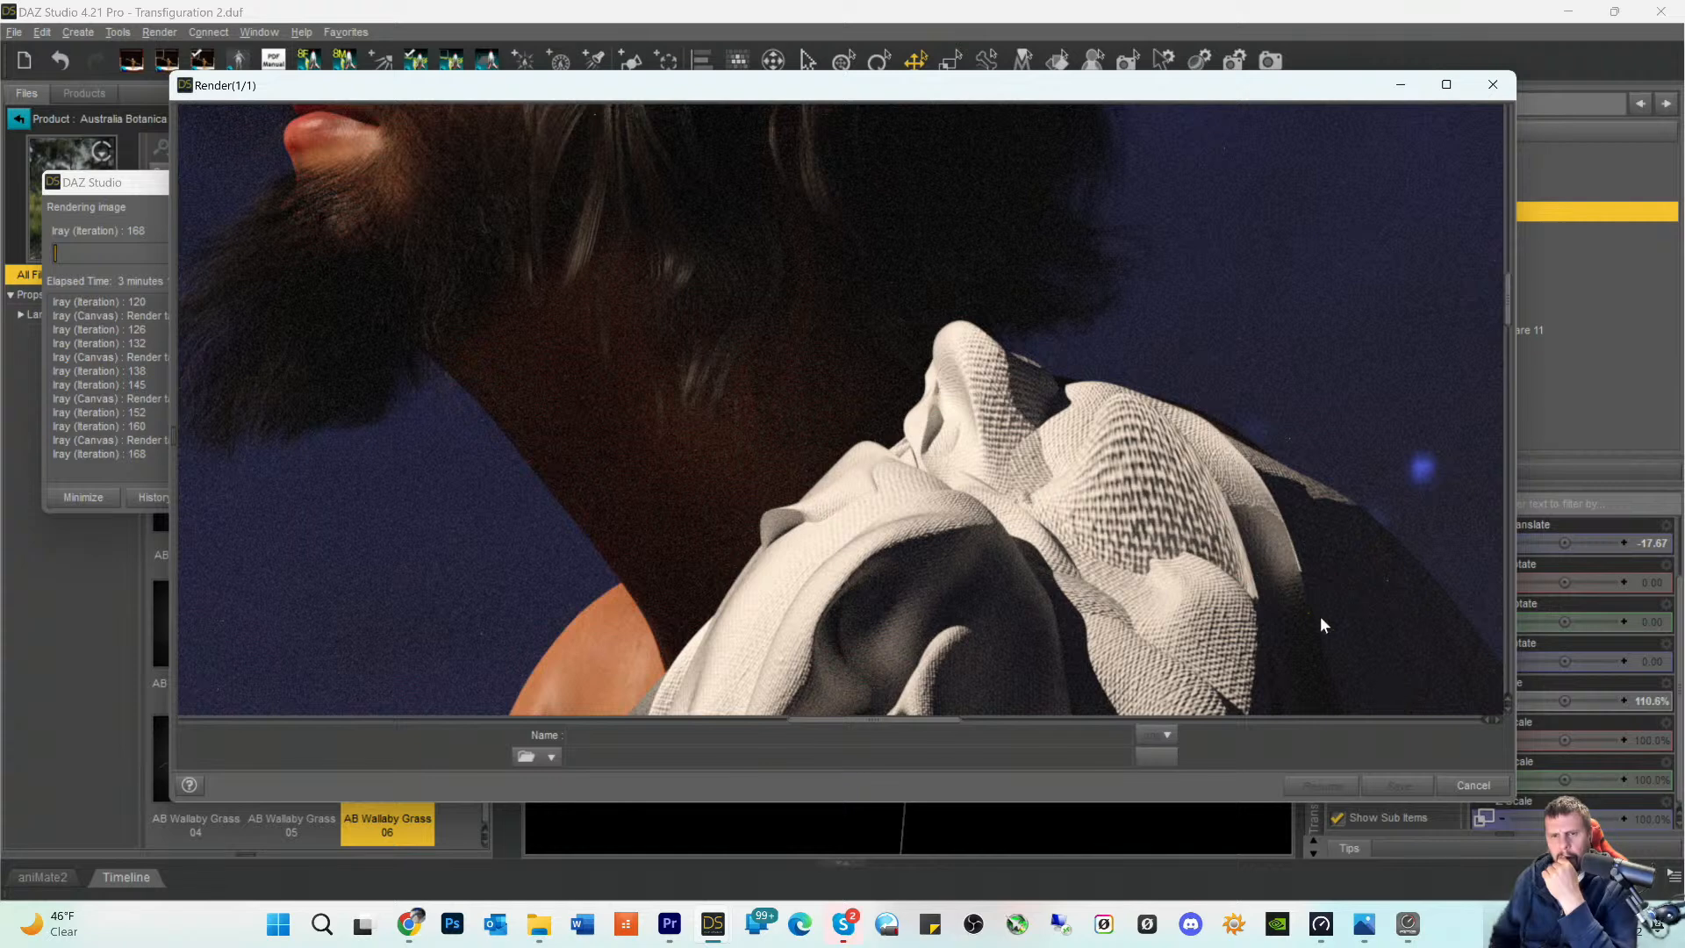
- Compare the toga's lower folds below the elbow with the bunched cloth on the shoulder in the render
scroll(1320, 616, down, 4)
scroll(1224, 591, down, 5)
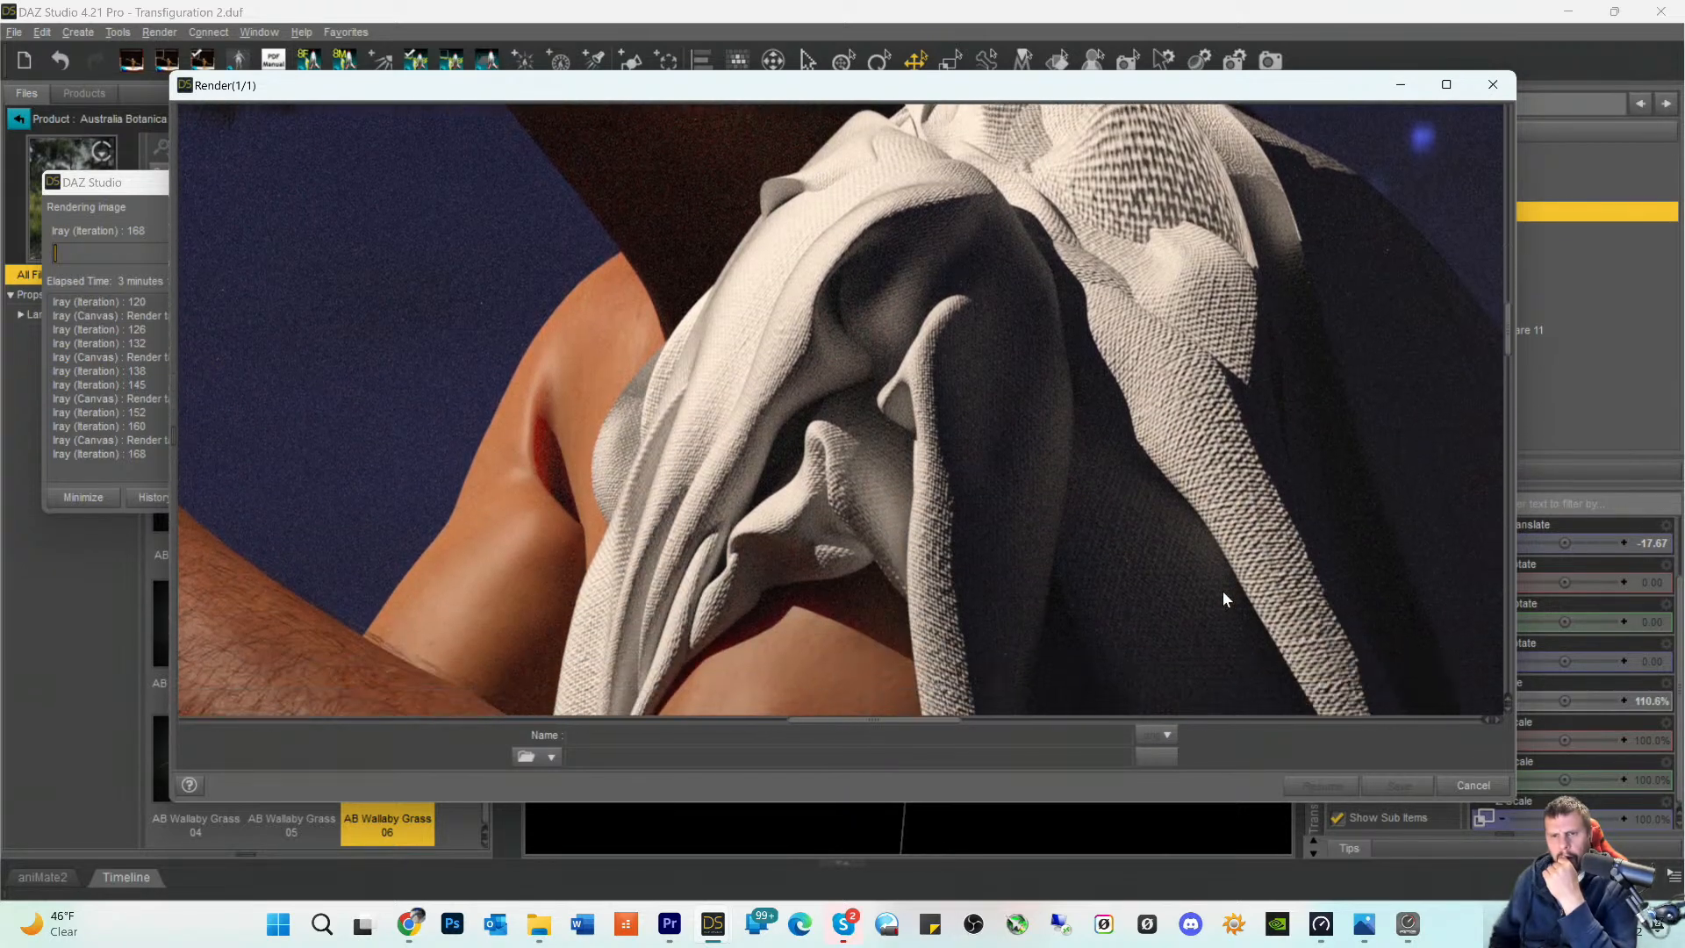
scroll(1240, 544, down, 7)
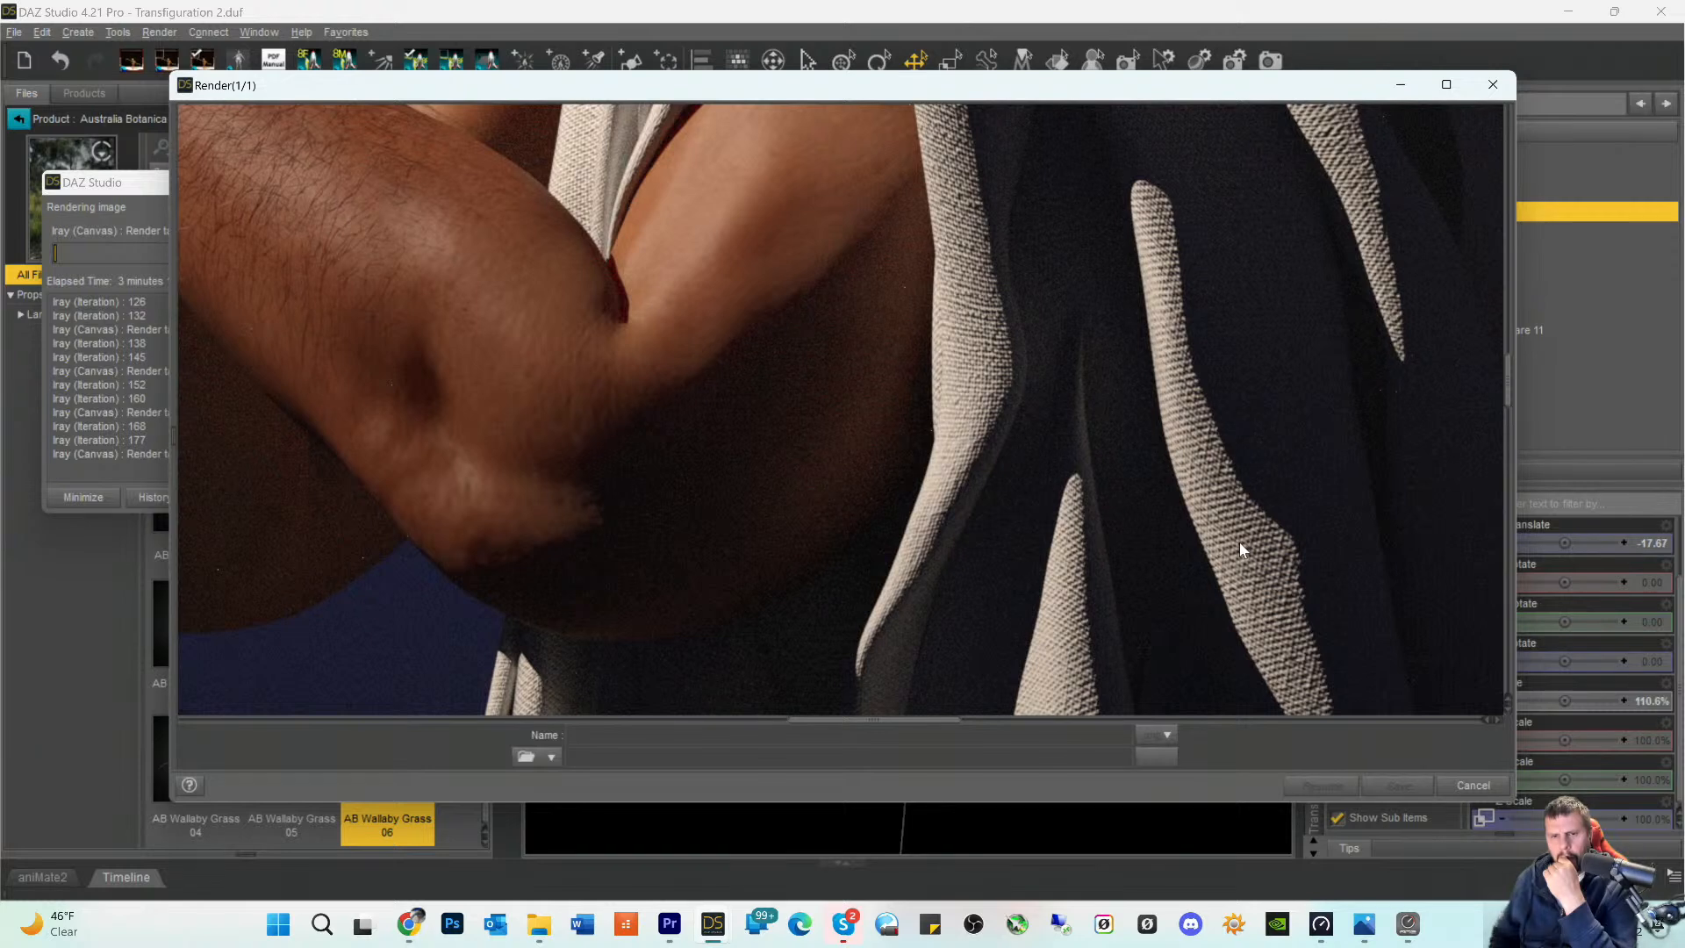
scroll(1257, 525, down, 4)
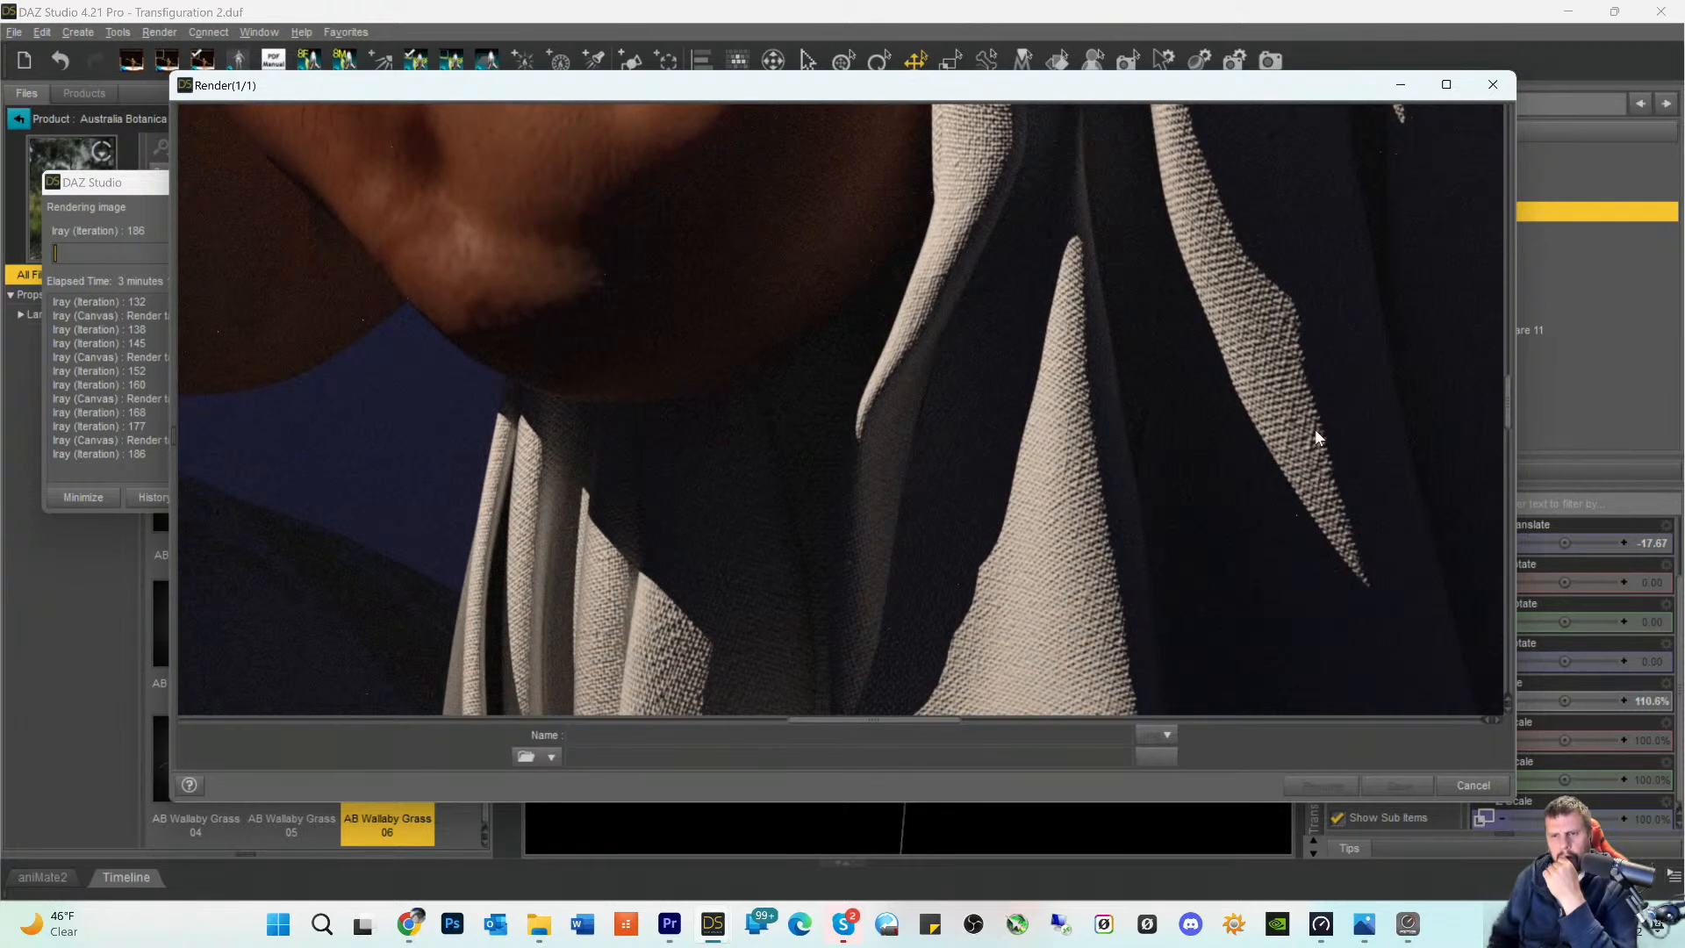
scroll(1088, 544, down, 2)
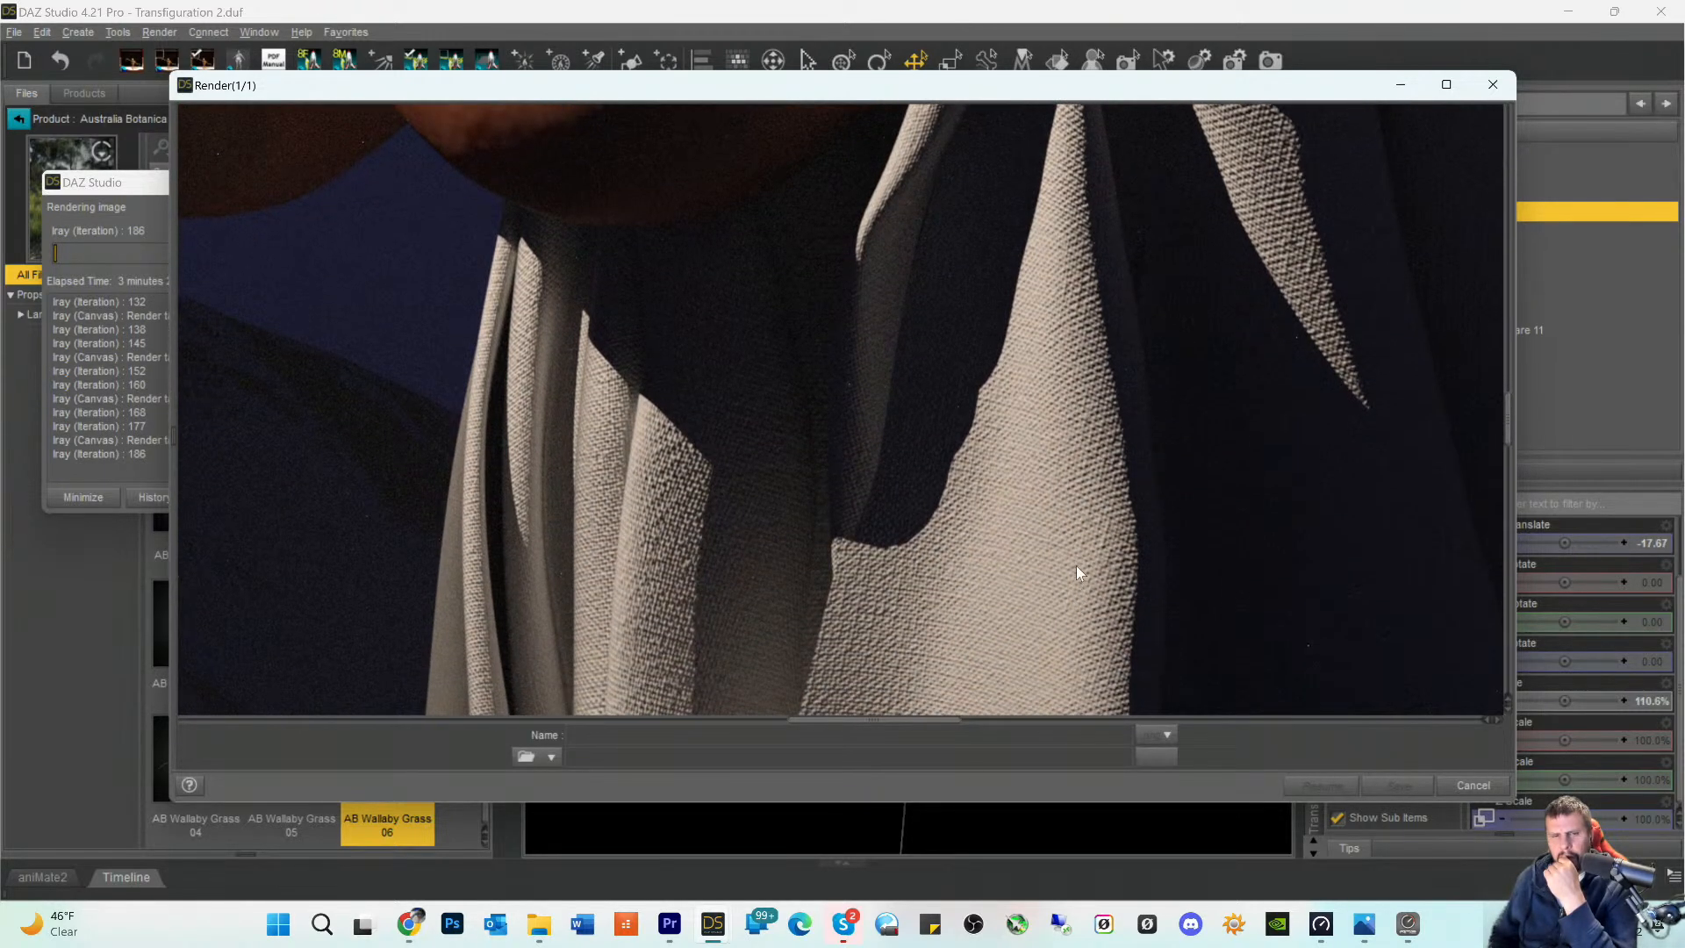
scroll(1084, 562, up, 6)
scroll(1137, 327, up, 10)
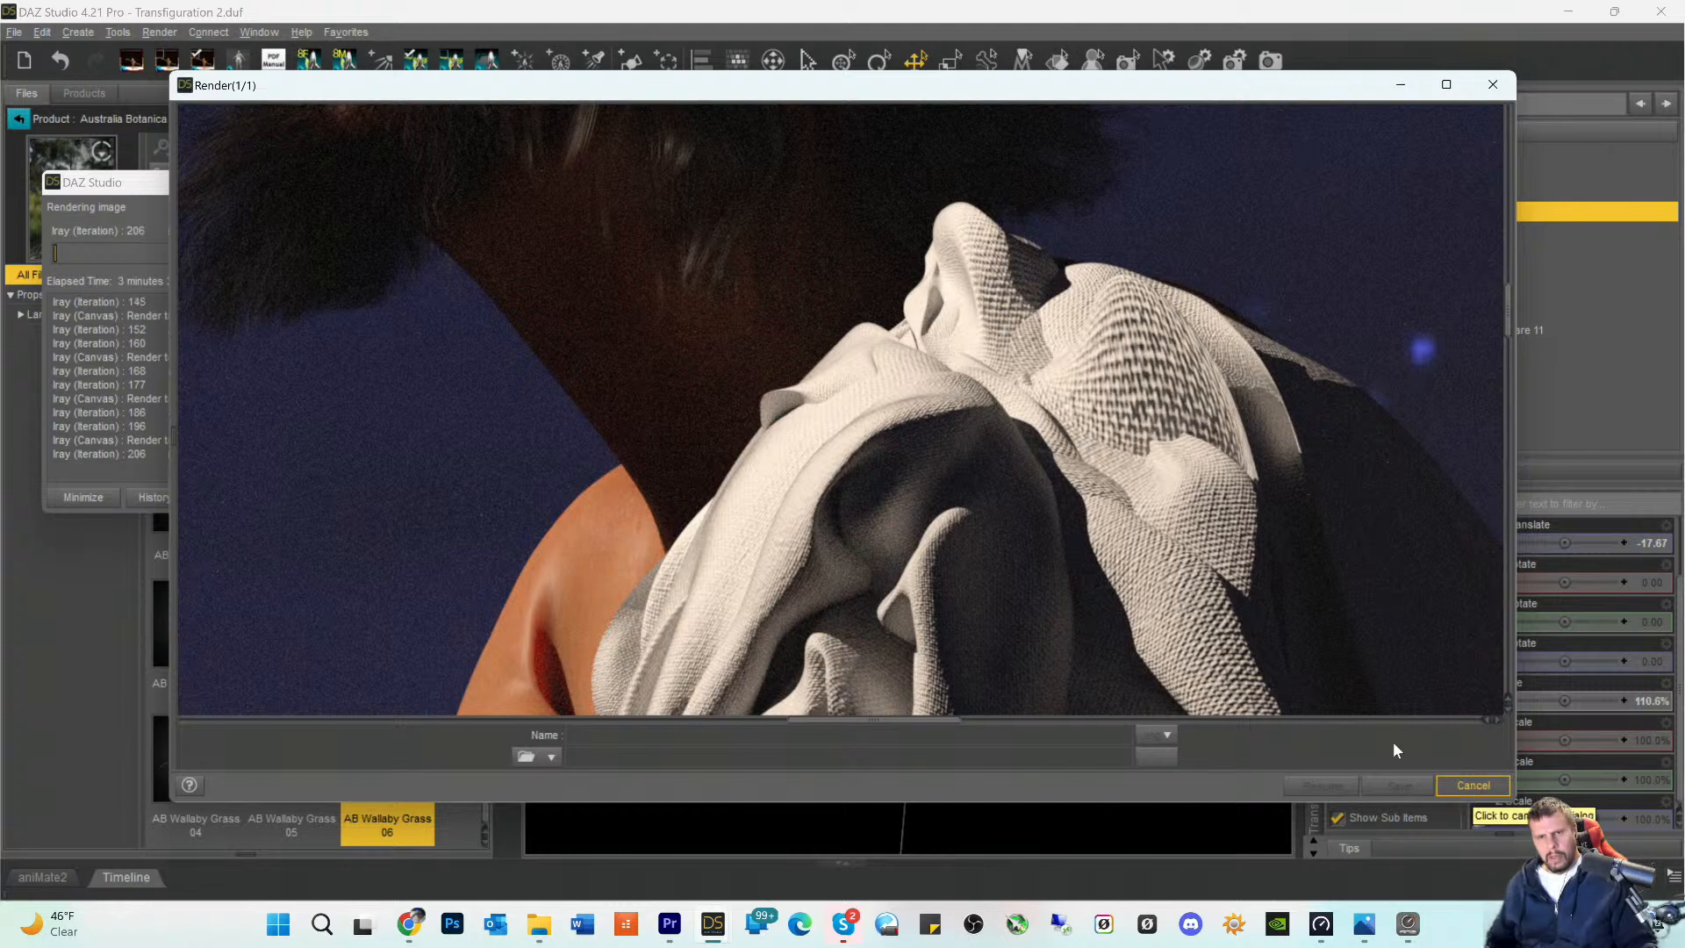
- Cancel the running render and close its window without saving the image
click(1464, 784)
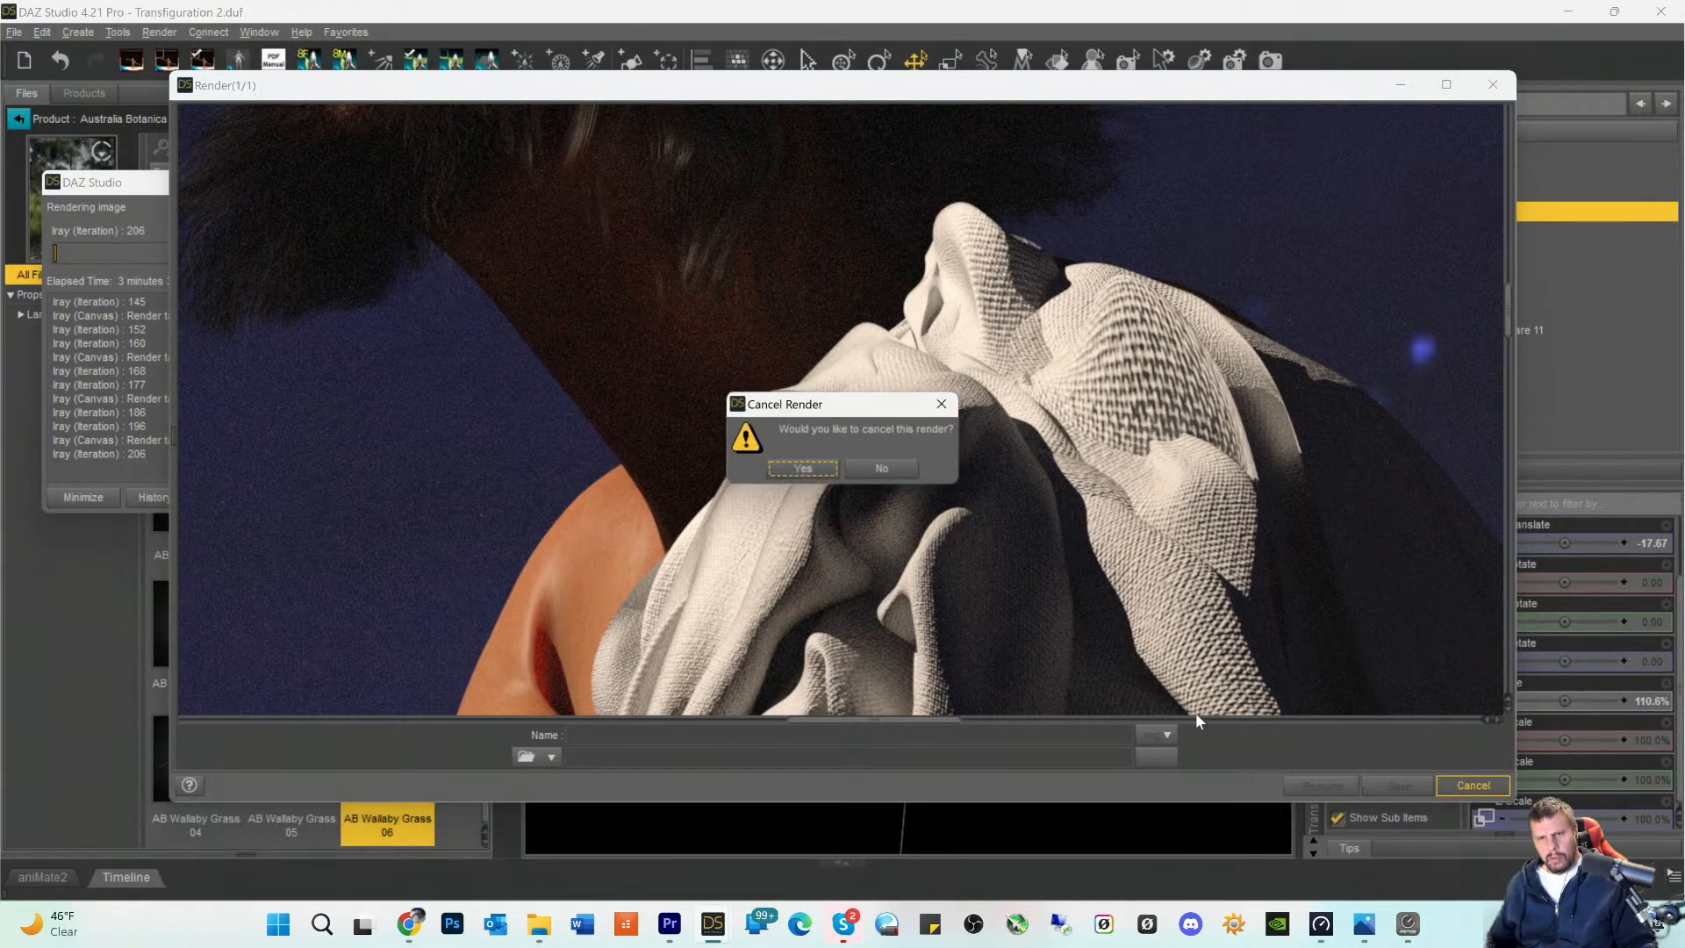
click(804, 469)
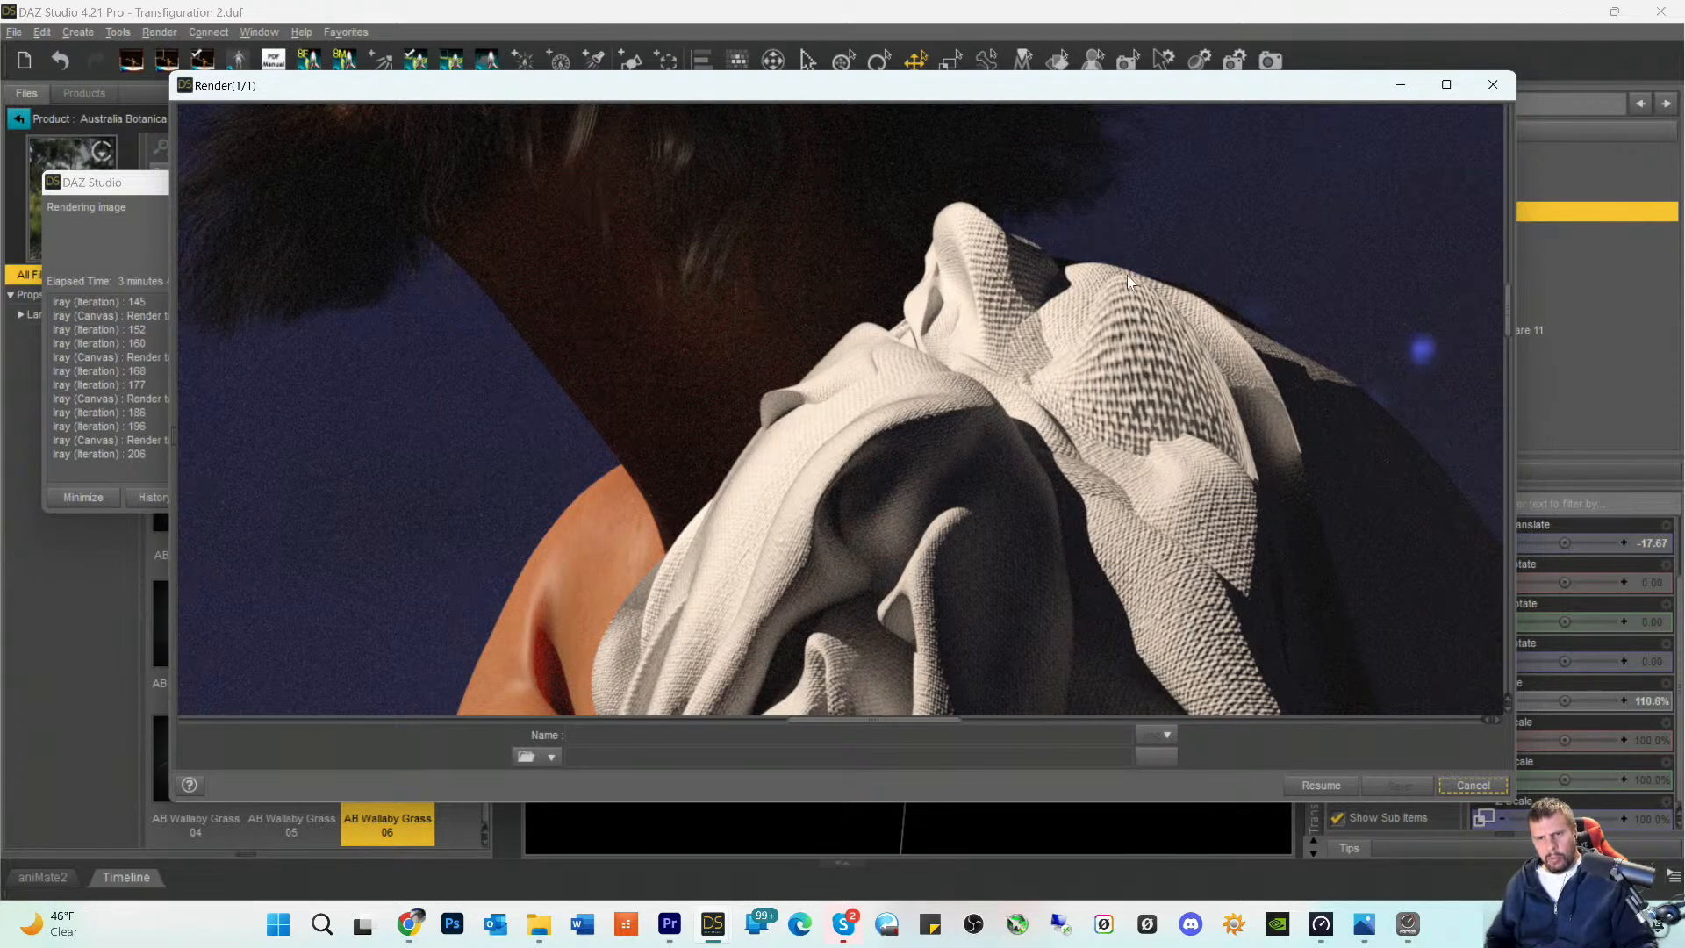
click(1476, 786)
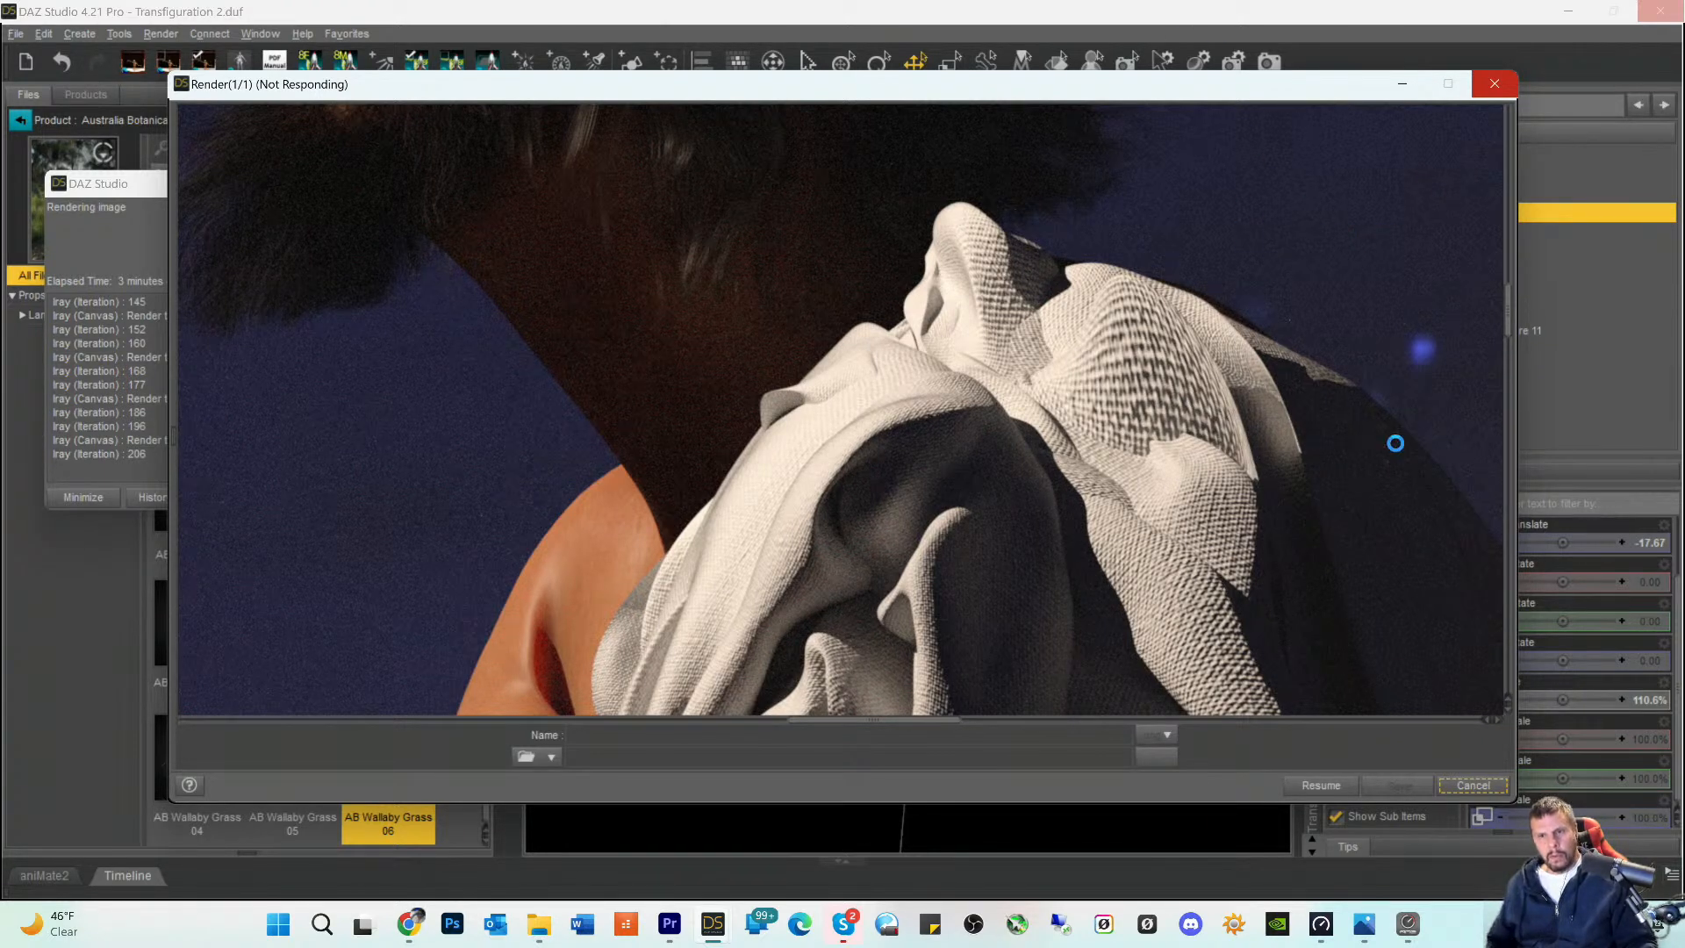
click(1472, 785)
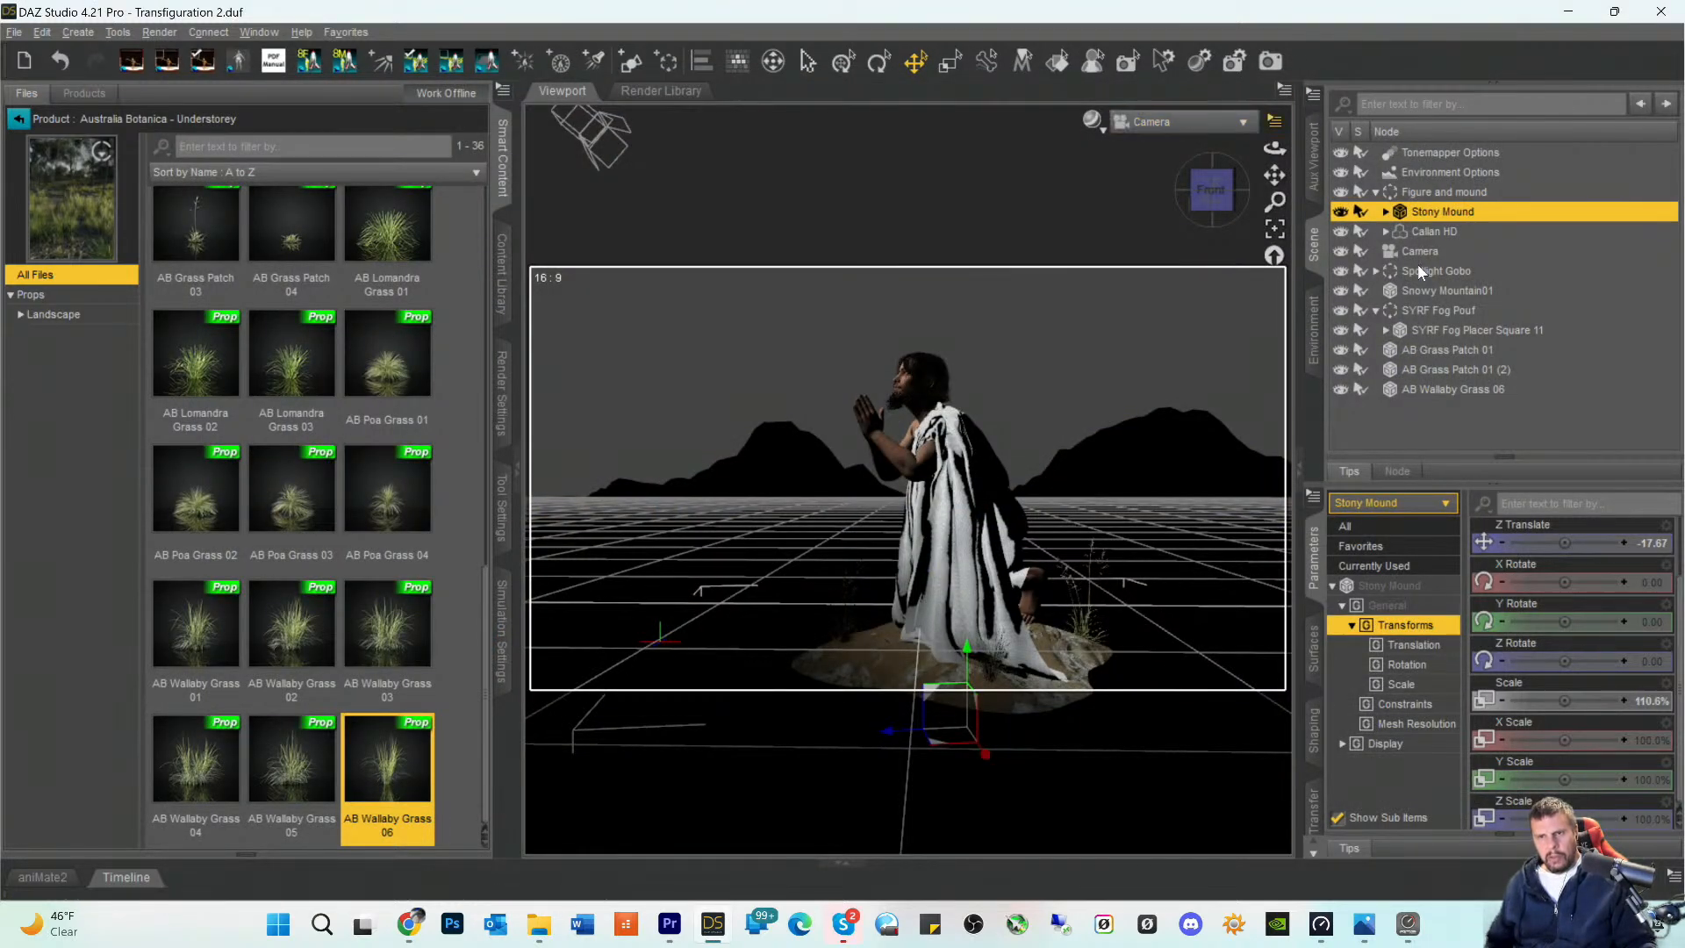
- Lock the Camera node so that its framing cannot be changed
click(1405, 251)
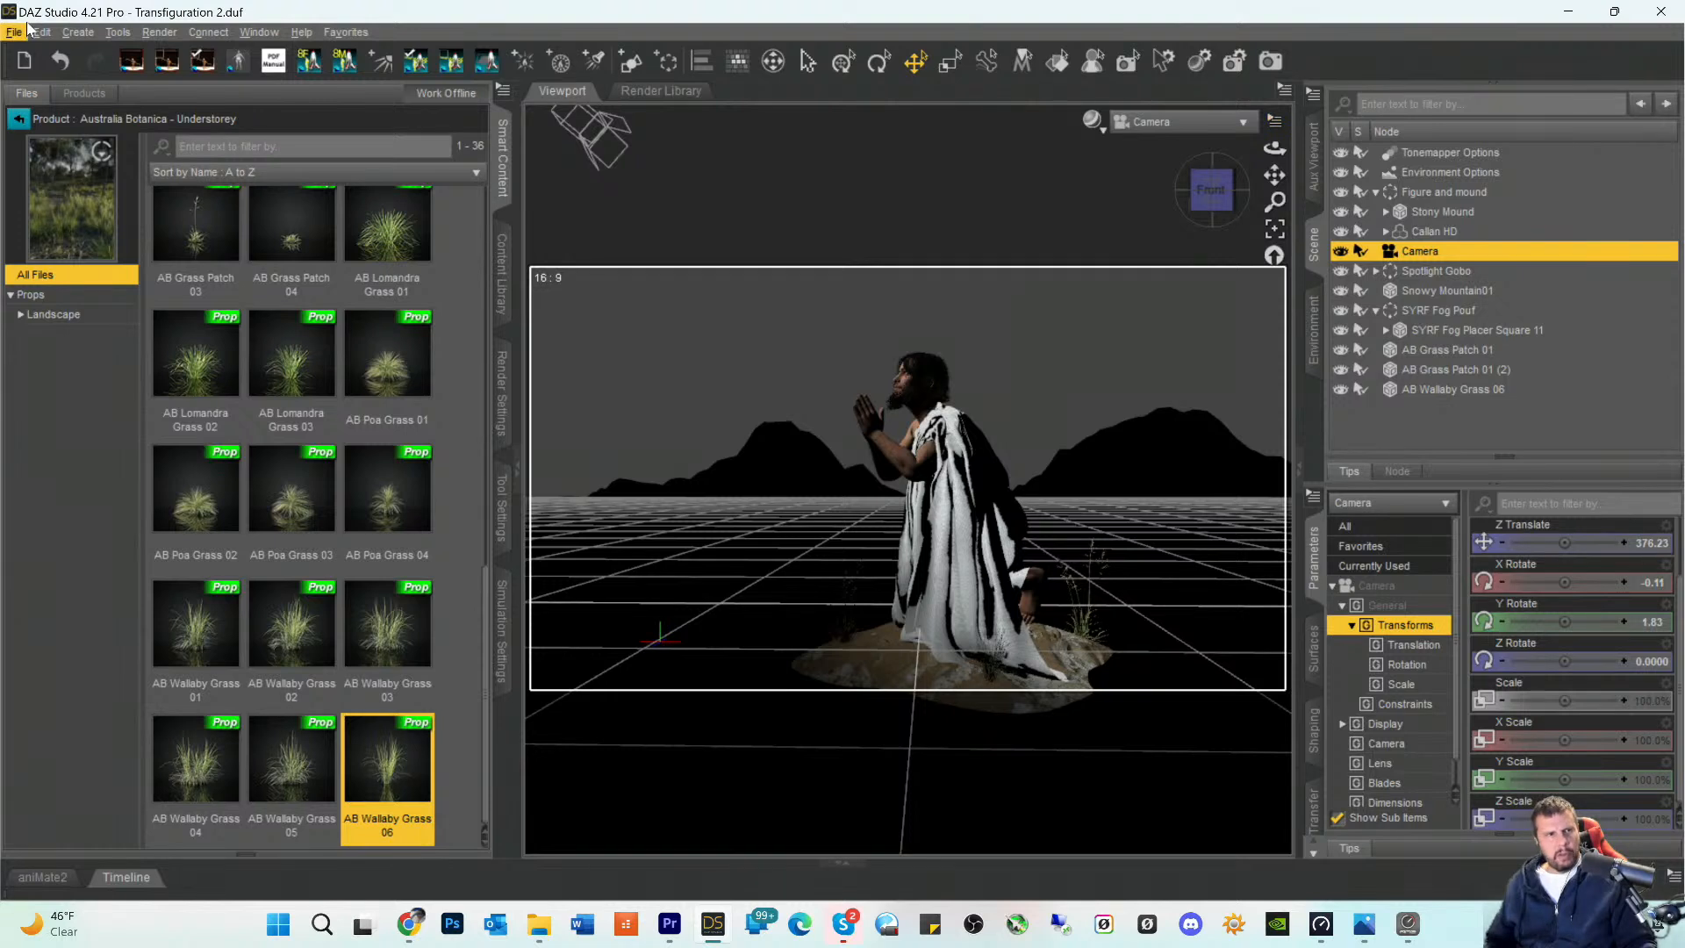
click(58, 35)
mouse_move(87, 184)
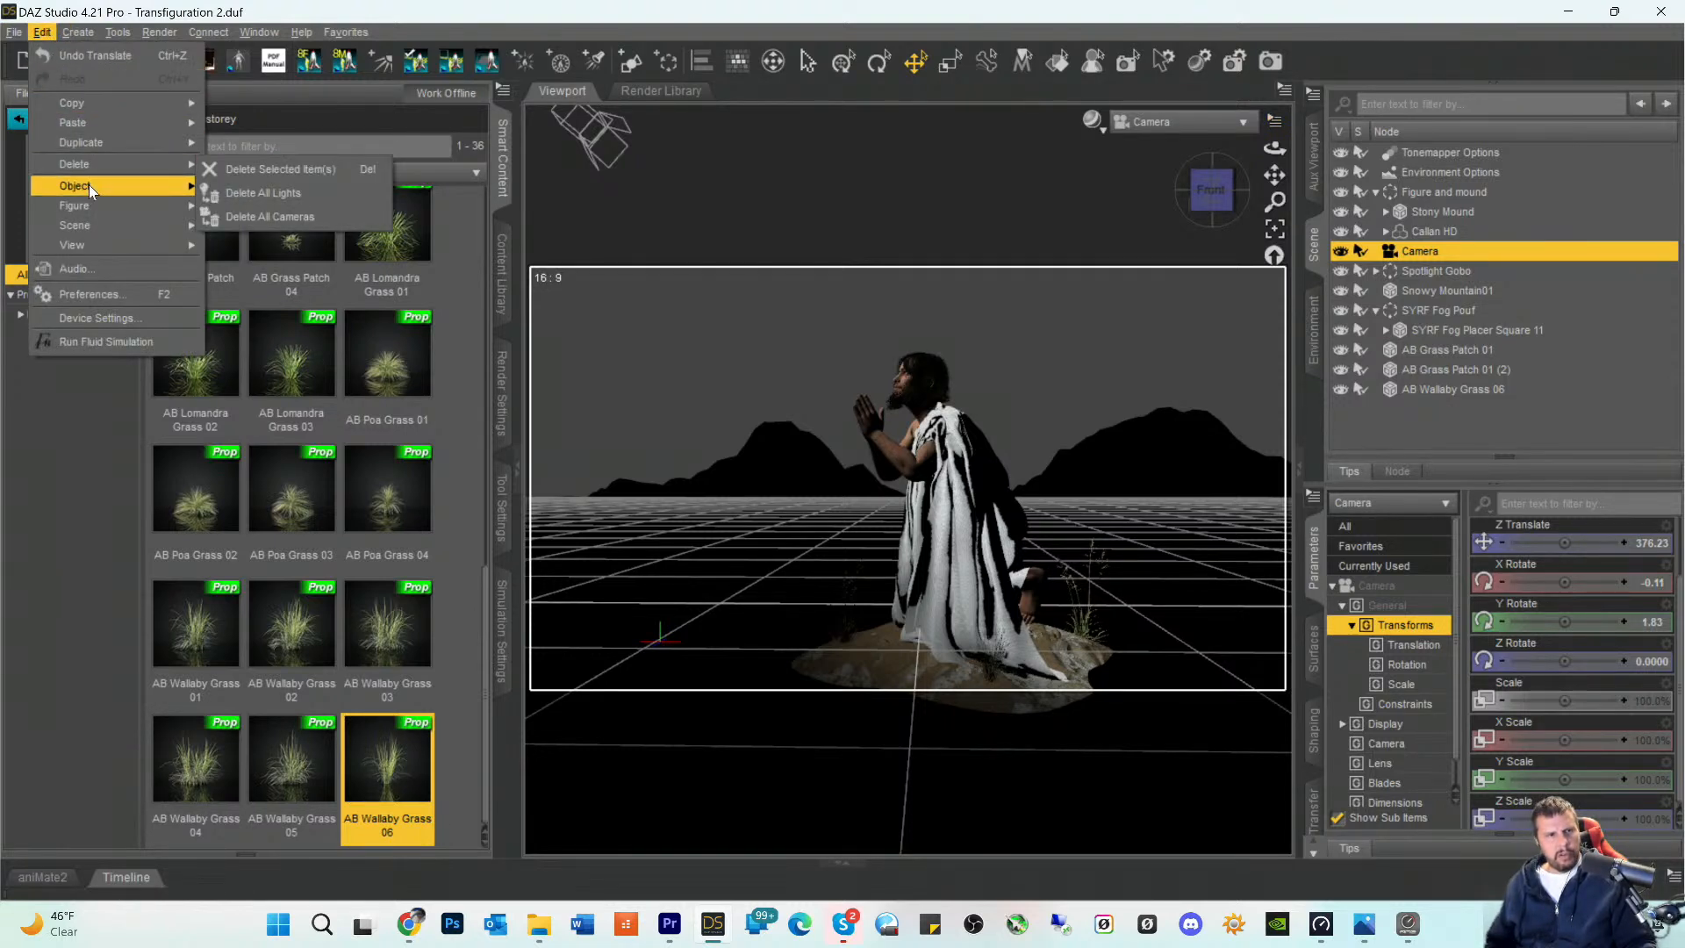
mouse_move(317, 509)
mouse_move(312, 549)
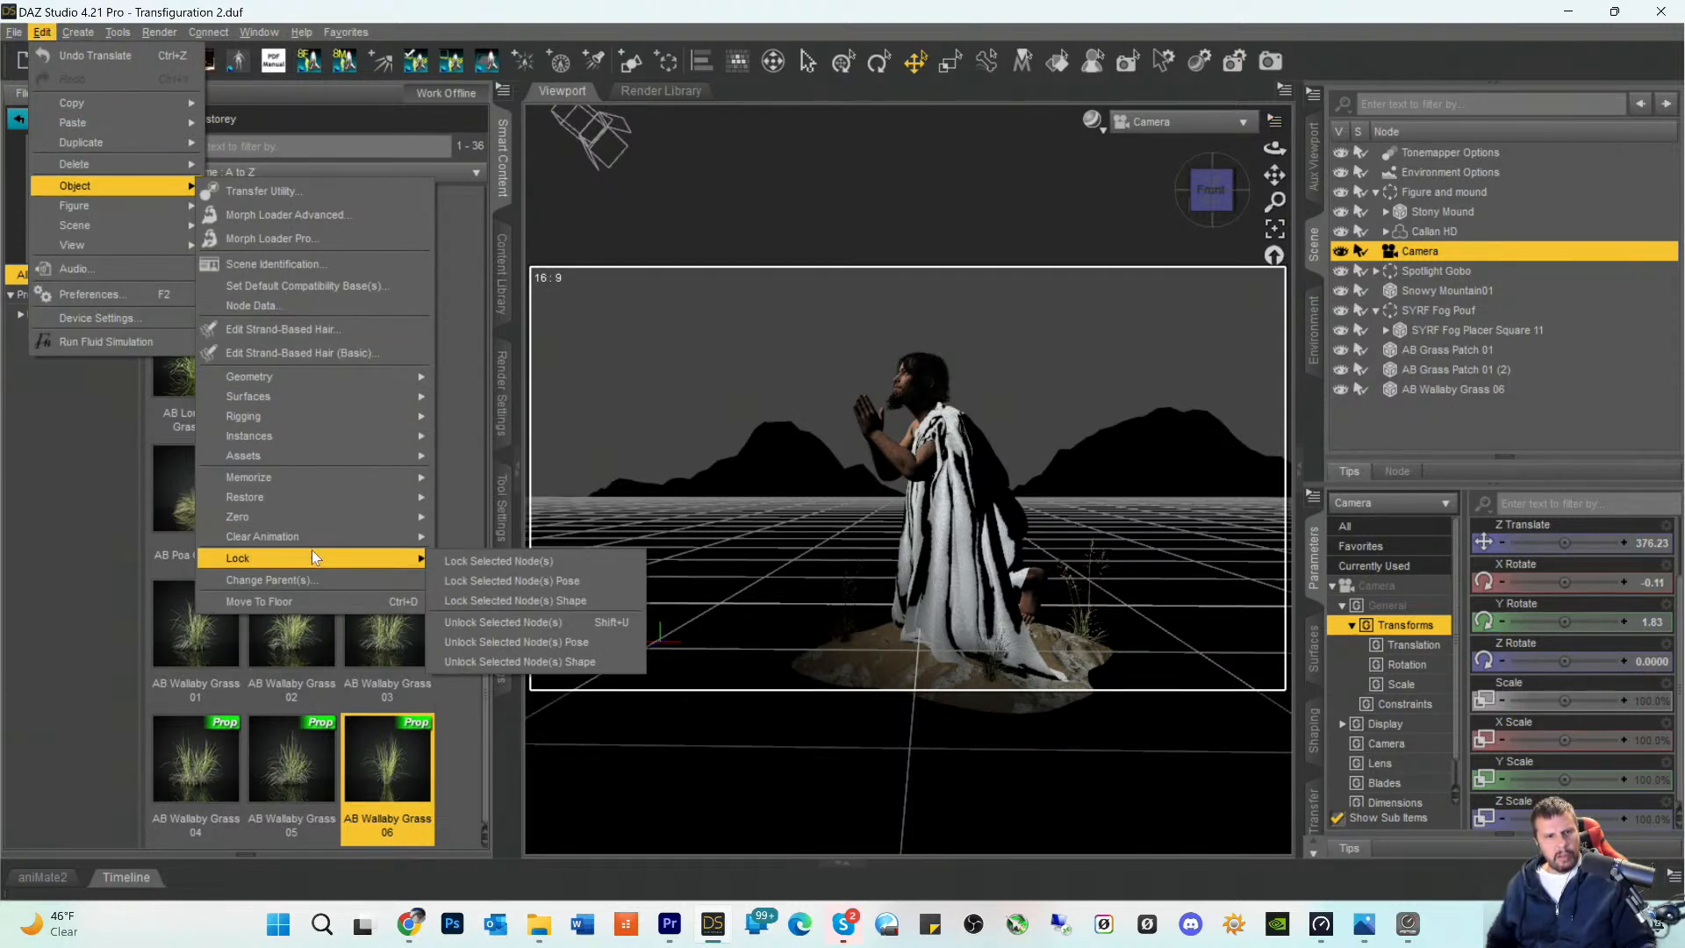
click(483, 560)
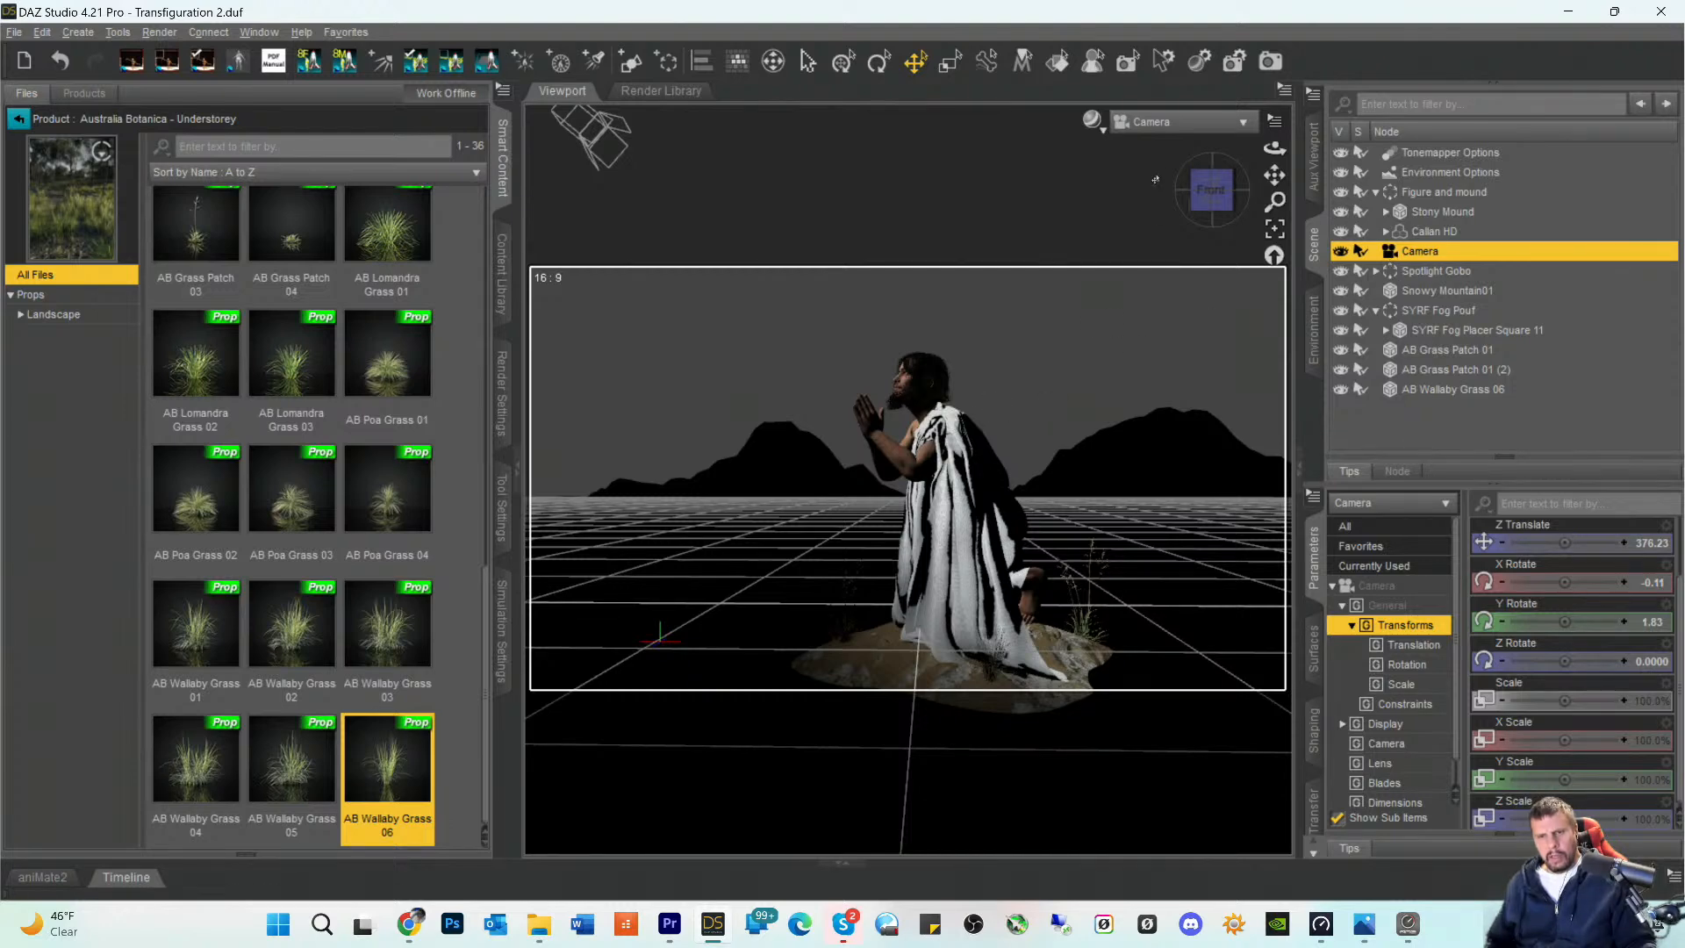
- Switch the viewport to Perspective View and frame the toga's bunched cloth on the figure's rear shoulder
click(1167, 121)
click(1170, 137)
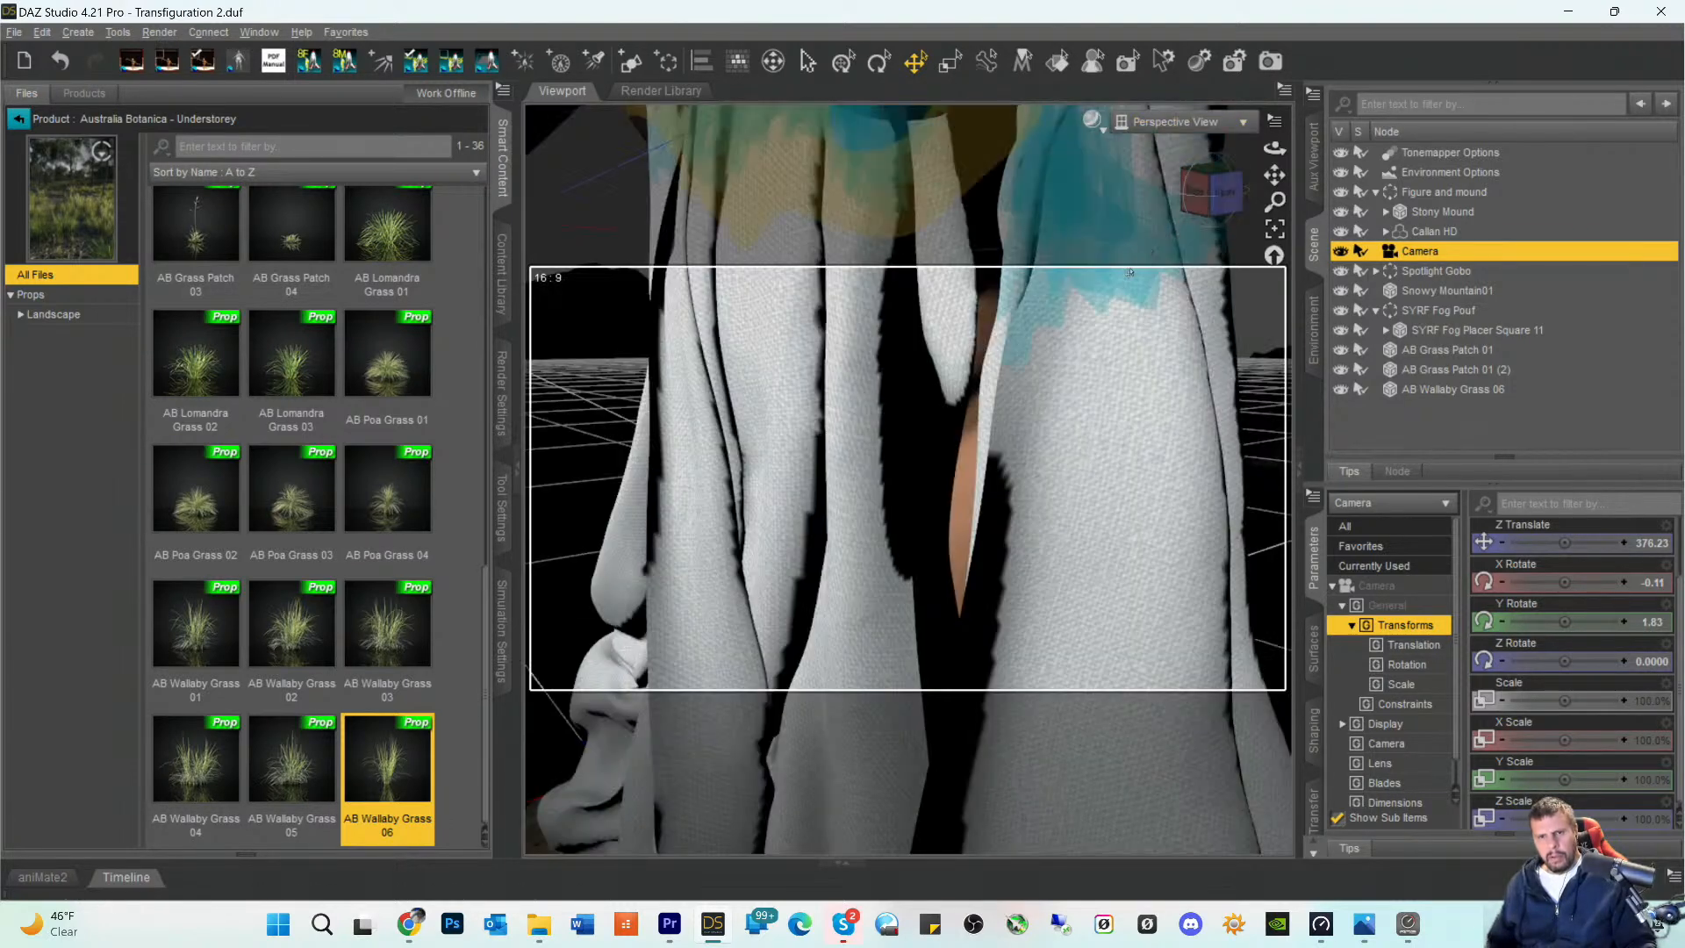
drag(1274, 174, 1264, 219)
scroll(1236, 227, up, 5)
scroll(1236, 227, down, 3)
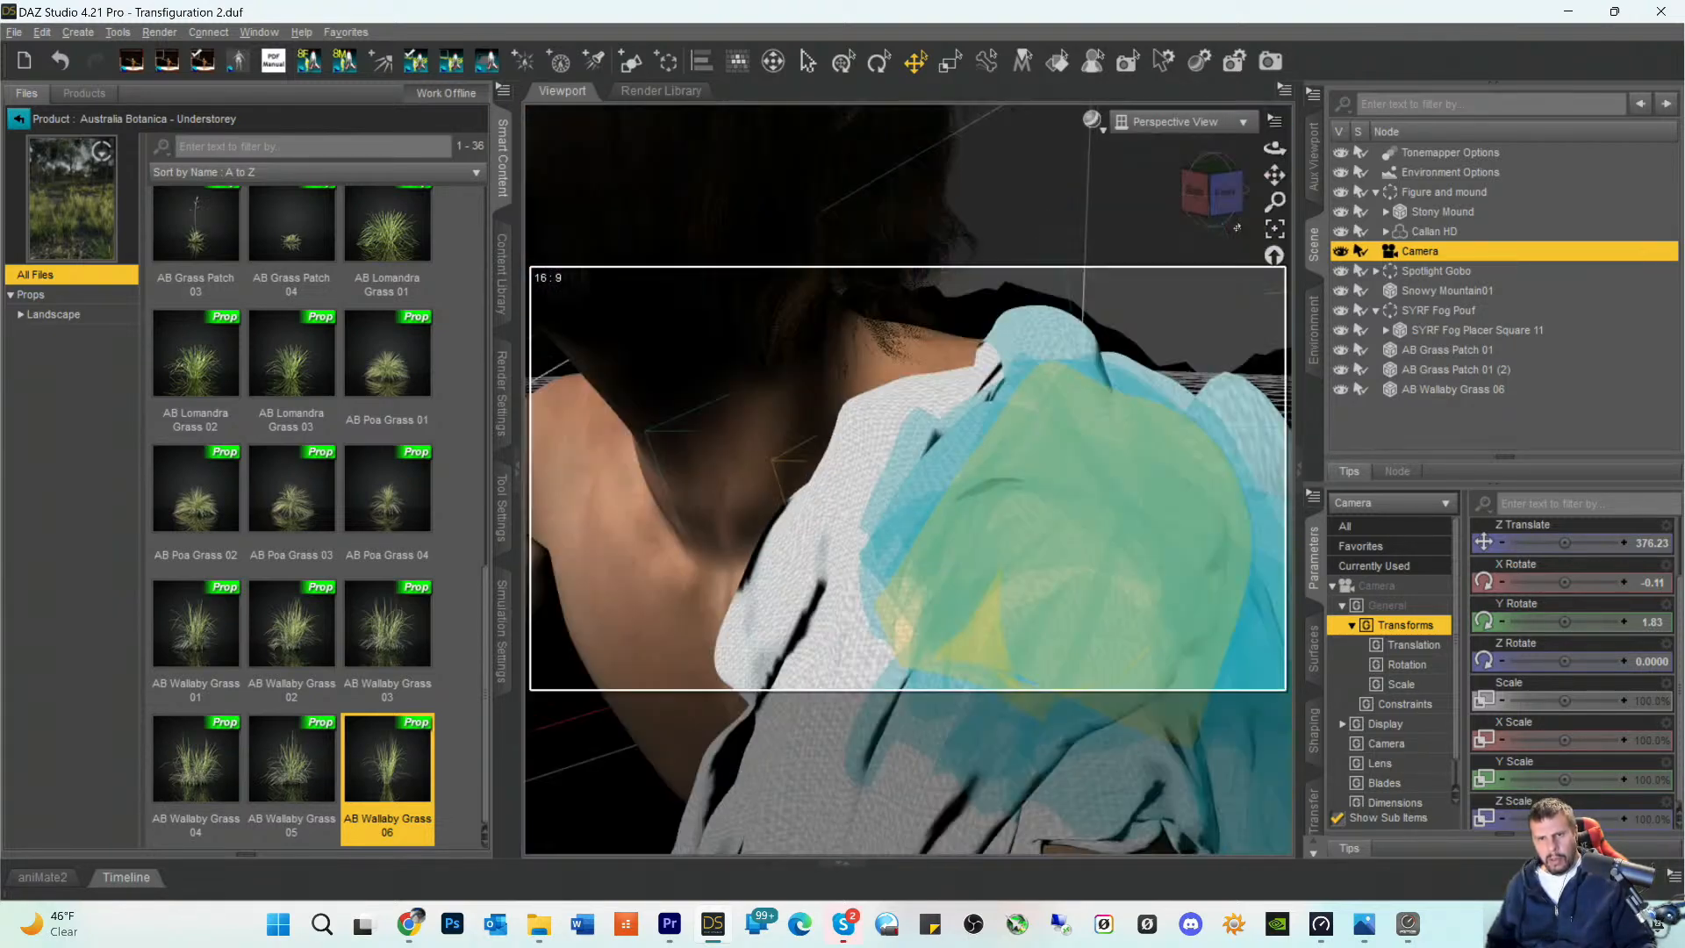
drag(1274, 174, 1336, 134)
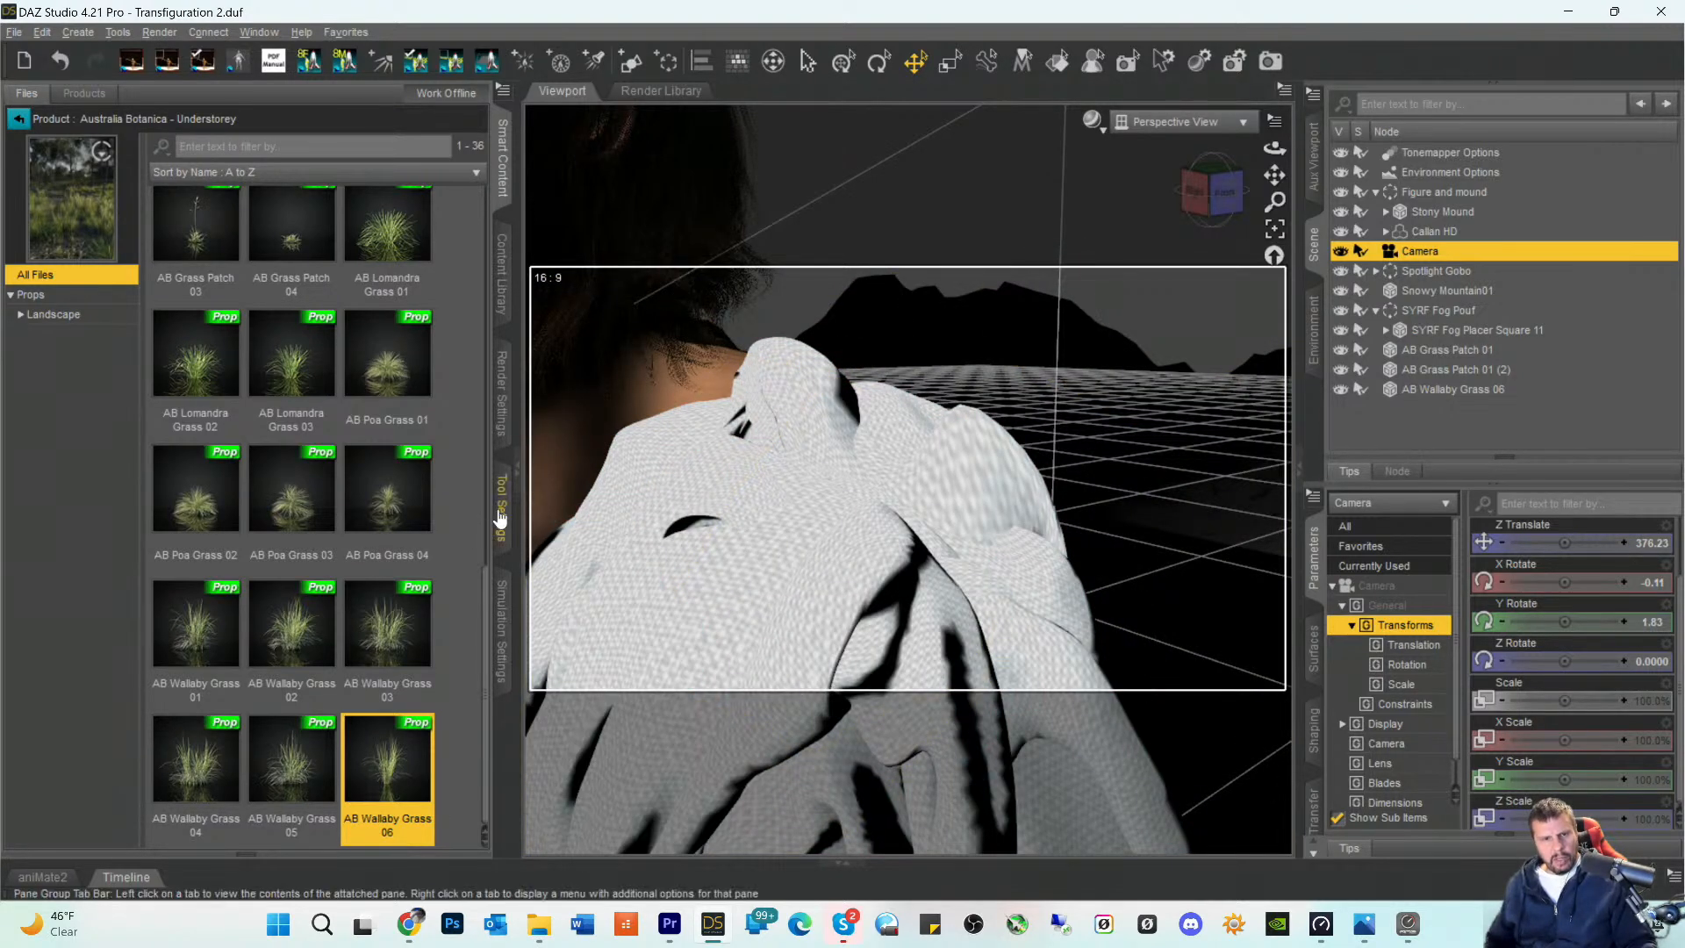
- Activate the Mesh Grabber tool and select the SYdGR Toga Genesis 8 Male under Callan HD for editing
click(501, 509)
click(170, 95)
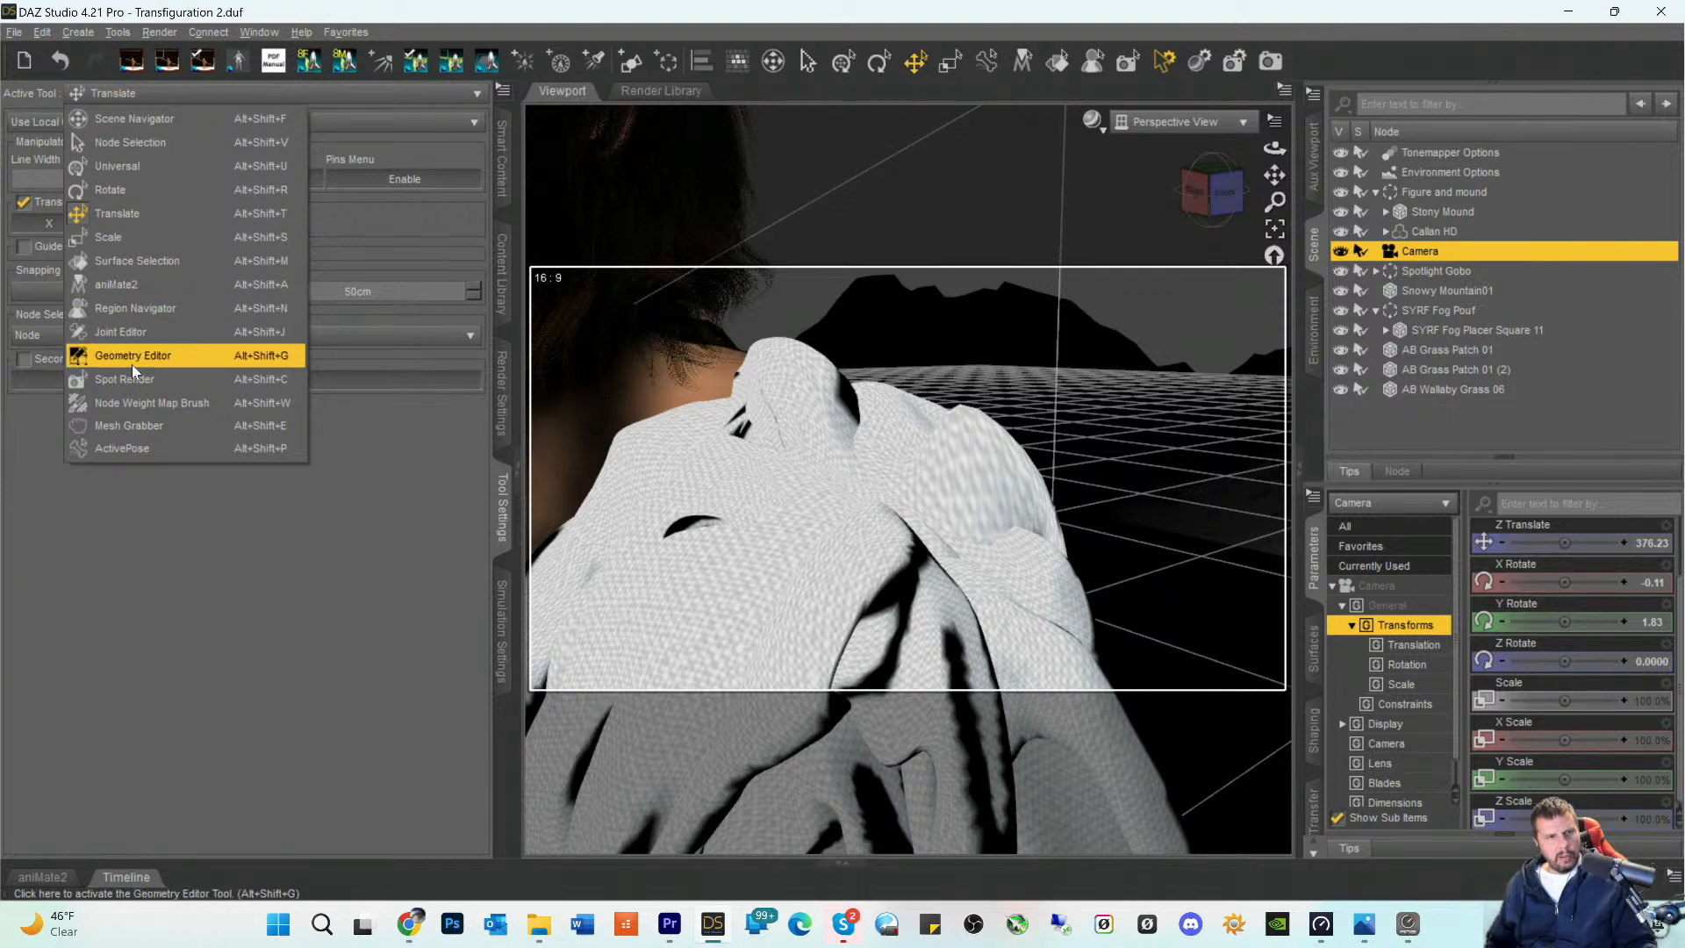
click(128, 427)
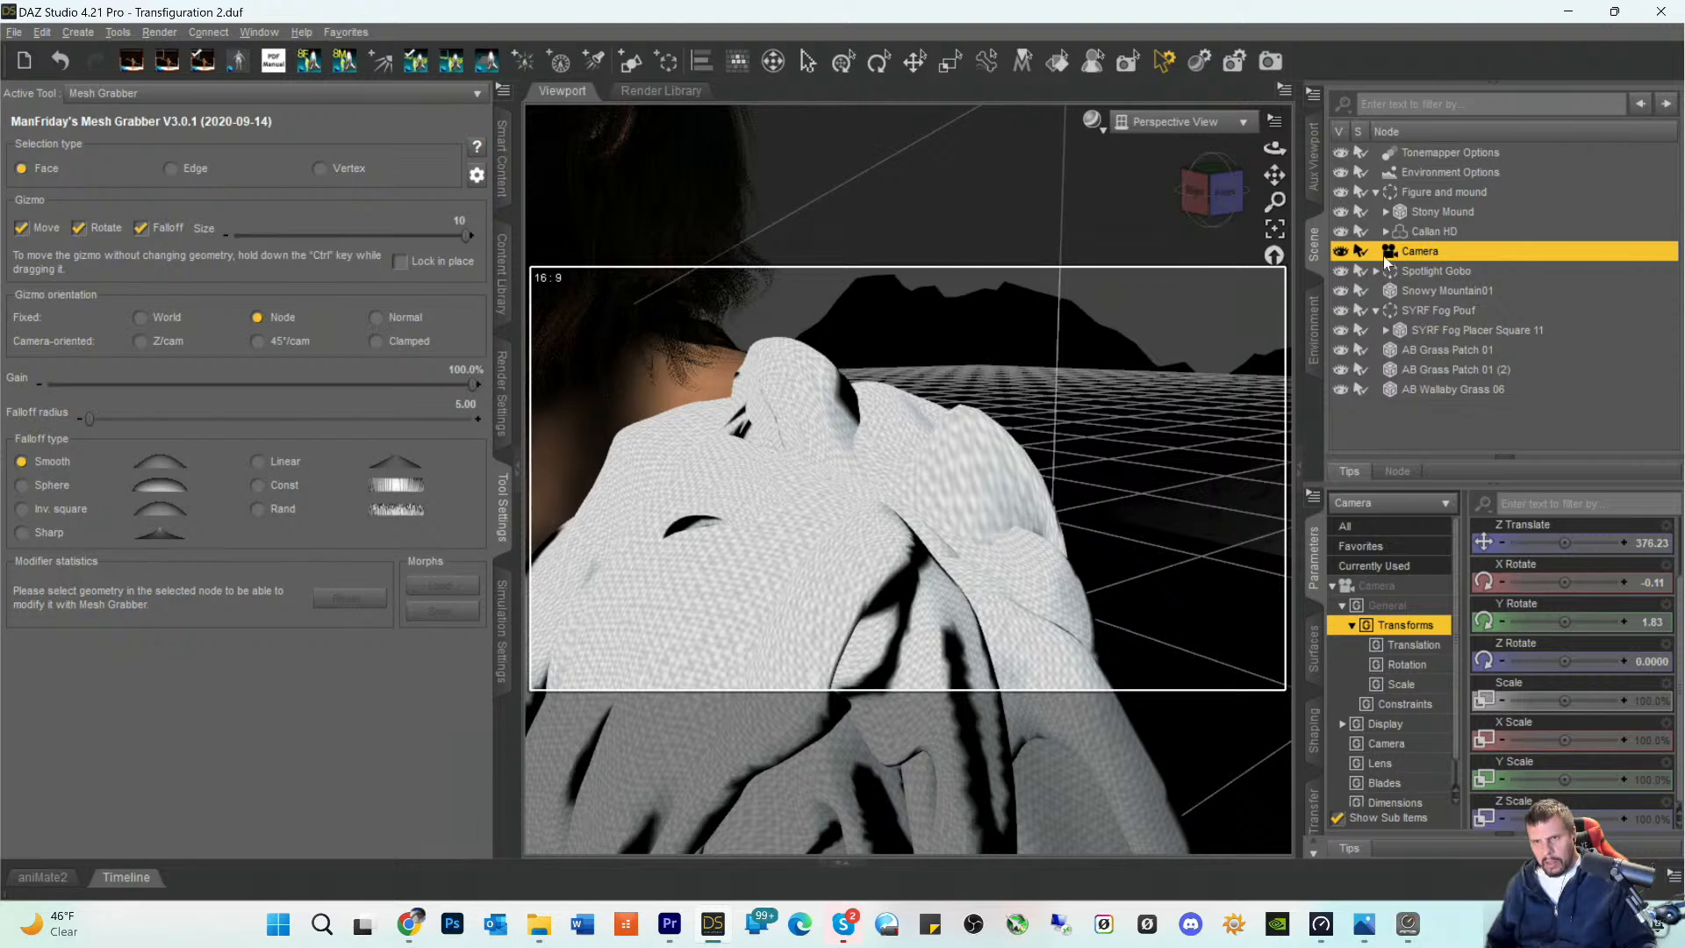
click(1385, 232)
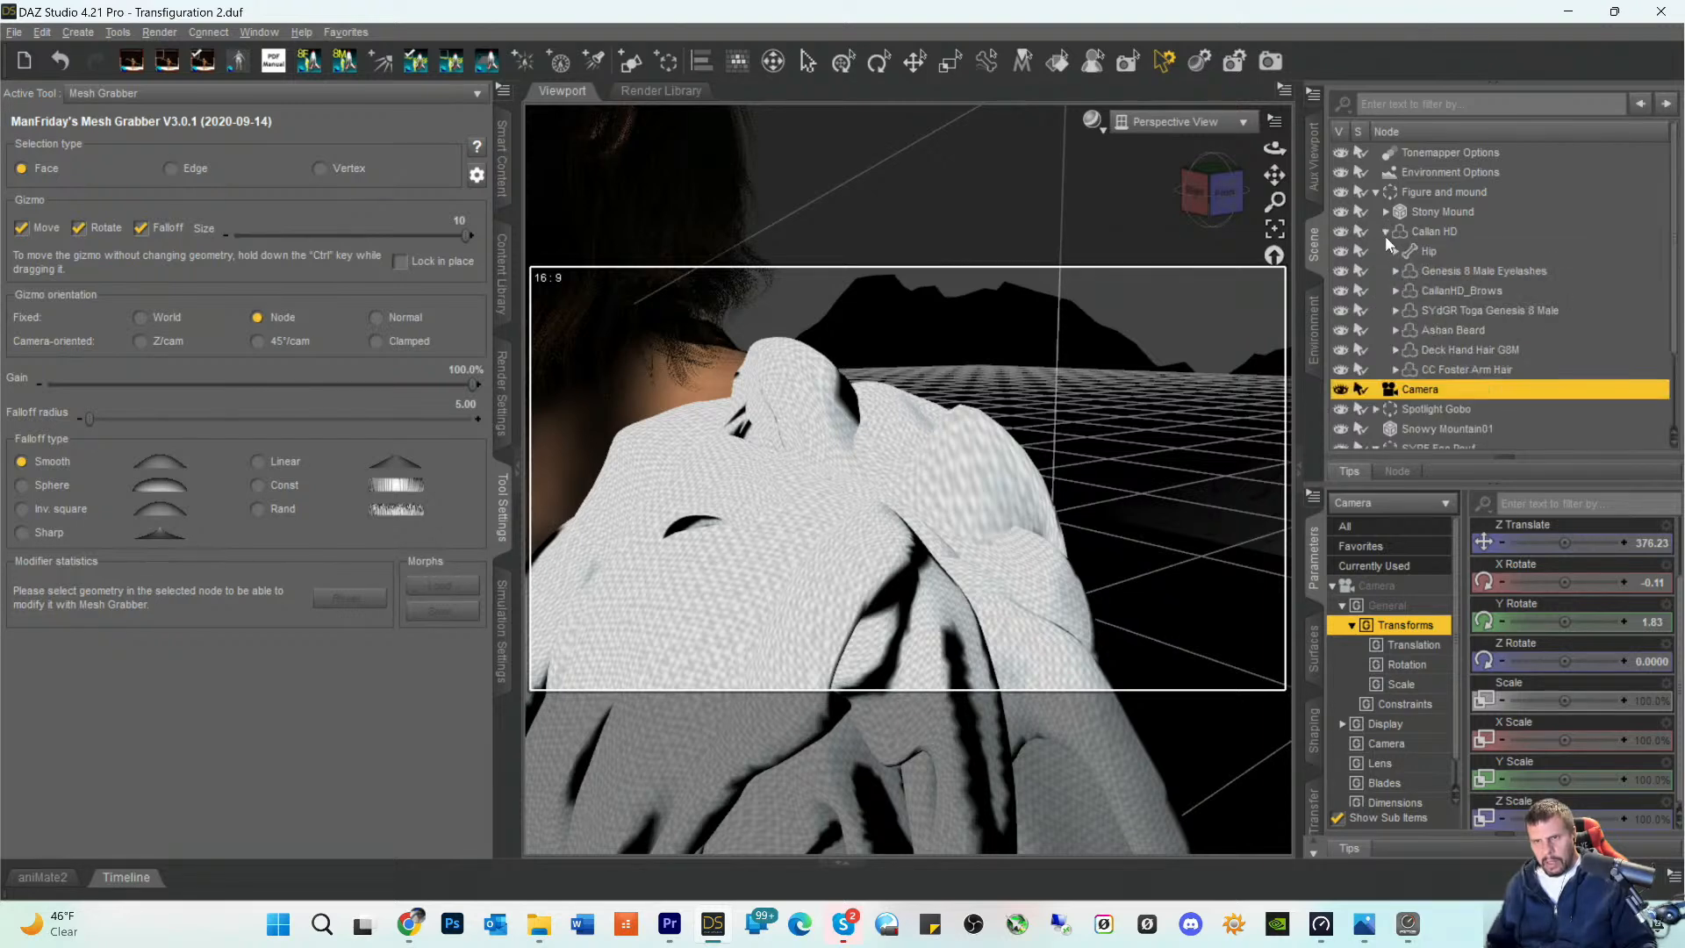
click(1424, 305)
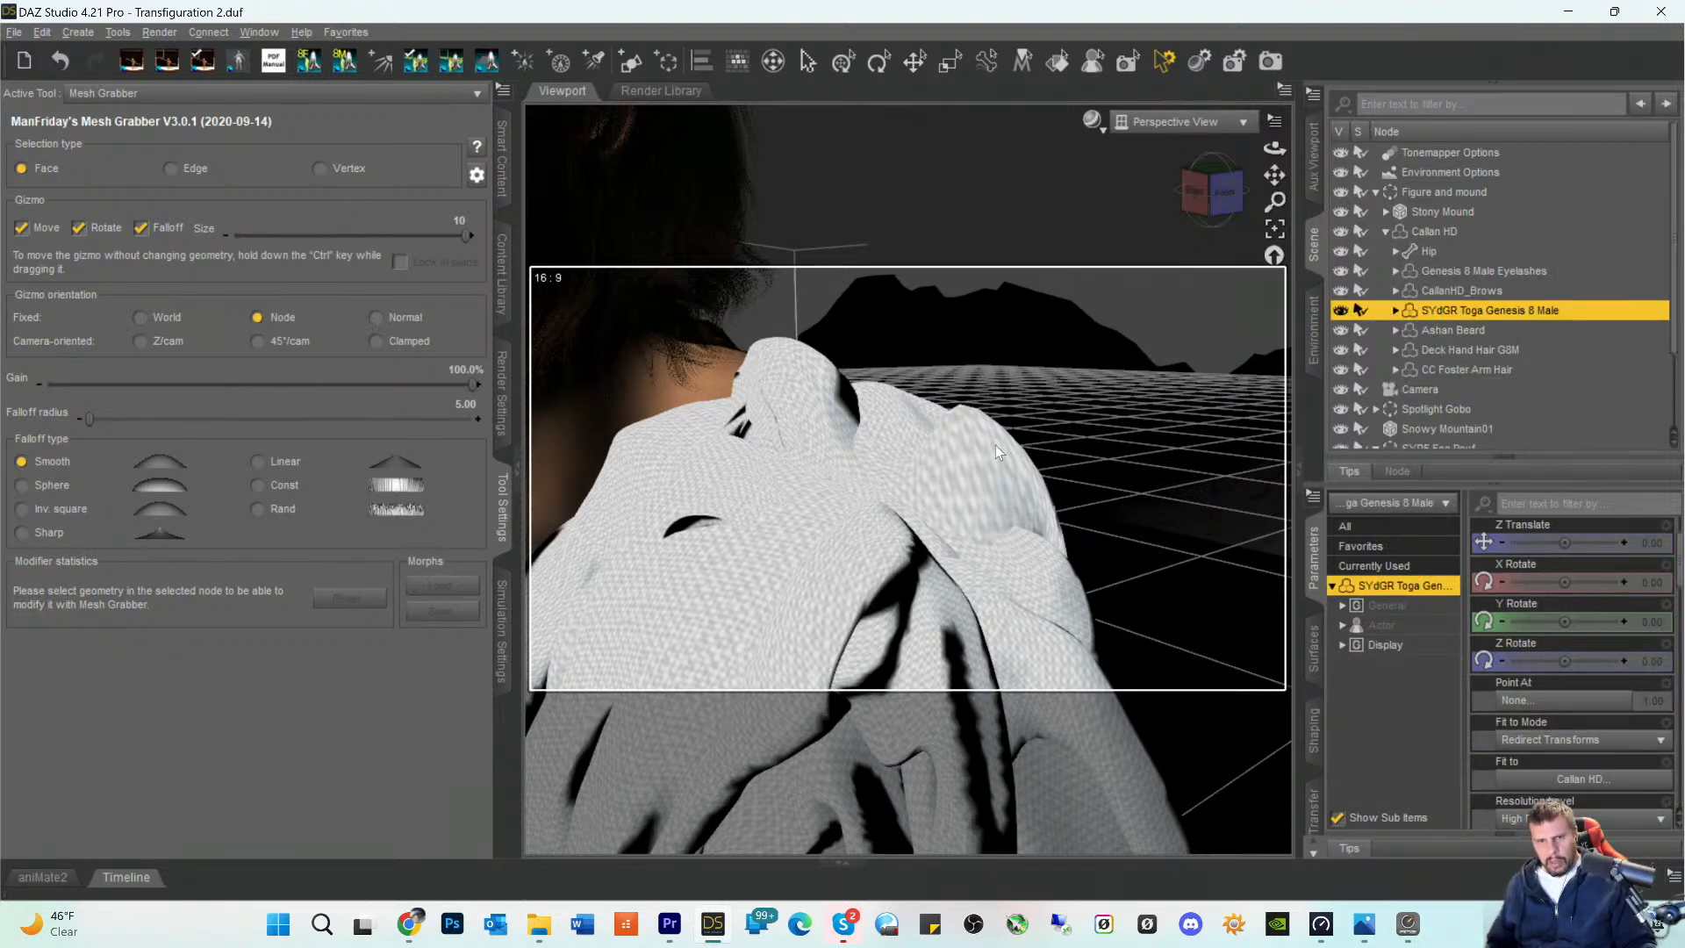
- Select a mesh face on the toga's stretched outer fold at the rear shoulder with Mesh Grabber
click(975, 467)
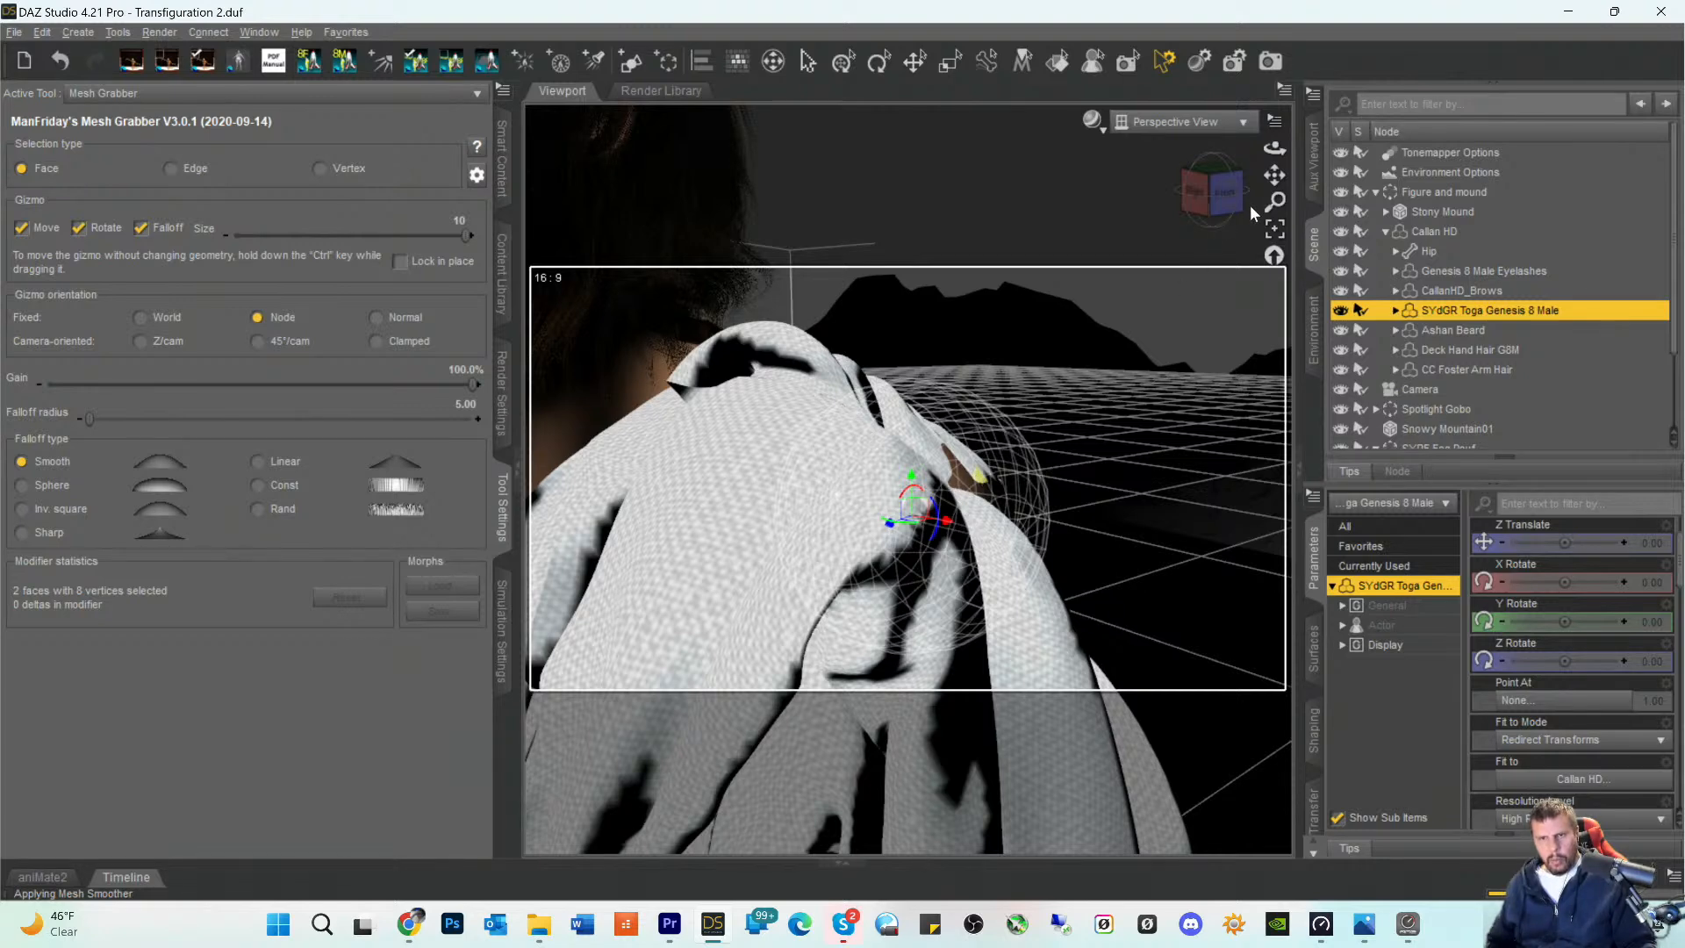
drag(1274, 174, 1275, 230)
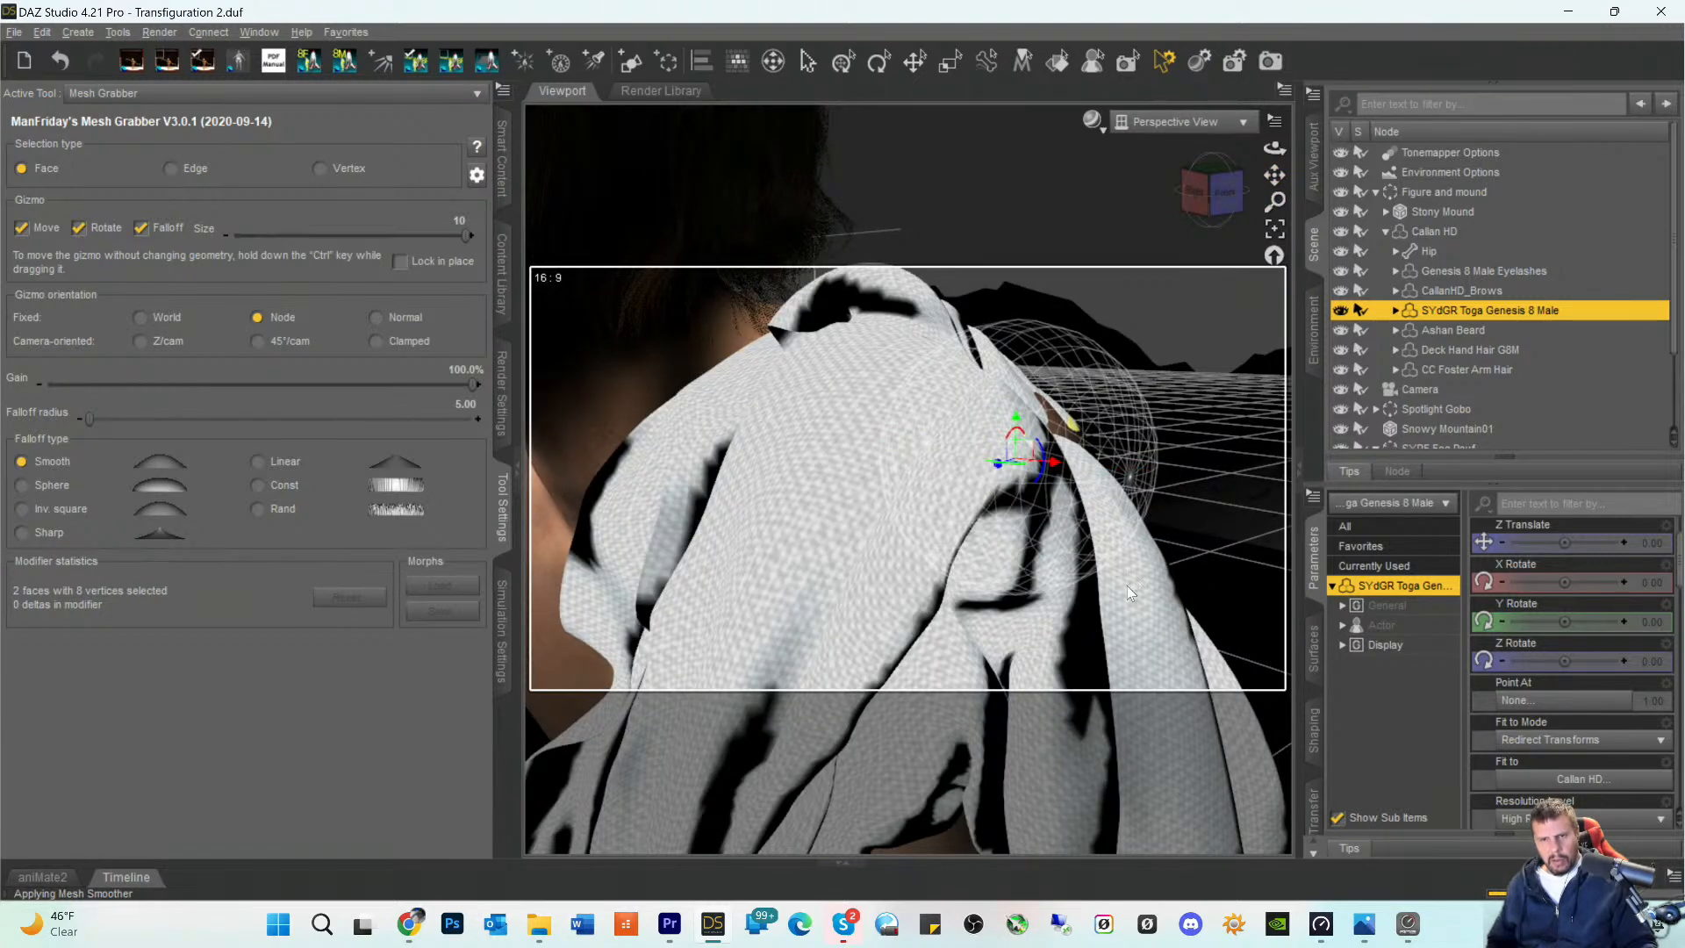
click(1129, 578)
click(942, 449)
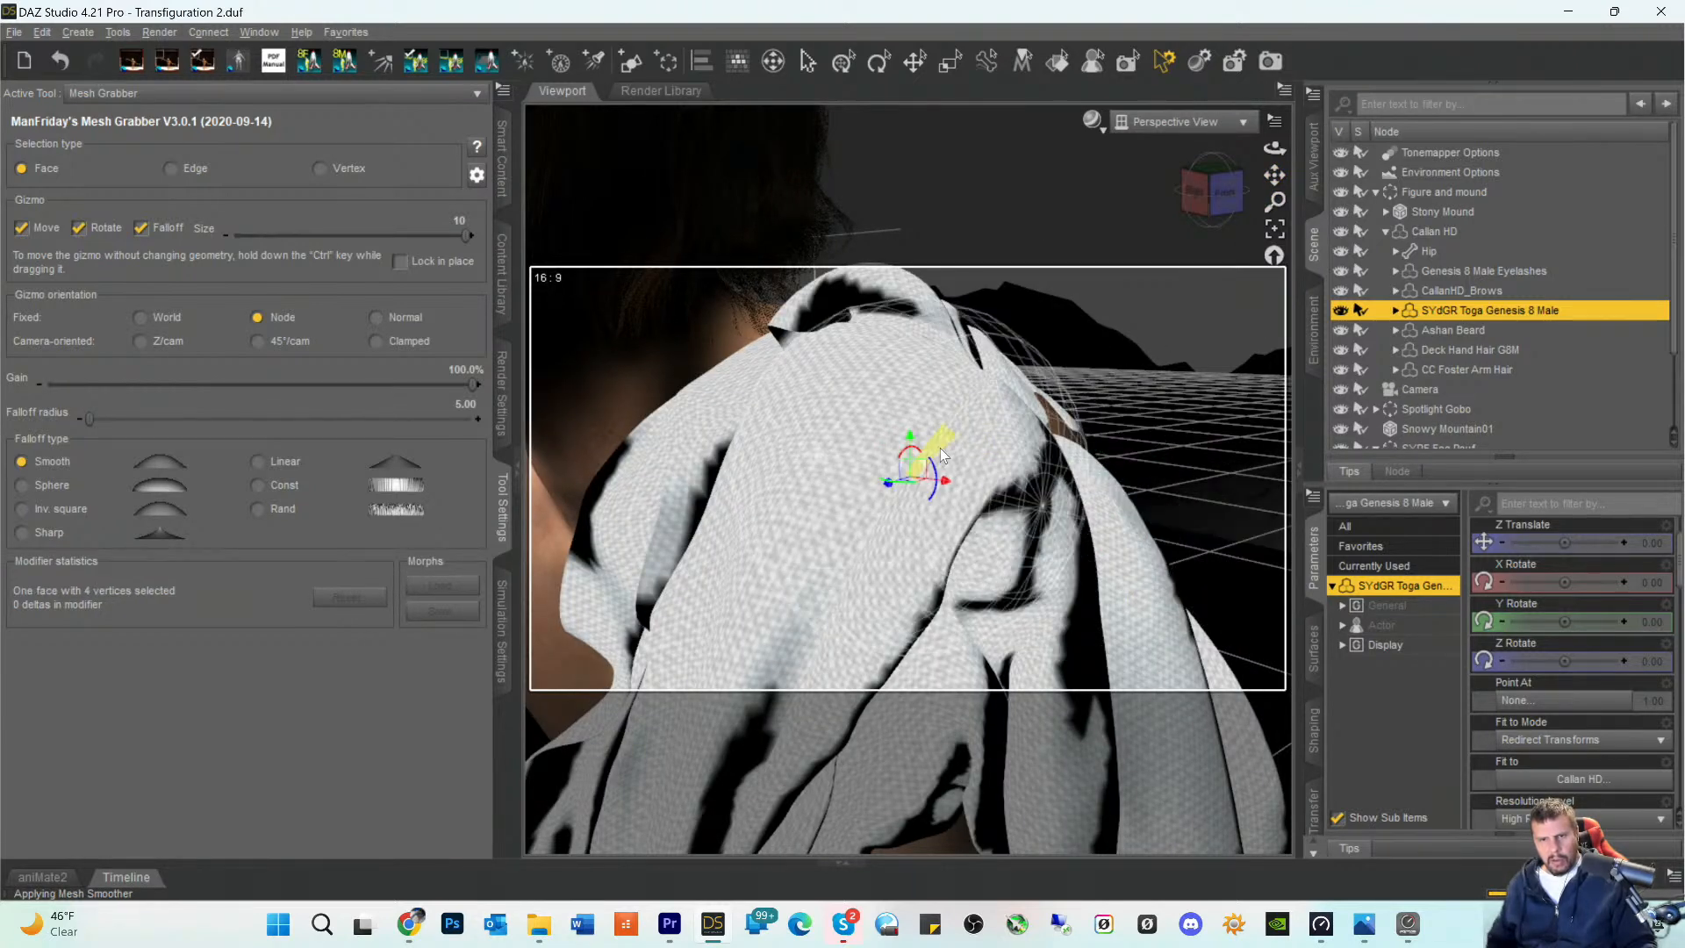
click(1016, 444)
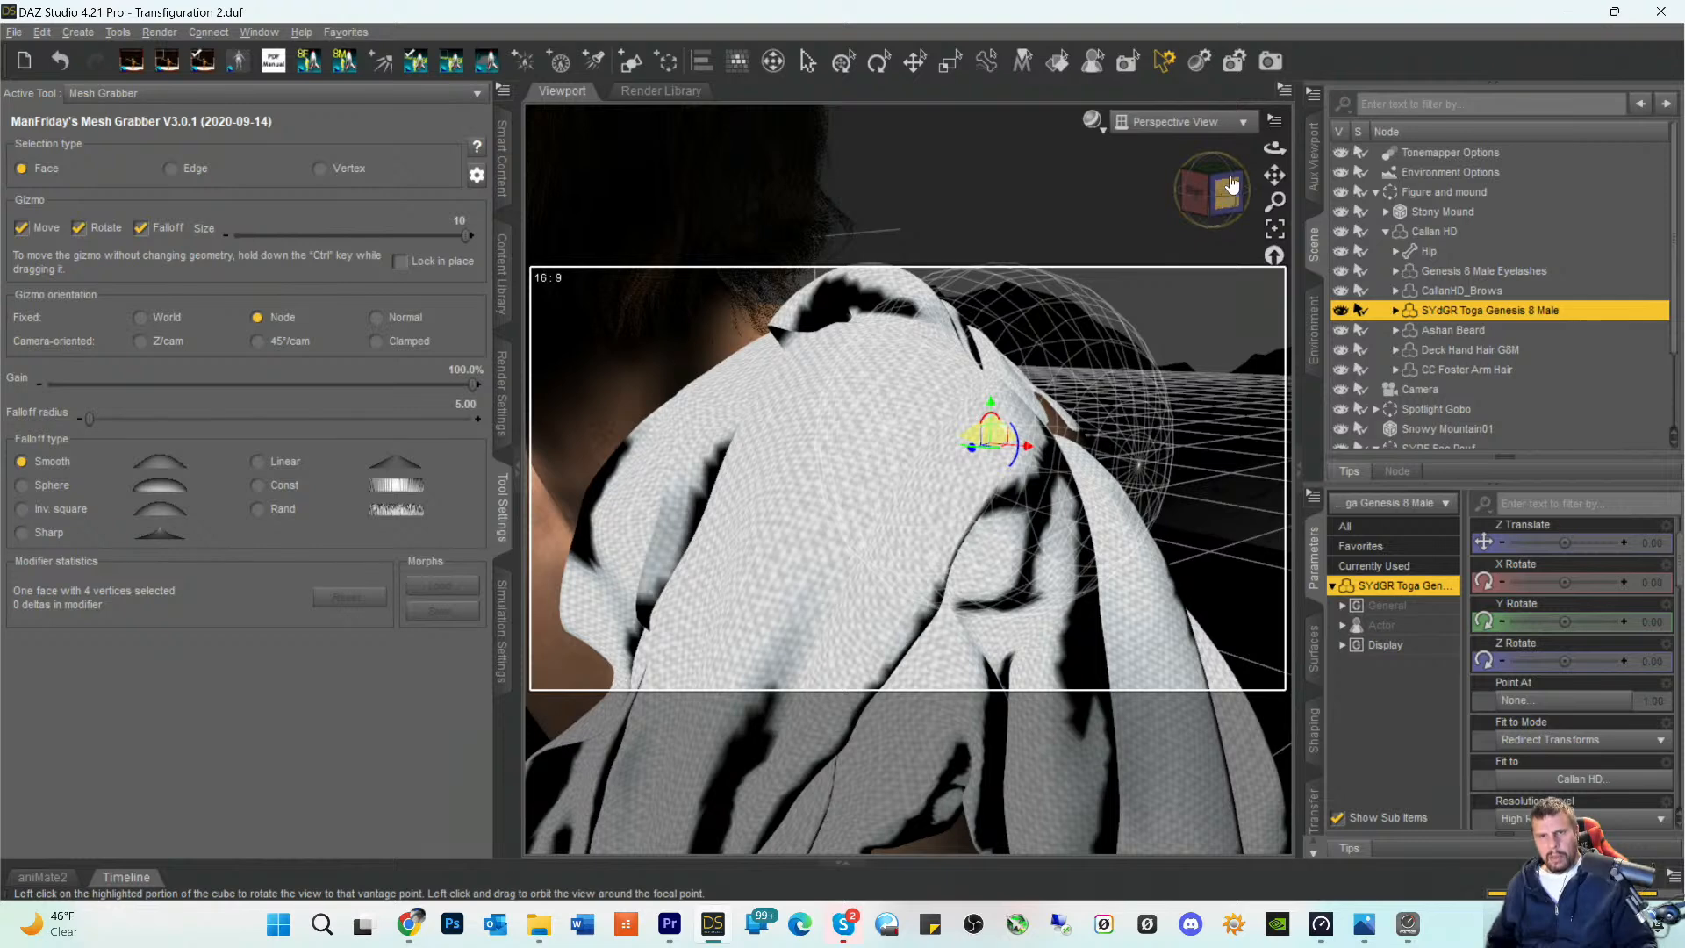
drag(1270, 173, 1203, 145)
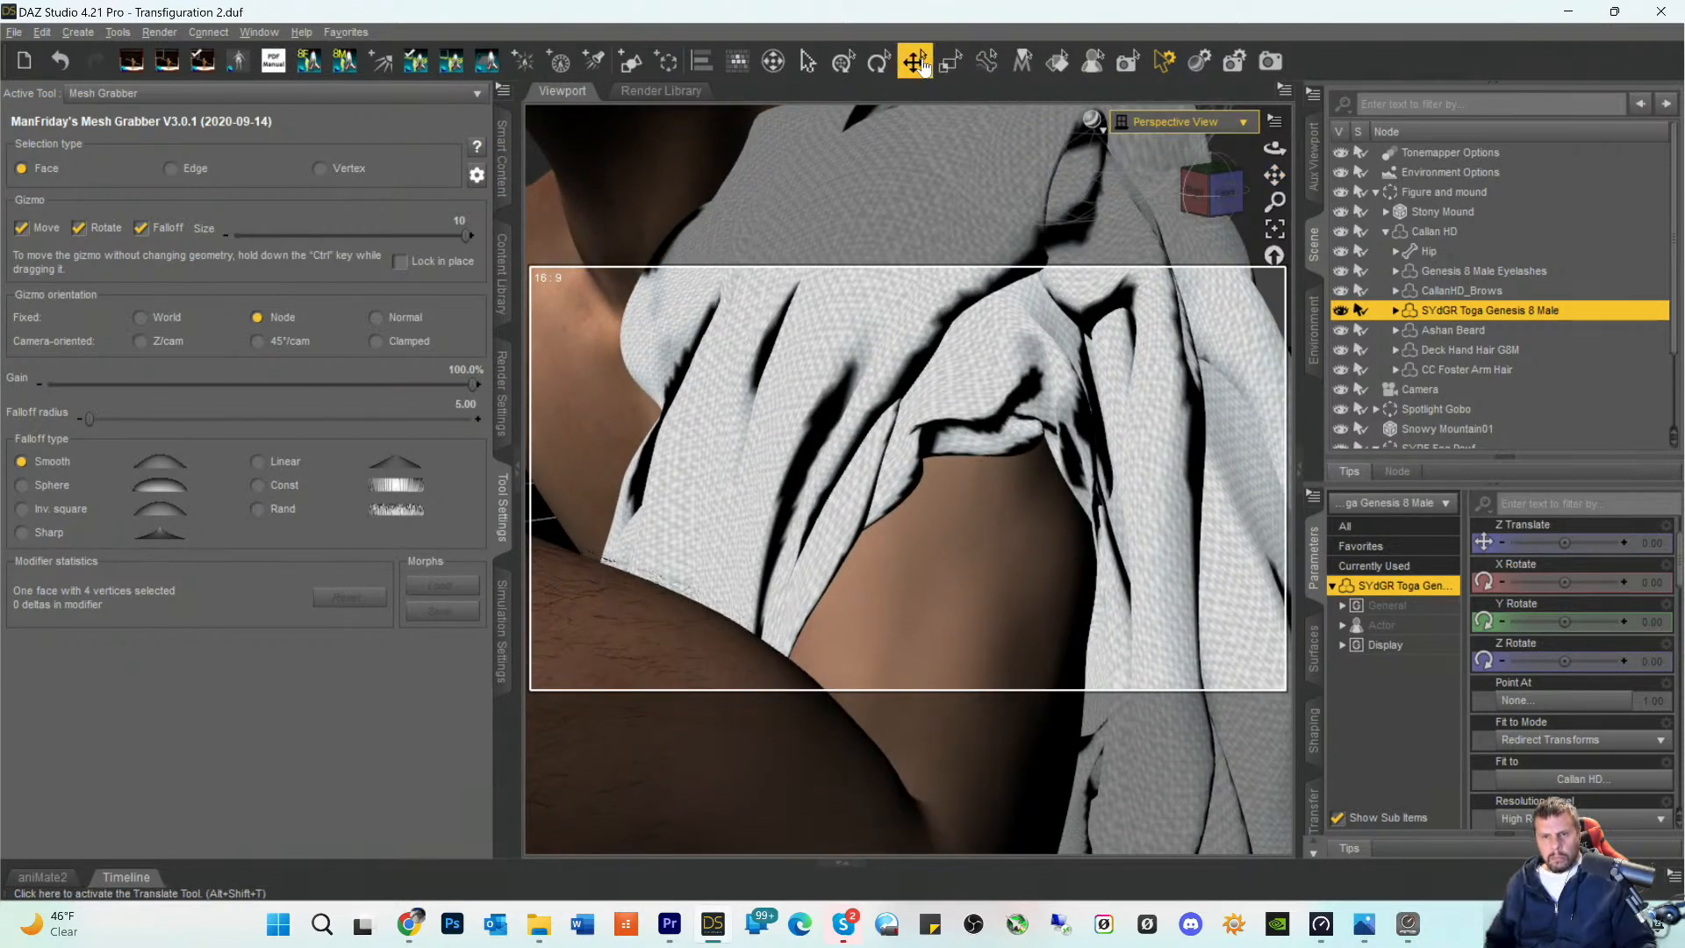
drag(1271, 174, 1250, 286)
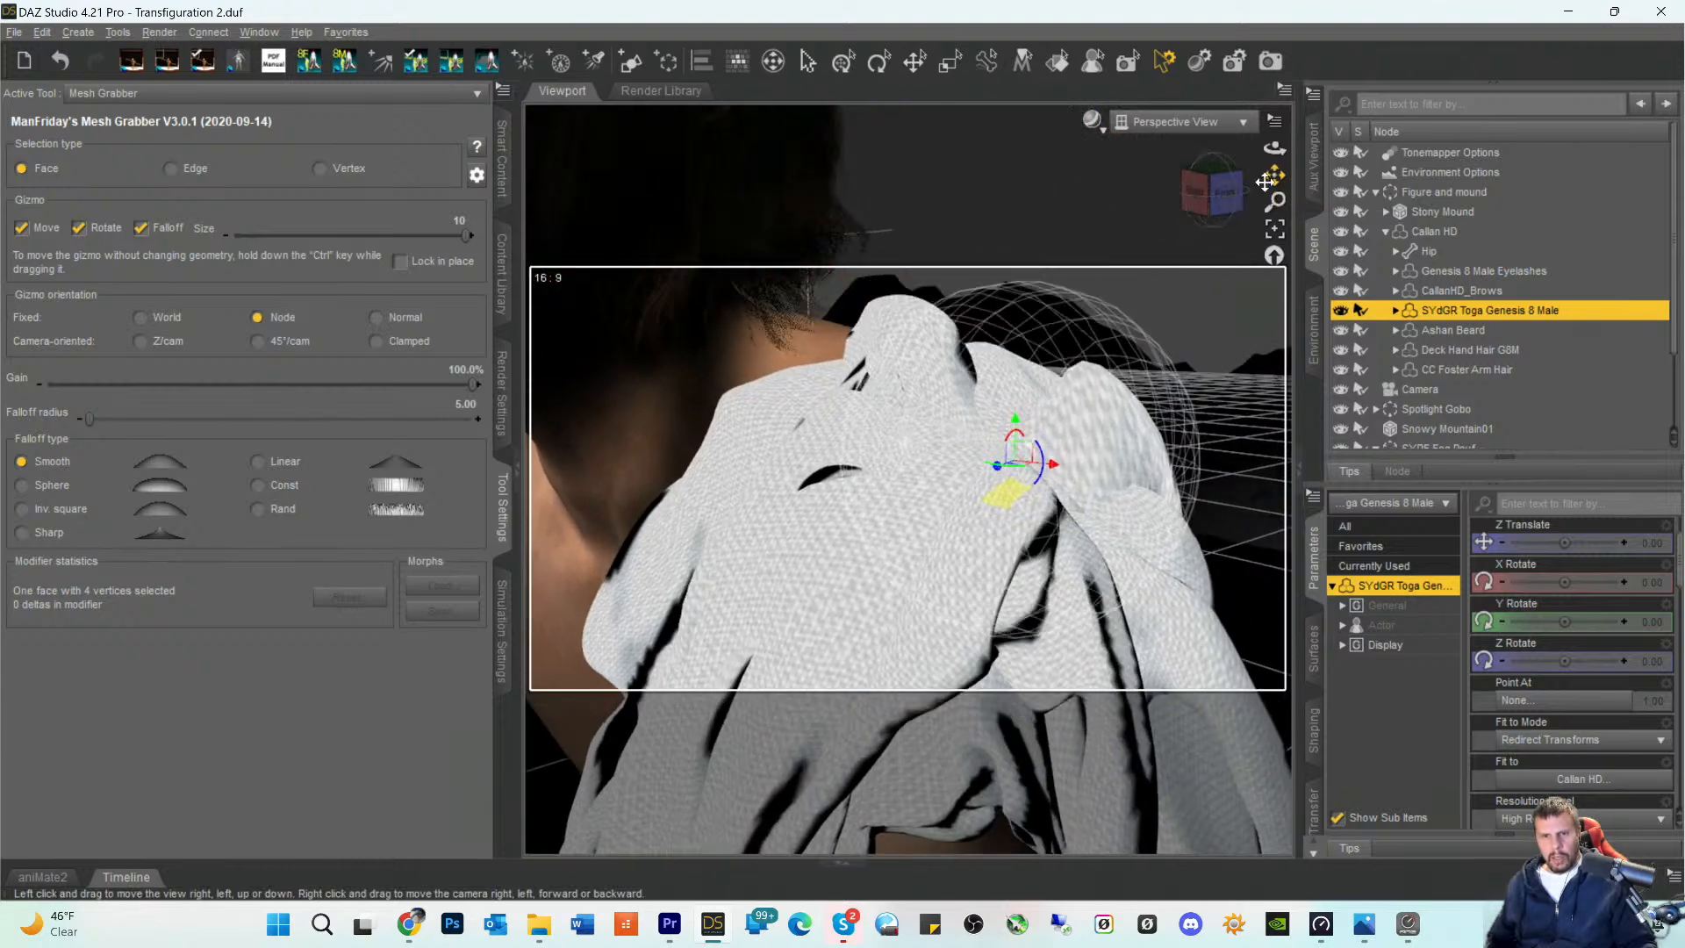
click(1099, 427)
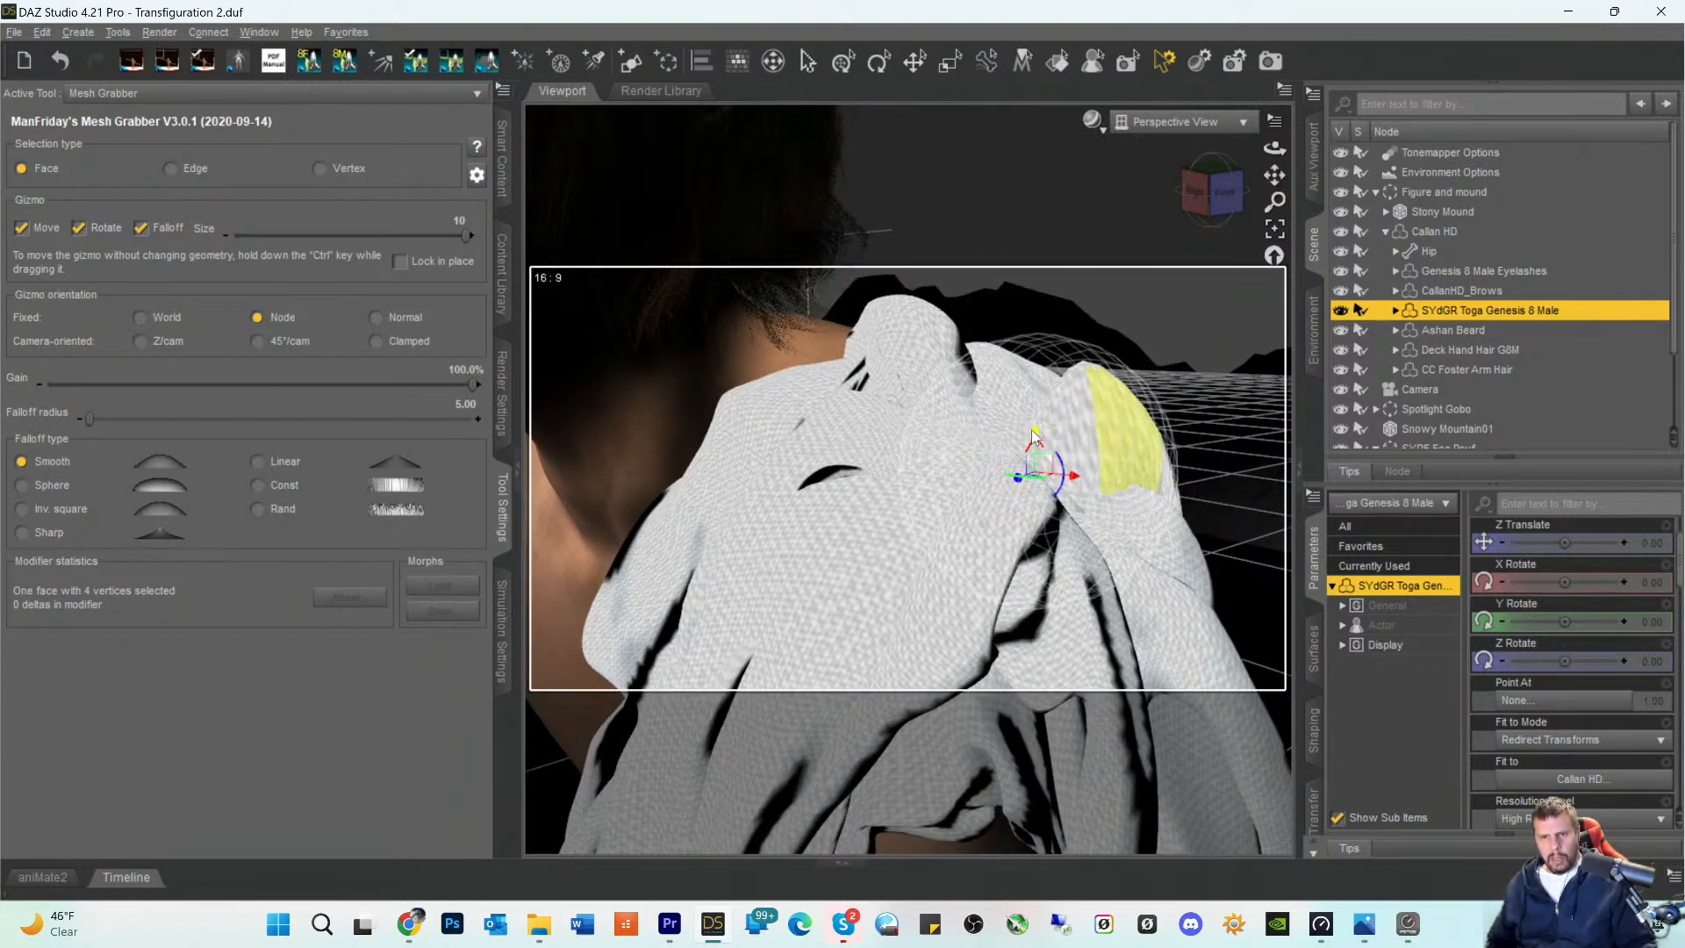
- Reshape the toga's stretched outer fold at the rear shoulder and push down the raised fold on top with Mesh Grabber
drag(1036, 436, 1089, 378)
click(1062, 445)
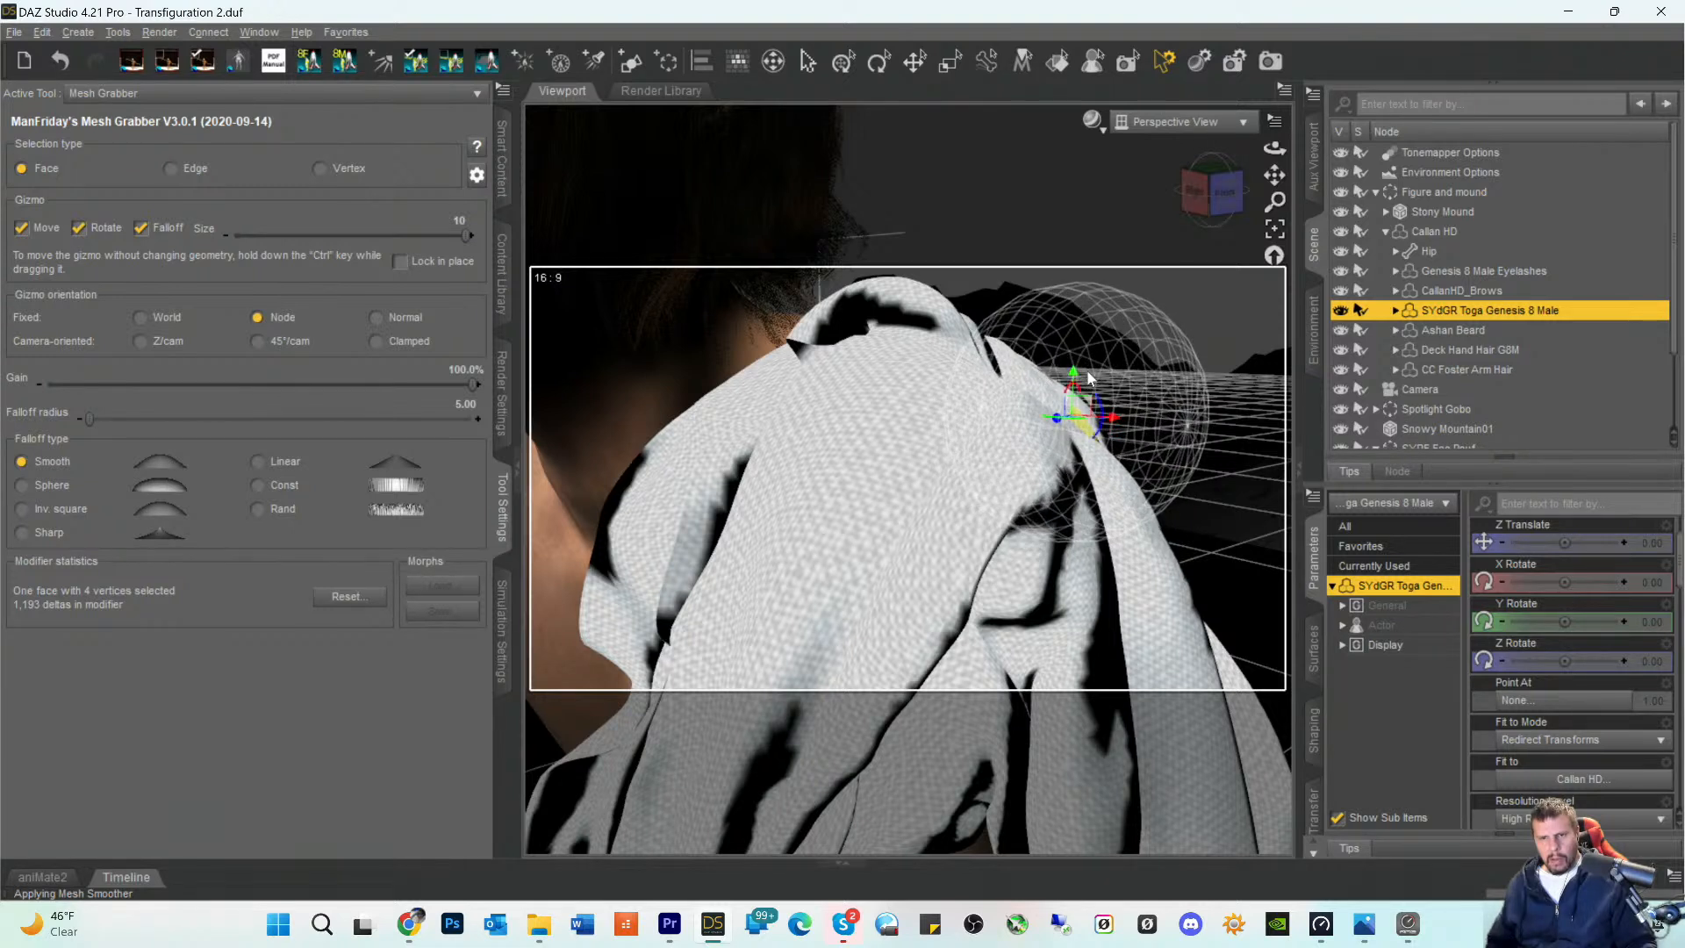
click(1110, 535)
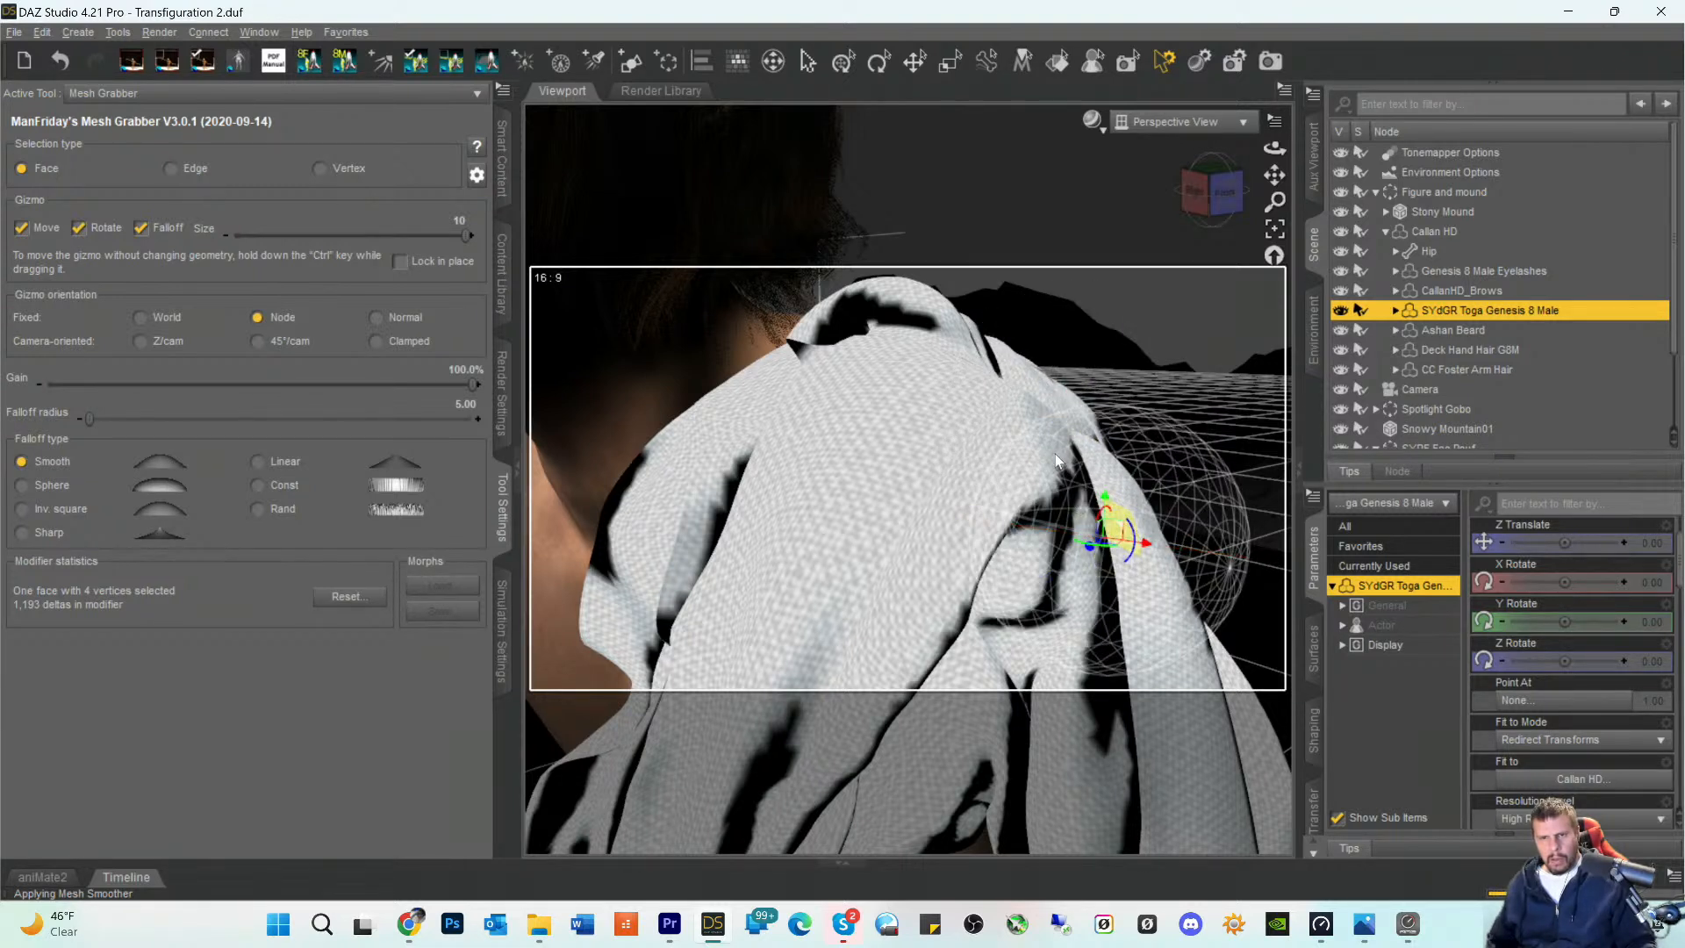
click(1014, 479)
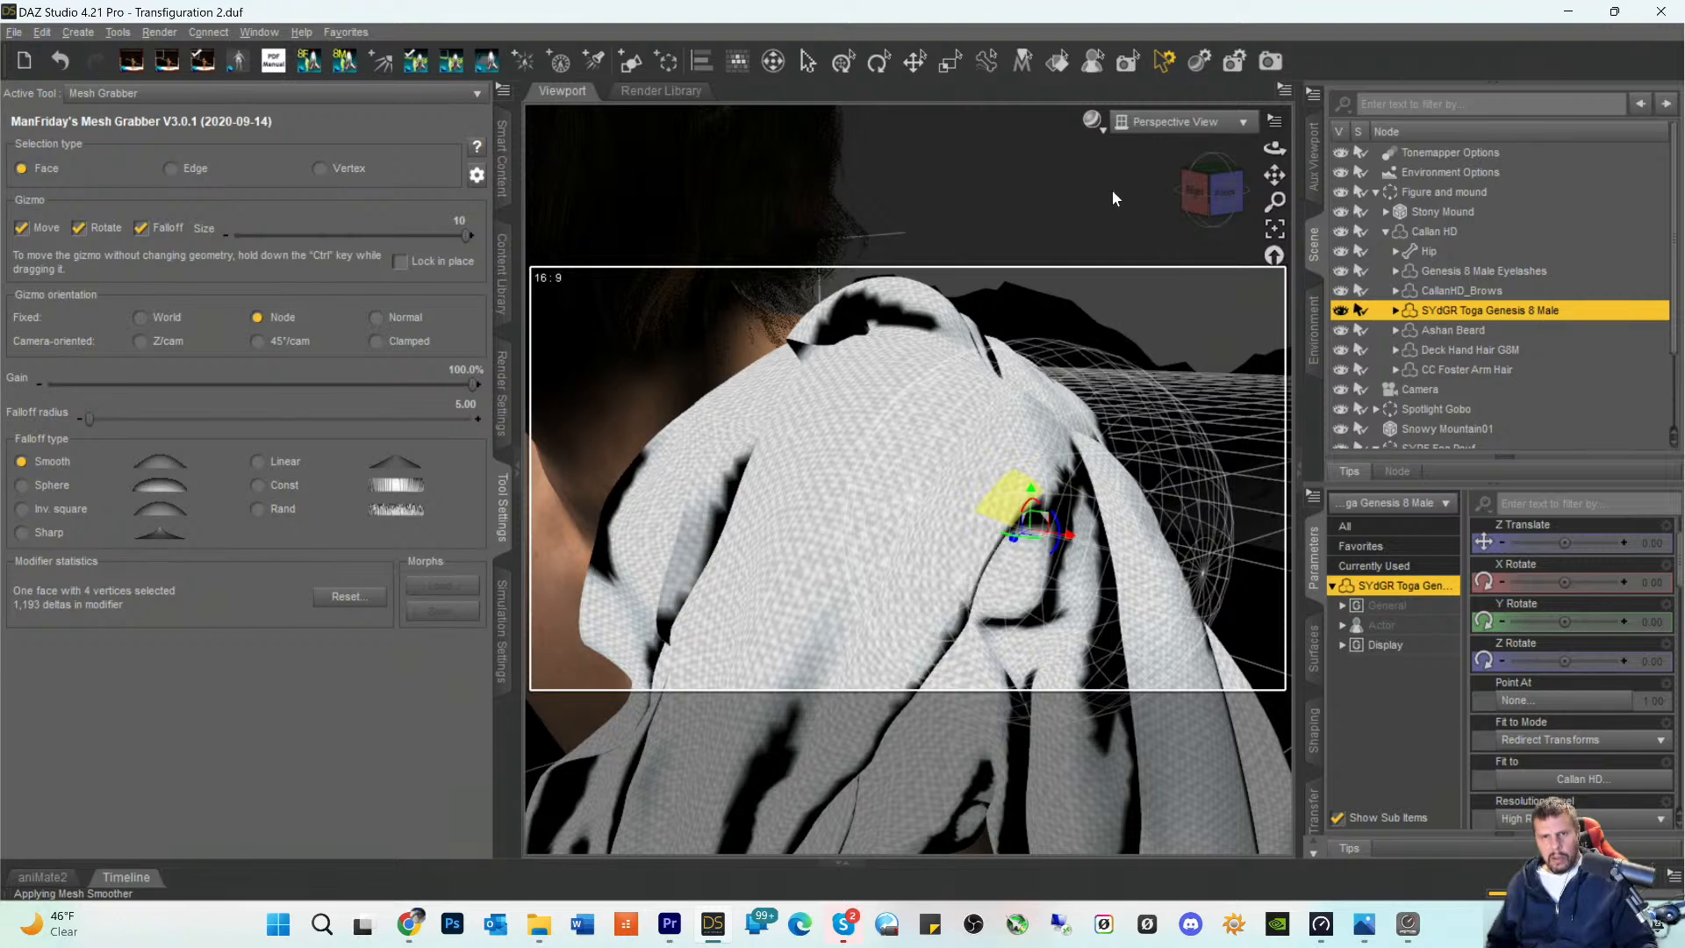
click(919, 310)
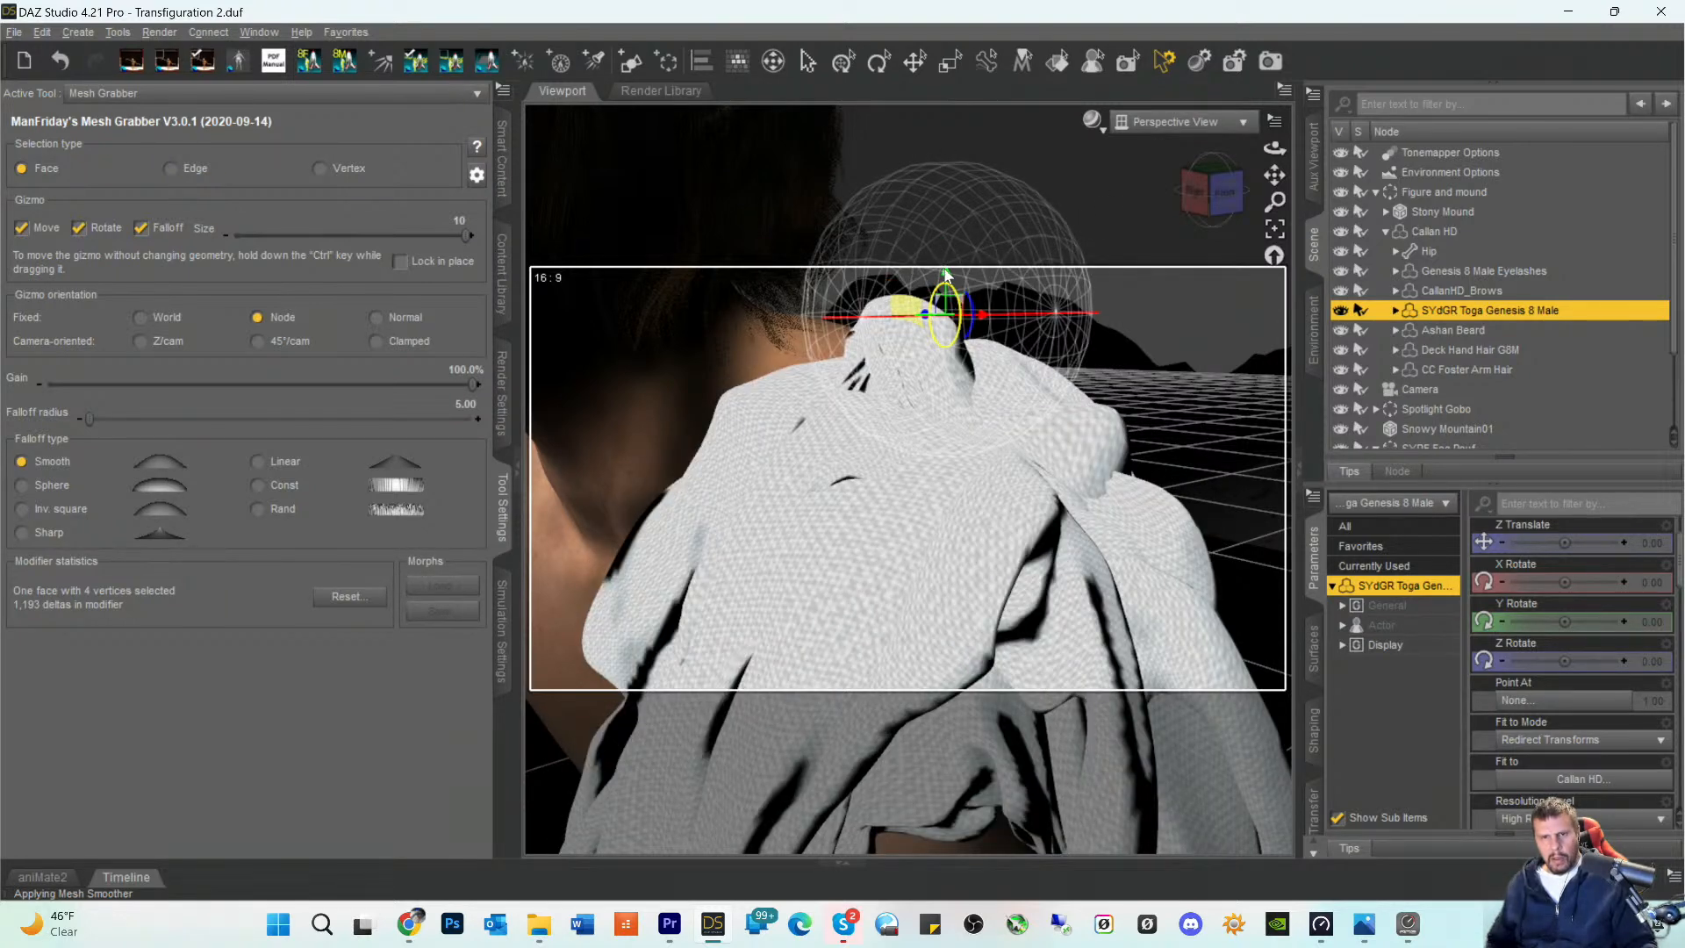
drag(948, 281, 939, 357)
- Activate the Translate tool in place of Mesh Grabber and switch the viewport to the Camera view
click(1173, 123)
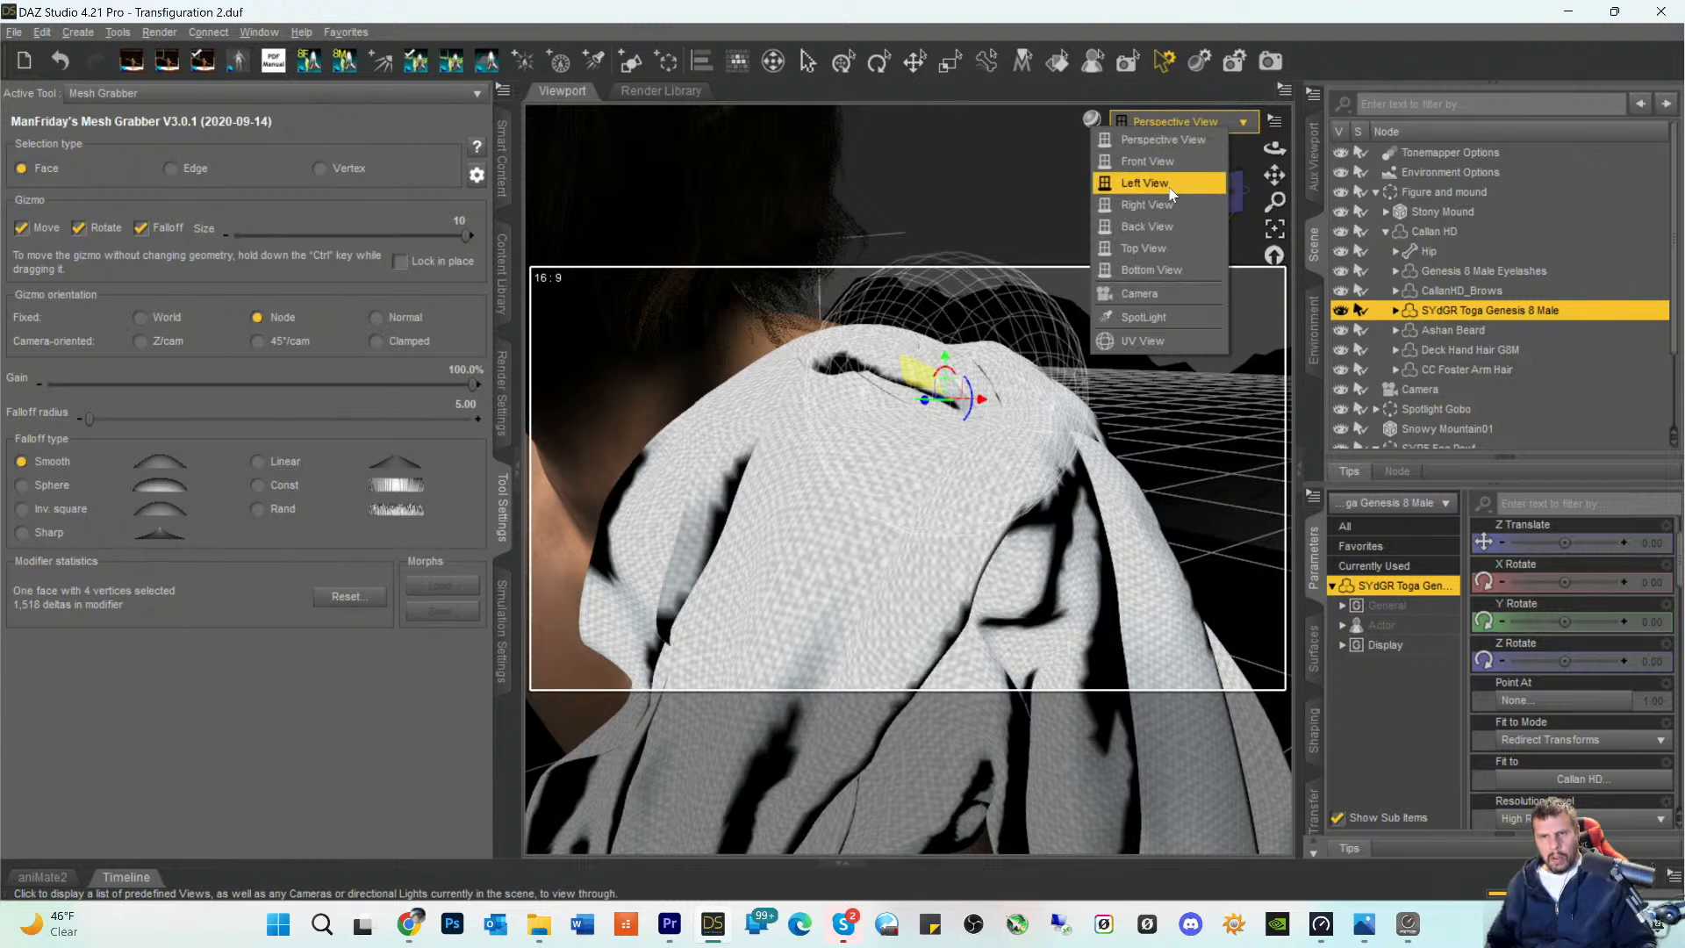
click(916, 62)
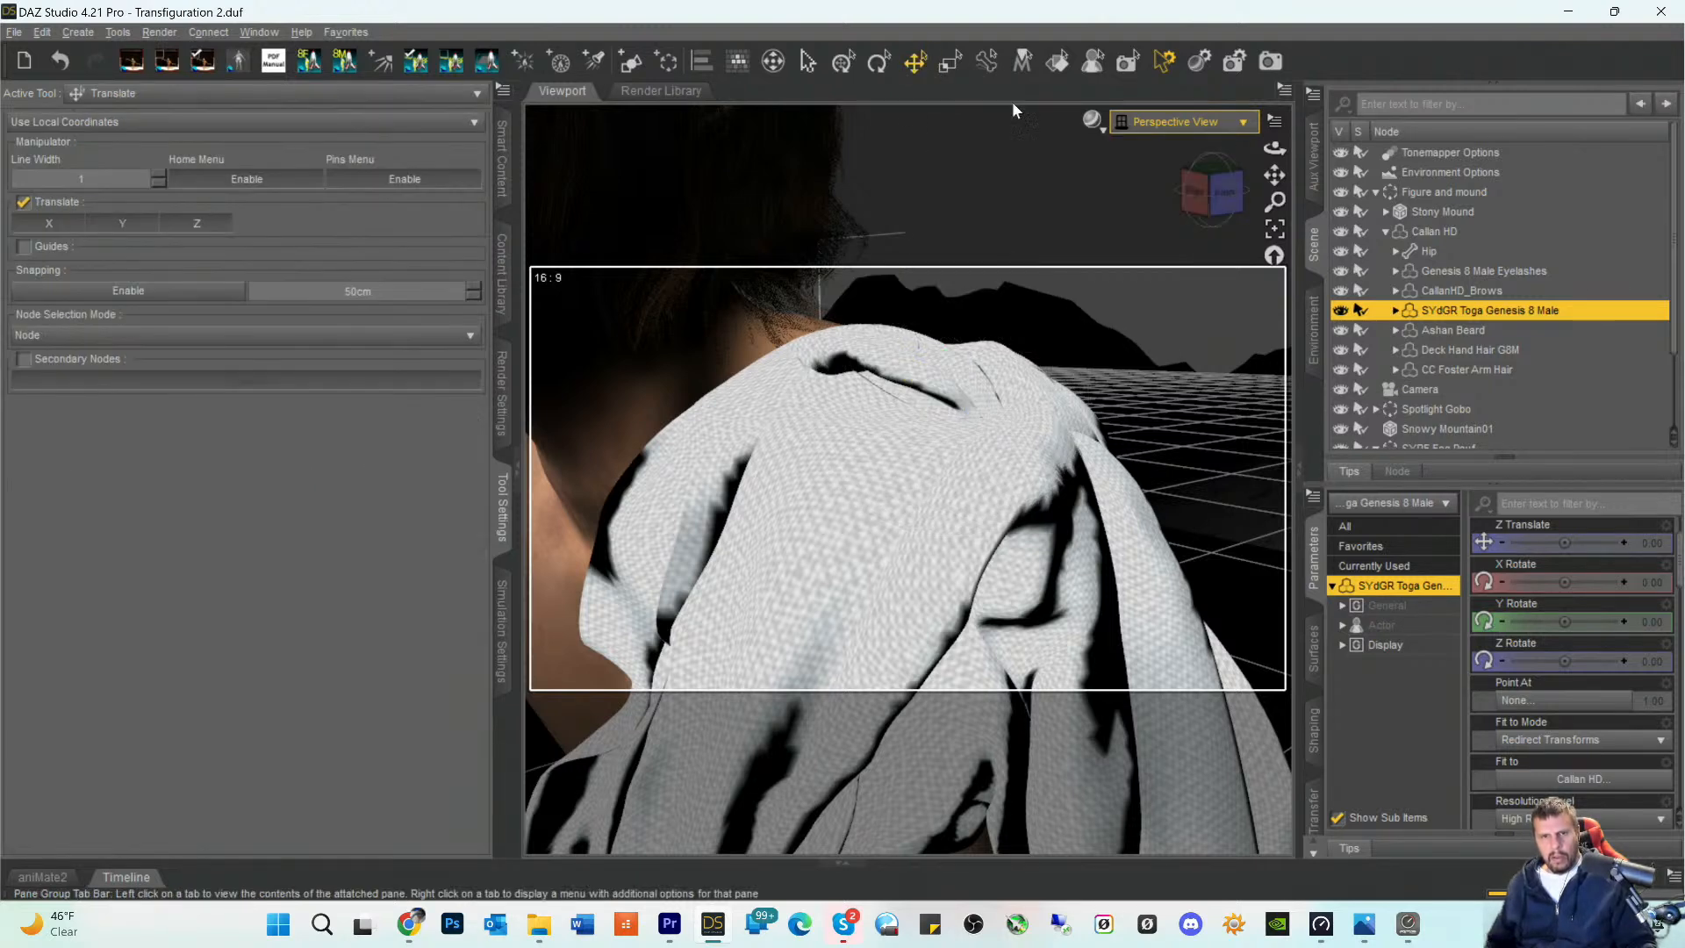
click(1176, 122)
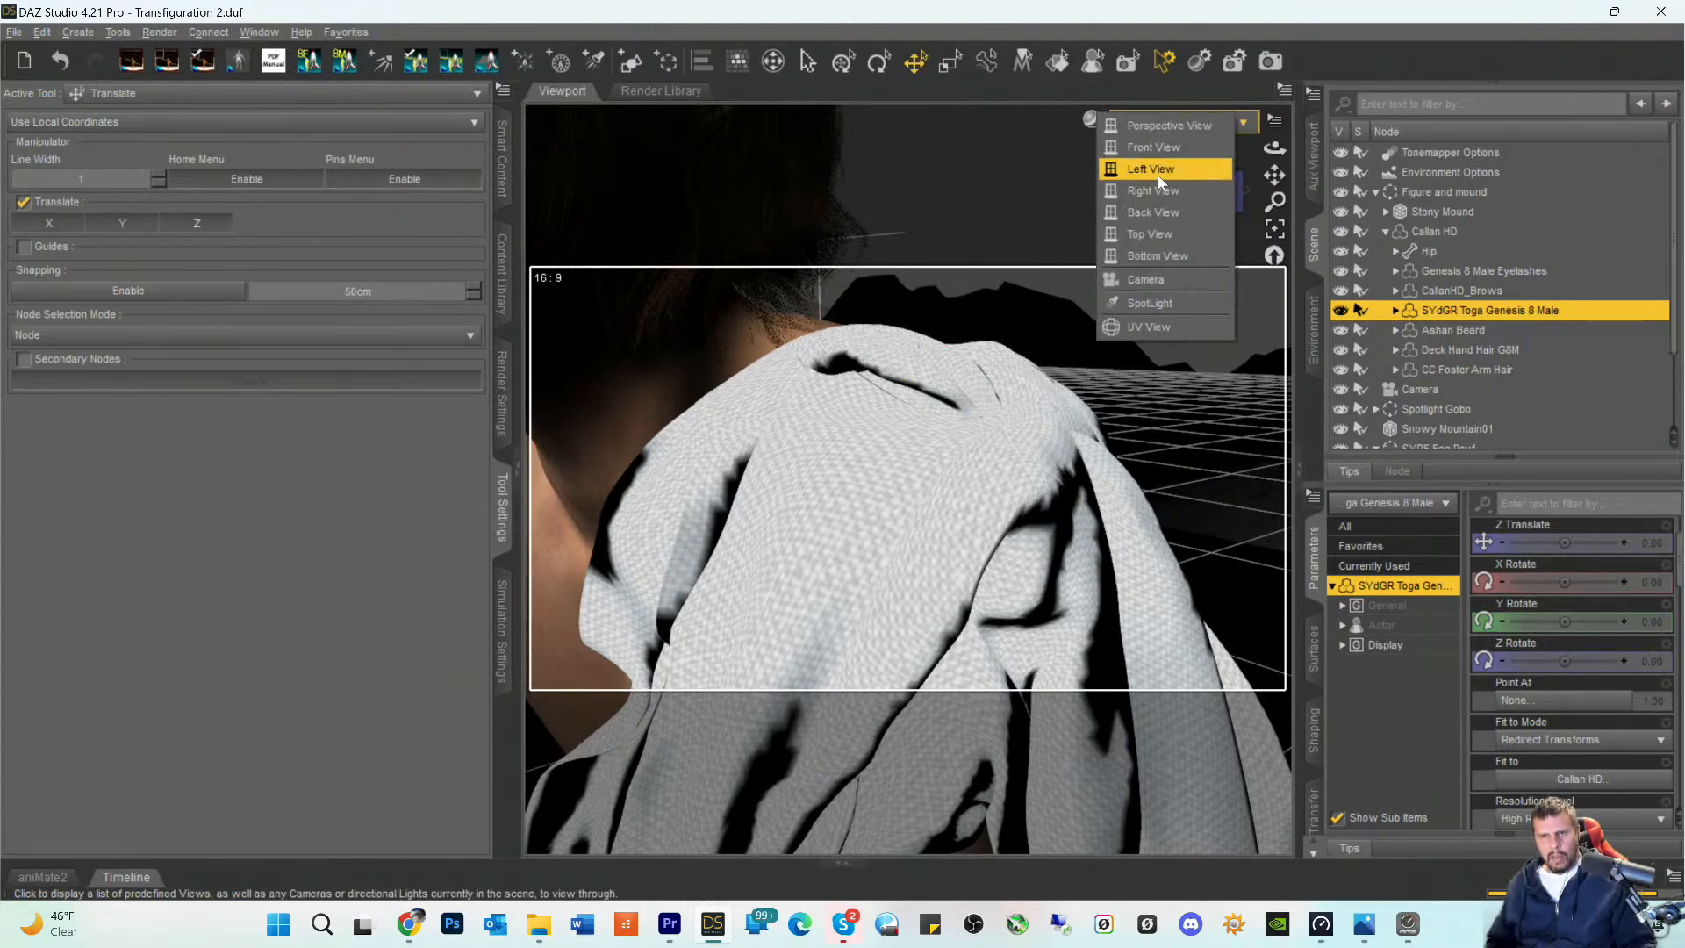
click(1150, 280)
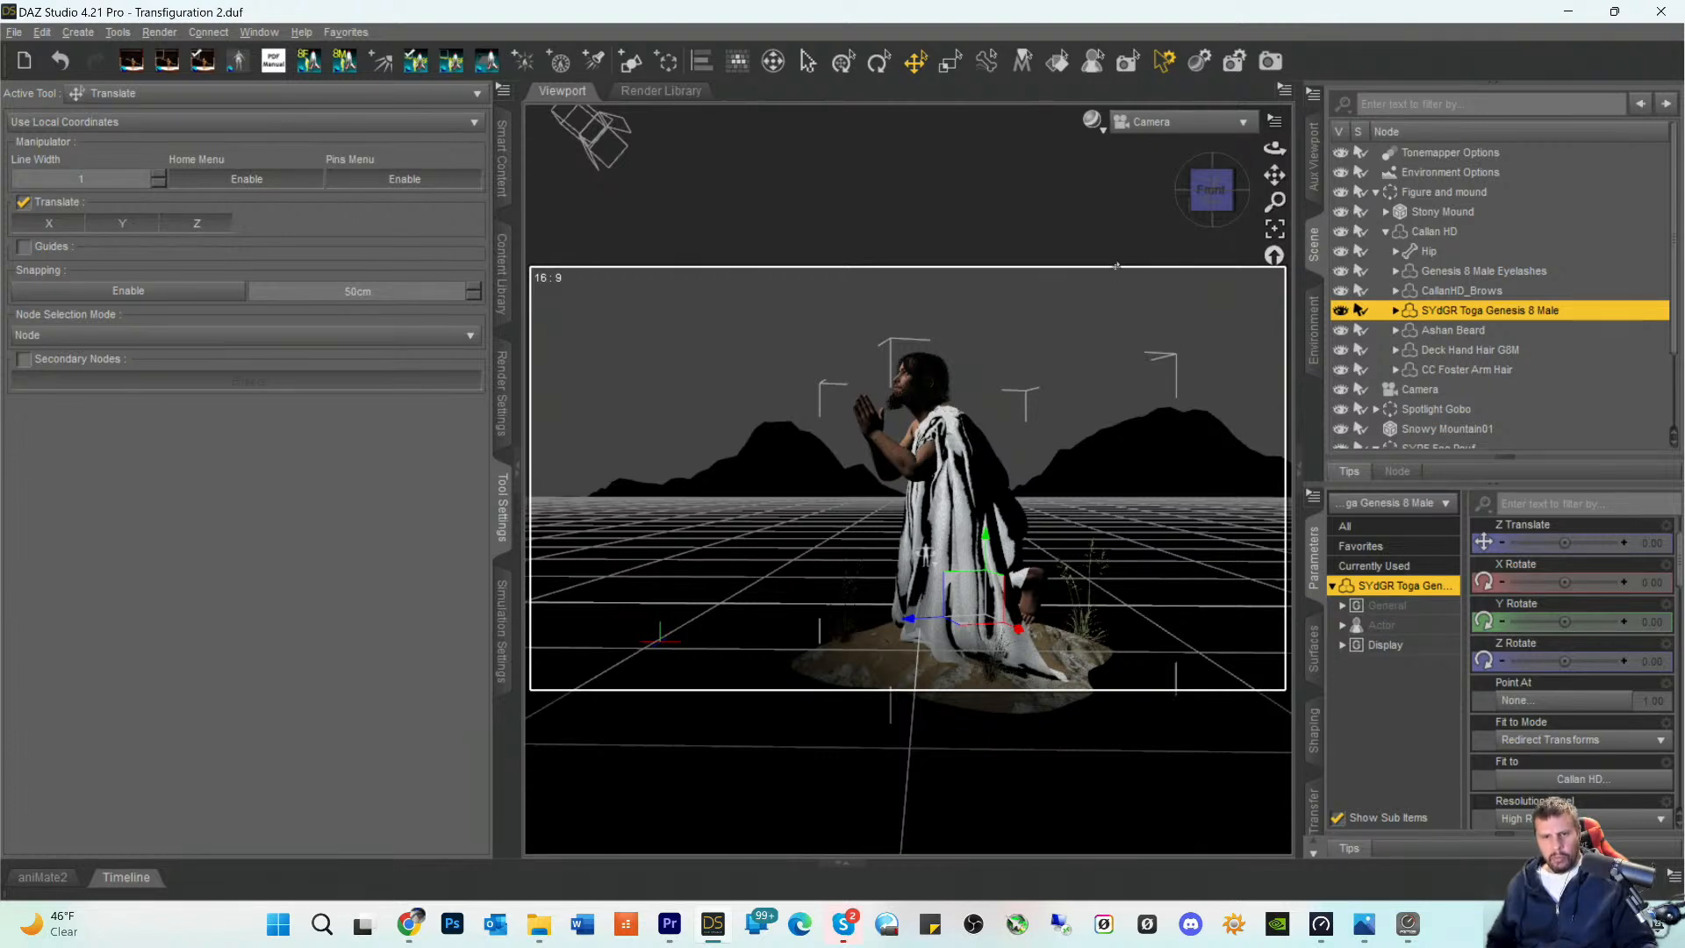
- Run a test render, examine the toga's reshaped shoulder folds, and cancel and close the render without saving
click(1271, 61)
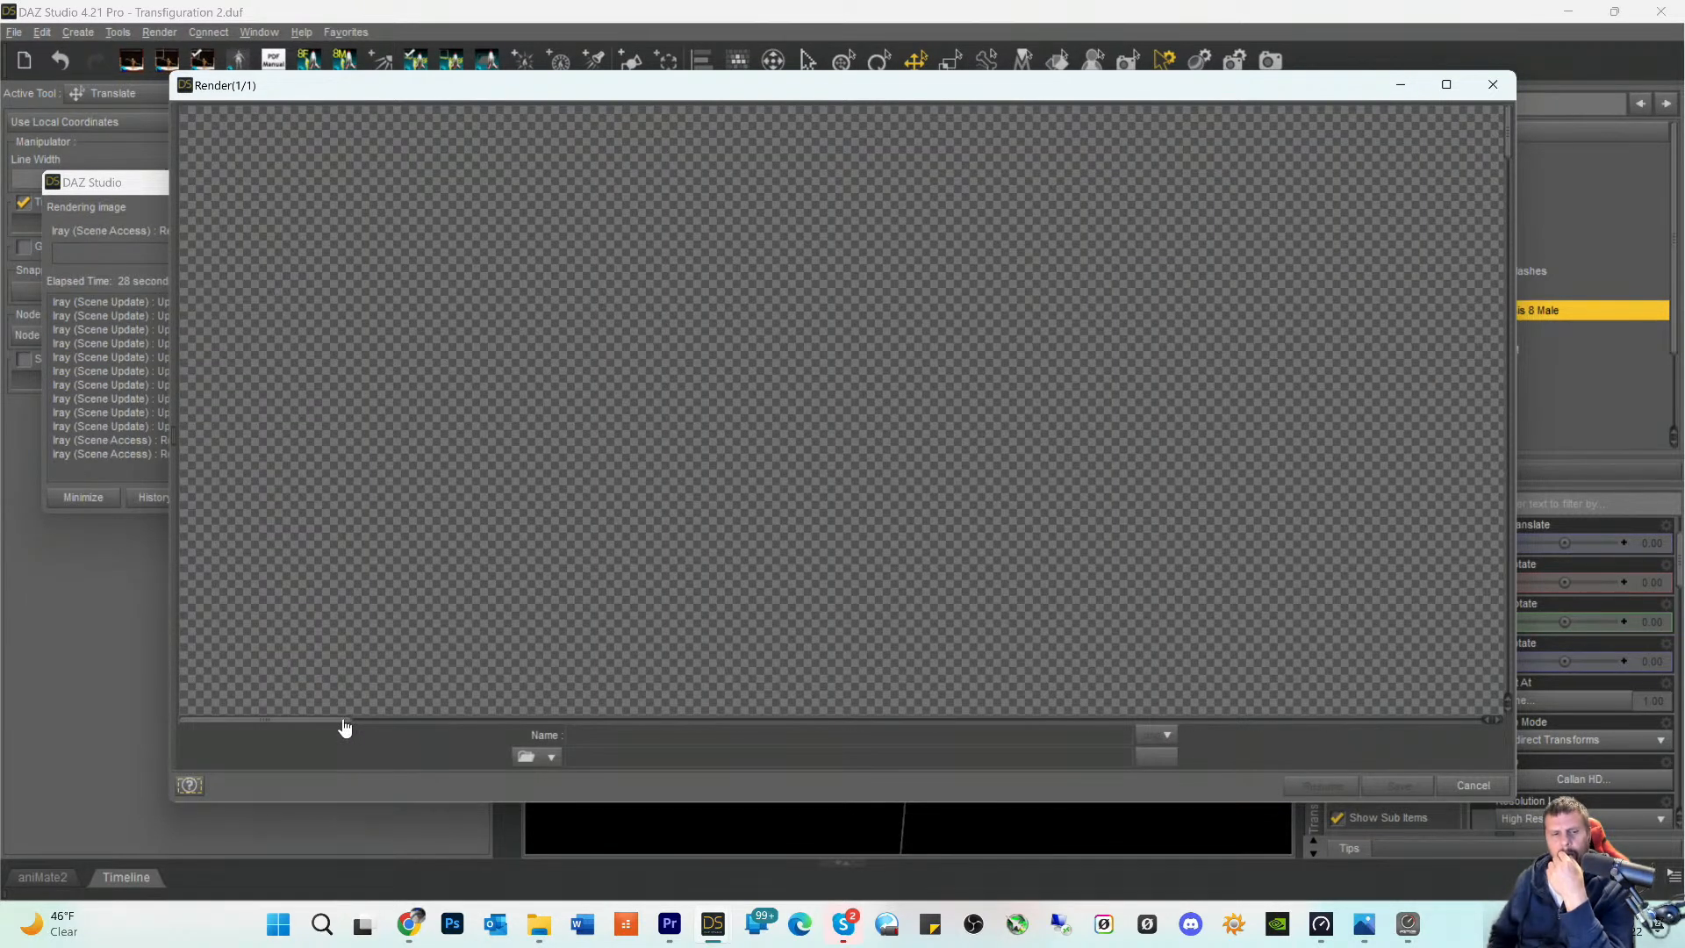
drag(441, 731, 951, 741)
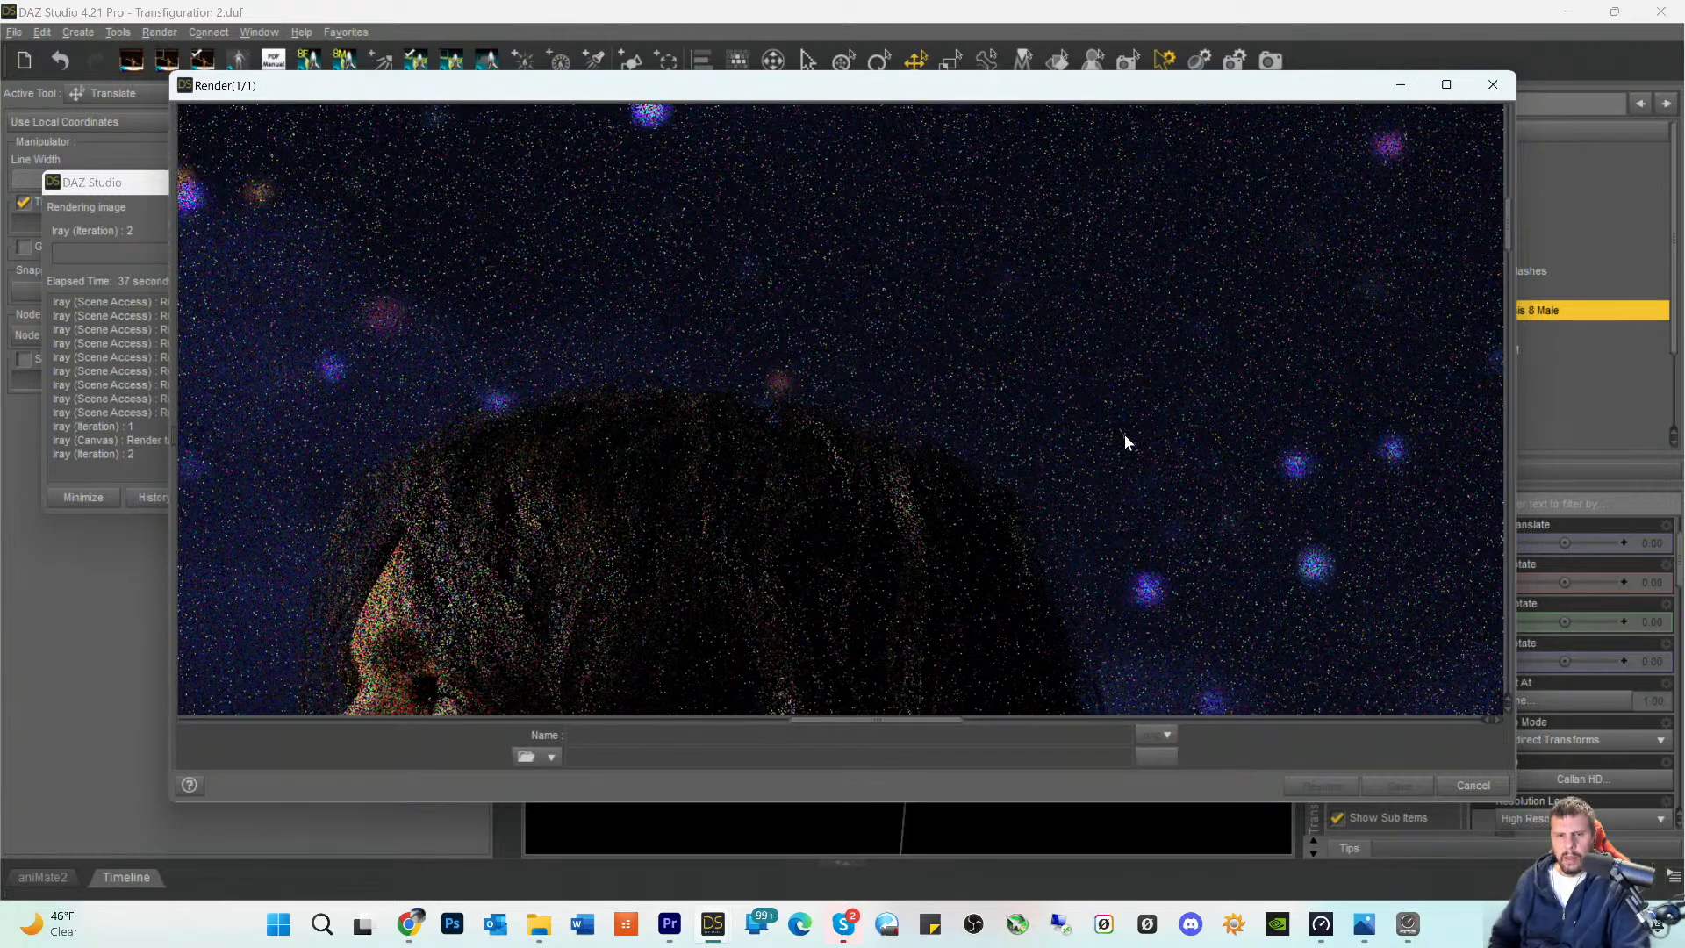
scroll(1117, 452, down, 10)
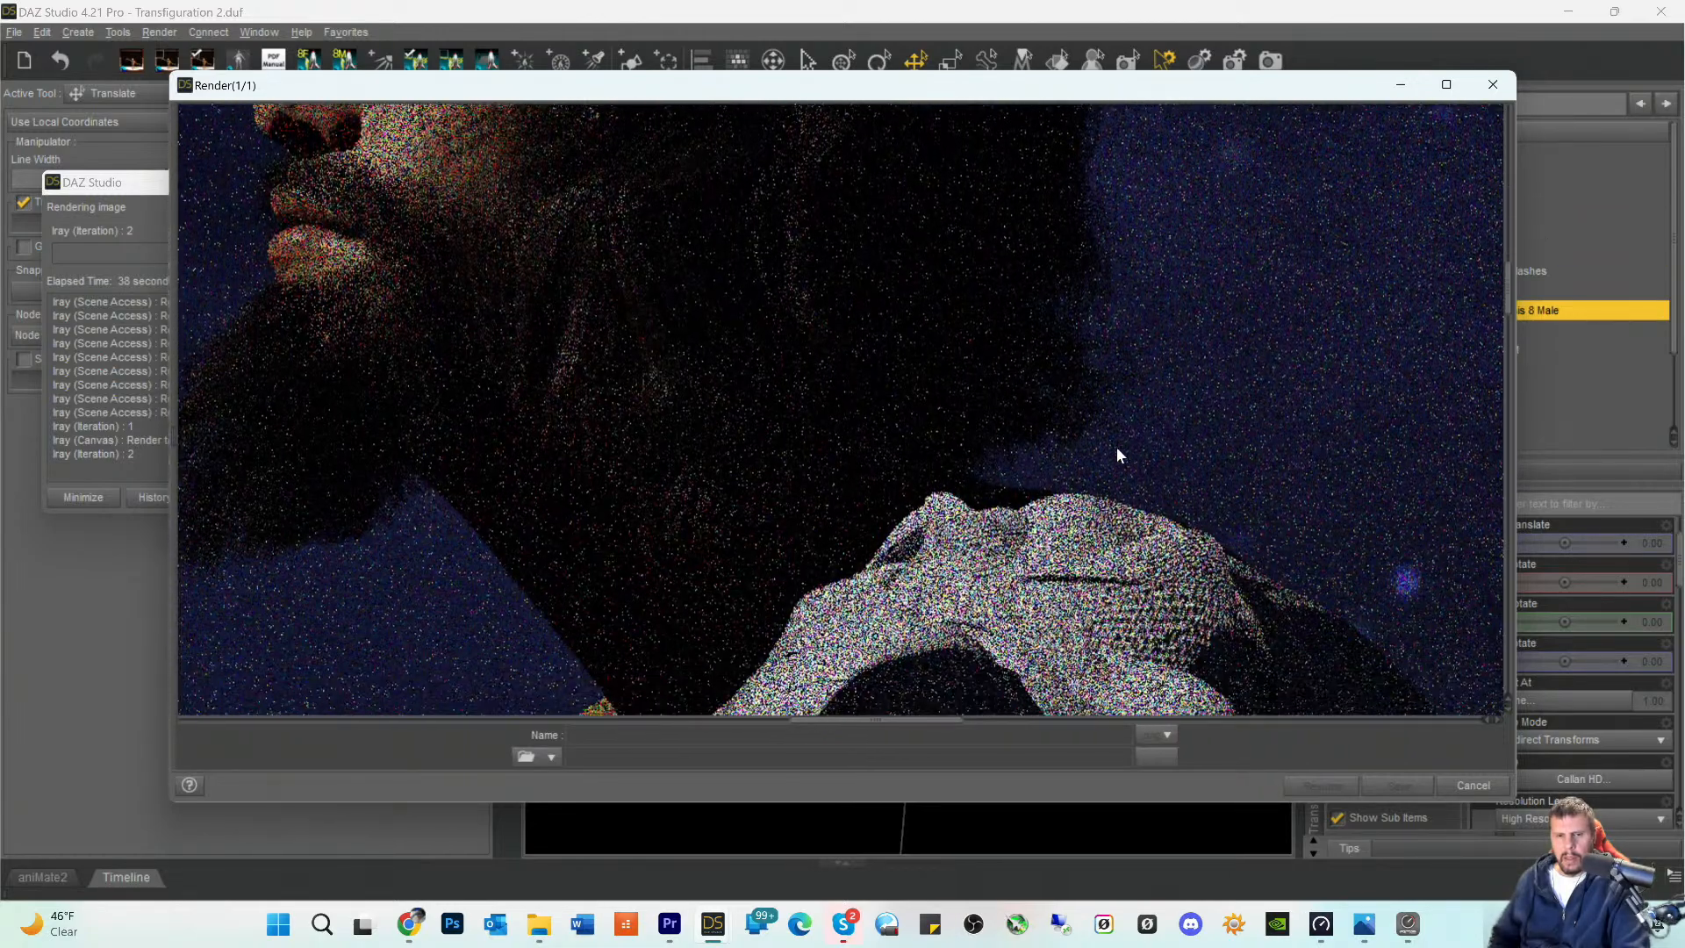
scroll(1144, 474, down, 10)
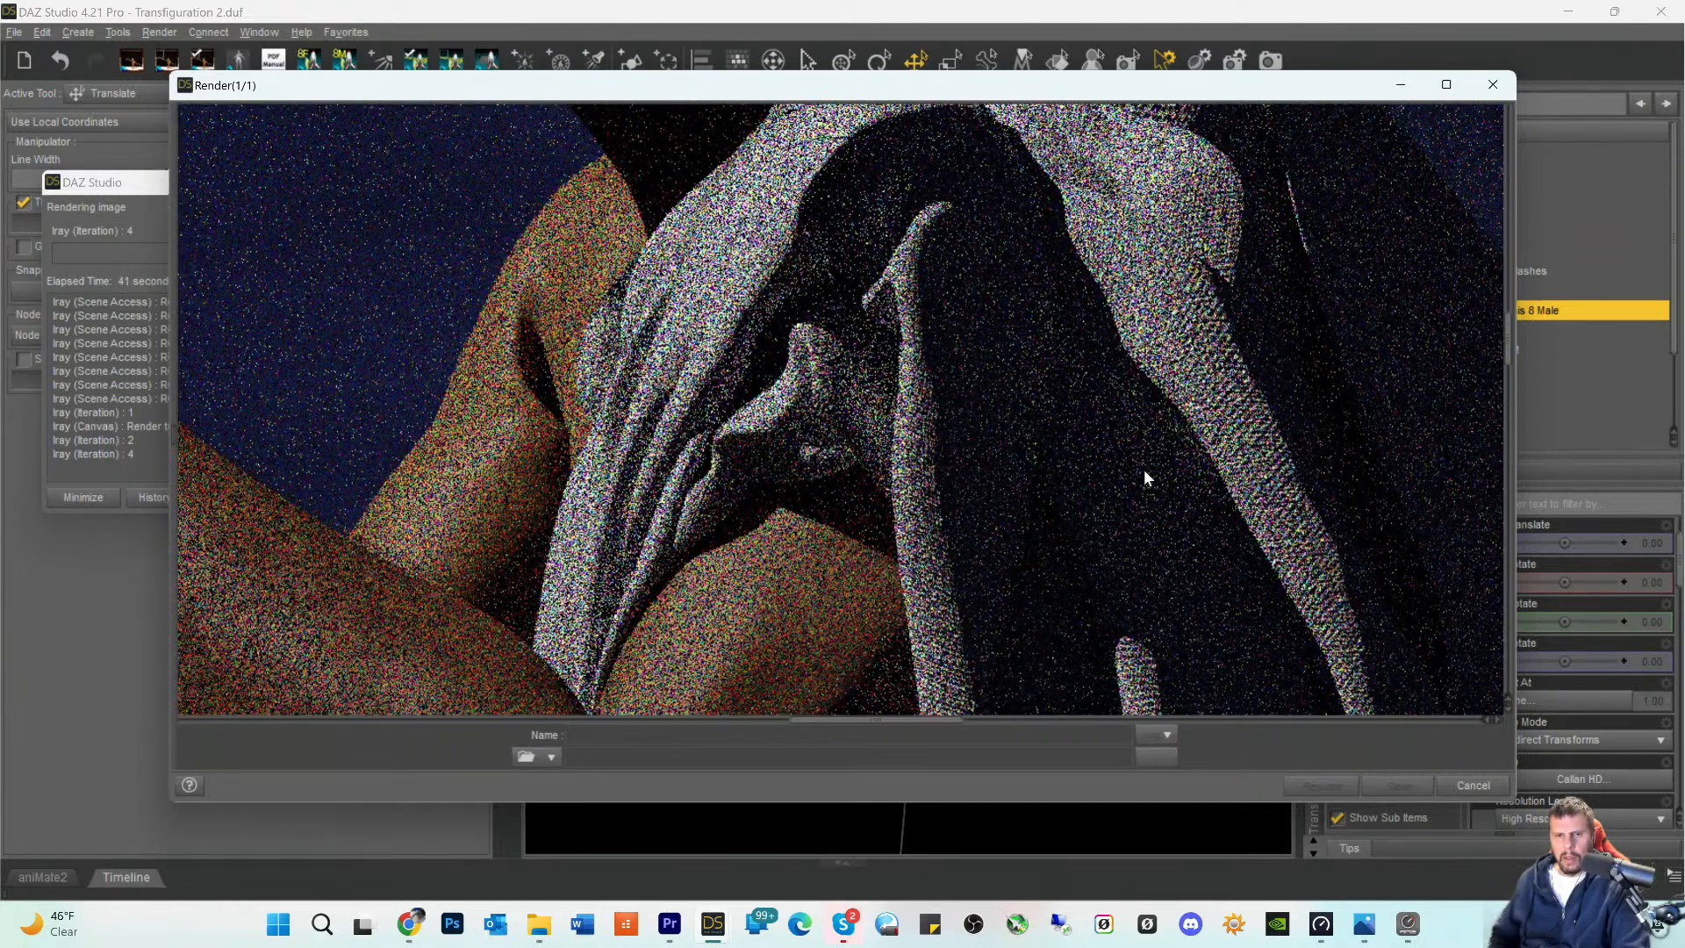
scroll(1145, 480, down, 8)
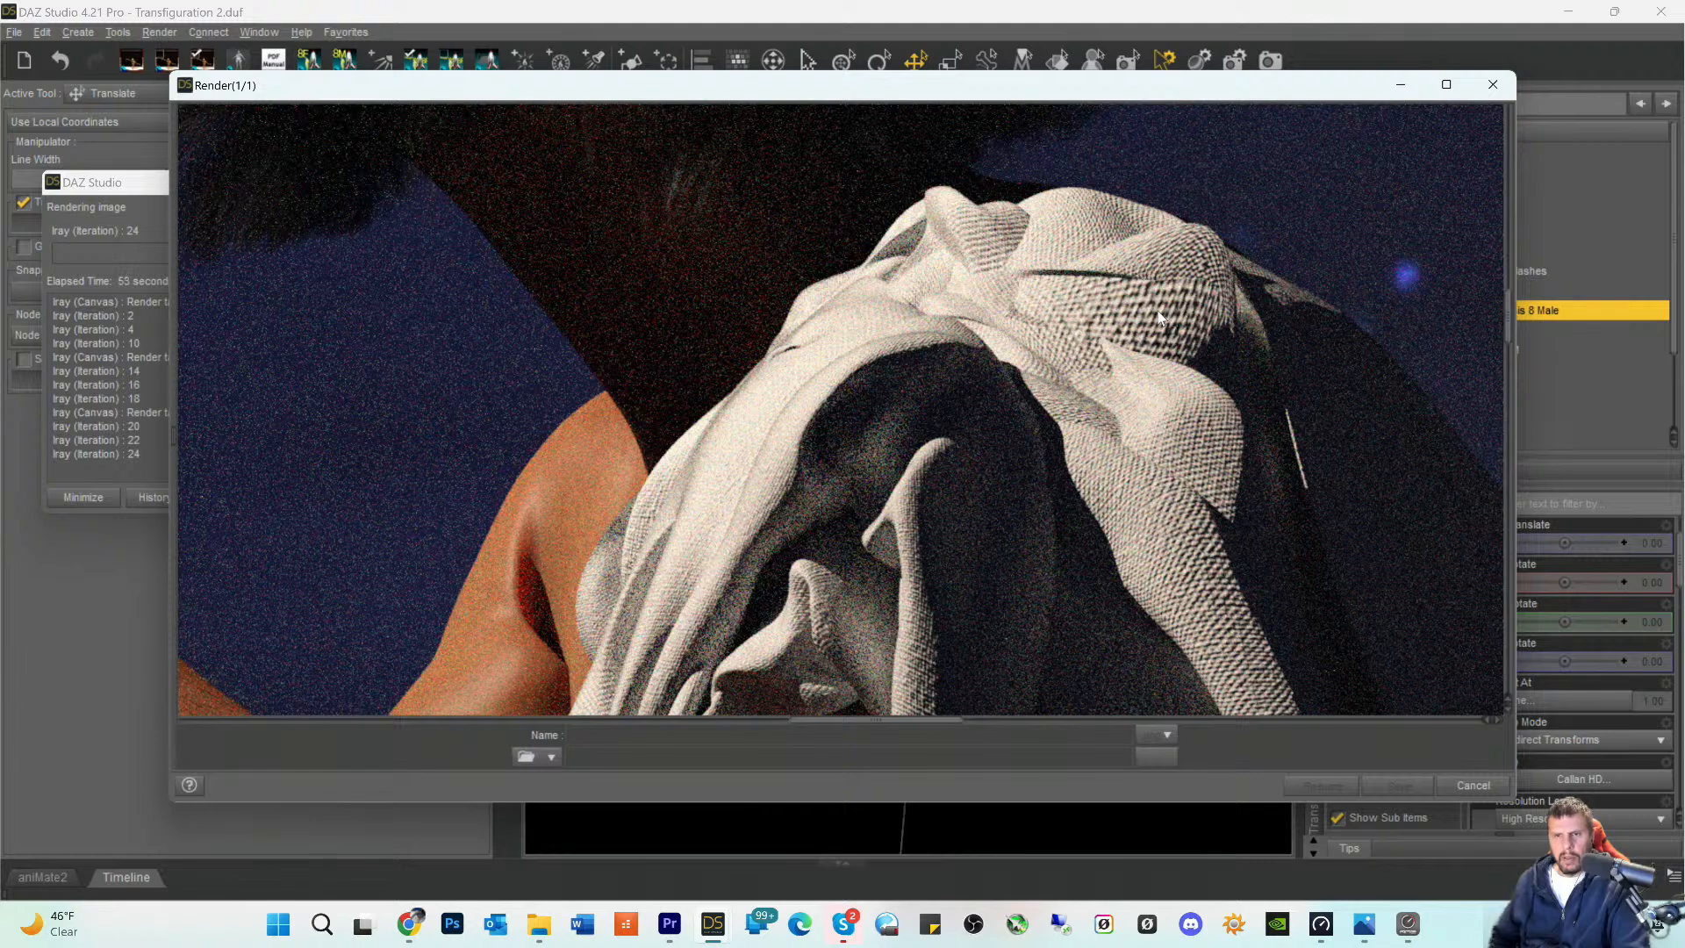
scroll(1029, 444, down, 5)
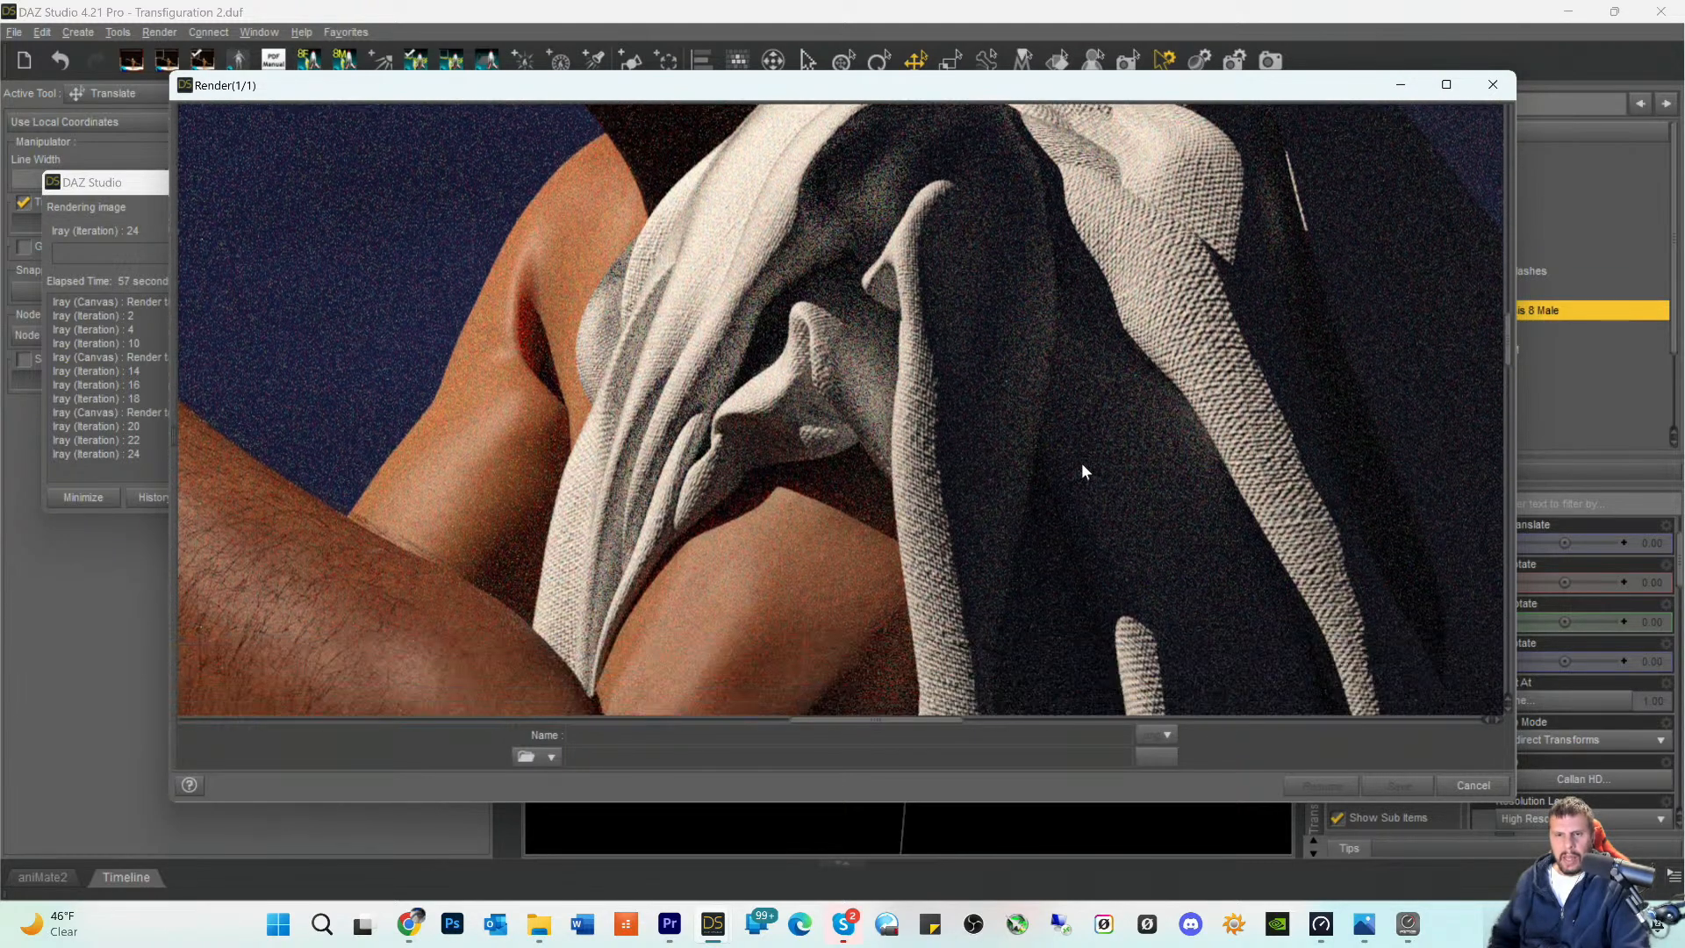
scroll(1081, 461, down, 3)
scroll(1140, 334, up, 10)
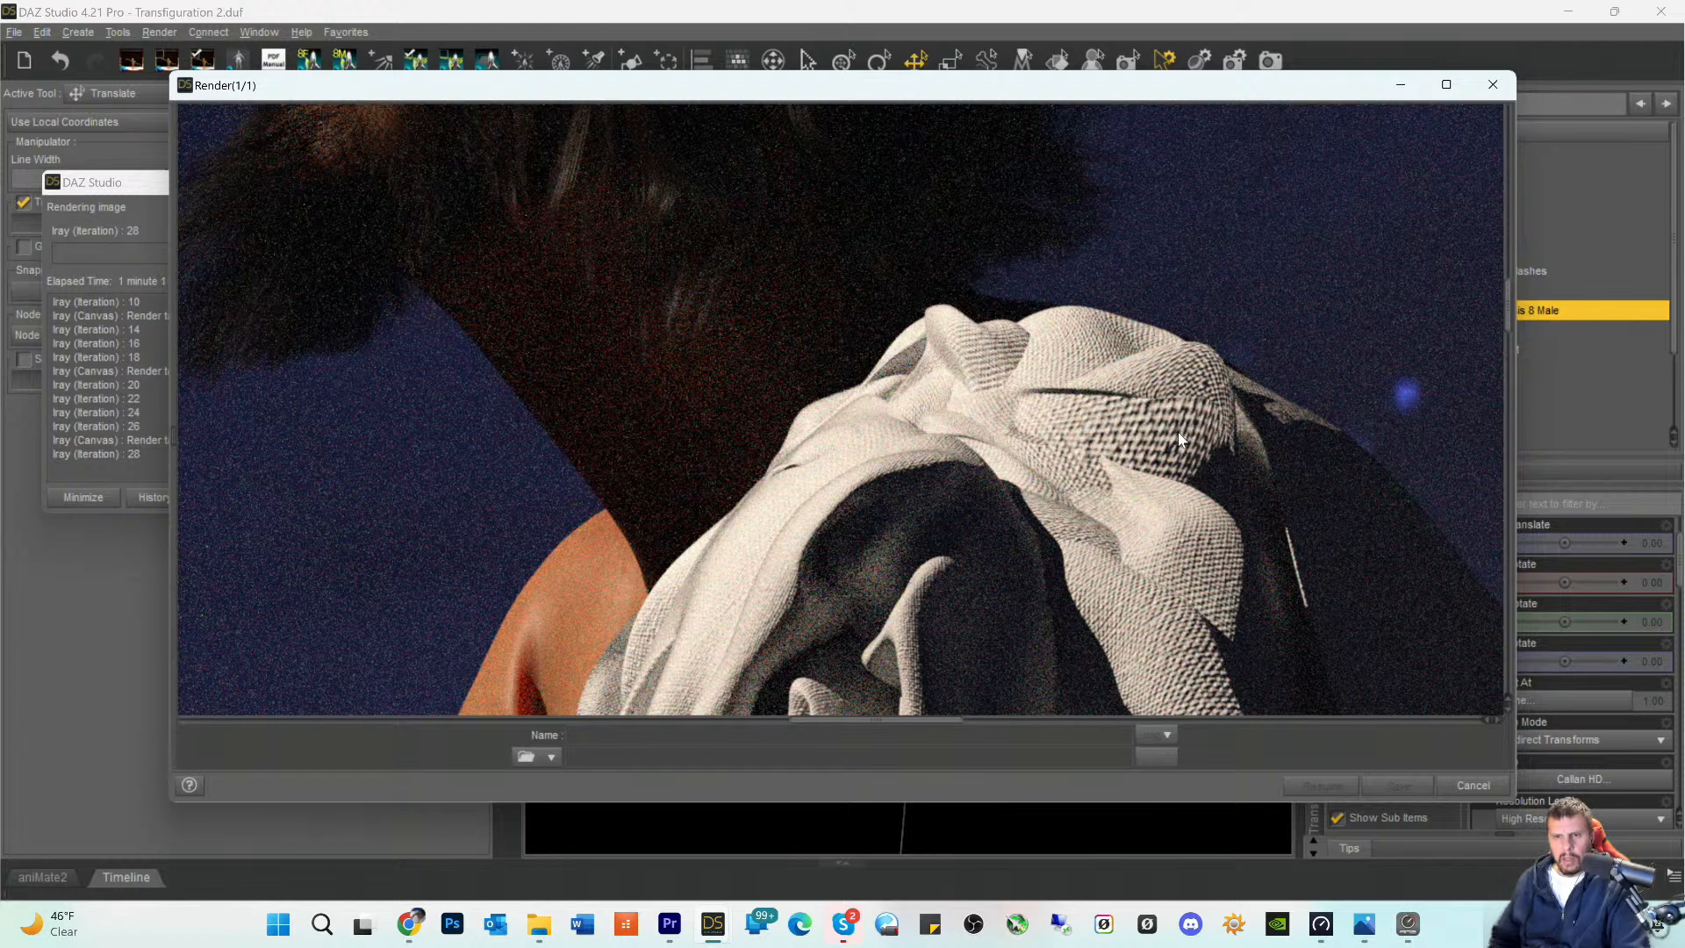
click(1473, 785)
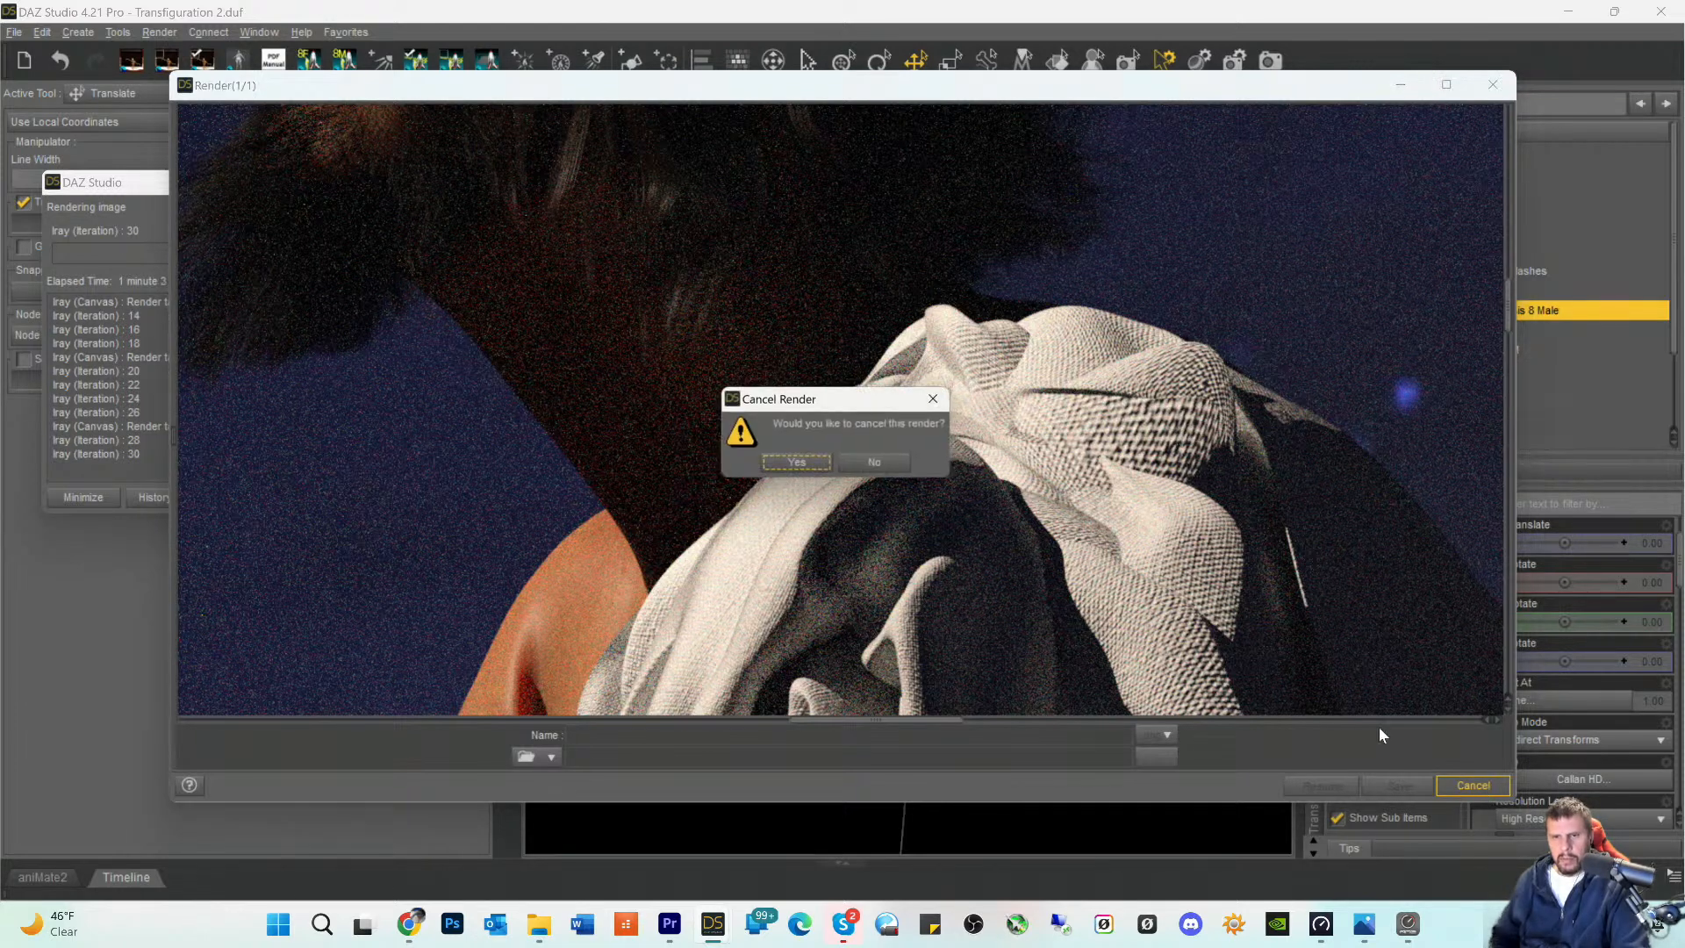
click(798, 465)
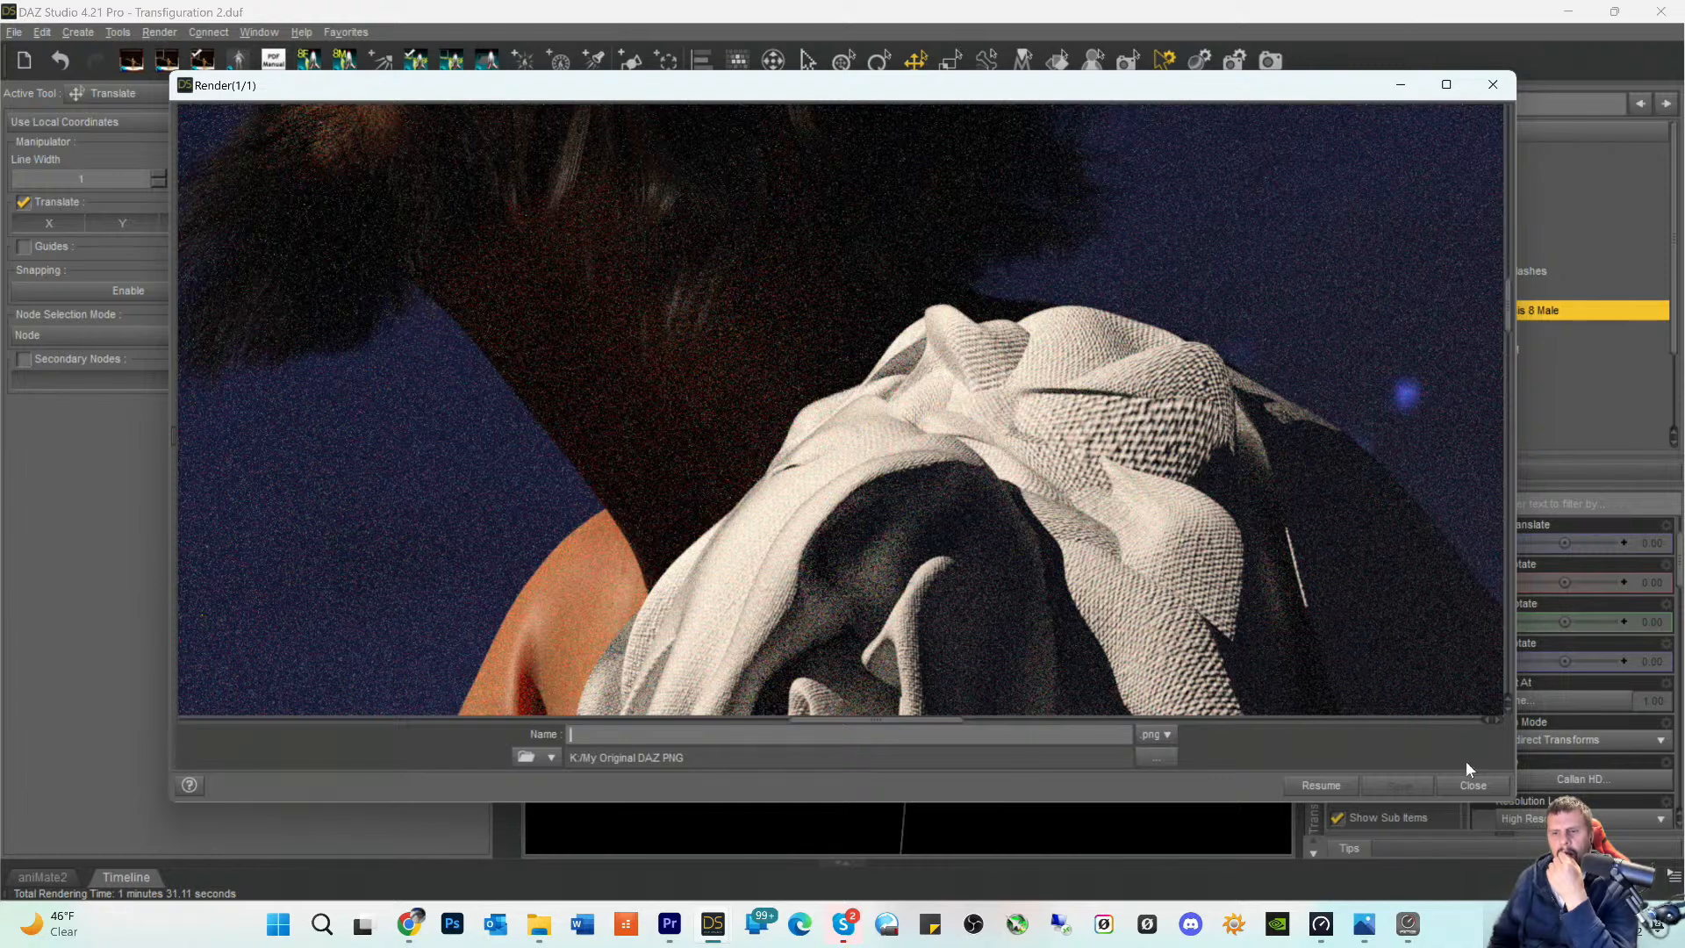
click(1473, 783)
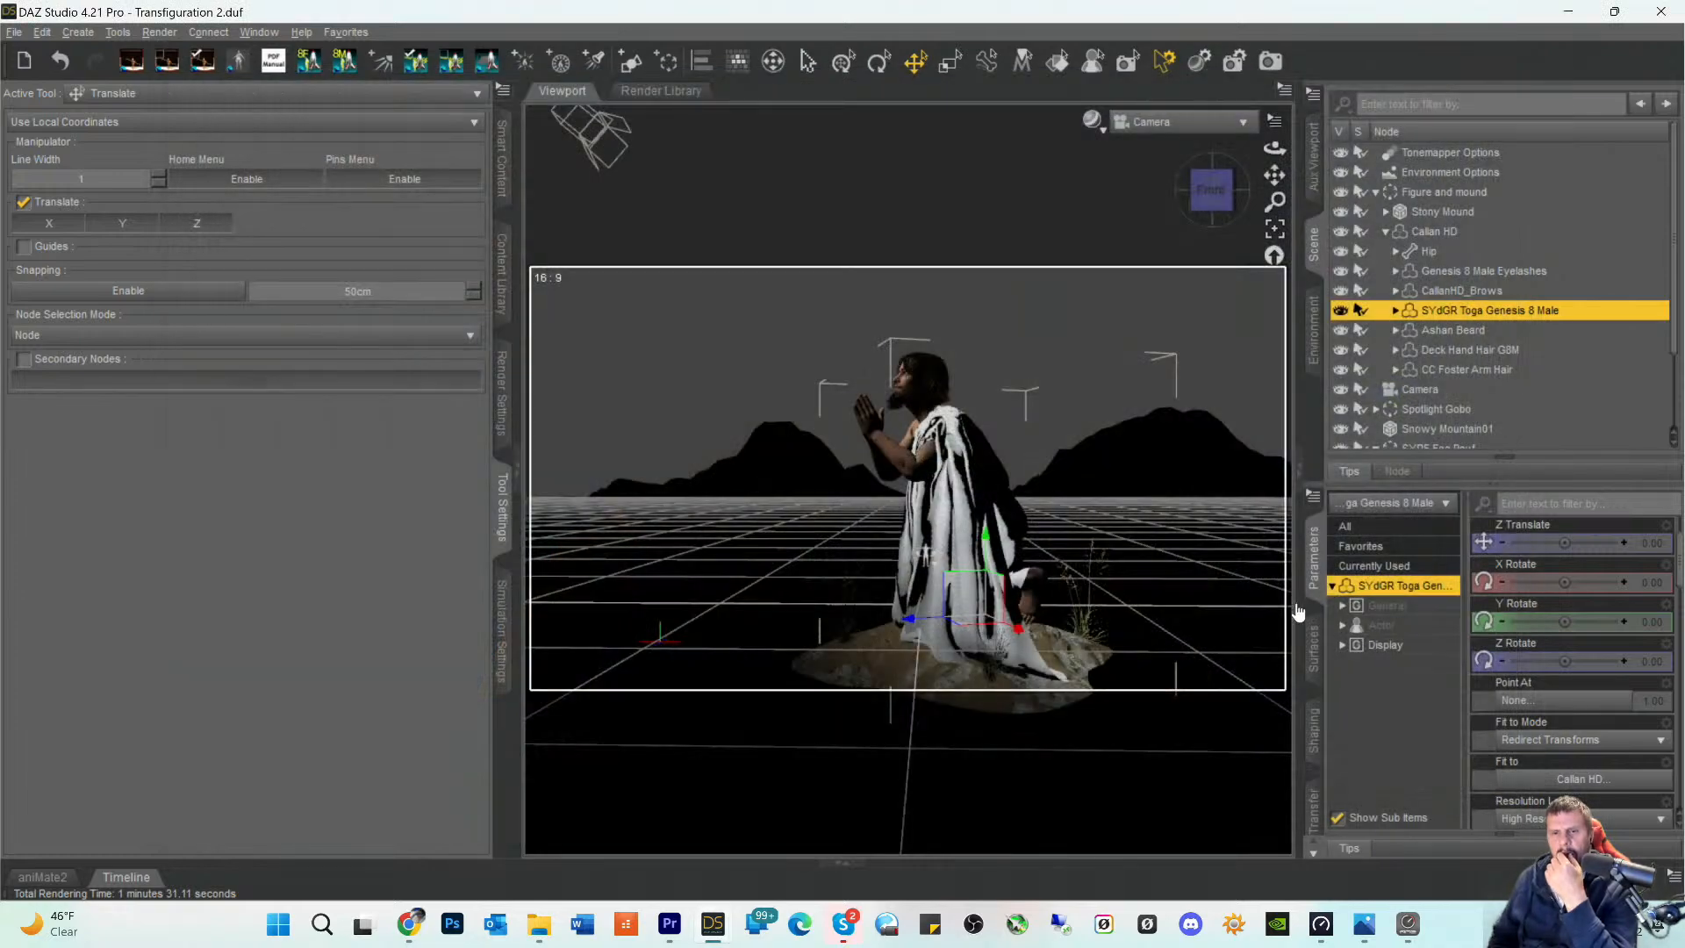
- Switch the viewport to Perspective View and frame the toga's shoulder cloth from the figure's side
click(1178, 122)
click(1168, 140)
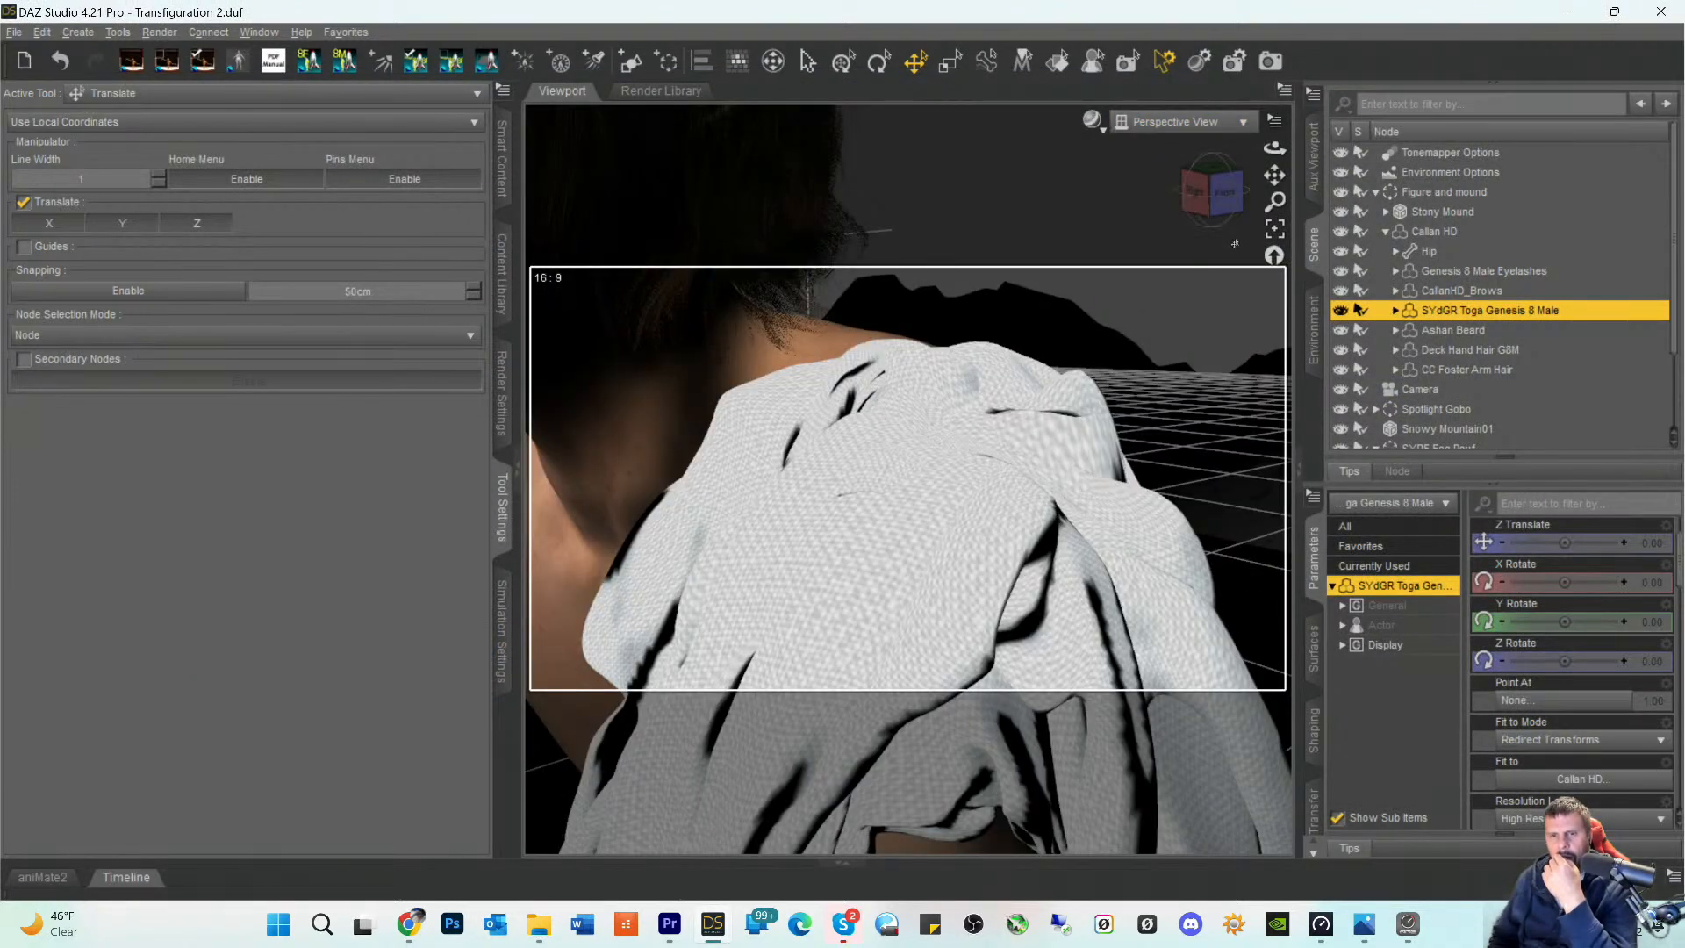
click(1225, 212)
drag(1226, 213, 1241, 213)
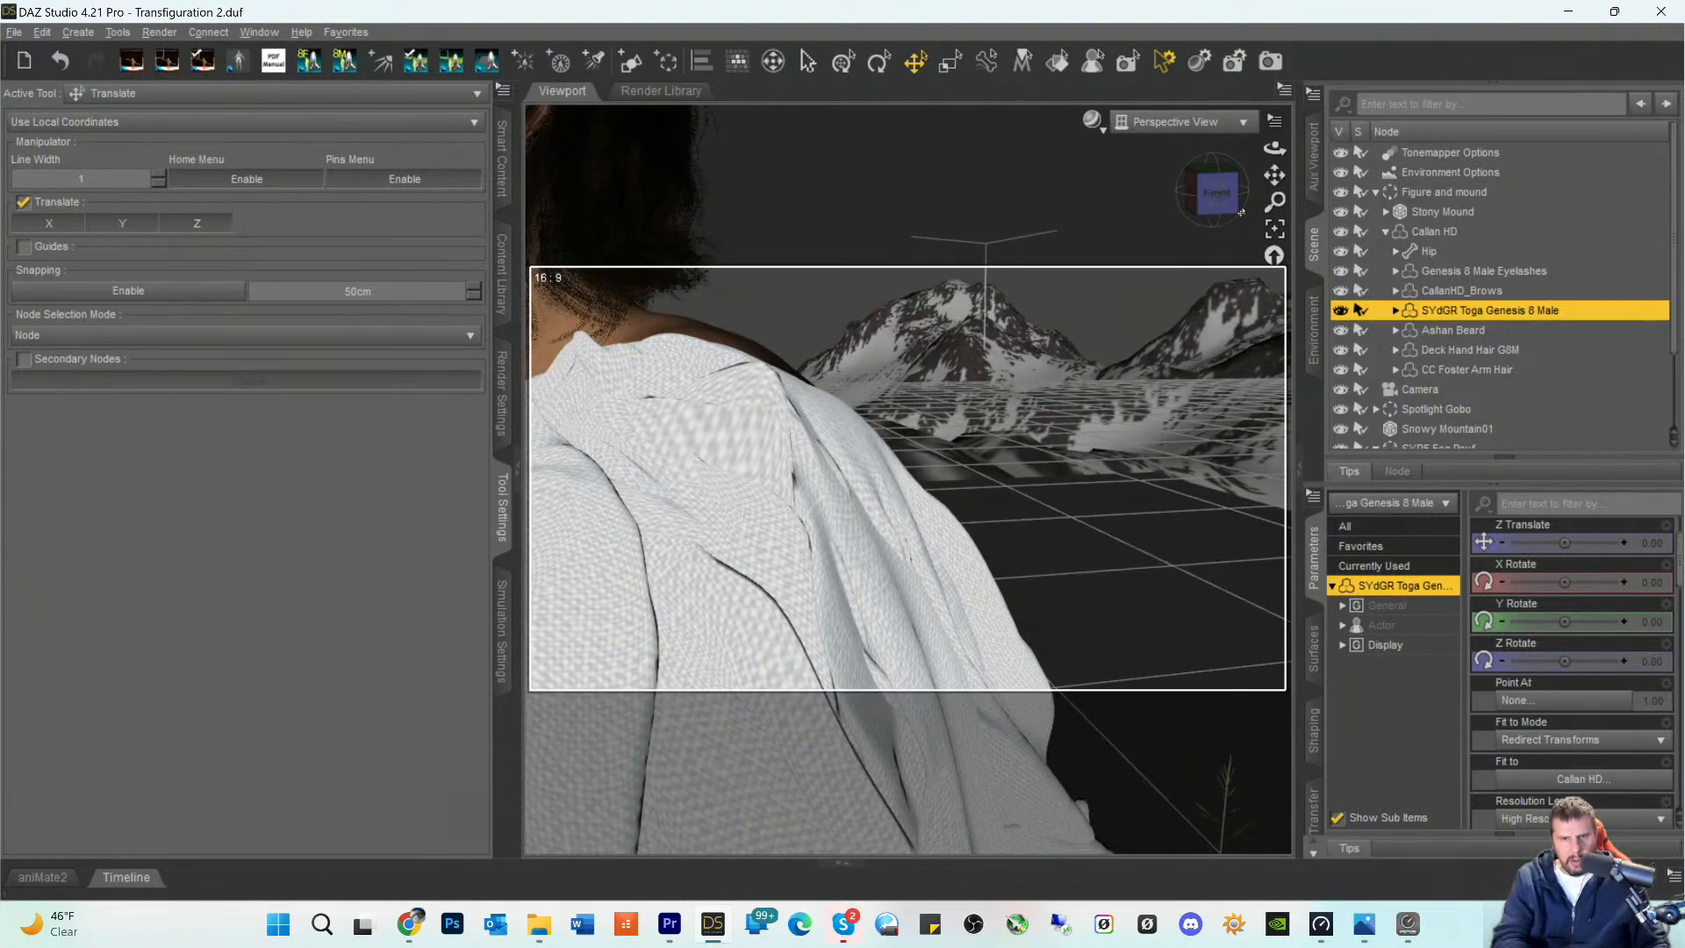
drag(1231, 185, 1285, 179)
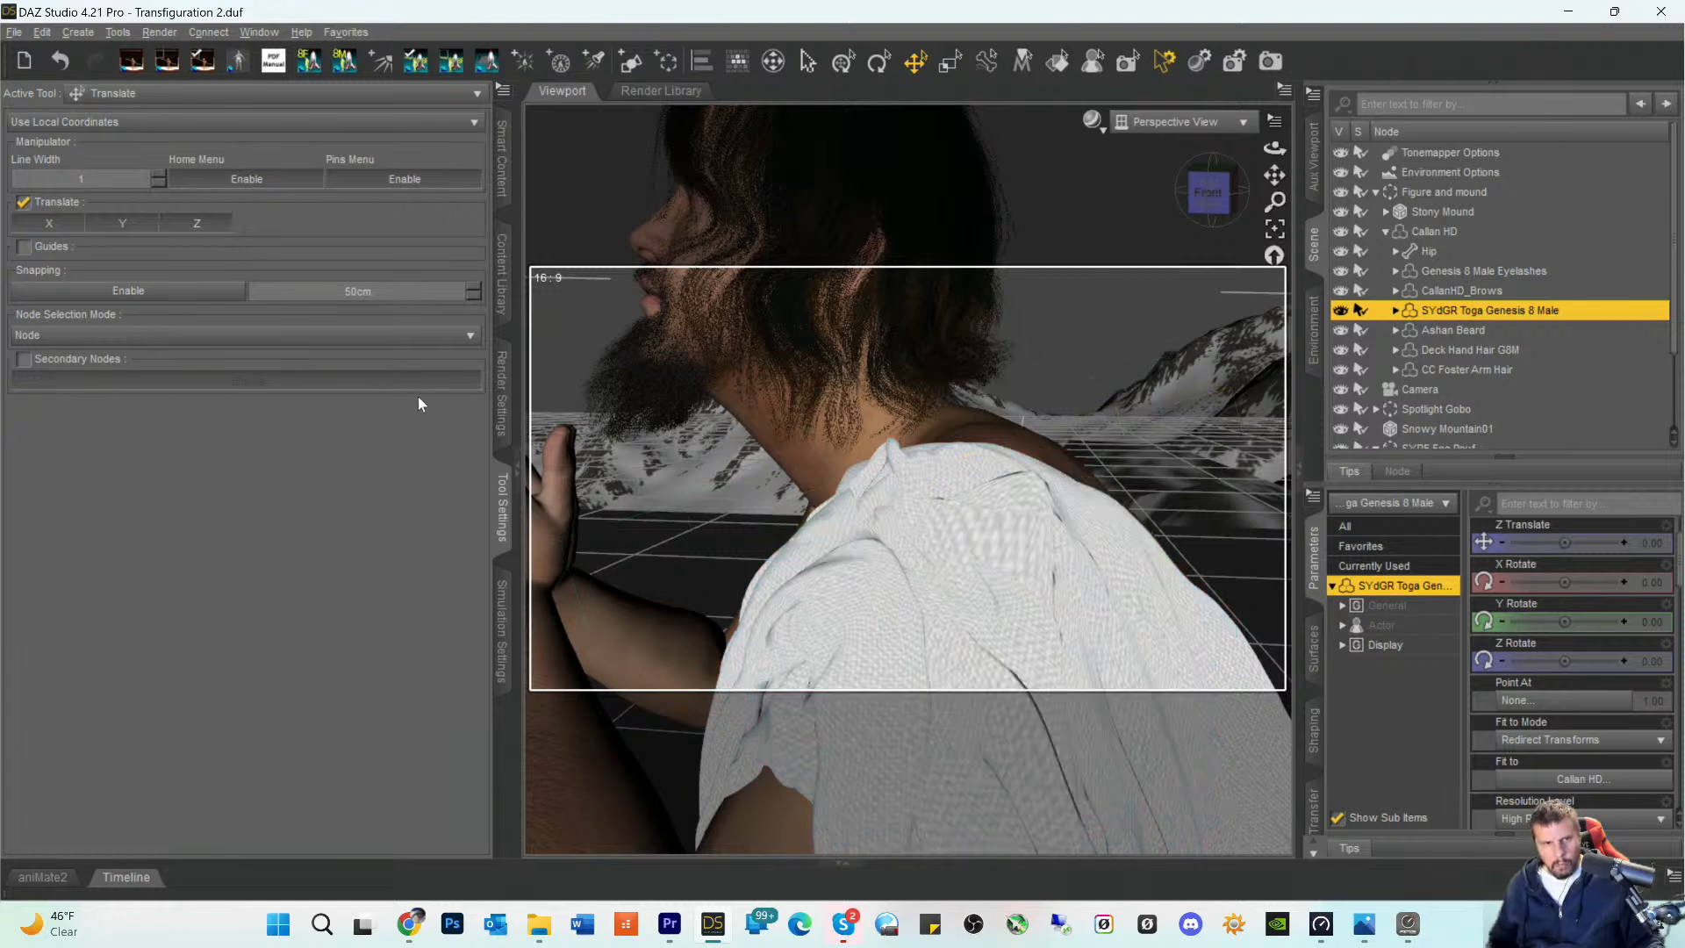
- Select the patch of stretched toga polygons on the shoulder with the Geometry Editor and hide the selected polygons
click(176, 93)
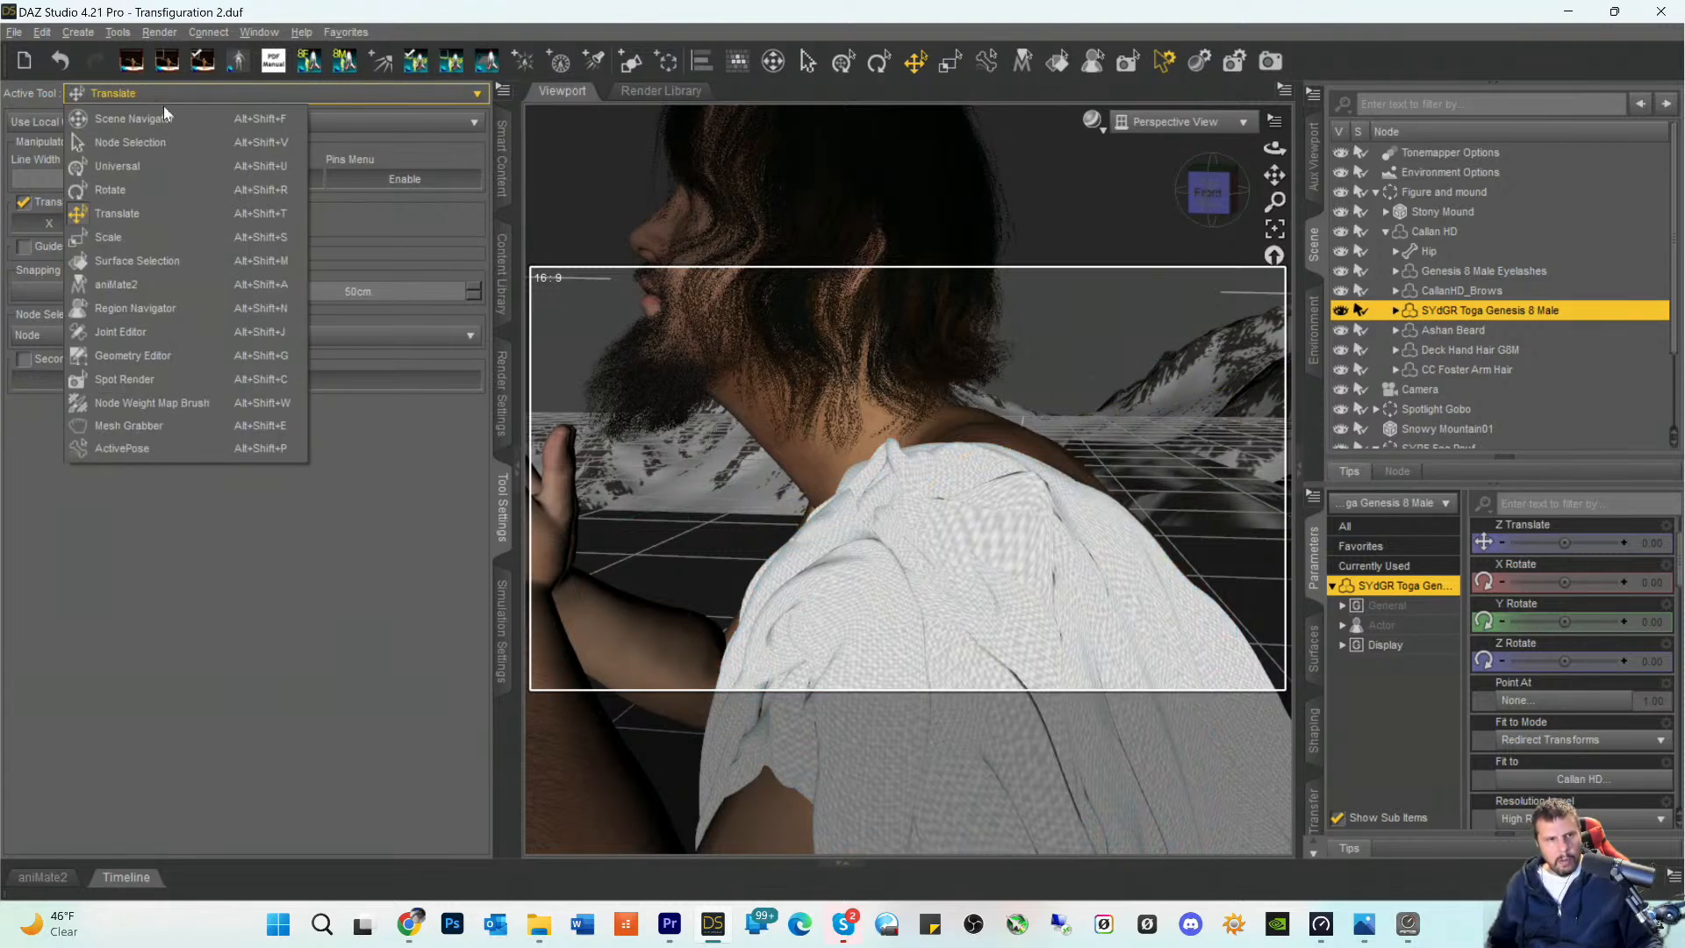
click(130, 354)
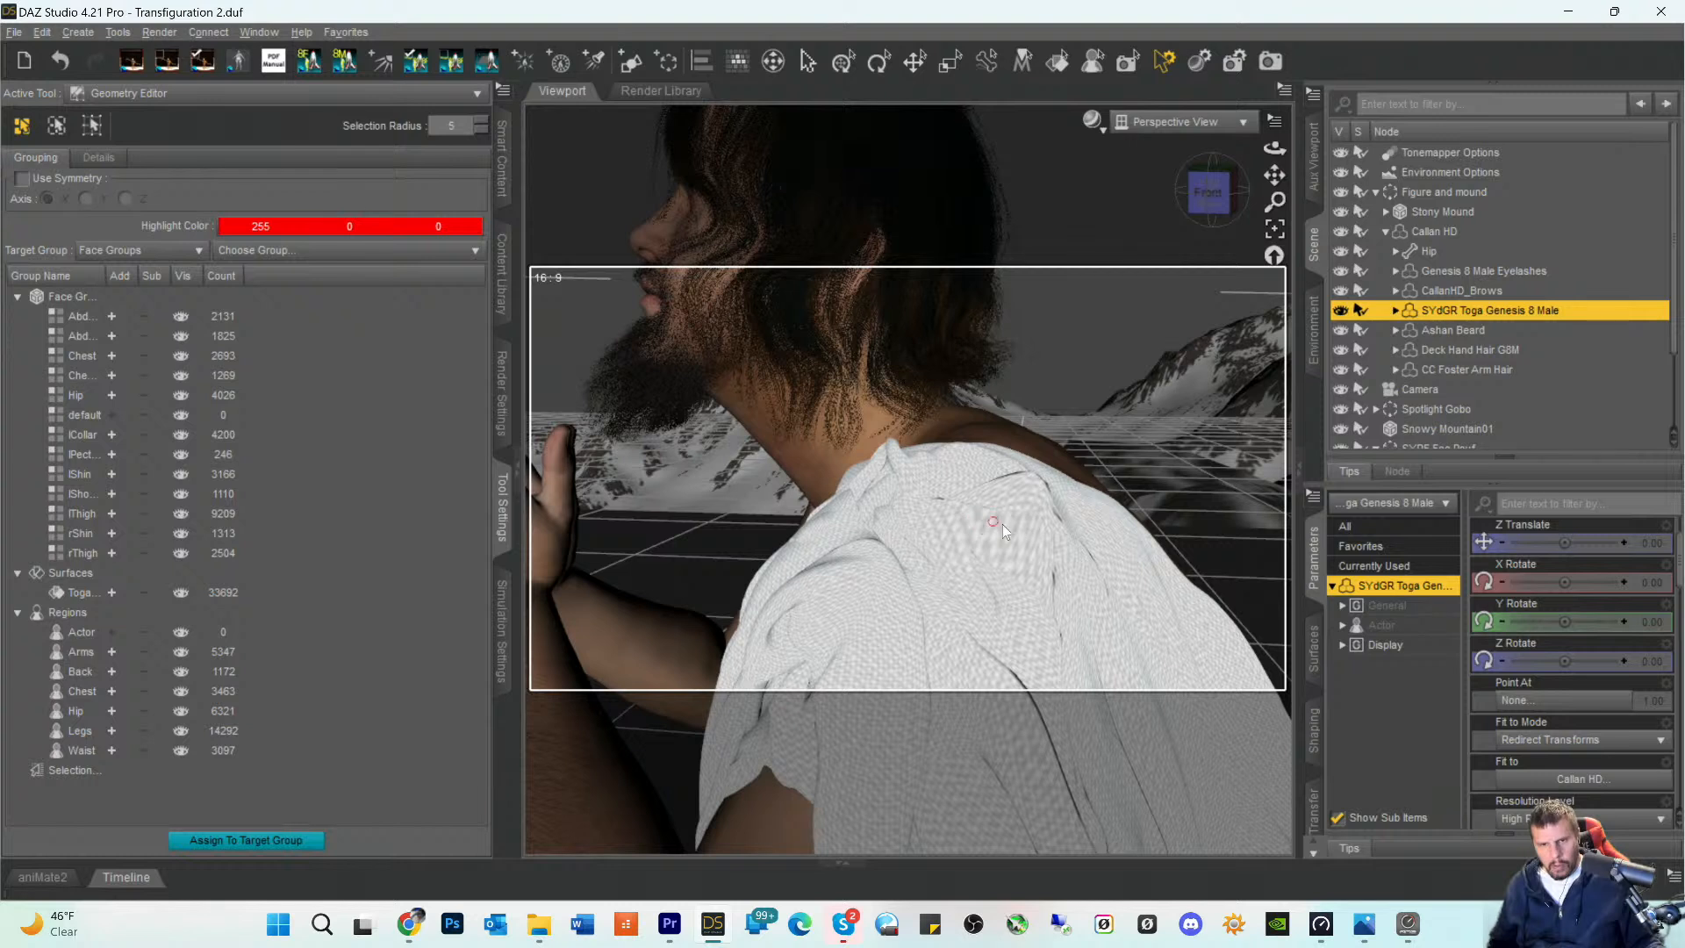
right_click(1006, 525)
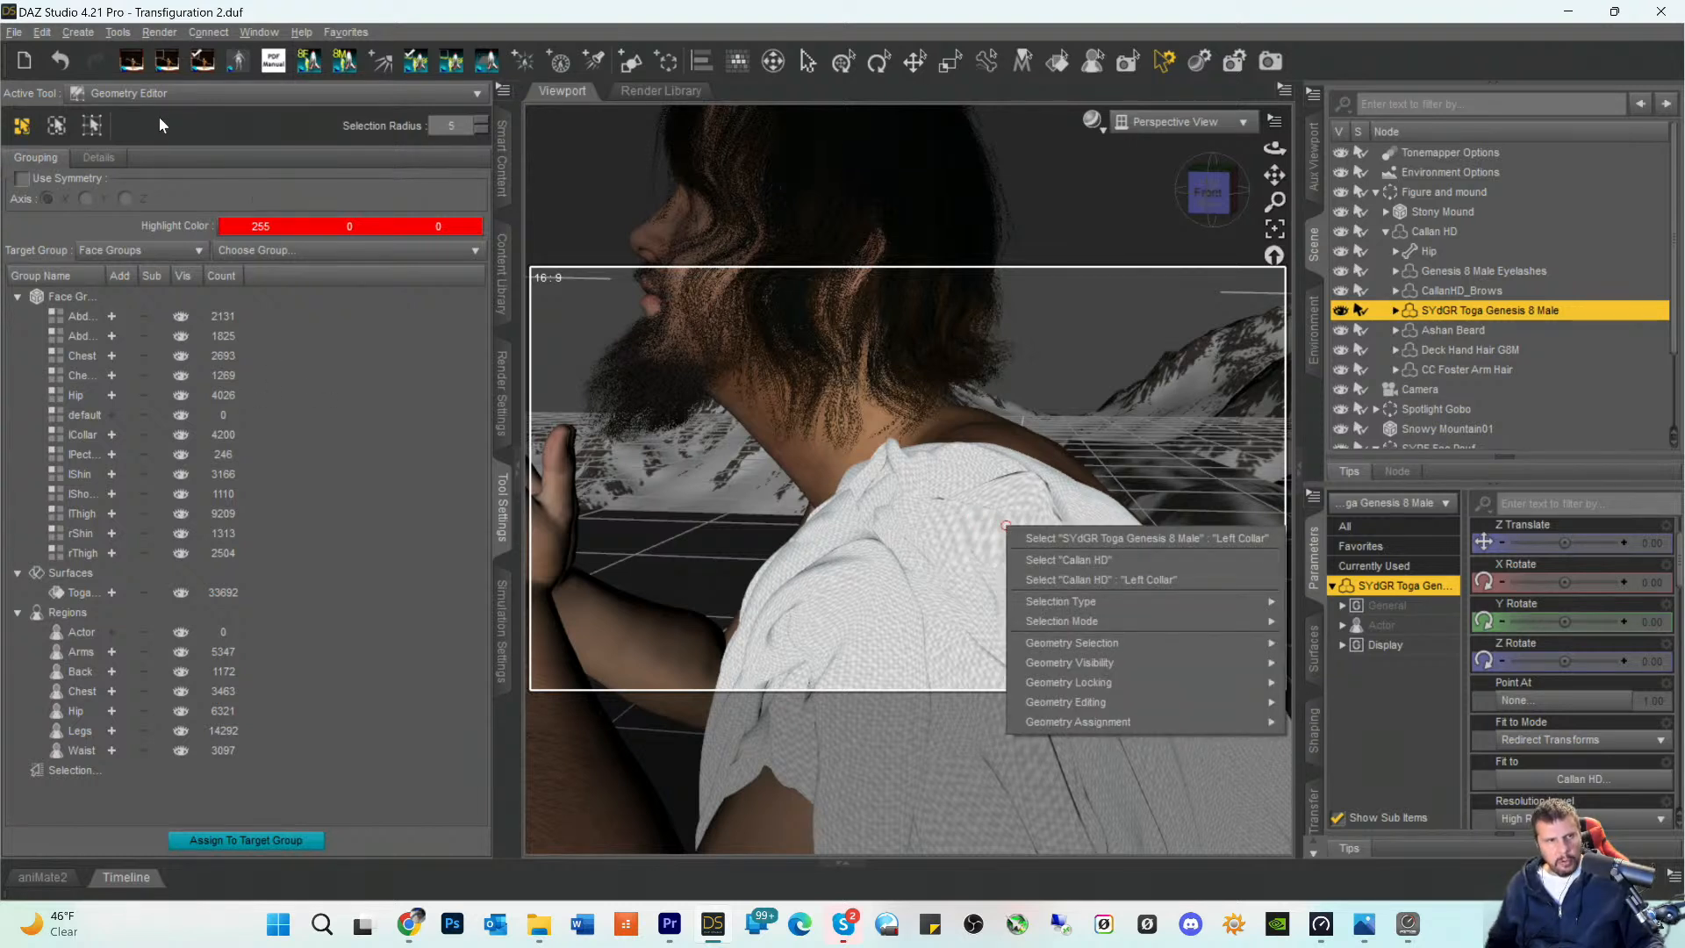
click(162, 93)
click(176, 93)
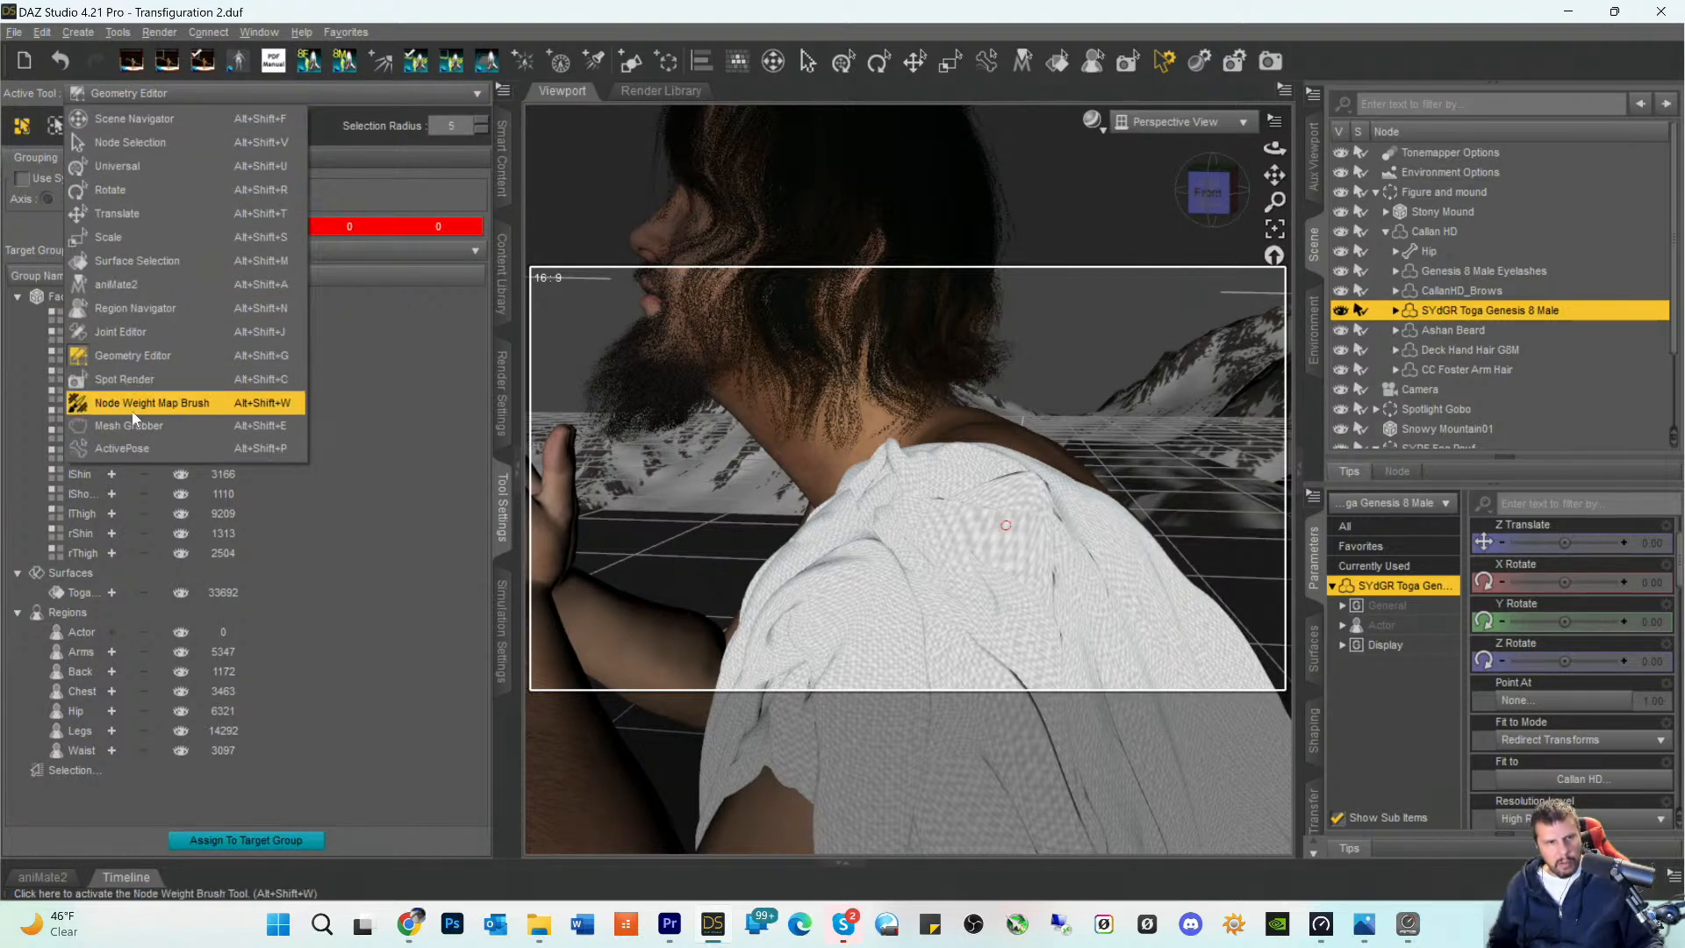
click(981, 523)
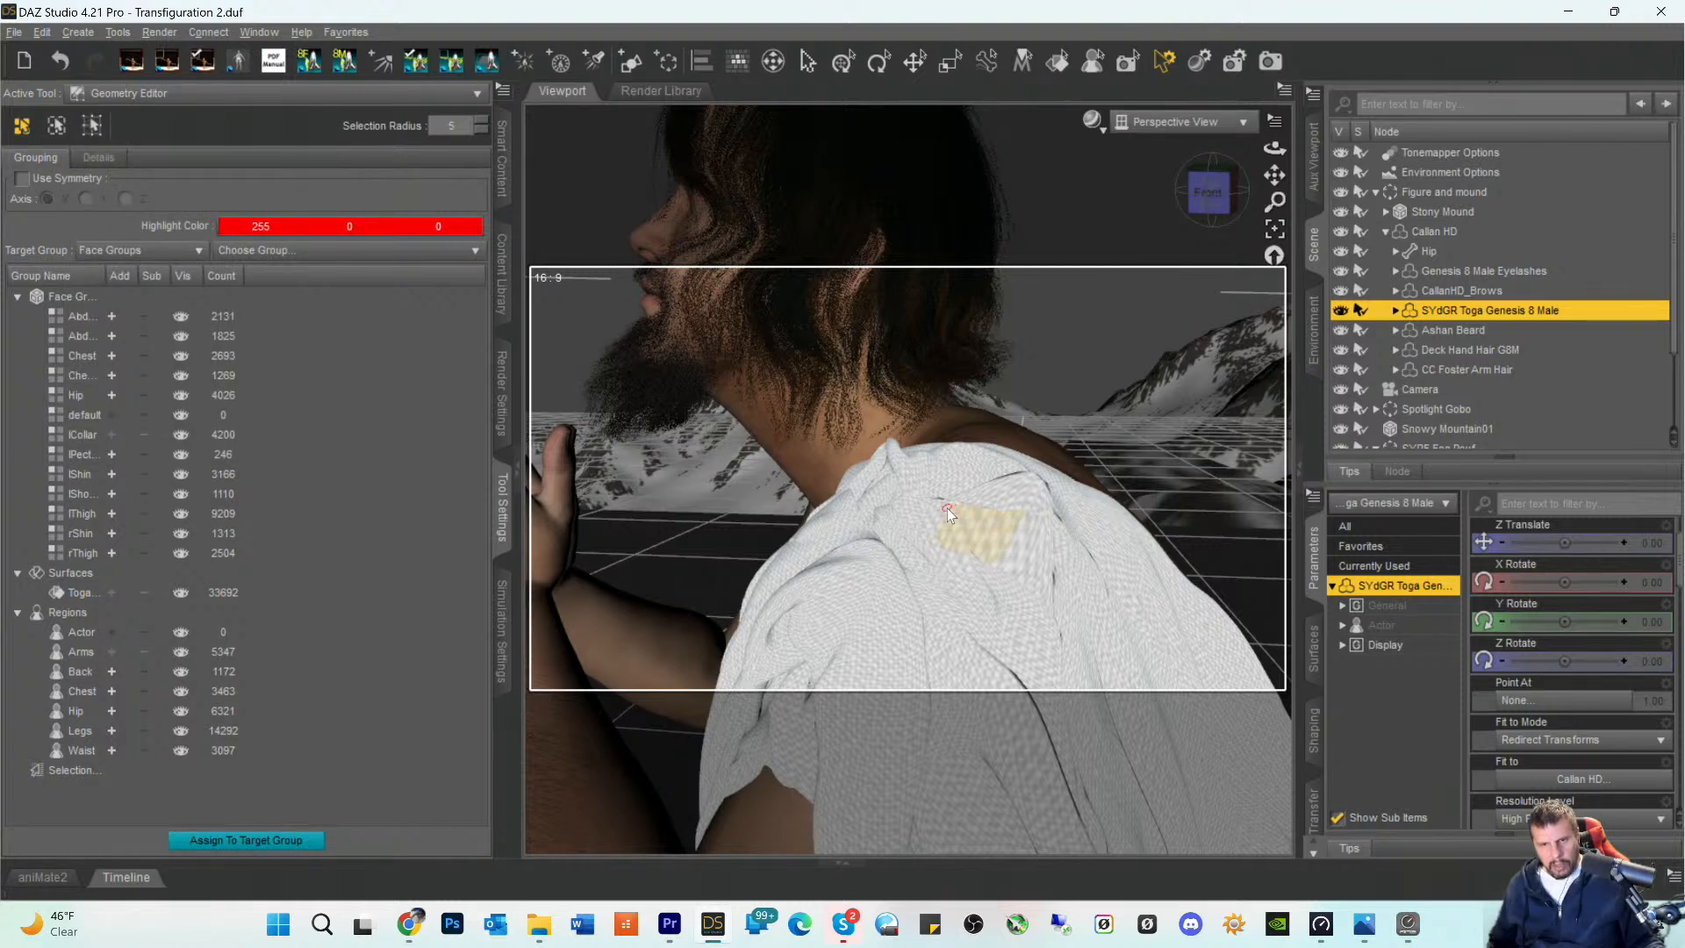
right_click(1020, 552)
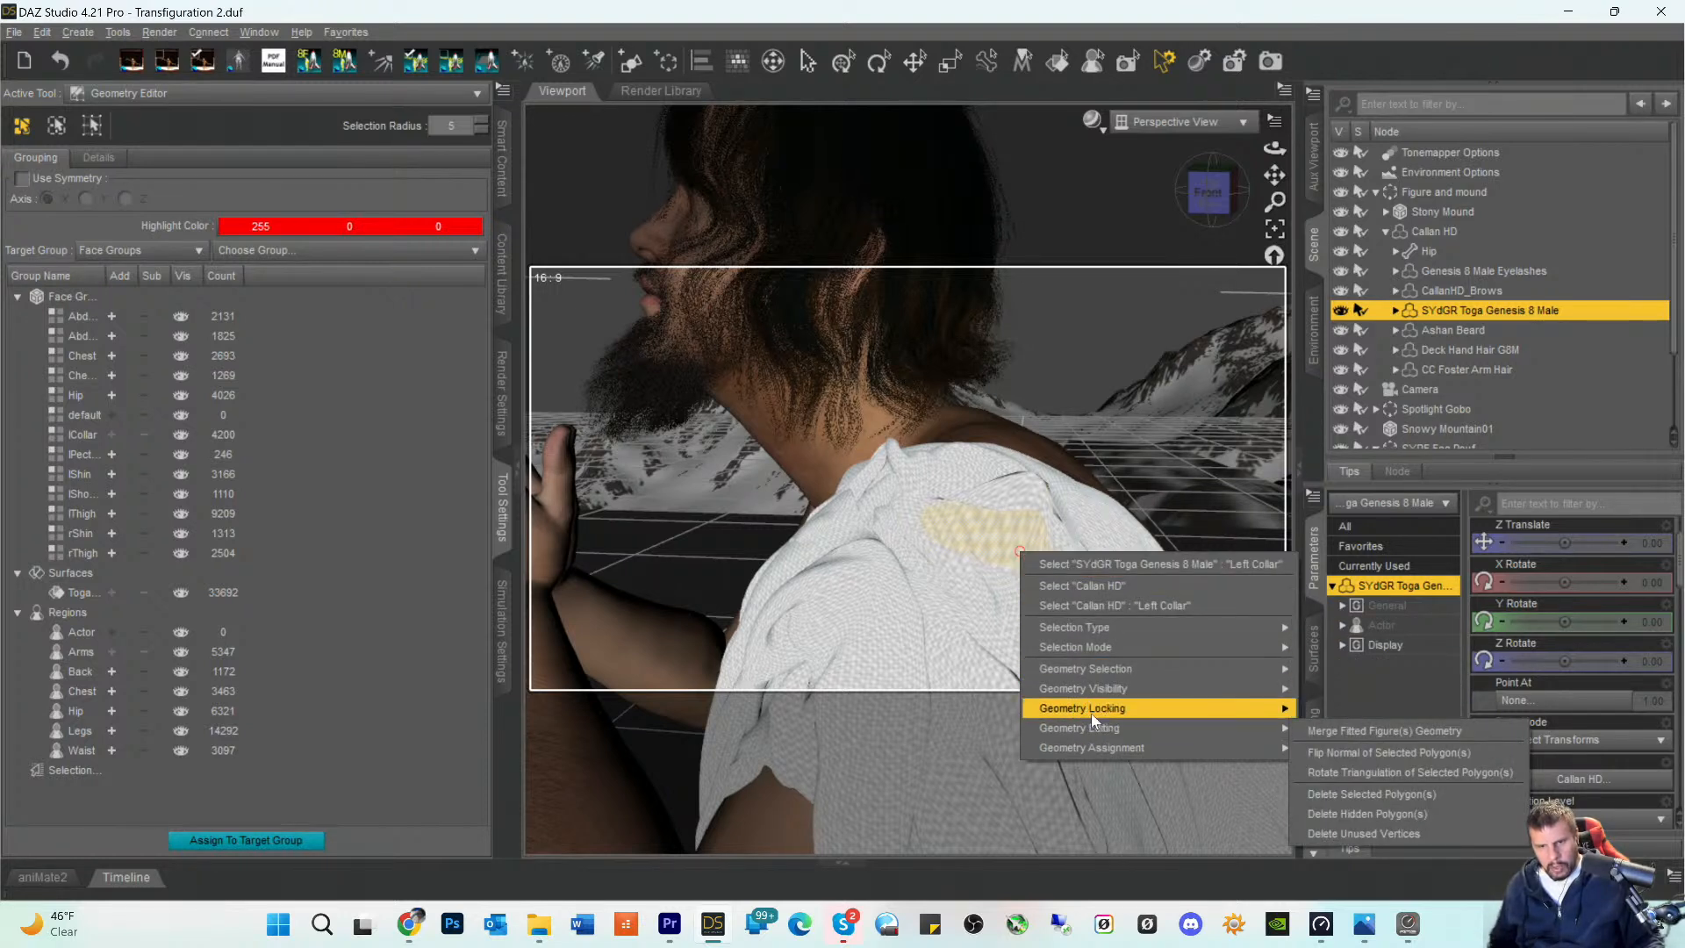
mouse_move(1097, 716)
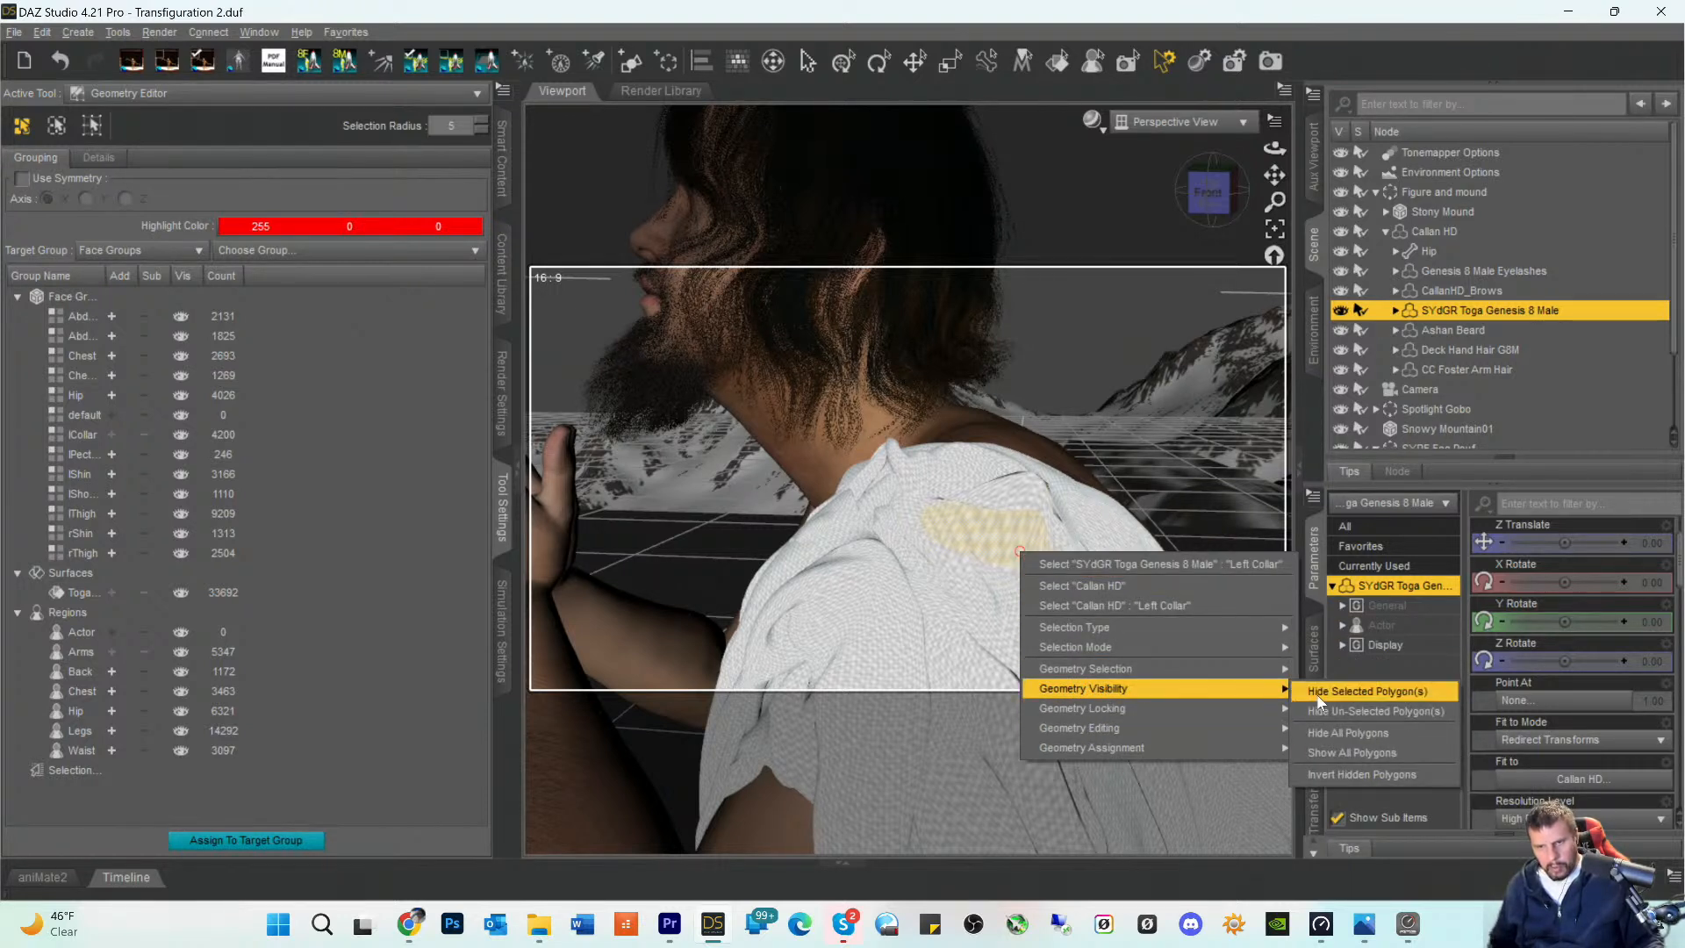
click(1319, 698)
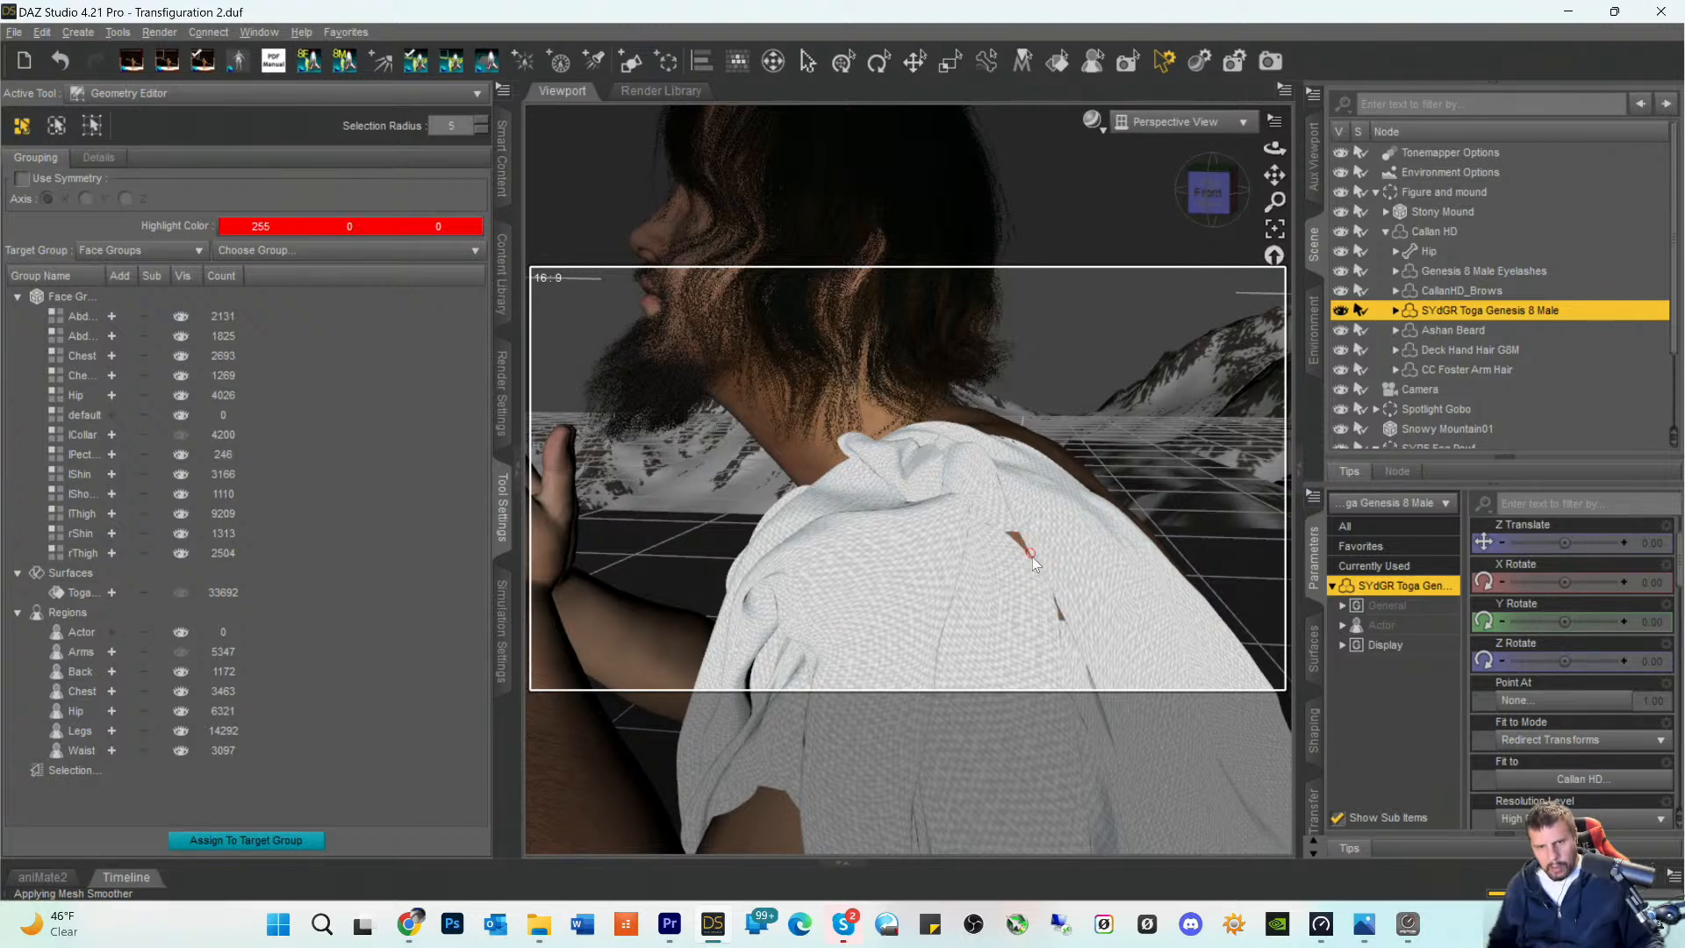
- Use Mesh Grabber to shift the toga cloth around the hidden polygons and select a face beside the remaining shoulder gap
click(132, 93)
click(151, 427)
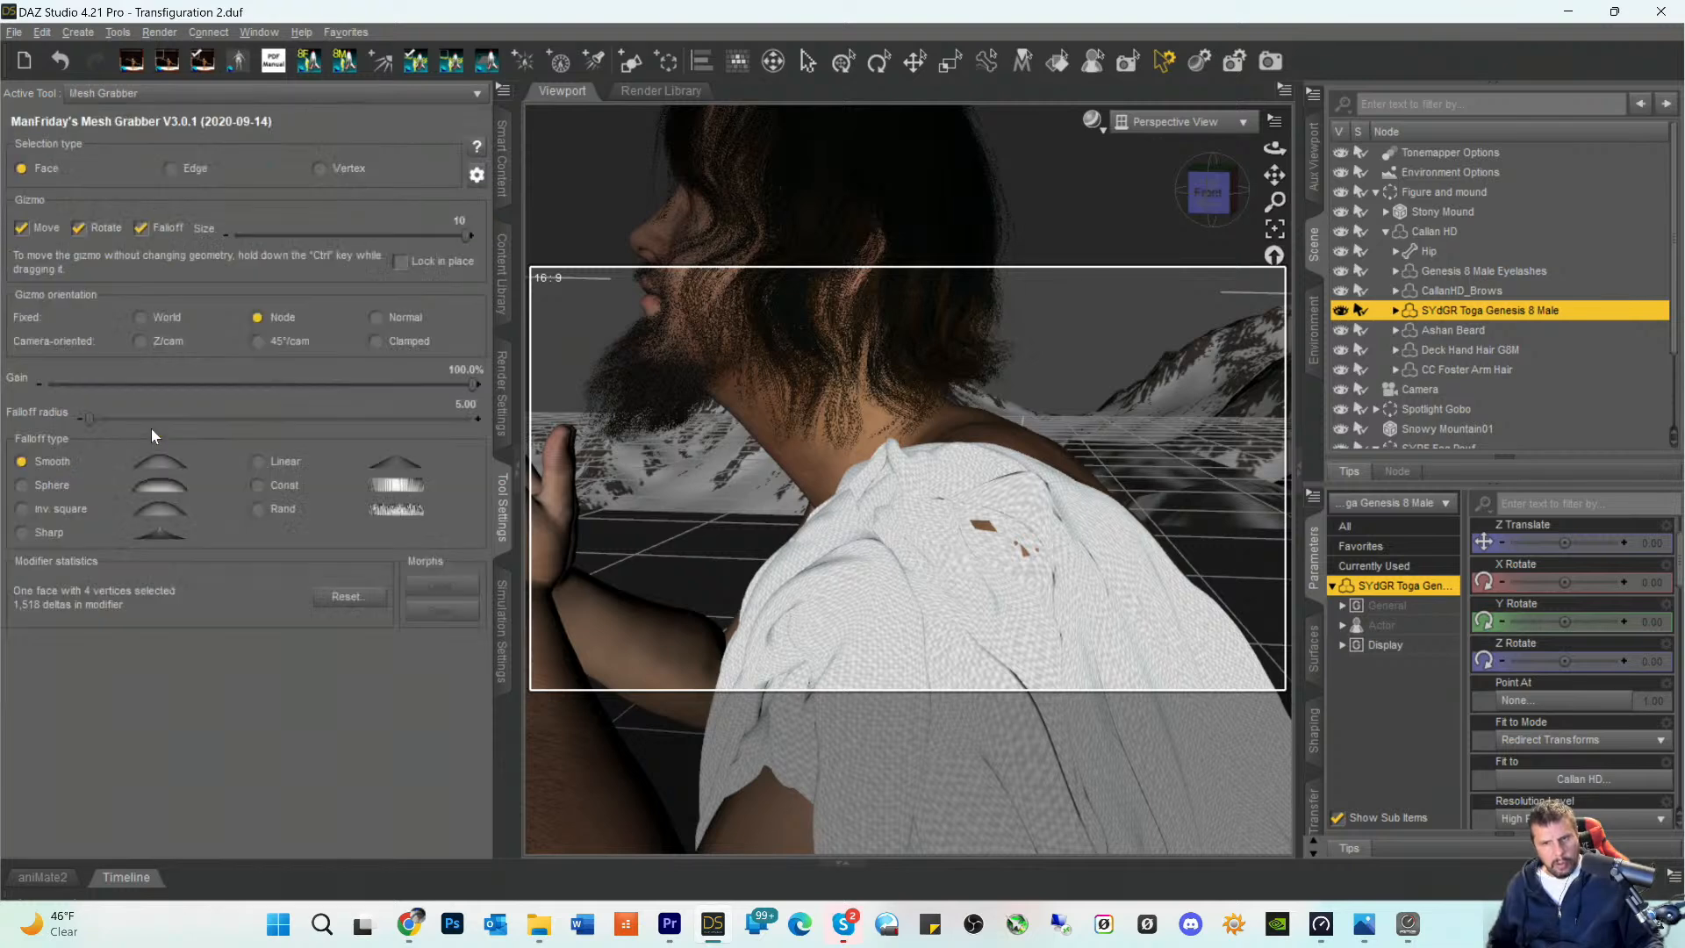
click(978, 535)
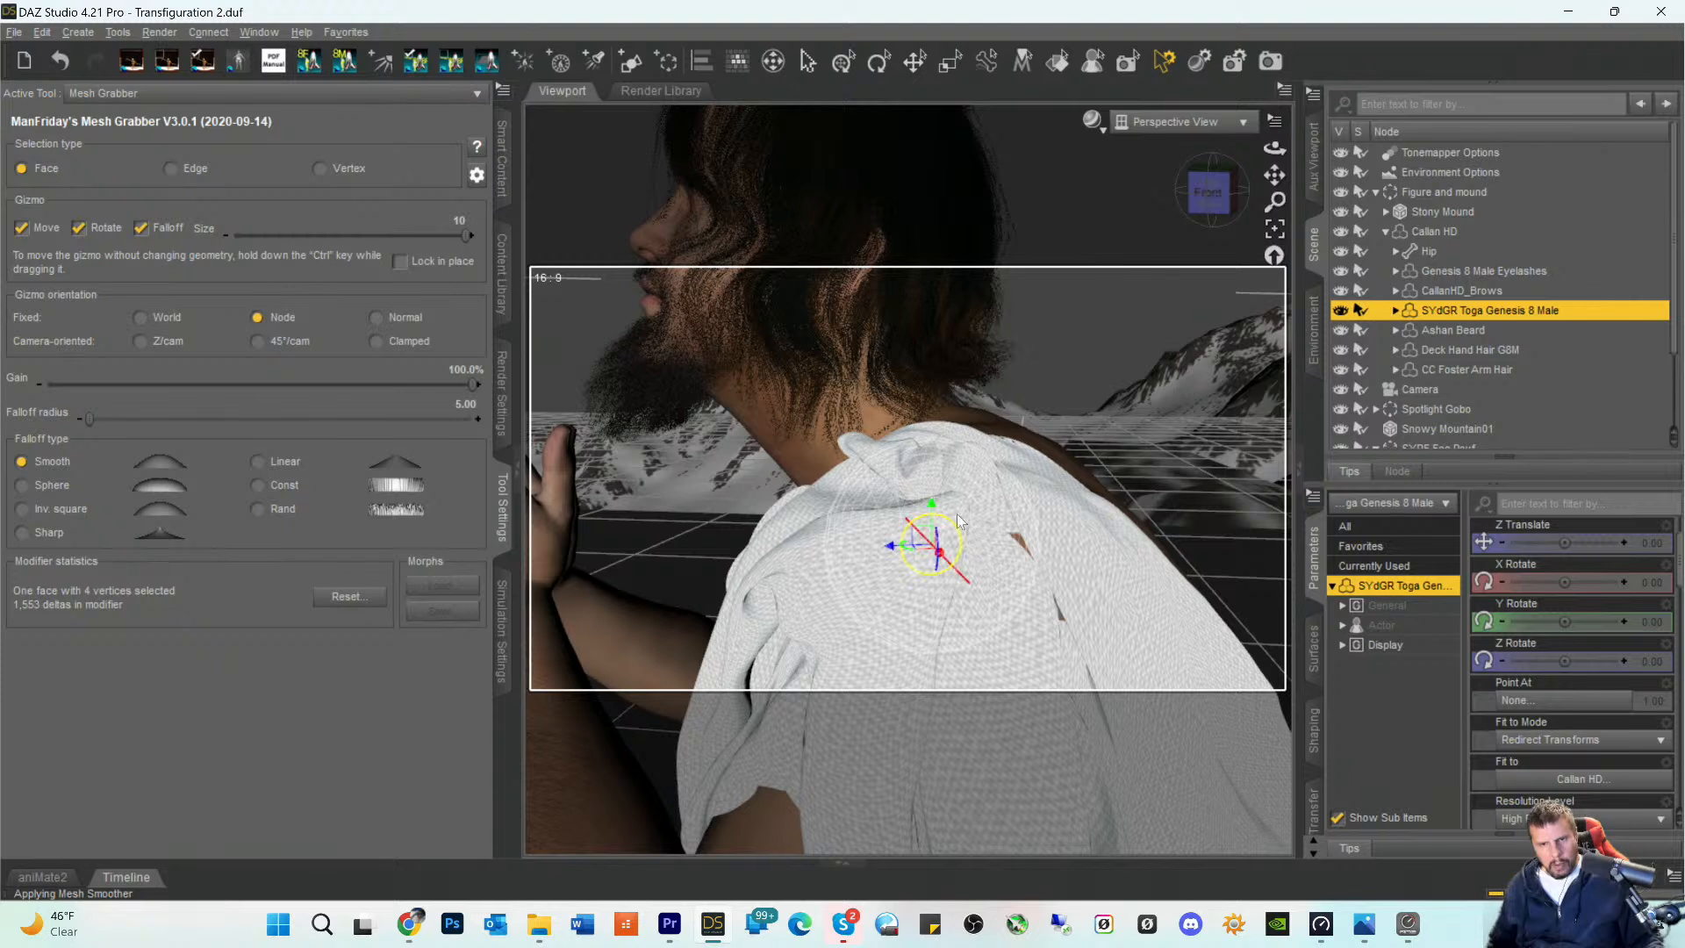
click(1018, 556)
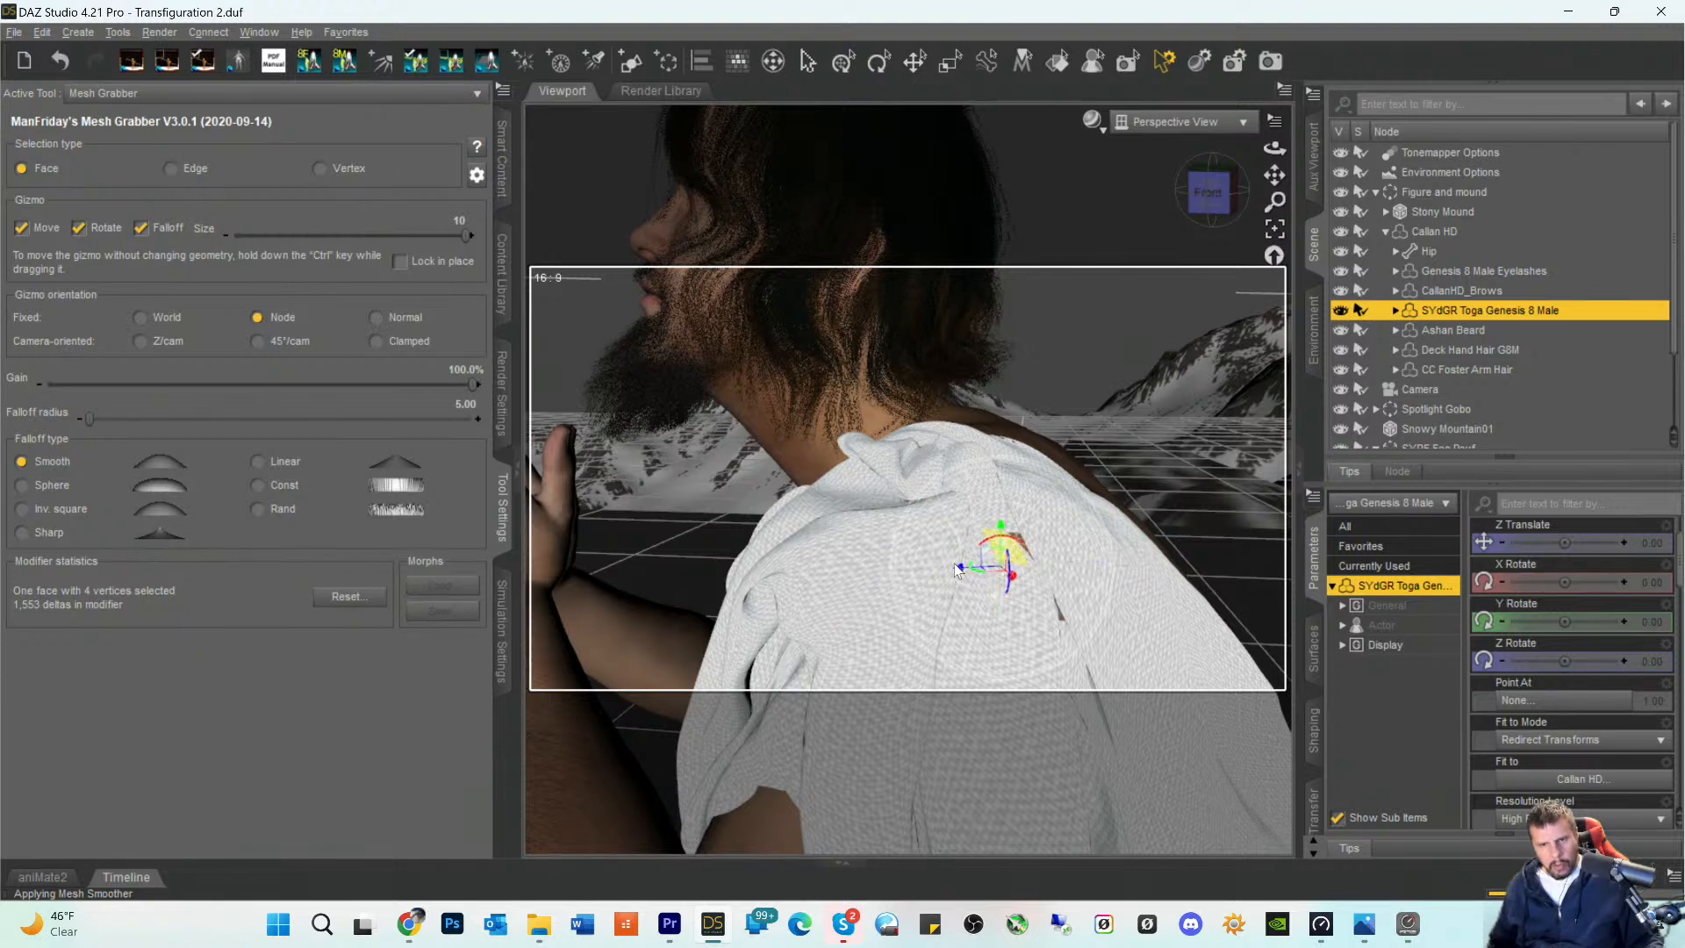
- Try moving the selected face beside the toga's shoulder gap along one axis, and undo the move
drag(956, 567, 960, 567)
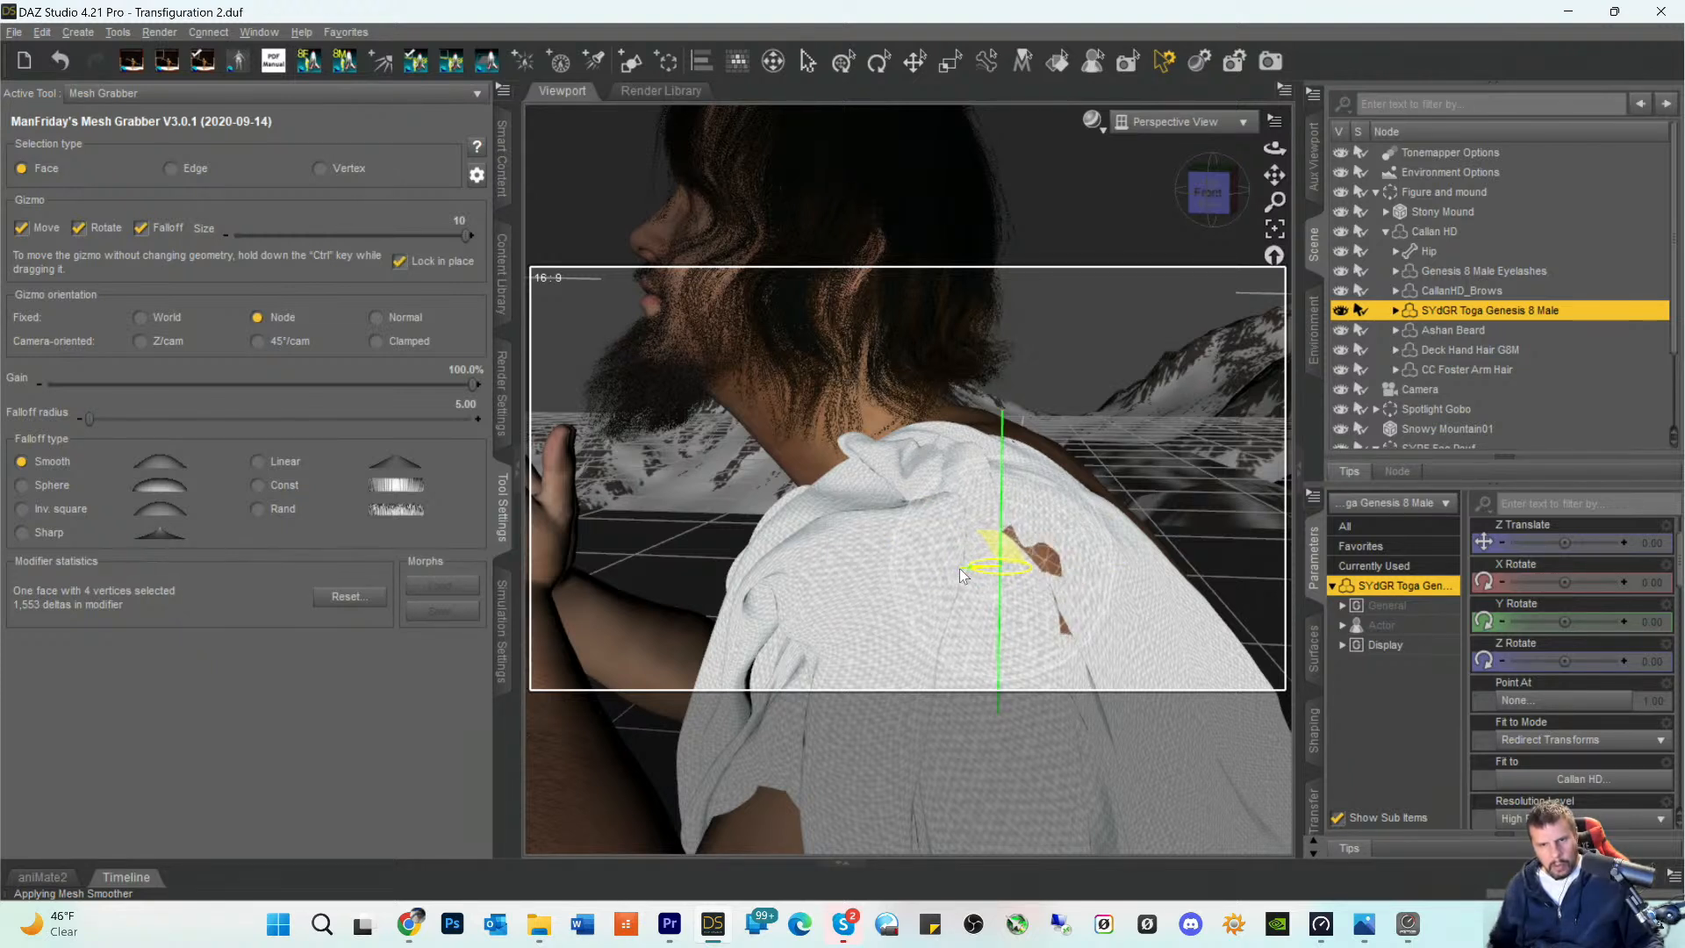
click(44, 33)
click(84, 56)
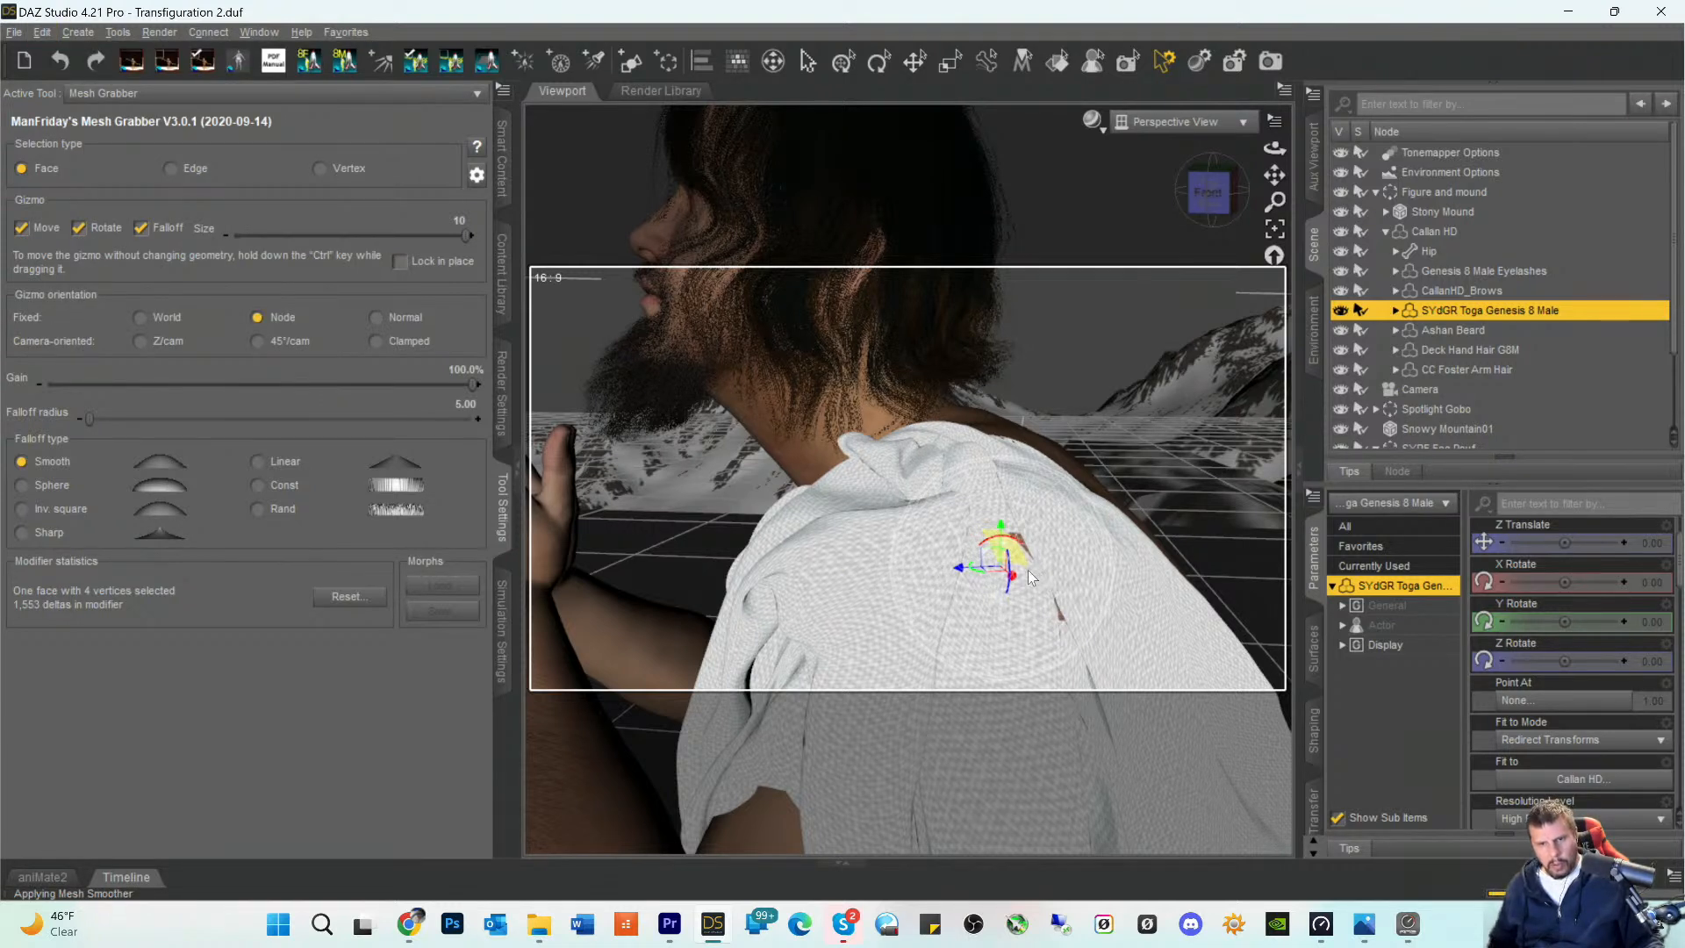
- Use Mesh Grabber to pull the toga faces on both sides of the remaining shoulder gap over the exposed skin
drag(961, 566, 965, 566)
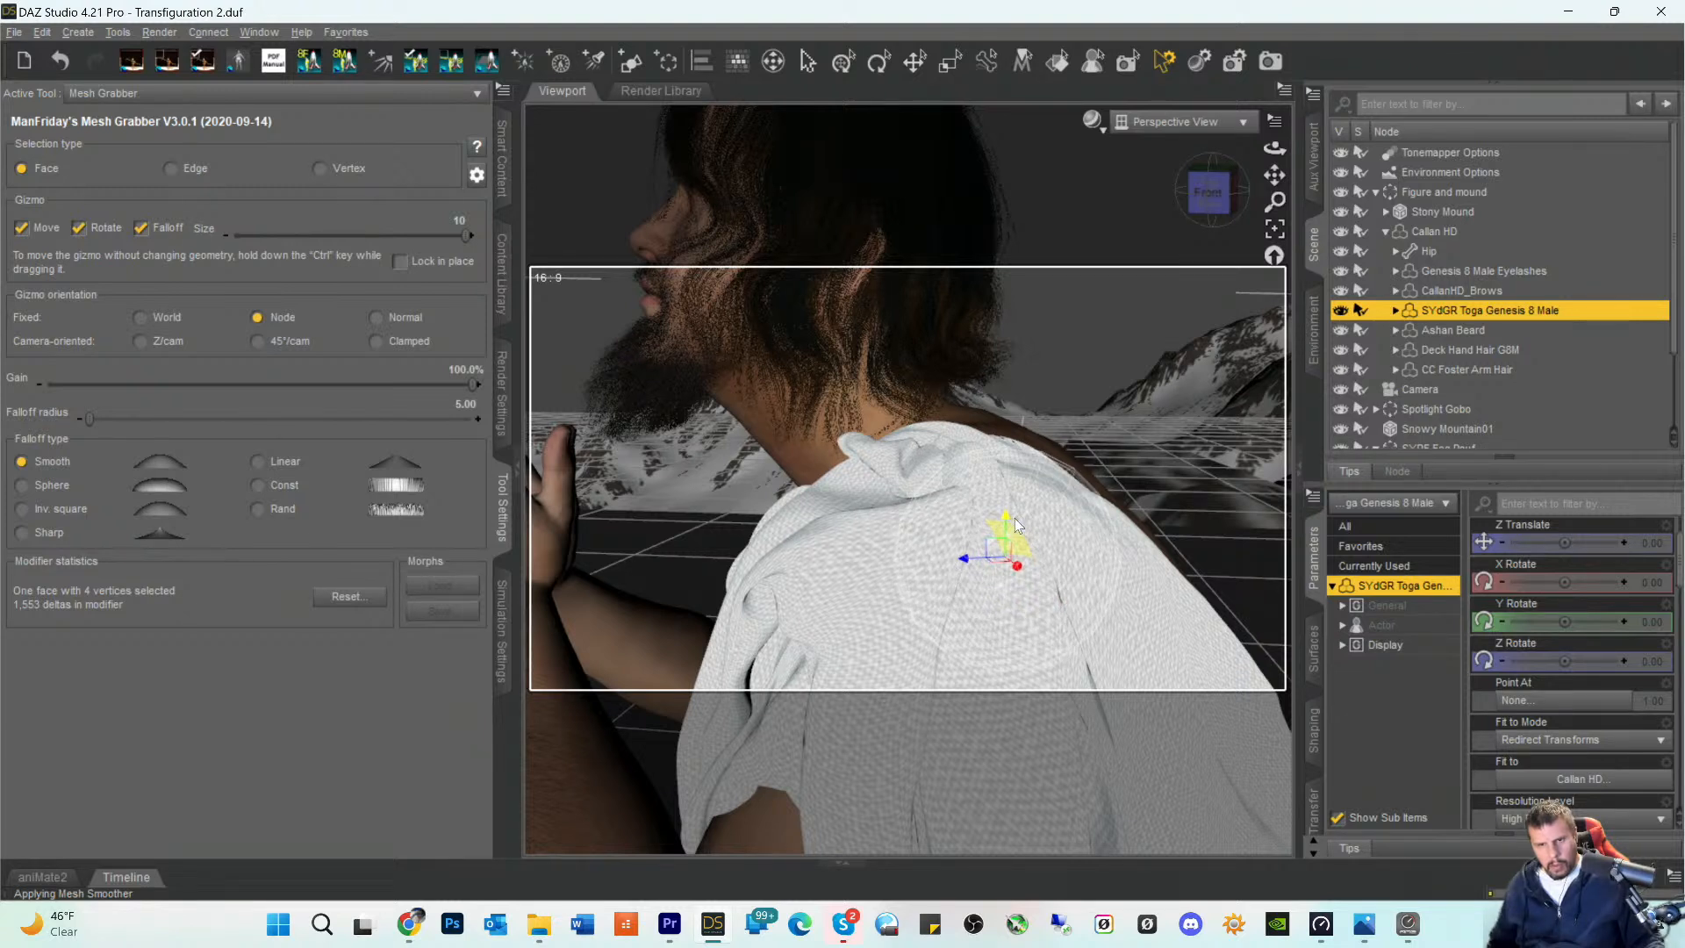
mouse_move(1185, 207)
mouse_down()
mouse_move(1222, 214)
mouse_move(1245, 193)
mouse_move(1174, 195)
mouse_up()
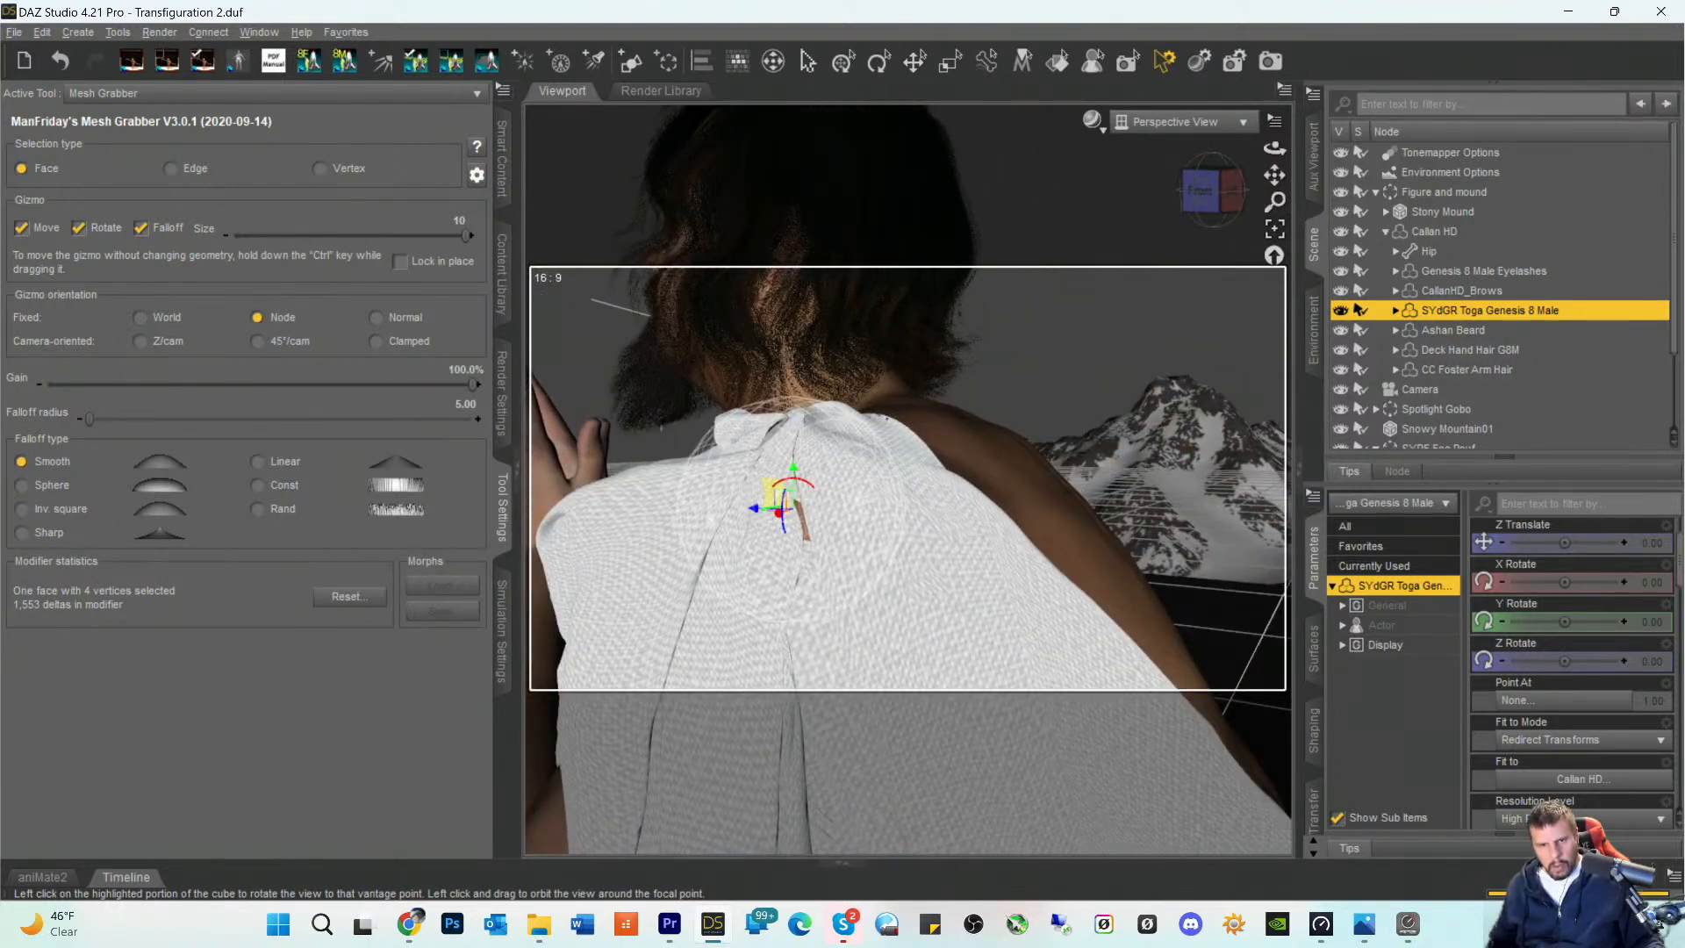
click(814, 542)
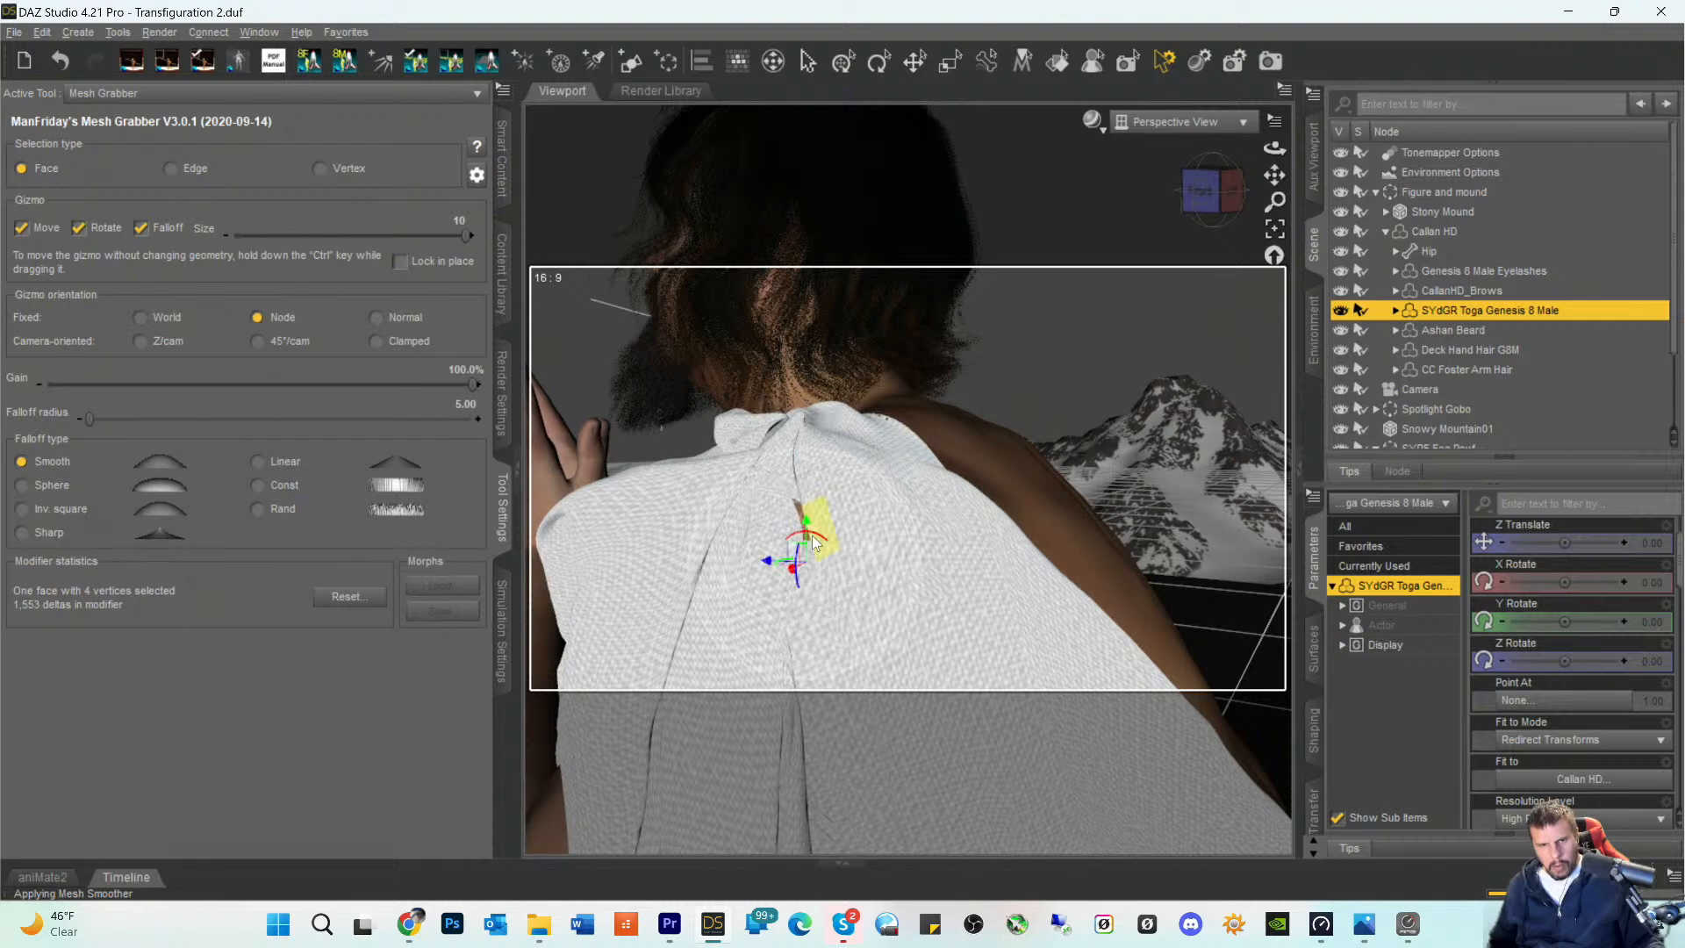
drag(806, 558, 790, 580)
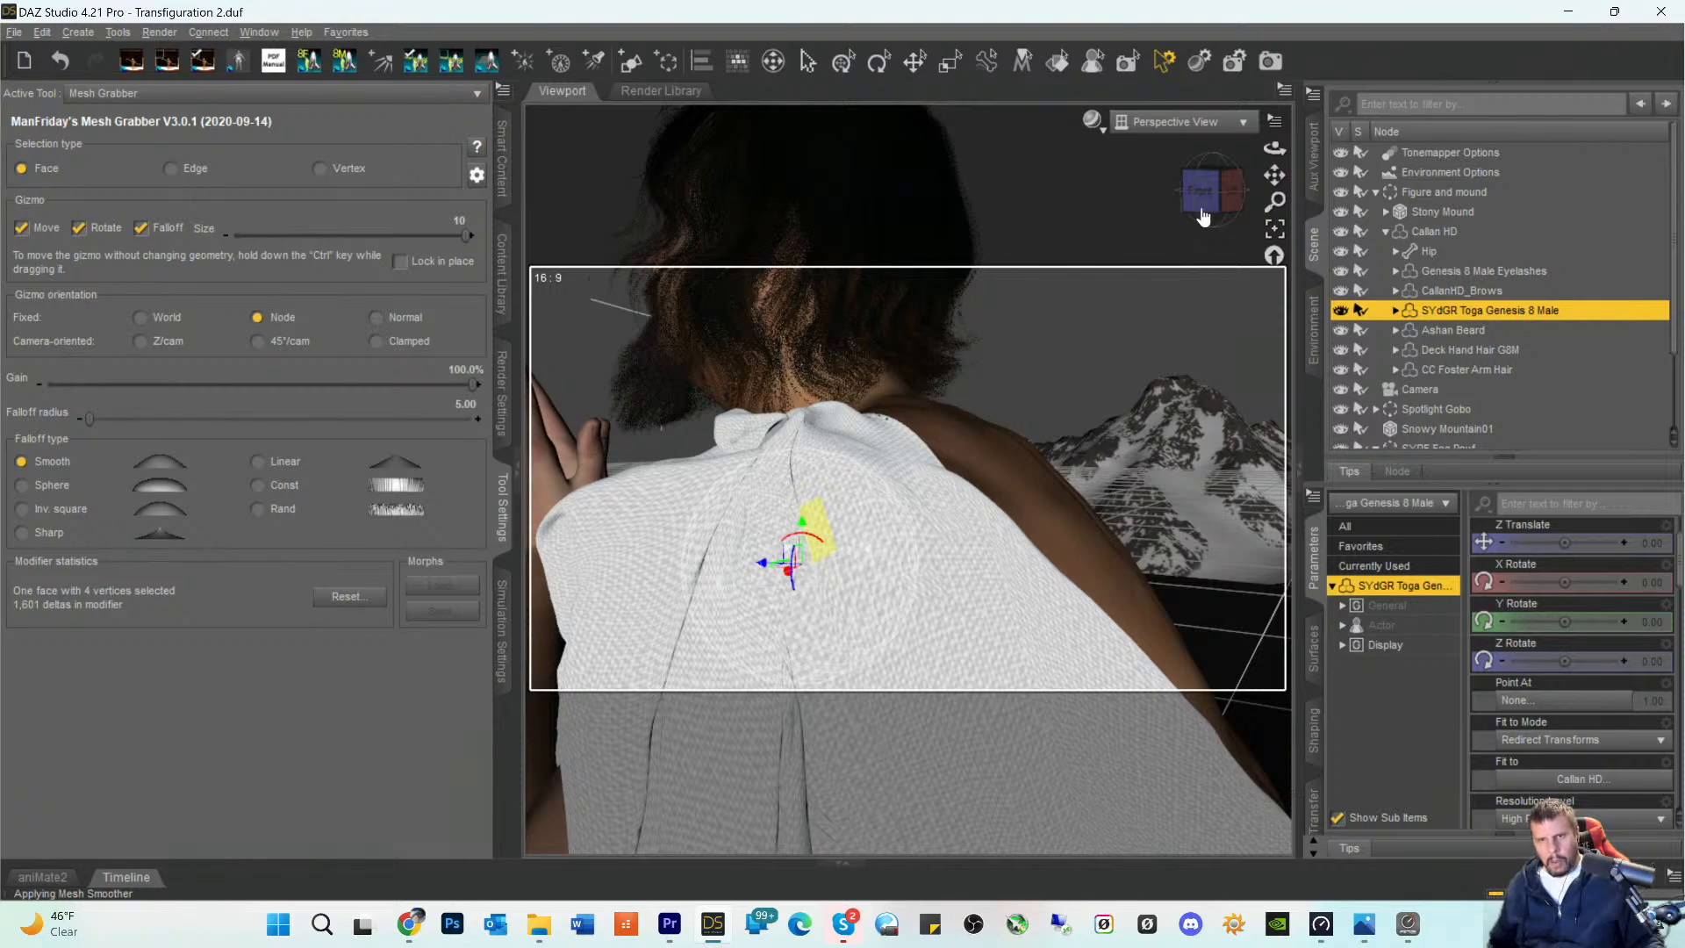
- Return the viewport to the scene Camera, swap Mesh Grabber for the Translate tool, and start a test render
drag(1204, 211, 1264, 35)
drag(1275, 175, 1282, 235)
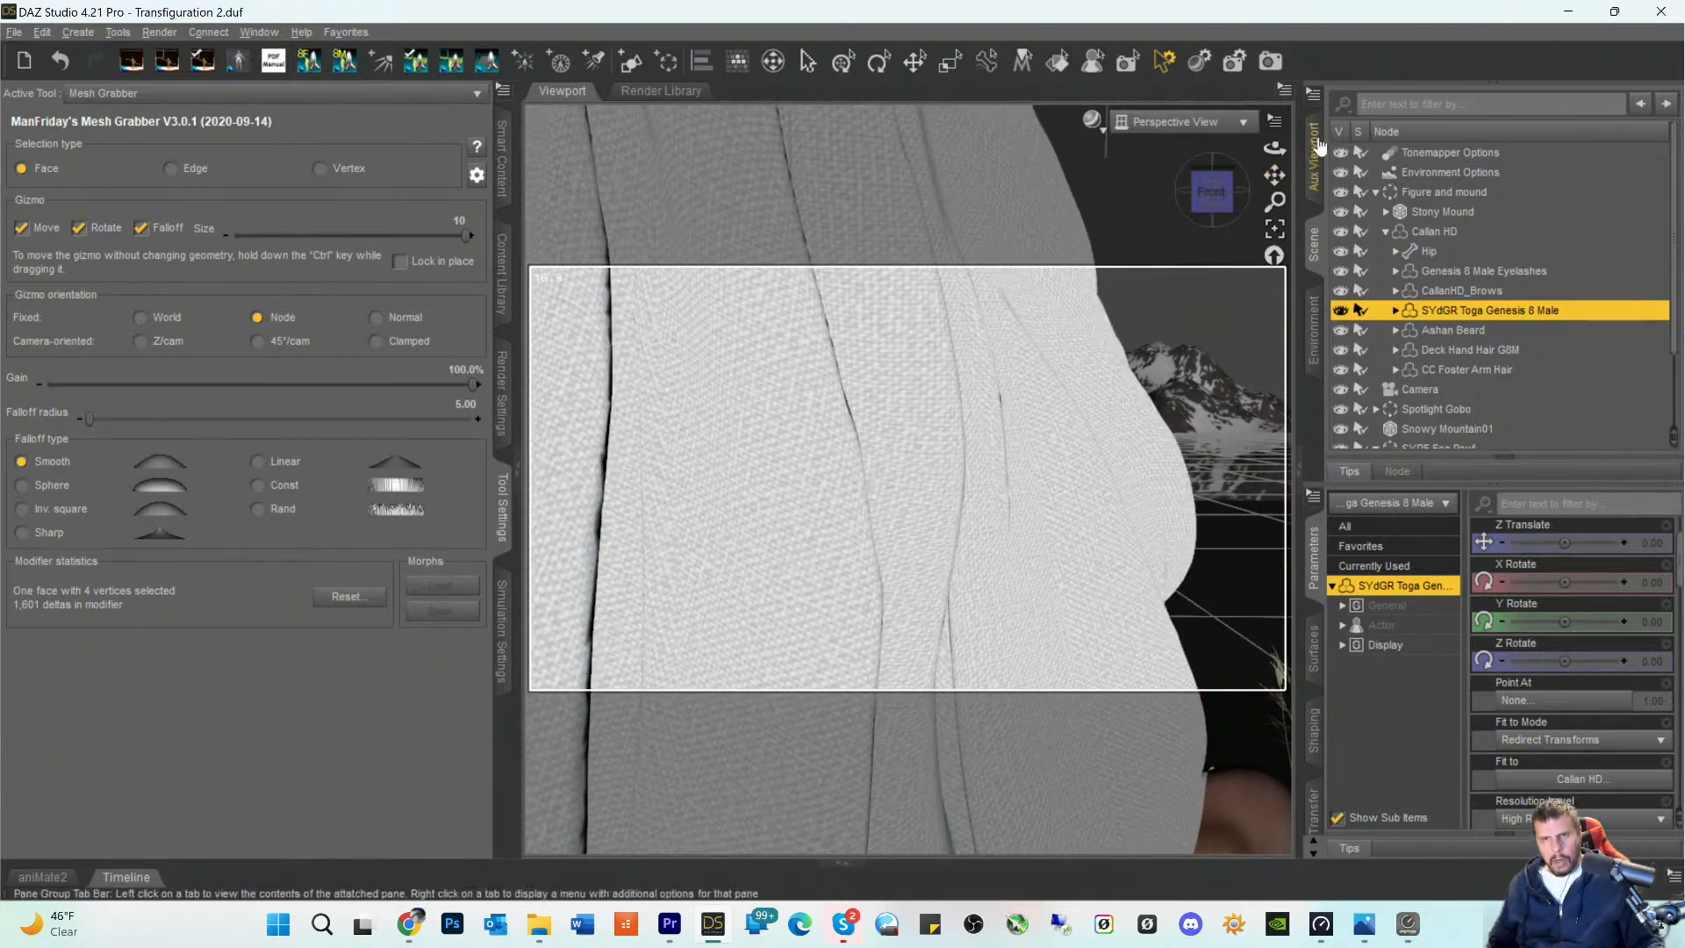
click(1172, 122)
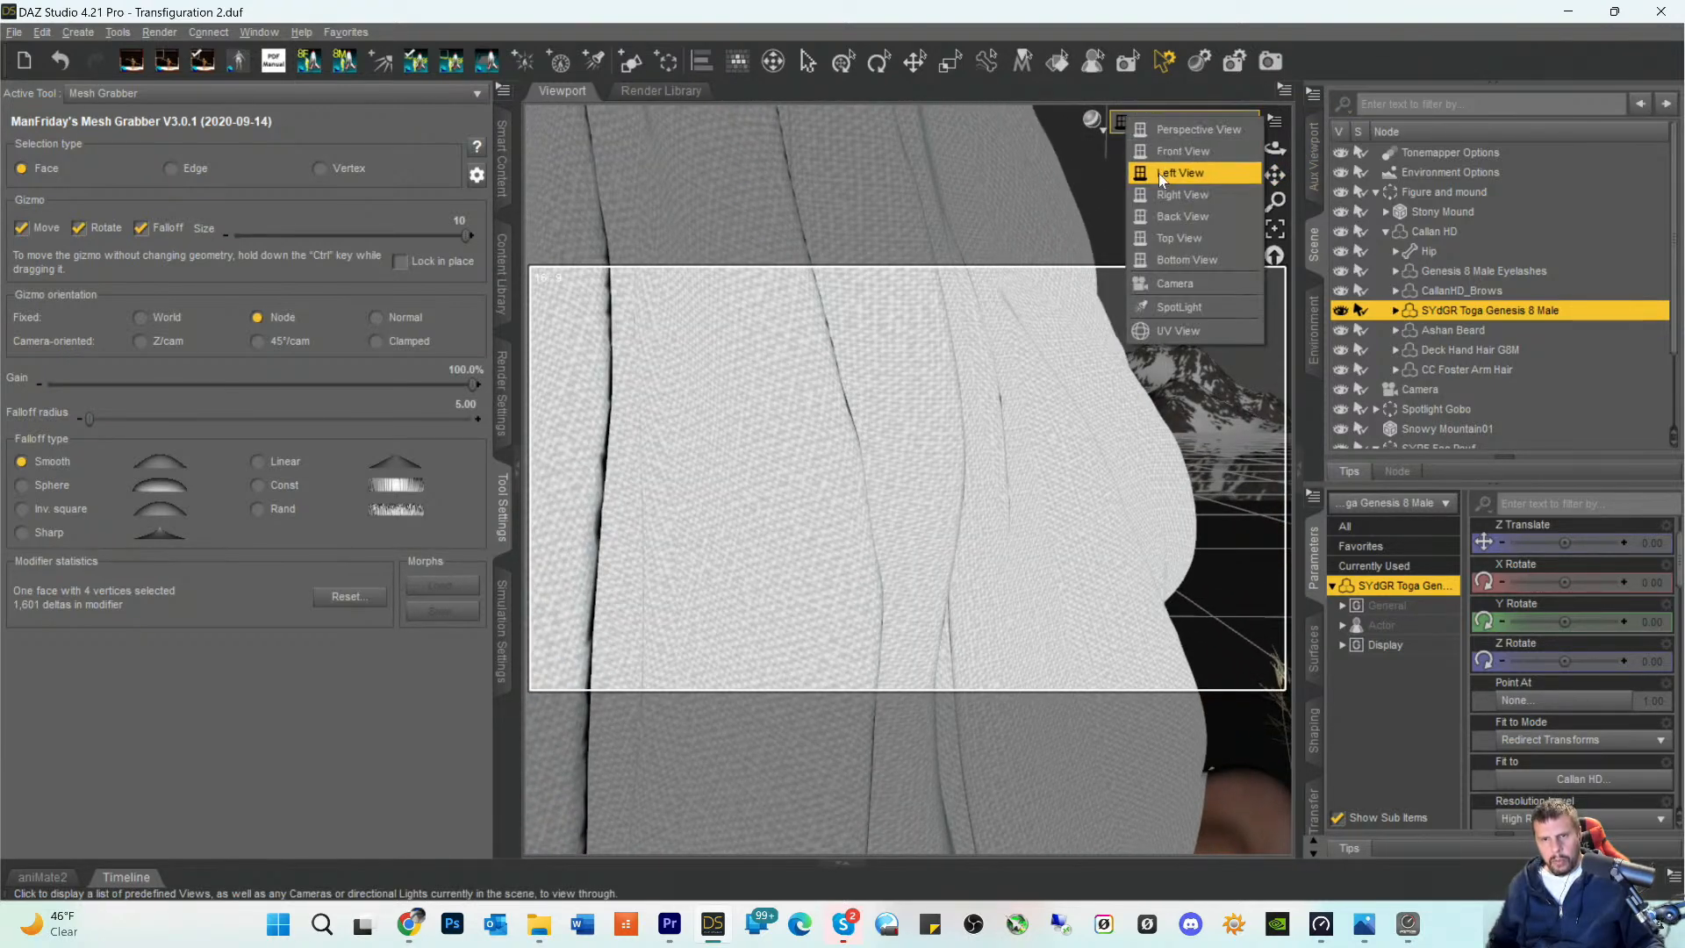
click(1173, 283)
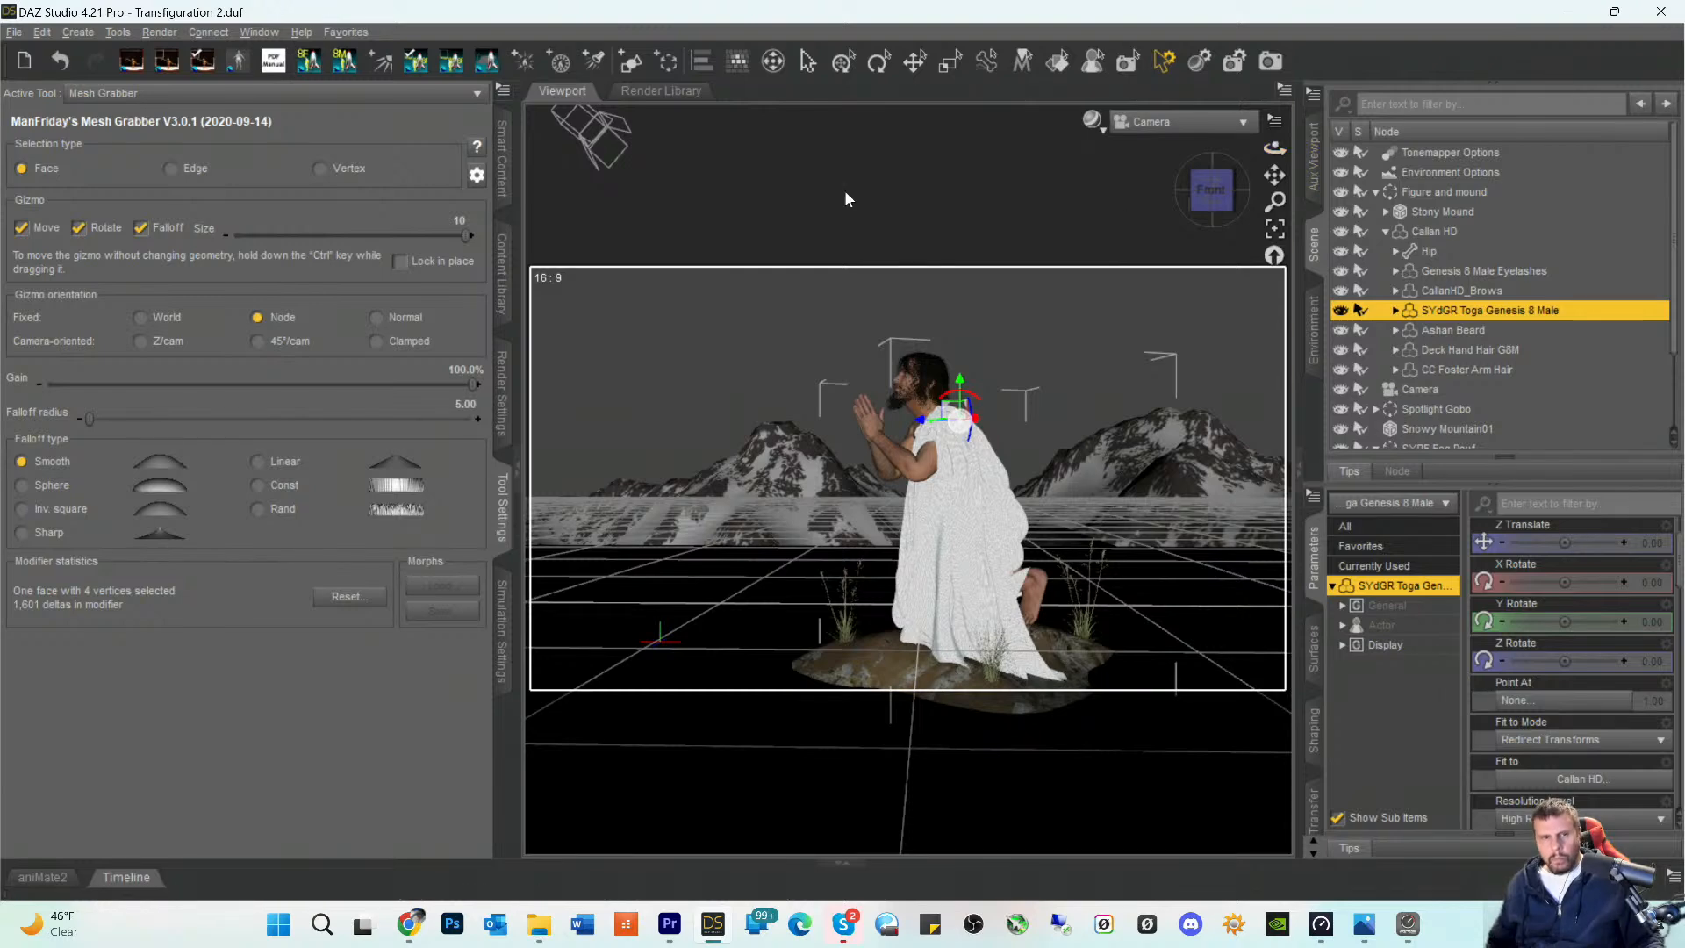
click(915, 61)
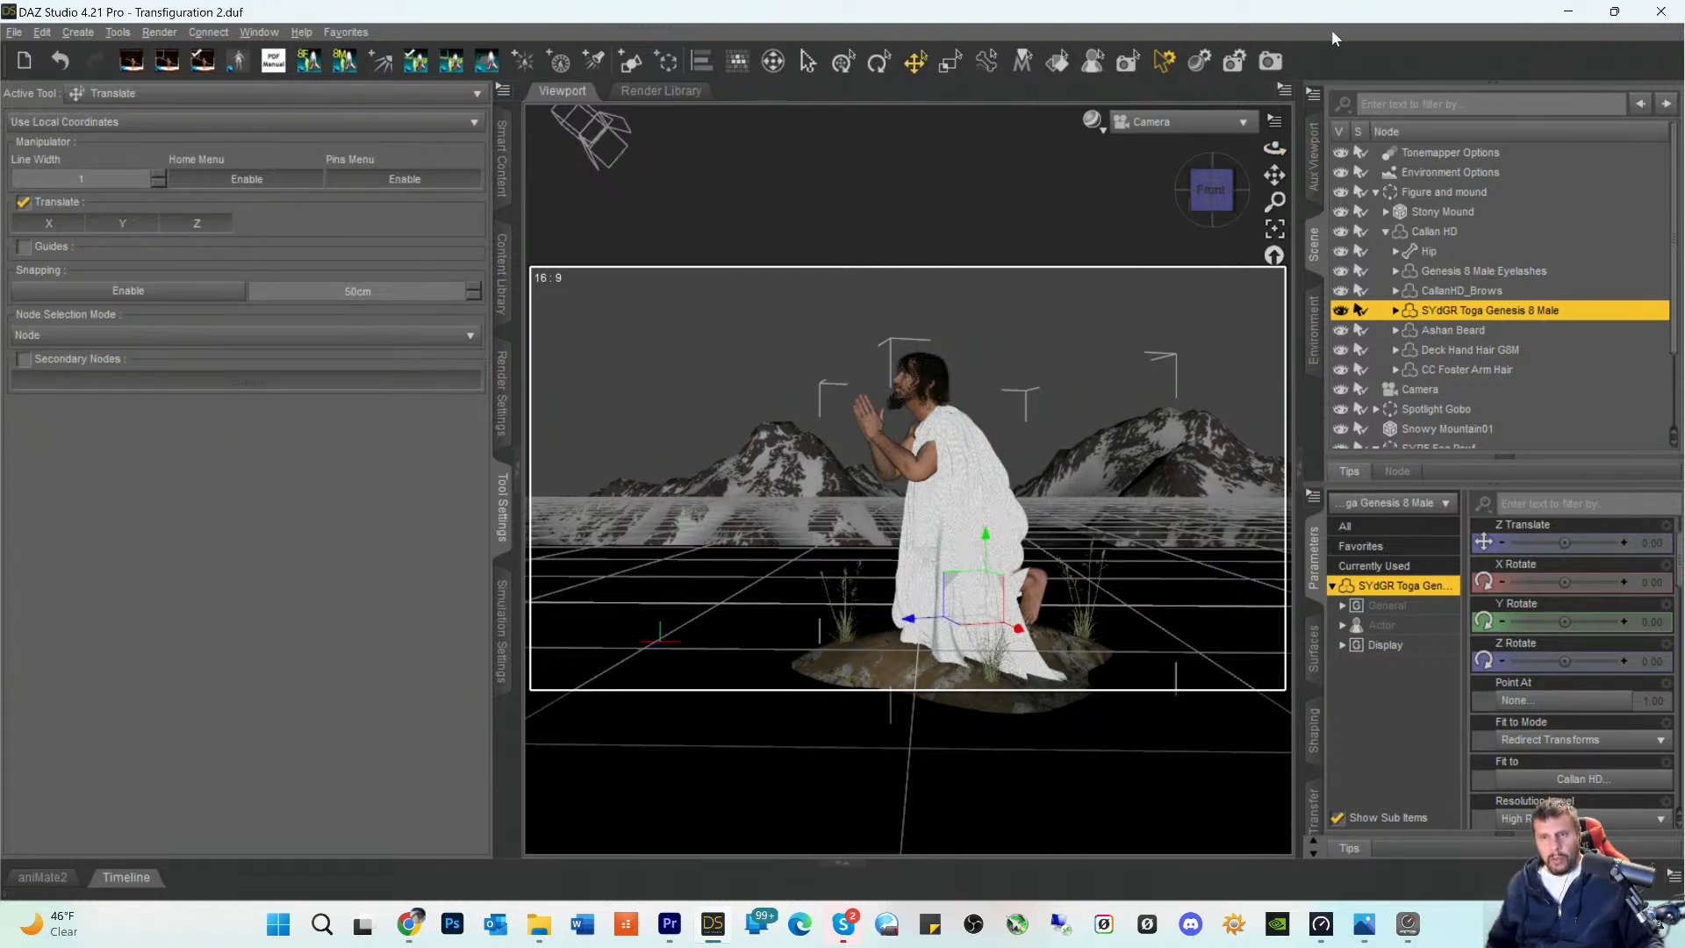
click(1270, 62)
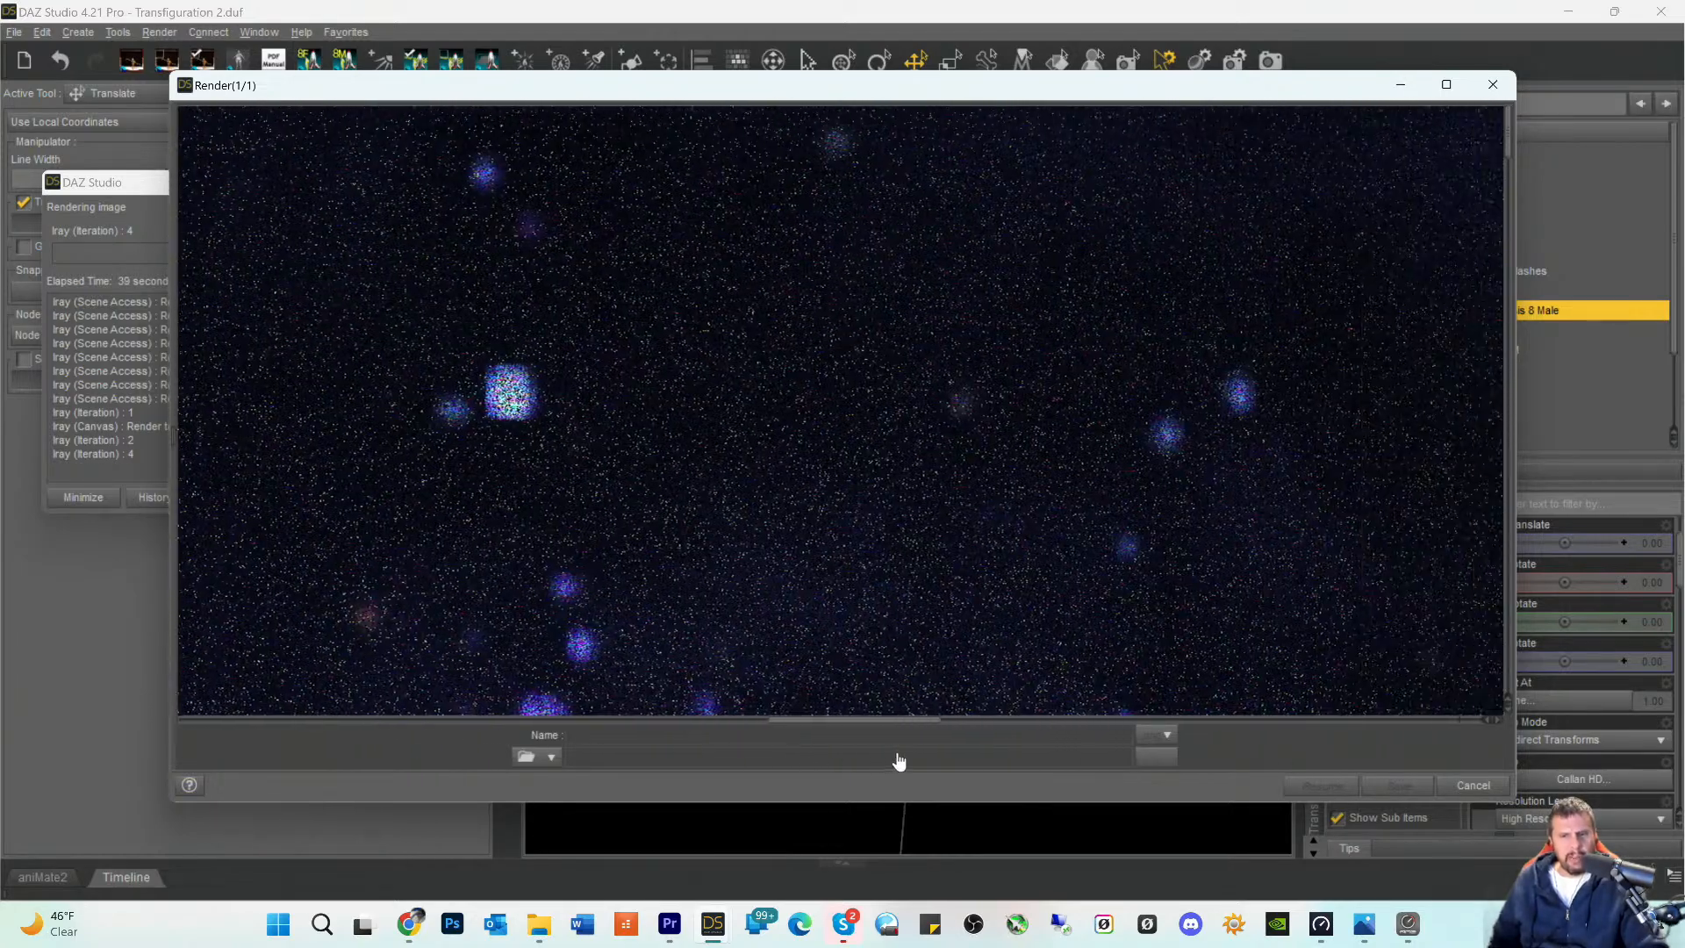
- Examine the render from the starry sky down over the head, the toga's shoulder folds and the lower drapery to the knee
scroll(1139, 435, down, 5)
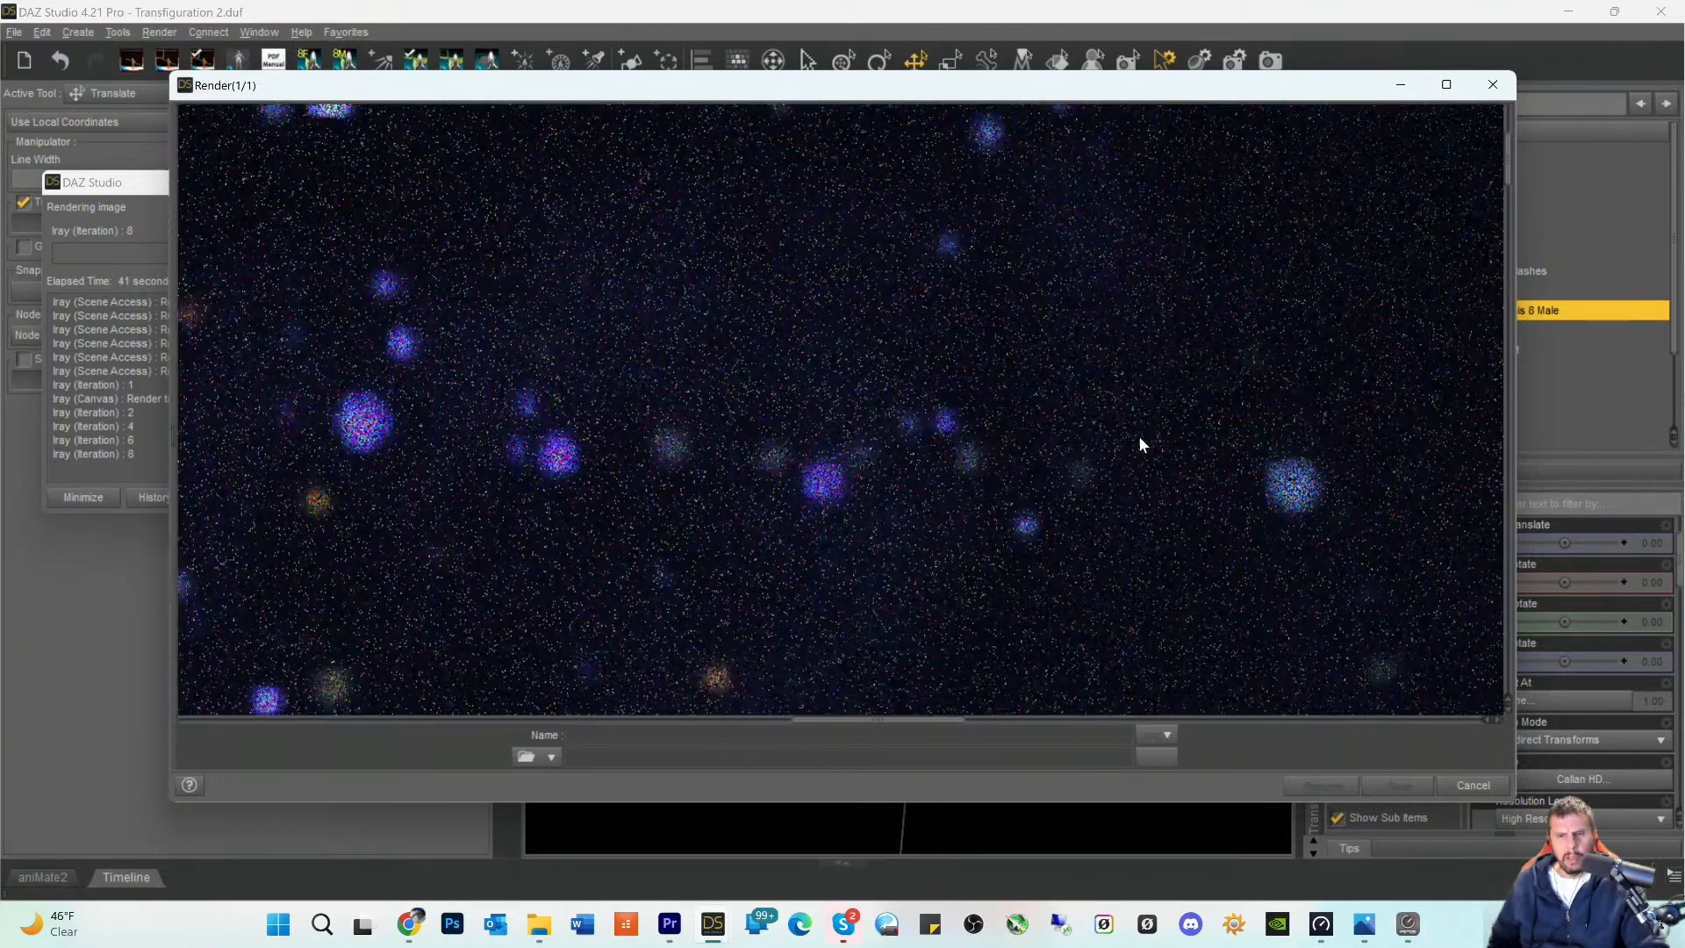
scroll(1094, 491, down, 6)
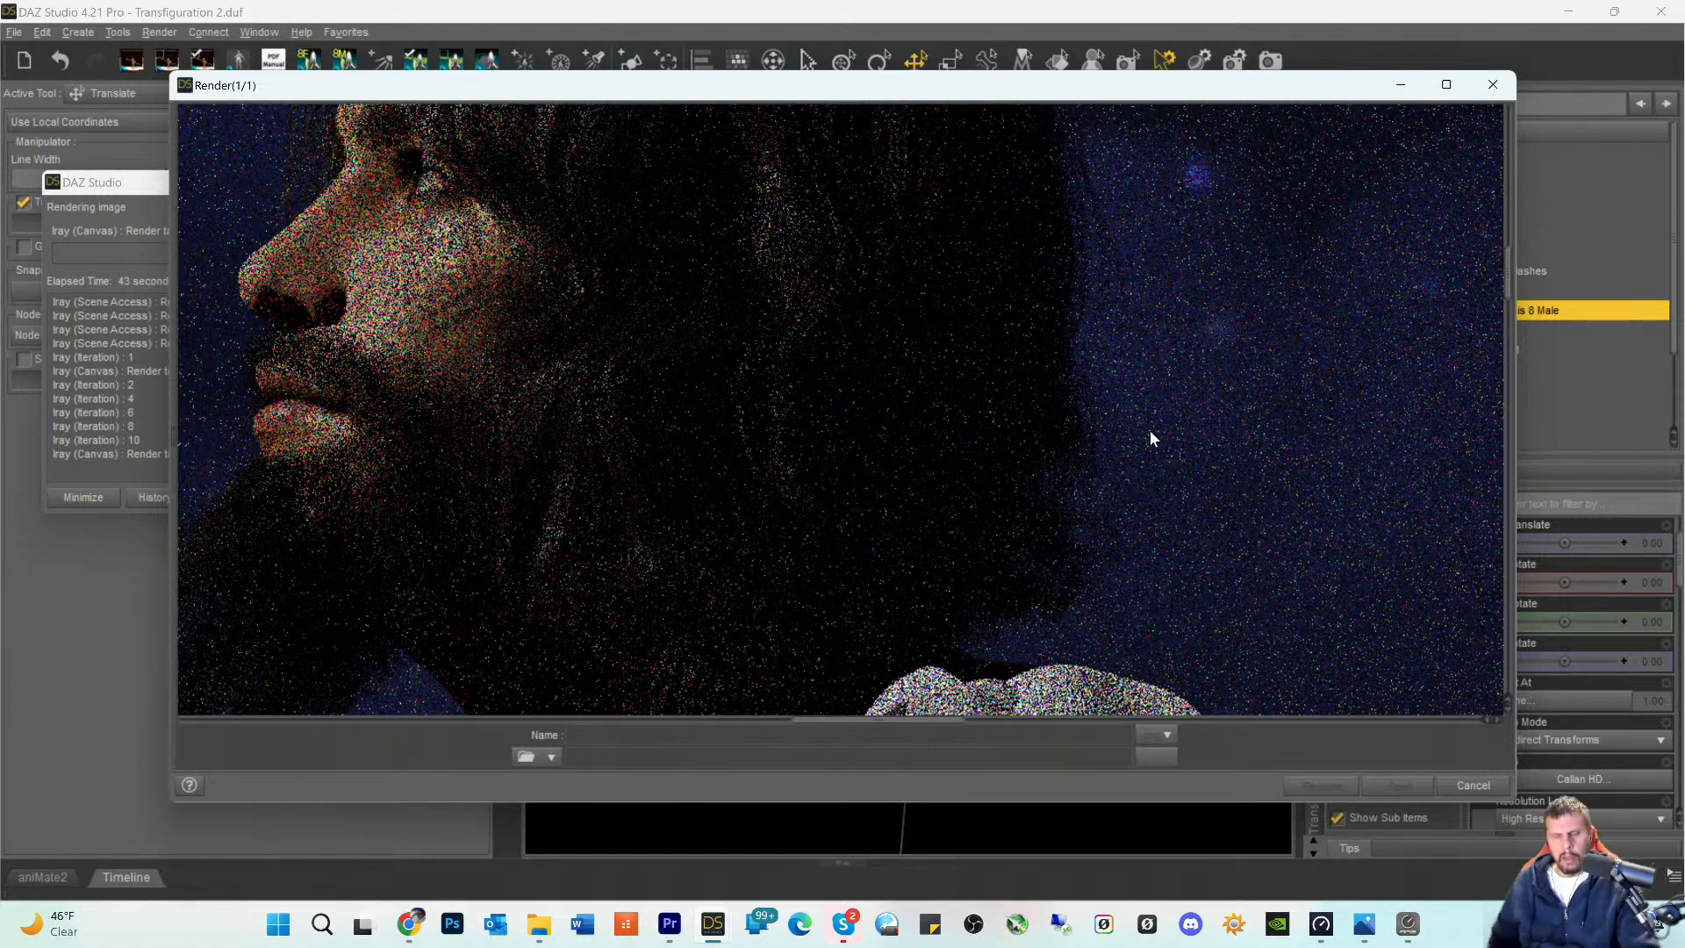
scroll(1151, 430, down, 8)
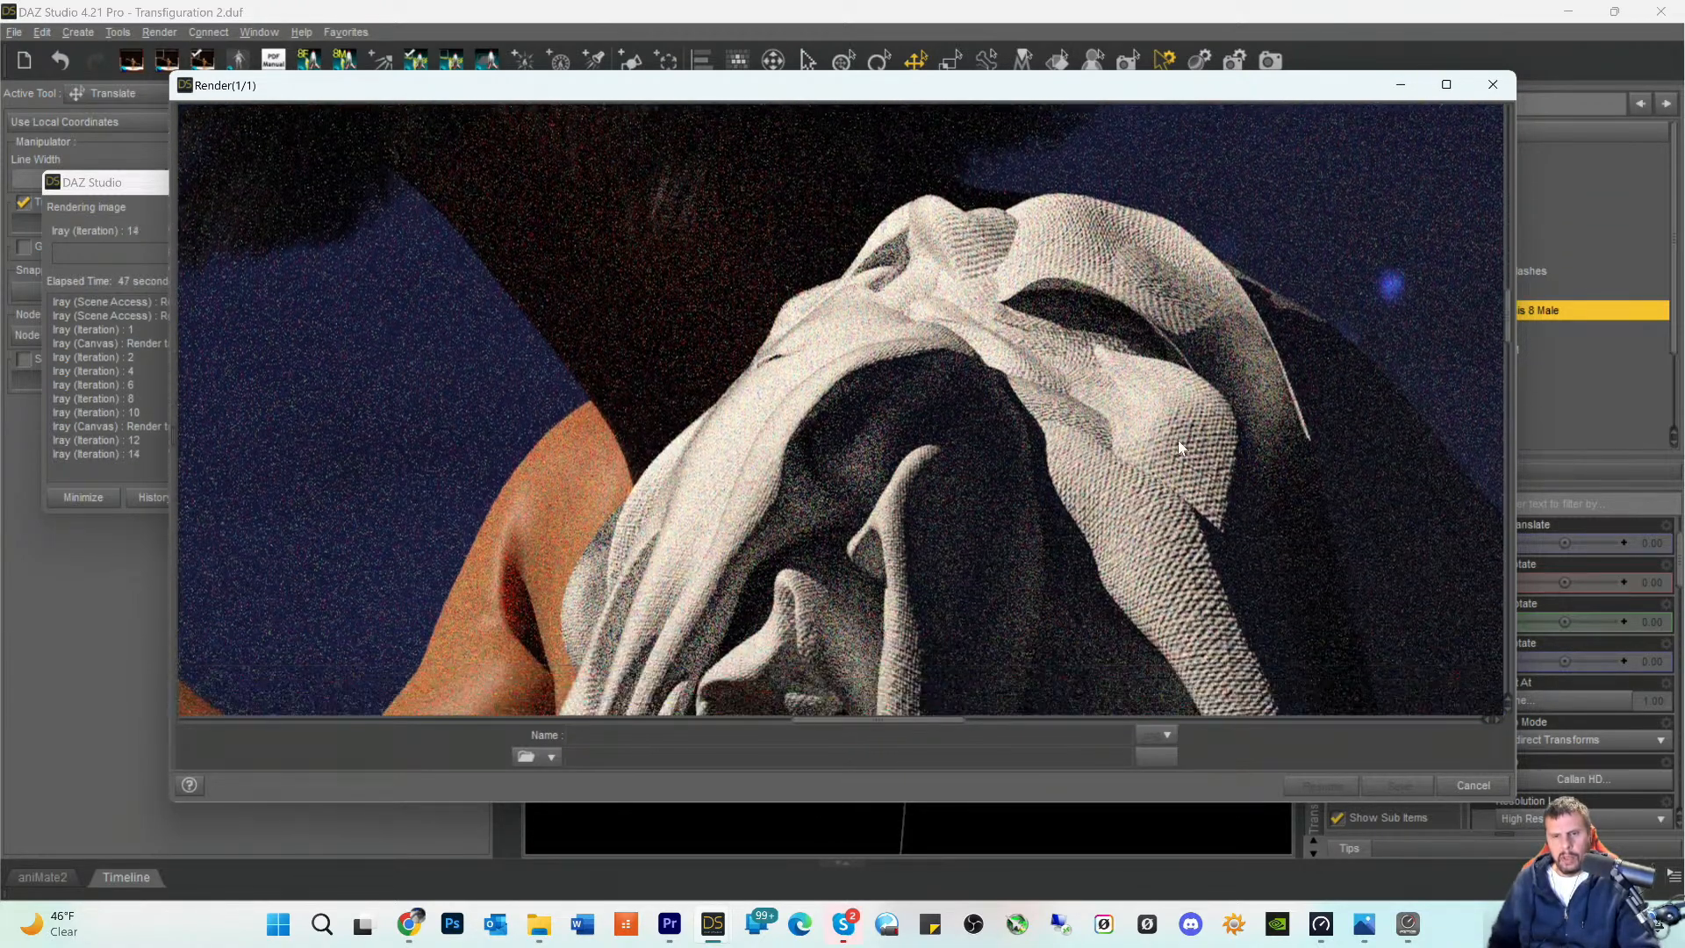
scroll(1178, 439, down, 2)
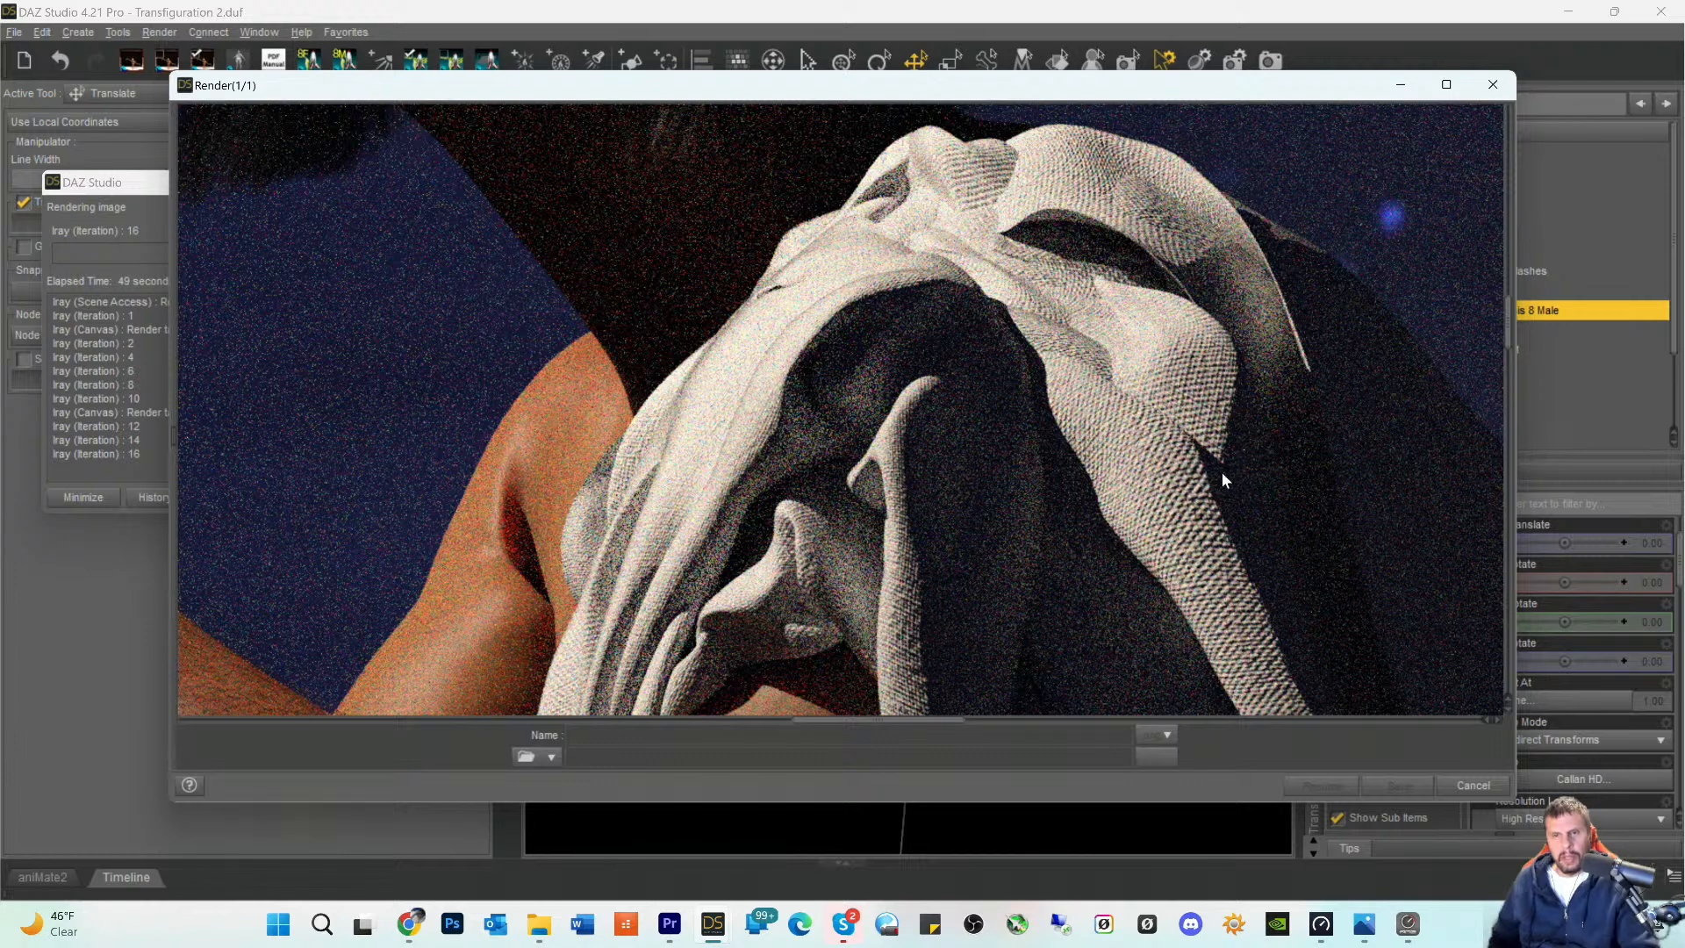
scroll(1211, 430, down, 5)
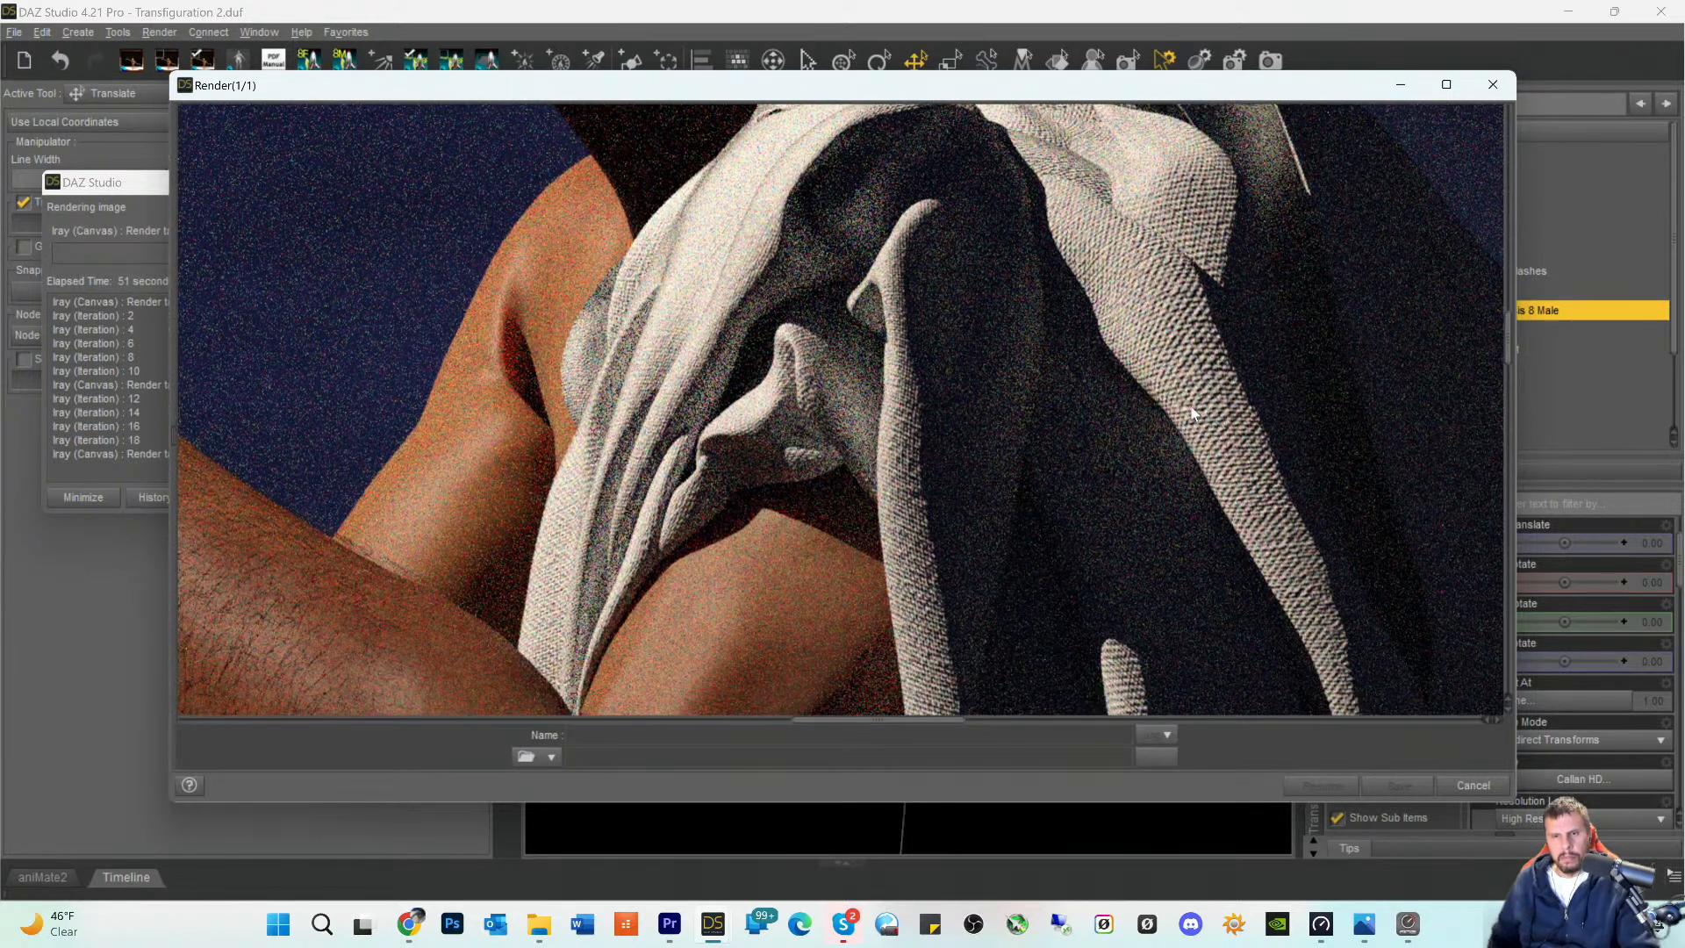
scroll(1180, 370, down, 5)
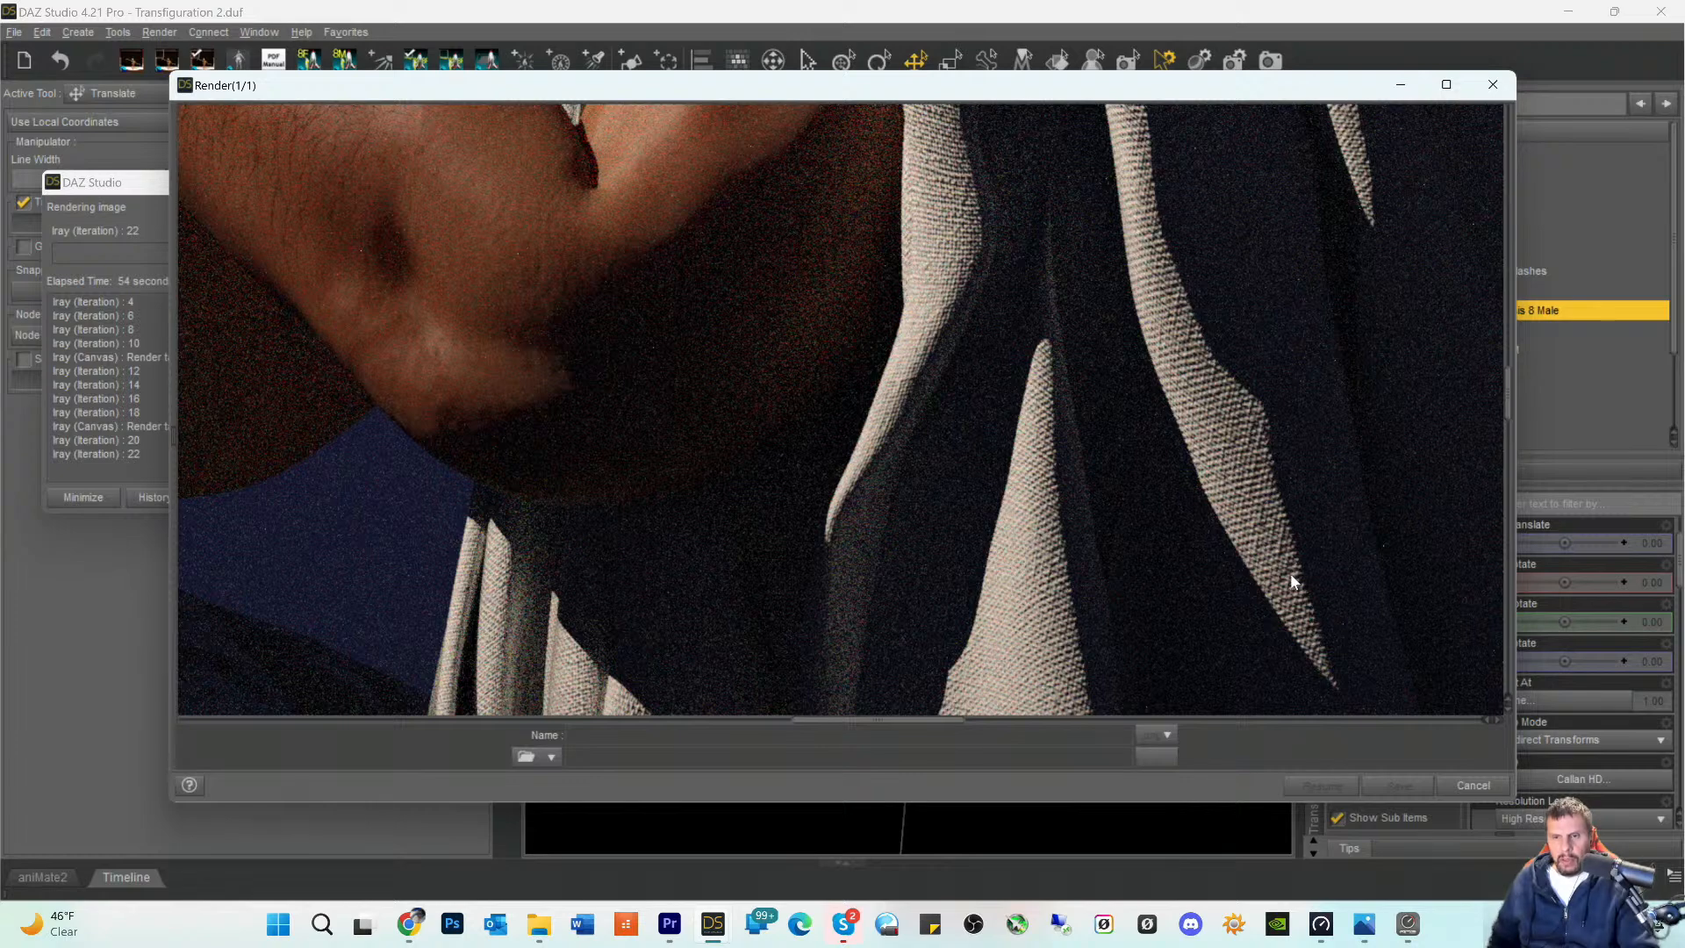
scroll(1080, 526, down, 10)
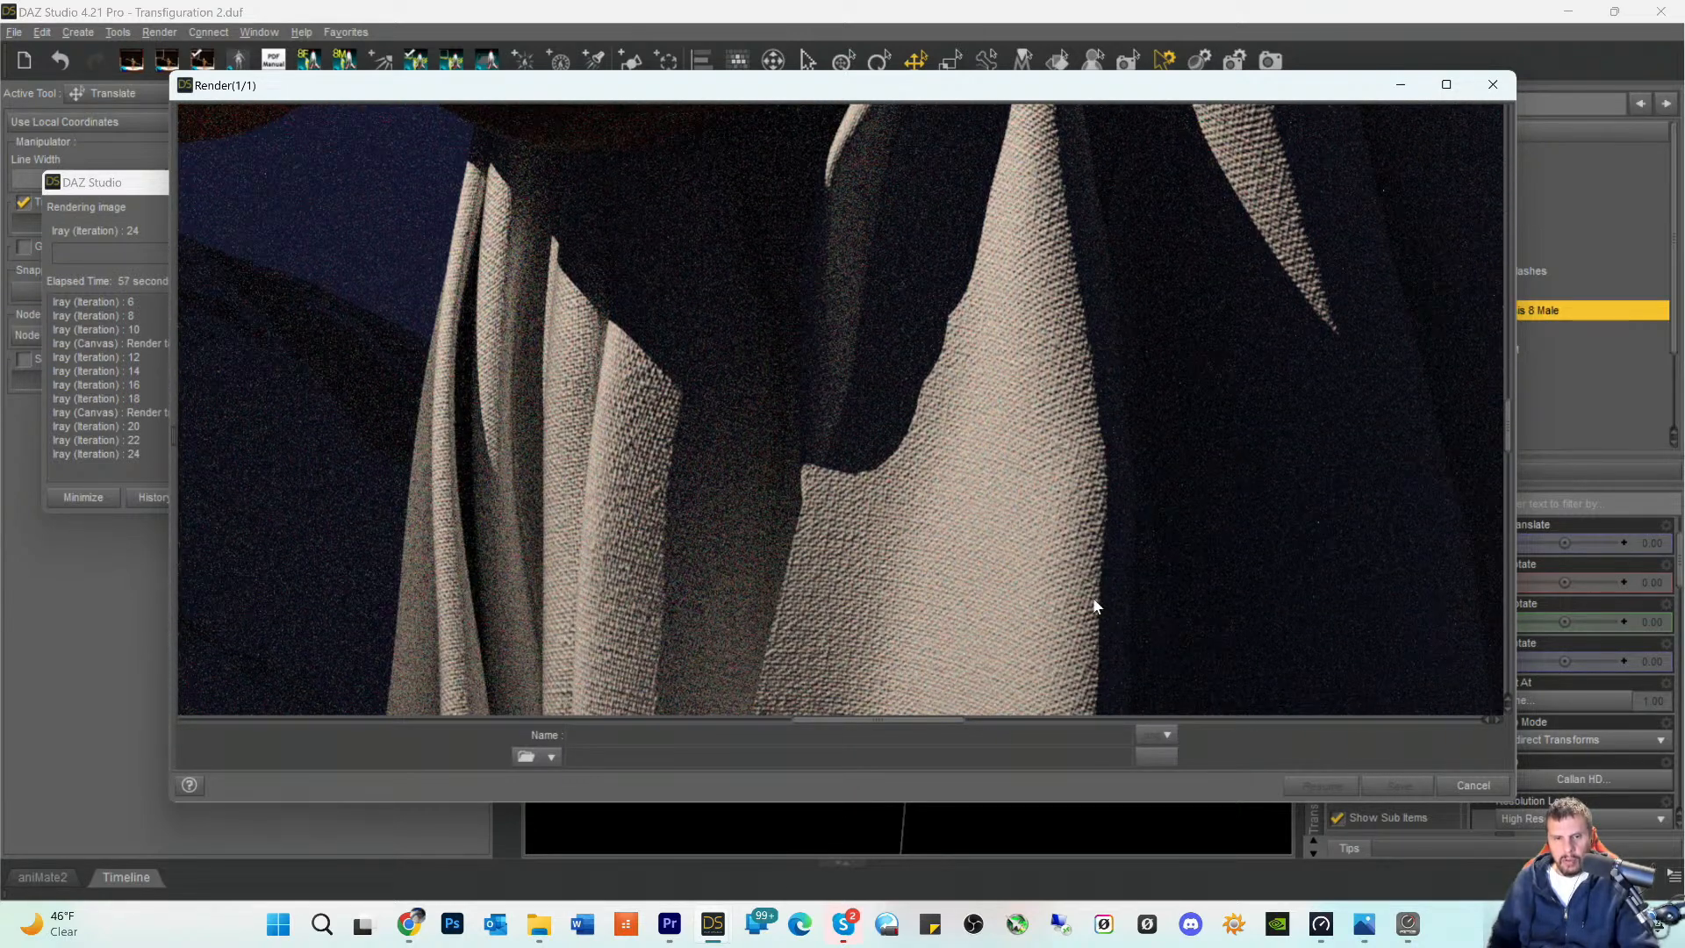
scroll(1089, 598, down, 3)
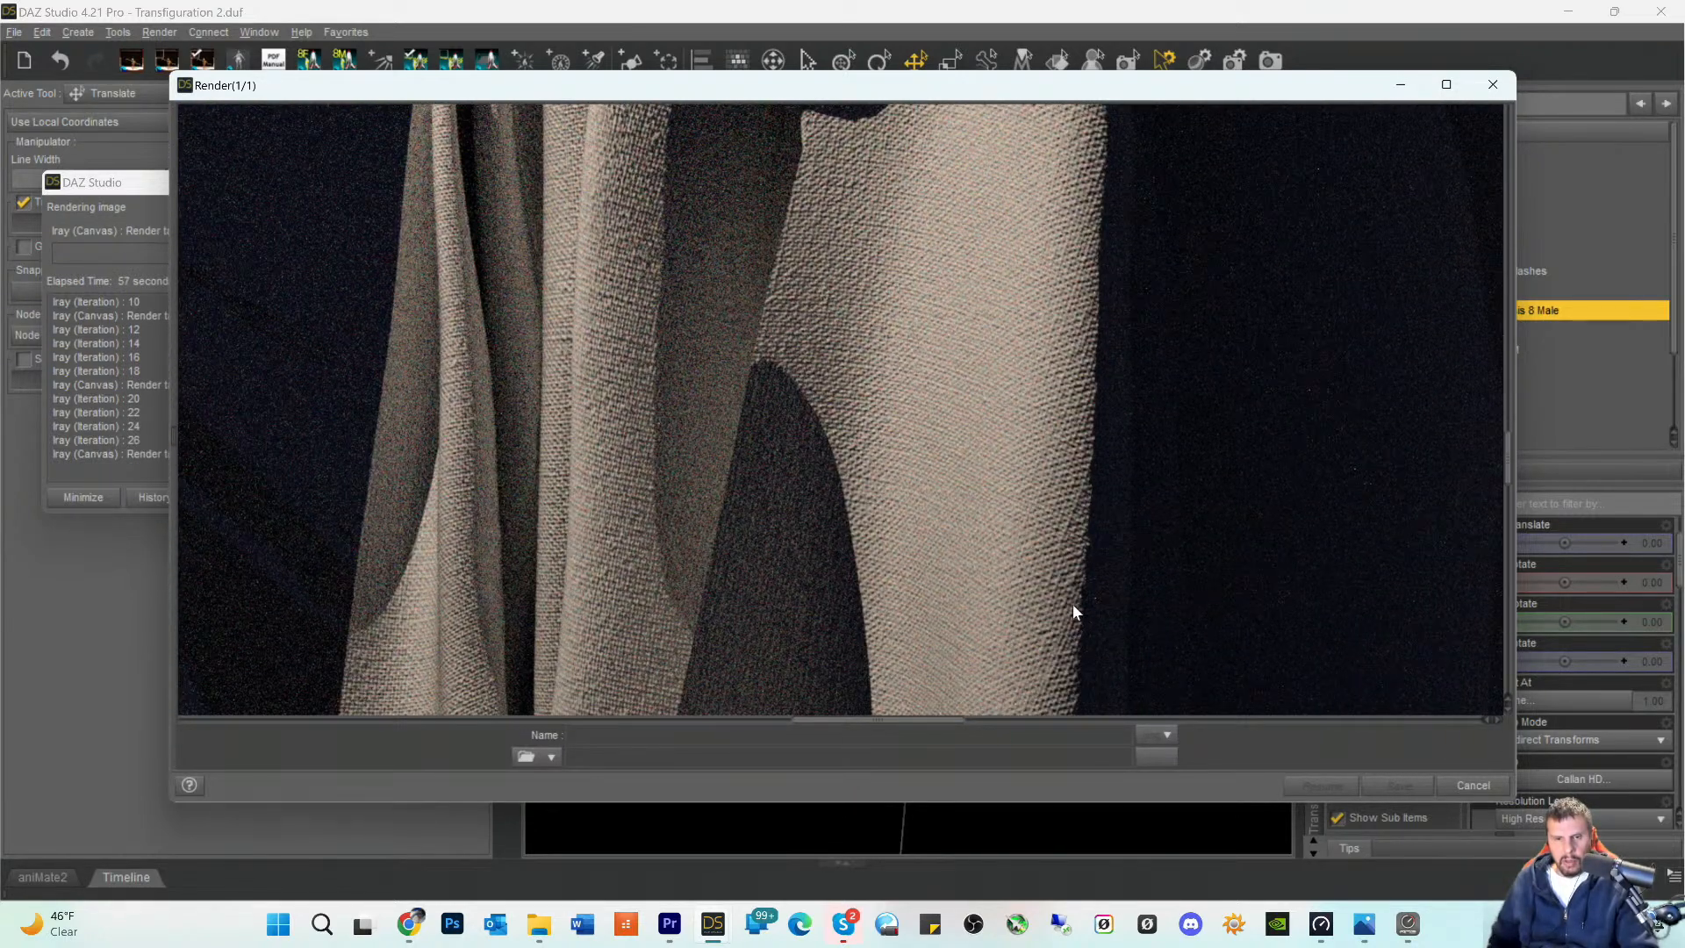
scroll(1072, 604, down, 8)
scroll(1061, 610, down, 10)
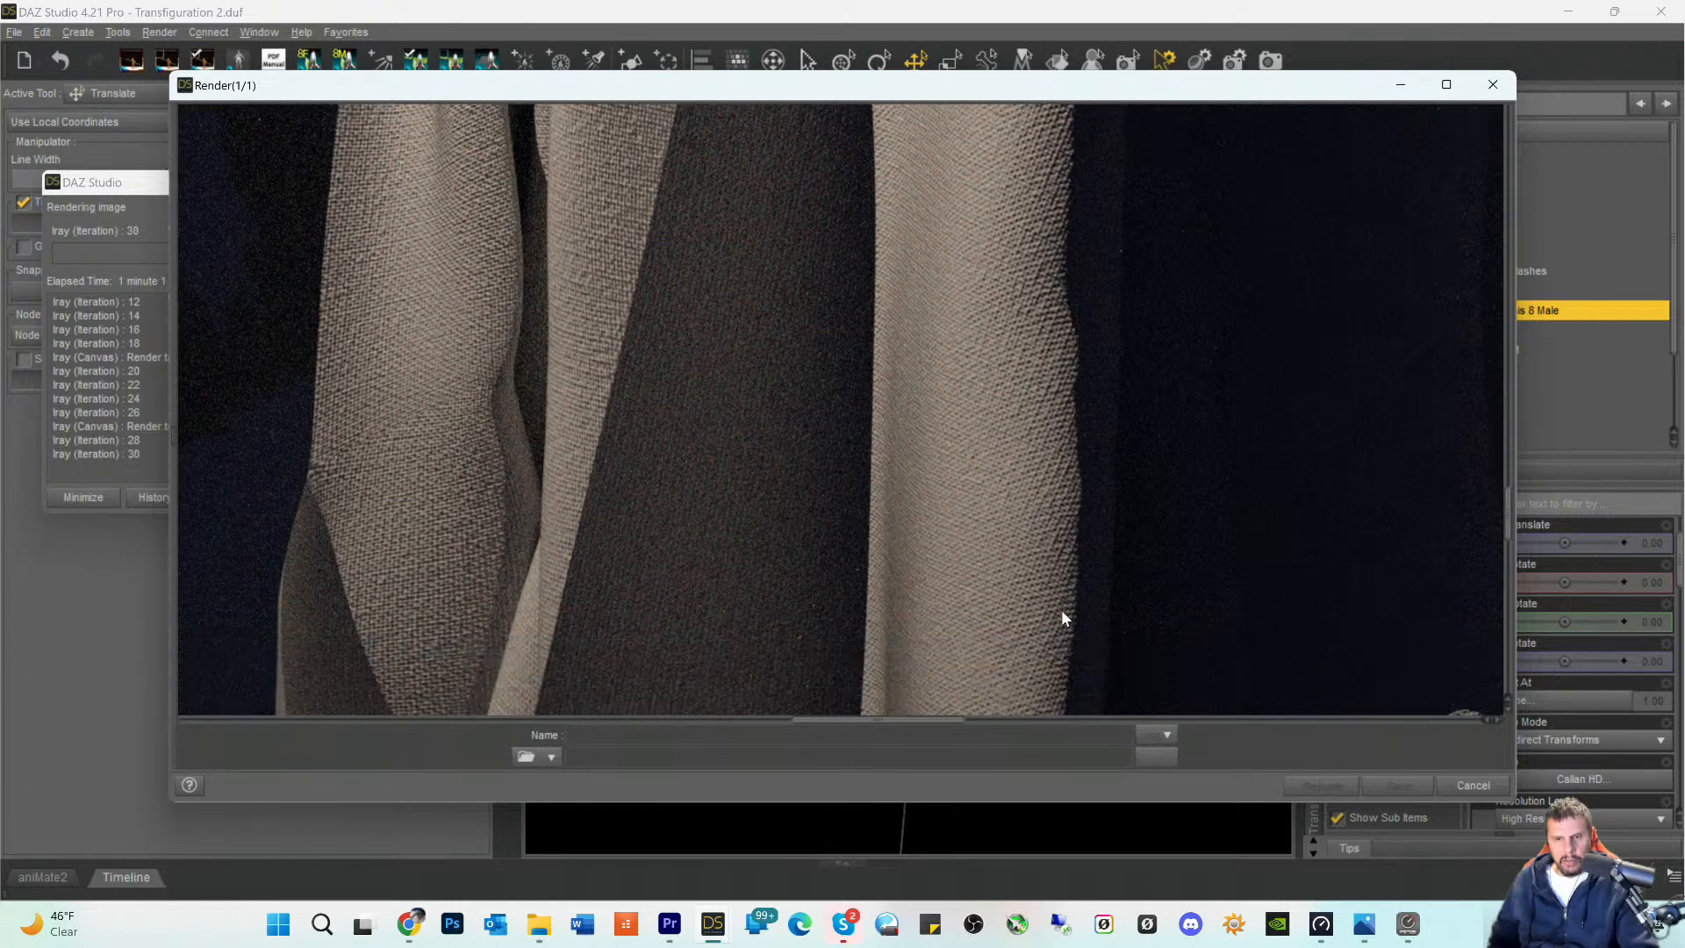
scroll(1016, 615, down, 7)
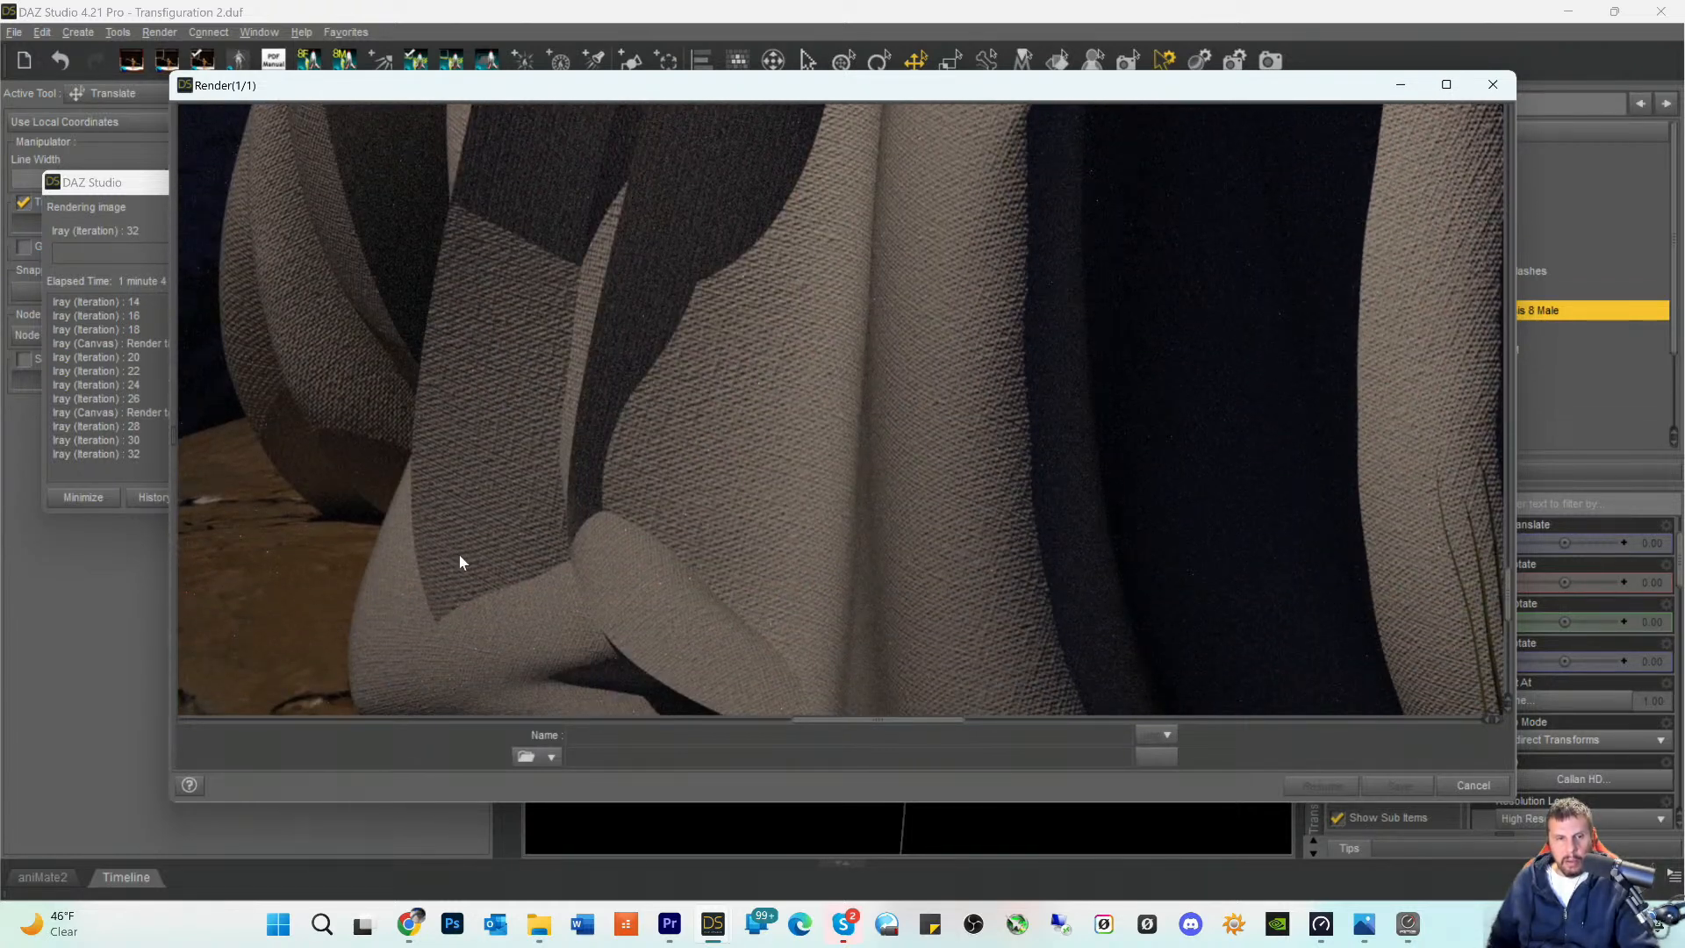
scroll(918, 588, down, 3)
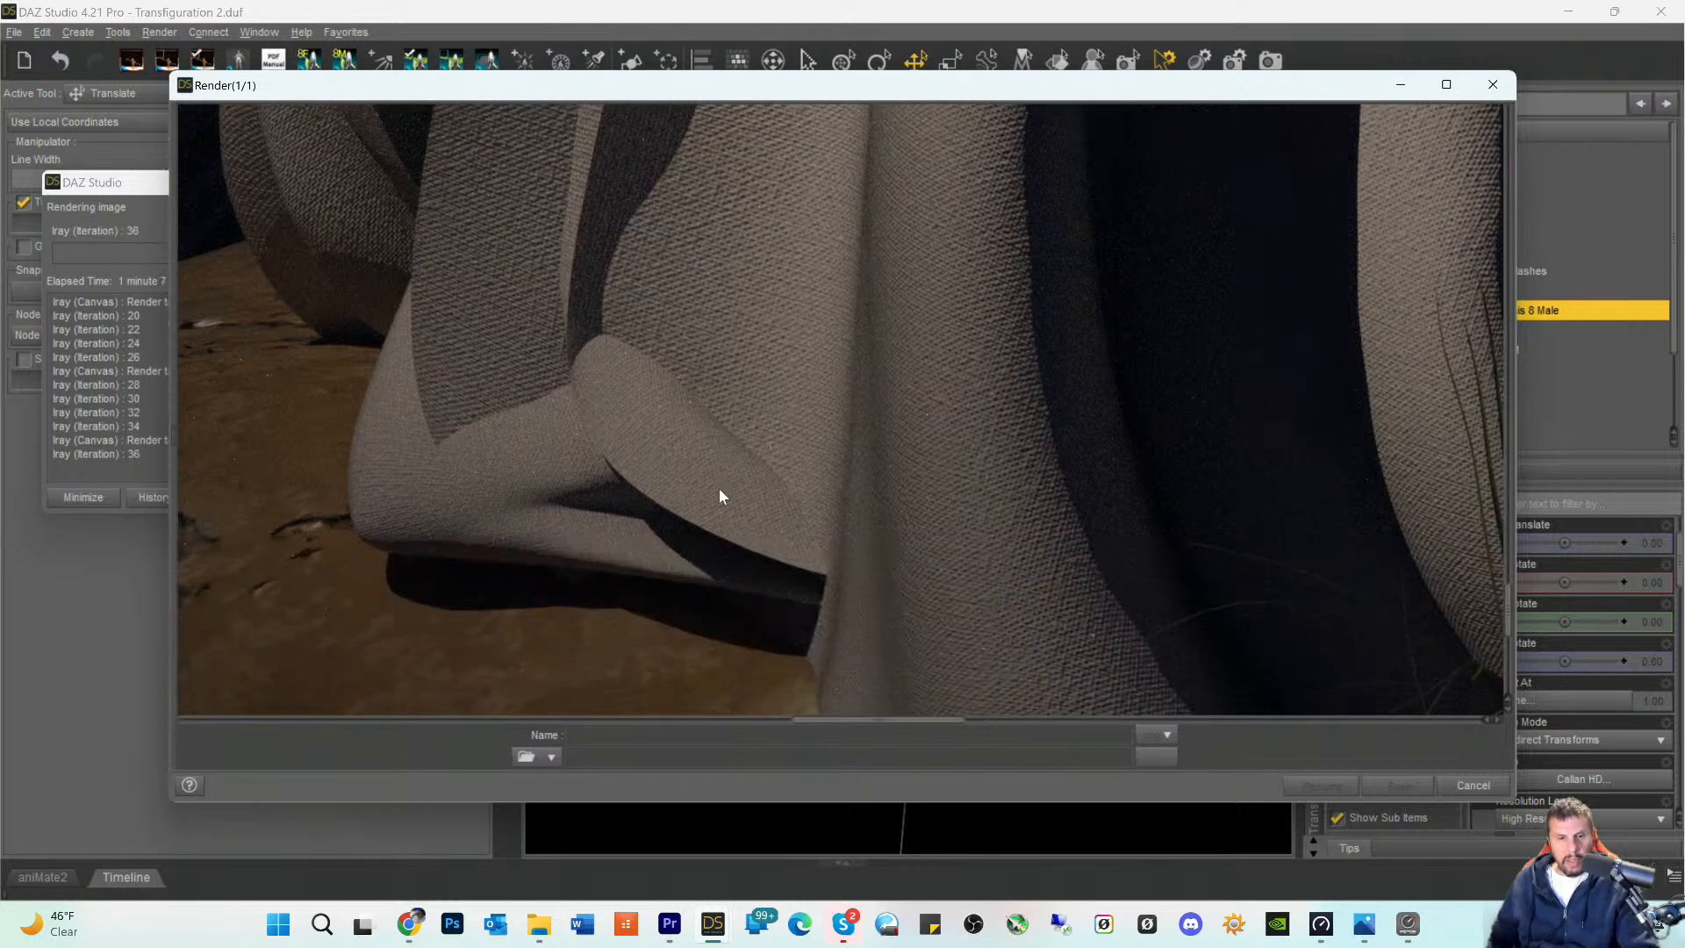
scroll(918, 562, down, 4)
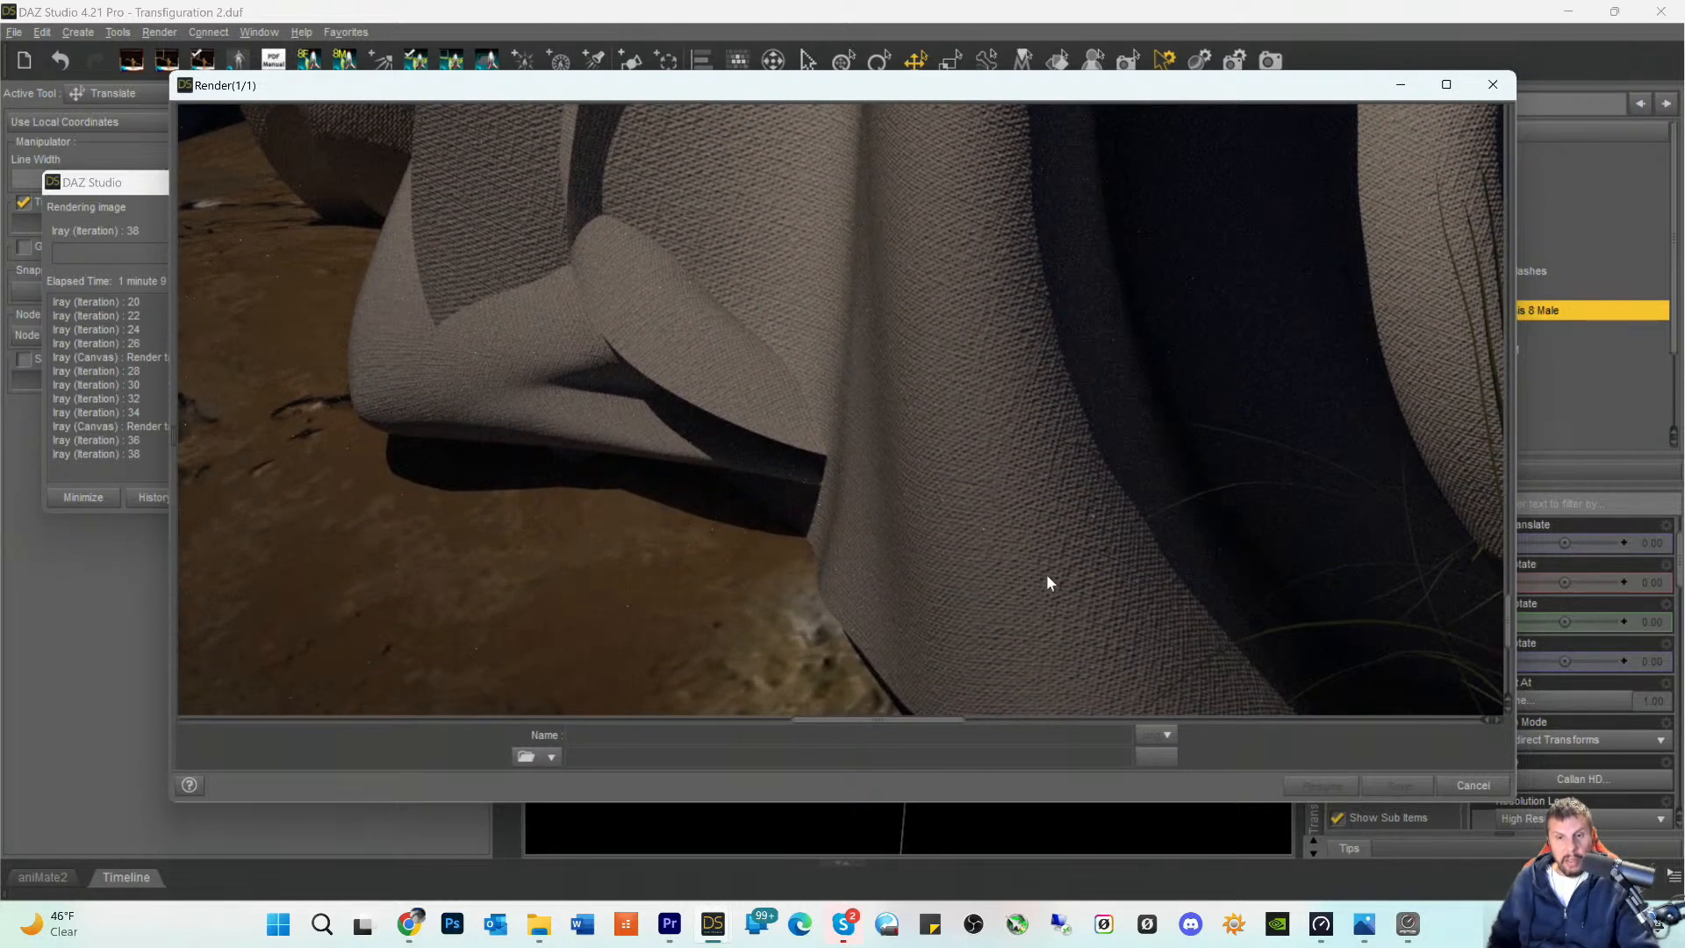
- Recheck the rendered toga folds above the knee and follow the cloth down to its hem on the ground
scroll(1046, 574, up, 8)
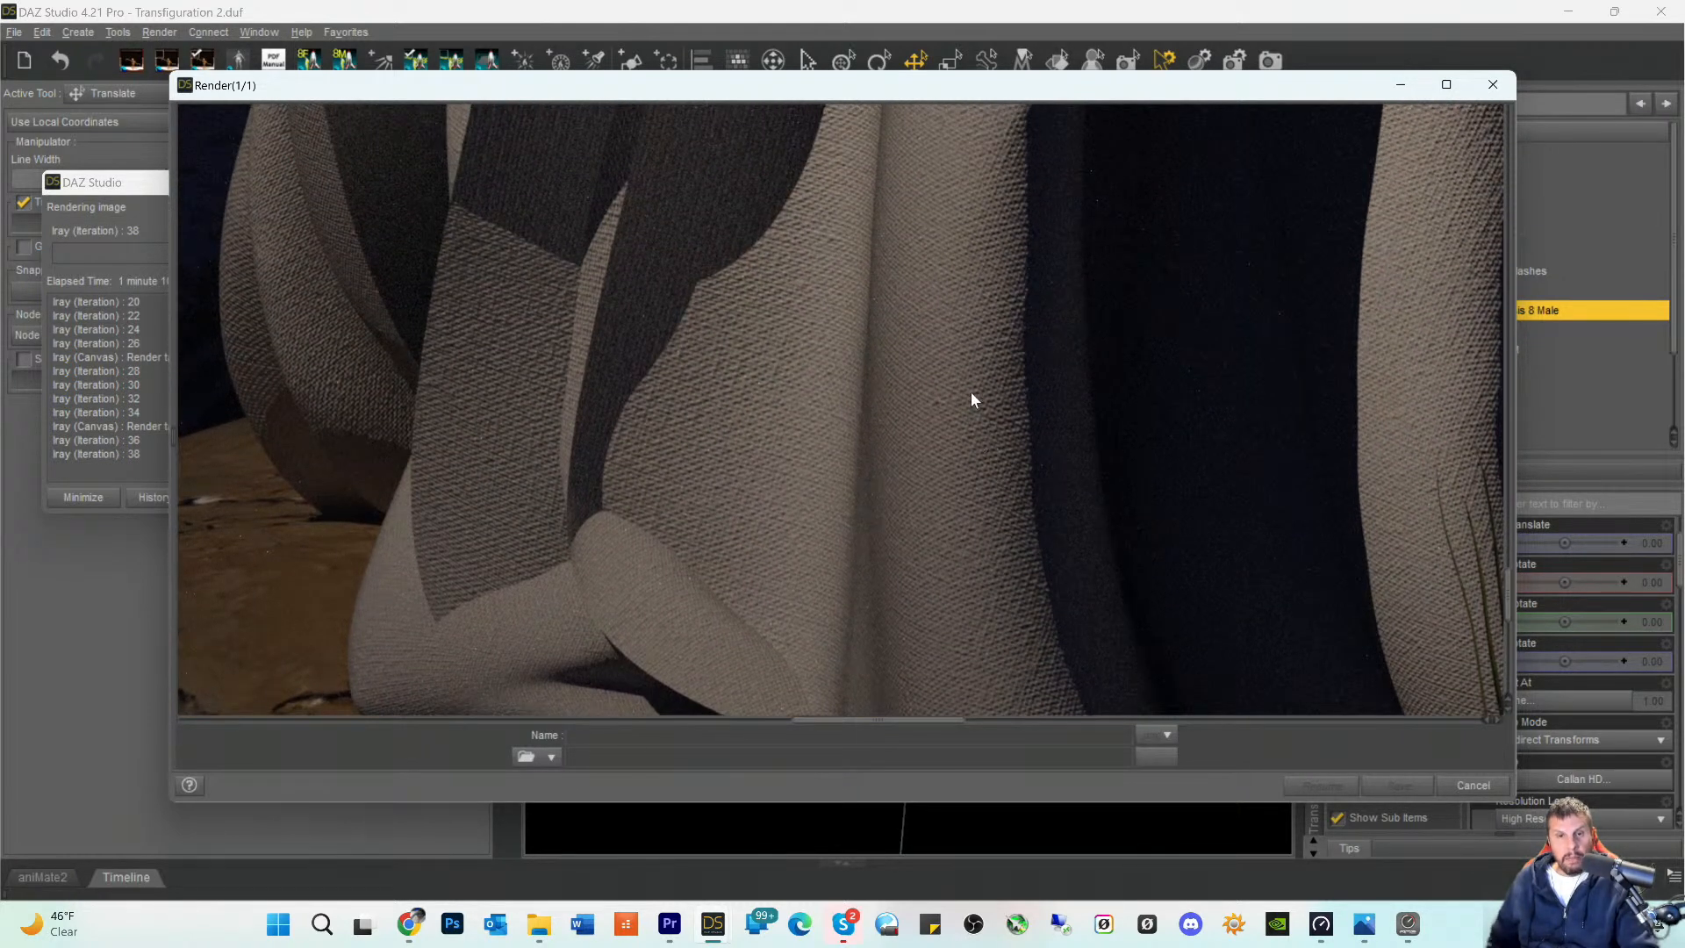
scroll(966, 391, up, 5)
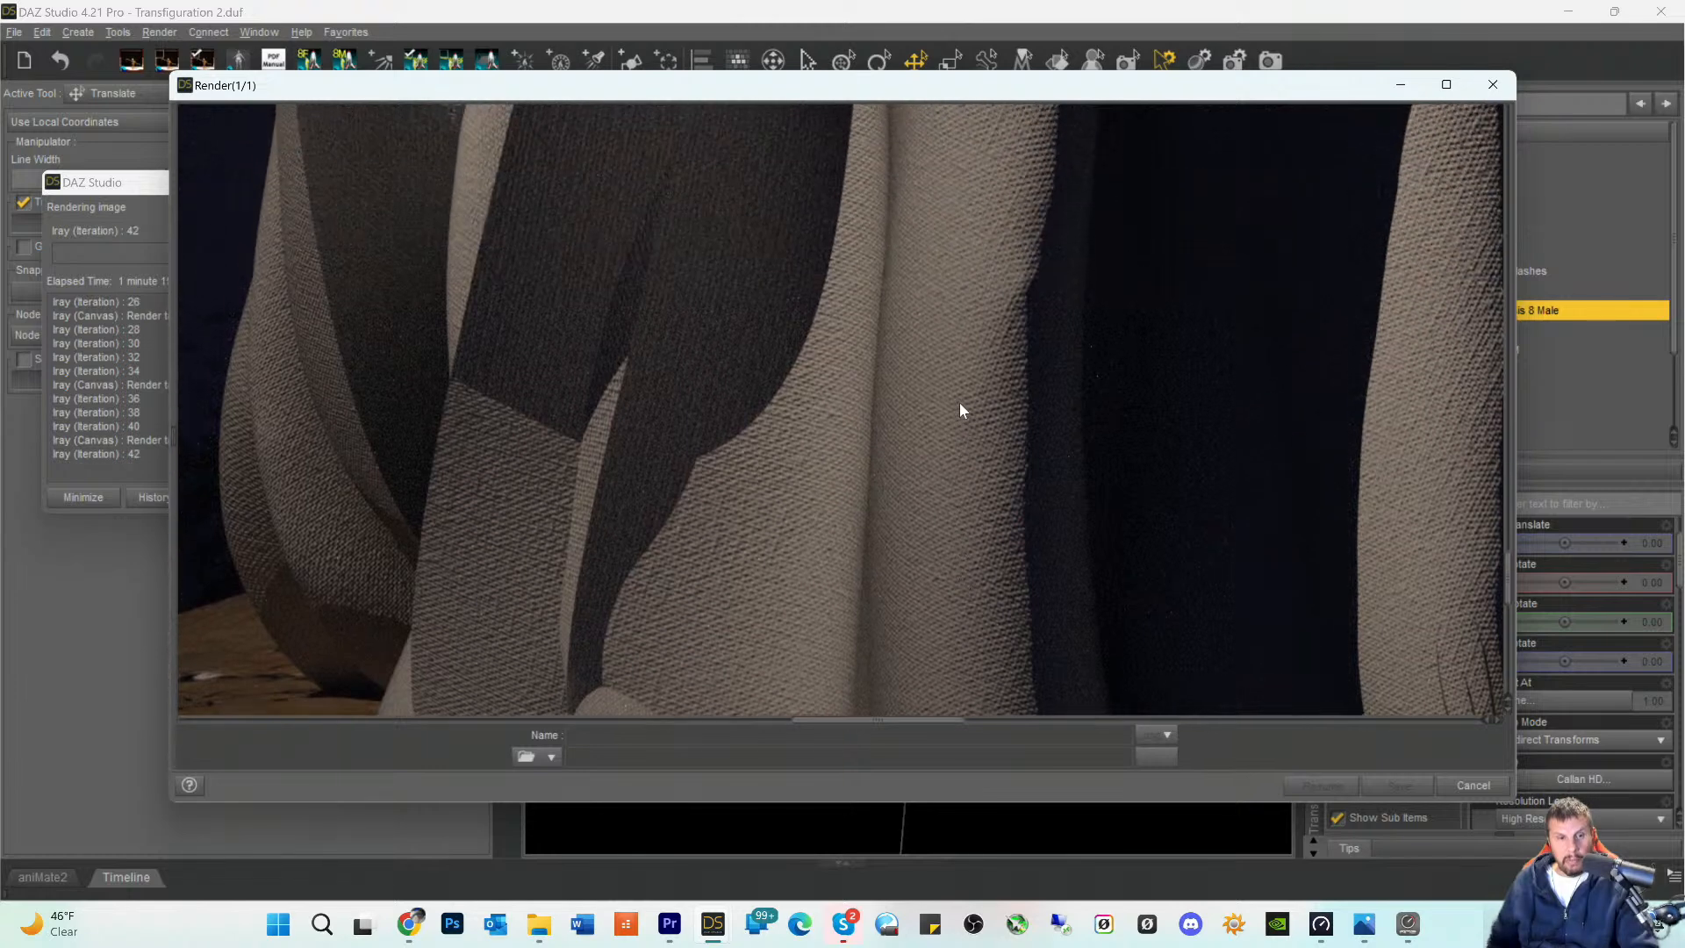
scroll(962, 392, up, 5)
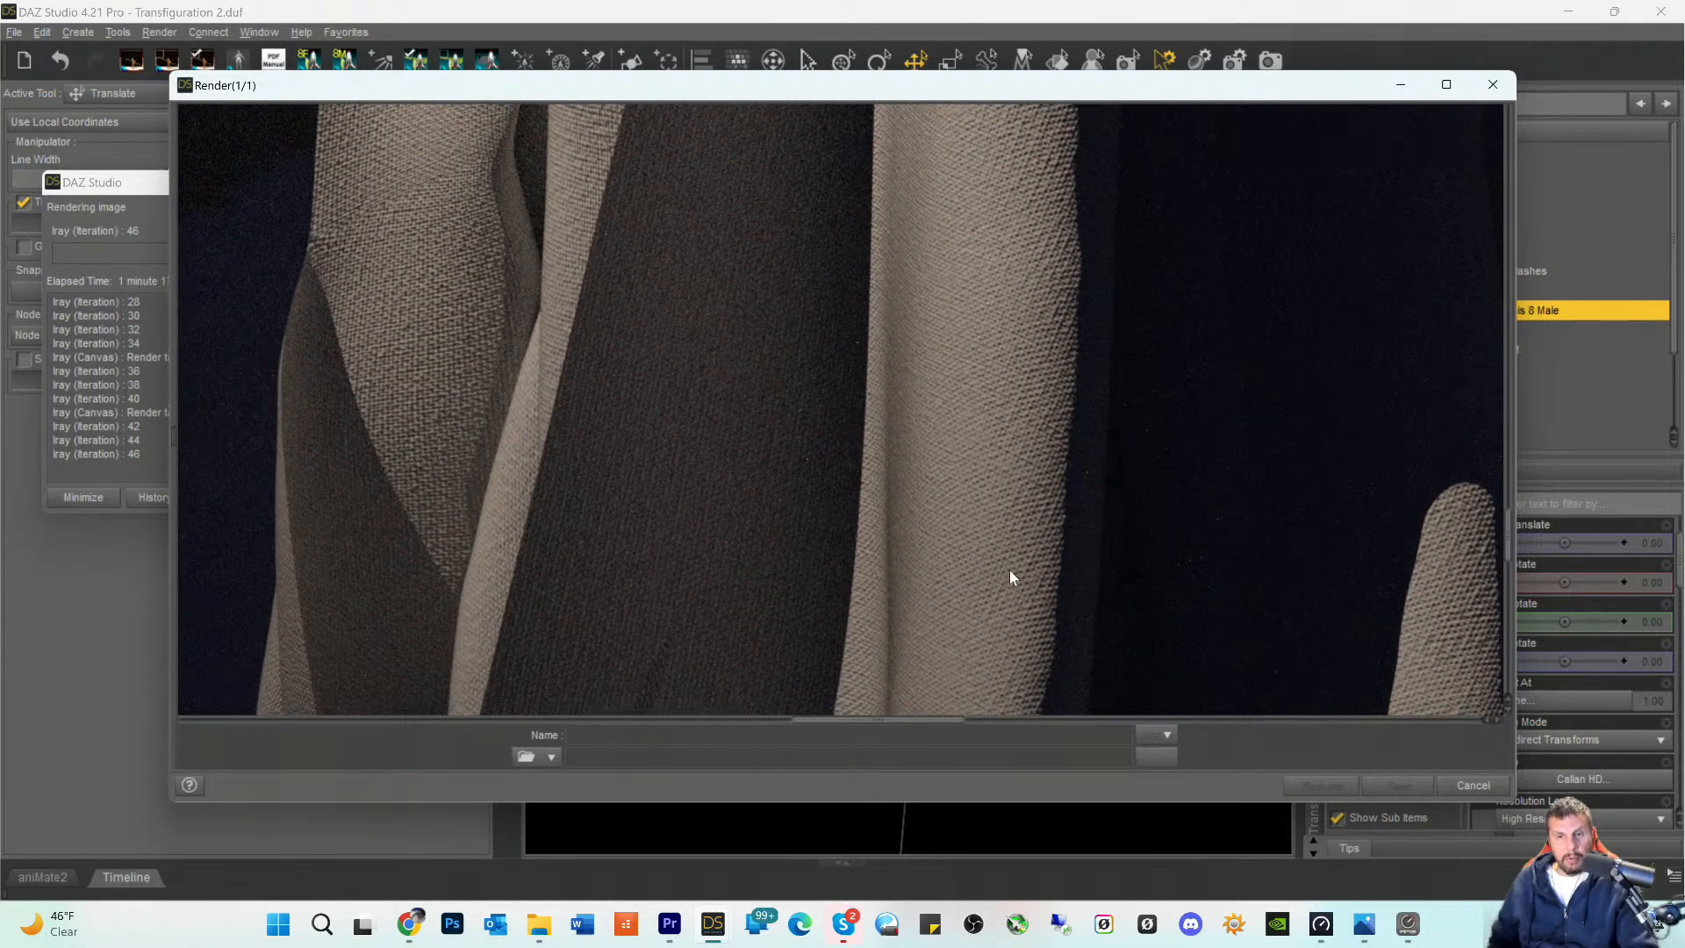
scroll(1010, 572, down, 7)
scroll(965, 587, down, 2)
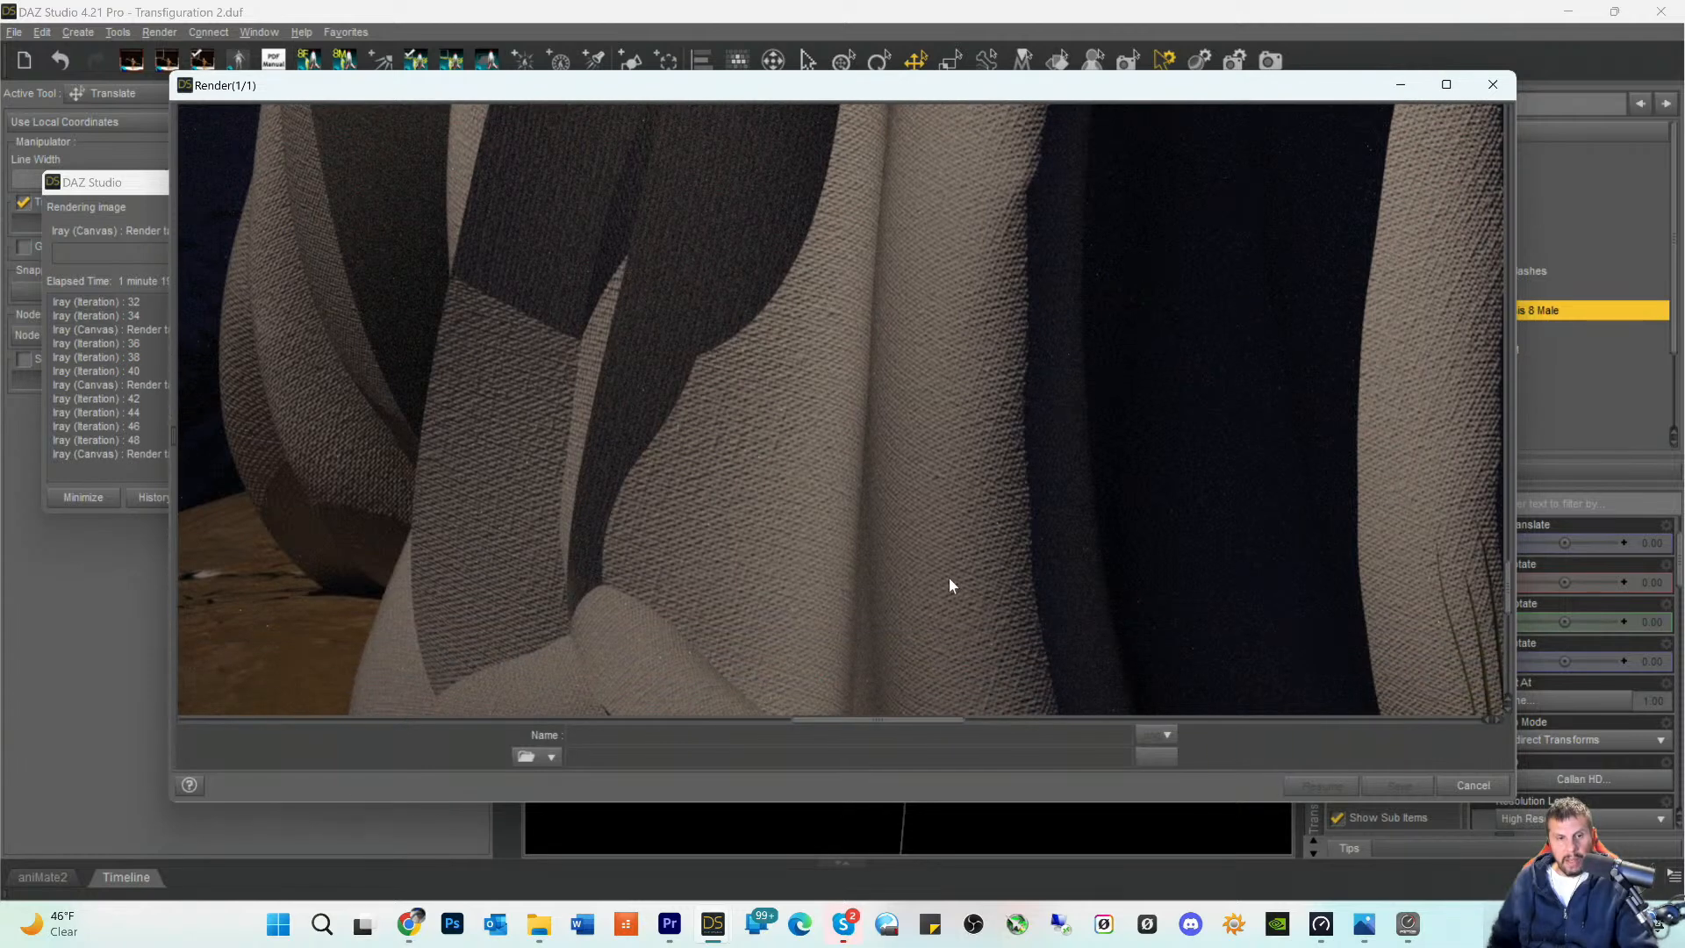
scroll(932, 561, down, 9)
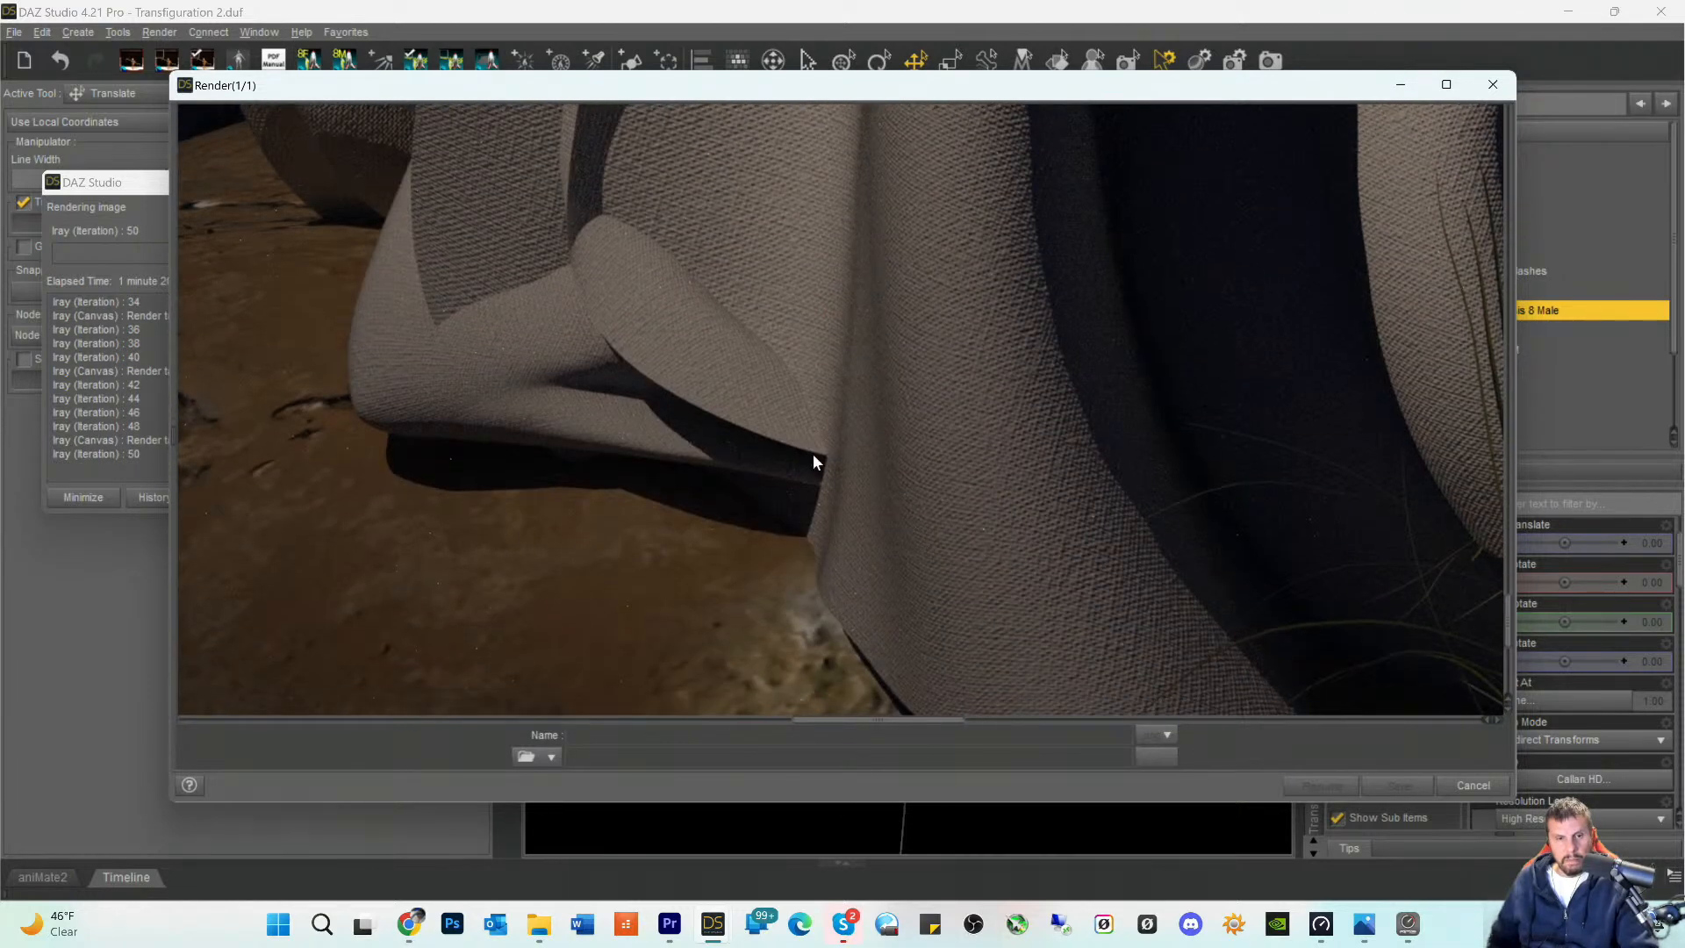
scroll(992, 535, down, 5)
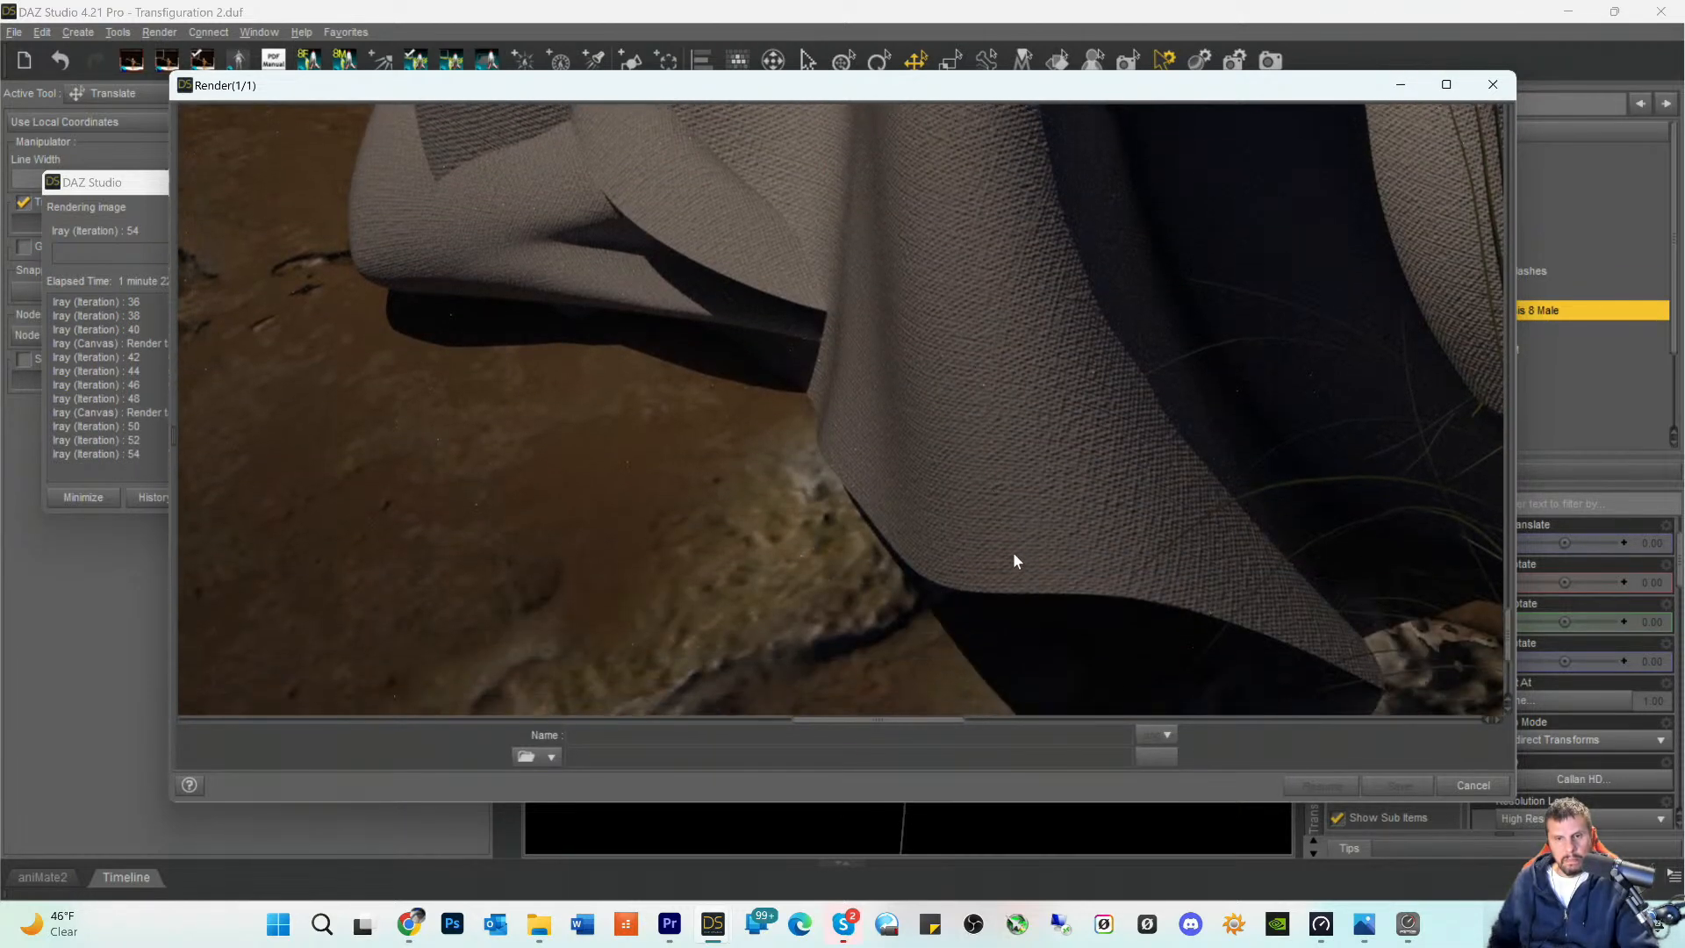
scroll(1080, 562, down, 4)
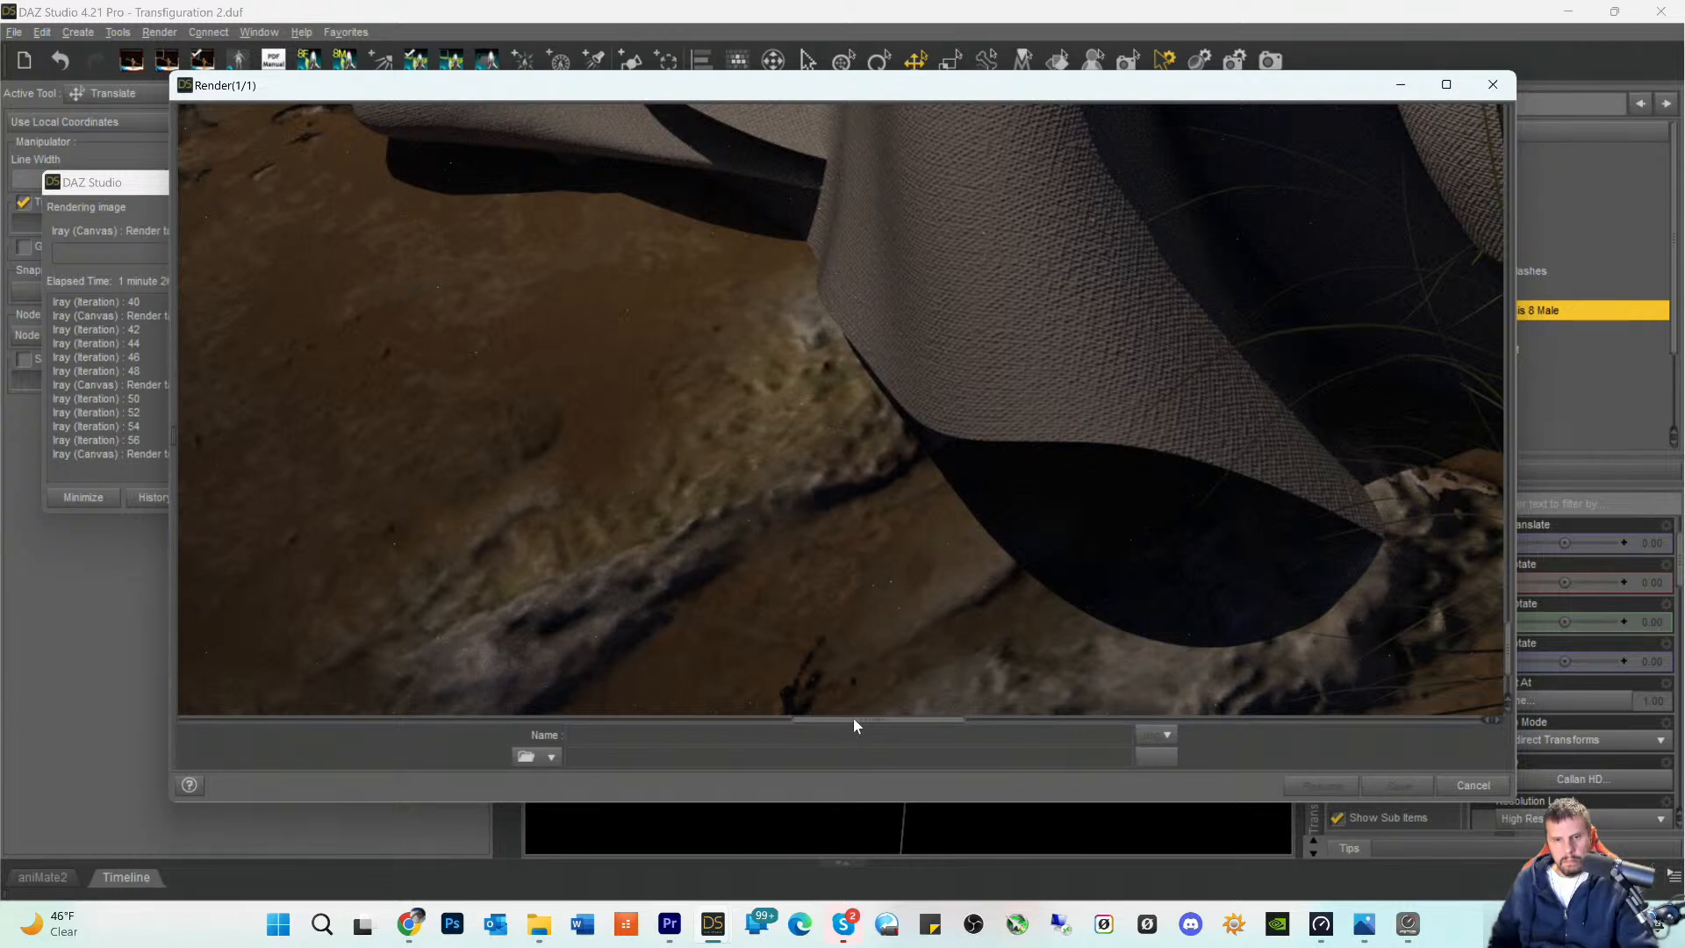
- Inspect the rendered grass and cloth beside the hem, the covered knee on the mound, and the front folds above it
drag(851, 728, 996, 728)
scroll(1143, 587, down, 3)
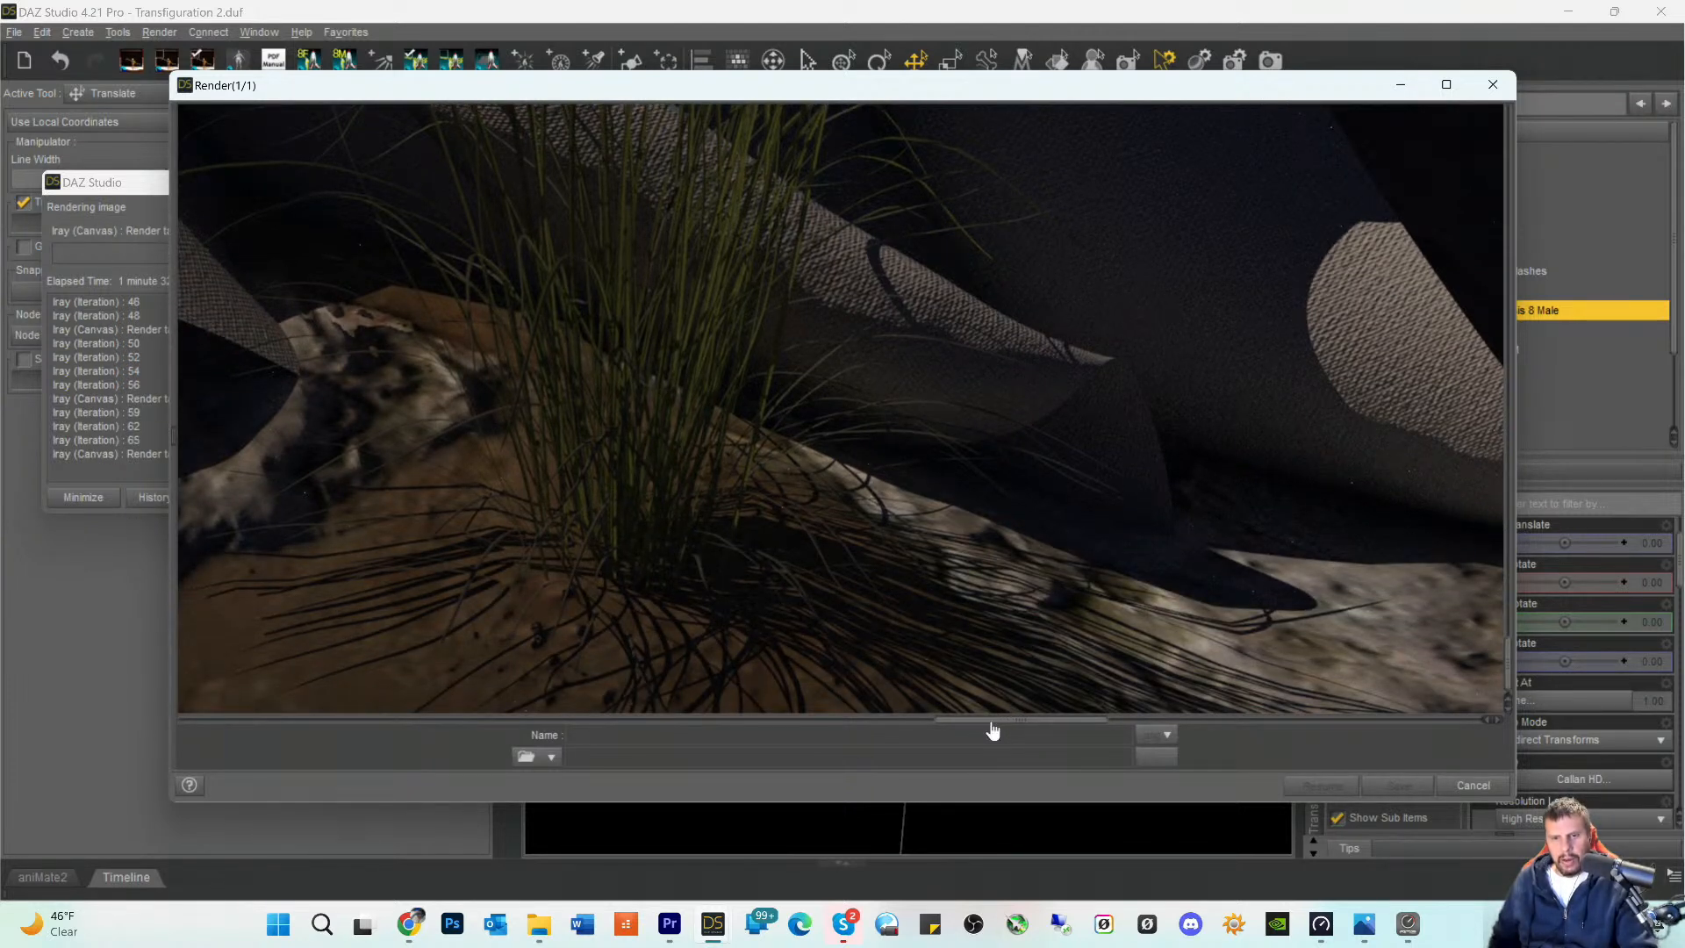
drag(992, 730, 864, 725)
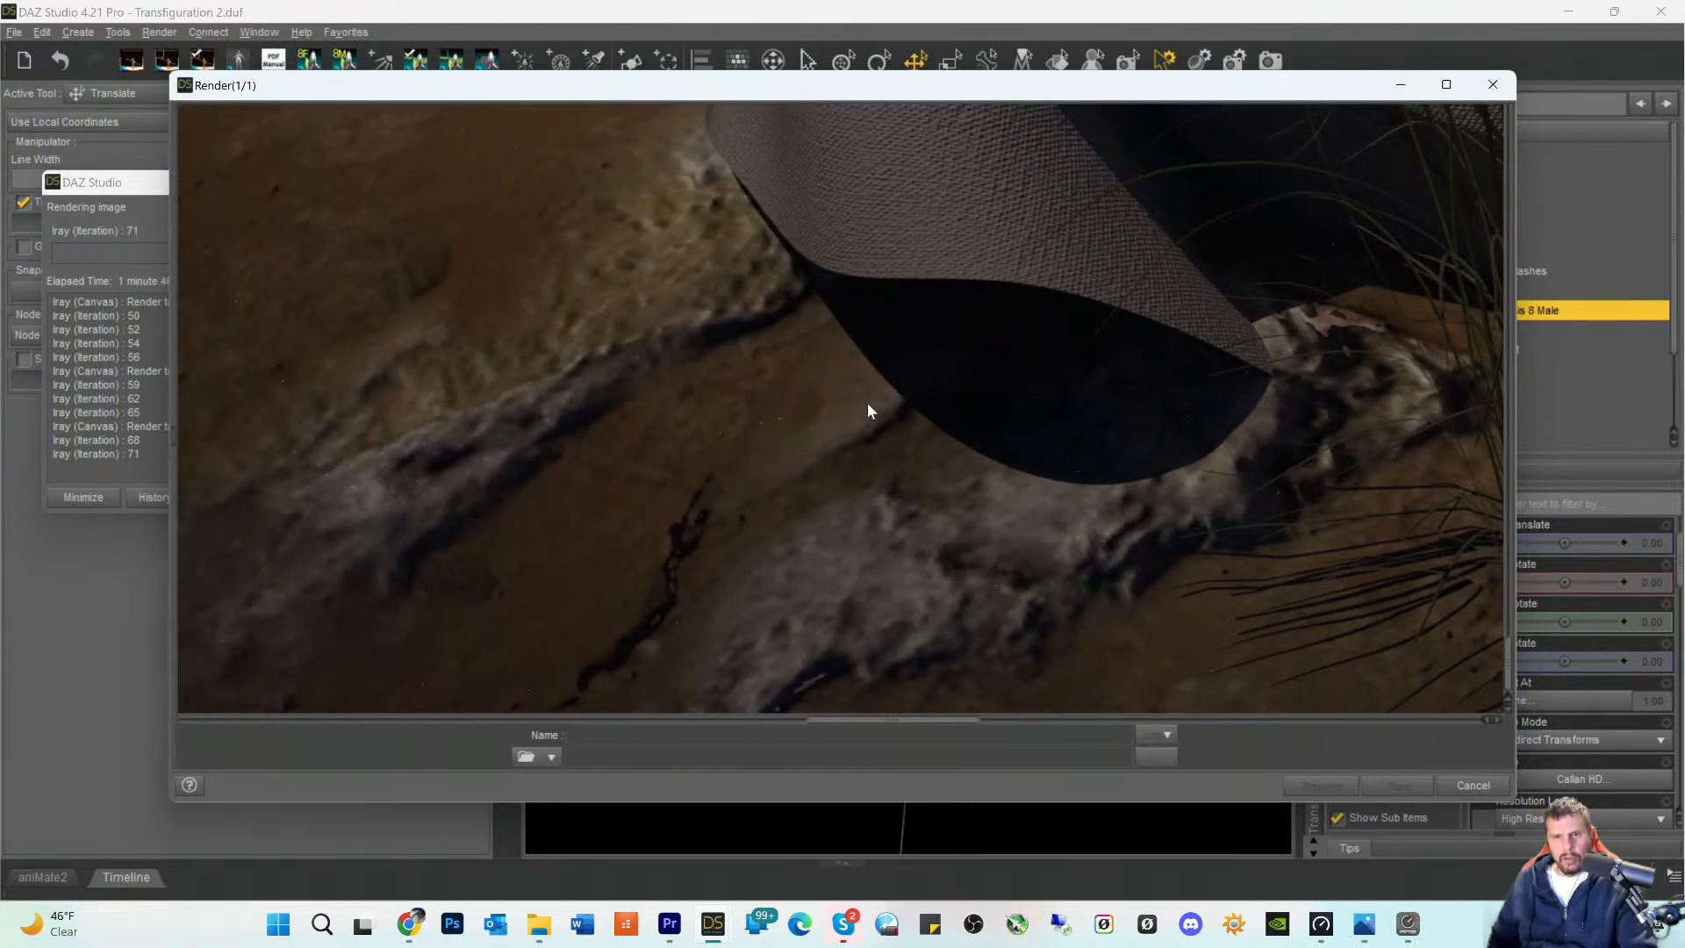
scroll(789, 418, up, 5)
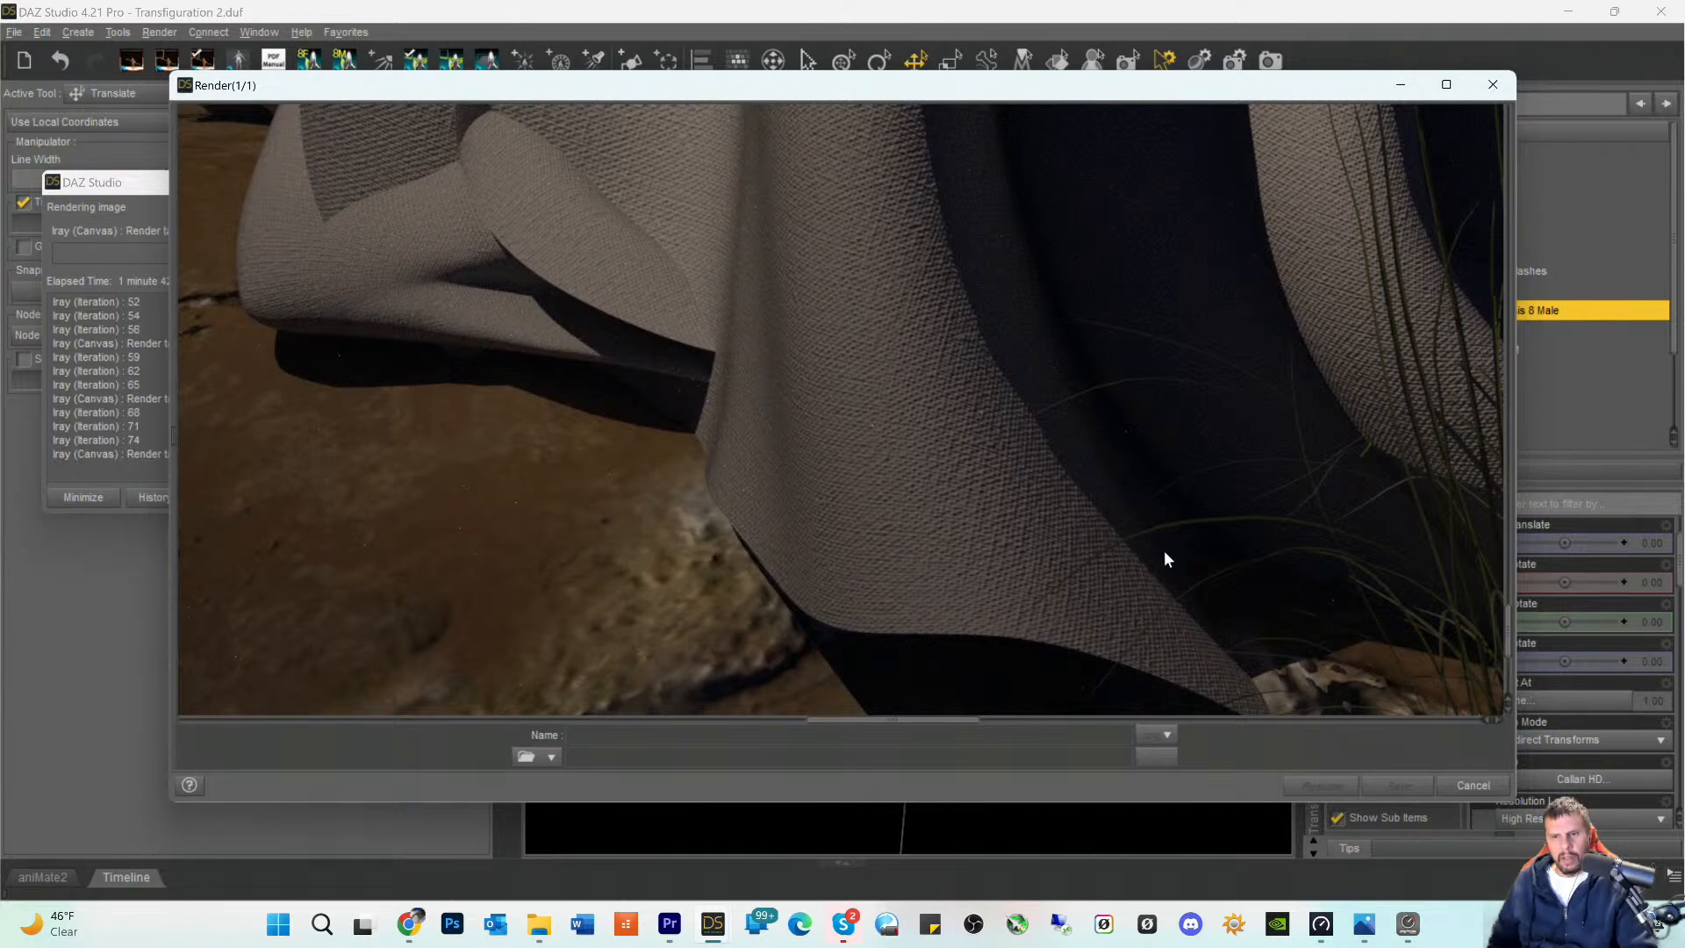
scroll(483, 457, up, 5)
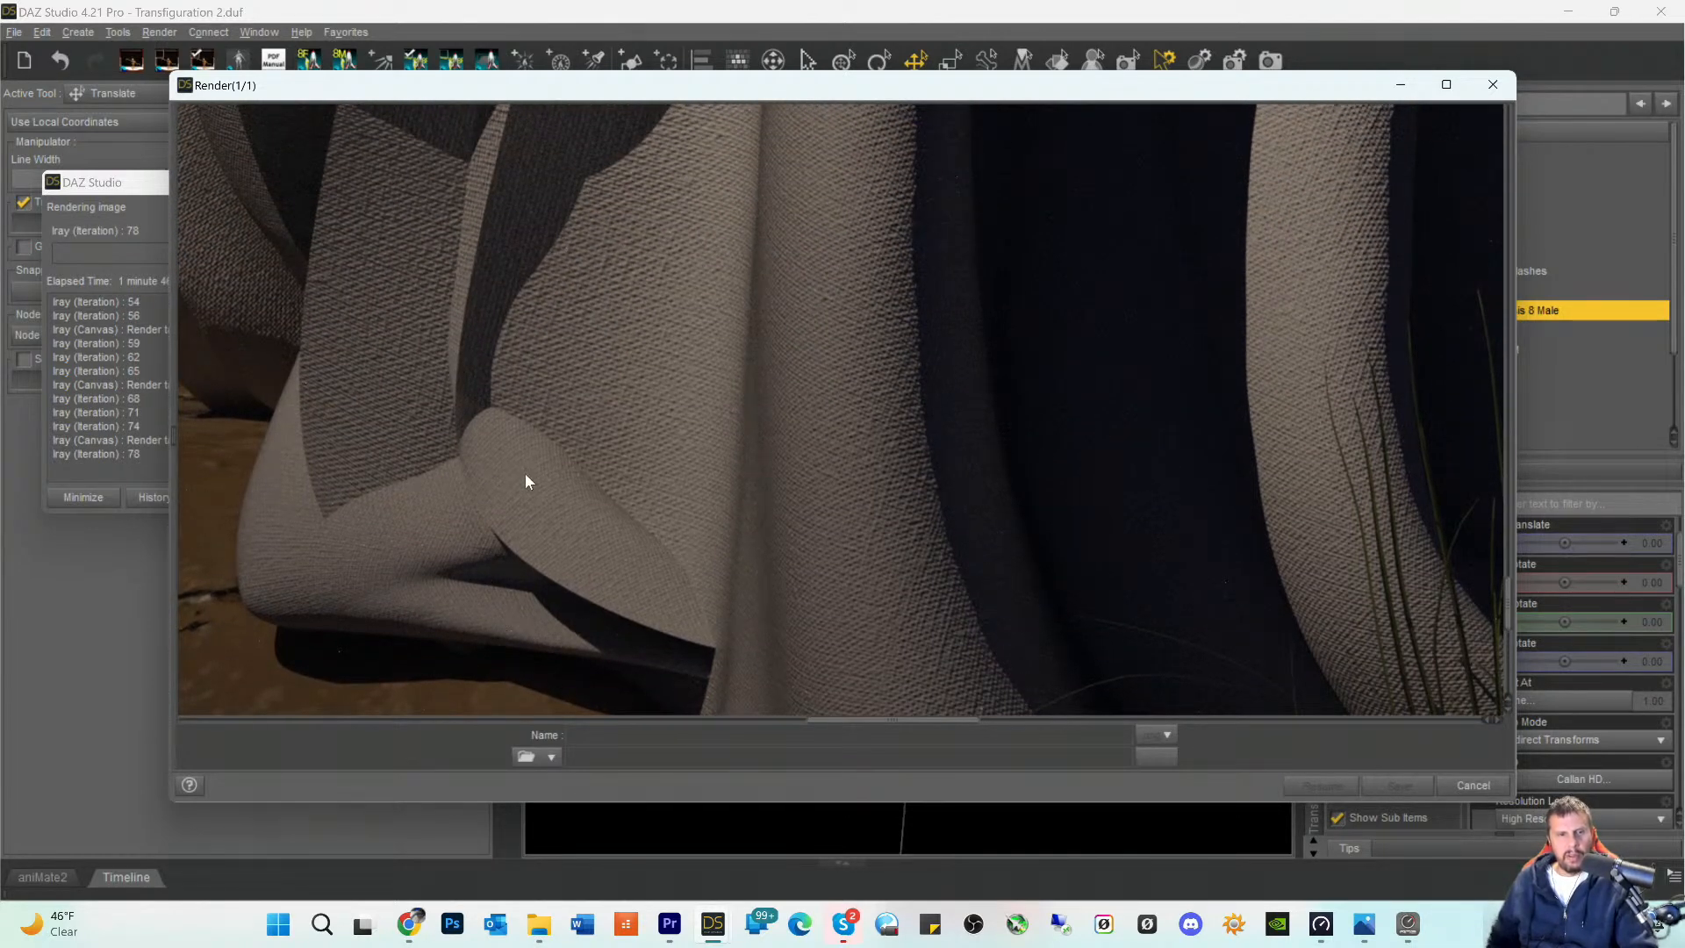
drag(839, 721, 752, 723)
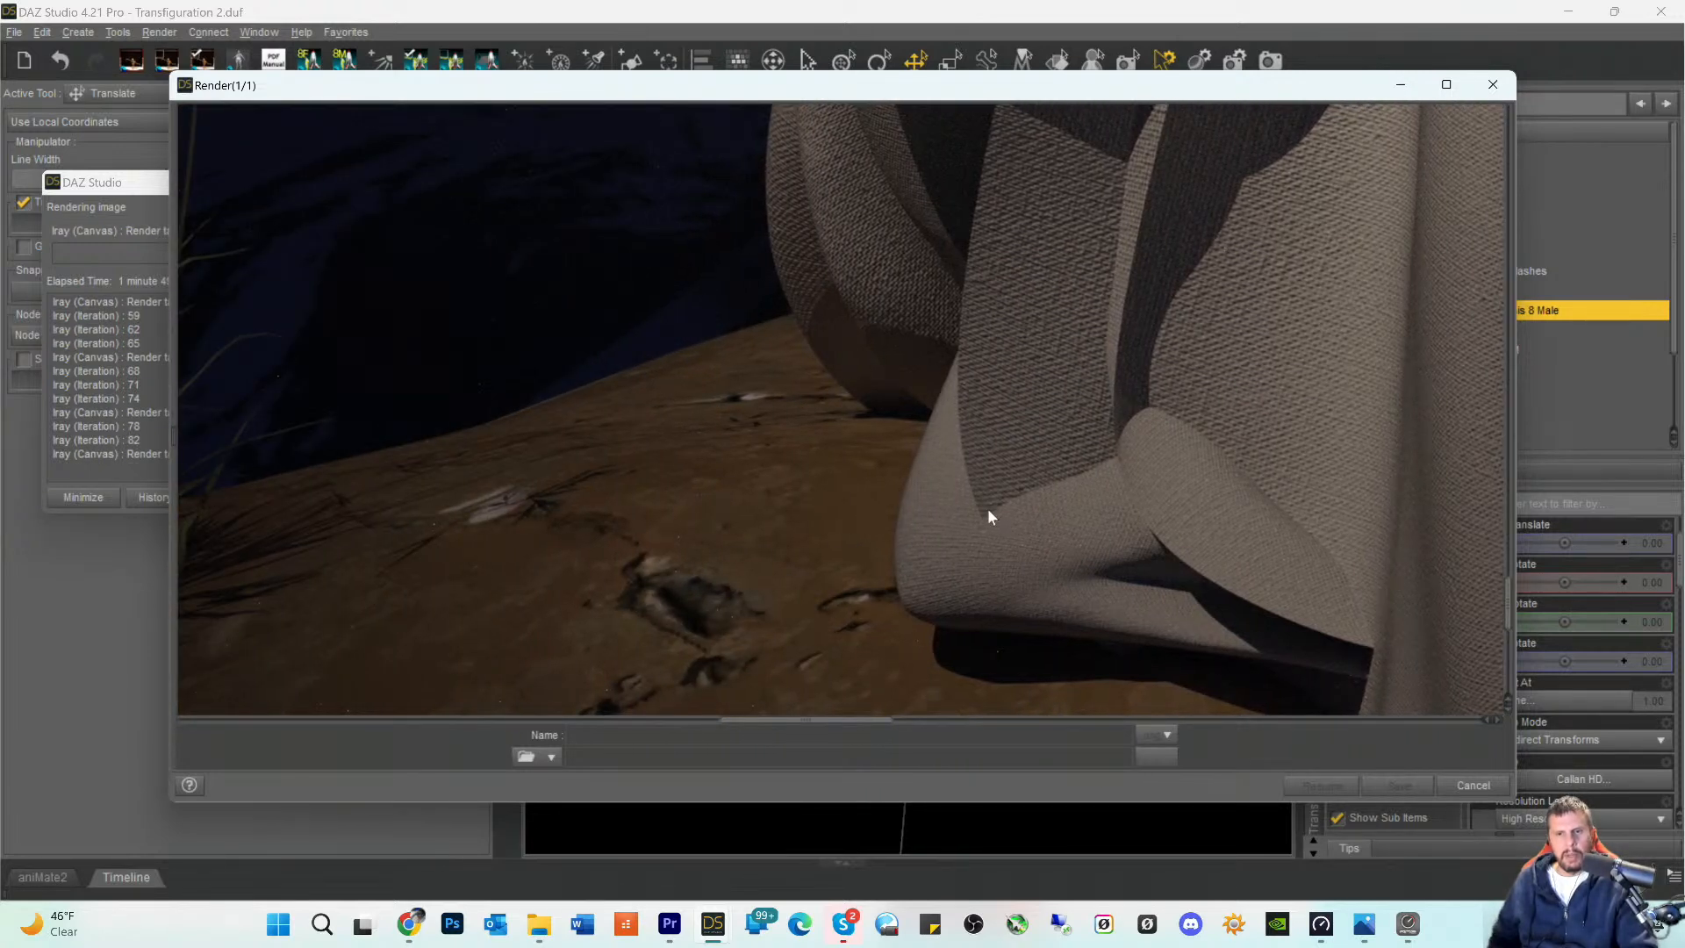
scroll(1107, 481, up, 5)
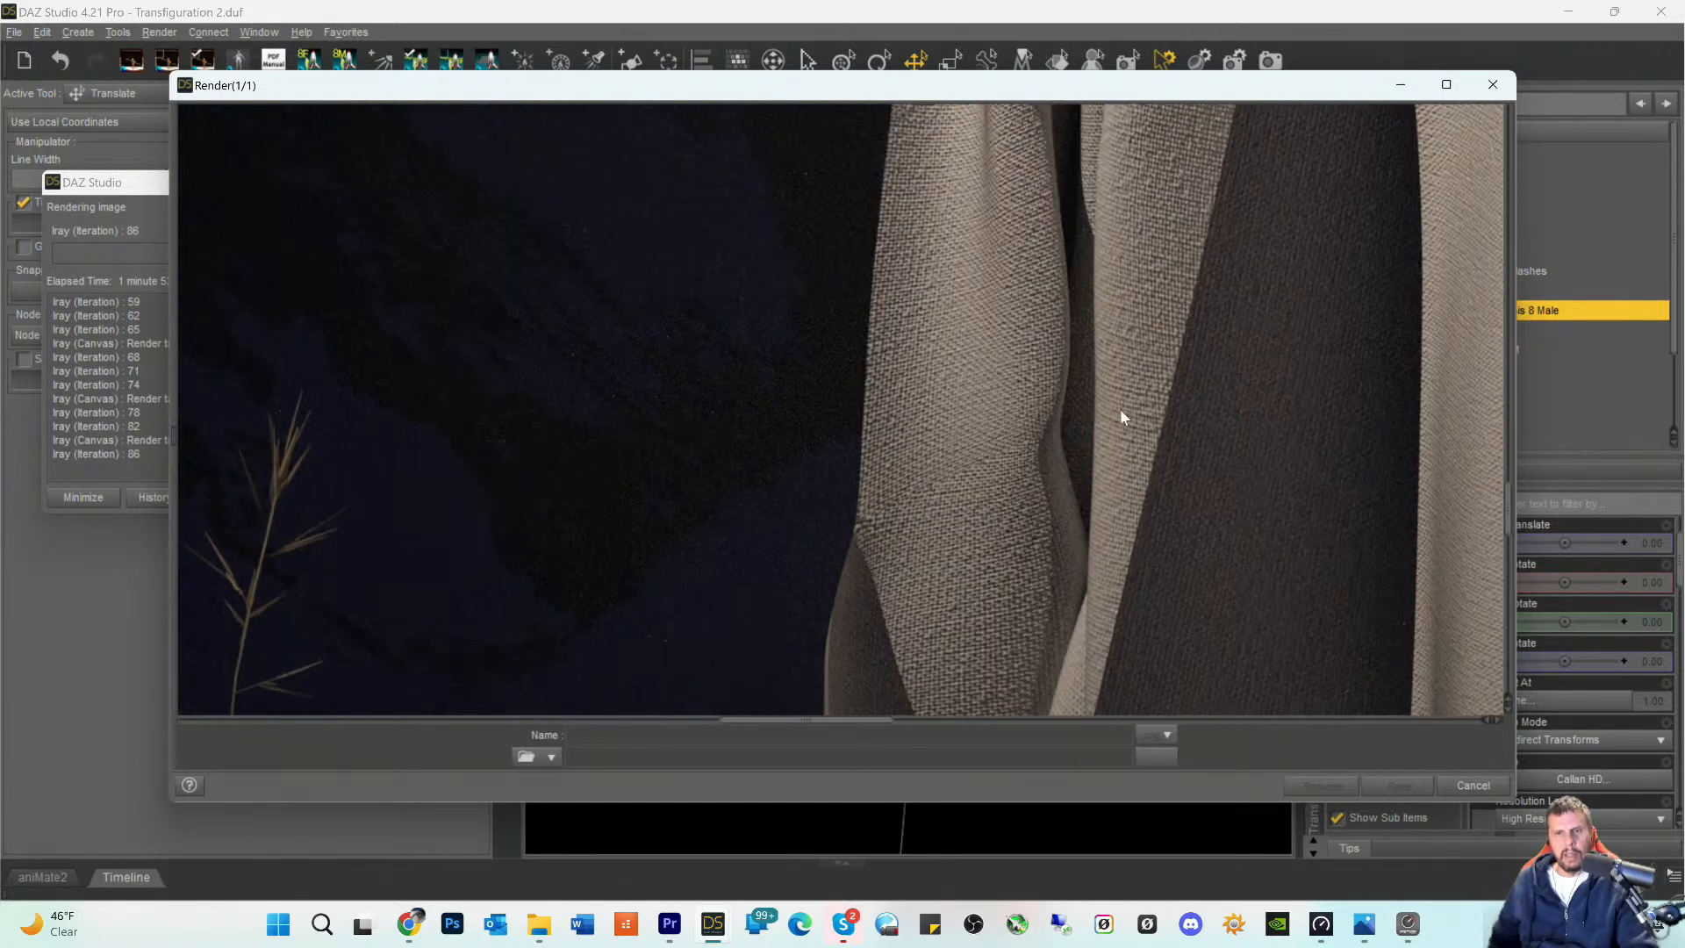
scroll(1120, 409, up, 5)
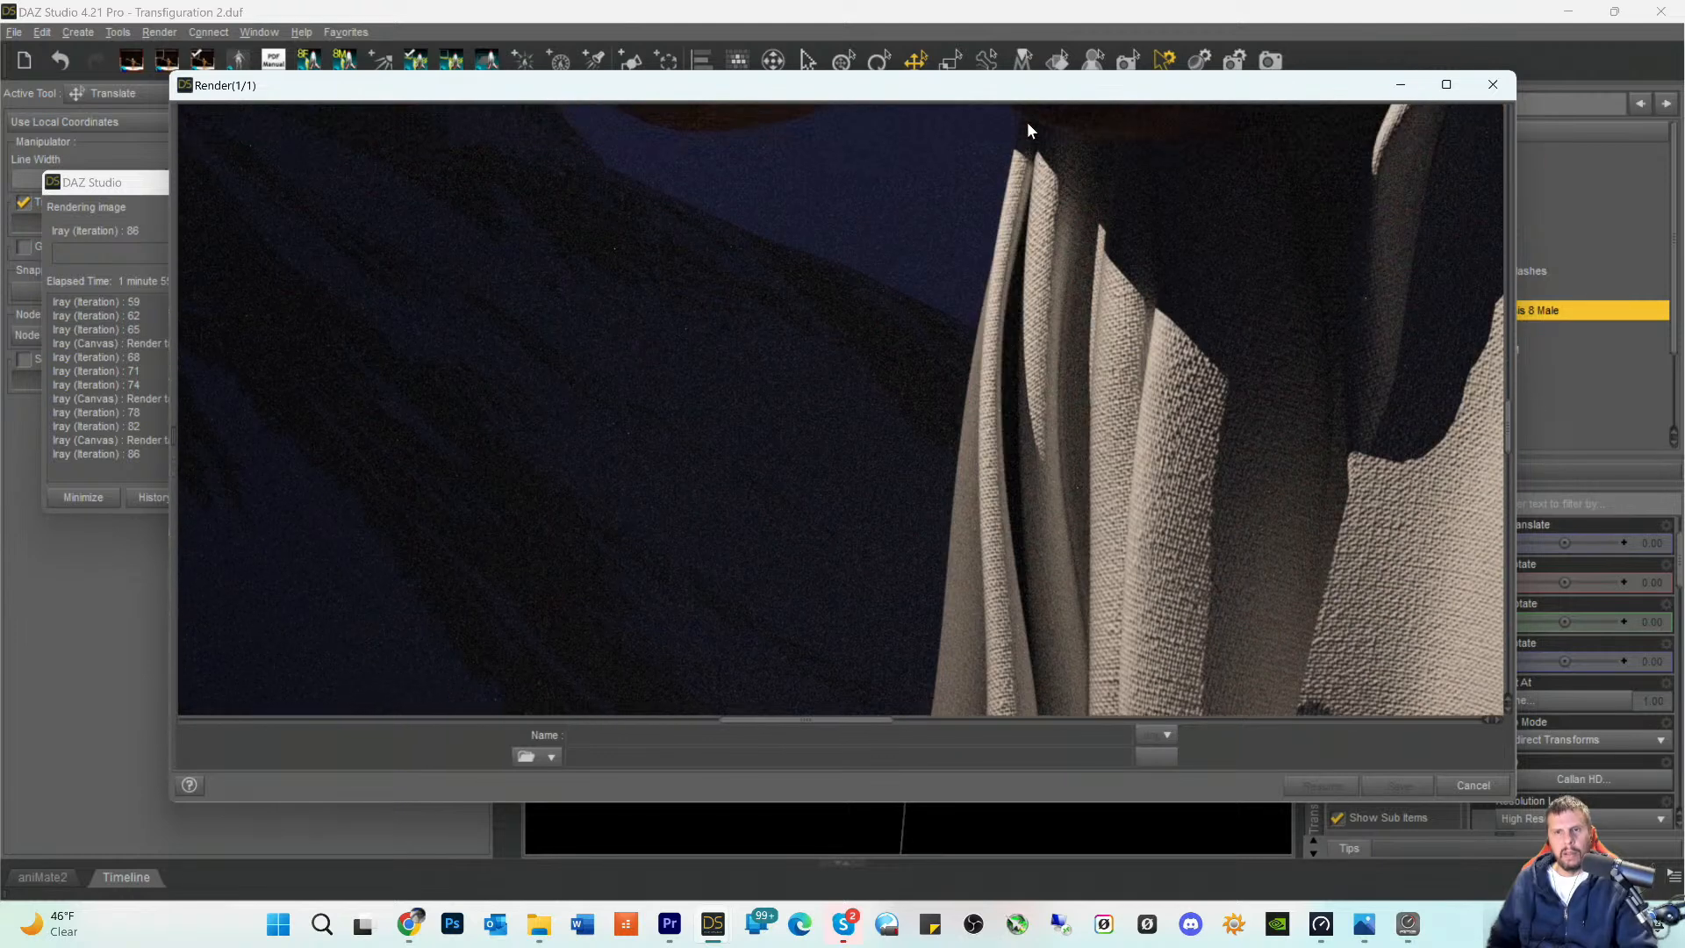
- Inspect the rendered forearm and raised hand, the toga folds around the upper arm, and the shoulder cloth up to the neck
scroll(1029, 124, up, 5)
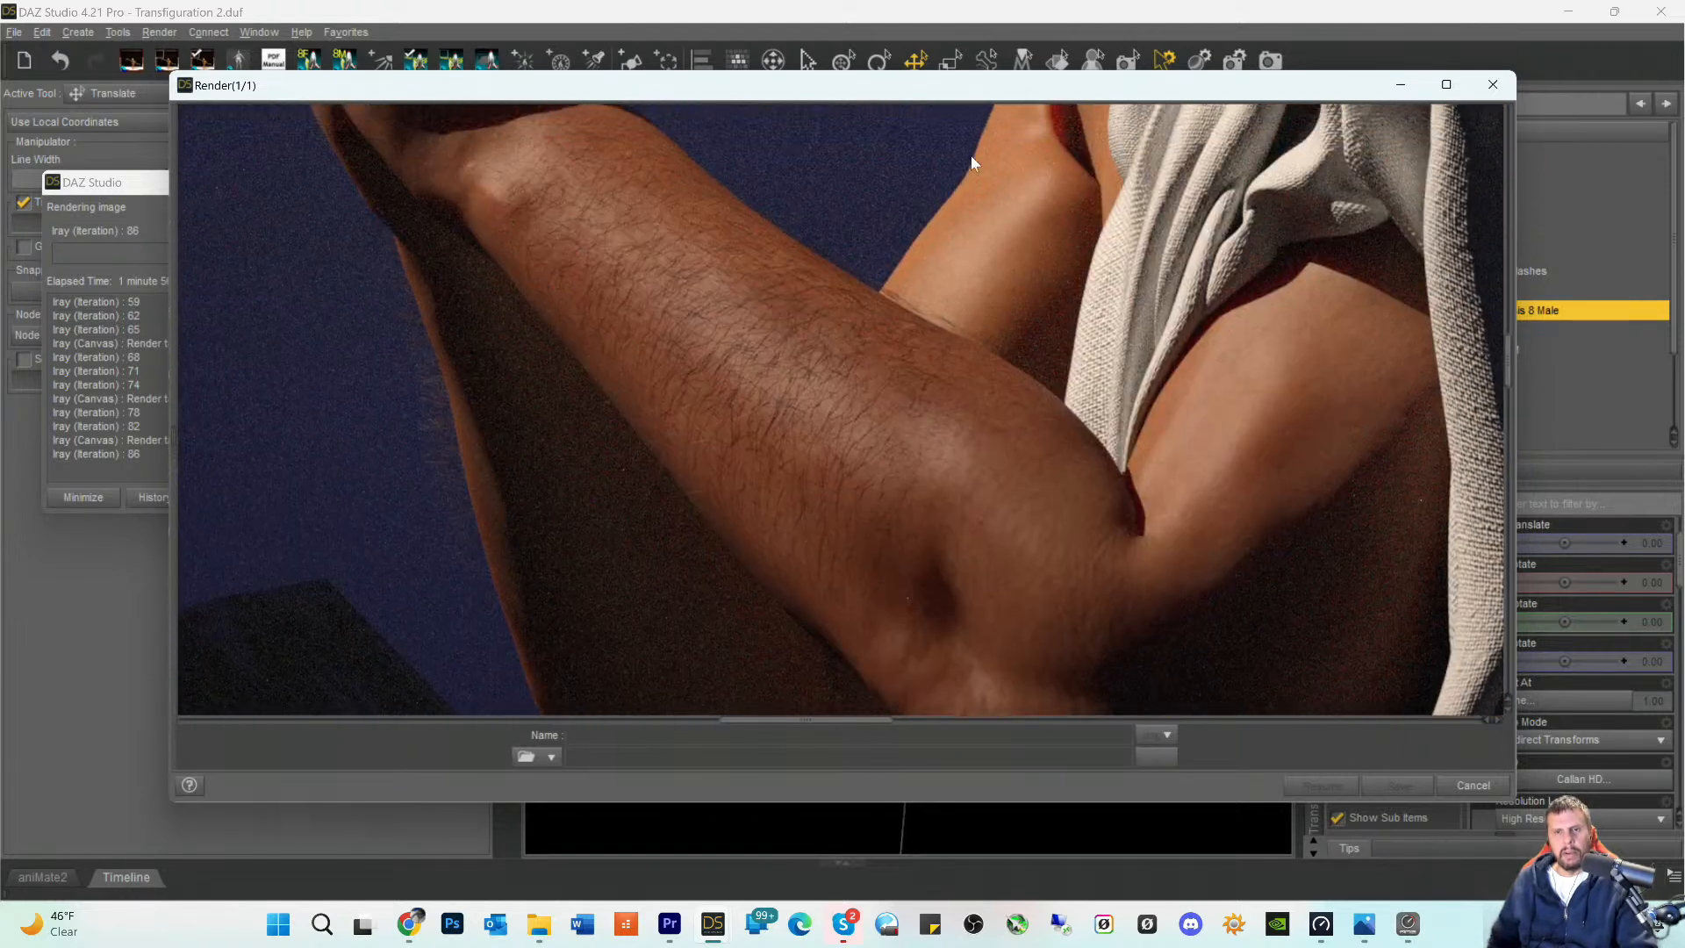
scroll(1272, 253, up, 4)
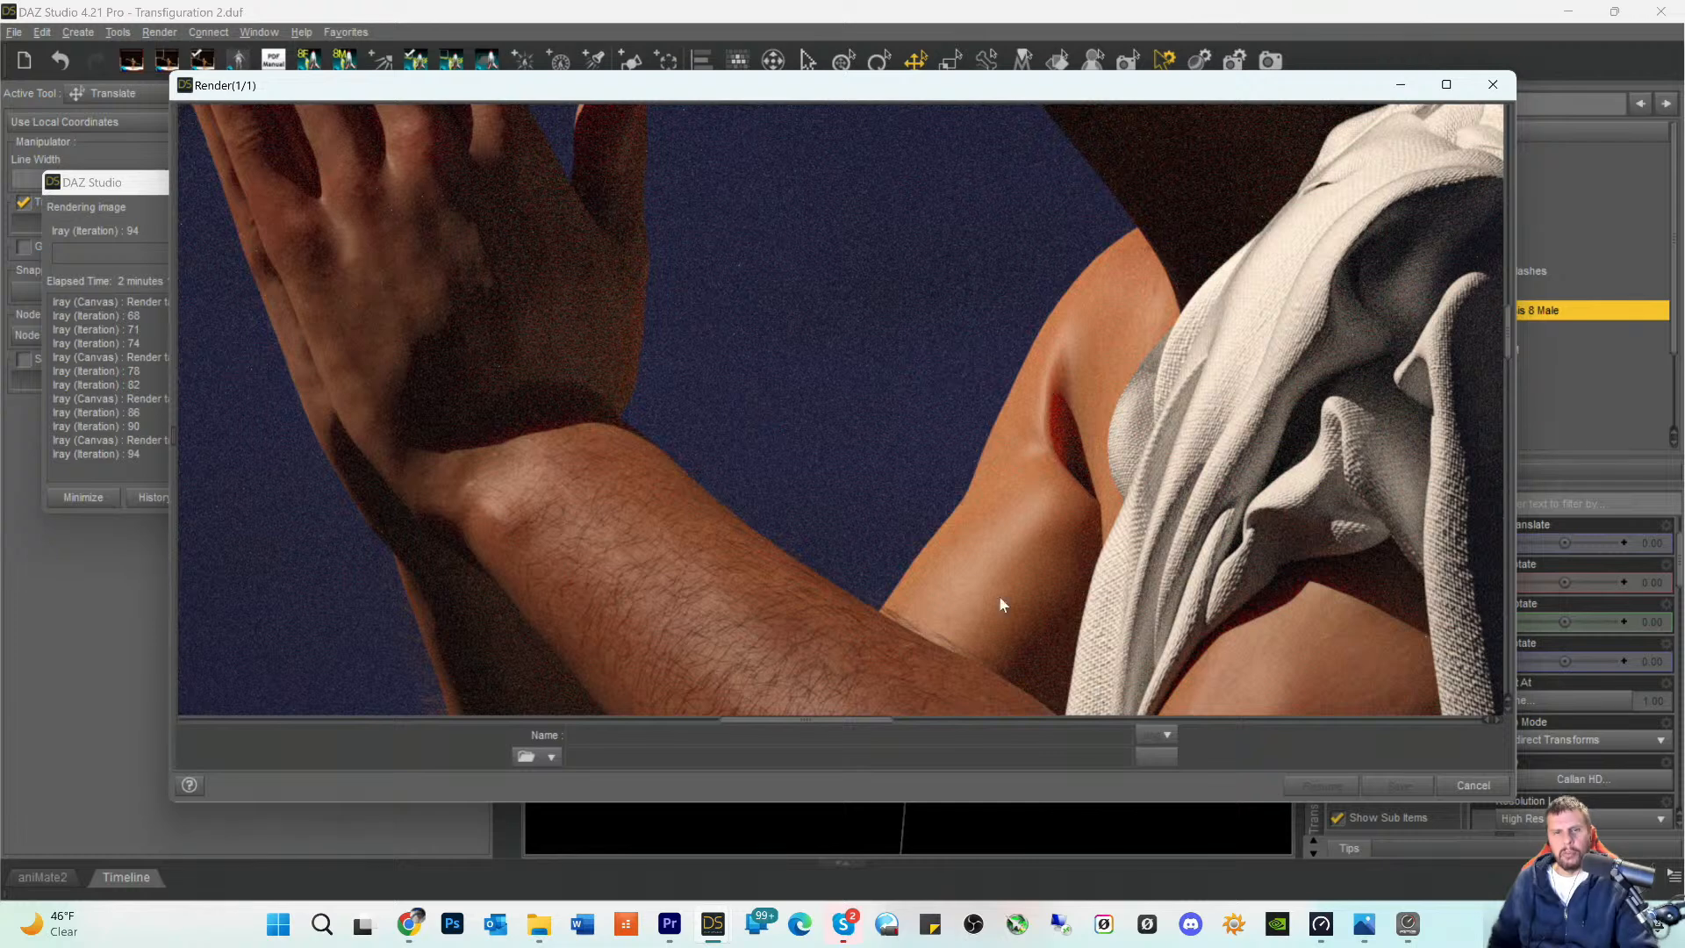
scroll(676, 653, down, 5)
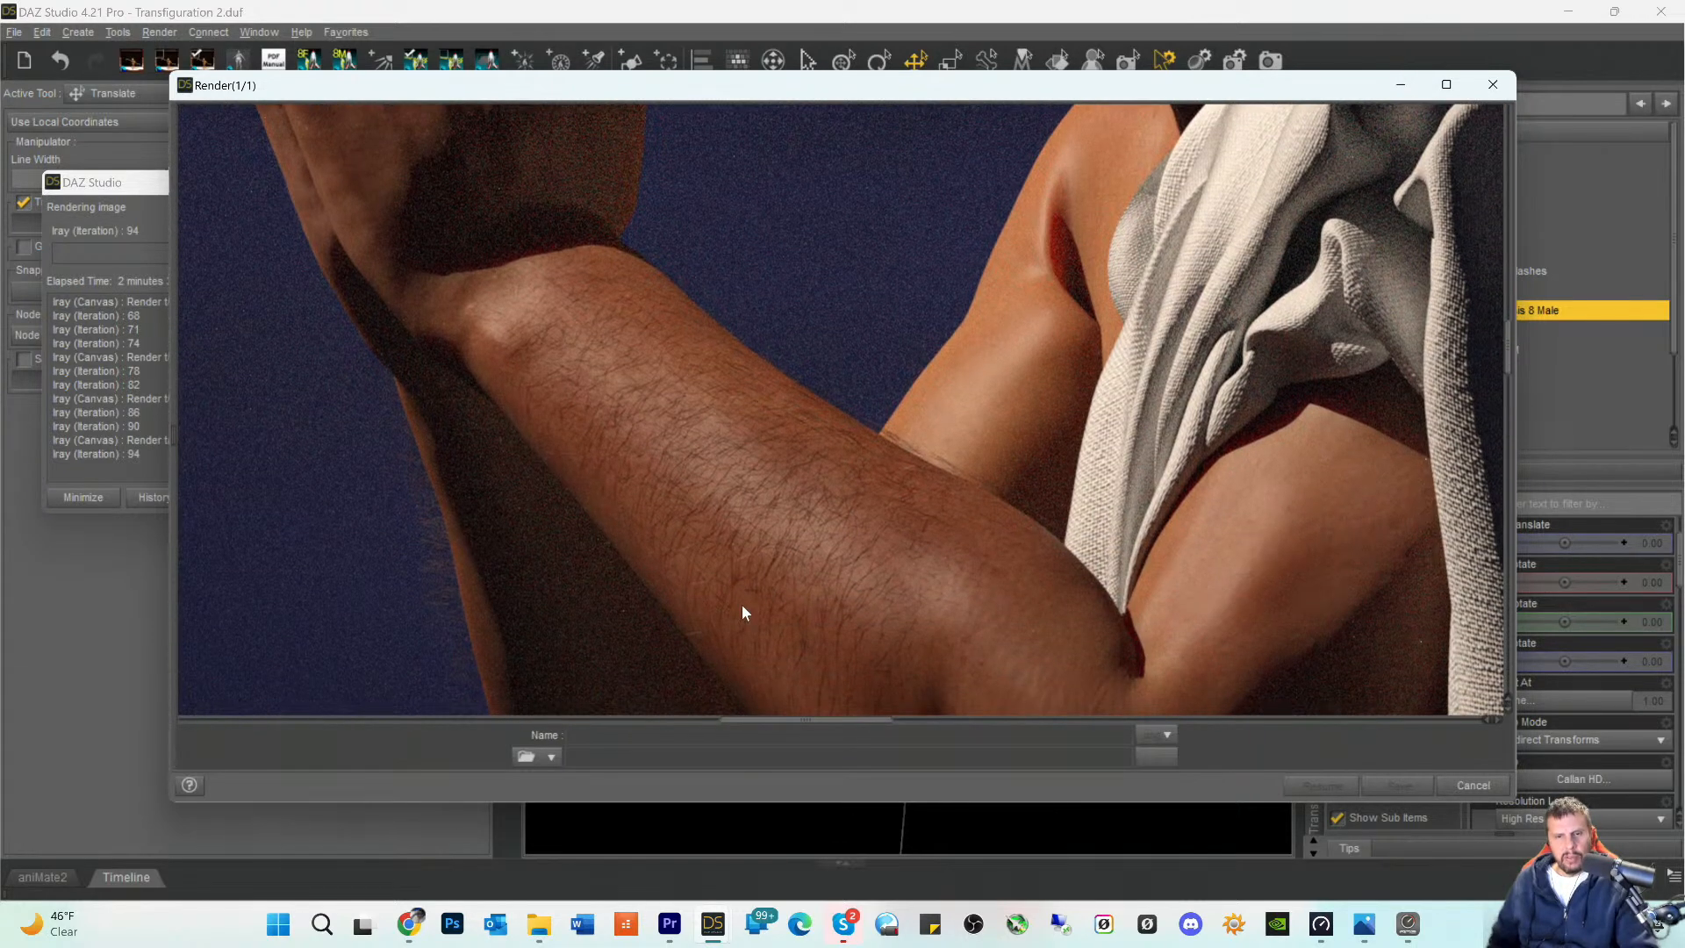
scroll(766, 551, down, 1)
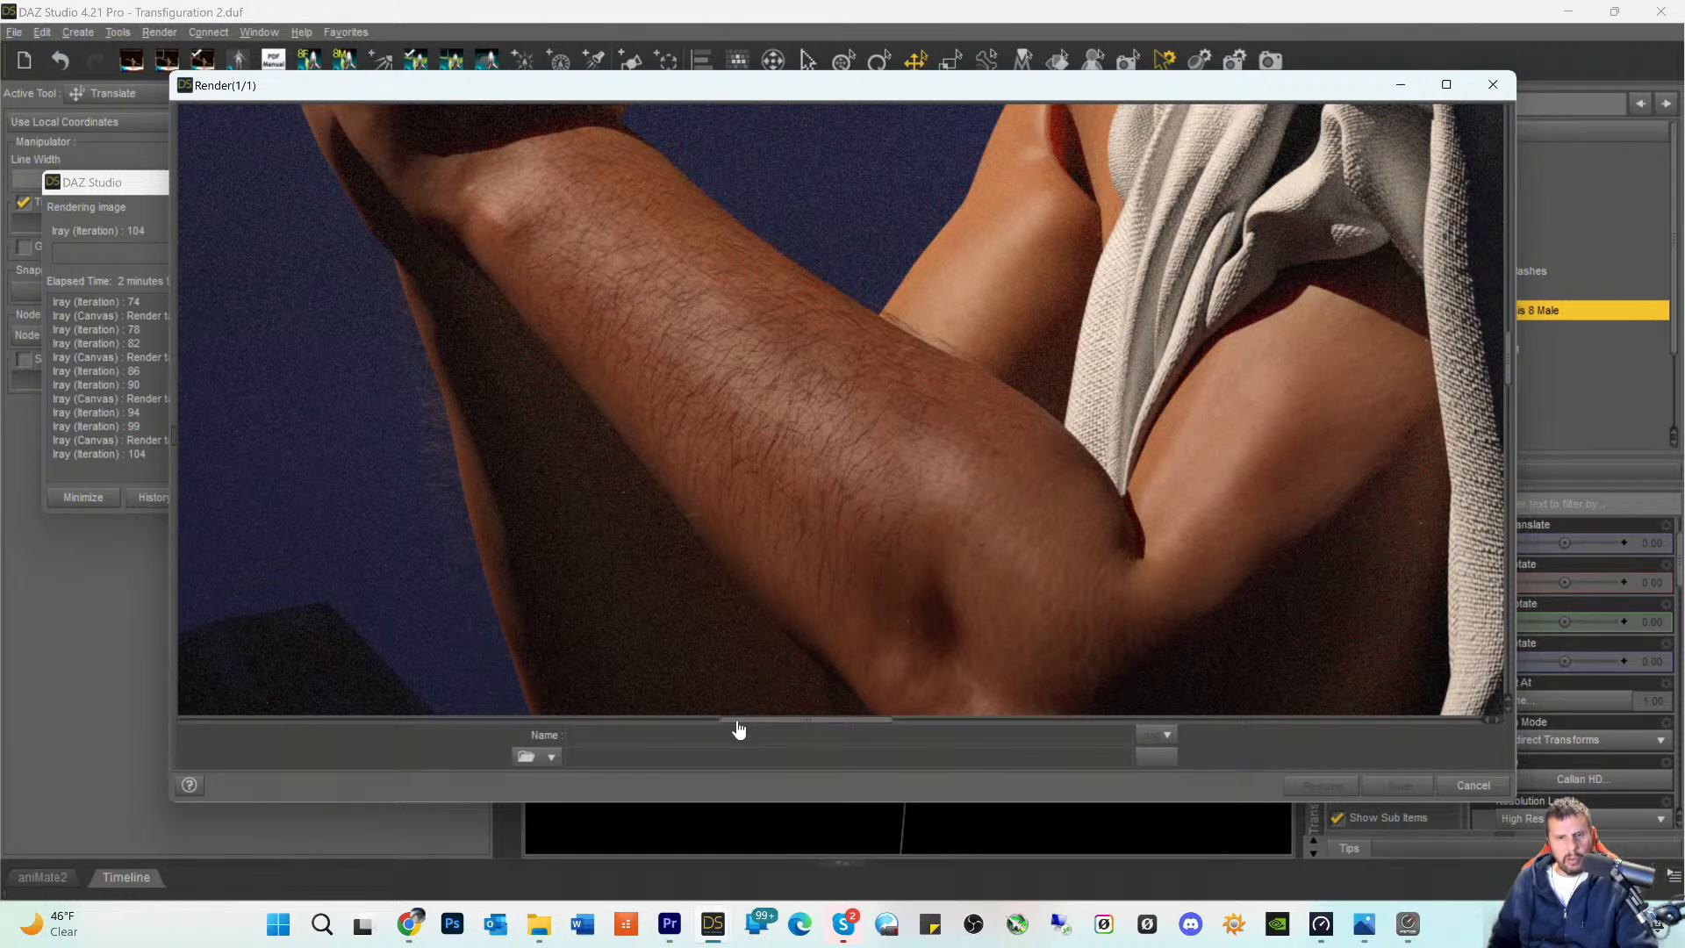
drag(738, 731, 791, 730)
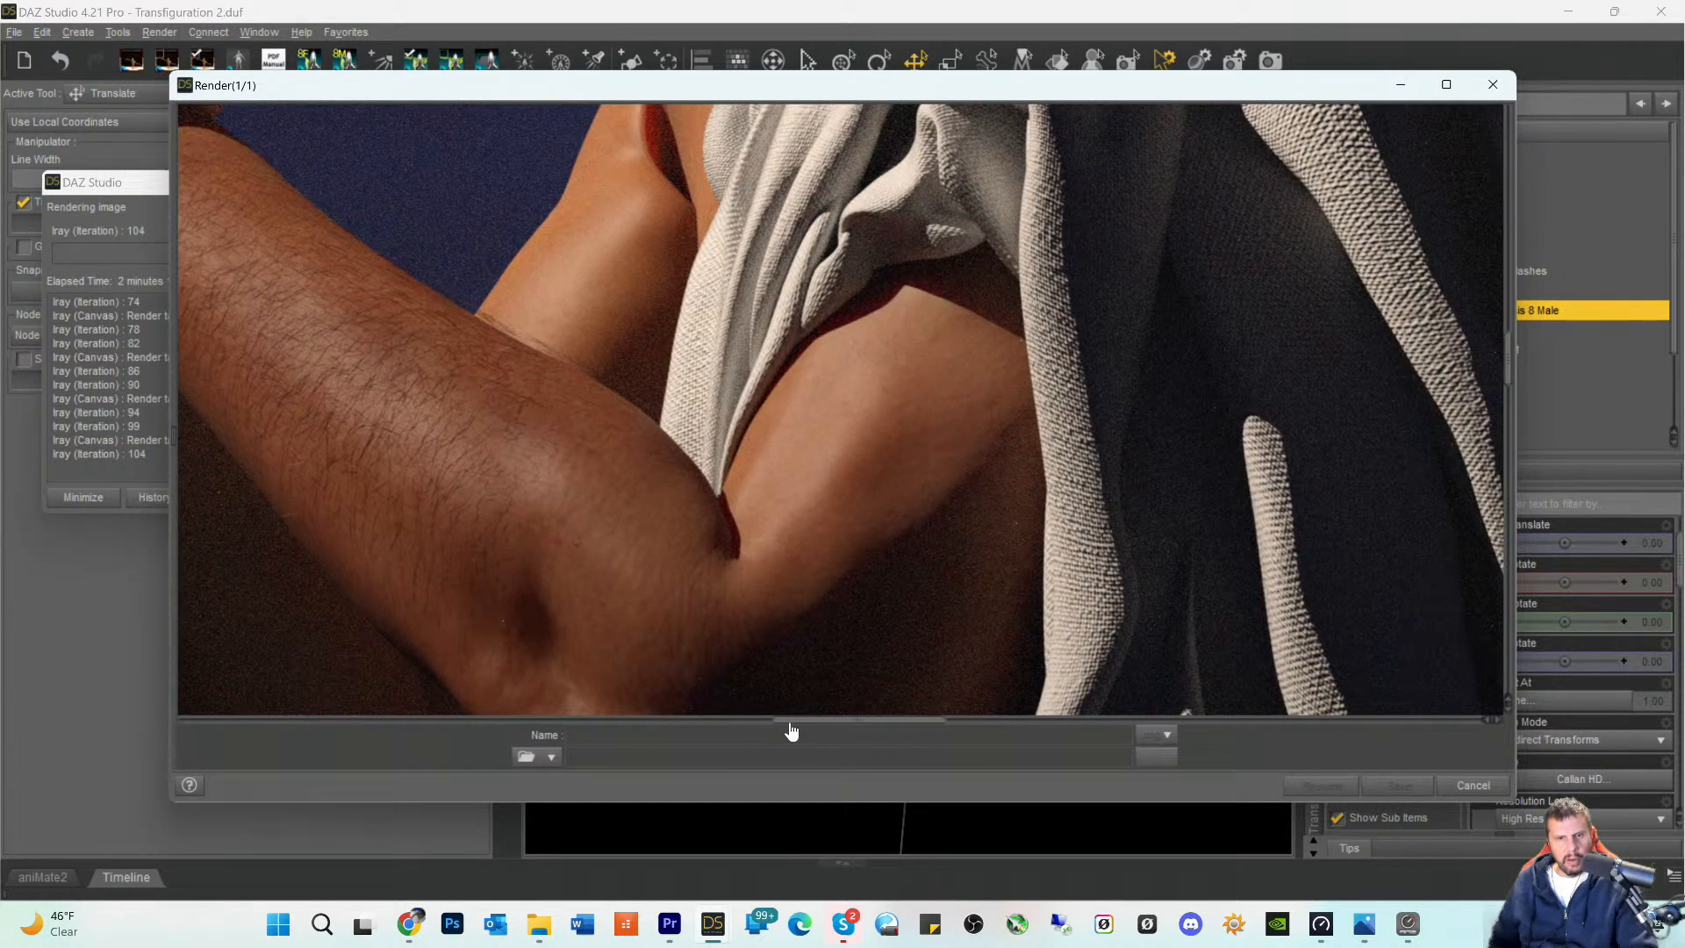
scroll(792, 629, up, 5)
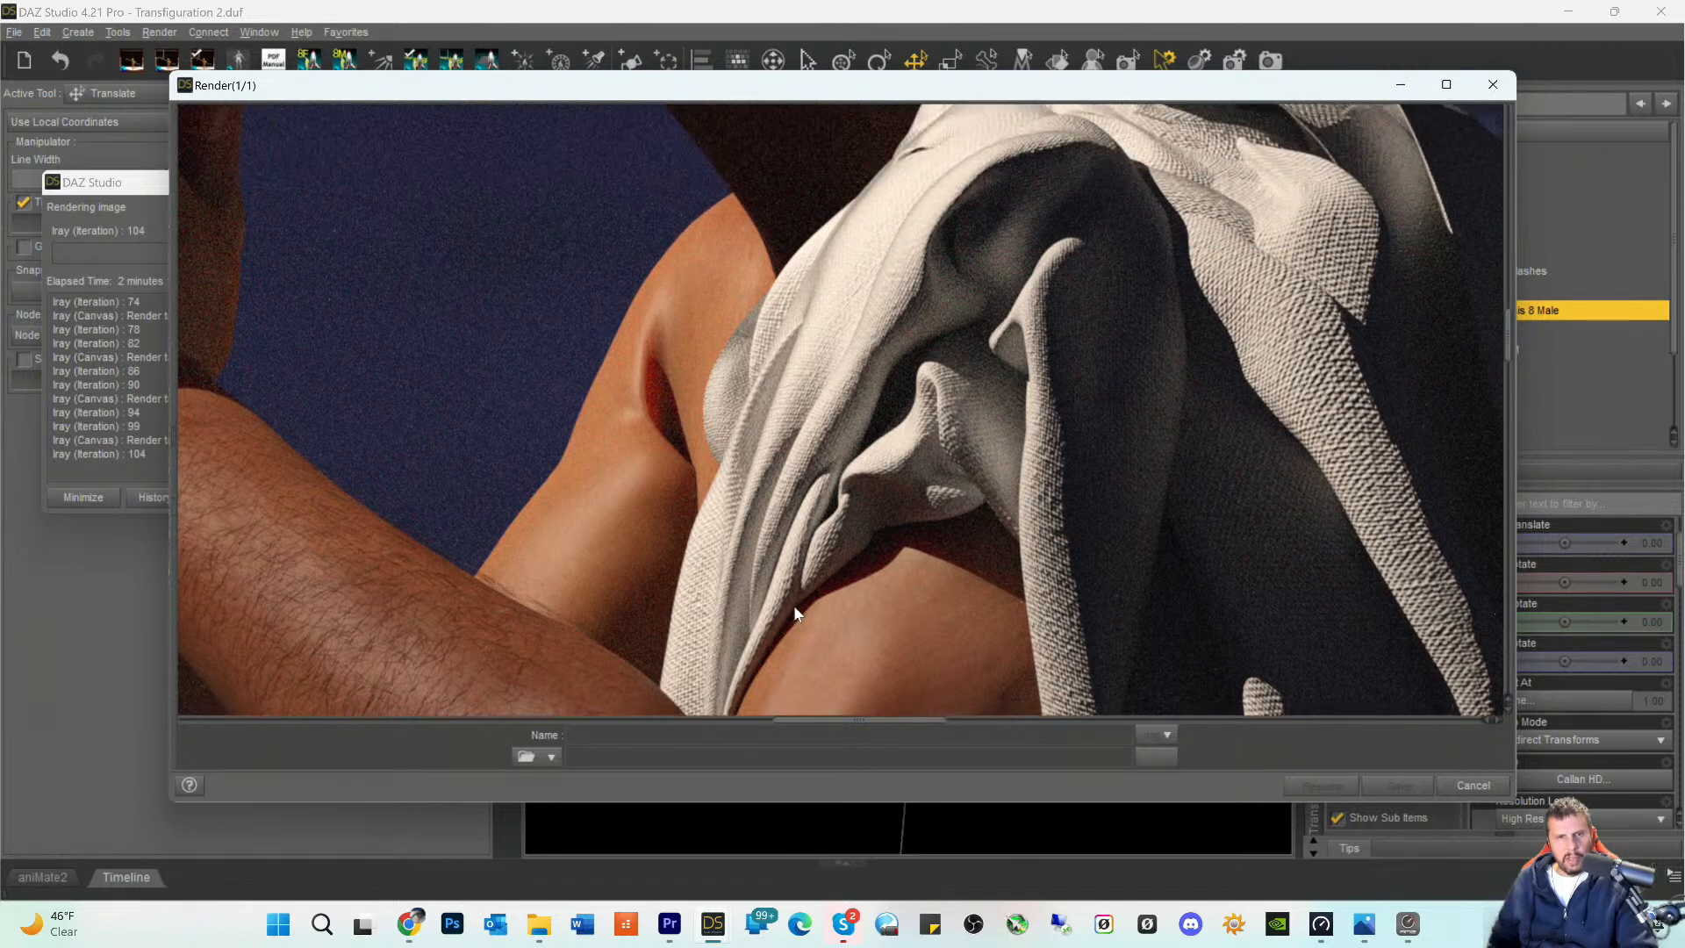
scroll(776, 600, up, 5)
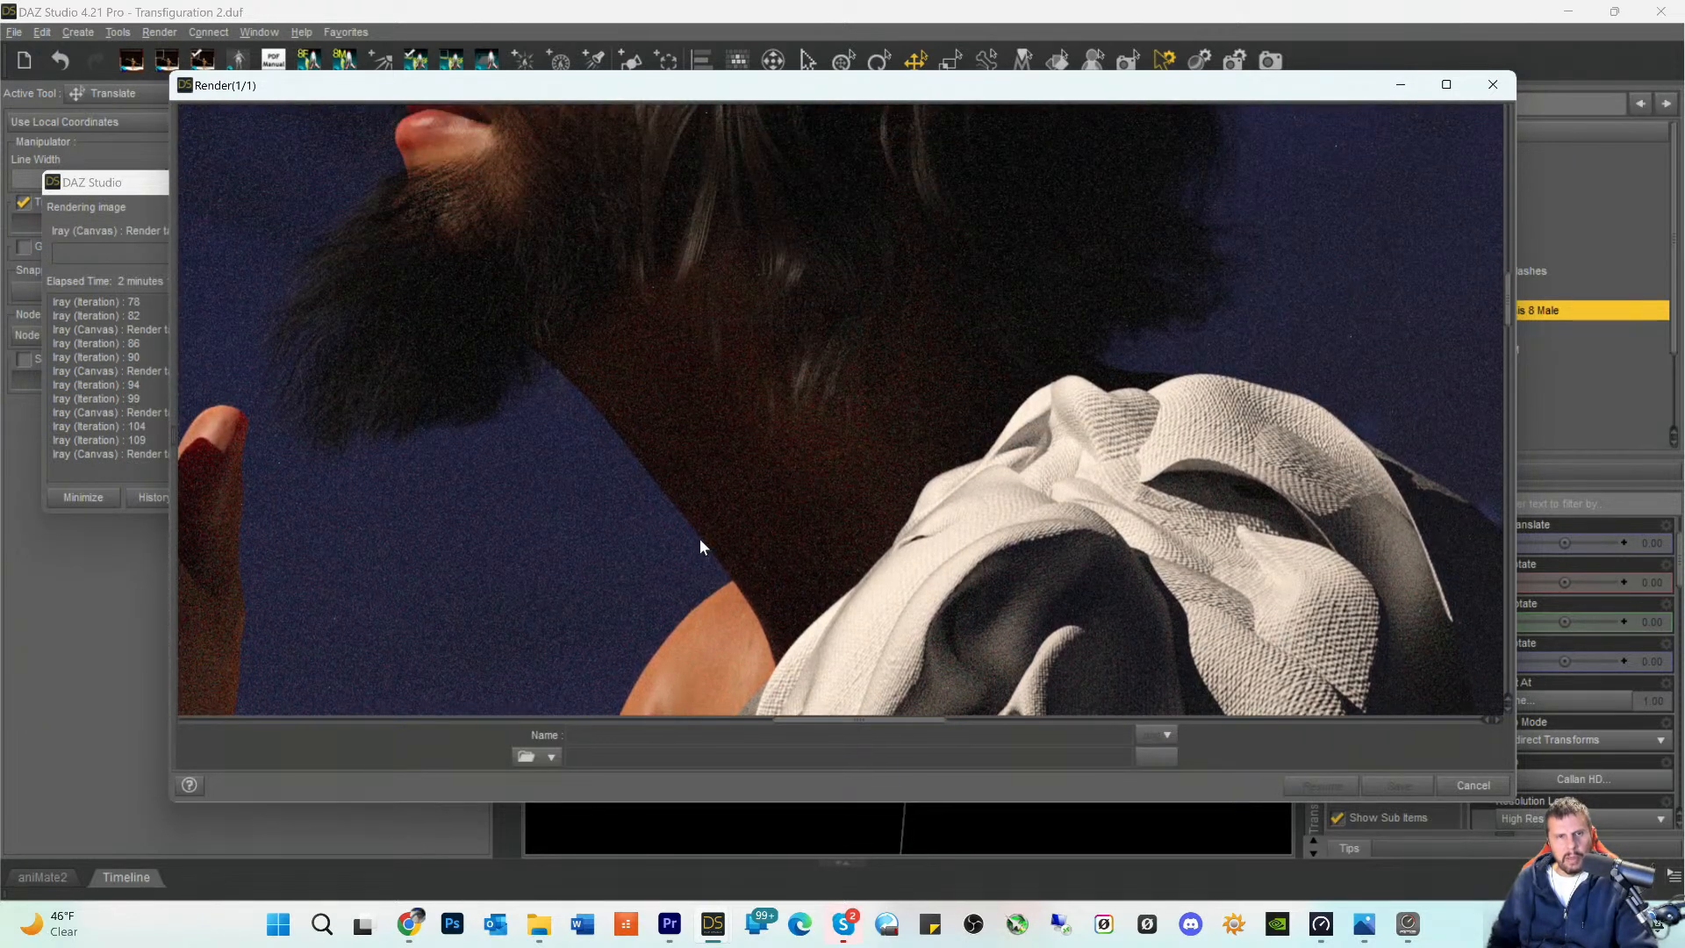
- Examine the rendered face in profile, the beard and wavy hair, and the starry sky around the head
scroll(734, 466, up, 8)
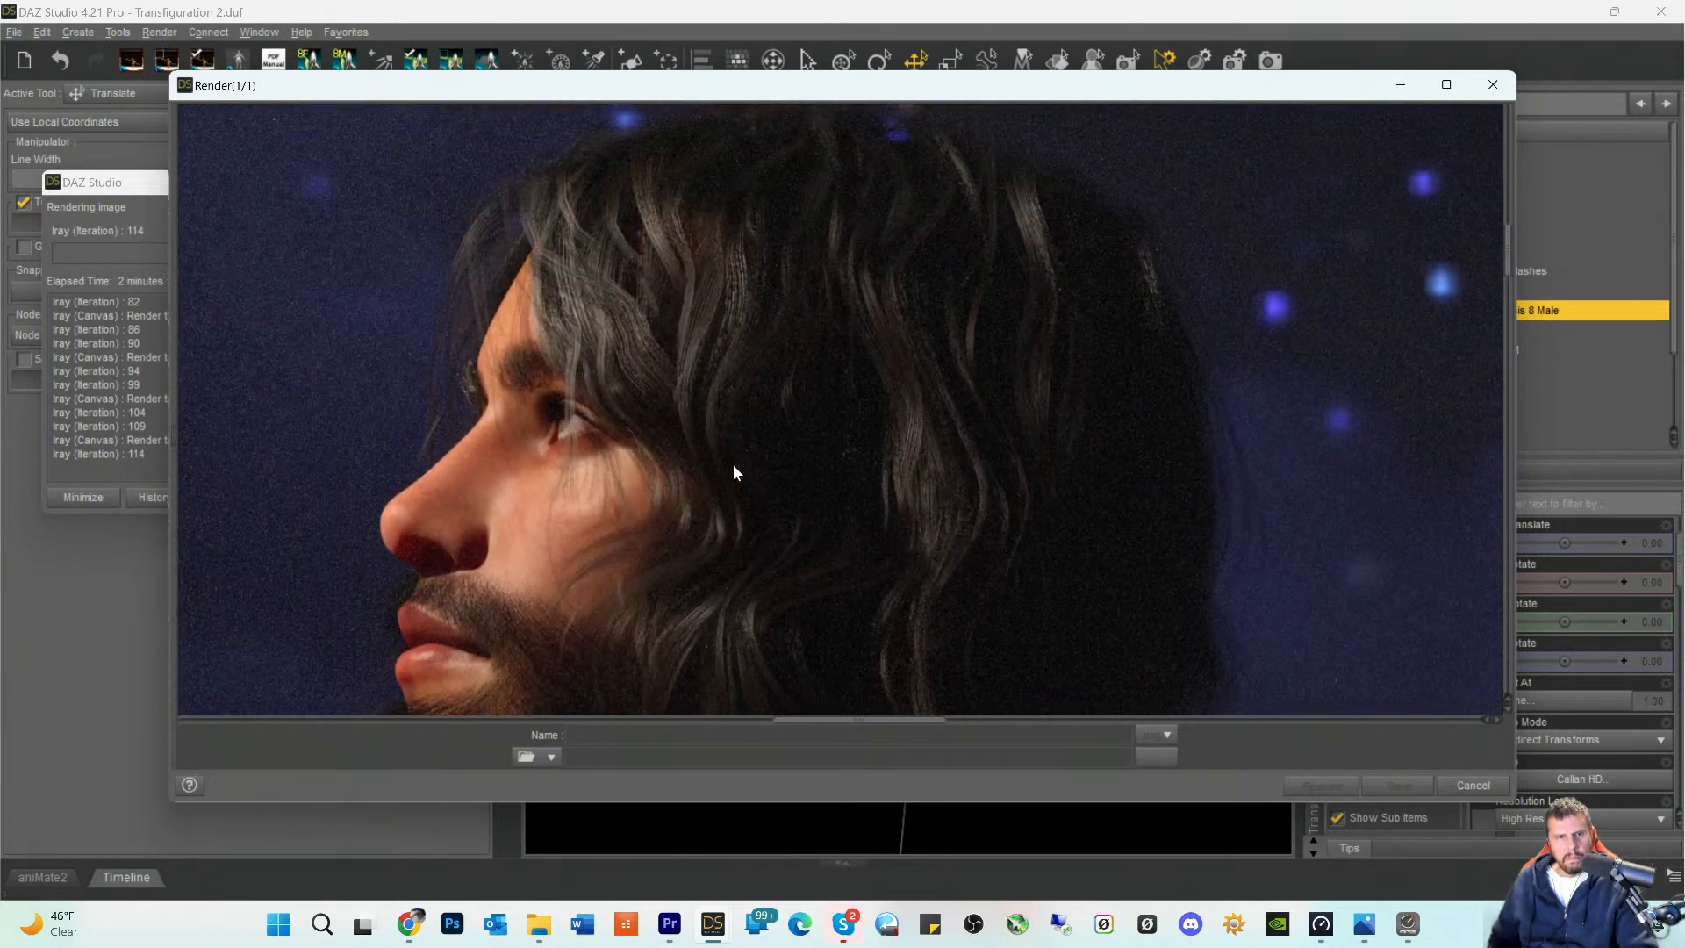
scroll(732, 466, down, 3)
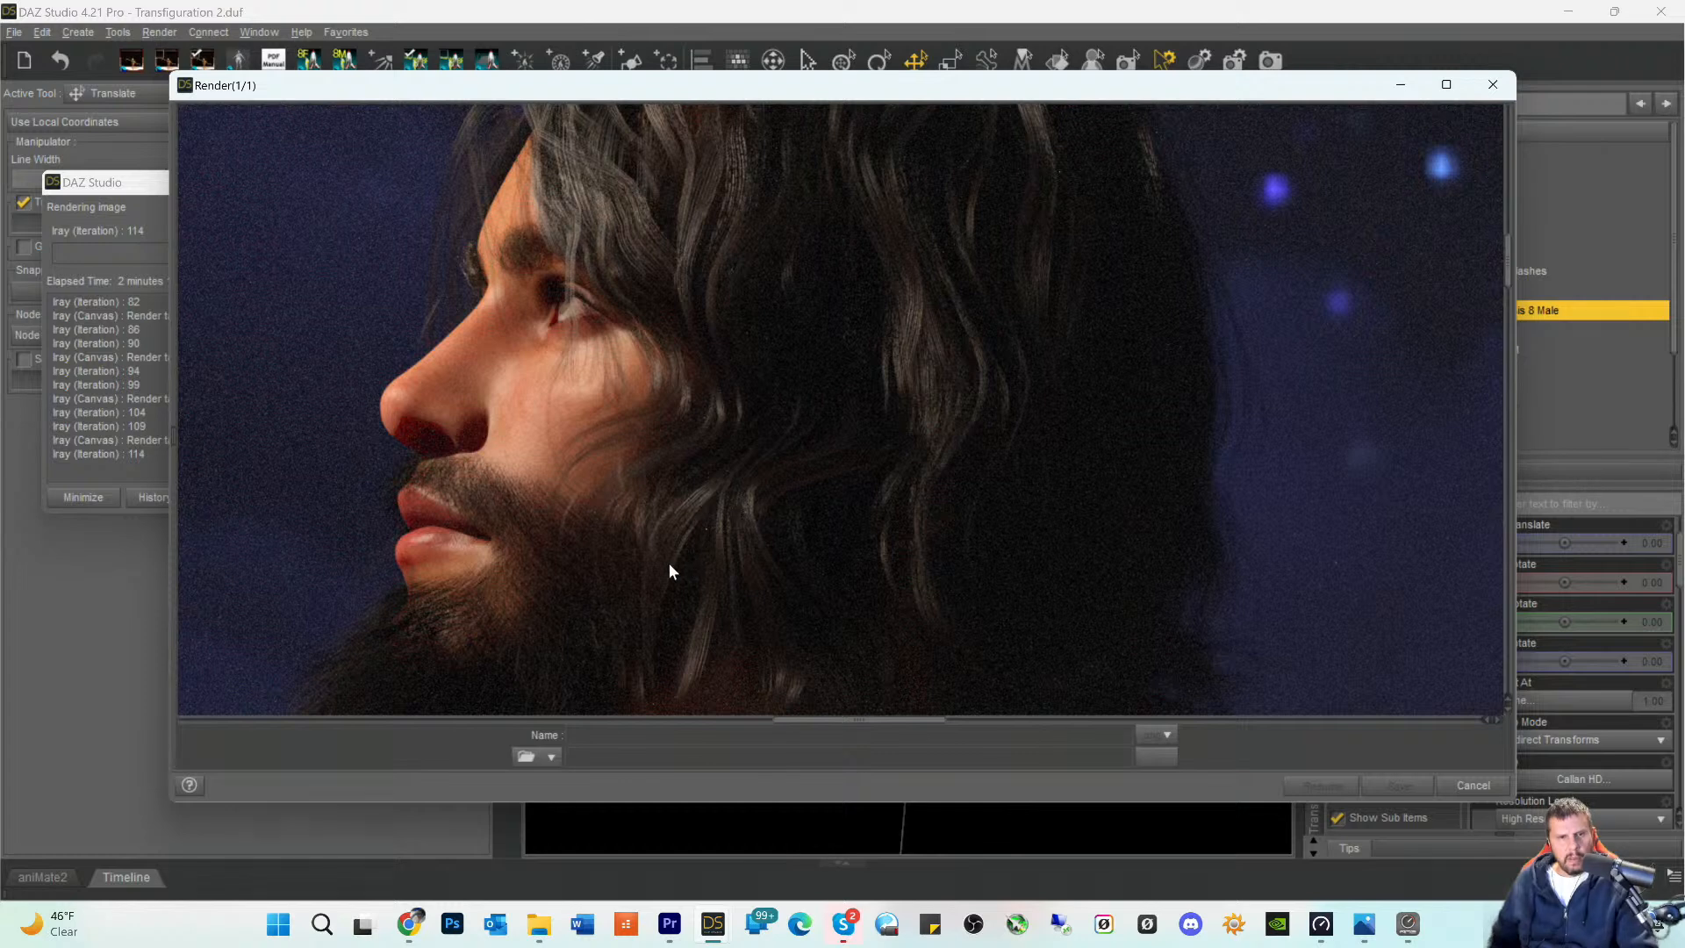
drag(935, 714, 842, 731)
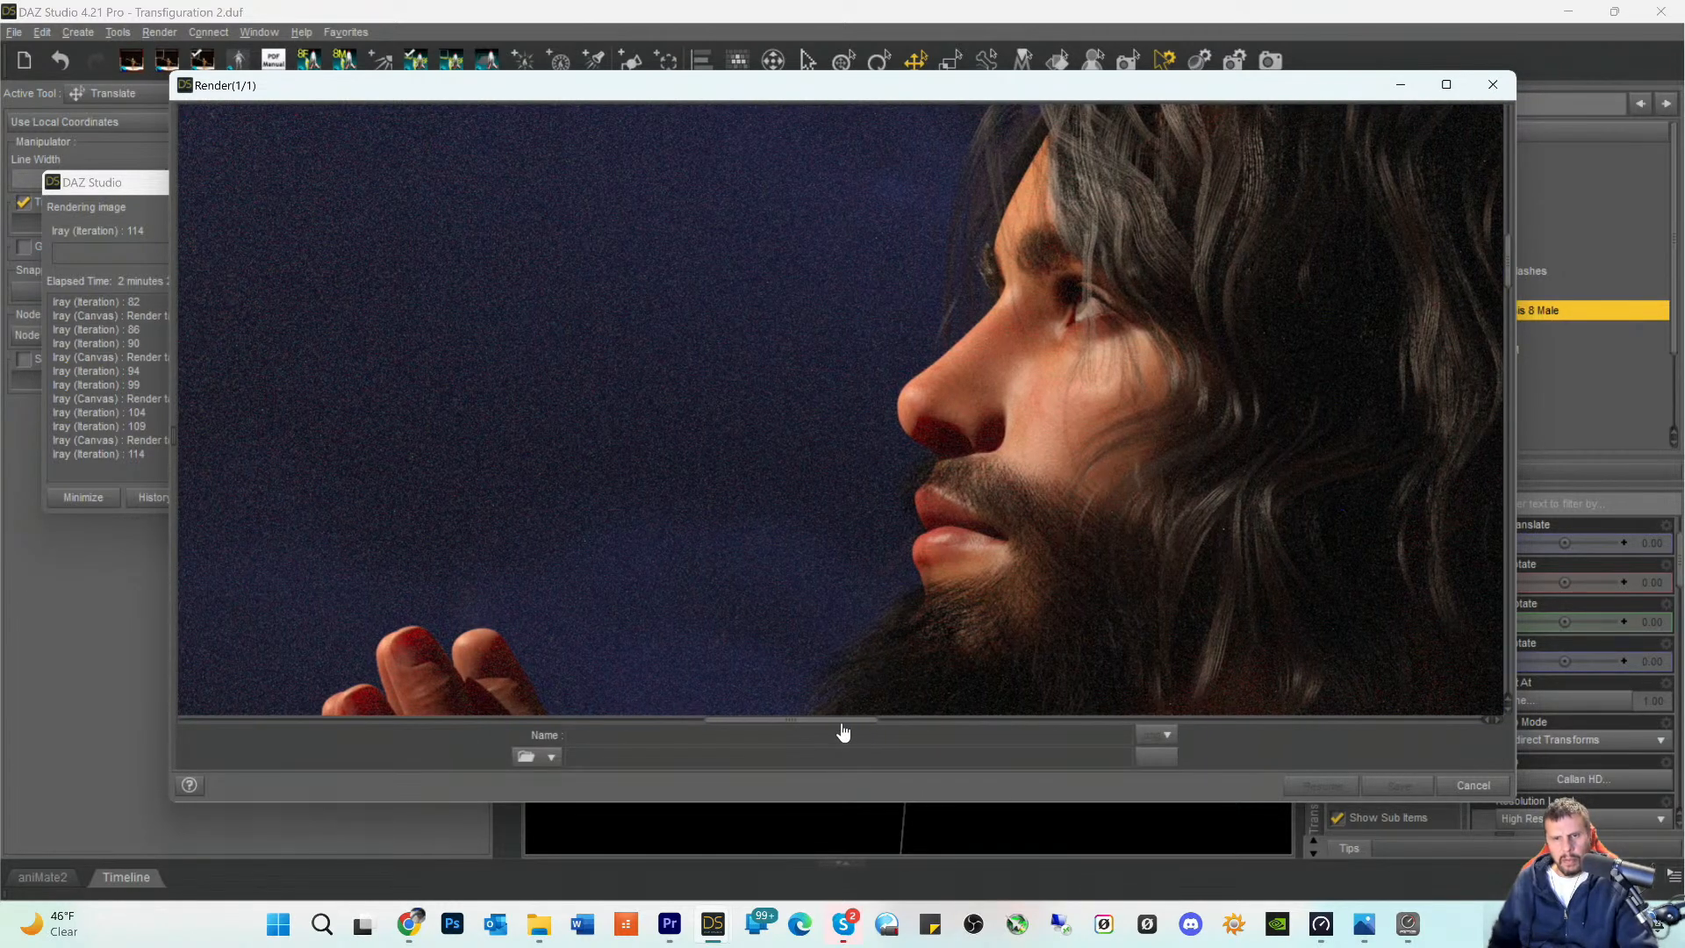
scroll(860, 634, up, 2)
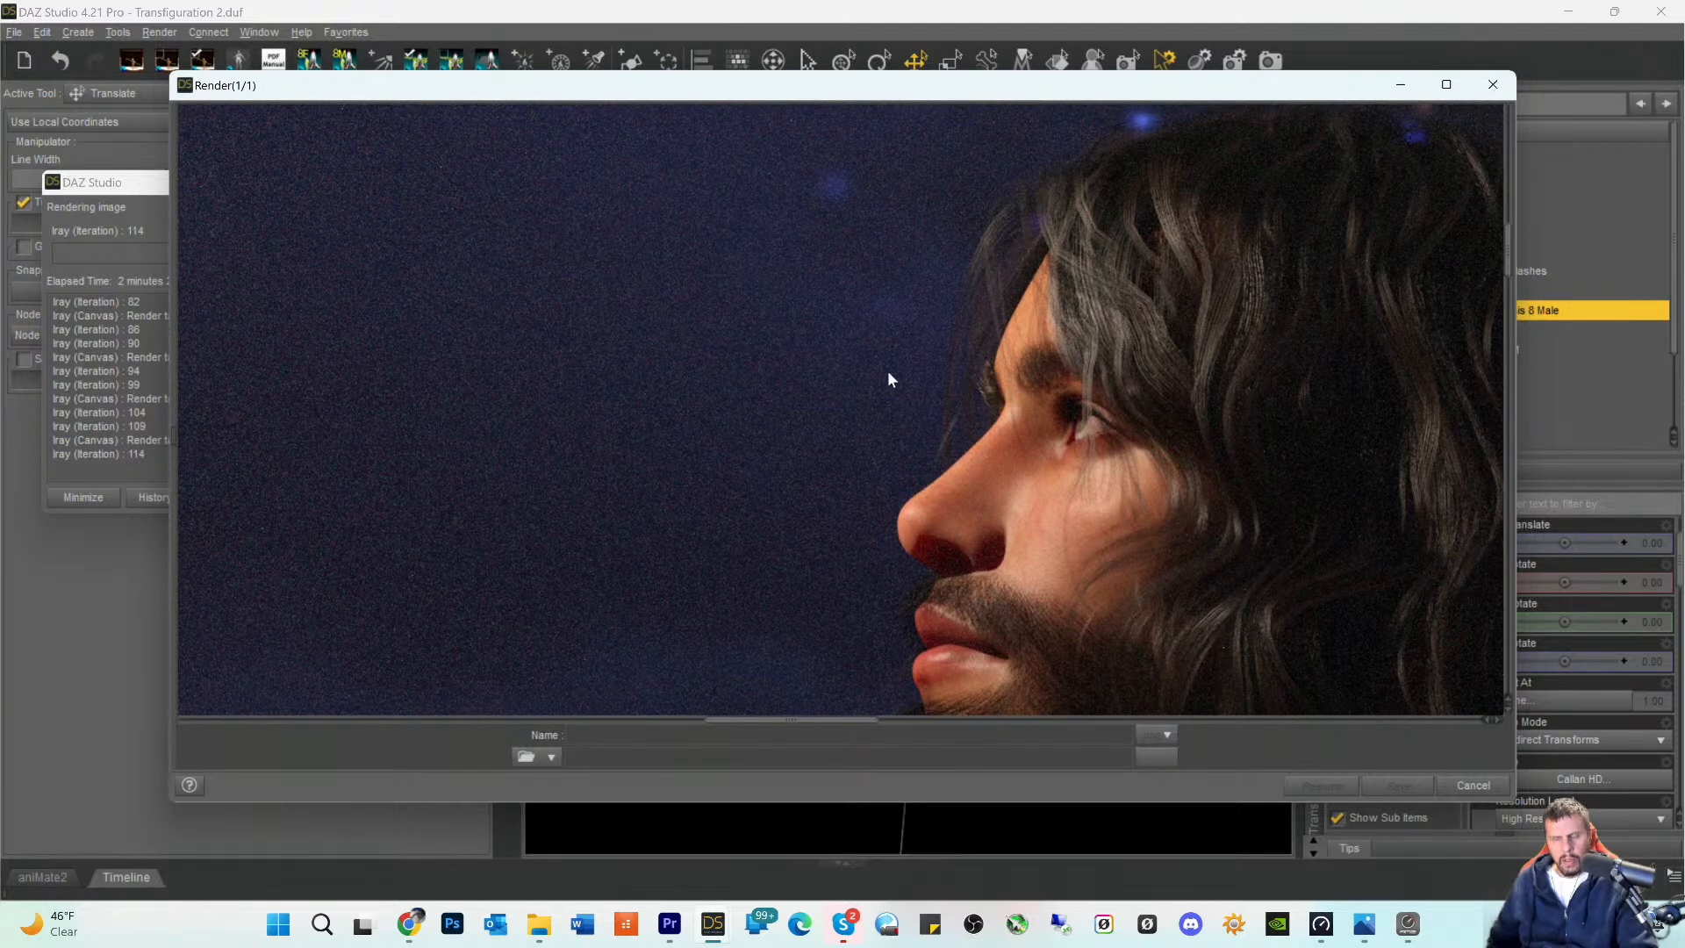
scroll(1246, 272, down, 2)
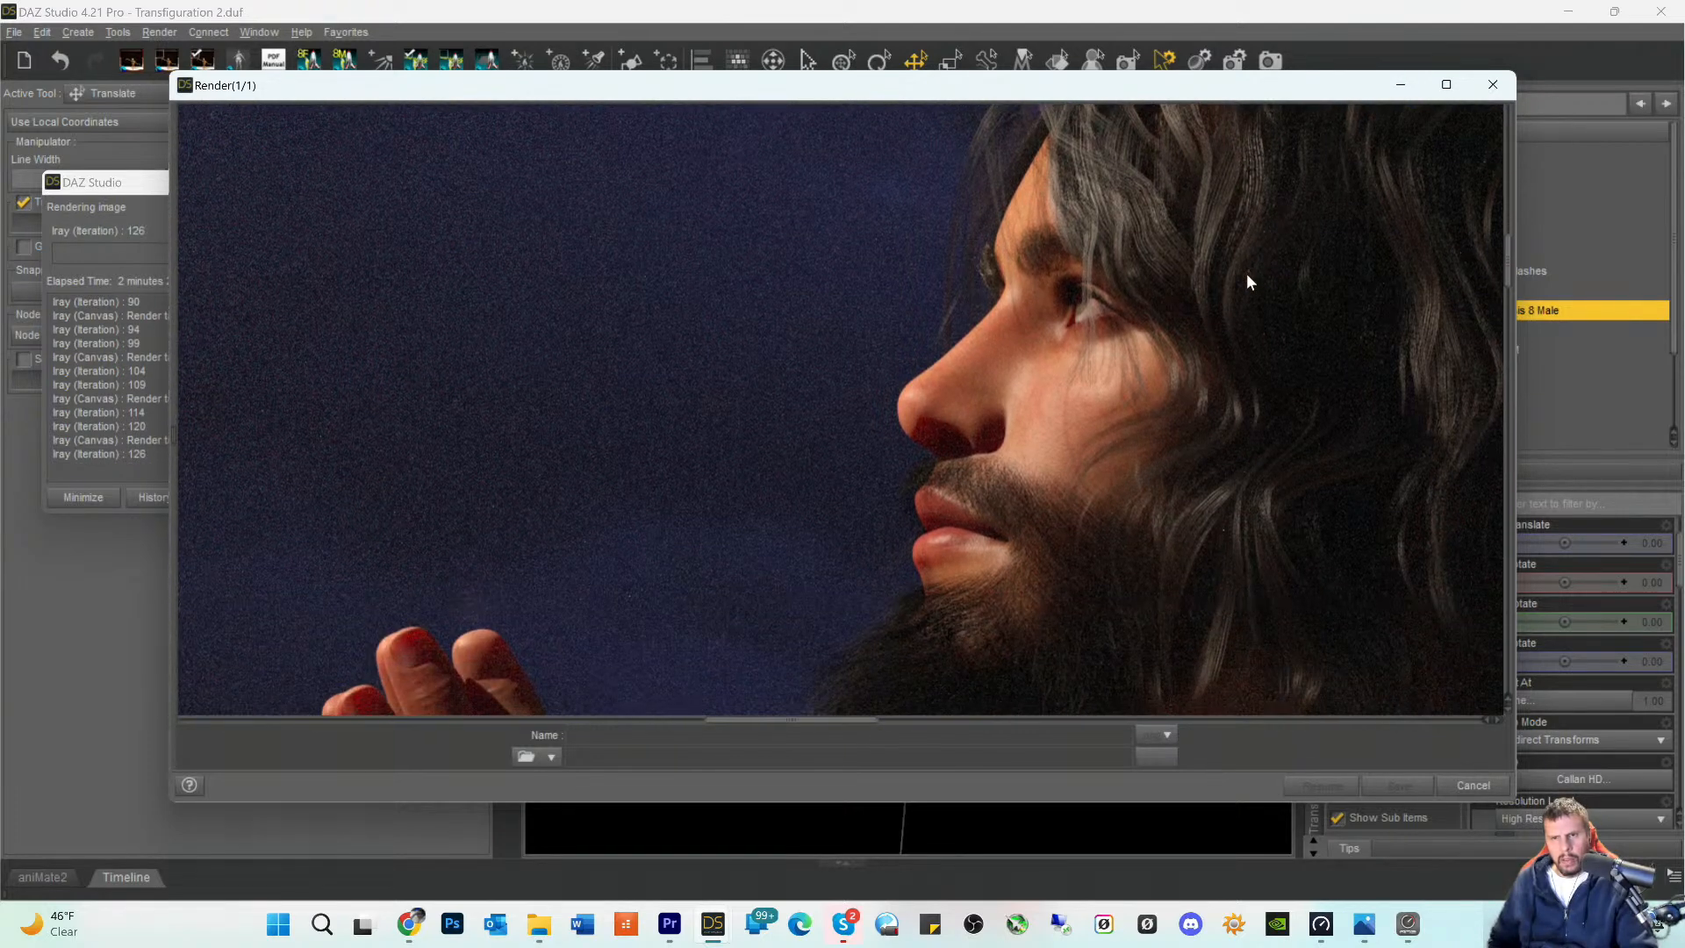
scroll(1245, 267, up, 3)
scroll(1266, 387, up, 2)
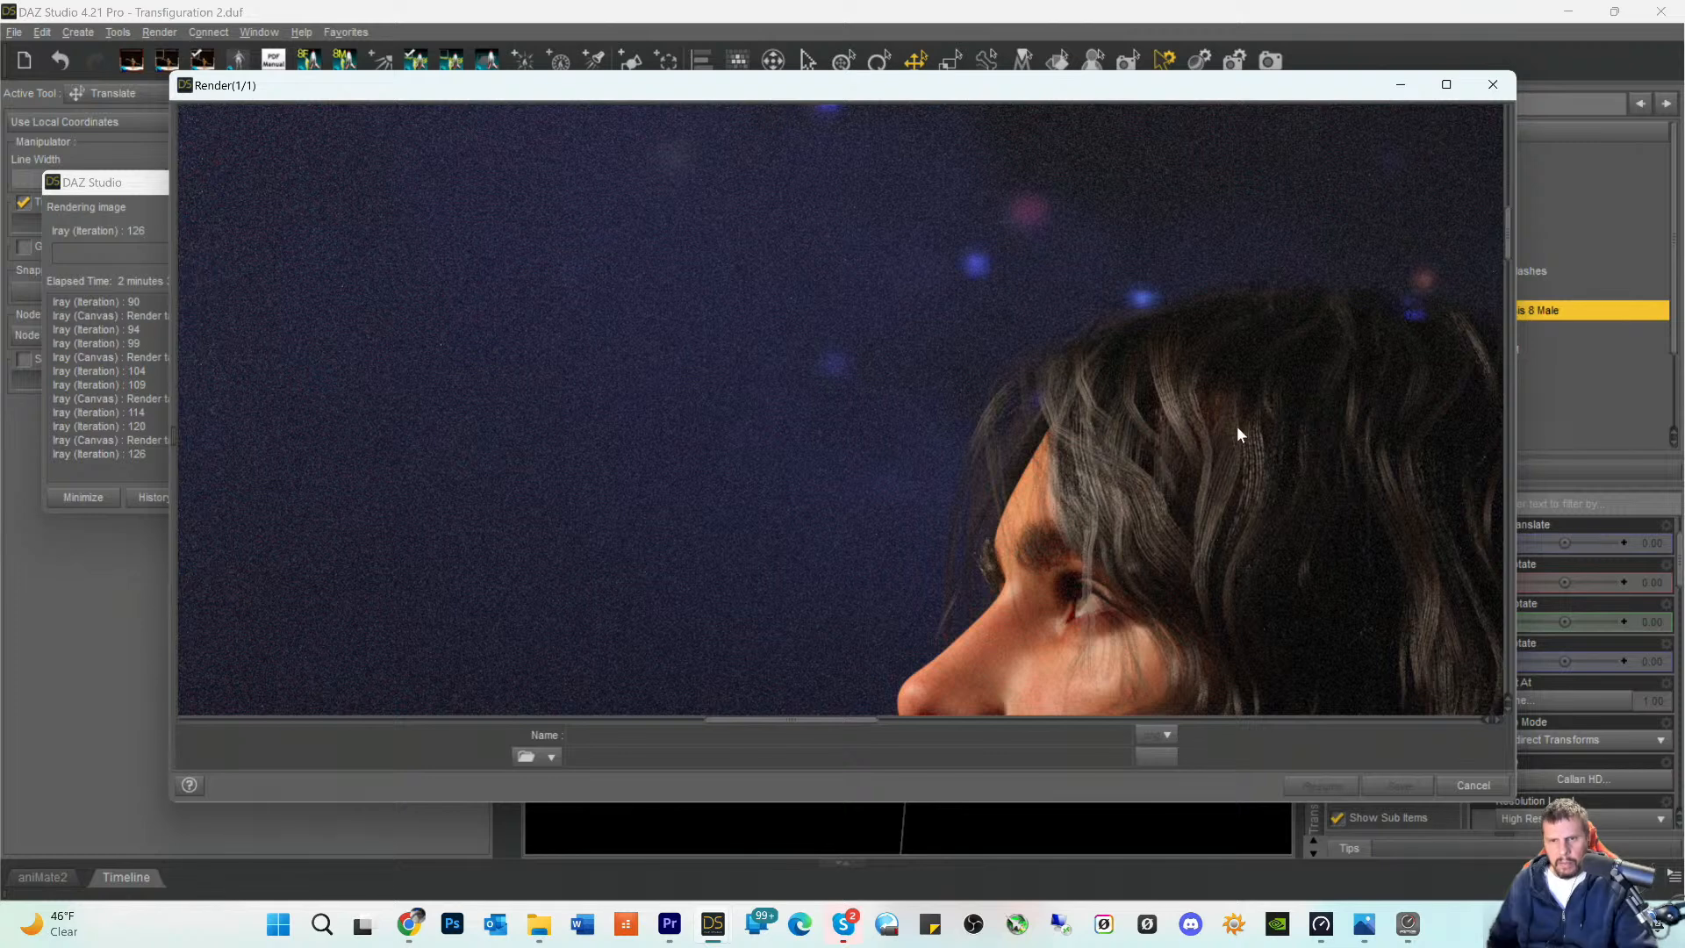
scroll(1208, 430, down, 4)
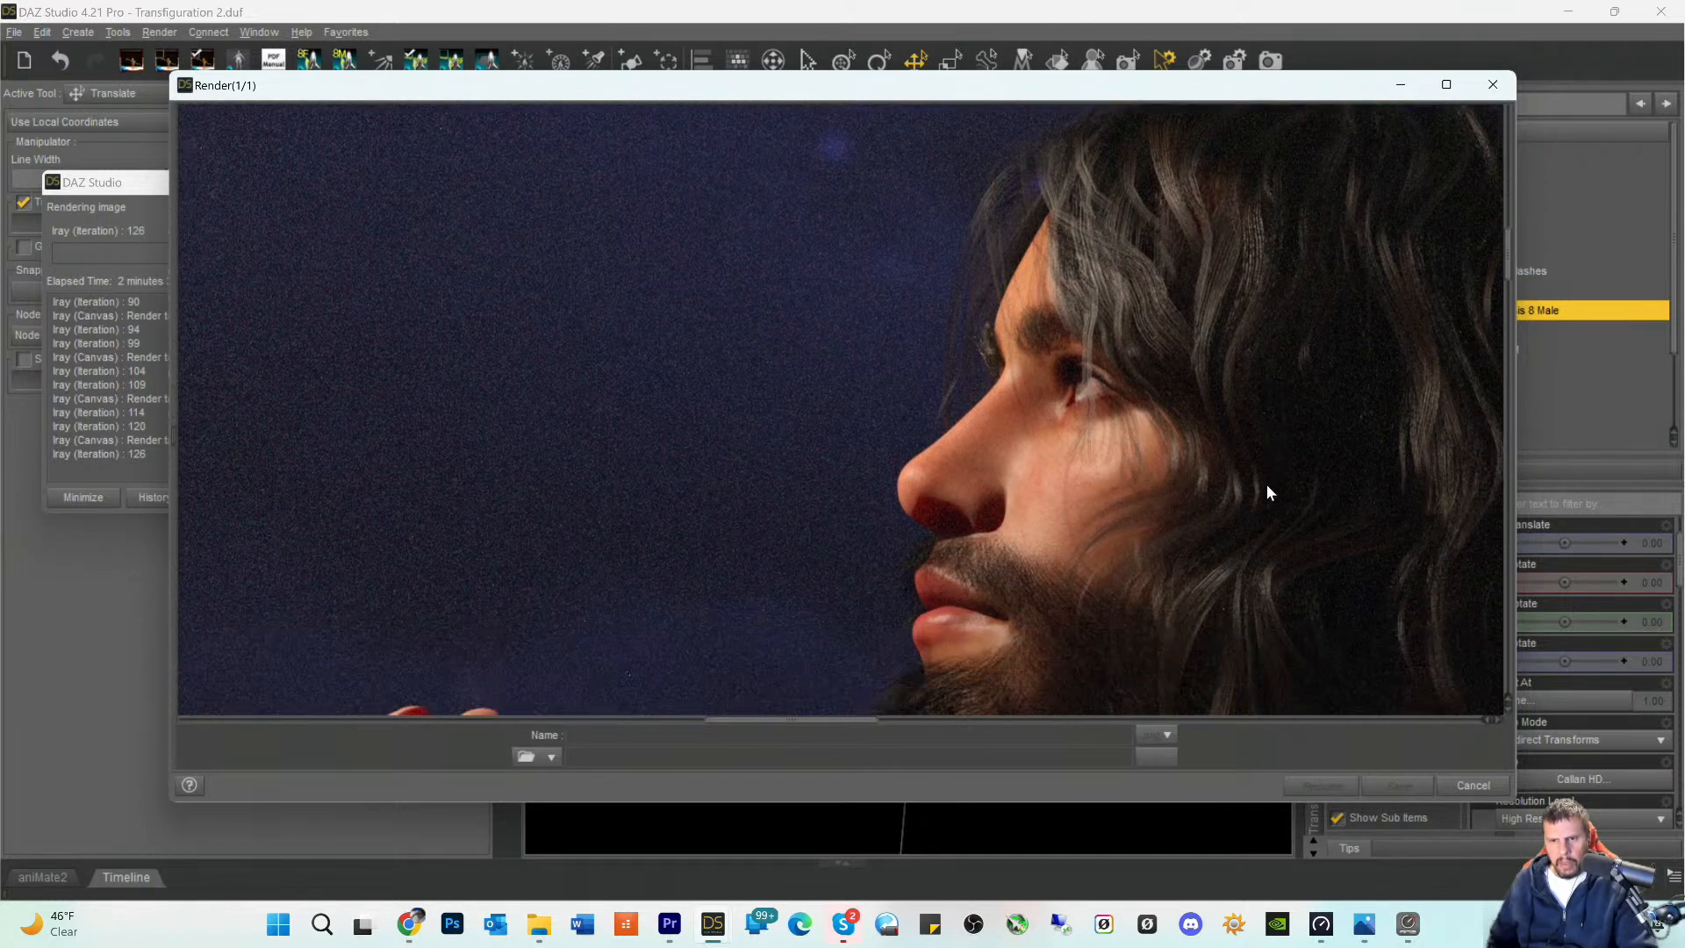
scroll(1271, 497, up, 4)
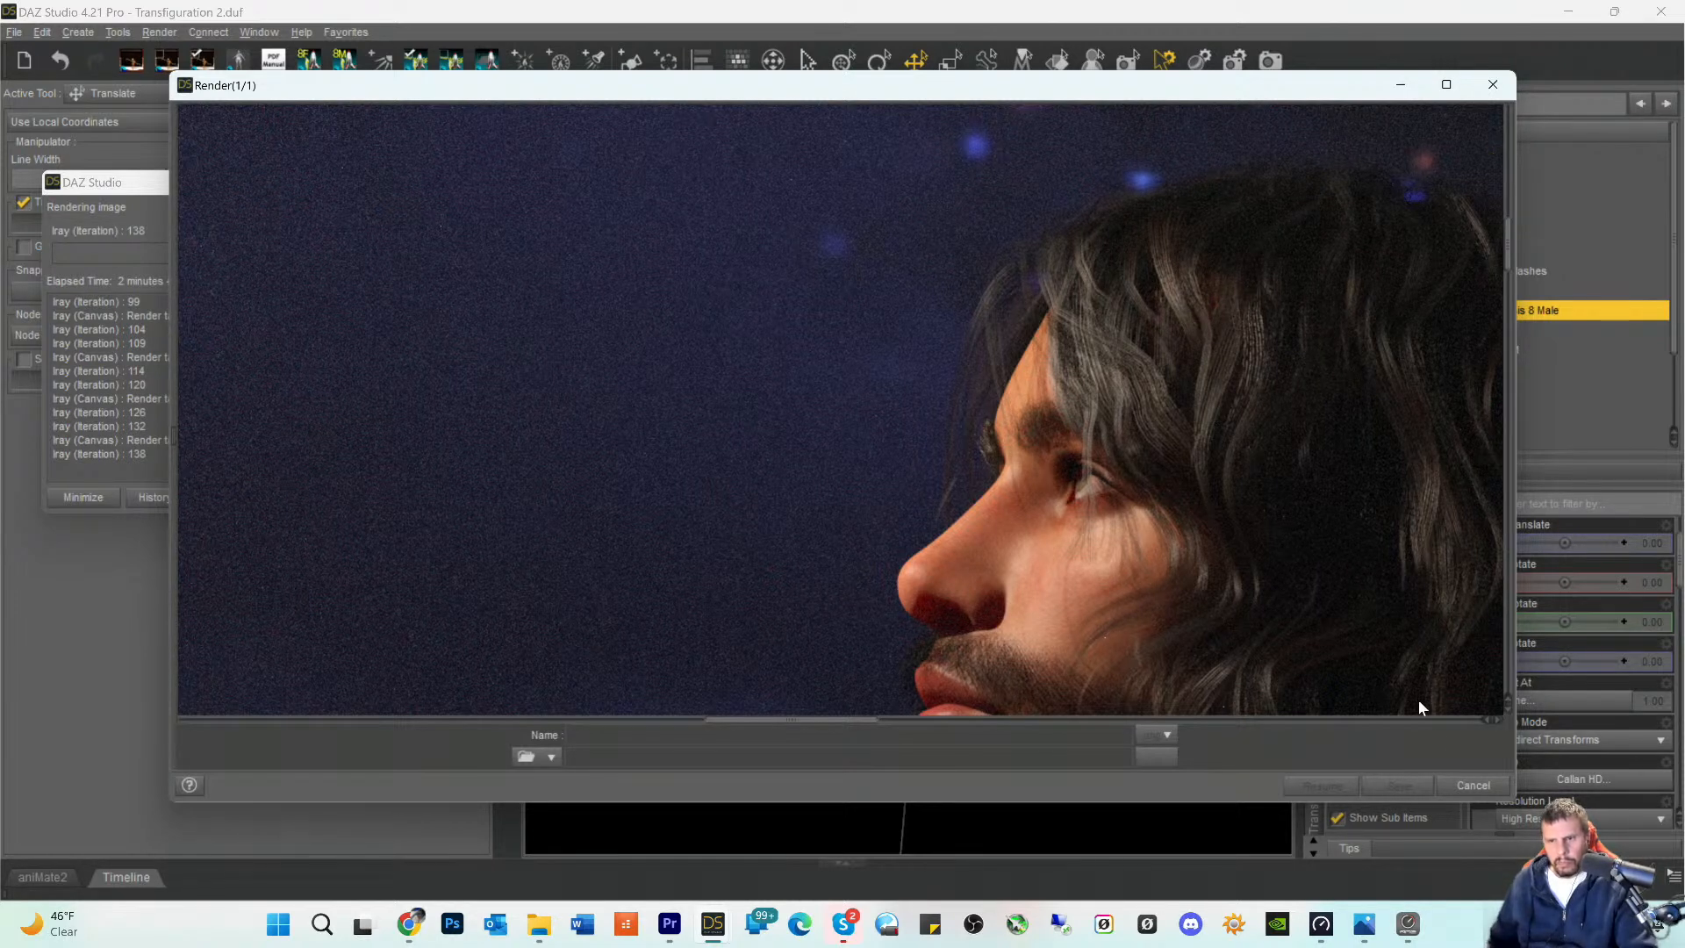
- Cancel the running test render and close its render window without saving the image
click(1479, 794)
click(827, 475)
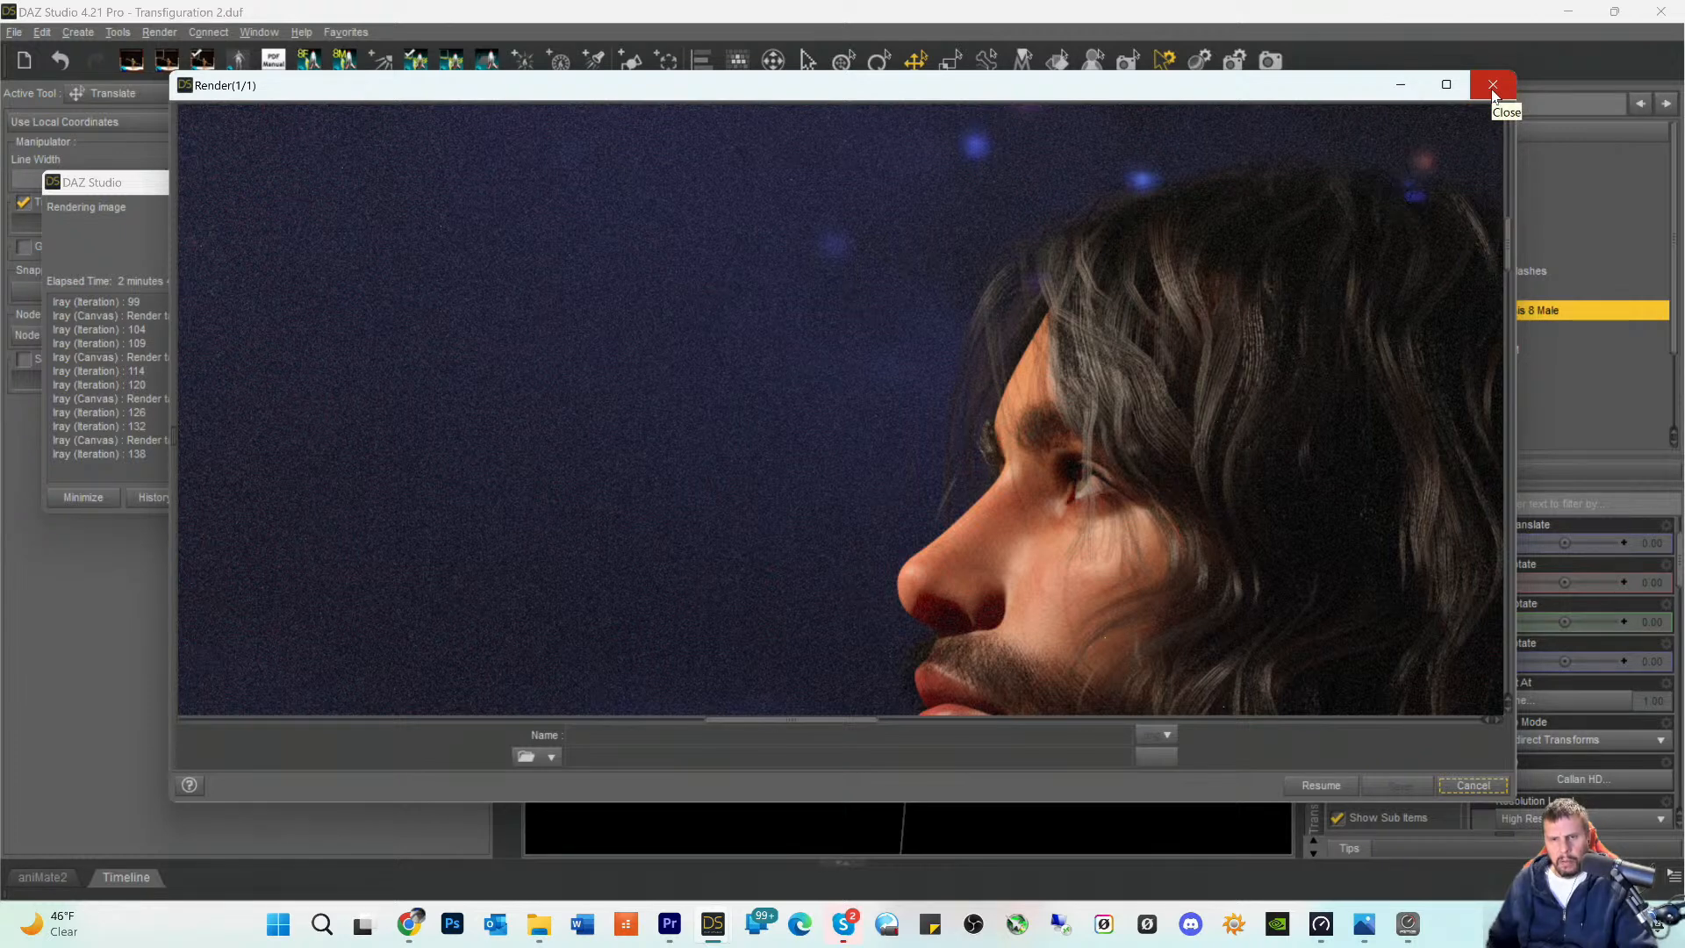
click(1493, 88)
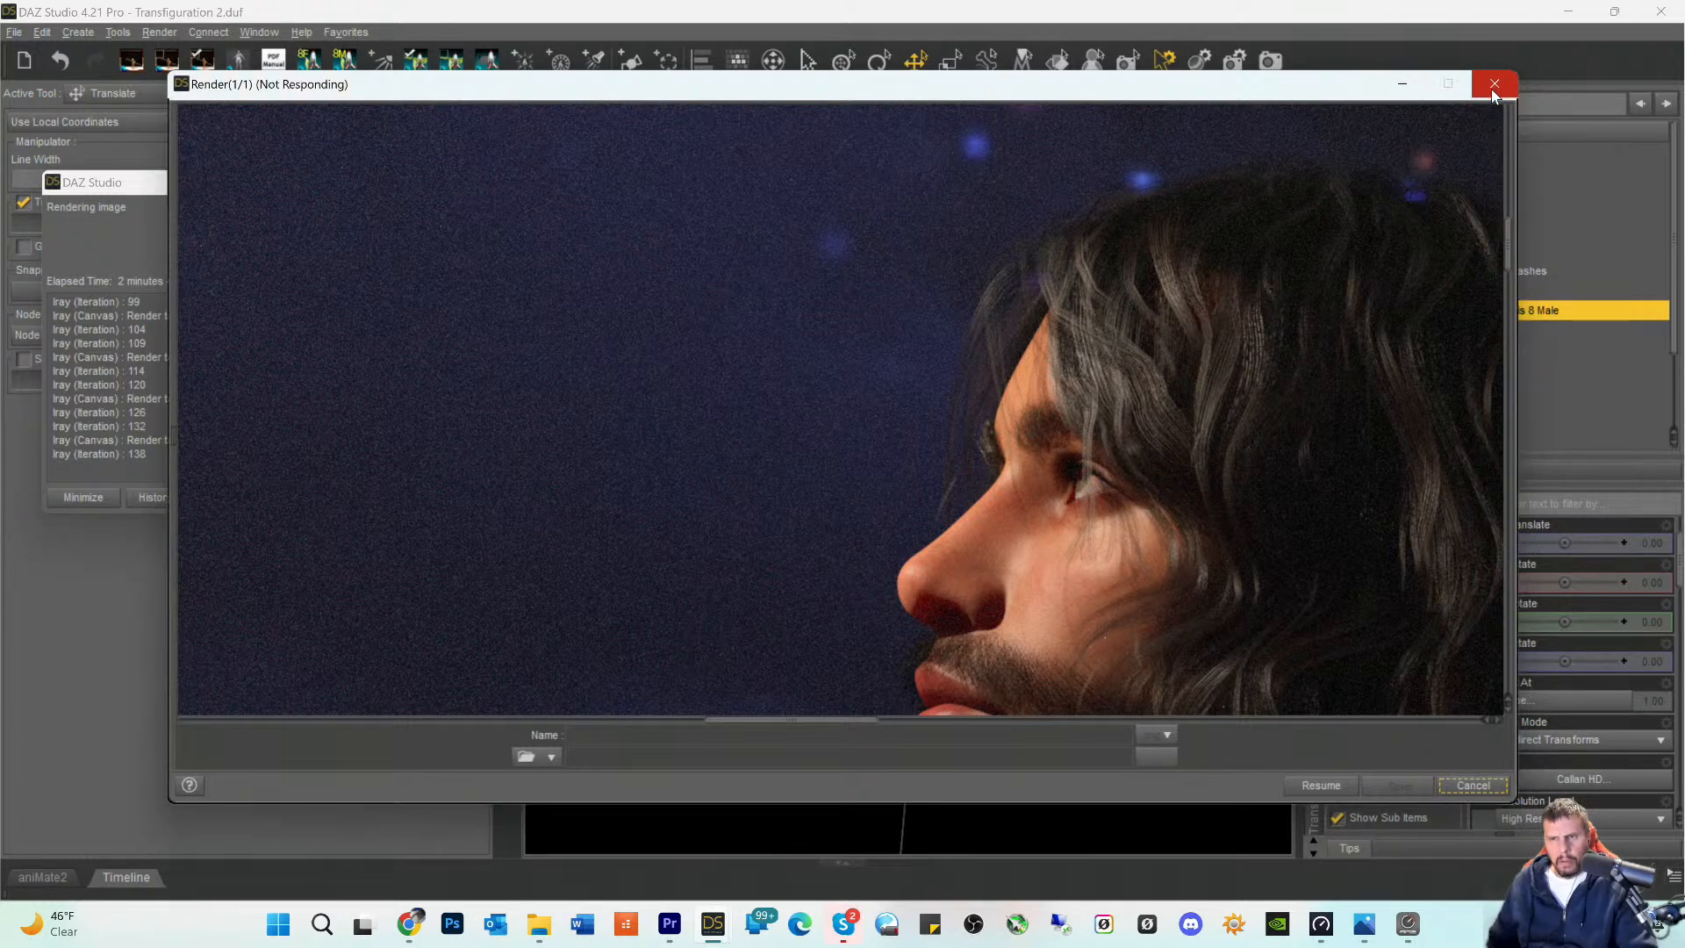
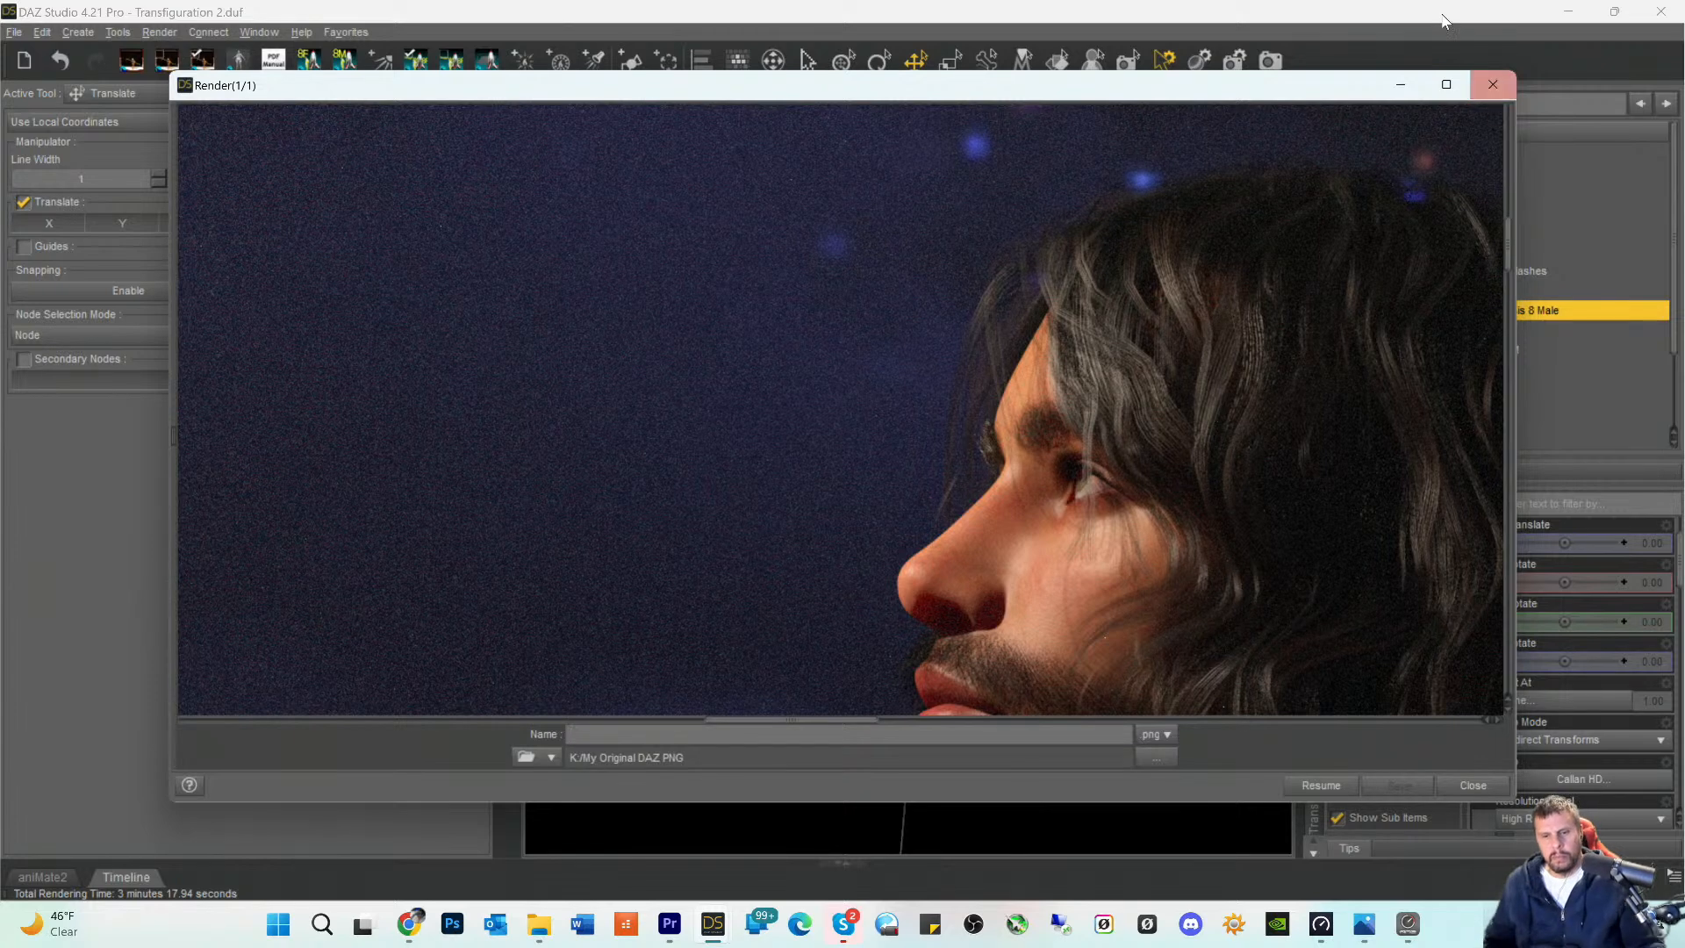
- Close the render window and switch the viewport to Perspective View for a close-up of the figure's head
click(1493, 84)
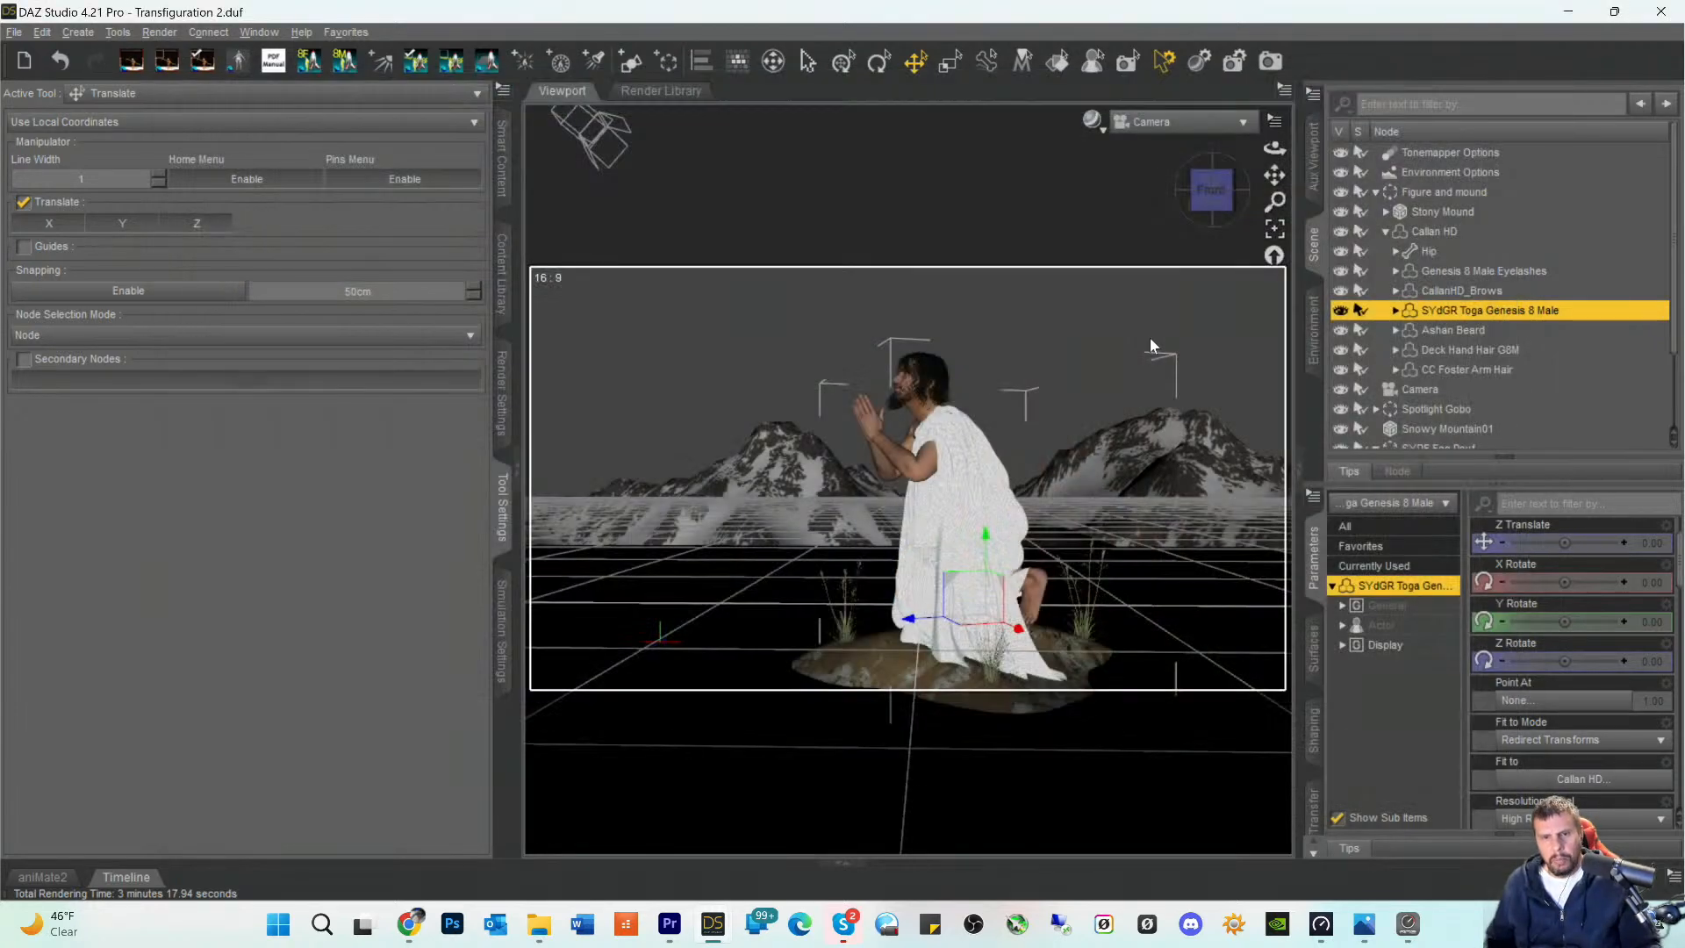
click(1167, 121)
click(1242, 197)
mouse_move(1274, 175)
mouse_down()
mouse_move(1275, 154)
mouse_move(1275, 202)
mouse_up()
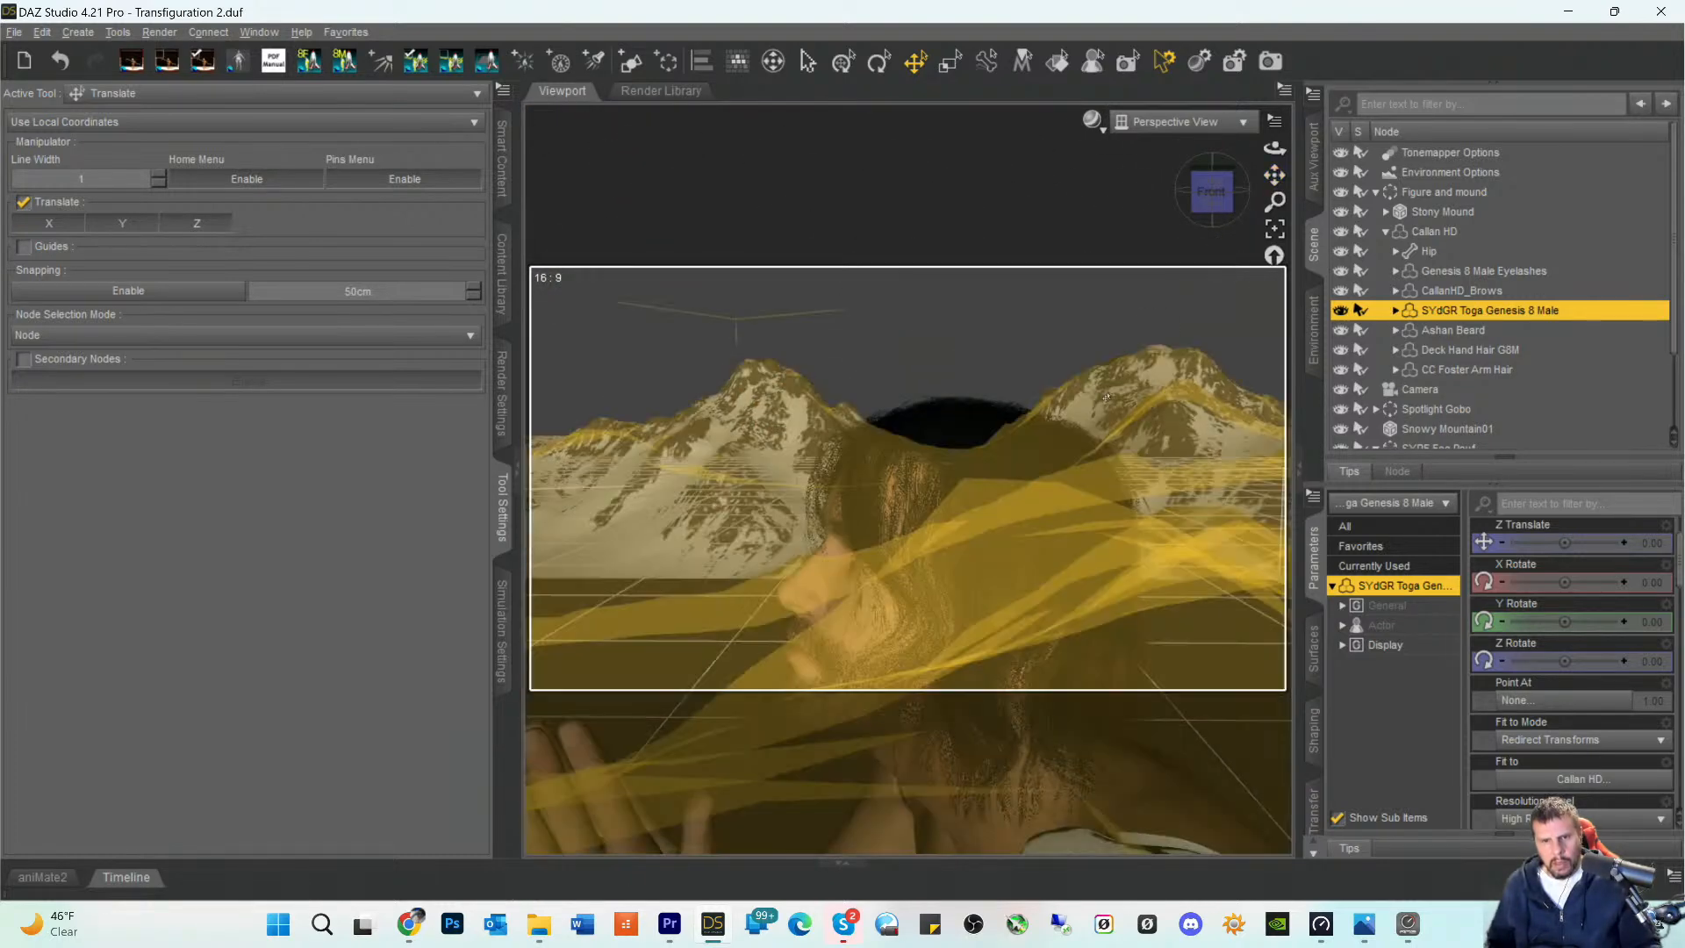
scroll(988, 553, up, 5)
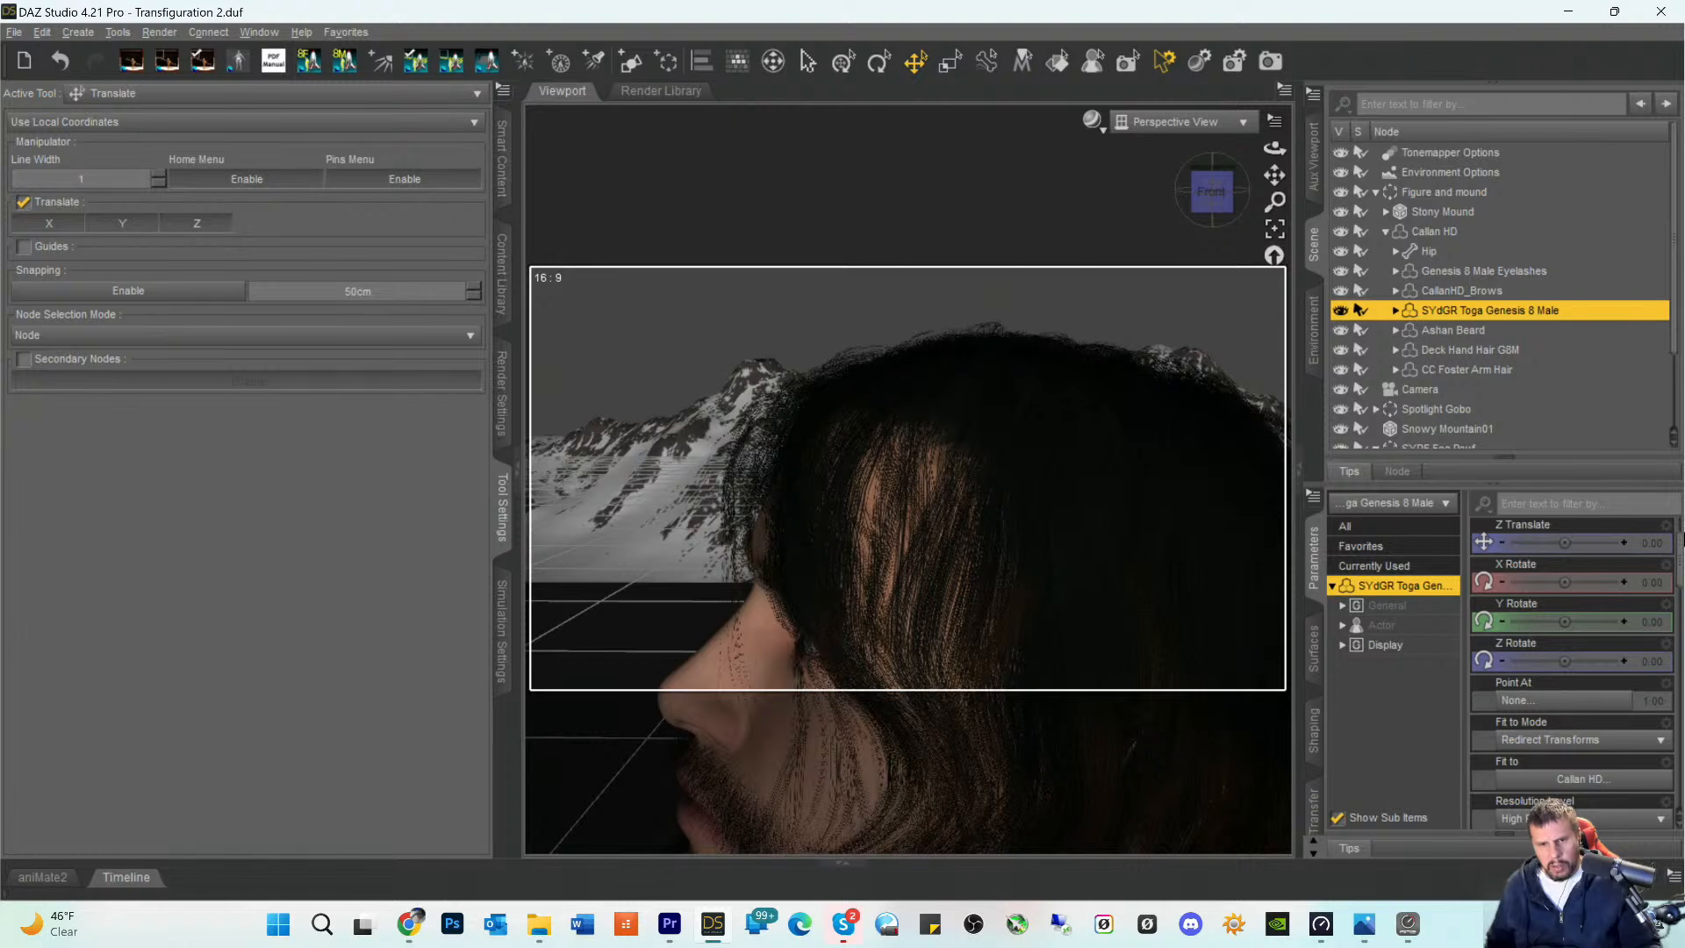
- Select the Deck Hand Hair G8M and set its ExpandAll morph to 8.0%
click(1457, 349)
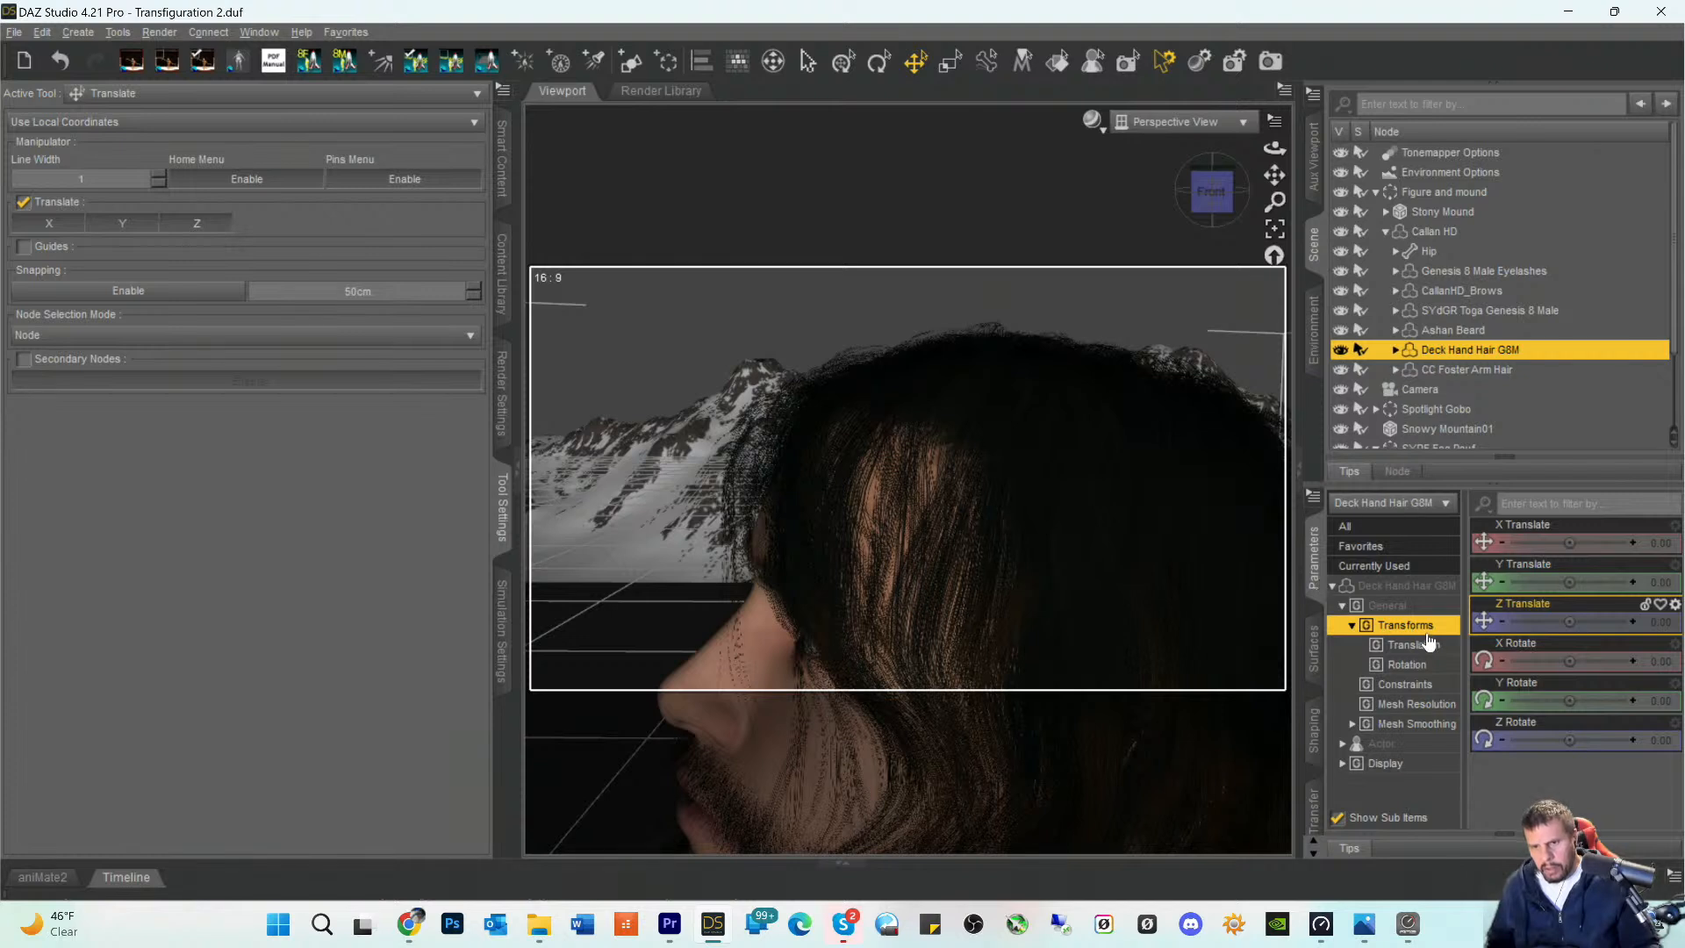
click(1397, 586)
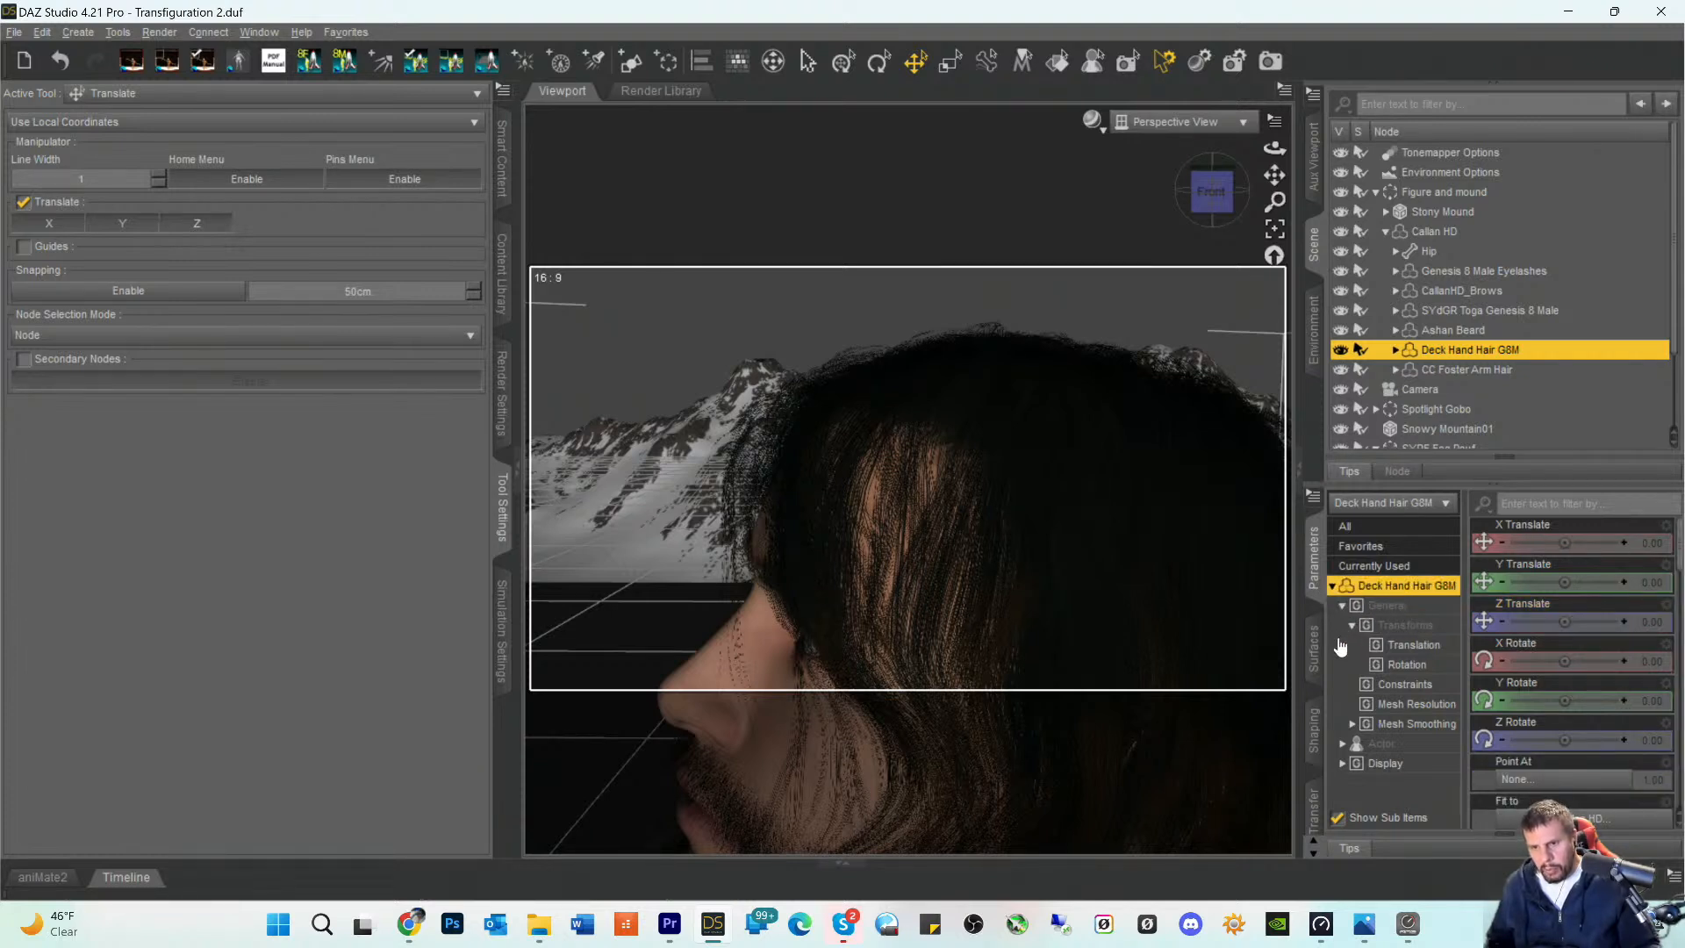
scroll(1528, 711, down, 5)
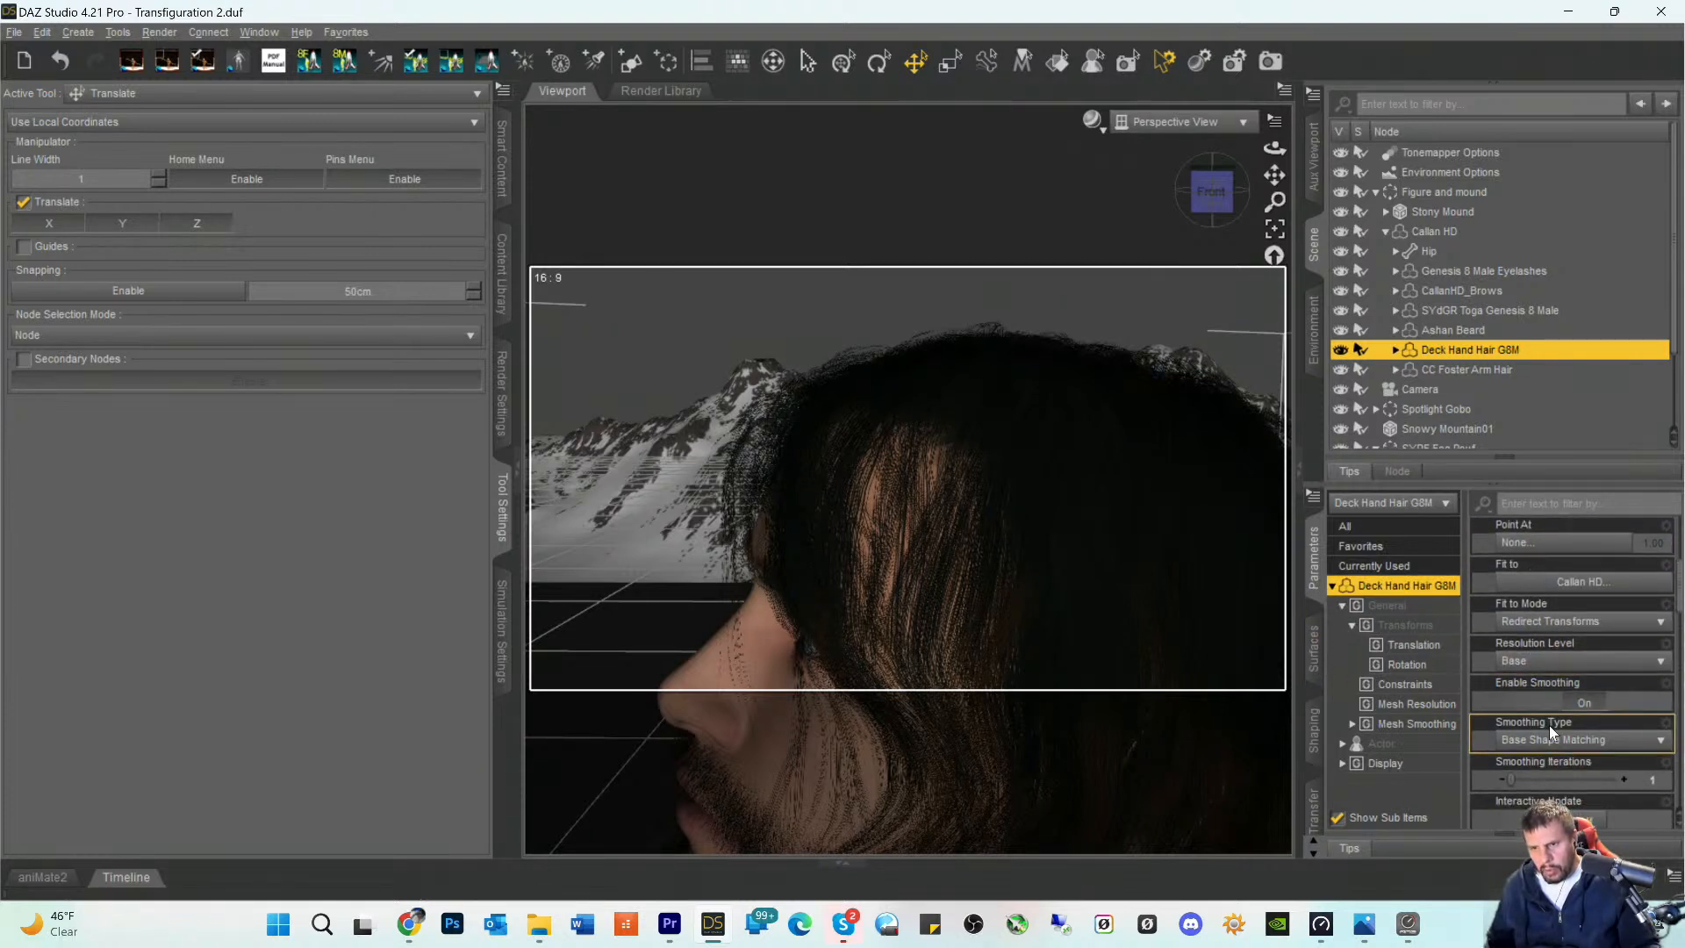
scroll(1552, 717, down, 5)
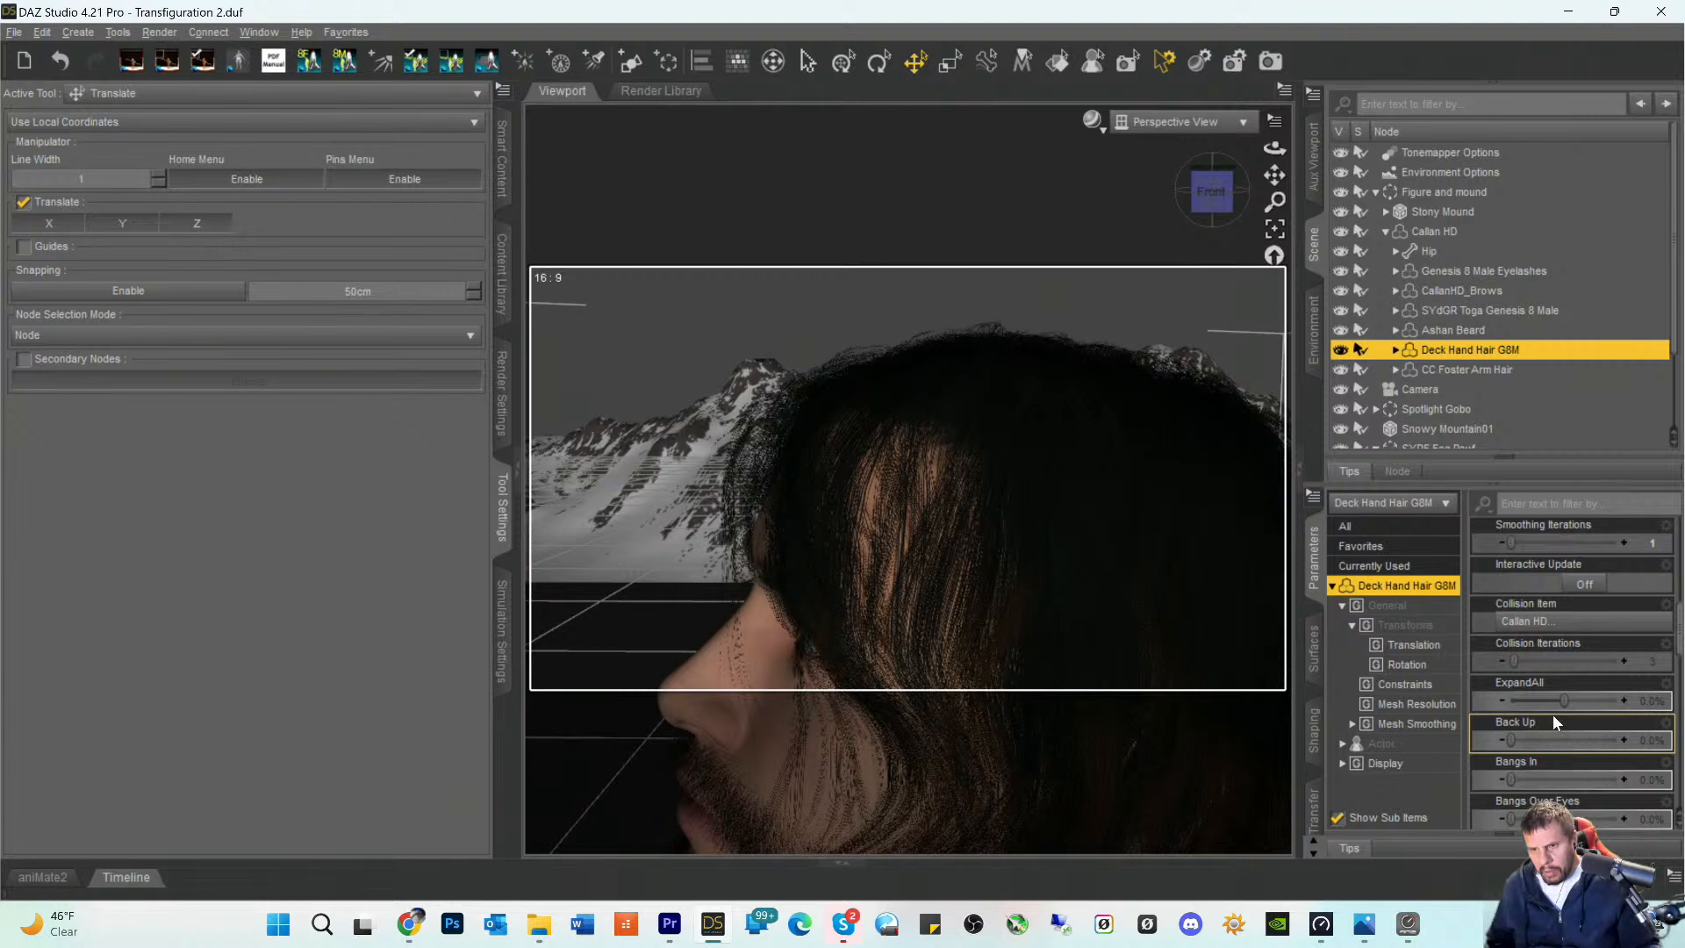
scroll(1552, 715, down, 3)
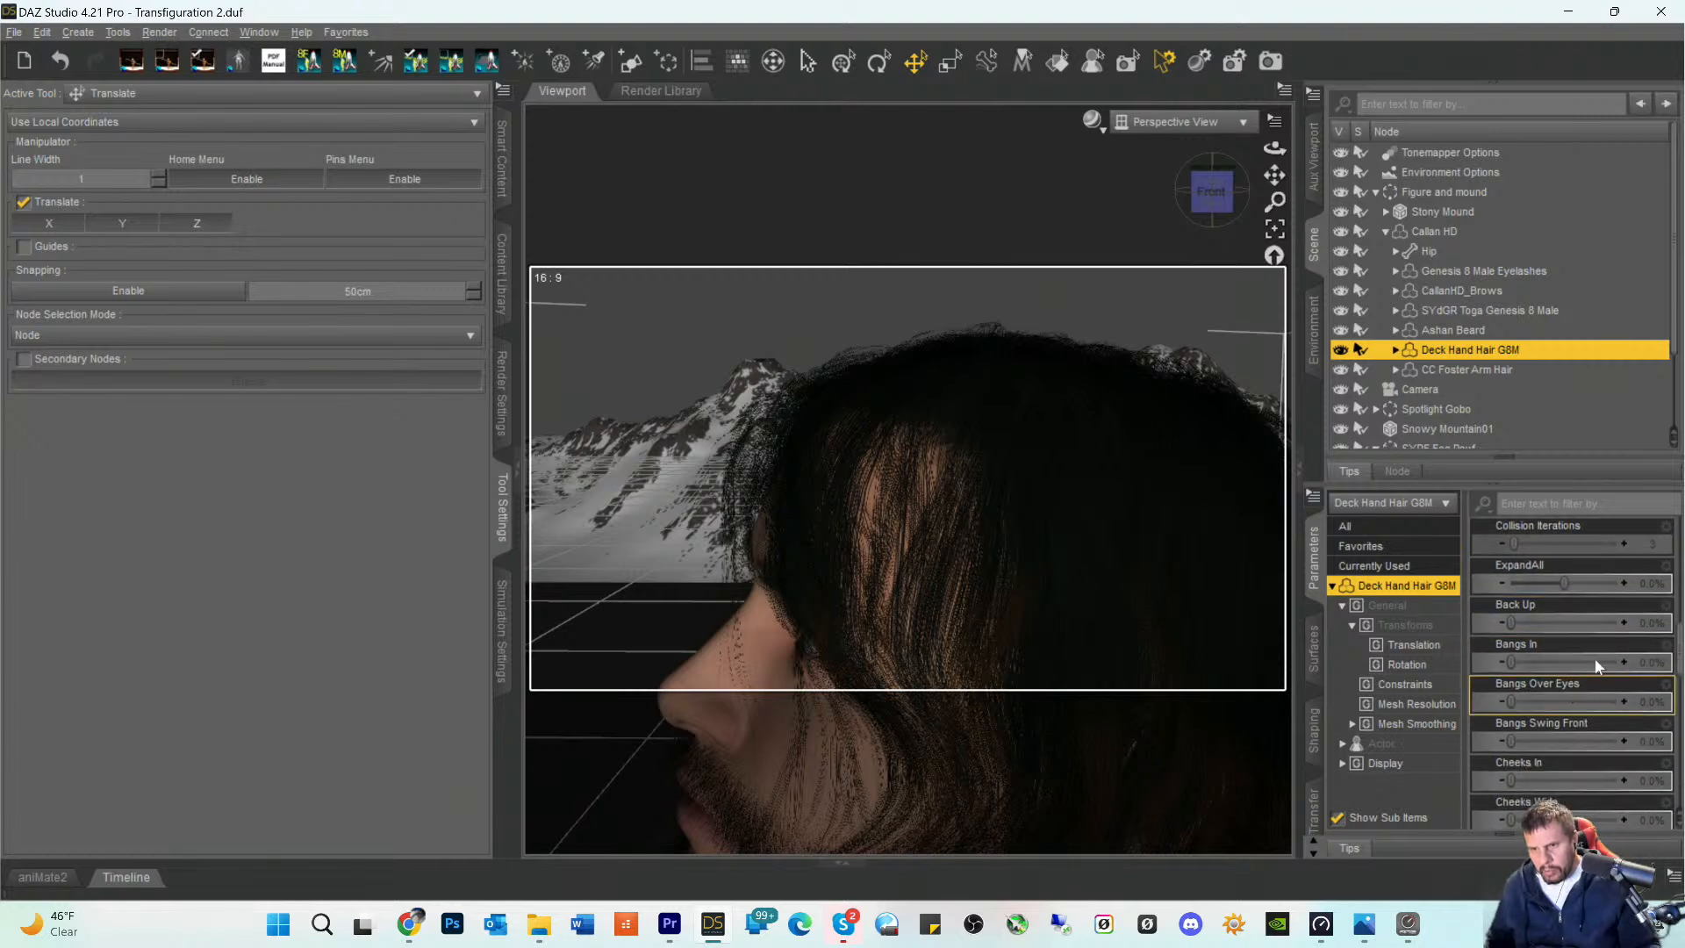
click(1624, 583)
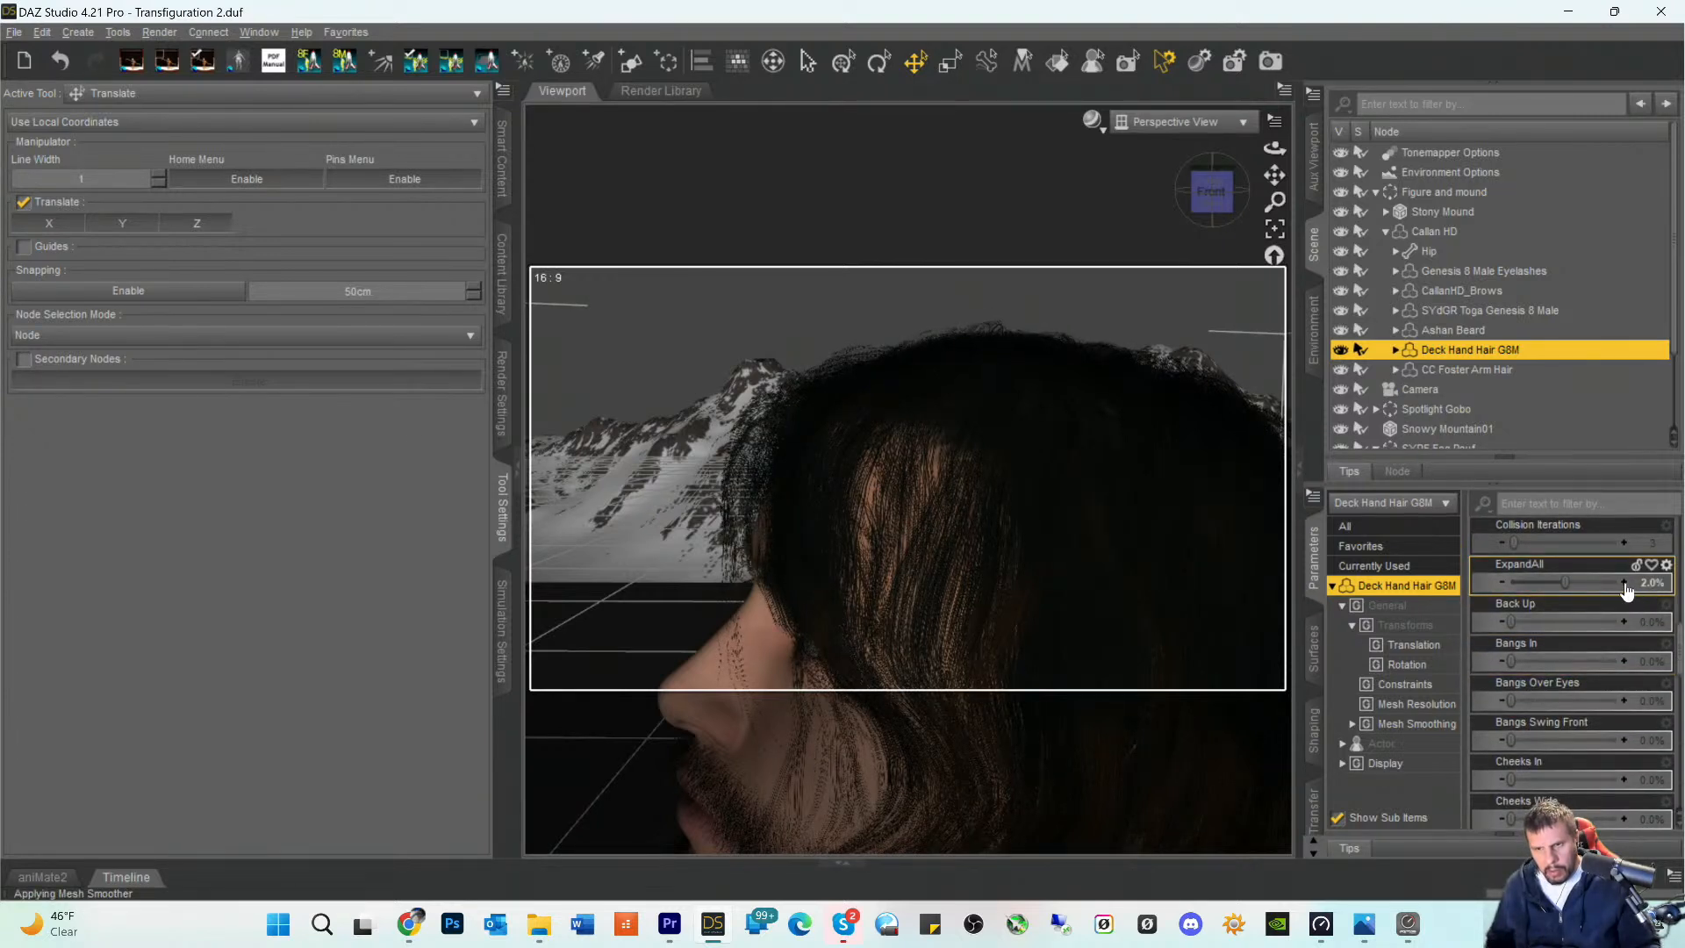
click(1625, 583)
click(1625, 584)
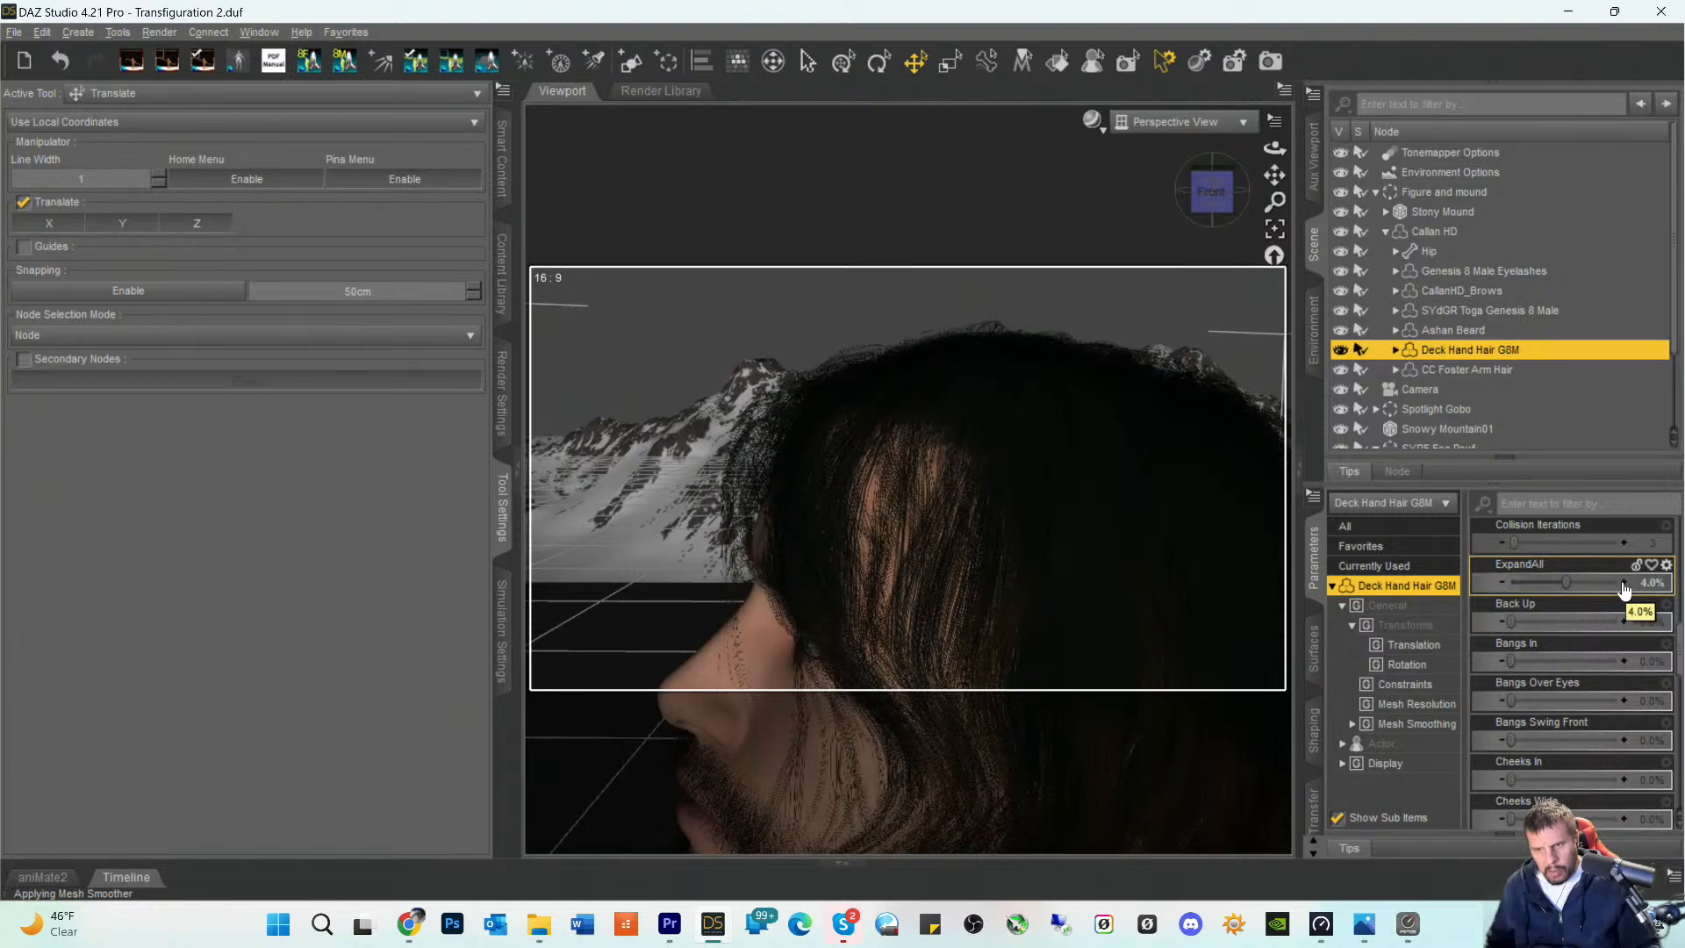
click(1625, 583)
click(1625, 583)
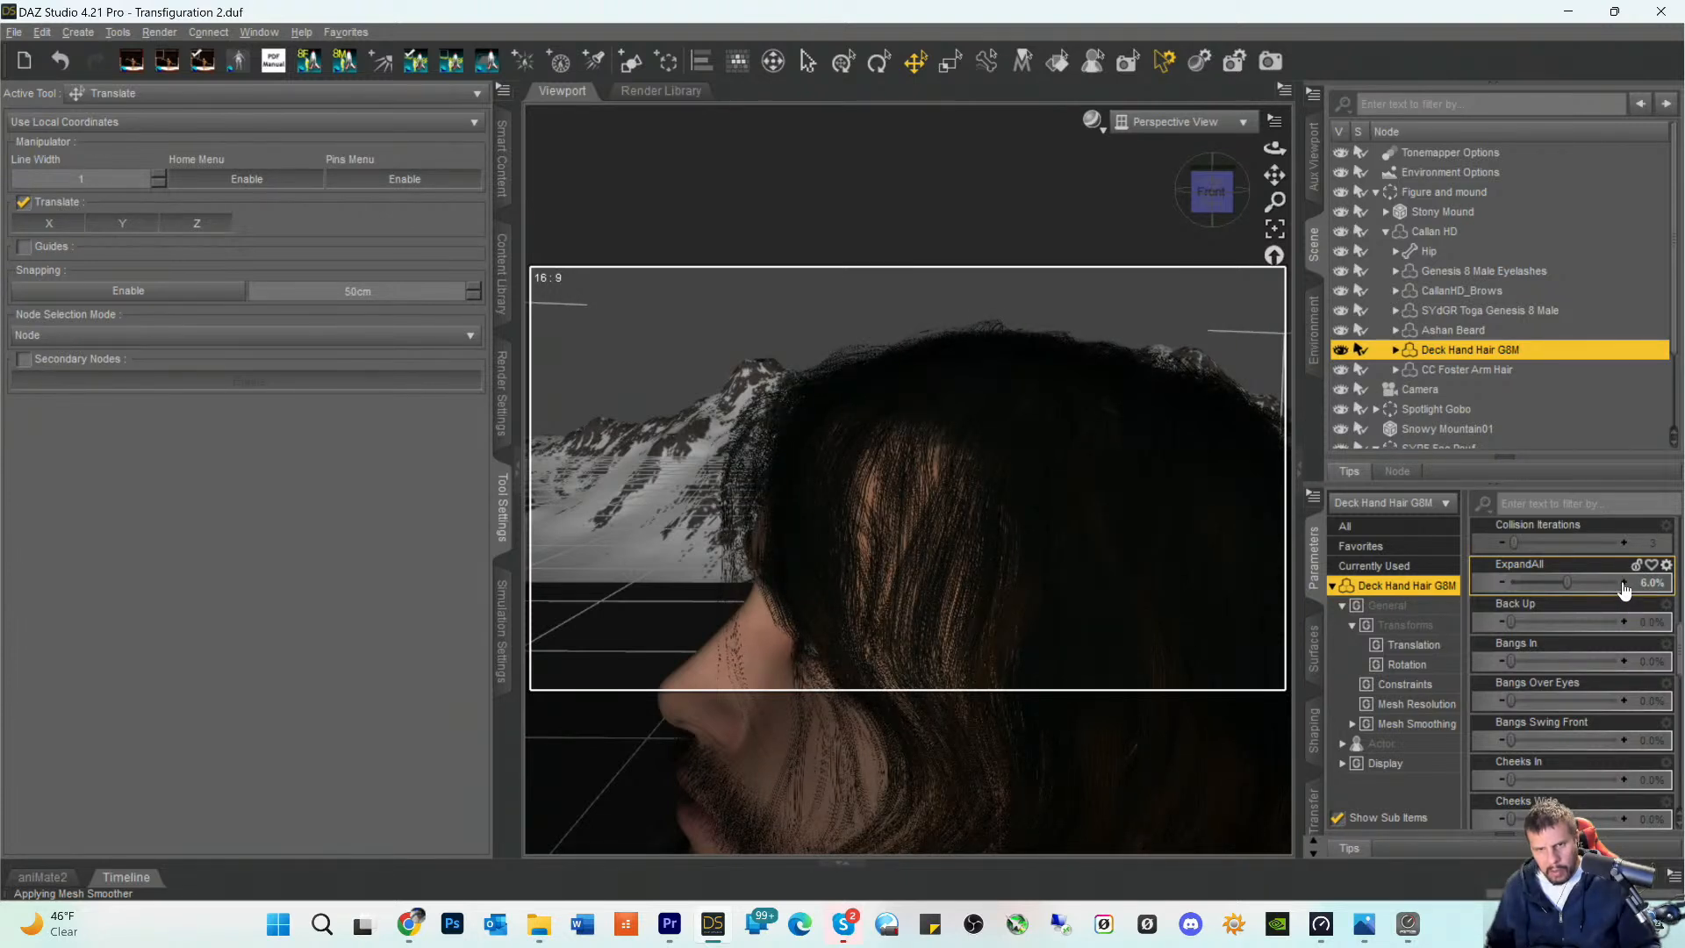
click(1624, 584)
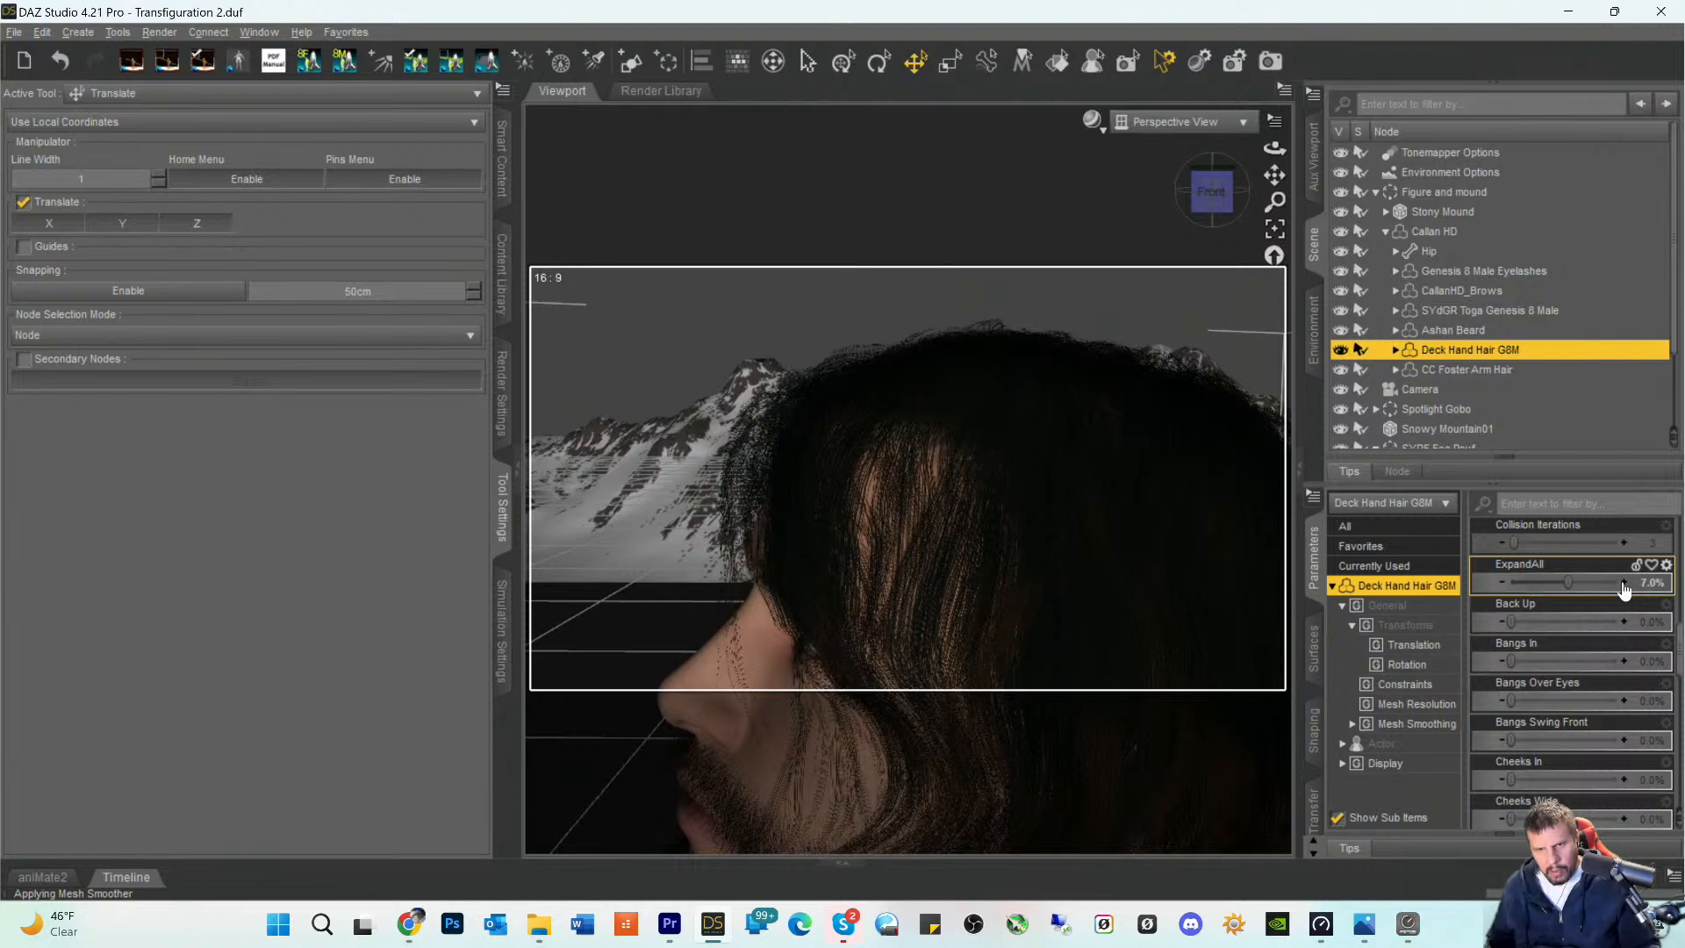
click(1625, 583)
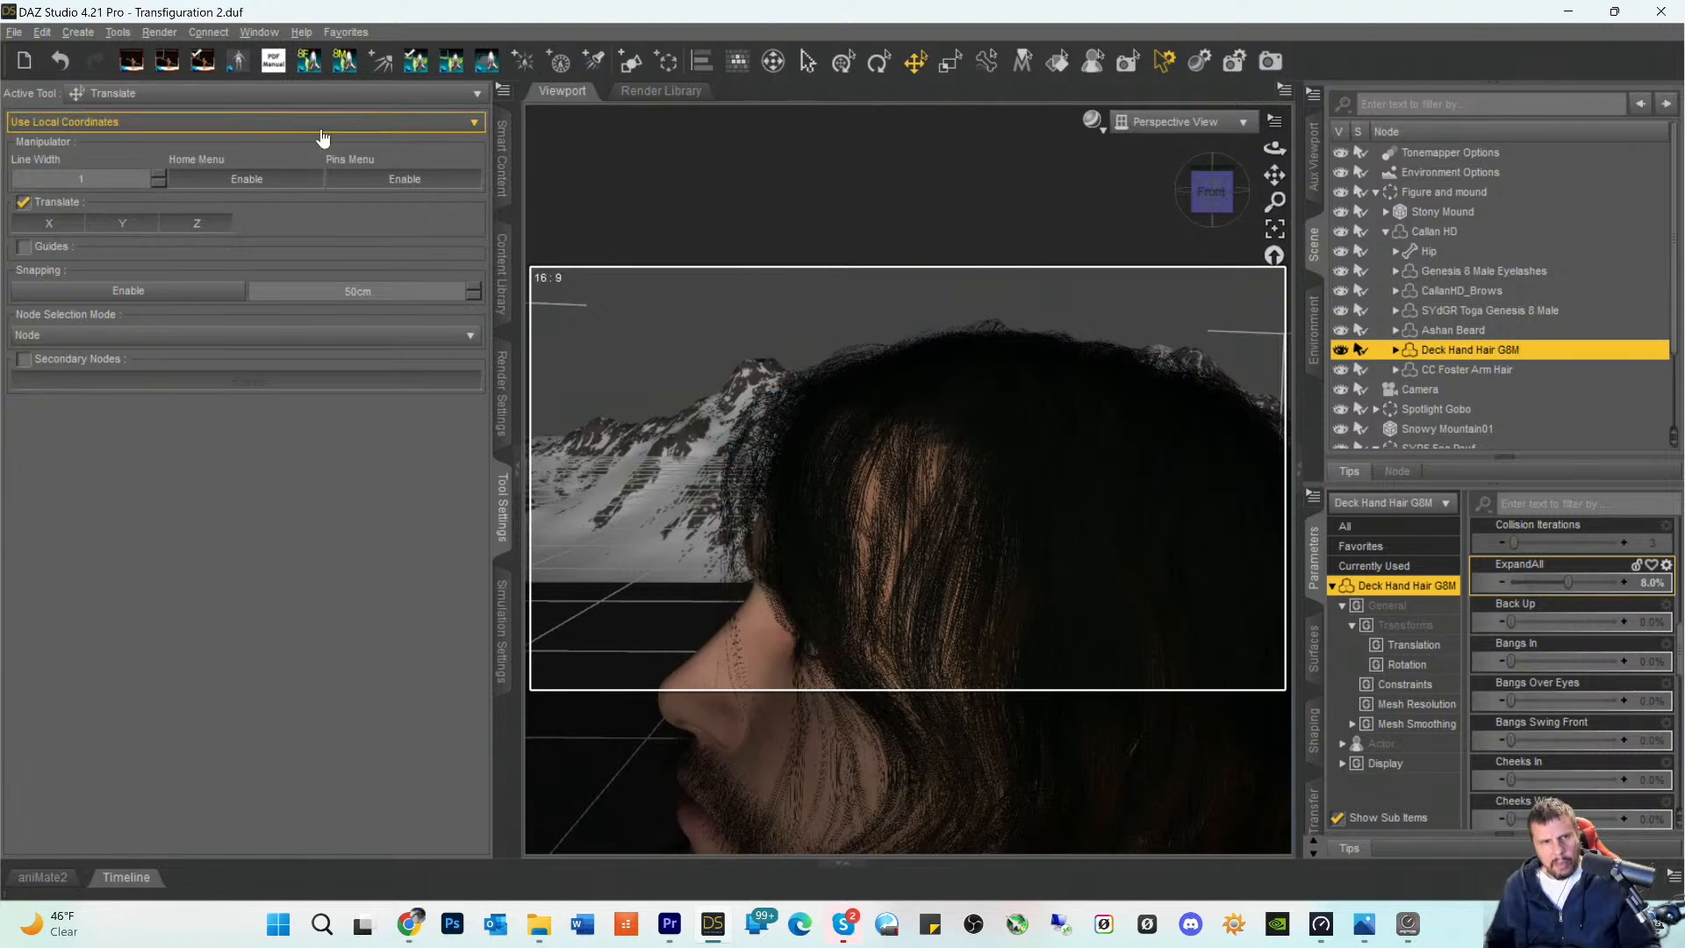
- Try reshaping the hair above the temple with Mesh Grabber, undo the deformation, and return to the Translate tool
click(146, 93)
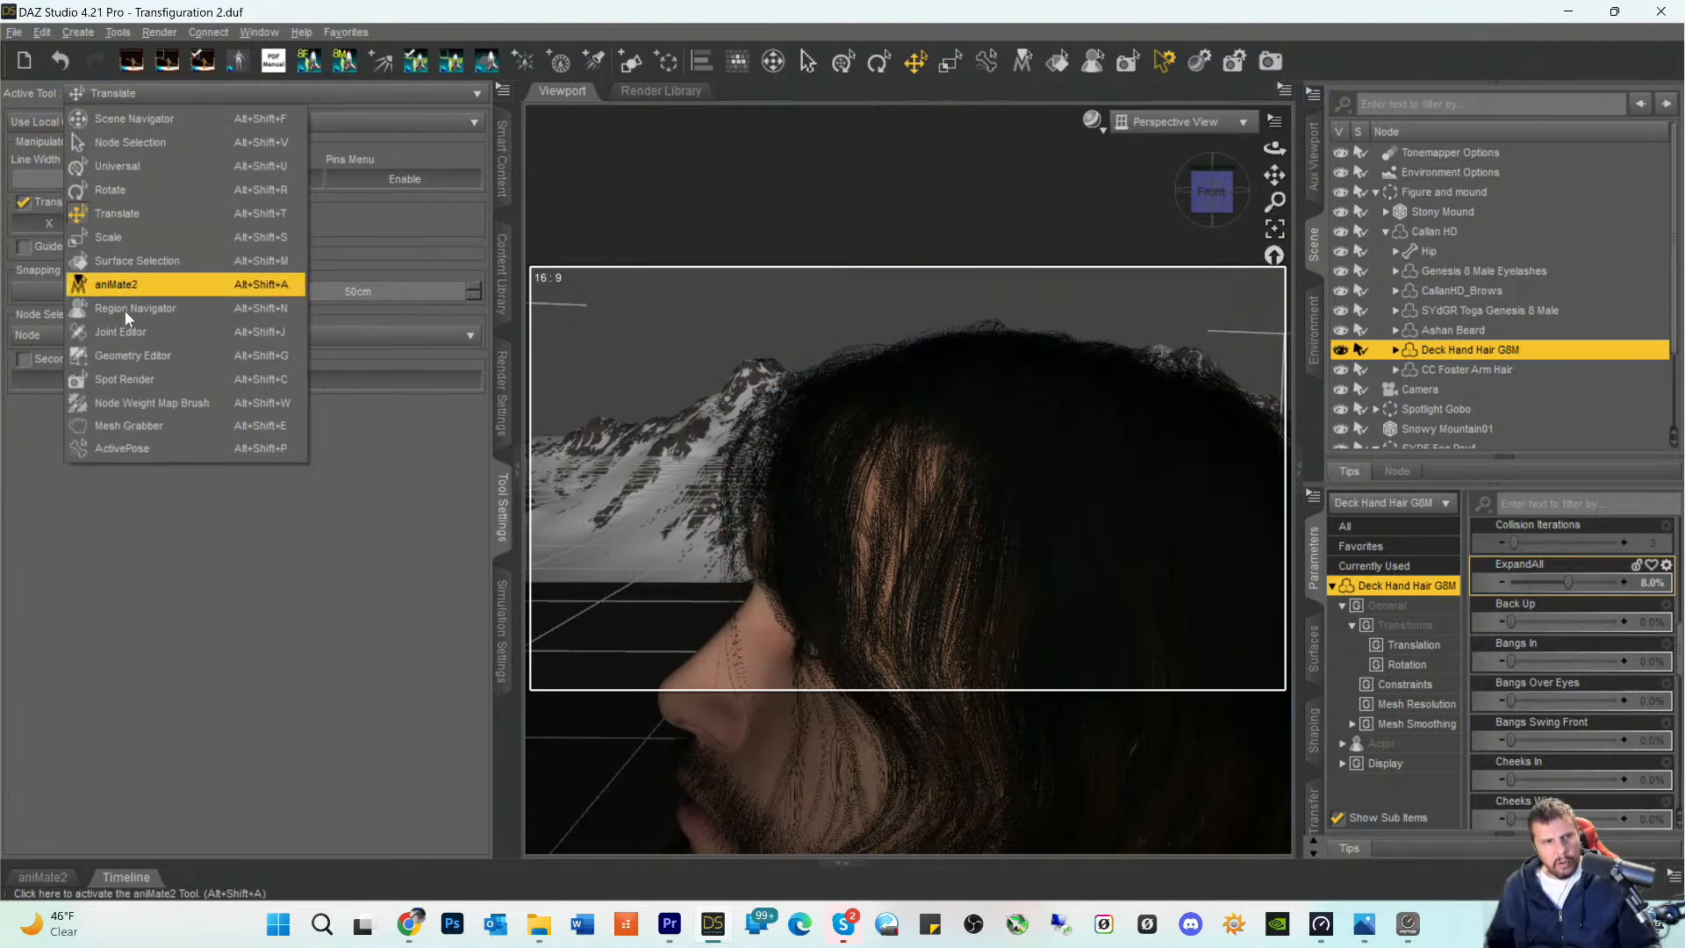
click(127, 427)
click(969, 453)
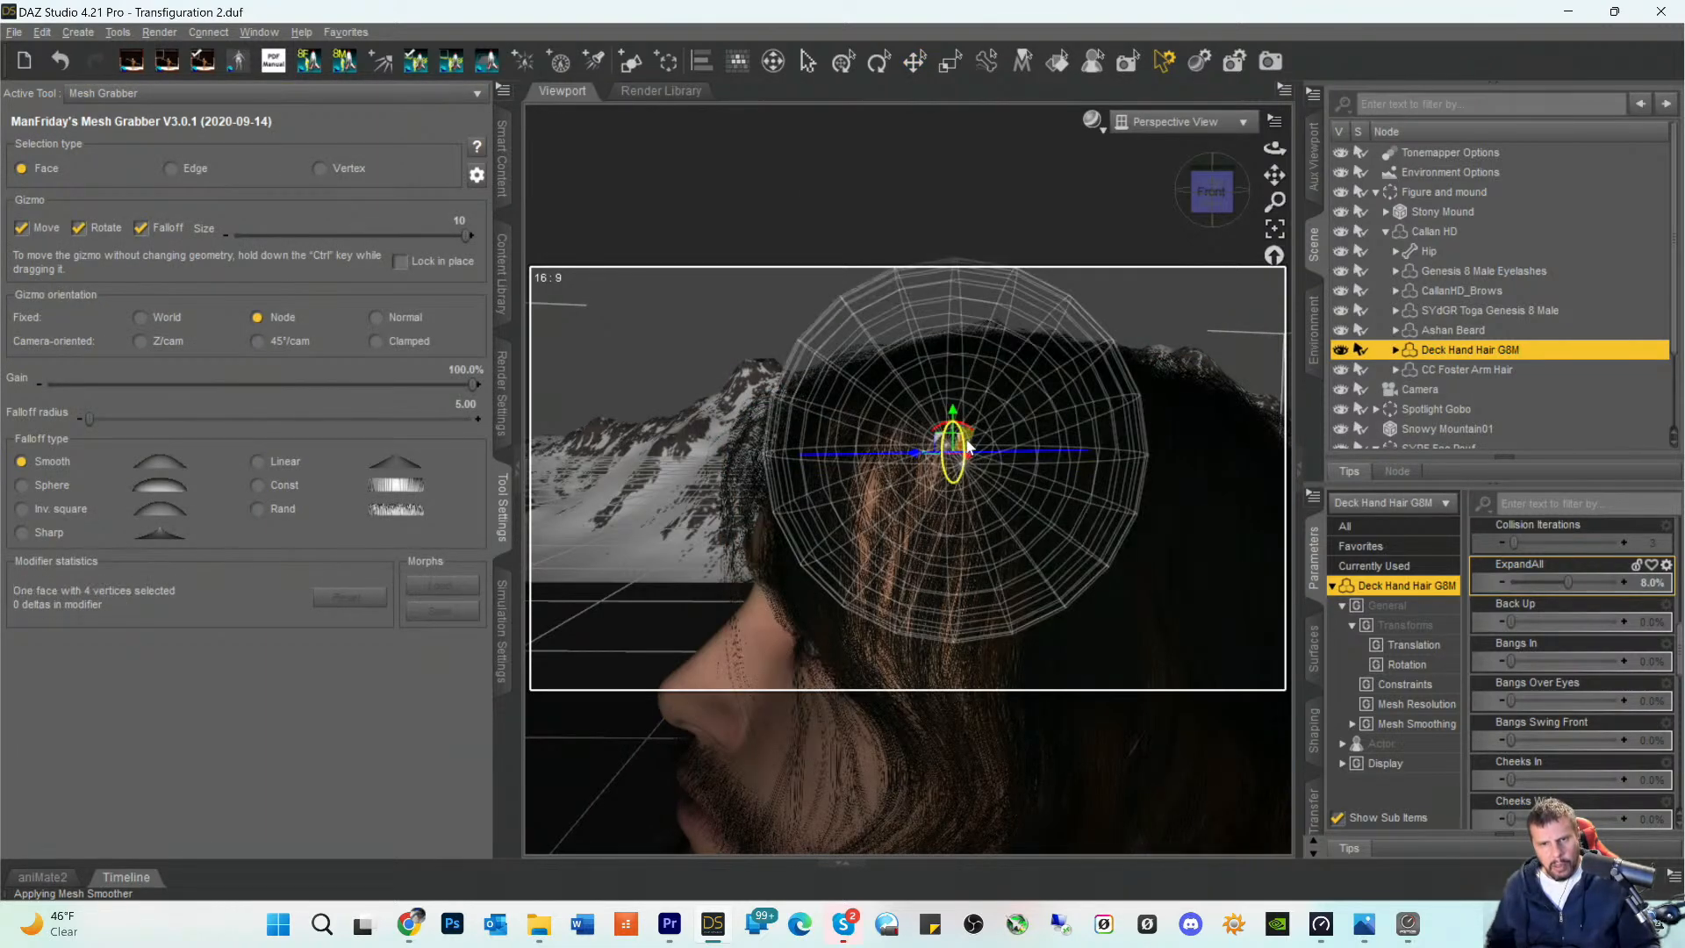
drag(969, 453, 960, 474)
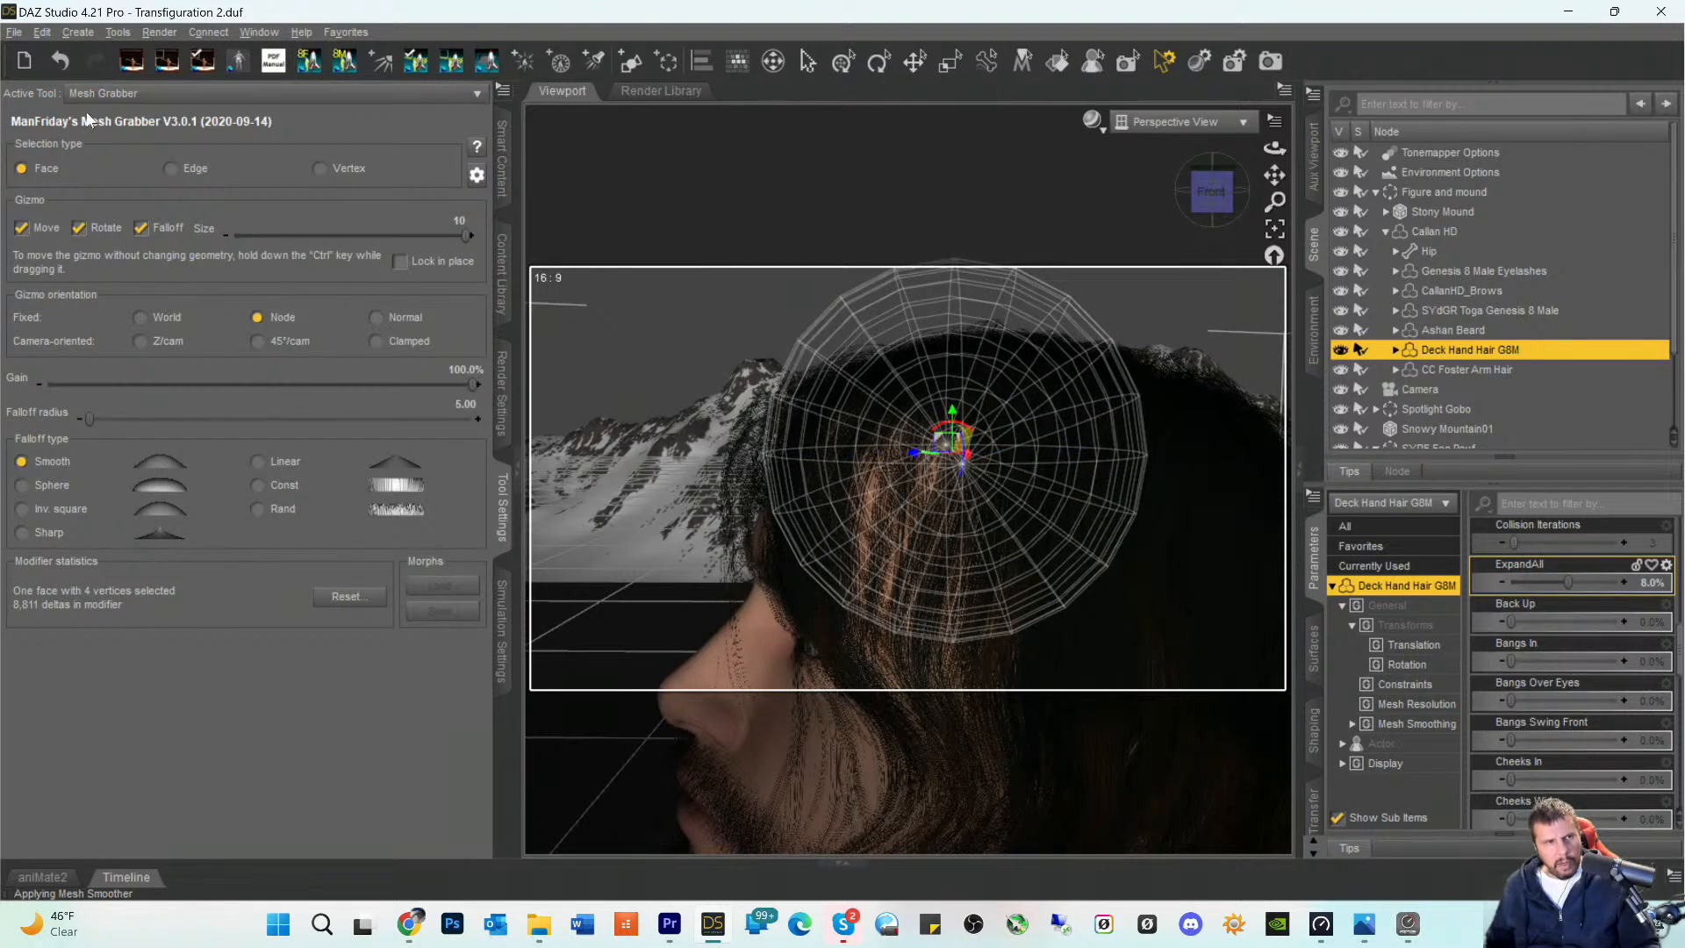
click(46, 31)
click(63, 55)
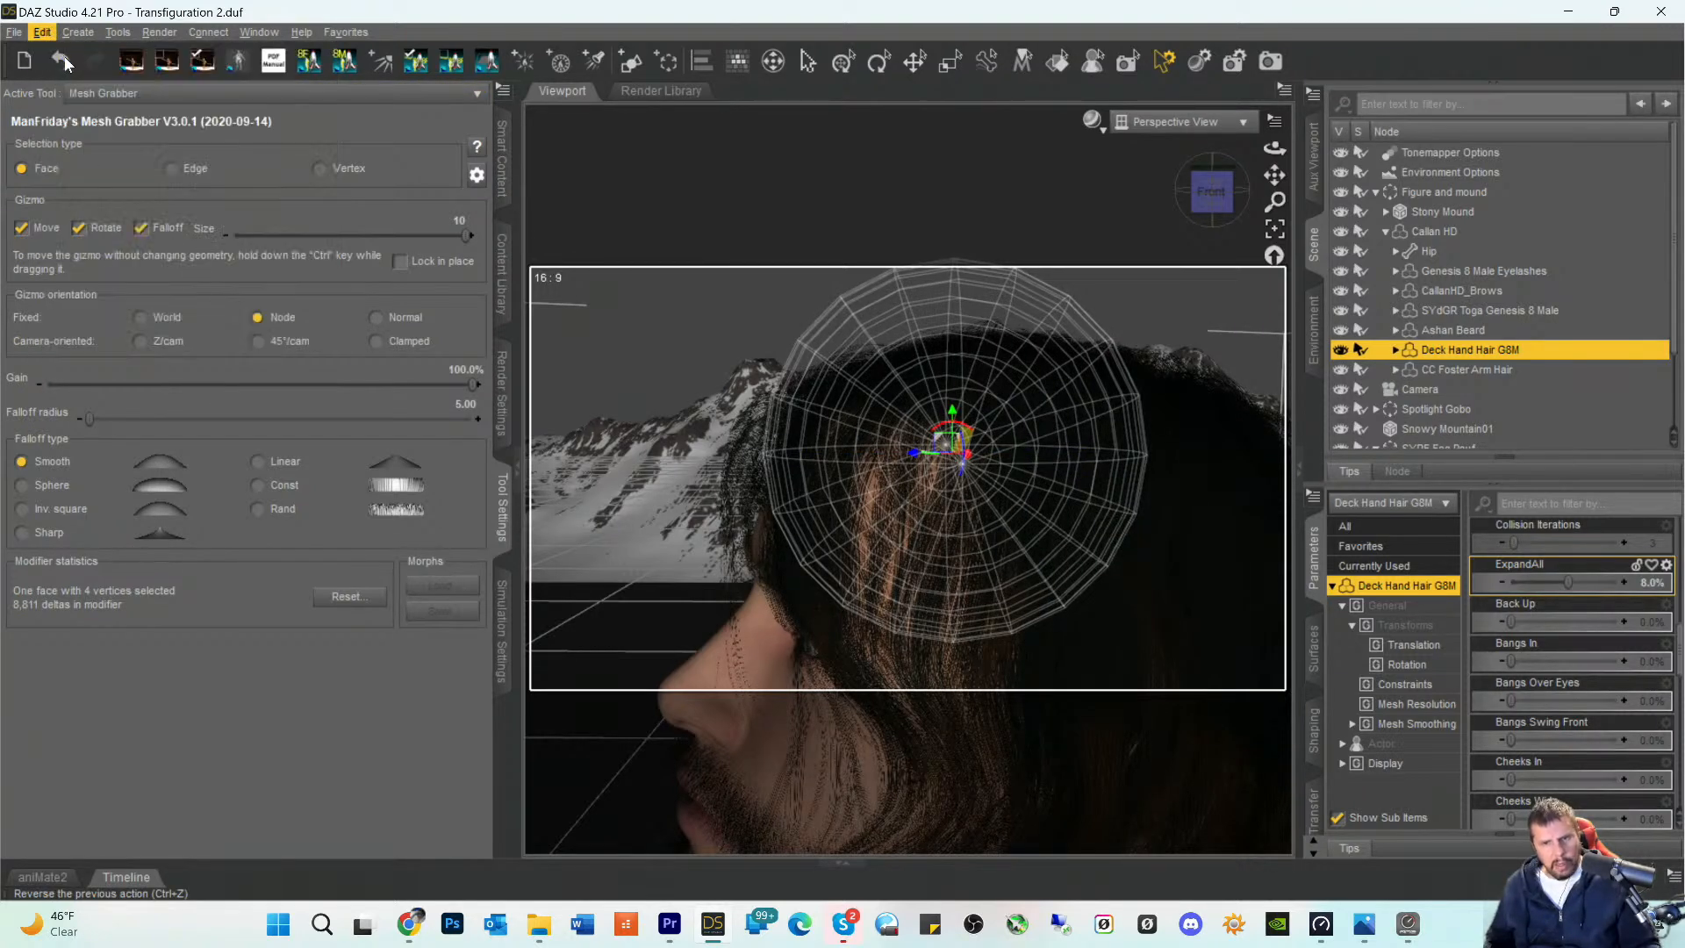
click(916, 60)
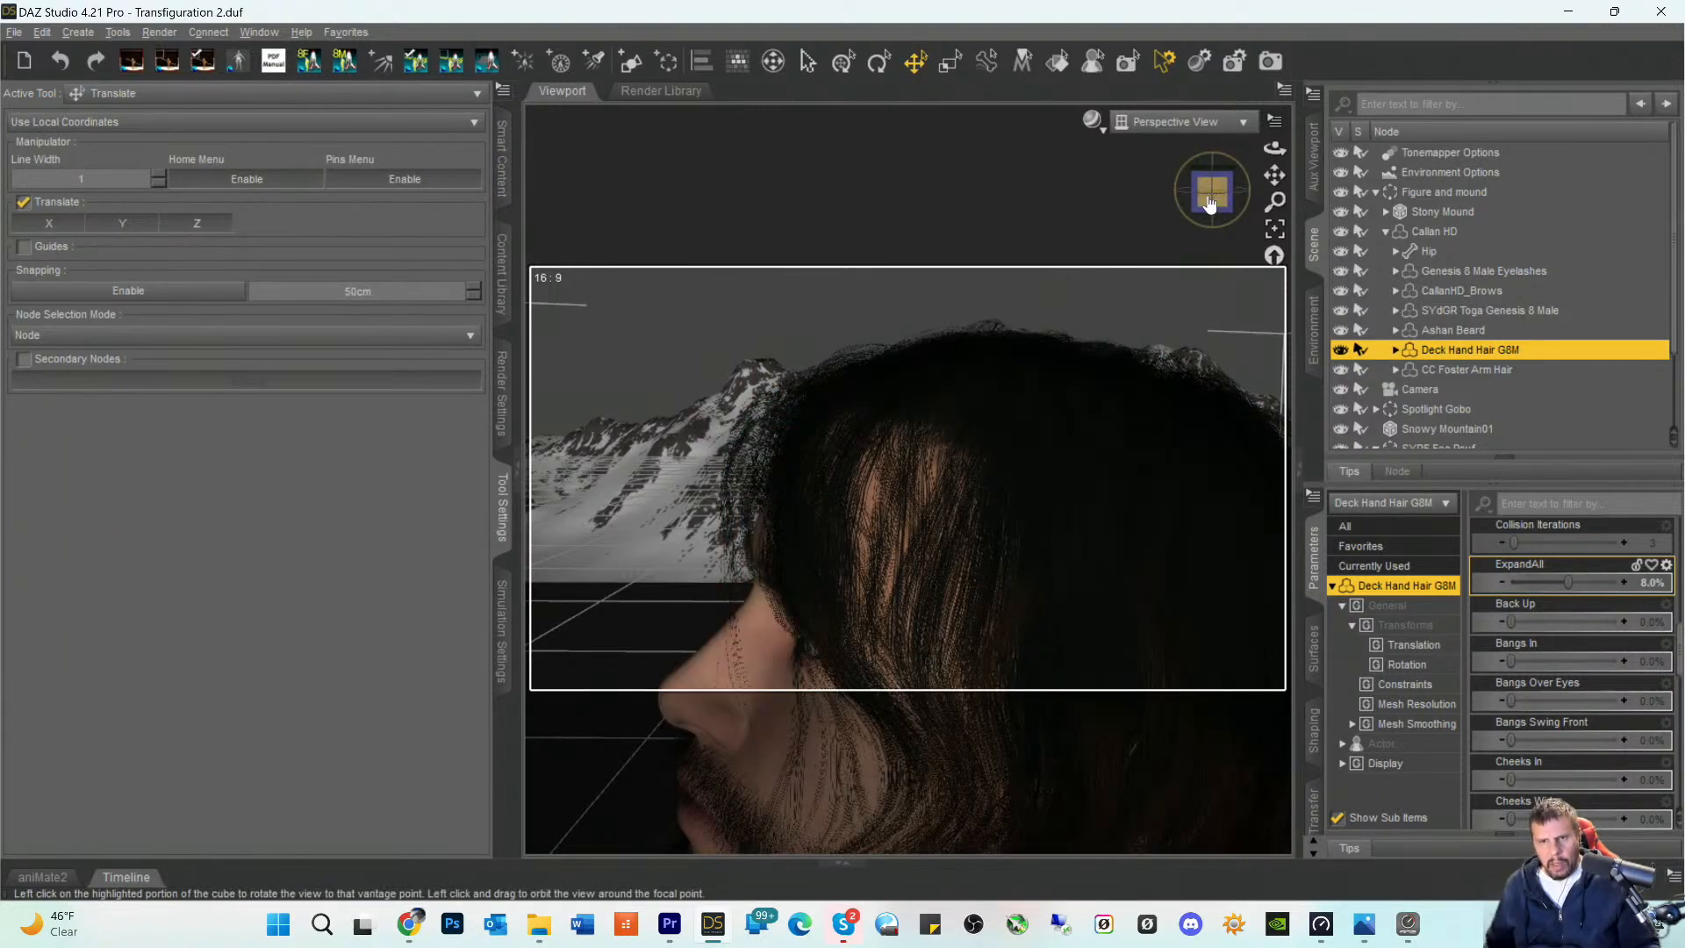
- Test the Tousled morph on the Deck Hand Hair G8M and set its Wind R morph to 31.2%
mouse_move(1211, 203)
mouse_down()
mouse_move(1410, 204)
mouse_move(1174, 204)
mouse_move(1211, 204)
mouse_up()
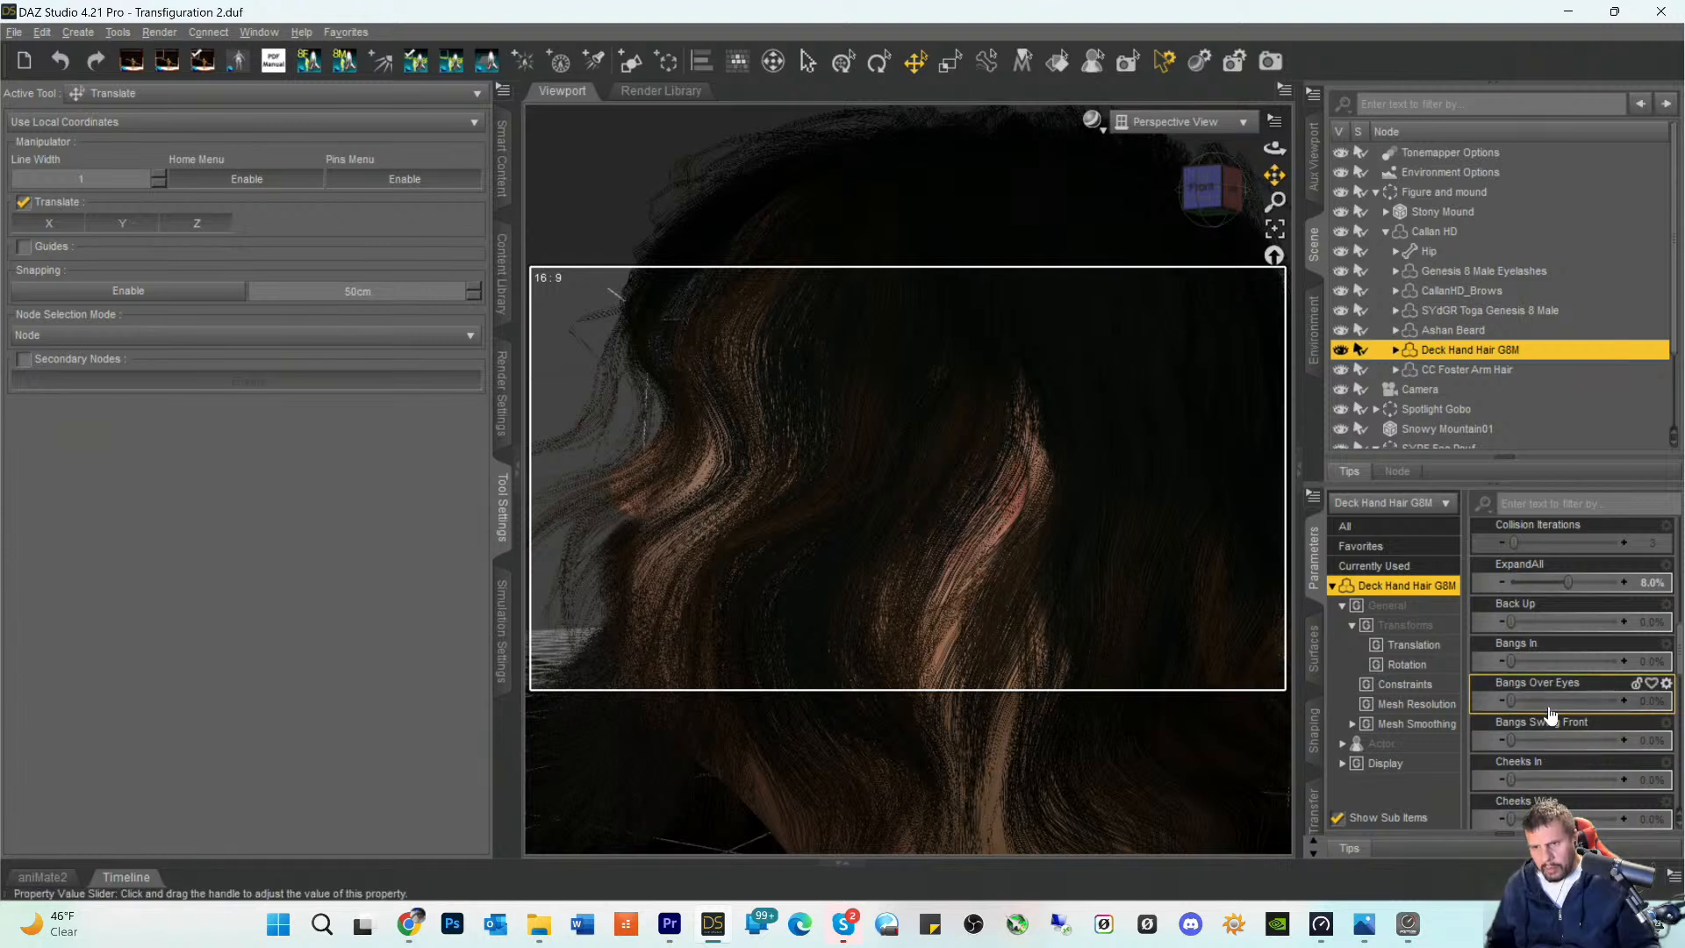
scroll(1548, 706, down, 3)
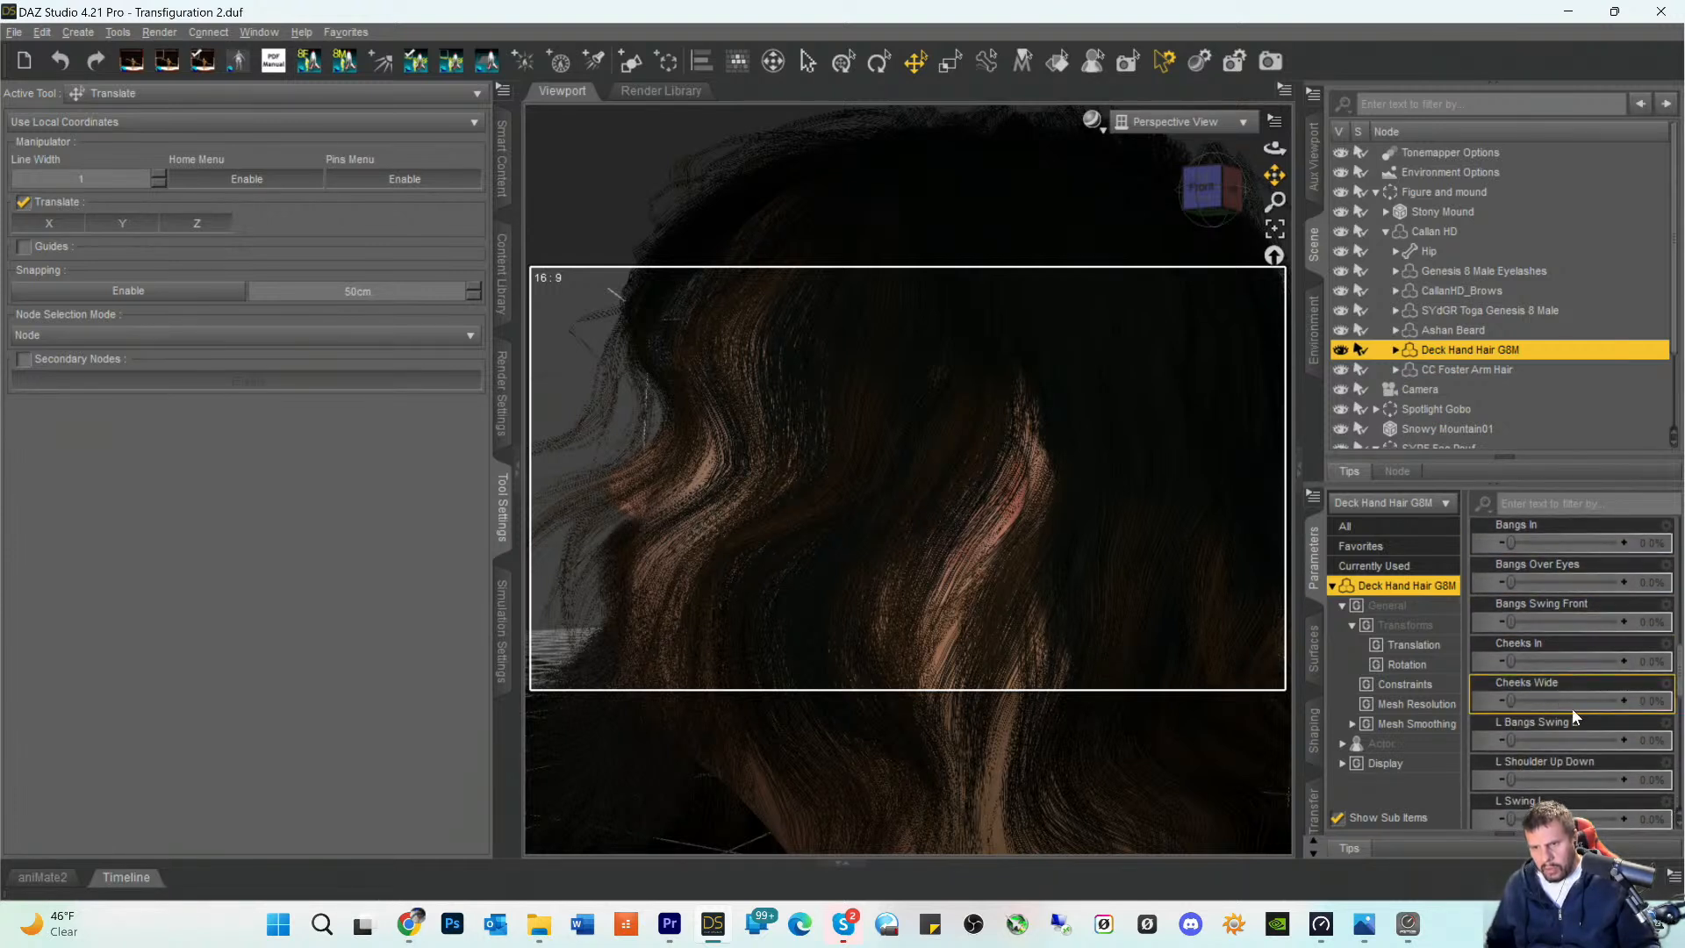
scroll(1572, 708, down, 3)
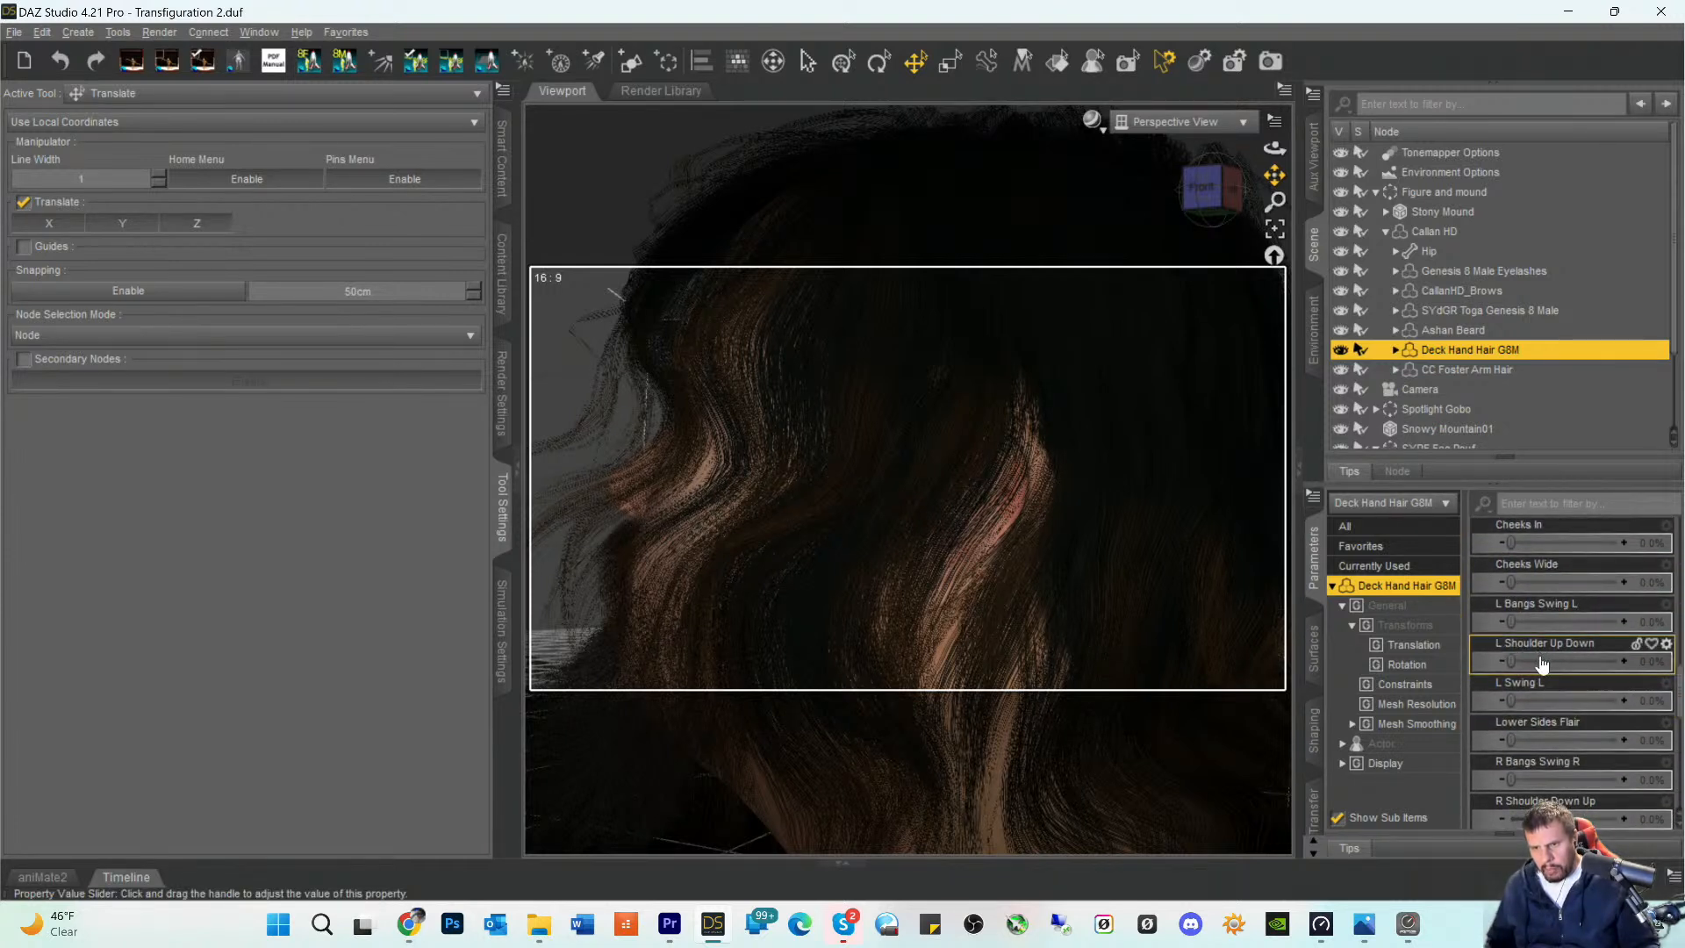
scroll(1542, 664, down, 3)
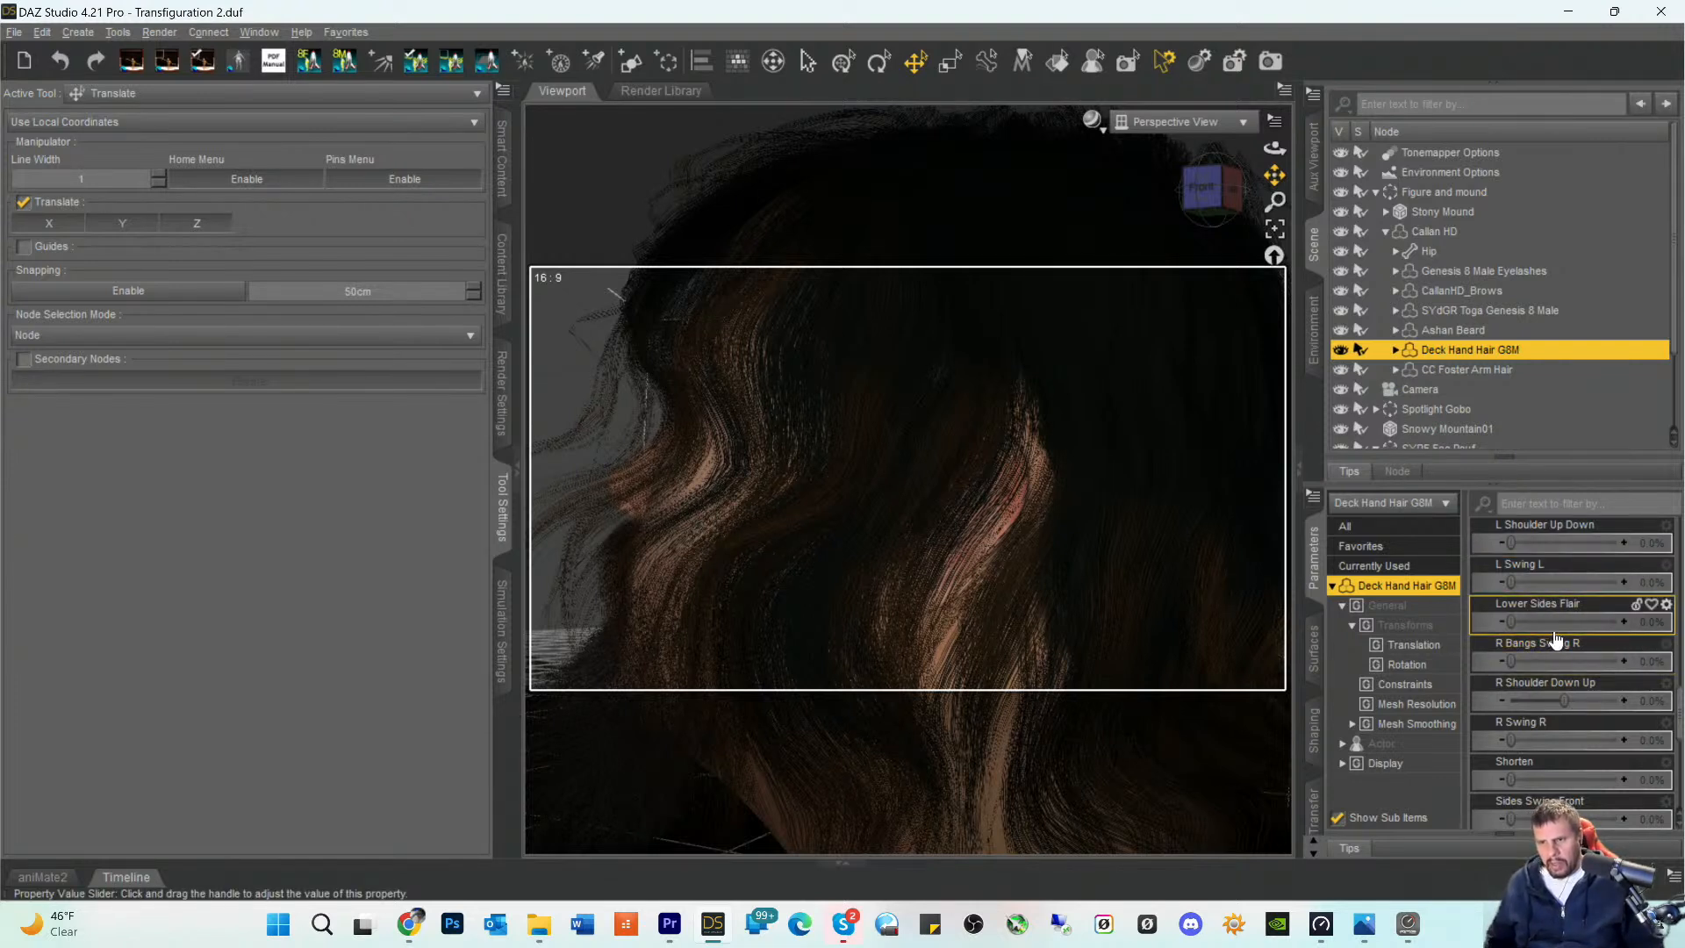
scroll(1554, 634, down, 3)
scroll(1554, 632, down, 1)
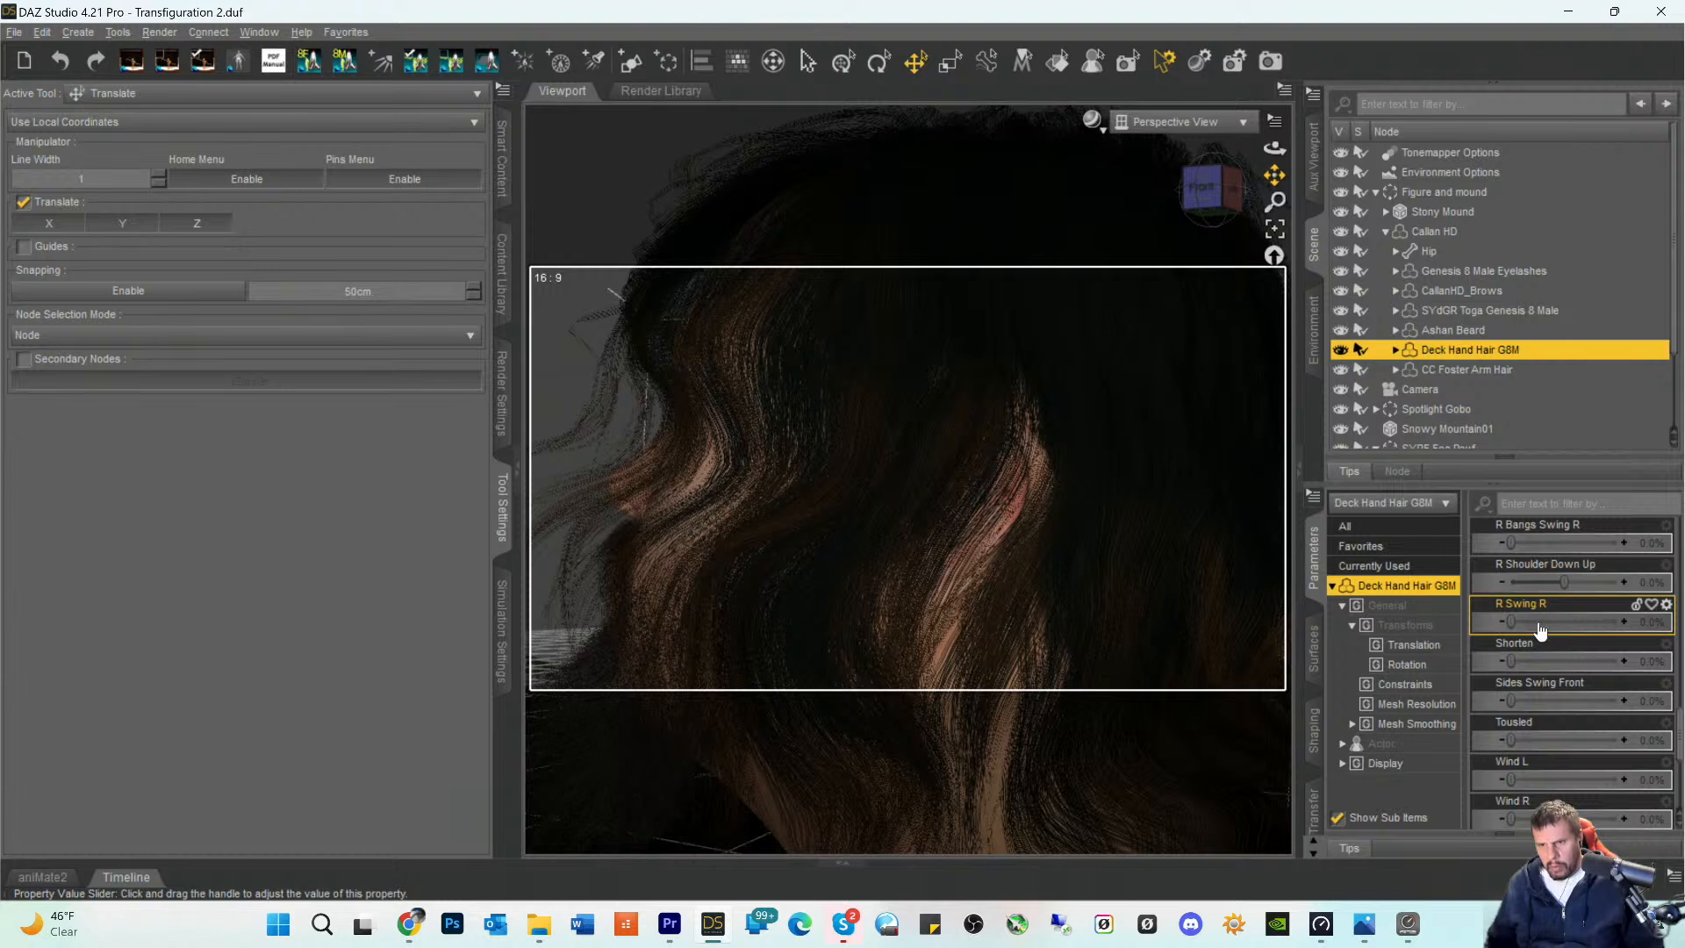
scroll(1568, 688, down, 6)
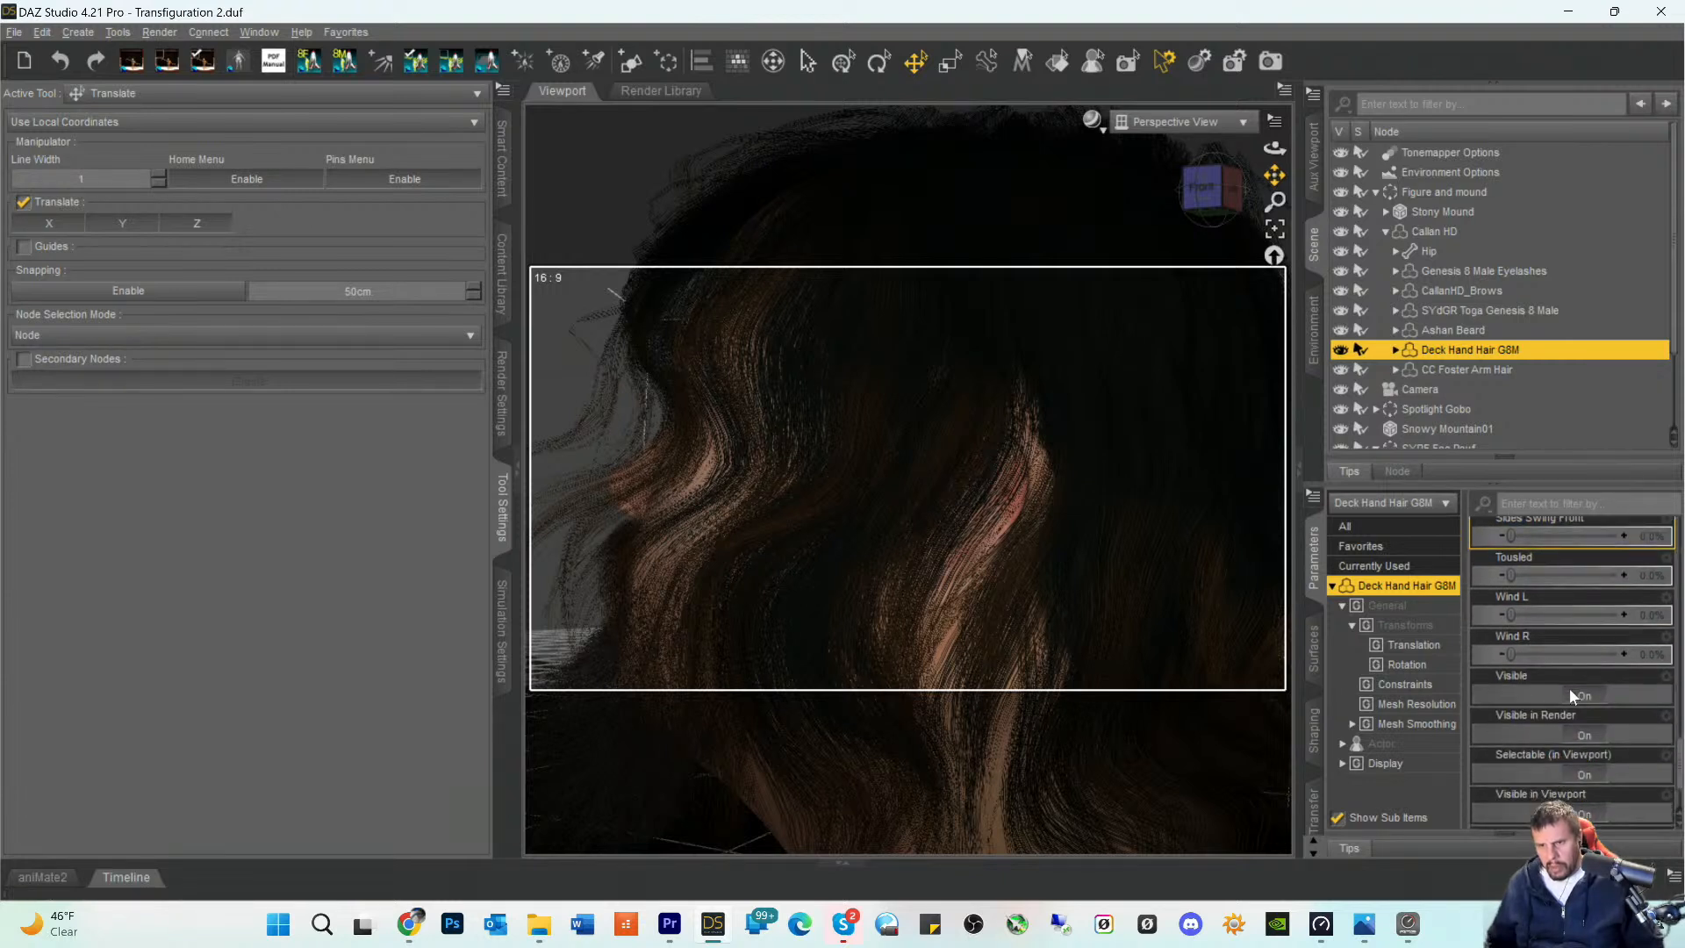
scroll(1529, 571, up, 3)
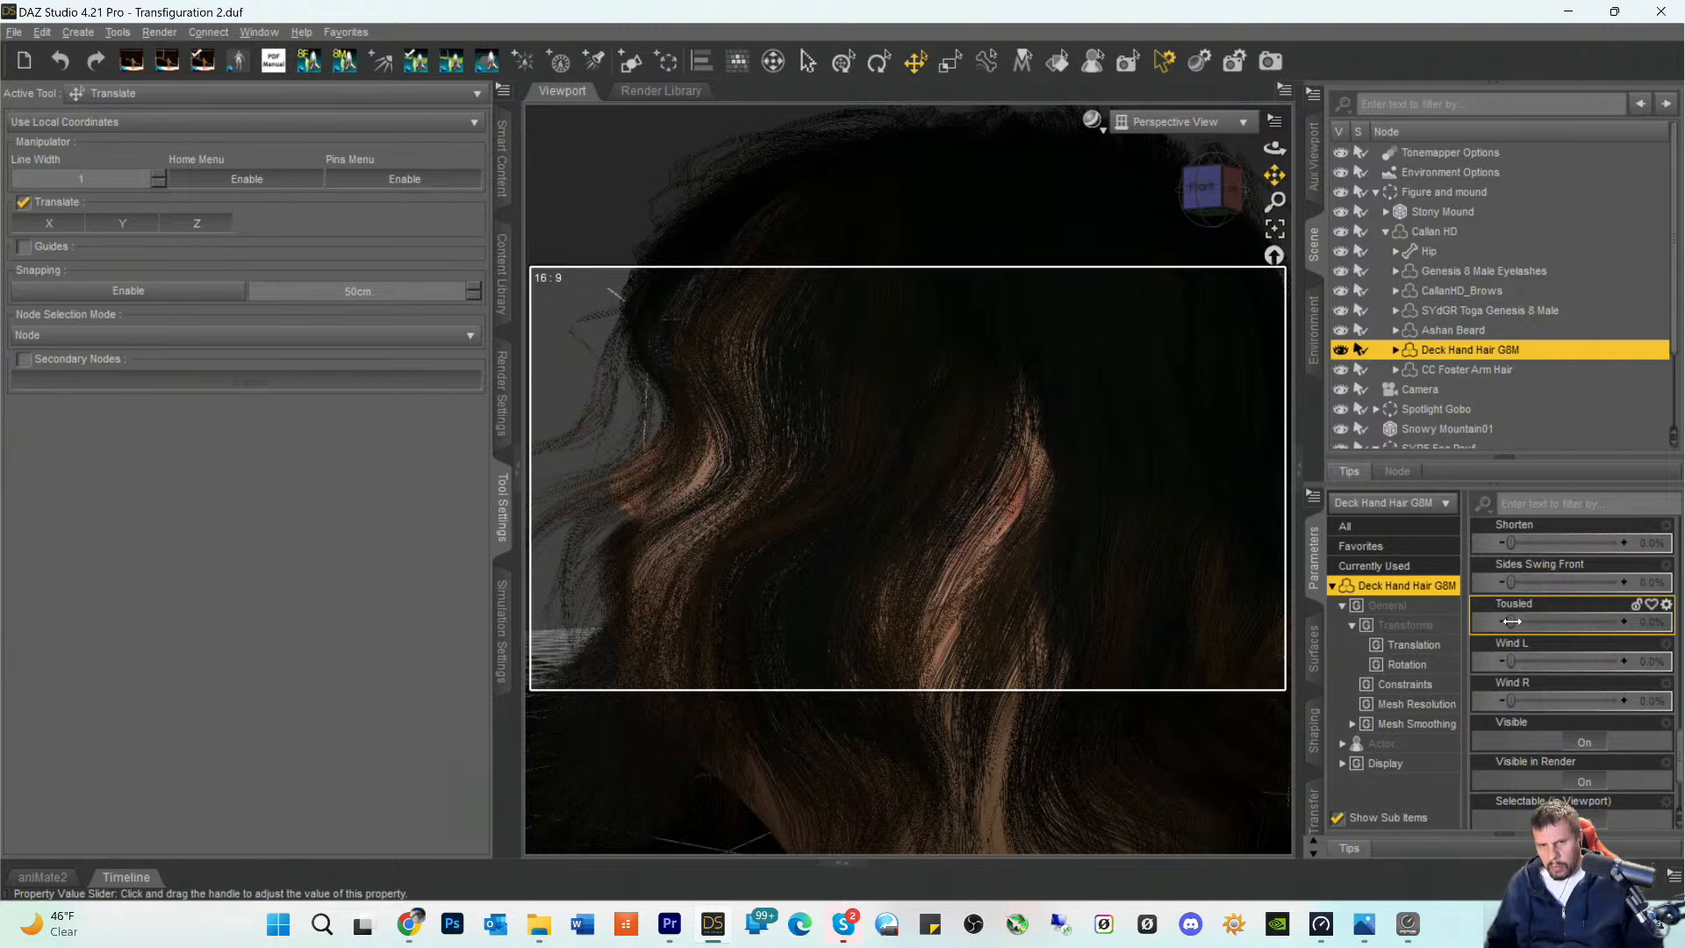
drag(1511, 621, 1516, 624)
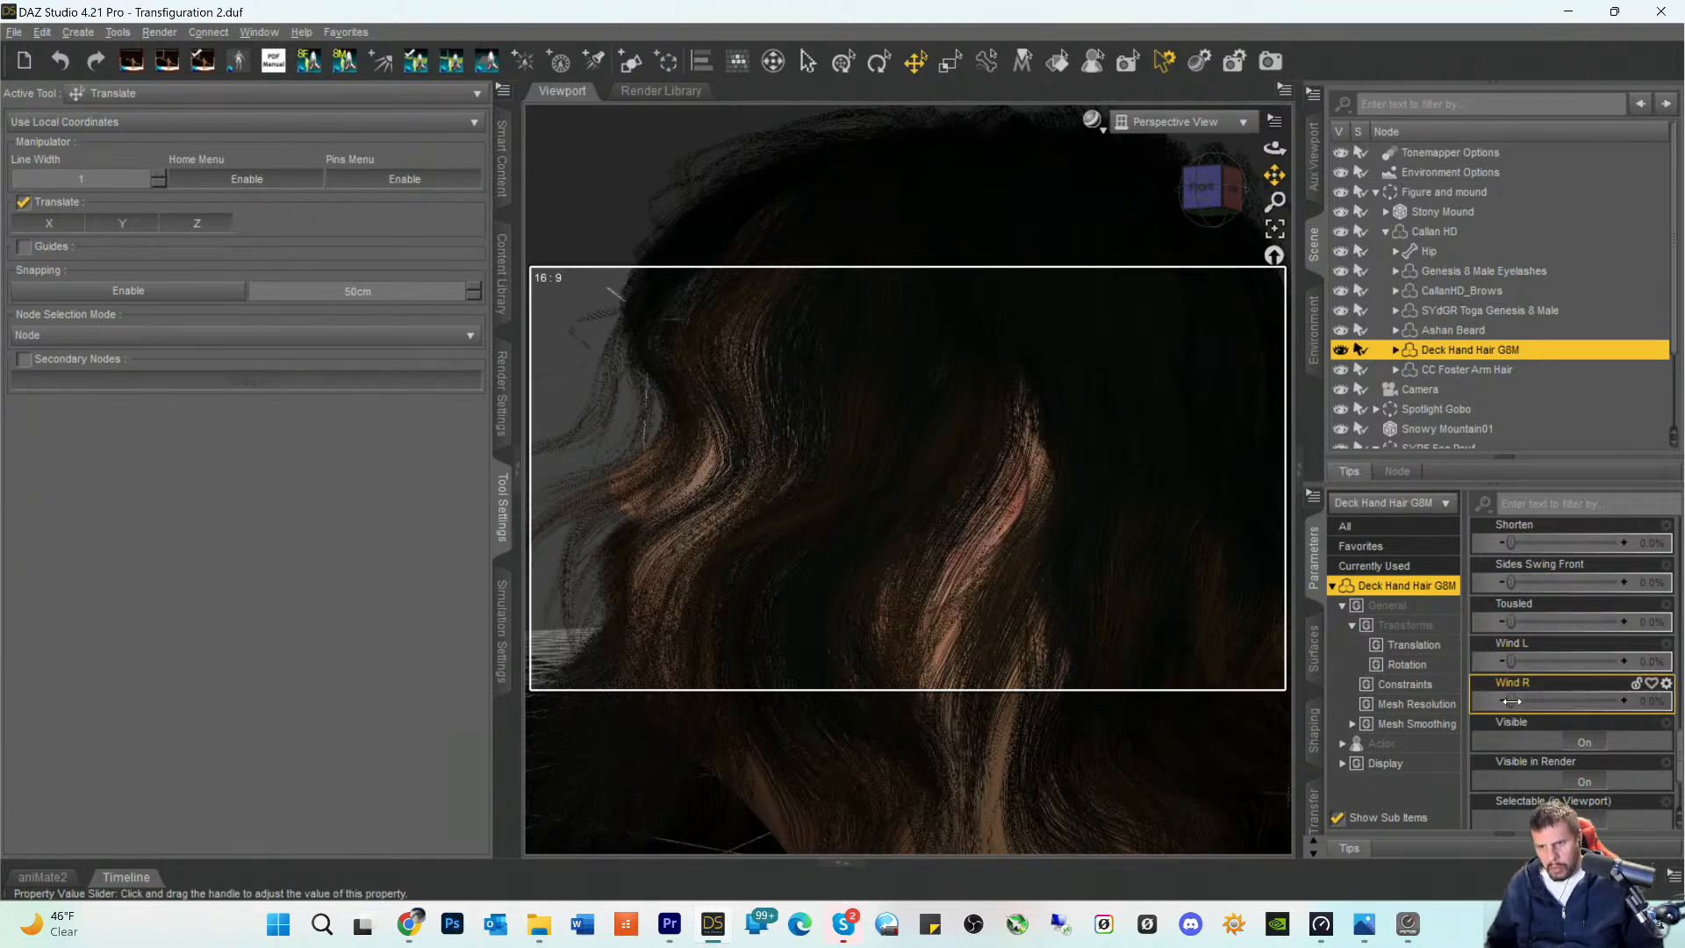
drag(1517, 701, 1543, 704)
scroll(1211, 333, down, 4)
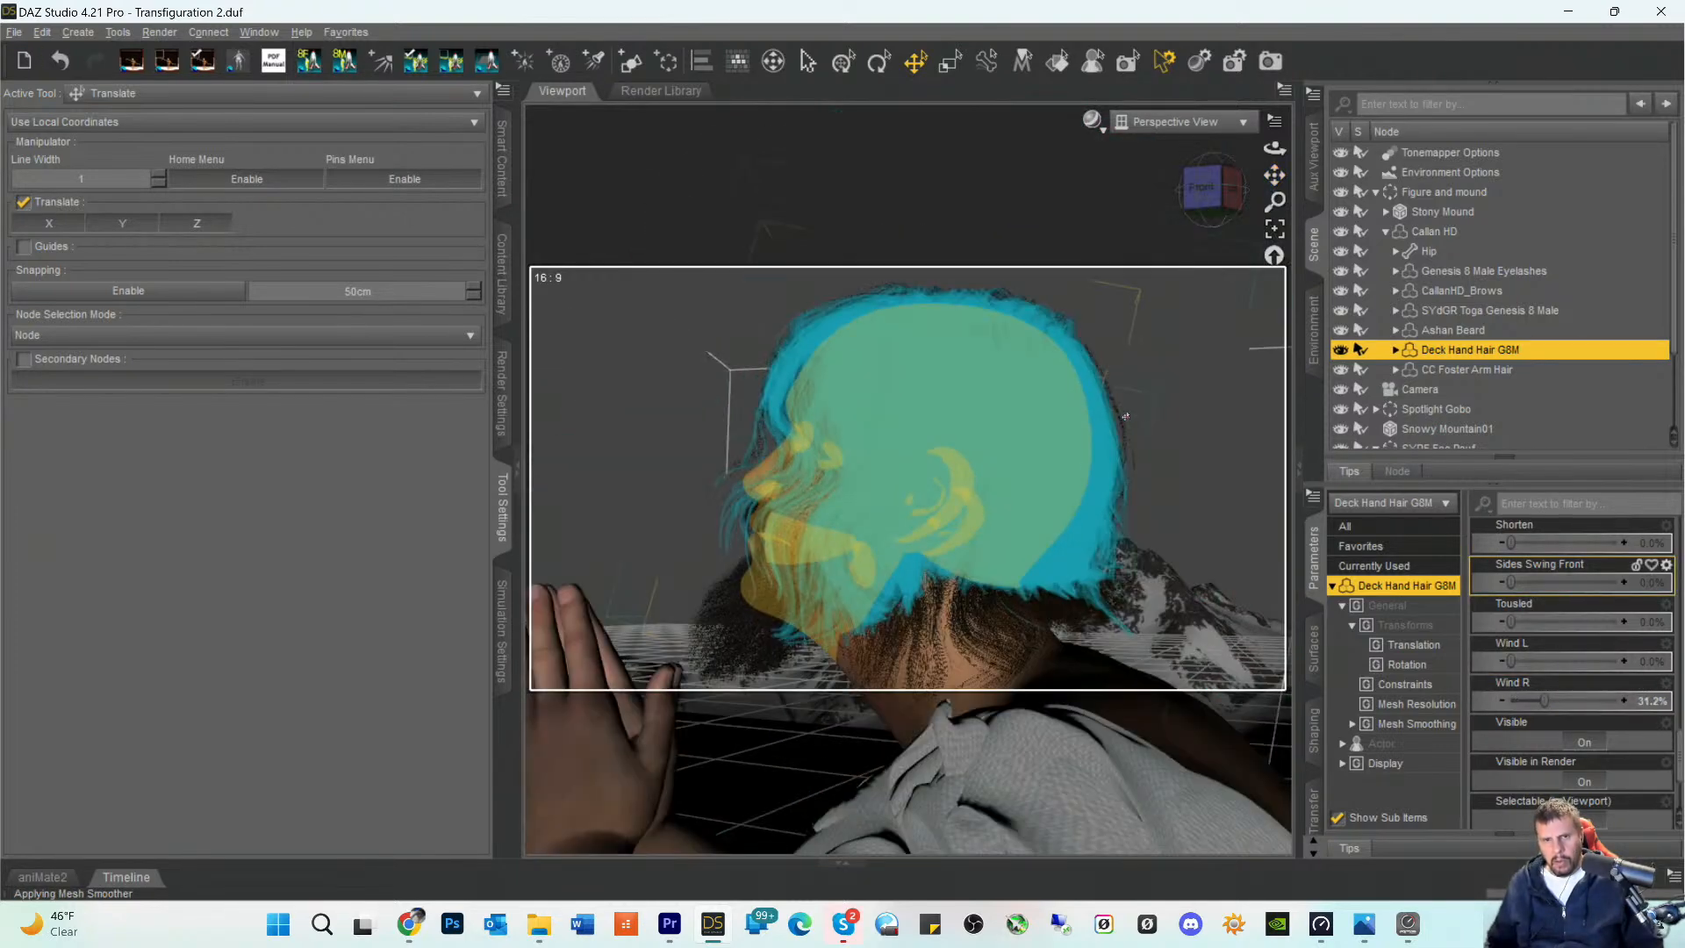
- Try the R Bangs Swing R morph on the hair and set Lower Sides Flair to 36.7%
drag(1212, 194, 1226, 205)
scroll(1507, 667, up, 4)
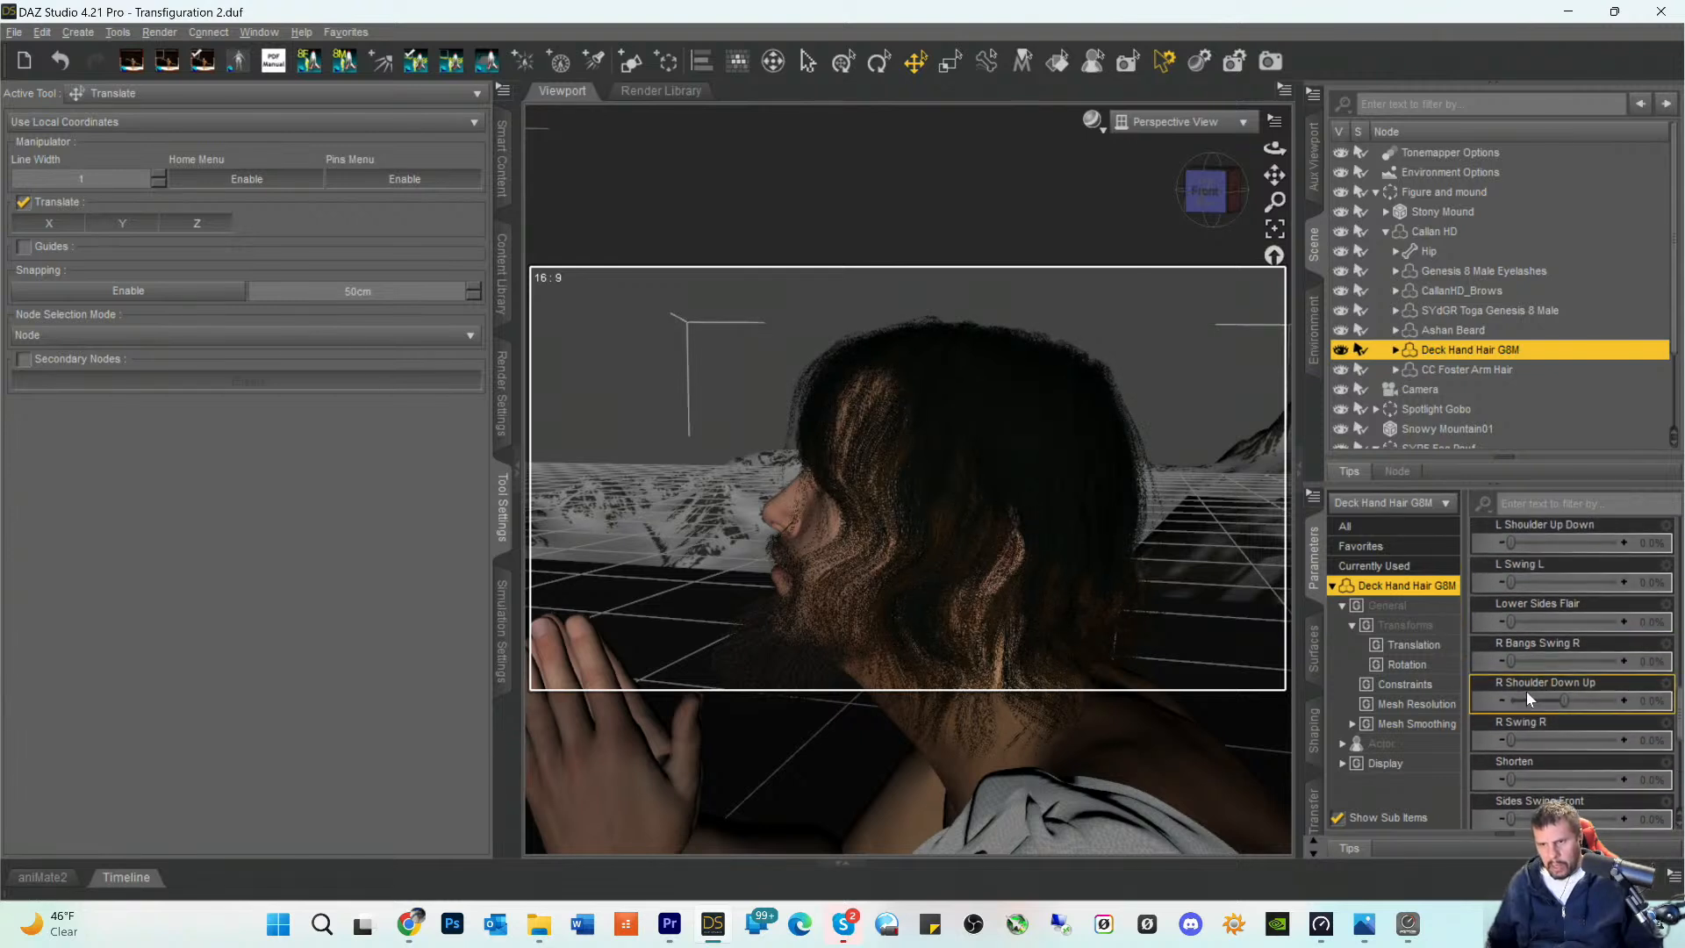
drag(1510, 662, 1513, 663)
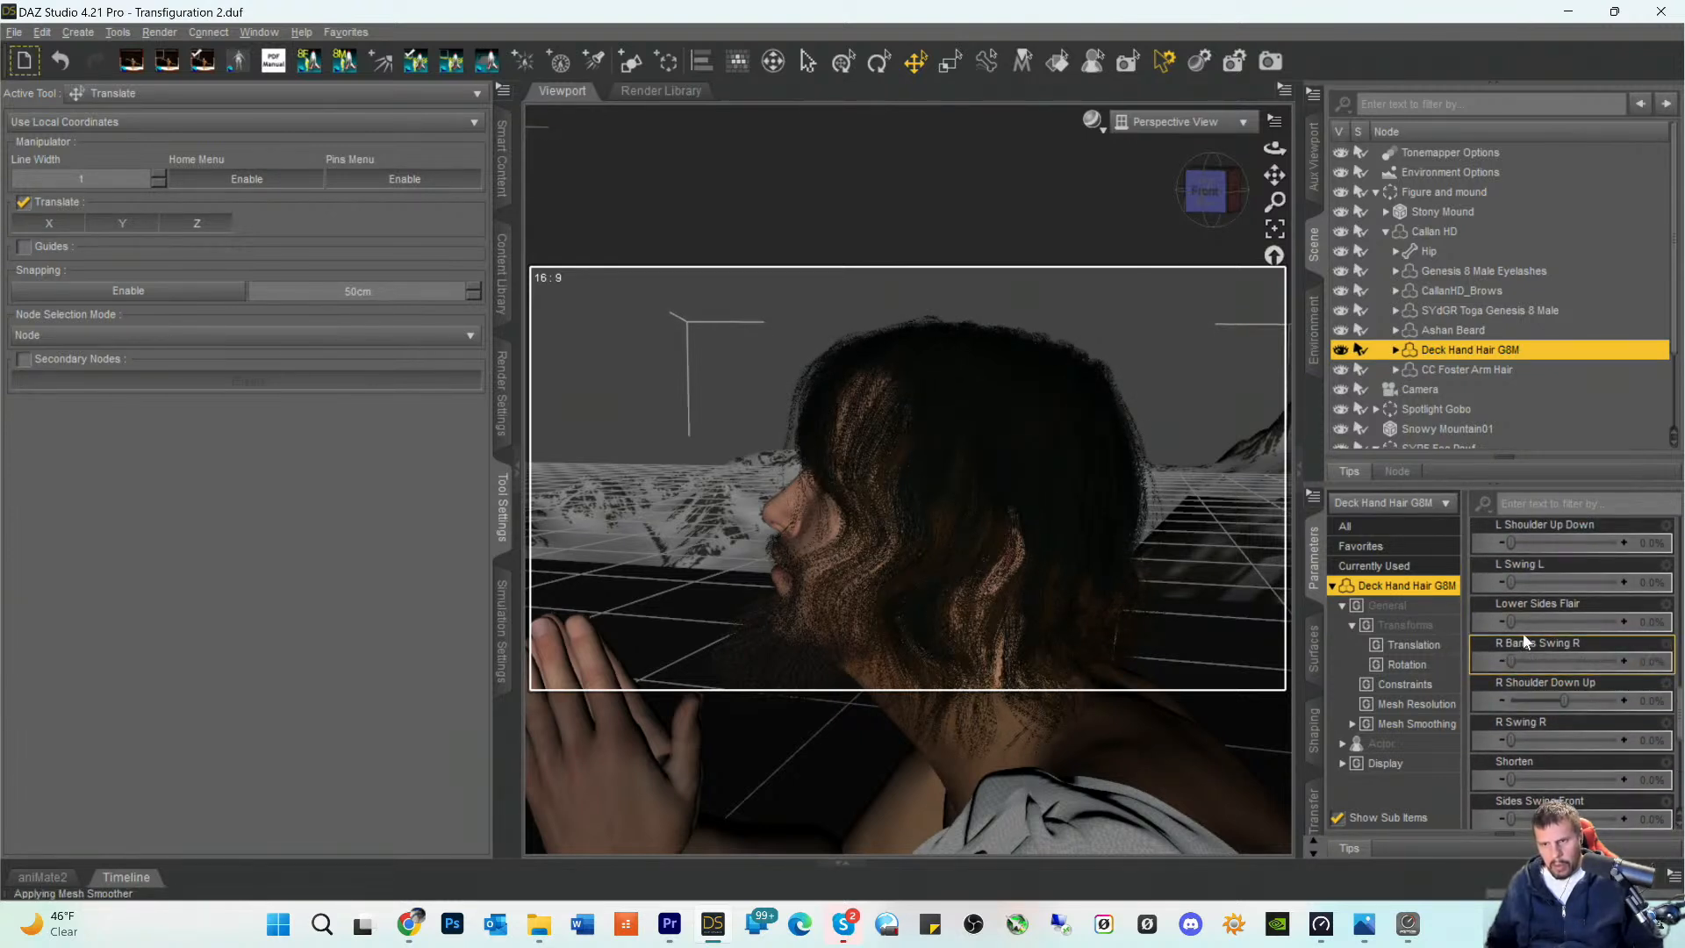
mouse_move(1510, 620)
mouse_down()
mouse_move(1604, 624)
mouse_move(1551, 634)
mouse_move(1529, 586)
mouse_move(1573, 592)
mouse_move(1507, 594)
mouse_up()
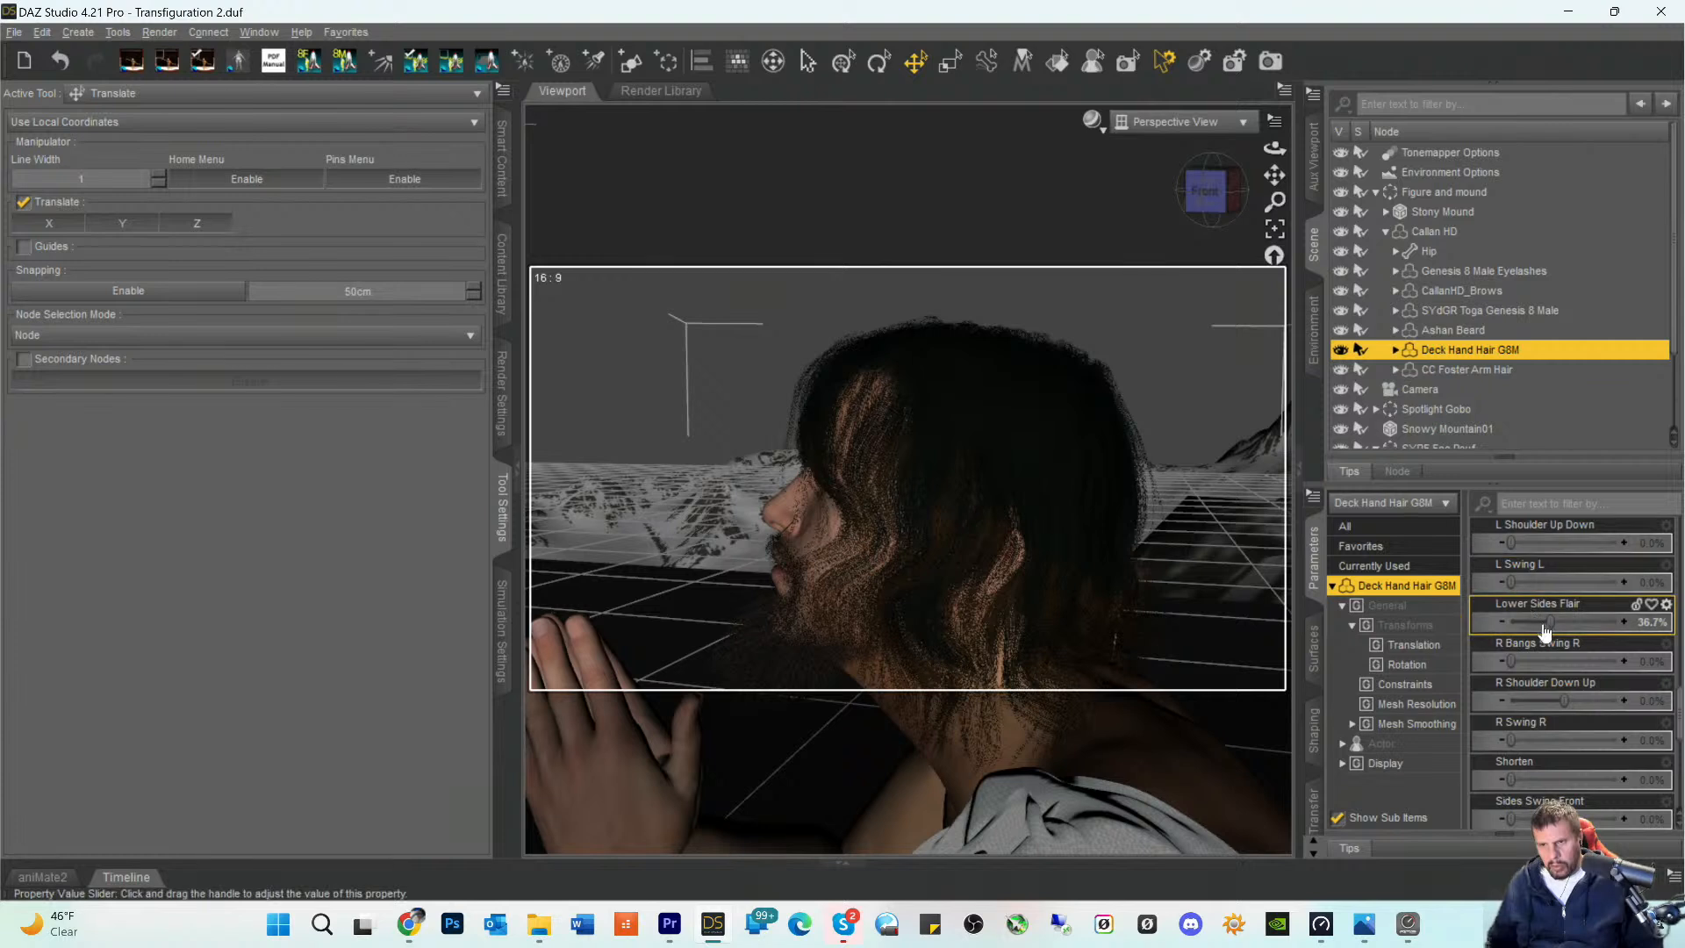
- Set the hair's Bangs Swing Front morph to 17.4% and try the Bangs In and Back Up morphs
scroll(1527, 580, up, 3)
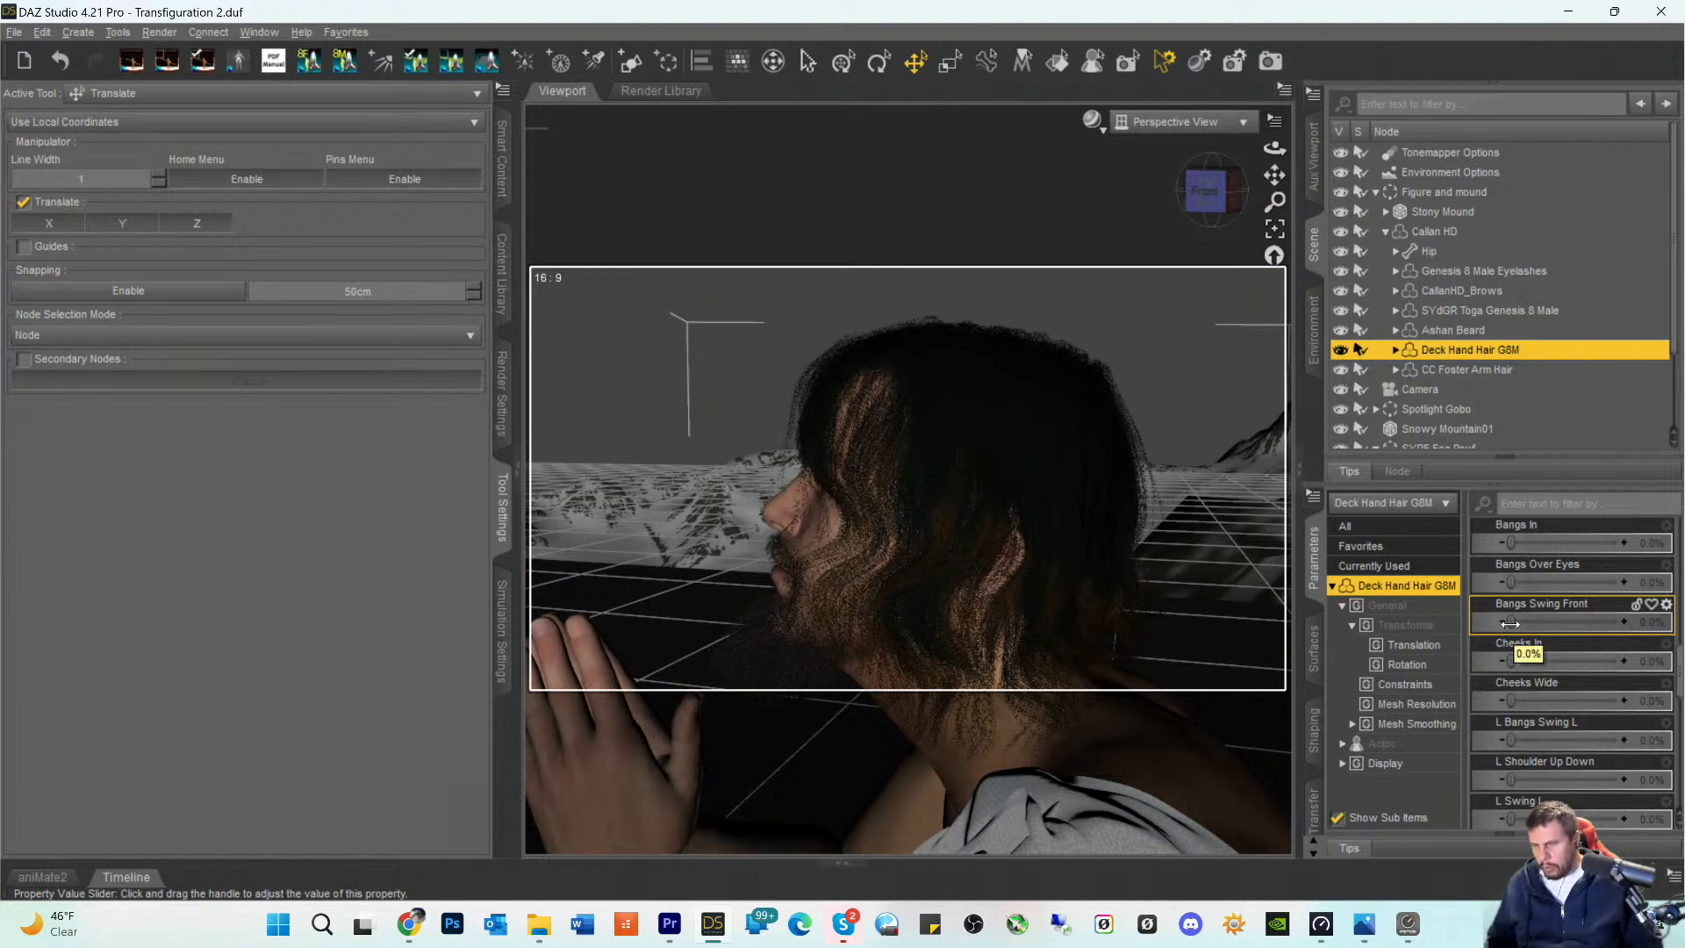
drag(1511, 623, 1527, 625)
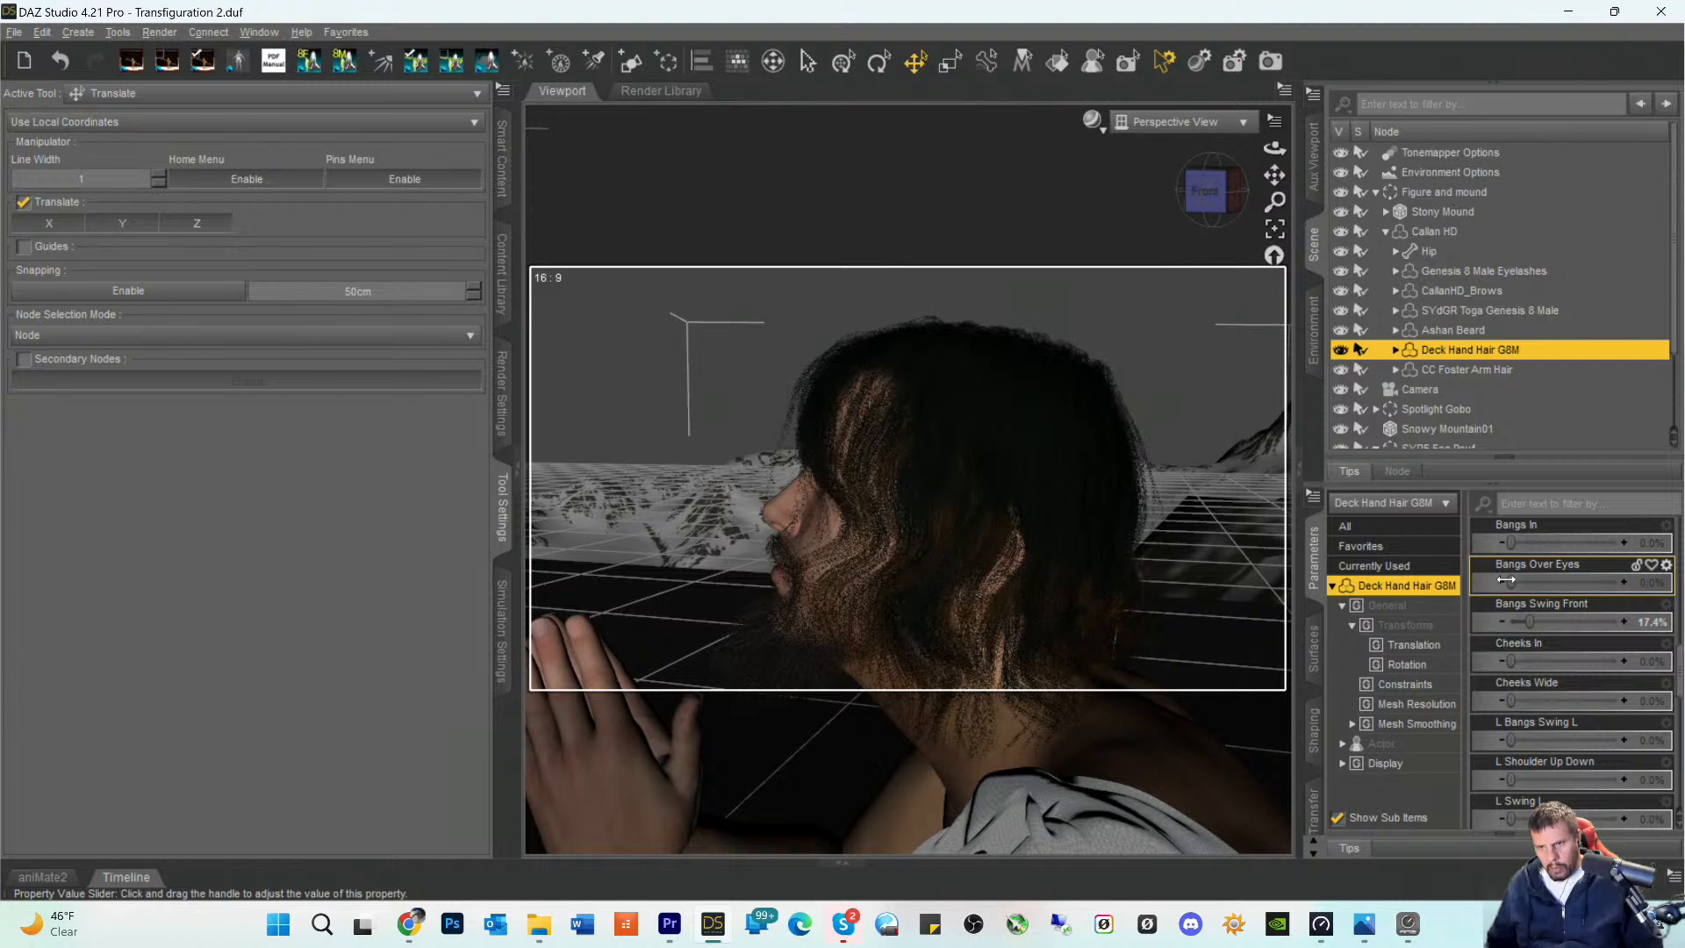
mouse_move(1511, 543)
mouse_down()
mouse_move(1572, 545)
mouse_move(1501, 548)
mouse_up()
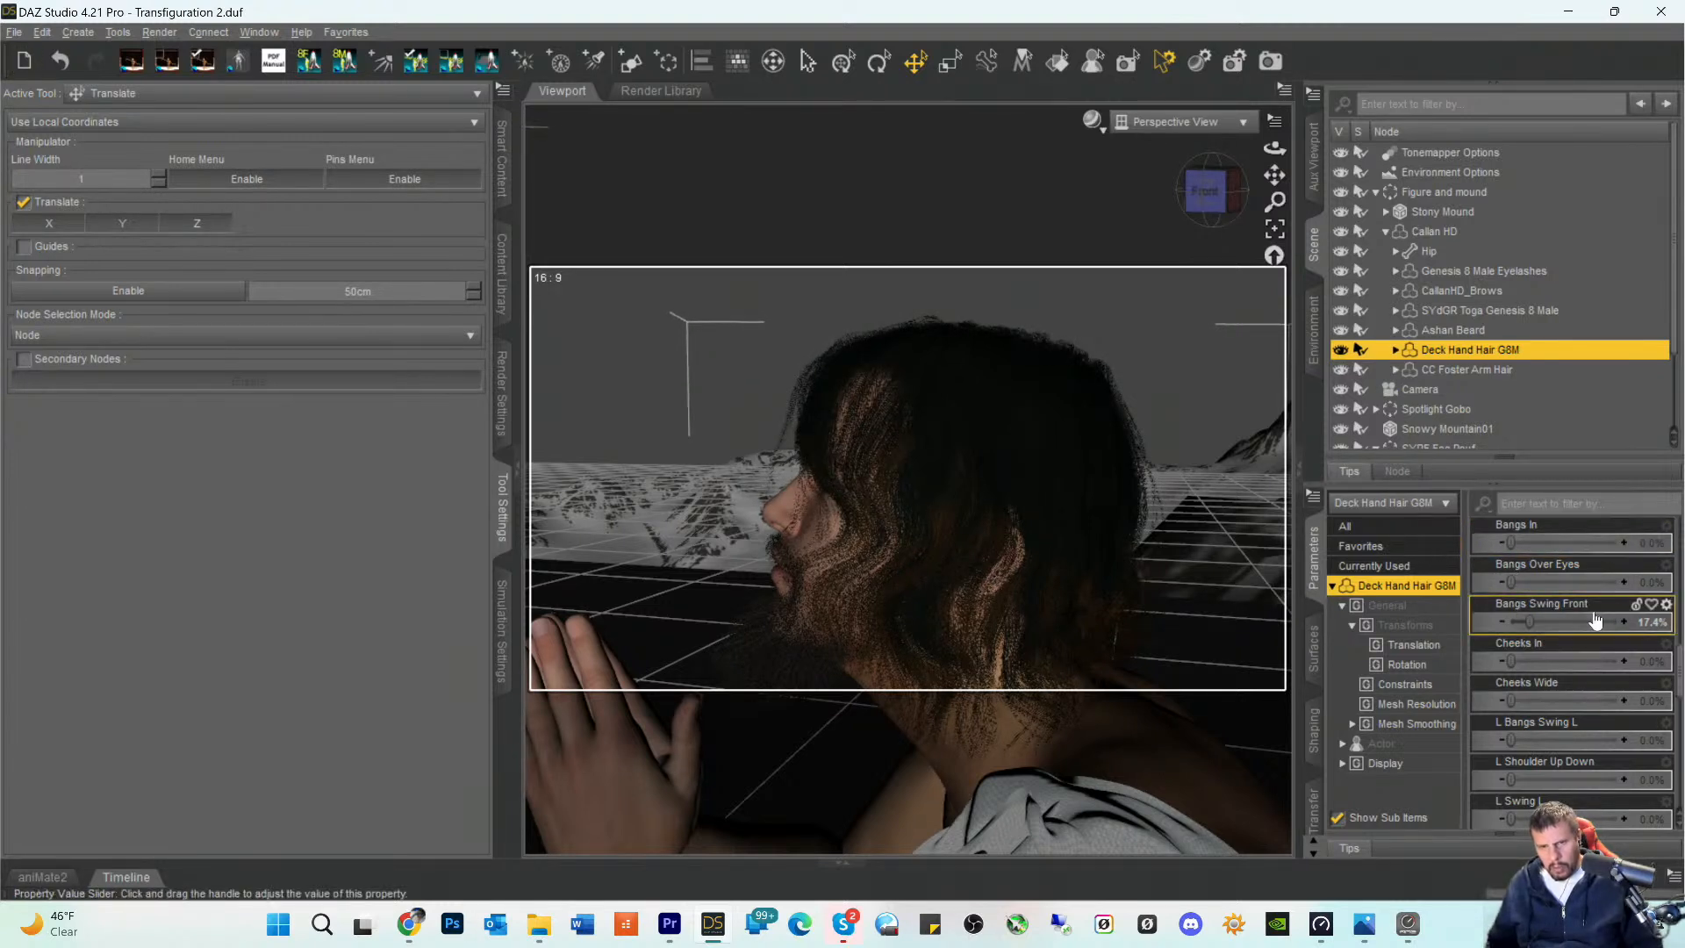
scroll(1584, 602, up, 3)
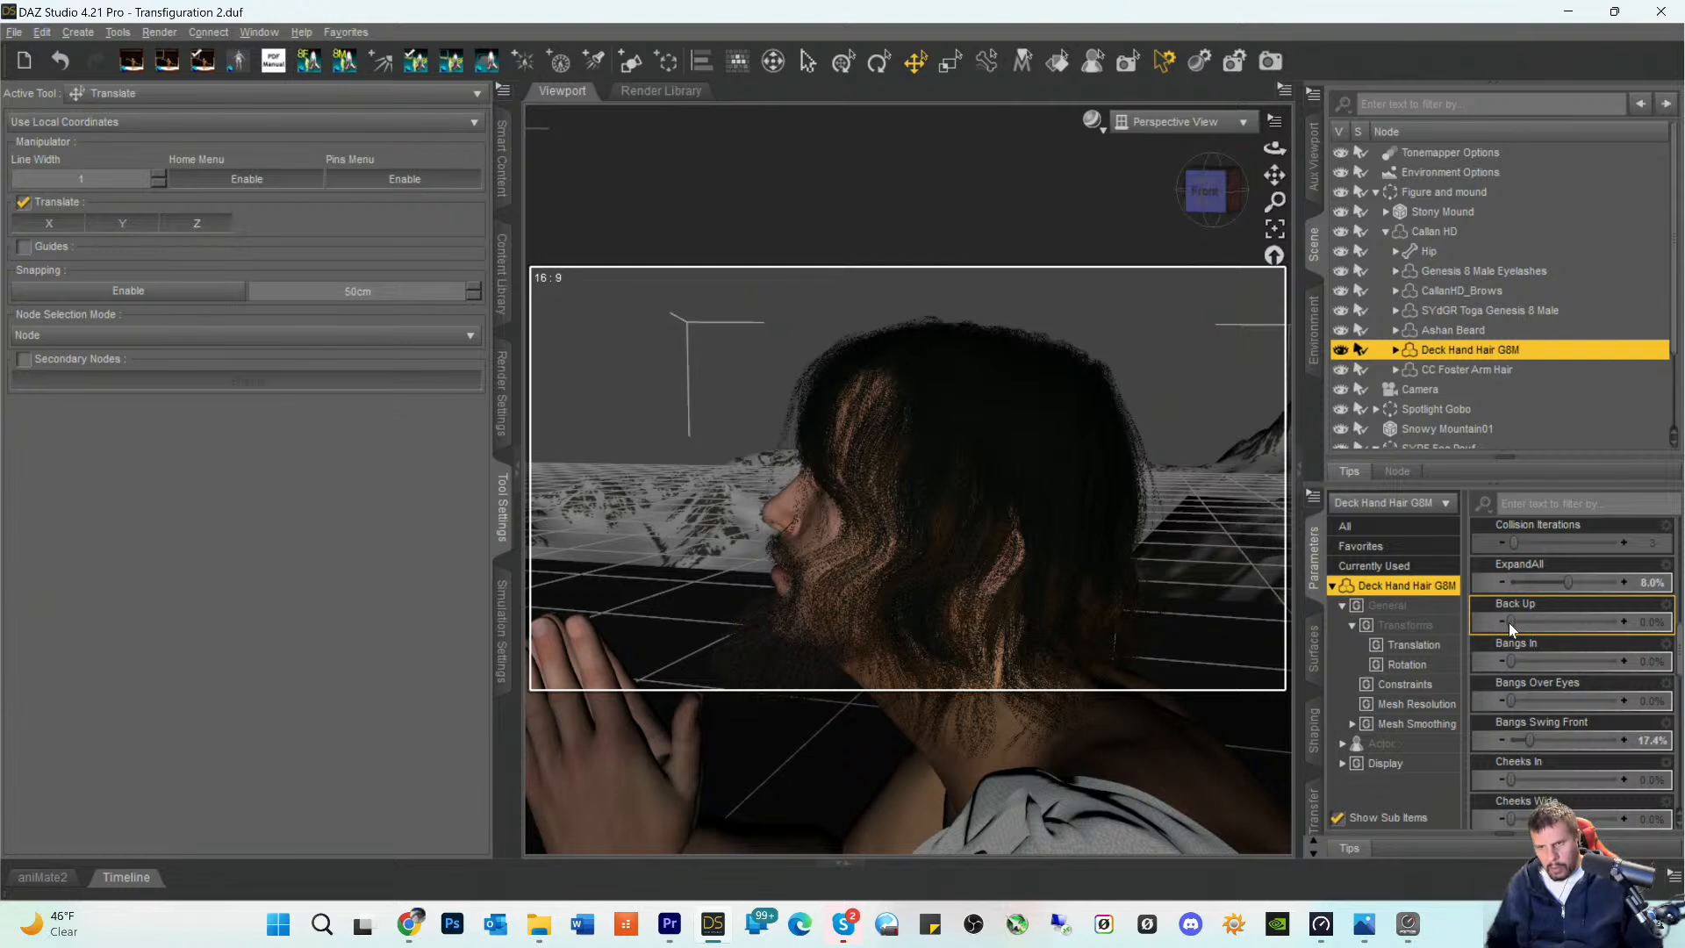
drag(1531, 622, 1495, 623)
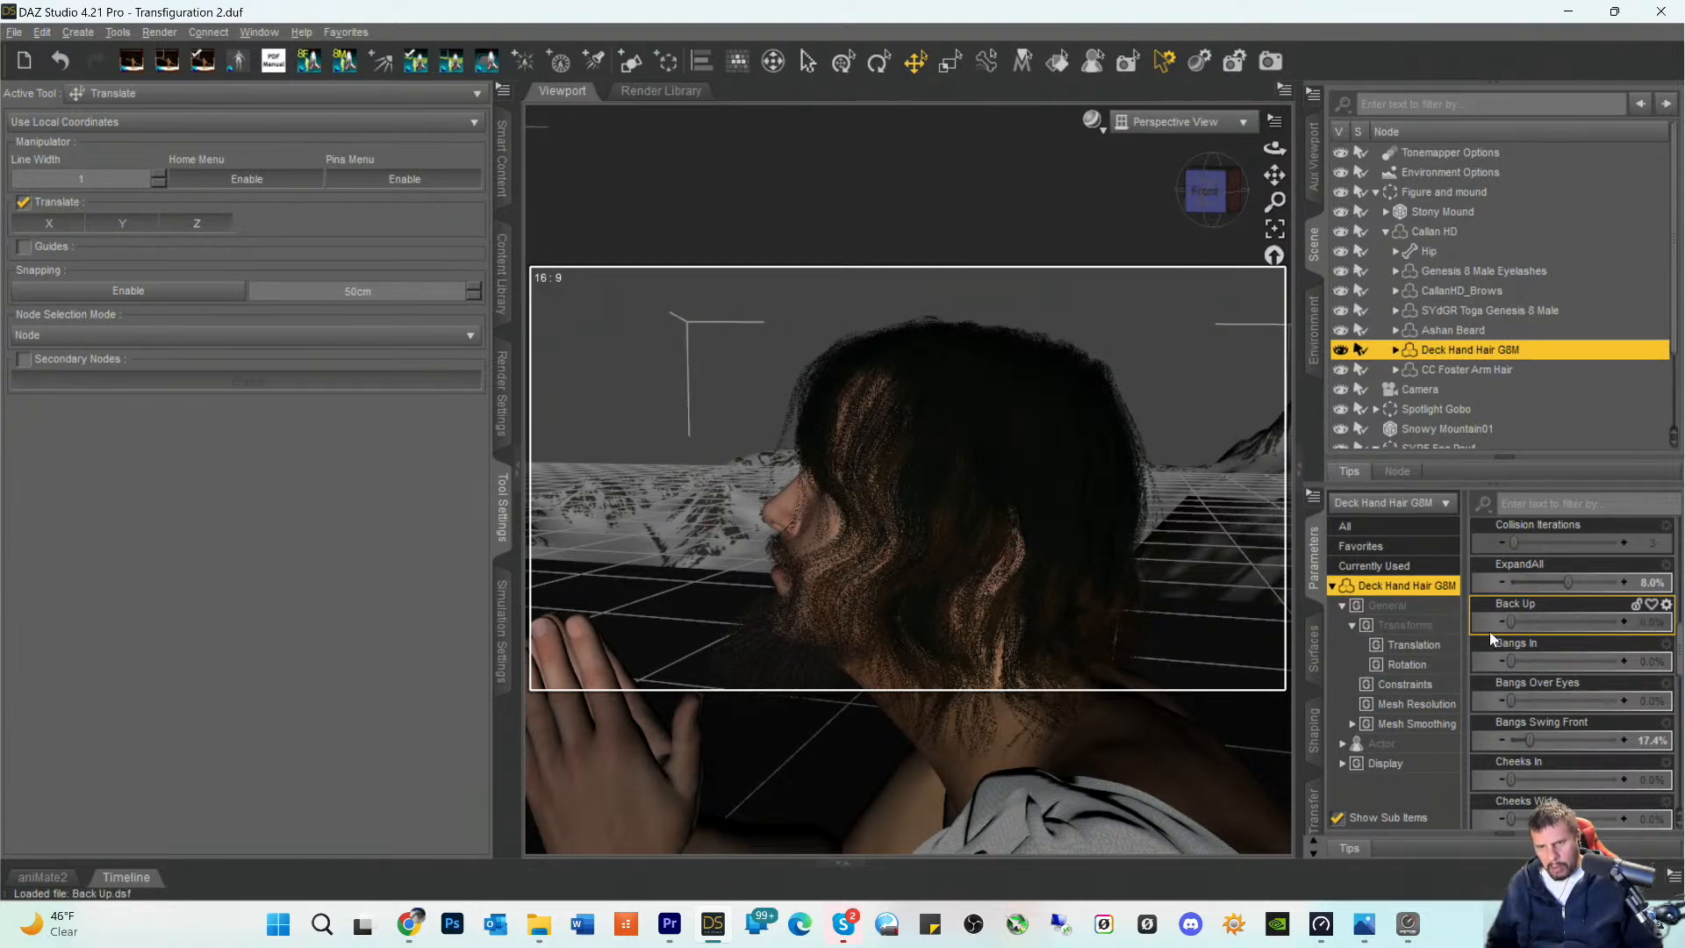
- Try pulling the Deck Hand Hair back from the temple and then from the forehead with the Mesh Grabber tool
scroll(1572, 590, up, 3)
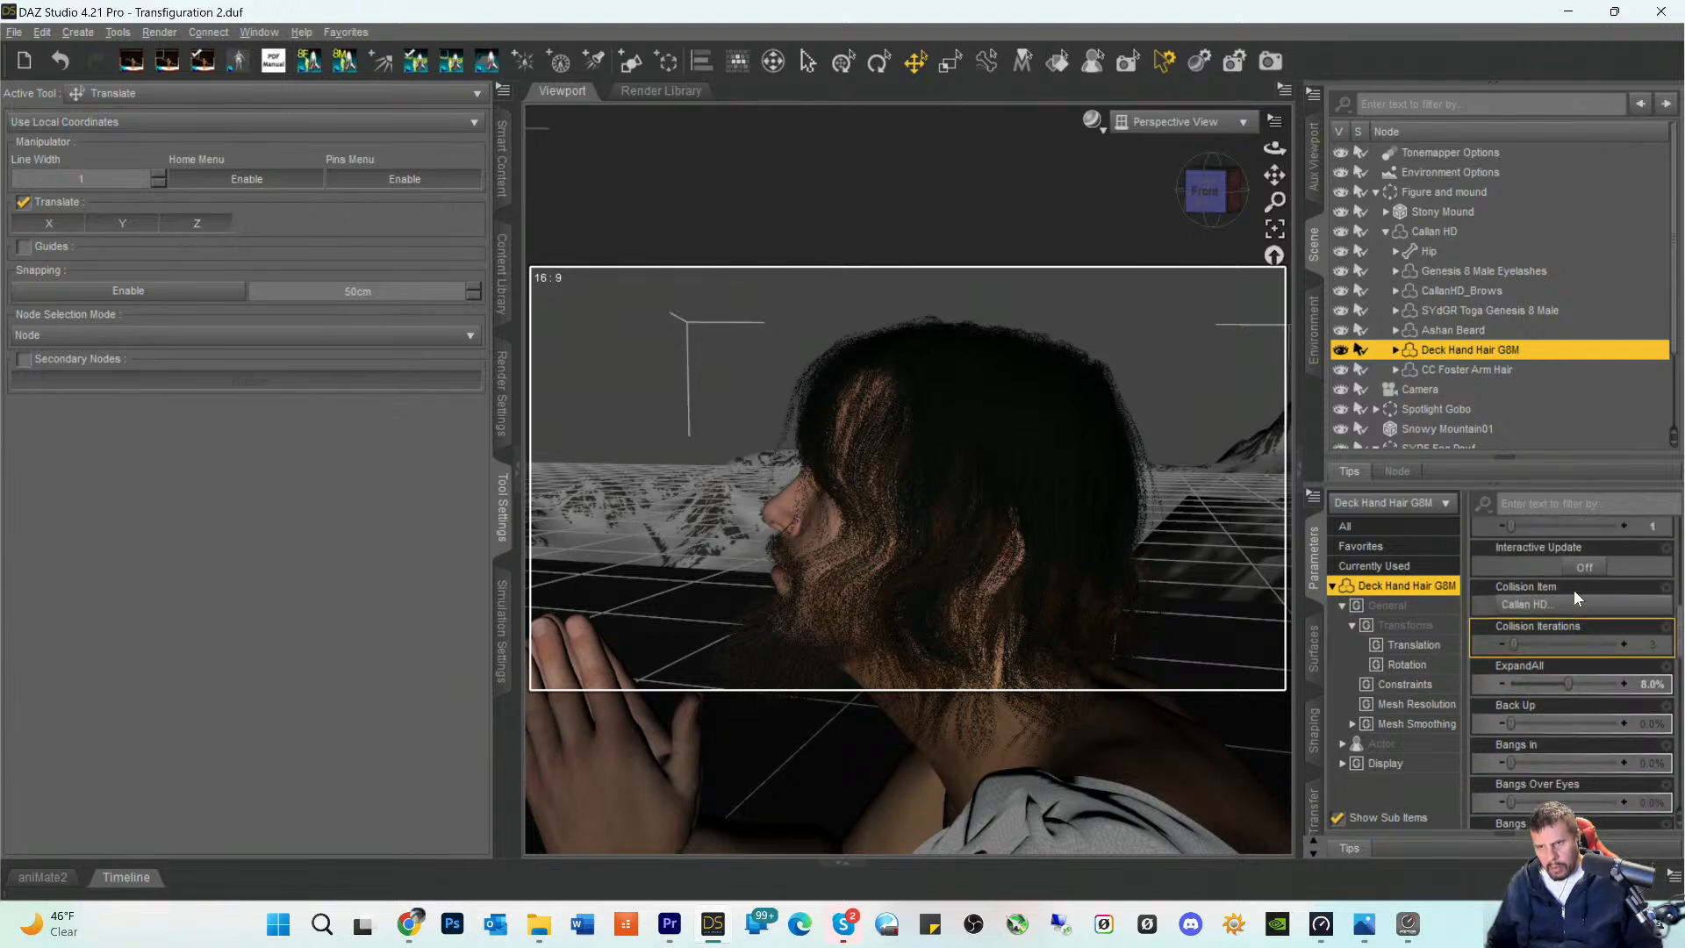
scroll(1573, 623, down, 3)
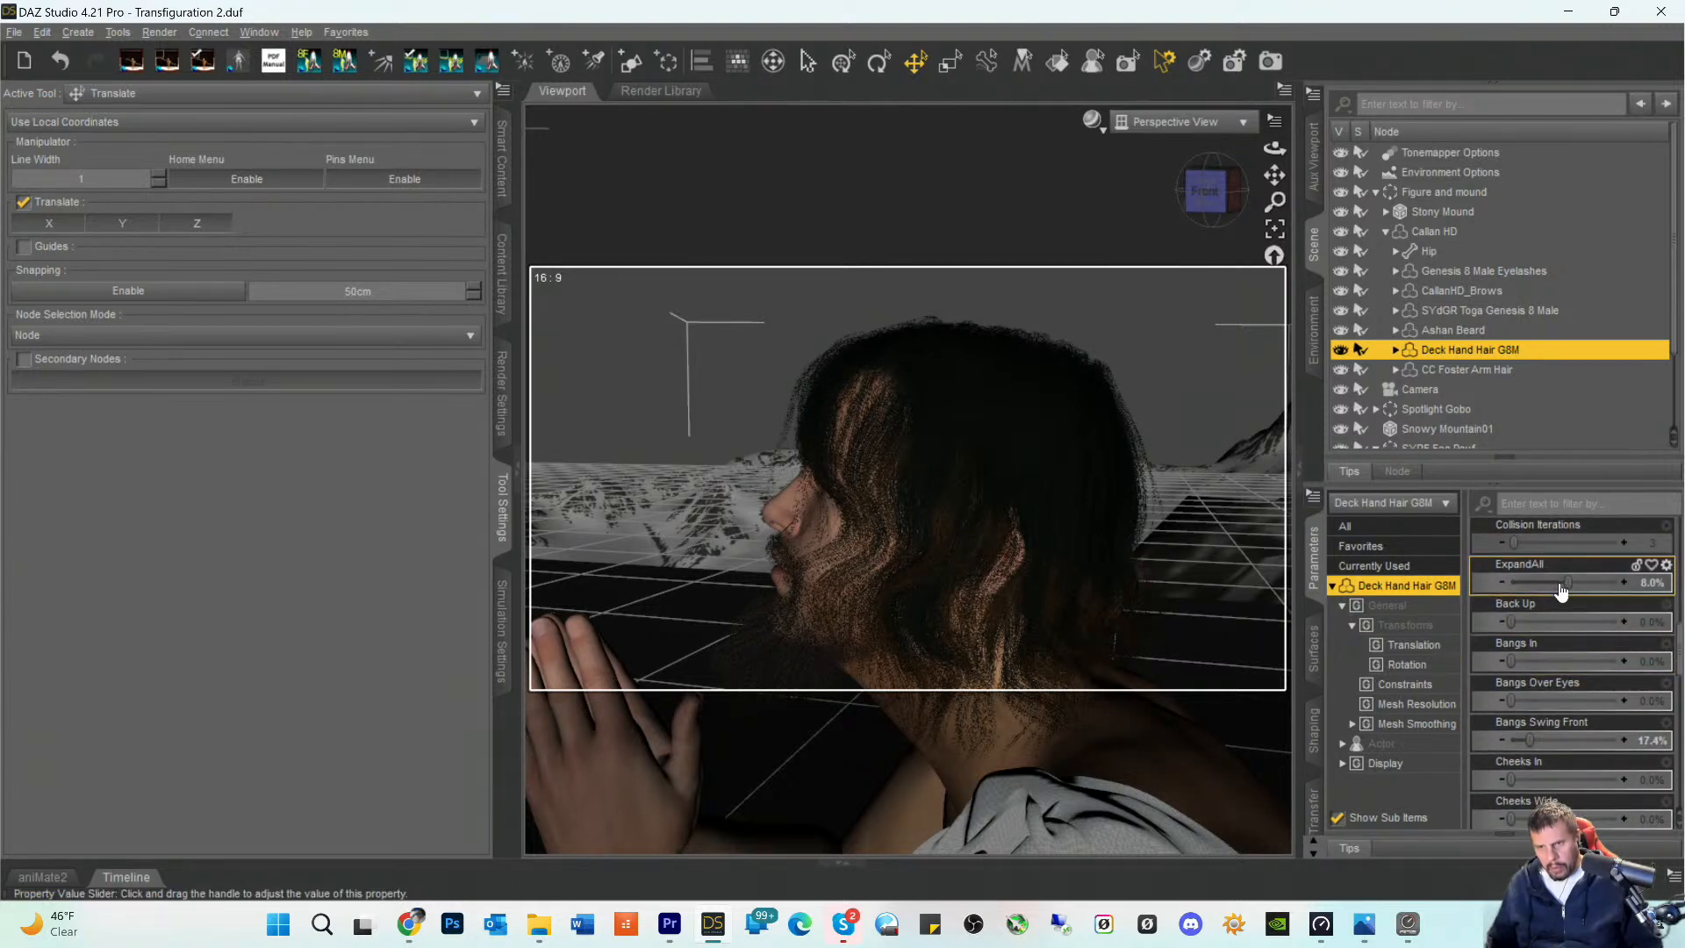
scroll(1563, 583, up, 3)
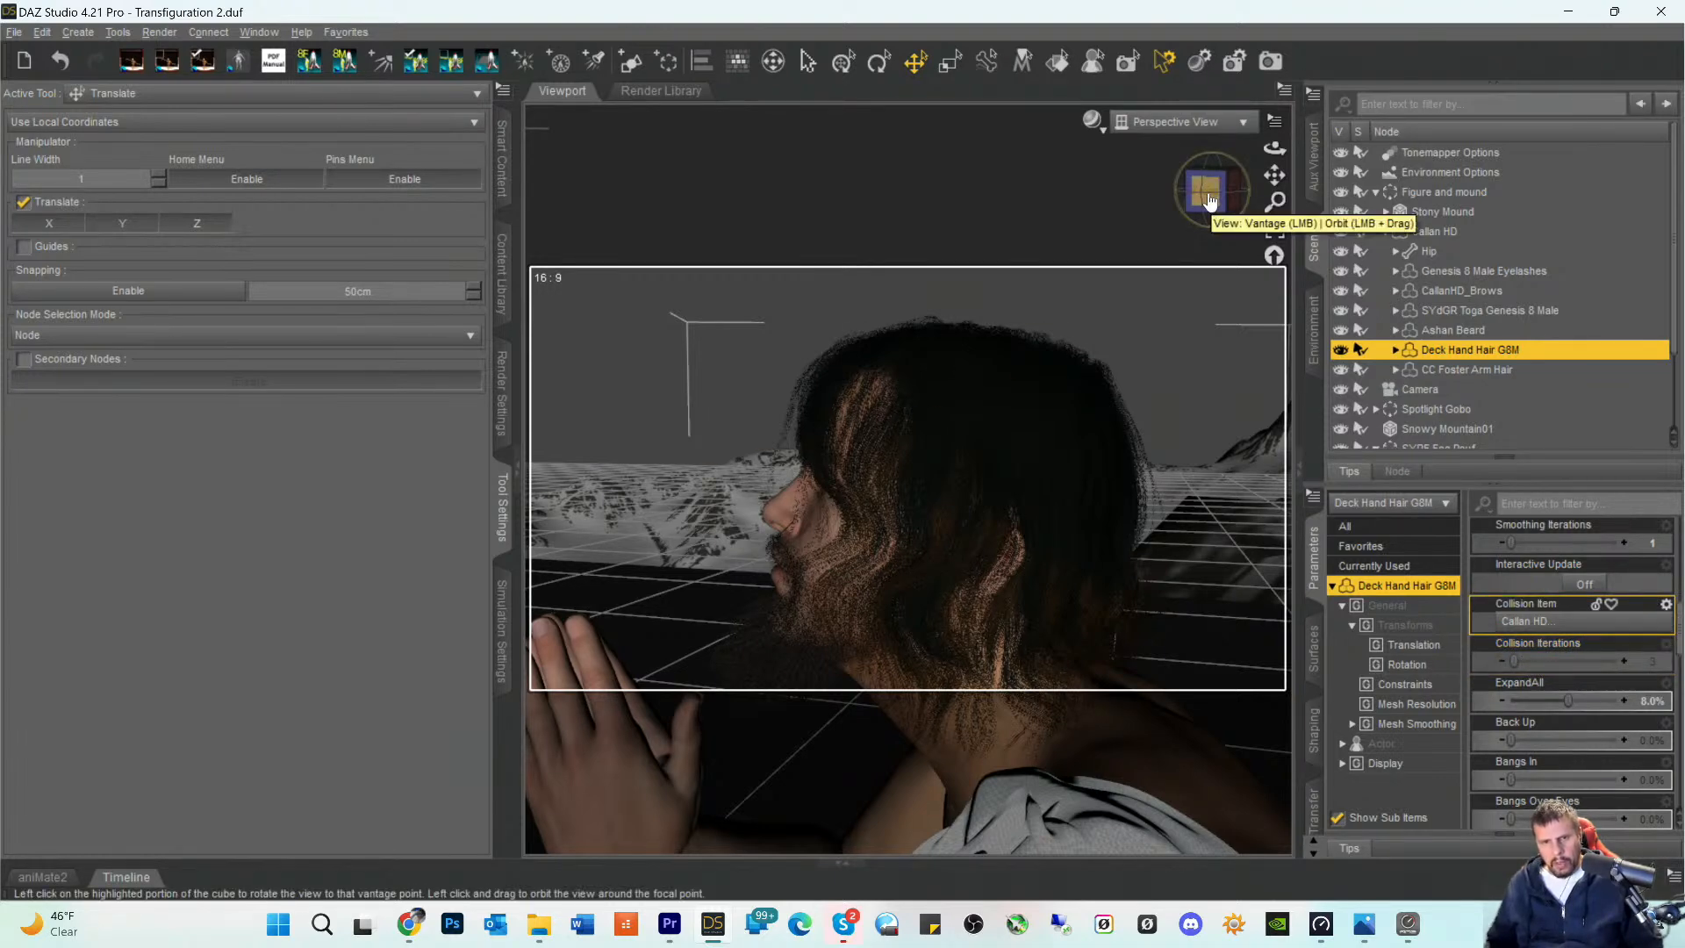
click(1209, 200)
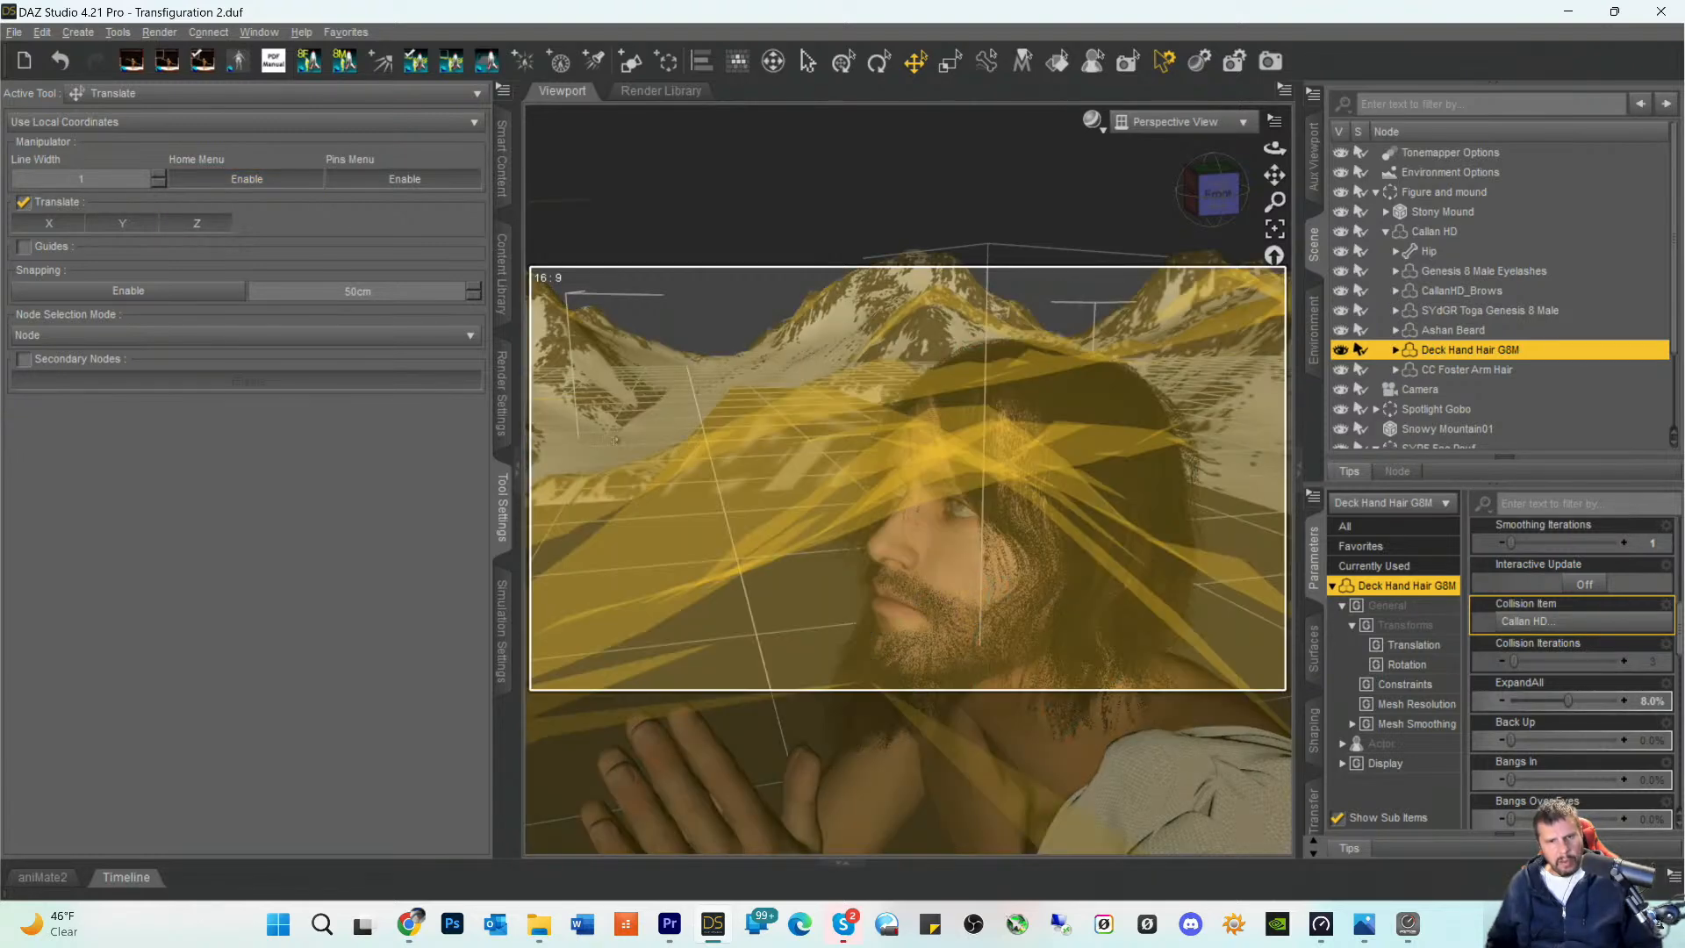
click(114, 93)
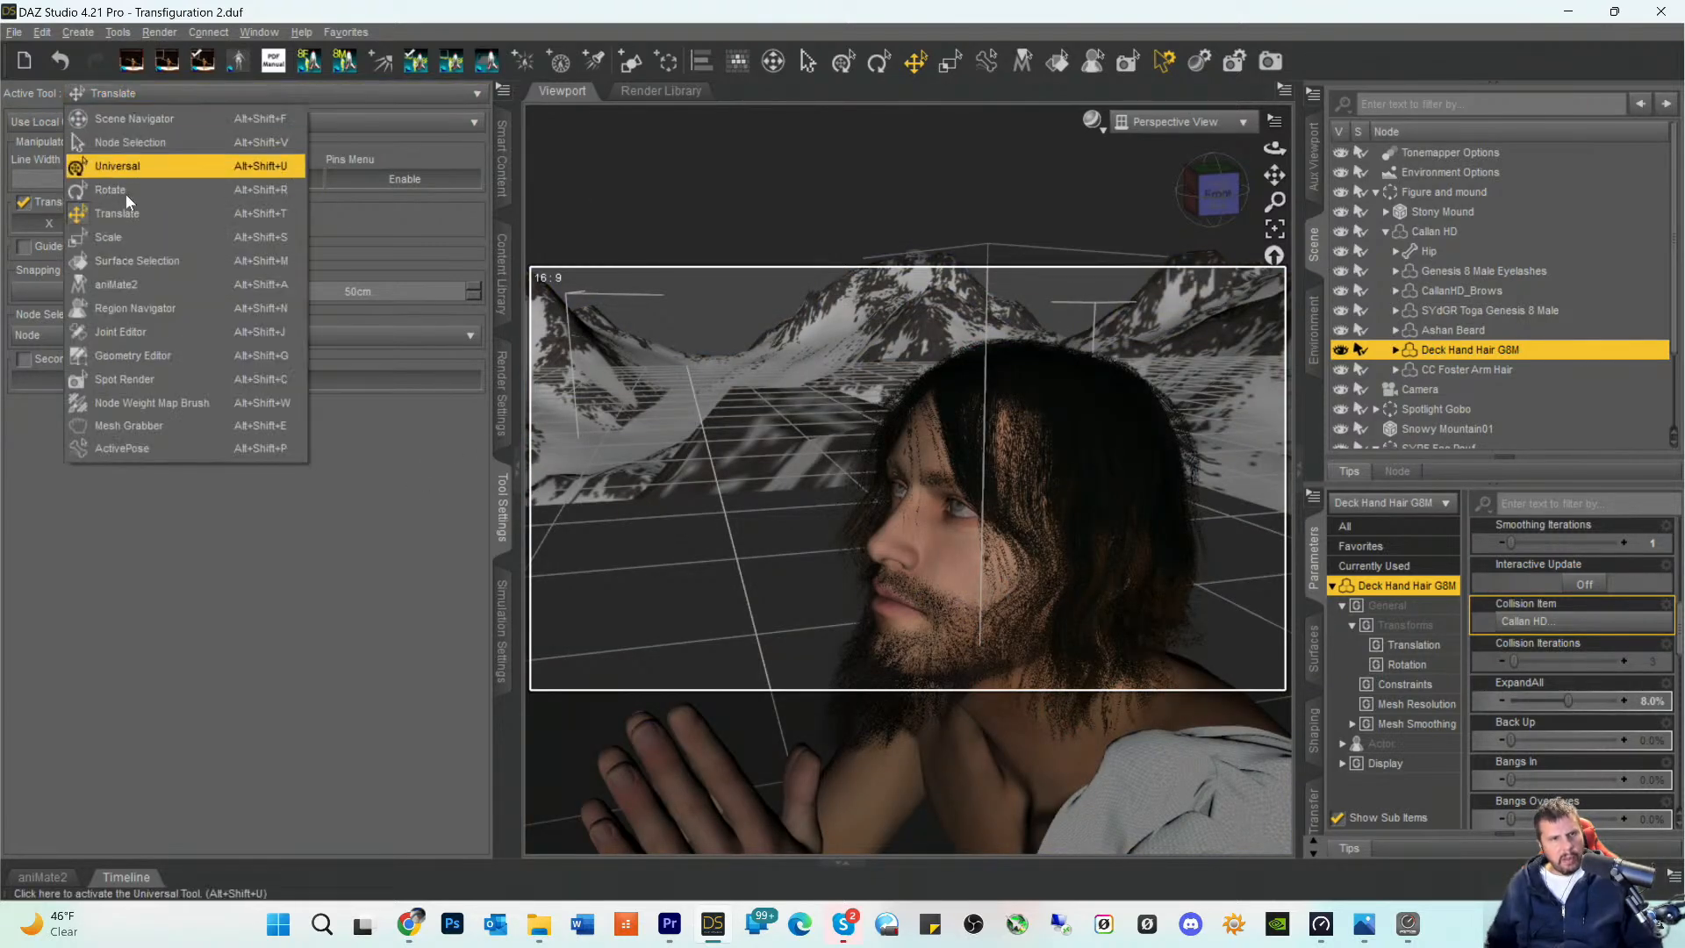
click(121, 431)
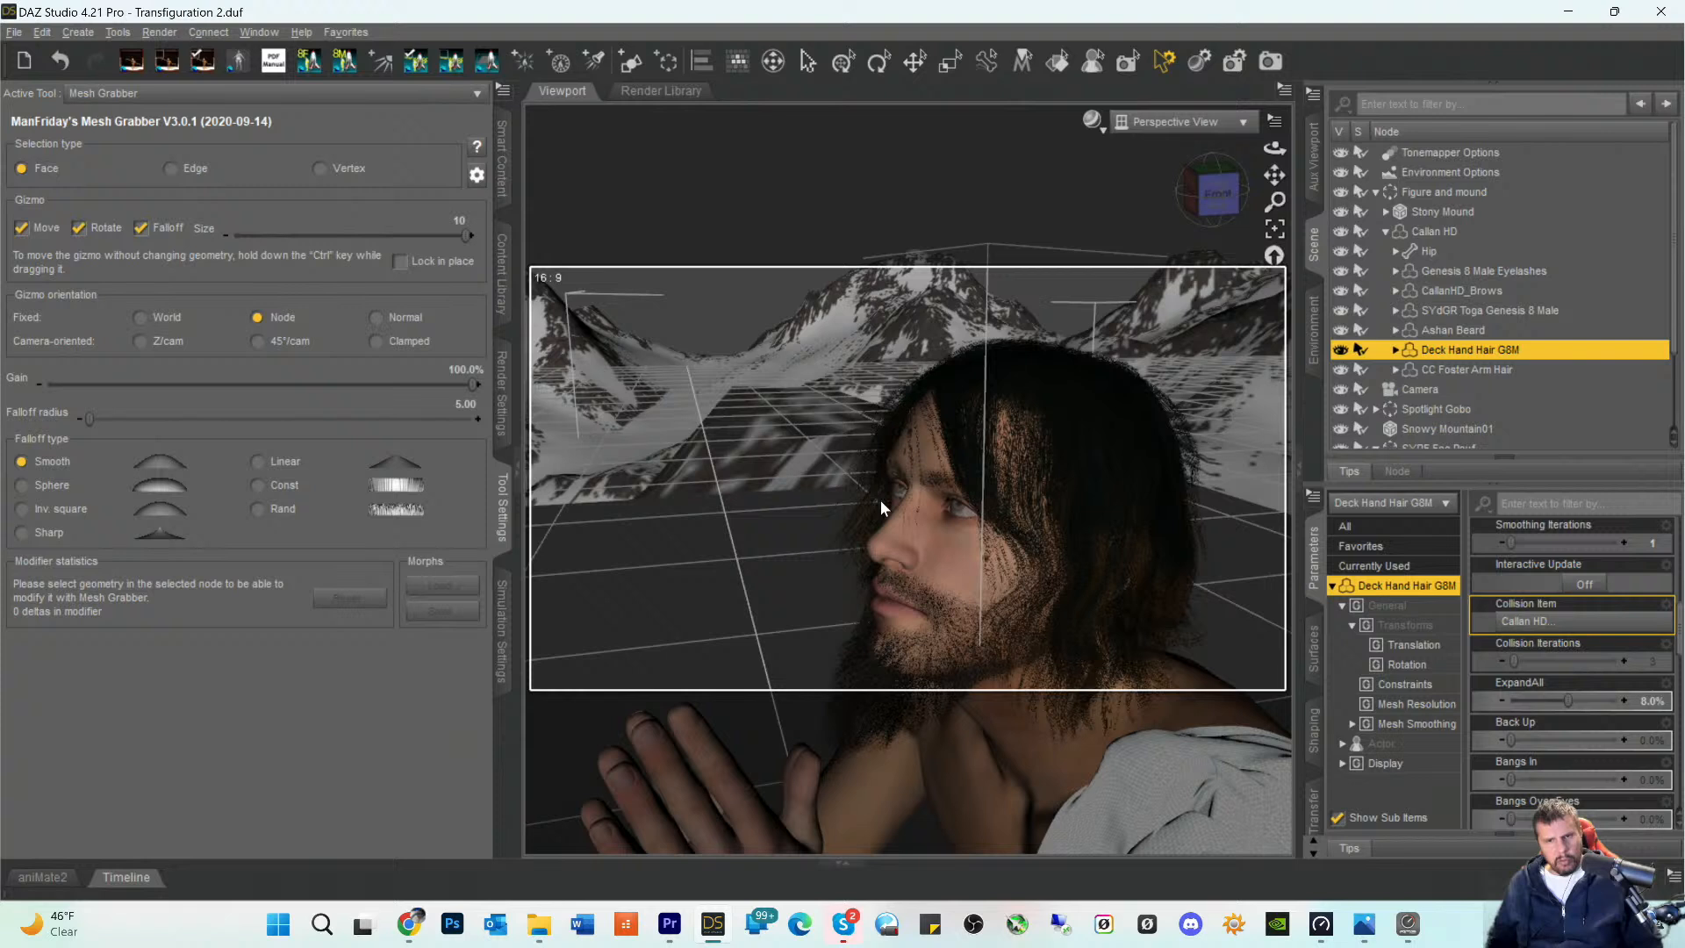
click(981, 455)
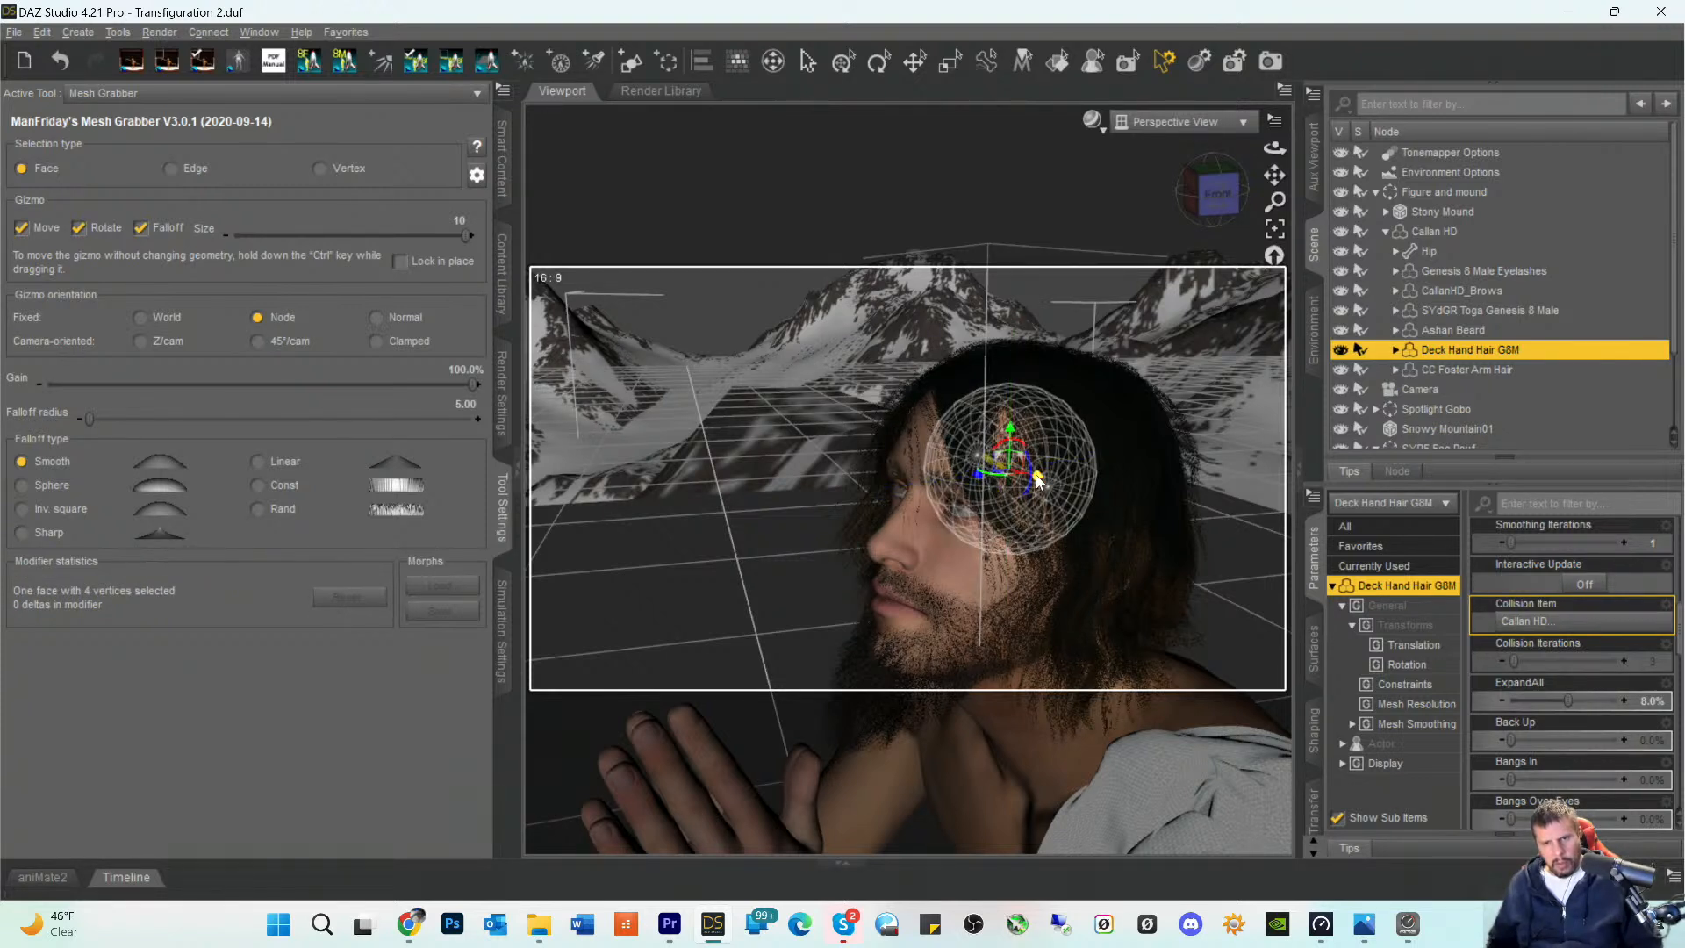
drag(970, 481, 987, 479)
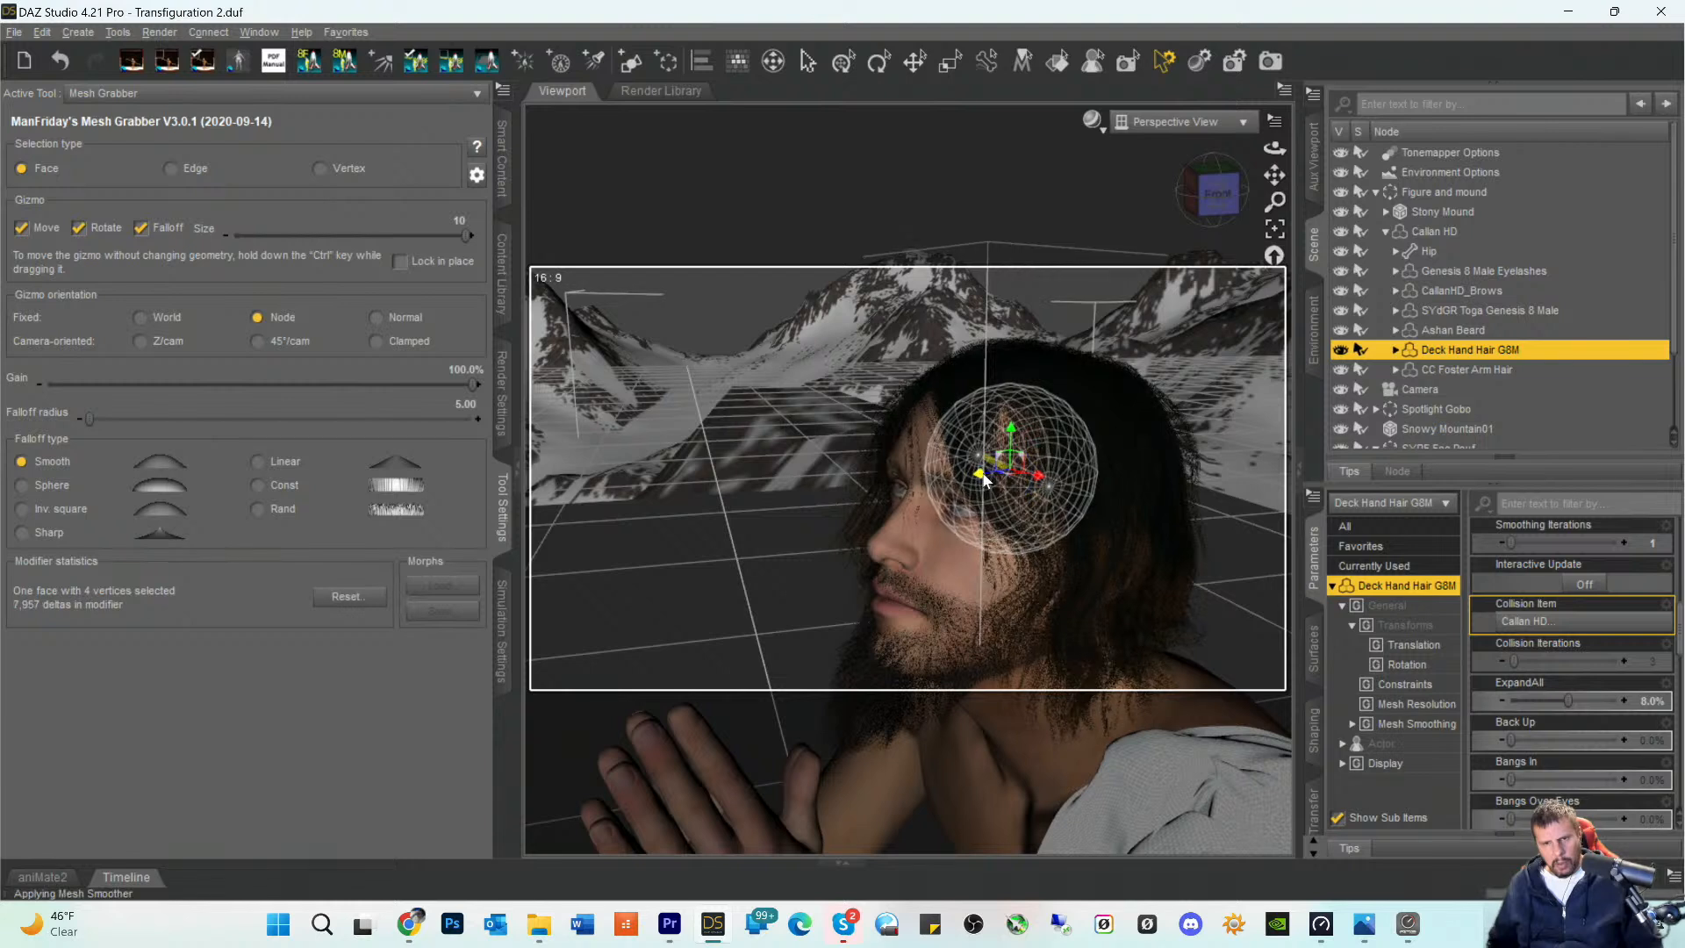
click(989, 415)
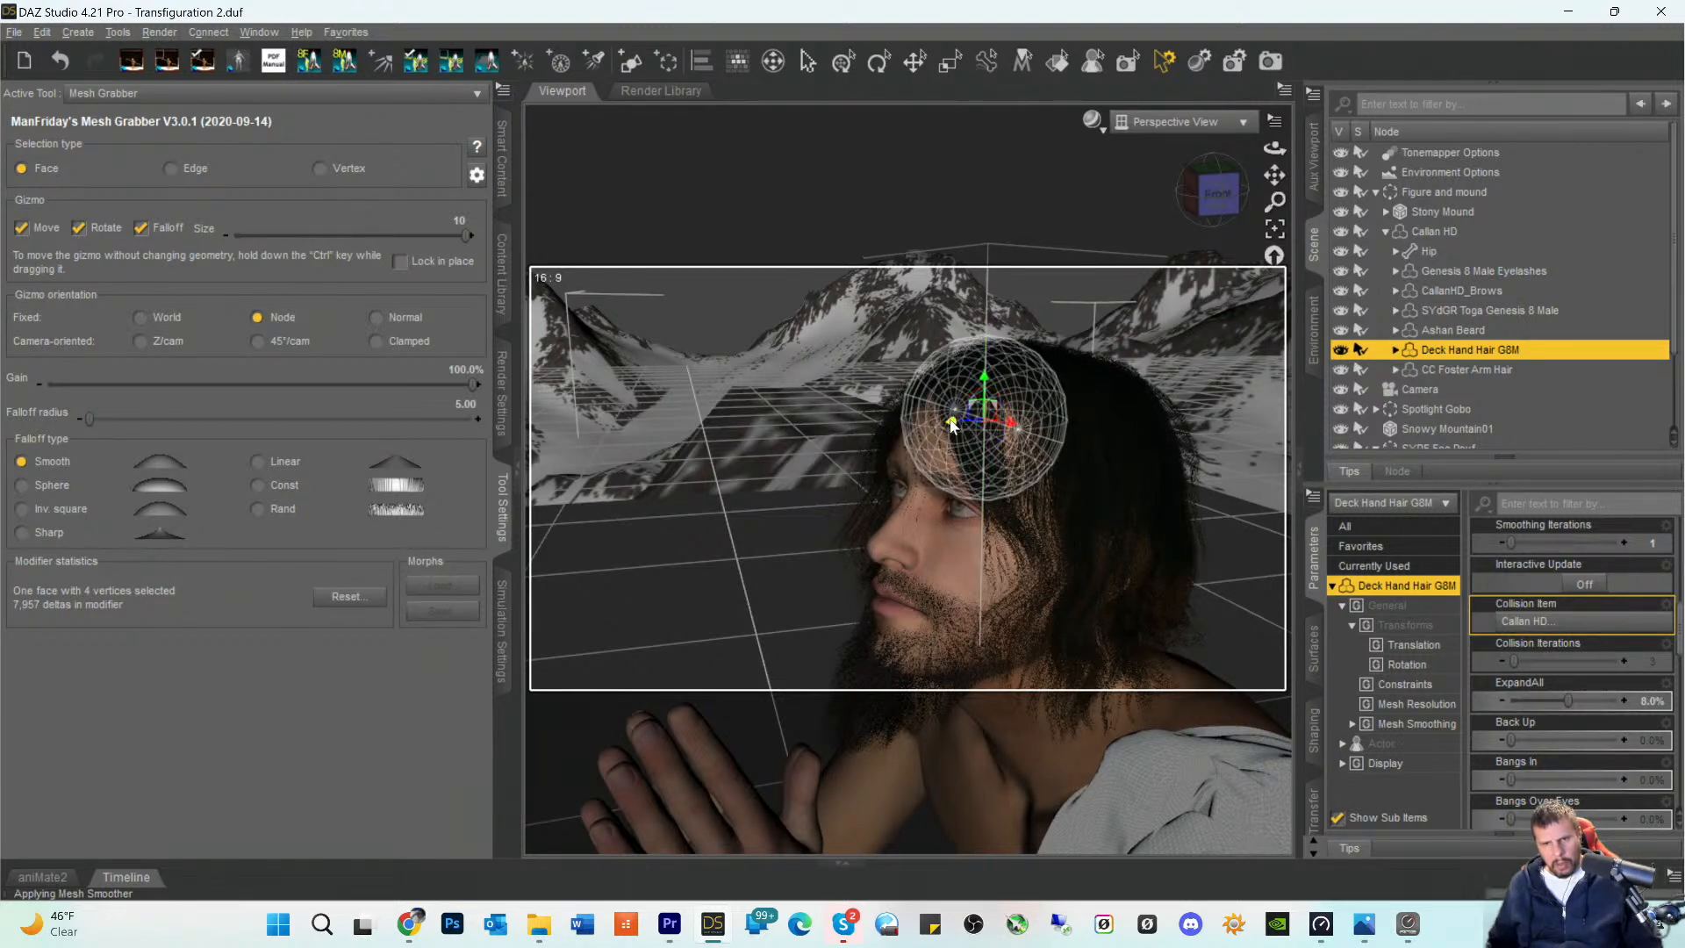
mouse_move(952, 424)
mouse_down()
mouse_move(981, 429)
mouse_move(959, 428)
mouse_up()
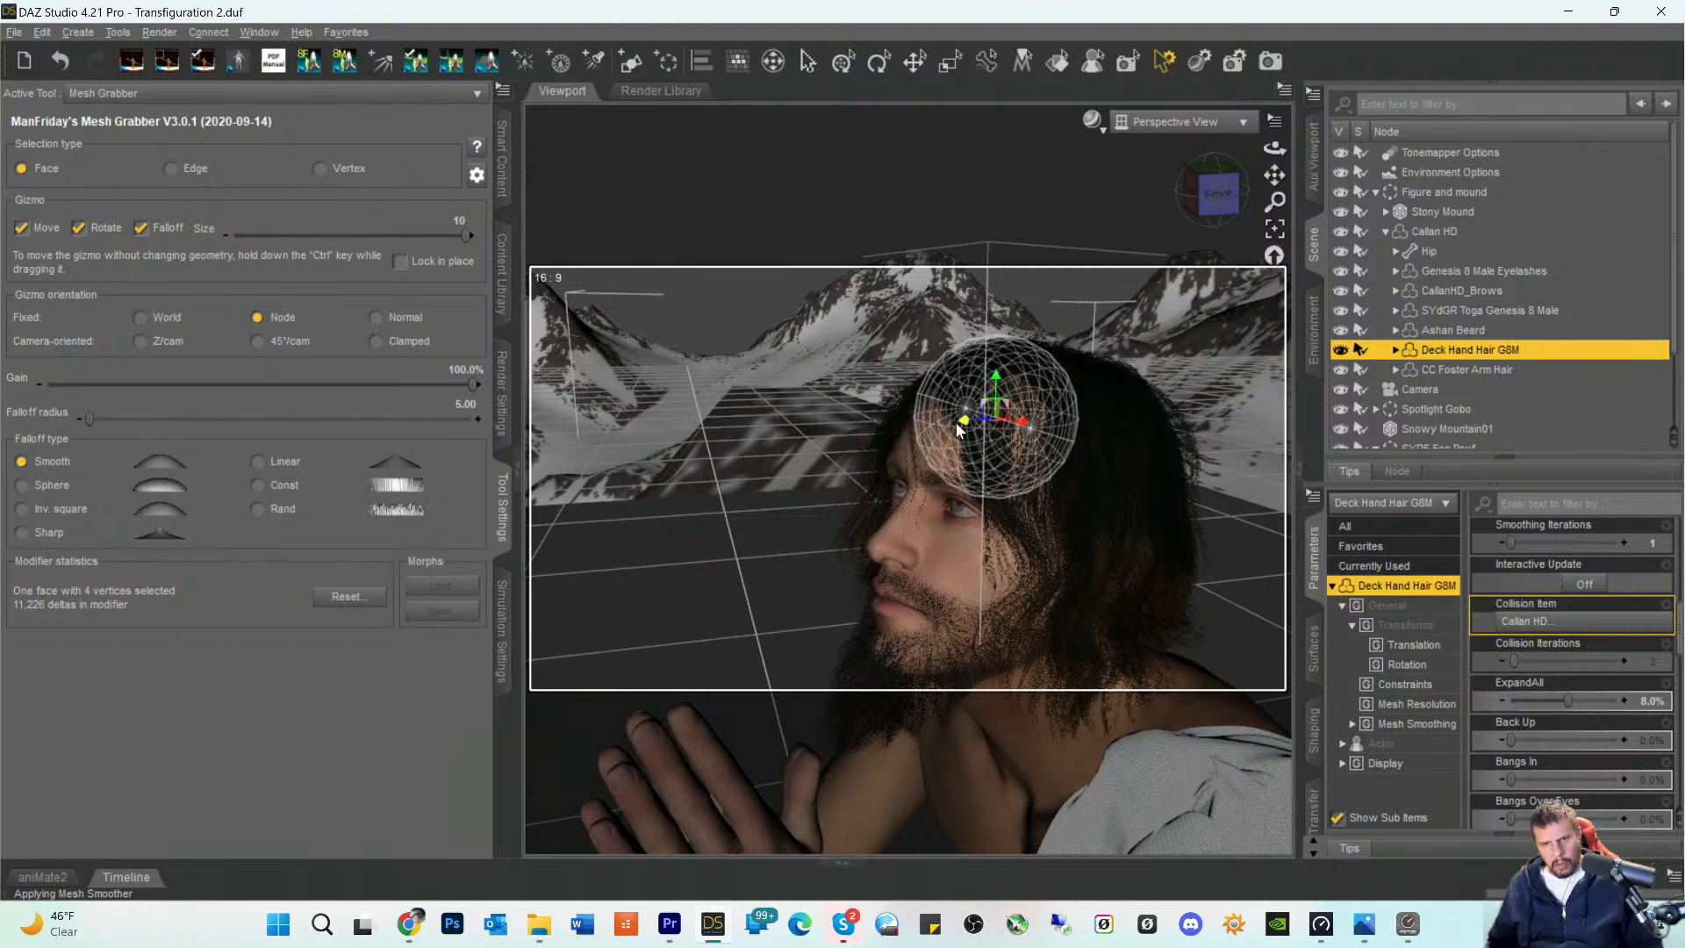
- Undo the two Mesh Grabber deformations on the Deck Hand Hair
click(1029, 502)
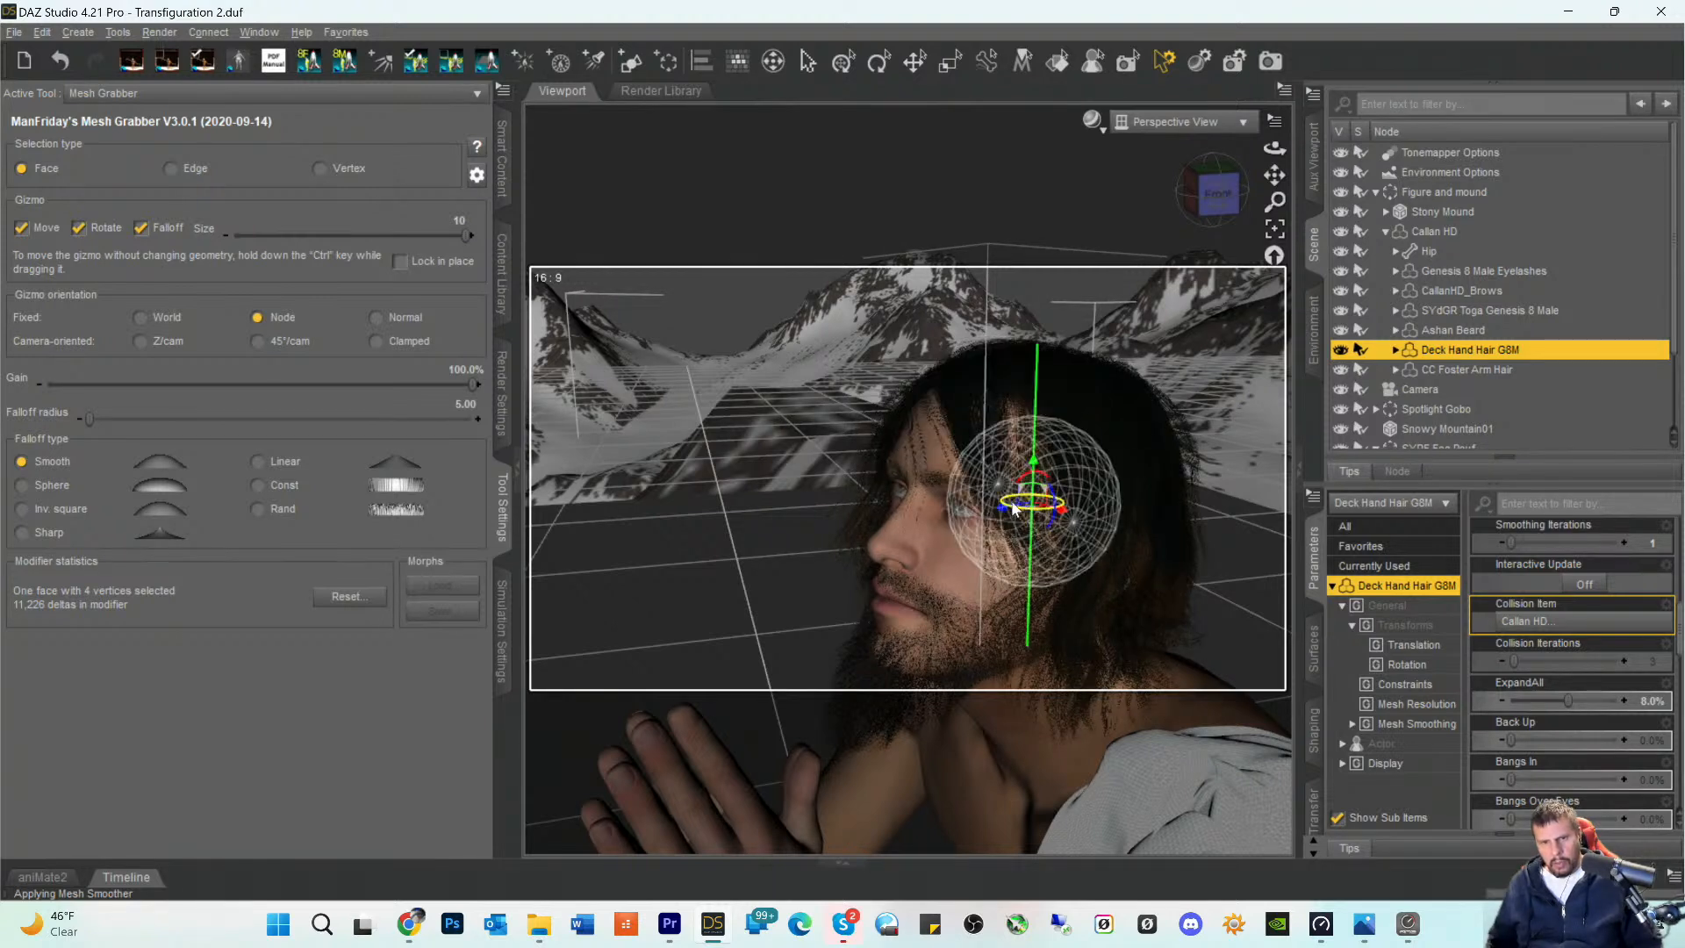
click(49, 35)
click(54, 54)
click(44, 34)
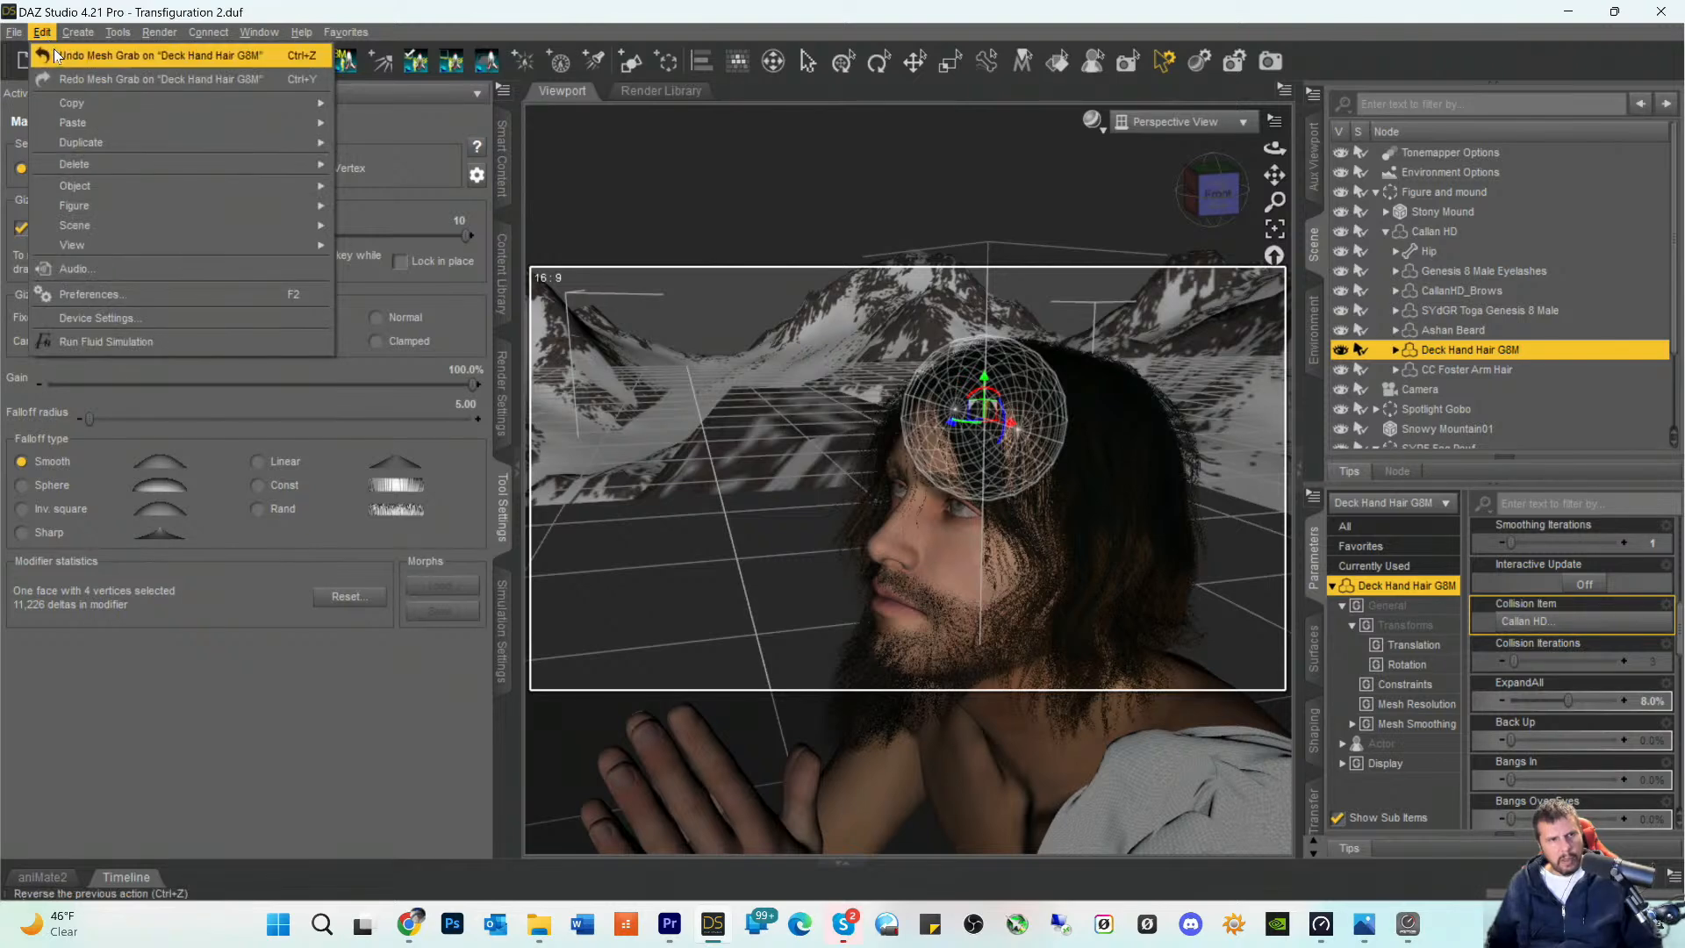
click(54, 55)
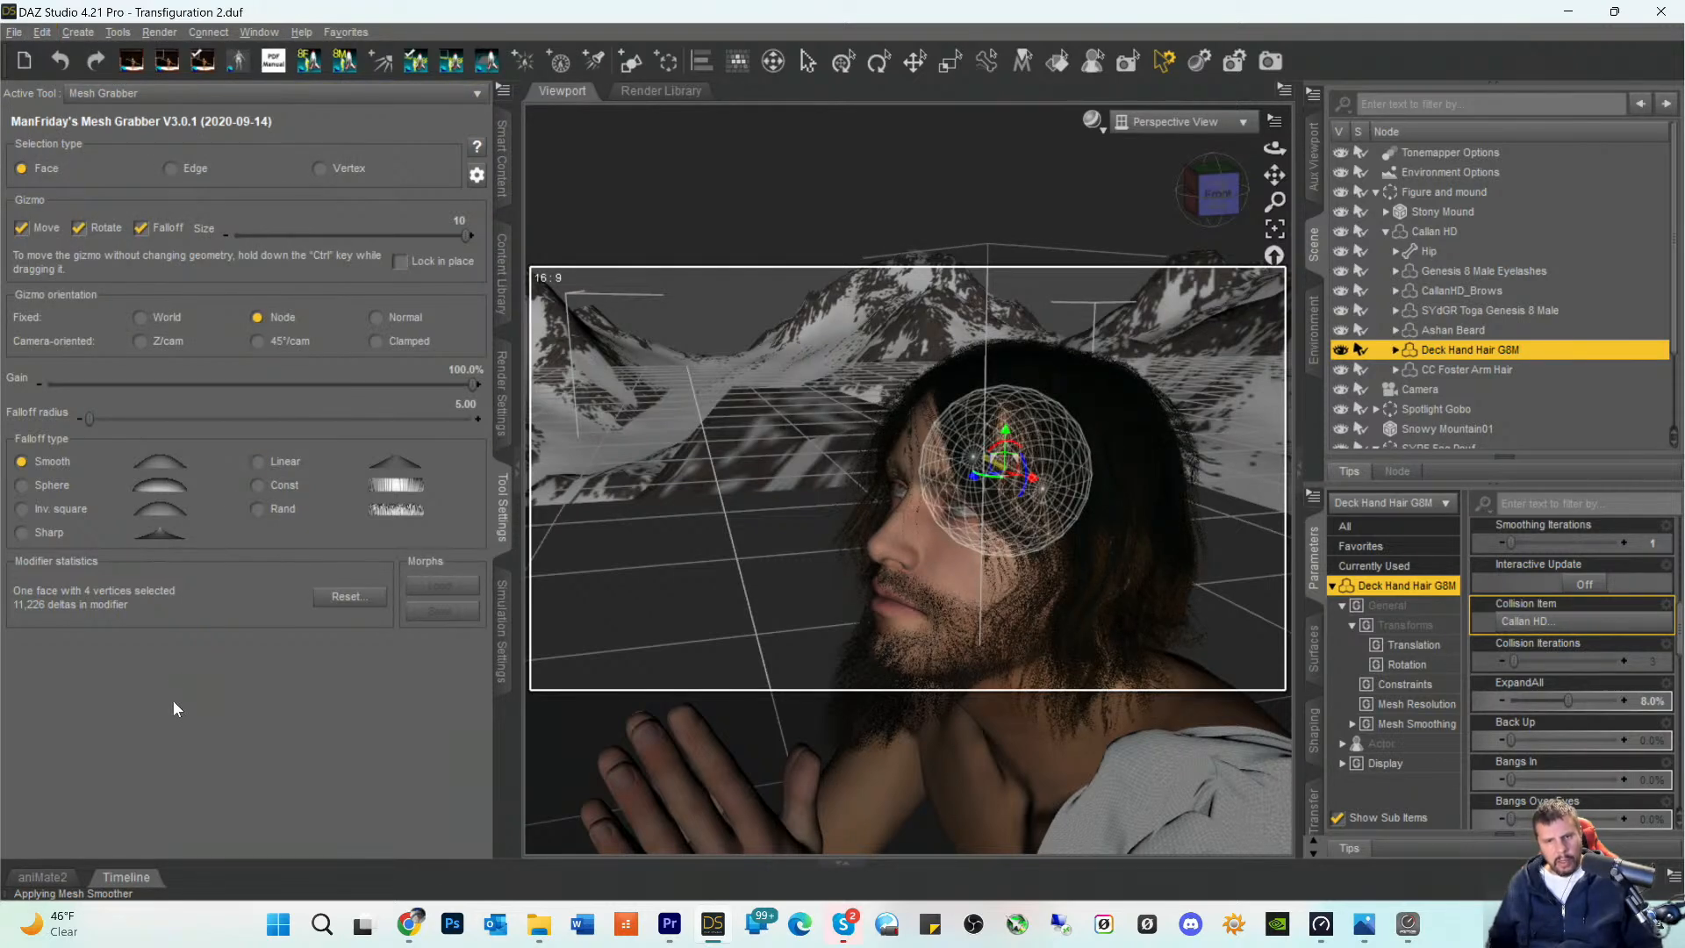
- View the head from the side and try an ExpandAll morph value of 3% on the Deck Hand Hair
click(1208, 217)
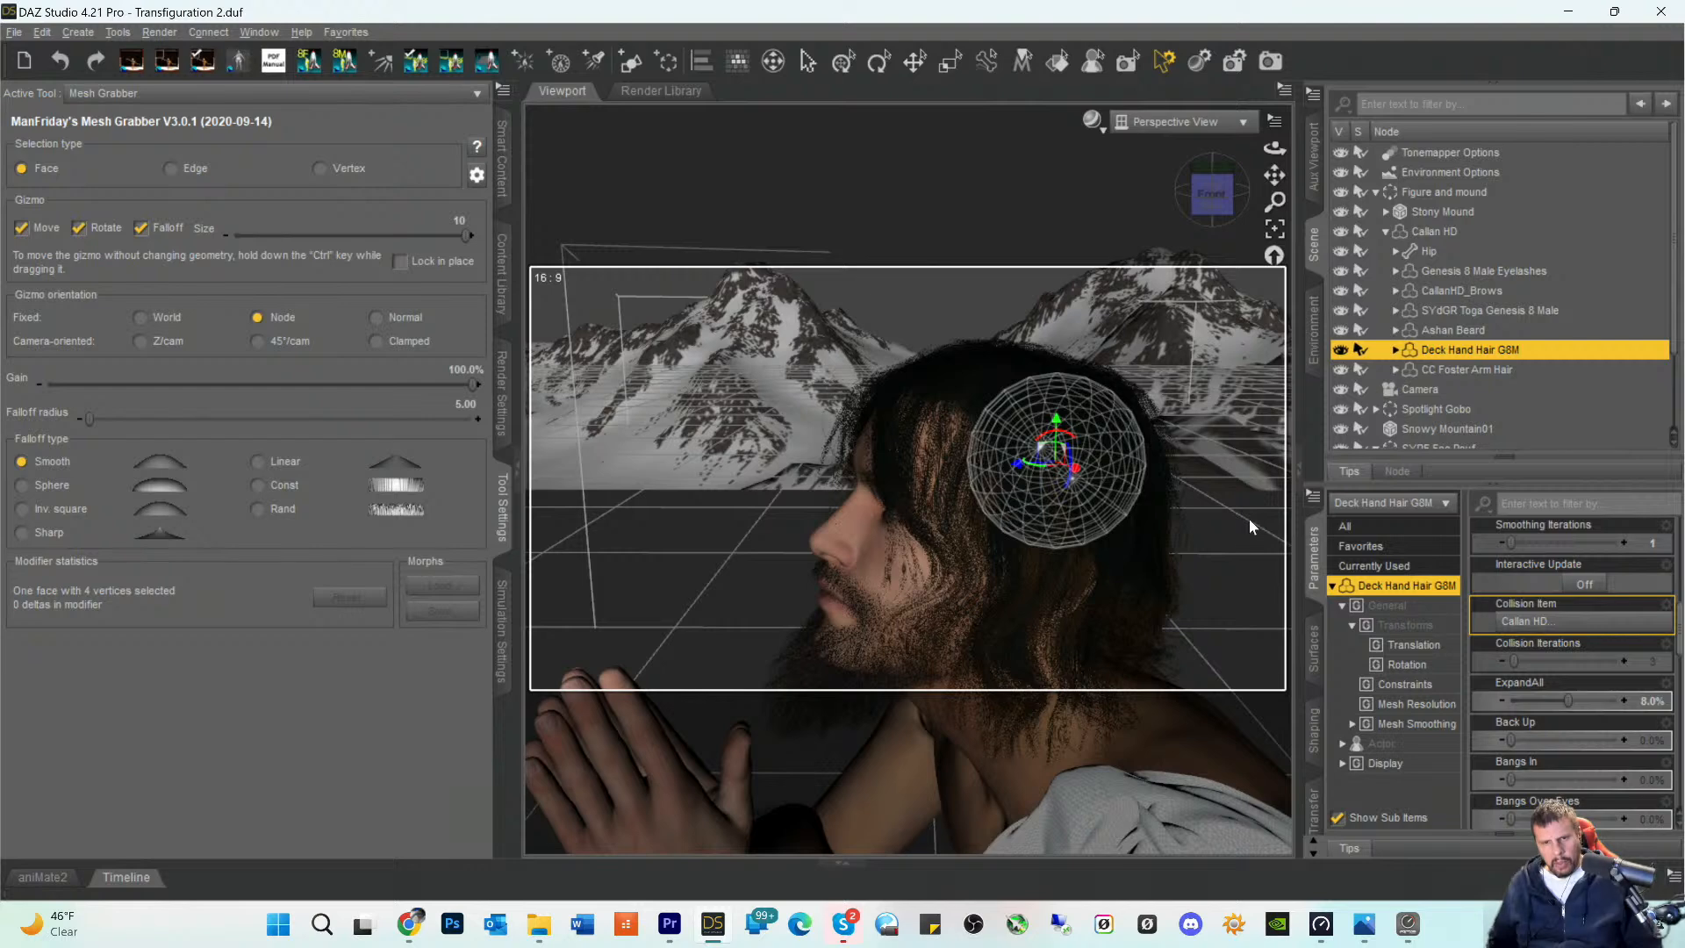
scroll(966, 411, down, 4)
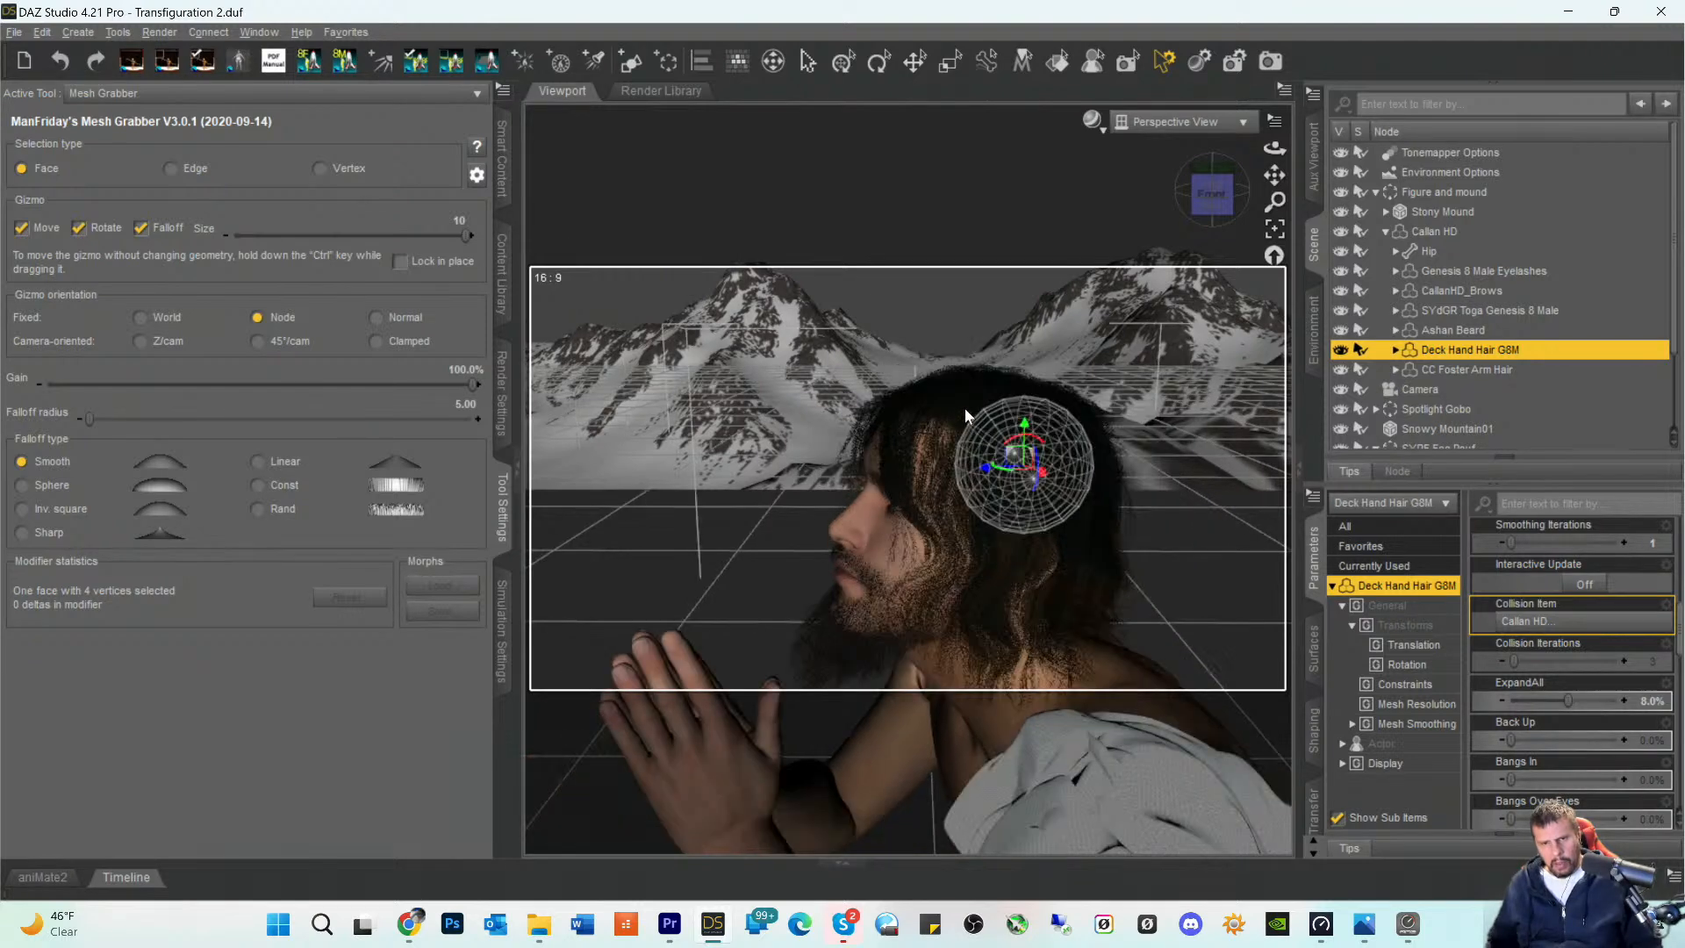
mouse_move(1185, 198)
mouse_down()
mouse_move(1270, 198)
mouse_move(1175, 194)
mouse_move(1210, 202)
mouse_up()
scroll(1571, 631, down, 3)
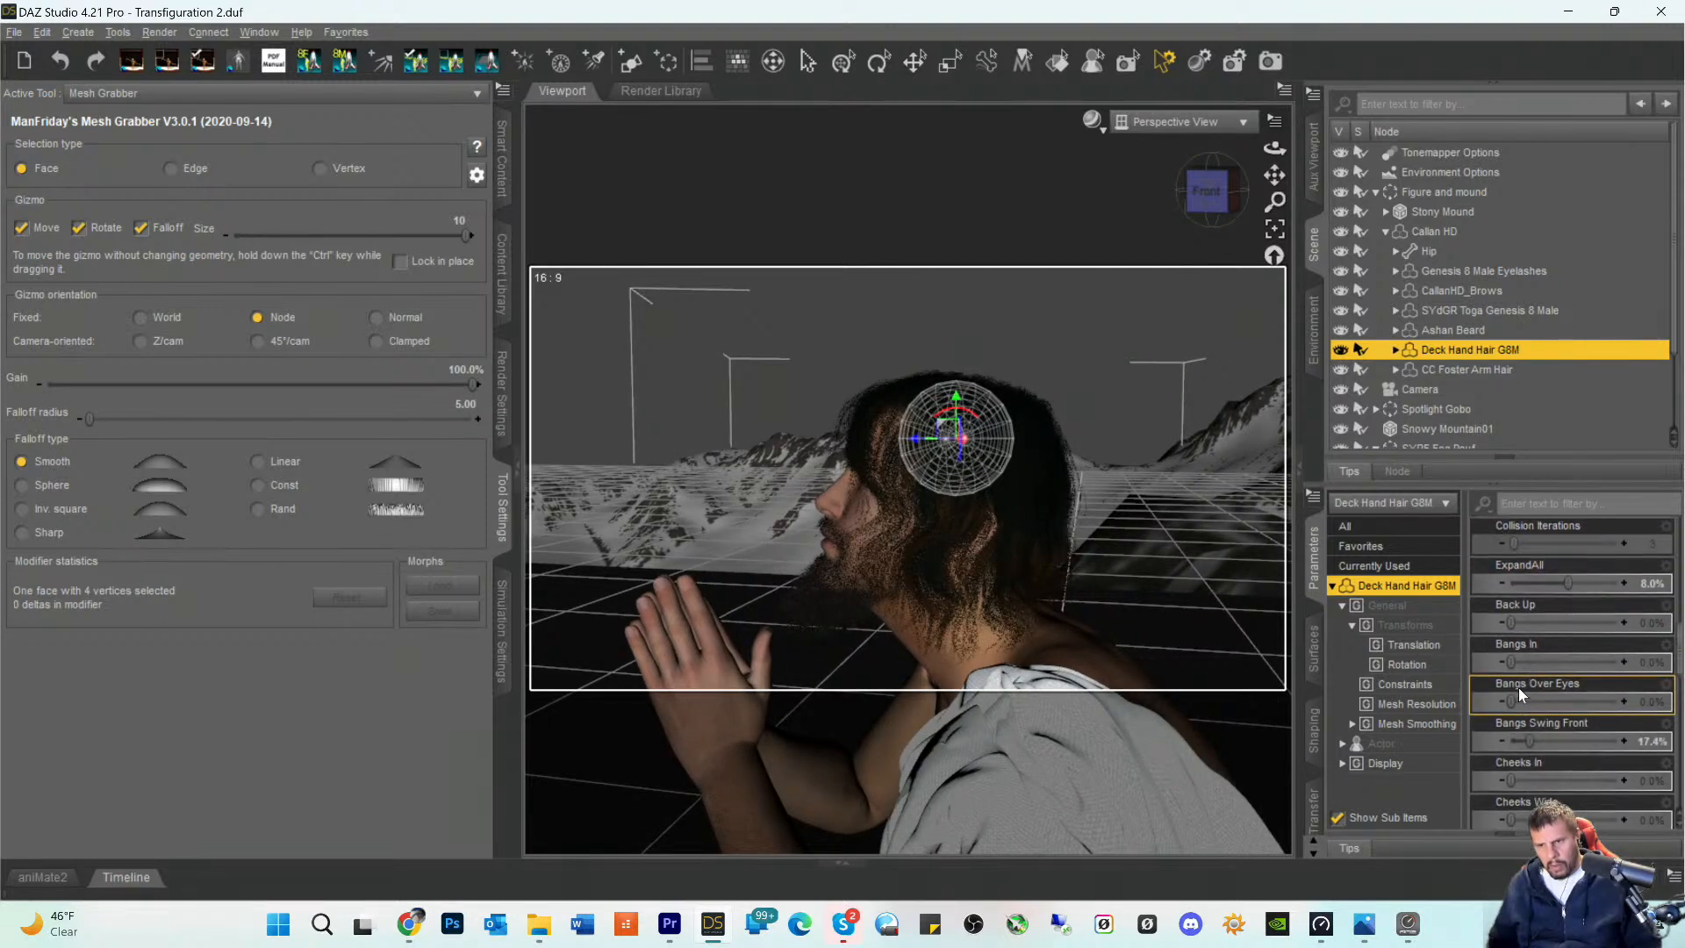
click(1656, 590)
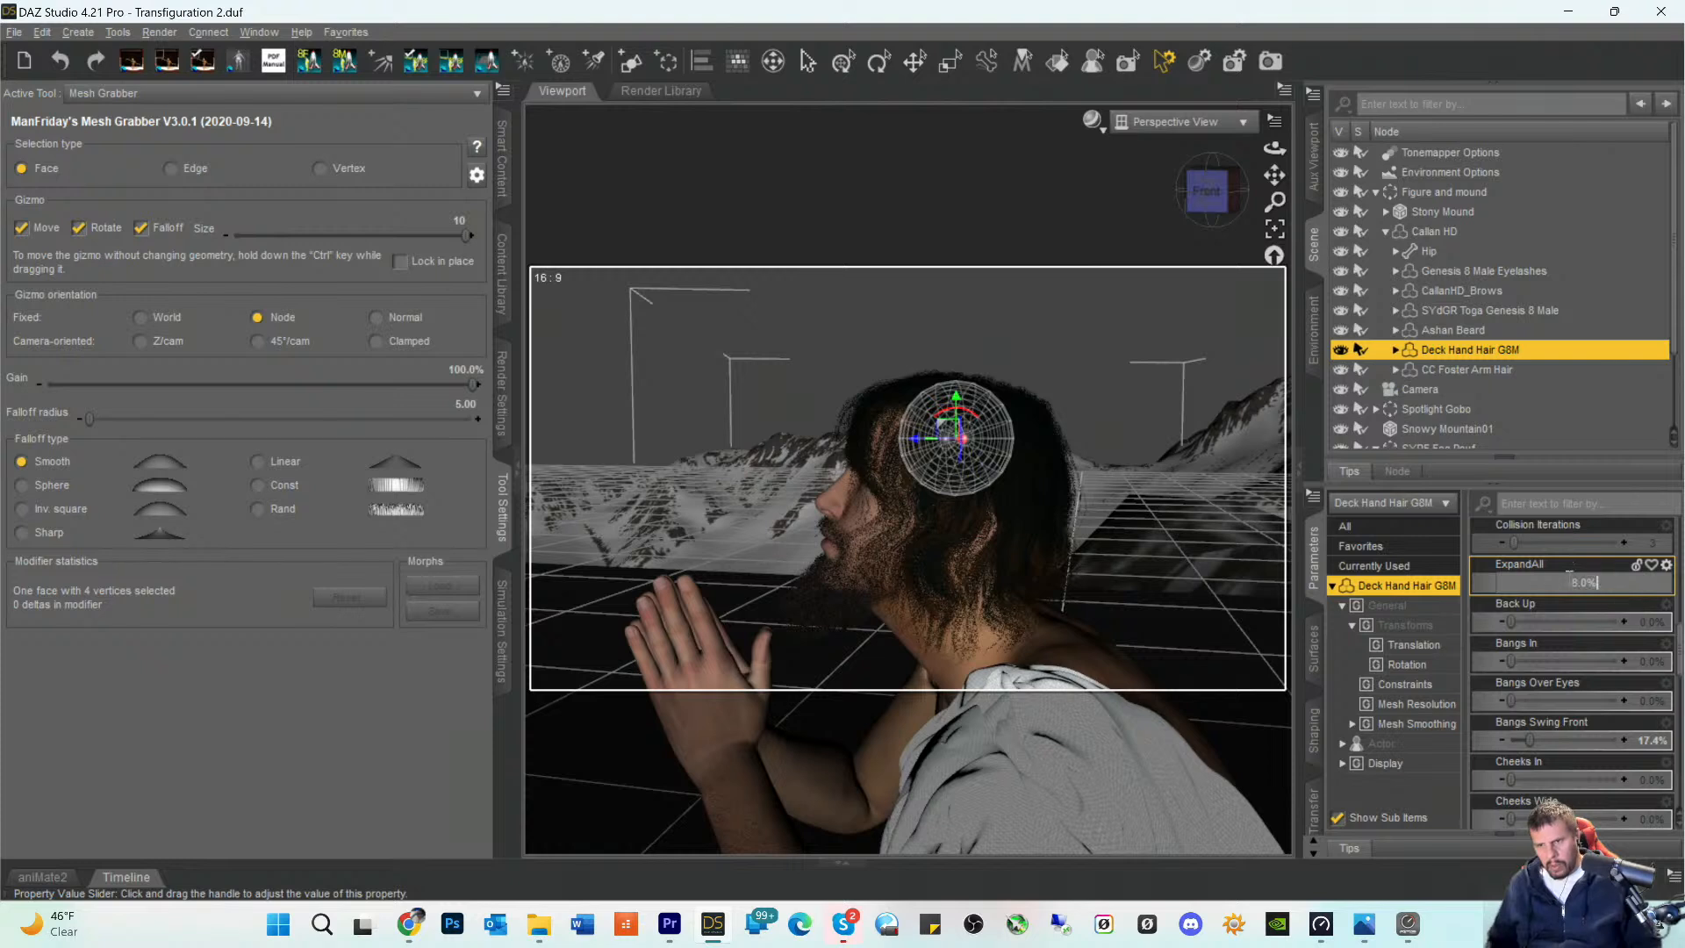
text(3)
key(Return)
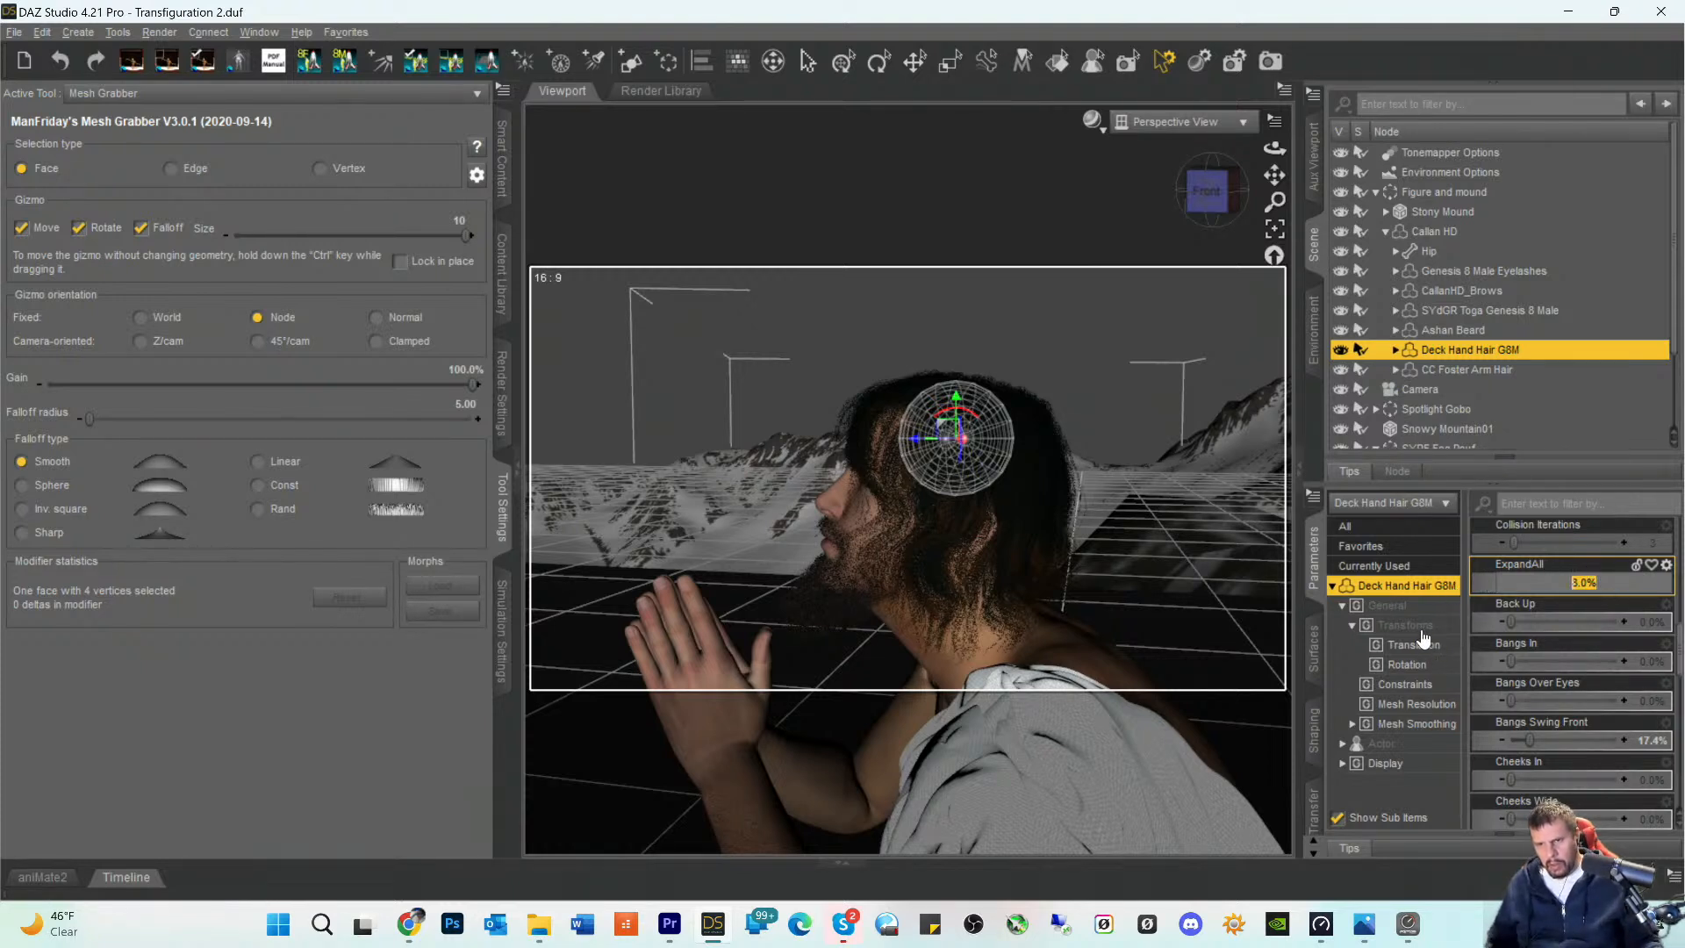
click(1383, 790)
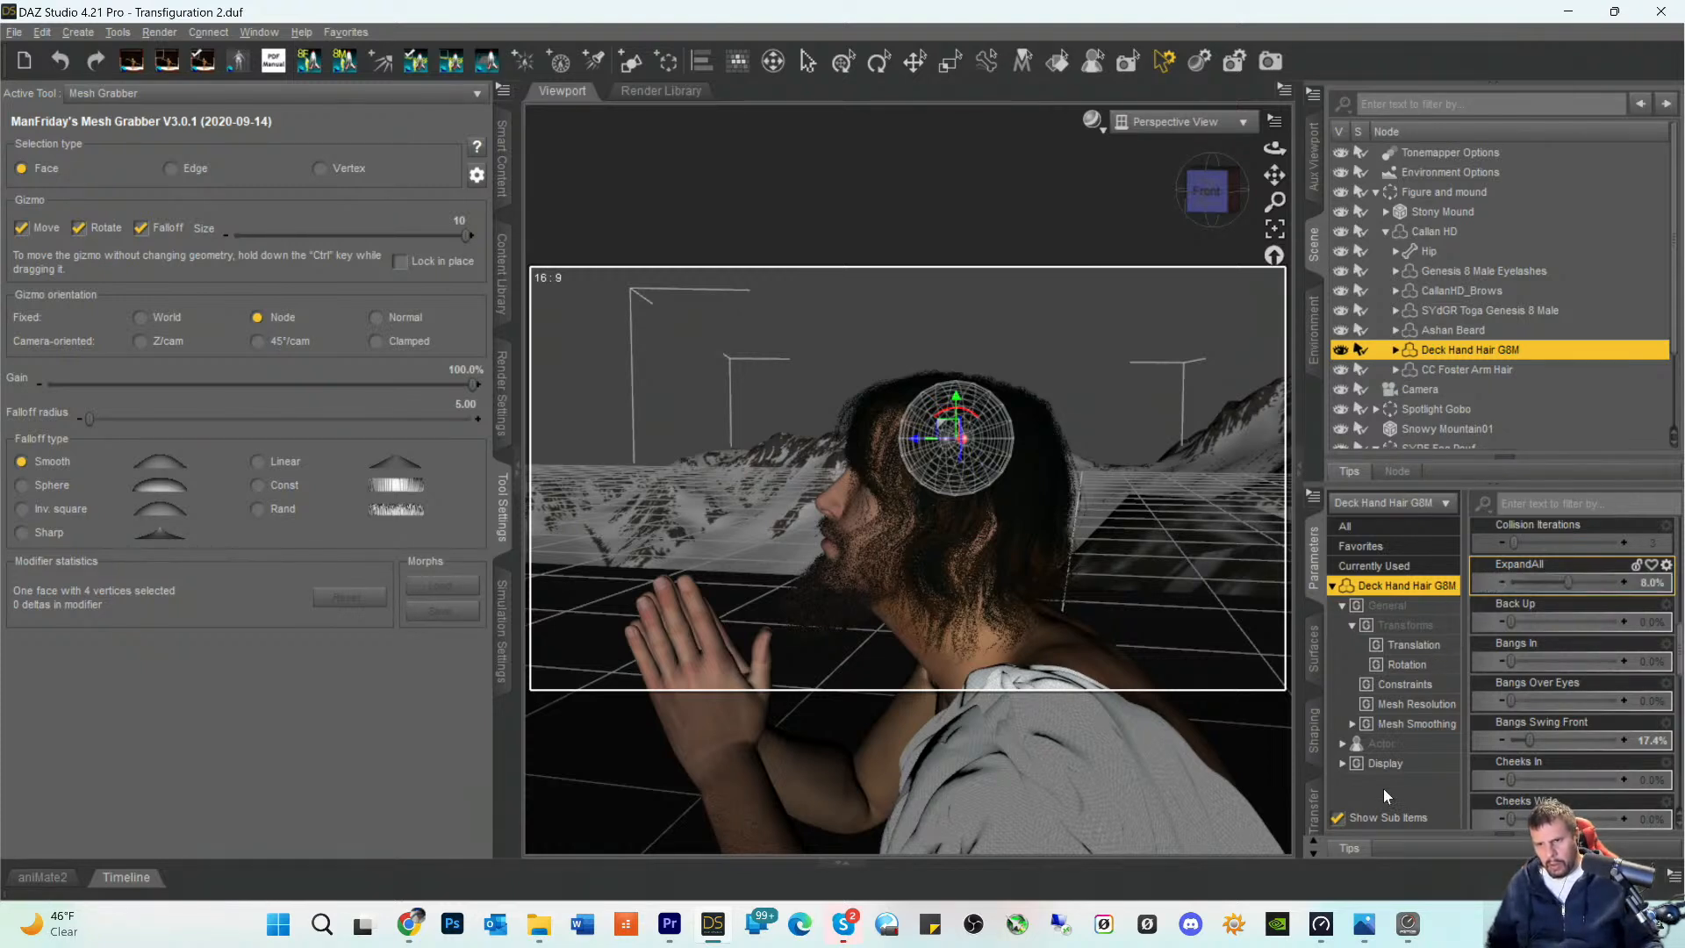
- Return to the Translate tool and set the Deck Hand Hair's ExpandAll morph to 2%
click(915, 63)
click(1402, 589)
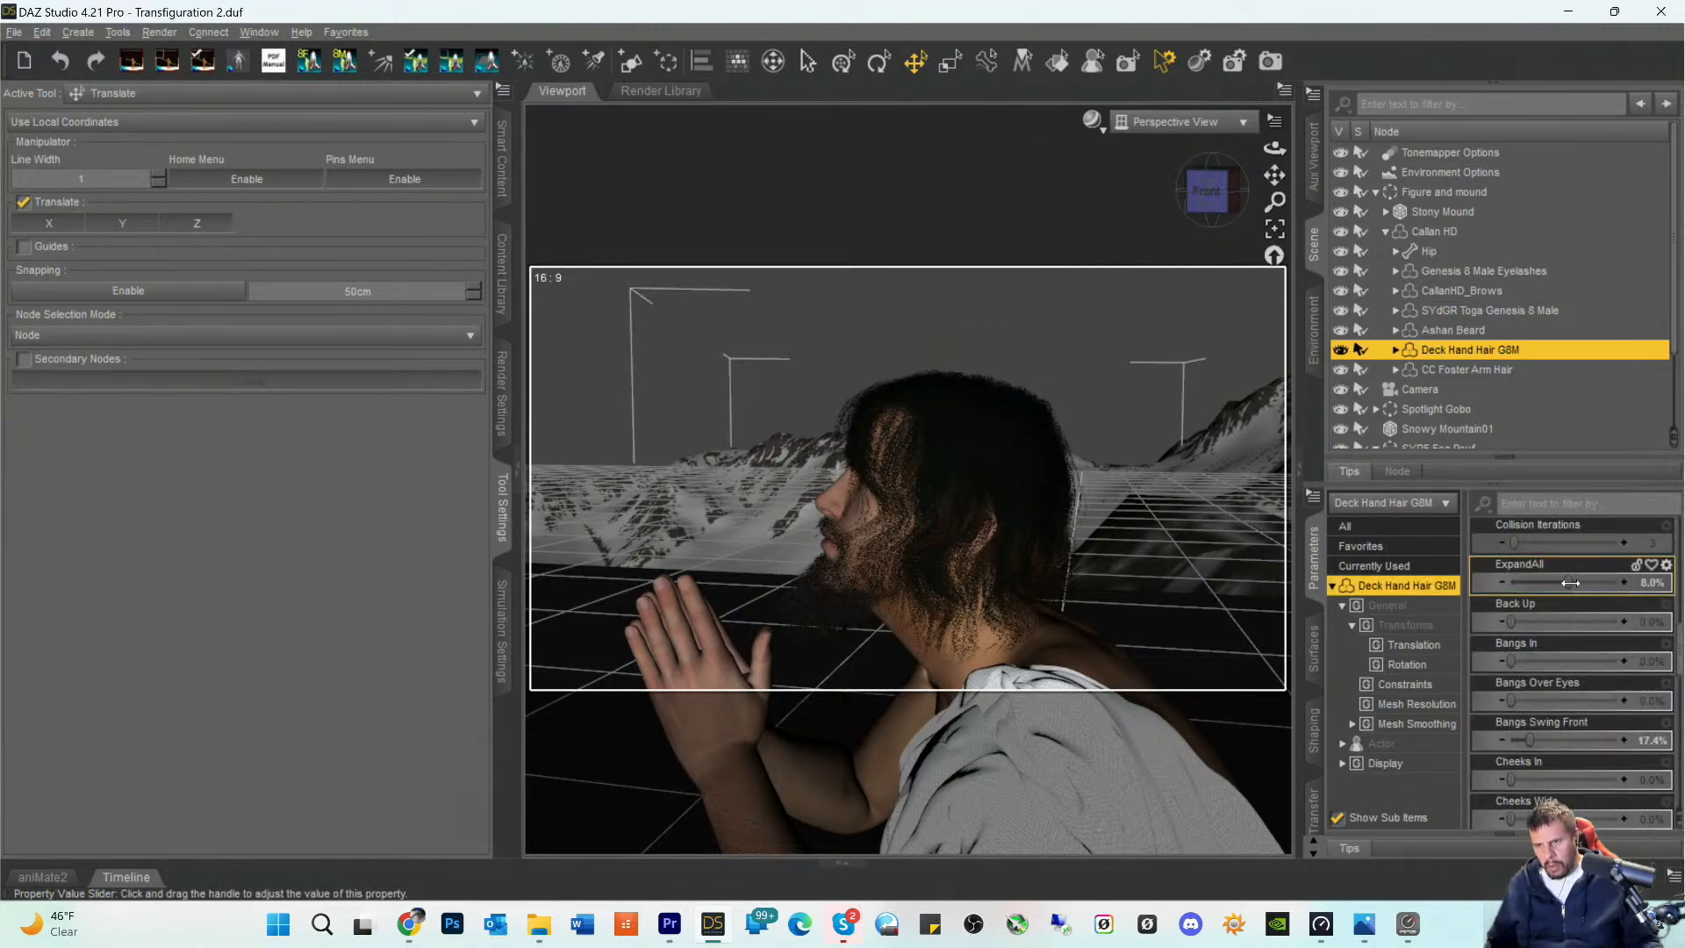
click(1644, 586)
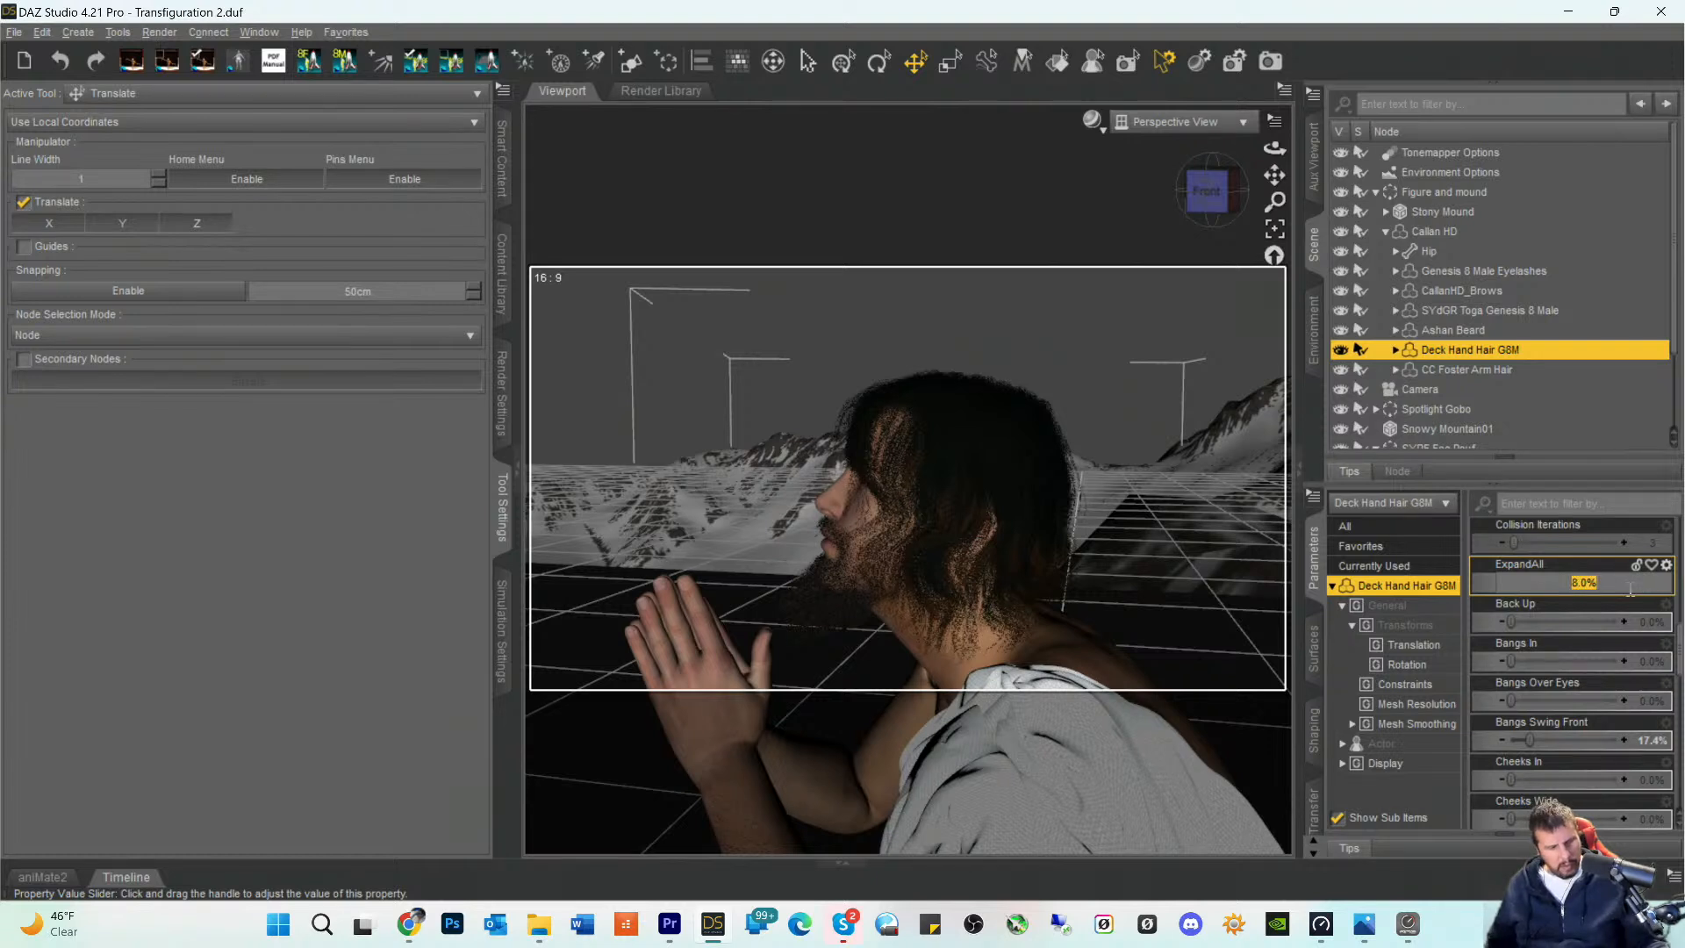
text(2)
key(Return)
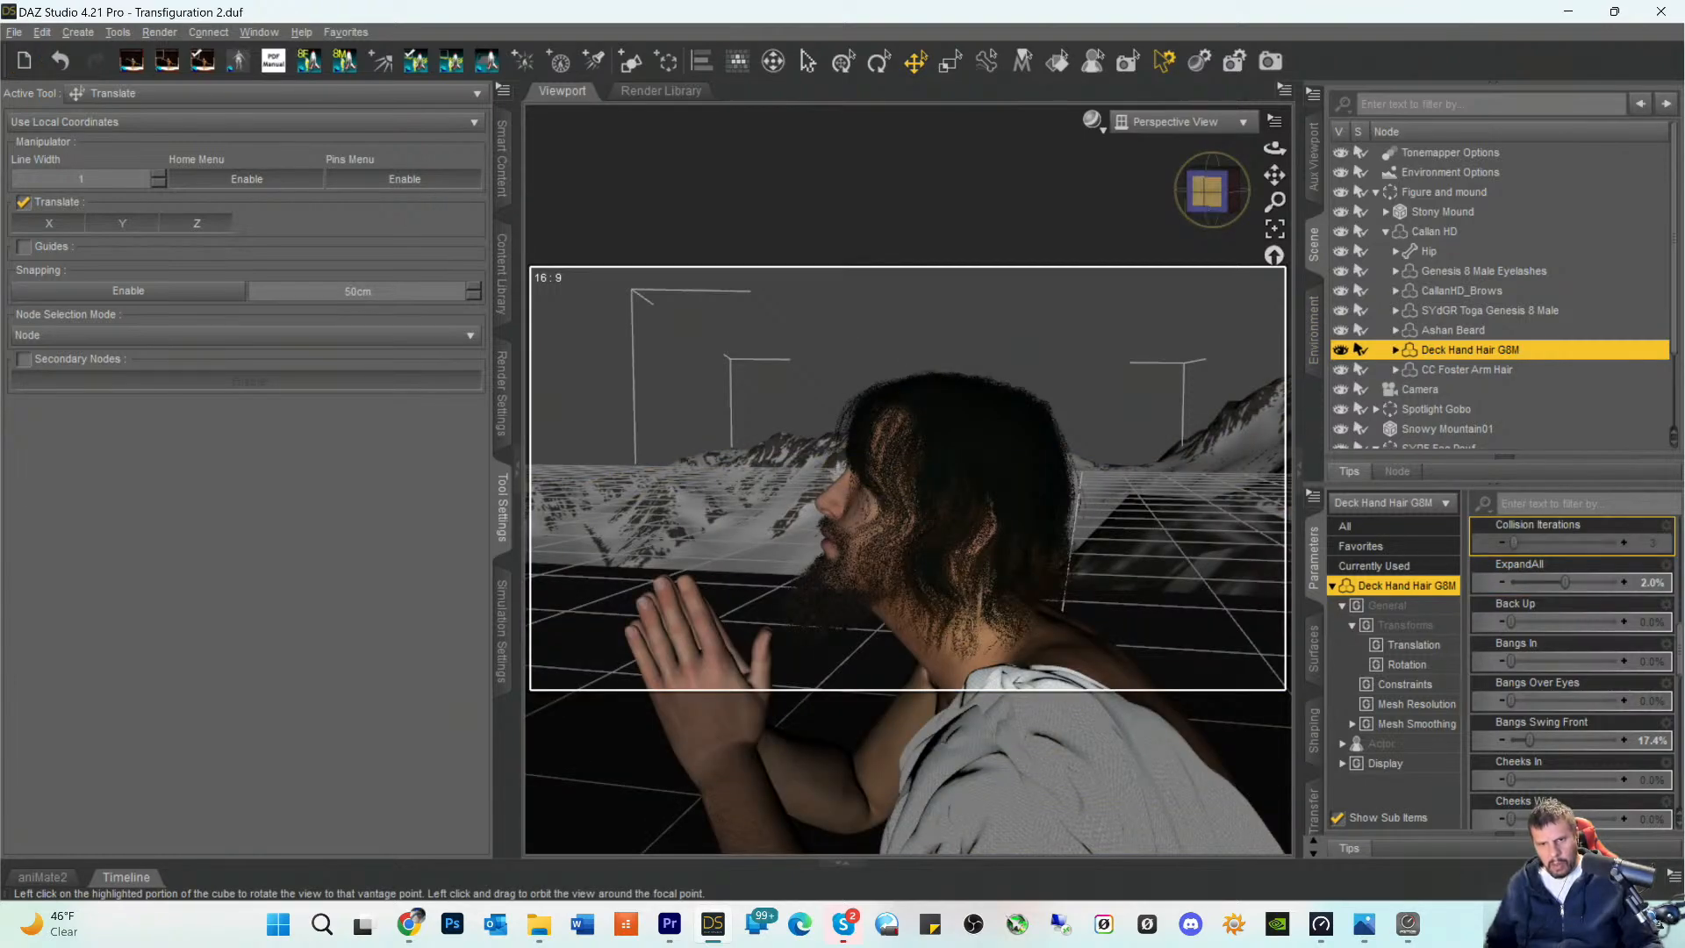
- Switch the viewport to the scene's Camera view and save the scene
mouse_move(1208, 191)
mouse_down()
mouse_move(1285, 192)
mouse_move(1206, 183)
mouse_up()
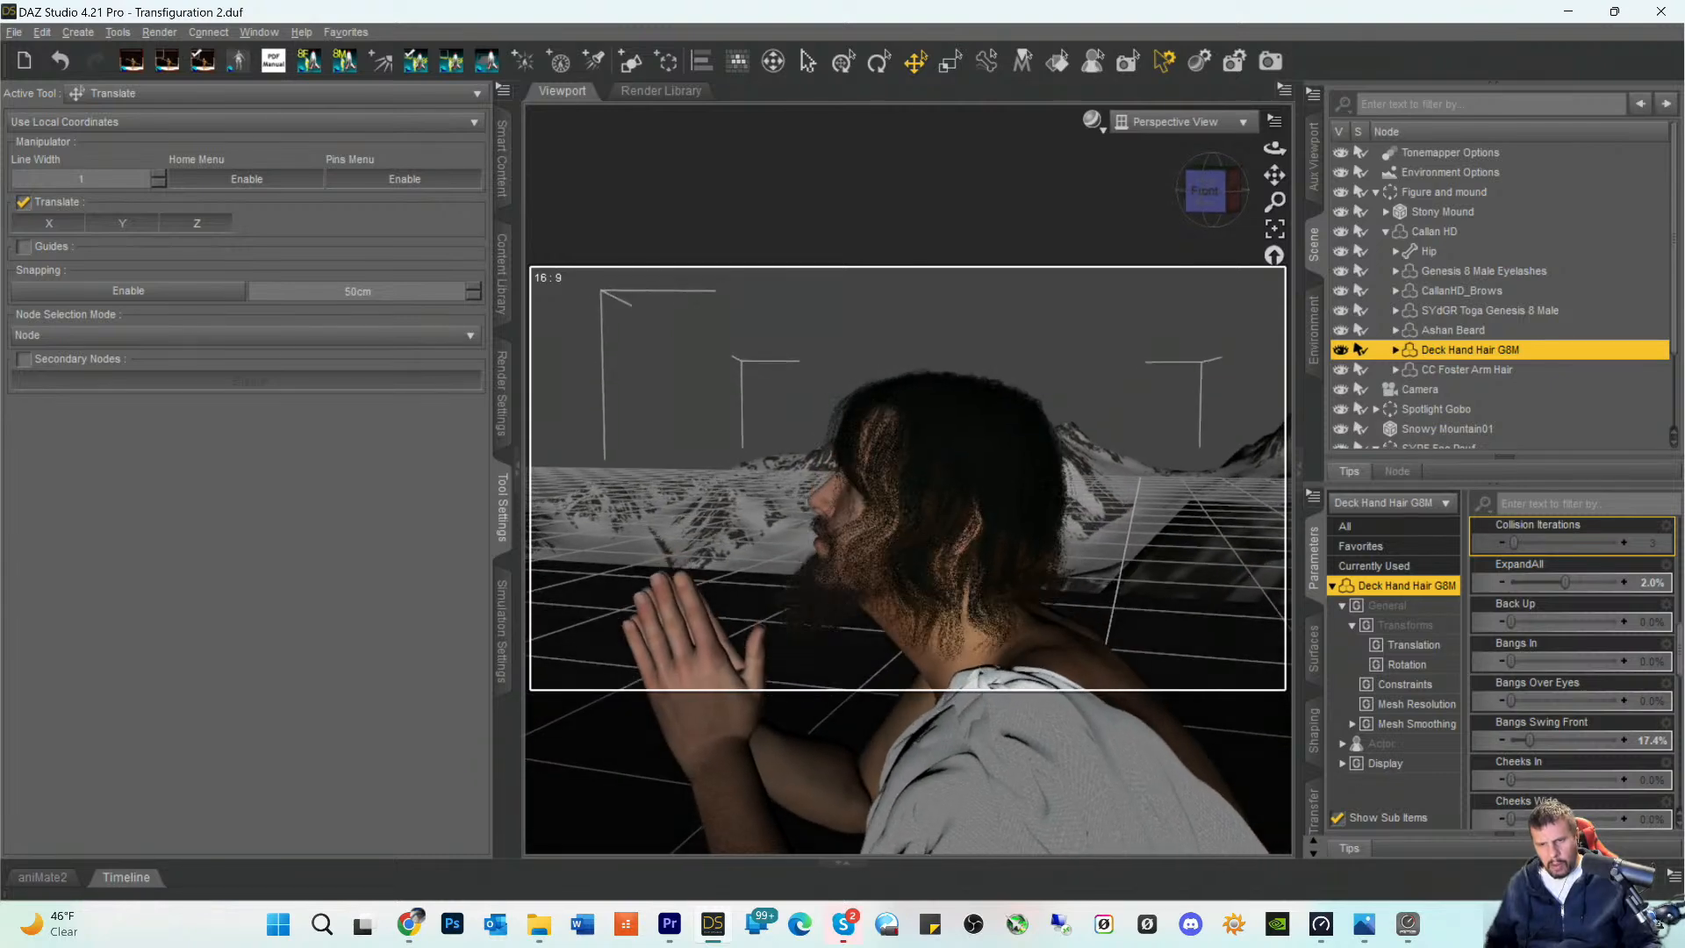
click(1154, 122)
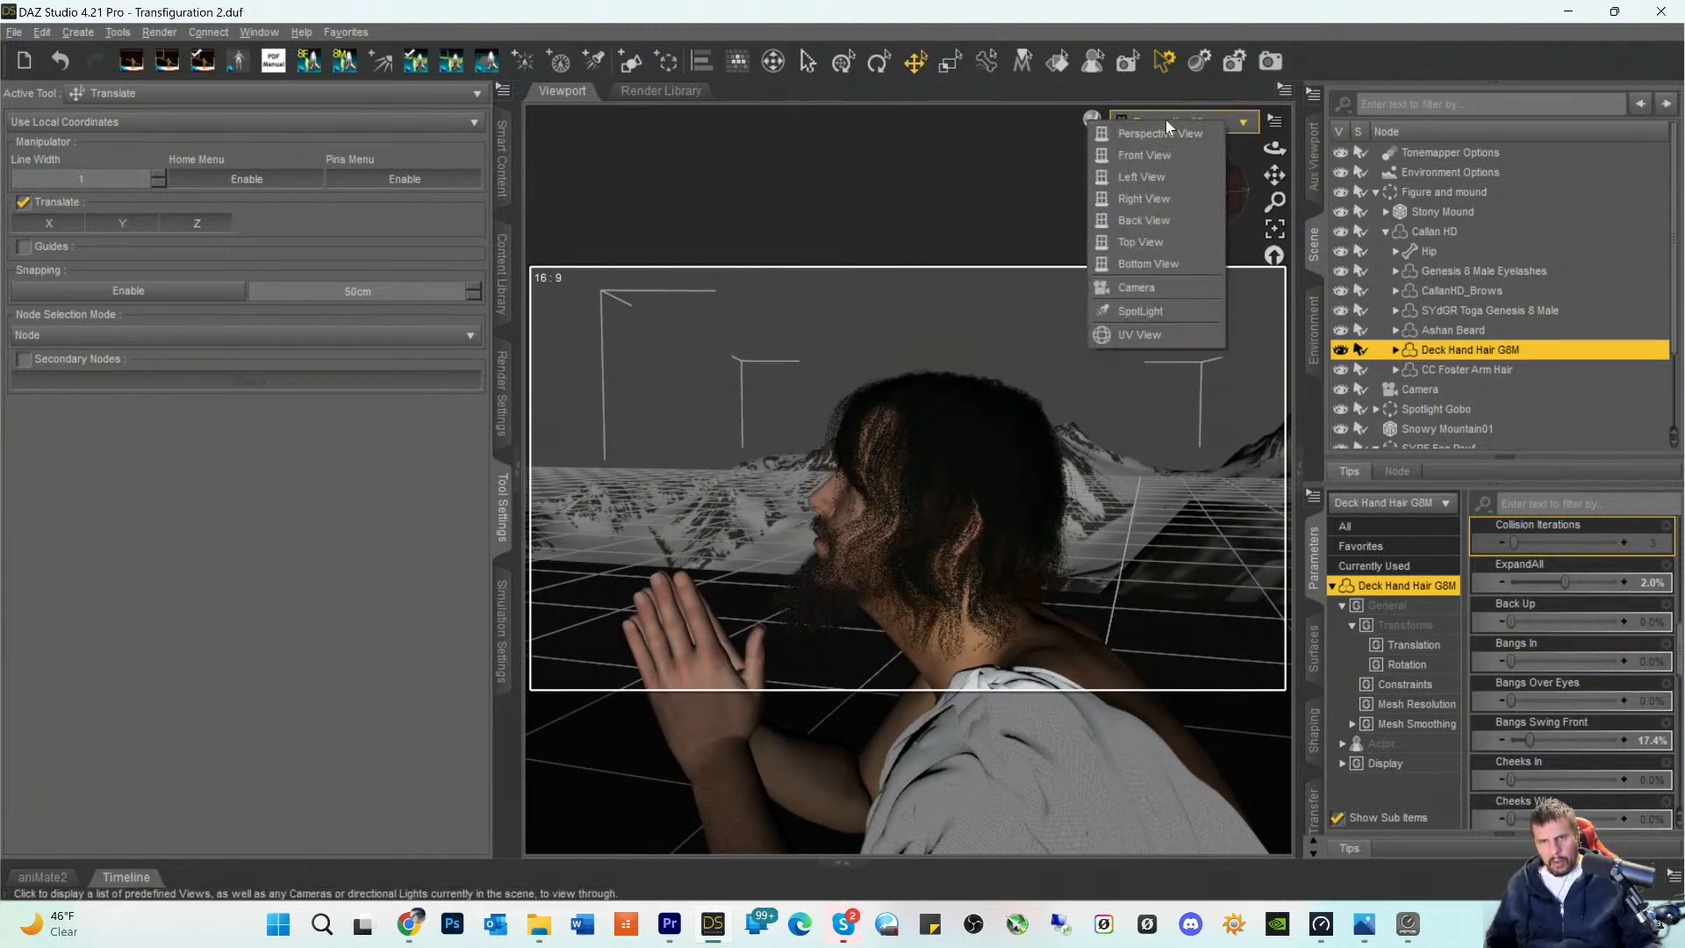
click(1140, 289)
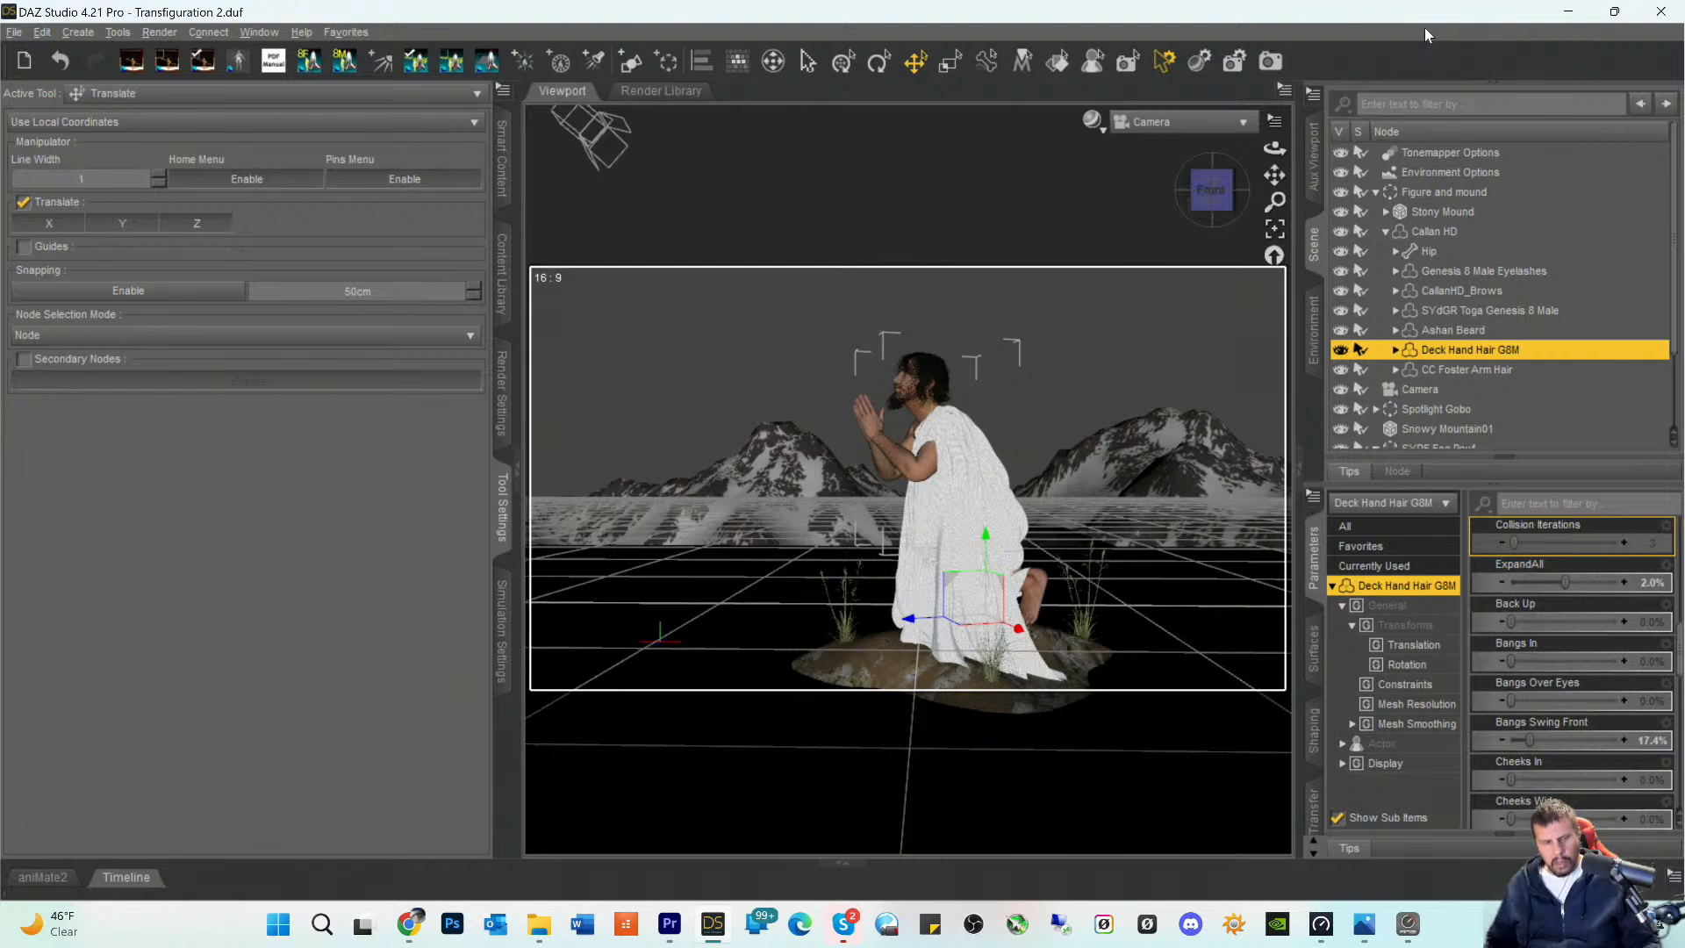
key(ctrl+s)
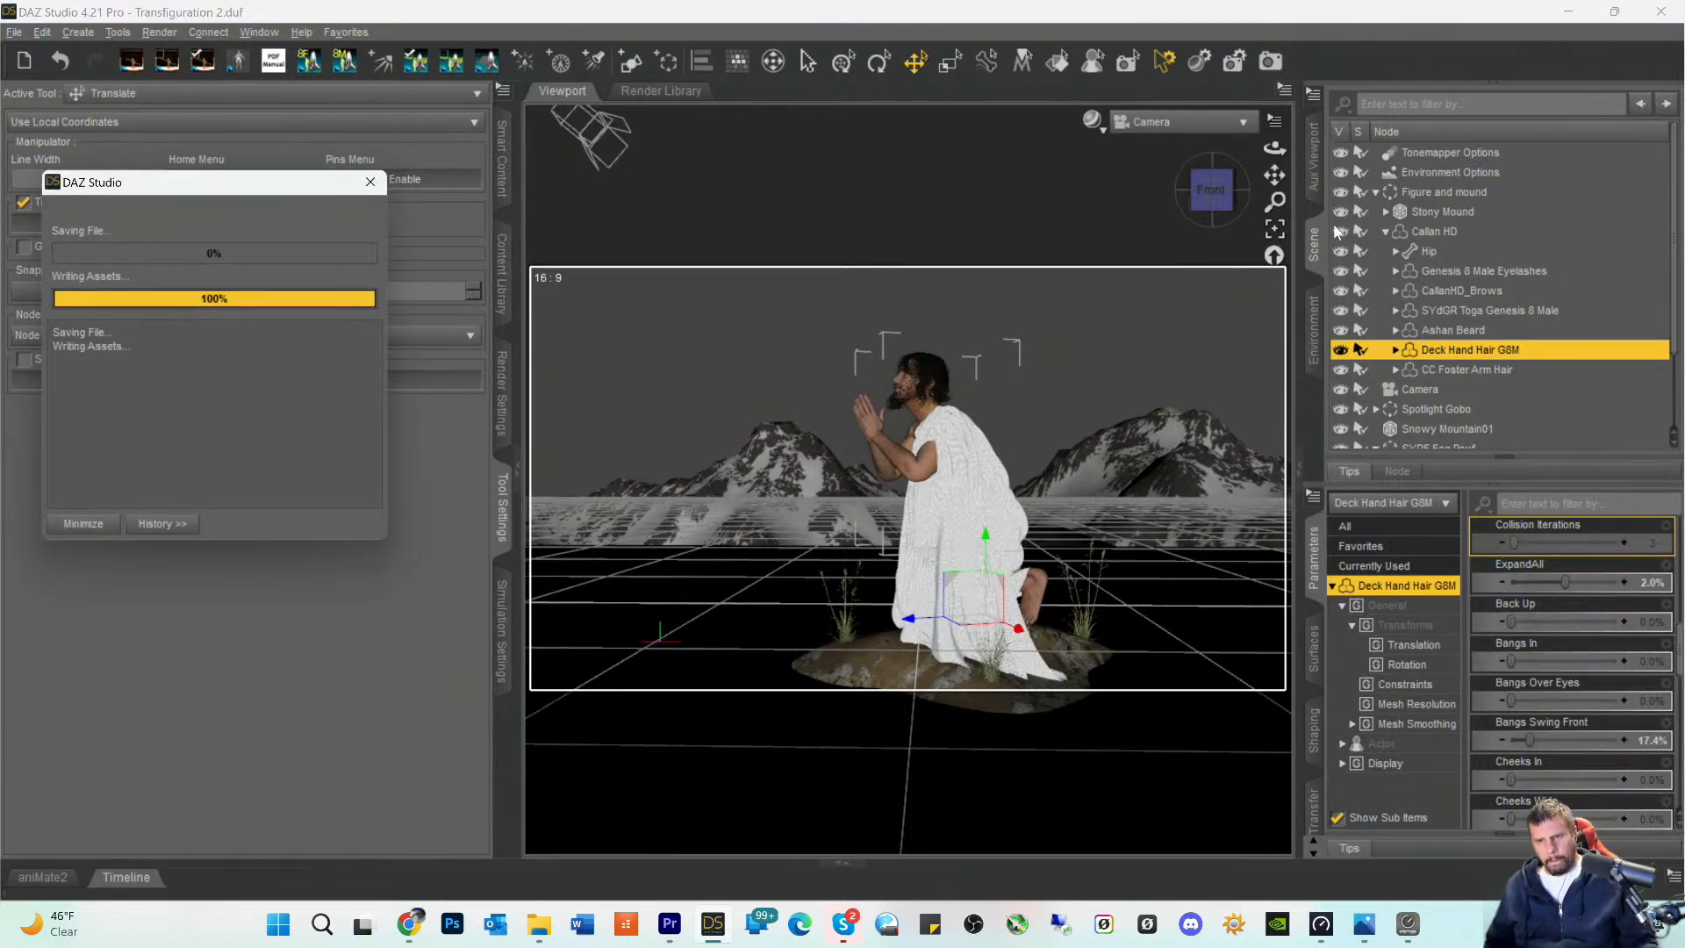
- Expand the Deck Hand Hair G8M node in the scene hierarchy and return the viewport to Perspective View
click(1396, 350)
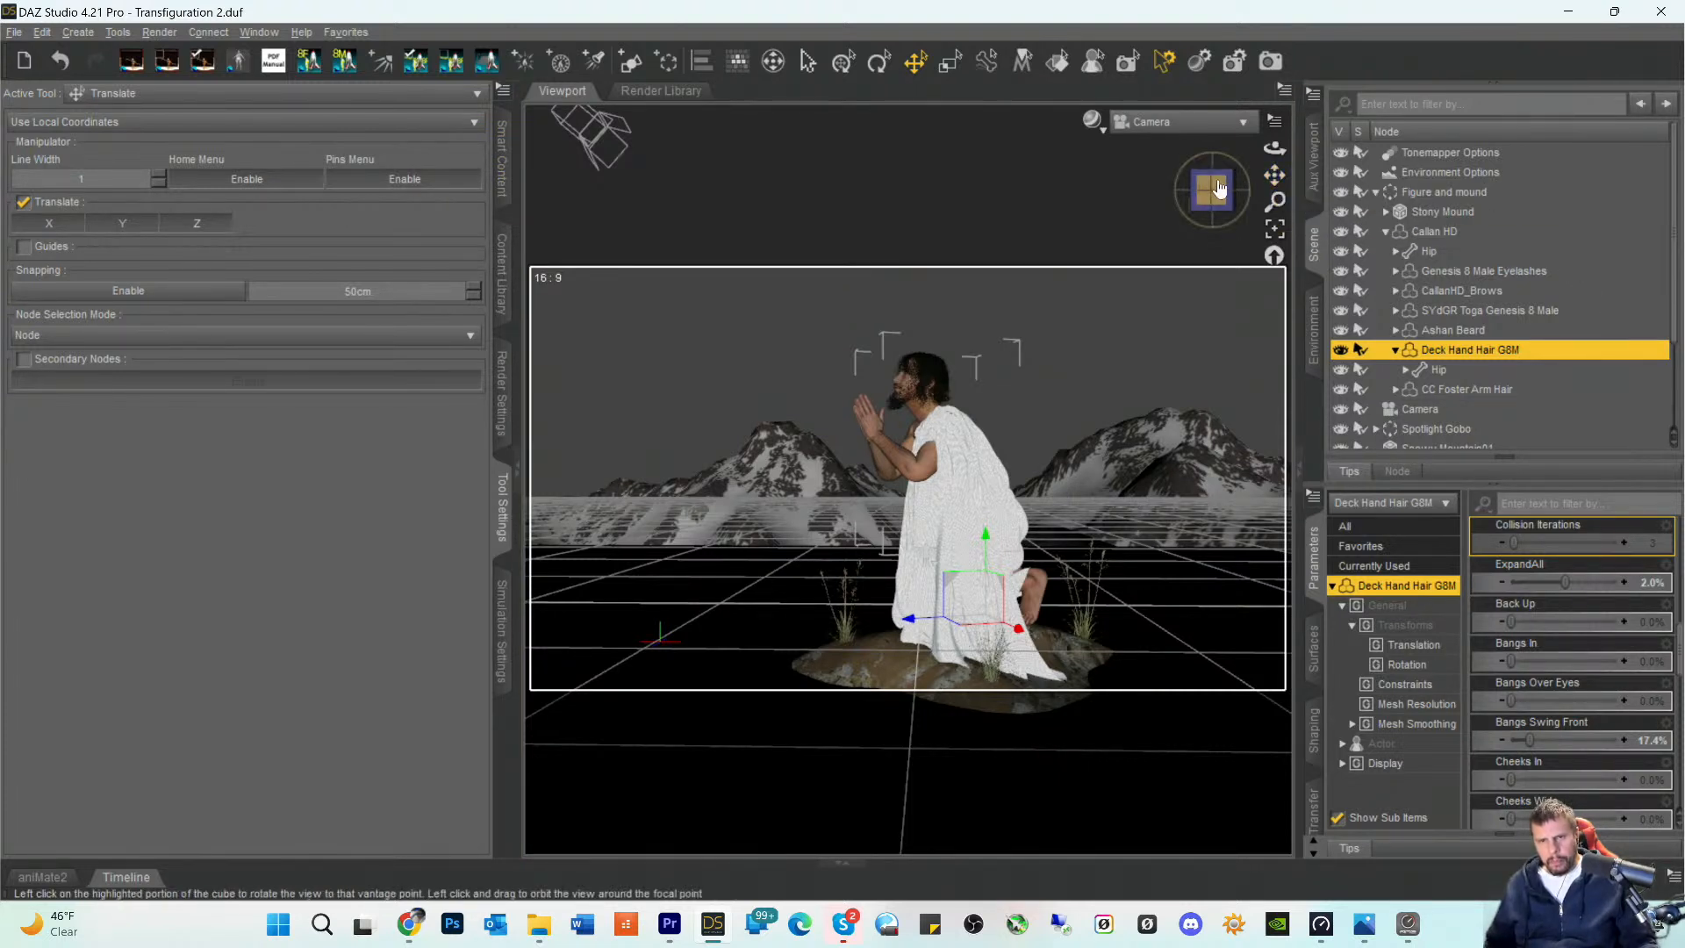
click(1160, 122)
click(1166, 134)
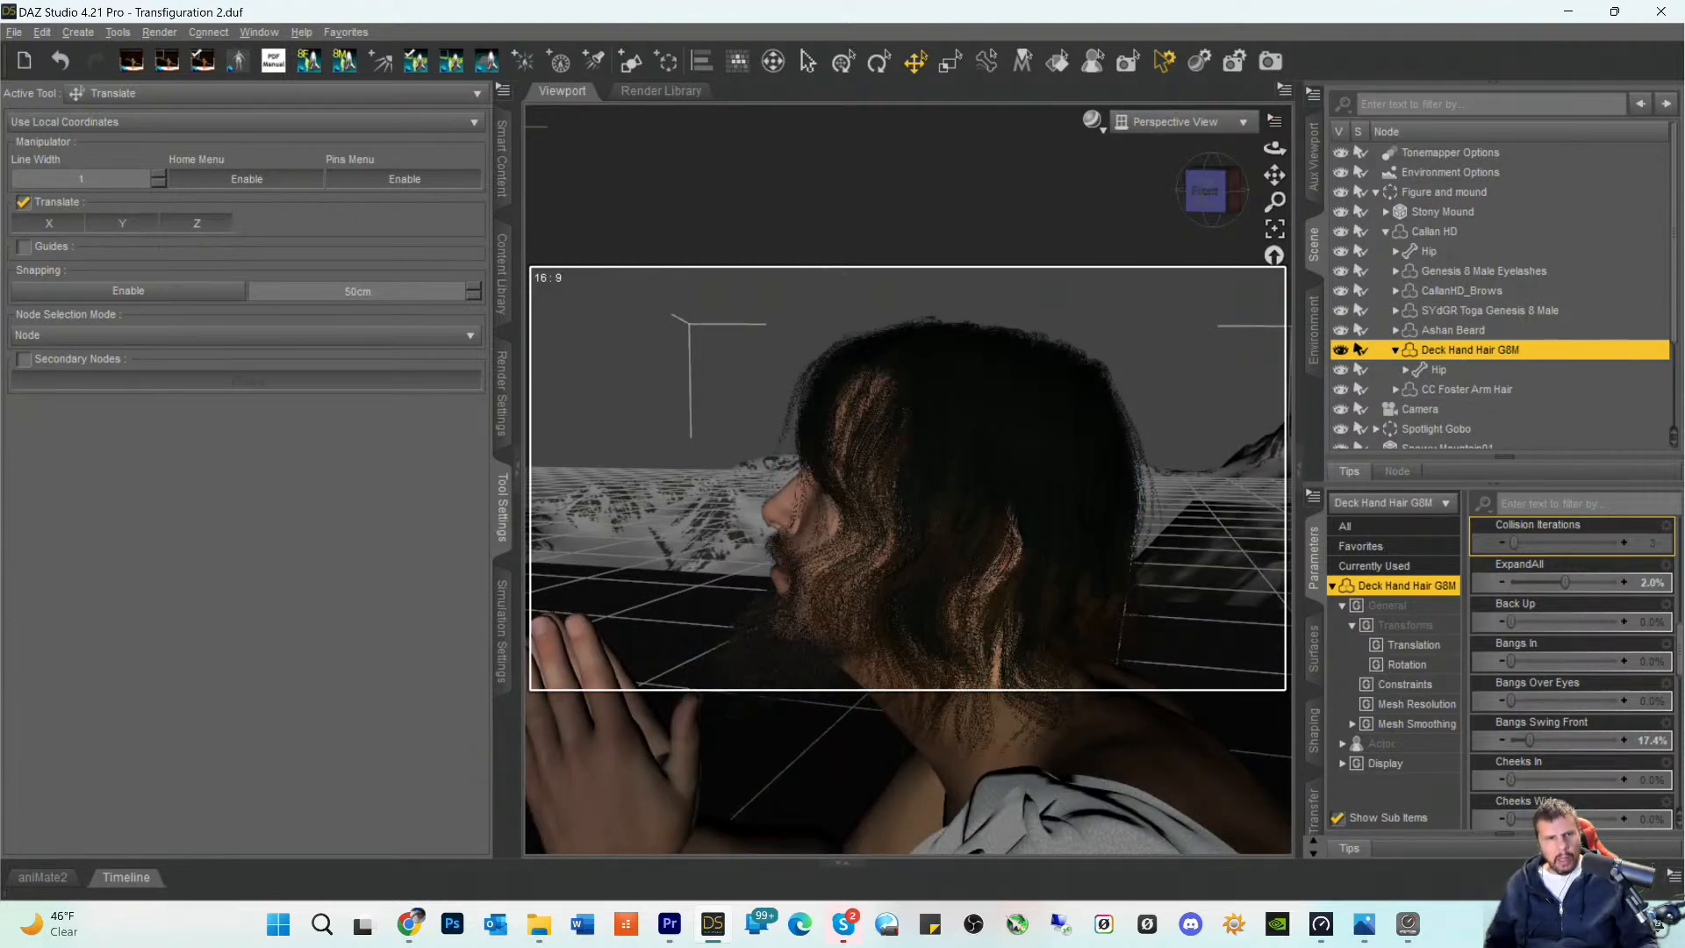
- Clear the grass filter in Smart Content and list the Hair products available for the Callan HD figure
click(497, 165)
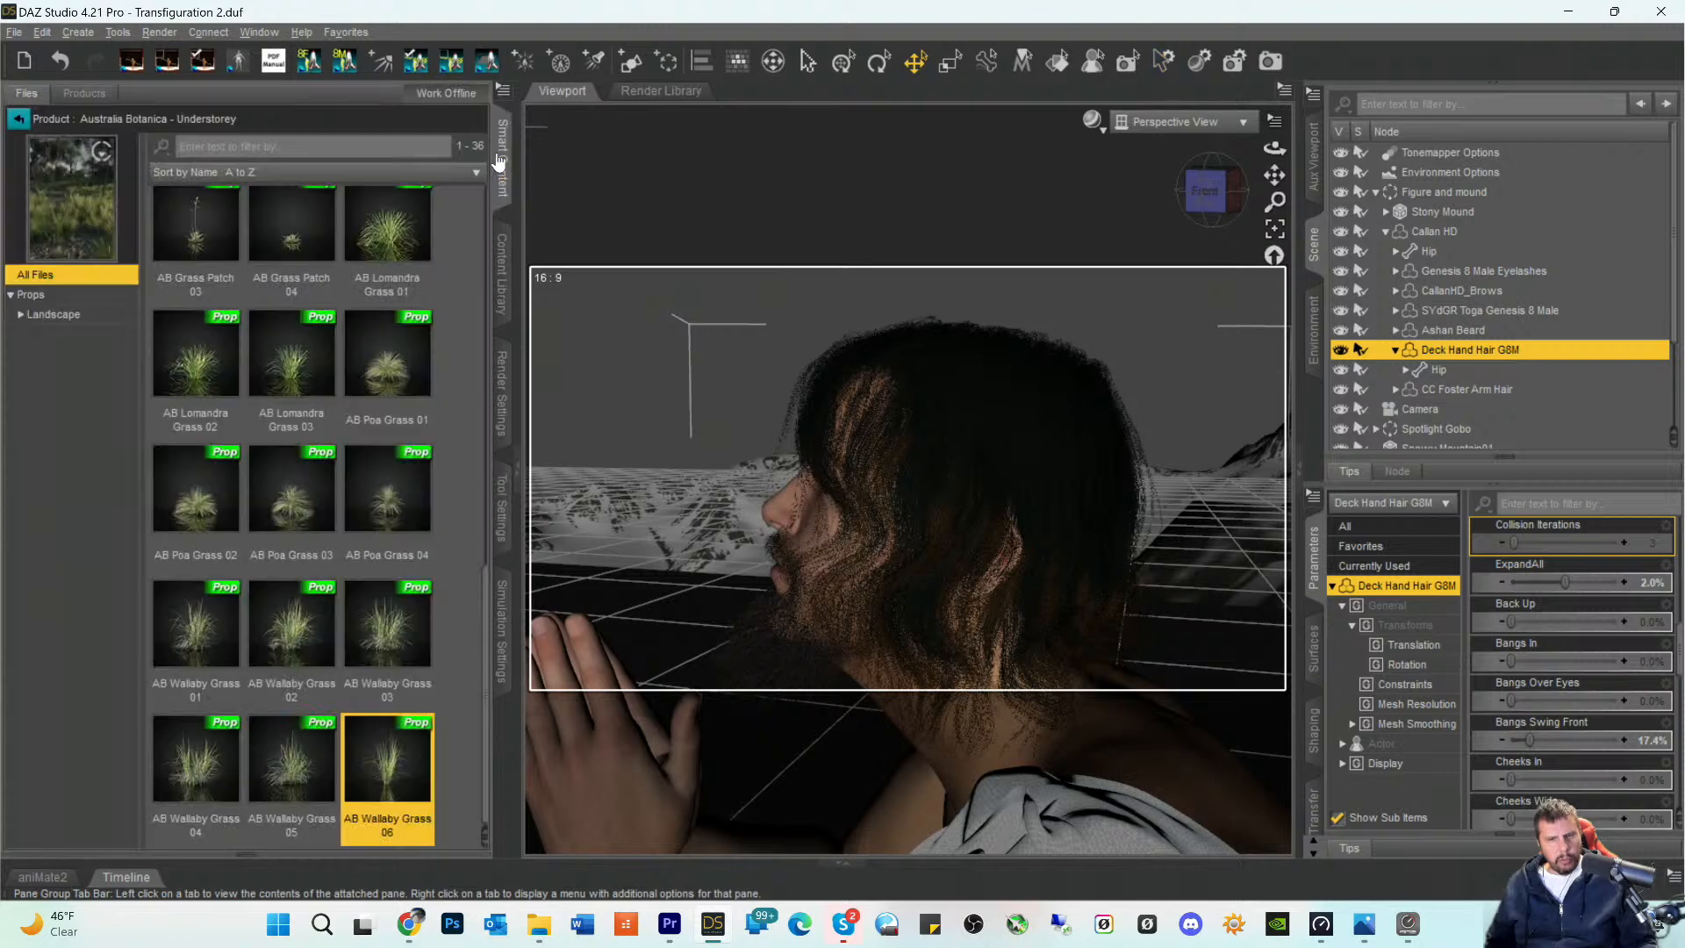
click(18, 119)
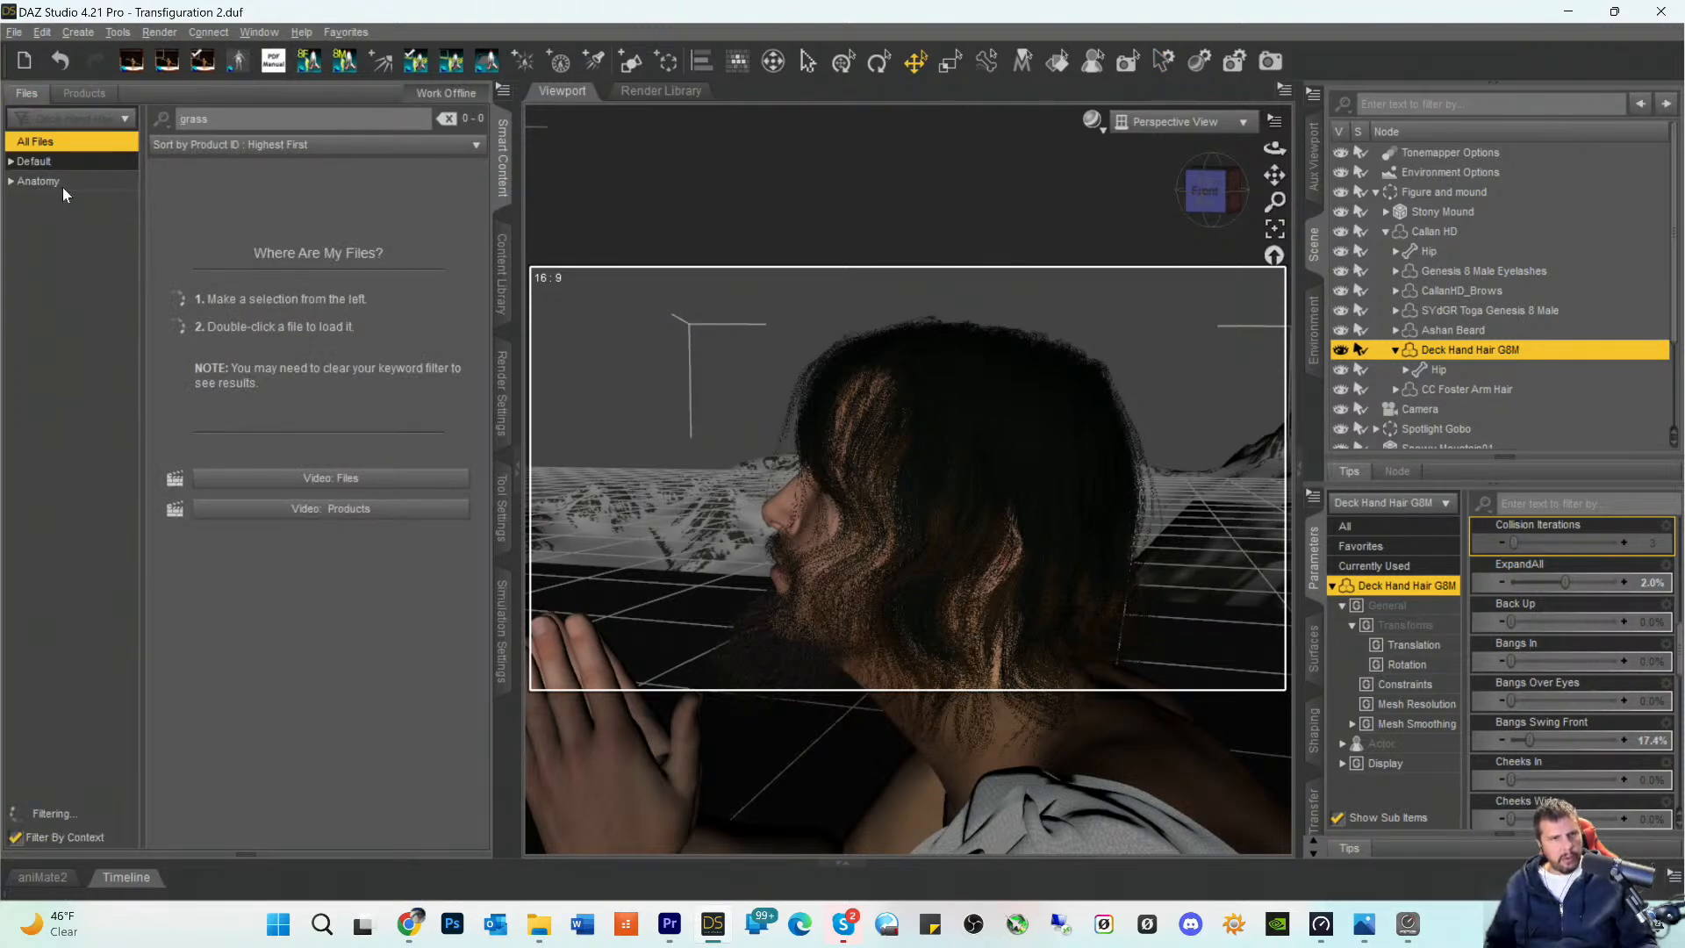
key(BackSpace)
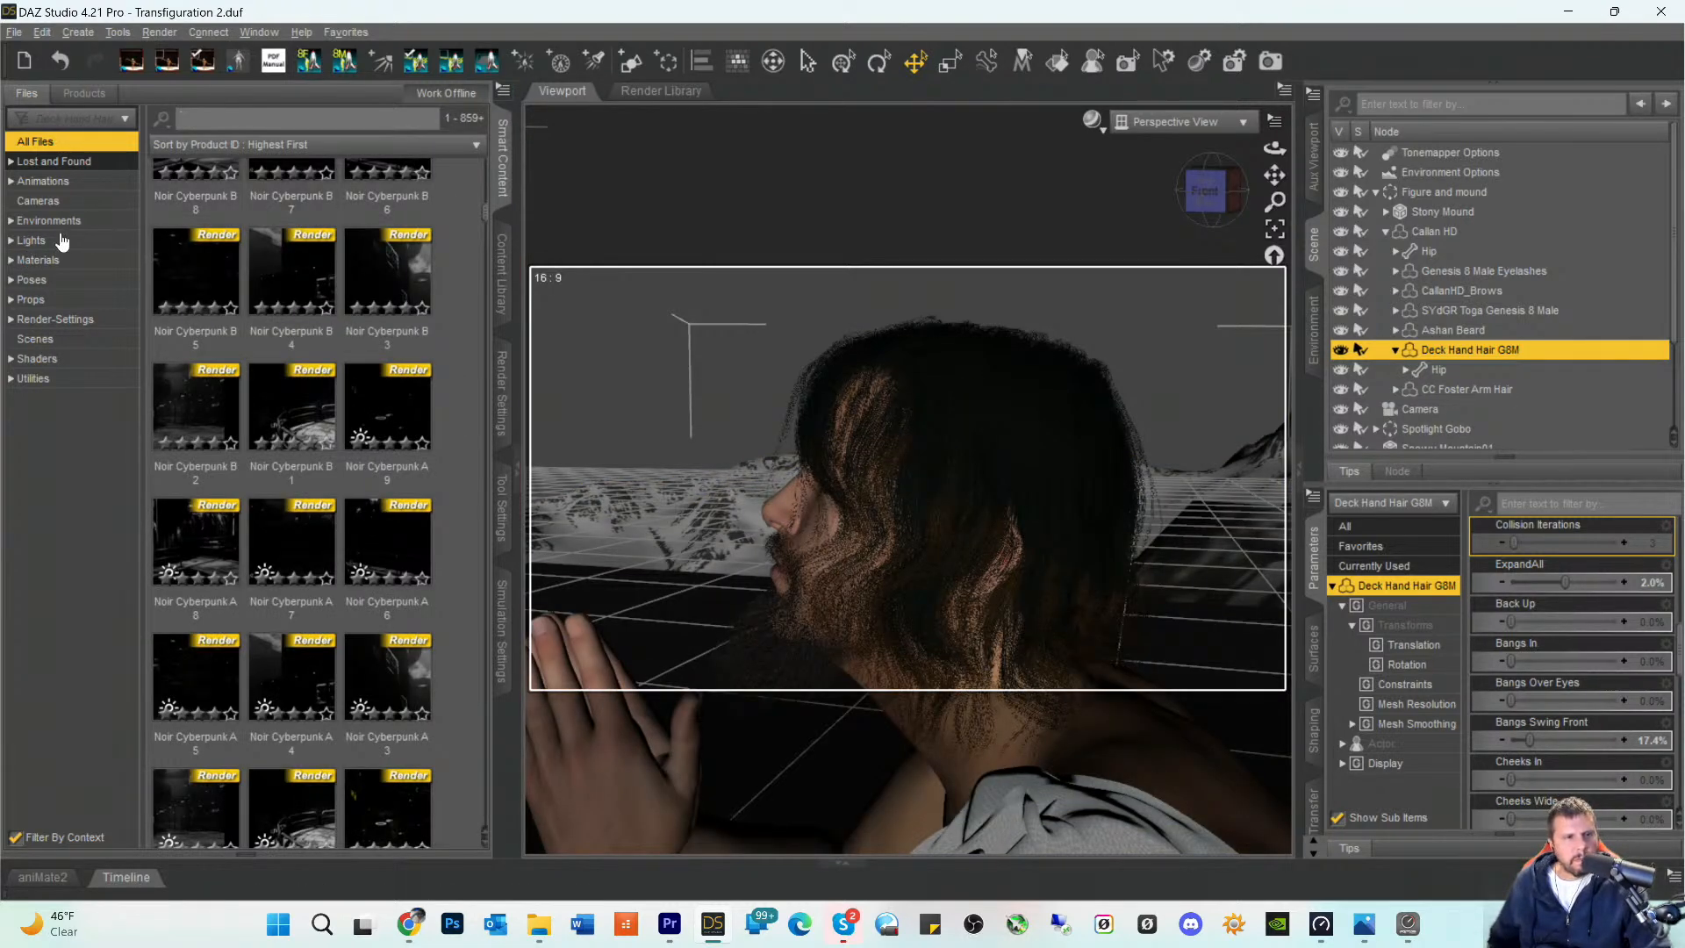
click(81, 94)
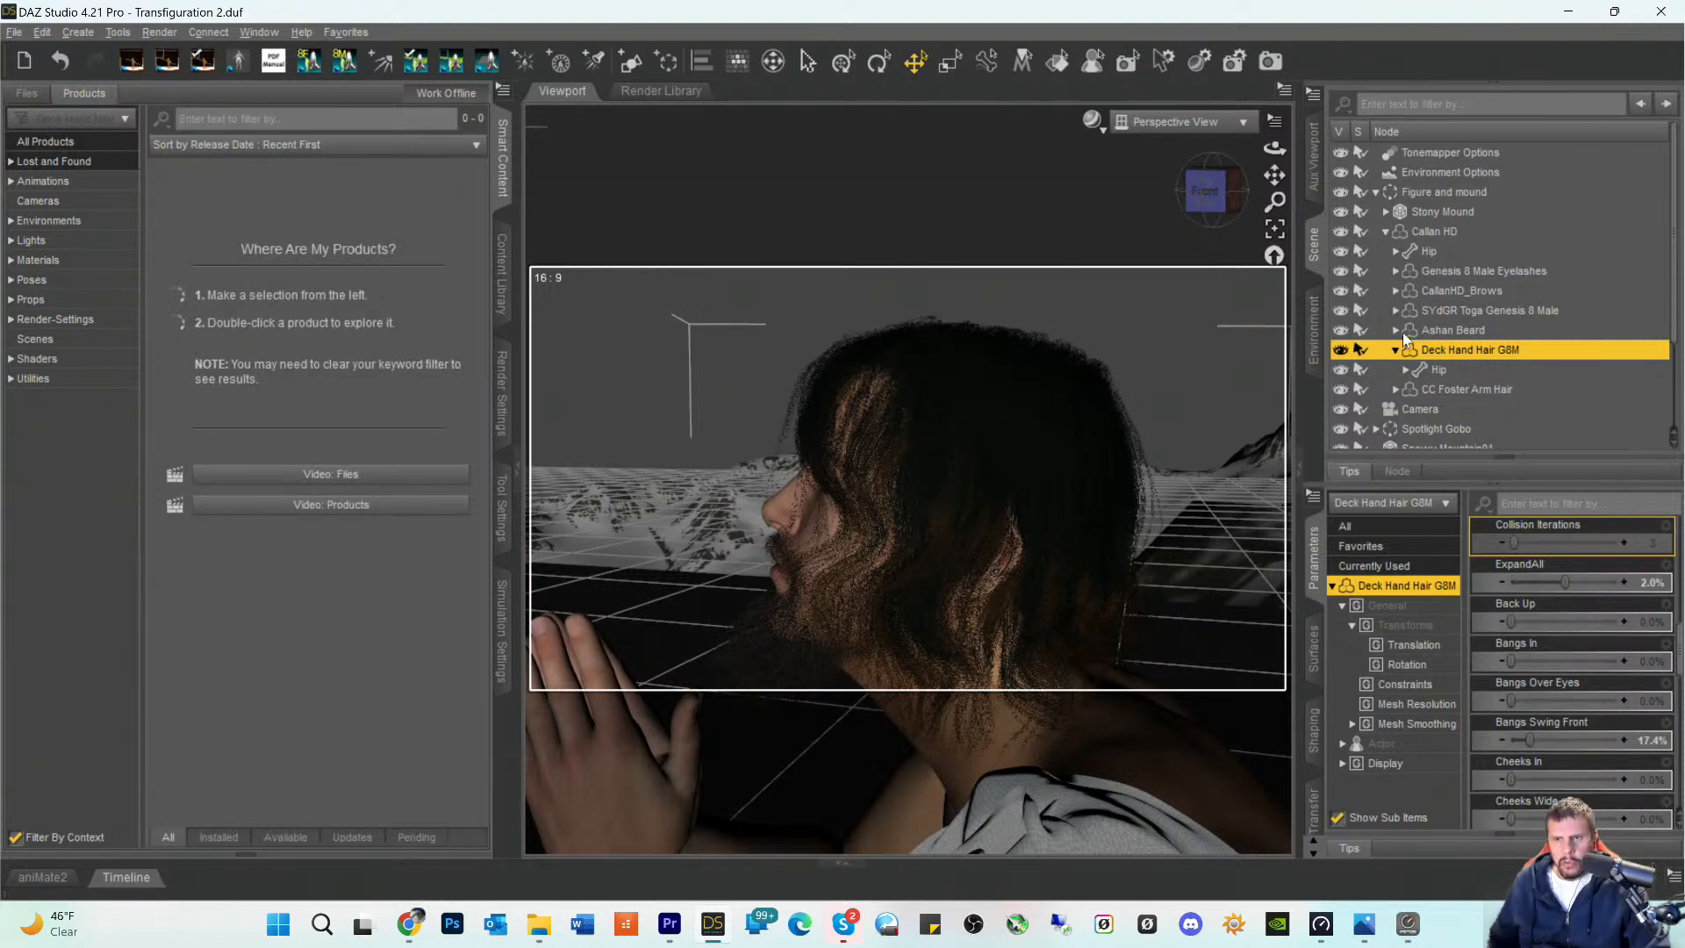
click(1422, 225)
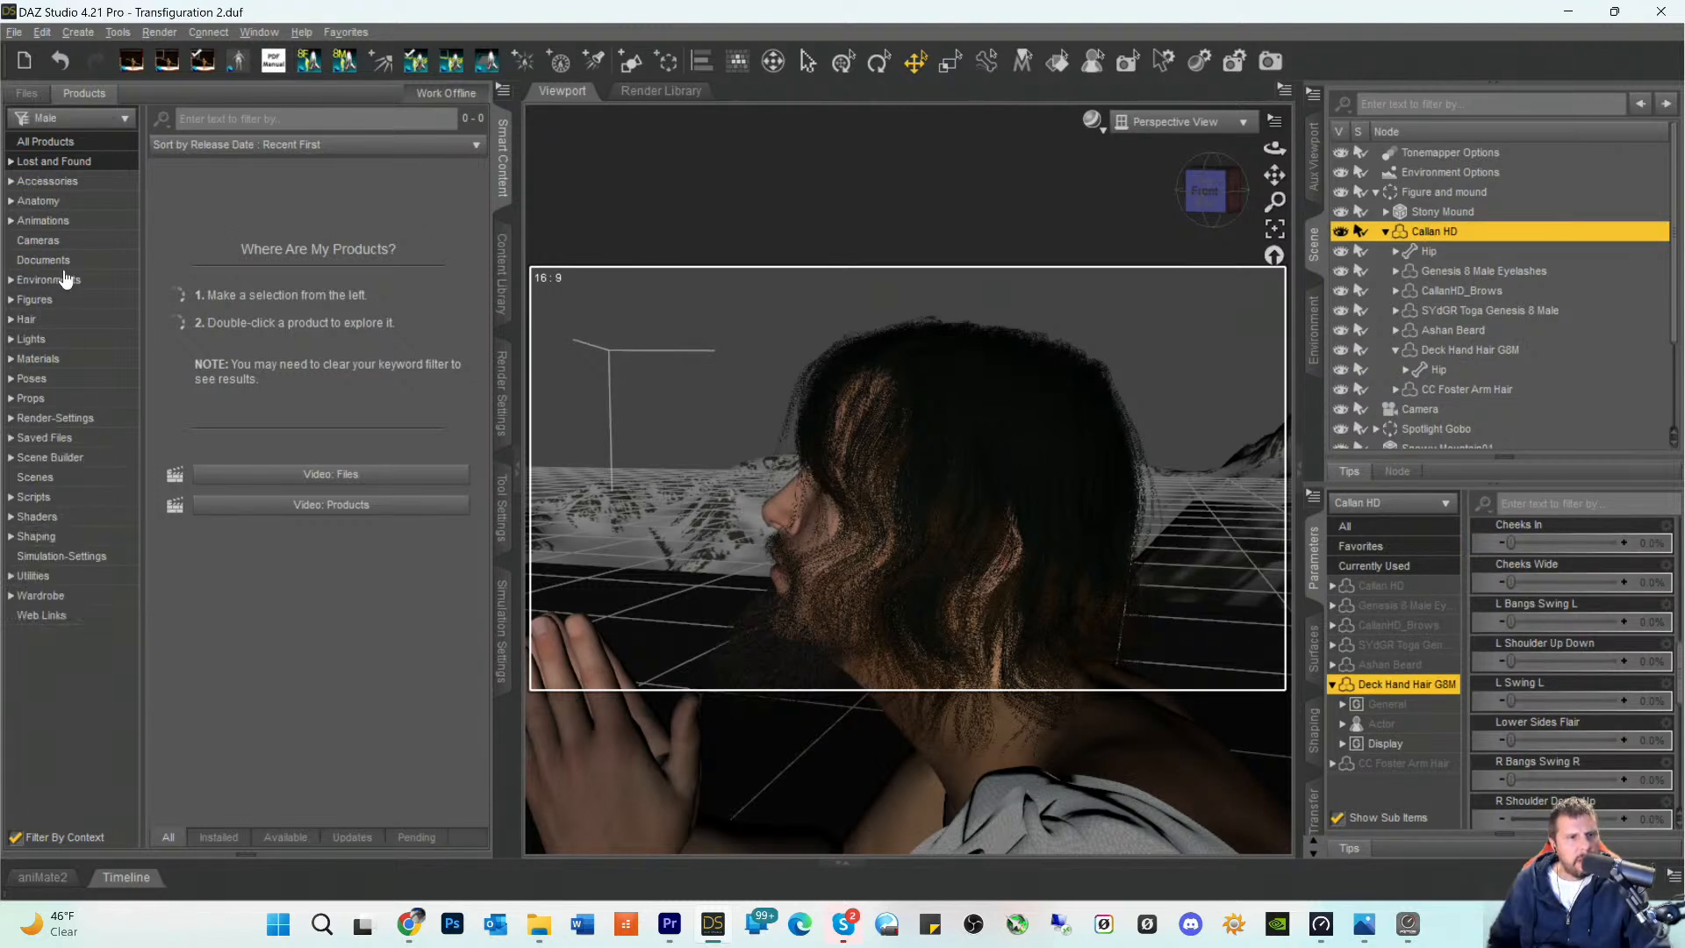
click(12, 320)
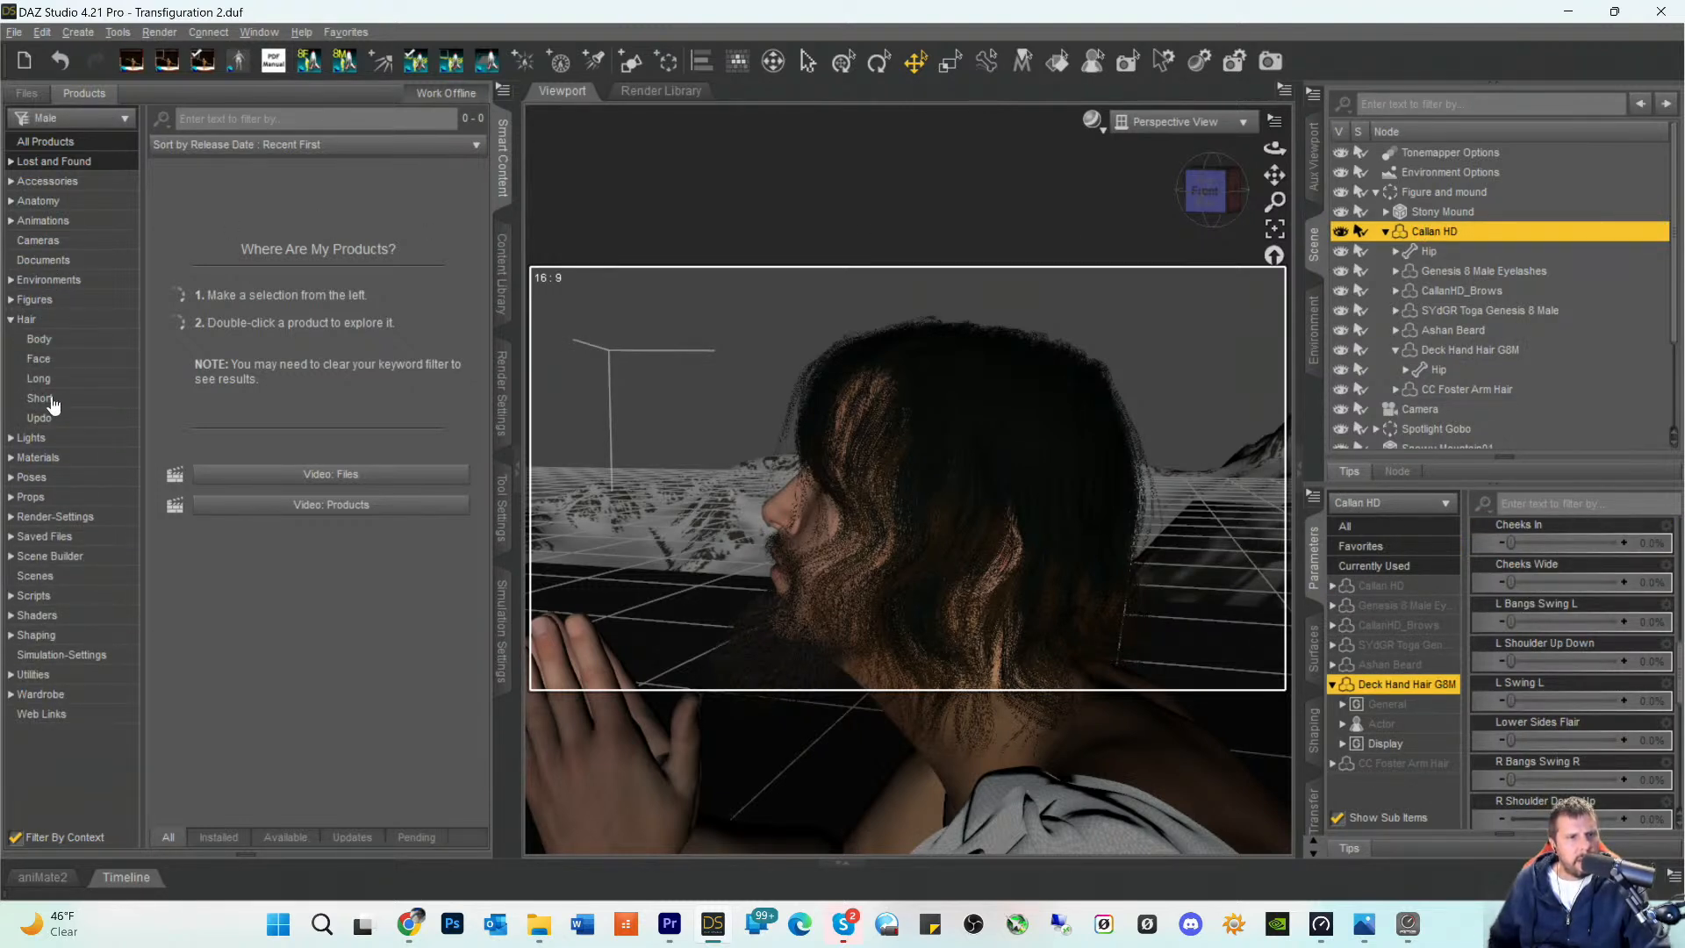
click(28, 319)
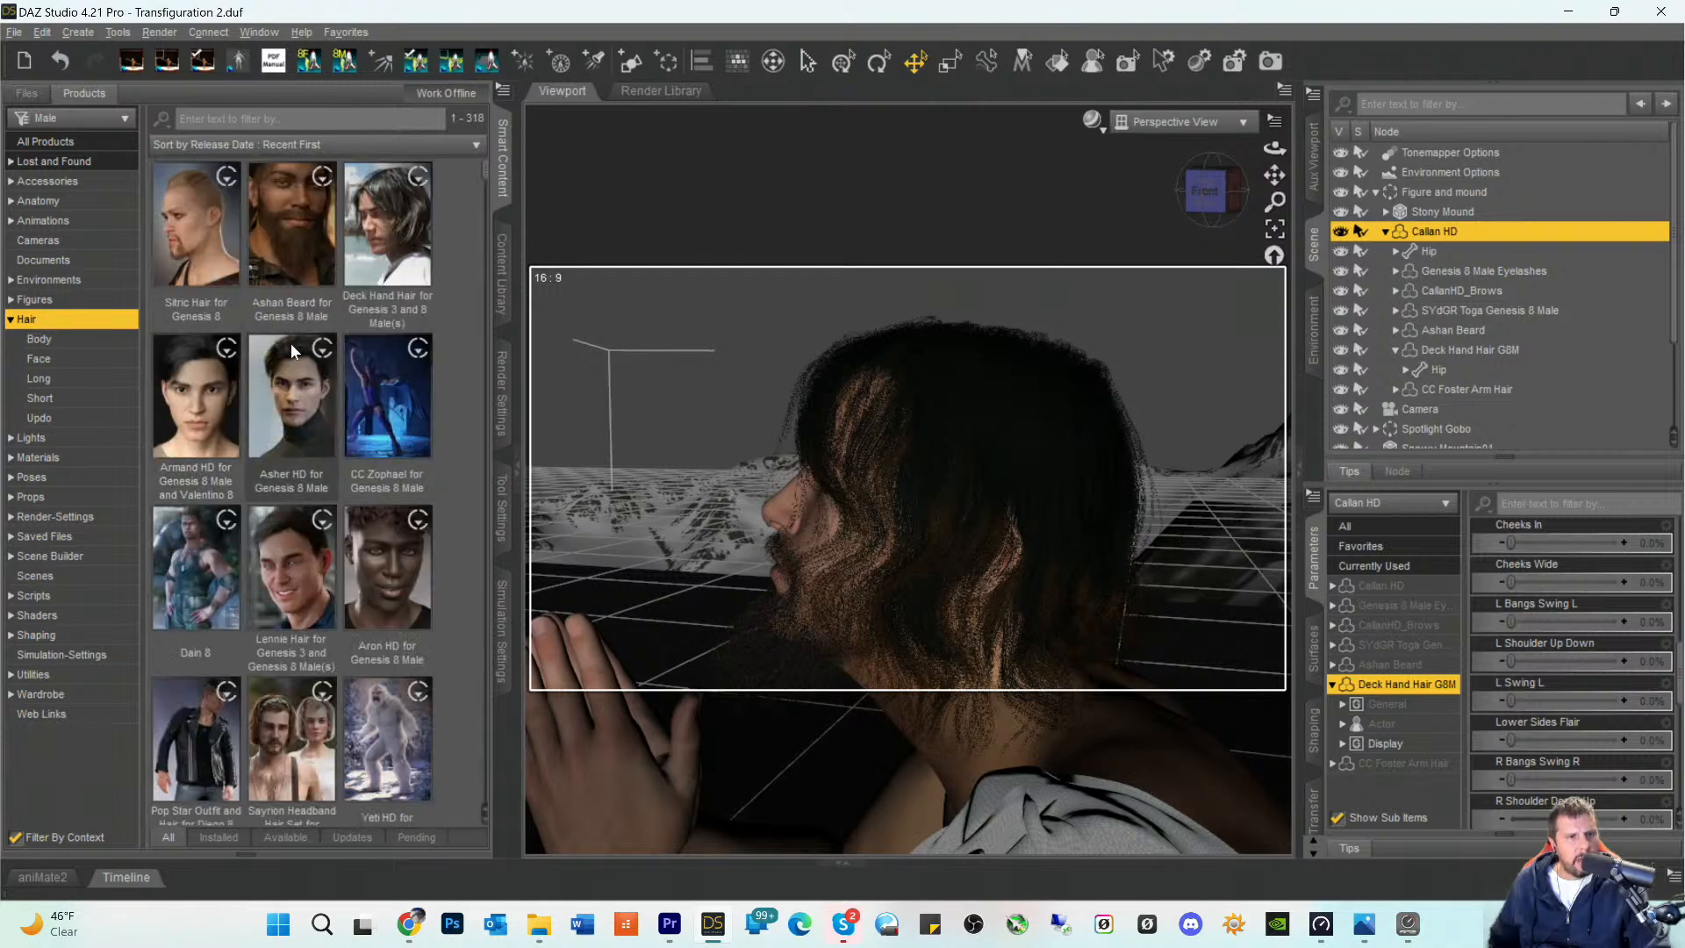
- Browse the male hair products and sort them by name from A to Z
scroll(303, 544, down, 15)
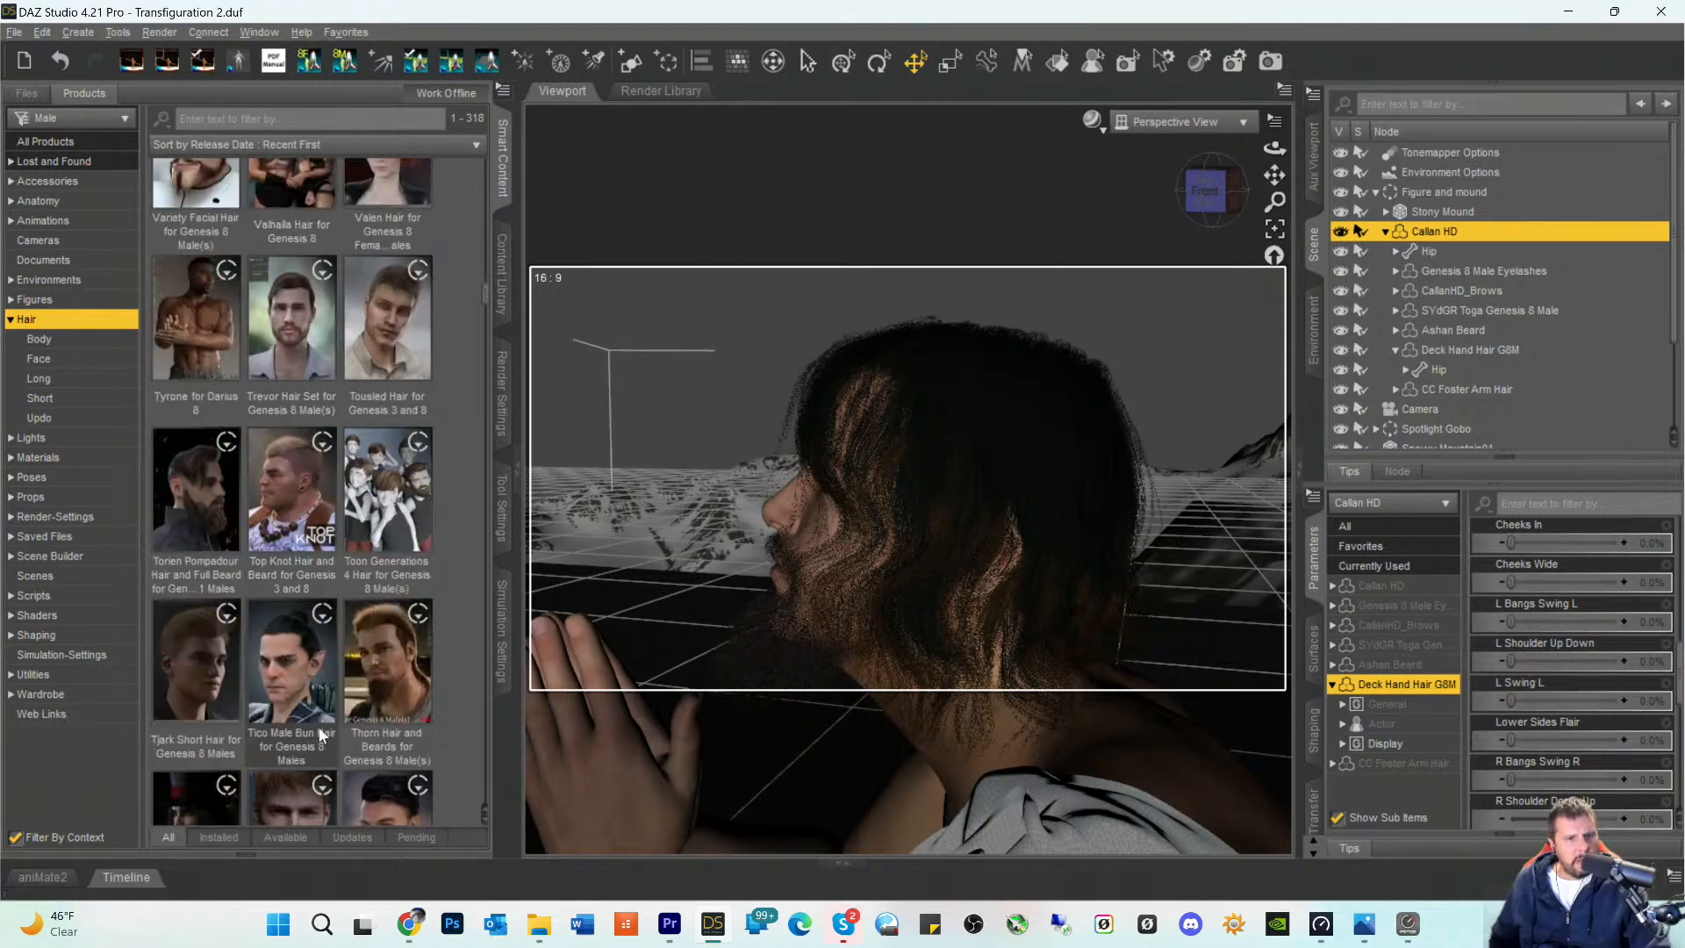
scroll(288, 539, down, 1)
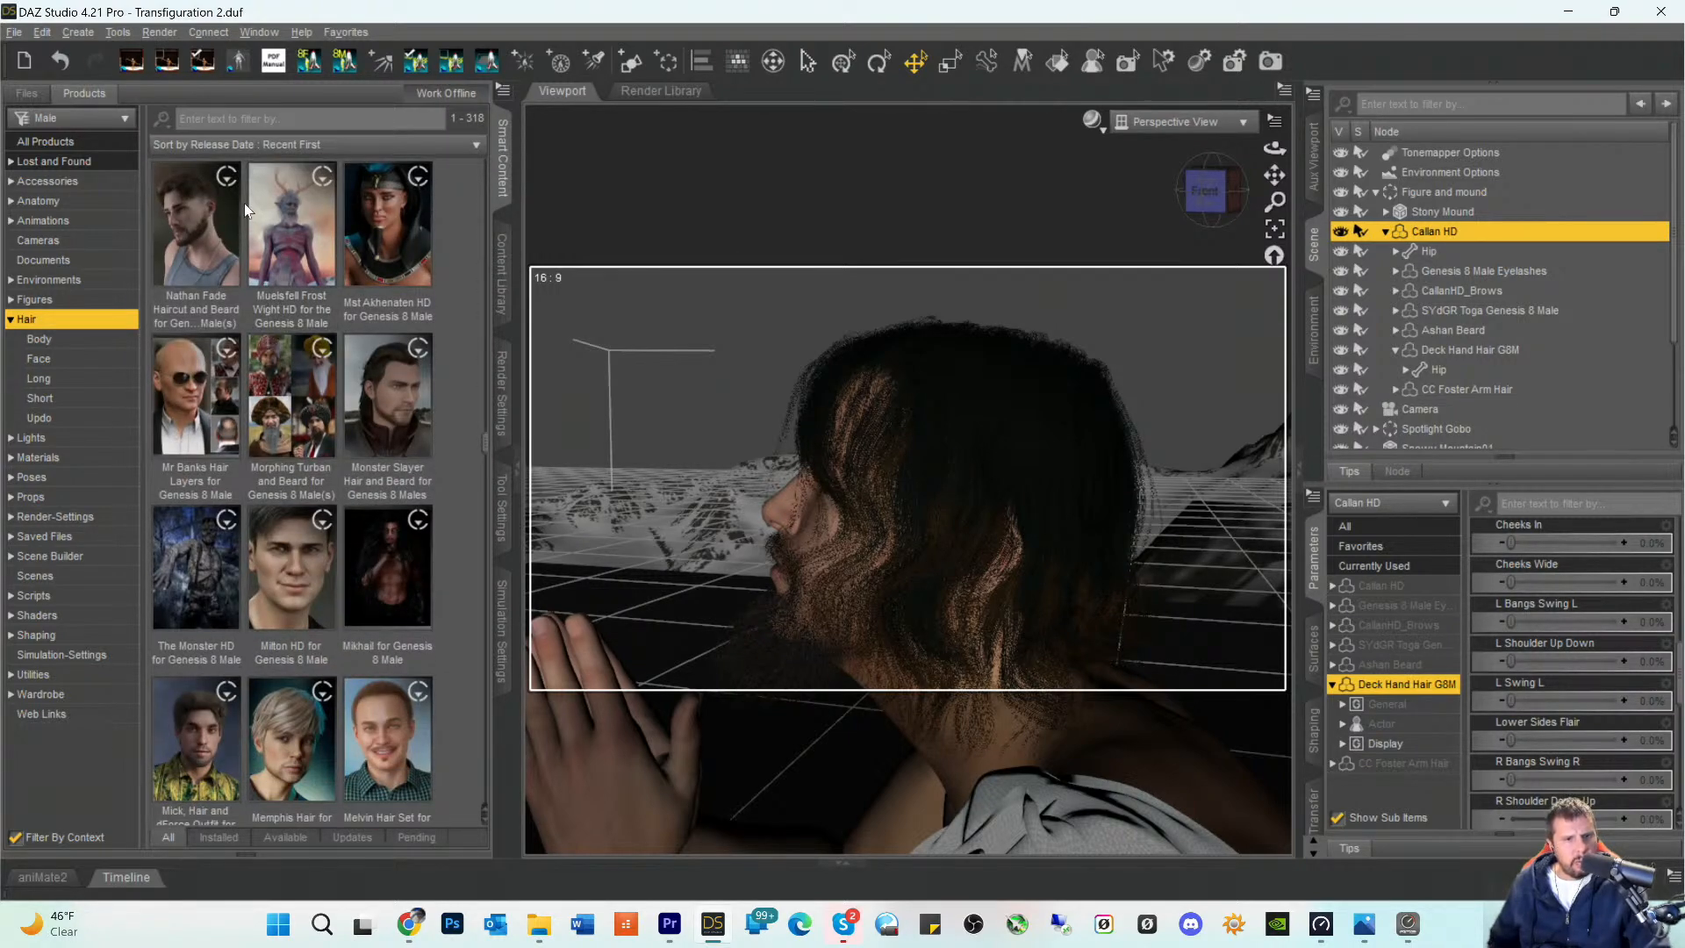
scroll(242, 255, down, 10)
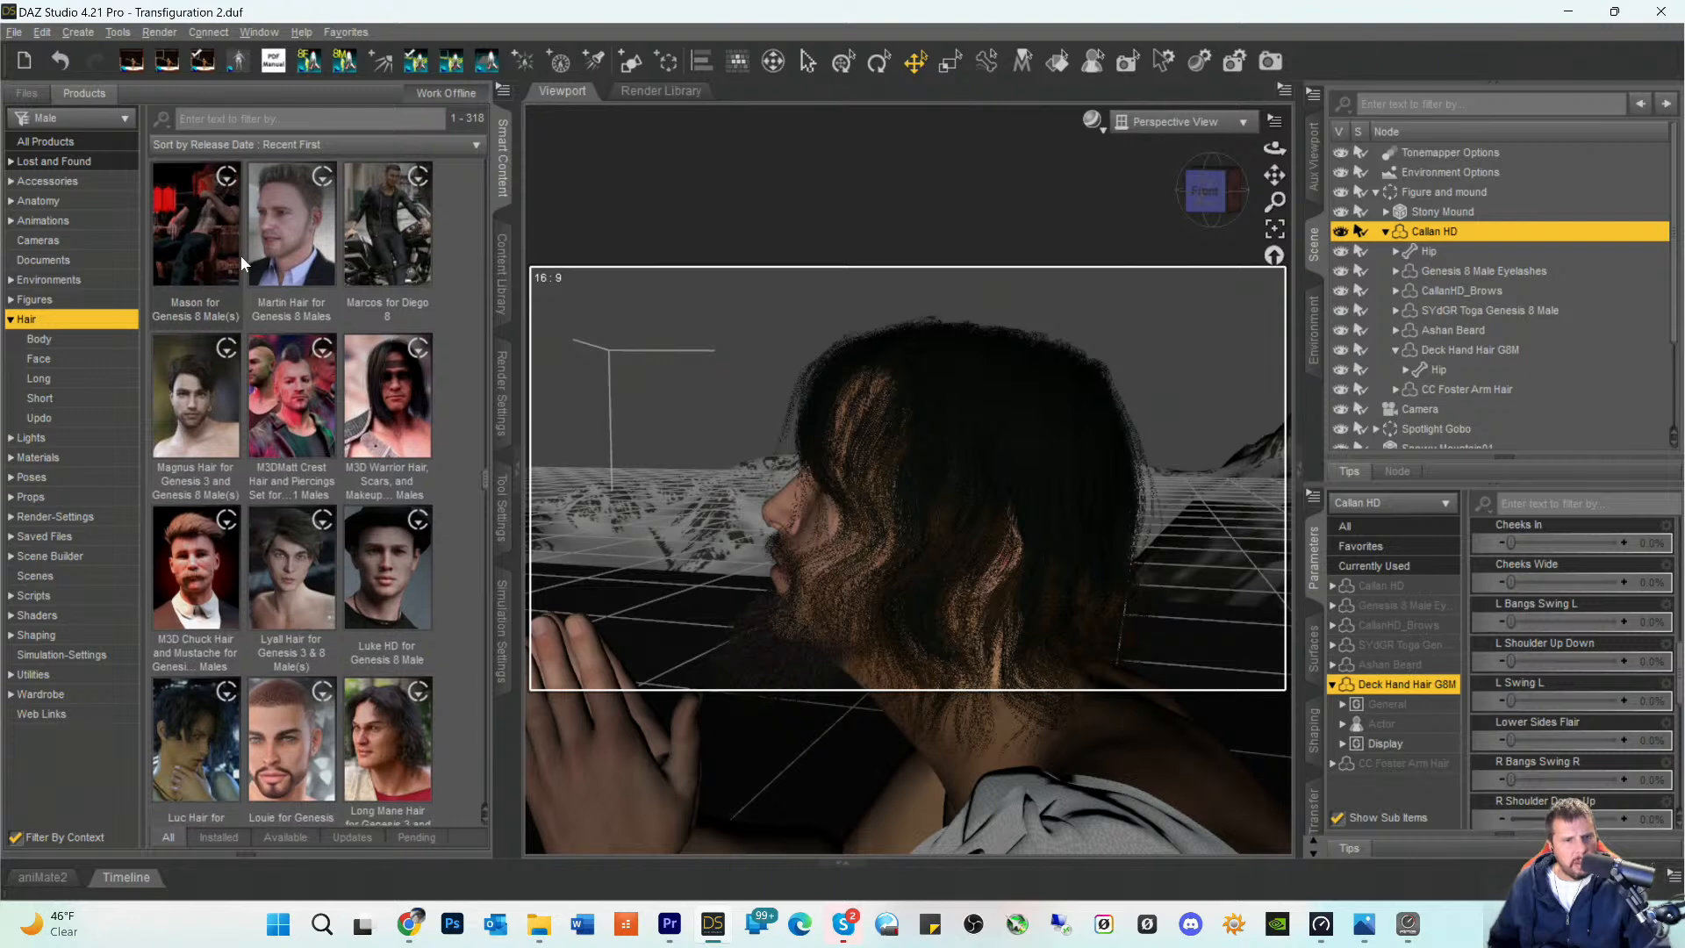
scroll(291, 459, down, 12)
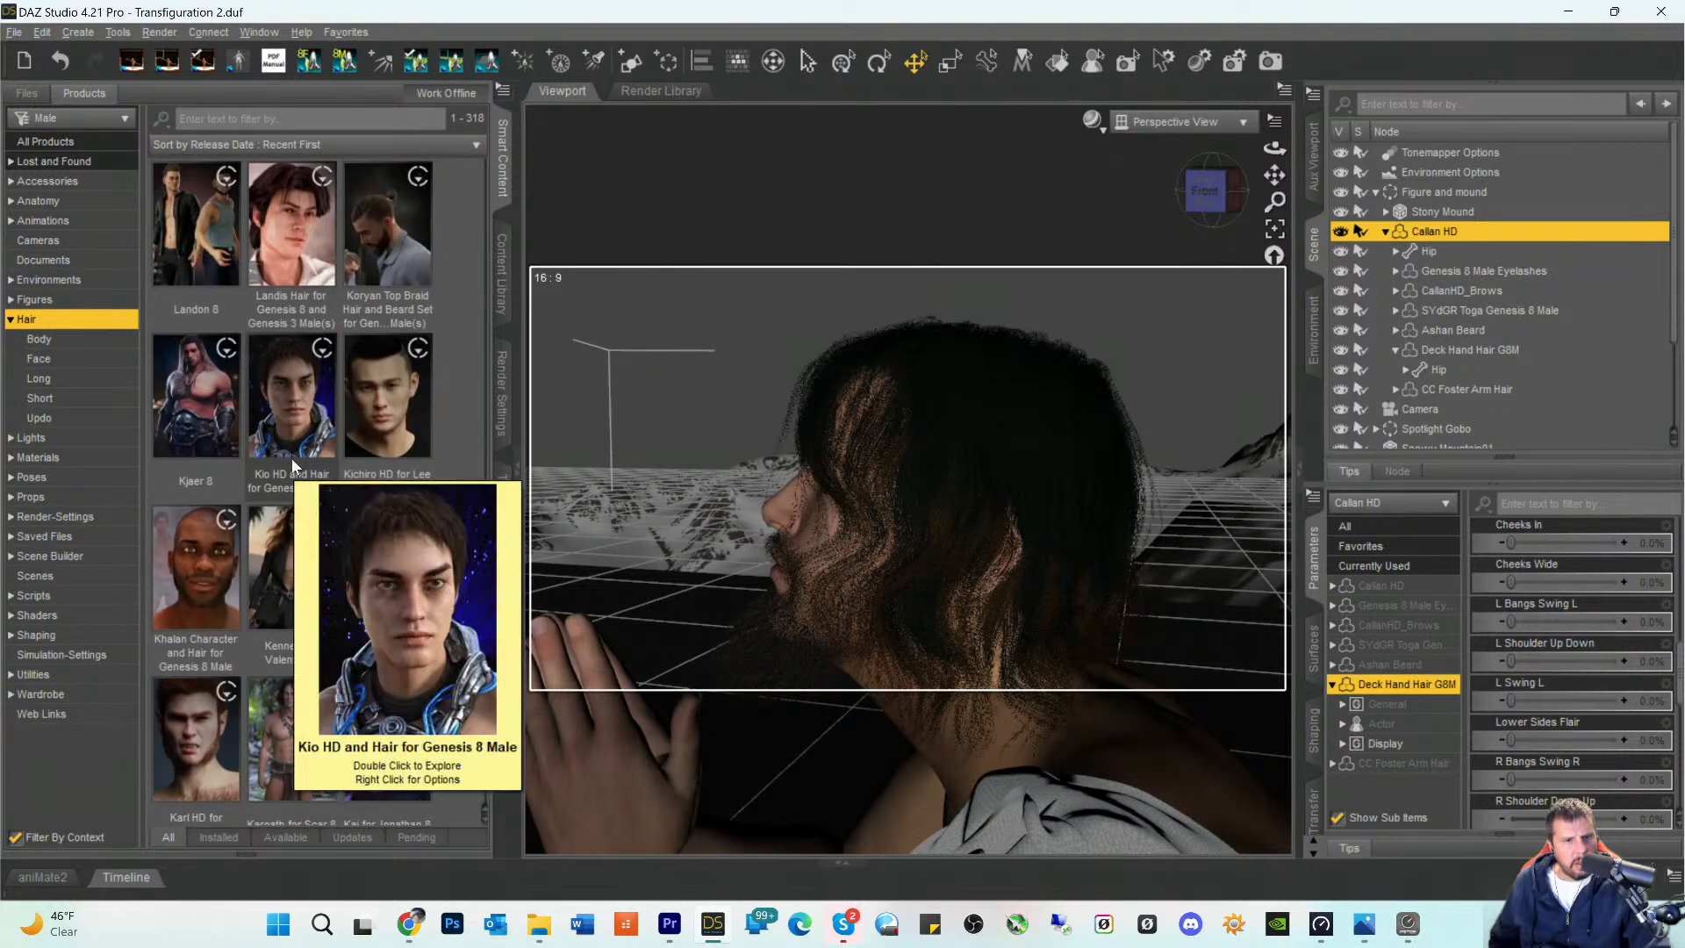
scroll(291, 459, down, 10)
click(242, 146)
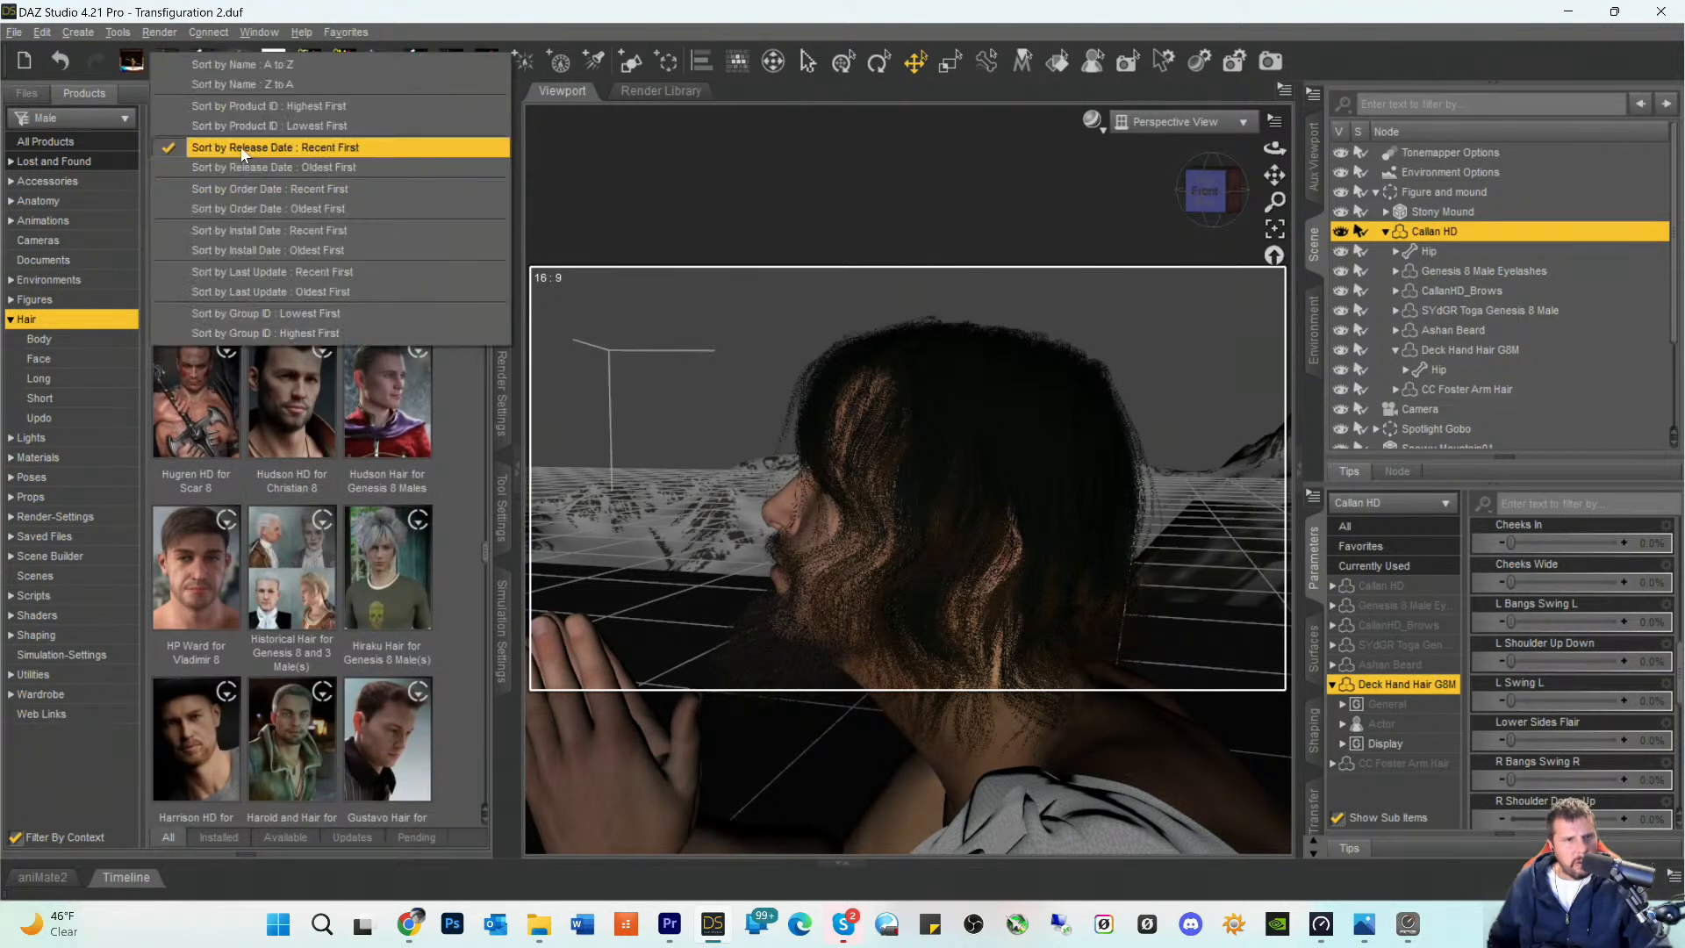
click(261, 66)
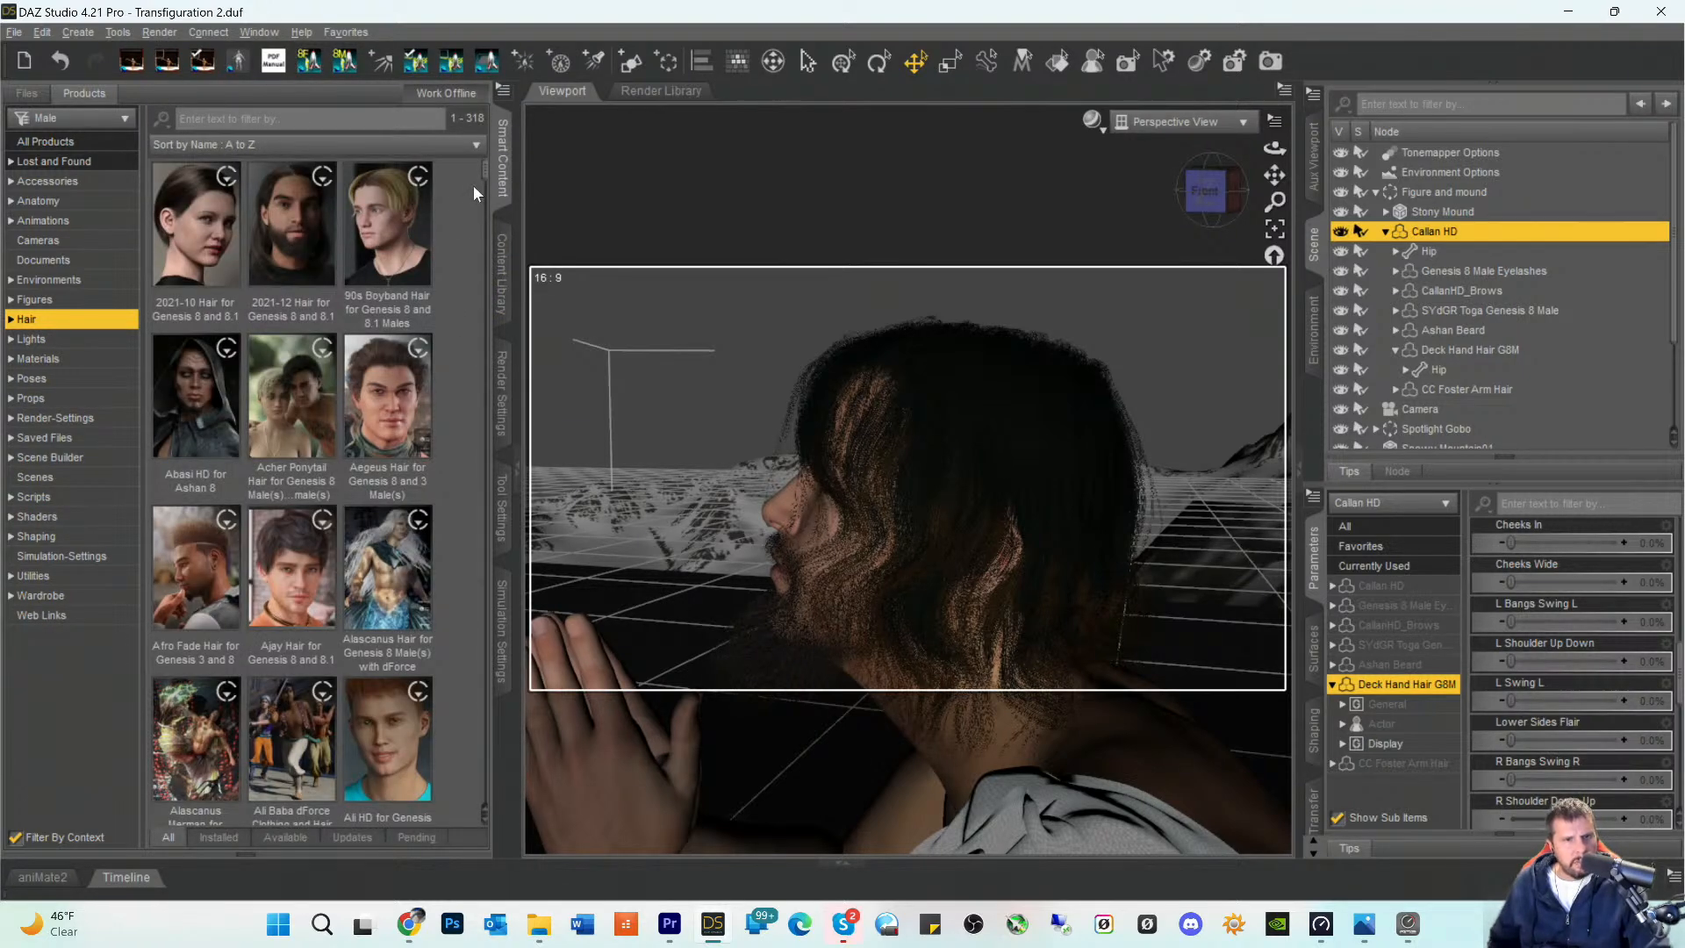
- Find the Willis Hair and Beard product and add Willis Hair For Genesis 8 Male to the Callan HD figure
drag(477, 172, 481, 809)
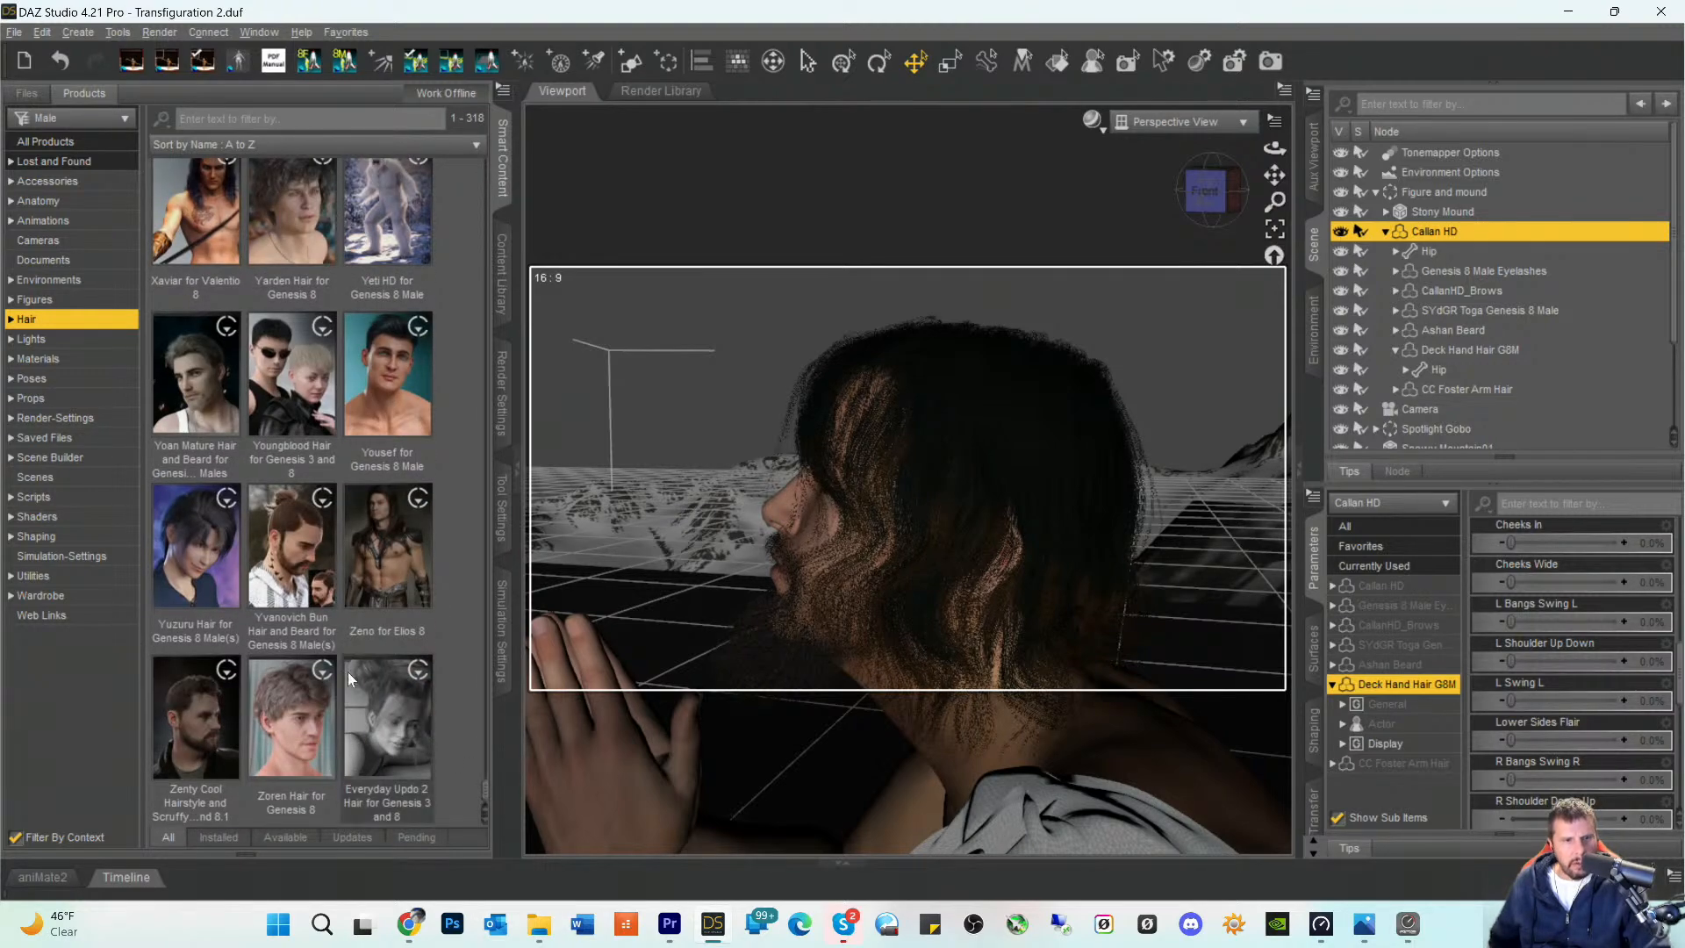
scroll(334, 650, up, 3)
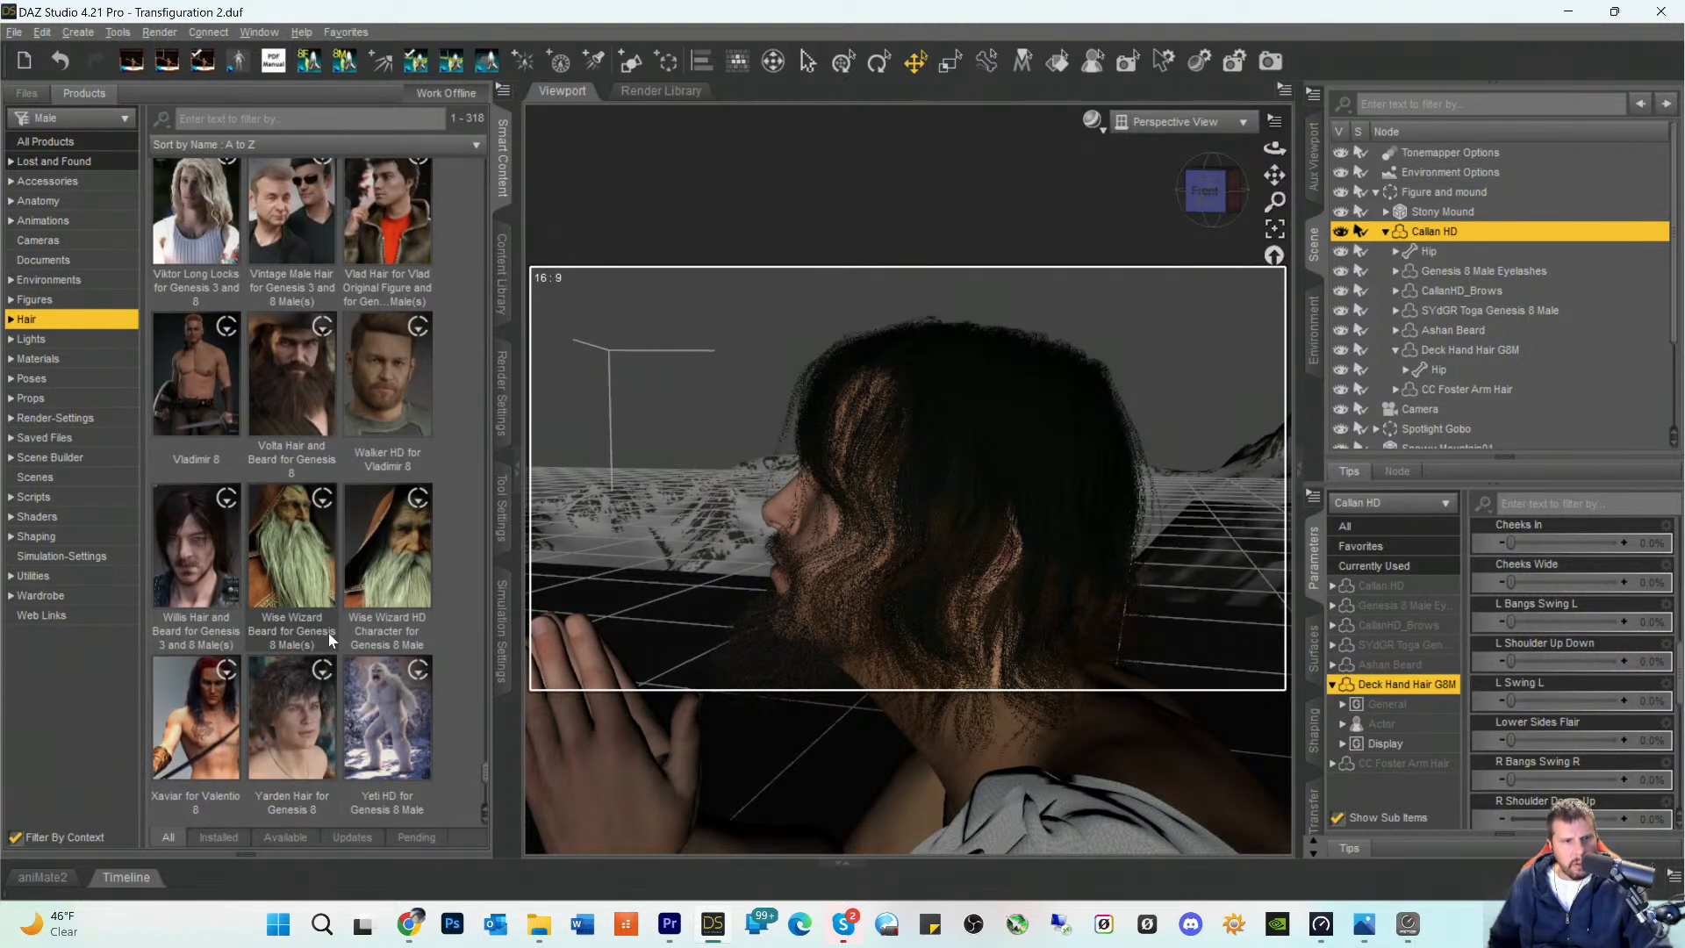
click(218, 537)
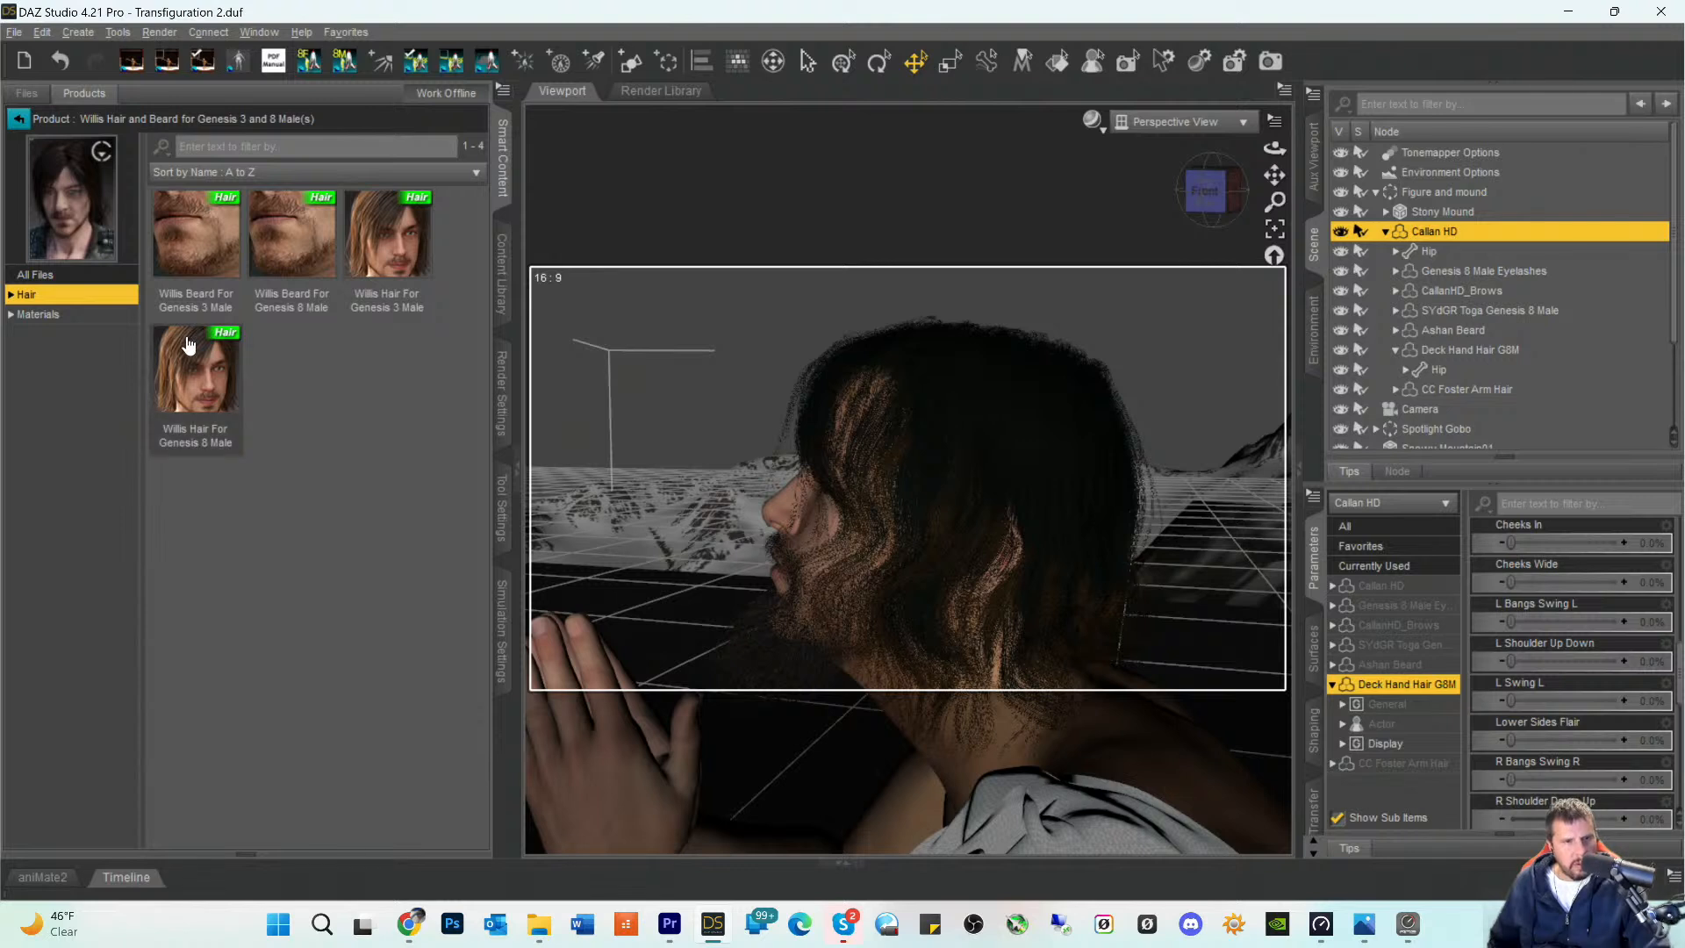
double_click(186, 369)
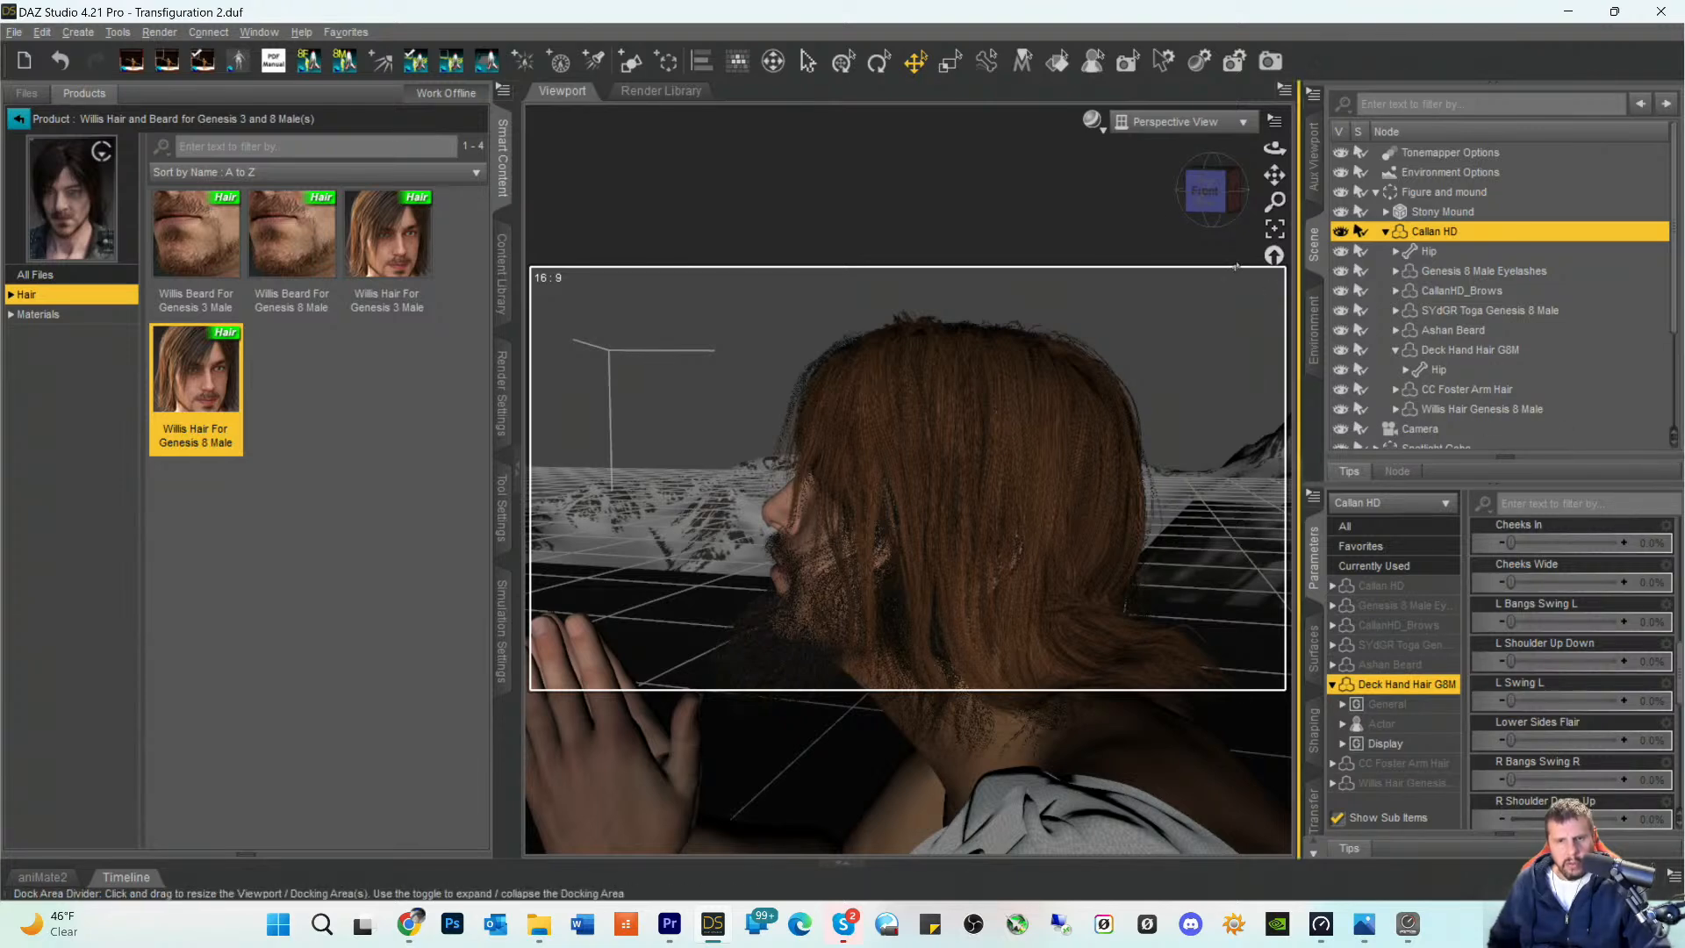
- Open the surface settings of Willis Hair Genesis 8 Male and set the hair01 surface's Cutout Opacity to 0
mouse_move(1206, 190)
mouse_down()
mouse_move(1270, 203)
mouse_move(1202, 201)
mouse_move(1229, 198)
mouse_up()
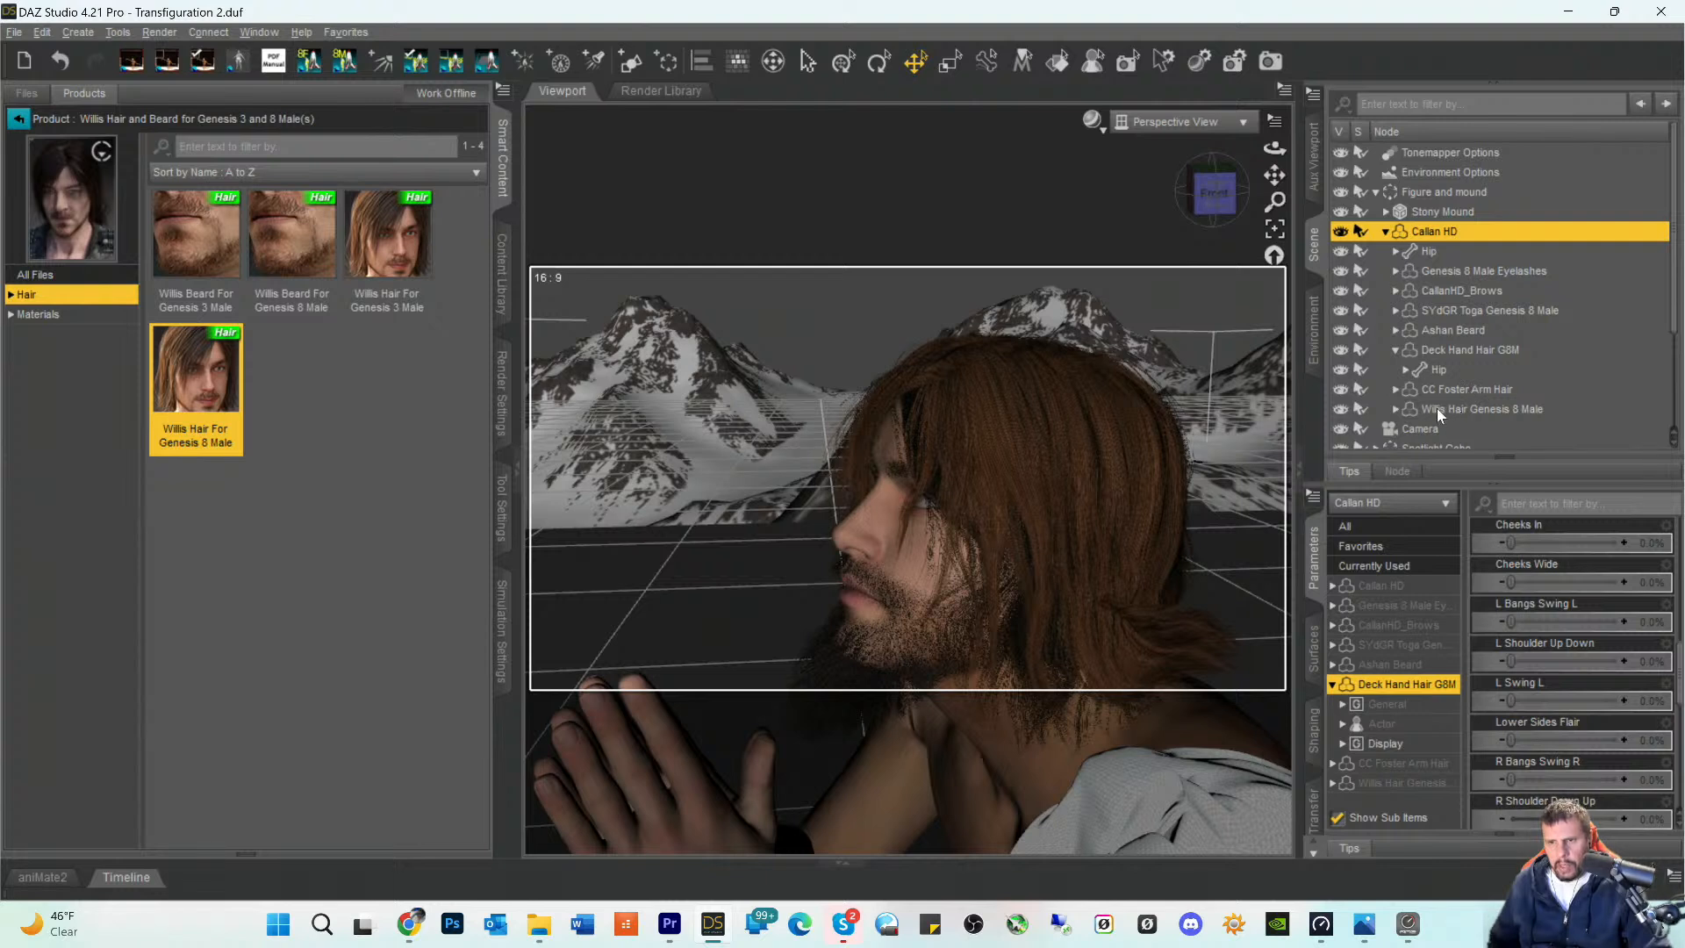
click(1395, 410)
scroll(1450, 379, down, 2)
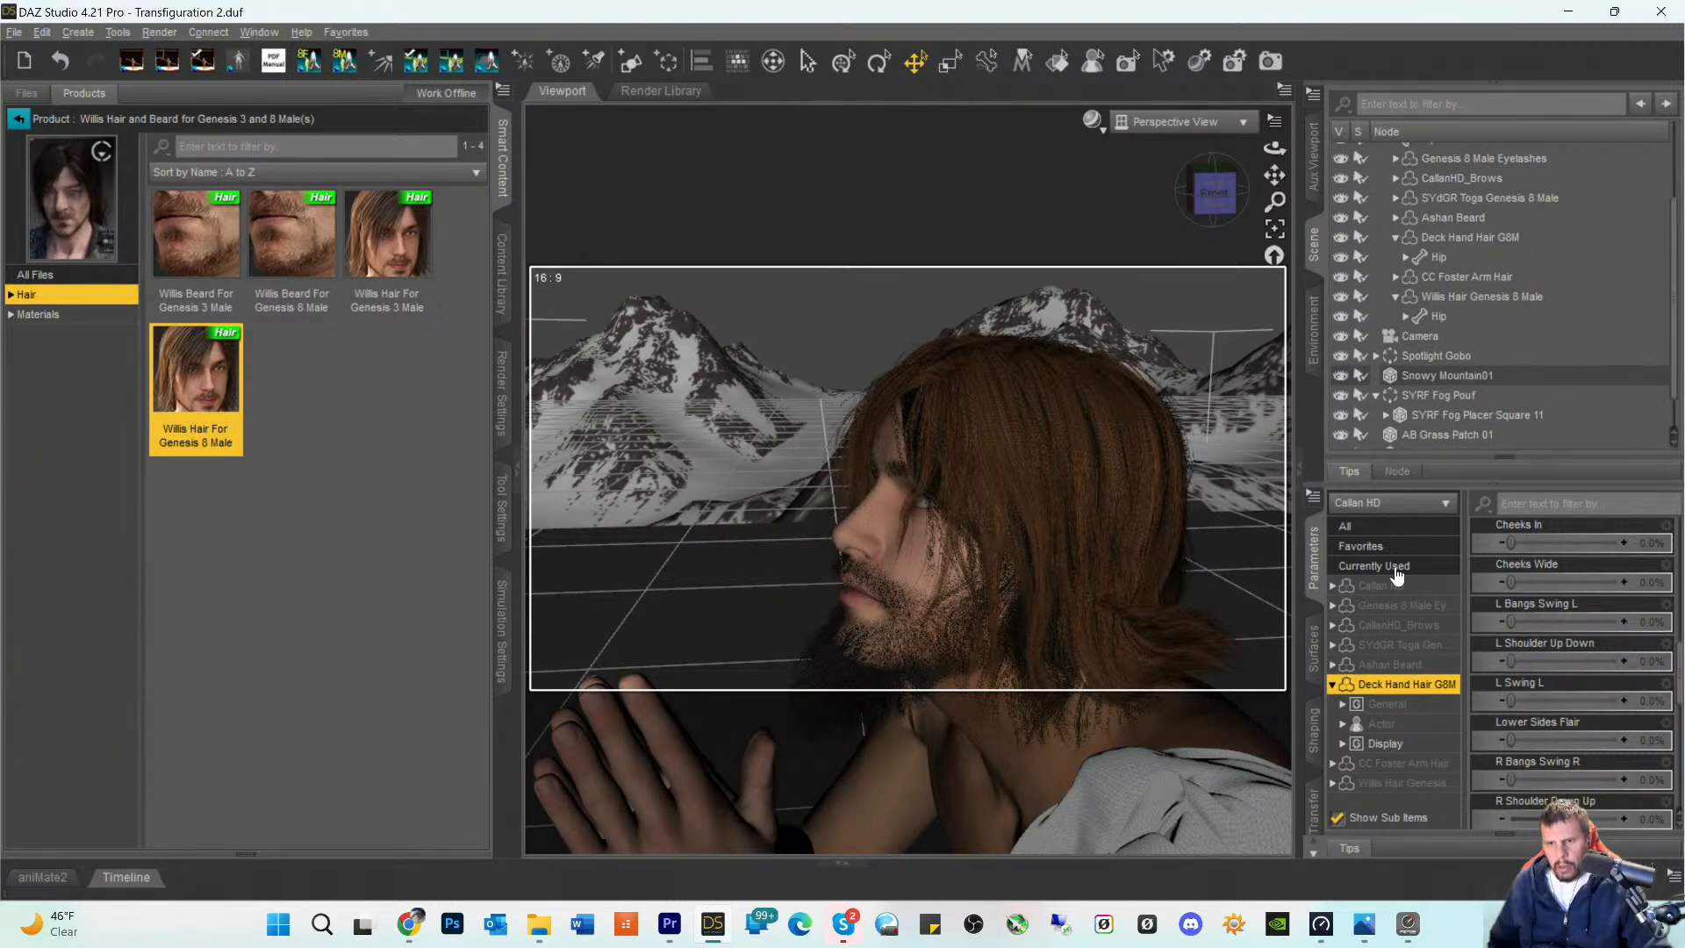
click(1314, 649)
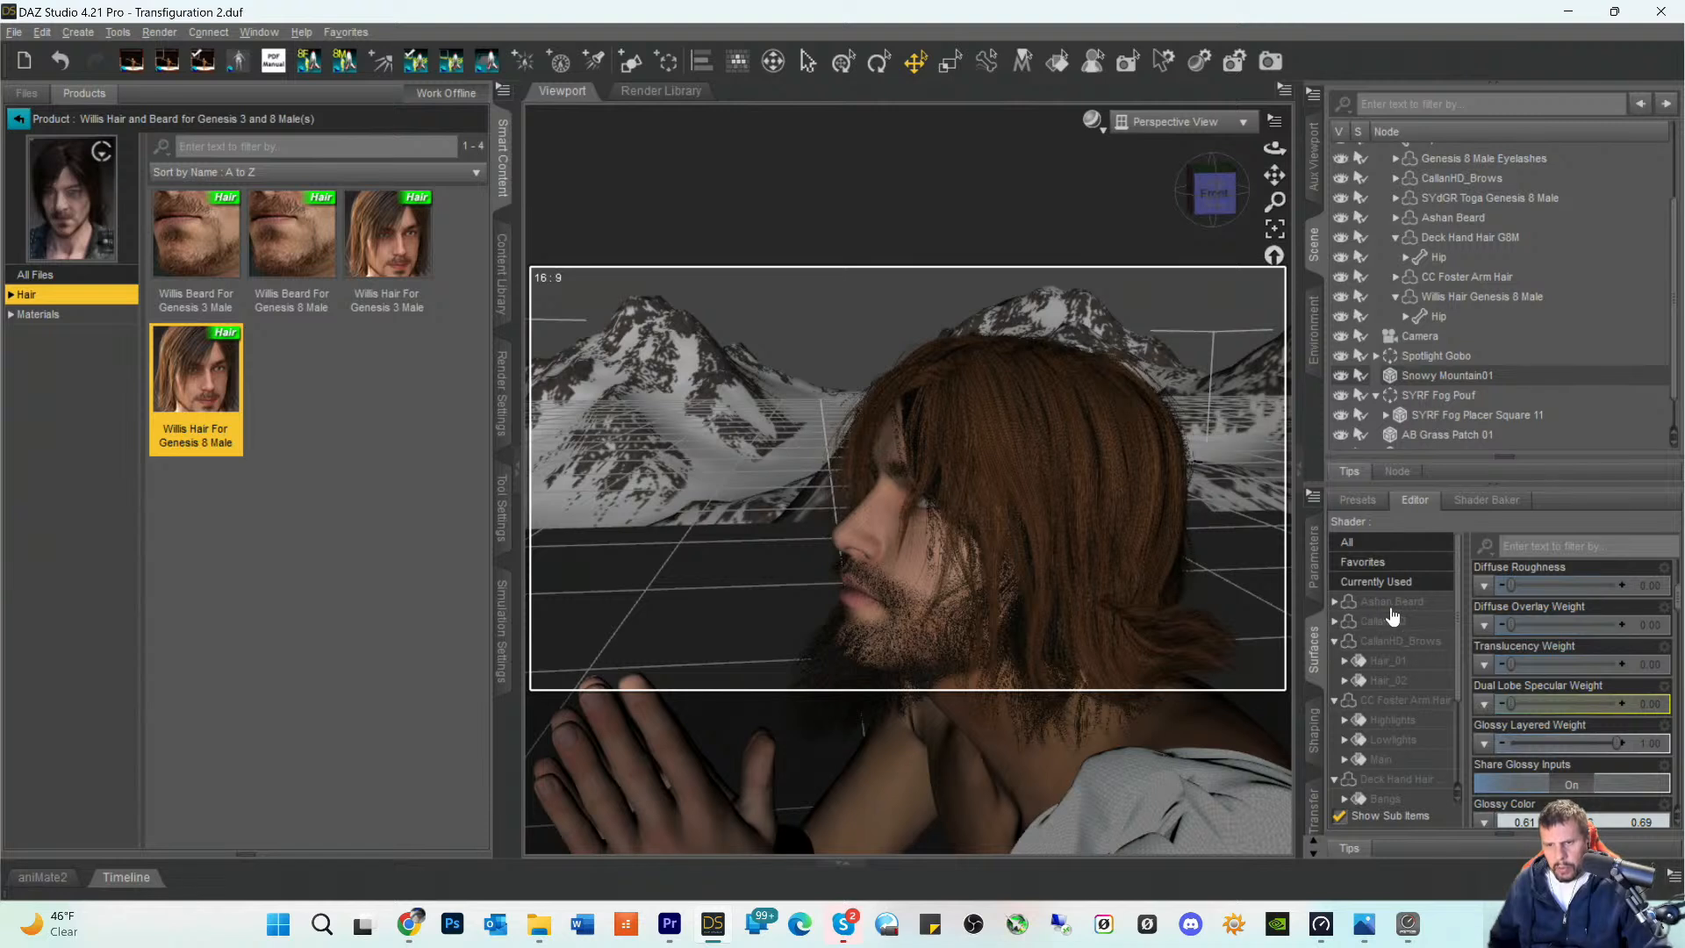
scroll(1418, 673, down, 3)
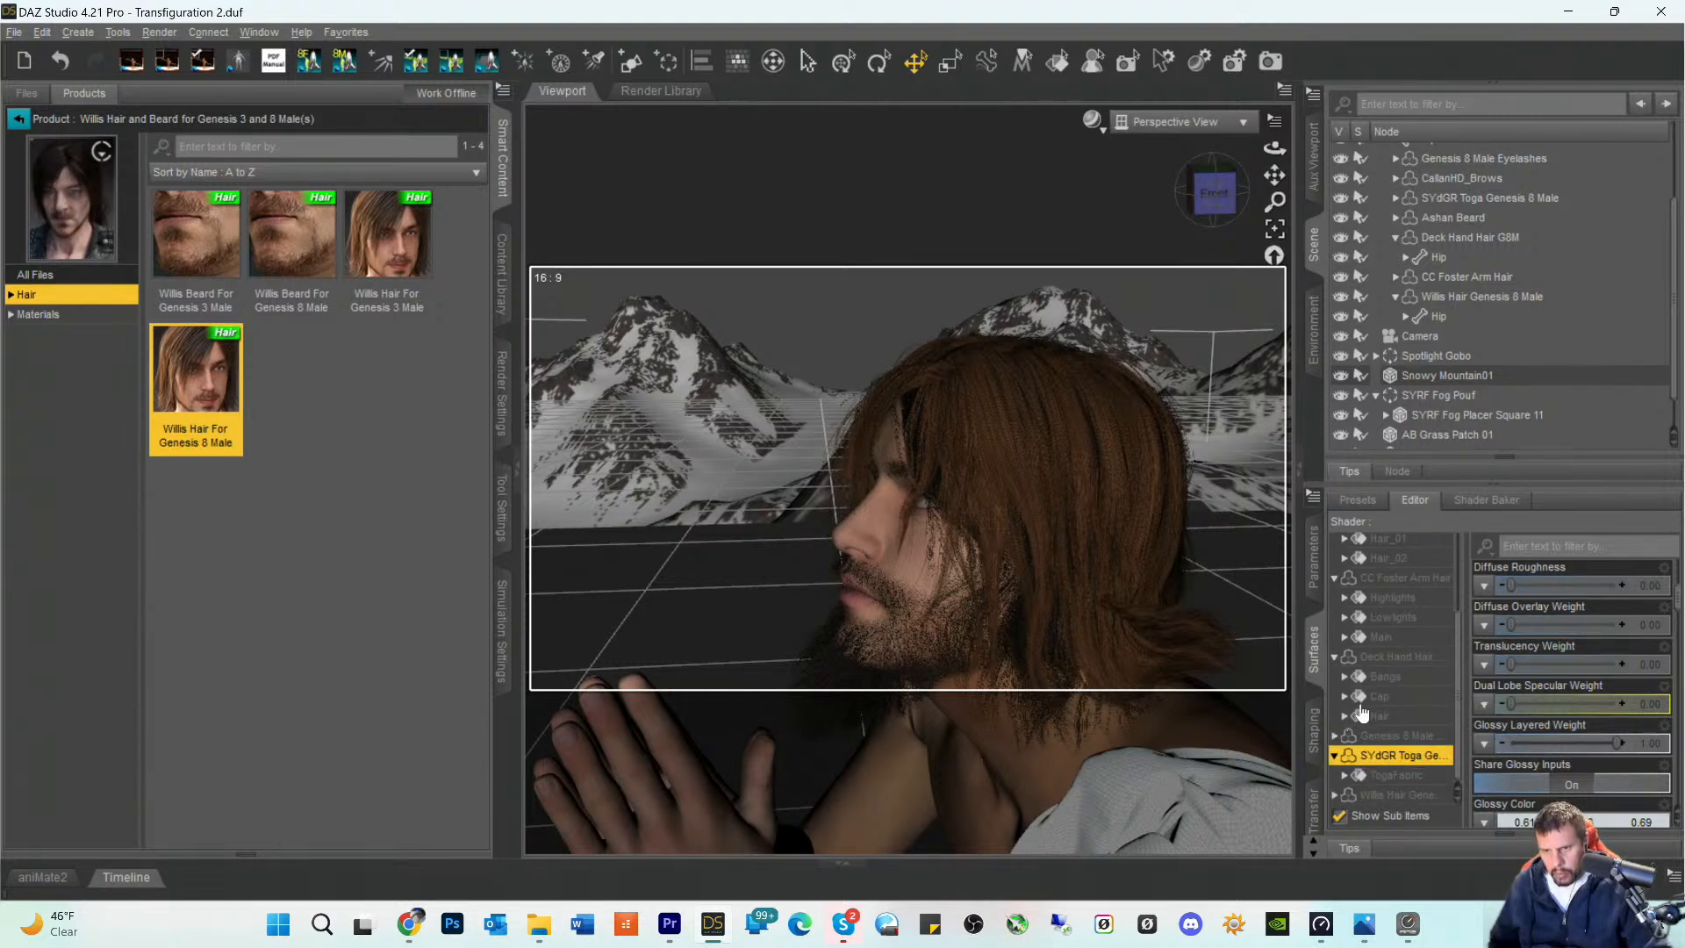
click(1339, 795)
scroll(1429, 658, down, 3)
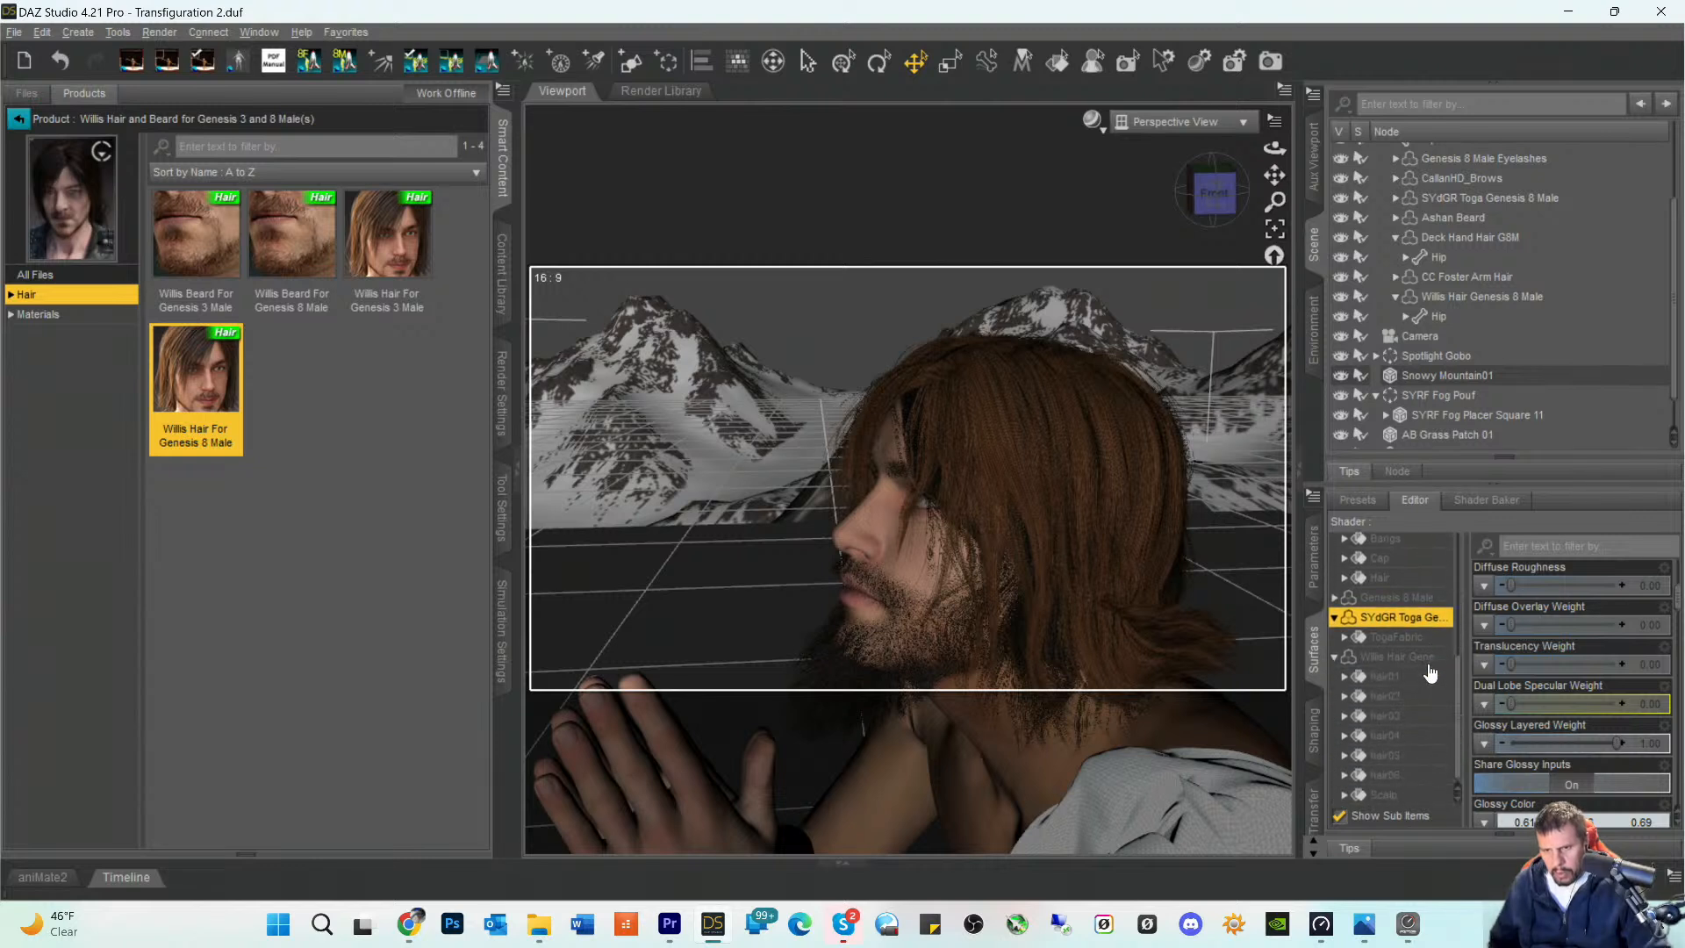
click(1382, 684)
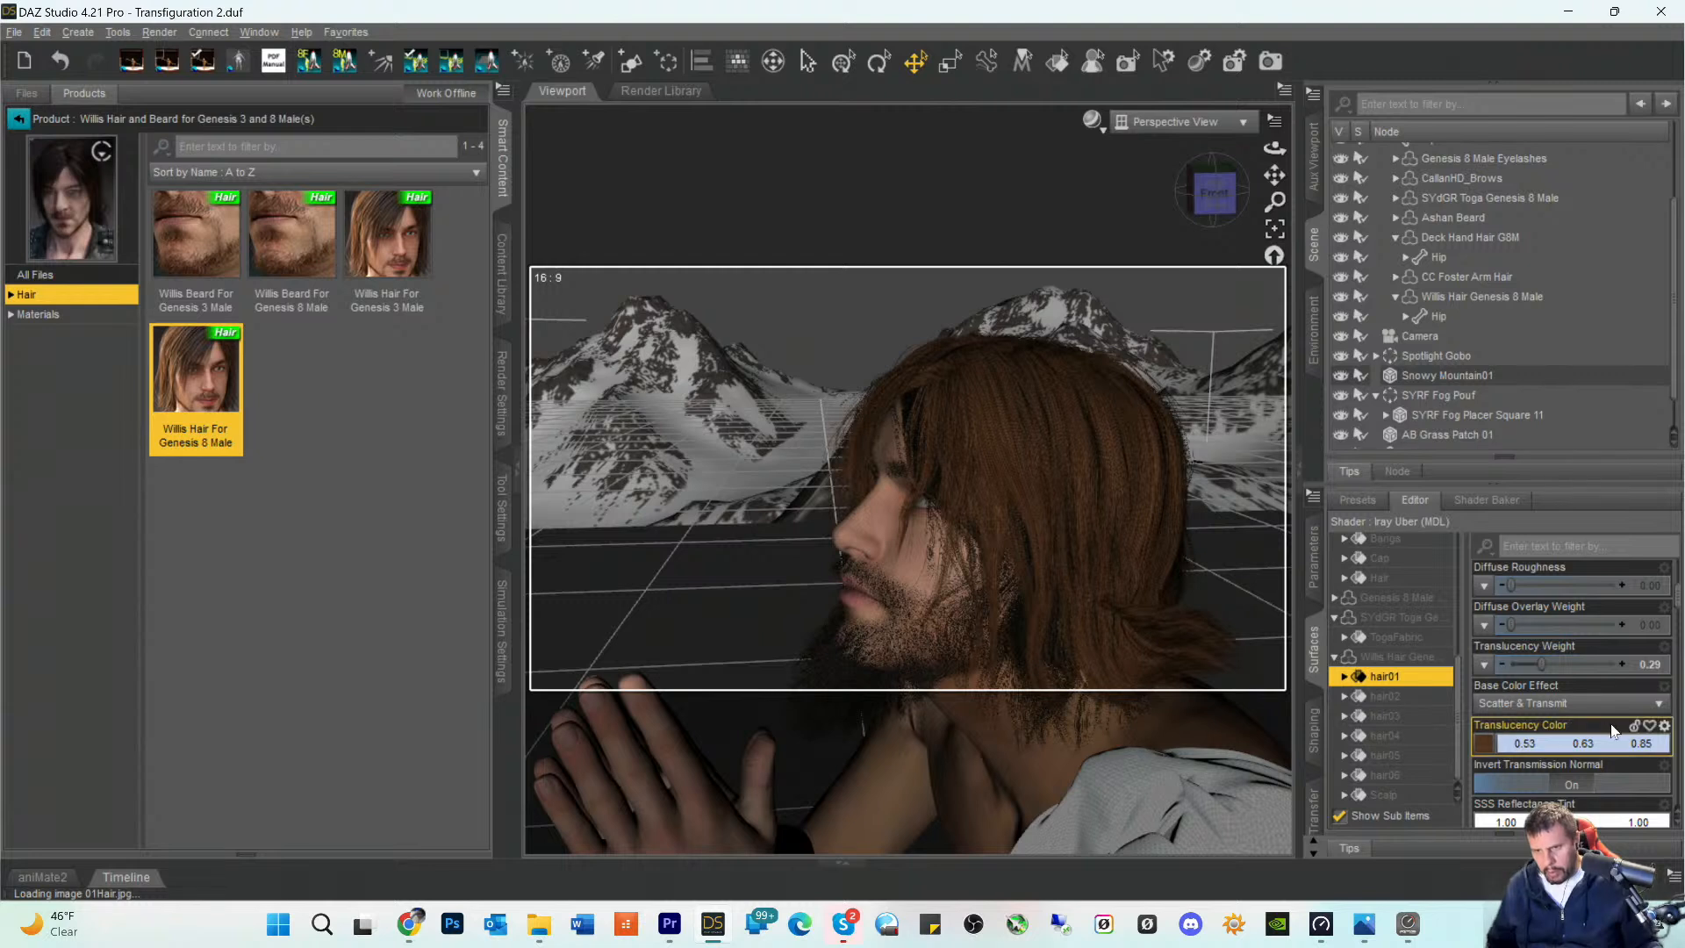
scroll(1603, 730, down, 5)
scroll(1603, 731, down, 5)
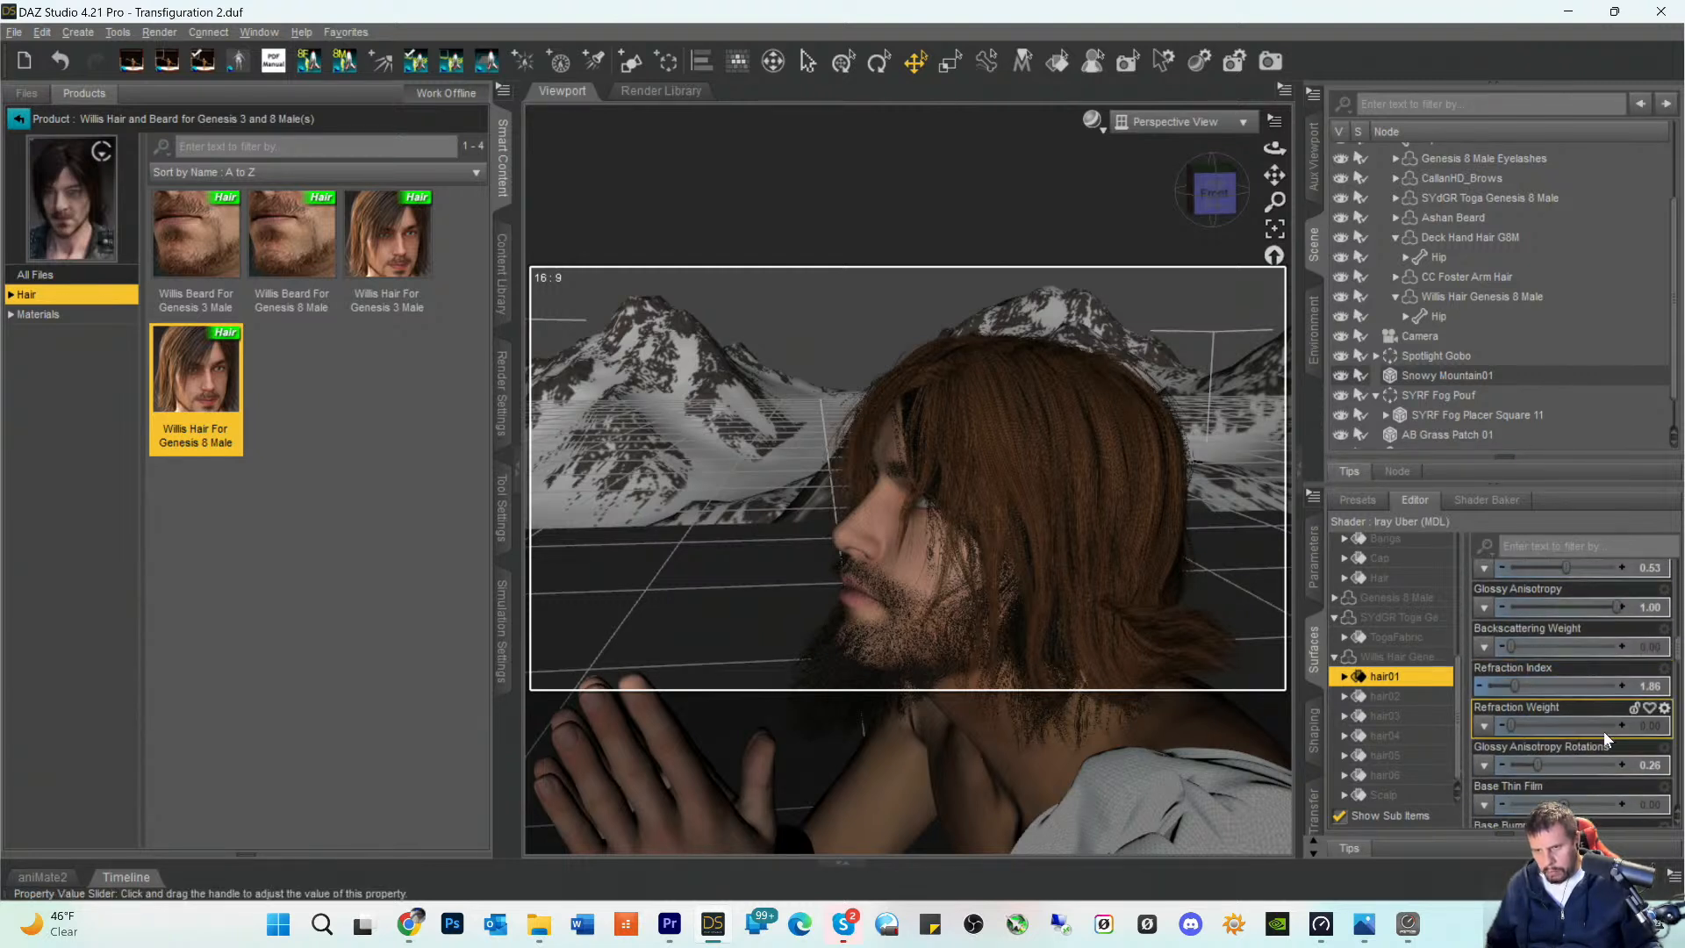
scroll(1603, 730, down, 6)
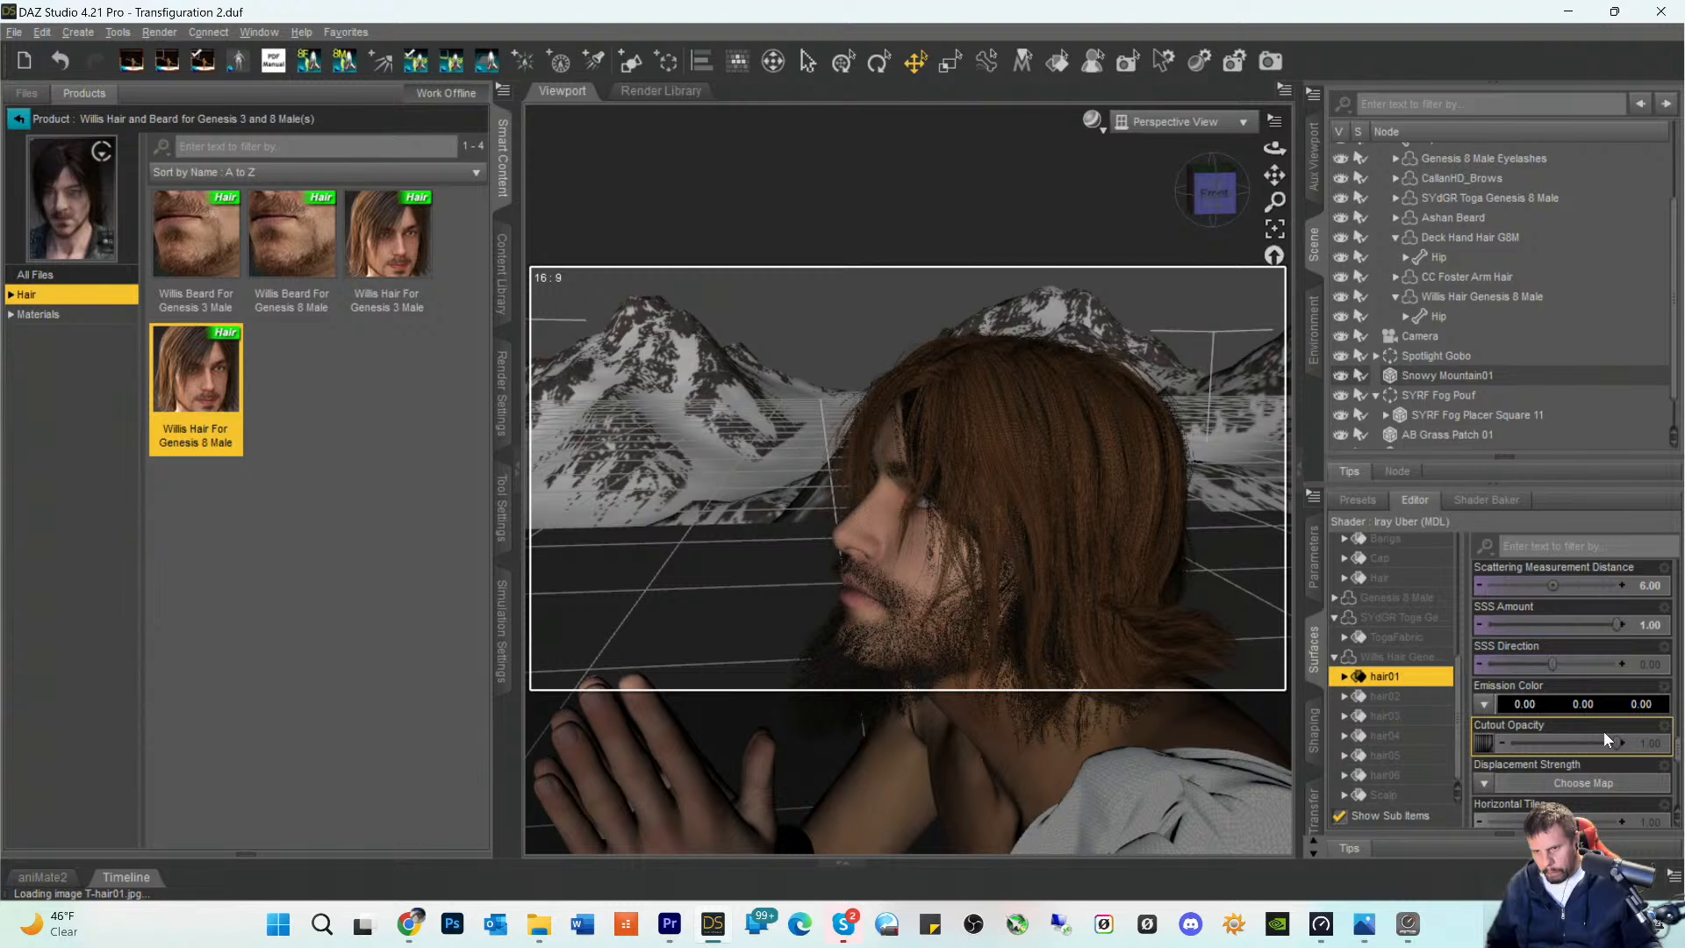
drag(1614, 743, 1340, 743)
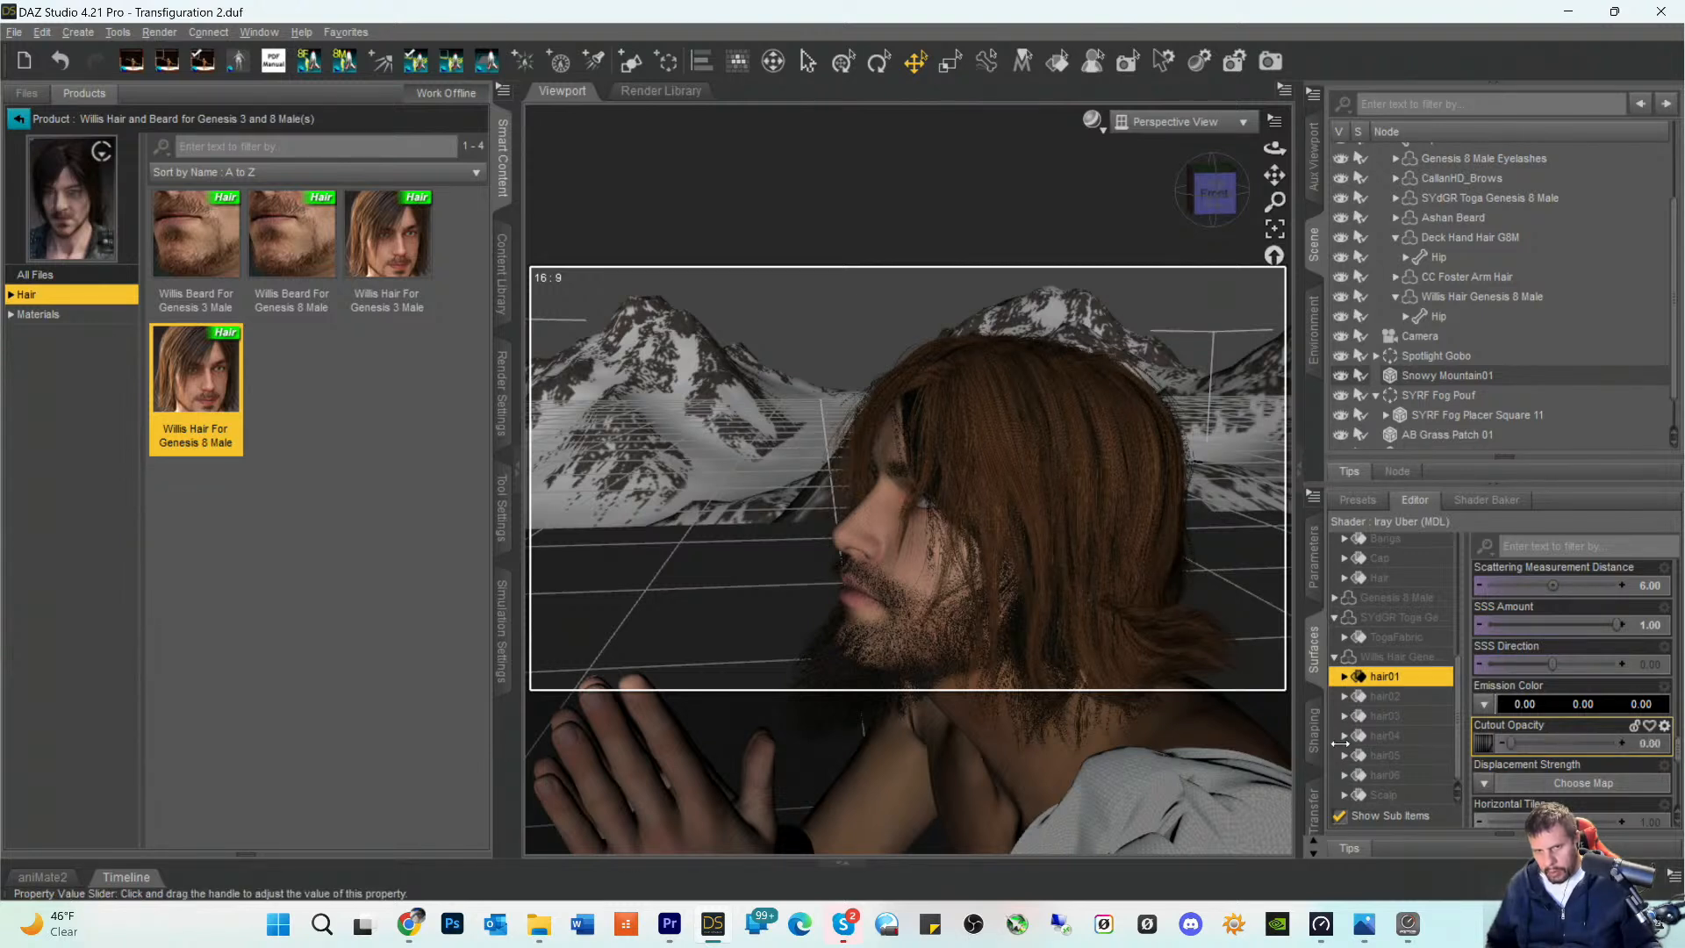
- Set the Cutout Opacity of the Willis Hair surfaces hair02, hair03, hair04 and hair05 to 0
click(1382, 698)
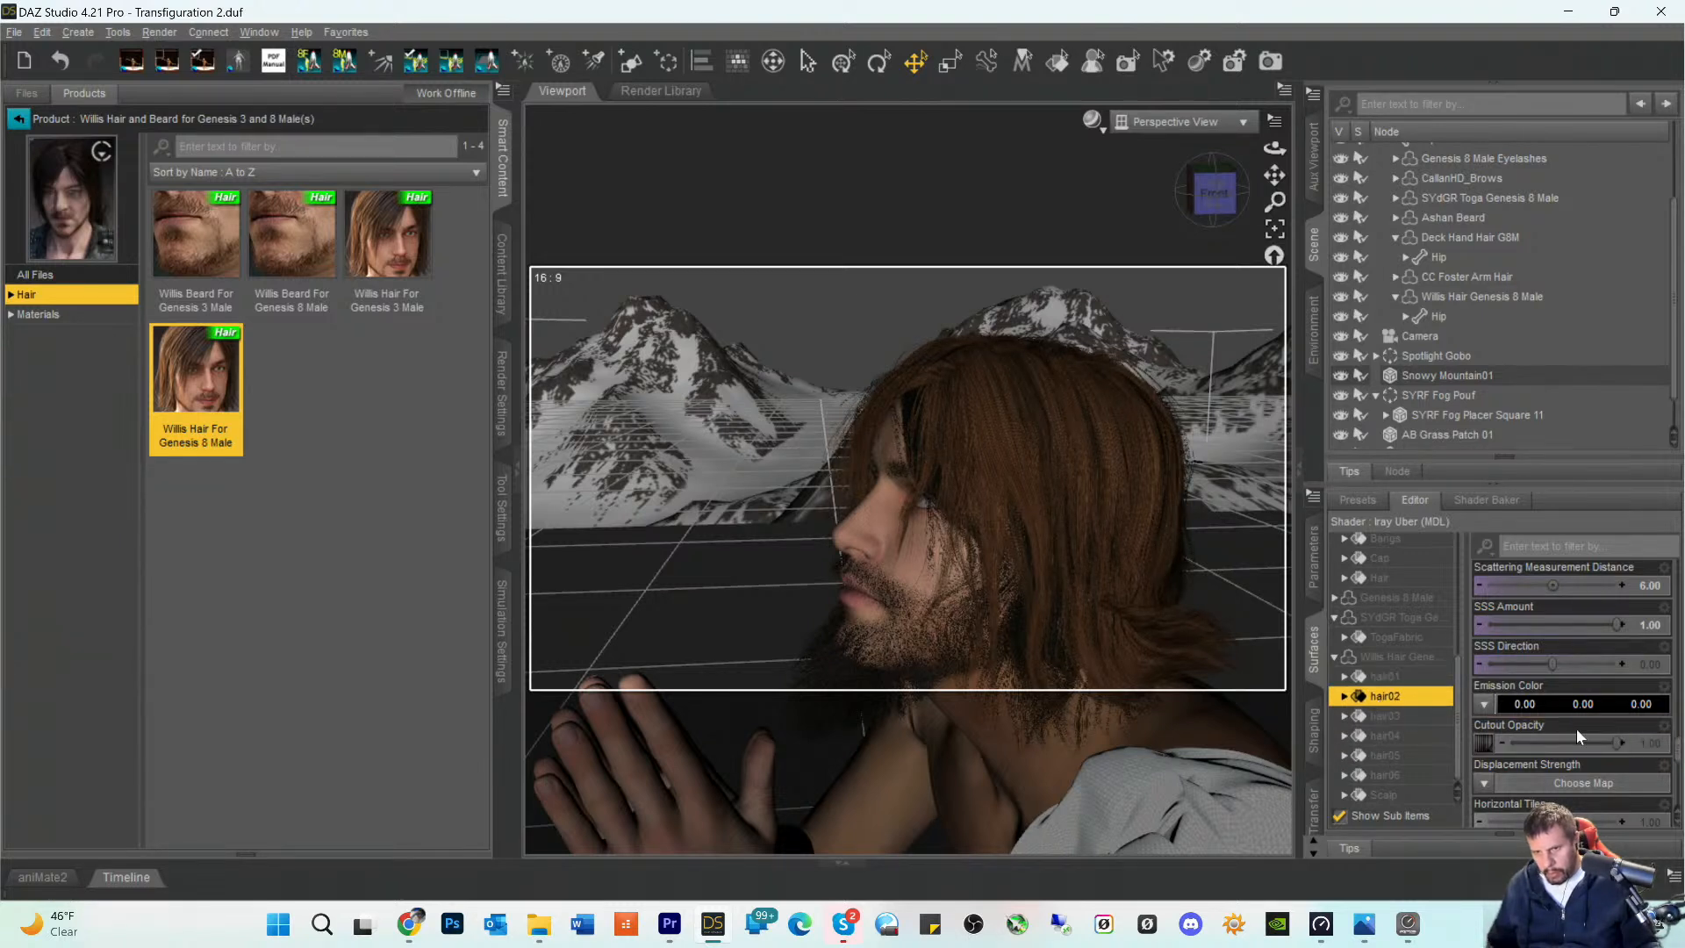
drag(1615, 743, 1361, 740)
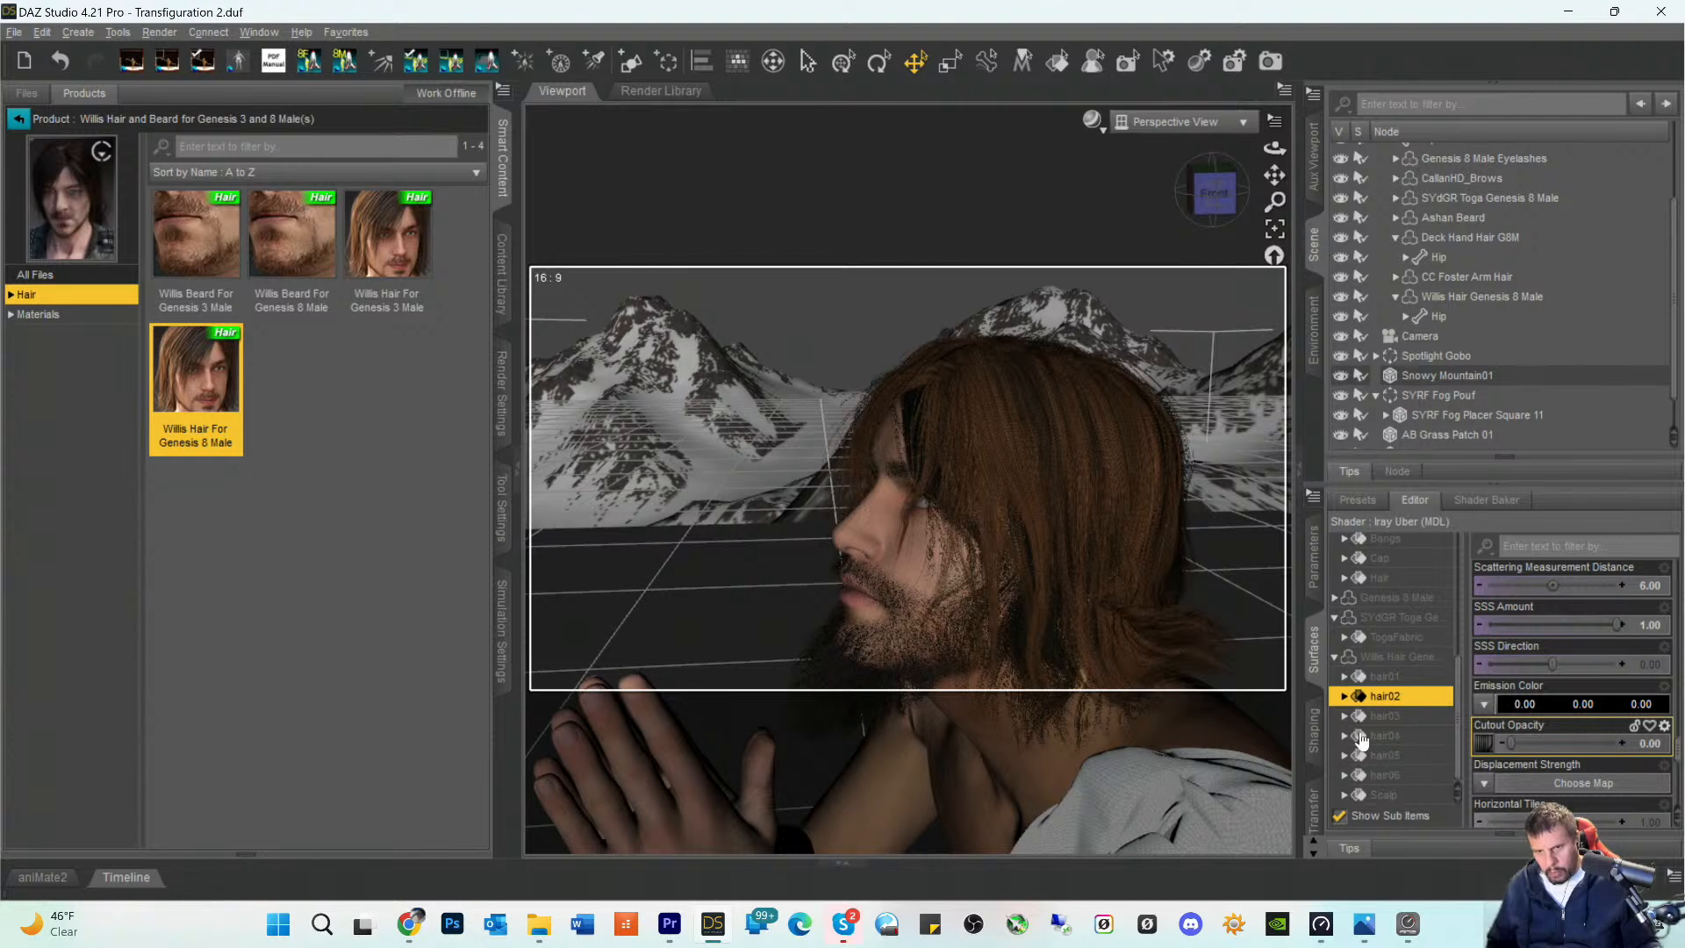
click(1383, 716)
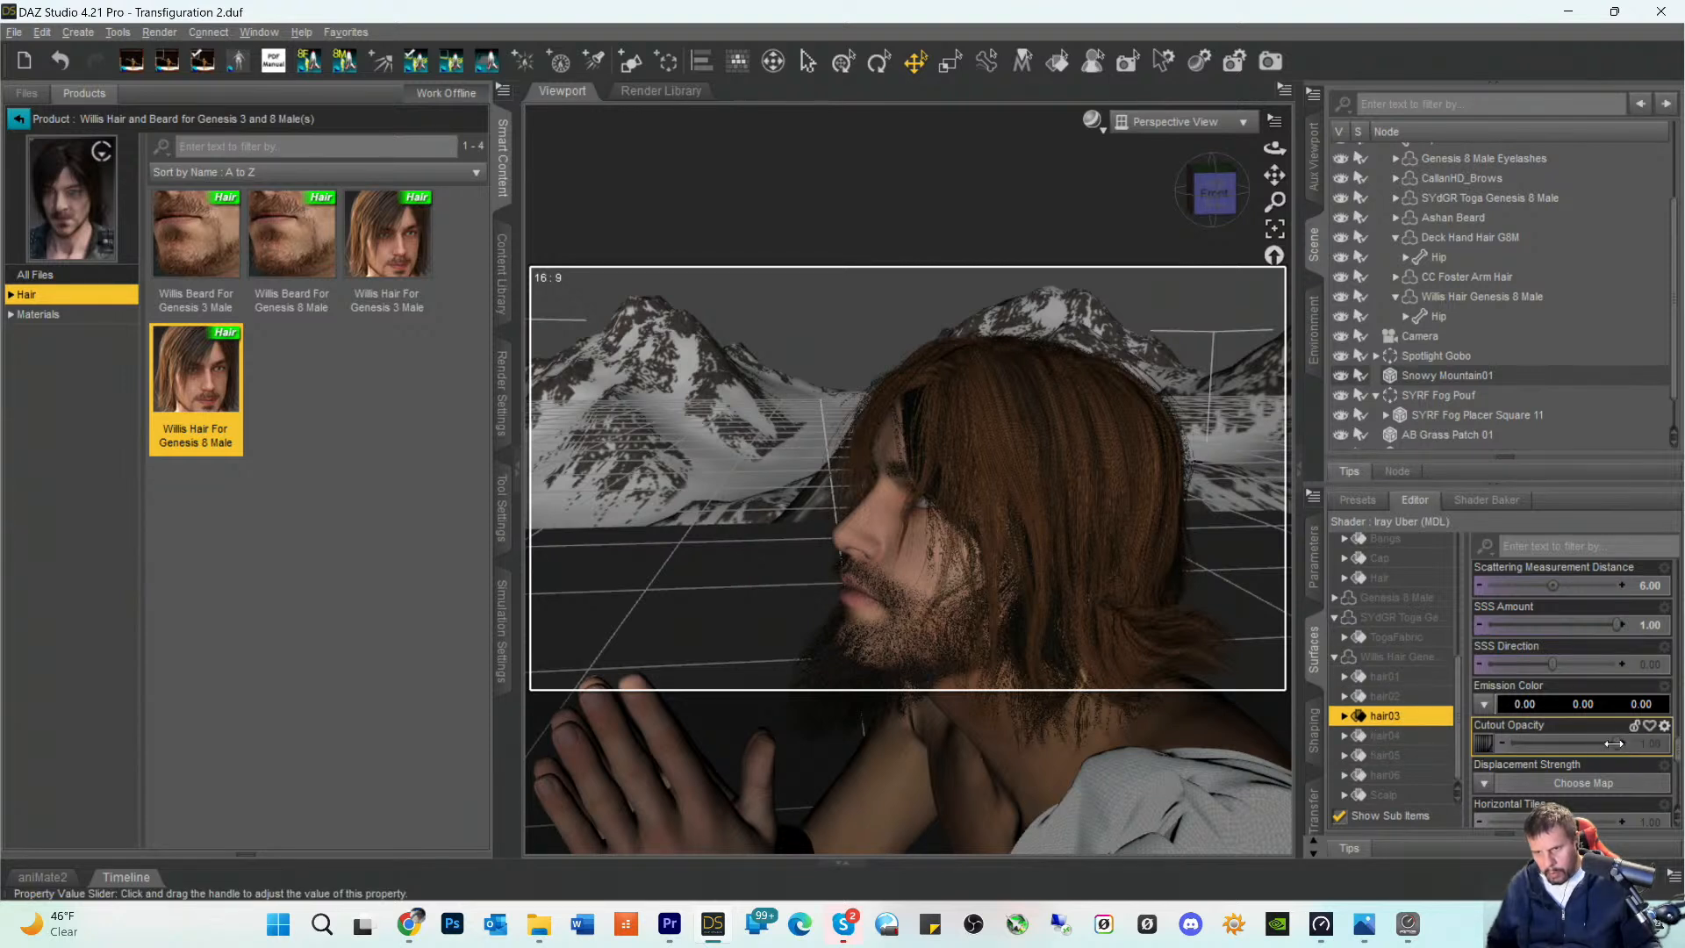
click(1374, 739)
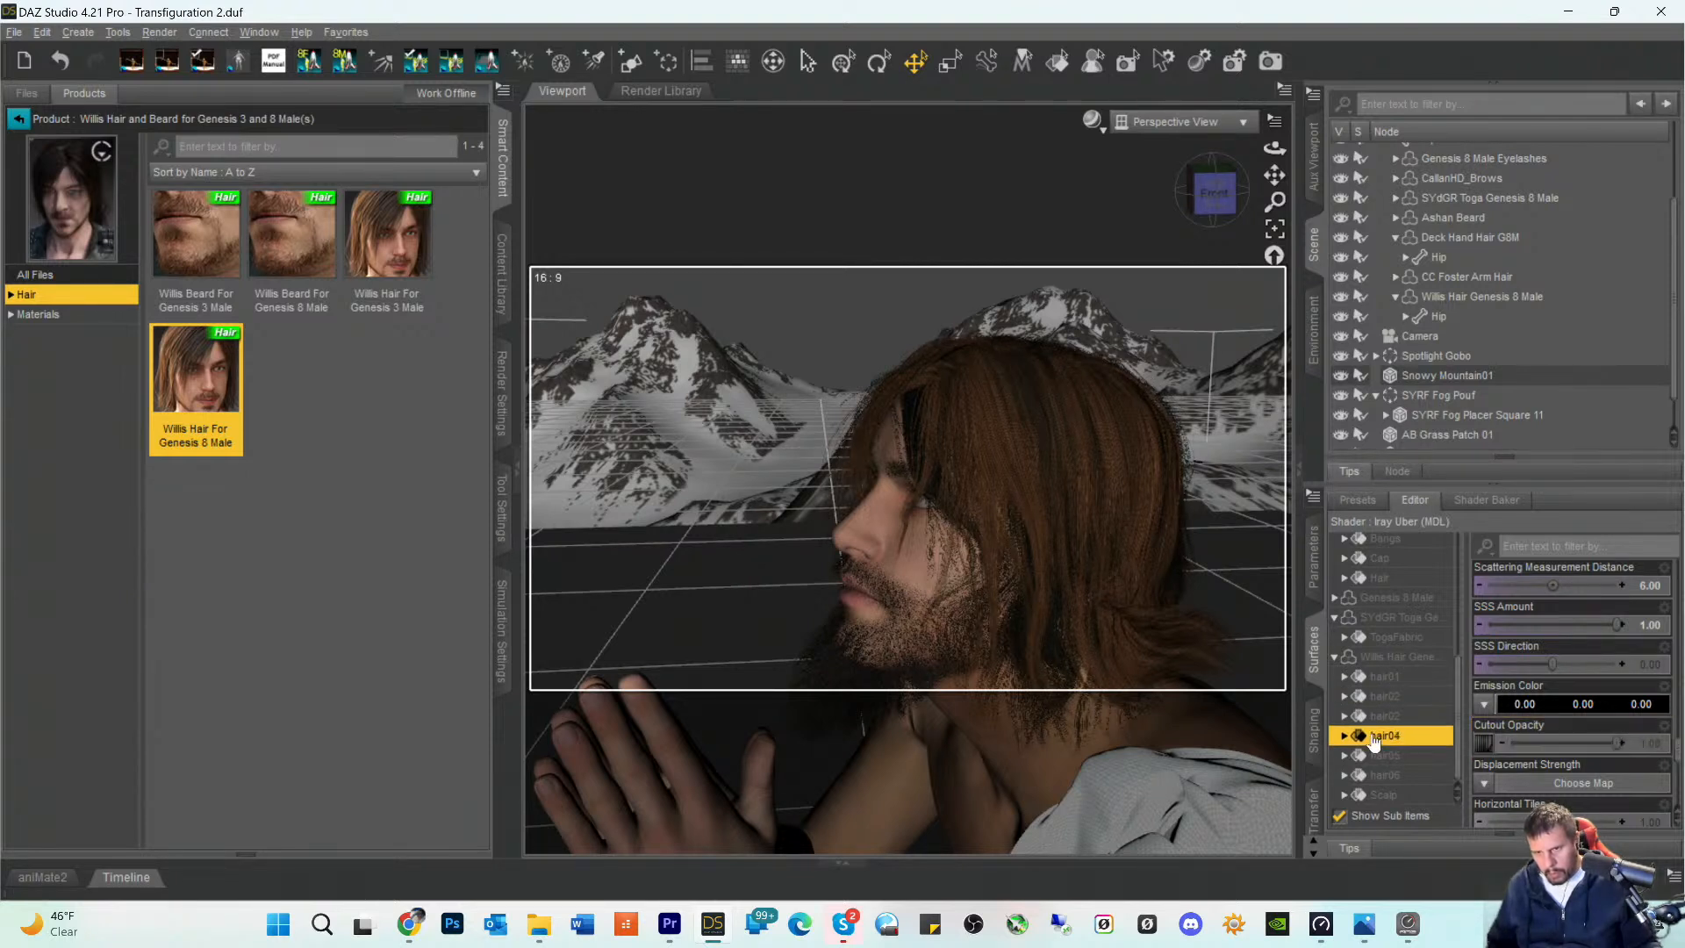
drag(1617, 743, 1393, 747)
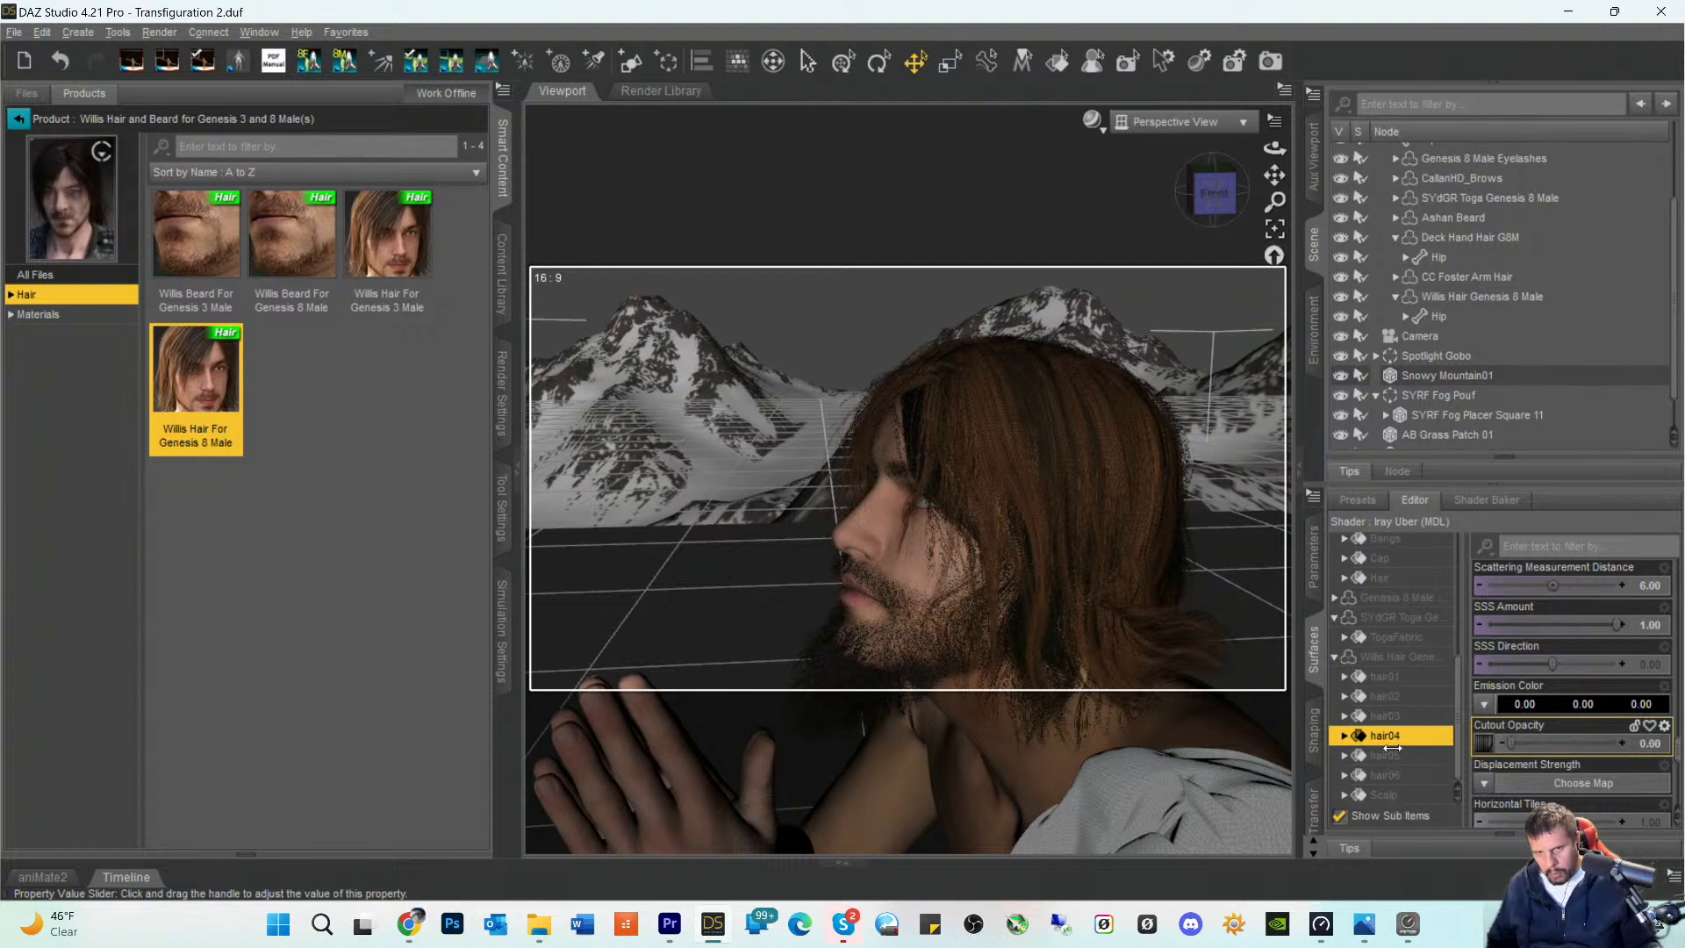
click(1375, 755)
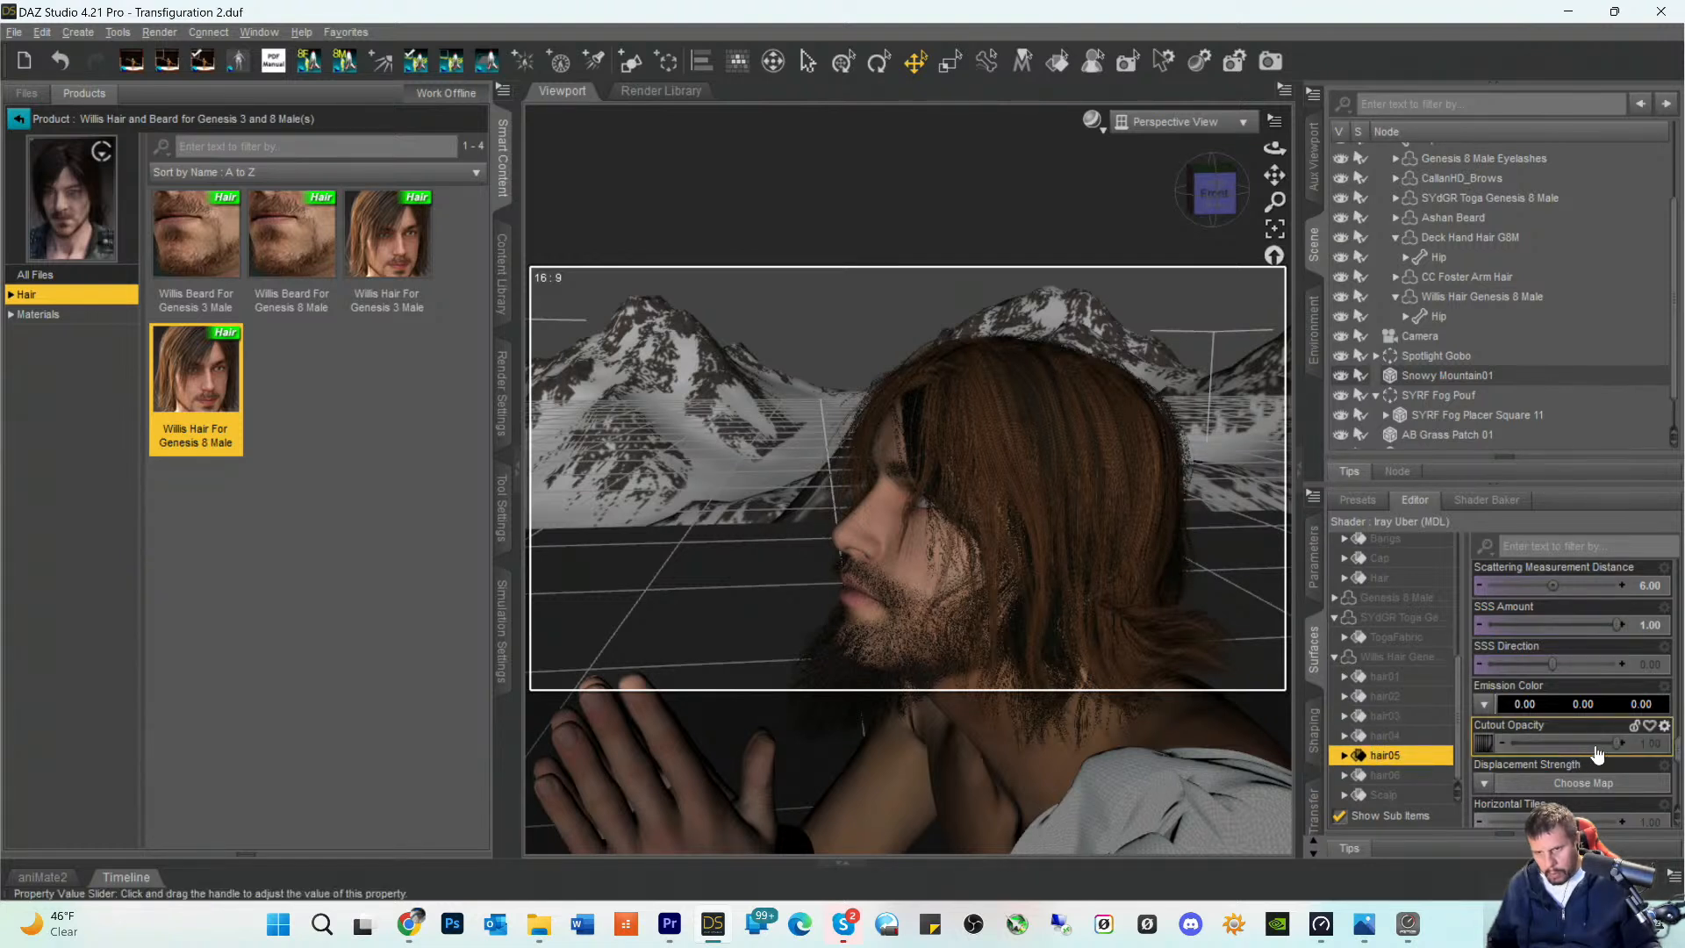
drag(1617, 743, 1462, 745)
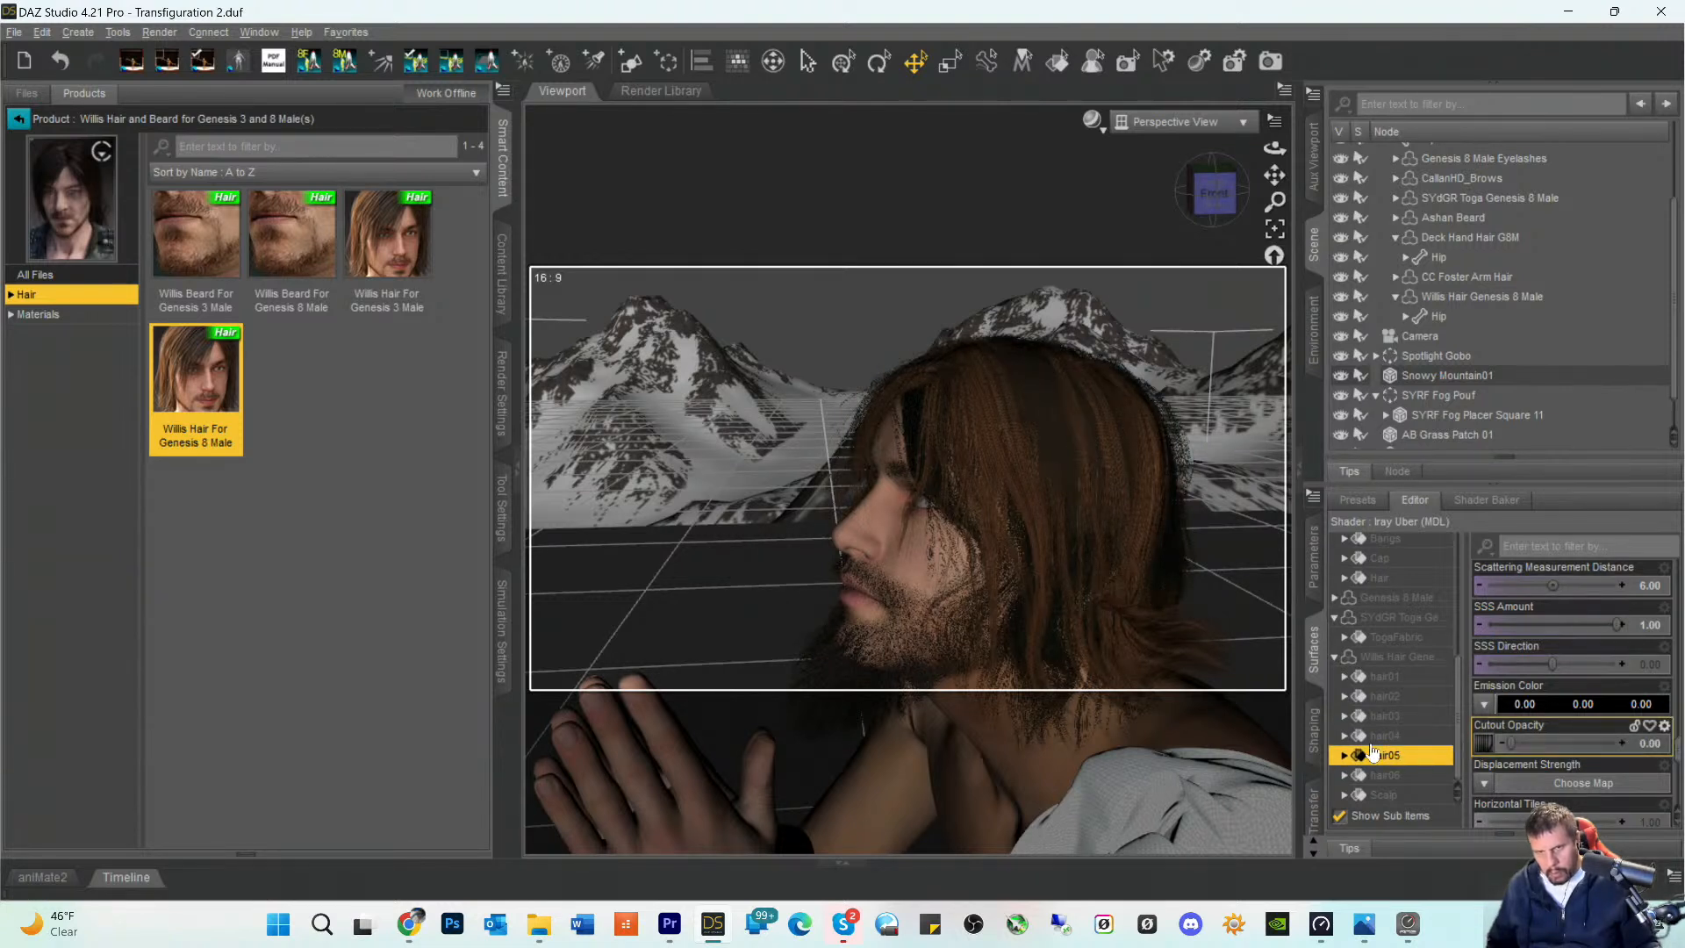
- Set the Cutout Opacity of the Willis Hair's hair06 surface to 0
click(1376, 794)
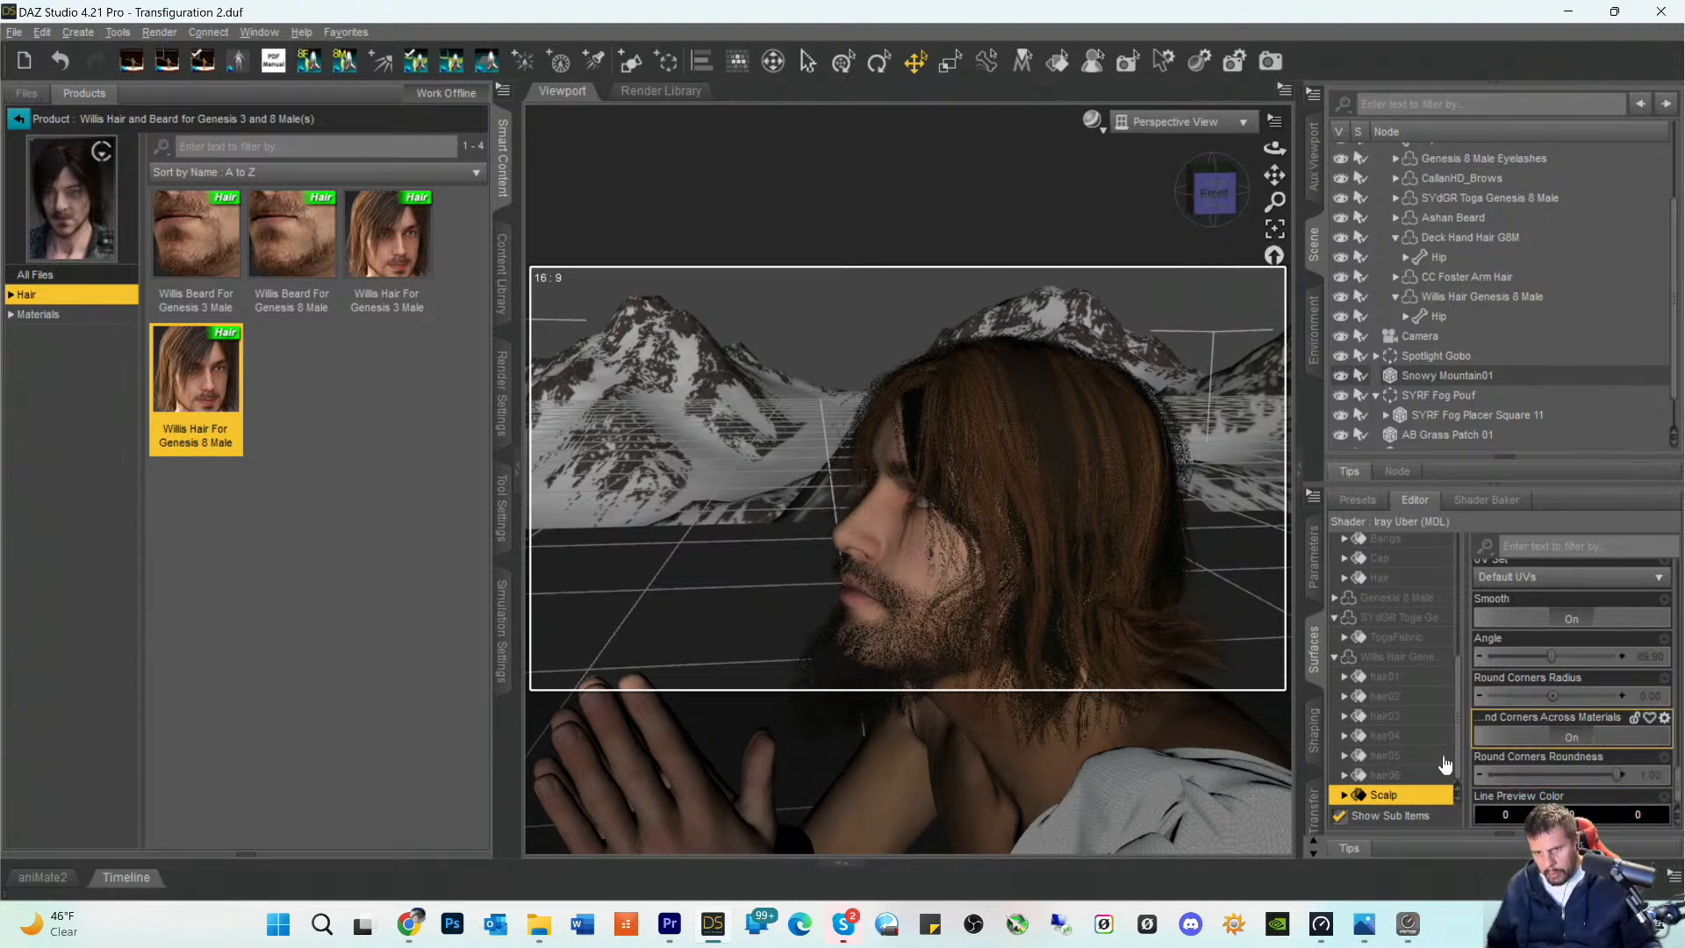
click(1387, 776)
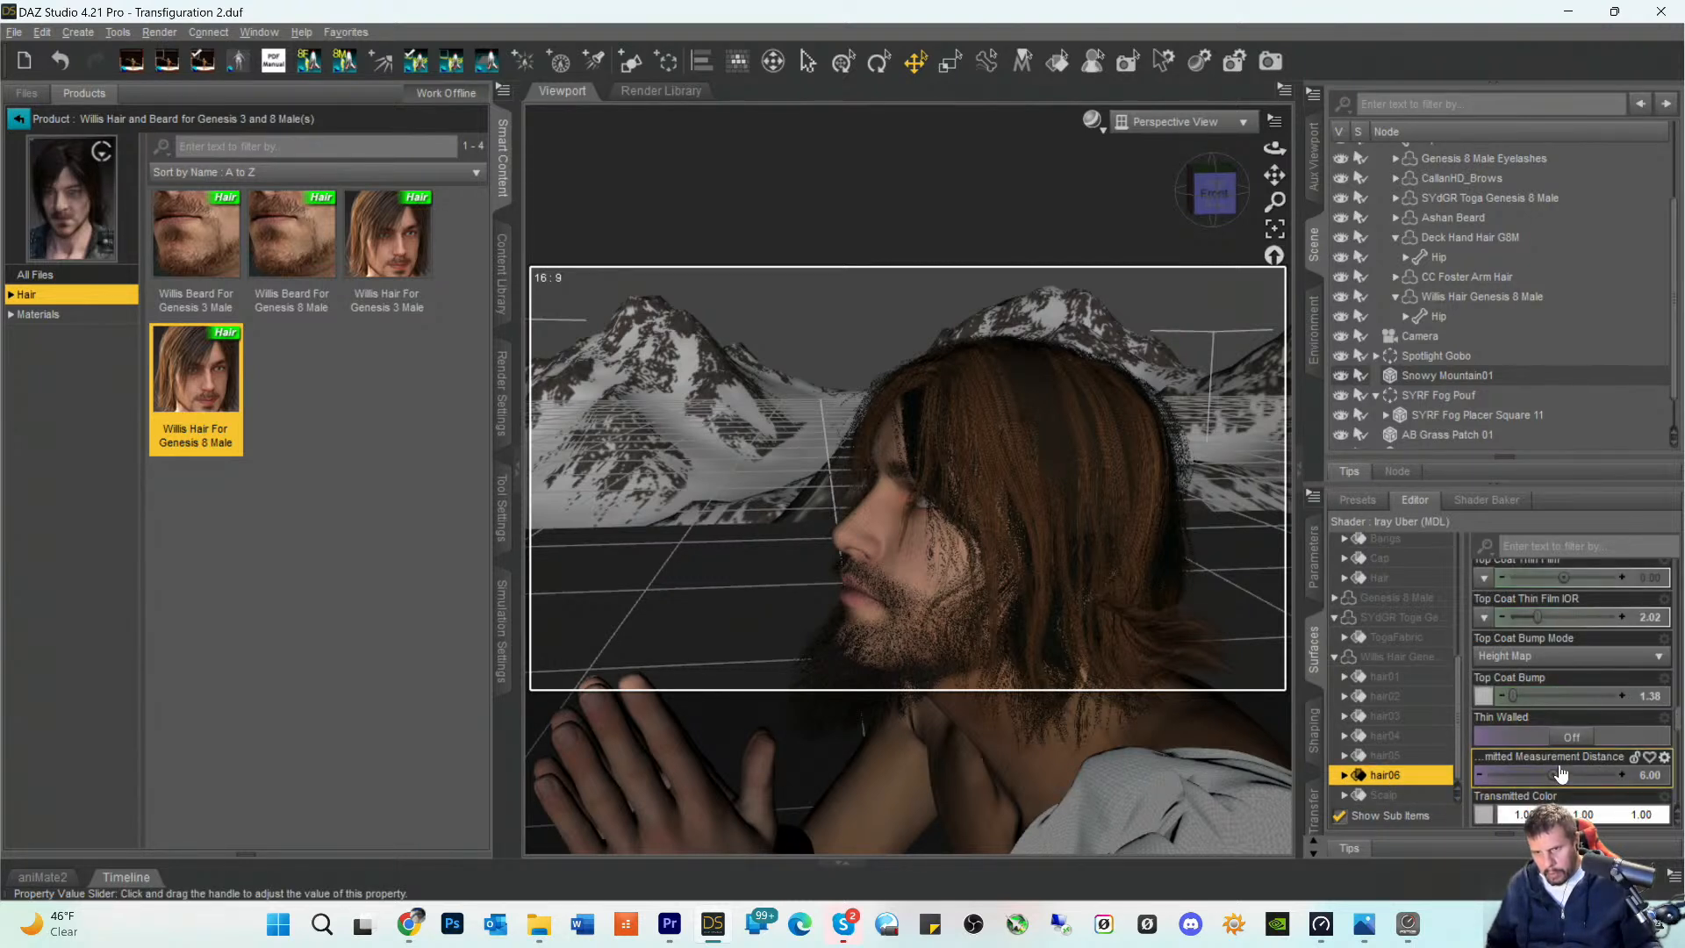
scroll(1559, 770, down, 5)
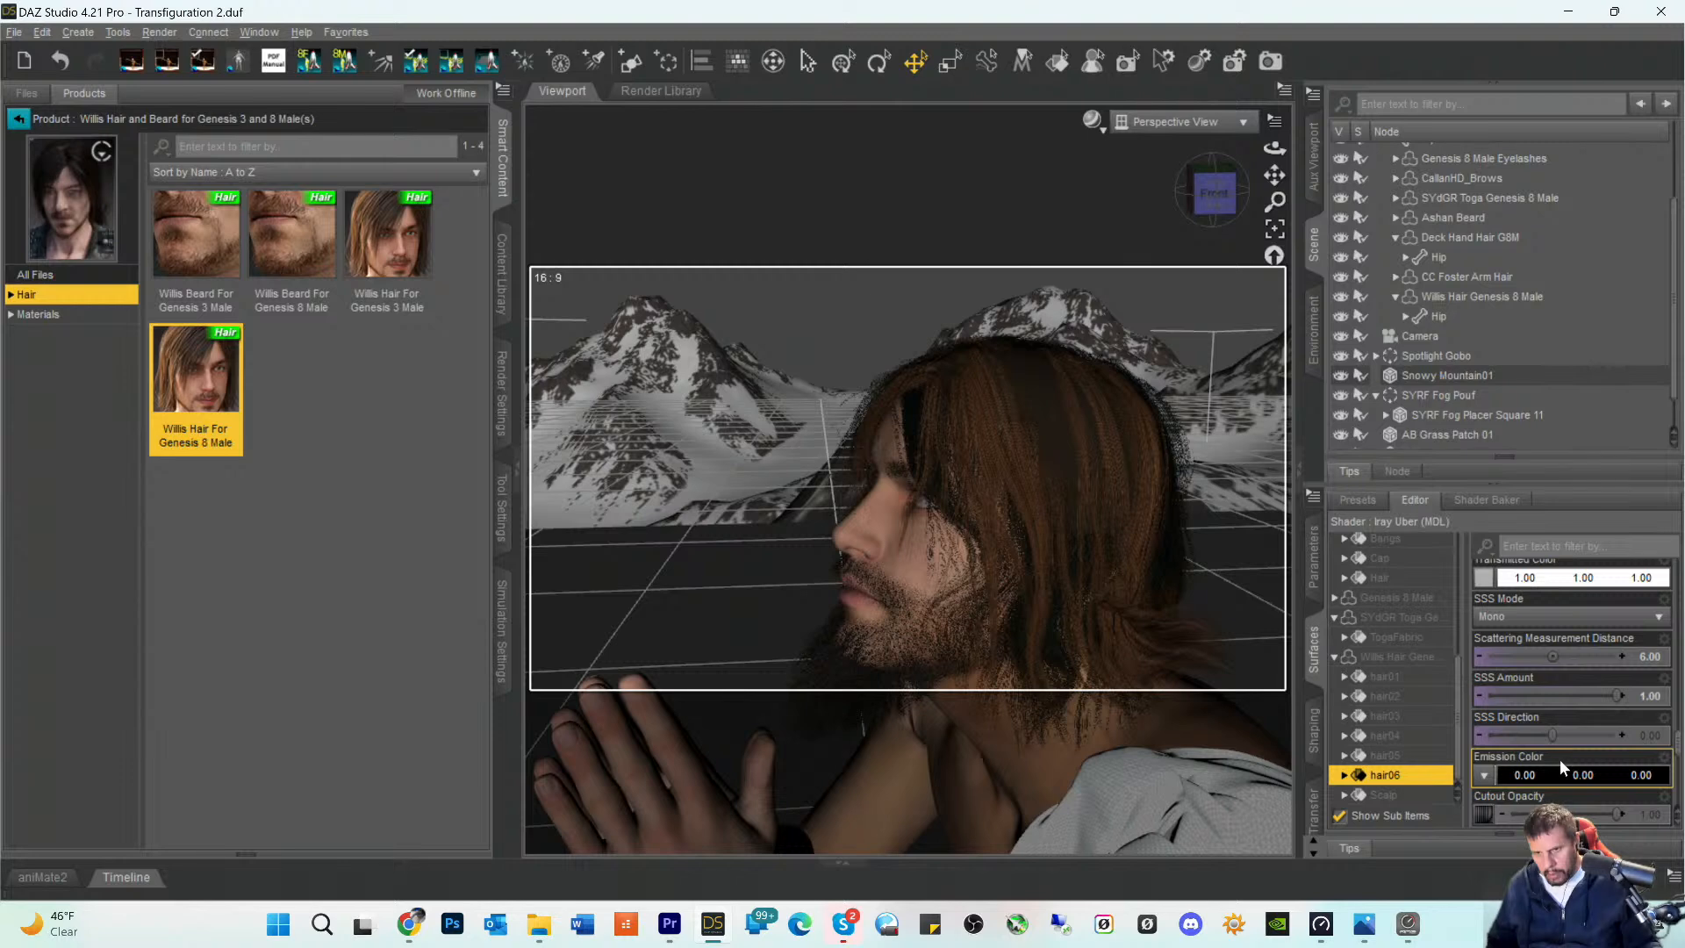
drag(1617, 815, 1448, 815)
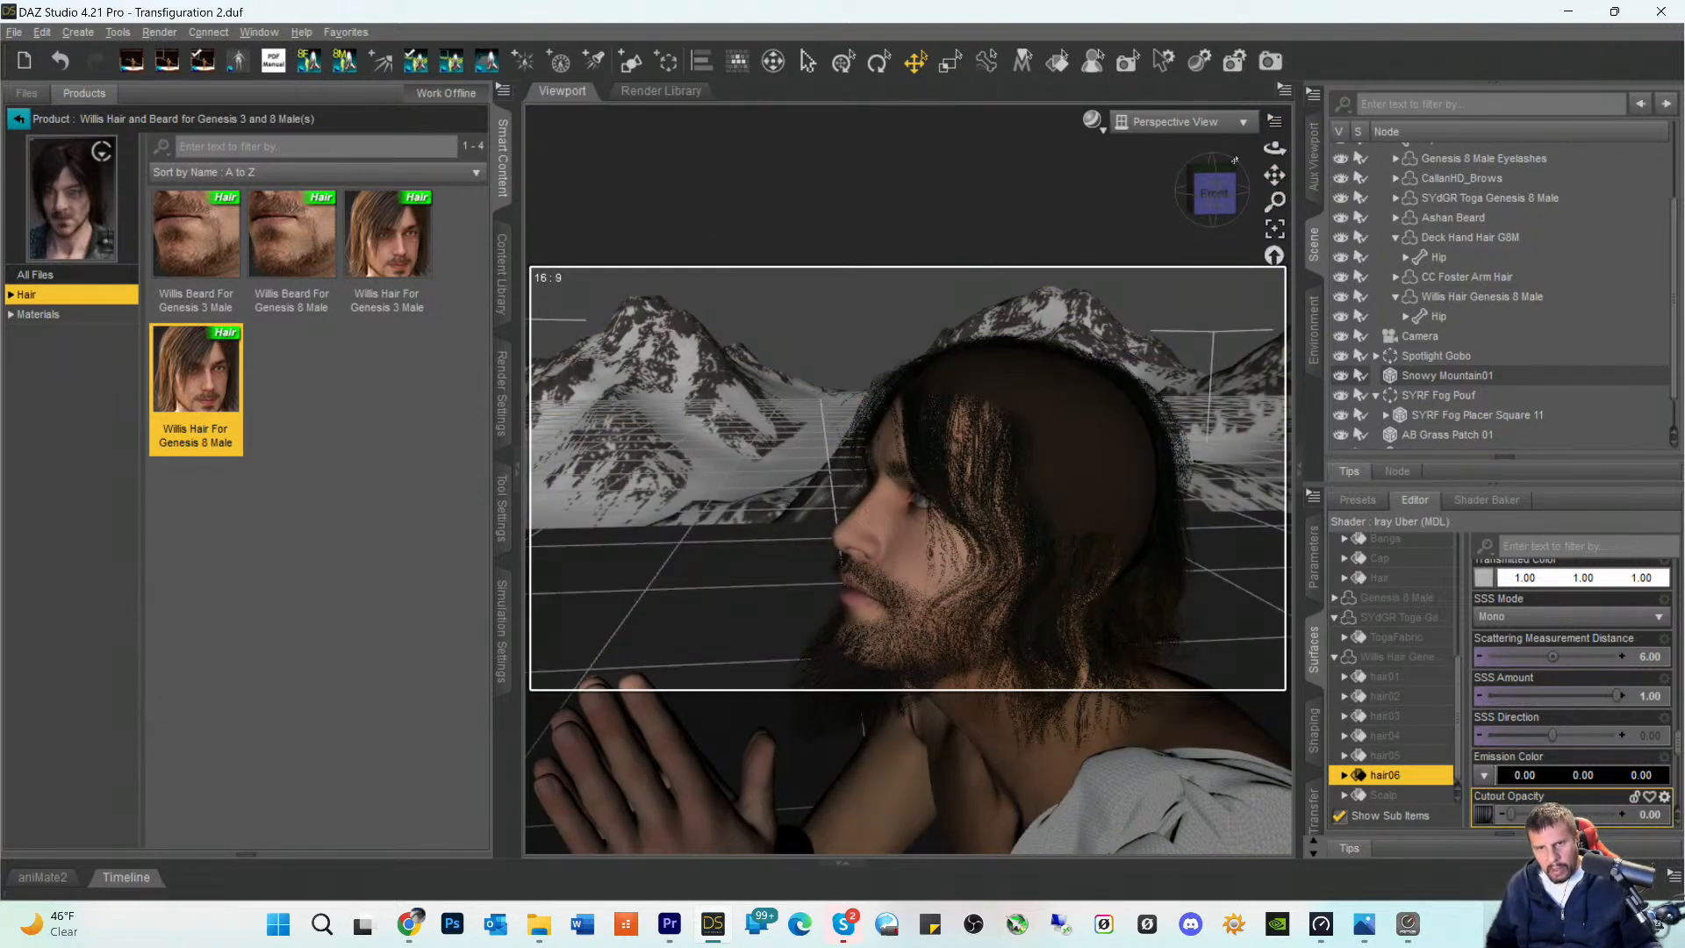
- Set the Cutout Opacity of the Willis Hair's hair06 surface back to 1.00
mouse_move(1211, 197)
mouse_down()
mouse_move(1157, 221)
mouse_move(1118, 195)
mouse_move(1248, 184)
mouse_move(1209, 197)
mouse_up()
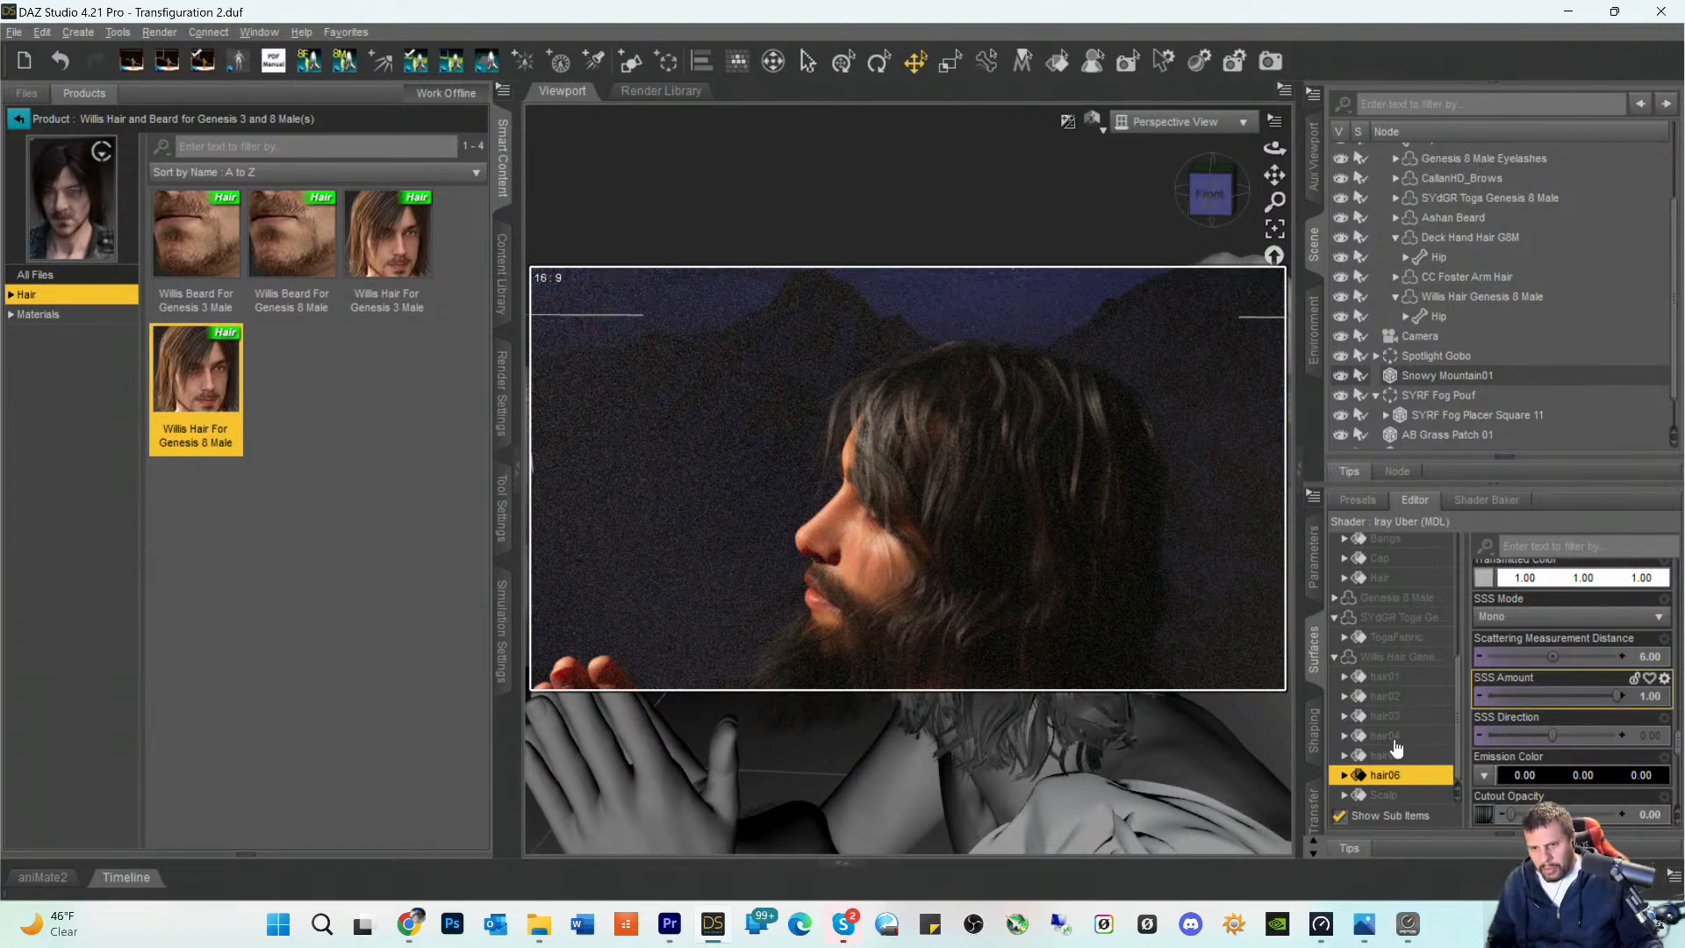
scroll(1580, 695, down, 3)
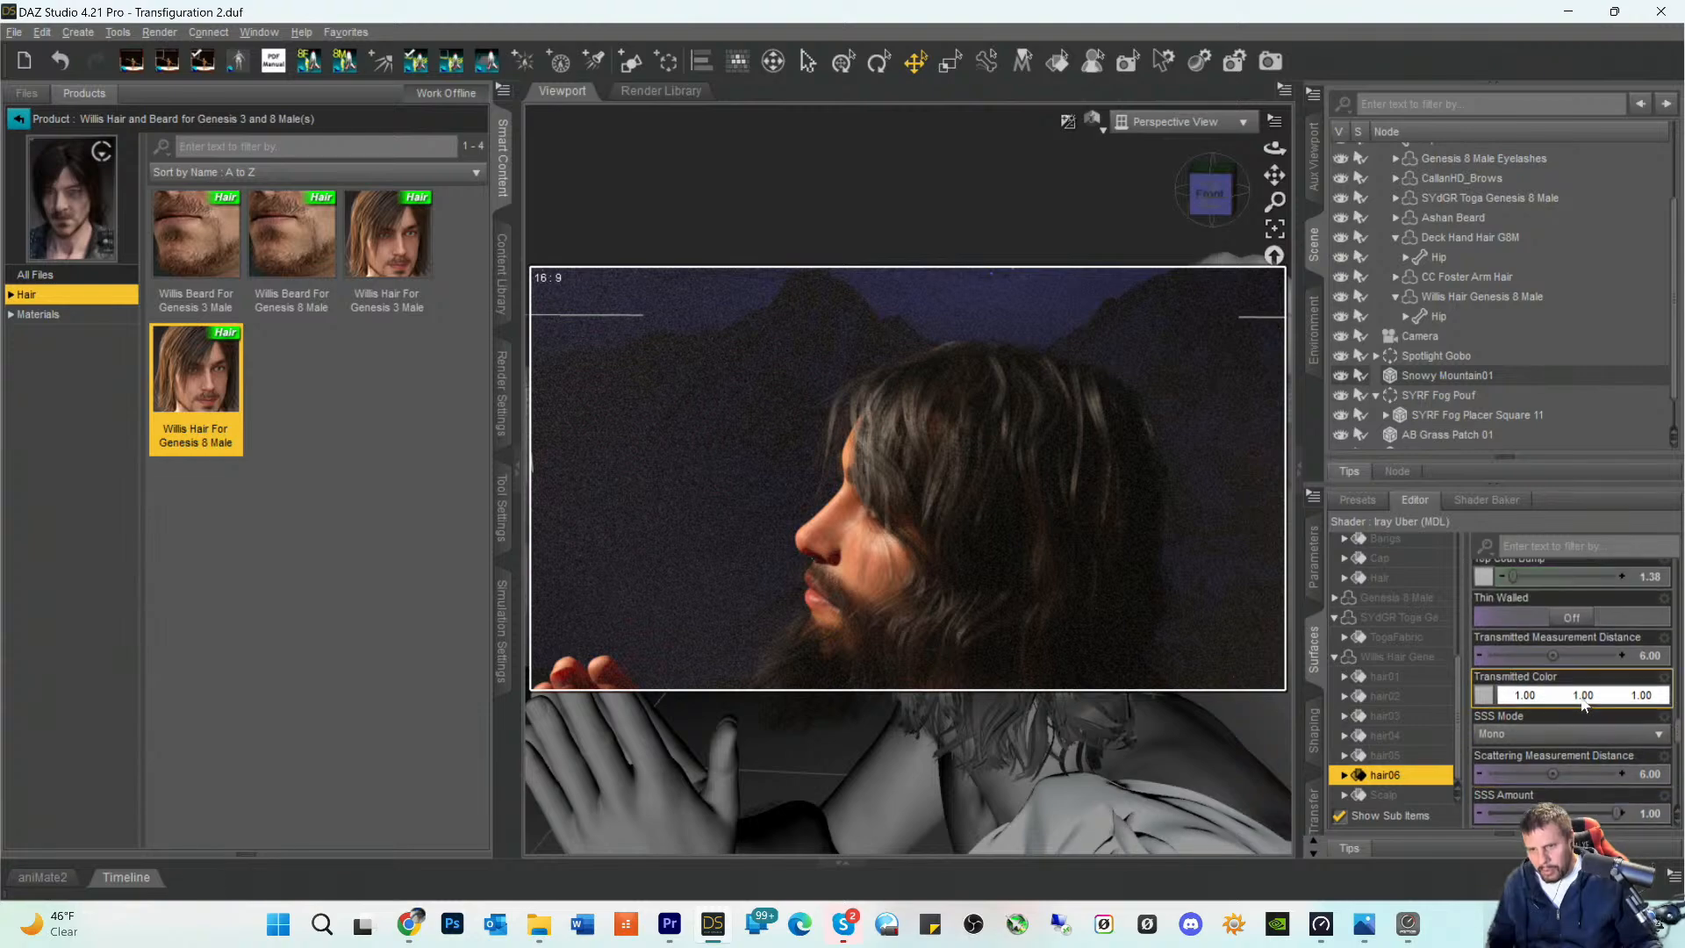
drag(1510, 703, 1511, 703)
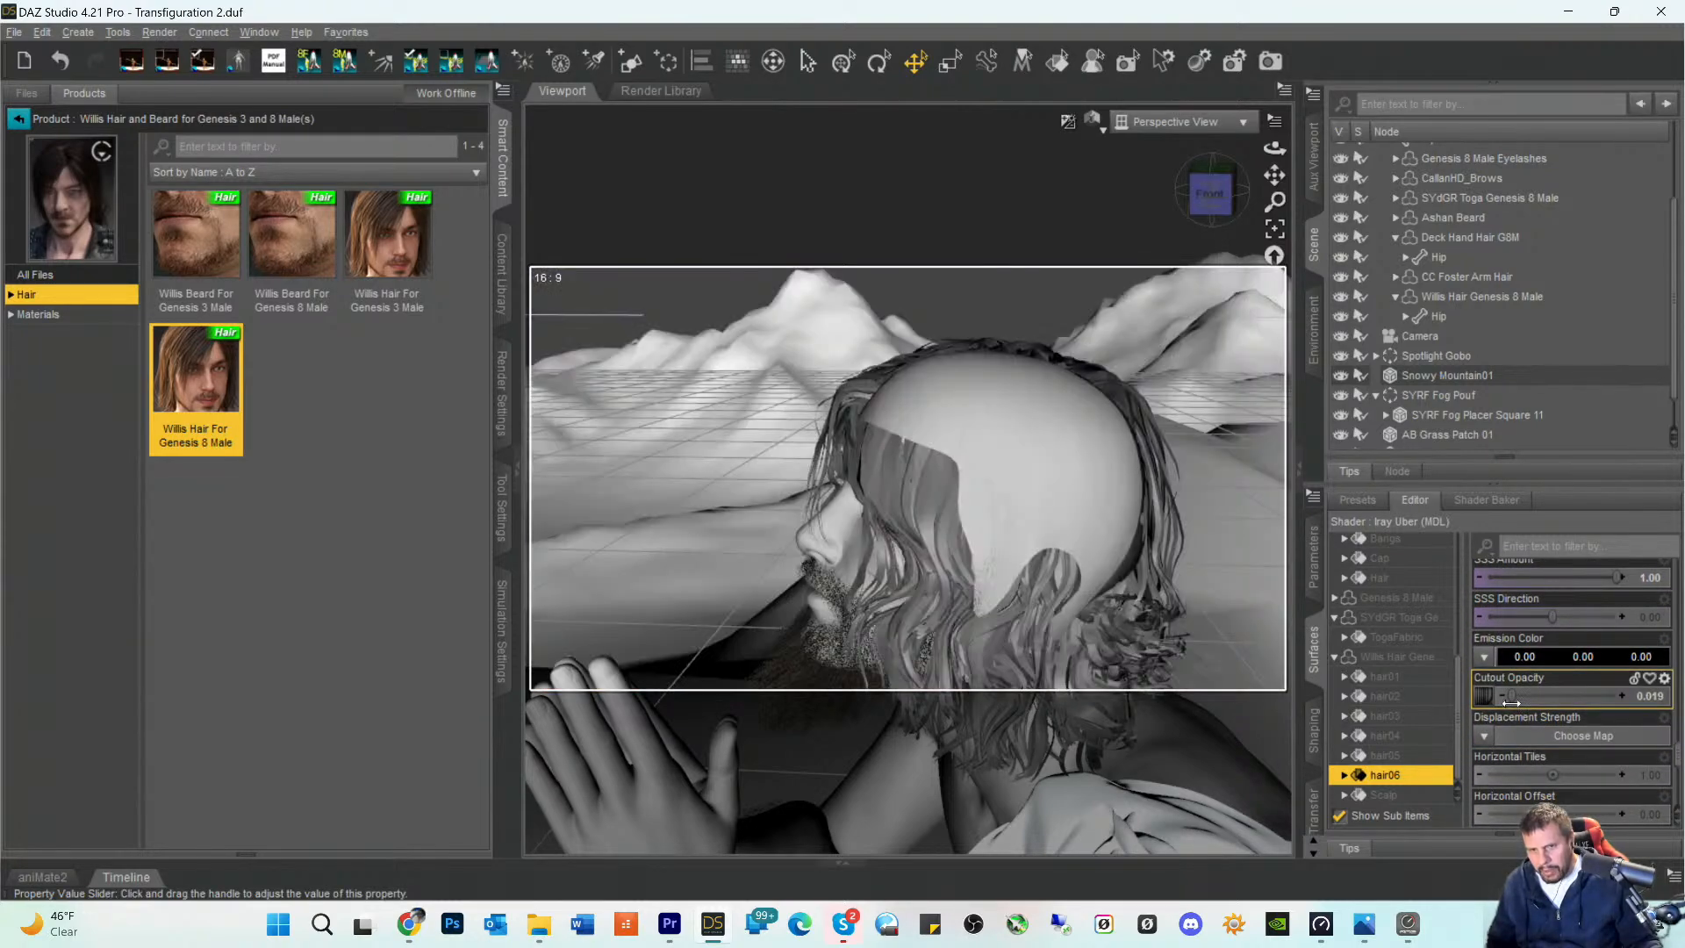
drag(1673, 711, 1672, 709)
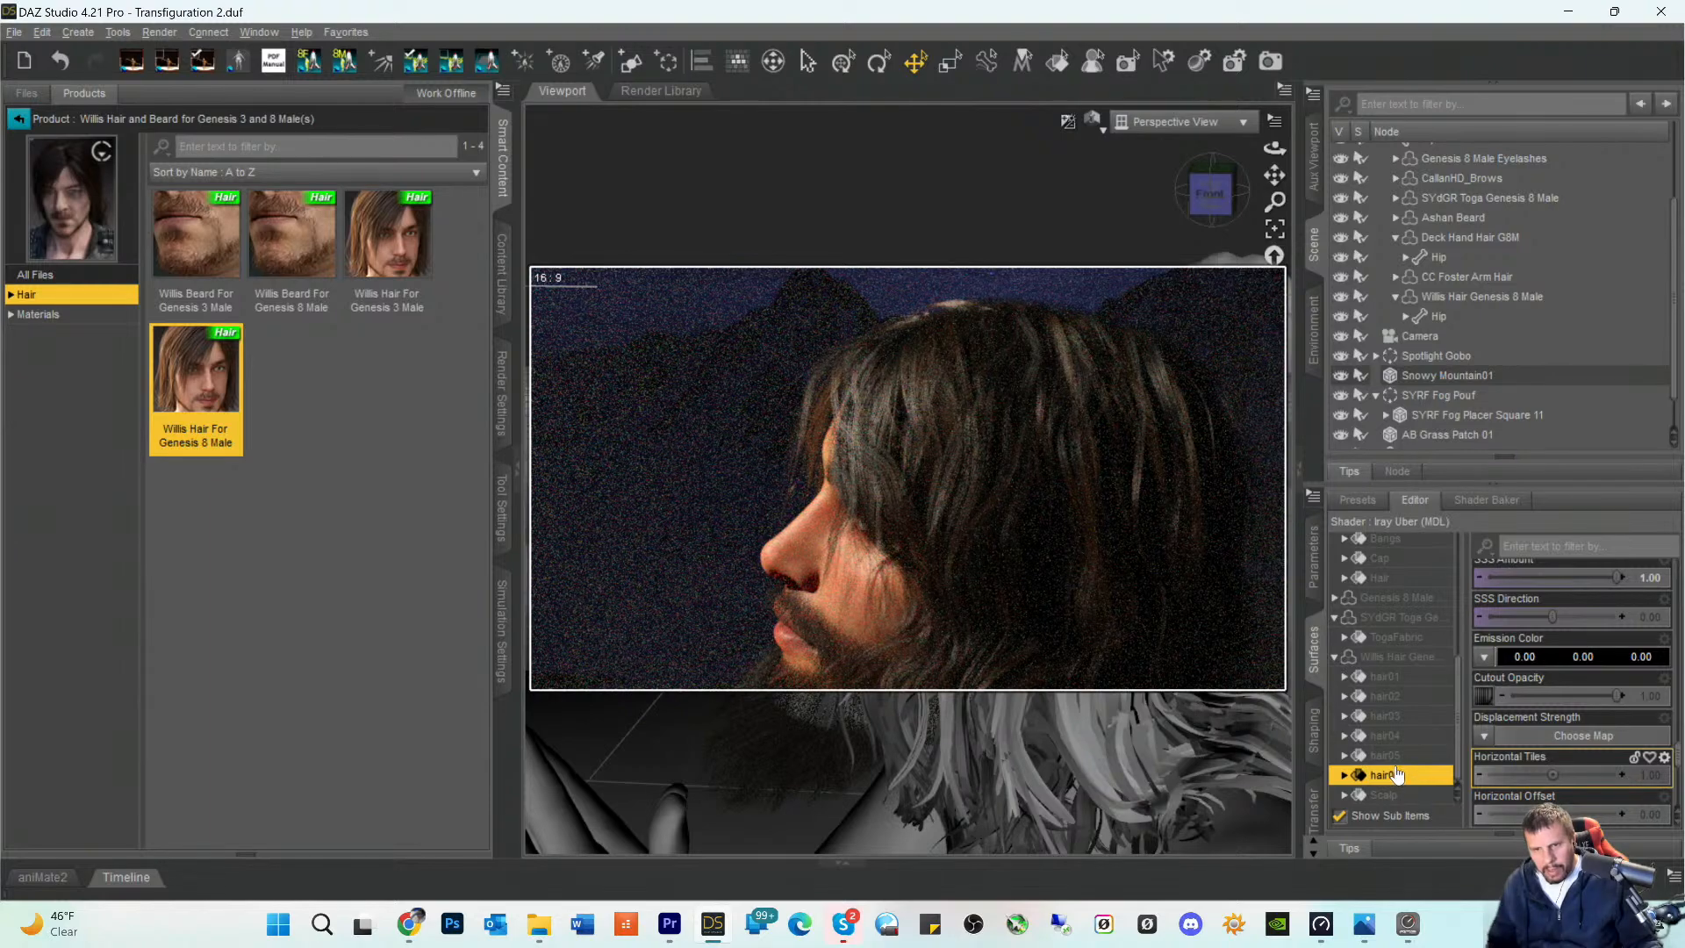
- Set the Cutout Opacity of the Willis Hair's hair05 surface back to 1.00
click(1391, 761)
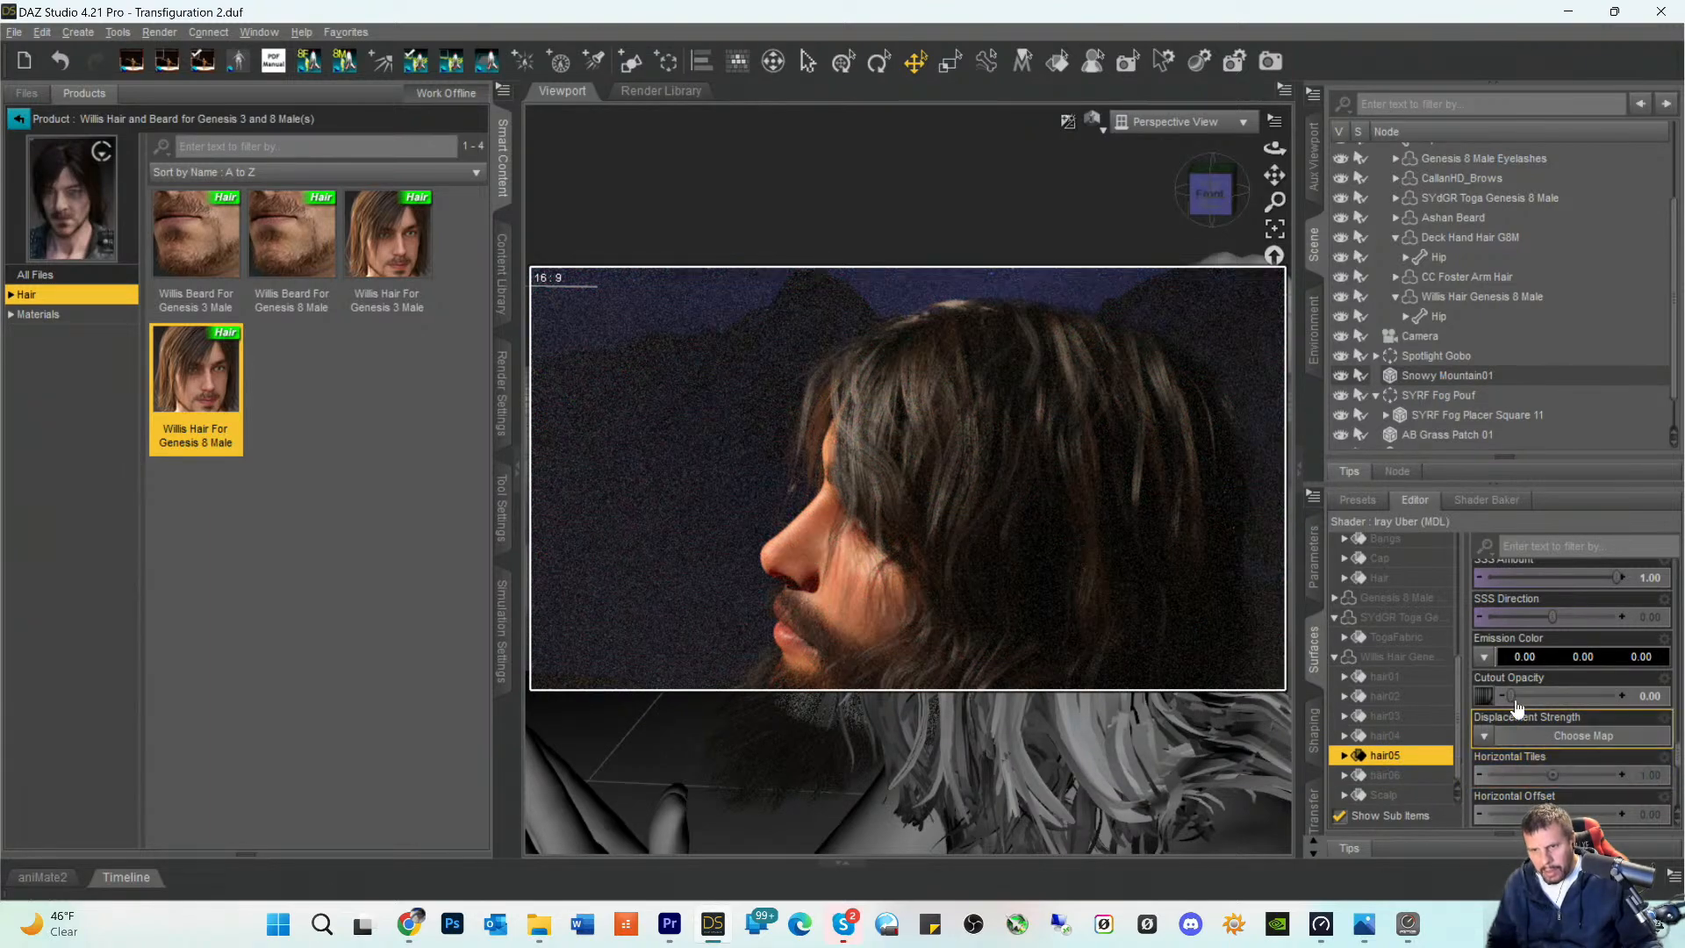
drag(1517, 703, 1682, 718)
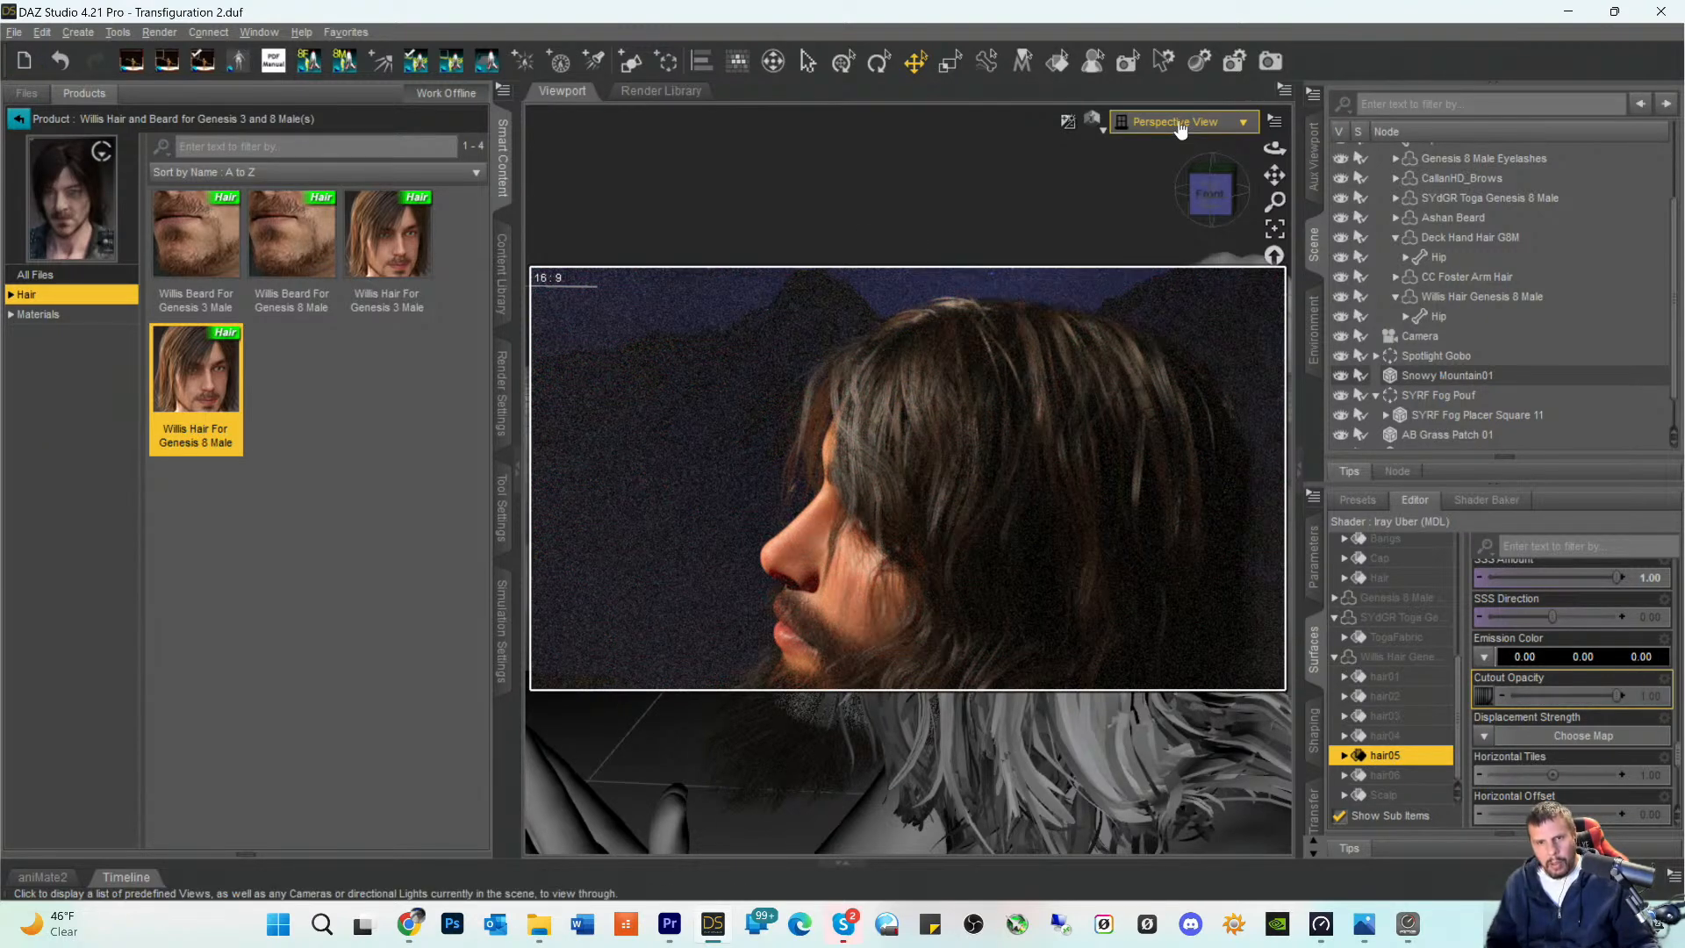
- Switch the viewport to the scene's Camera view, clear the selection and save the scene
click(1181, 130)
click(1179, 285)
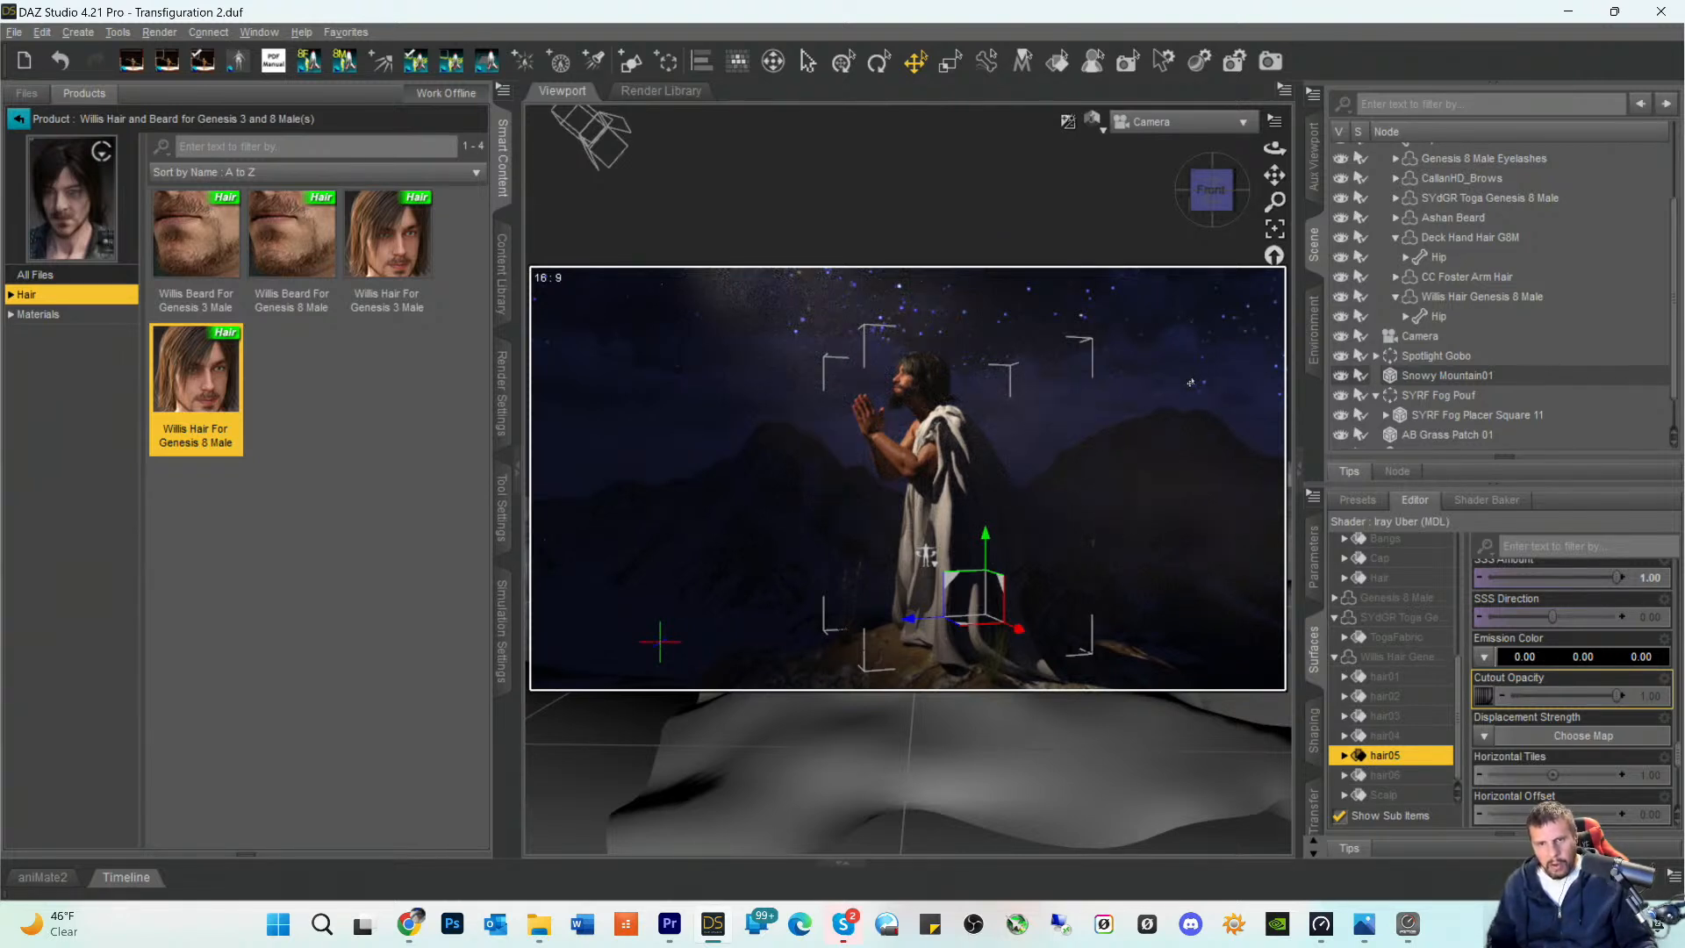
click(1038, 217)
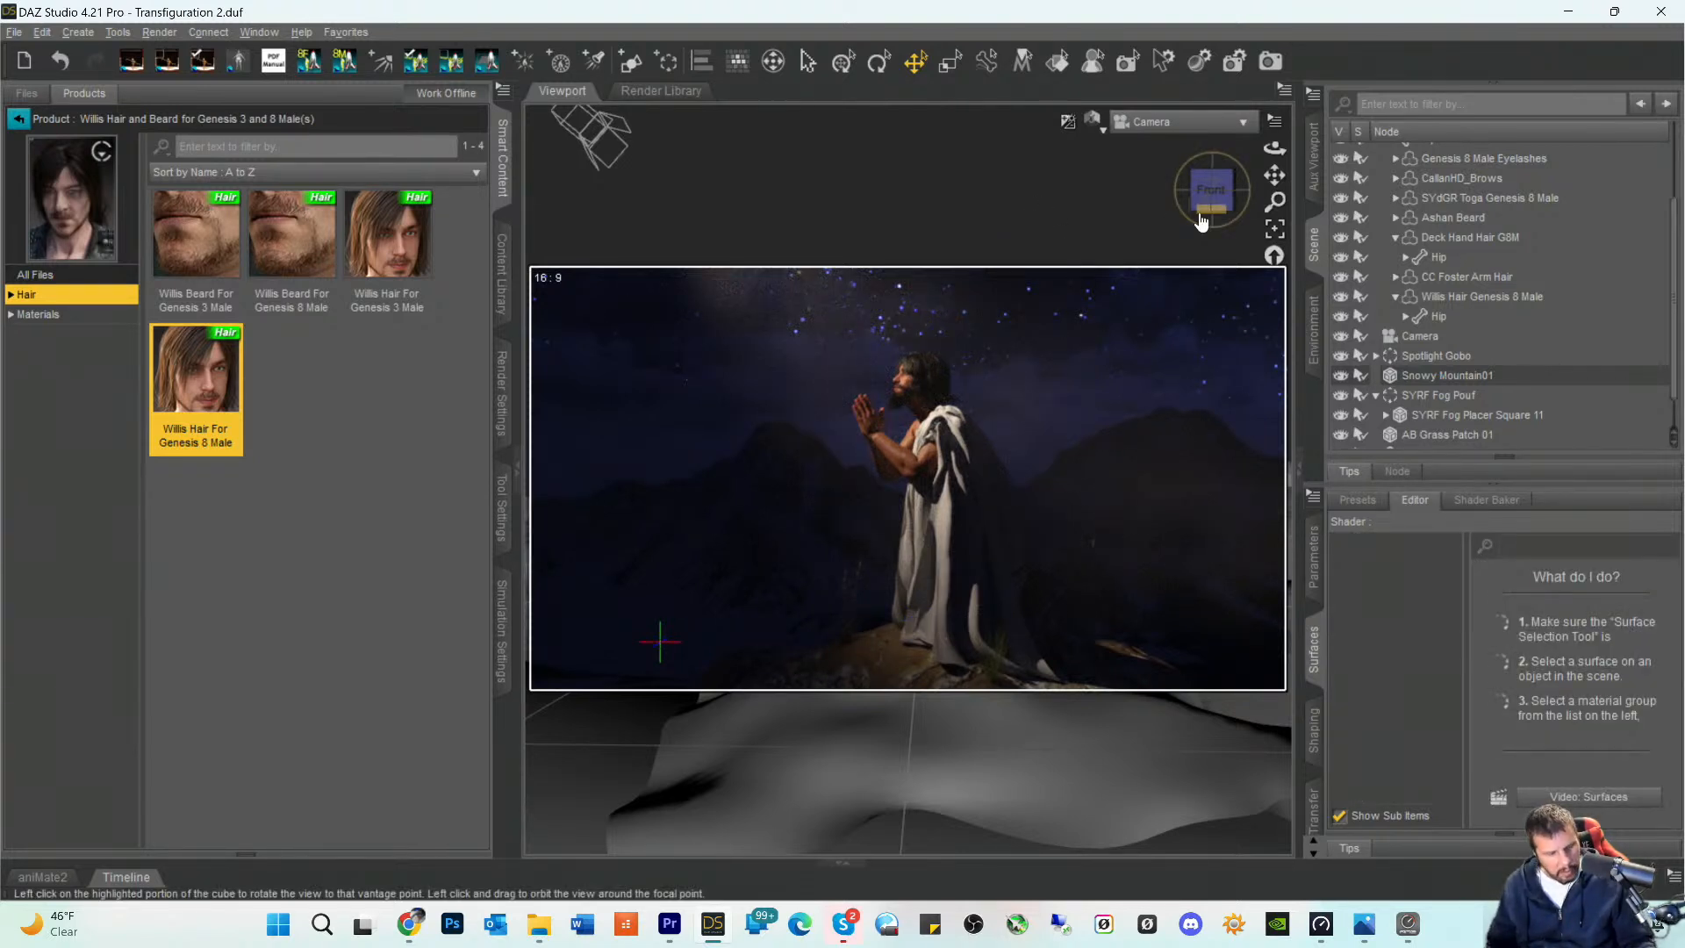
key(ctrl+s)
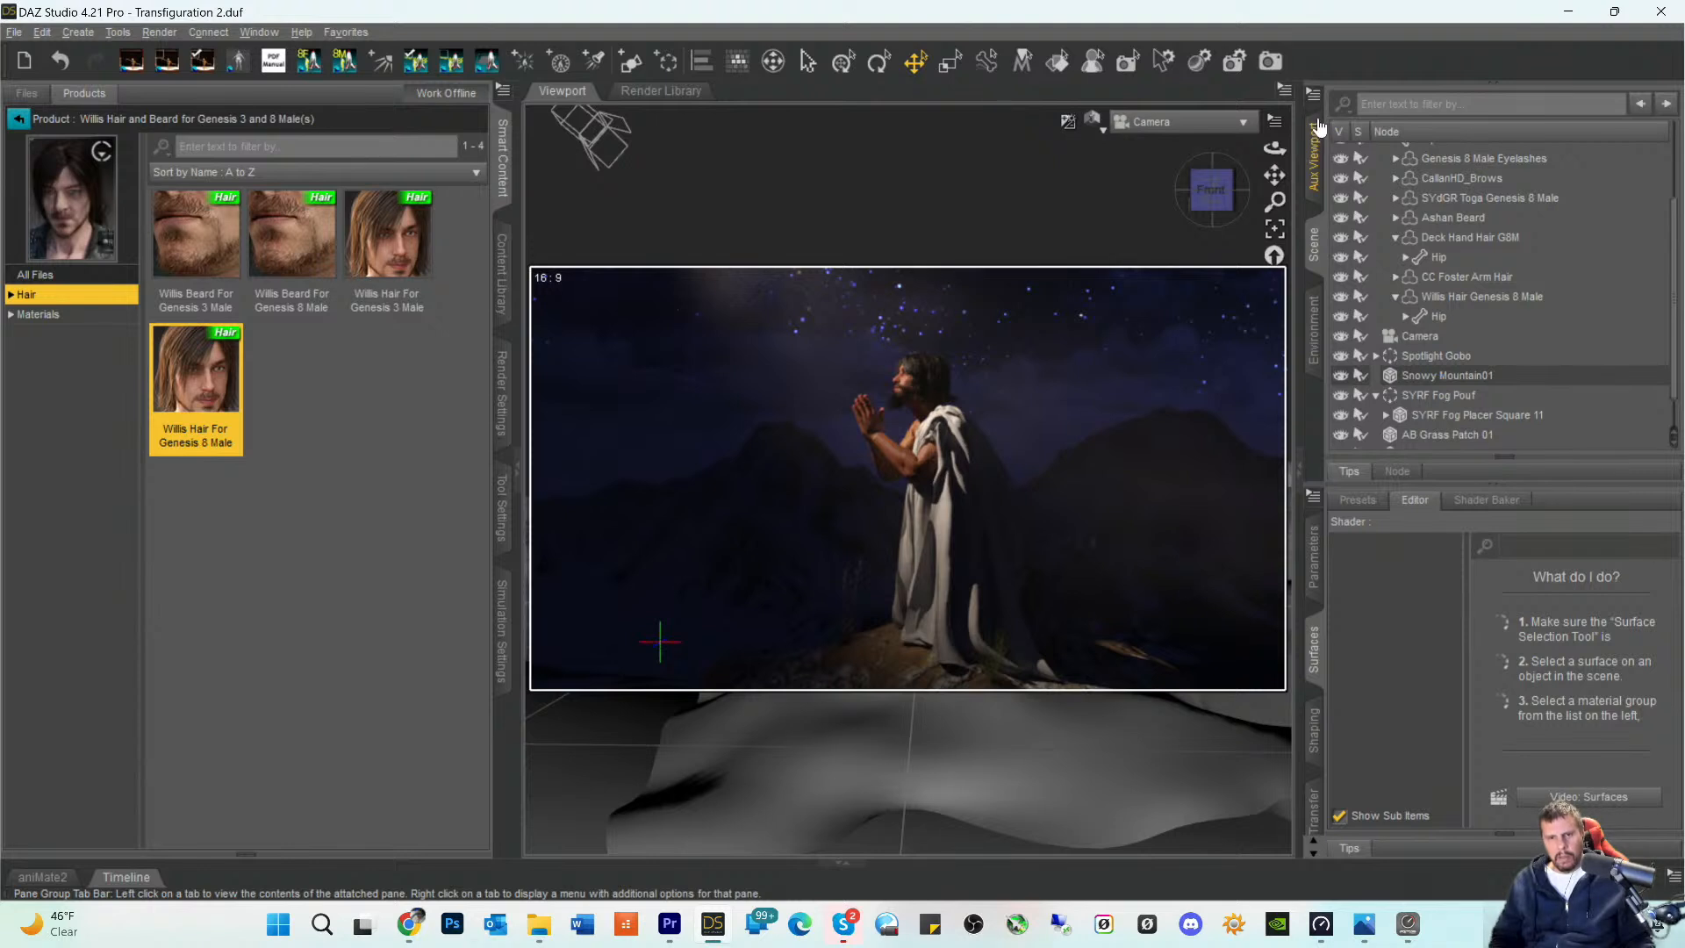
- Move AB Grass Patch 01 outward from the praying figure along the X axis and lower it slightly beside the rock
click(850, 638)
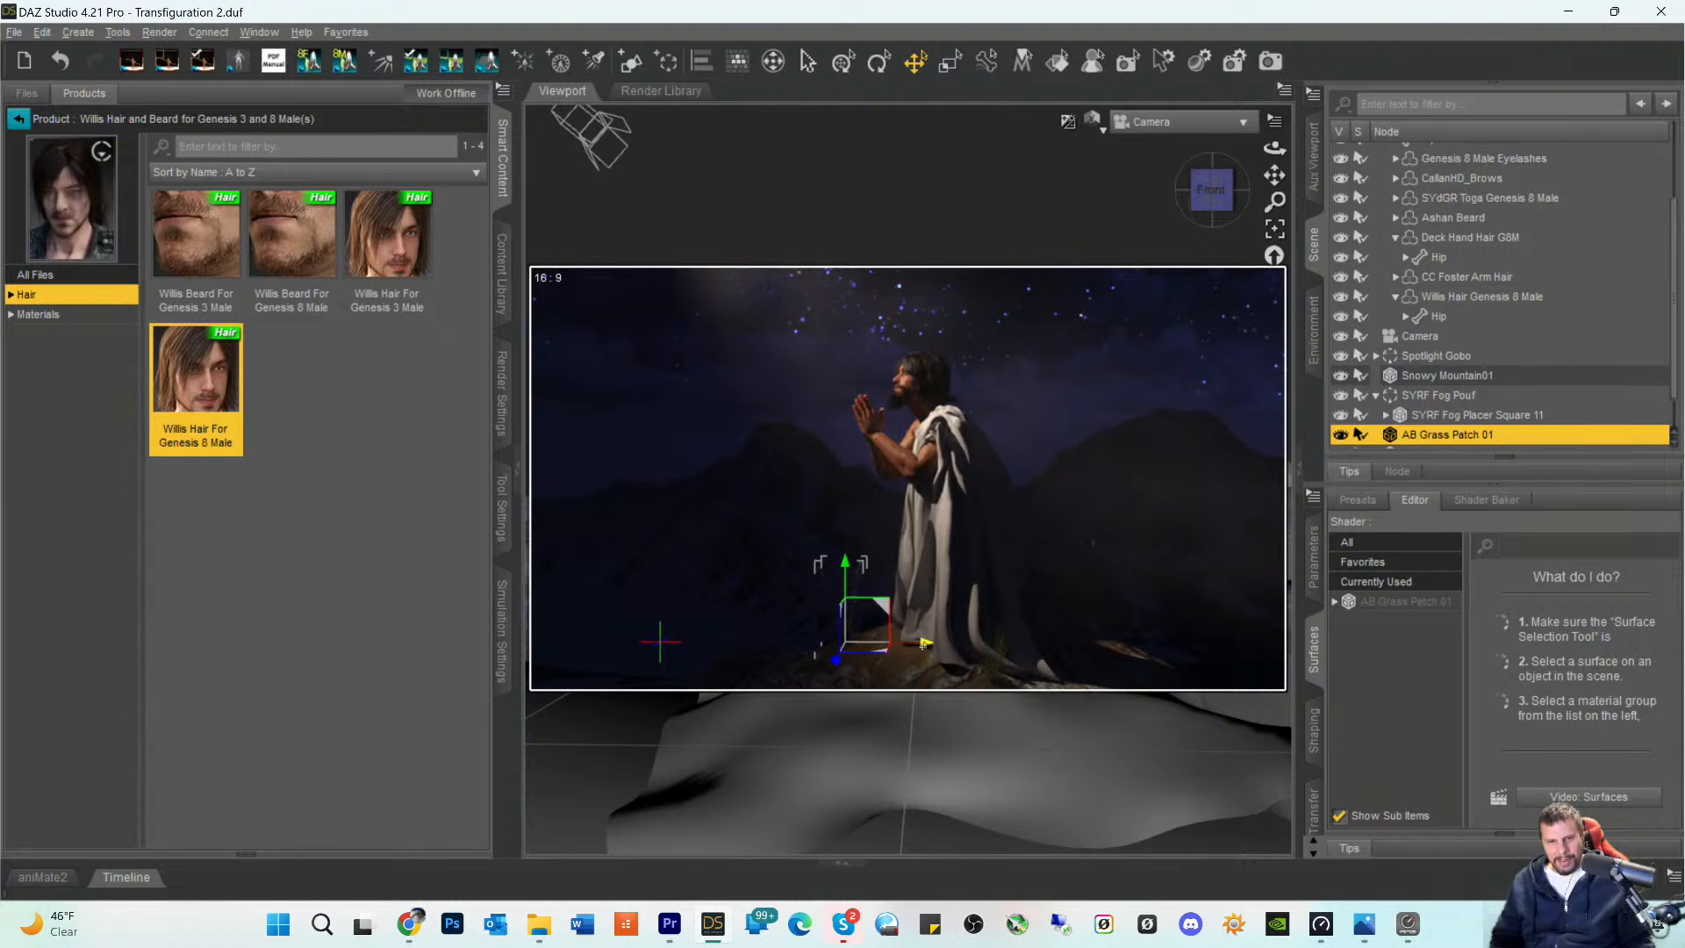
drag(926, 643, 903, 649)
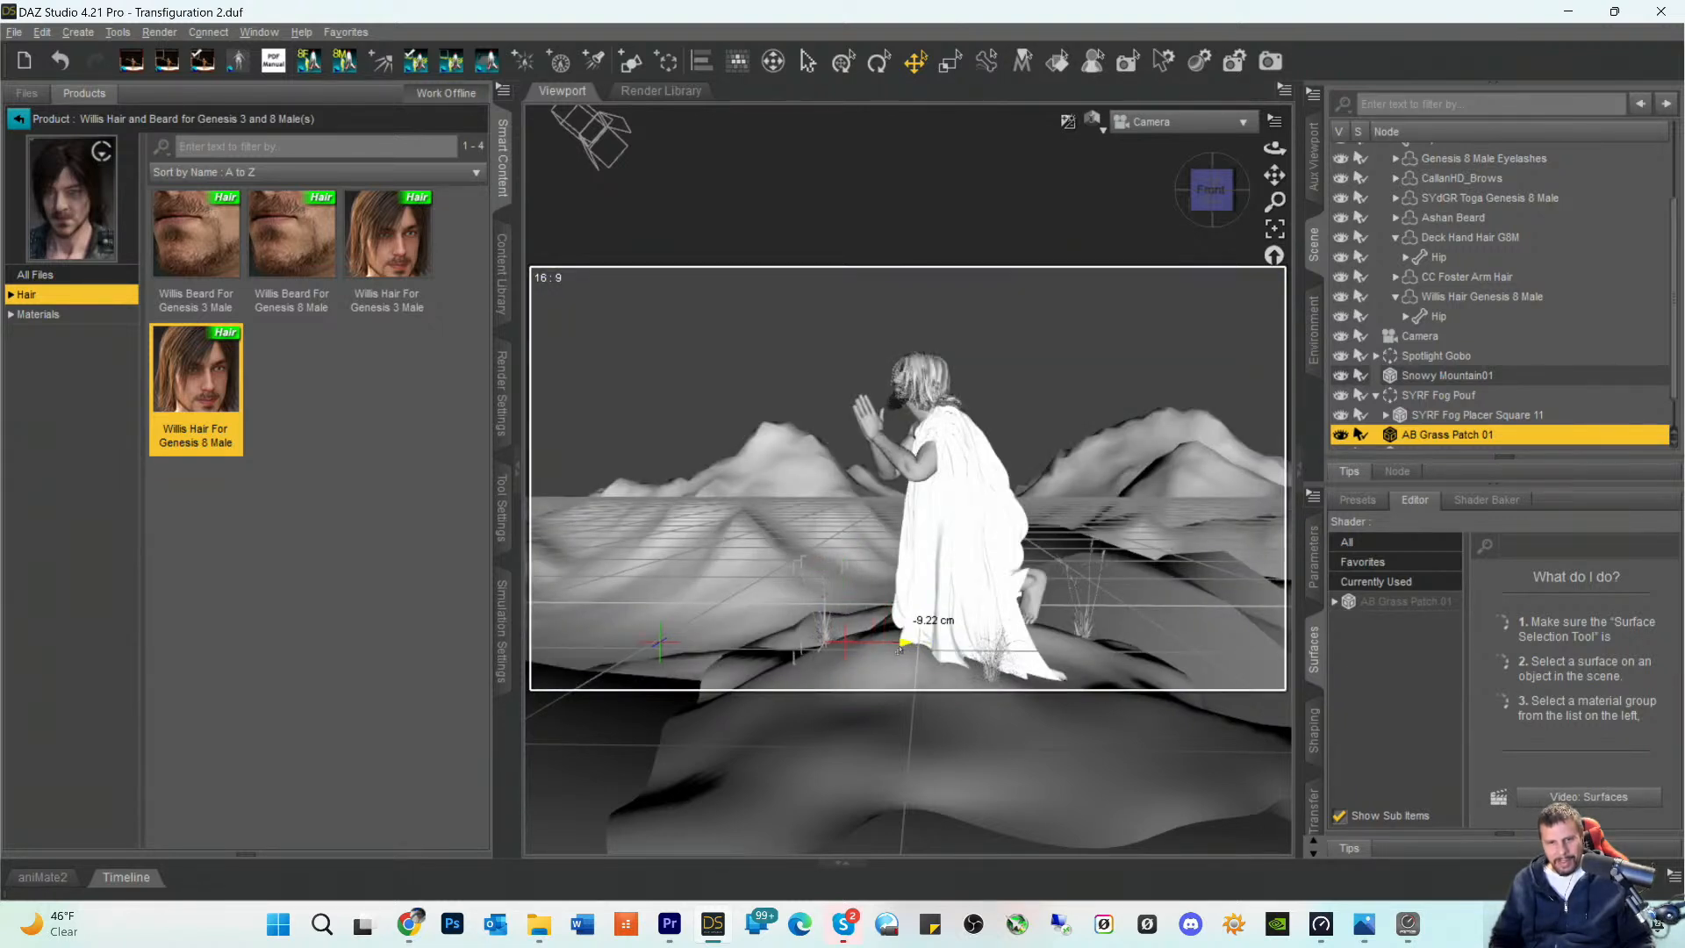
drag(899, 651, 870, 653)
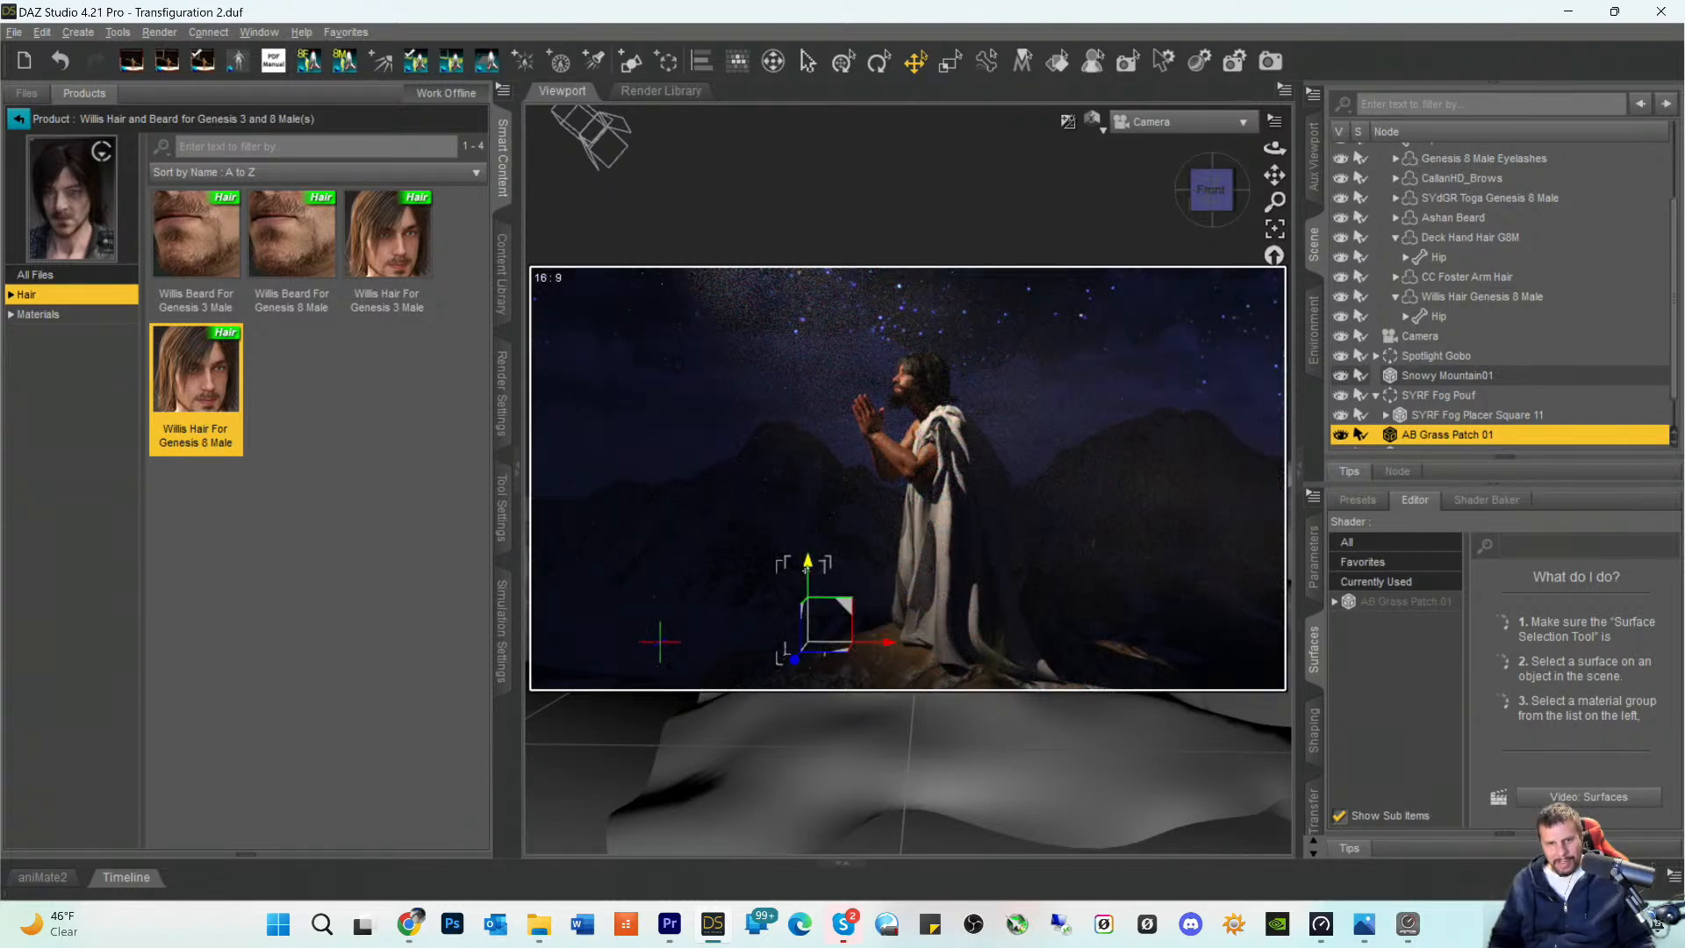
drag(805, 573, 805, 594)
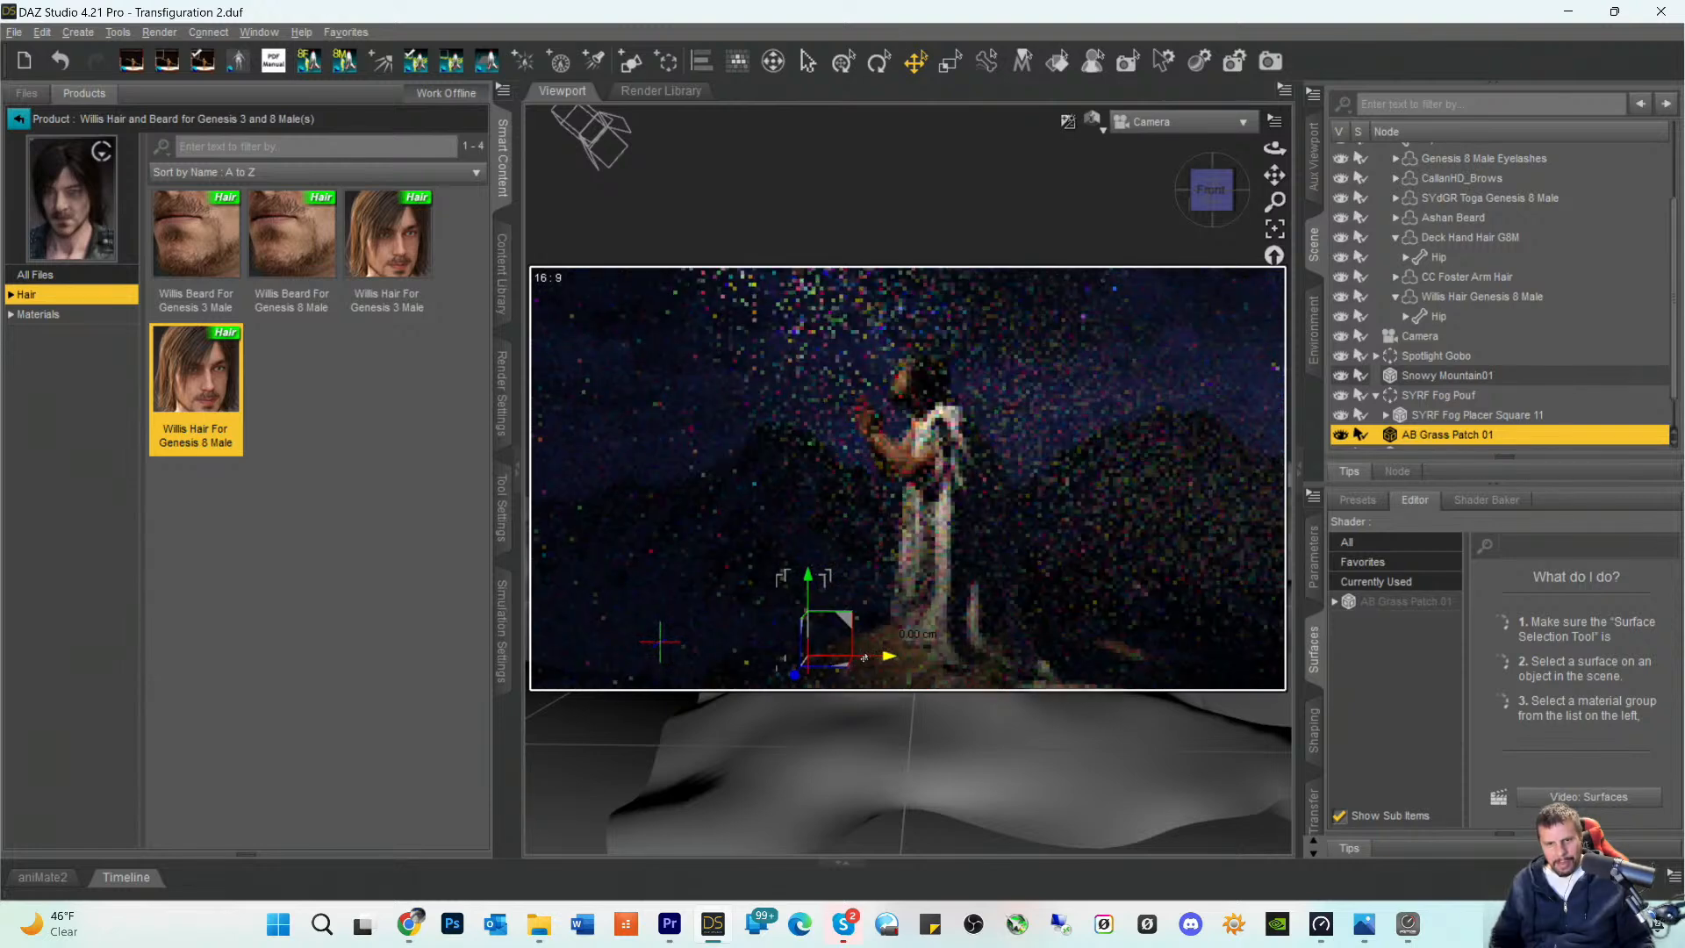
click(1219, 581)
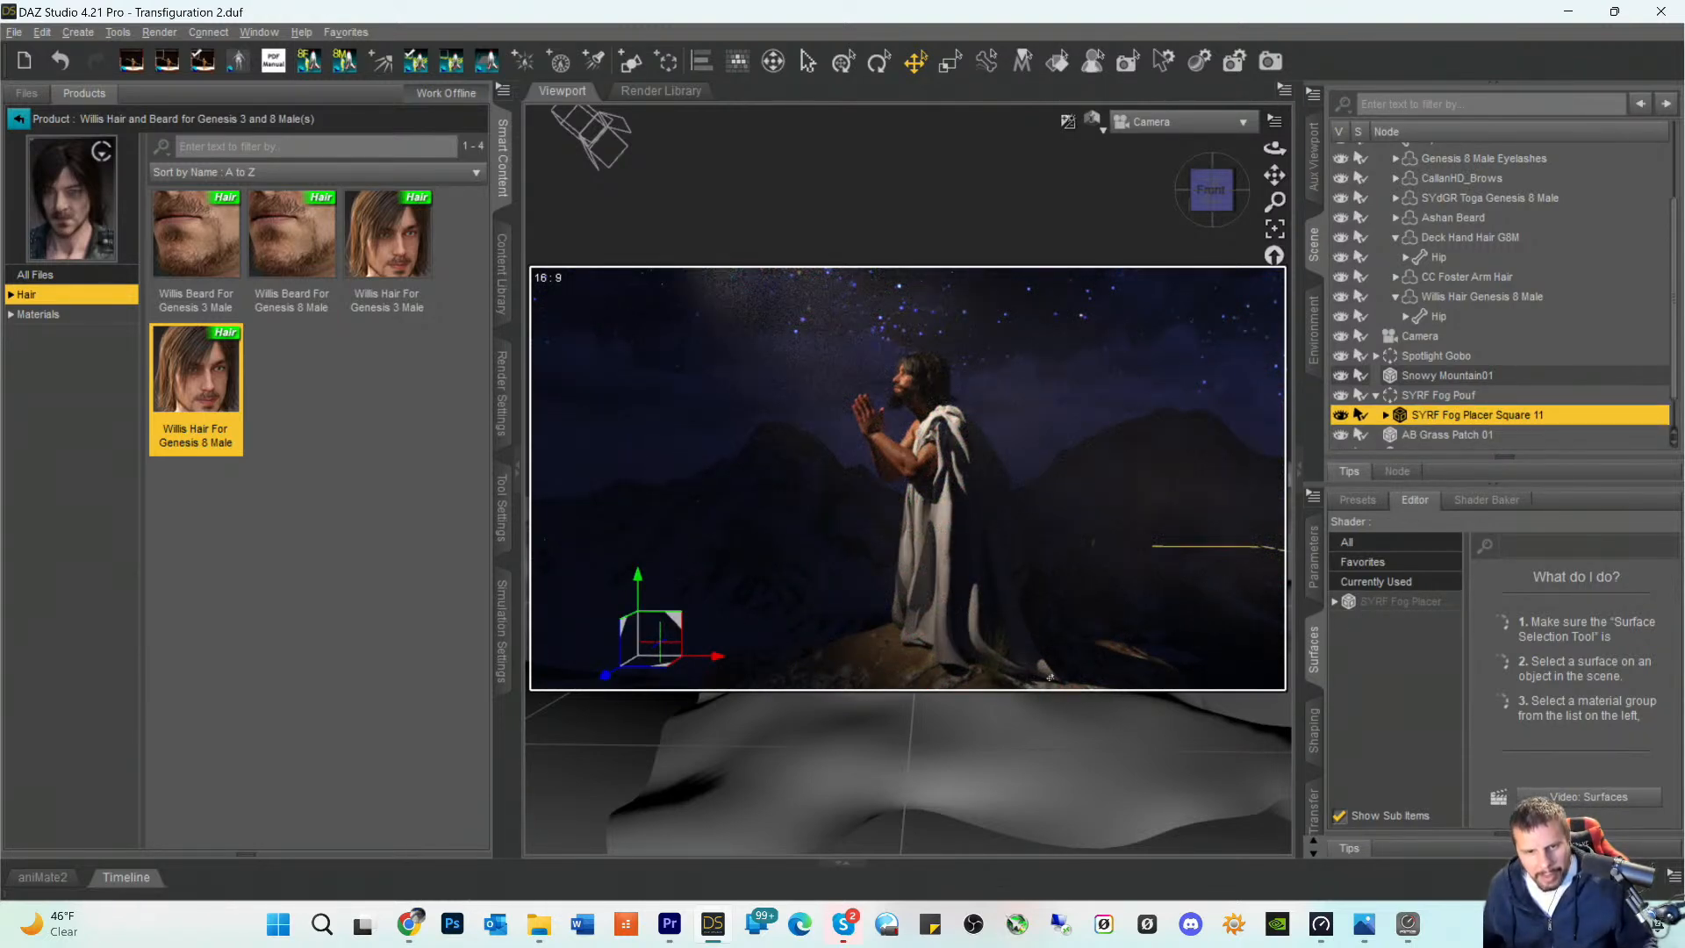
- Shift AB Grass Patch 01 partway back toward the figure and raise it very slightly
click(807, 638)
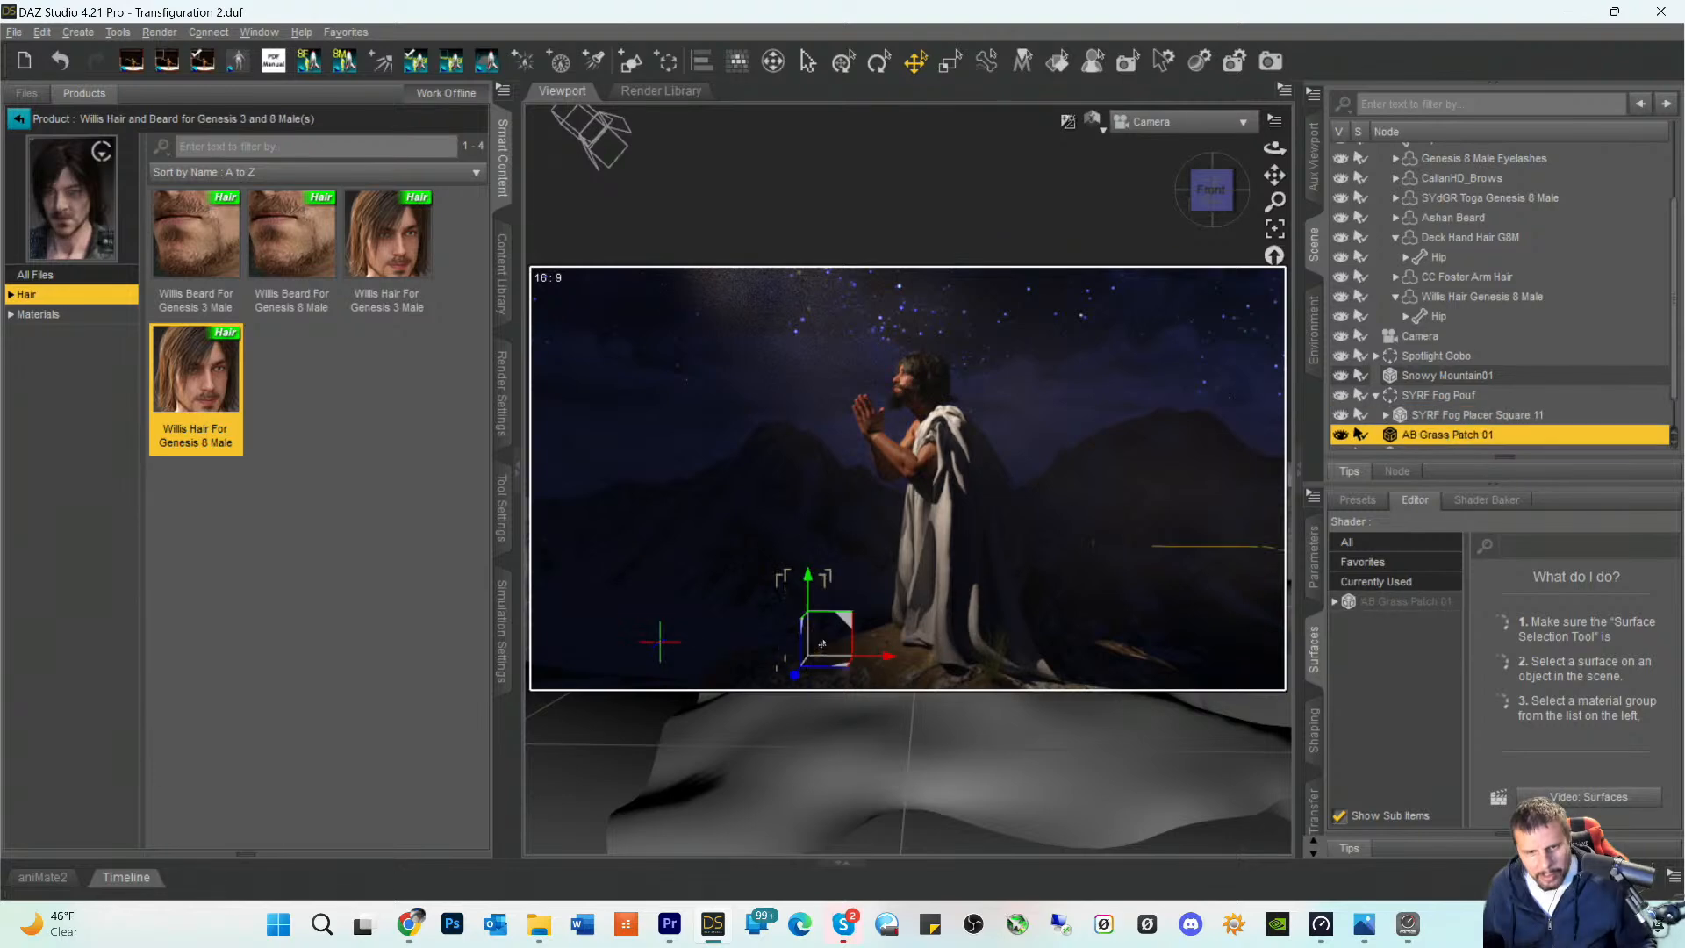
drag(885, 659, 910, 659)
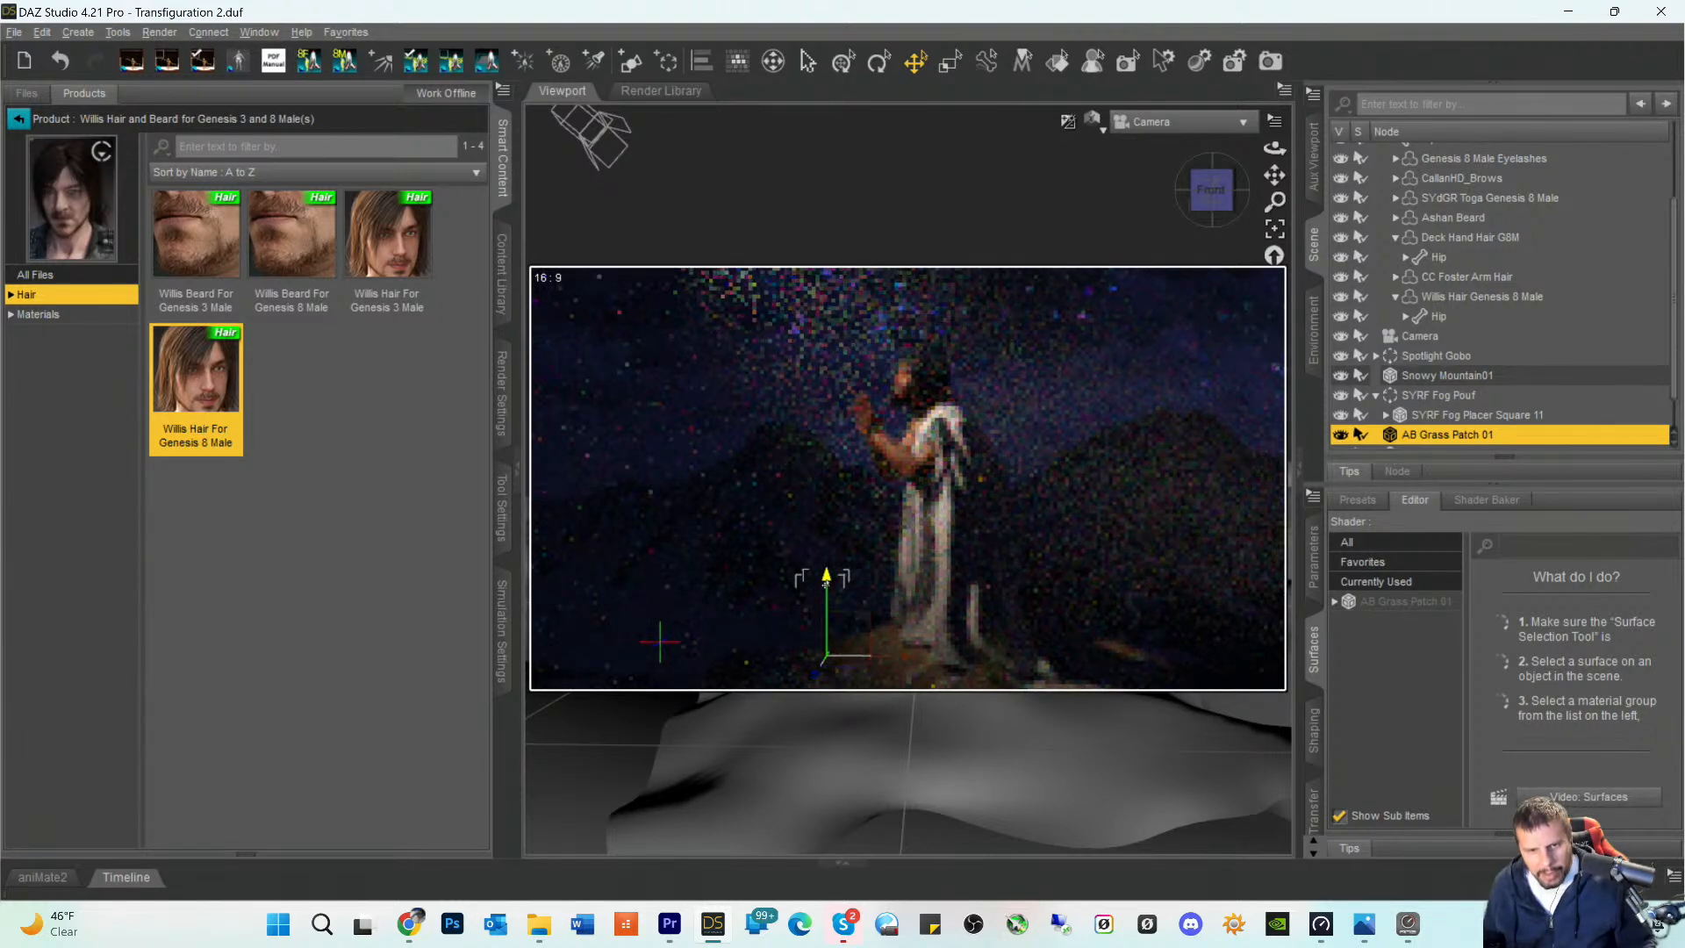
drag(826, 579, 826, 577)
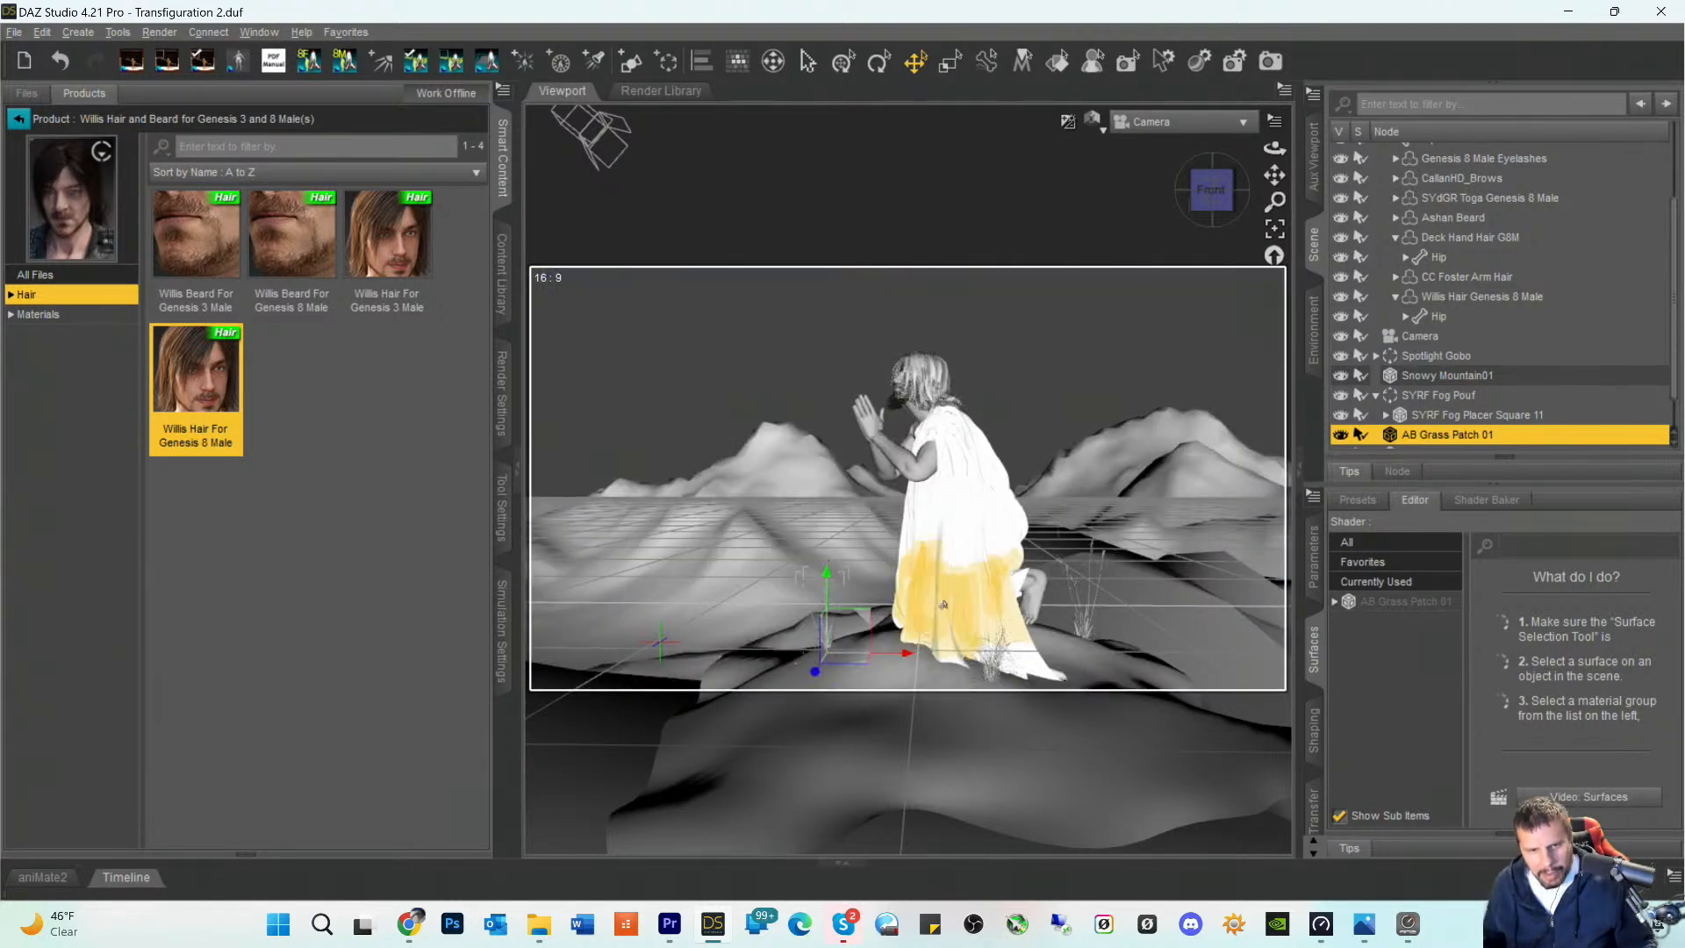
click(1150, 613)
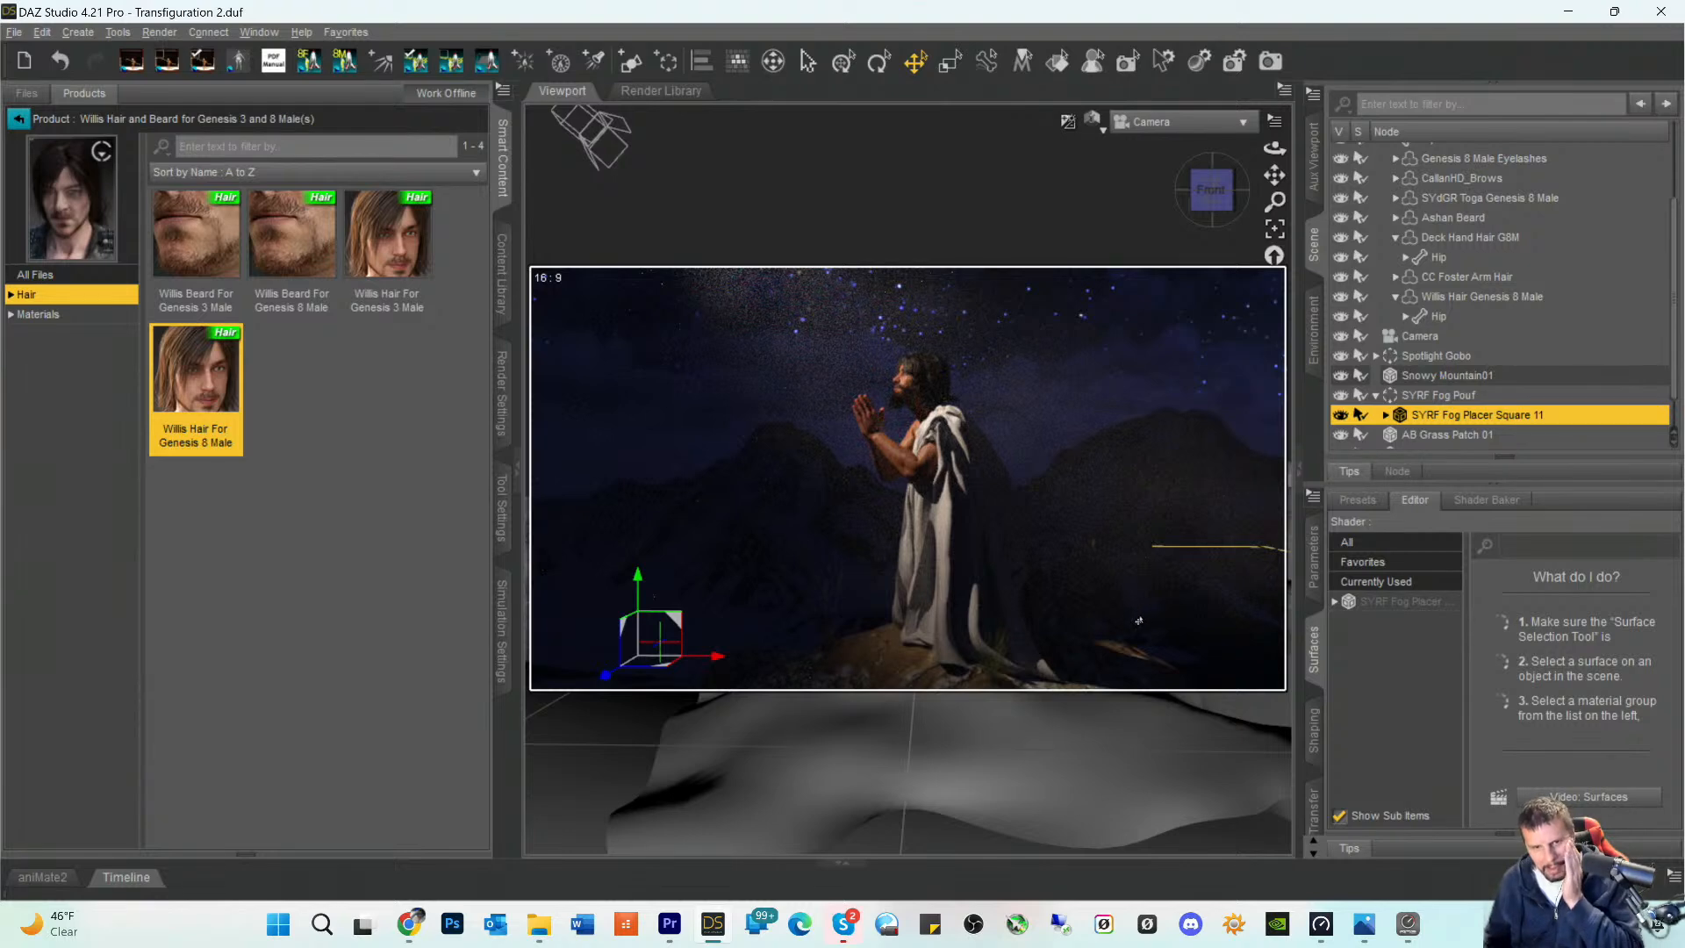
- Move AB Grass Patch 01 closer to the figure's rock, raise it slightly and save the scene
click(828, 646)
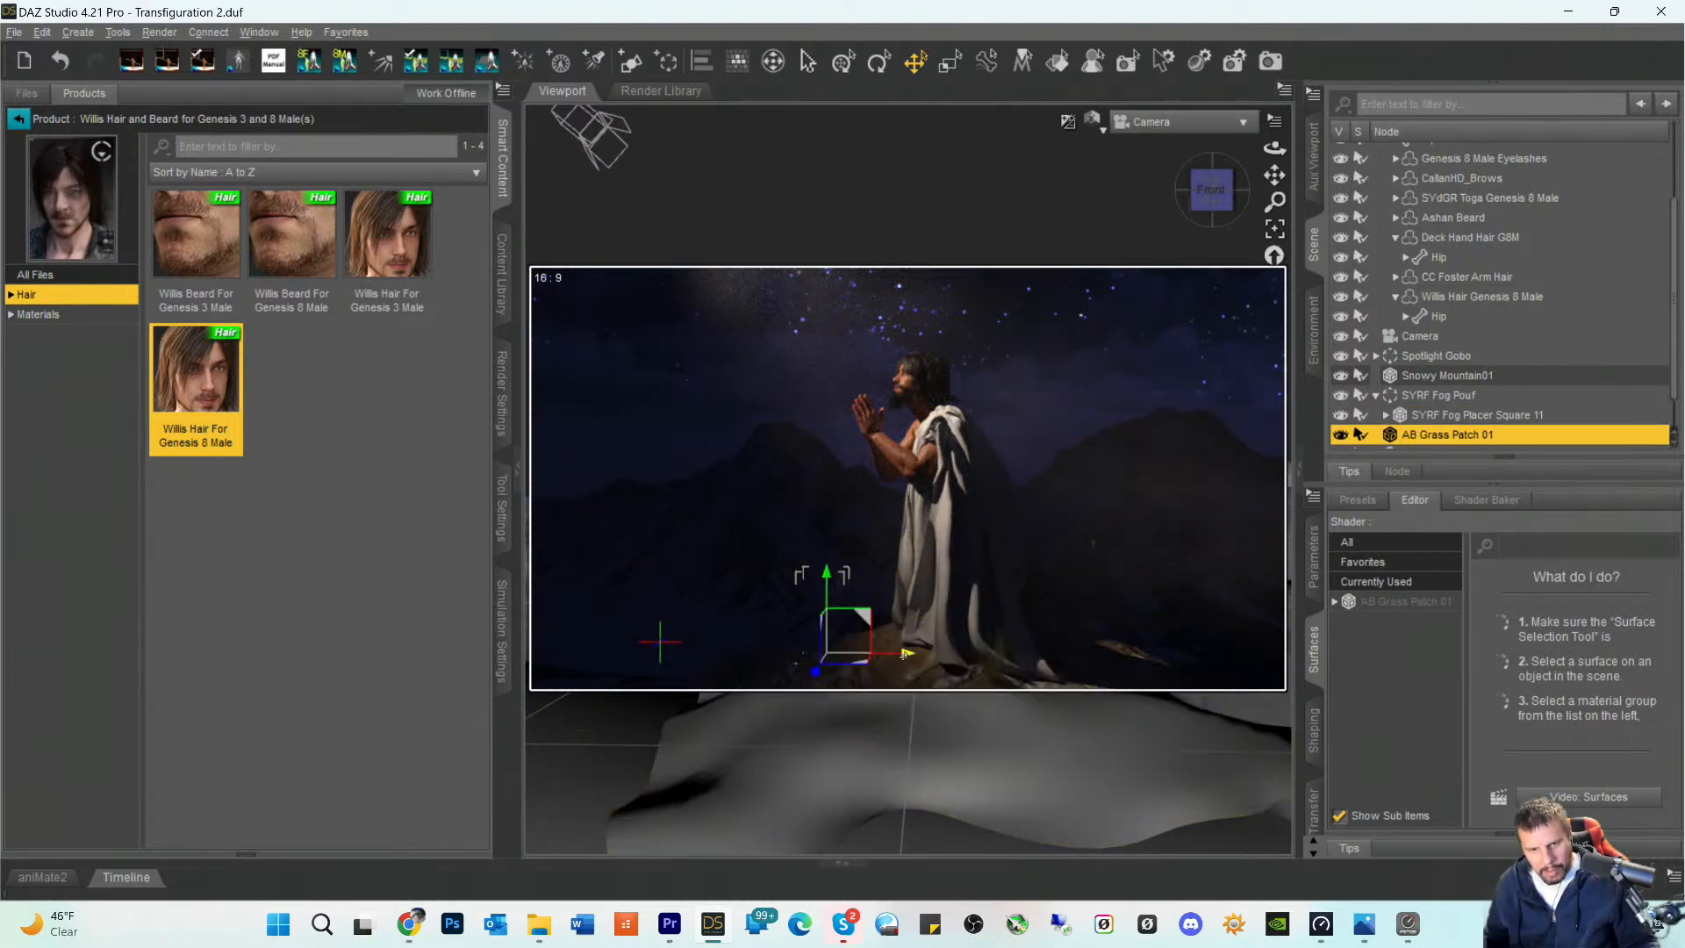
drag(905, 653, 930, 652)
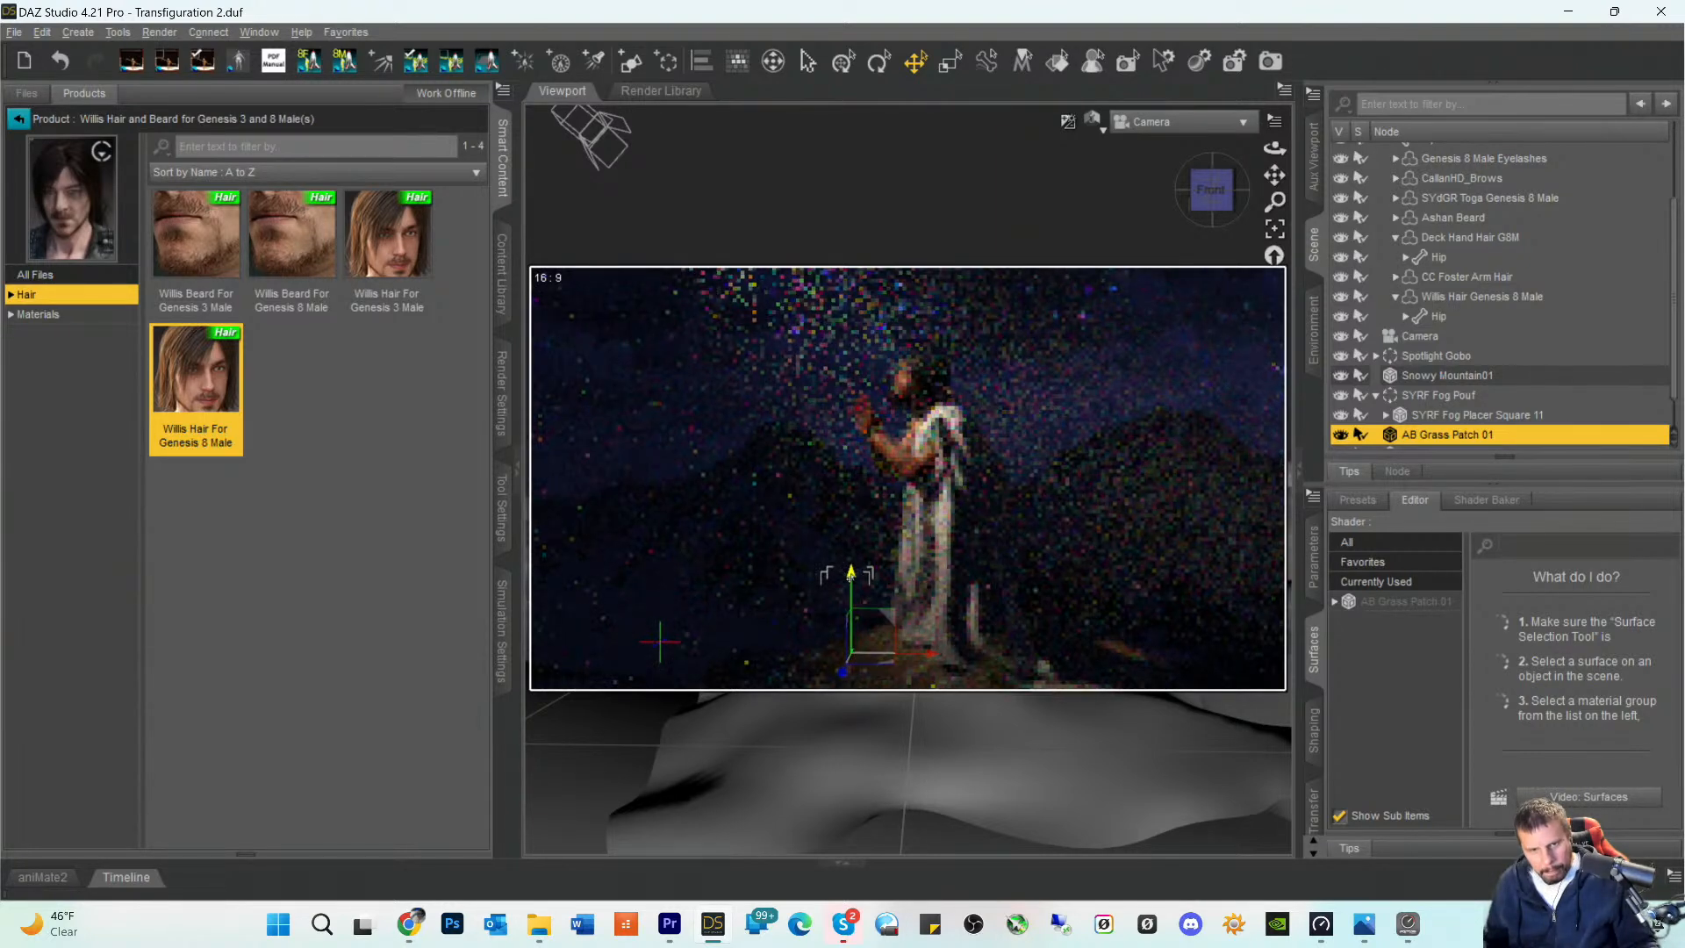
drag(851, 574, 851, 566)
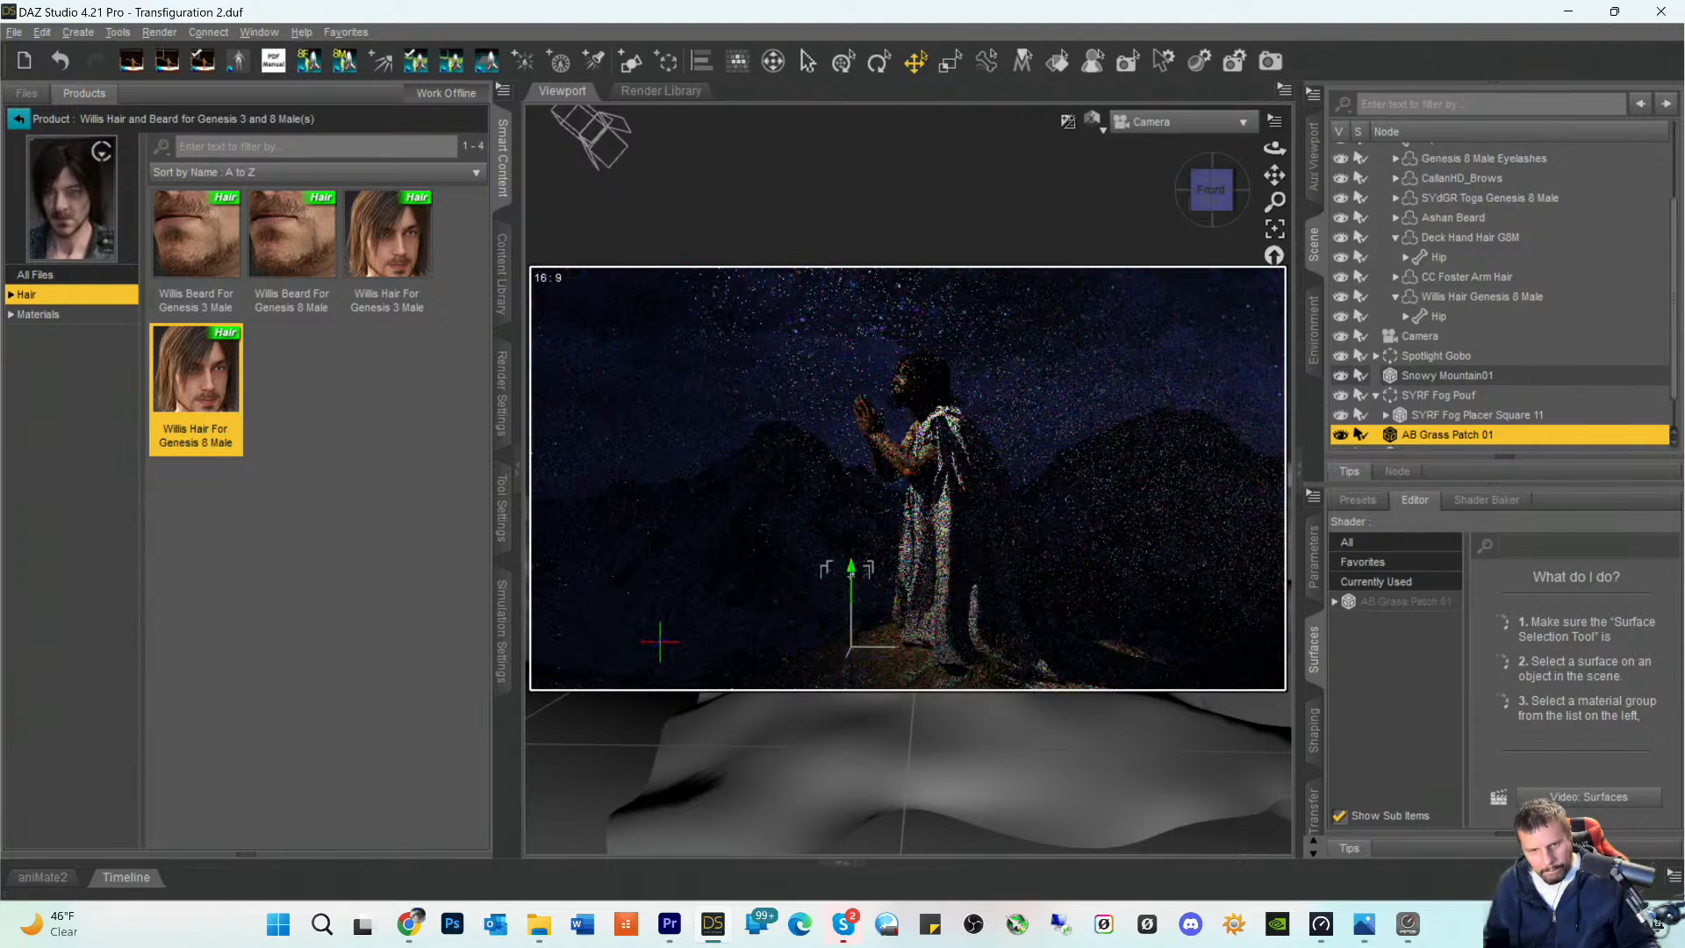
click(1119, 599)
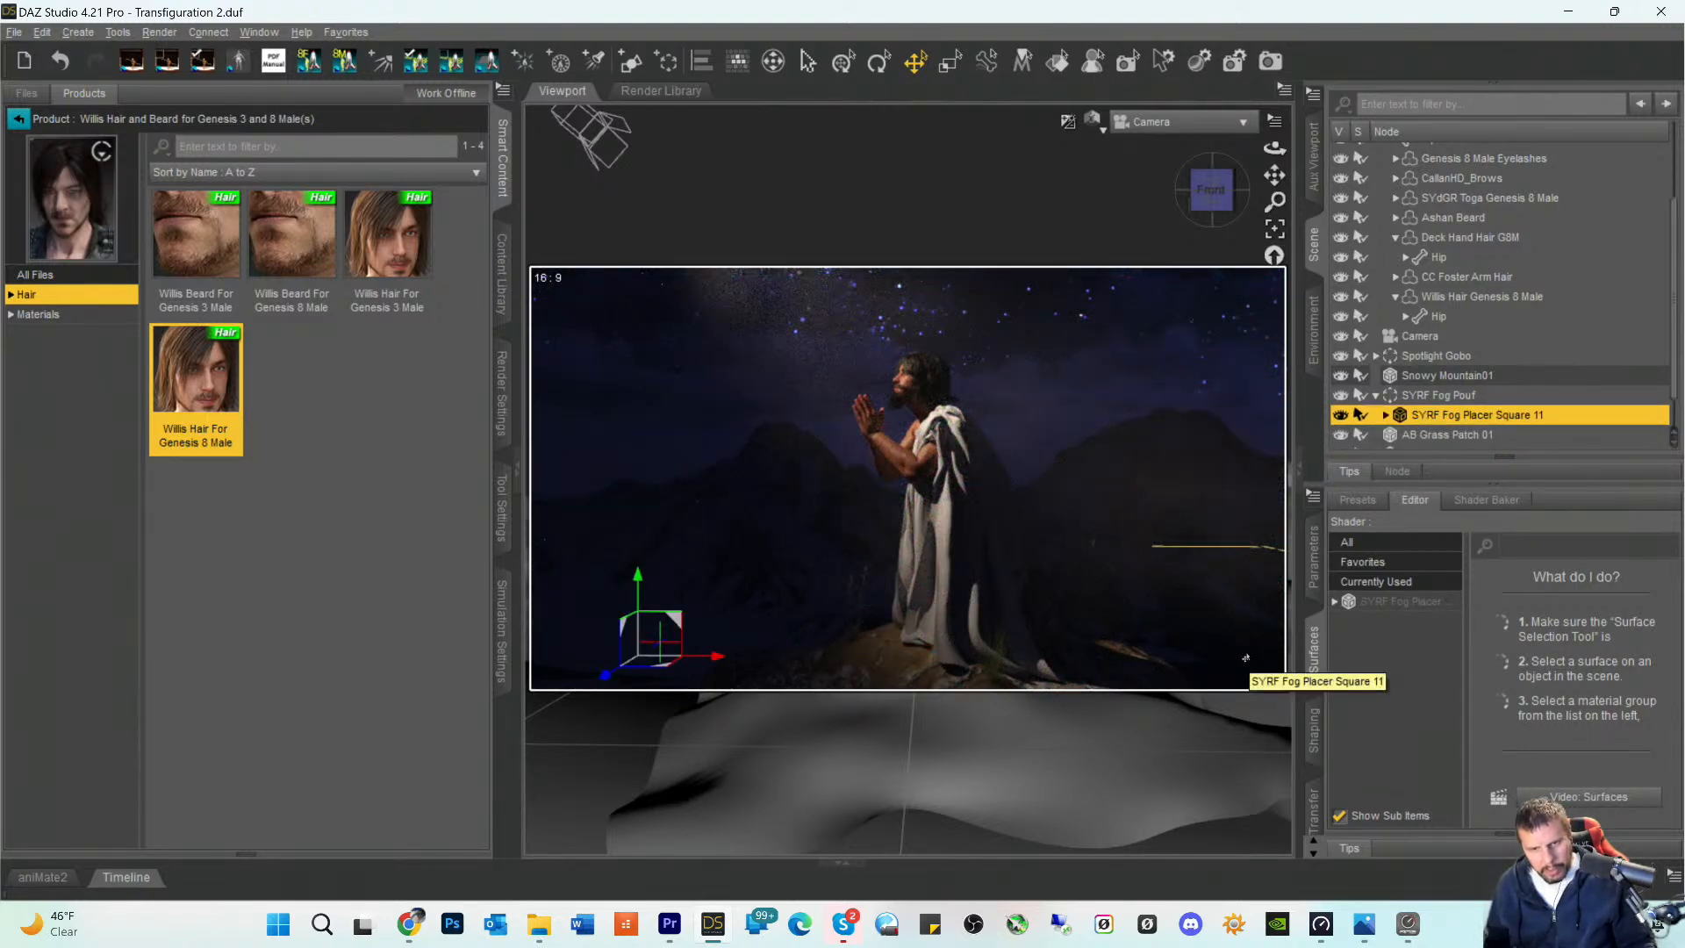
key(ctrl+s)
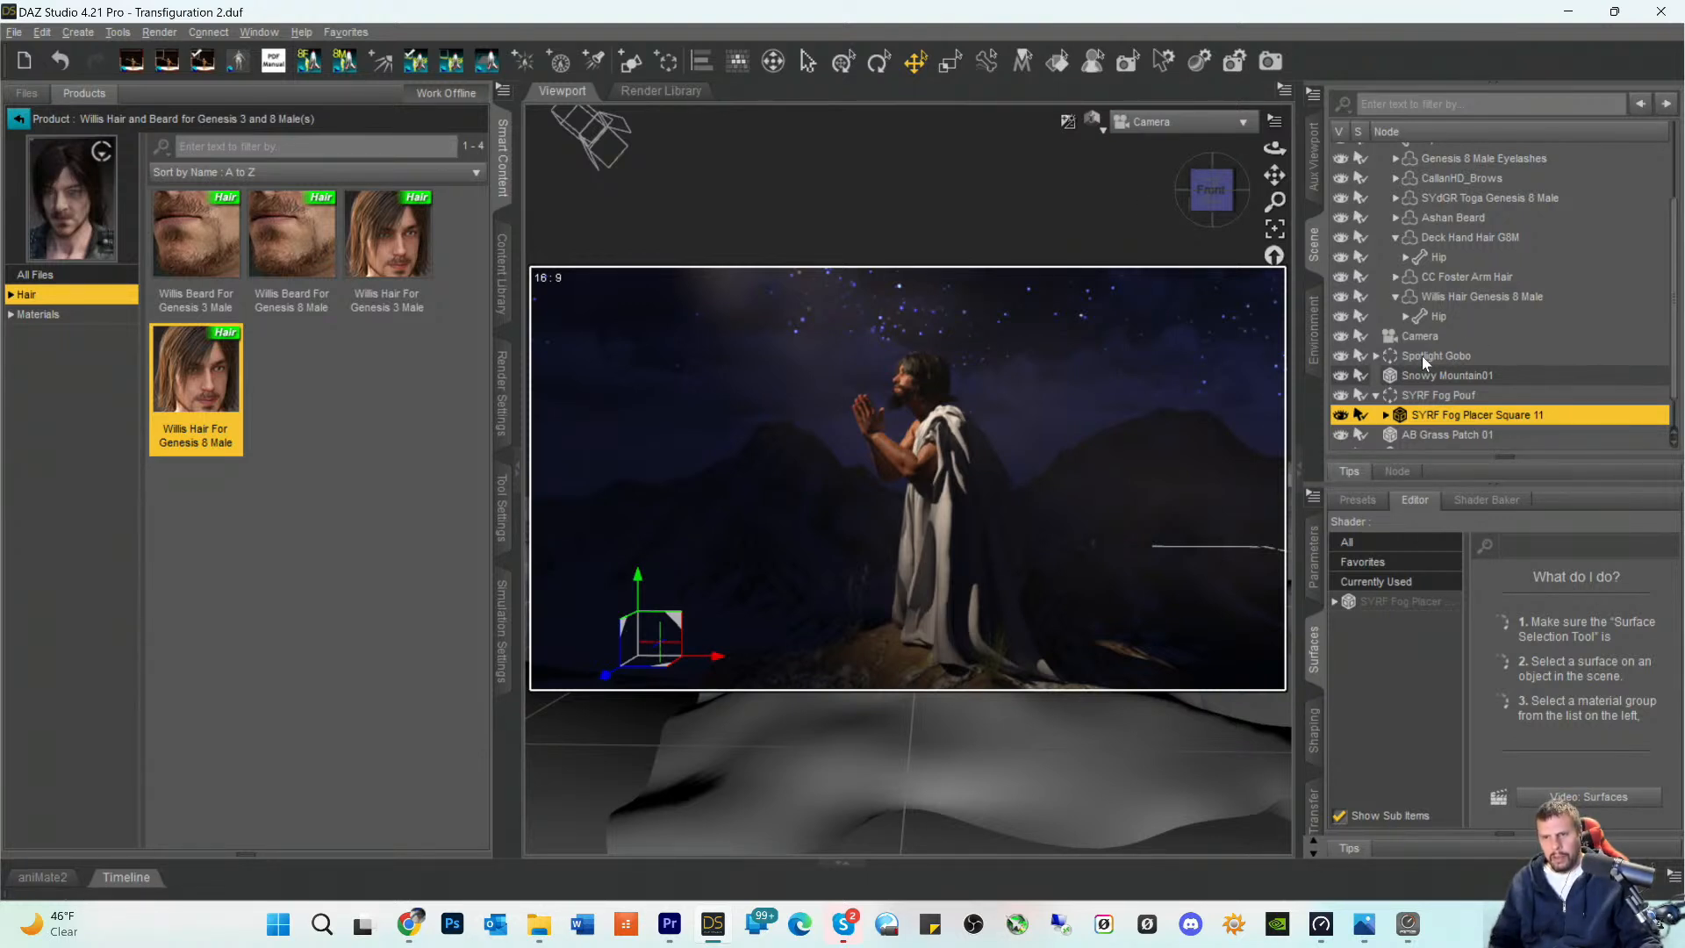
- Select the SpotLight inside the Spotlight Gobo group and raise its Temperature (K) to 5779.82
click(1376, 355)
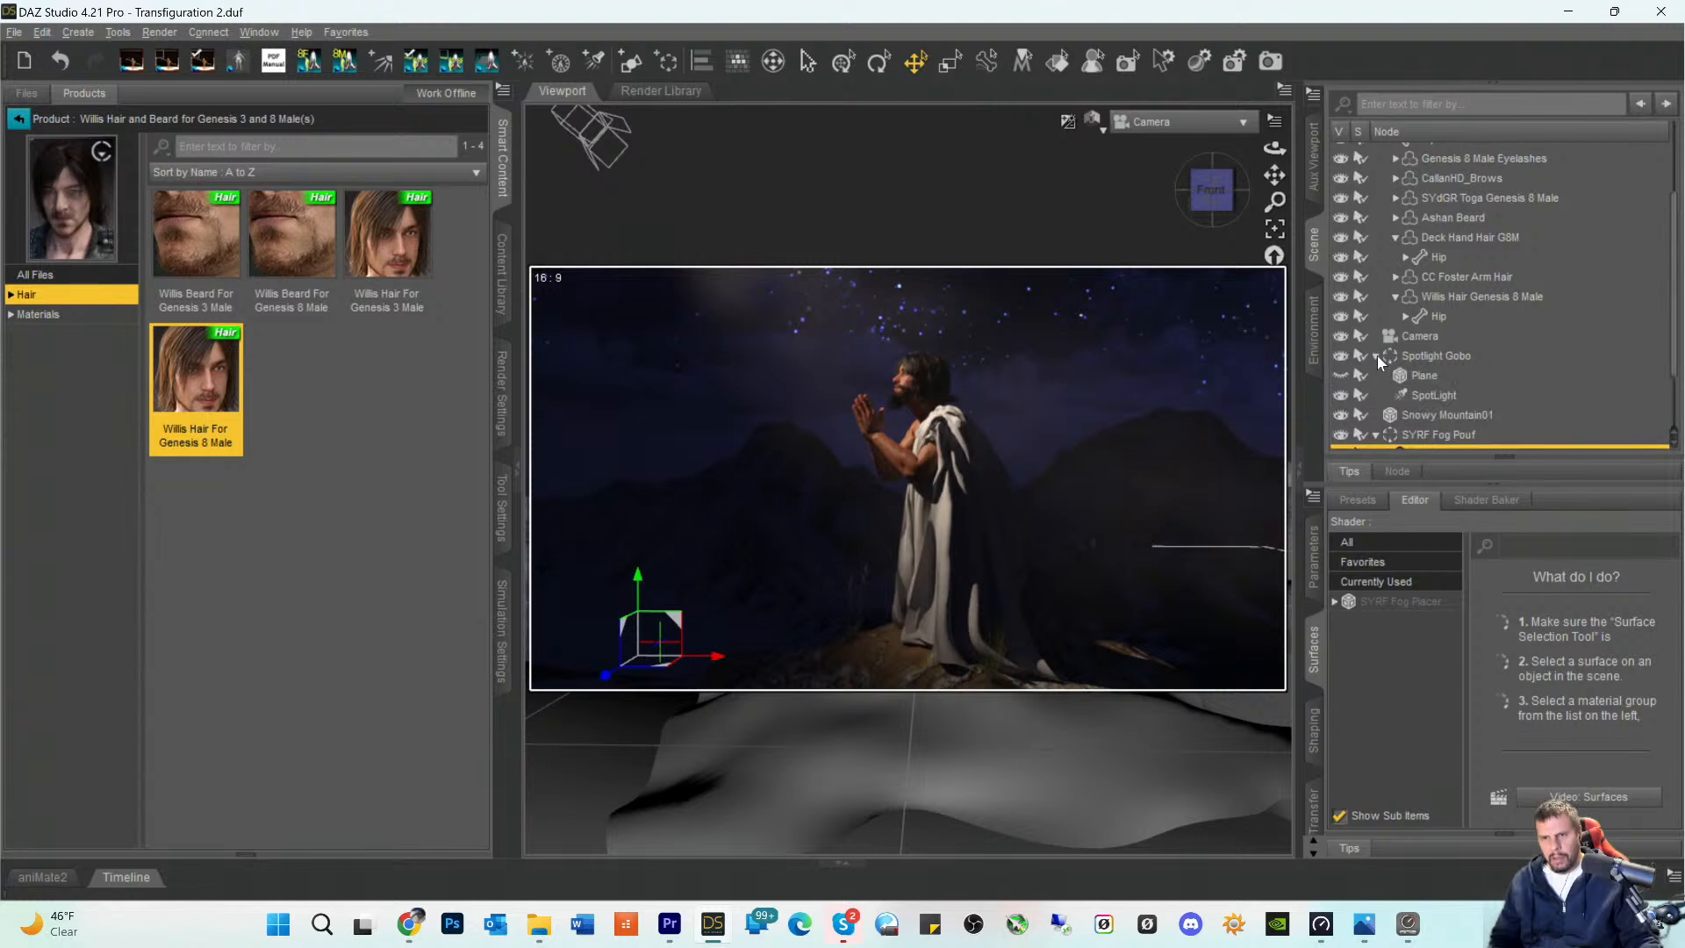
click(1429, 395)
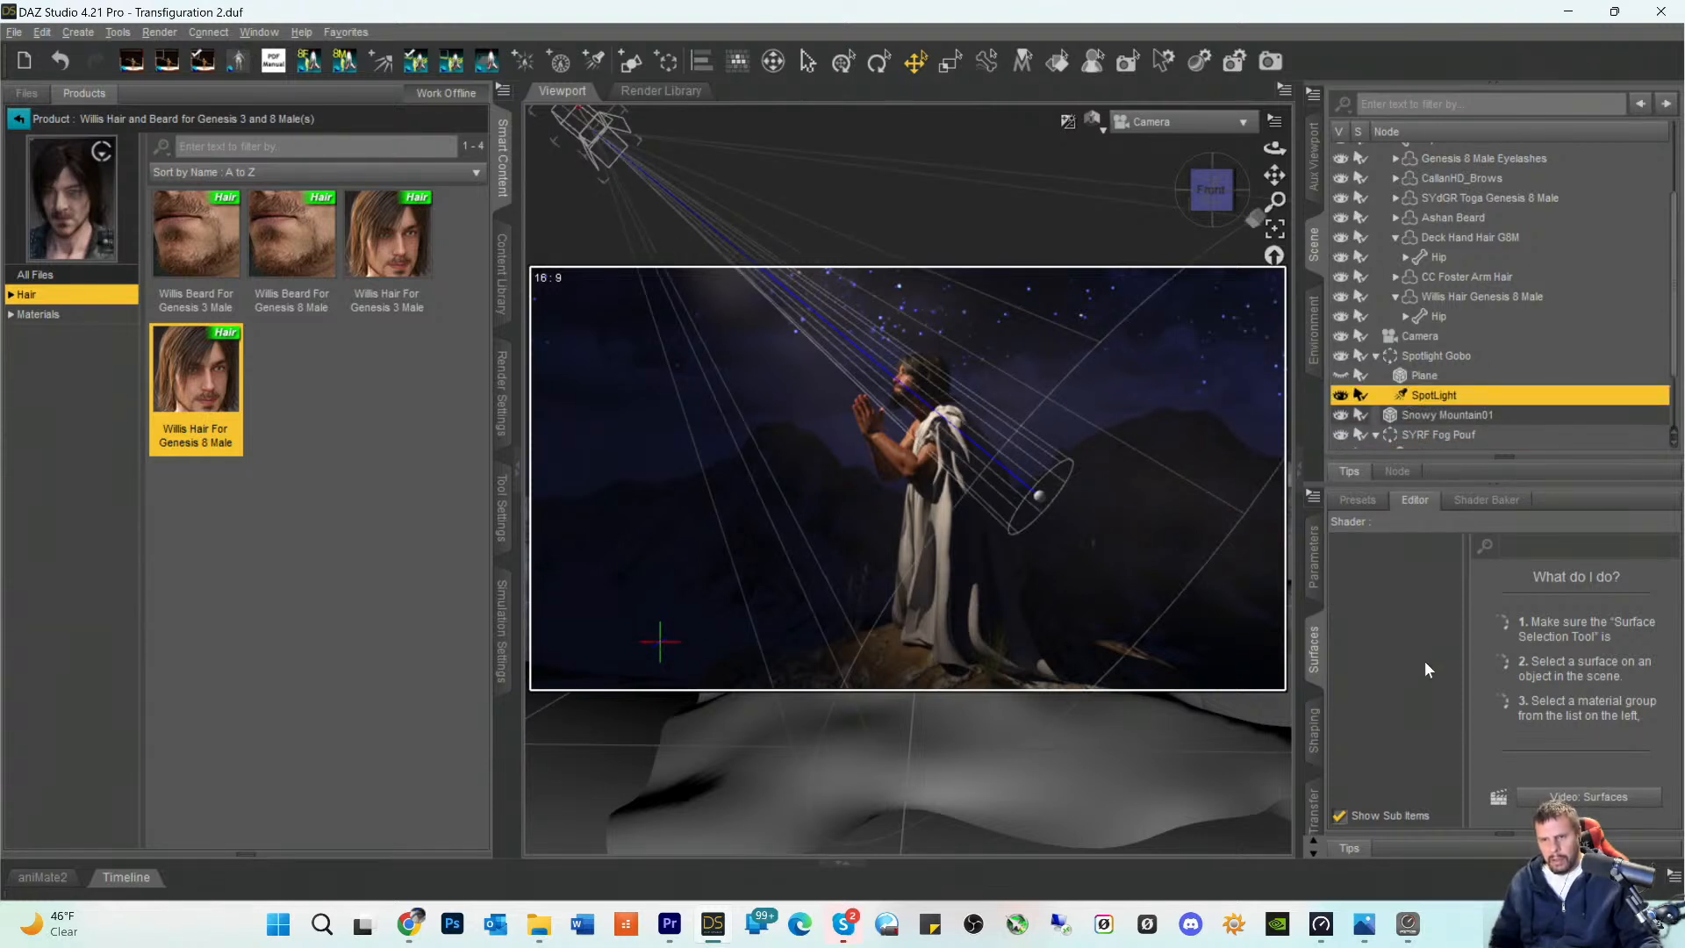
click(1315, 562)
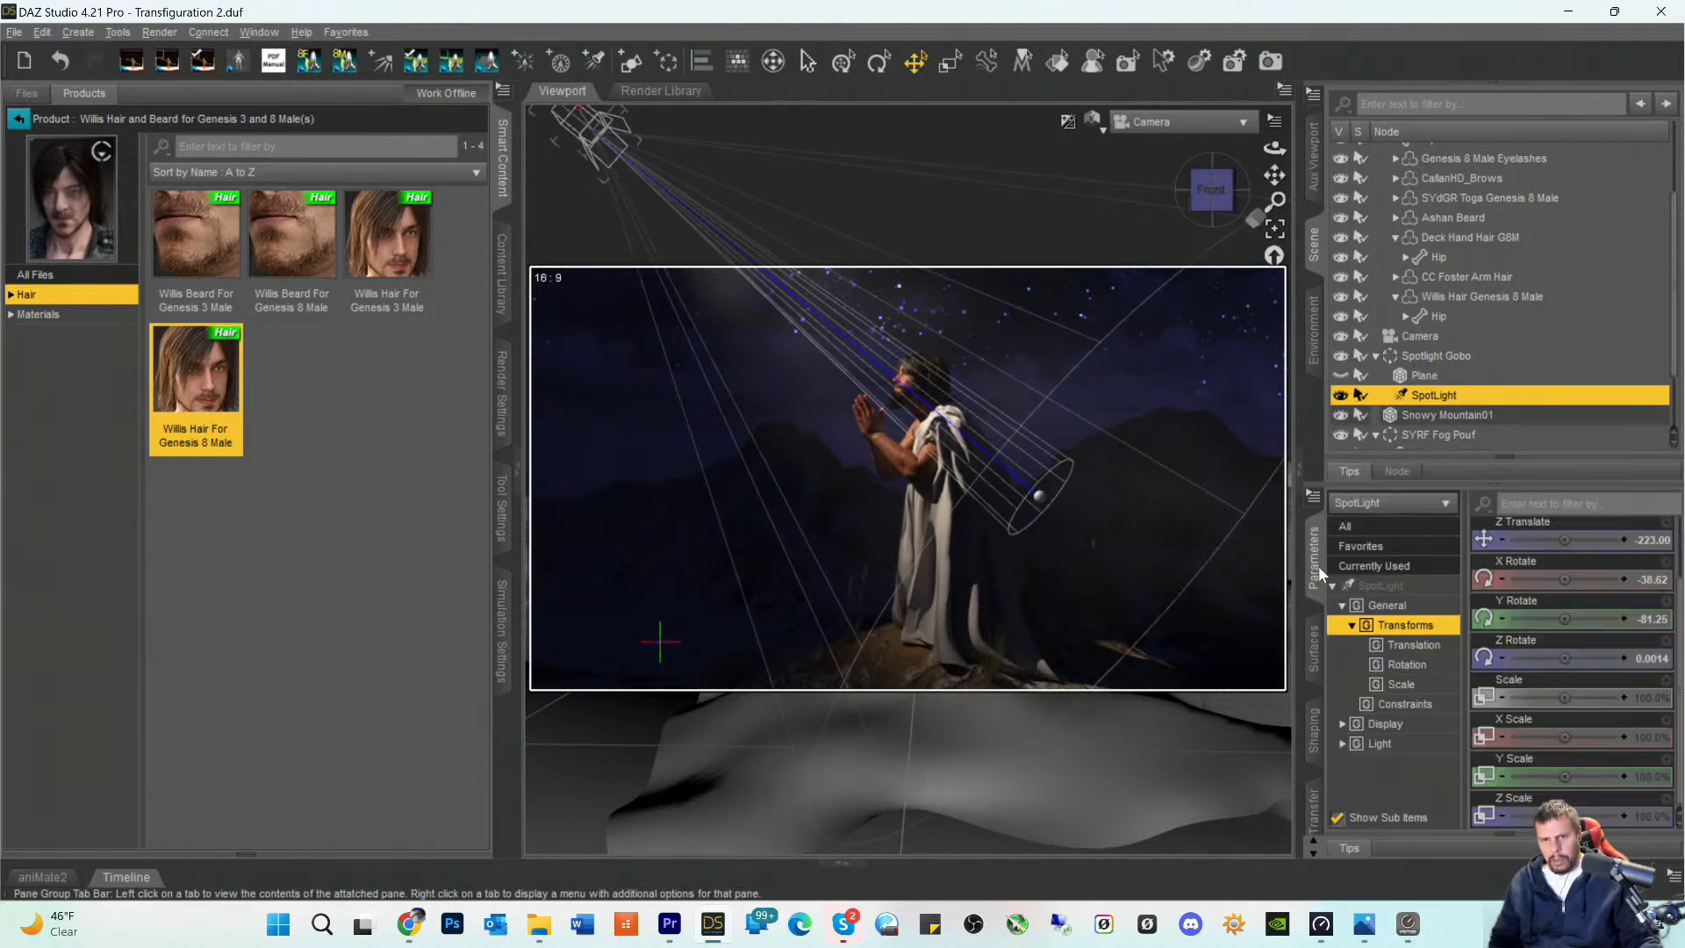
click(1394, 588)
scroll(1579, 703, down, 3)
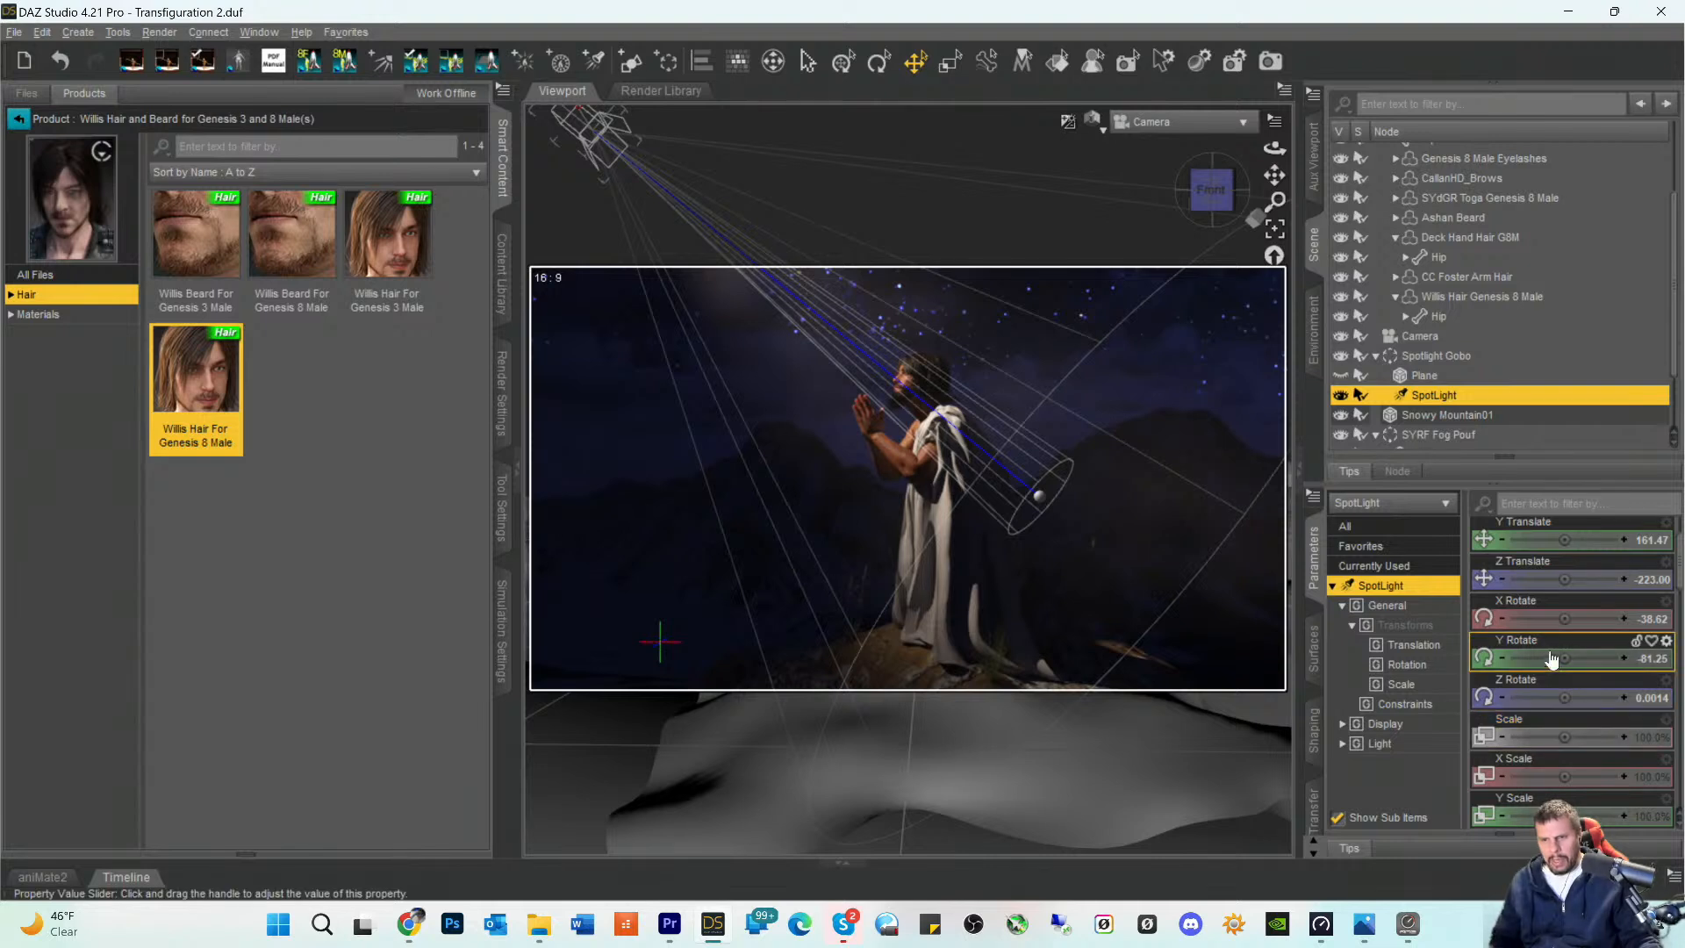
scroll(1561, 693, down, 10)
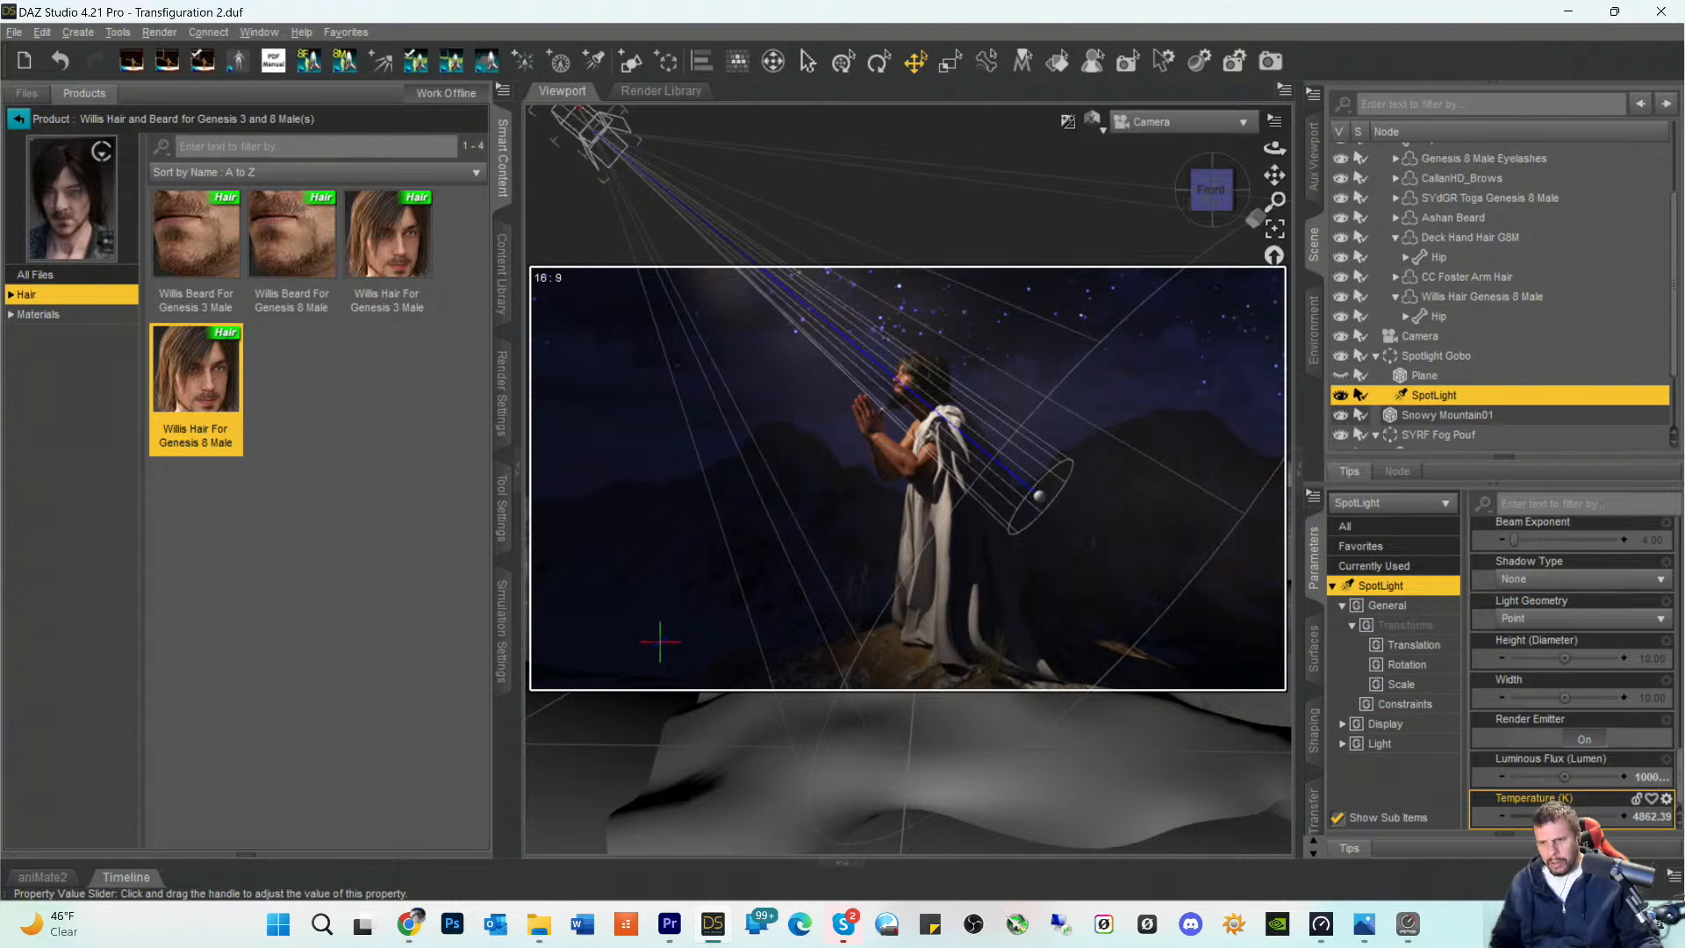
drag(1561, 816, 1571, 816)
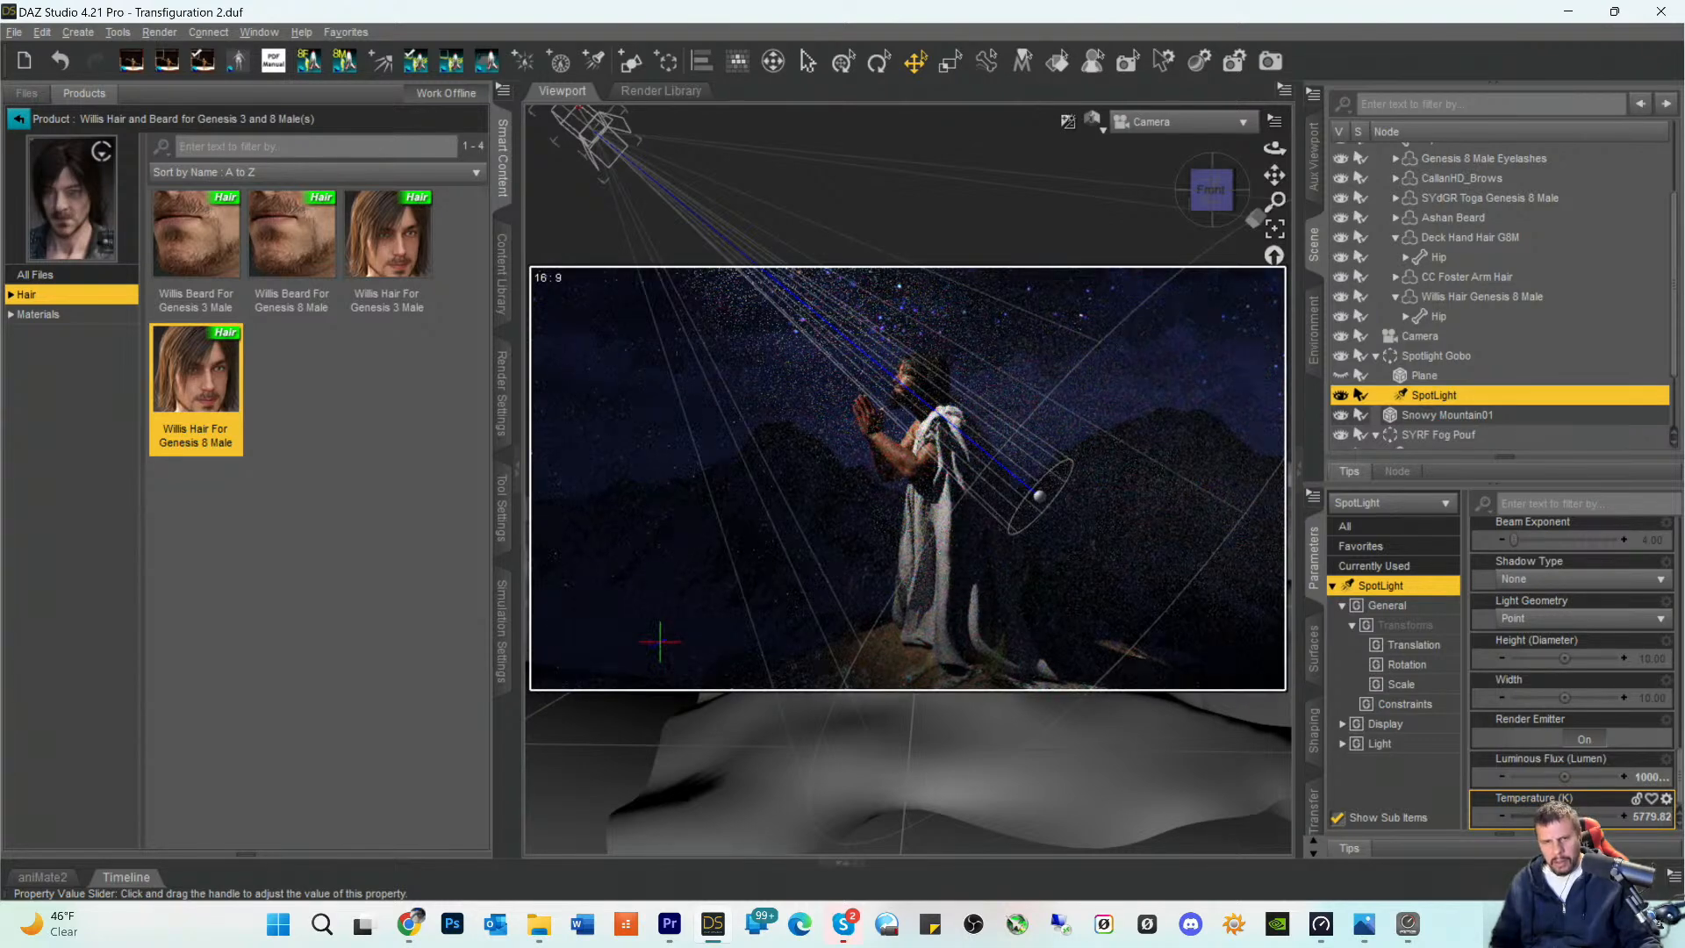
click(402, 710)
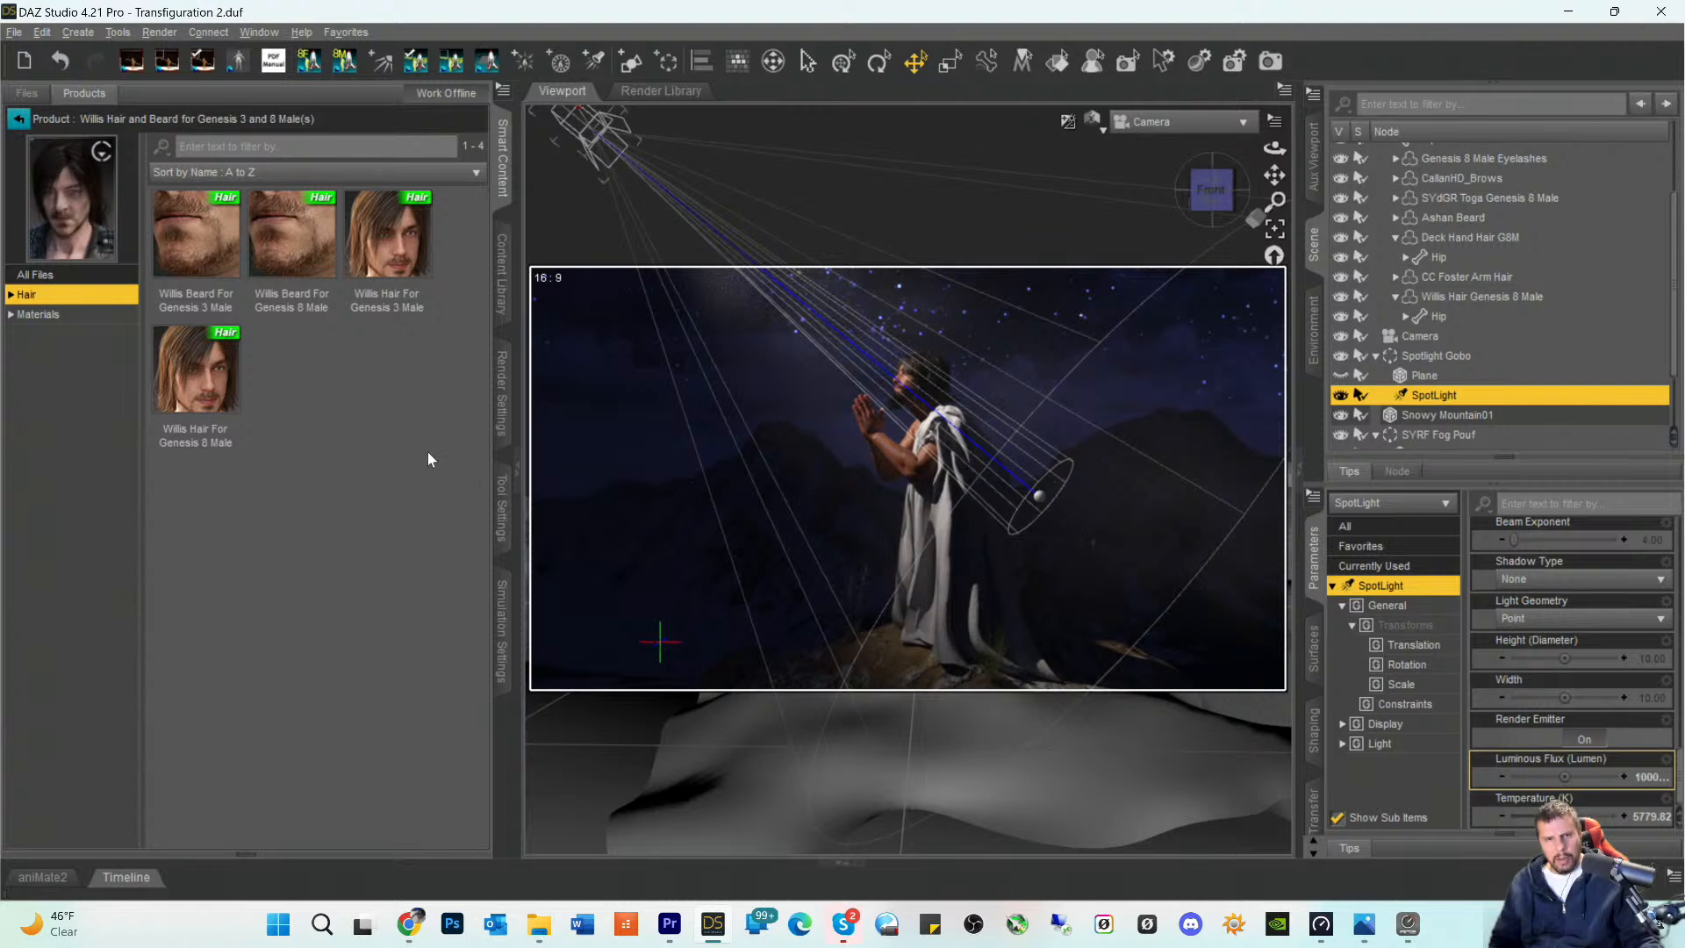
click(566, 477)
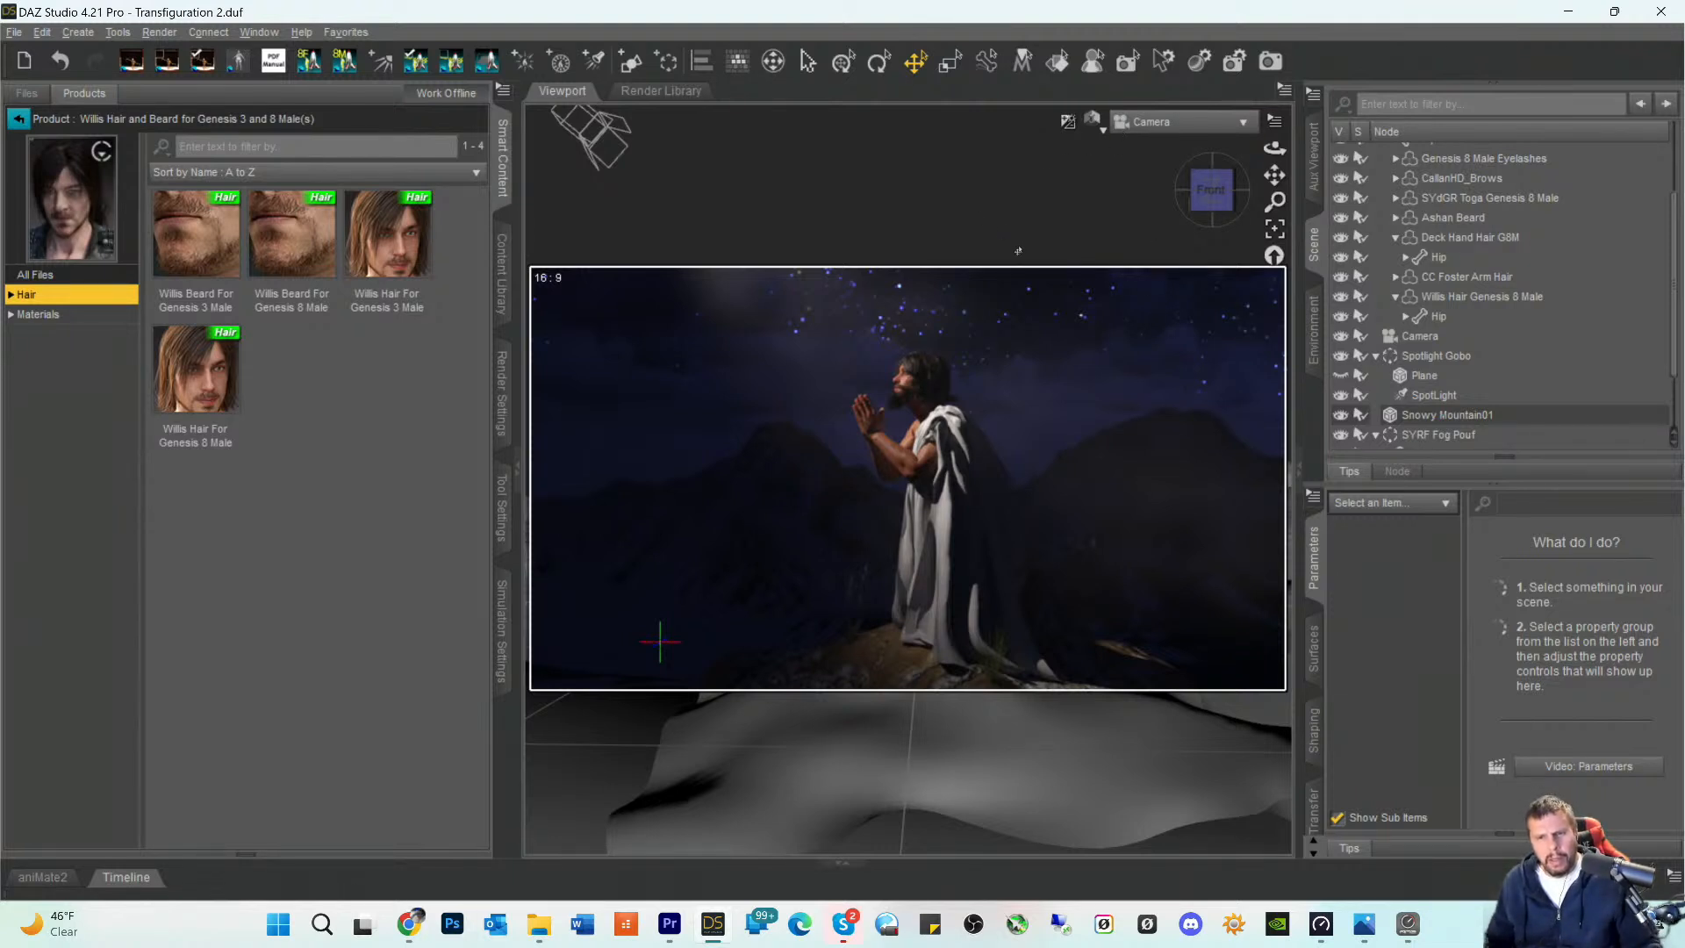
- Lower the SpotLight's Temperature (K) to 5045.87 and save the scene
click(1421, 395)
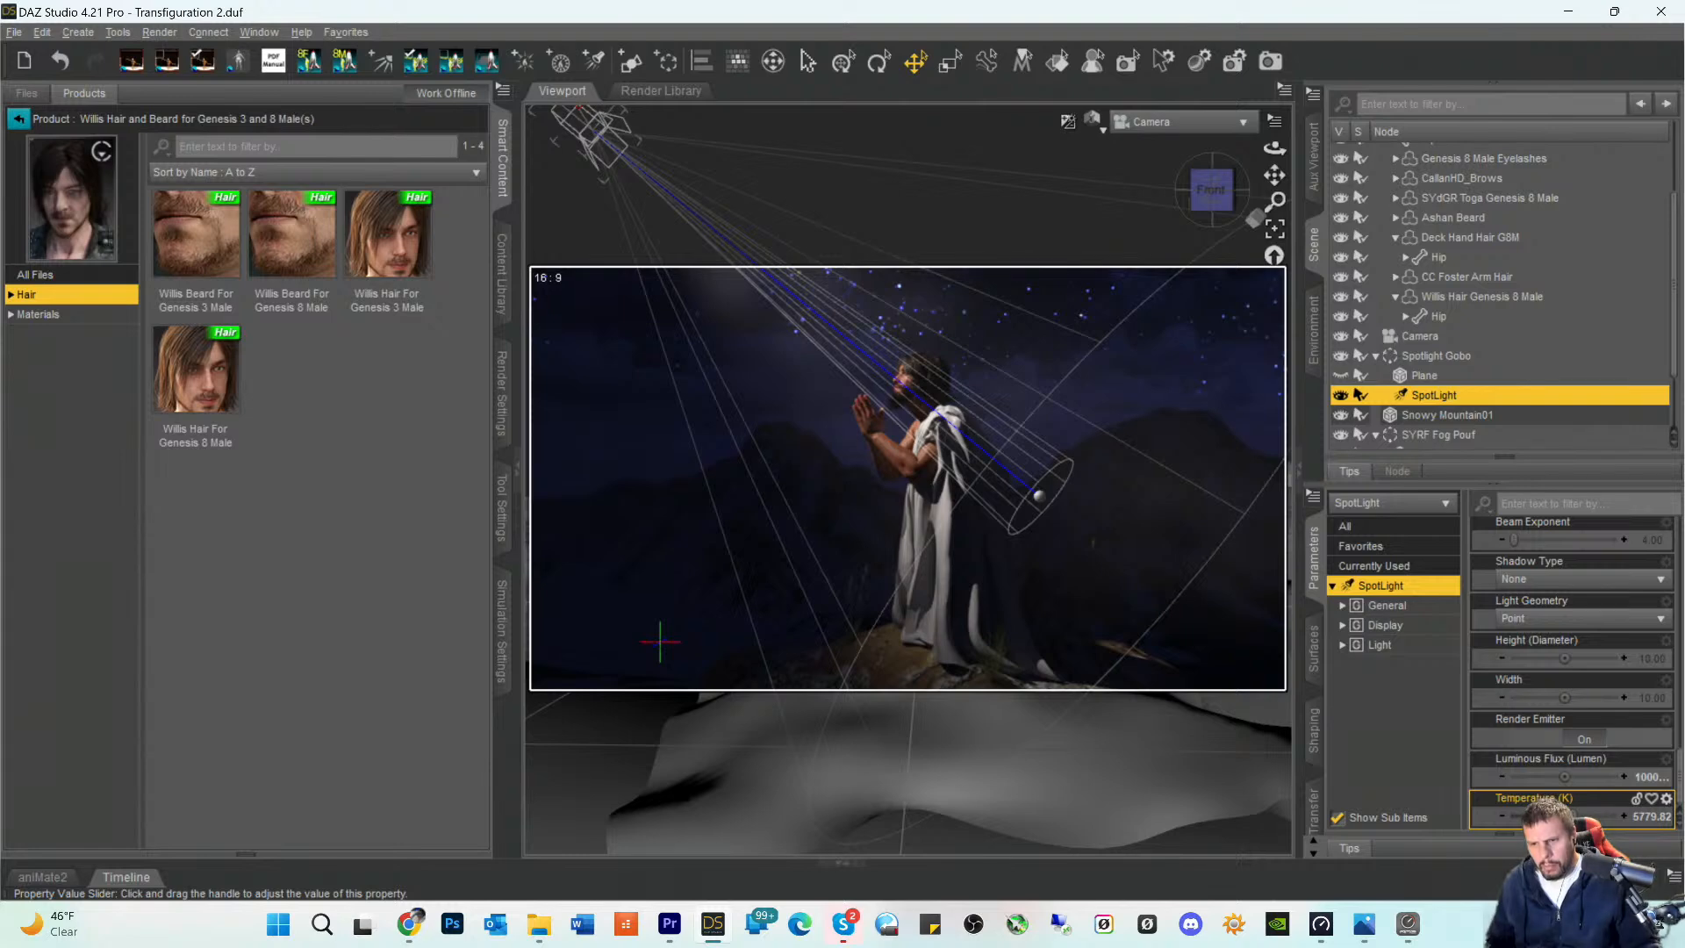
drag(1565, 816, 1556, 816)
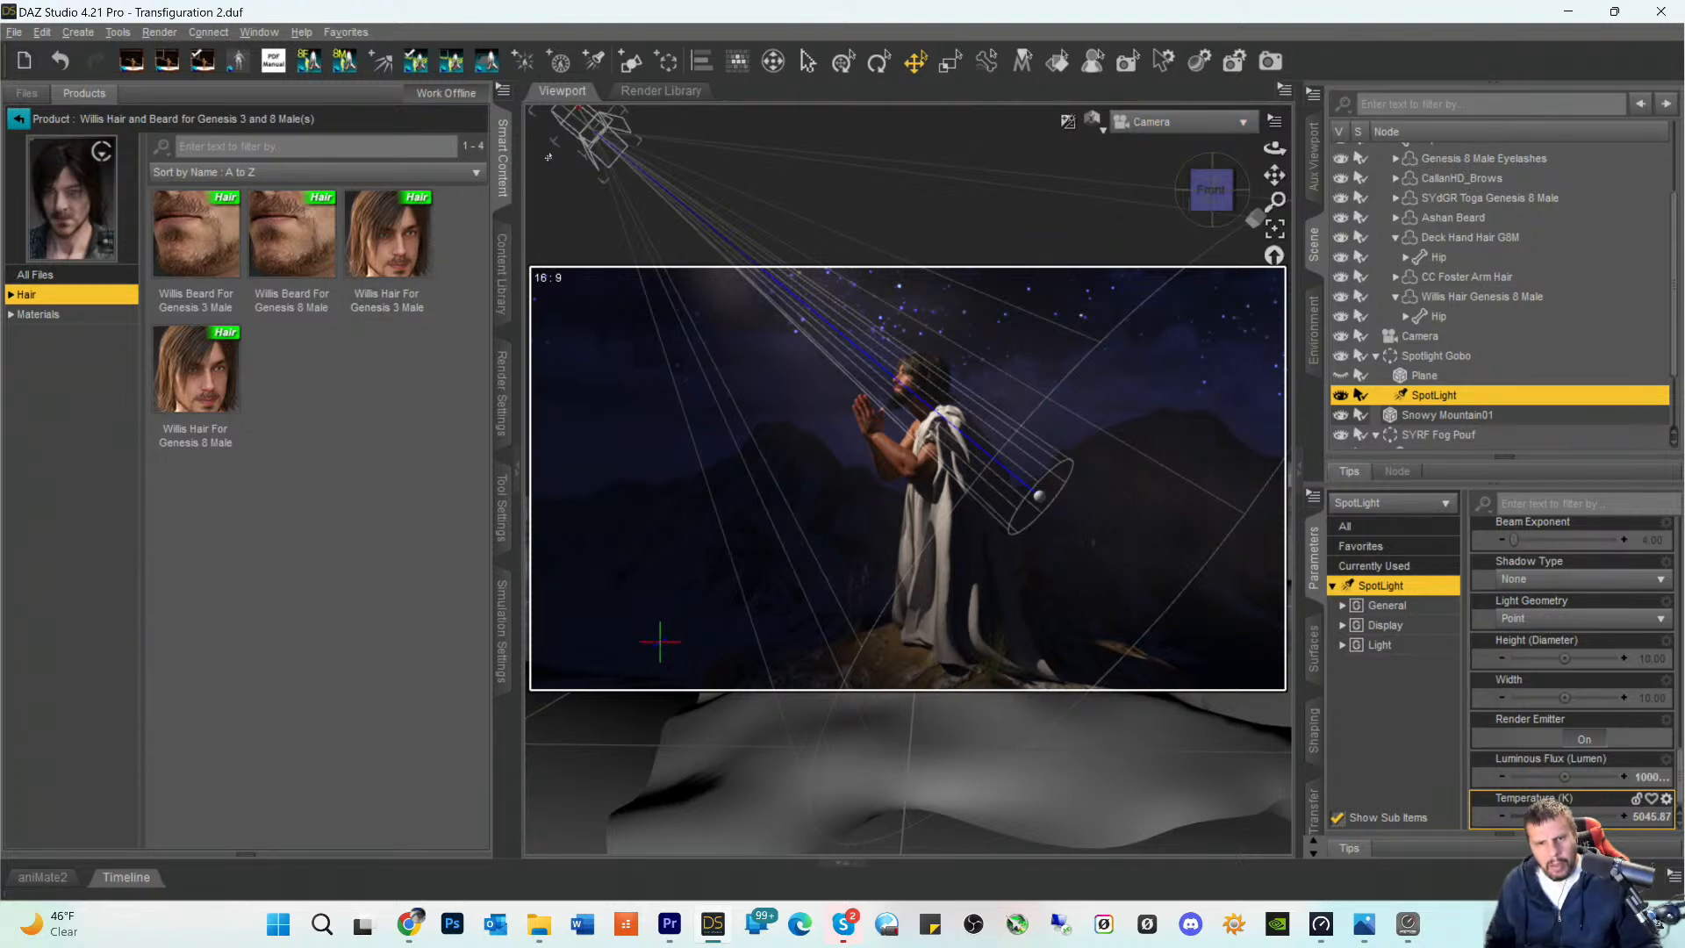
key(ctrl+s)
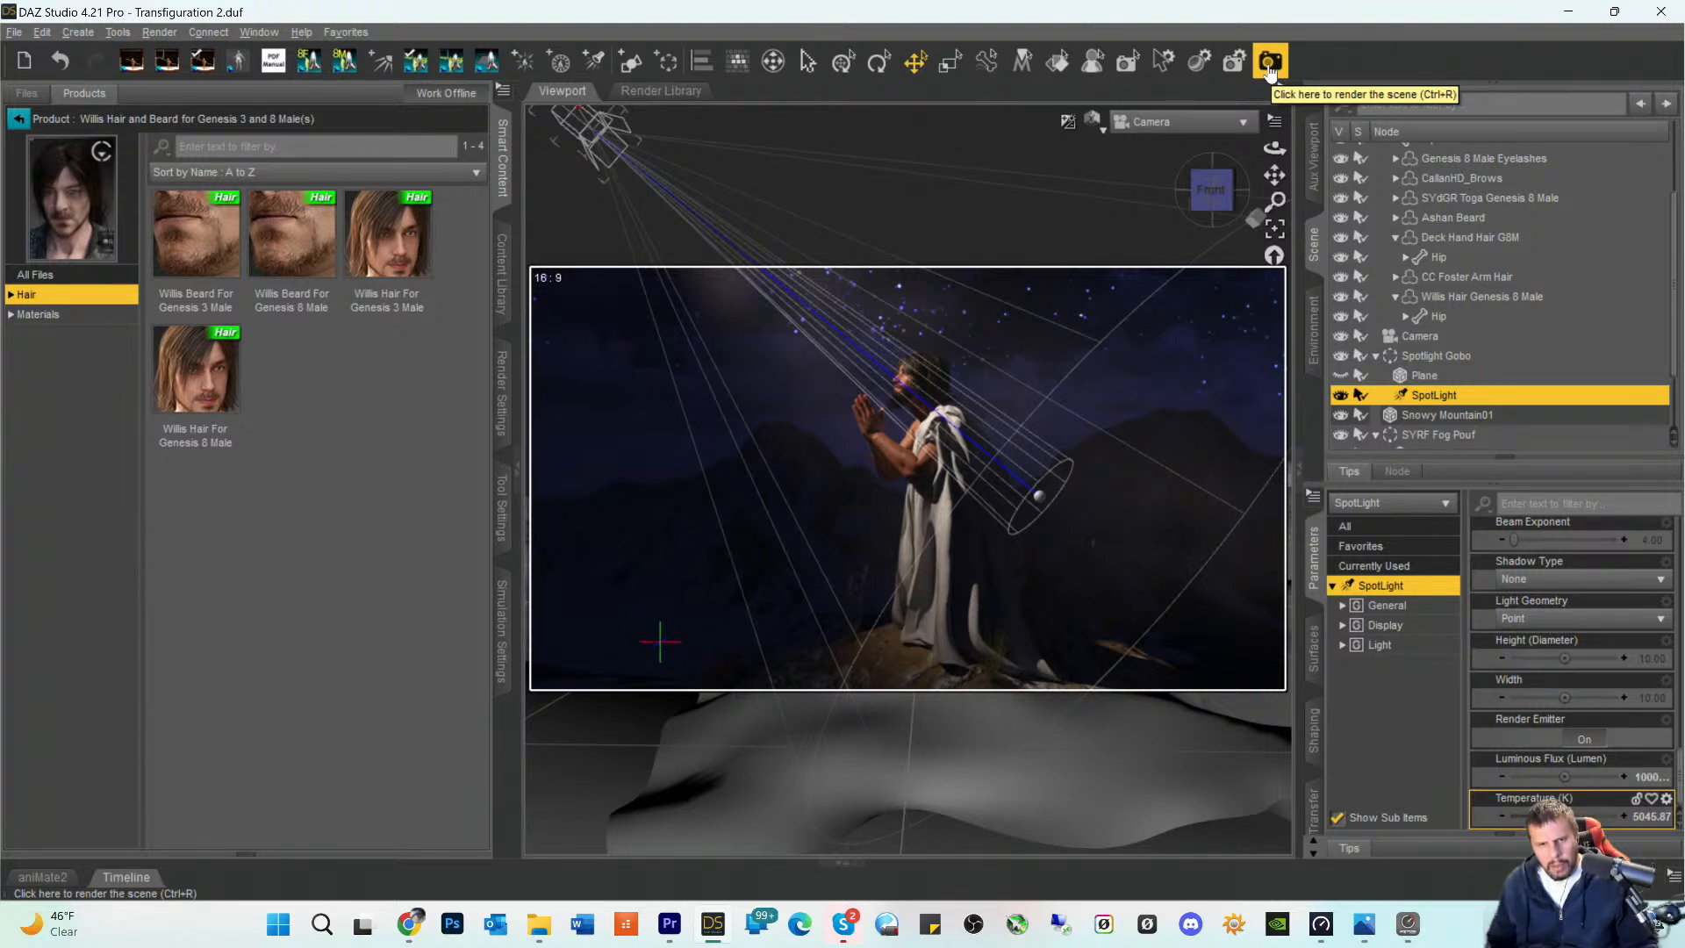
- Render the scene through the Camera and bring the render window to the front
click(1271, 74)
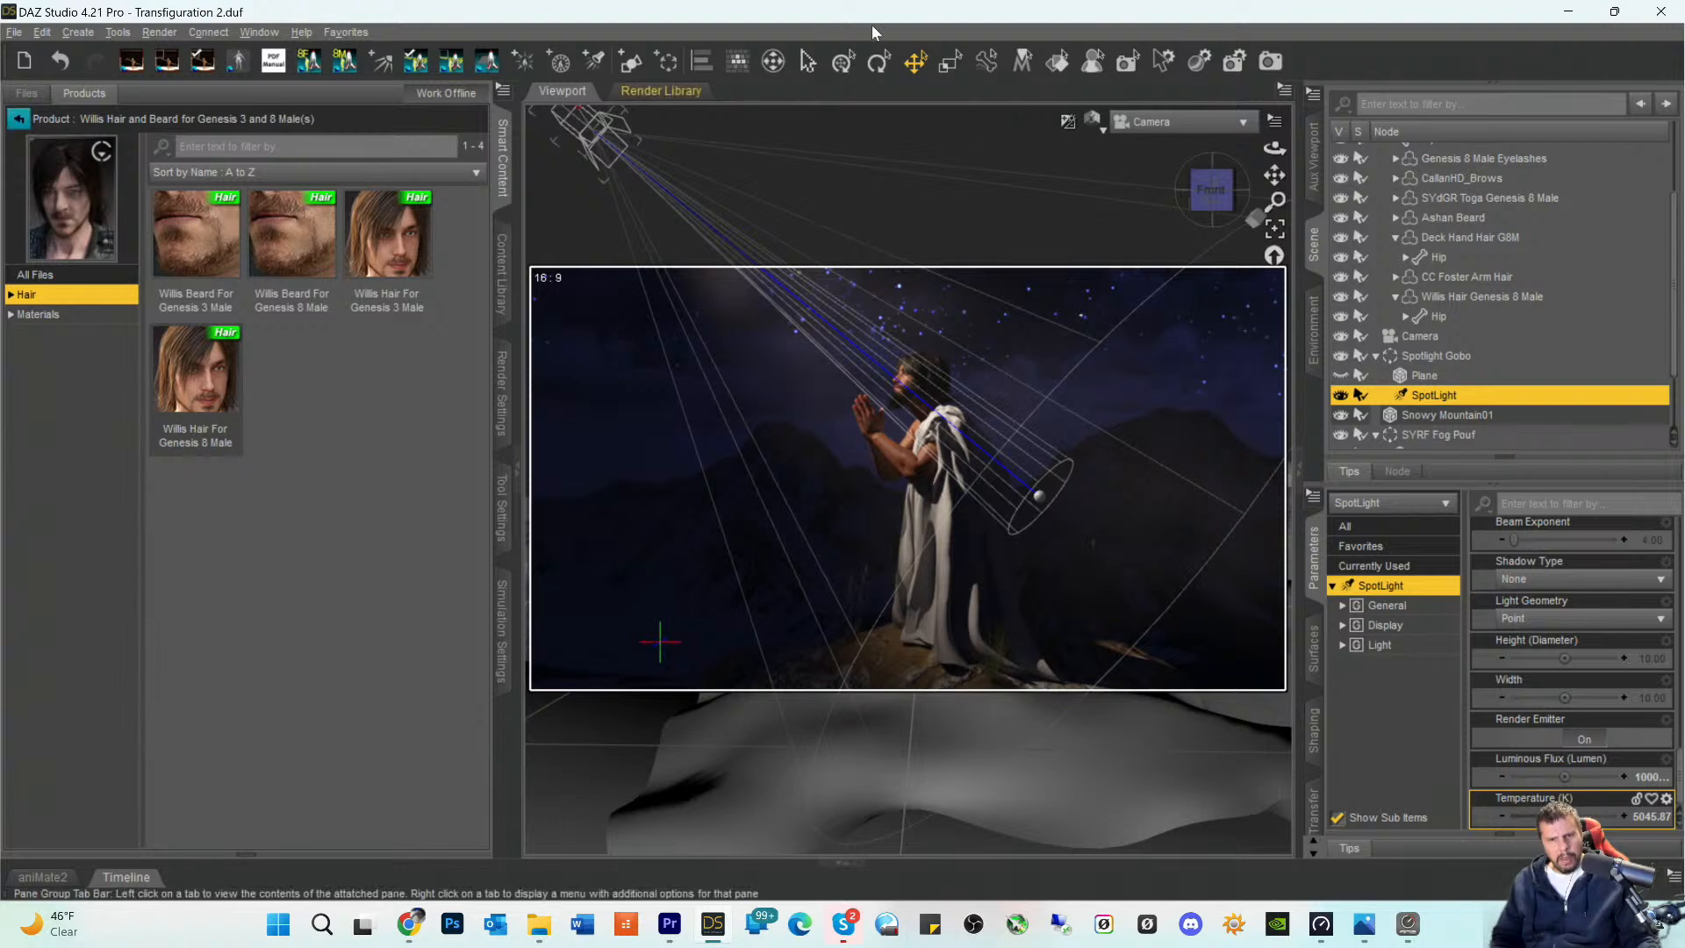
click(1273, 62)
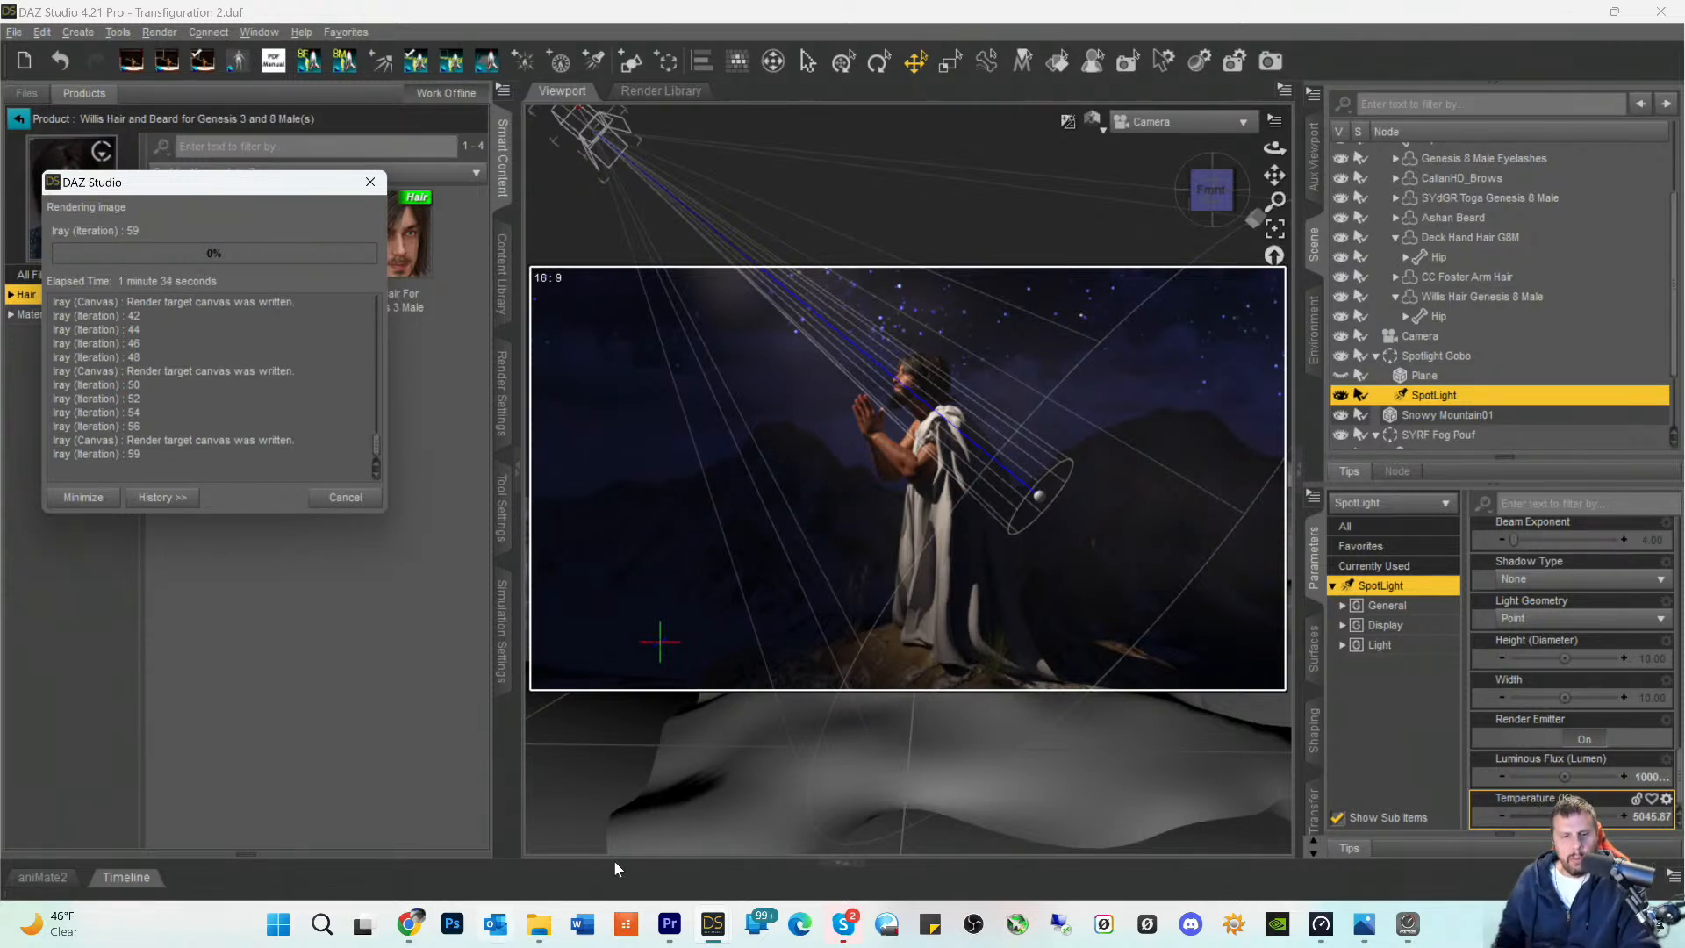
mouse_move(710, 930)
click(763, 834)
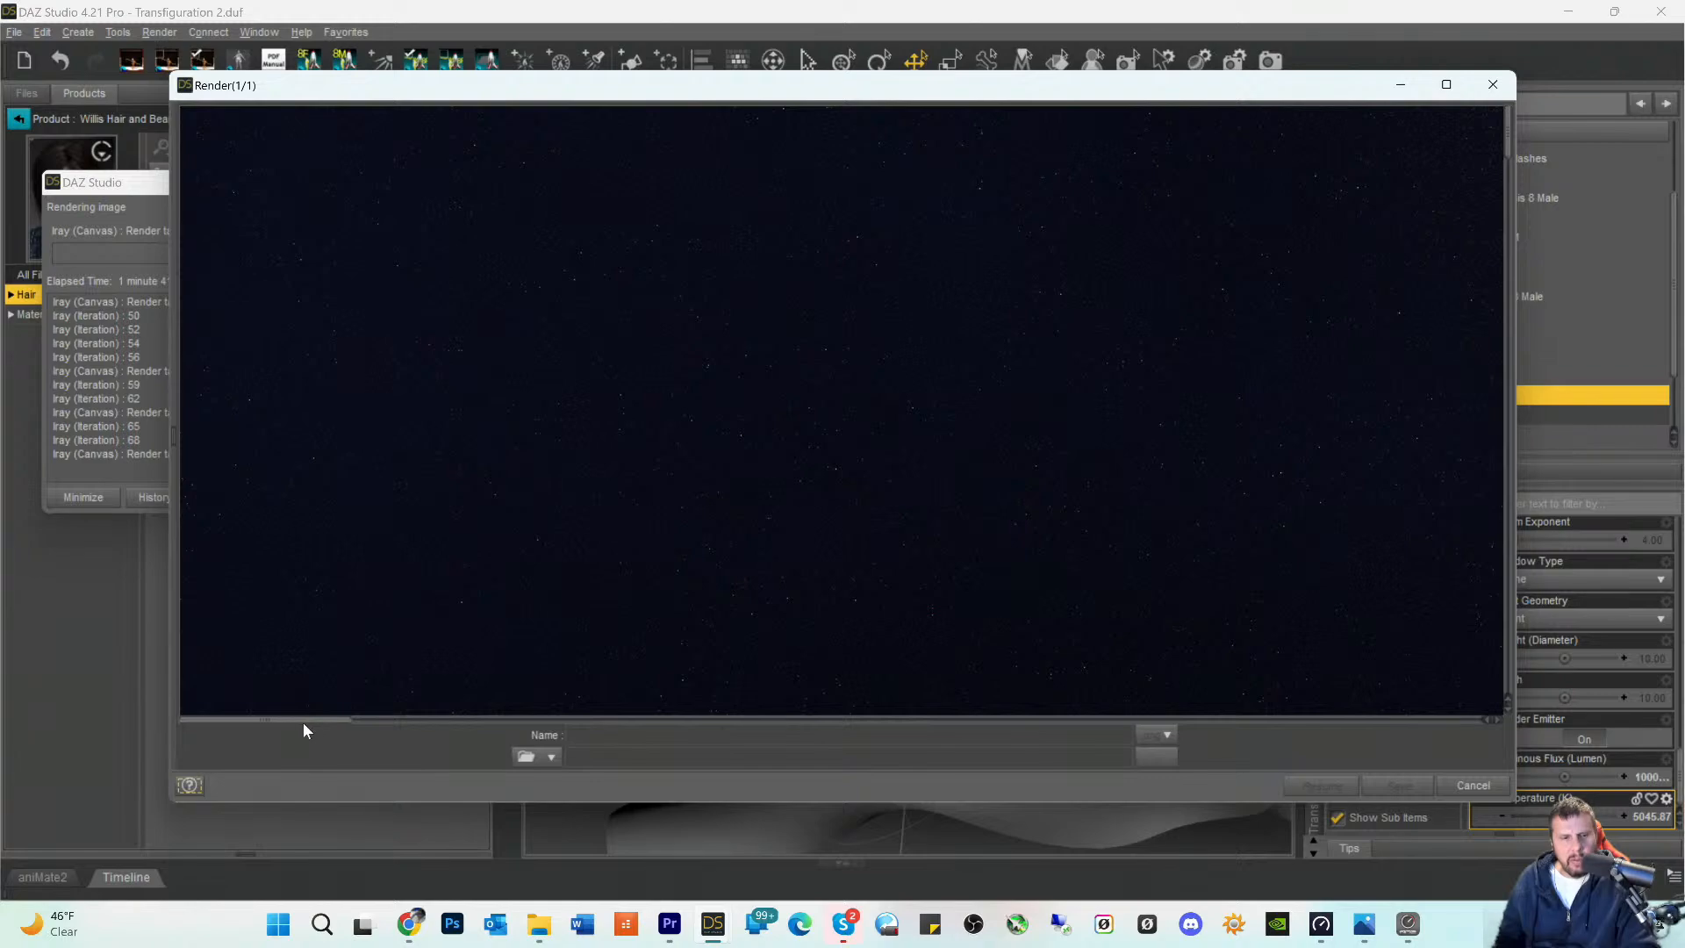
- Examine the figure's hair in the in-progress full-size render
drag(282, 721, 935, 691)
scroll(766, 449, down, 8)
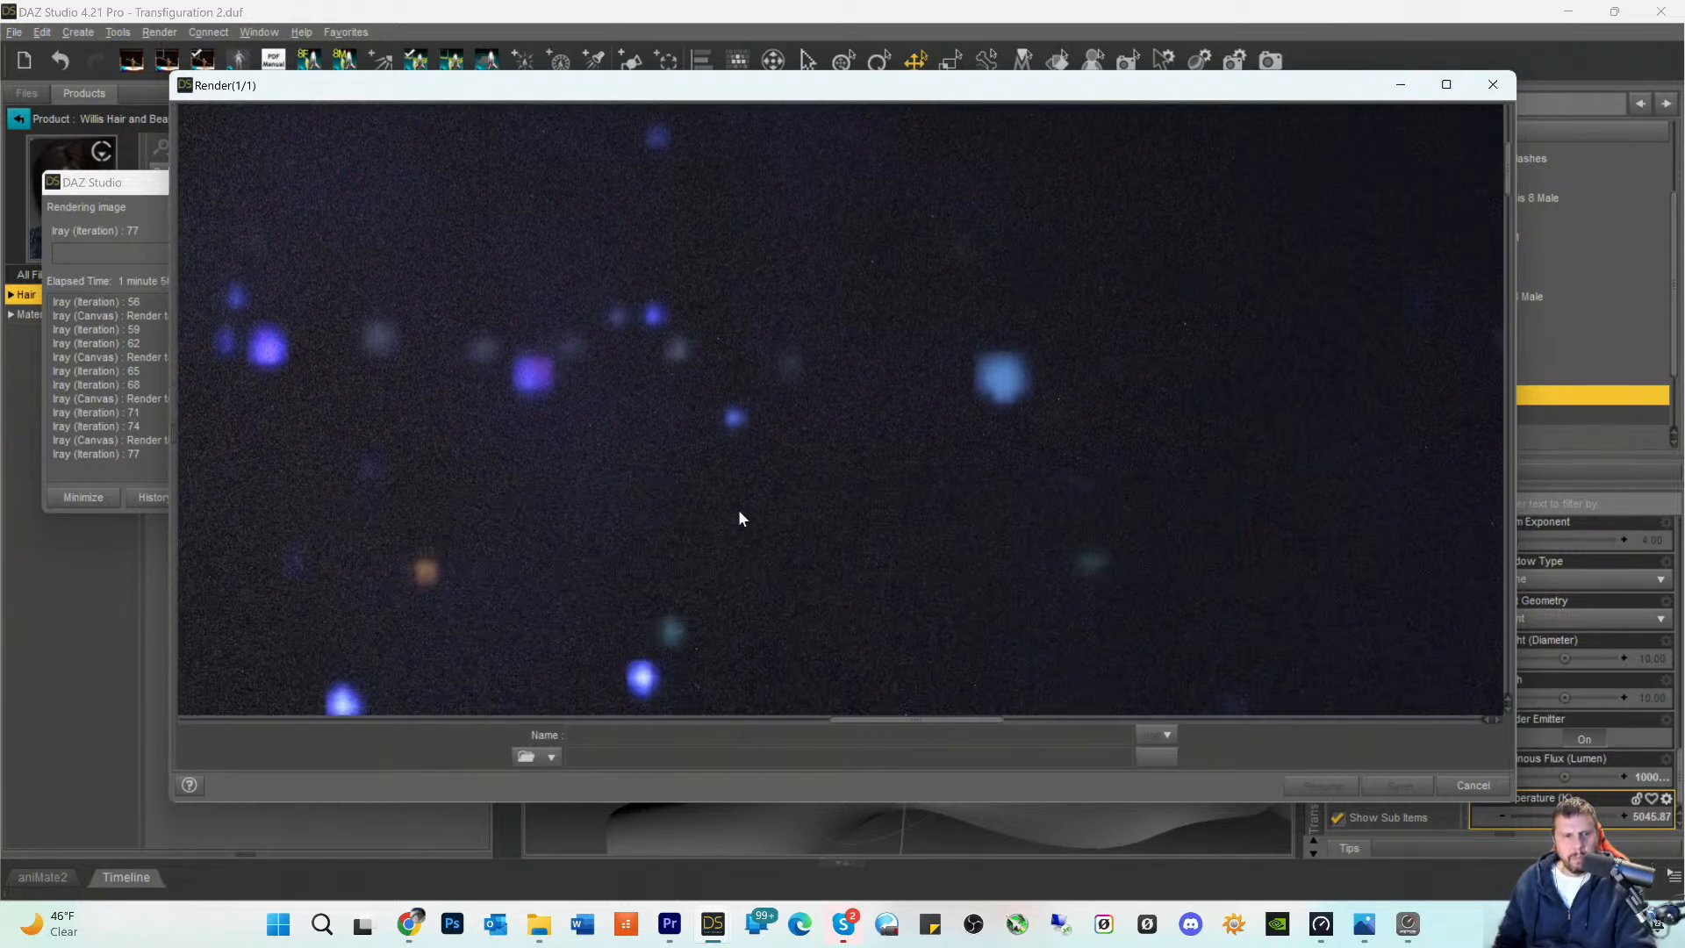
scroll(739, 513, down, 6)
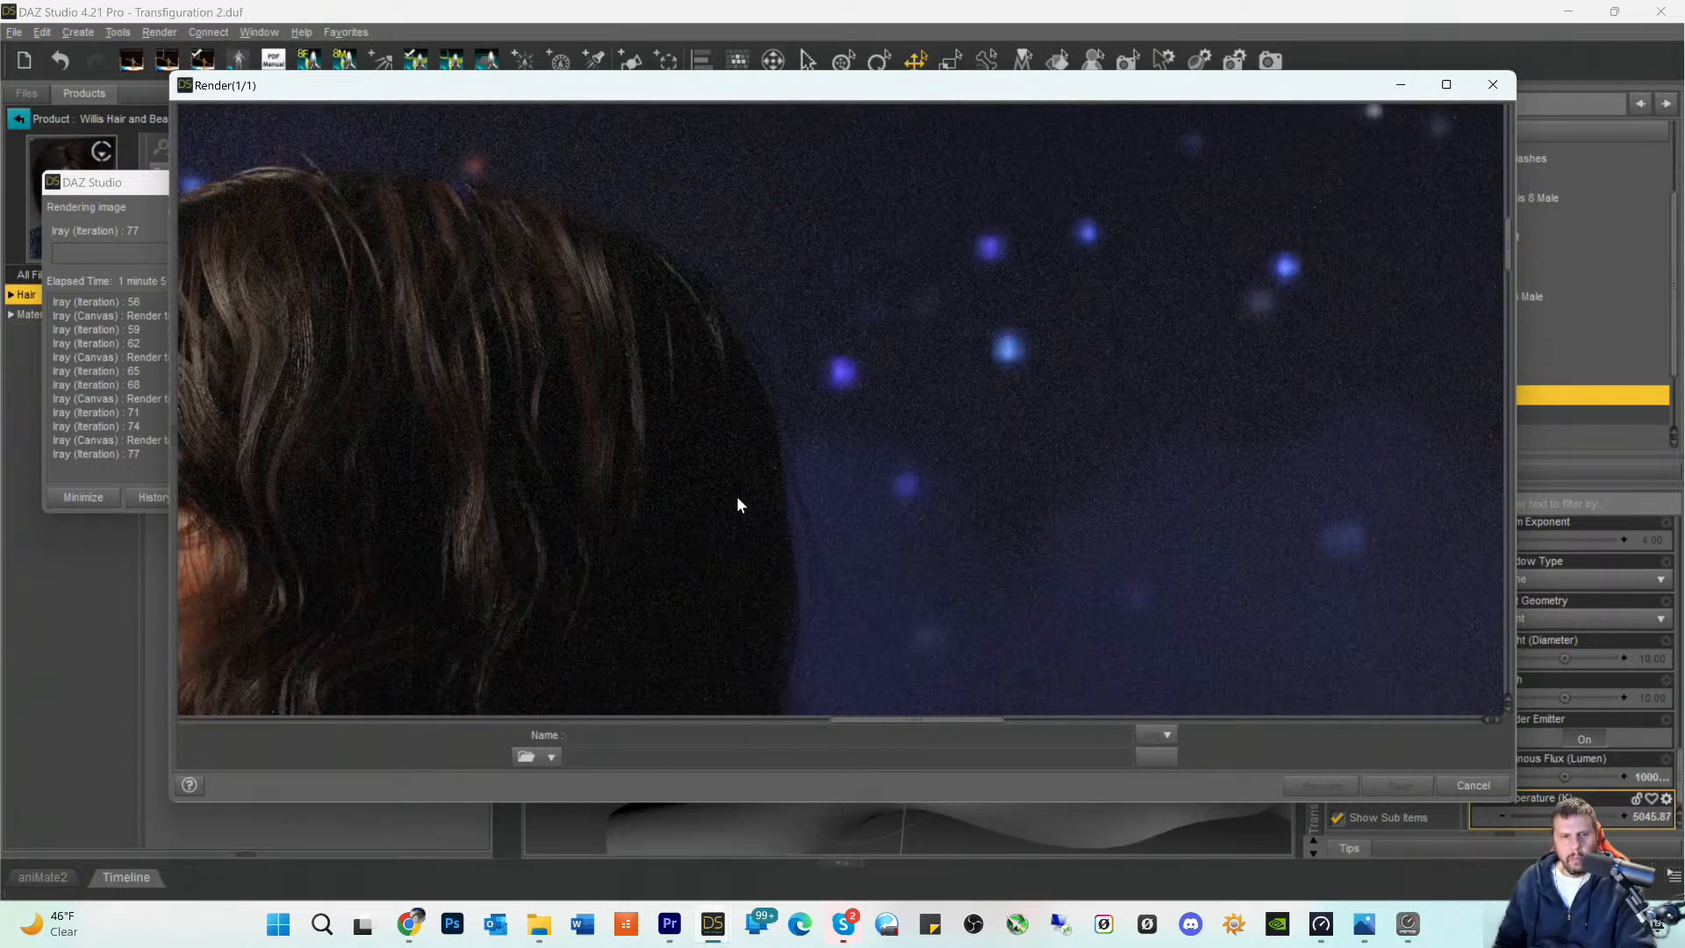
- Examine the figure's facial profile and the hair strands from the crown to the beard in the in-progress render
scroll(736, 496, down, 2)
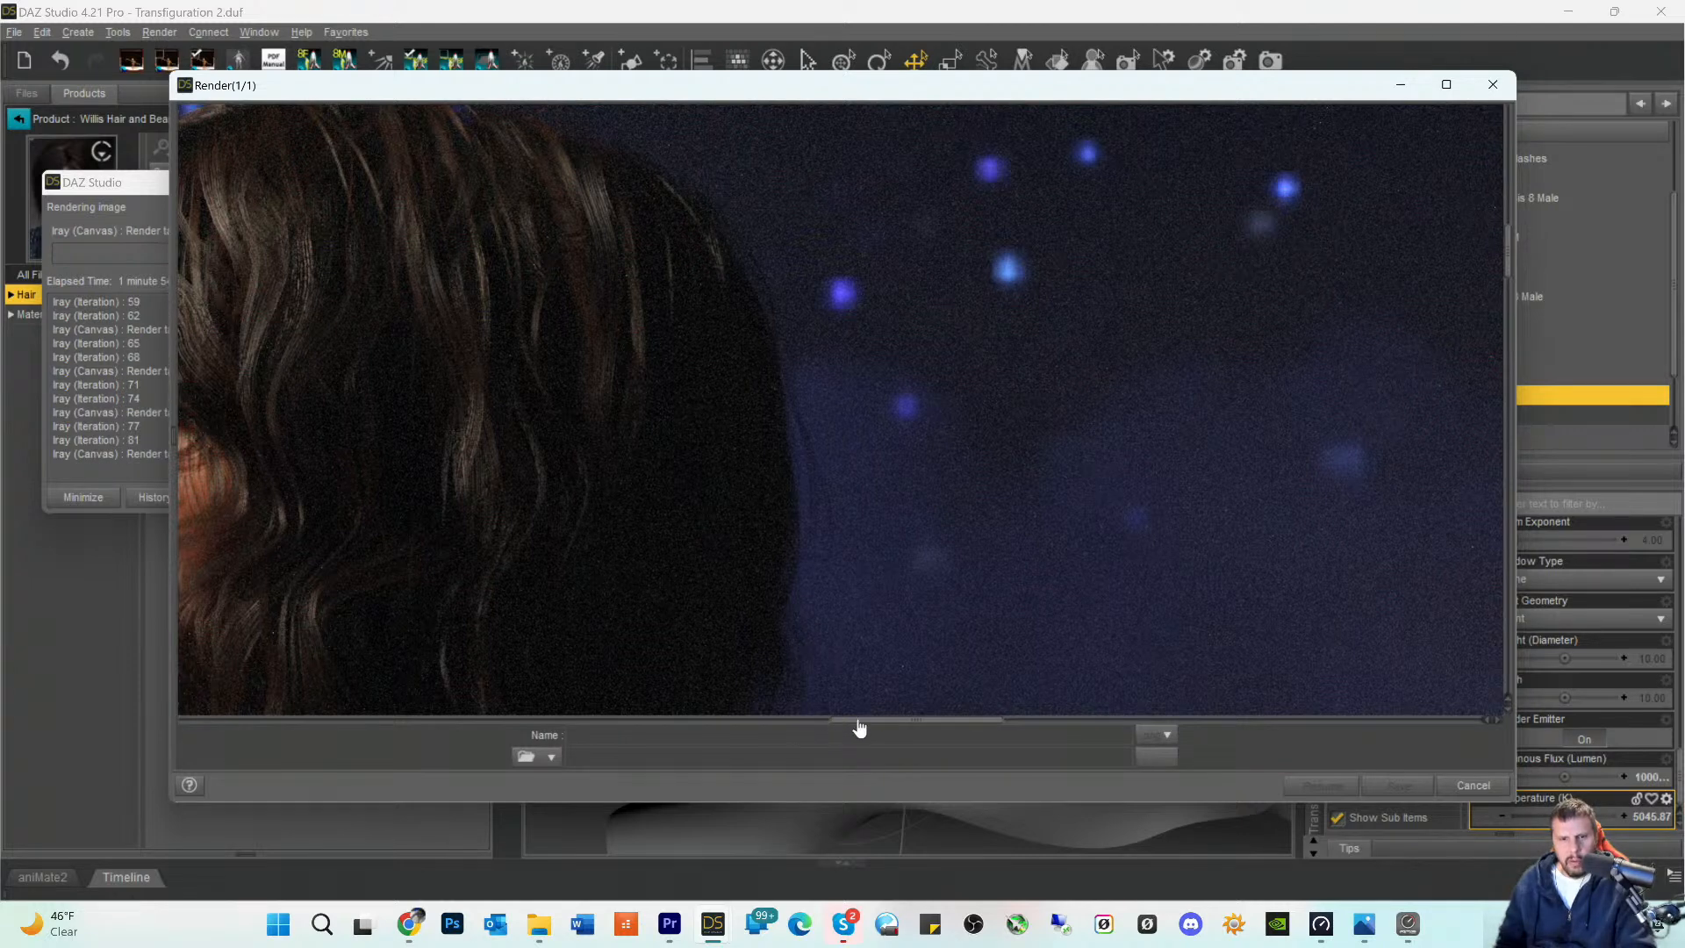
drag(859, 722, 841, 722)
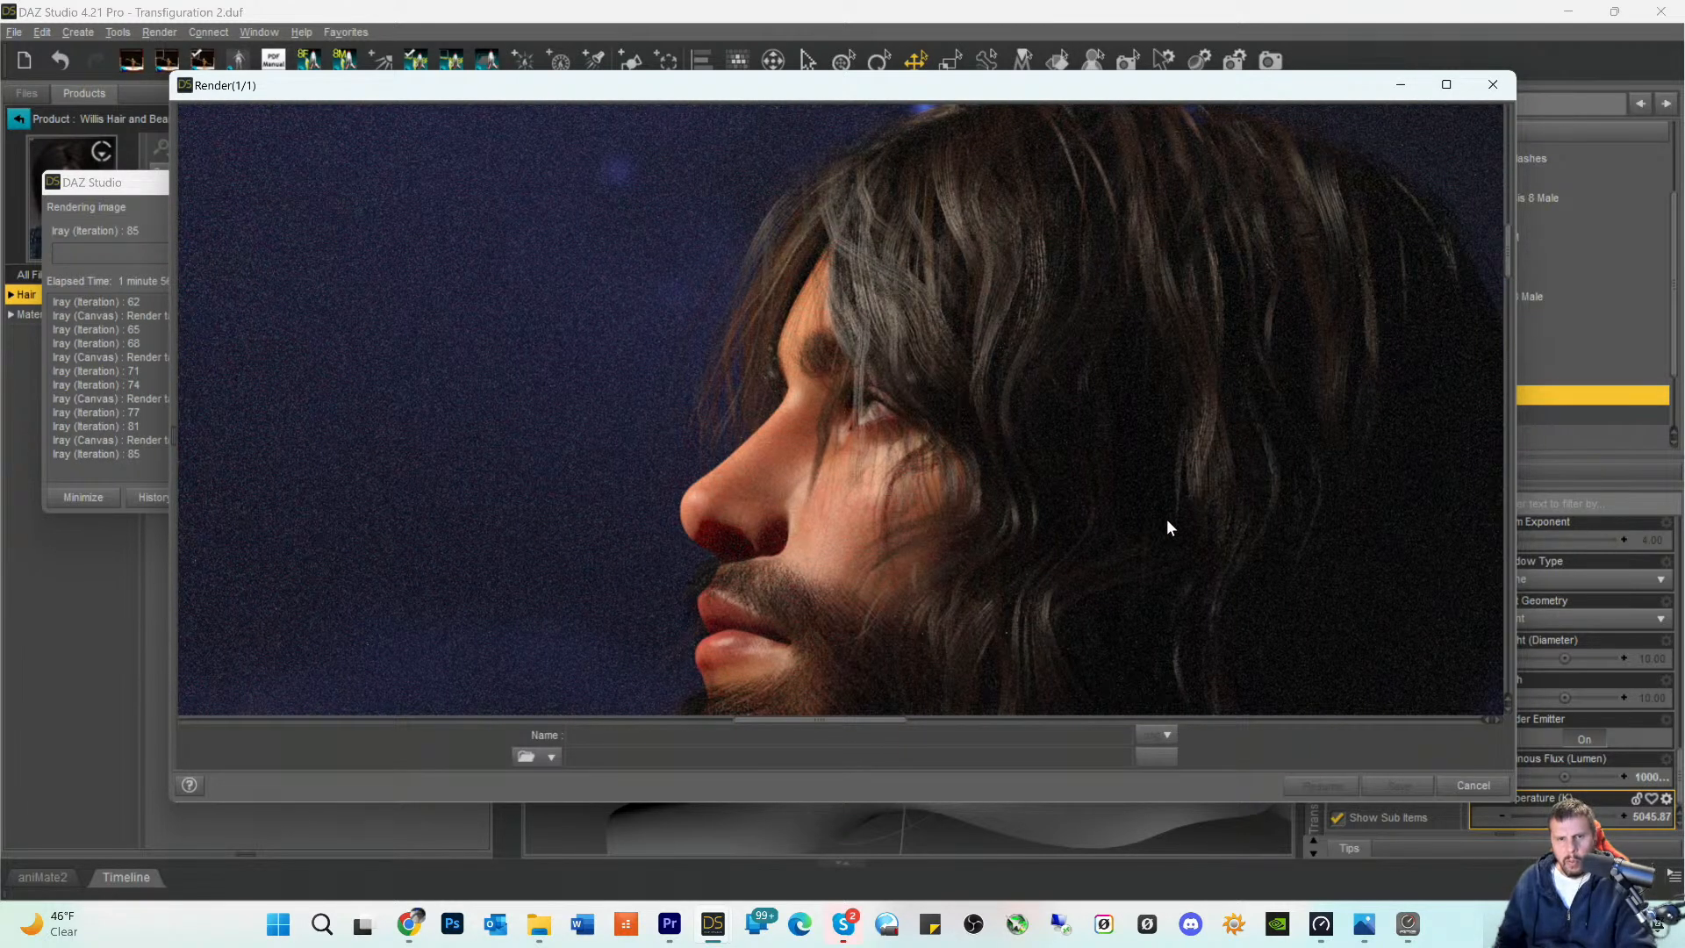
scroll(1167, 519, down, 5)
scroll(1165, 523, up, 5)
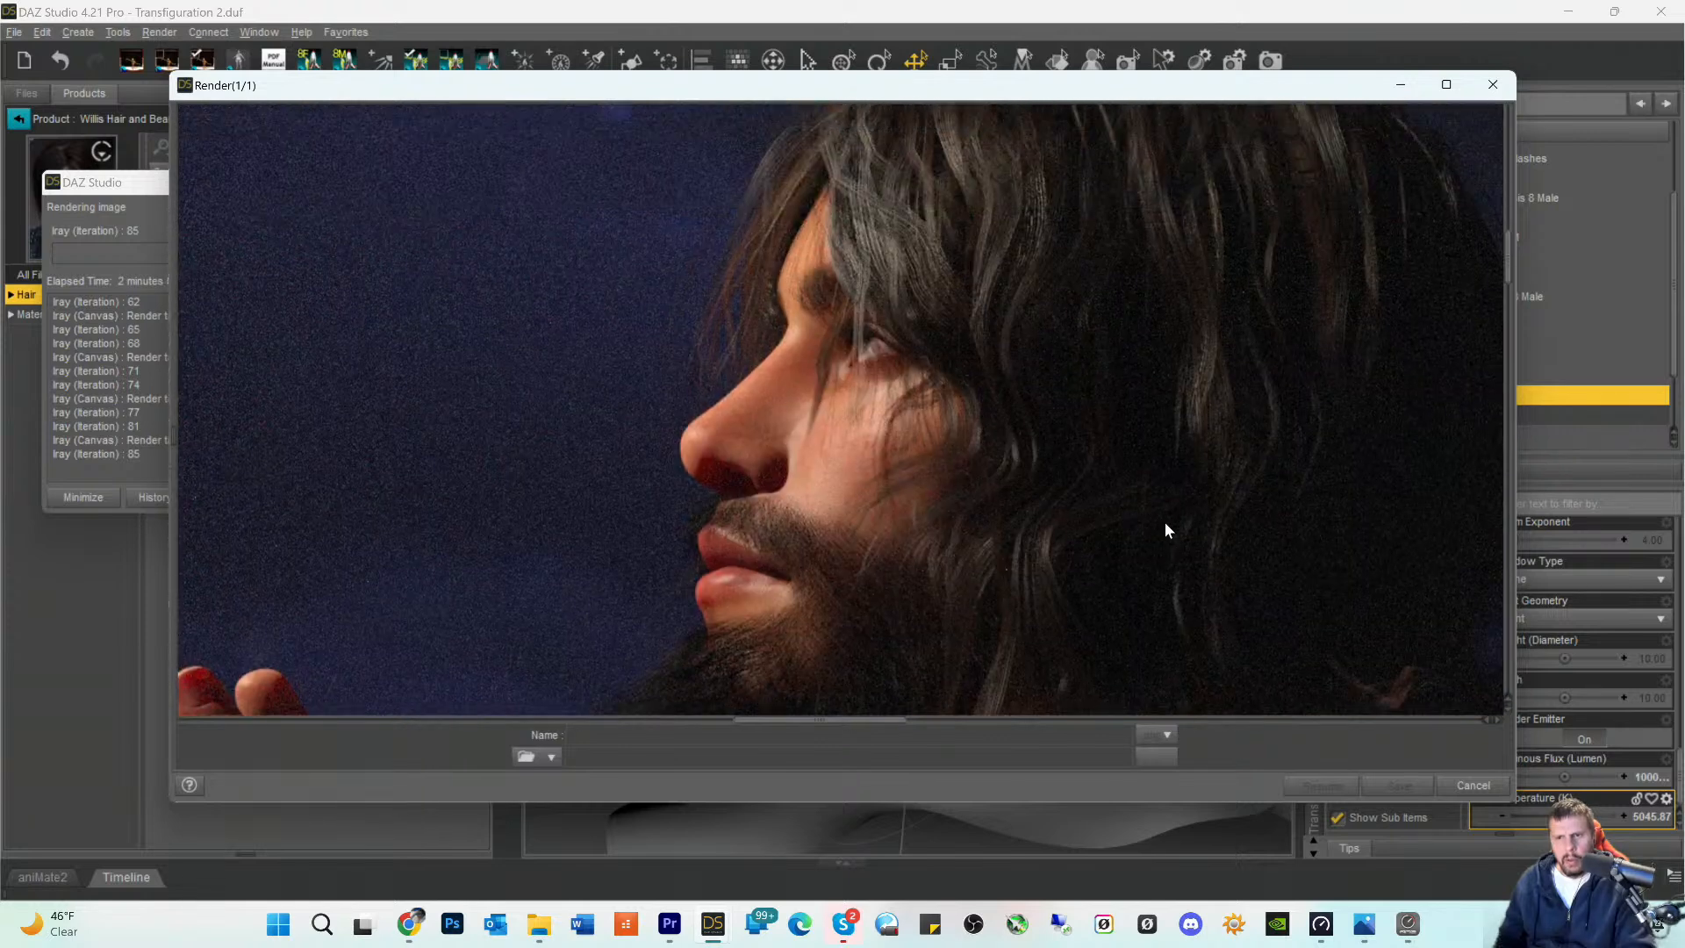
scroll(1164, 519, up, 7)
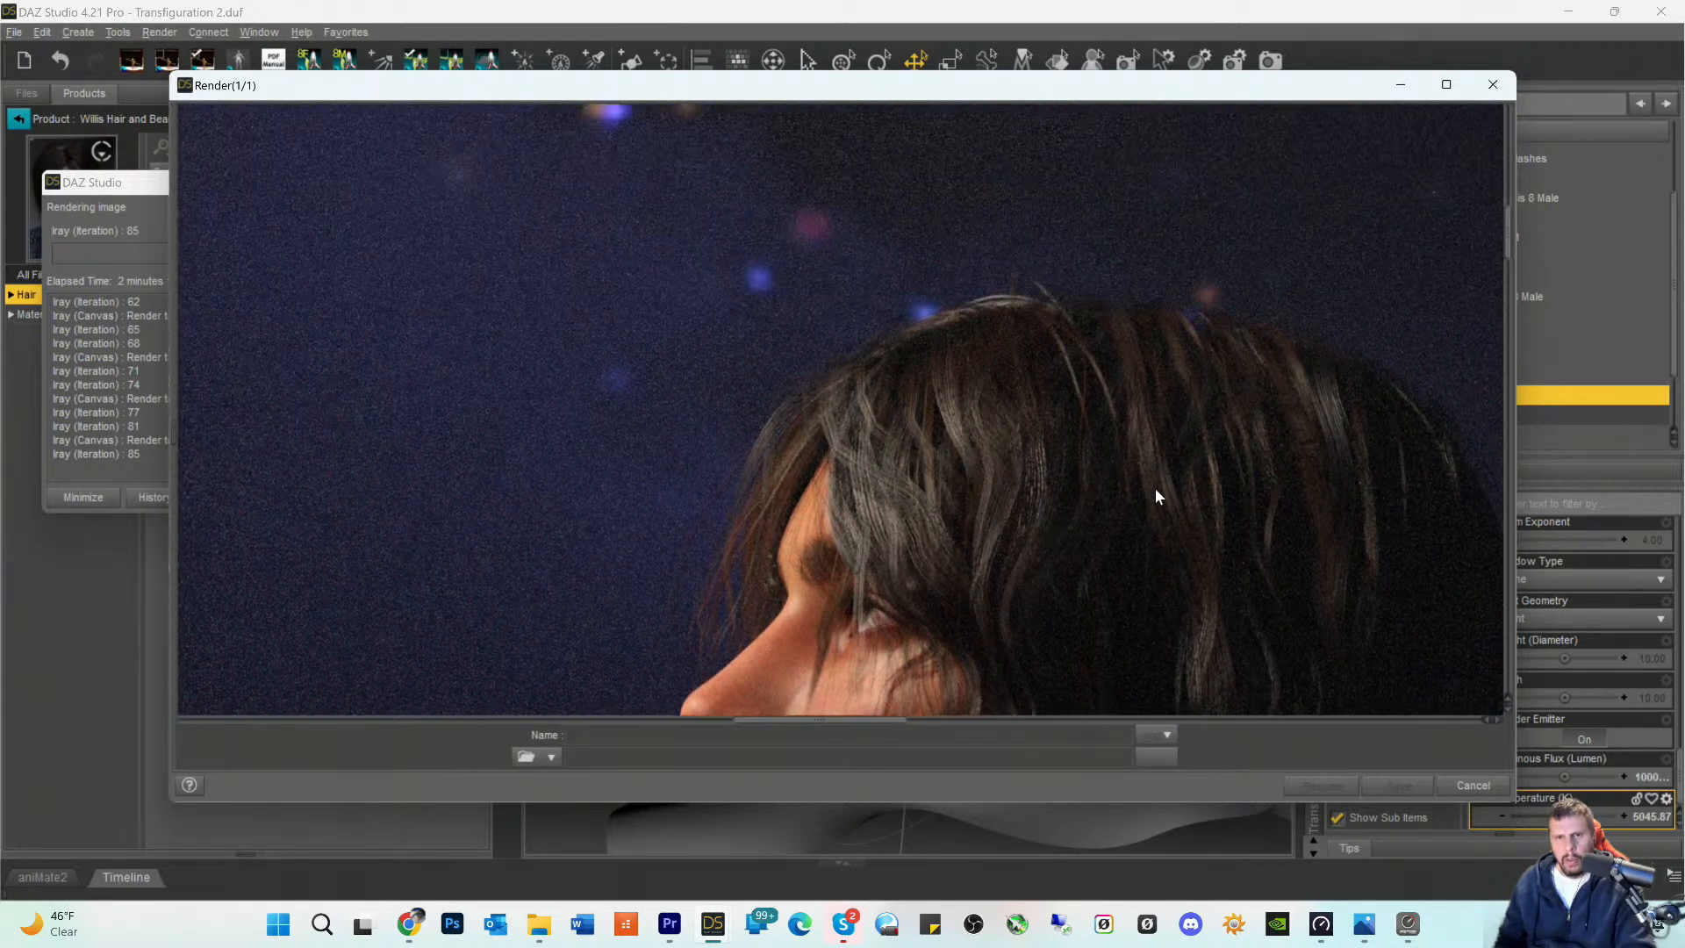
scroll(1172, 460, down, 8)
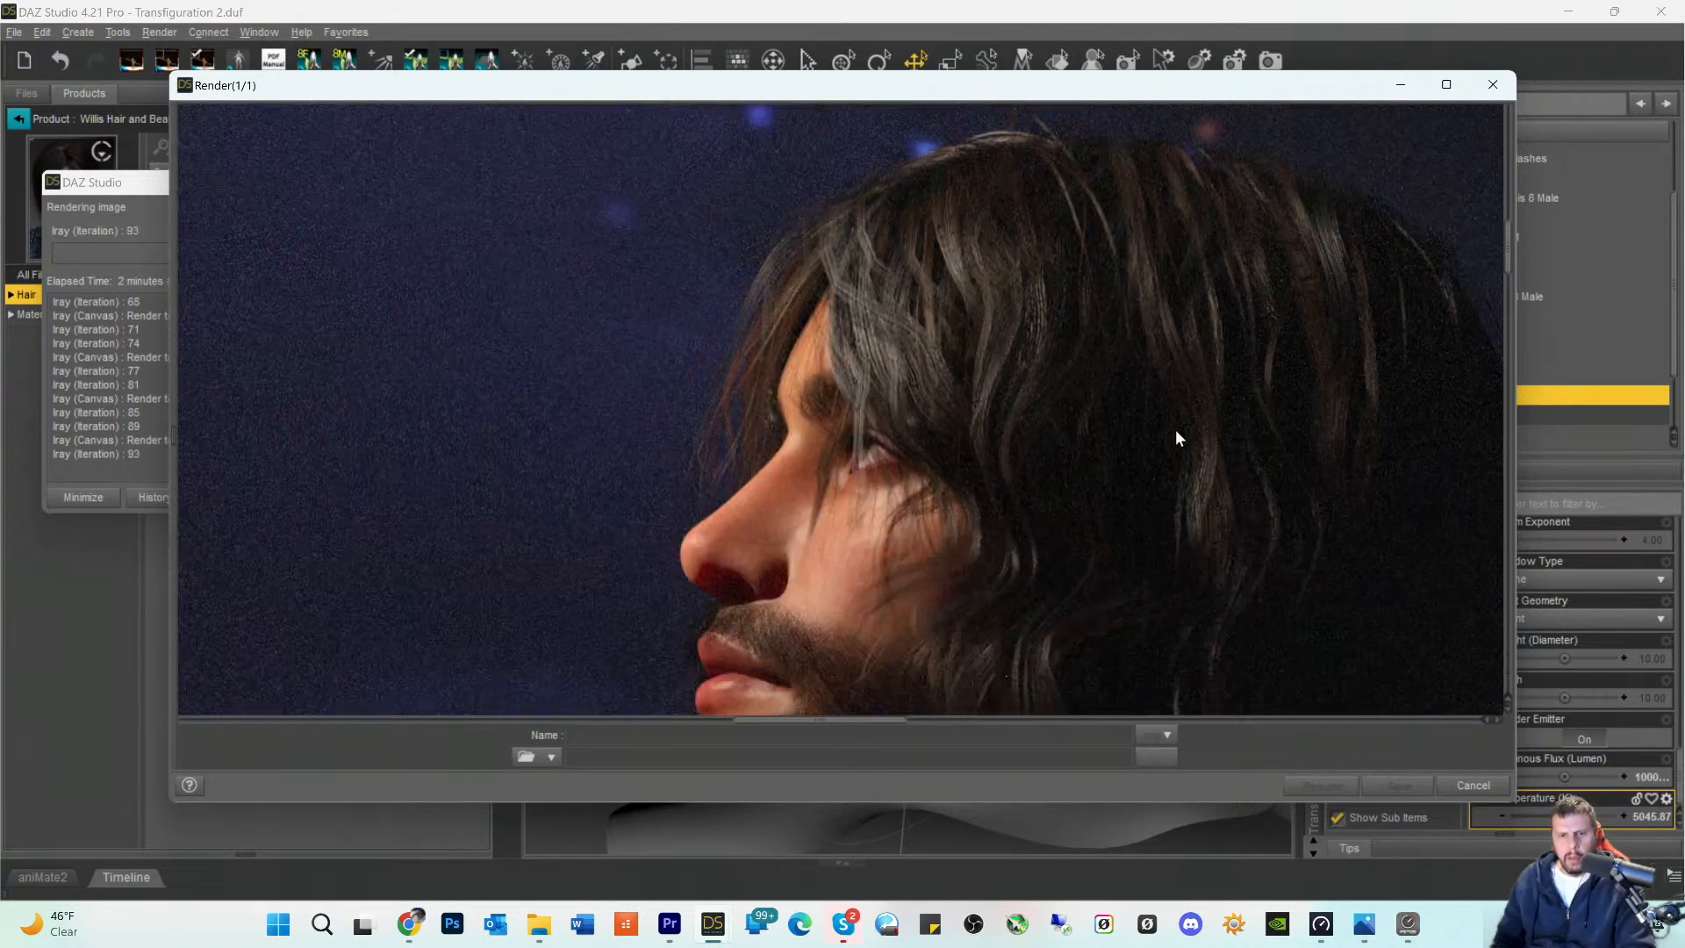
scroll(1167, 447, down, 1)
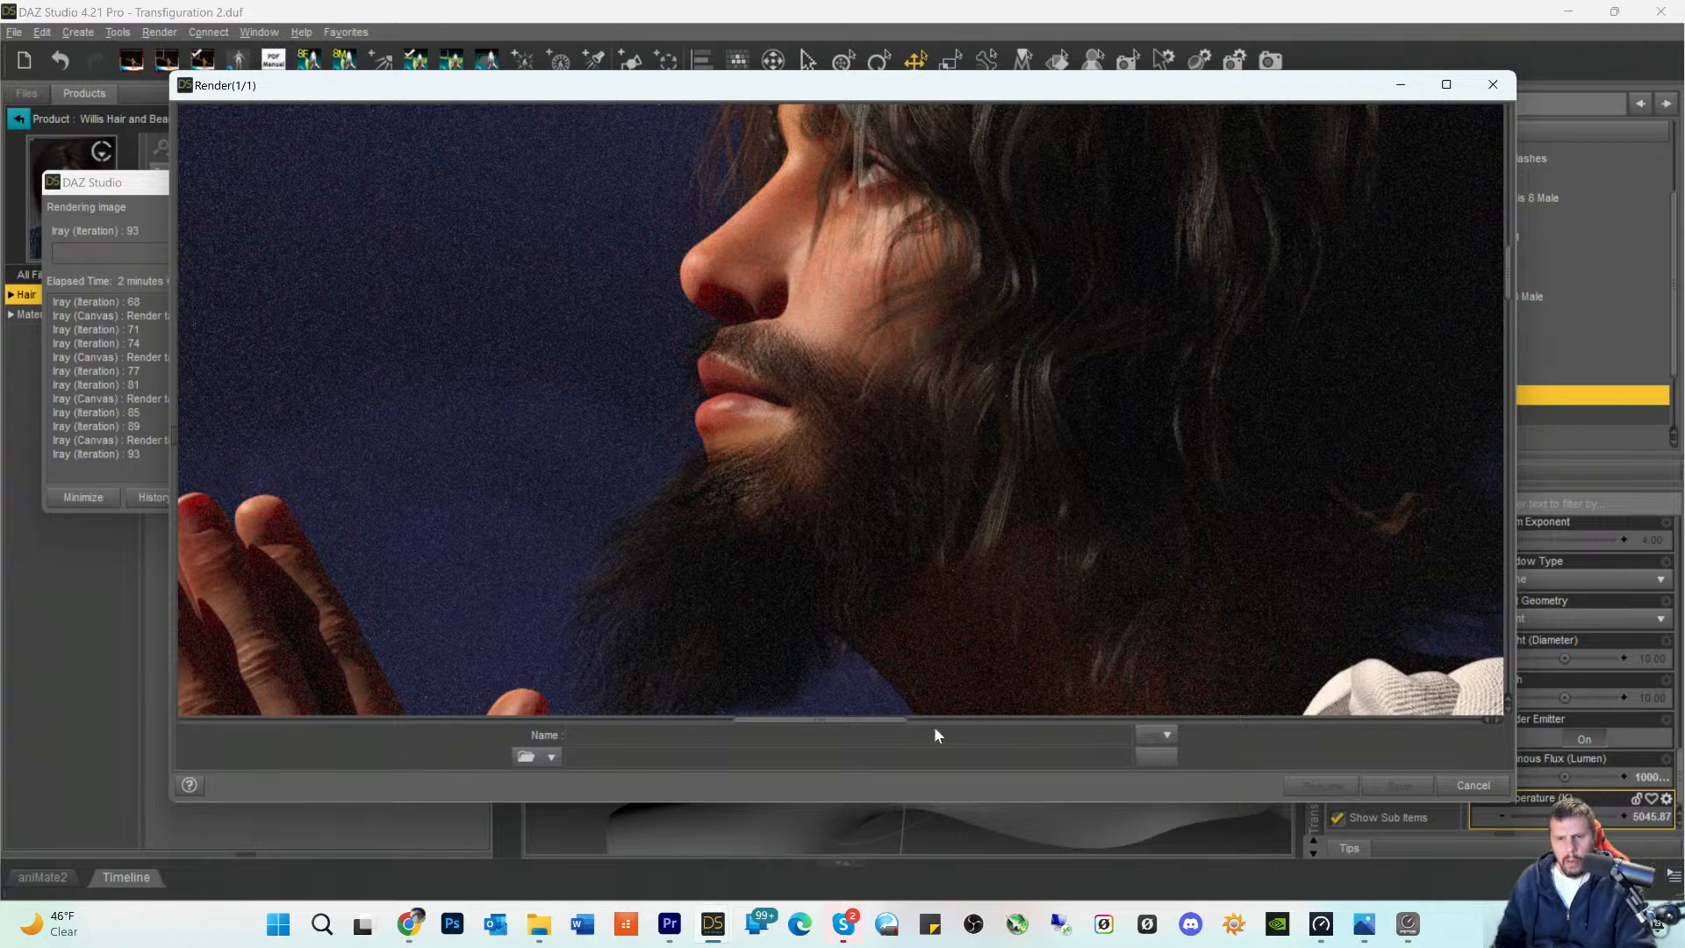
drag(858, 727, 920, 725)
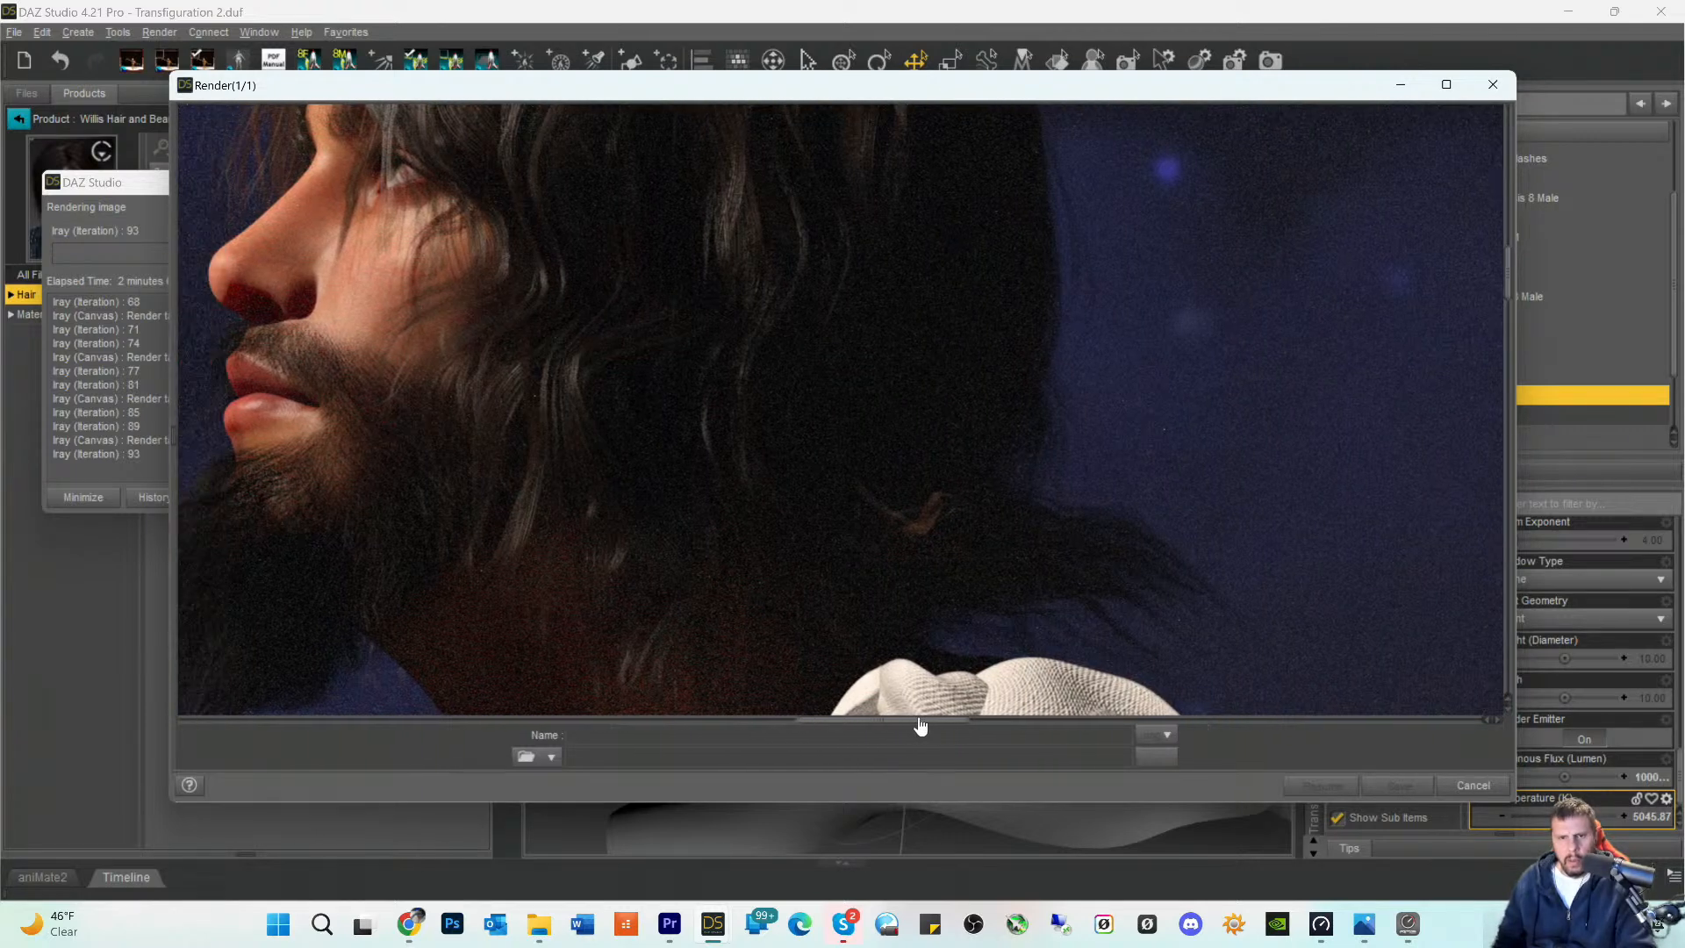
- Examine the beard, the neck, the hair ends at the nape and the shoulder drape in the render
scroll(988, 546, down, 6)
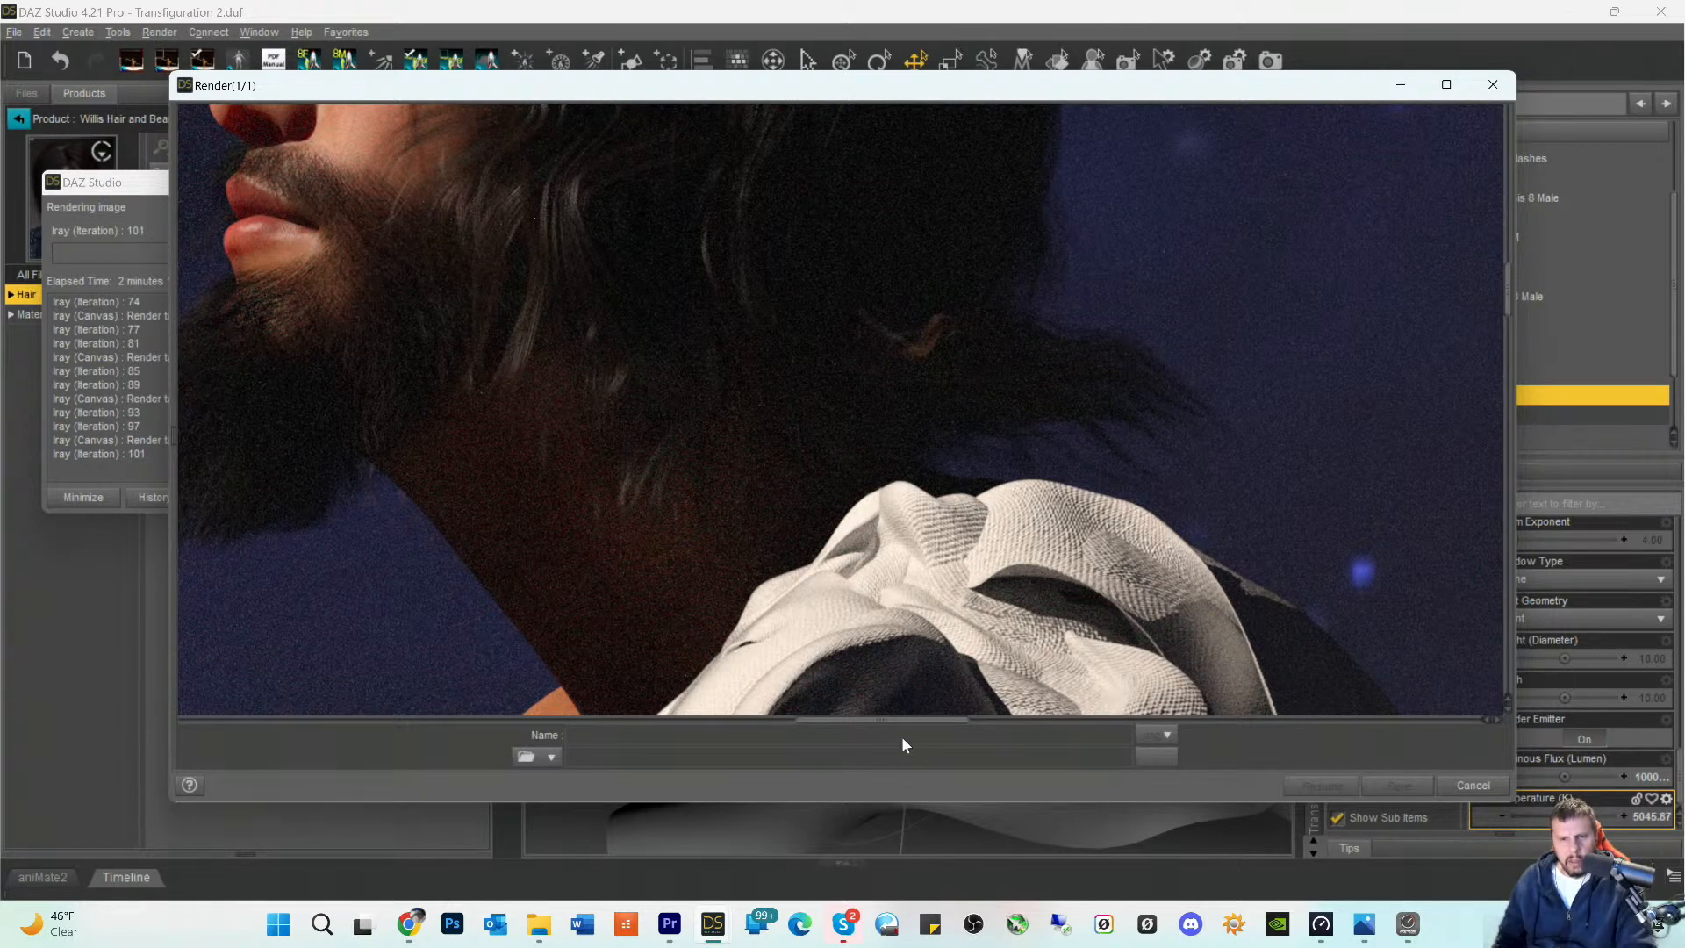
mouse_move(887, 721)
mouse_down()
mouse_move(922, 734)
mouse_move(873, 736)
mouse_up()
scroll(873, 350, down, 1)
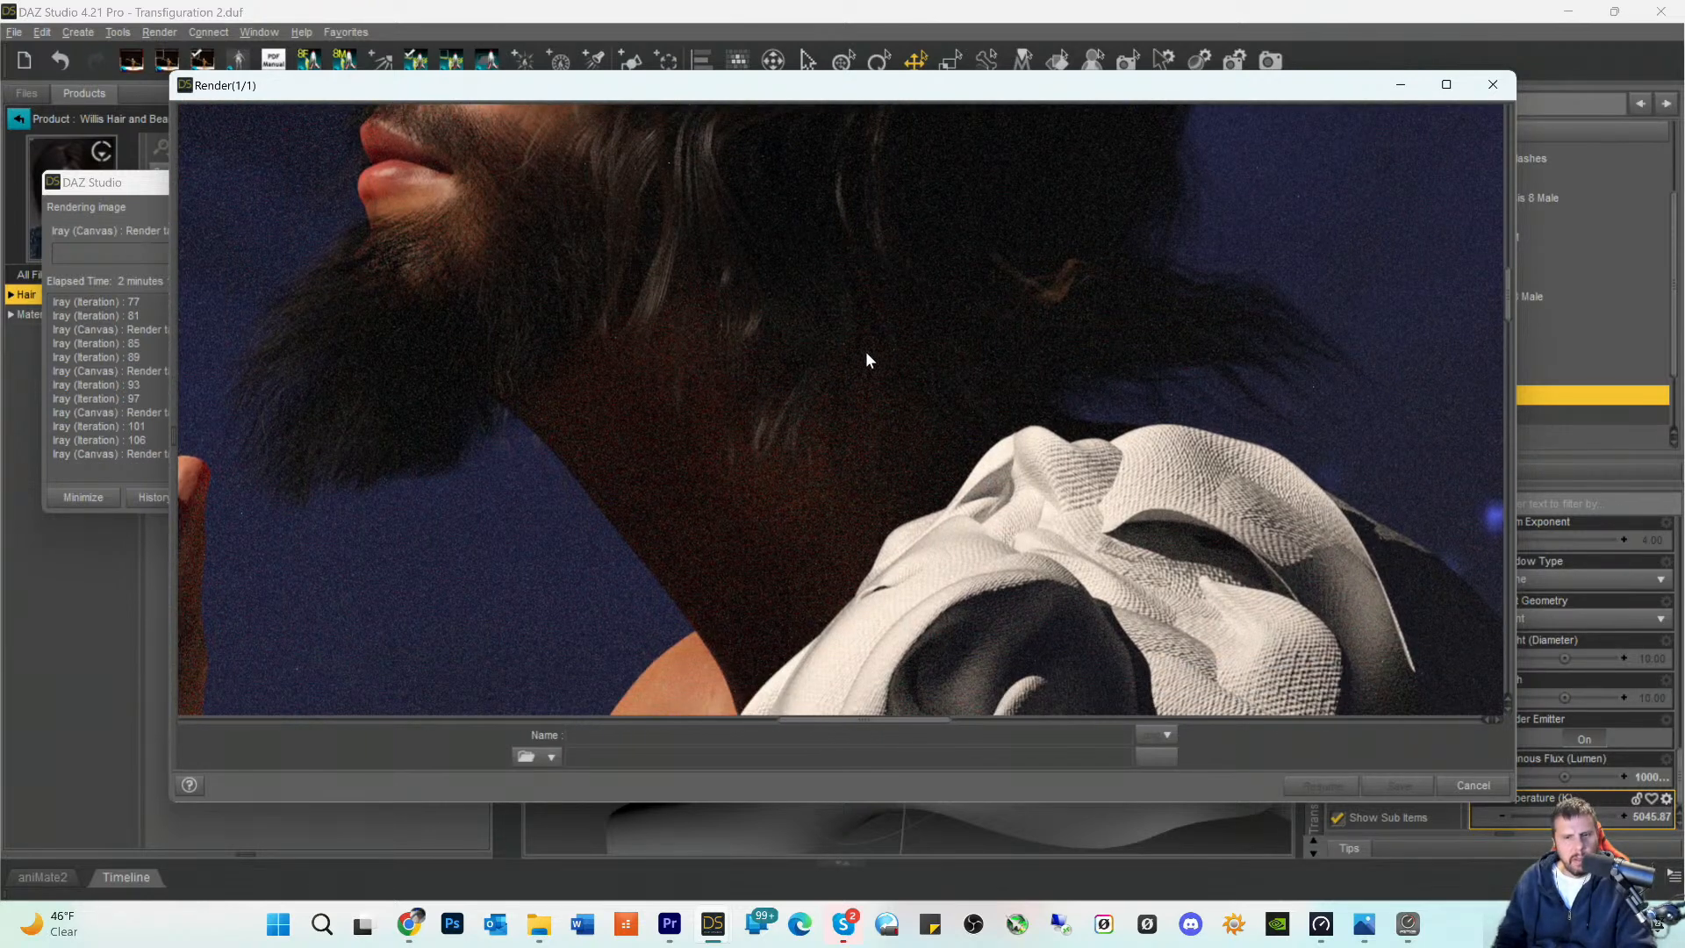
scroll(886, 430, down, 5)
scroll(930, 356, up, 6)
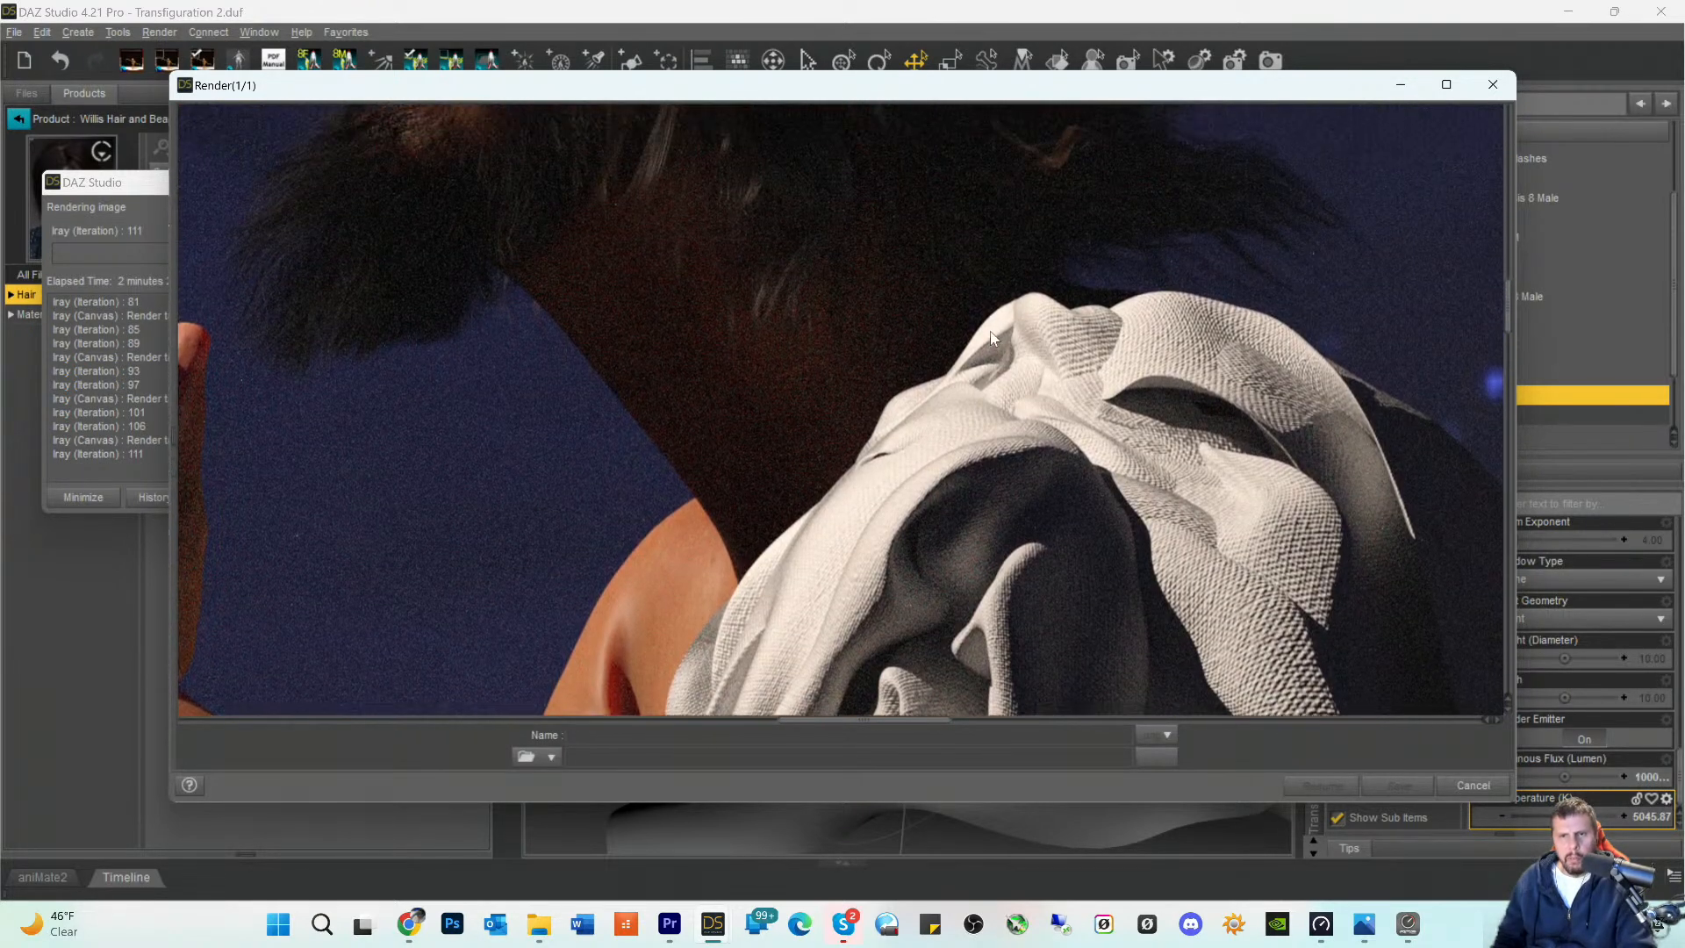
scroll(1203, 385, up, 5)
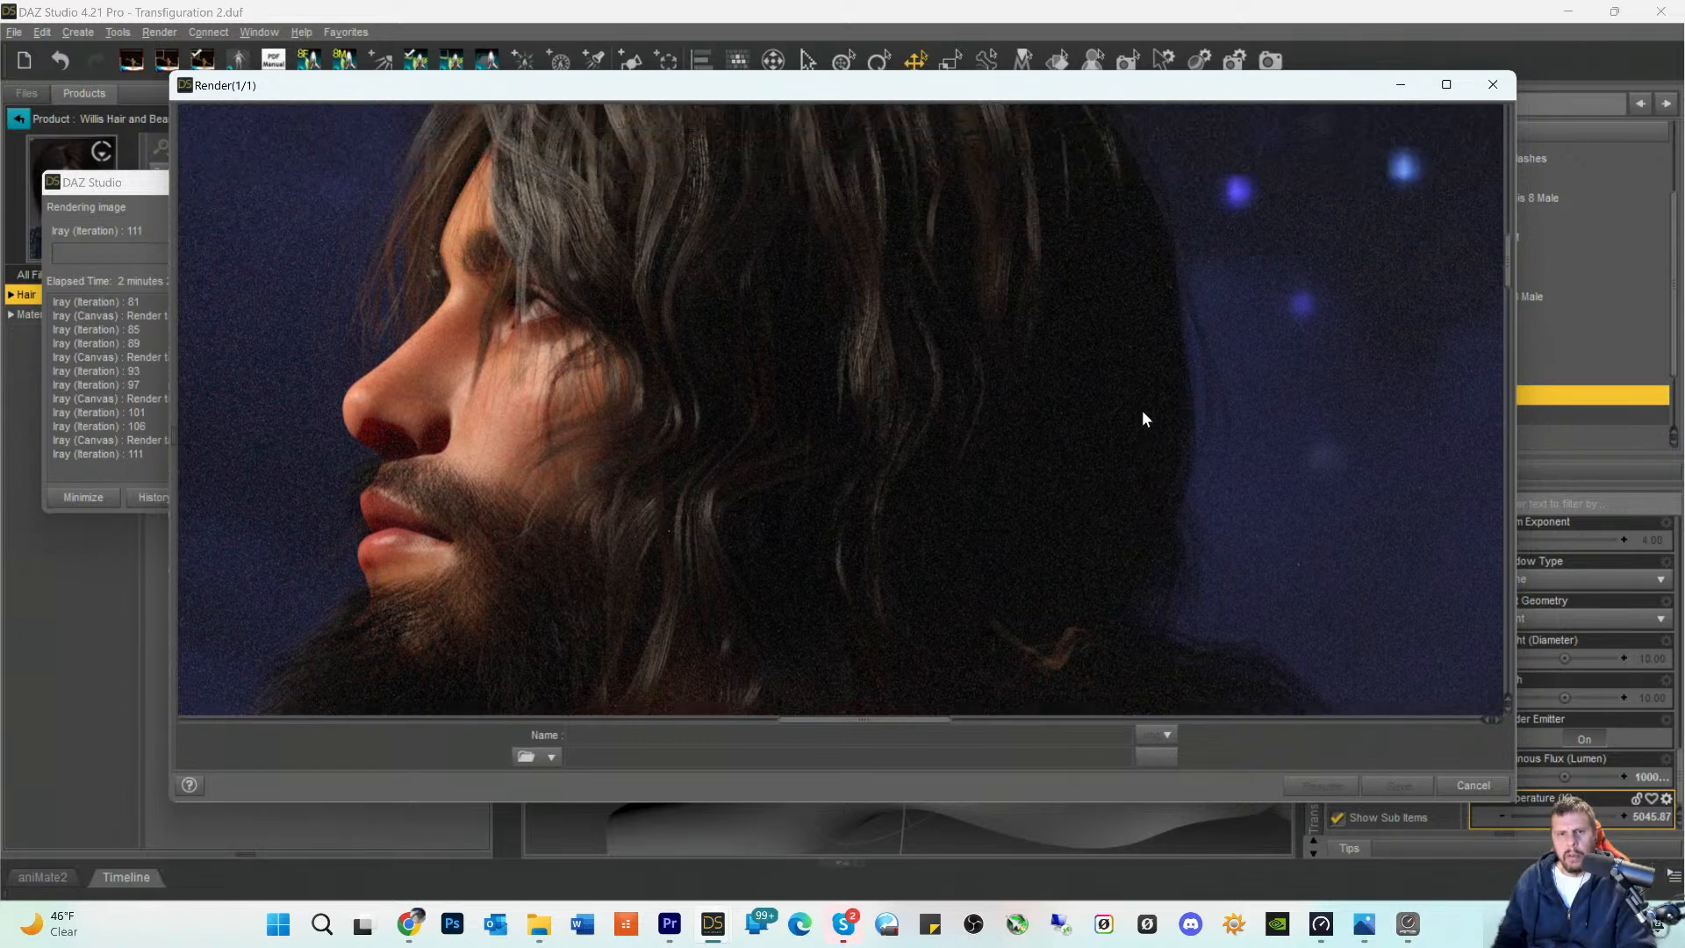
scroll(1062, 474, down, 1)
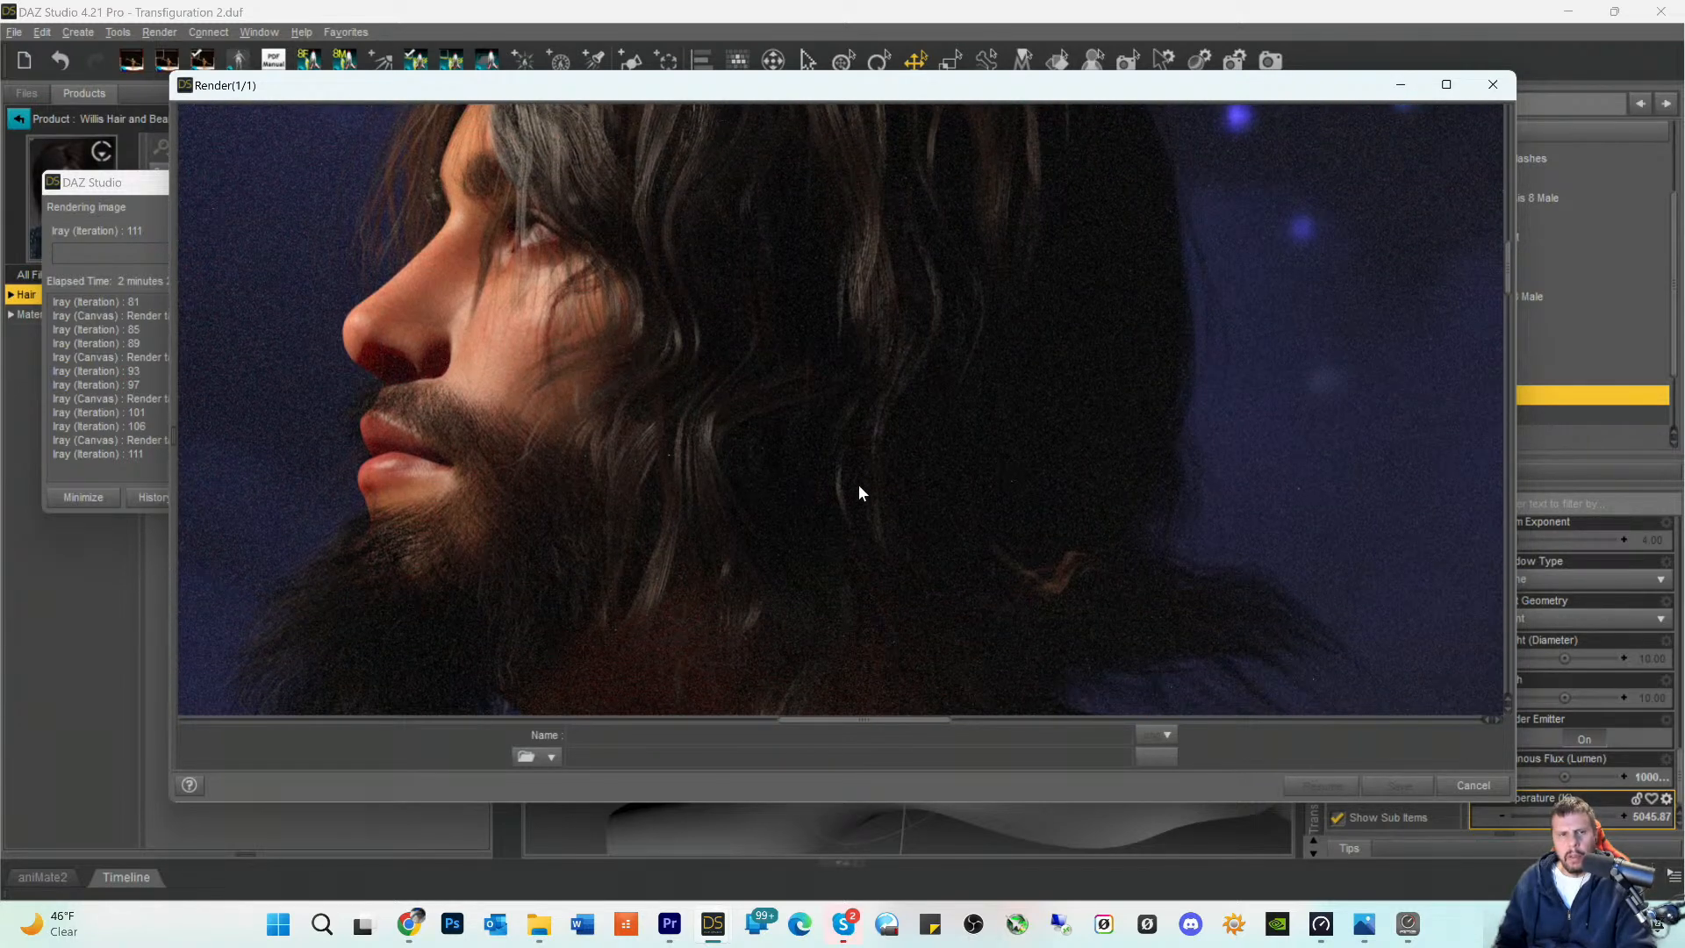
drag(933, 729, 890, 729)
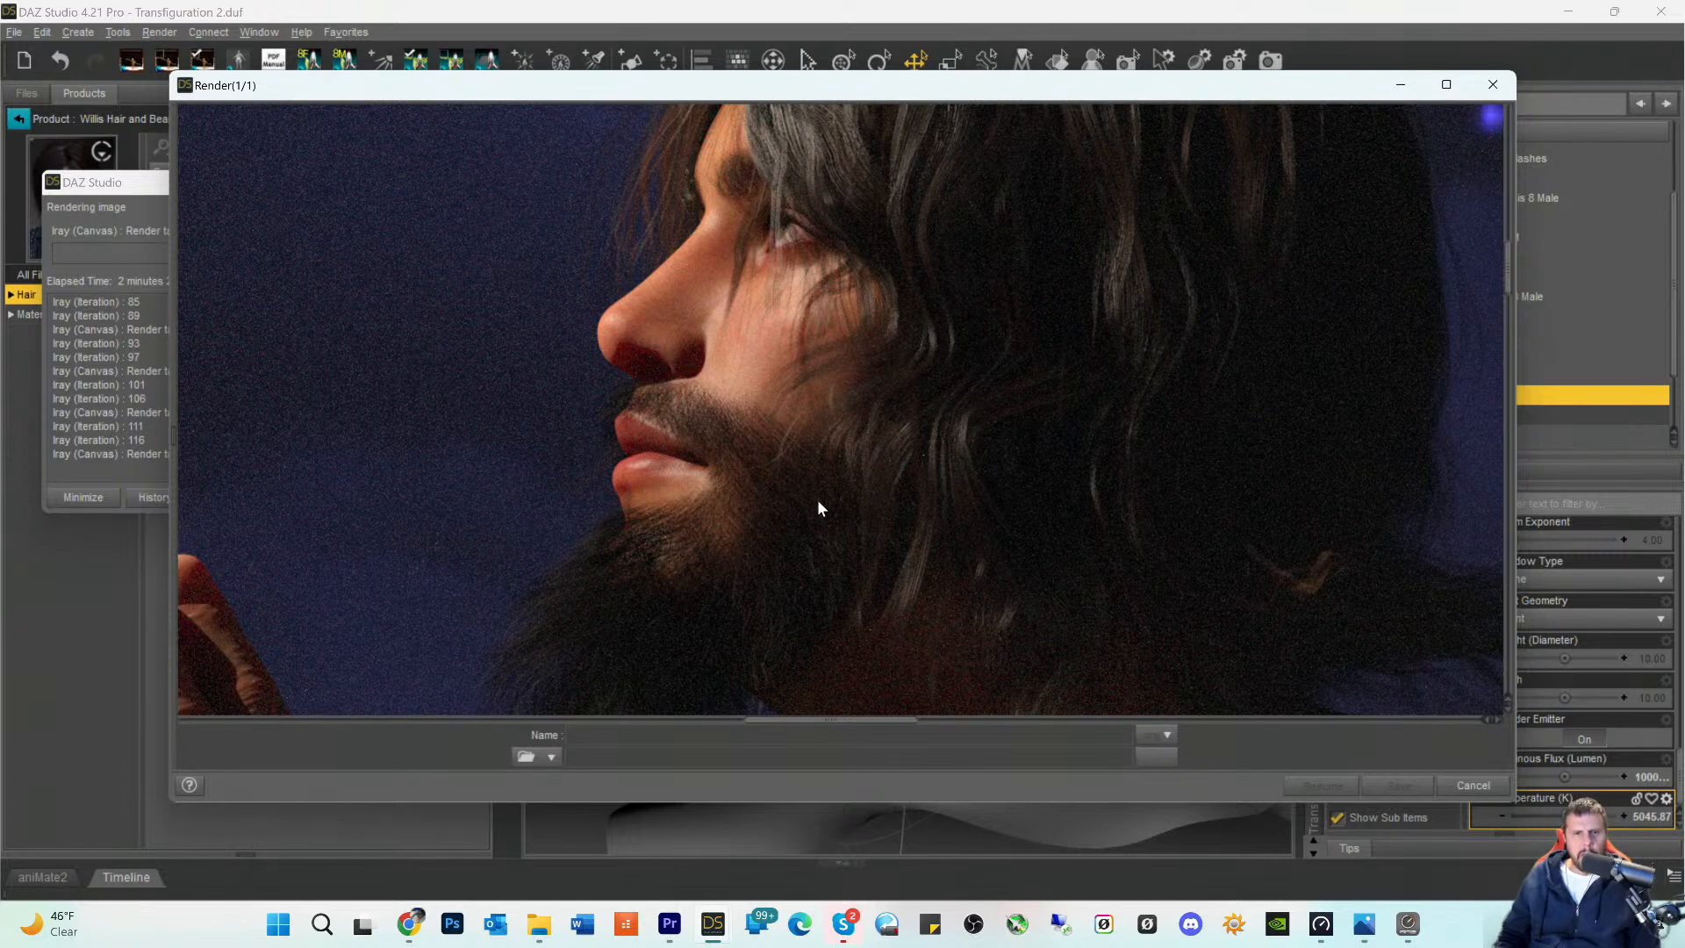
- Examine the raised hand, forearm and elbow in the render, and recheck the back of the head and hair
scroll(811, 474, down, 5)
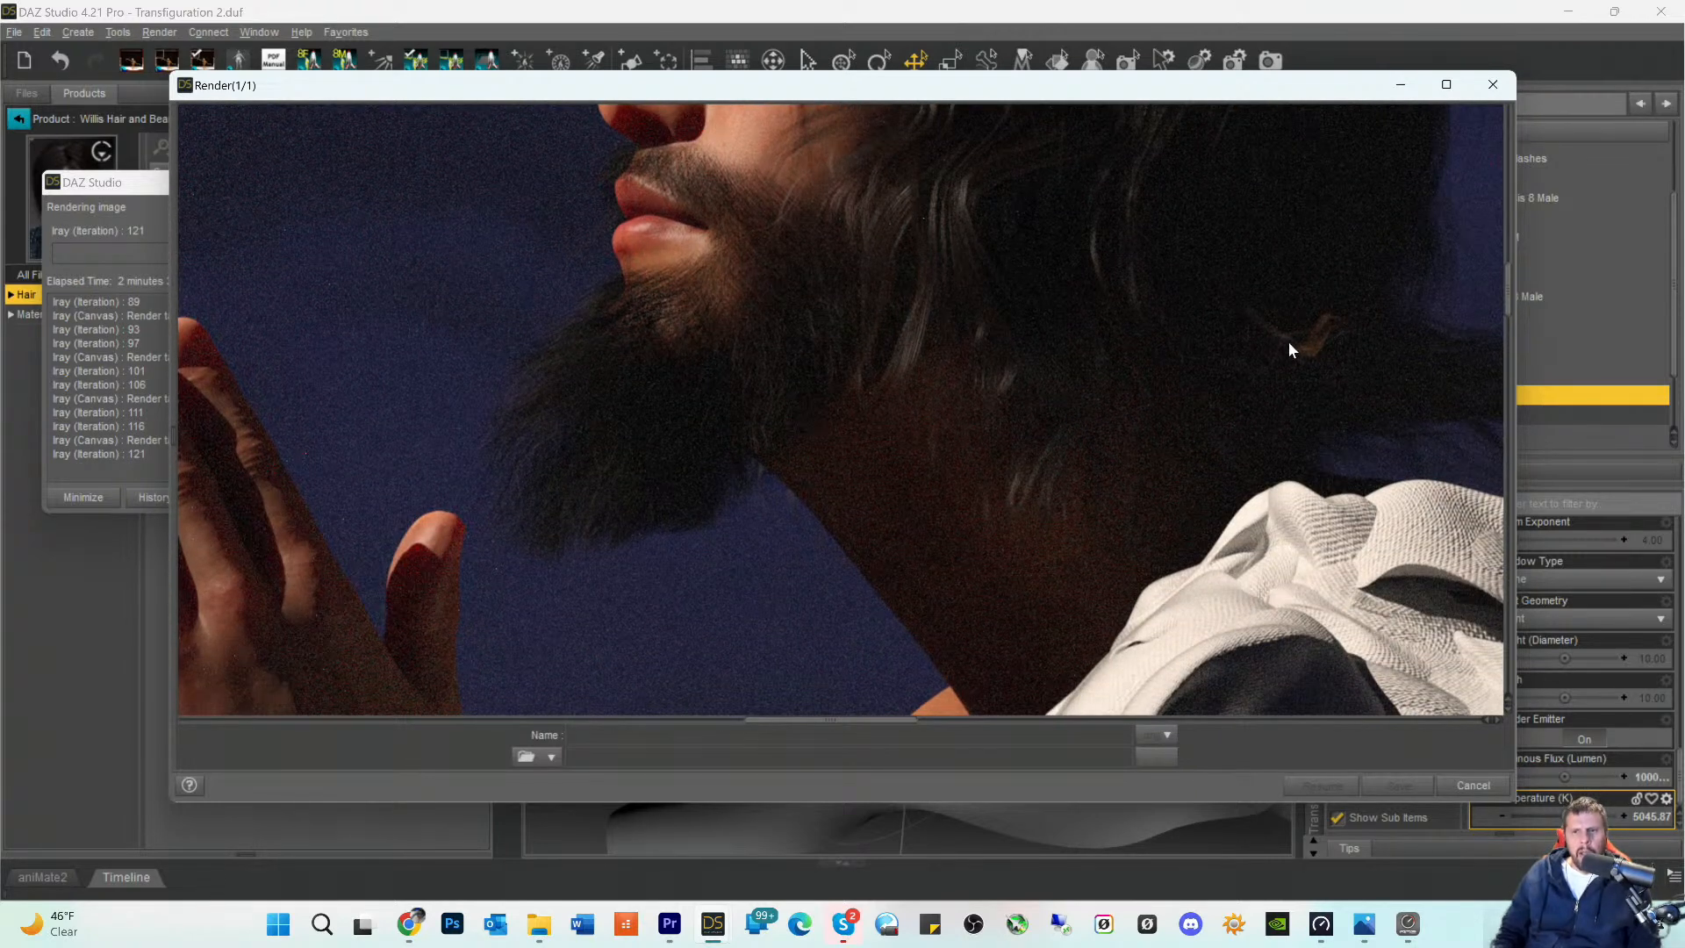
scroll(1288, 349, down, 9)
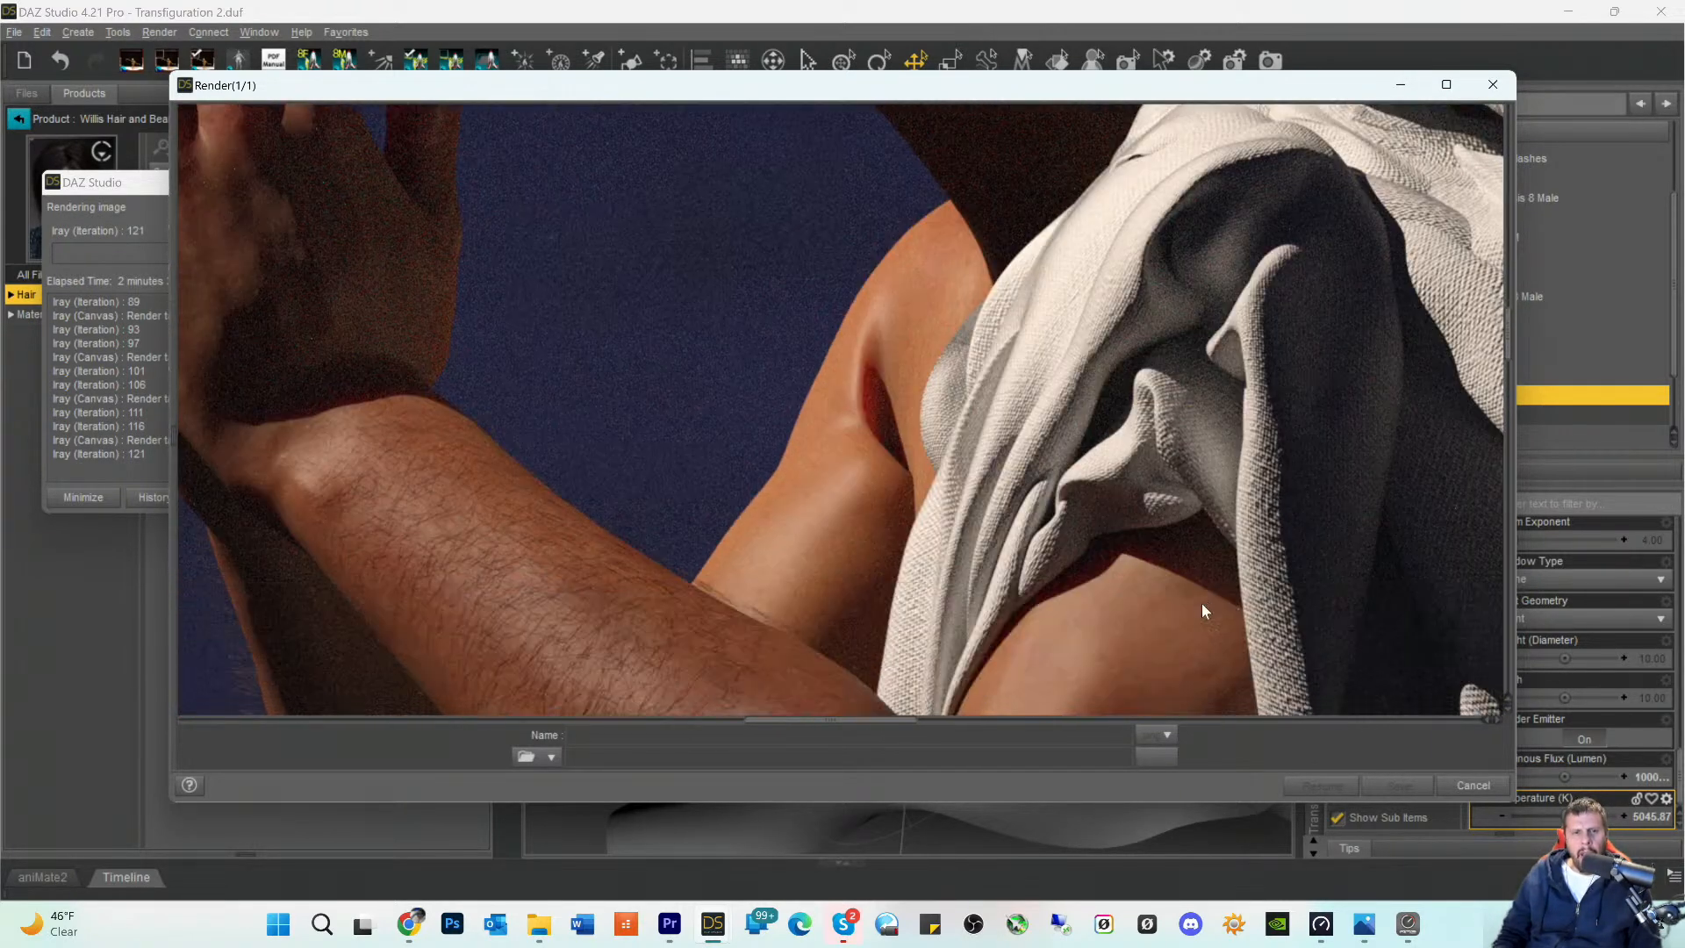
scroll(1203, 602, down, 8)
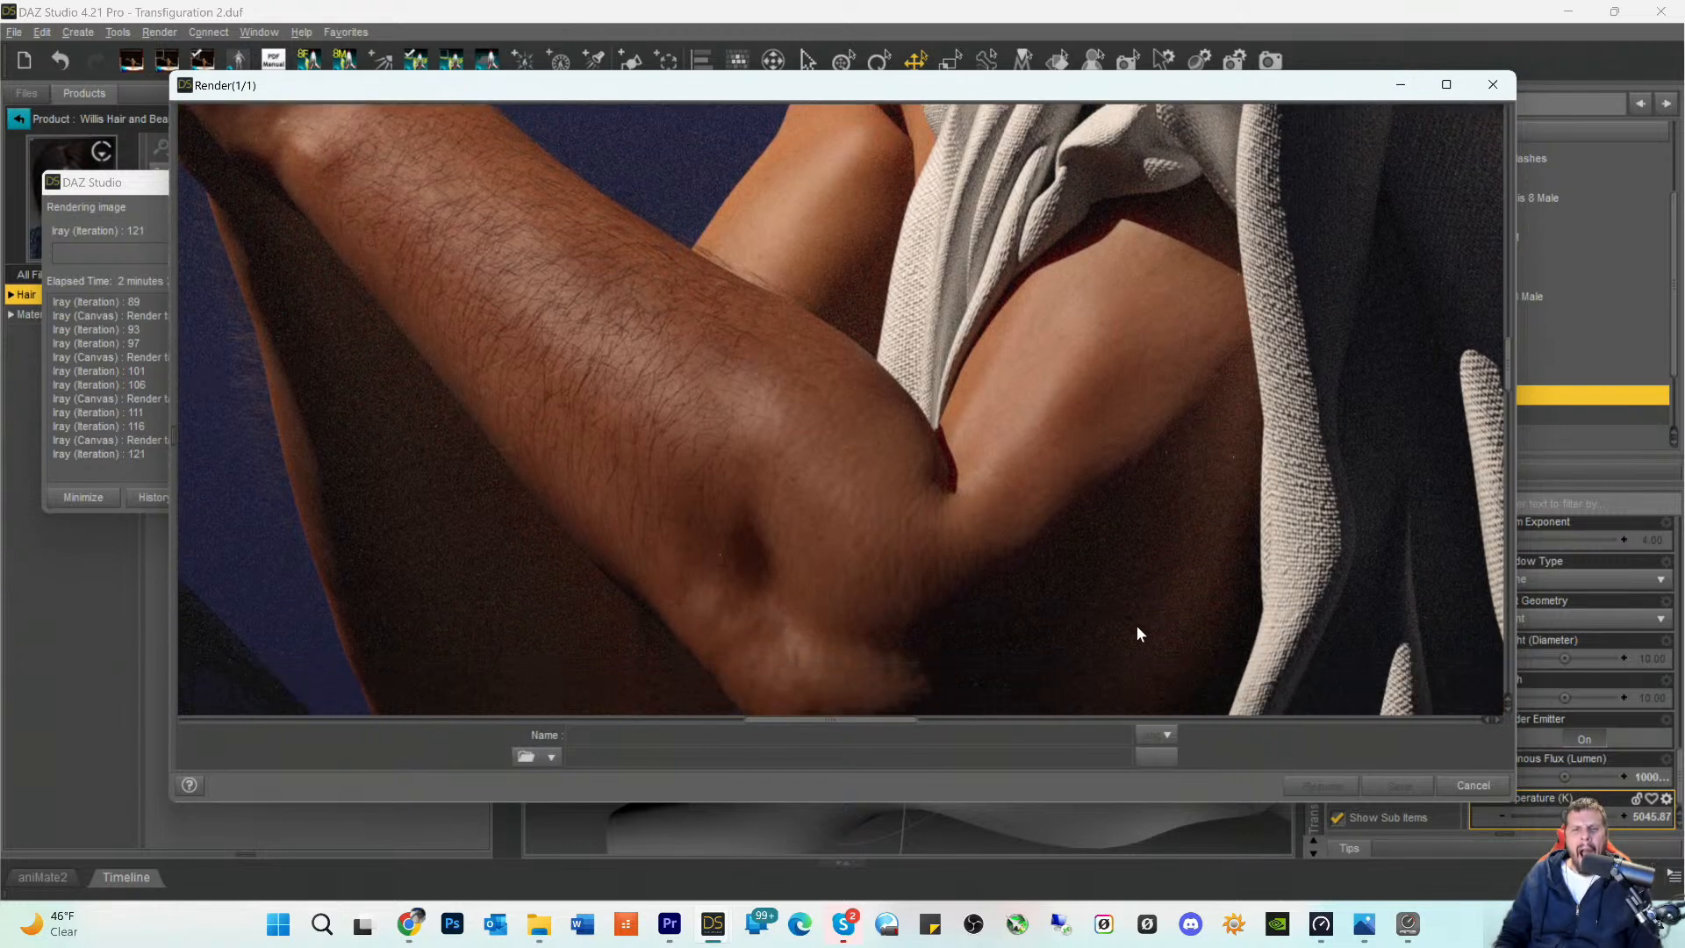
scroll(913, 687, down, 7)
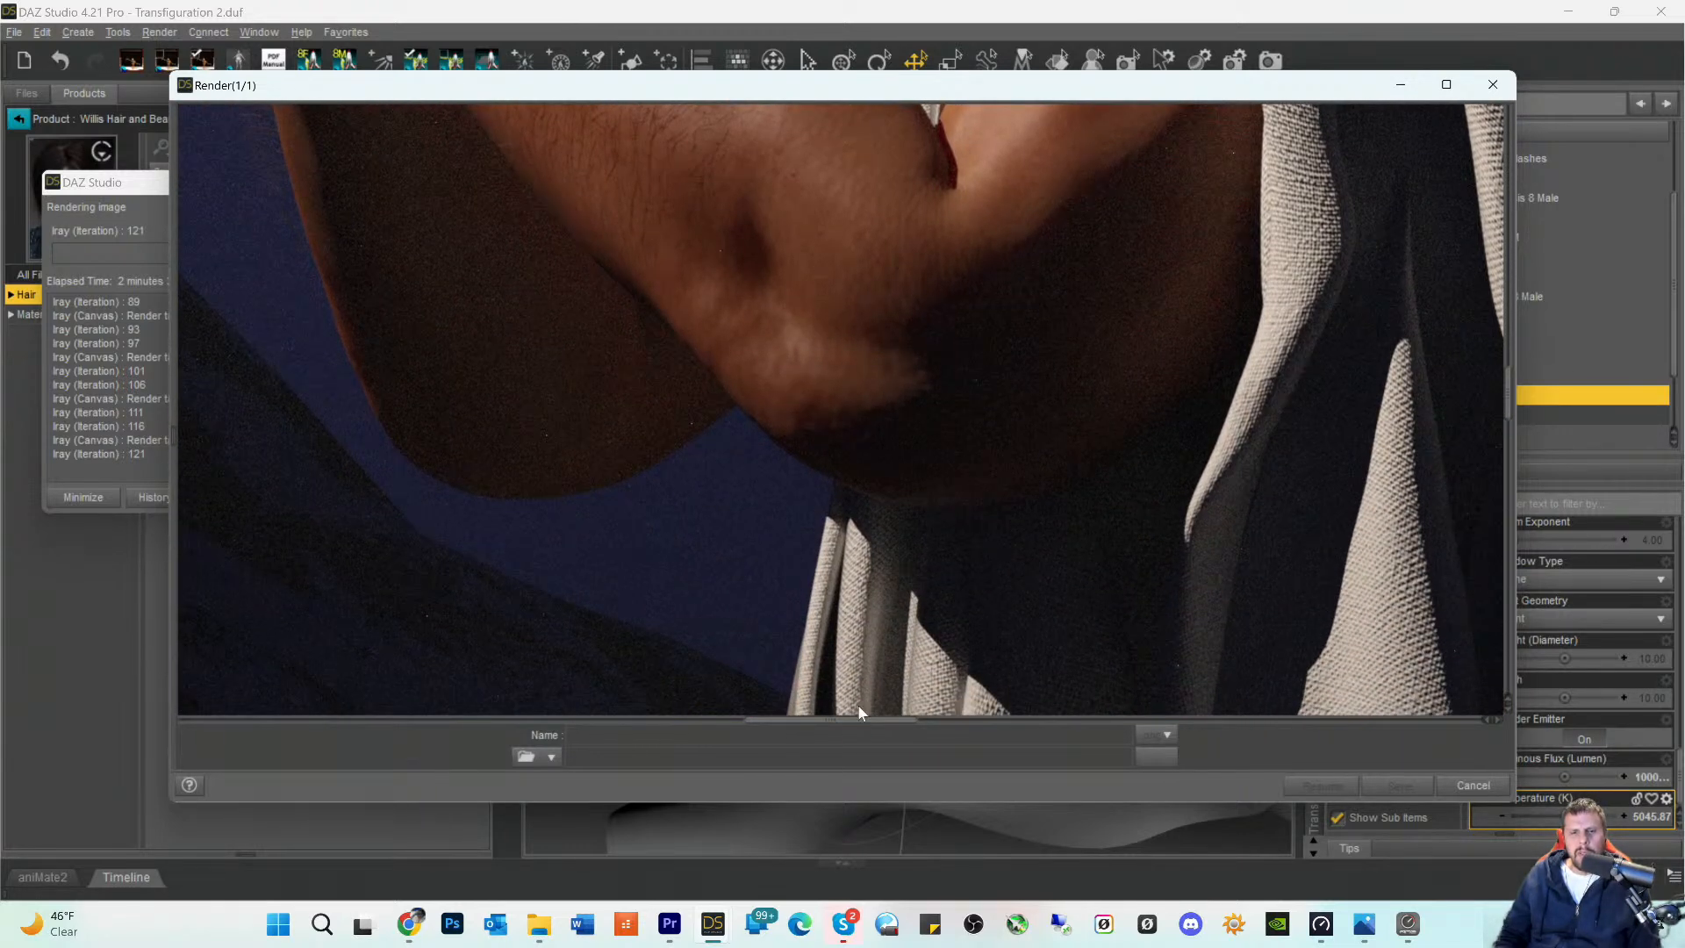
scroll(1192, 446, up, 5)
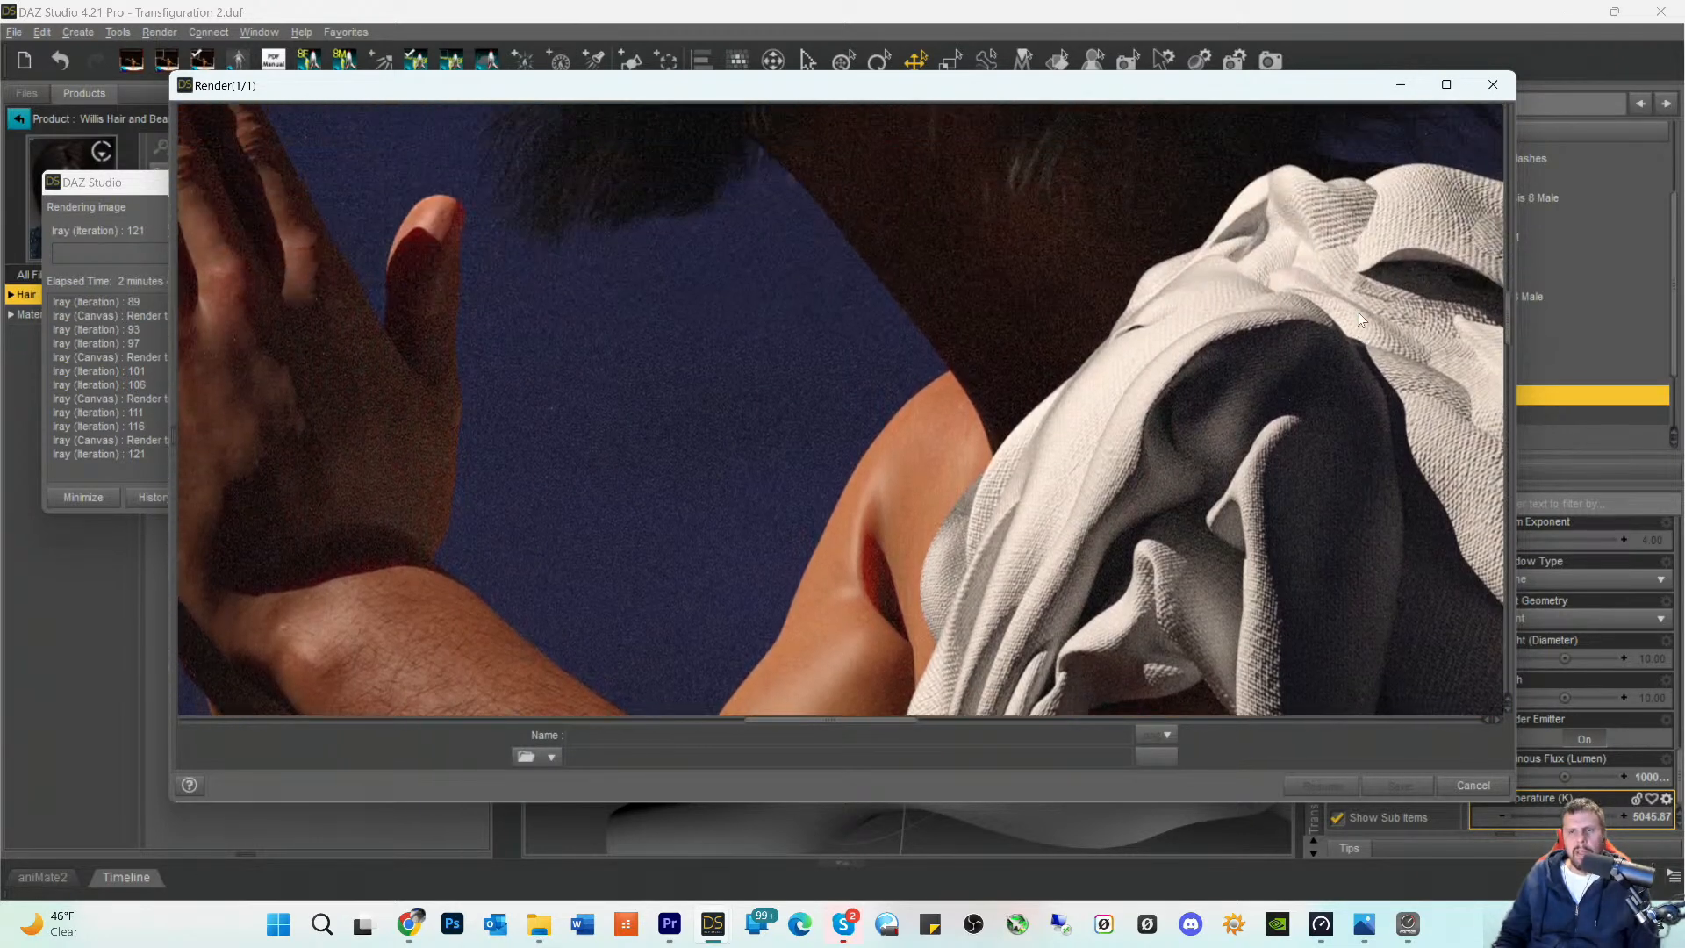
scroll(1361, 307, up, 5)
scroll(1320, 403, up, 1)
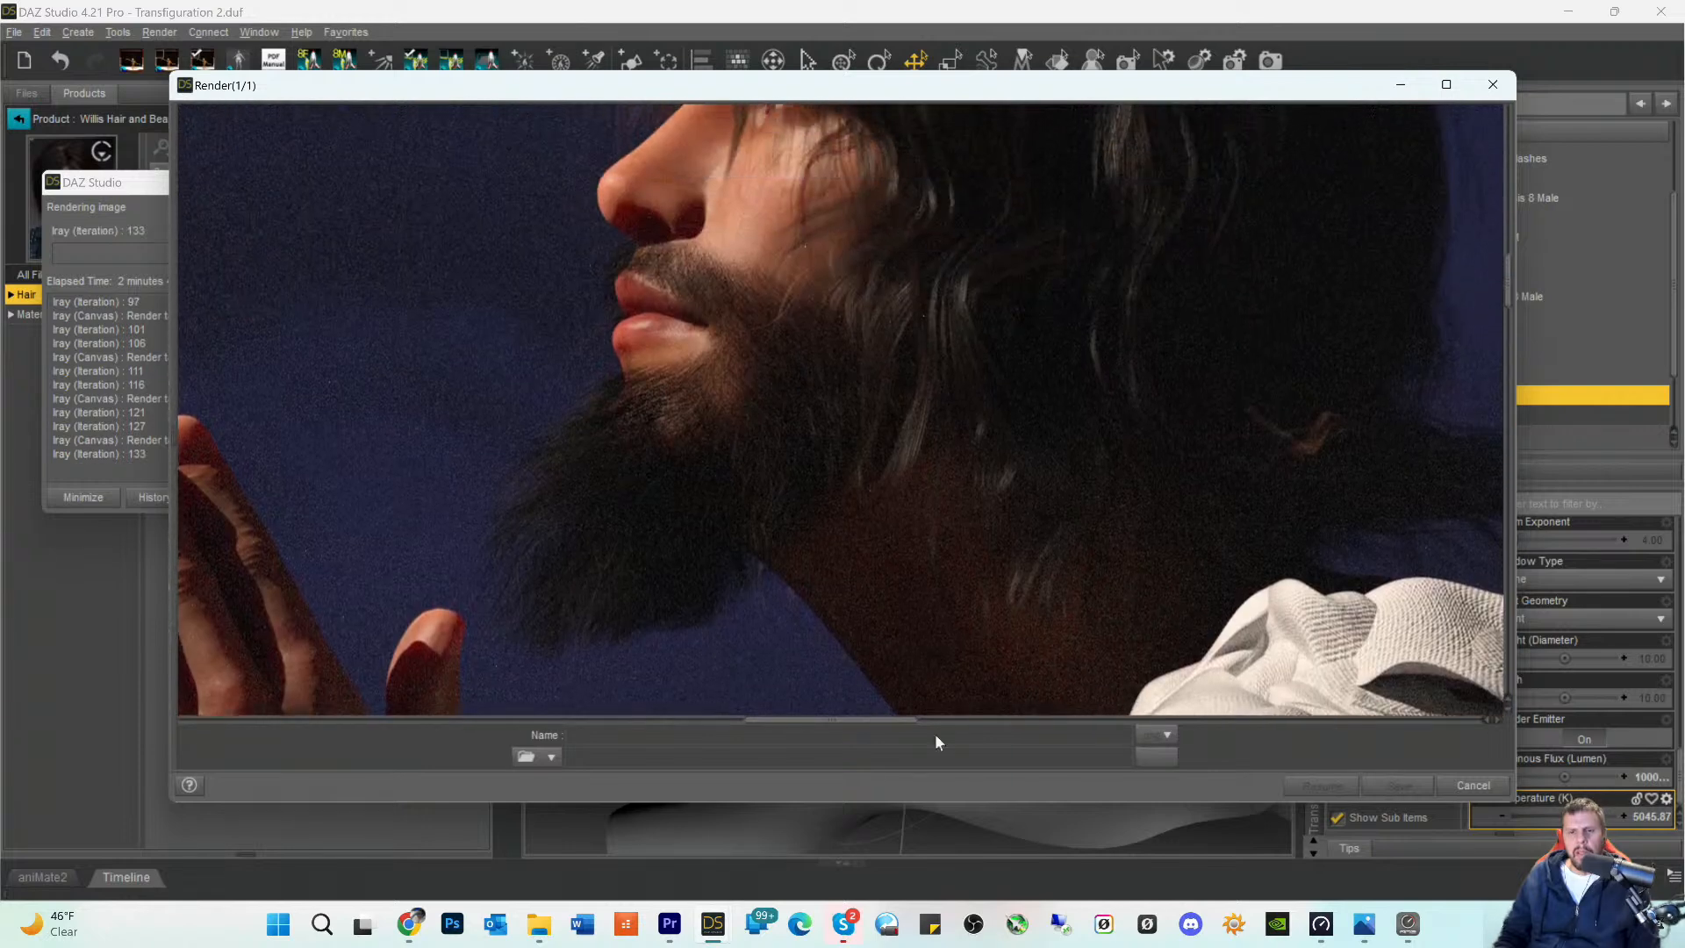
drag(839, 731, 896, 737)
scroll(992, 474, up, 4)
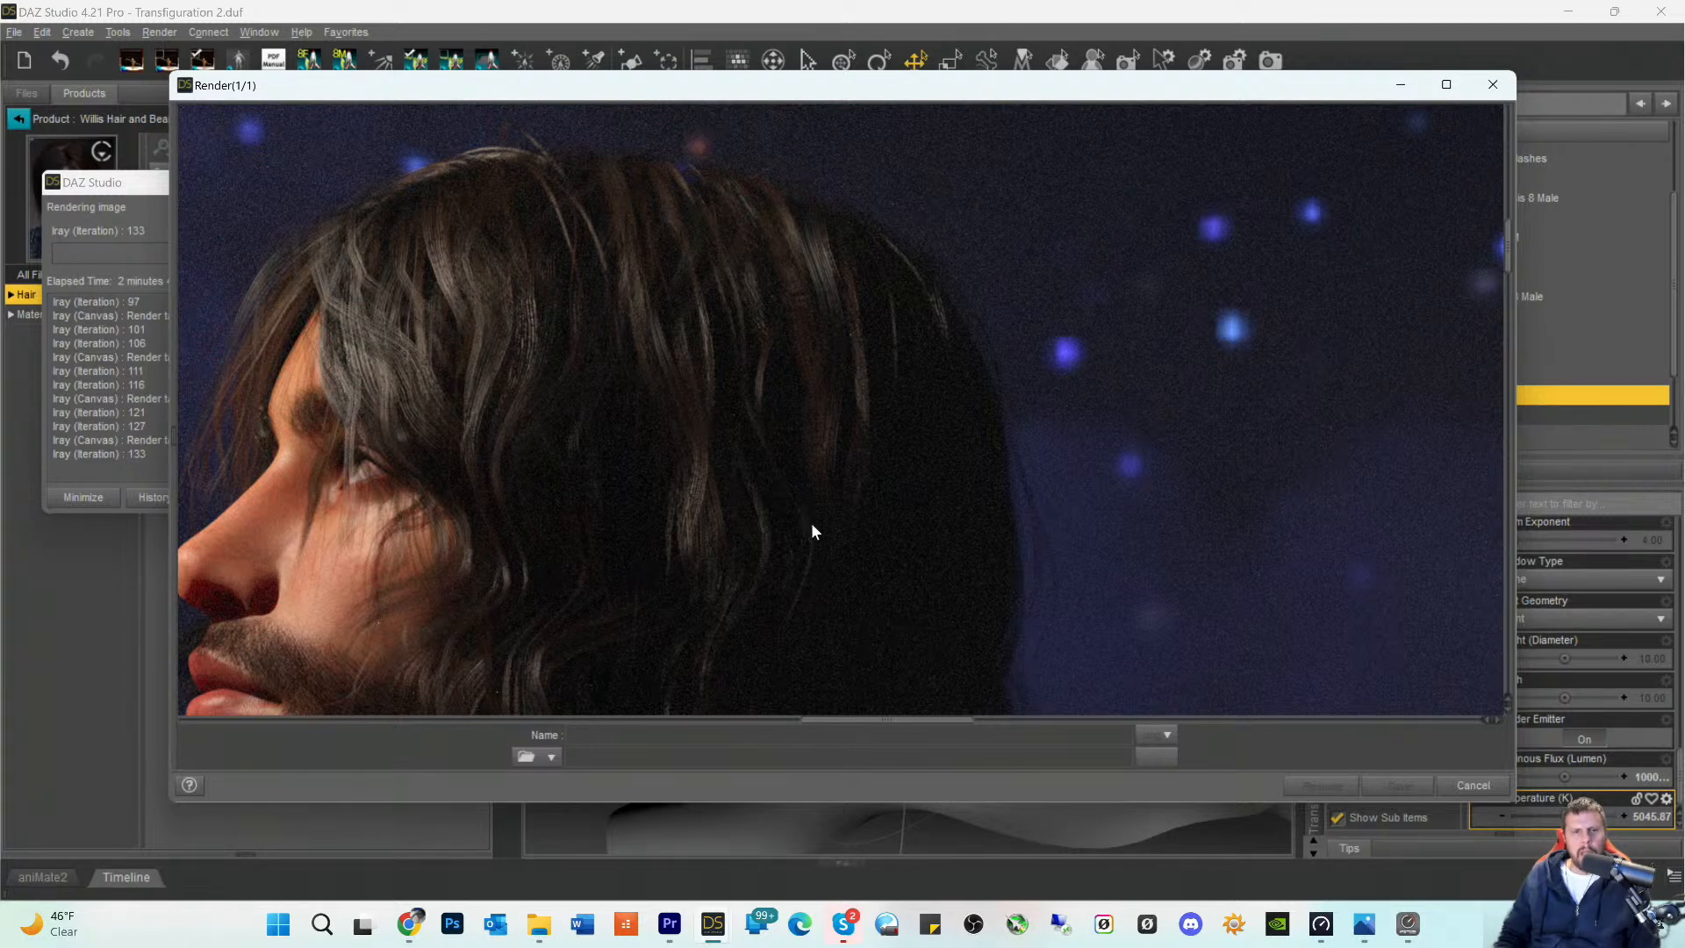
scroll(808, 551, down, 3)
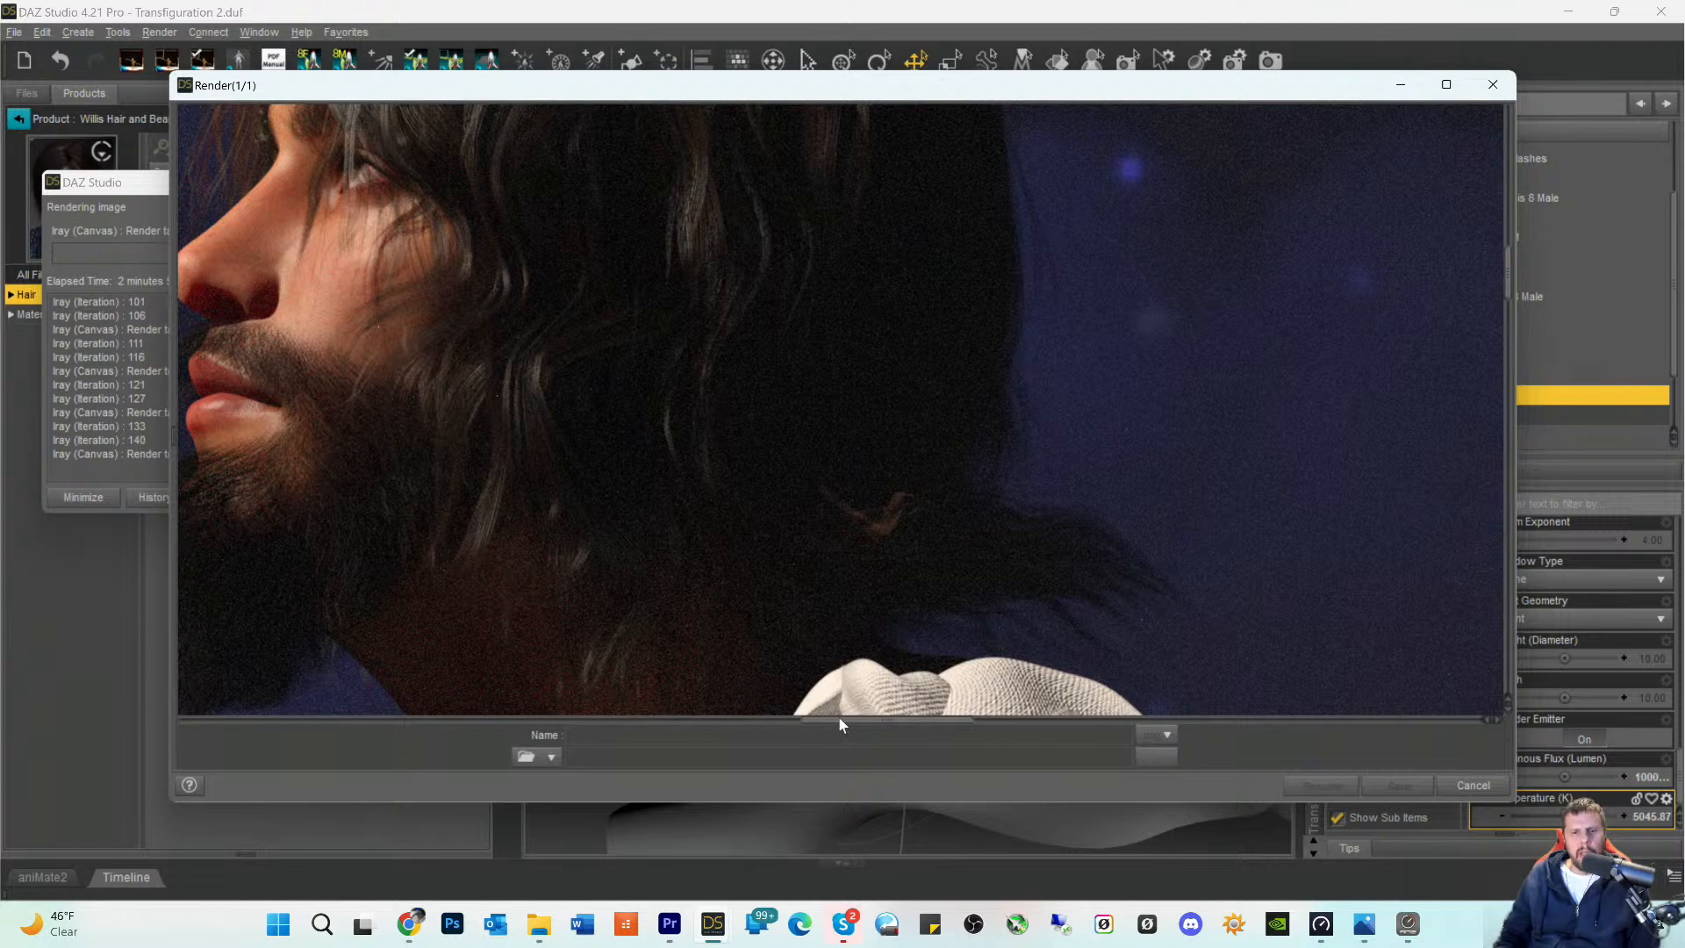
drag(858, 722, 820, 725)
scroll(832, 537, up, 1)
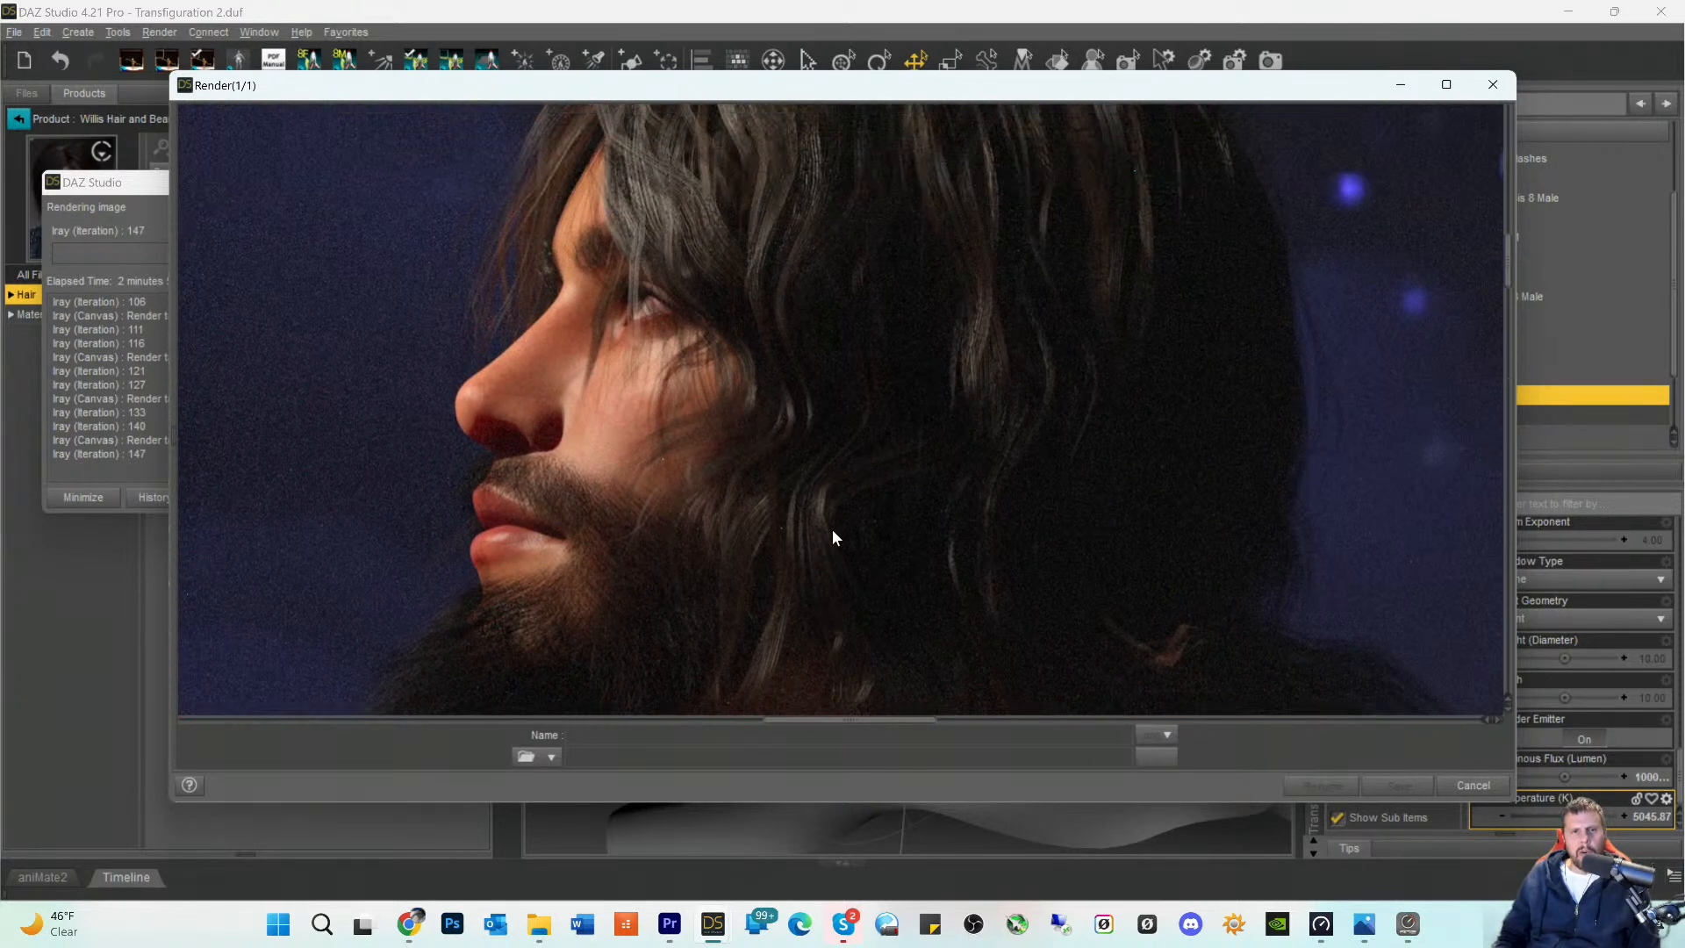
- Examine the robe in the render from the shoulder drape past the elbow down to the shadowed folds
scroll(835, 550, down, 5)
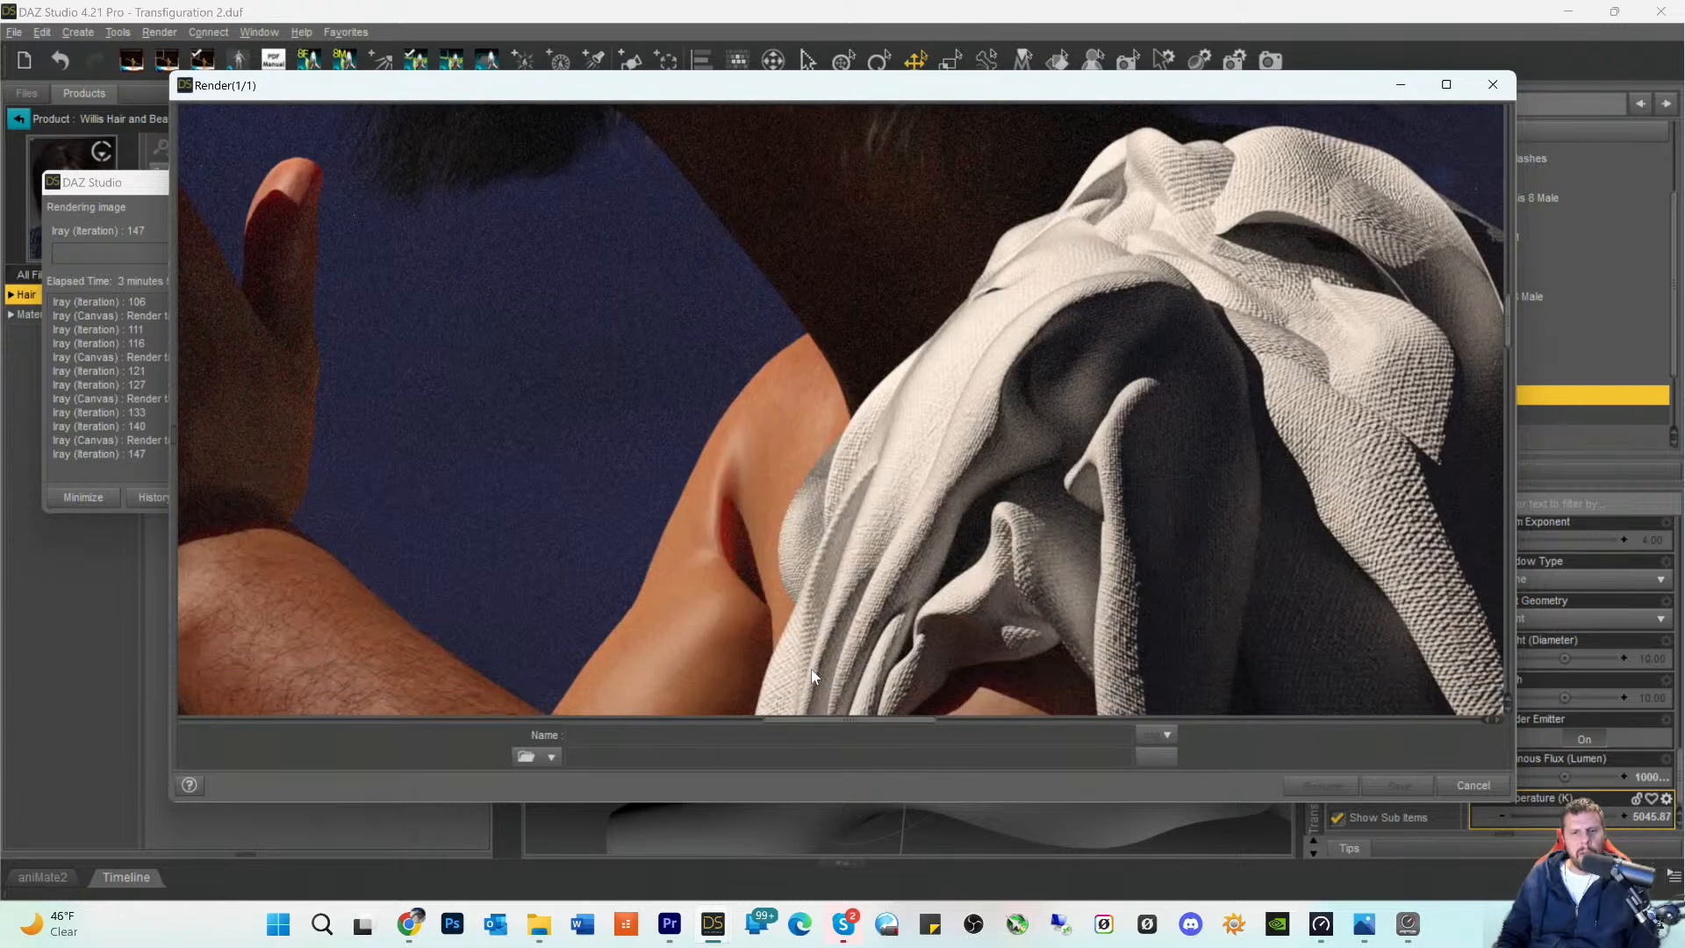
scroll(811, 670, down, 4)
scroll(802, 687, down, 2)
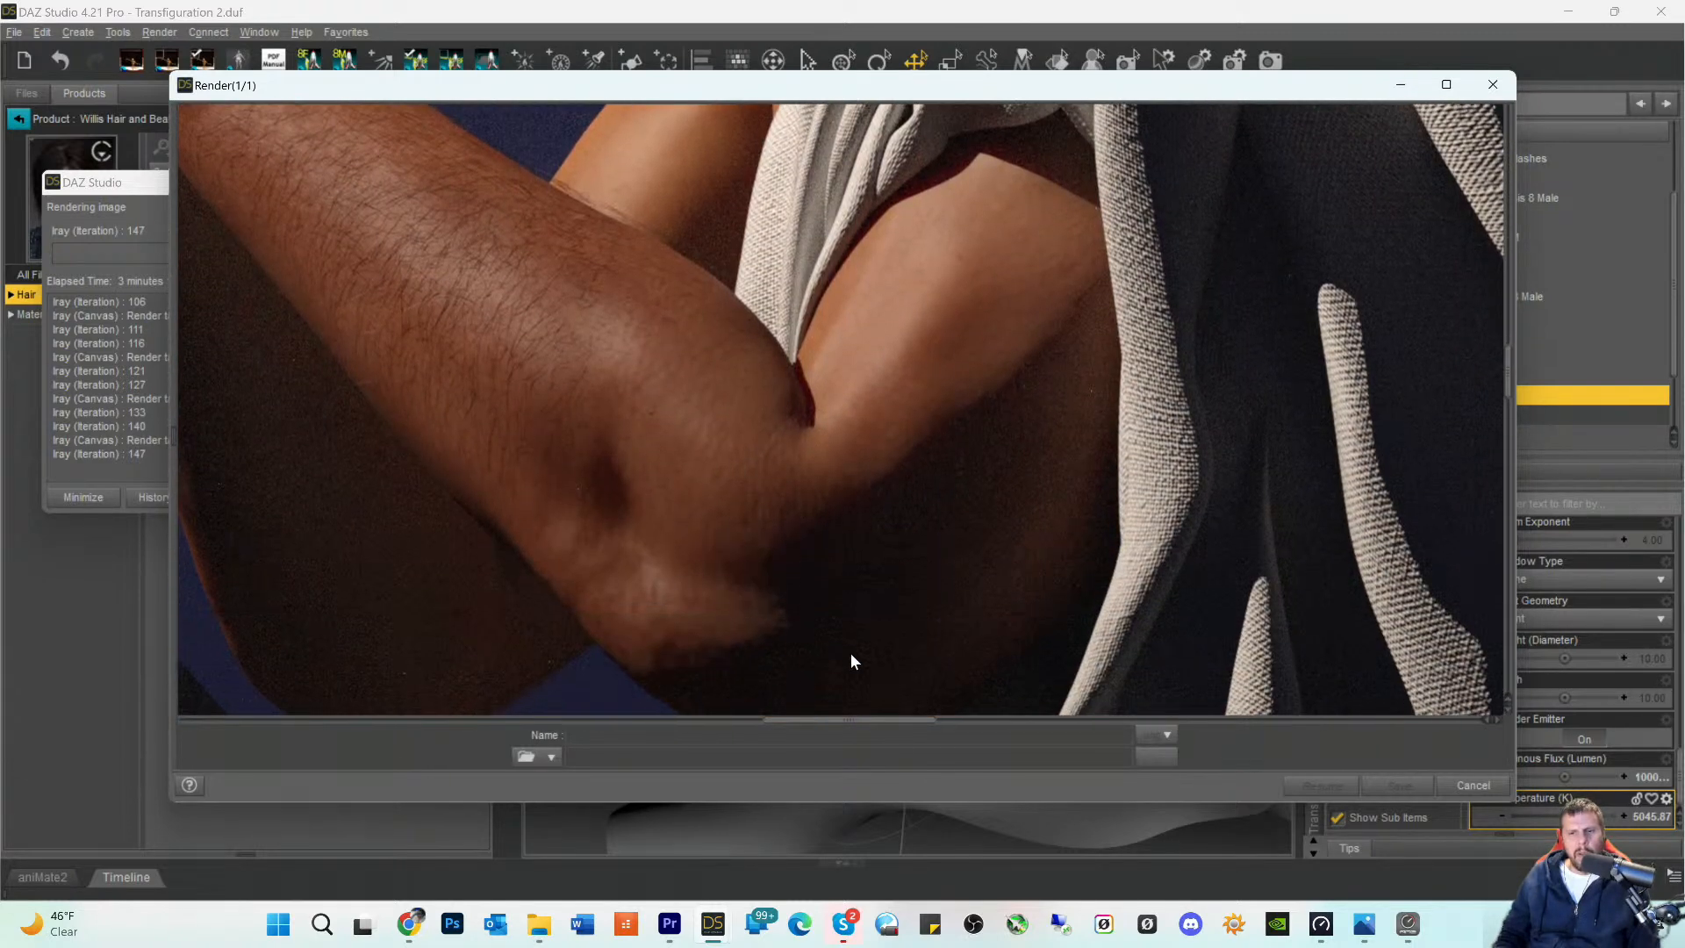
scroll(922, 658, down, 3)
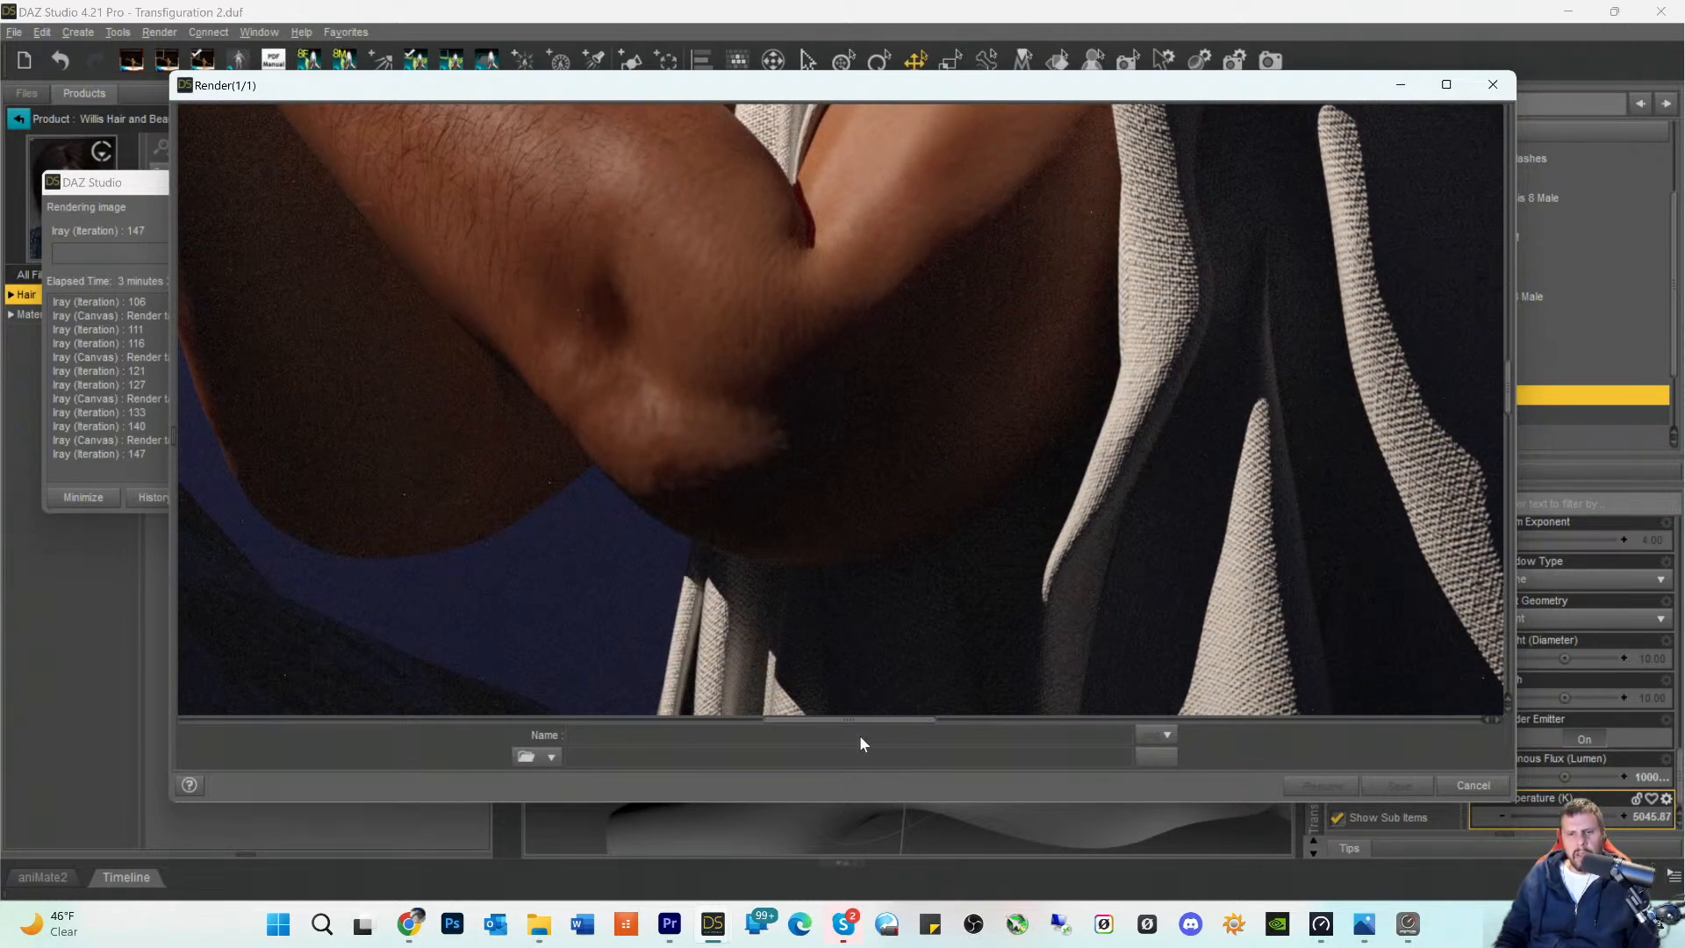
drag(853, 730, 931, 727)
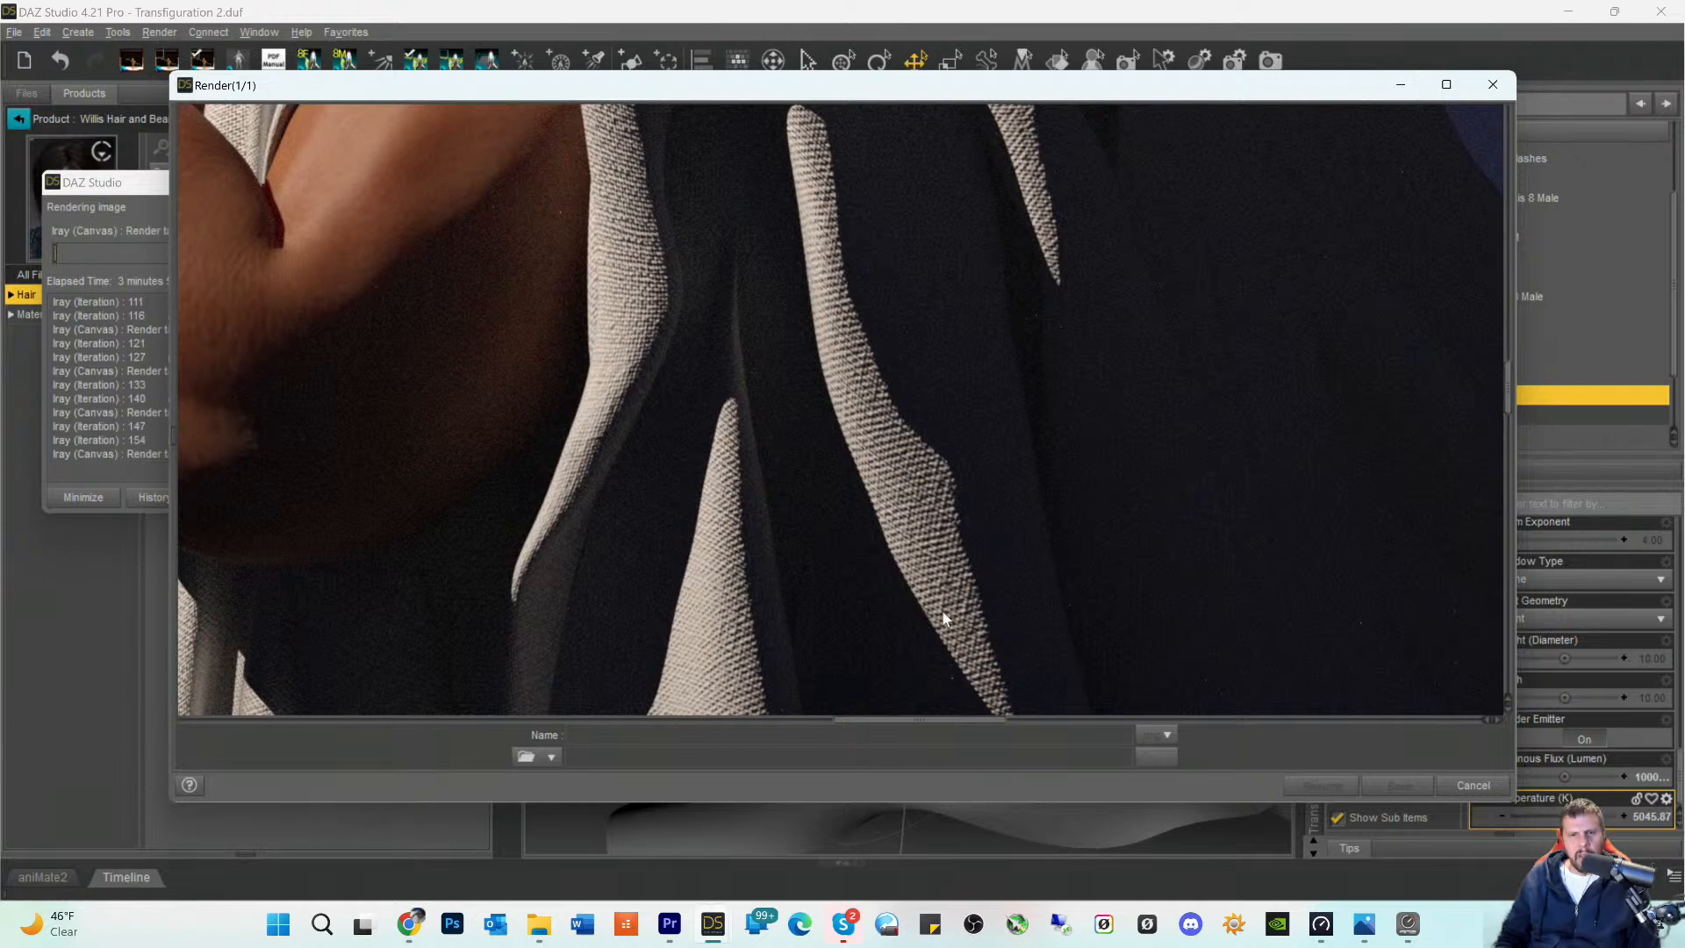
scroll(934, 442, down, 5)
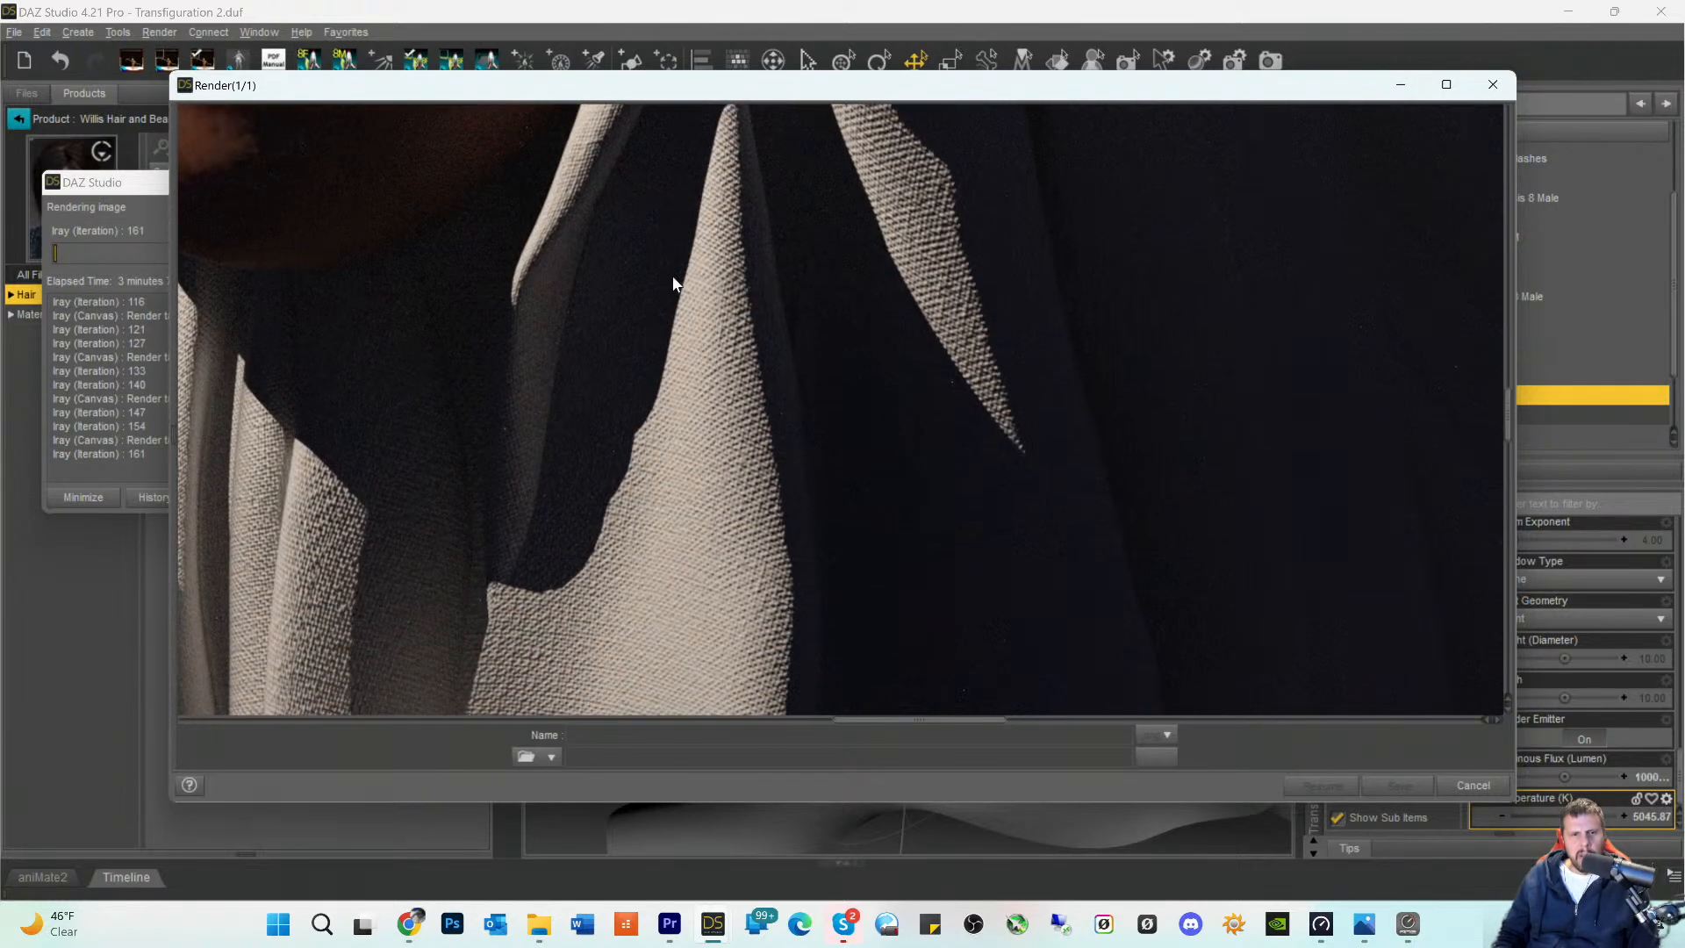
scroll(639, 490, down, 5)
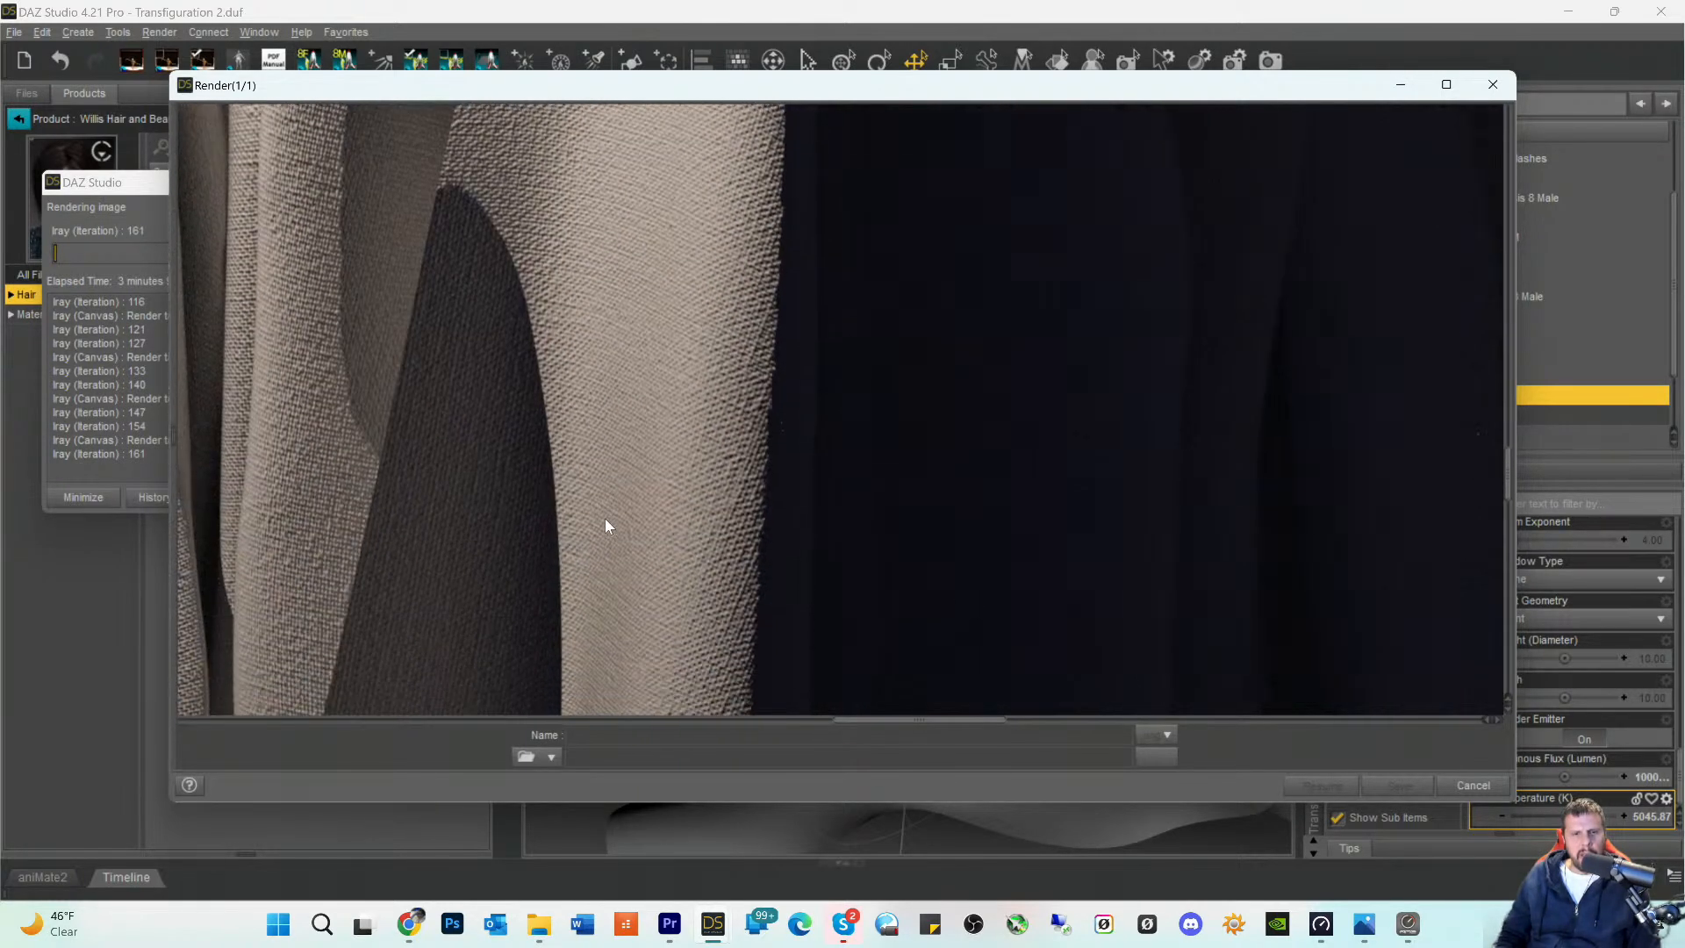
scroll(625, 568, down, 5)
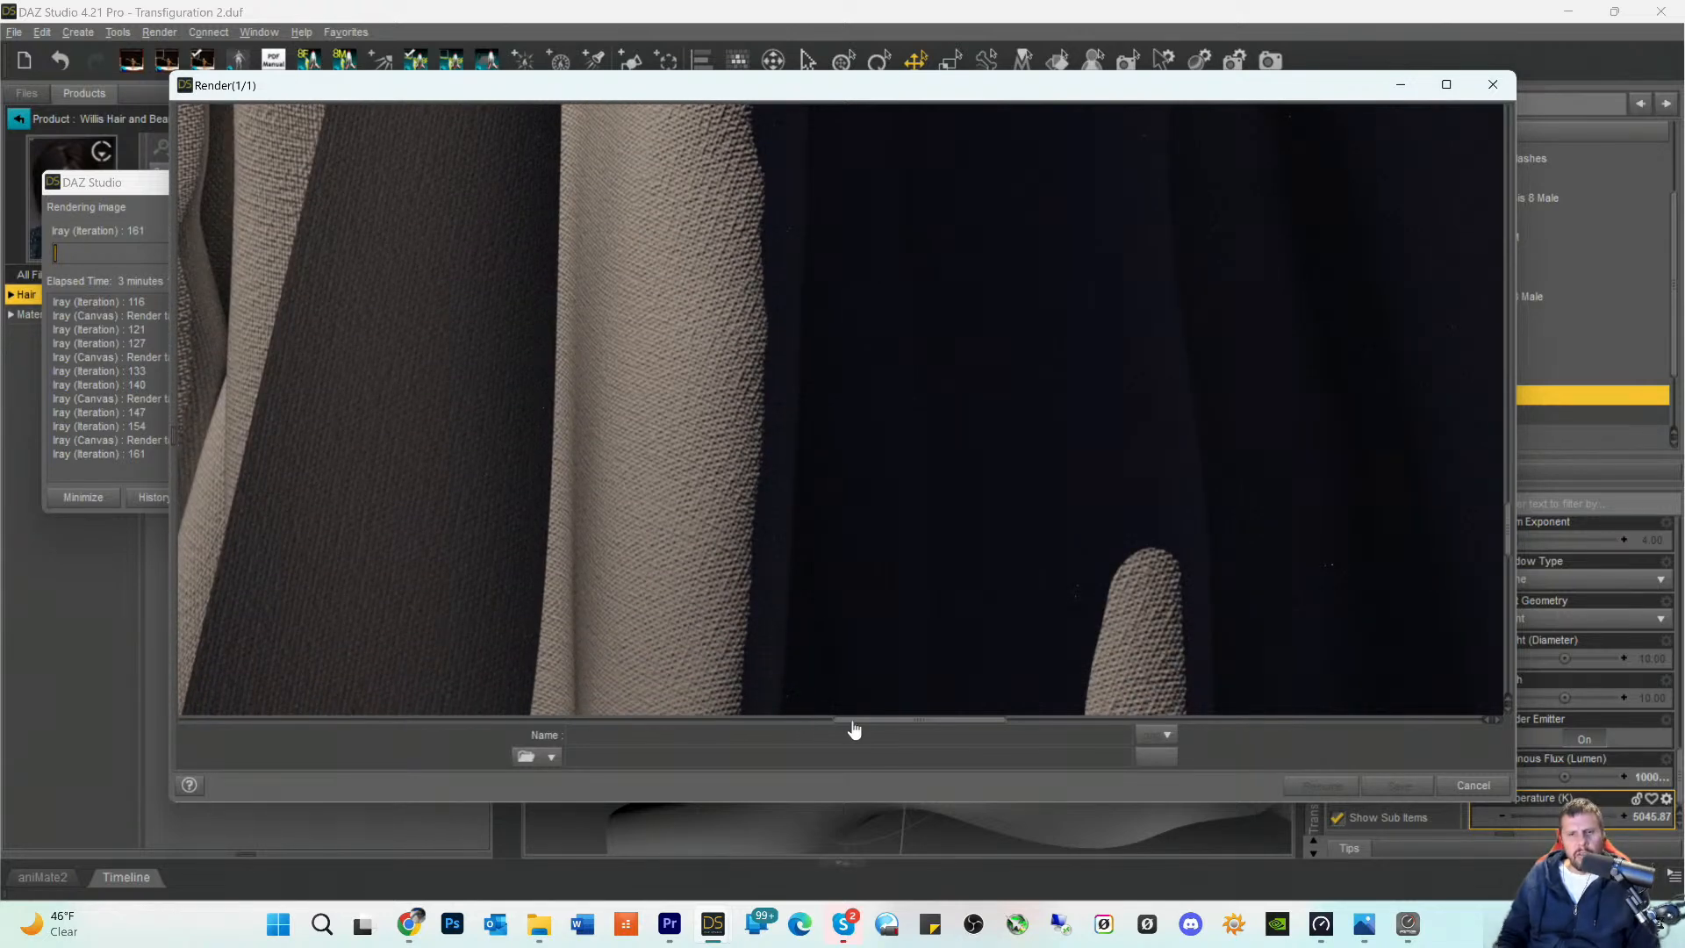
- Inspect the woven fabric texture and shadows on the front of the lower robe near the grass stalk
drag(876, 725, 771, 726)
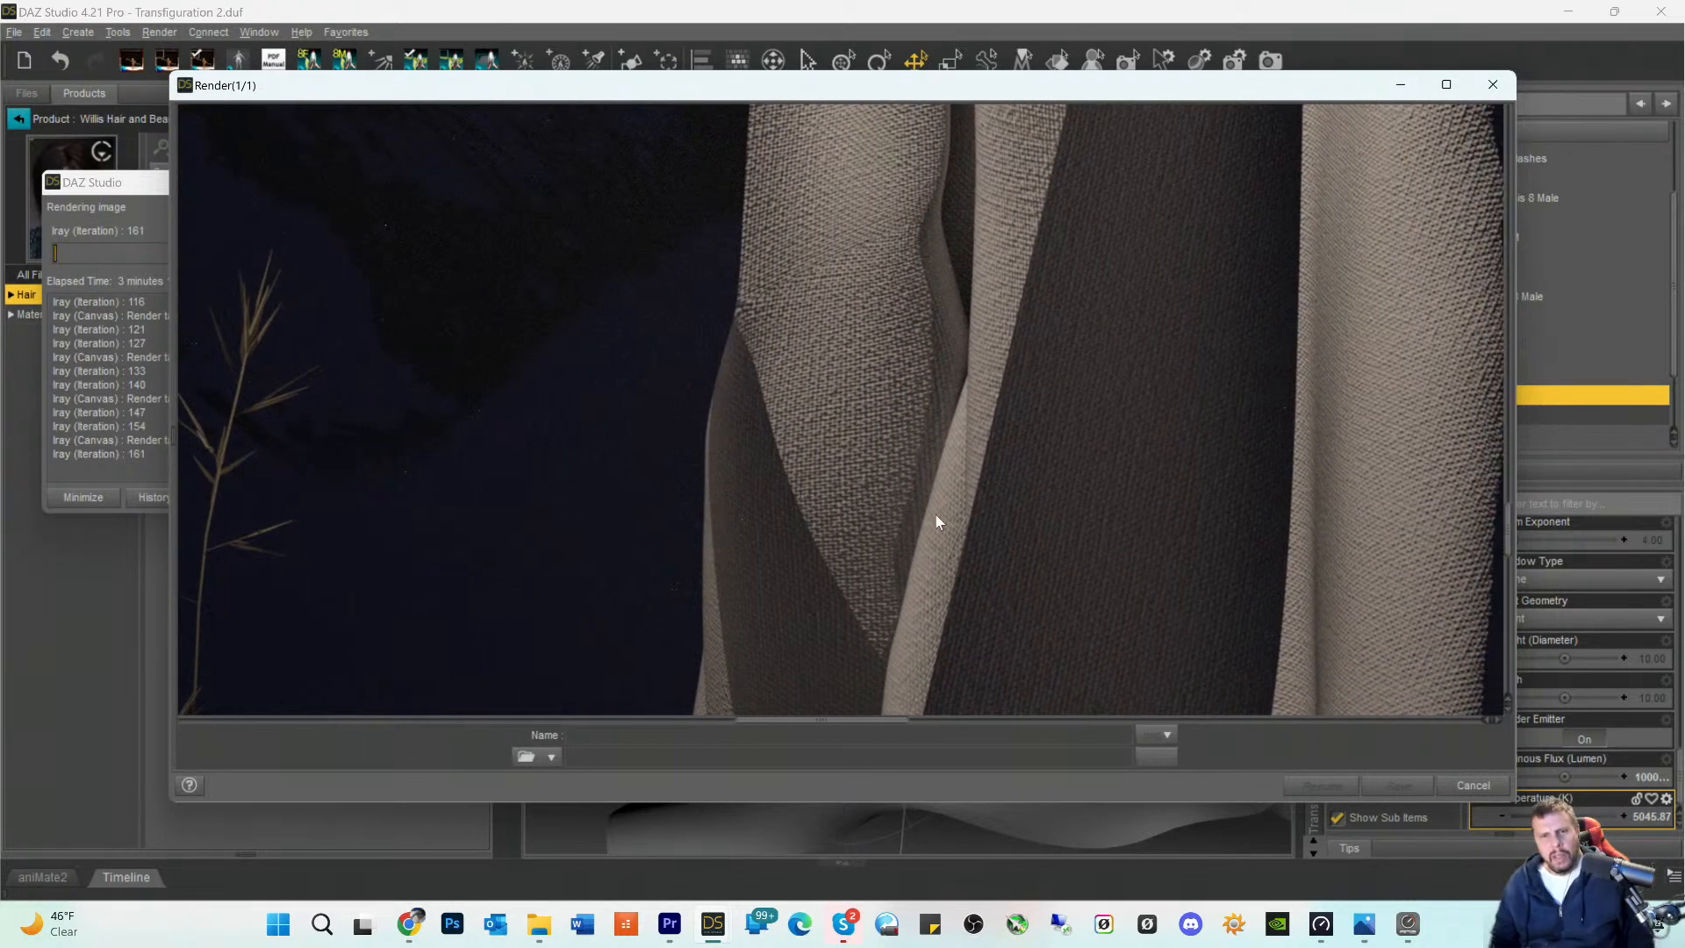
scroll(846, 423, up, 9)
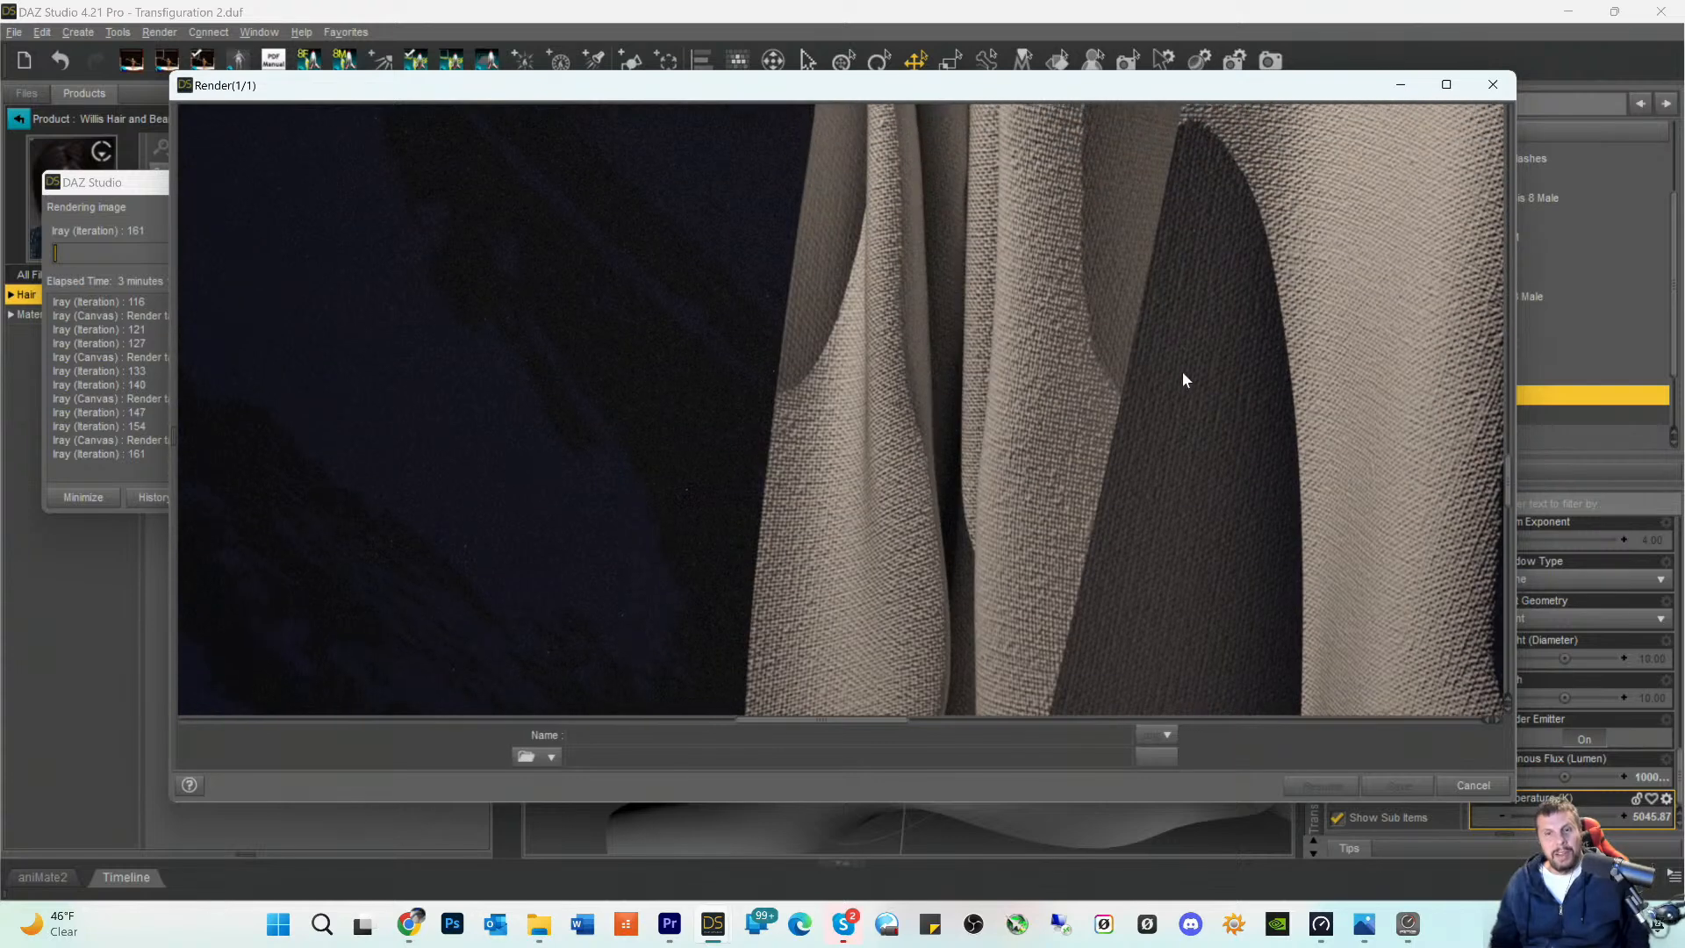
scroll(1074, 319, up, 5)
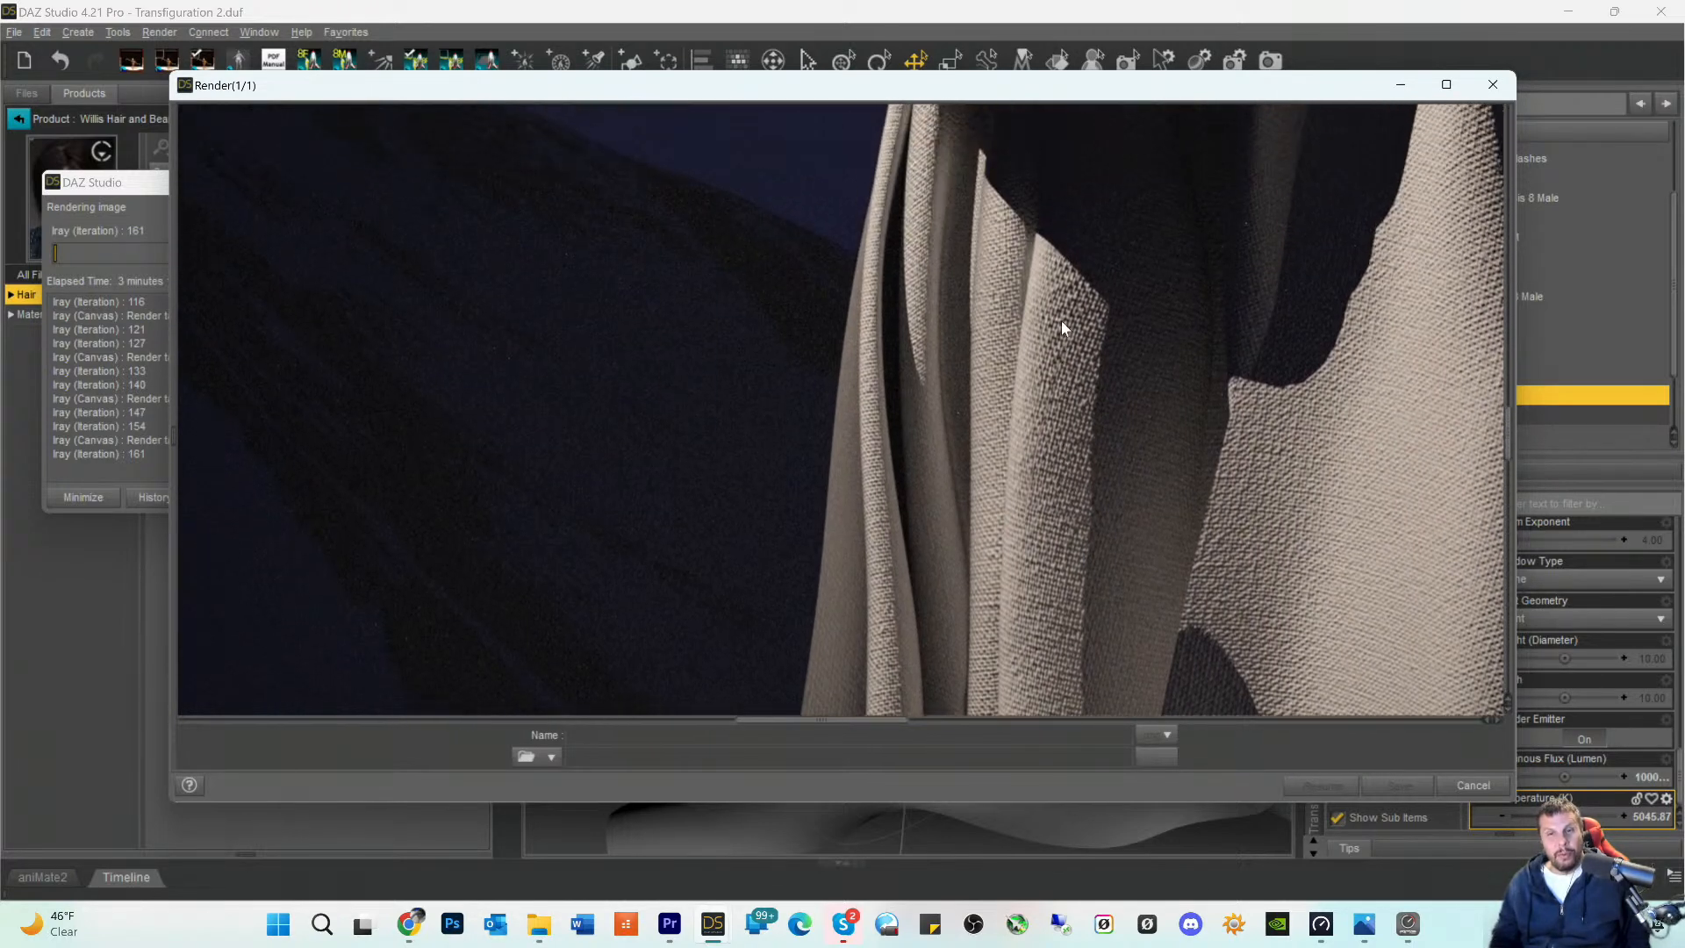
scroll(1058, 360, down, 5)
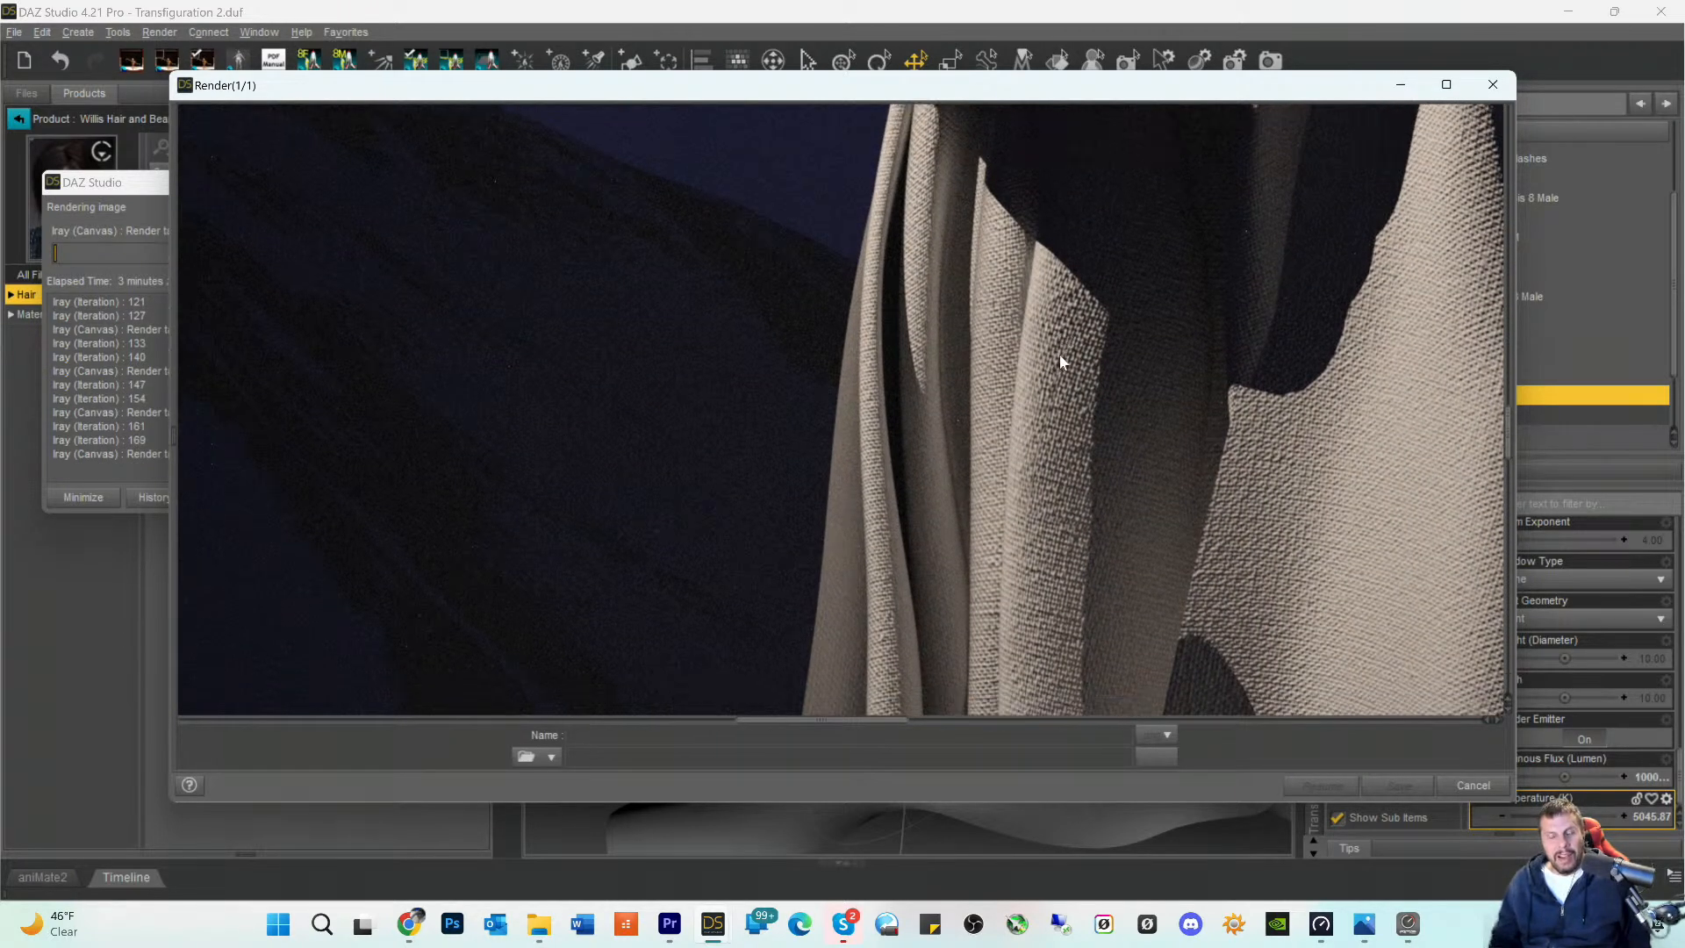
scroll(1273, 358, down, 5)
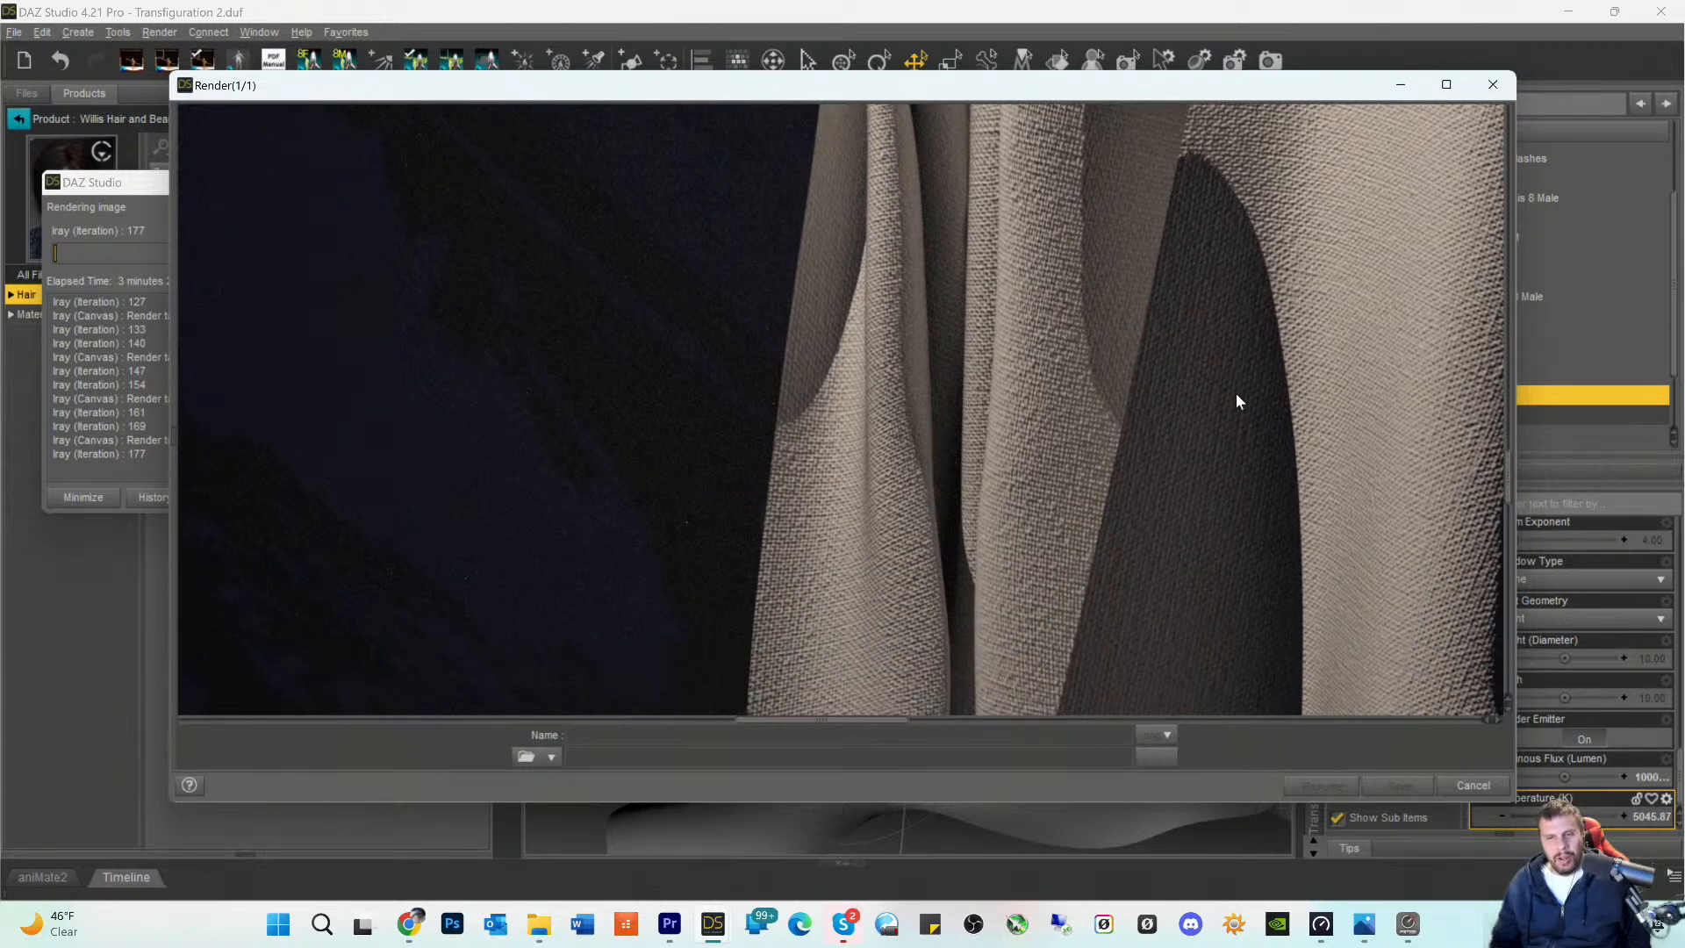
scroll(1190, 431, down, 5)
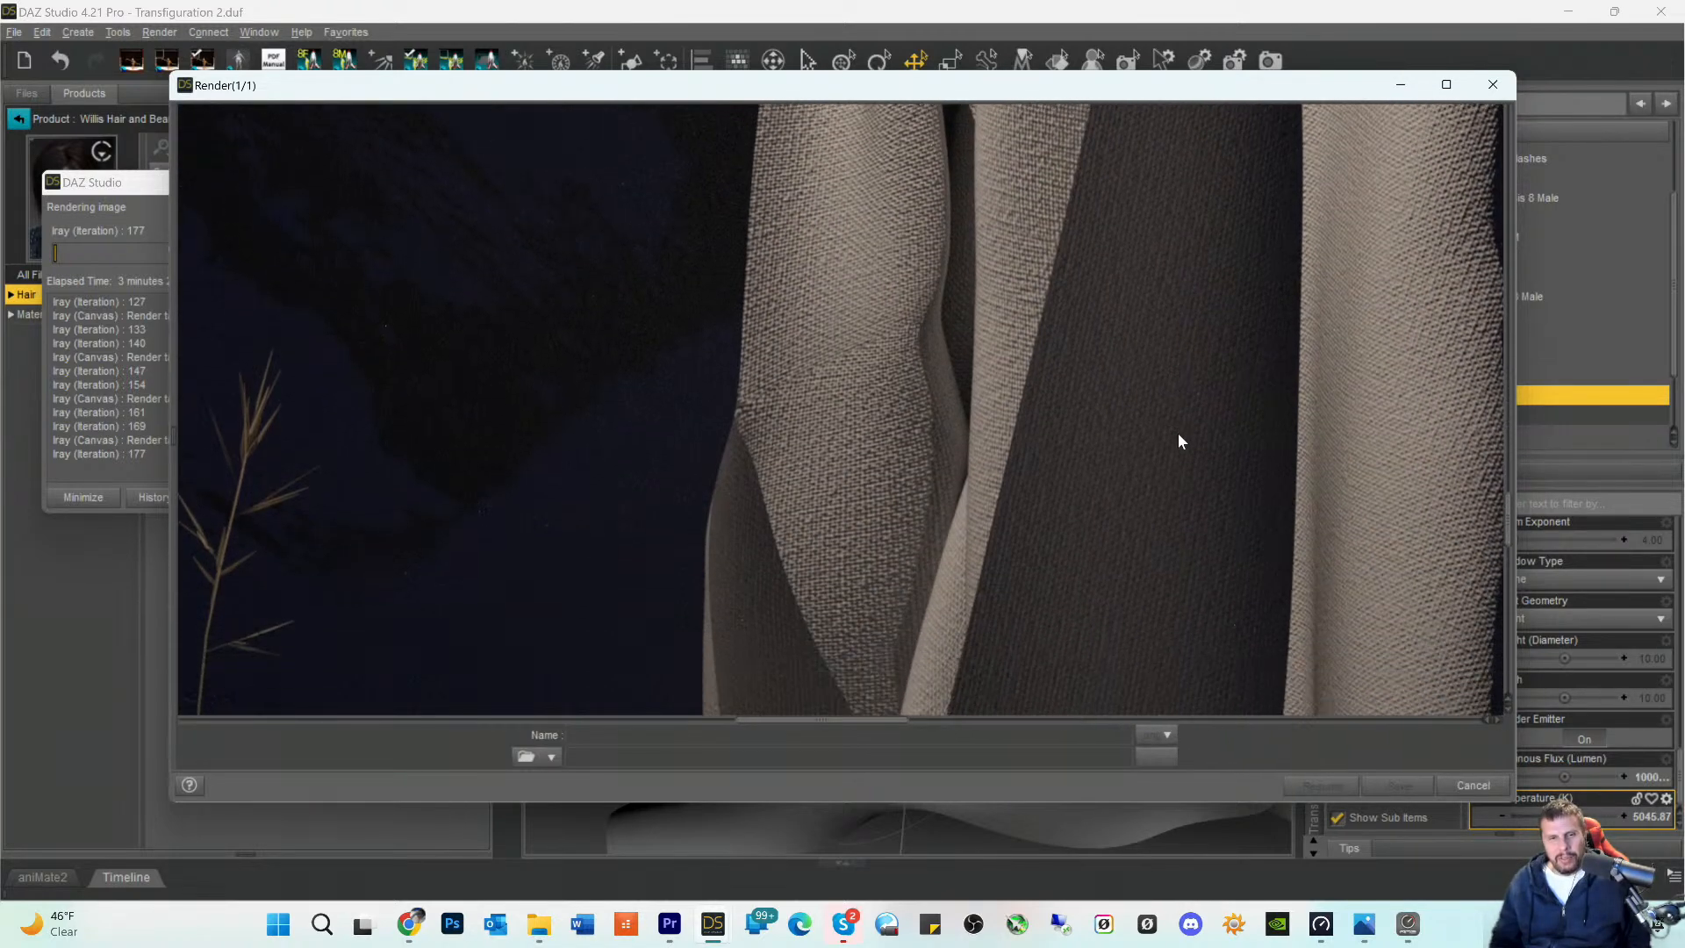
- Examine the robe's front hem on the ground and the lit folds along the back of the robe in the render
scroll(1125, 444, down, 5)
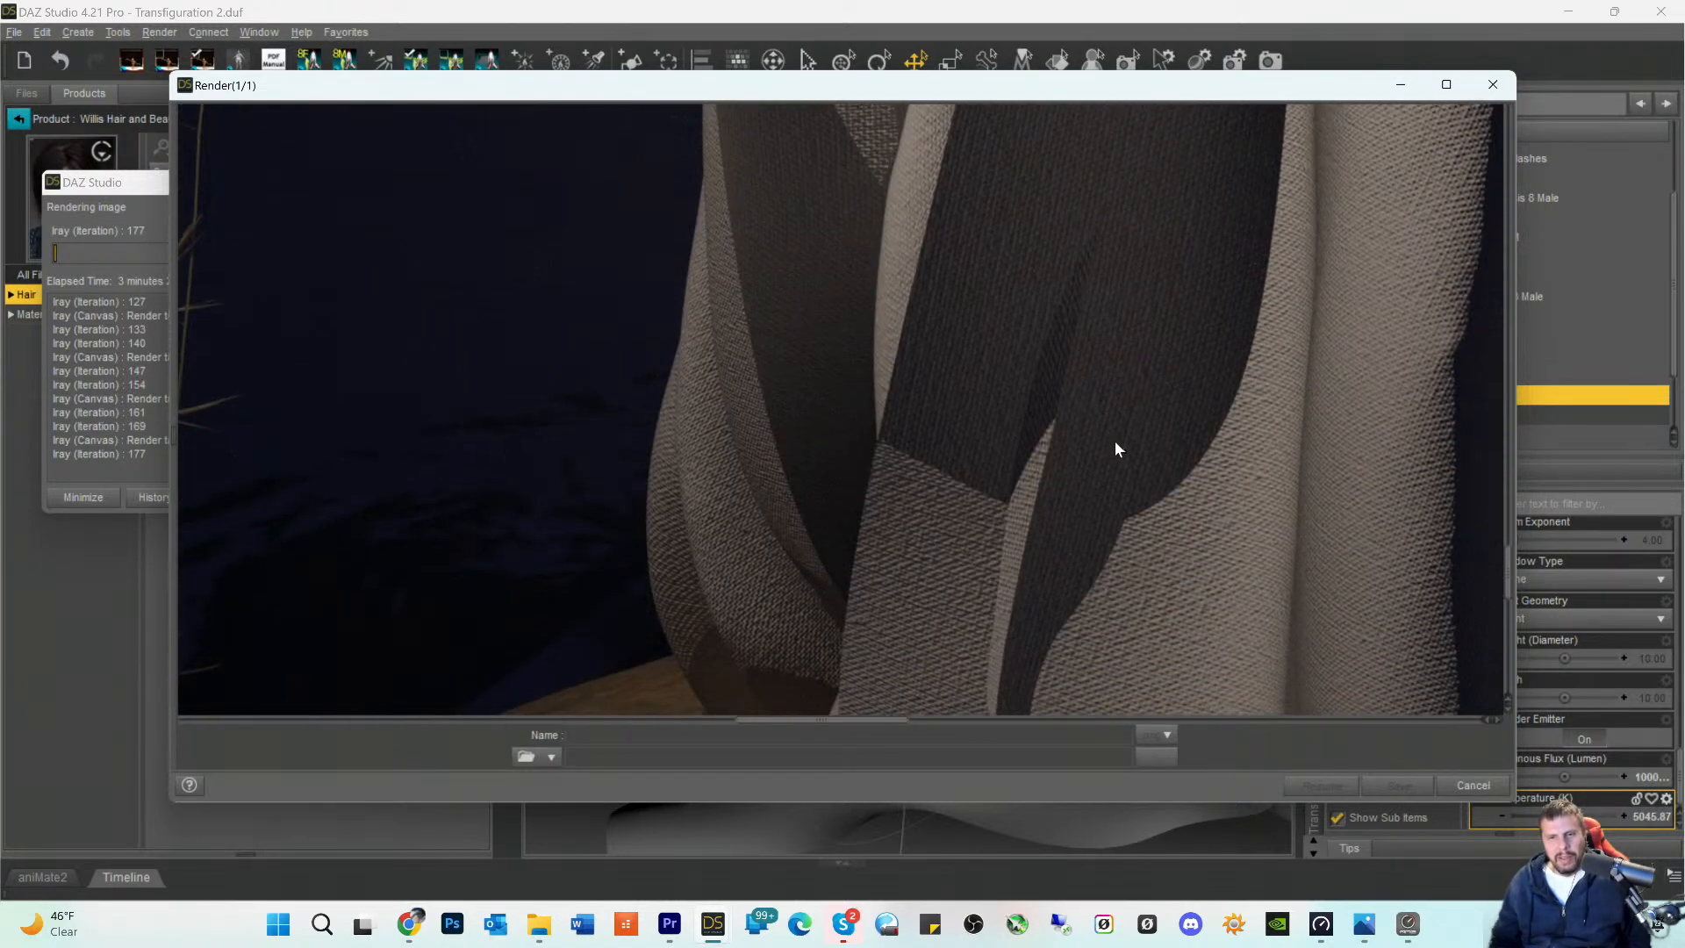
scroll(1081, 444, up, 6)
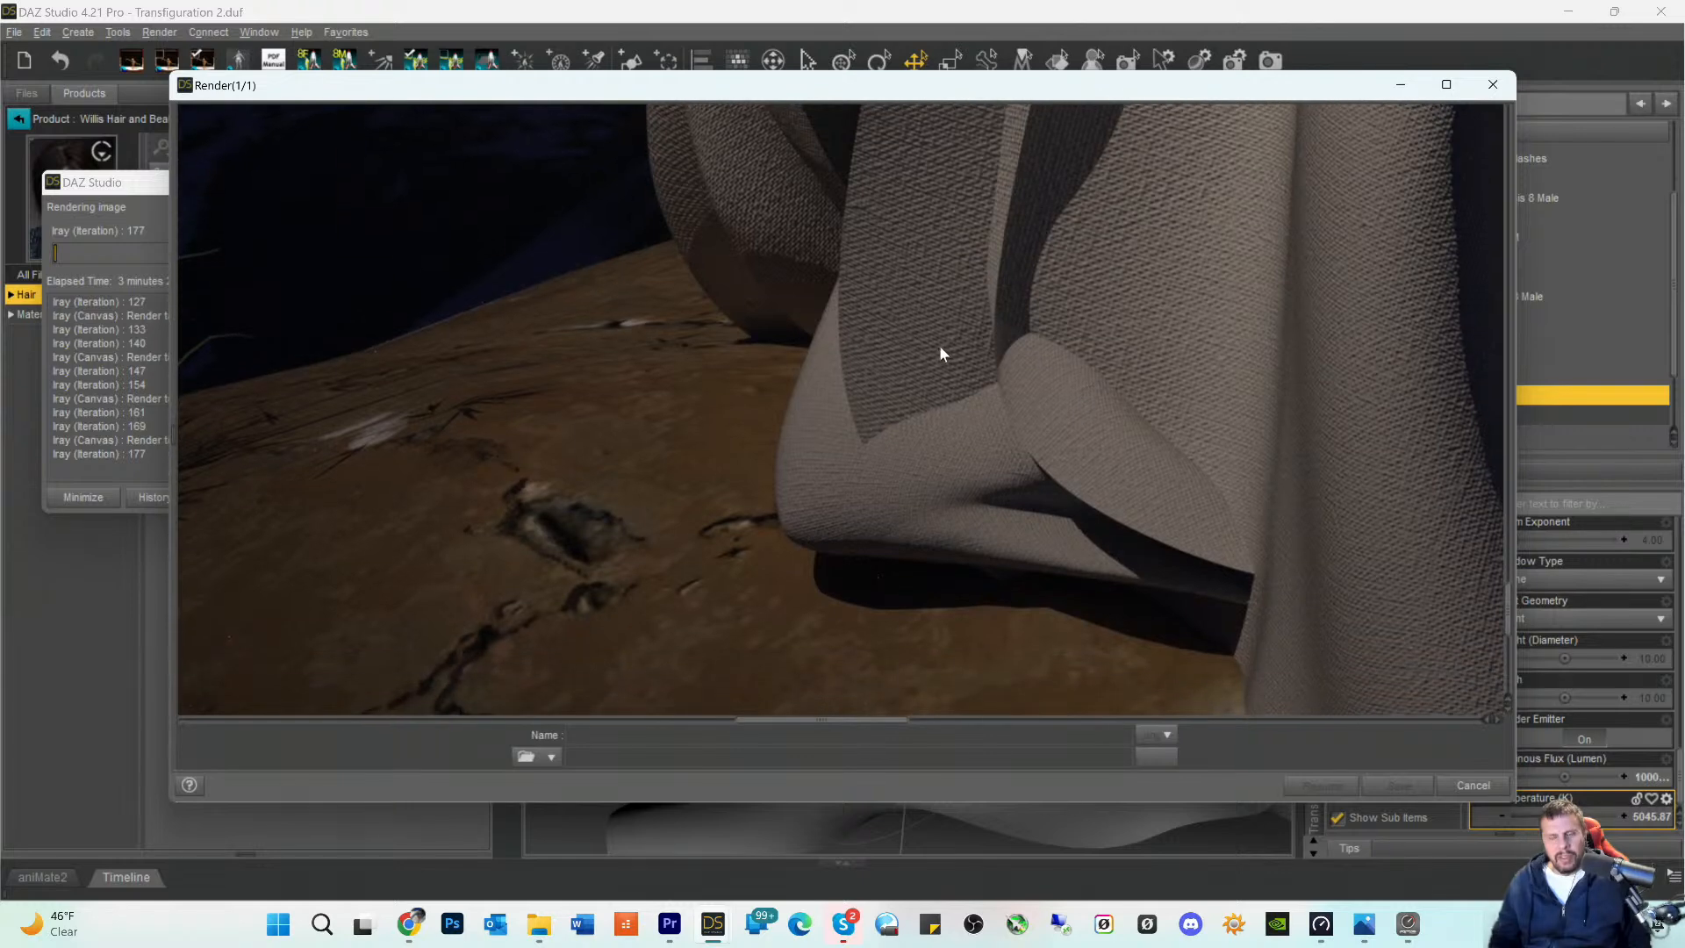
scroll(1185, 389, up, 4)
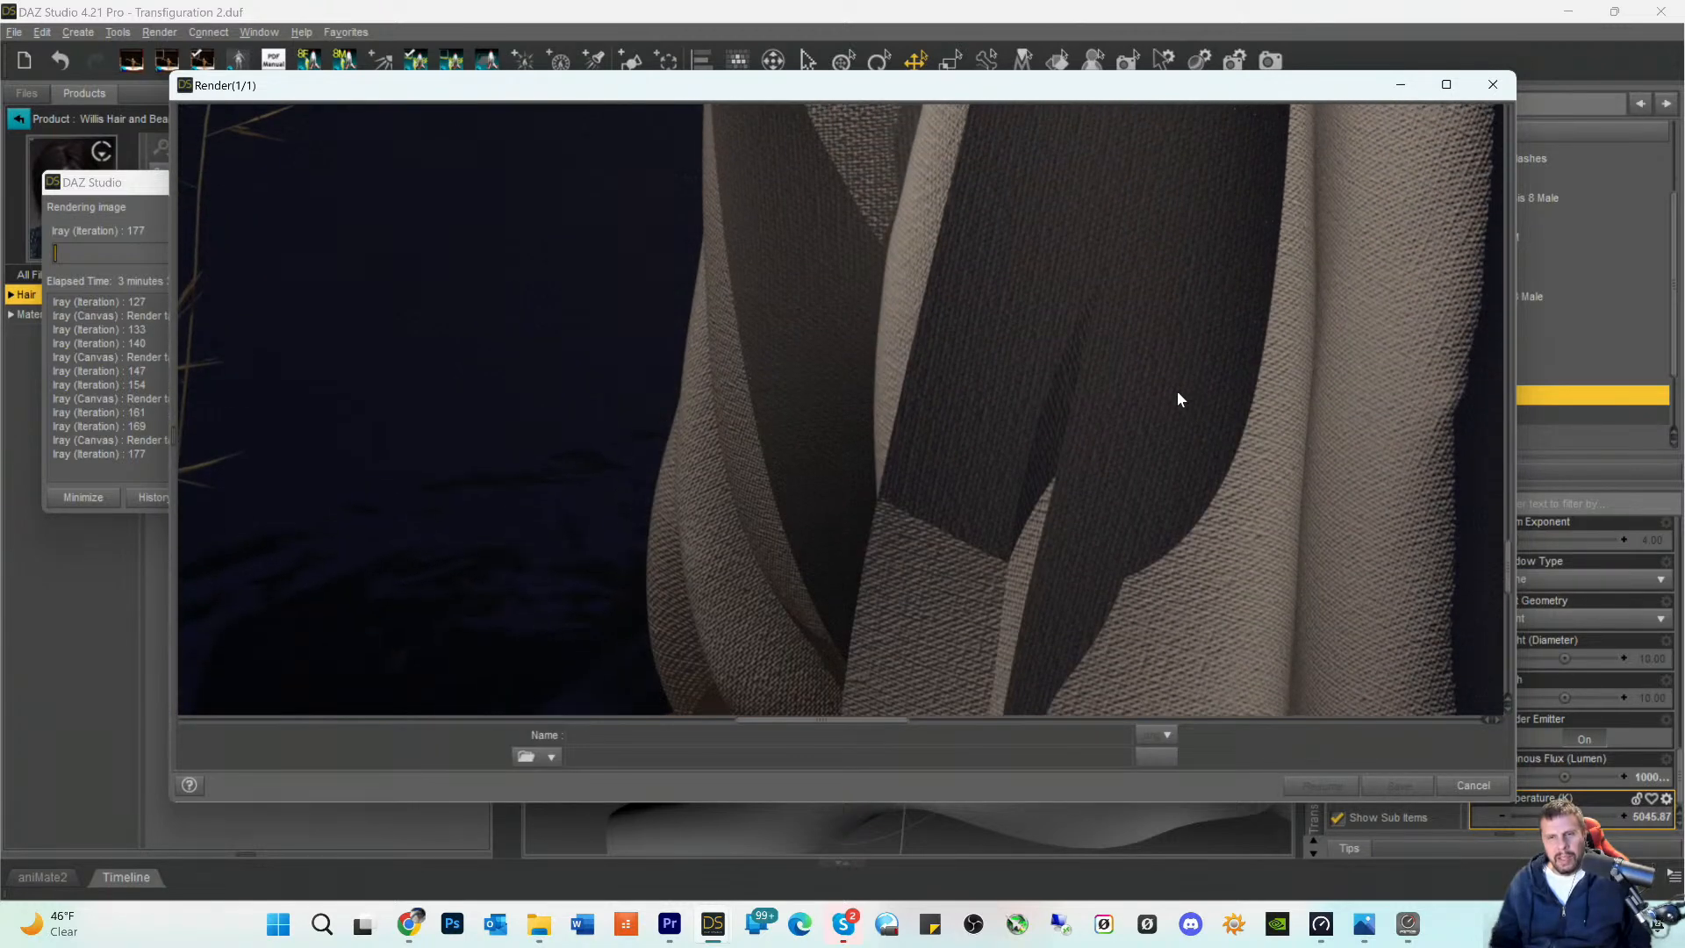
drag(809, 728, 923, 725)
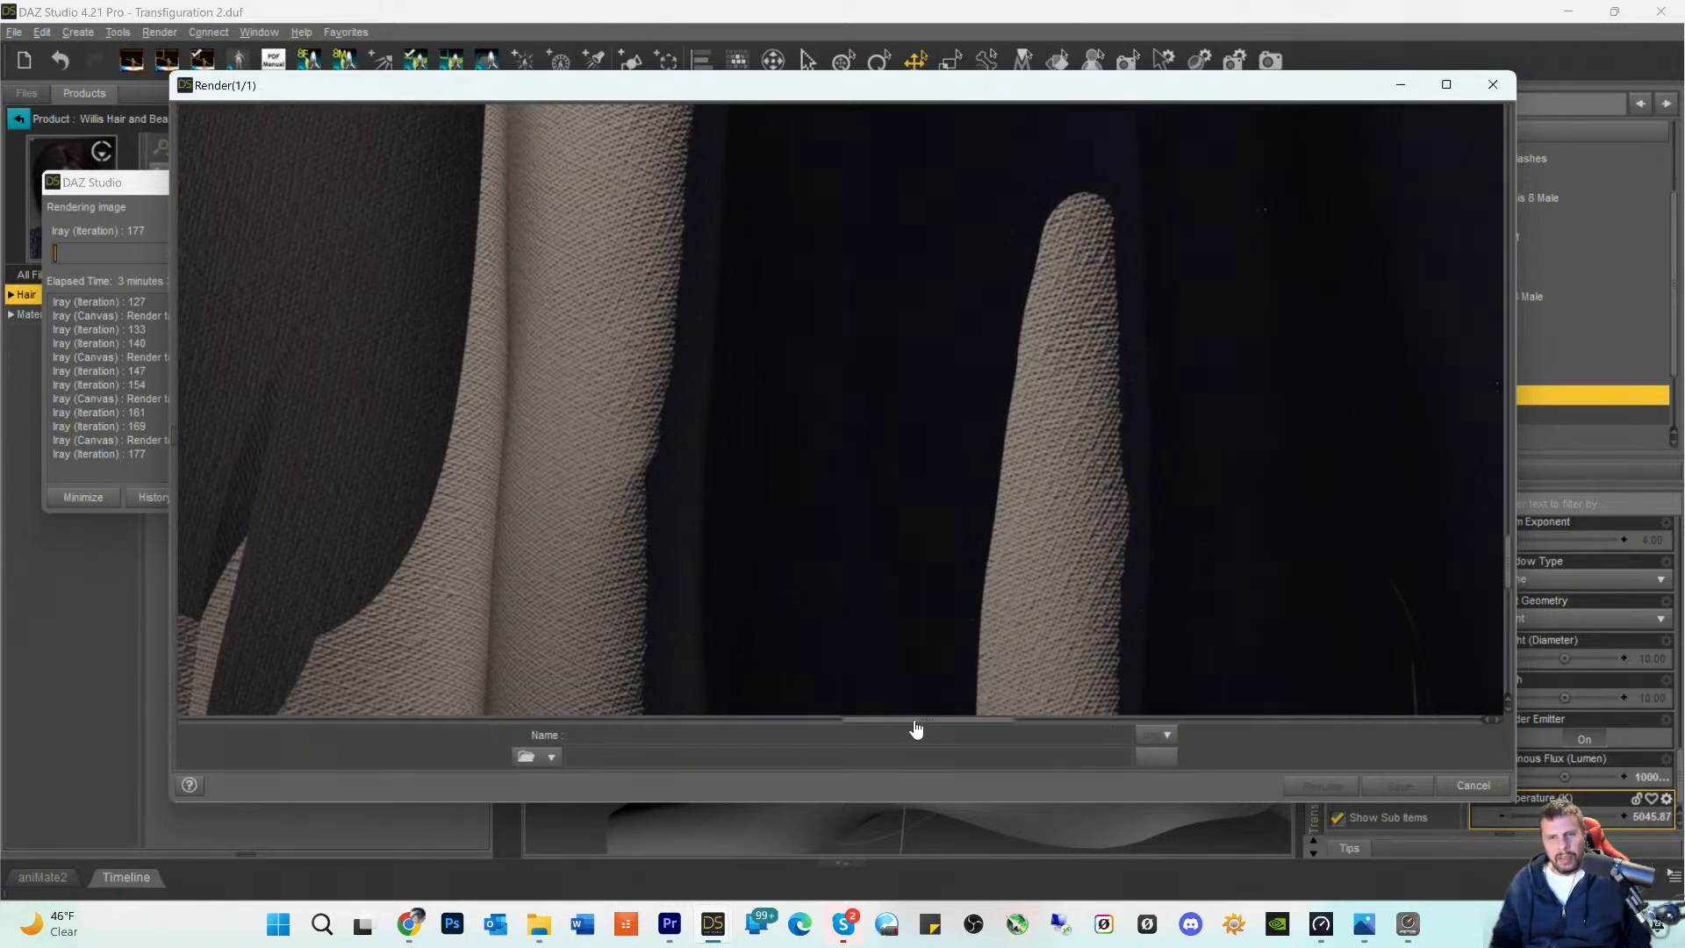
scroll(623, 307, up, 3)
scroll(613, 239, up, 4)
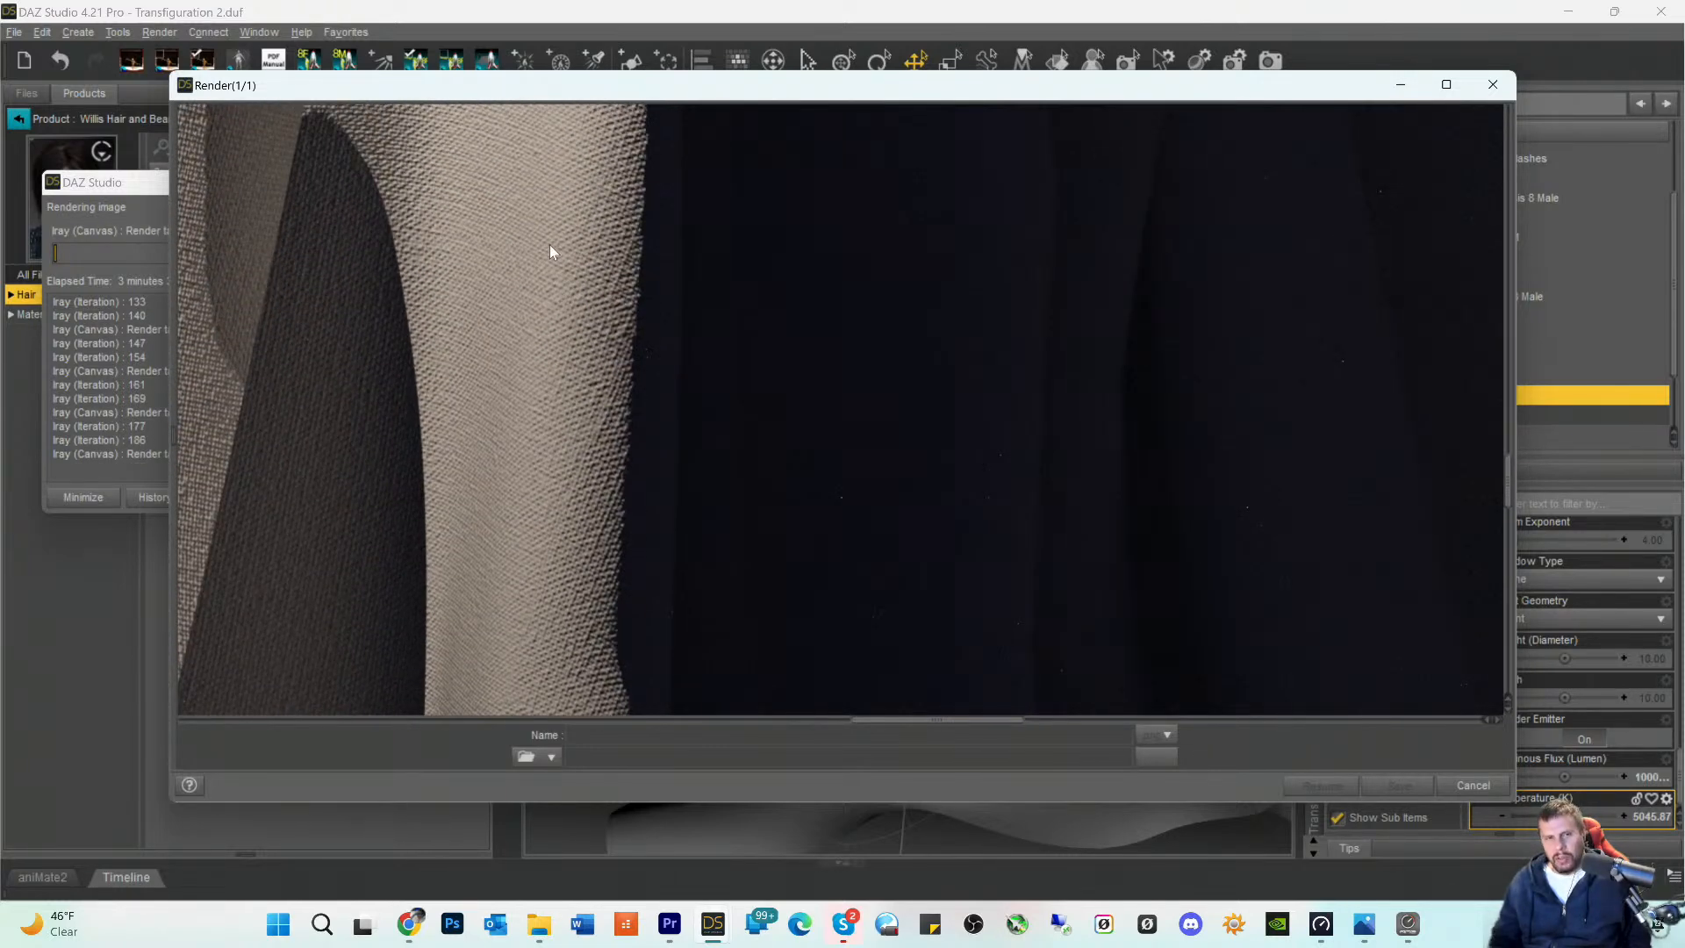
scroll(551, 249, up, 4)
scroll(571, 259, up, 5)
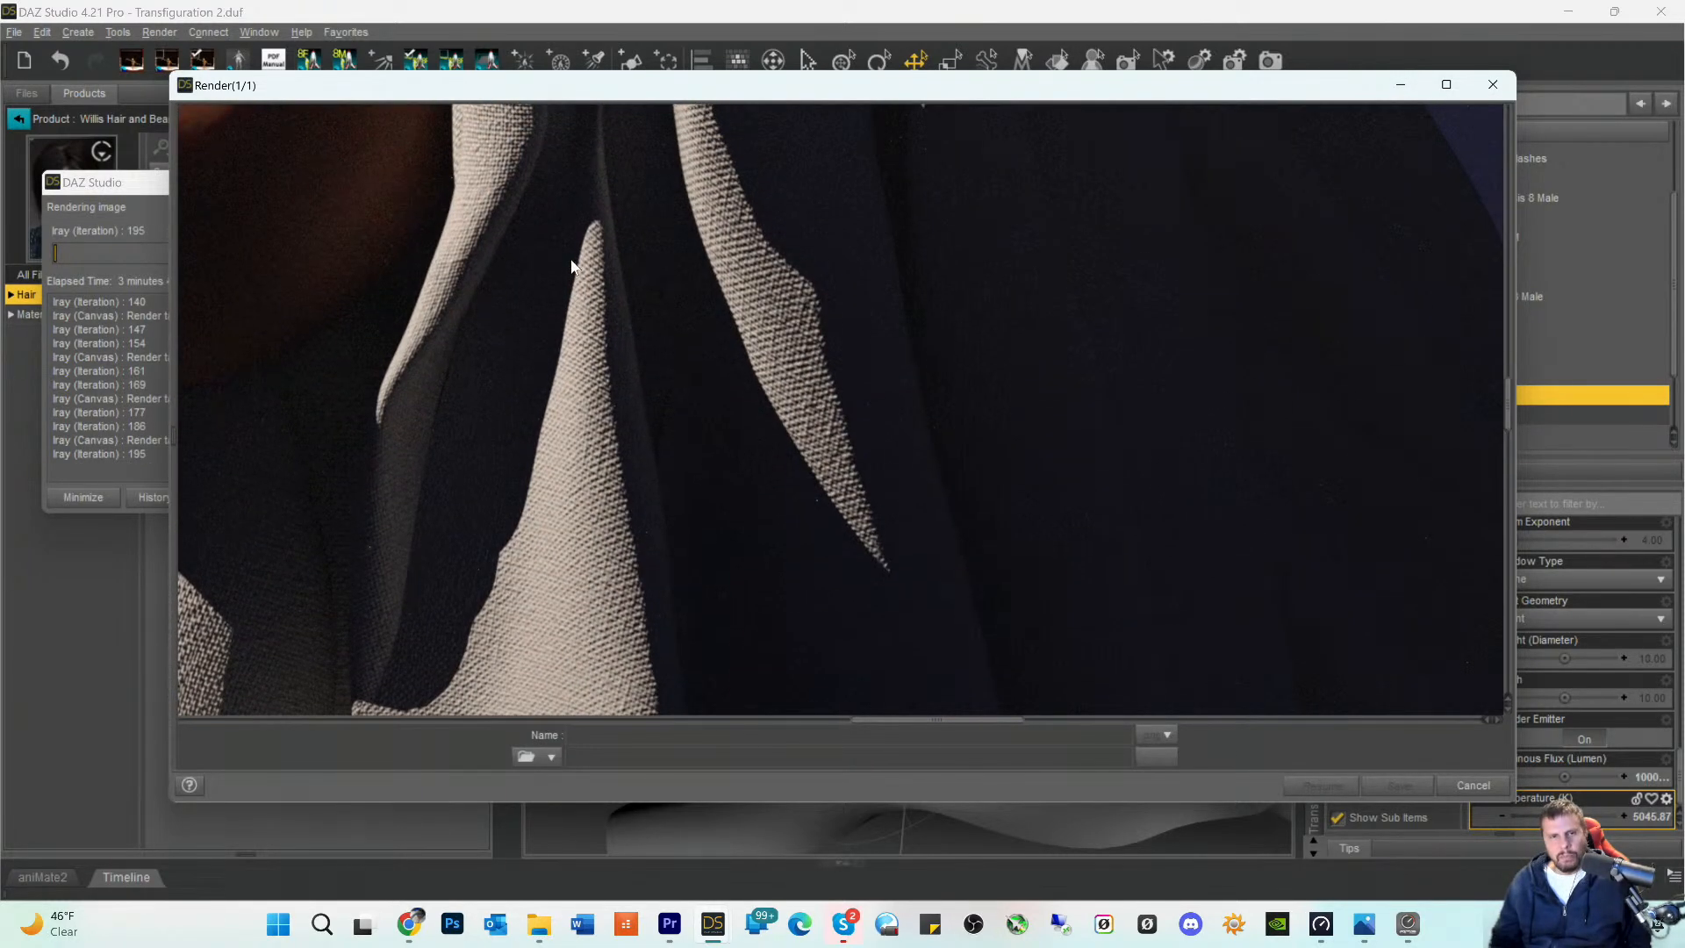
scroll(562, 278, down, 4)
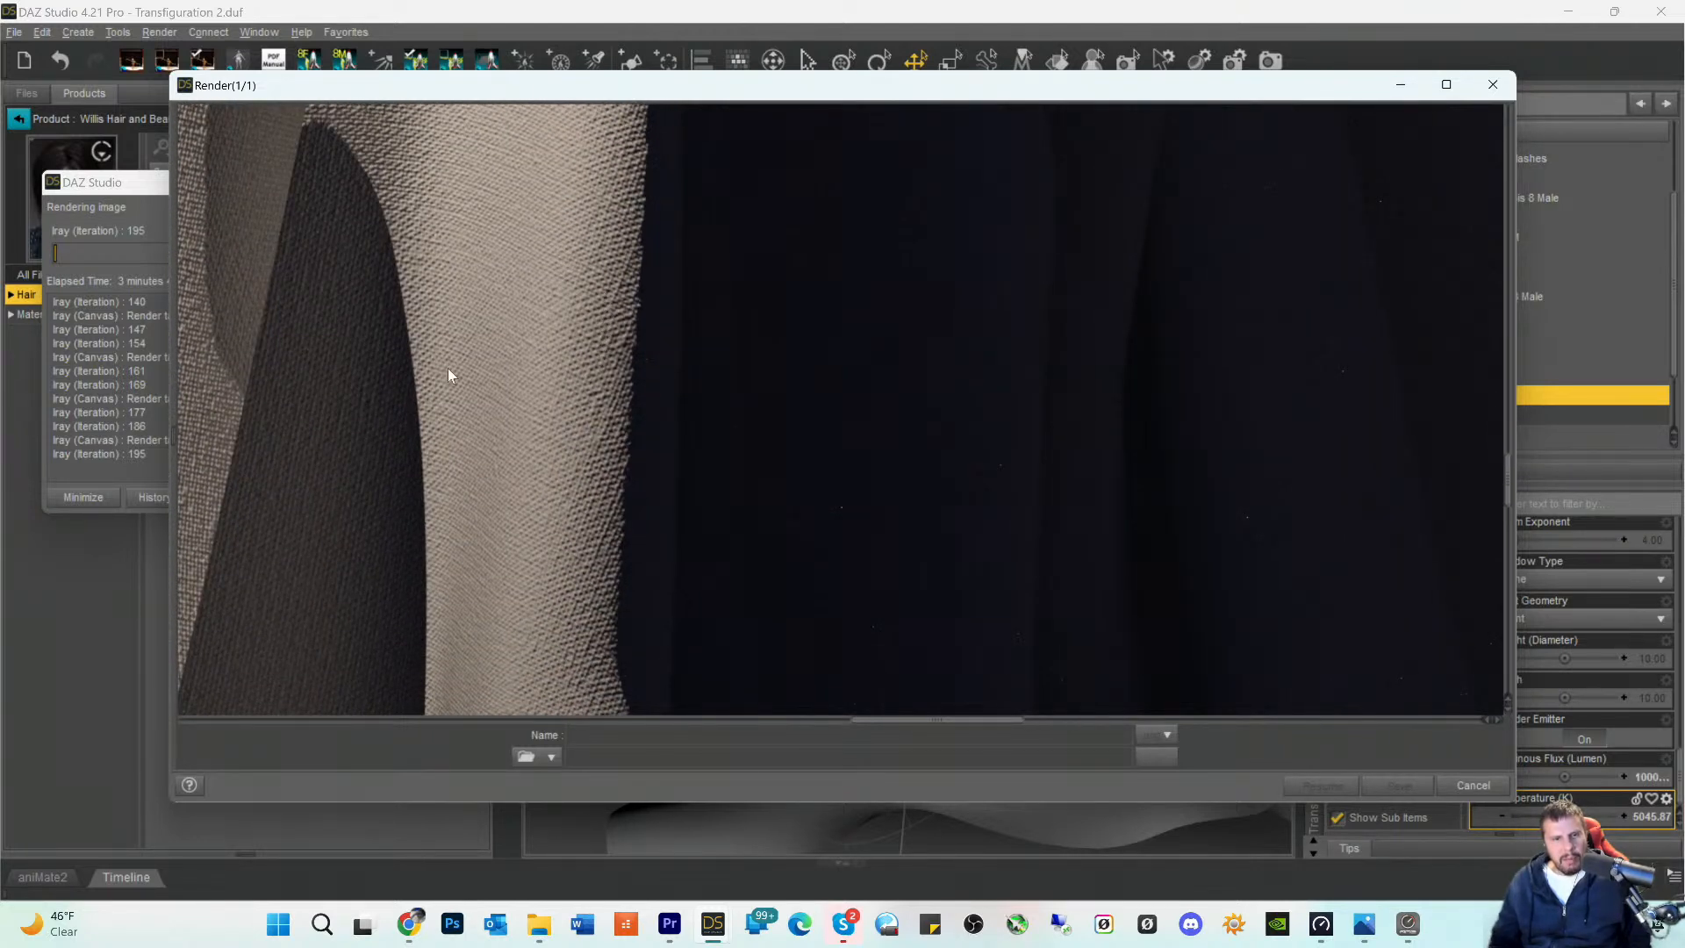
- Inspect the front folds of the robe from below the elbow down to the hem resting on the rock
drag(899, 726, 825, 728)
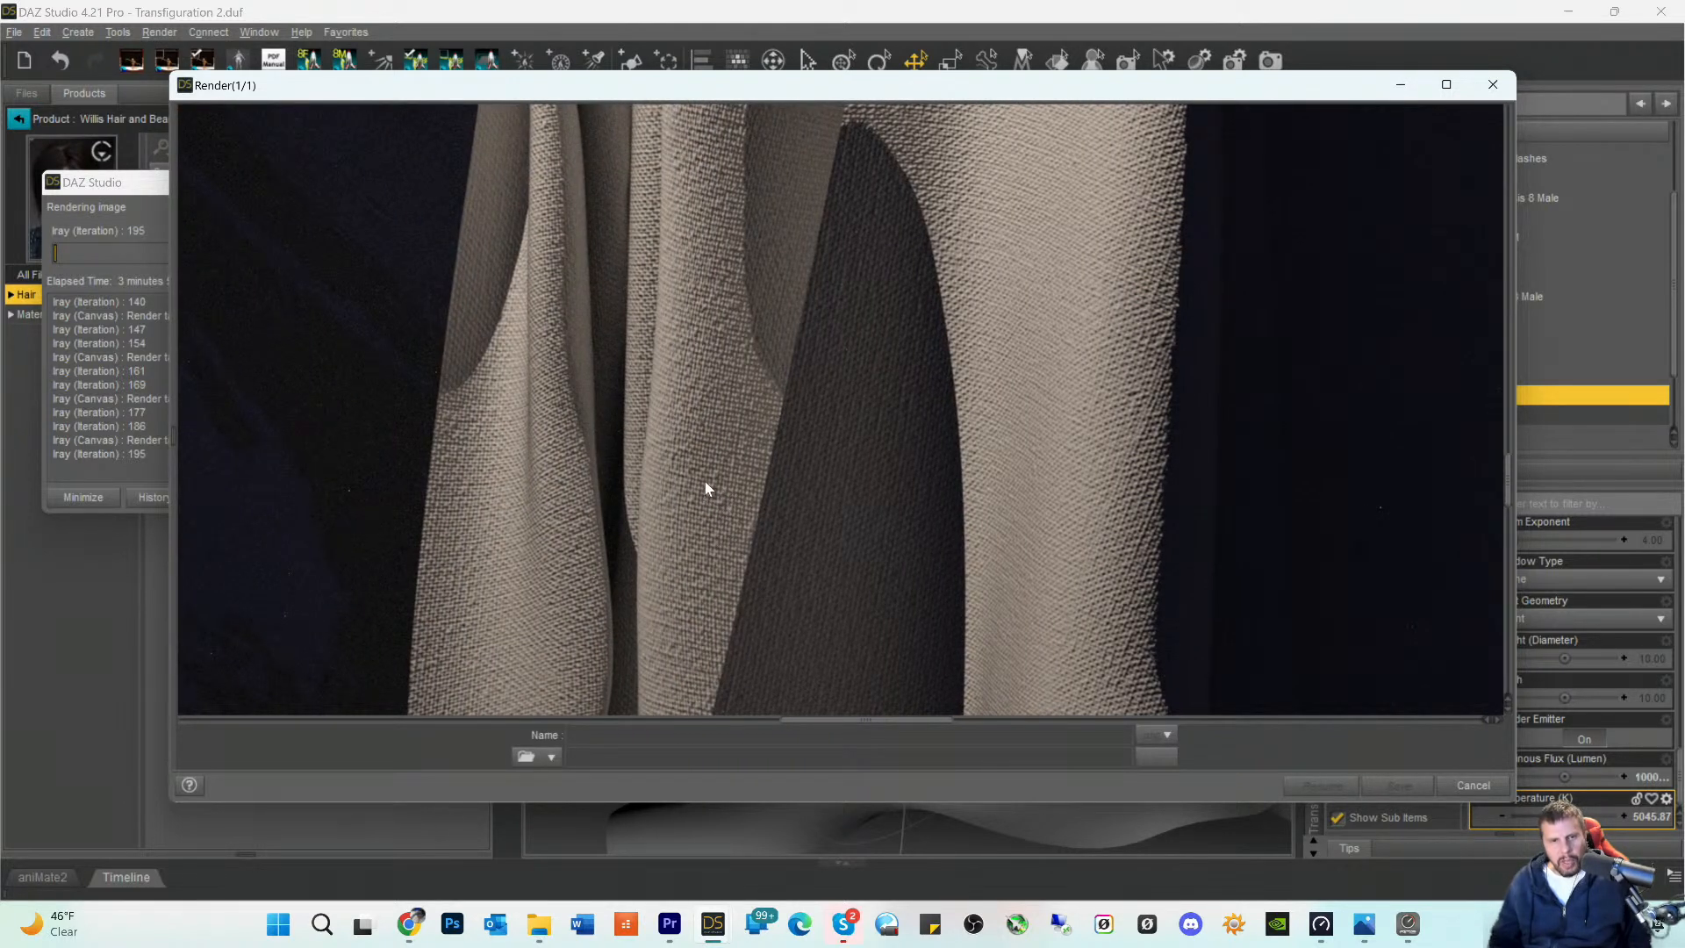
scroll(729, 331, up, 5)
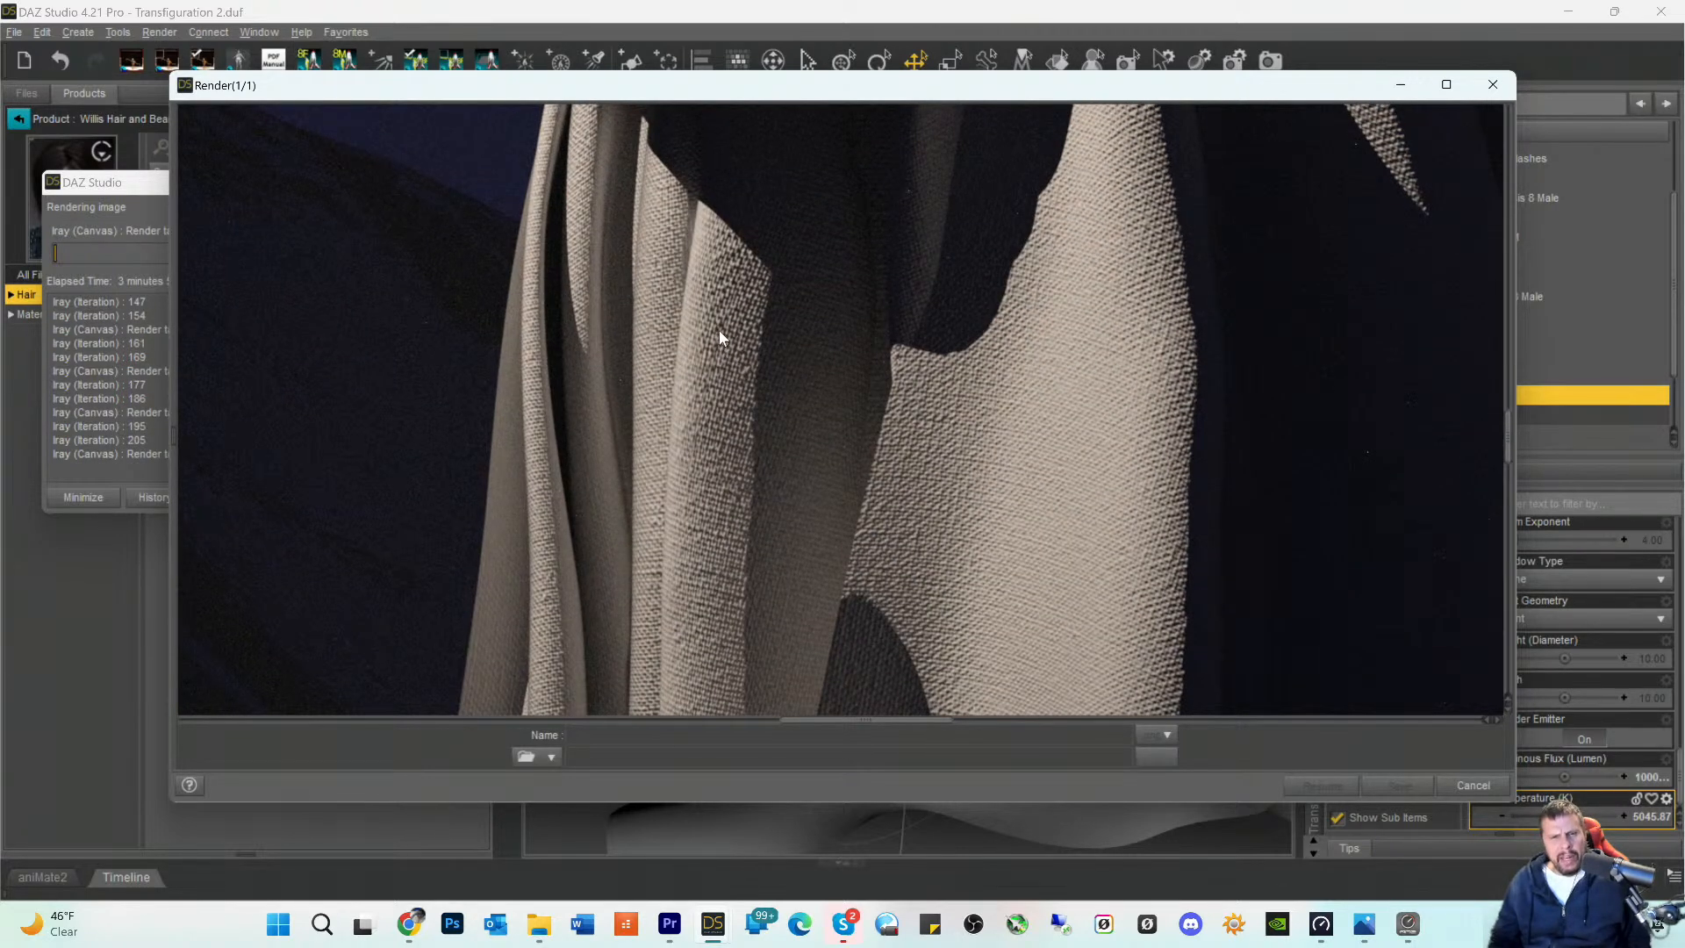
scroll(719, 338, down, 10)
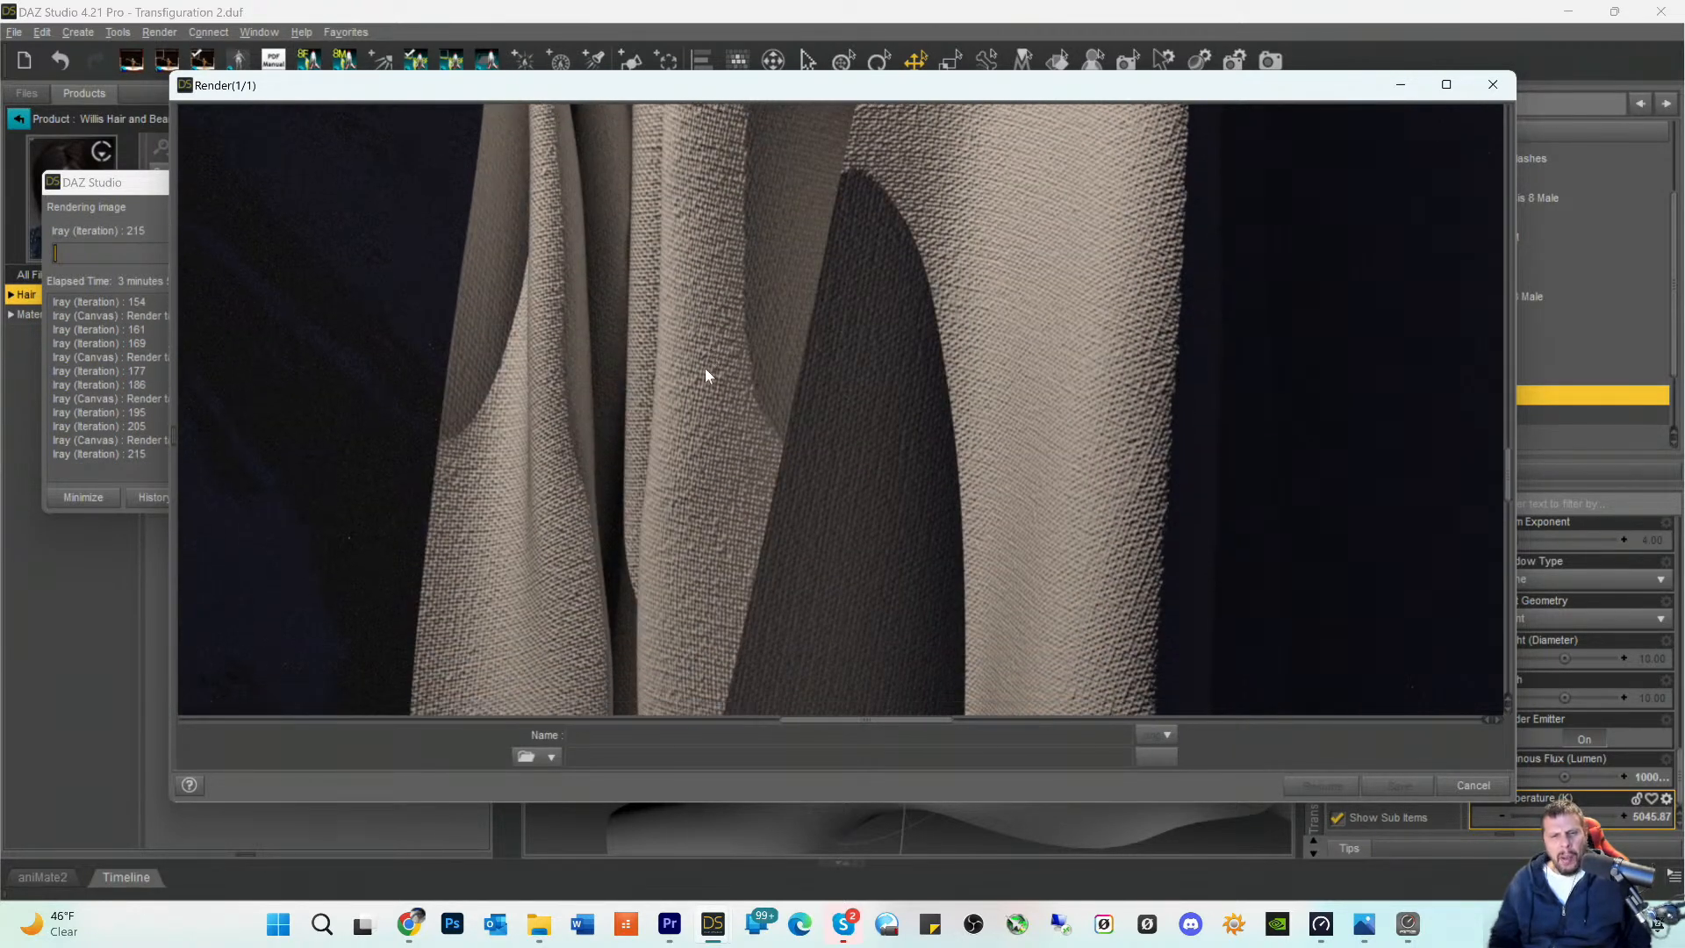
scroll(705, 374, down, 6)
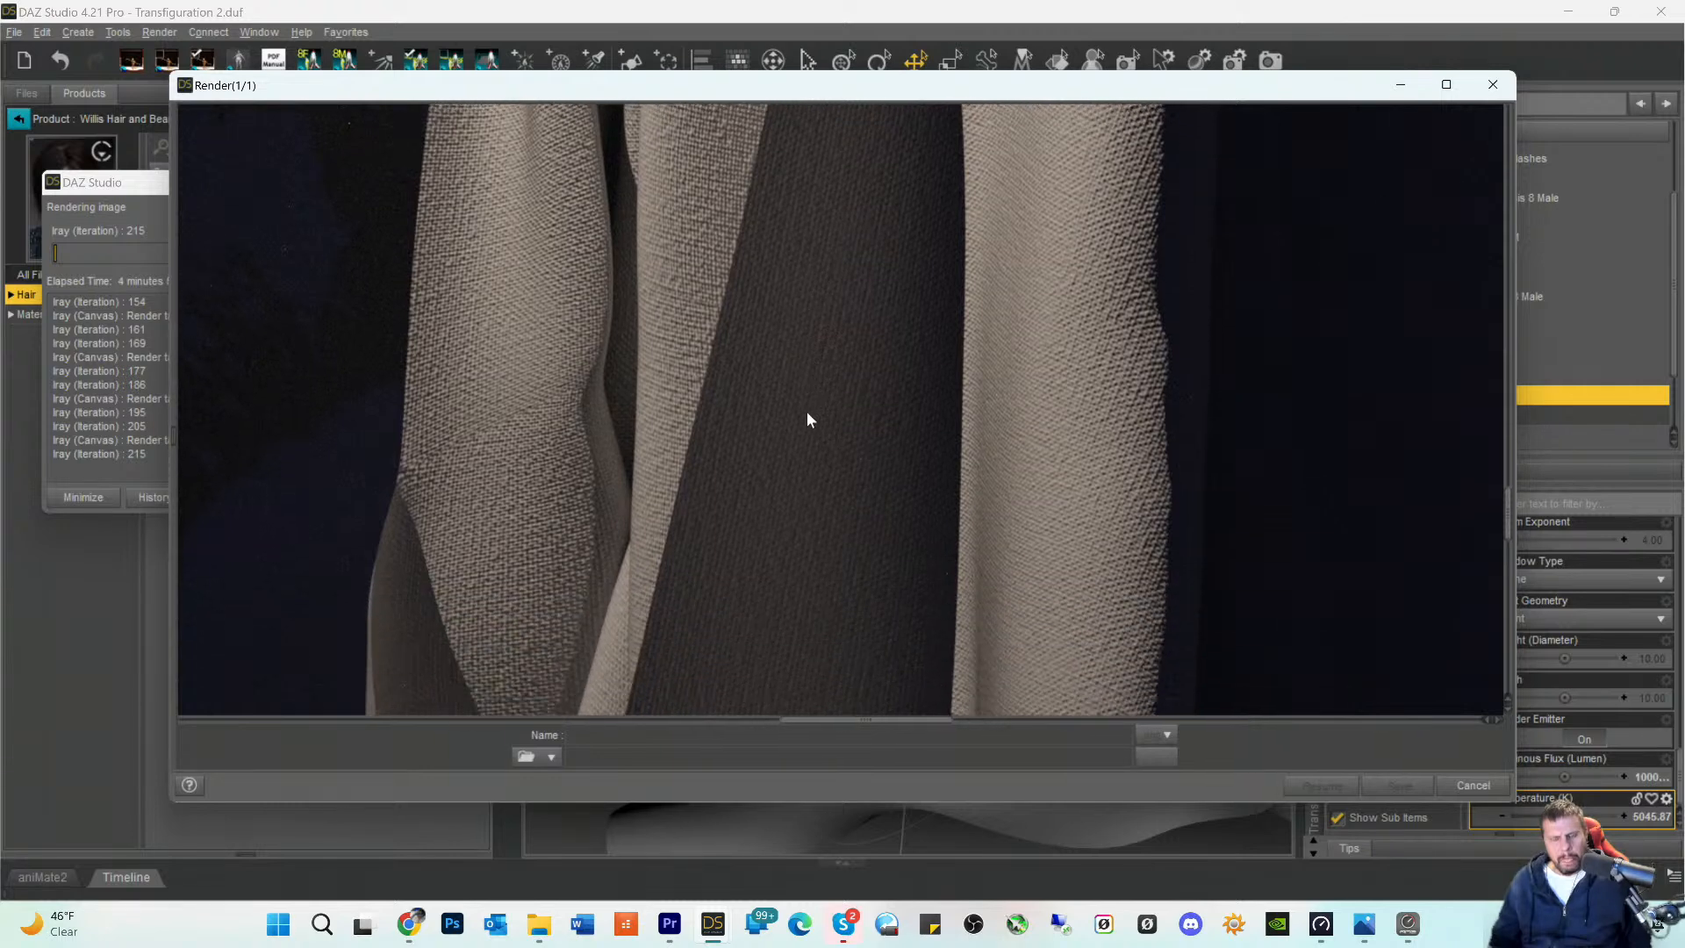
scroll(808, 419, down, 8)
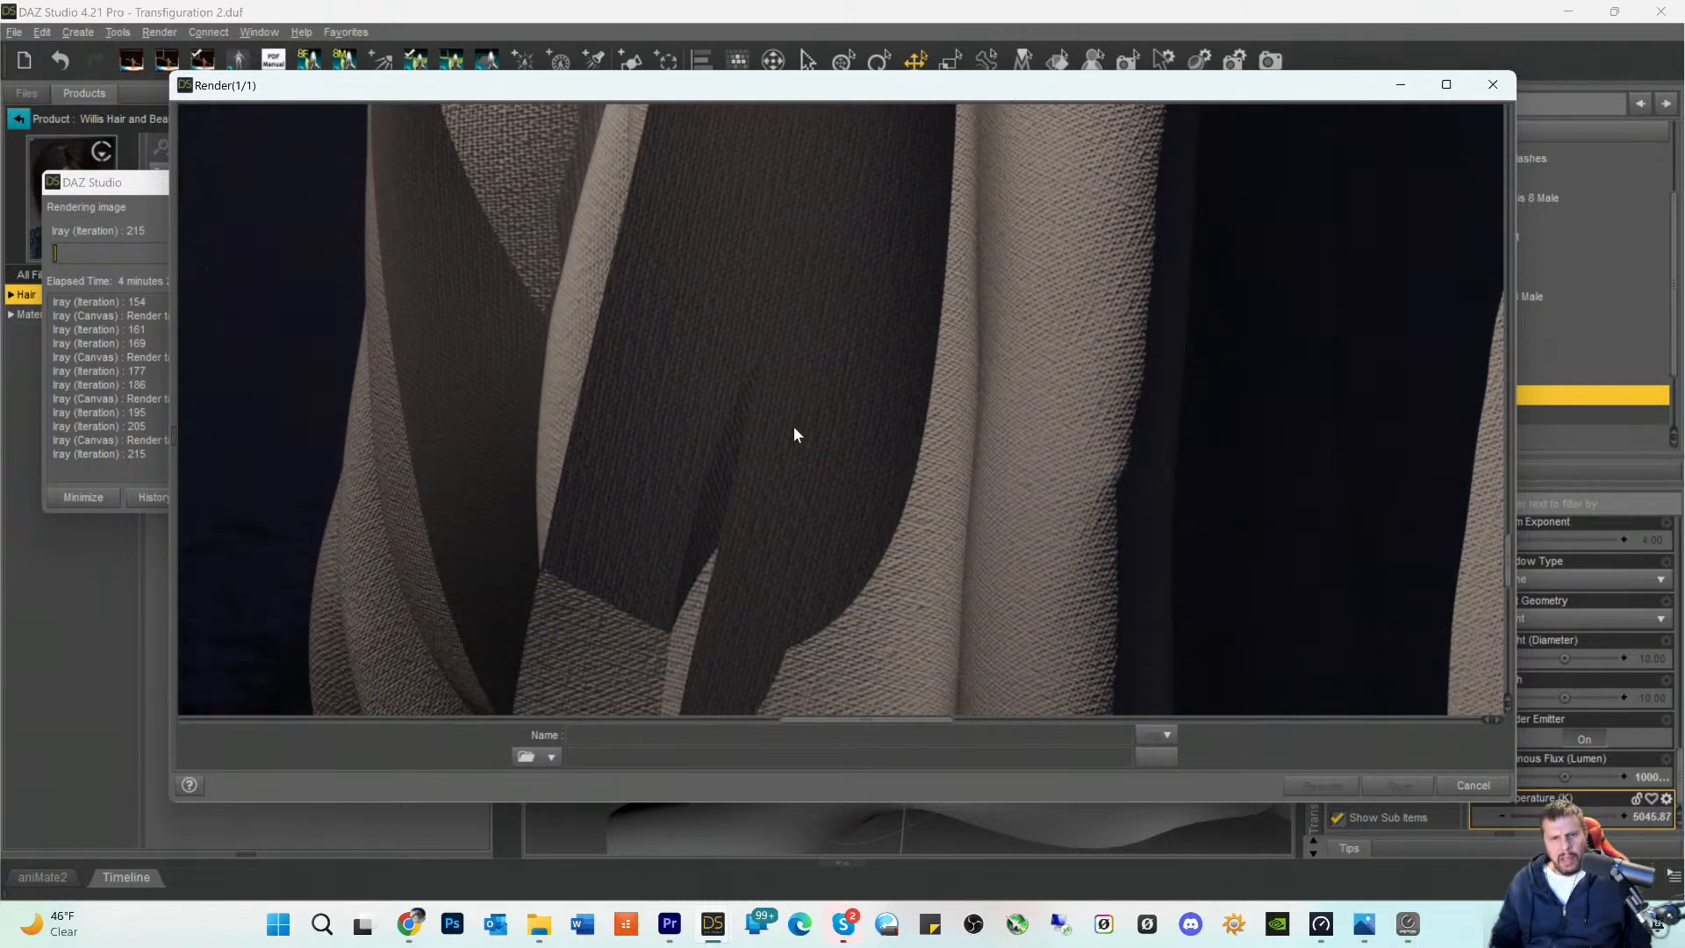
scroll(792, 430, down, 8)
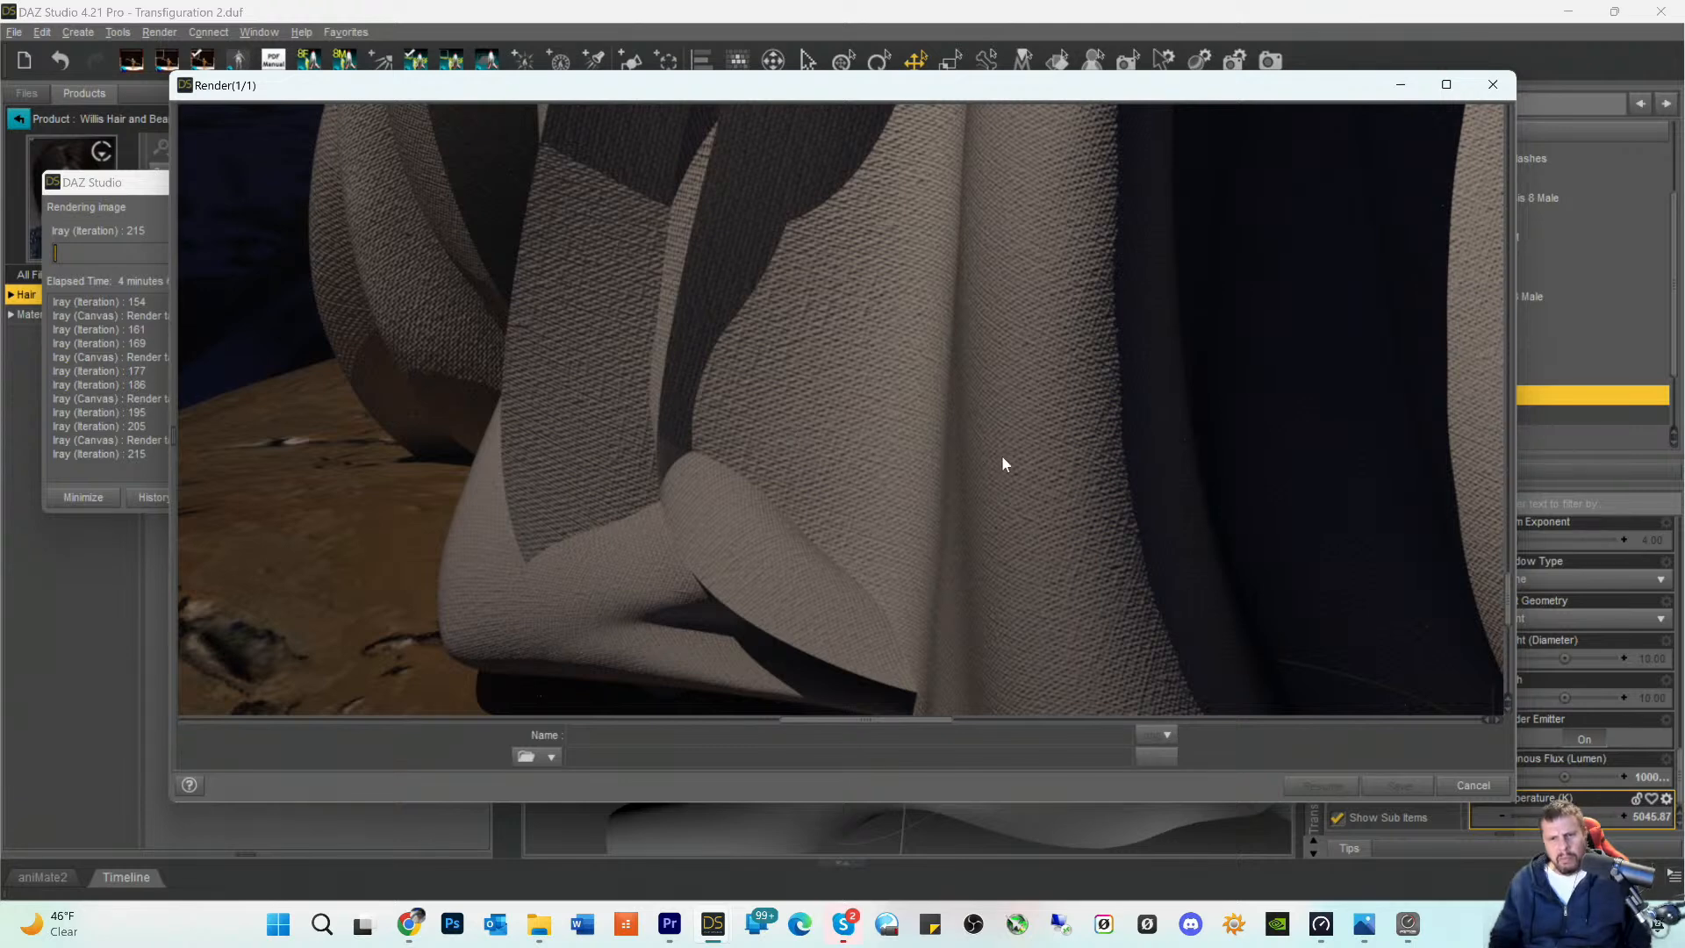
scroll(948, 475, down, 3)
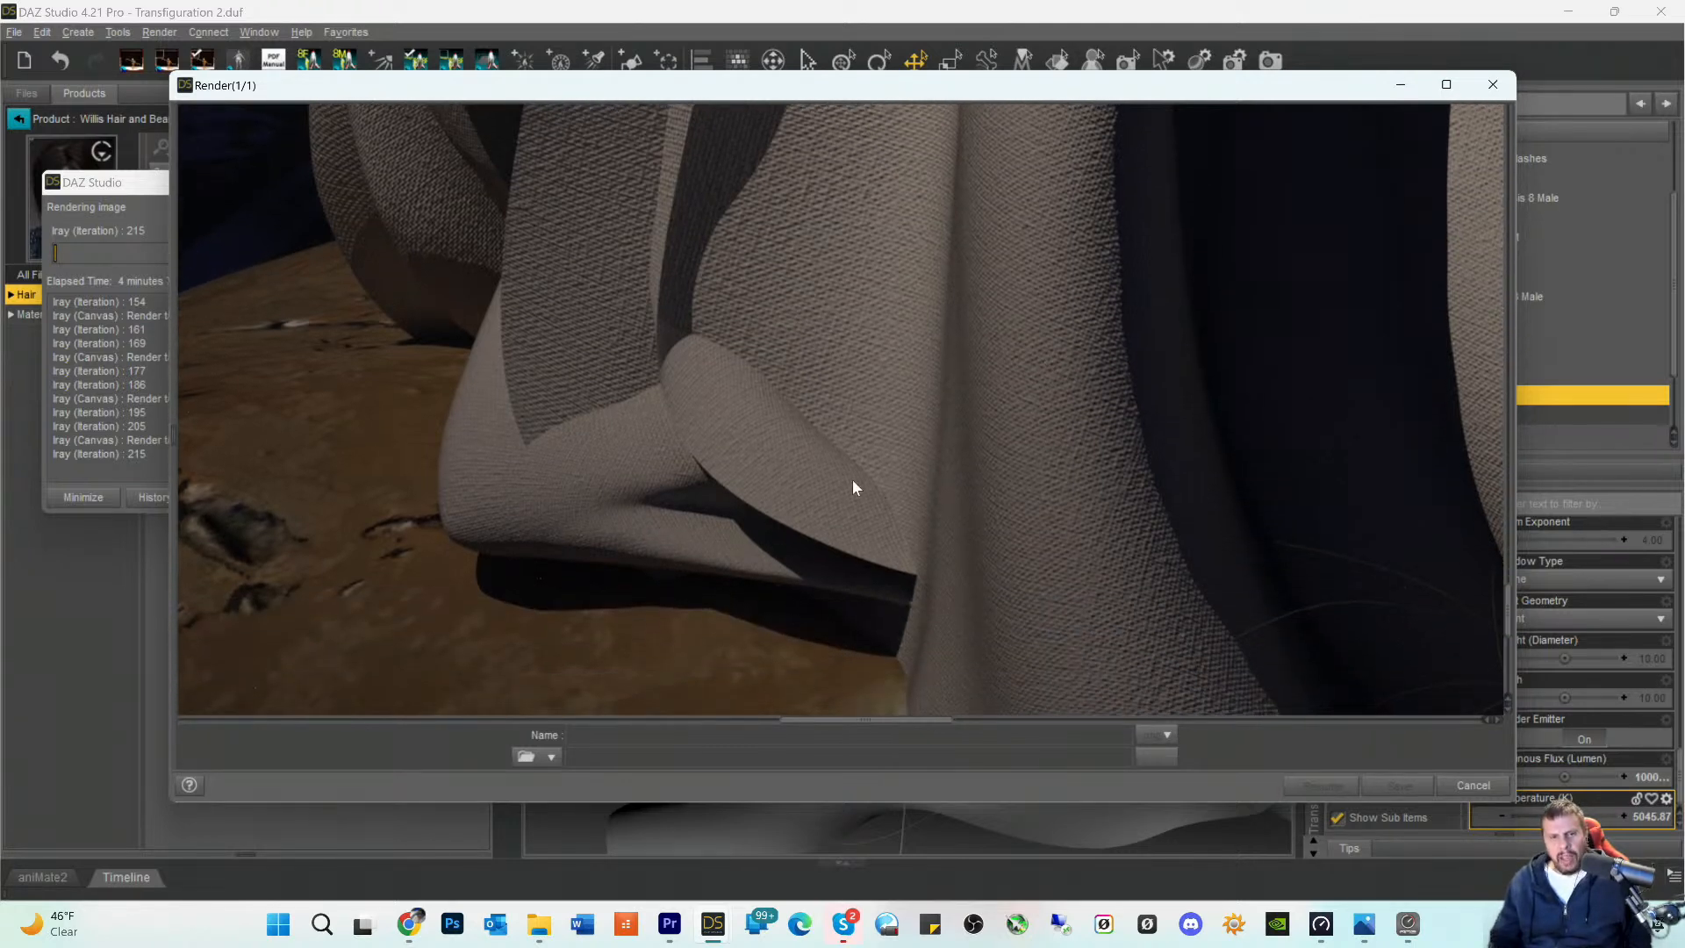
- Recheck the fabric weave and cast shadows from the front hem back up to the folds below the elbow
scroll(587, 363, up, 8)
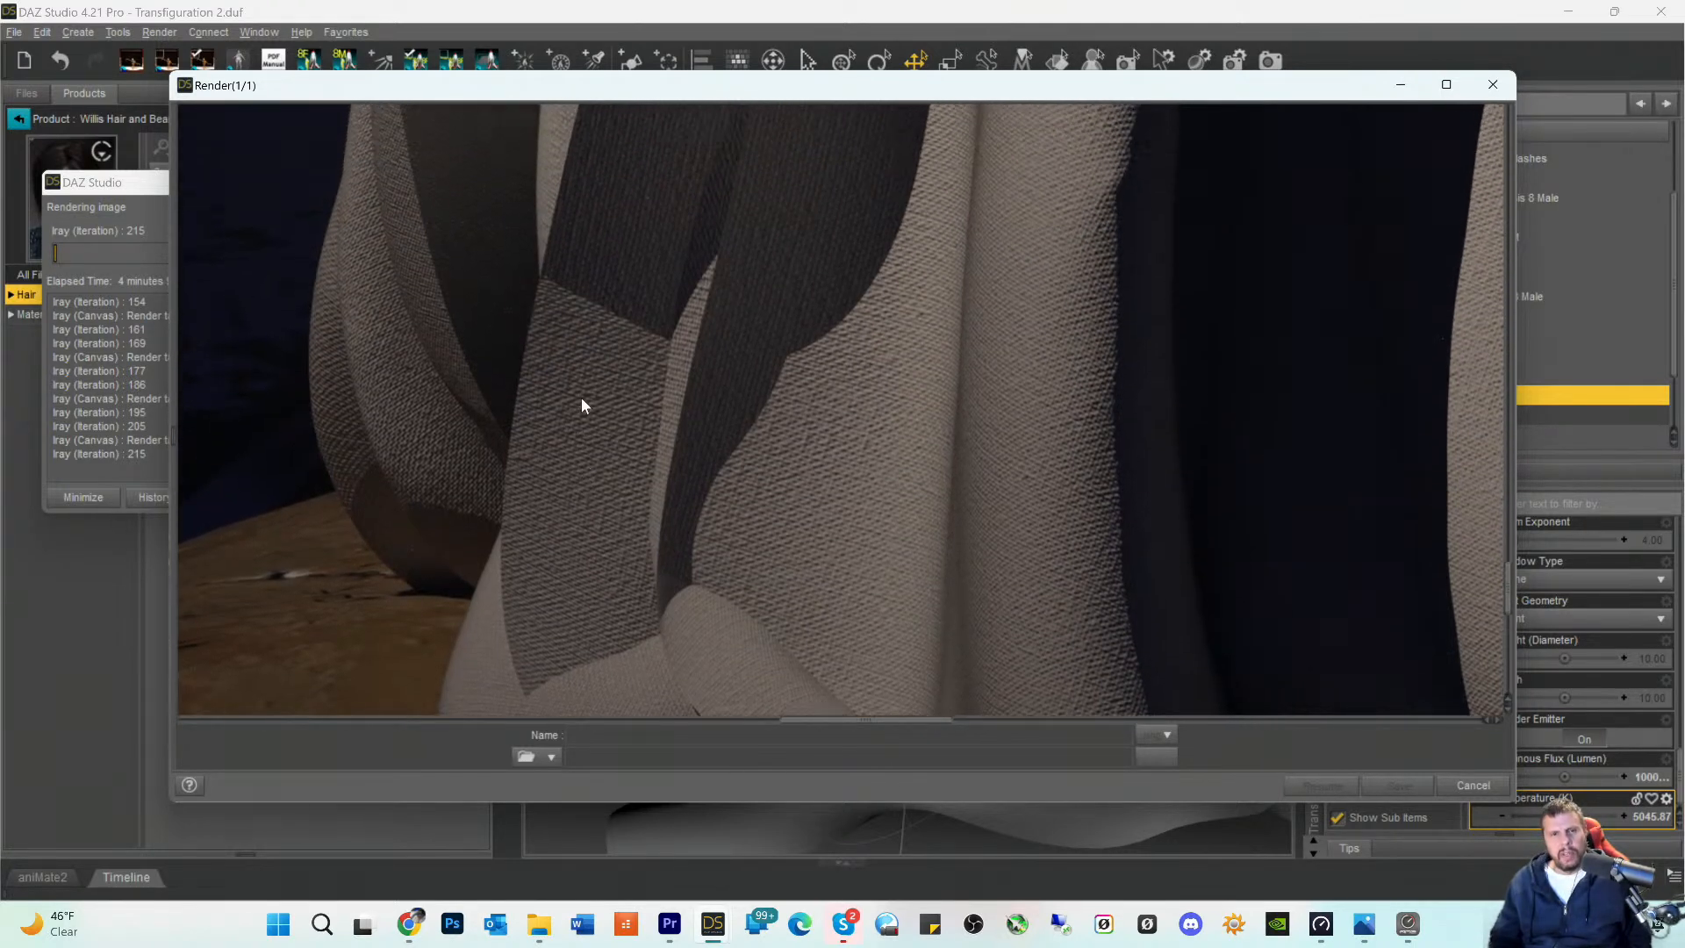
scroll(626, 430, up, 2)
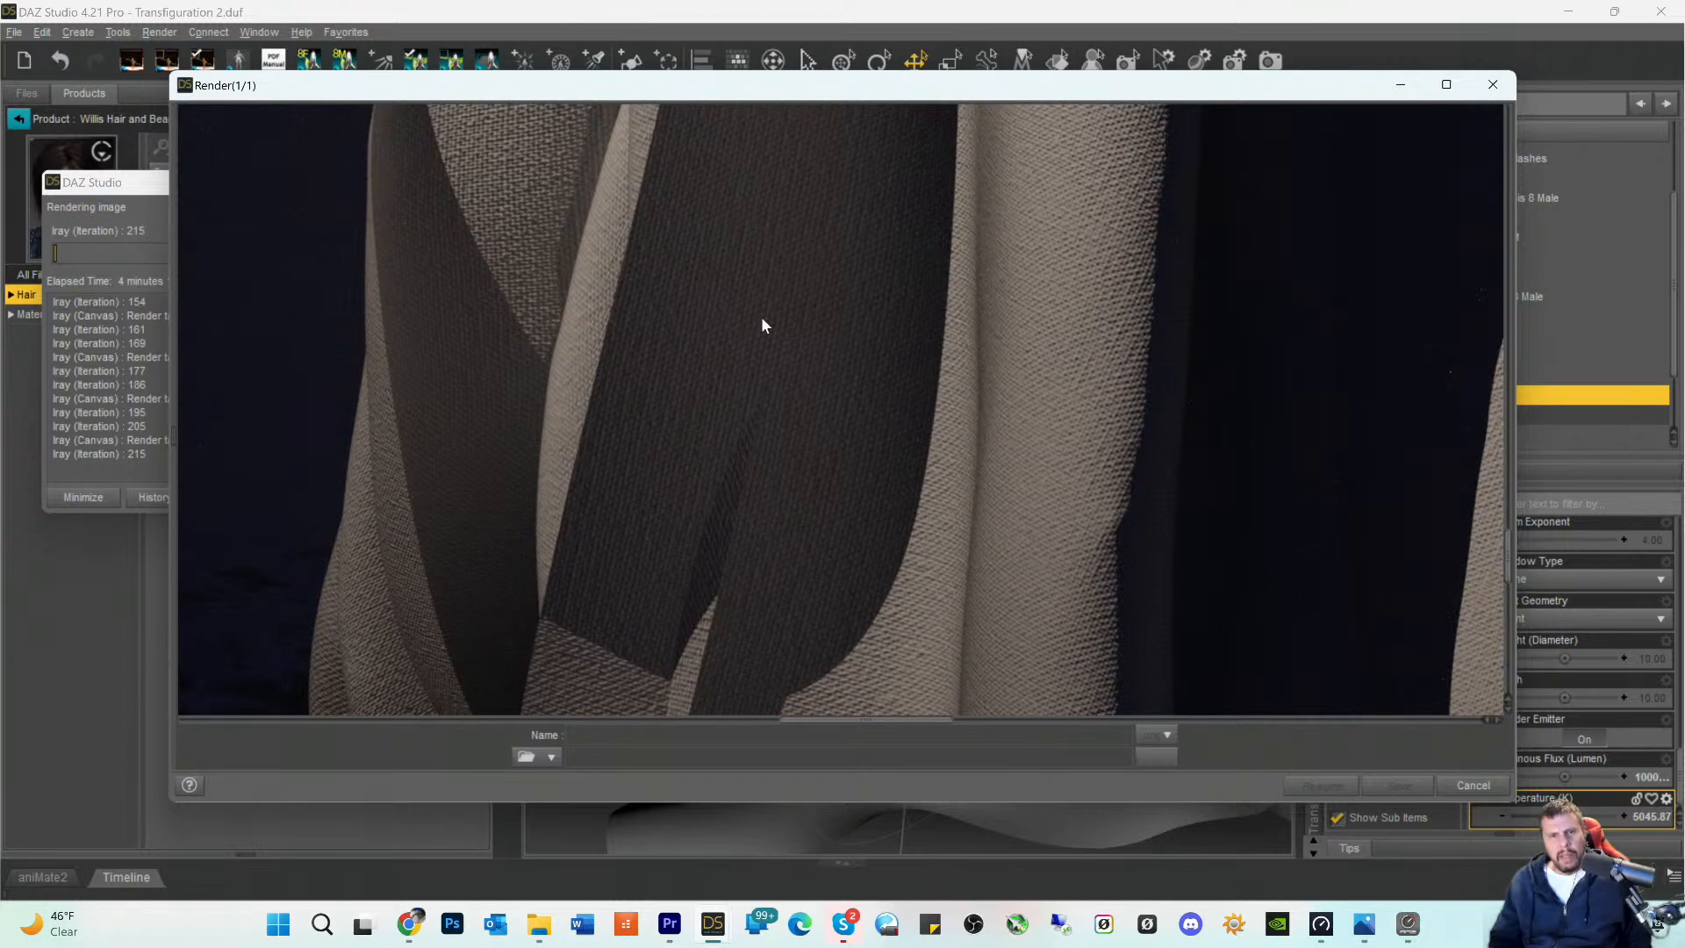
scroll(790, 275, up, 5)
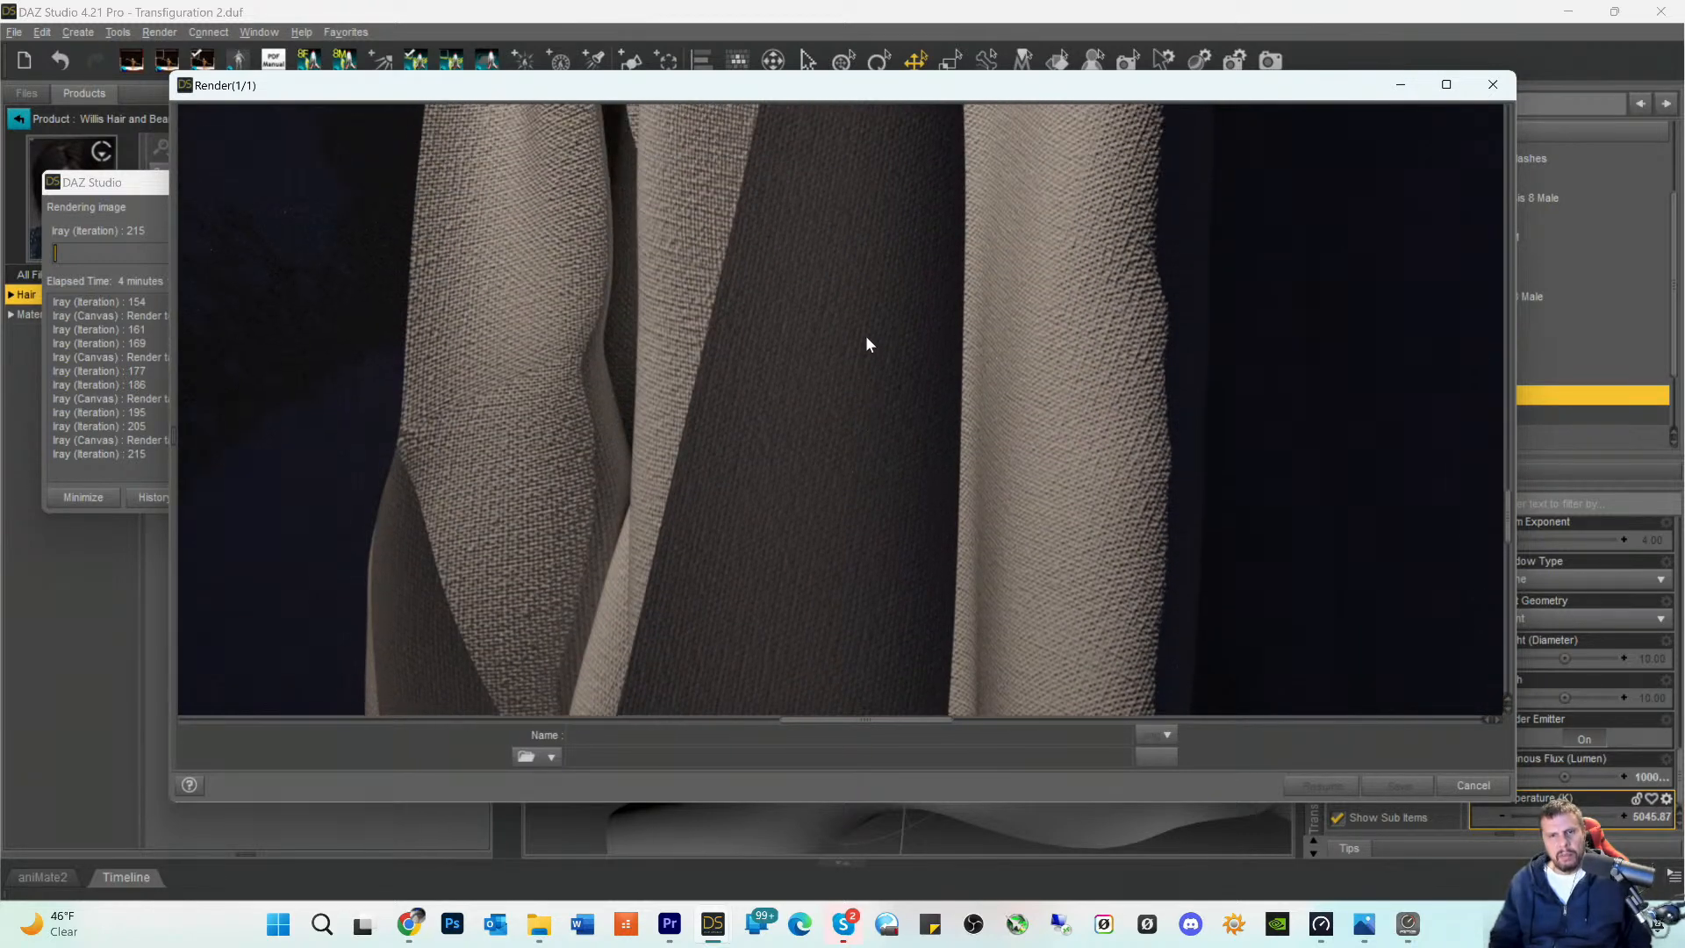
scroll(761, 332, up, 5)
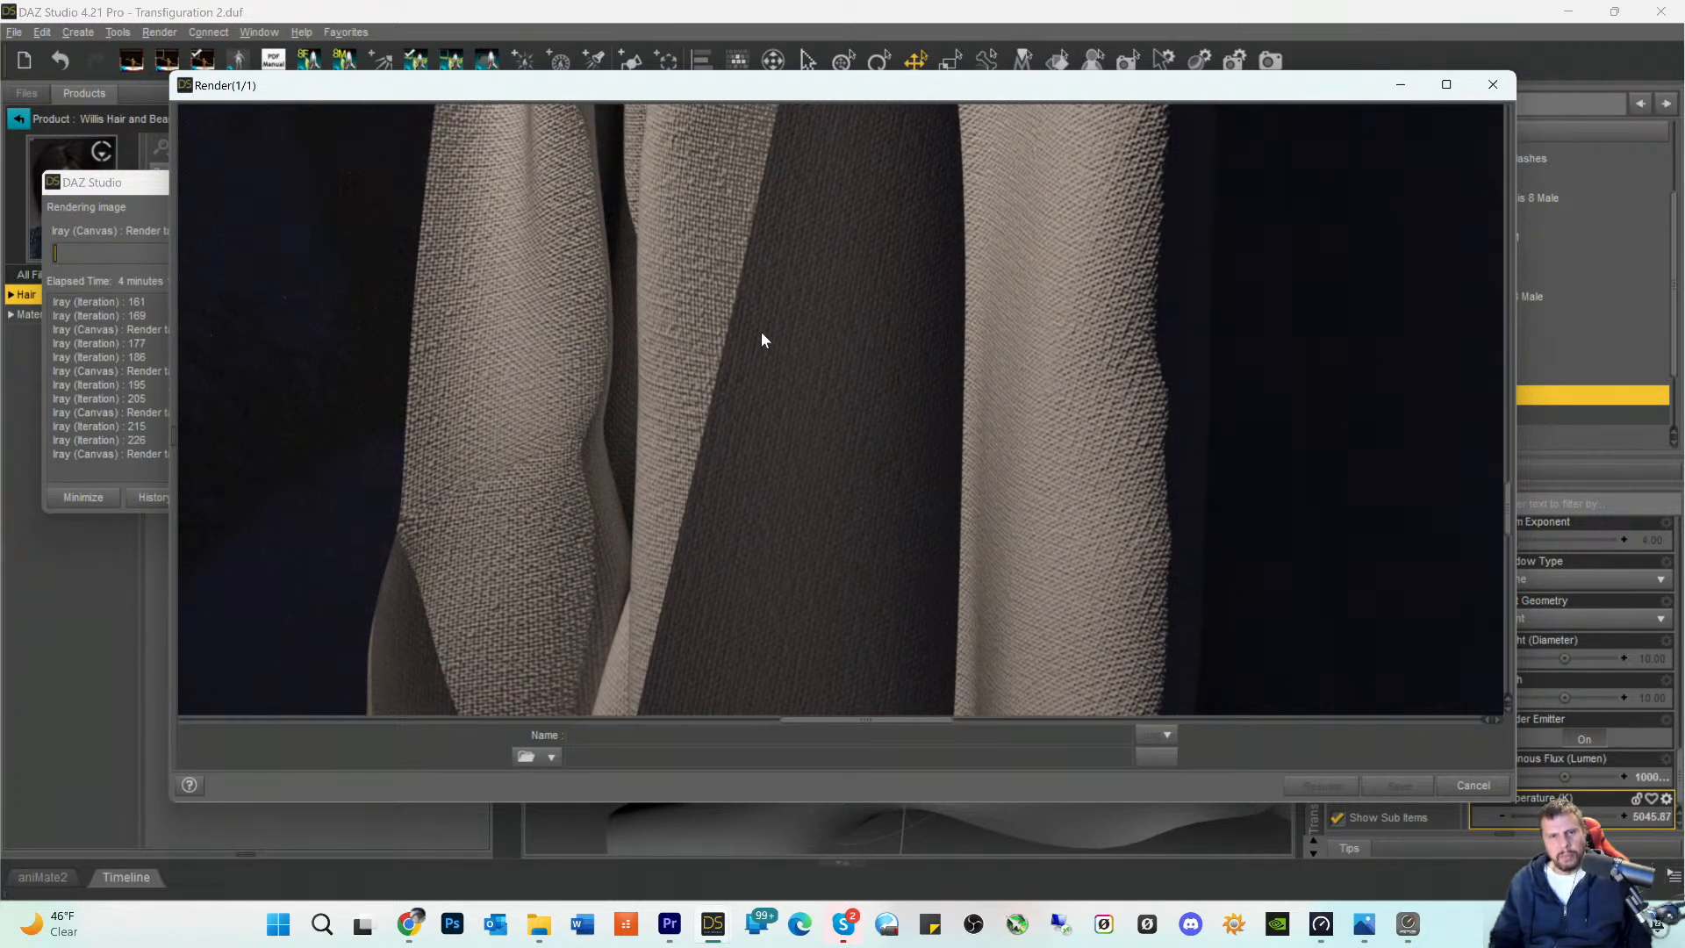
scroll(667, 299, up, 6)
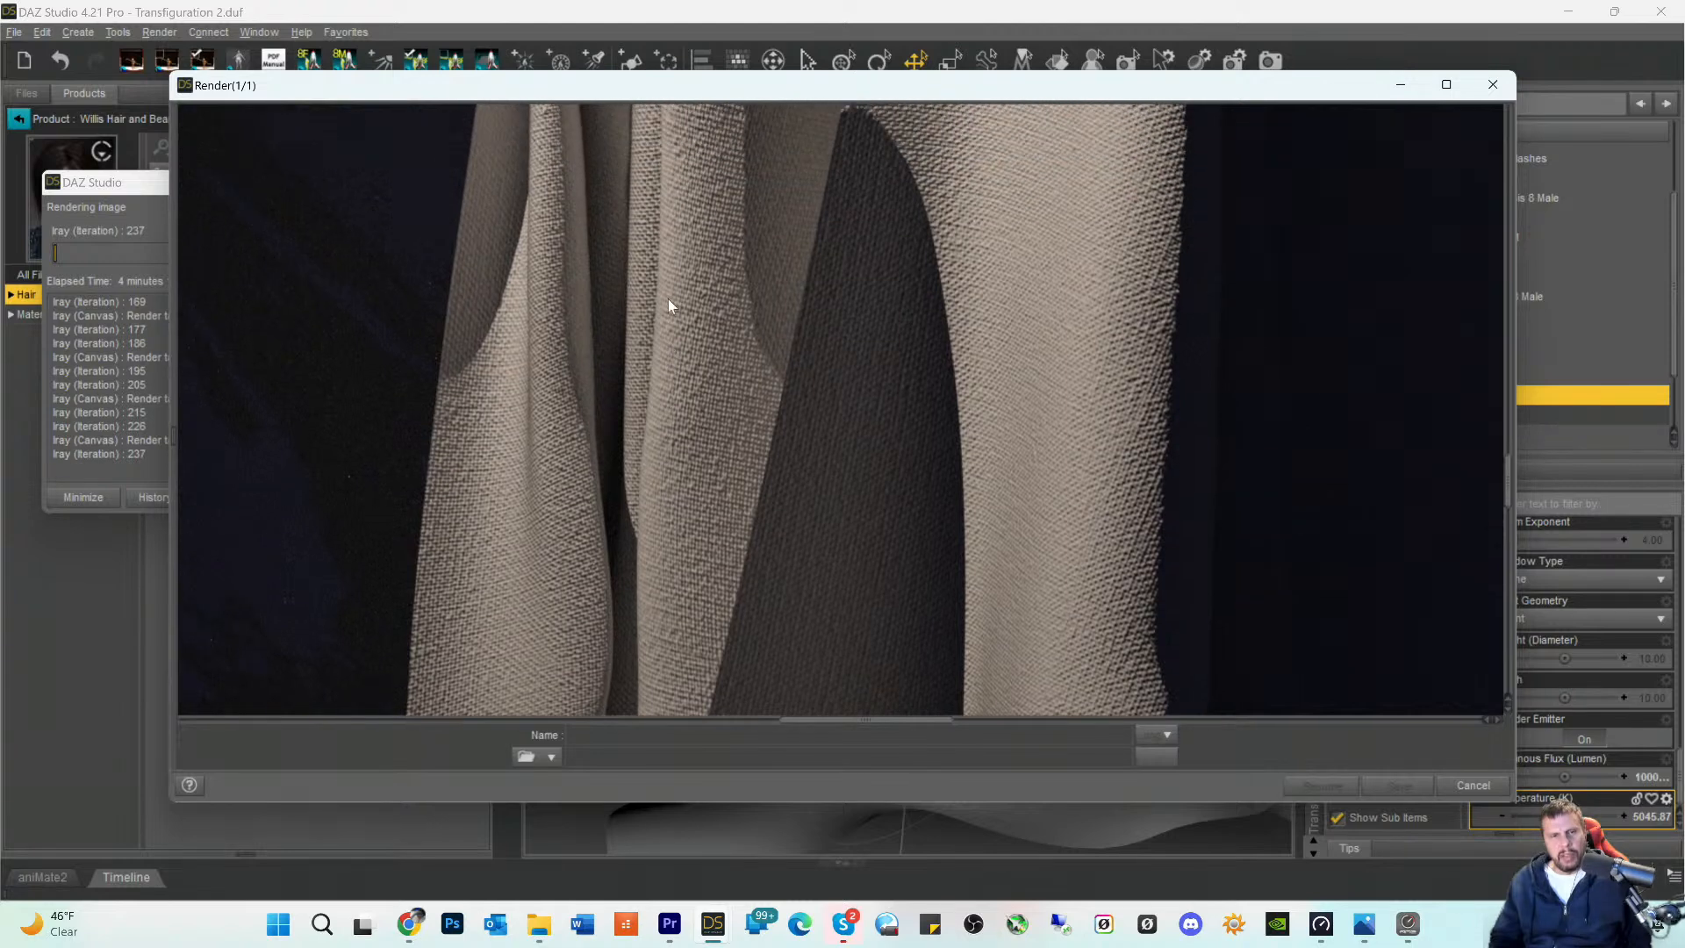
scroll(687, 314, up, 4)
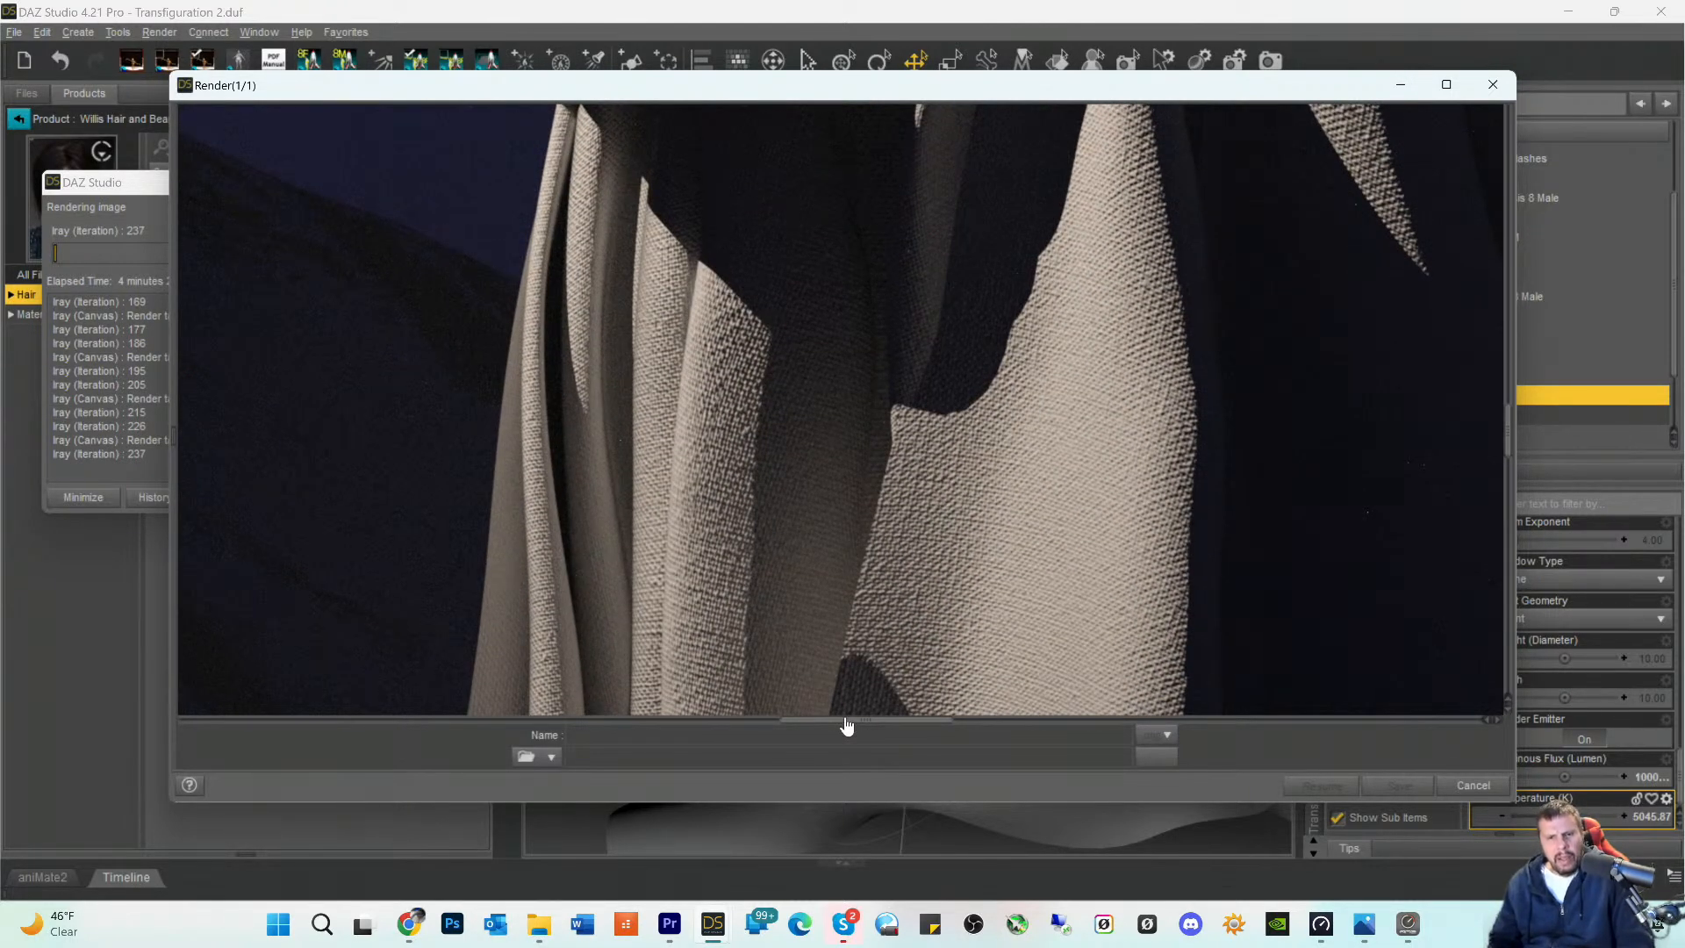
- Examine the shadowed back of the robe and the shoulder drape above the upper arm in the render
drag(847, 725, 933, 722)
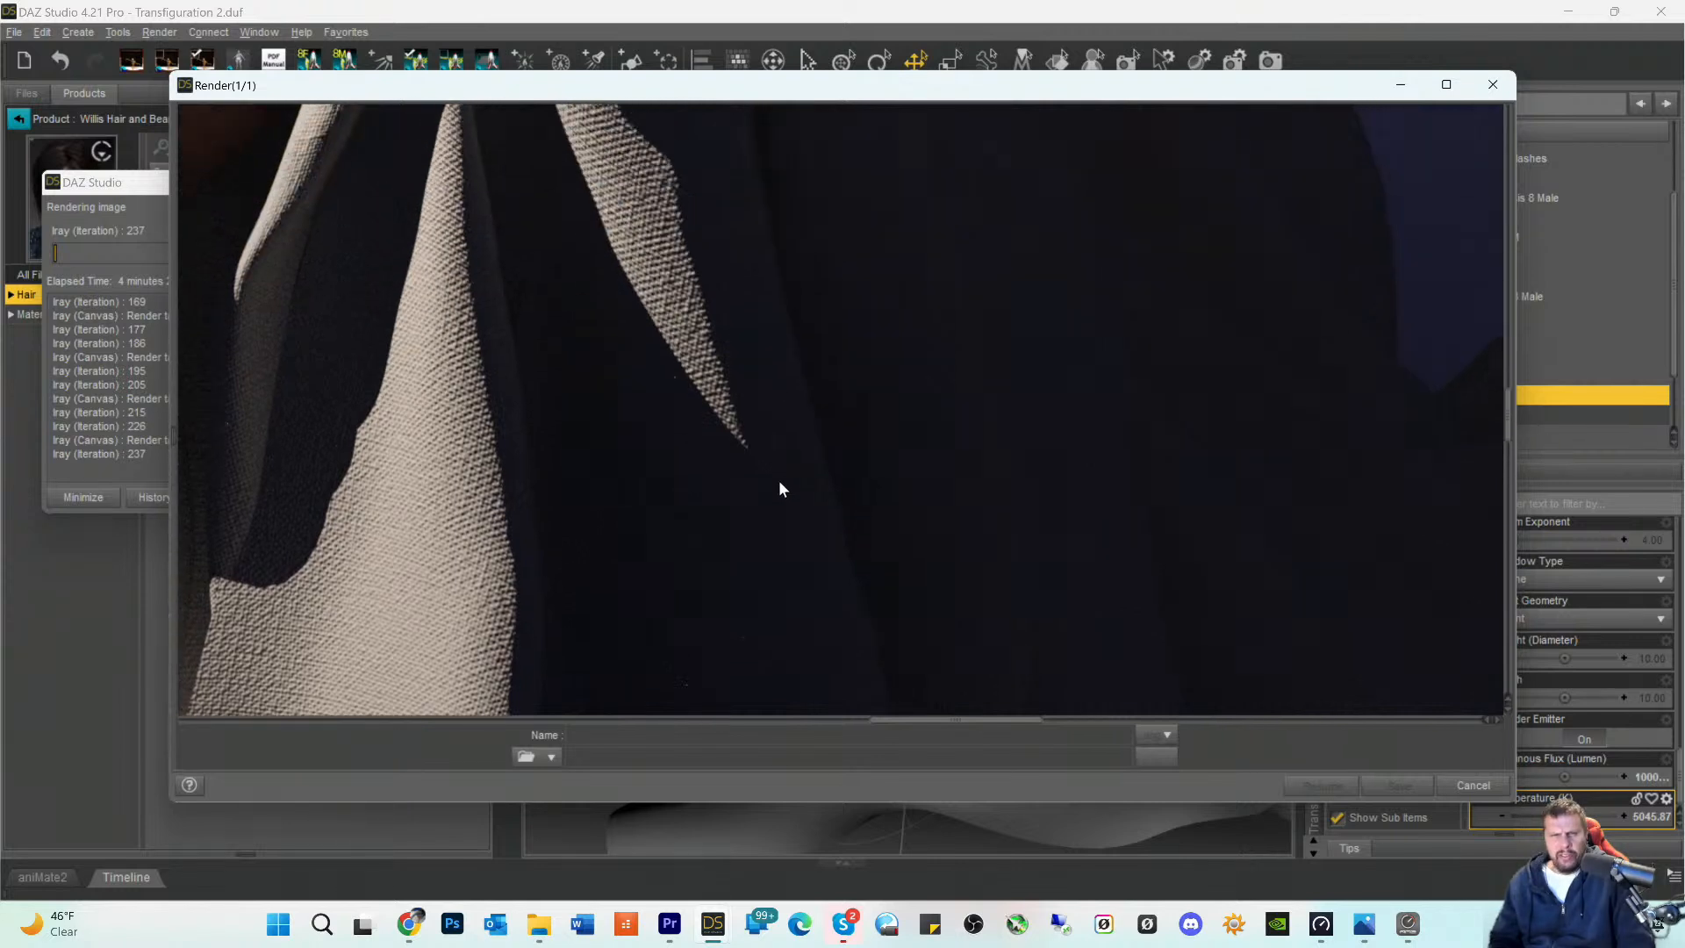
scroll(764, 460, up, 5)
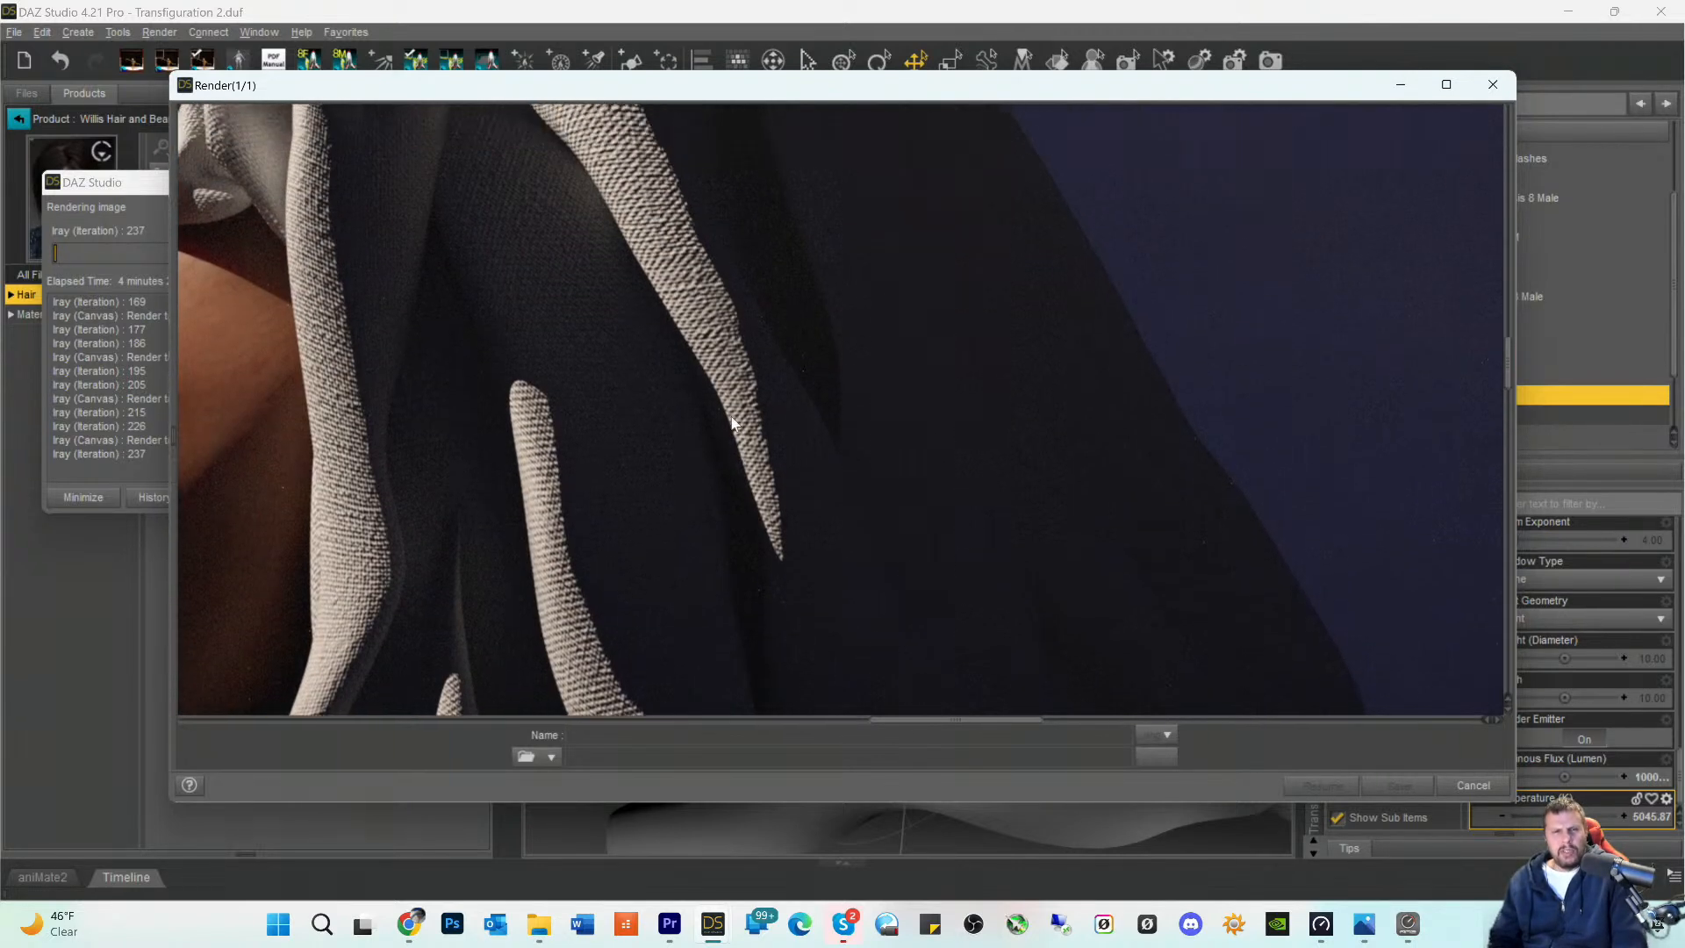
scroll(732, 423, up, 5)
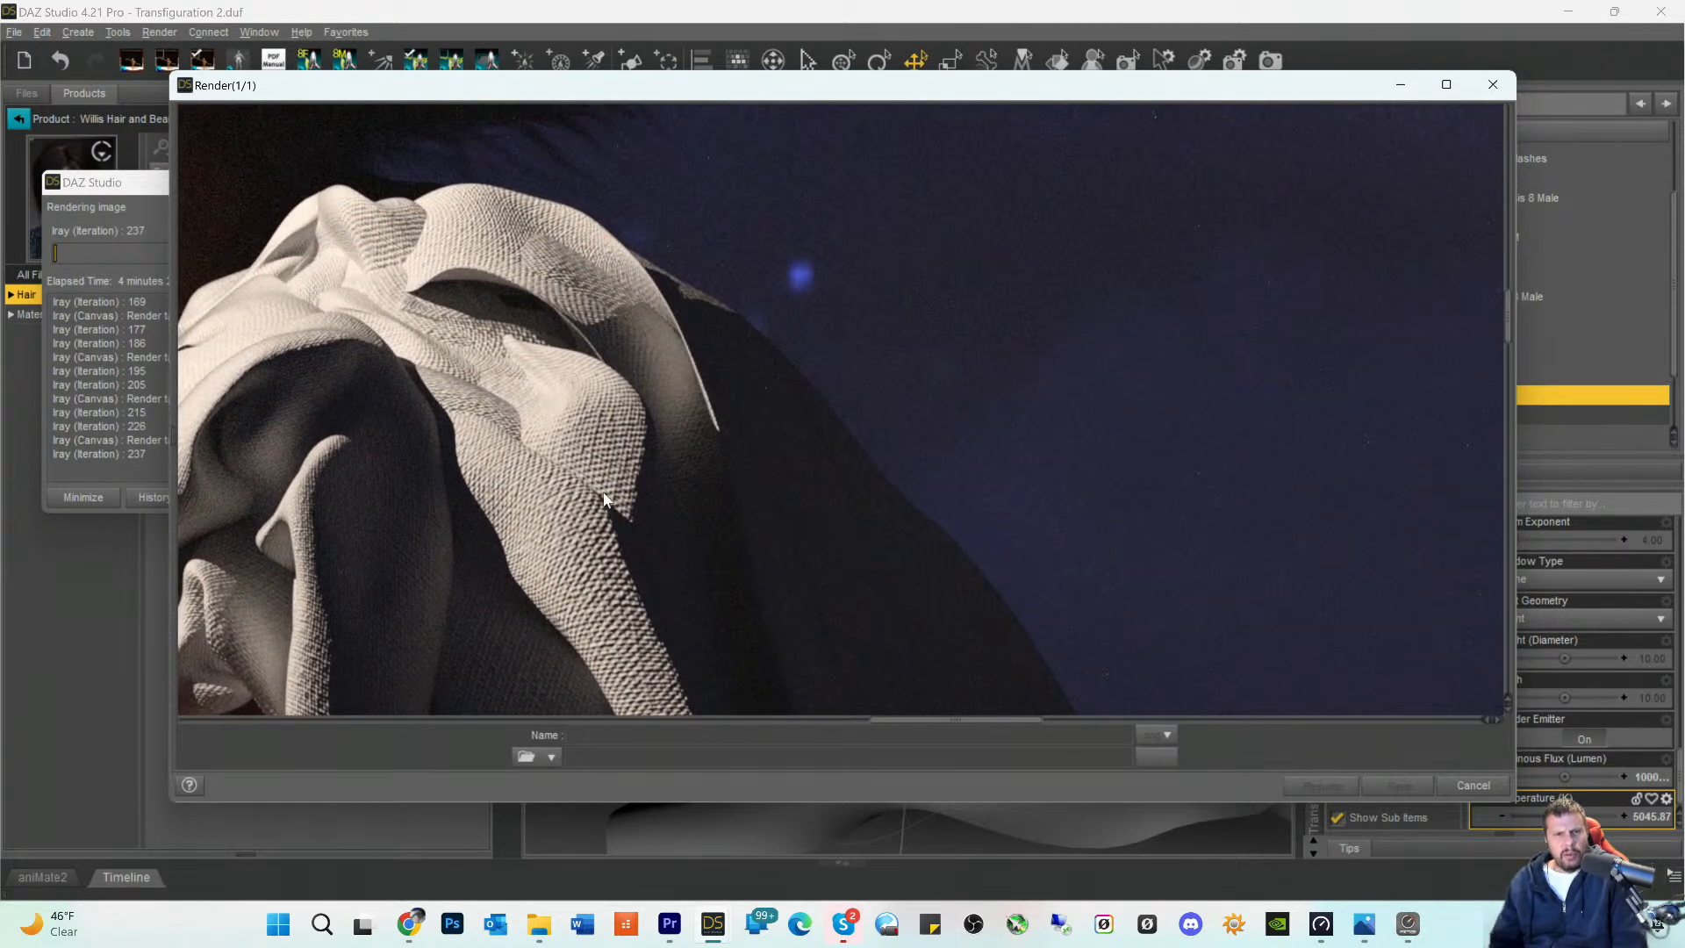
drag(897, 725, 831, 725)
scroll(913, 429, down, 5)
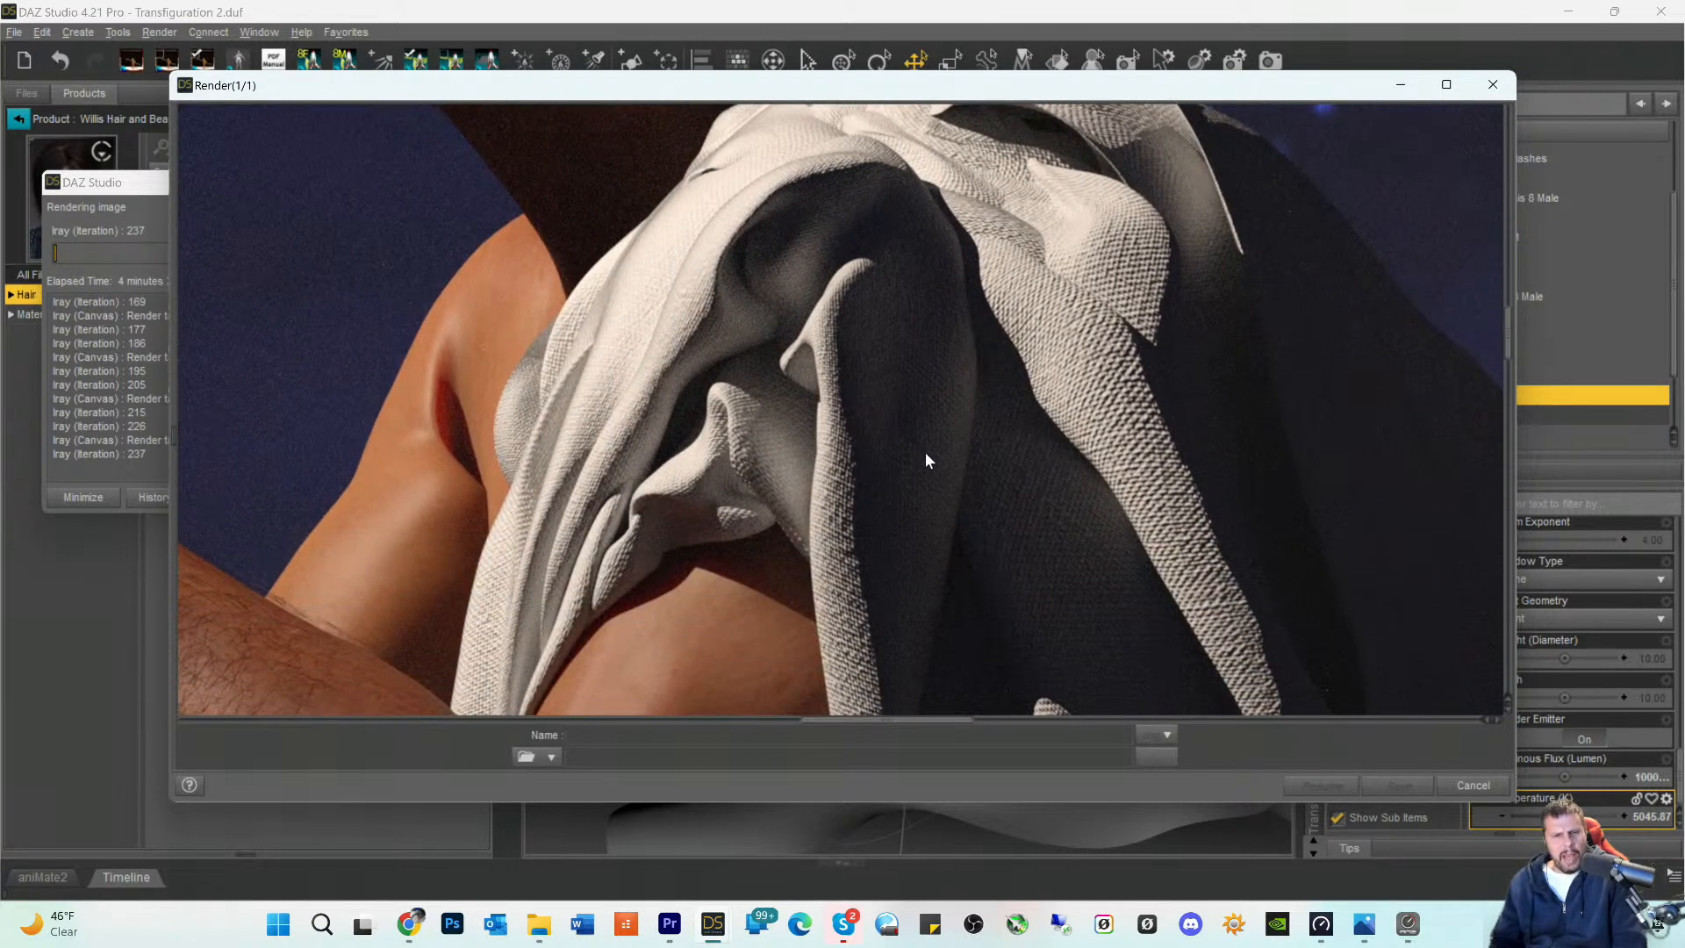
- Inspect the robe from the elbow down the long lit fold to the pointed hem over the rocks
scroll(929, 490, down, 6)
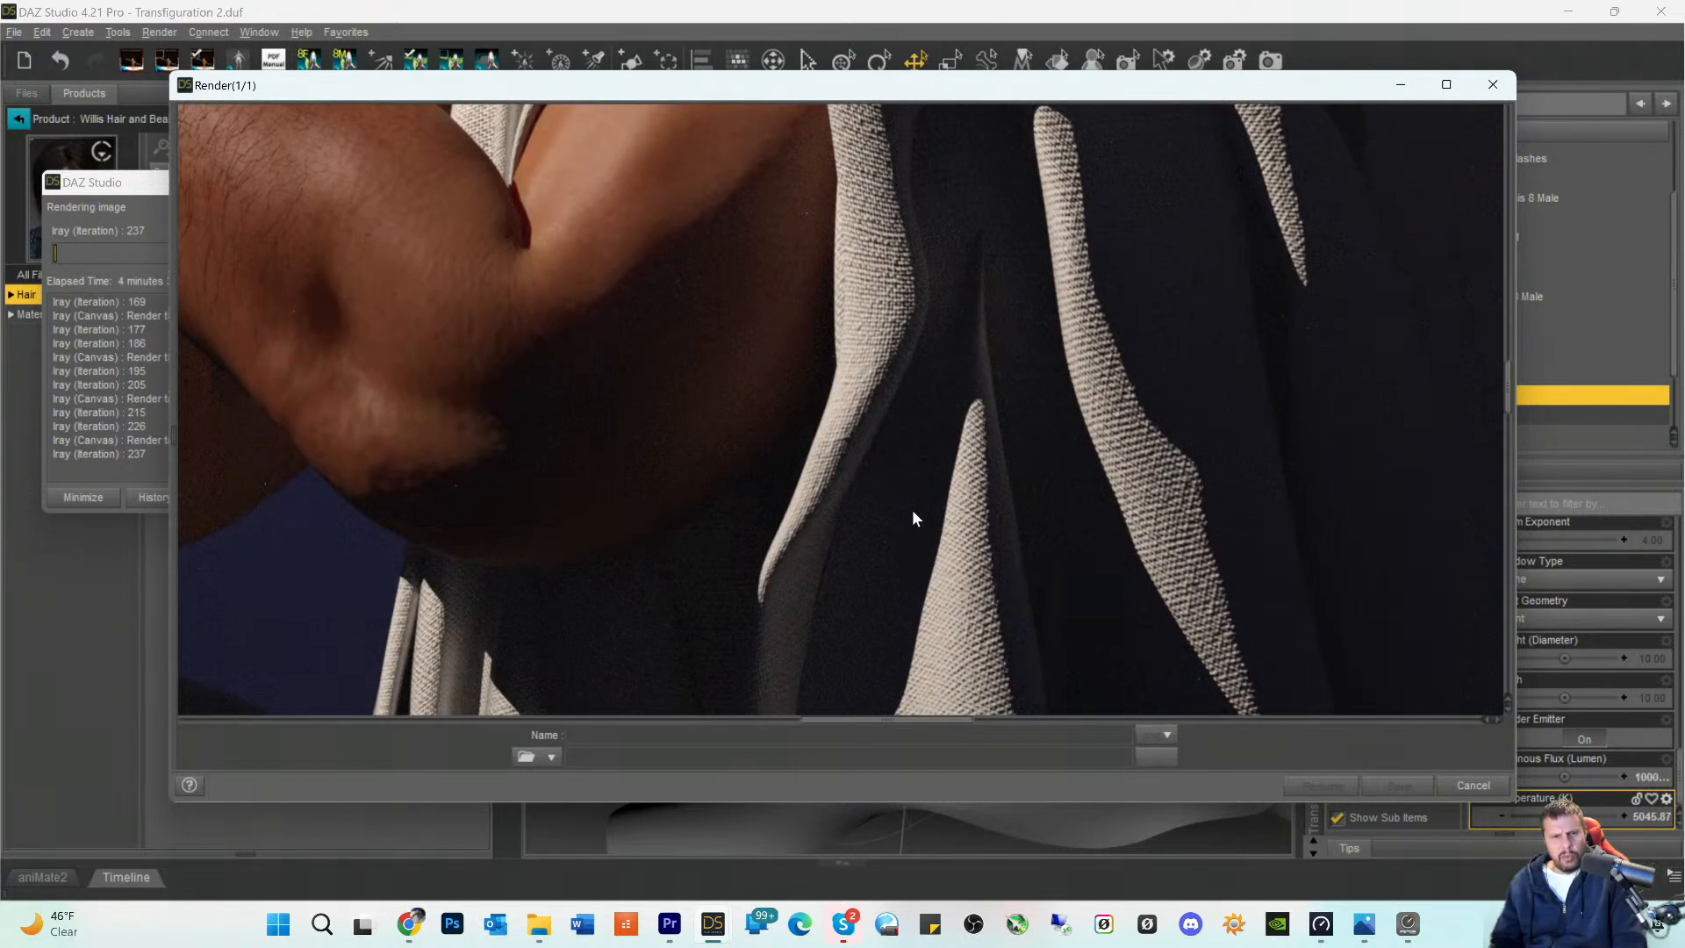
scroll(902, 524, down, 4)
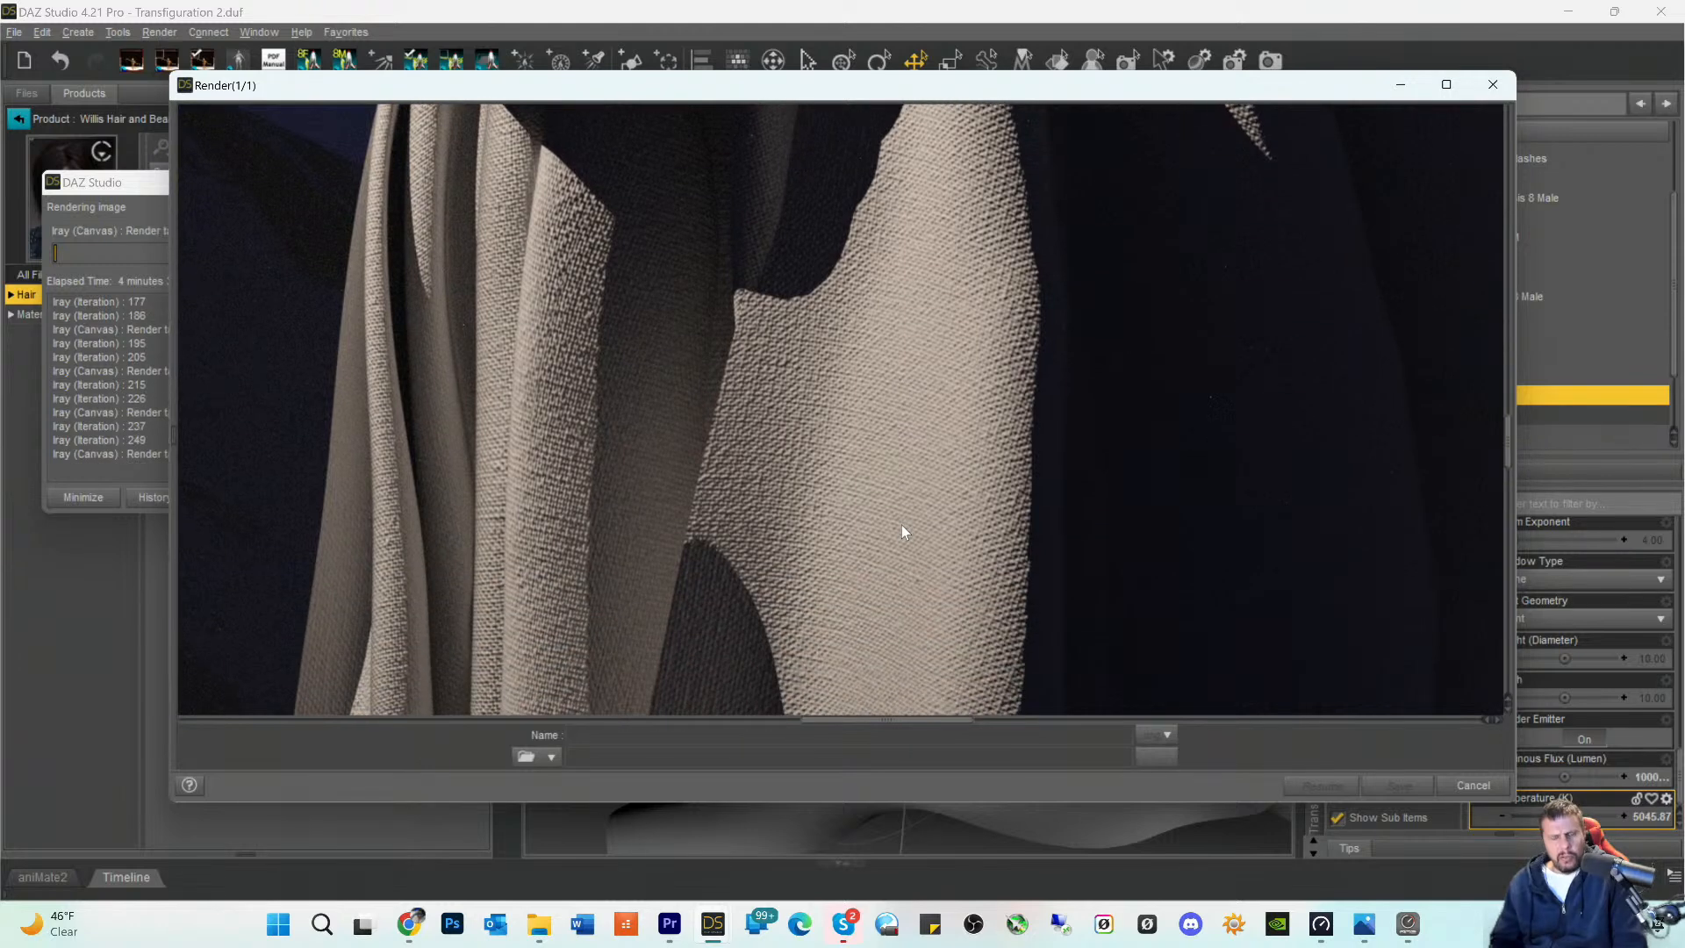
scroll(863, 497, down, 5)
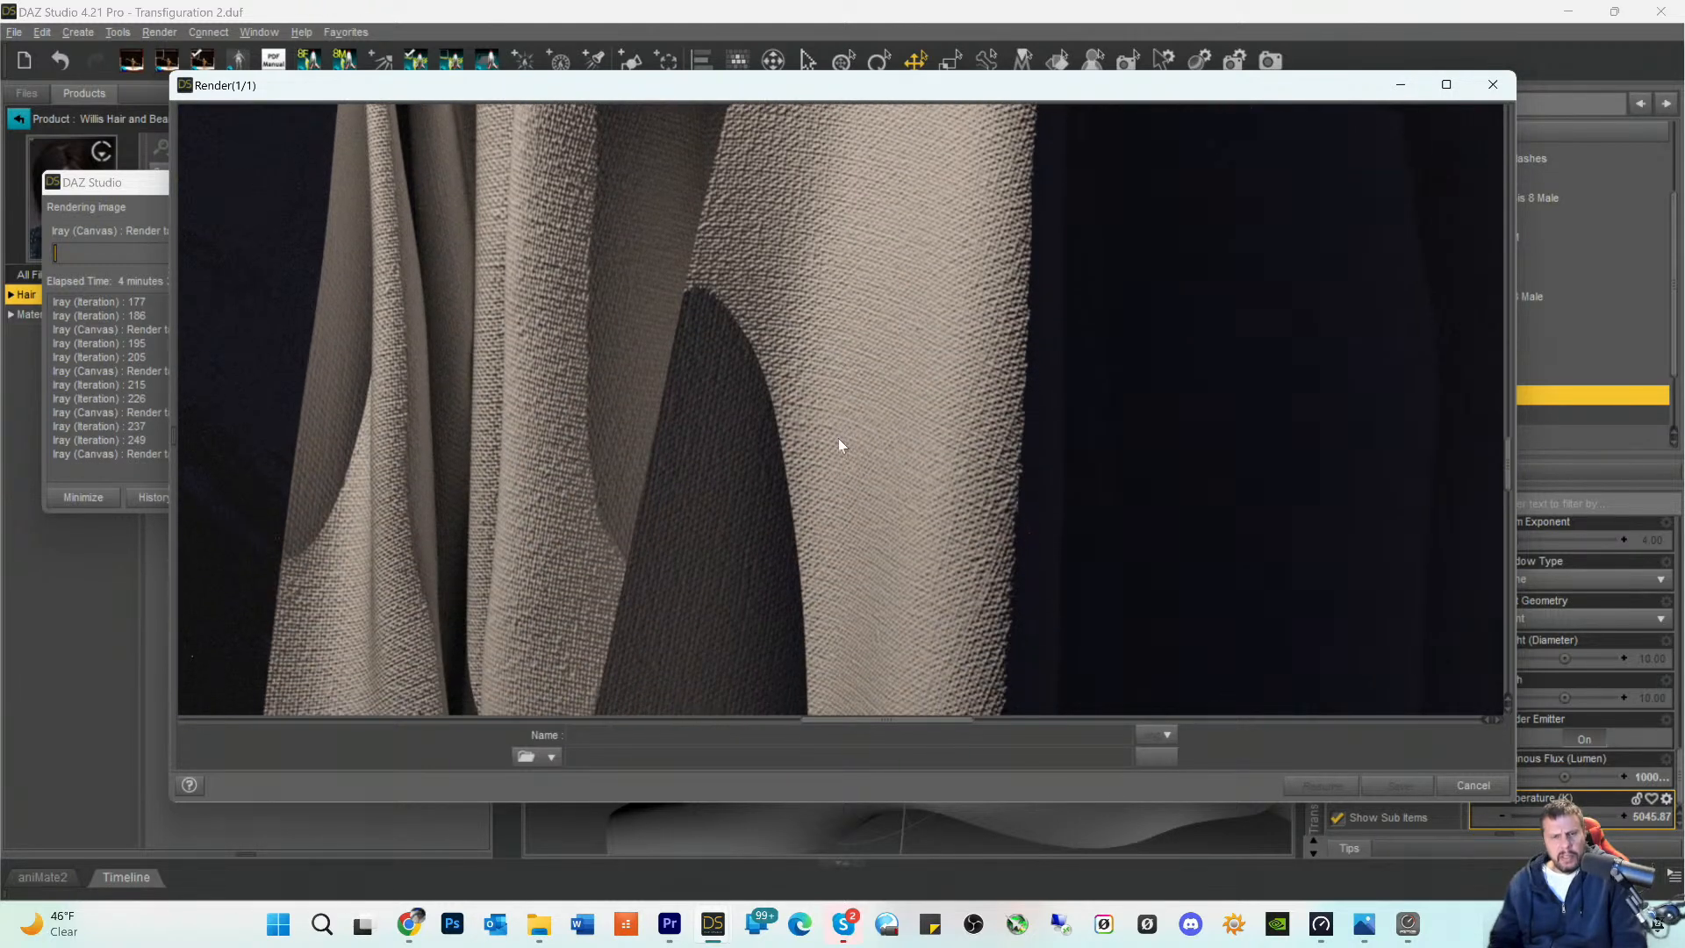
scroll(840, 445, down, 5)
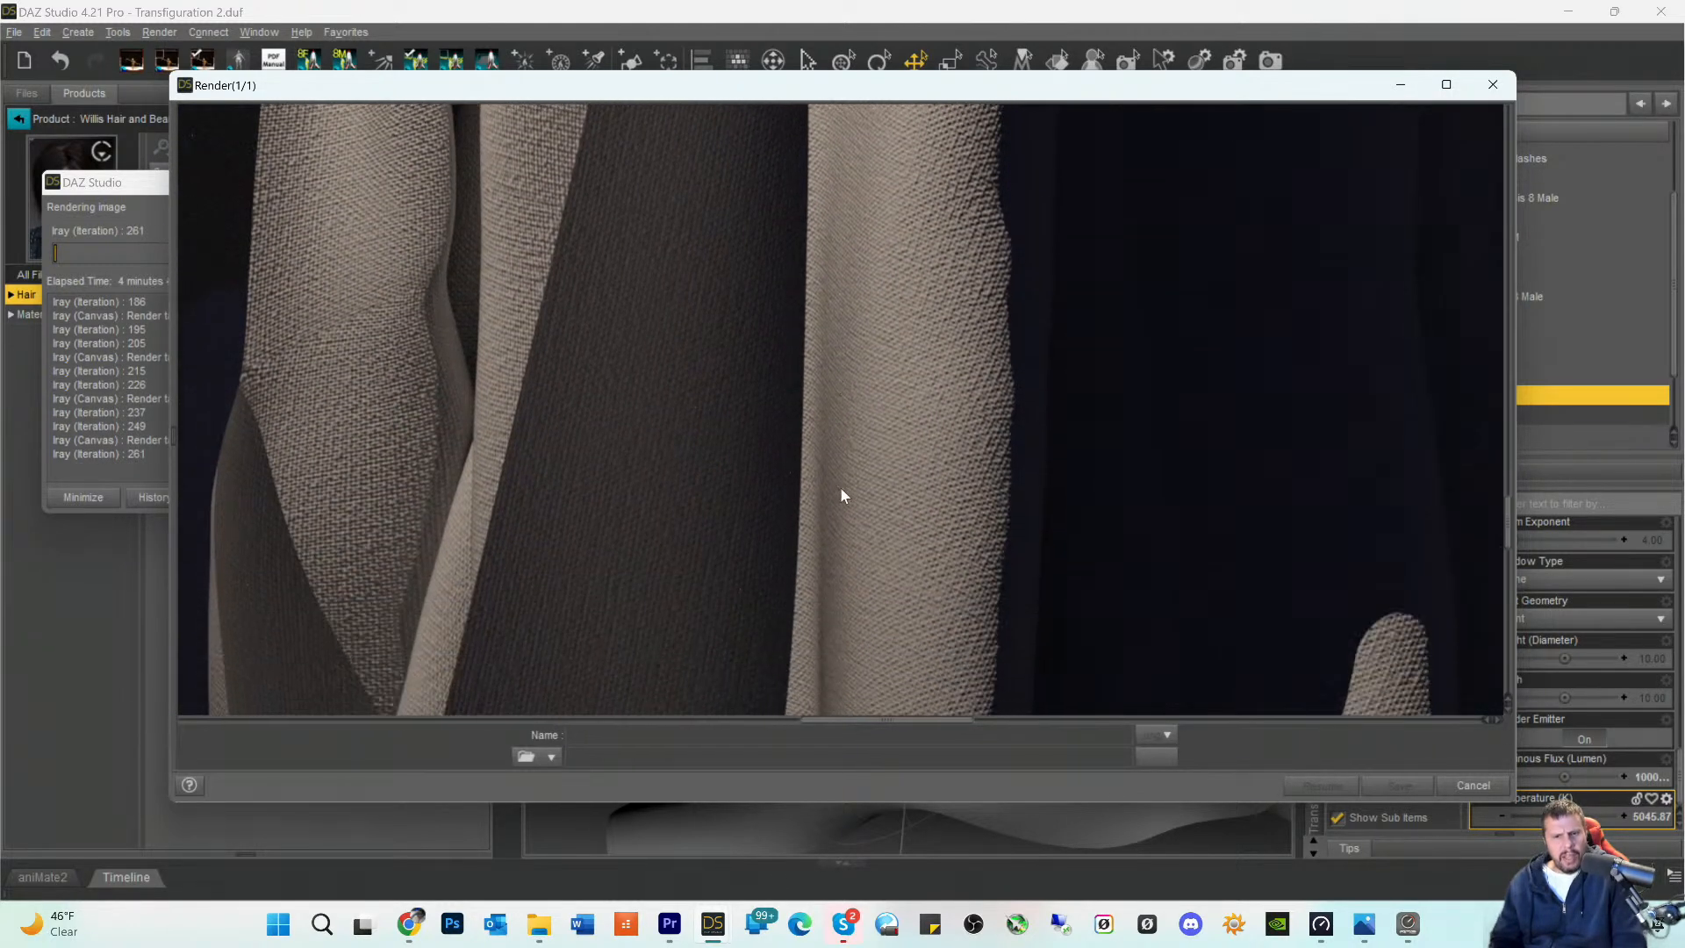
scroll(845, 496, down, 5)
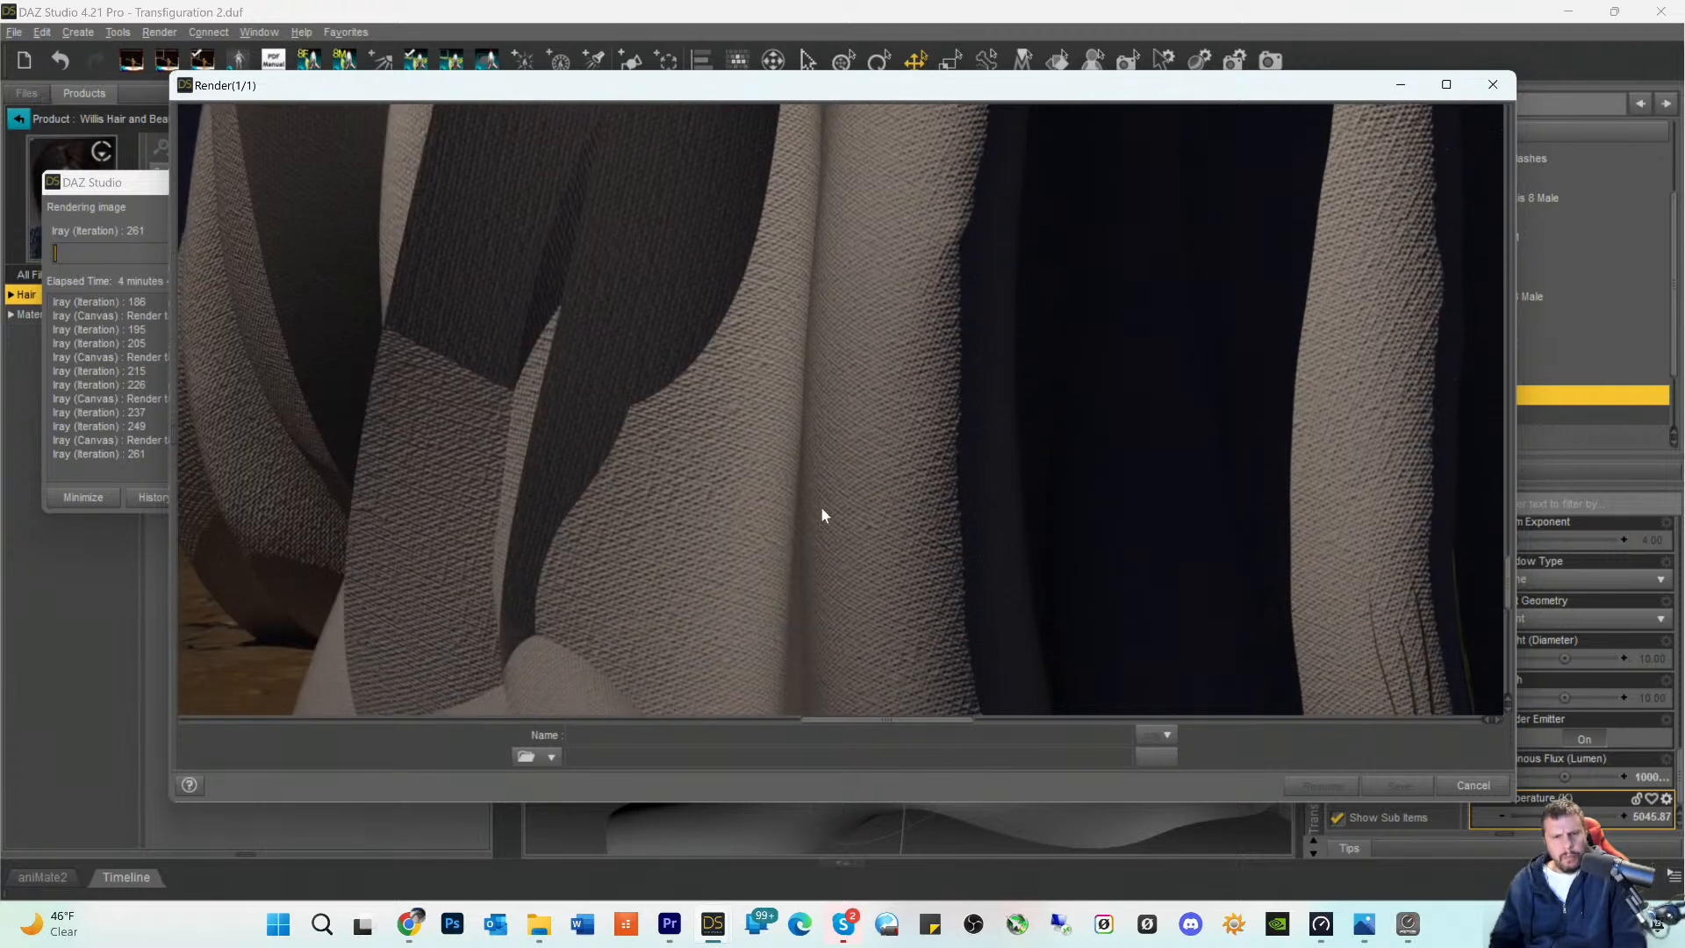
scroll(806, 526, down, 5)
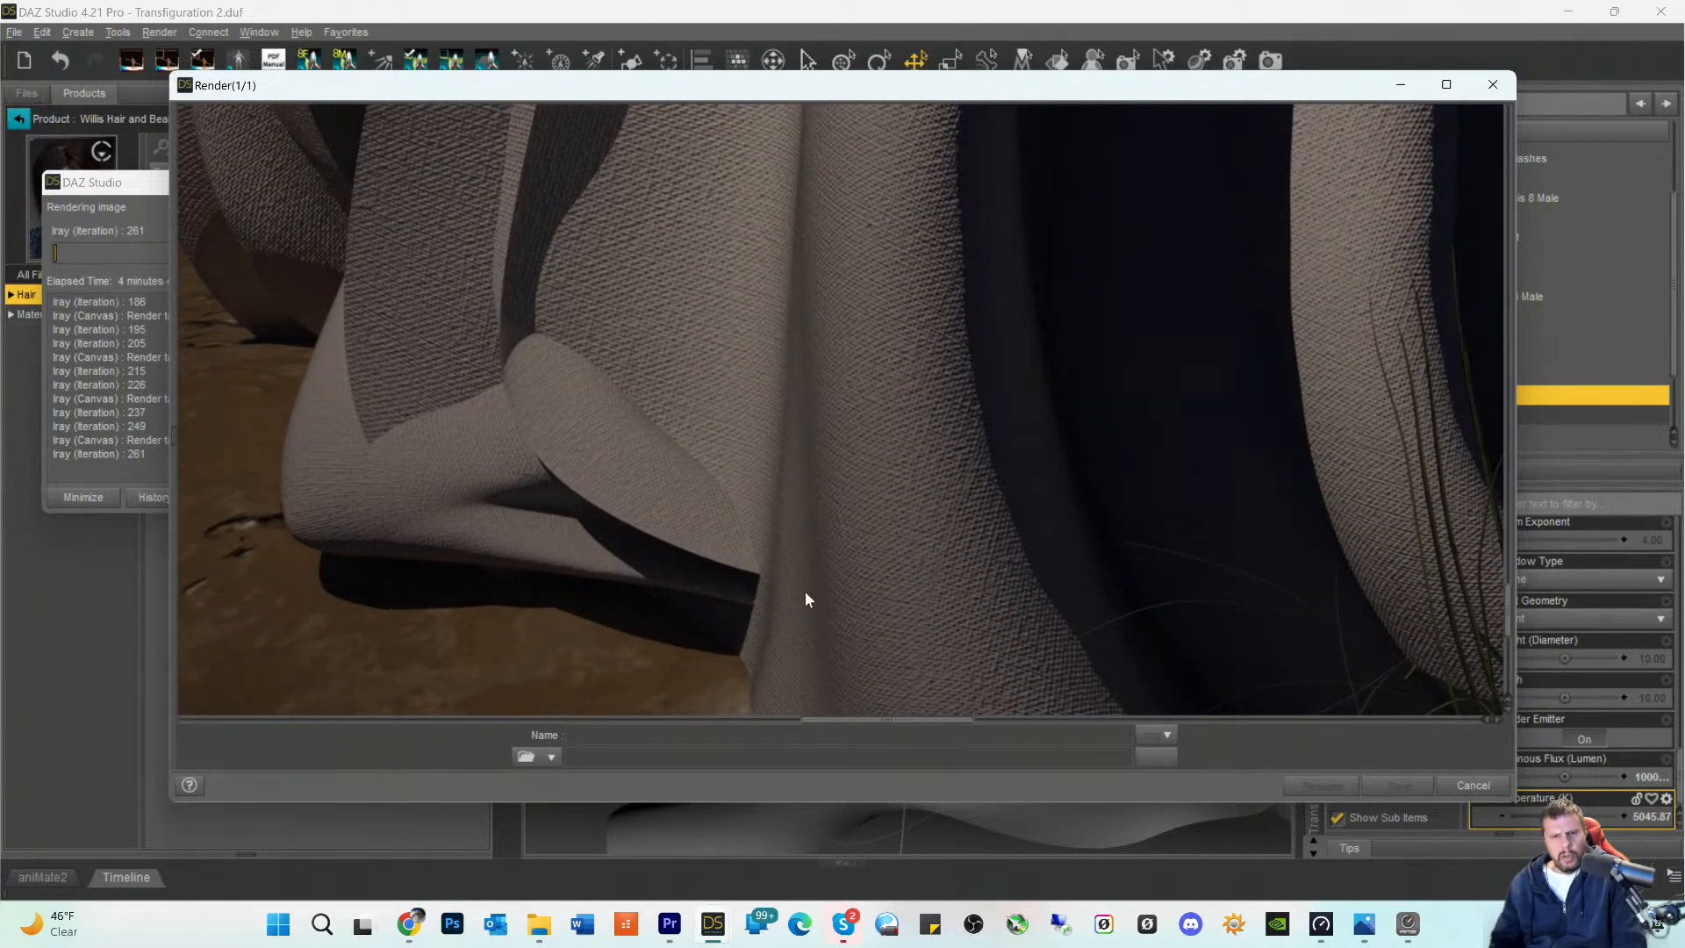
scroll(805, 625, down, 3)
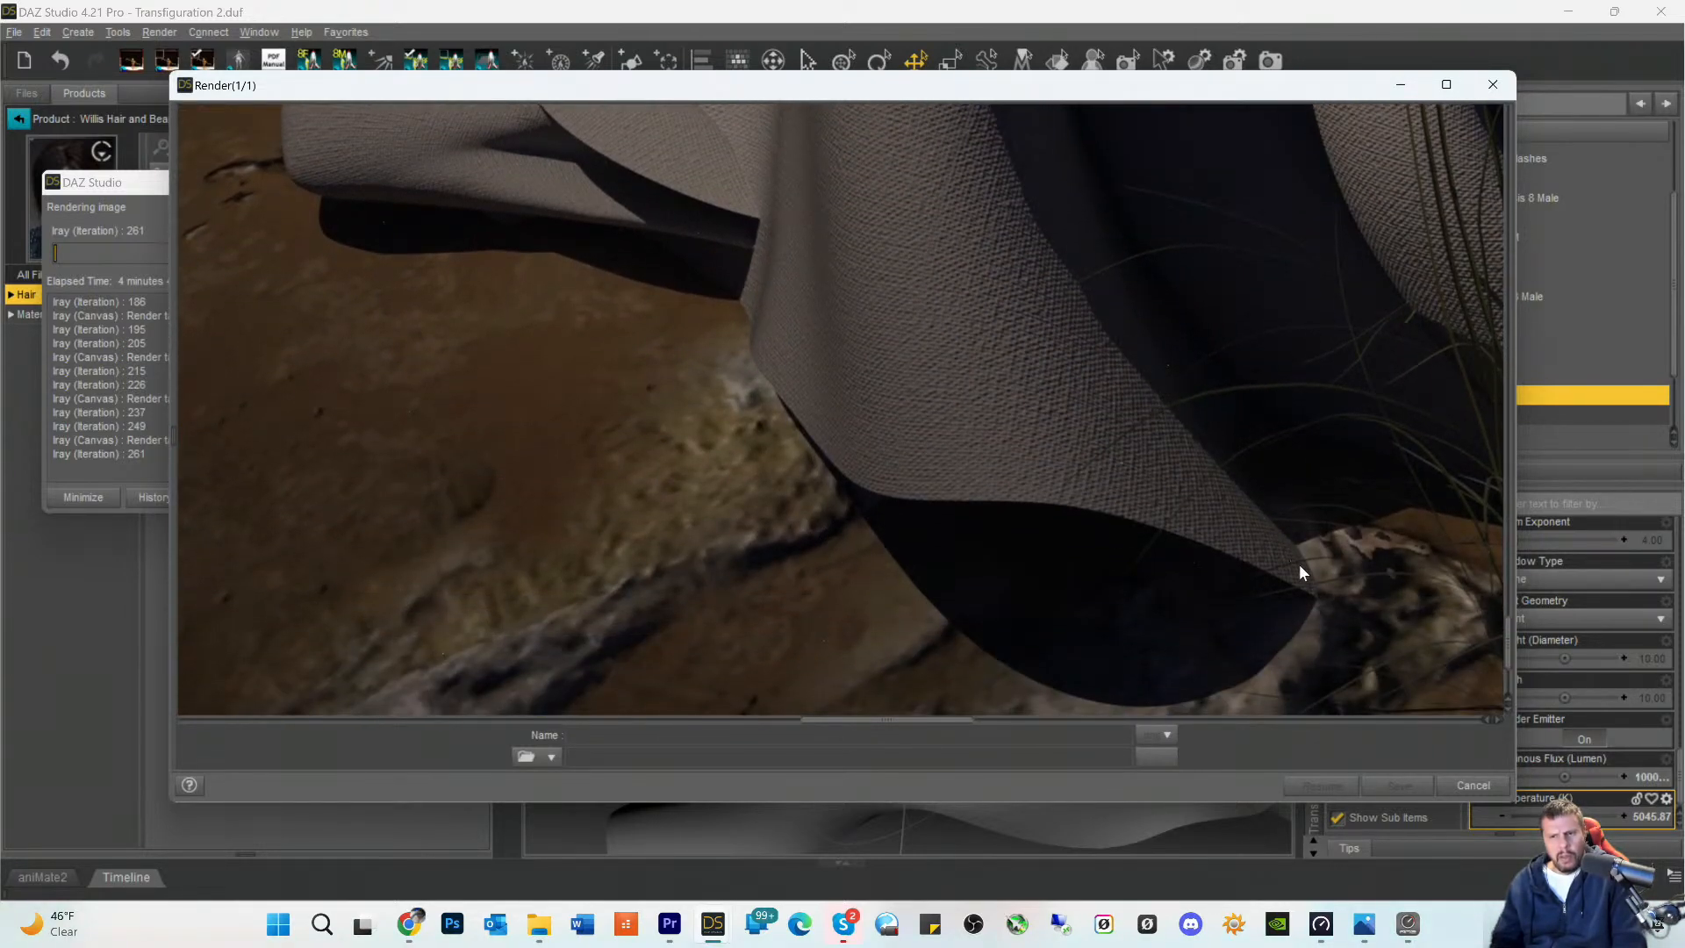
- Examine the grass clump and its shadows on the ground and the trailing back hem of the robe
scroll(1220, 504, up, 2)
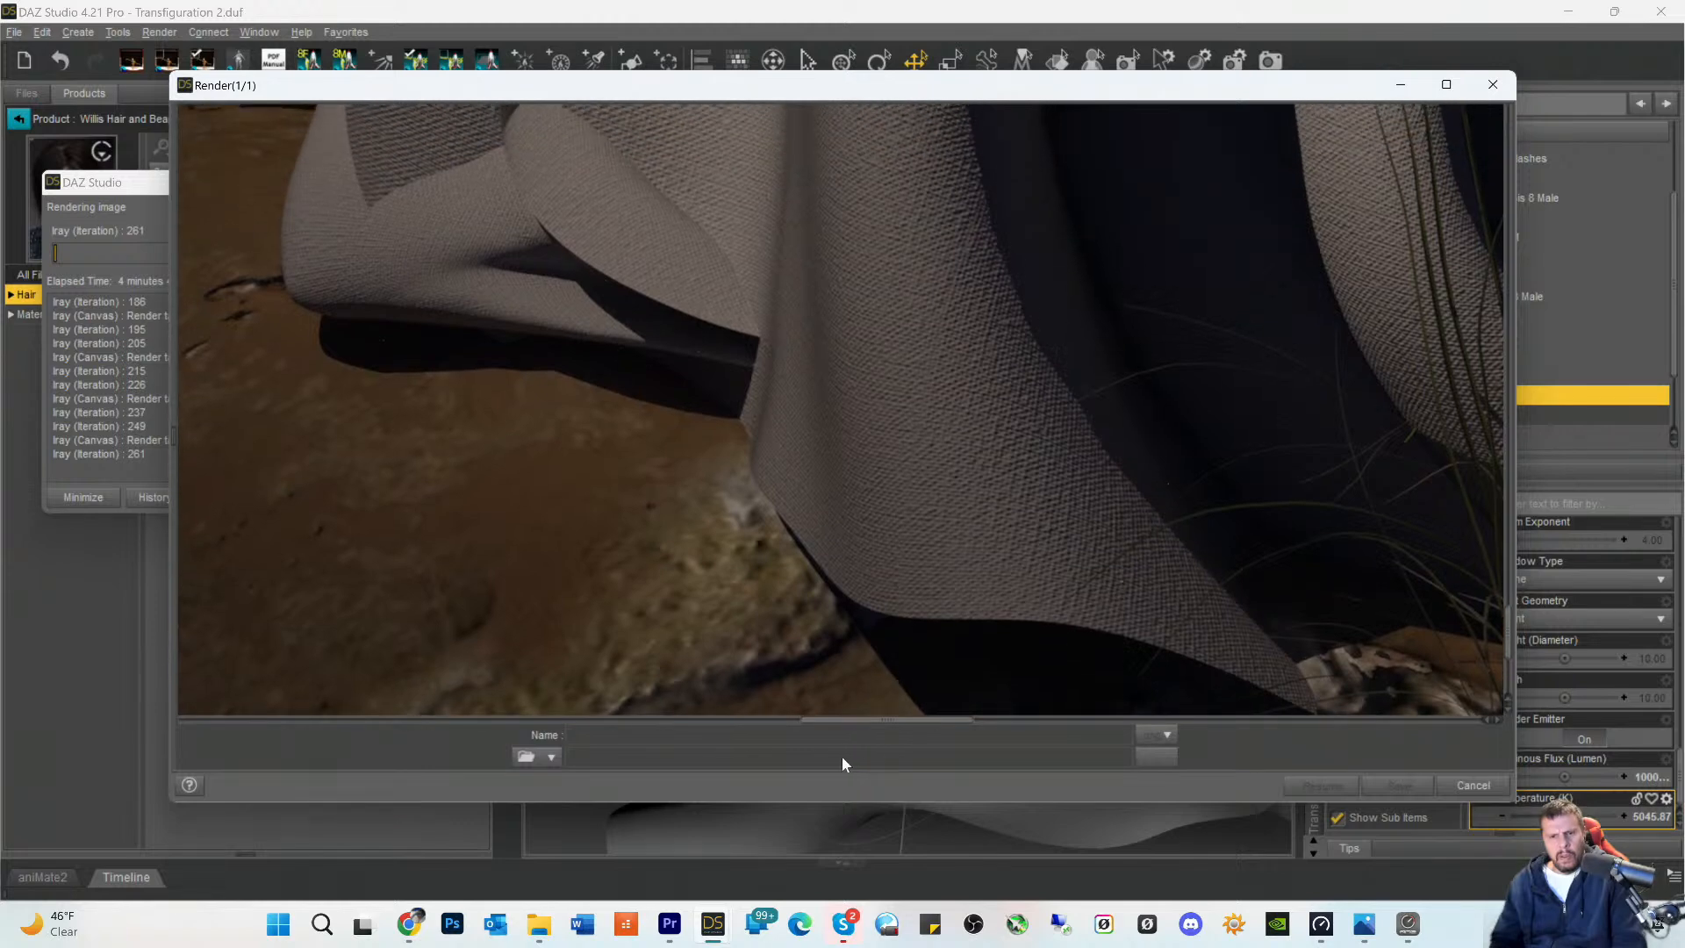
drag(838, 723, 987, 702)
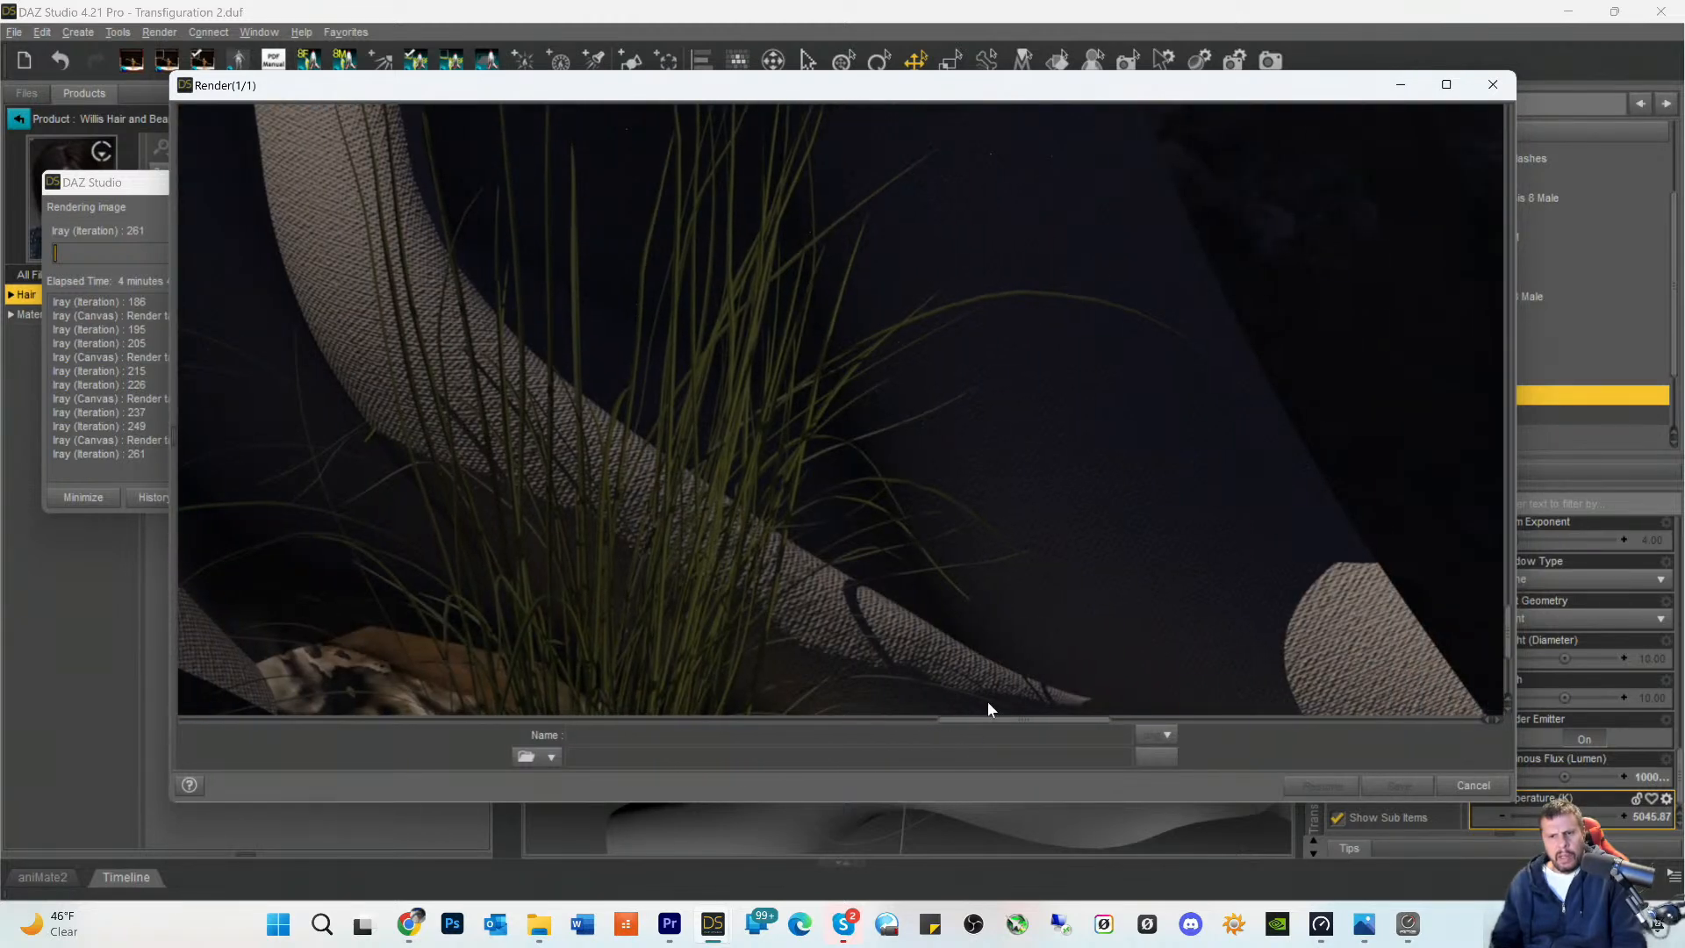
scroll(1099, 531, down, 2)
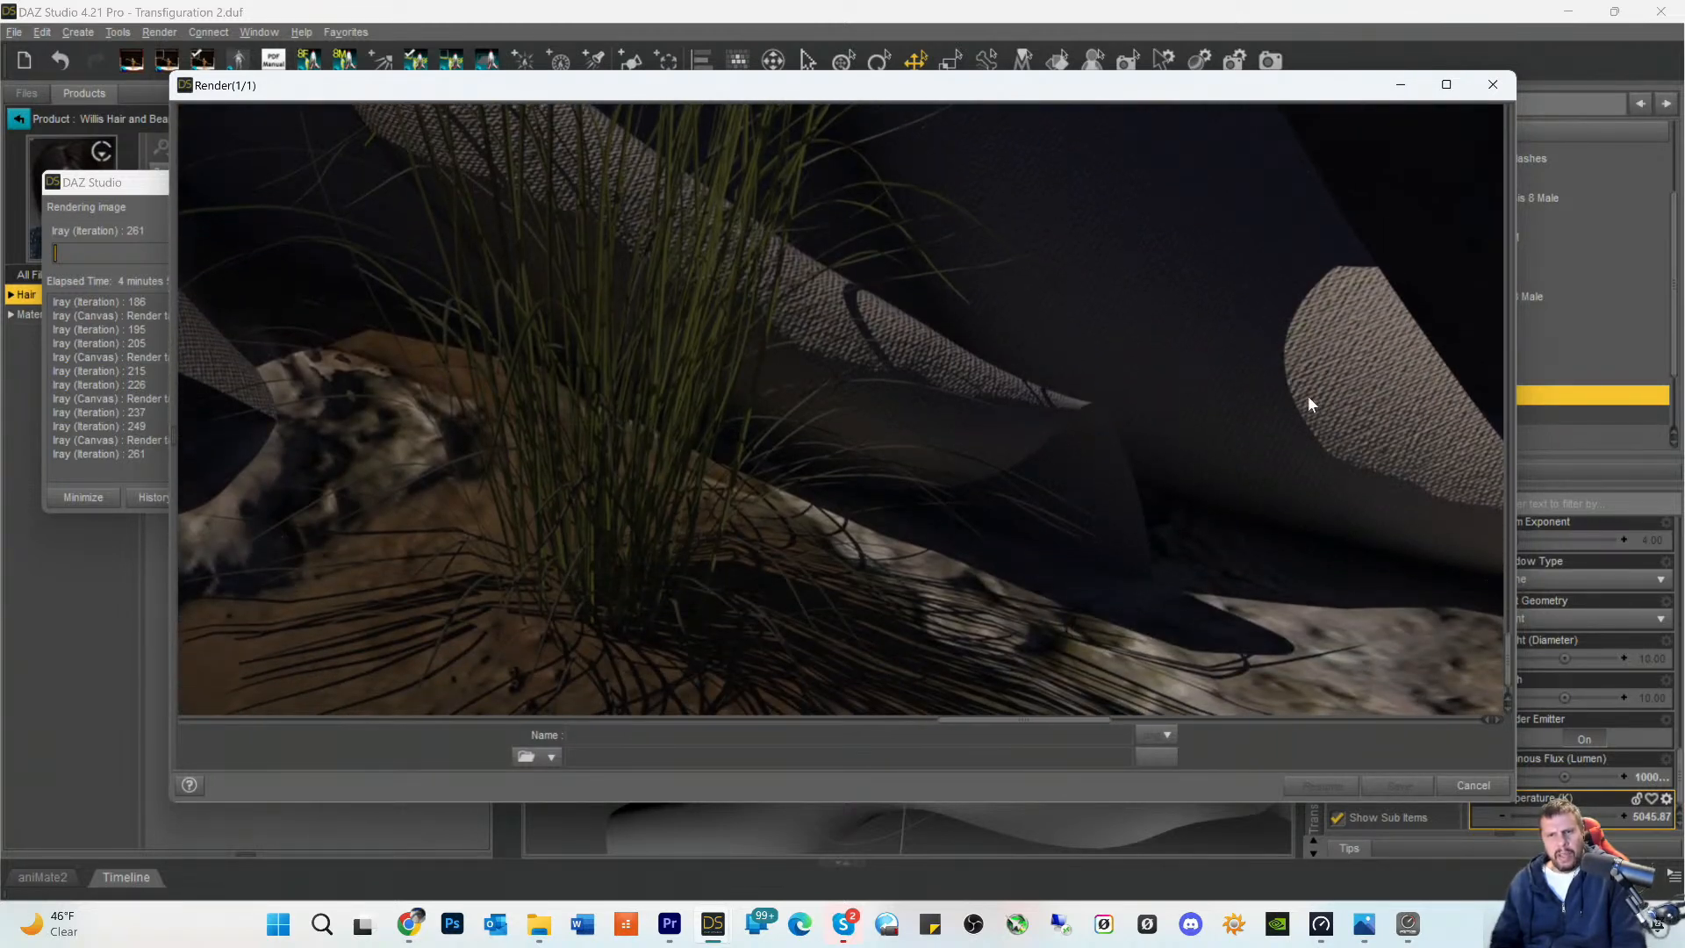
scroll(1311, 427, up, 3)
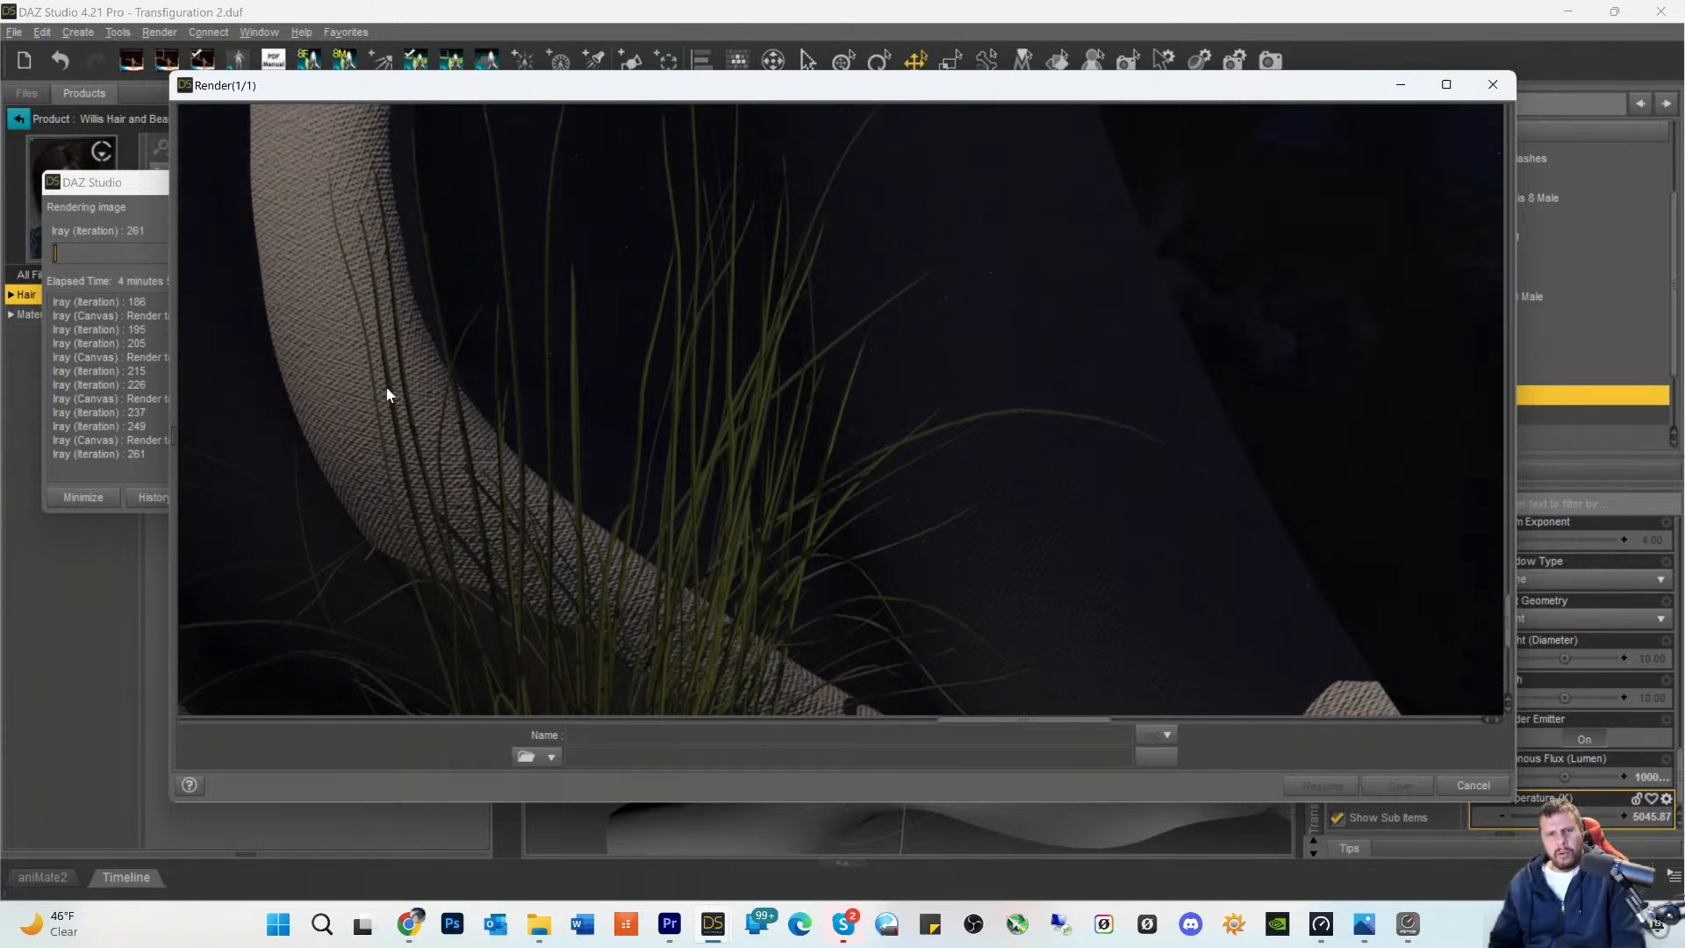
- Examine the front fold's fabric weave, its hem over the rocks and the grass shadows cast on the cloth
drag(971, 726, 893, 723)
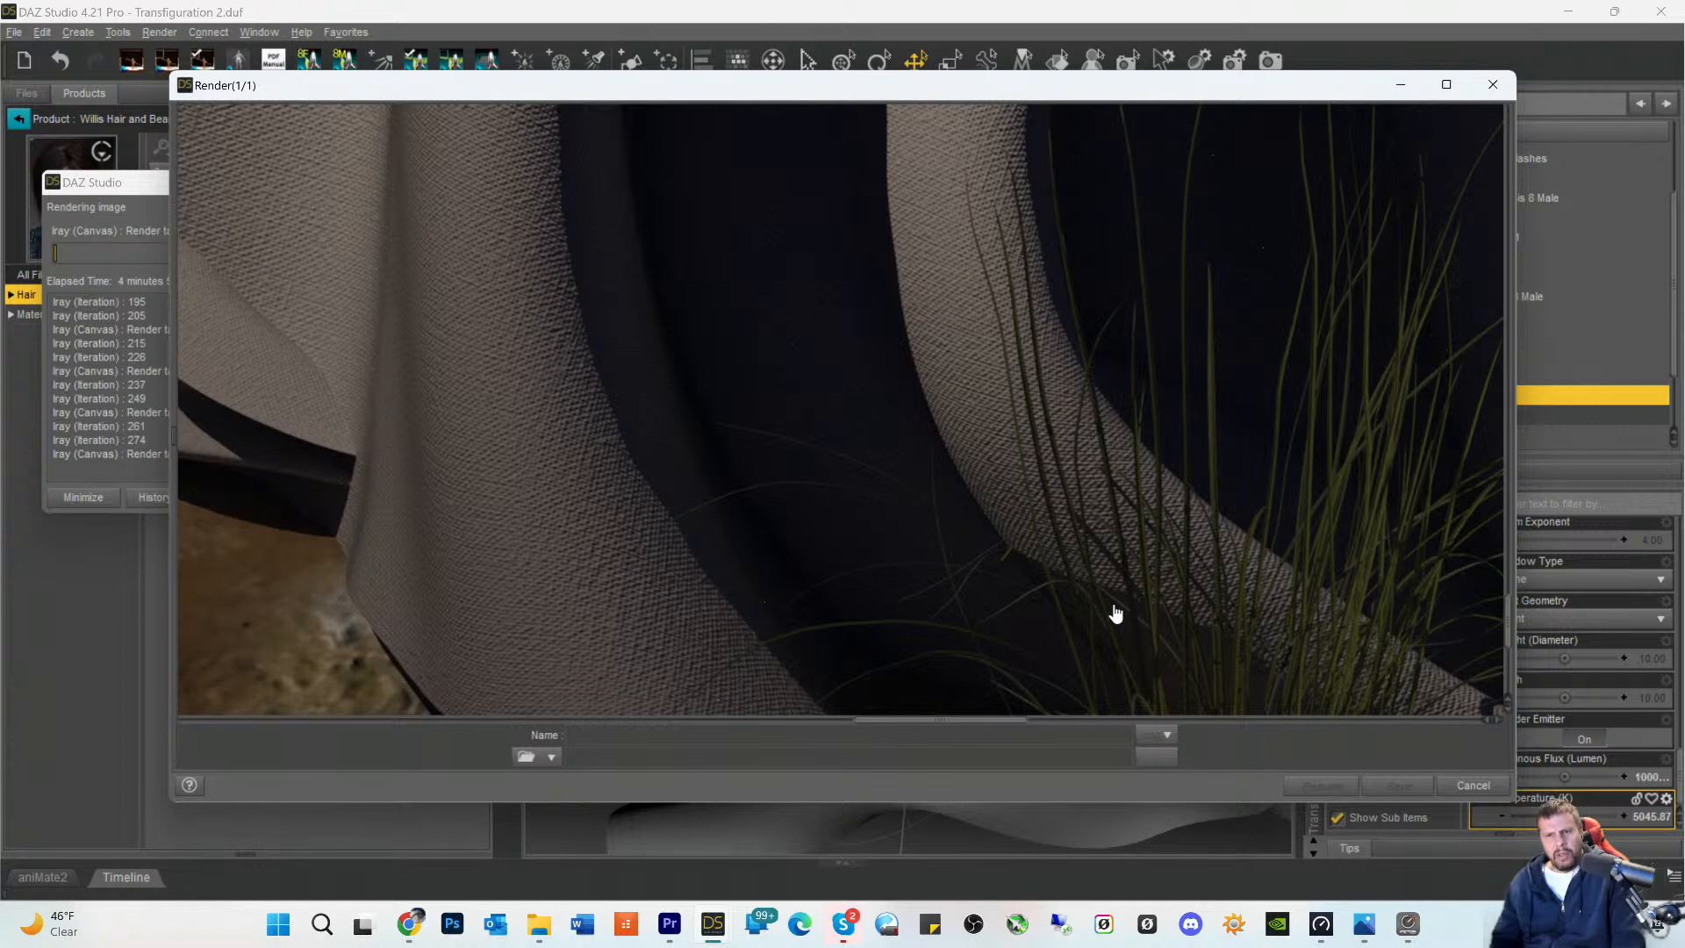
scroll(1290, 602, down, 3)
scroll(1263, 569, up, 3)
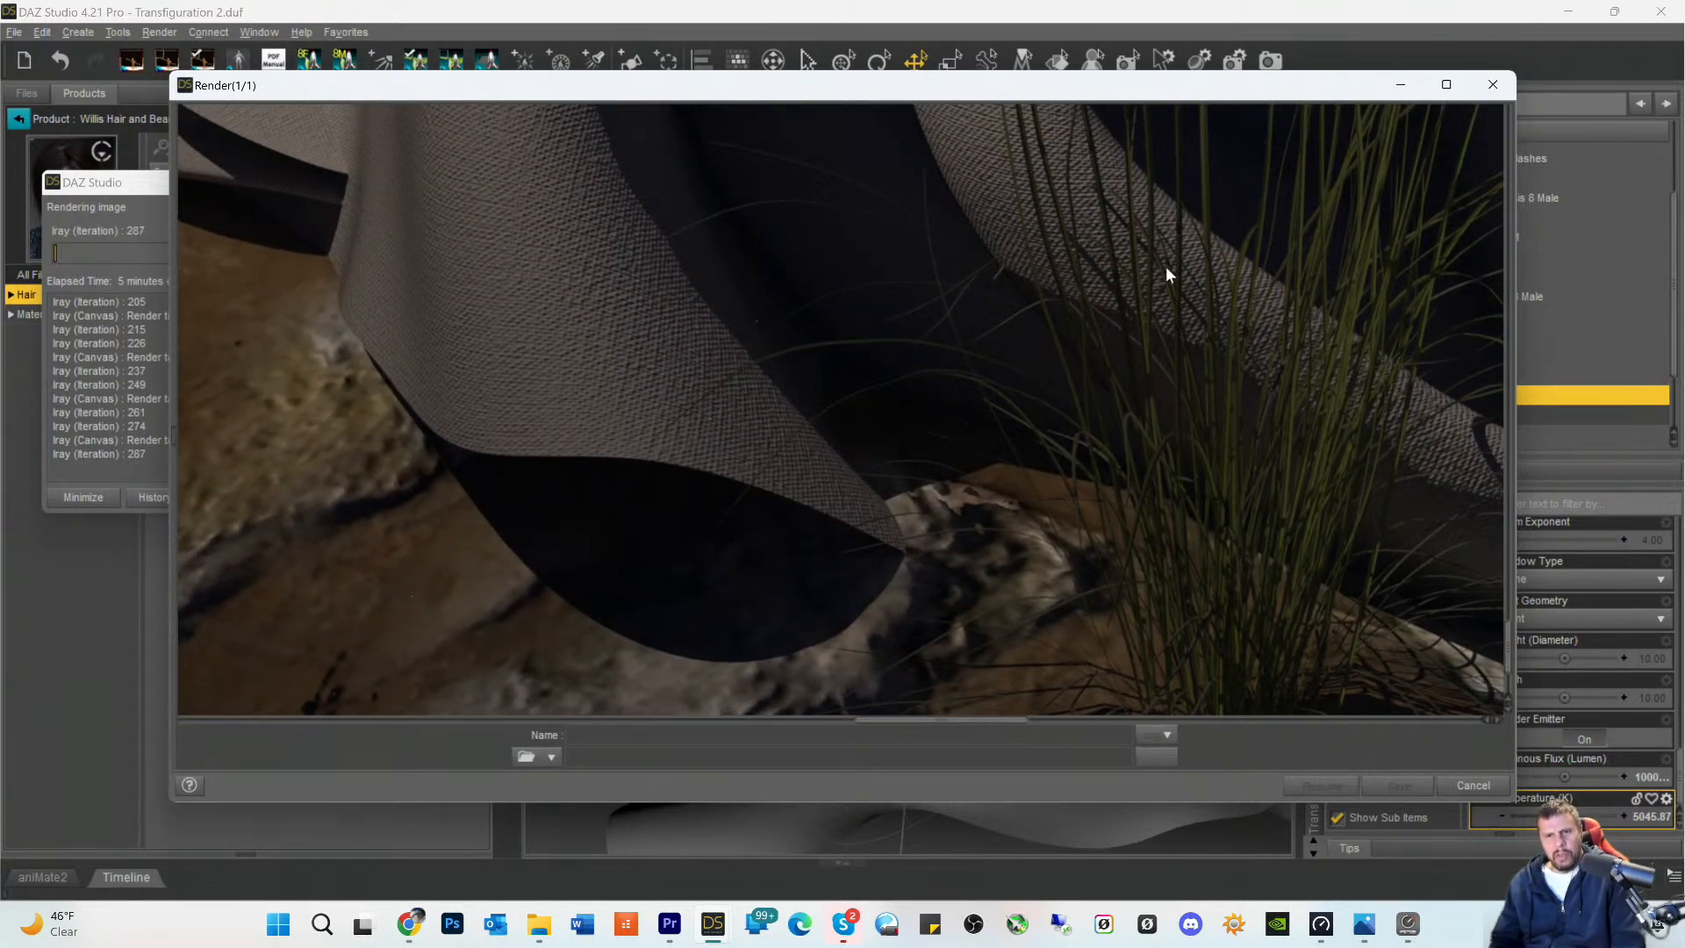
scroll(1097, 334, up, 3)
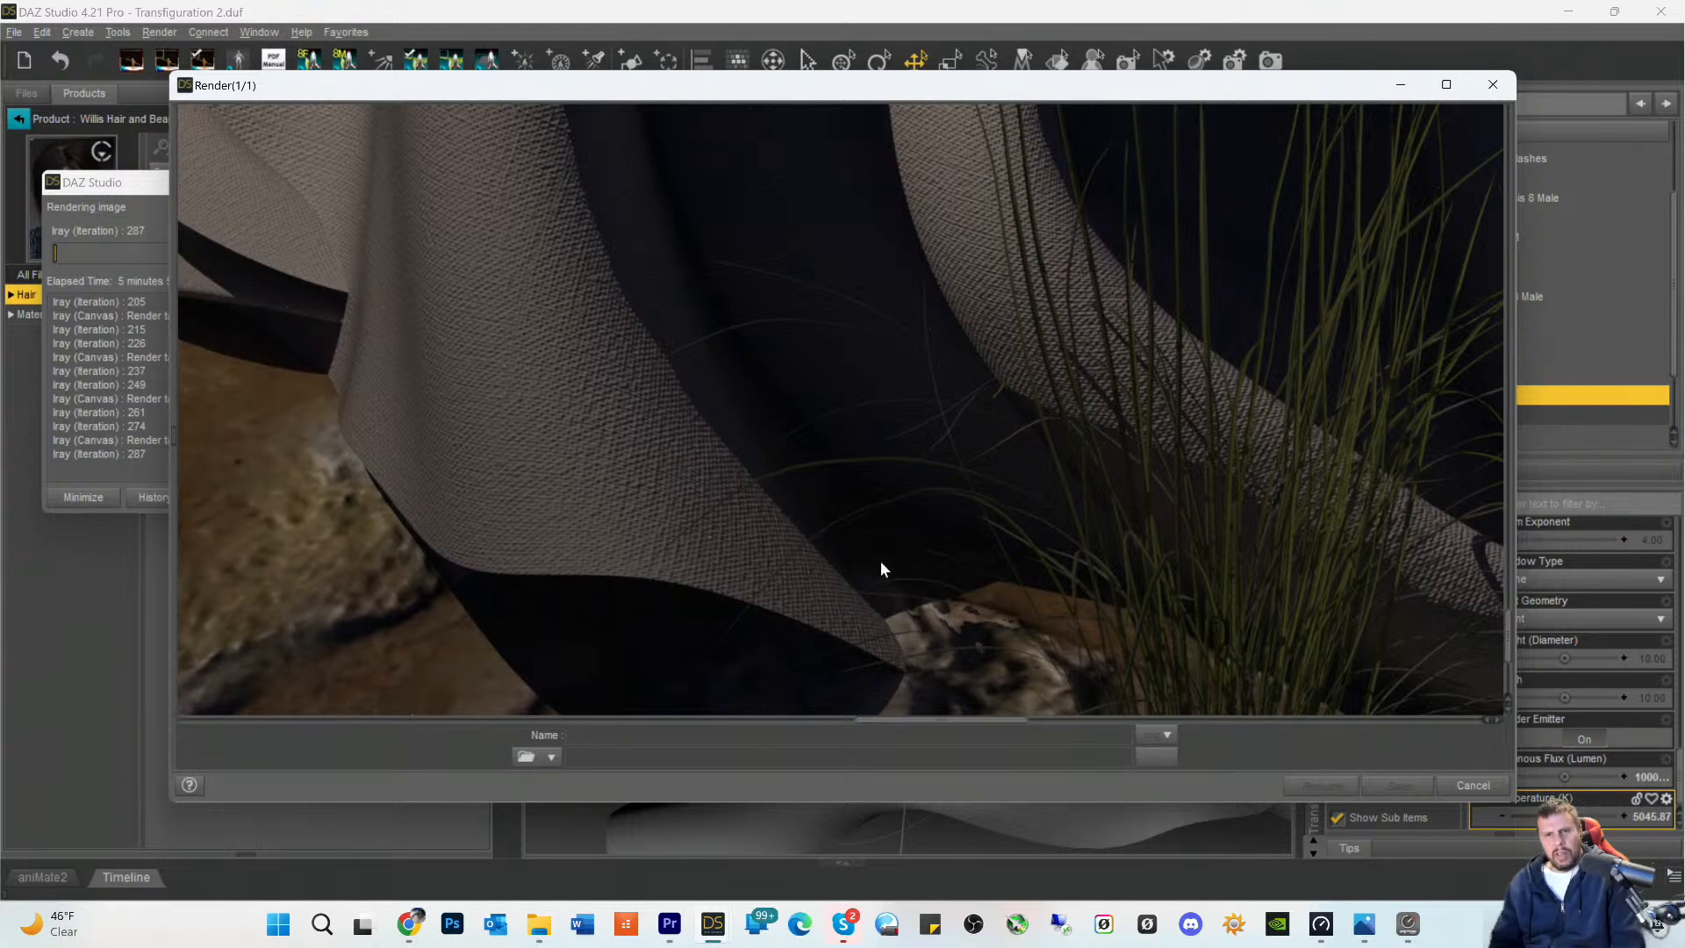
scroll(1104, 450, up, 3)
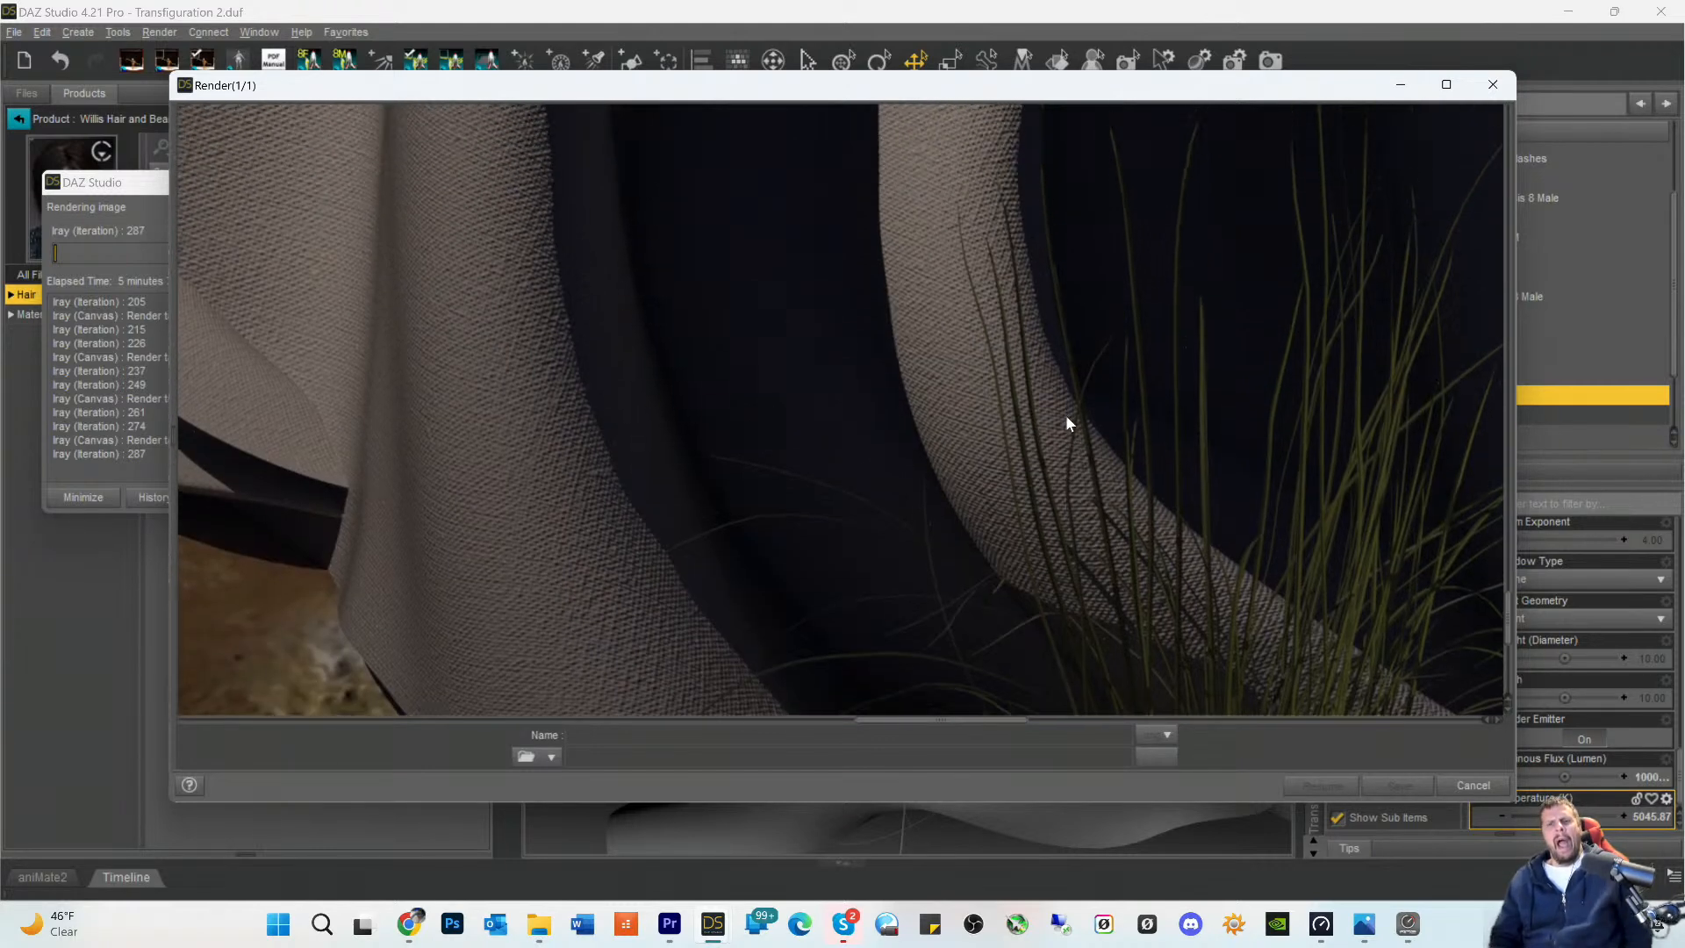
scroll(1141, 456, down, 3)
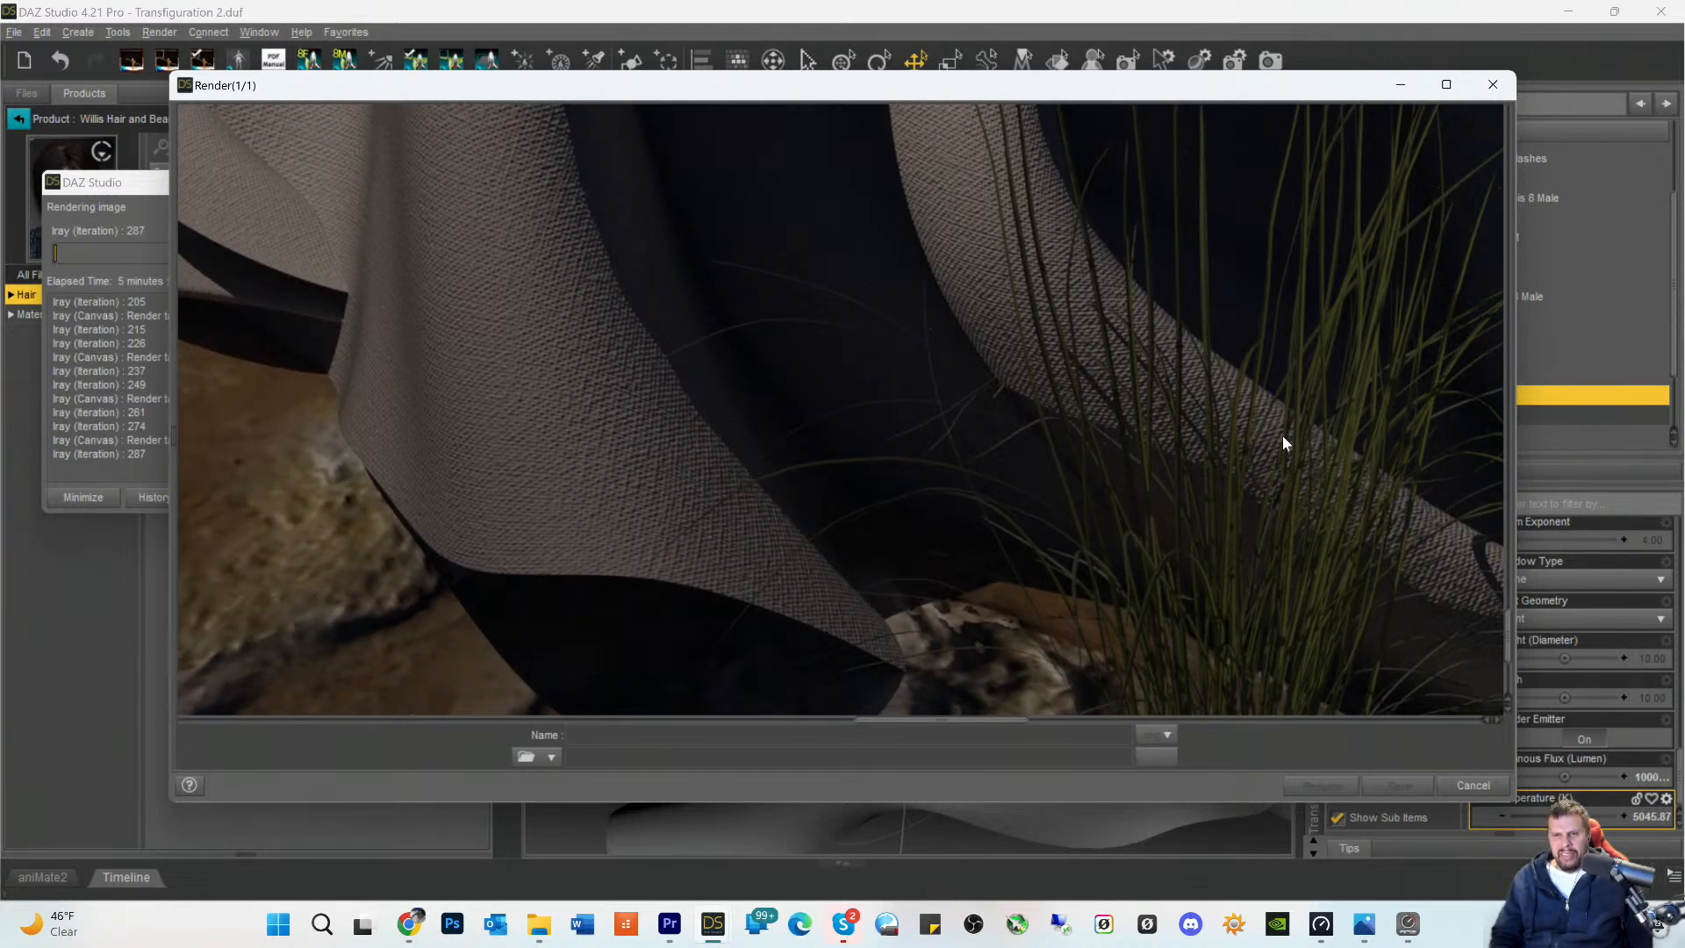
scroll(1221, 544, down, 3)
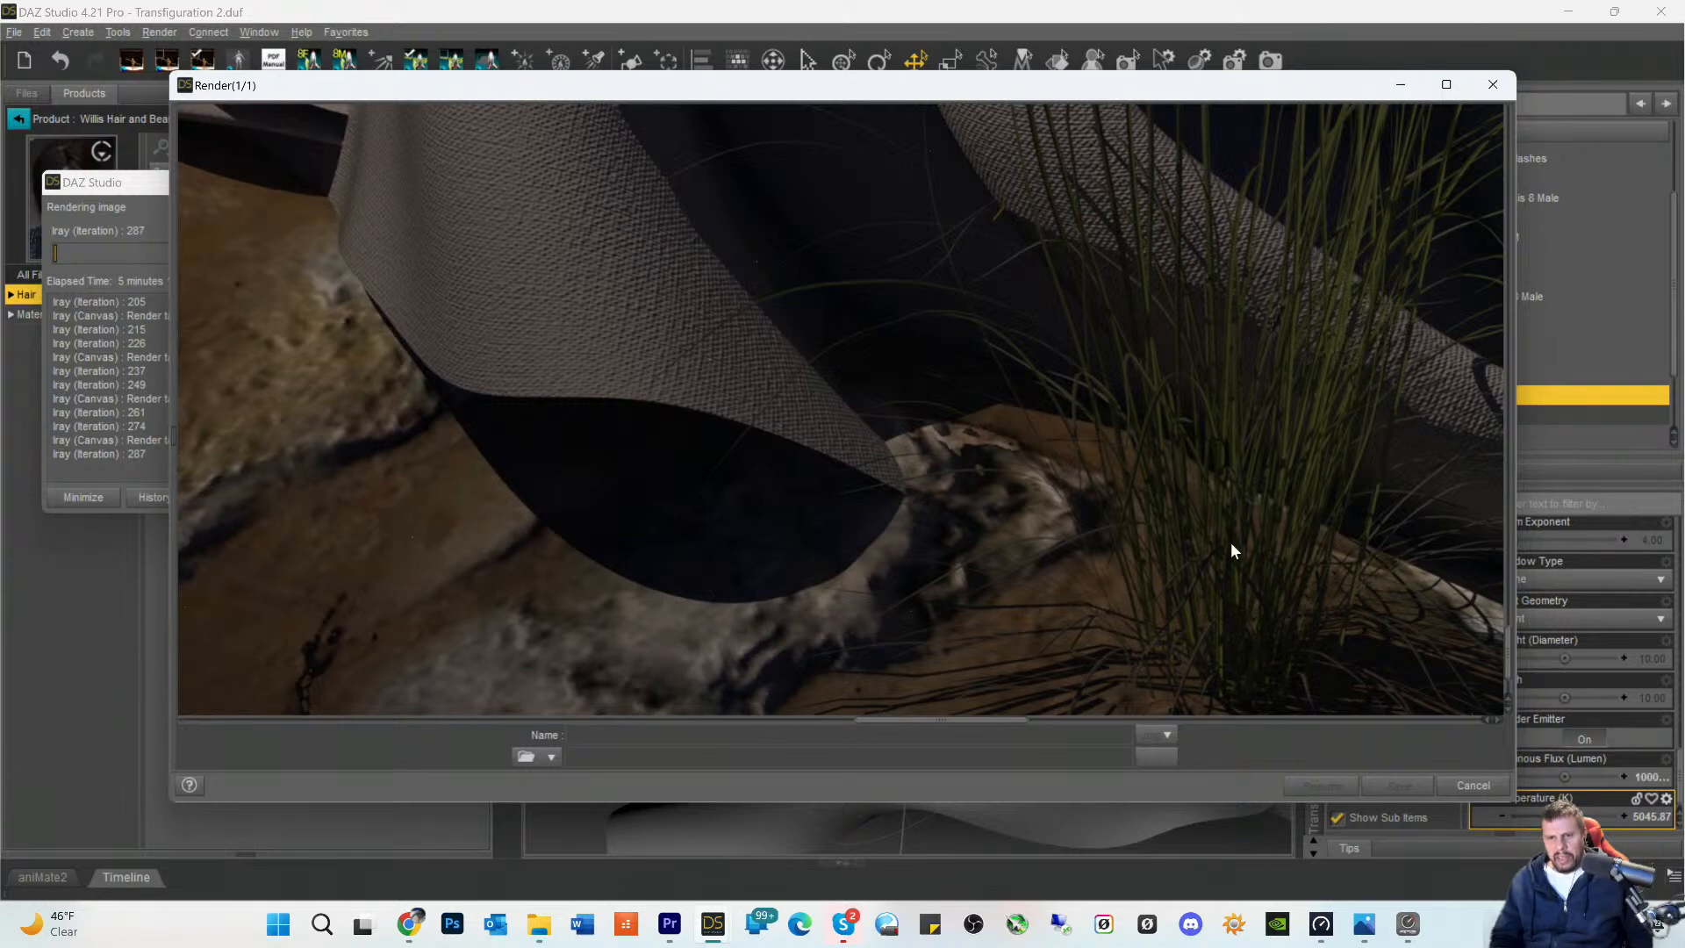
- Inspect the grass clump against the trailing back hem and the dark background behind the robe
drag(941, 720, 985, 720)
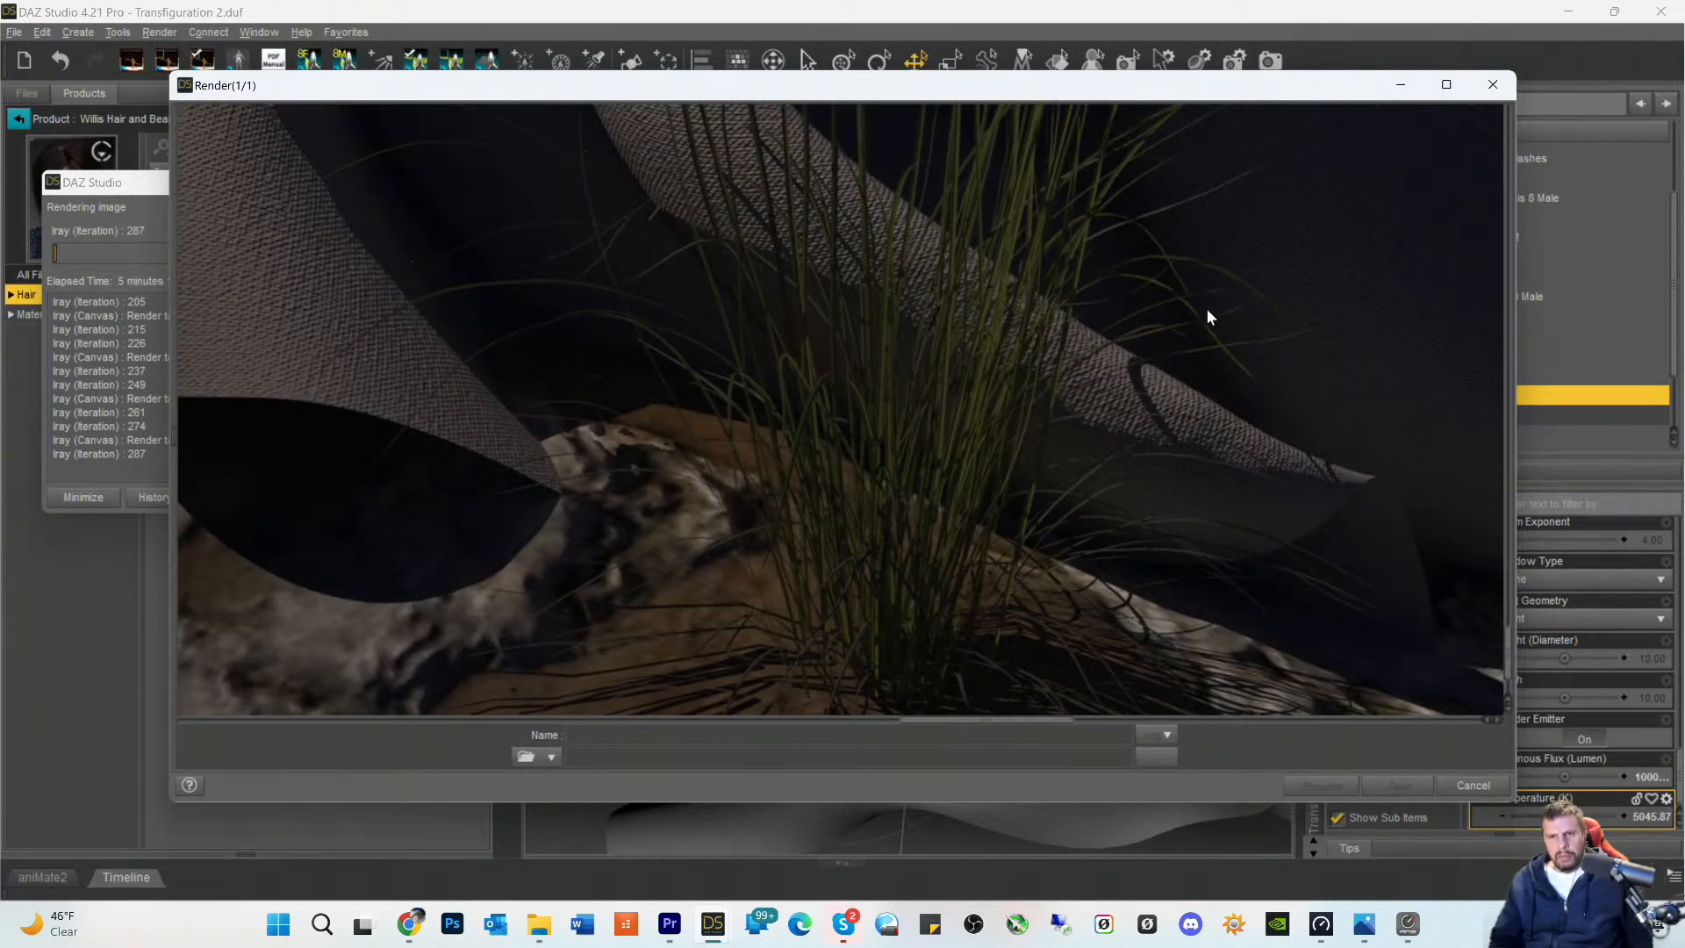
scroll(1109, 271, up, 3)
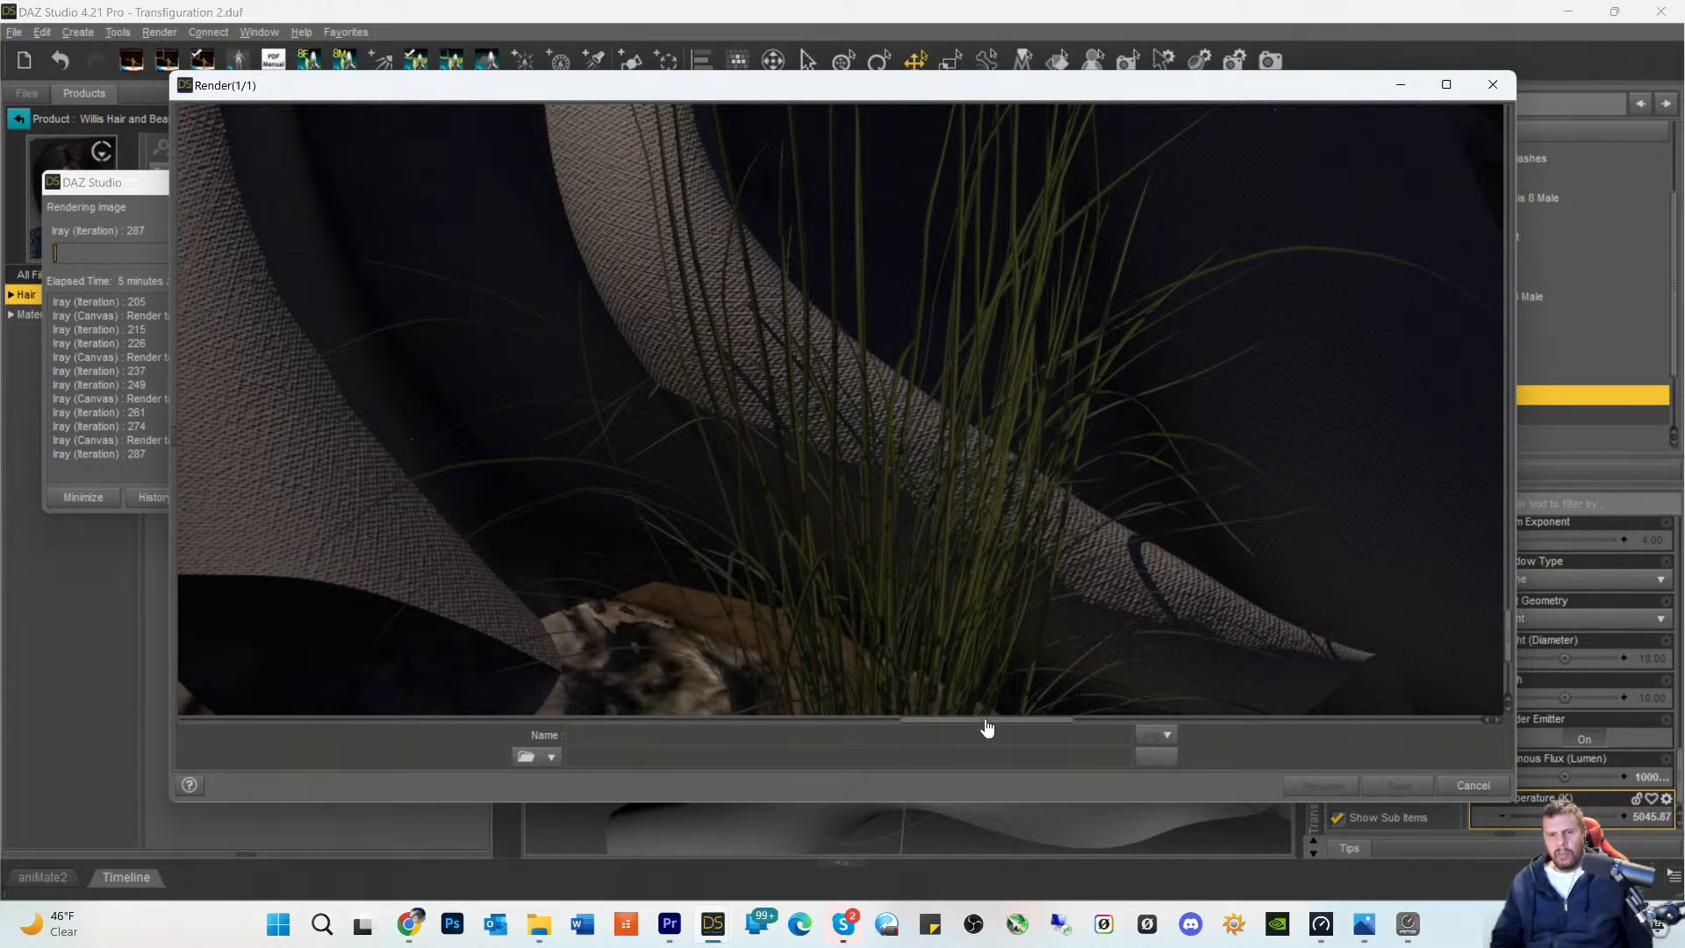
drag(984, 725, 1008, 703)
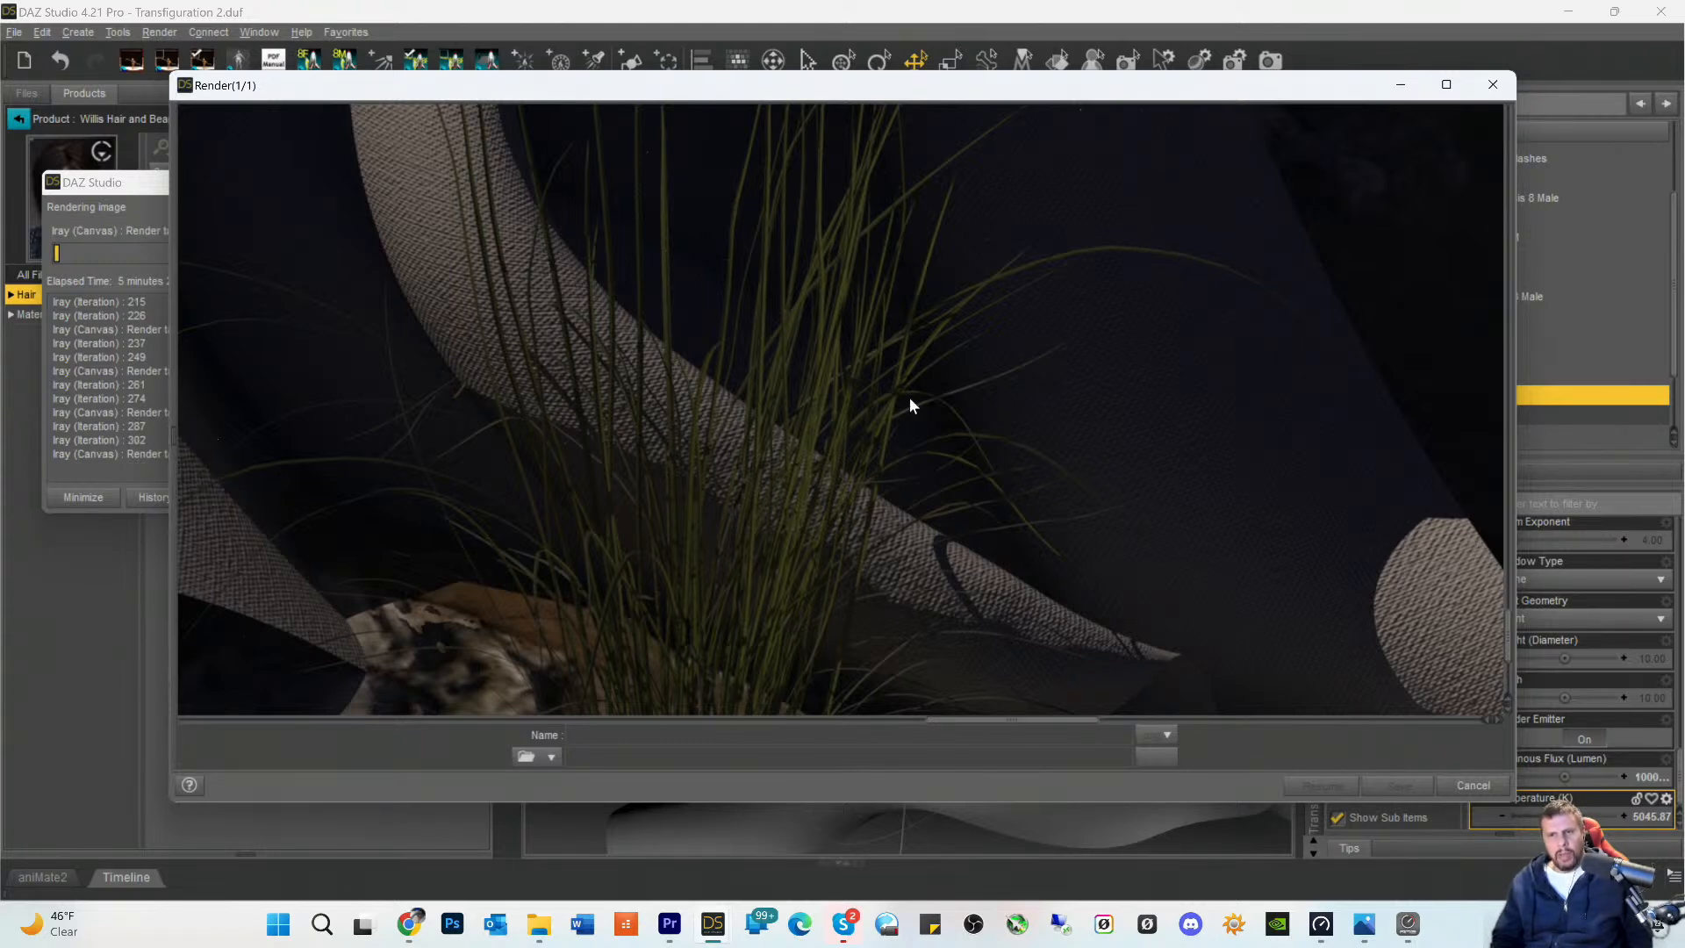
scroll(760, 353, up, 8)
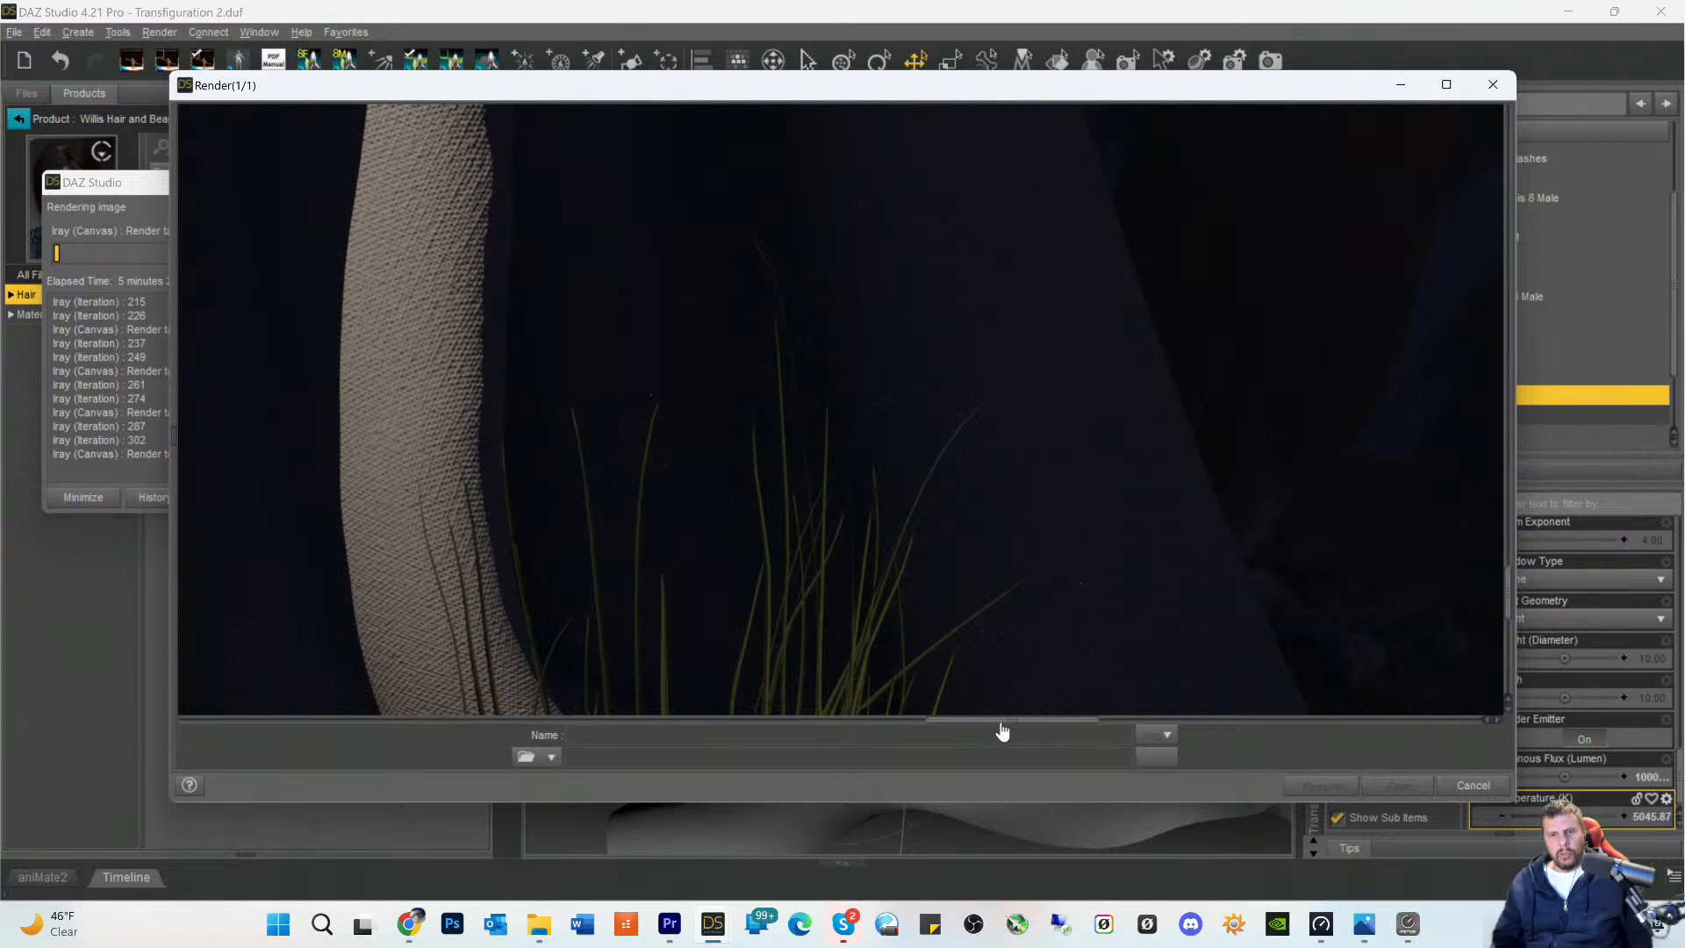
drag(1001, 722, 1155, 721)
scroll(1075, 491, up, 5)
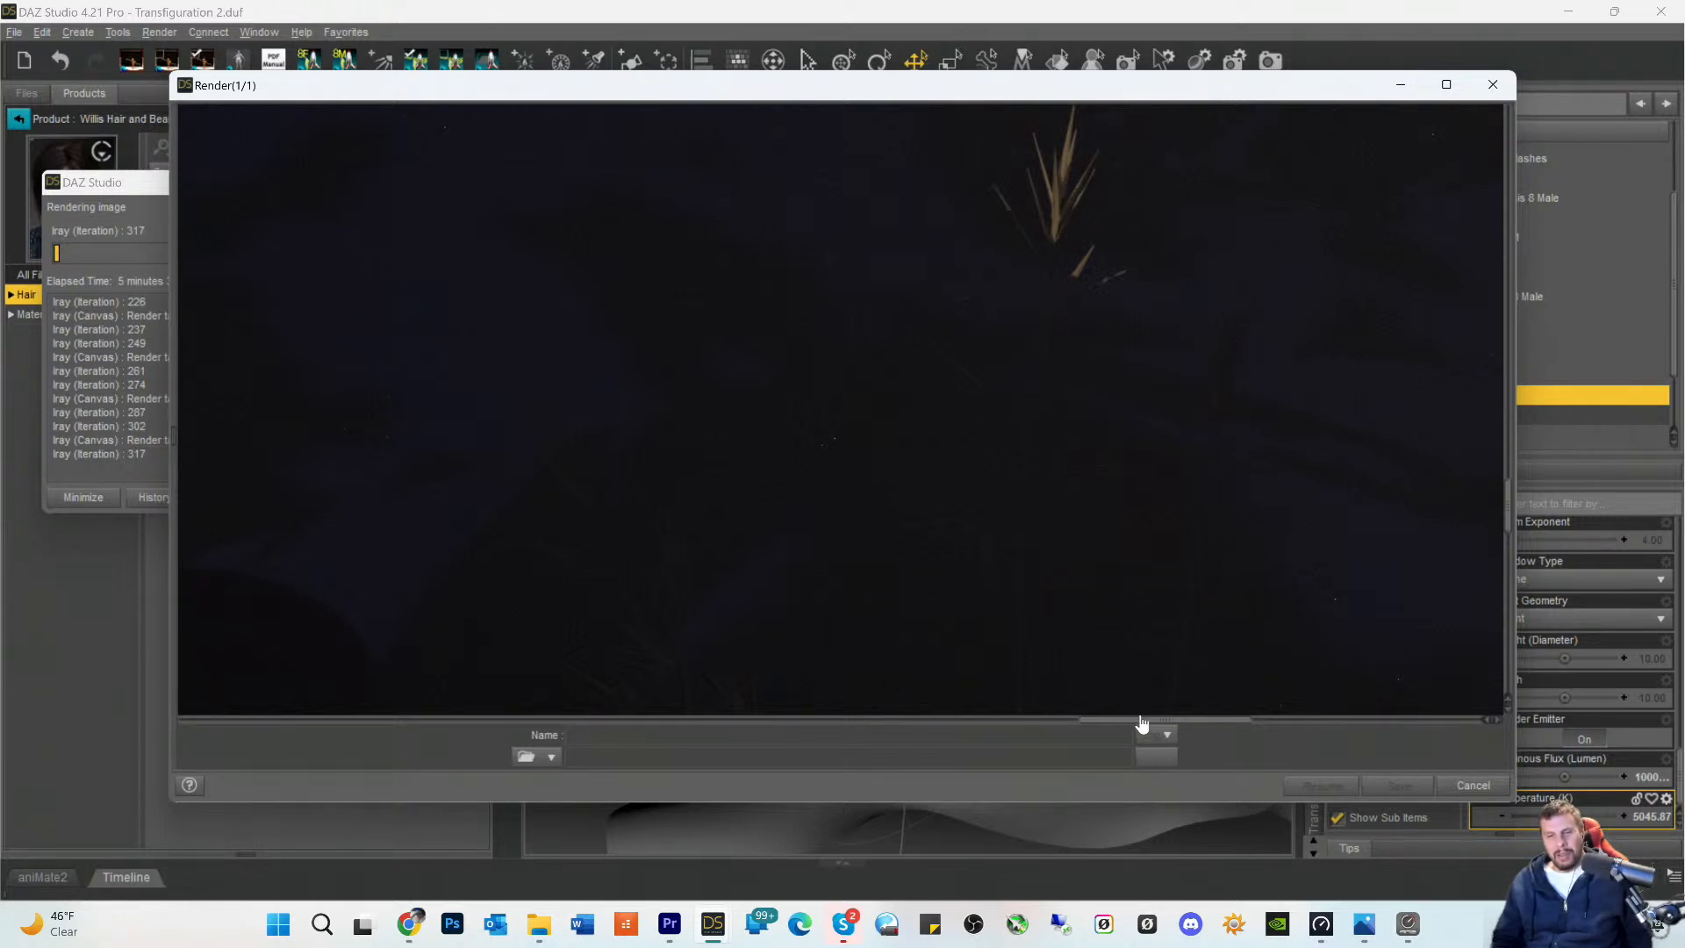
- Examine the grass tuft in front of the figure, from its seed heads down to the cracked rock beneath
drag(1142, 725, 702, 728)
scroll(845, 555, down, 3)
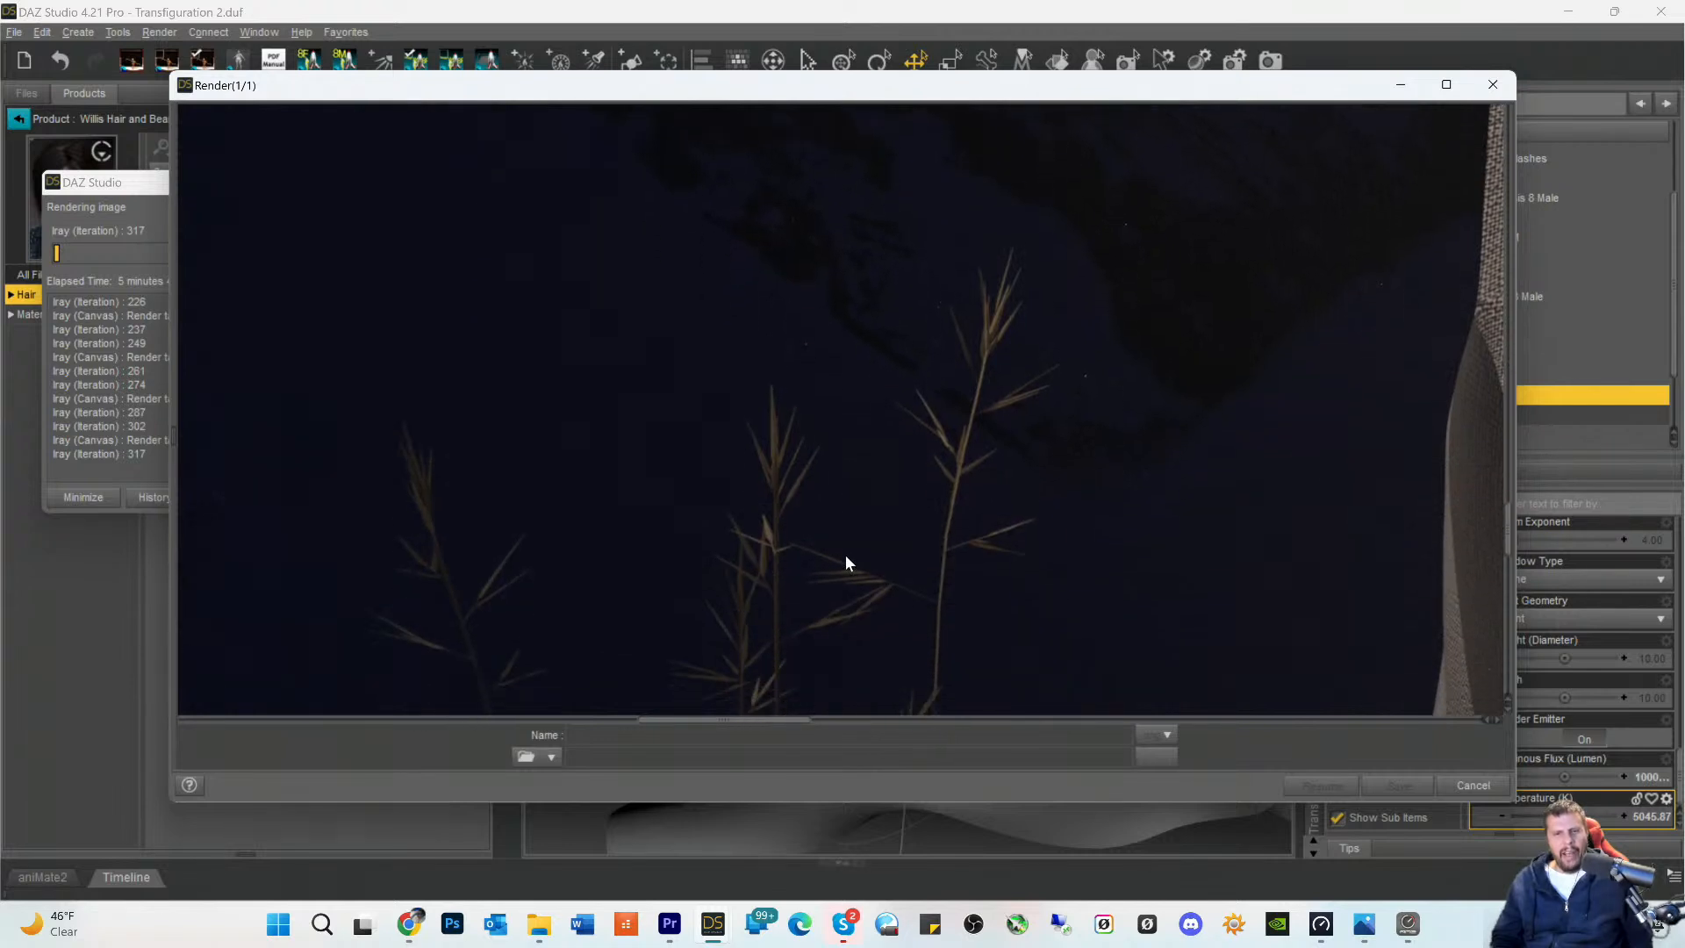
scroll(844, 556, down, 5)
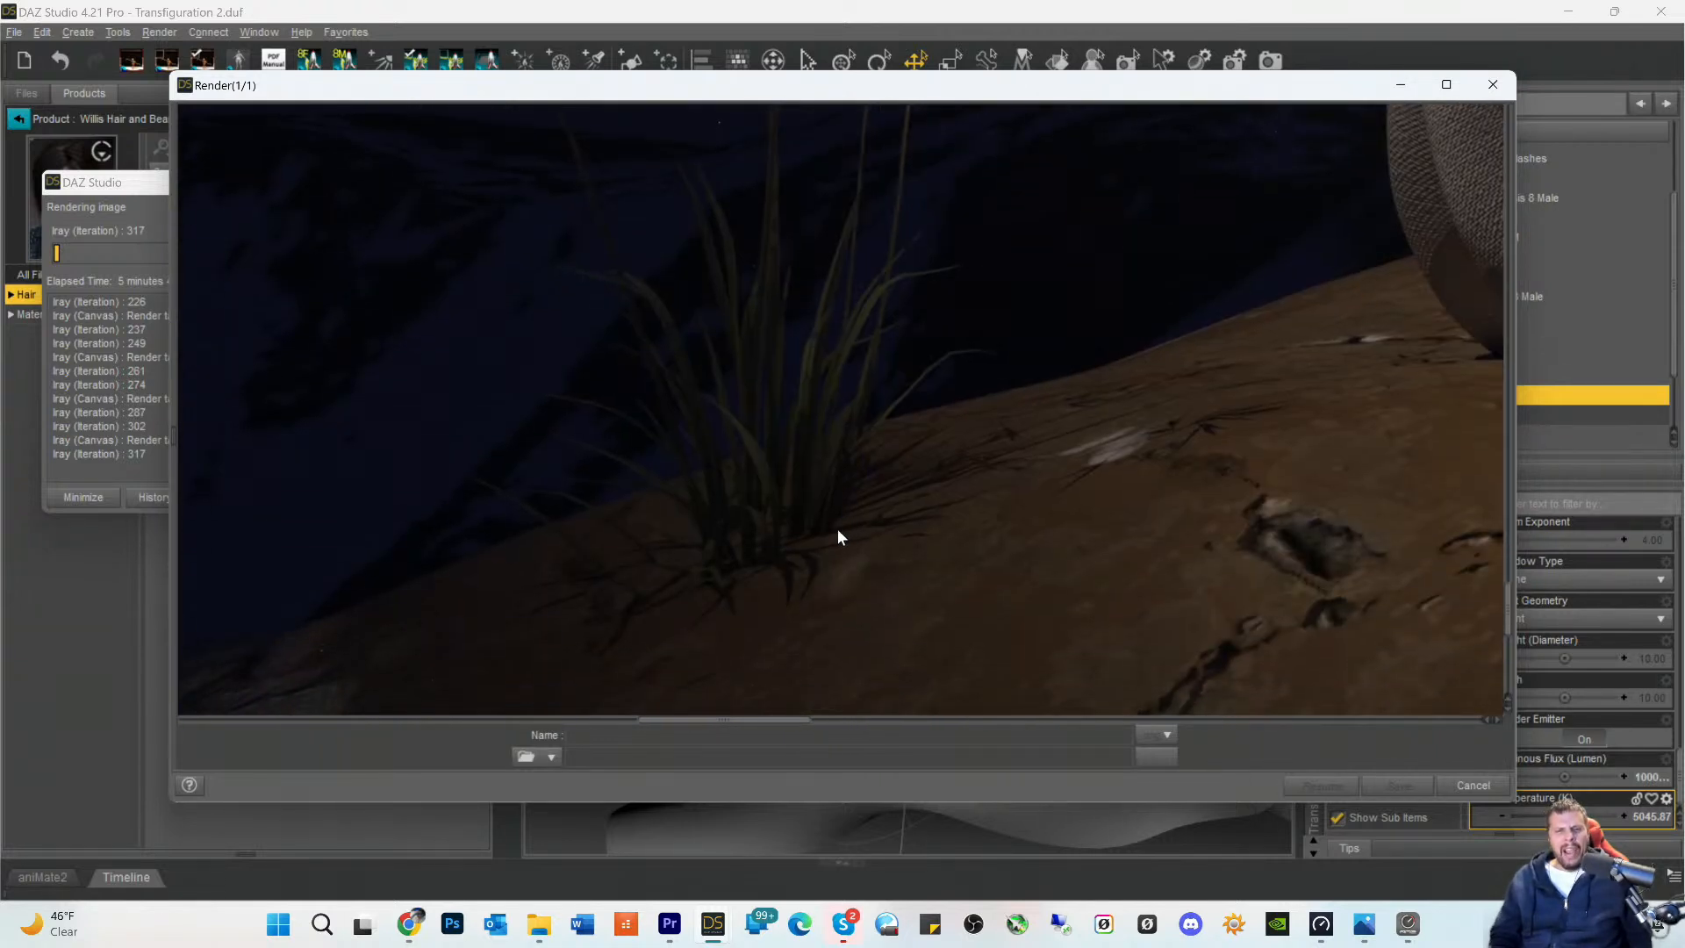
scroll(800, 520, up, 2)
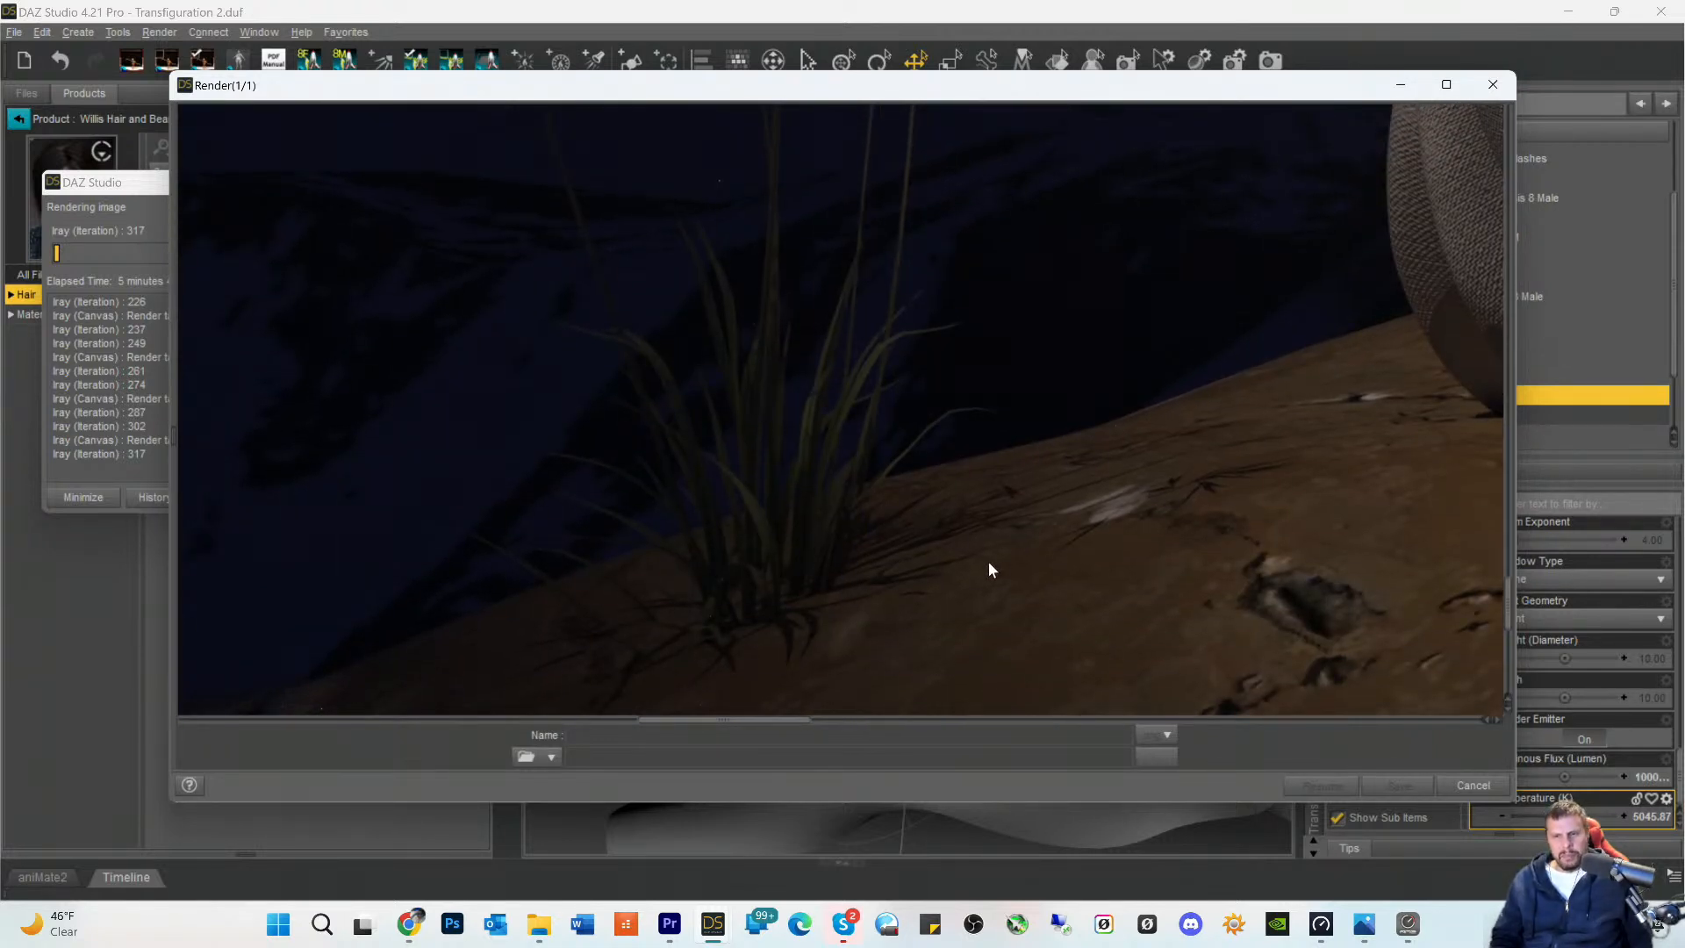
scroll(991, 570, down, 3)
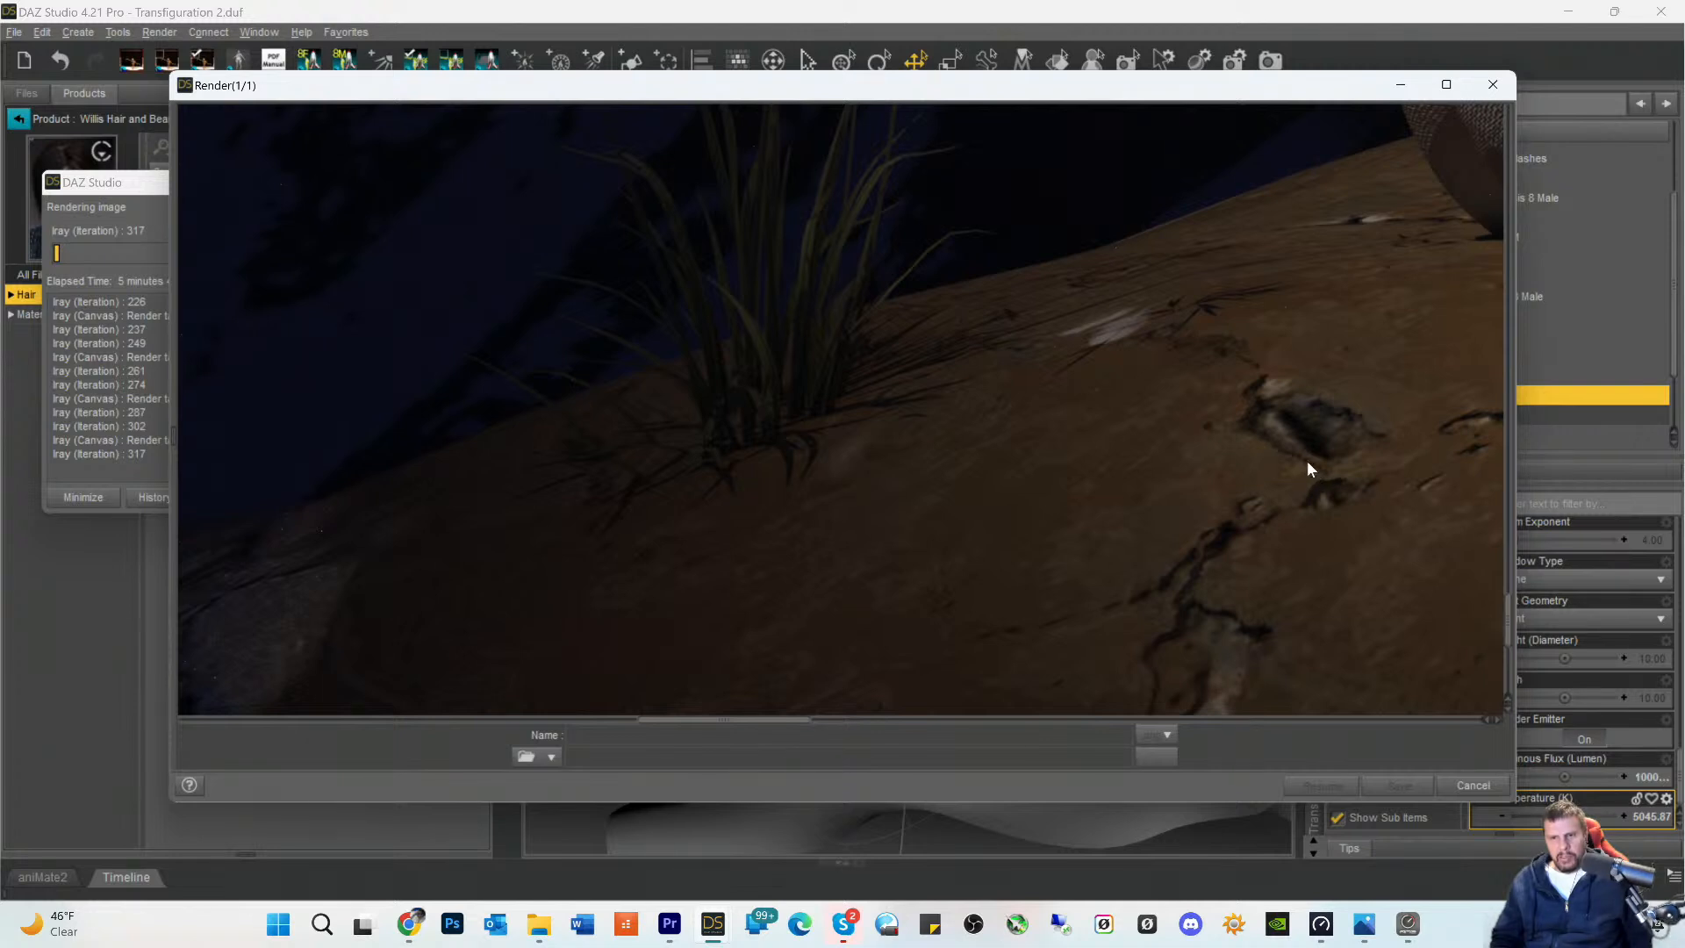
scroll(840, 693, down, 4)
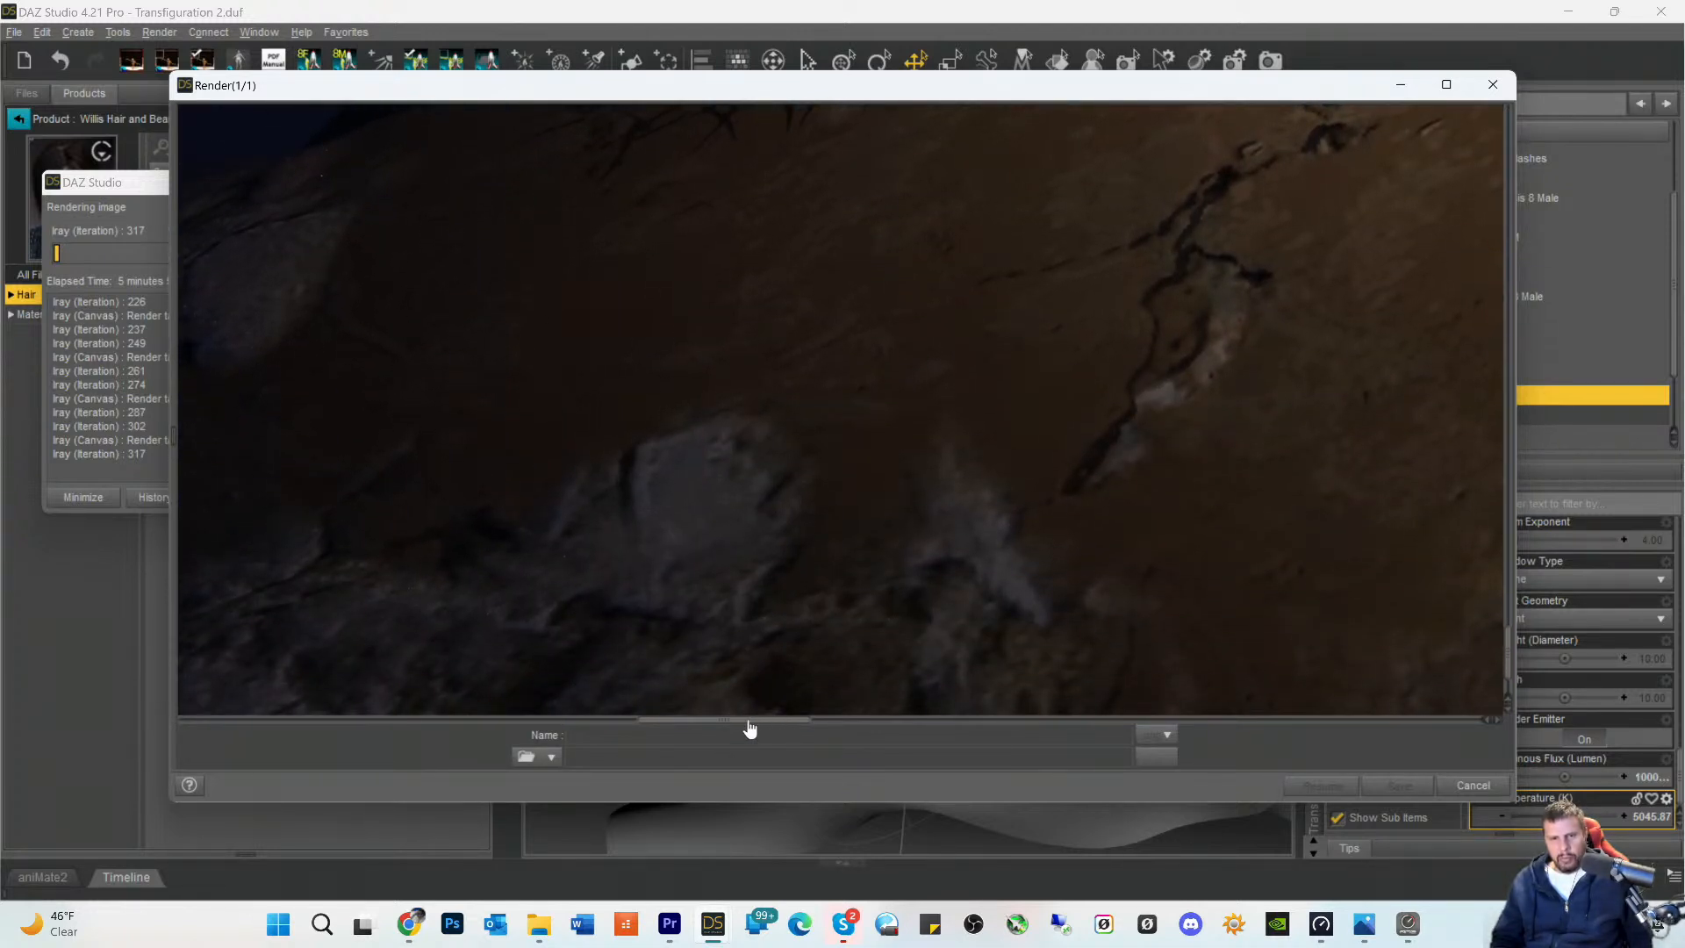
- Check the dark rocky slope and its shadow detail beyond the lit rock in the render
drag(751, 725, 583, 726)
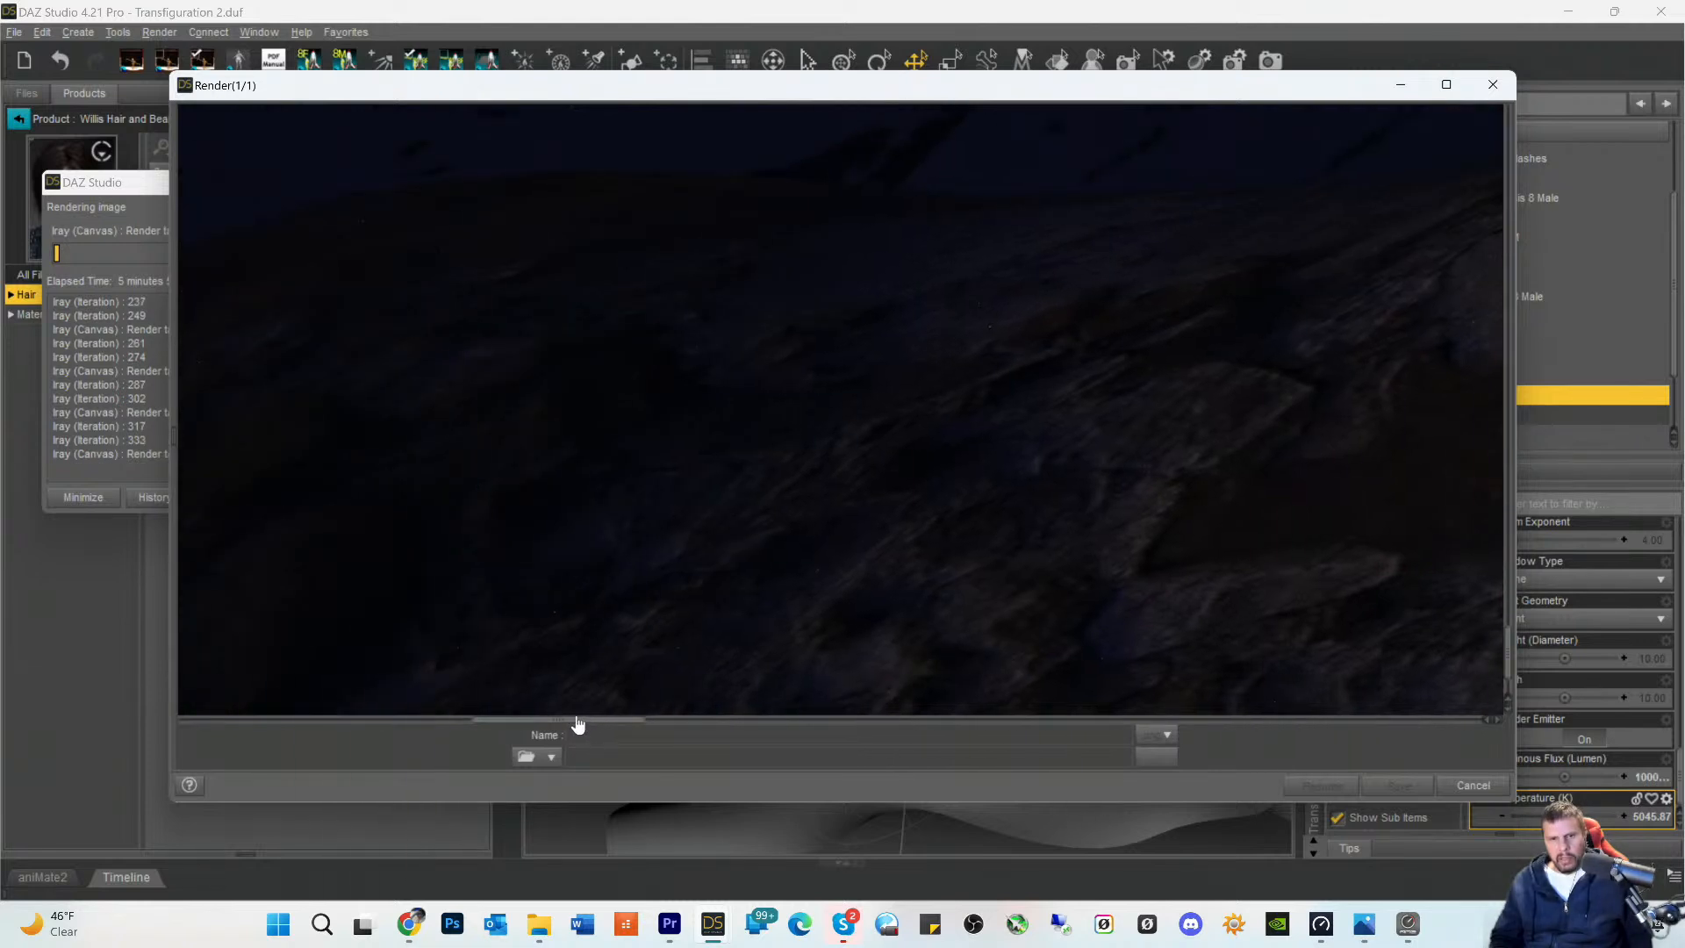
drag(894, 560, 912, 554)
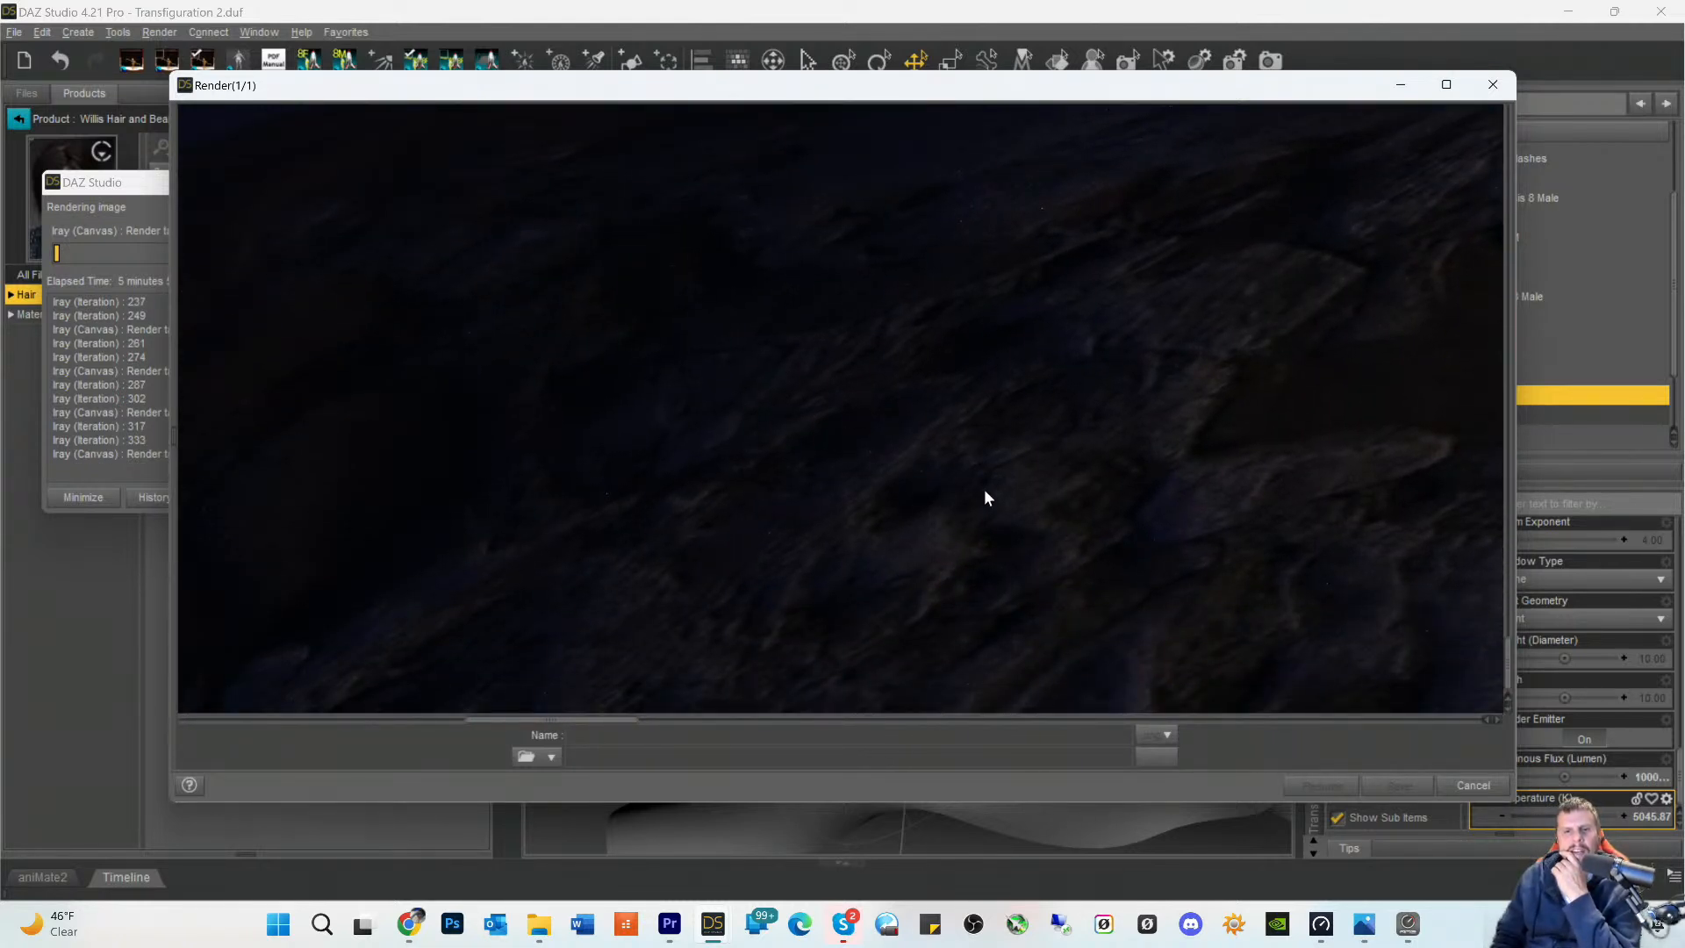
scroll(983, 497, up, 3)
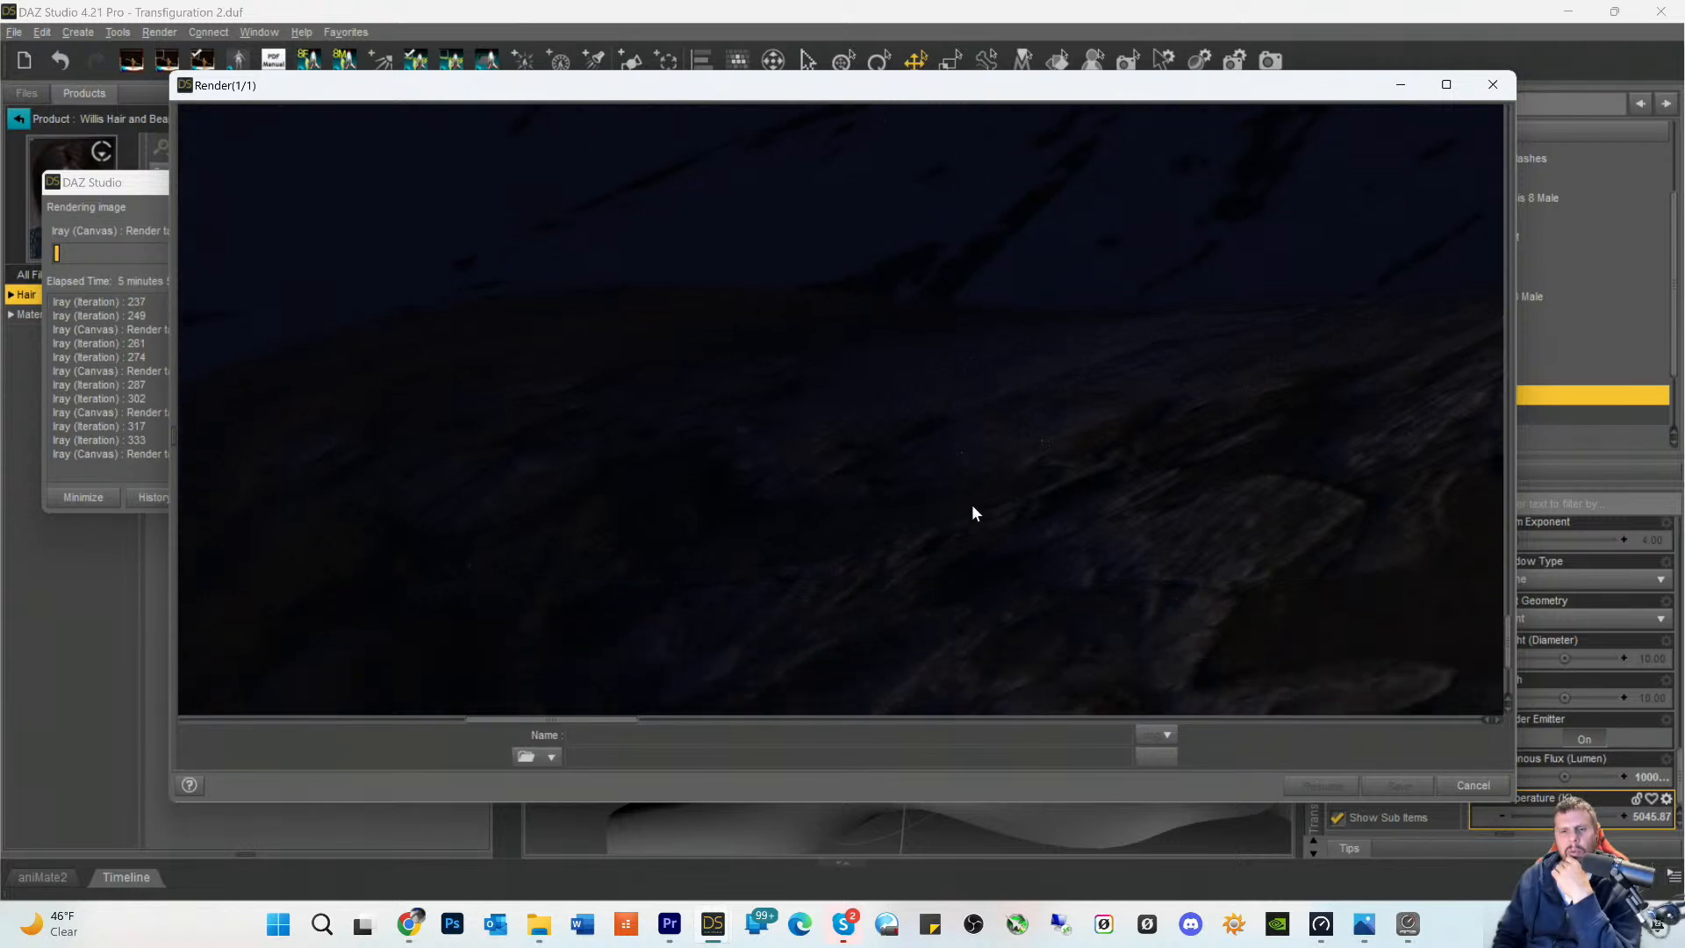
scroll(973, 506, down, 3)
scroll(1097, 246, up, 3)
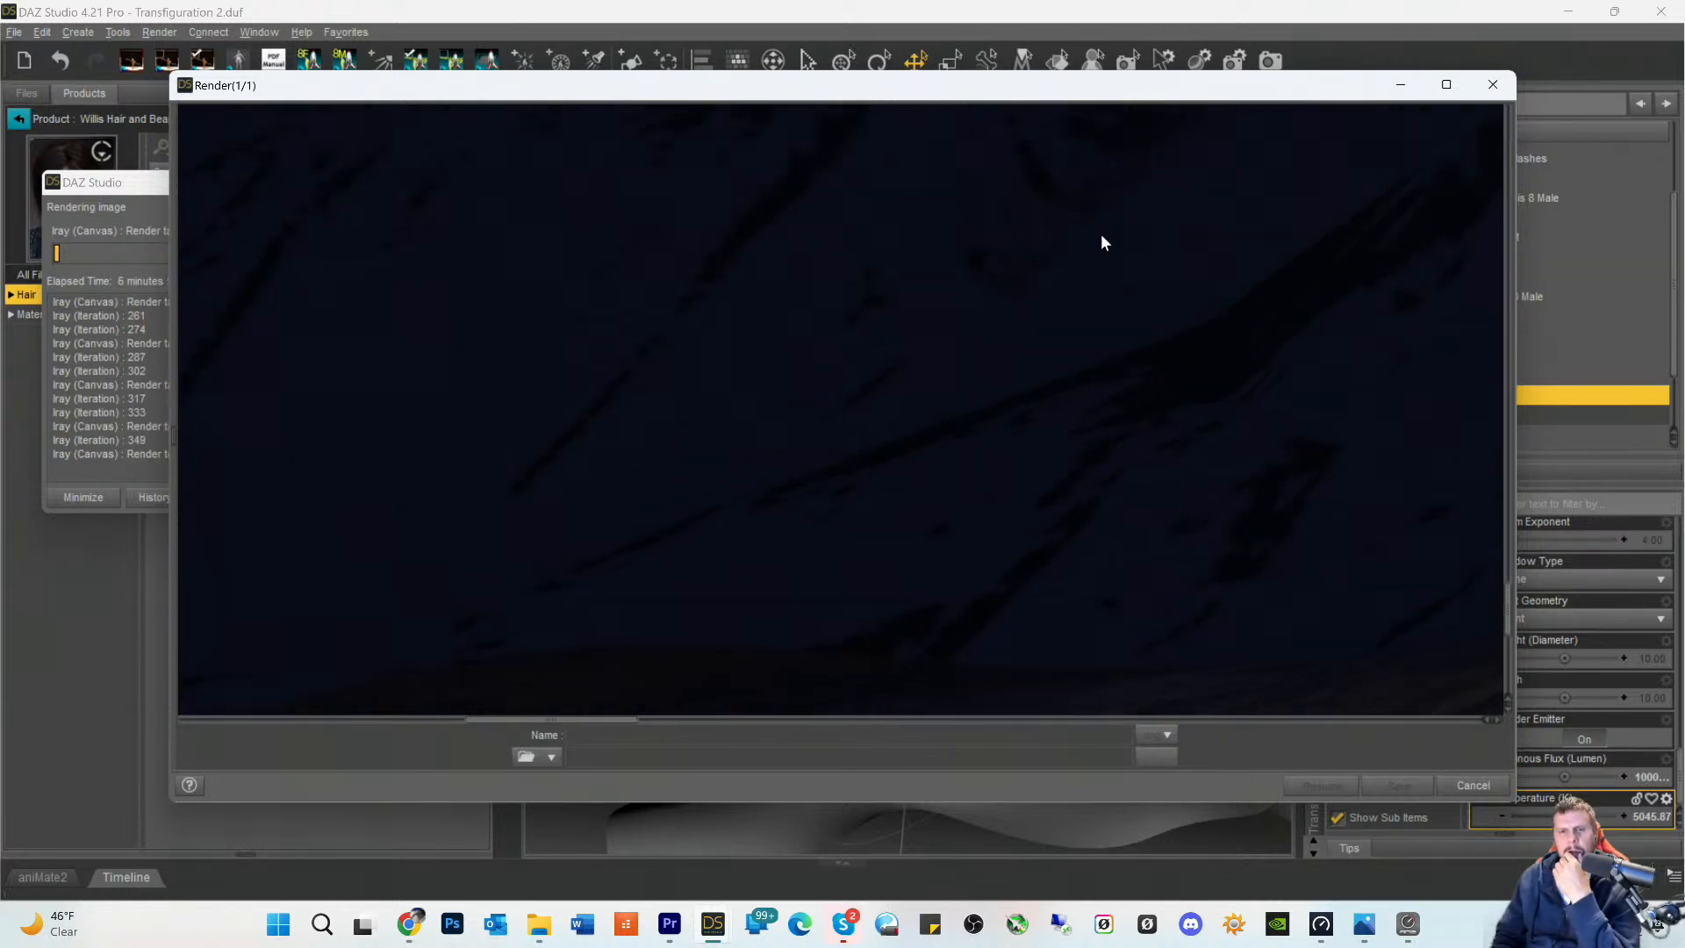
- Examine the dark mountain background from its snowy slopes up over the peak to the stars in the sky
scroll(797, 509, up, 5)
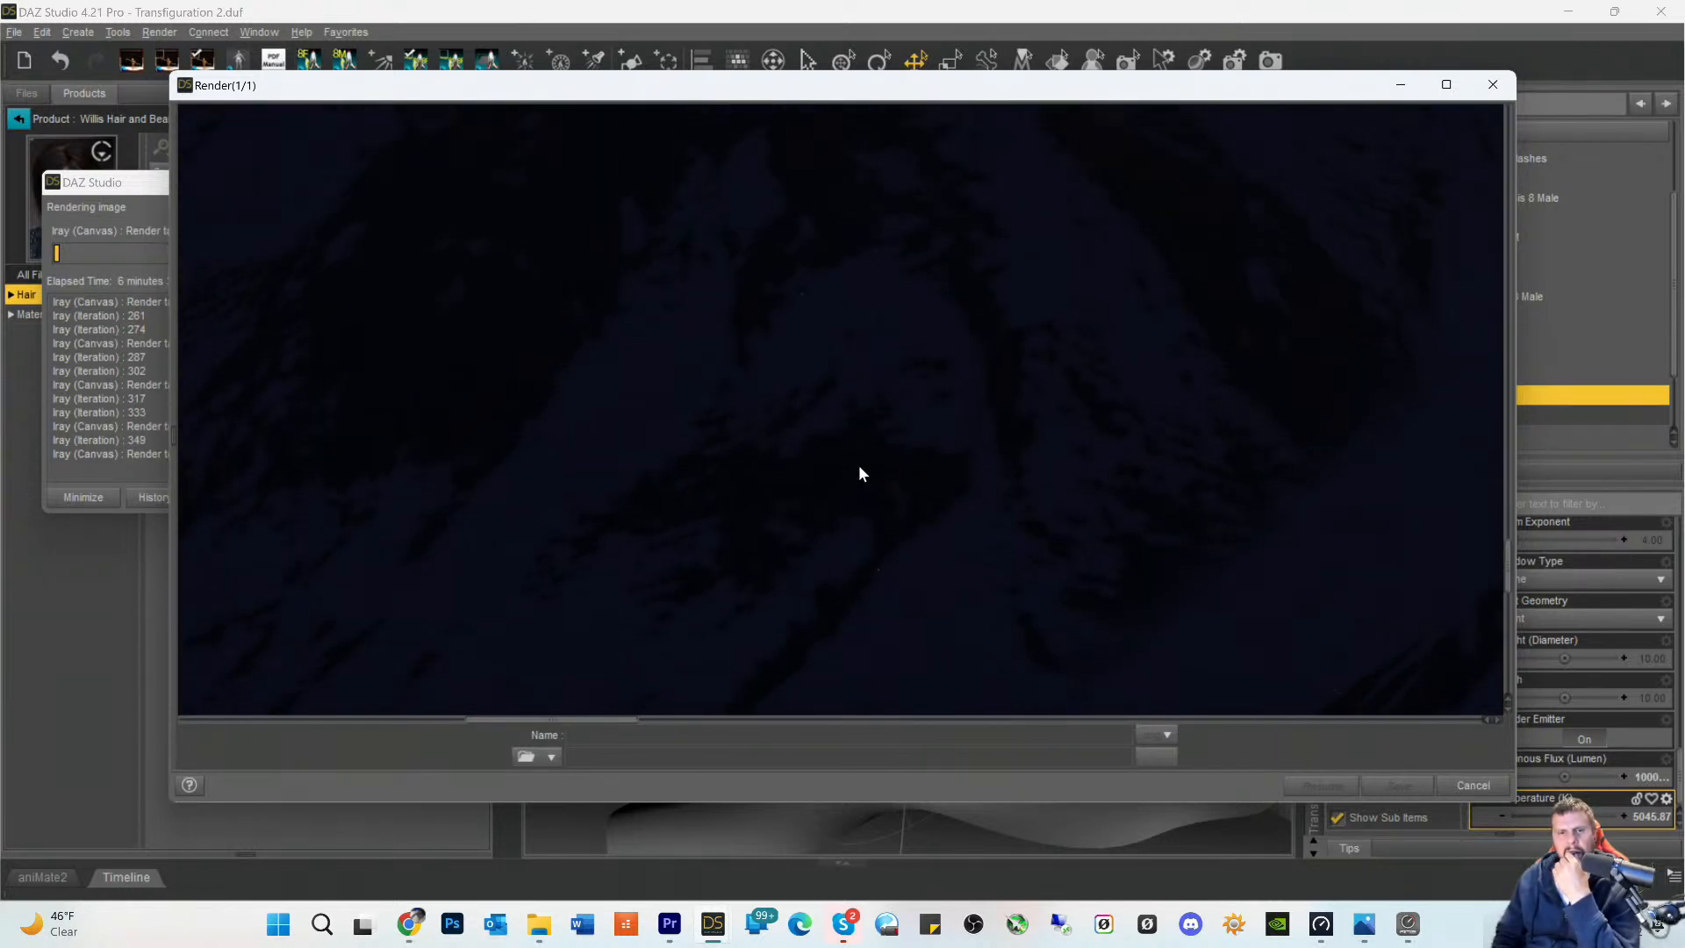
scroll(957, 428, up, 5)
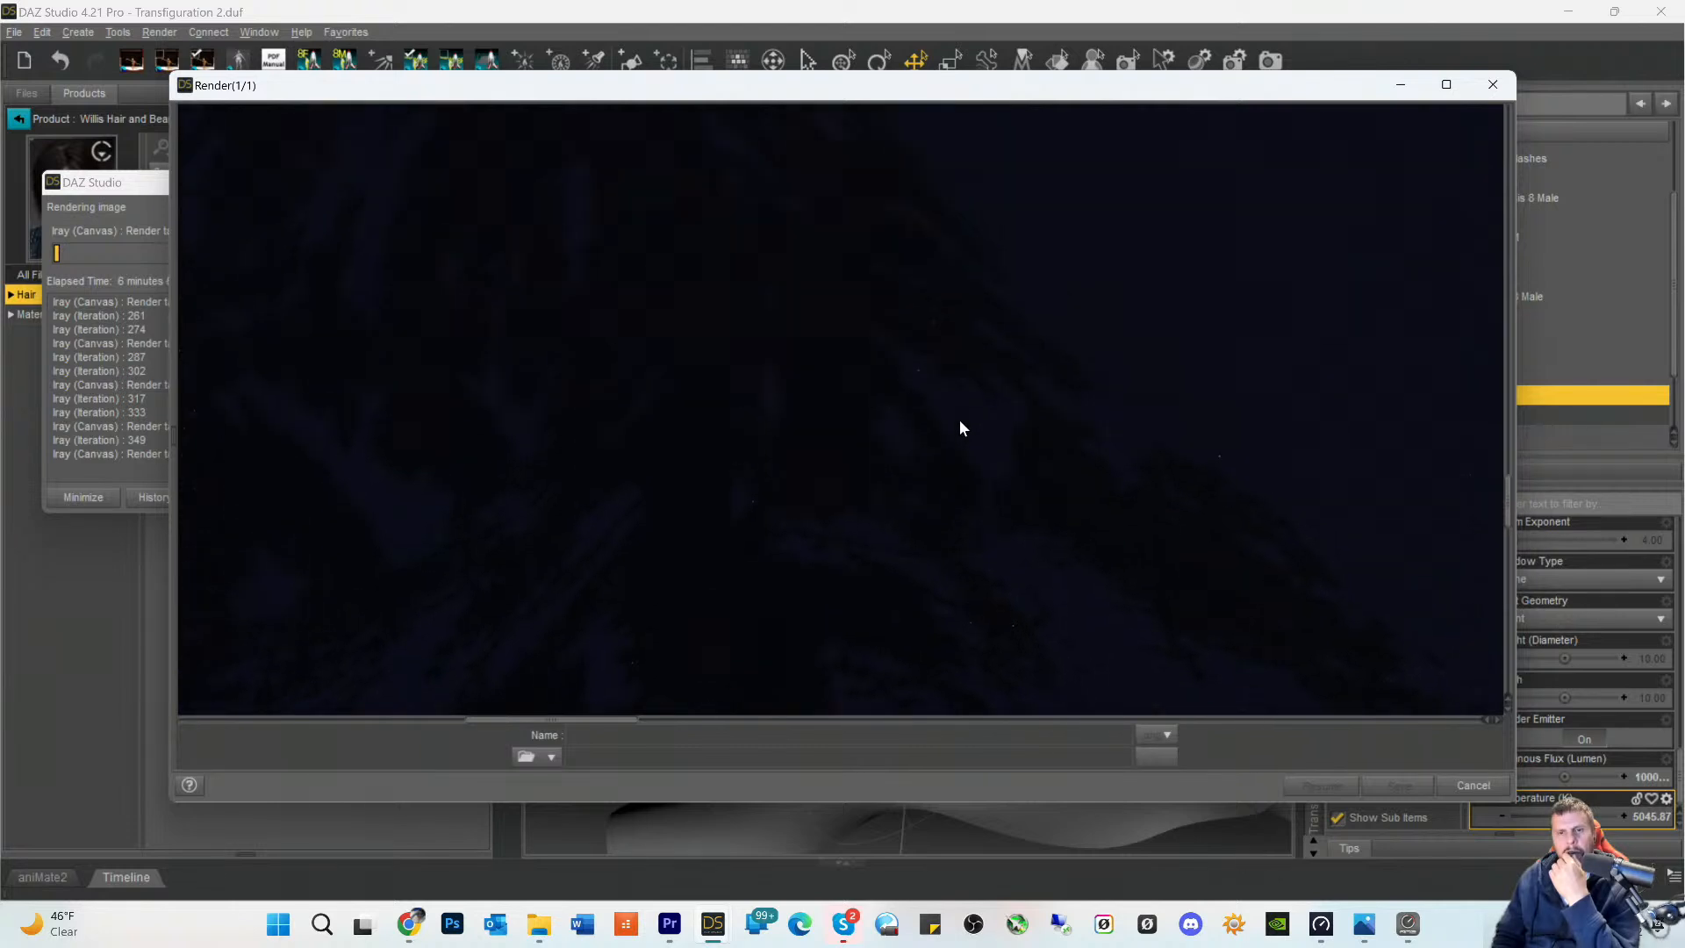
scroll(789, 333, up, 5)
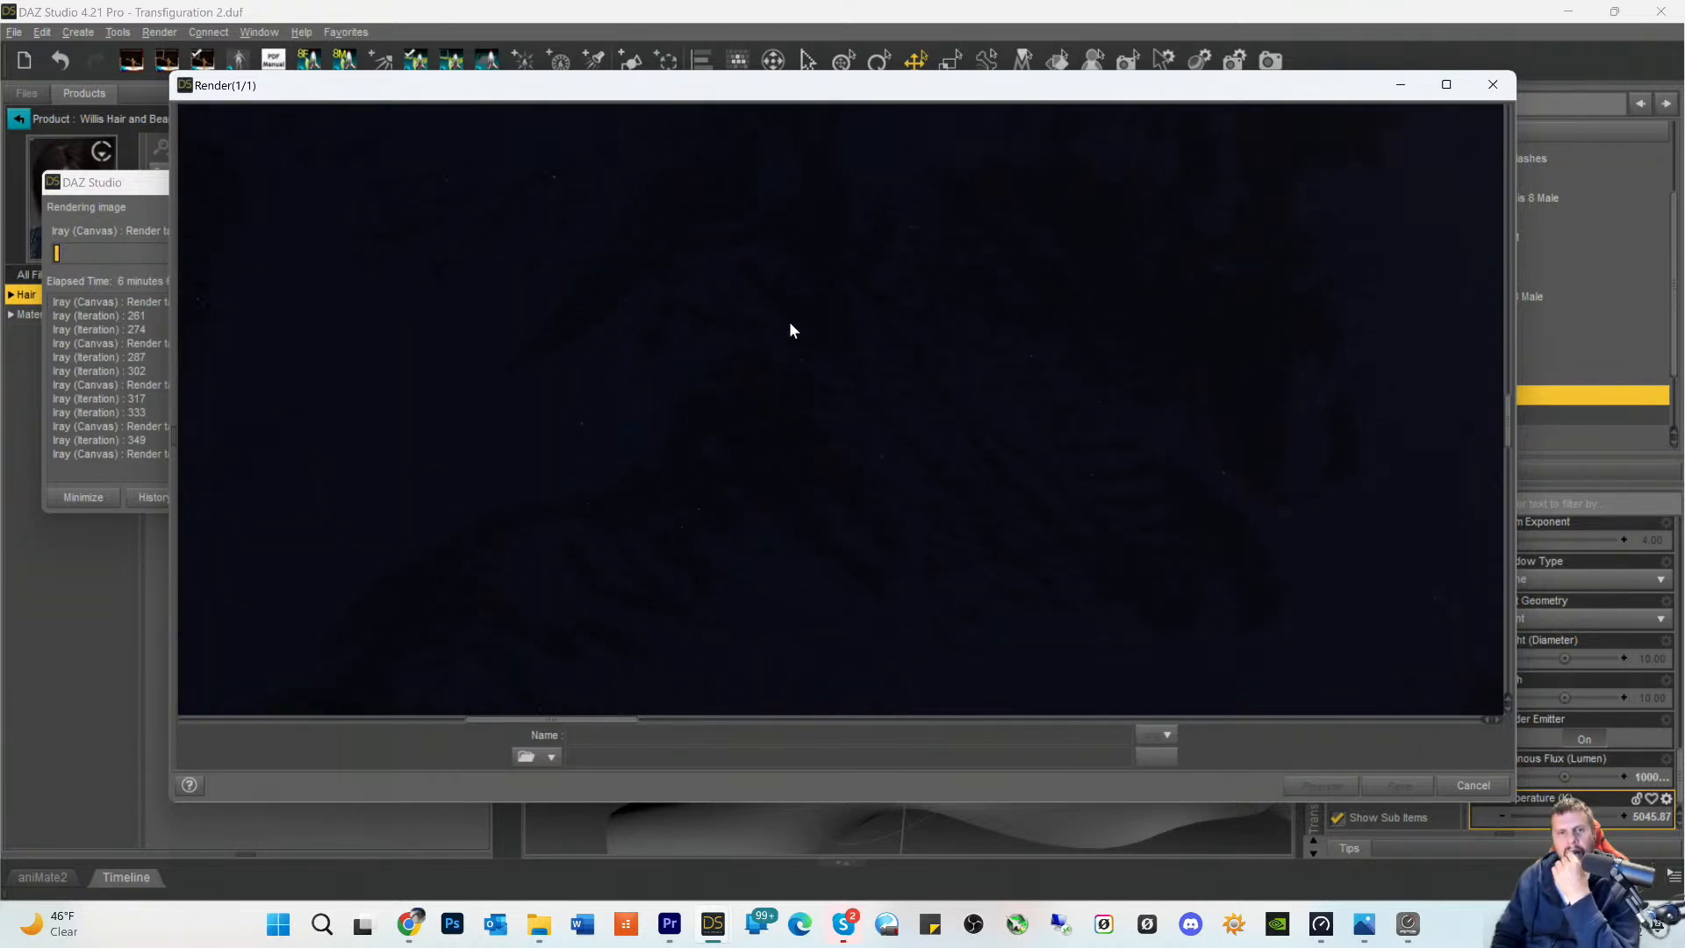
scroll(813, 235, up, 5)
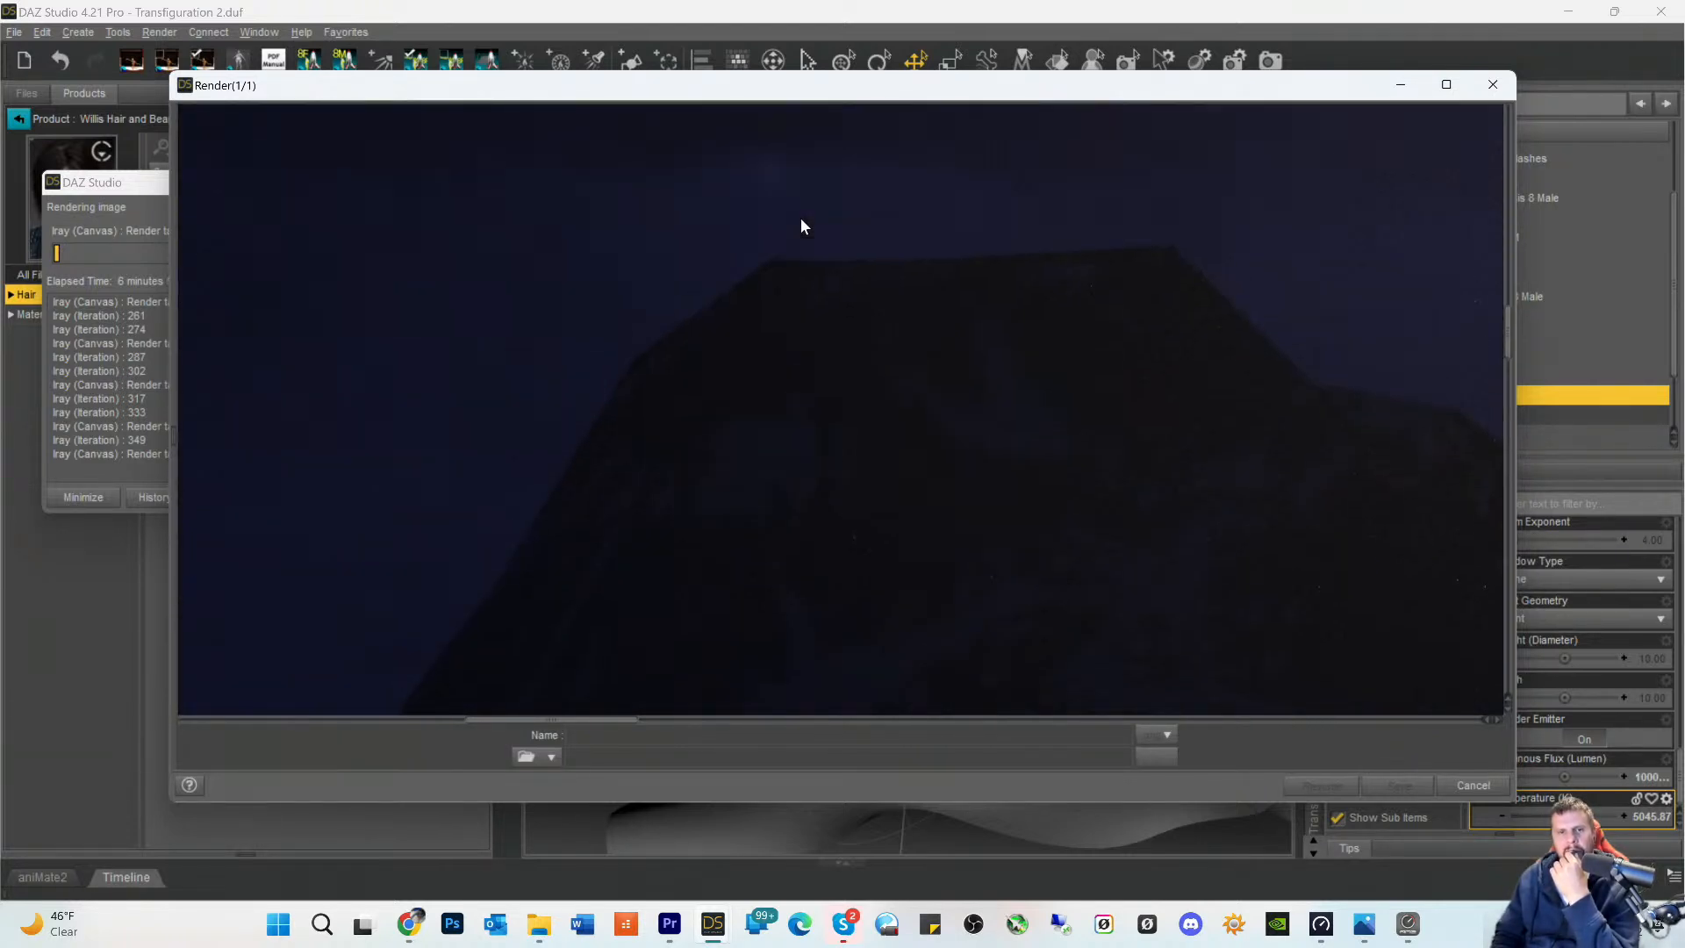
scroll(801, 226, up, 5)
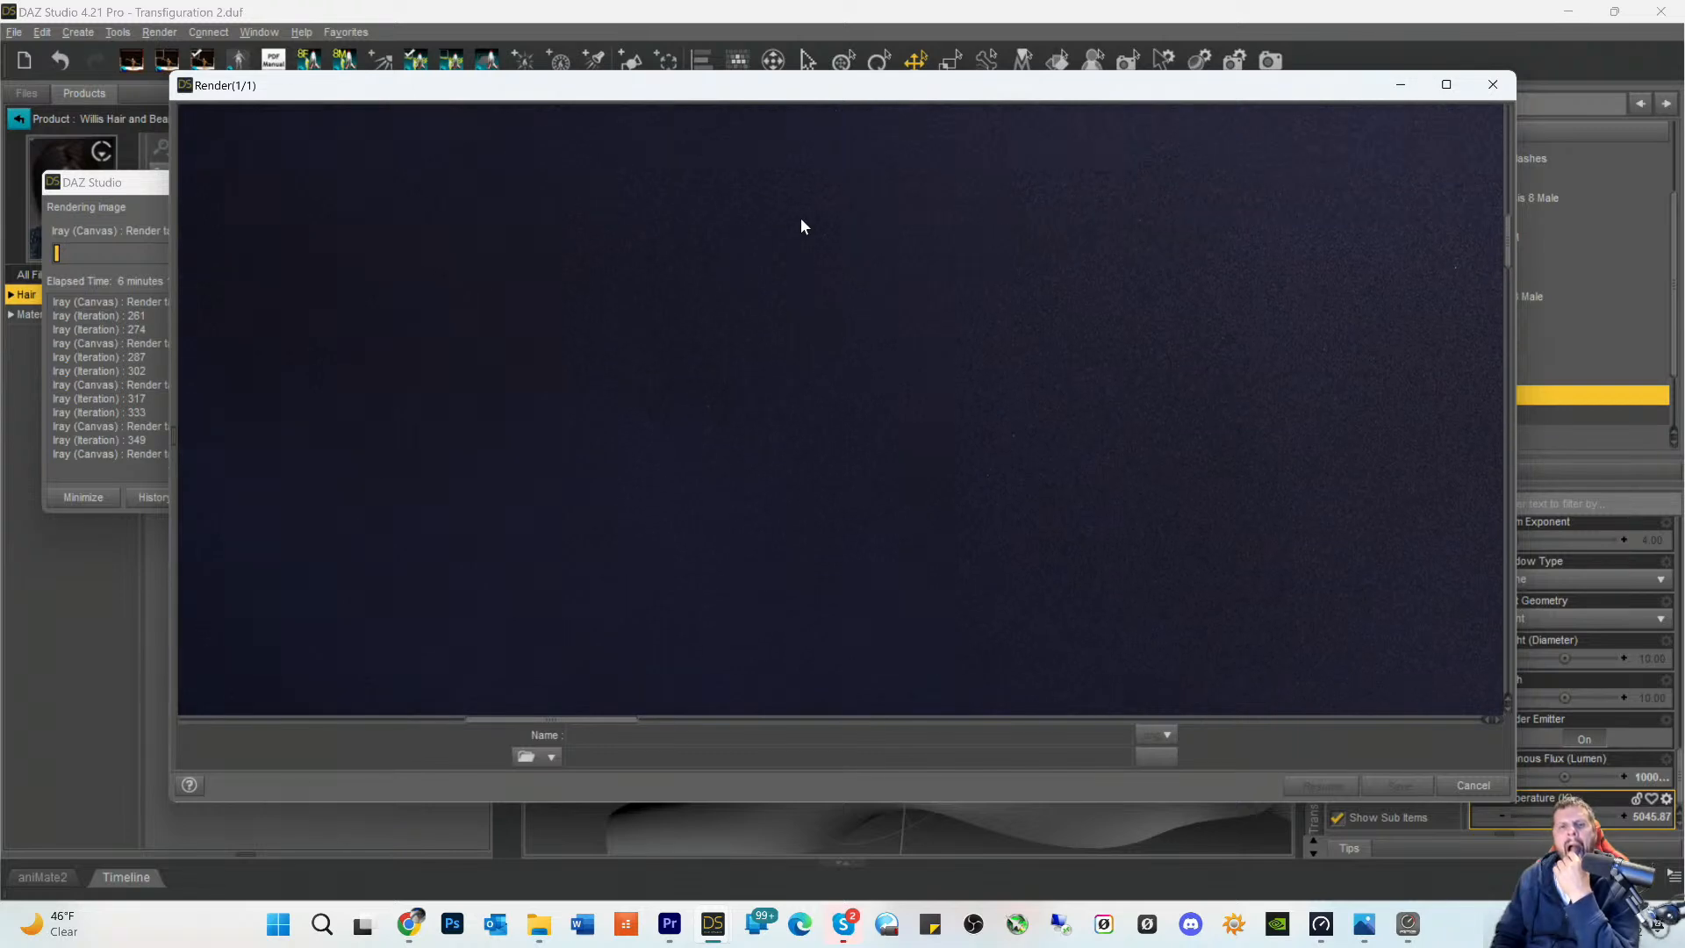
scroll(1159, 377, up, 5)
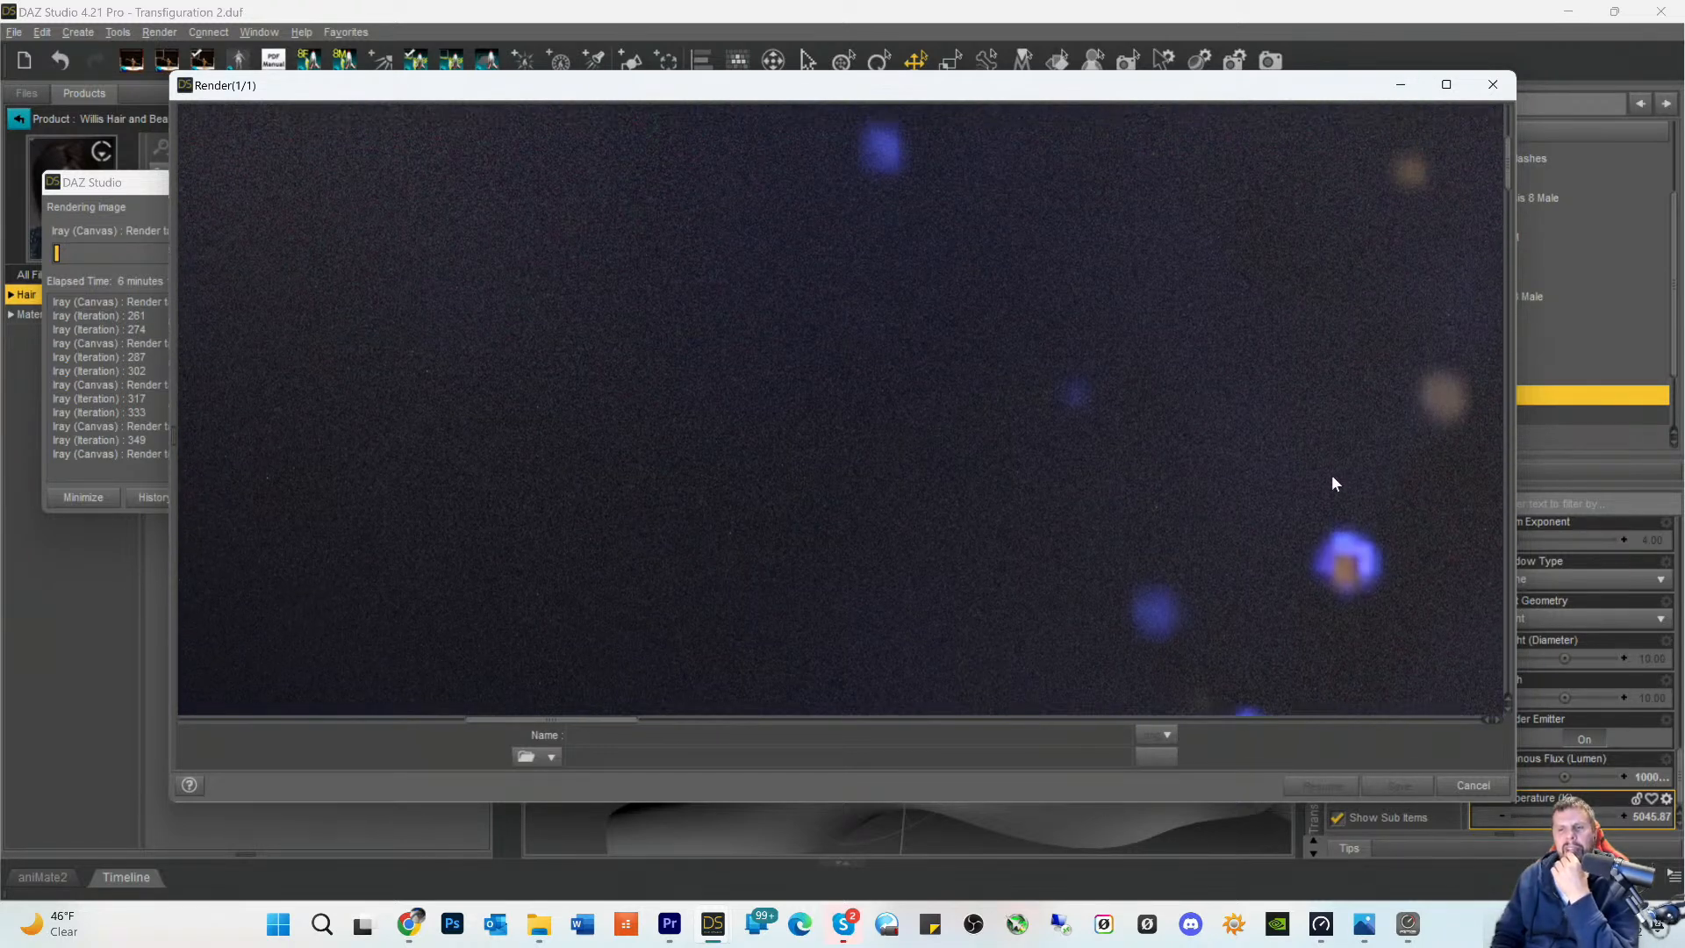
scroll(1215, 334, up, 7)
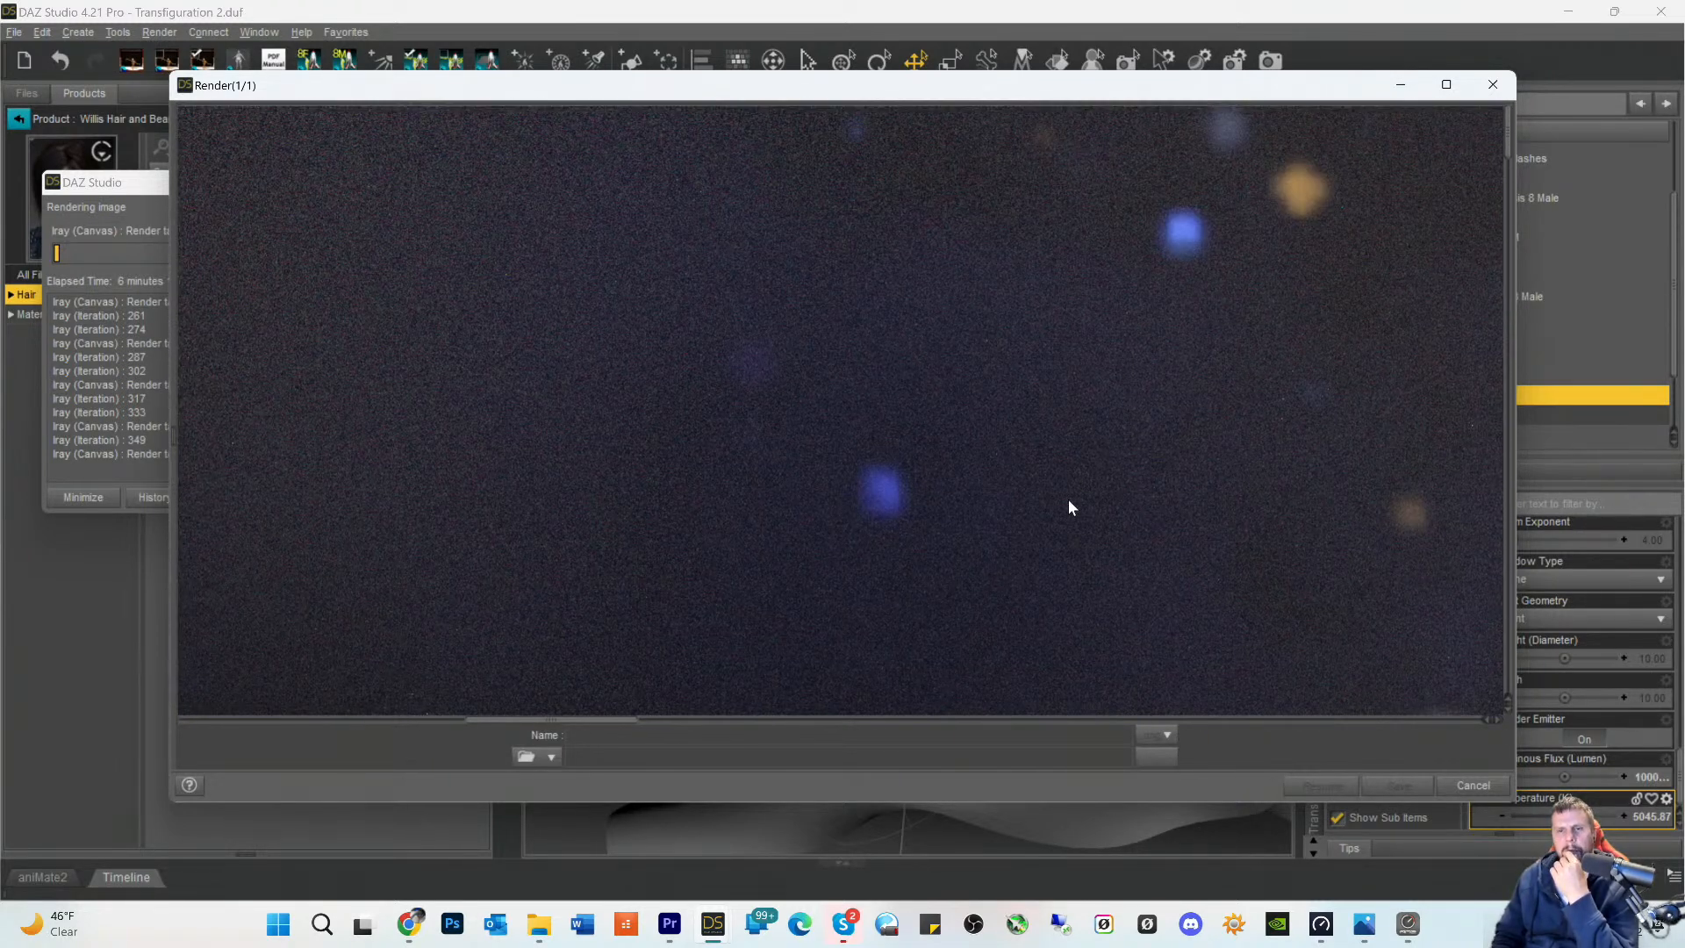
- Compare the grain and the stars across the full width of the night sky in the render
drag(557, 723, 261, 727)
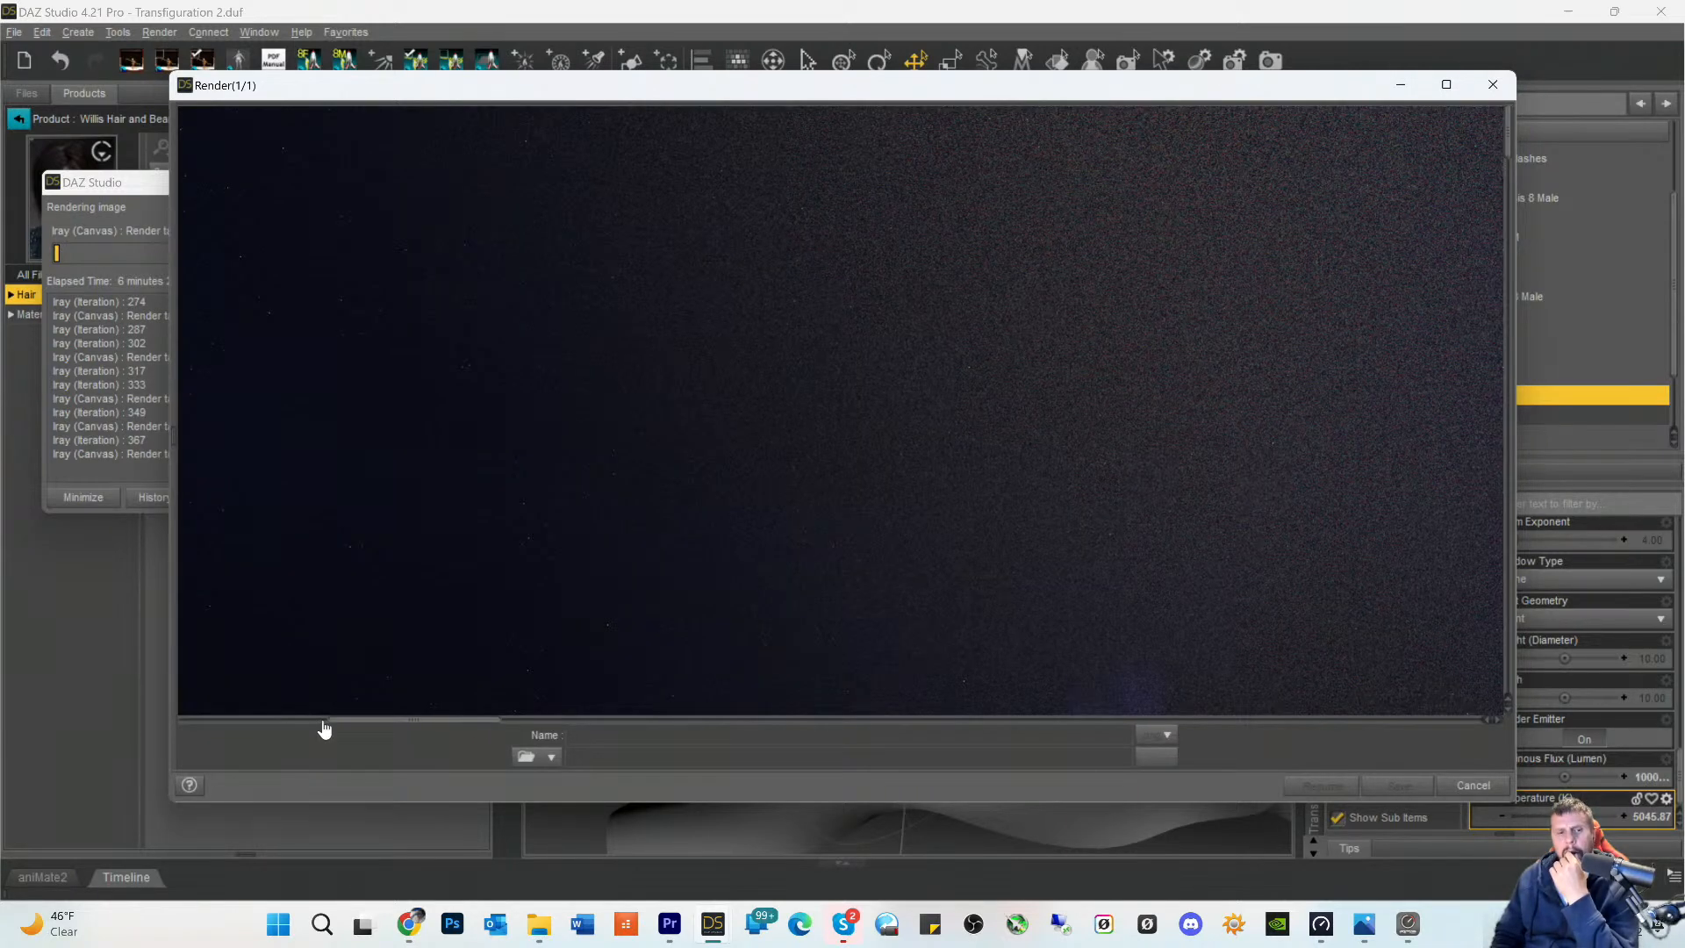
drag(368, 734, 1027, 775)
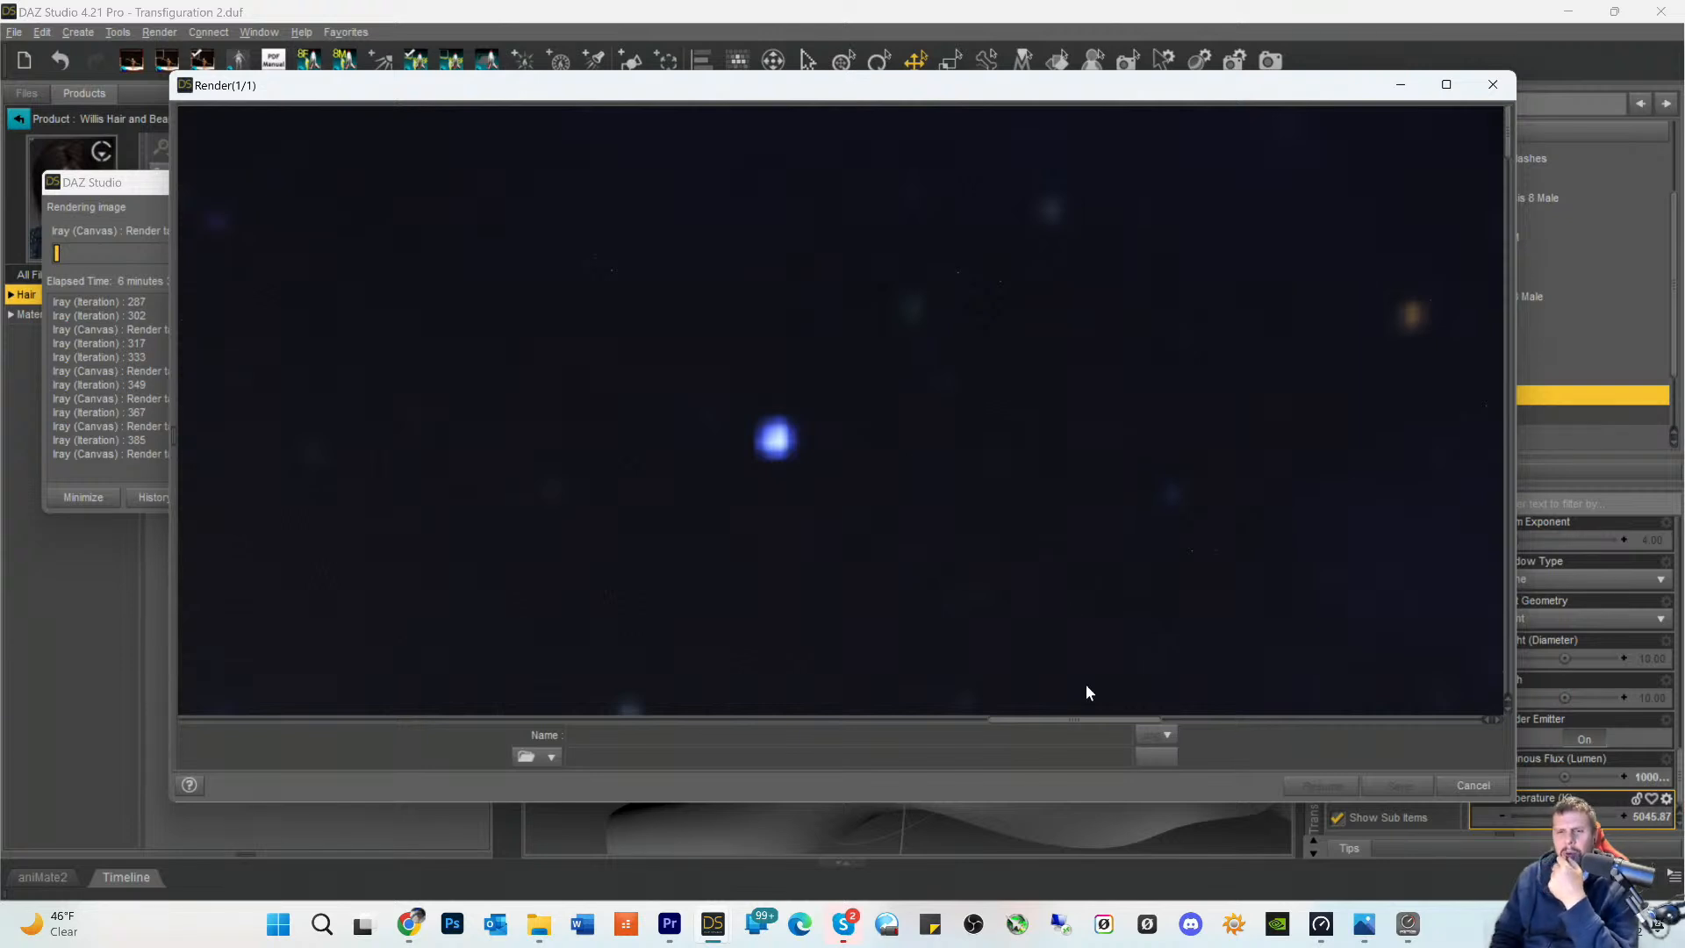
drag(1069, 728, 647, 713)
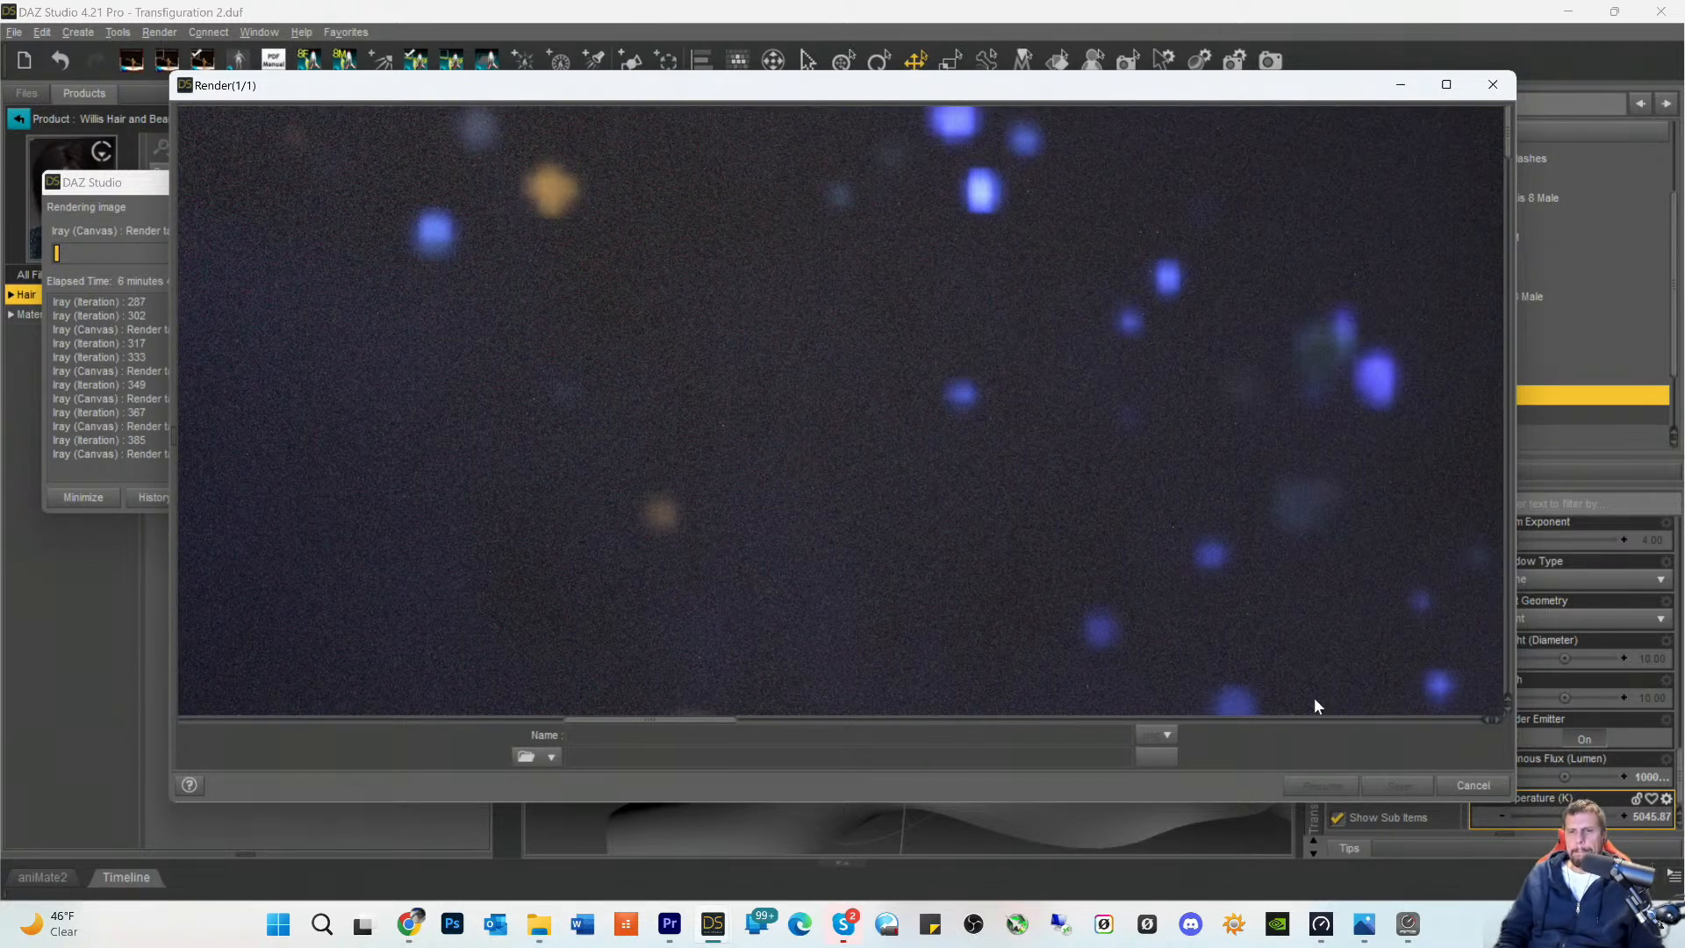
- Check the rendering progress log, moving it clear of the hair thumbnails, and return to the render to examine the brighter stars
click(124, 430)
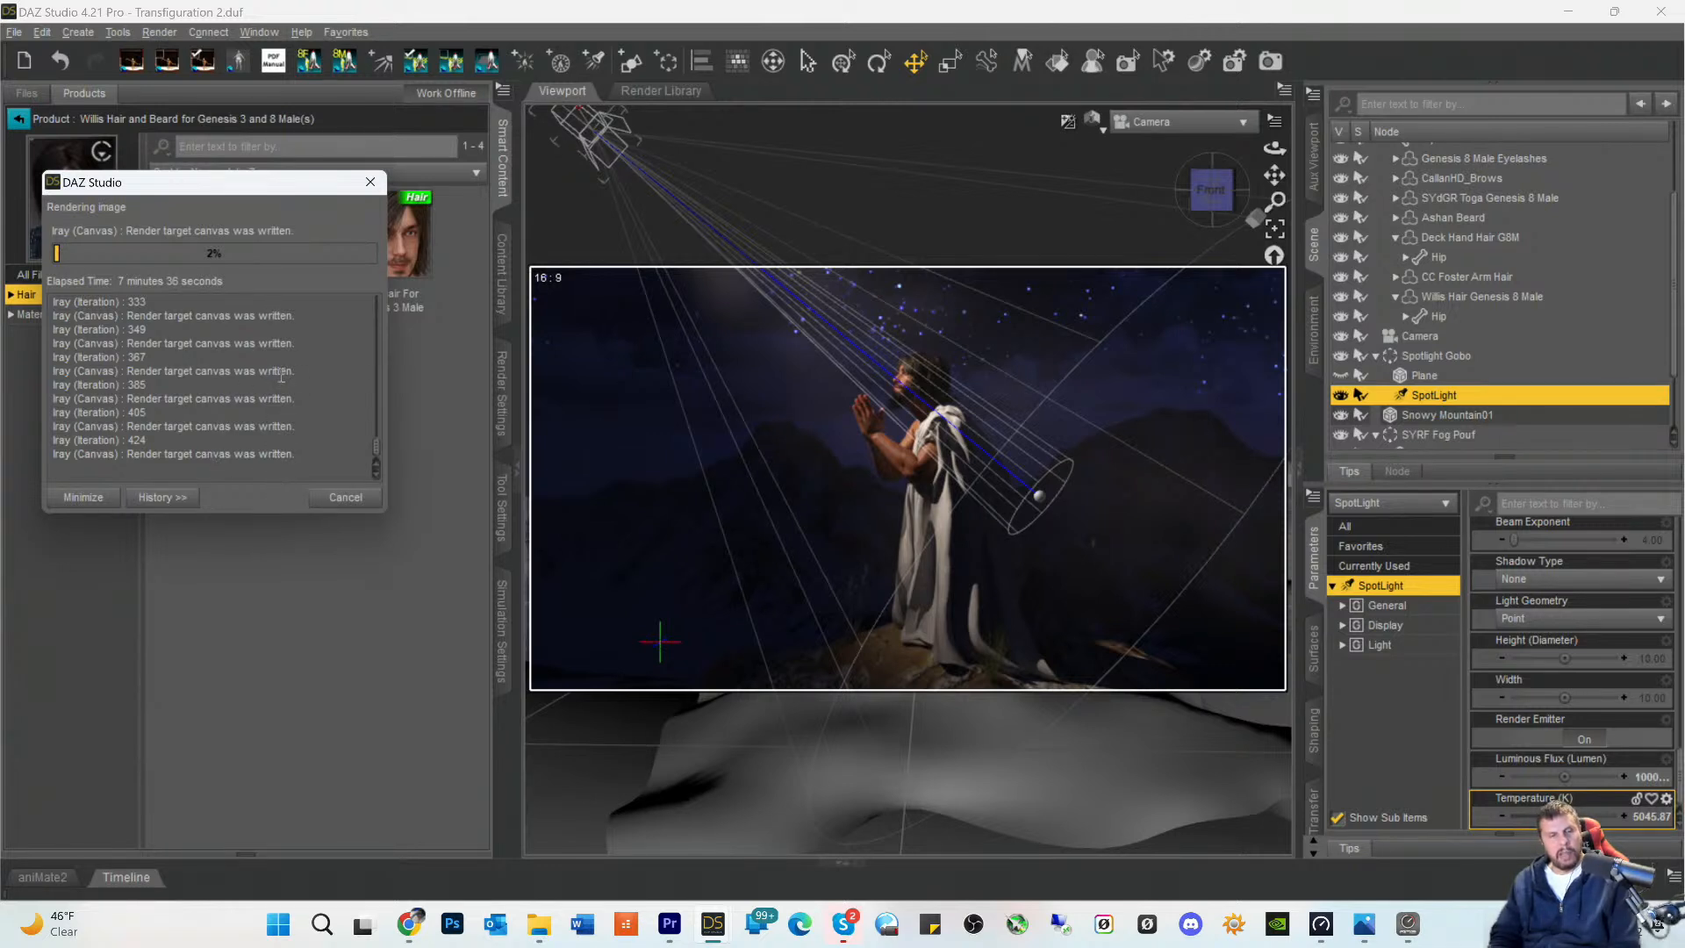
drag(219, 188, 235, 482)
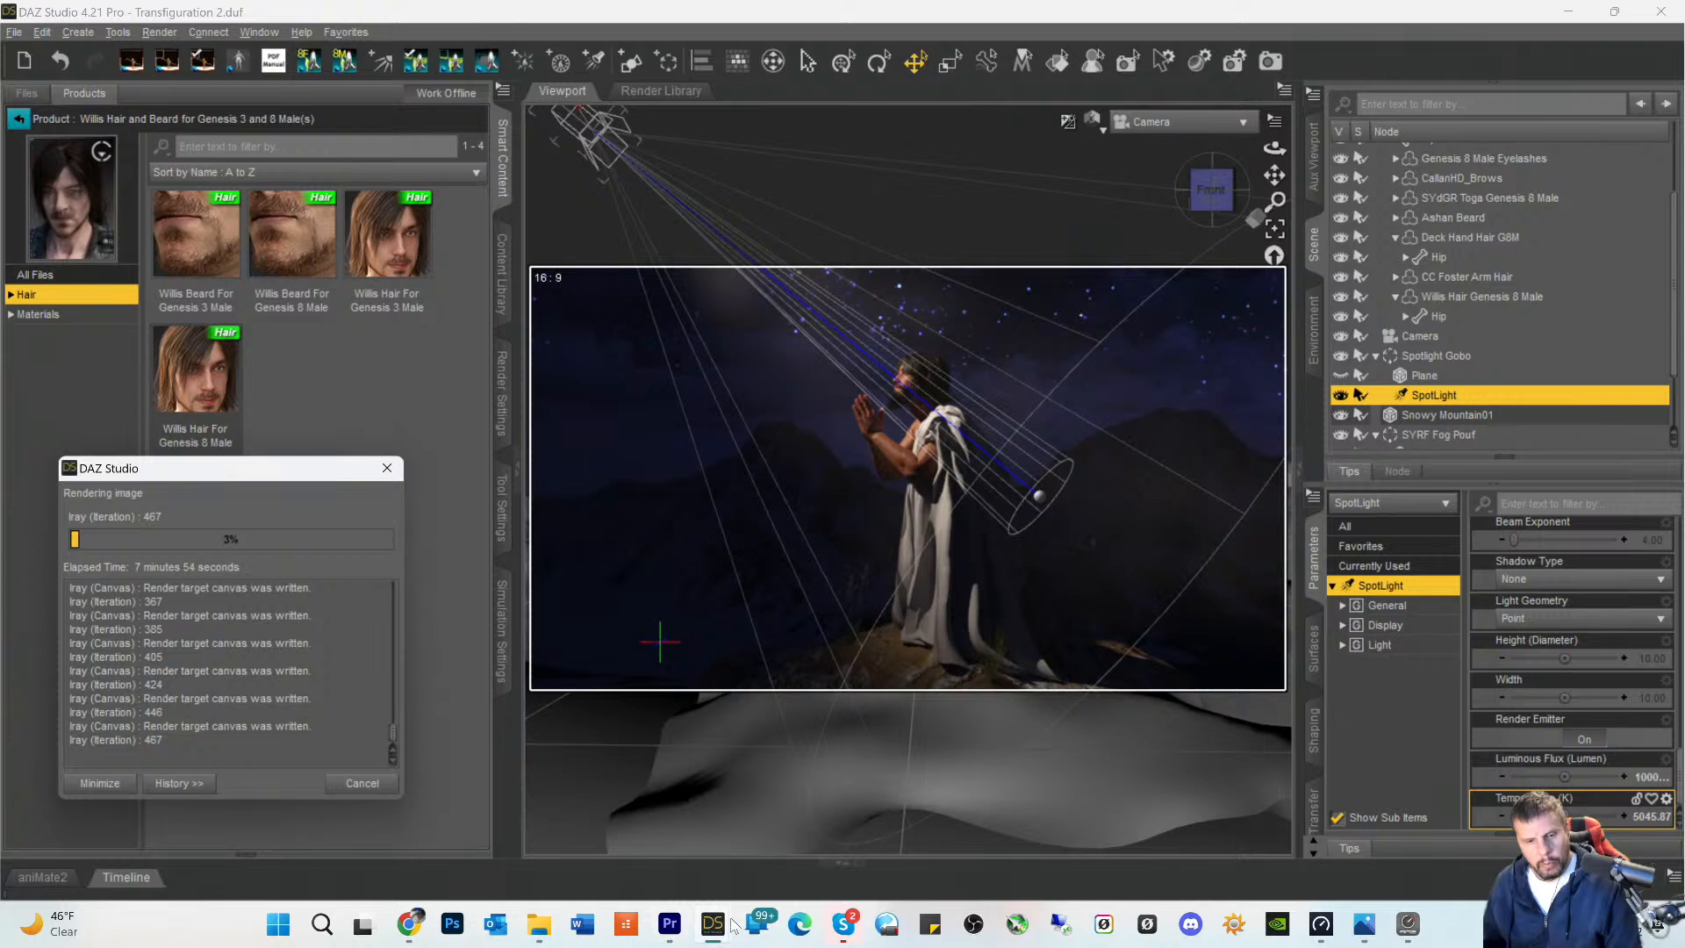
mouse_move(713, 937)
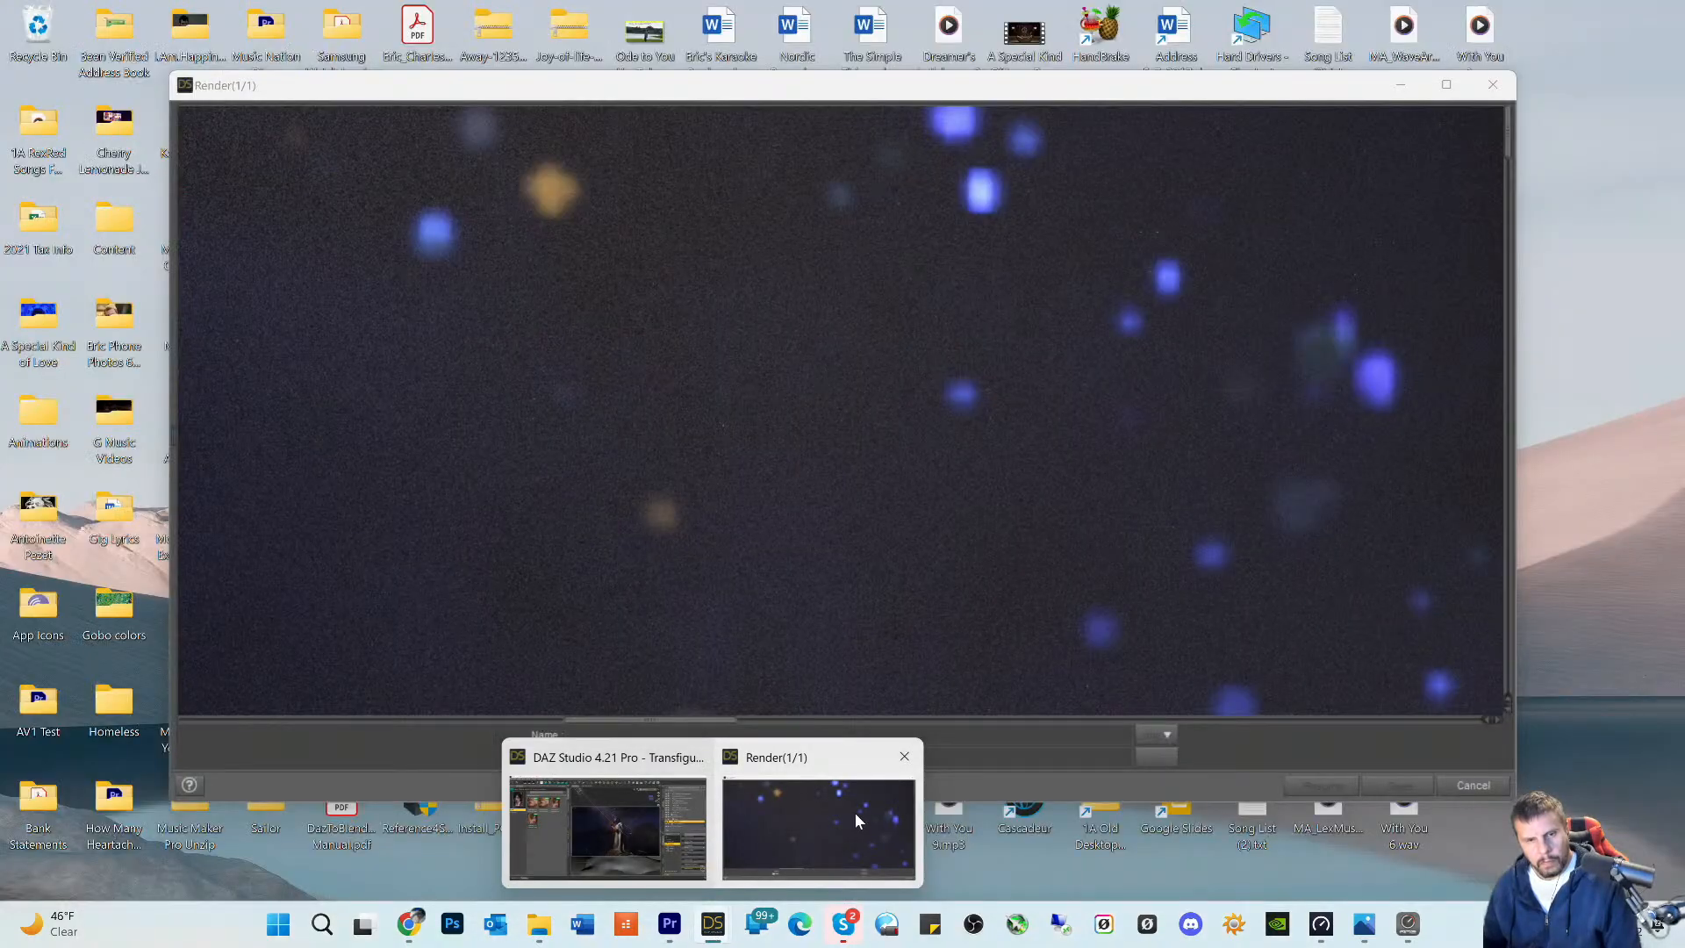
click(855, 812)
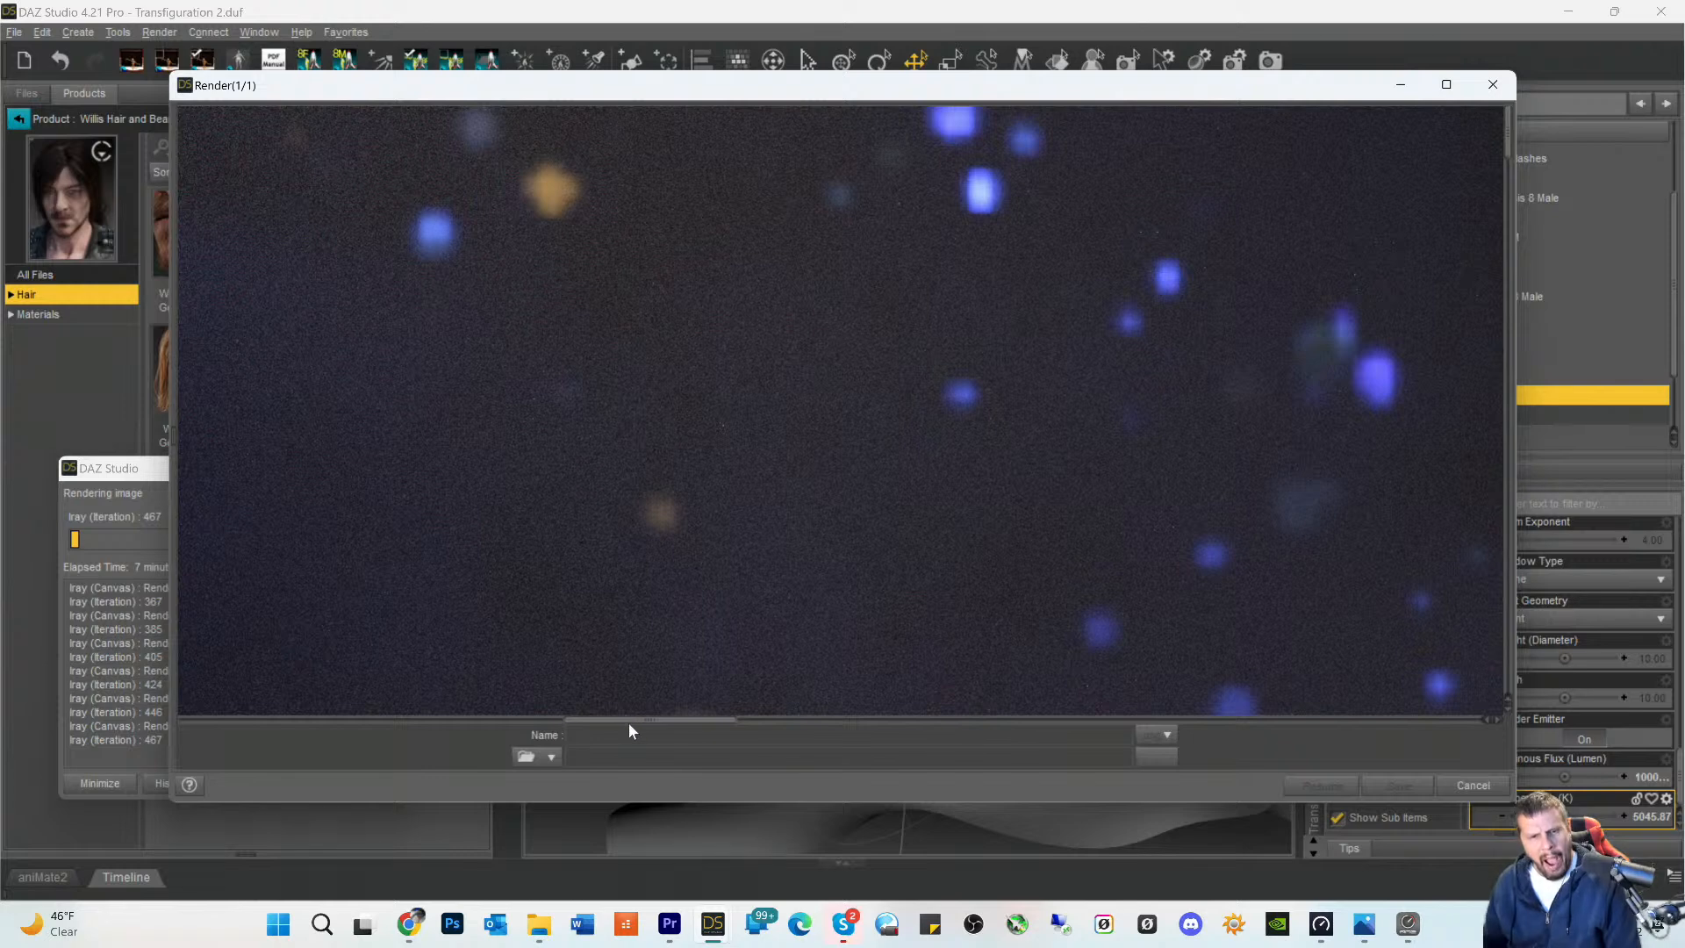
drag(631, 725, 800, 712)
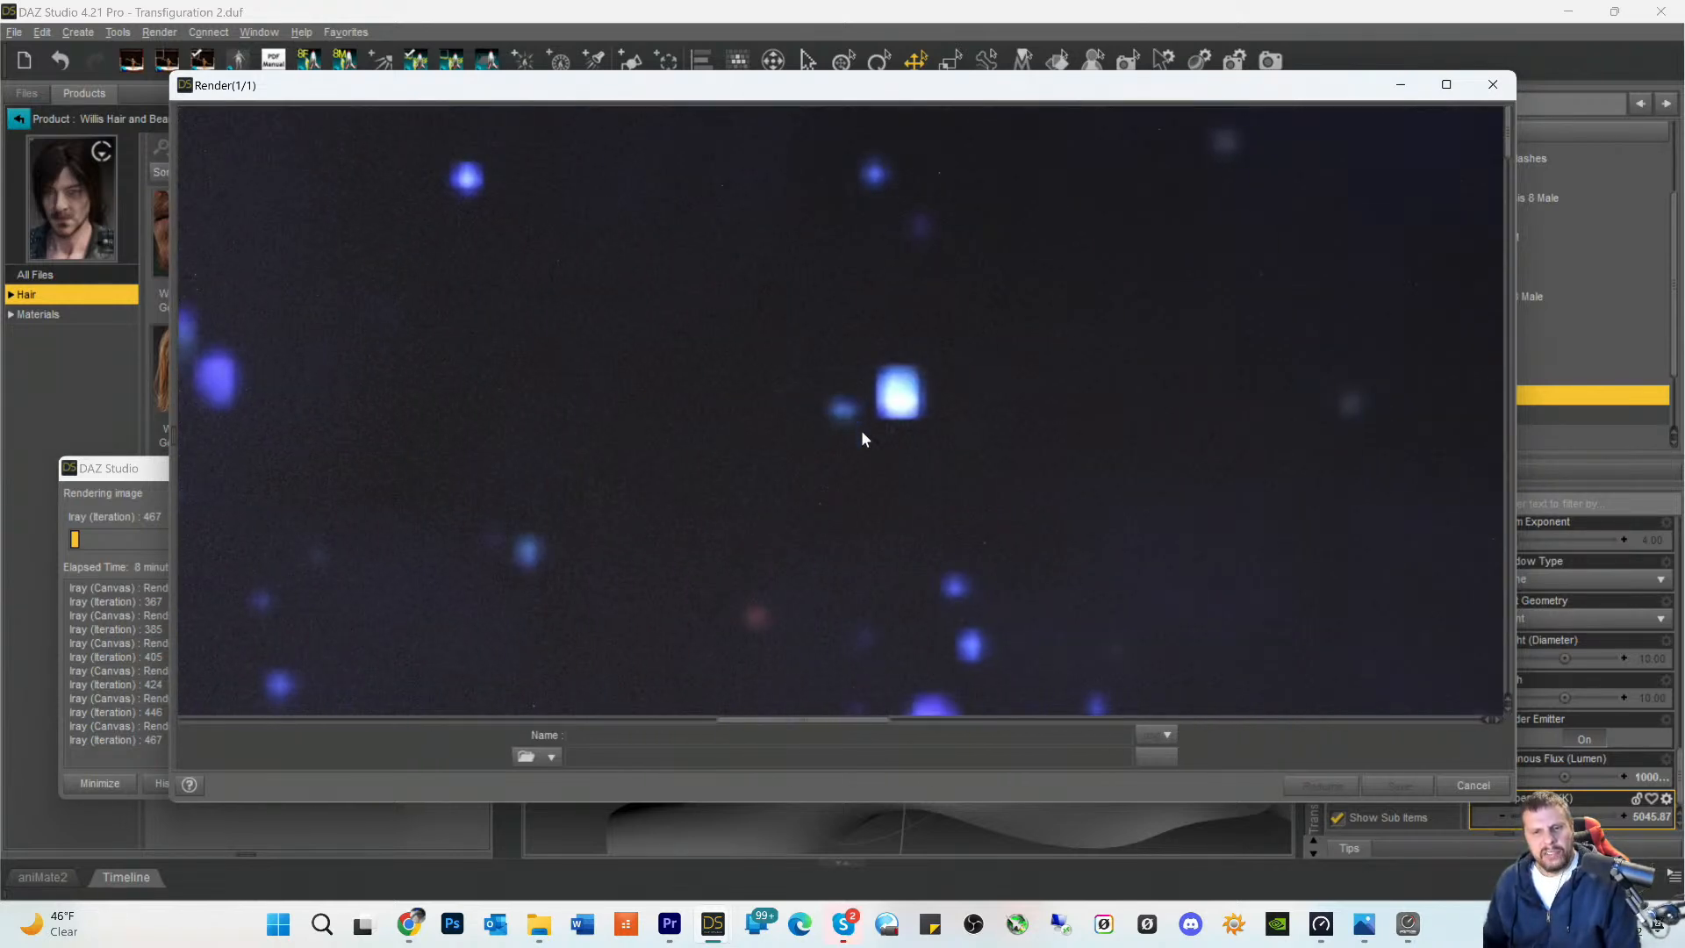
- Examine the render from the stars down over the figure's hair, facial profile and beard to the raised fingertips
scroll(861, 430, down, 5)
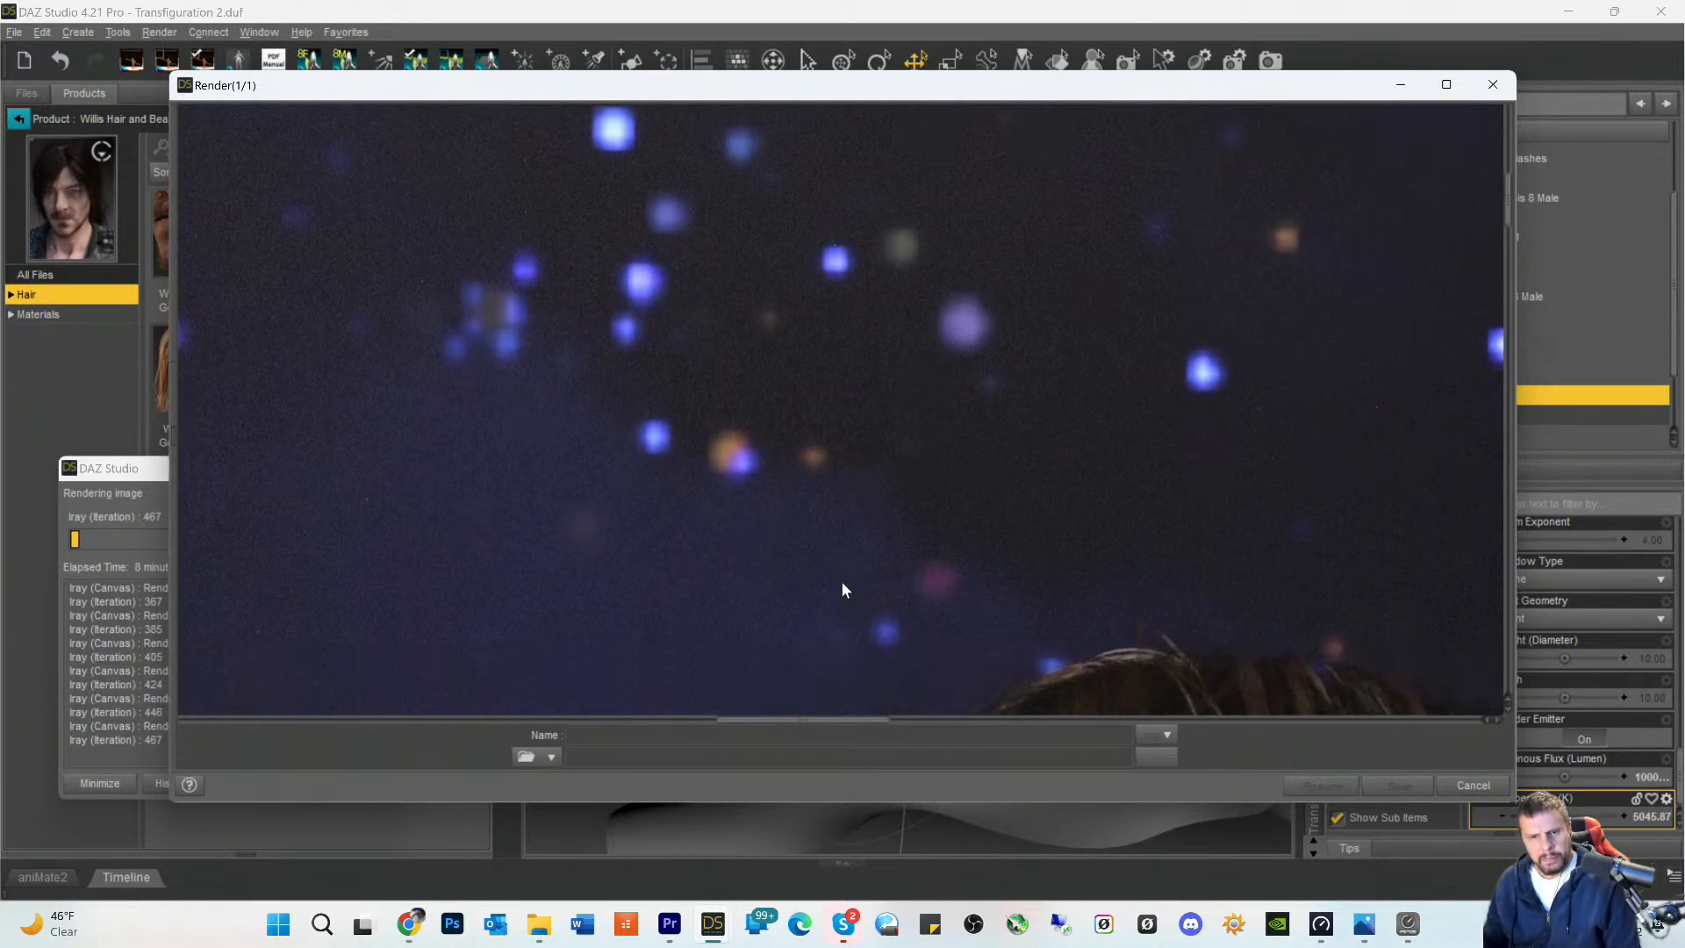
scroll(842, 583, down, 5)
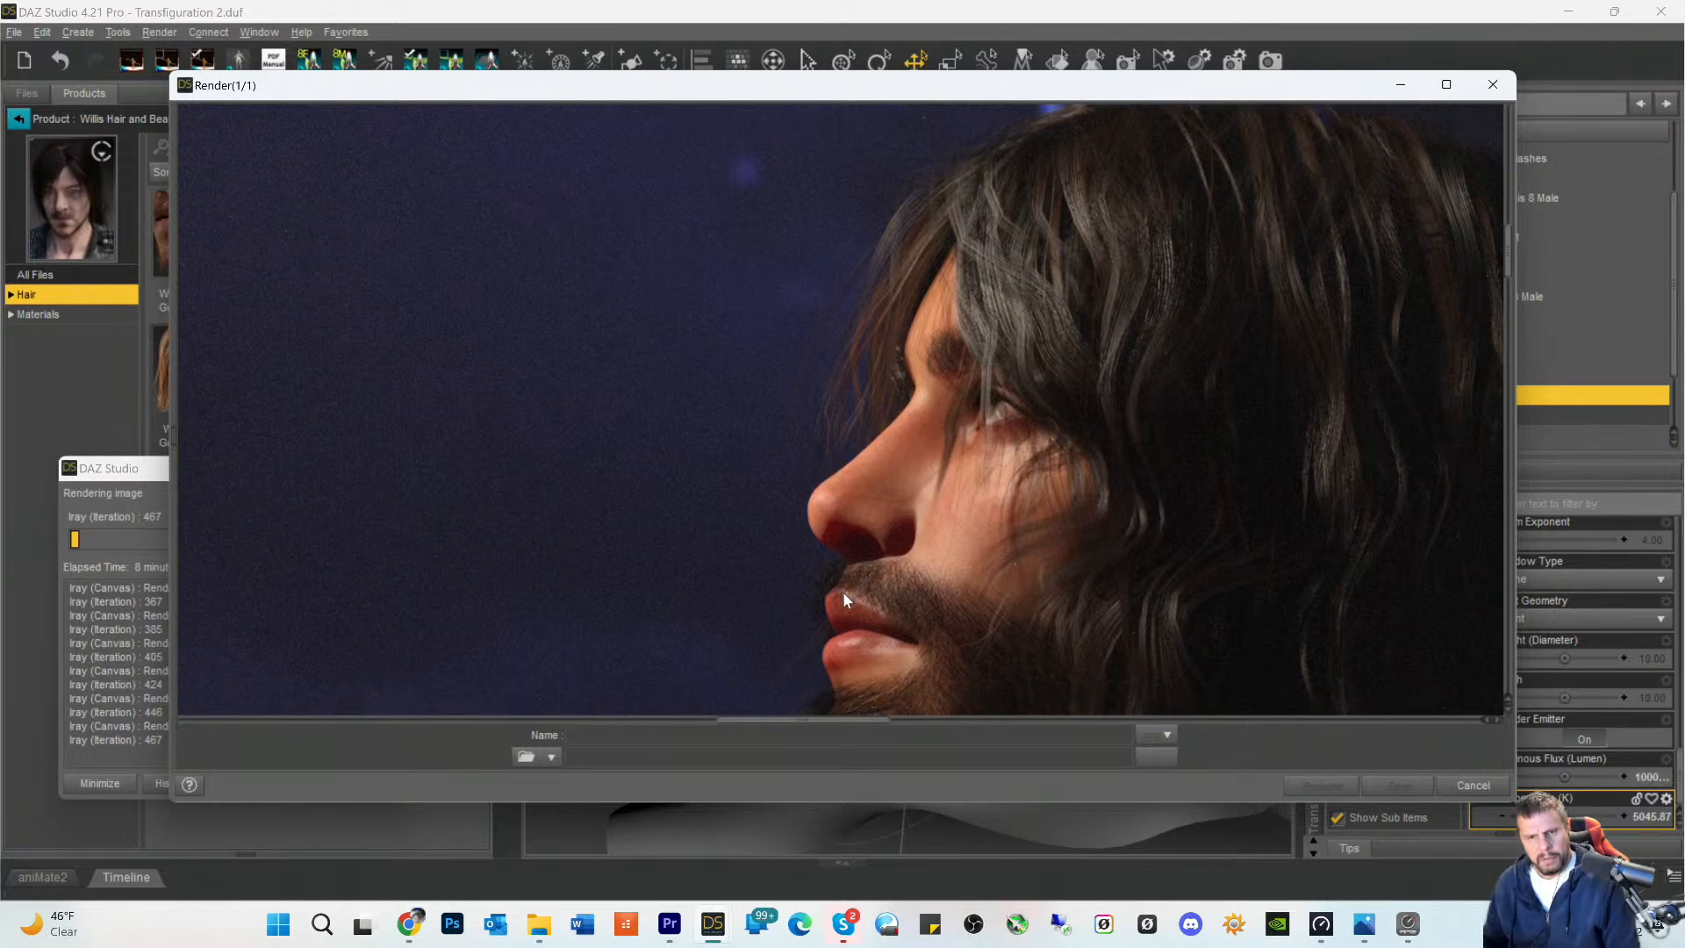
scroll(845, 597, down, 3)
scroll(838, 599, down, 1)
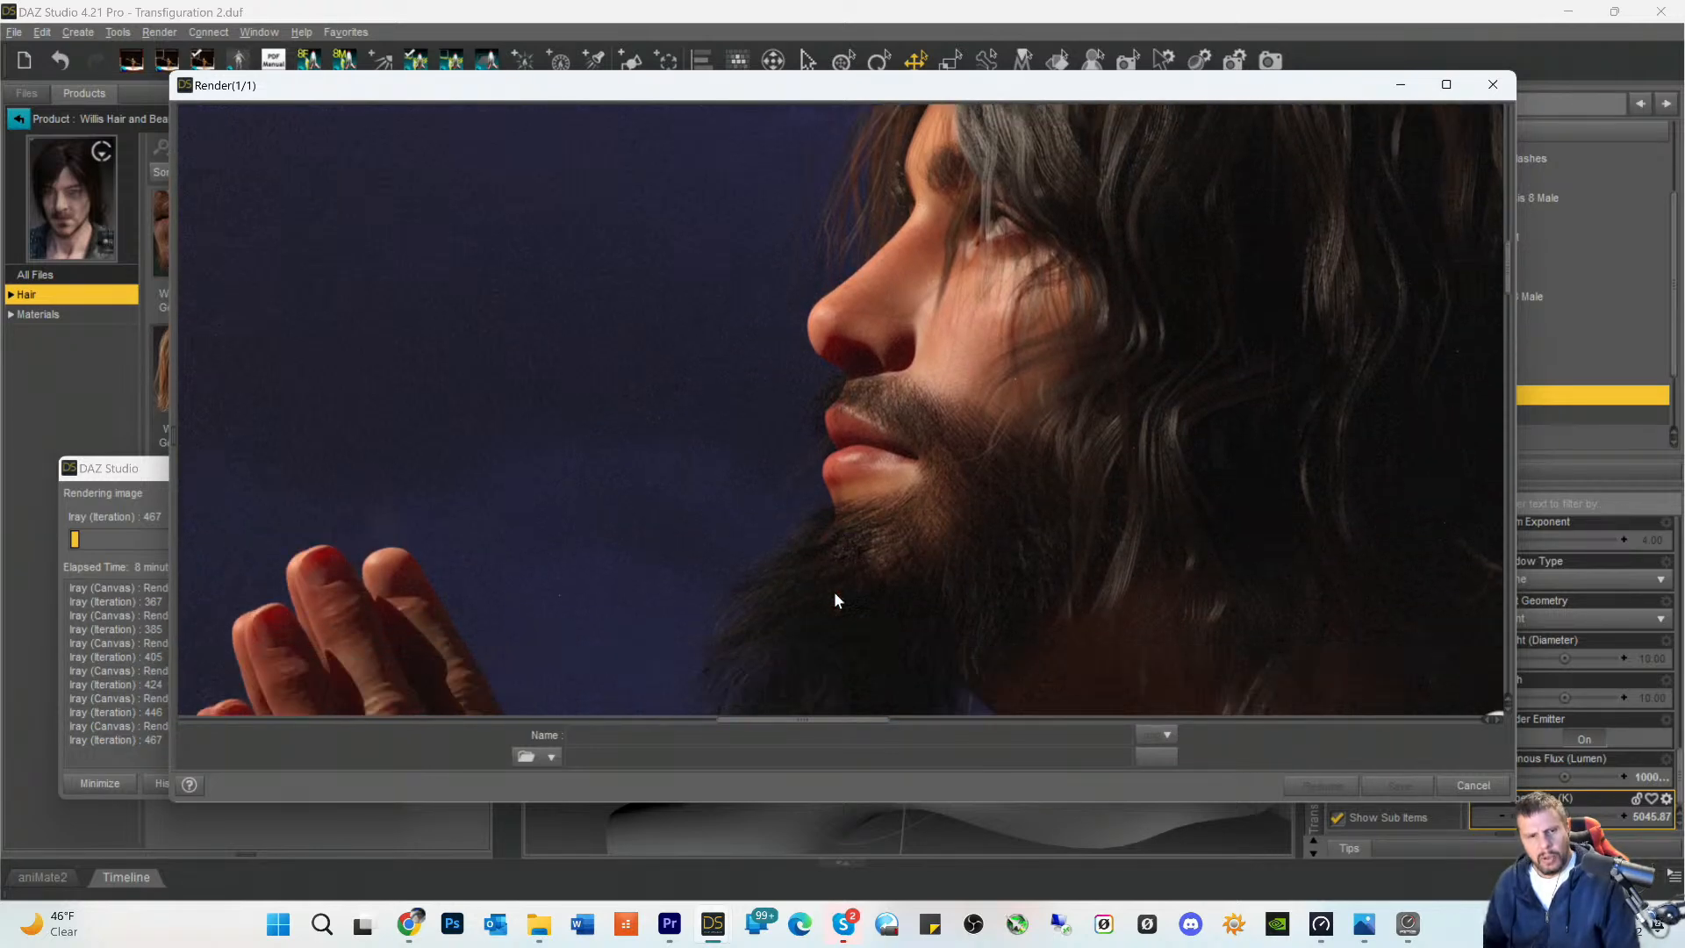
scroll(834, 600, down, 3)
scroll(835, 606, up, 2)
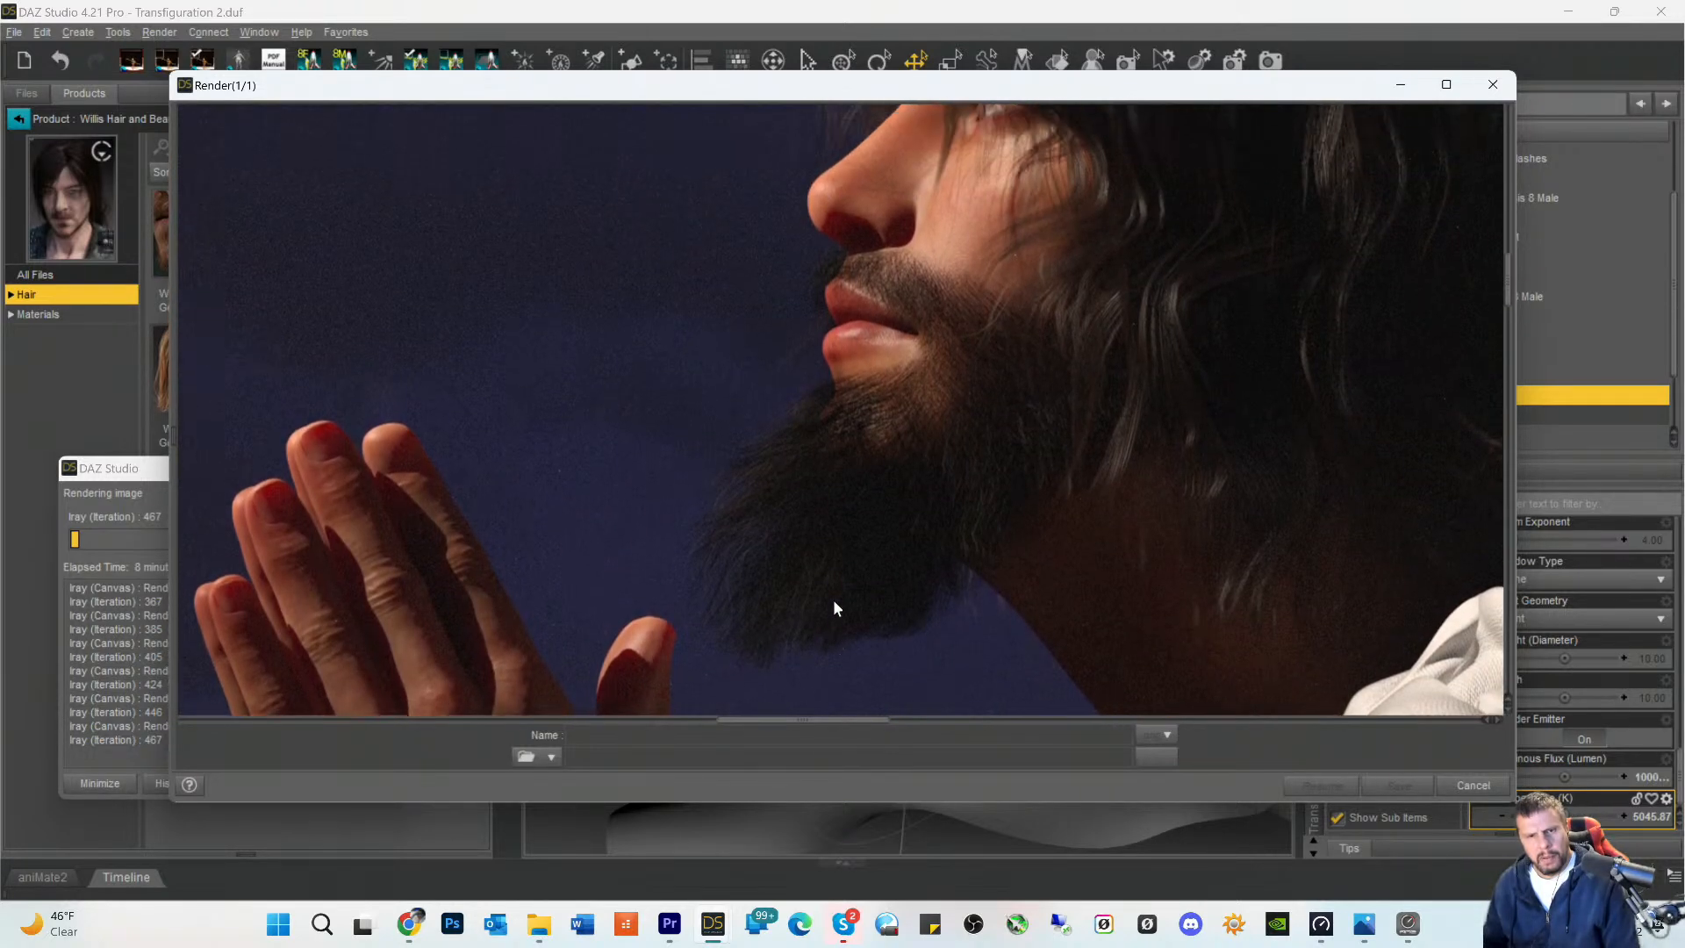
scroll(835, 602, up, 3)
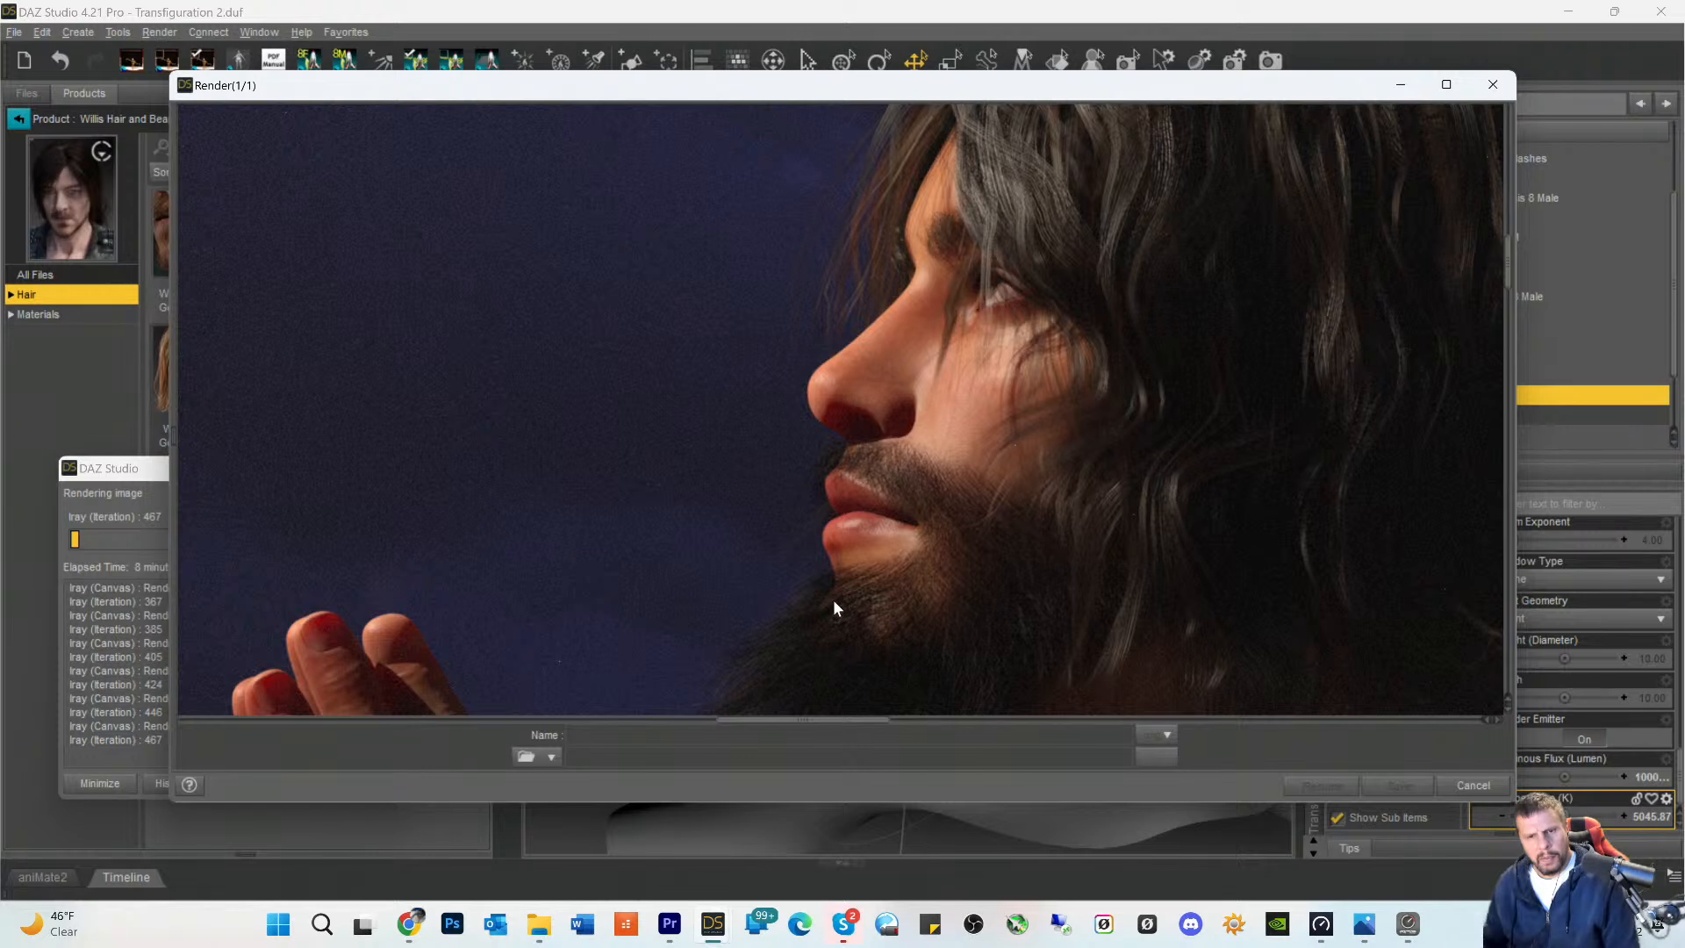
scroll(845, 615, down, 4)
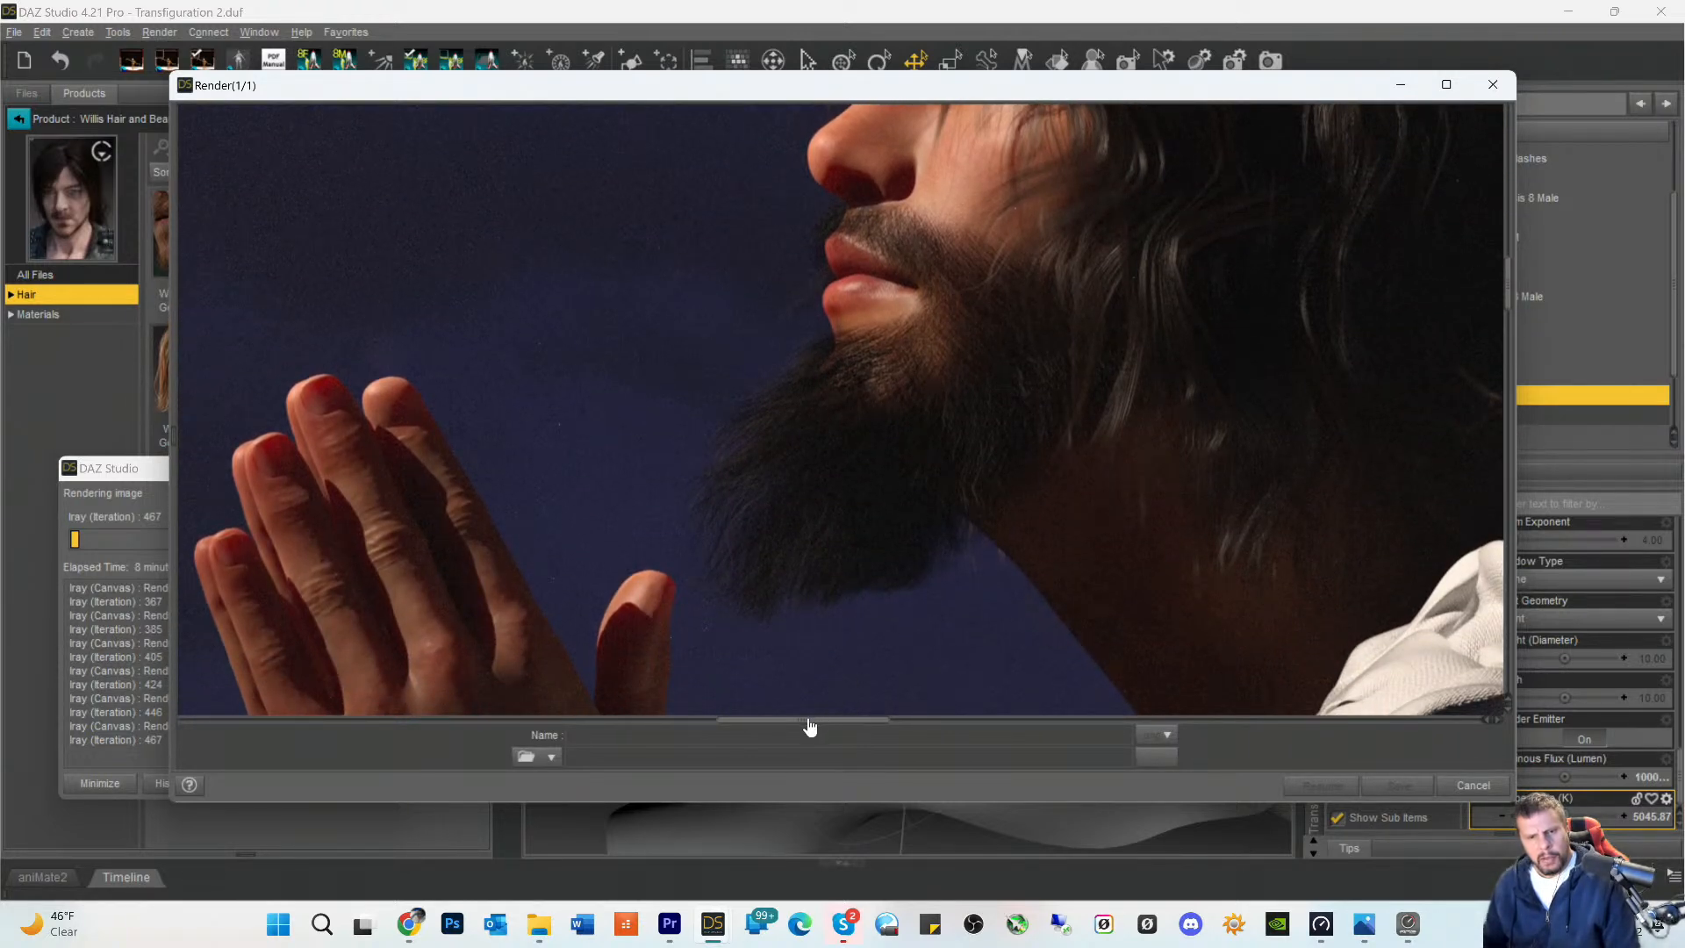
- Check the neck, the woven folds of the robe over the shoulder, and the bent arm in the render
drag(811, 727, 858, 732)
scroll(877, 544, down, 6)
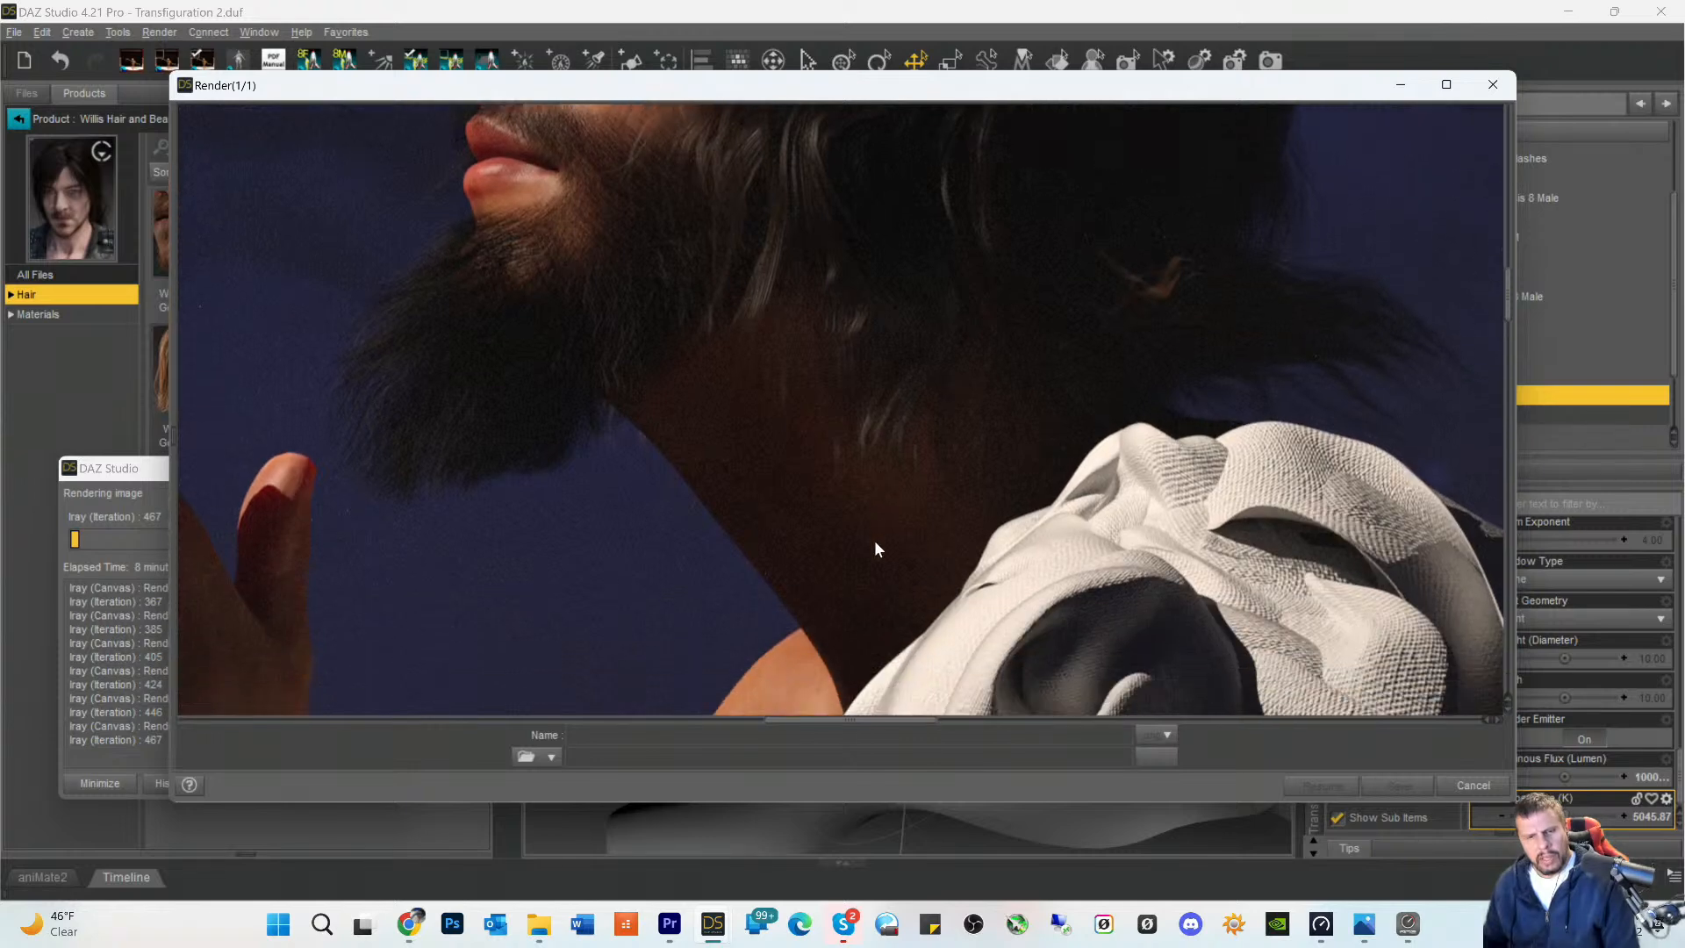
scroll(870, 553, down, 6)
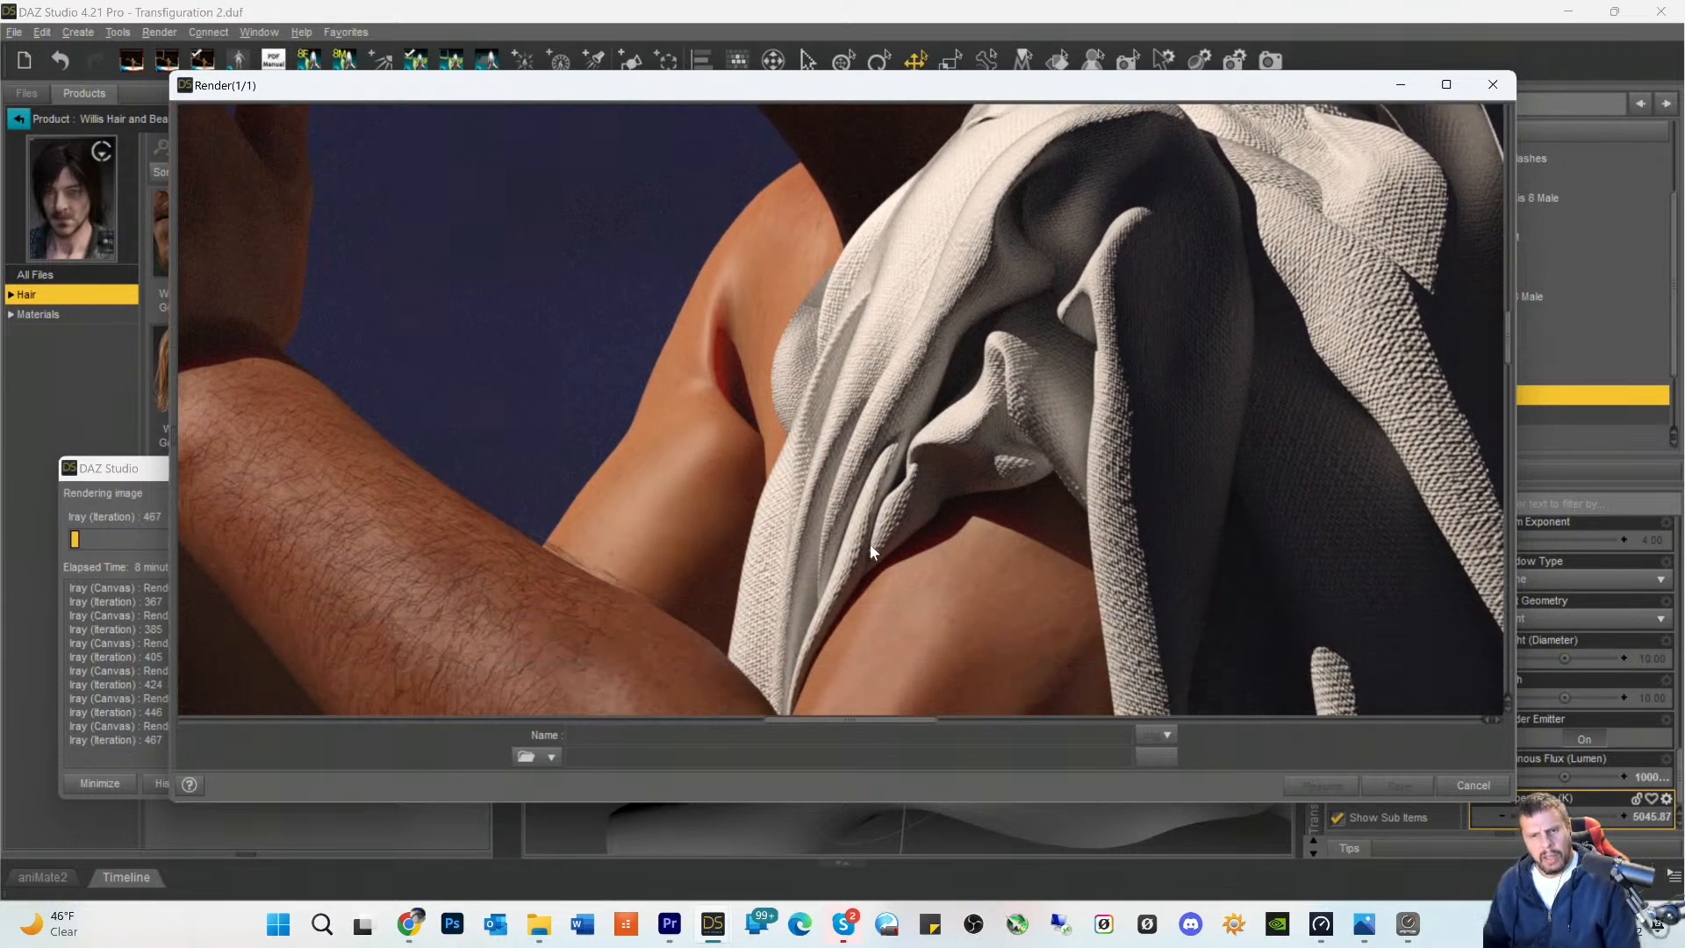
scroll(892, 498, down, 2)
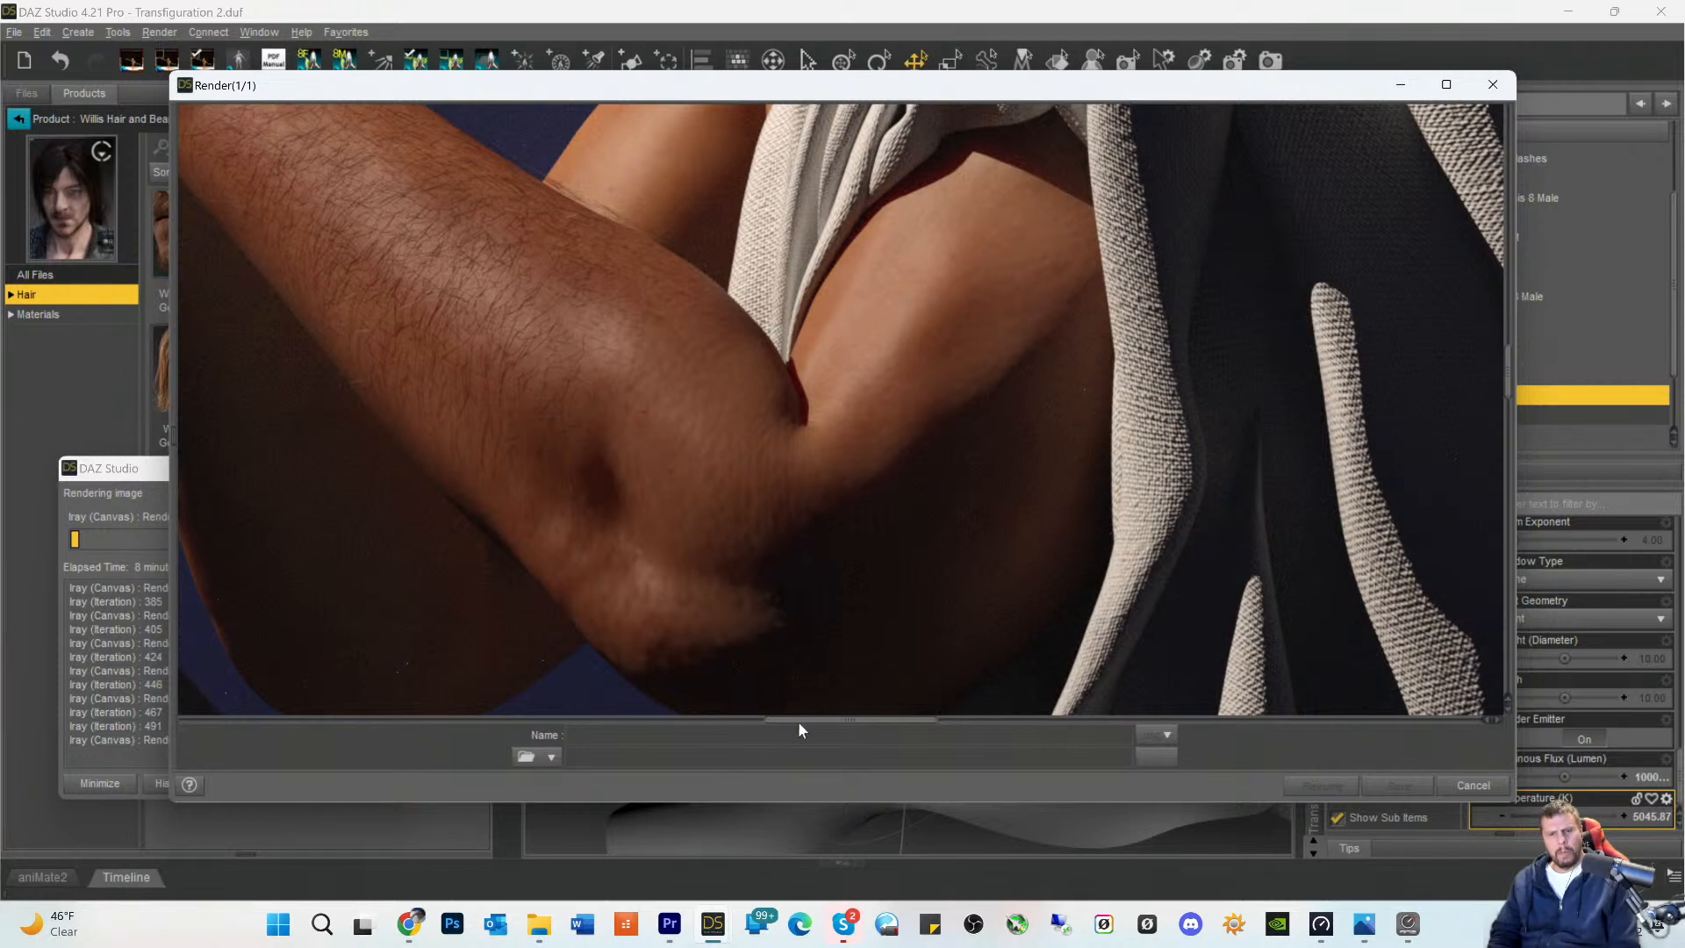
- Inspect the hair on the forearm and follow the arm up past the praying hands to the face
drag(832, 720, 775, 720)
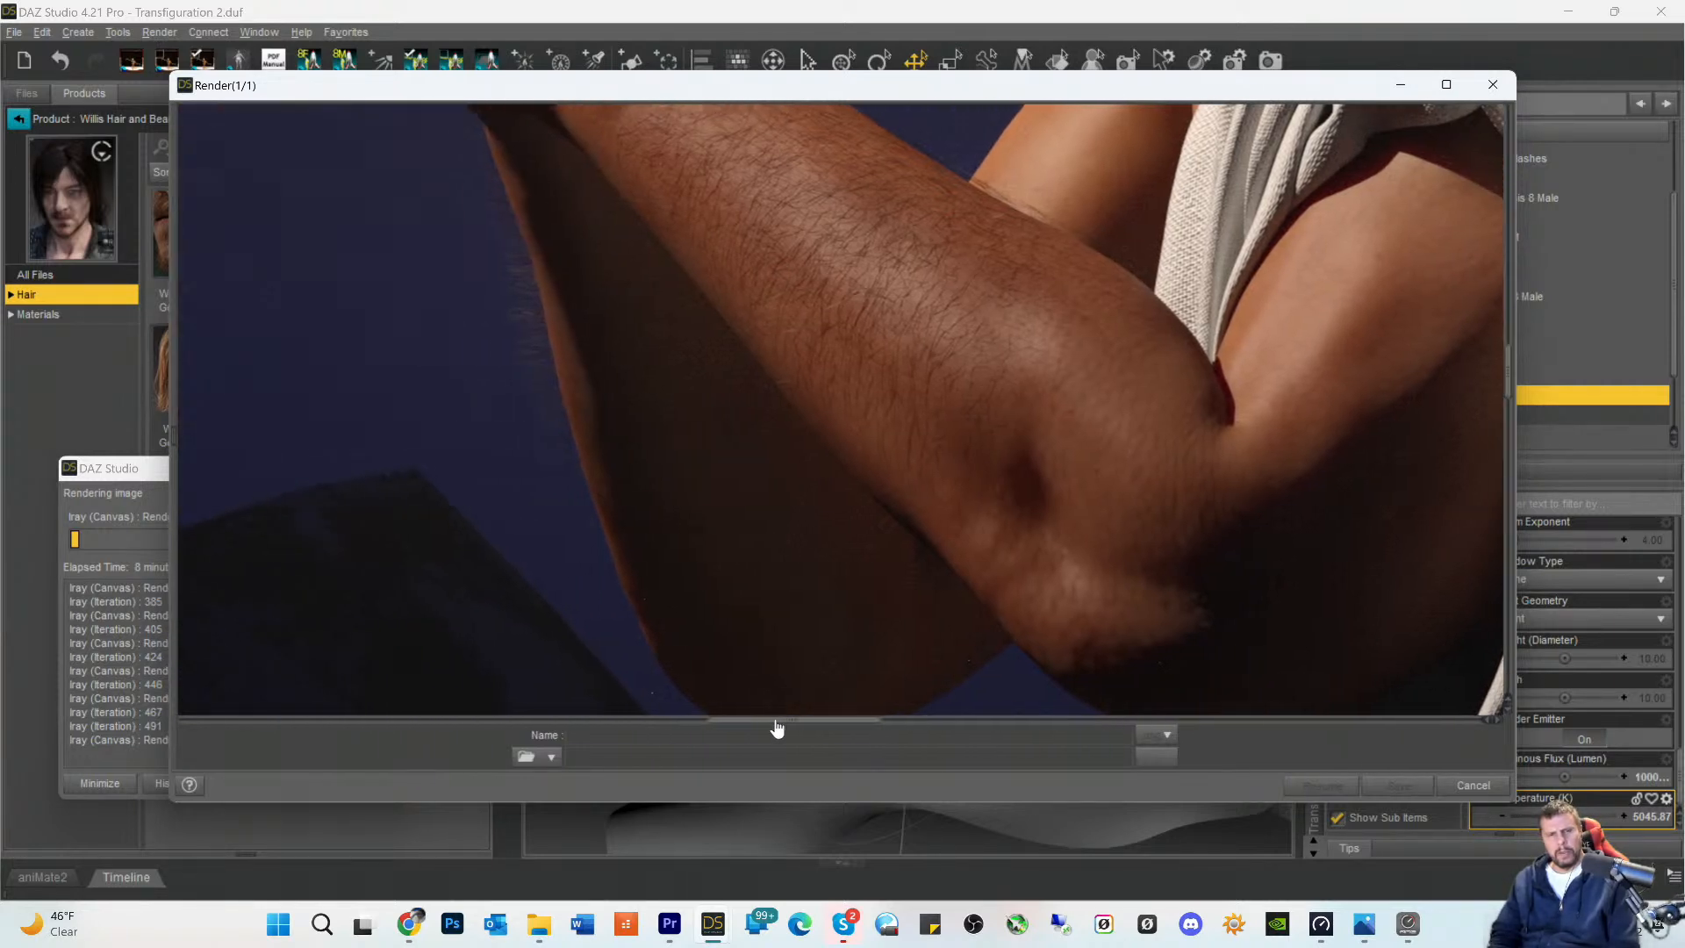
scroll(822, 527, up, 5)
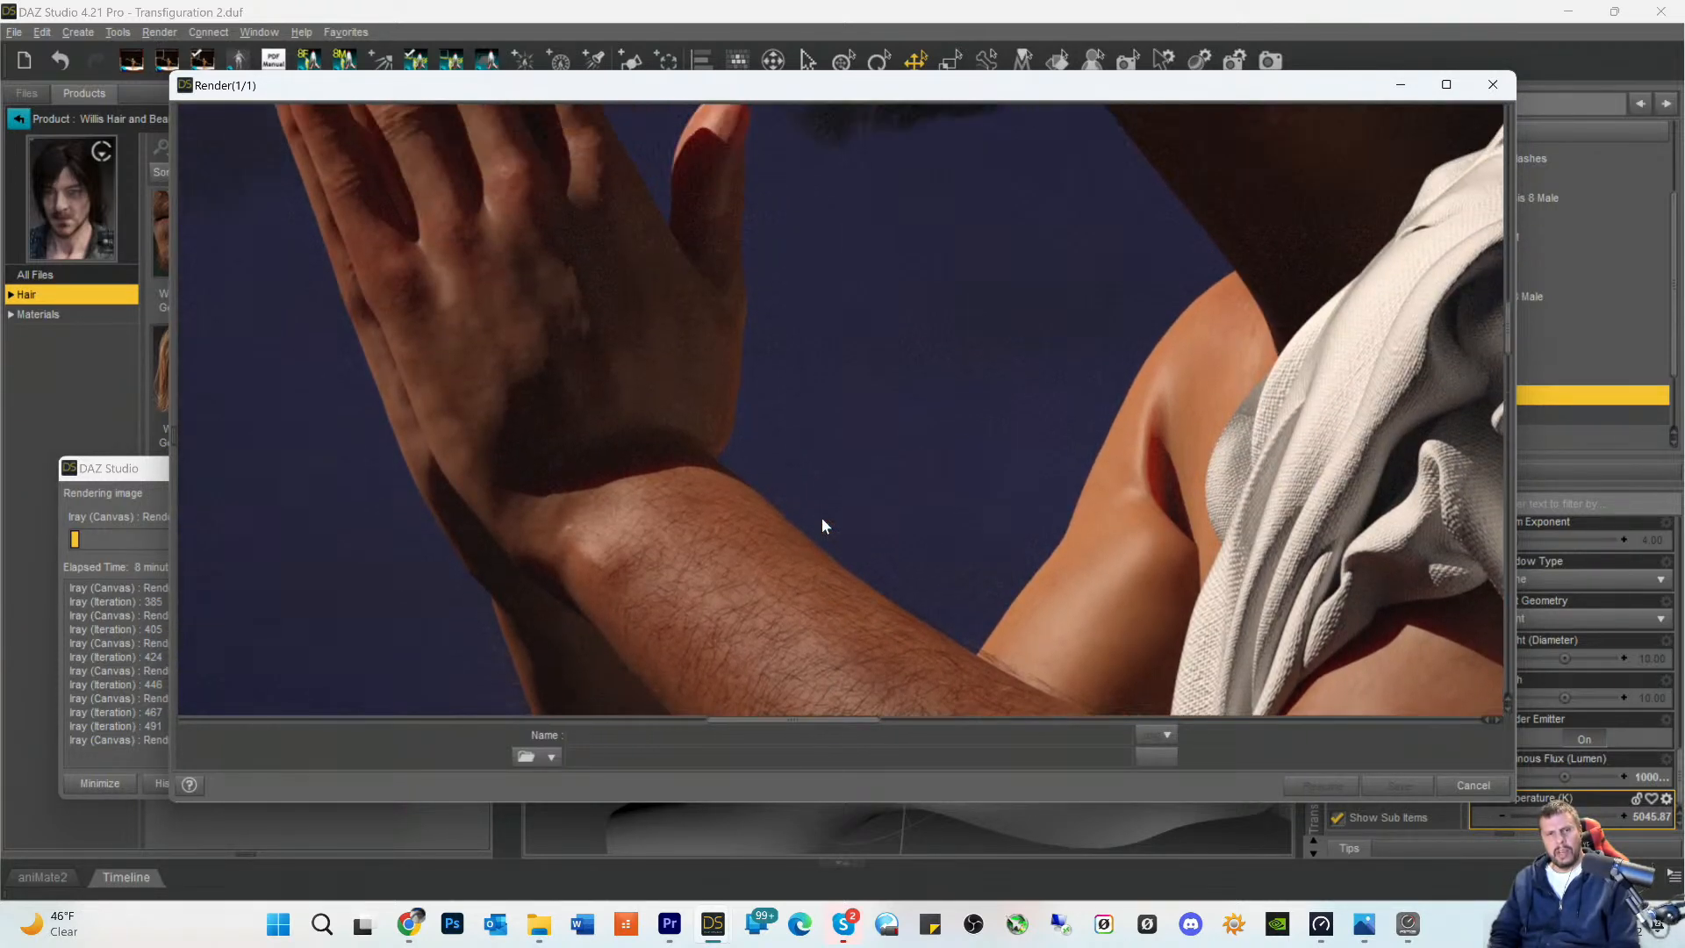
scroll(822, 518, up, 5)
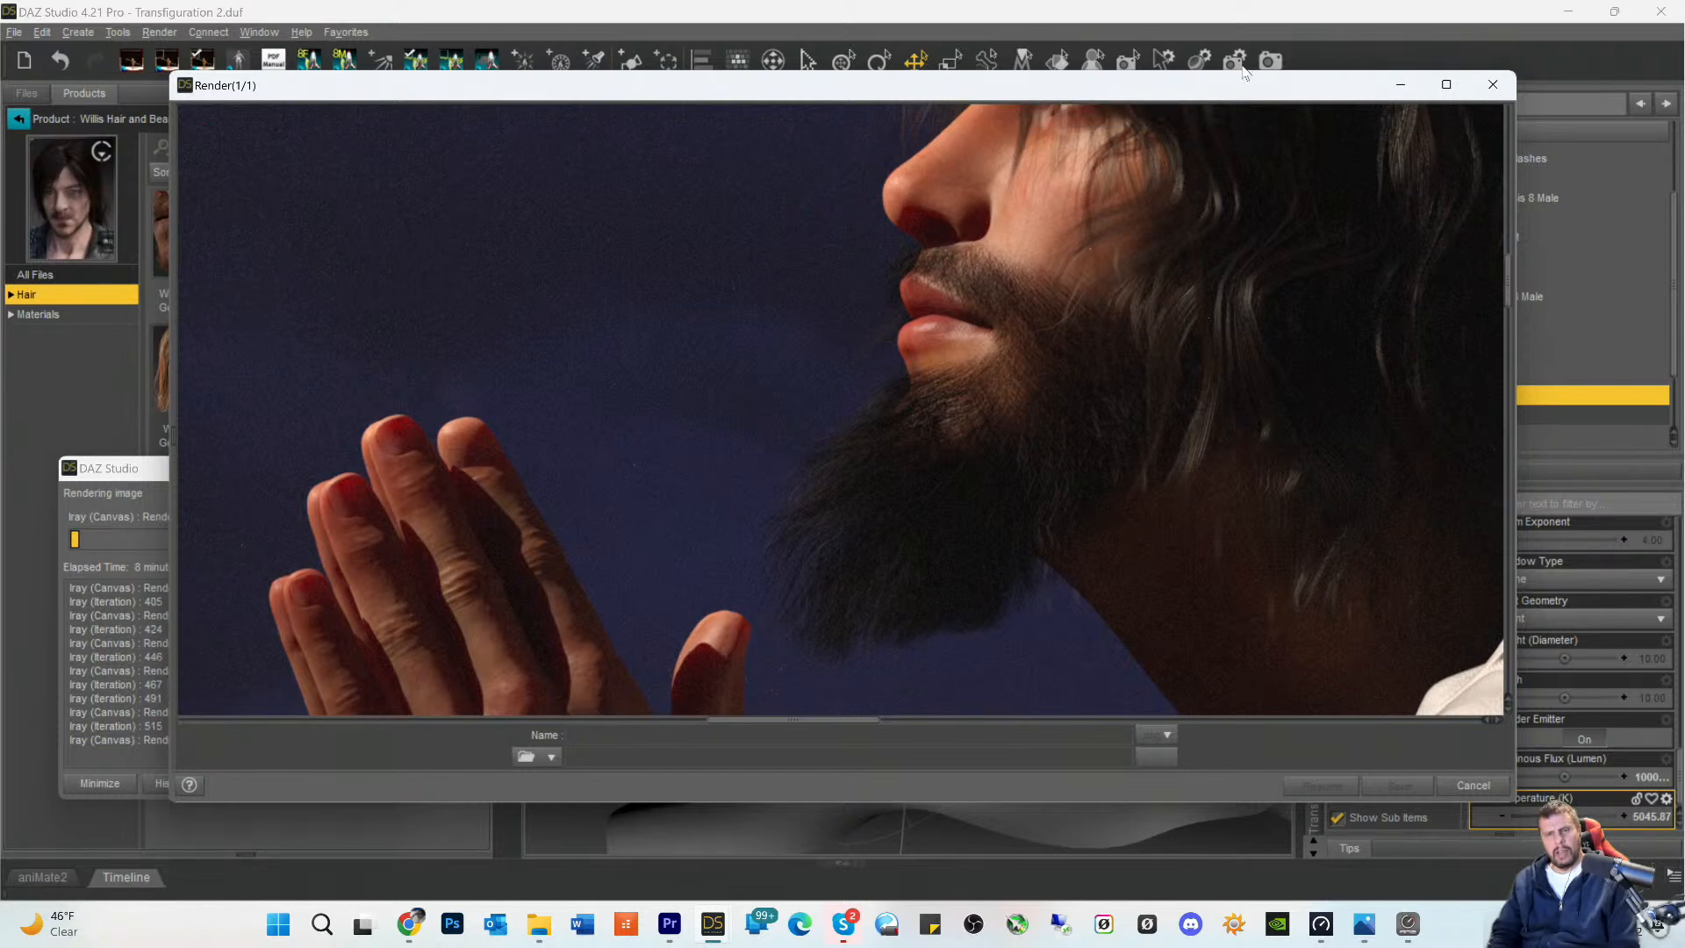
scroll(1227, 222, up, 4)
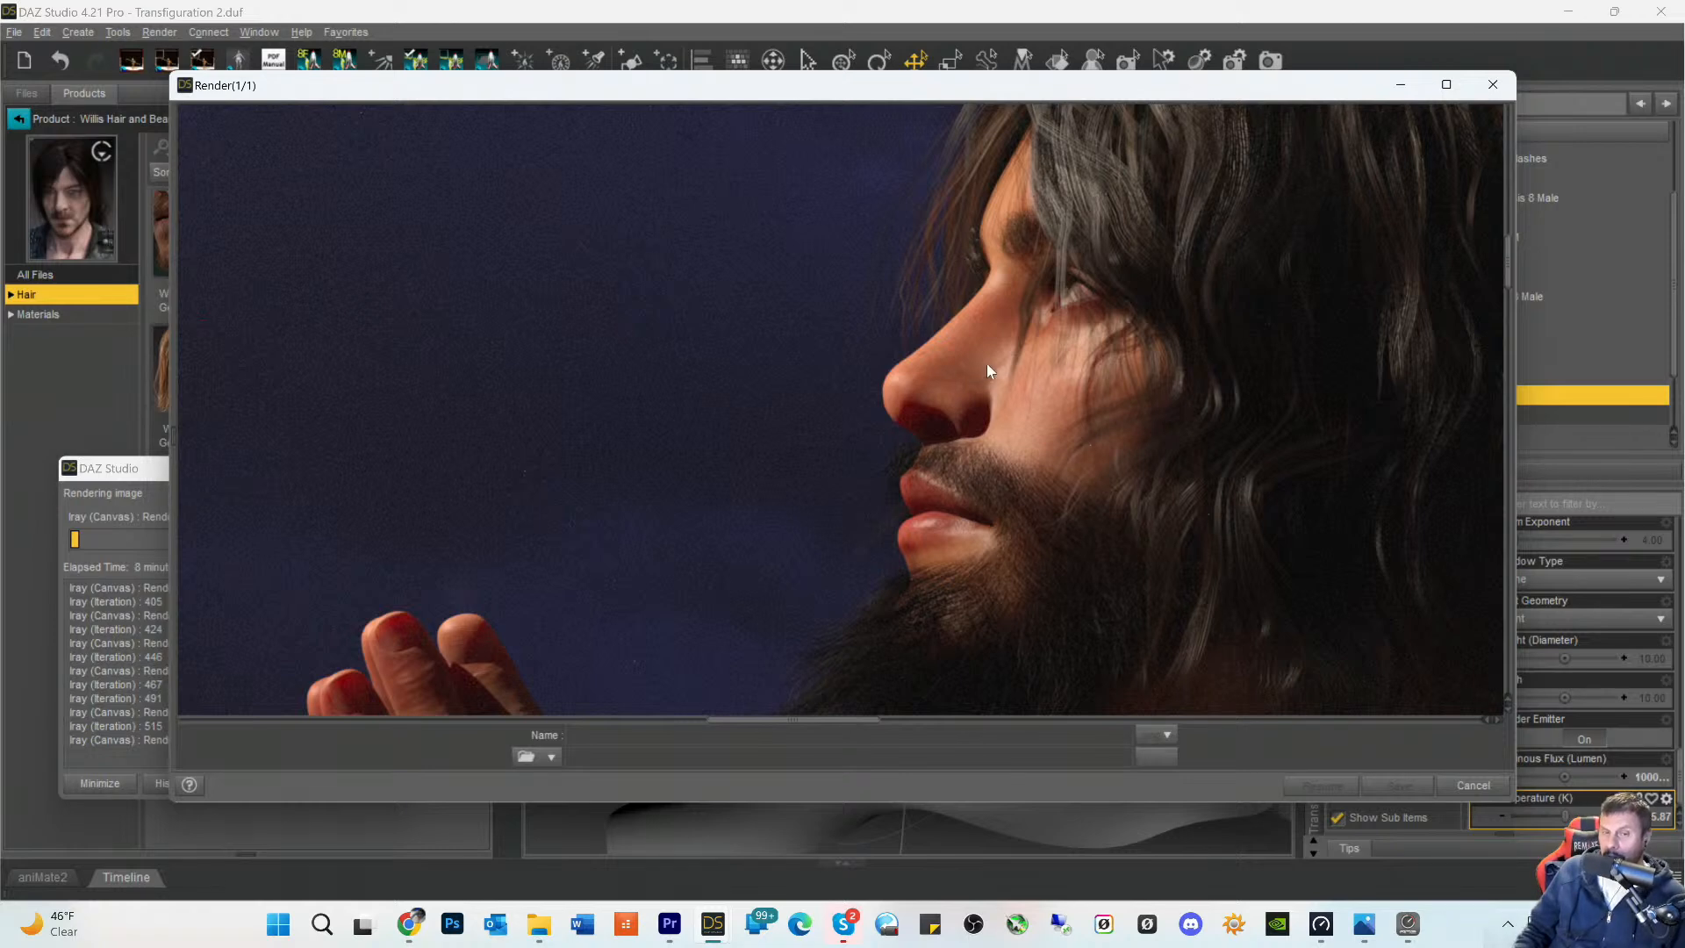
- Examine the skin detail from the face over the hands and forearm to the elbow and the robe beneath it
scroll(1115, 557, down, 6)
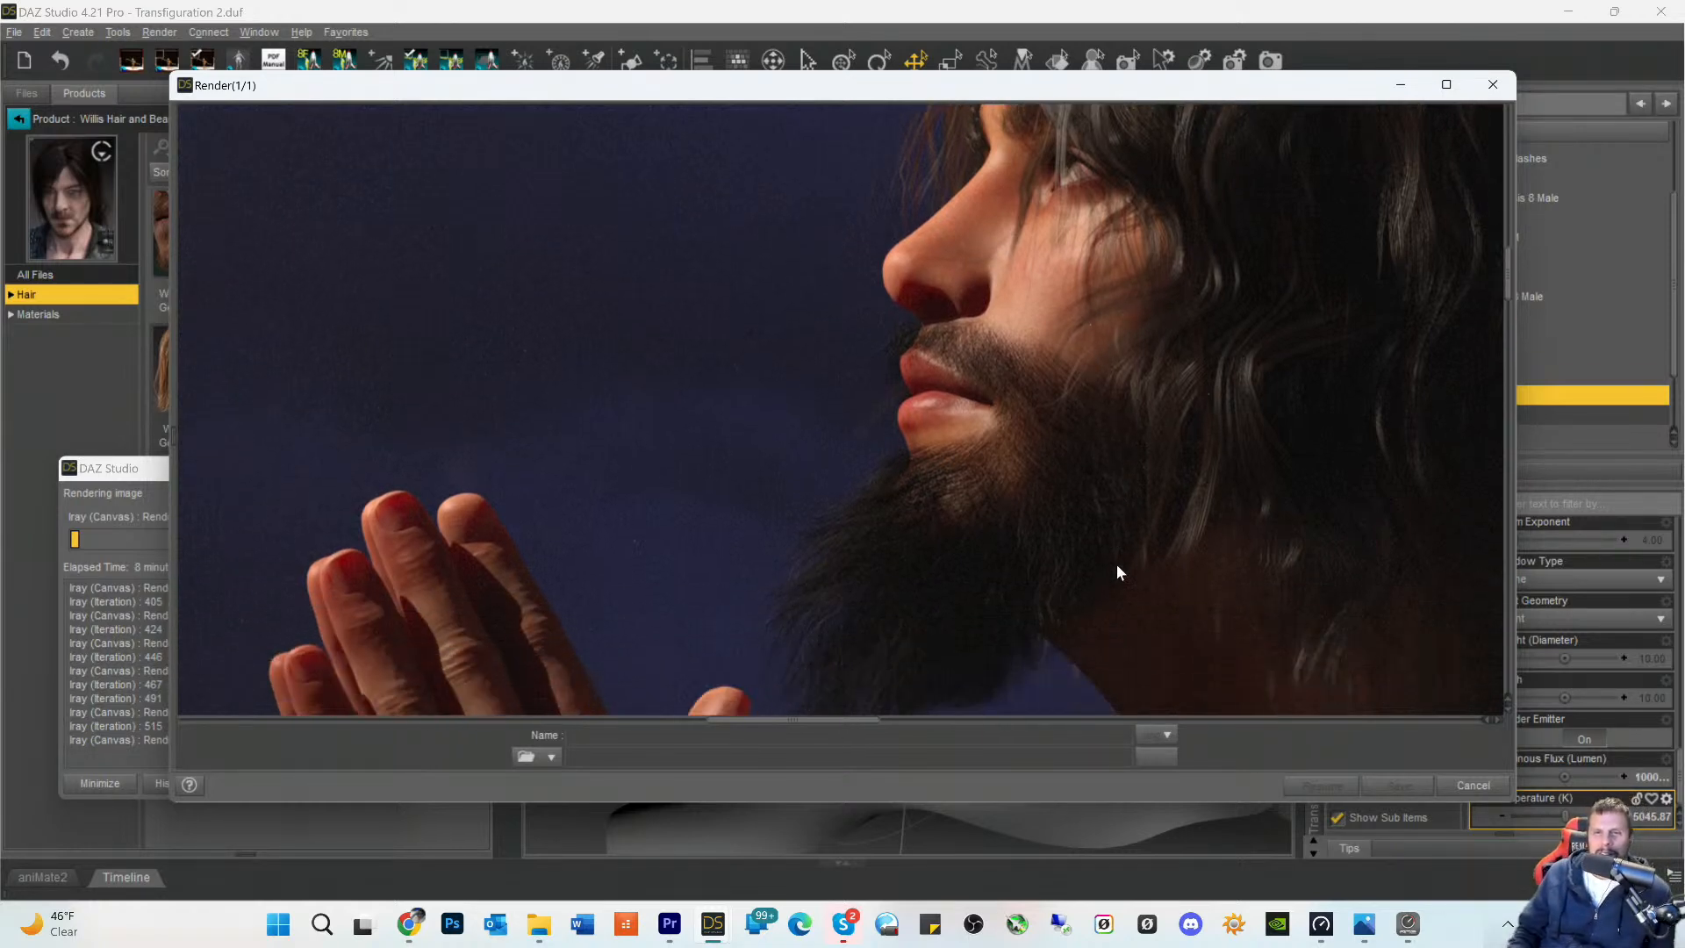
scroll(643, 573, down, 1)
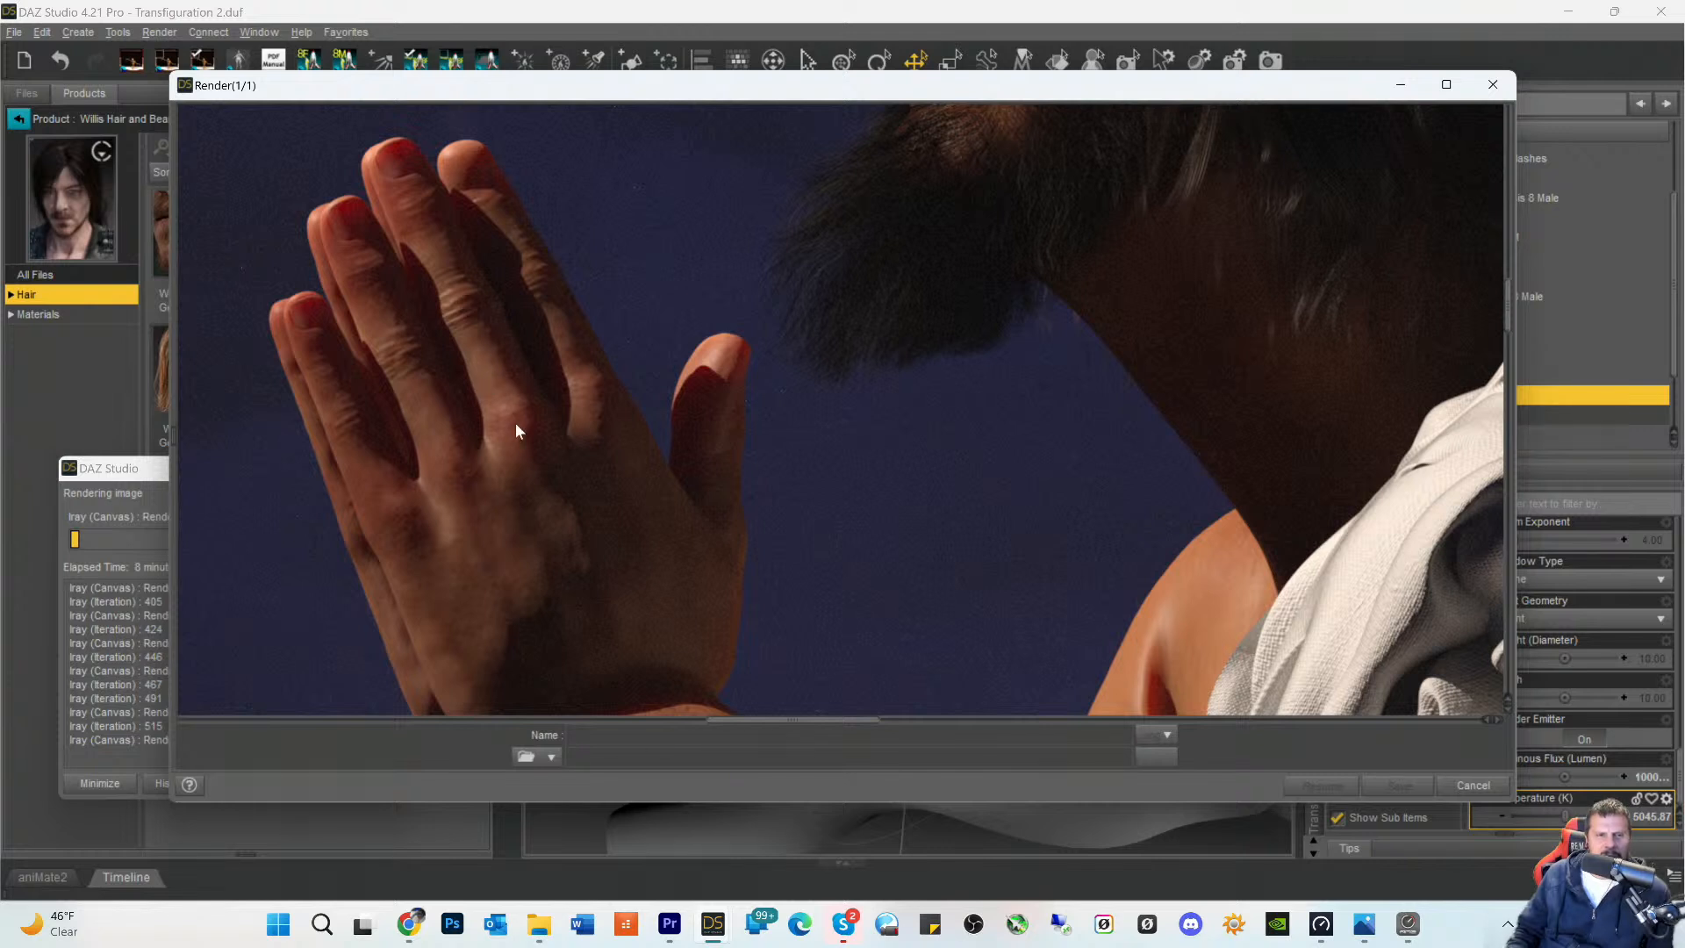
scroll(516, 430, down, 4)
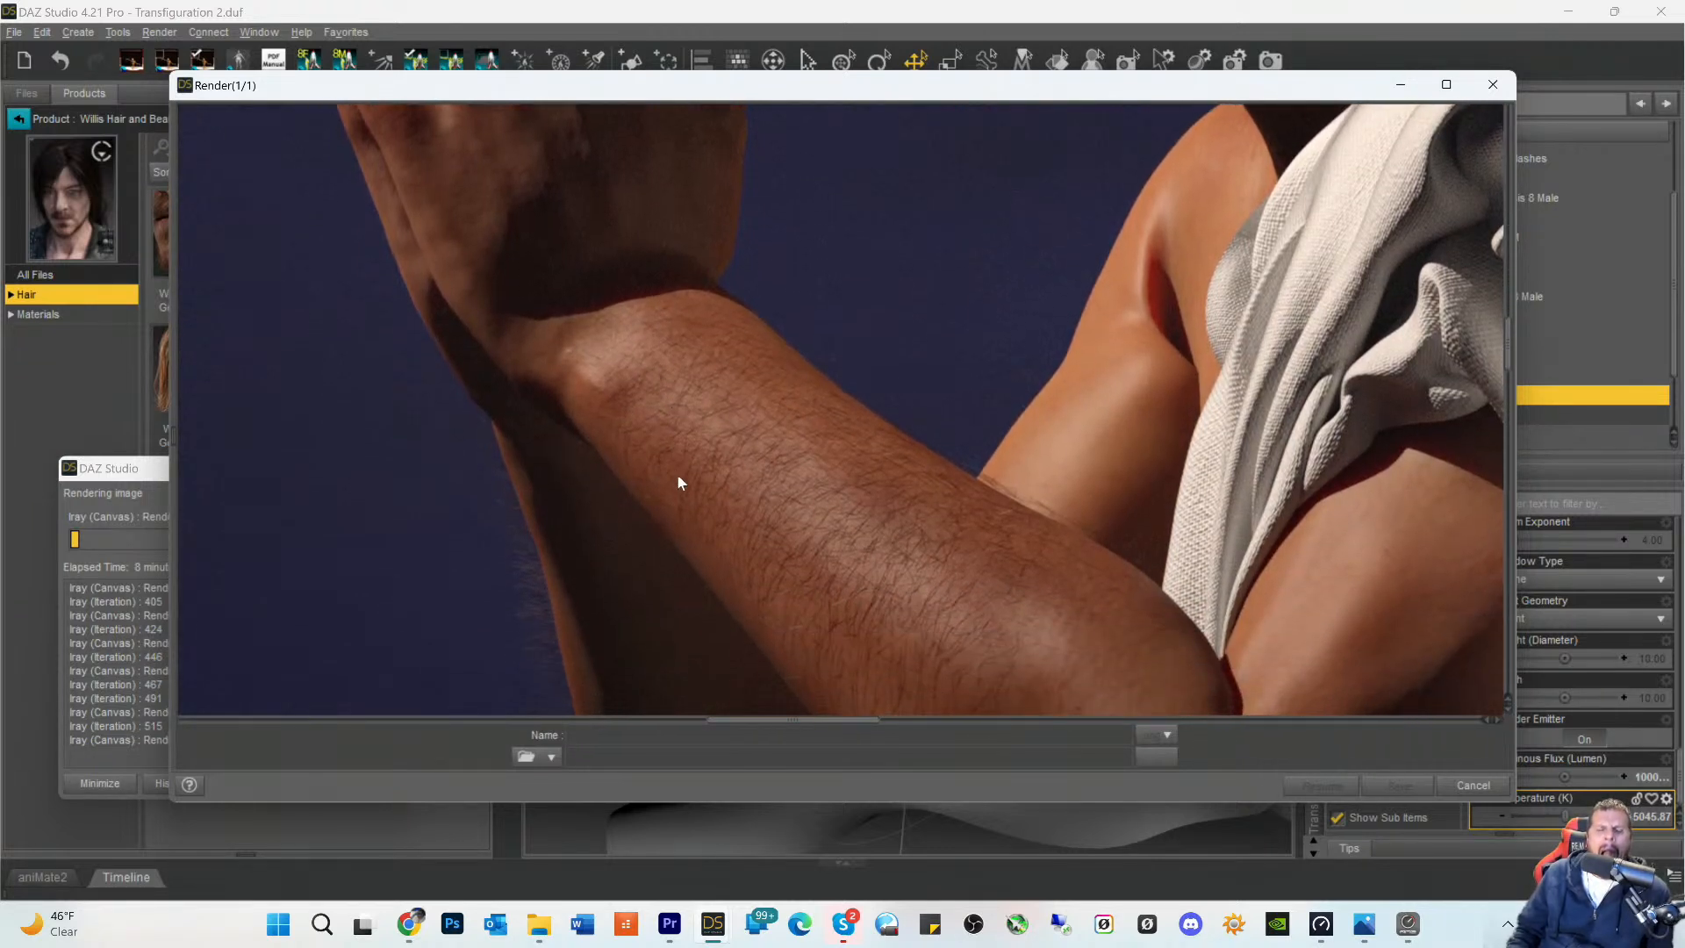
scroll(669, 413, up, 2)
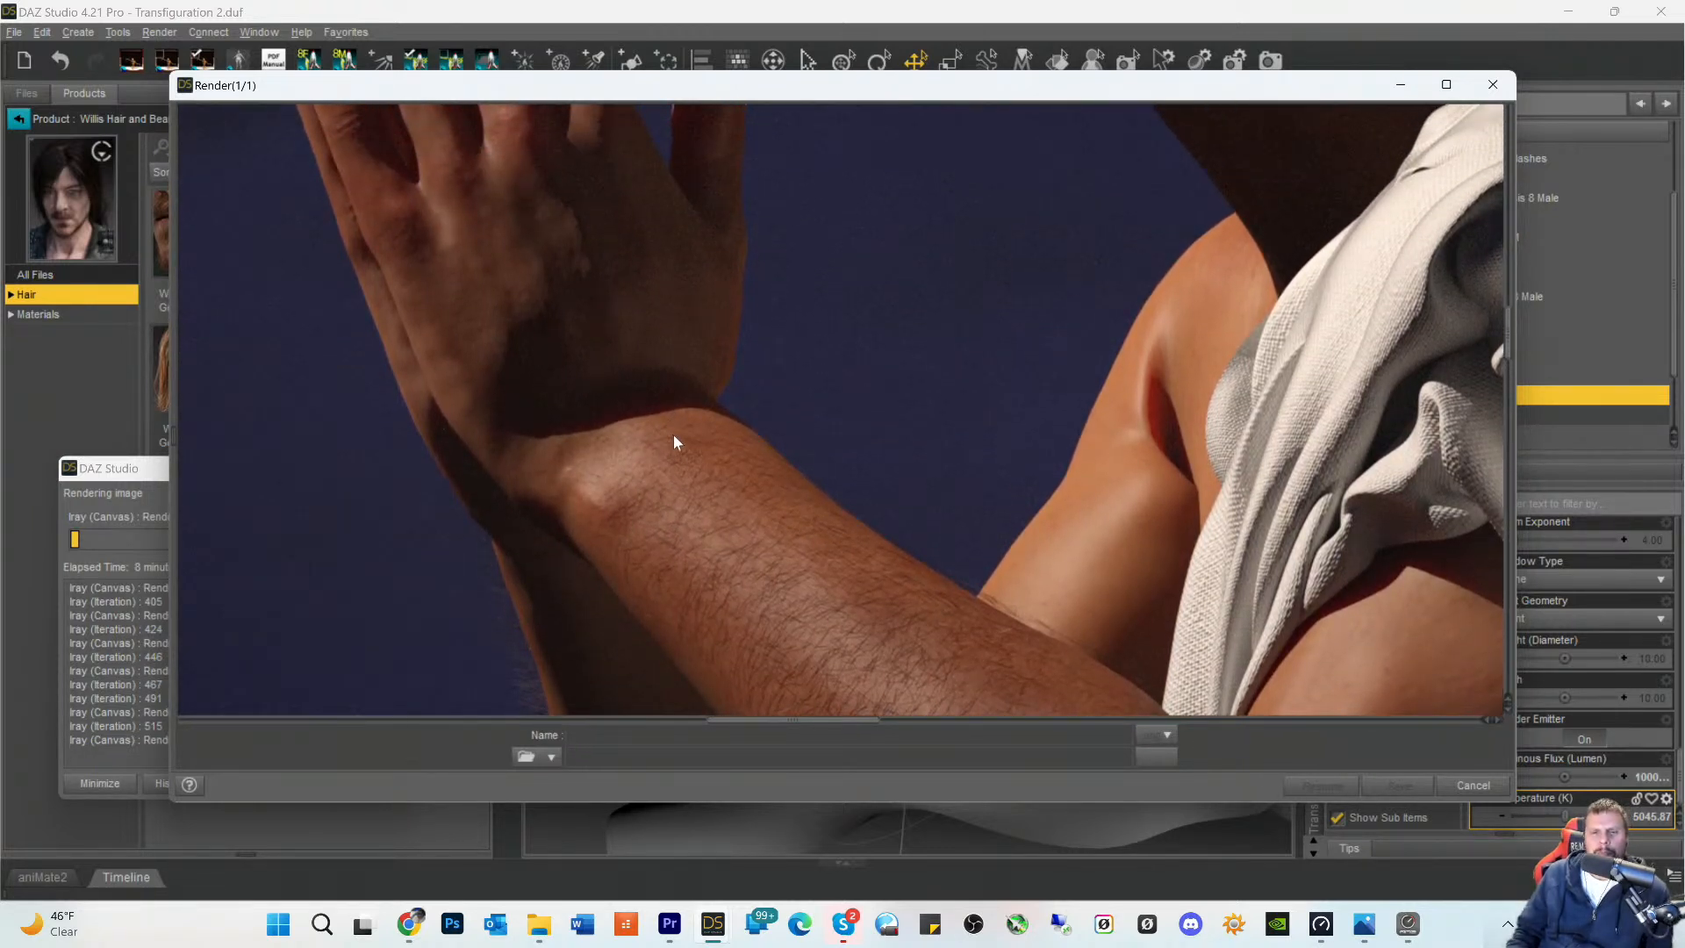
scroll(672, 434, down, 5)
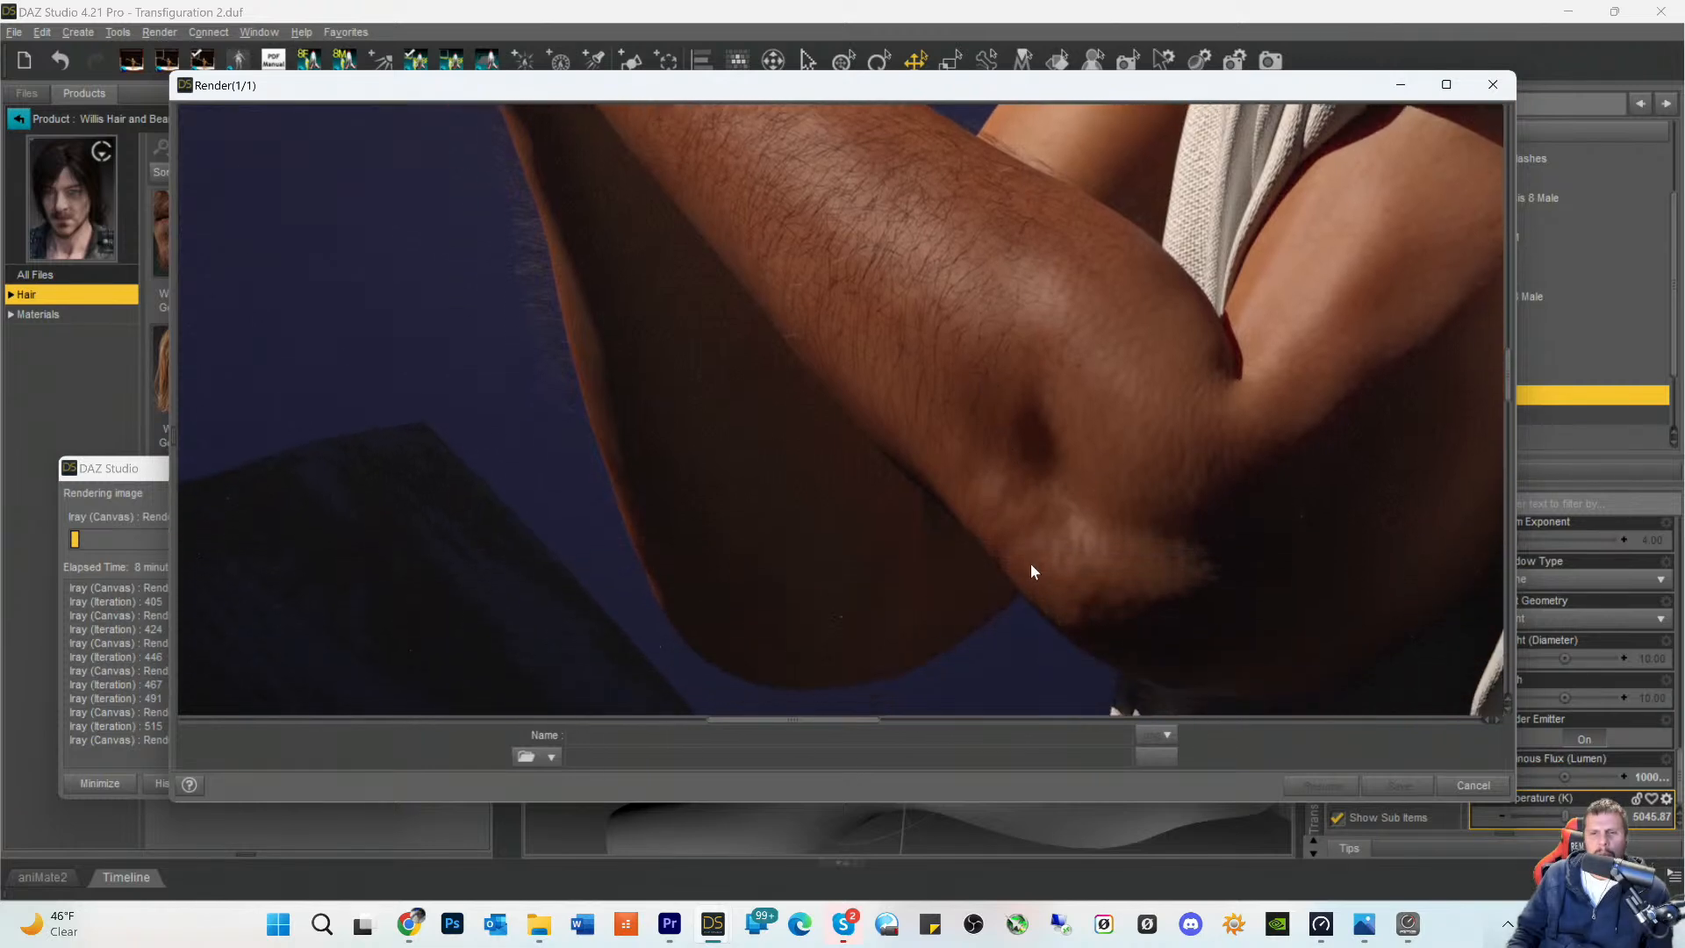
scroll(1033, 572, down, 5)
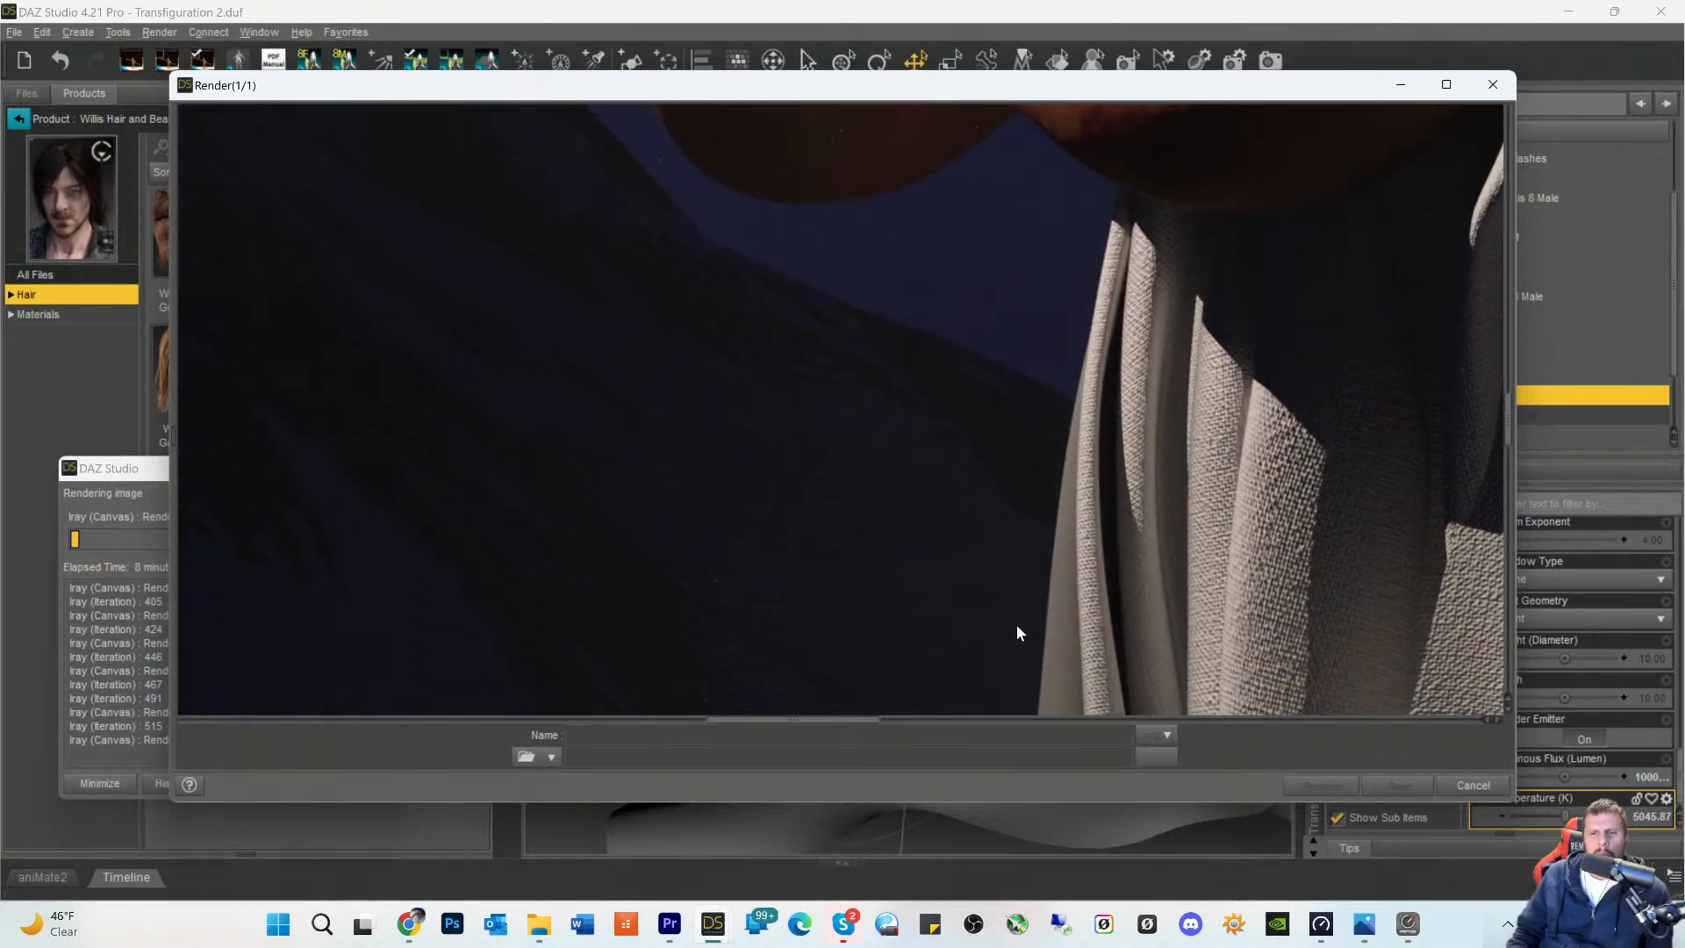
scroll(855, 565, up, 5)
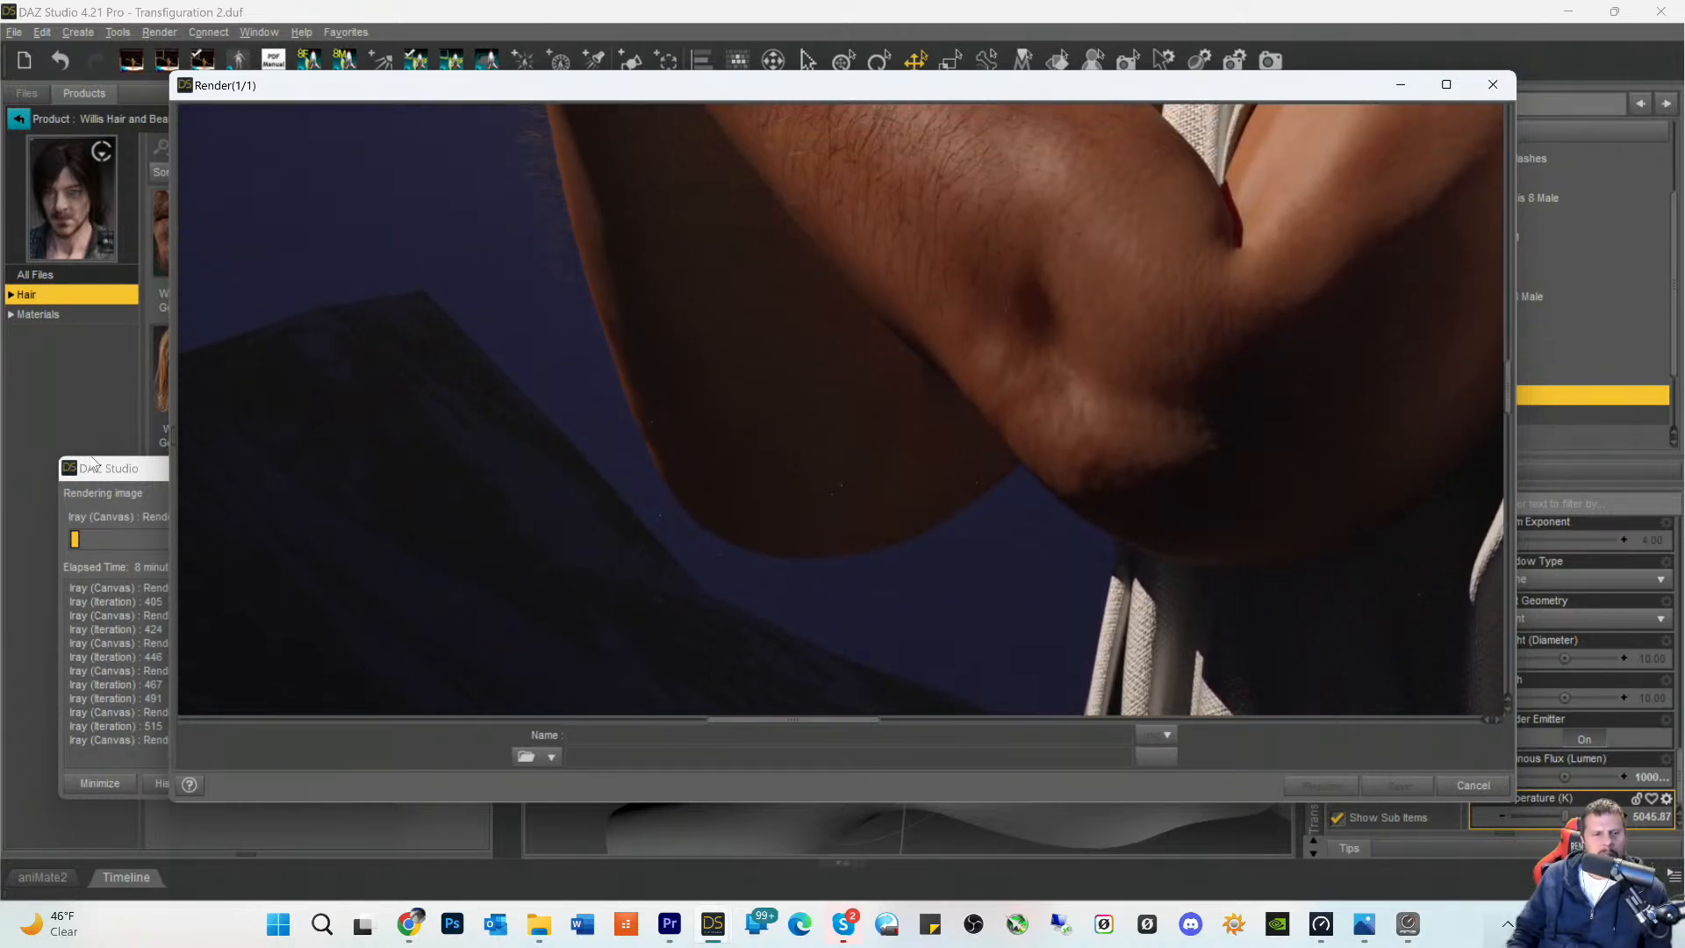
- Check the rendering progress log, and return to the render to examine the hands and face again
click(139, 492)
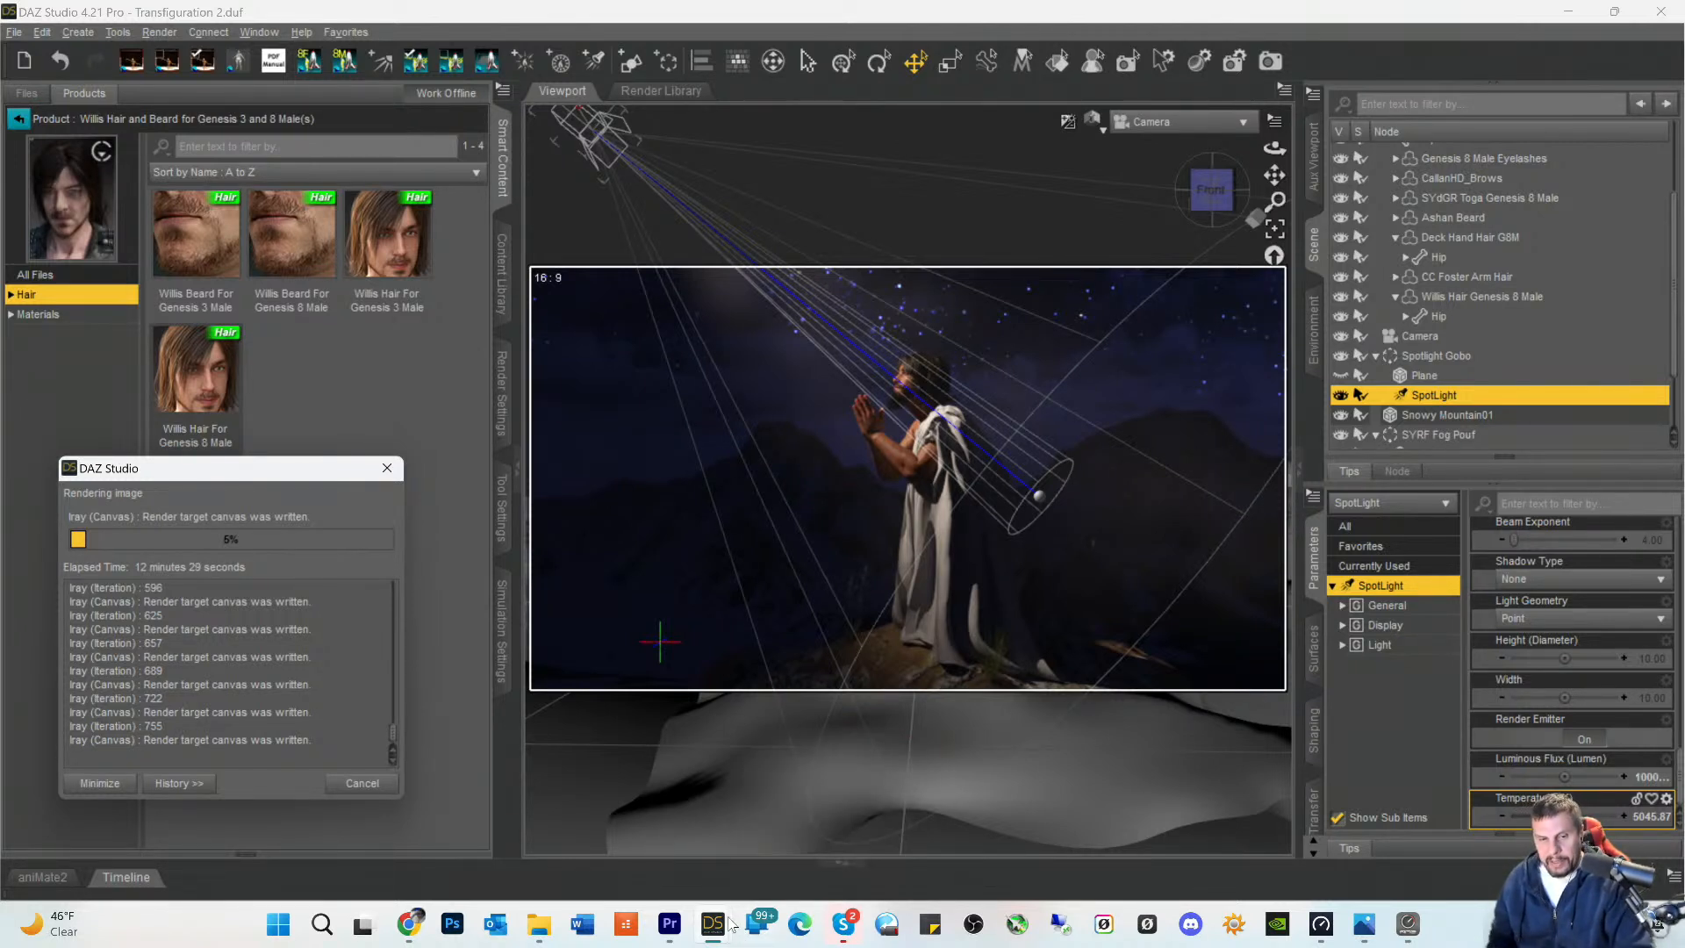
mouse_move(728, 929)
click(820, 773)
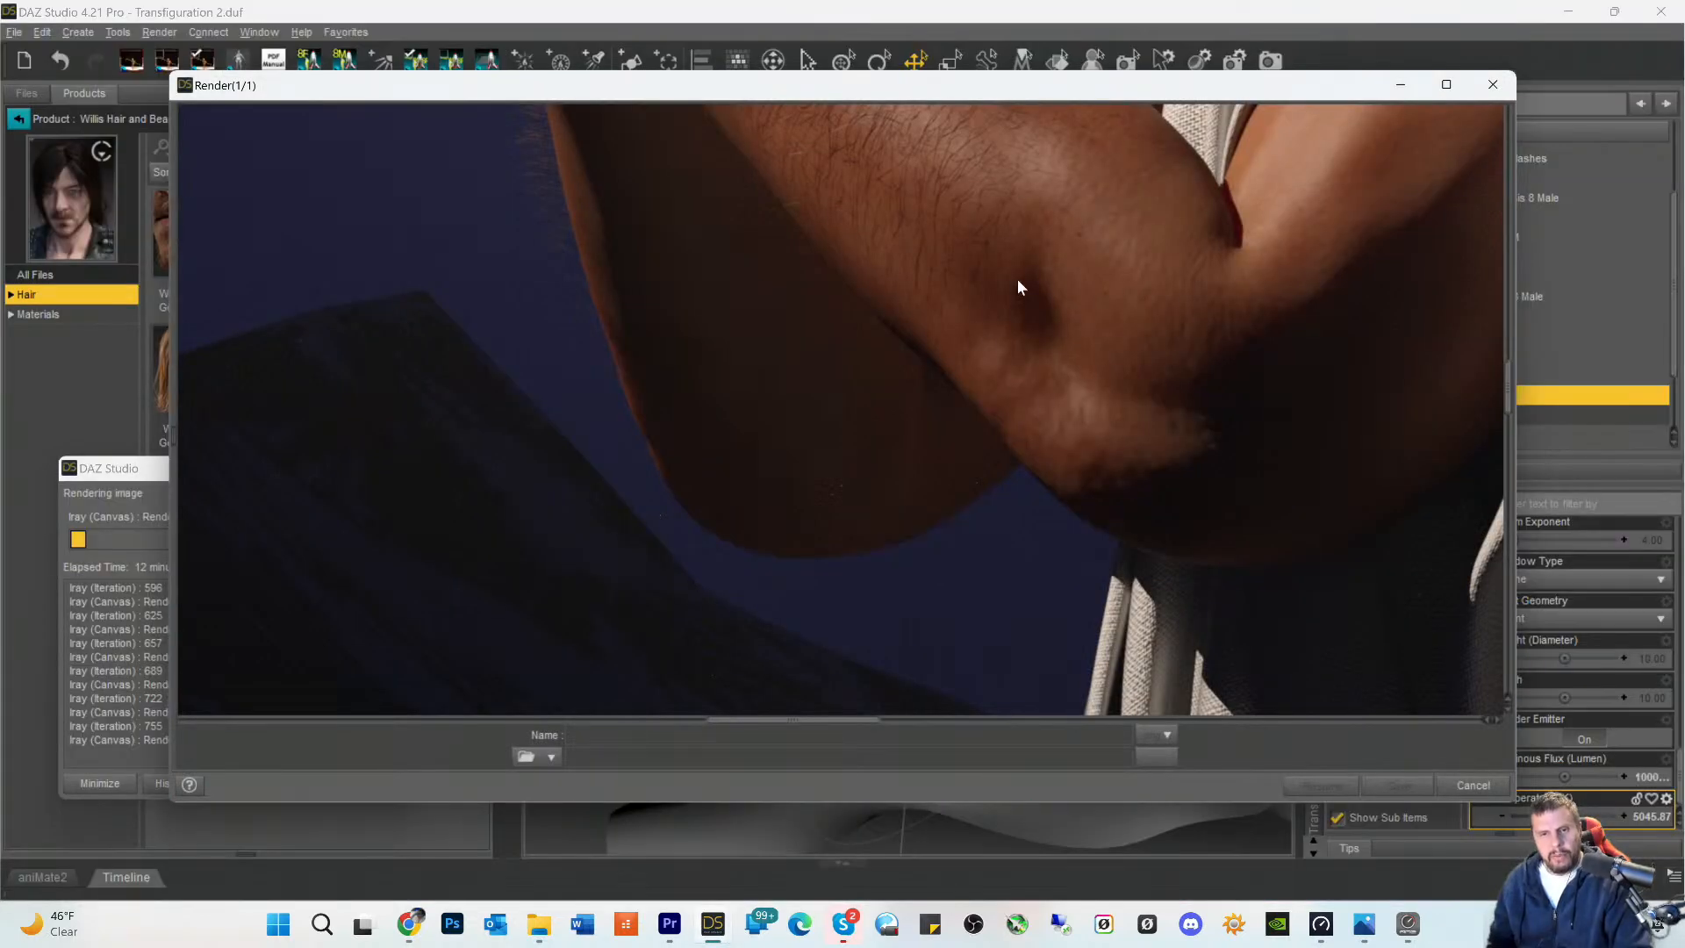
scroll(998, 312, up, 6)
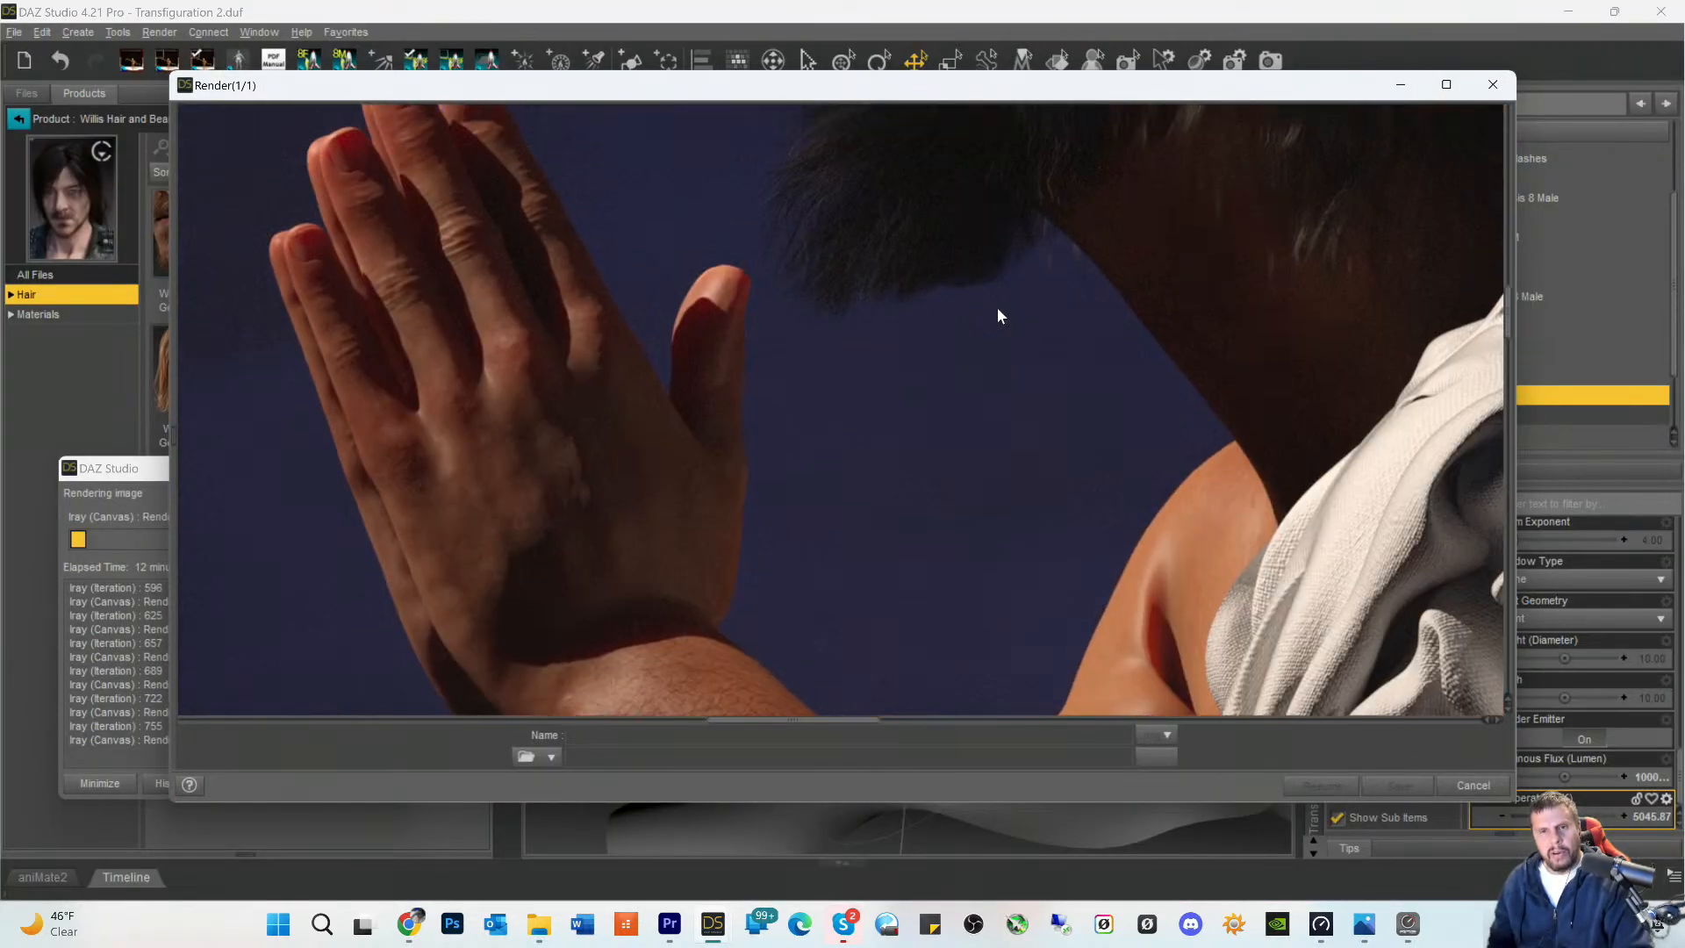
scroll(998, 312, up, 6)
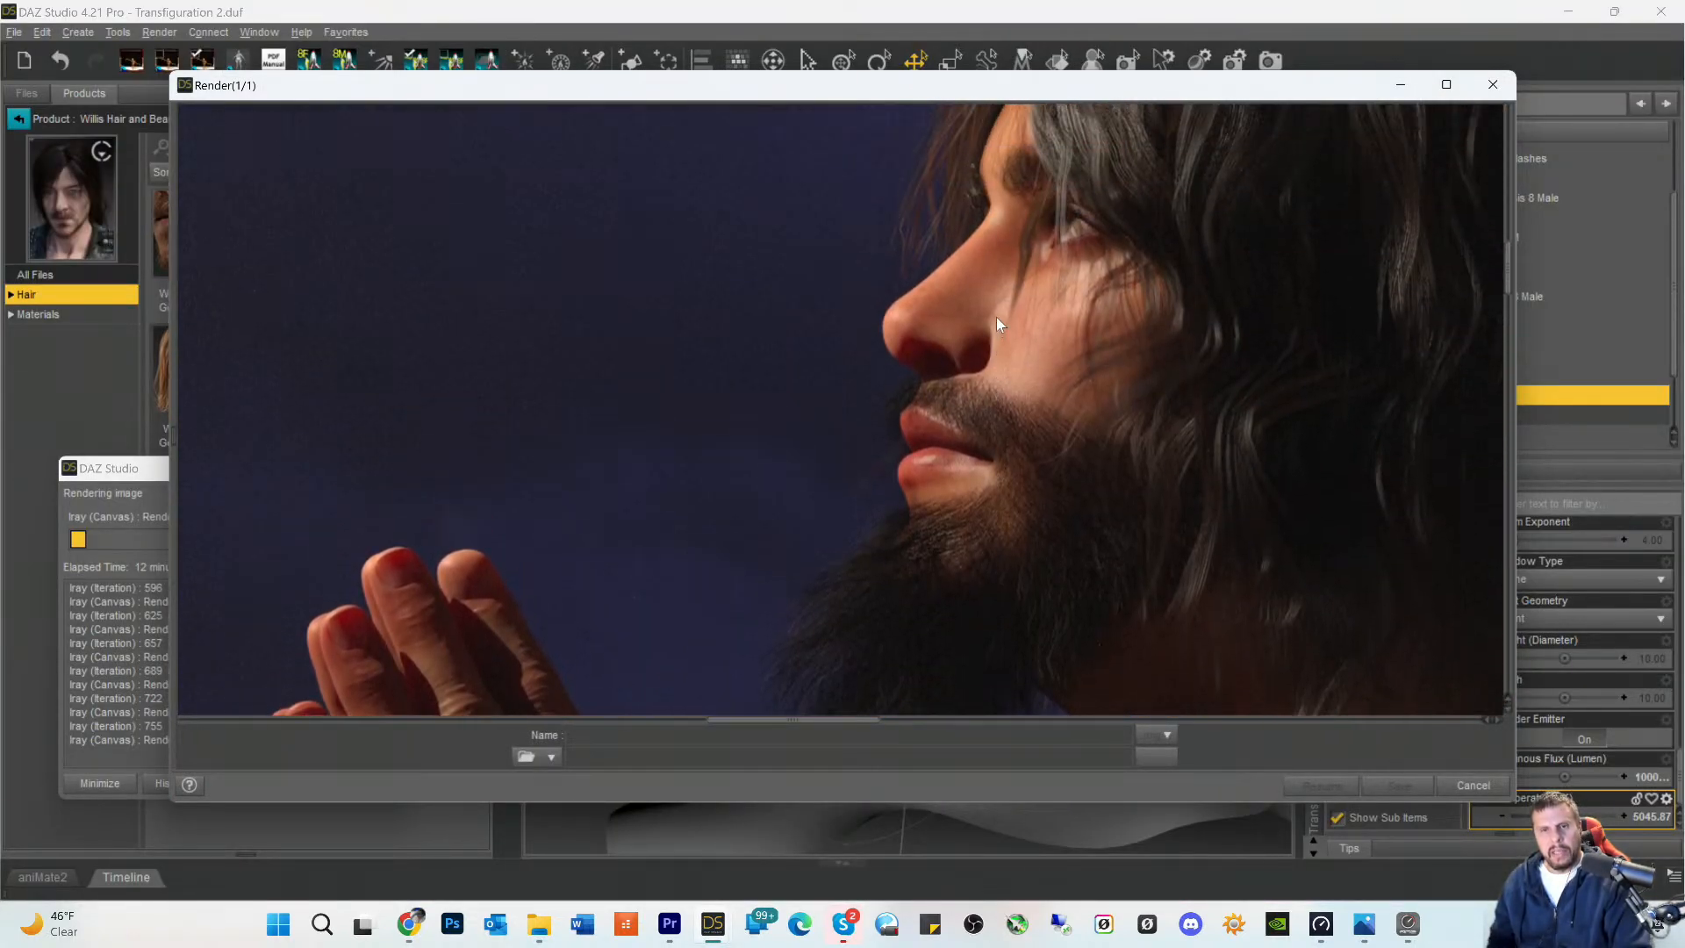
scroll(997, 318, up, 1)
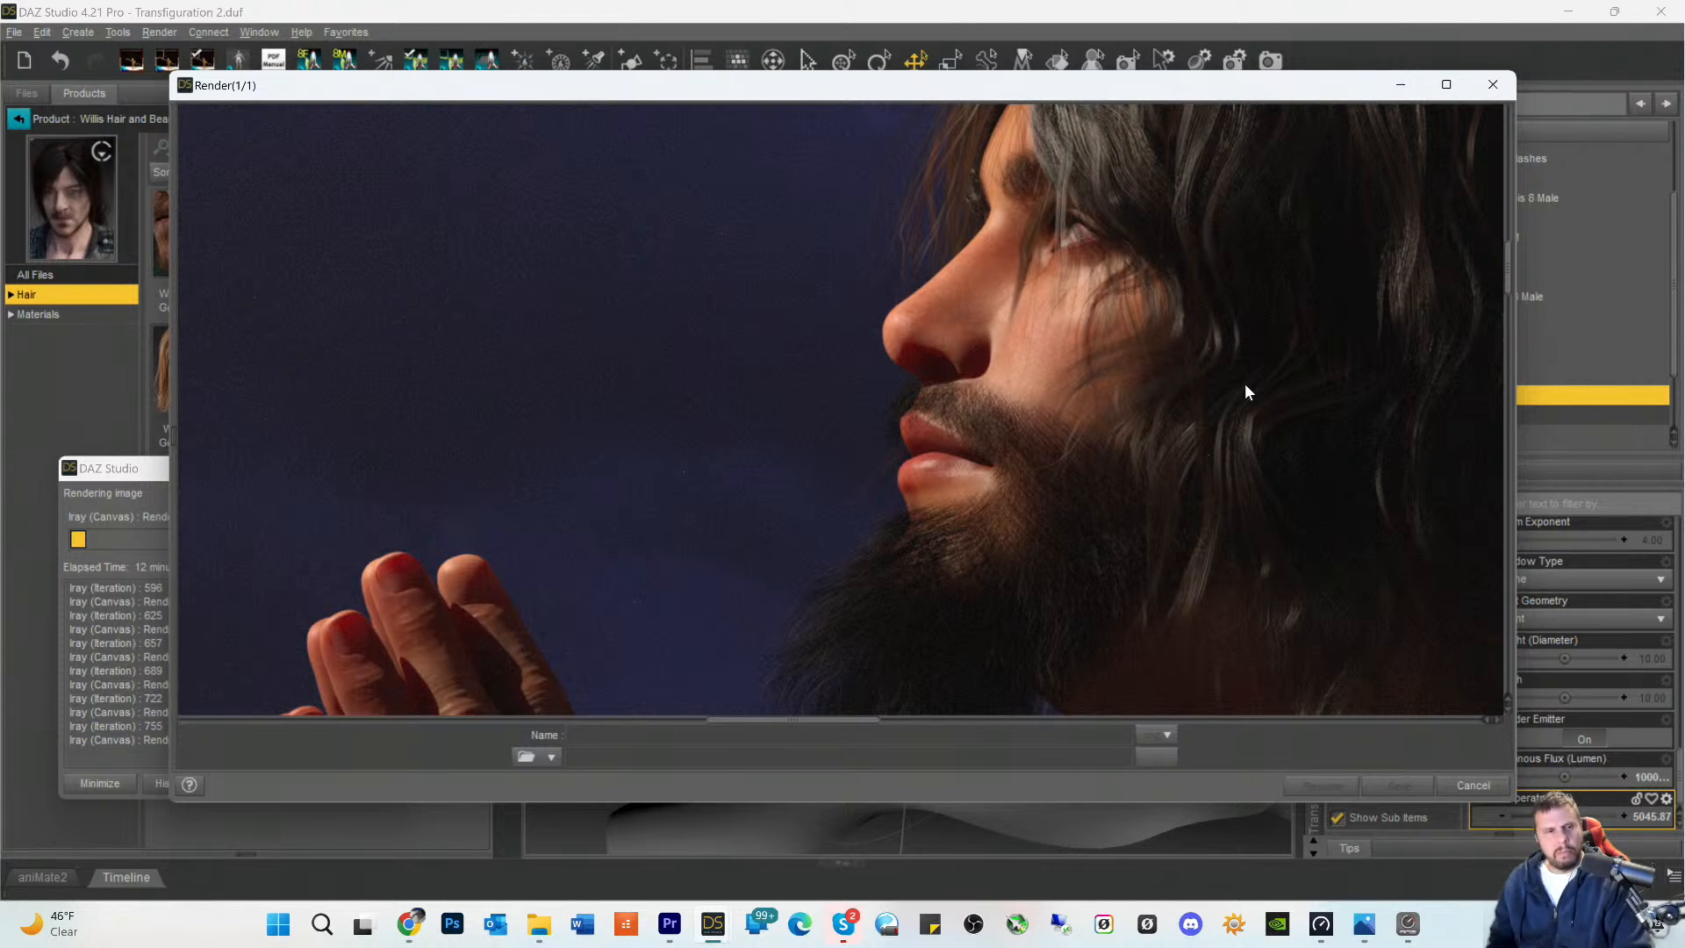
- Recheck the beard, hands and shoulder cloth, then the face and hair, and minimize the render window
scroll(1246, 384, down, 1)
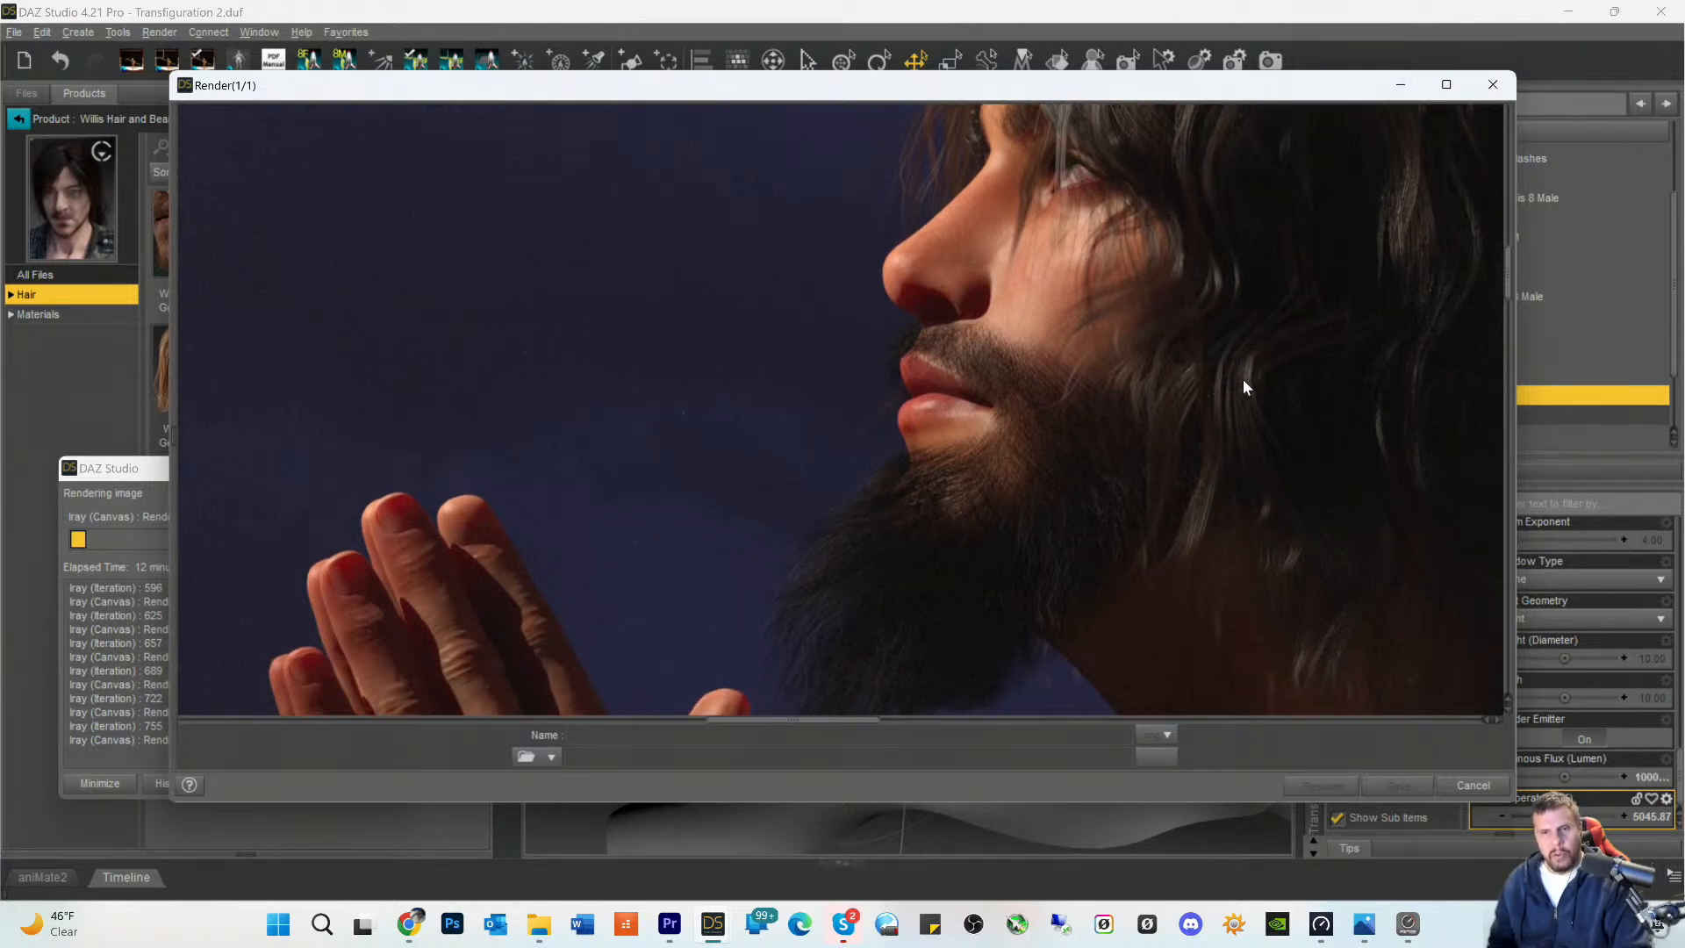
scroll(1243, 387, up, 1)
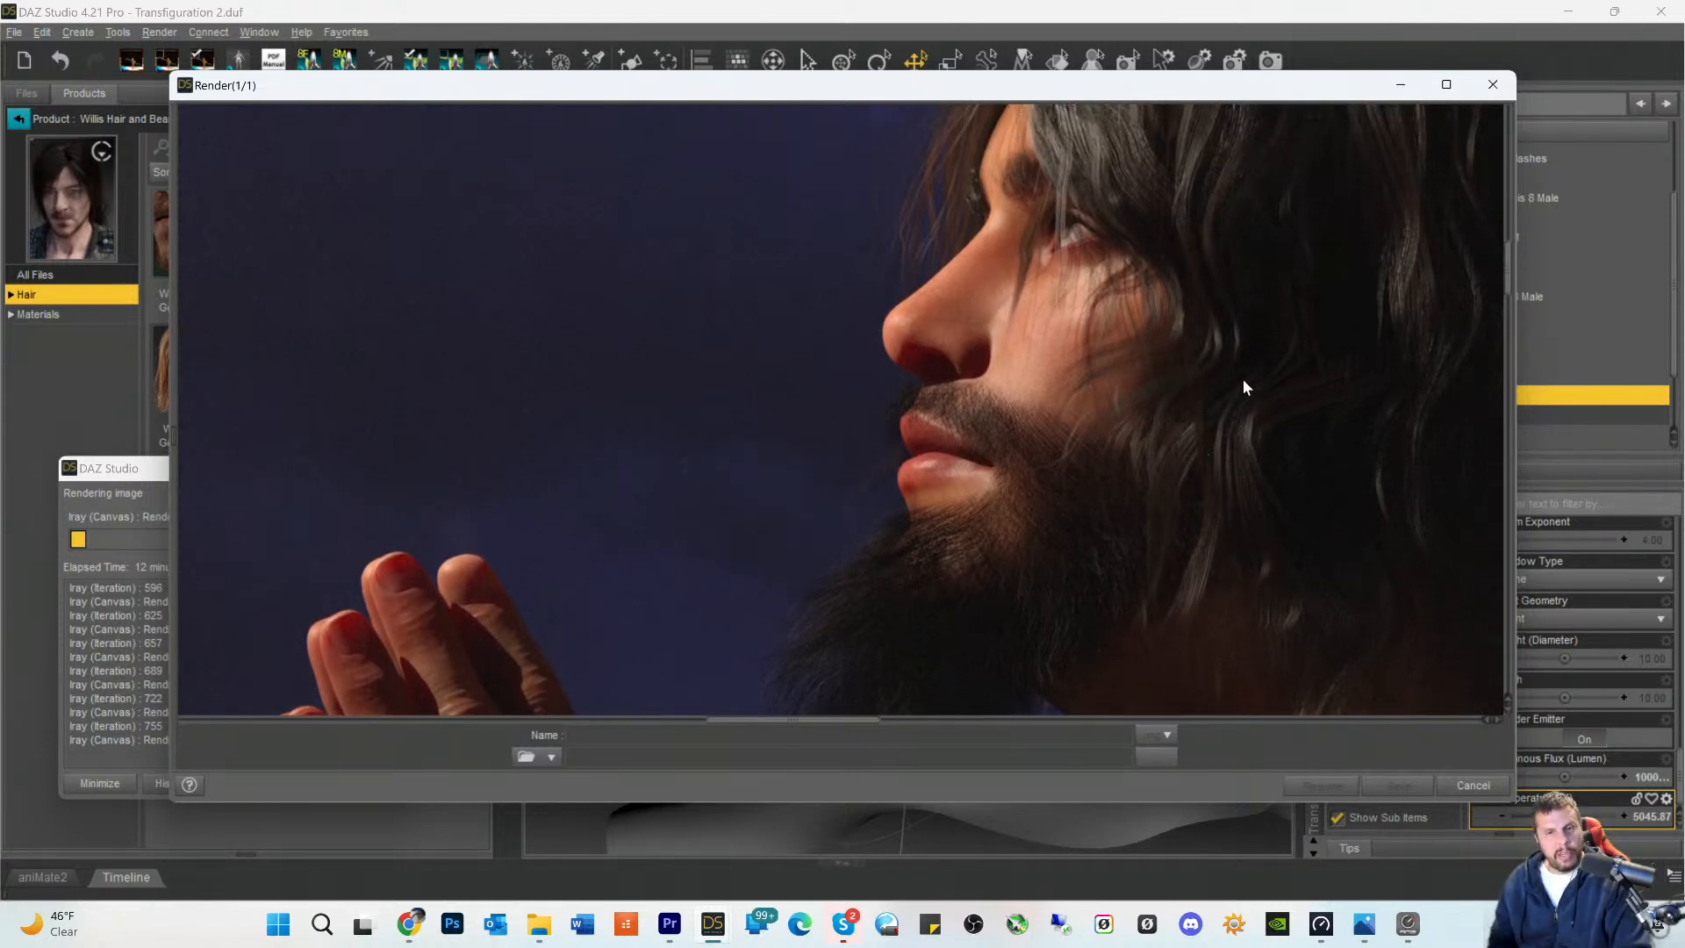
scroll(1245, 387, down, 4)
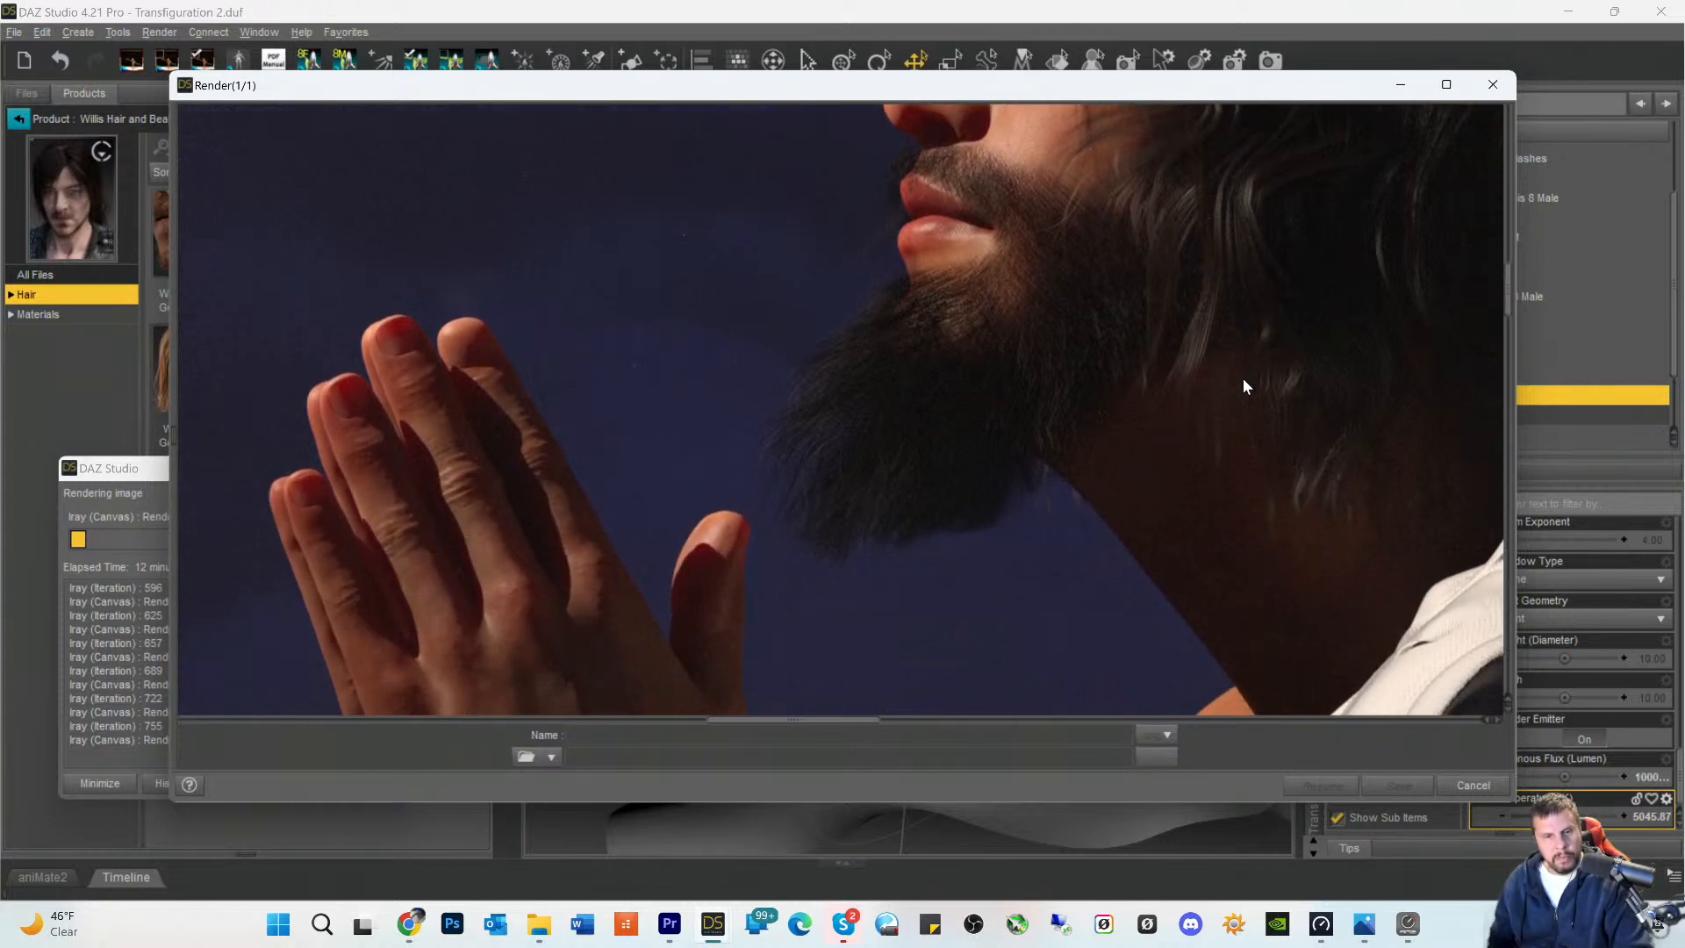
scroll(1245, 386, down, 6)
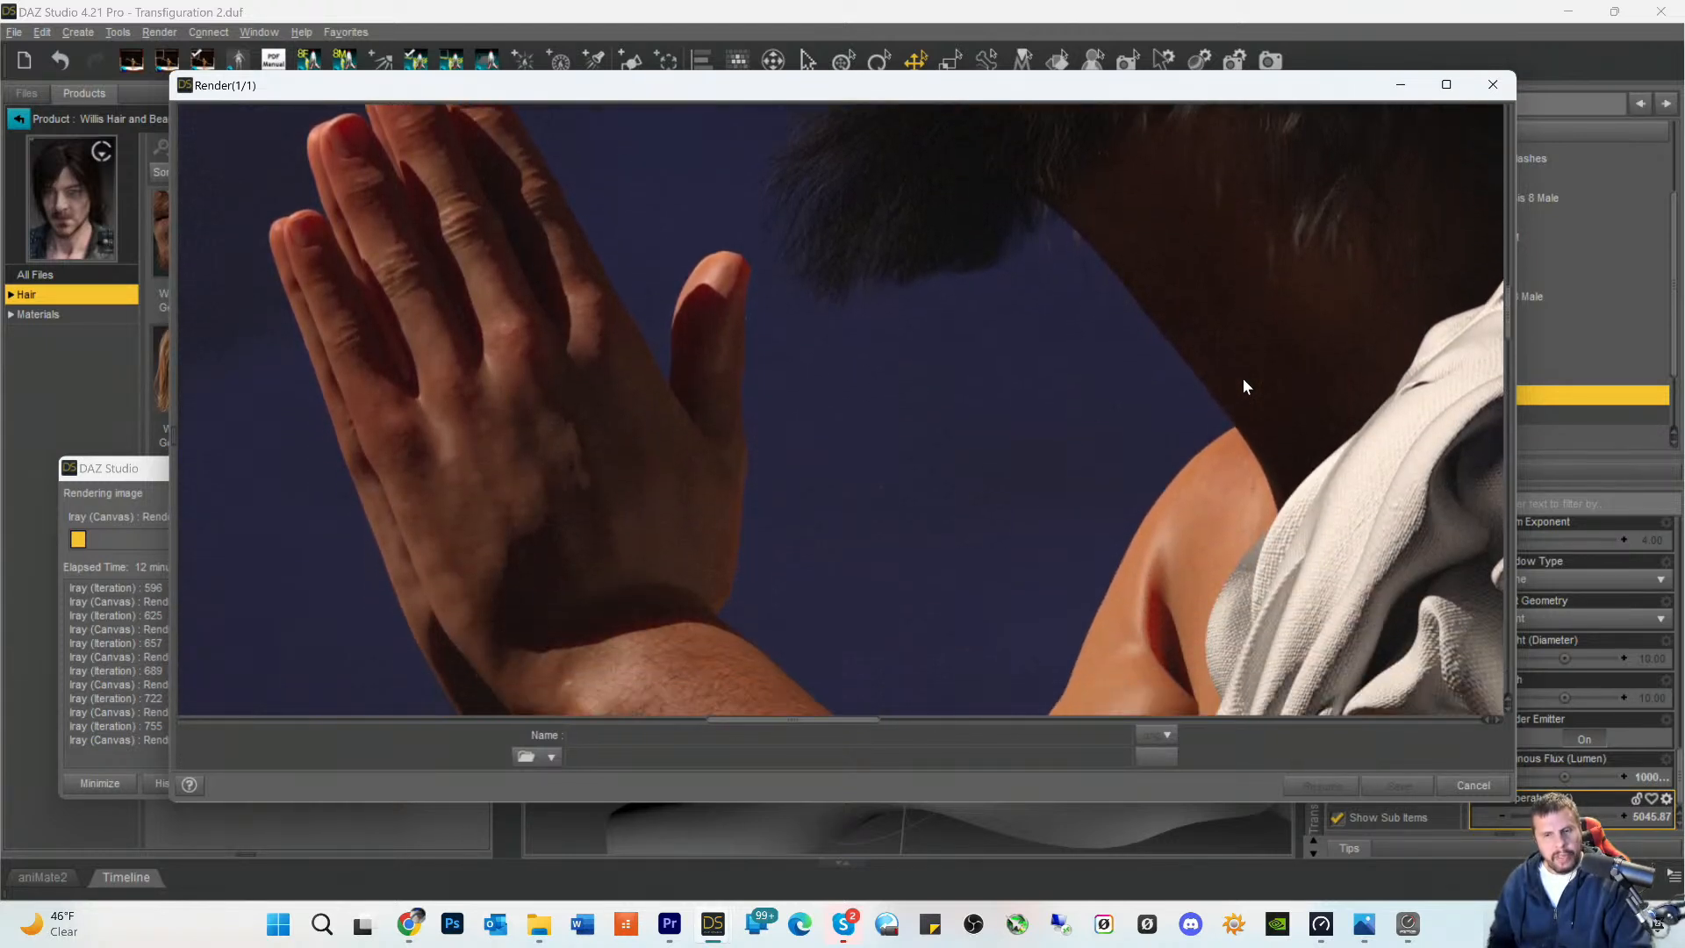
scroll(1243, 386, up, 6)
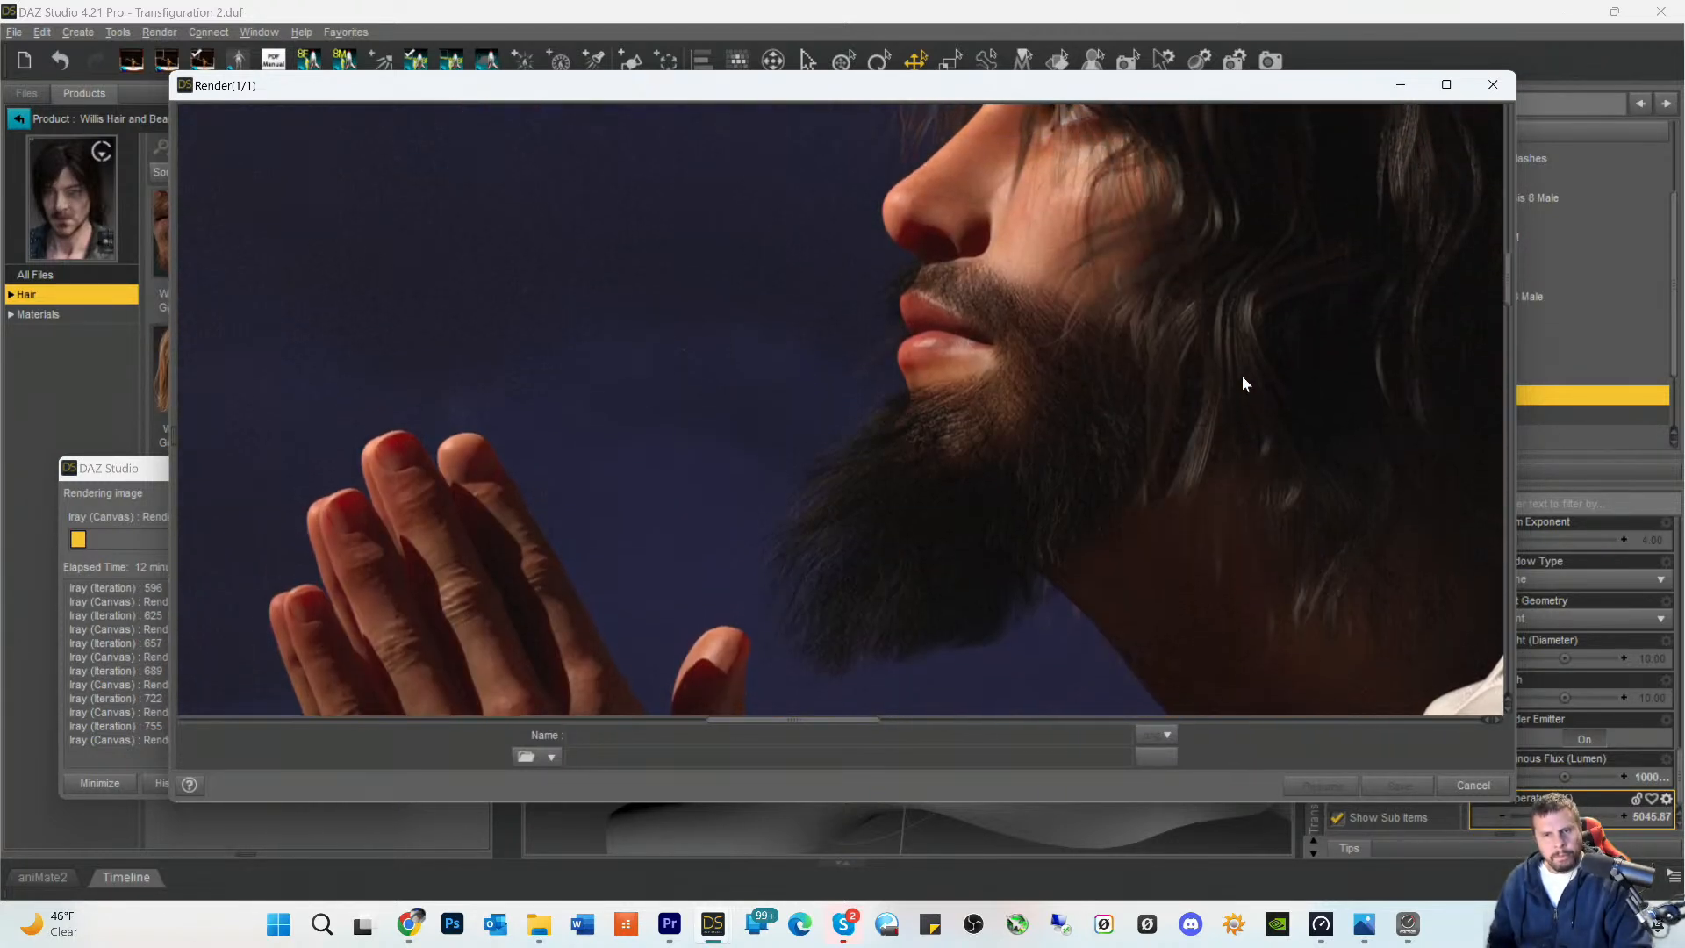
scroll(1242, 383, up, 3)
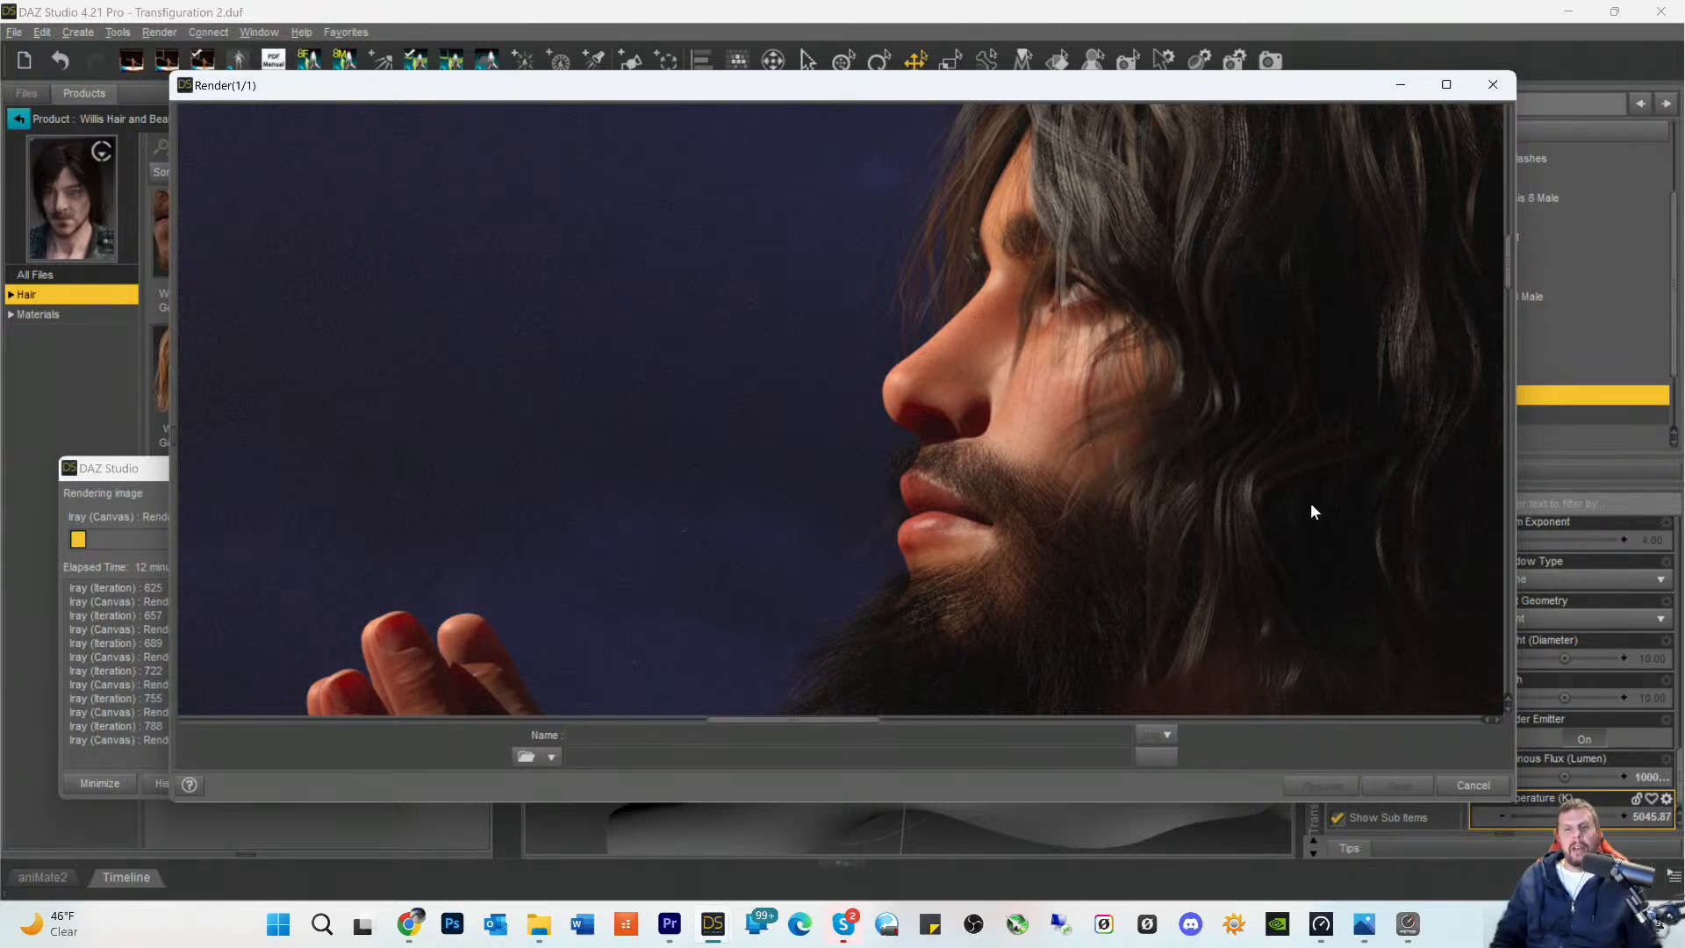
scroll(788, 481, up, 3)
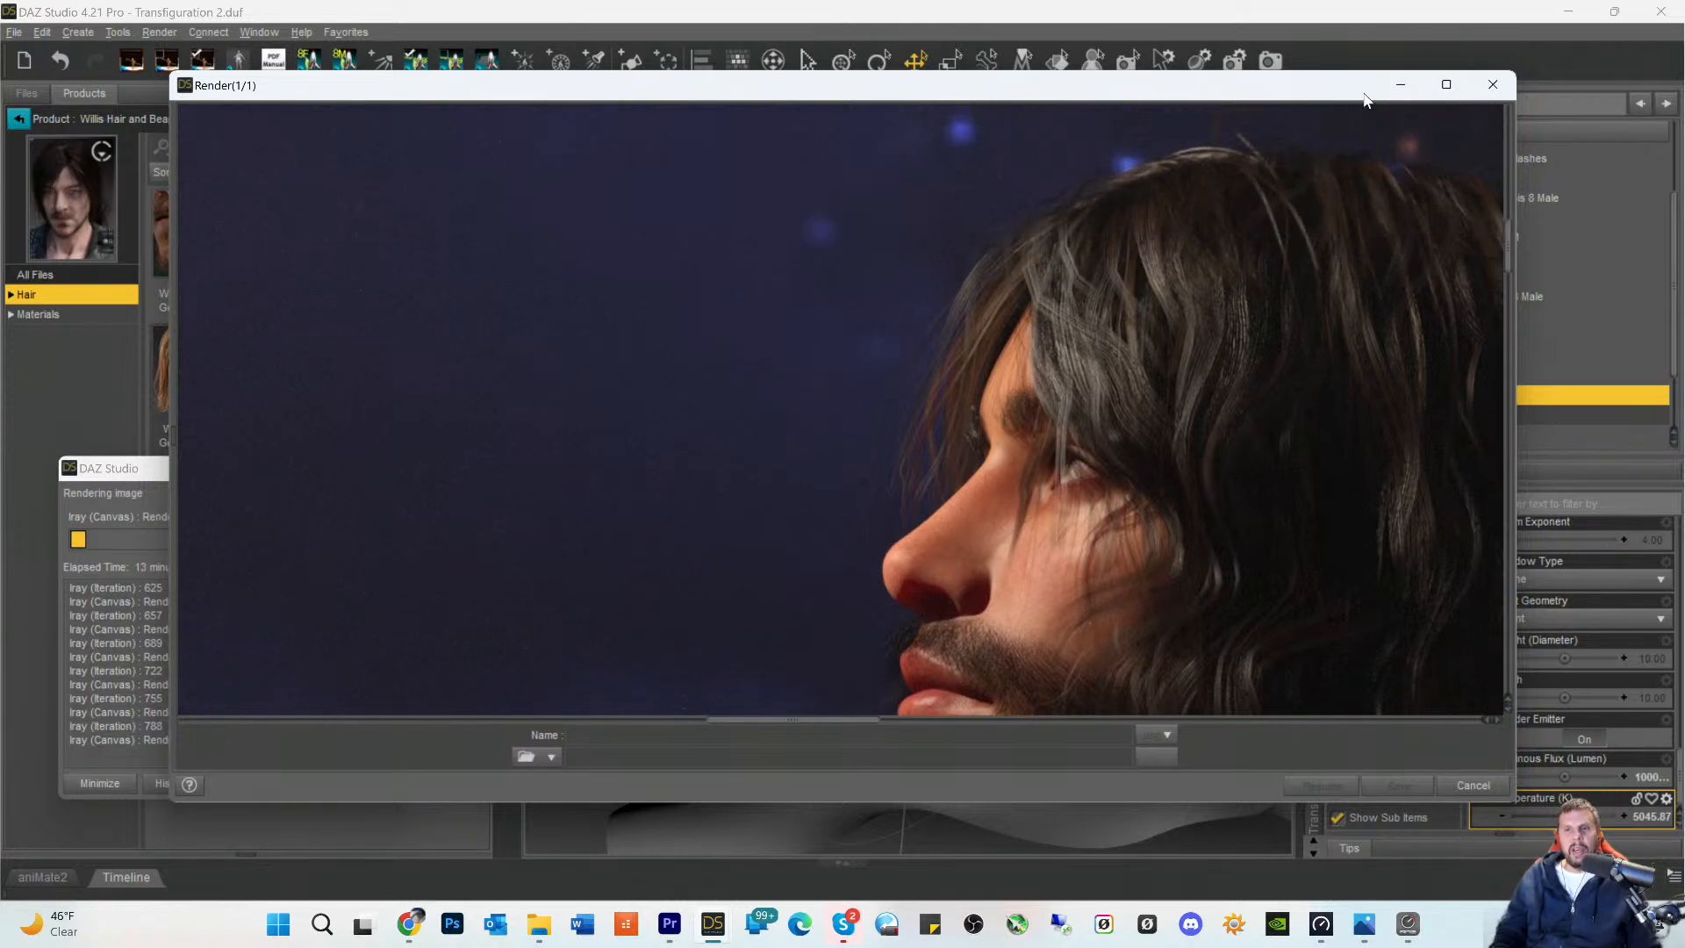
click(1400, 84)
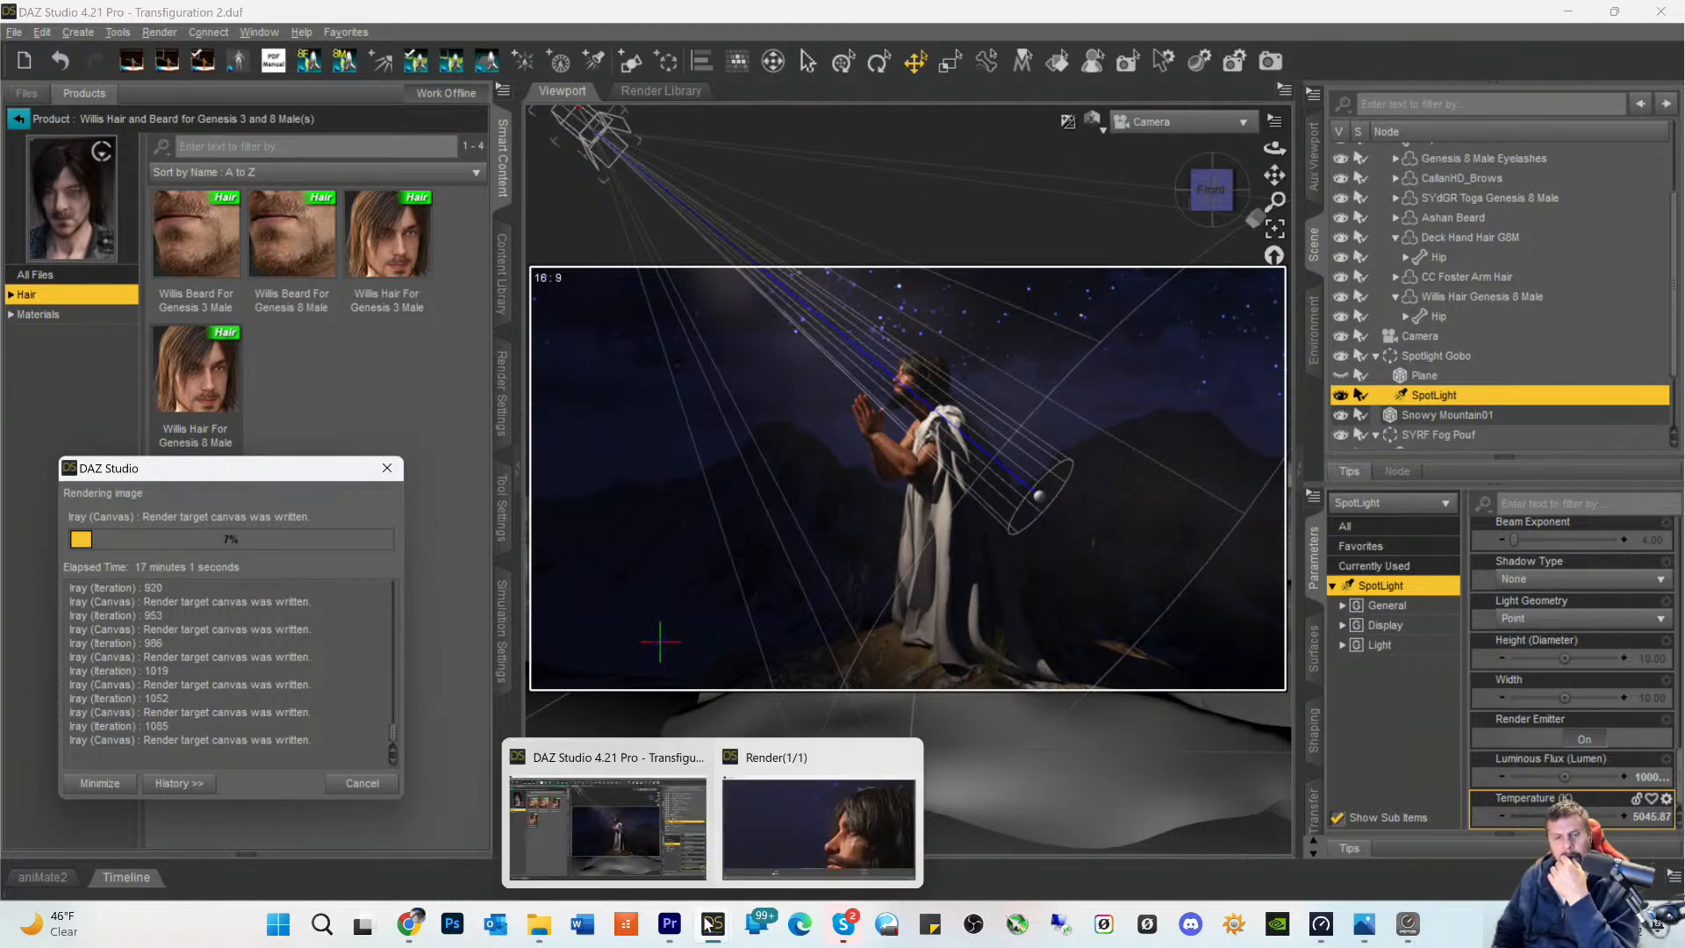
- Reopen the render window, check the starry sky for remaining grain toward the image's left side, and minimize it again
mouse_move(713, 937)
click(799, 818)
scroll(784, 377, up, 8)
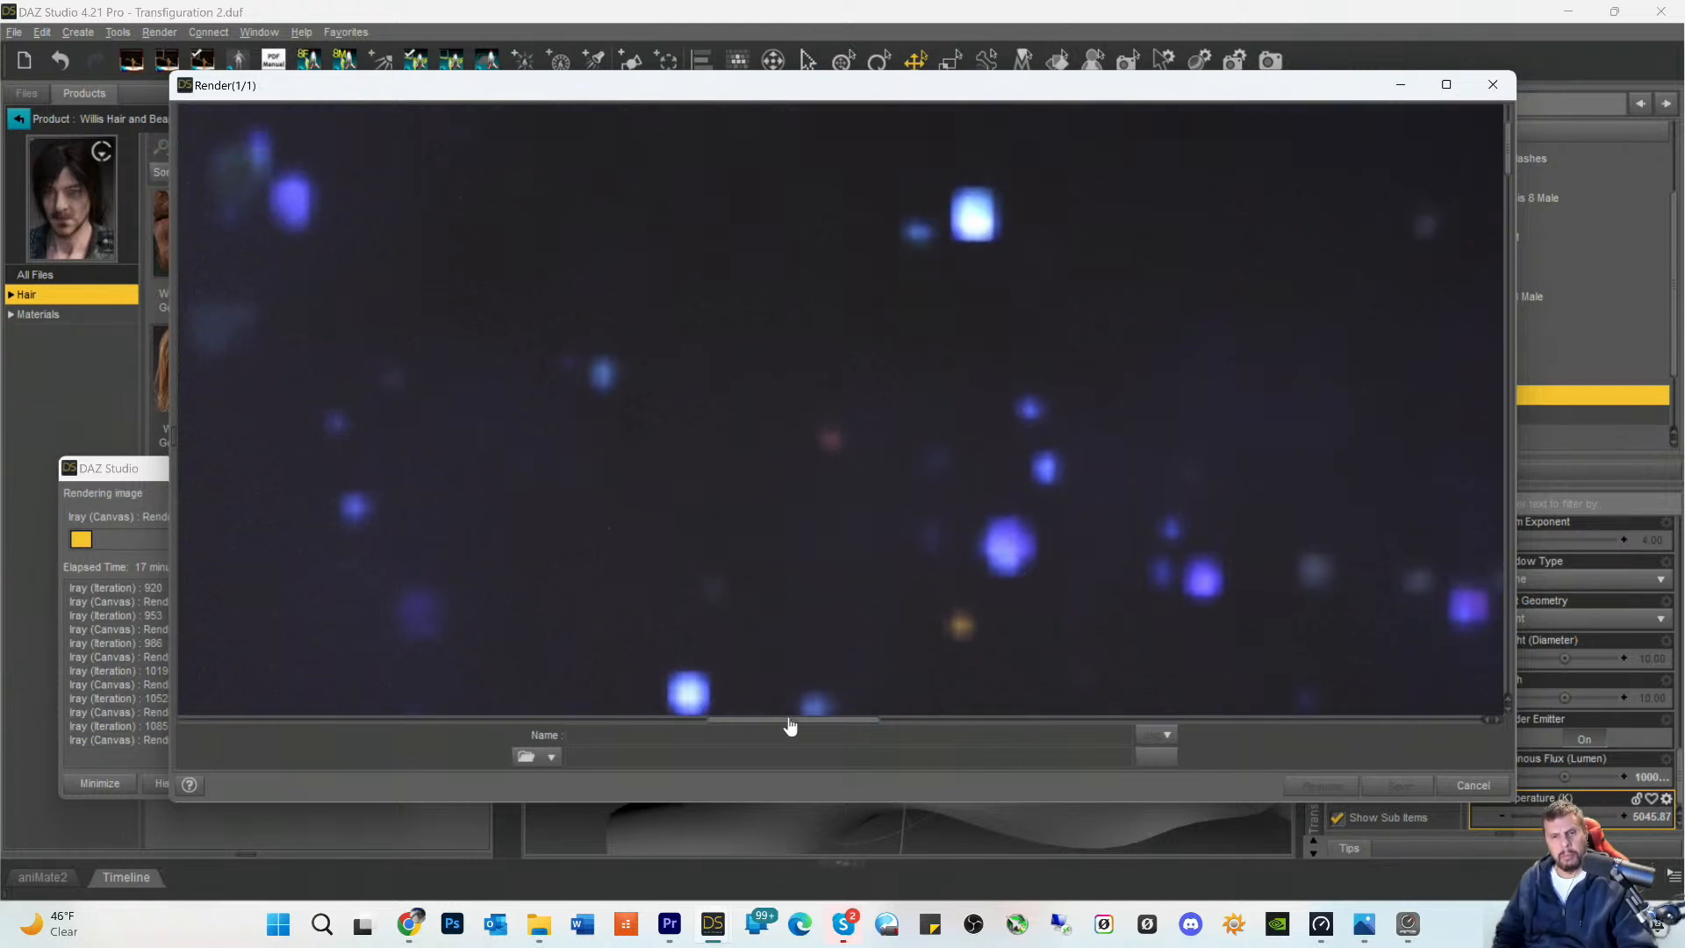
drag(790, 720, 548, 720)
scroll(546, 490, up, 3)
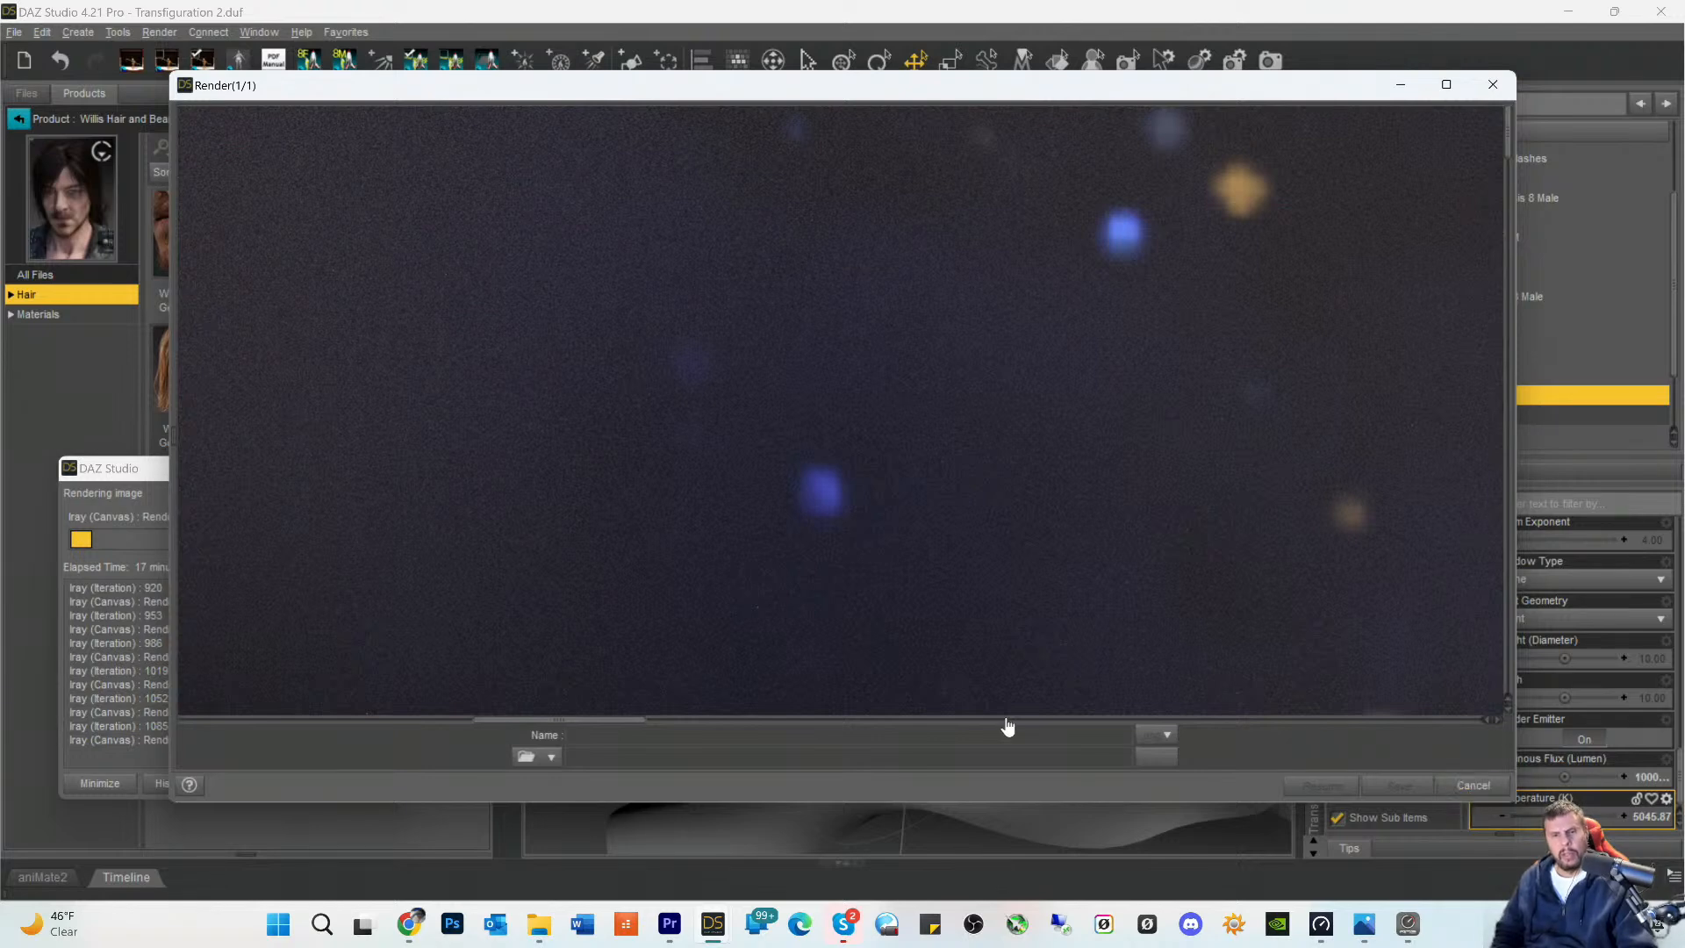
click(1400, 84)
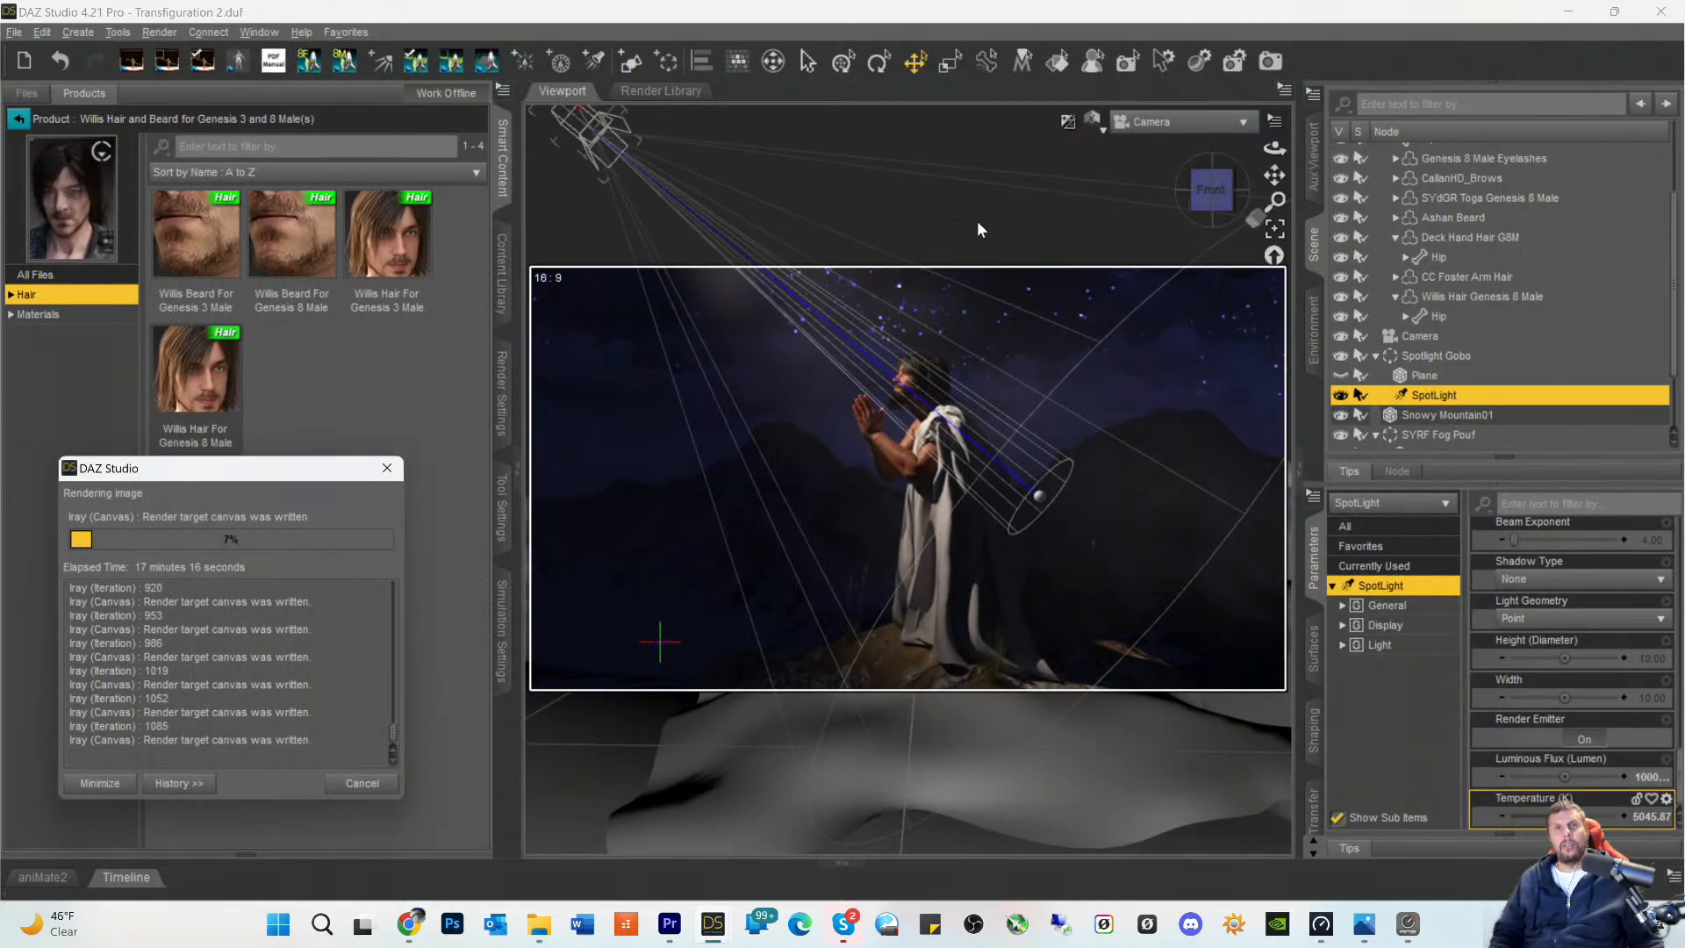